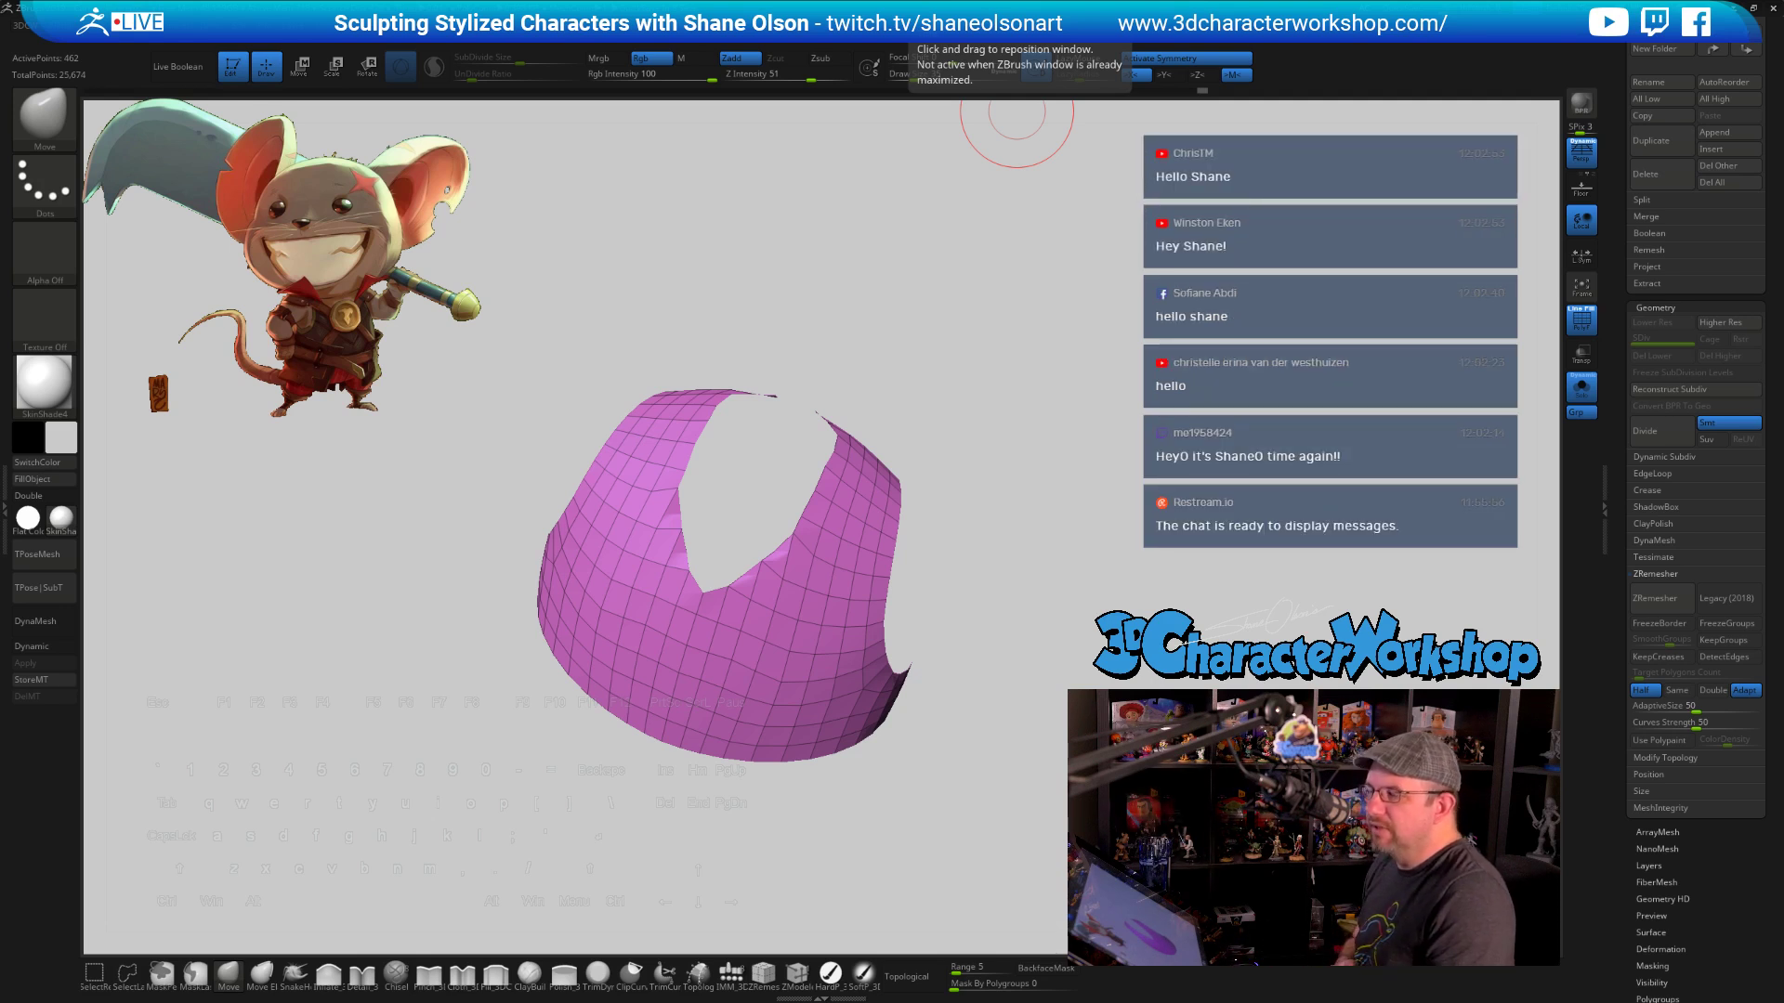
Save the file and adjust the edge of the shirt's neckline with the Move brush at draw size 16
key(ctrl+s)
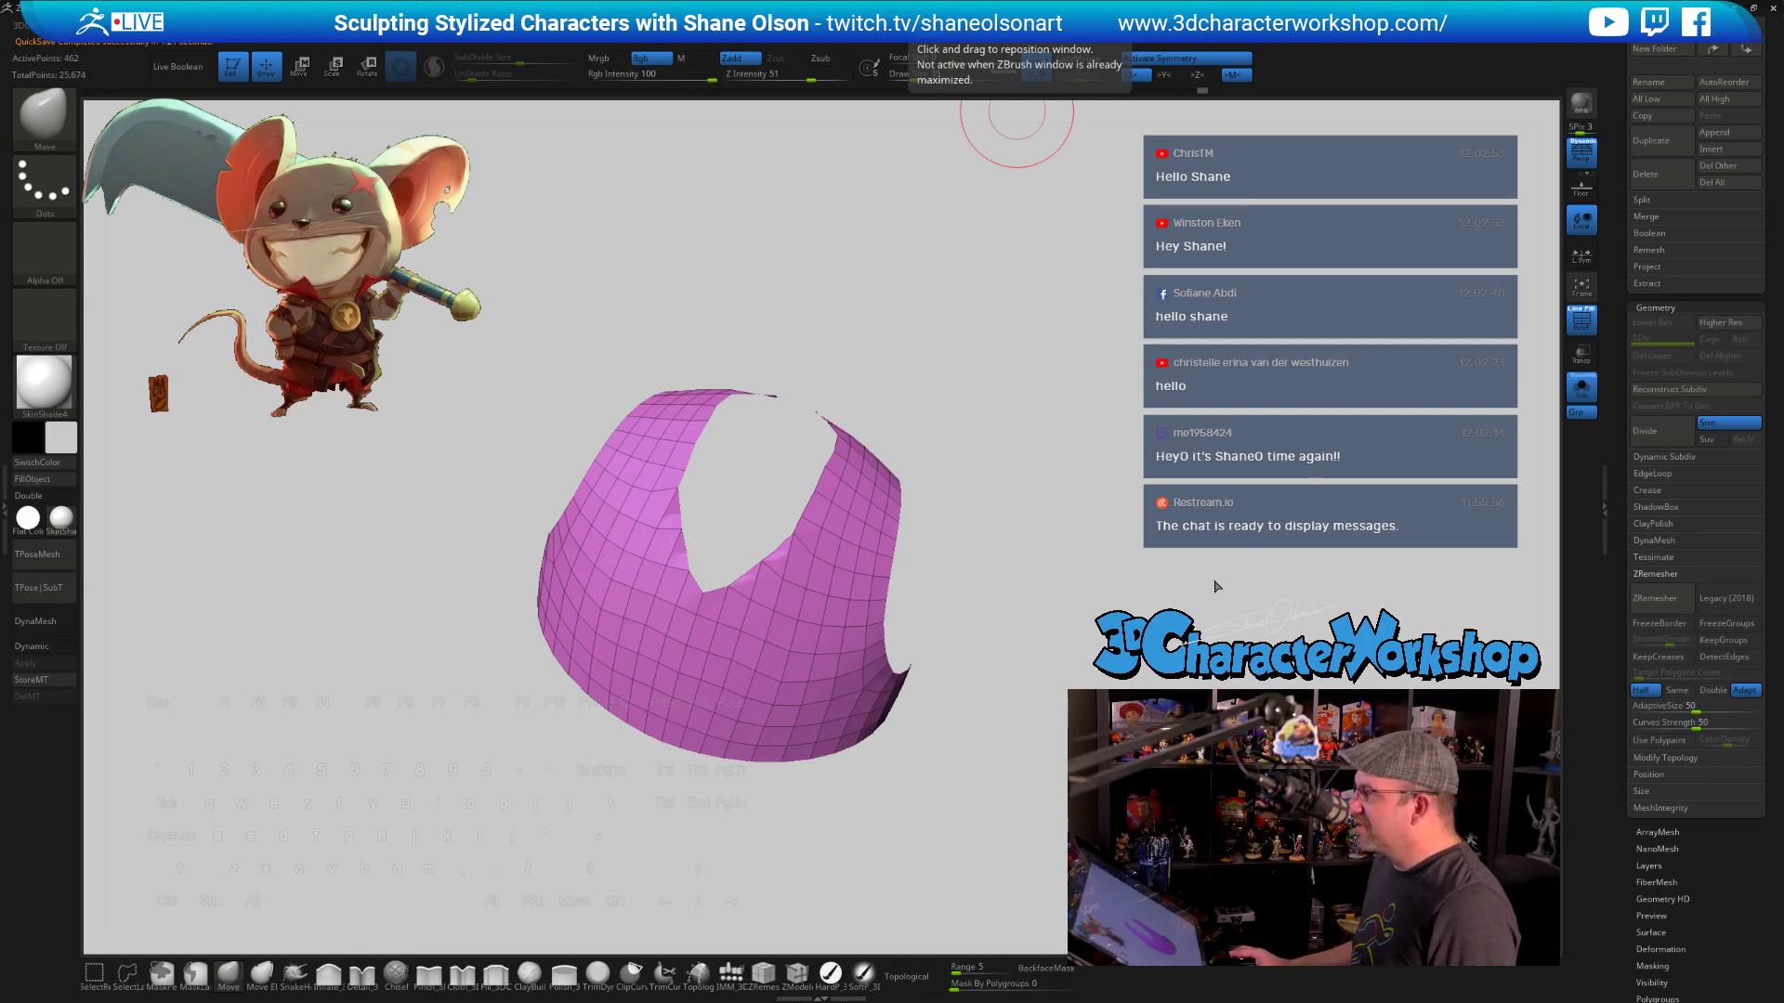
drag(1066, 478, 1099, 494)
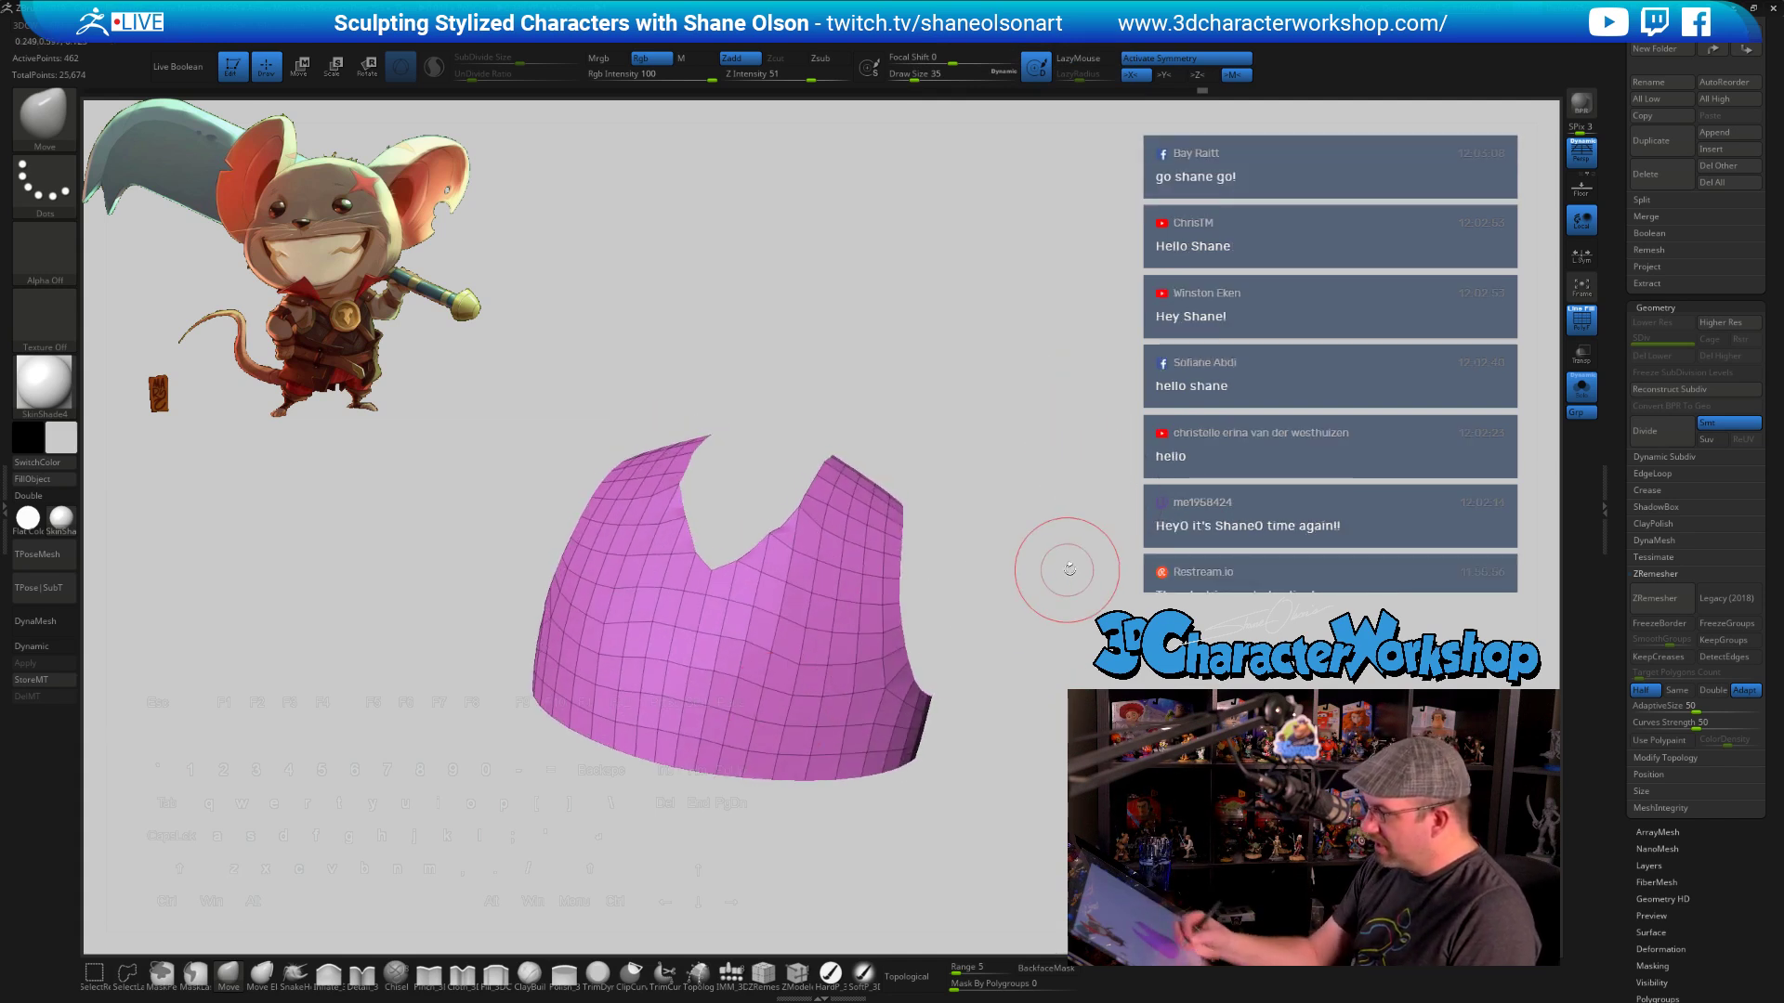
key(bracketleft)
key(bracketleft)
key(bracketleft)
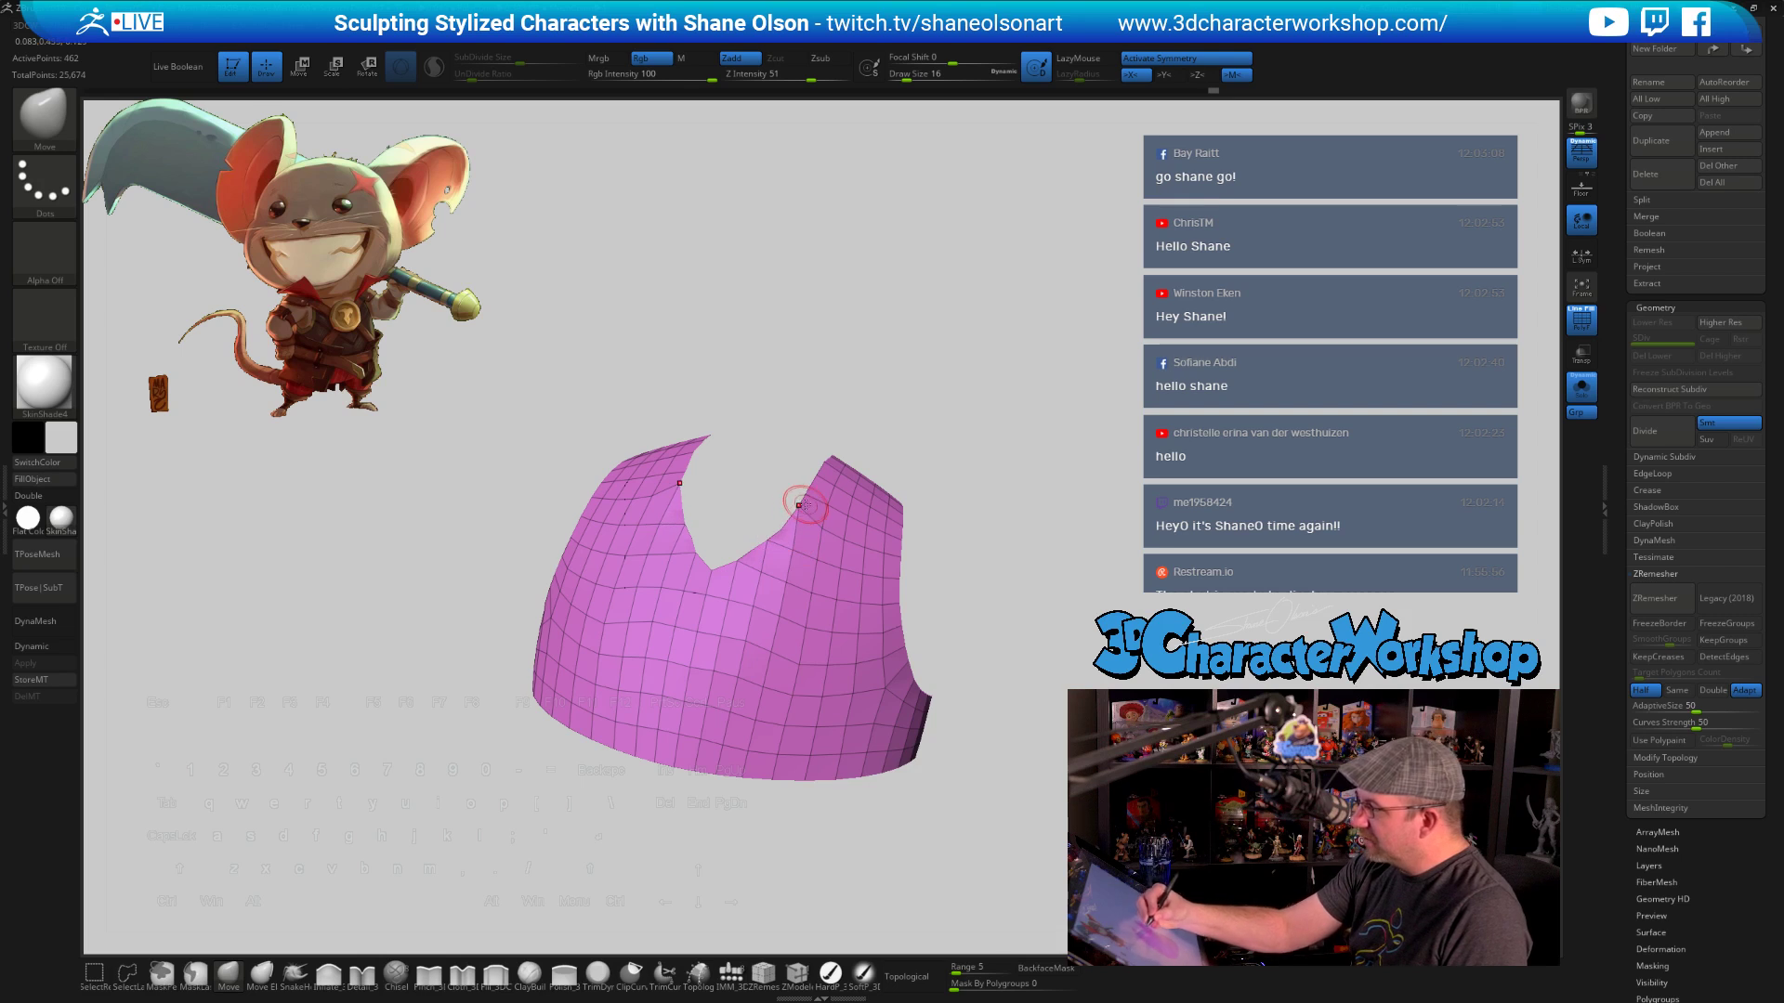
mouse_move(800, 544)
mouse_down()
mouse_move(785, 465)
mouse_move(844, 556)
mouse_move(804, 510)
mouse_up()
mouse_move(909, 588)
mouse_down()
mouse_move(841, 569)
mouse_move(807, 517)
mouse_up()
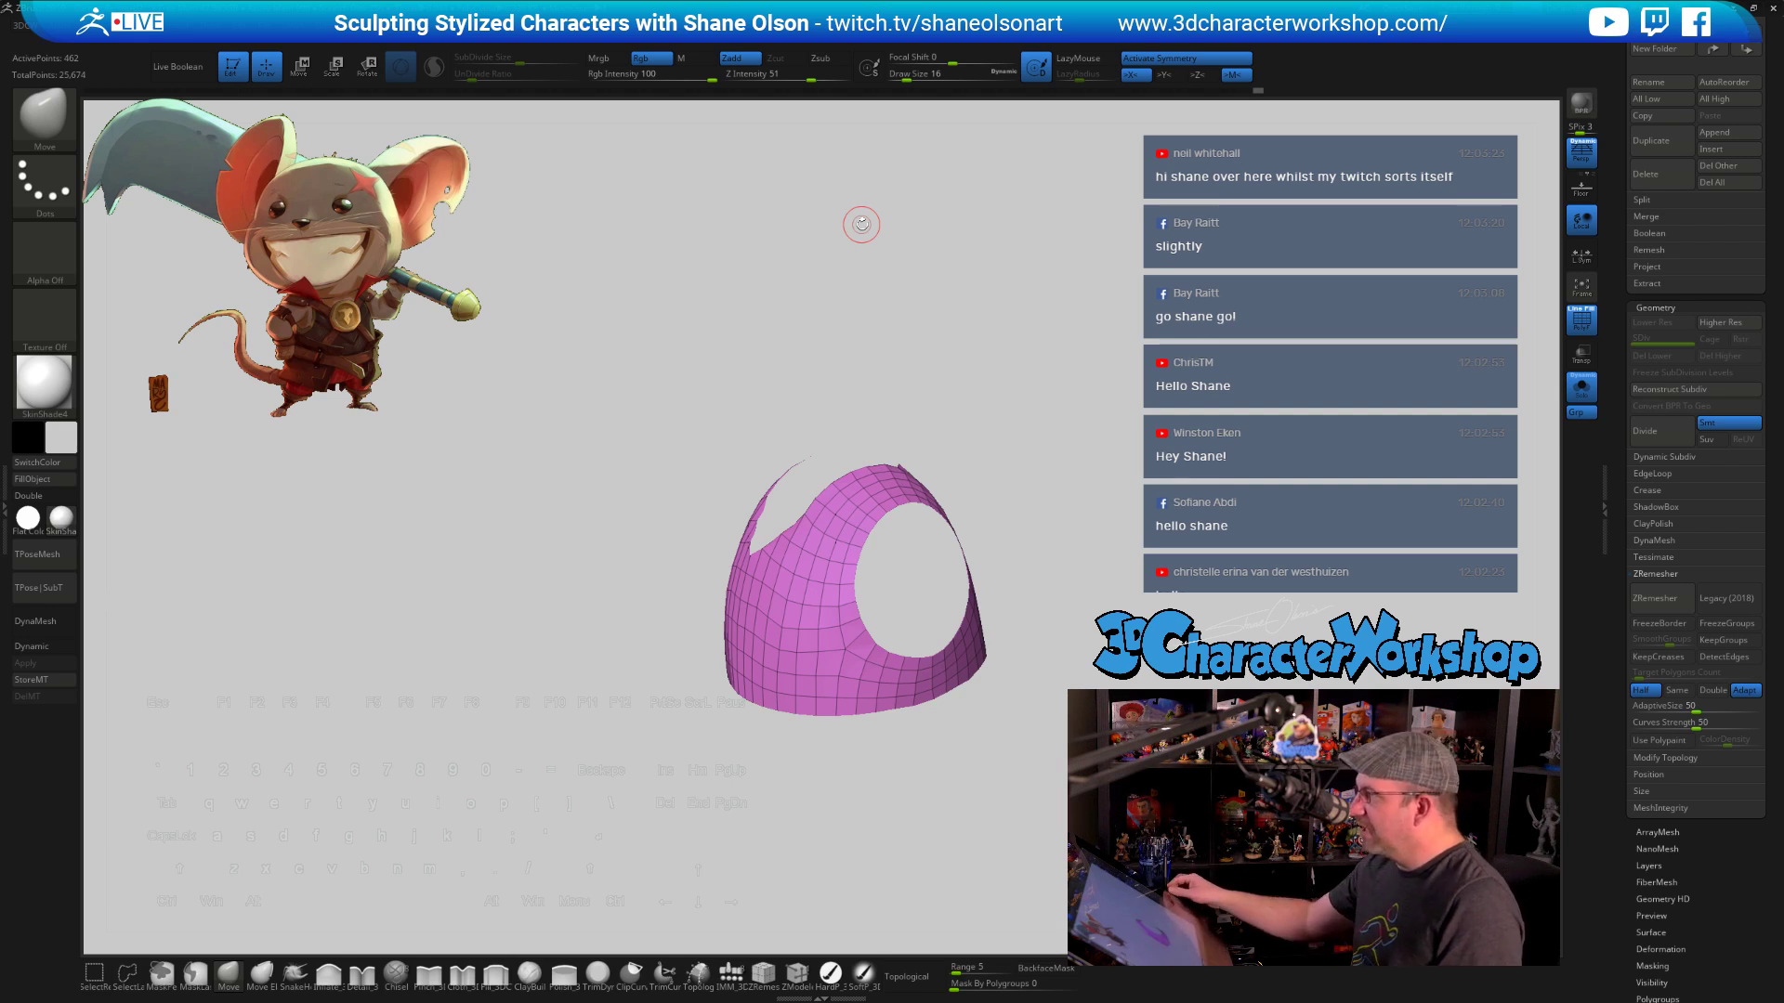
Exit the isolated shirt display, unhide the mouse's body and make the shorts the active subtool
click(1581, 385)
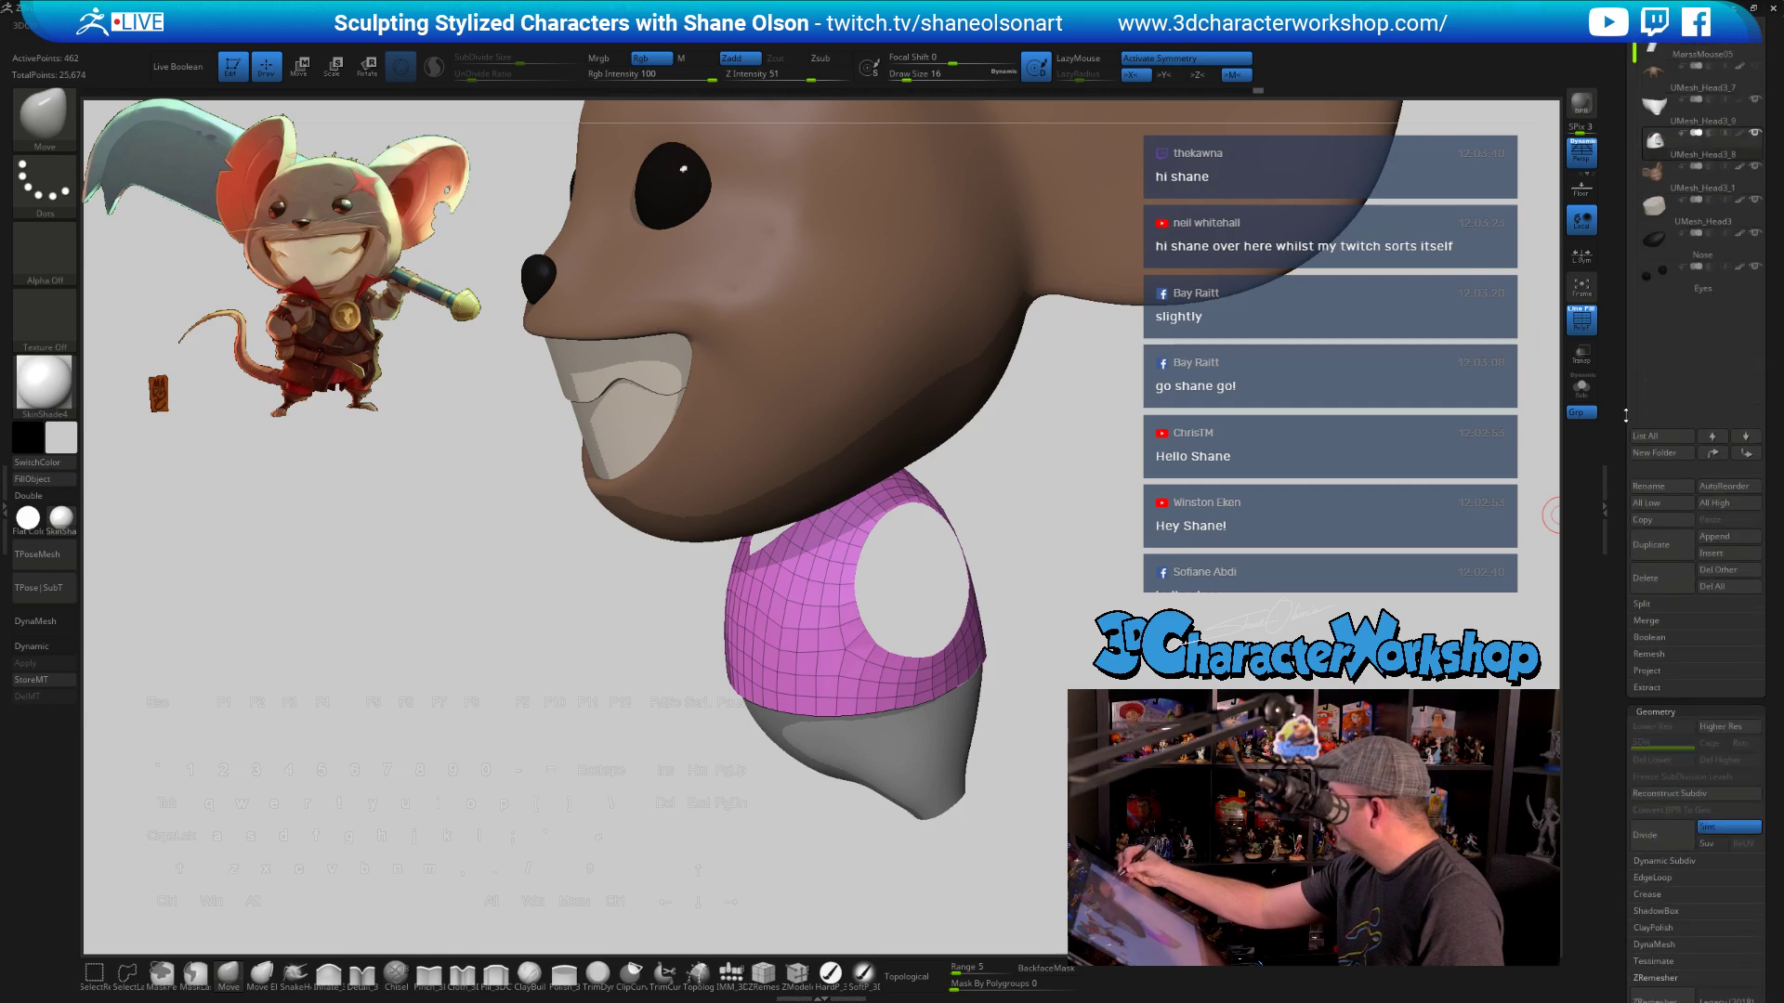
scroll(1665, 222, up, 5)
scroll(1757, 170, up, 3)
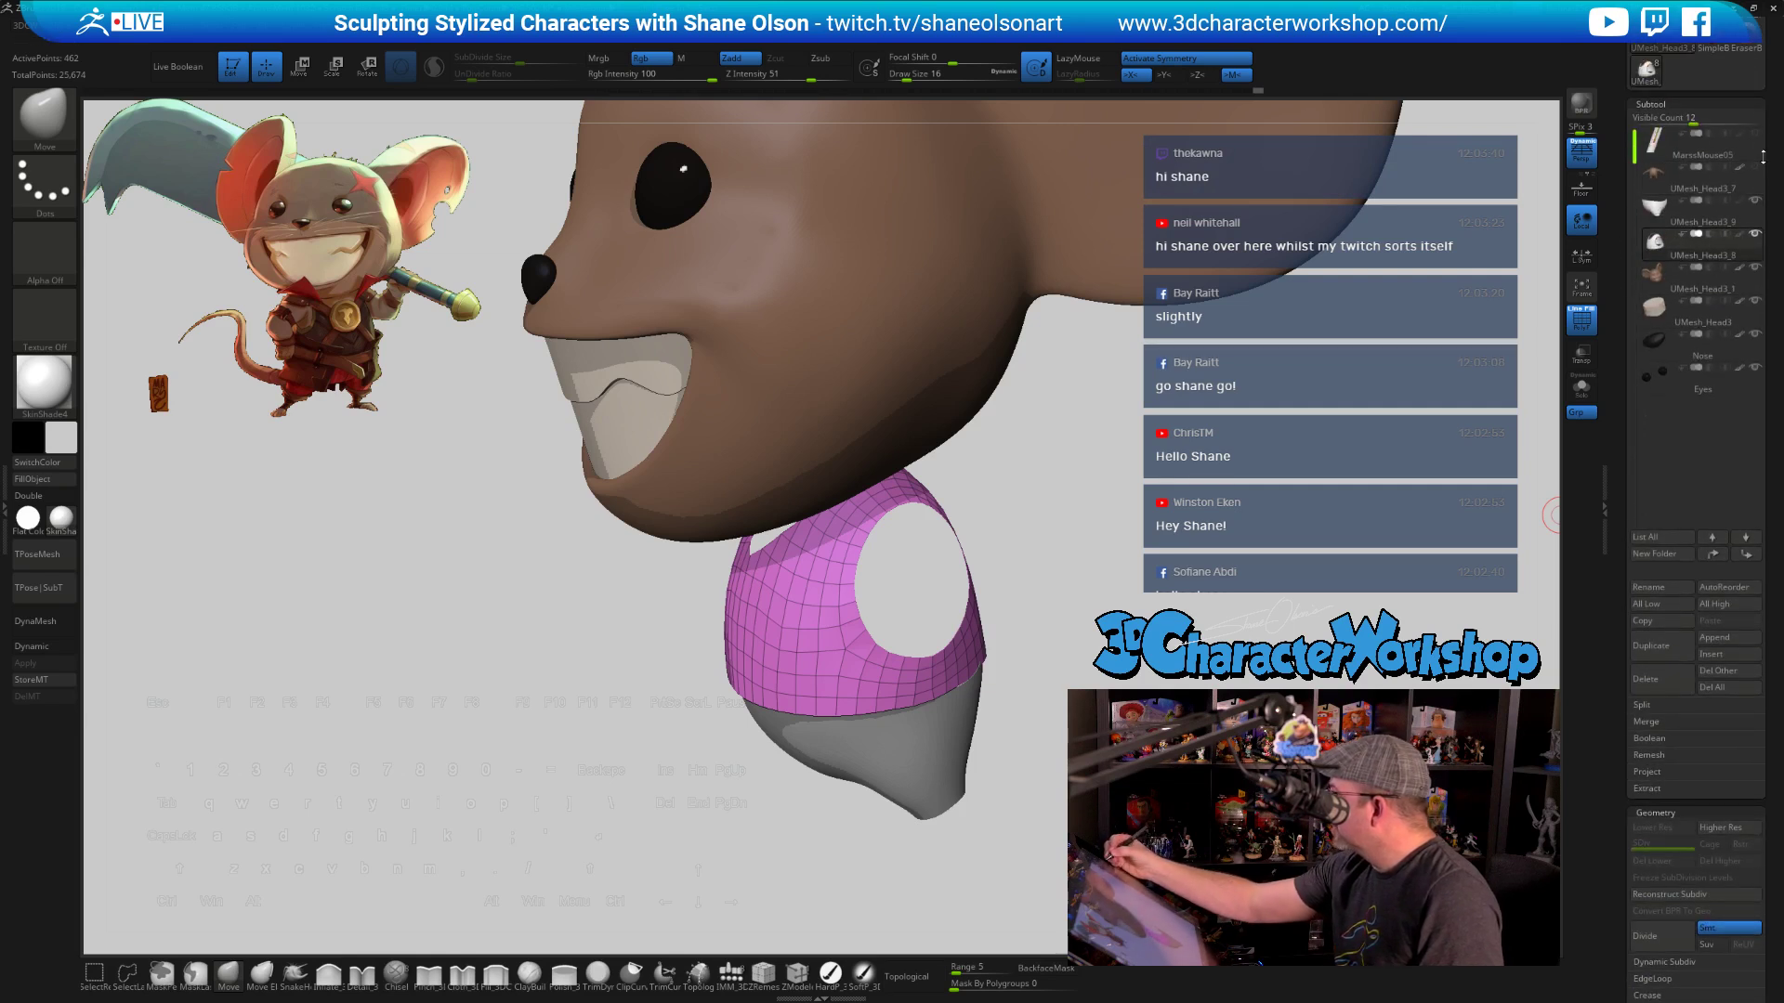
click(1756, 169)
ctrl+right_drag(963, 617, 1019, 624)
click(1667, 210)
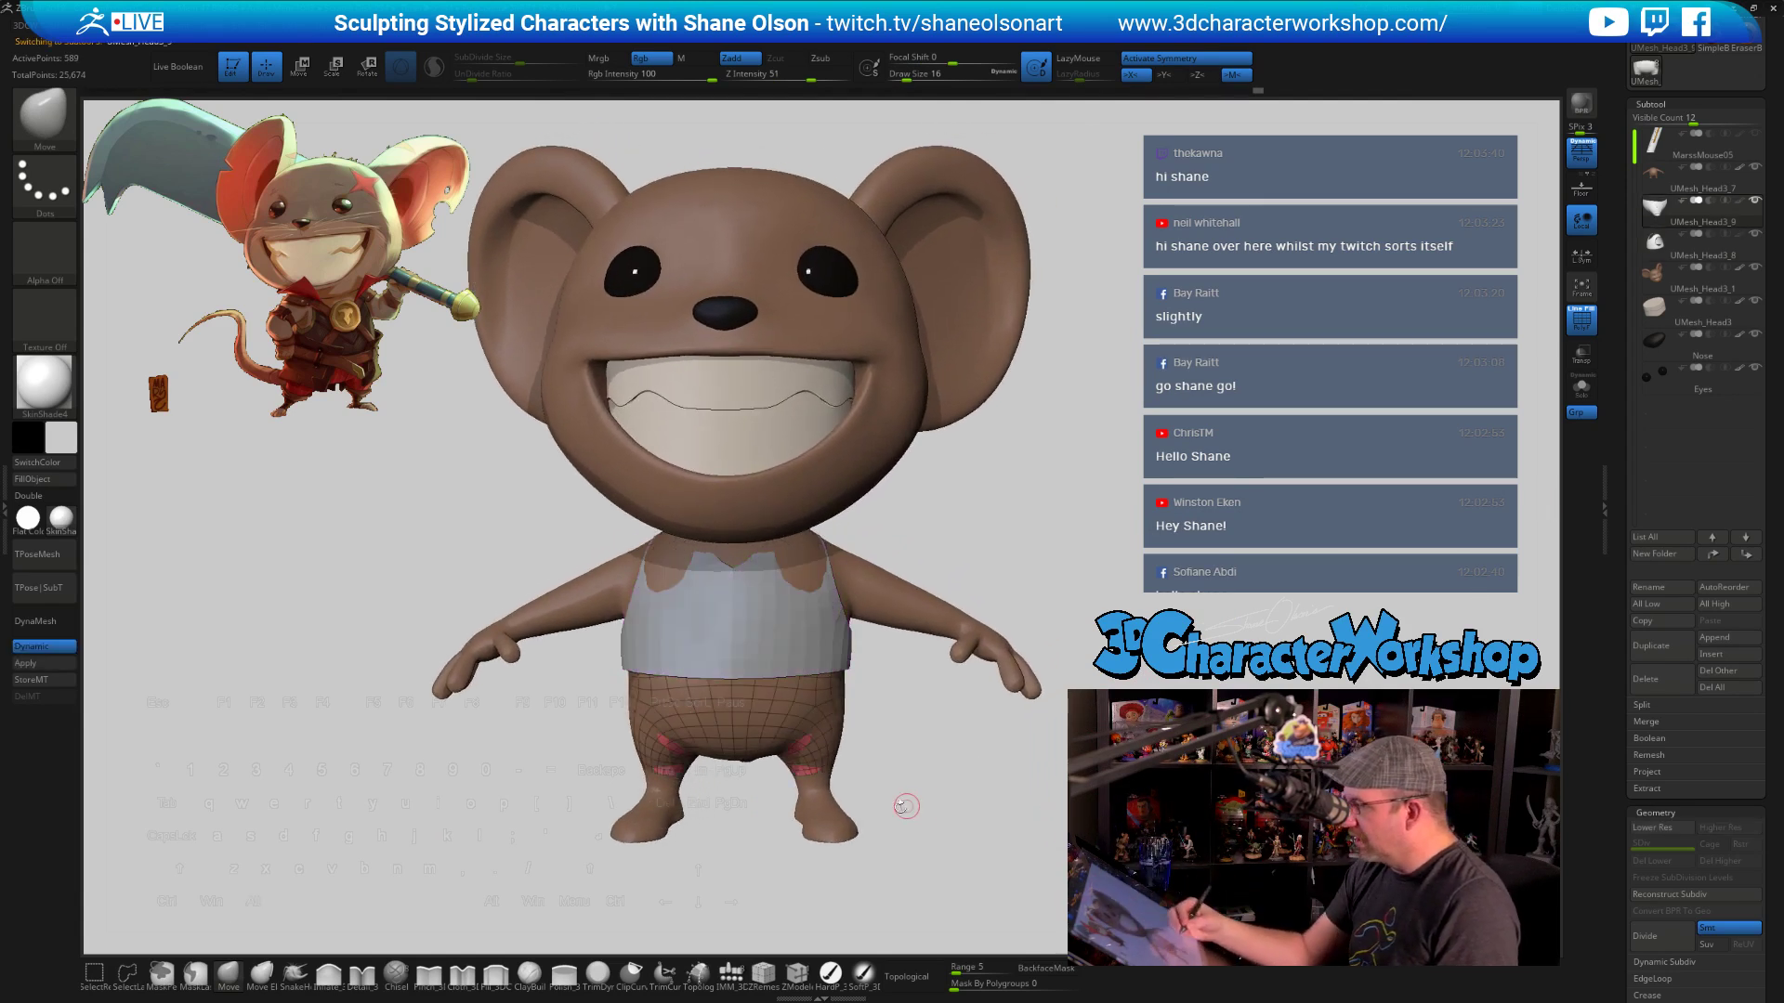
Pull the shorts outward around the mouse's hips and thighs with a large Move brush so they cover the body
key(s)
drag(441, 740, 477, 746)
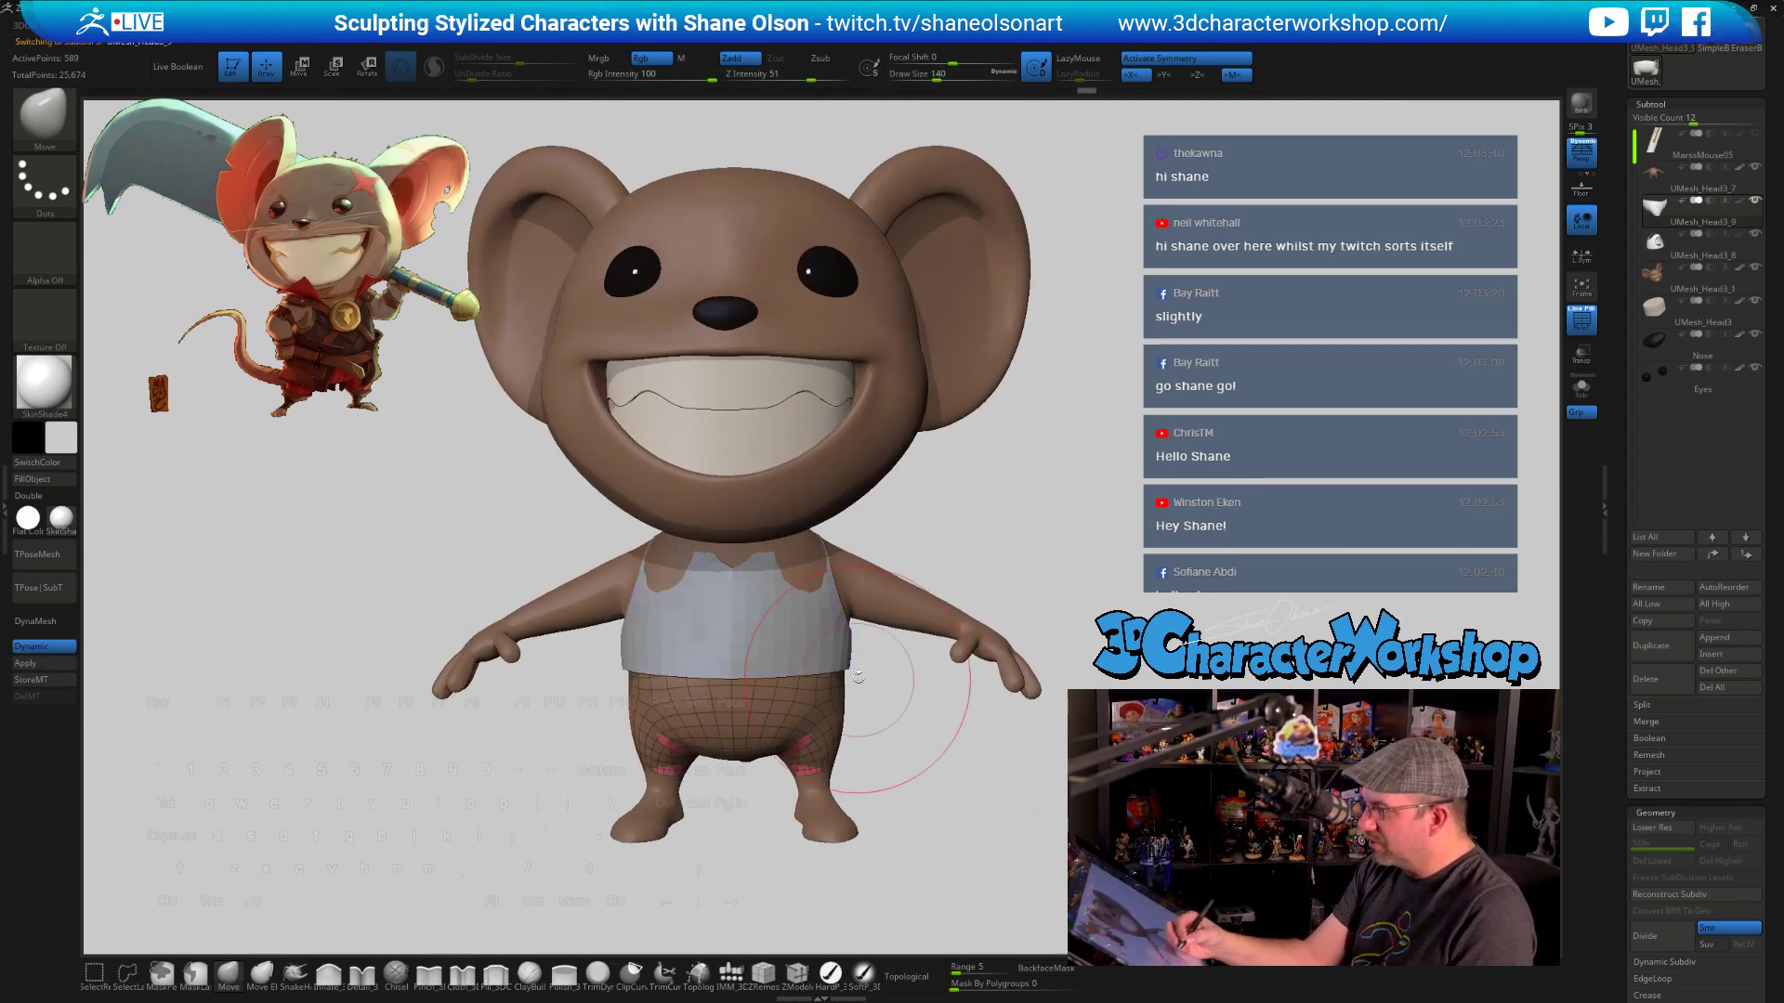
mouse_move(807, 738)
mouse_down()
mouse_move(678, 765)
mouse_move(874, 715)
mouse_move(916, 781)
mouse_move(850, 771)
mouse_move(795, 723)
mouse_up()
mouse_move(909, 791)
mouse_down()
mouse_move(928, 771)
mouse_move(836, 773)
mouse_up()
drag(955, 796, 923, 797)
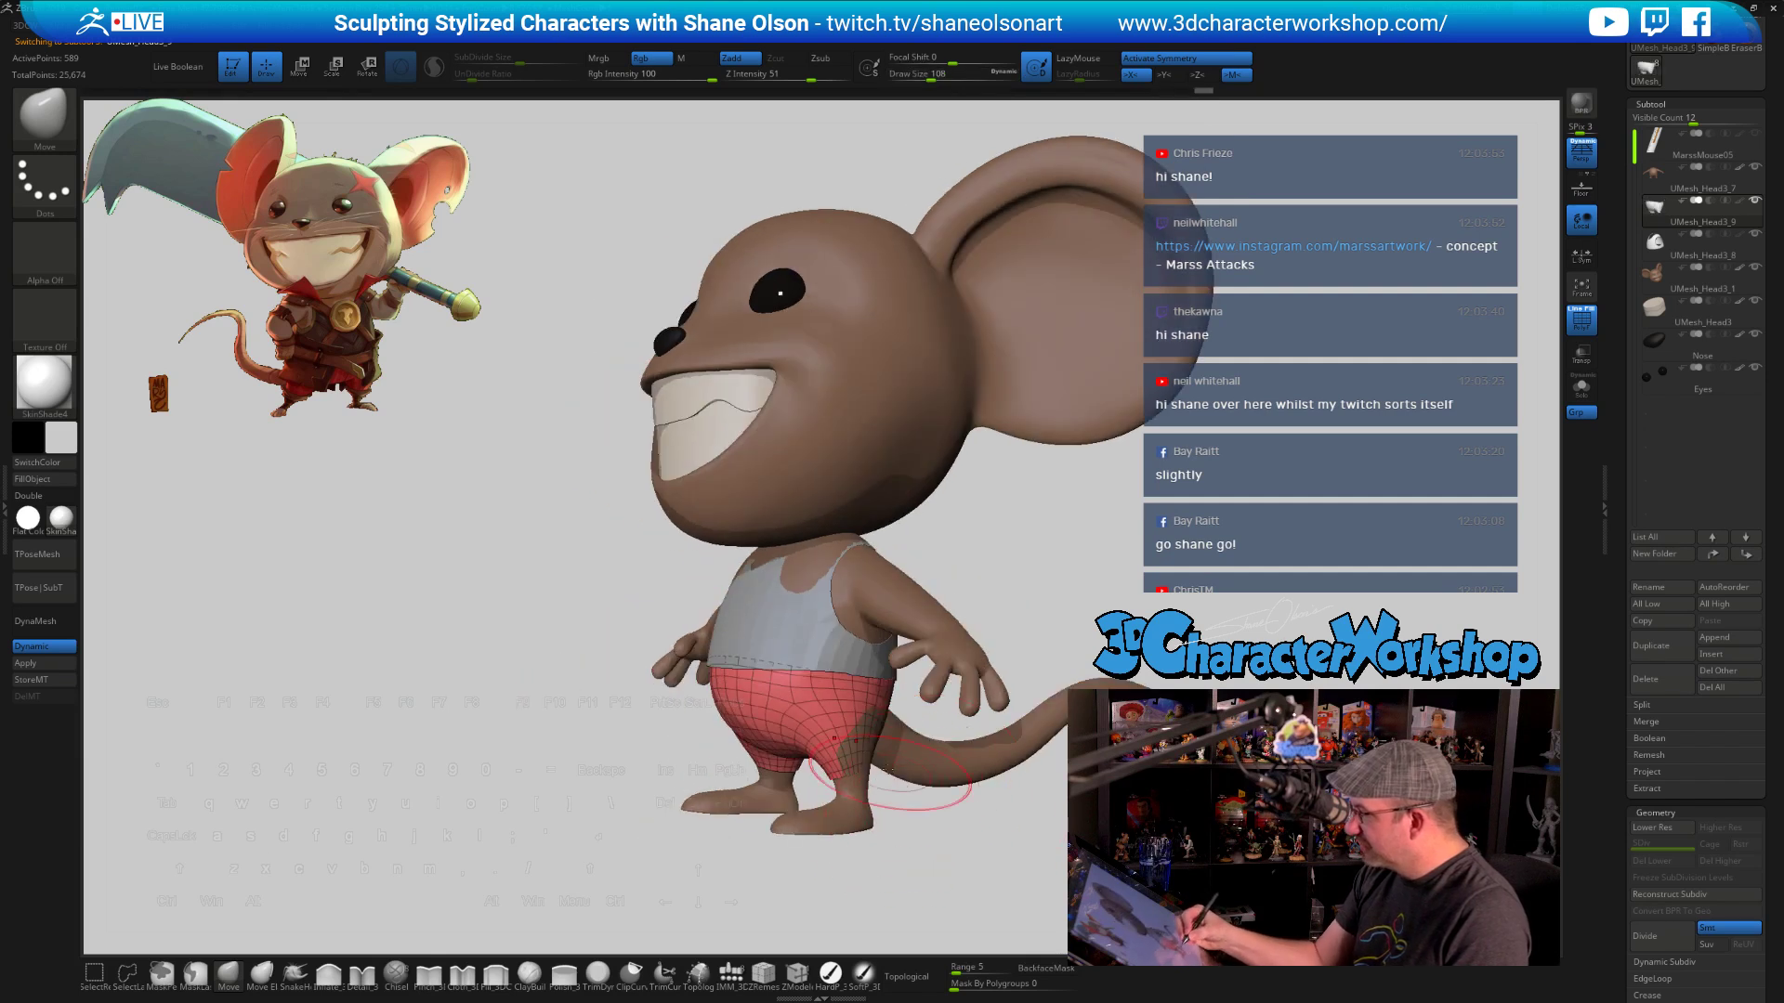
mouse_move(890, 734)
right_down()
mouse_move(868, 776)
mouse_move(895, 796)
mouse_move(776, 739)
mouse_move(840, 743)
right_up()
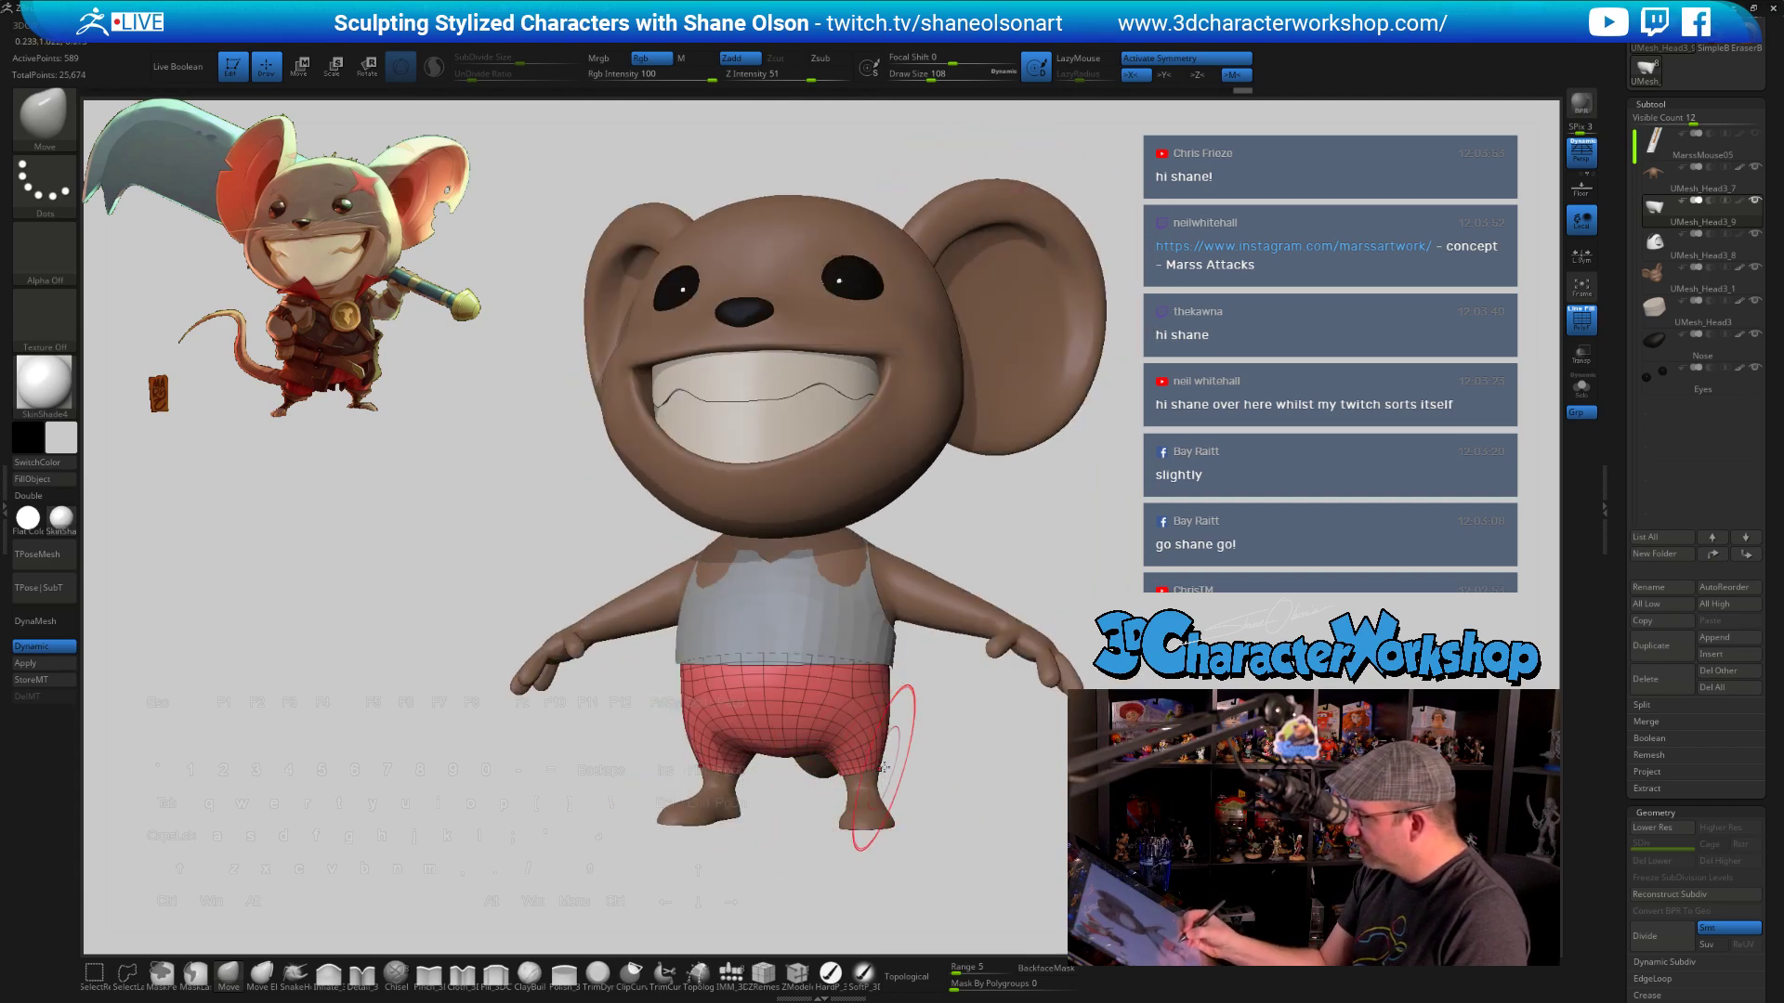
Refine the fit of the shorts around the waist, sides and tail with the Move brush at draw size 97
key(s)
click(1008, 828)
alt+right_drag(1011, 831, 999, 798)
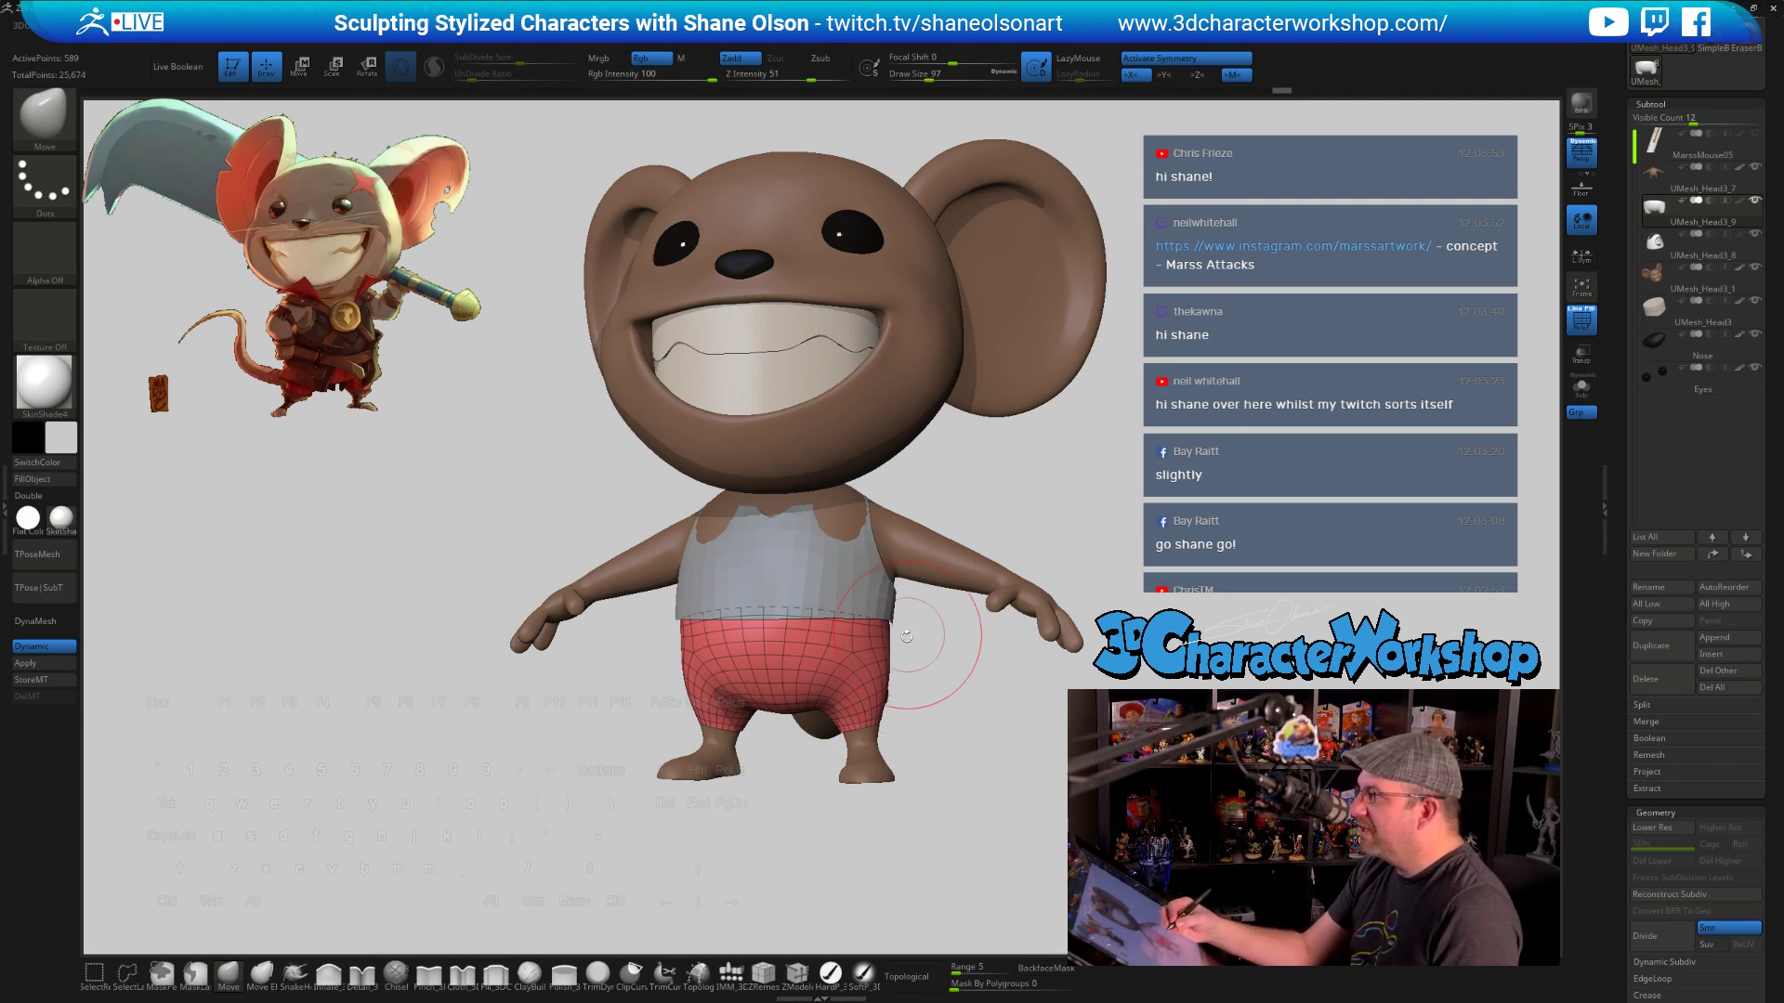
mouse_move(955, 737)
right_down()
mouse_move(943, 790)
mouse_move(959, 727)
right_up()
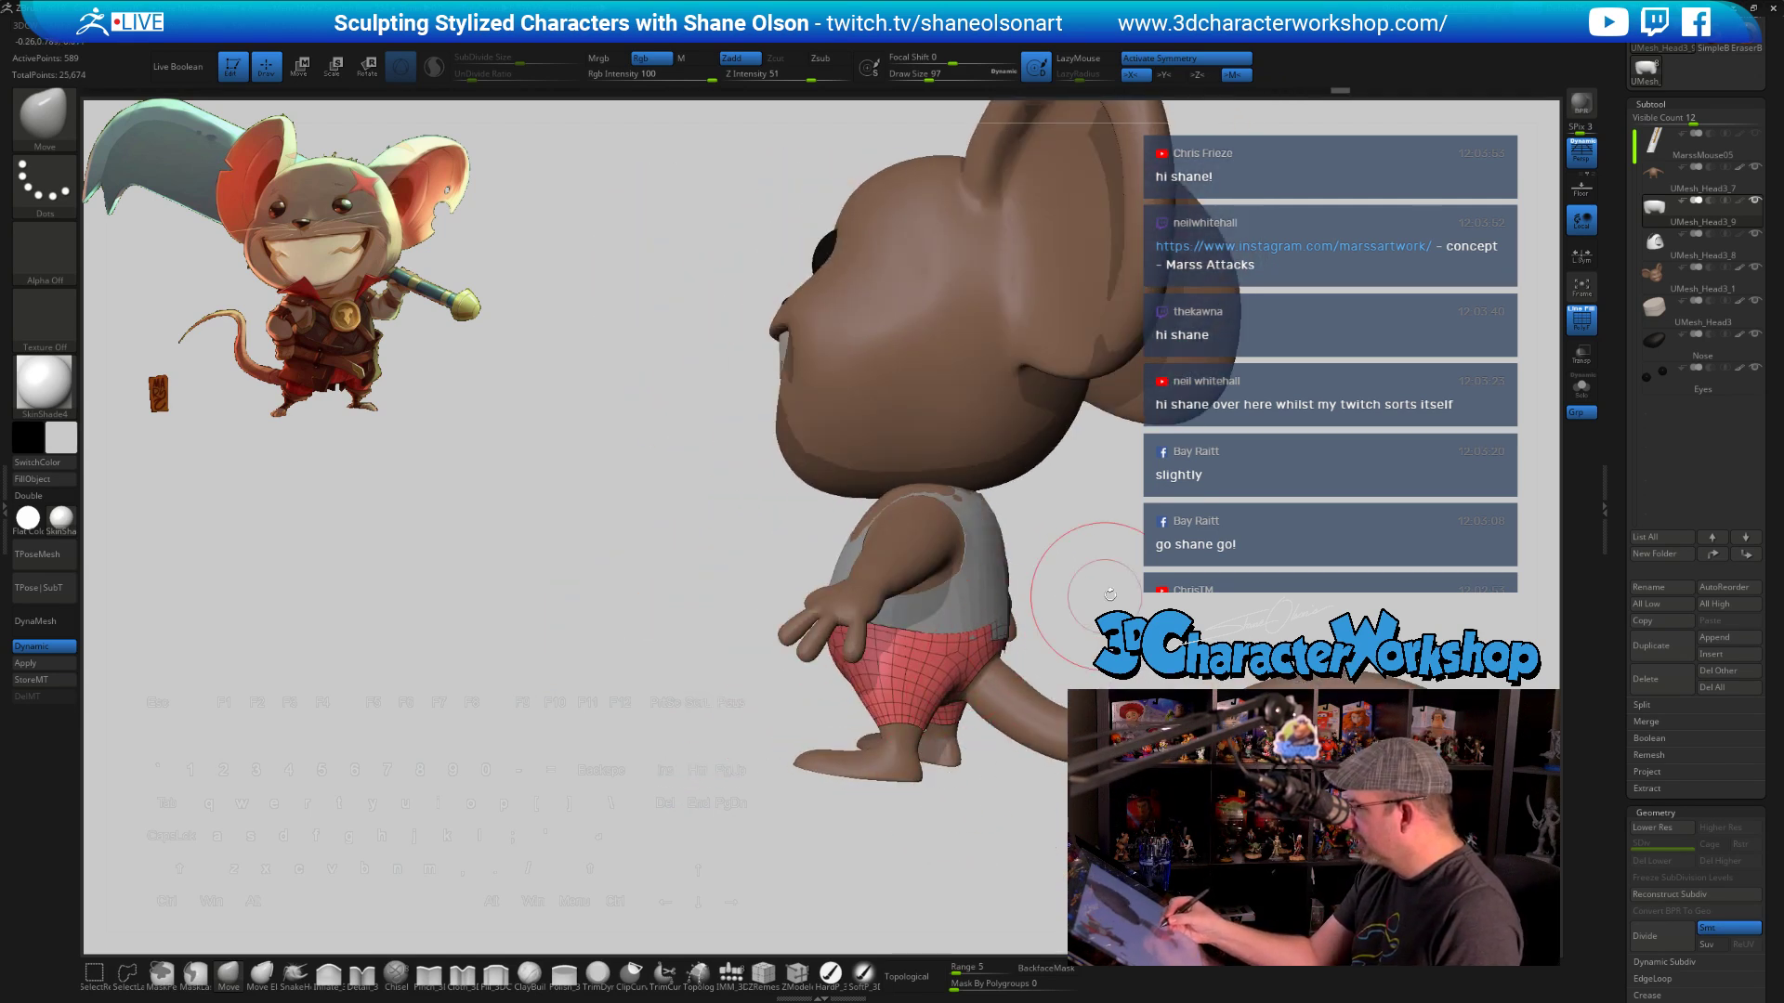
right_drag(1068, 529, 1066, 603)
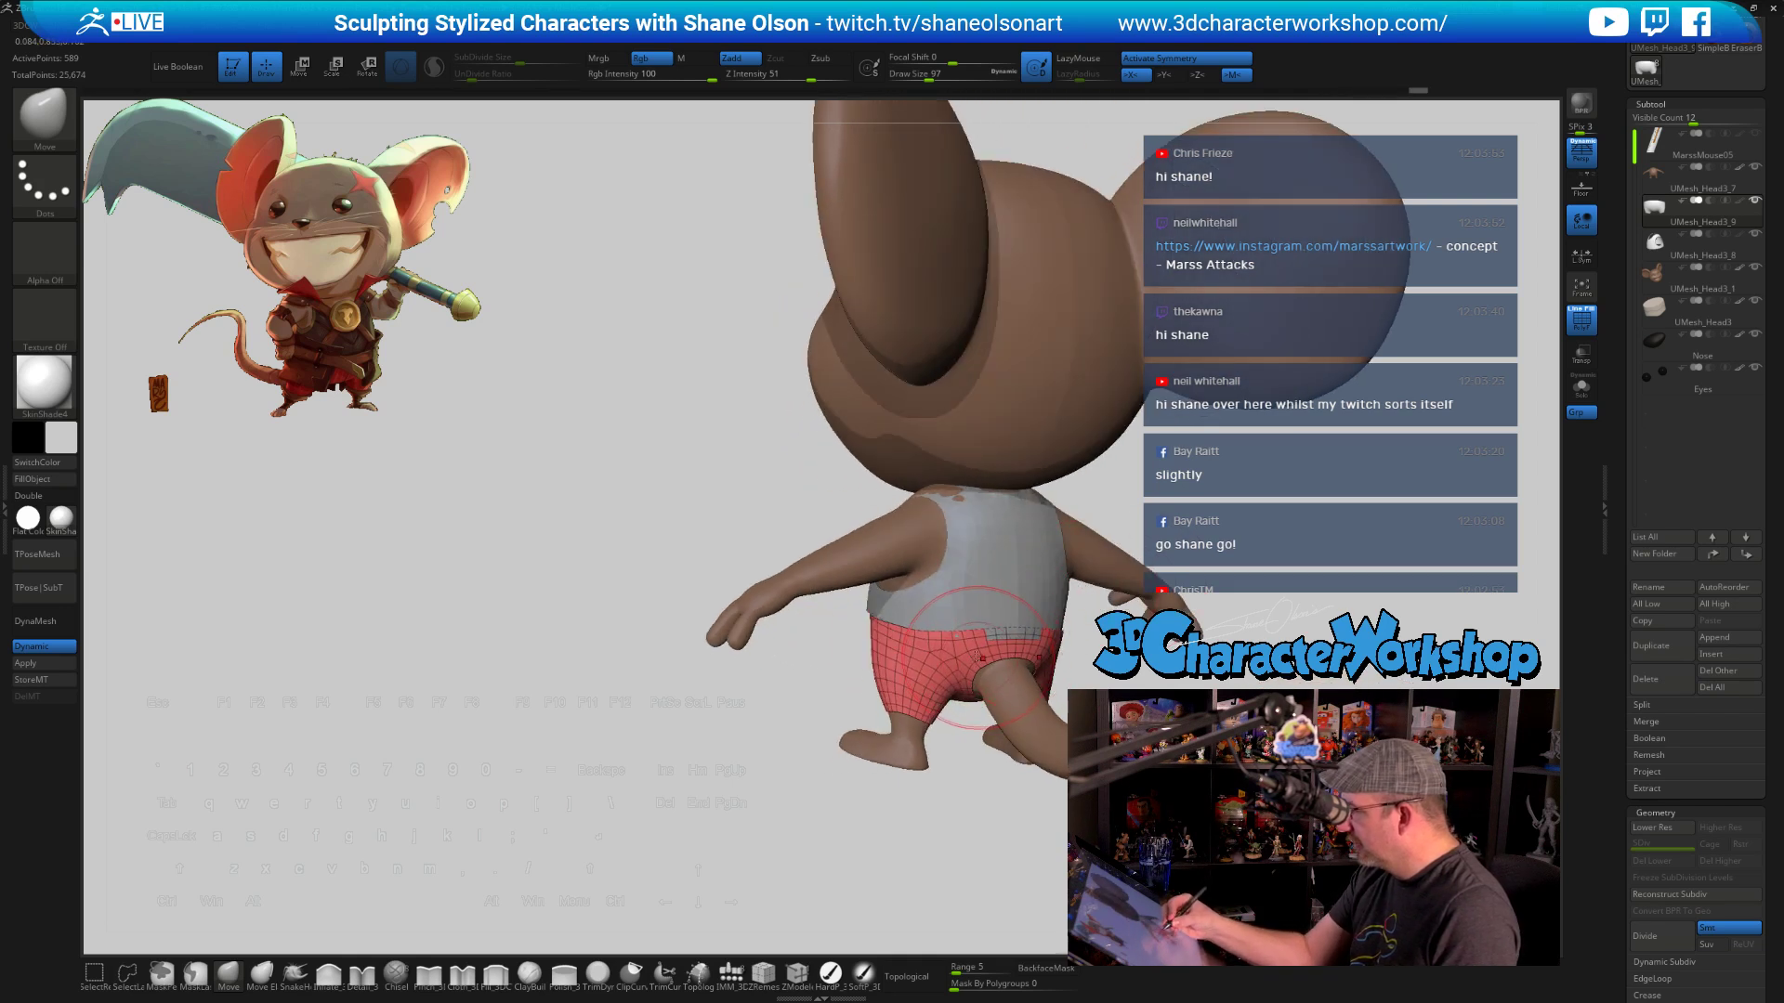
right_drag(926, 643, 1011, 657)
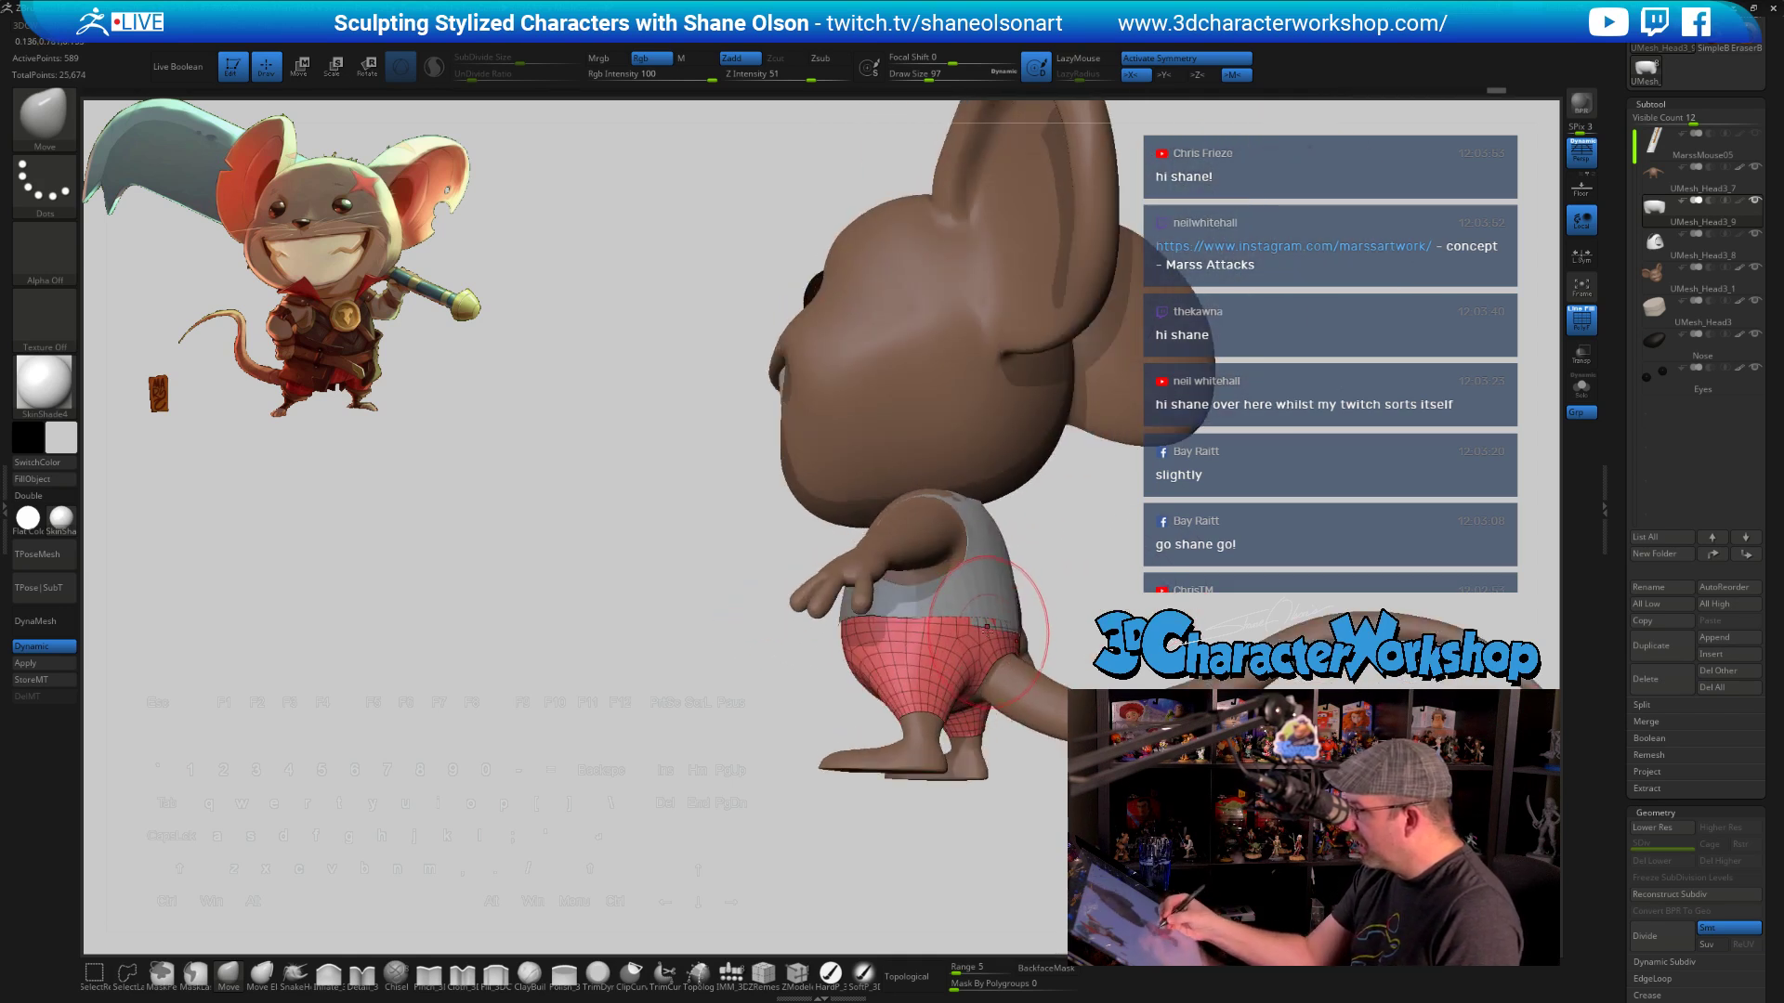
Select the shirt and adjust its fit over the back and shoulder with the Move brush at draw size 116
alt+click(1001, 595)
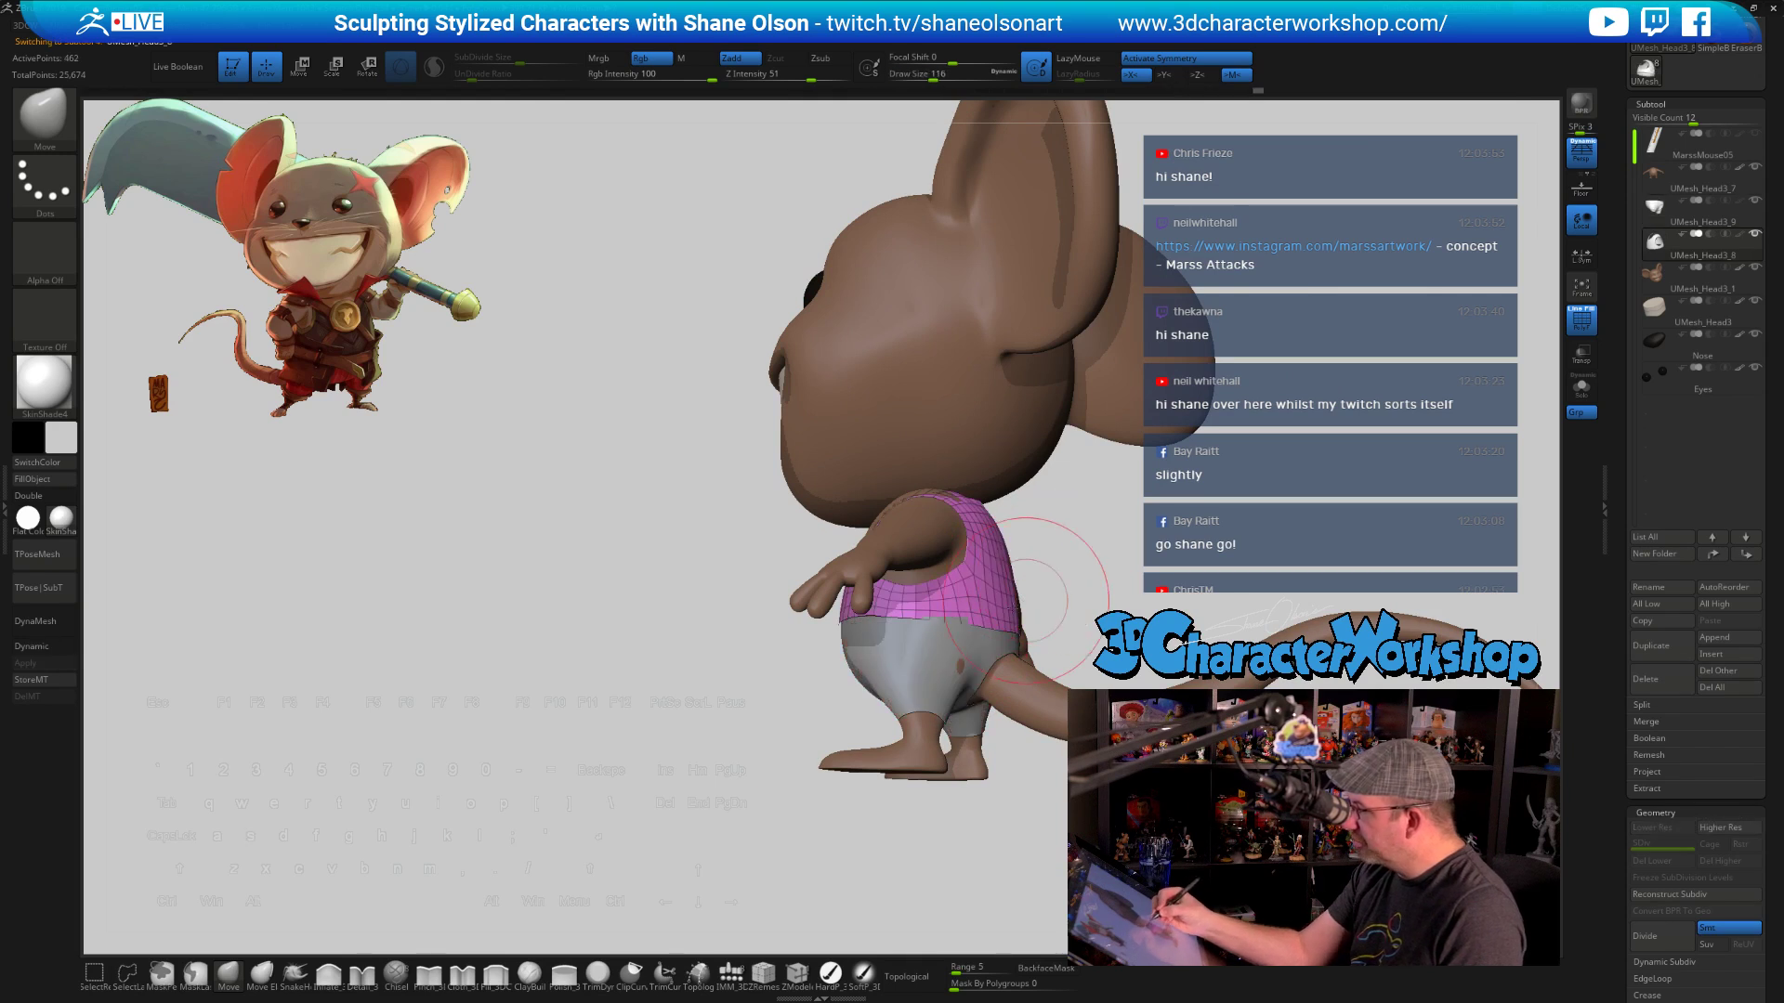
right_drag(1000, 618, 952, 615)
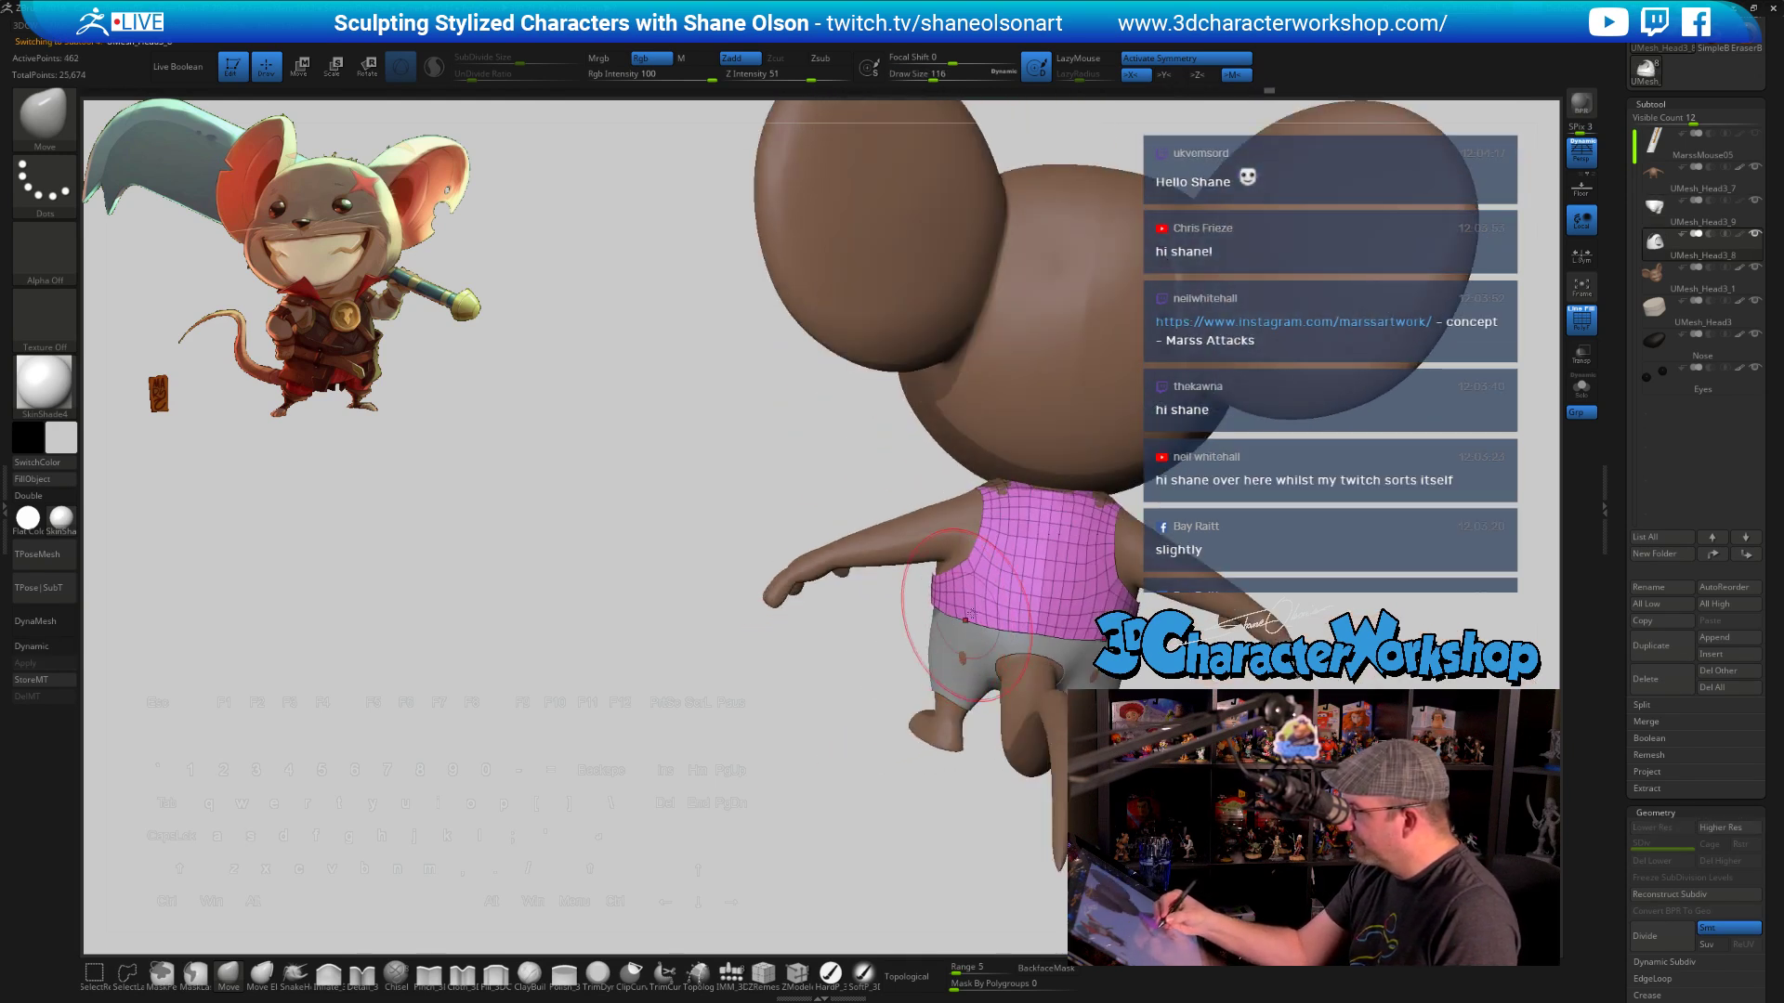
drag(1017, 507, 1008, 501)
mouse_move(1091, 527)
right_down()
mouse_move(1023, 537)
mouse_move(827, 628)
right_up()
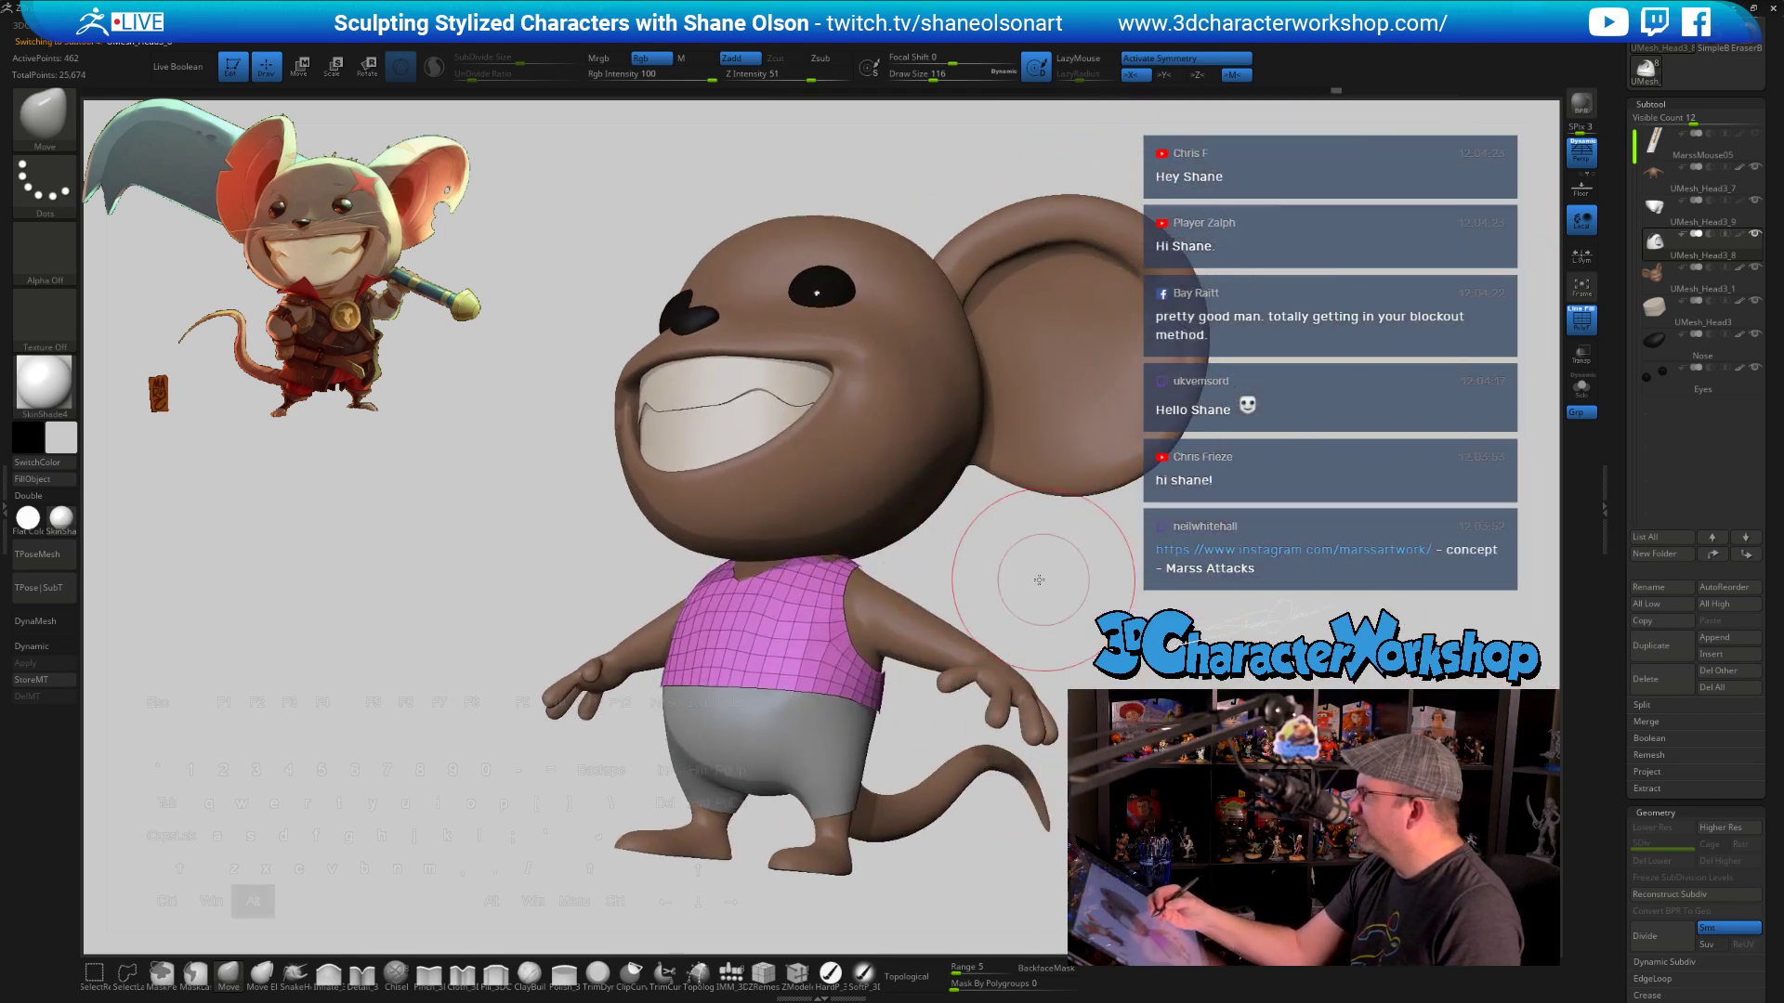
mouse_move(1039, 582)
alt+mouse_down()
mouse_move(1023, 641)
mouse_move(1056, 643)
alt+mouse_up()
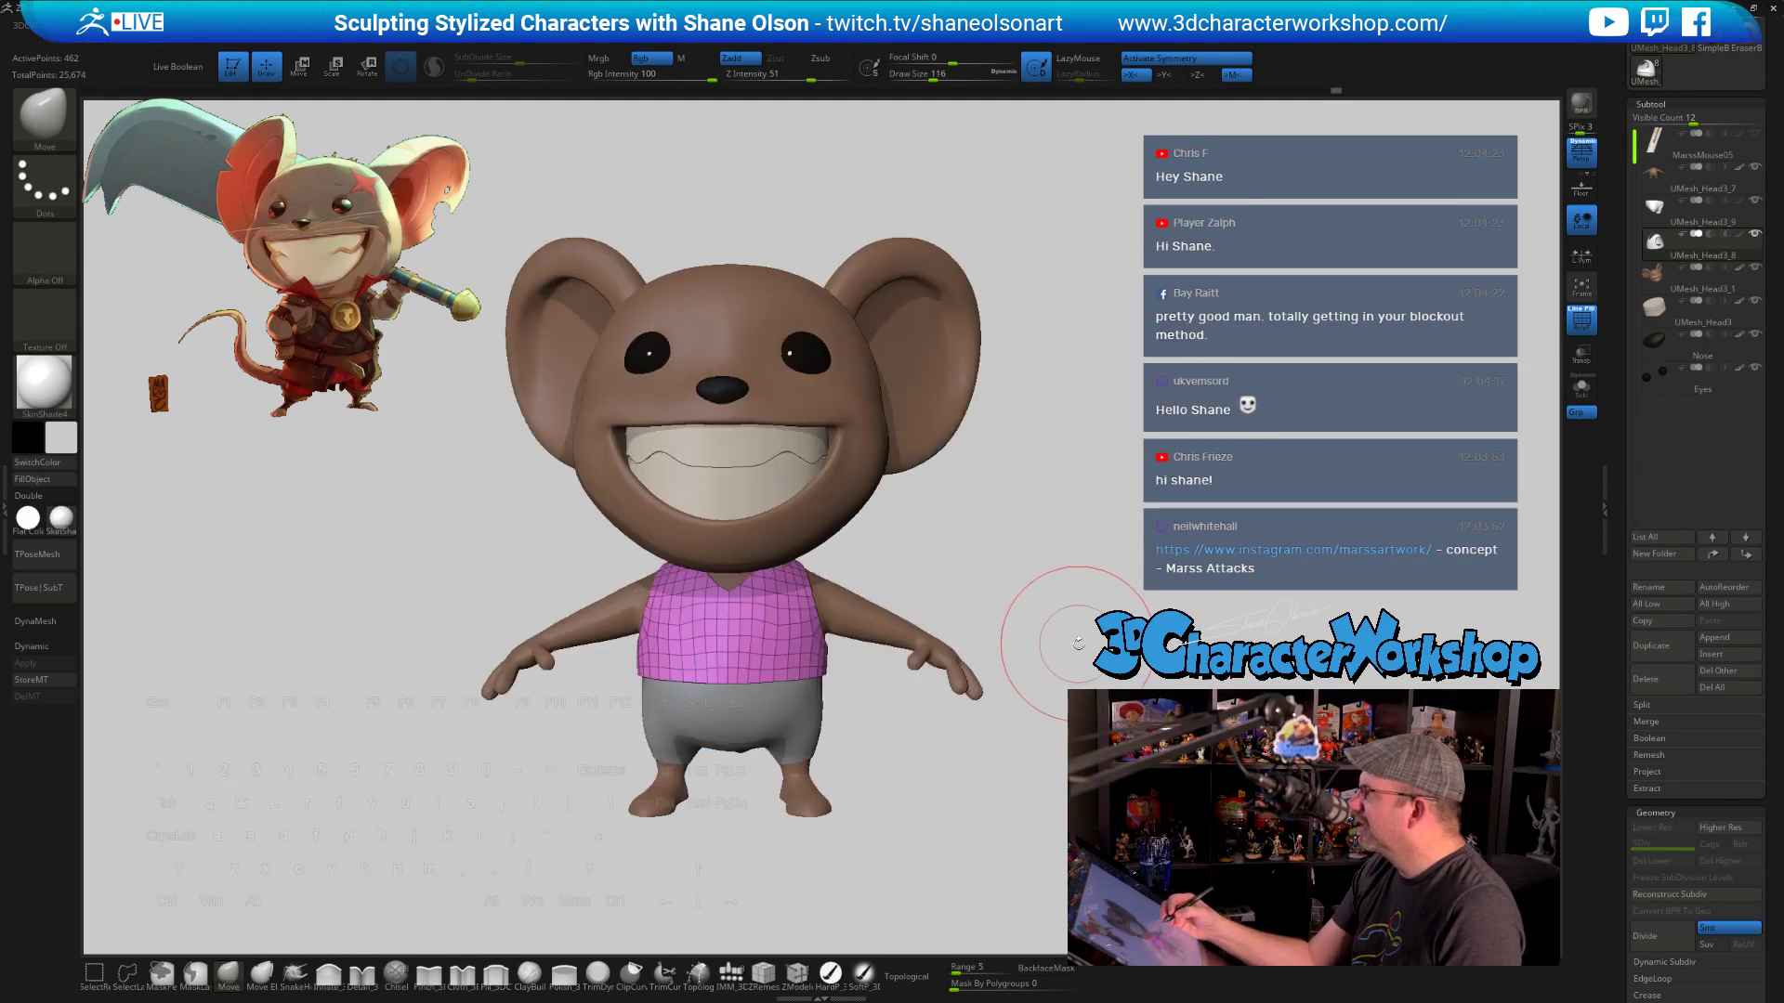
alt+right_drag(1075, 638, 817, 556)
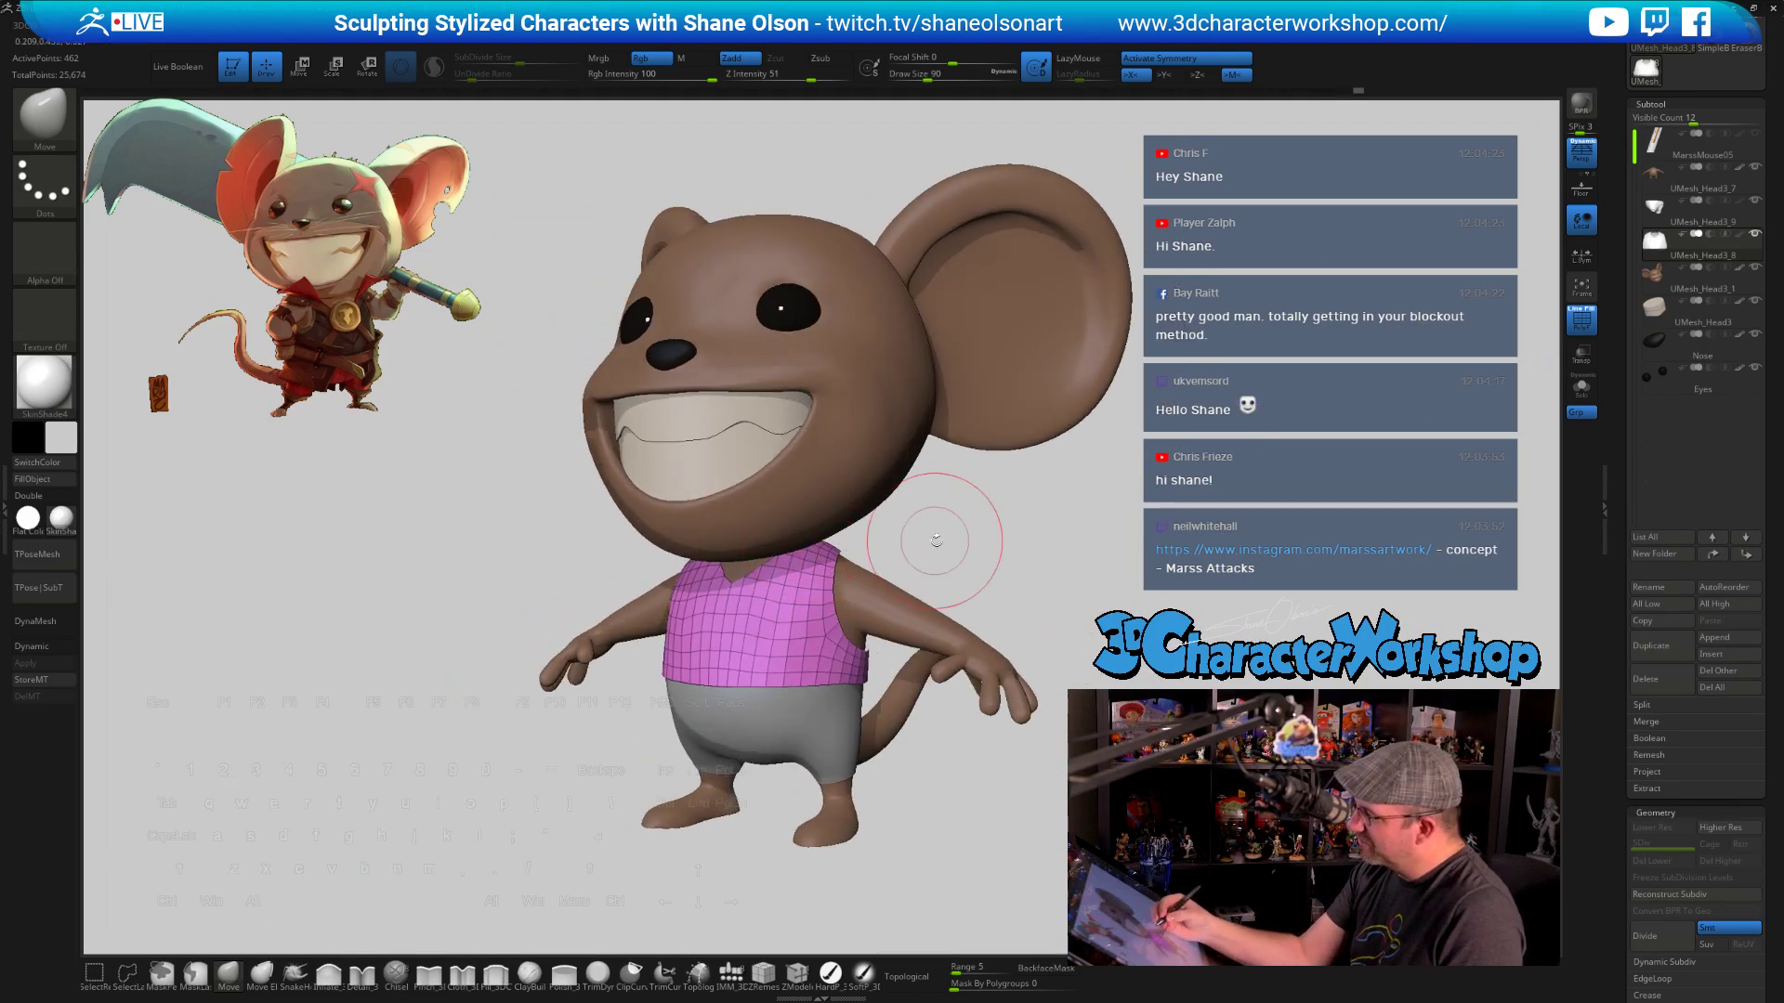
Shape the front of the shirt's neckline into a deeper V with the Move brush at draw size 60
mouse_move(944, 532)
right_down()
mouse_move(999, 557)
mouse_move(971, 559)
mouse_move(1008, 553)
right_up()
drag(754, 589, 744, 597)
right_drag(920, 560, 989, 555)
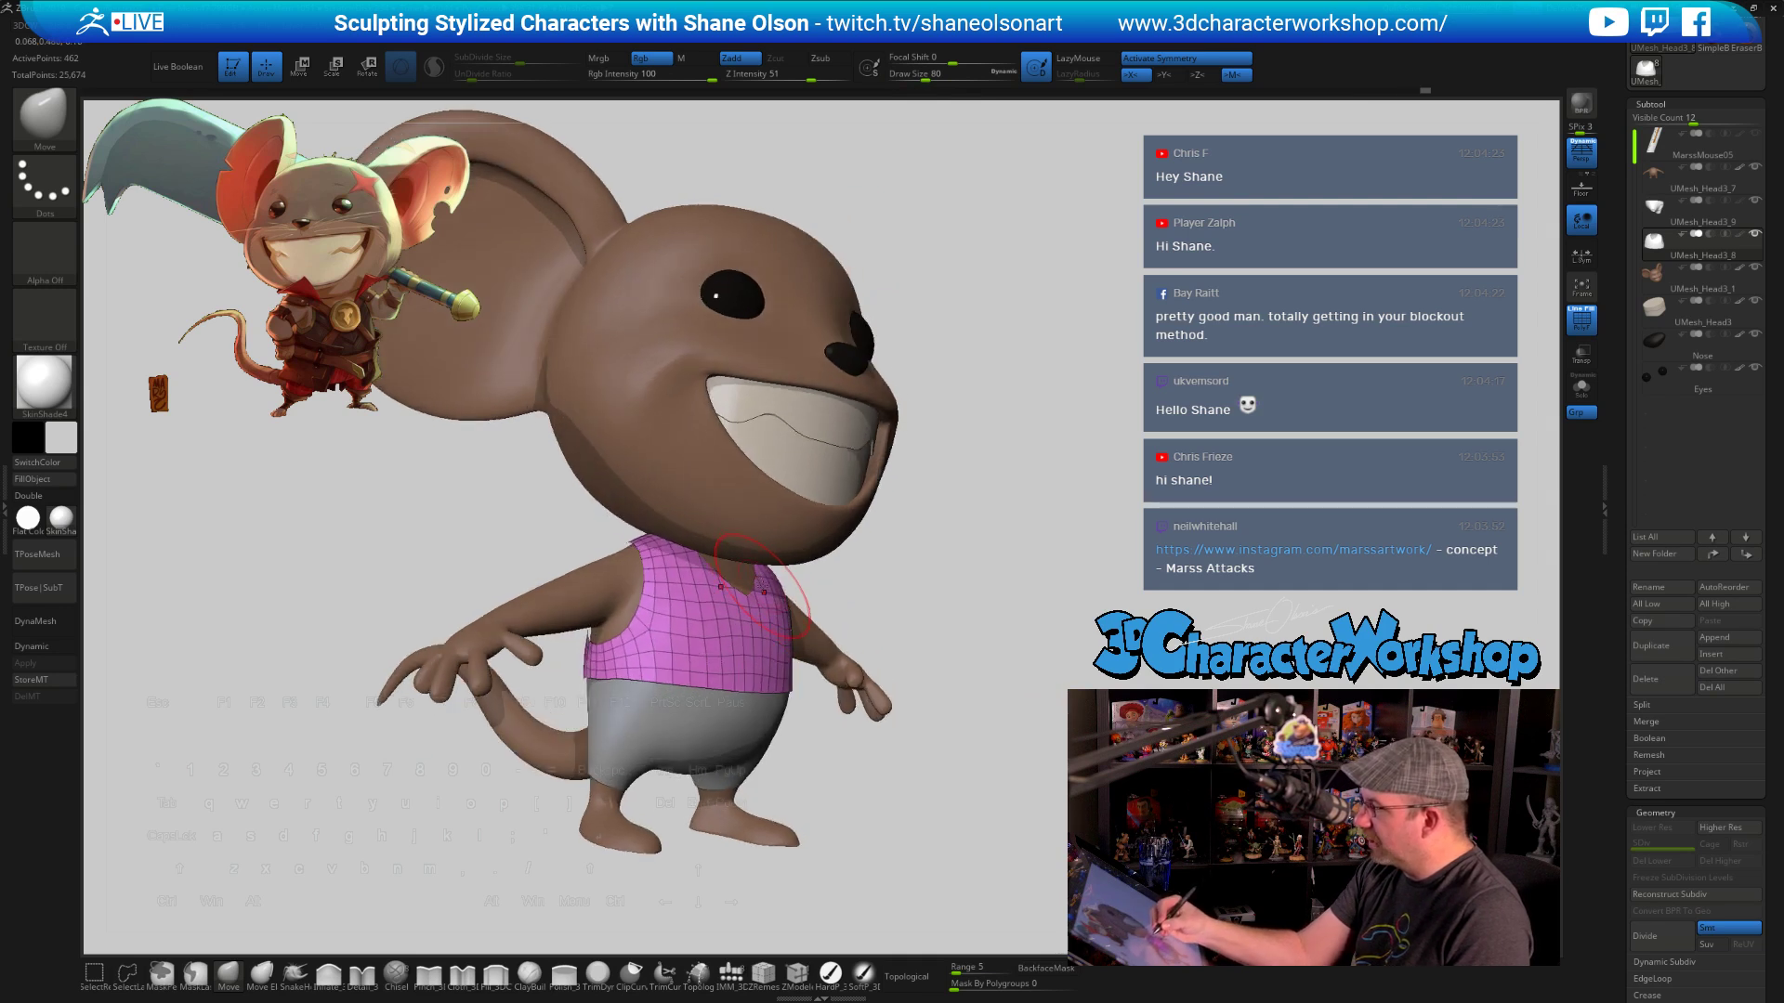
mouse_move(787, 588)
right_down()
mouse_move(725, 637)
mouse_move(755, 606)
mouse_move(806, 610)
right_up()
mouse_move(1093, 583)
right_down()
mouse_move(1115, 580)
mouse_move(1120, 650)
right_up()
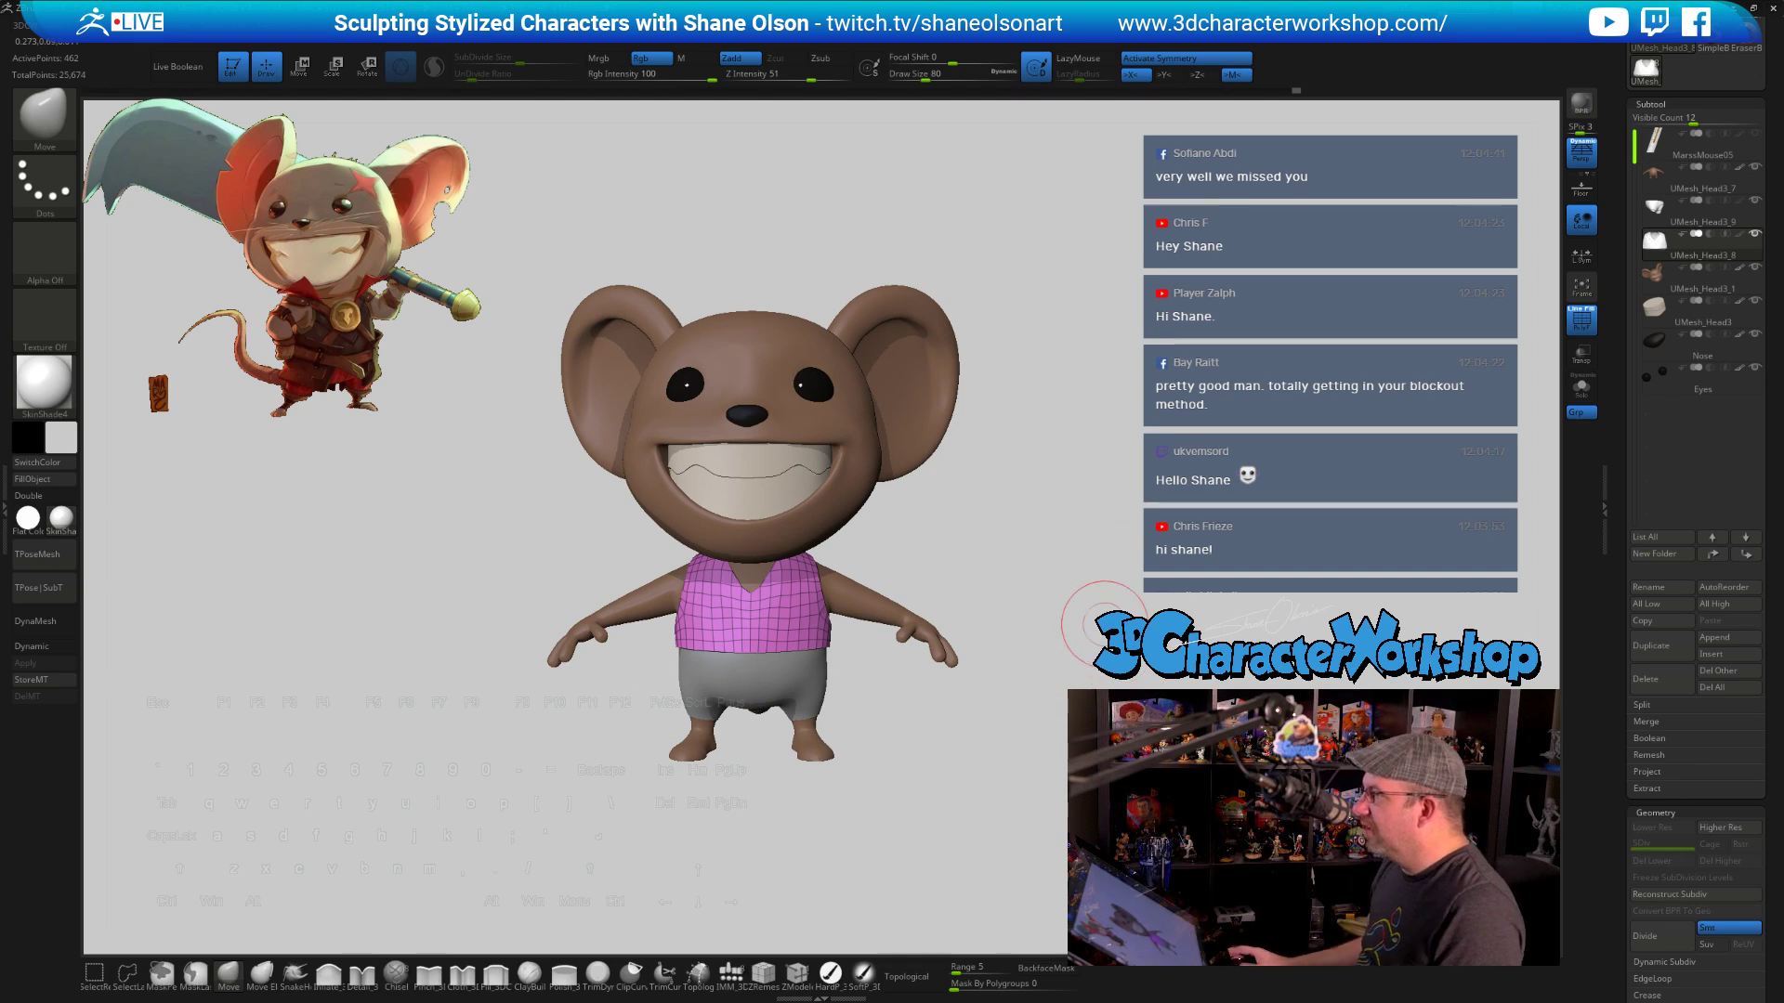
Preview the shirt with dynamic subdivision on and off, and examine the clothed mouse from the front and three-quarter views
key(shift+d)
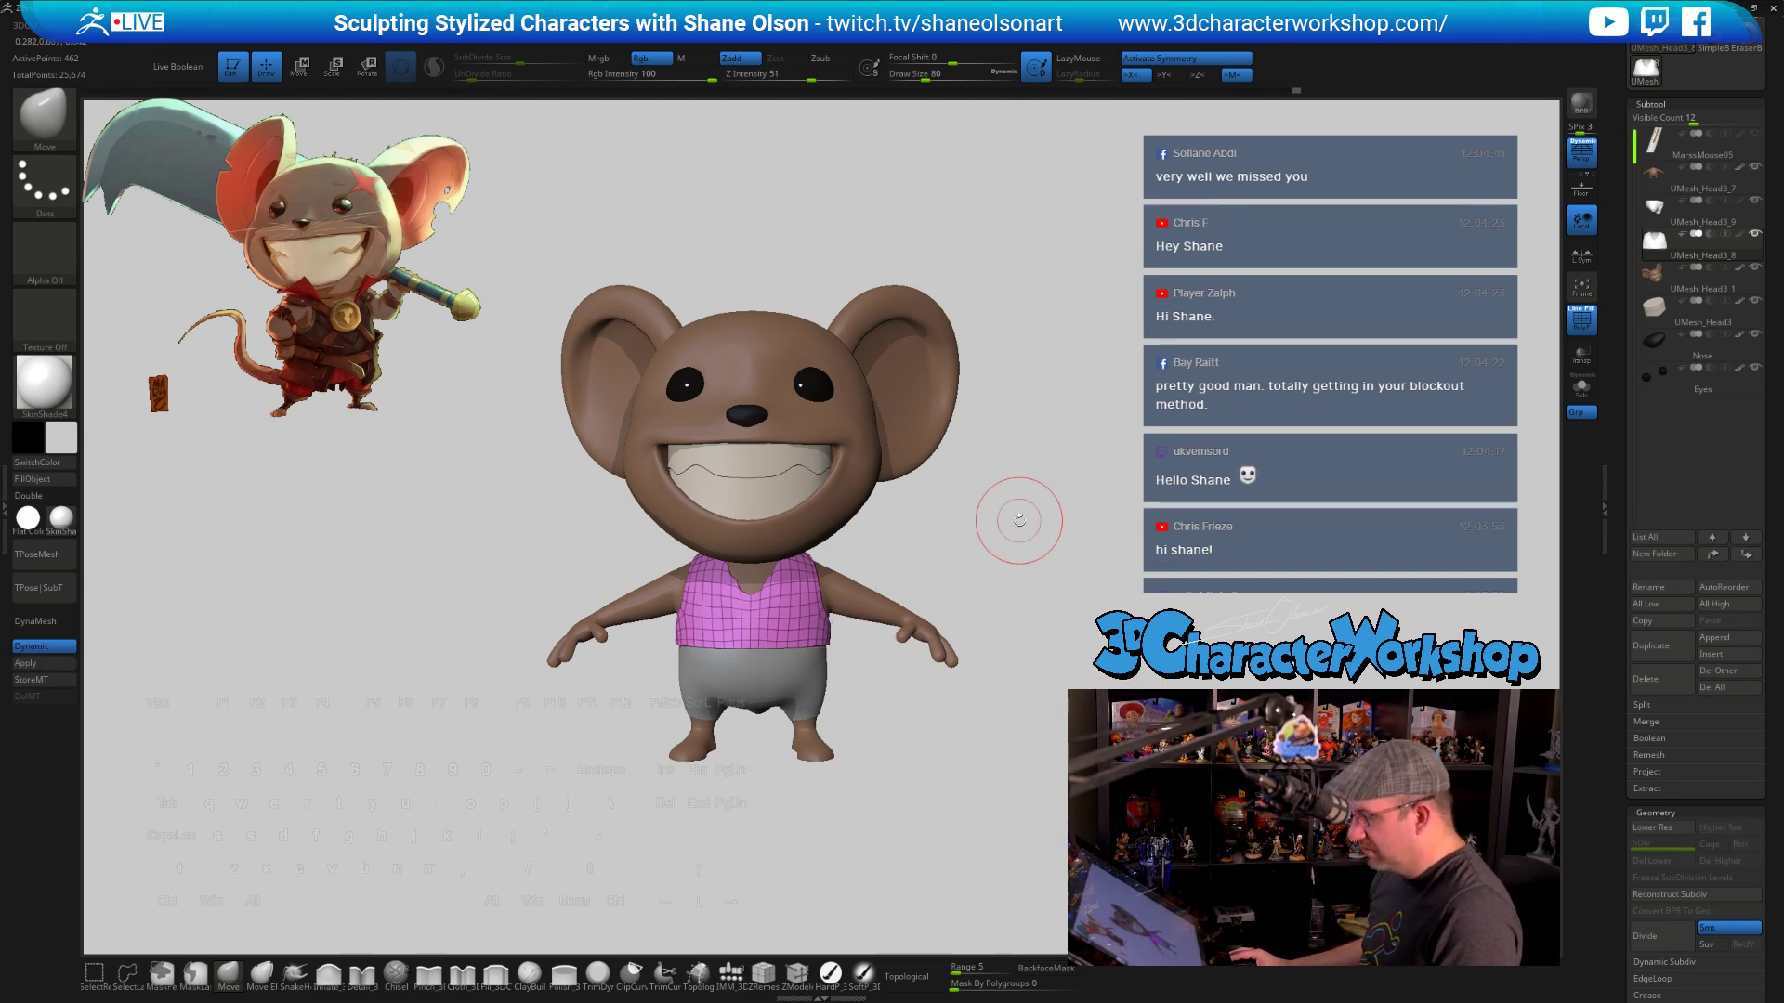
key(shift+d)
mouse_move(1042, 506)
alt+right_down()
mouse_move(1206, 543)
mouse_move(1008, 521)
mouse_move(1107, 506)
alt+right_up()
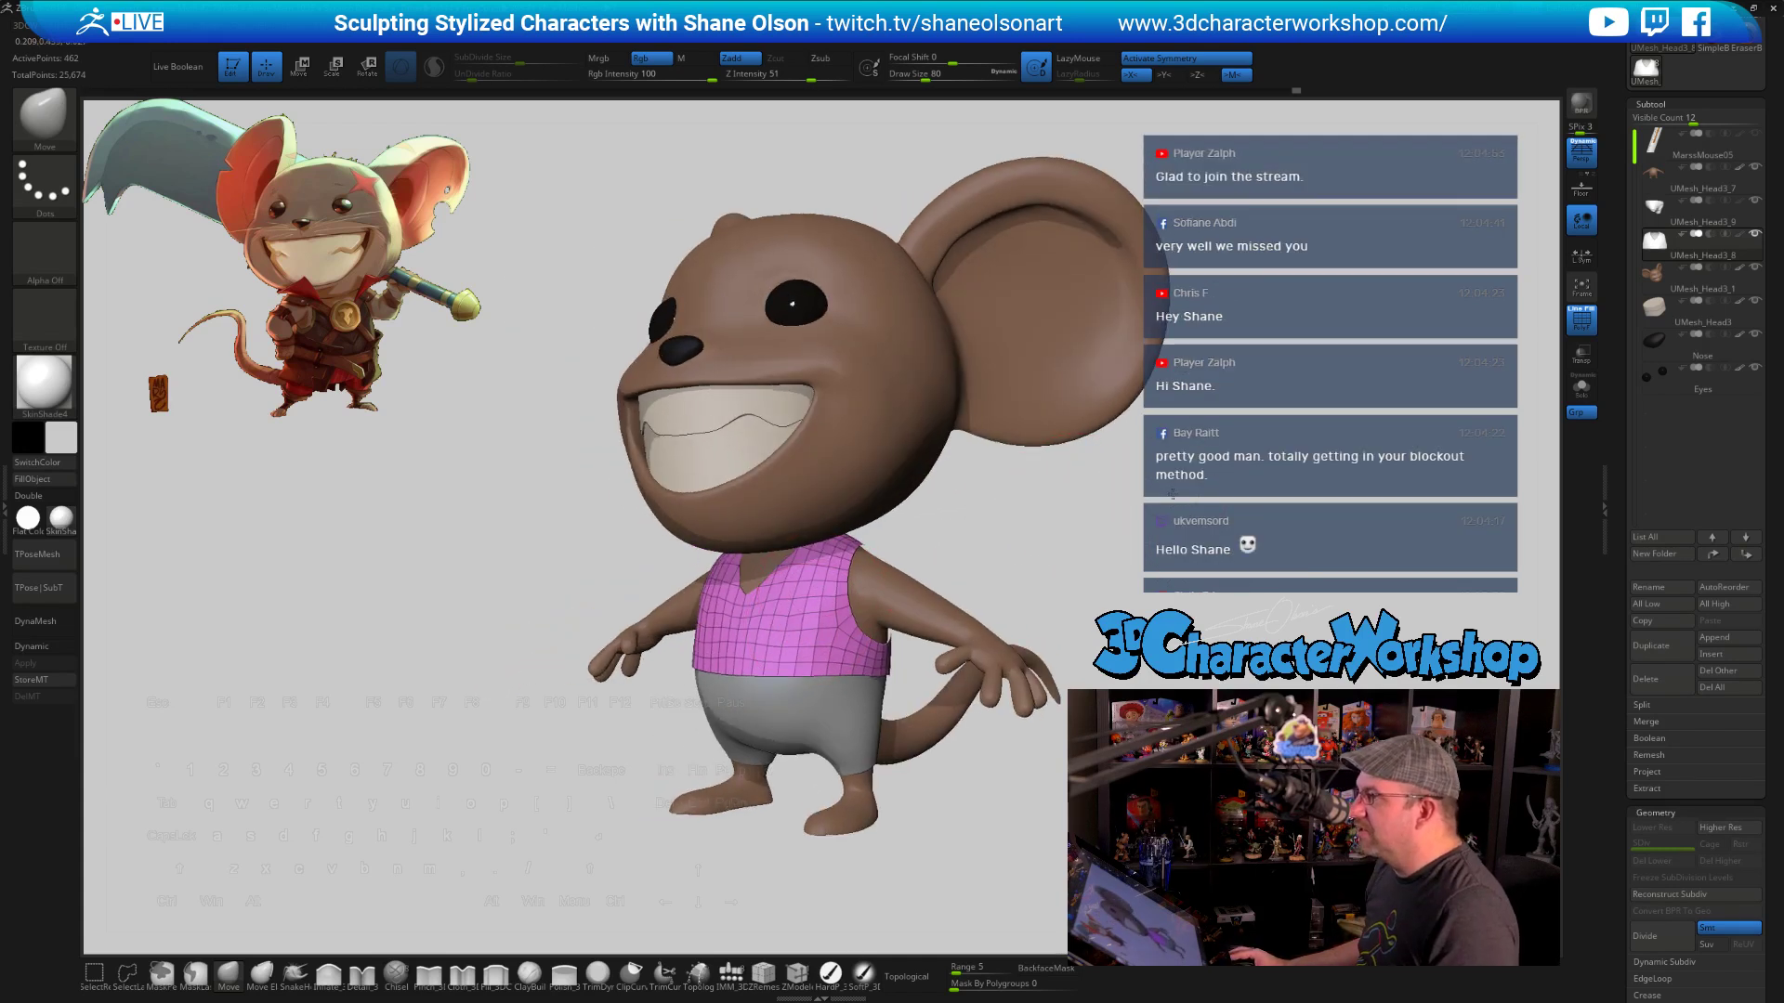
alt+right_drag(1173, 494, 1175, 499)
key(s)
drag(1176, 498, 1172, 498)
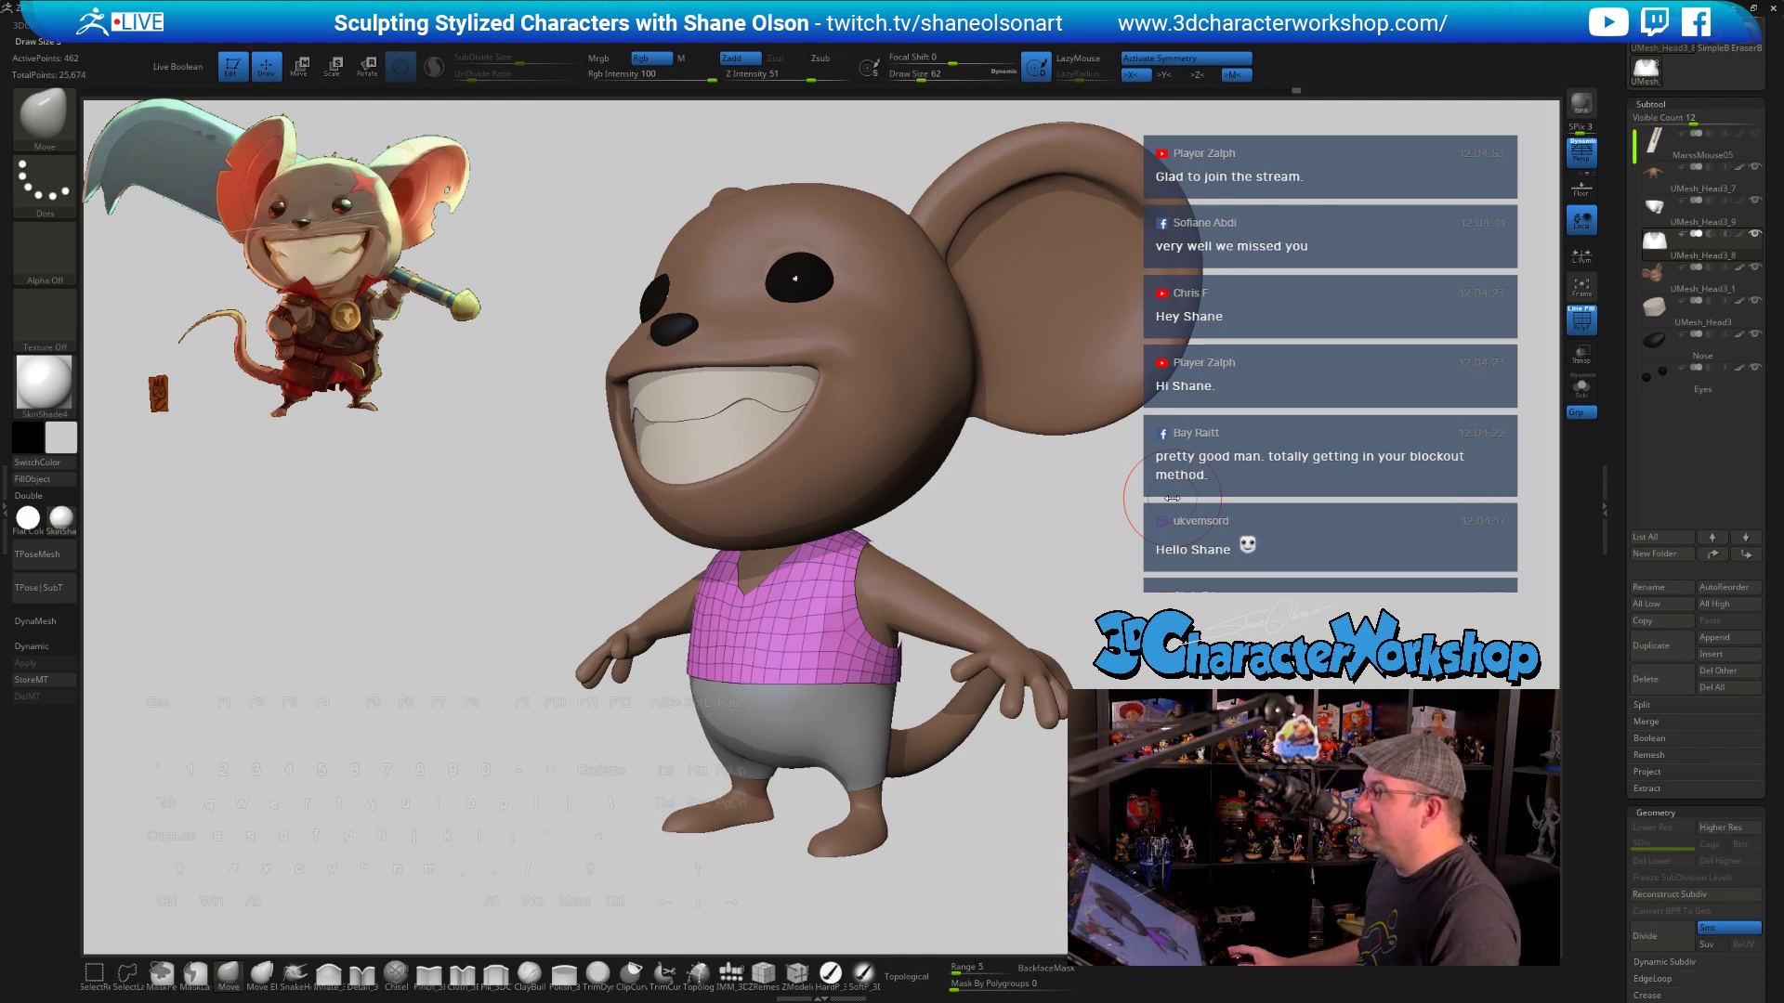
drag(1173, 498, 1198, 493)
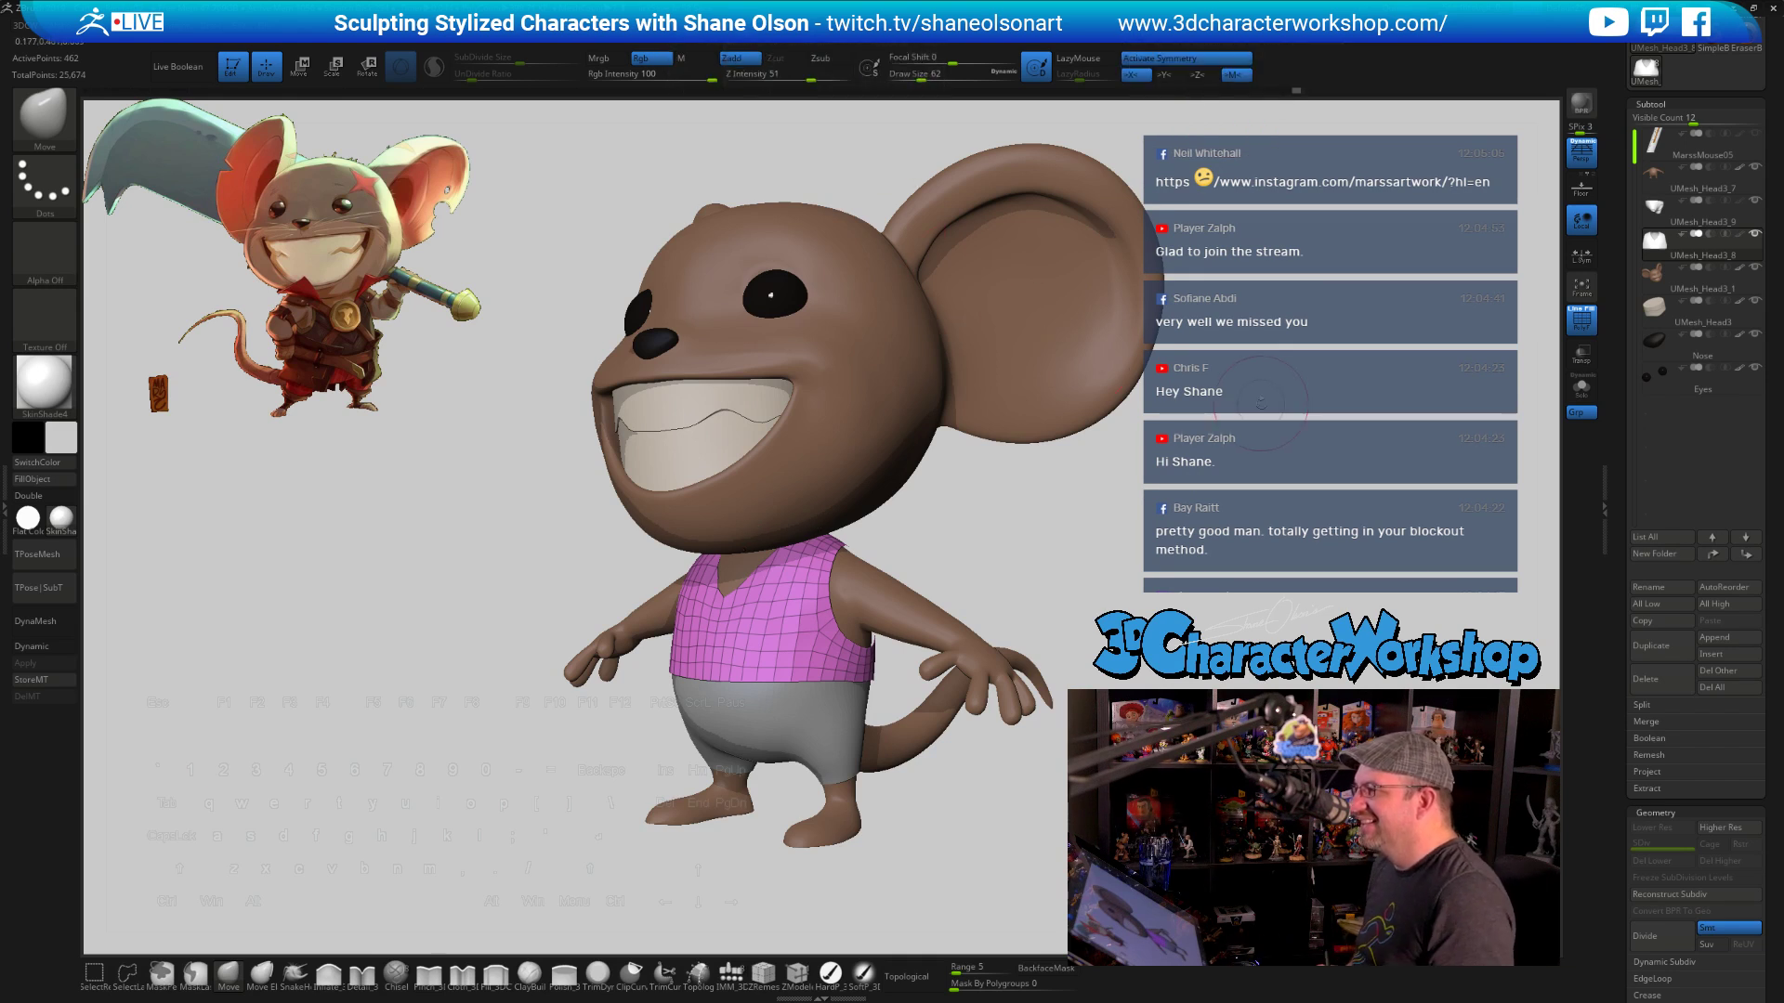
drag(1261, 401, 1222, 404)
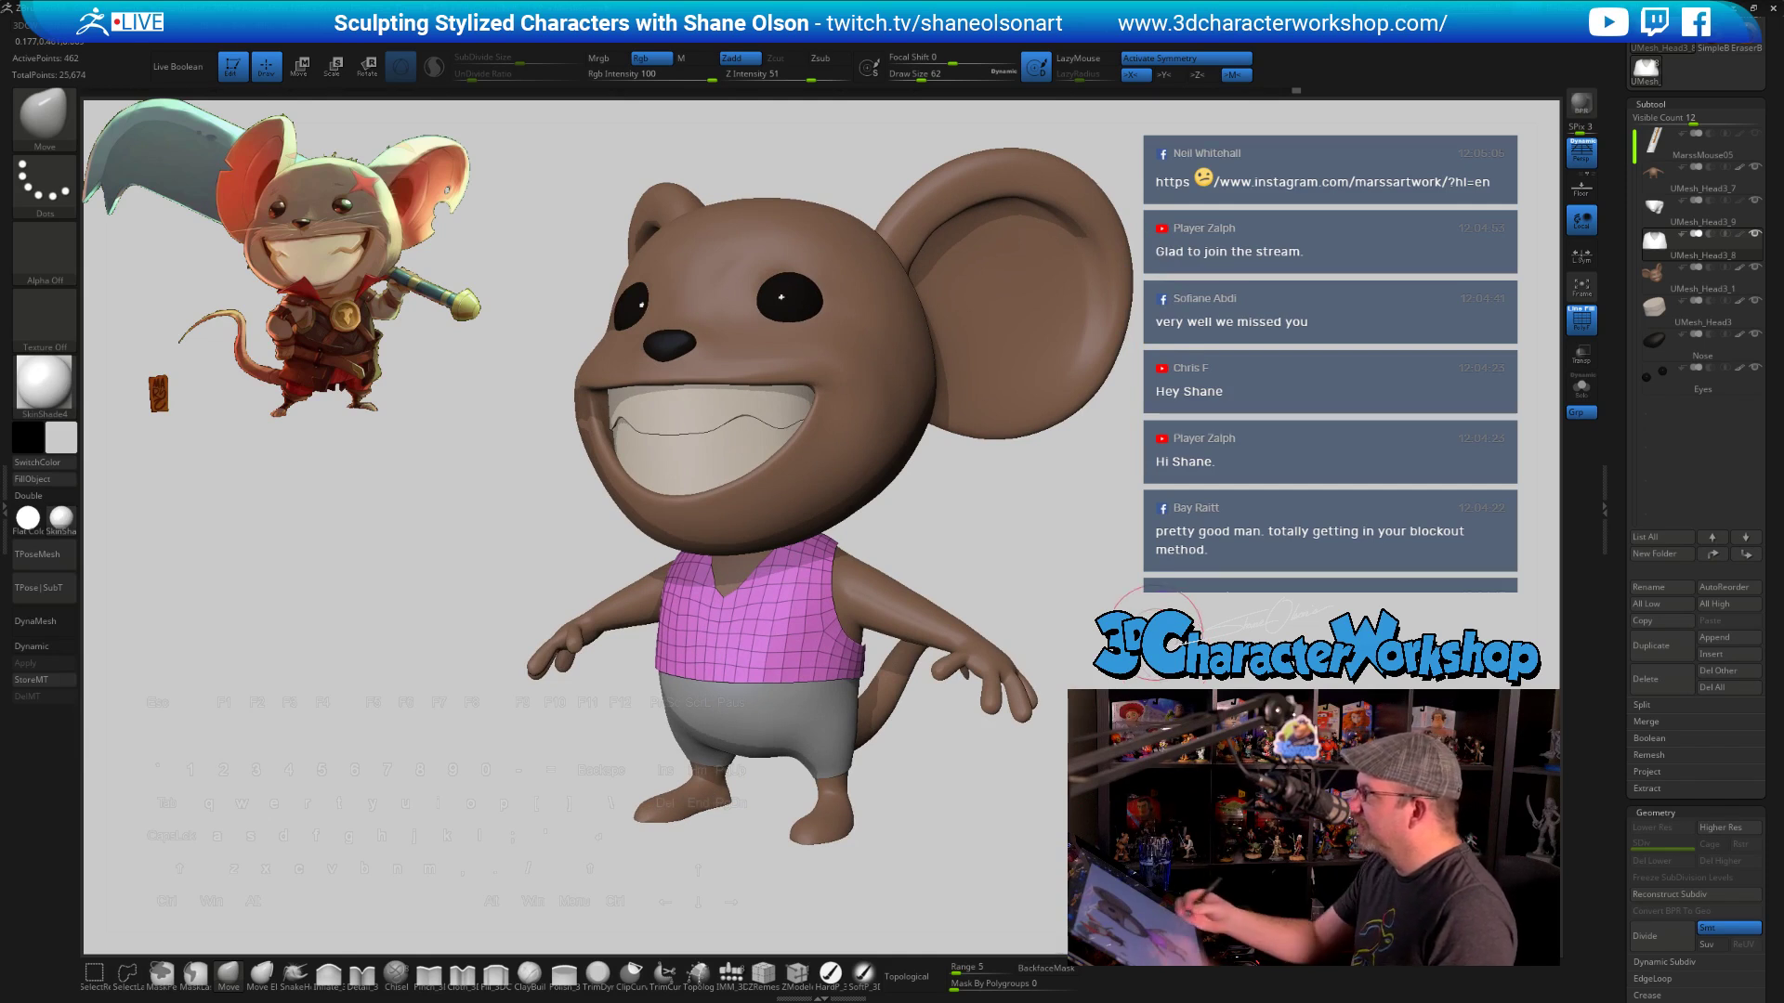
drag(1049, 506, 1009, 502)
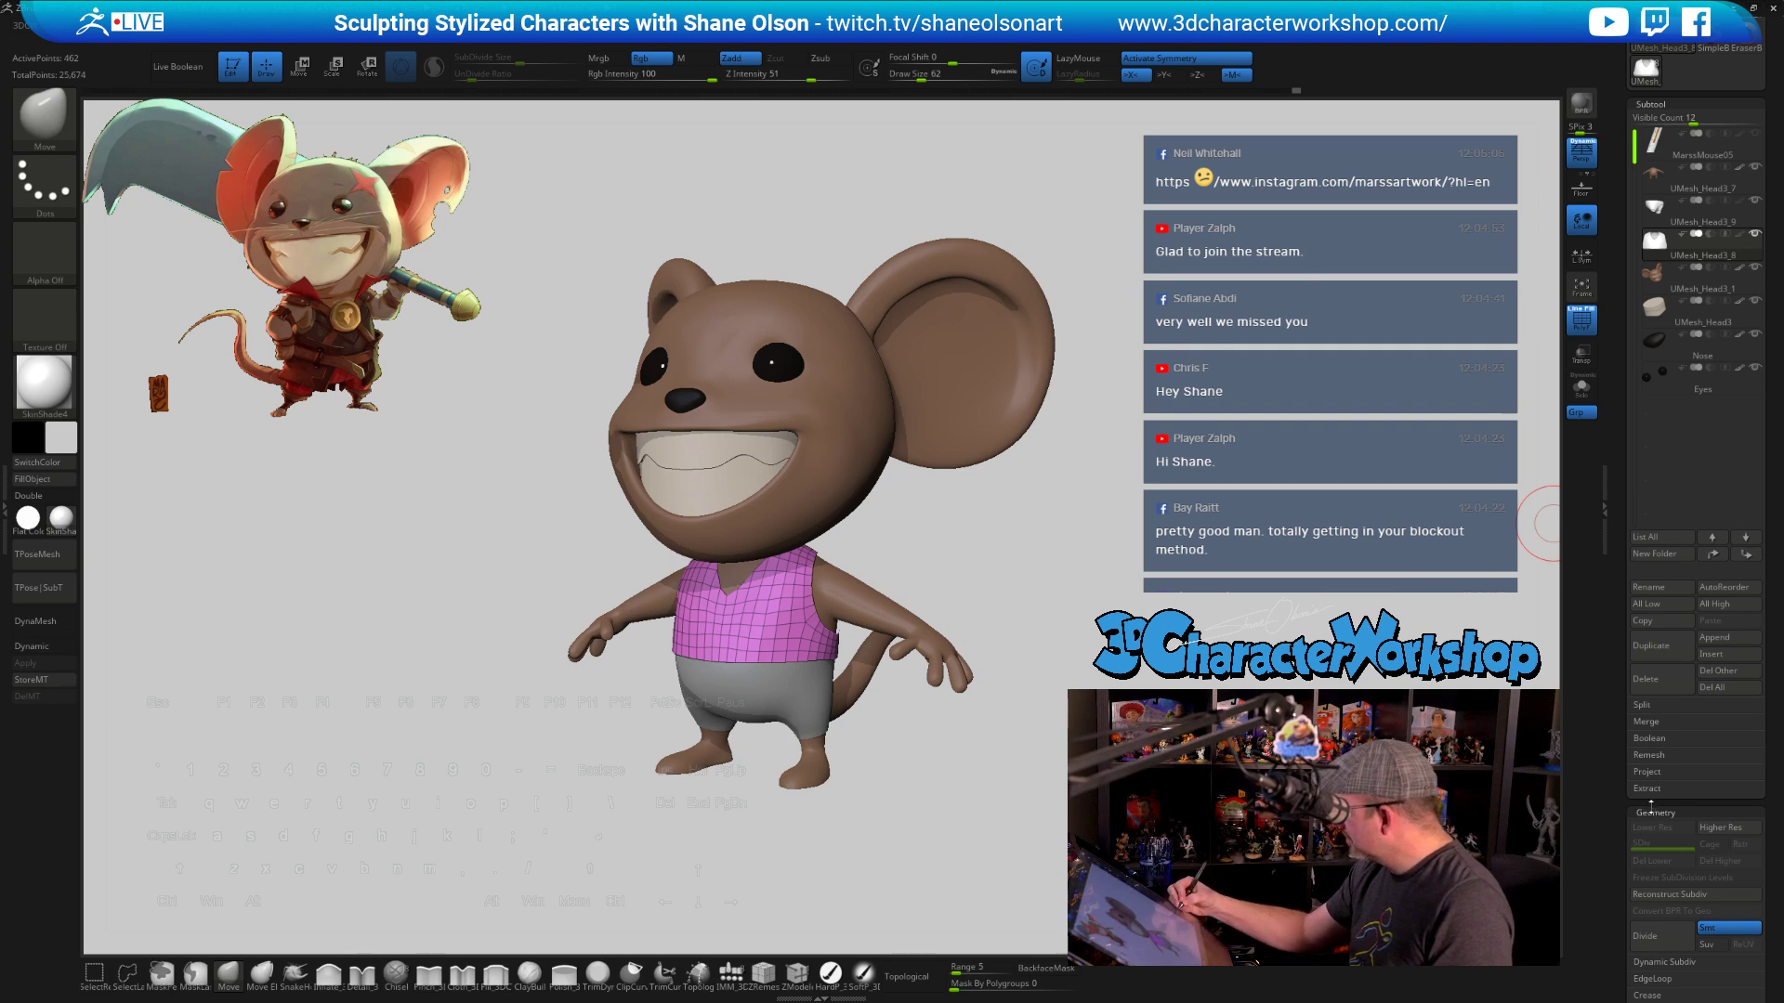
Set the crease tolerance to 175 in the shirt's geometry crease settings
drag(1650, 805, 1664, 606)
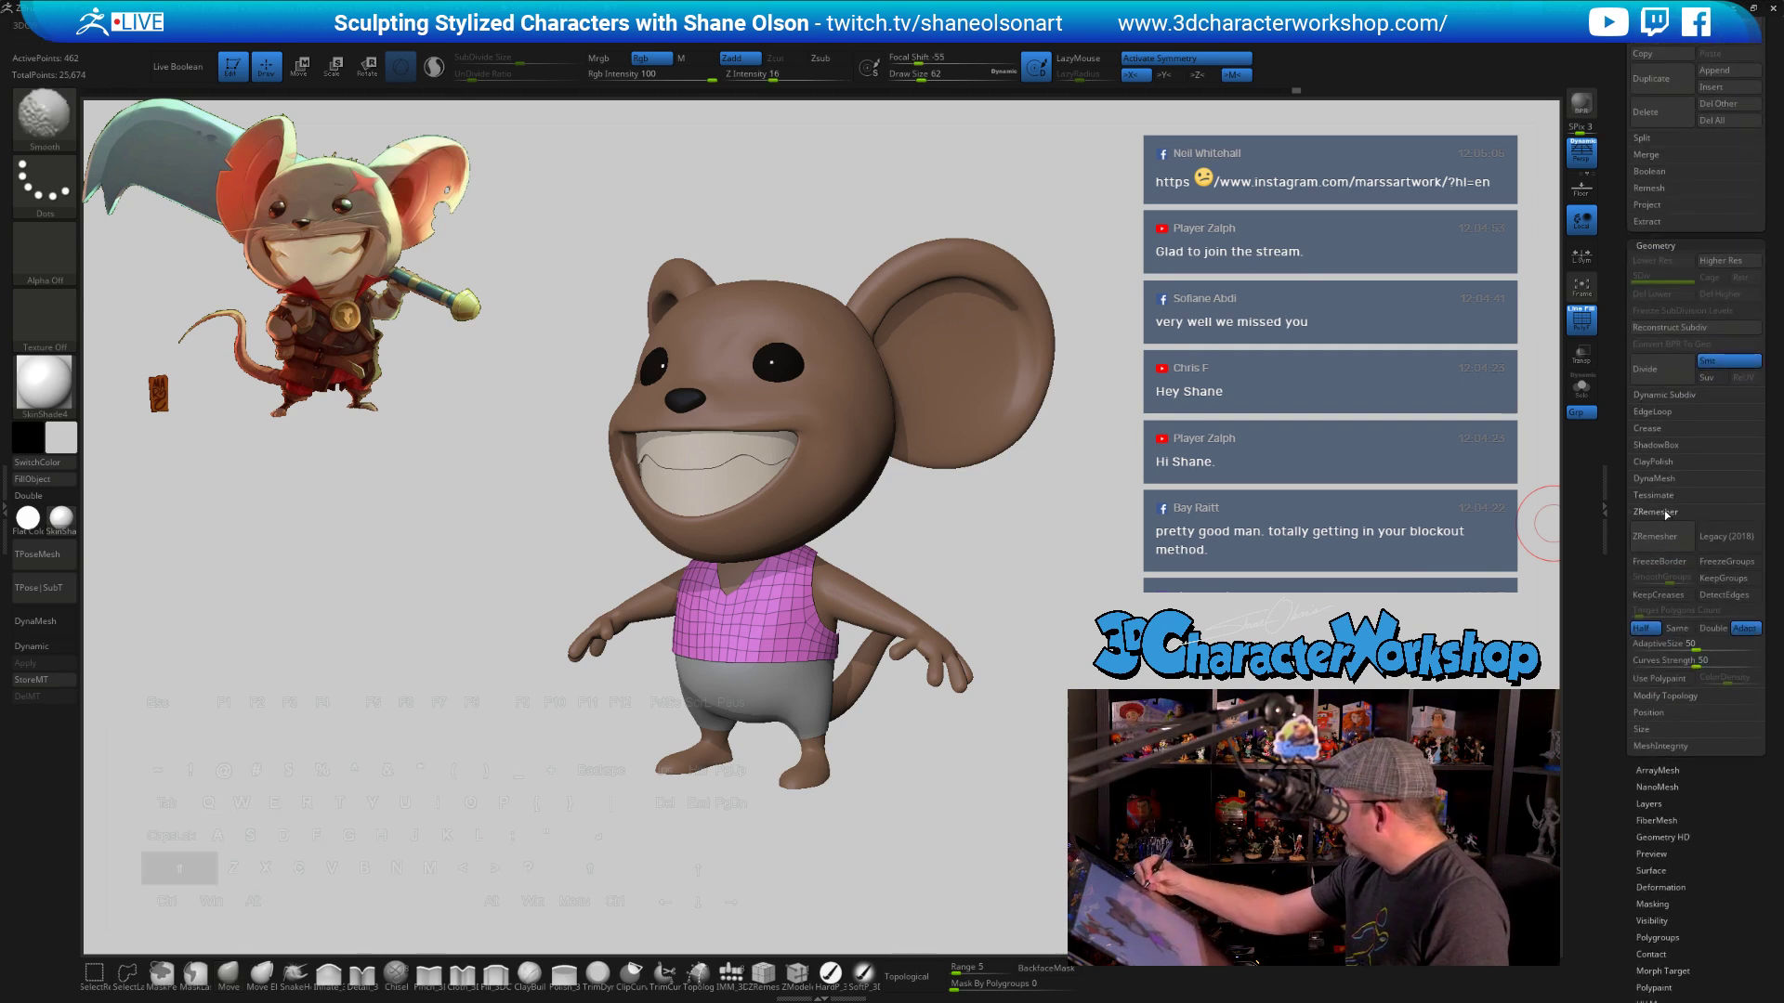
click(1659, 429)
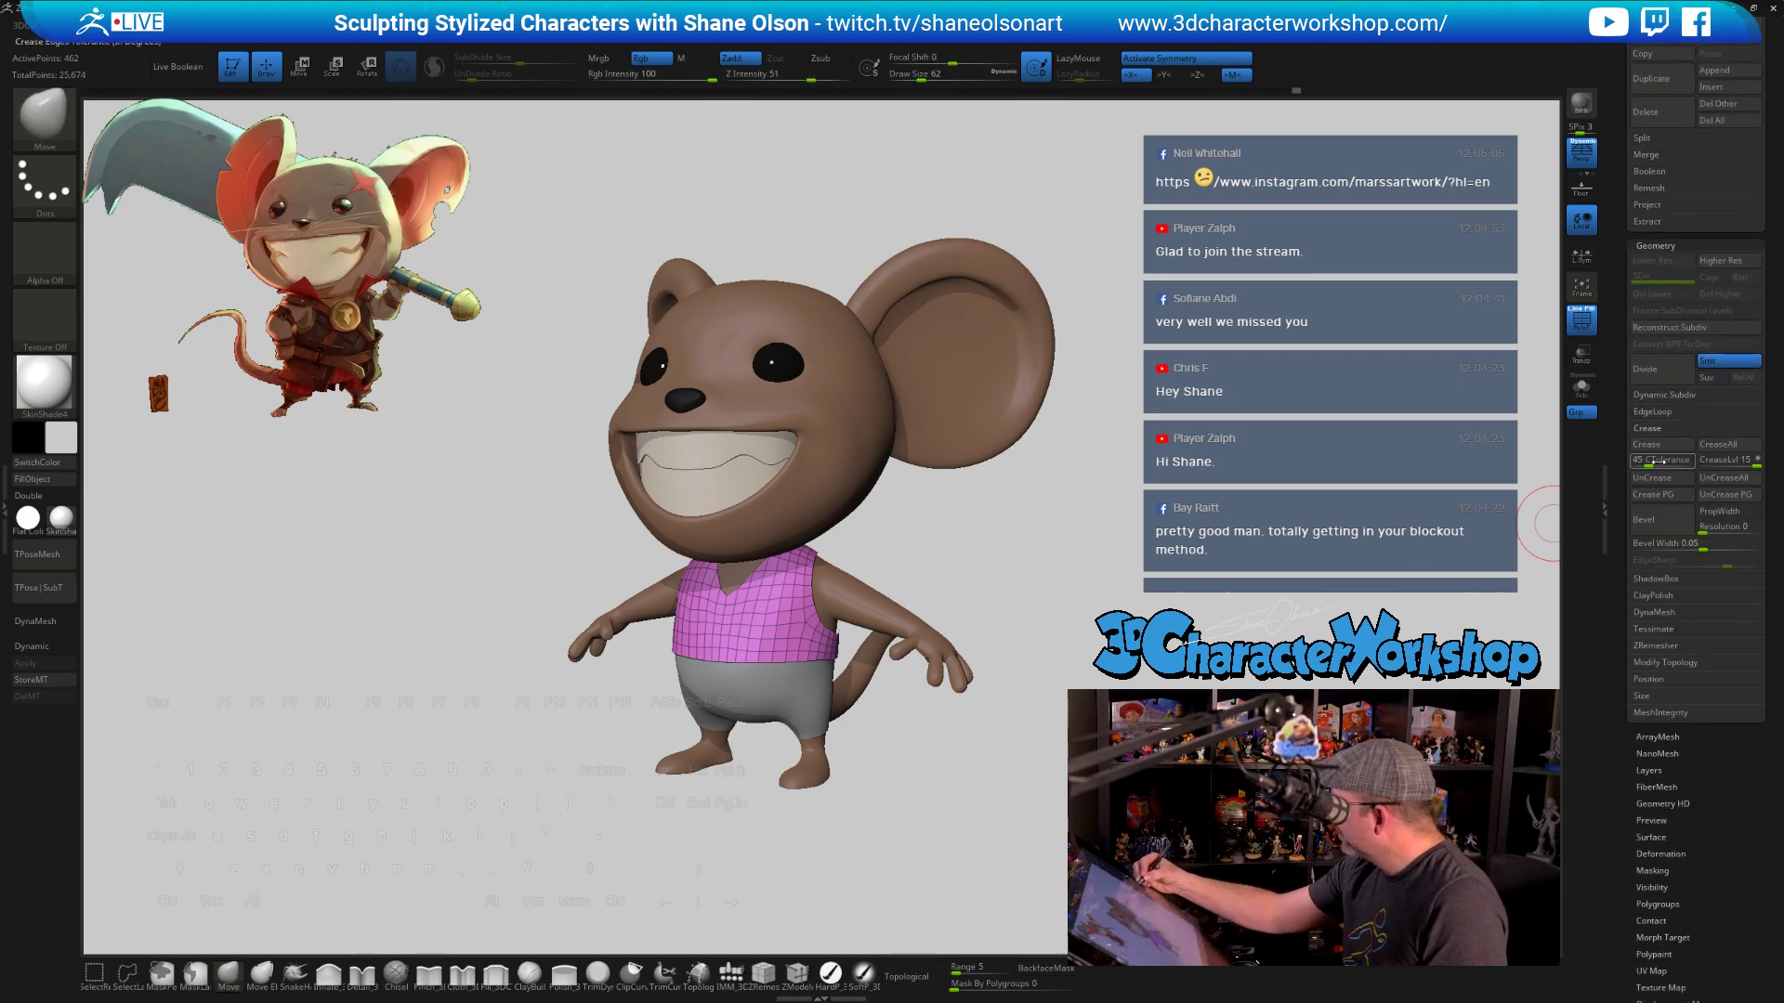
drag(1652, 461, 1688, 461)
alt+drag(1076, 674, 1009, 732)
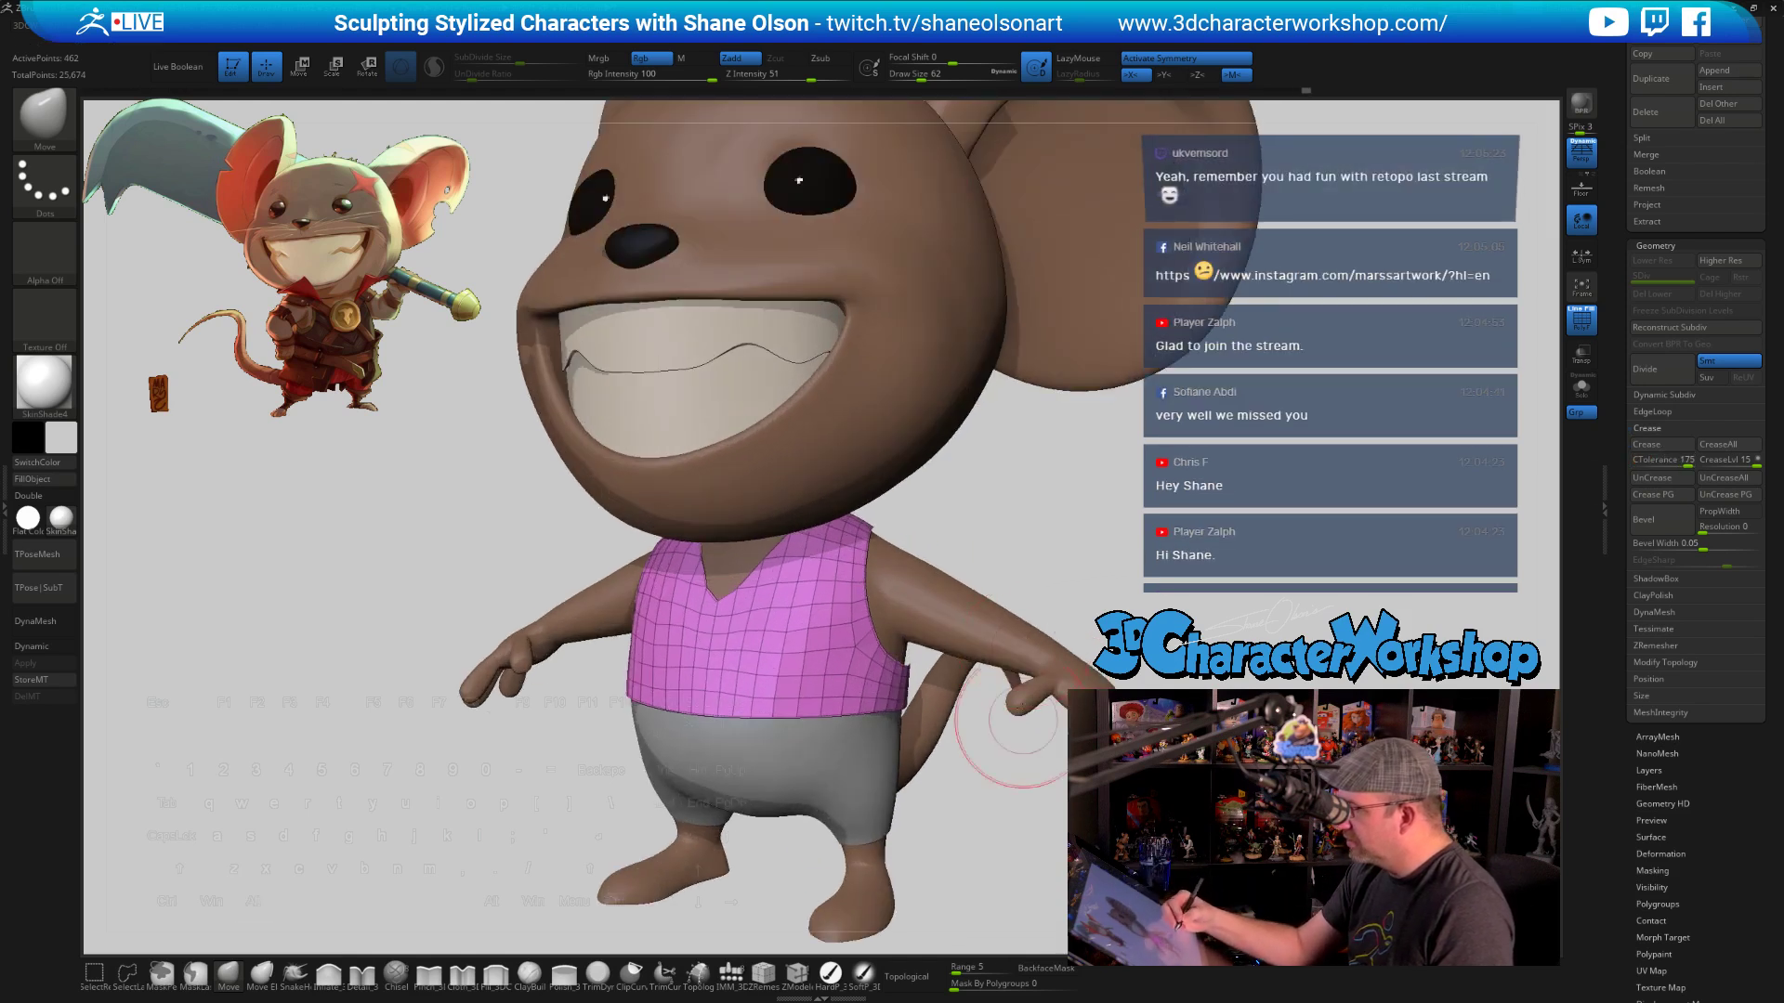
drag(1043, 555, 975, 562)
drag(1114, 583, 1176, 620)
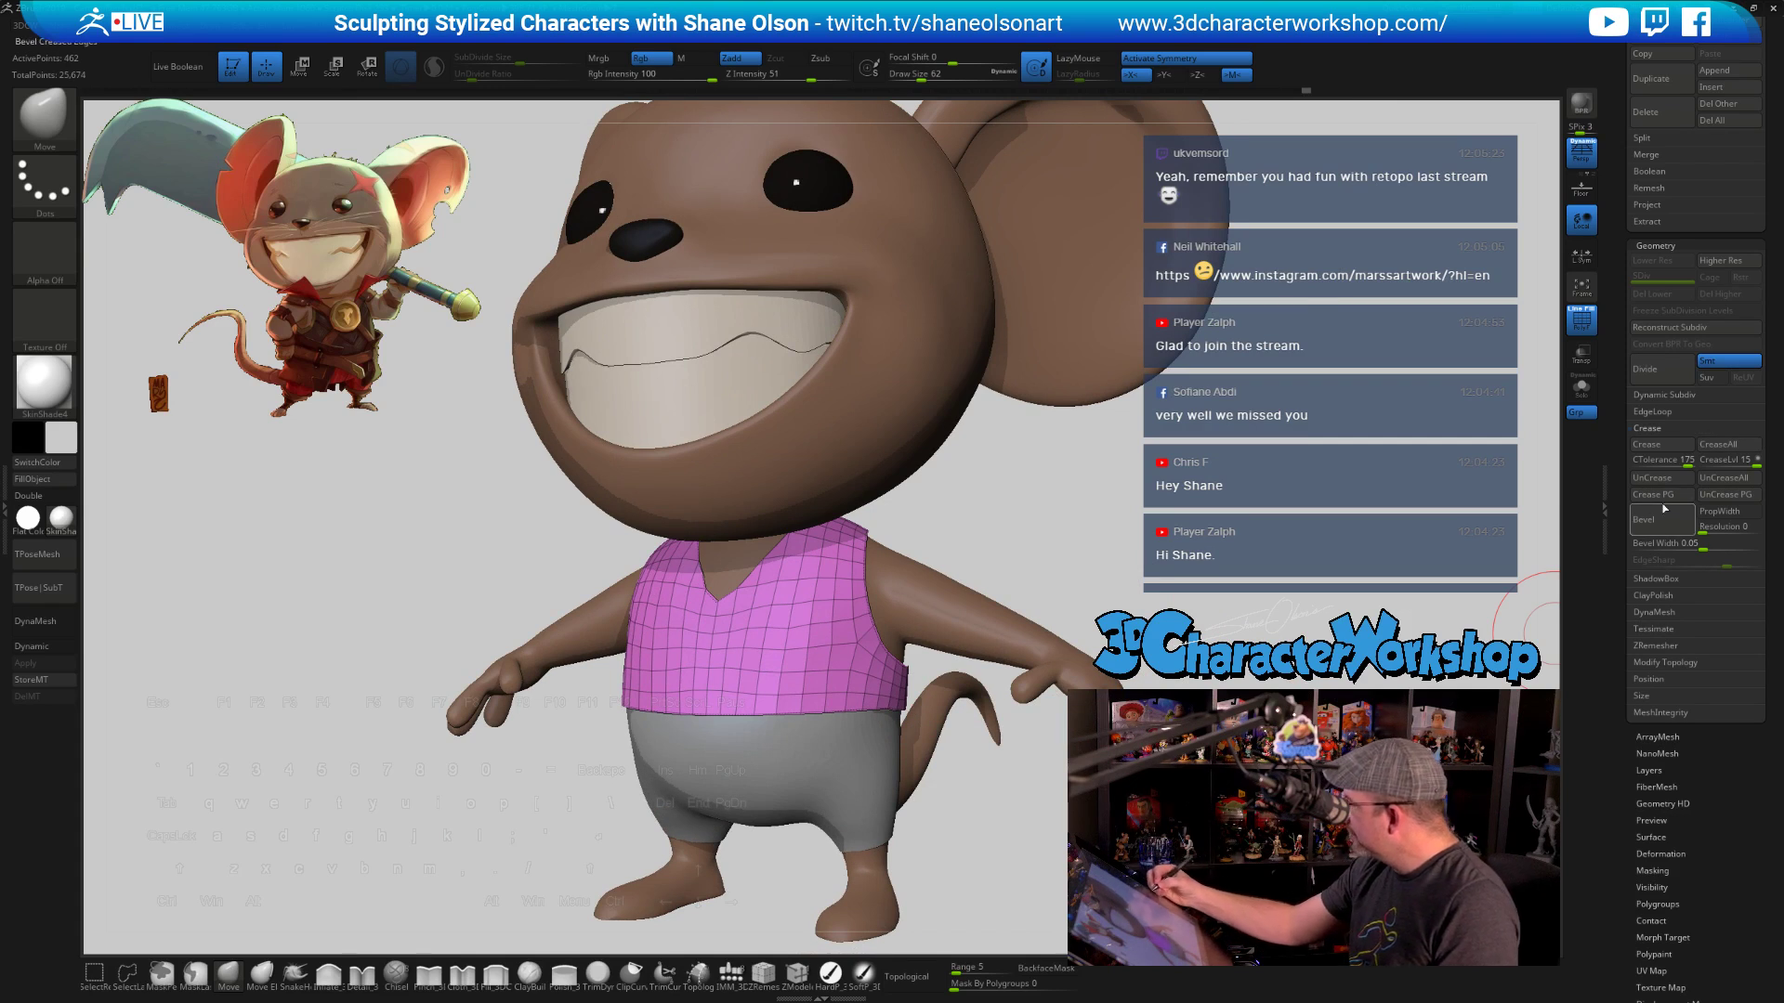
click(1661, 428)
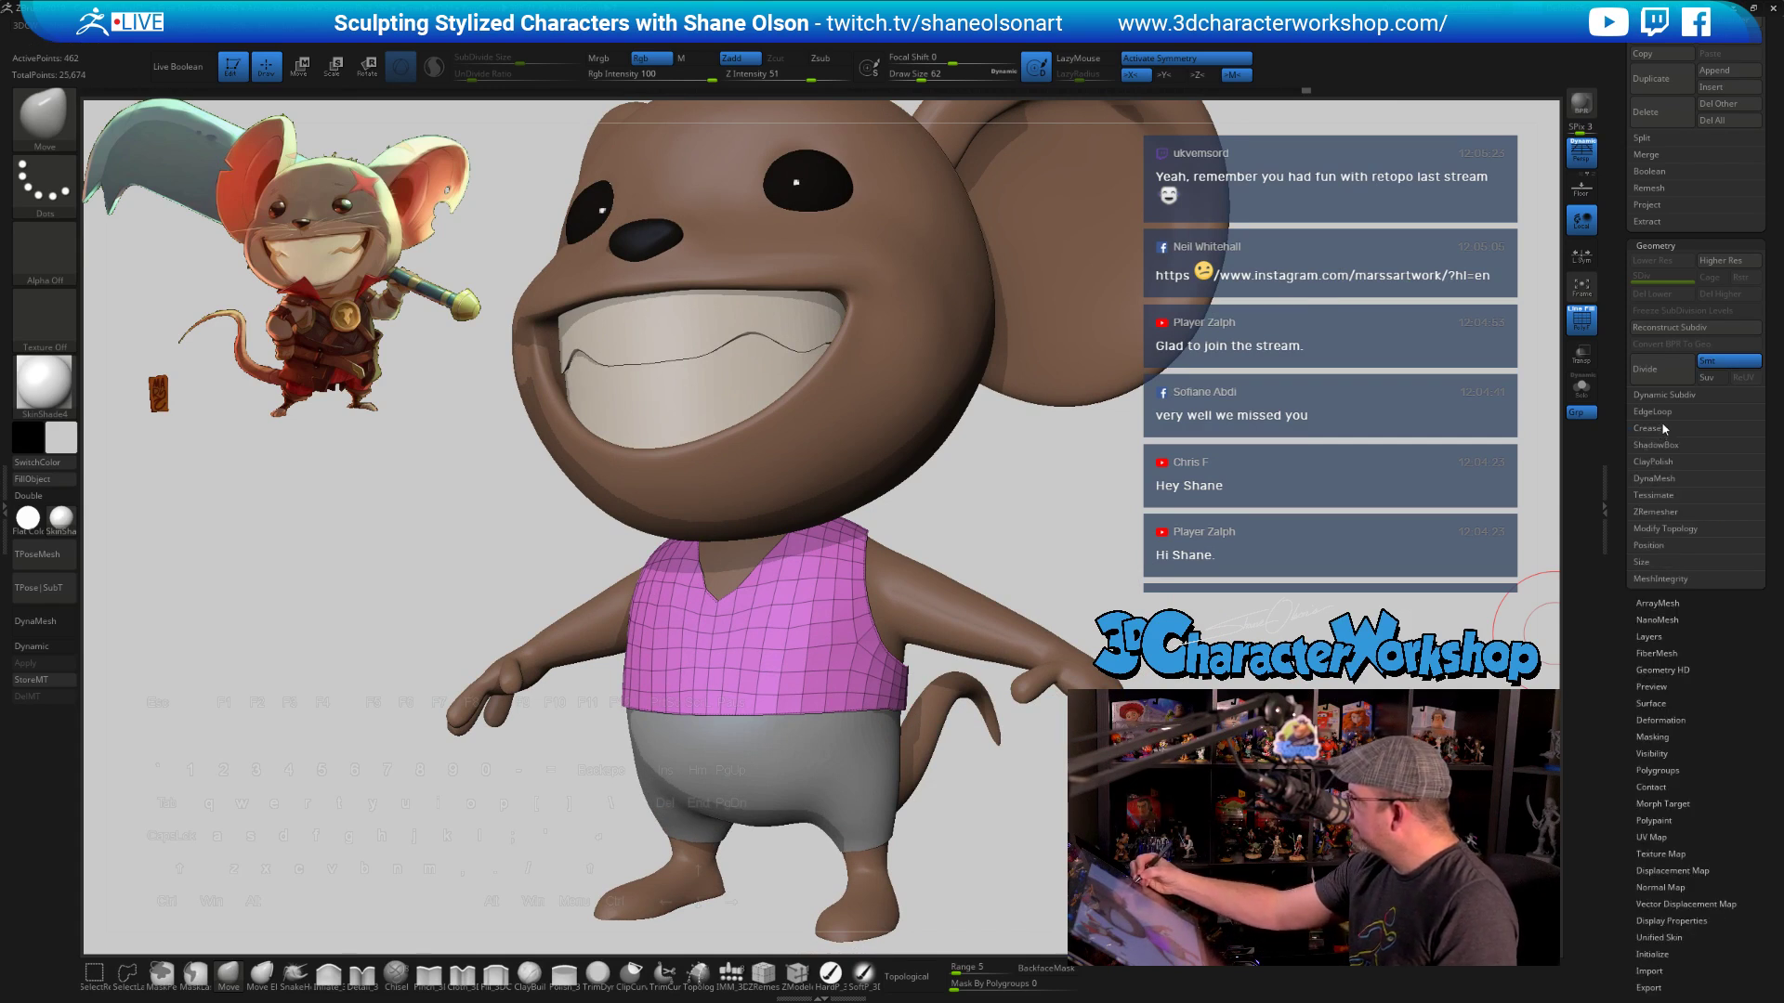
Run ZRemesher on the shirt with KeepCreases enabled
click(1663, 512)
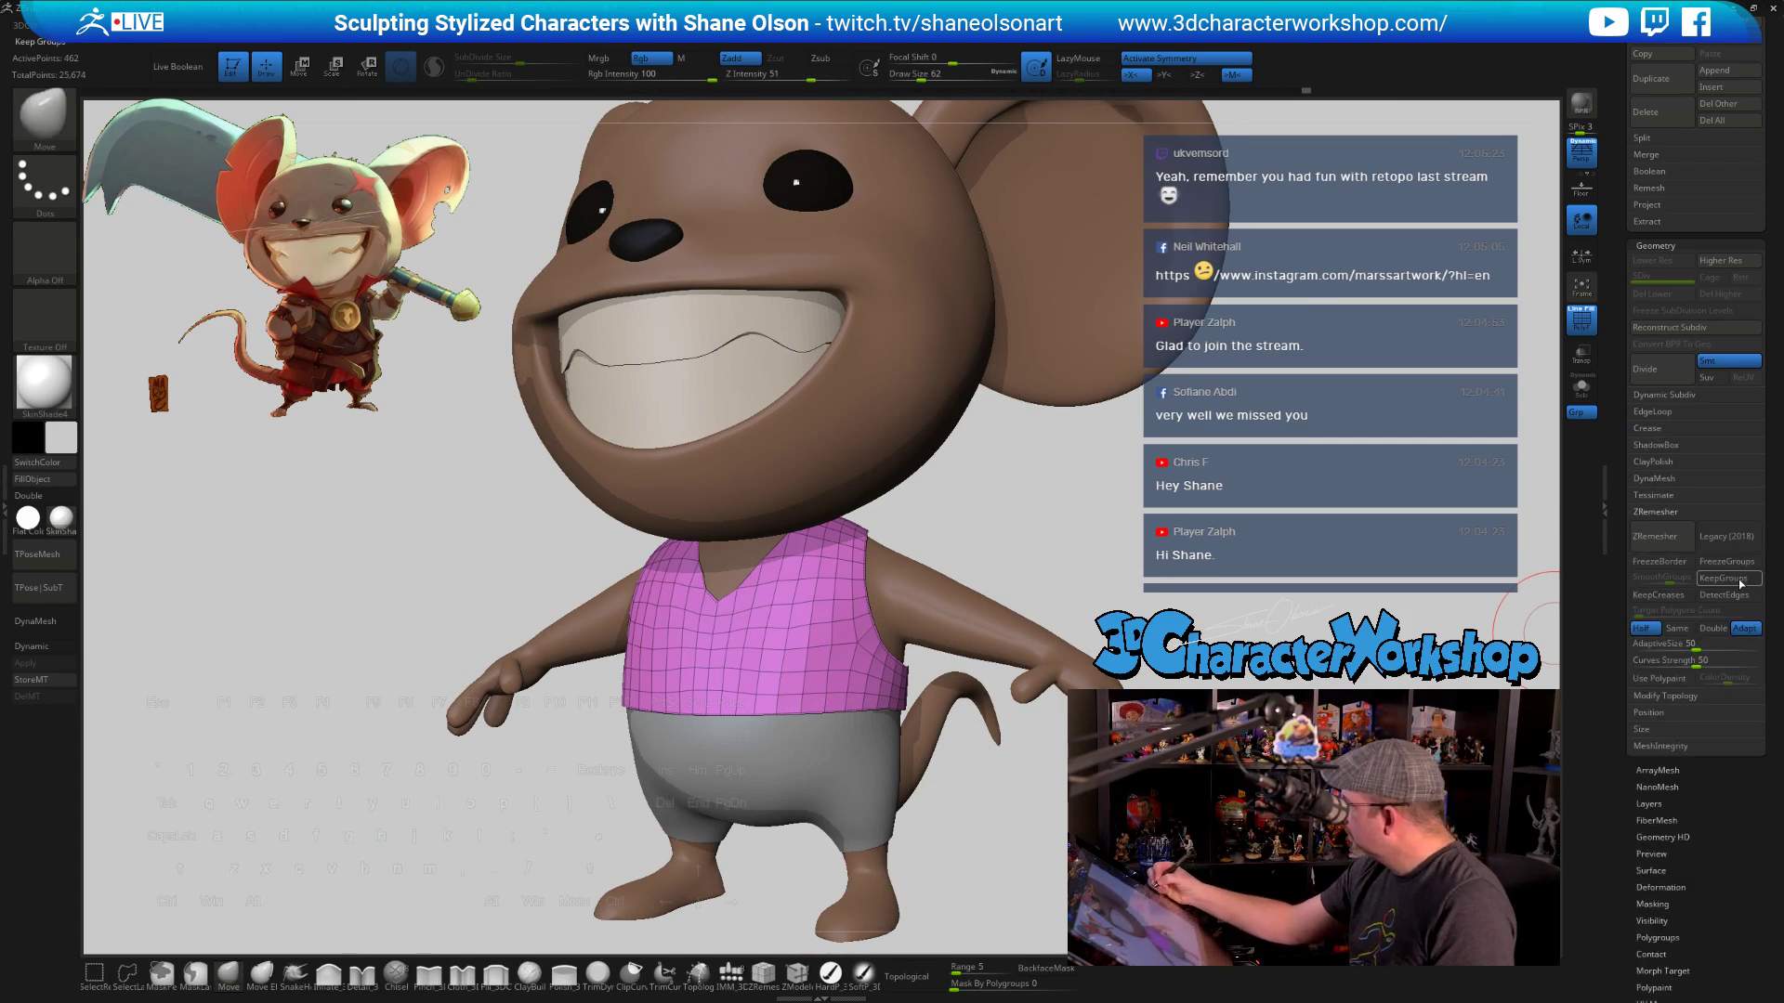
click(1659, 594)
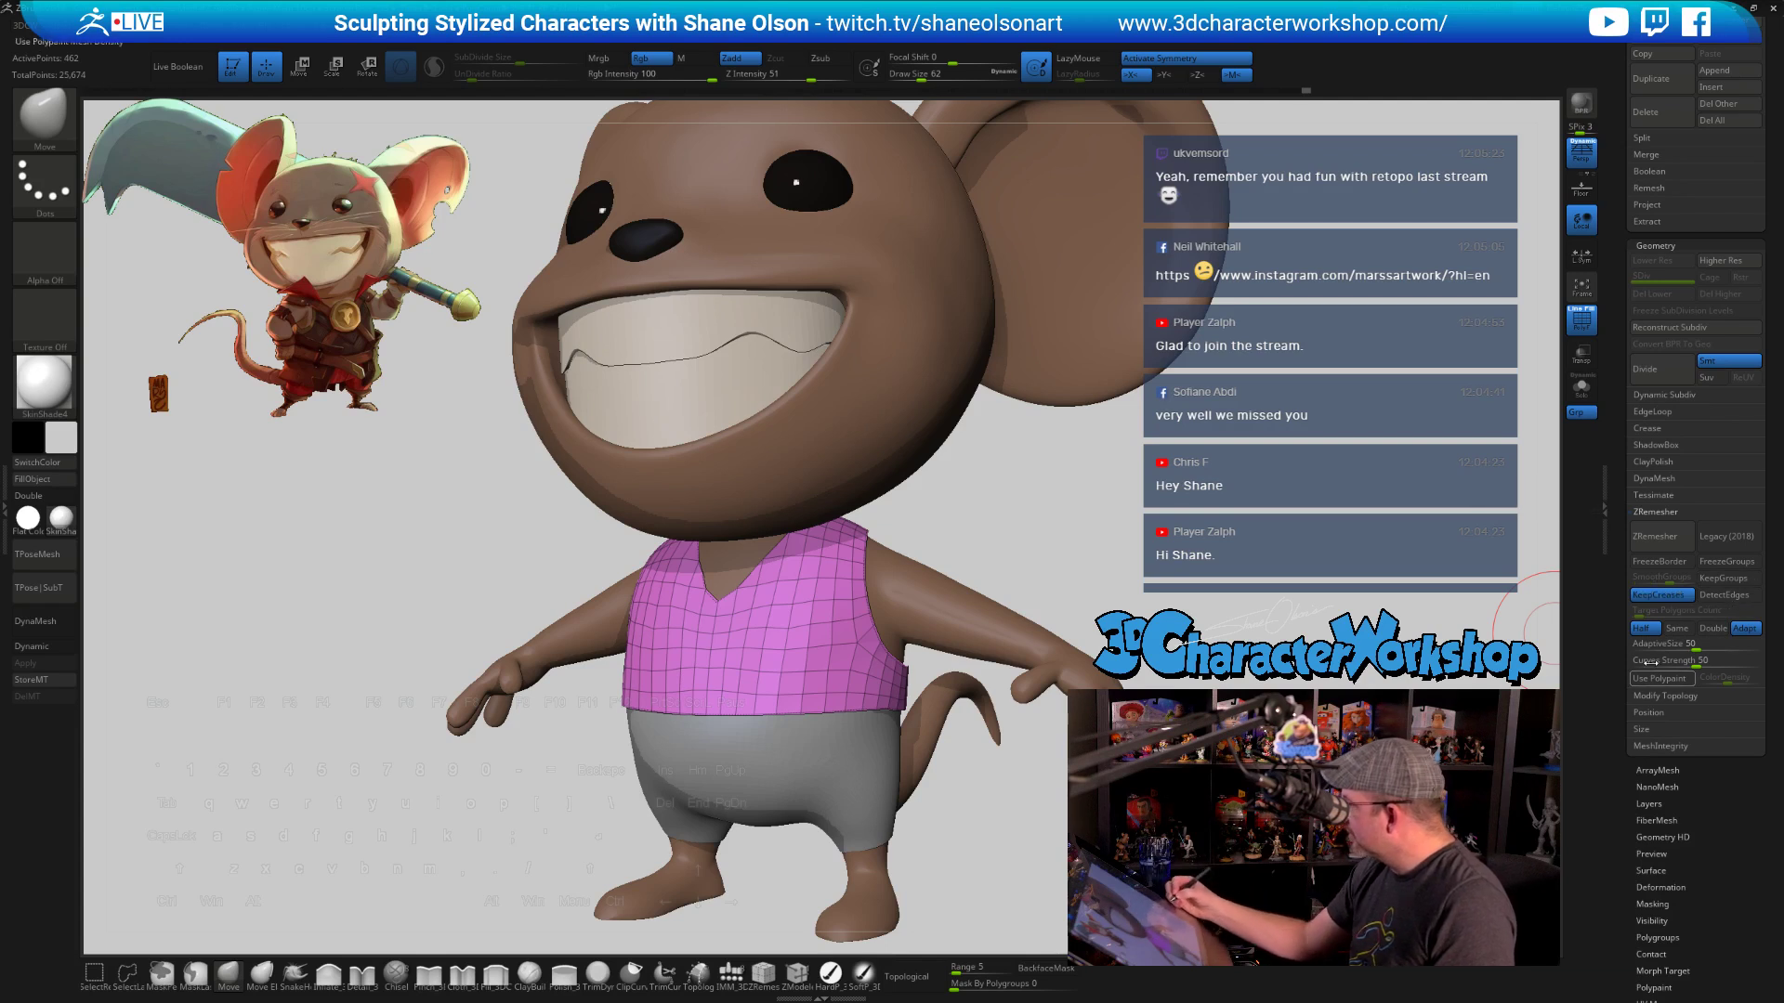
click(1667, 541)
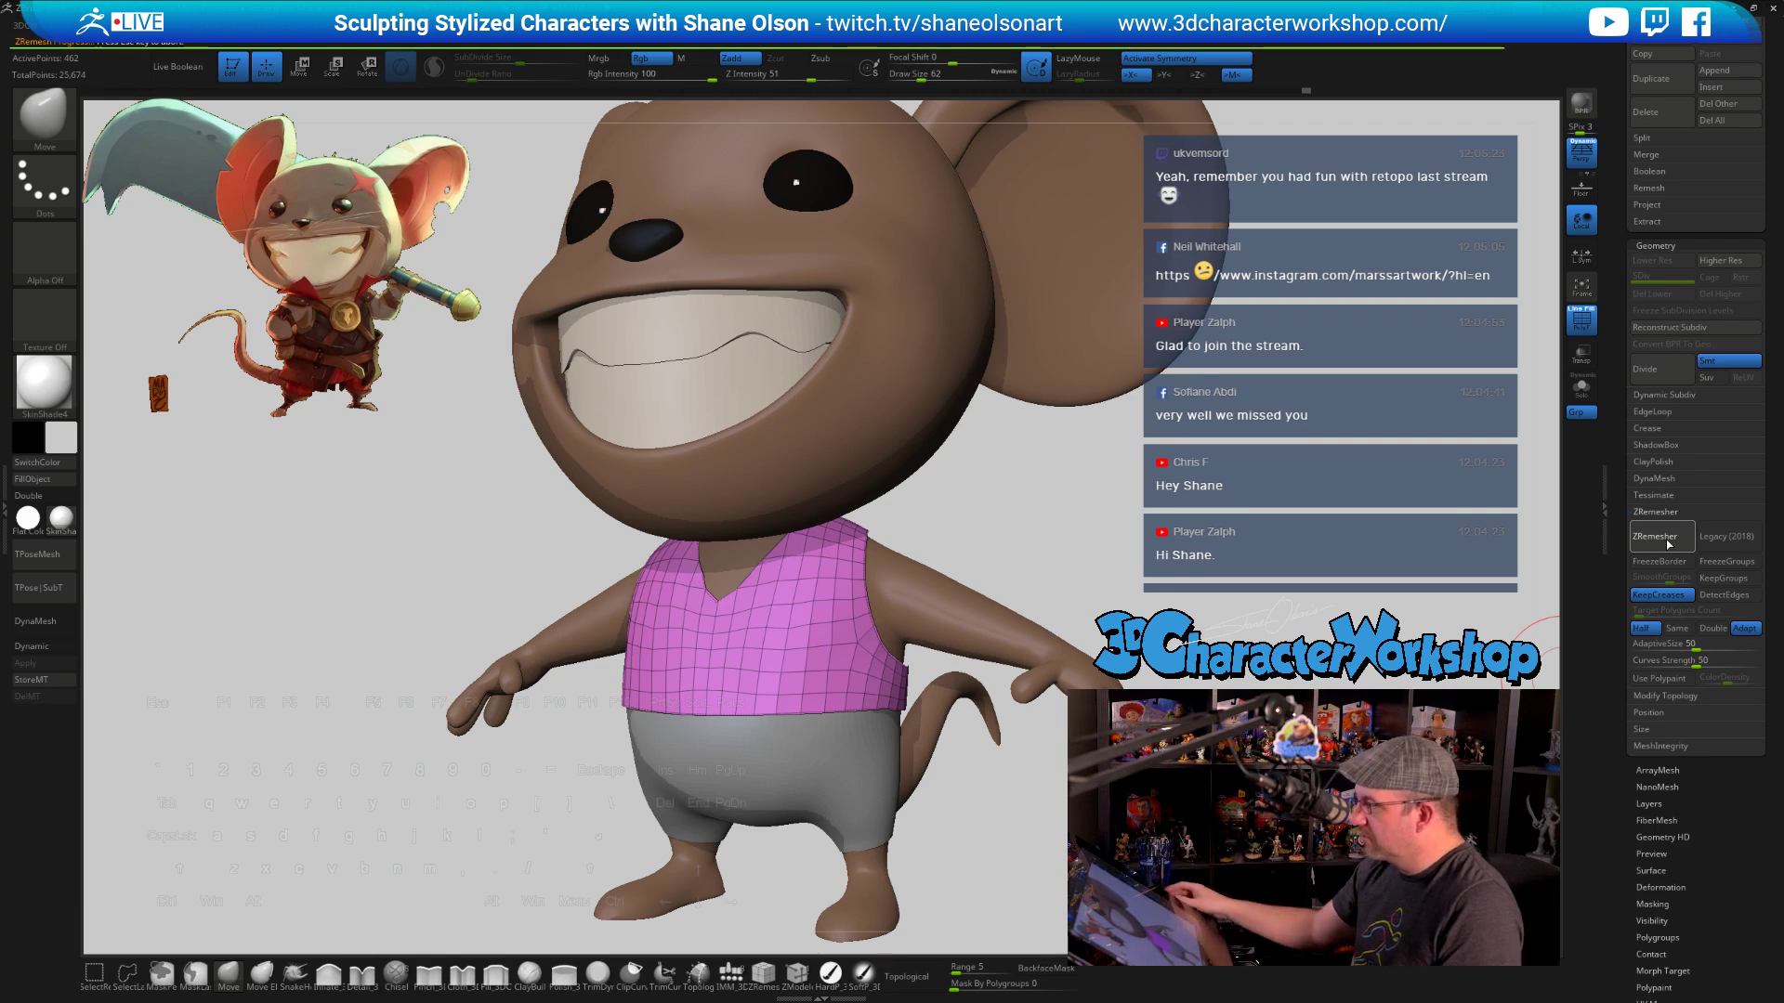
Try remeshing the shirt with ZRemesher at Half polygon count with KeepCreases off
drag(1301, 480, 1265, 497)
key(ctrl)
key(ctrl+z)
drag(1135, 458, 1574, 512)
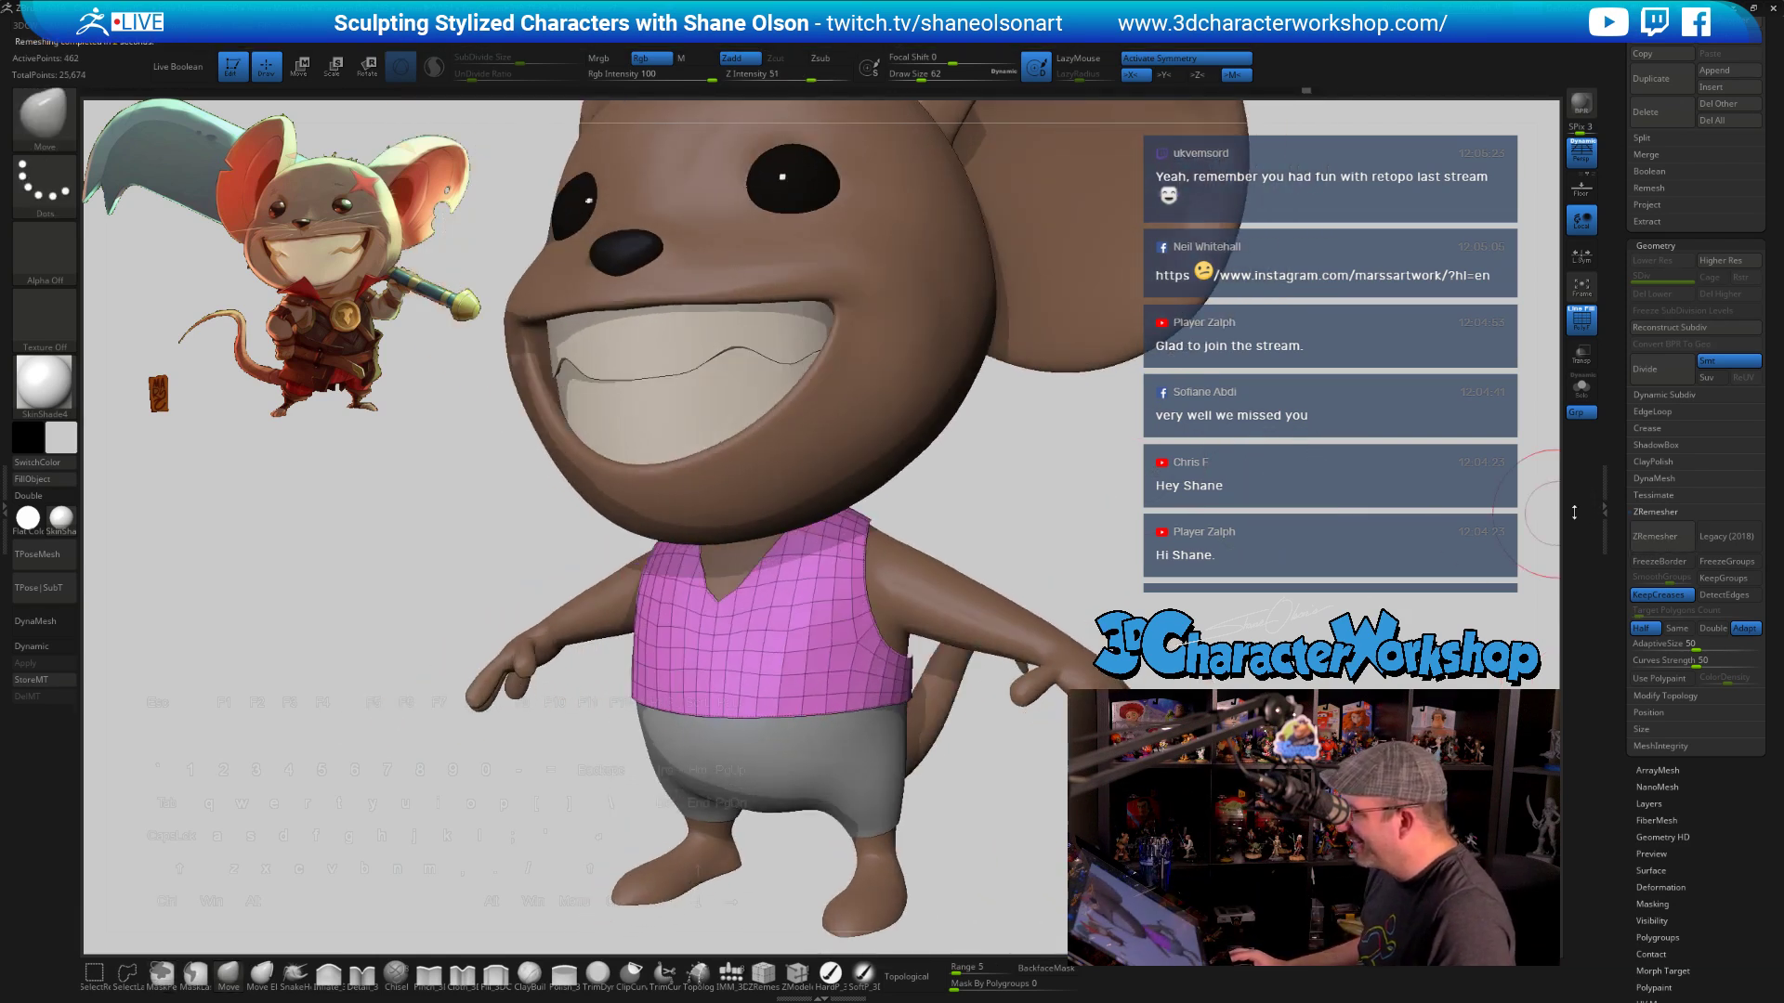
click(1654, 596)
click(1656, 536)
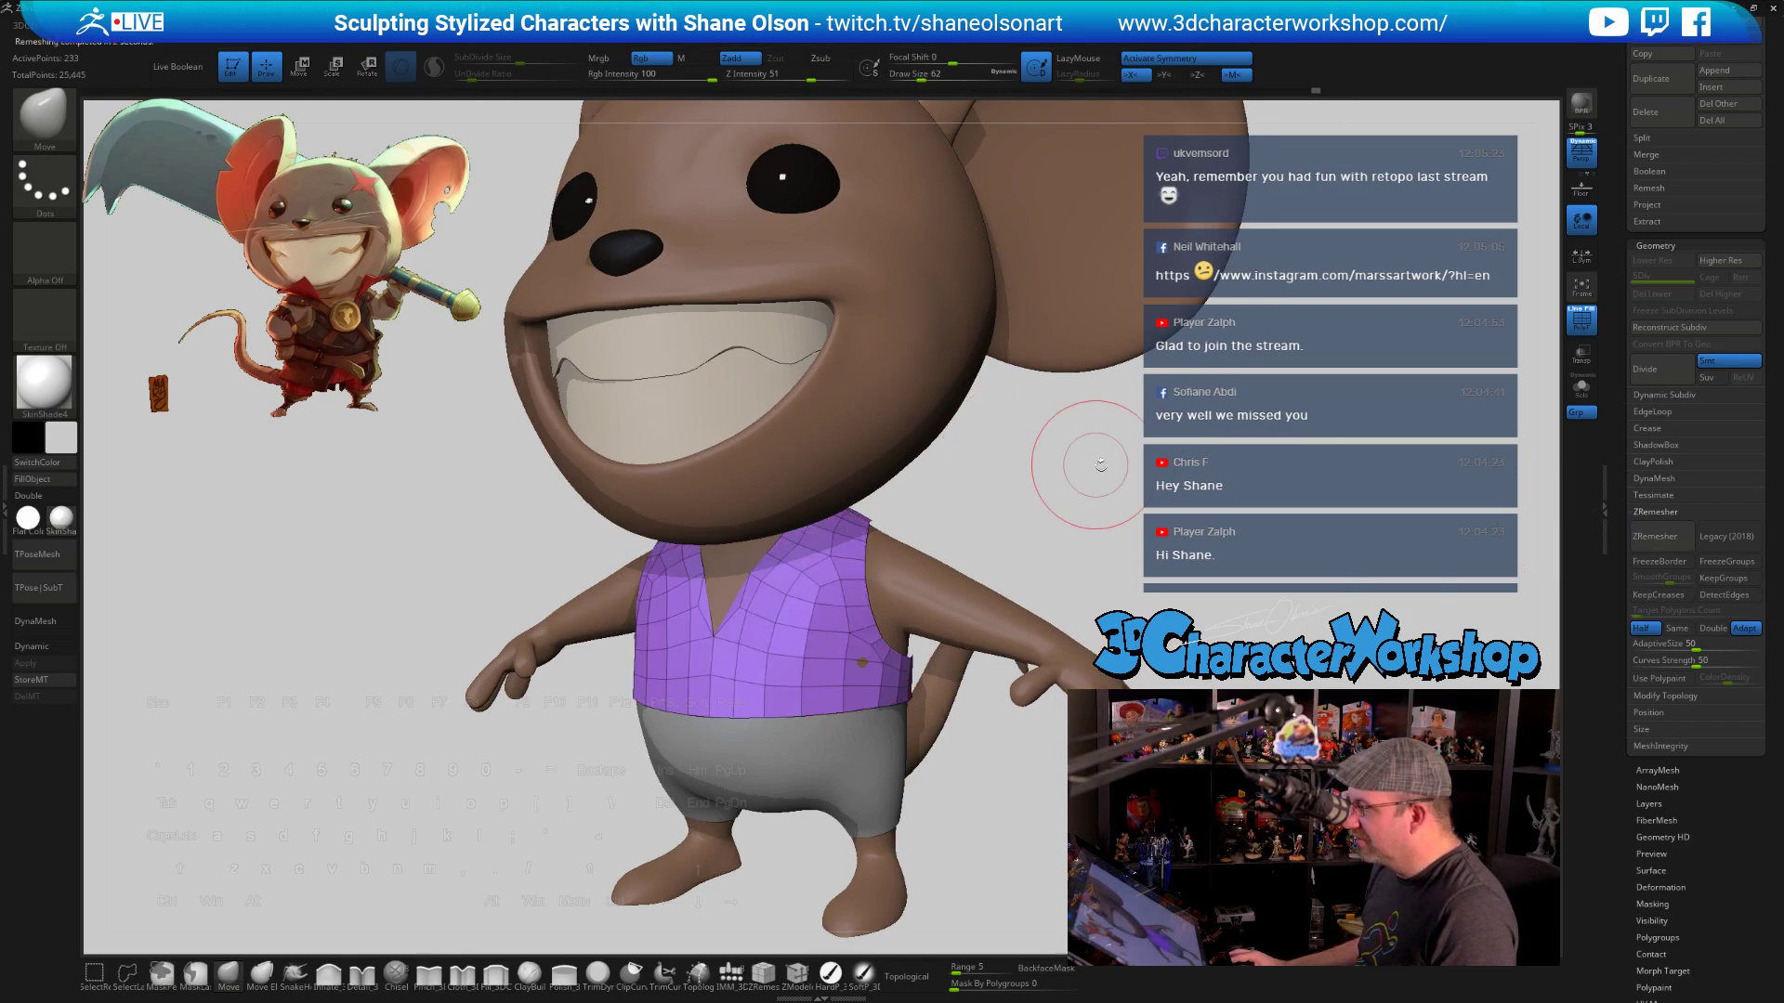
drag(1075, 458, 1123, 452)
key(ctrl+z)
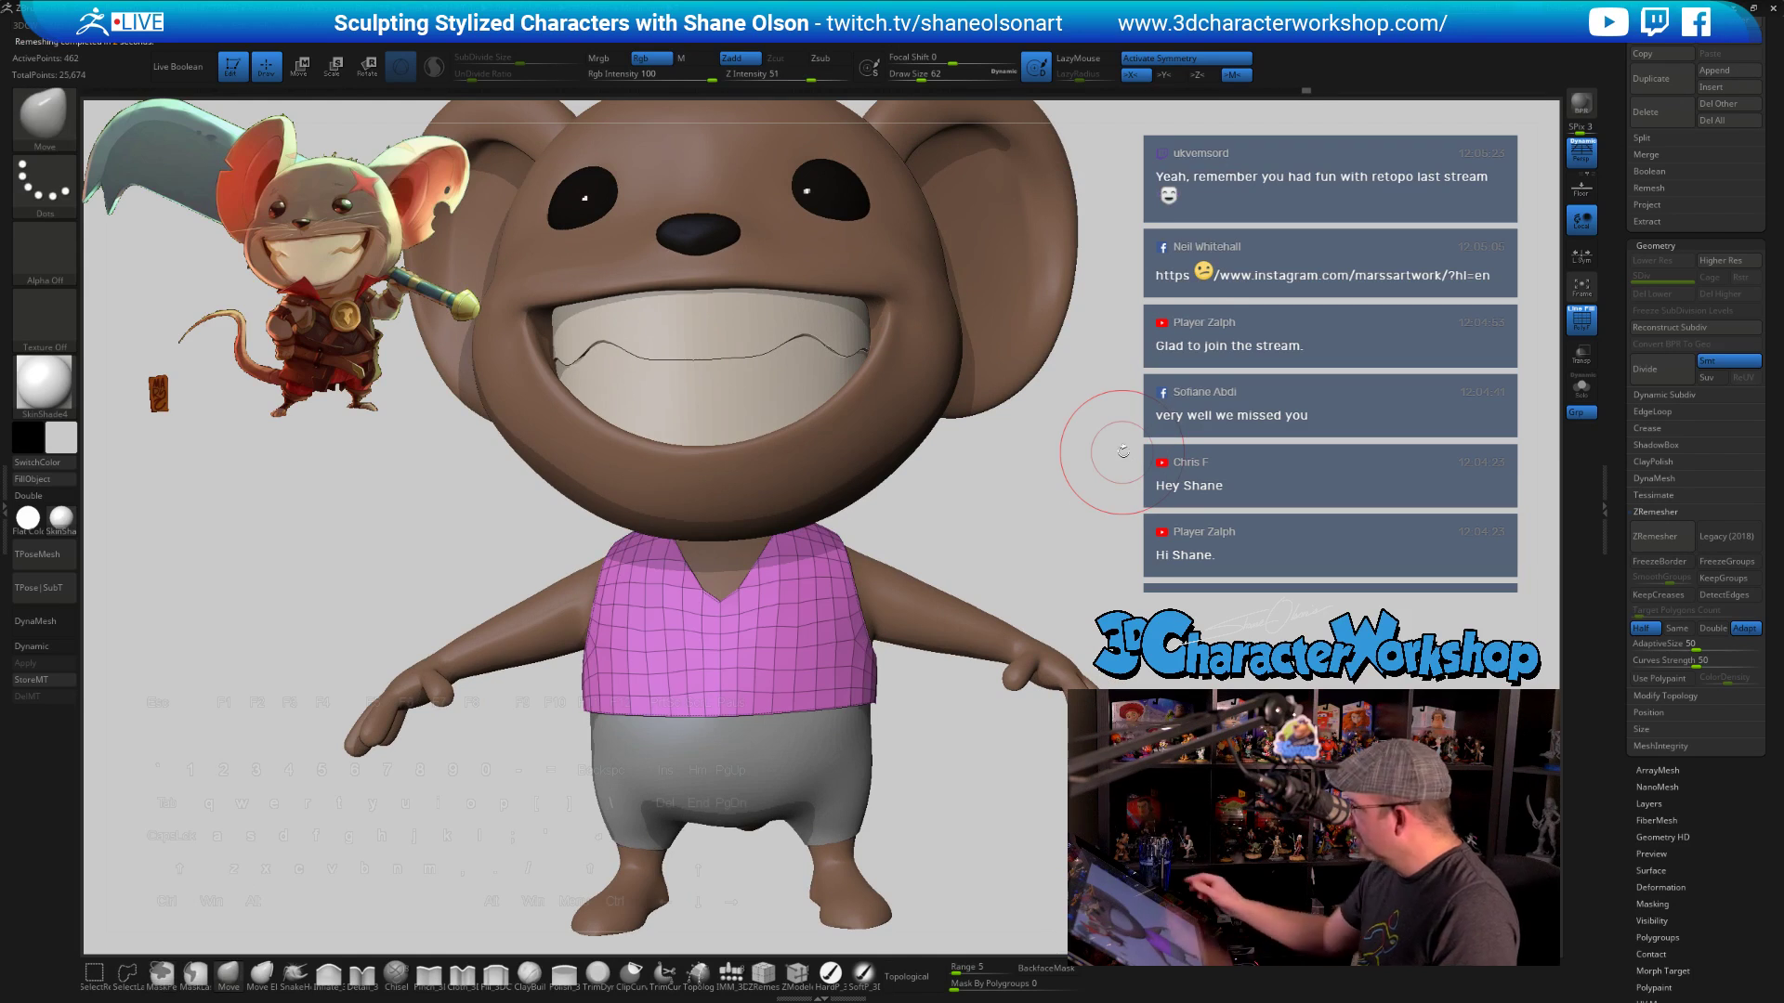
Run ZRemesher on the shirt with Half off, the target polygon count at 1 and KeepCreases enabled
click(1642, 628)
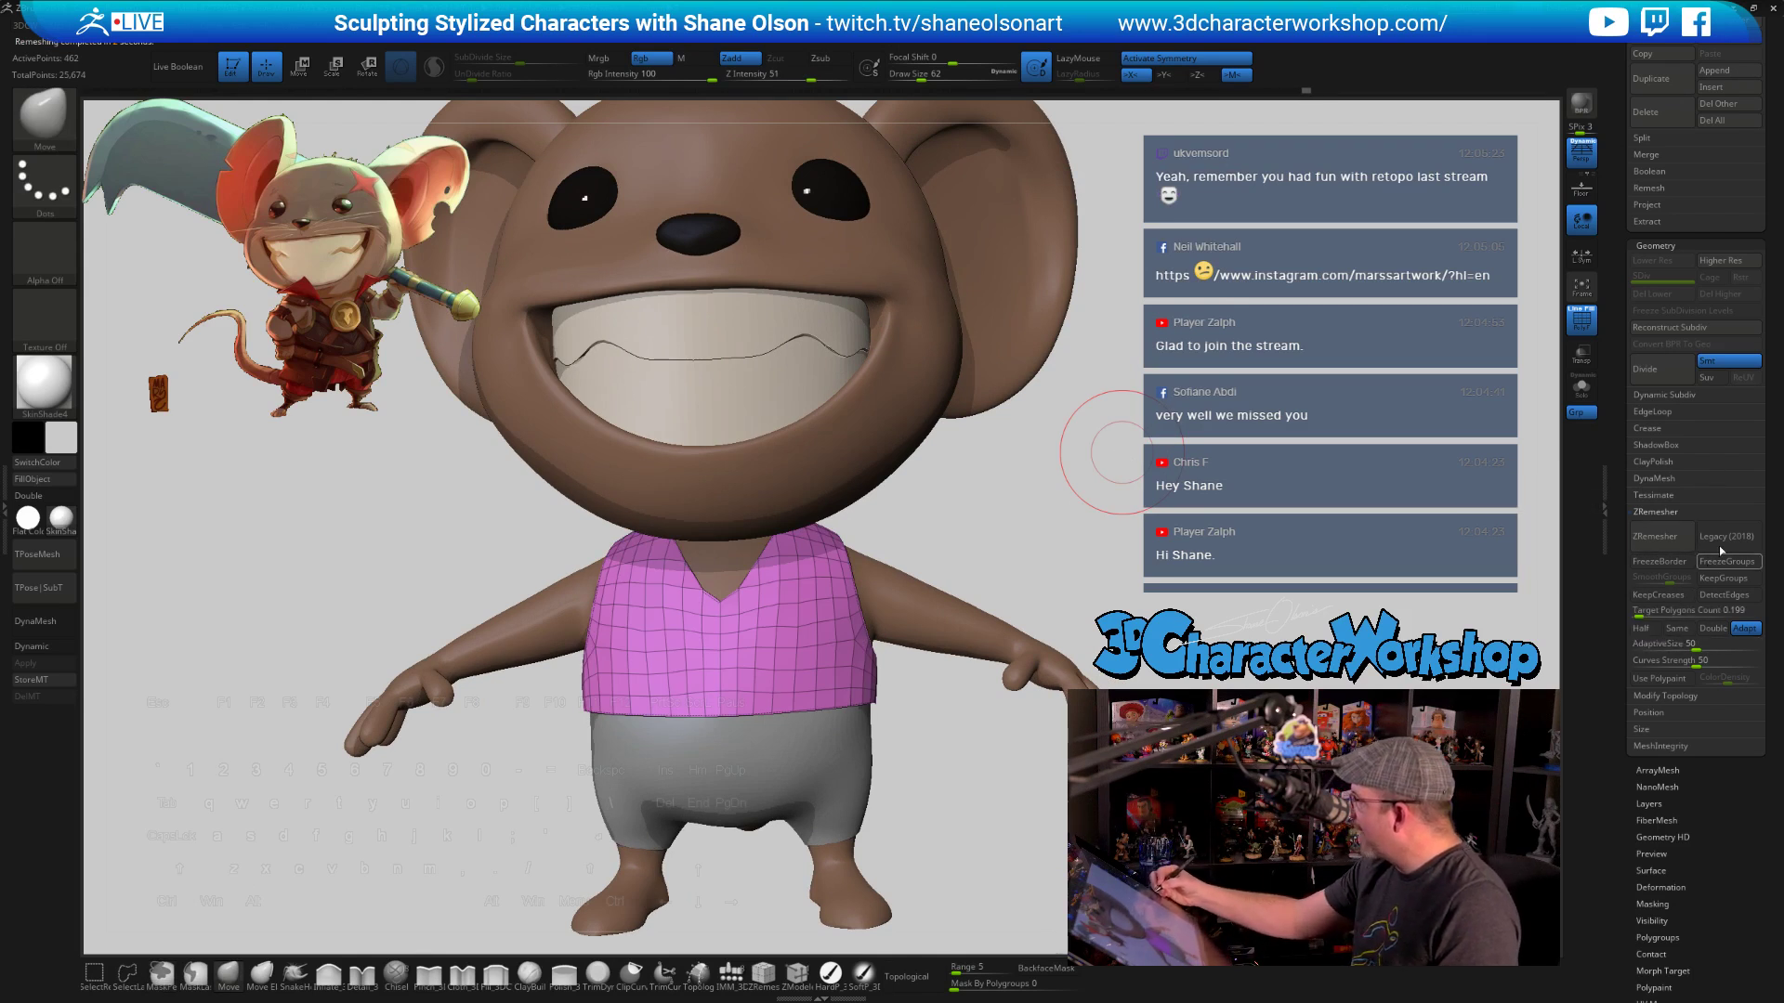
click(1650, 611)
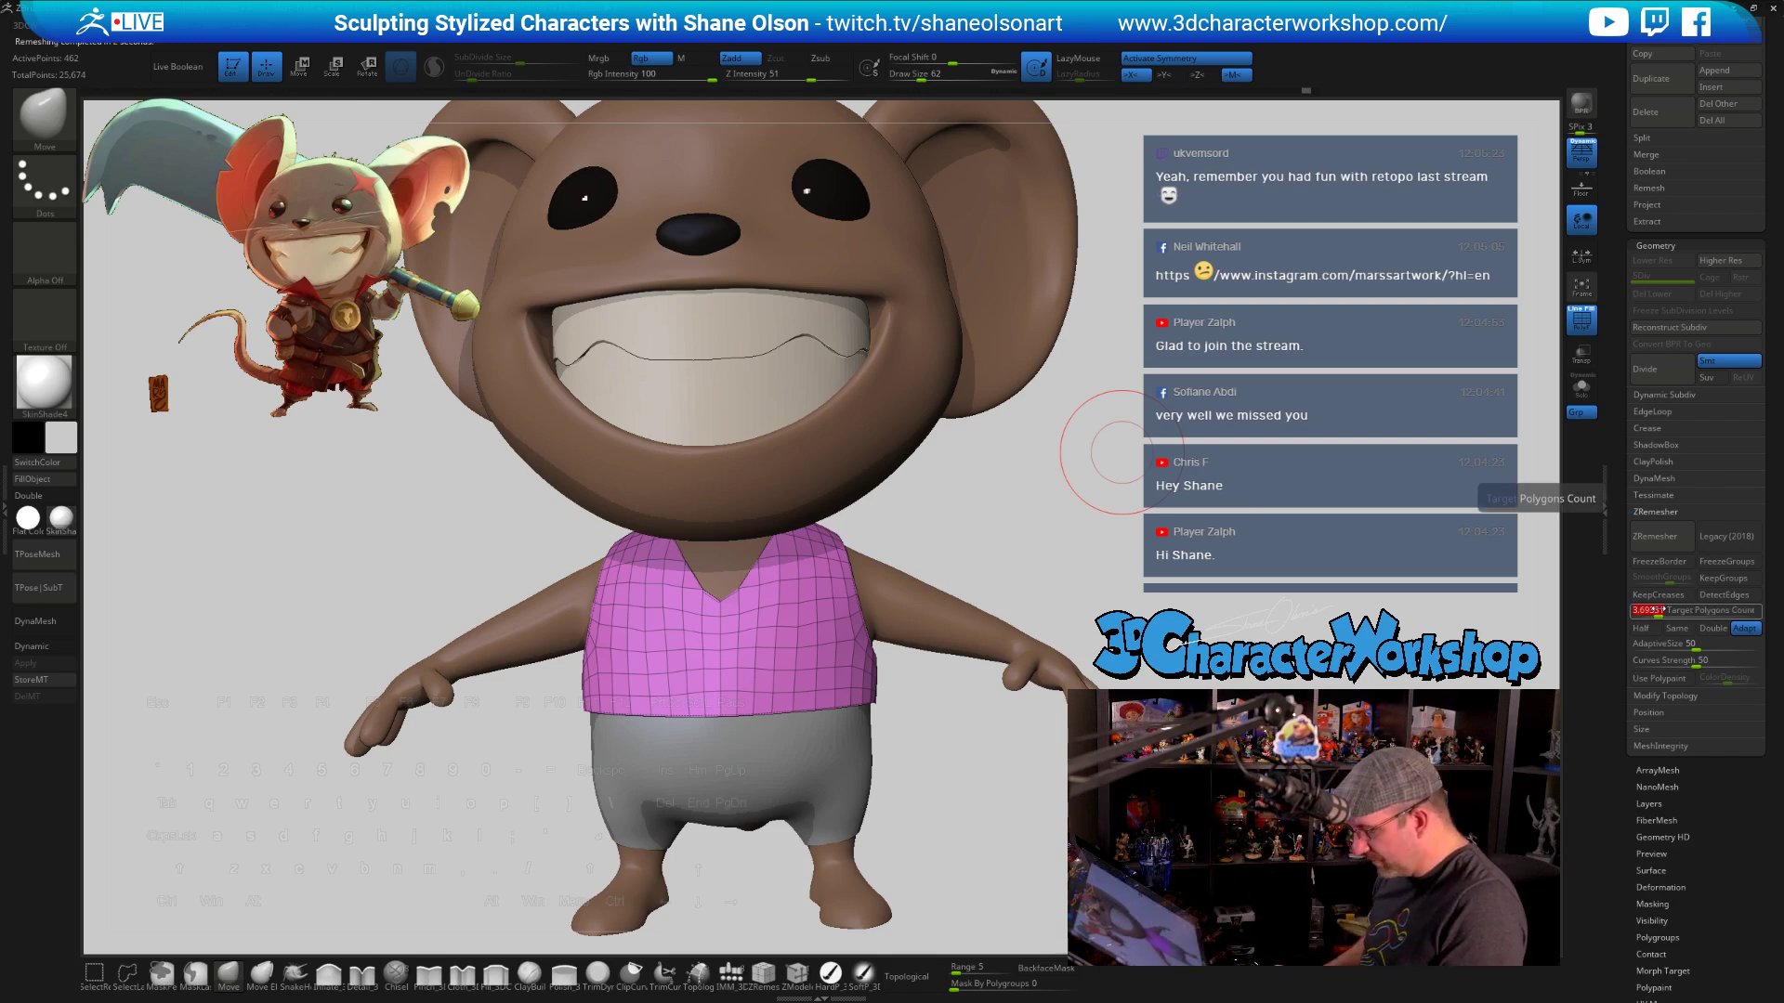
text(1)
key(Return)
click(1663, 537)
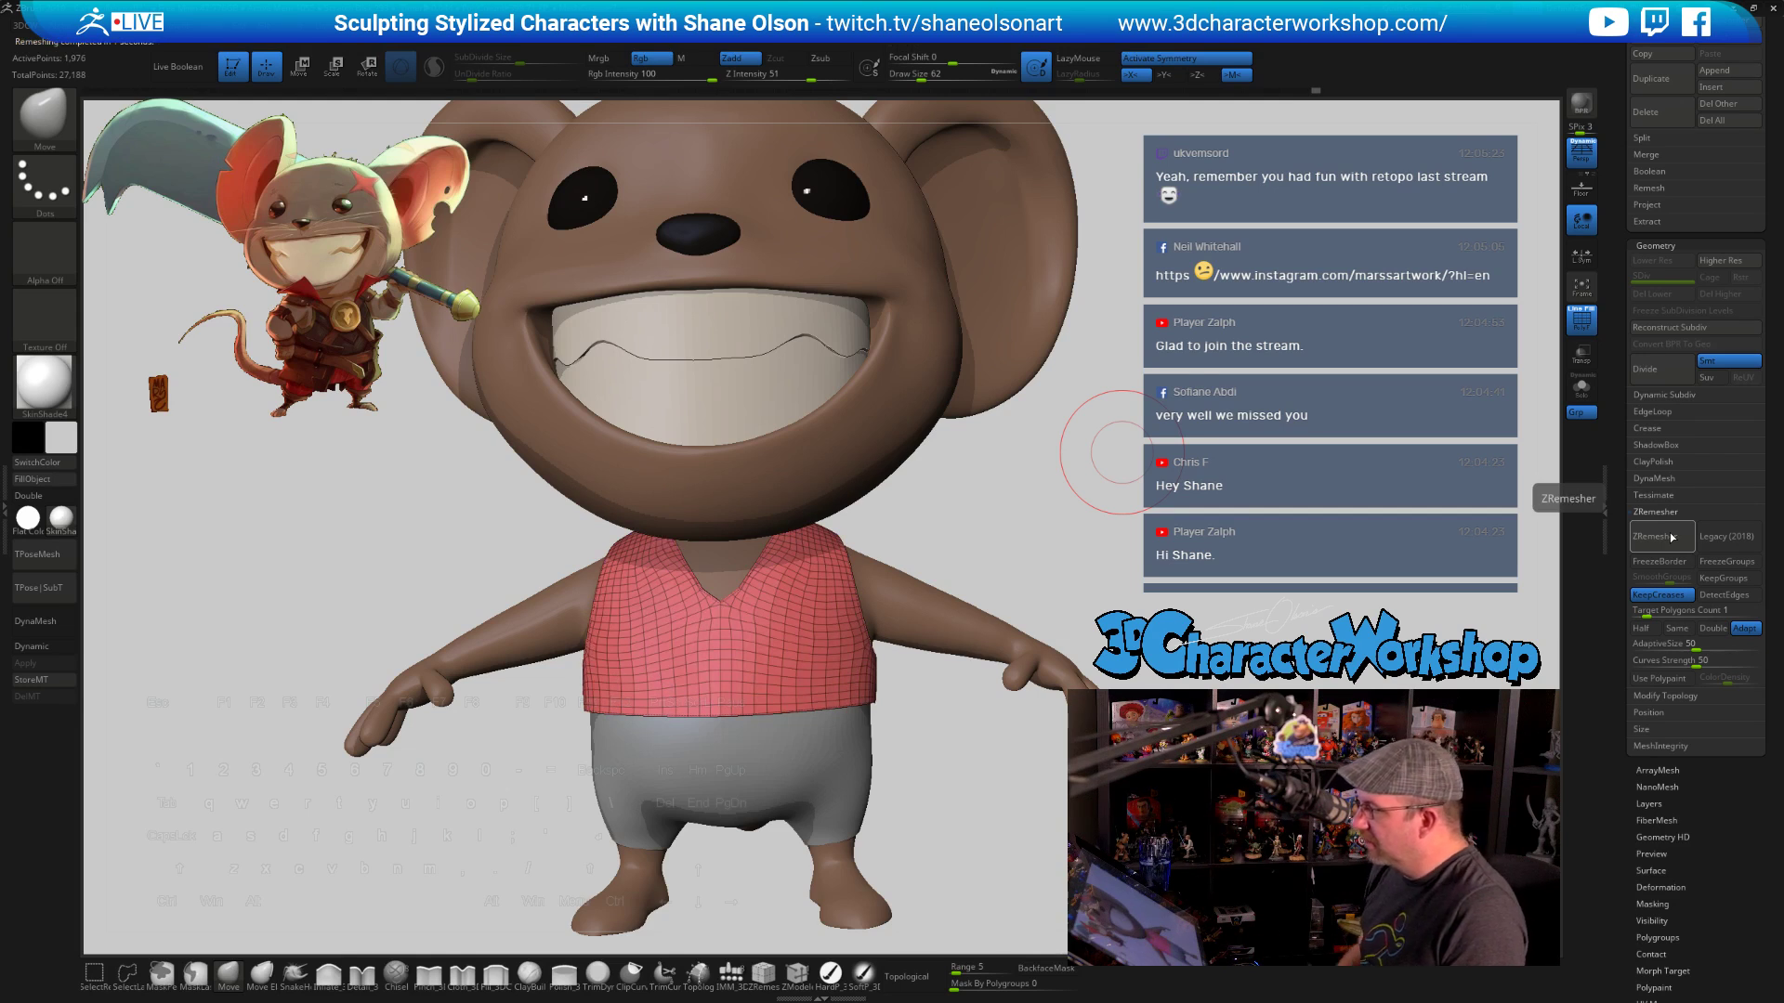
Smooth the remeshed shirt around the neckline and armholes at draw size 49
mouse_move(1282, 632)
mouse_down()
mouse_move(1175, 640)
mouse_move(1227, 608)
mouse_move(1291, 608)
mouse_up()
shift+drag(826, 581, 762, 599)
mouse_move(1198, 567)
mouse_down()
mouse_move(1108, 563)
mouse_move(1005, 602)
mouse_up()
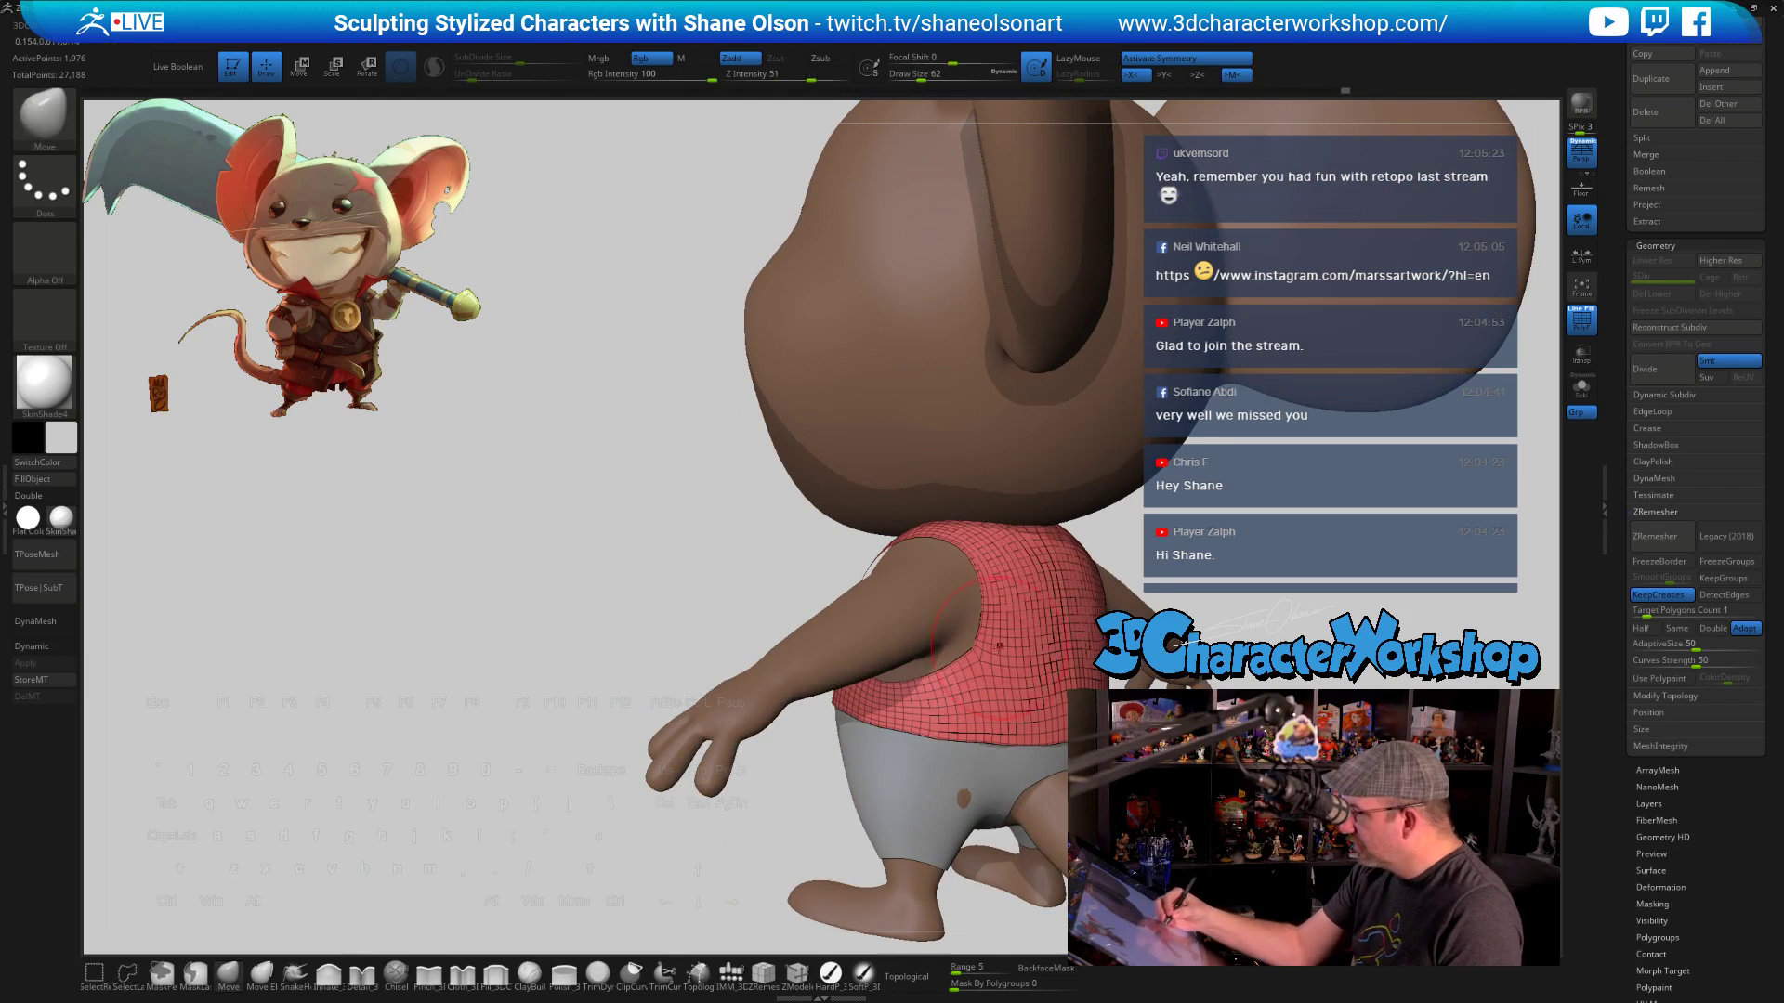
key(shift)
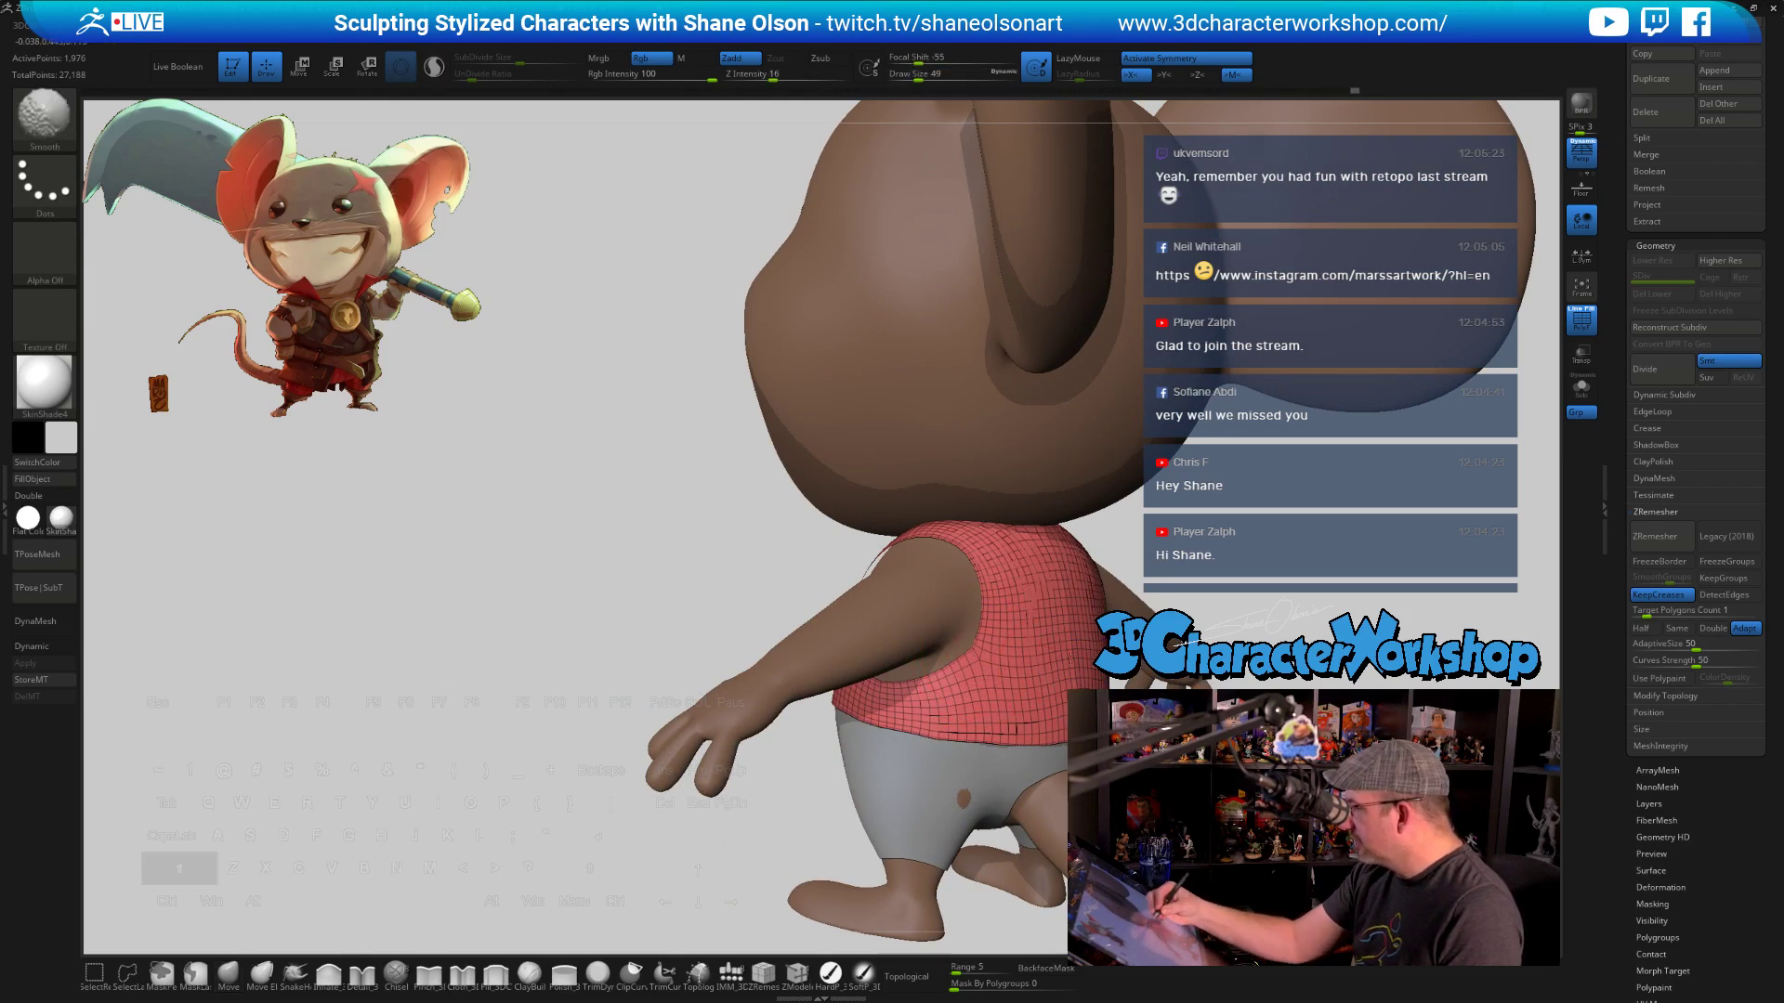
mouse_move(1062, 667)
mouse_down()
mouse_move(1252, 605)
mouse_move(905, 615)
mouse_move(915, 648)
mouse_move(938, 642)
mouse_up()
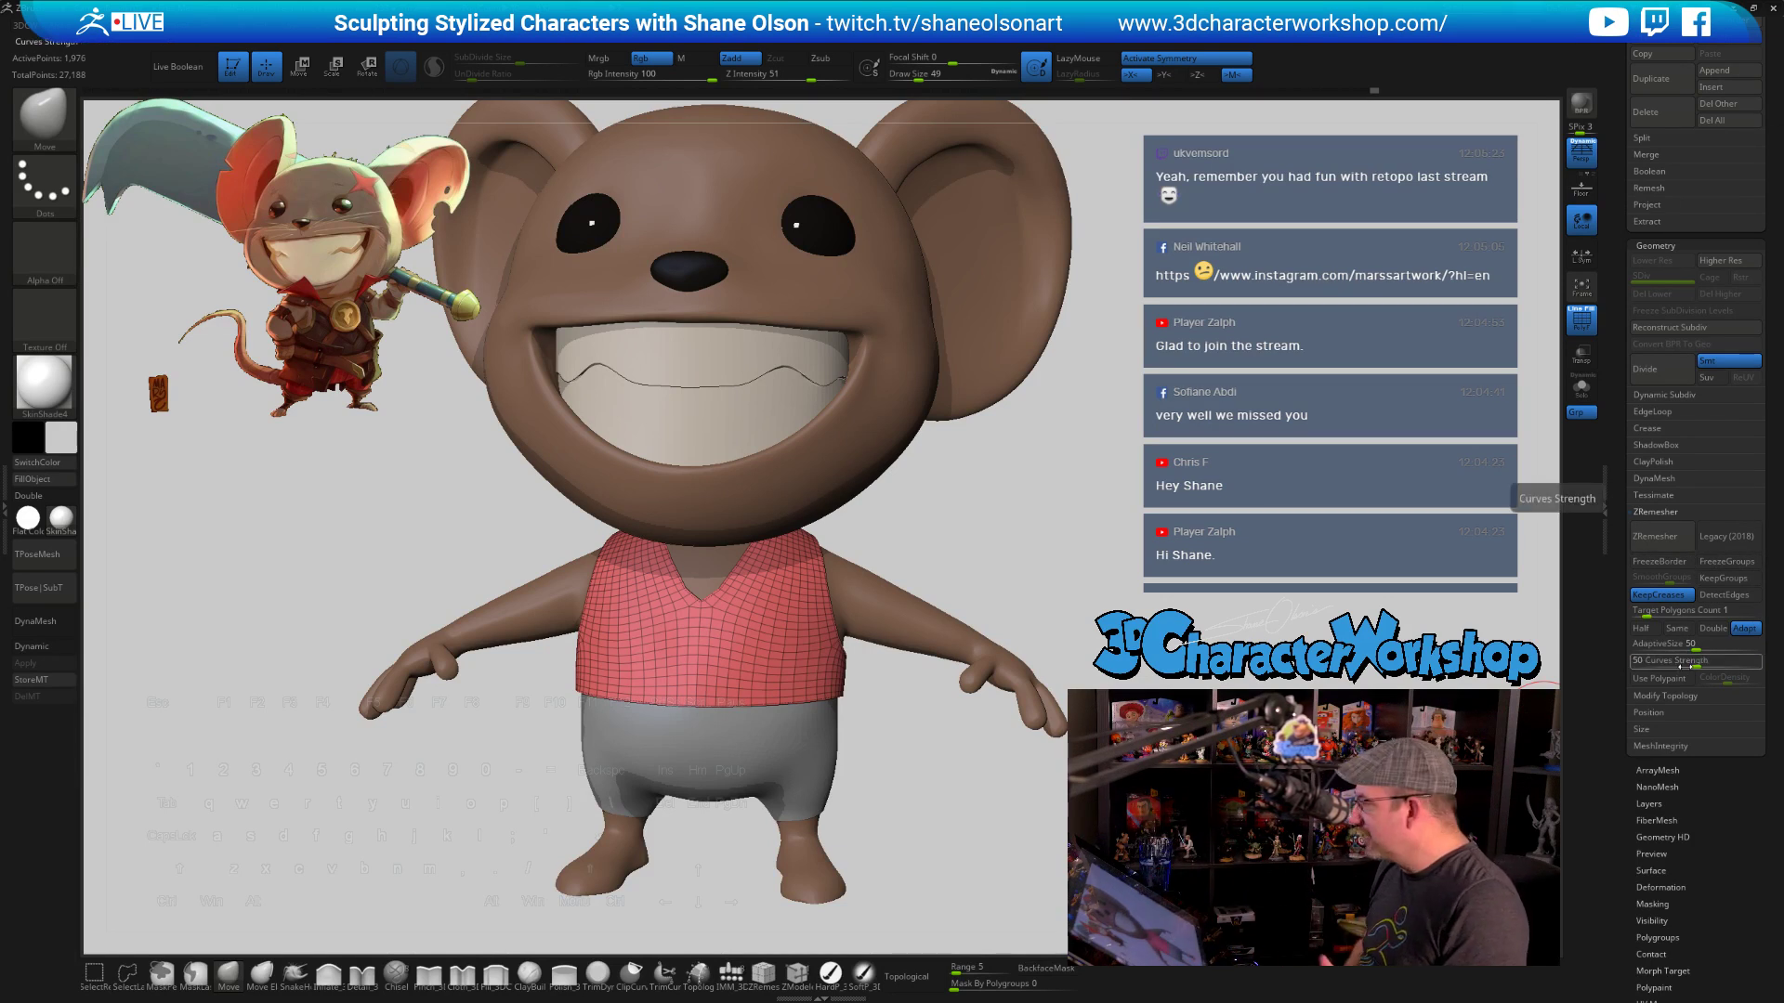
Try remeshing the smoothed shirt with ZRemesher at Half polygon count
click(1640, 628)
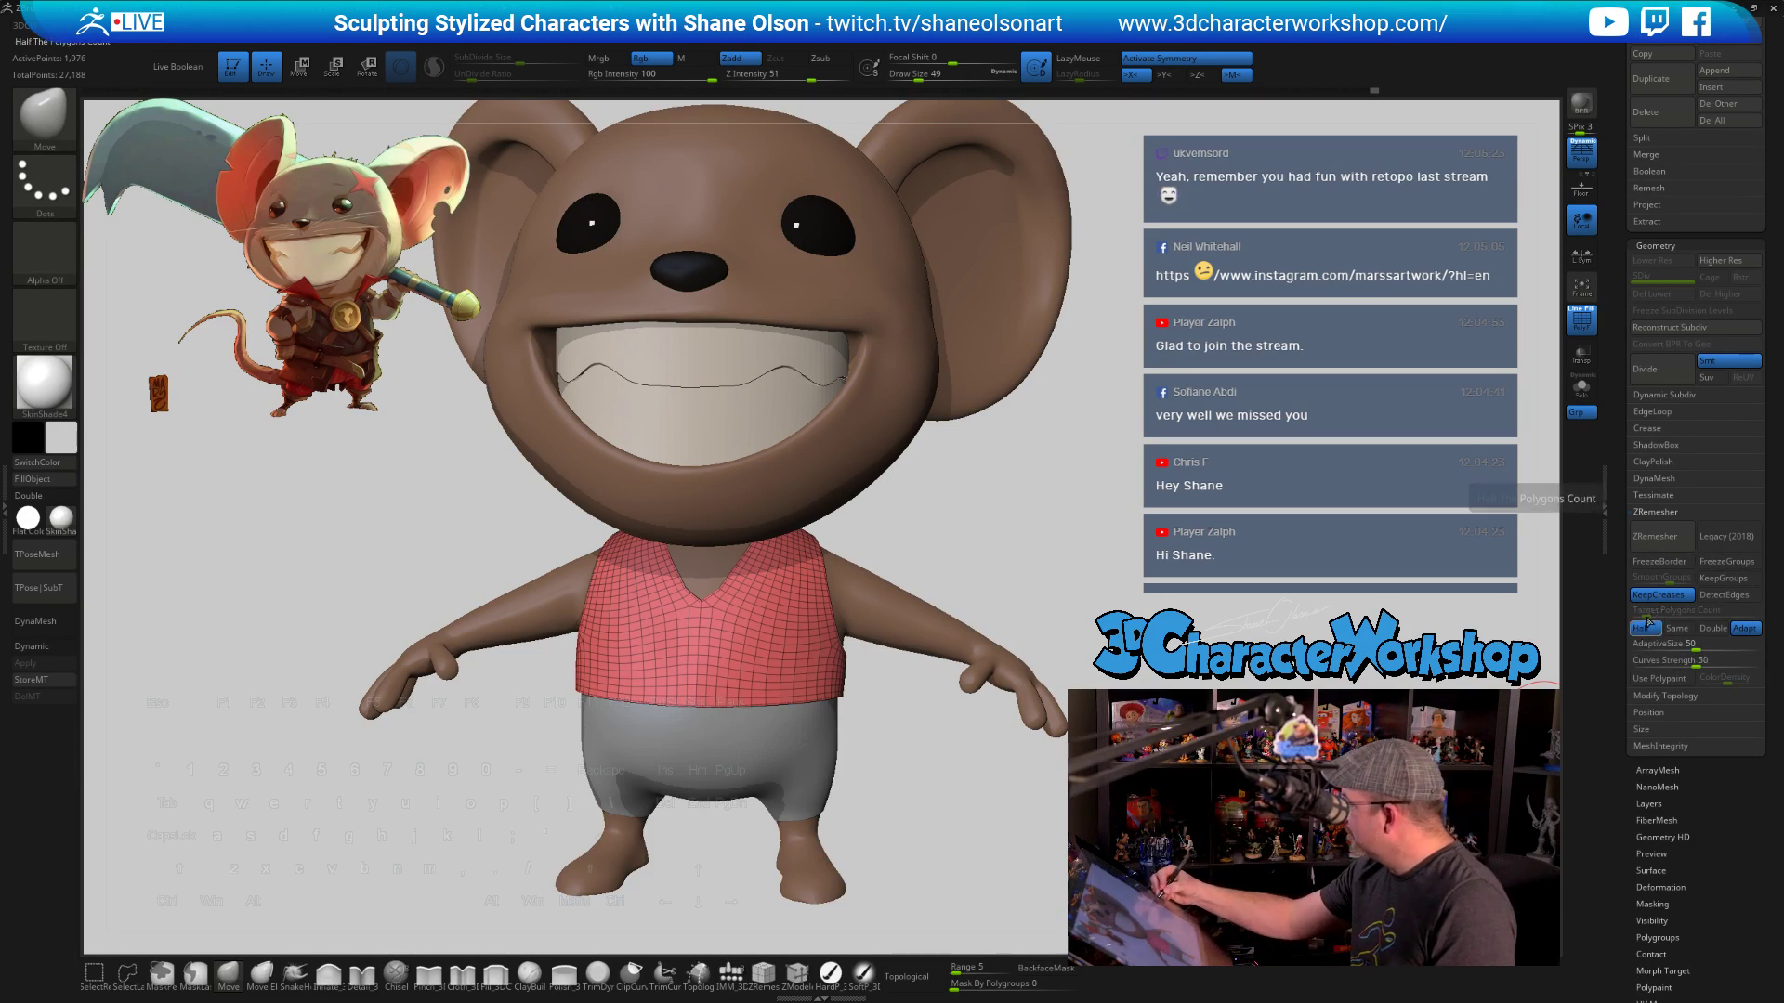
key(ctrl+z)
click(1659, 562)
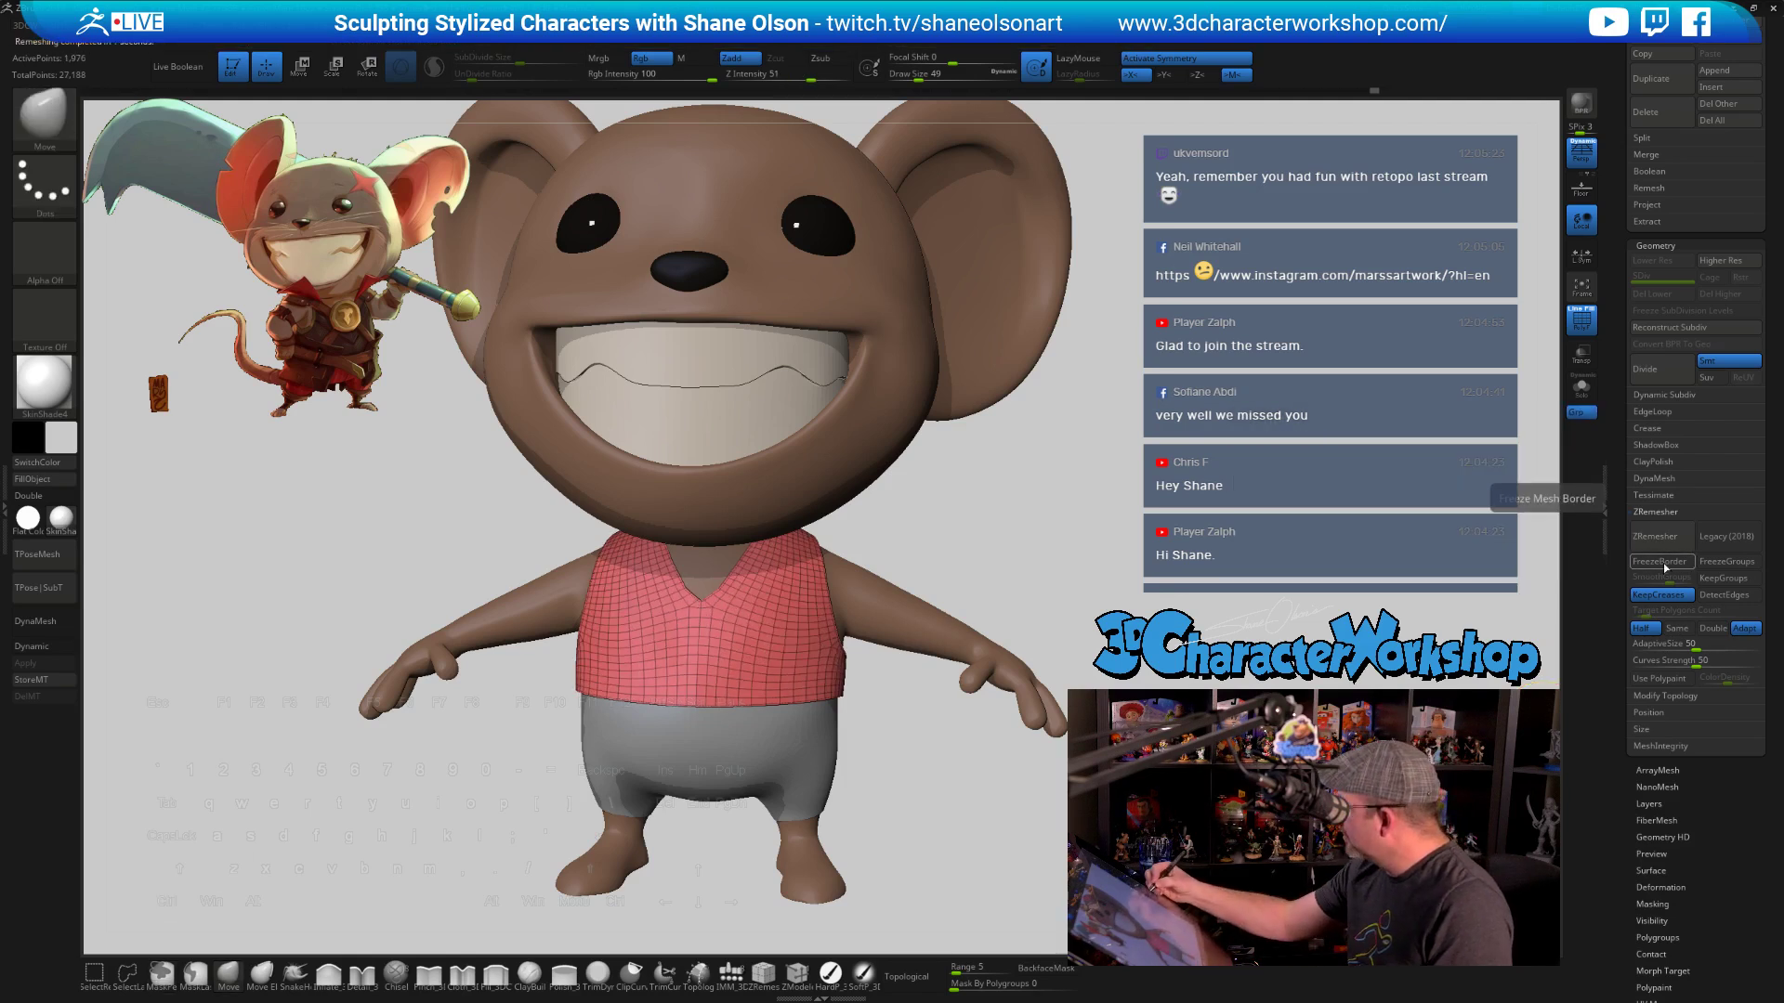
click(1655, 537)
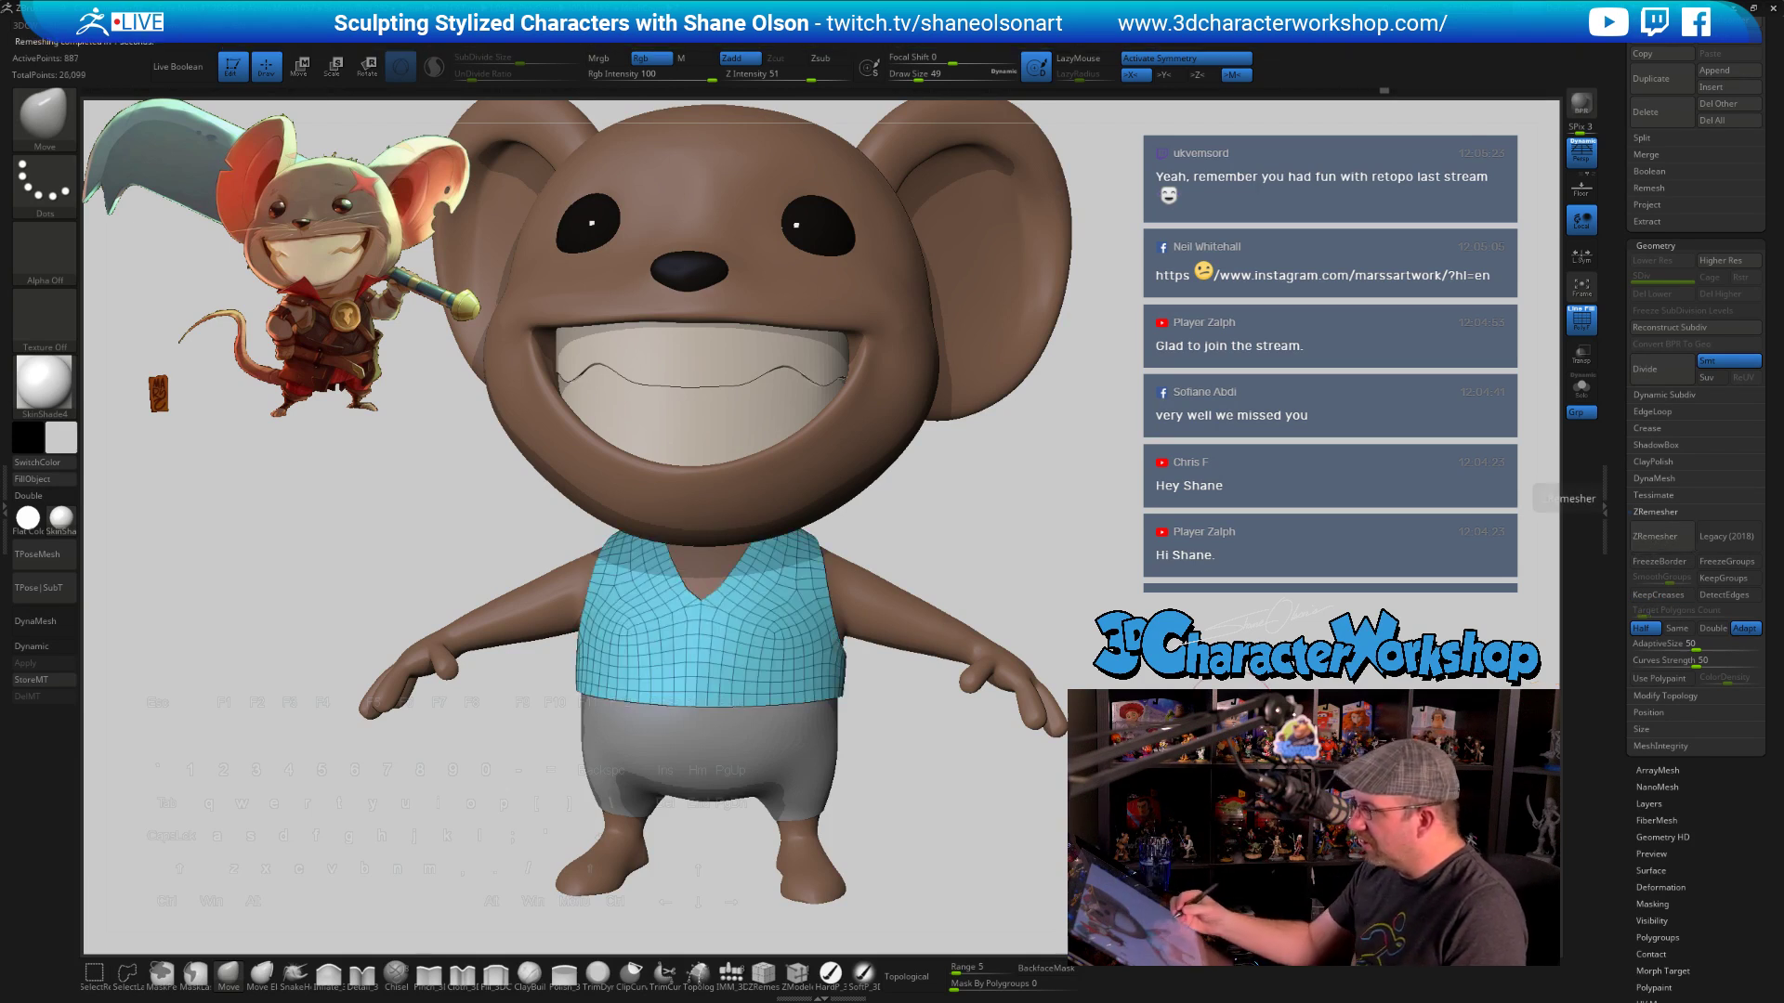
key(ctrl+z)
Isolate the shirt in Solo mode and choose the ZRemesherGuides brush with draw size 23
drag(1243, 613, 1085, 624)
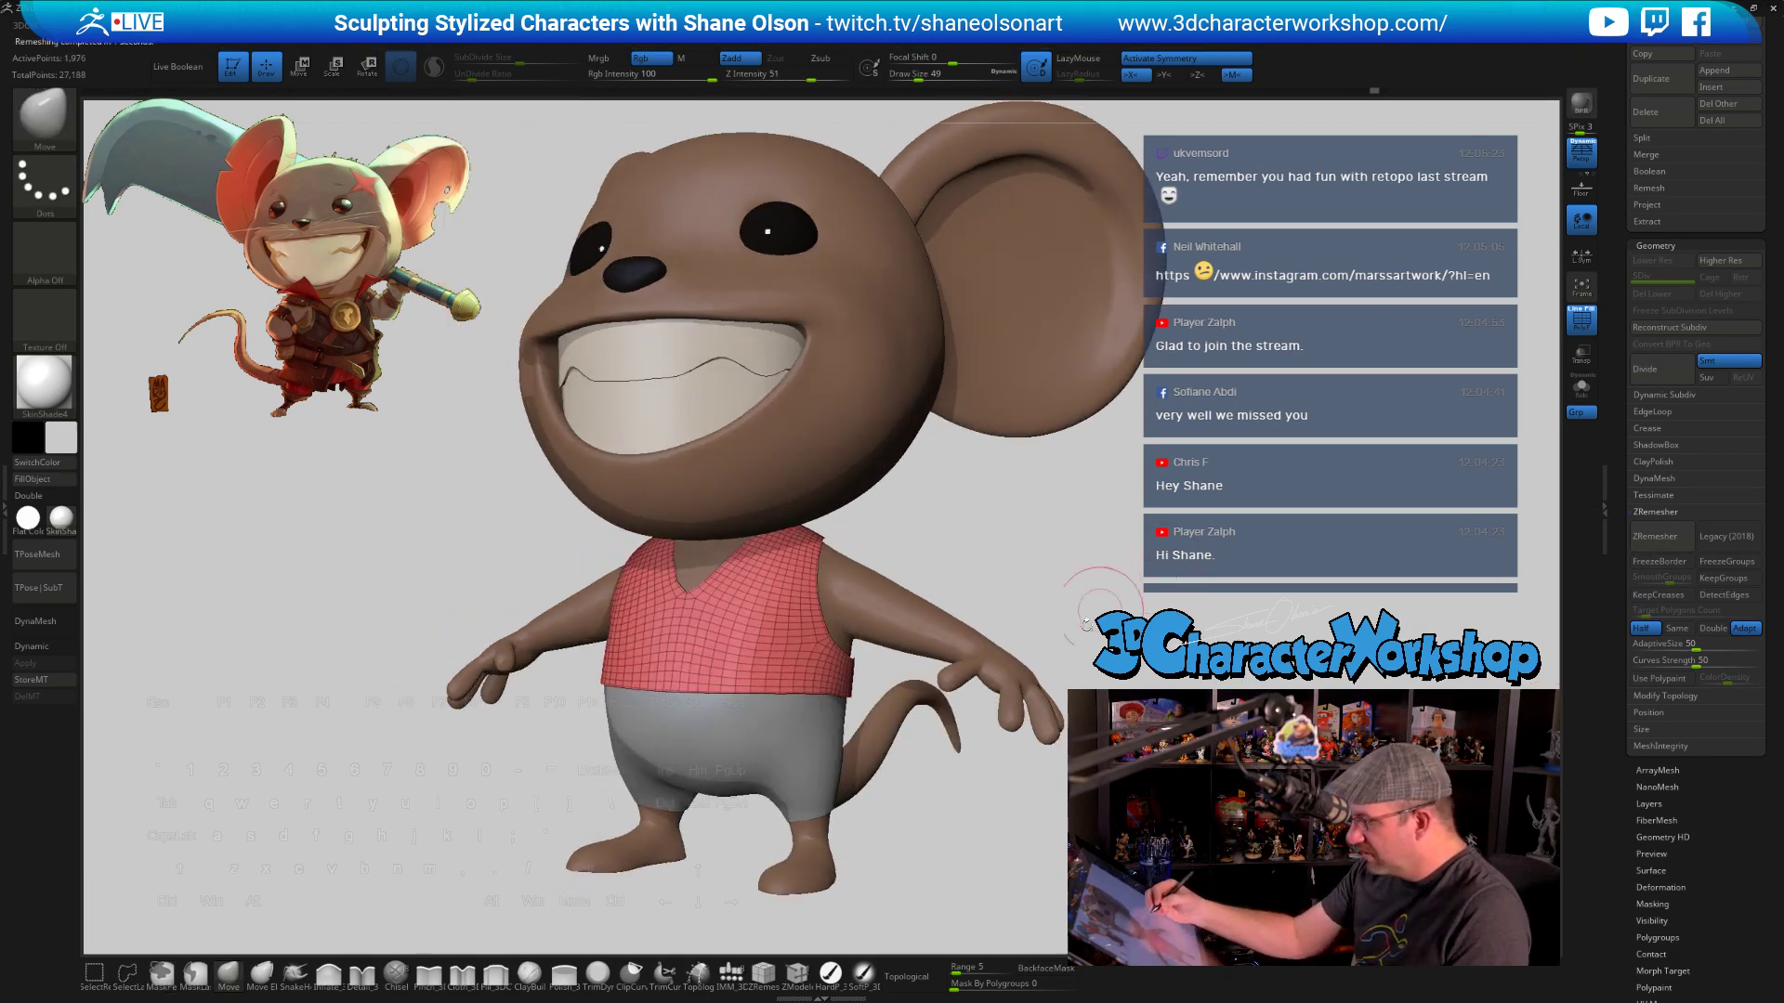
click(763, 974)
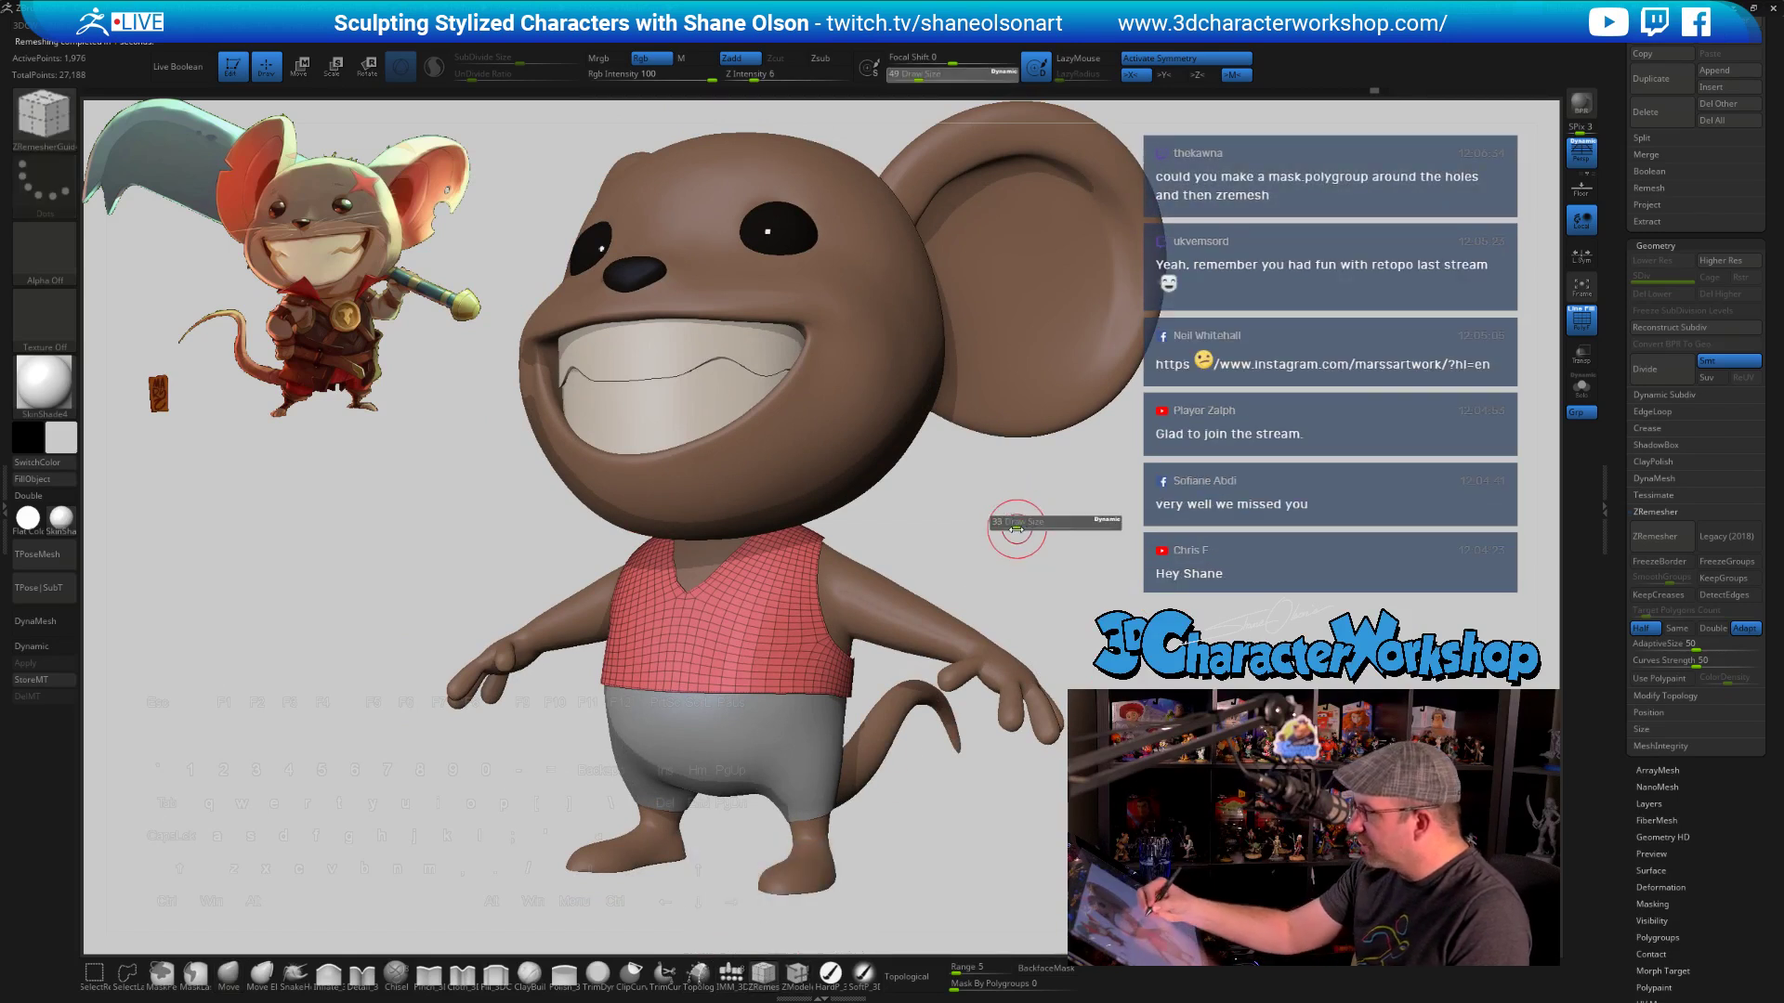
click(1582, 385)
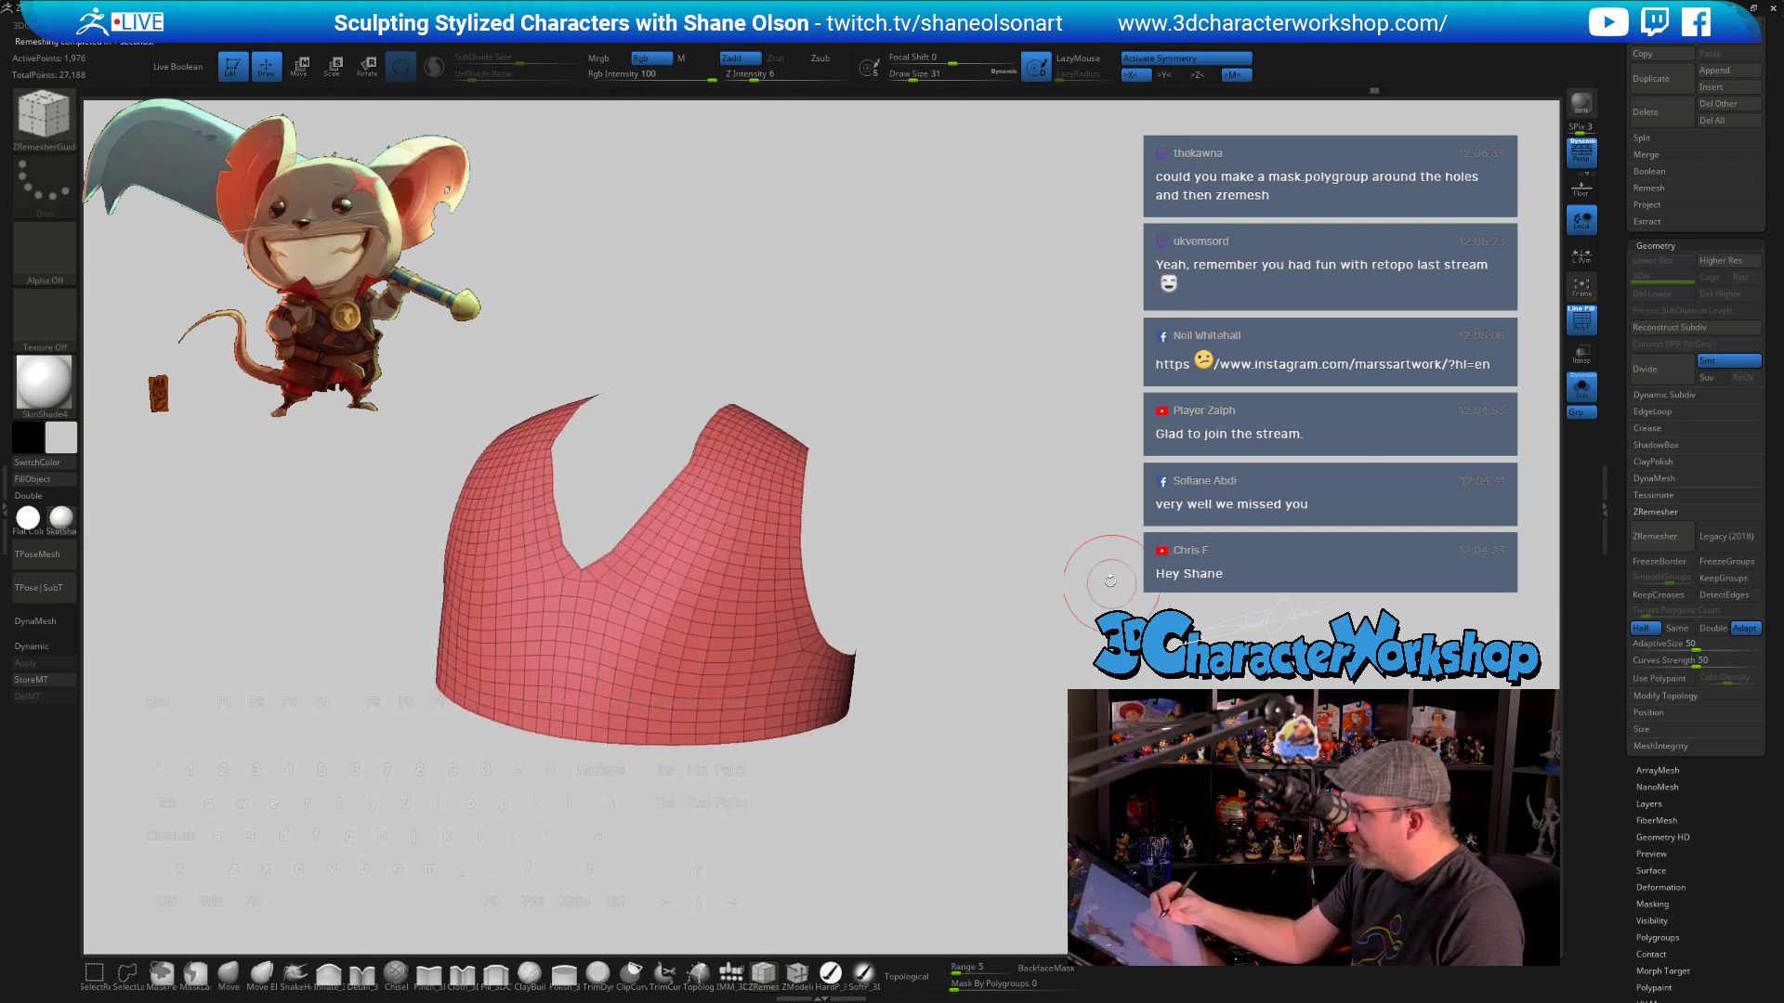
key([)
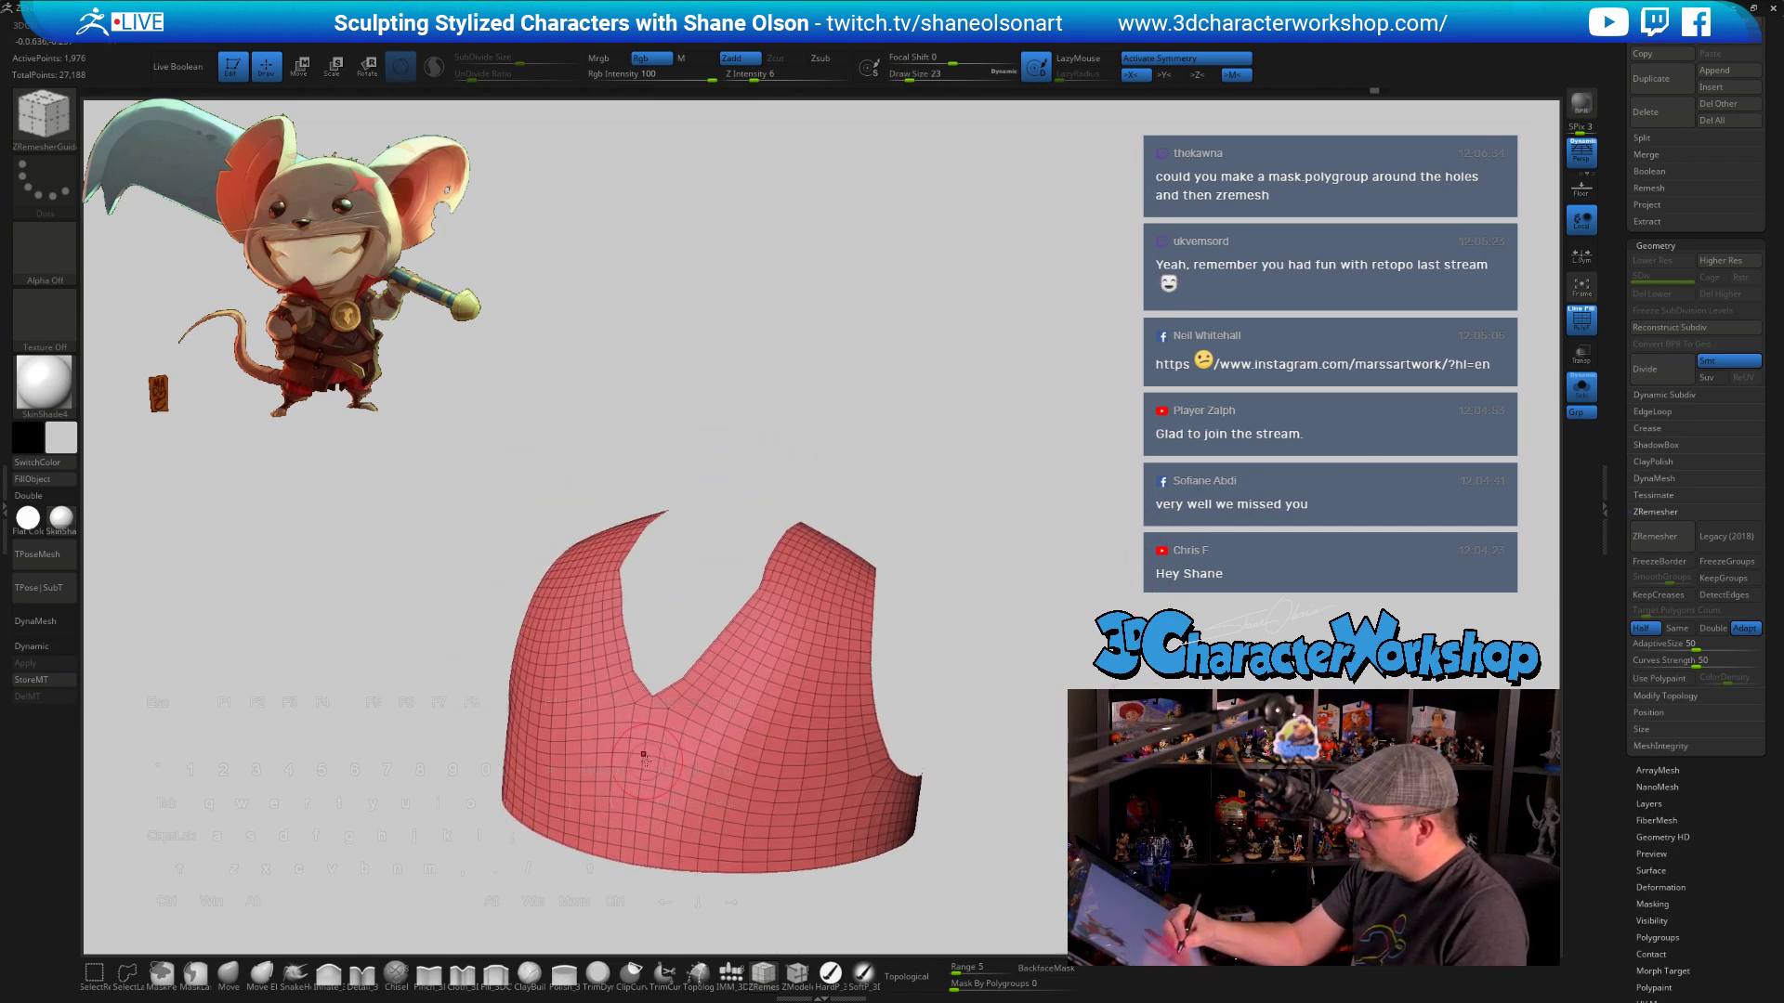
Mask a narrow band around the shirt's neckline and turn it into its own polygroup
drag(826, 571, 842, 679)
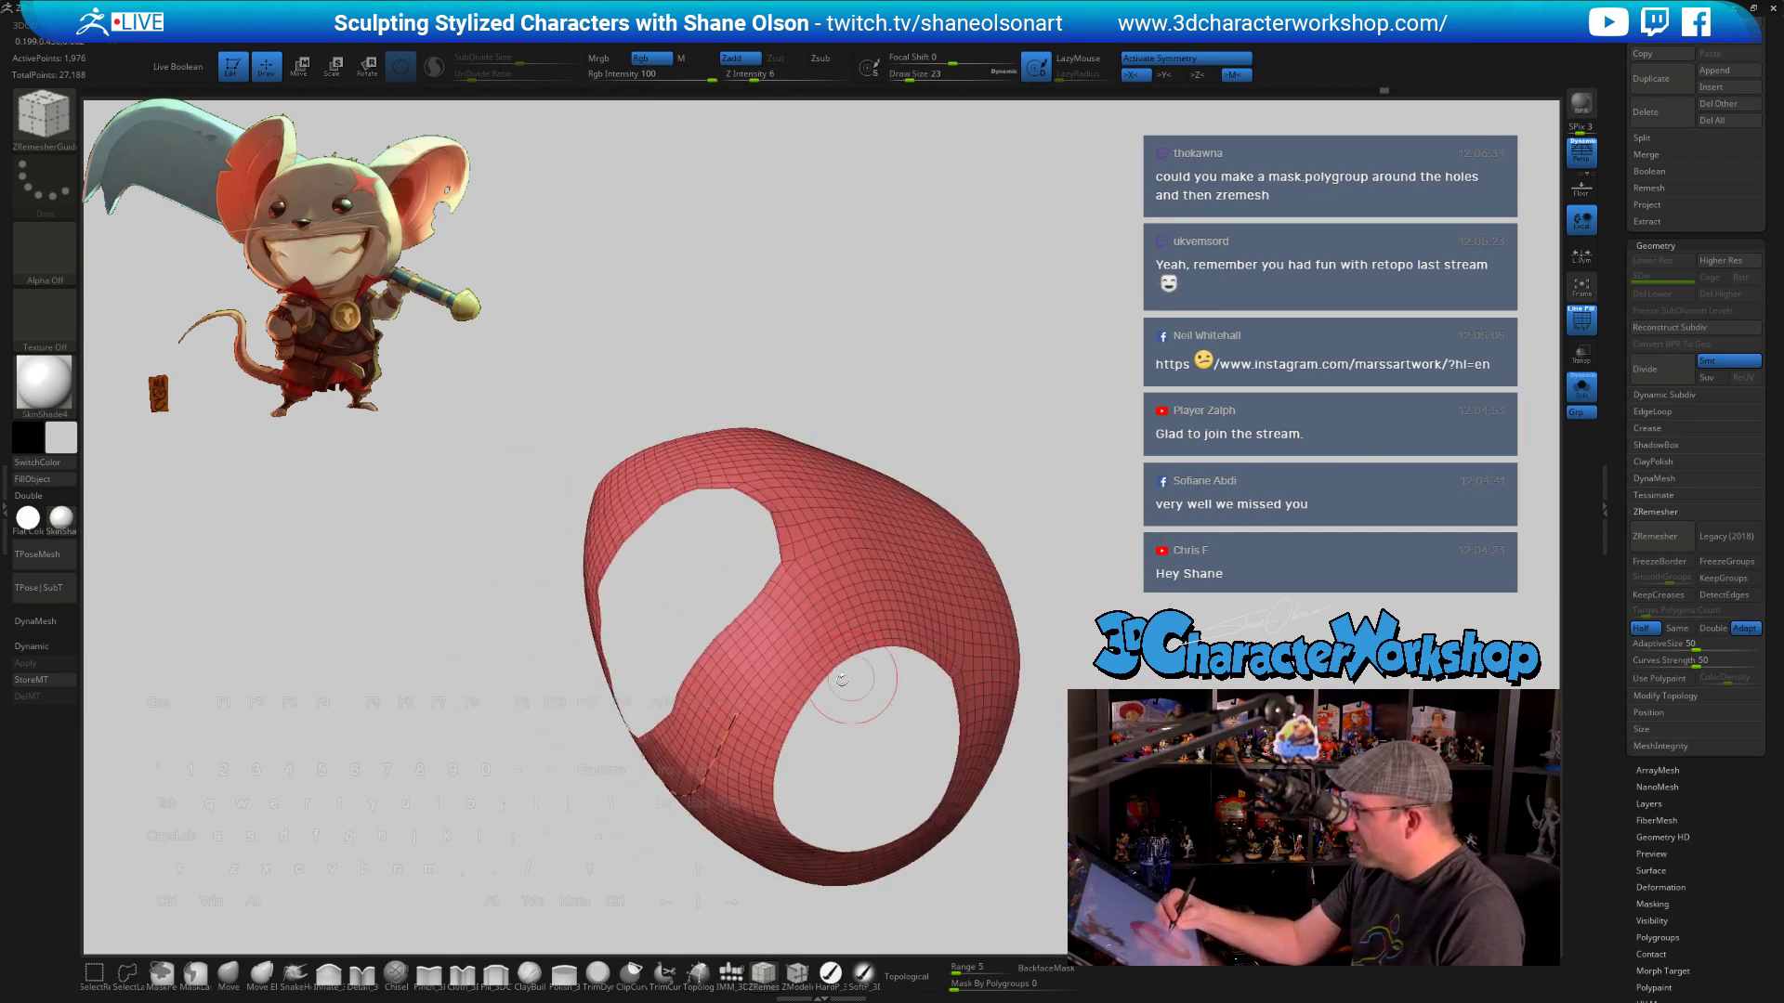
key(ctrl+z)
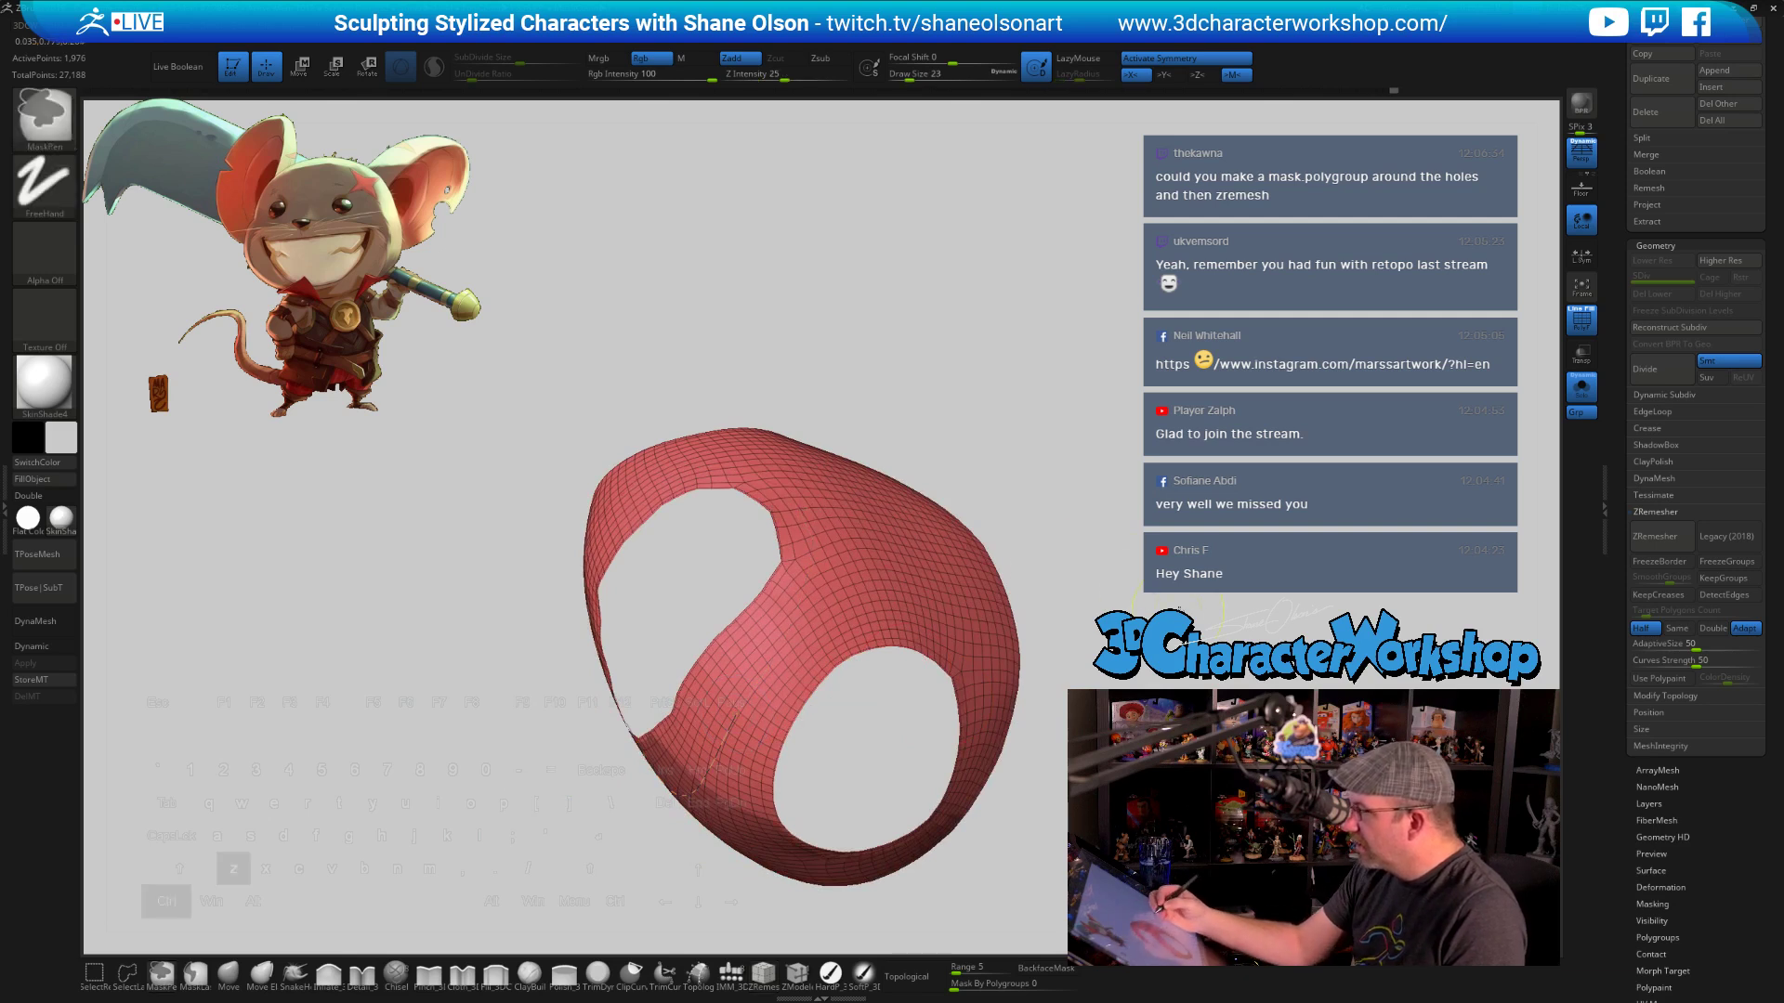
drag(1024, 558, 1240, 609)
key(ctrl+z)
mouse_move(1040, 818)
mouse_down()
mouse_move(1003, 780)
mouse_move(994, 715)
mouse_up()
mouse_move(619, 670)
mouse_down()
mouse_move(664, 720)
mouse_move(743, 683)
mouse_move(864, 556)
mouse_move(836, 571)
mouse_move(919, 436)
mouse_up()
drag(1106, 483, 1121, 548)
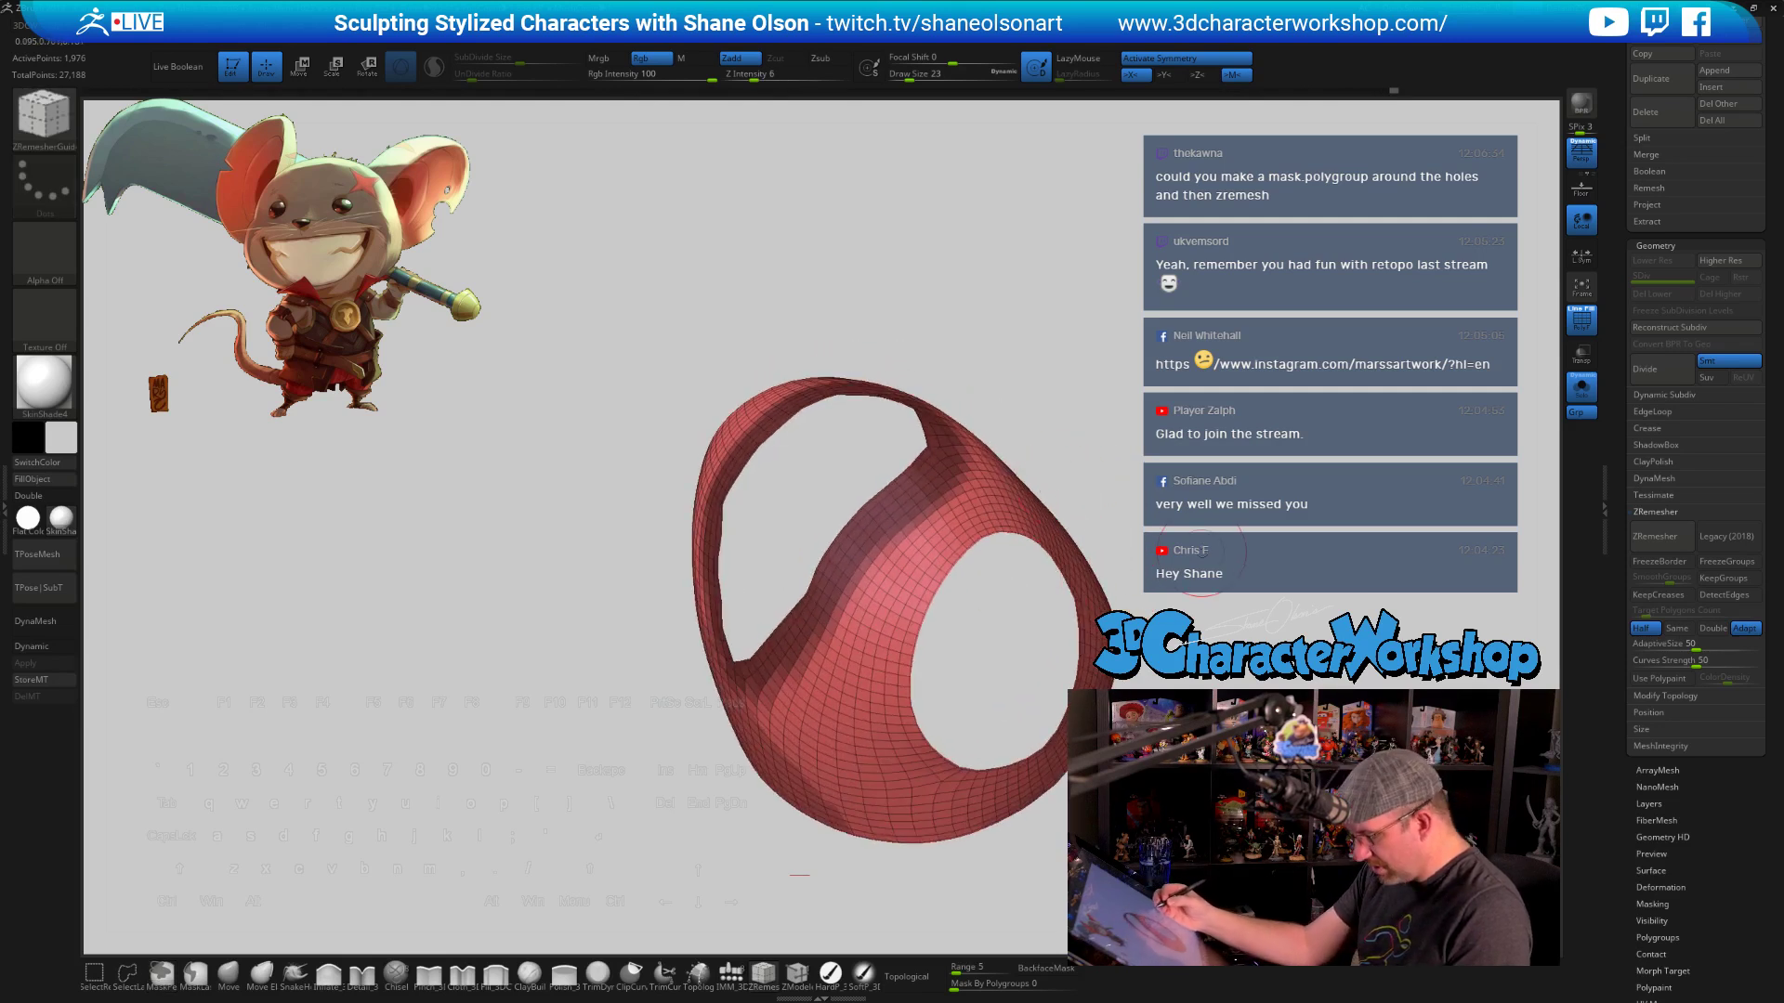
key(ctrl+w)
Mask bands around the shirt's armholes and turn them into a separate polygroup
alt+drag(1190, 608, 993, 606)
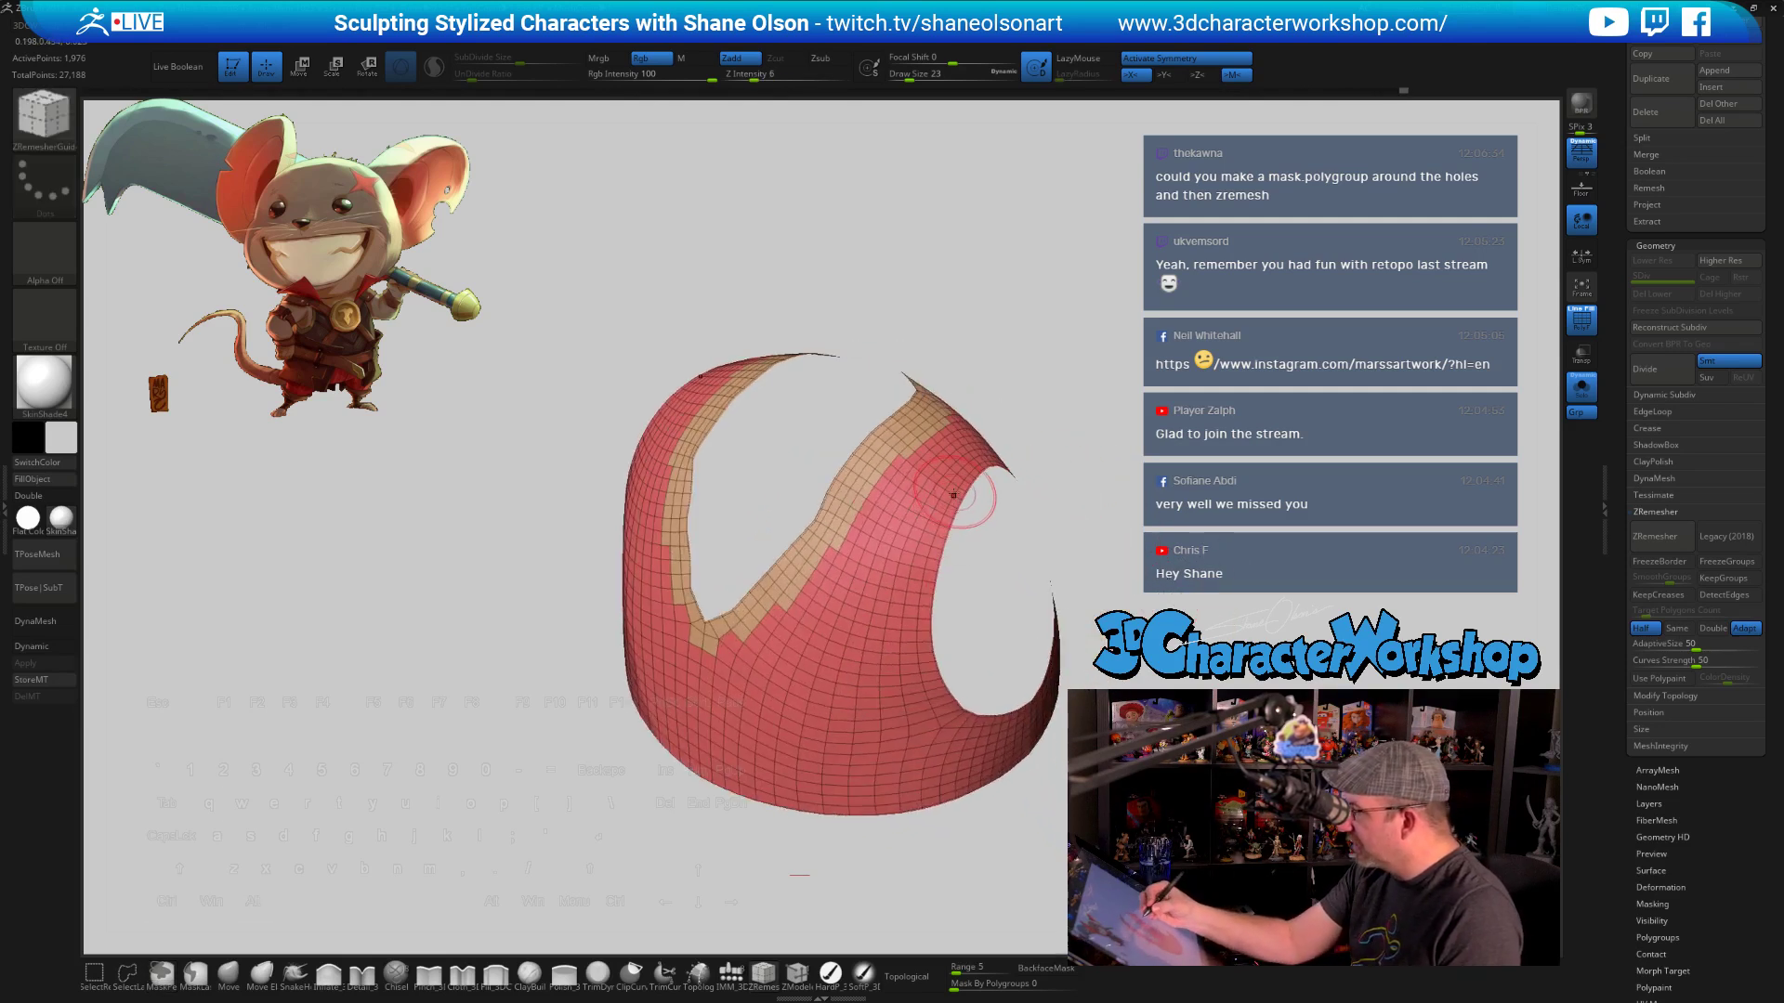
mouse_move(955, 495)
ctrl+mouse_down()
mouse_move(924, 557)
mouse_move(919, 716)
mouse_move(985, 744)
ctrl+mouse_up()
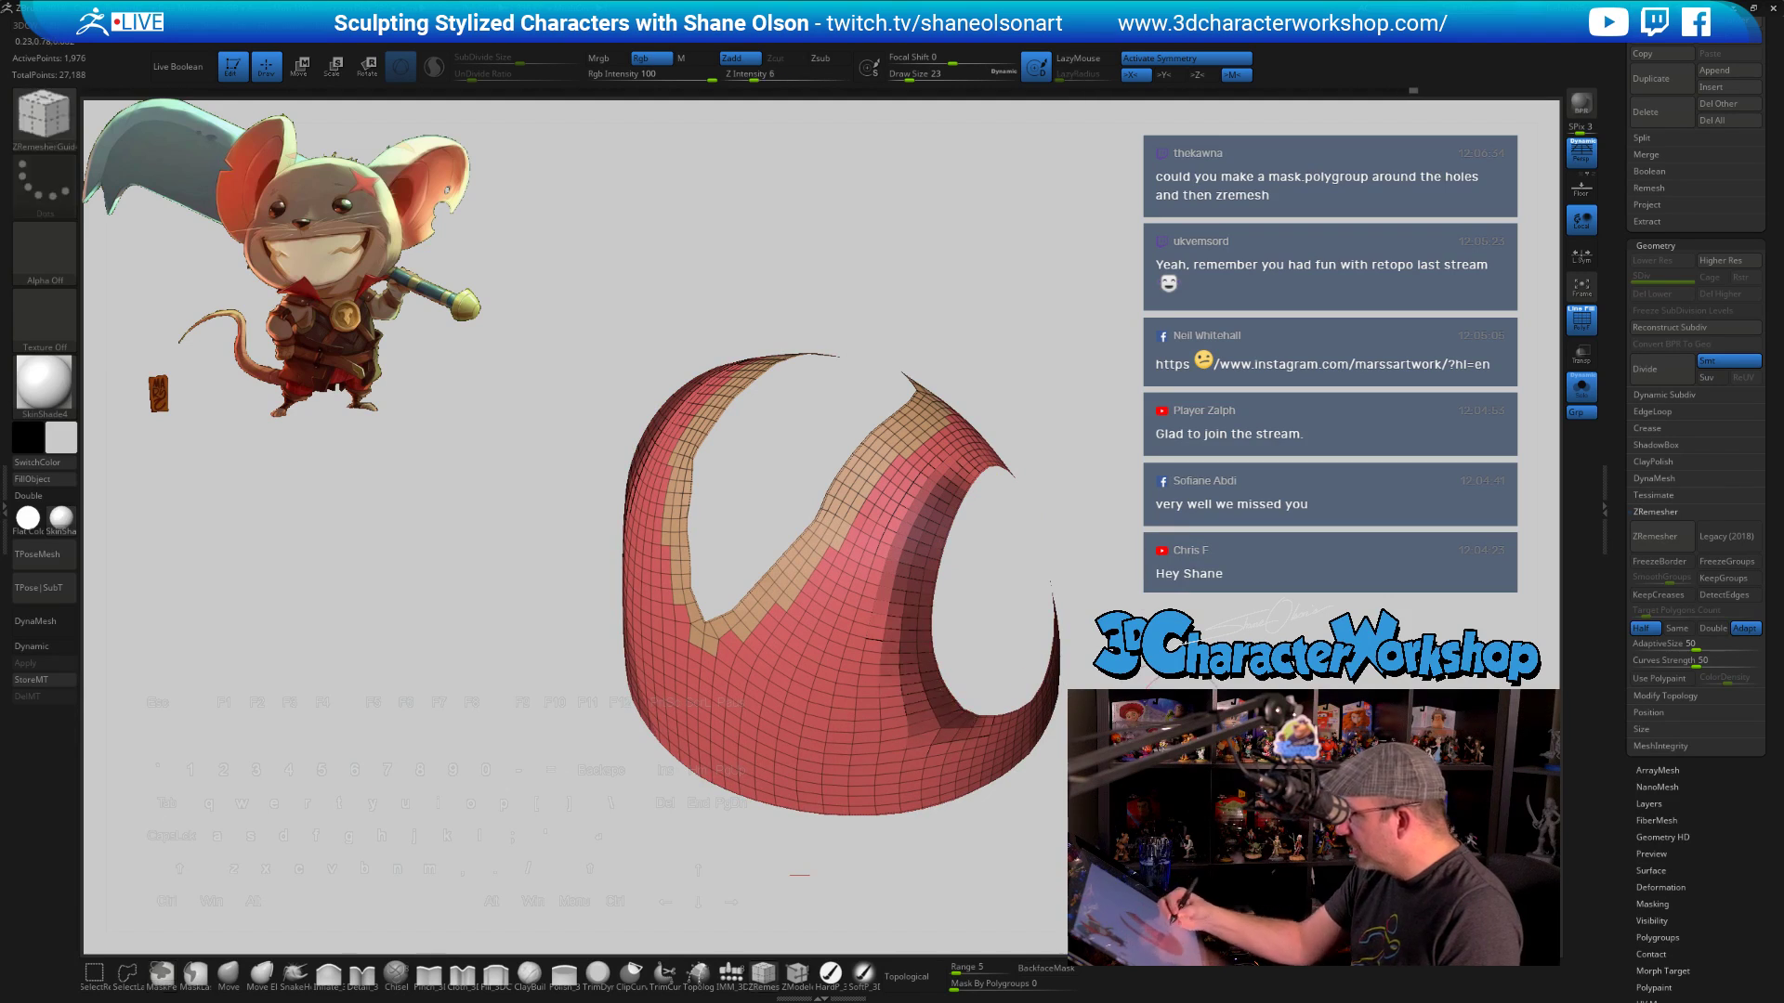
mouse_move(1013, 483)
mouse_down()
mouse_move(920, 521)
mouse_move(948, 464)
mouse_move(1022, 444)
mouse_move(1120, 502)
mouse_move(1147, 599)
mouse_move(967, 743)
mouse_up()
key(ctrl+w)
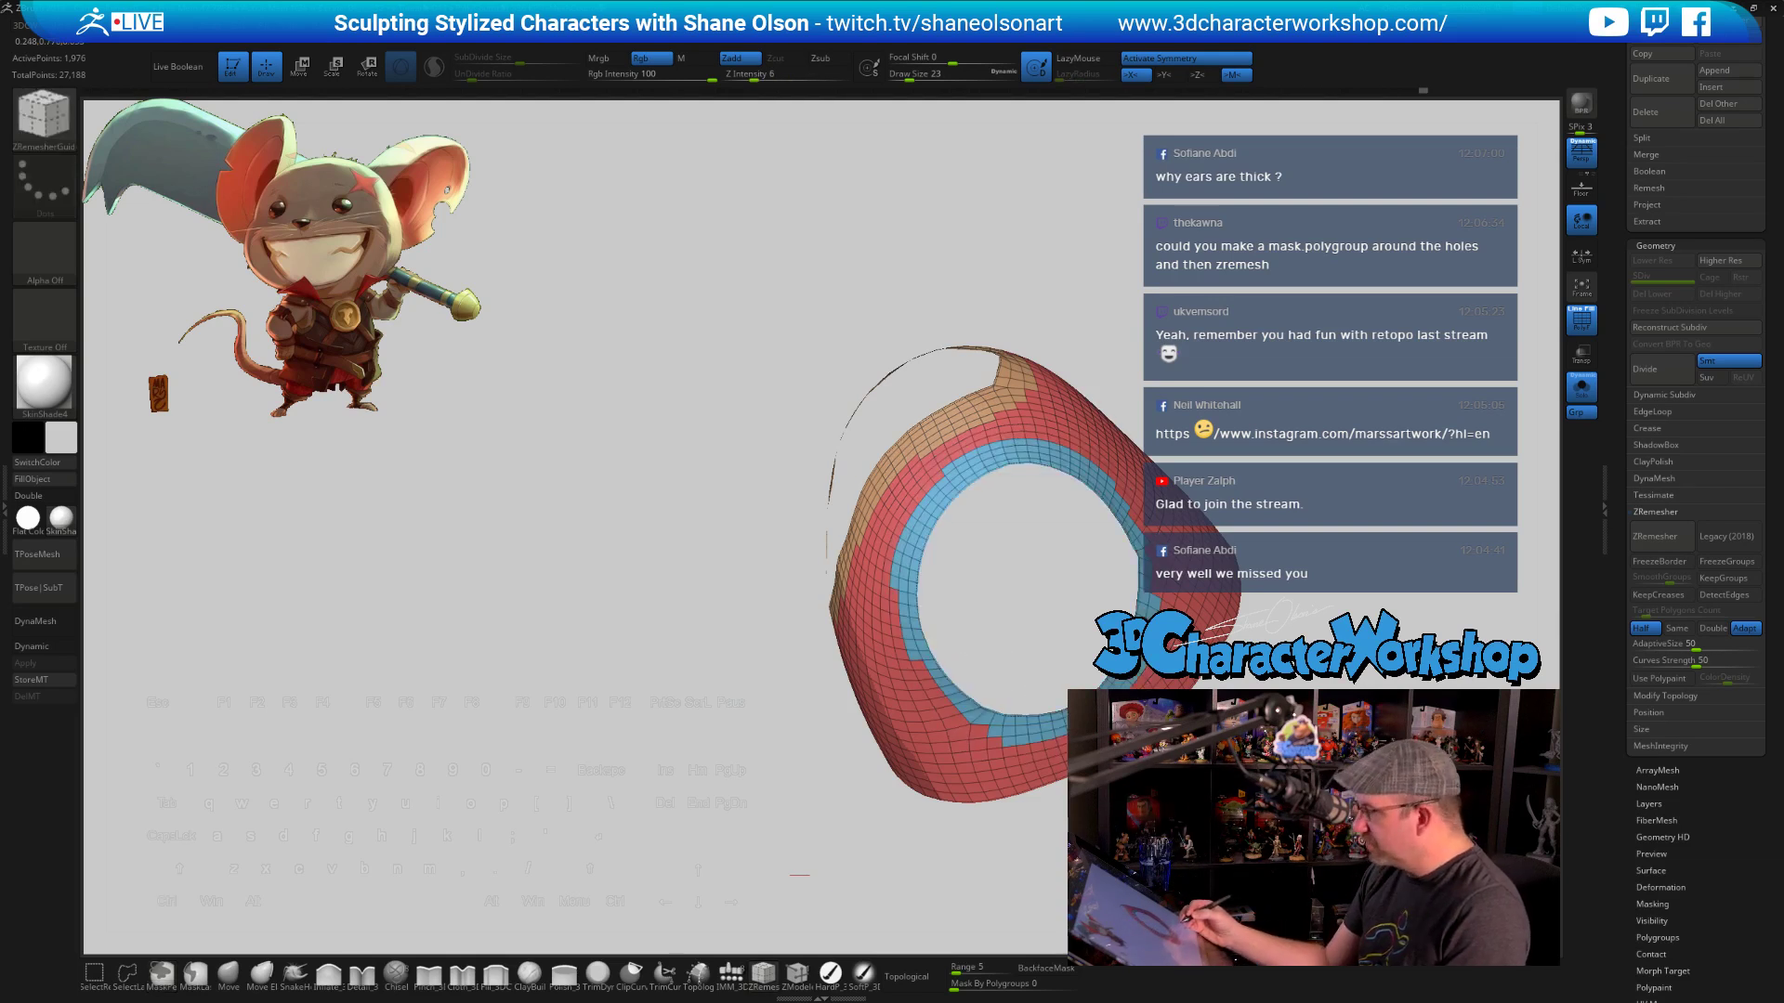
Run ZRemesher on the polygrouped shirt with KeepGroups and Half enabled
drag(650, 465, 595, 465)
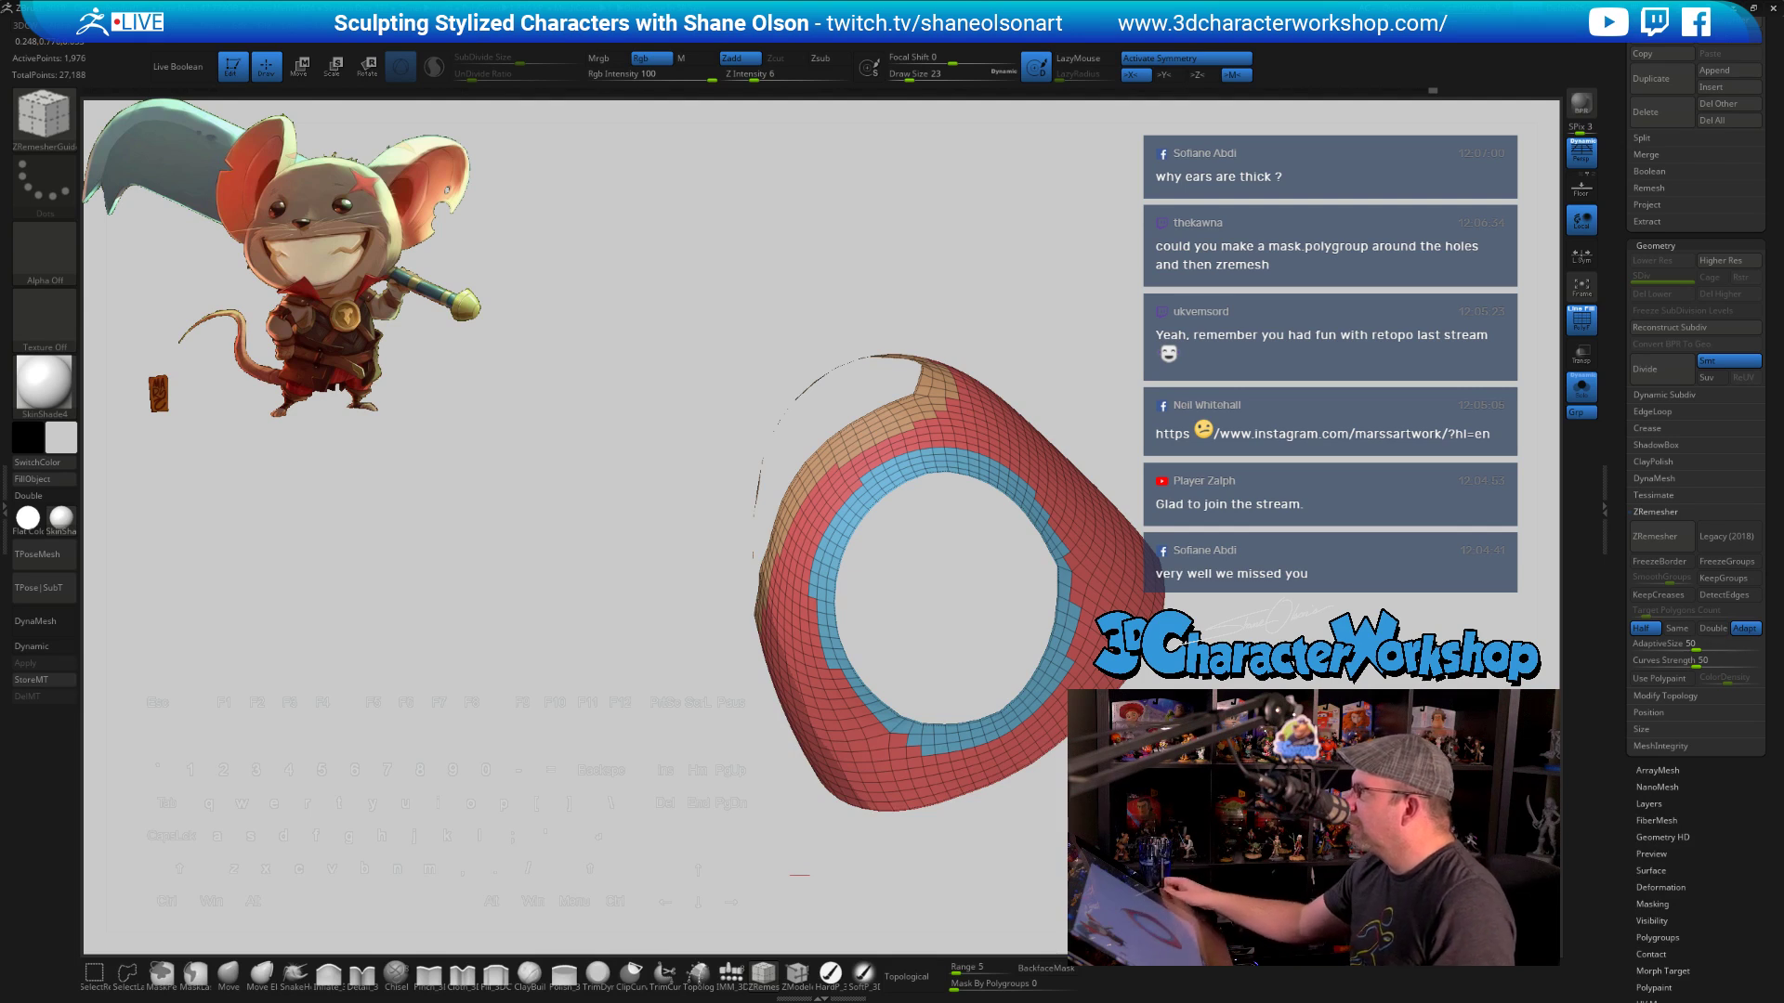
alt+drag(1193, 487, 1174, 347)
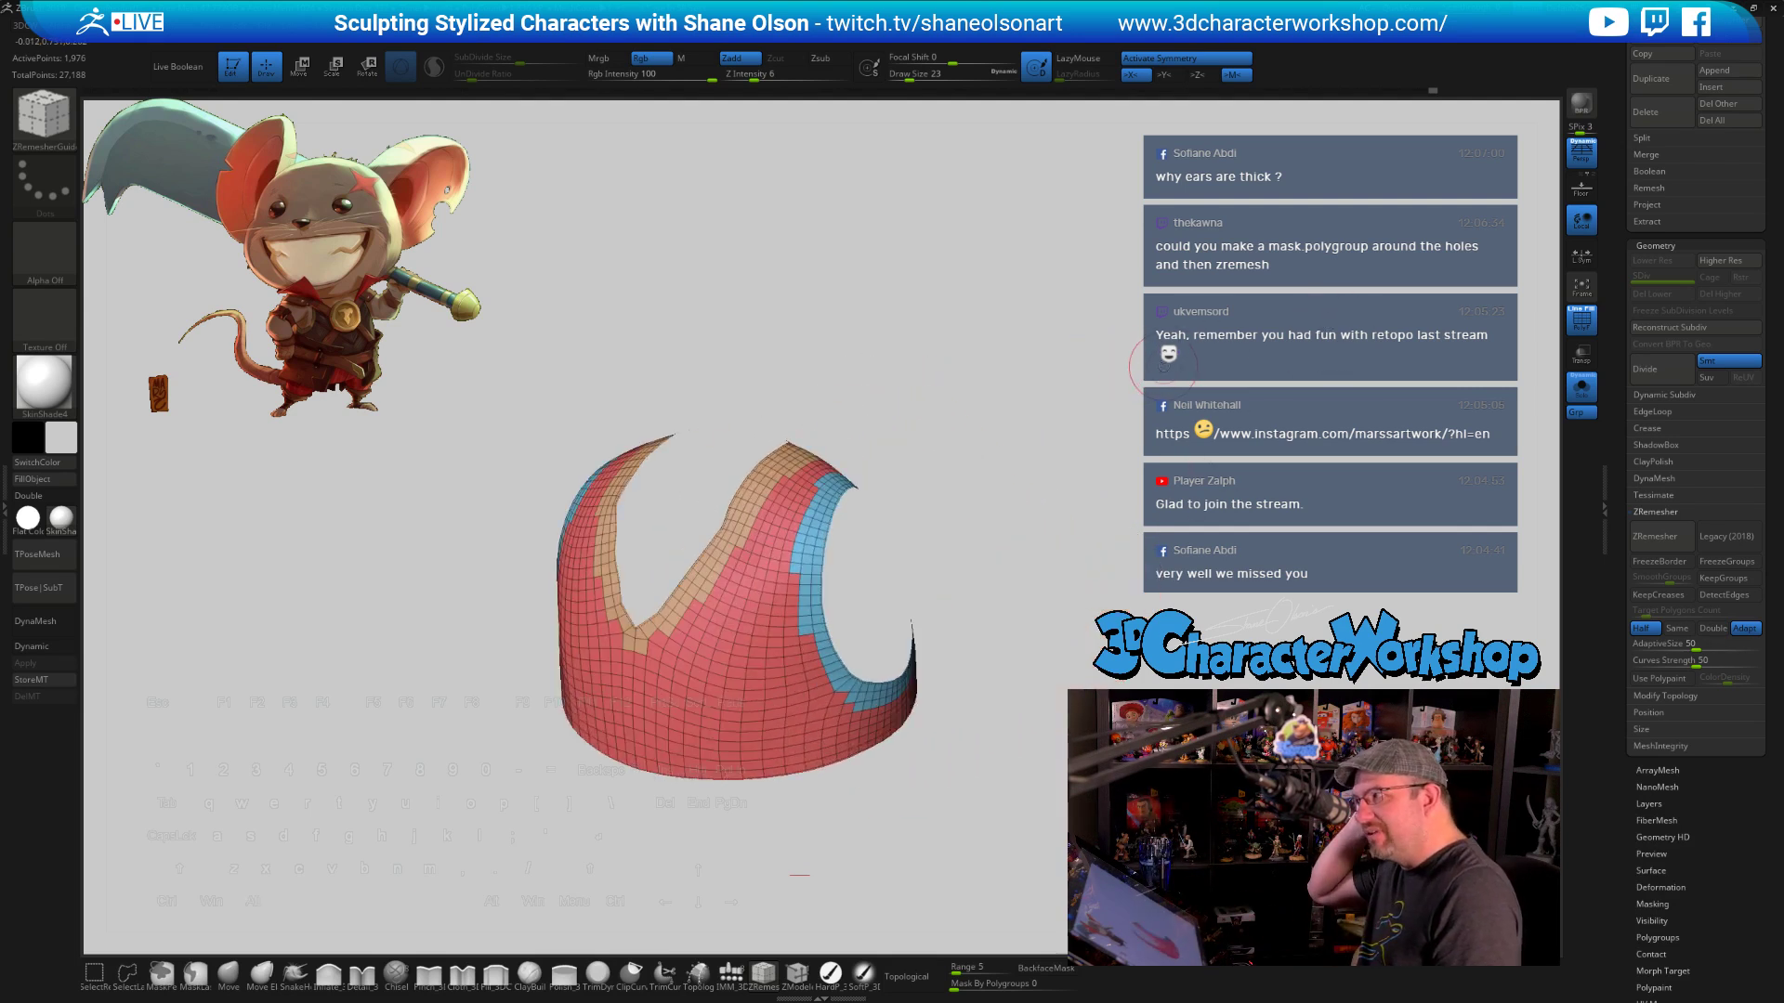
drag(1163, 365, 1119, 444)
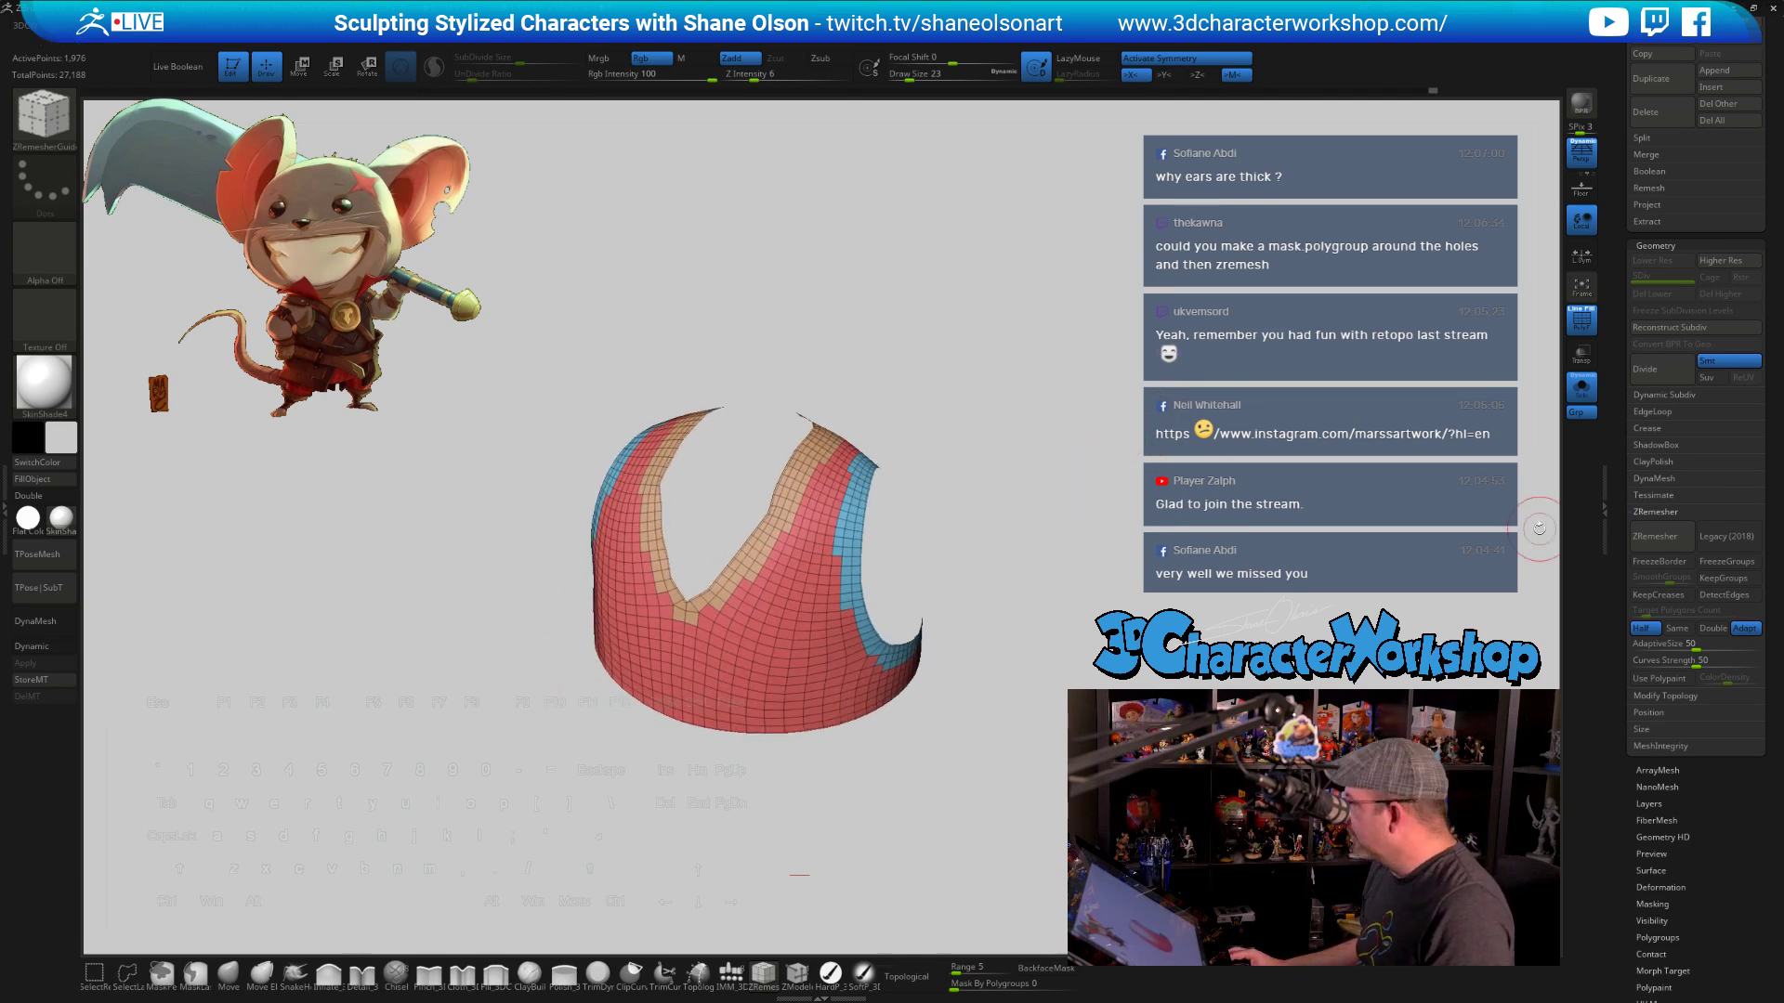
click(1724, 577)
click(1654, 536)
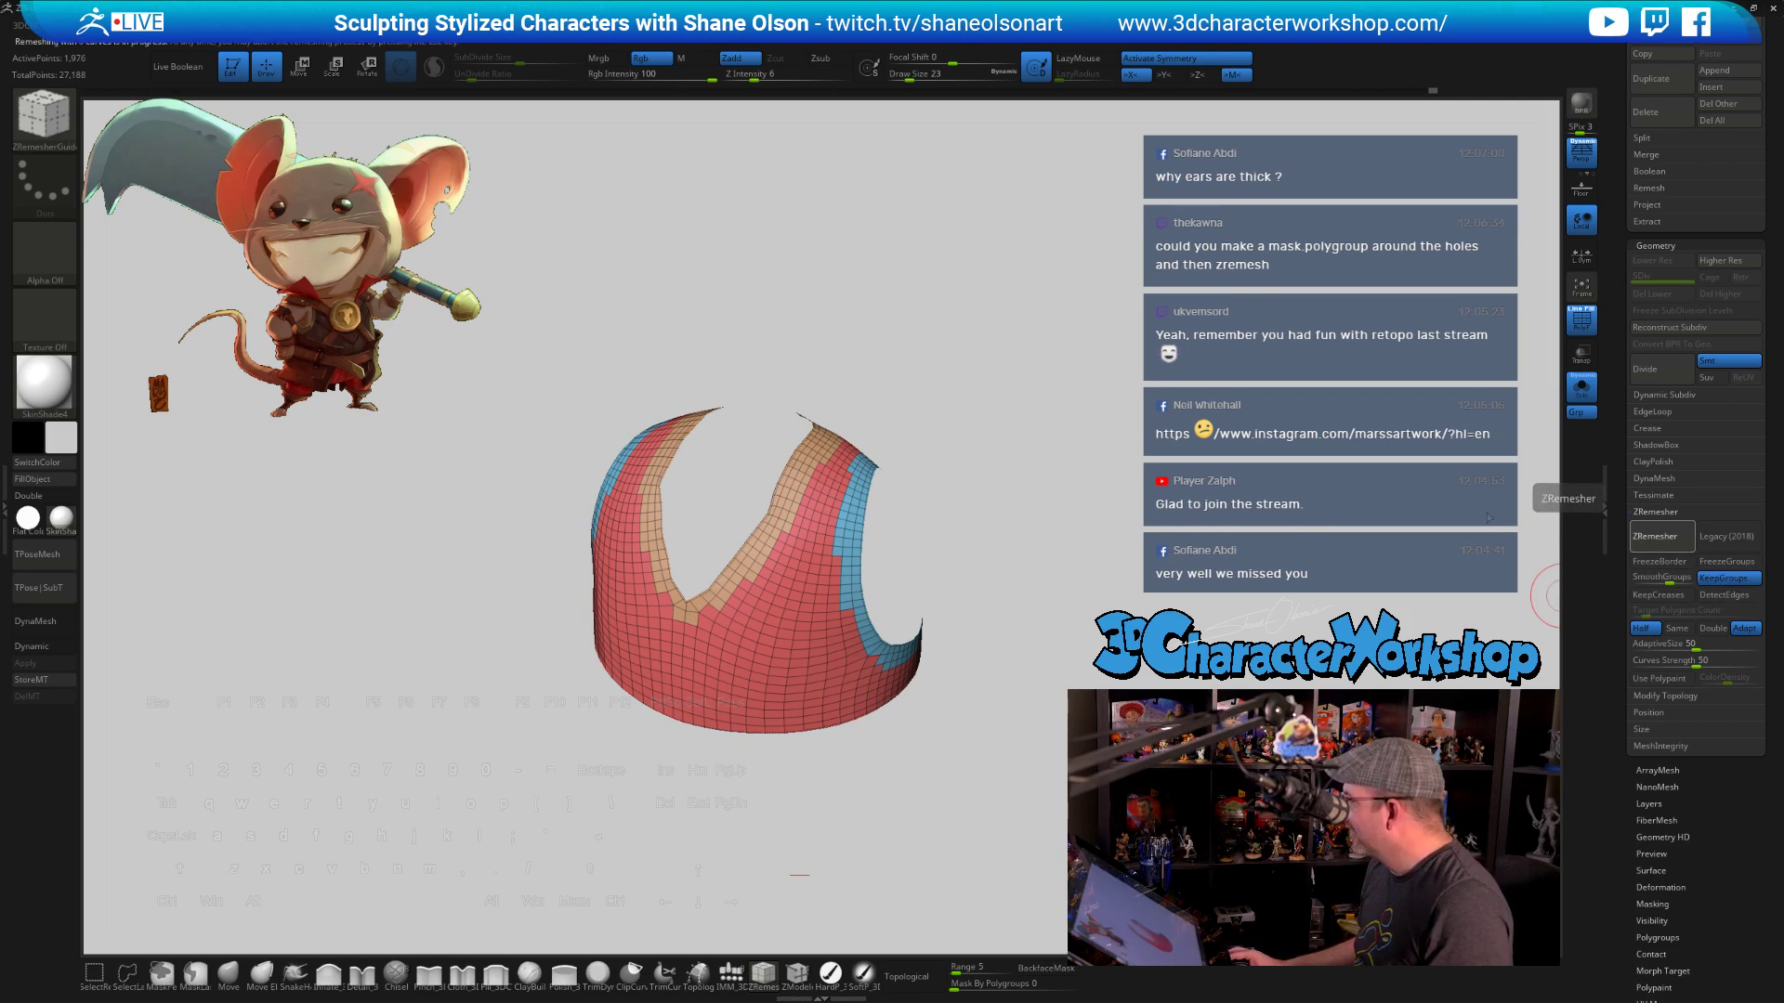
mouse_move(1124, 402)
mouse_down()
mouse_move(1131, 457)
mouse_move(1081, 468)
mouse_move(1123, 459)
mouse_move(1139, 432)
mouse_up()
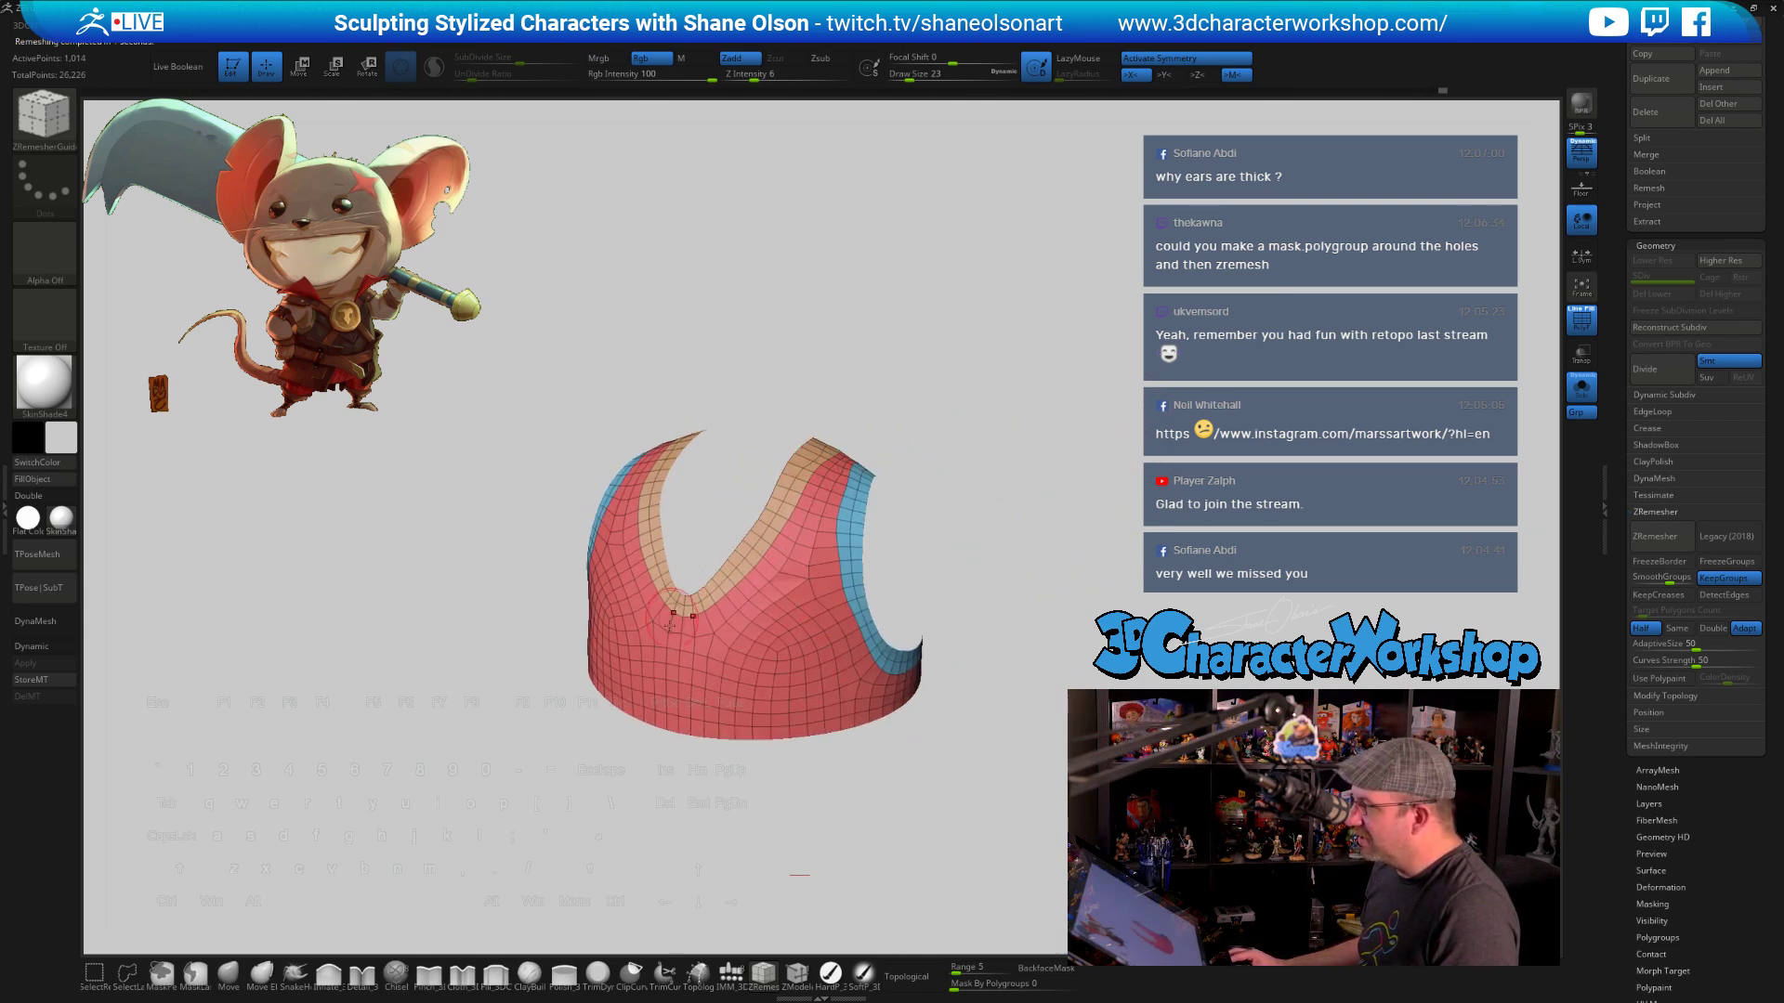
drag(1026, 560, 1096, 550)
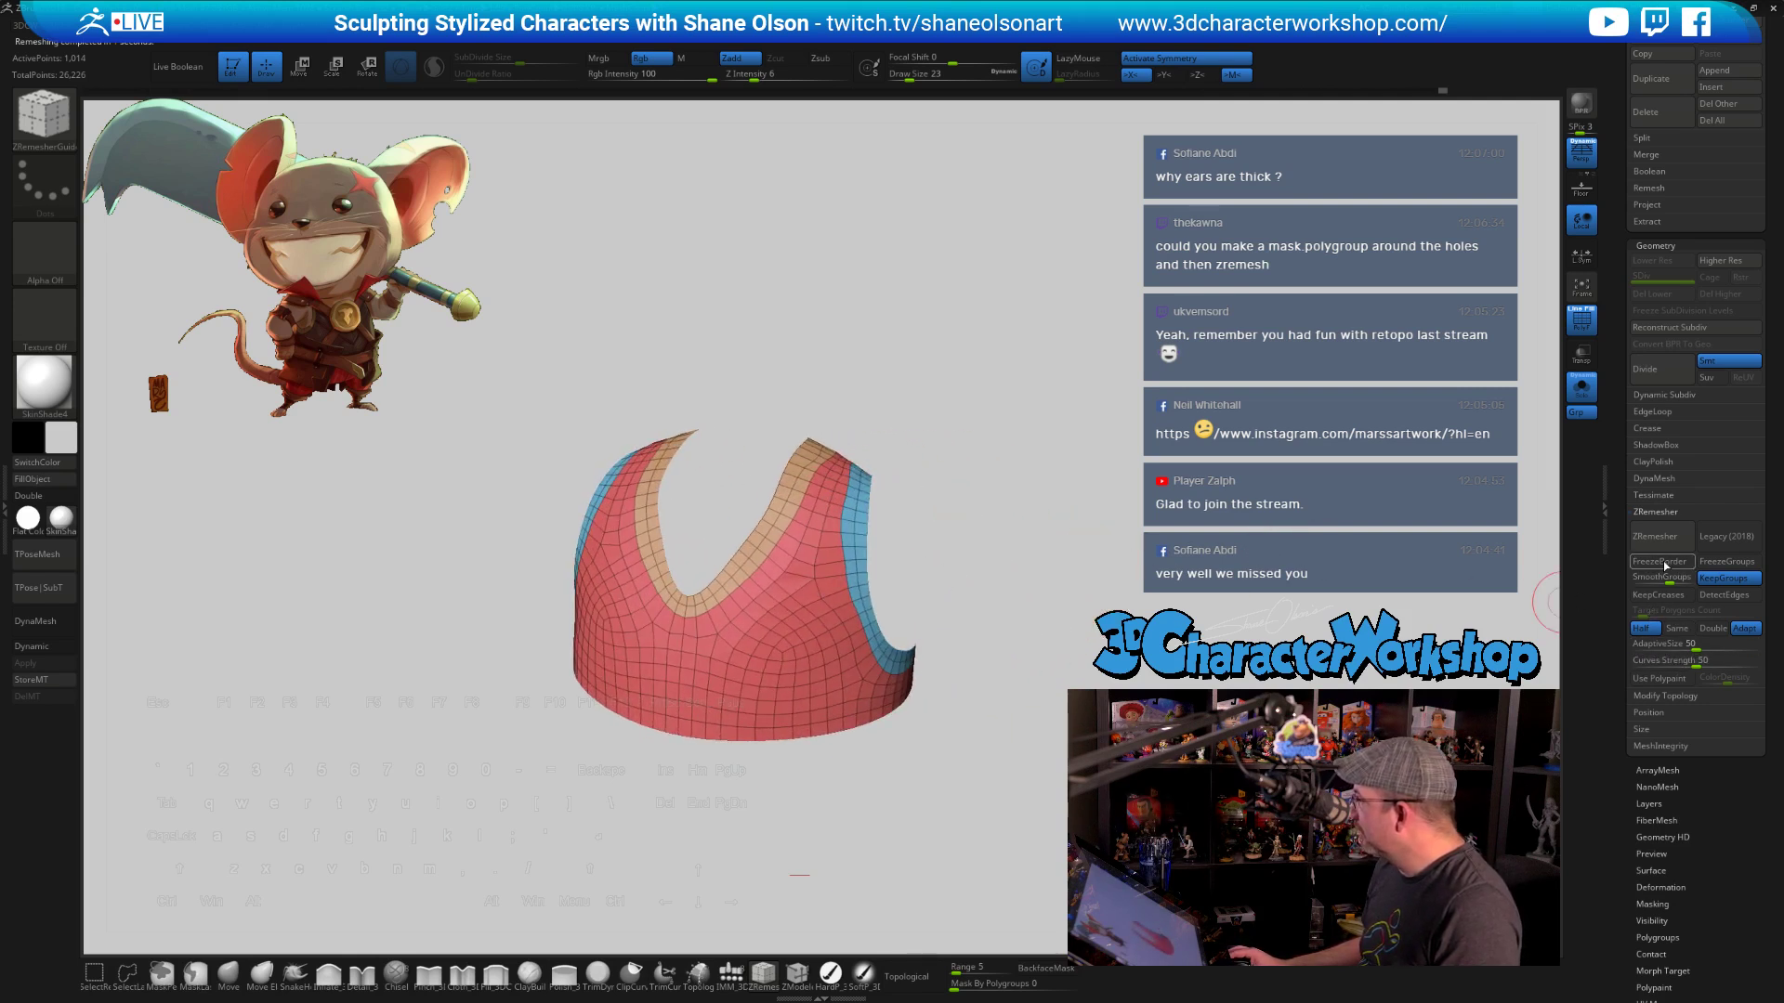
Remesh the shirt again with Half off, KeepGroups on and a target polygon count of 0.454
click(1642, 629)
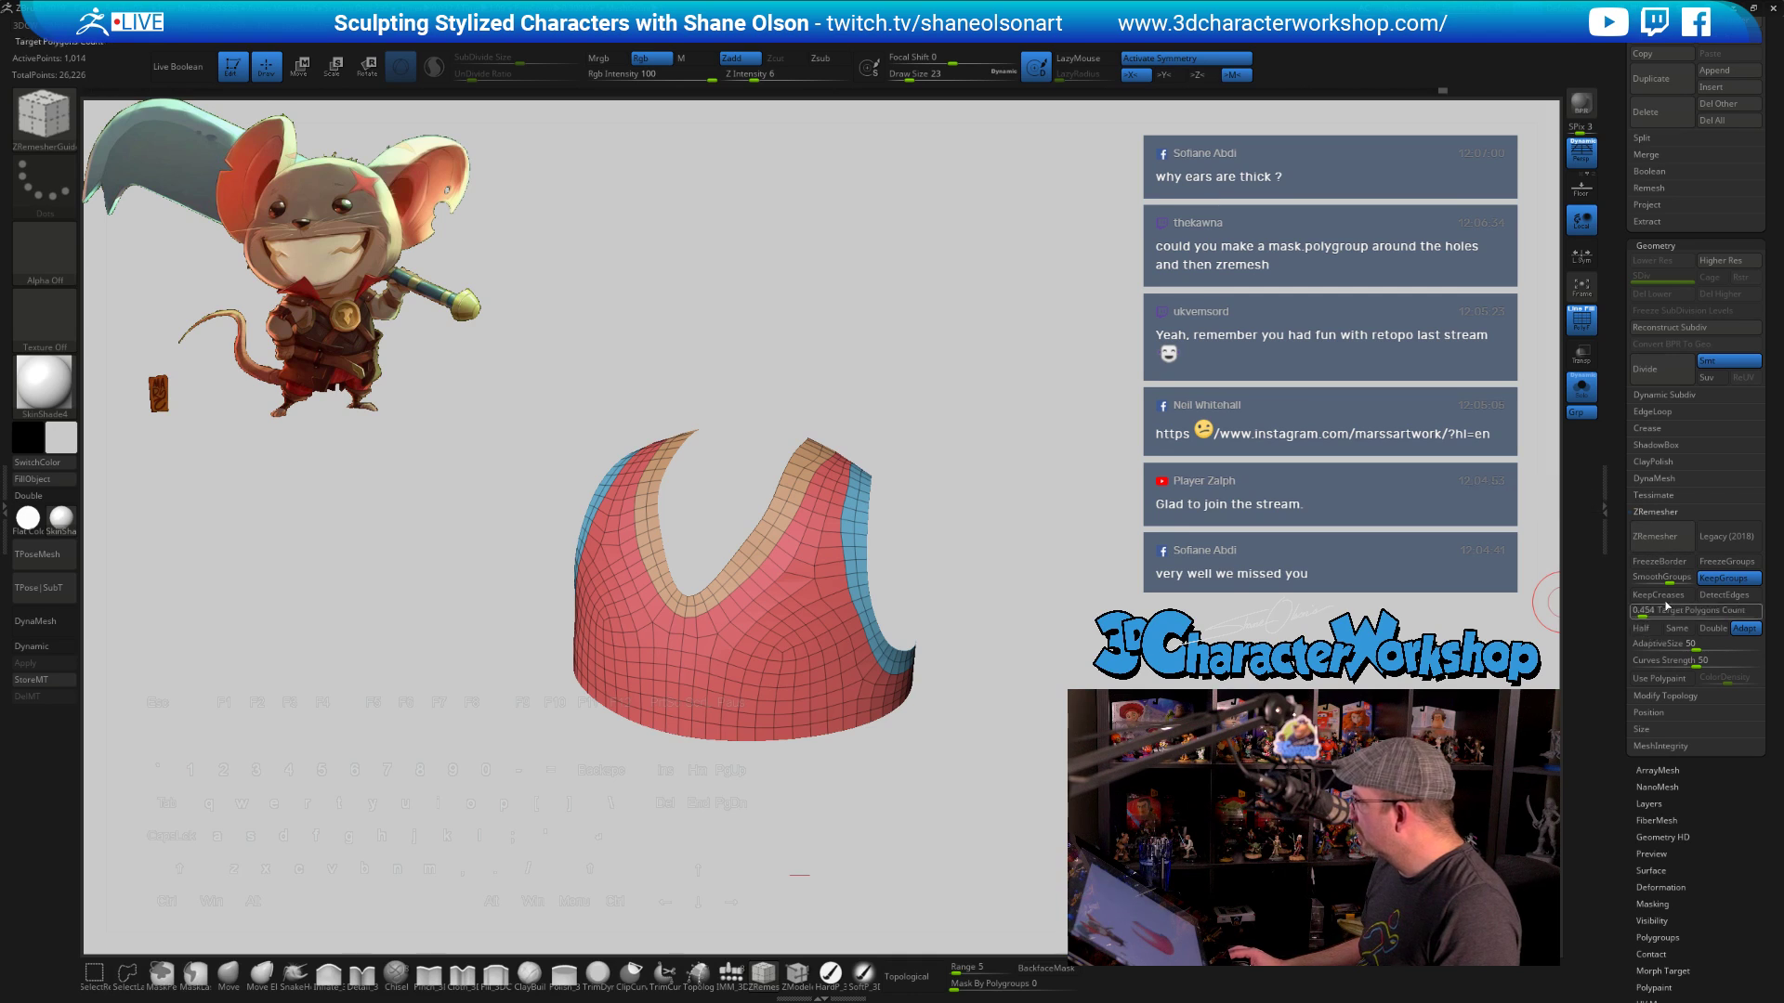
click(1657, 537)
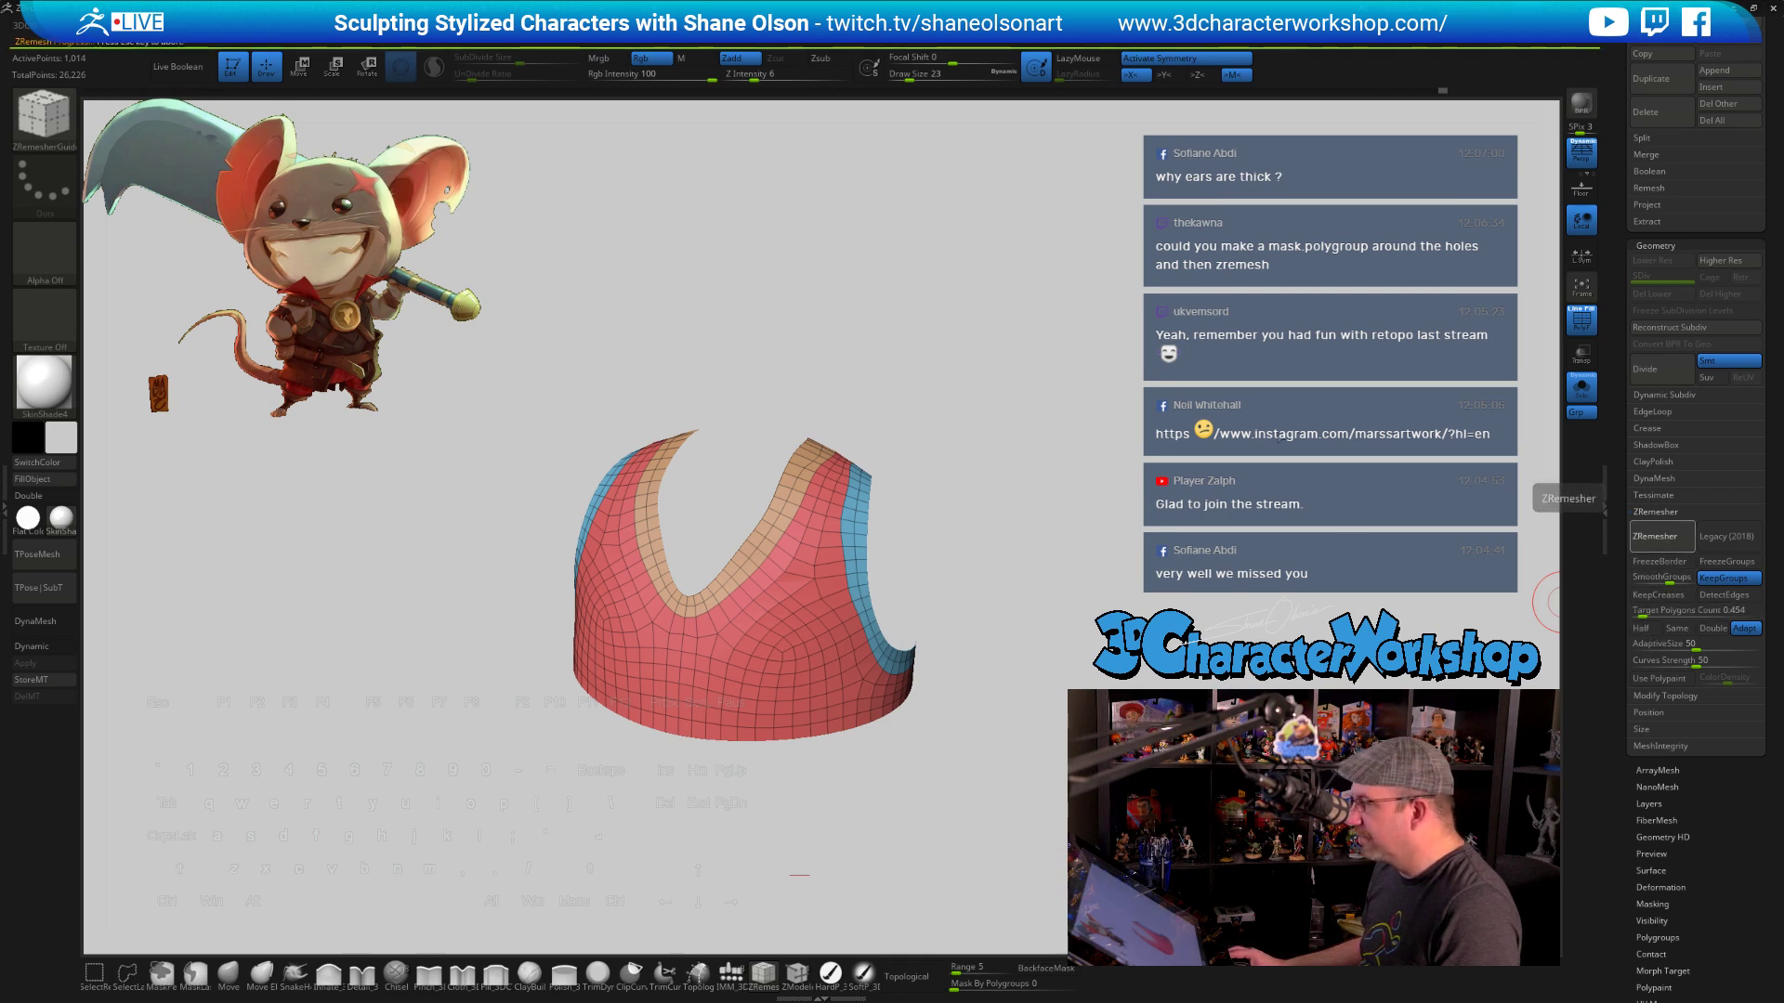
mouse_move(1123, 498)
mouse_down()
mouse_move(1126, 535)
mouse_move(1132, 493)
mouse_up()
Turn off the polygroup wireframe display and smooth the shirt's chest, shoulder straps and armhole edges
key(shift+f)
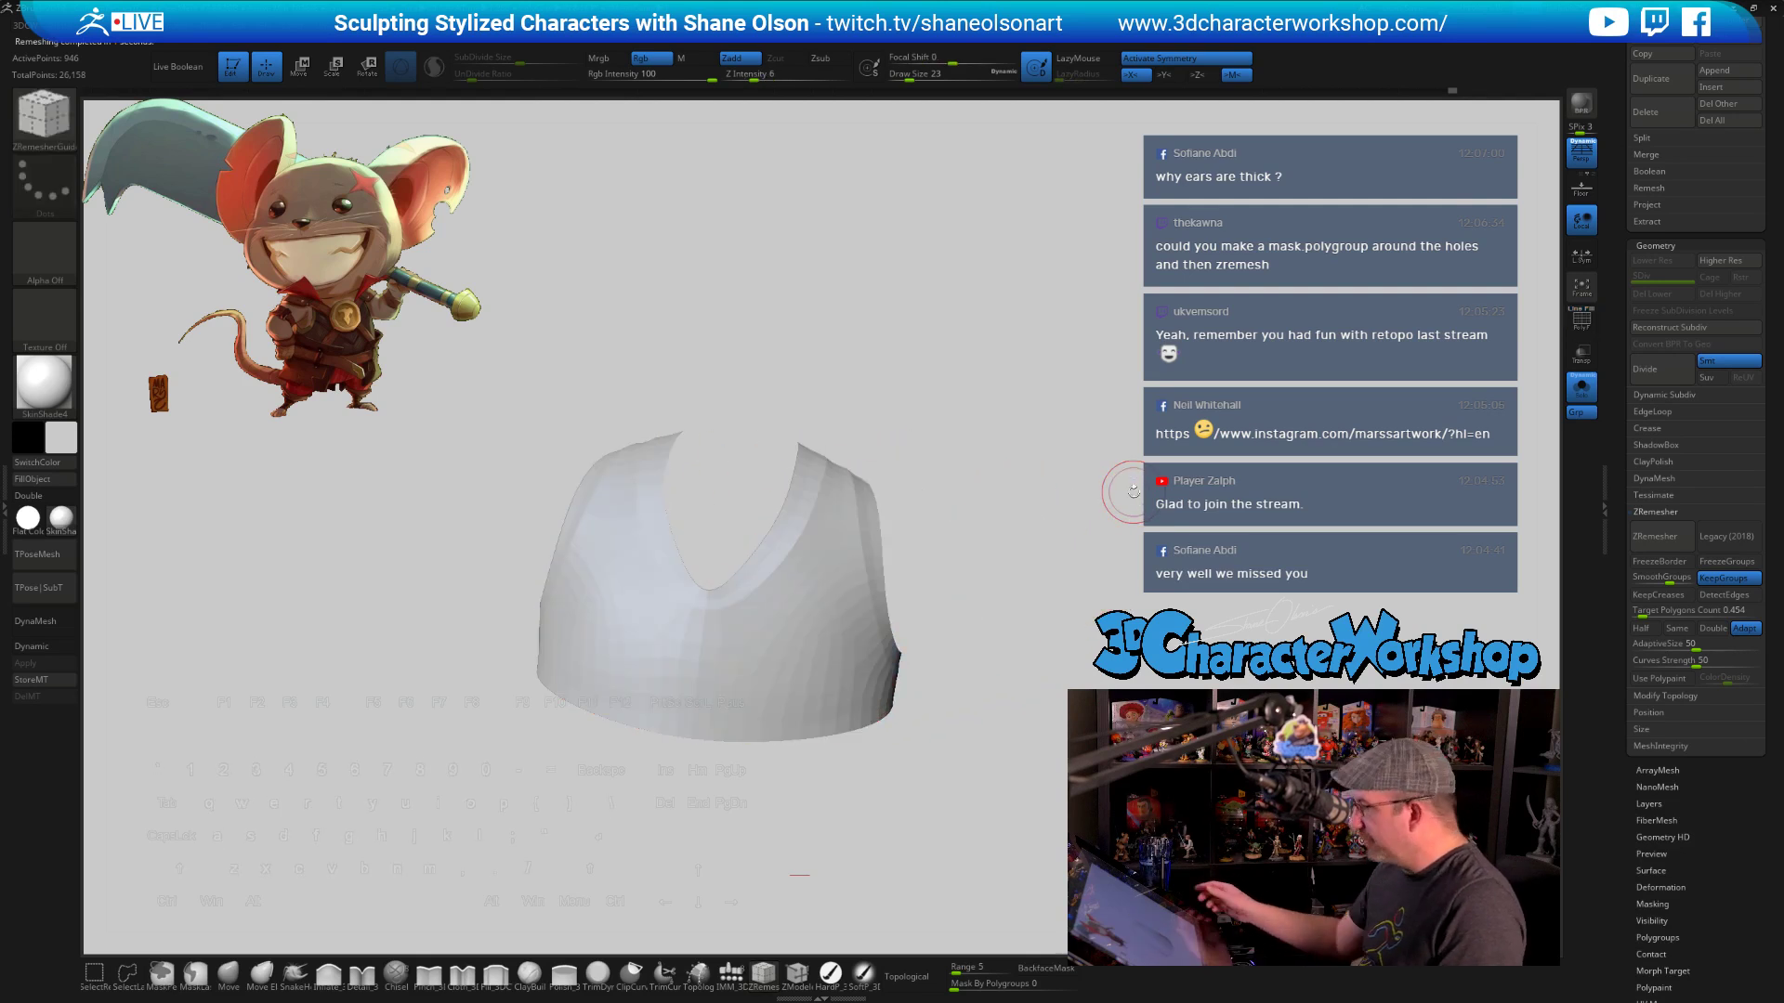
key(shift)
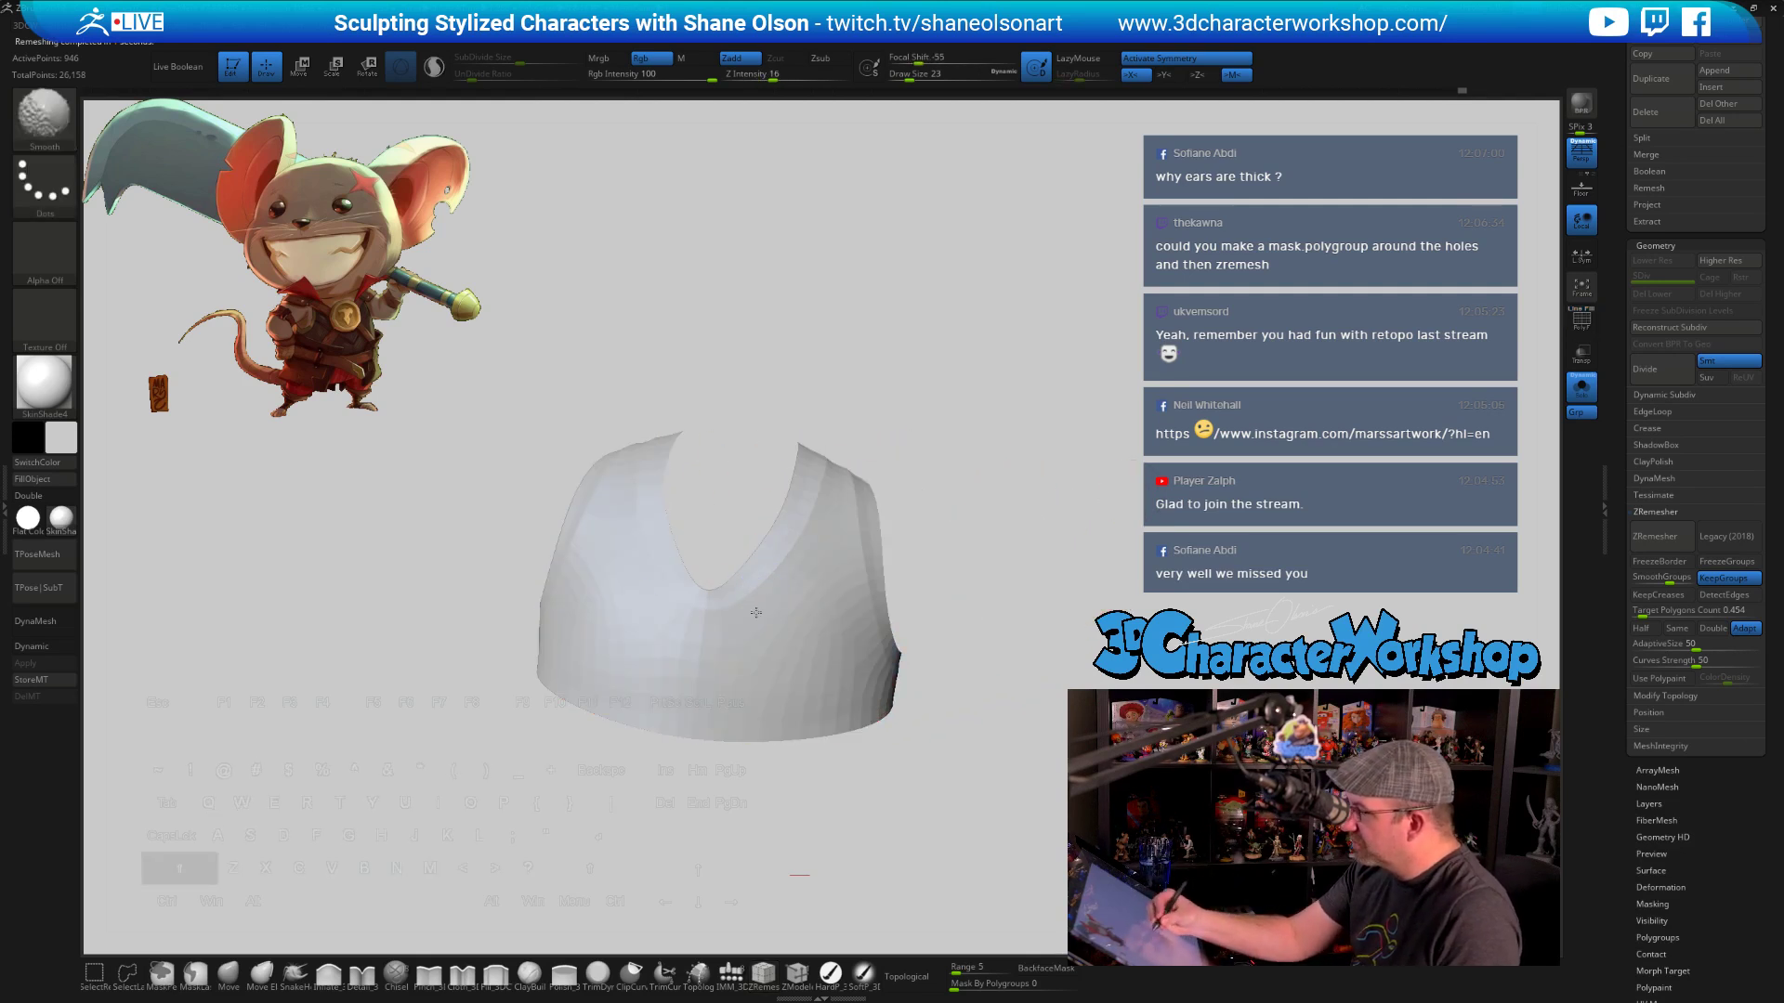
shift+drag(801, 564, 841, 557)
drag(1022, 530, 943, 608)
mouse_move(872, 526)
shift+mouse_down()
mouse_move(873, 470)
mouse_move(875, 612)
shift+mouse_up()
alt+drag(894, 457, 843, 522)
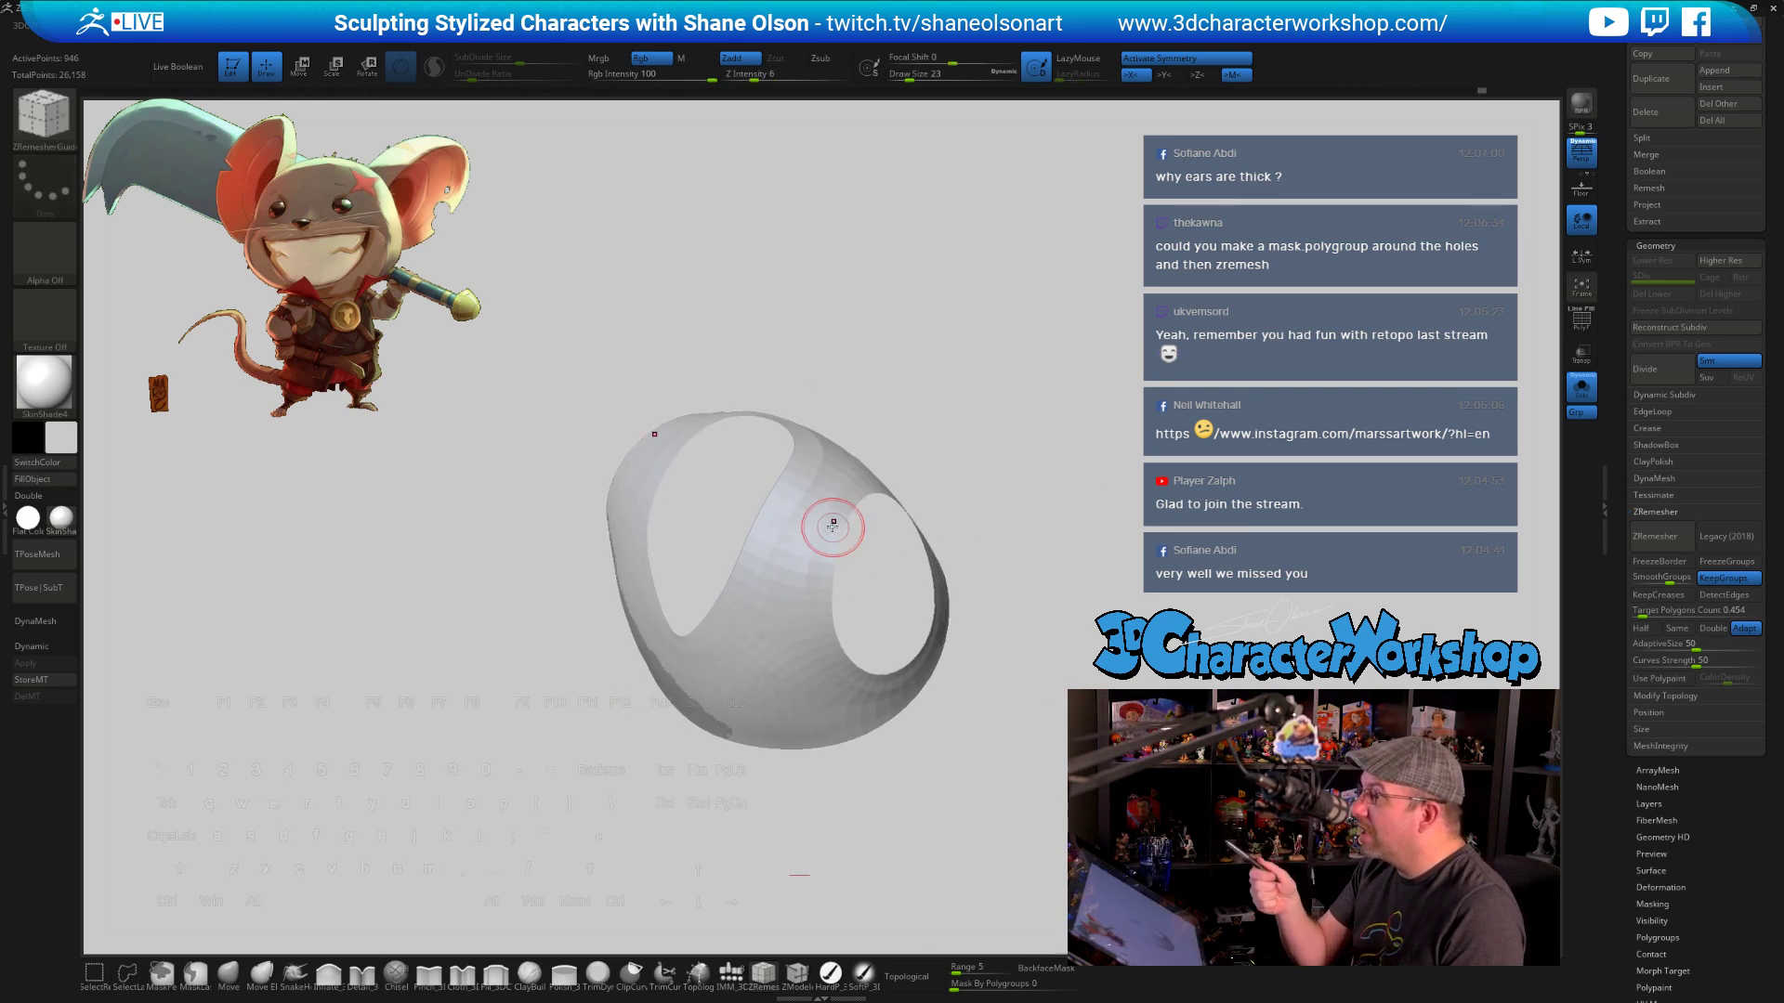
alt+drag(1016, 570, 981, 556)
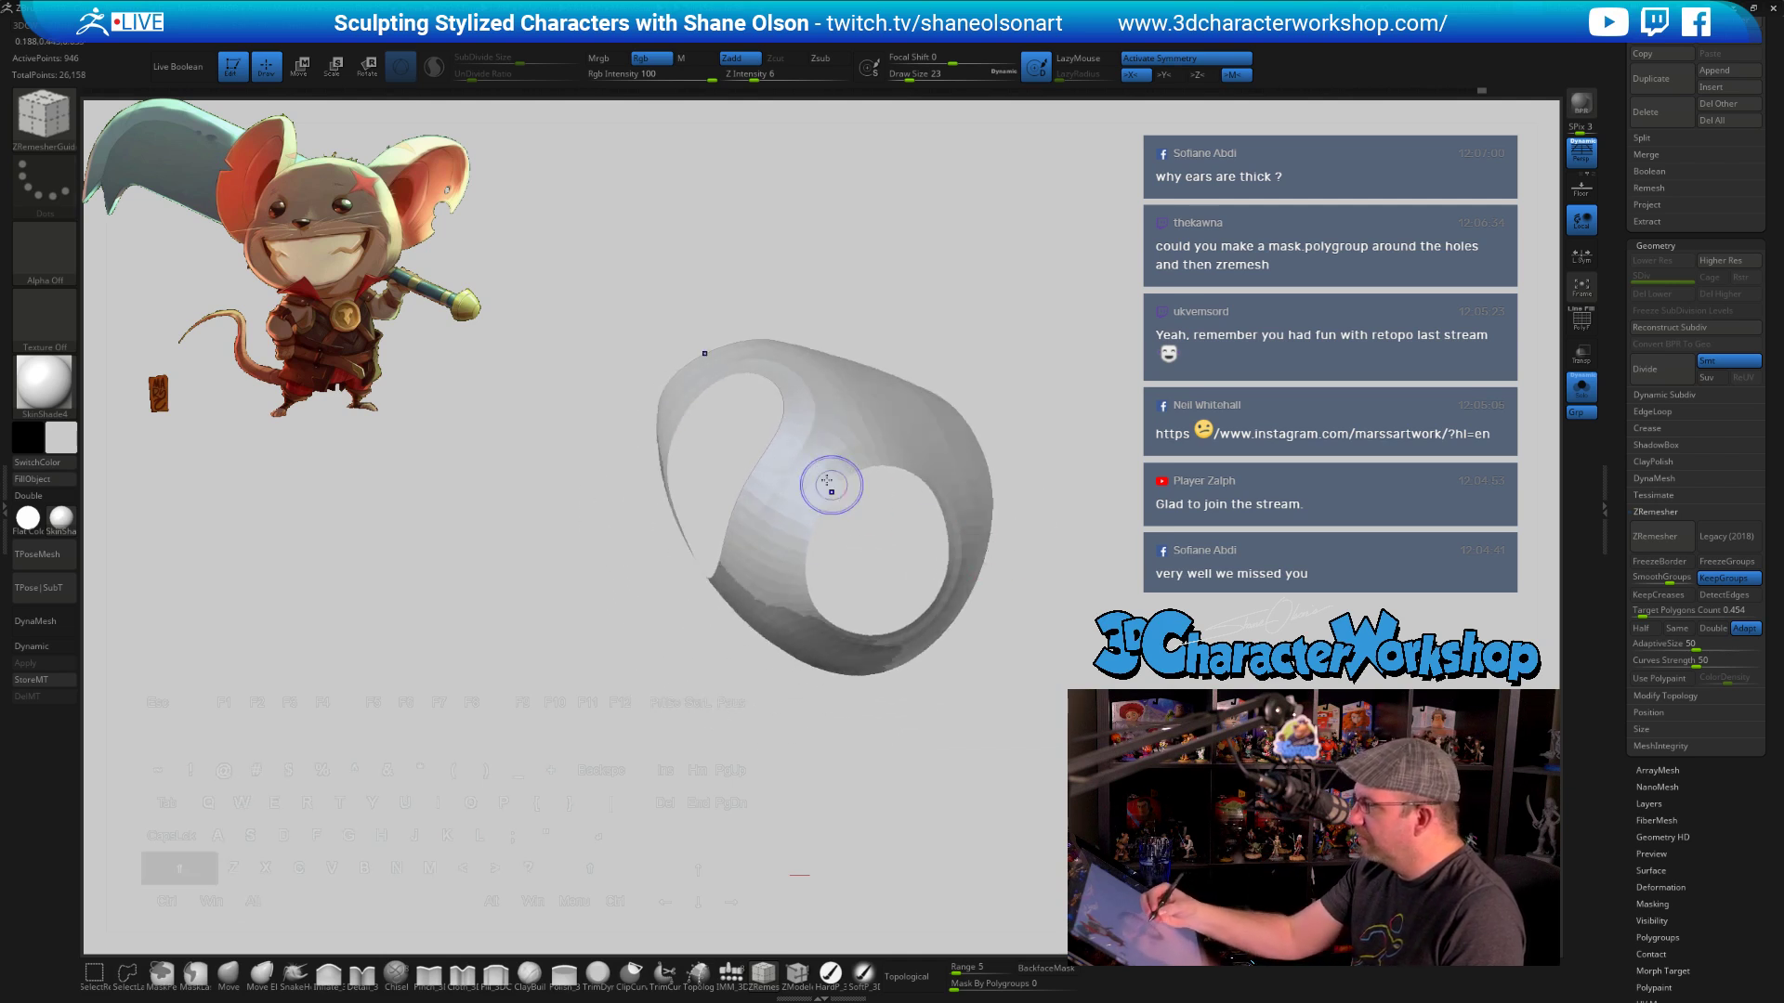
shift+drag(830, 485, 802, 393)
mouse_move(1018, 520)
mouse_down()
mouse_move(941, 562)
mouse_move(1062, 656)
mouse_up()
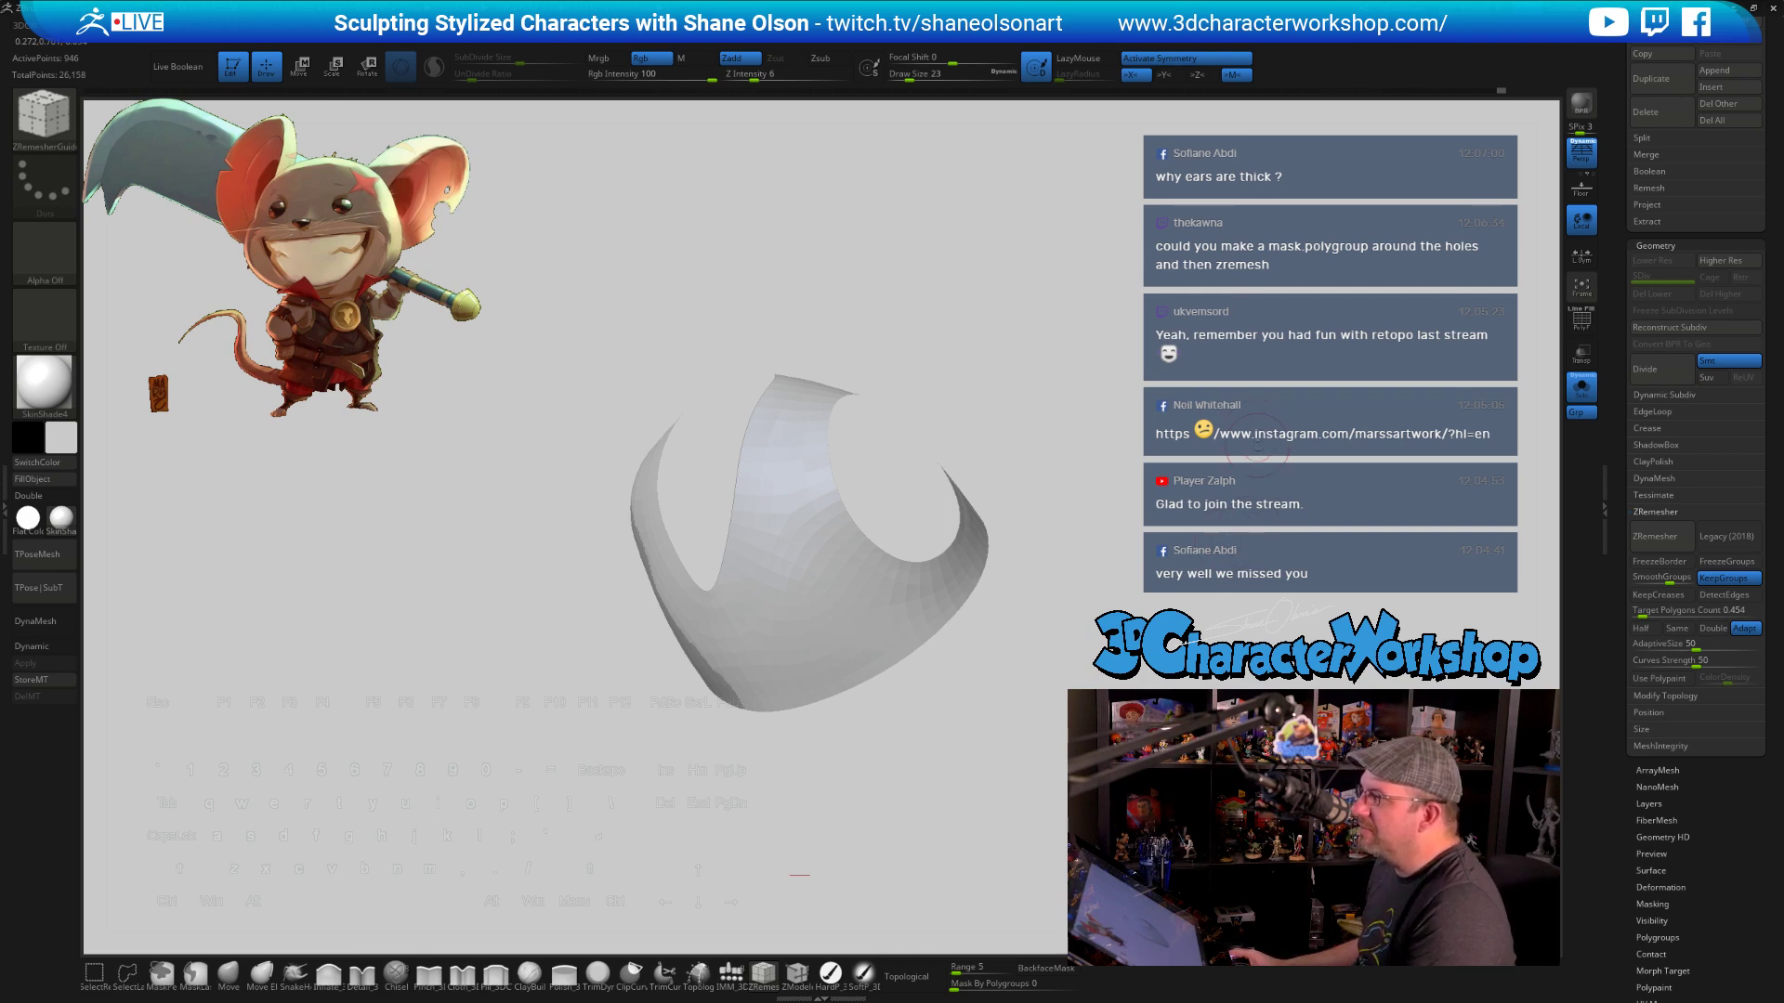
Show the polygroup wireframe on the isolated shirt and bring back the rest of the mouse around it
drag(1257, 446, 816, 458)
key(shift+f)
drag(1212, 528, 1171, 608)
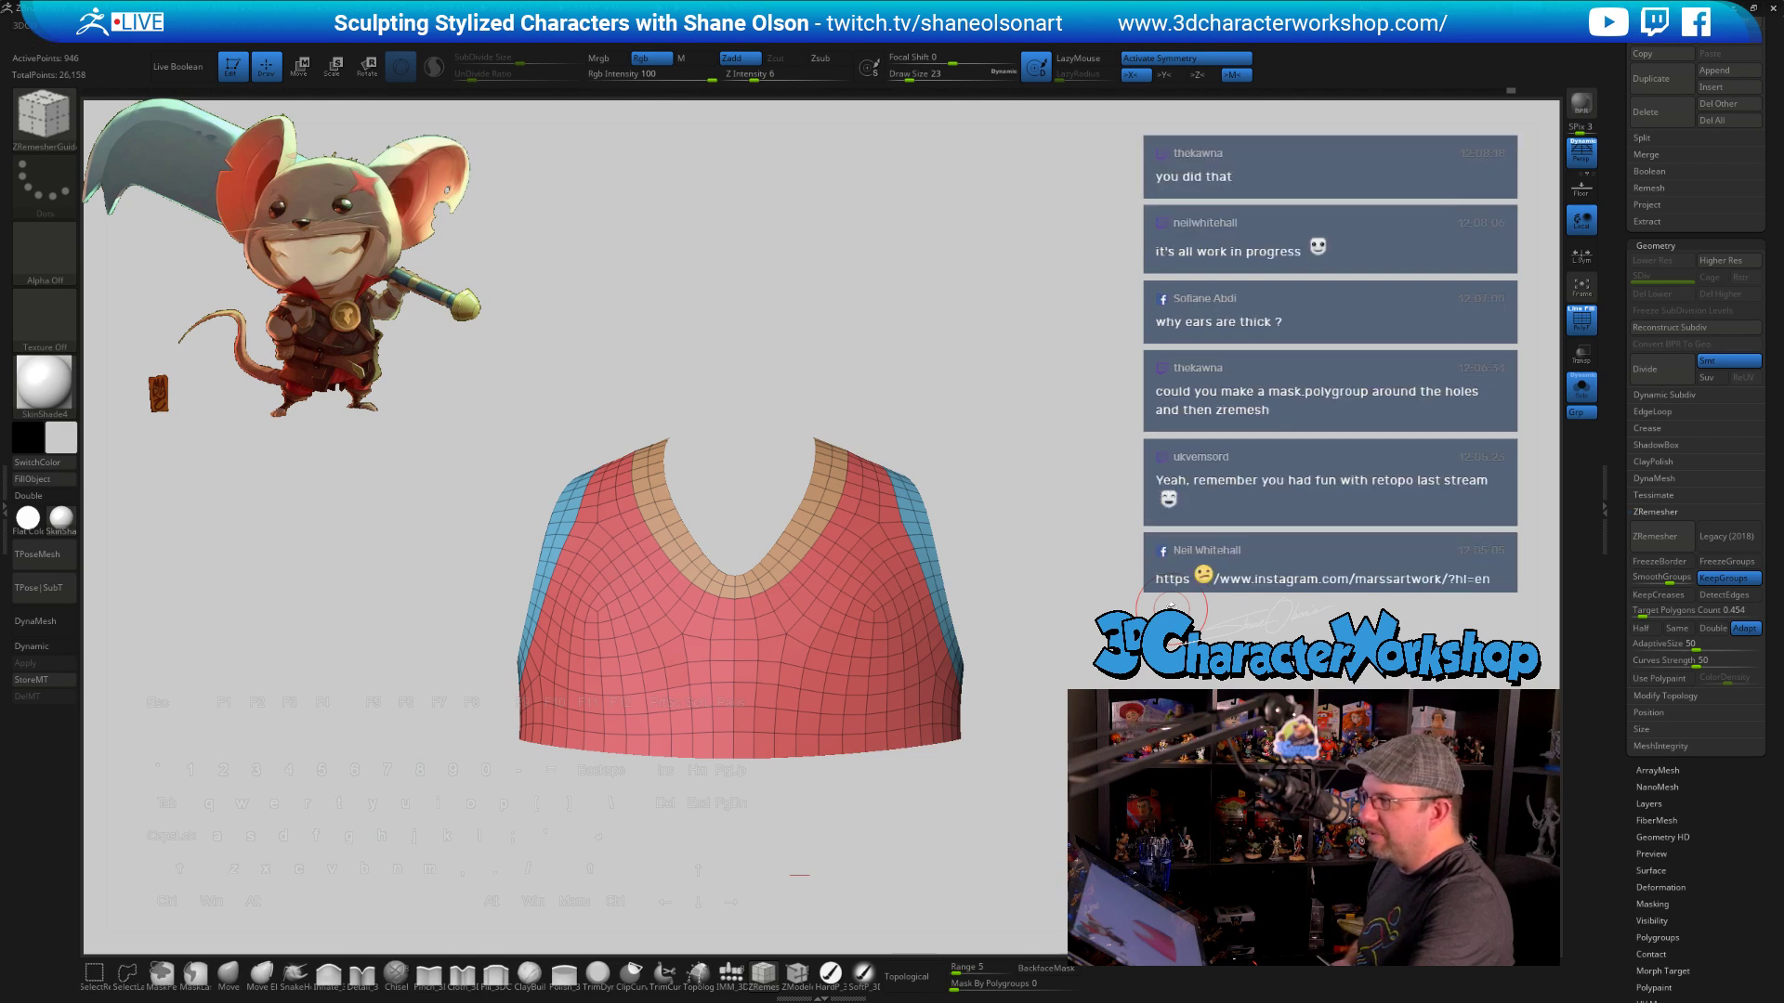
drag(1171, 609, 1300, 608)
click(1581, 387)
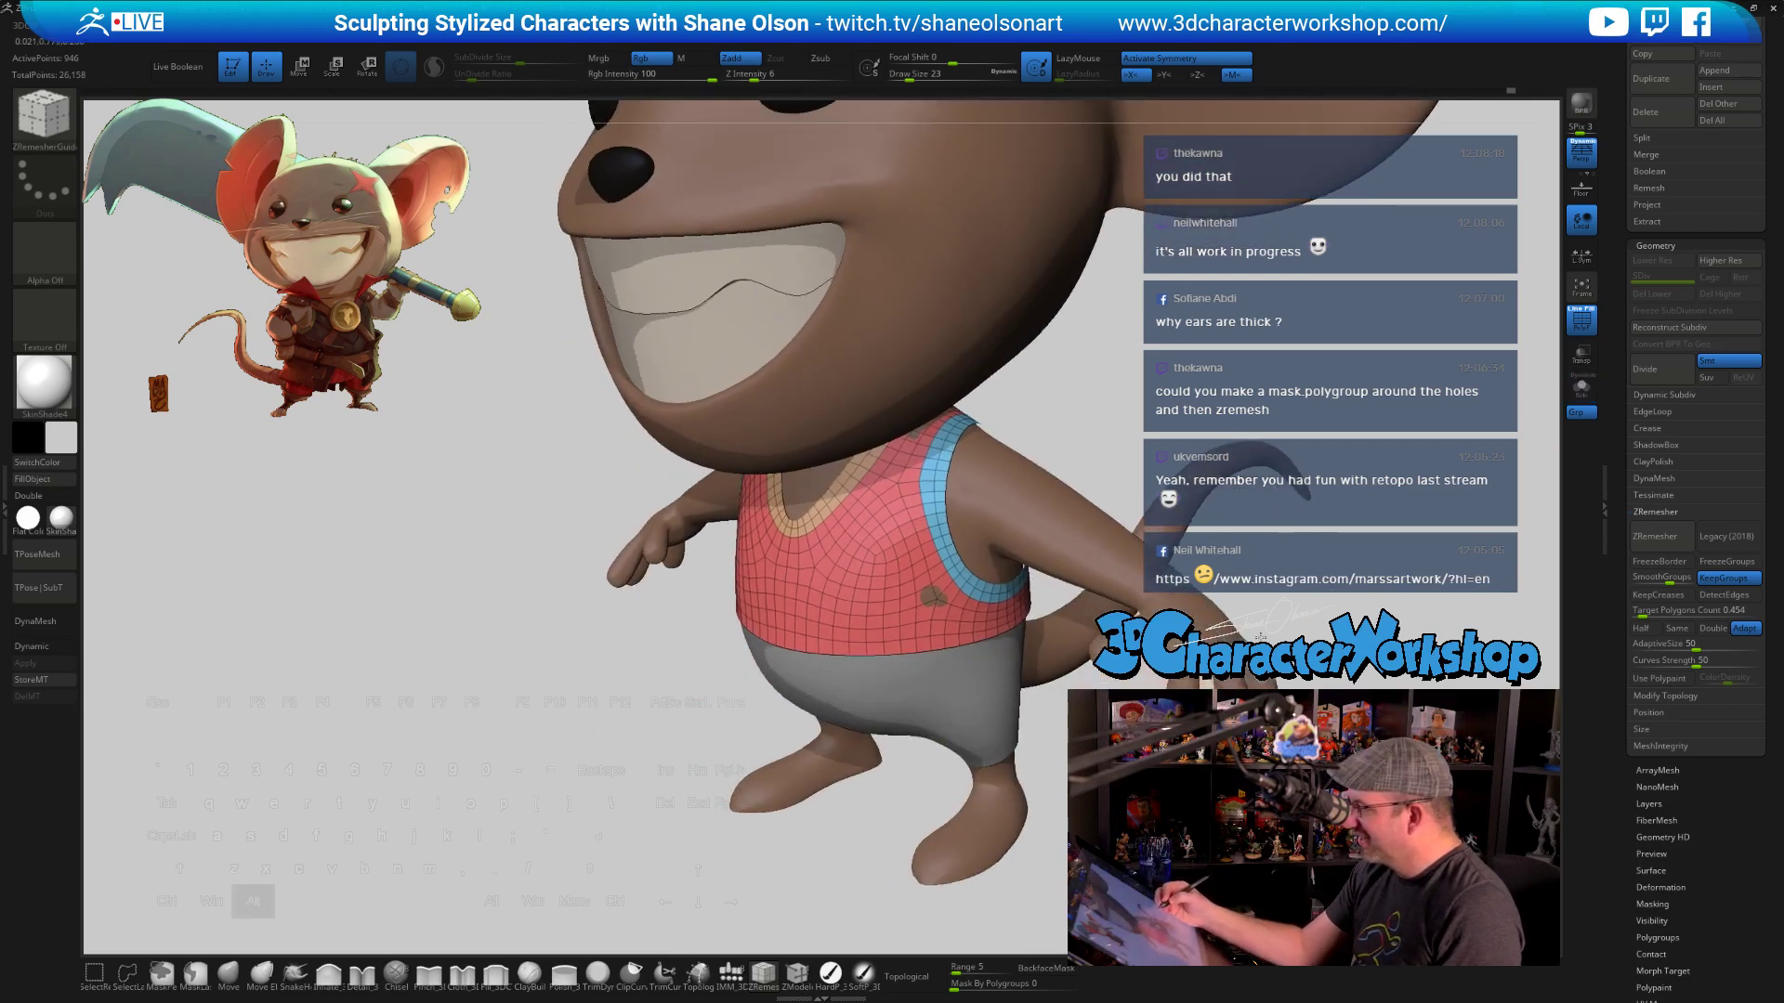
drag(1008, 692, 1107, 699)
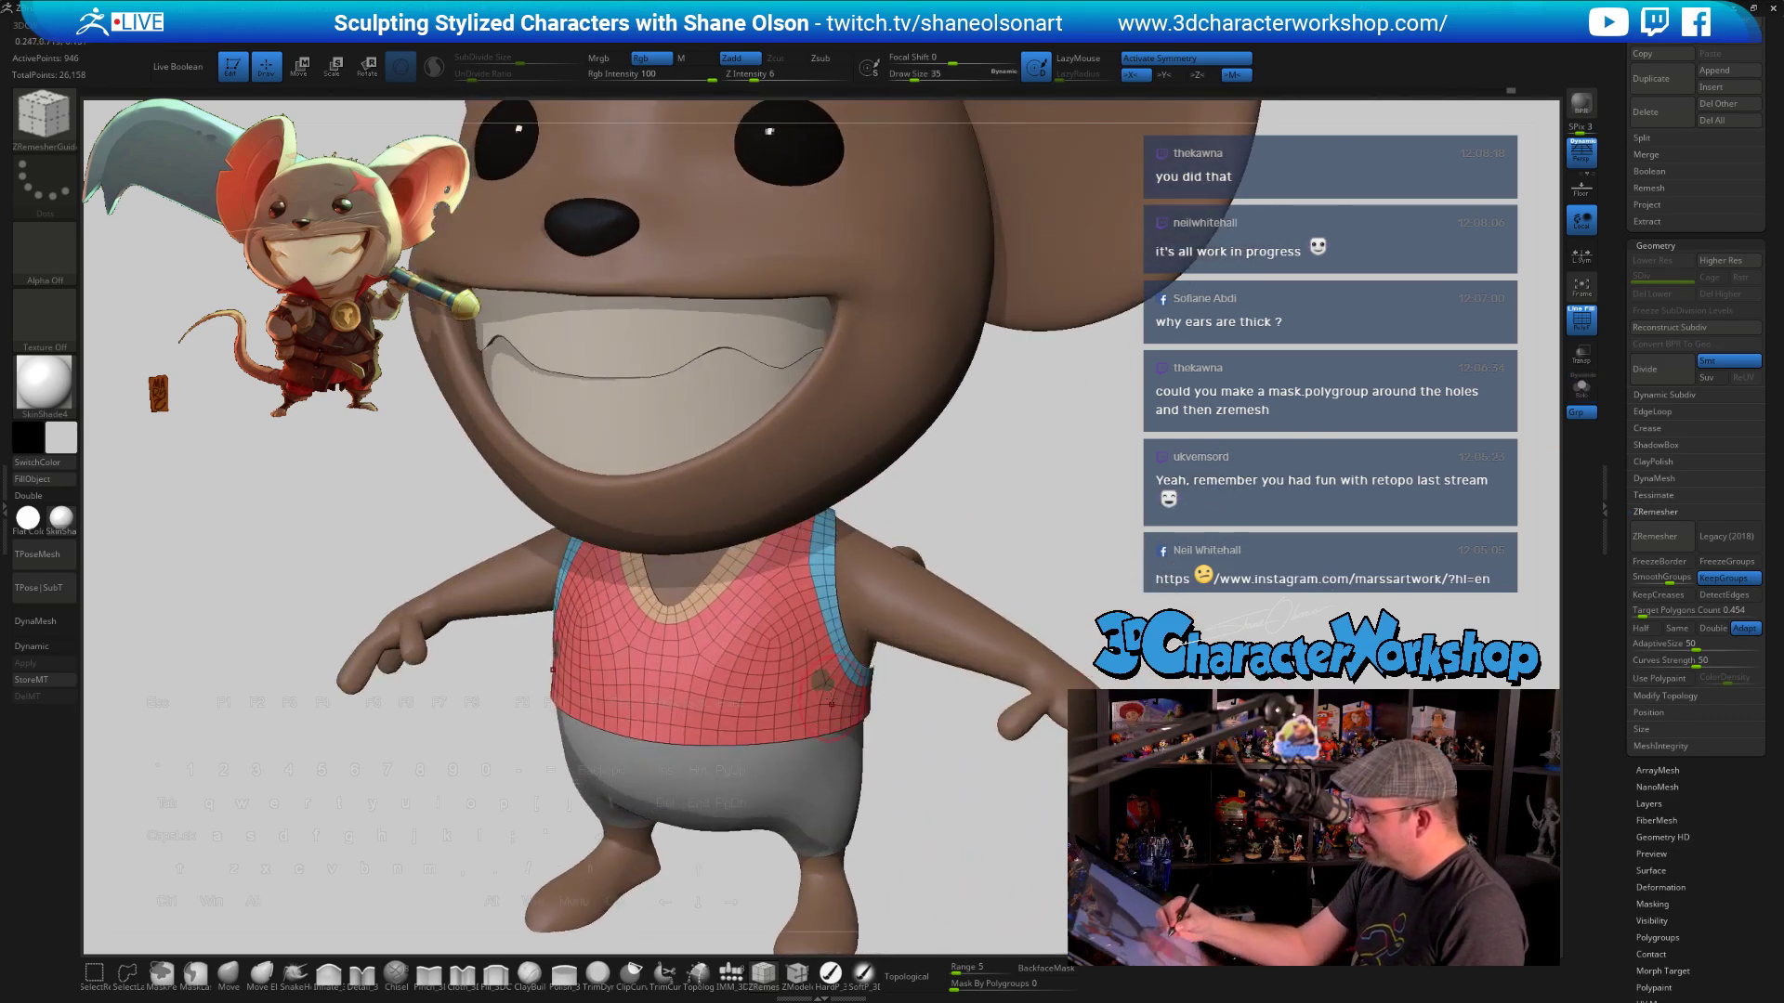
Adjust the shirt's fit around the shoulders and upper back with the Move brush at draw size 46
key(b)
key(m)
key(v)
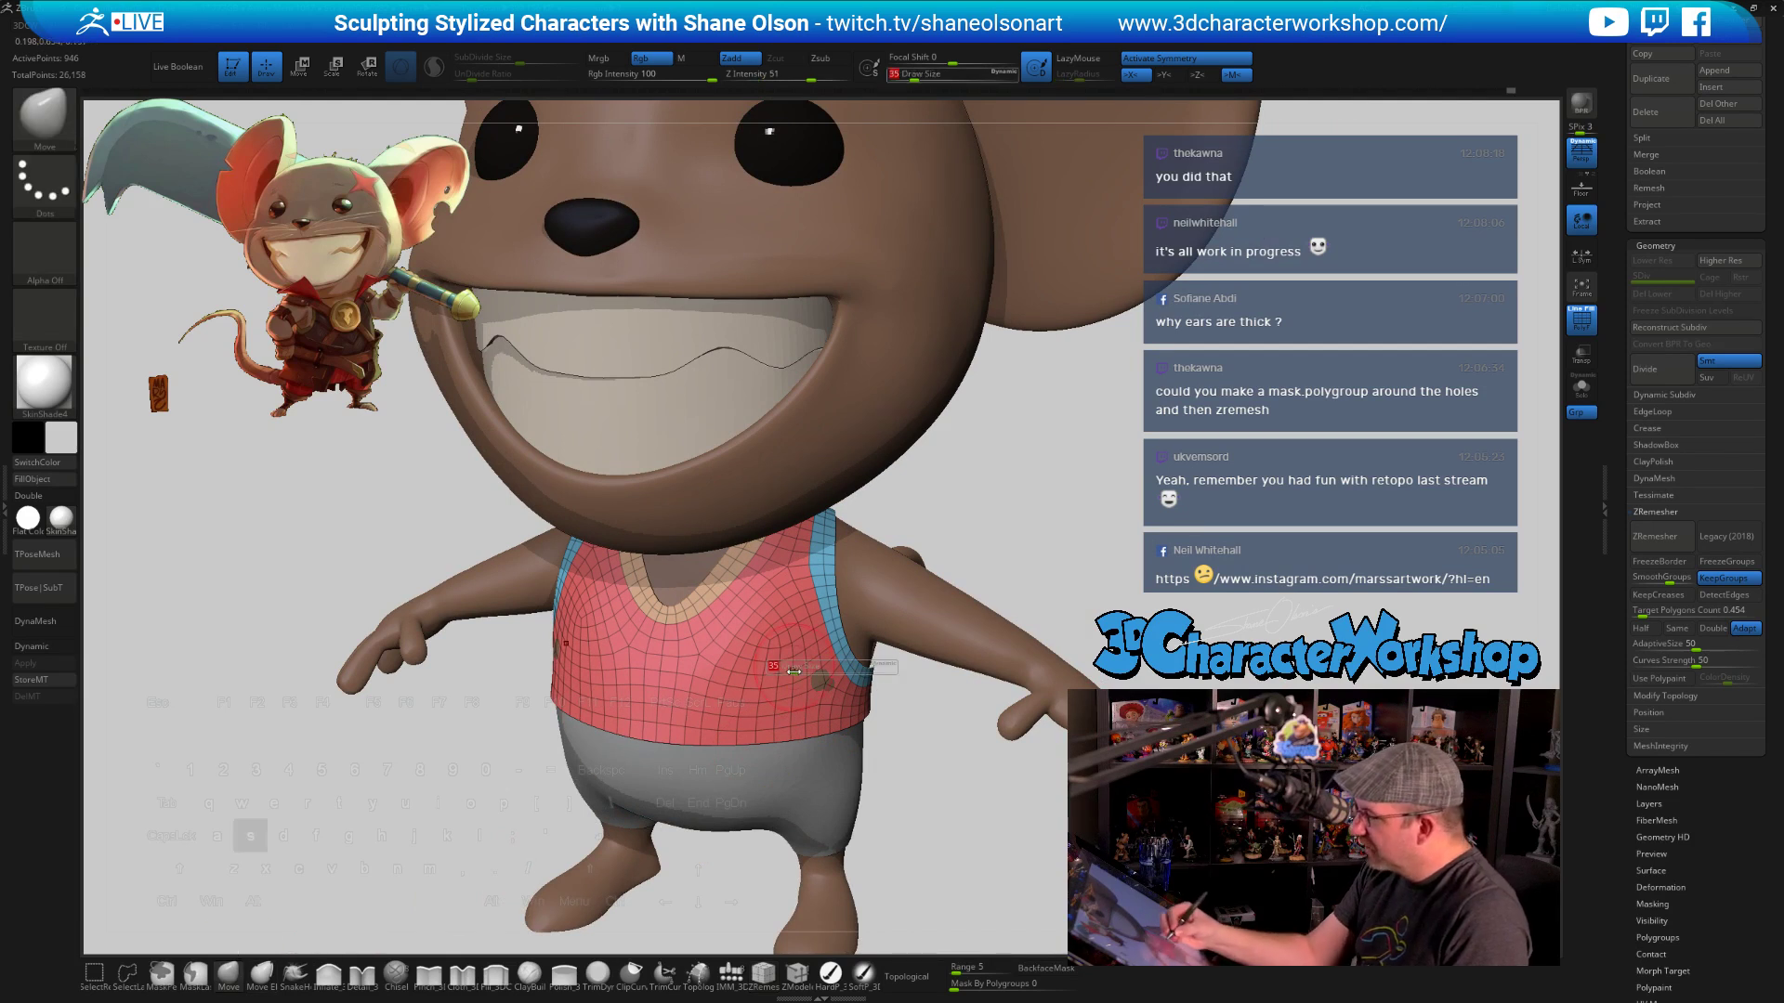
drag(824, 668, 896, 550)
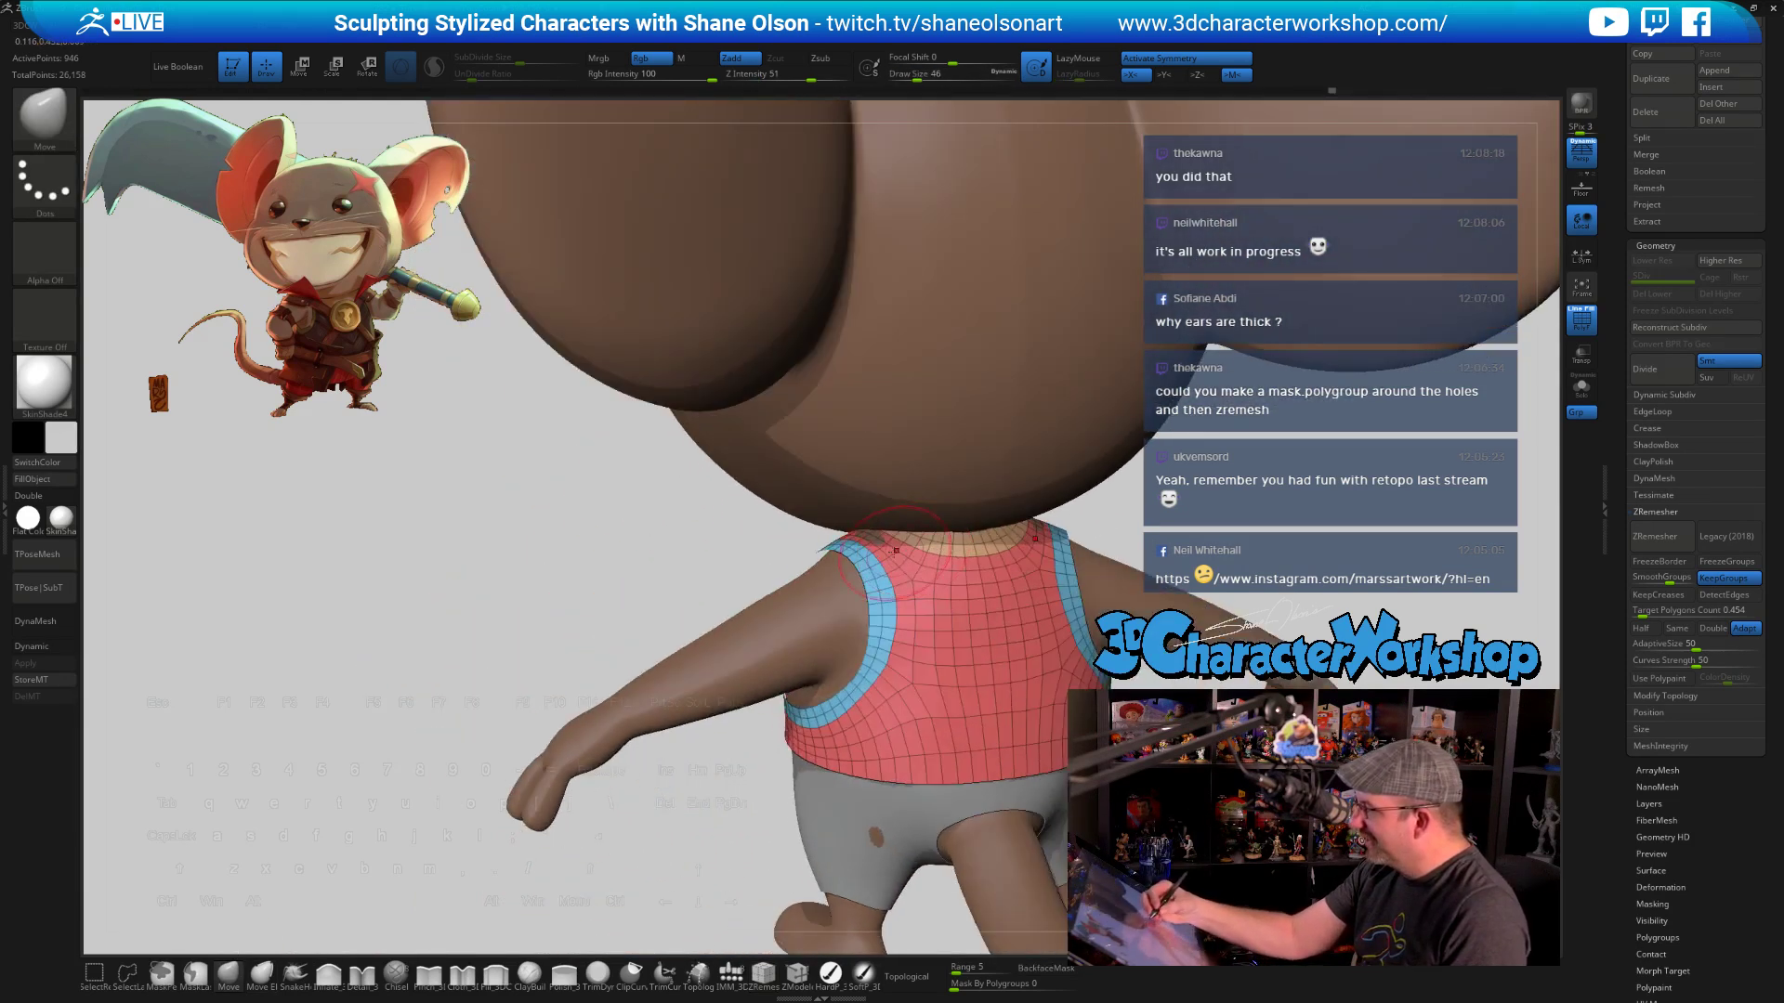
drag(957, 610, 1025, 681)
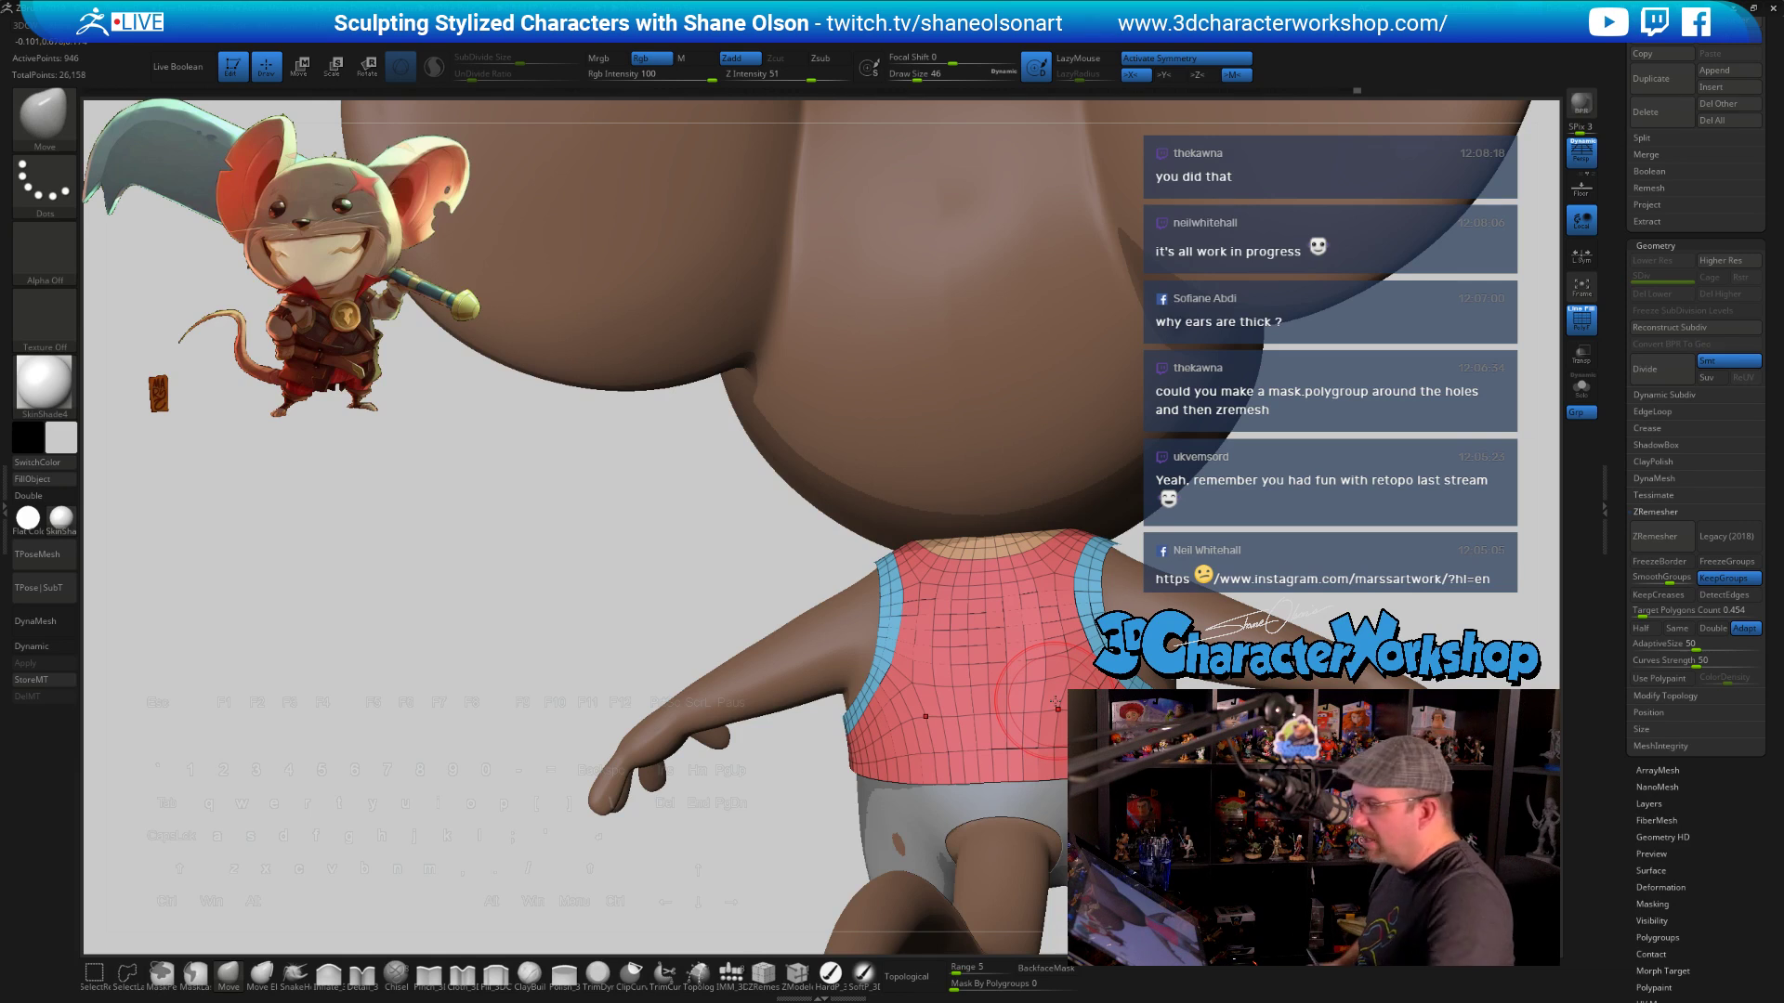
key(f)
mouse_move(1016, 715)
mouse_down()
mouse_move(1040, 734)
mouse_move(1026, 723)
mouse_up()
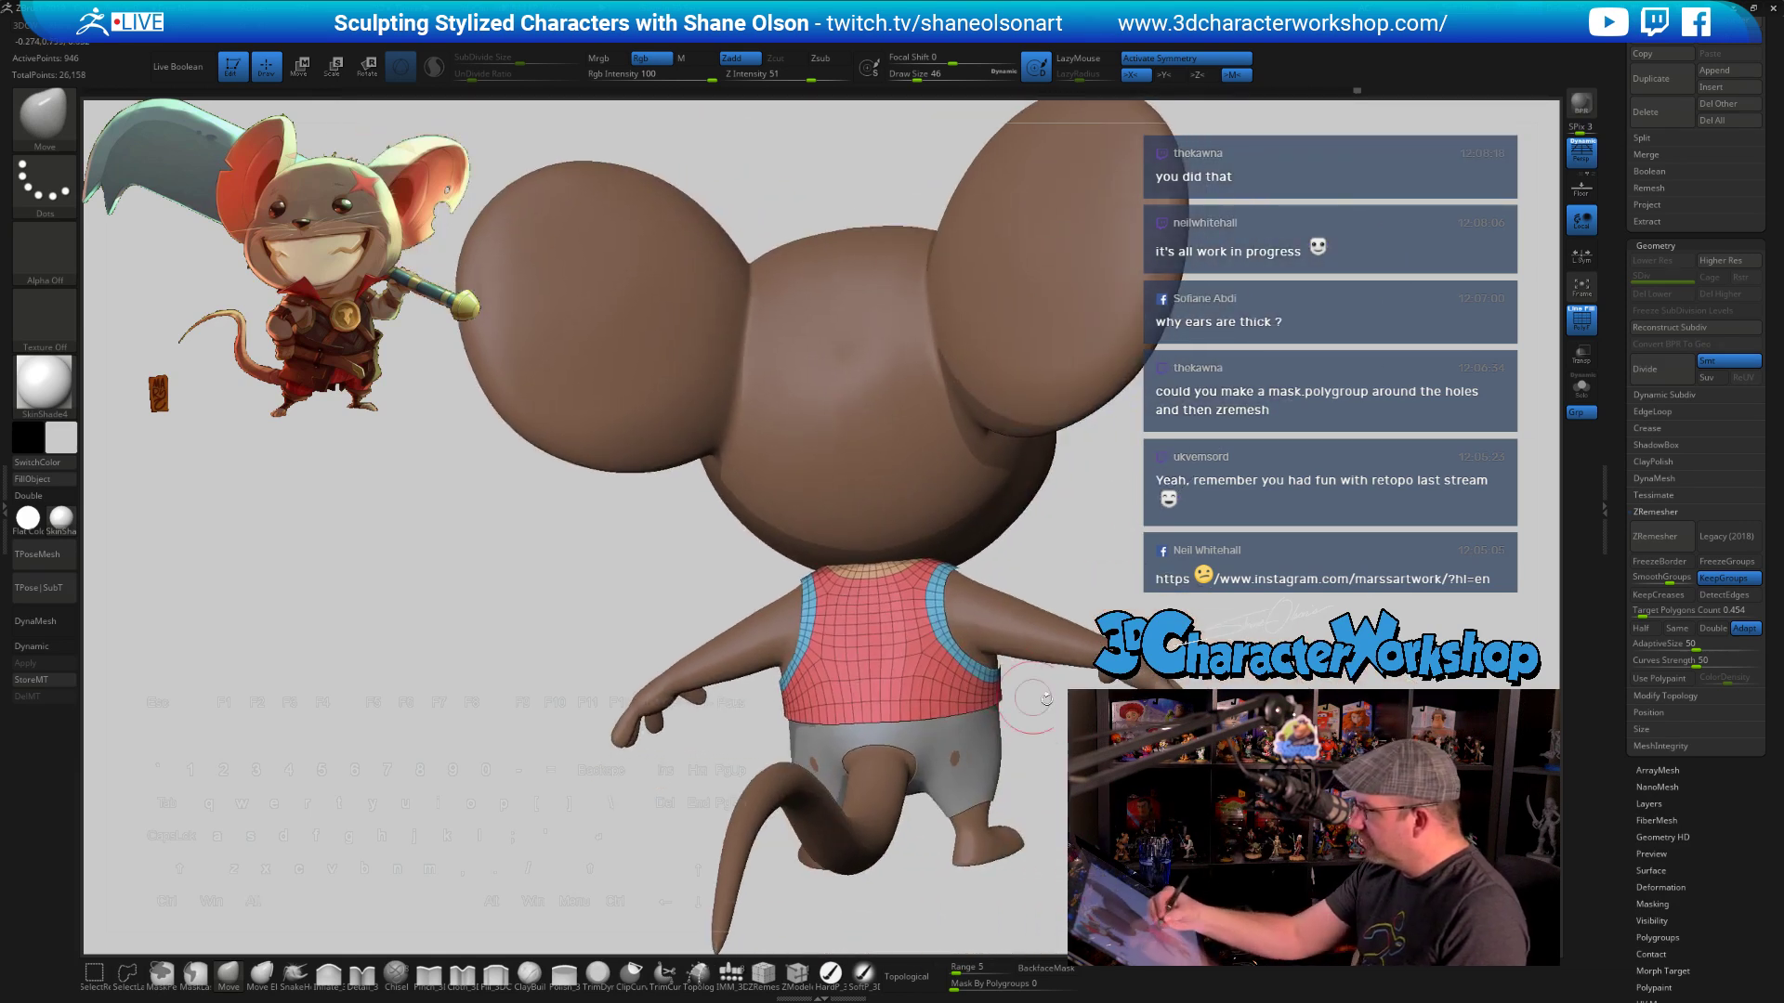
Hide the polygroup wireframe and check how the shirt sits on the whole mouse from the side and front
drag(1054, 797, 1056, 862)
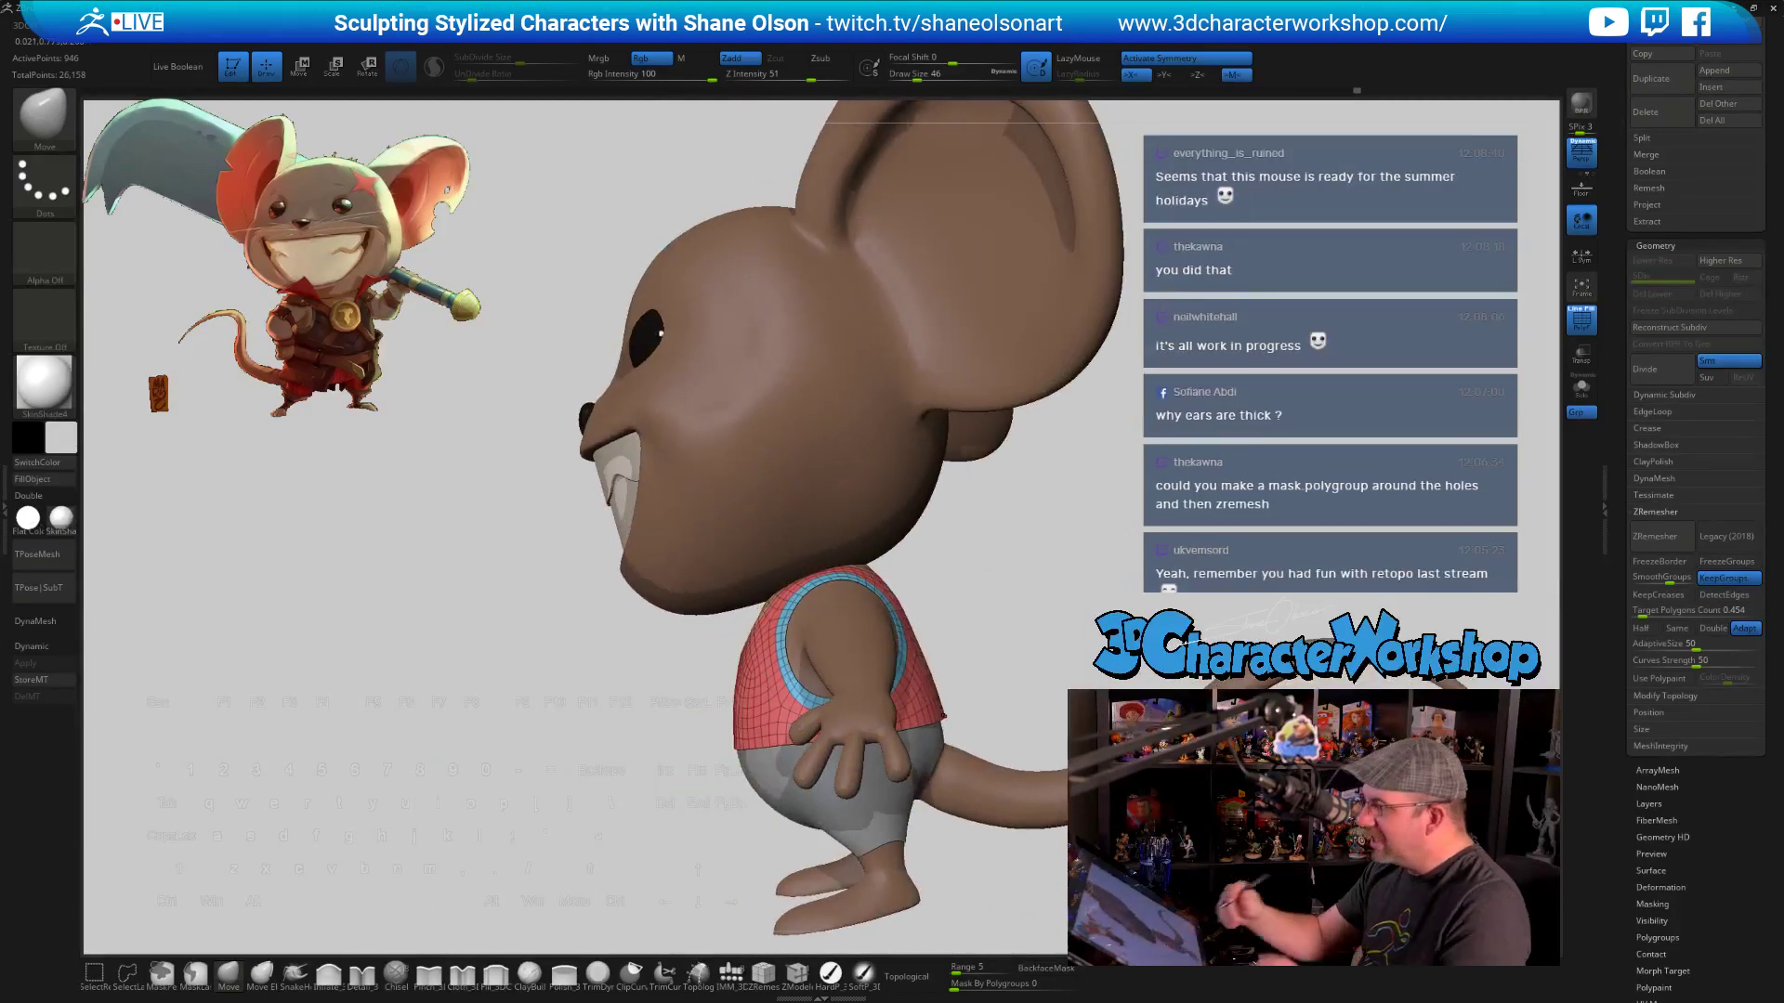
mouse_move(1016, 605)
mouse_down()
mouse_move(1078, 606)
mouse_move(1022, 606)
mouse_up()
key(shift+f)
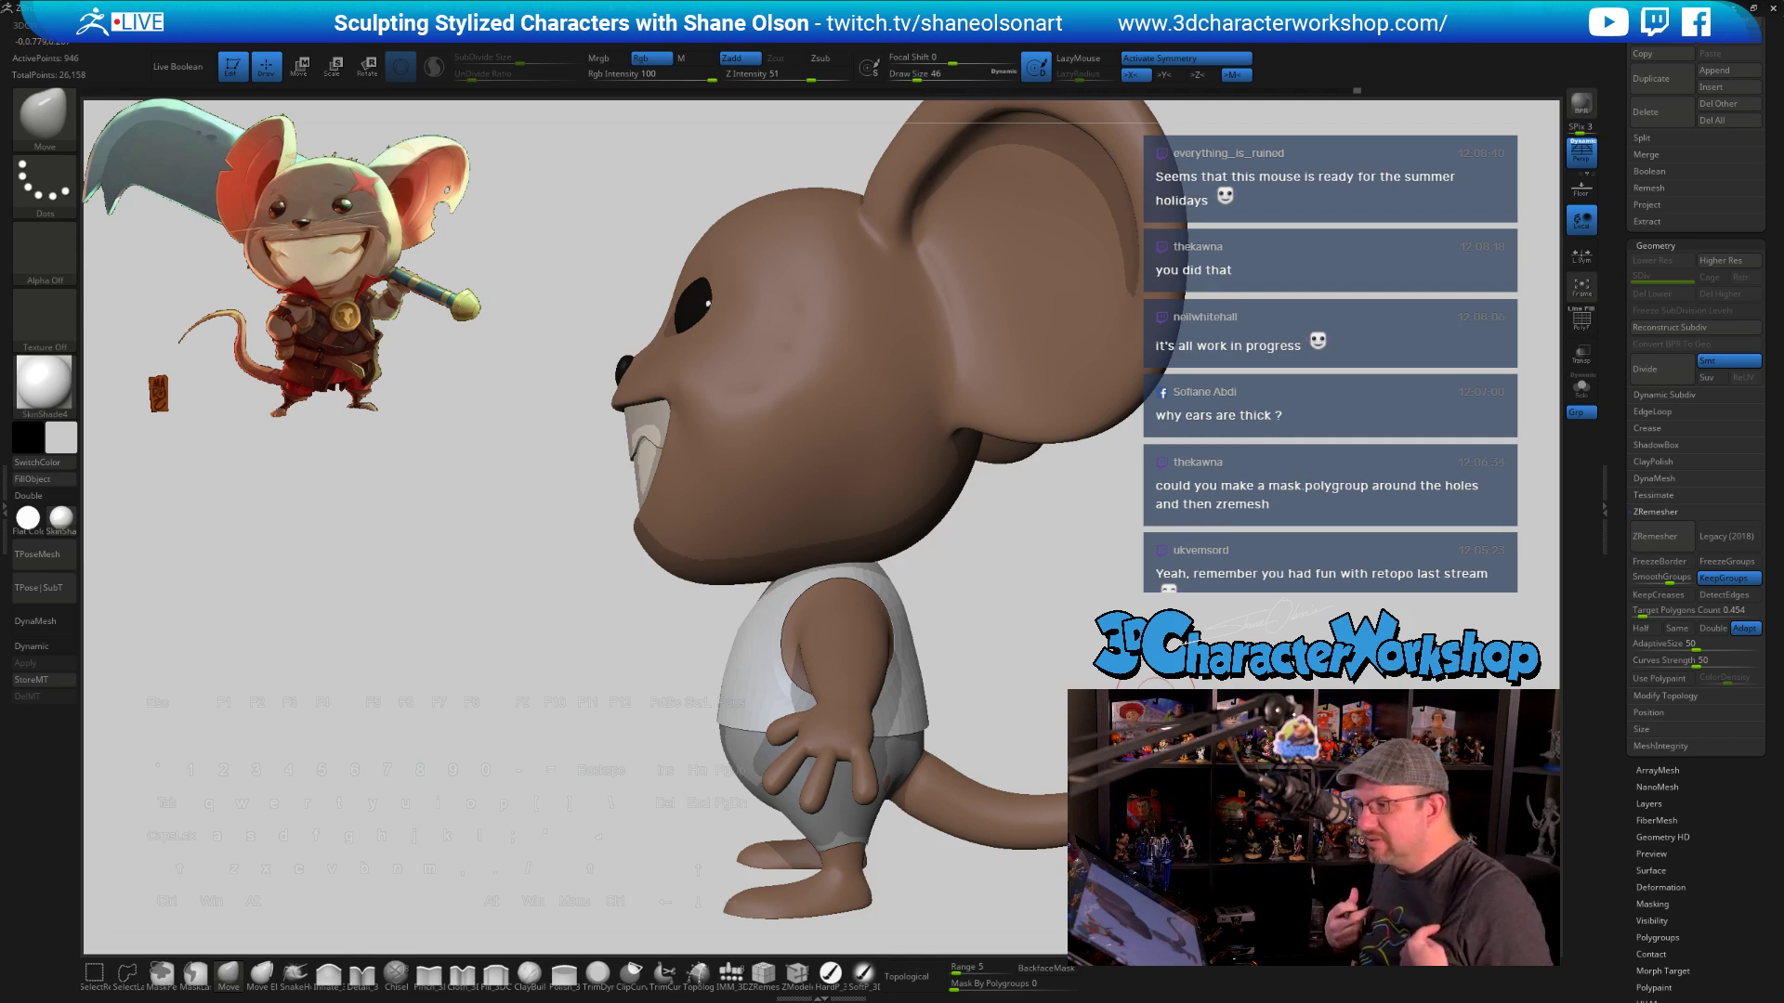
drag(335, 342, 354, 340)
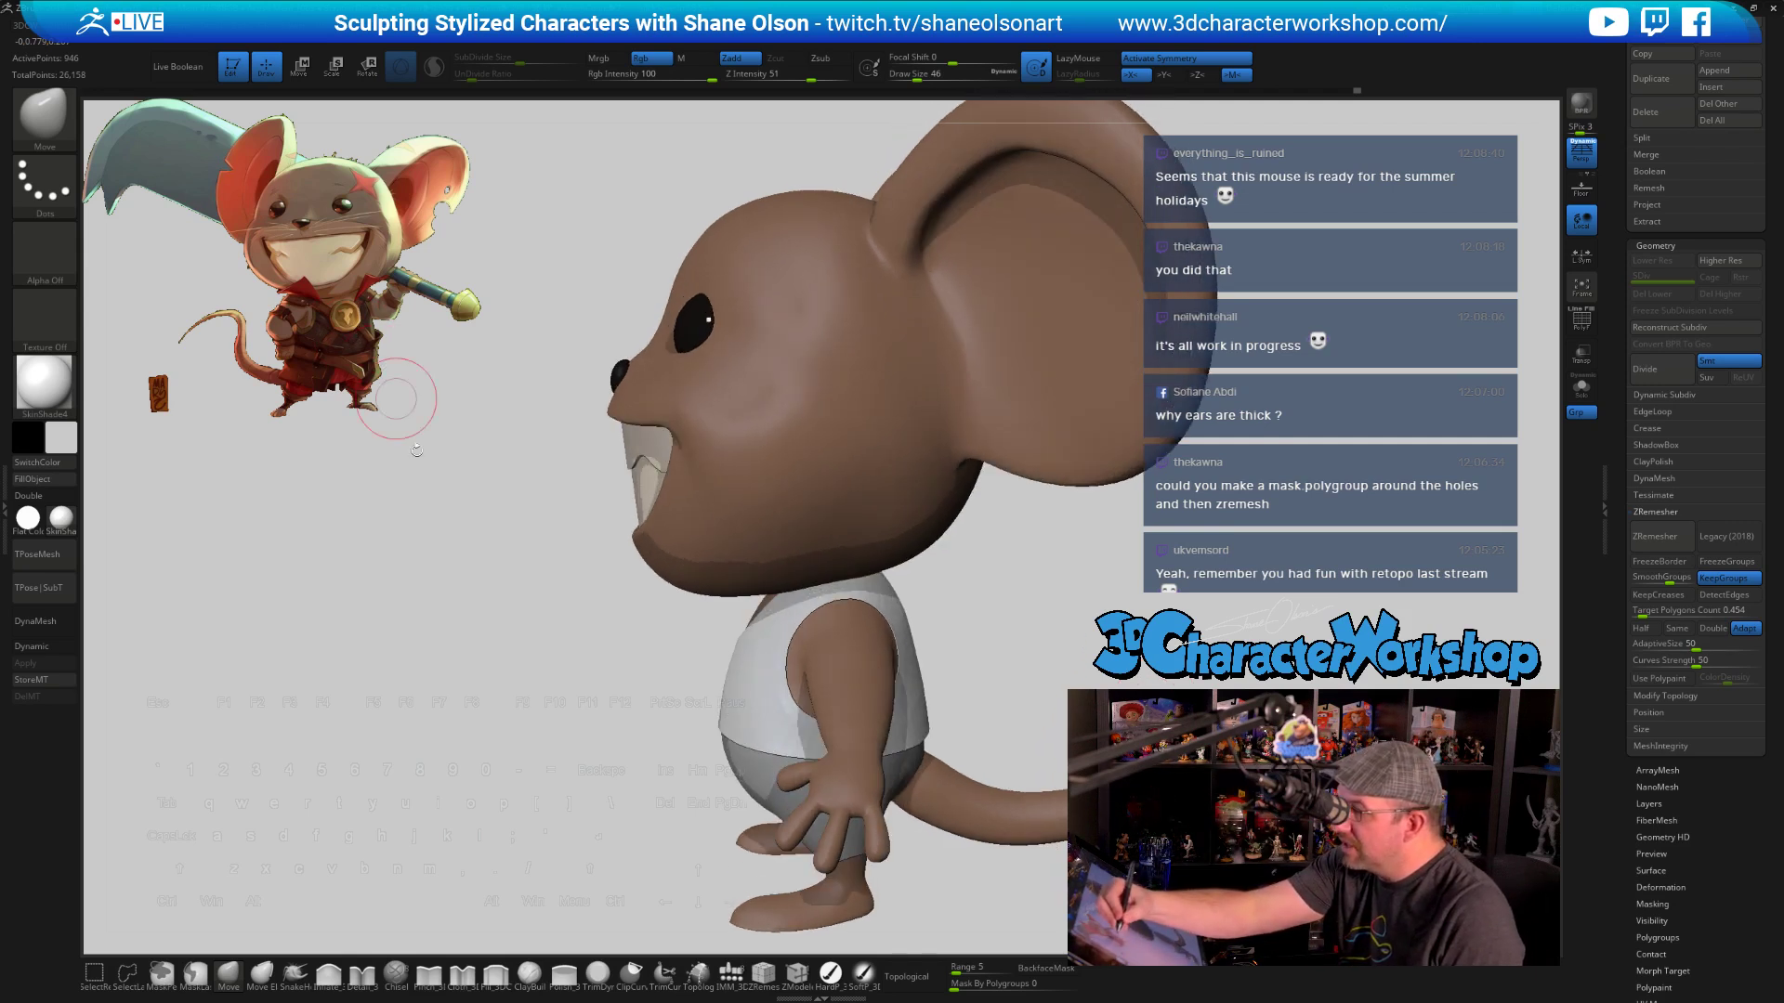
drag(471, 625, 399, 446)
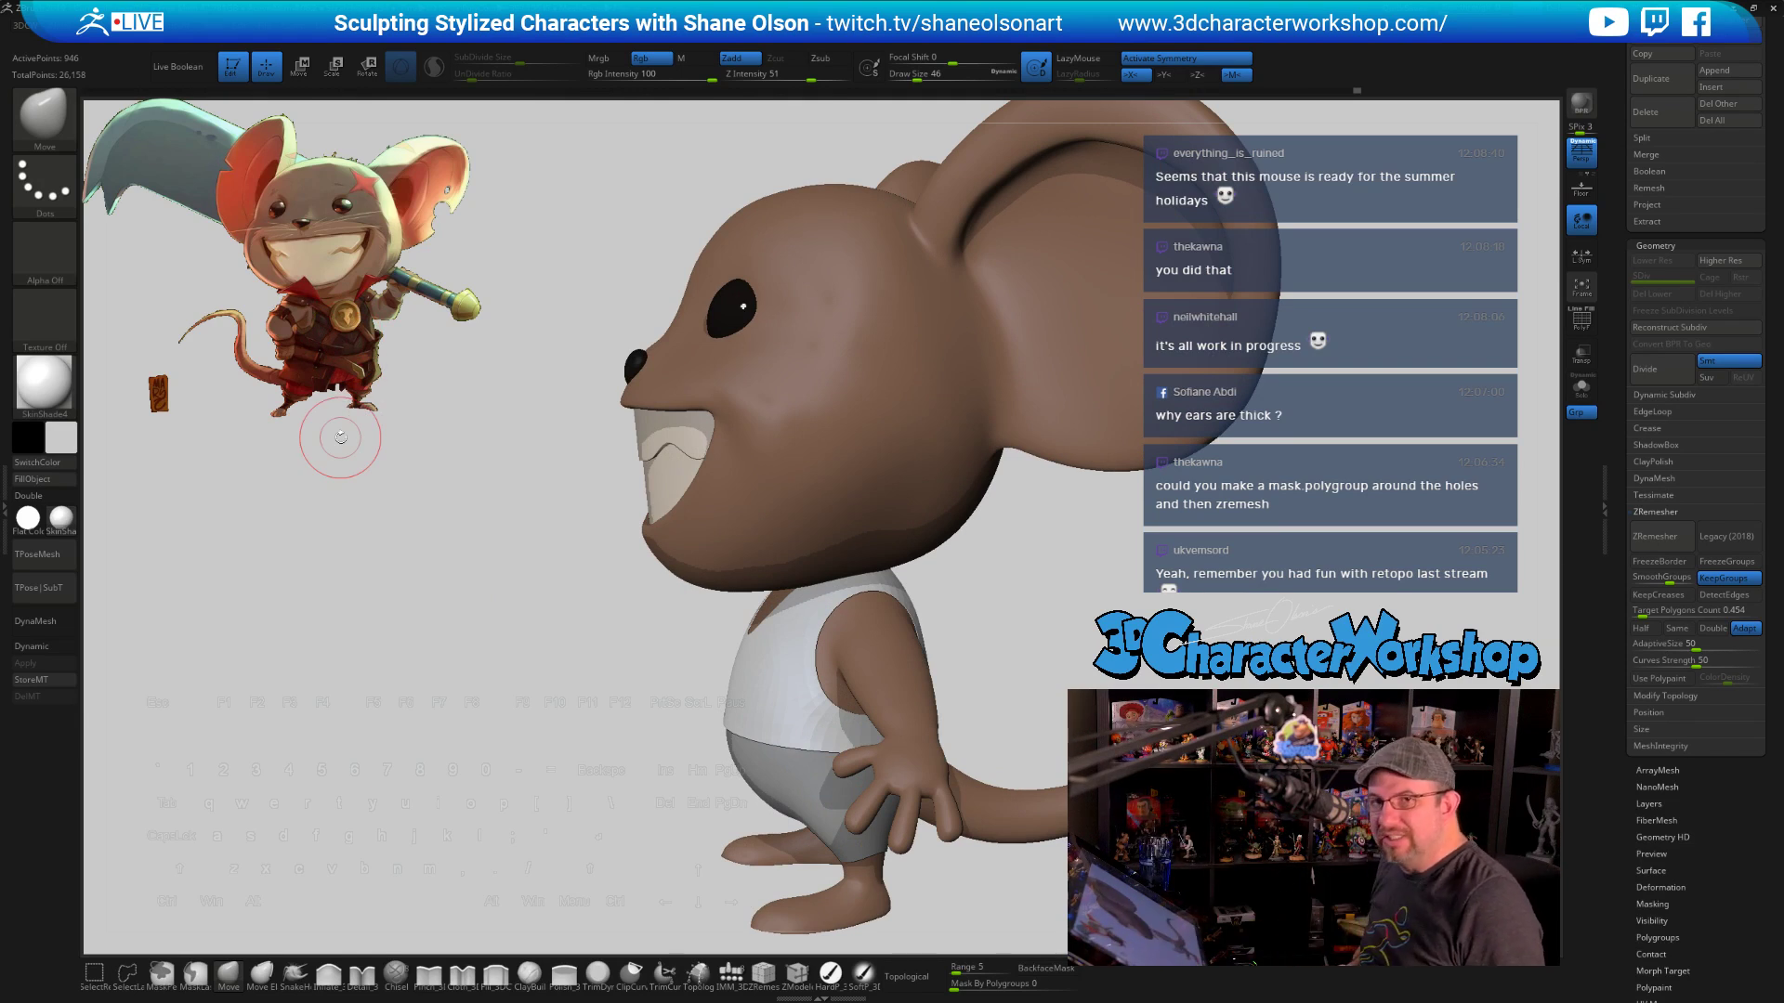
drag(340, 438, 1068, 632)
drag(1012, 781, 1021, 791)
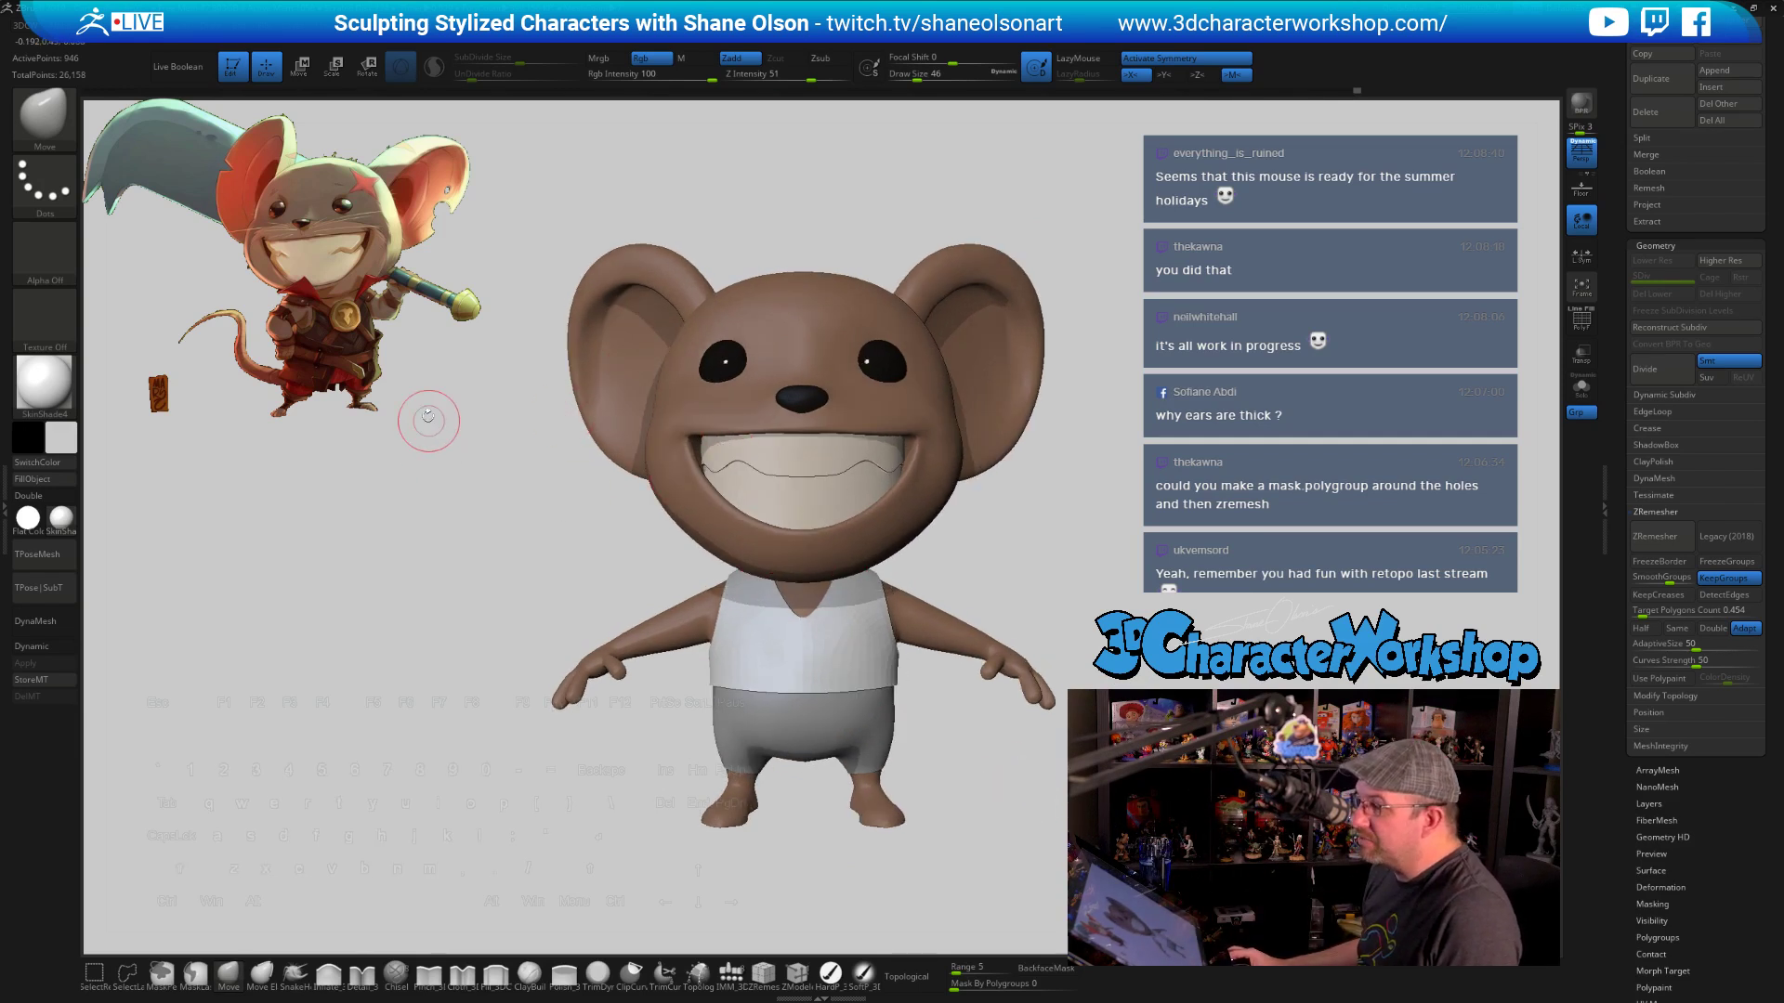
Enlarge the concept art reference in Spotlight so it stands beside the mouse at a comparable size
key(shift+z)
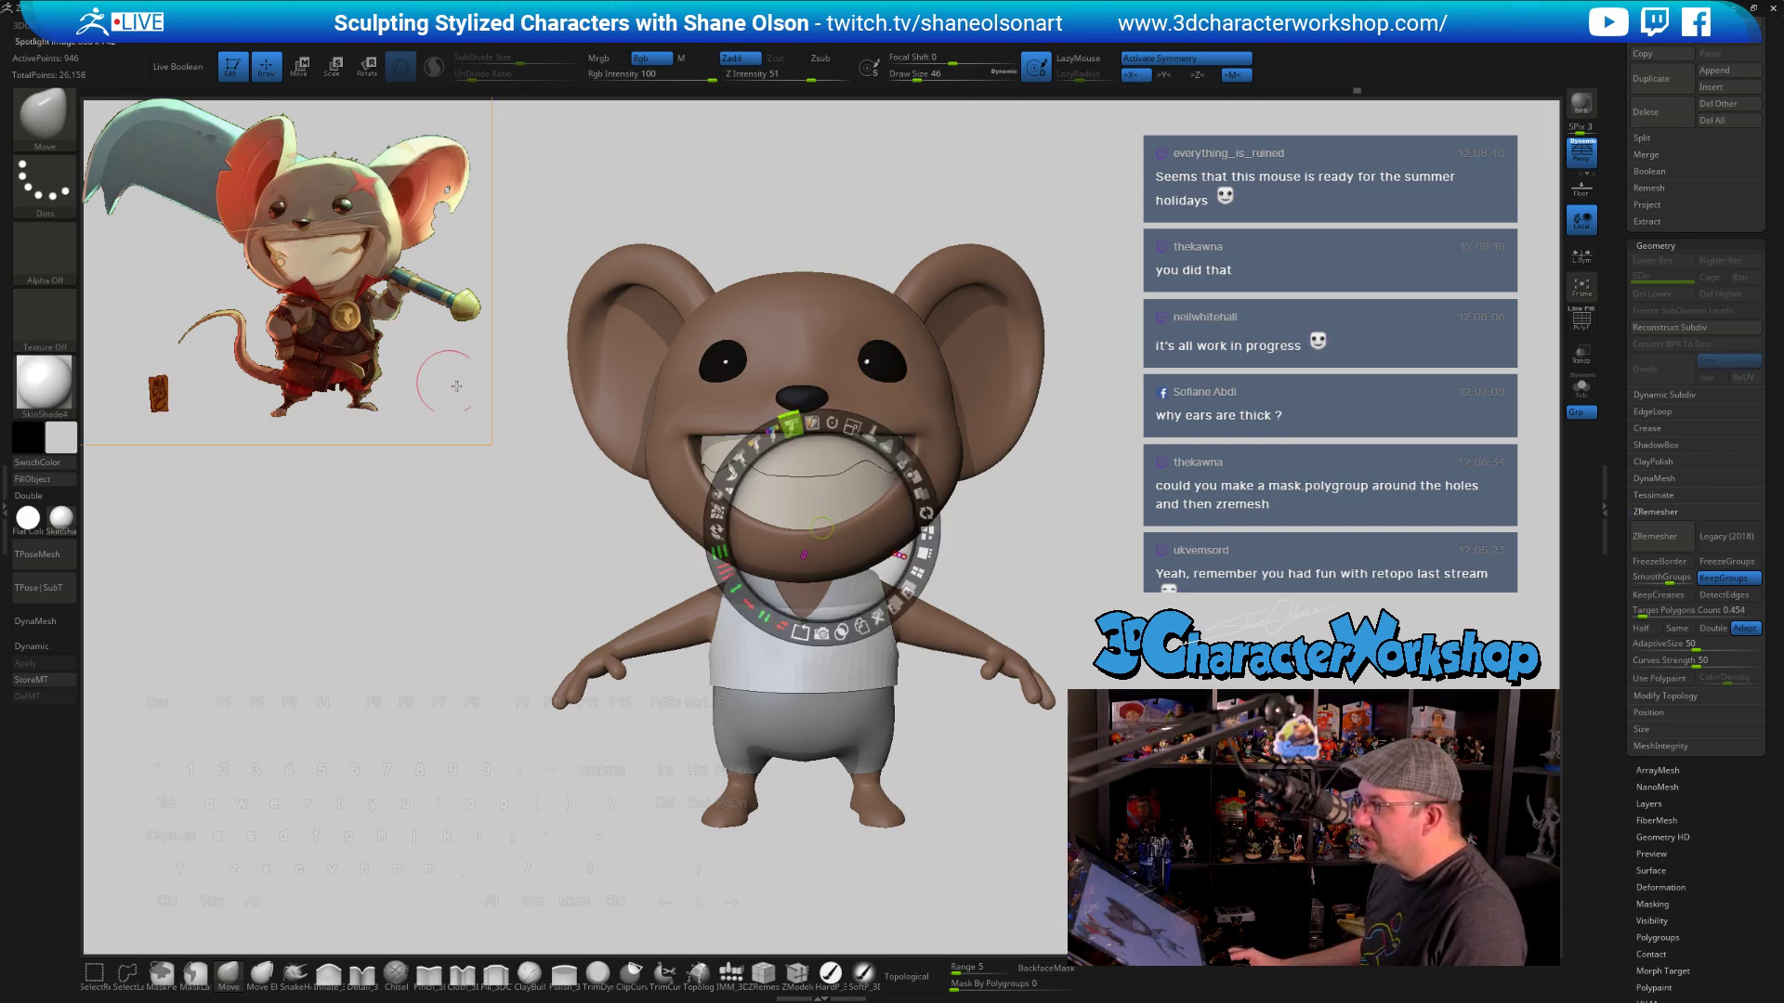
drag(795, 508, 386, 318)
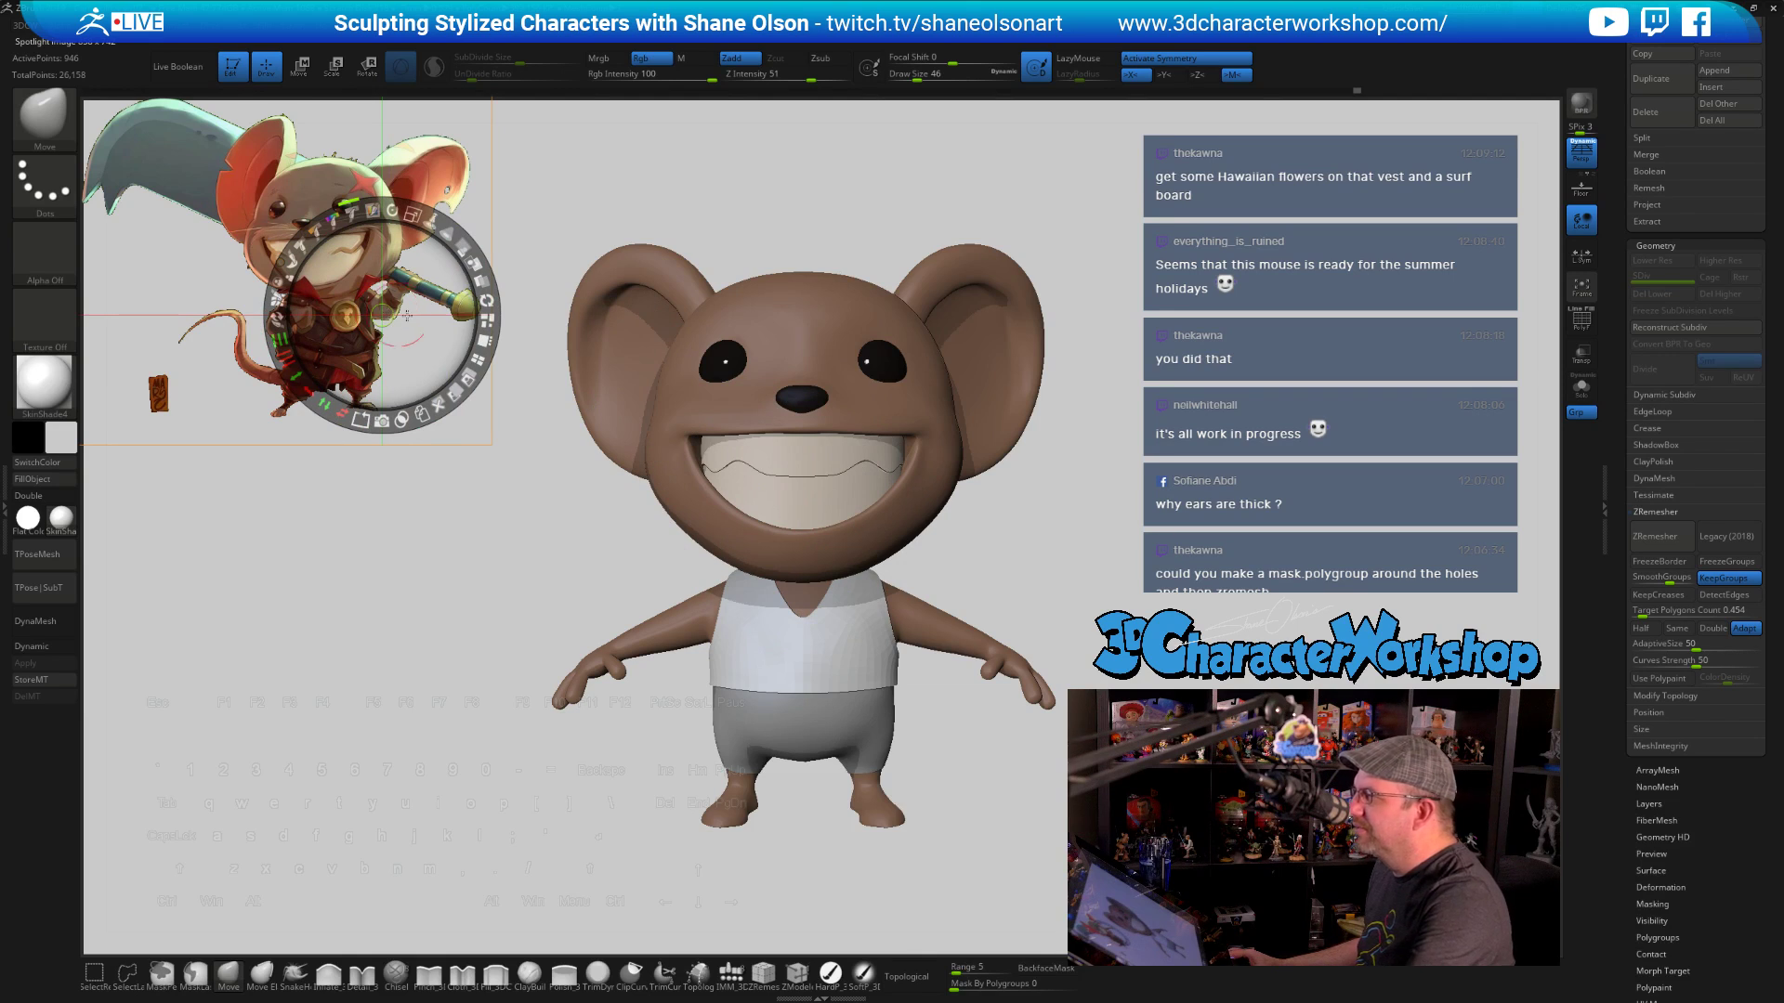
drag(413, 216, 480, 535)
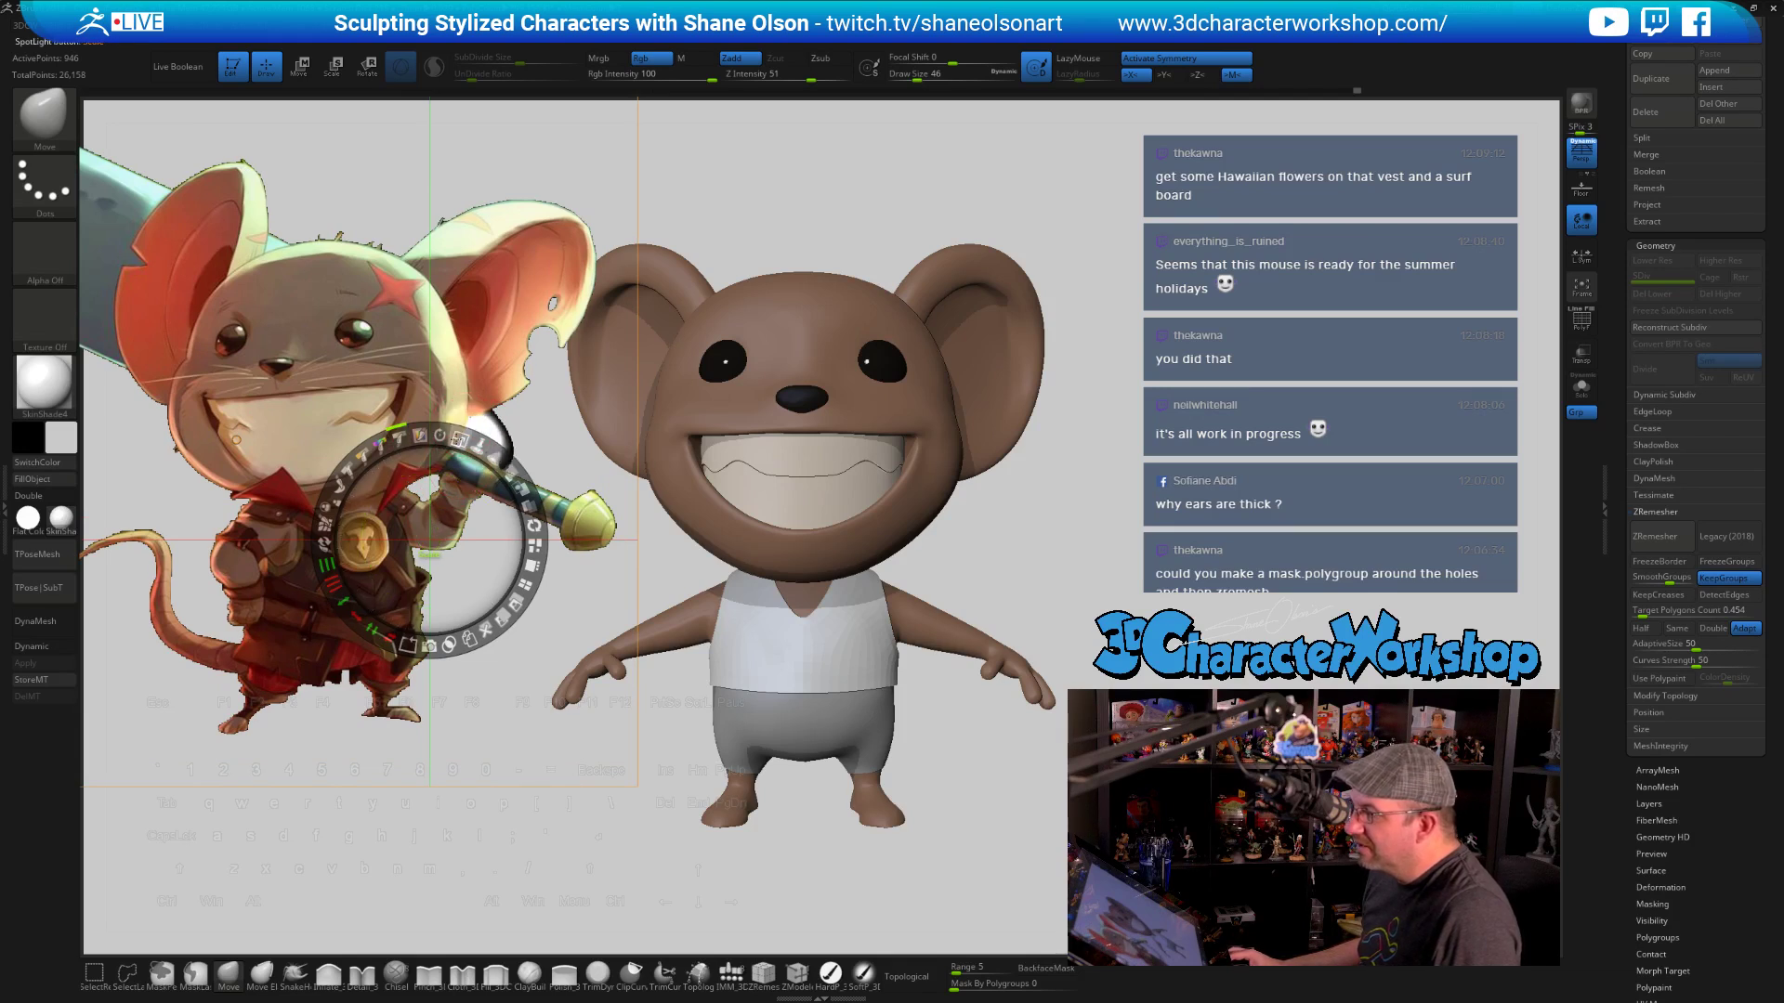
drag(460, 440, 466, 457)
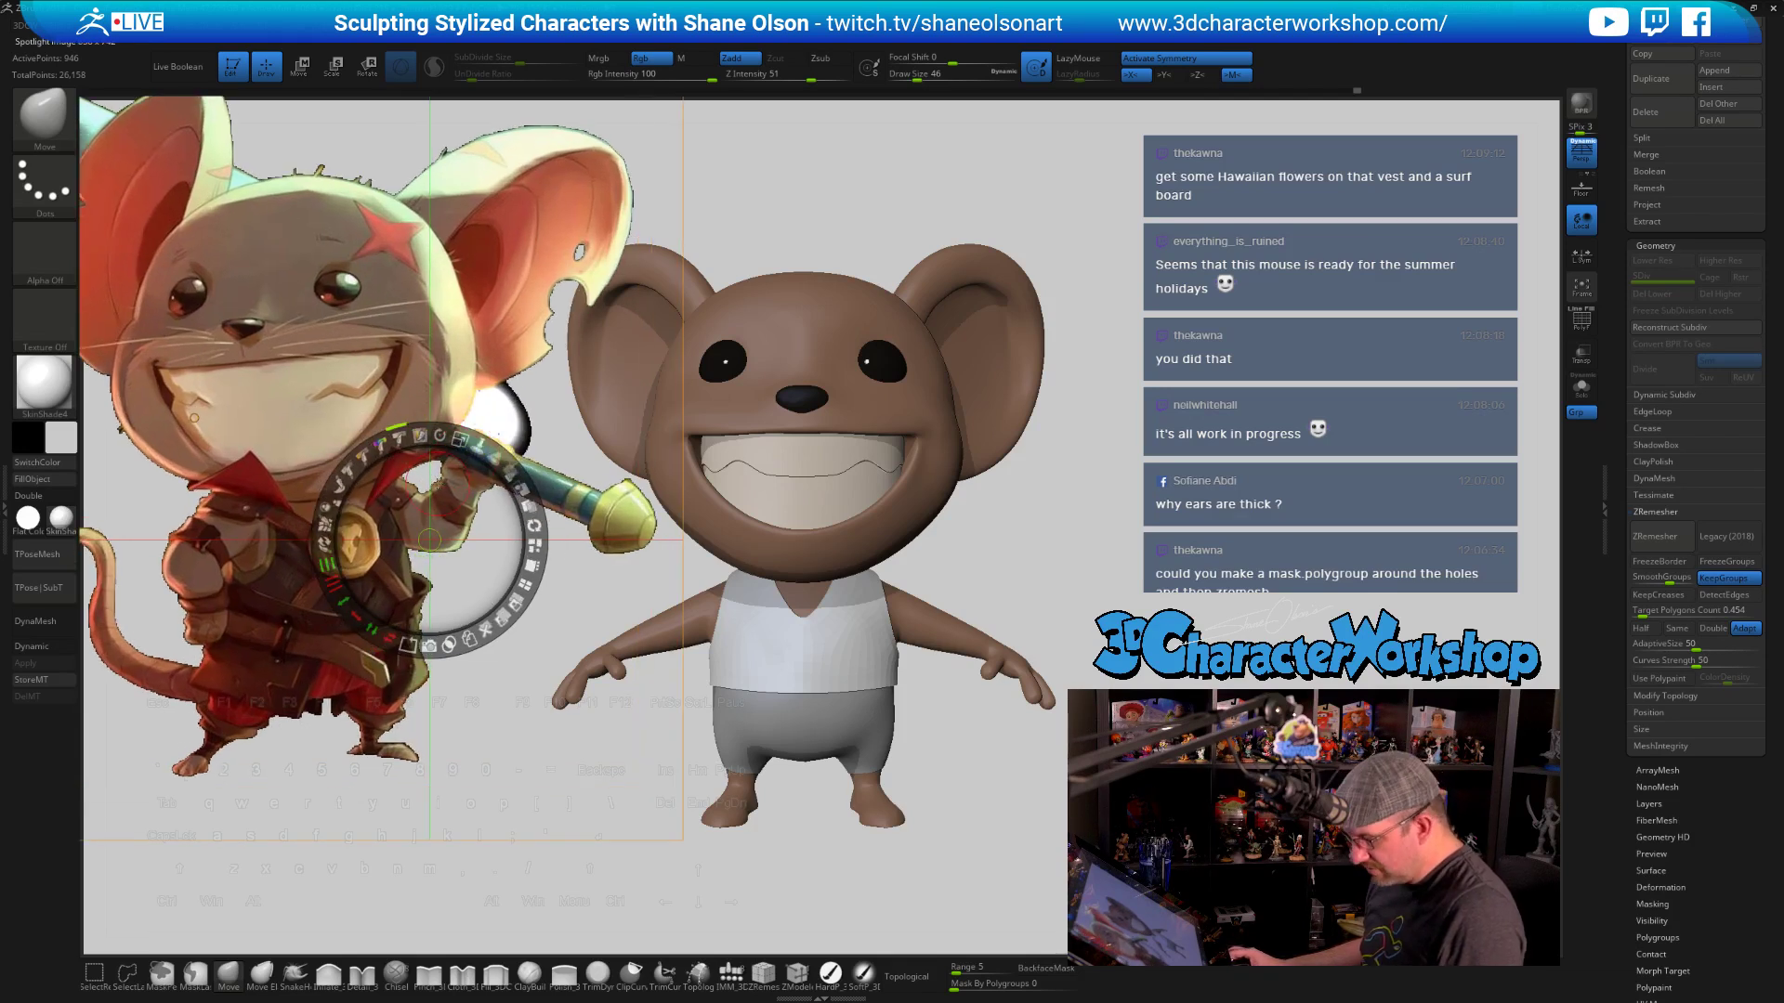
key(z)
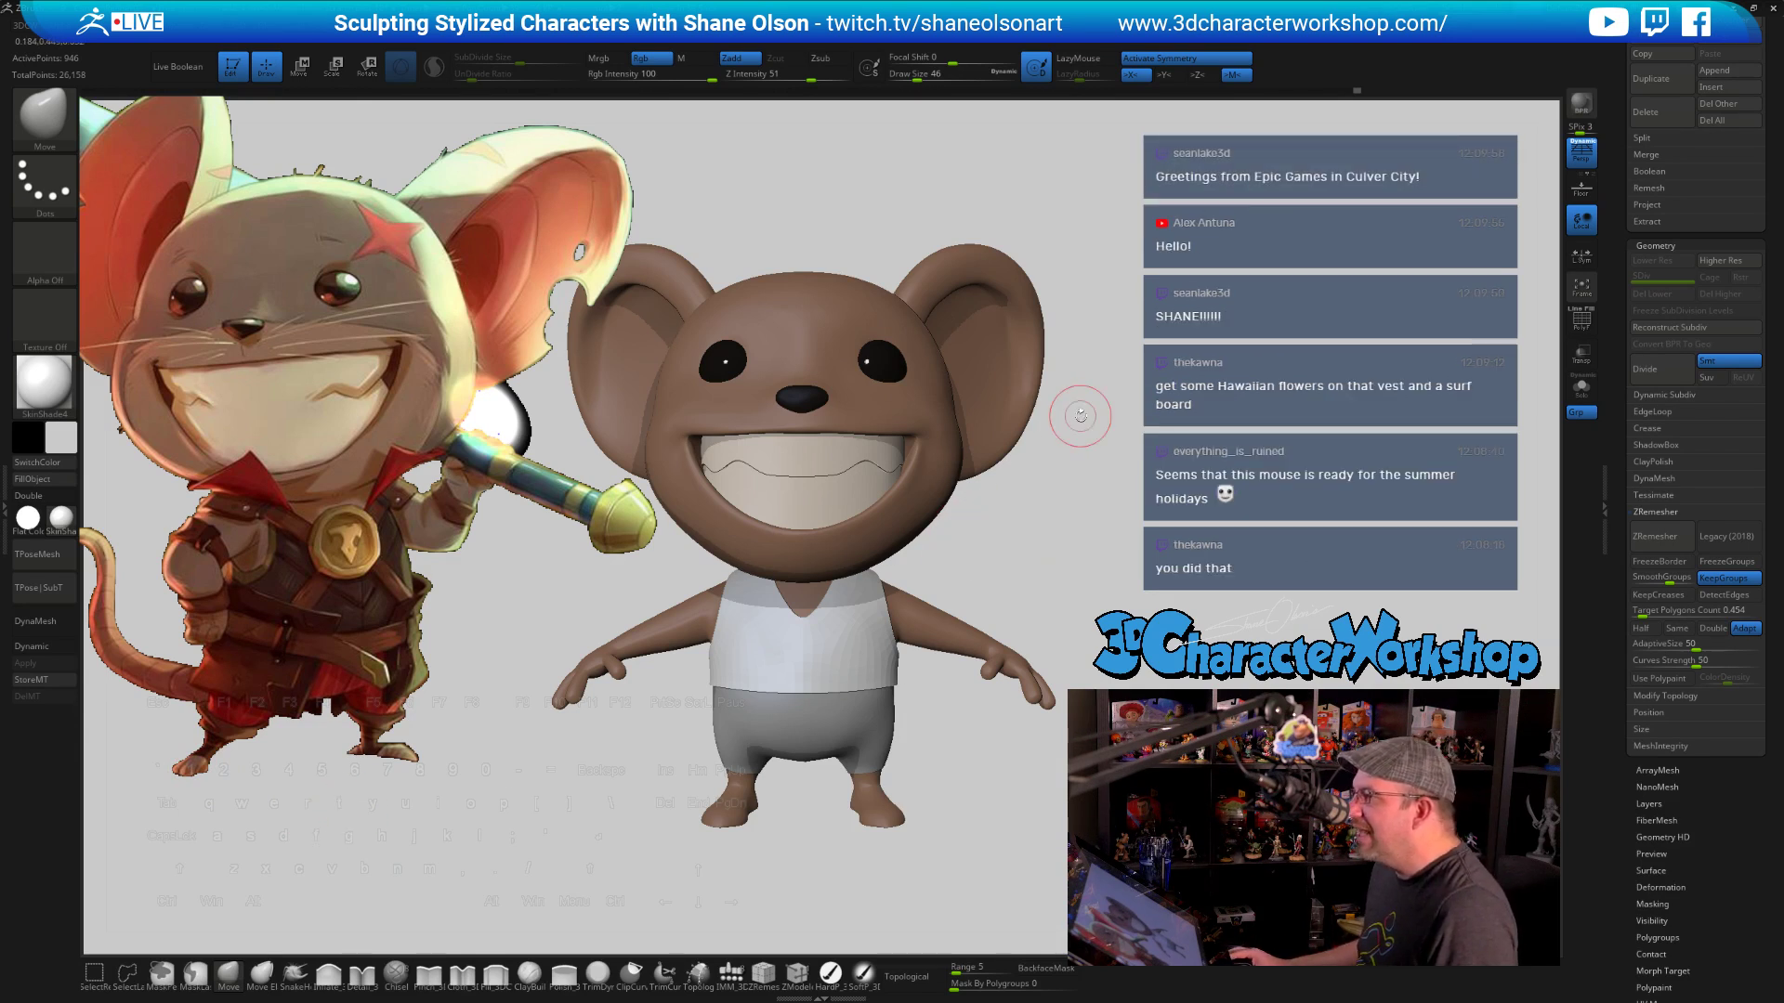
Make the shorts the active subtool and enlarge the Move brush to a draw size of 83
drag(1081, 415, 1219, 554)
drag(1338, 525, 1243, 534)
alt+click(847, 712)
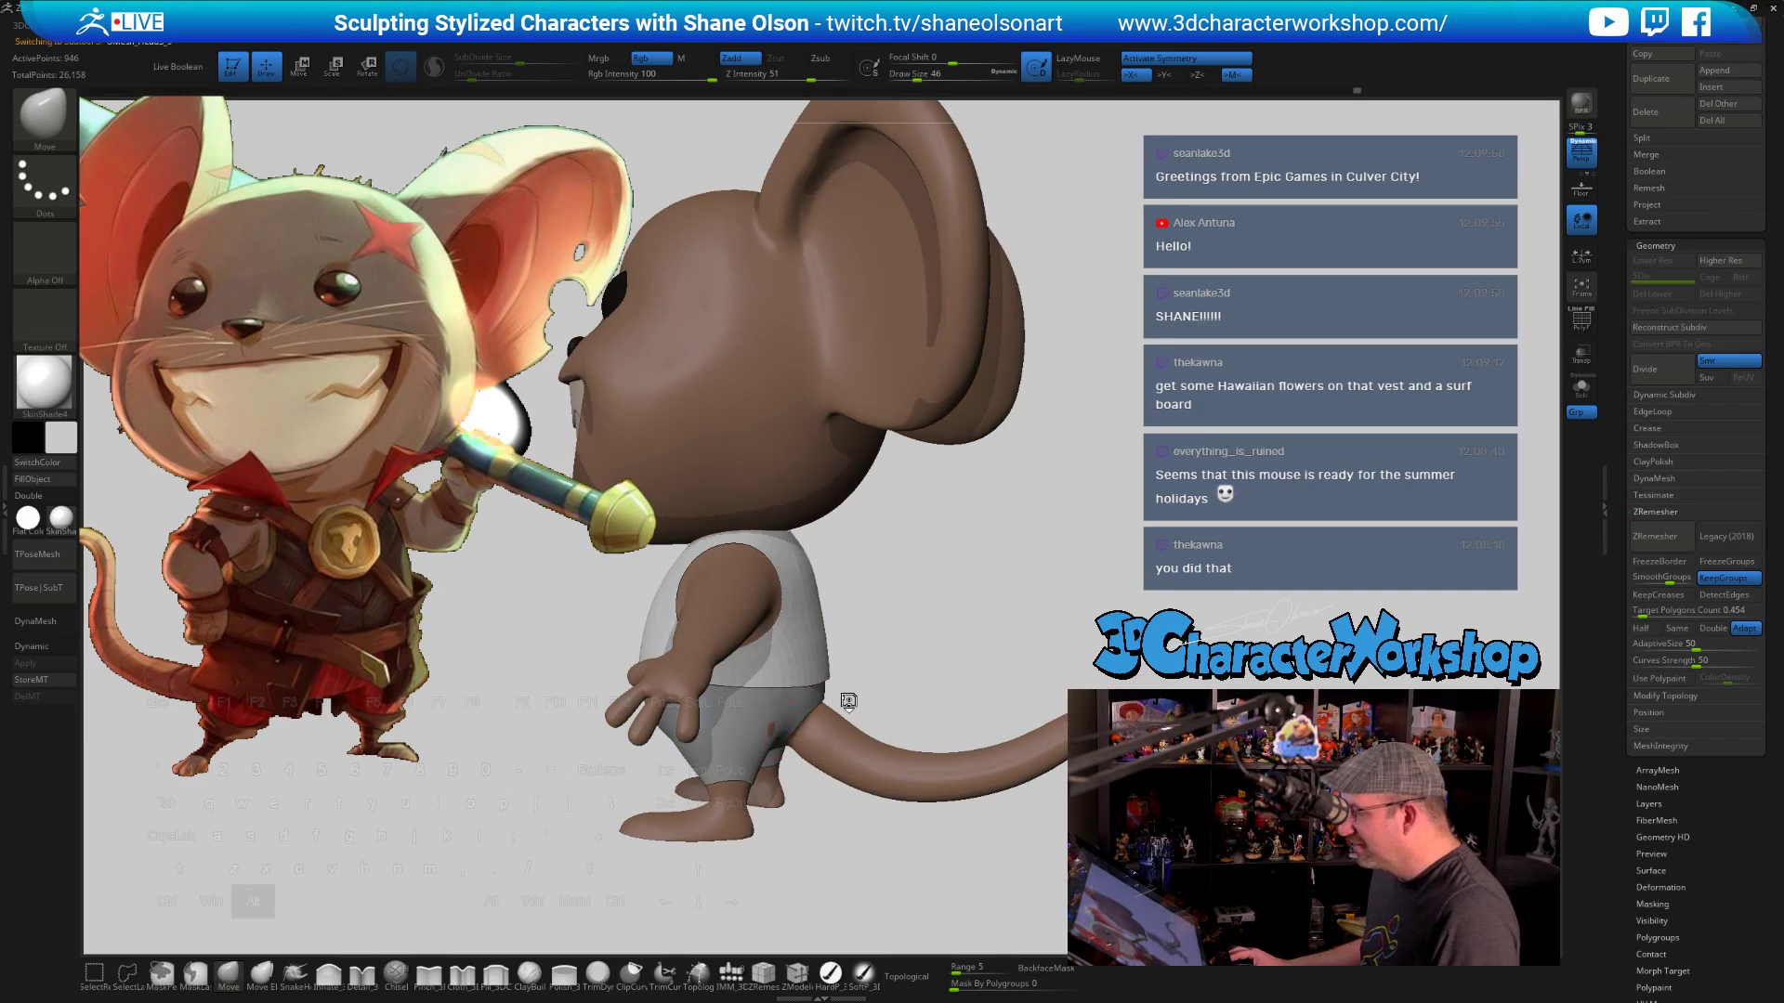
key(s)
mouse_move(941, 639)
mouse_down()
mouse_move(981, 637)
mouse_move(971, 602)
mouse_move(995, 585)
mouse_move(1074, 580)
mouse_move(1226, 641)
mouse_up()
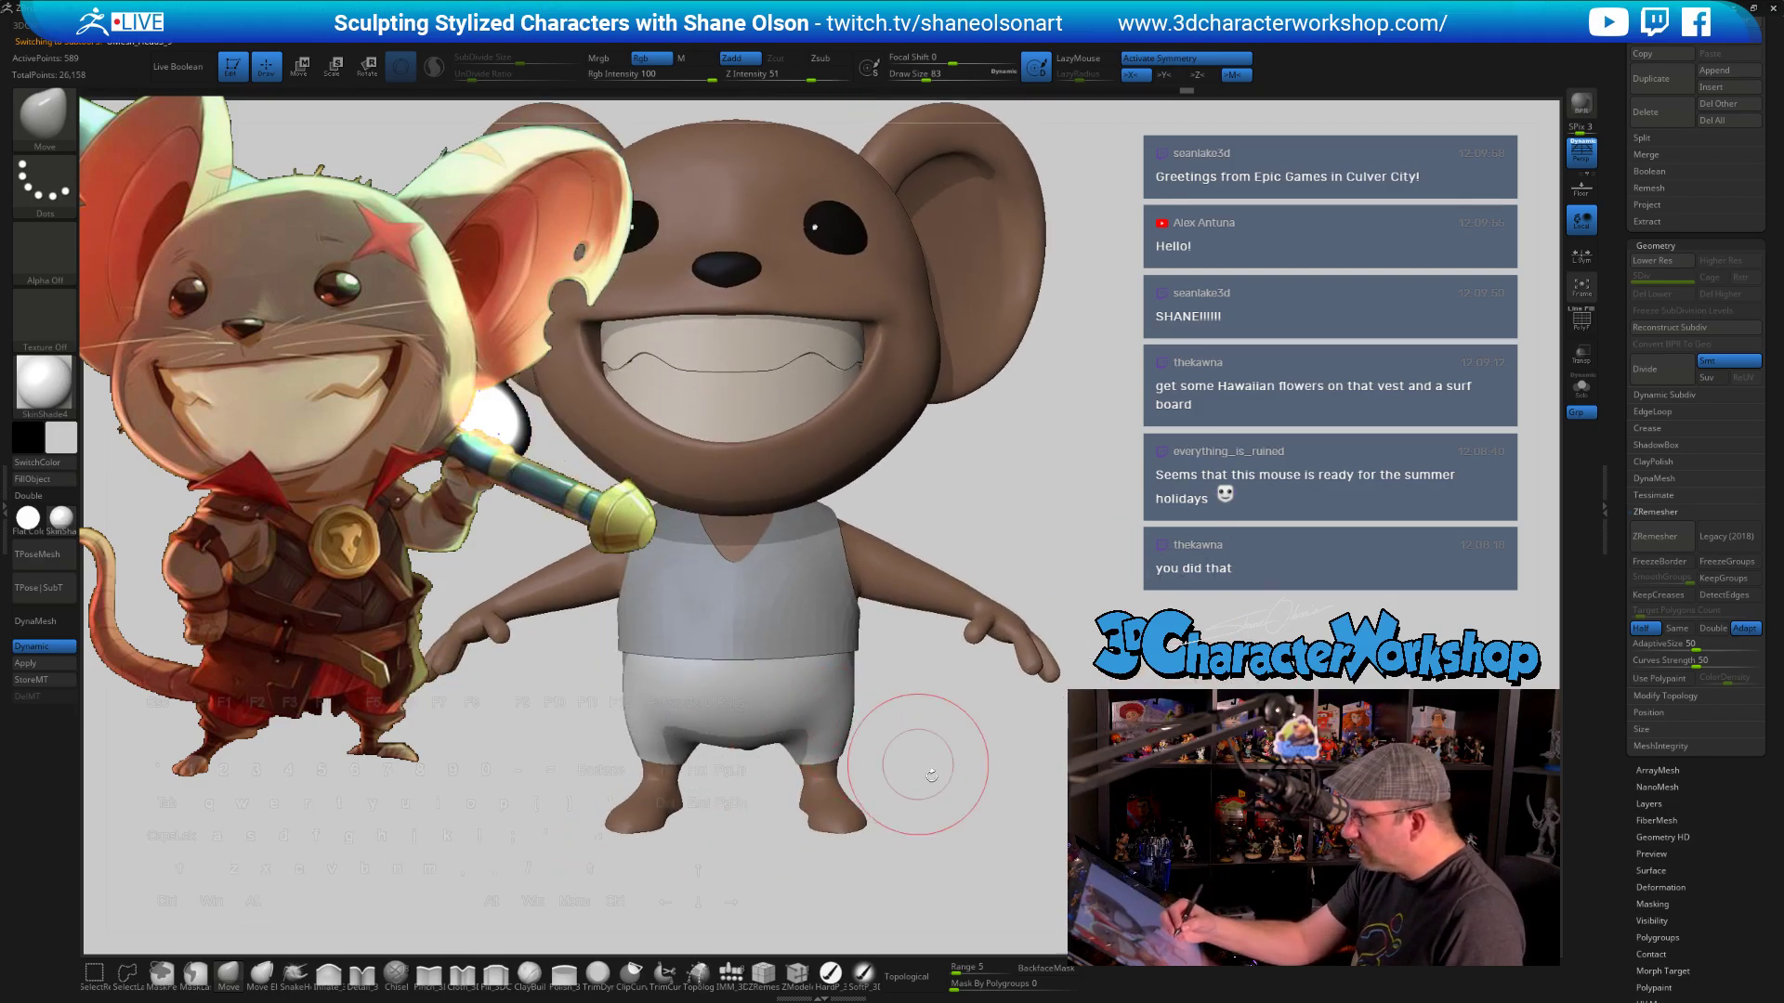
mouse_move(923, 741)
mouse_down()
mouse_move(982, 771)
mouse_move(950, 729)
mouse_move(964, 775)
mouse_up()
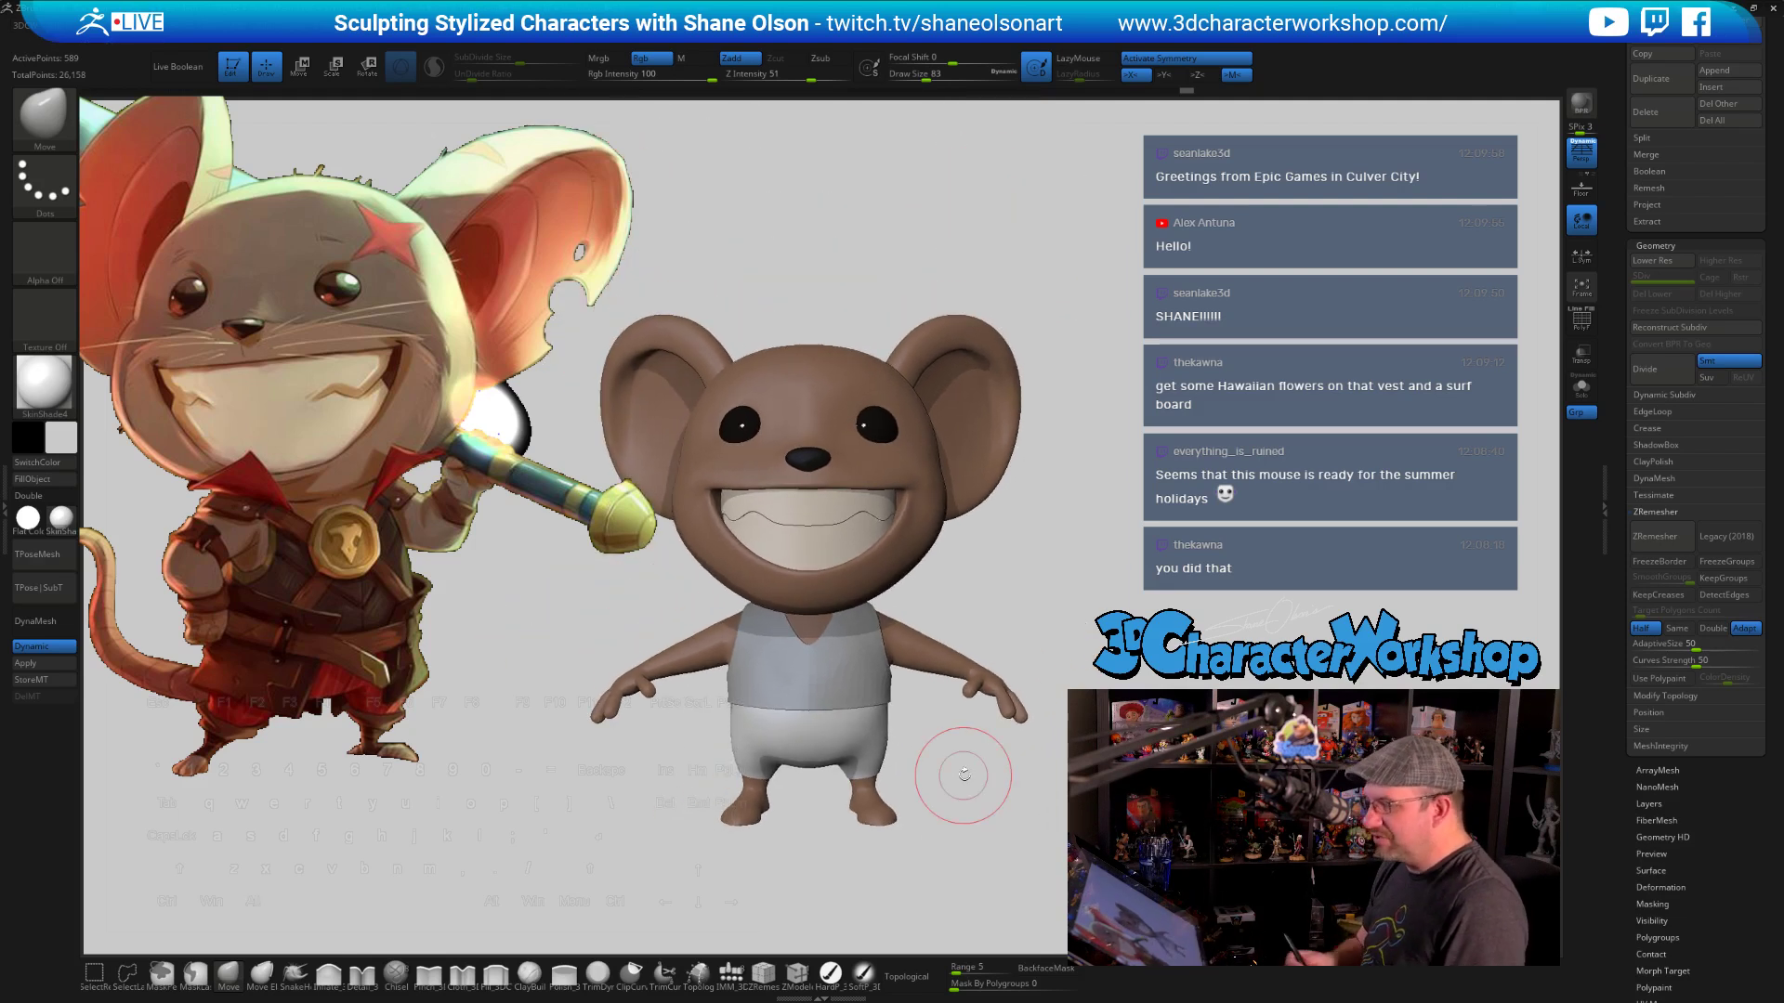
Scale the concept art down slightly and move it farther away from the mouse model
key(z)
drag(457, 439, 394, 428)
drag(216, 431, 136, 403)
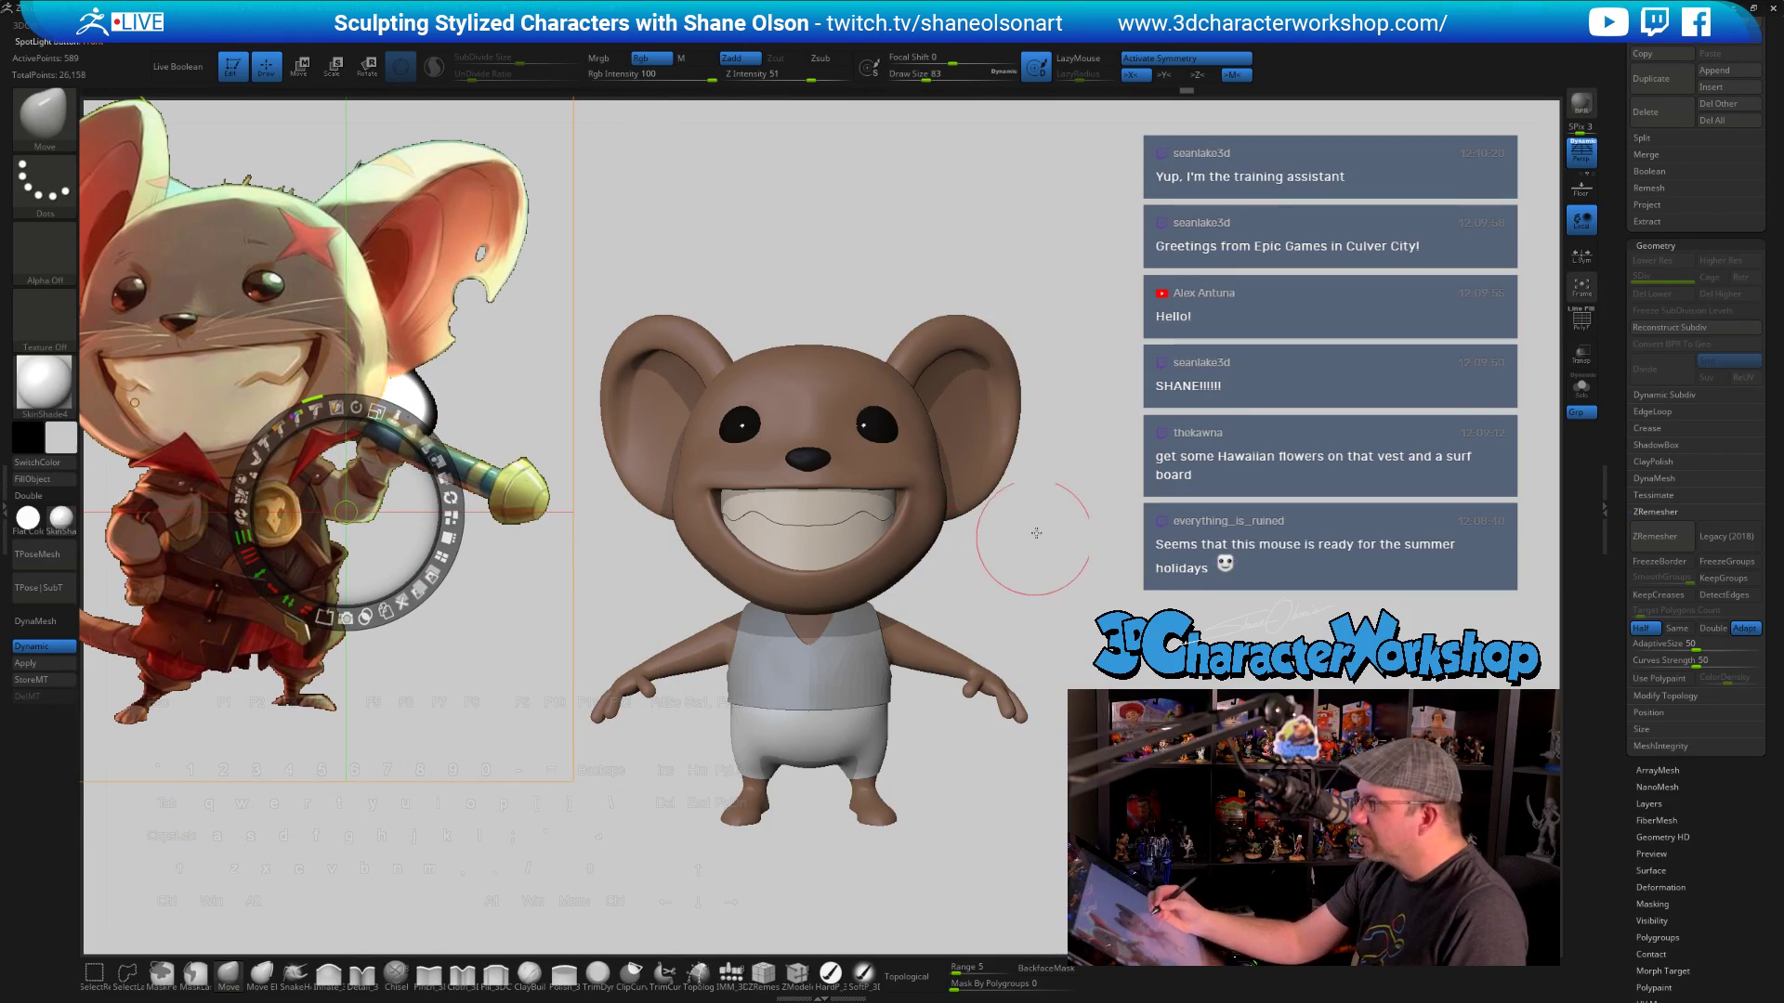
key(z)
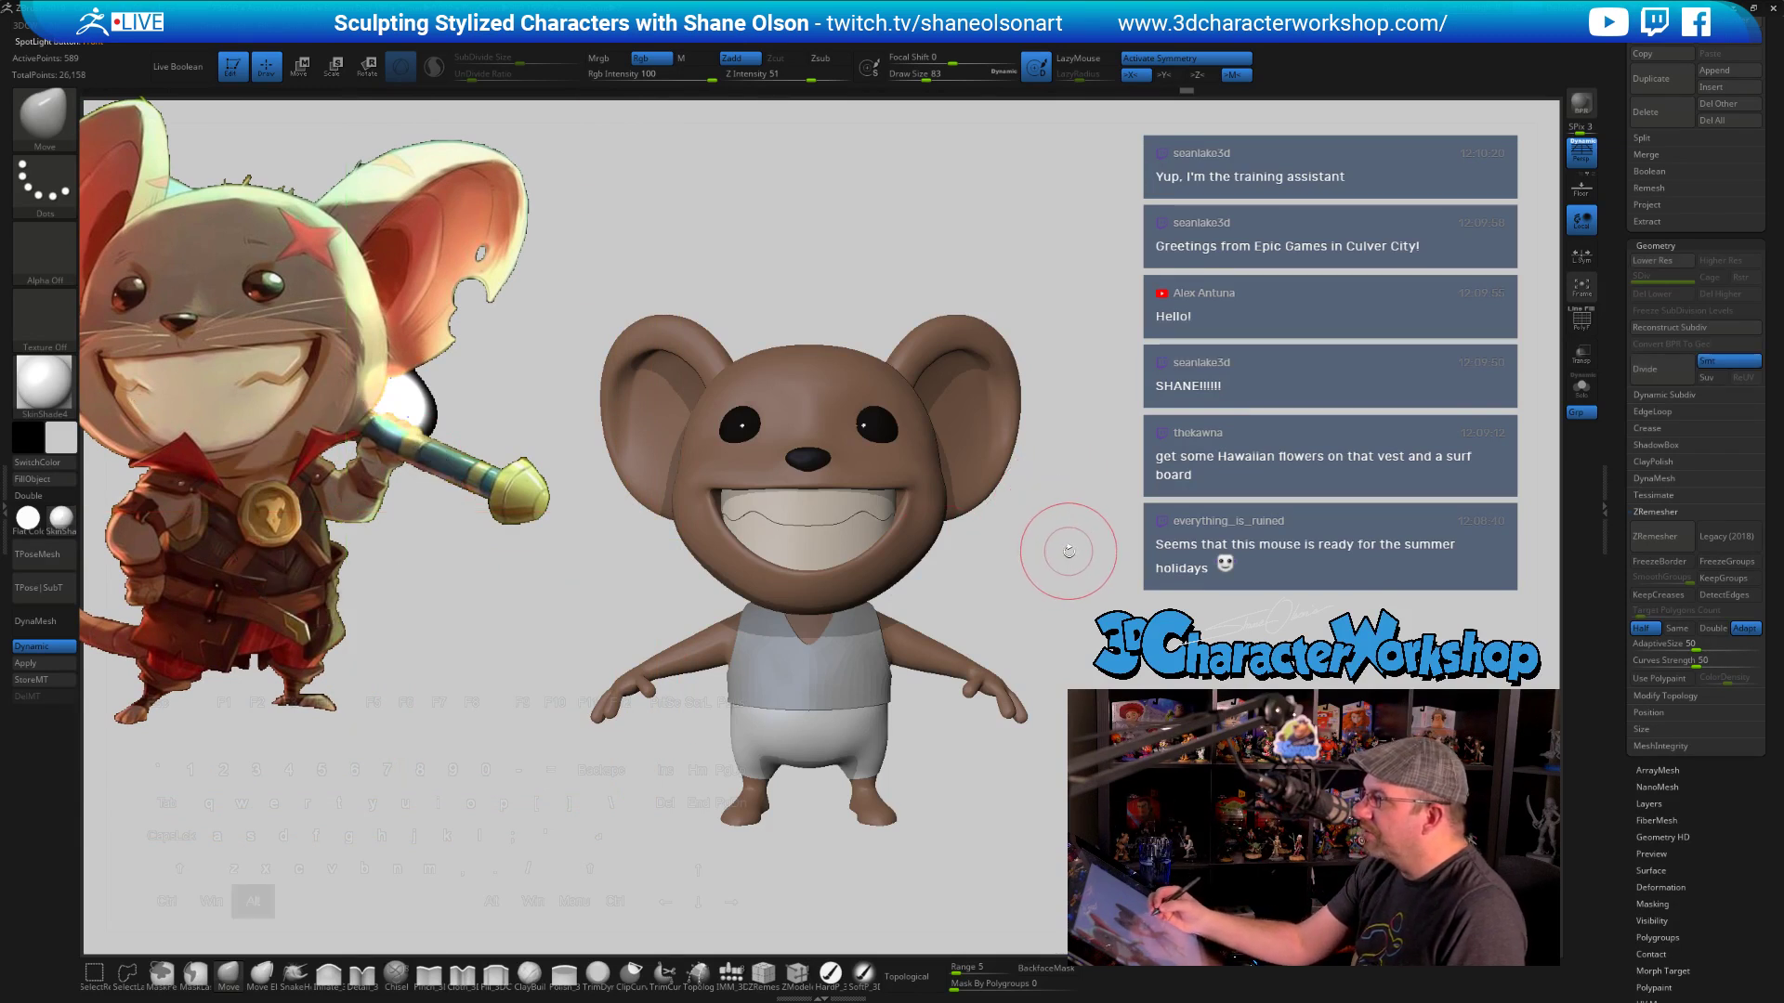
Turn off perspective and check the shirt and shorts silhouette from the side and front
drag(1068, 550, 1027, 510)
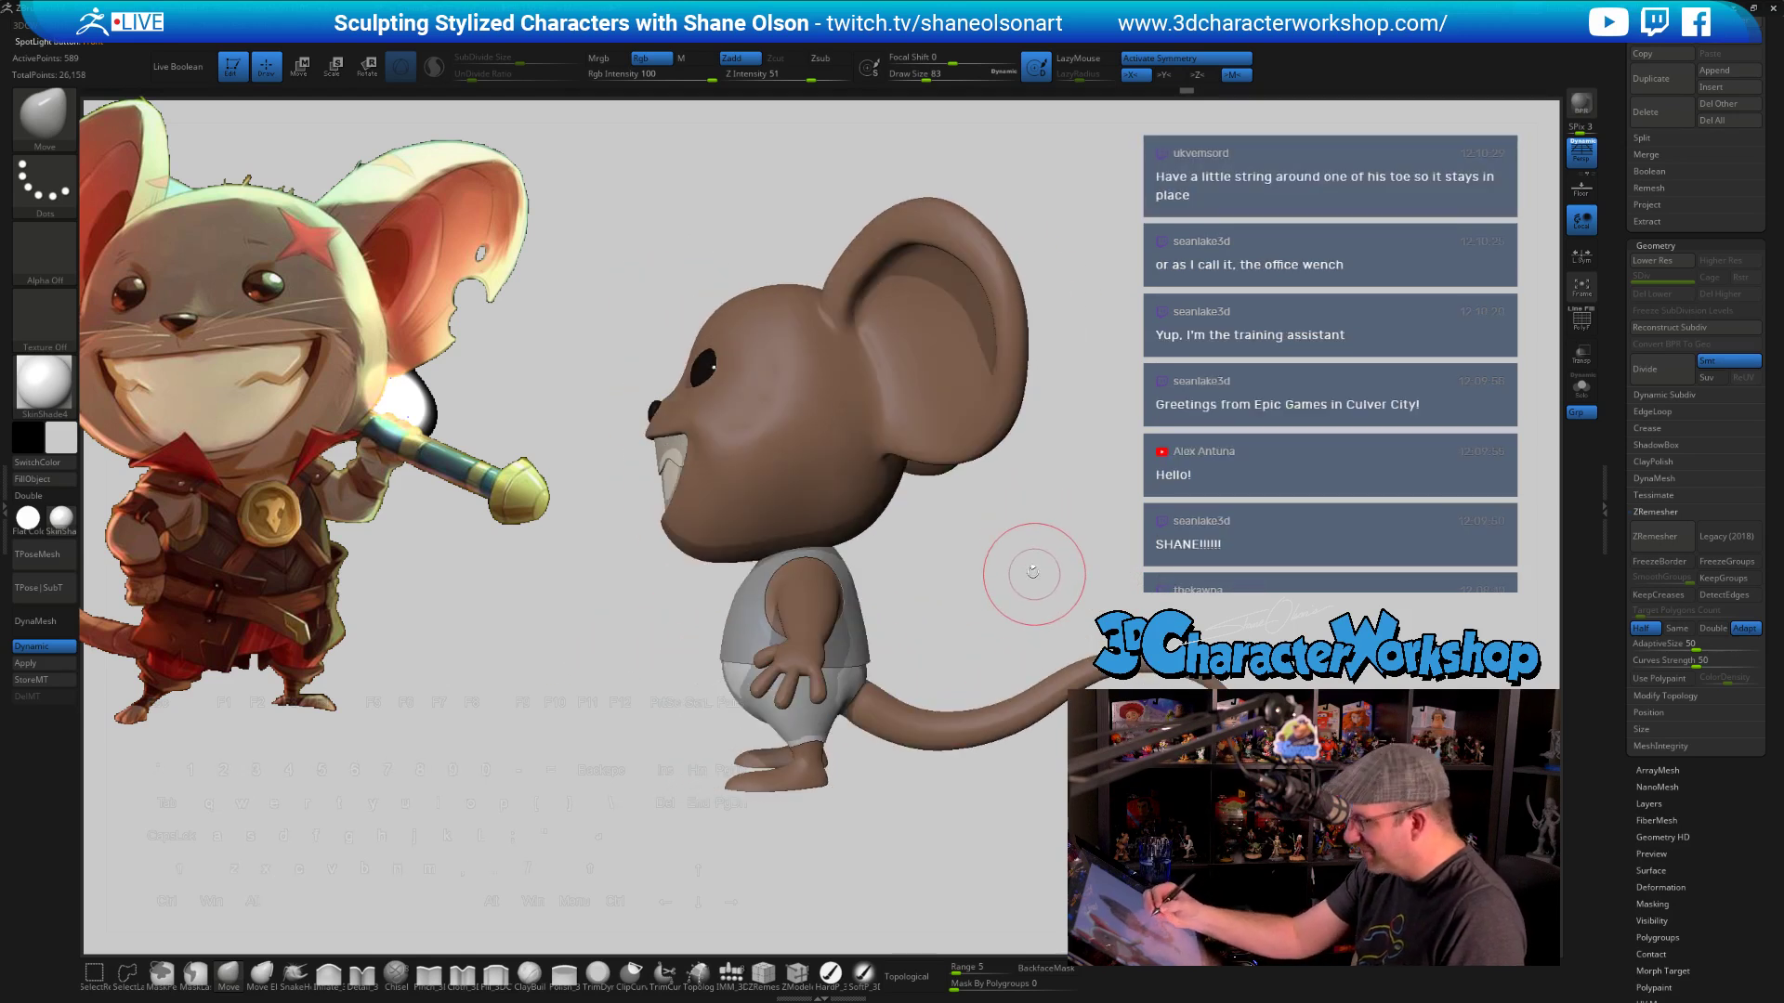
alt+drag(1032, 572, 907, 839)
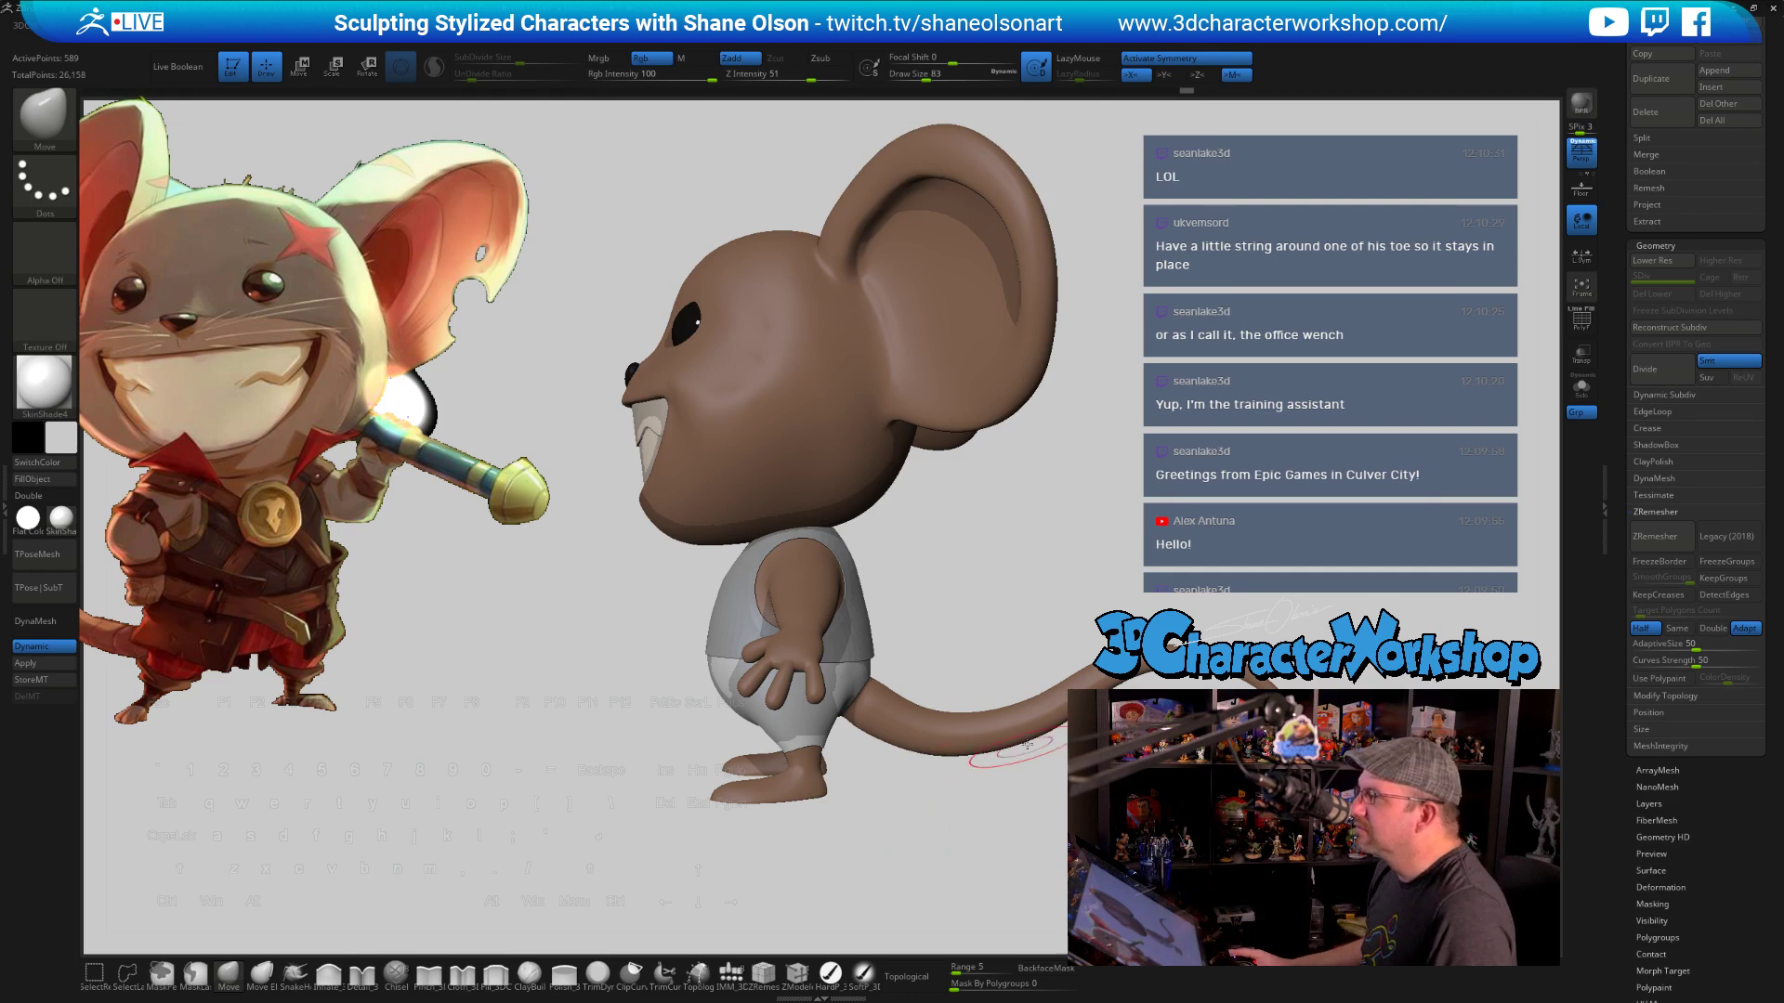
alt+drag(1042, 502, 1045, 523)
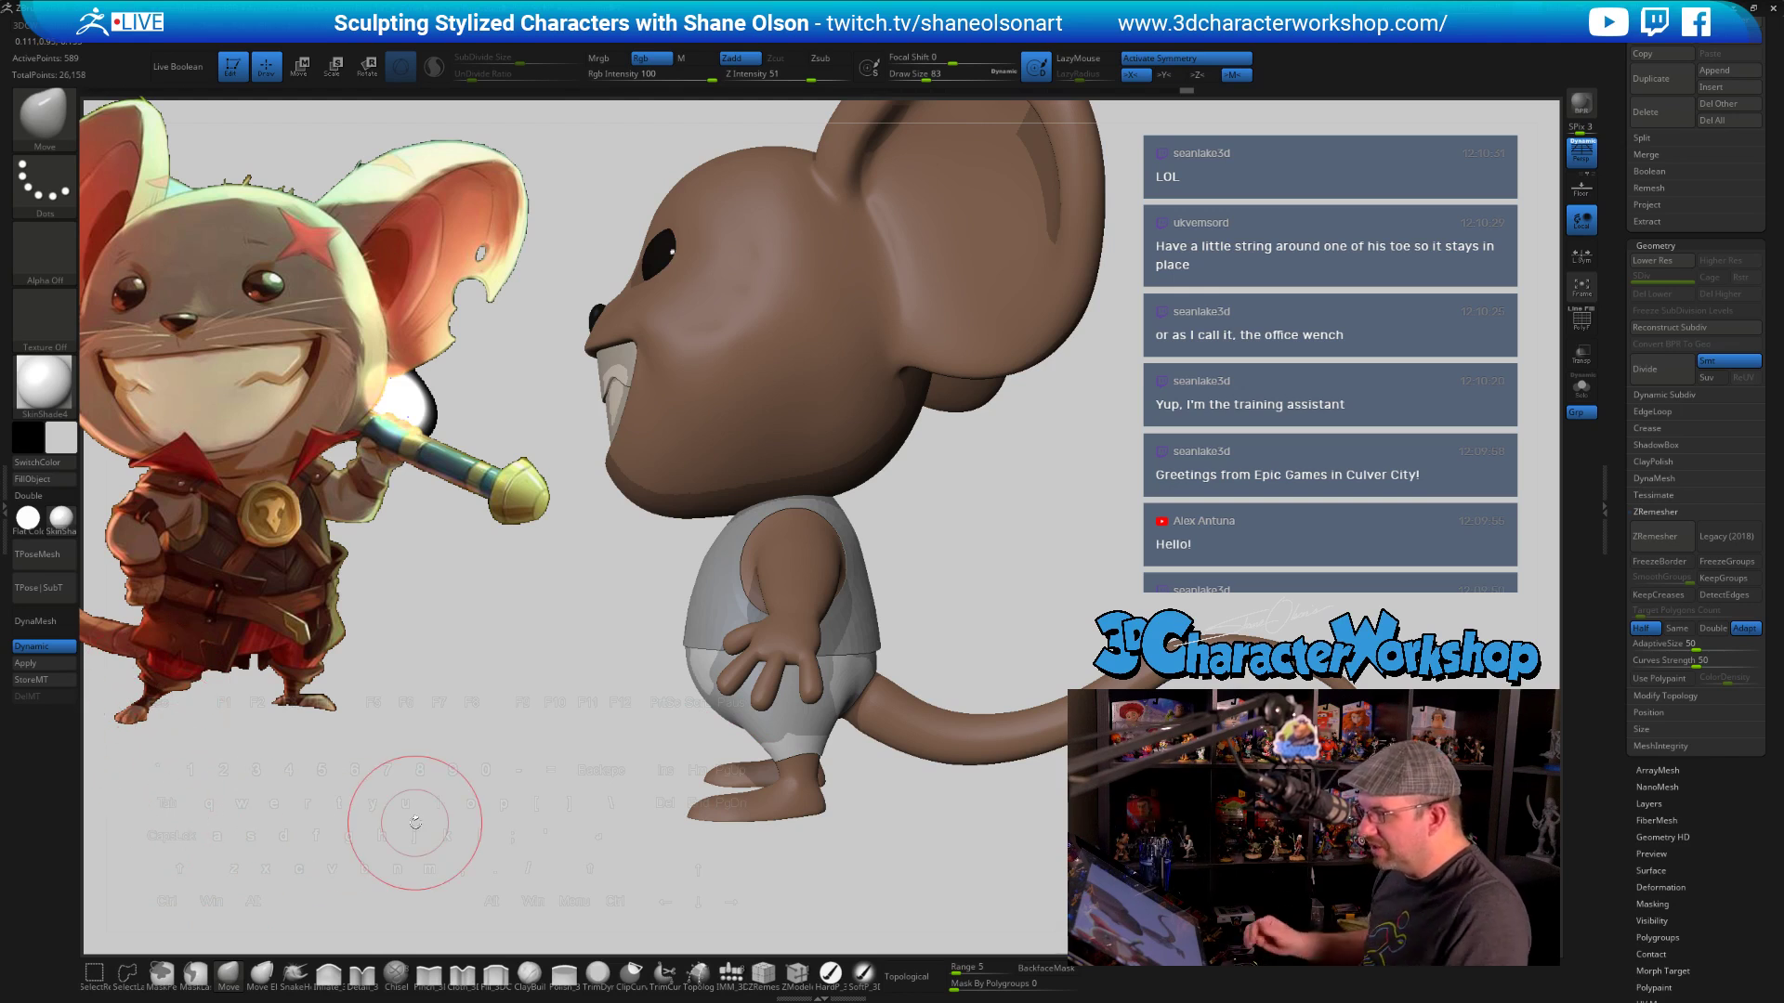
mouse_move(593, 824)
alt+mouse_down()
mouse_move(971, 851)
mouse_move(1009, 832)
mouse_move(929, 819)
alt+mouse_up()
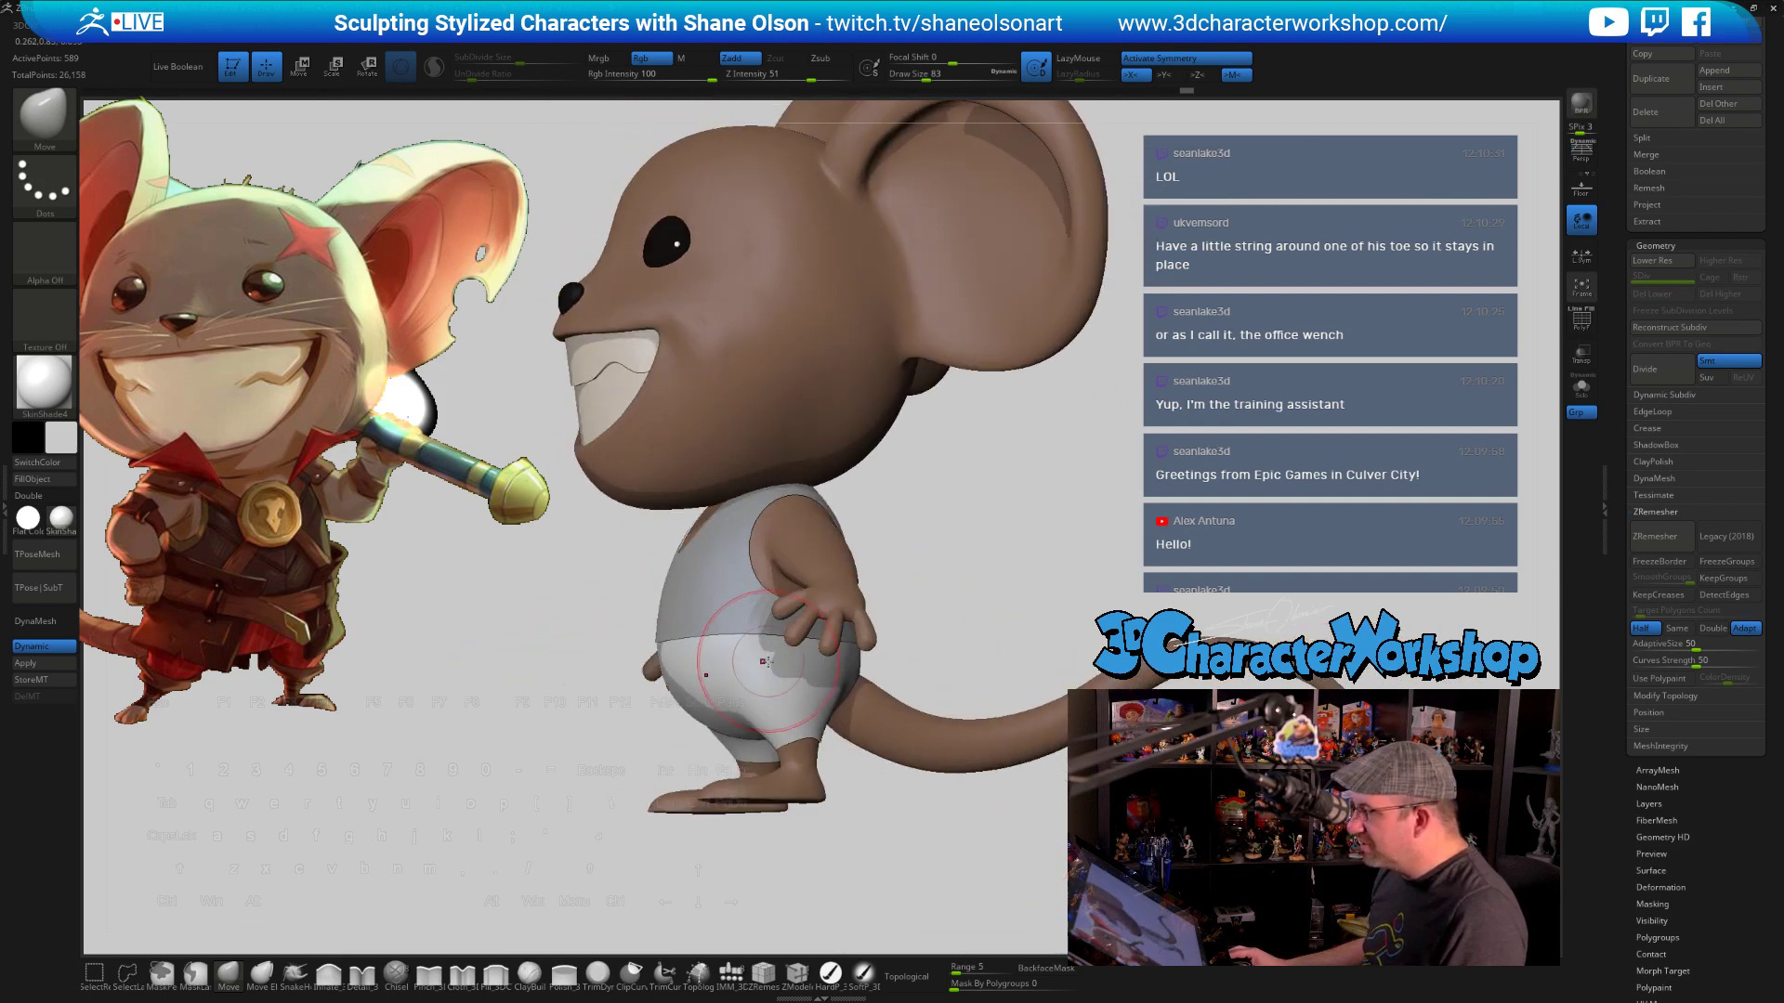
drag(946, 651, 1200, 547)
Adjust the Object Shadow Intensity for the viewport display
key(comma)
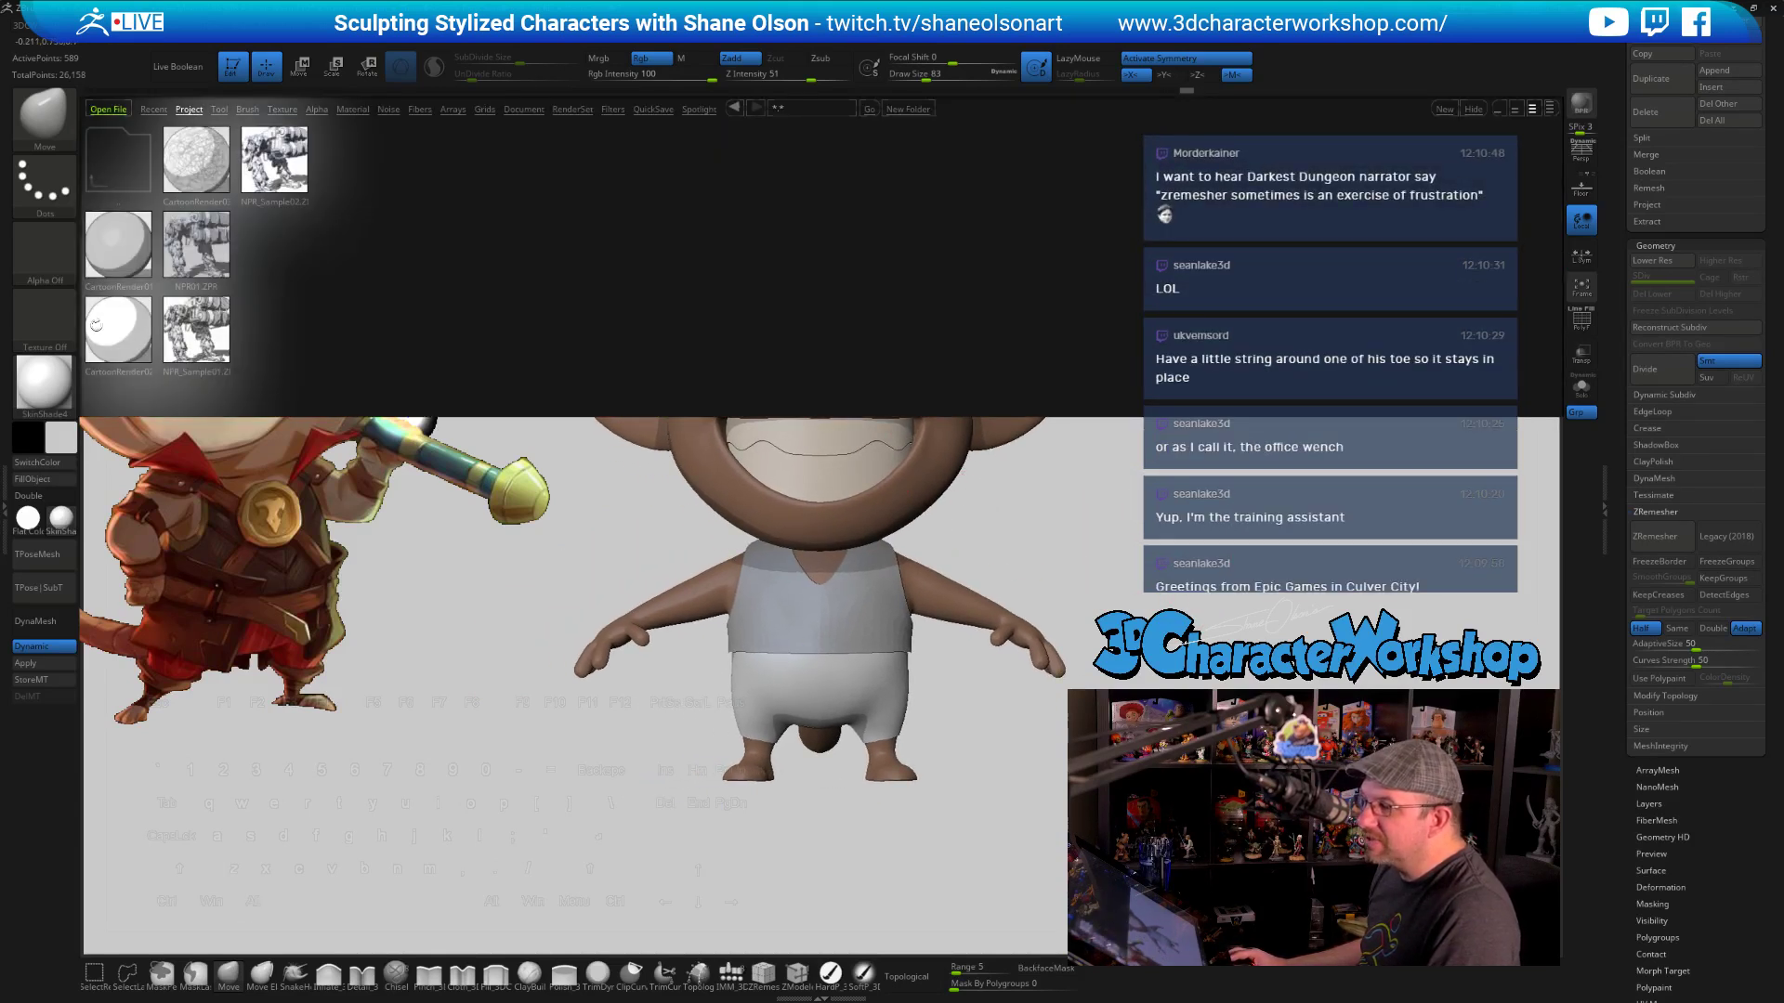
key(comma)
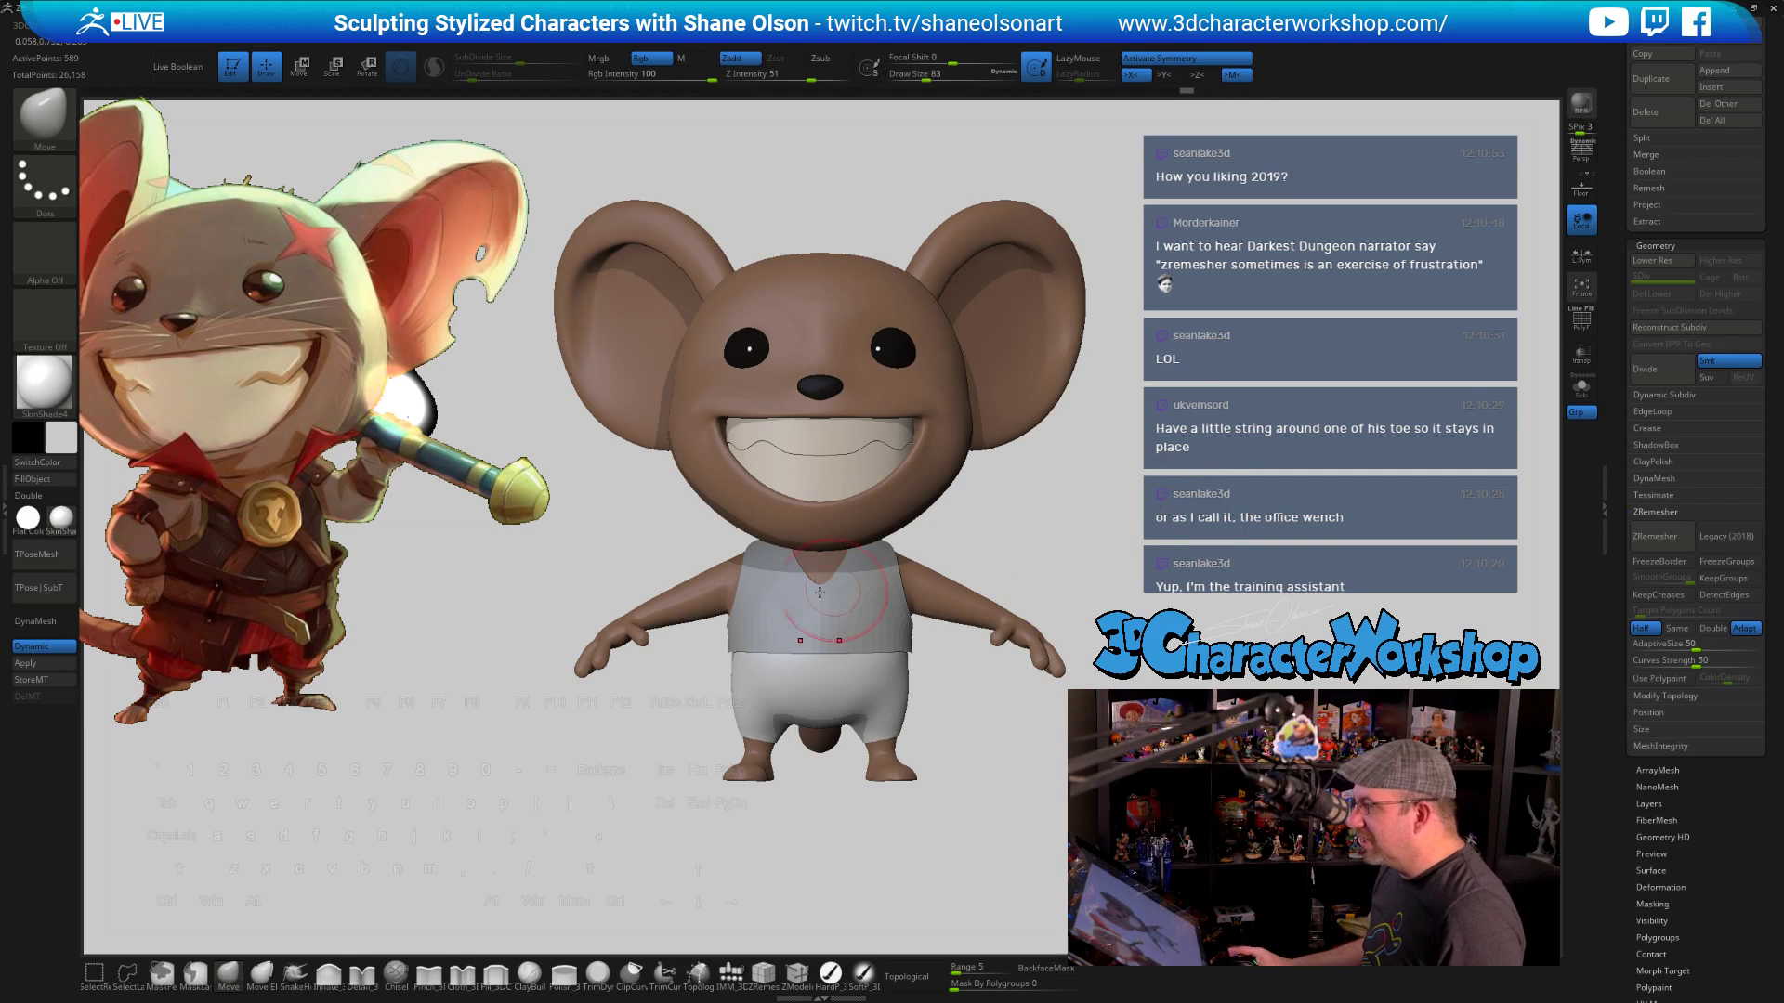
drag(1099, 544, 1073, 524)
key(space)
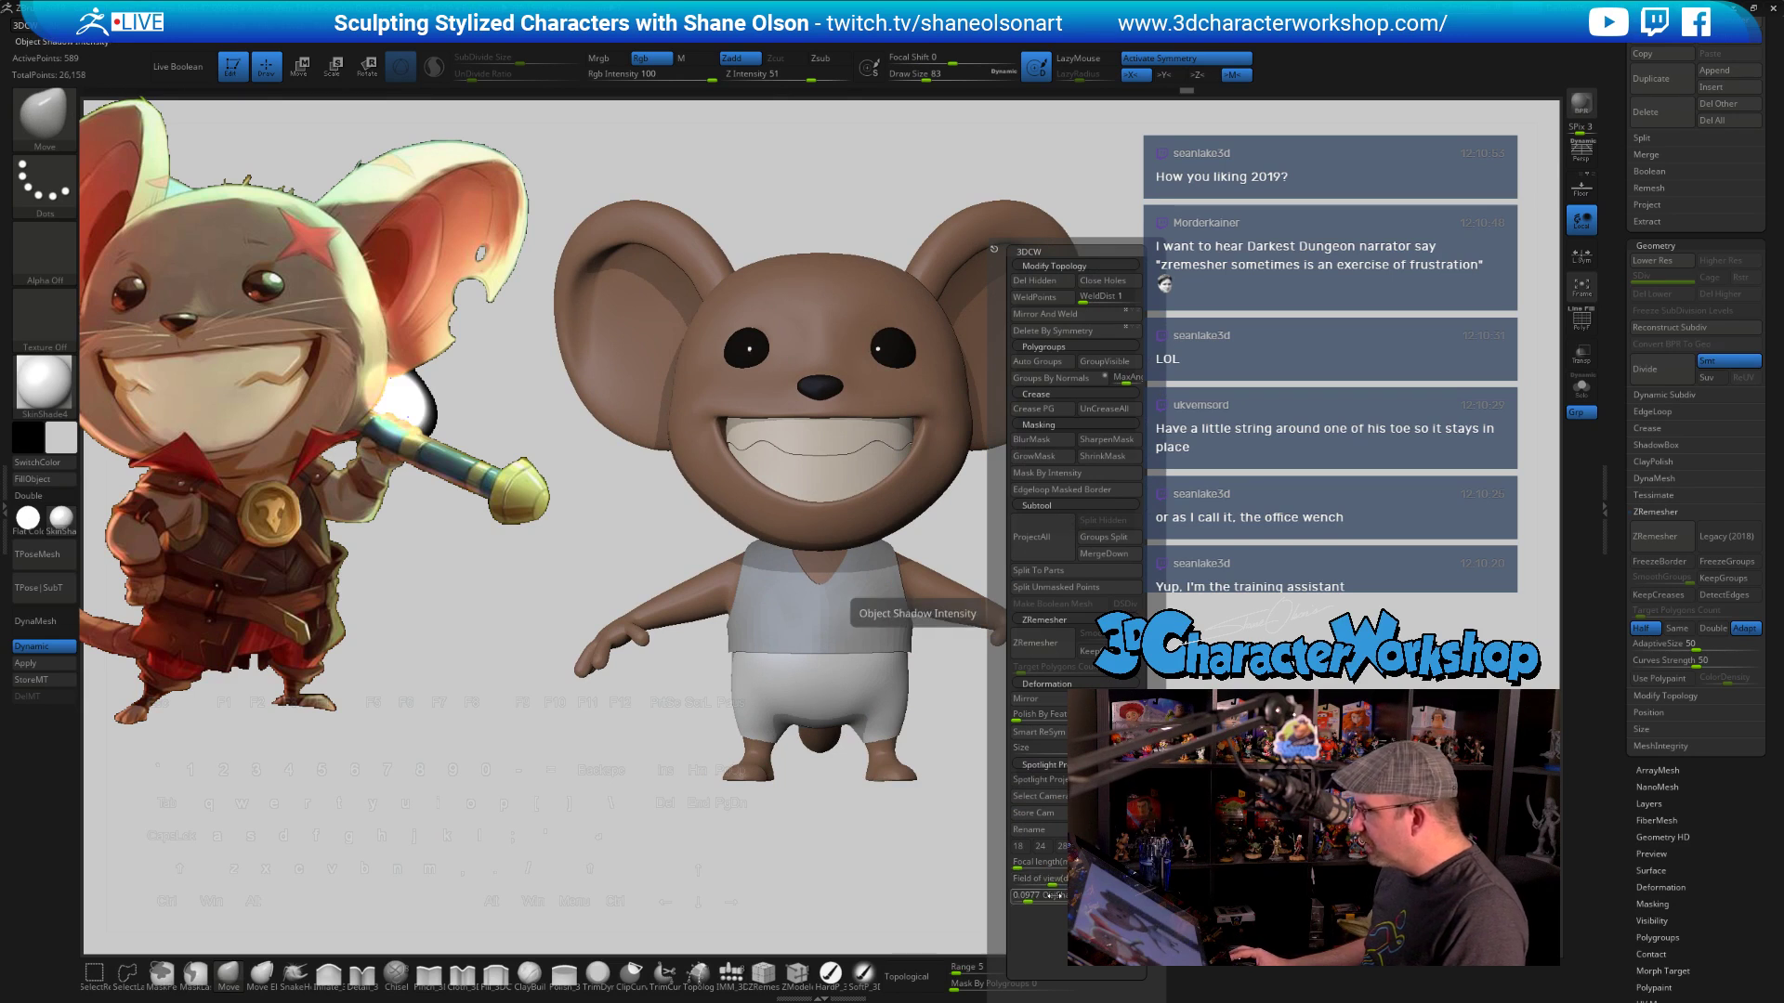
drag(1025, 898, 1059, 897)
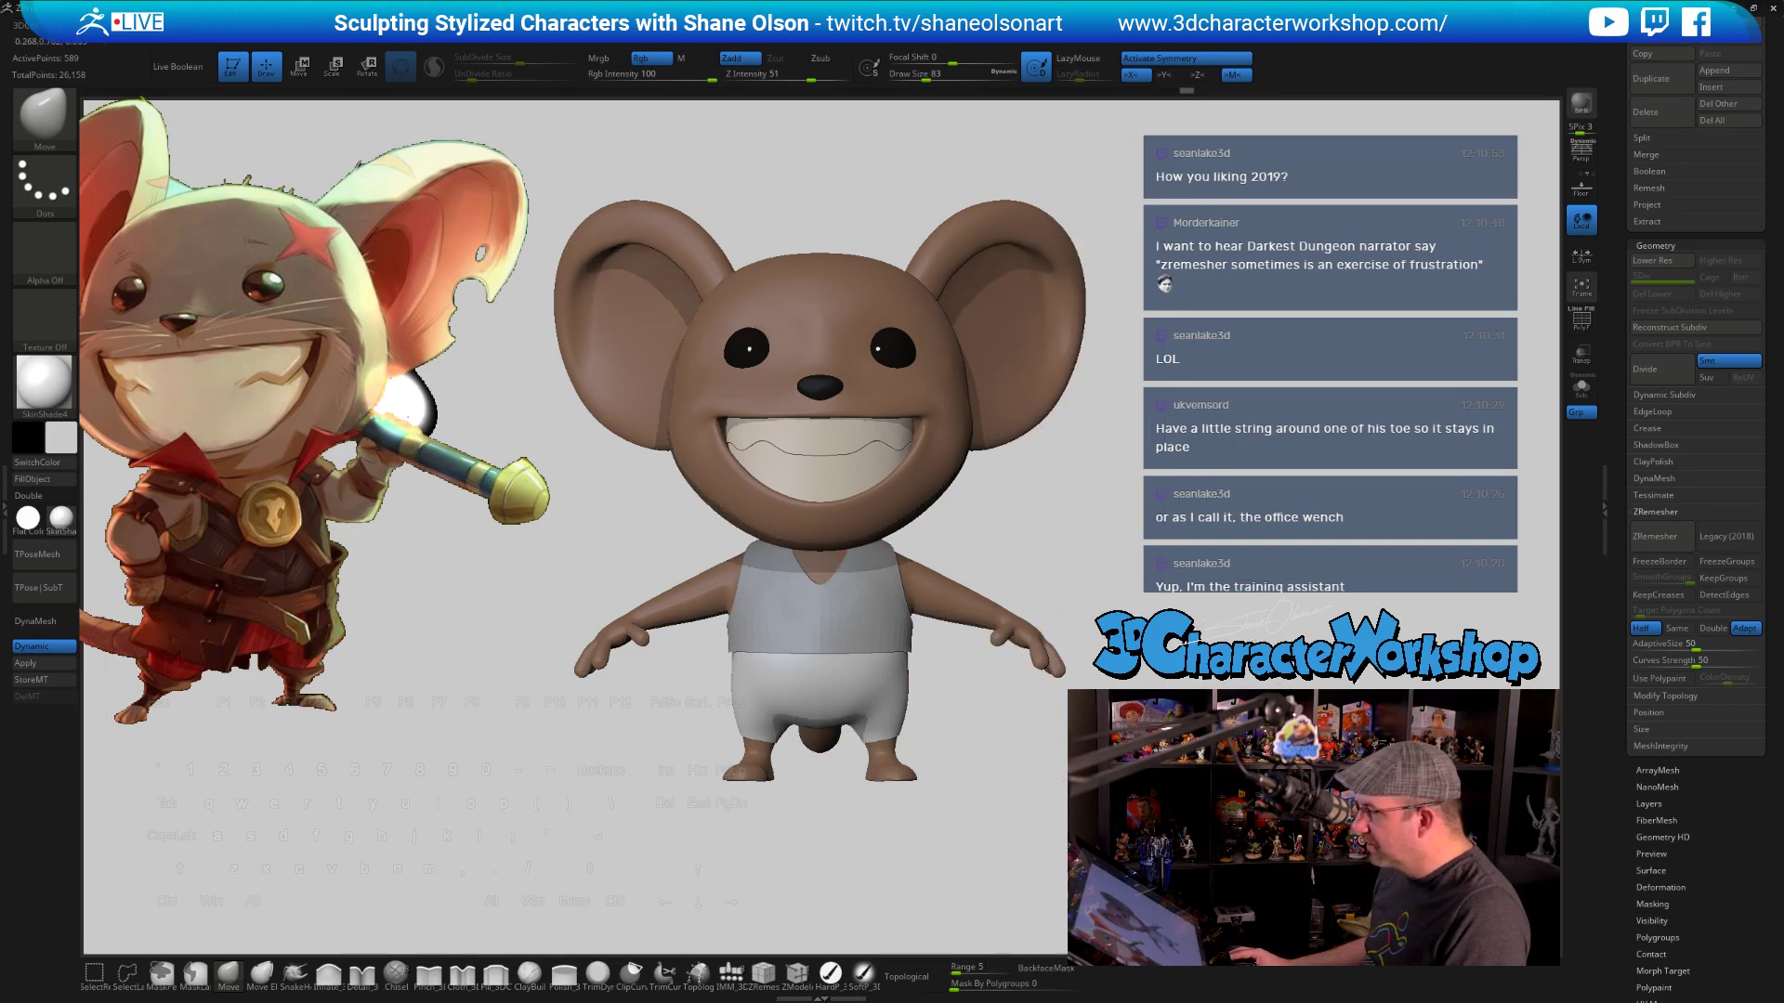
Sample the dark red of the concept mouse's shorts as the active color for the clothing
drag(1021, 521, 854, 520)
drag(1137, 497, 1035, 542)
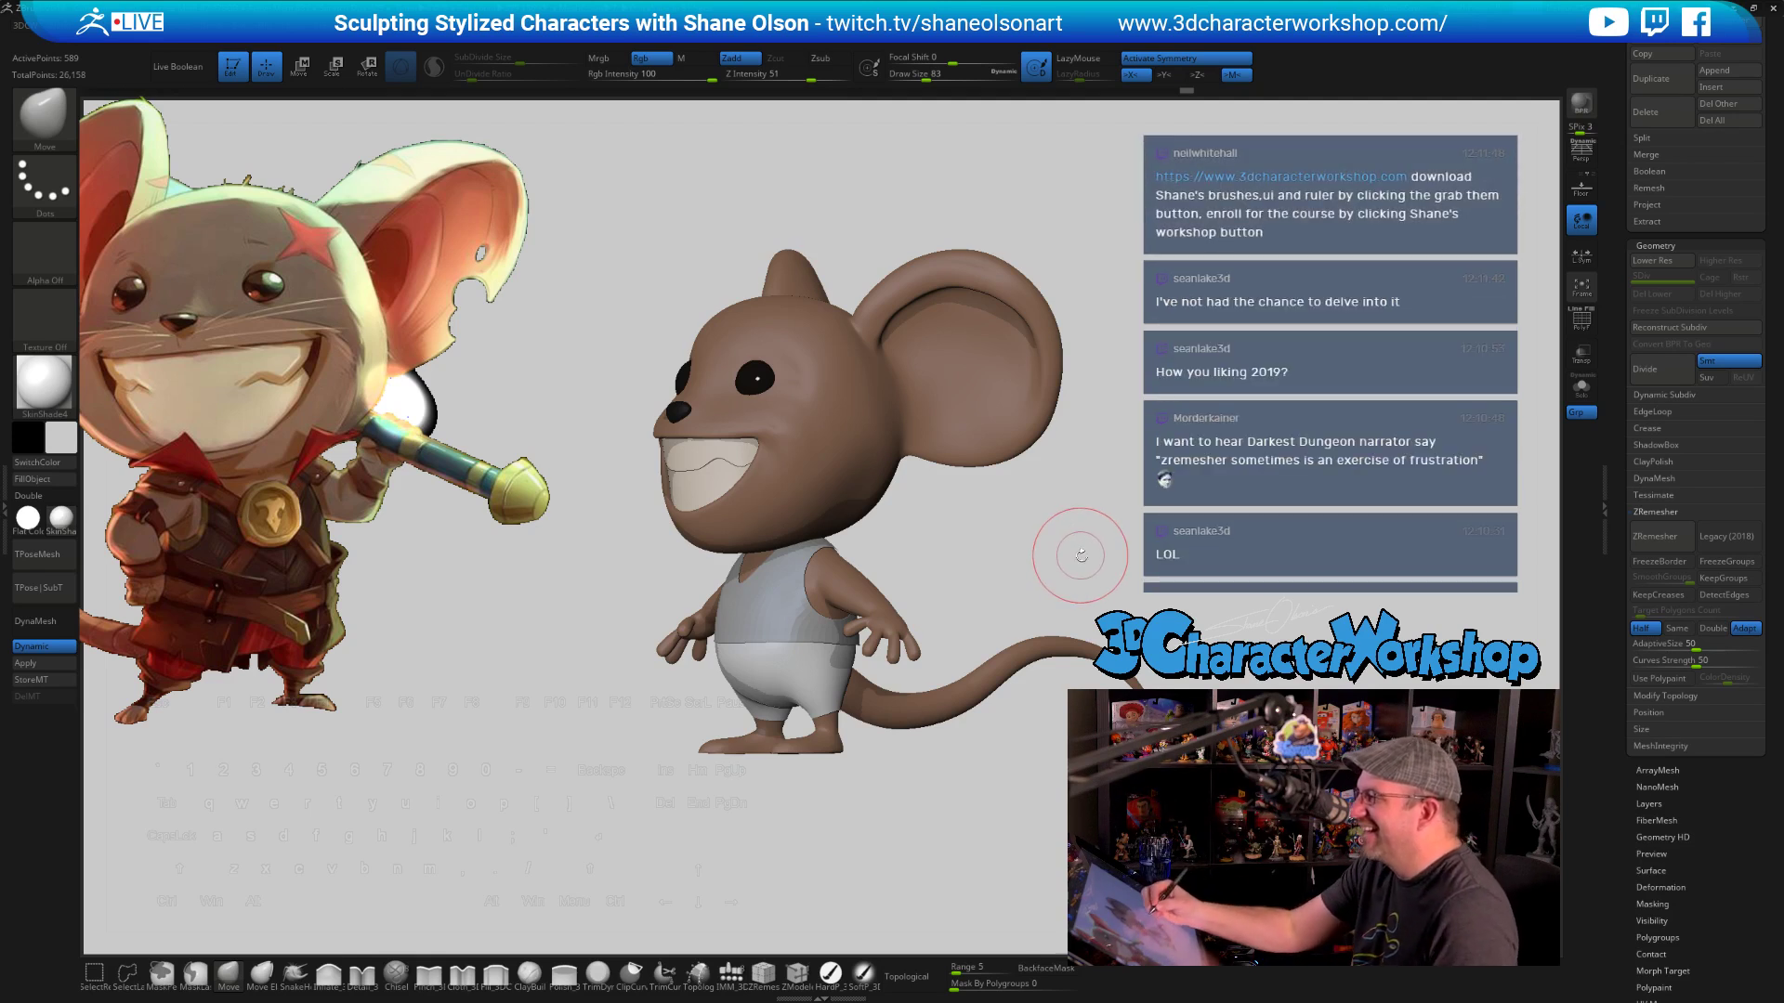
mouse_move(1059, 548)
mouse_down()
mouse_move(1109, 557)
mouse_move(1059, 557)
mouse_up()
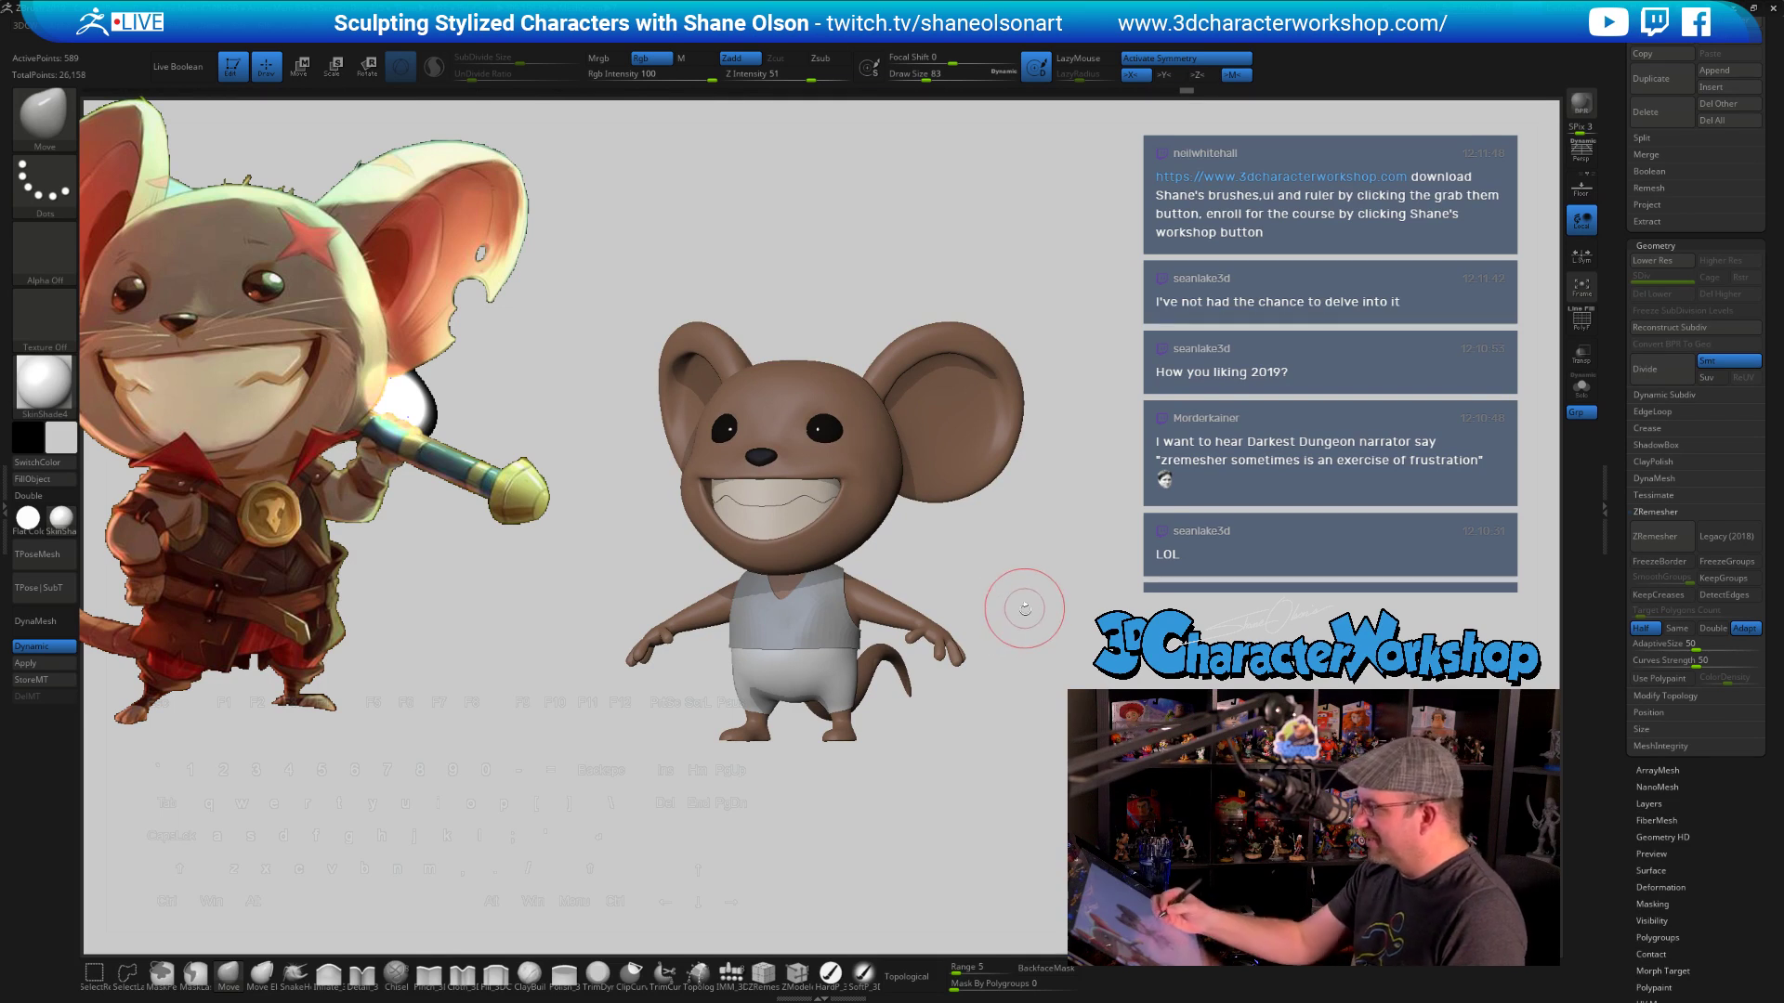
drag(1028, 604, 1059, 661)
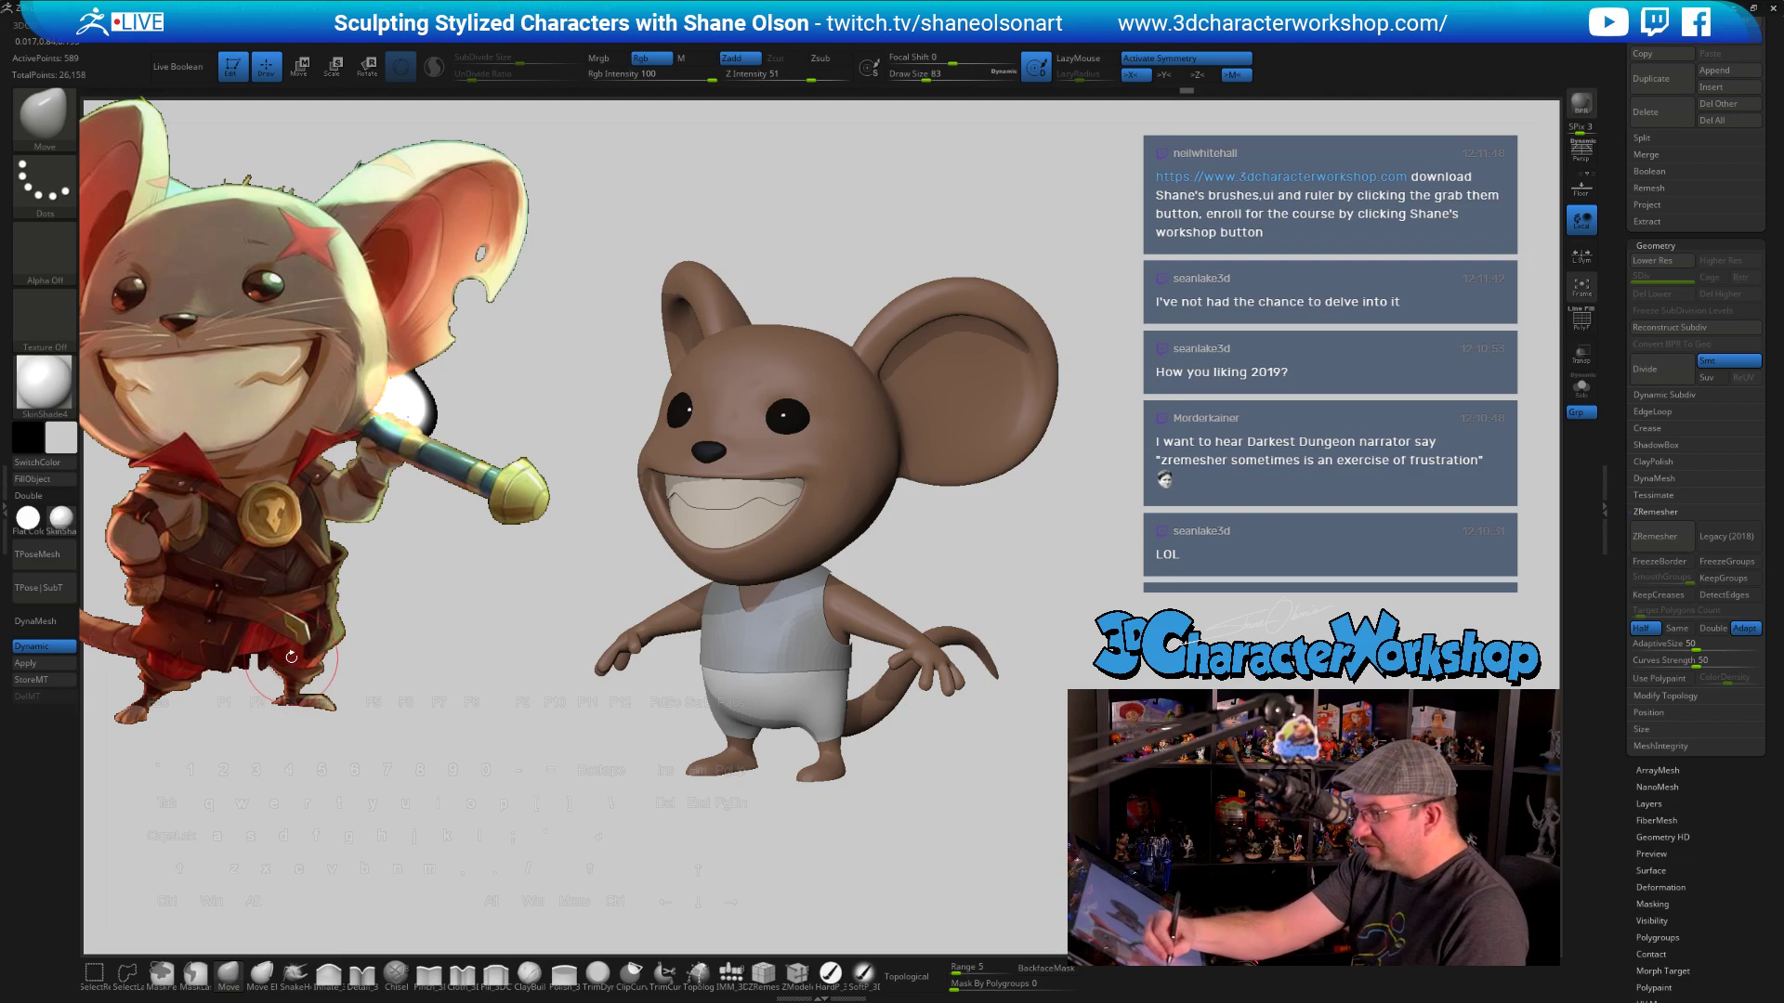
key(z)
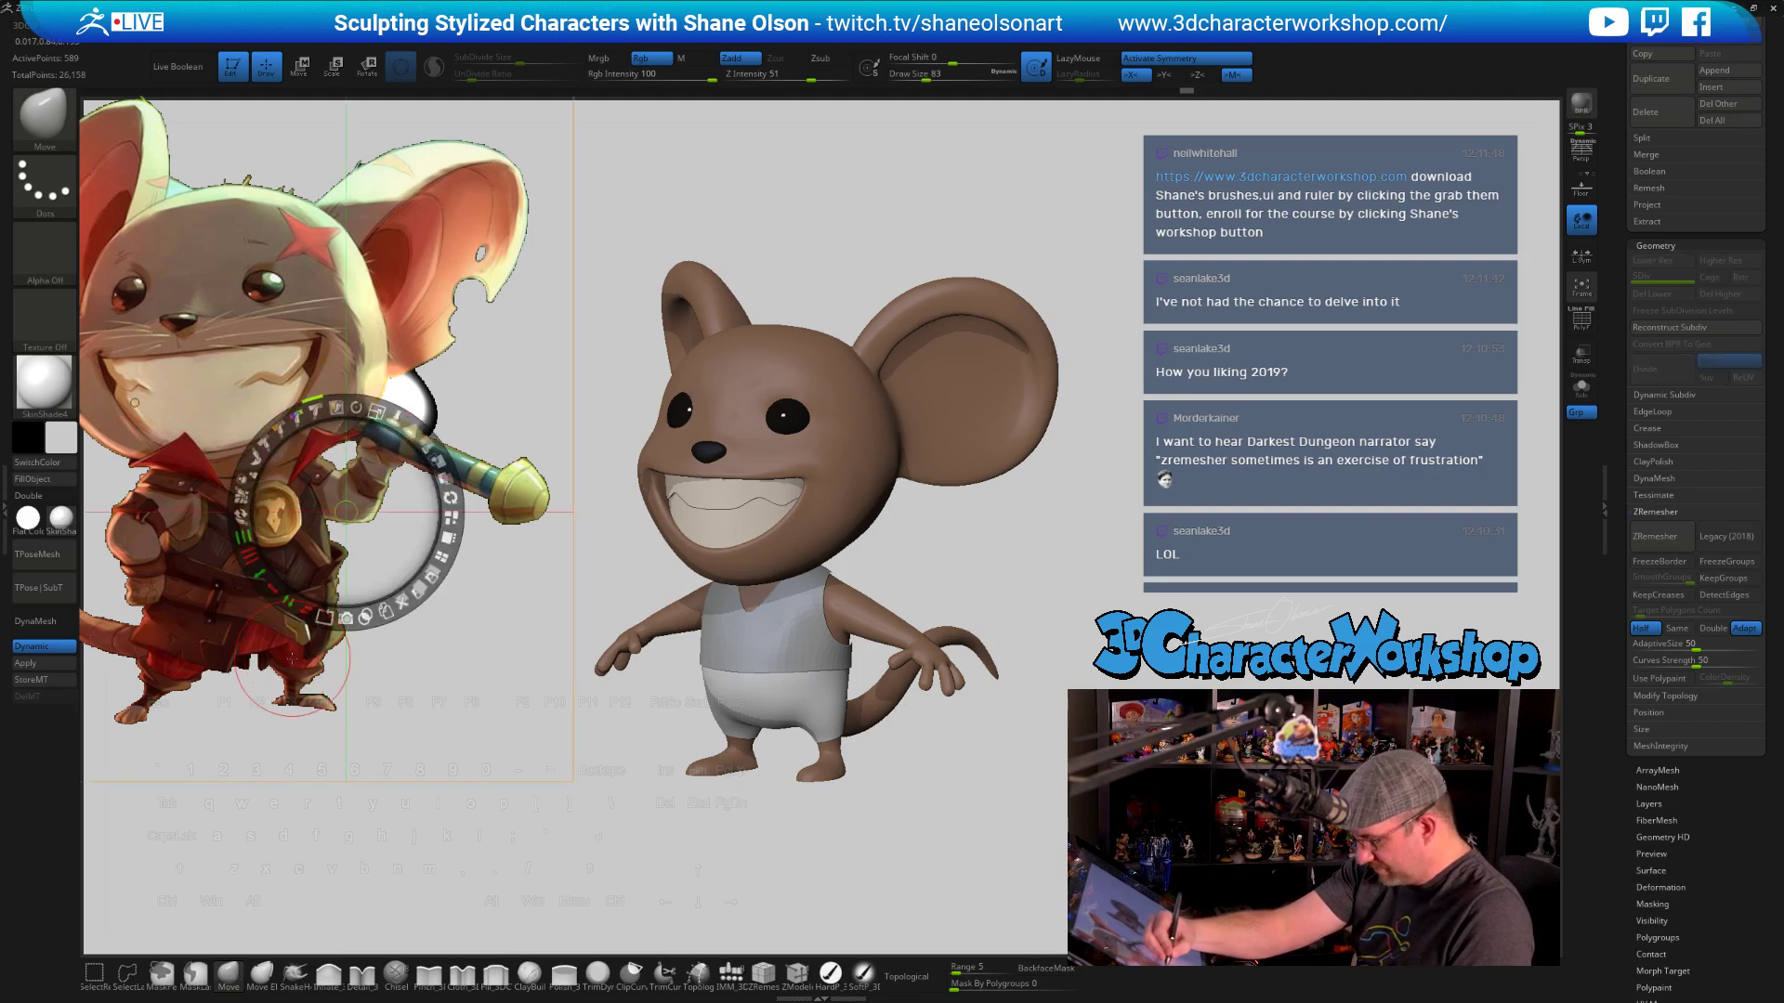
key(c)
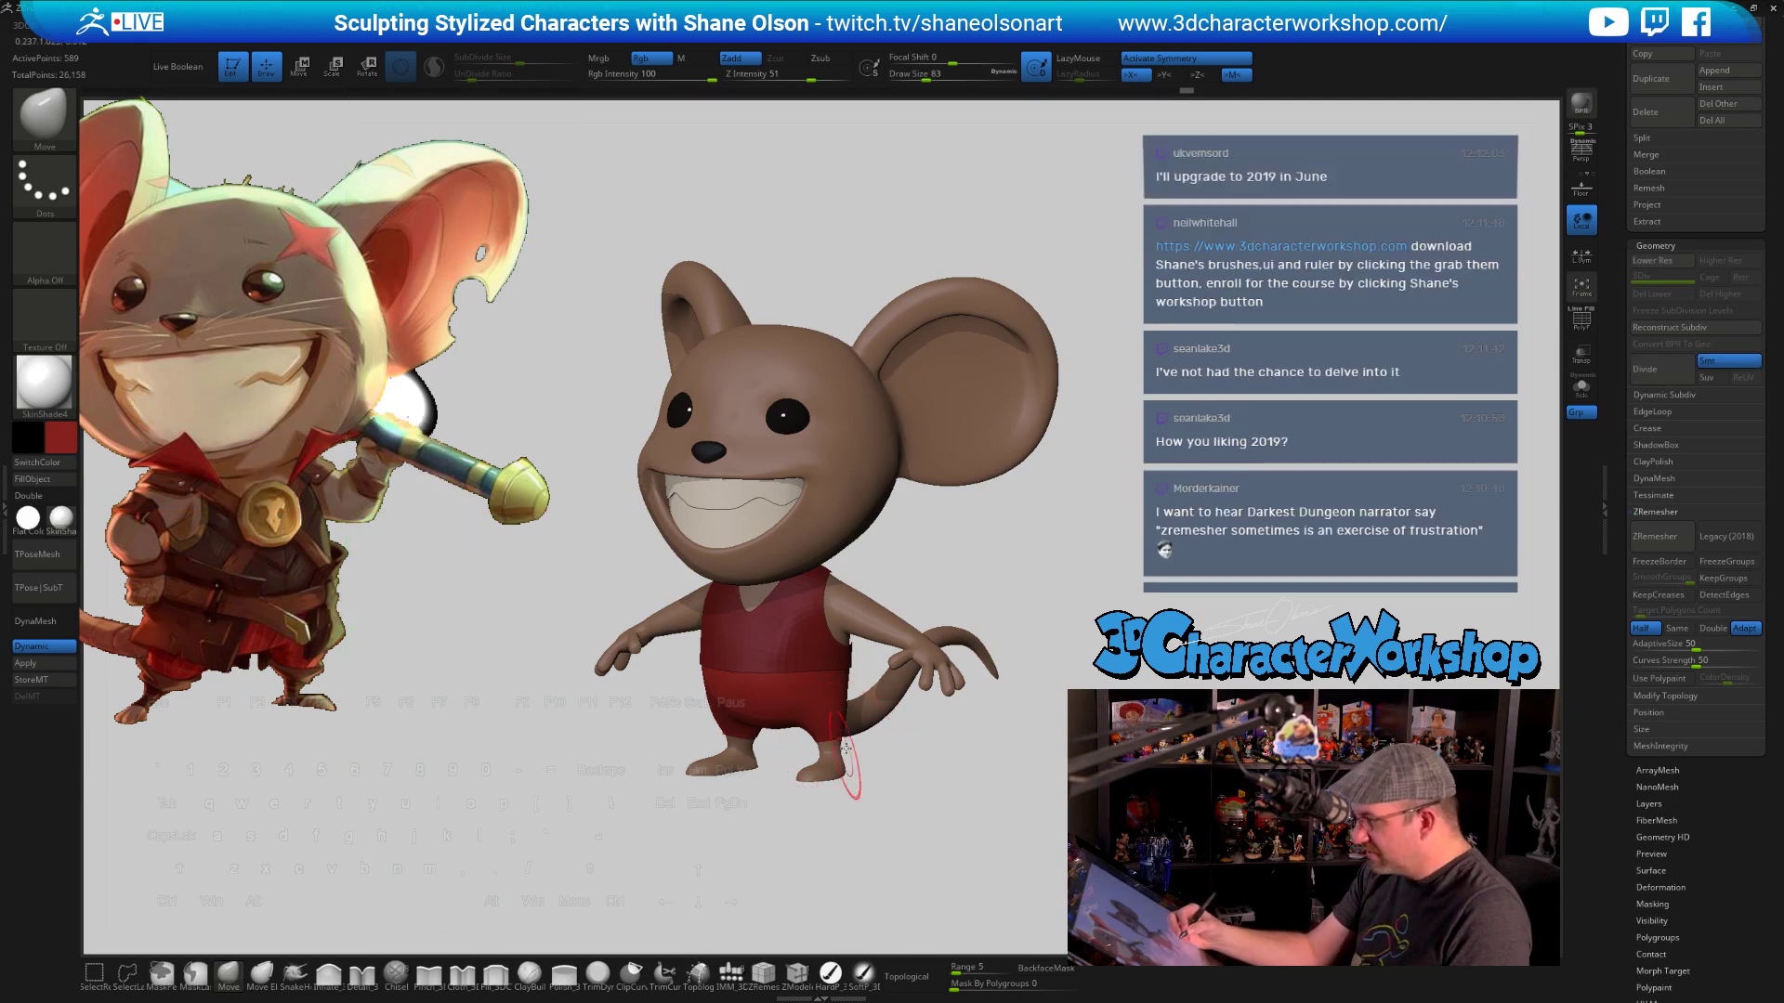
Fill the shorts with the sampled dark red and color the shirt dark brown sampled from the concept mouse's clothing
shift+drag(956, 748, 994, 784)
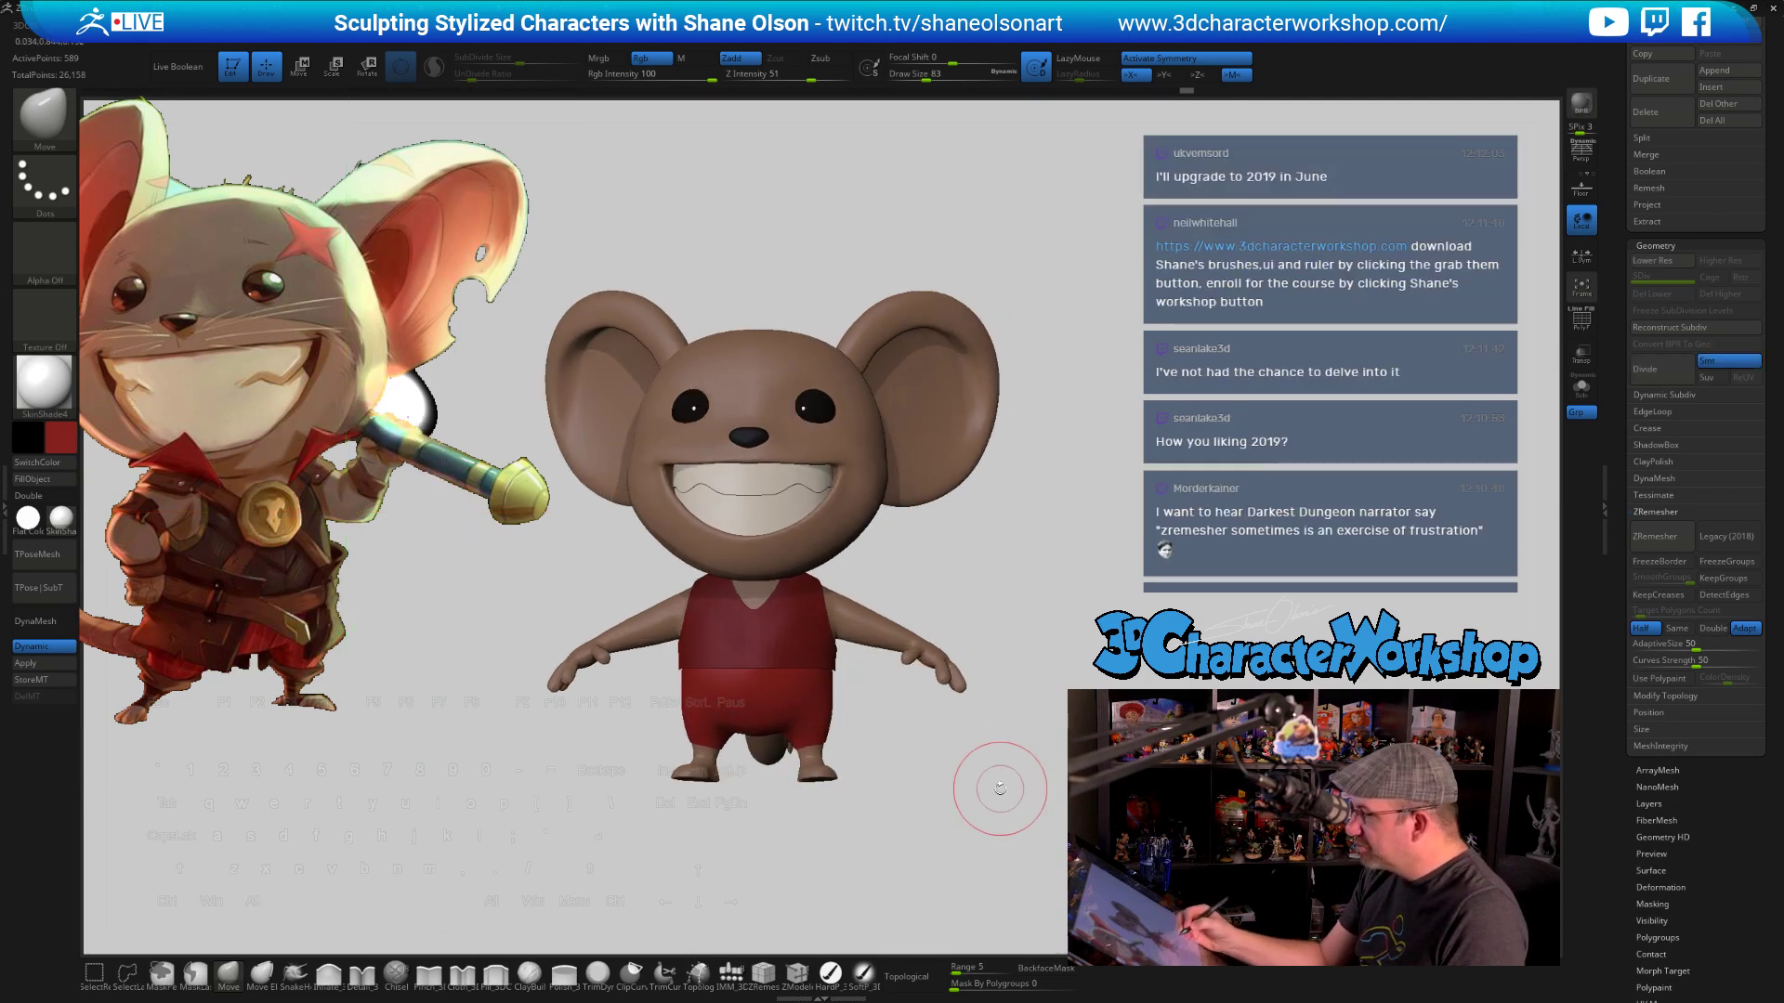
click(830, 973)
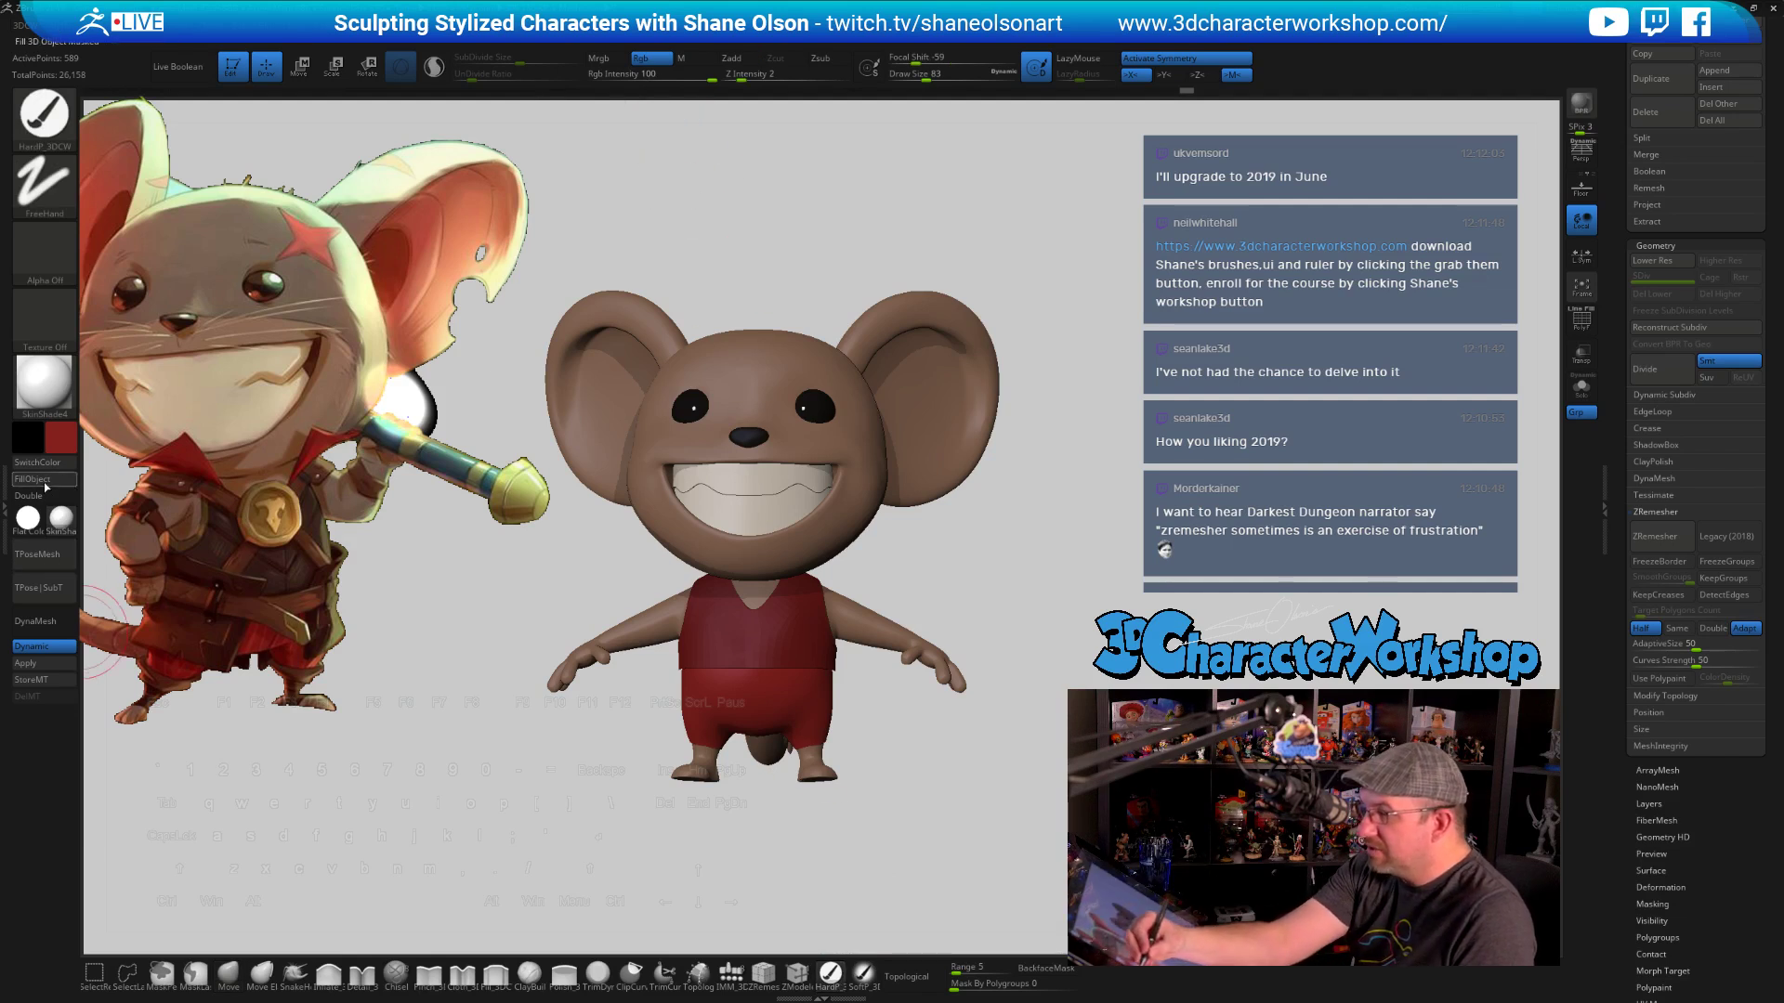
alt+click(754, 628)
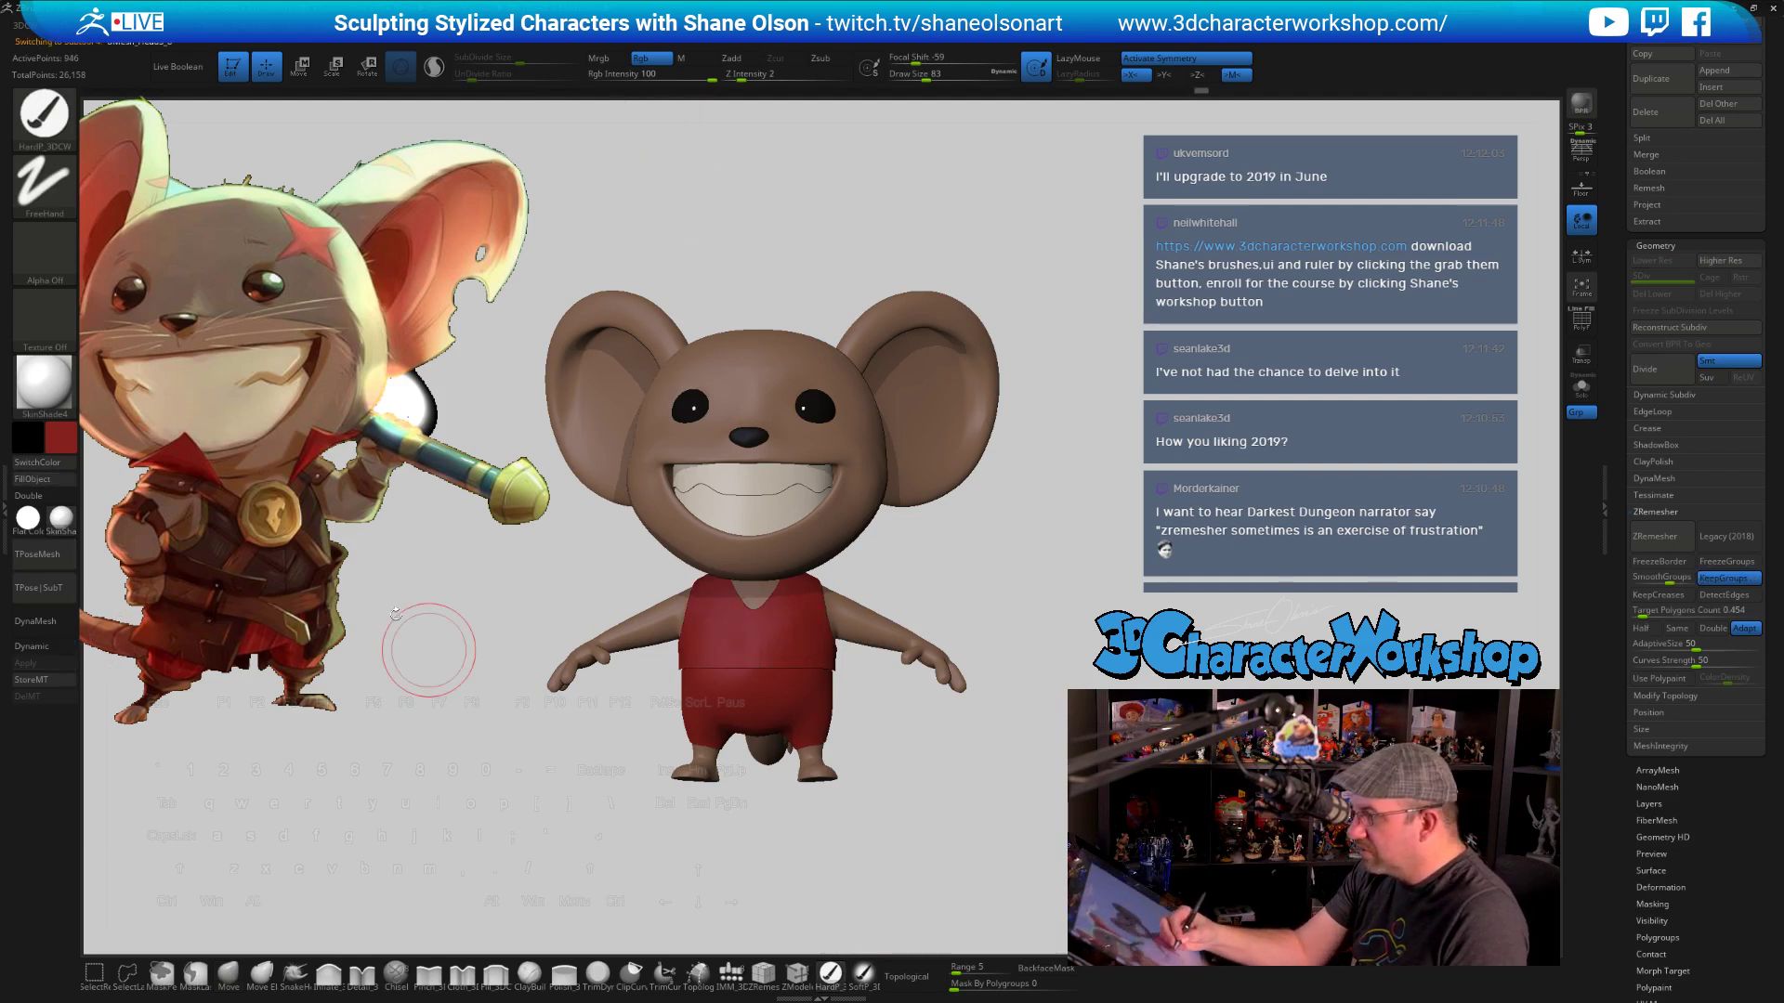
key(z)
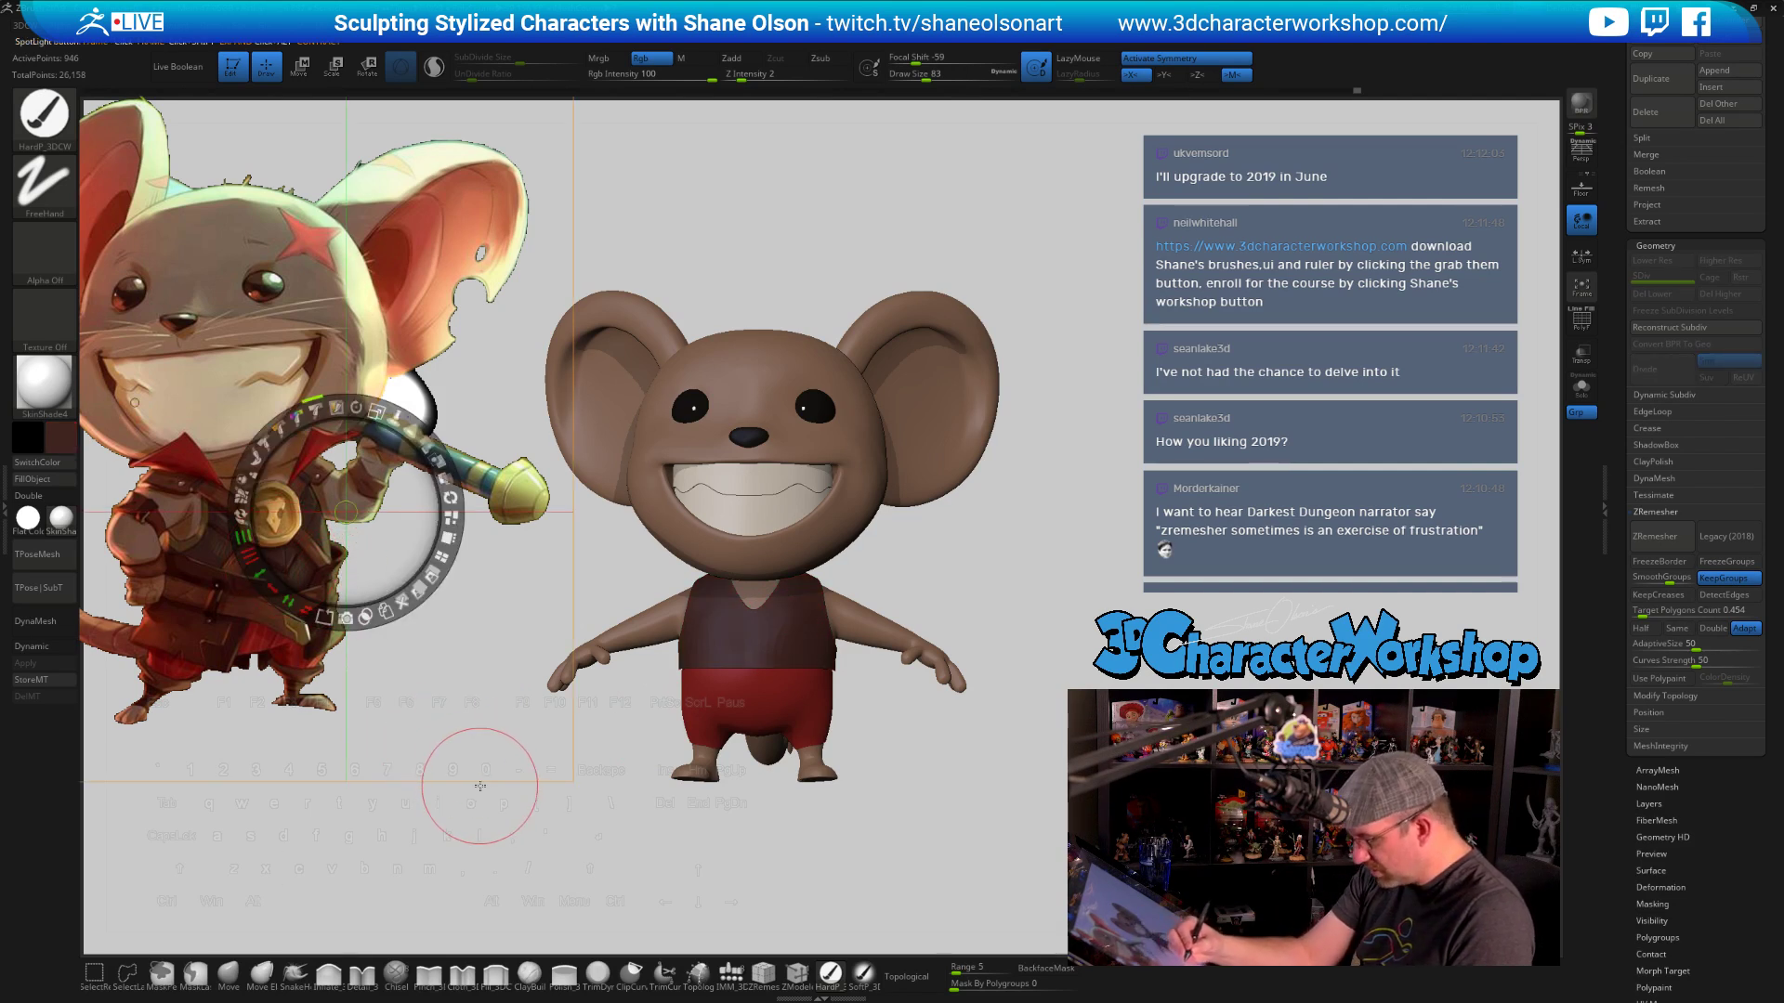
key(z)
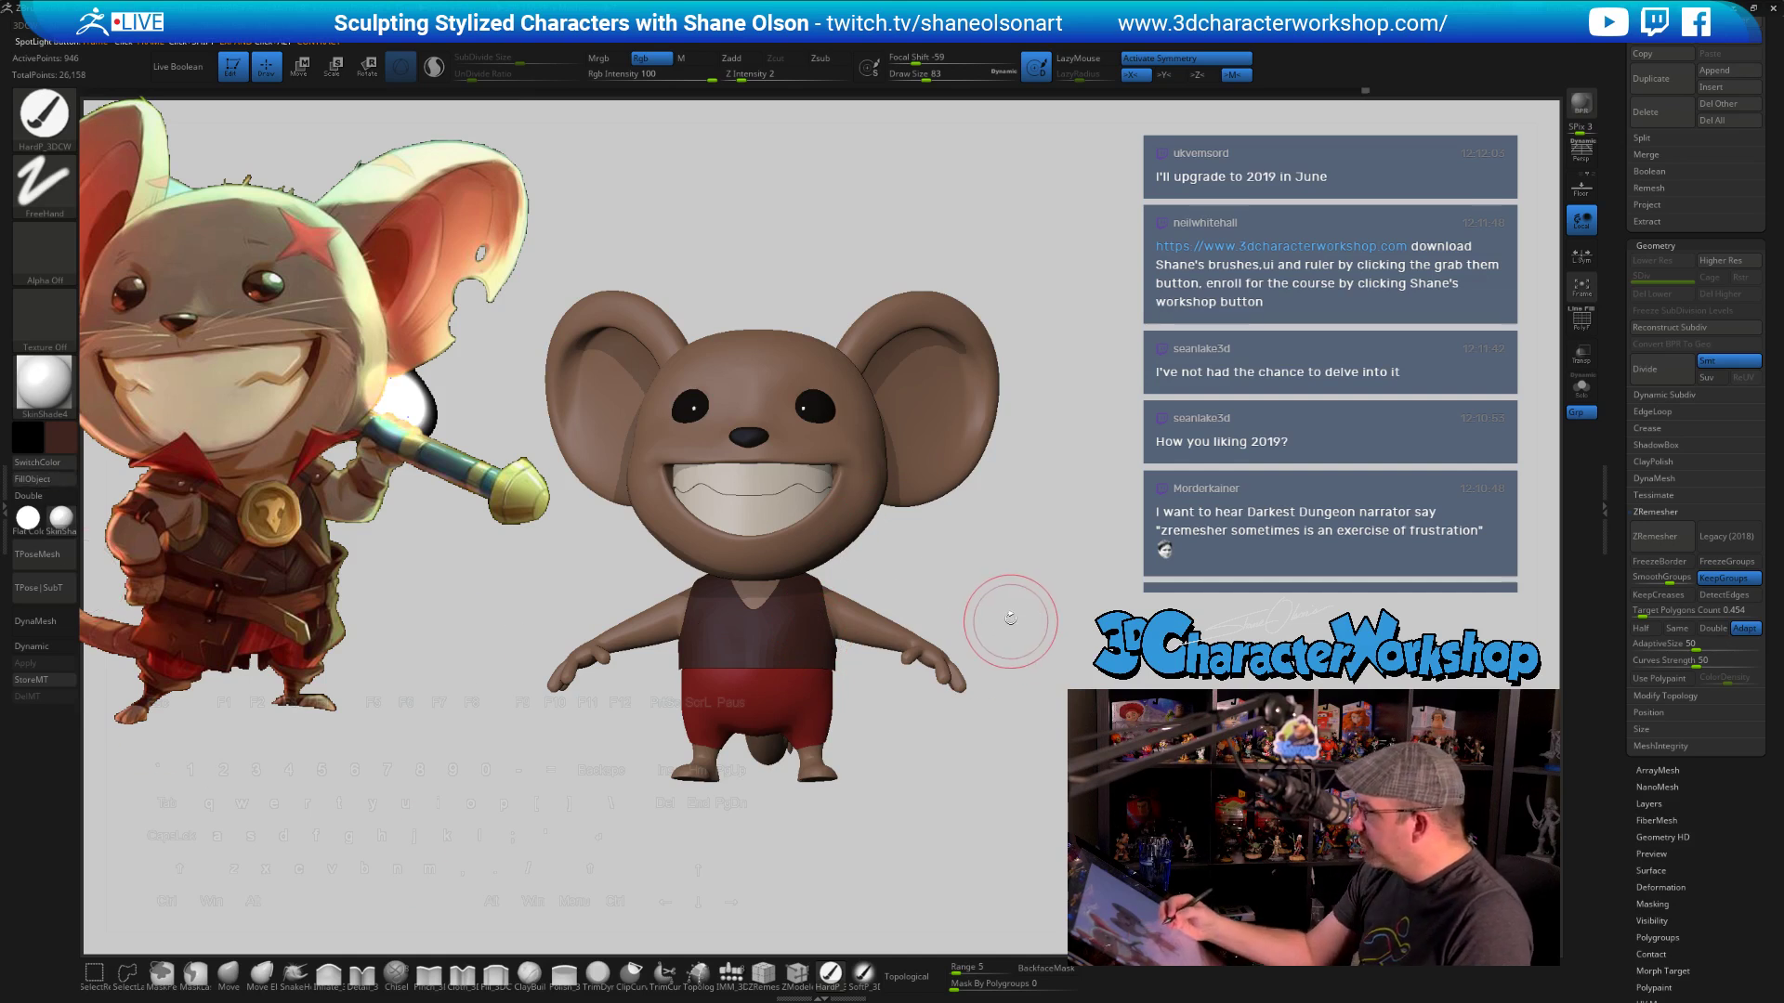
drag(1007, 650, 987, 613)
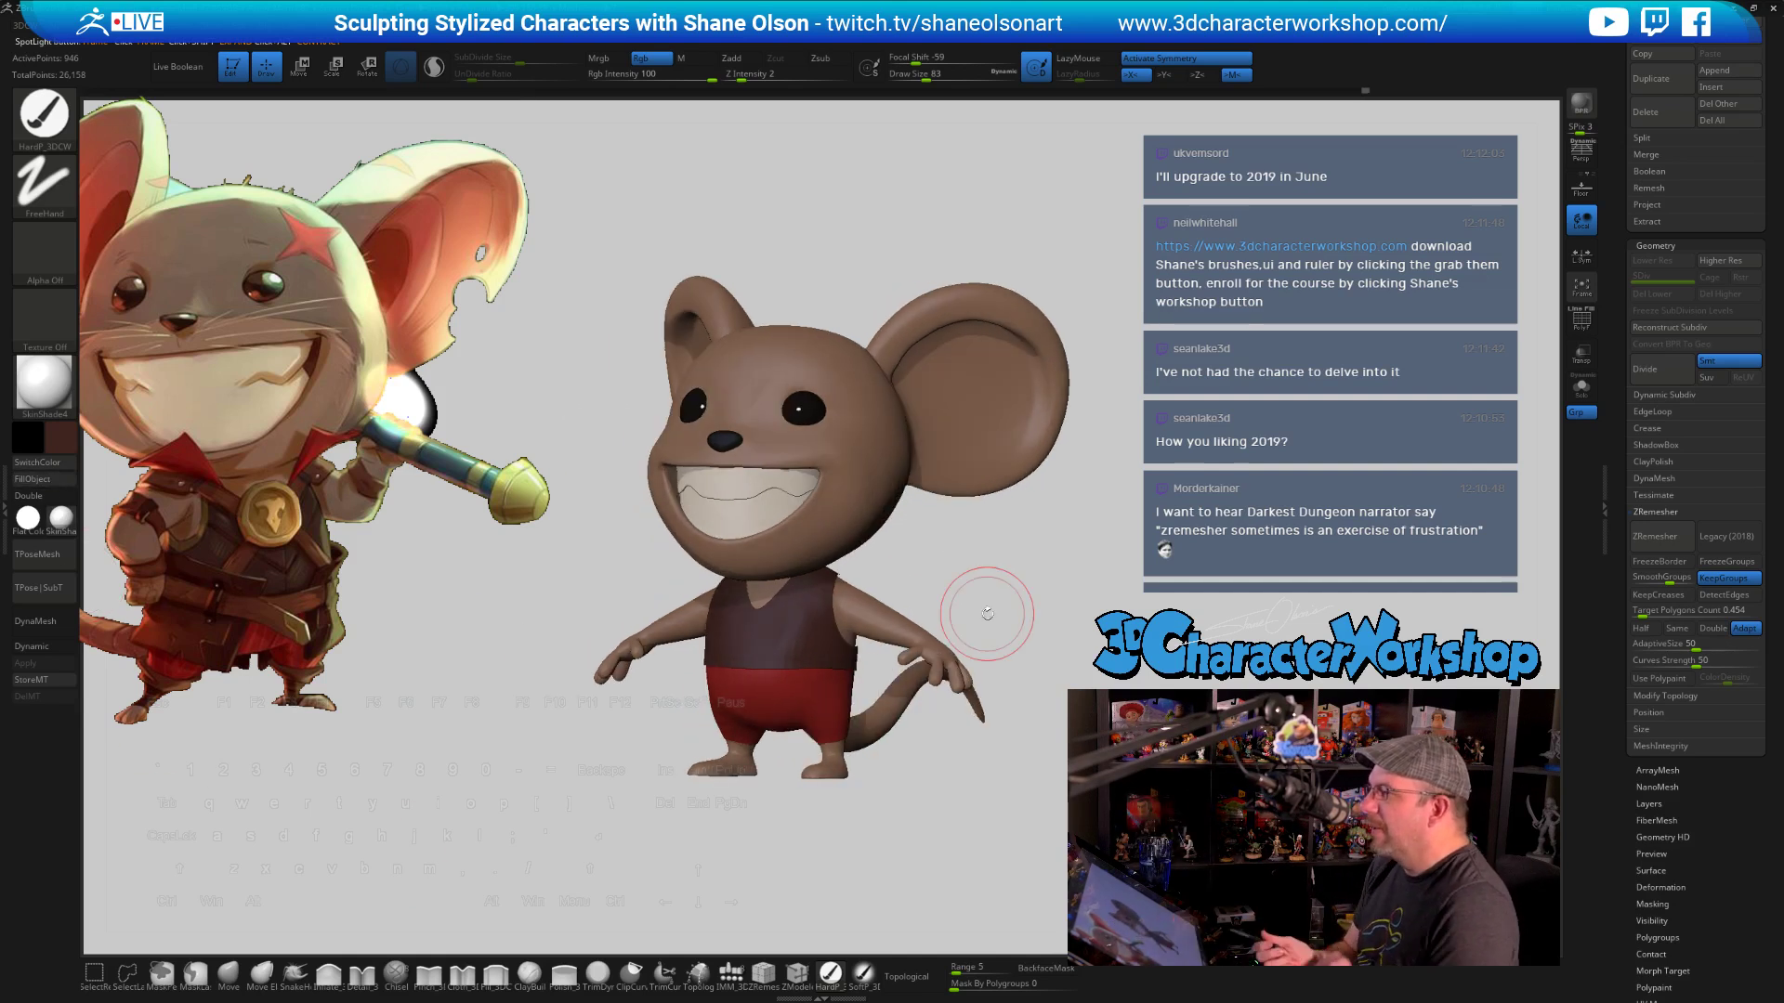
drag(967, 597, 836, 706)
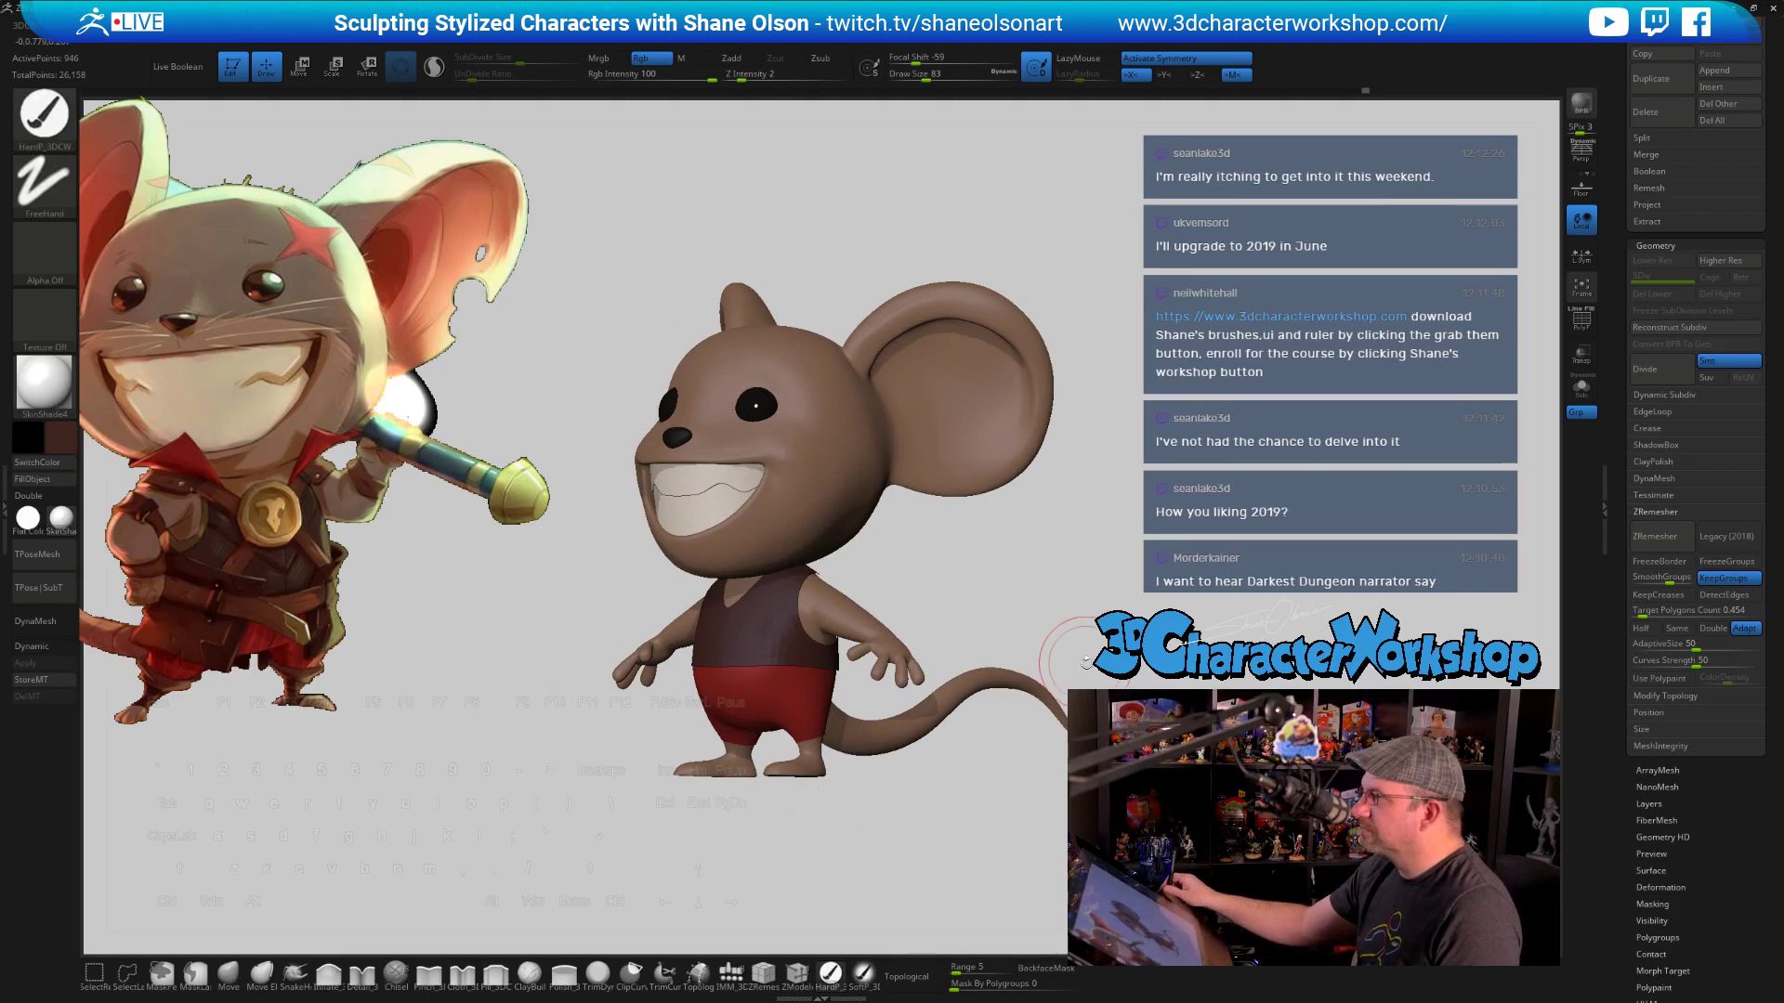
drag(1110, 621, 1140, 576)
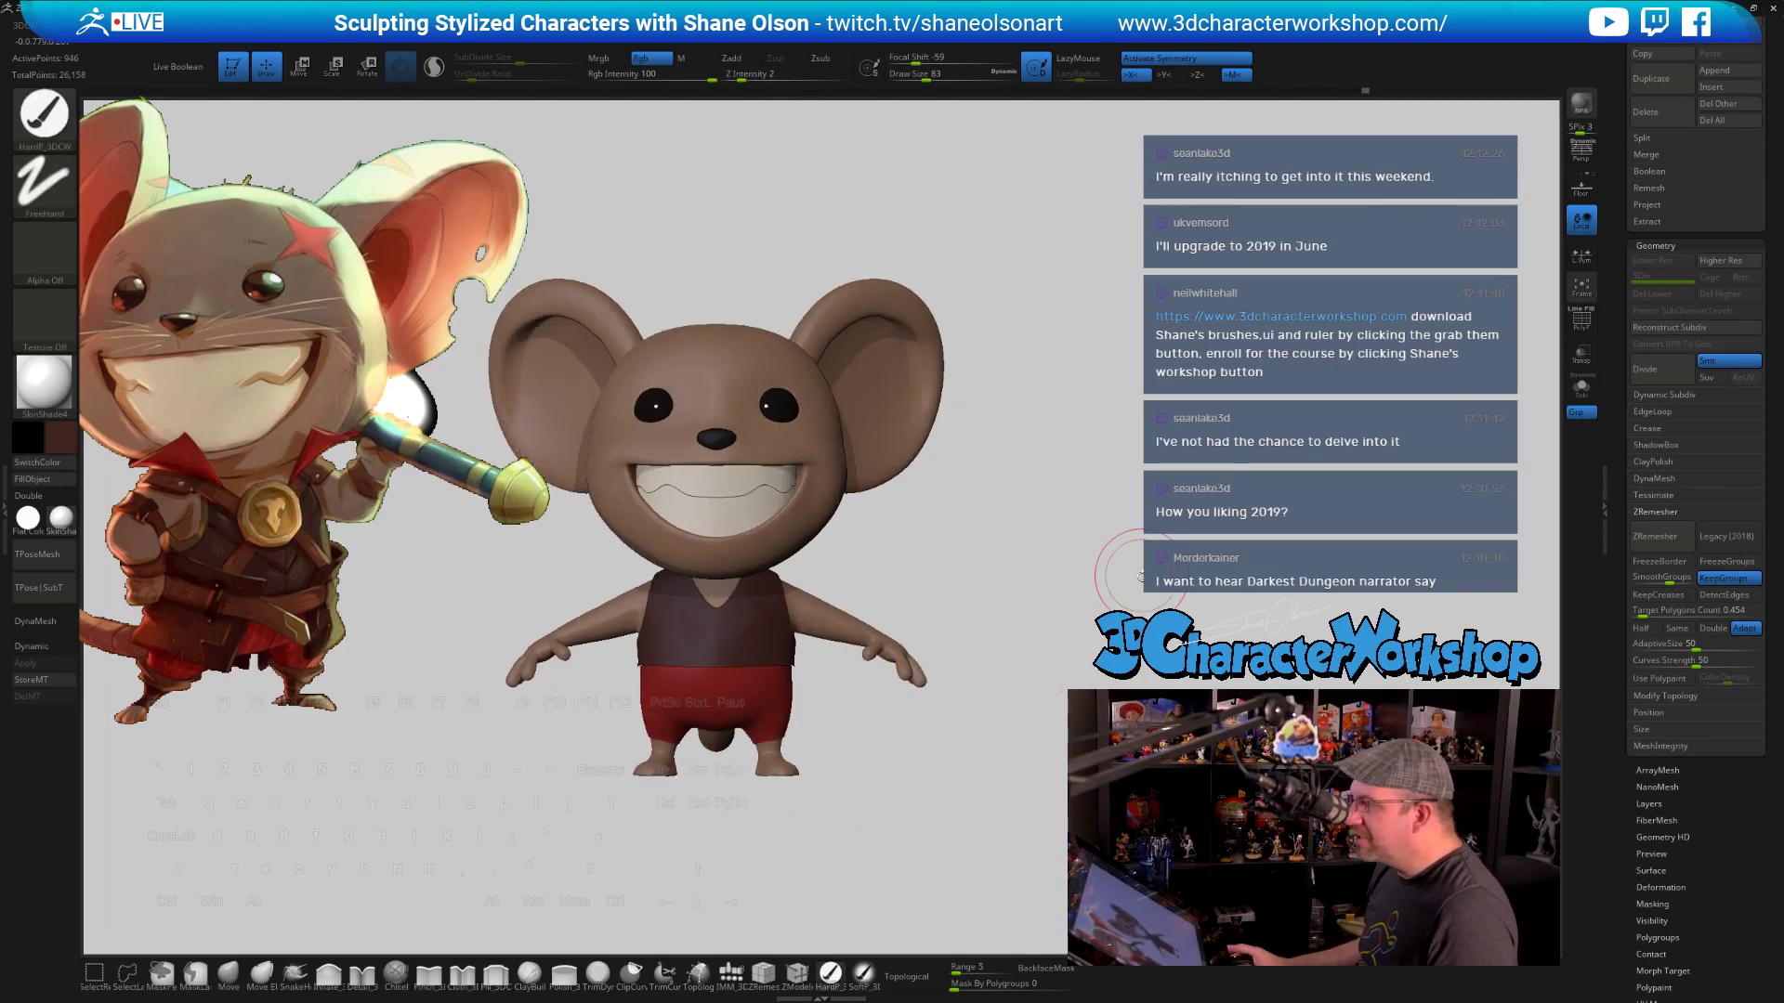
alt+drag(1083, 465, 1106, 465)
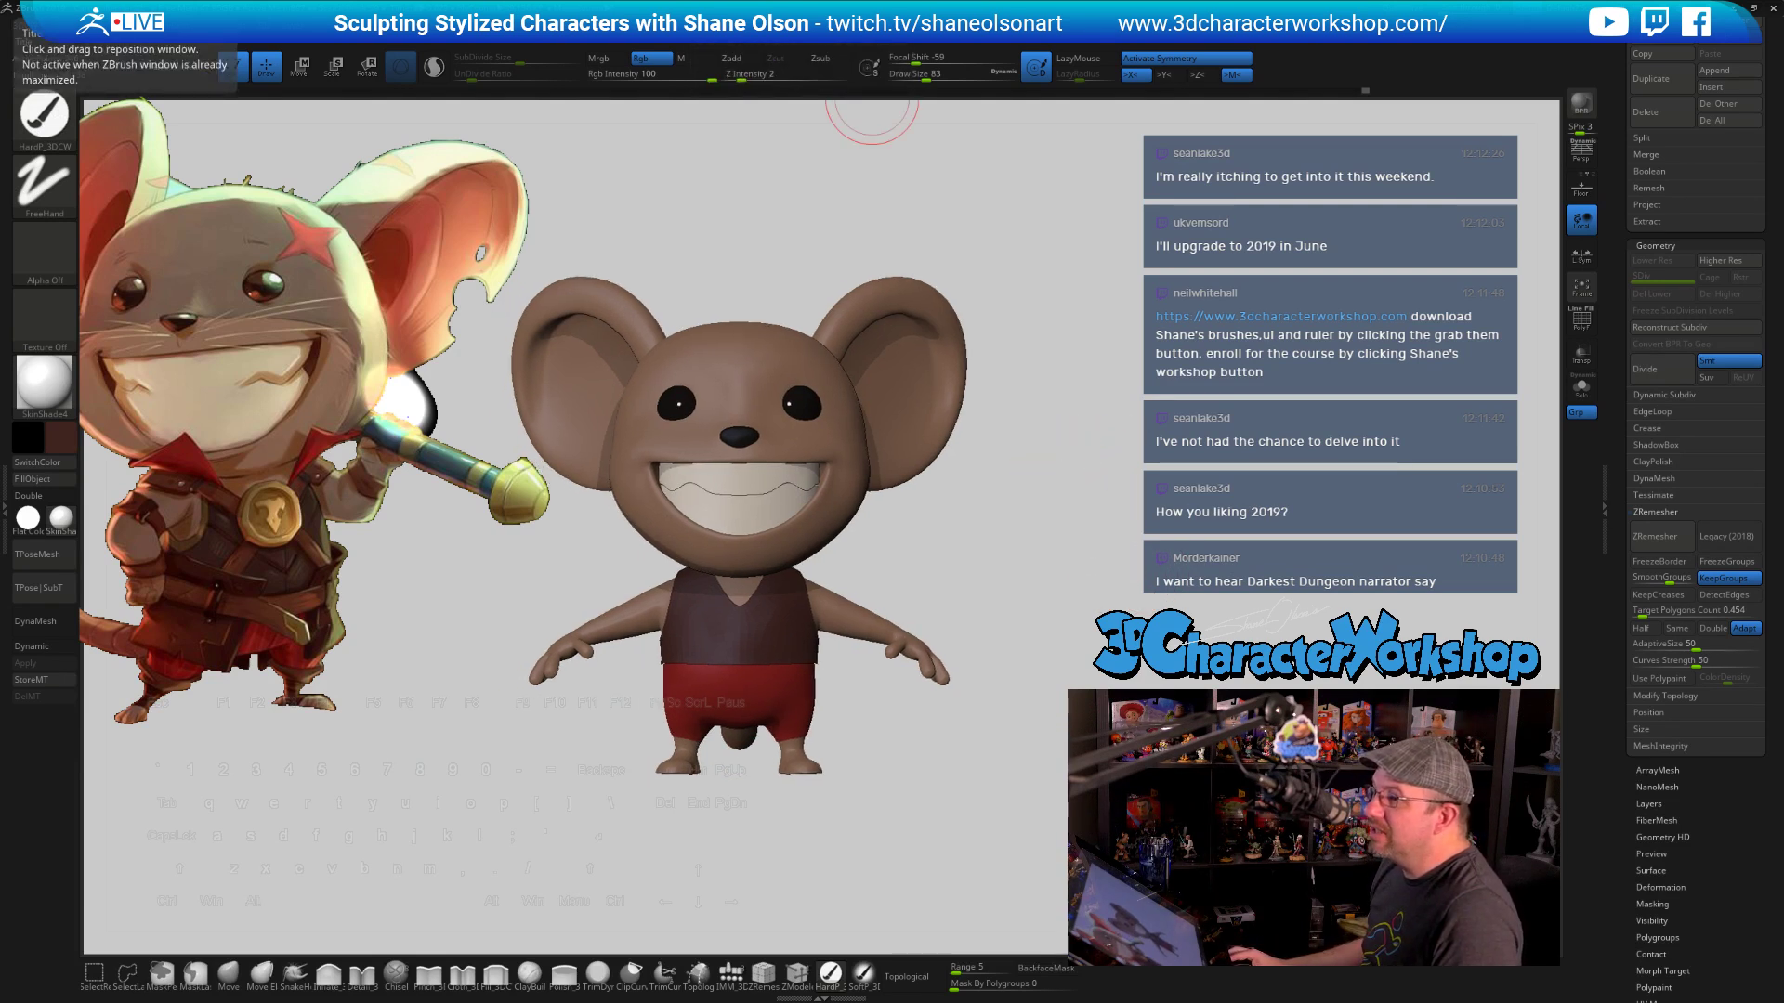
Switch to File Explorer, show the discount image Code06.jpg in Photos, and close it to return to ZBrush
key(super+e)
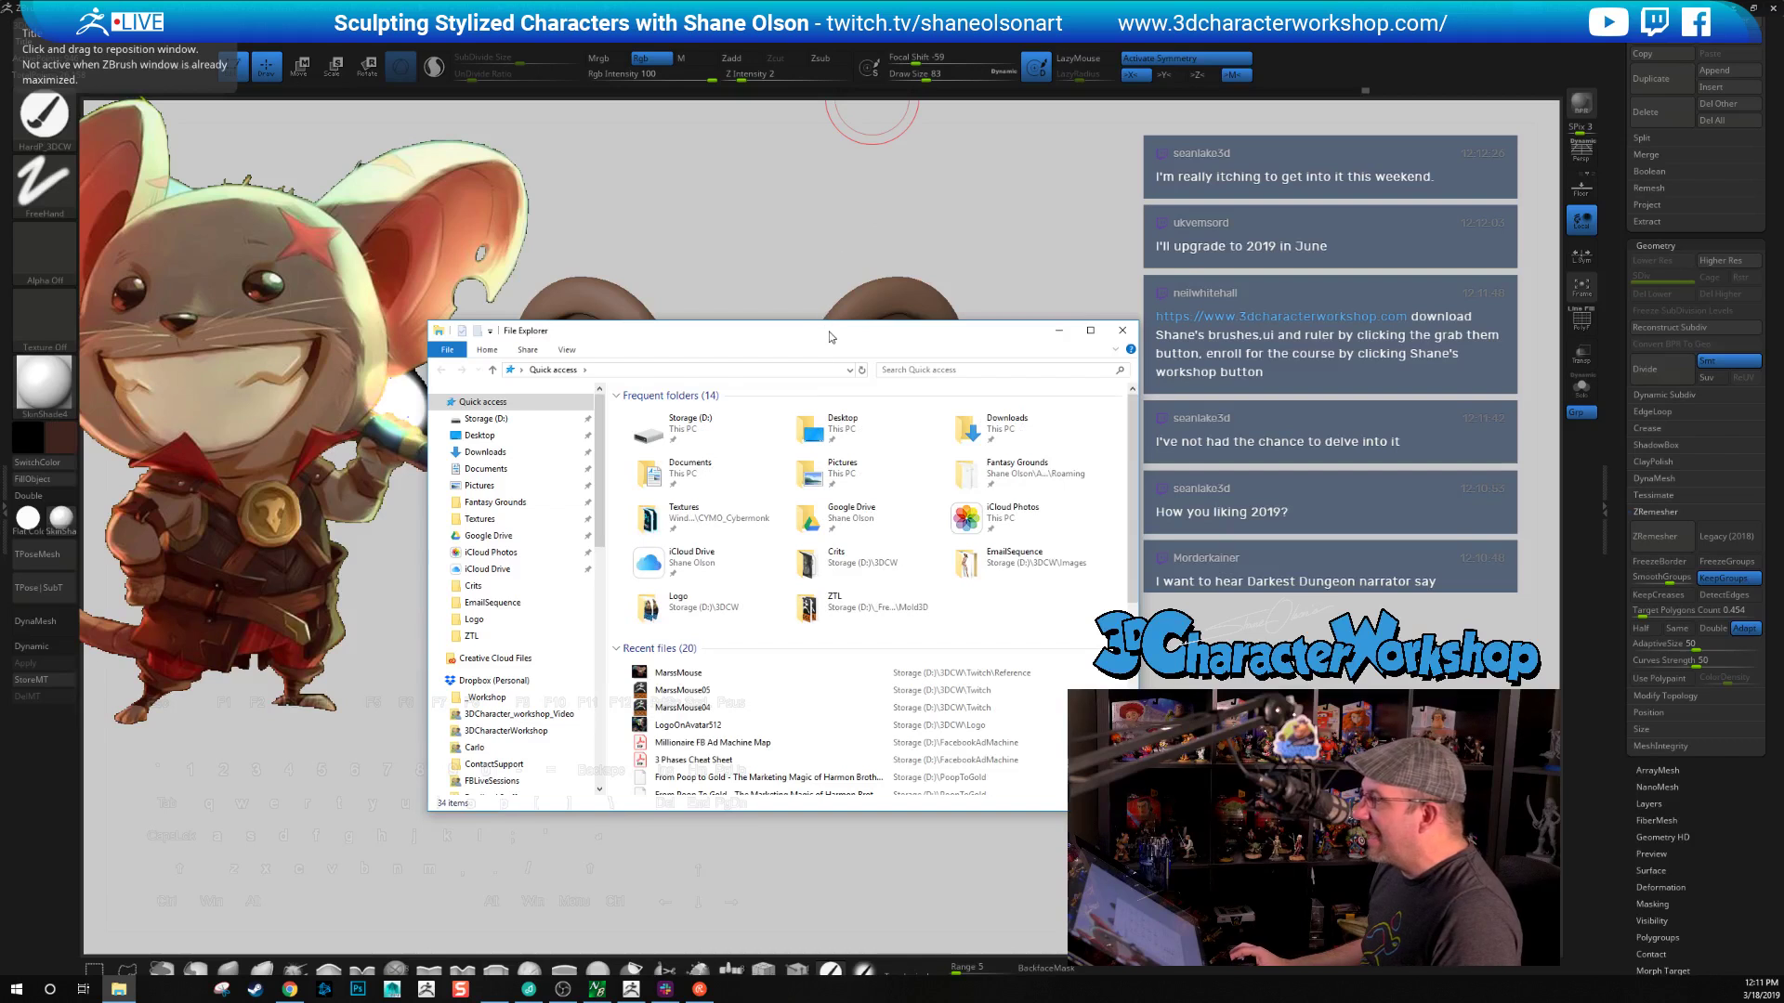
key(alt+F4)
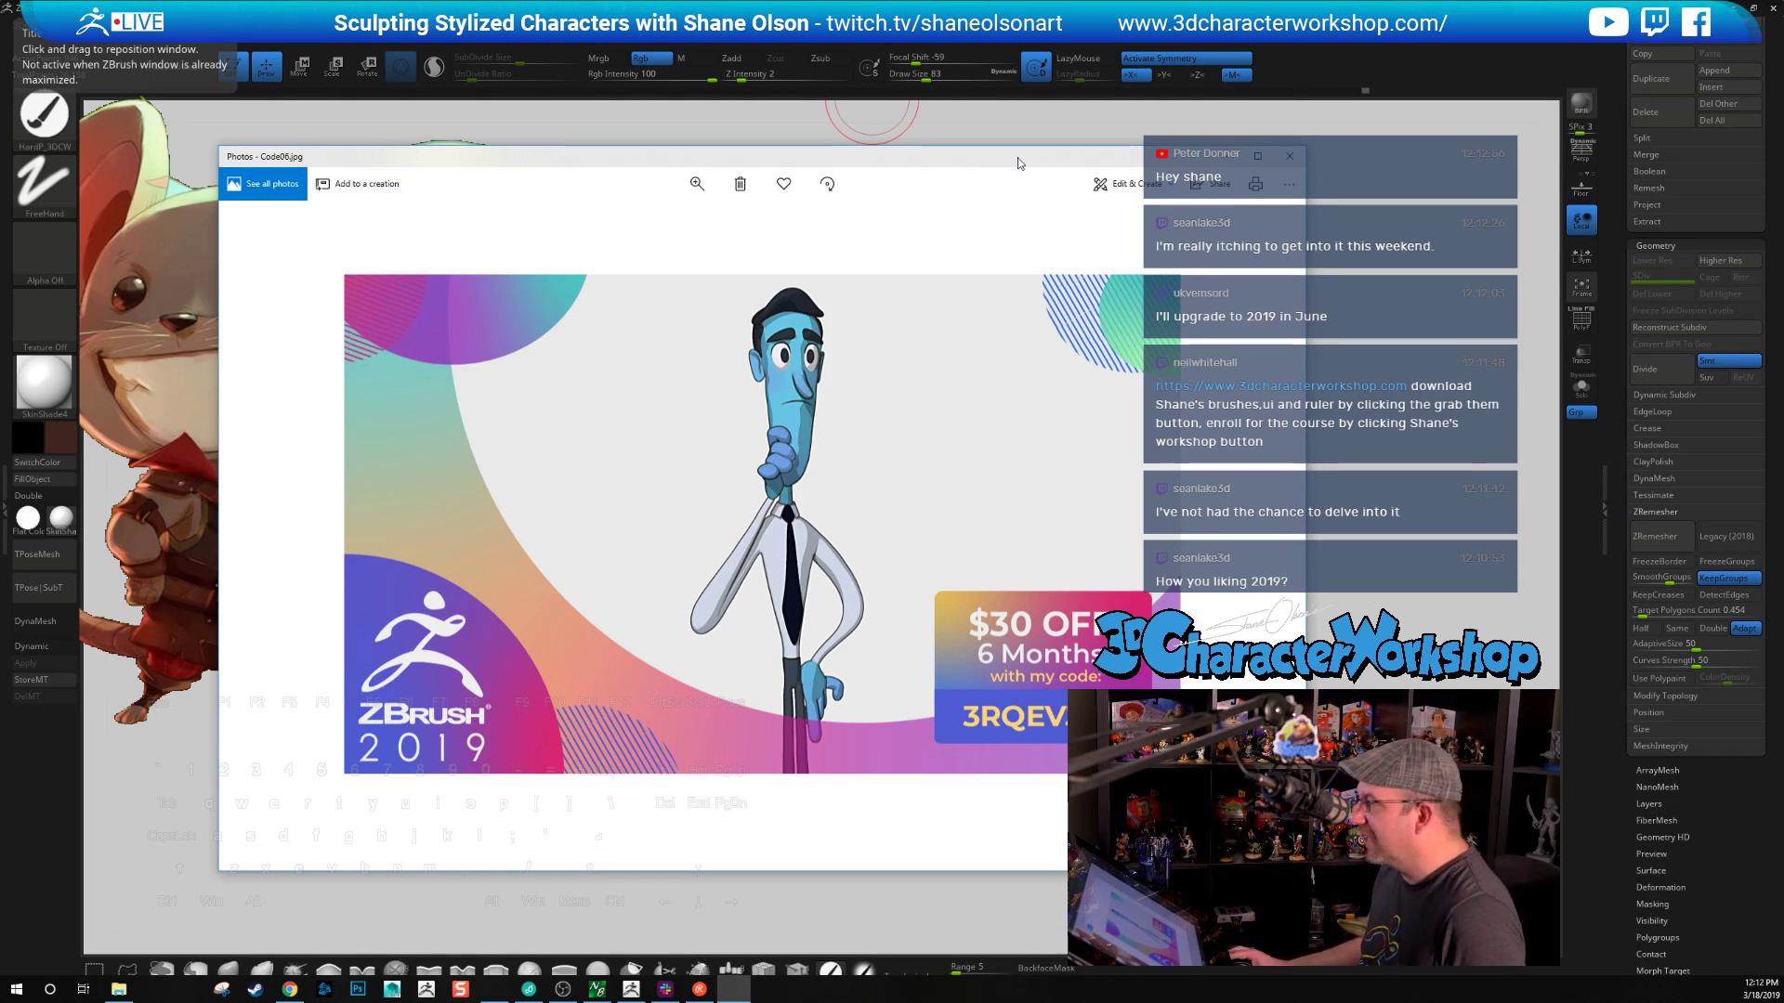
drag(1019, 163, 766, 130)
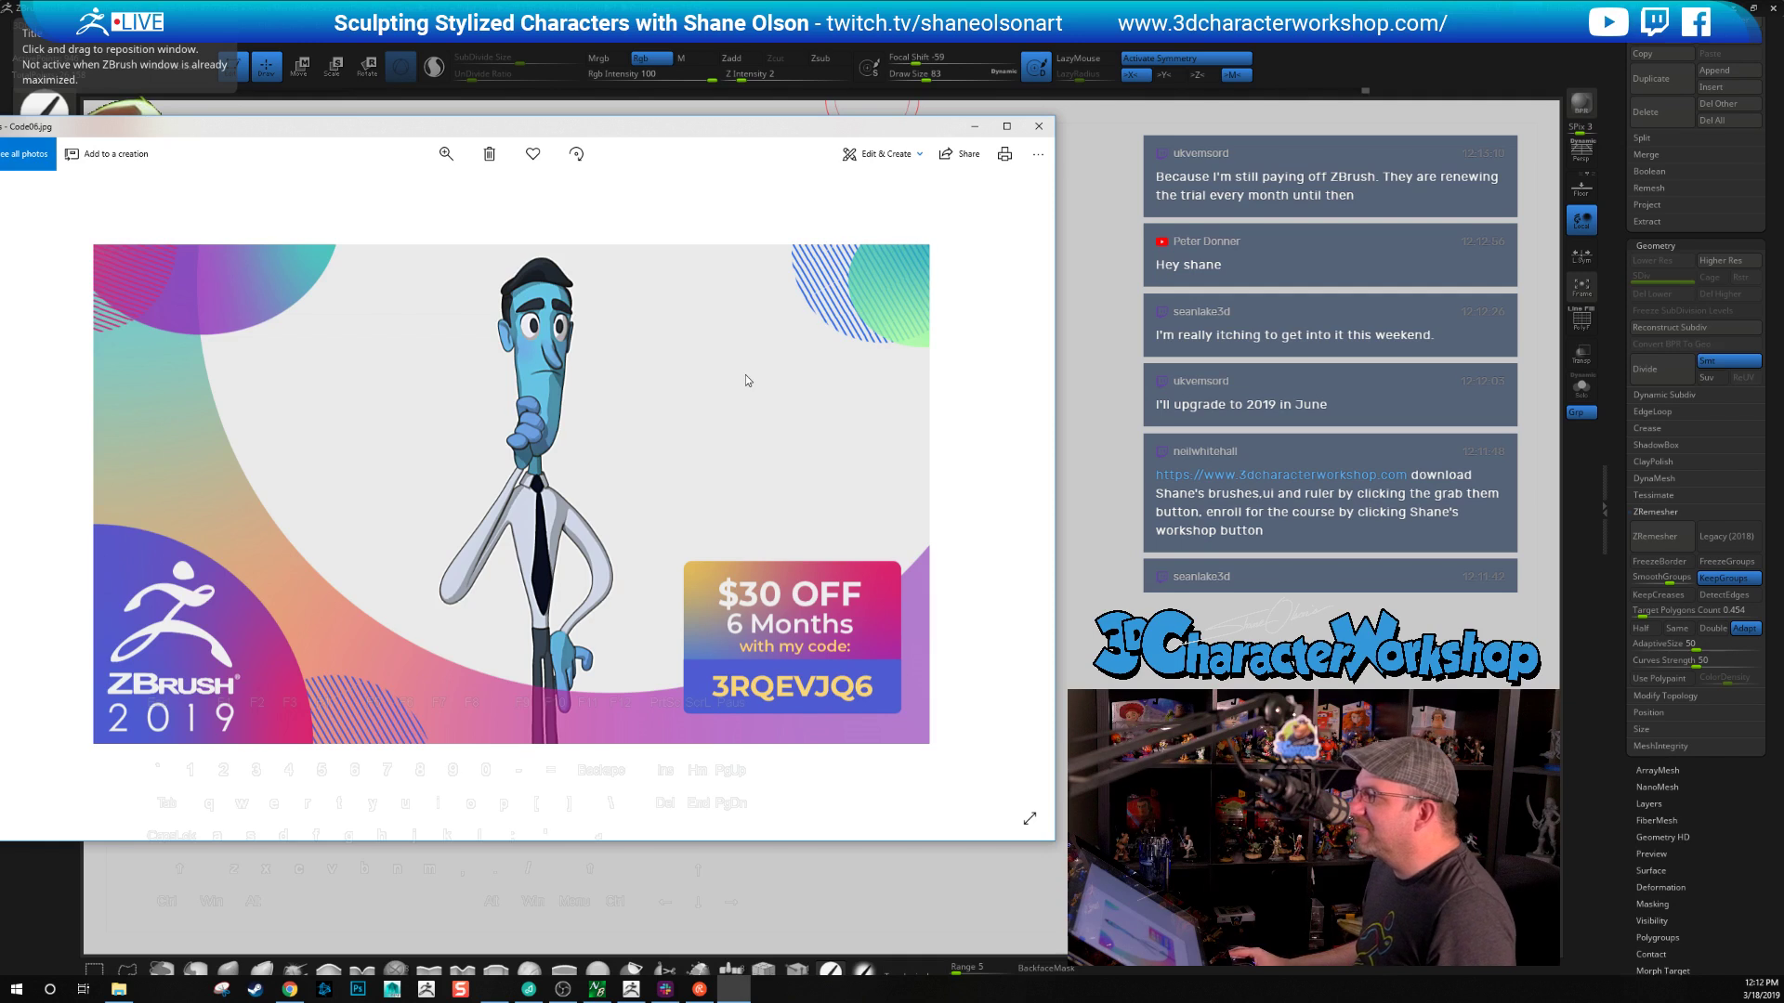
drag(620, 136, 636, 151)
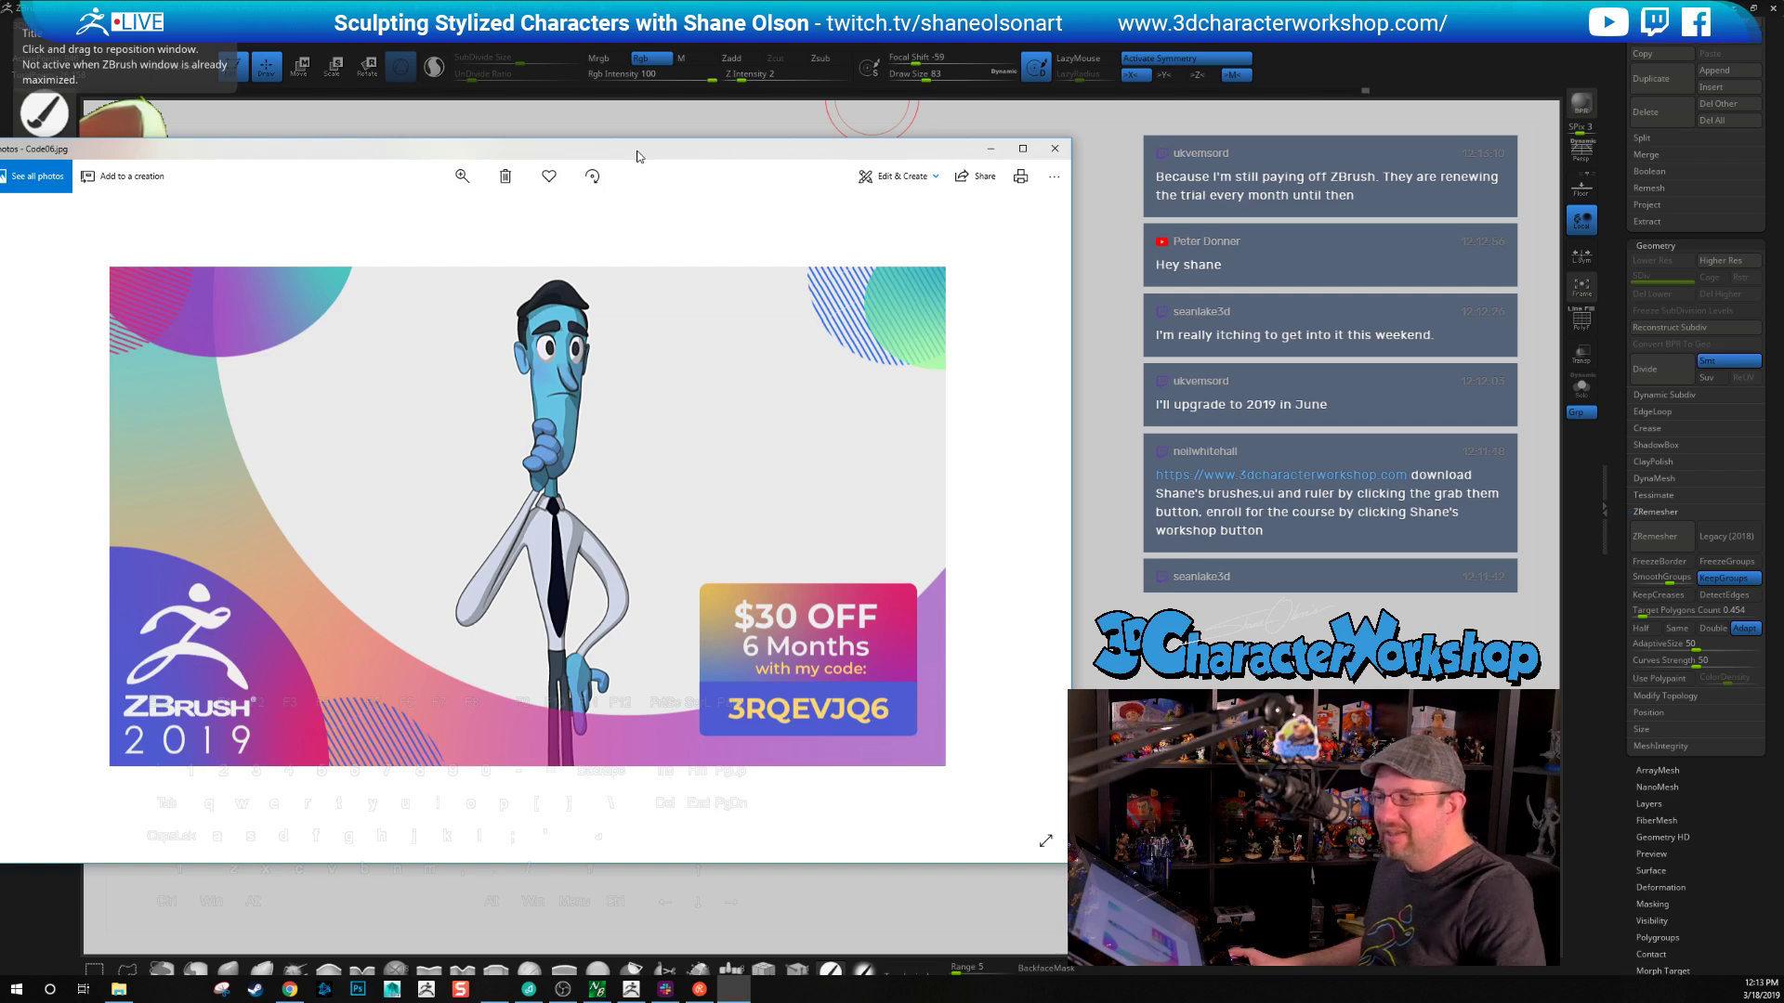
click(1054, 149)
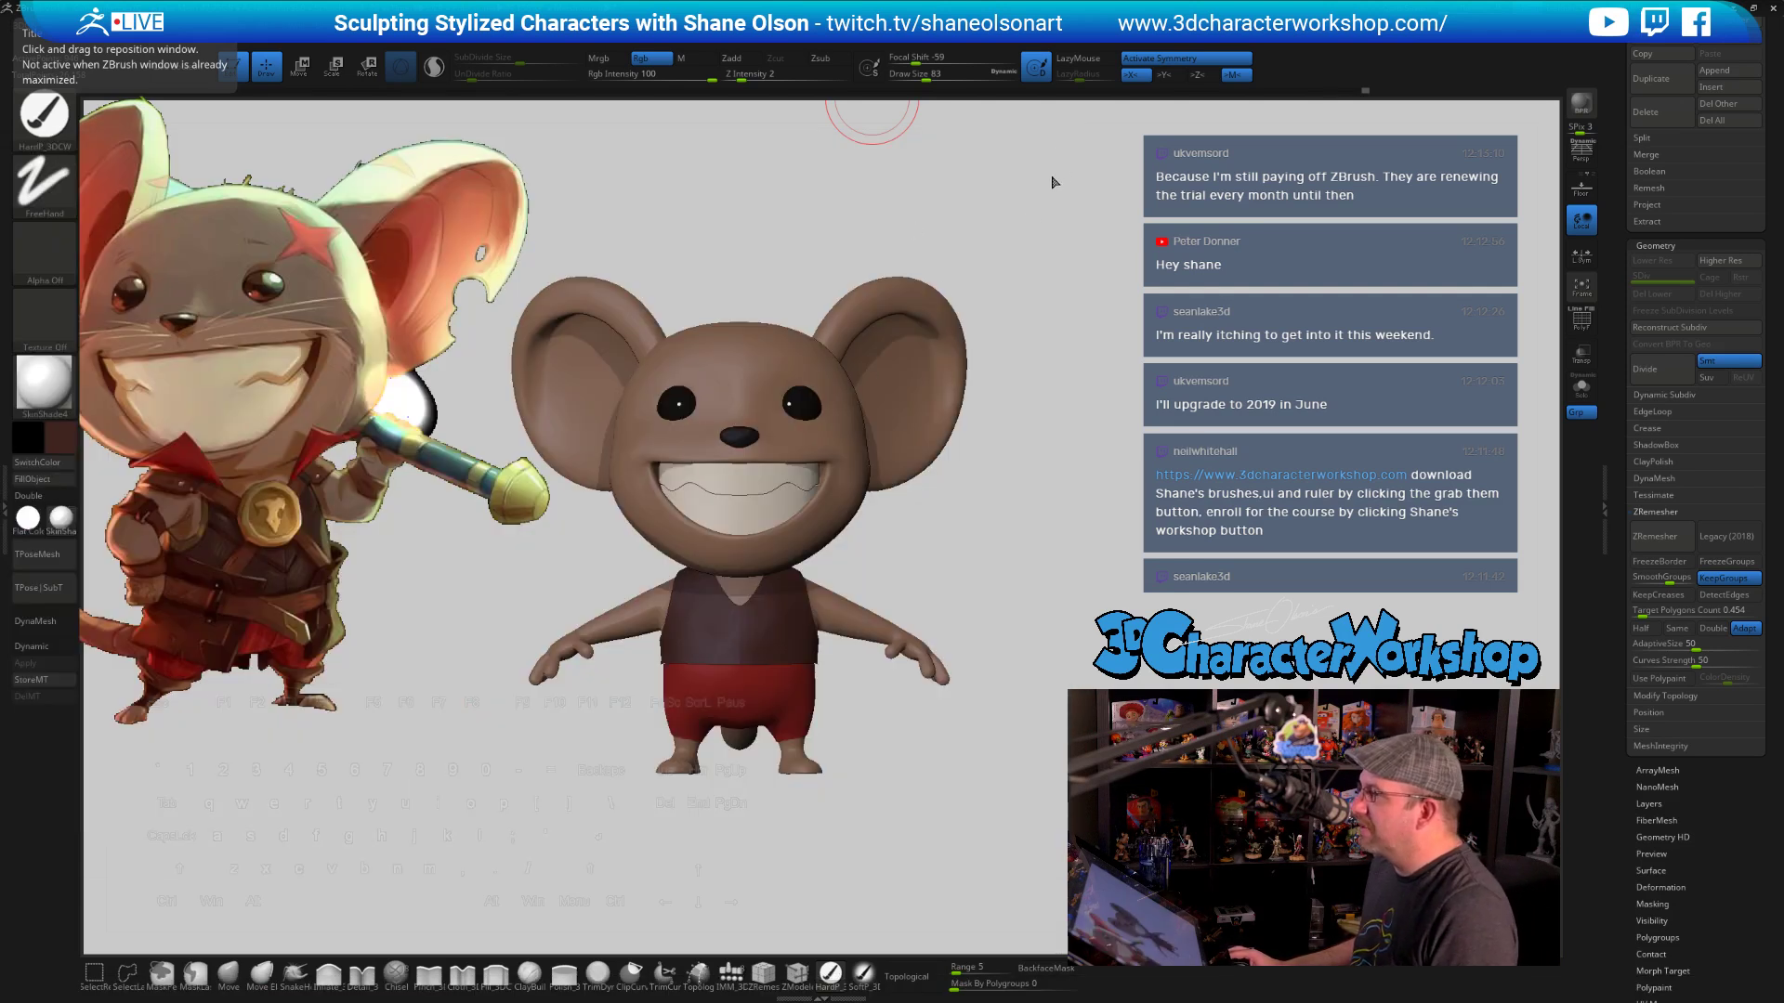
Scale the concept art down in Spotlight and return to editing the mouse model
drag(1044, 287, 971, 240)
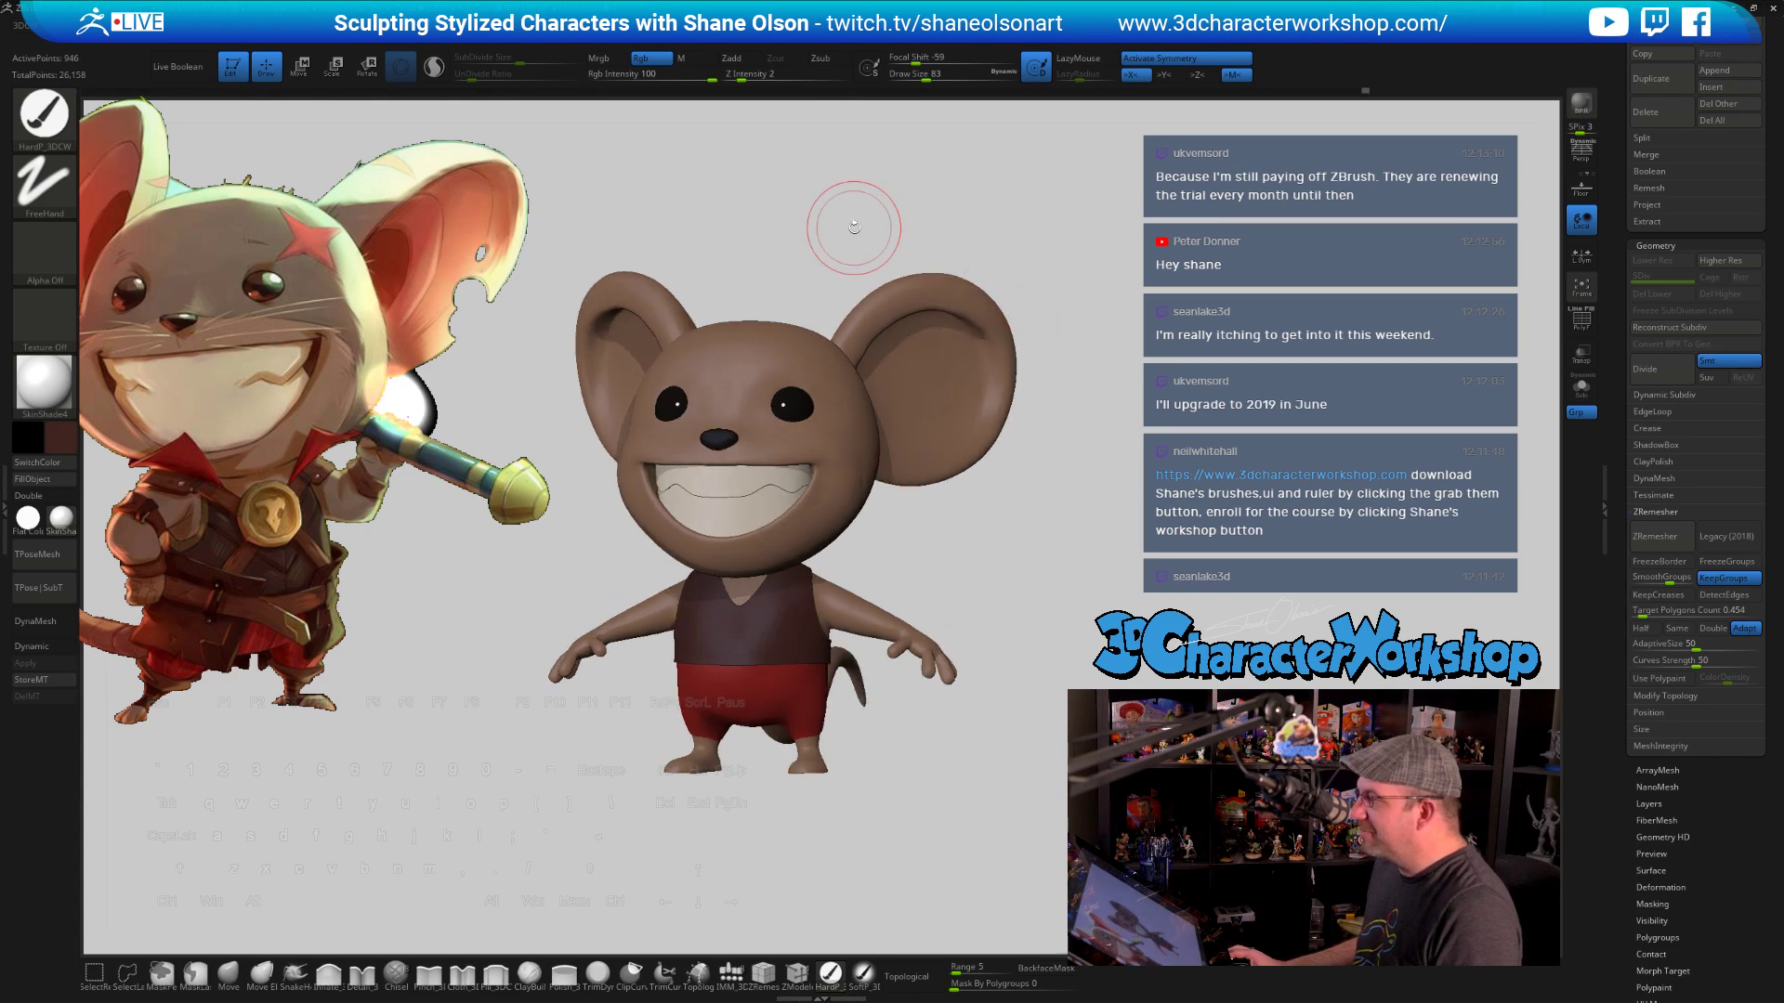
drag(853, 226, 938, 234)
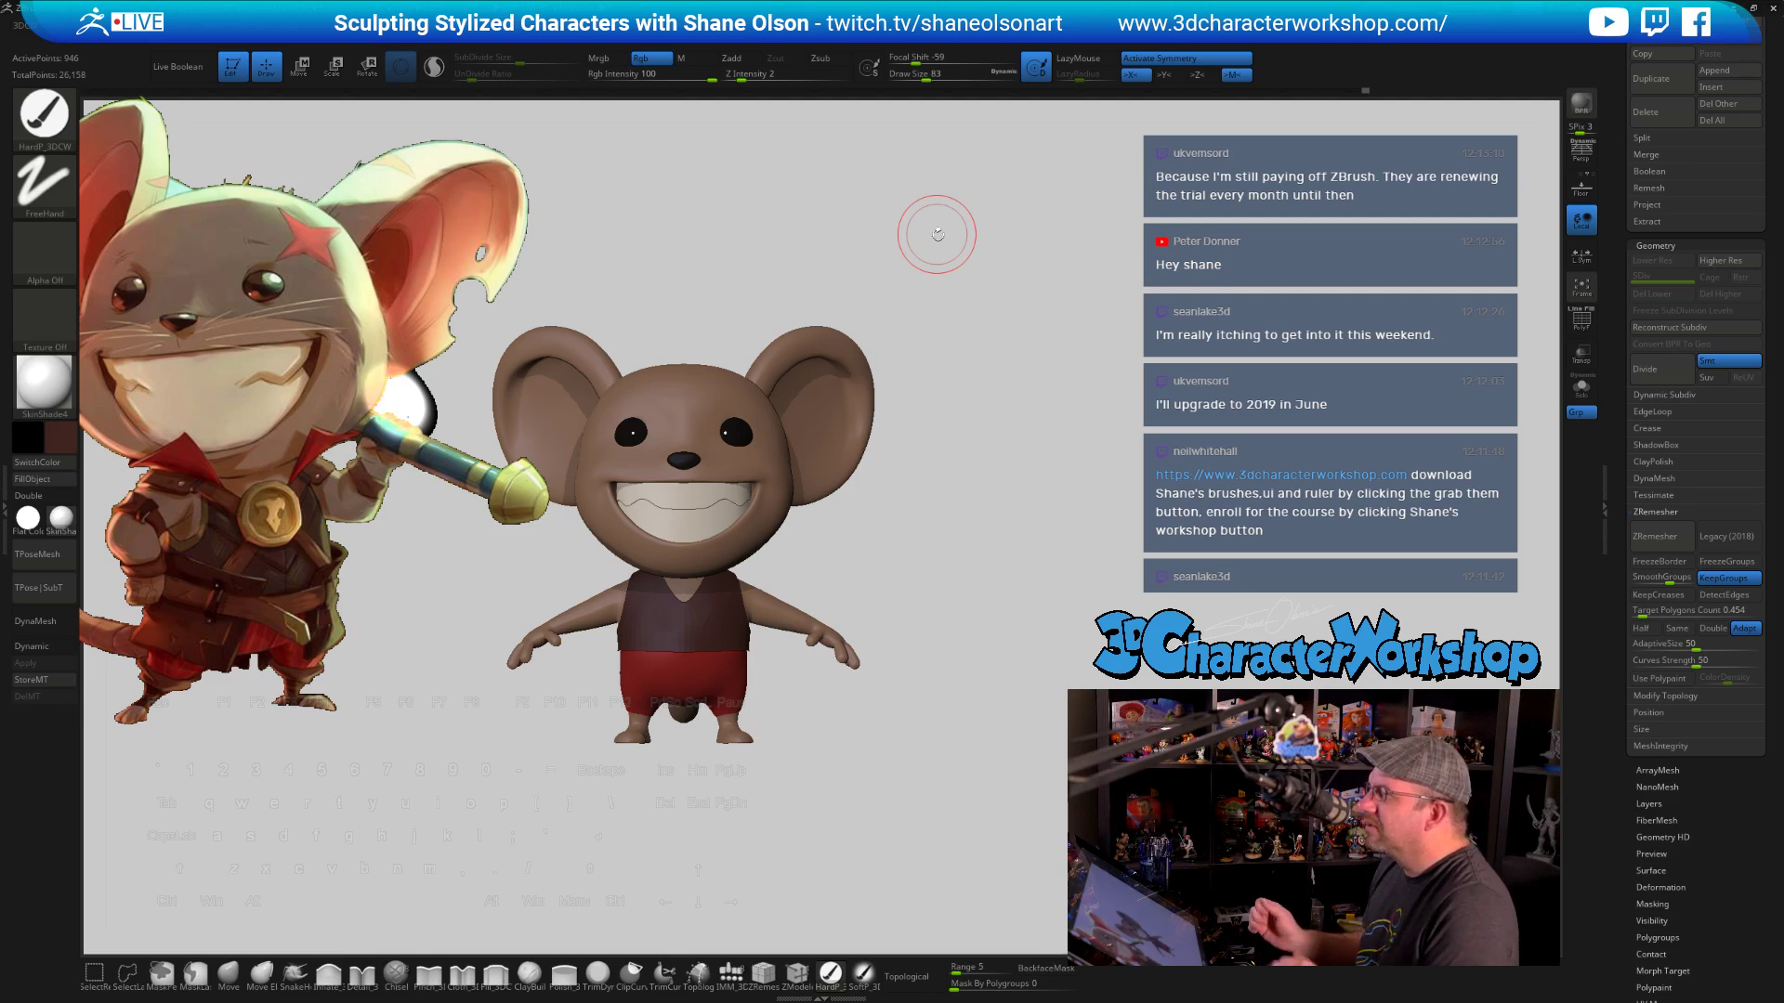
alt+drag(932, 279, 975, 298)
key(shift+z)
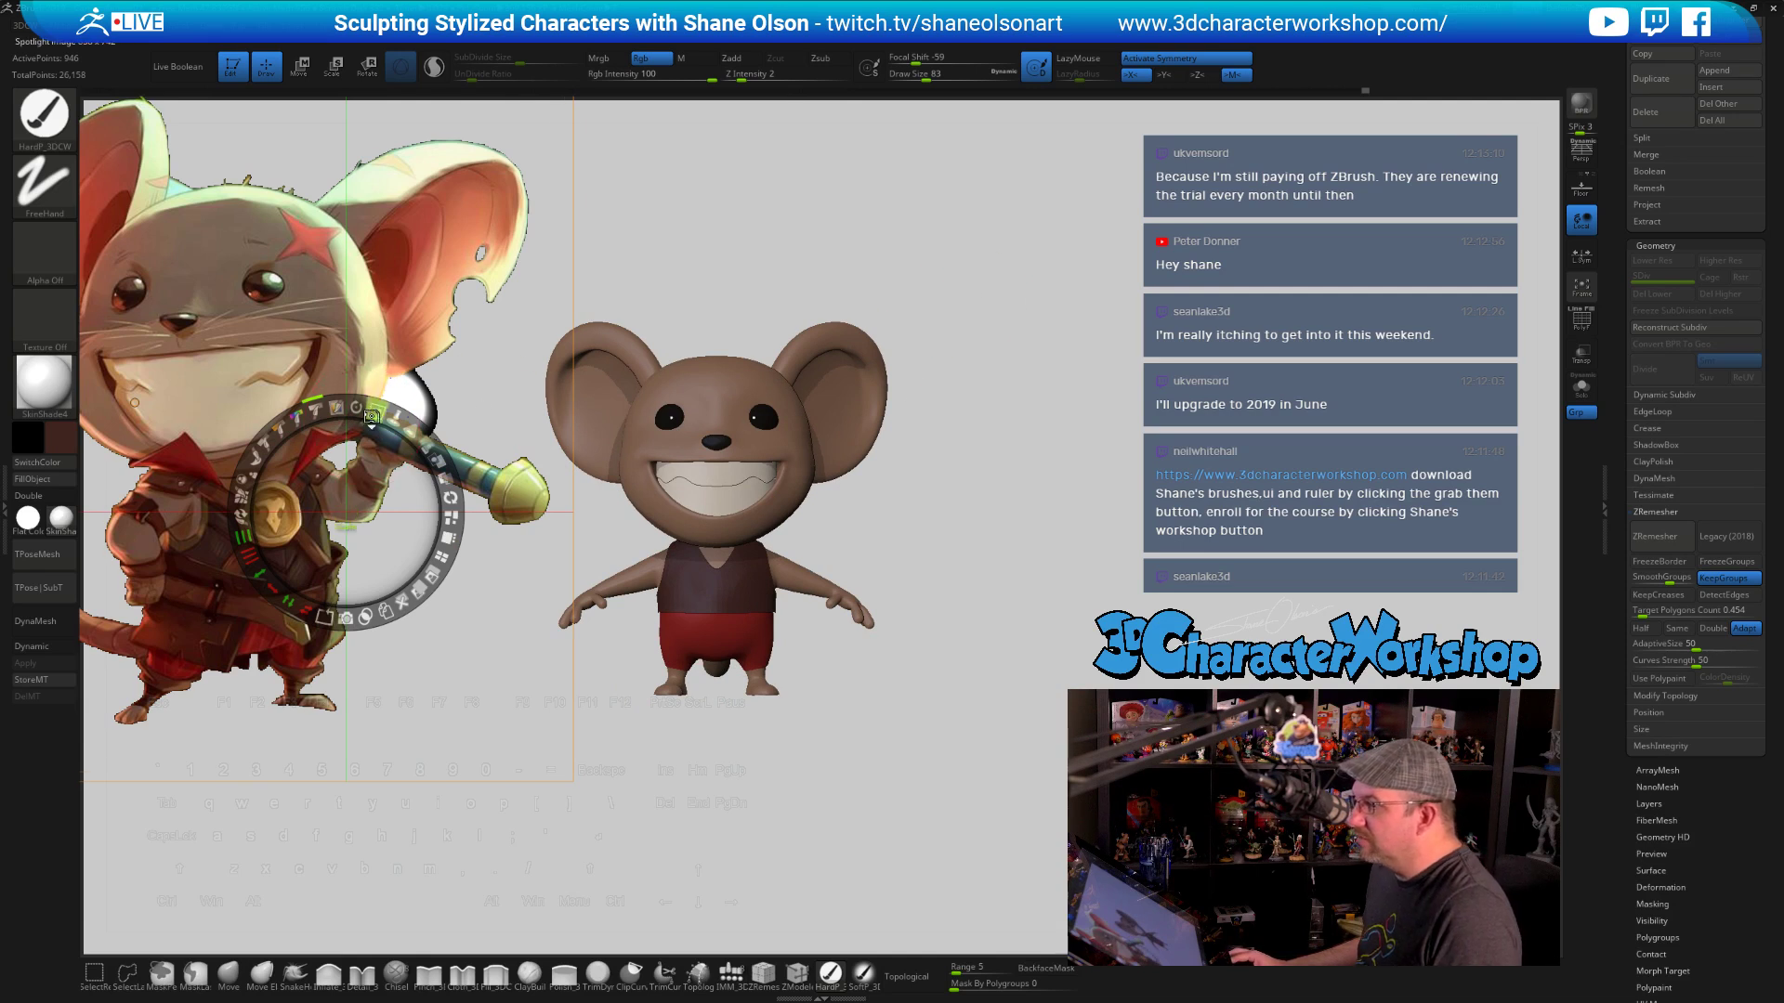
drag(372, 417, 325, 414)
key(z)
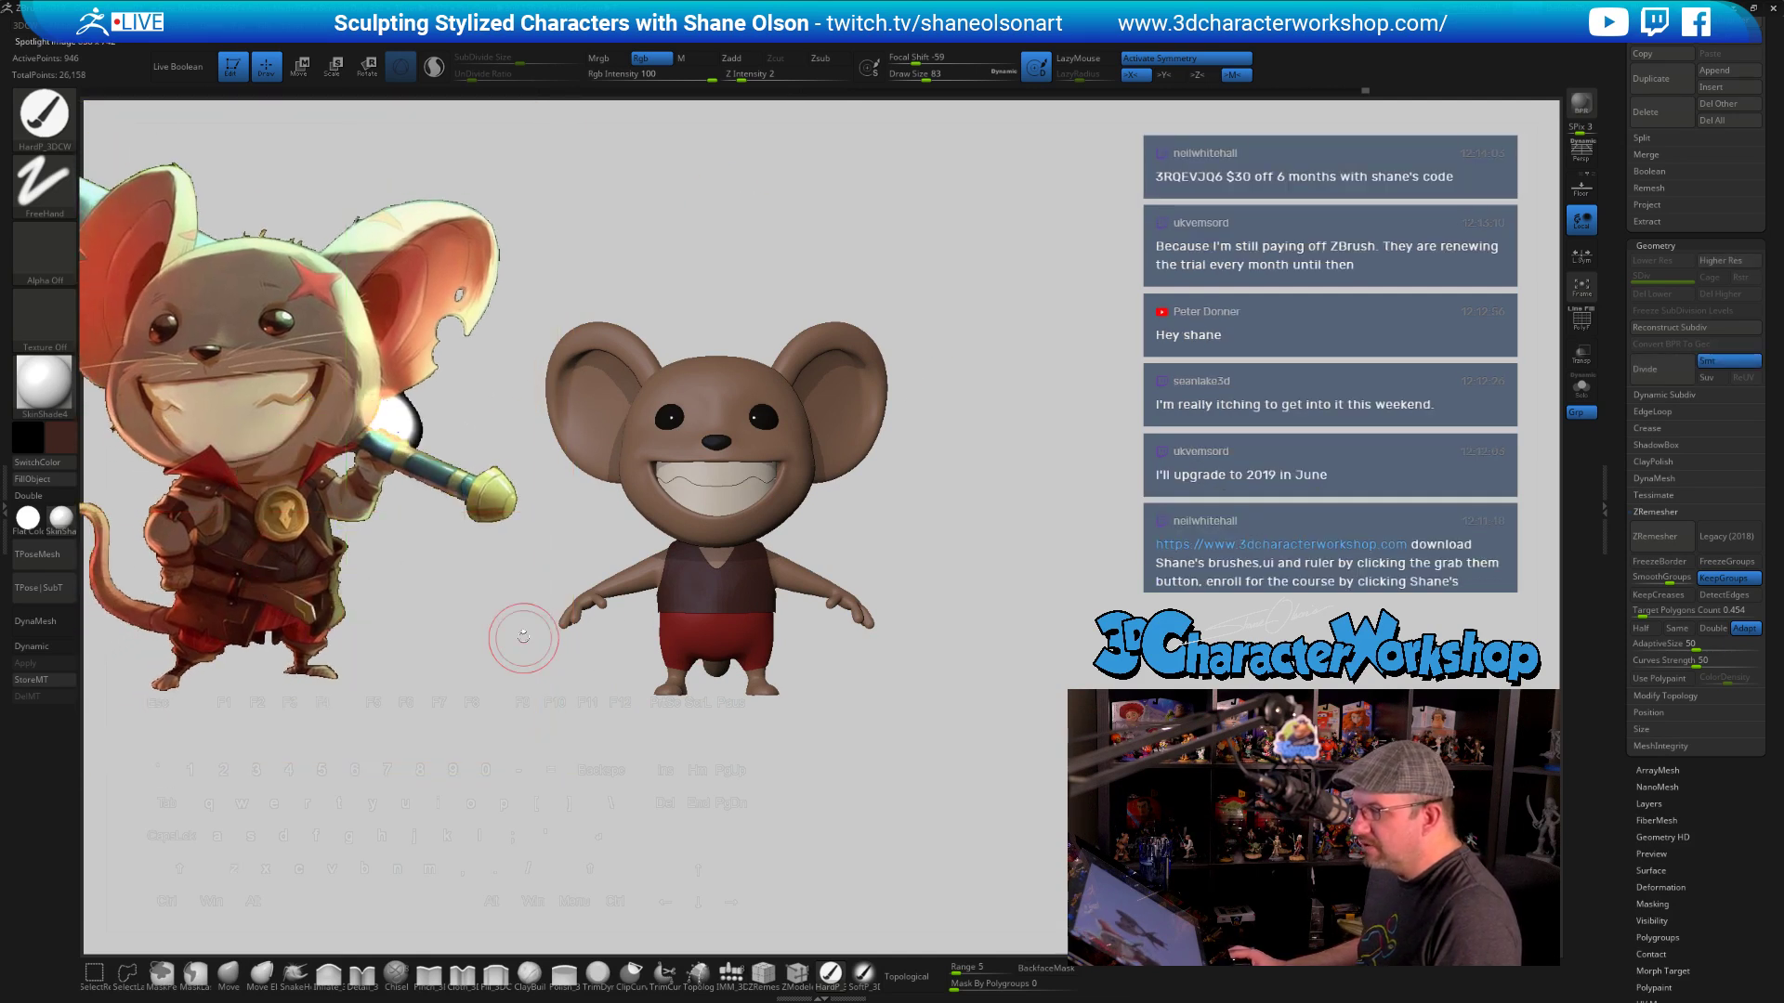
Set the brush Draw Size to 51 for working on the mouse's clothing
alt+drag(523, 637, 466, 684)
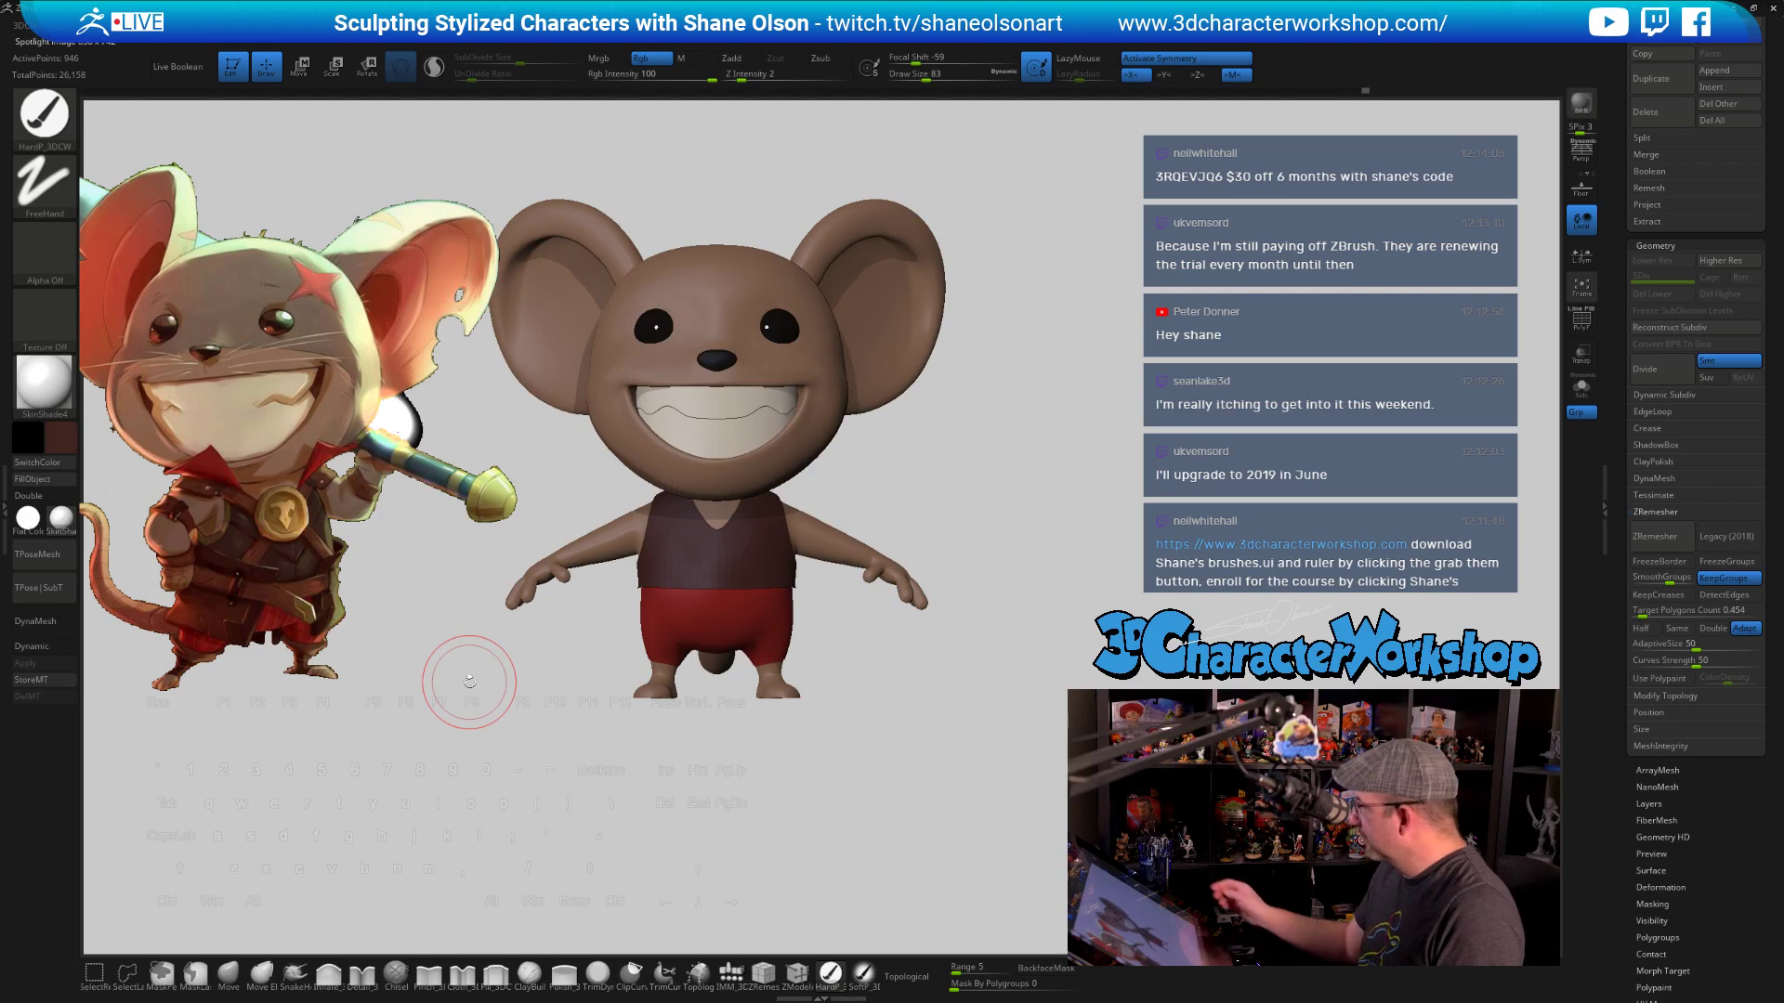
alt+drag(816, 705, 796, 768)
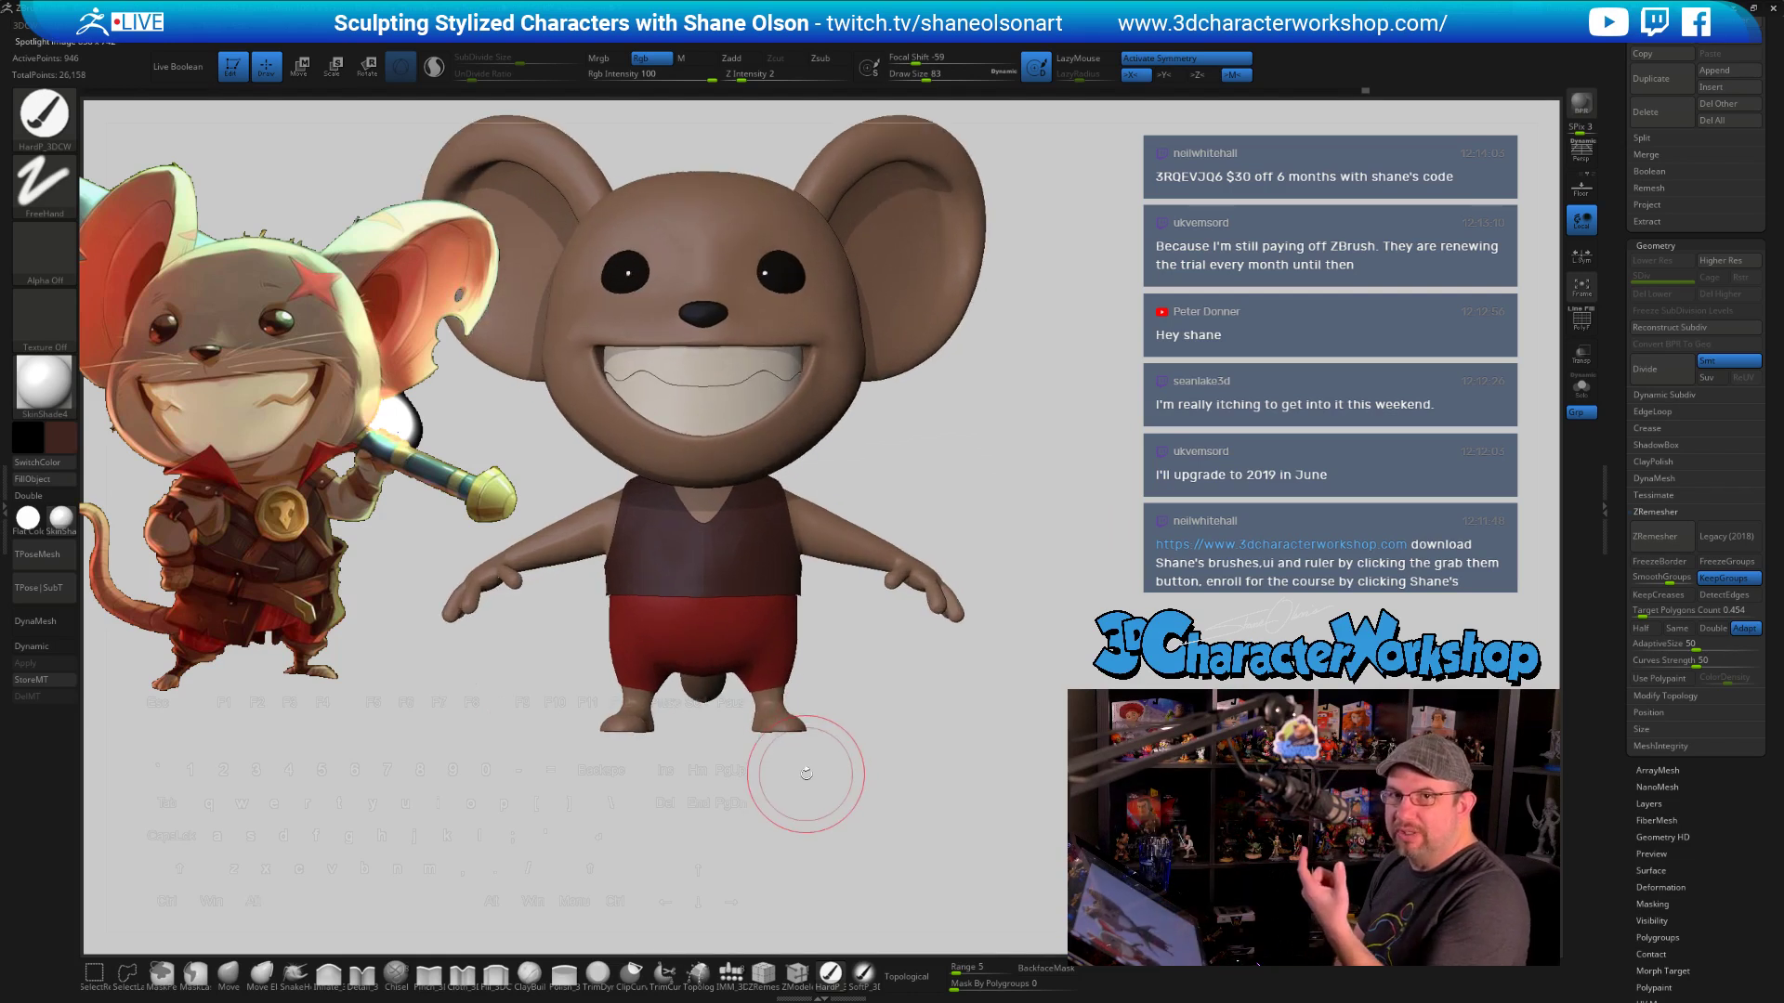
key(s)
drag(855, 697, 841, 706)
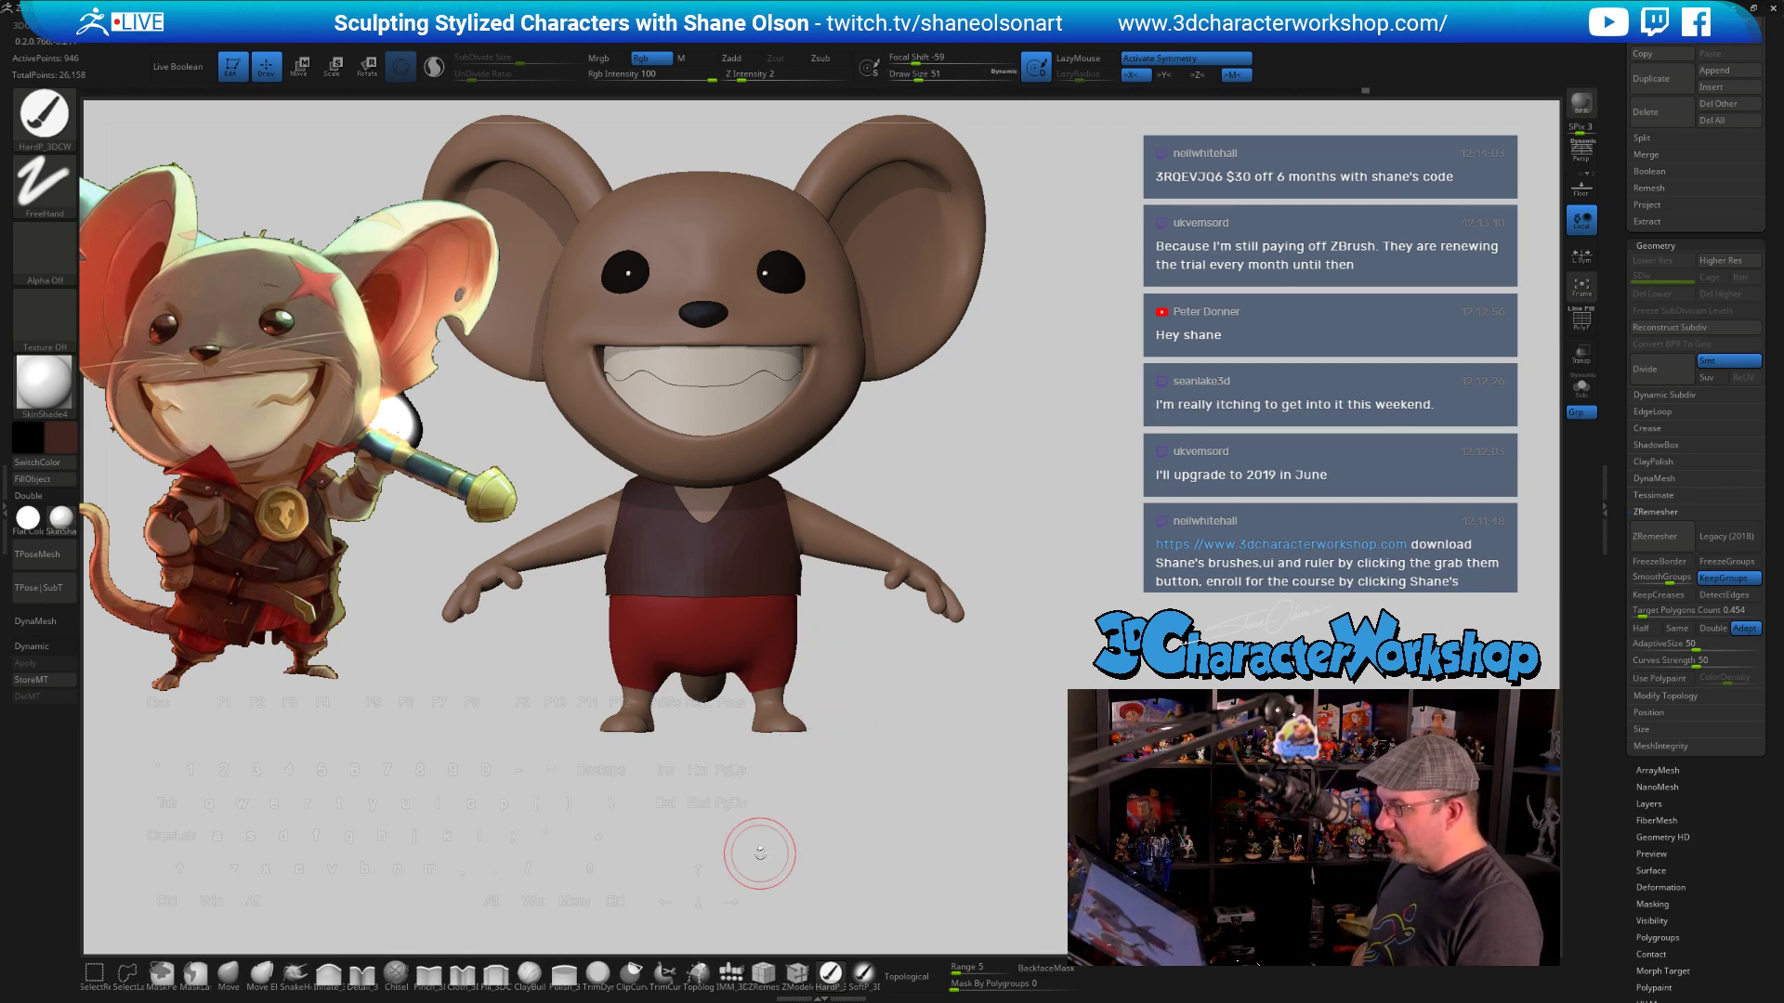
Show the wireframe on the shorts and duplicate their subtool
alt+click(781, 633)
mouse_move(878, 633)
alt+mouse_down()
mouse_move(848, 737)
mouse_move(892, 734)
alt+mouse_up()
key(shift+f)
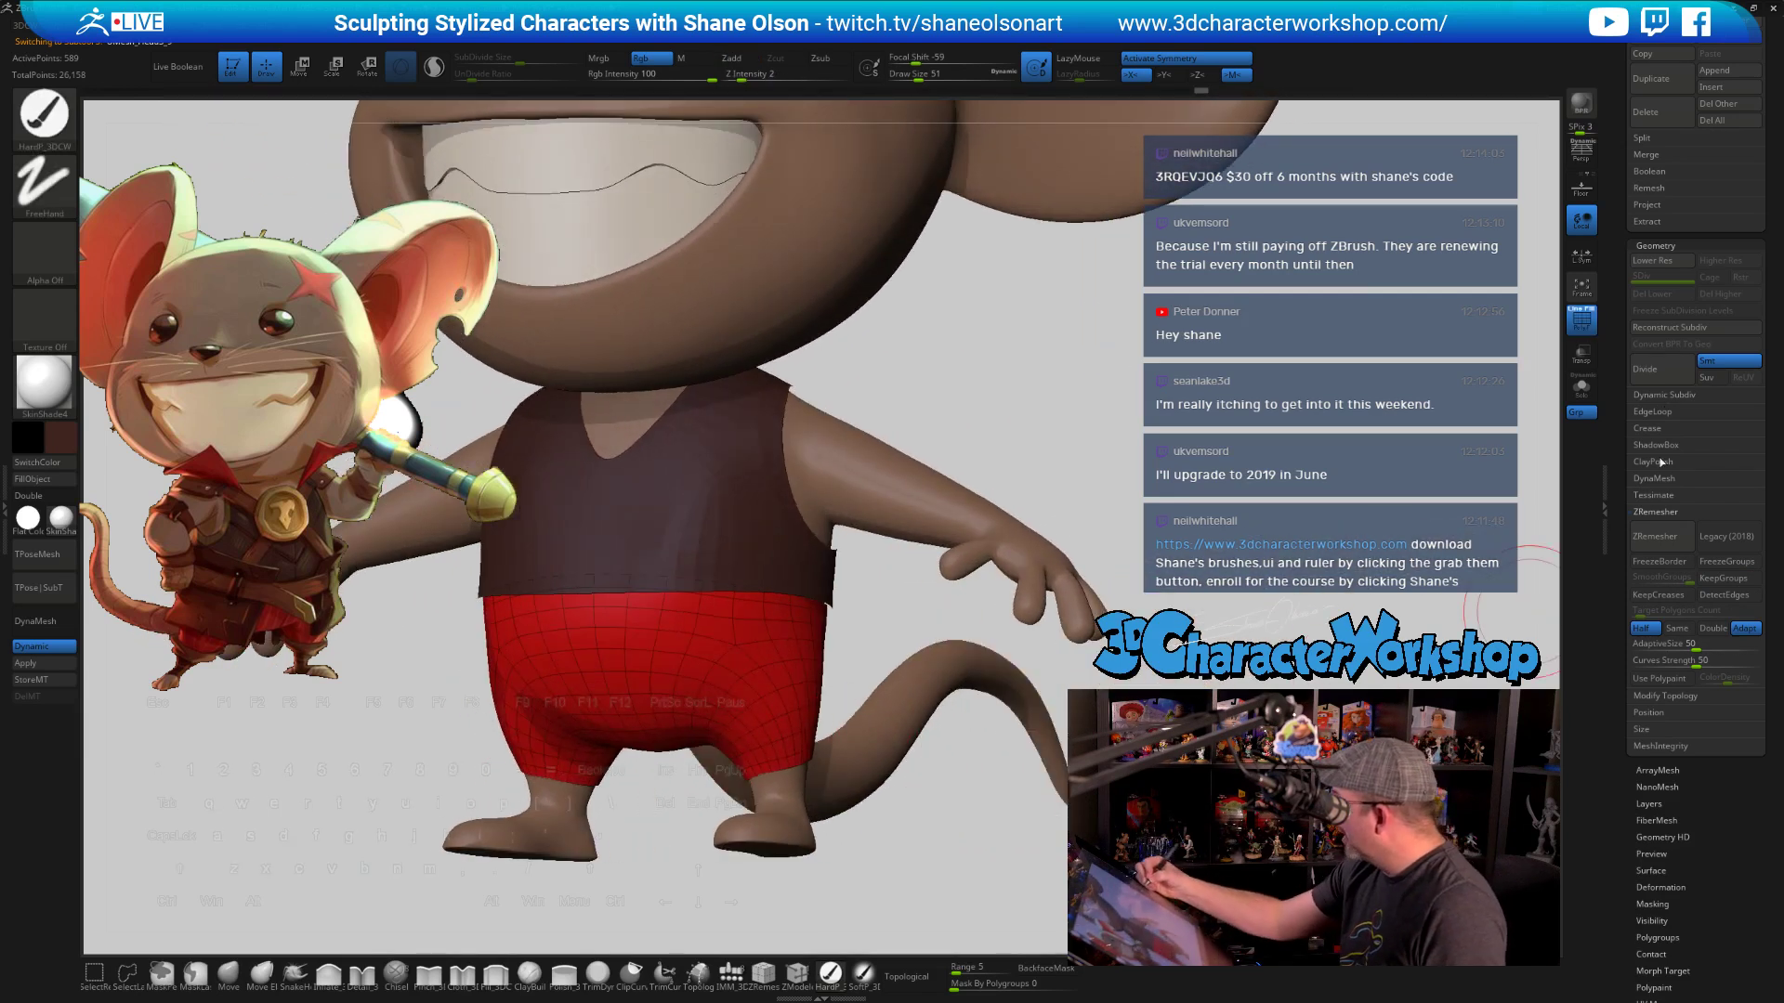
drag(1628, 322, 1632, 300)
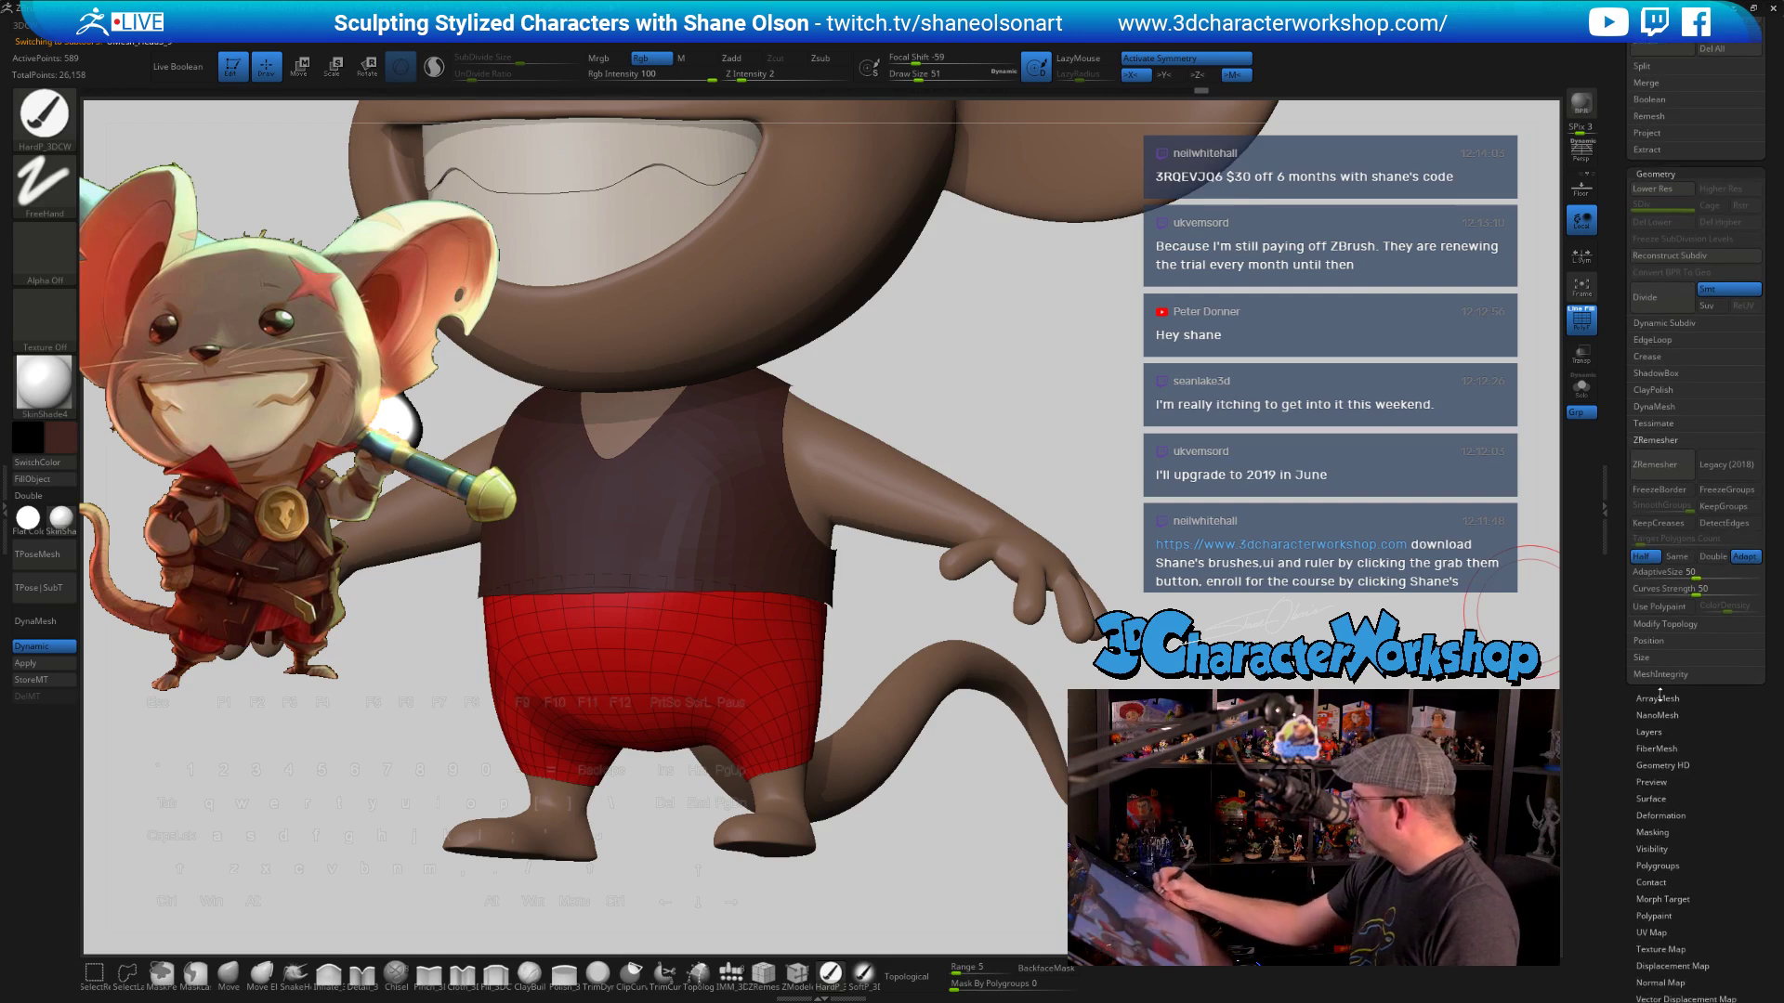
drag(1626, 514, 1605, 694)
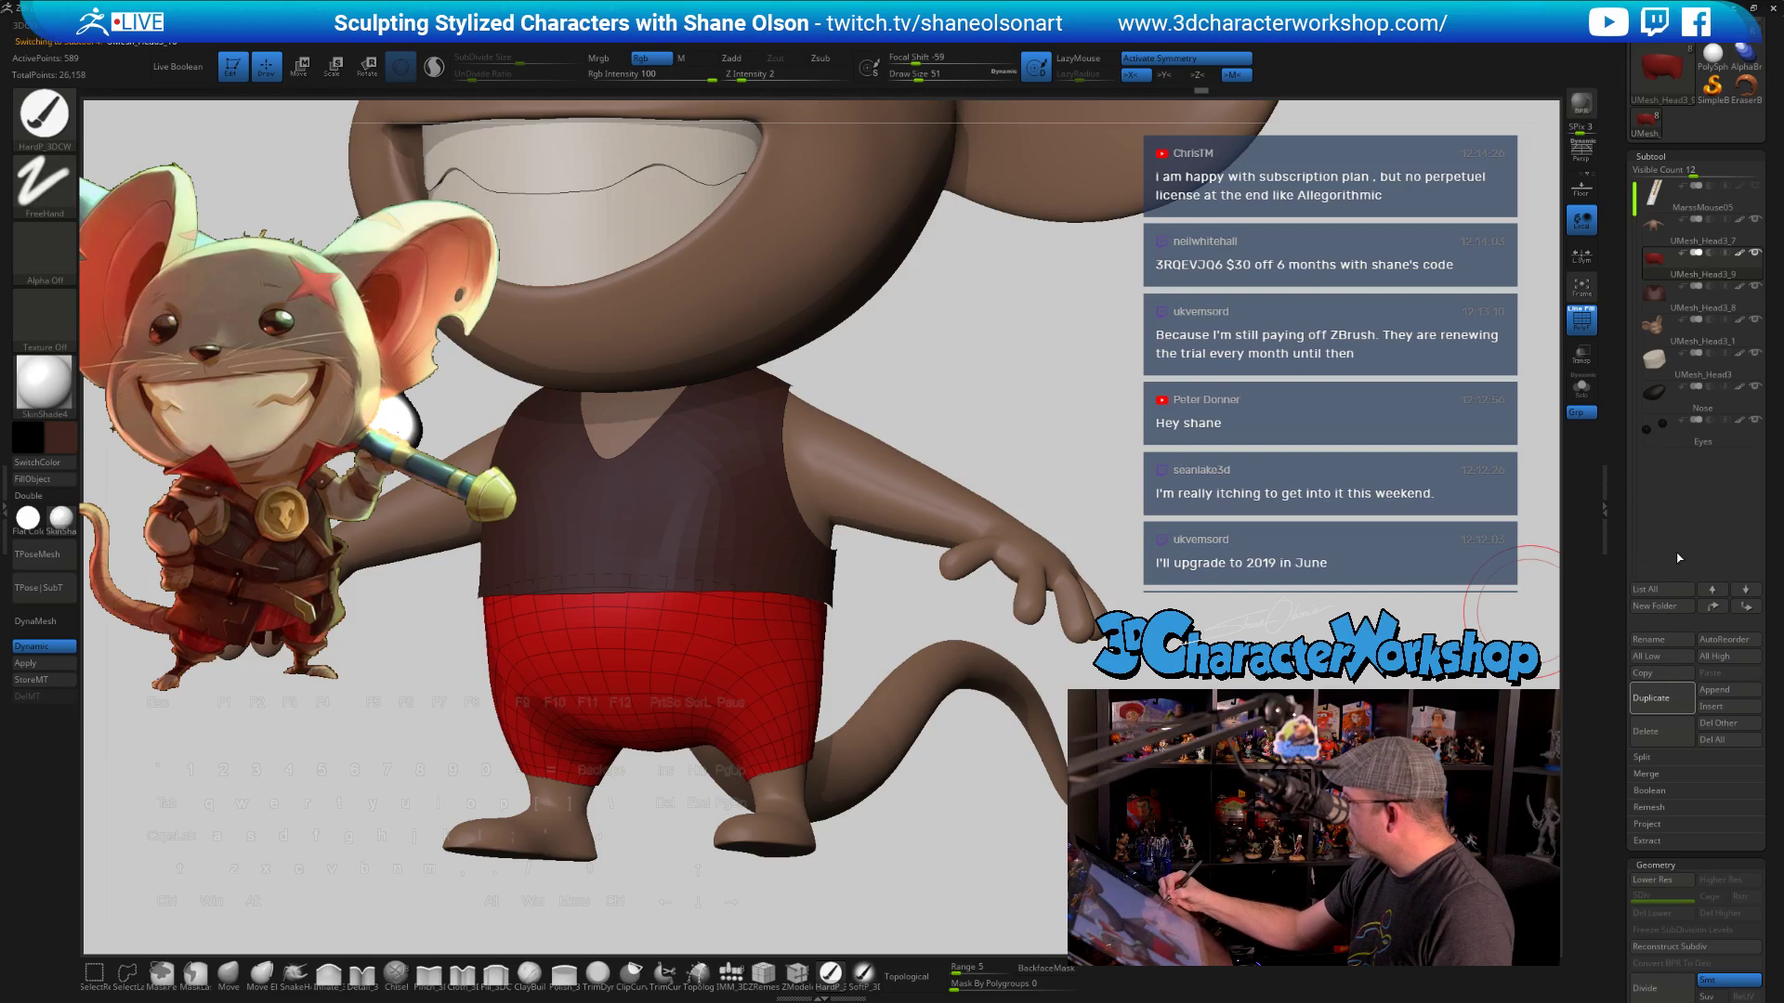
click(1651, 698)
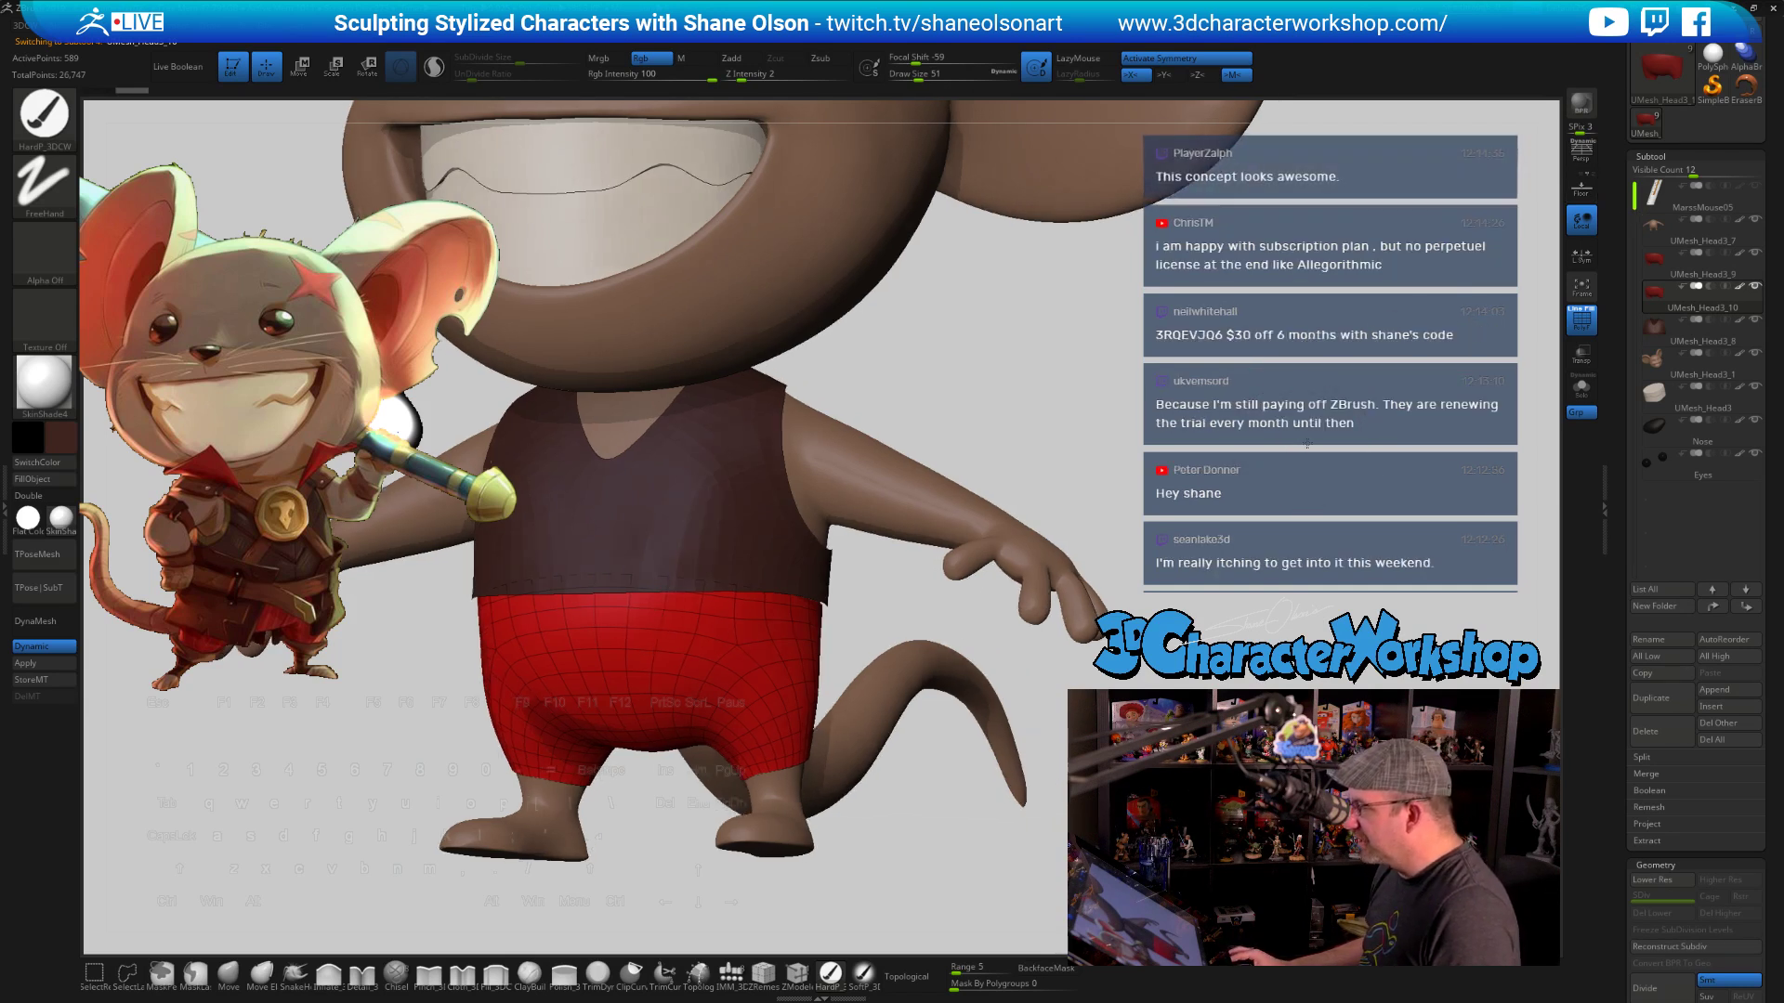
Isolate the duplicated shorts and hide the polygon loop that separates the main body from the two leg ends
drag(1308, 436, 1175, 446)
click(1582, 388)
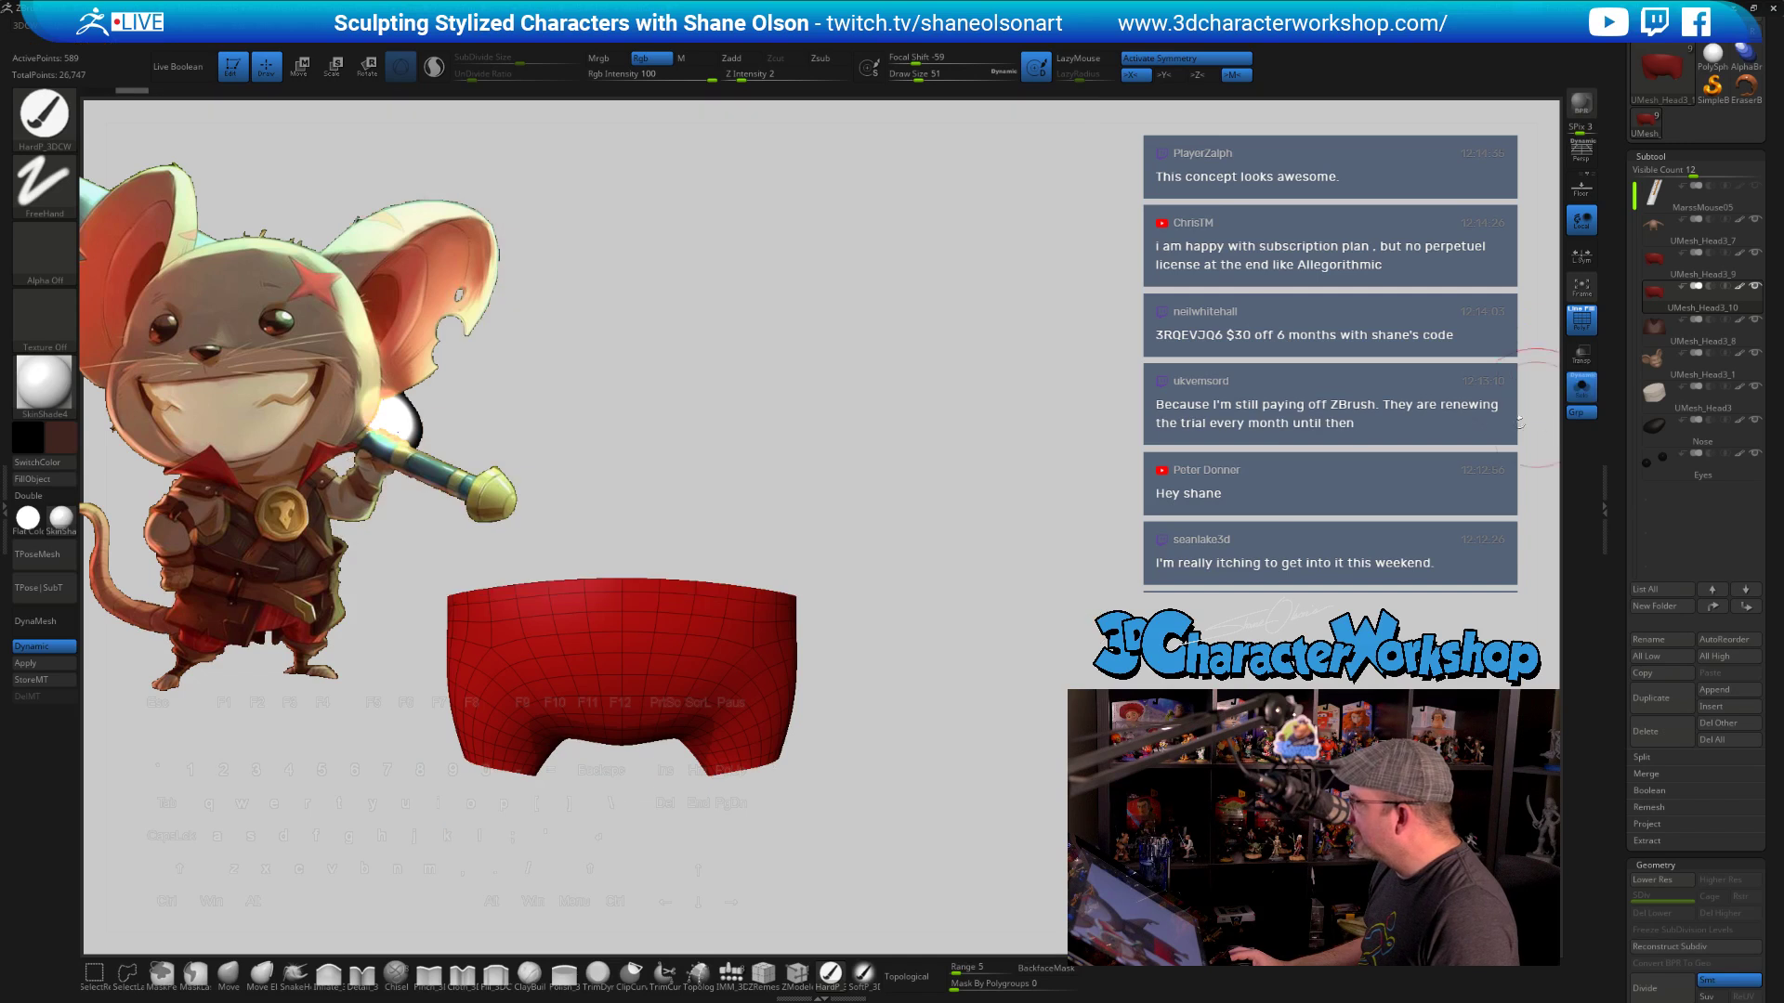
ctrl+shift+click(745, 723)
drag(966, 692, 1029, 654)
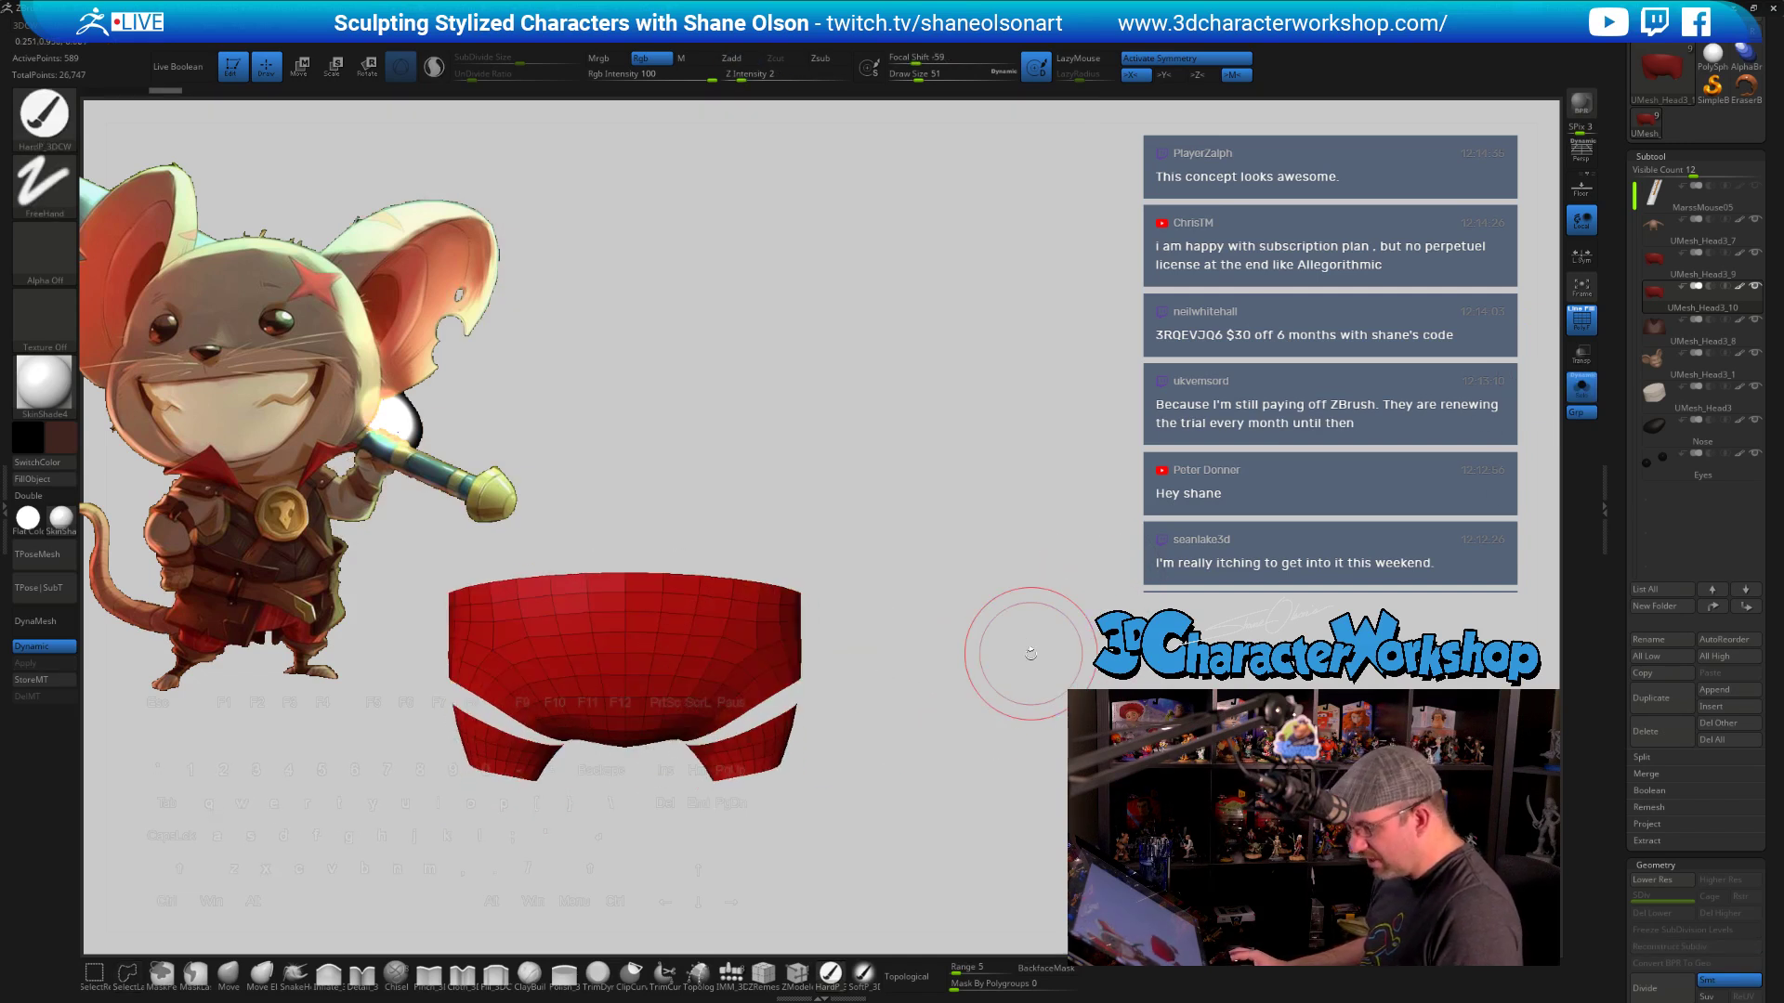
Apply Auto Groups to give the shorts' body and each leg end a separate polygroup
key(2)
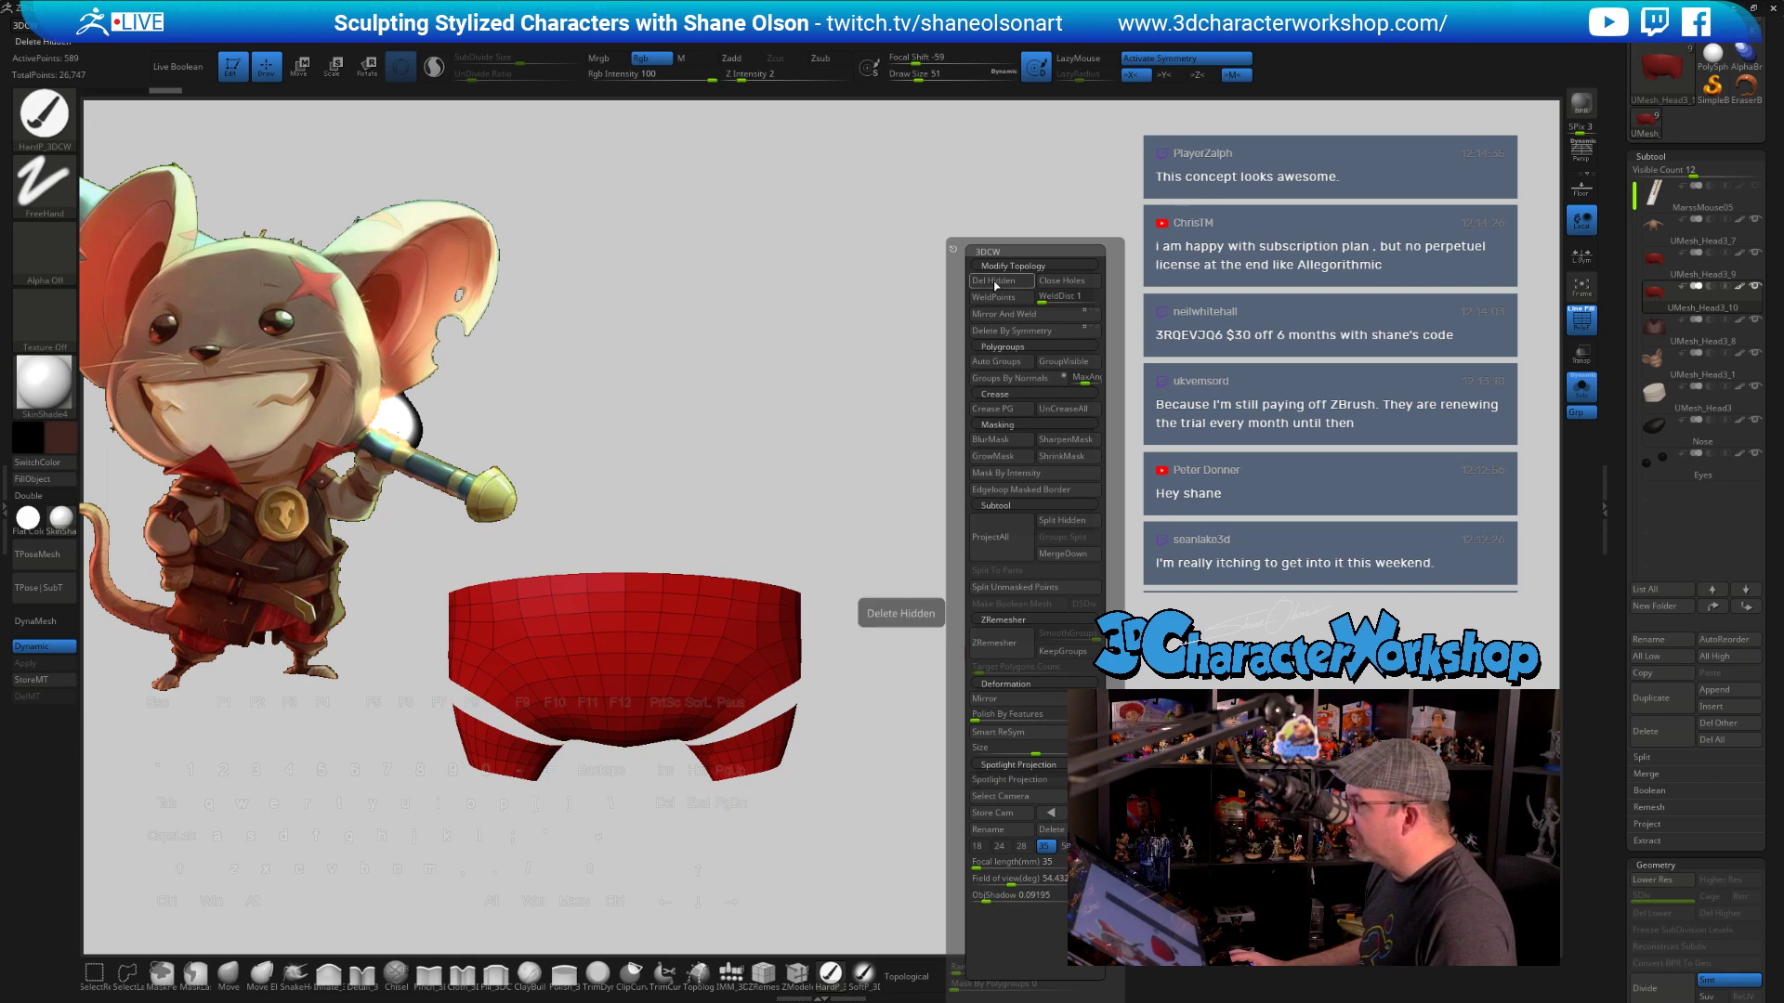
click(1007, 364)
drag(936, 625, 892, 641)
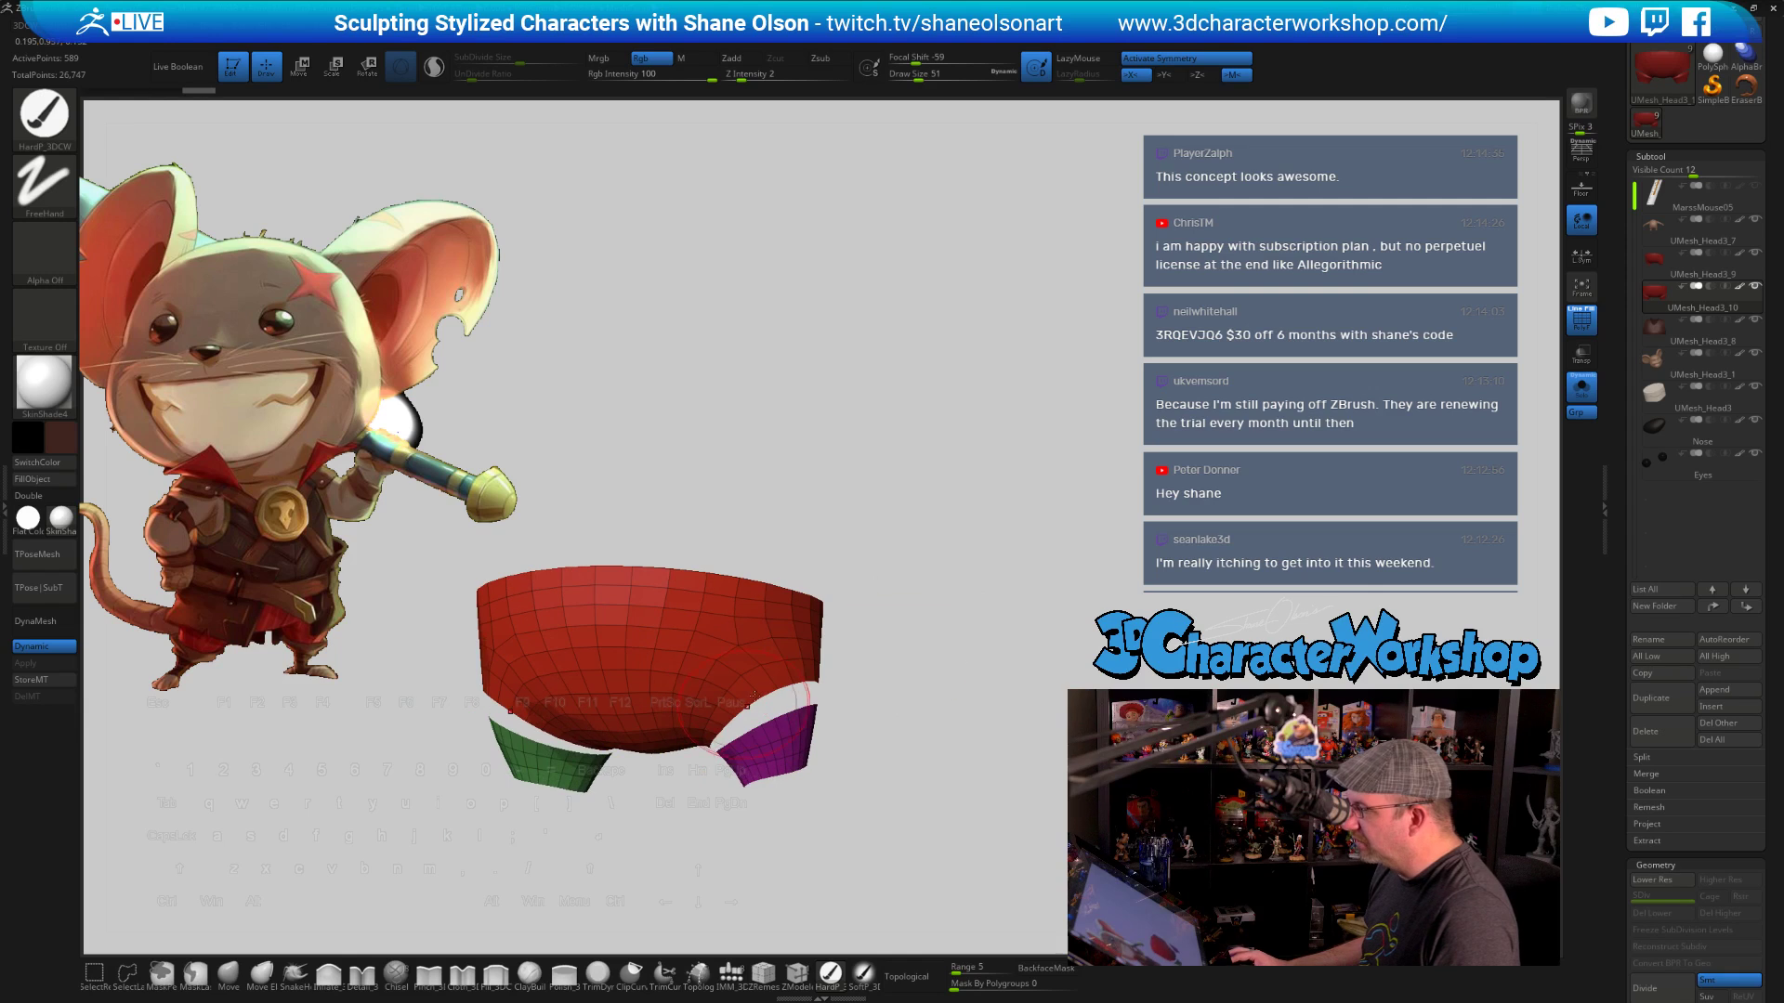
mouse_move(995, 545)
mouse_down()
mouse_move(956, 533)
mouse_move(943, 585)
mouse_move(988, 606)
mouse_up()
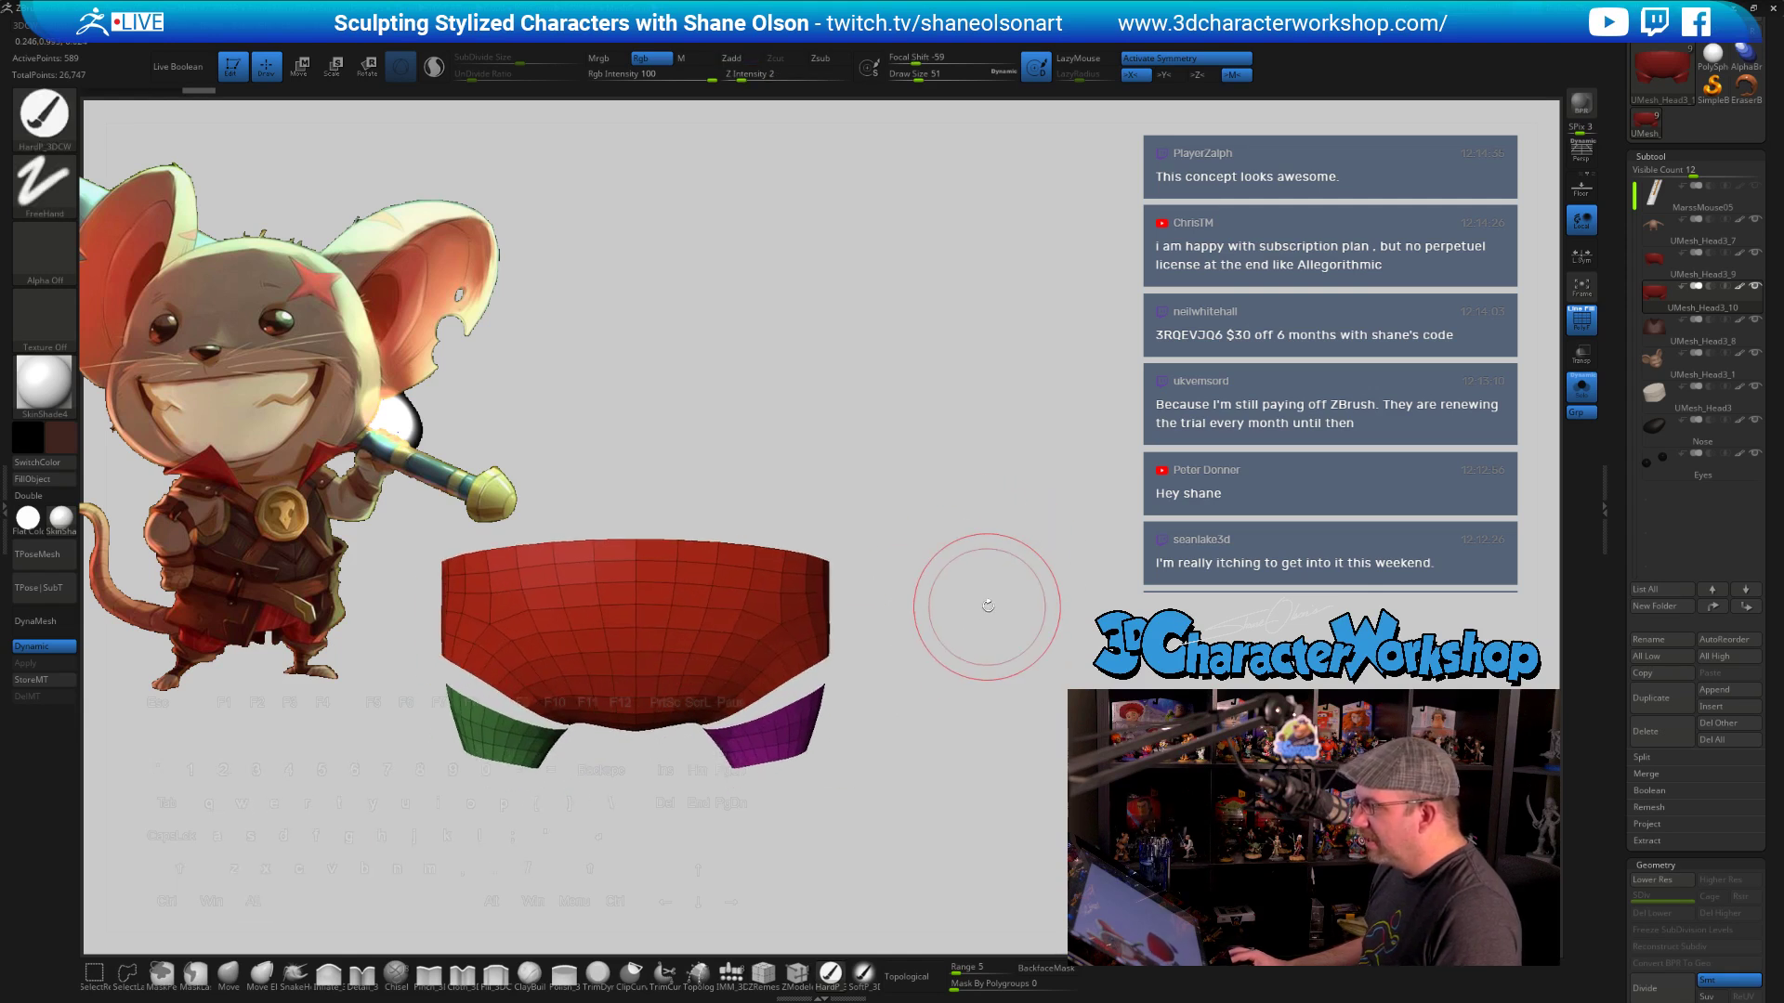
Unhide the whole duplicated shorts mesh and apply Mirror And Weld so both leg ends share one polygroup
key(space)
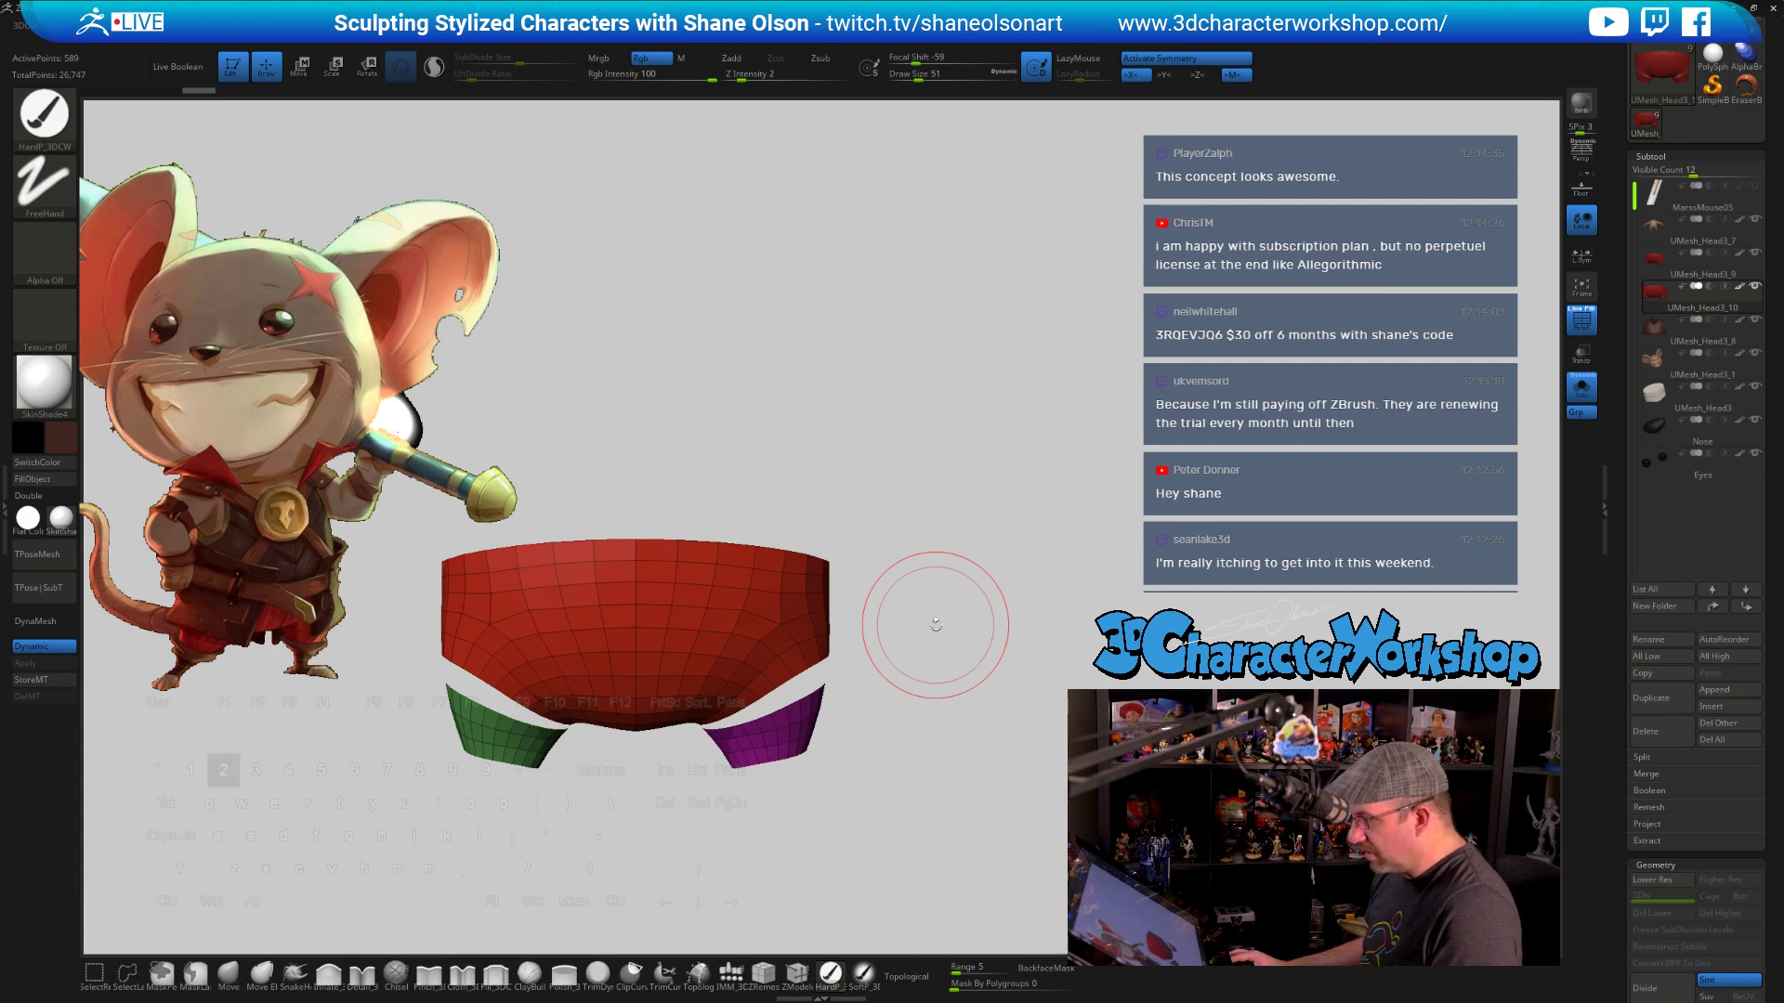
key(space)
click(922, 379)
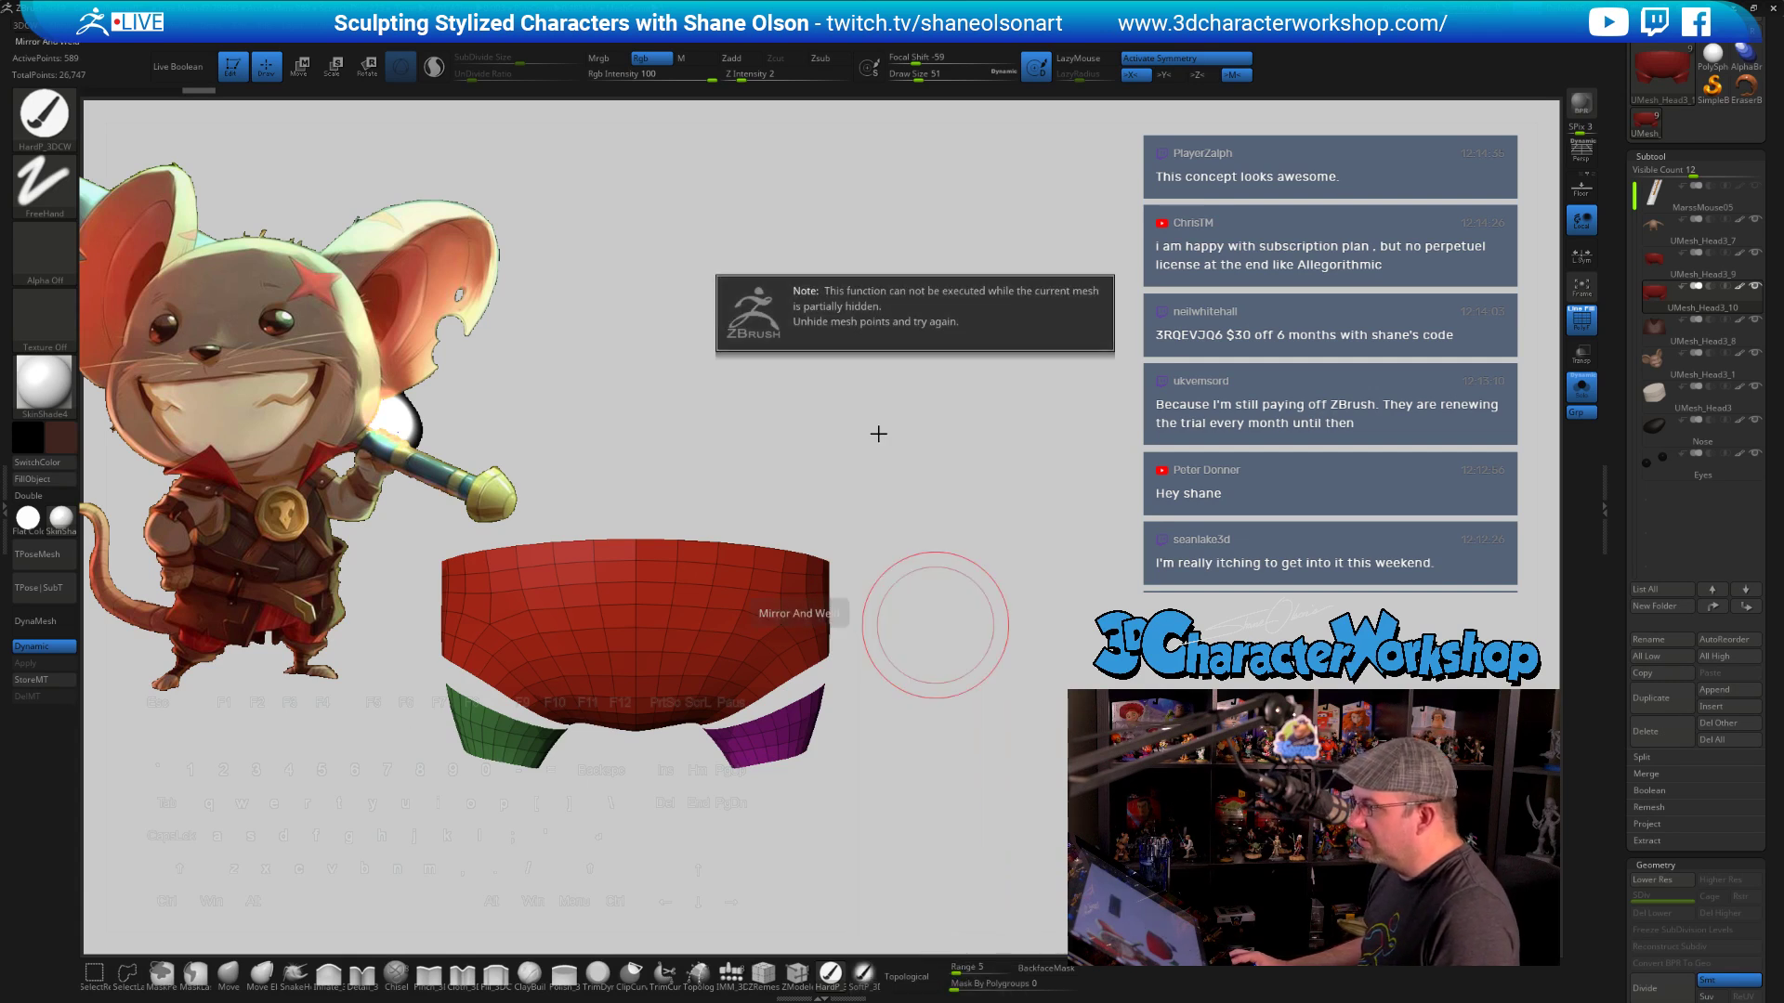
ctrl+shift+click(864, 419)
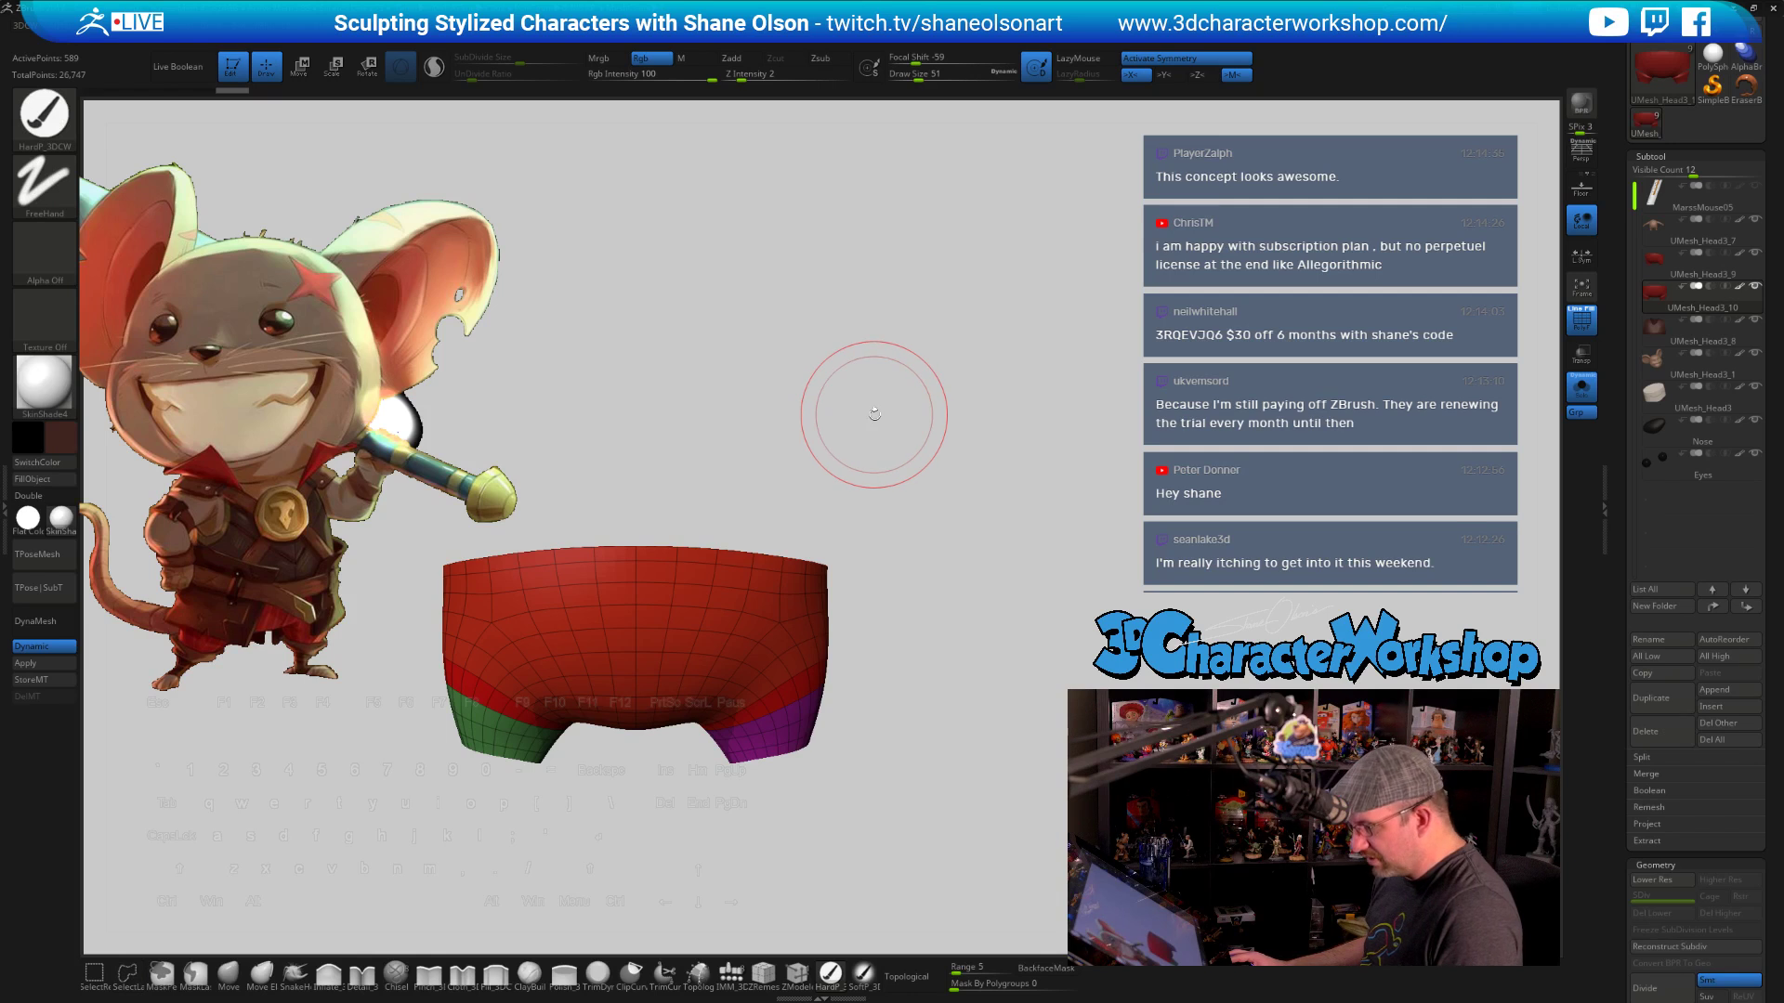
key(space)
click(957, 611)
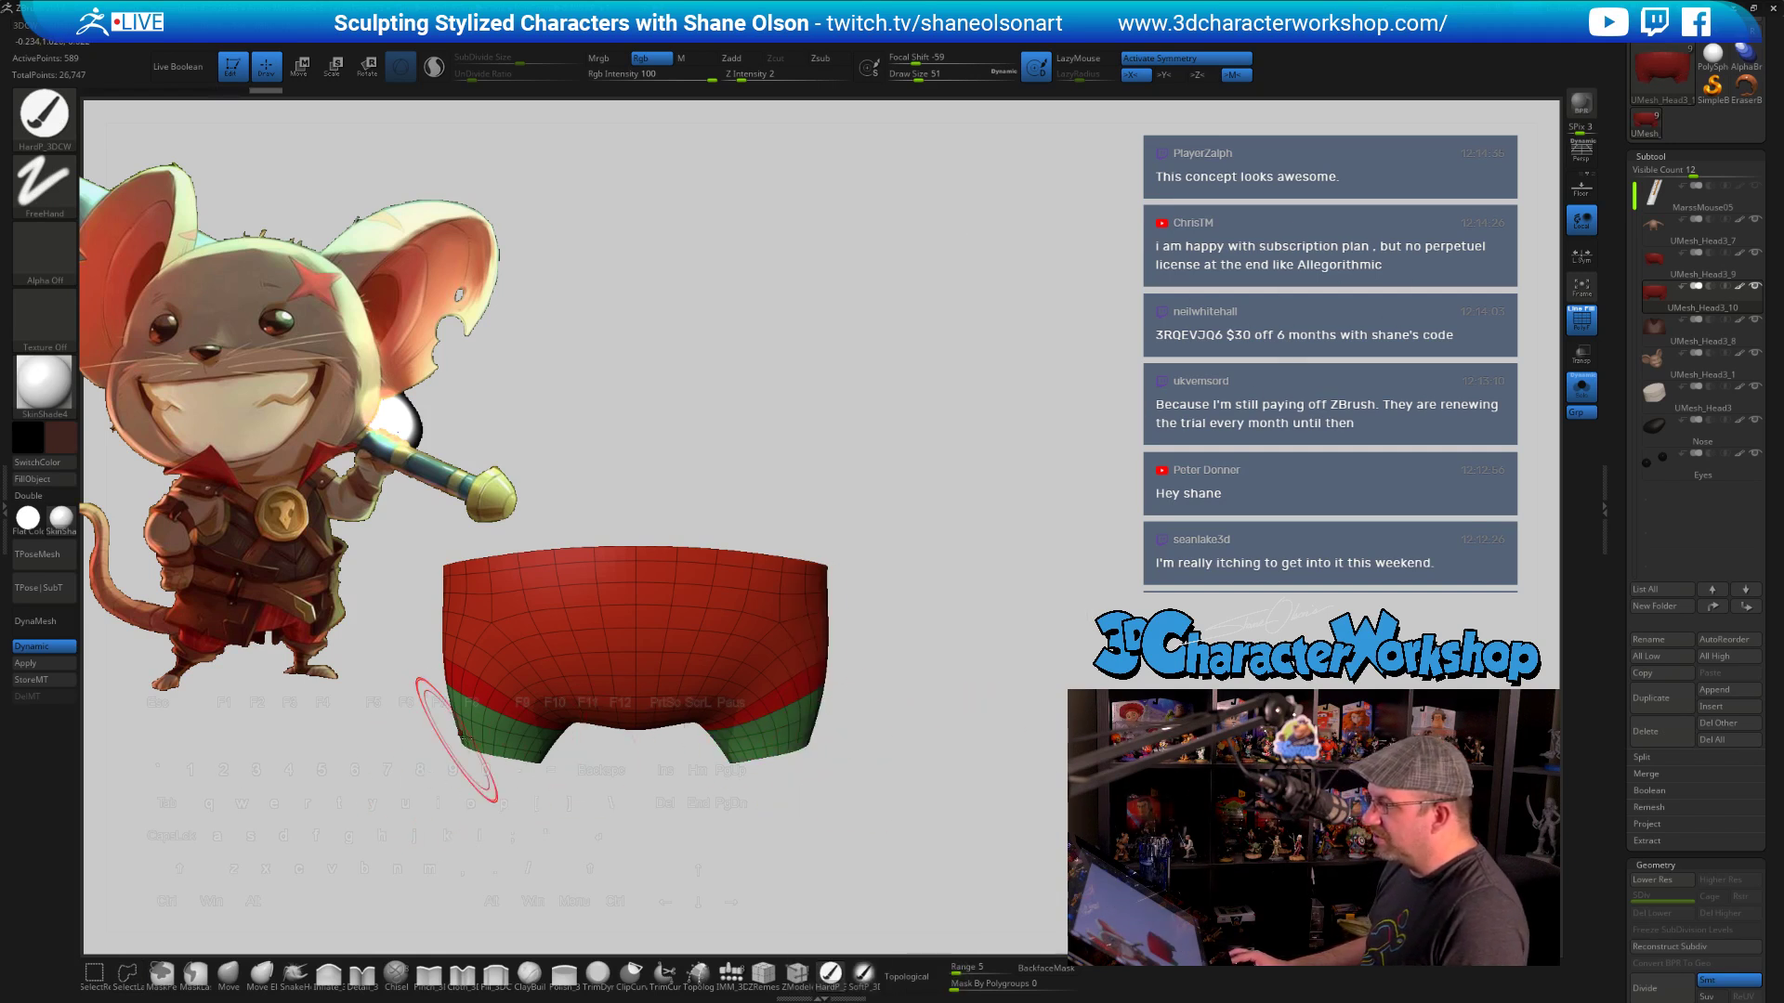
drag(933, 791, 900, 779)
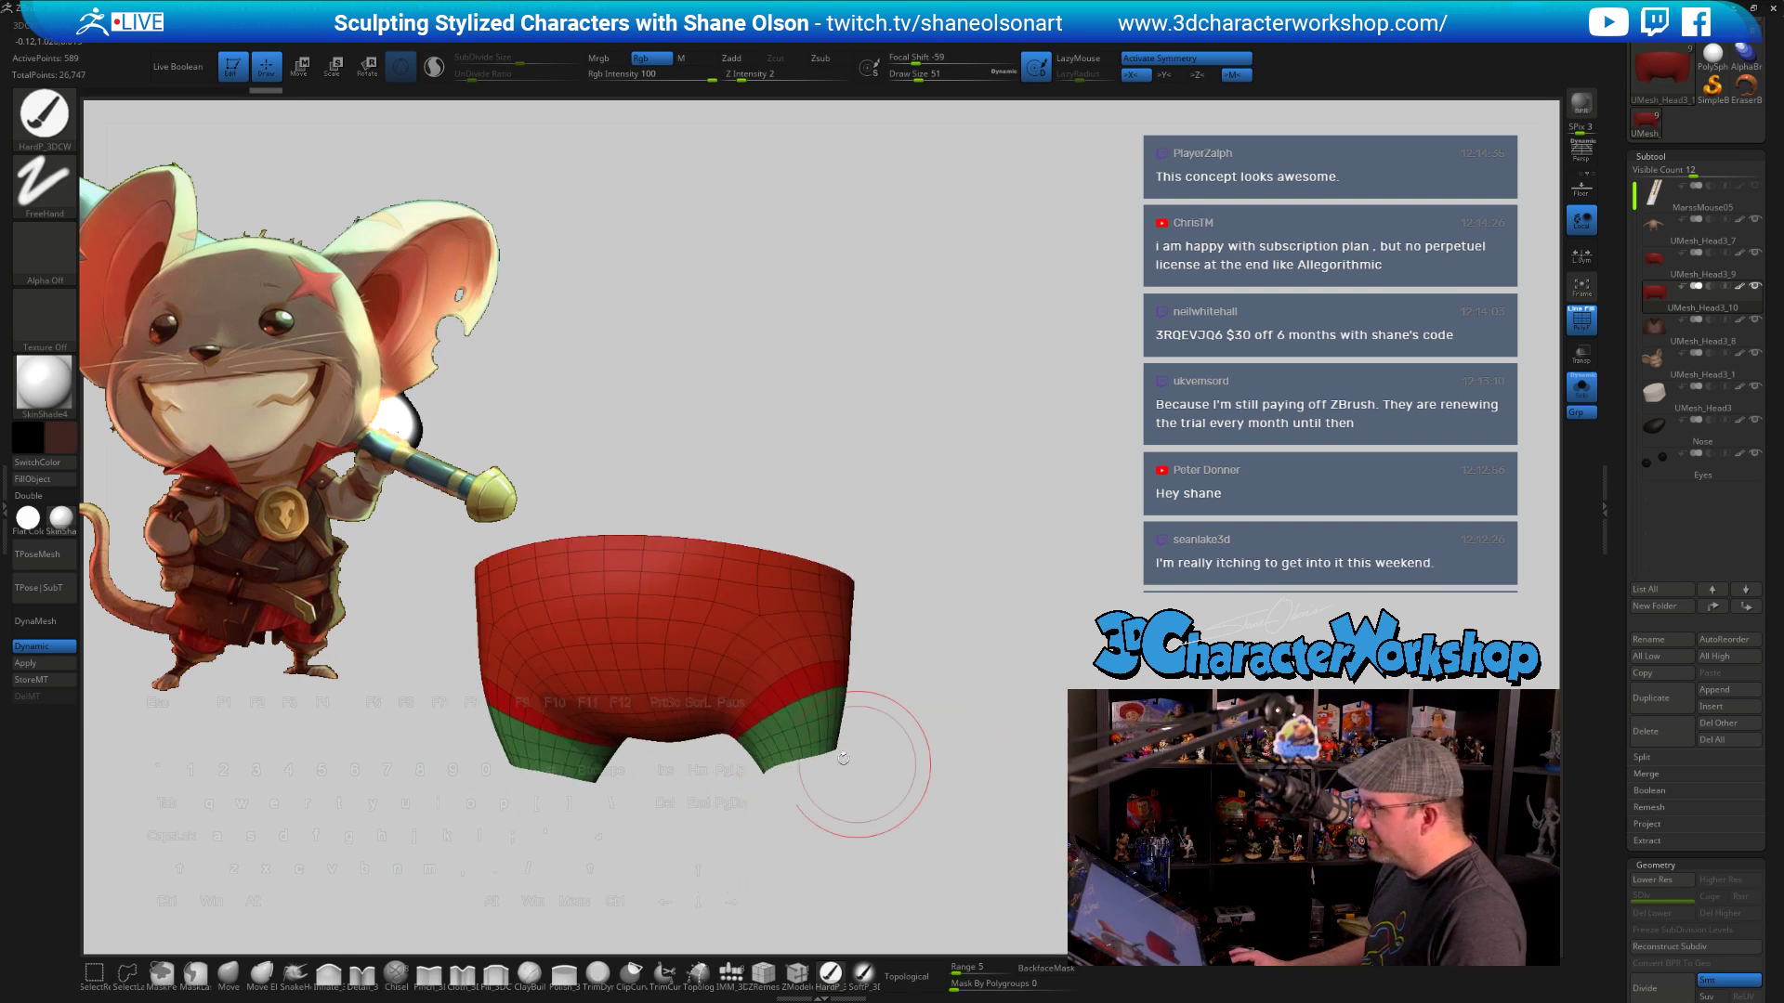
Isolate the leg-end polygroup of the duplicated shorts, delete the hidden body geometry, and show the rest of the character again
ctrl+shift+click(798, 733)
key(space)
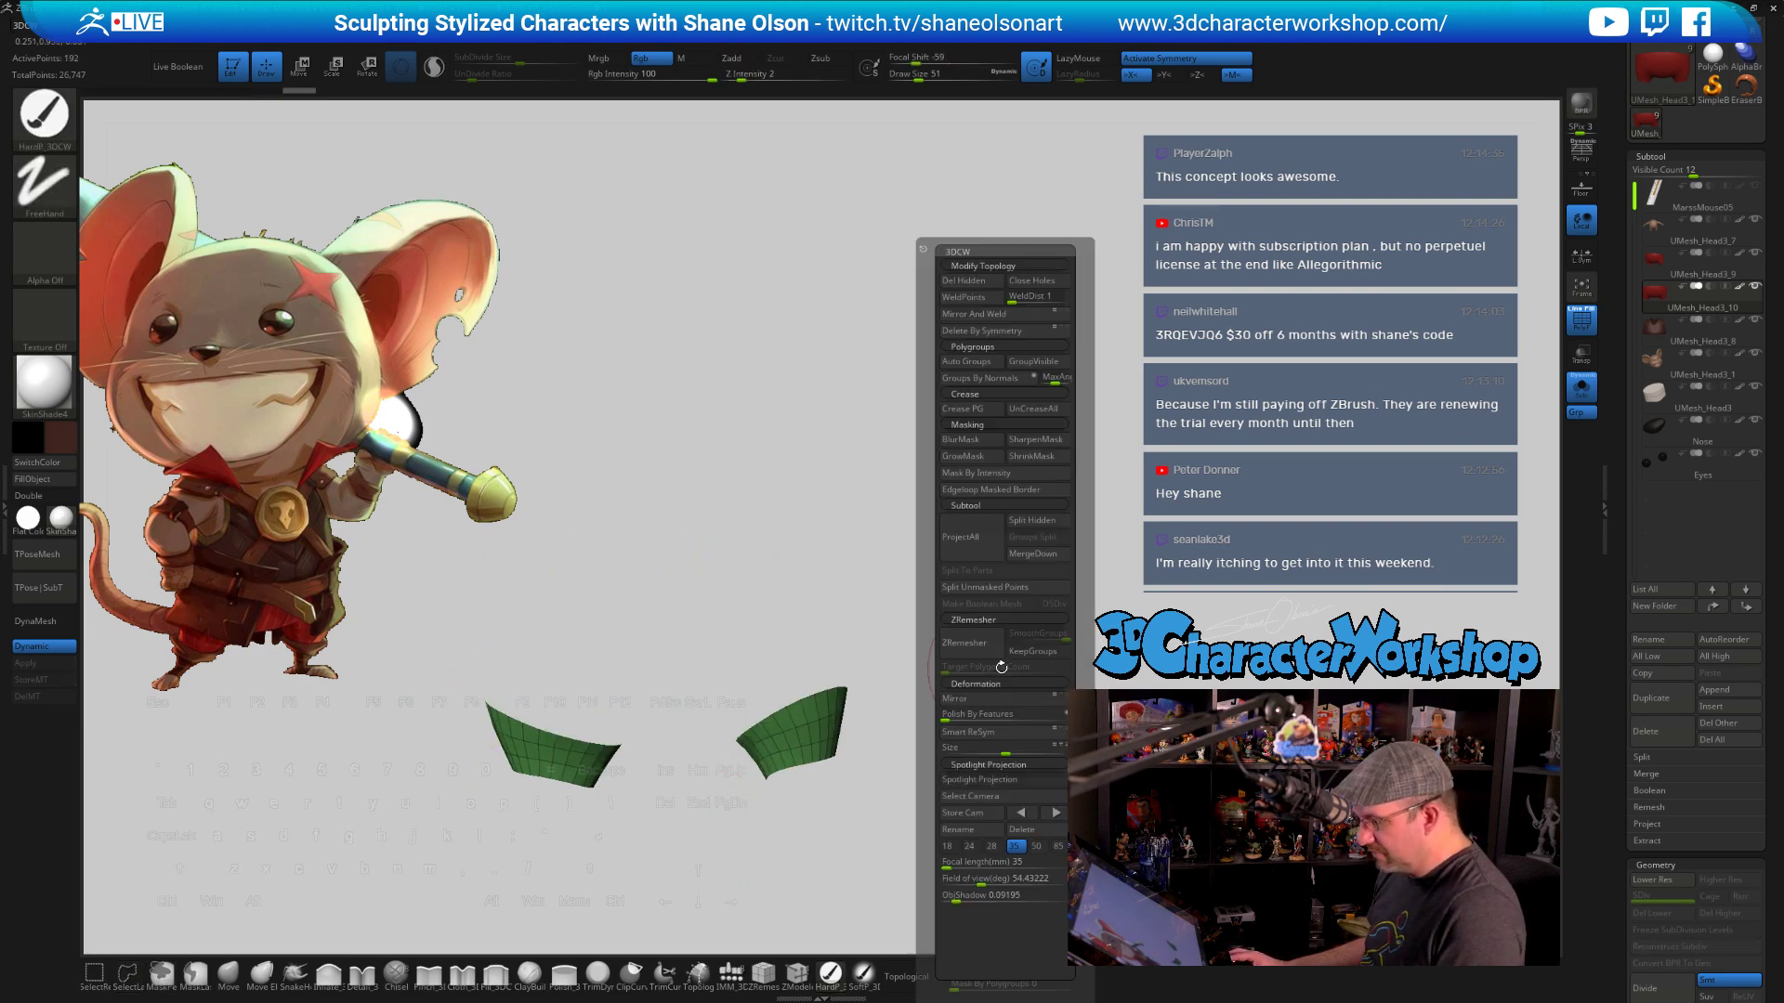
click(963, 281)
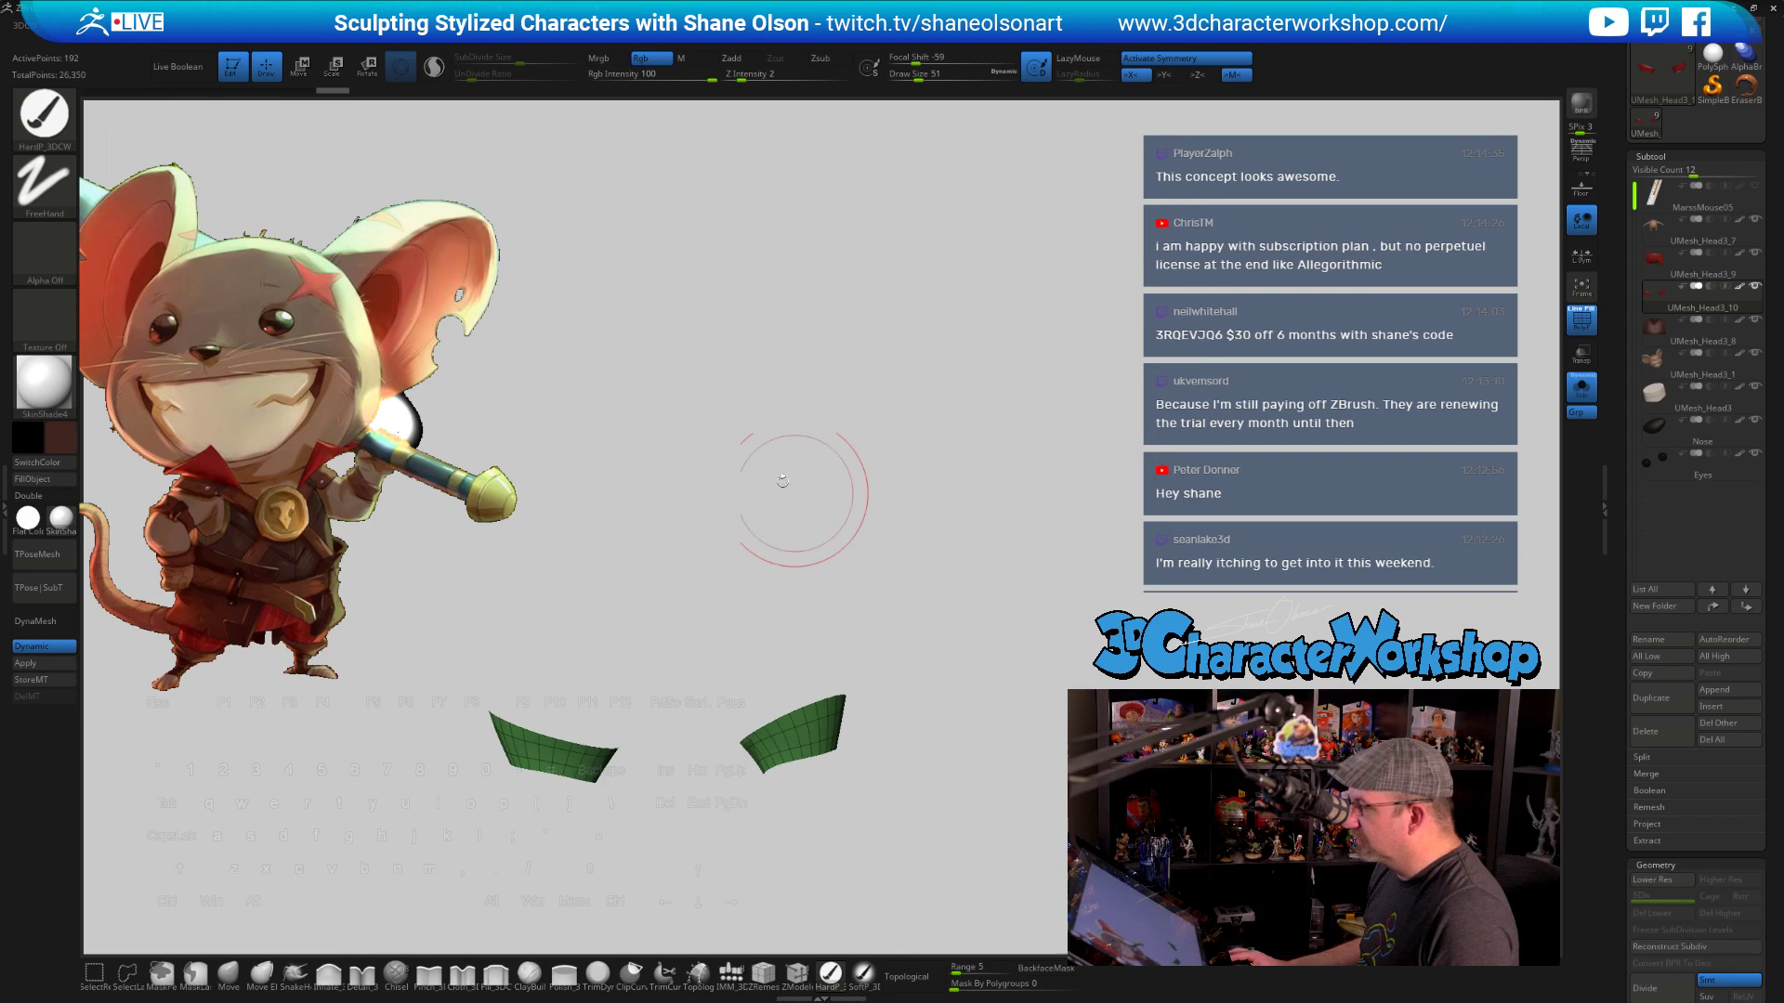
drag(780, 447, 780, 442)
drag(939, 563, 915, 605)
click(1581, 387)
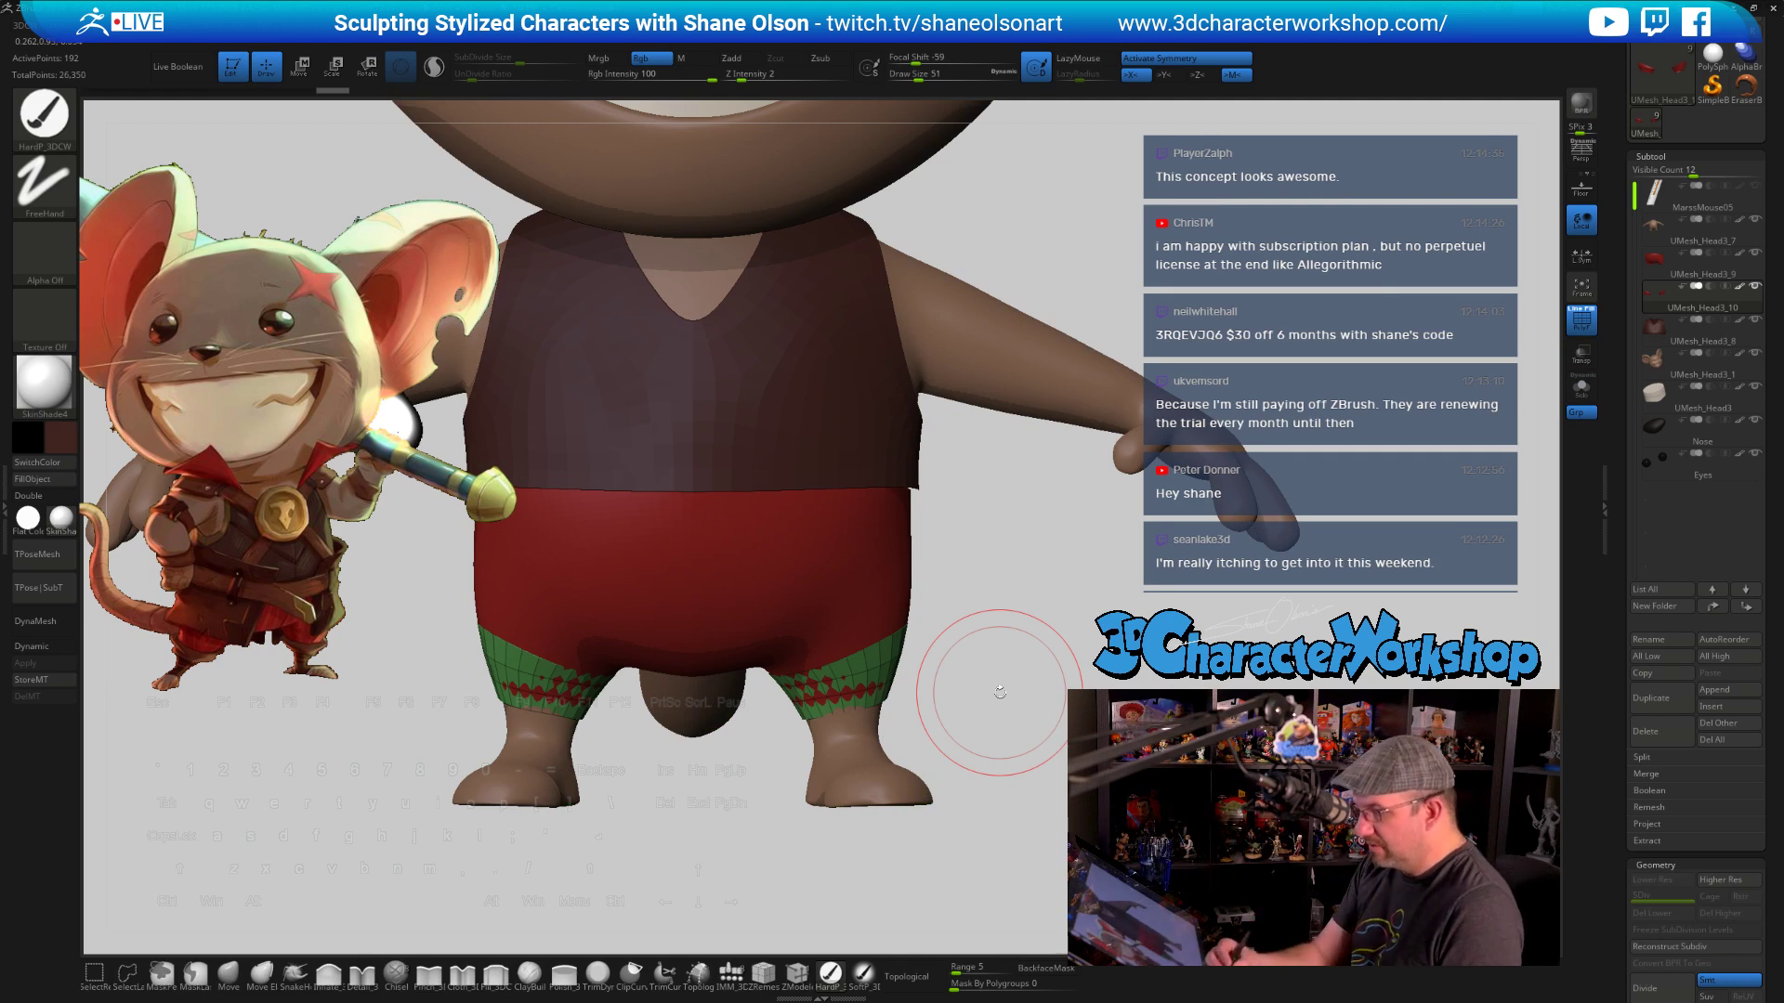
Hide the upper polygon loop of both leg cuffs and delete it to make the cuffs shorter, then set the brush size to 68
mouse_move(1007, 685)
alt+mouse_down()
mouse_move(1030, 684)
mouse_move(1003, 709)
mouse_move(884, 664)
alt+mouse_up()
key(ctrl+shift)
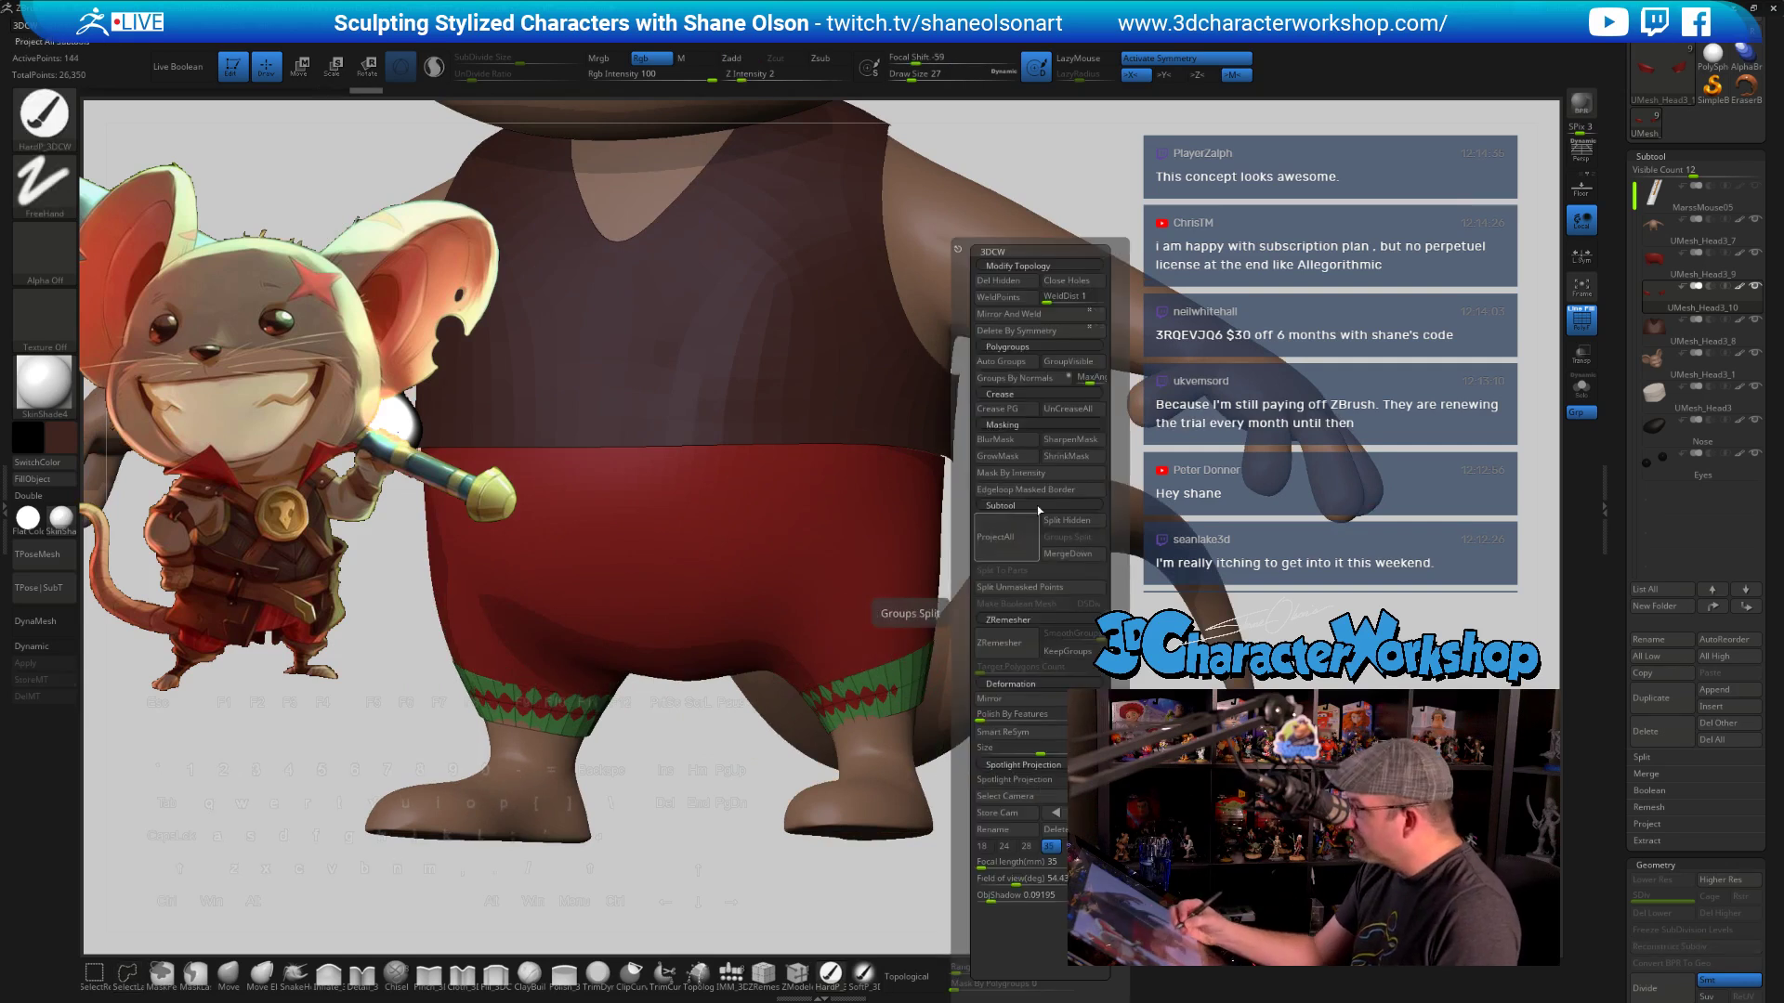
key(space)
click(1001, 283)
mouse_move(985, 734)
shift+mouse_down()
mouse_move(986, 757)
mouse_move(988, 740)
shift+mouse_up()
key(s)
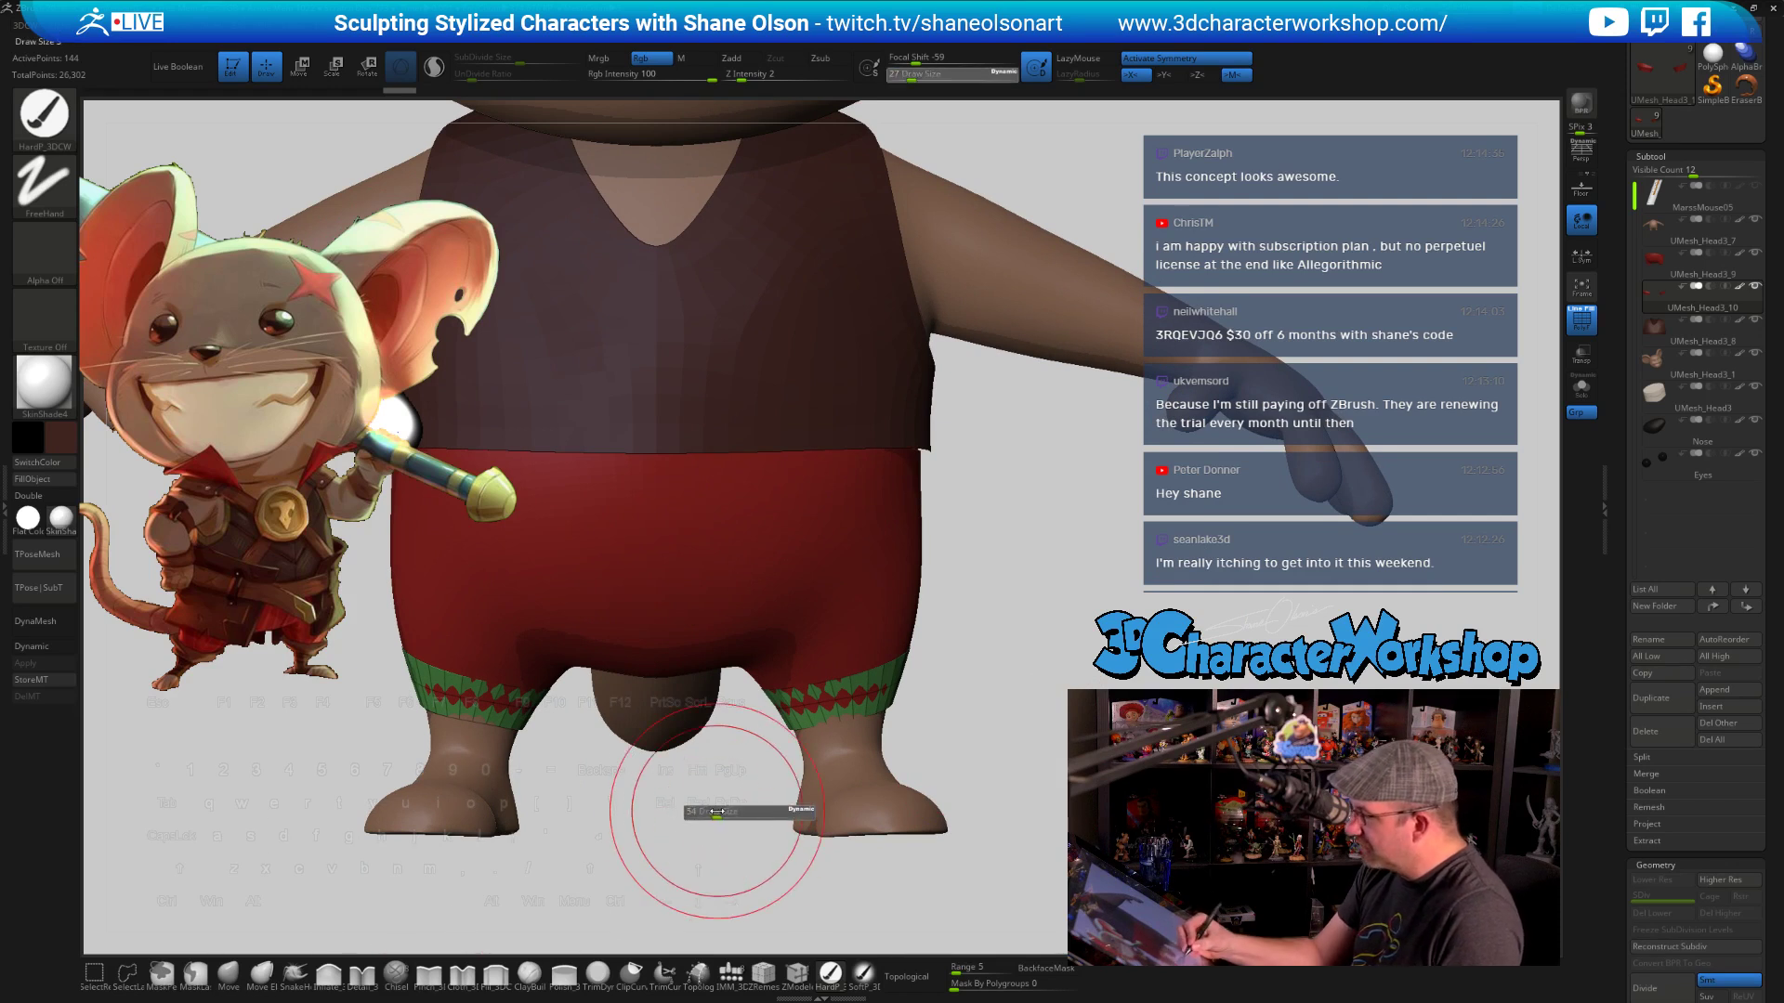
drag(734, 808, 1028, 734)
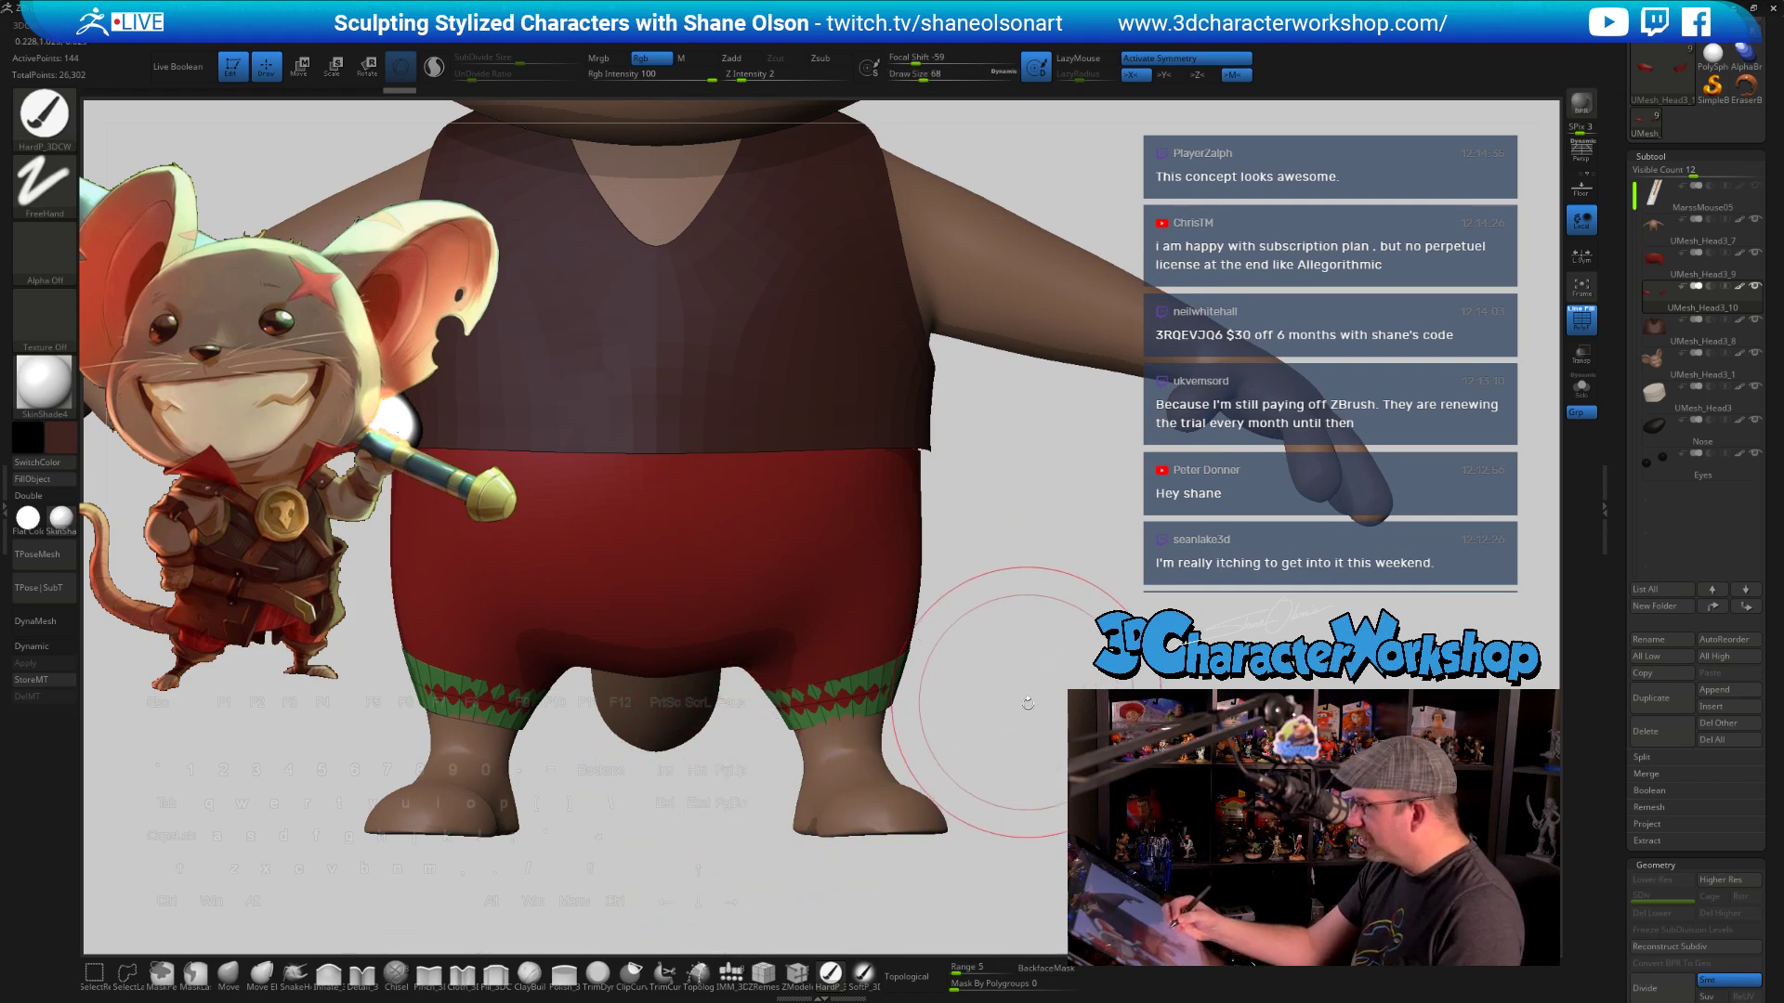
drag(1620, 891, 1619, 471)
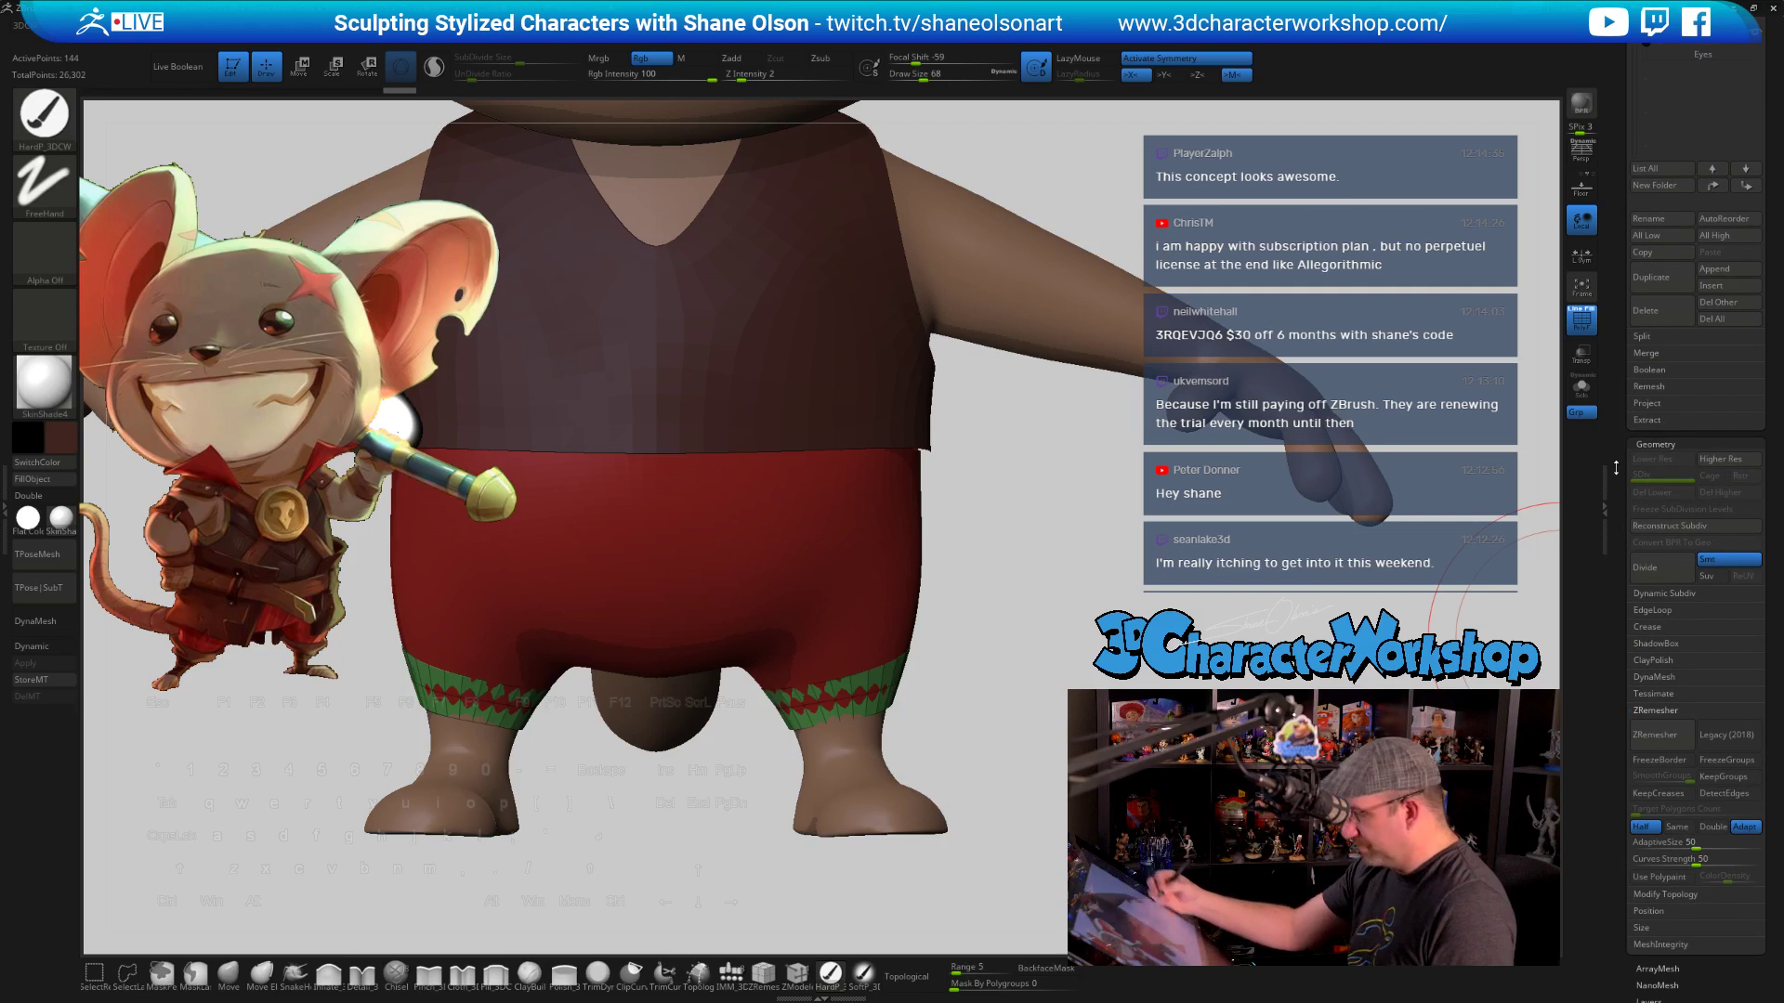
Activate the Move gizmo and make the leg cuffs' subtool the active one
key(w)
key(ctrl)
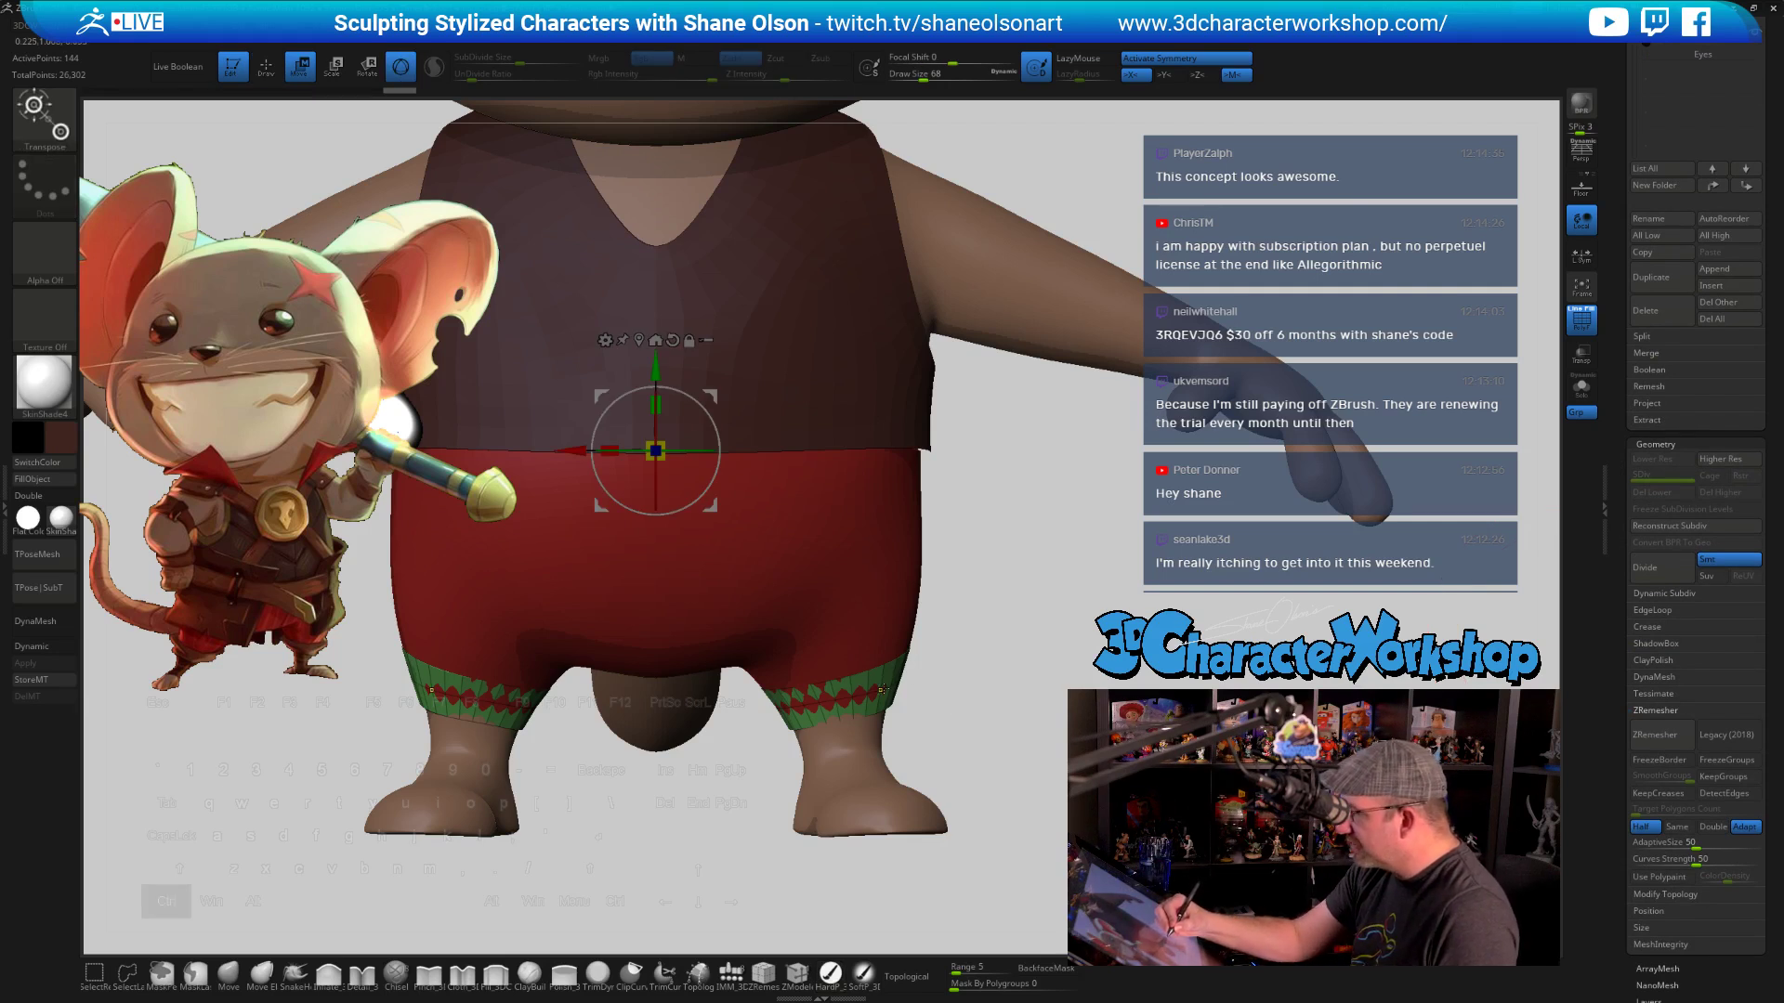
alt+click(905, 680)
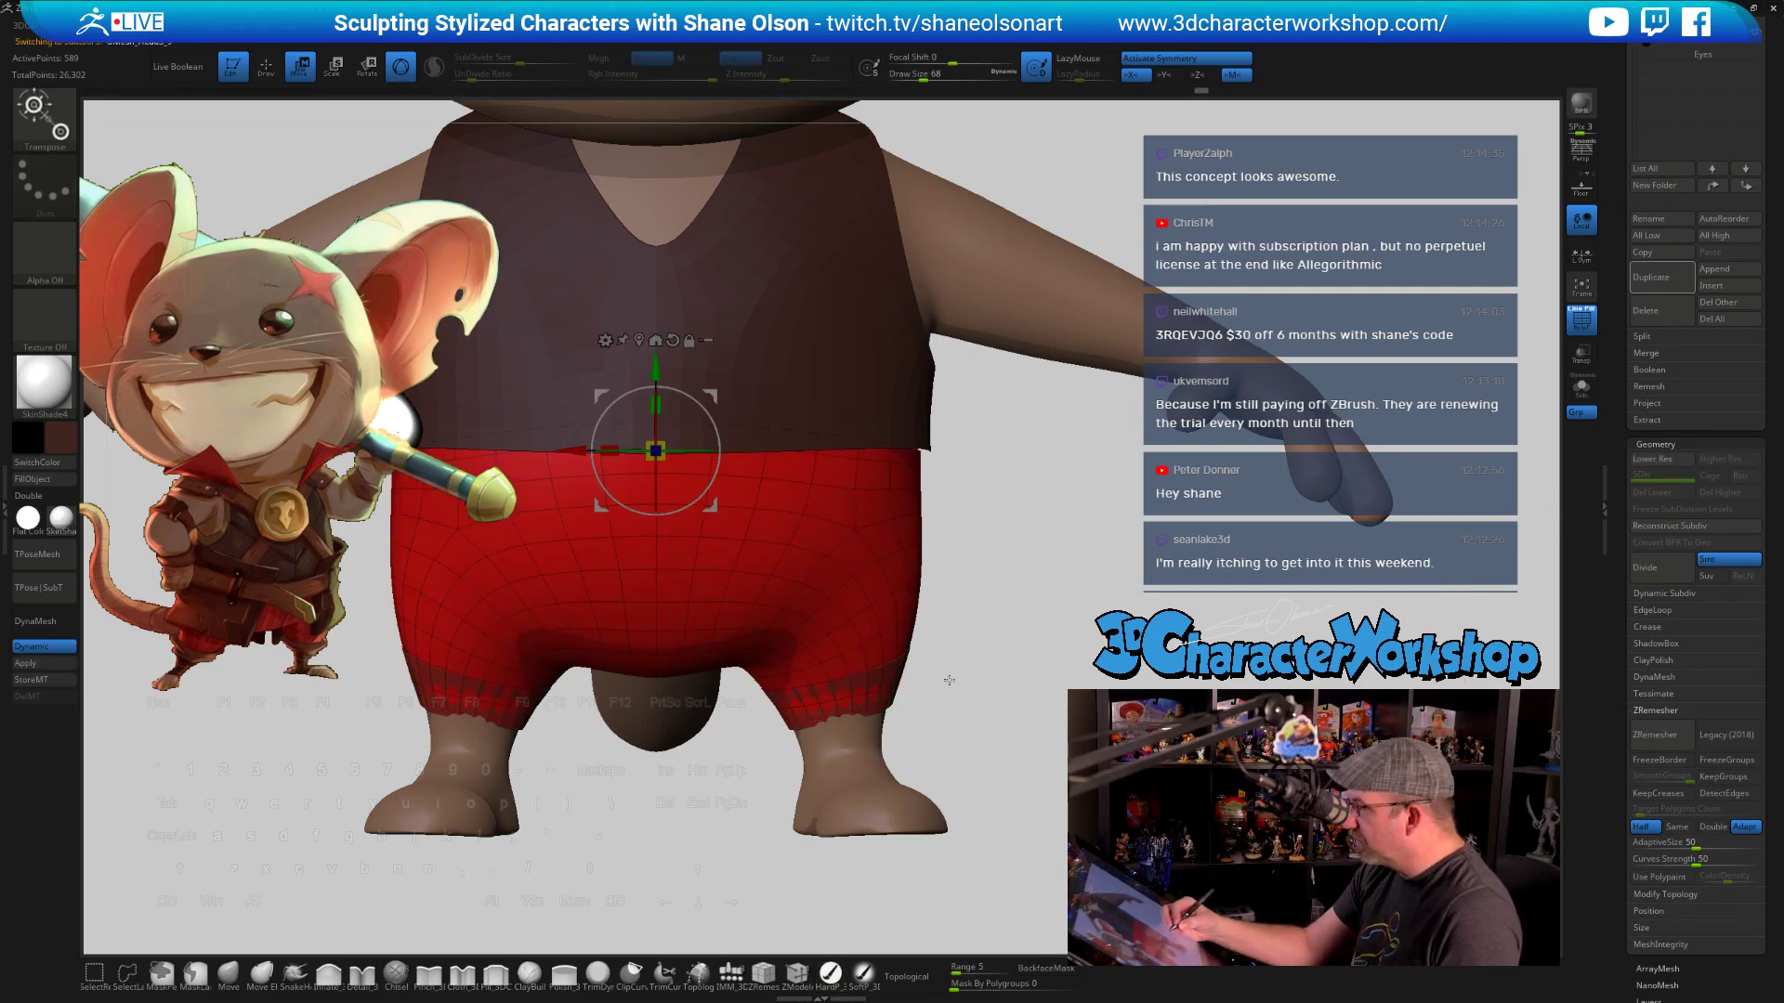
key(ctrl)
ctrl+click(880, 691)
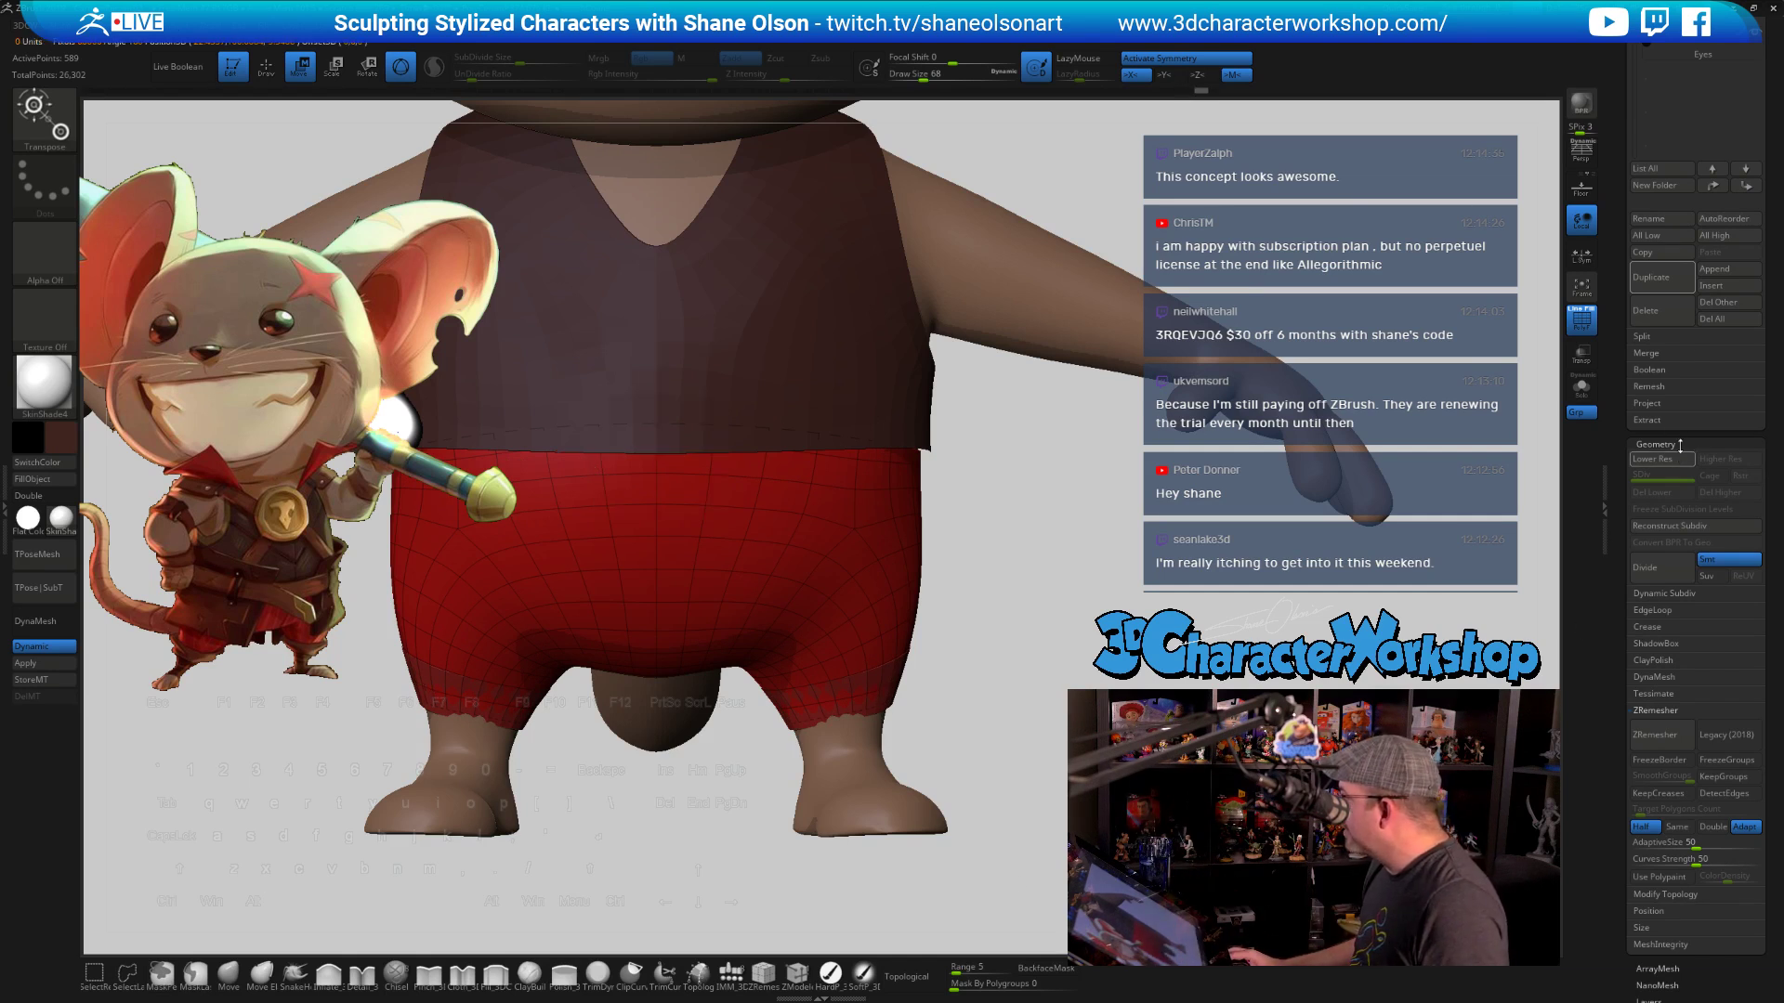
scroll(1672, 418, up, 10)
mouse_move(1676, 463)
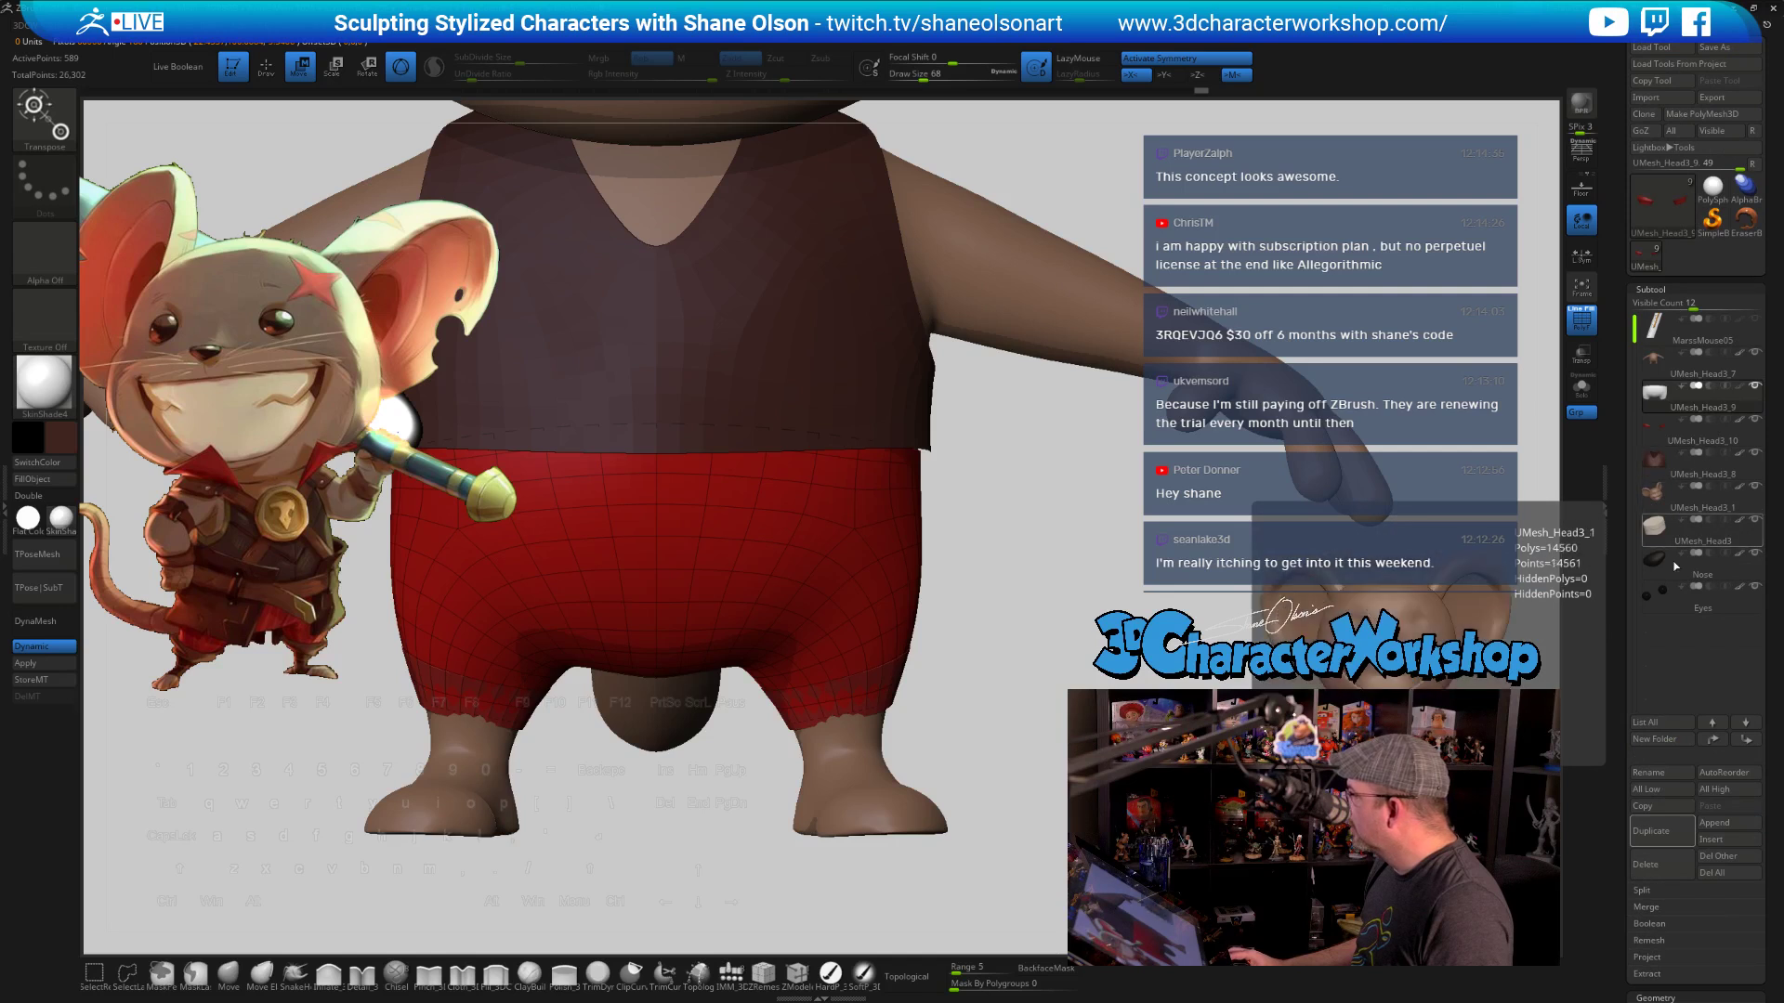
click(1676, 462)
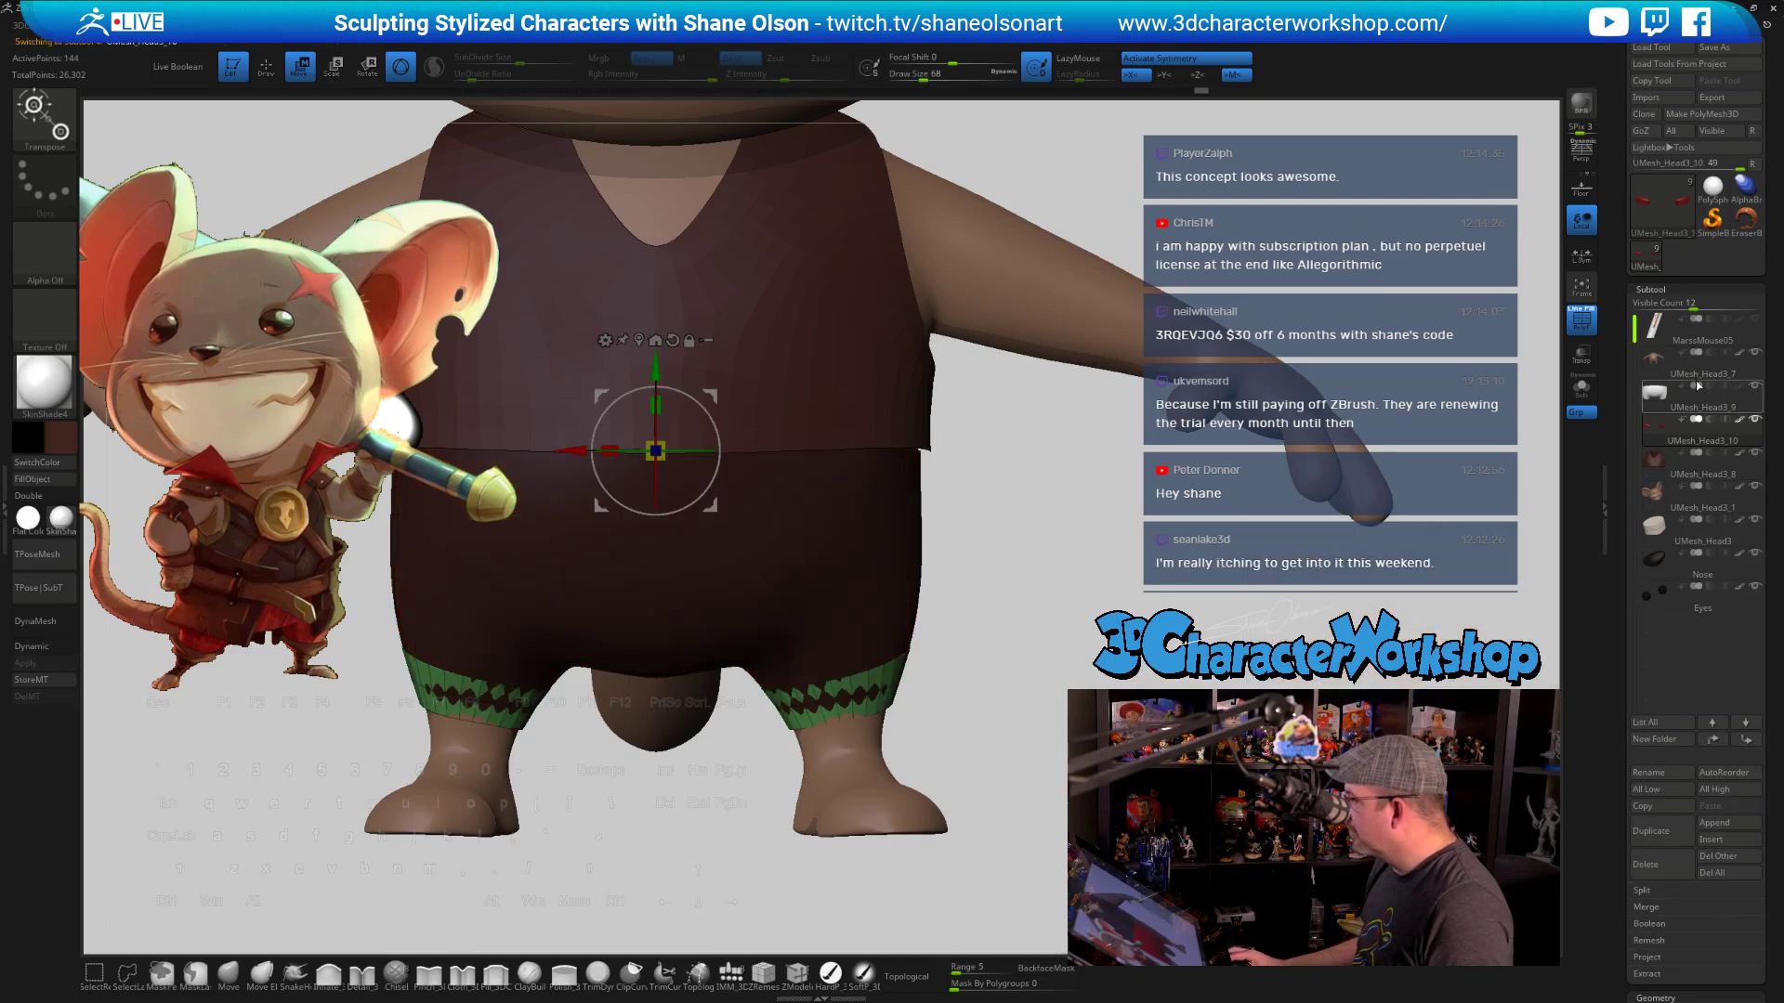
Isolate the leg cuffs, centre the gizmo on one cuff, and bring the whole character back into view
click(1581, 386)
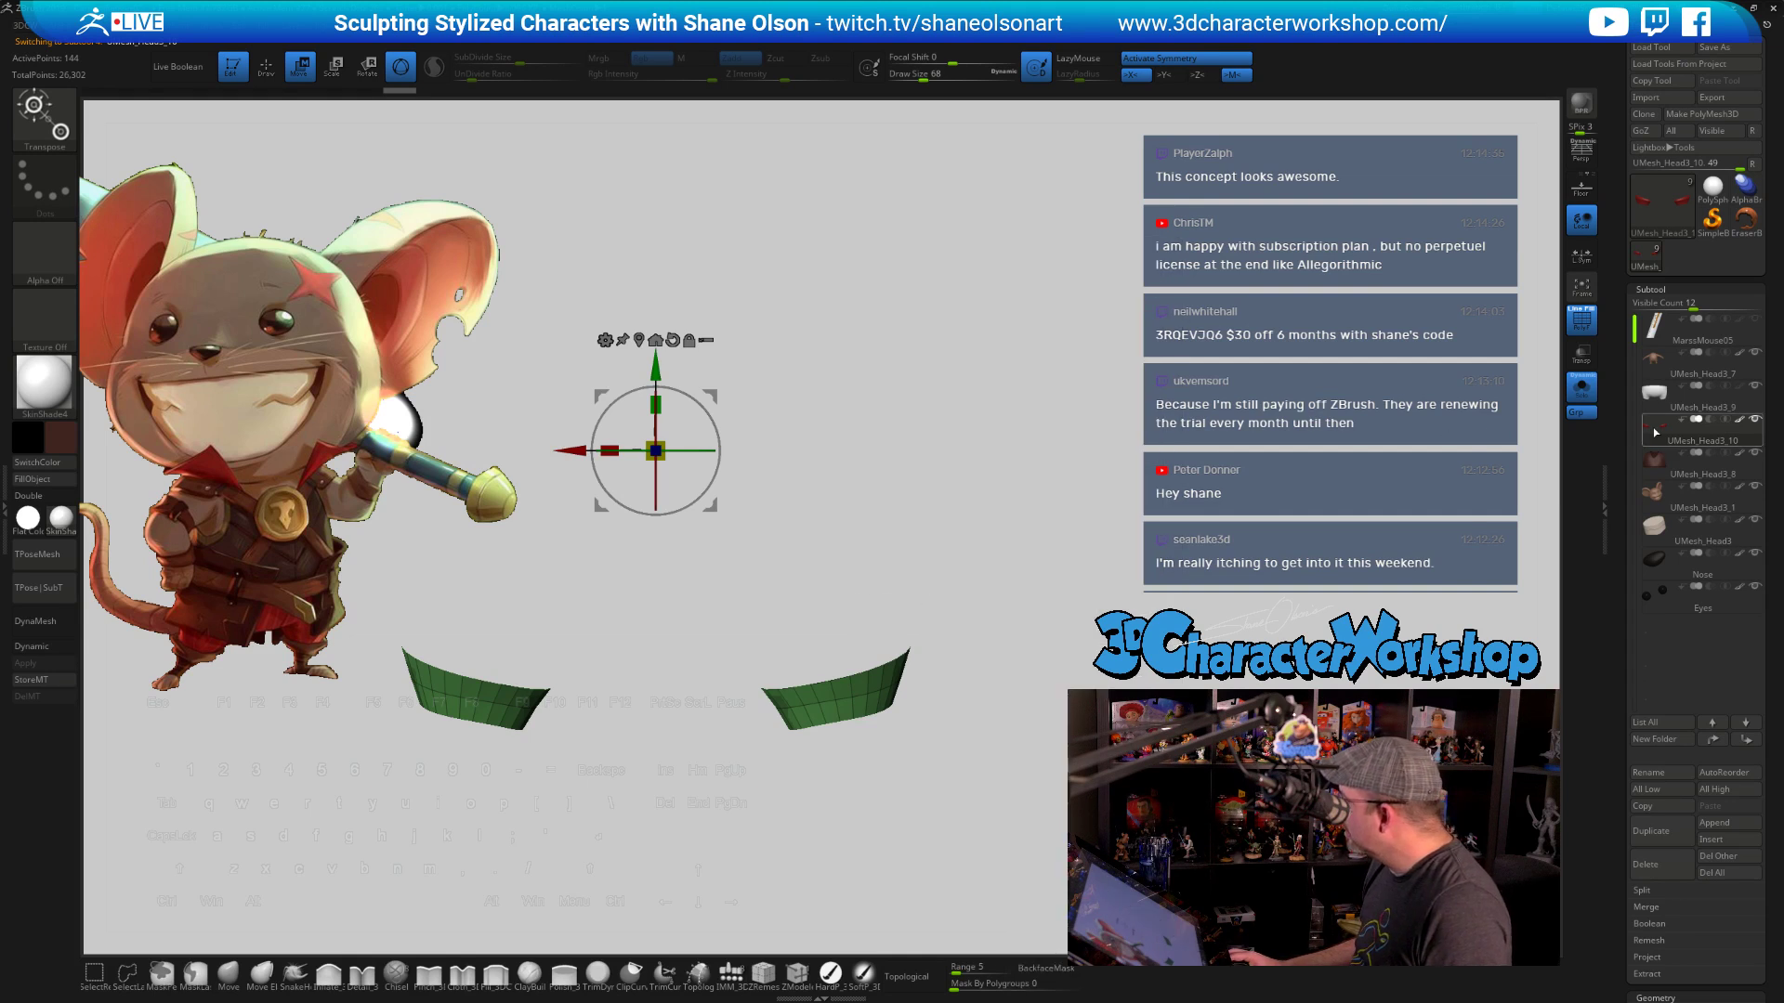
alt+drag(896, 604, 895, 575)
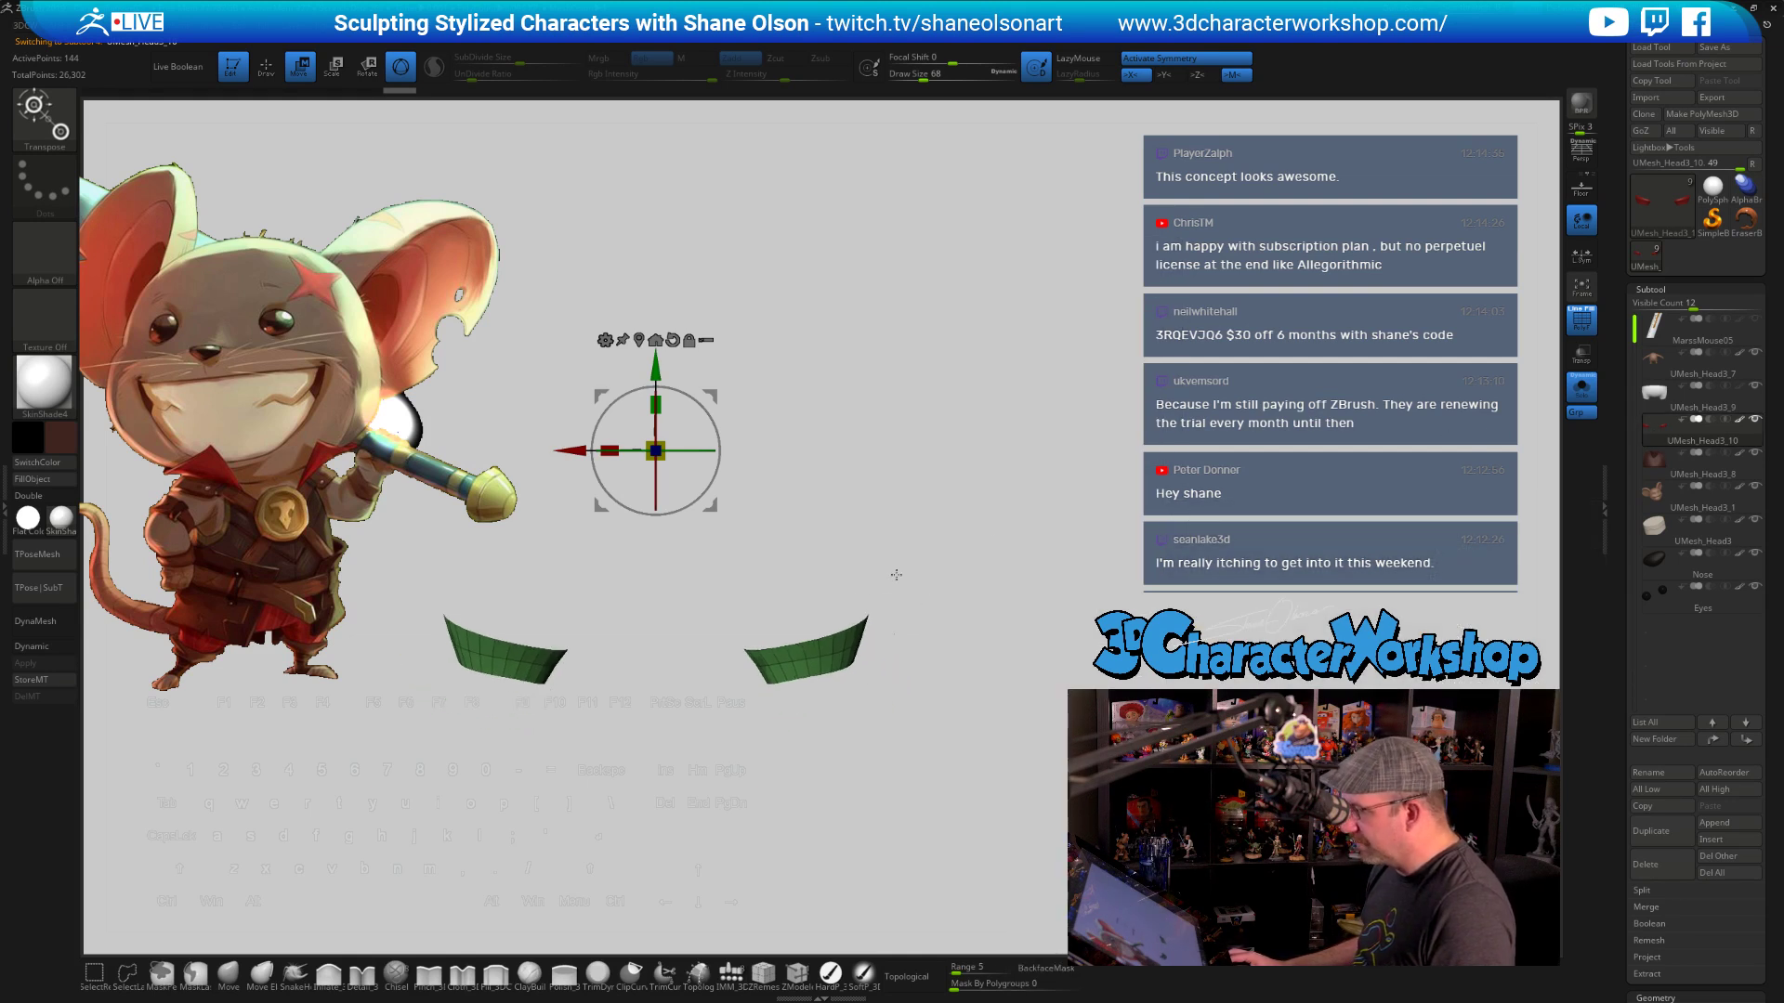
ctrl+click(807, 659)
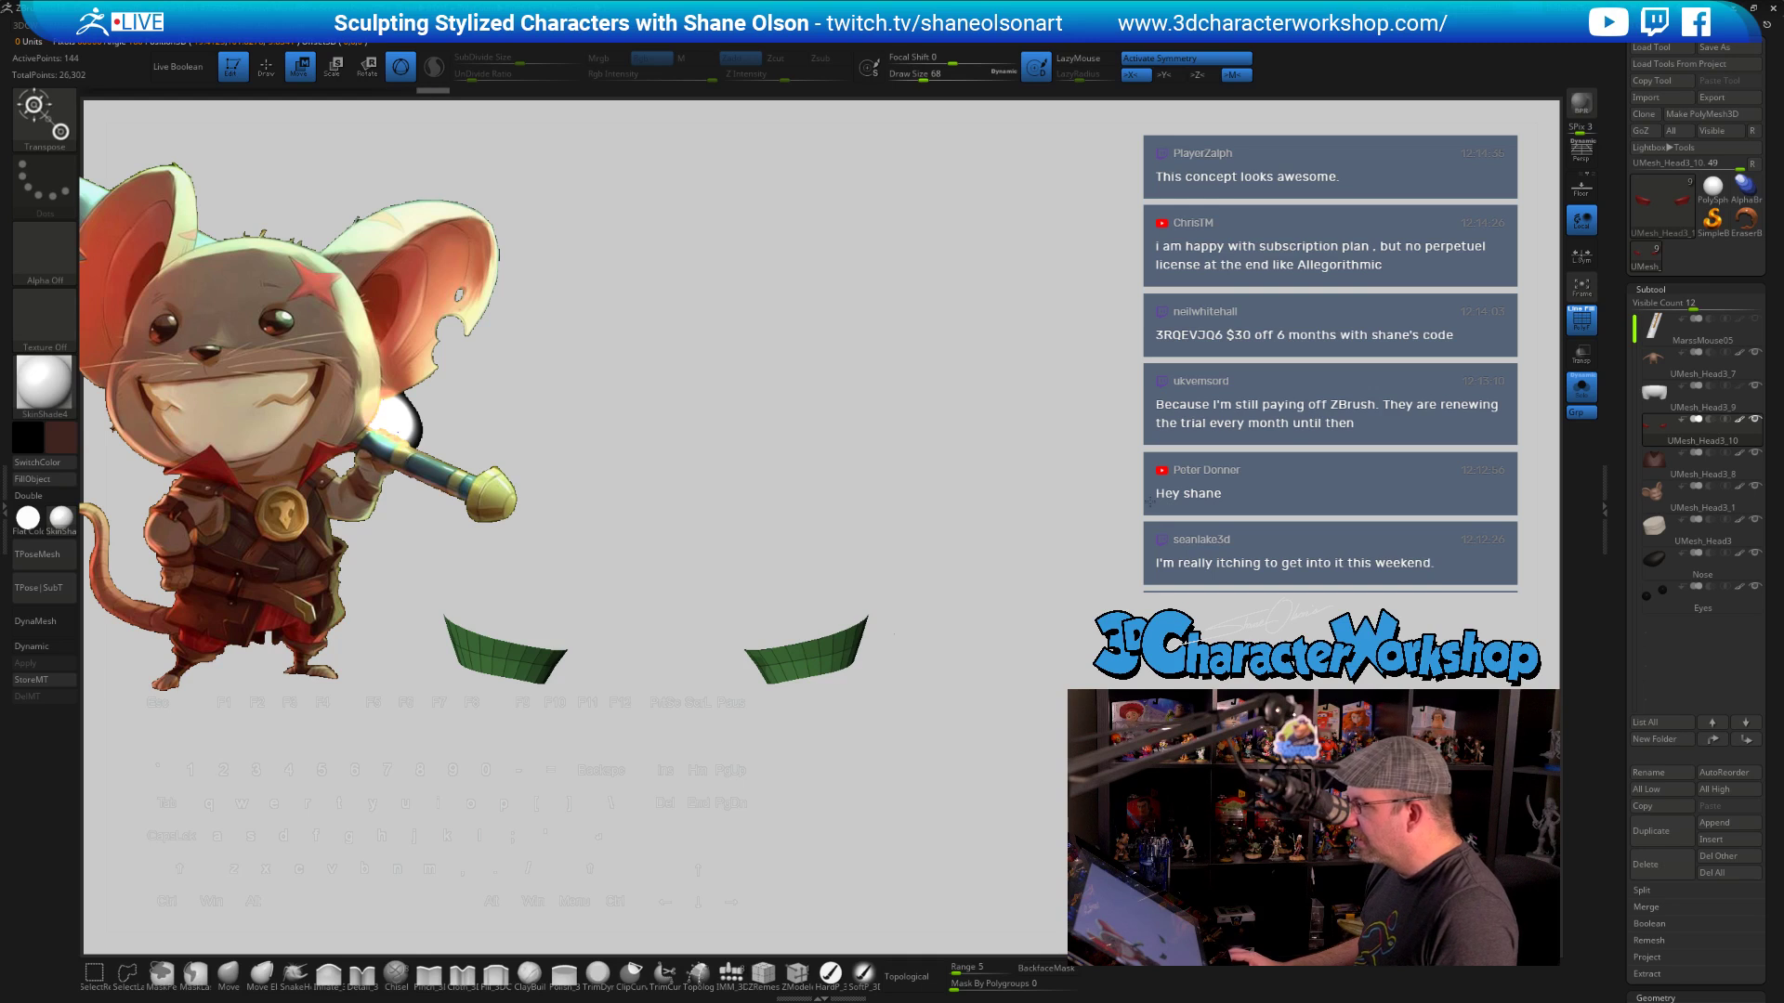
alt+click(817, 650)
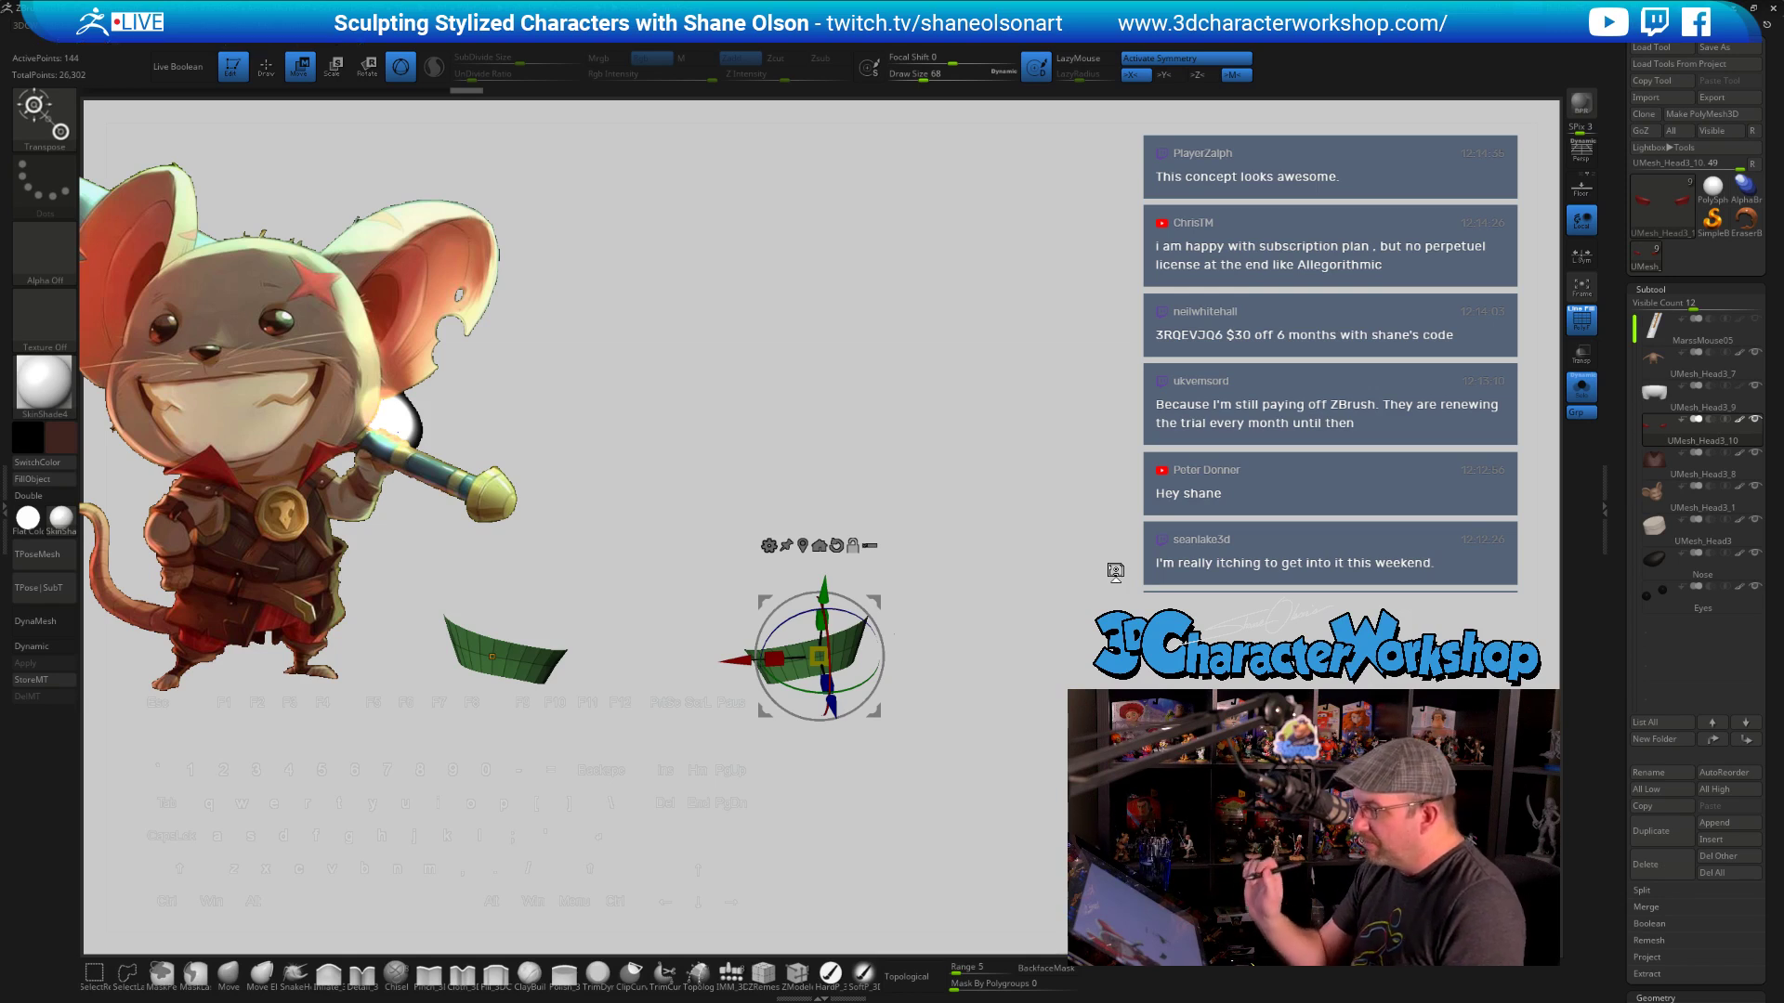
alt+drag(937, 691, 955, 751)
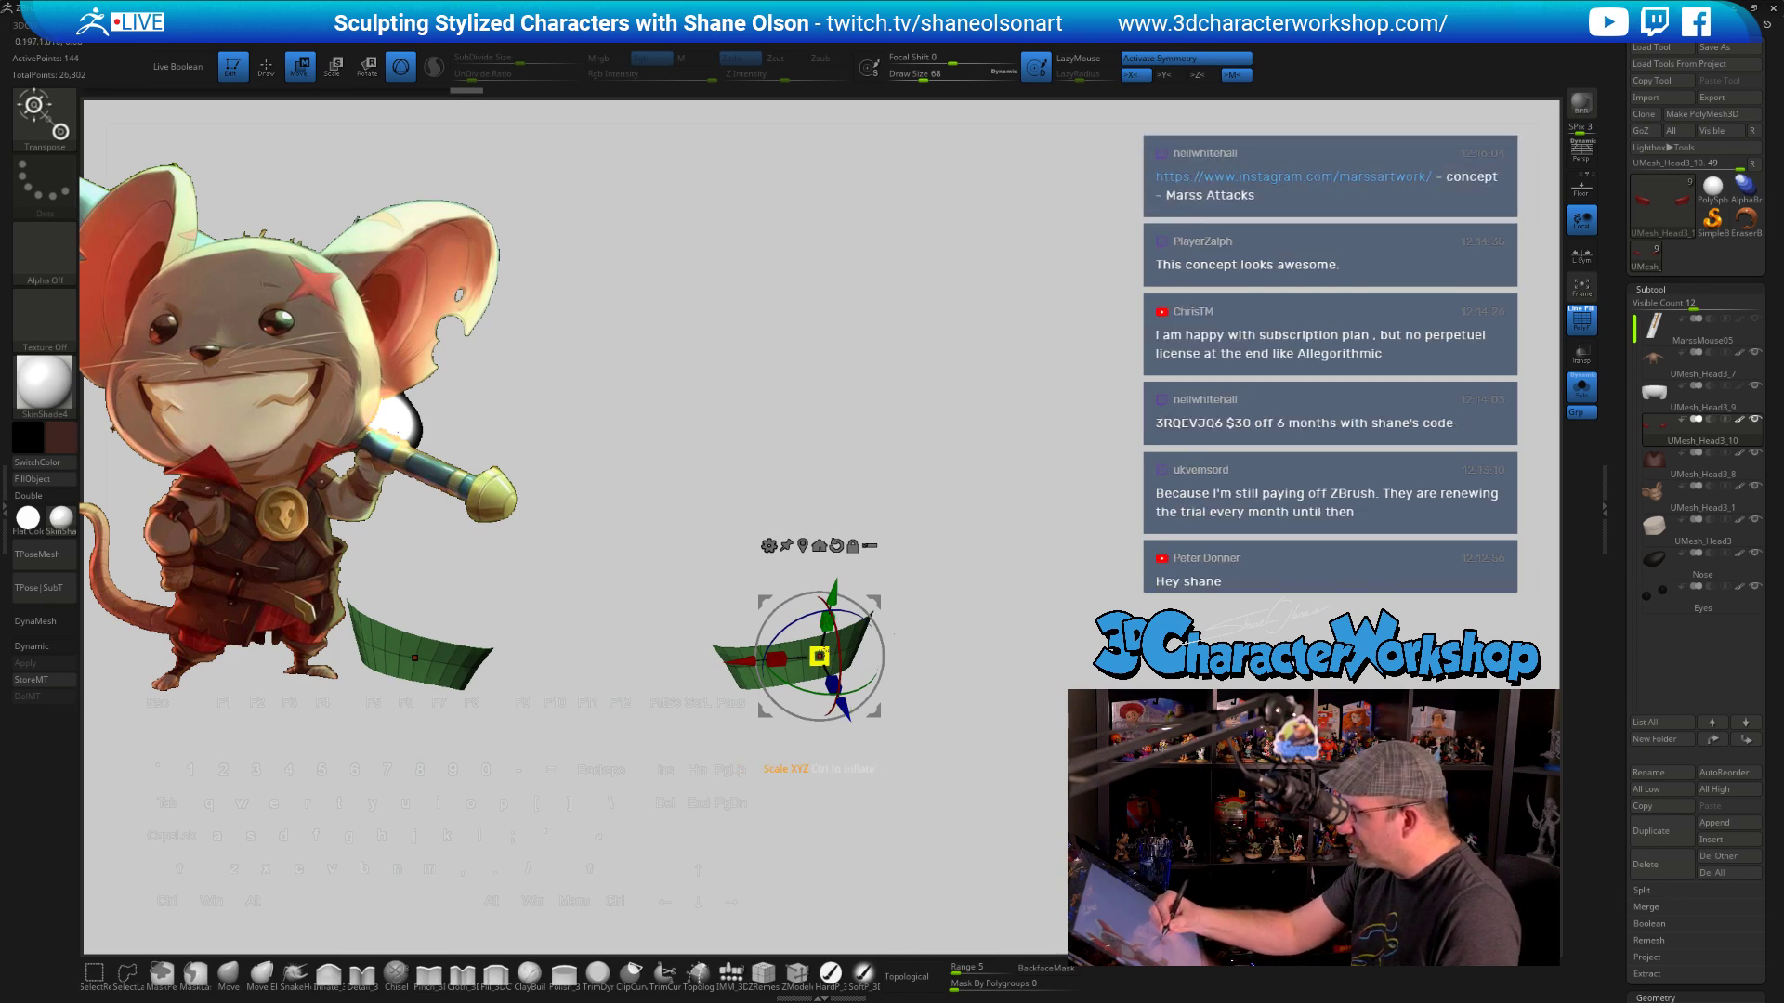
drag(877, 669, 881, 692)
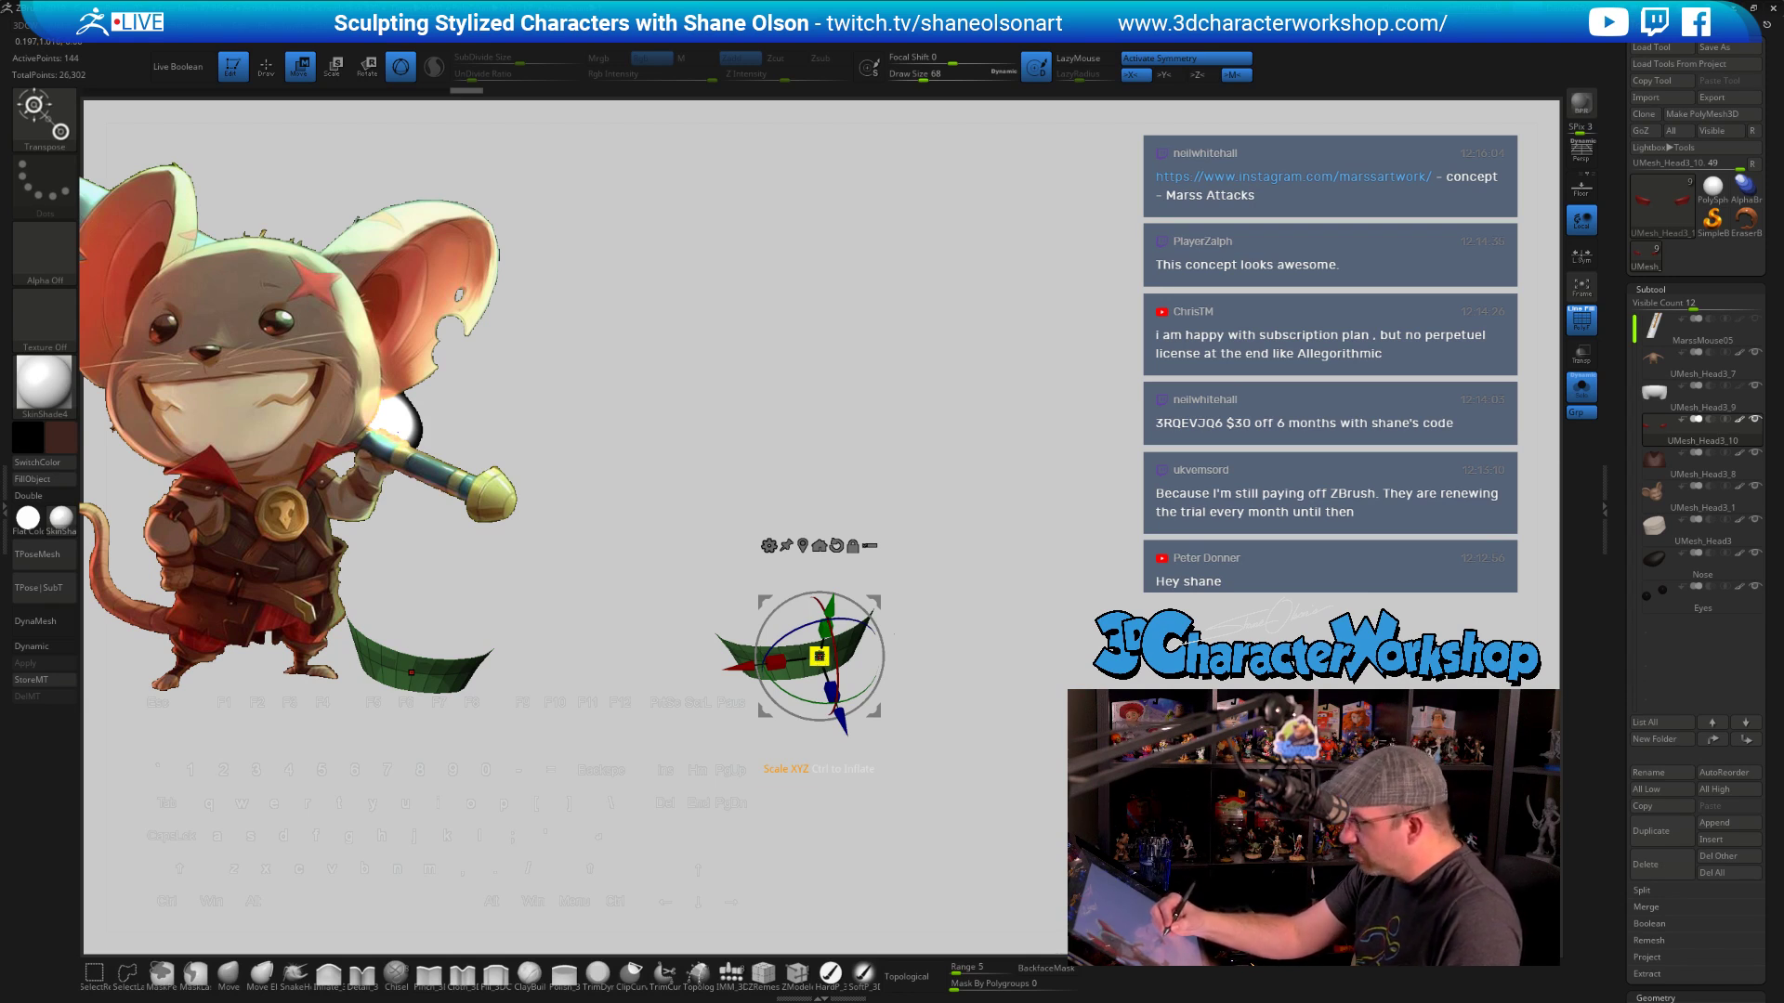
key(ctrl)
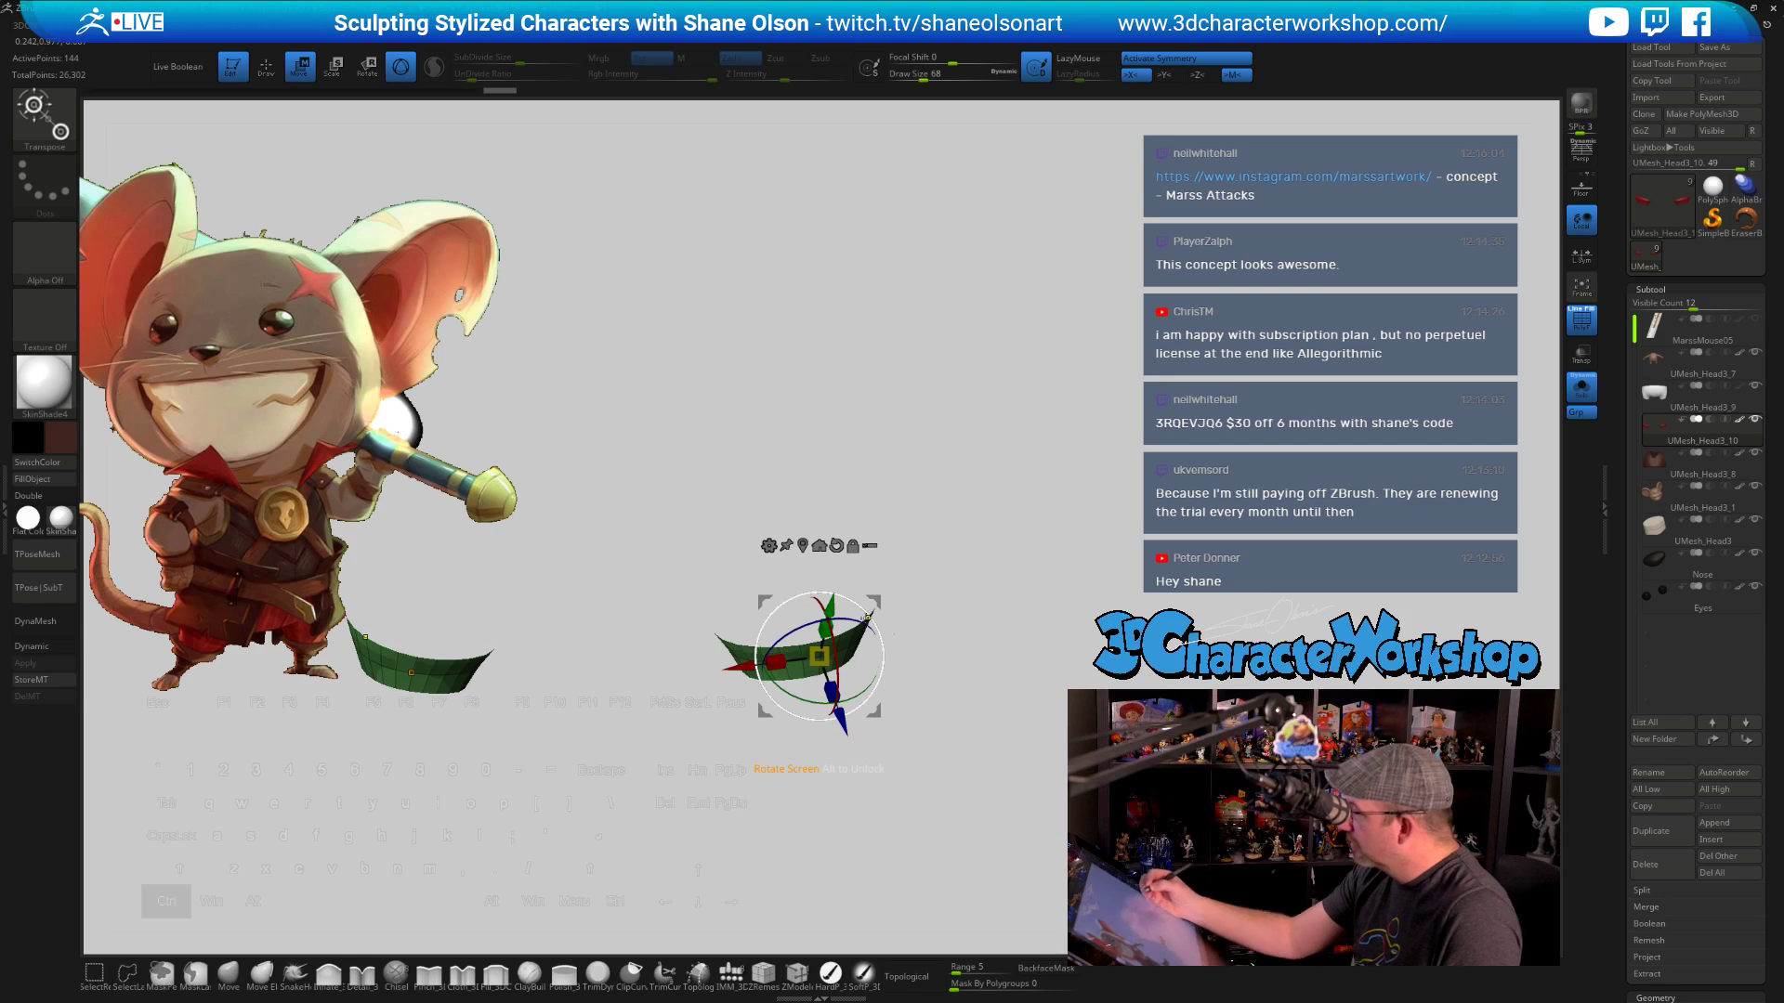
click(1581, 385)
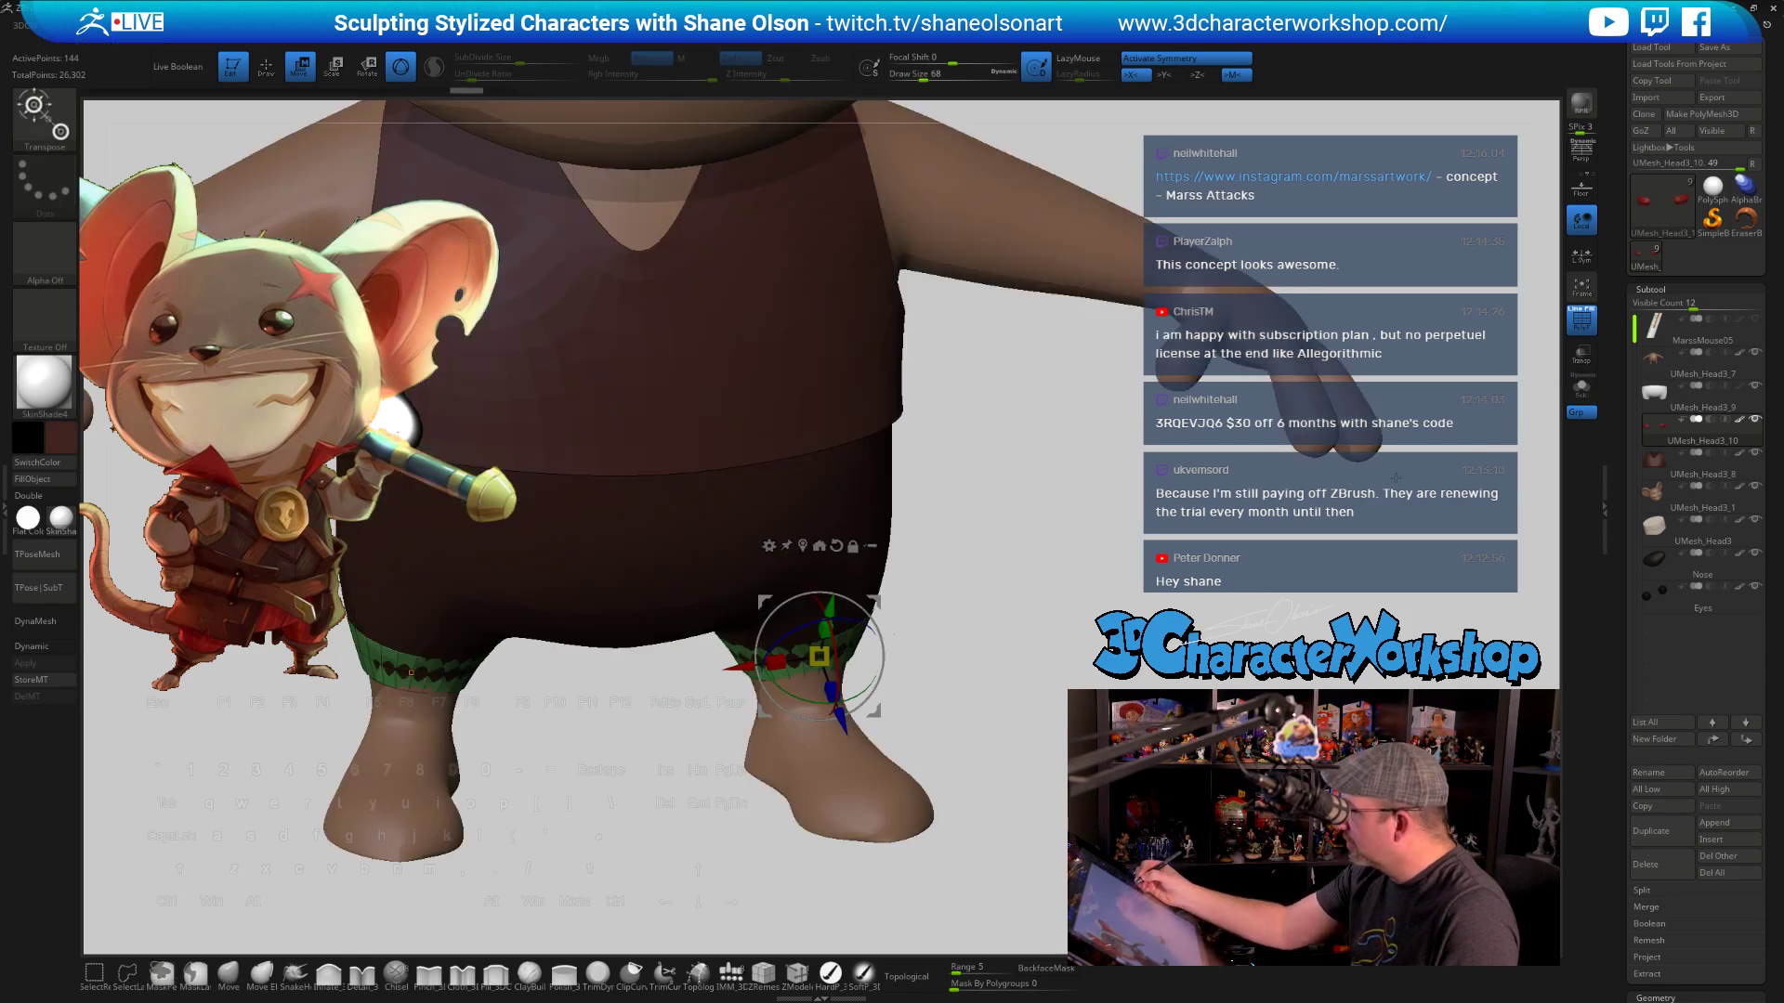
Enable Local Symmetry and scale up both leg cuffs around their own centres so they stand out from the shorts
click(1583, 258)
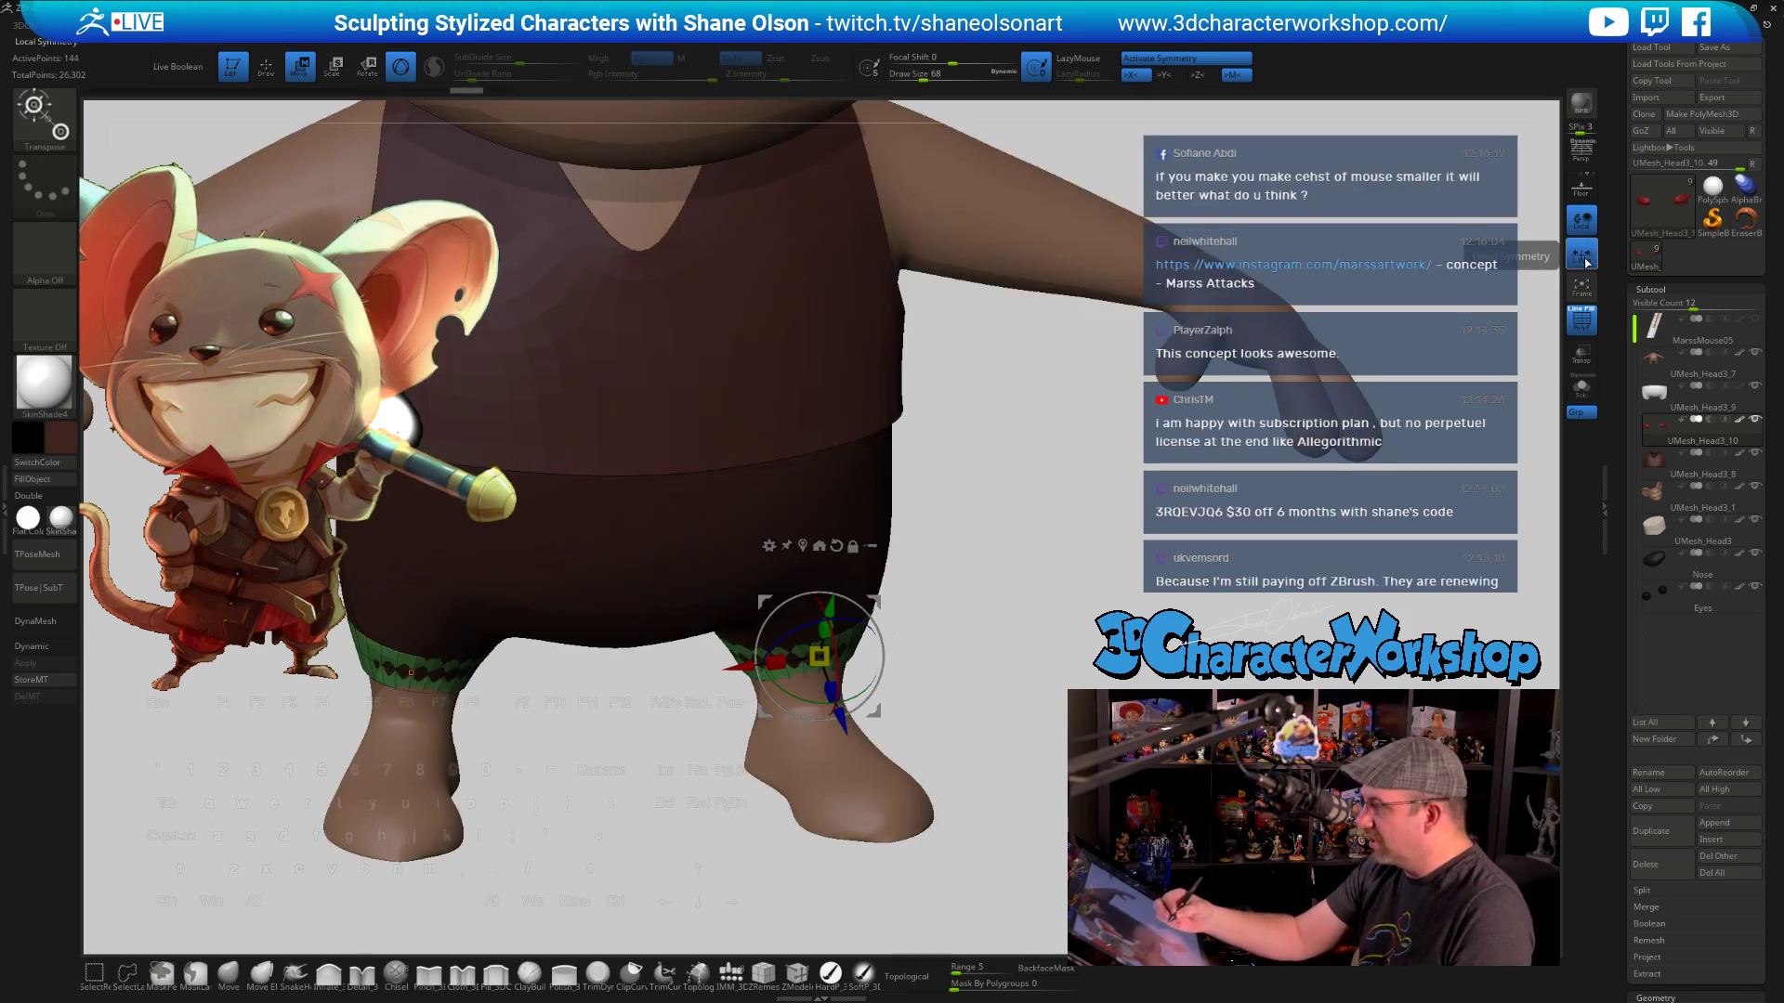
key(ctrl)
ctrl+drag(818, 655, 947, 672)
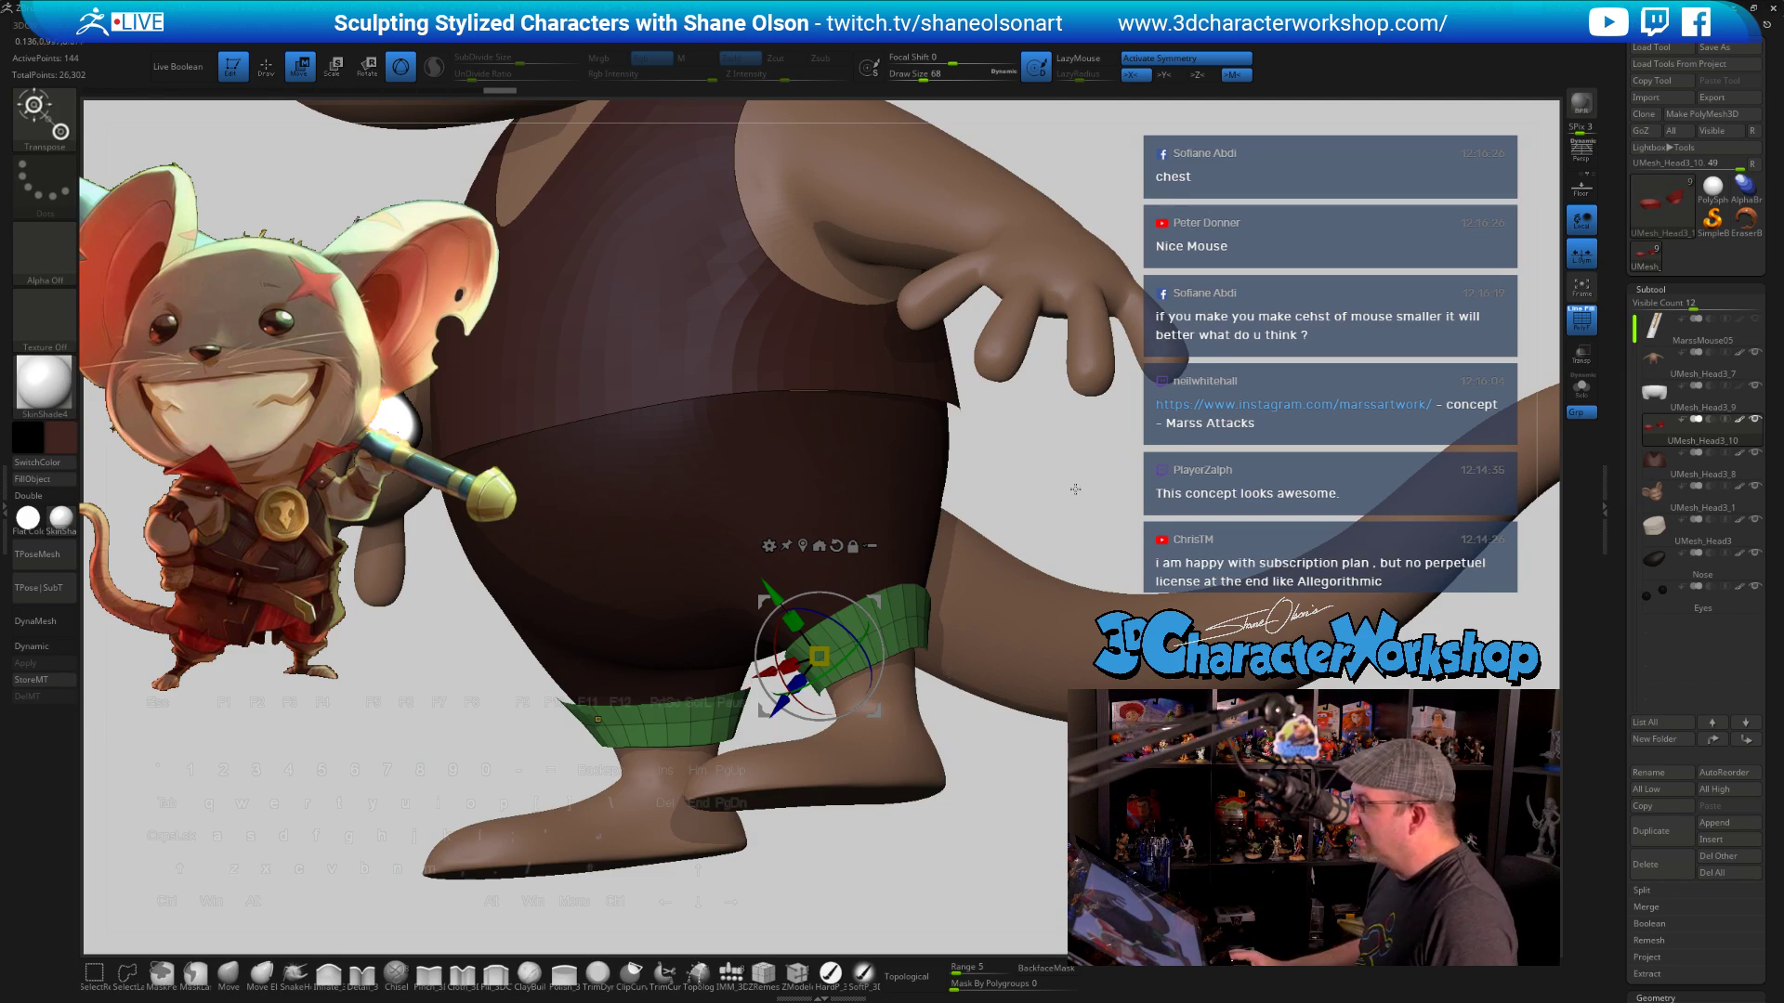
drag(1075, 489, 1042, 666)
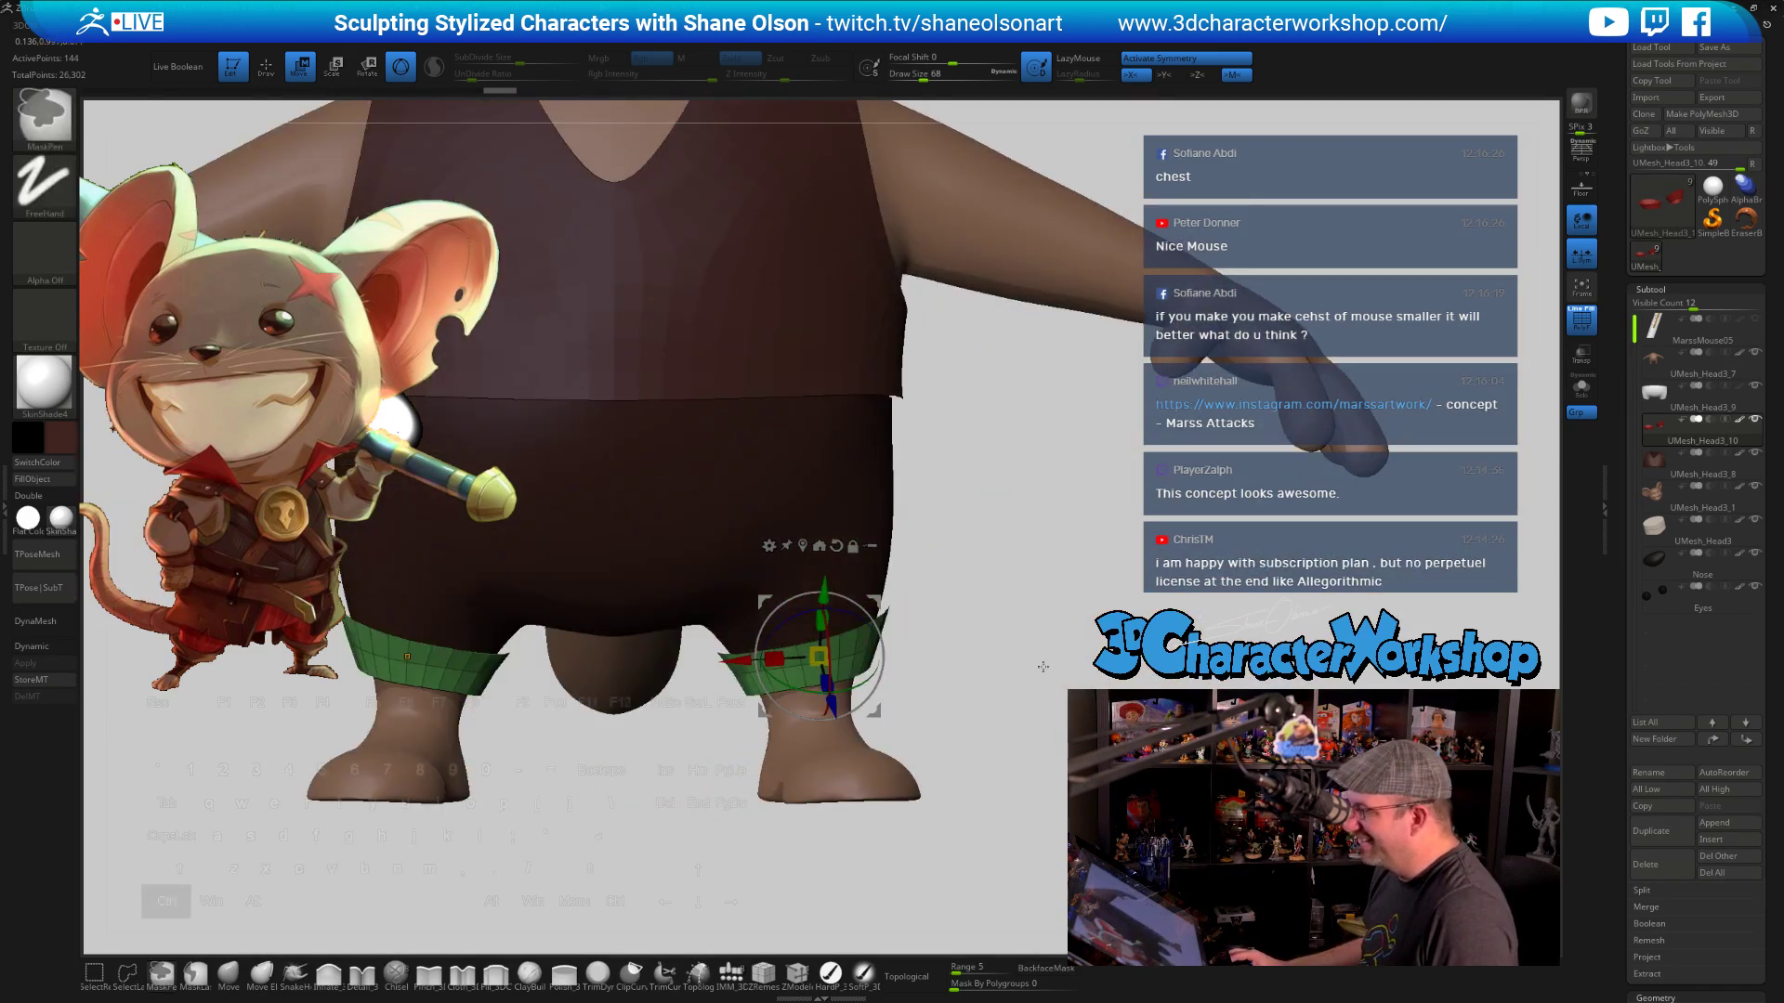
alt+drag(1014, 594, 1070, 603)
Select the shorts' subtool, hide its wireframe, and fill it with the red picked from the leg cuffs
click(1656, 403)
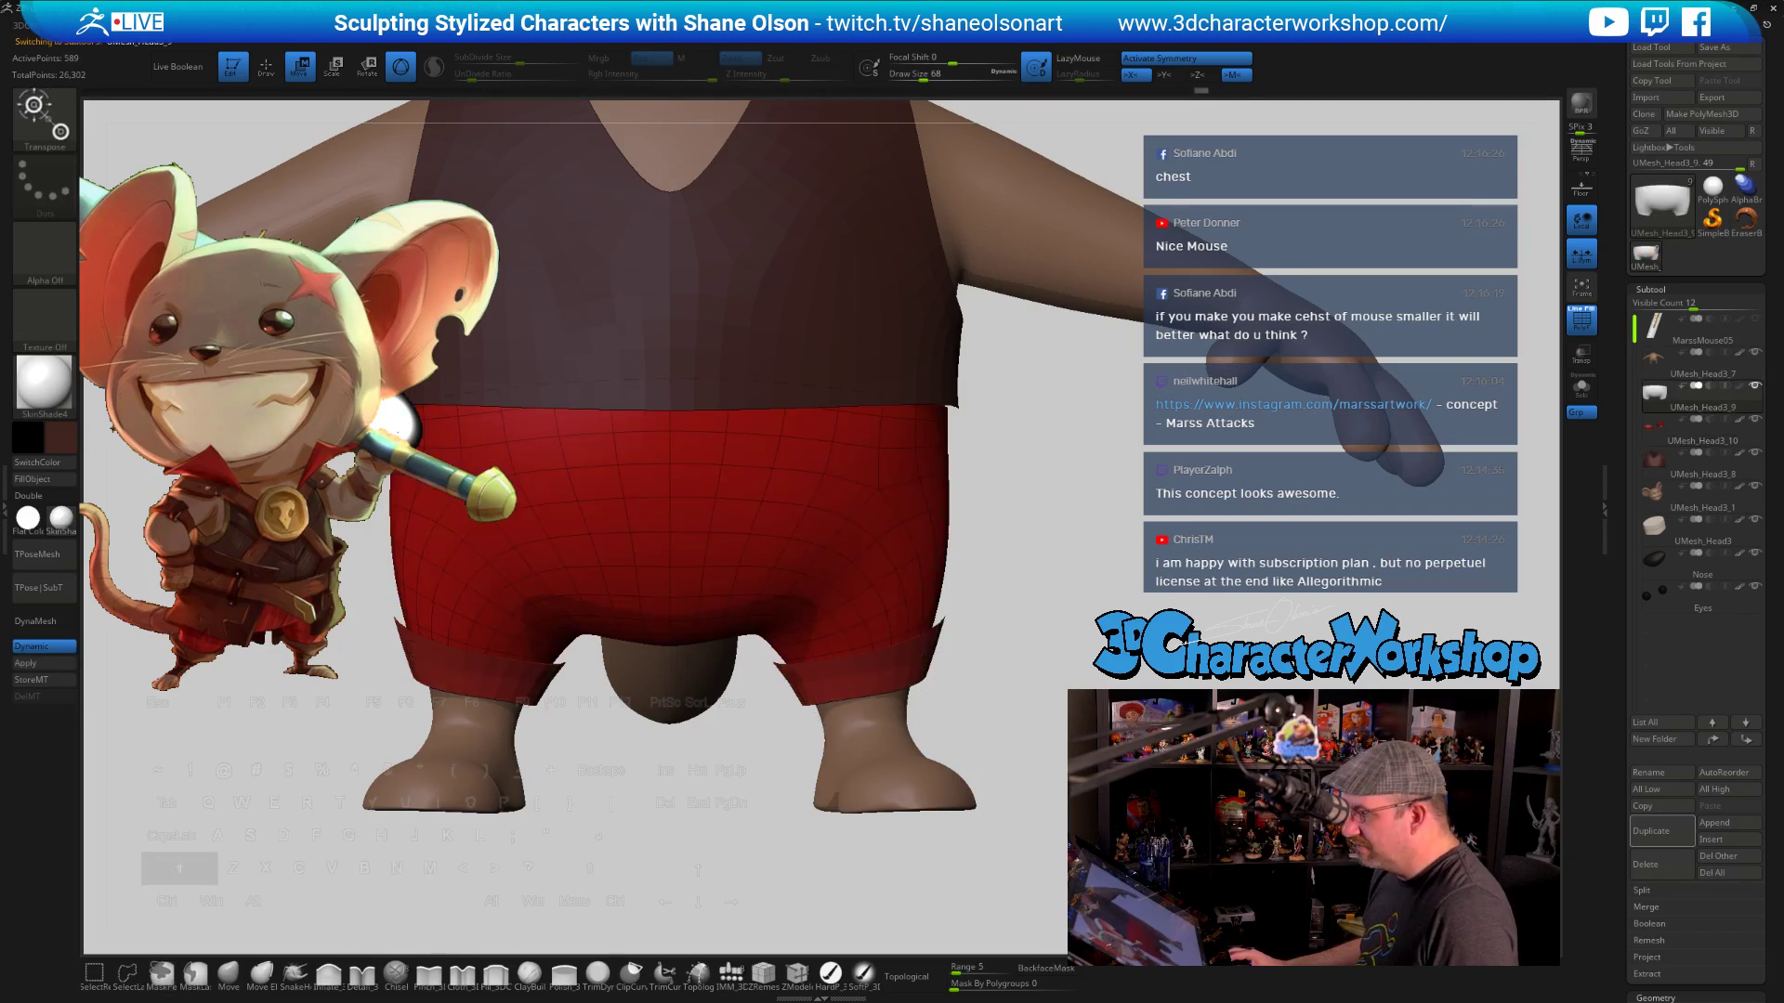
key(shift+f)
alt+drag(1219, 632, 1486, 618)
alt+drag(1007, 546, 1016, 583)
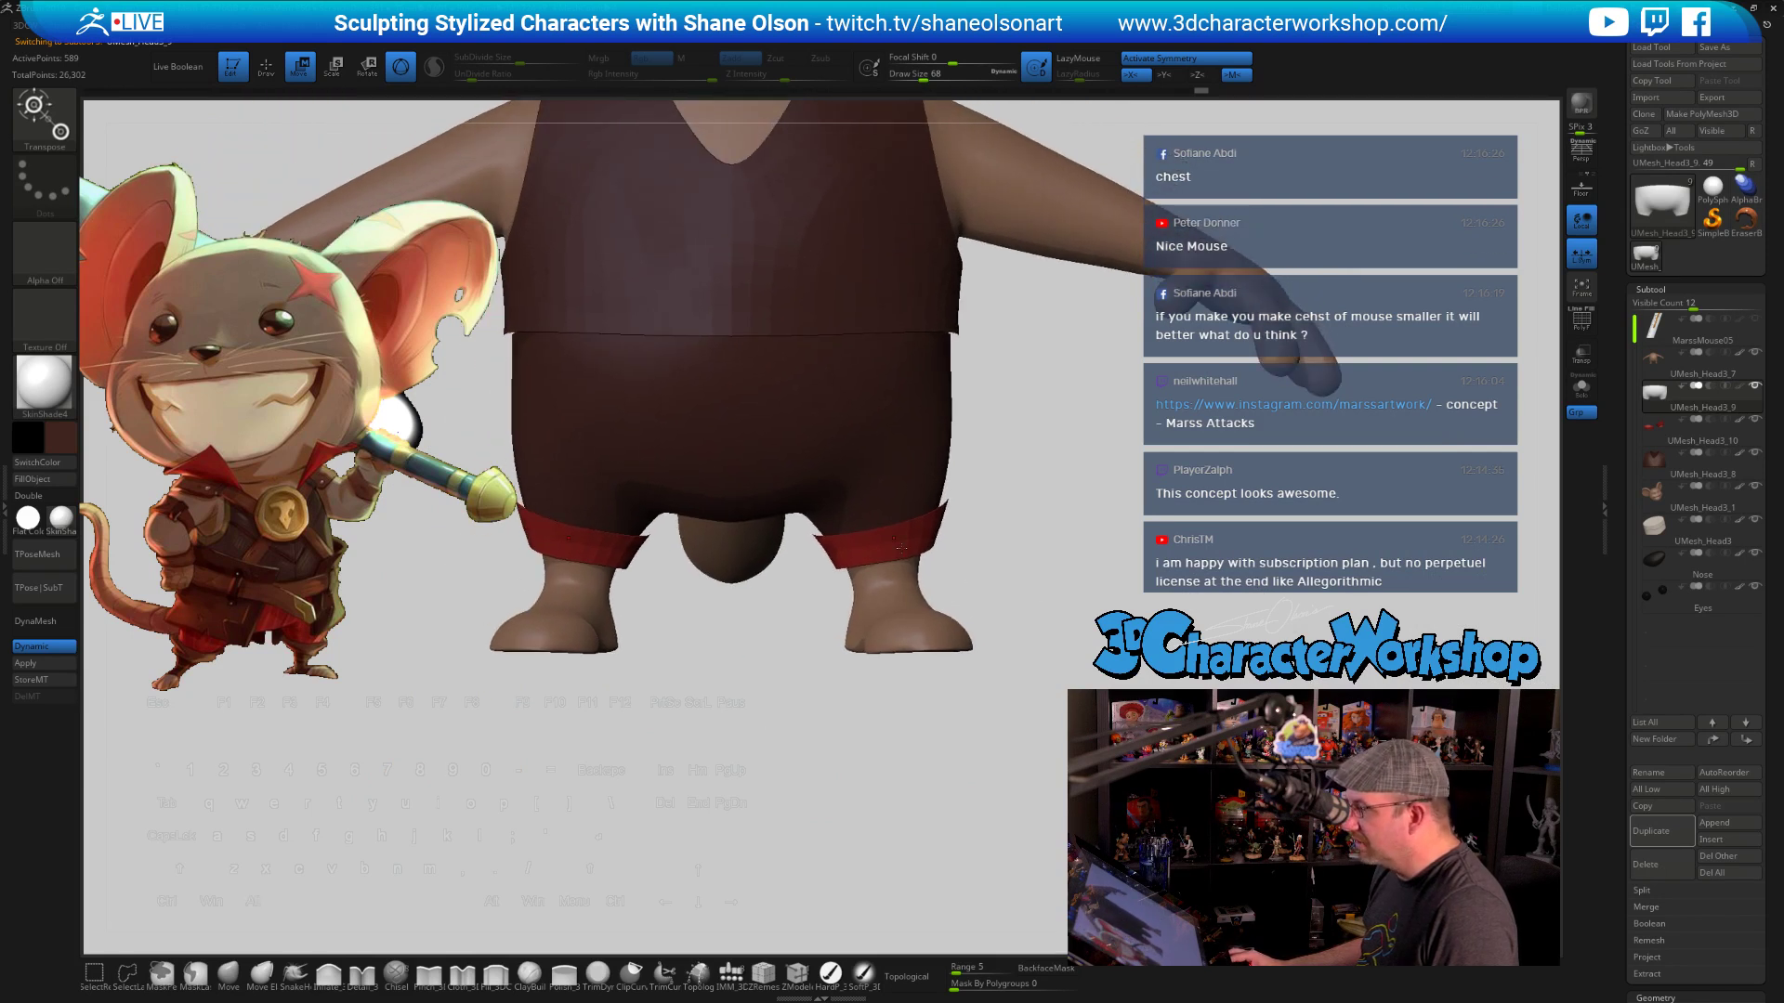
key(c)
key(ctrl+f)
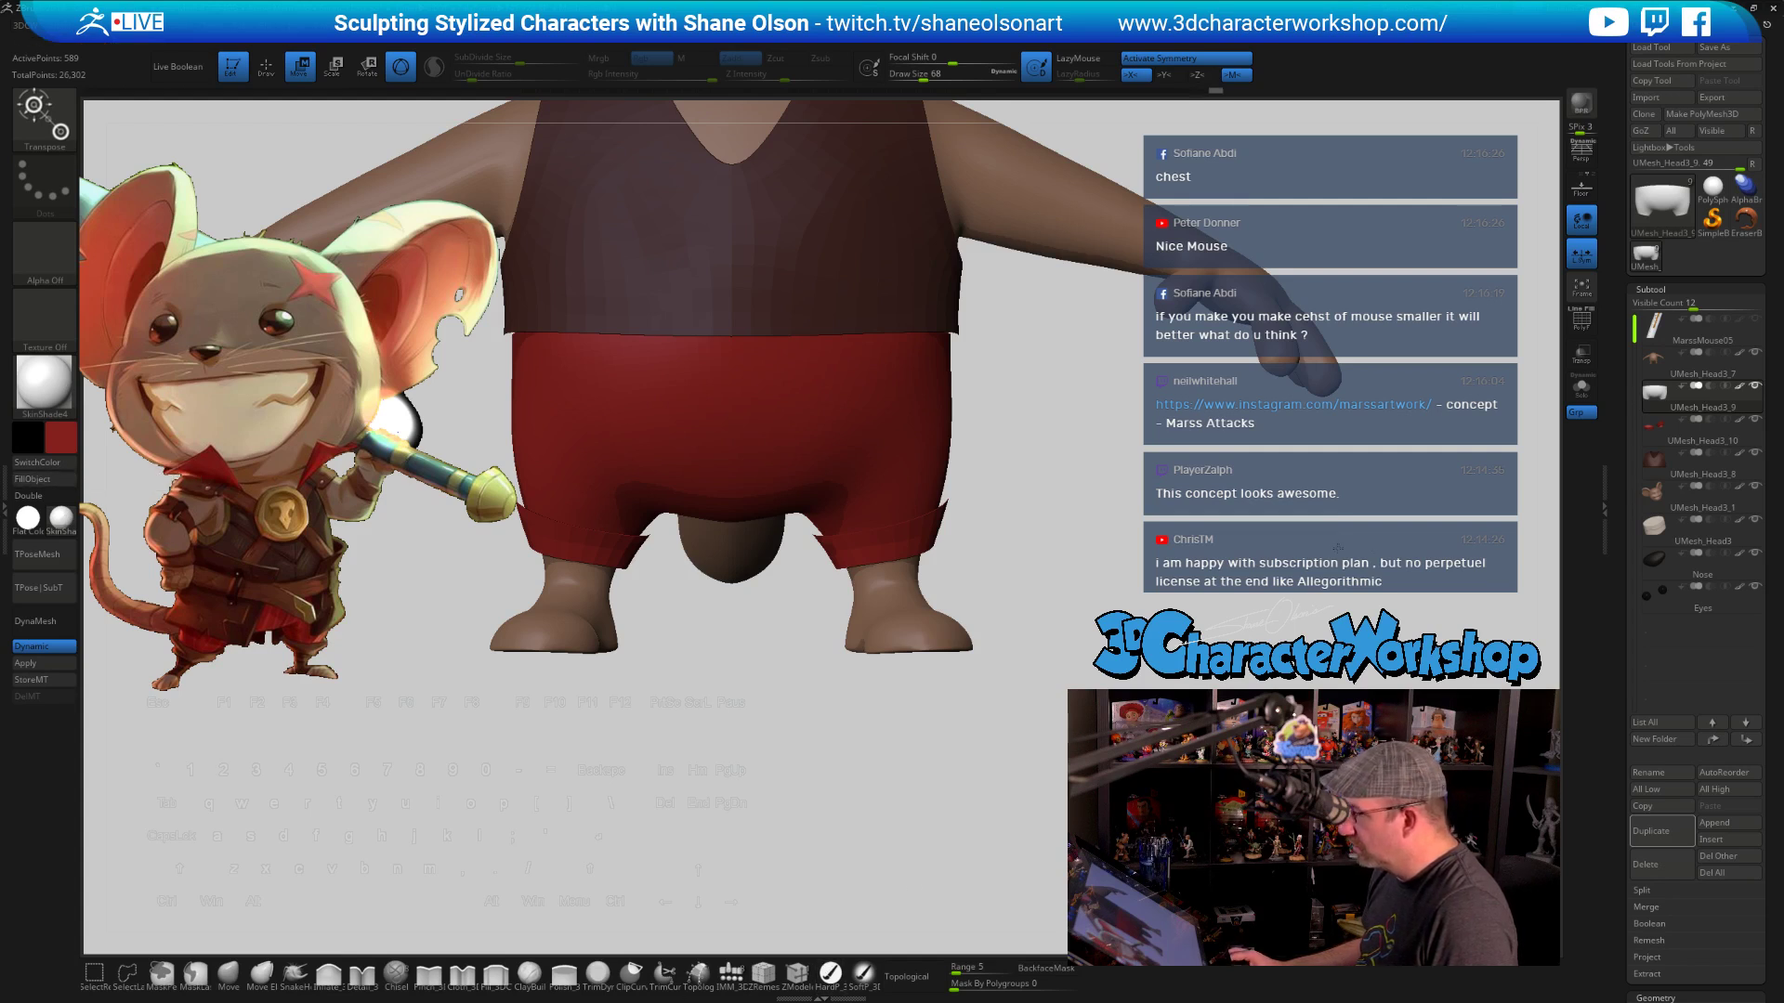
Switch to the HardP_3DCW brush and make the leg cuffs' subtool active again
click(830, 973)
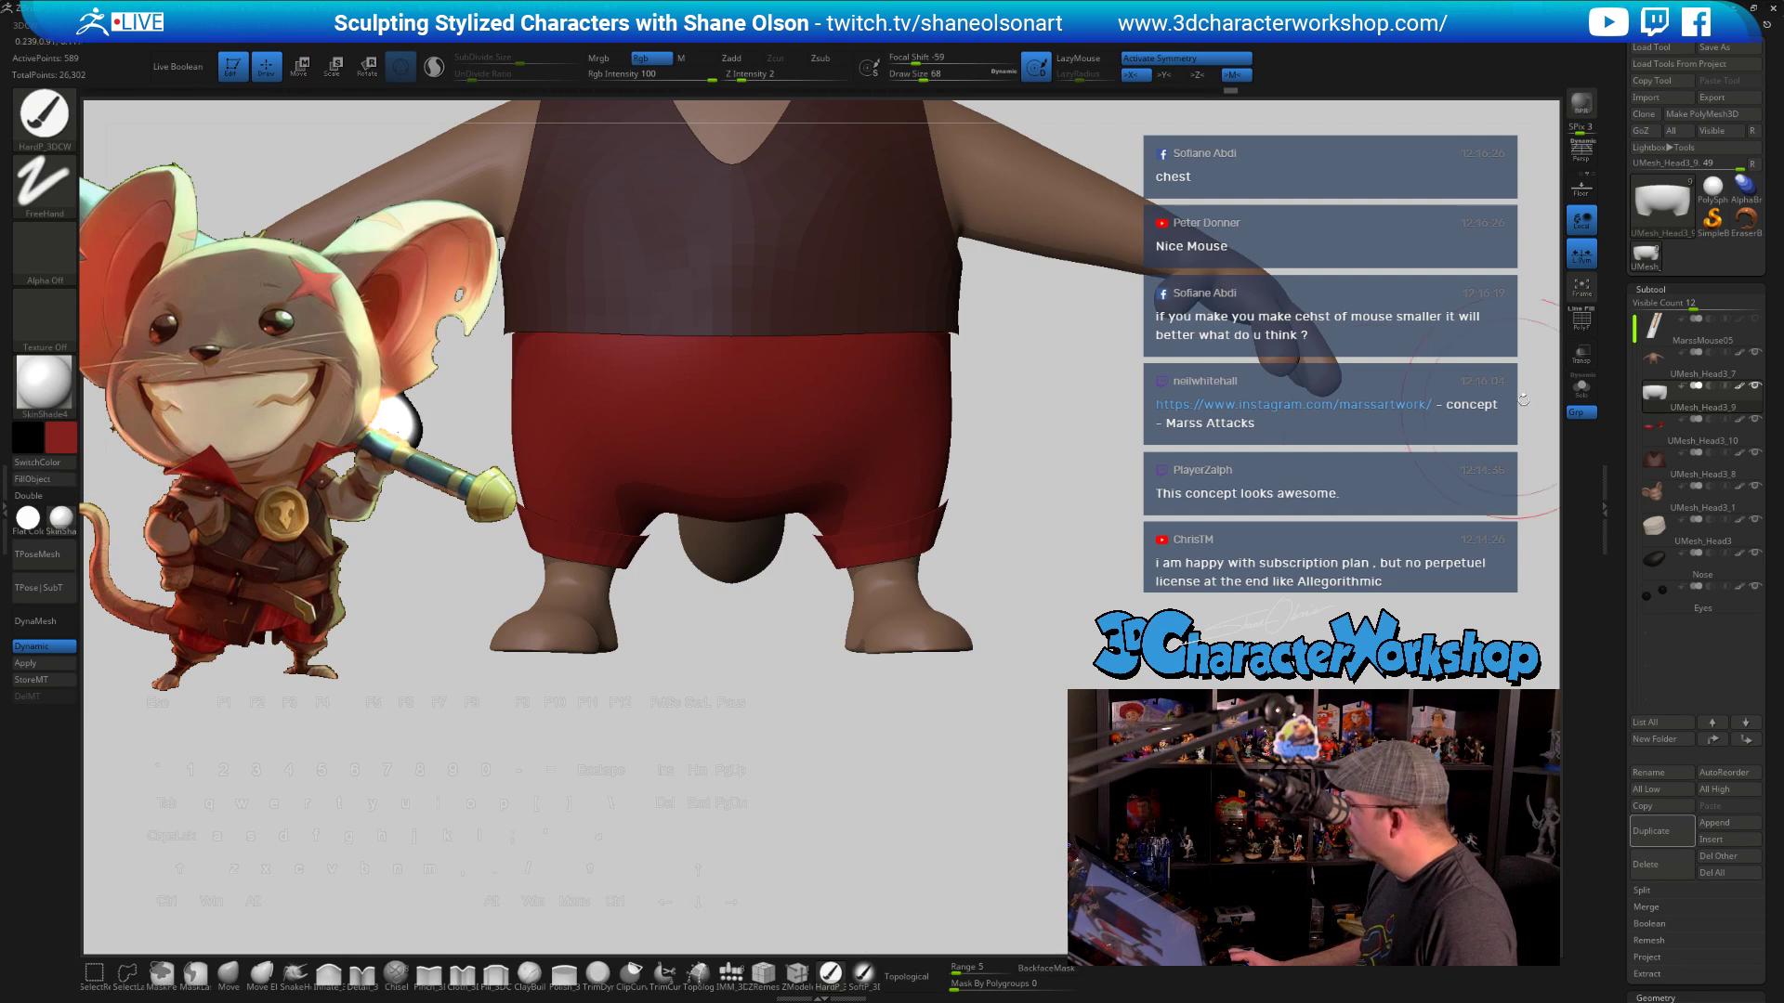
drag(1538, 581, 1492, 529)
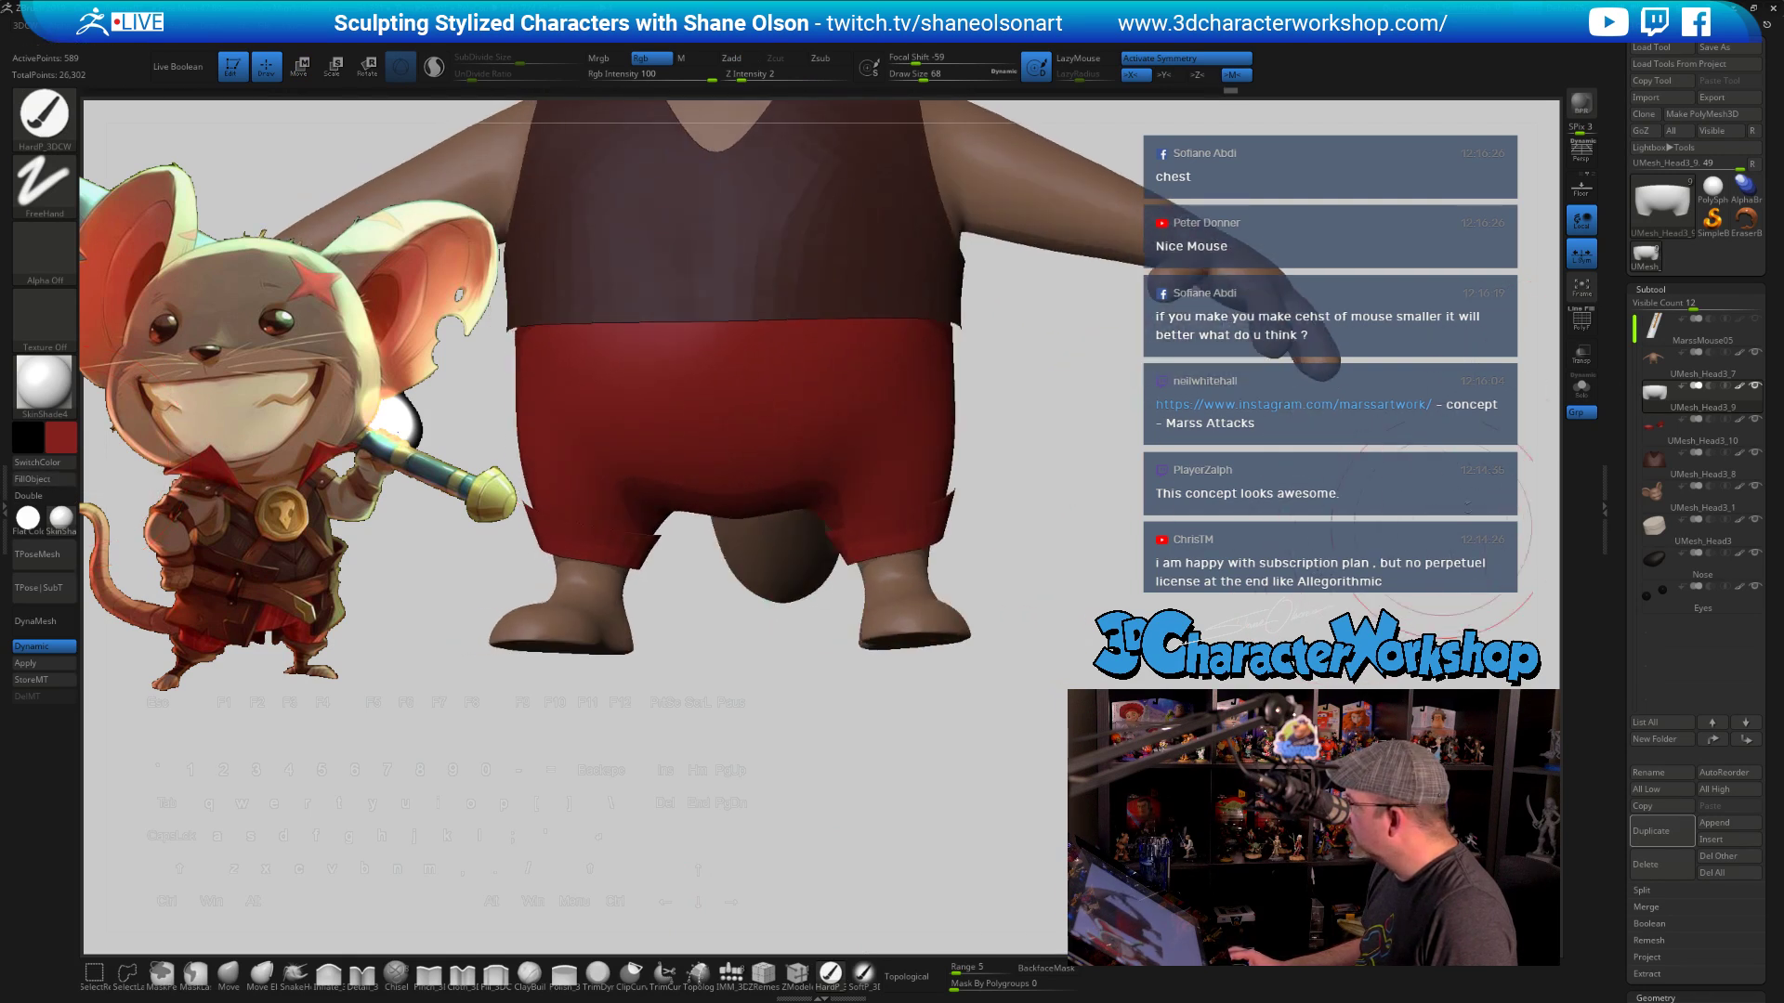
alt+click(826, 399)
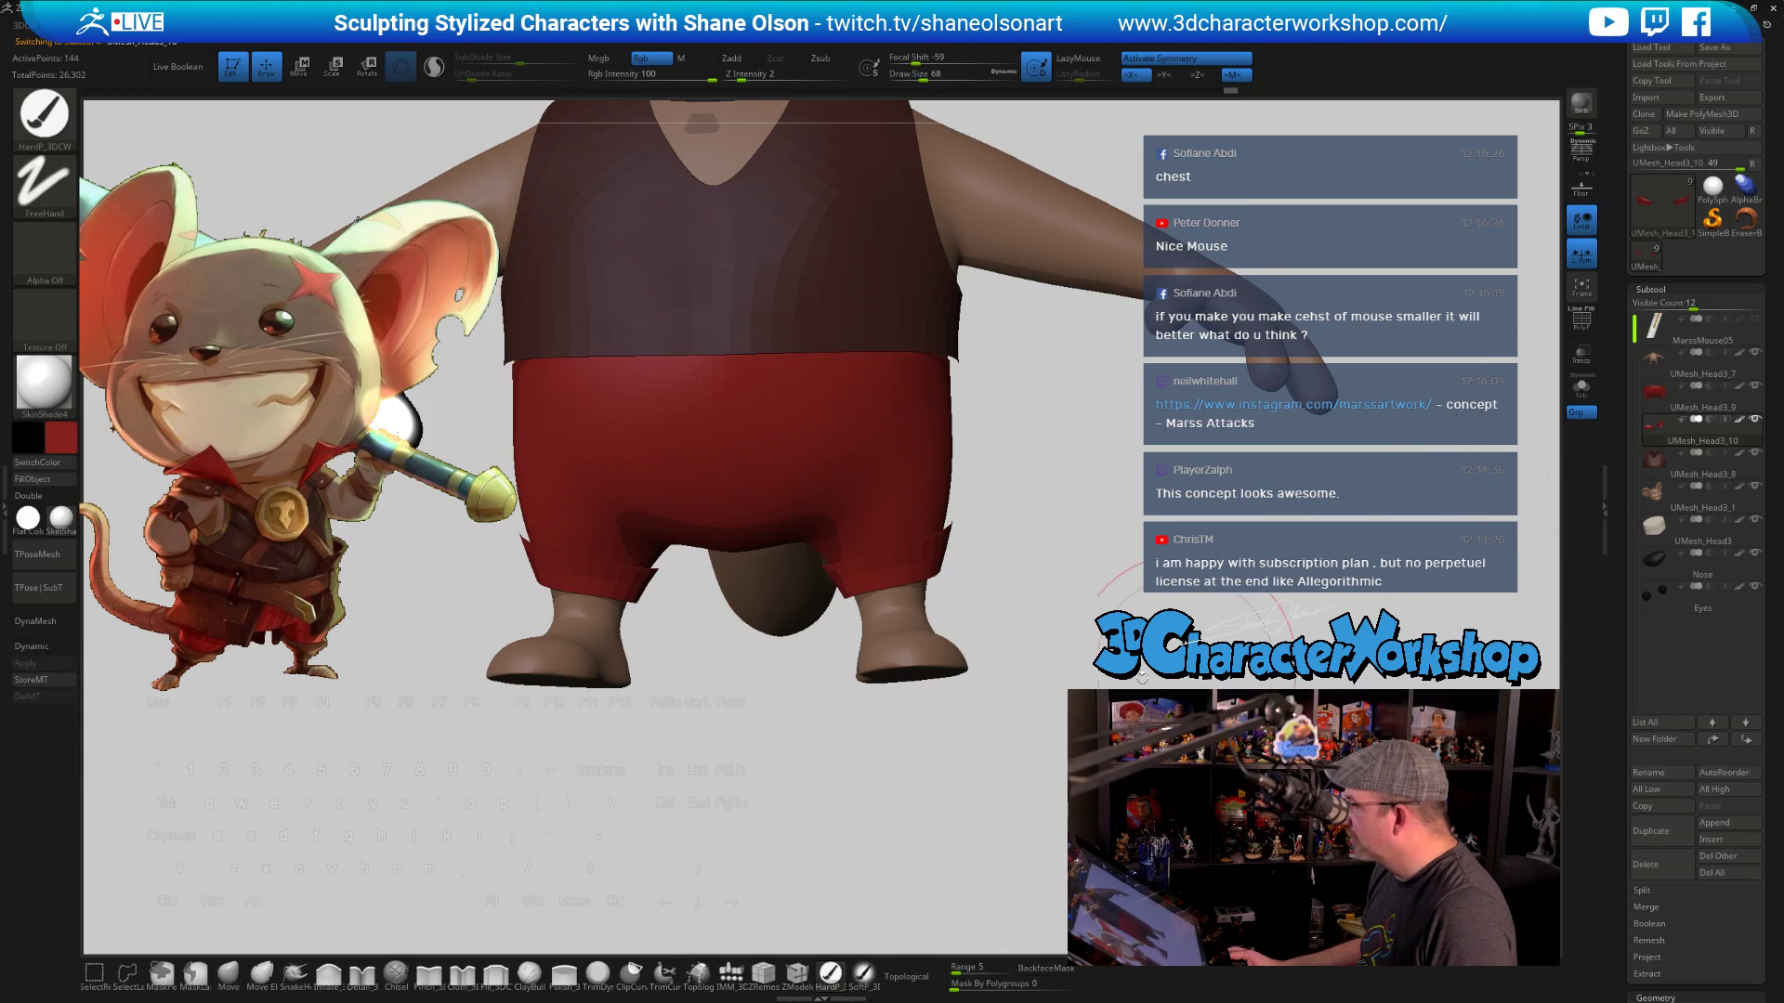
Examine the mouse's shirt, shorts and leg cuffs from several angles and distances against the concept art
alt+drag(1106, 631, 1175, 684)
drag(1338, 599, 1161, 605)
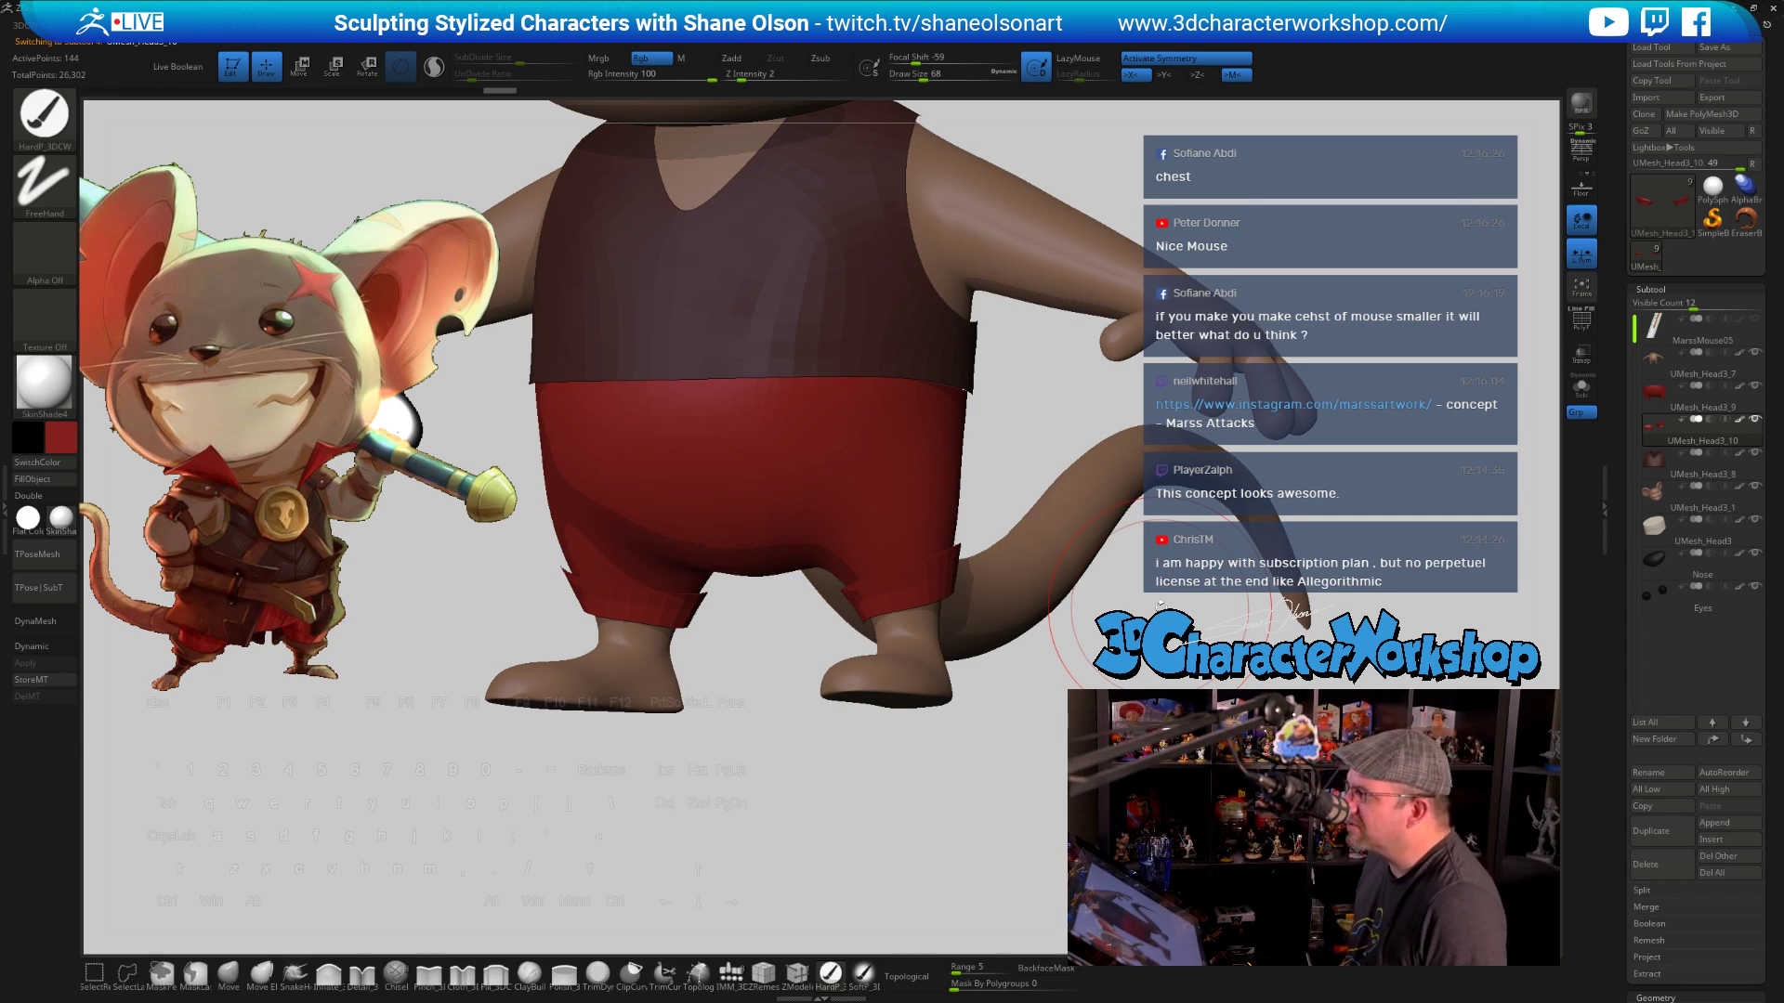
mouse_move(1083, 678)
alt+mouse_down()
mouse_move(1095, 650)
mouse_move(1157, 701)
alt+mouse_up()
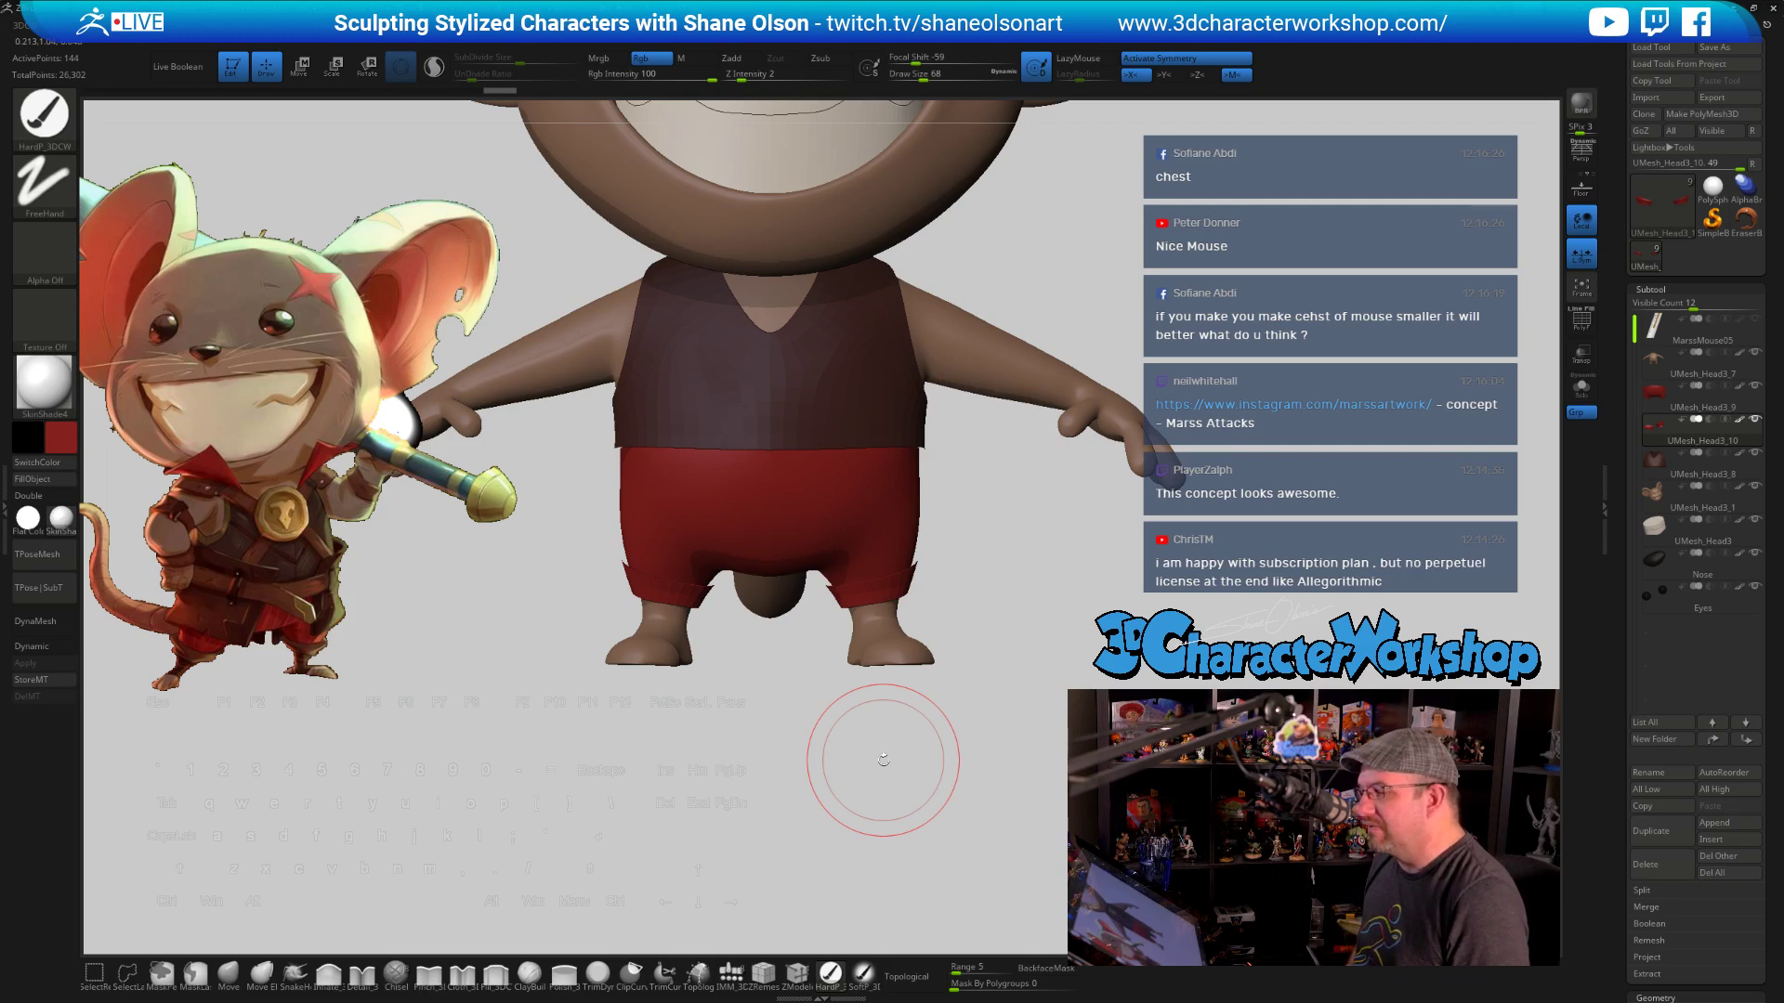
alt+drag(1017, 738, 1058, 764)
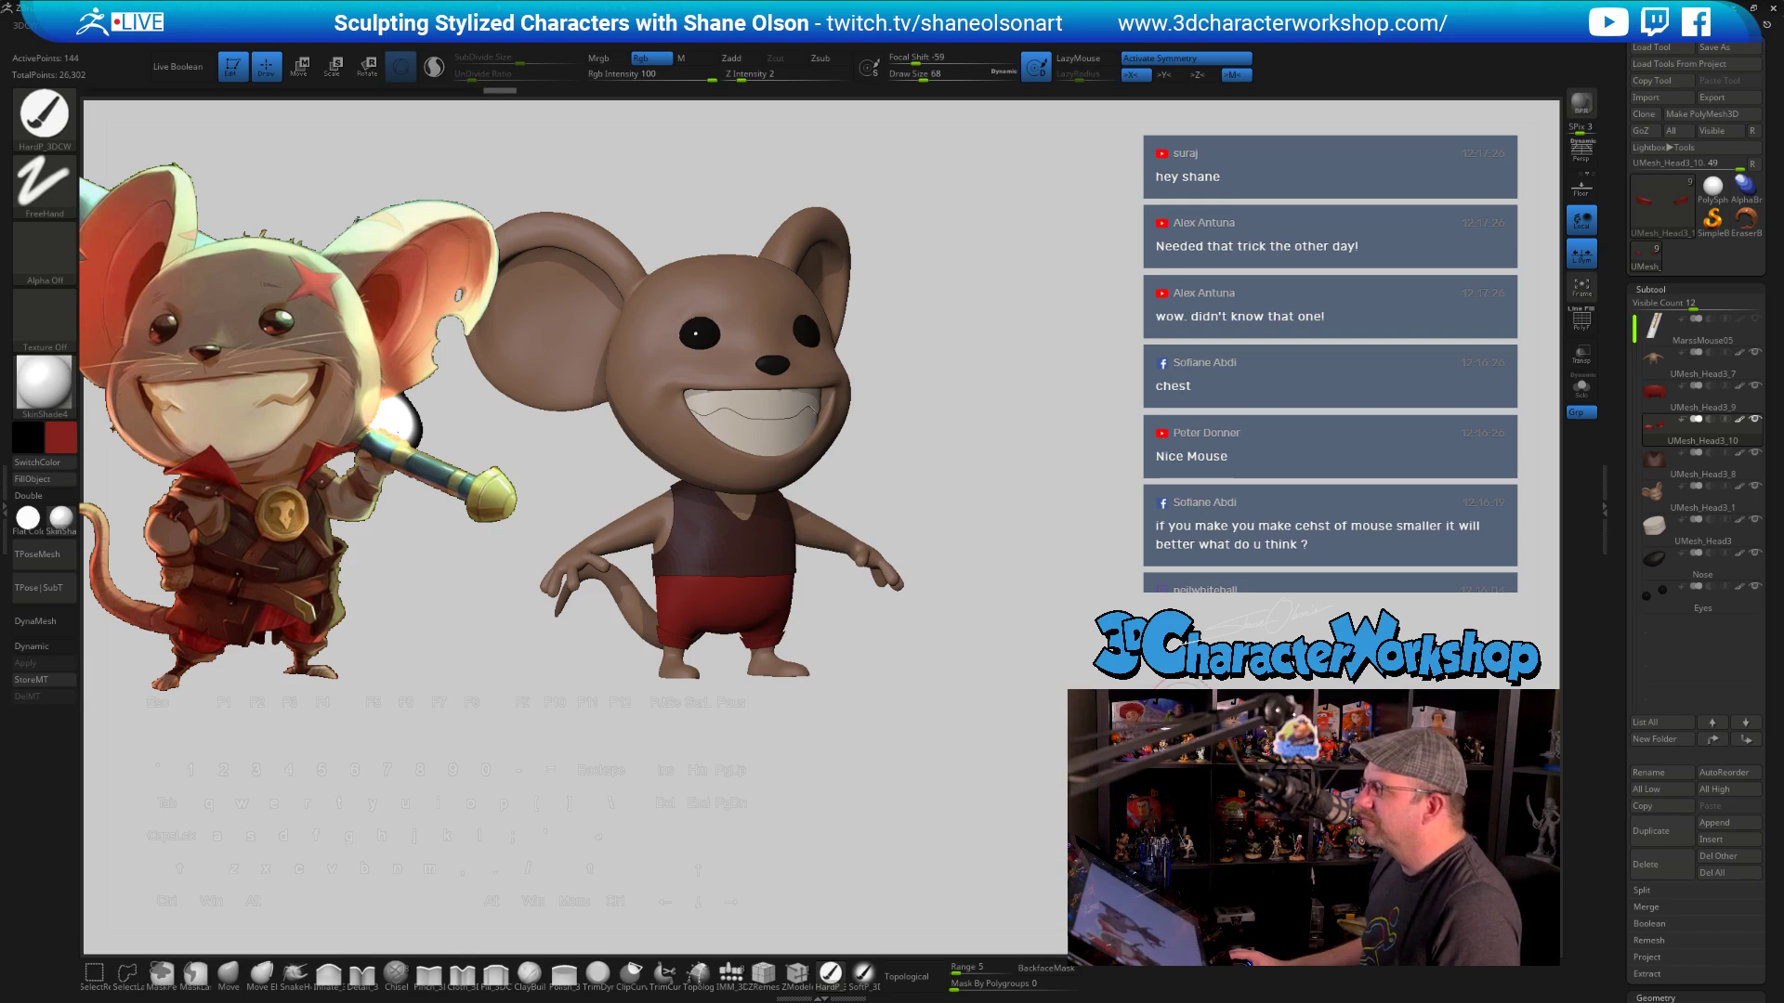
drag(1201, 518, 1110, 517)
alt+drag(1198, 372, 1255, 464)
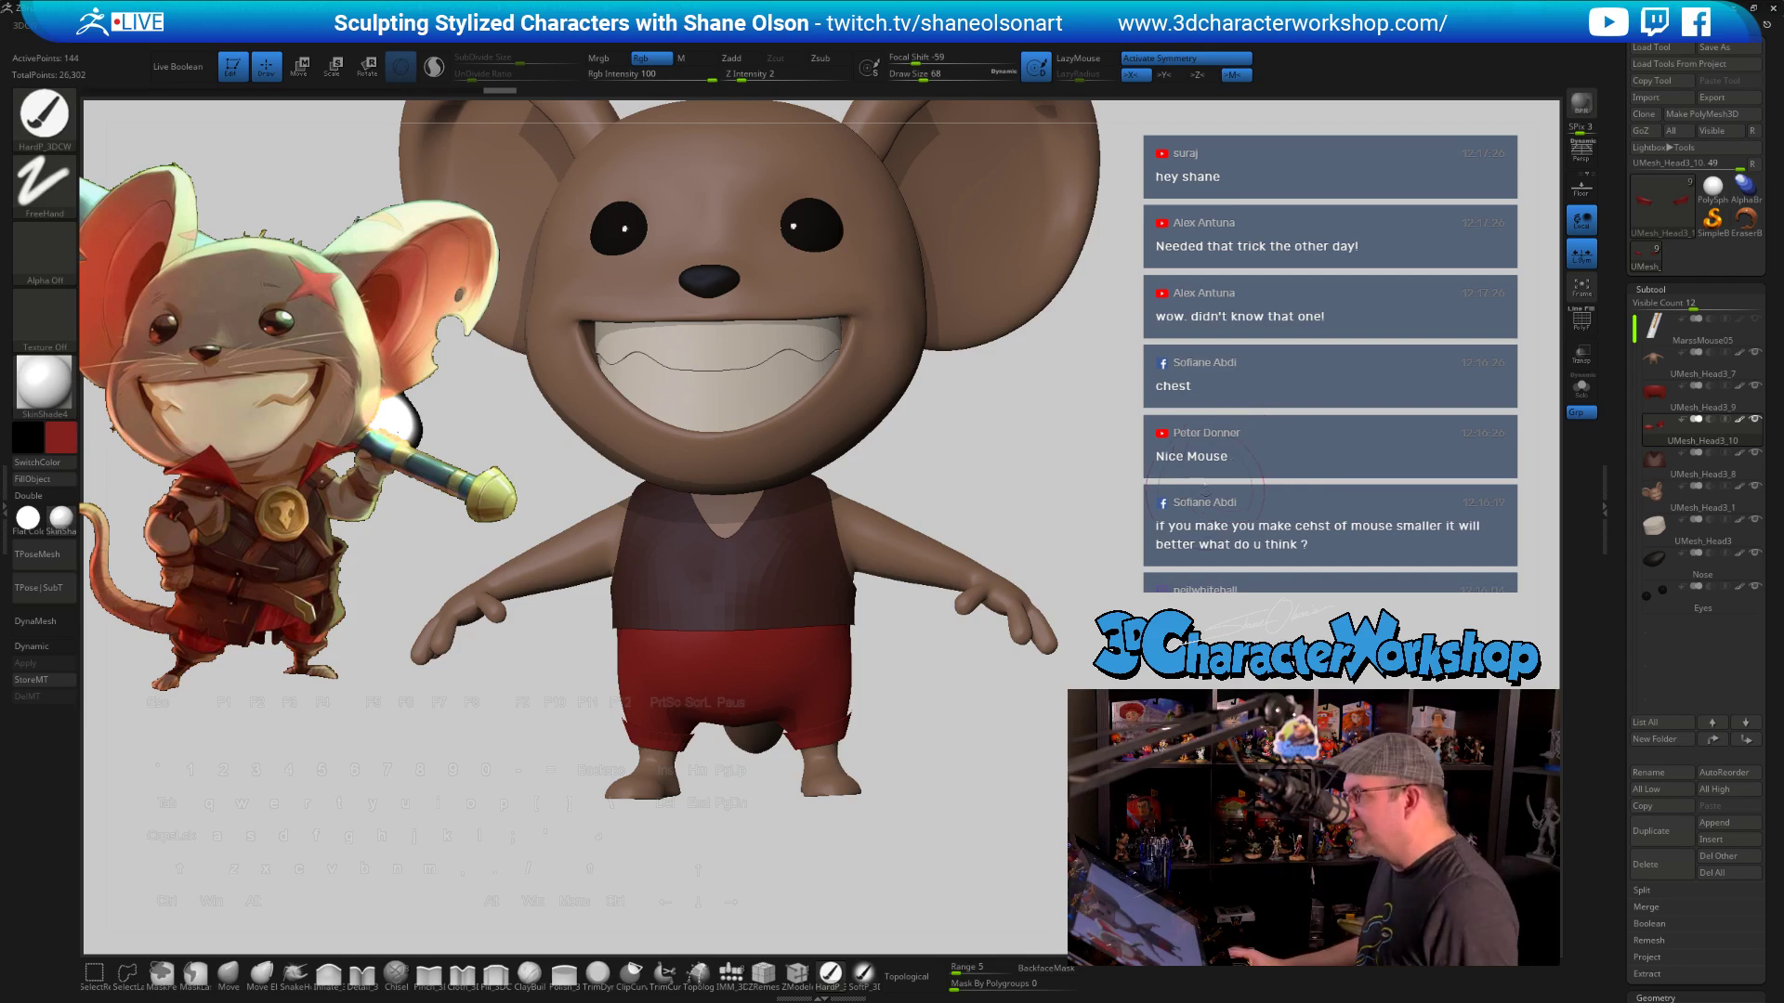
drag(1185, 631, 1262, 641)
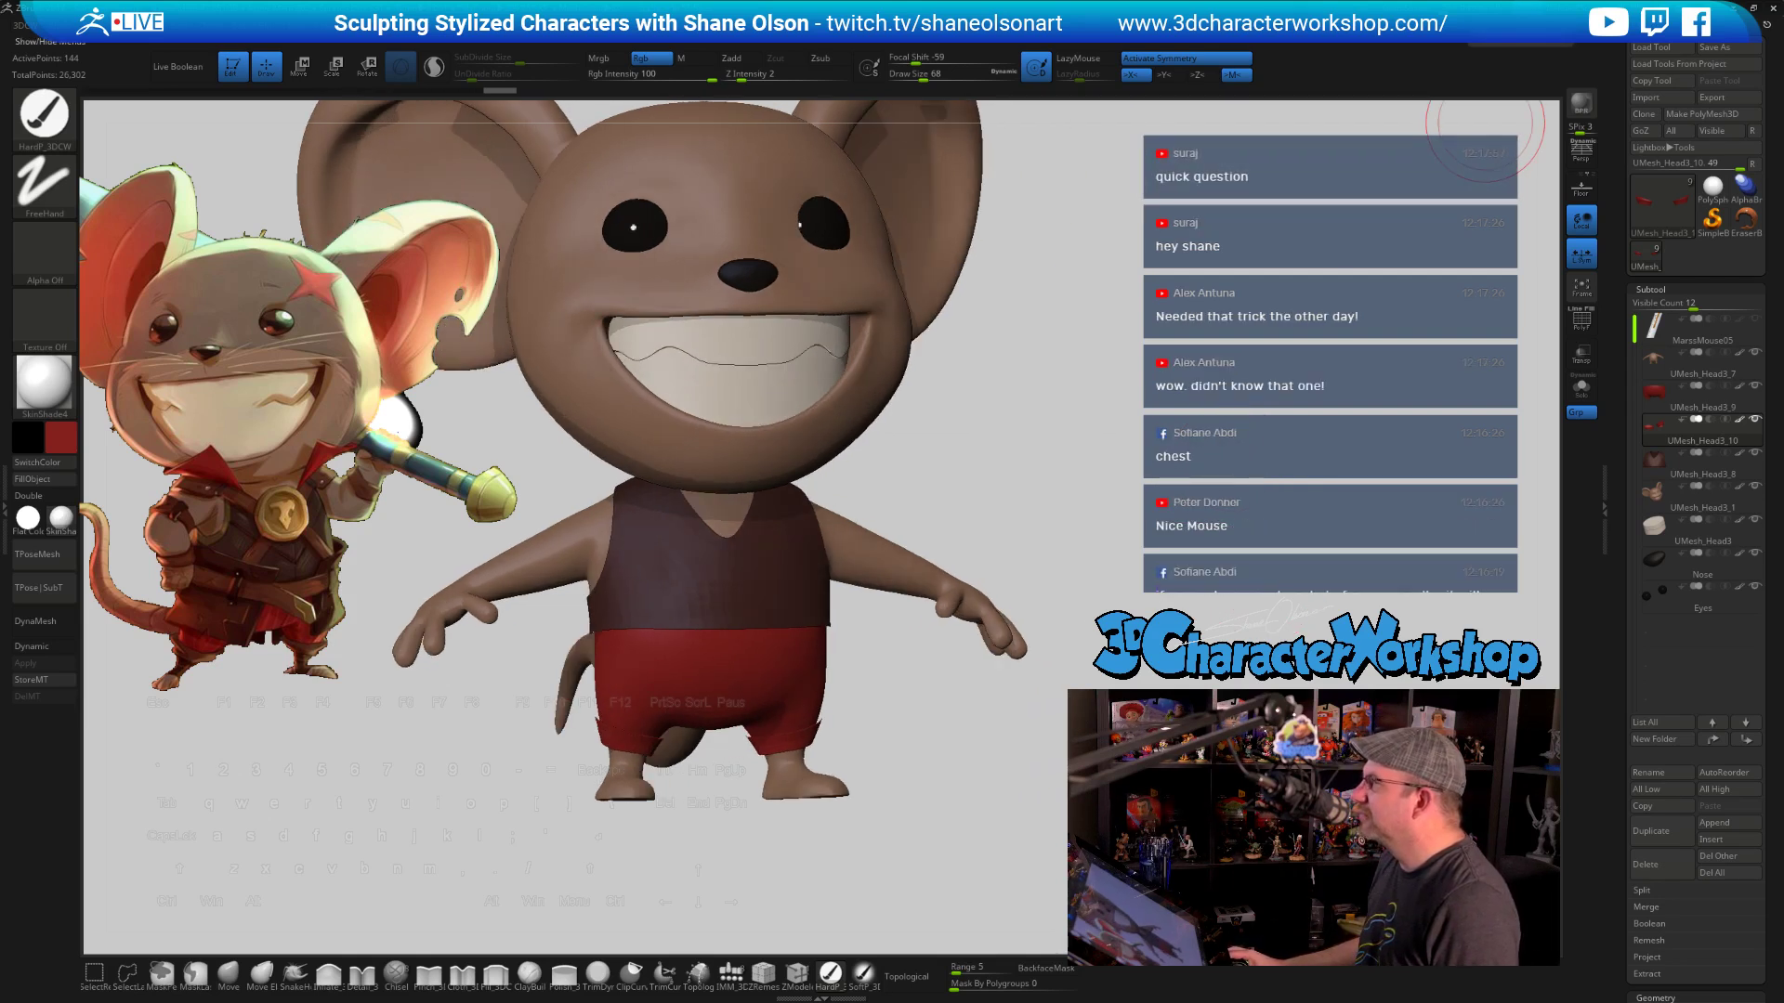
mouse_move(1185, 499)
mouse_down()
mouse_move(1119, 430)
mouse_move(1096, 493)
mouse_up()
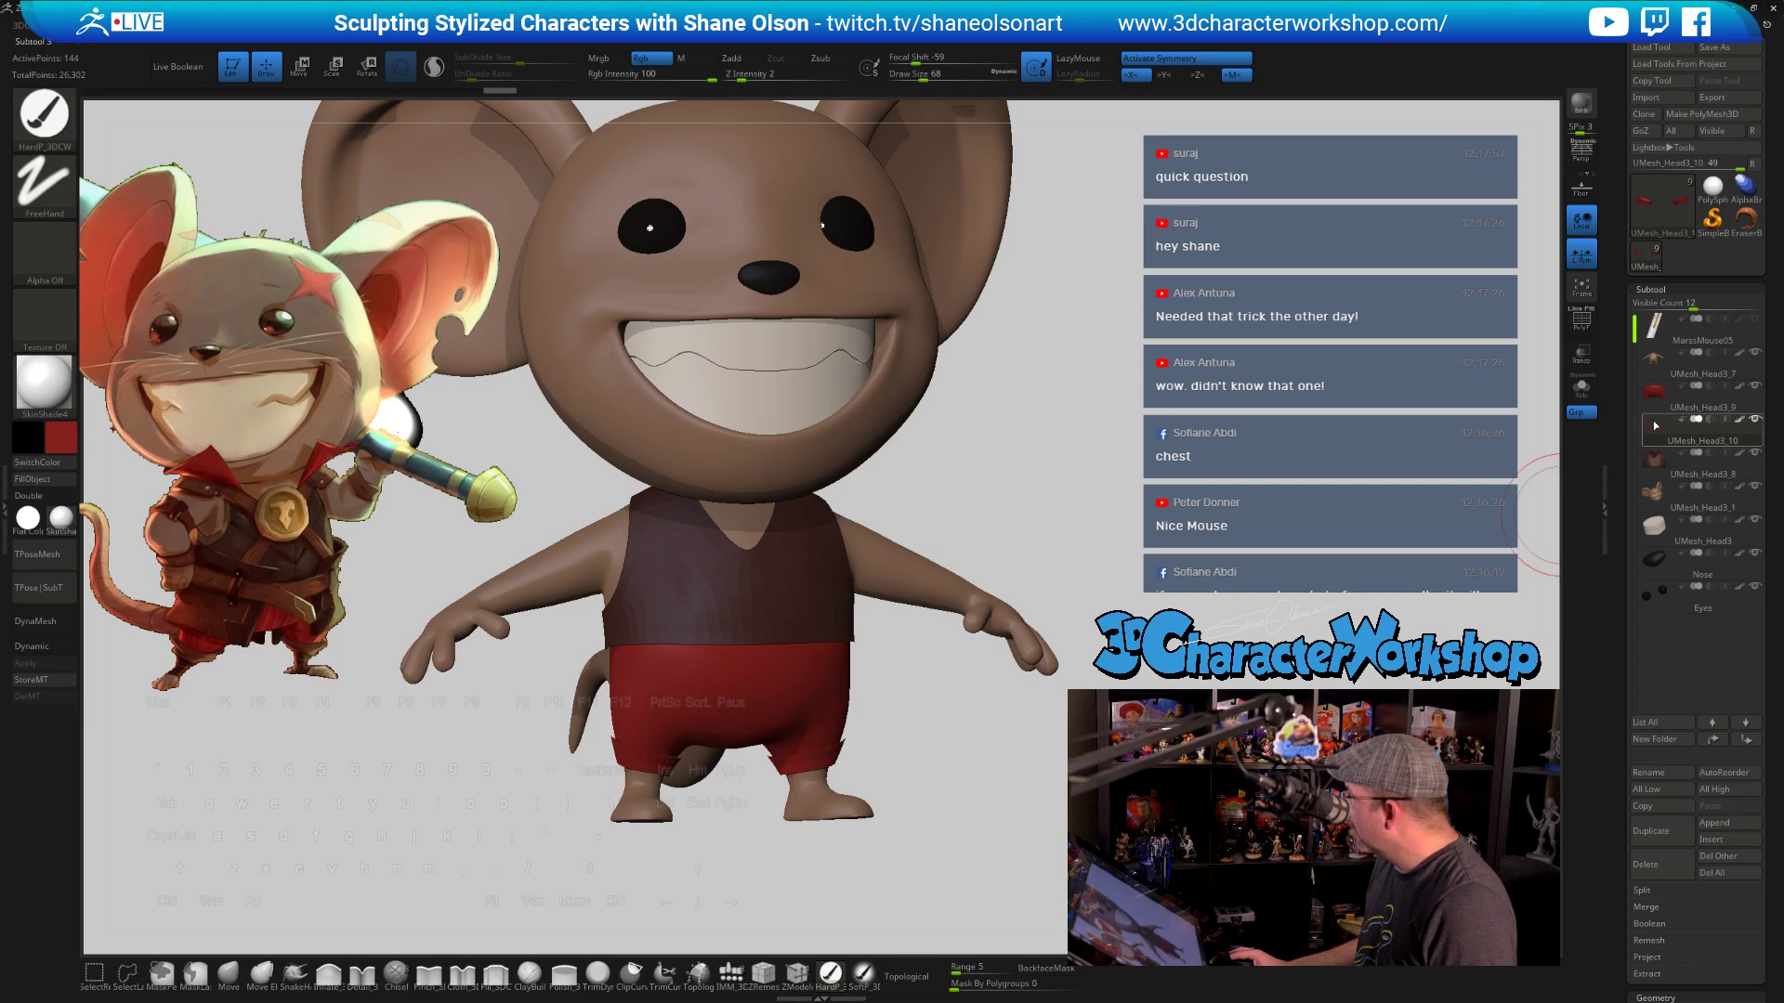
Switch to the ZModeler brush and isolate the leg cuffs' subtool in Solo mode
alt+drag(1043, 728, 1022, 837)
alt+drag(1096, 761, 1100, 729)
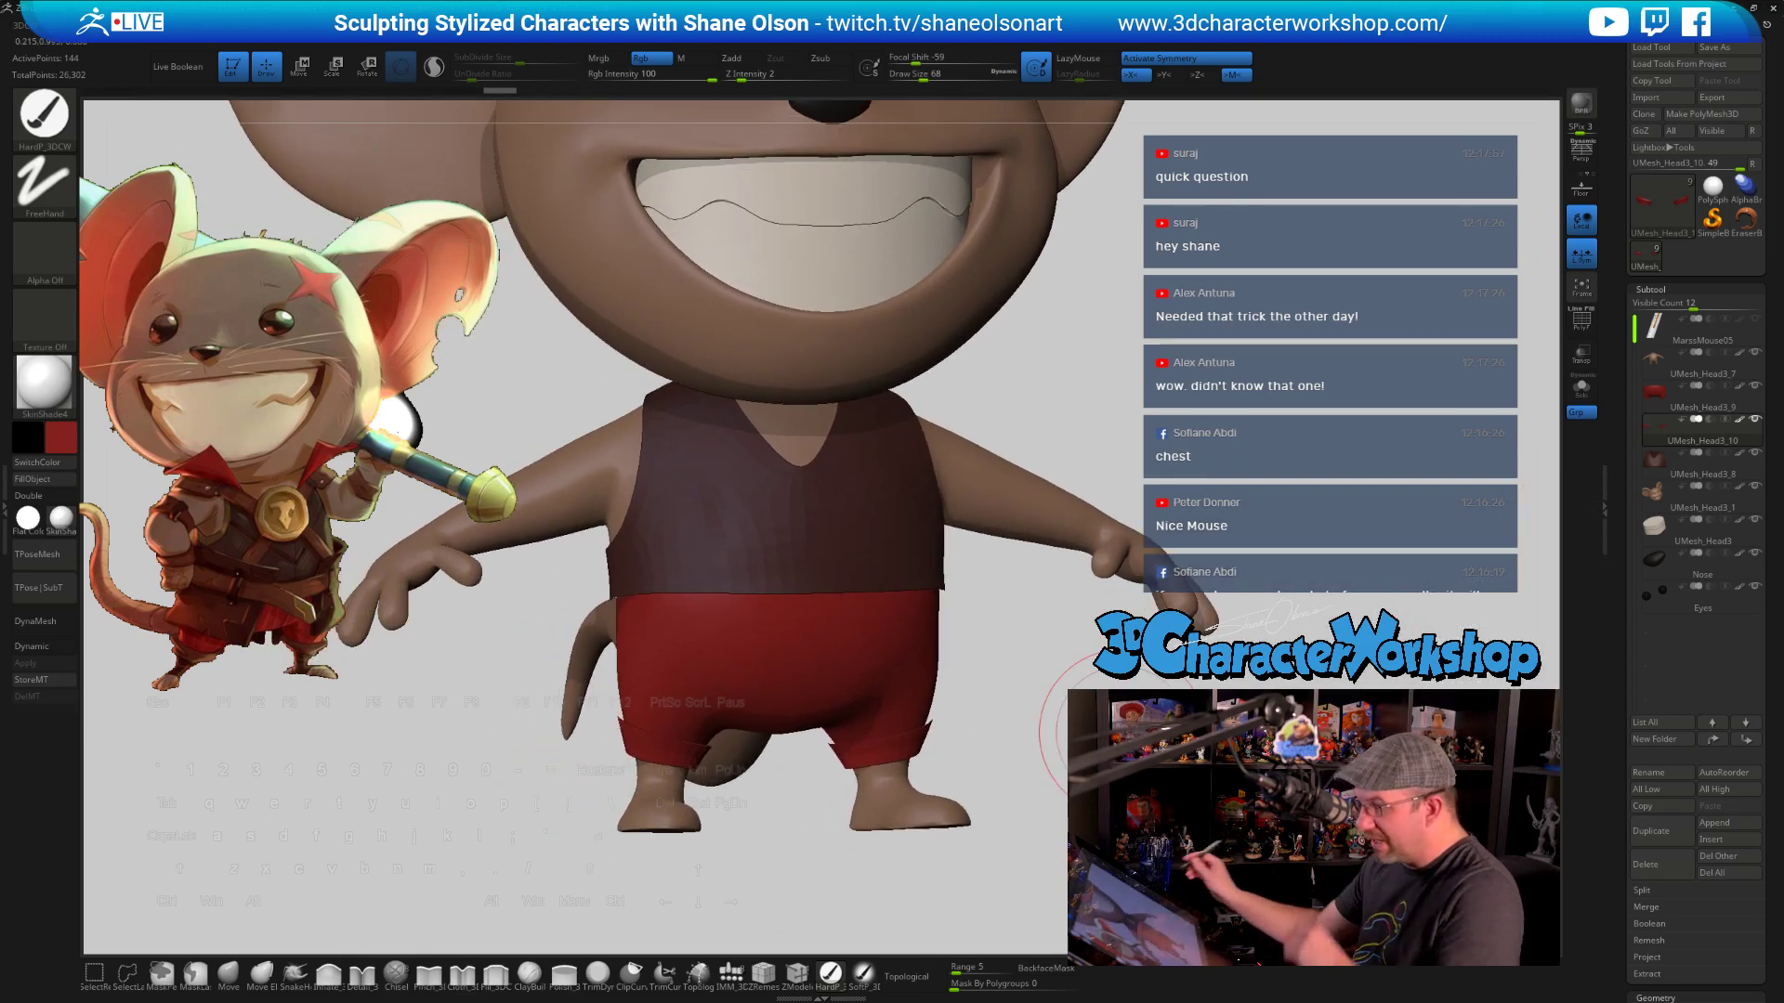
drag(1017, 683, 1015, 738)
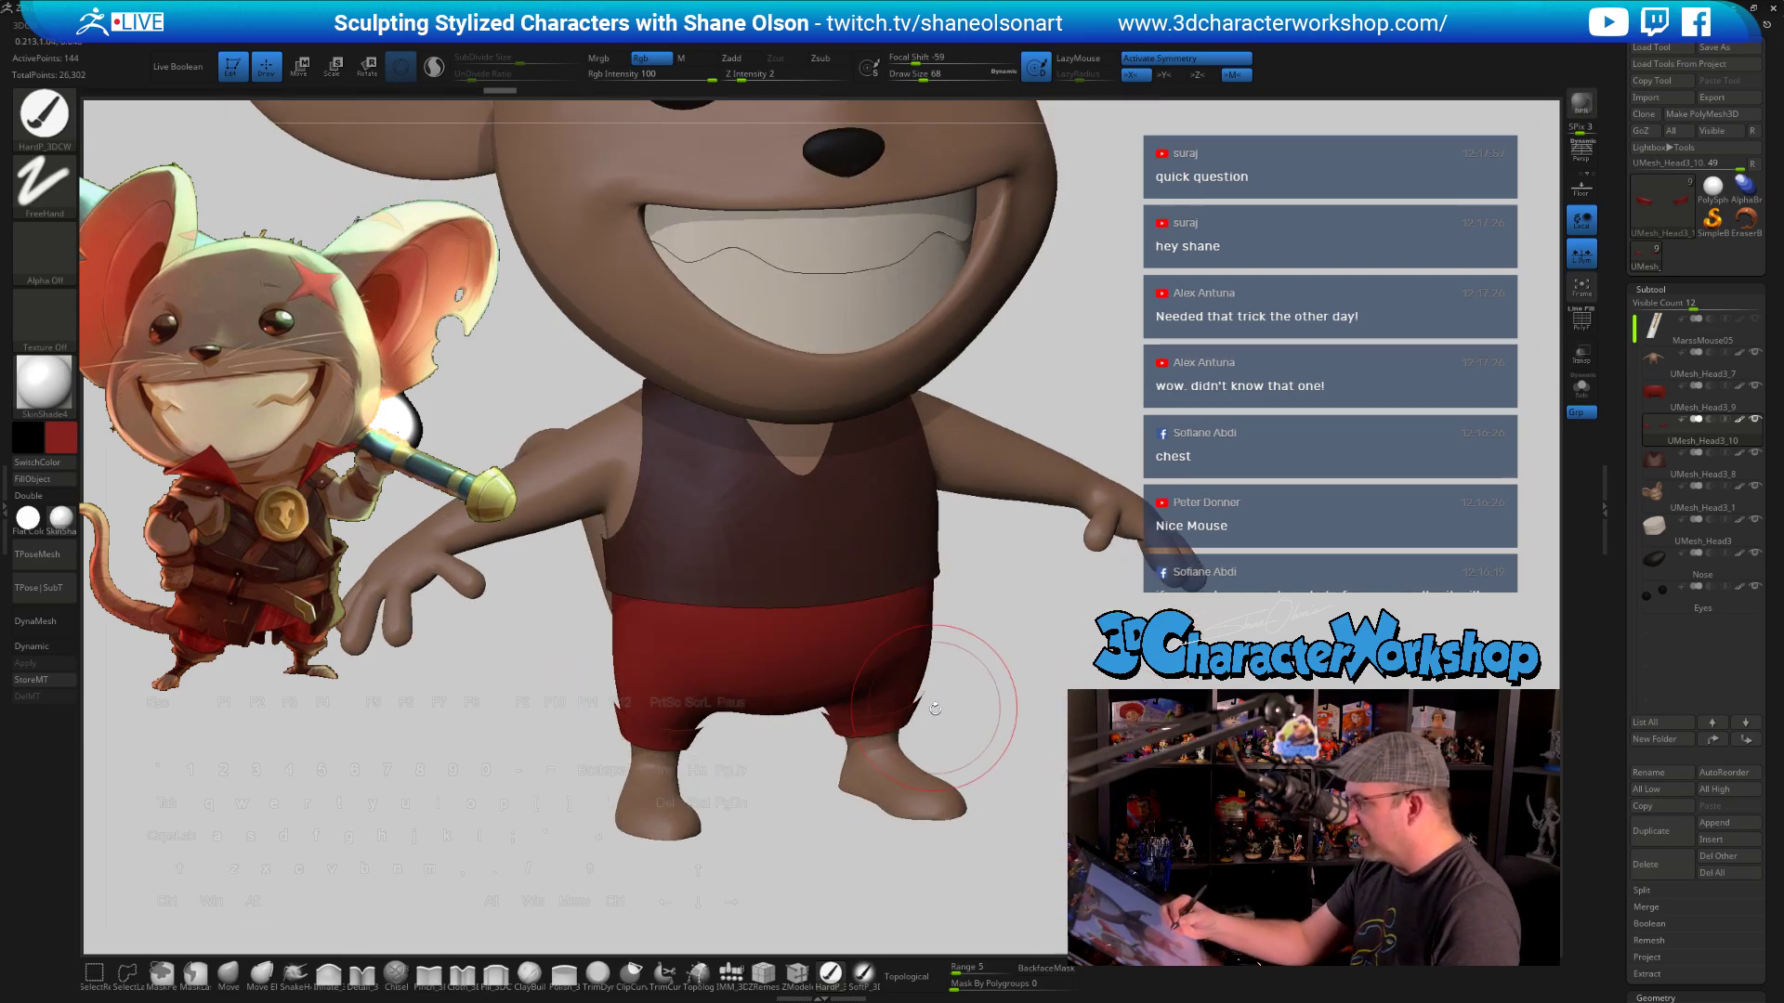
drag(955, 657, 1017, 748)
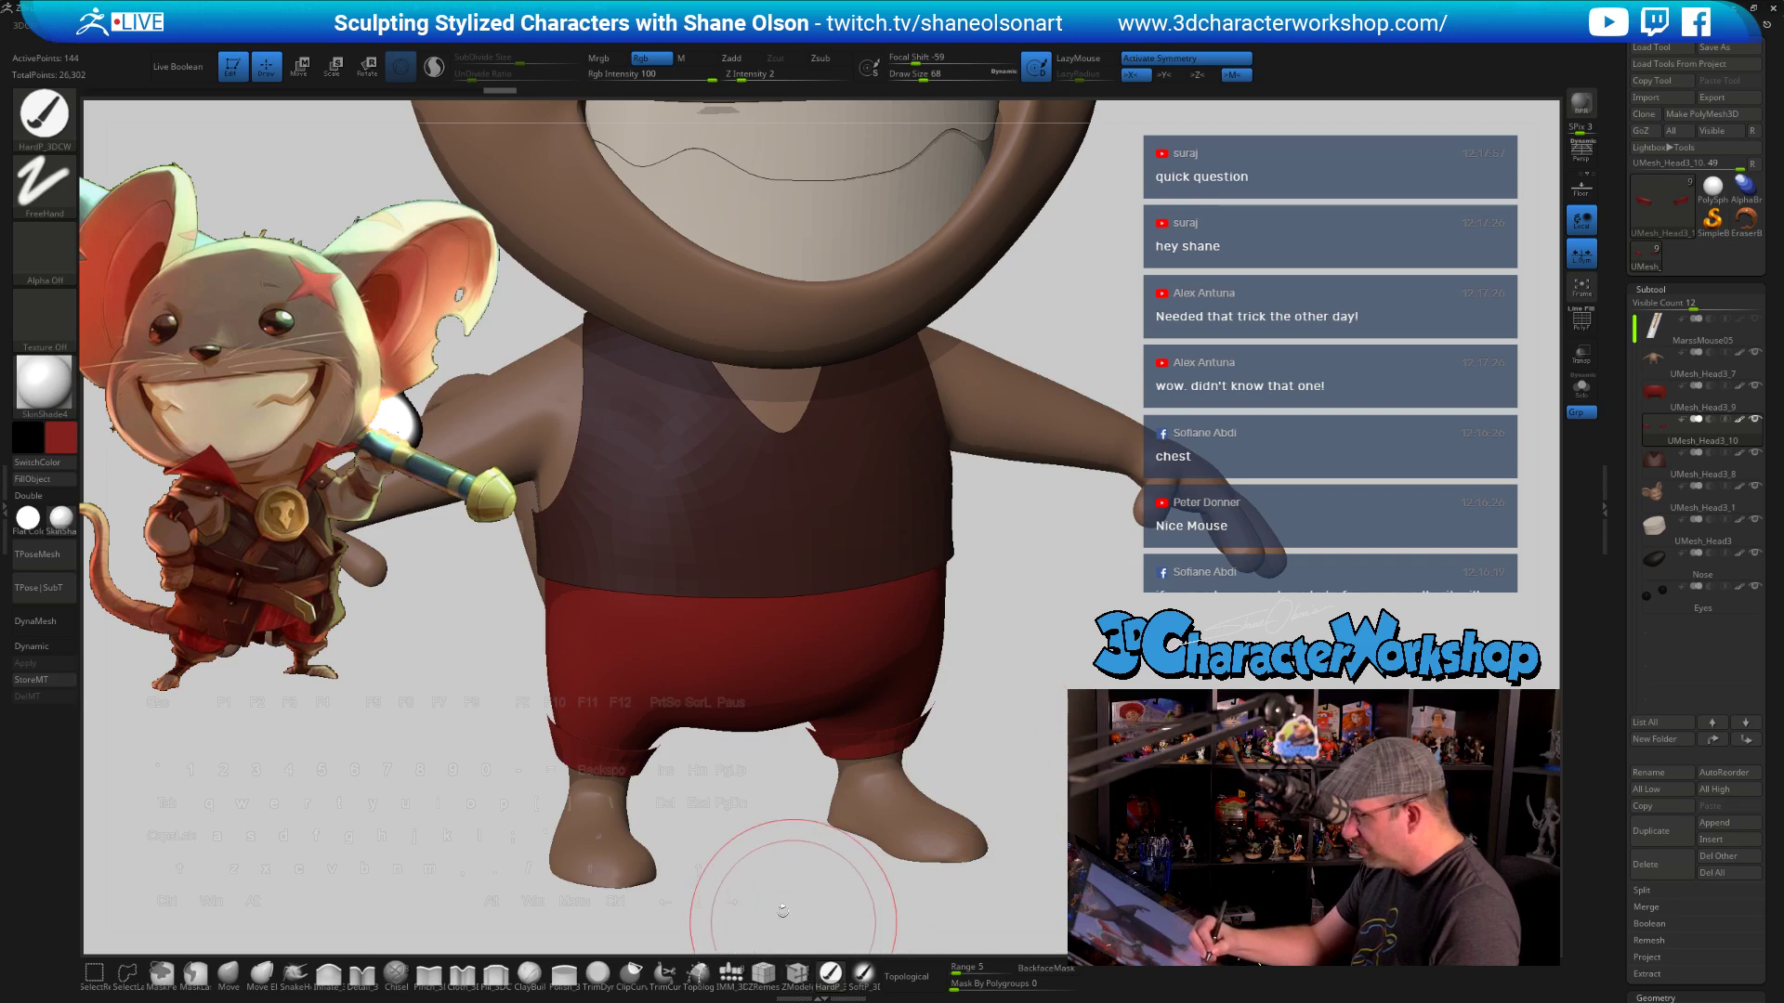
click(796, 973)
click(1581, 386)
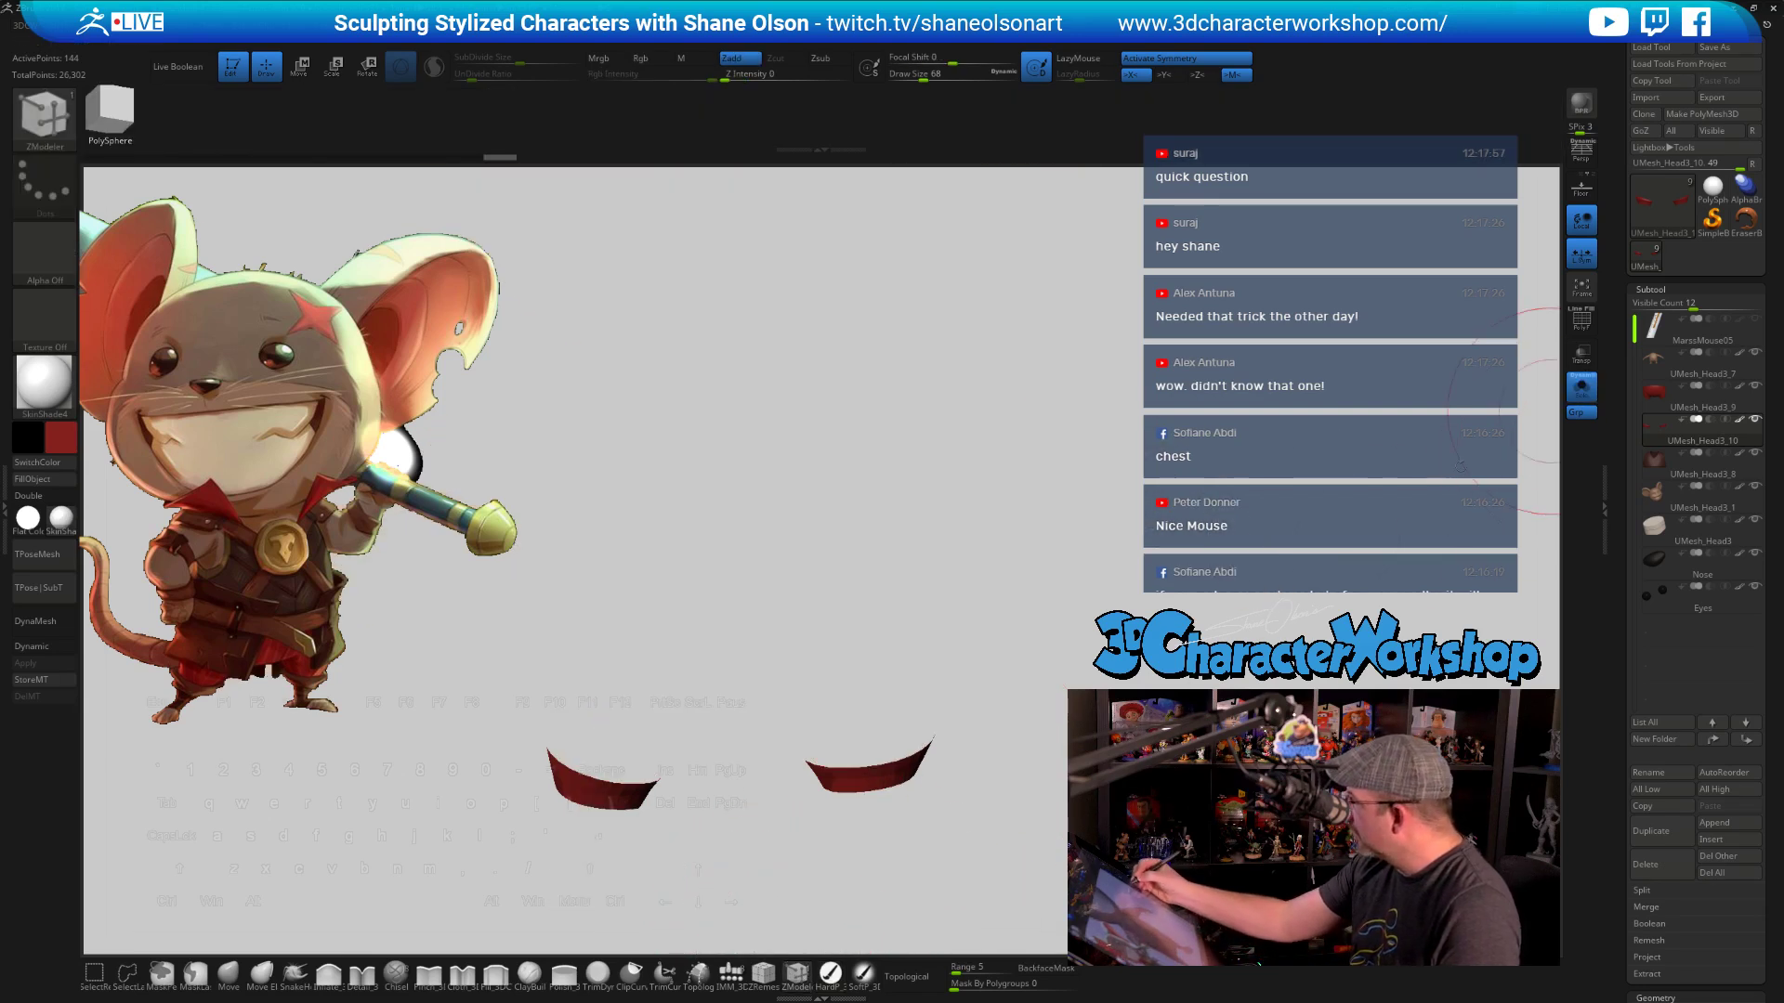
Turn on double-sided display for the leg cuffs and show their polygroup wireframe
drag(929, 799, 864, 804)
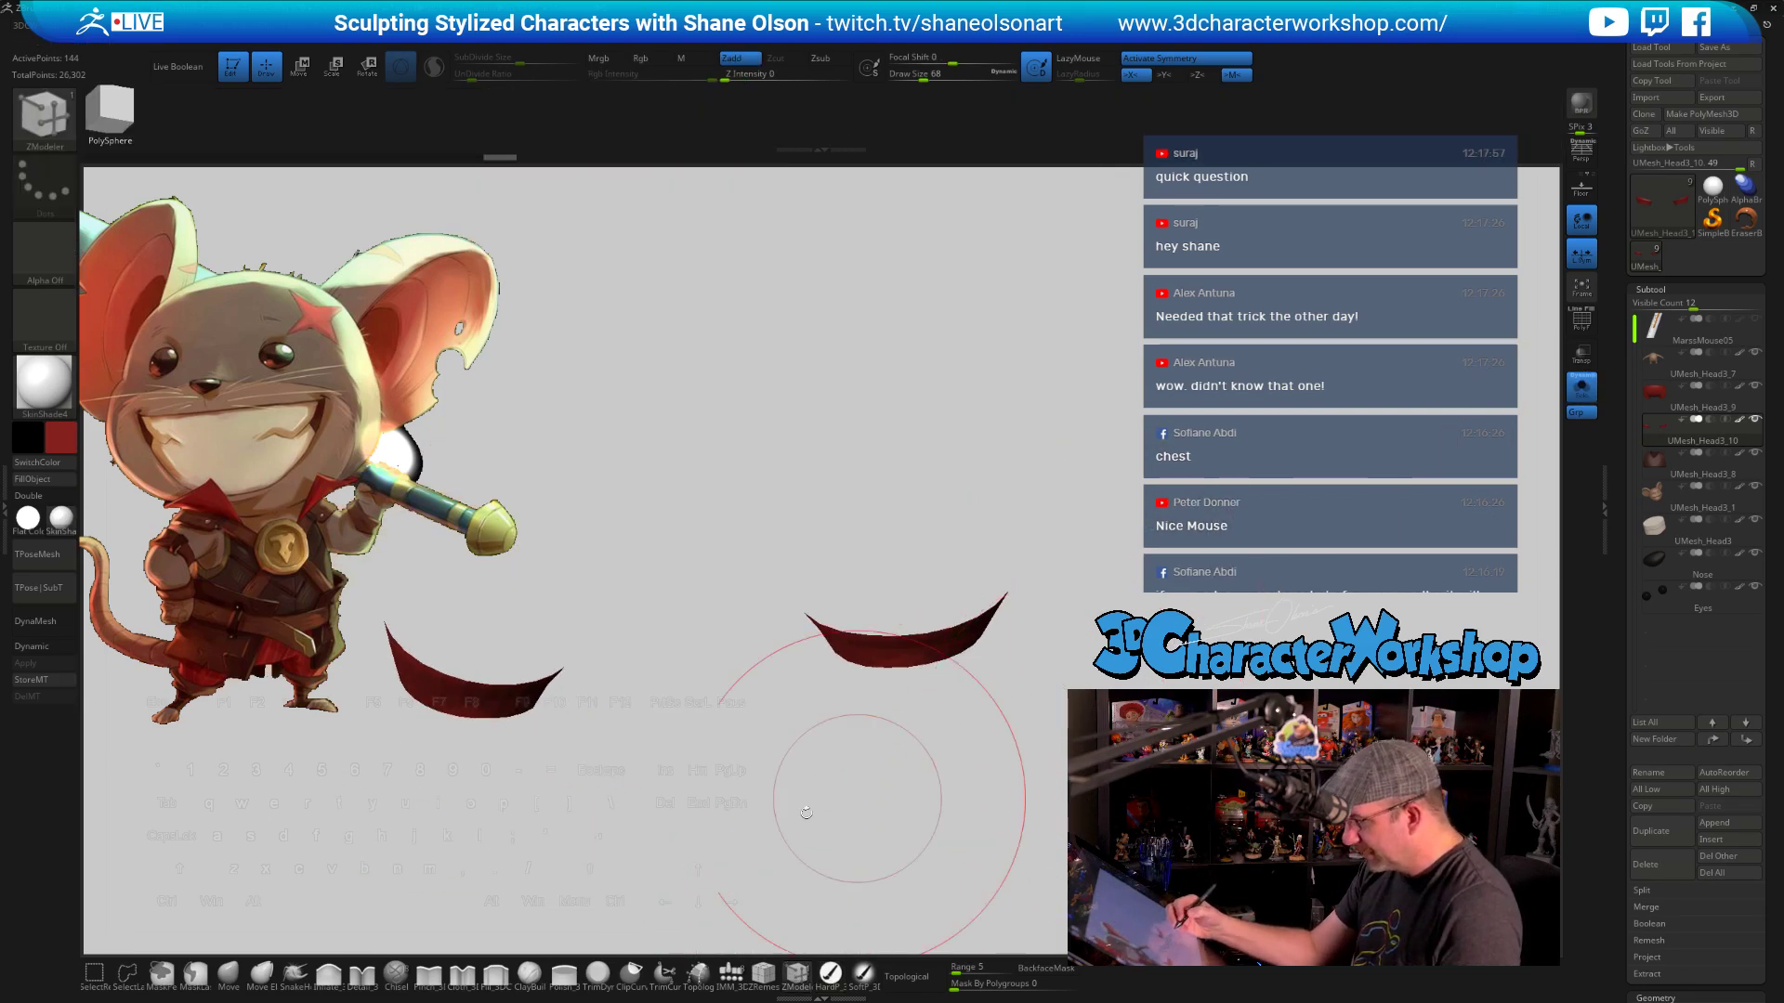
click(44, 495)
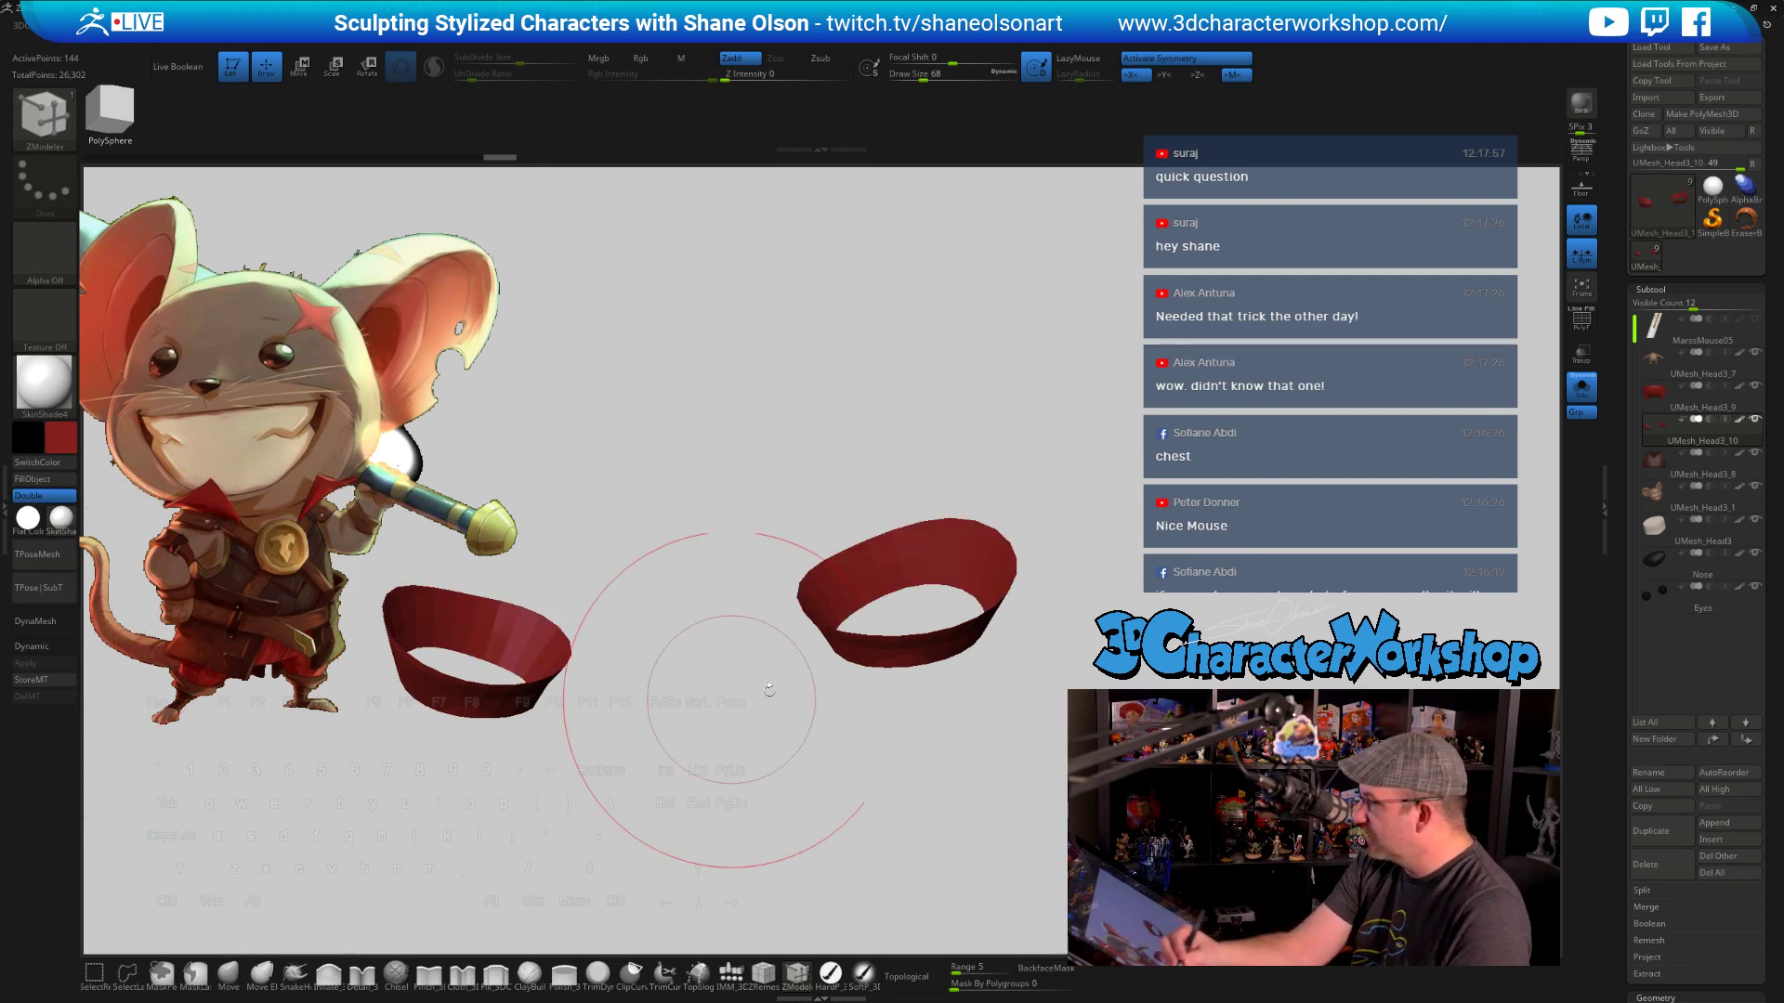
mouse_move(756, 677)
mouse_down()
mouse_move(1022, 631)
mouse_move(1069, 723)
mouse_move(1171, 741)
mouse_up()
key(shift+f)
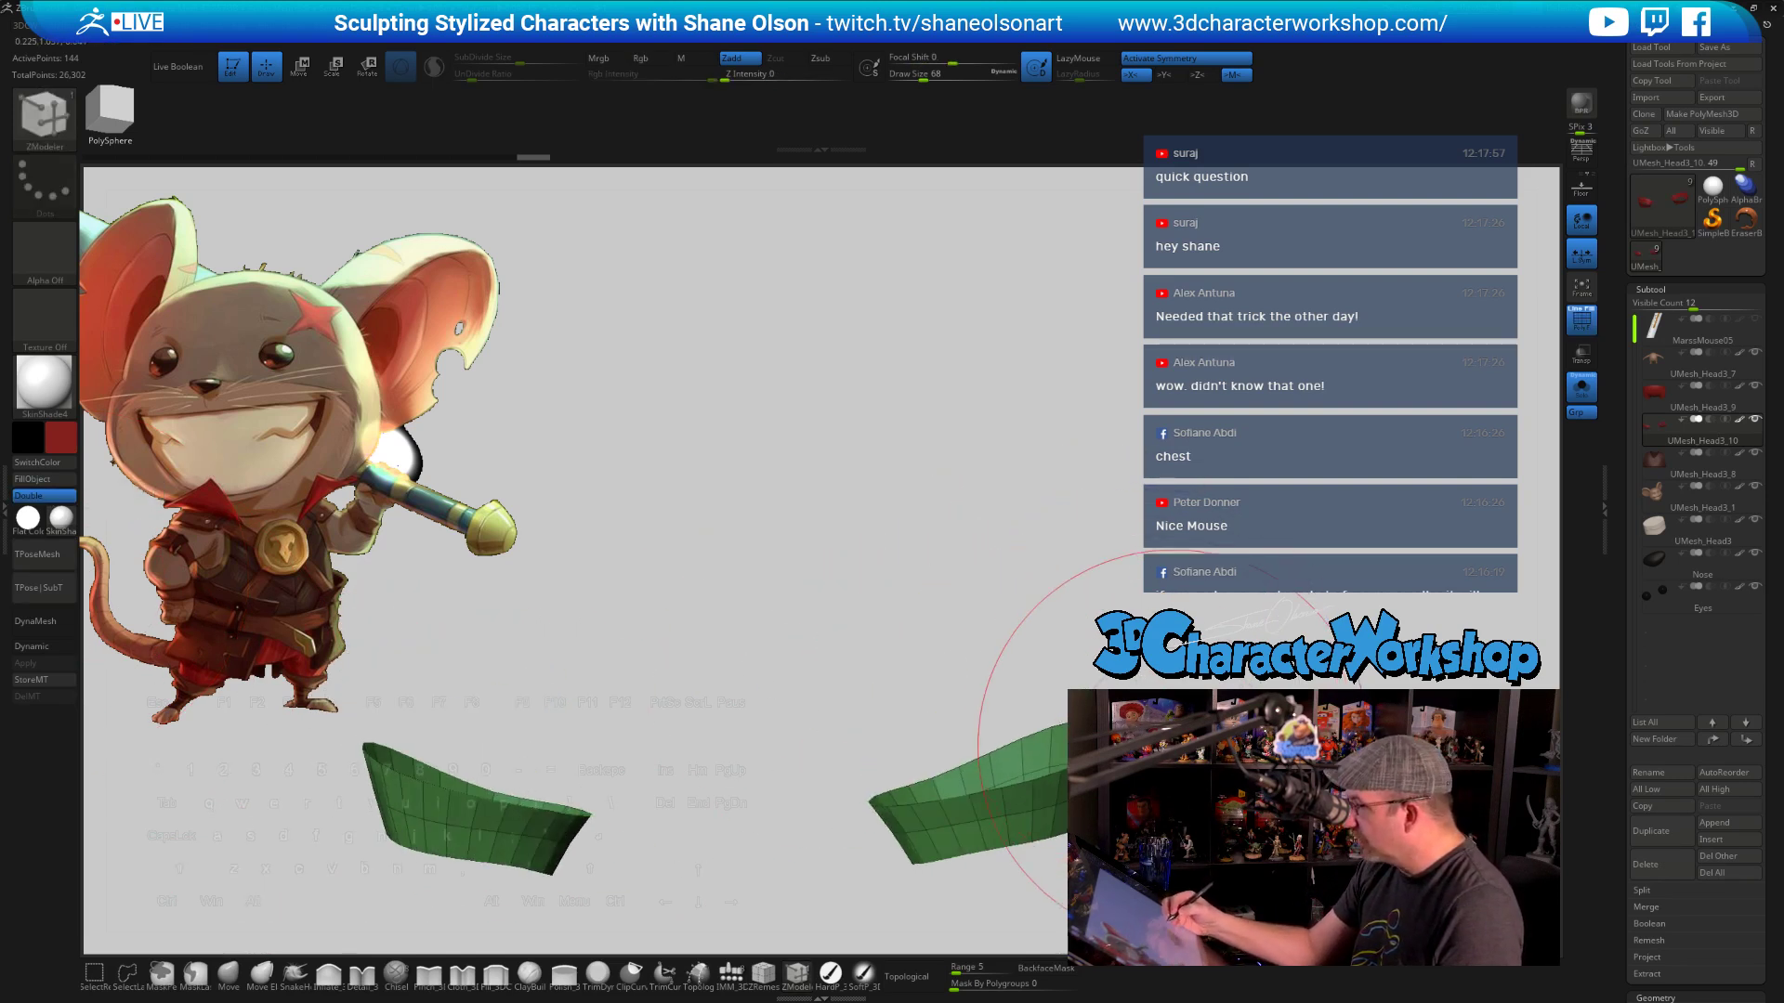
Set the ZModeler polygon action to Extrude by polygroup and pull the leg cuffs outward to give them thickness
key(bracketleft)
key(bracketleft)
drag(1088, 667, 1045, 714)
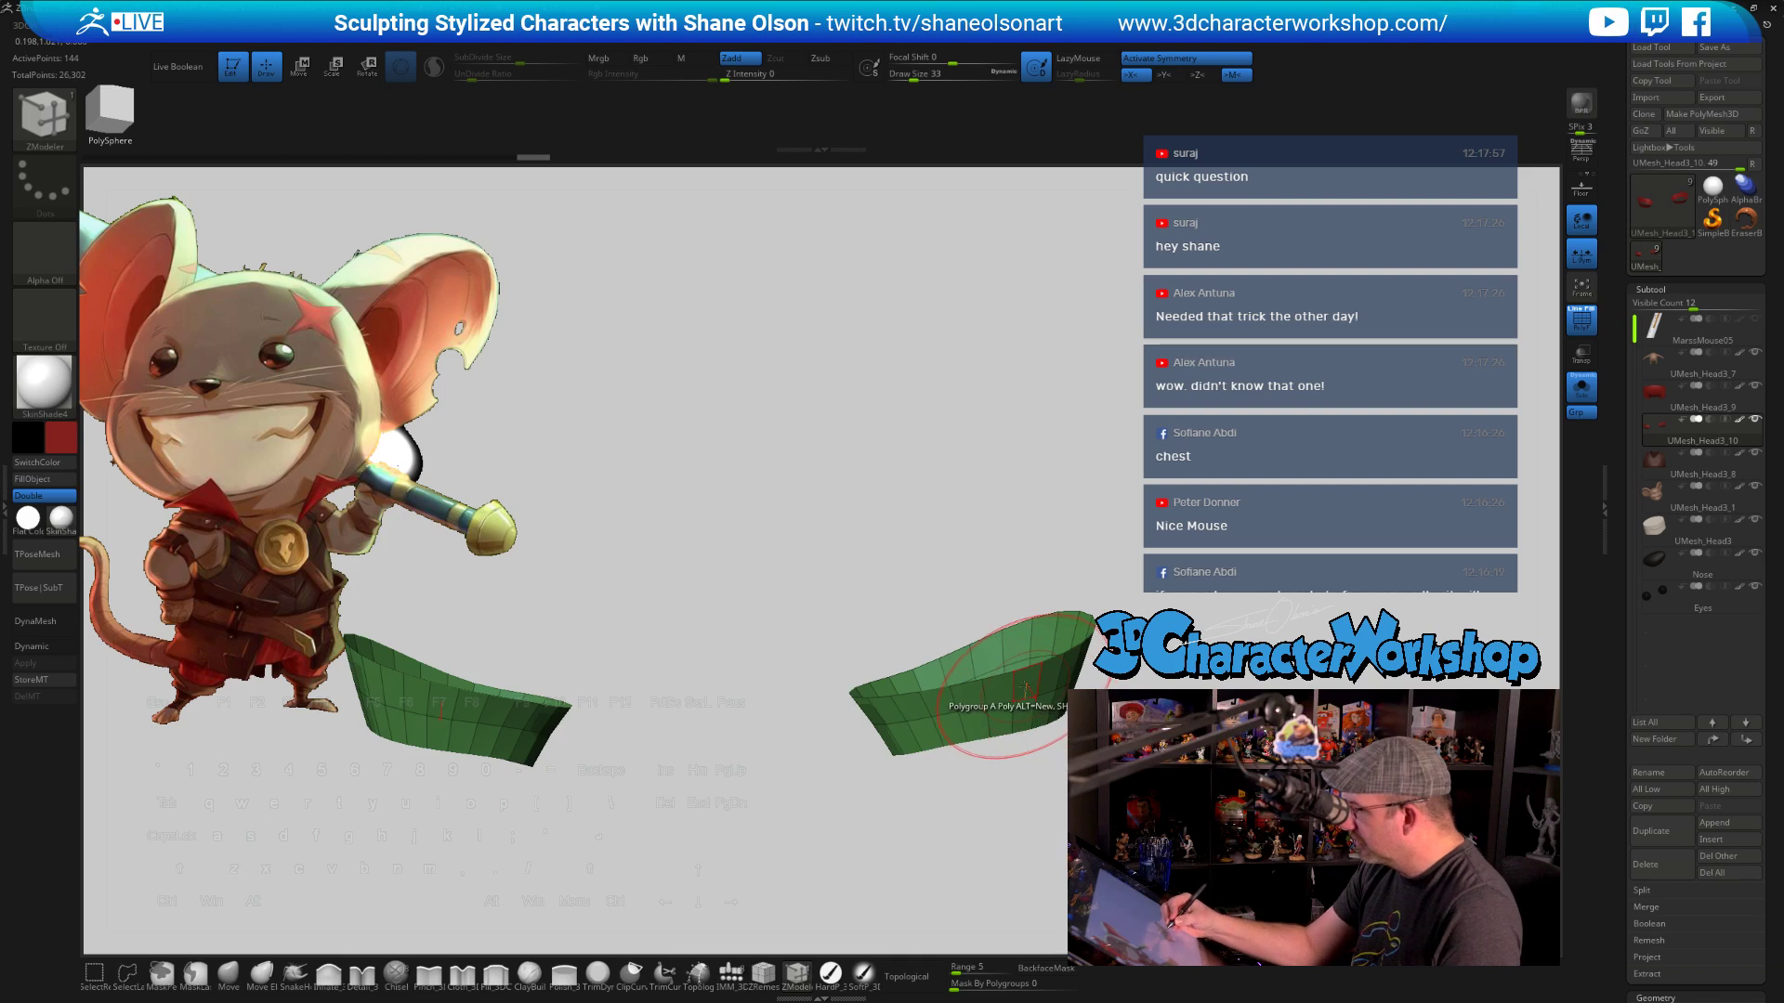
key(space)
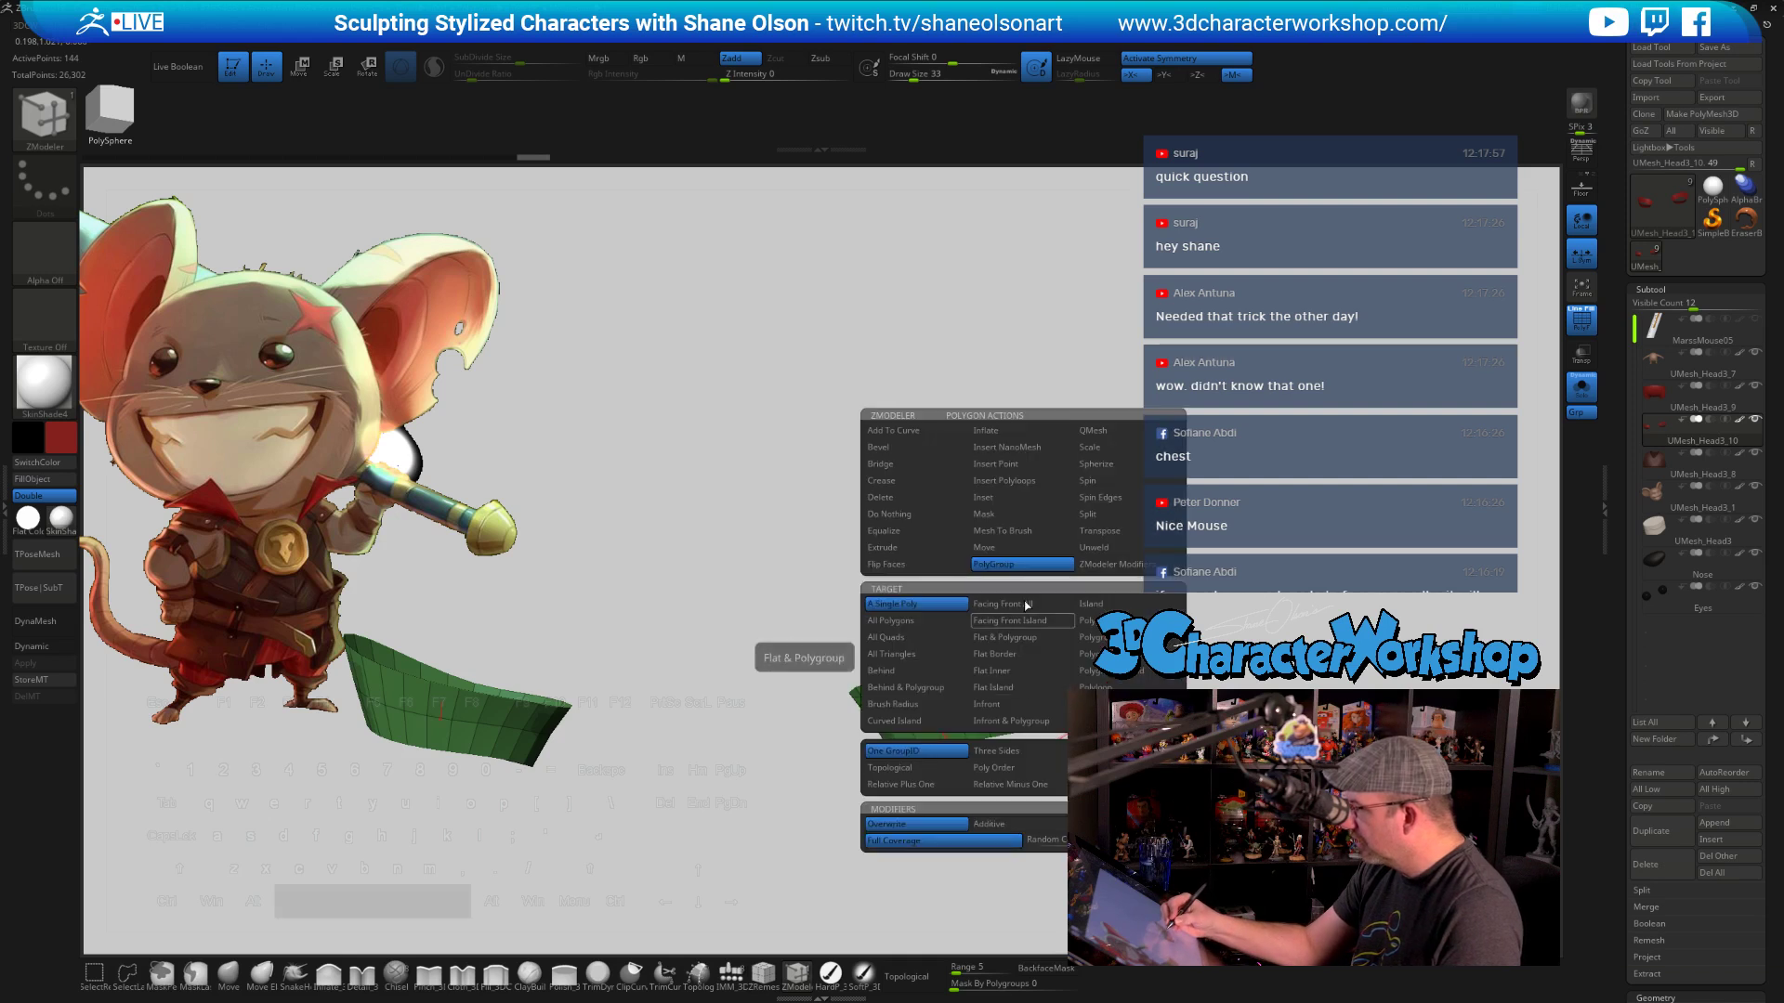
click(894, 547)
click(1092, 621)
drag(1092, 621, 969, 635)
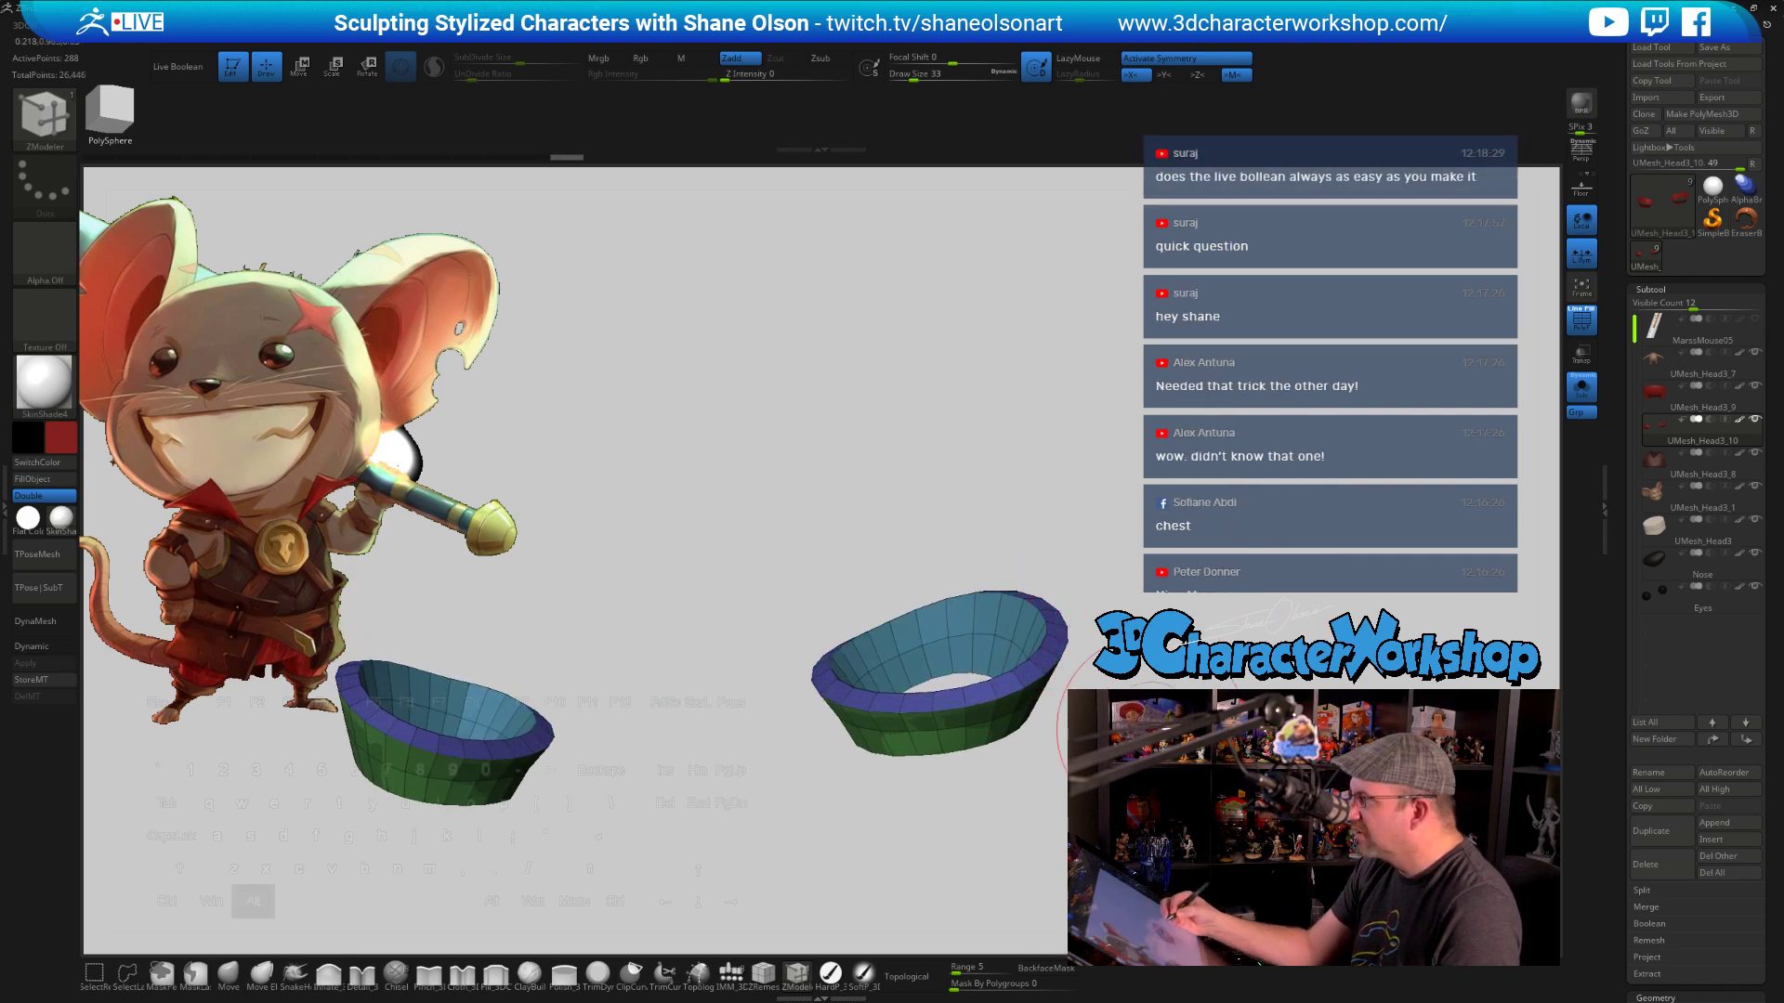
Set the ZModeler edge action to Transpose with EdgeLoop Complete and apply it to the leg cuff's lower rim loop
mouse_move(1069, 734)
mouse_down()
mouse_move(1096, 745)
mouse_move(1180, 688)
mouse_up()
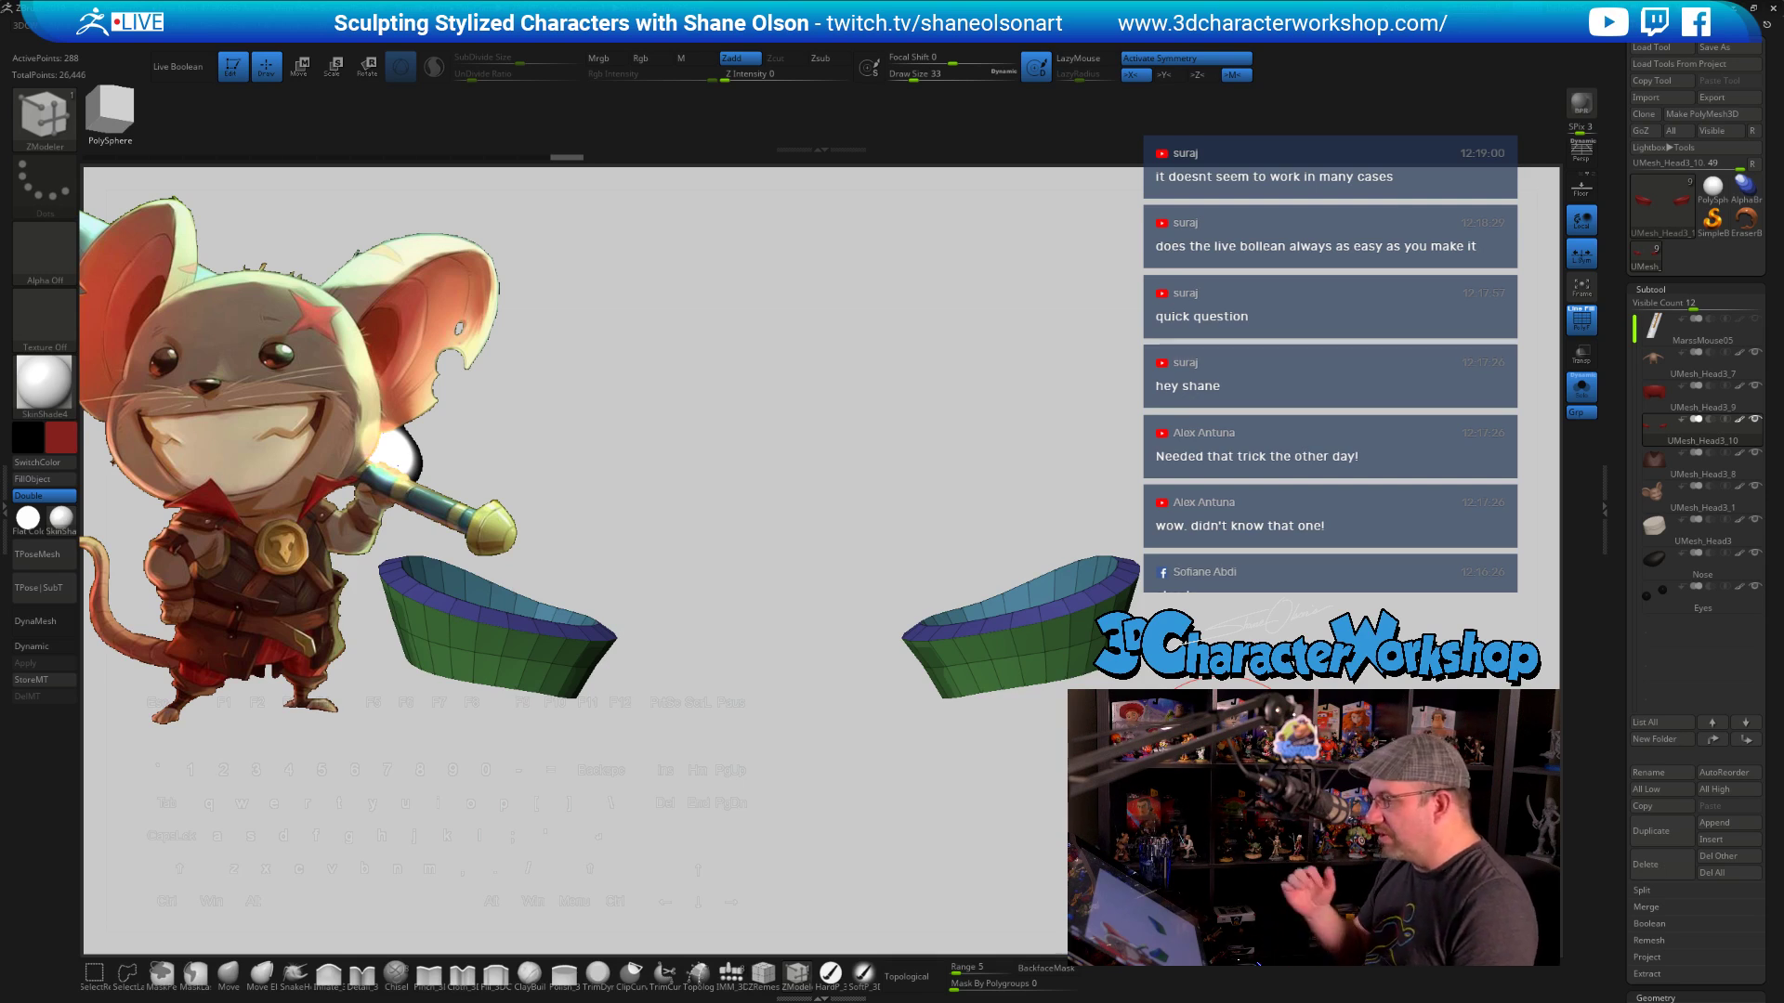
mouse_move(1246, 609)
mouse_down()
mouse_move(1273, 650)
mouse_move(1246, 611)
mouse_up()
mouse_move(915, 730)
mouse_down()
mouse_move(927, 739)
mouse_move(1012, 595)
mouse_move(1015, 490)
mouse_move(984, 669)
mouse_move(1016, 657)
mouse_move(975, 737)
mouse_move(1039, 781)
mouse_up()
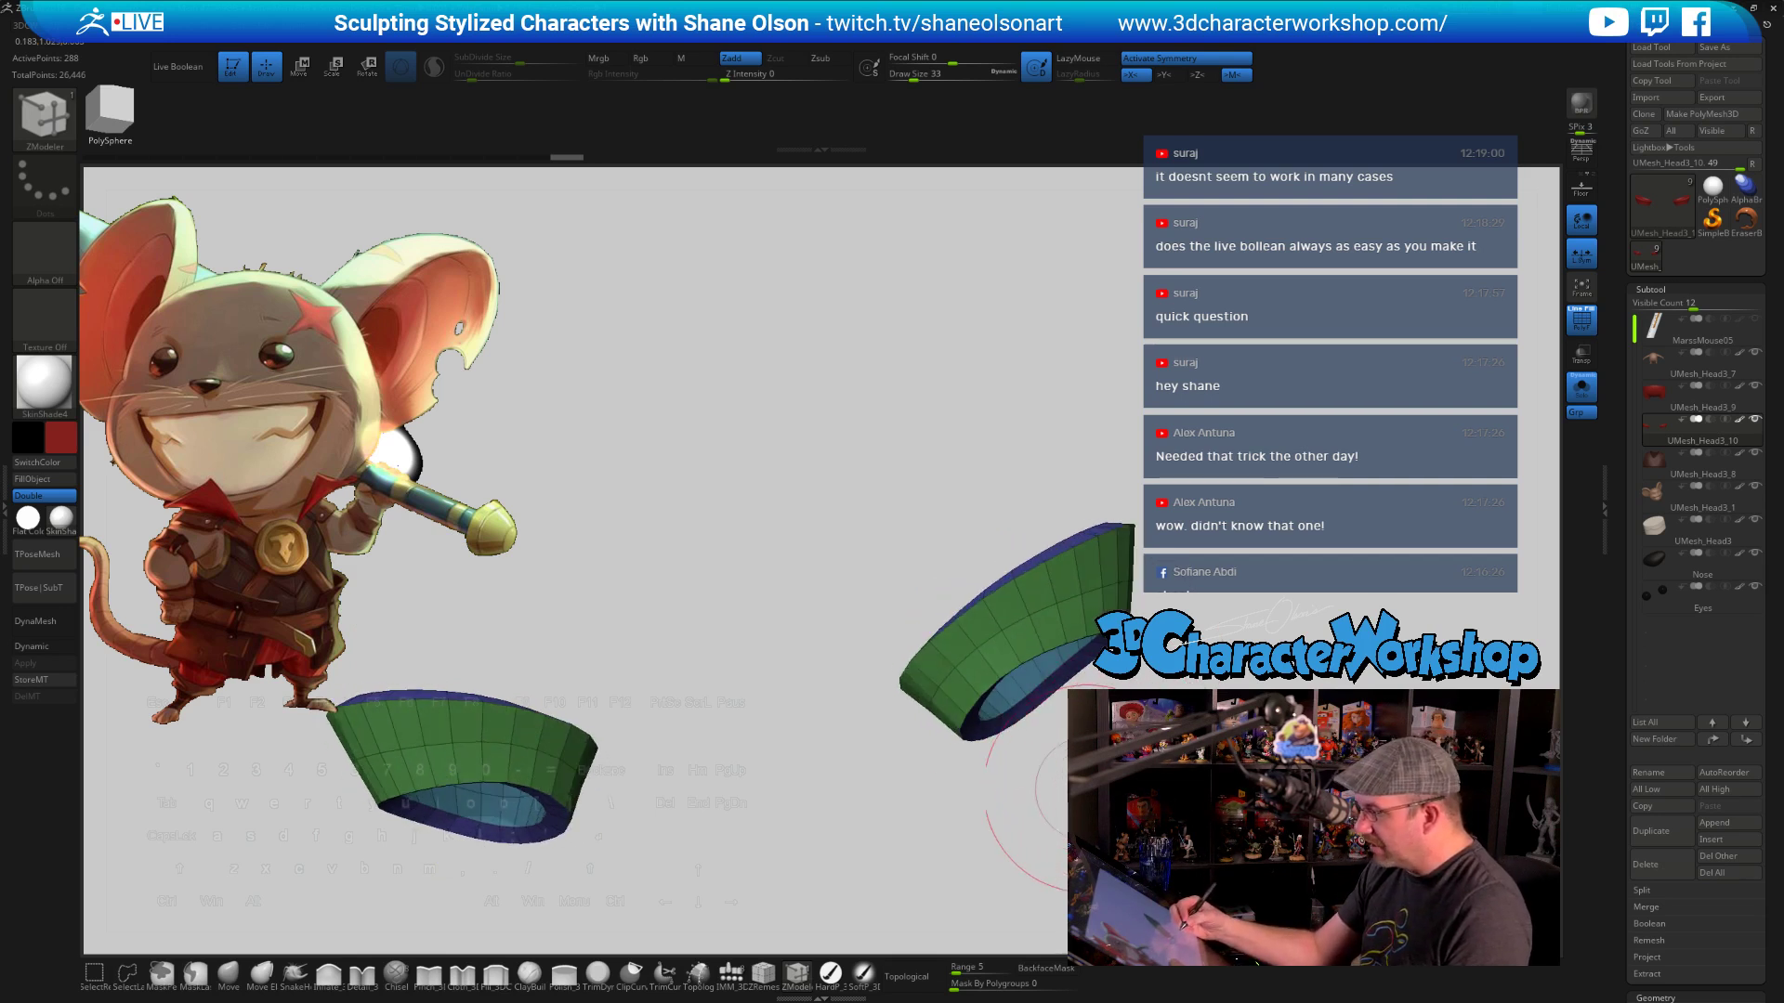
mouse_move(1069, 790)
shift+mouse_down()
mouse_move(1115, 800)
mouse_move(1157, 780)
mouse_move(1155, 752)
mouse_move(1166, 866)
shift+mouse_up()
key(s)
mouse_move(1134, 790)
mouse_down()
mouse_move(1132, 830)
mouse_move(1075, 779)
mouse_move(1029, 879)
mouse_up()
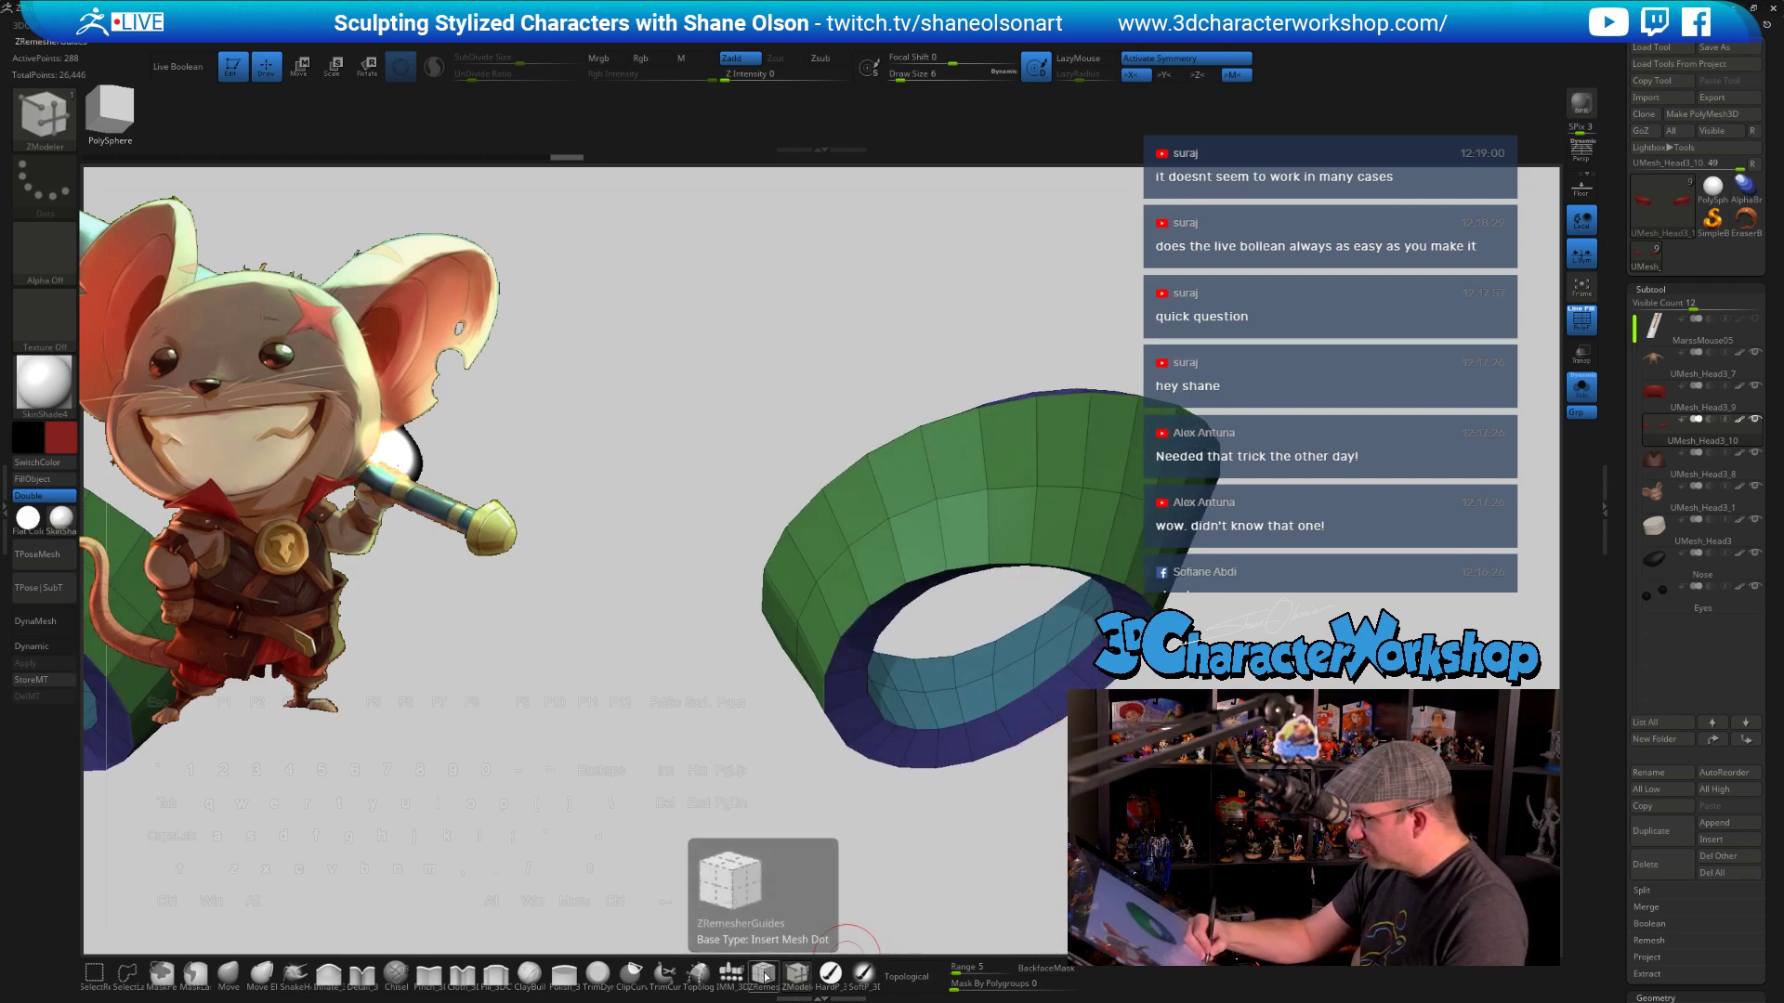
key(space)
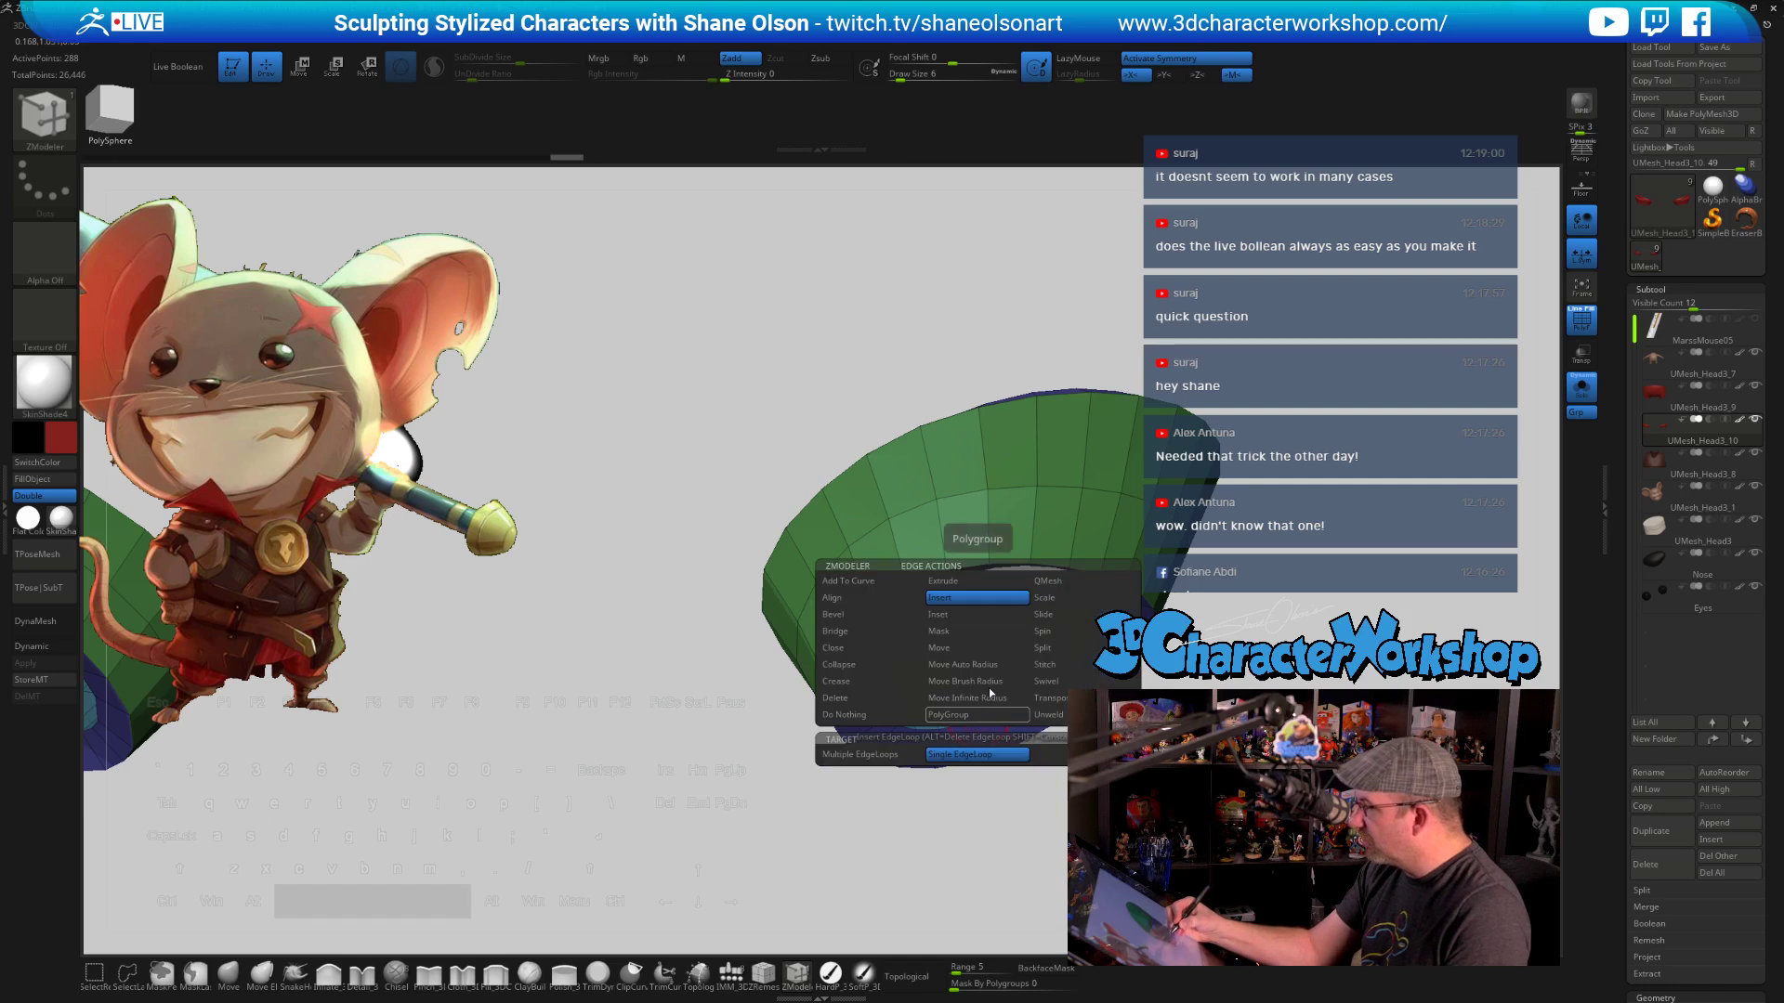
click(1049, 698)
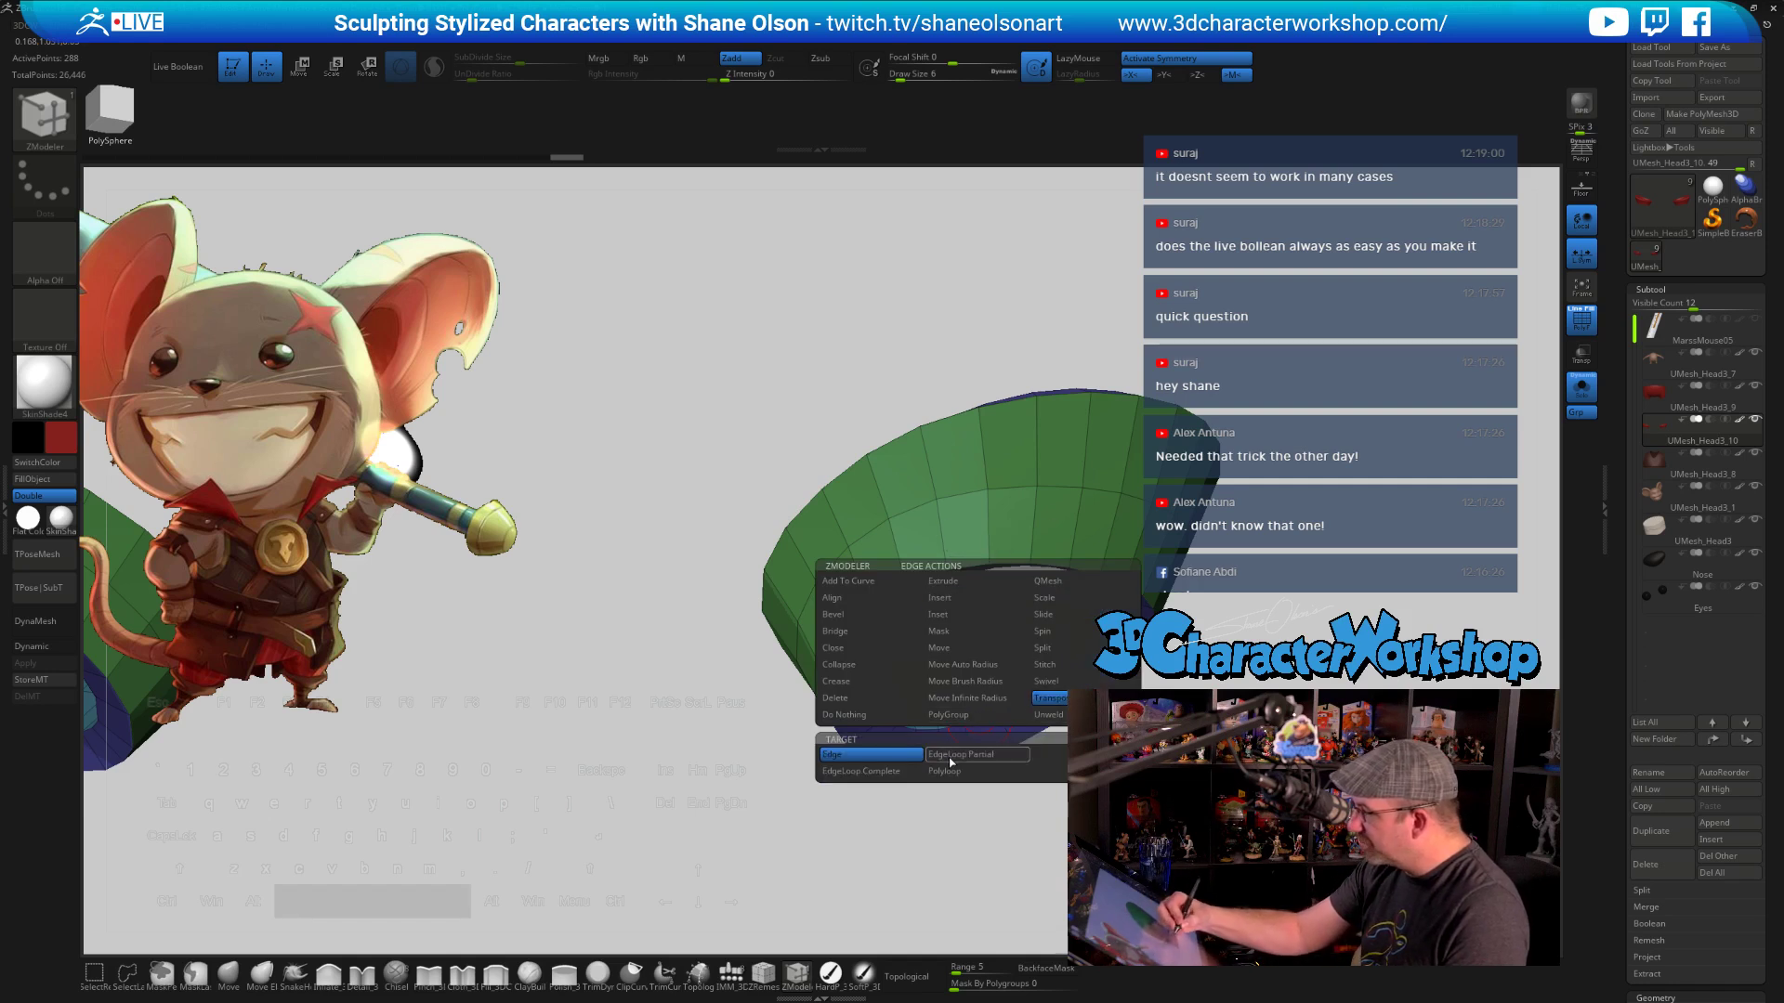
click(884, 773)
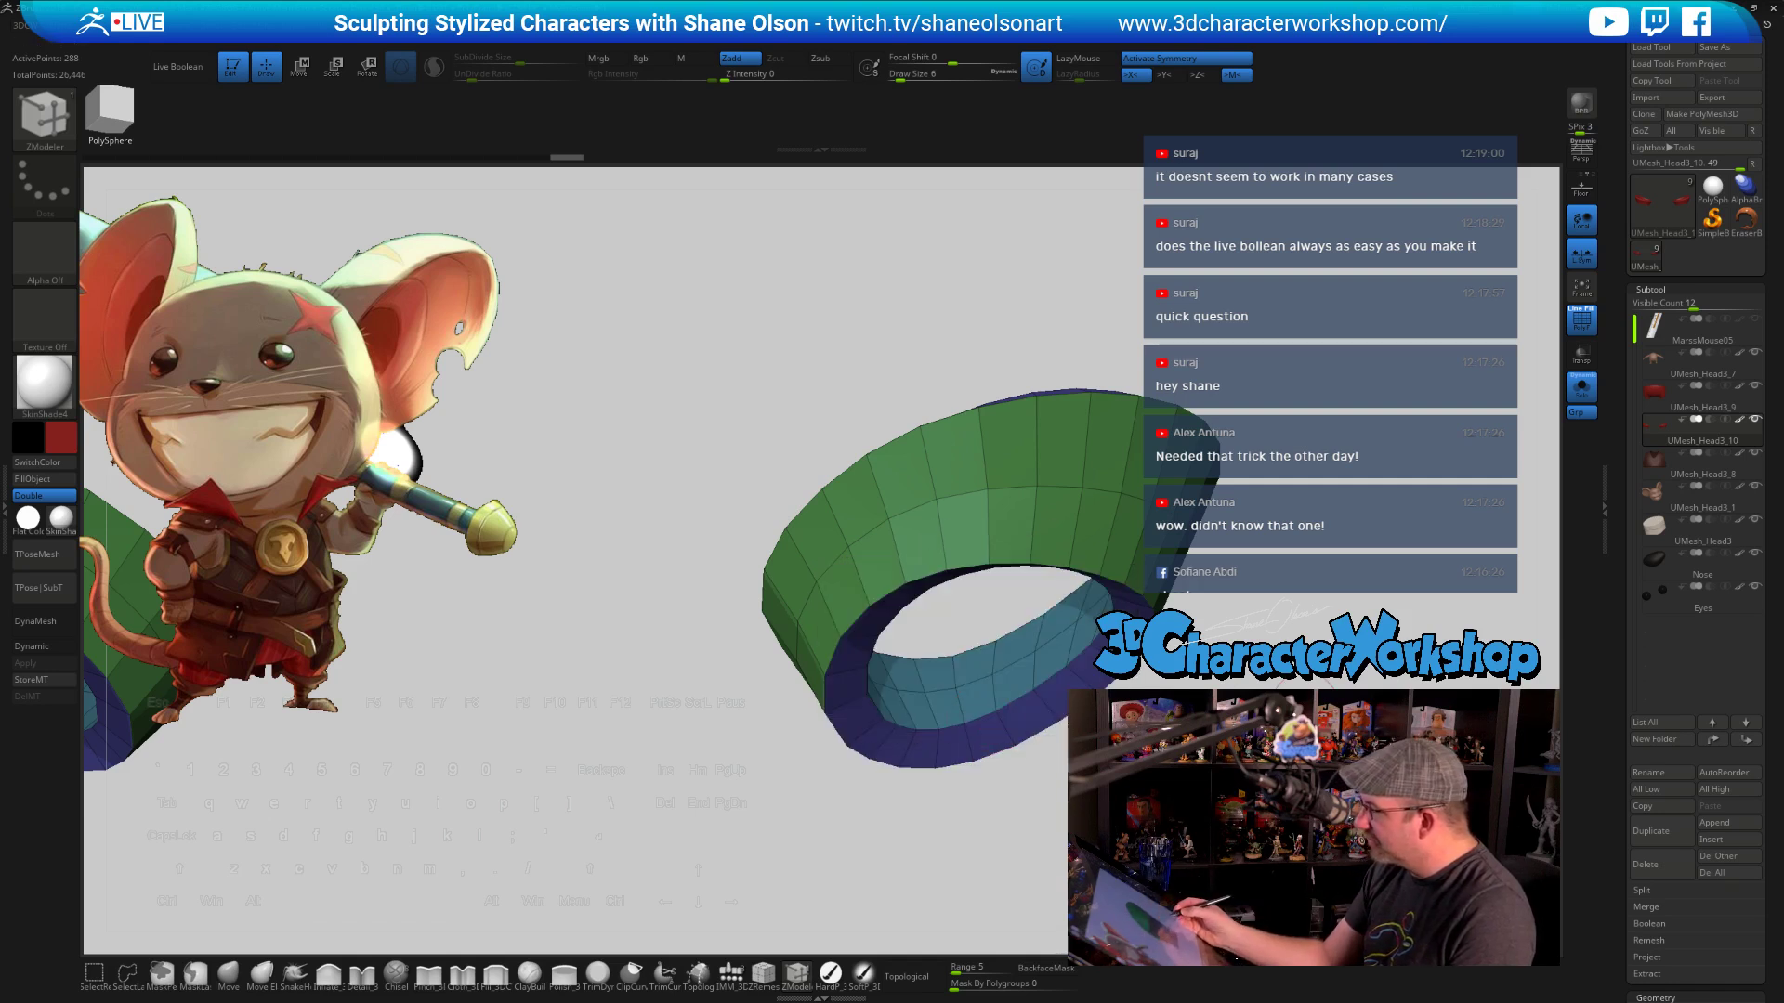
click(1016, 696)
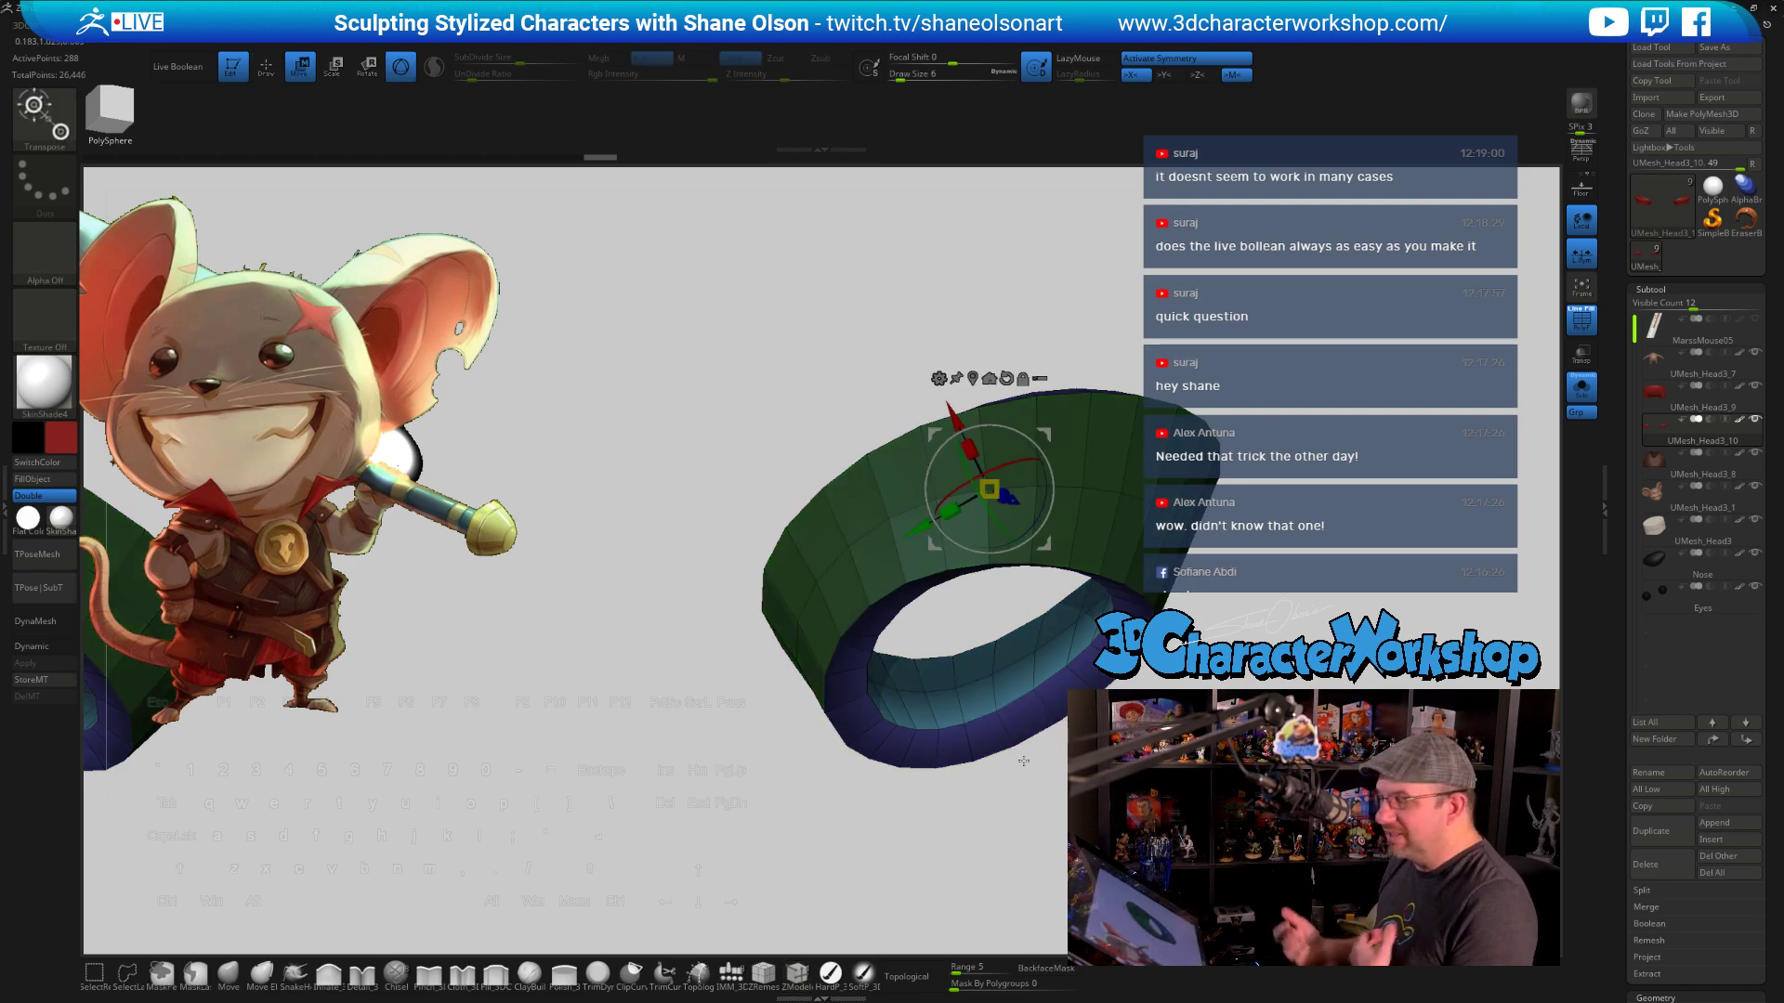
Centre the gizmo on the unmasked cuff loop, reset its orientation, and adjust the loop's position
drag(1282, 743, 1291, 799)
drag(1078, 325, 966, 655)
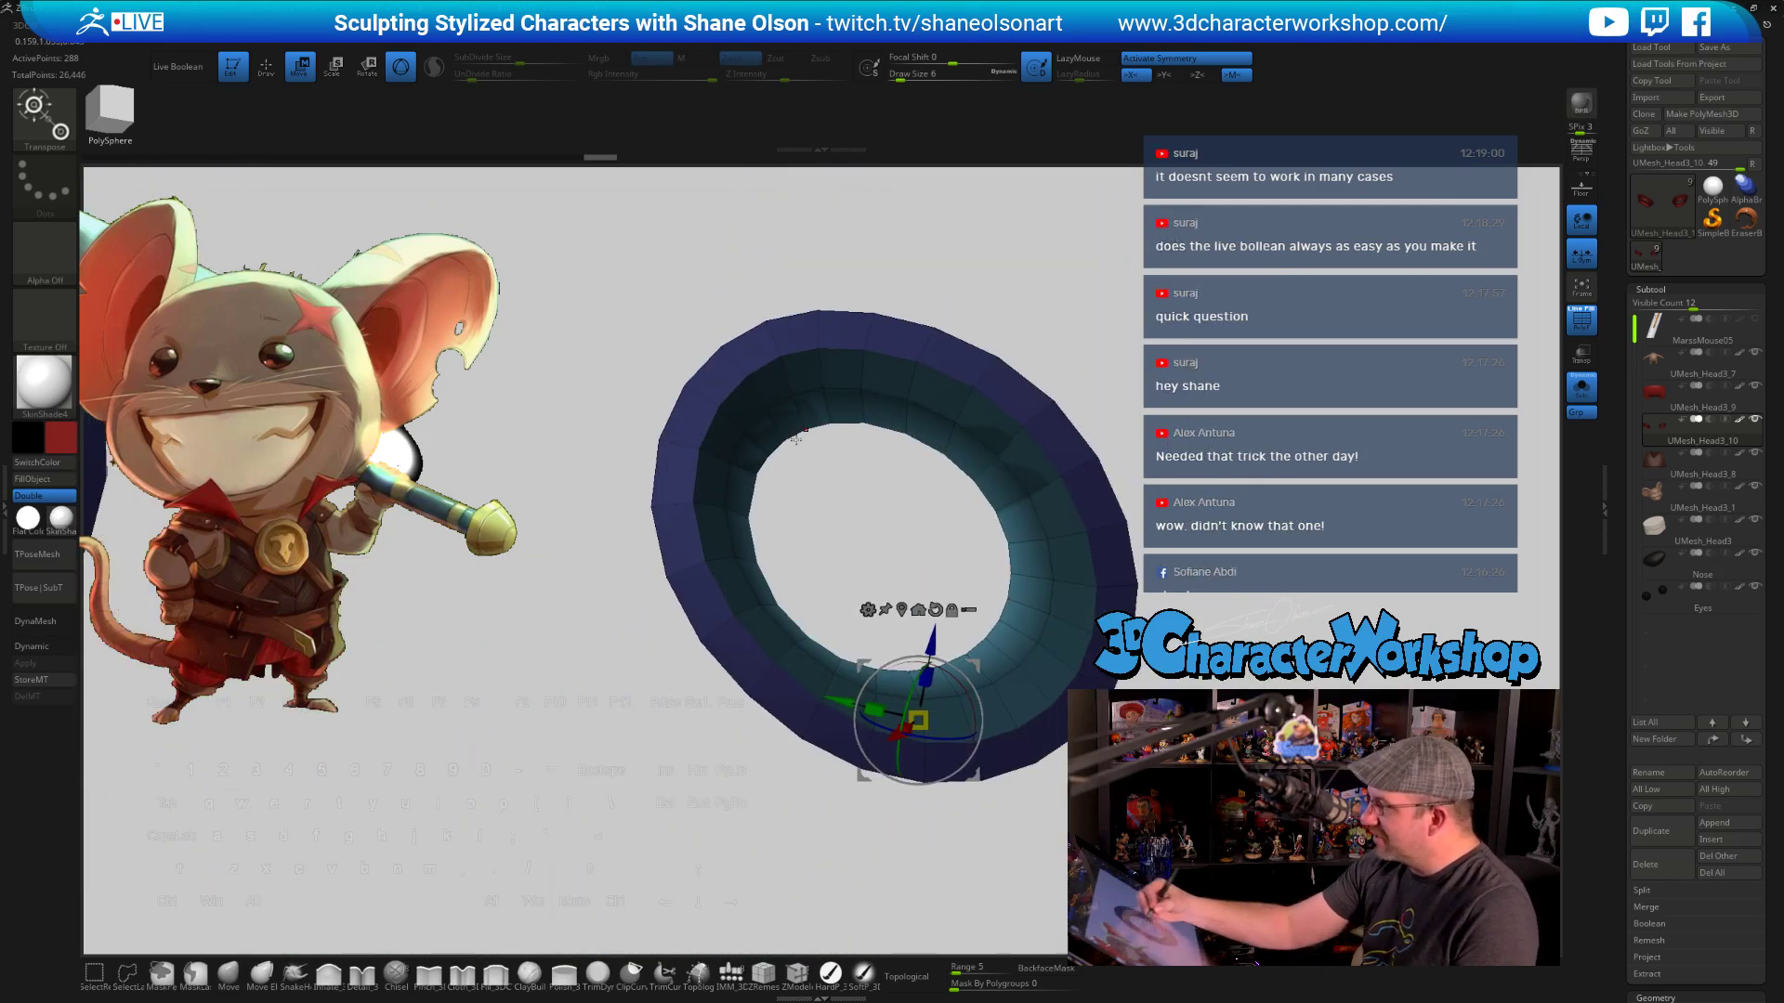
drag(868, 548, 853, 530)
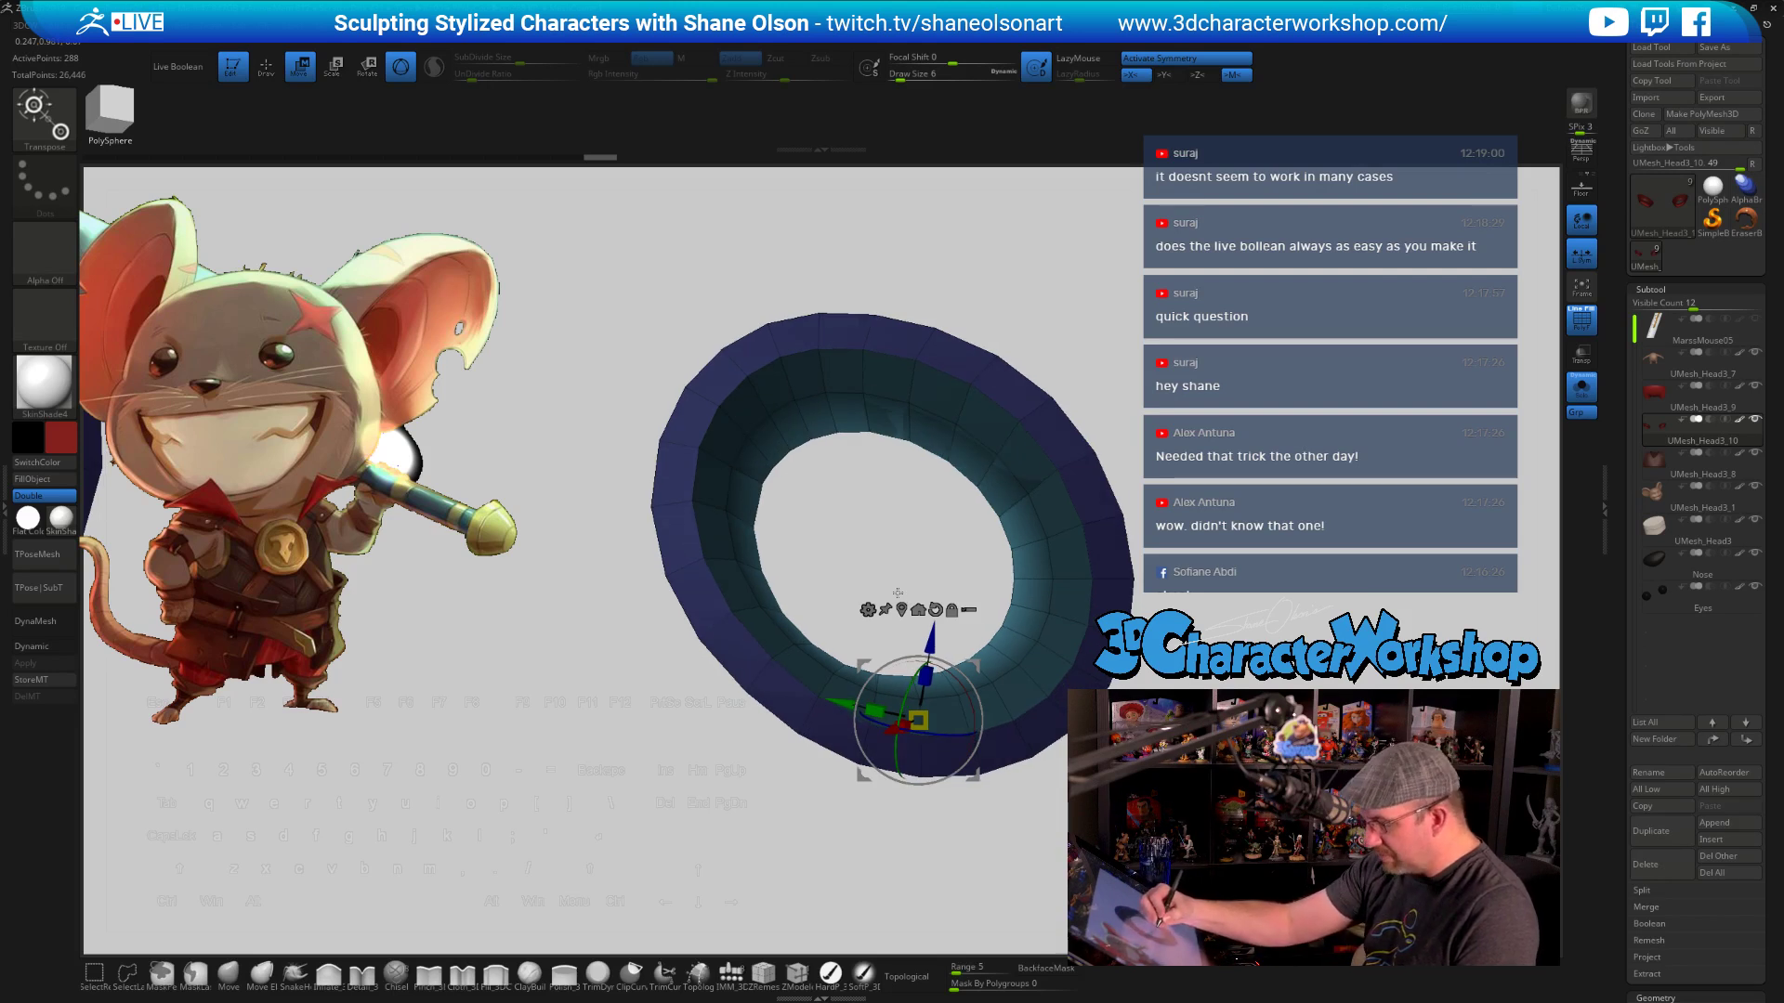
click(901, 609)
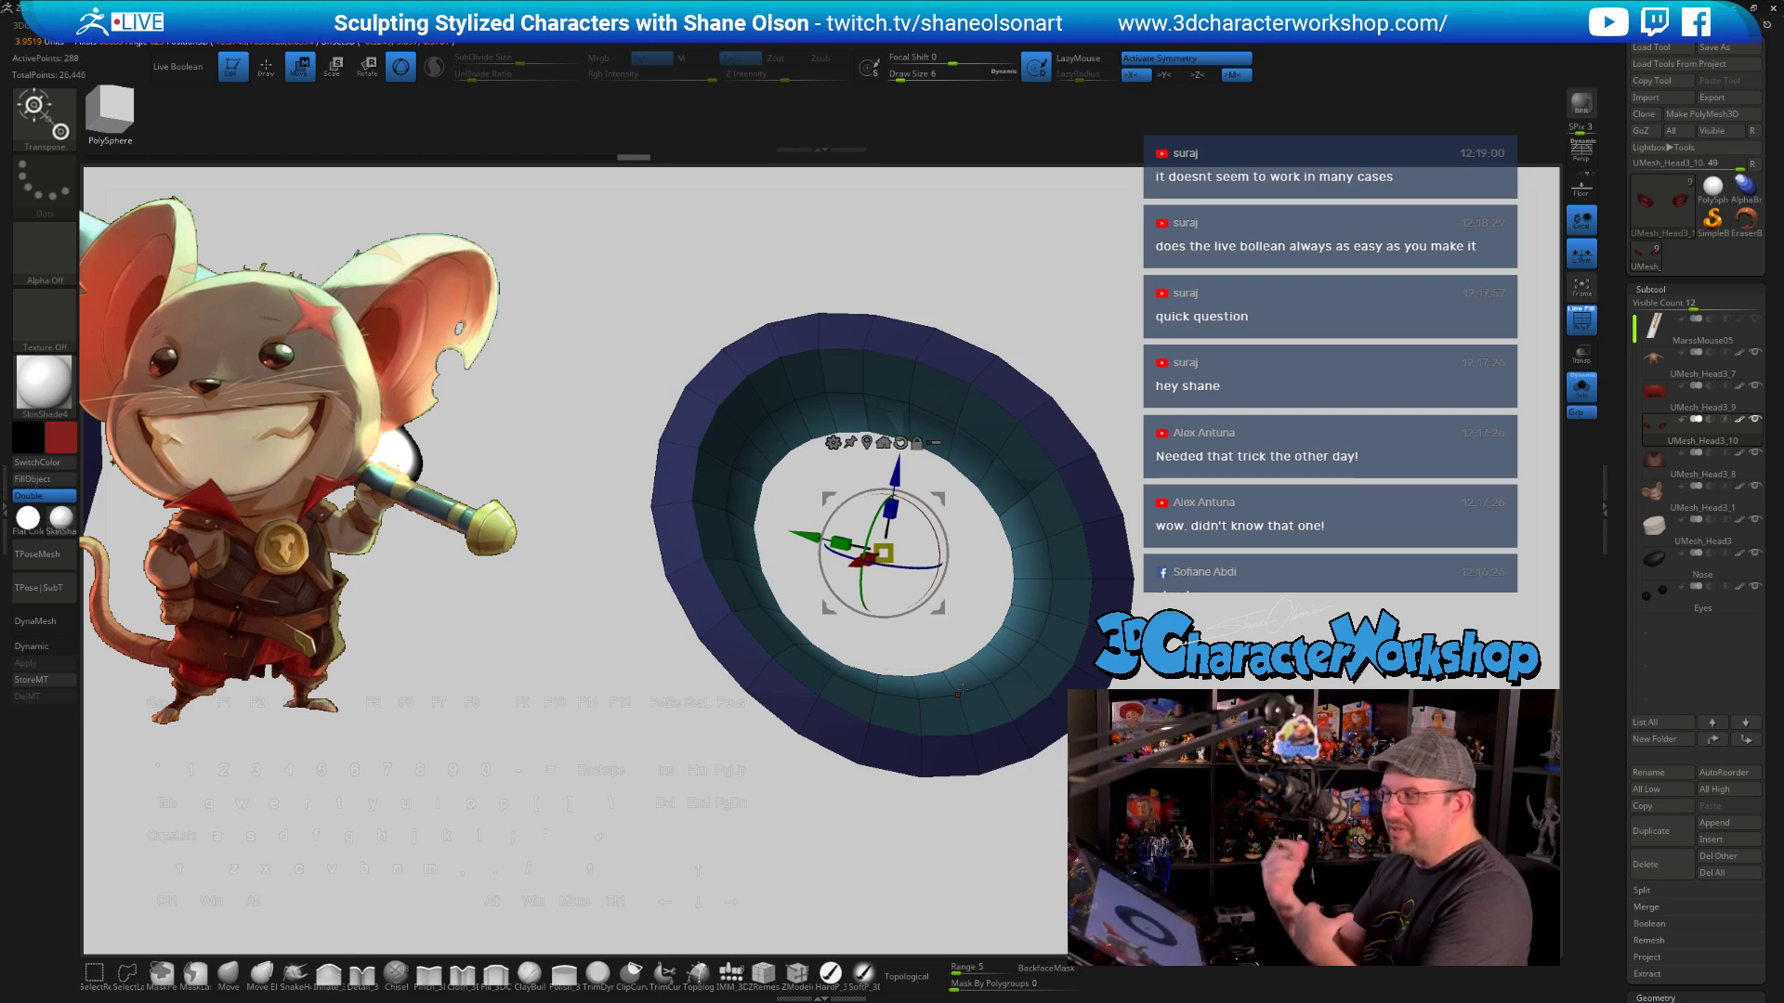
drag(1031, 818, 1115, 576)
alt+click(900, 443)
drag(890, 478, 888, 505)
drag(1057, 623, 1108, 613)
drag(938, 561, 946, 573)
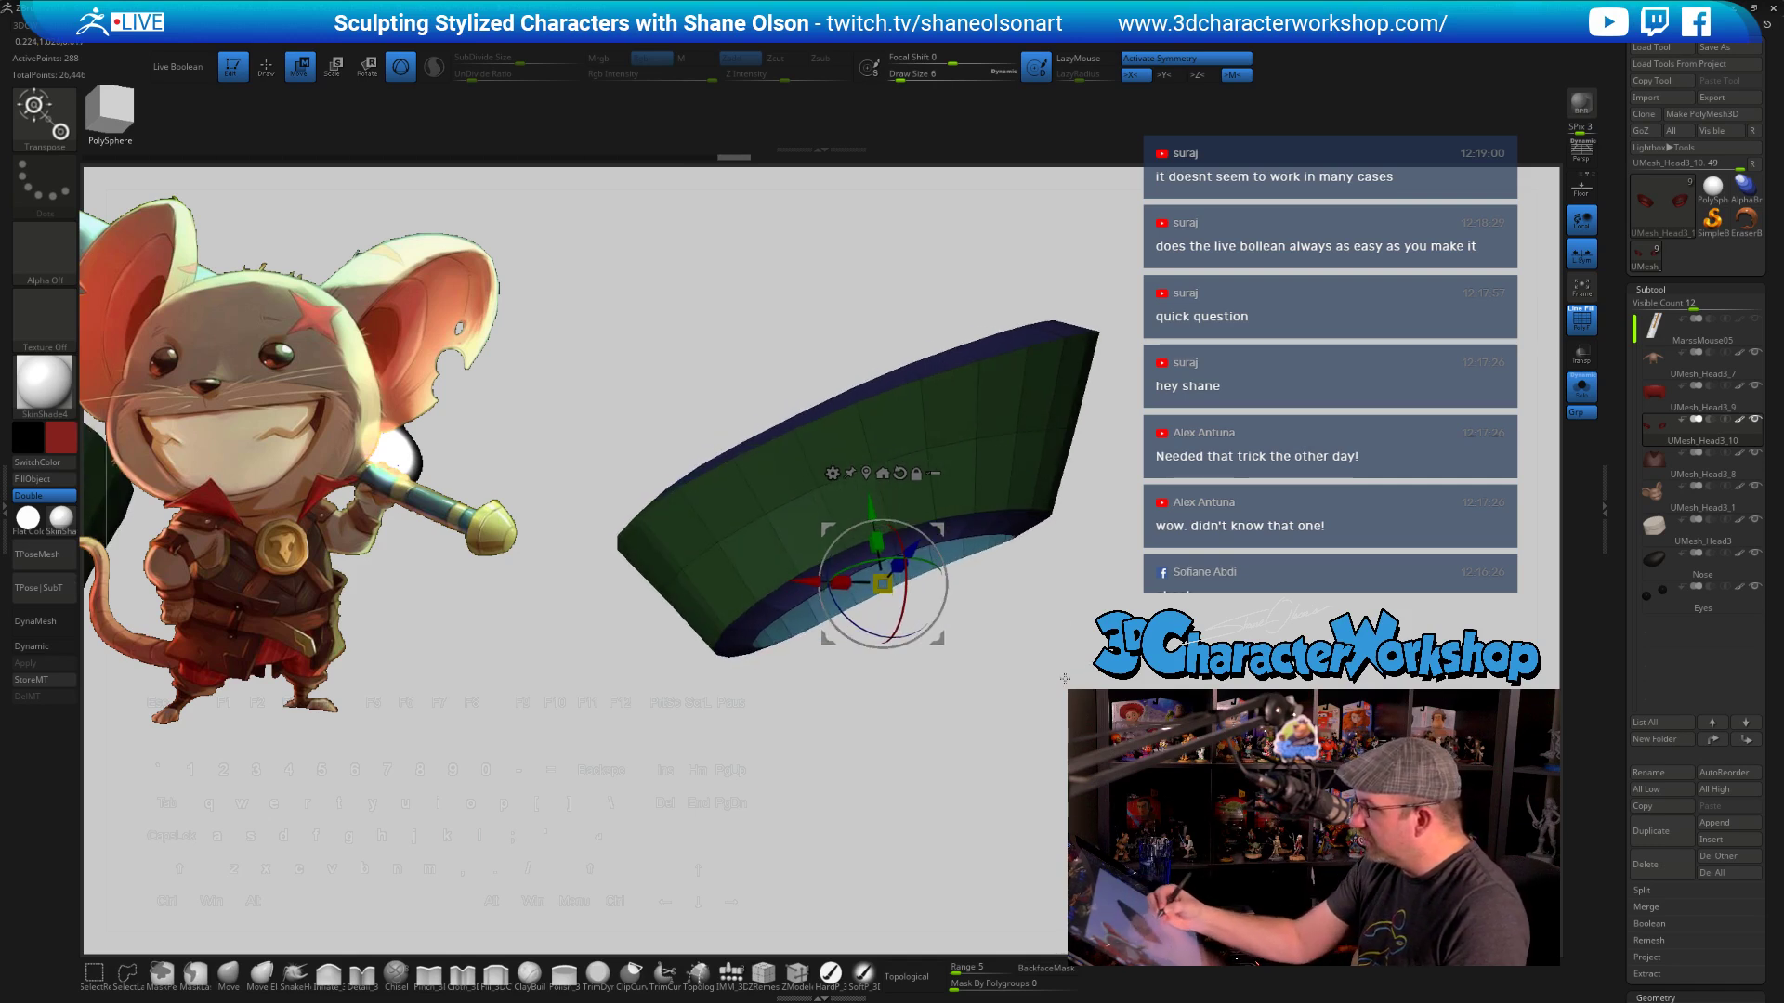
mouse_move(1064, 679)
mouse_down()
mouse_move(1022, 693)
mouse_move(1065, 685)
mouse_move(1065, 715)
mouse_move(1064, 689)
mouse_move(1062, 707)
mouse_move(1040, 685)
mouse_move(1066, 674)
mouse_move(1059, 627)
mouse_move(1060, 697)
mouse_move(1068, 608)
mouse_up()
Return to draw mode and switch to the Move brush with draw size 8
key(q)
click(229, 972)
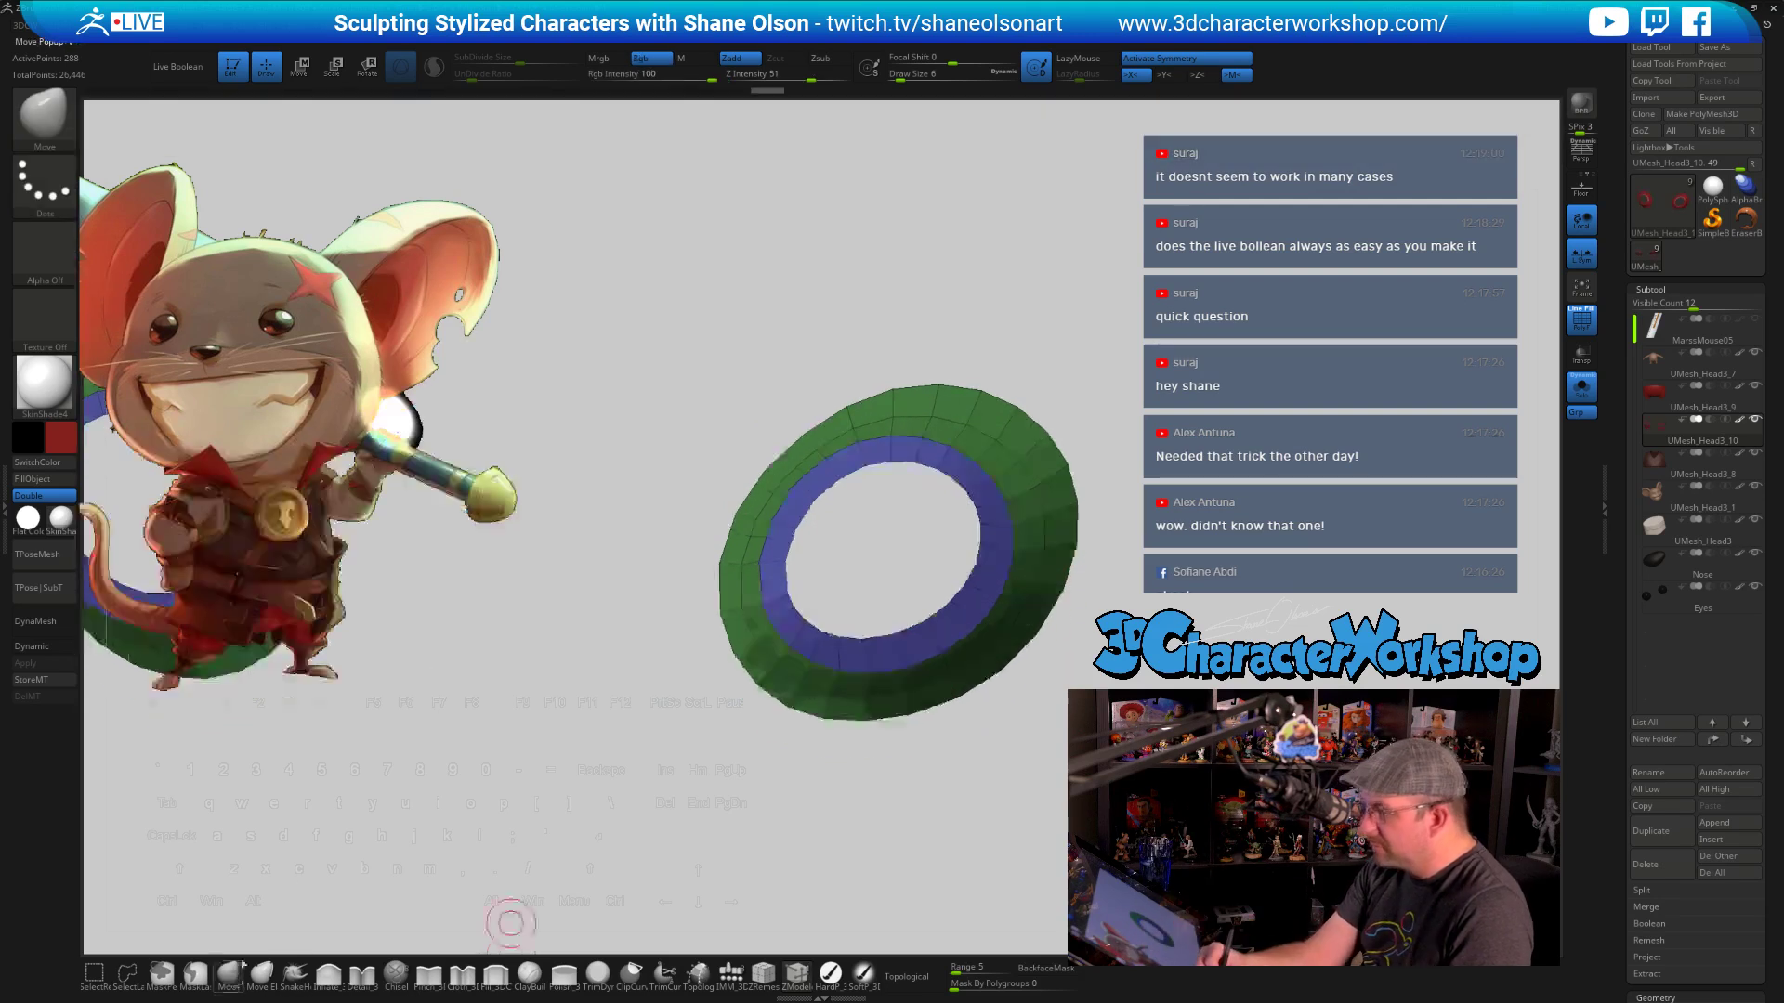
drag(696, 751, 976, 757)
key([)
key([)
key([)
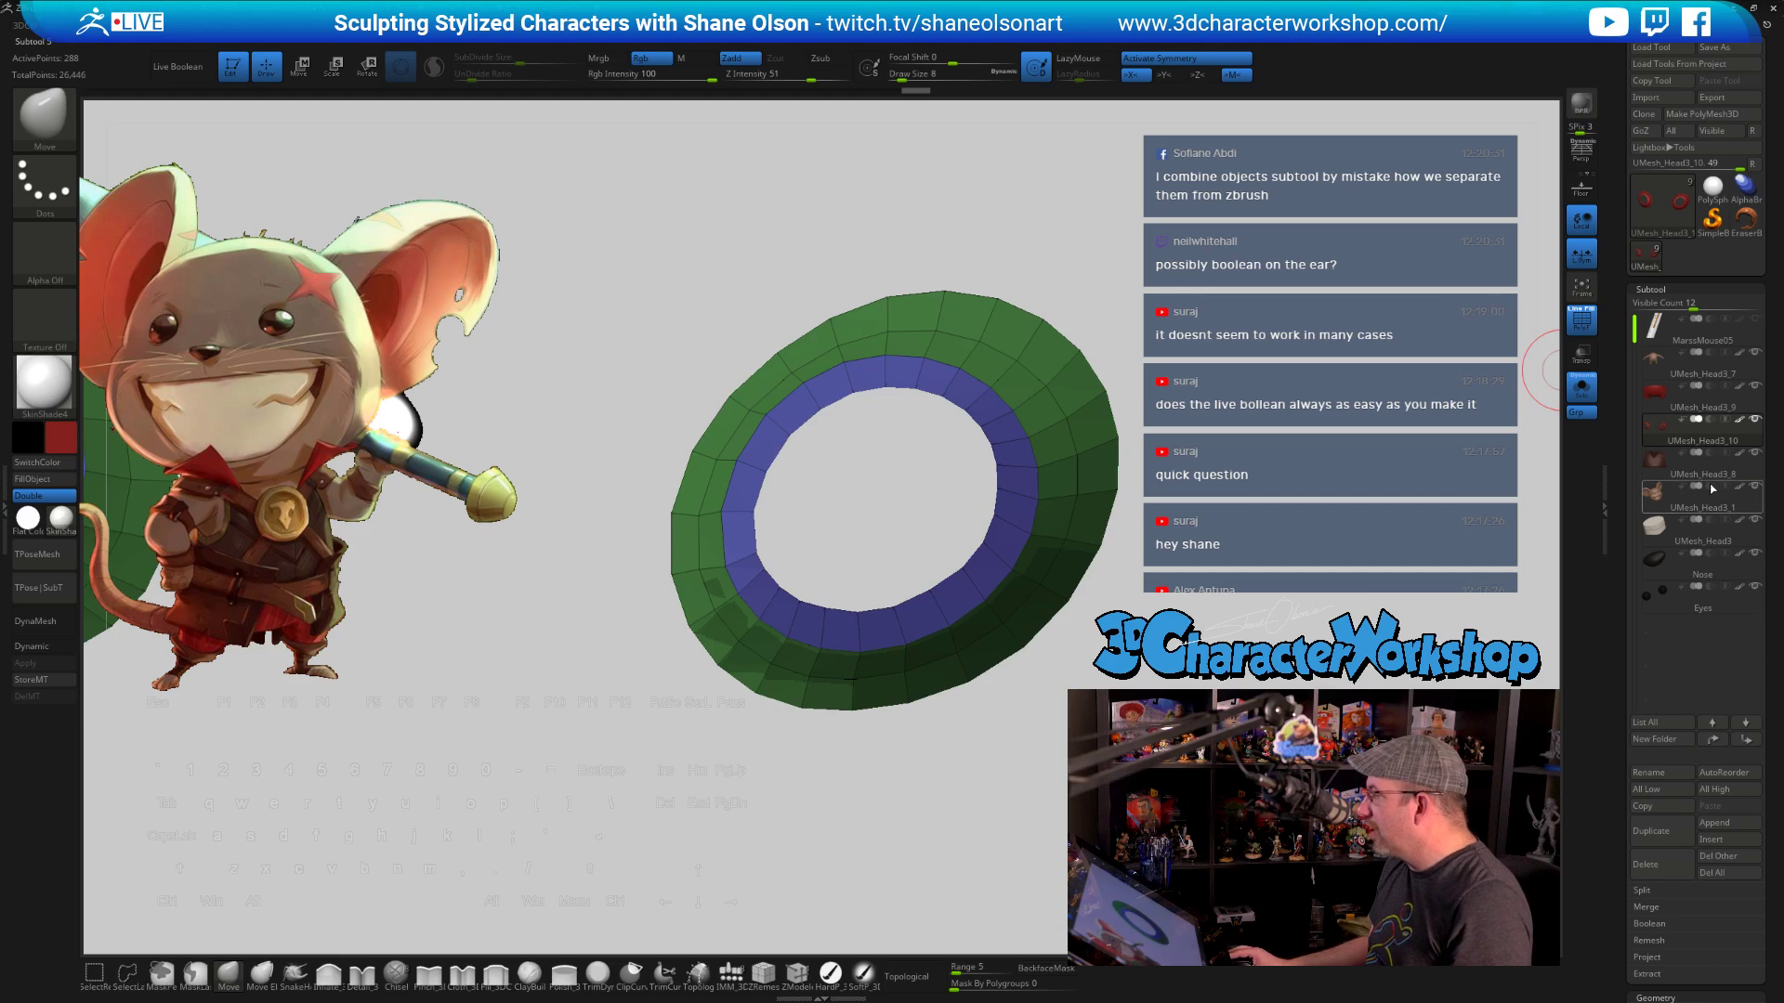
Show the whole mouse again with the leg cuffs smoothed by dynamic subdivision and their wireframe hidden
mouse_move(1711, 490)
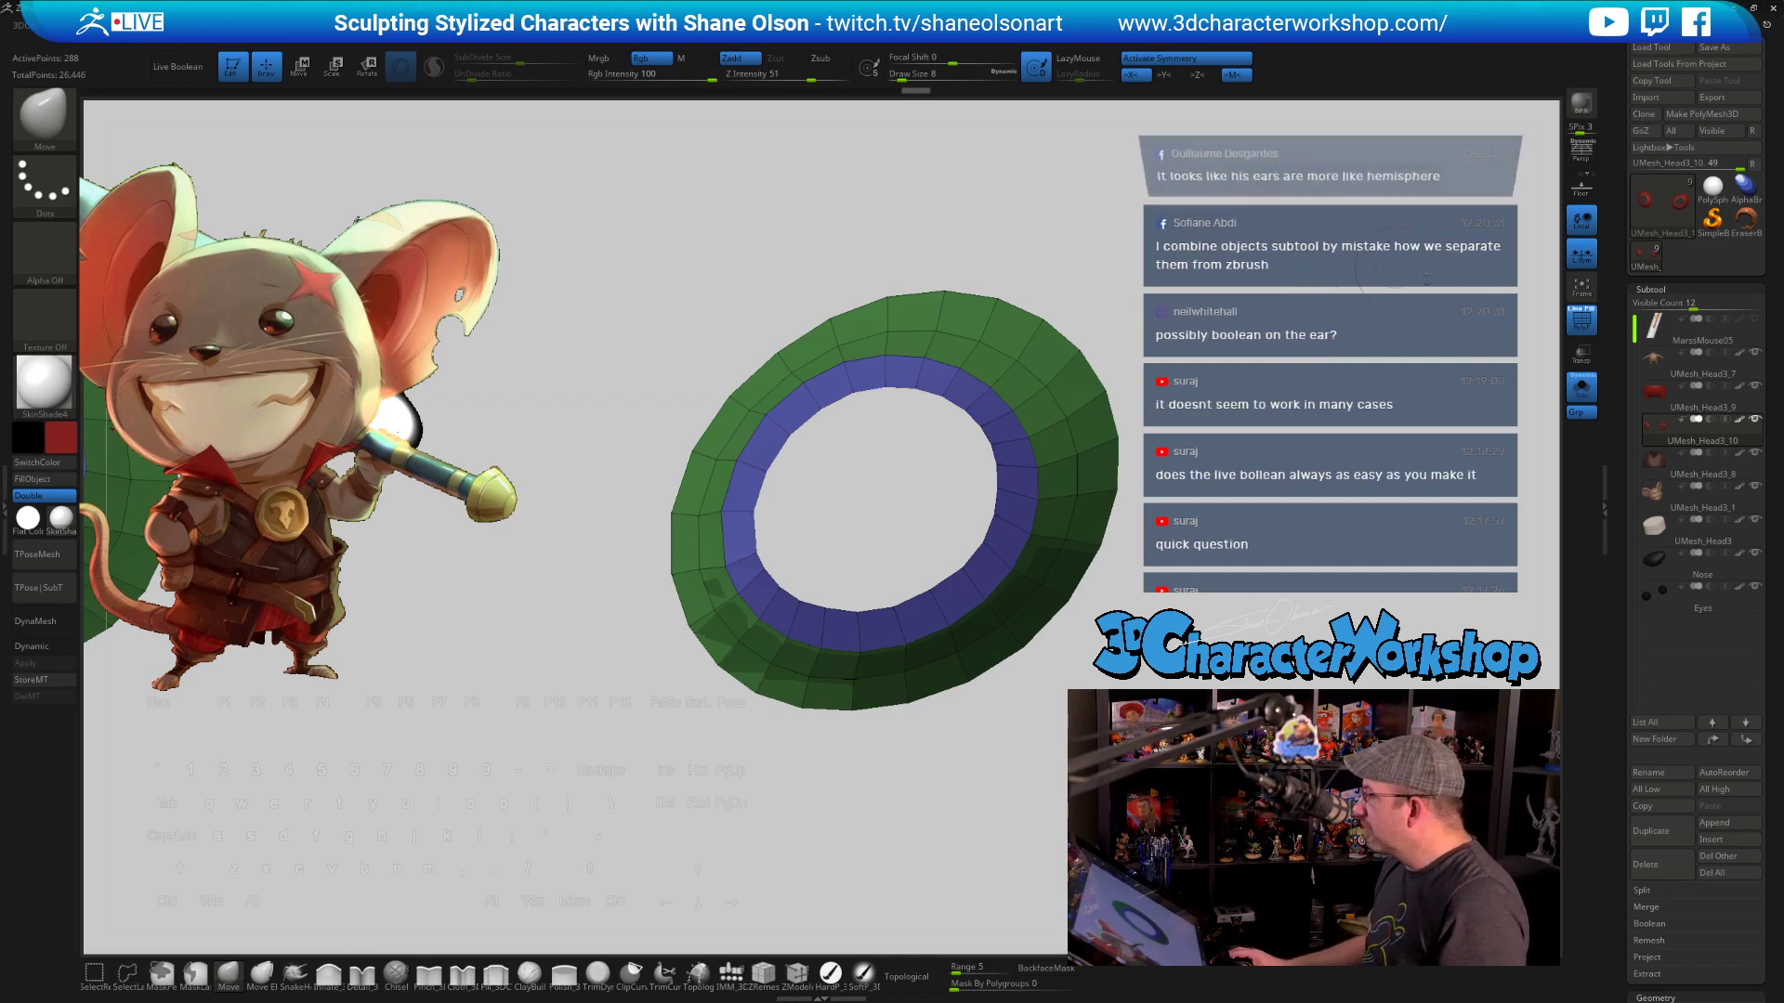
mouse_move(1683, 424)
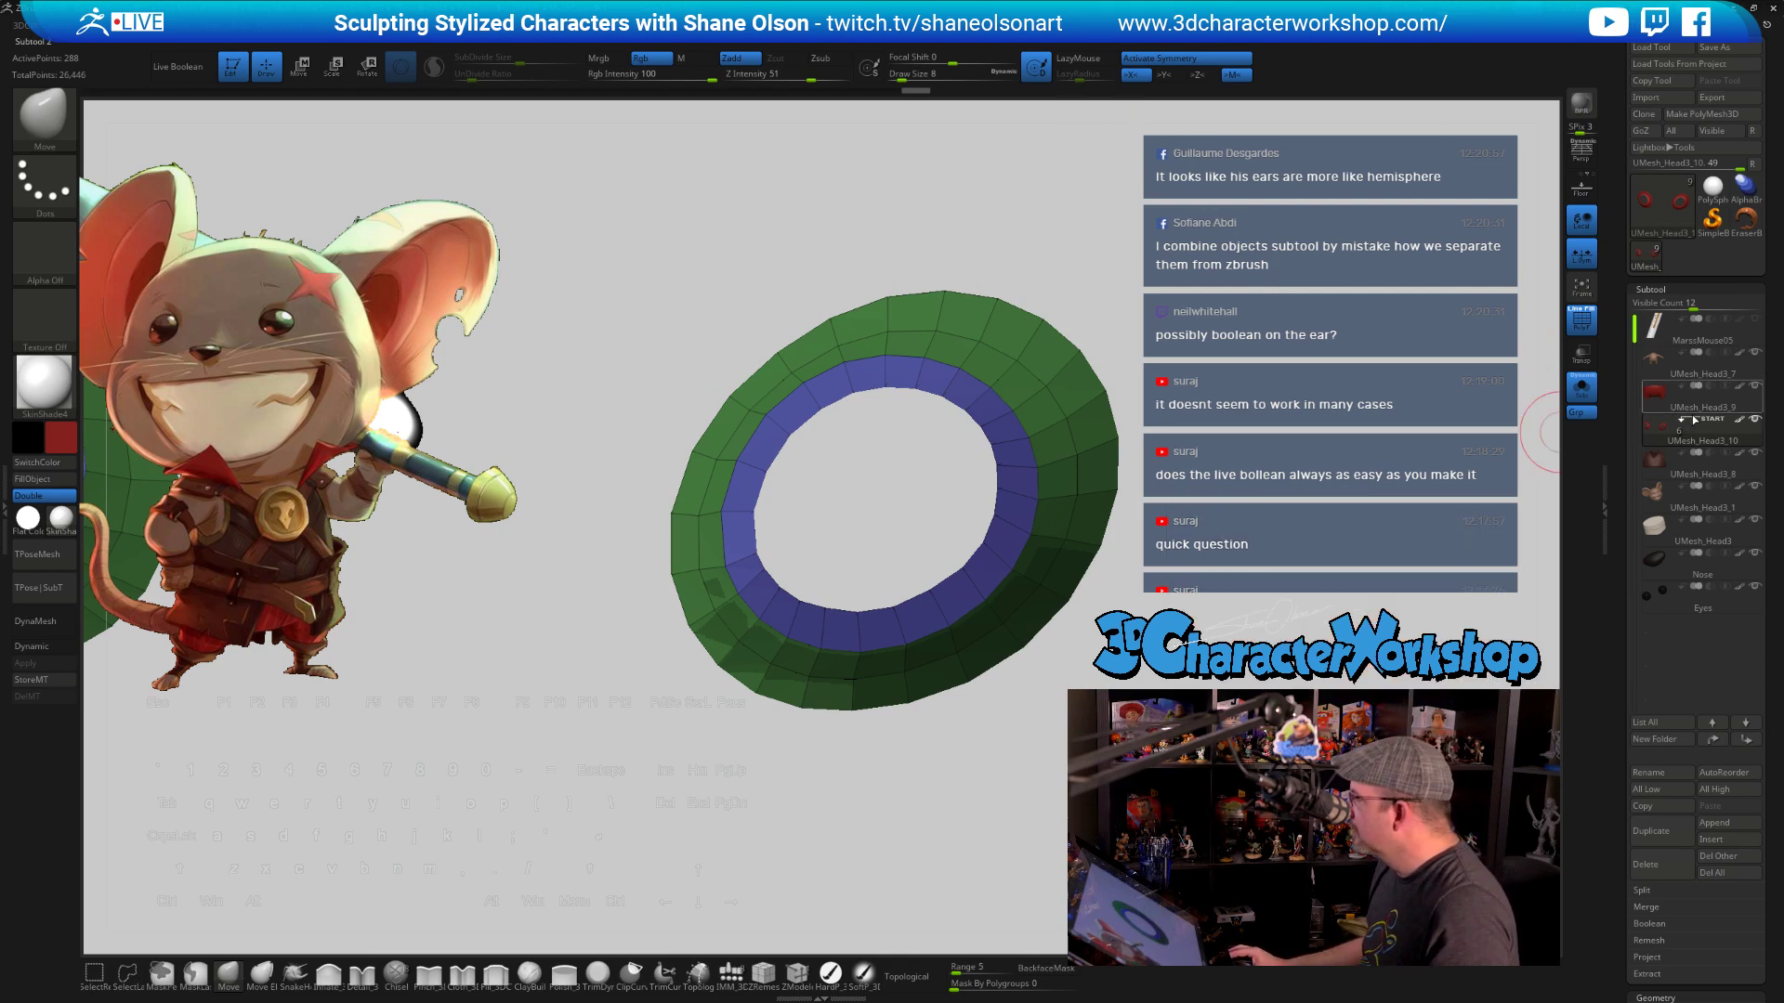
mouse_move(1237, 368)
alt+mouse_down()
mouse_move(1221, 354)
mouse_move(1226, 373)
alt+mouse_up()
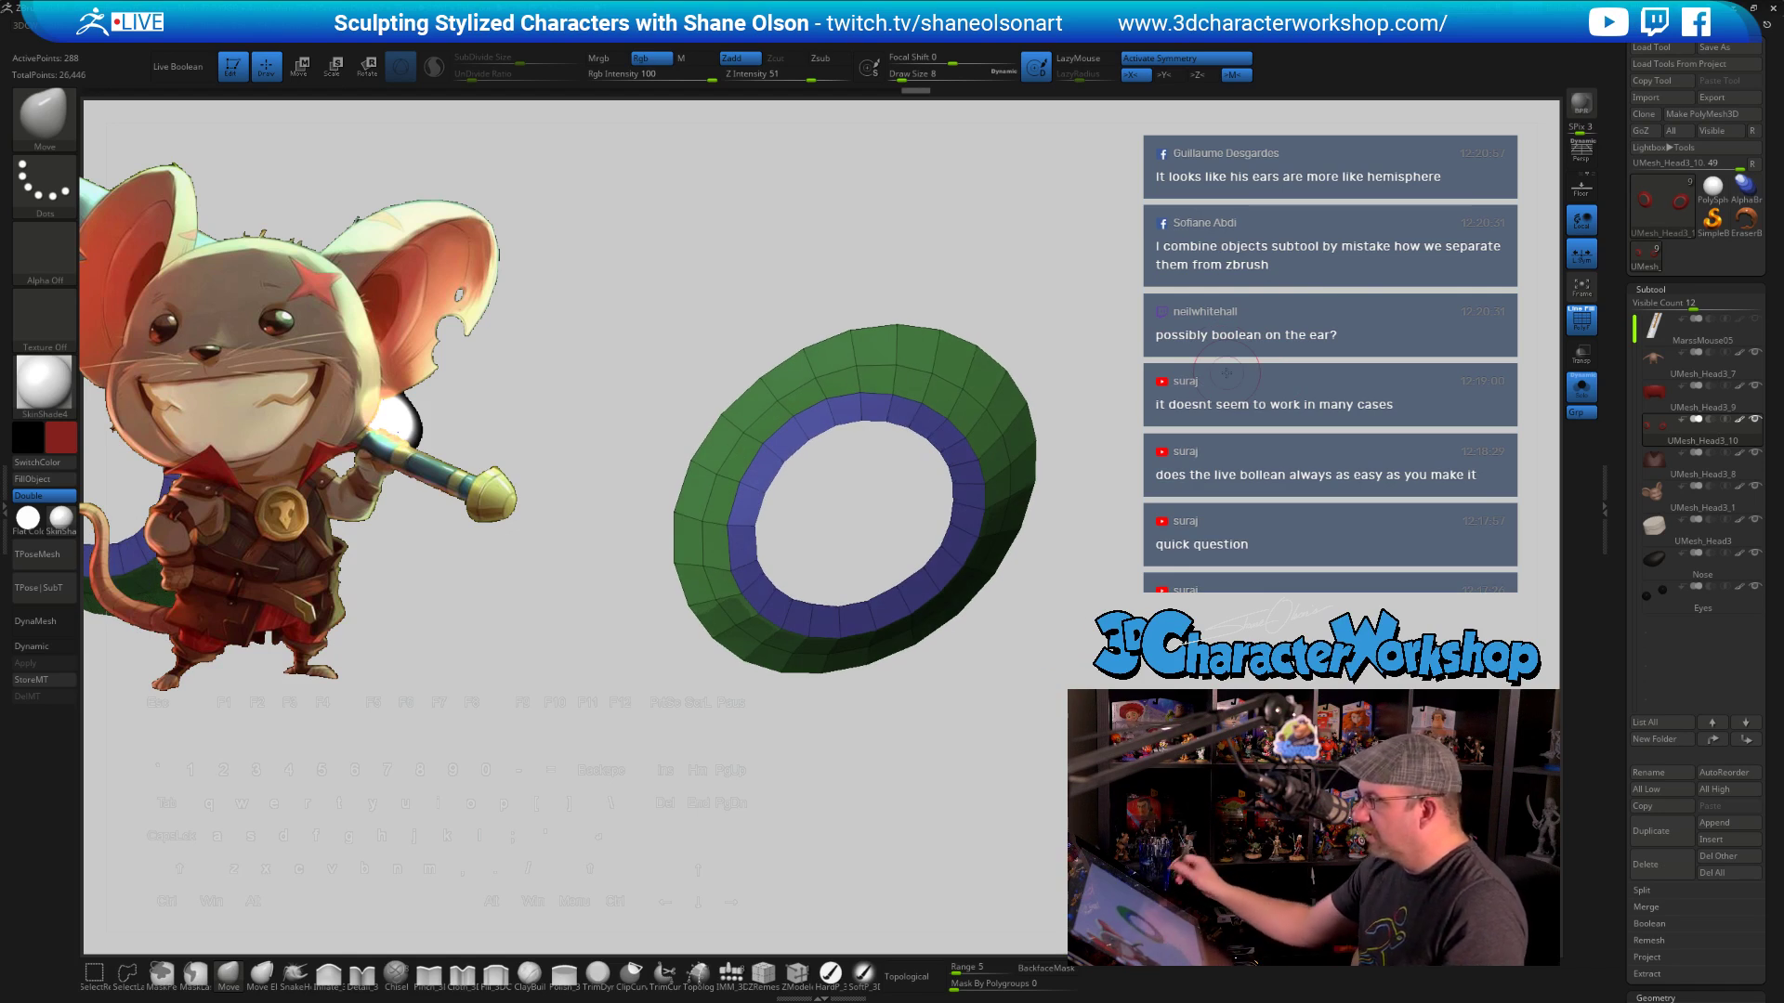
alt+drag(1007, 692, 1043, 732)
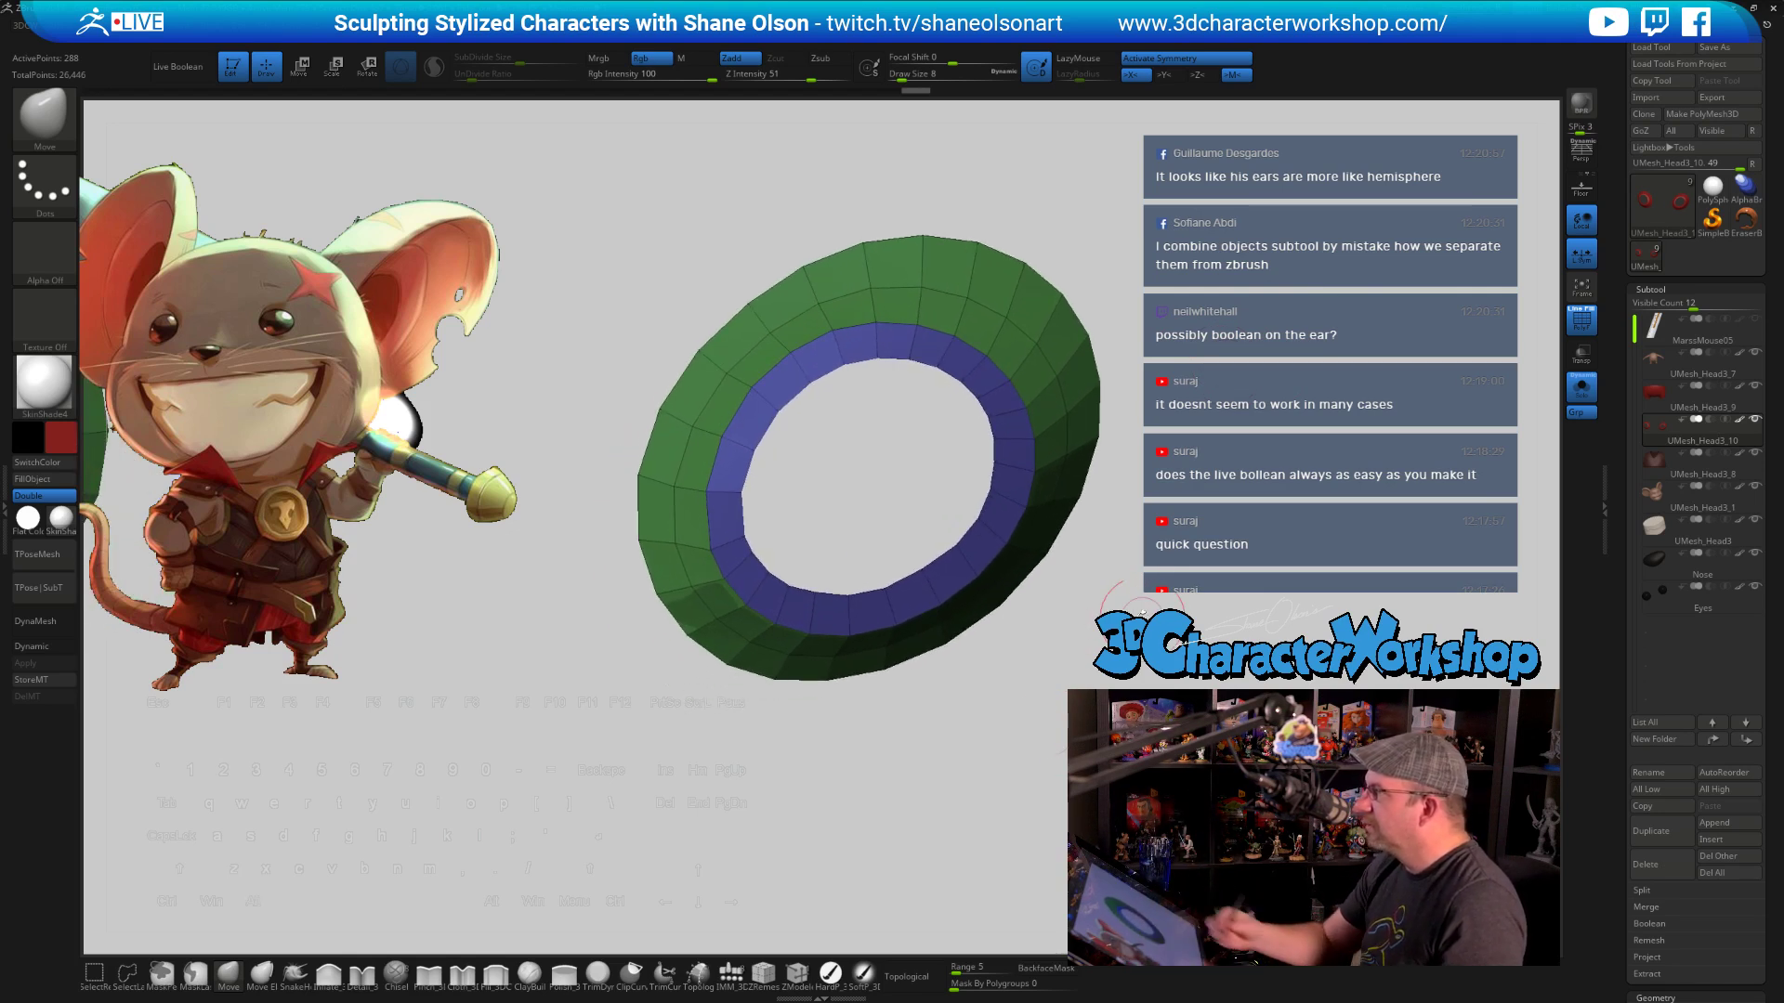
alt+drag(1135, 601, 1126, 790)
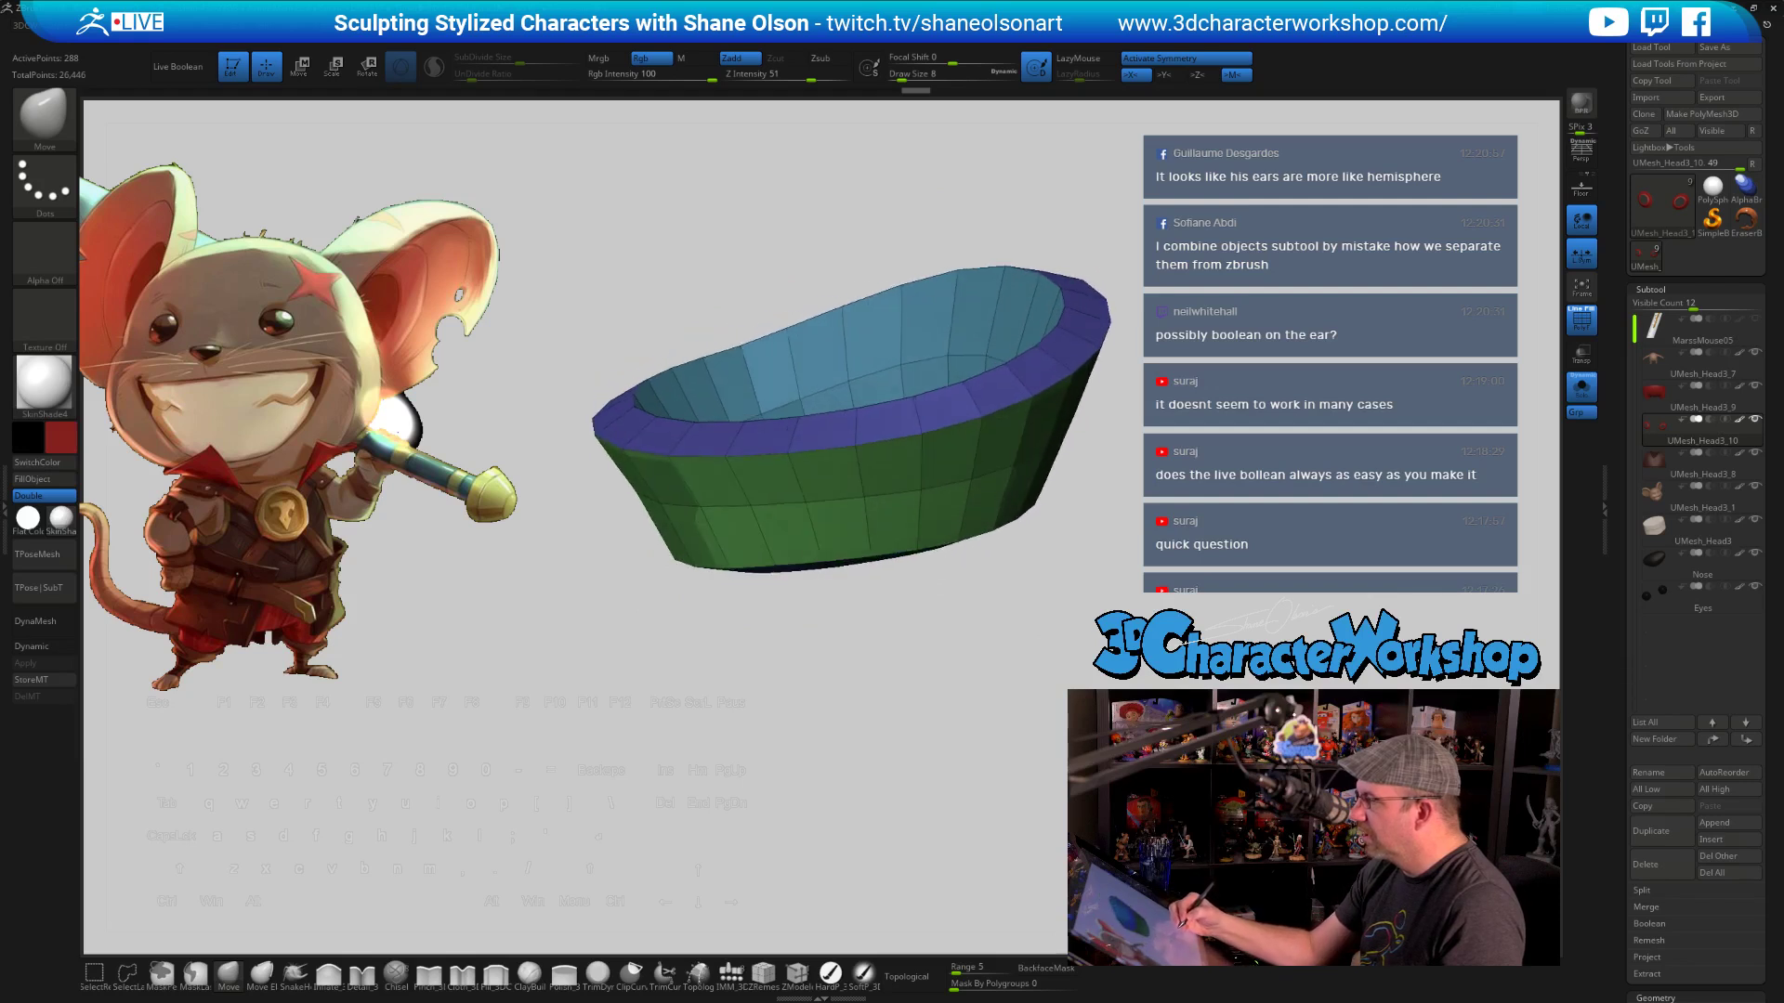
drag(1103, 651, 1115, 599)
click(1581, 386)
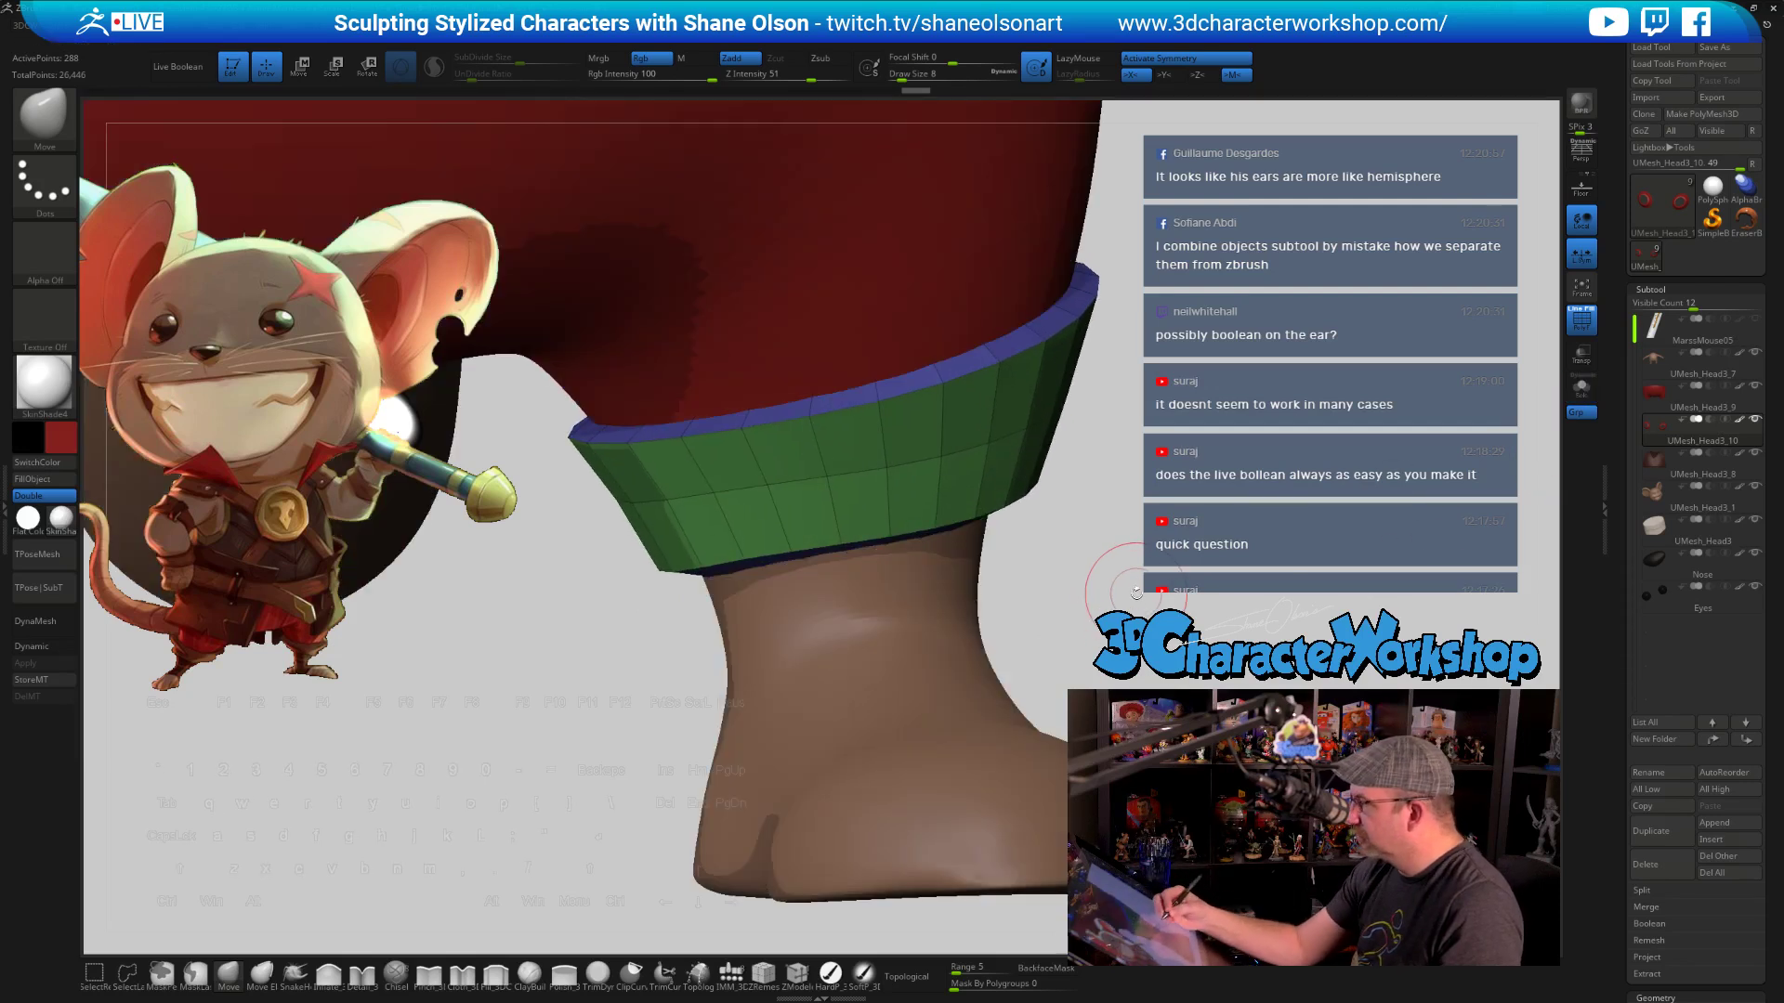
key(d)
alt+drag(1136, 592, 1152, 631)
key(shift+f)
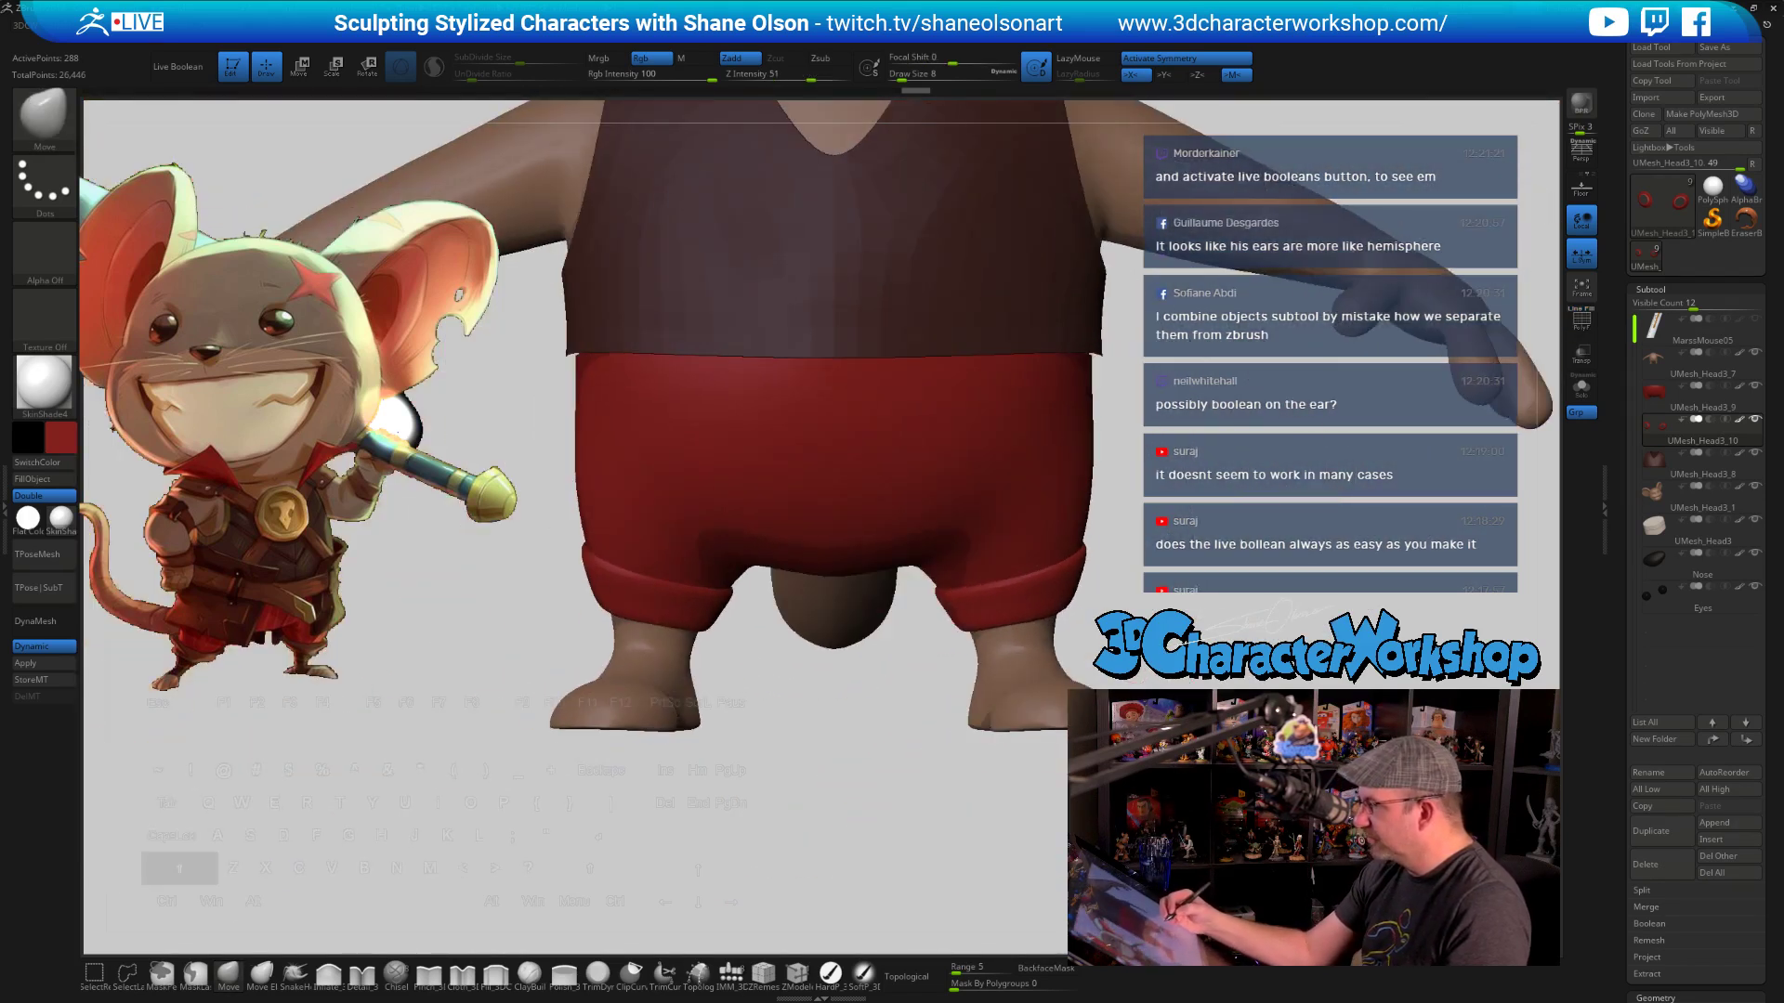
alt+drag(1093, 576, 1083, 627)
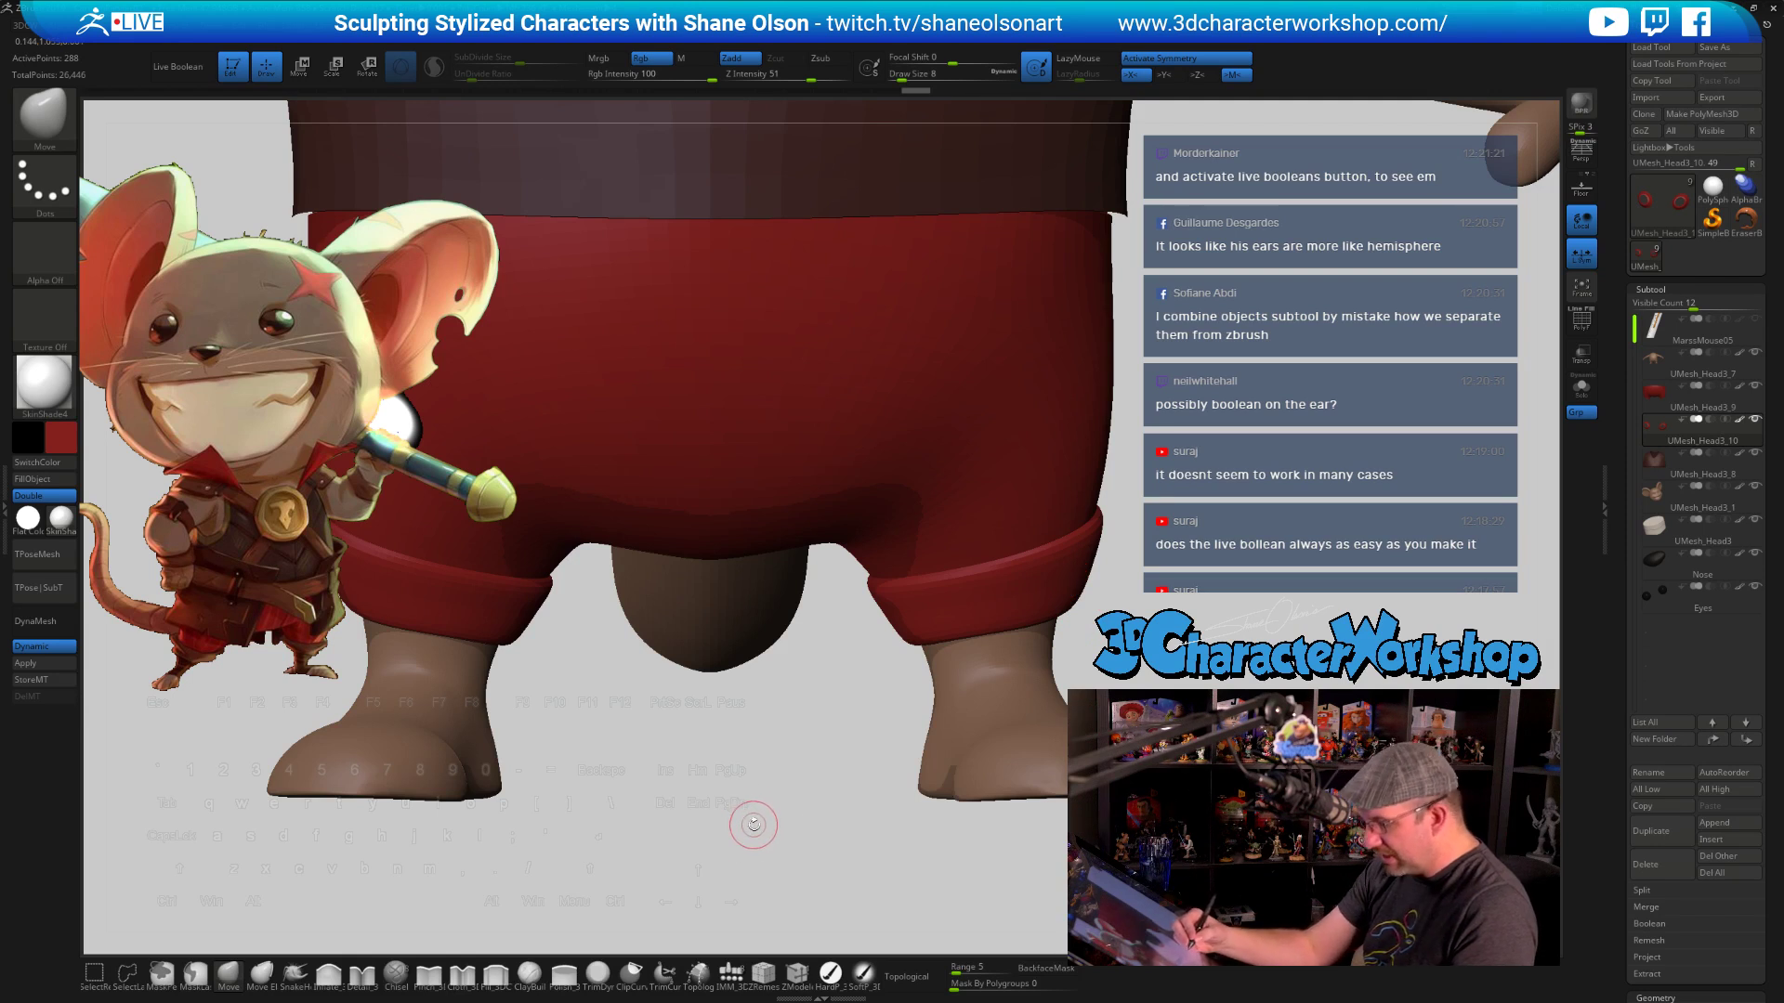
Pick a leather brown from the concept art and fill the leg cuffs with it using the HardP_3DCW brush
key(shift+z)
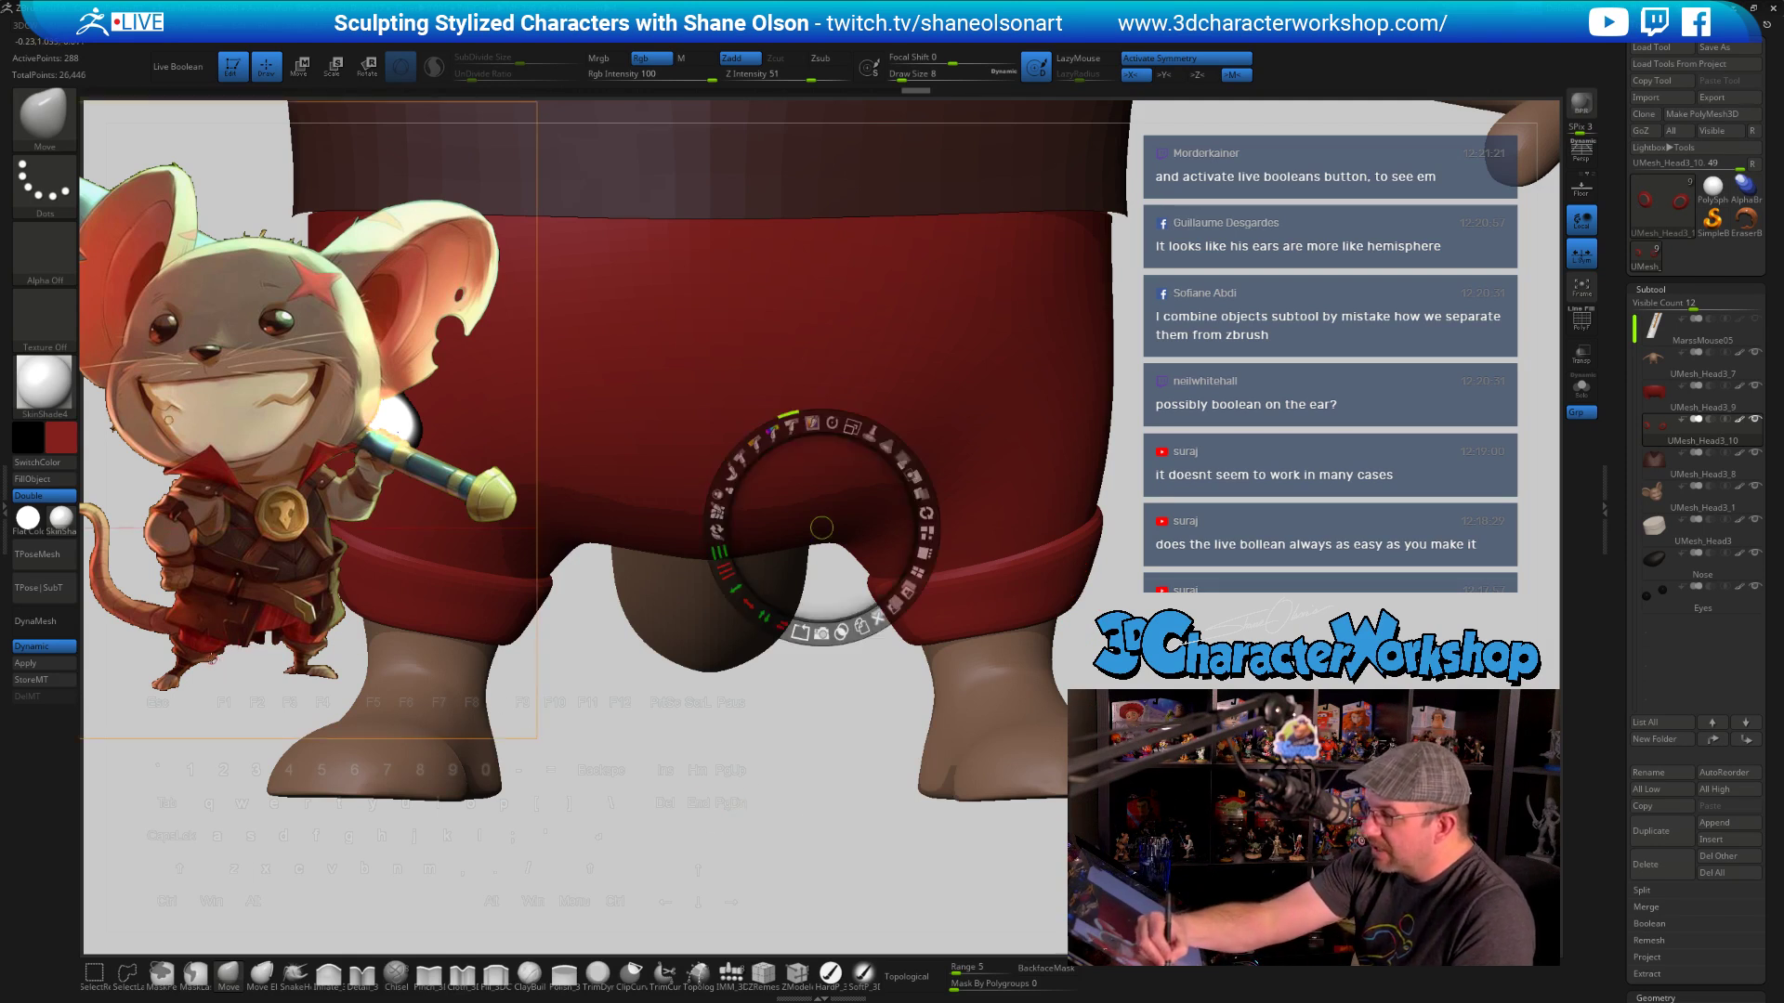
key(c)
key(z)
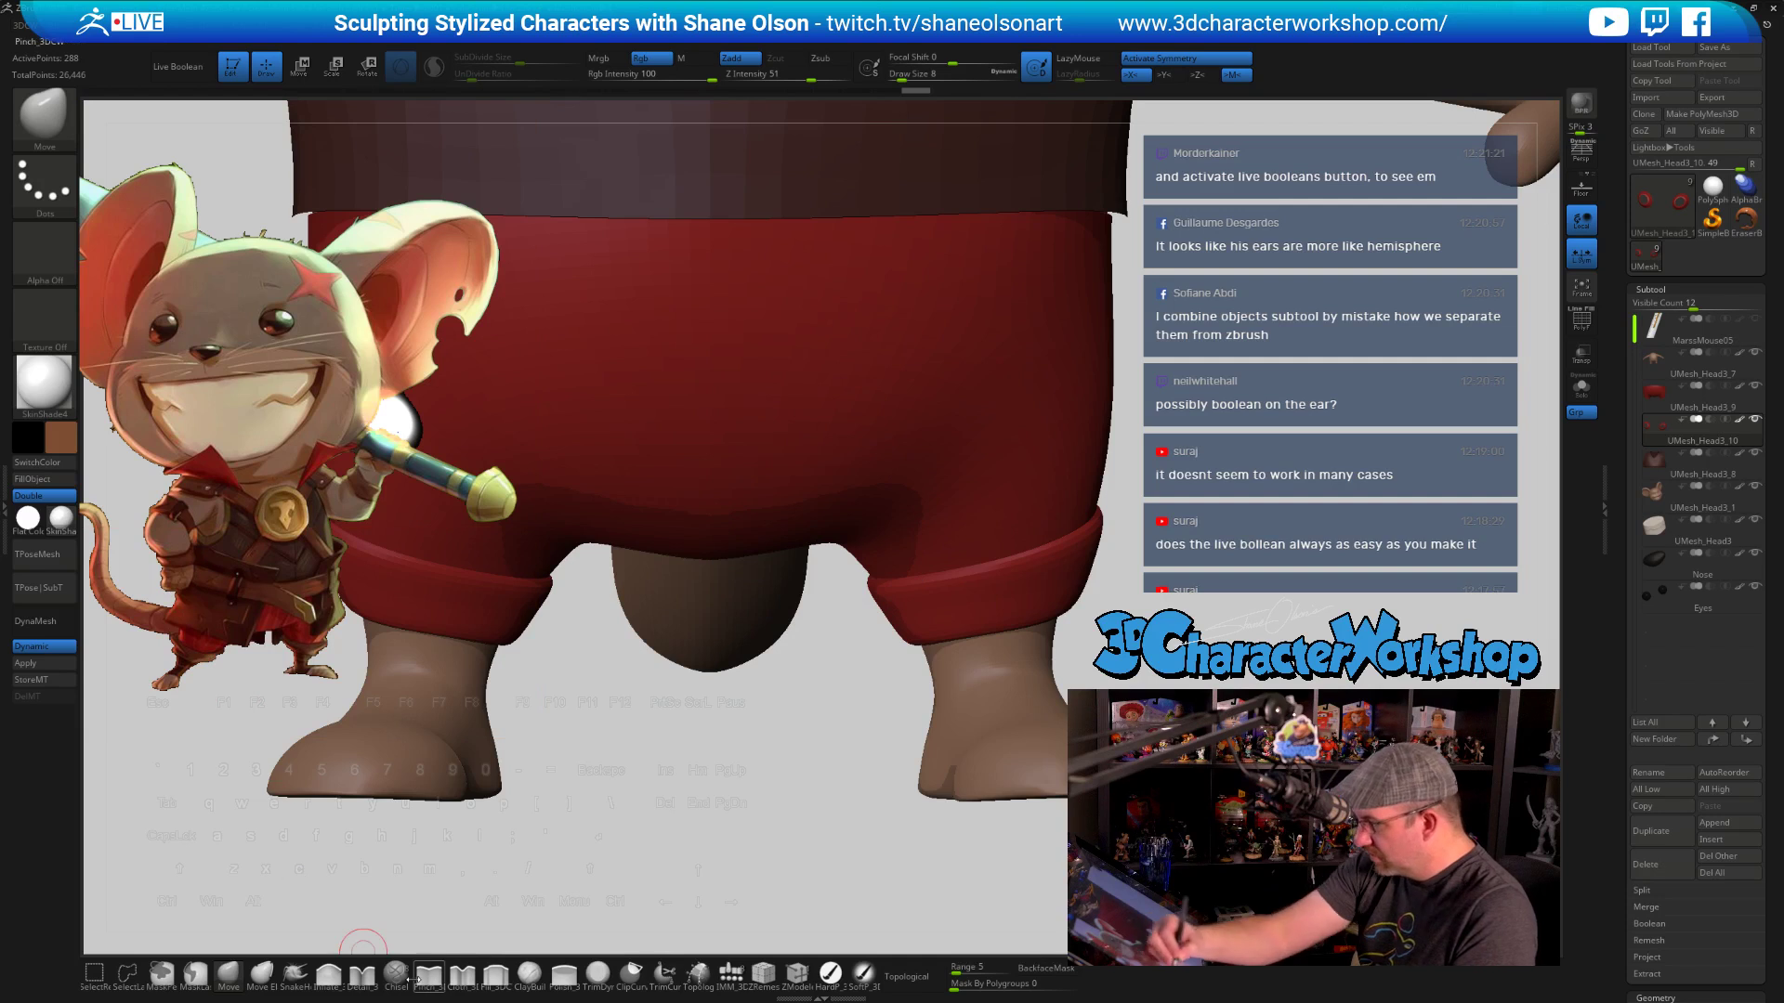
click(830, 972)
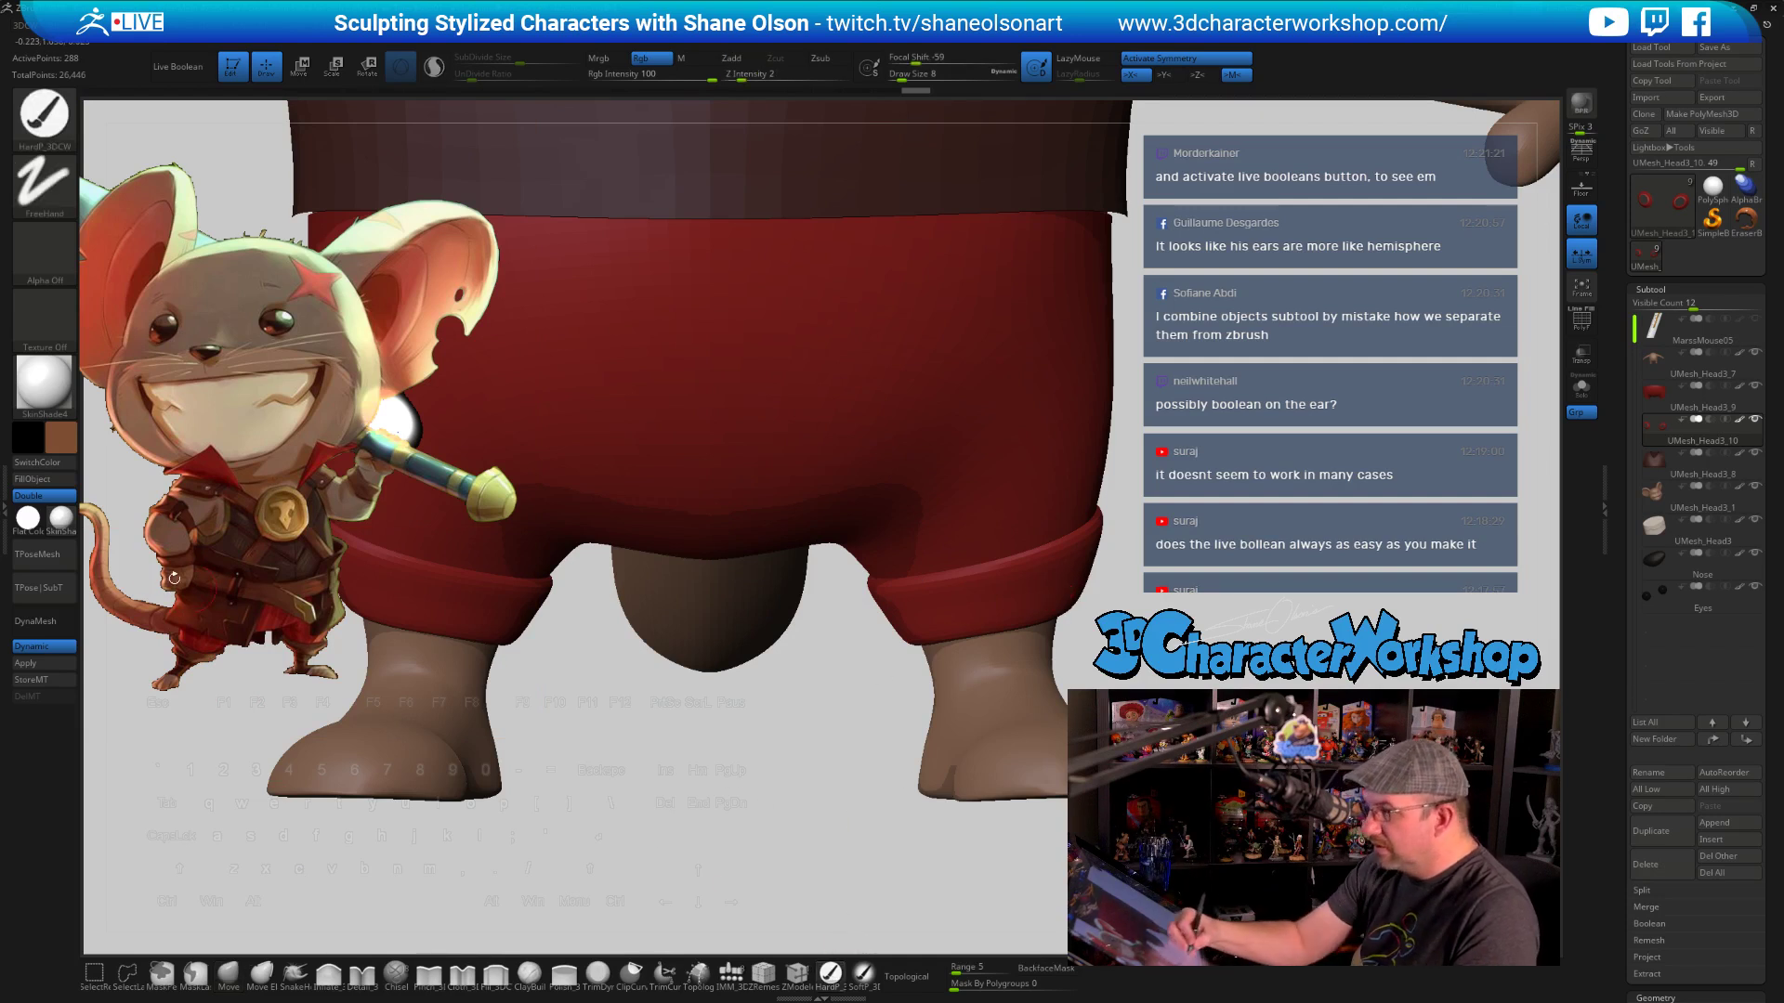
click(32, 478)
alt+drag(1073, 650, 1047, 697)
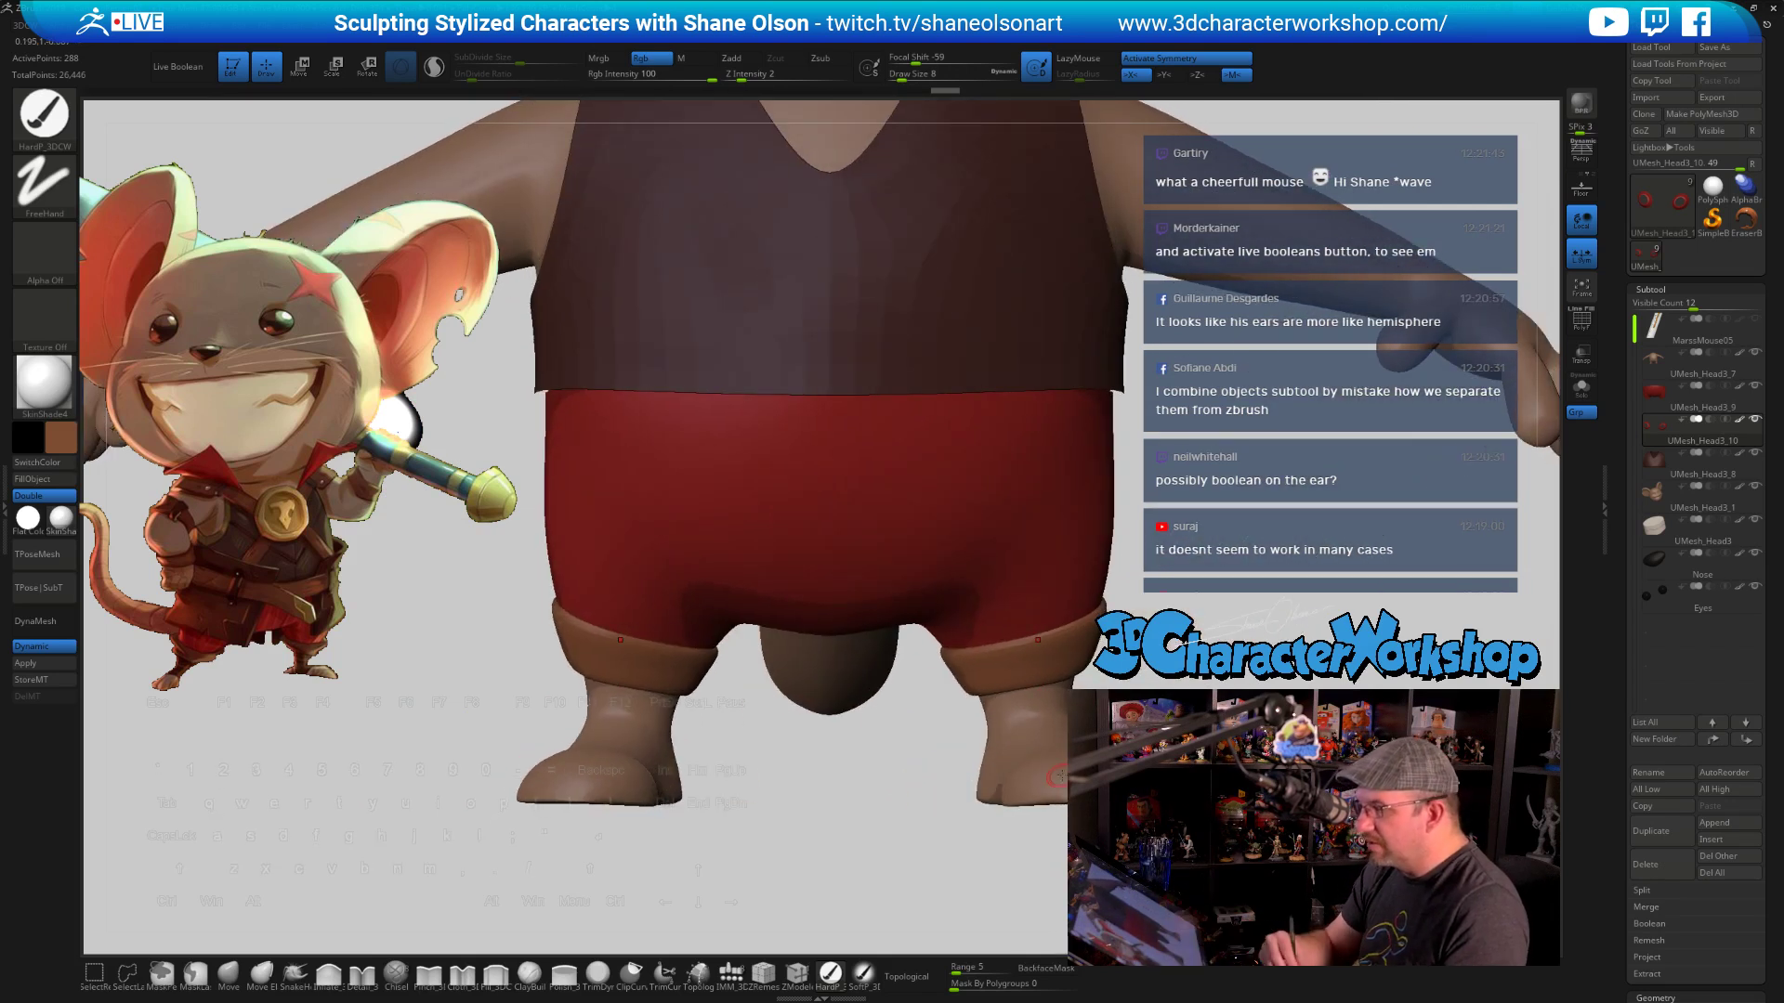
Select the mouse's body subtool from below and switch to the Move brush with a draw size of 120
drag(1057, 776, 1033, 765)
drag(893, 735, 951, 644)
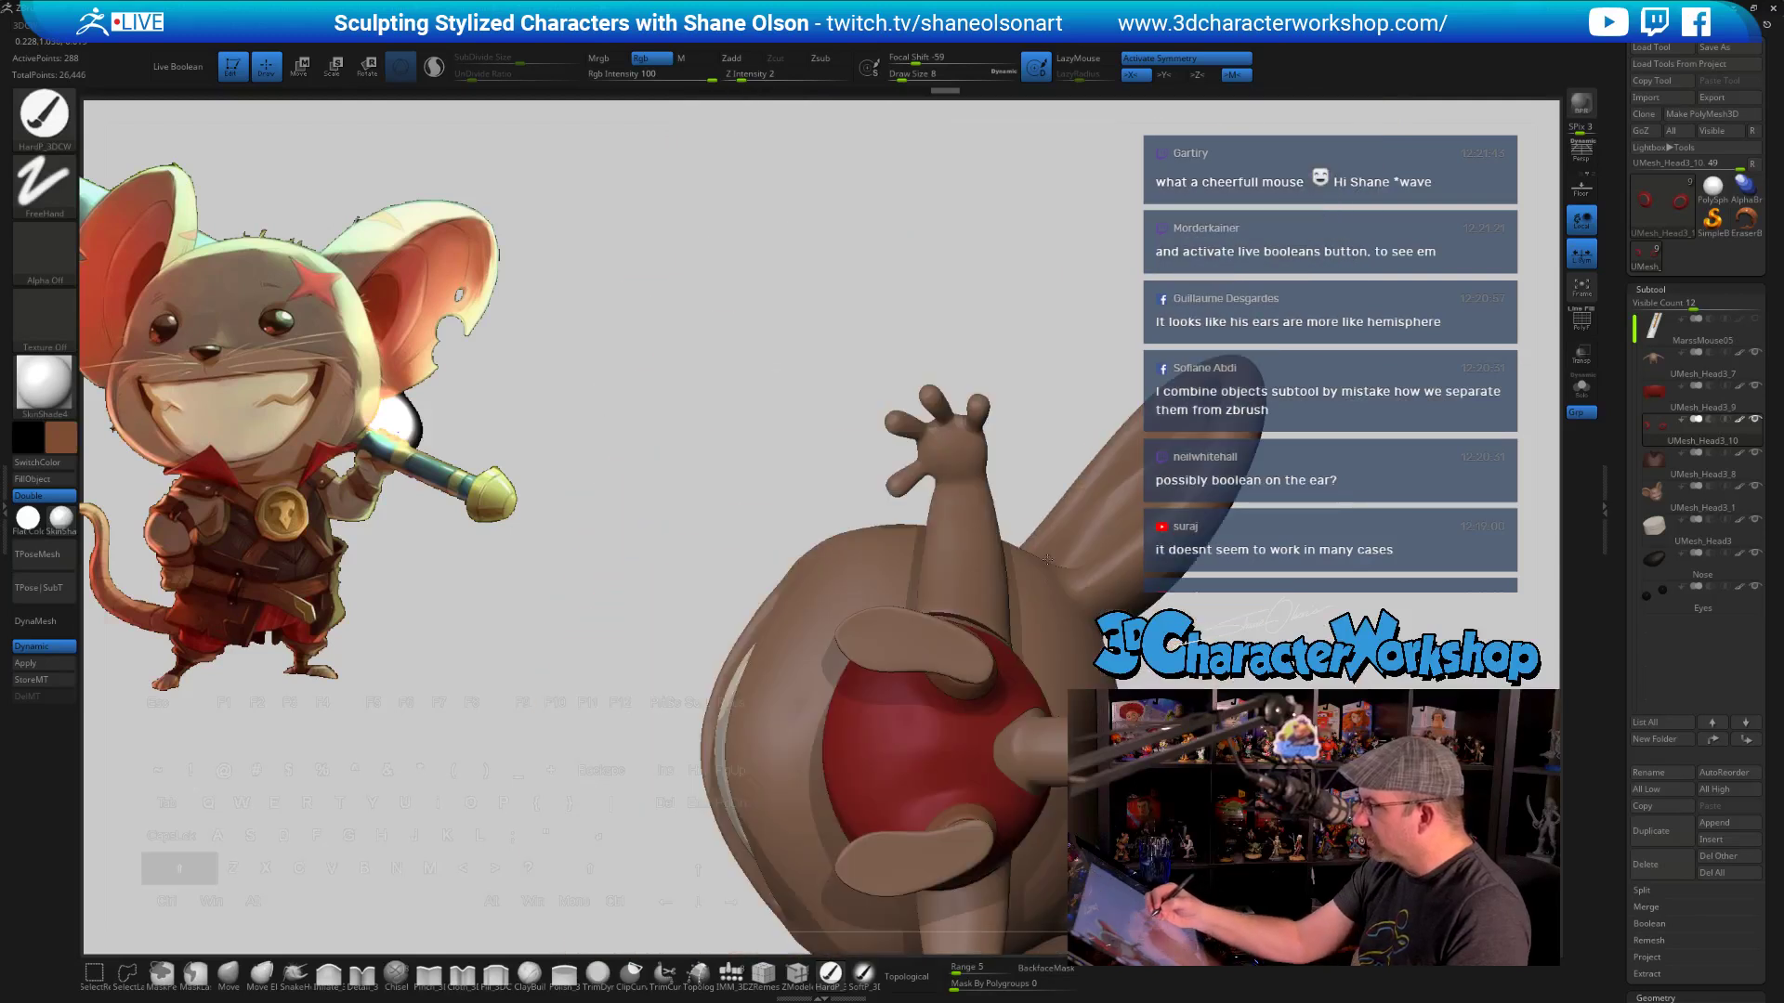
alt+click(952, 650)
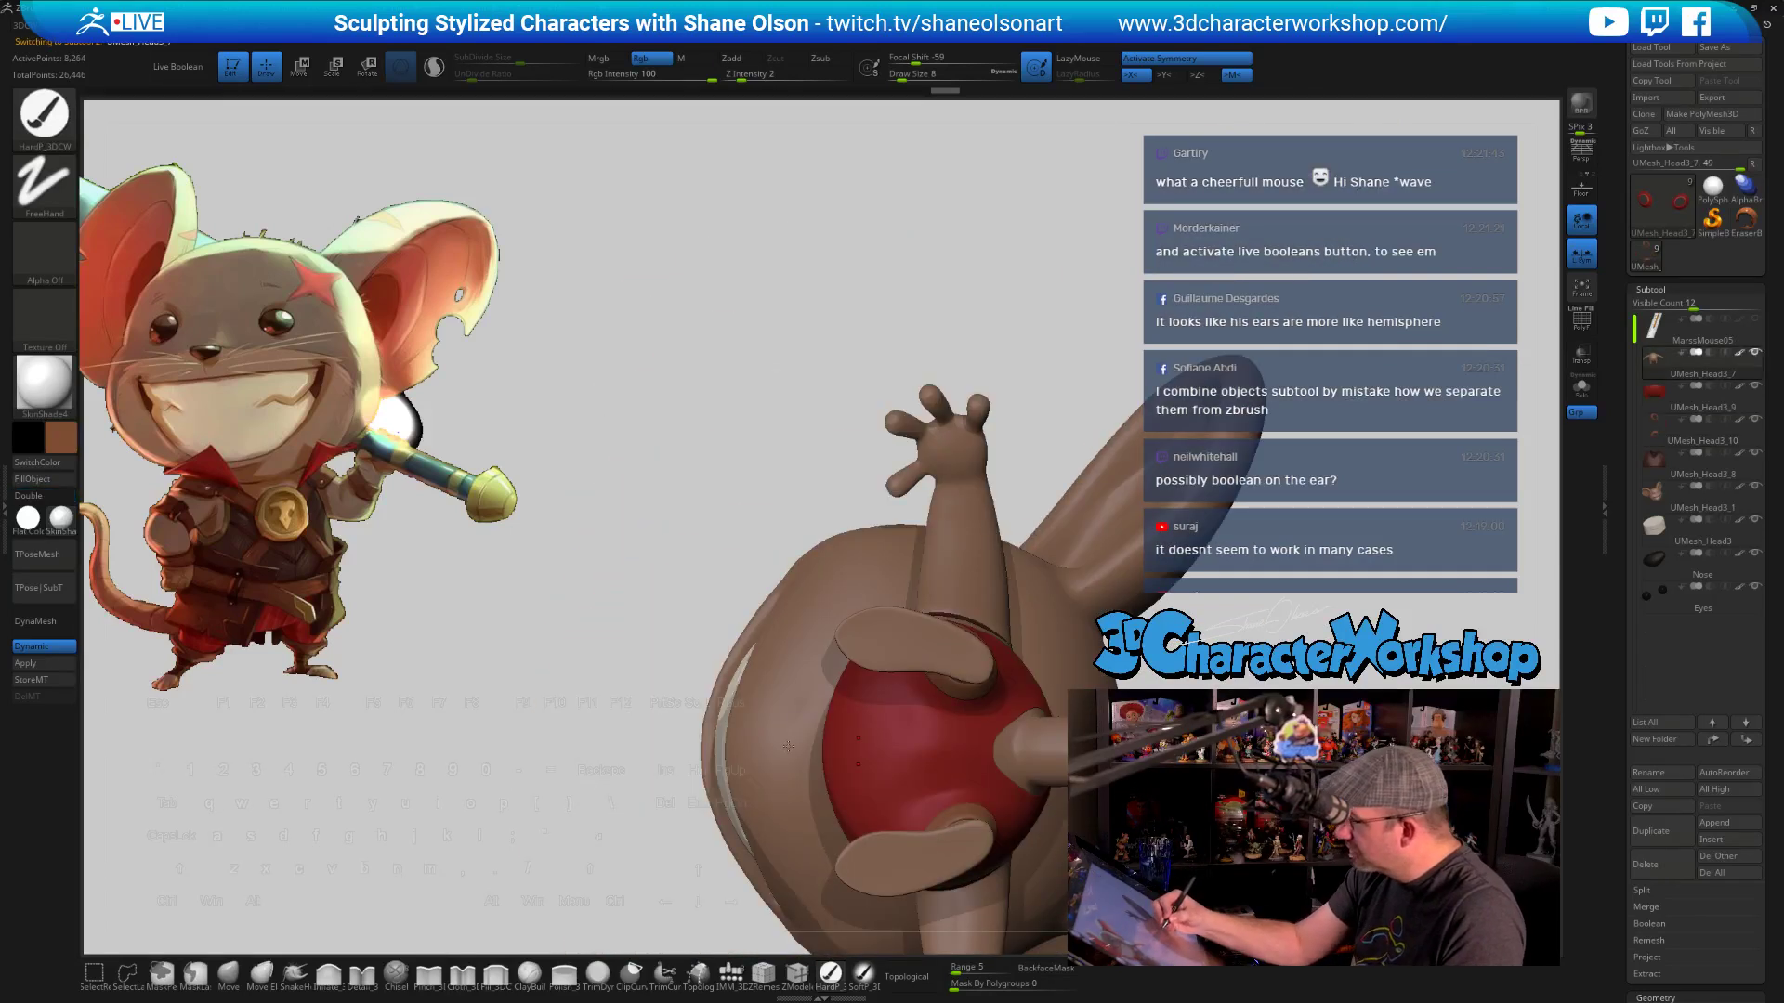
key(b)
key(m)
key(v)
drag(656, 697, 699, 658)
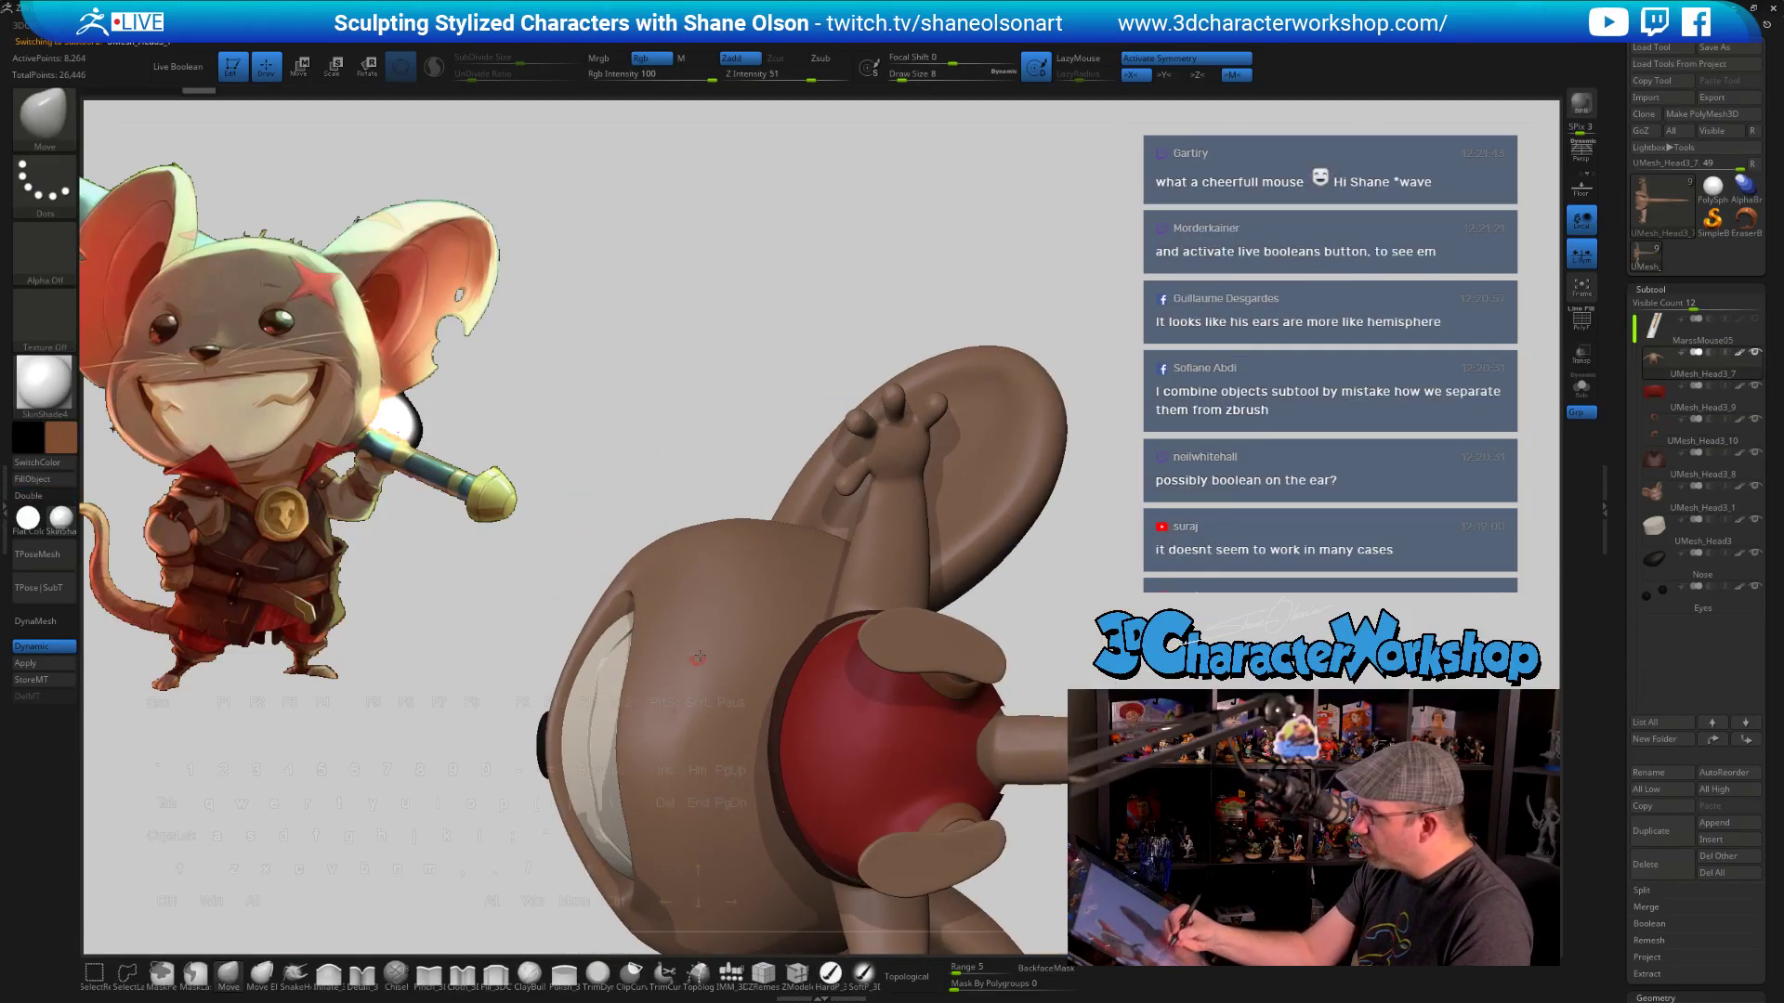
drag(1130, 516, 1099, 545)
mouse_move(1056, 404)
mouse_down()
mouse_move(1133, 306)
mouse_move(1207, 294)
mouse_up()
key(s)
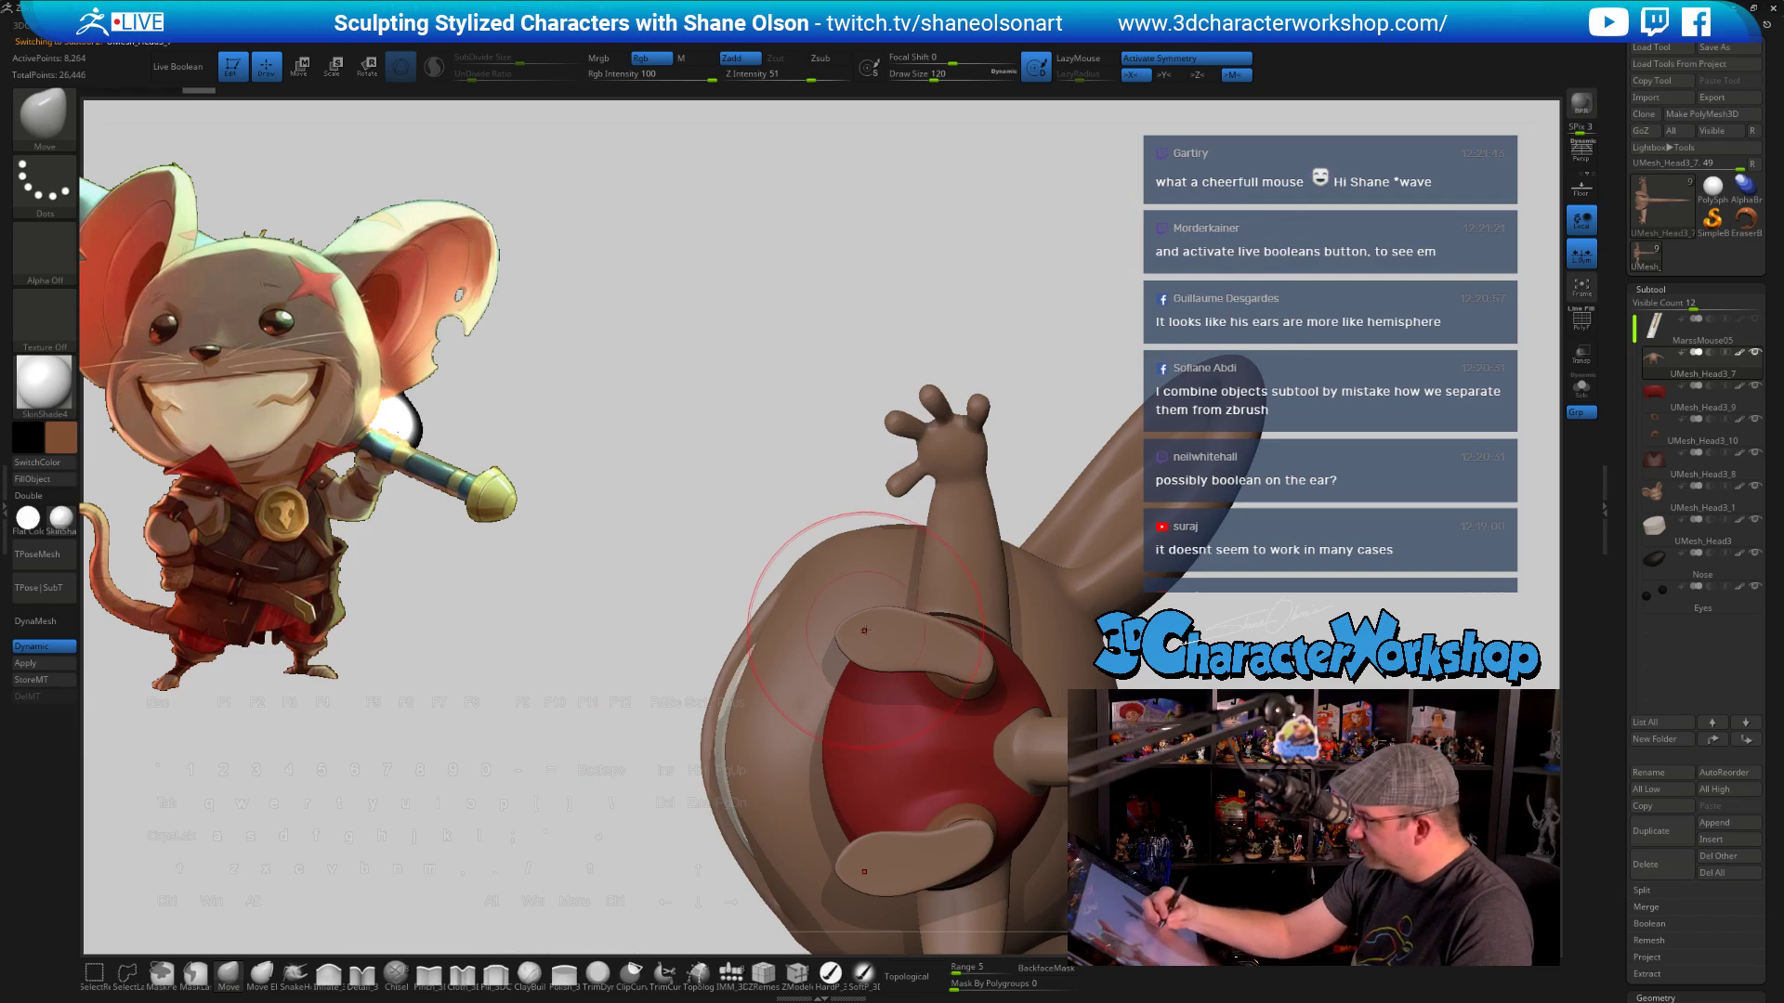
Reposition the mouse's feet from the underside view with symmetrical Move brush strokes
mouse_move(864, 631)
mouse_down()
mouse_move(884, 634)
mouse_move(899, 604)
mouse_up()
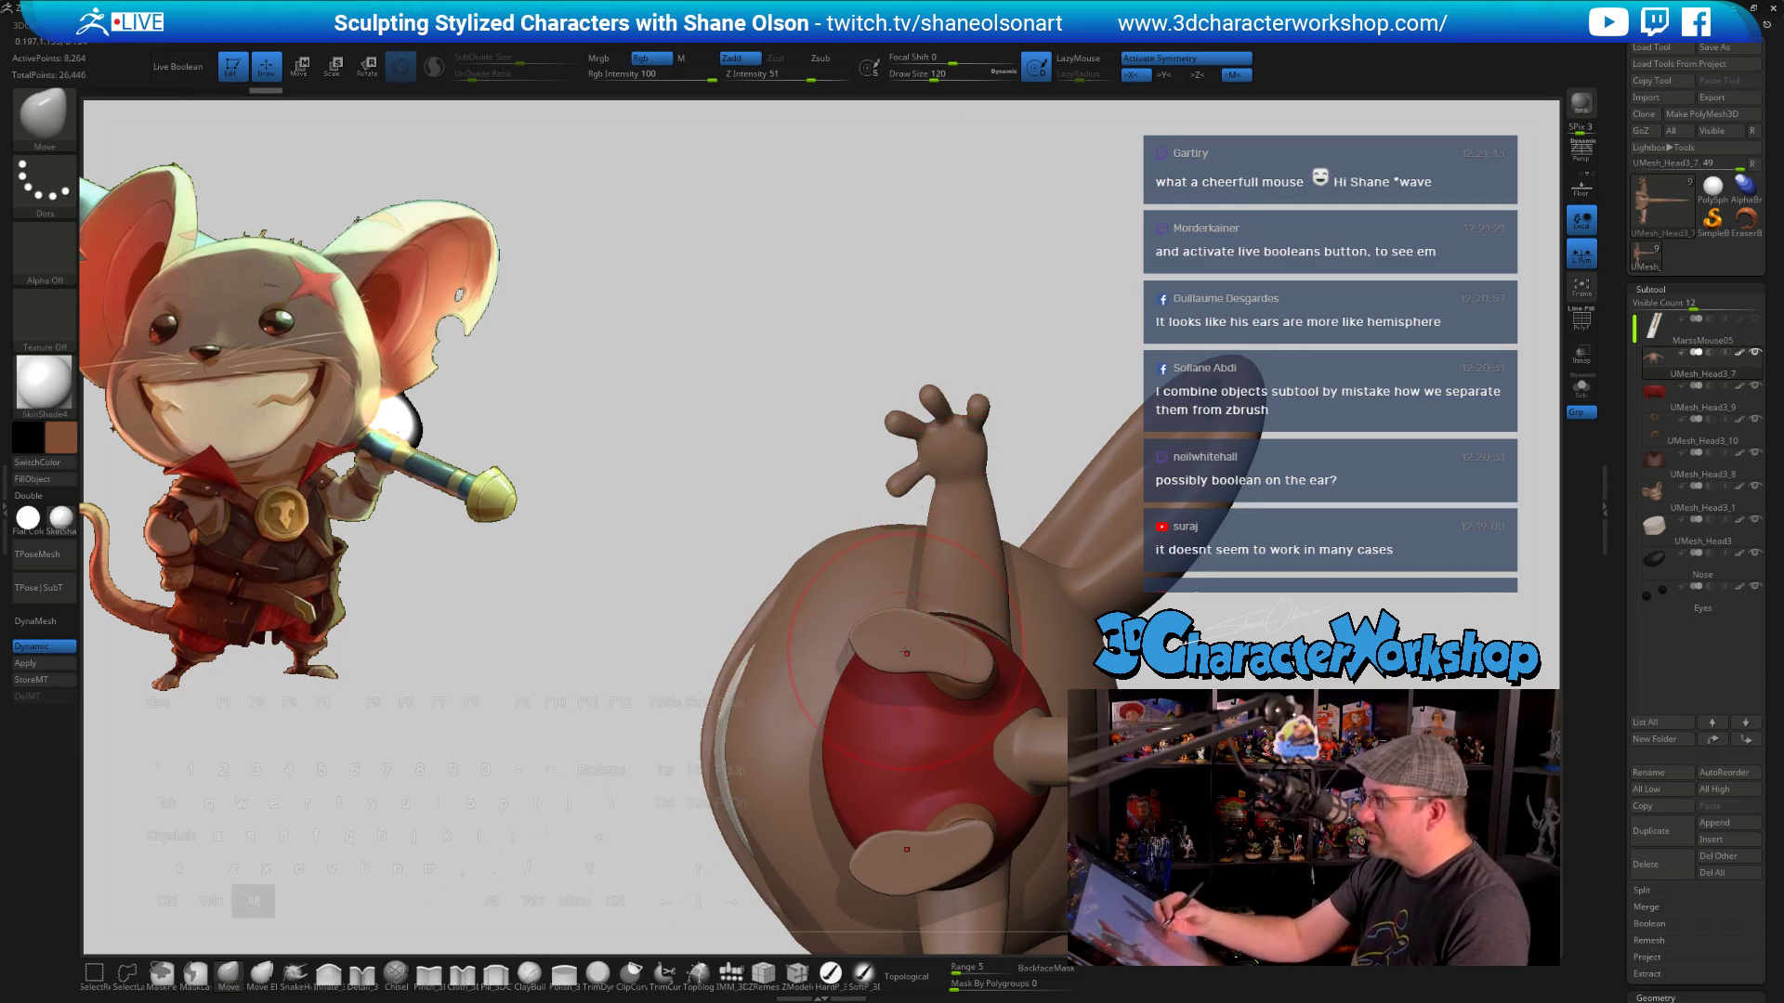
alt+right_drag(915, 664, 874, 626)
drag(861, 610, 870, 595)
mouse_move(869, 595)
right_down()
mouse_move(892, 681)
mouse_move(1087, 741)
mouse_move(1052, 829)
mouse_move(1008, 851)
mouse_move(1048, 816)
right_up()
Refine the feet from the side with the Move brush at draw sizes 68 and 51, undoing one stroke
key(s)
drag(989, 884, 974, 883)
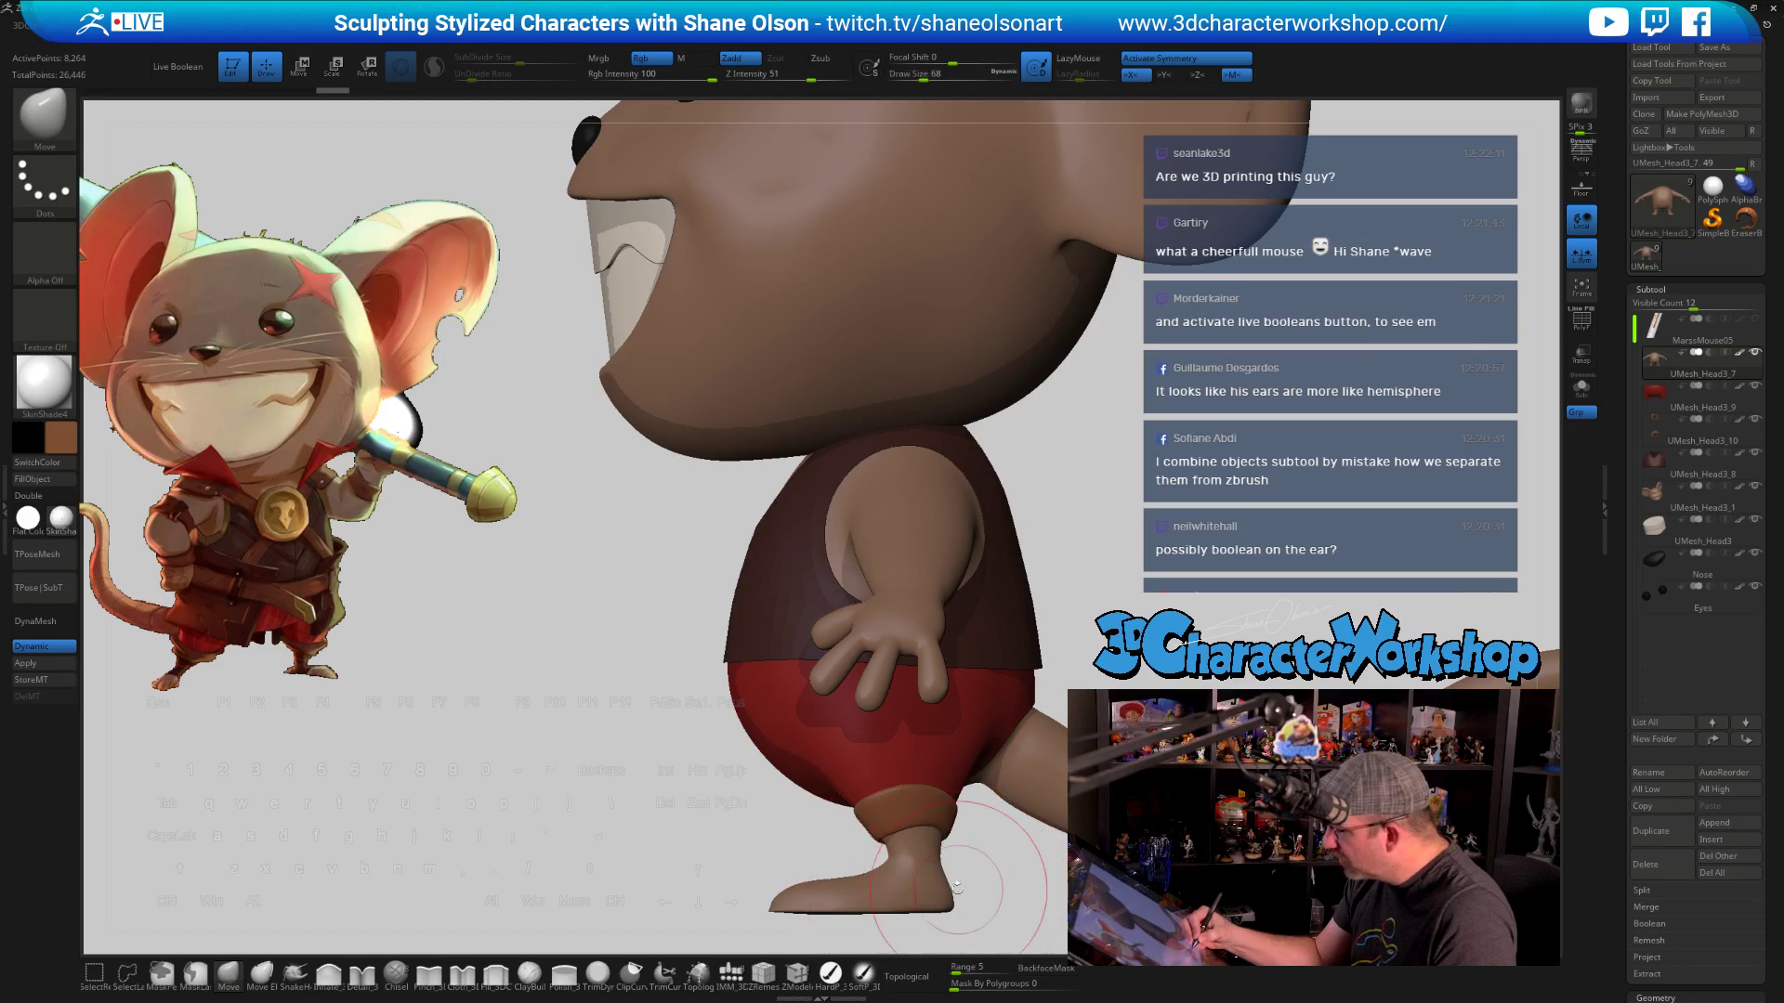
right_drag(852, 874, 839, 870)
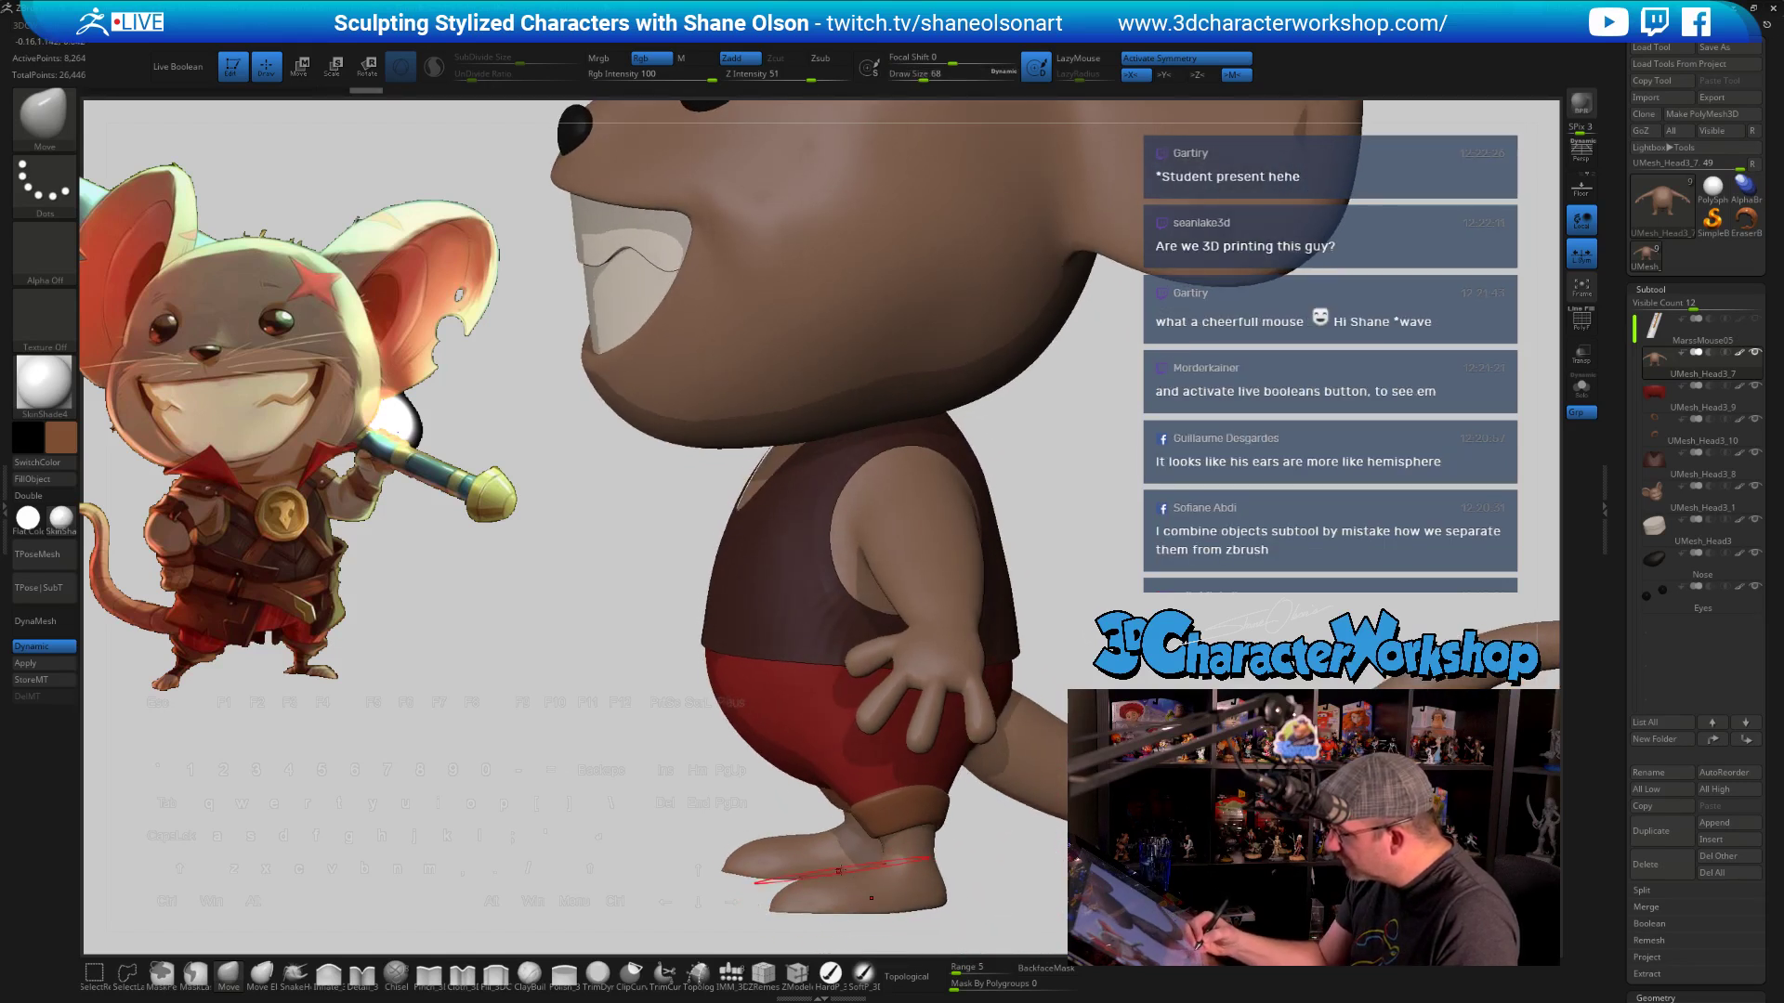
key(ctrl+z)
key(s)
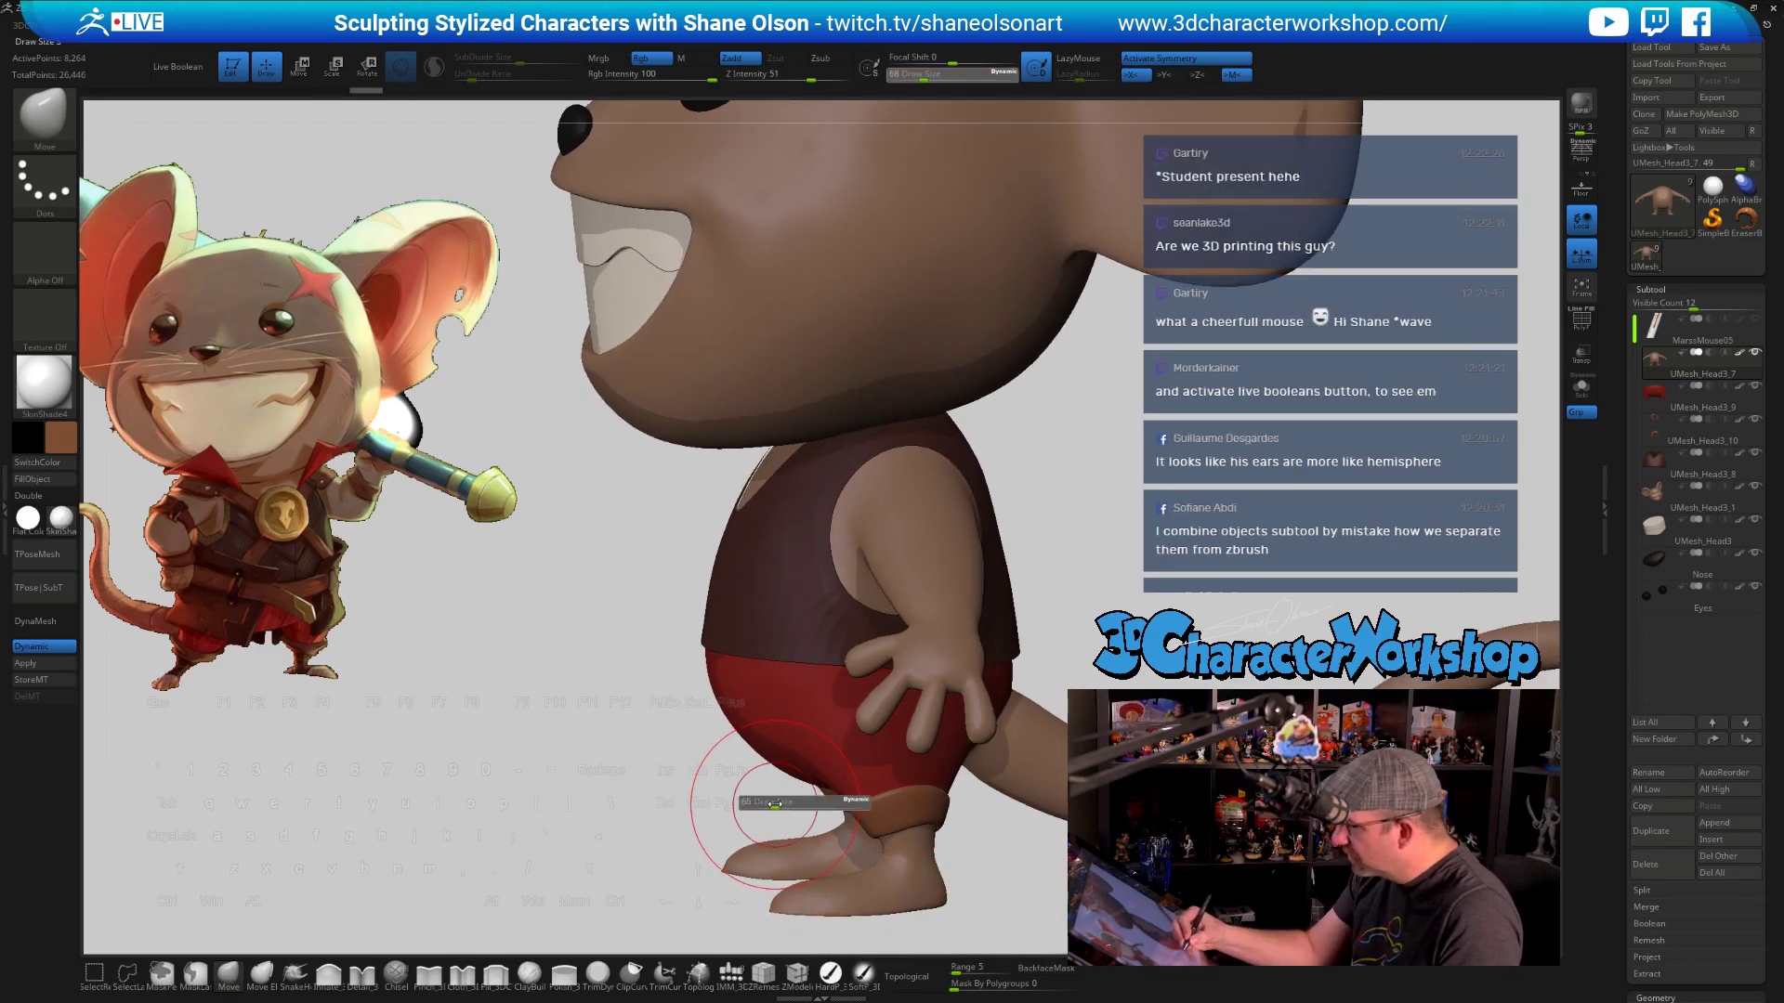
drag(775, 808, 770, 807)
mouse_move(842, 821)
right_down()
mouse_move(823, 880)
mouse_move(915, 817)
mouse_move(972, 814)
mouse_move(1007, 840)
right_up()
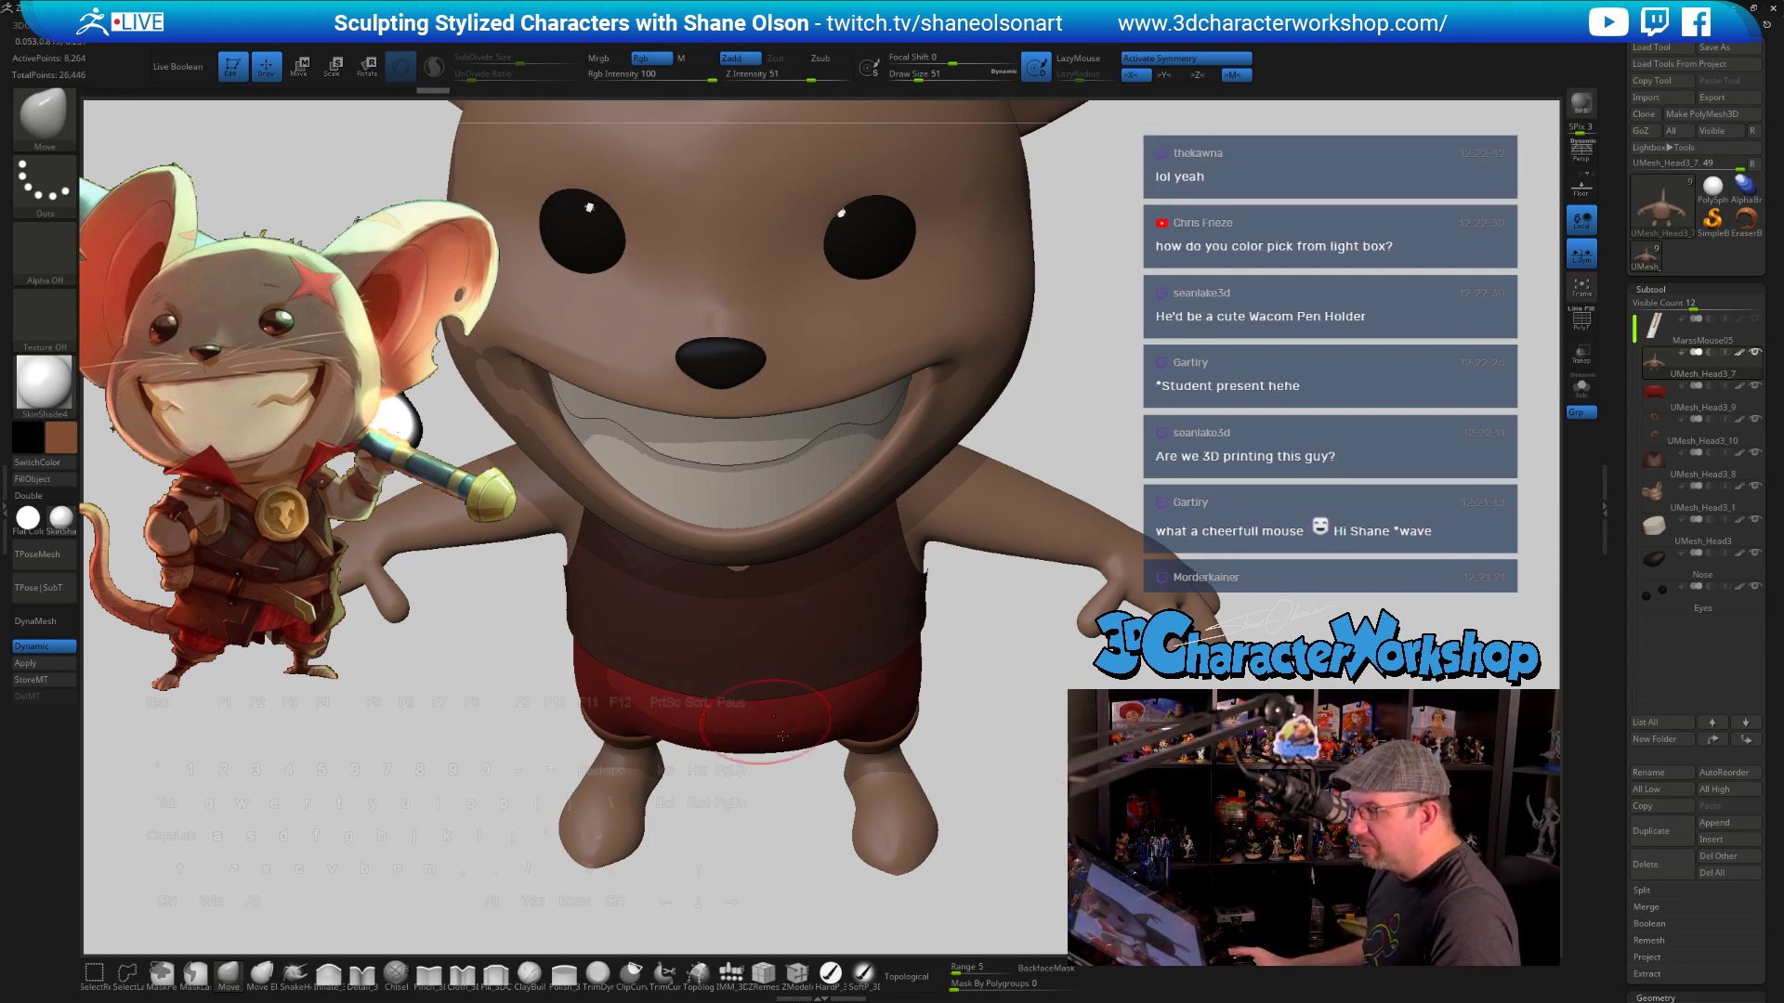
drag(1050, 771, 938, 752)
alt+drag(629, 669, 558, 608)
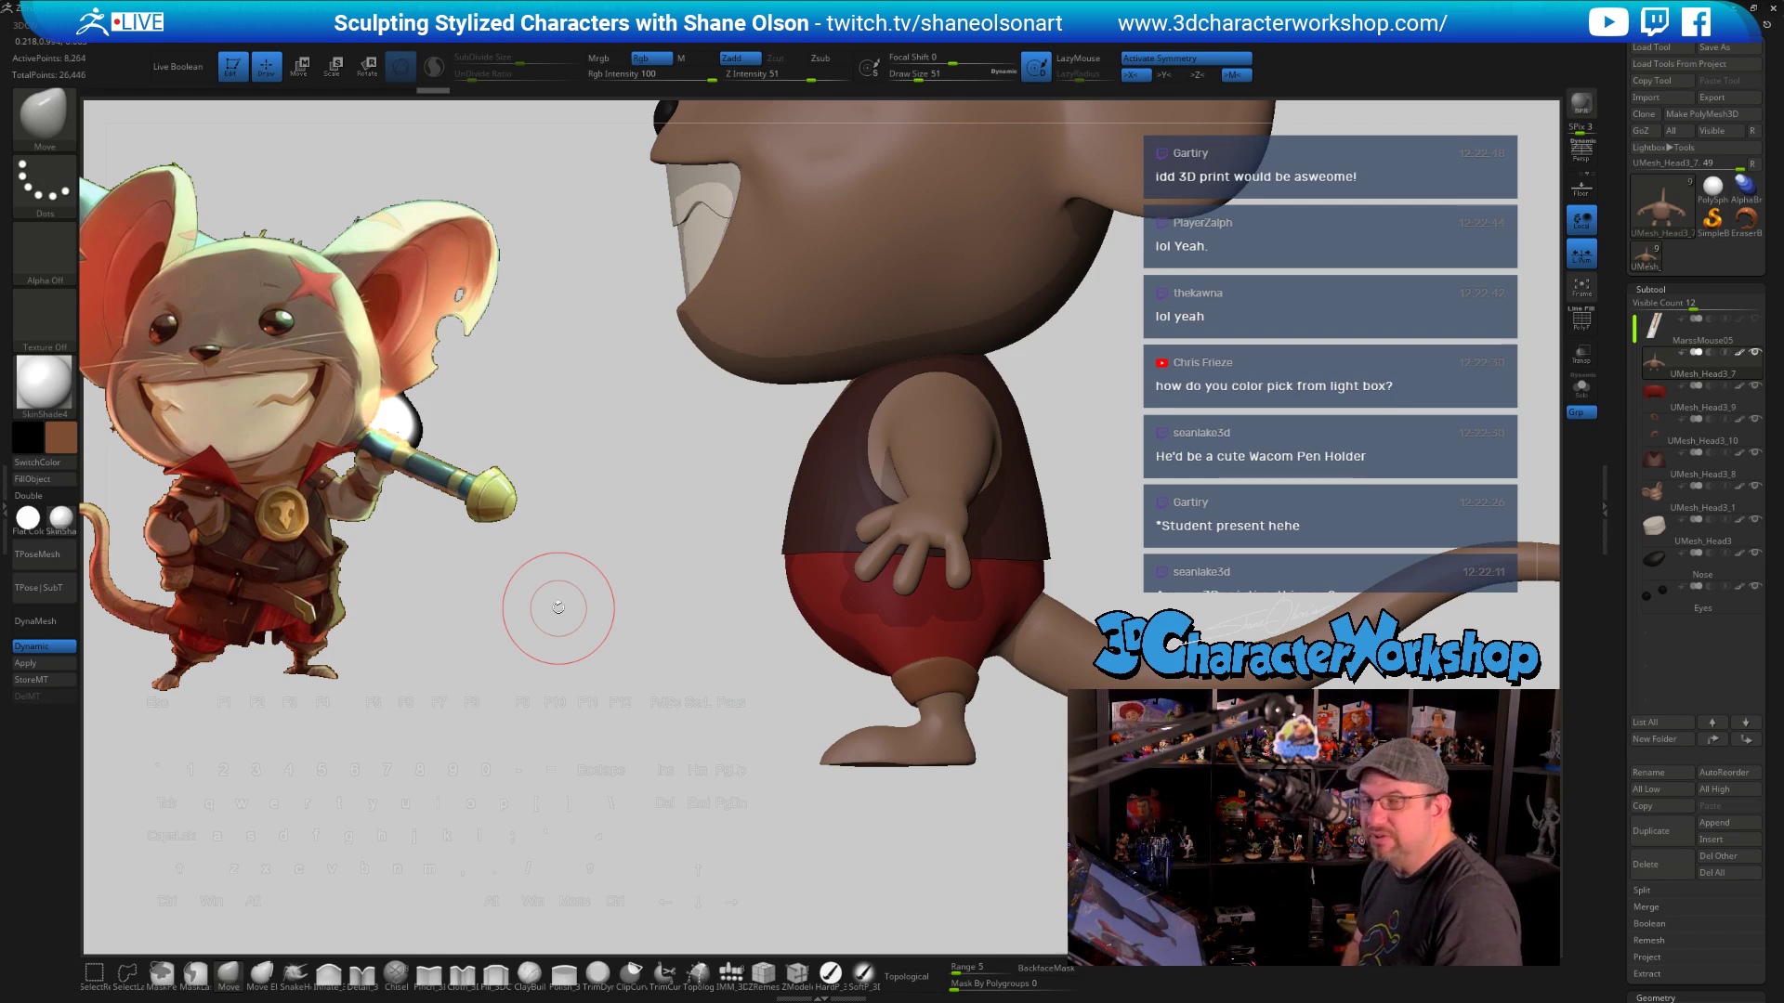
Activate Spotlight editing on the concept art, sample a light tan colour from it, and leave Spotlight editing
key(z)
drag(814, 540, 548, 511)
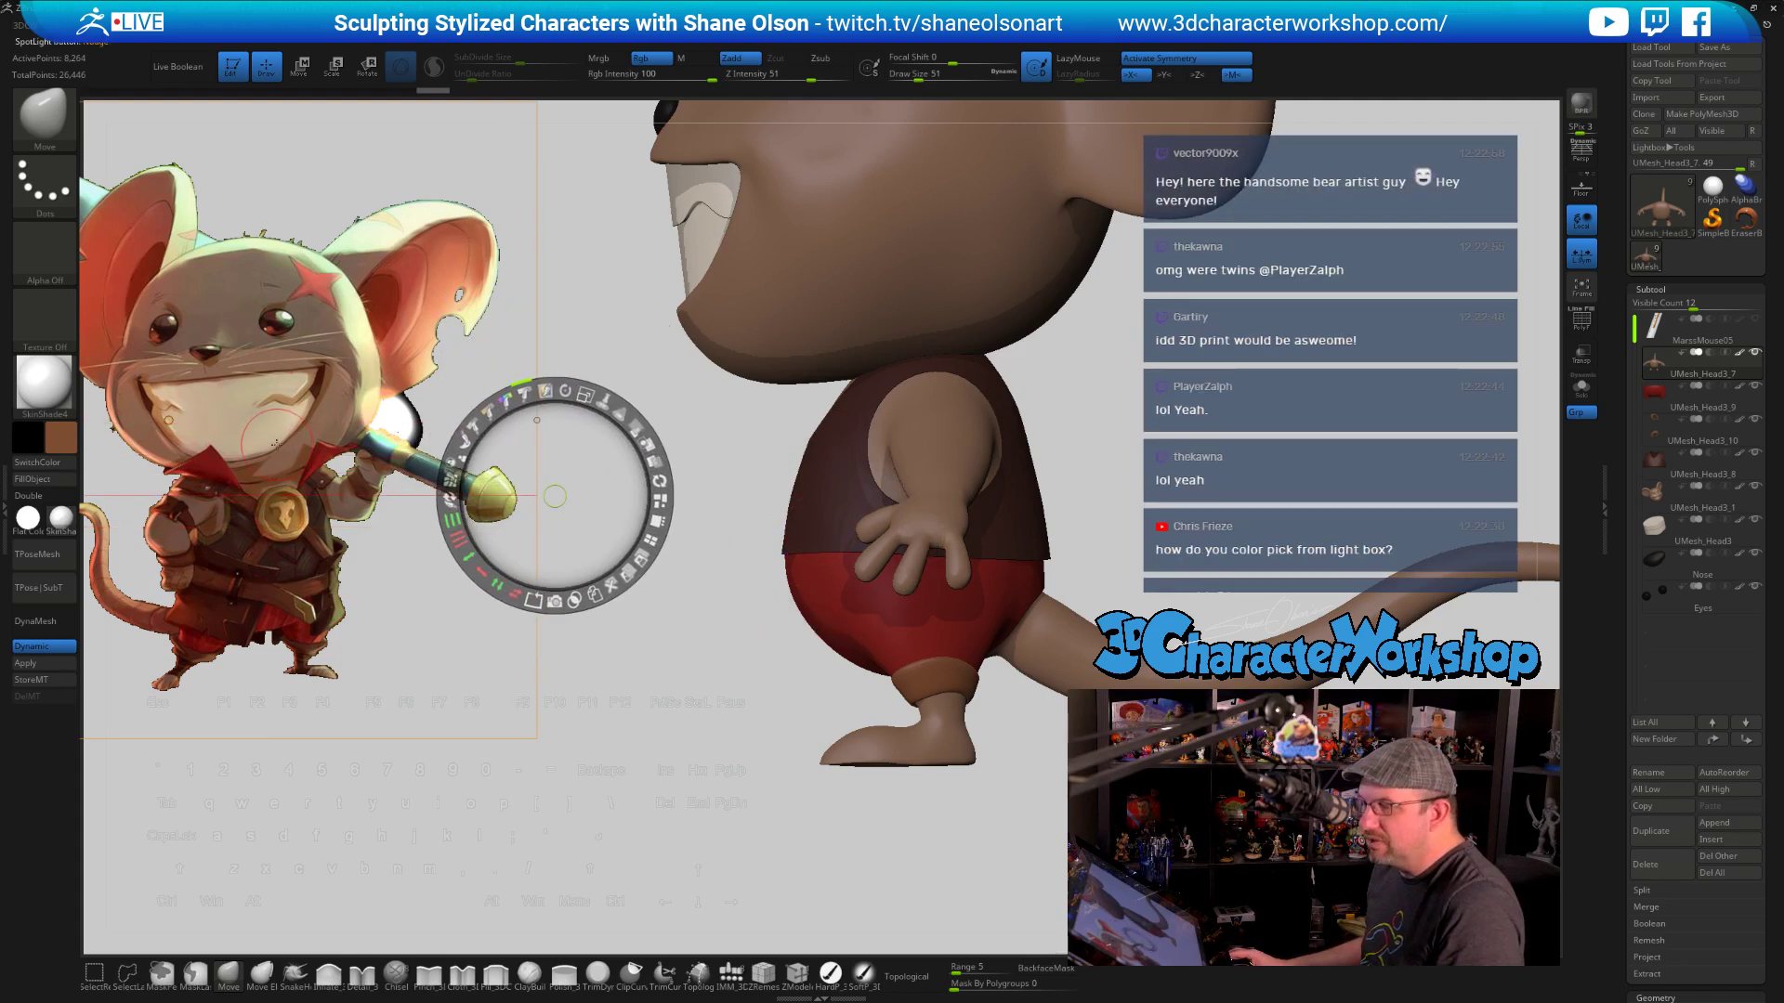
key(c)
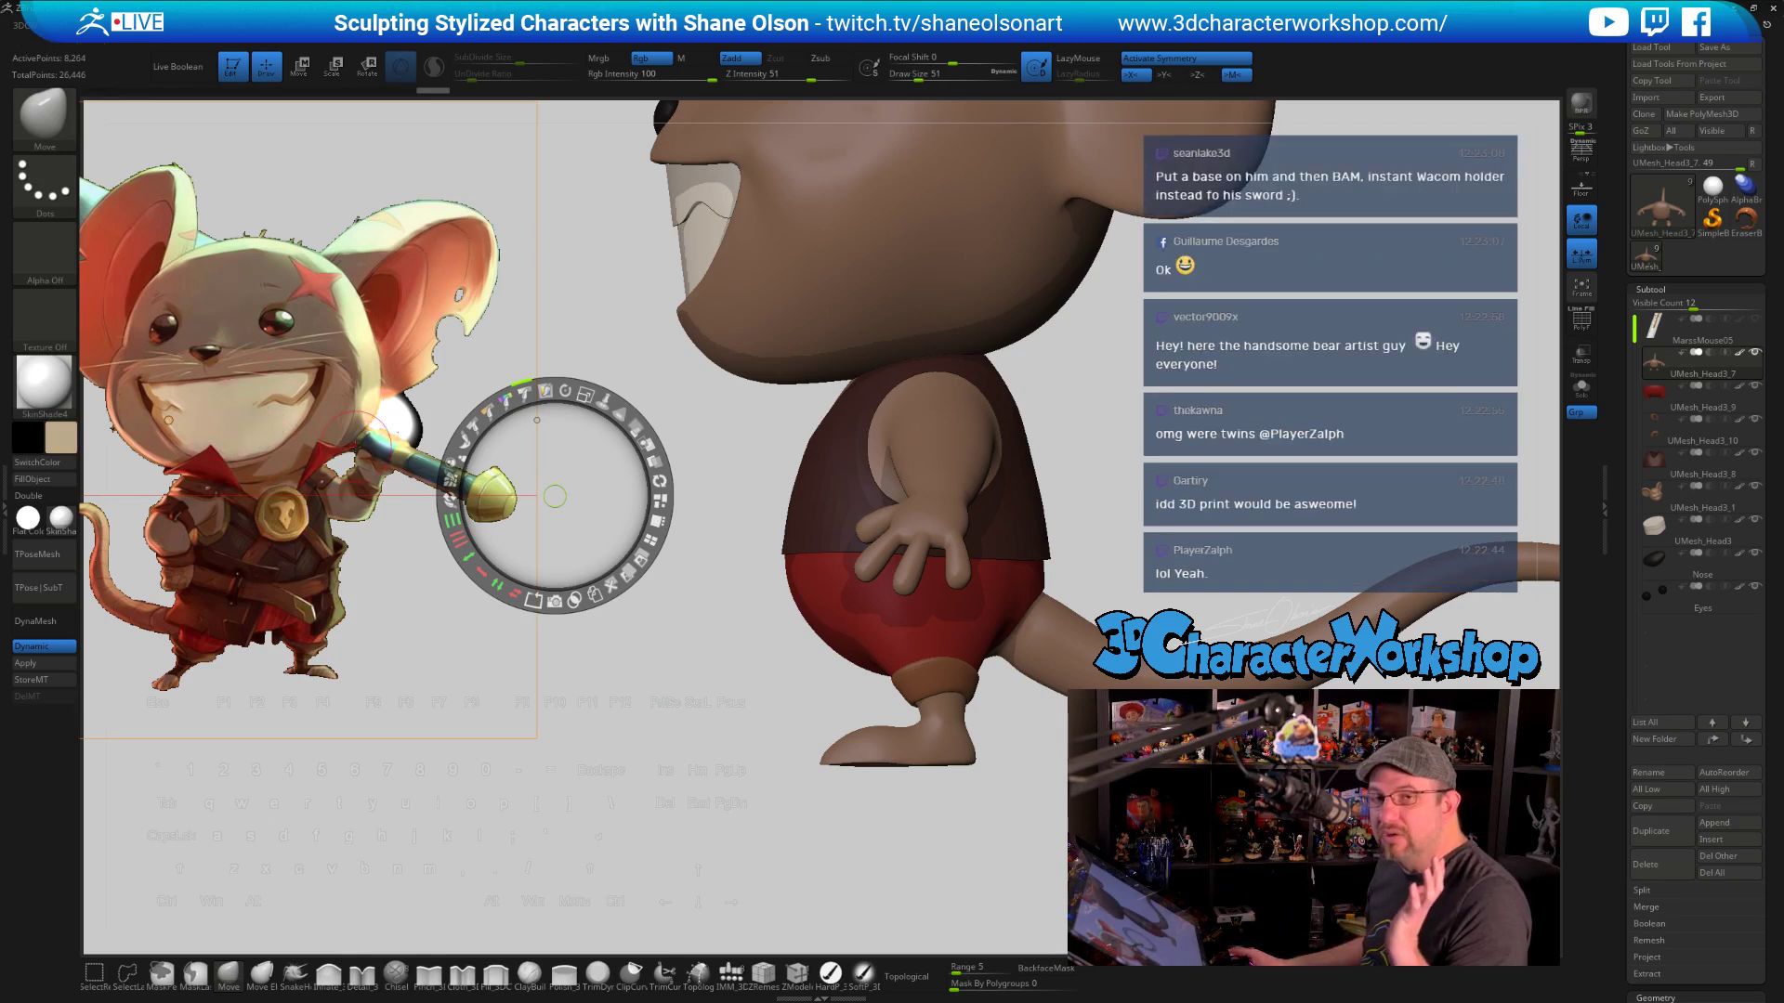
key(z)
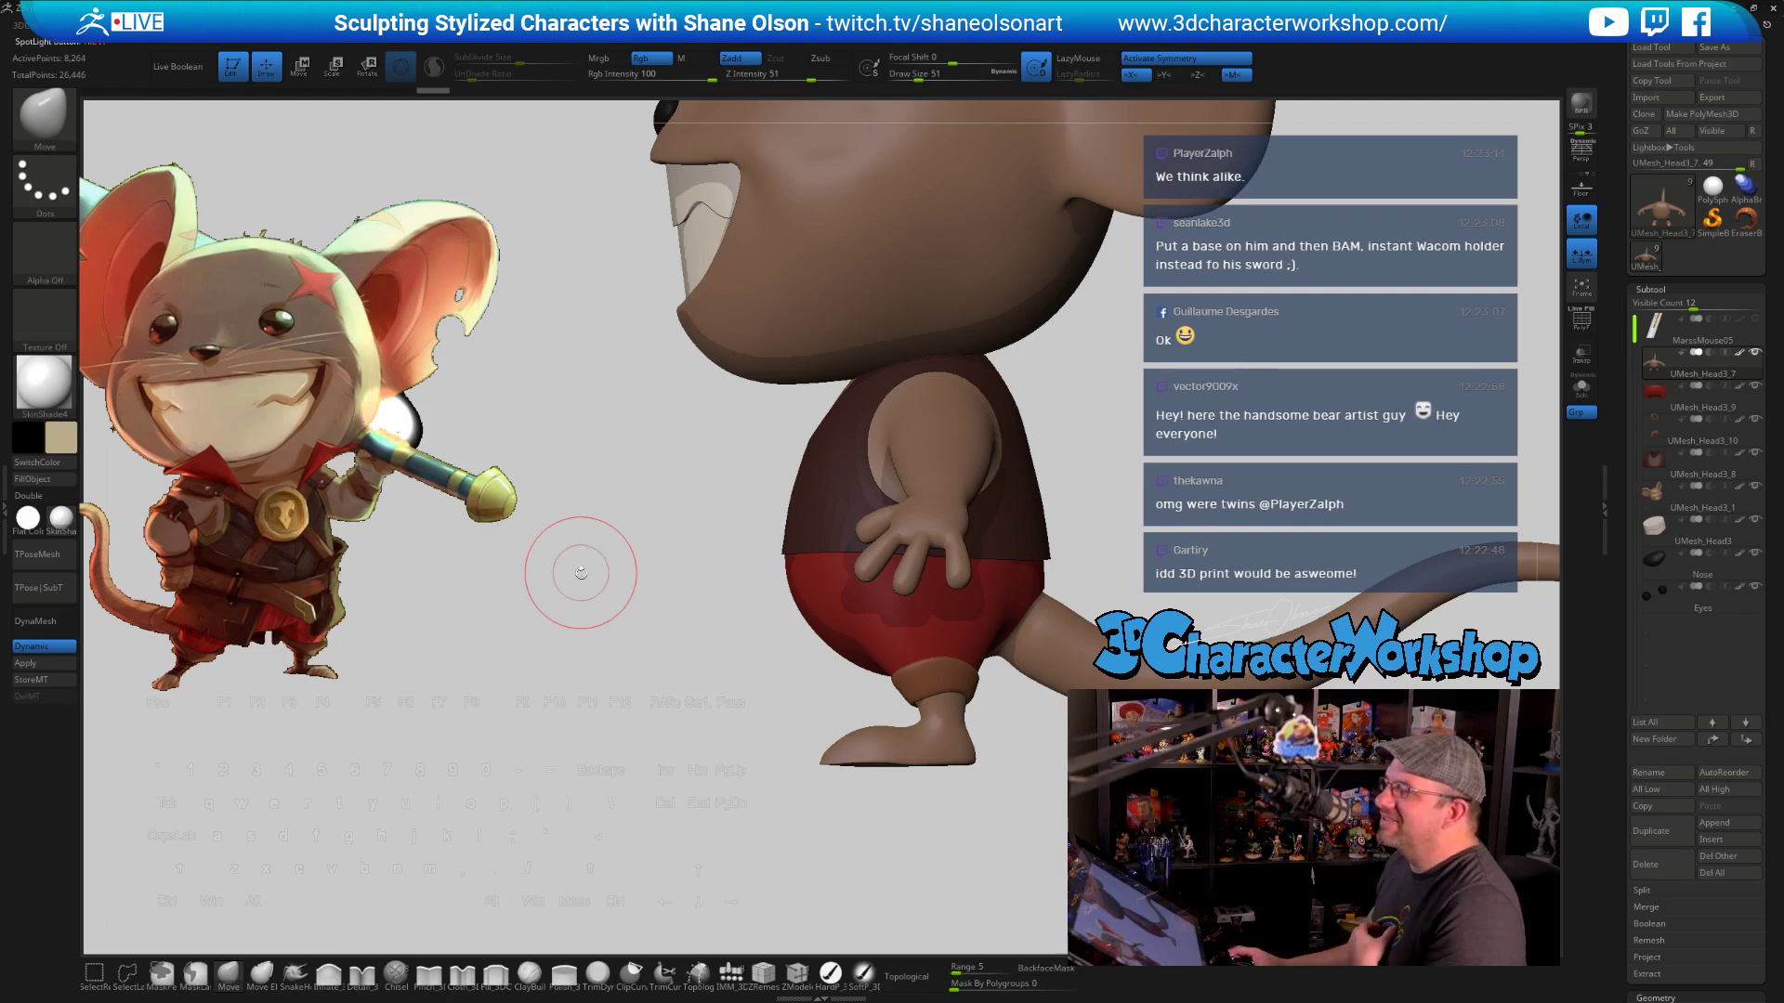
Bring the whole mouse into view, then switch the active tool to the PolySphere for a boolean demonstration
drag(580, 573, 989, 591)
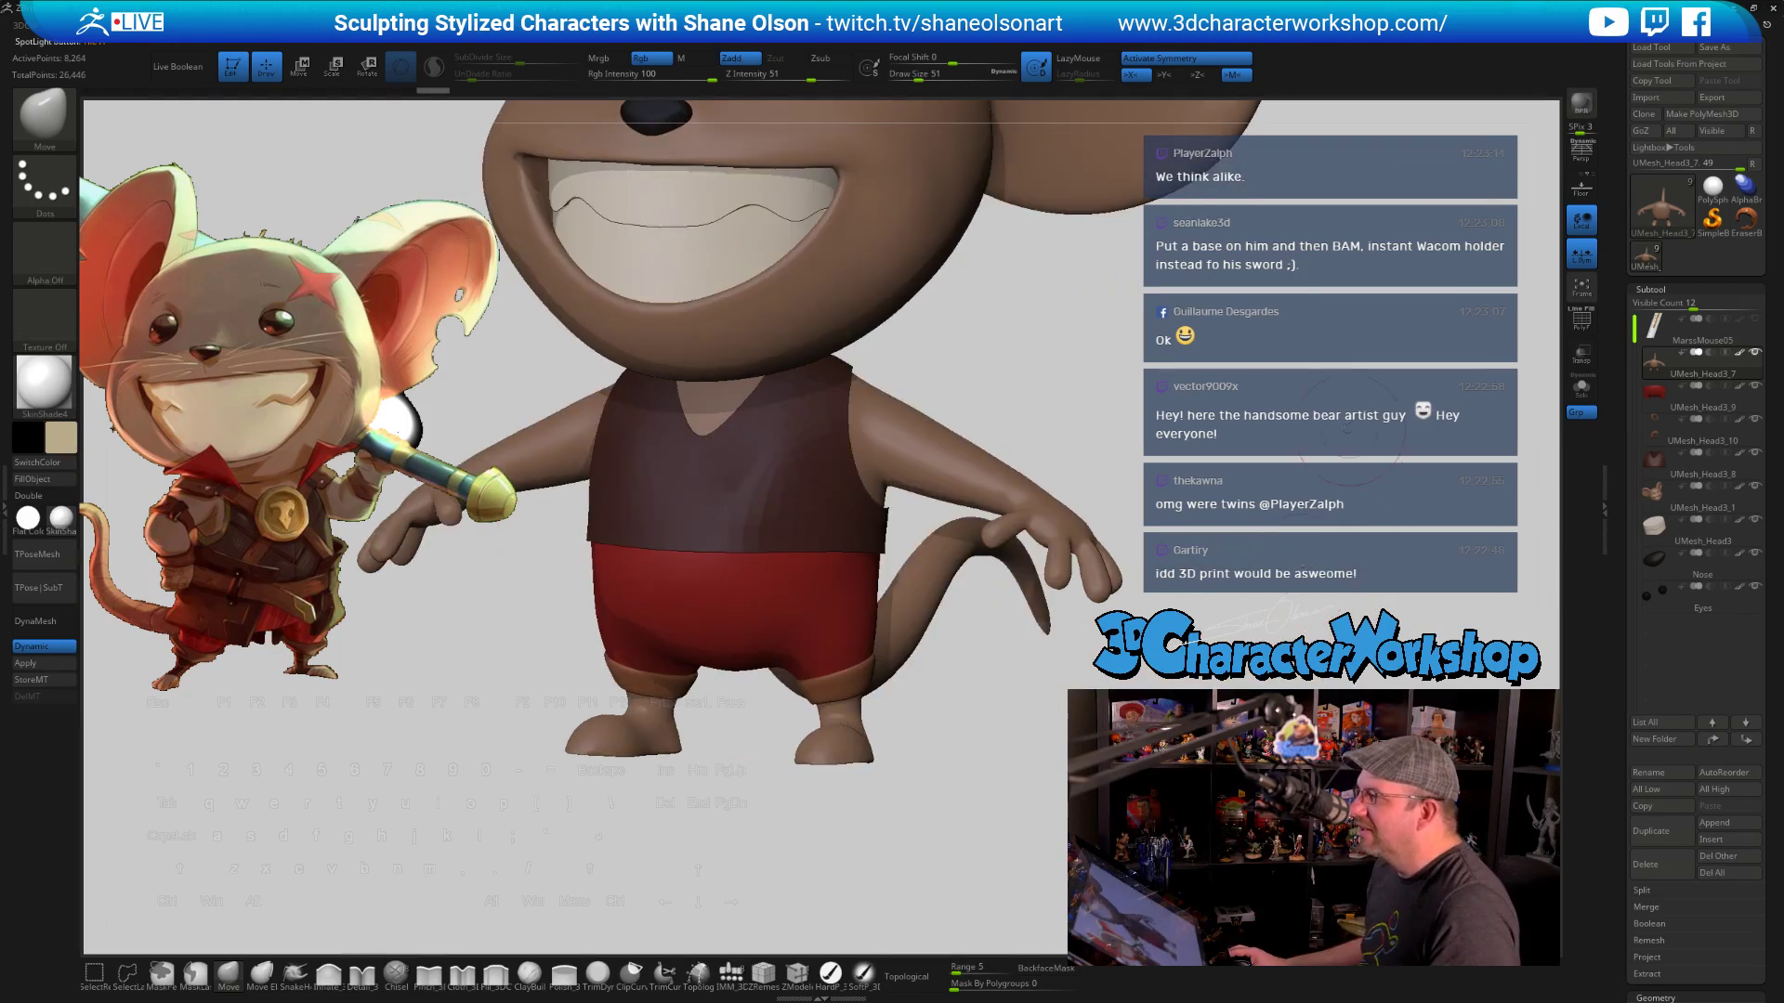
drag(1351, 430, 1313, 395)
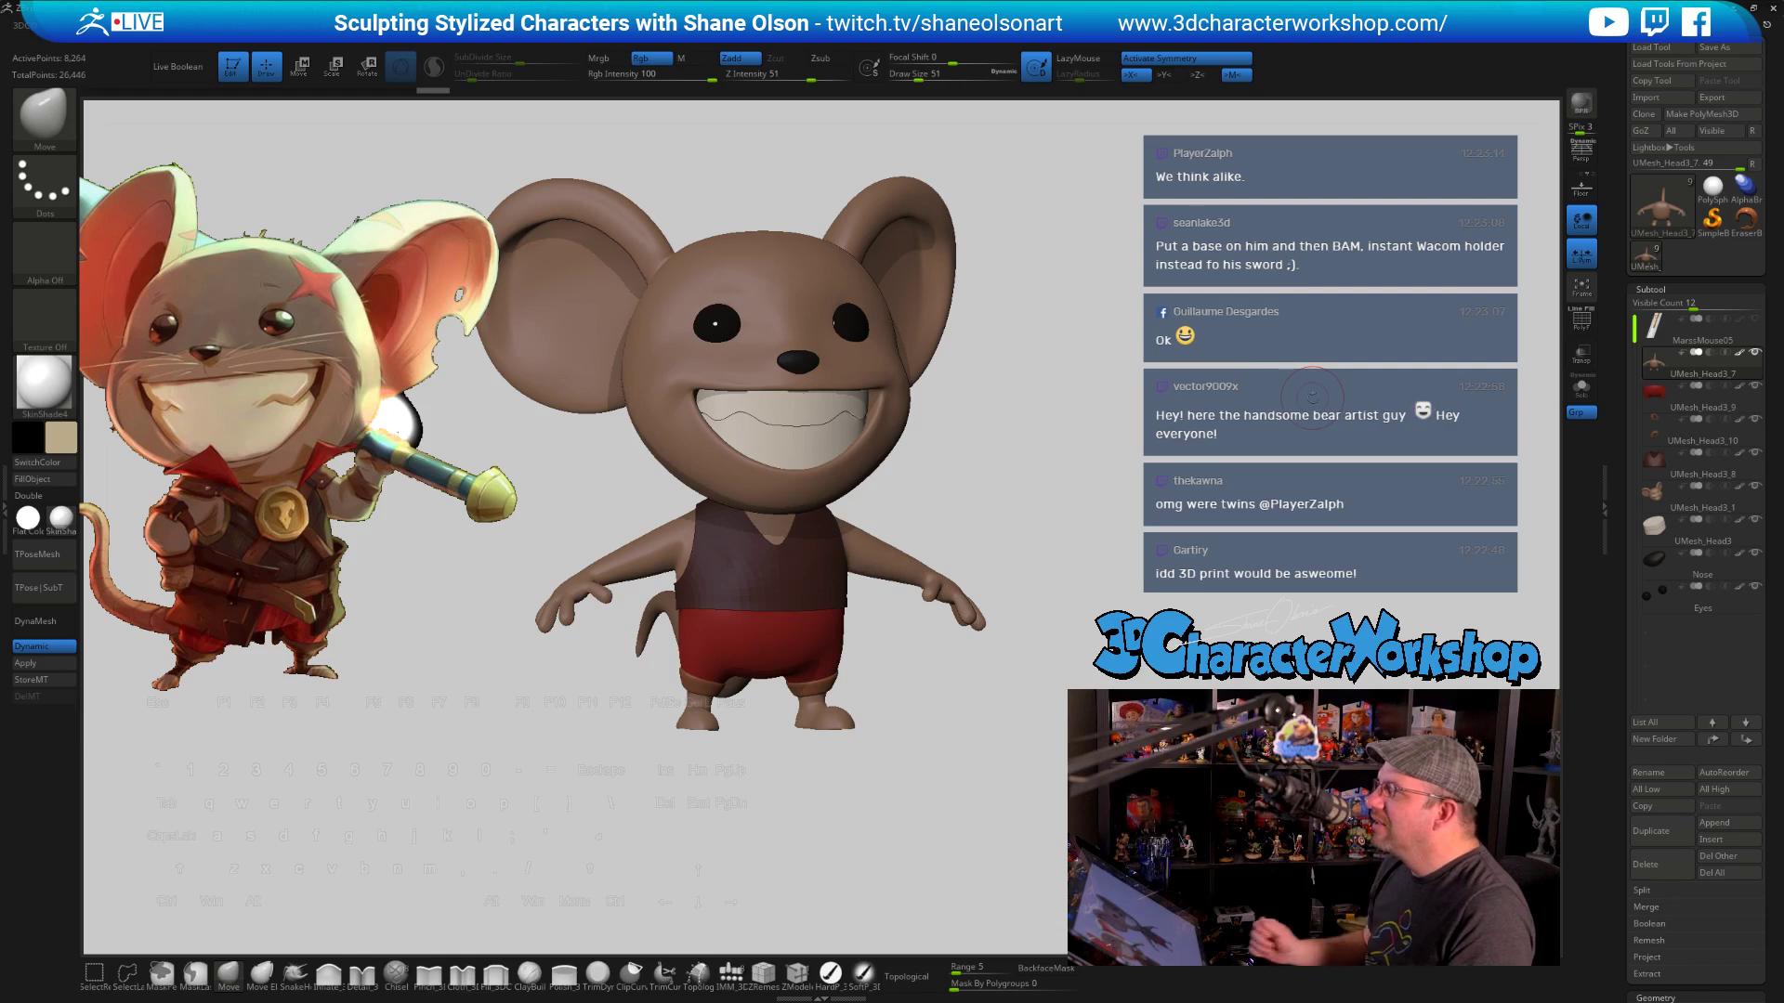
drag(1311, 389, 1317, 396)
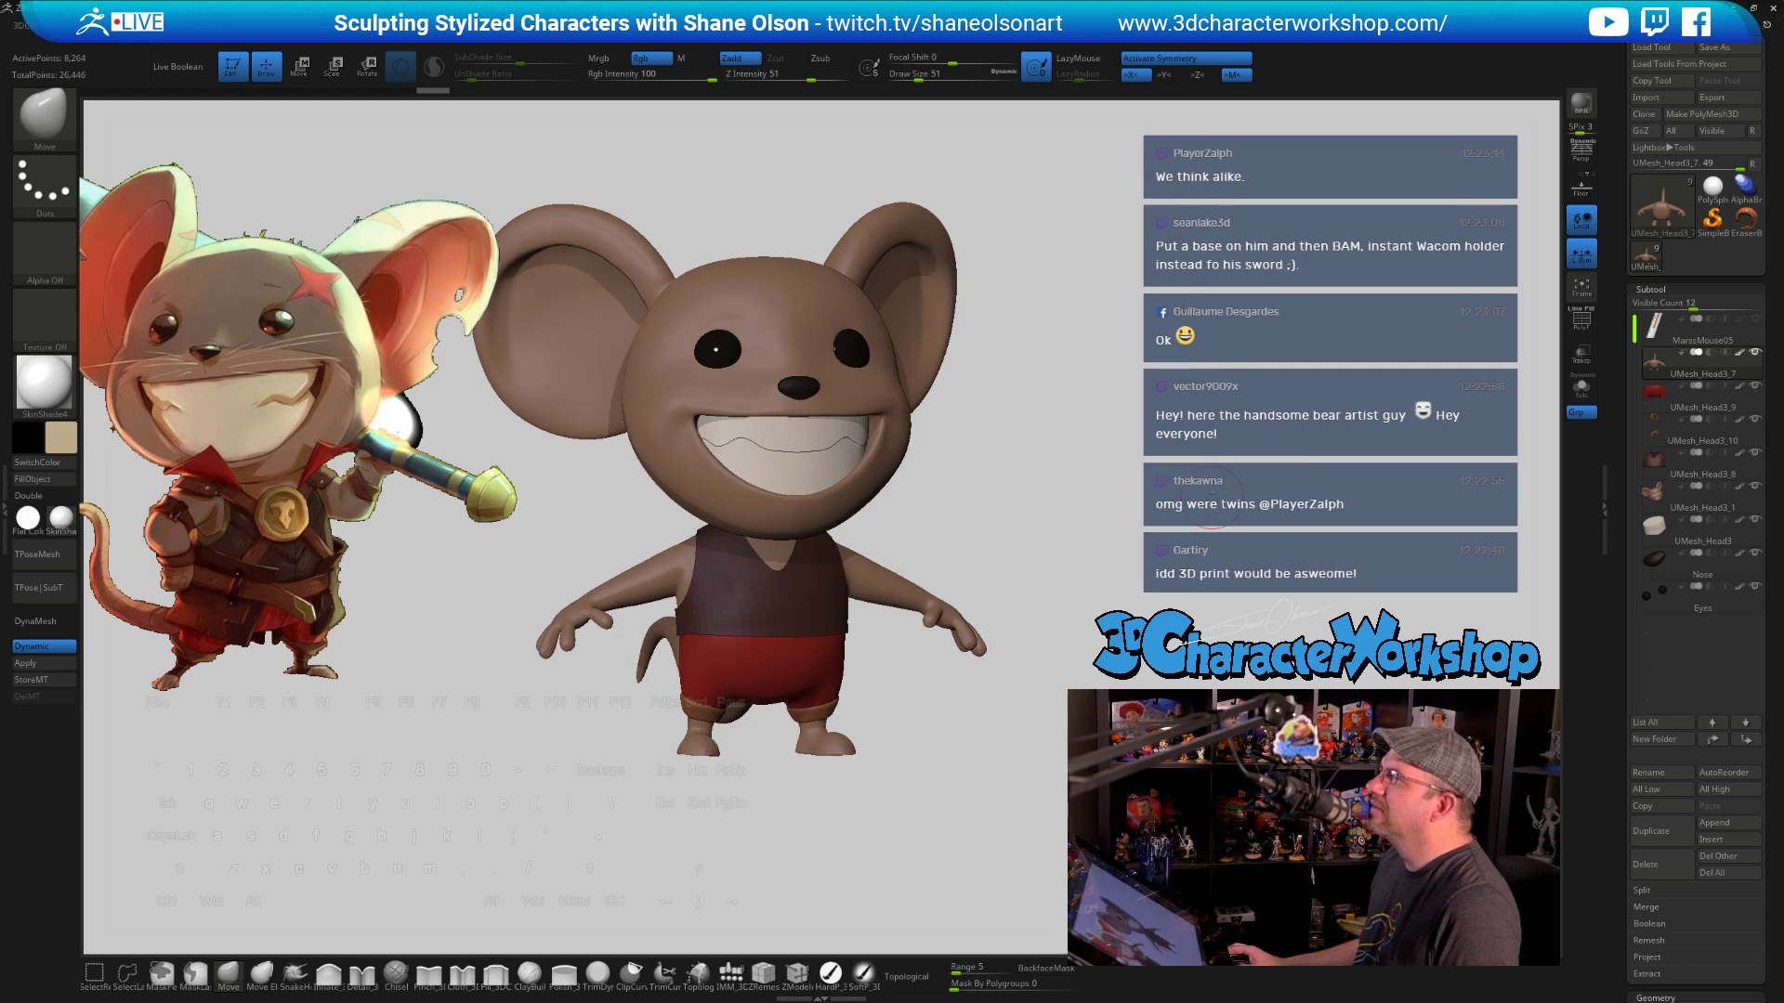
alt+drag(1189, 365, 1147, 321)
shift+drag(1127, 440, 1180, 446)
alt+drag(1208, 596, 1203, 548)
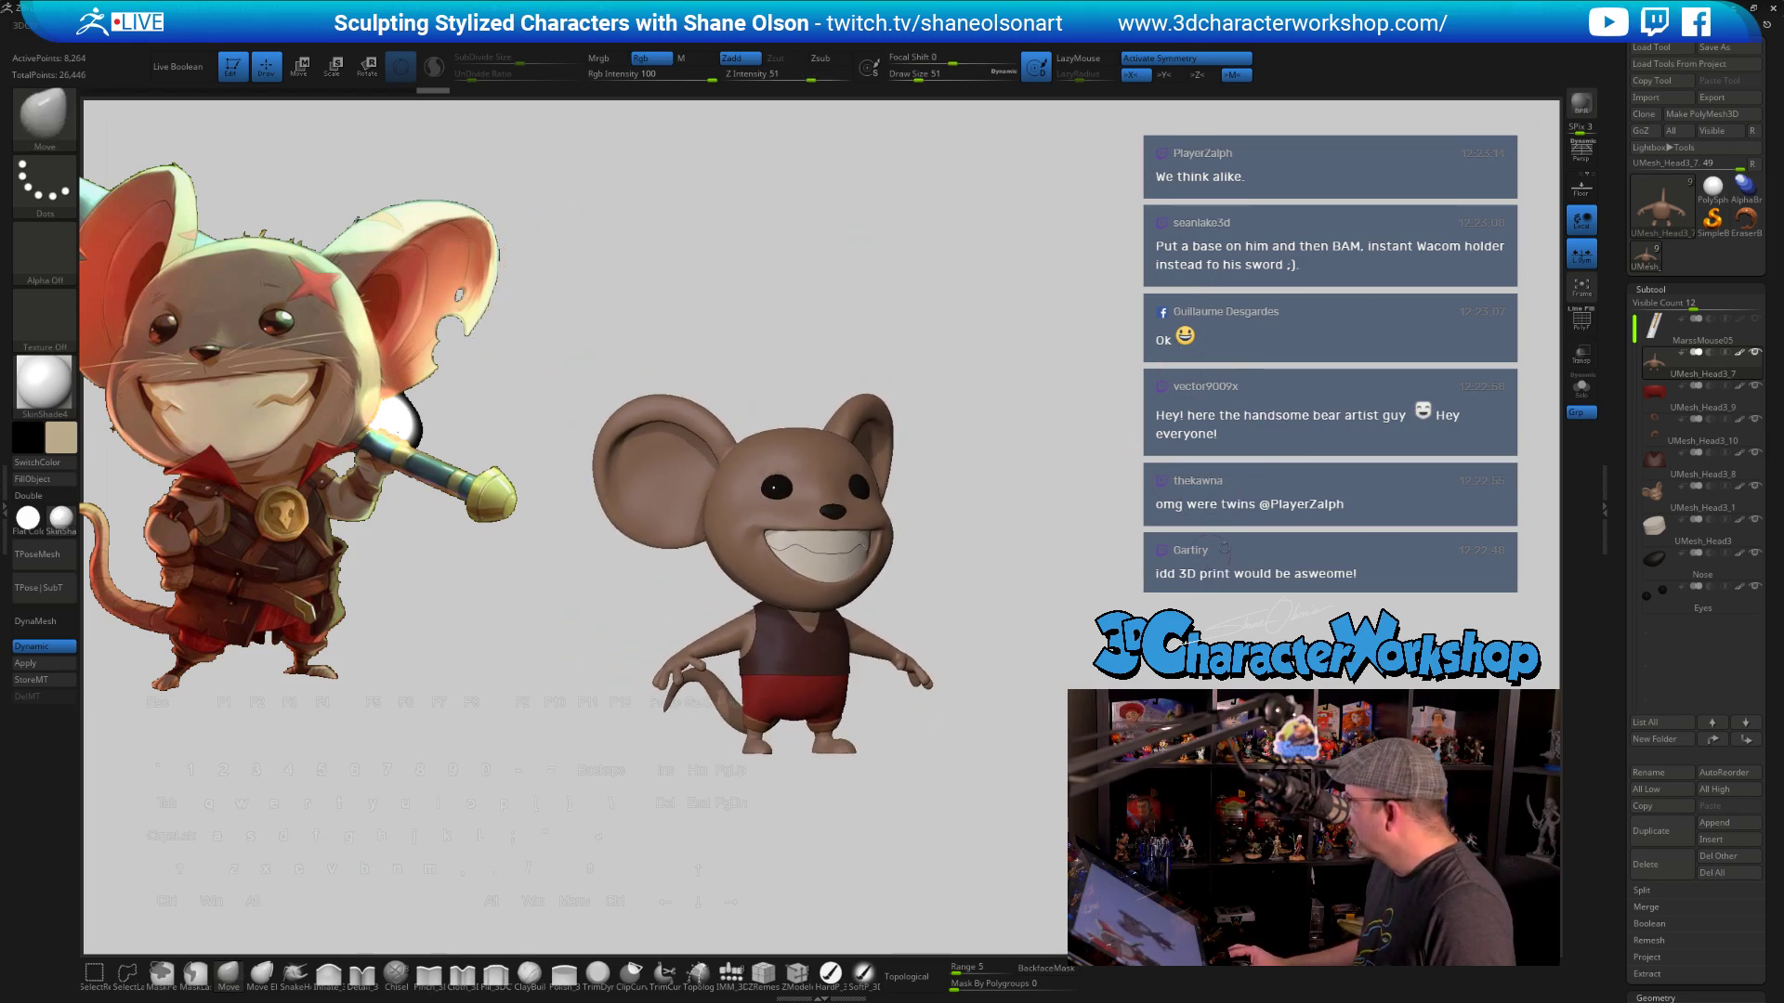
click(1712, 185)
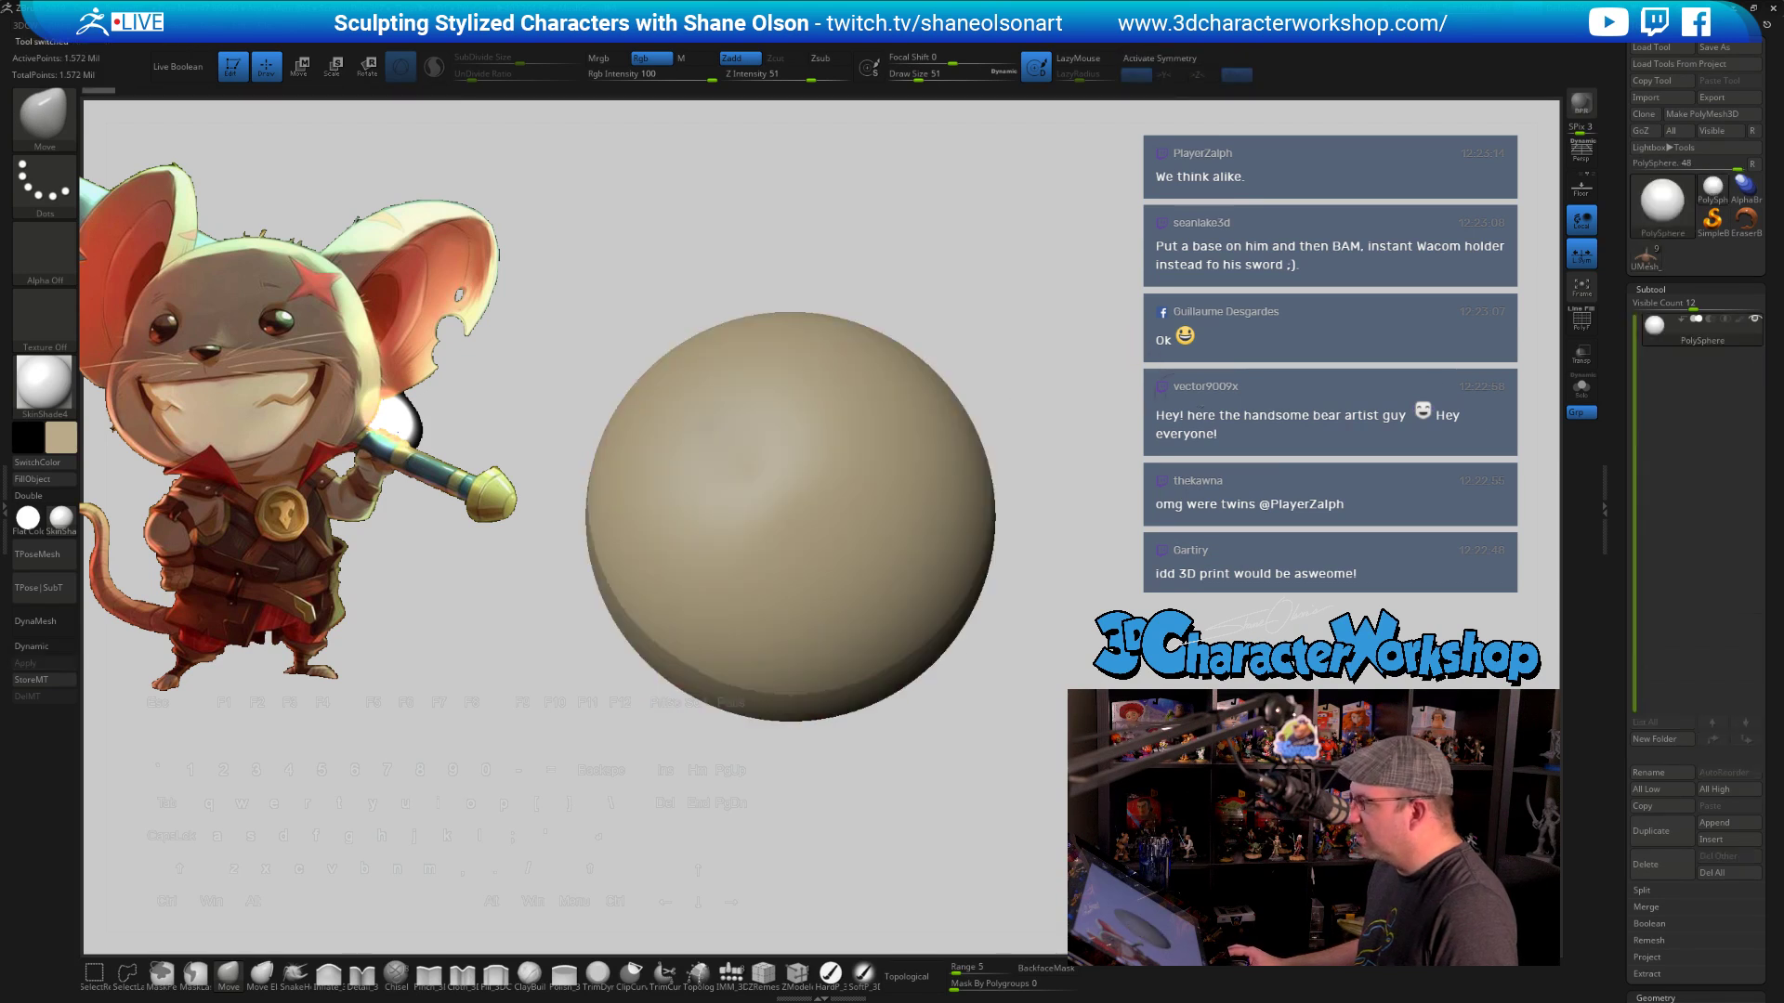
drag(1040, 520, 1081, 423)
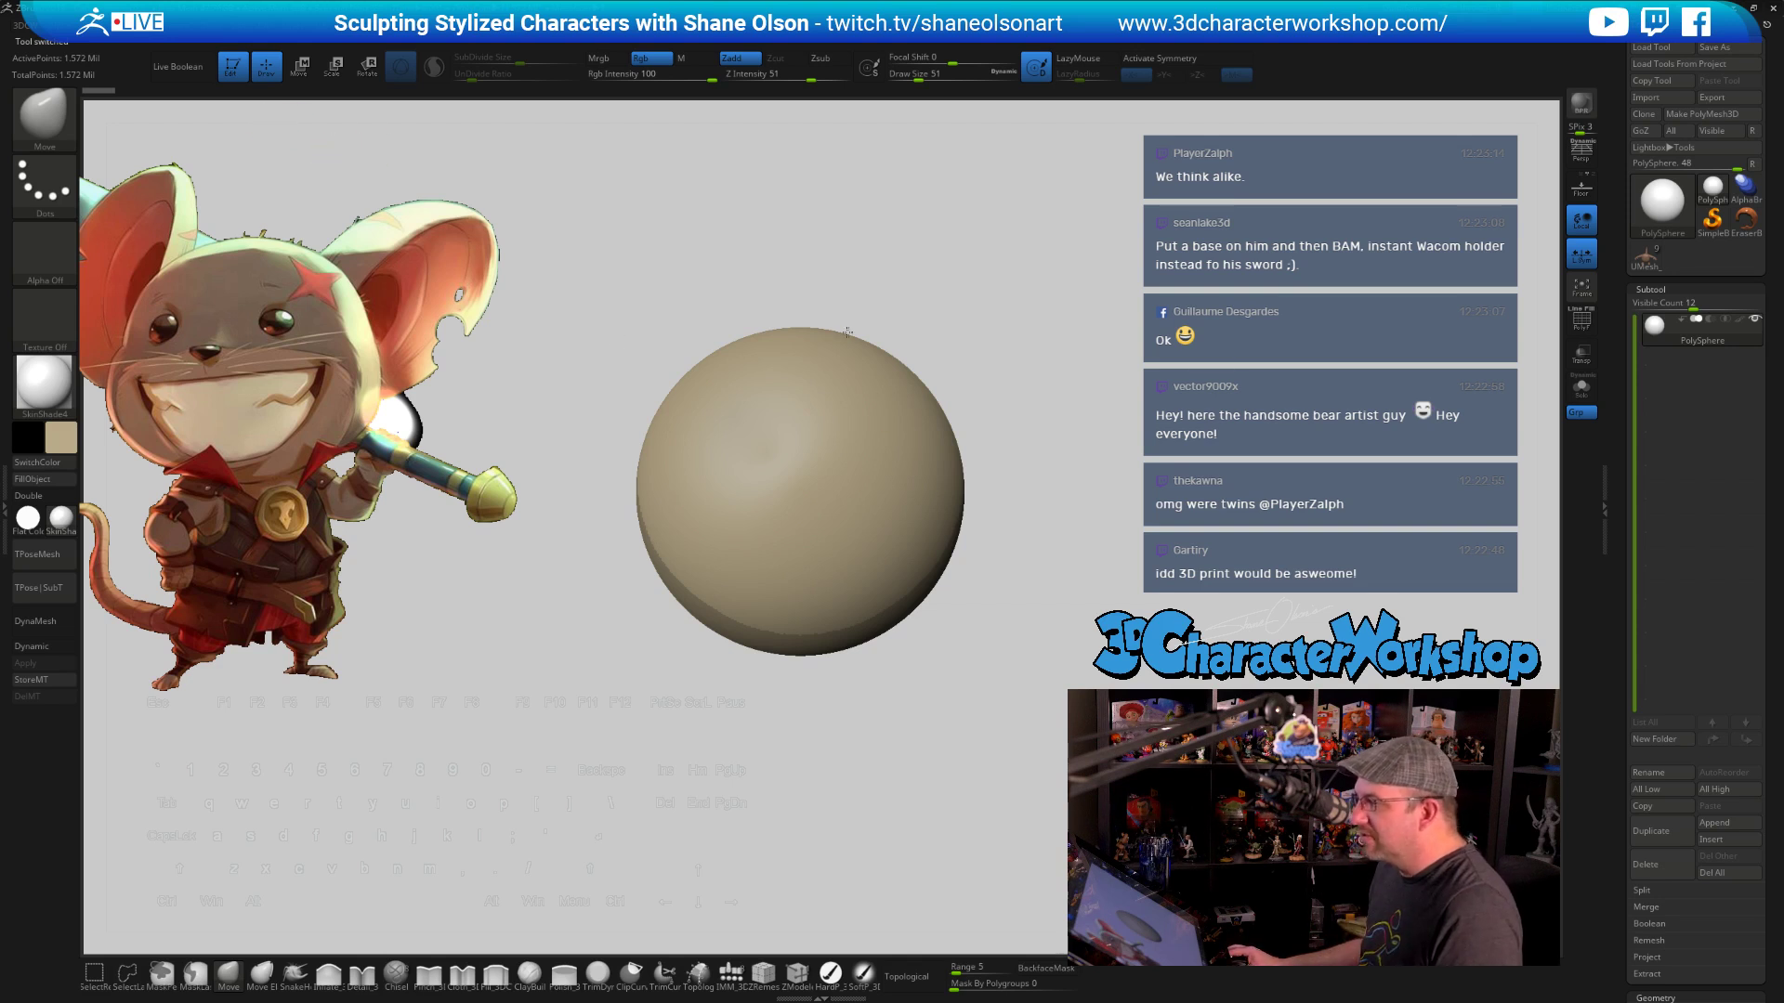
Turn on Live Boolean and choose the CubeSplit mesh of the IMM insert brush
click(179, 67)
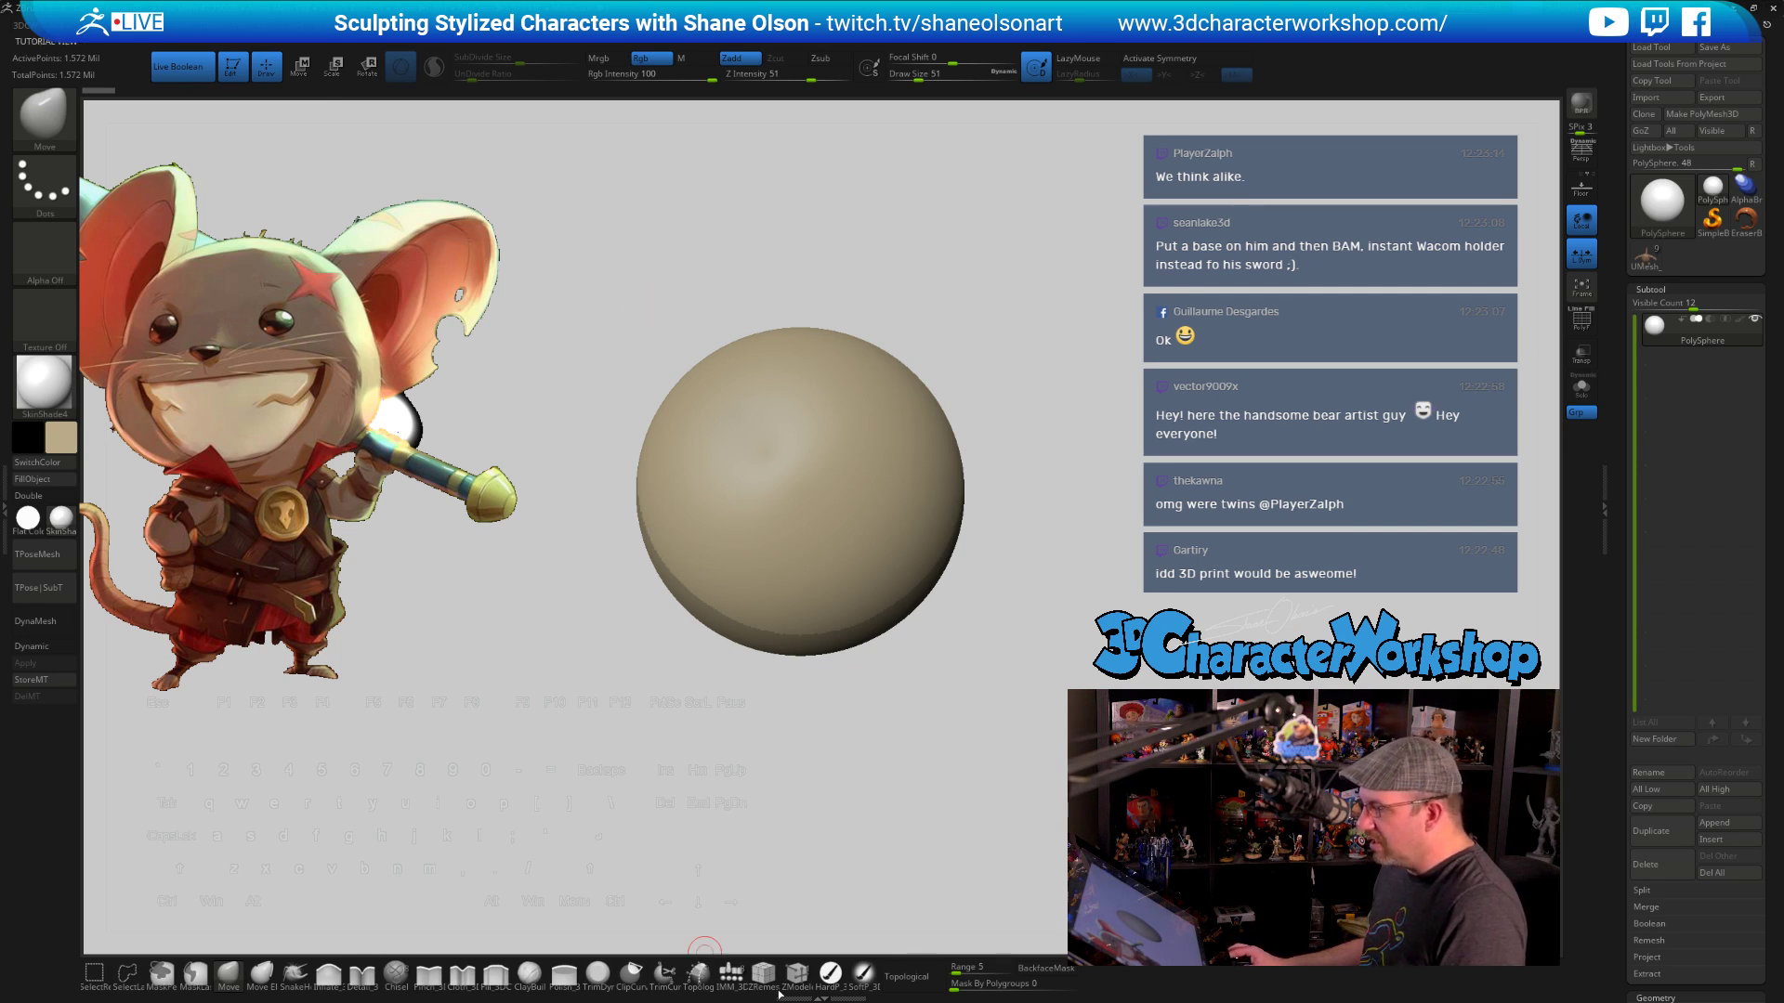
click(733, 973)
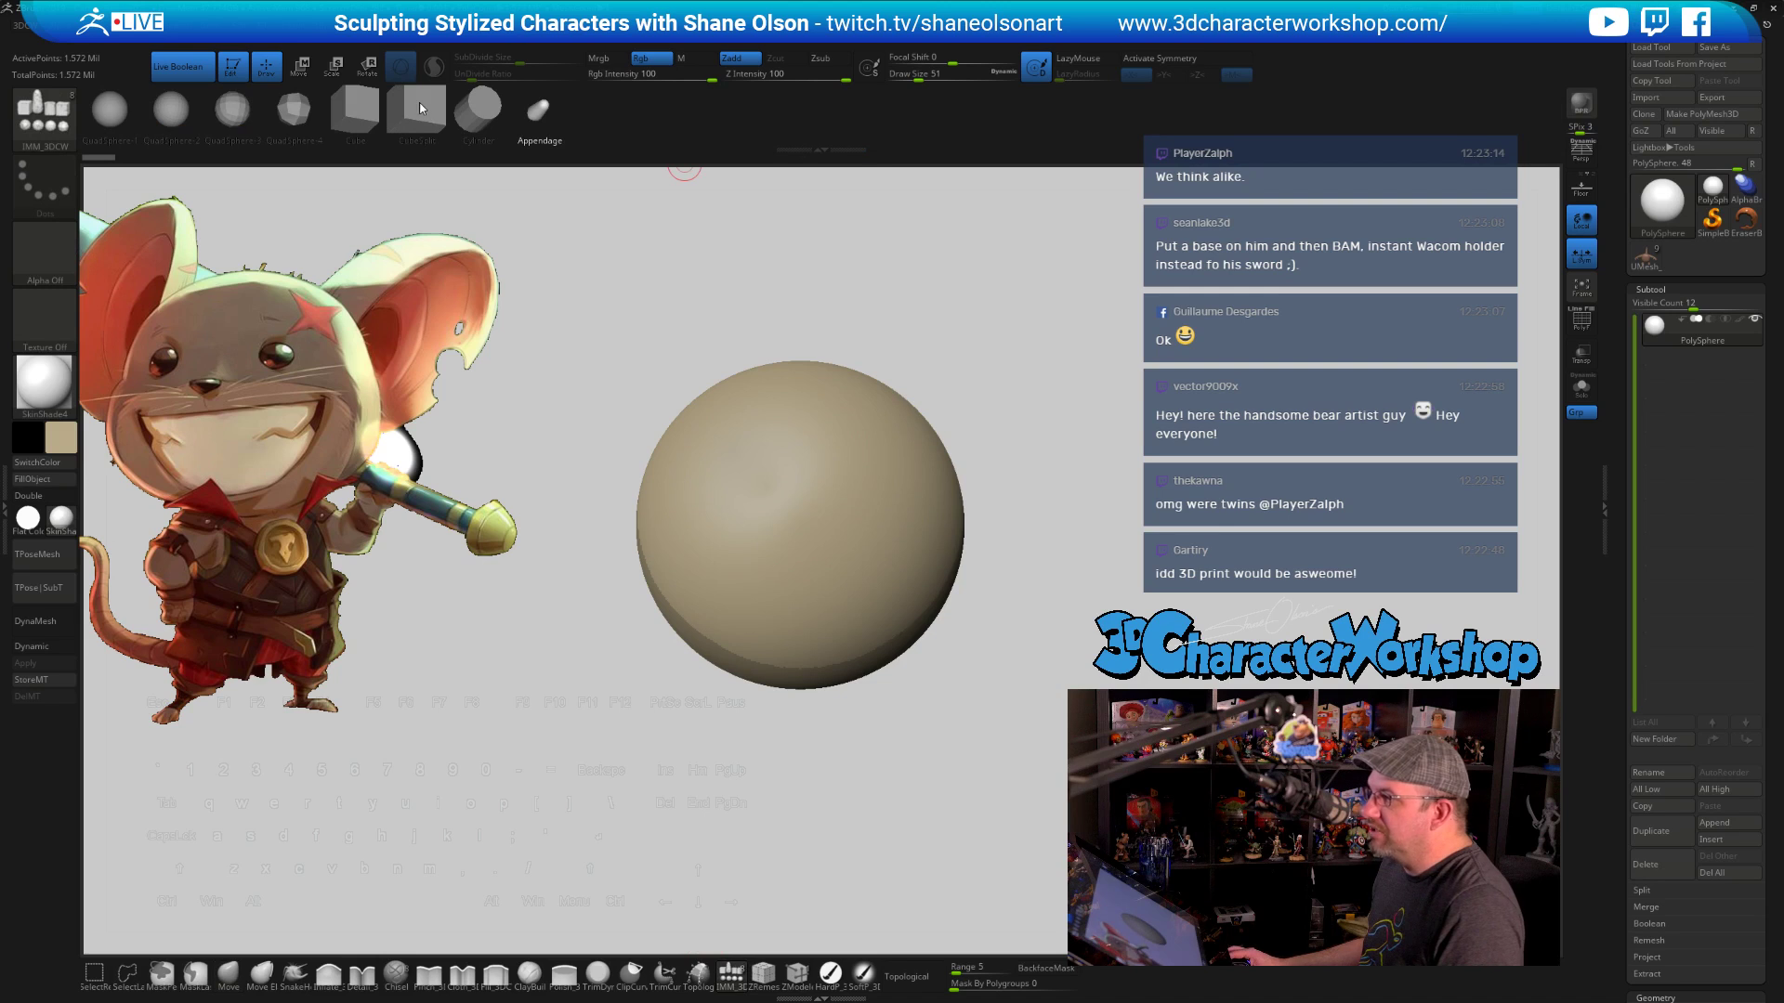
click(914, 510)
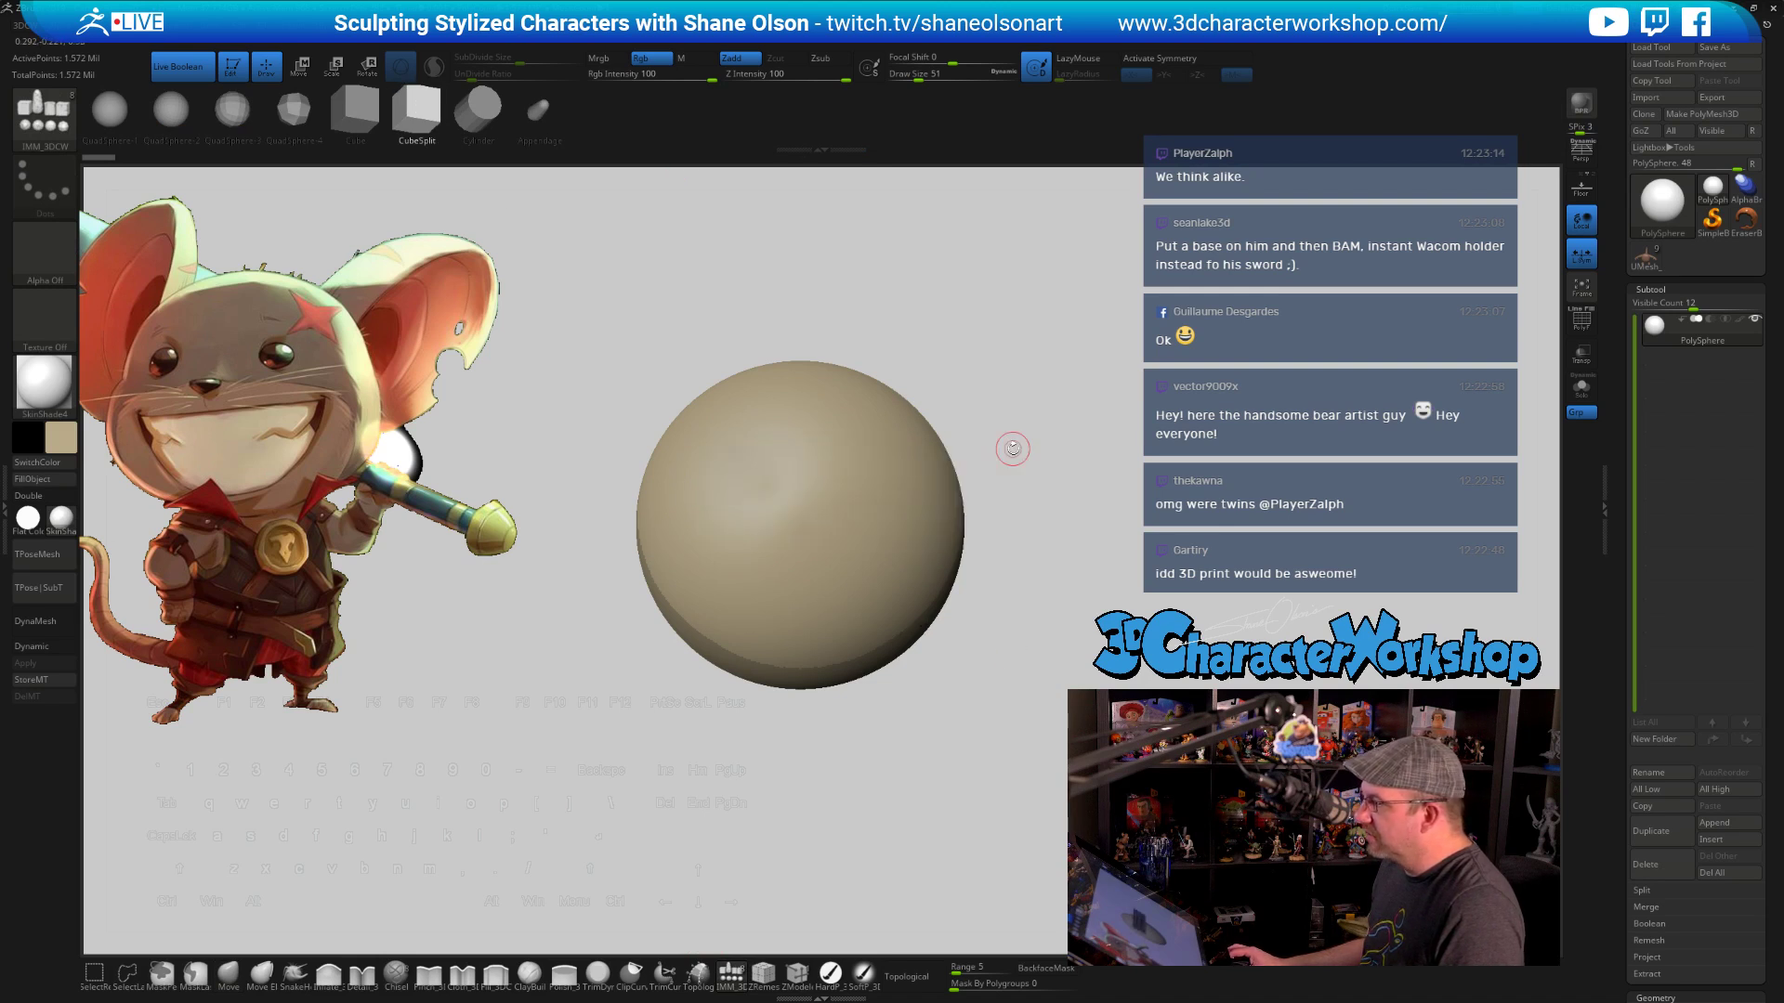
Reduce the sphere to its lowest-resolution mesh without subdivision levels and smooth it with dynamic subdivision
drag(1617, 870, 1653, 722)
click(1702, 751)
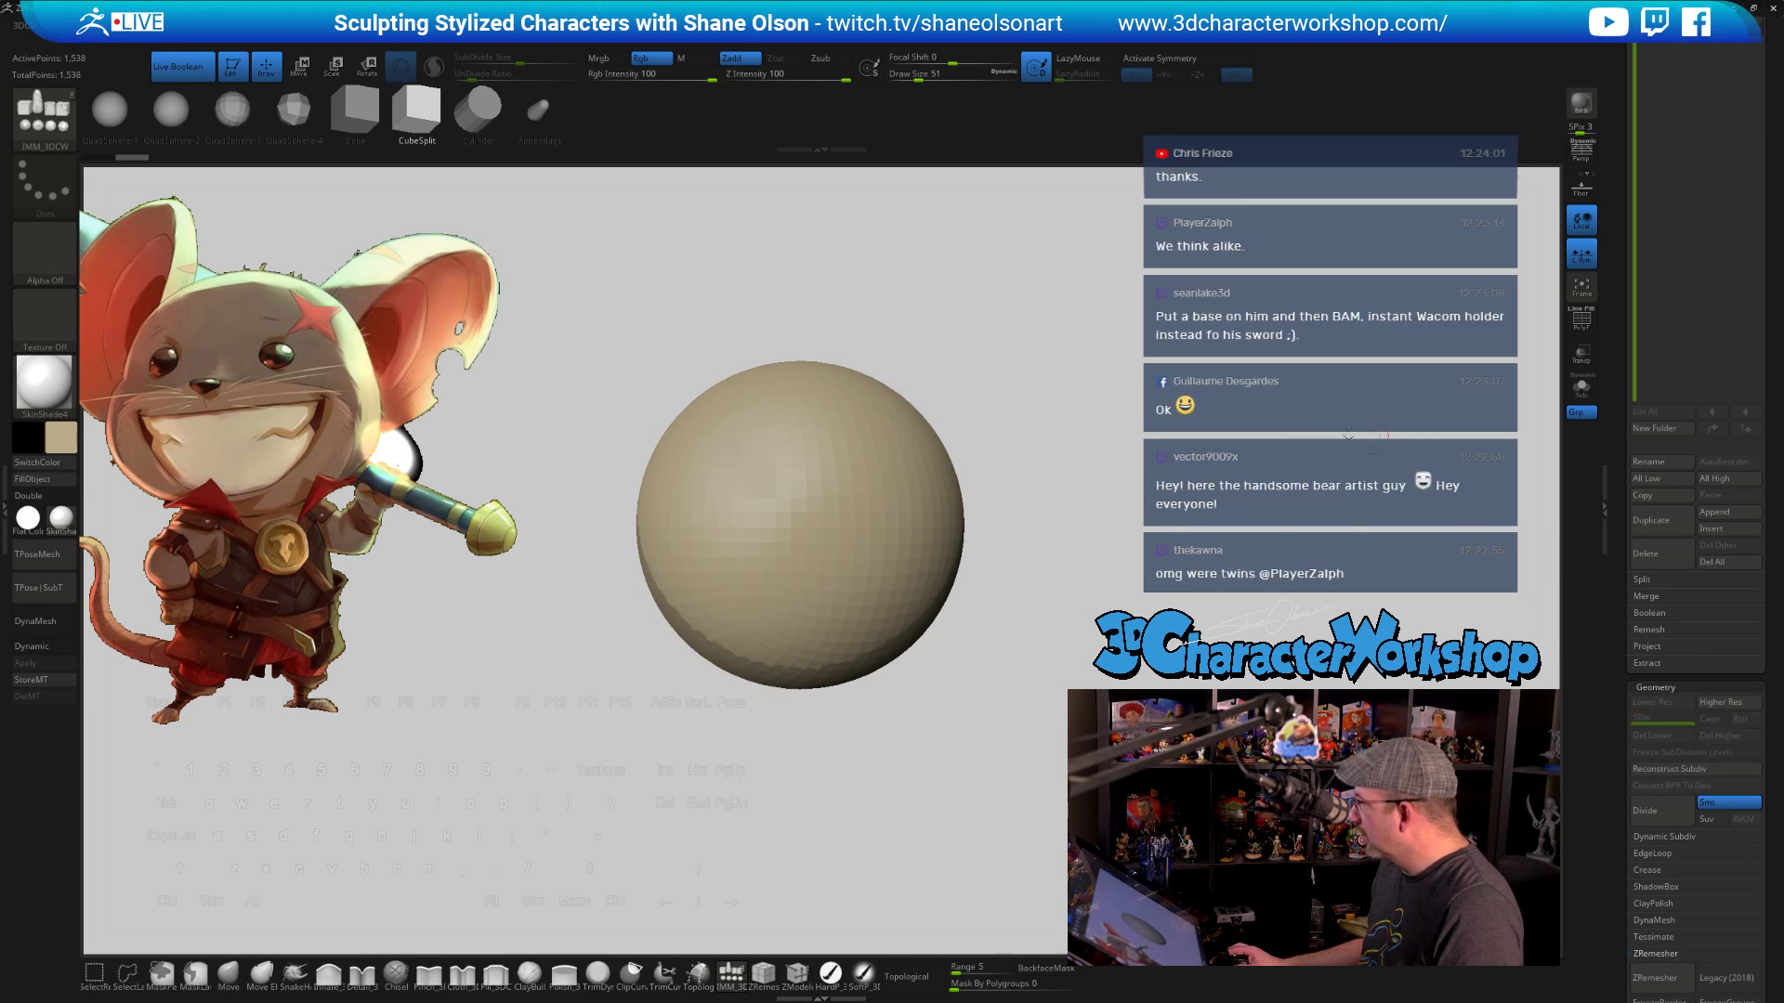
alt+drag(975, 358, 991, 346)
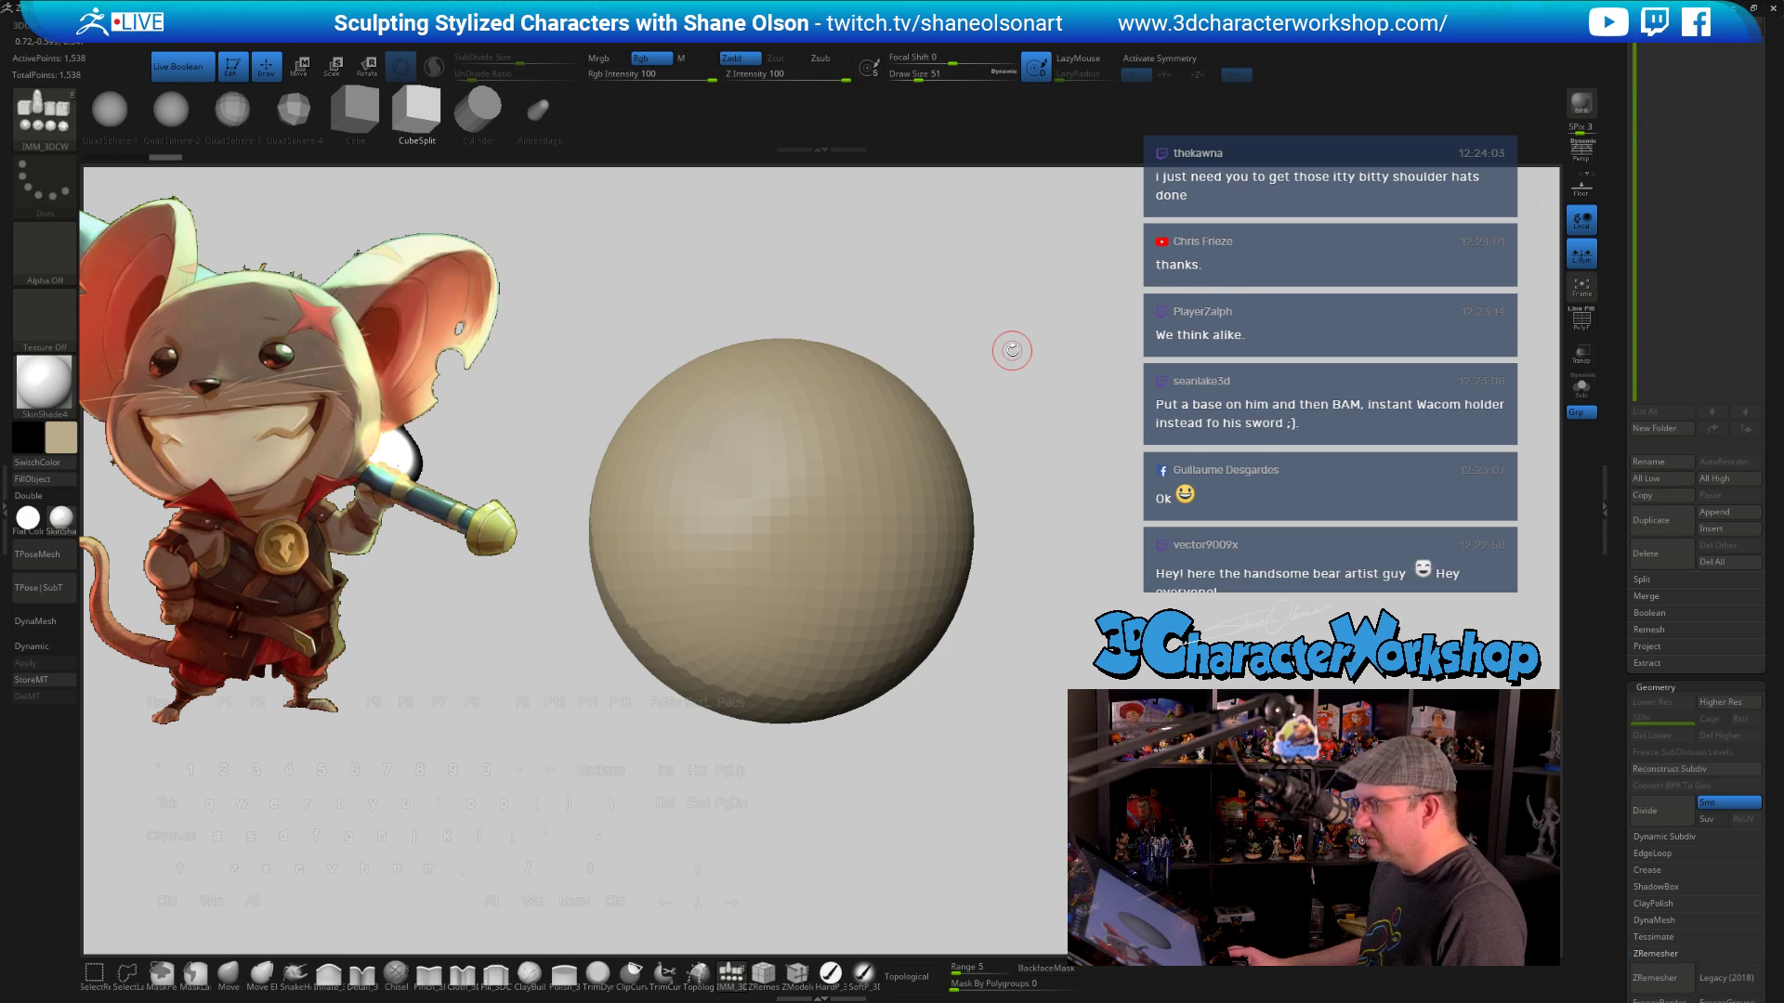
key(d)
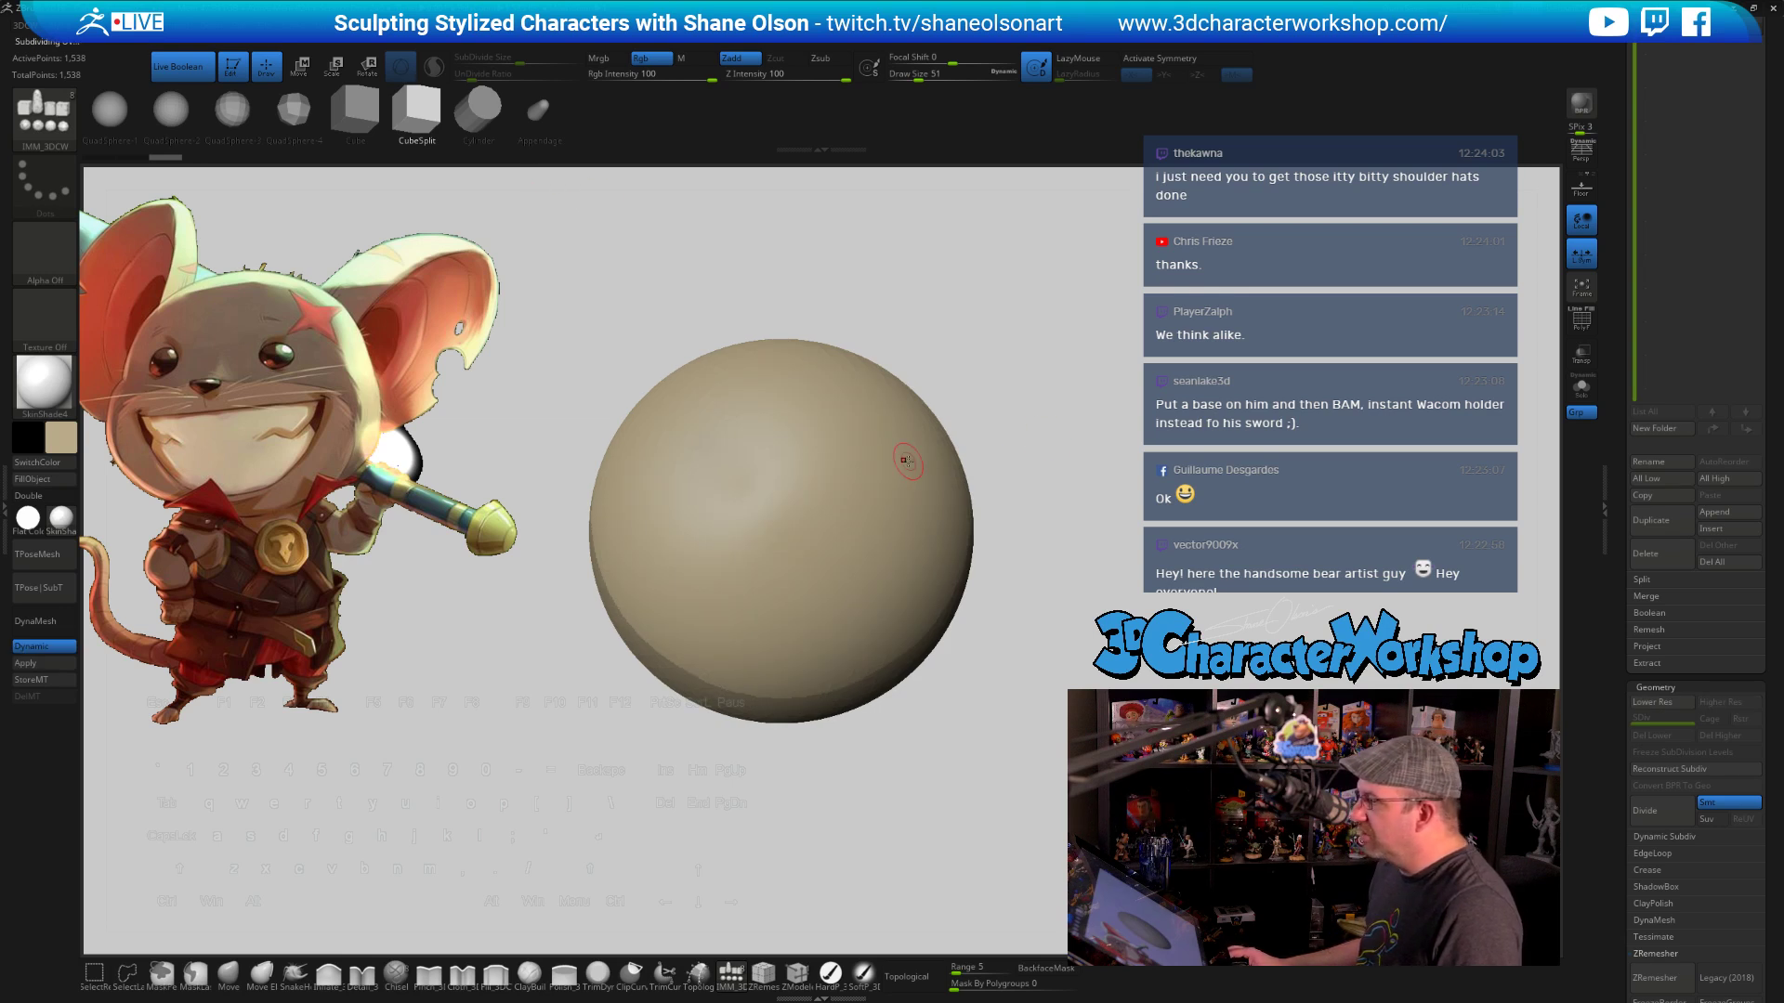
Insert a cube on the sphere's upper side and split it off into its own subtool
drag(906, 455, 1223, 583)
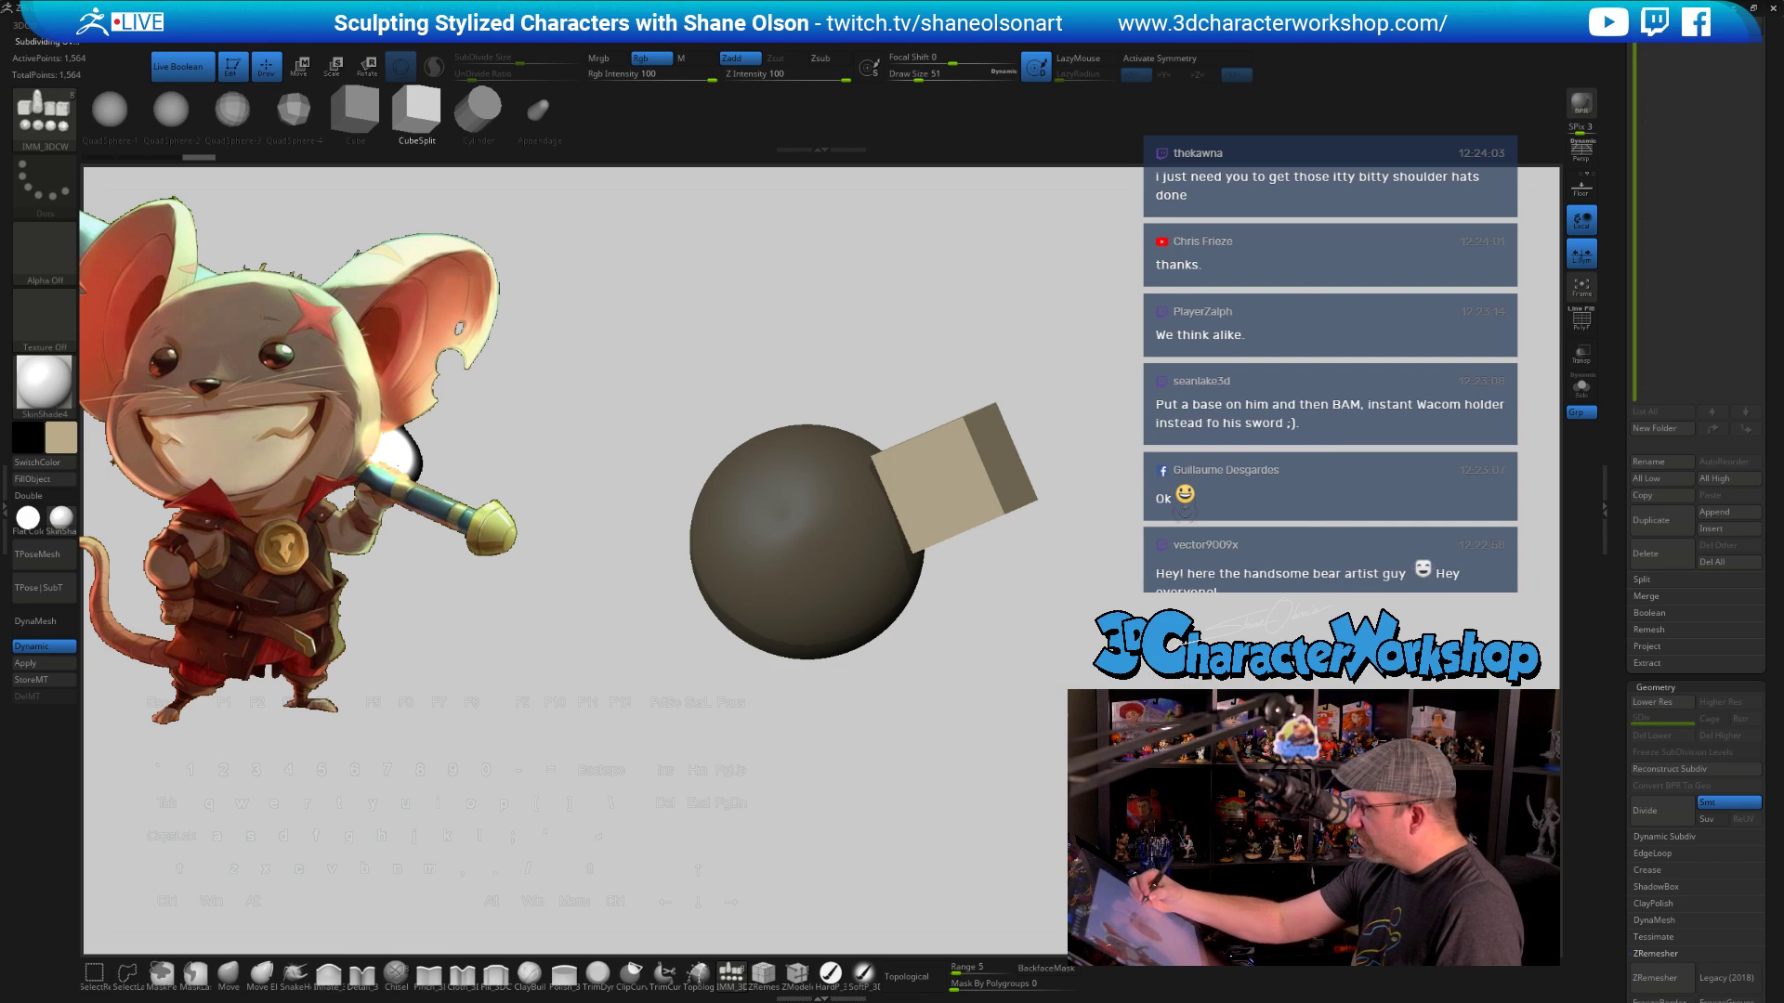
key(space)
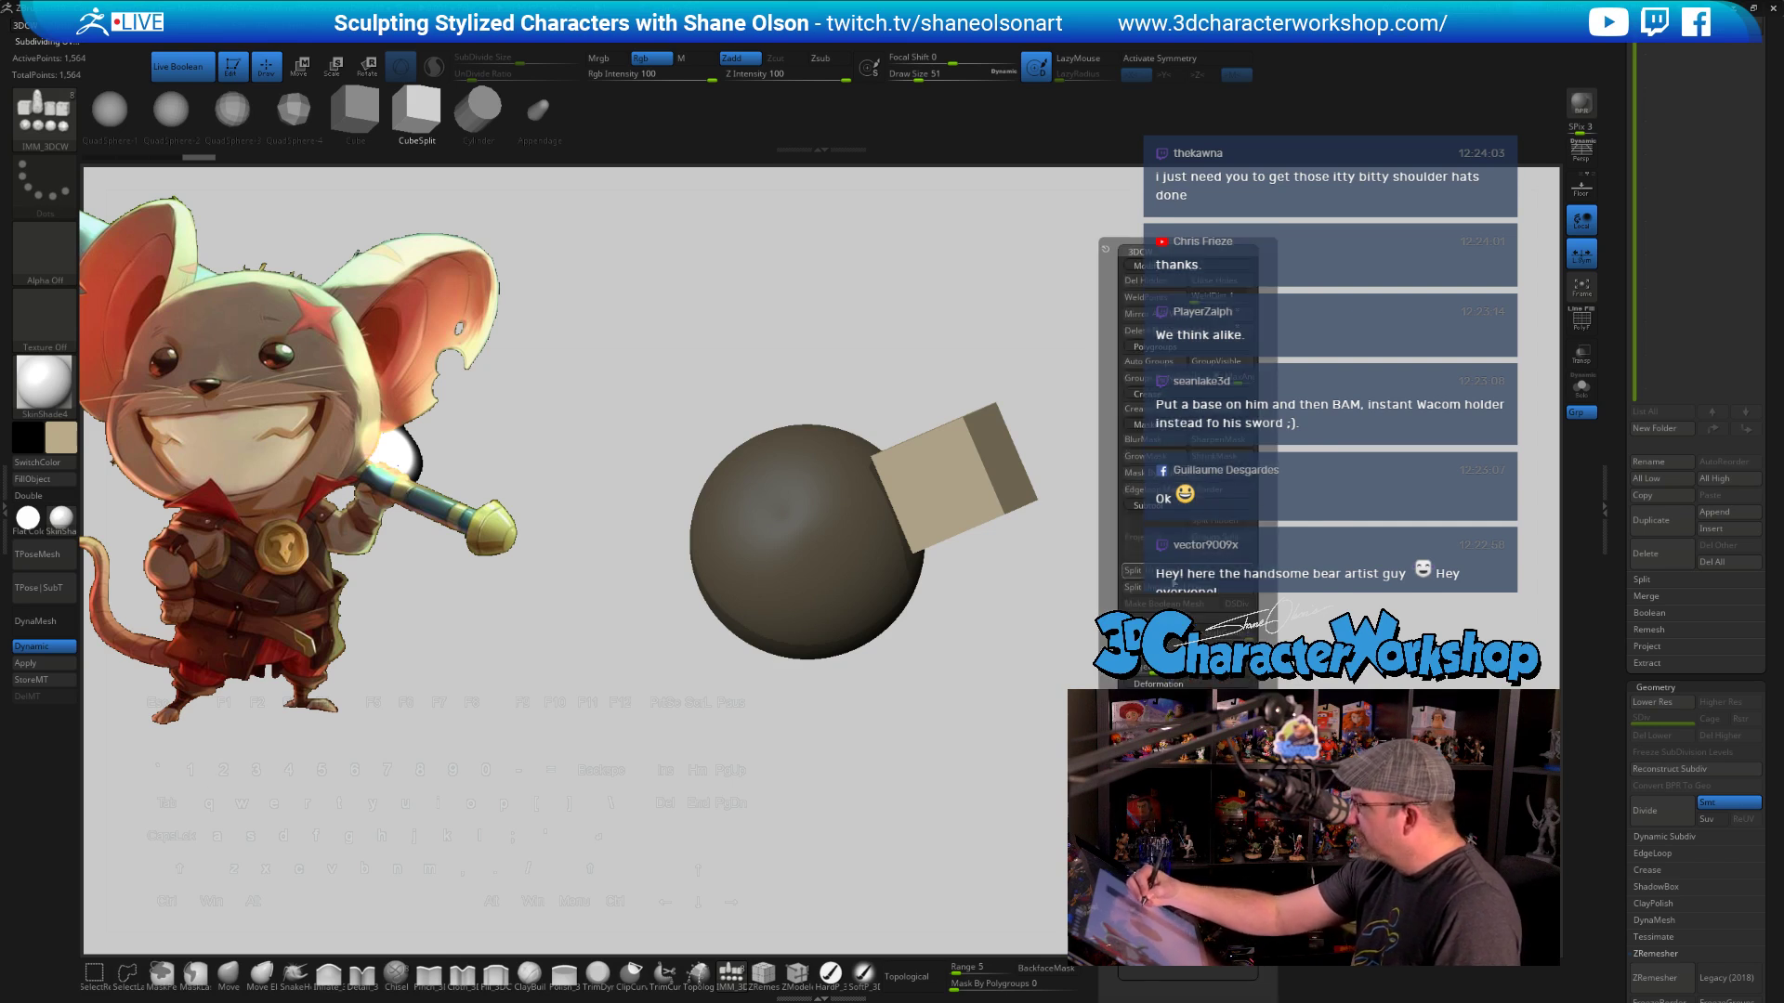
click(1185, 588)
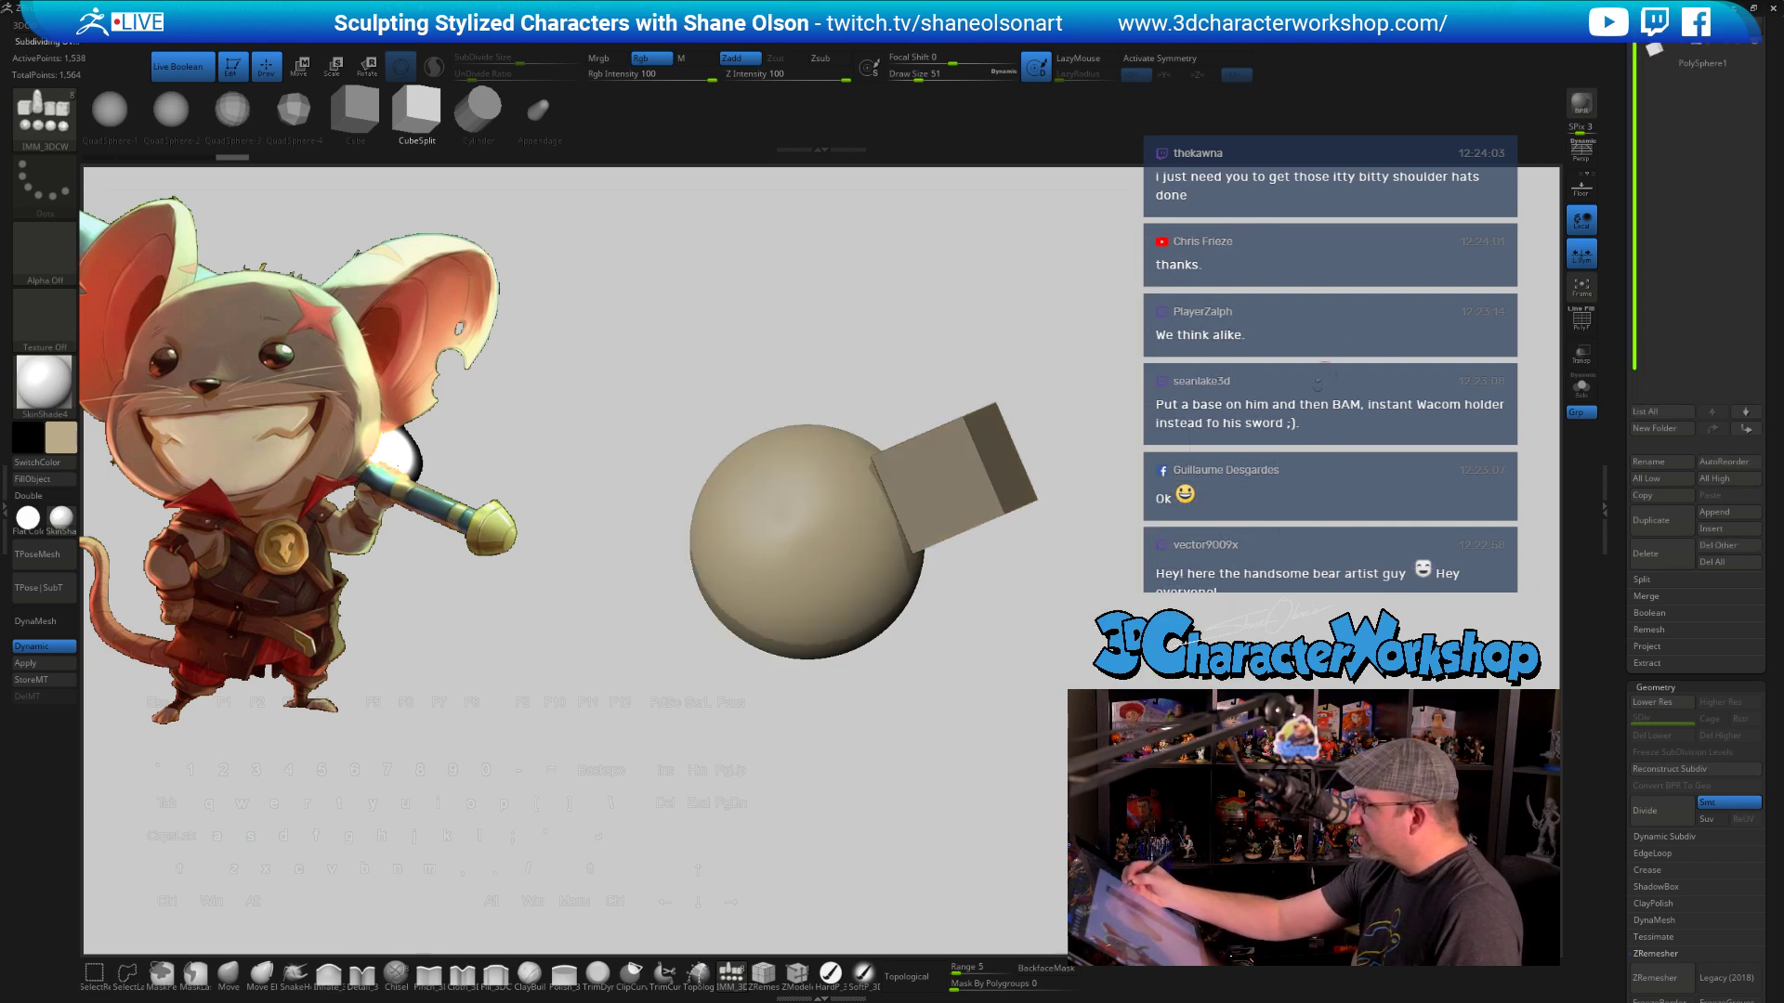
drag(1185, 576, 1151, 605)
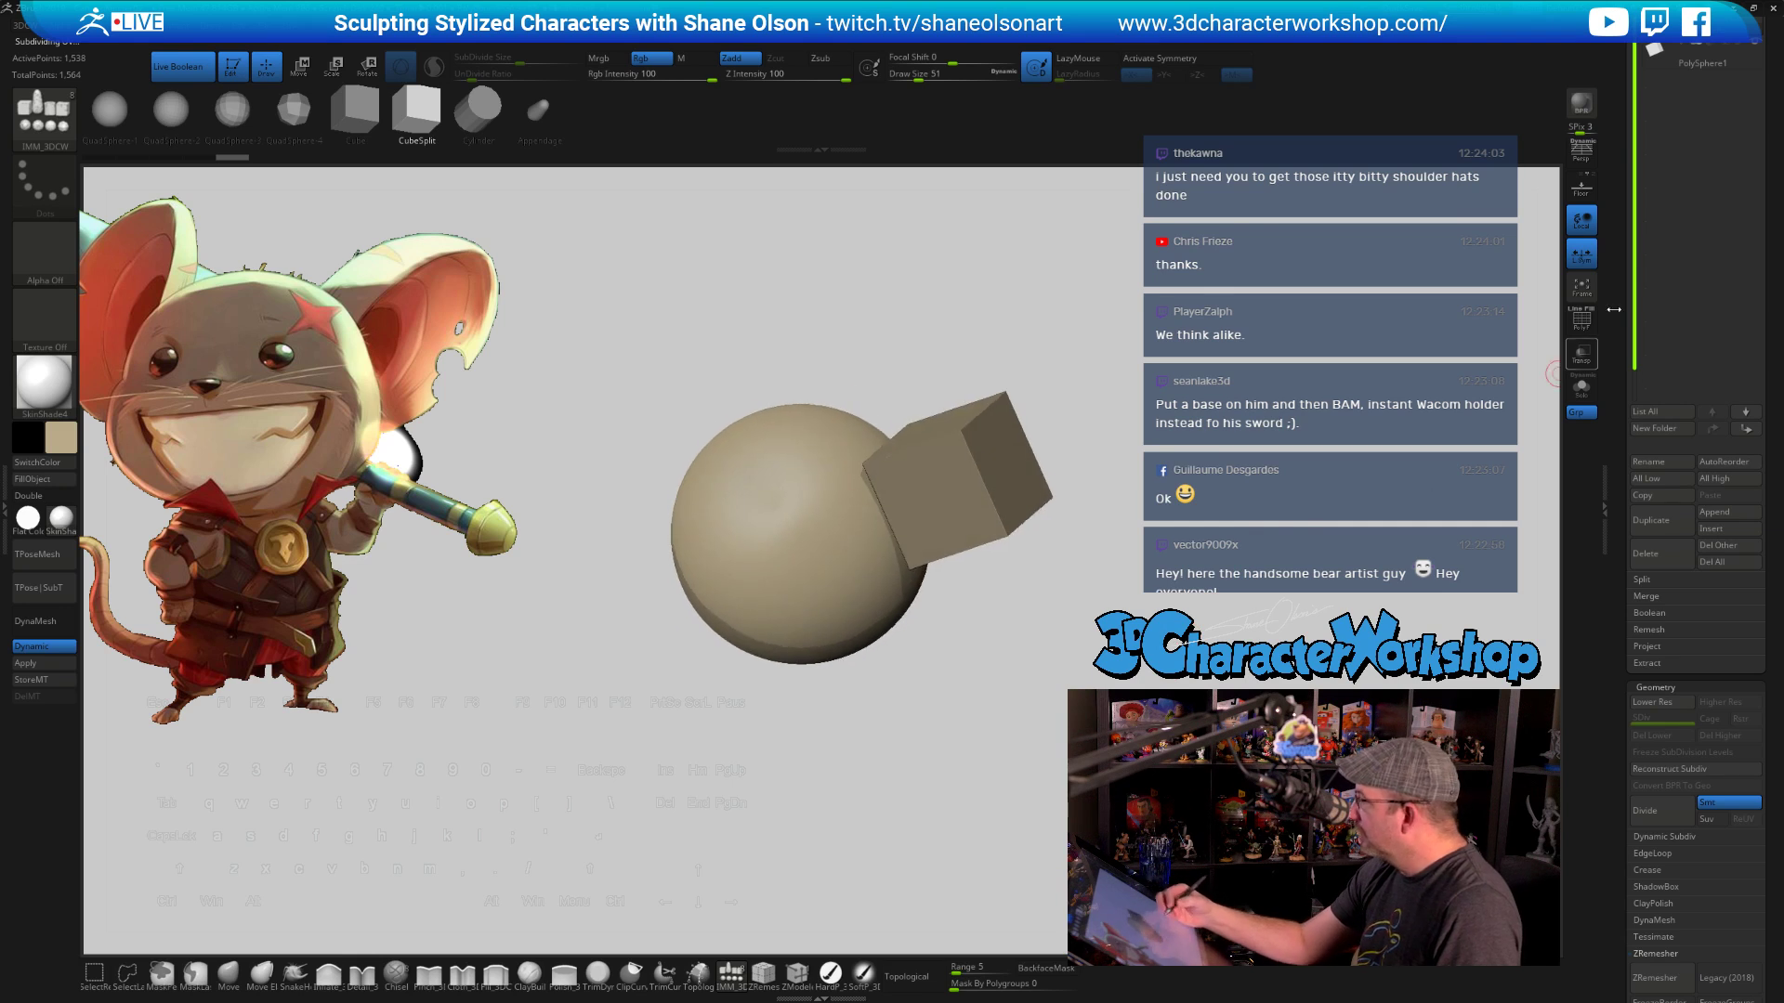
Set the cube subtool to boolean subtraction and inspect the cut it makes in the sphere
drag(1624, 247, 1621, 412)
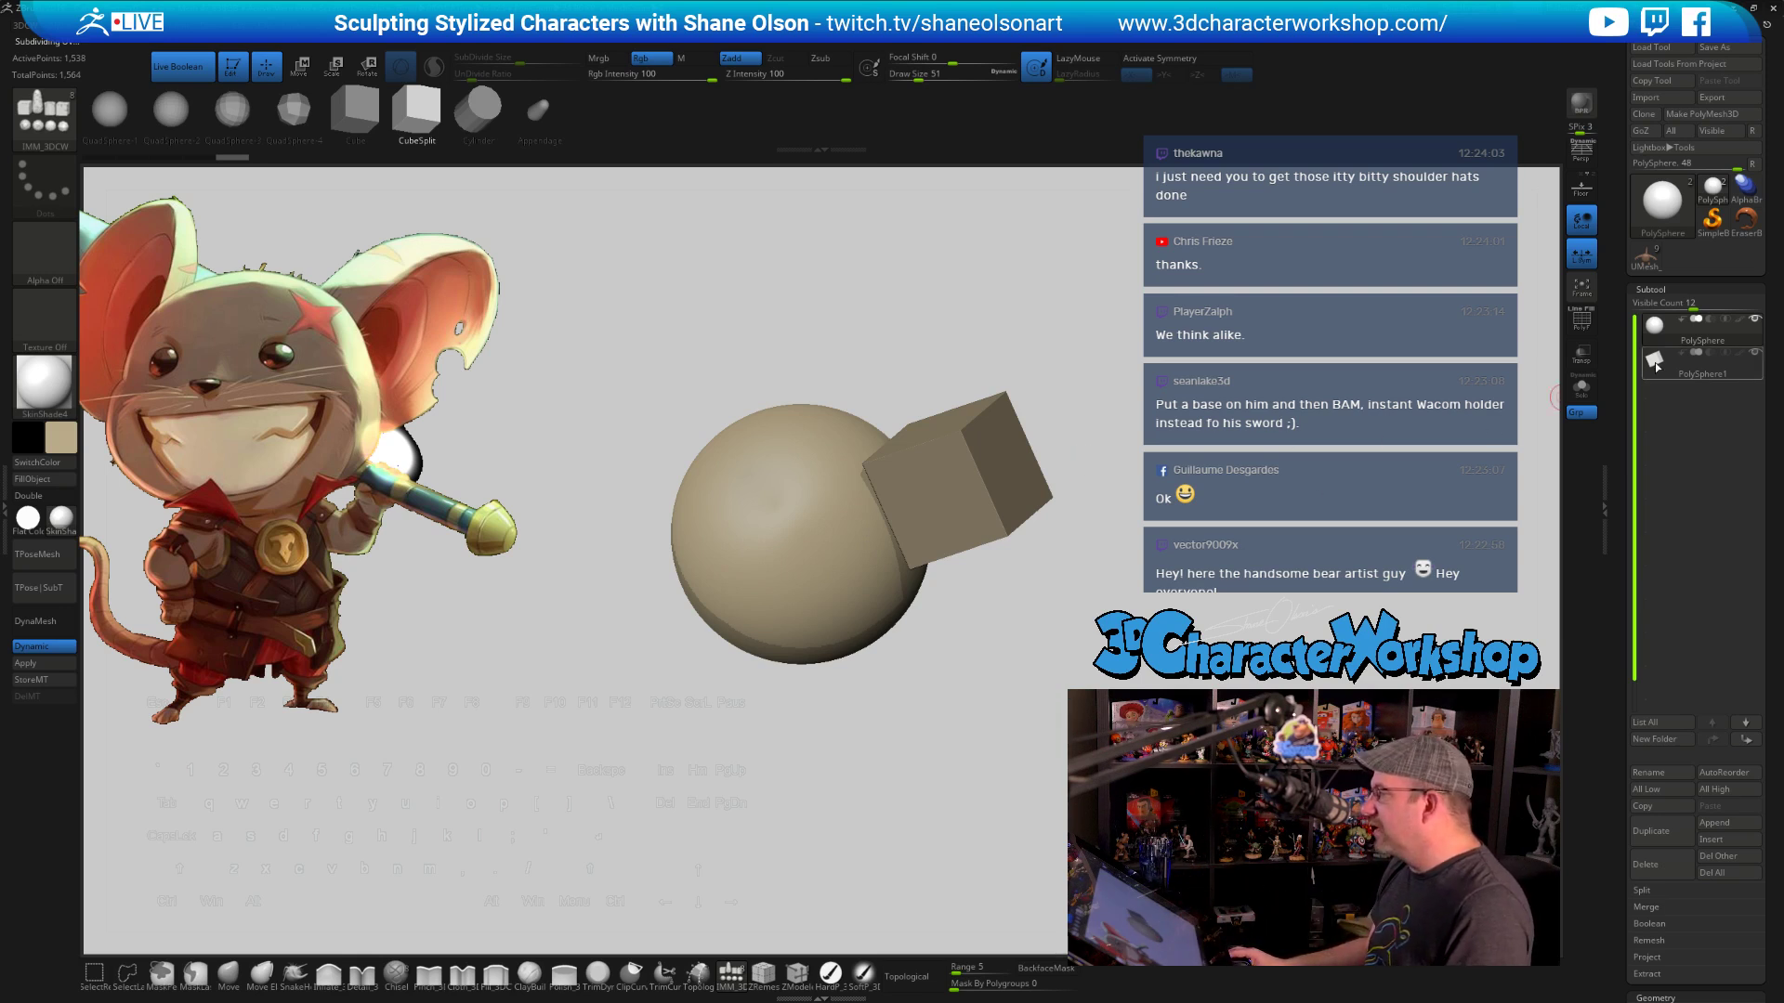
click(1710, 354)
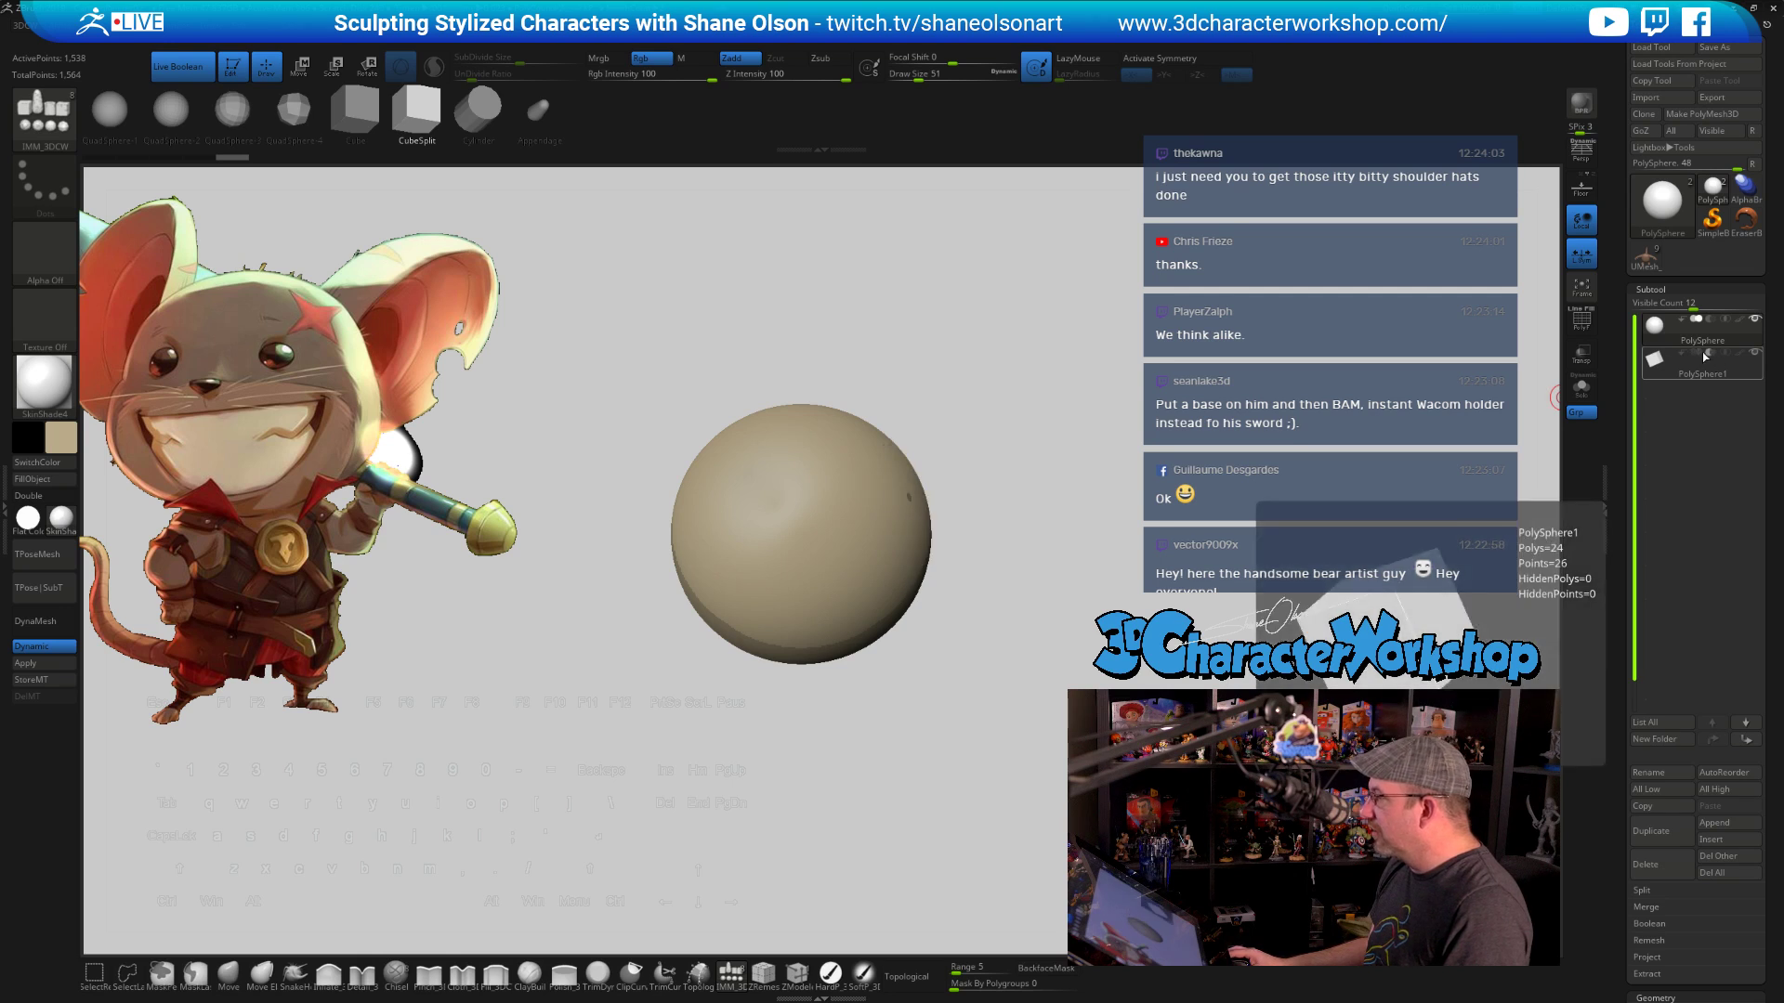
drag(996, 485, 914, 480)
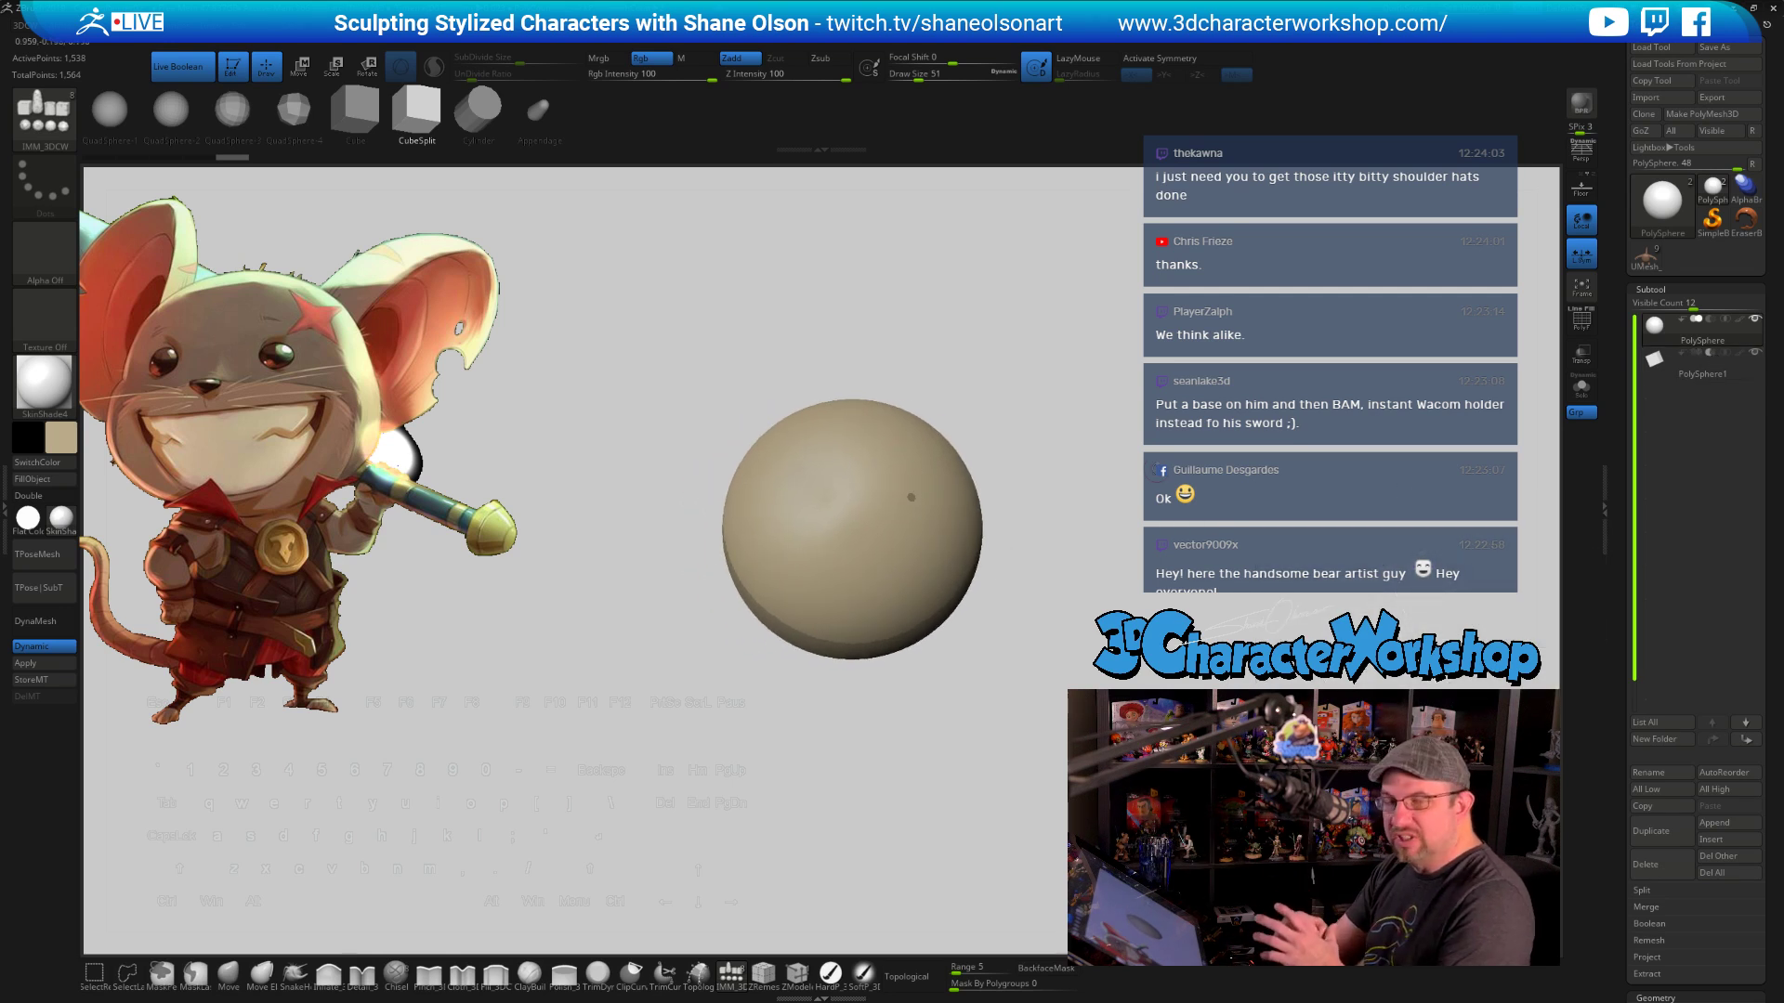
scroll(916, 497, up, 6)
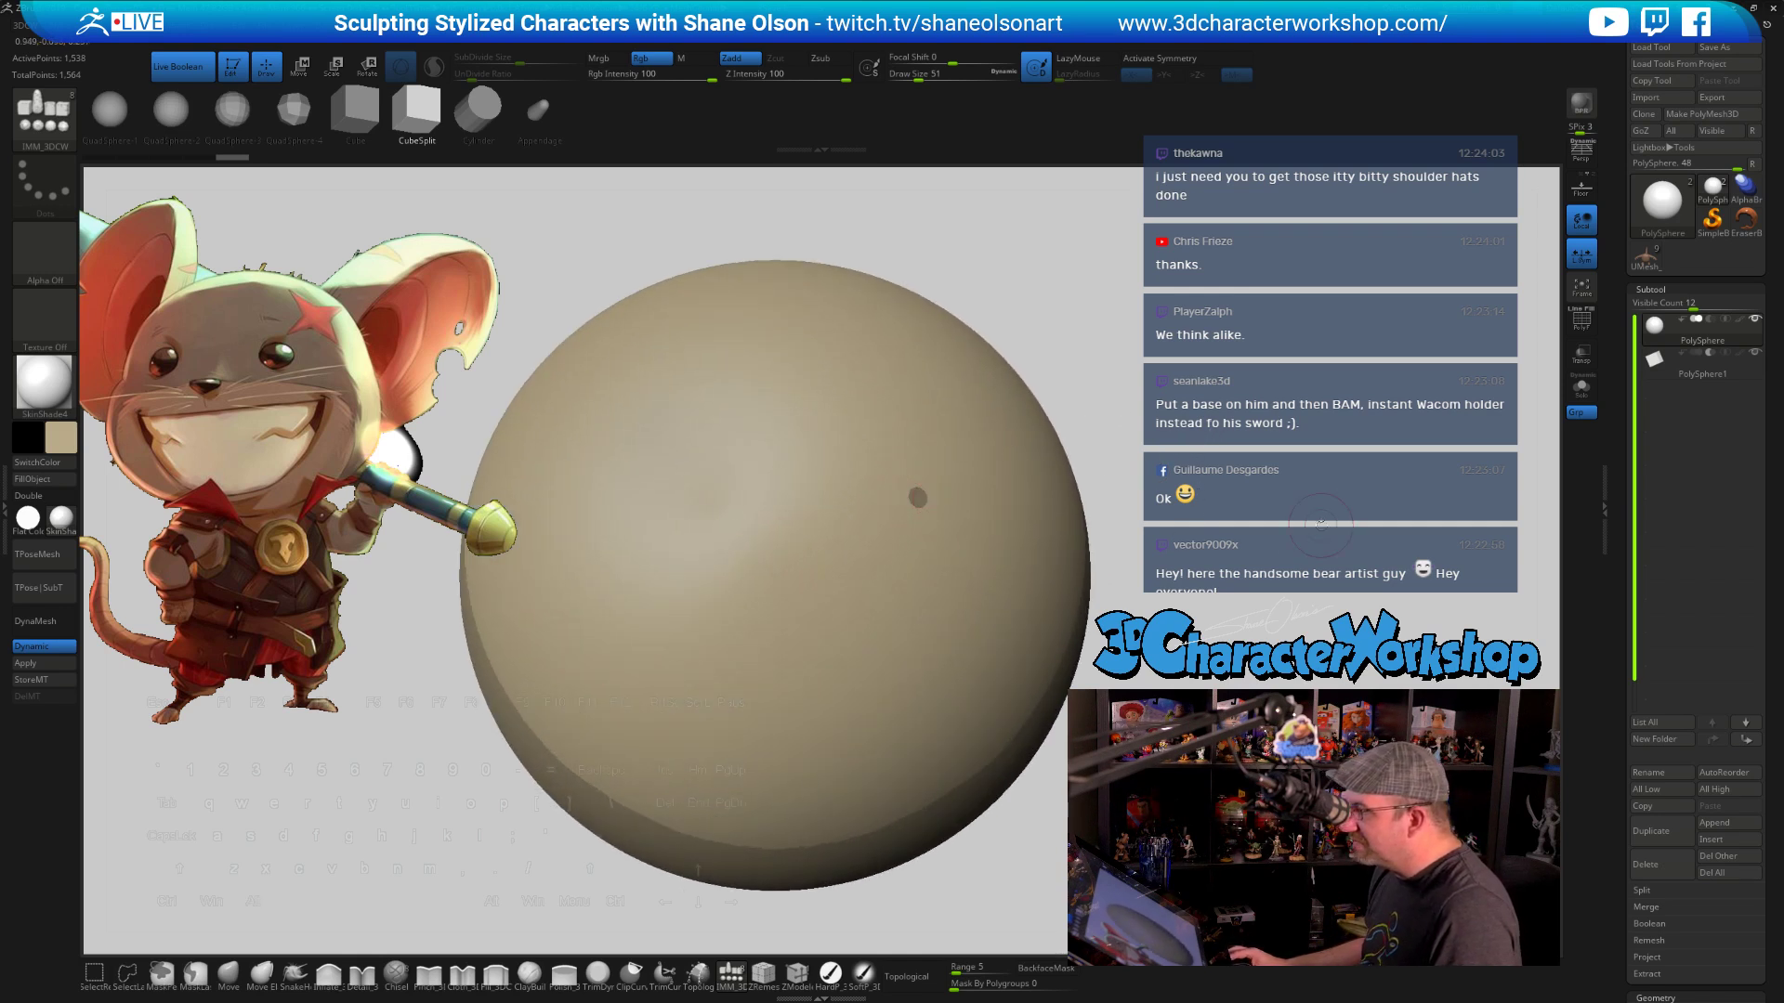
scroll(1319, 523, down, 2)
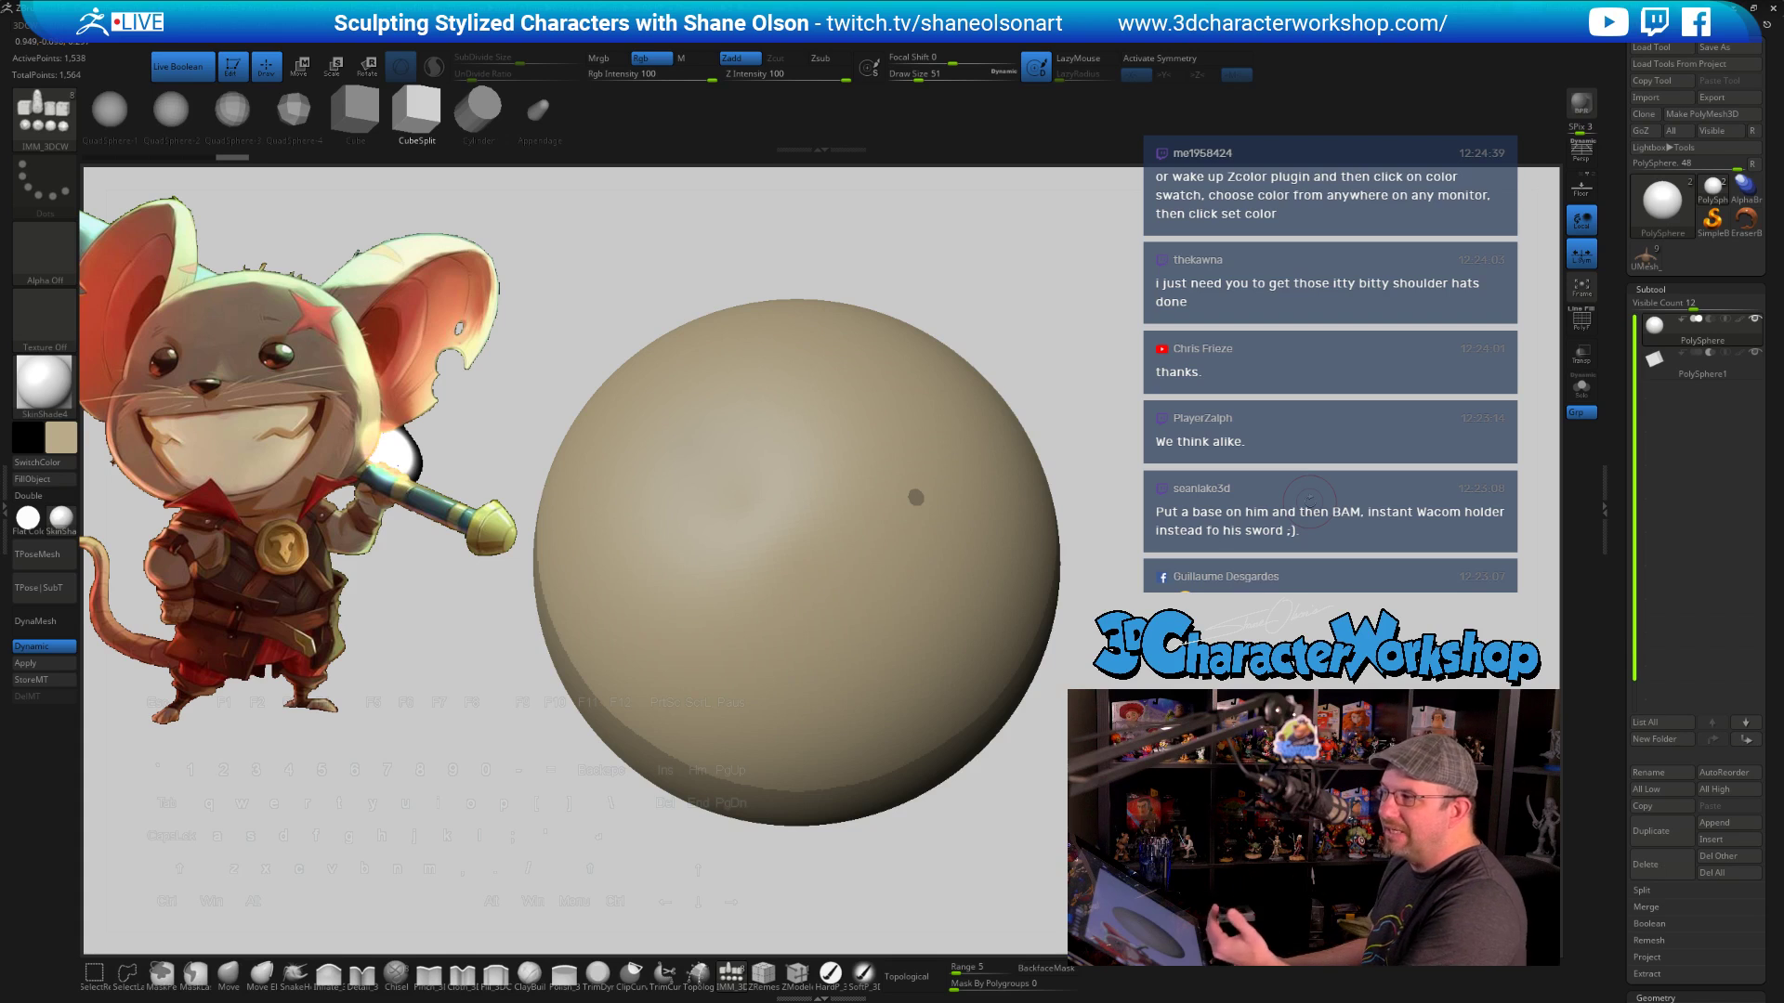
scroll(1264, 492, down, 2)
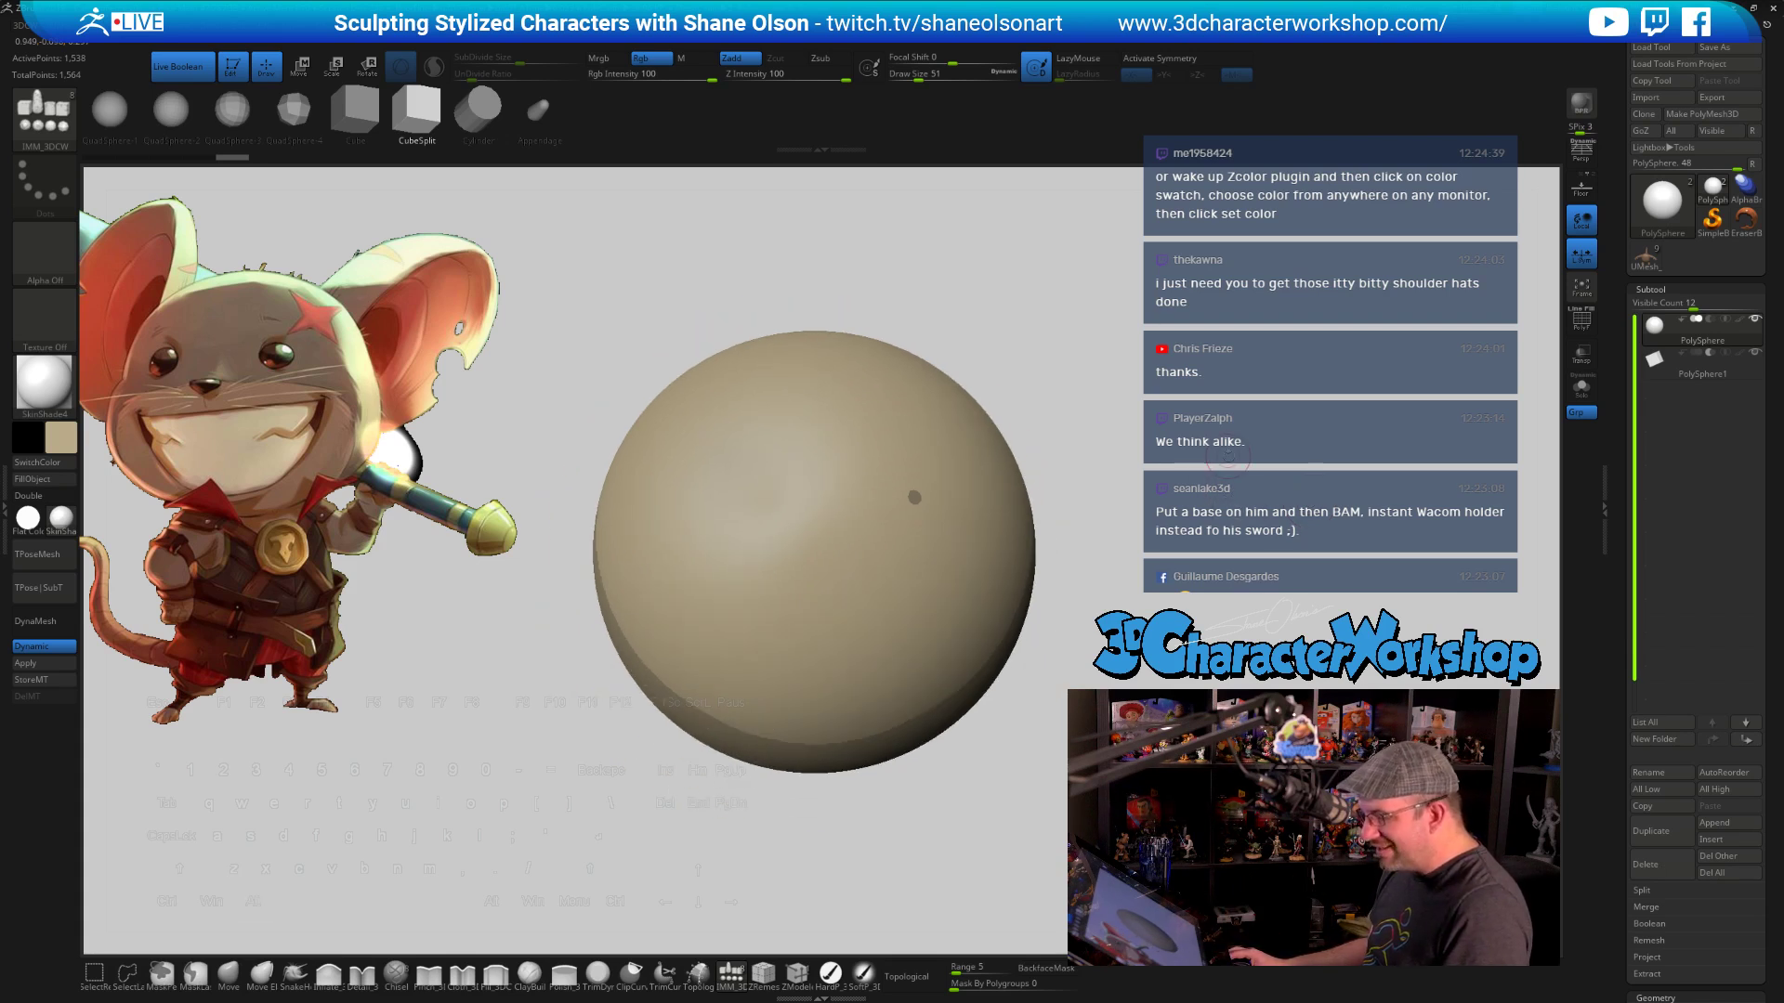
Move the cube subtool deeper into the sphere with the wireframe shown, hide the wireframe and inspect the boolean cut
key(shift+f)
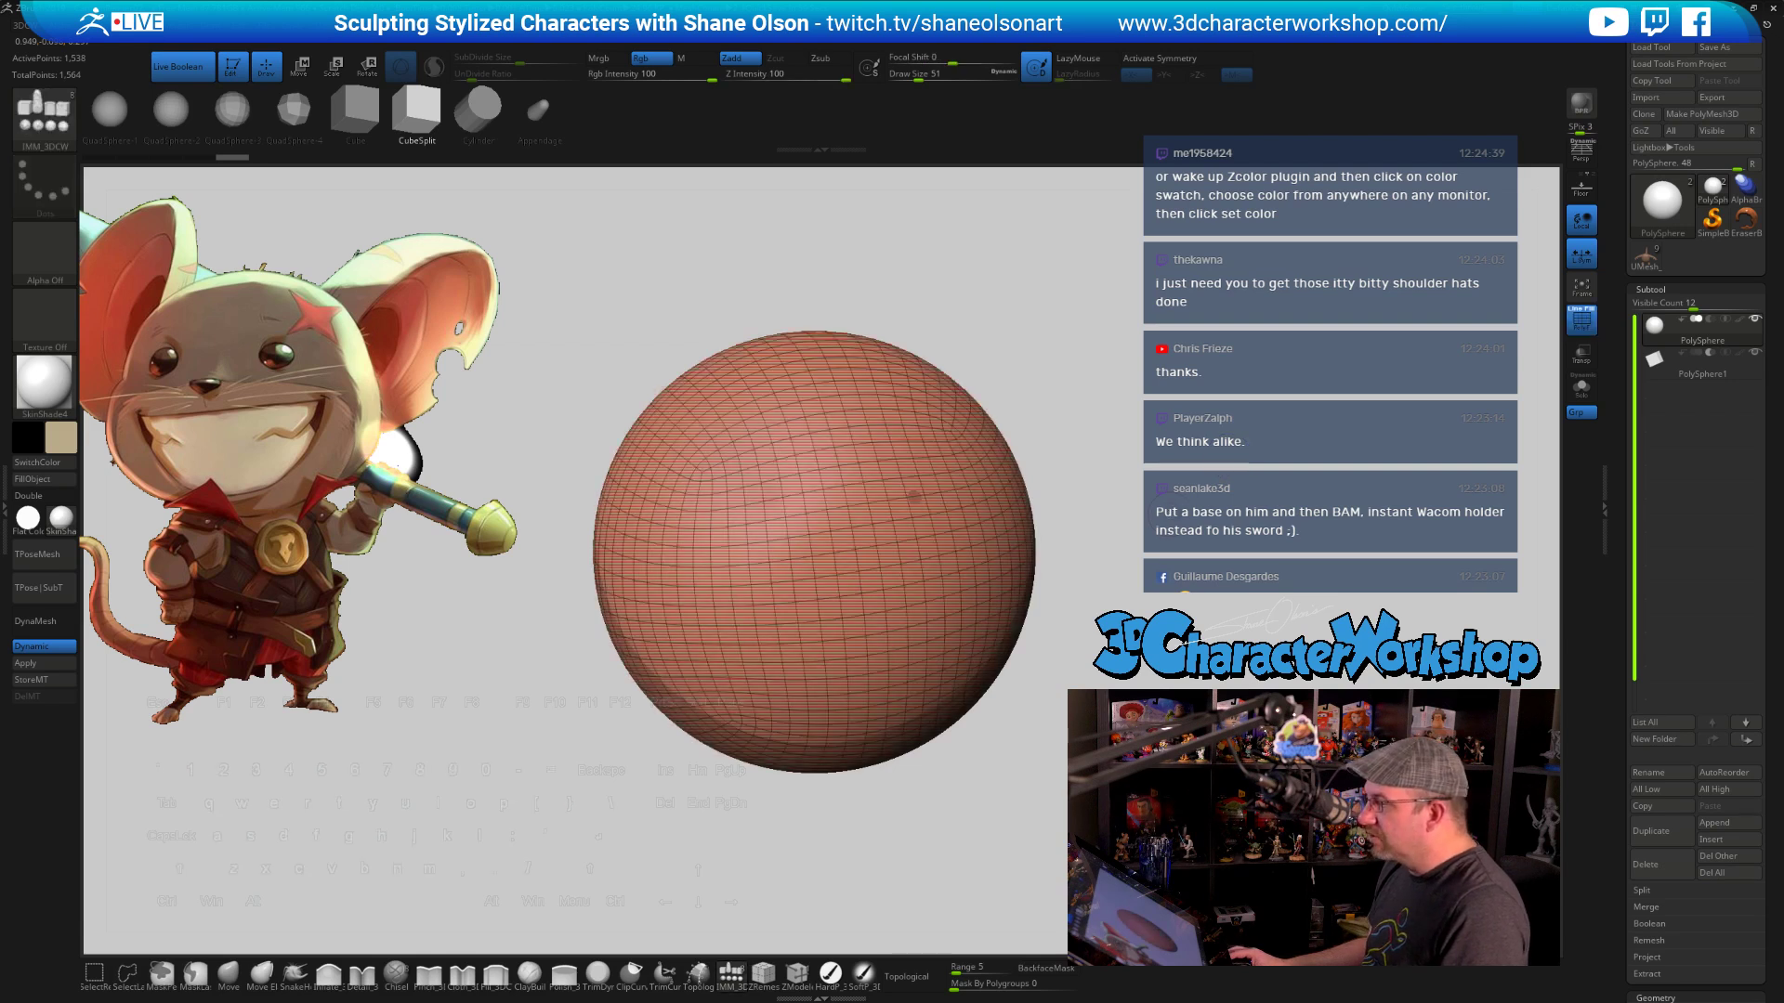
drag(1319, 501, 1068, 520)
click(1654, 360)
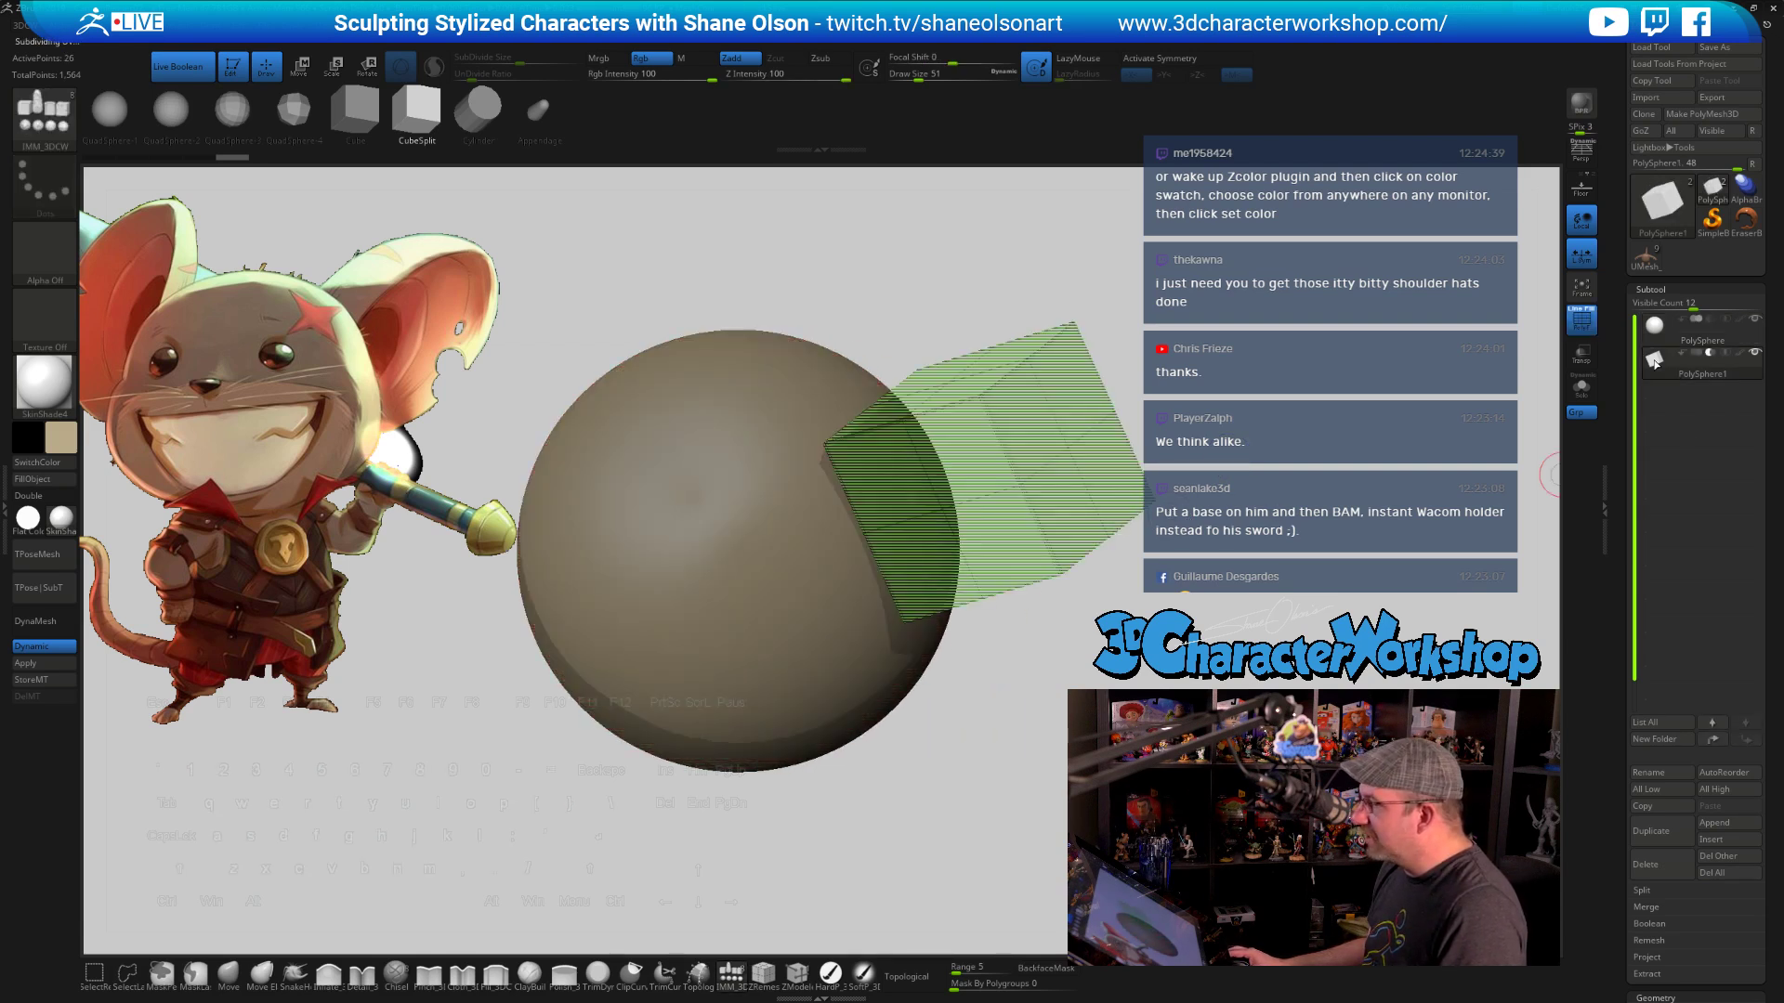
drag(1300, 557, 1135, 685)
key(w)
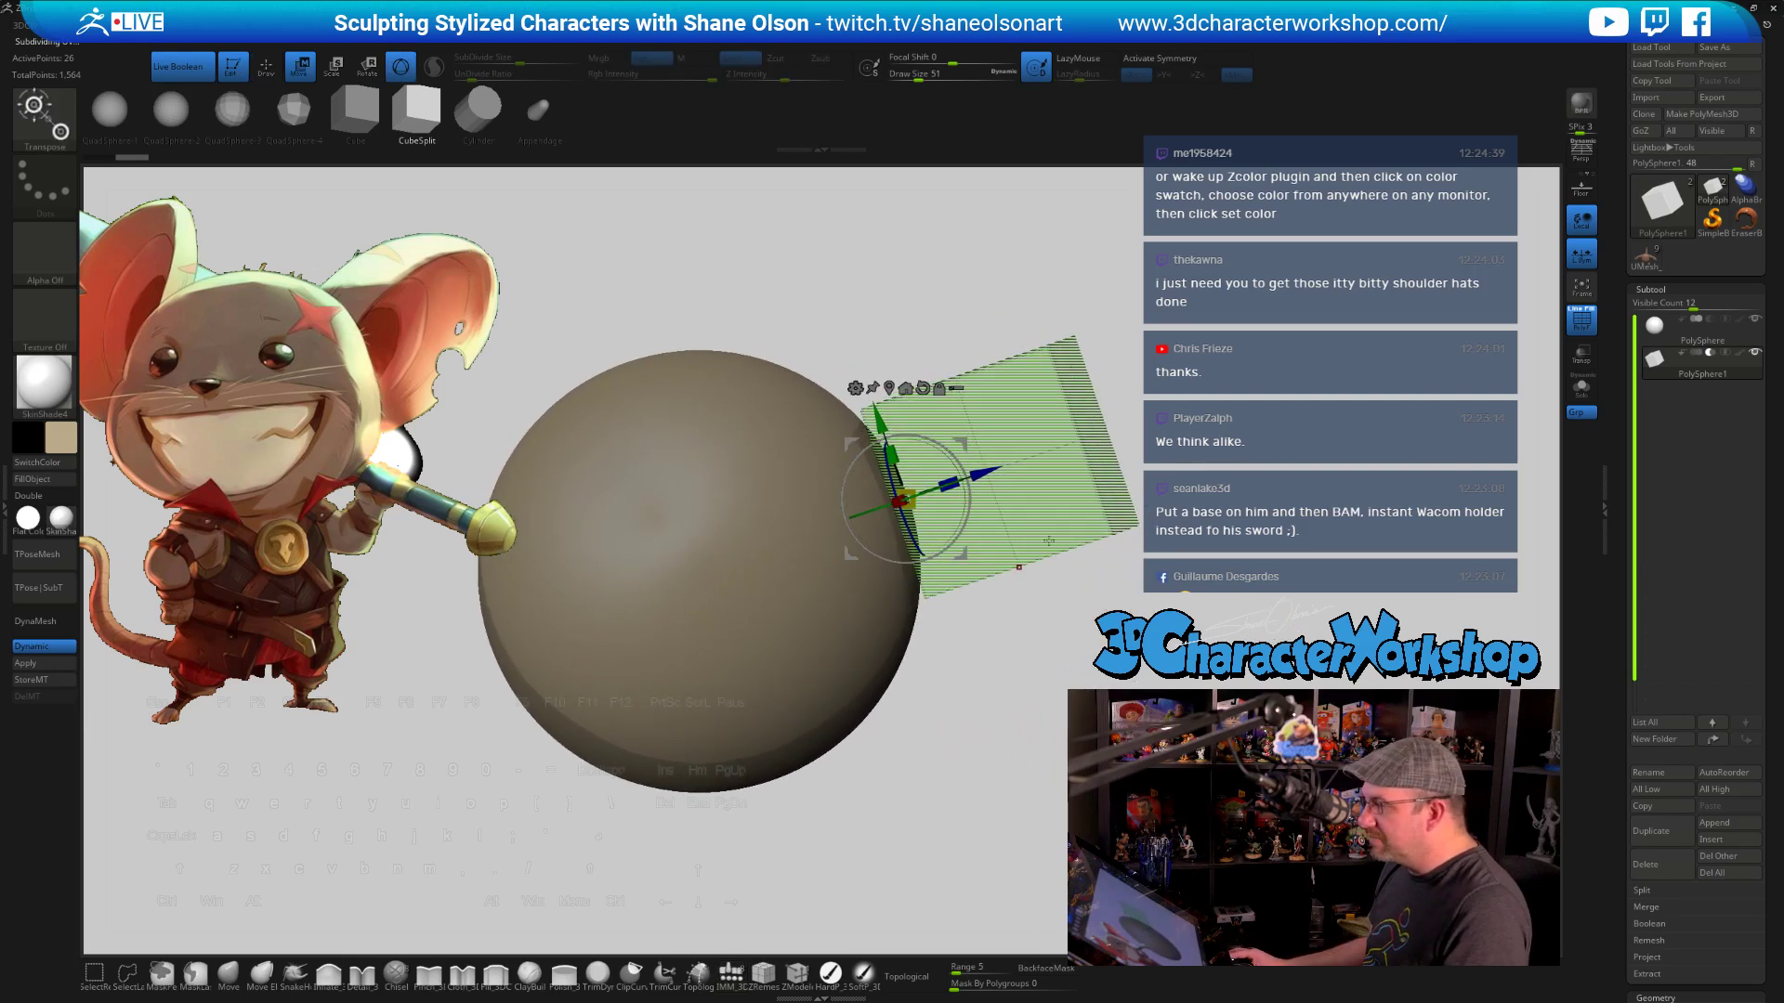
drag(987, 476, 837, 499)
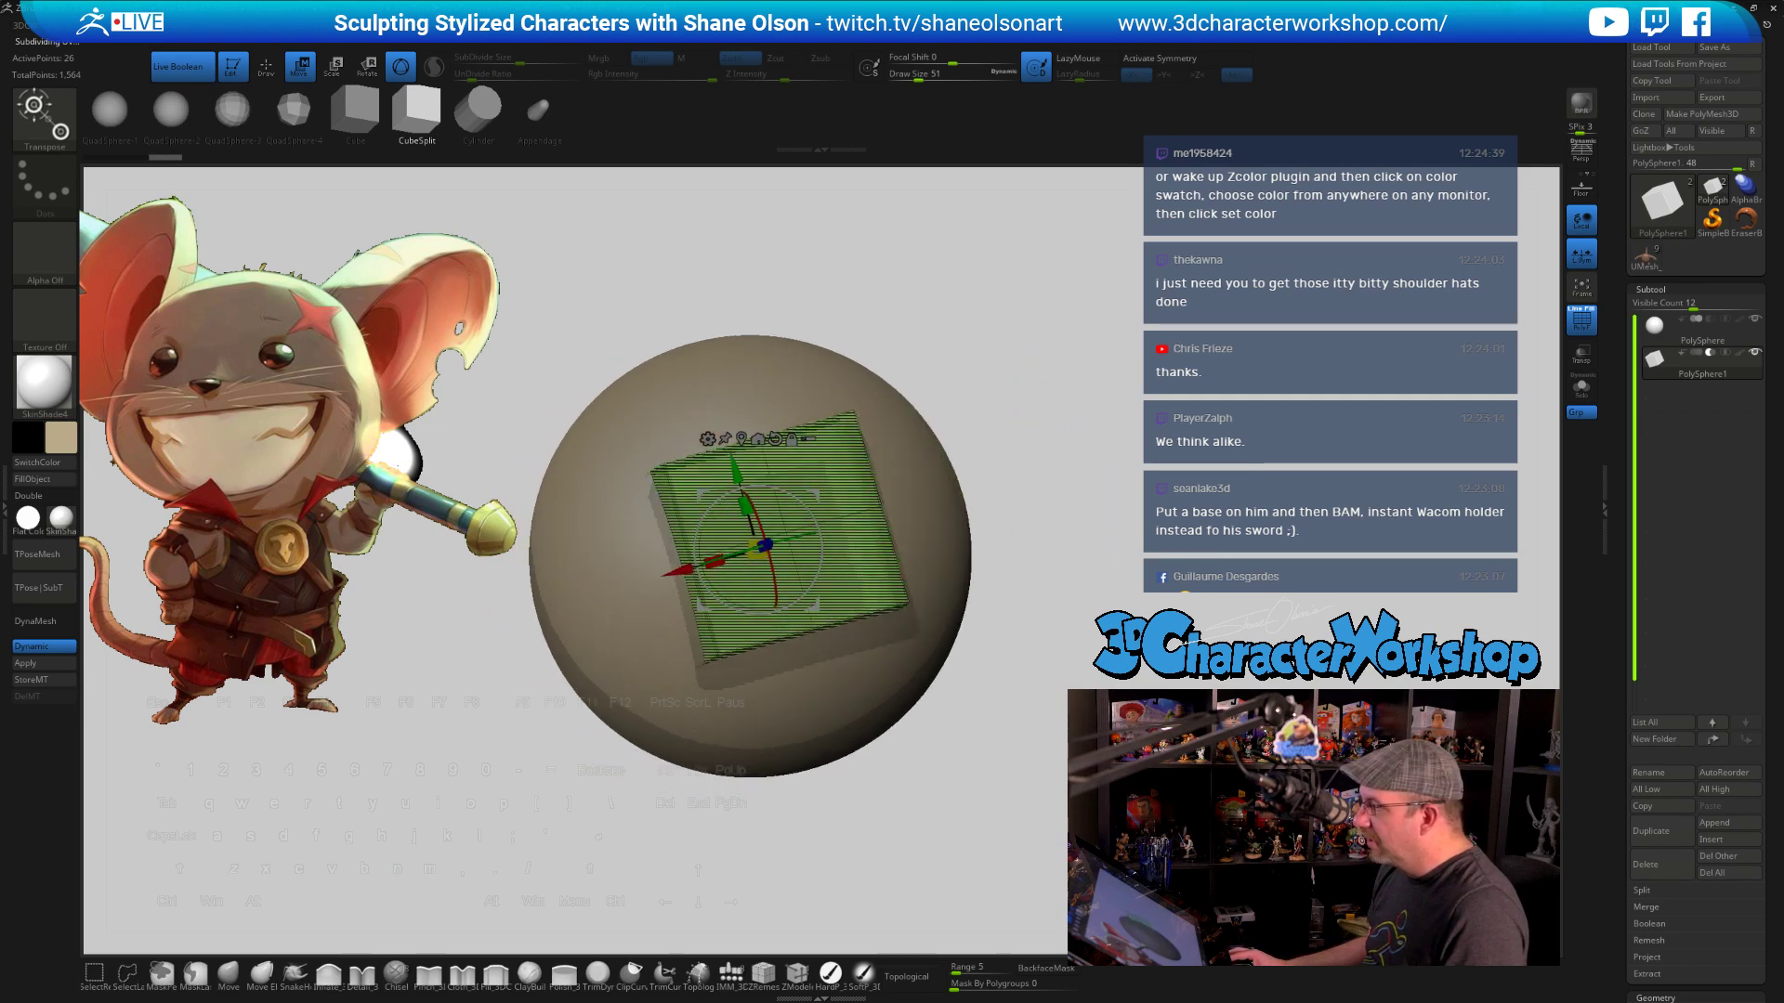
mouse_move(1254, 576)
mouse_down()
mouse_move(1161, 585)
mouse_move(1236, 581)
mouse_up()
key(shift)
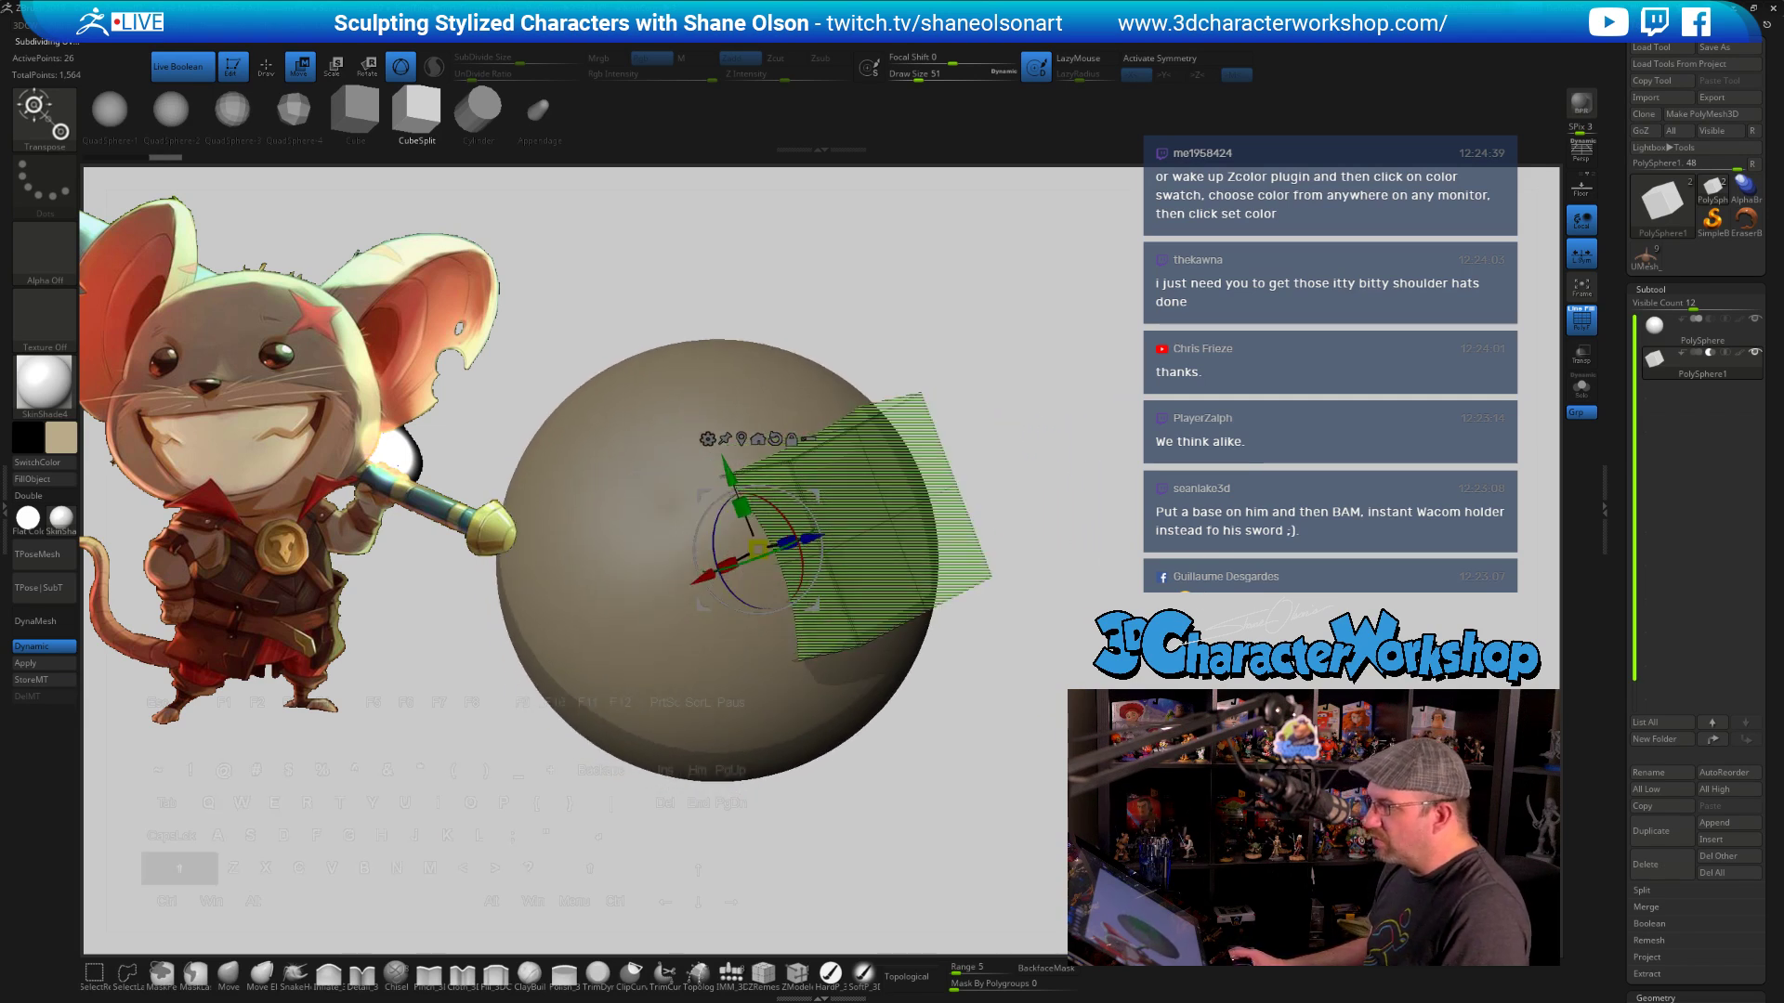
key(shift+f)
mouse_move(1254, 651)
mouse_down()
mouse_move(1068, 676)
mouse_move(1174, 686)
mouse_move(1159, 685)
mouse_up()
key(q)
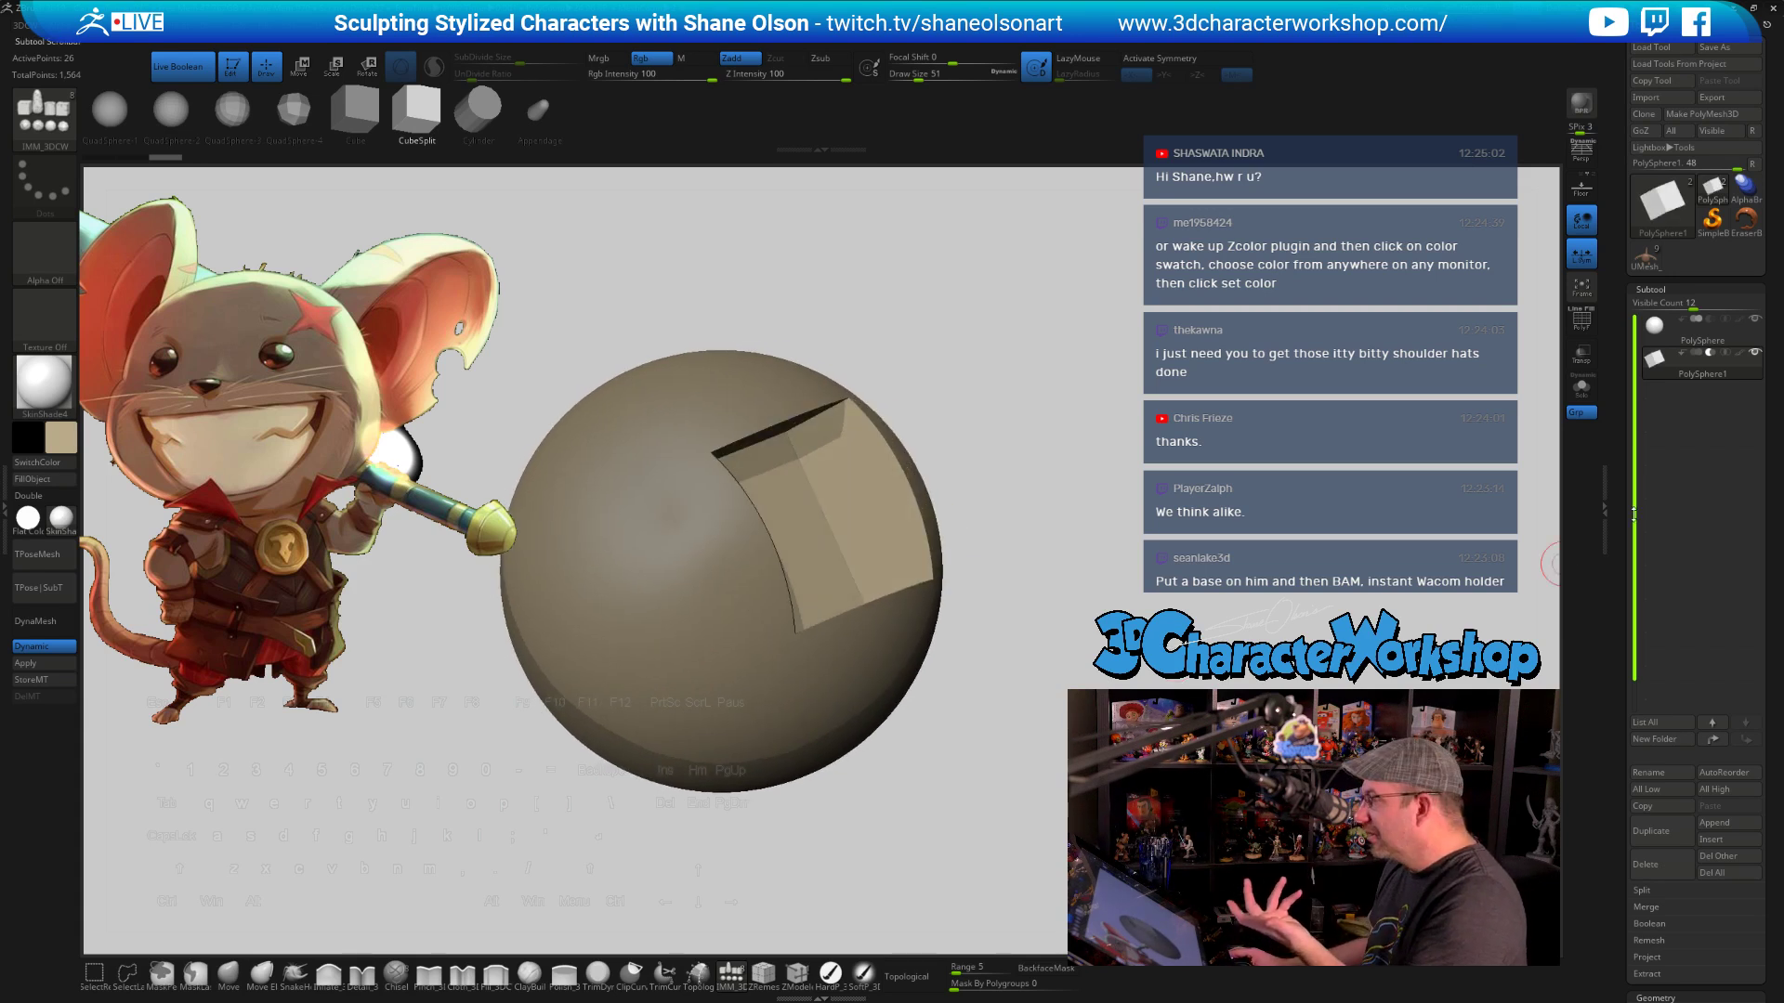
Set the cube subtool back to boolean addition and move the sphere below it in the subtool order
mouse_move(1705, 359)
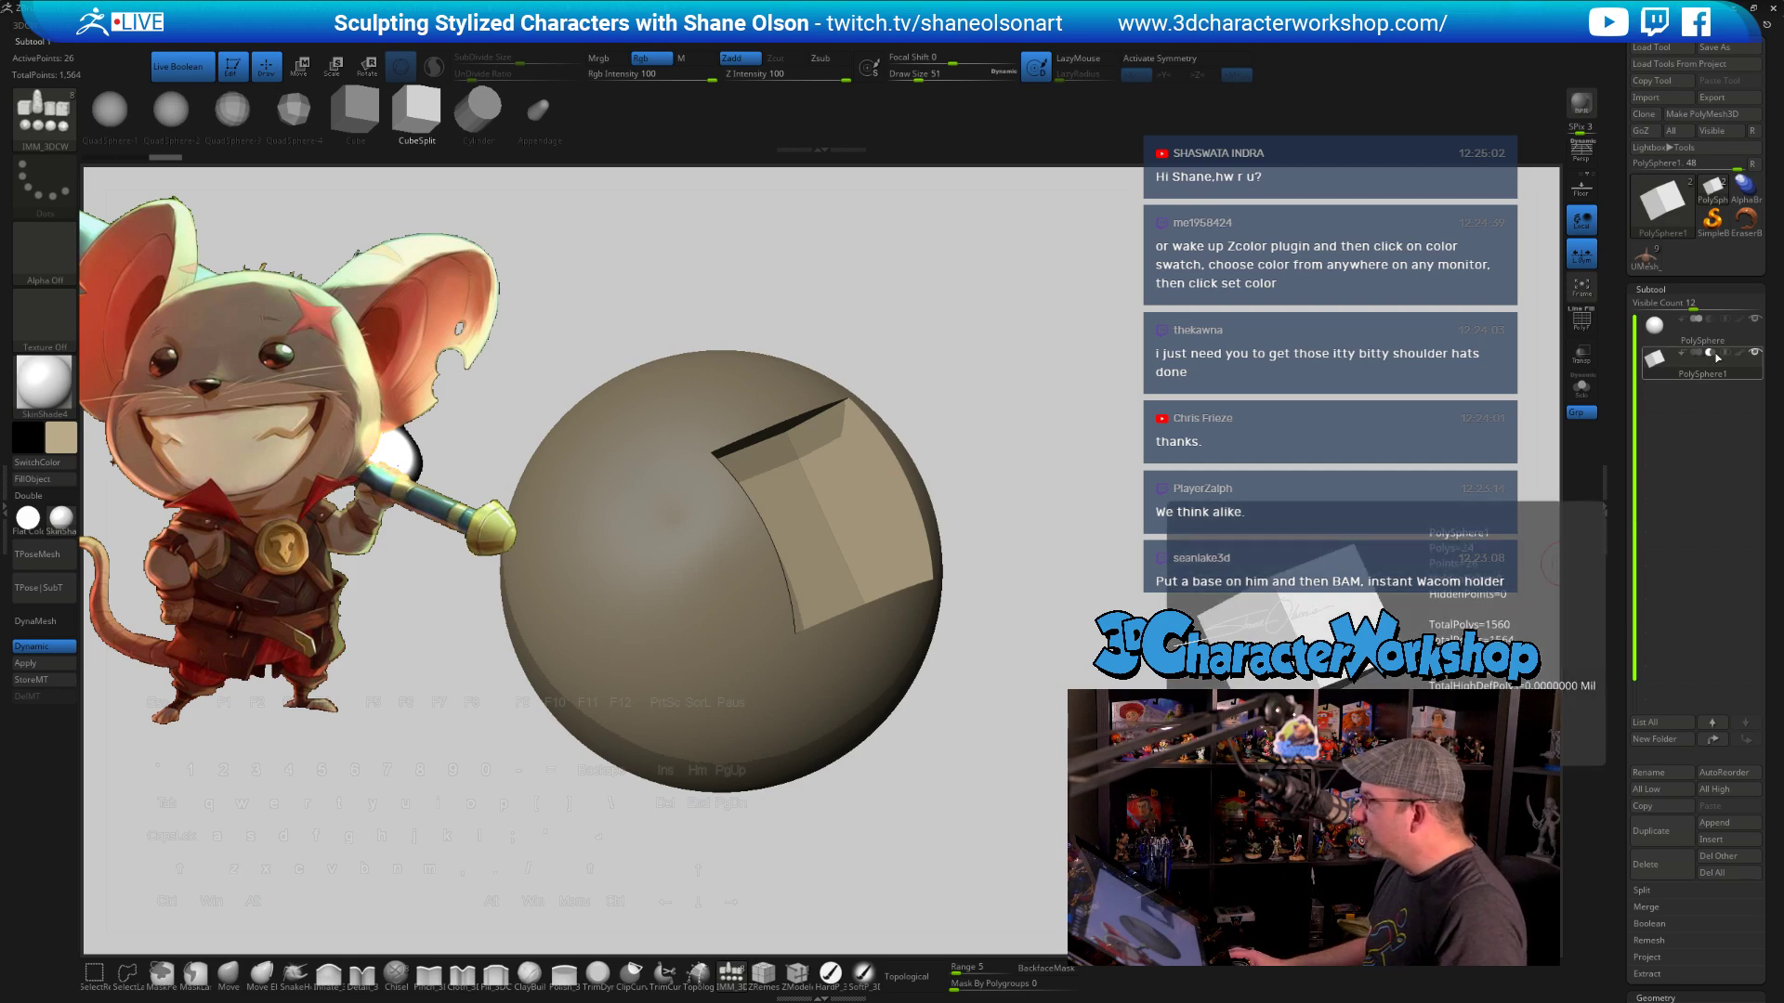
click(1697, 354)
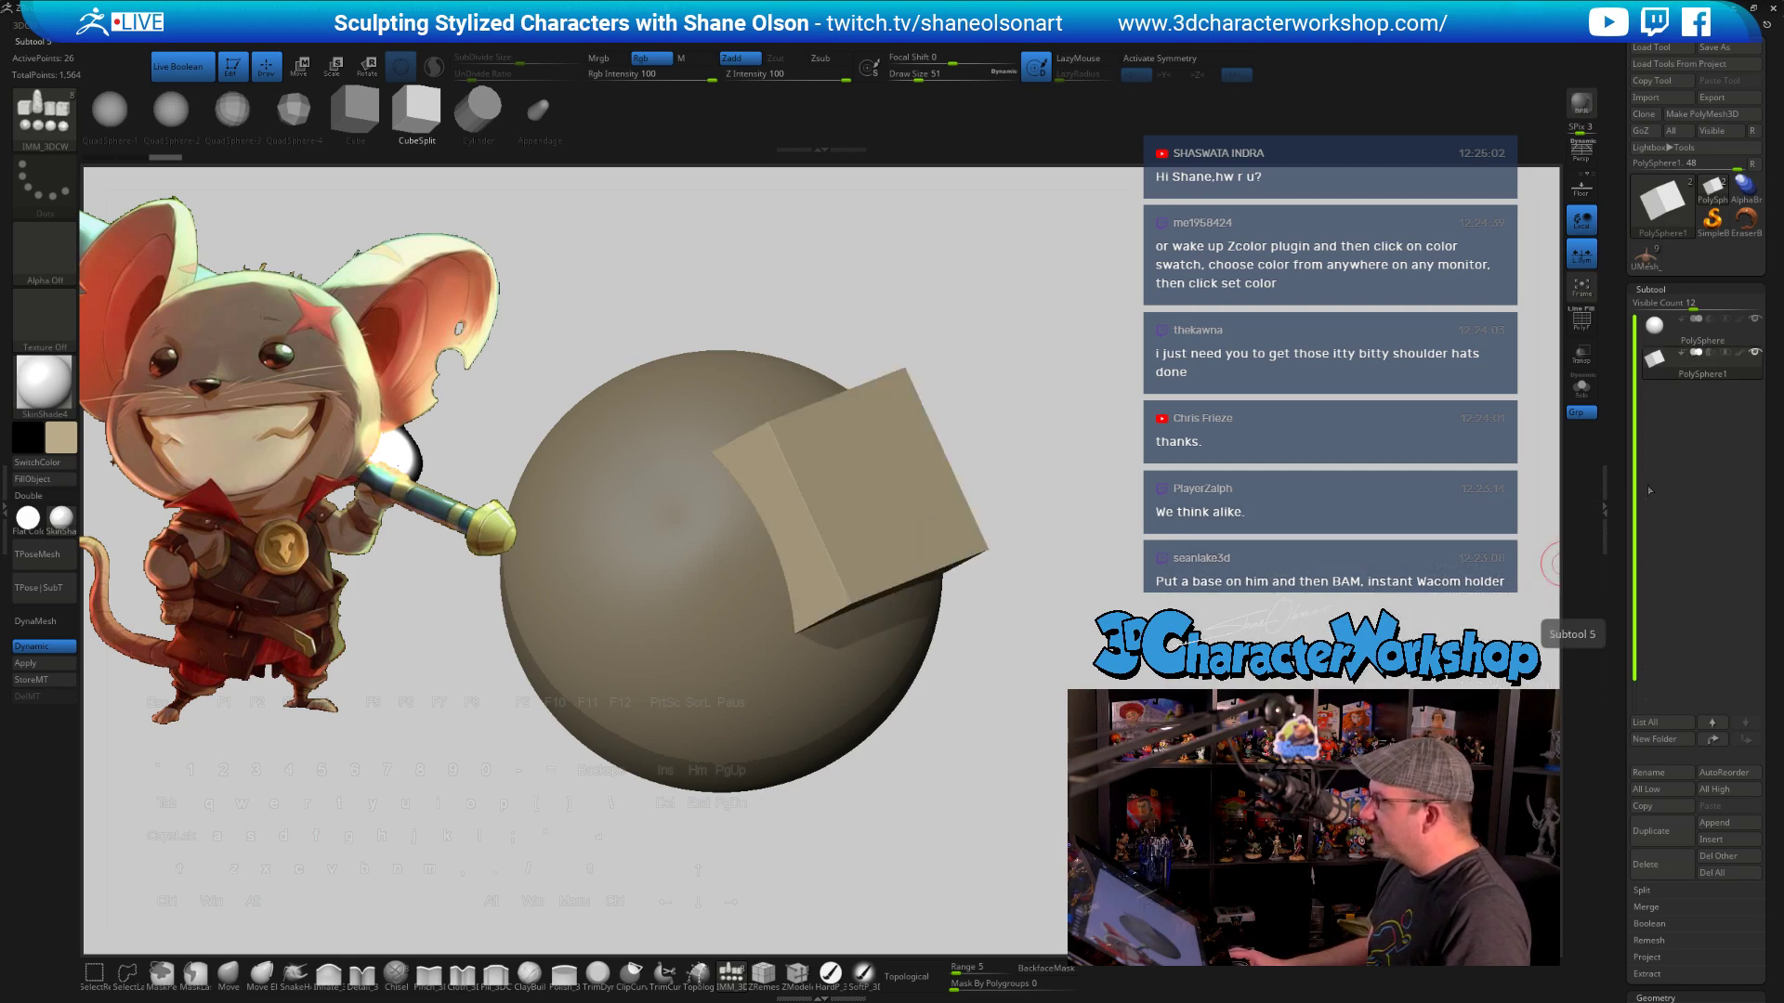
mouse_move(1668, 372)
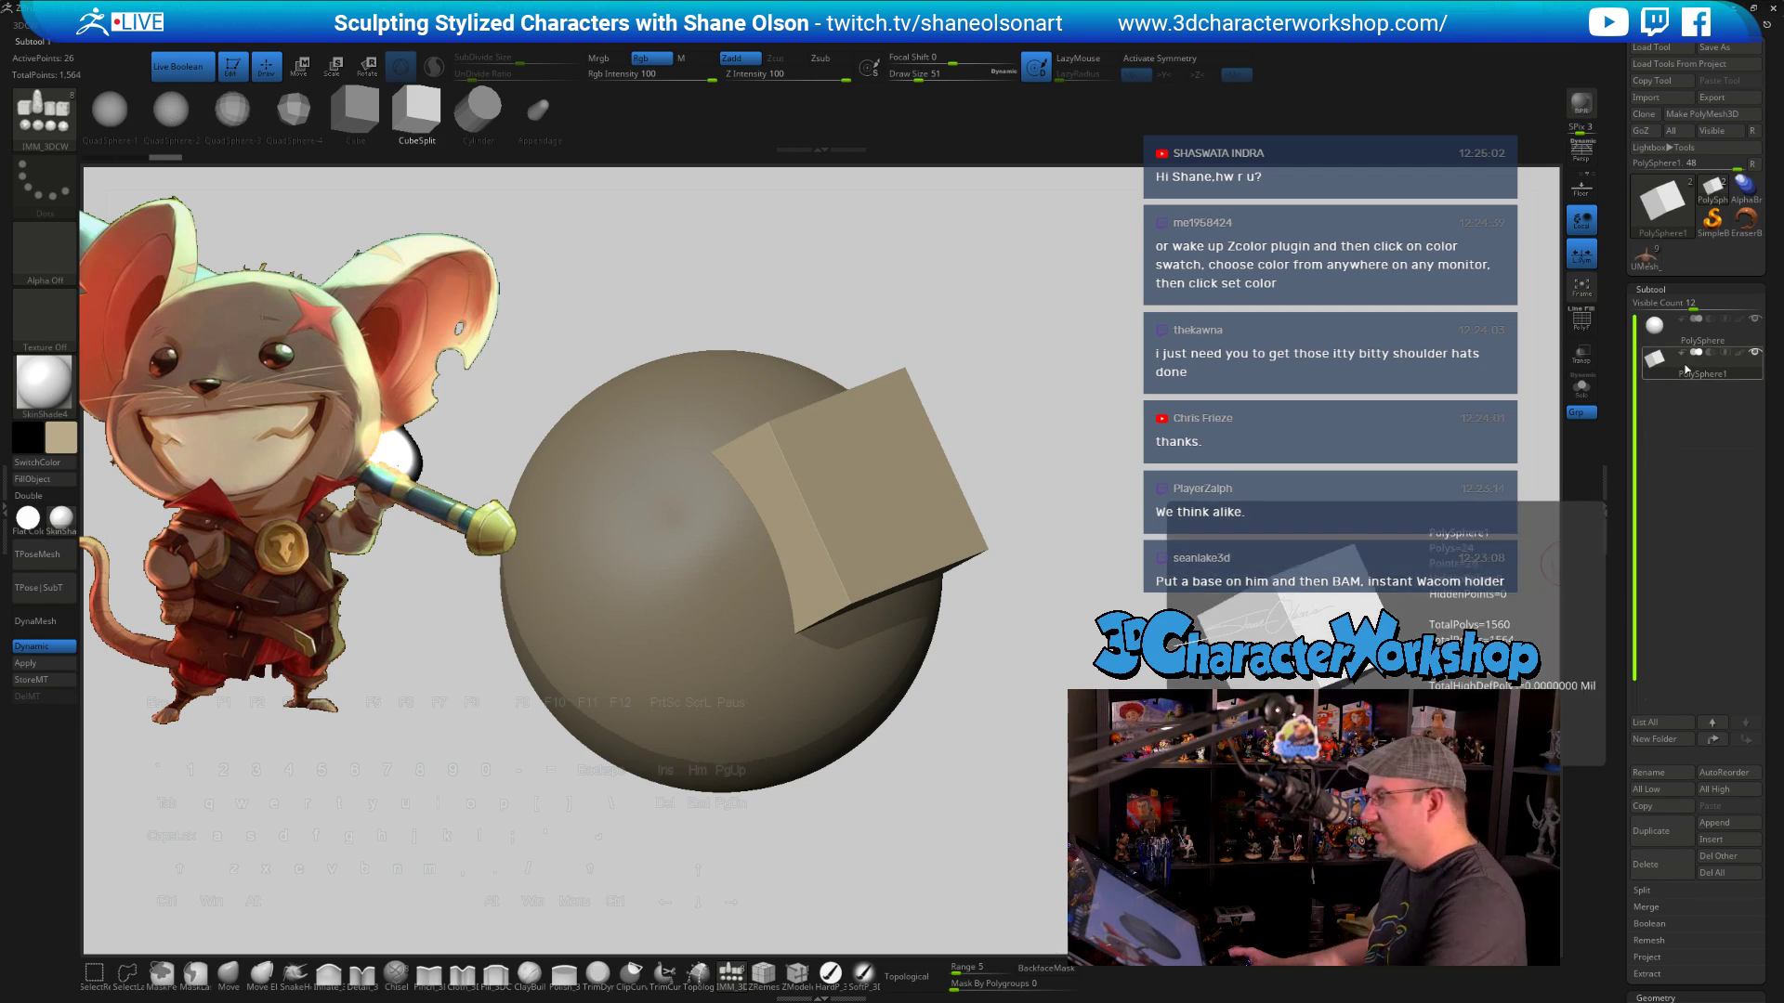
mouse_move(1704, 331)
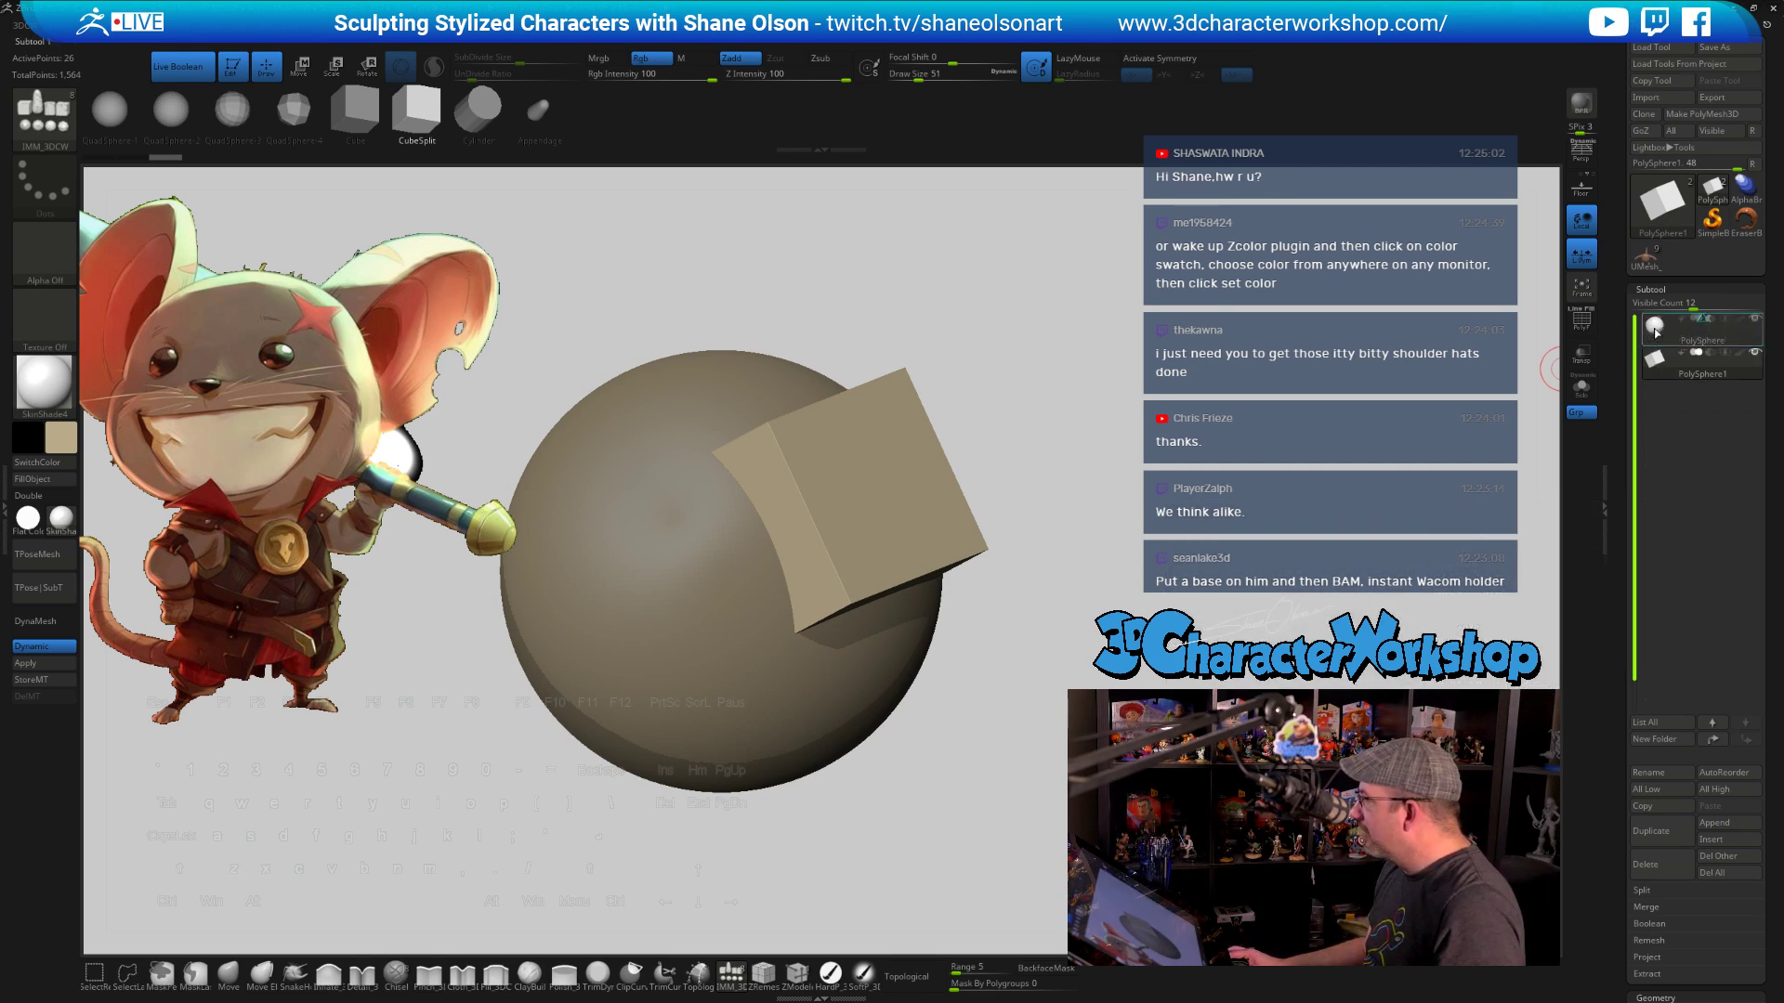
drag(1657, 331, 1676, 444)
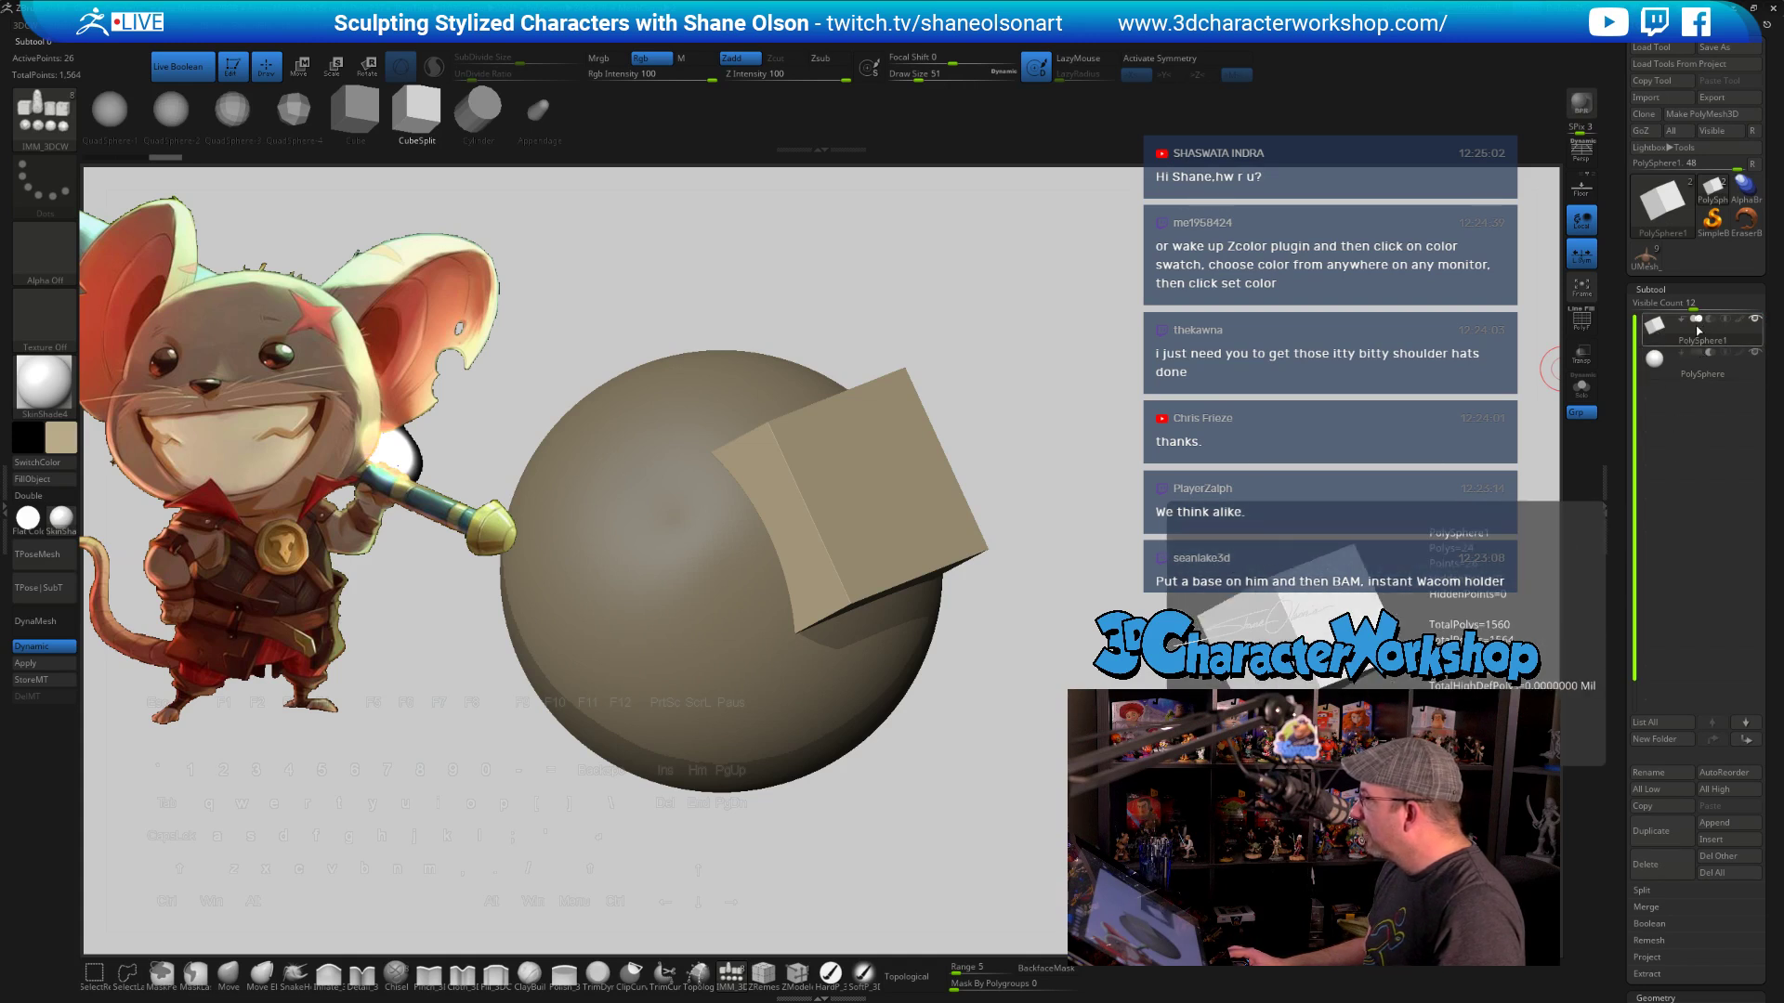
Set the sphere subtool to boolean subtraction and inspect the curved cut it makes in the cube
click(1700, 361)
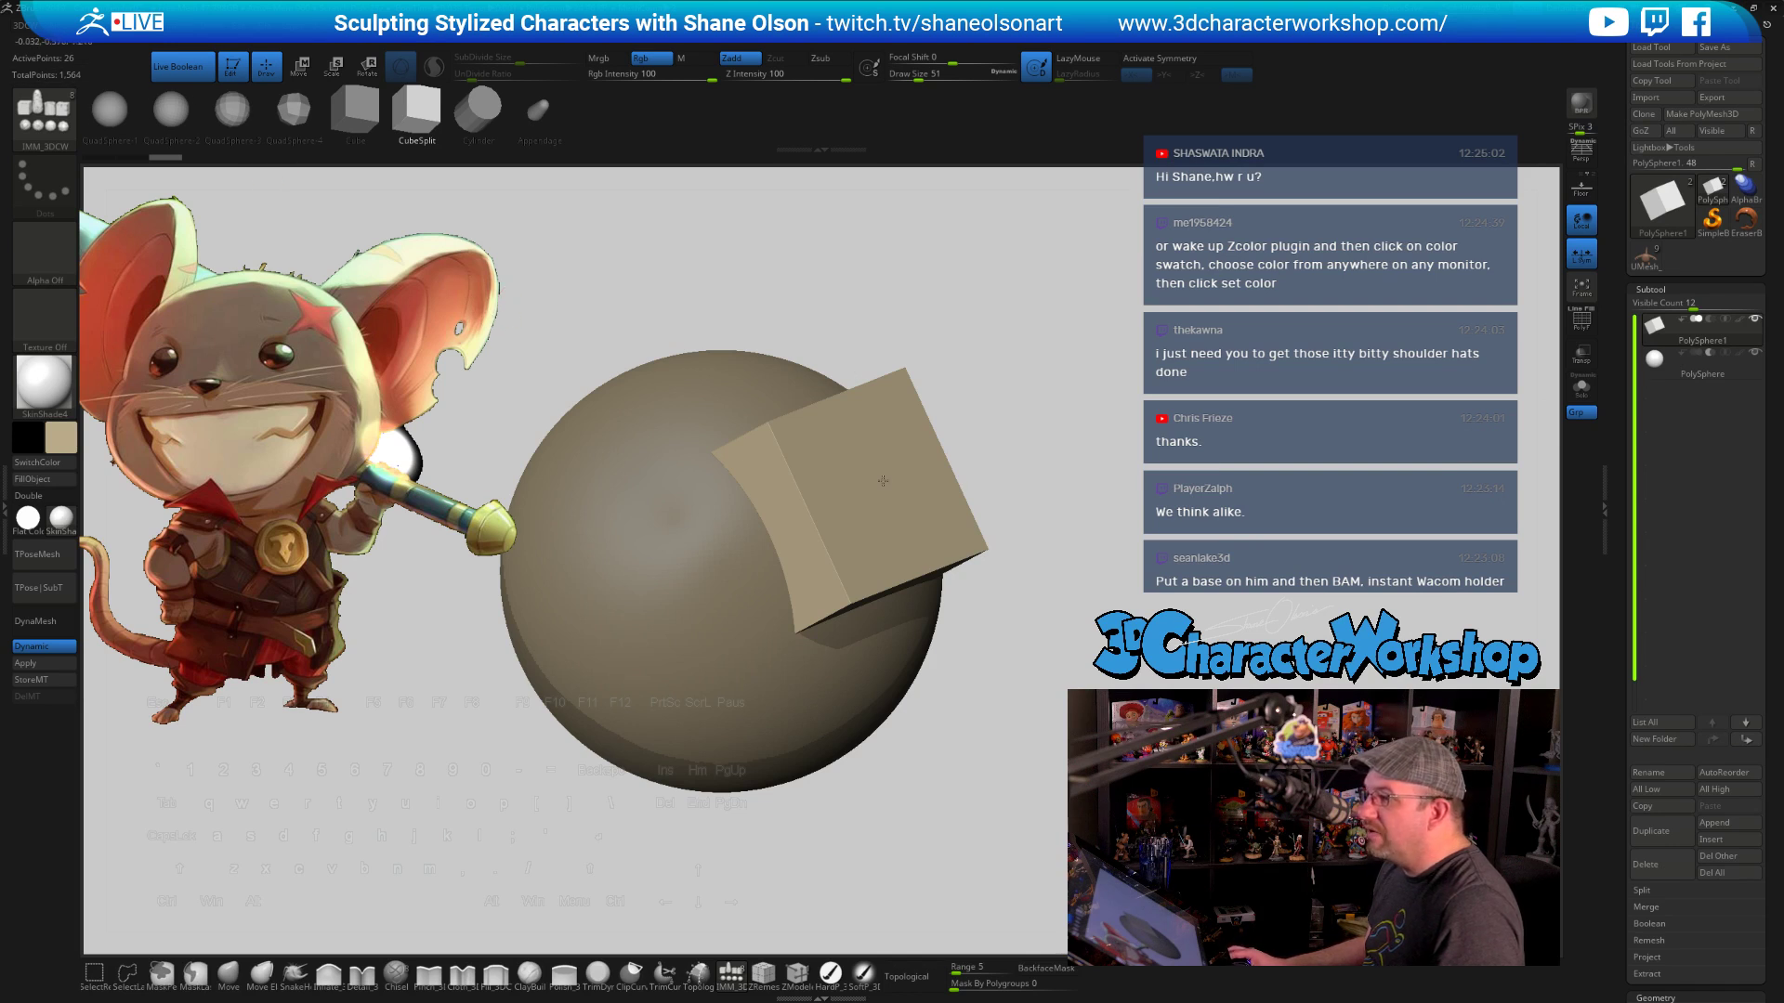
ctrl+drag(1213, 456, 1143, 524)
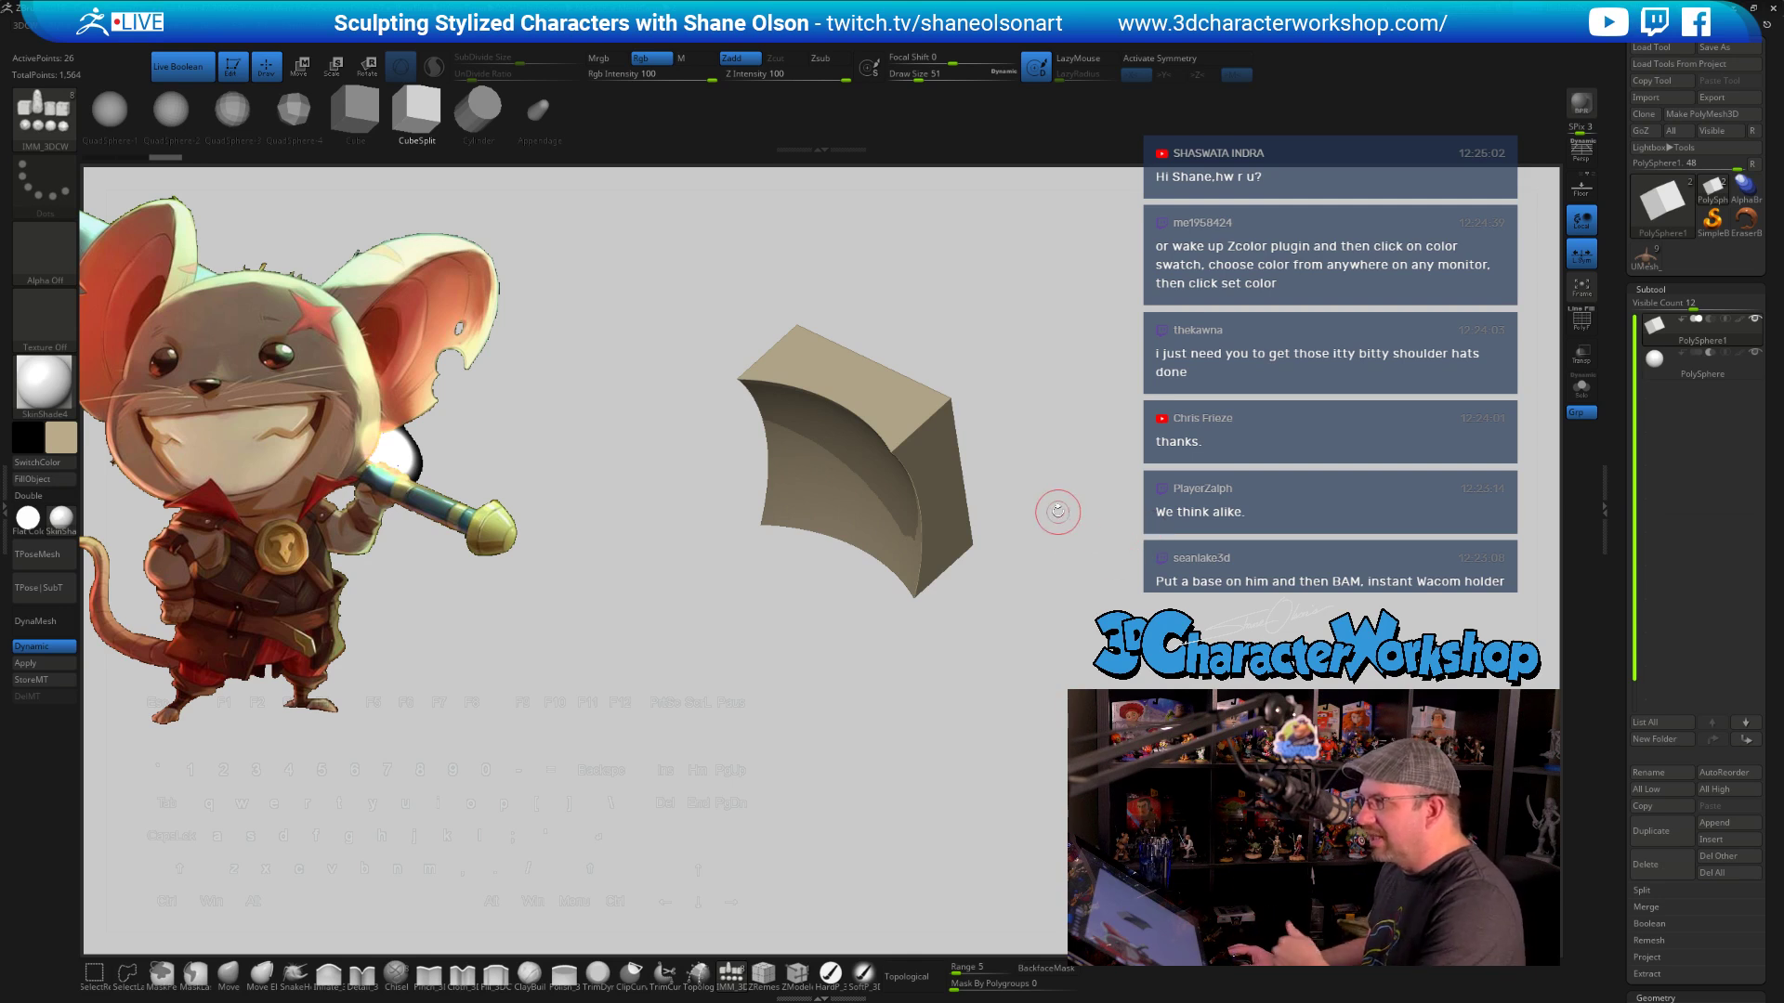
drag(1058, 512, 1139, 399)
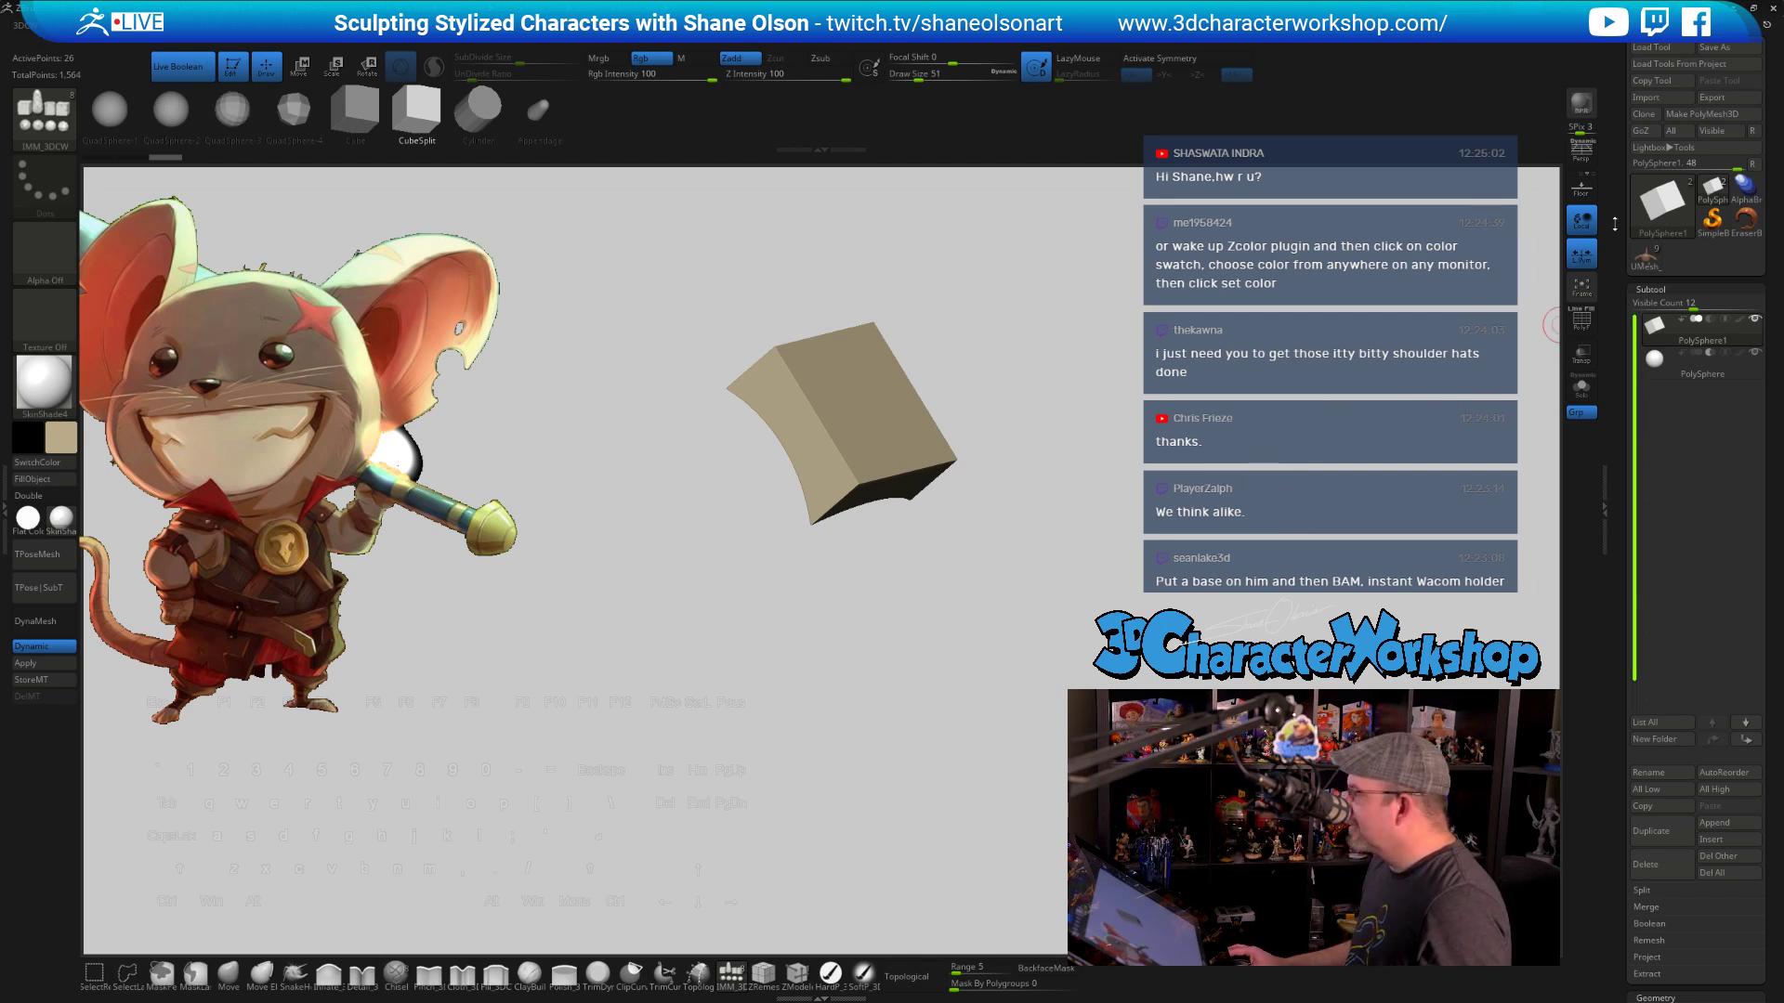
Switch back to the mouse model and turn it to a three-quarter front view
mouse_move(1643, 252)
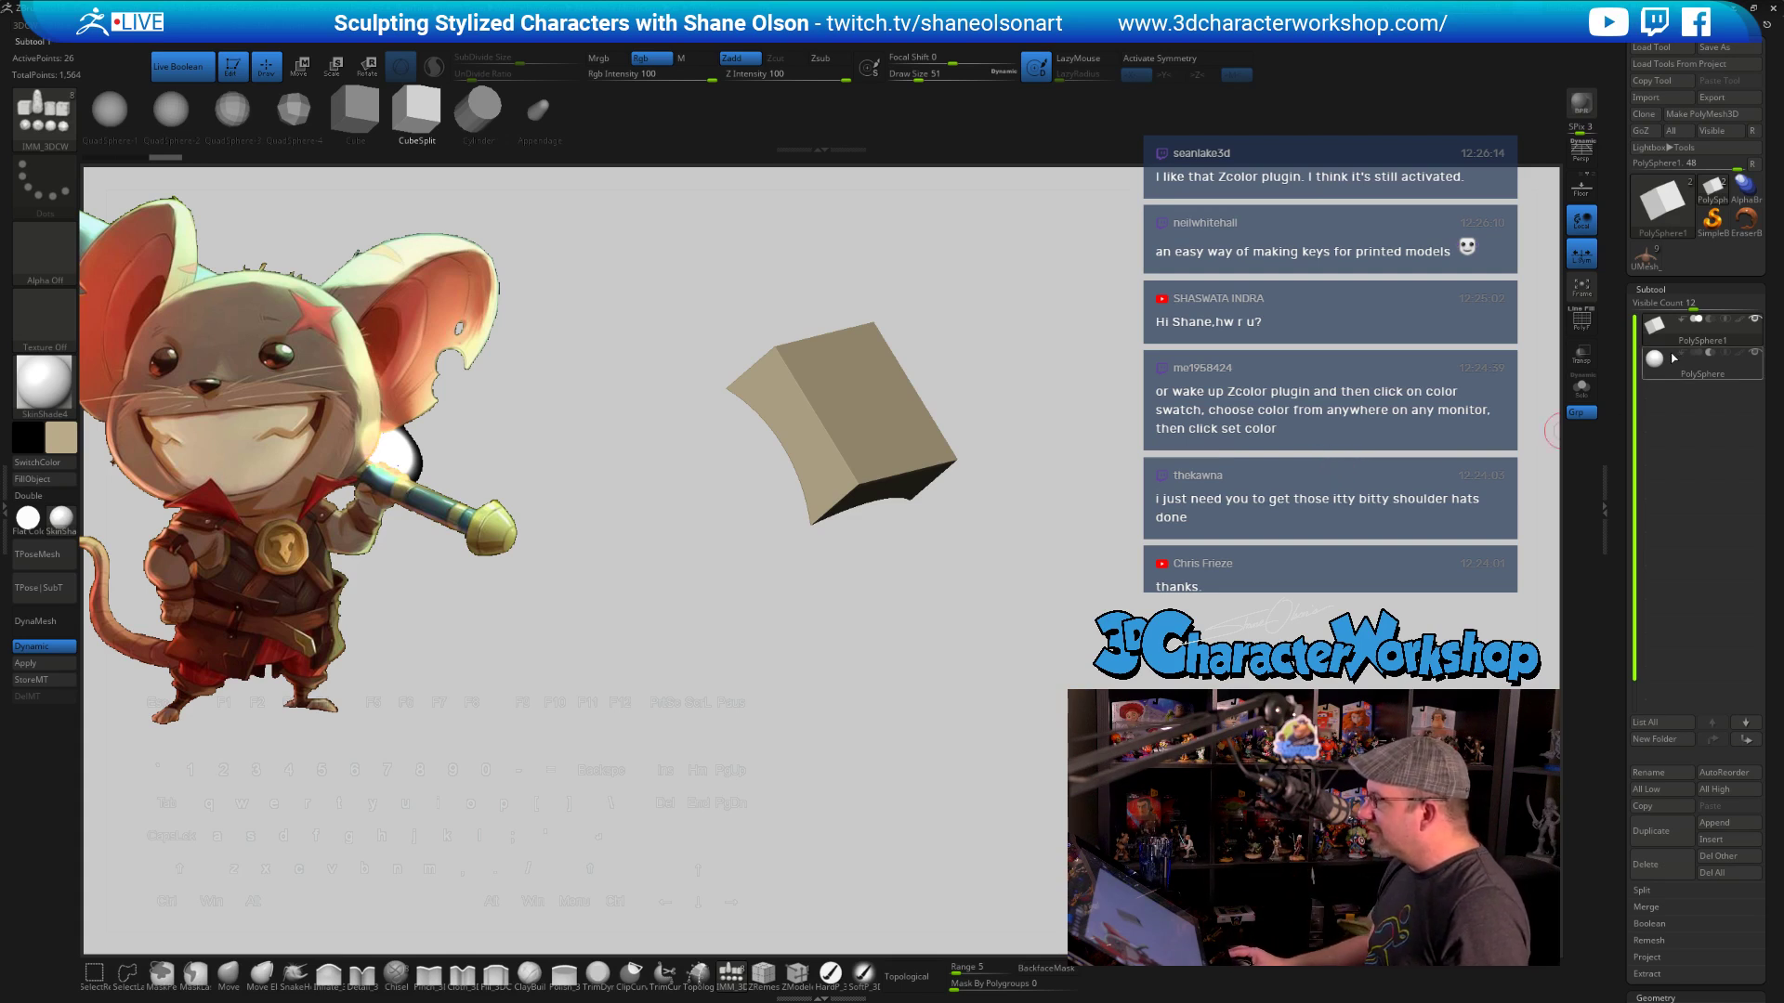
mouse_move(1684, 343)
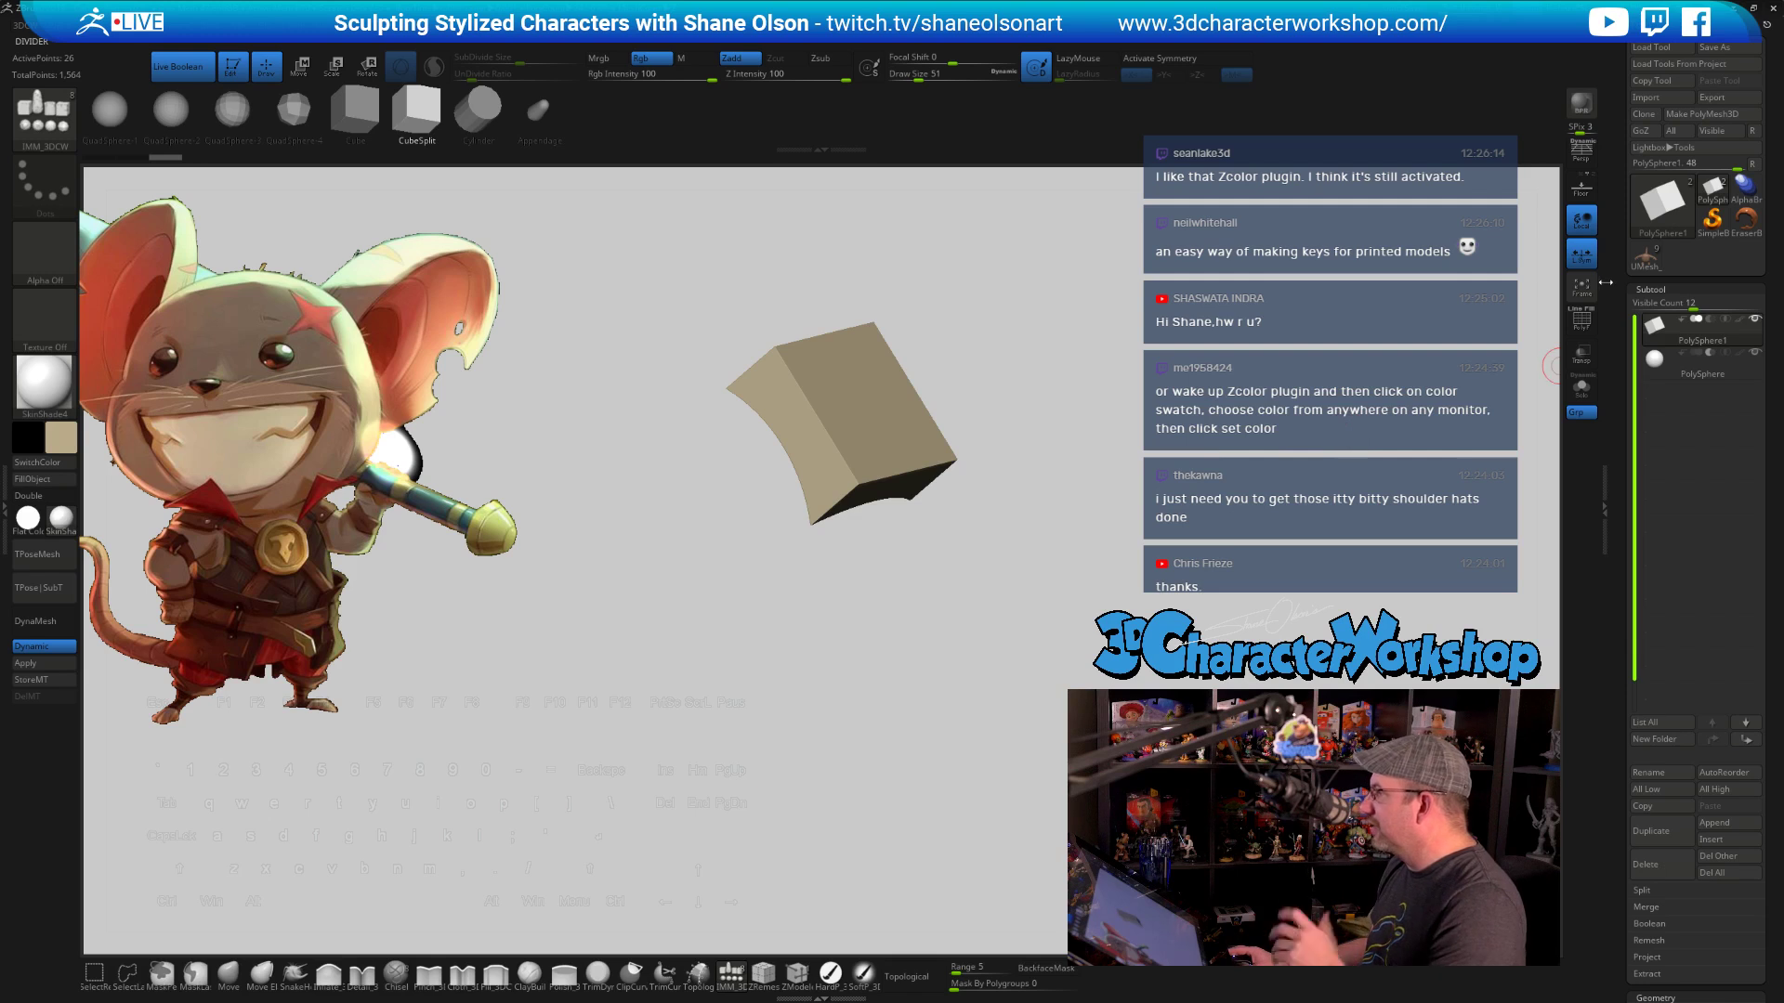
click(1645, 255)
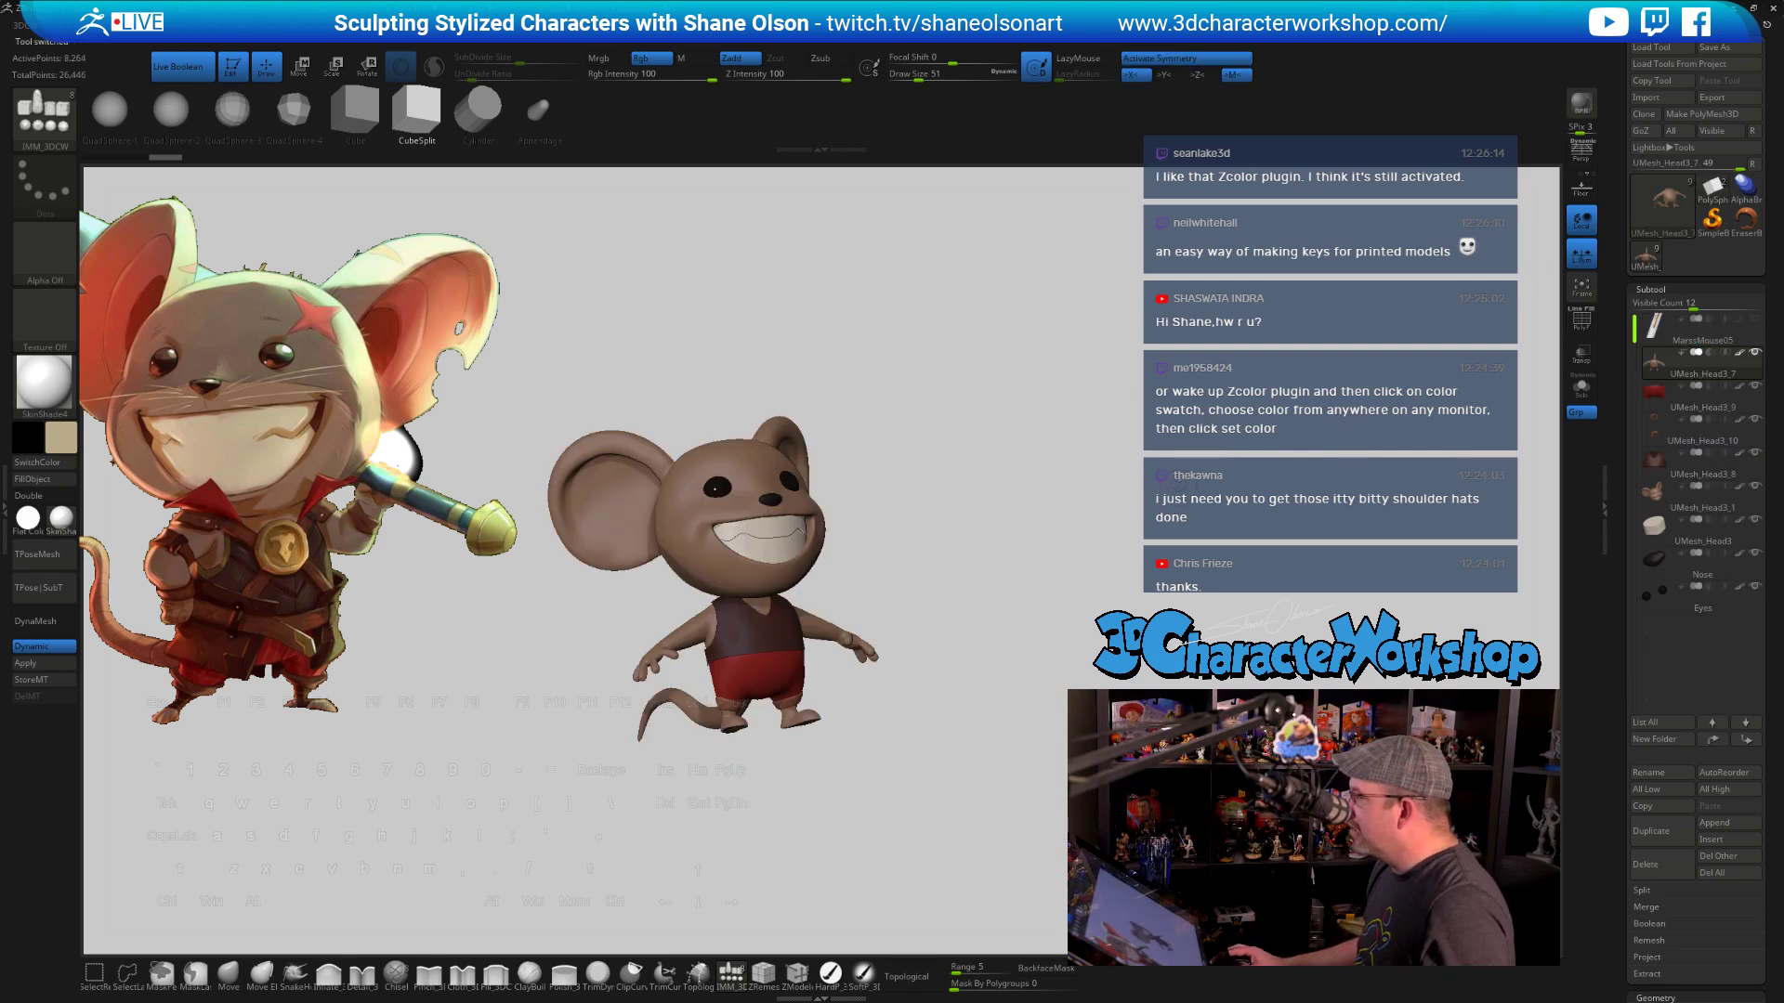
shift+drag(1090, 556, 1258, 535)
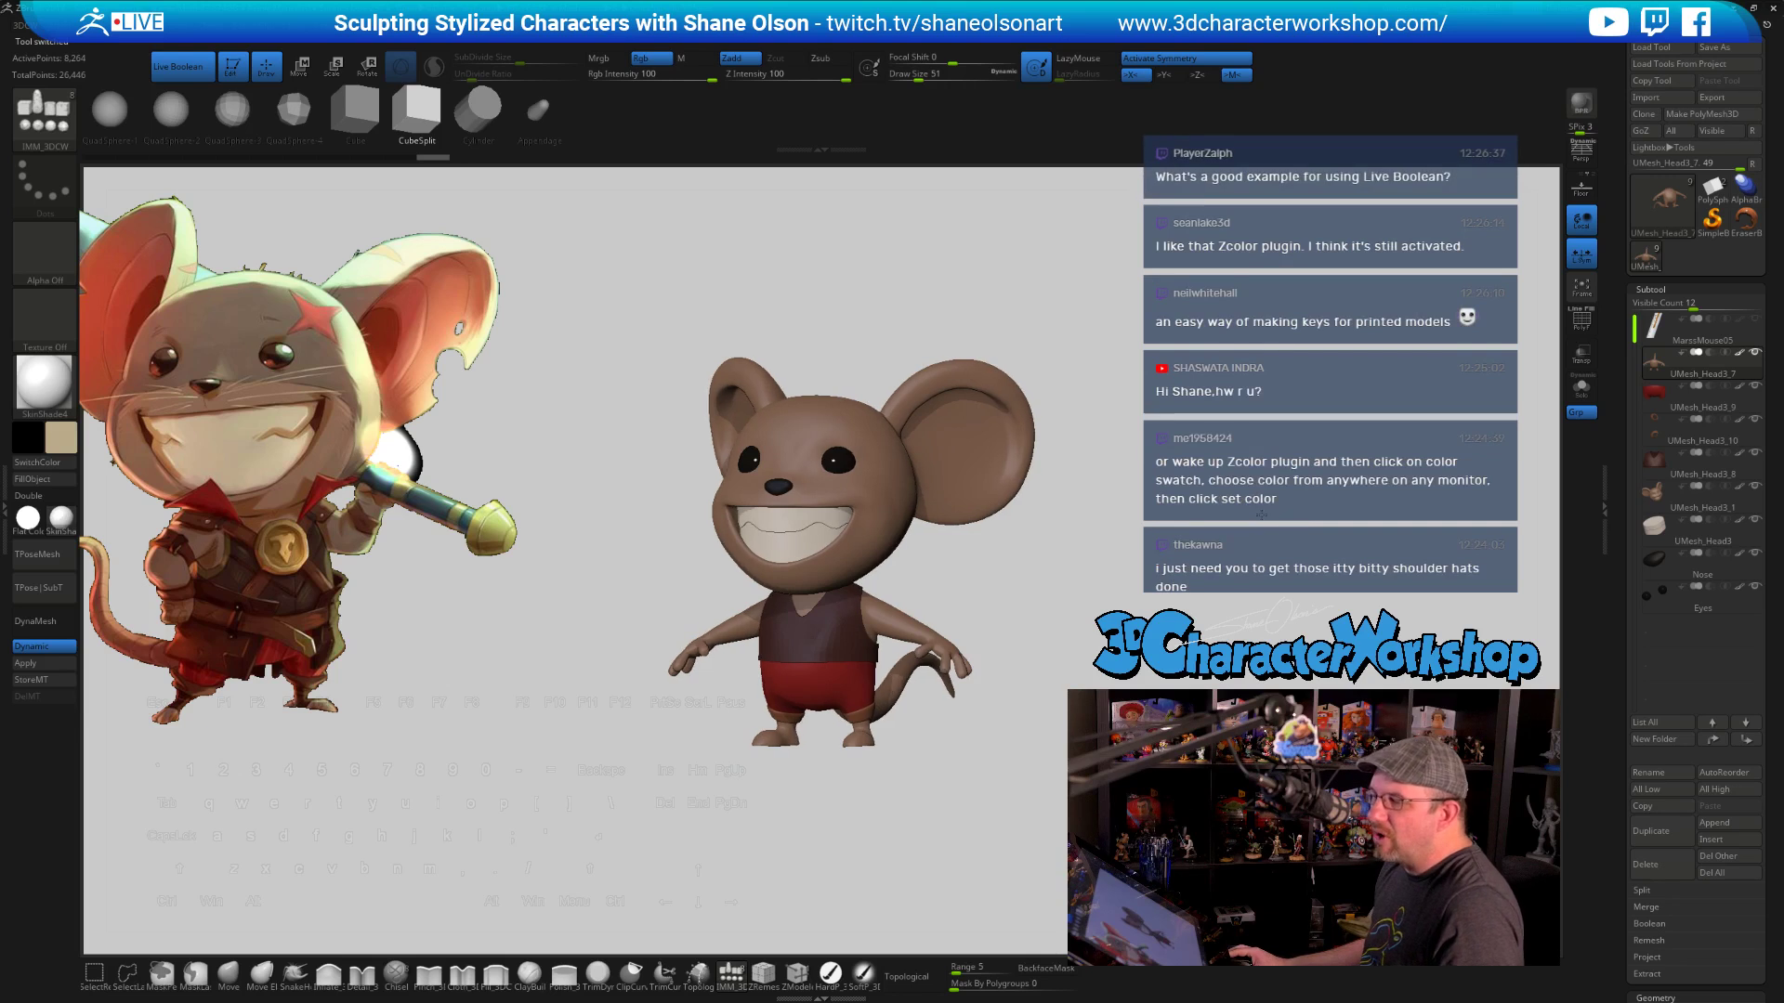
alt+drag(1257, 535, 1214, 486)
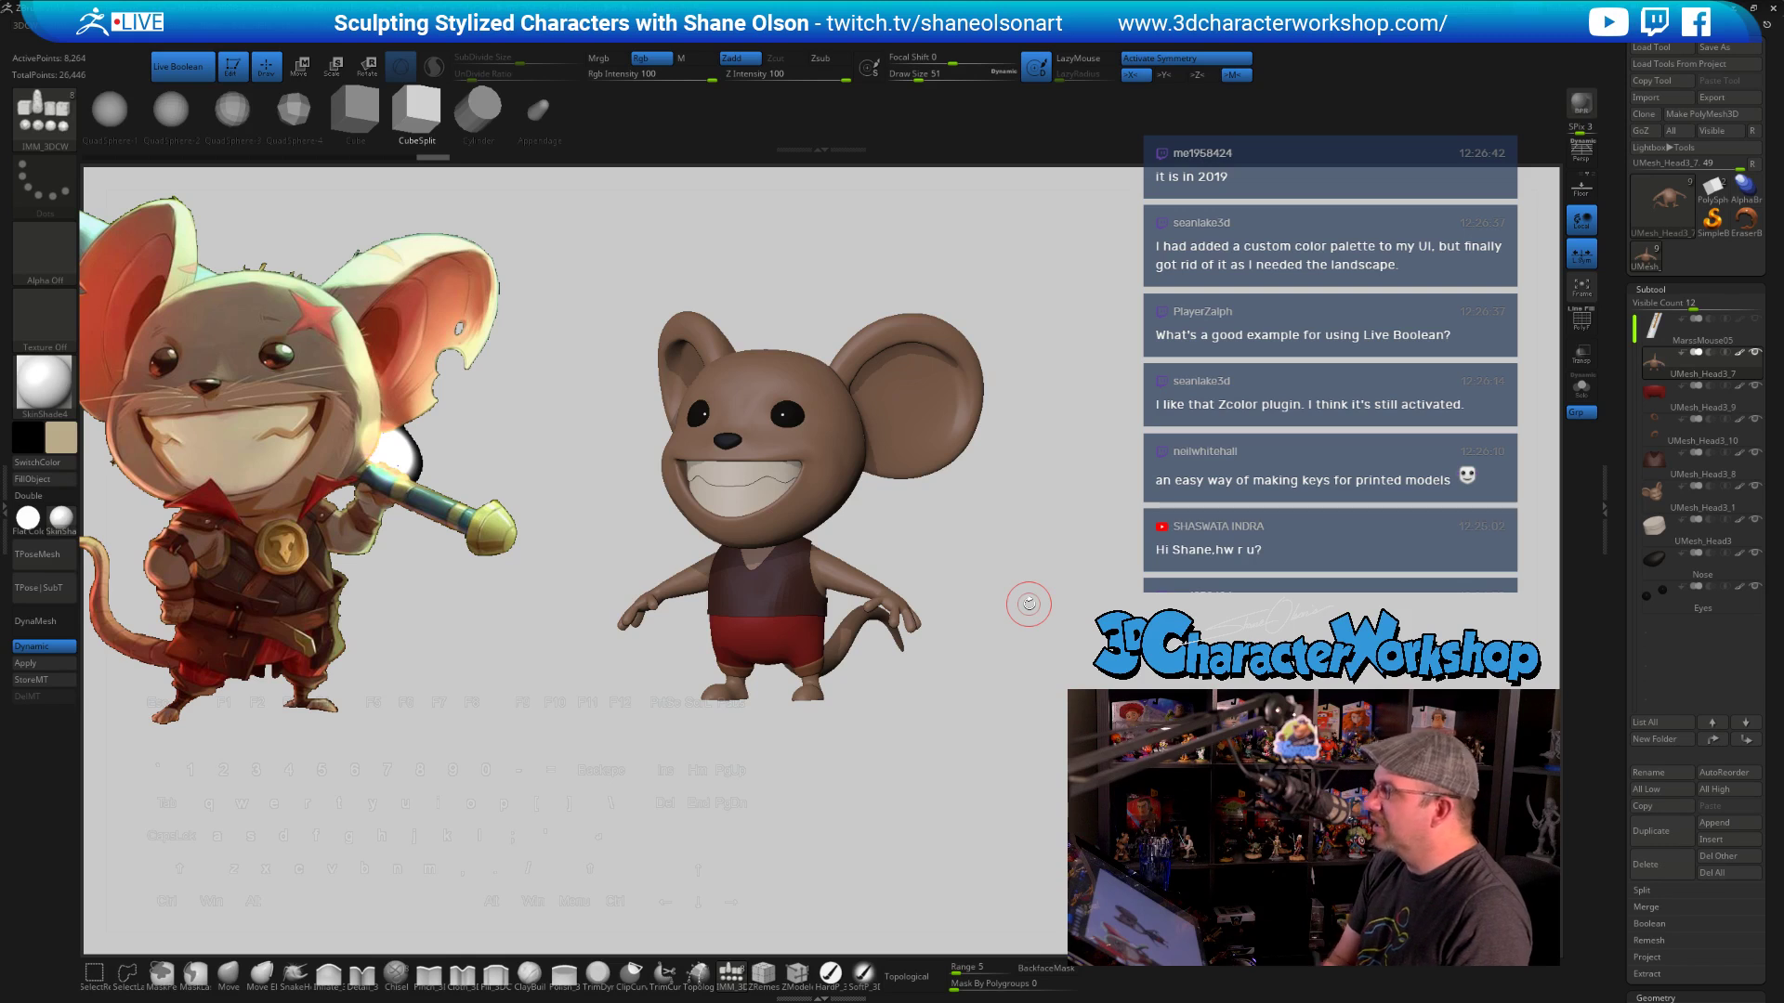
Open the ZColor plugin window and place it beside the mouse model, over the concept art
click(6, 493)
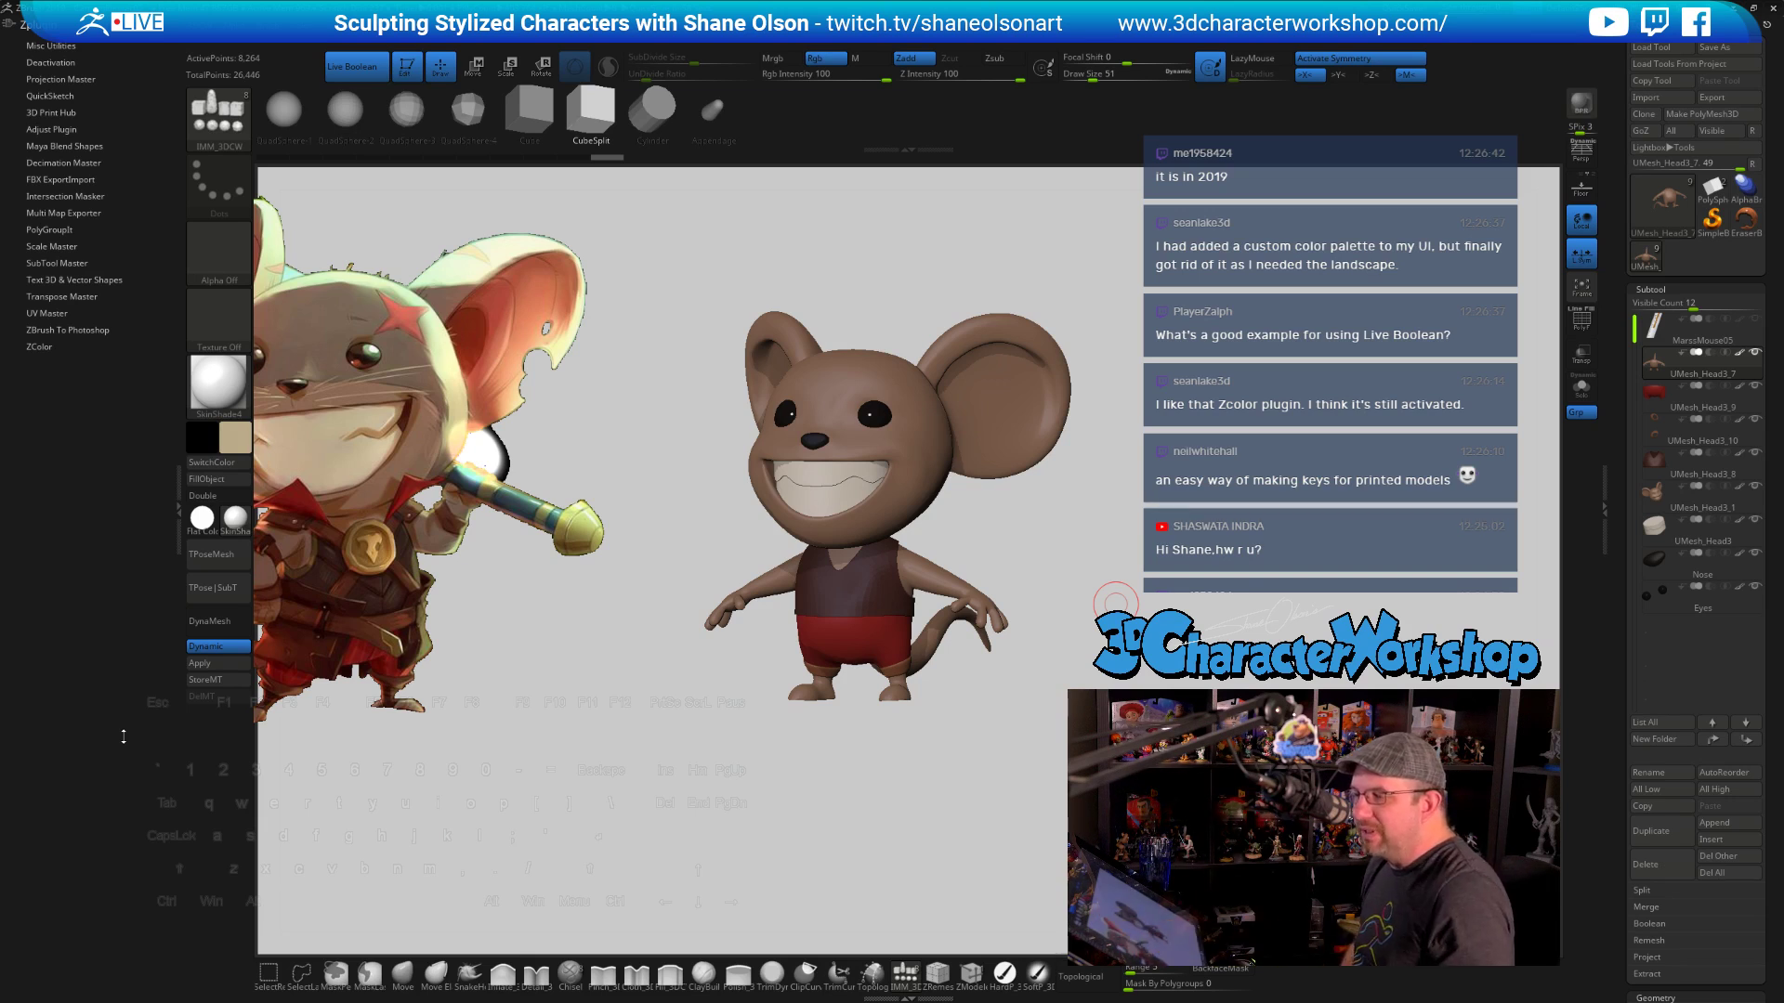
click(39, 346)
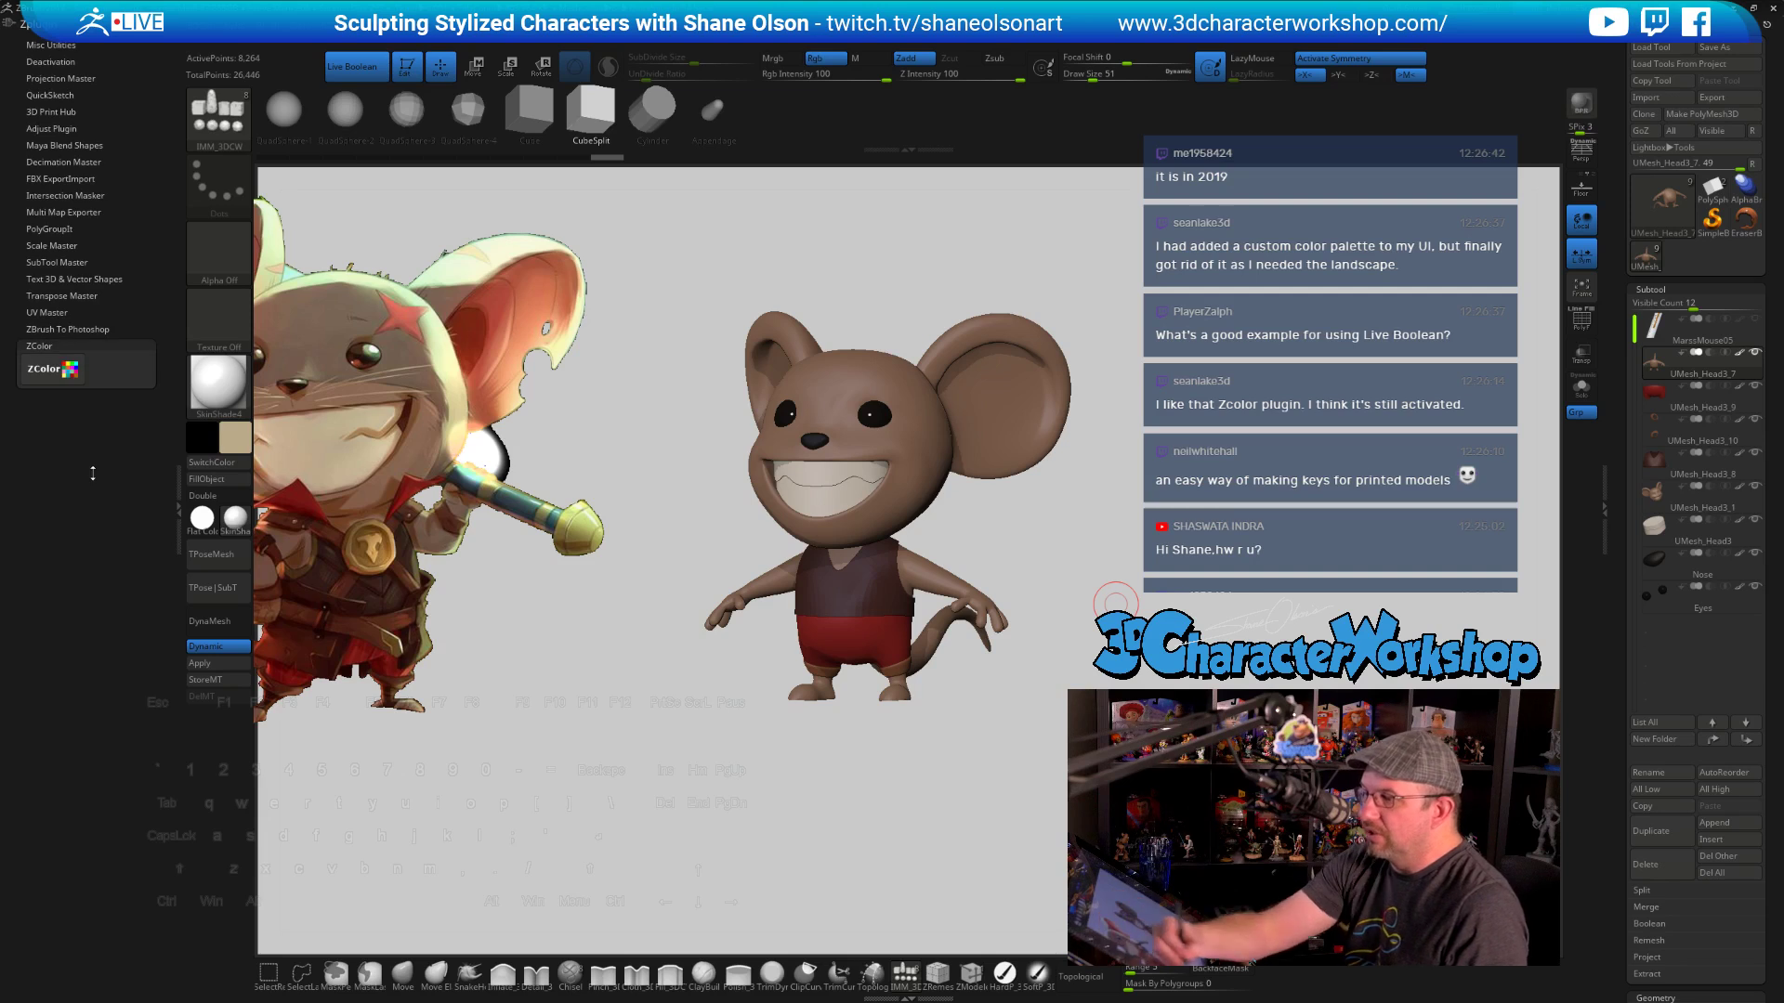
click(48, 372)
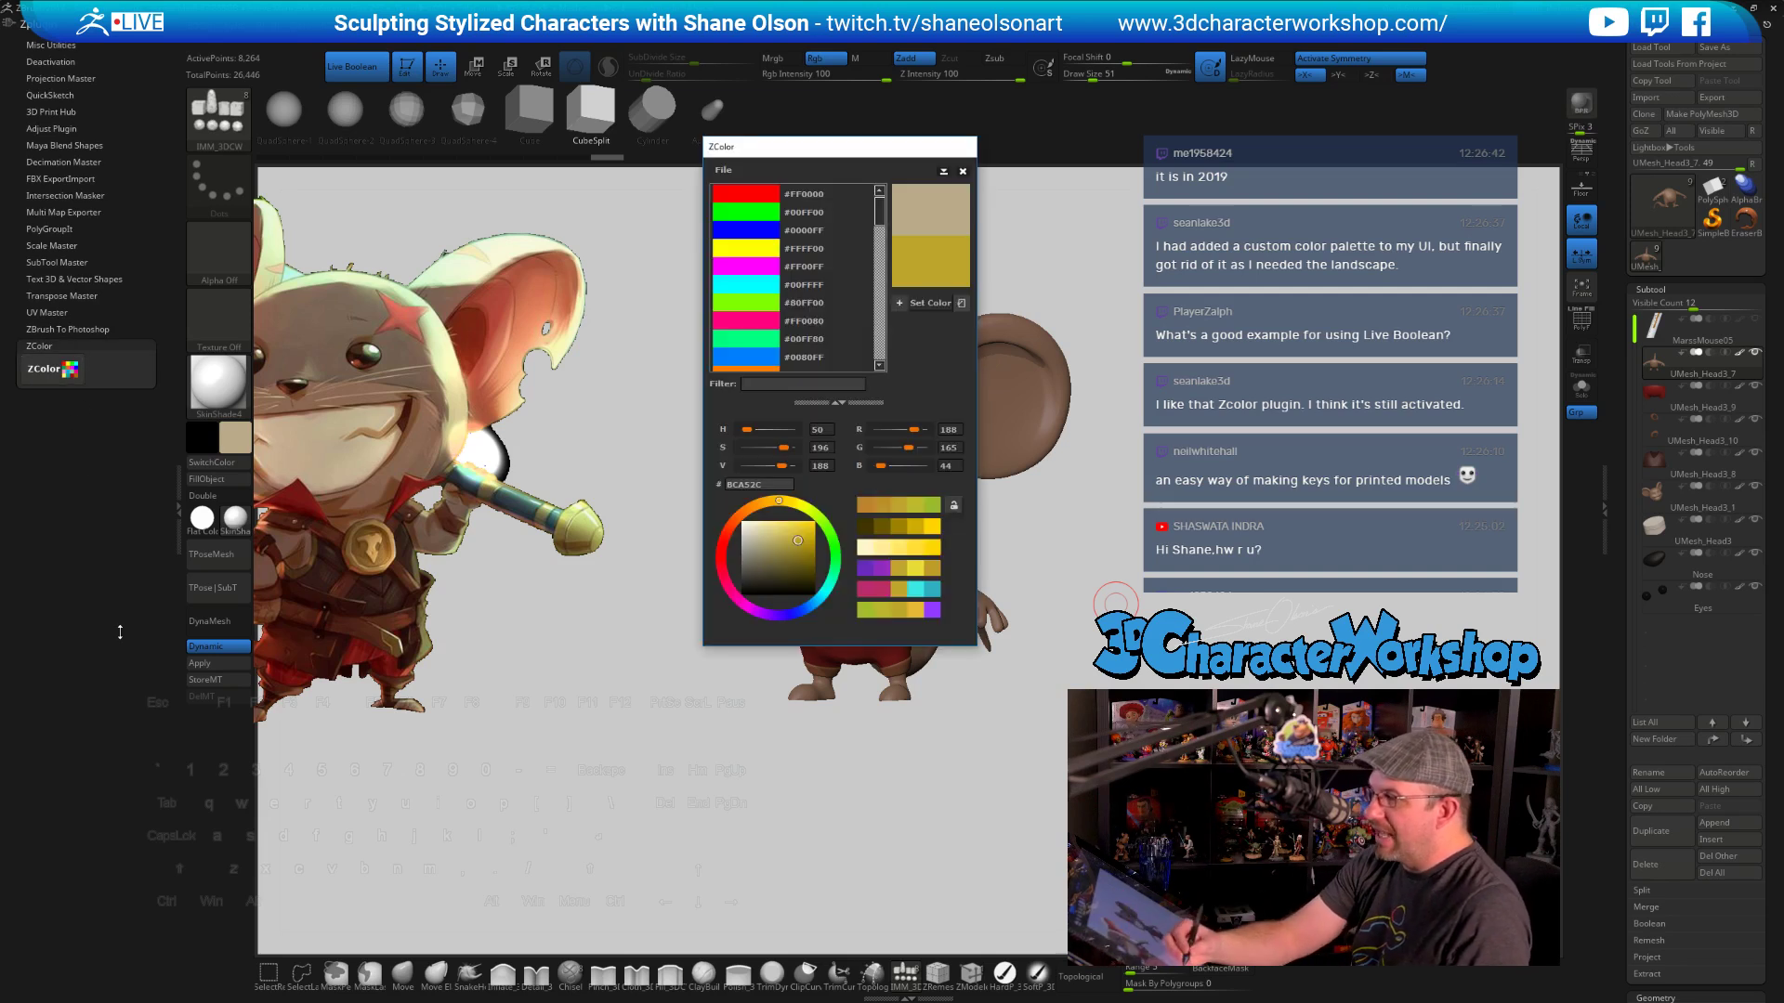
drag(880, 150, 721, 211)
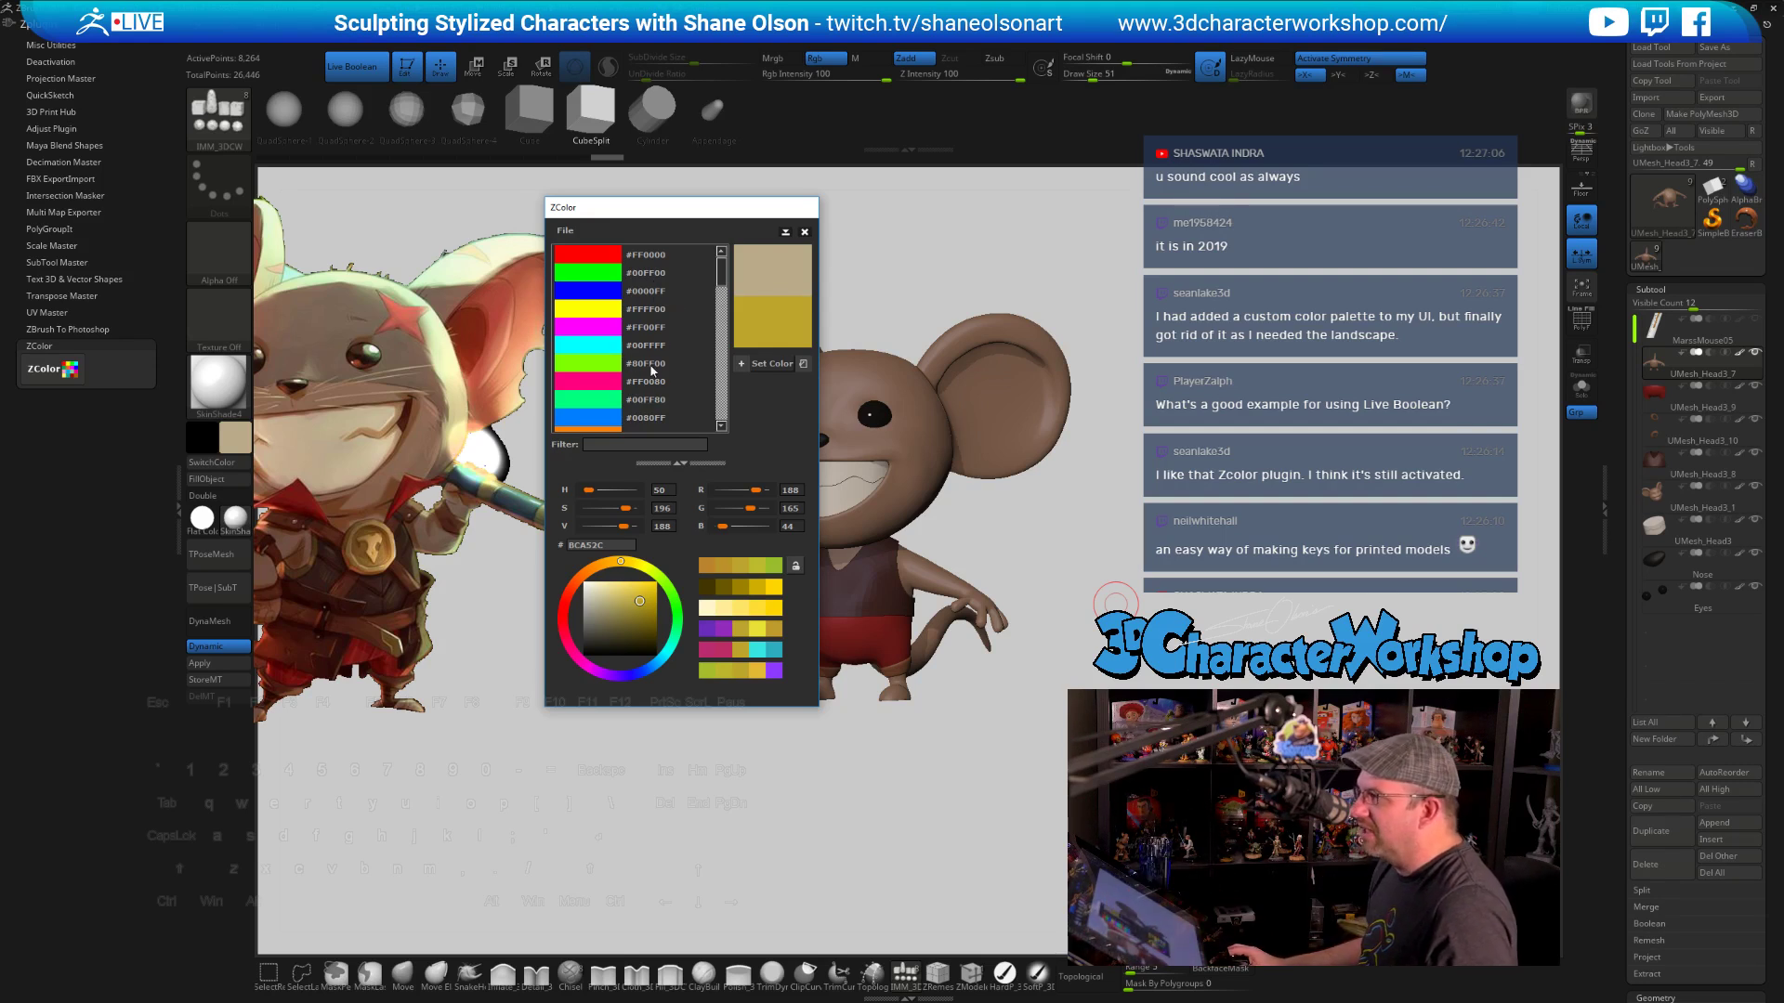
drag(698, 216, 583, 211)
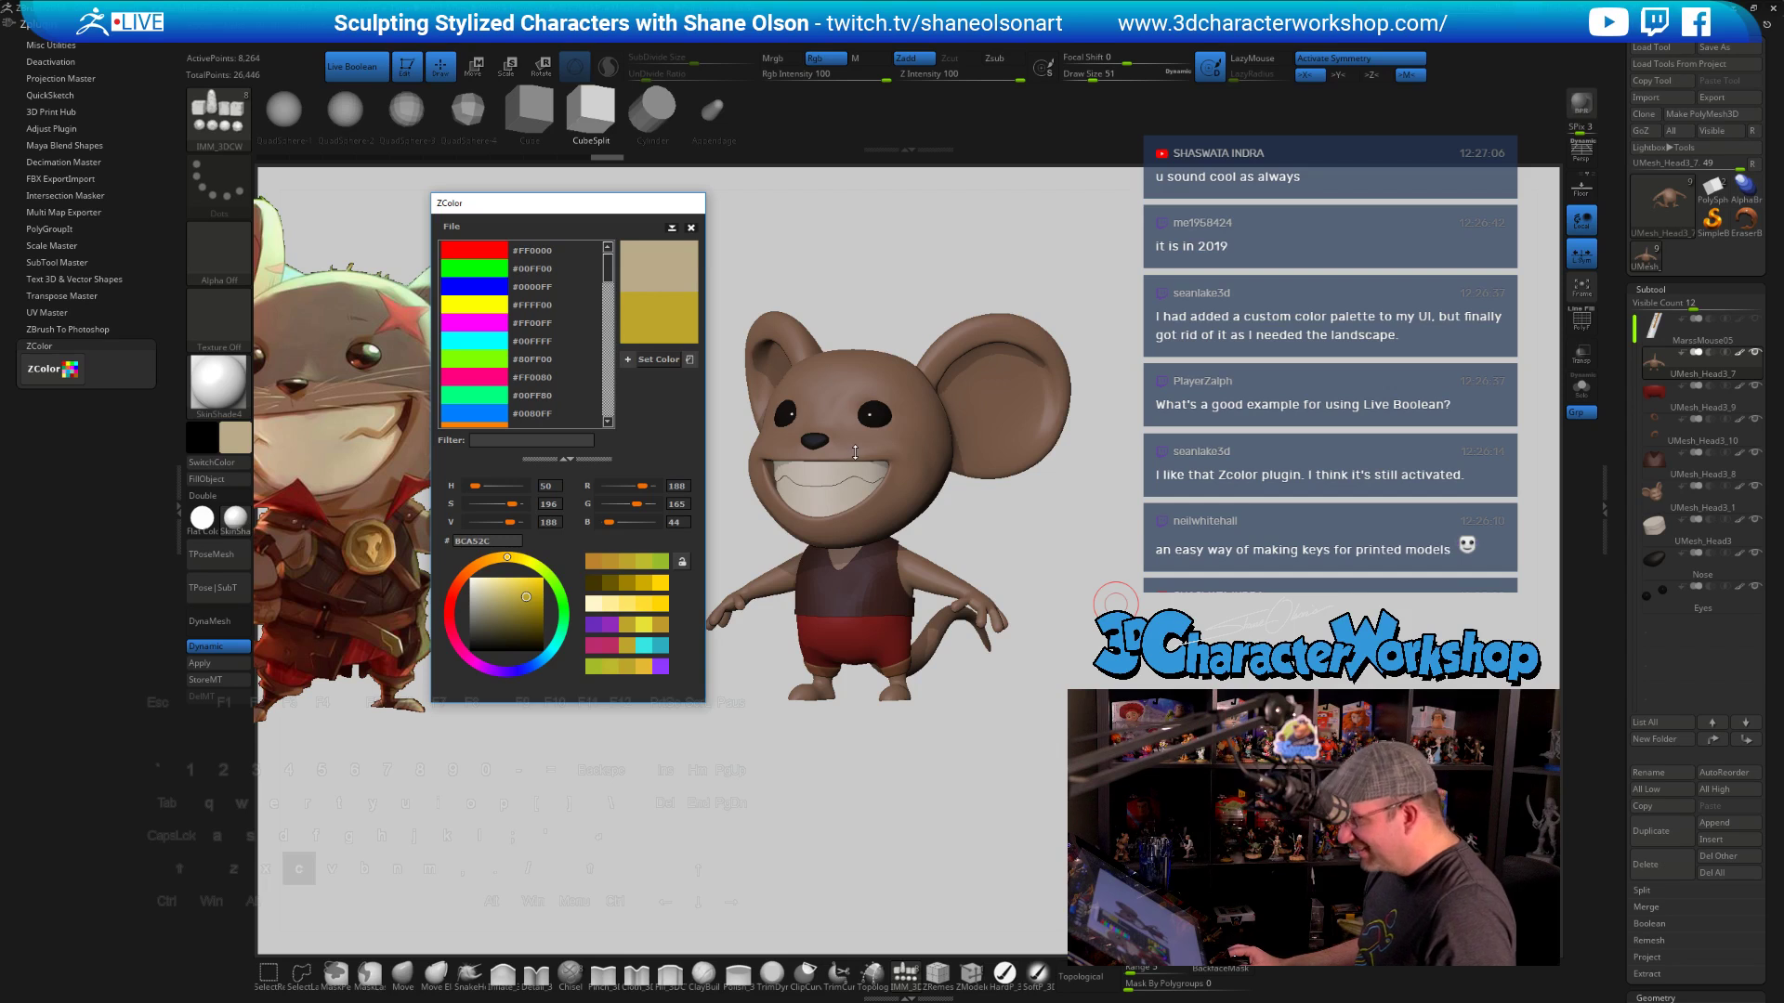
drag(632, 213, 636, 212)
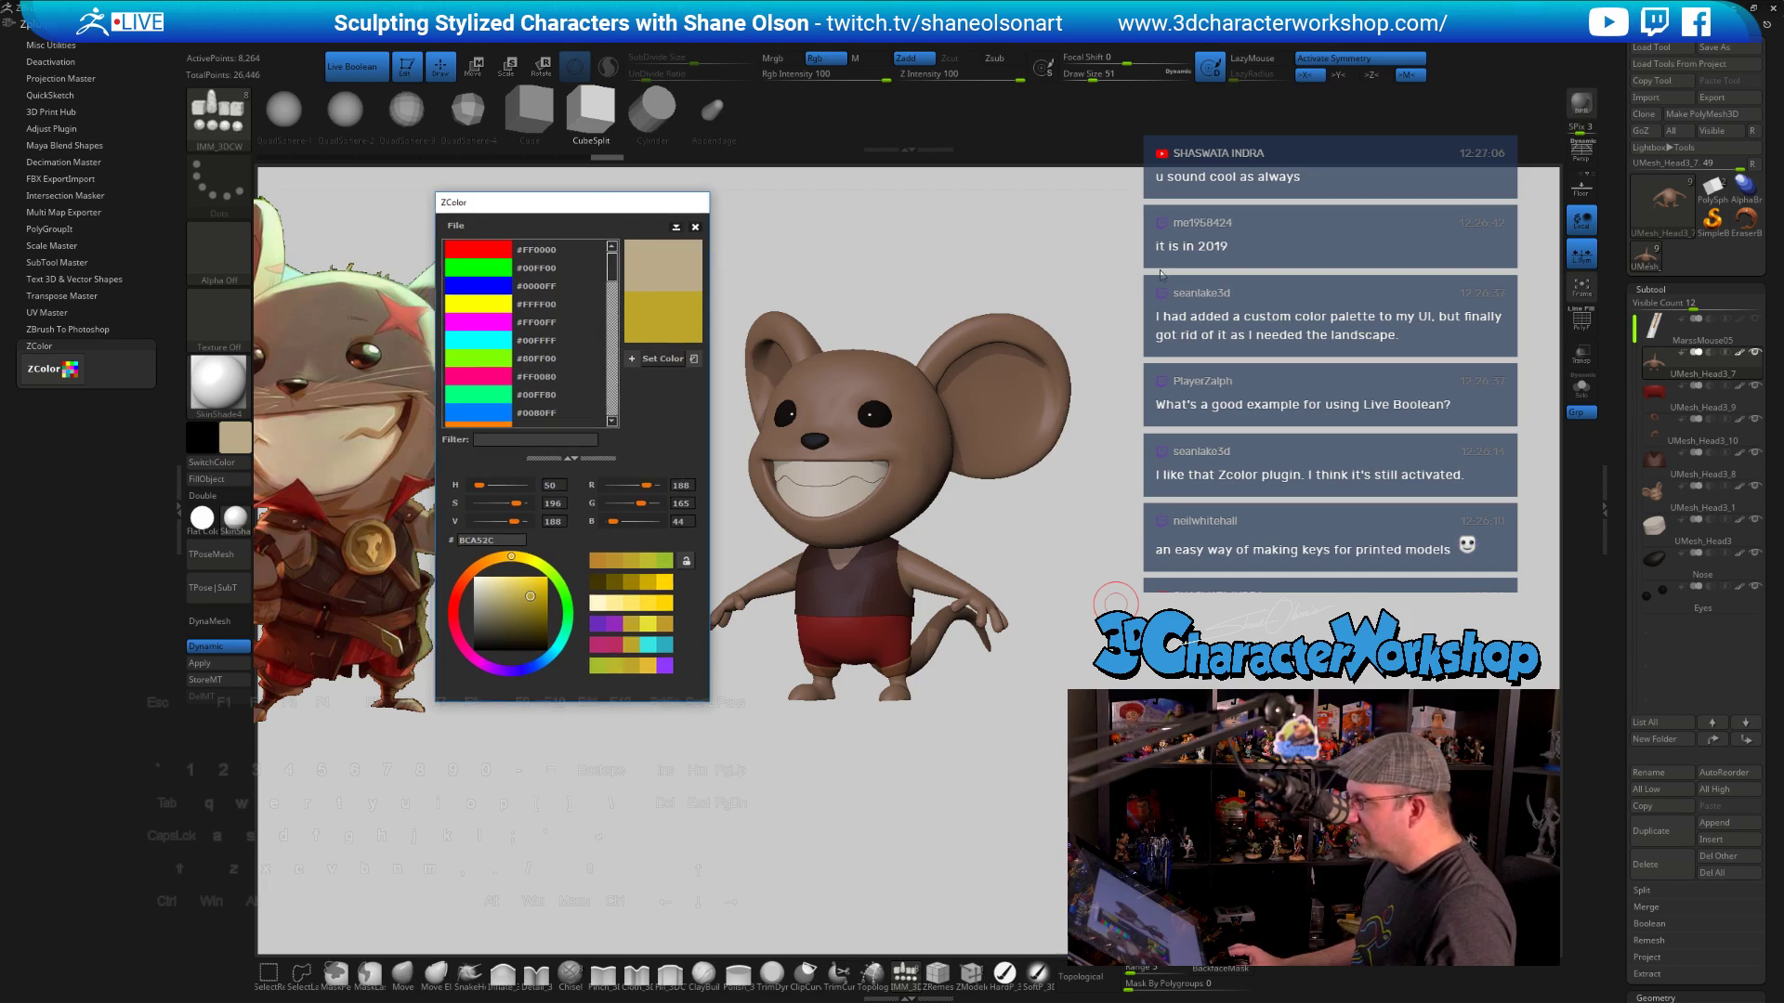
Sample colors from the canvas and try out ZColor, muting the #00FF00 swatch and shifting its hue to 40
key(c)
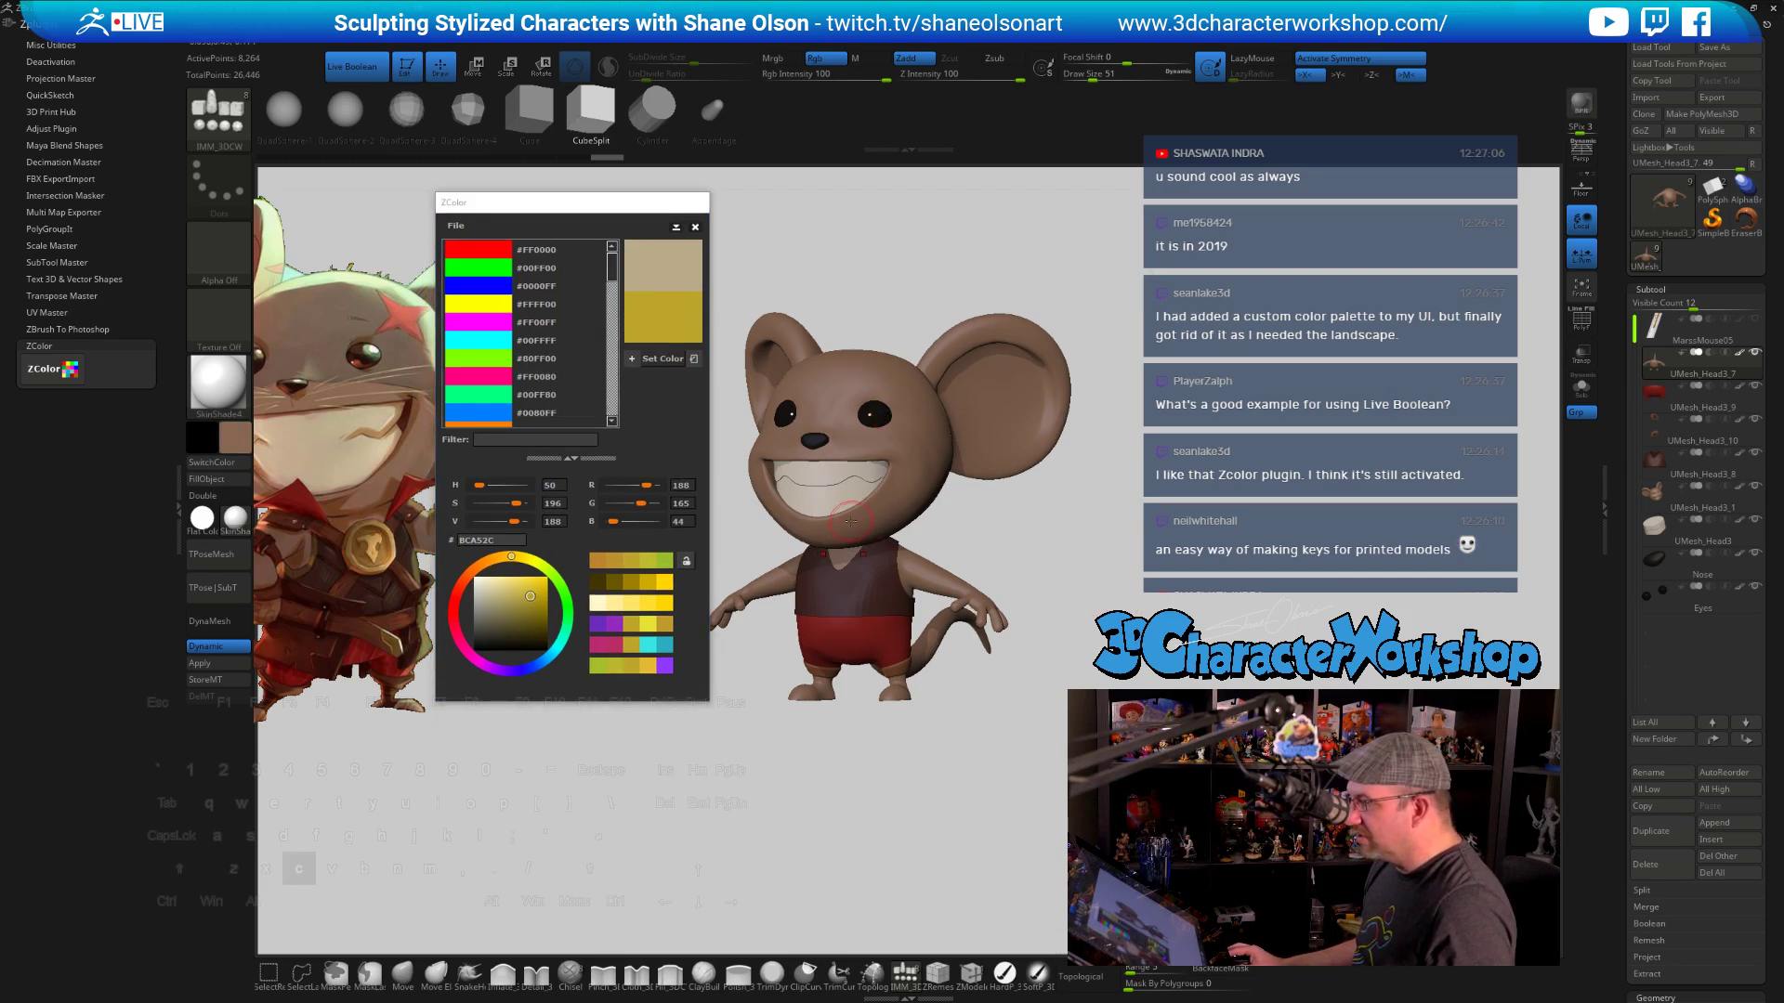
key(c)
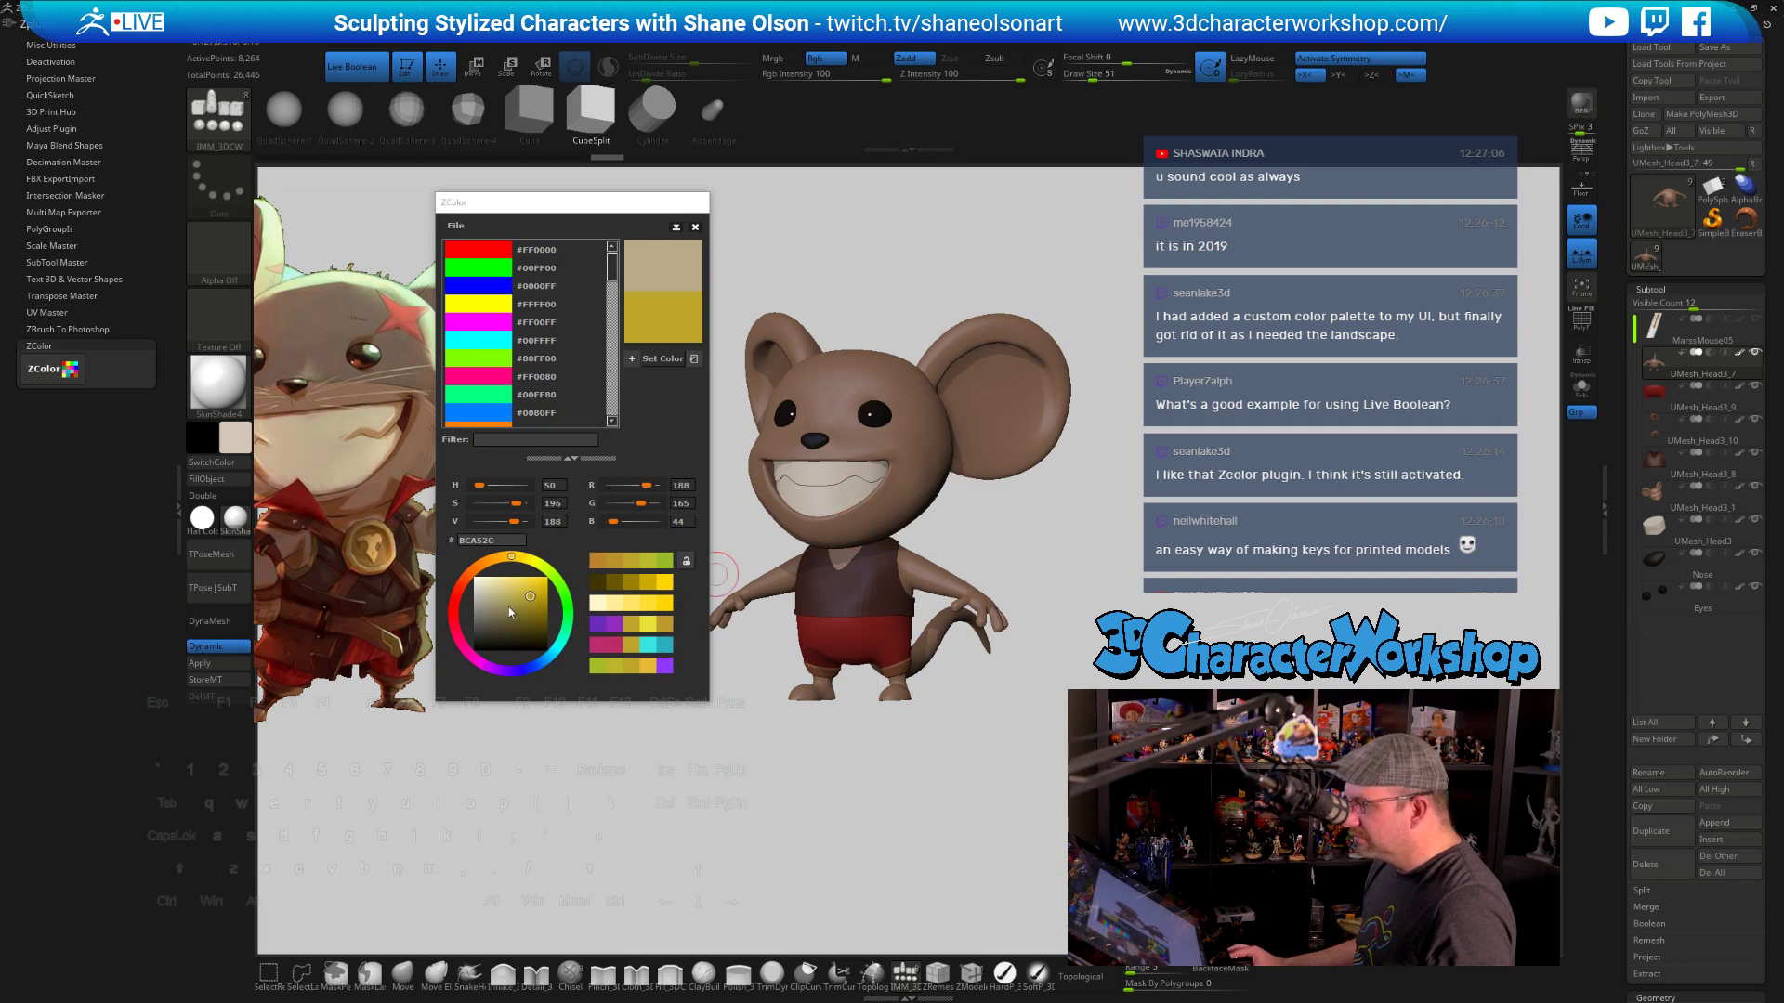
drag(510, 612, 528, 609)
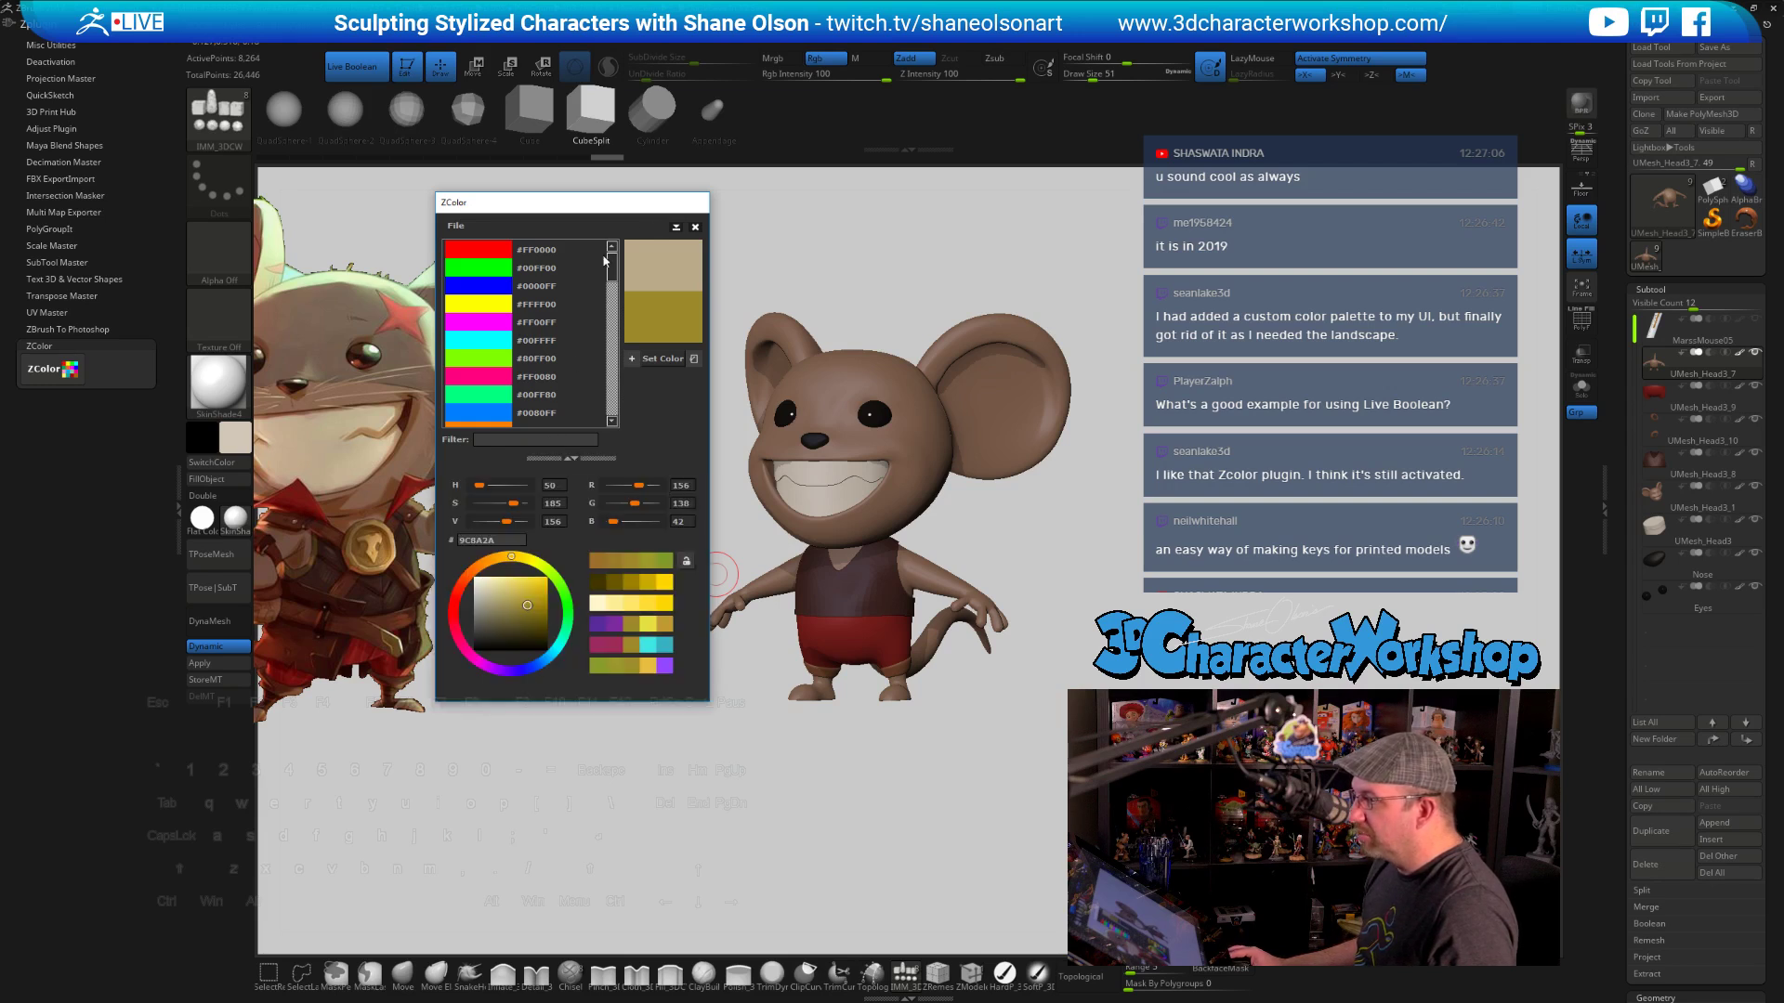
click(499, 272)
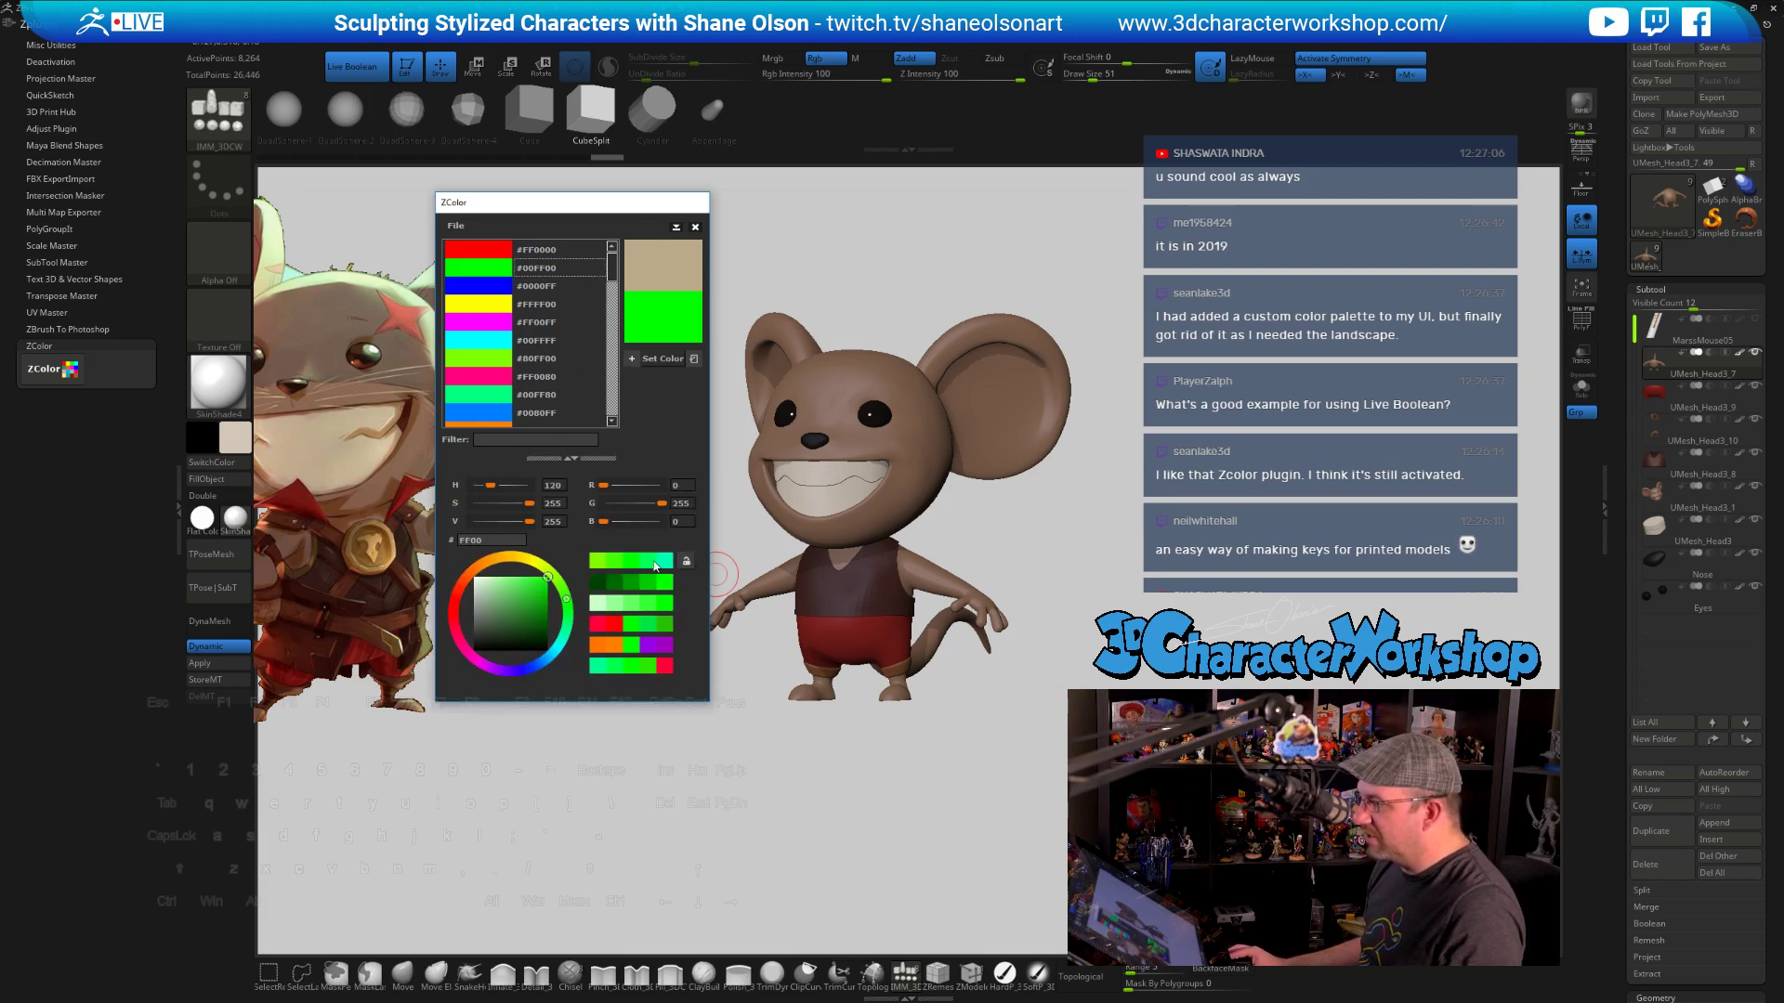
drag(525, 622, 518, 608)
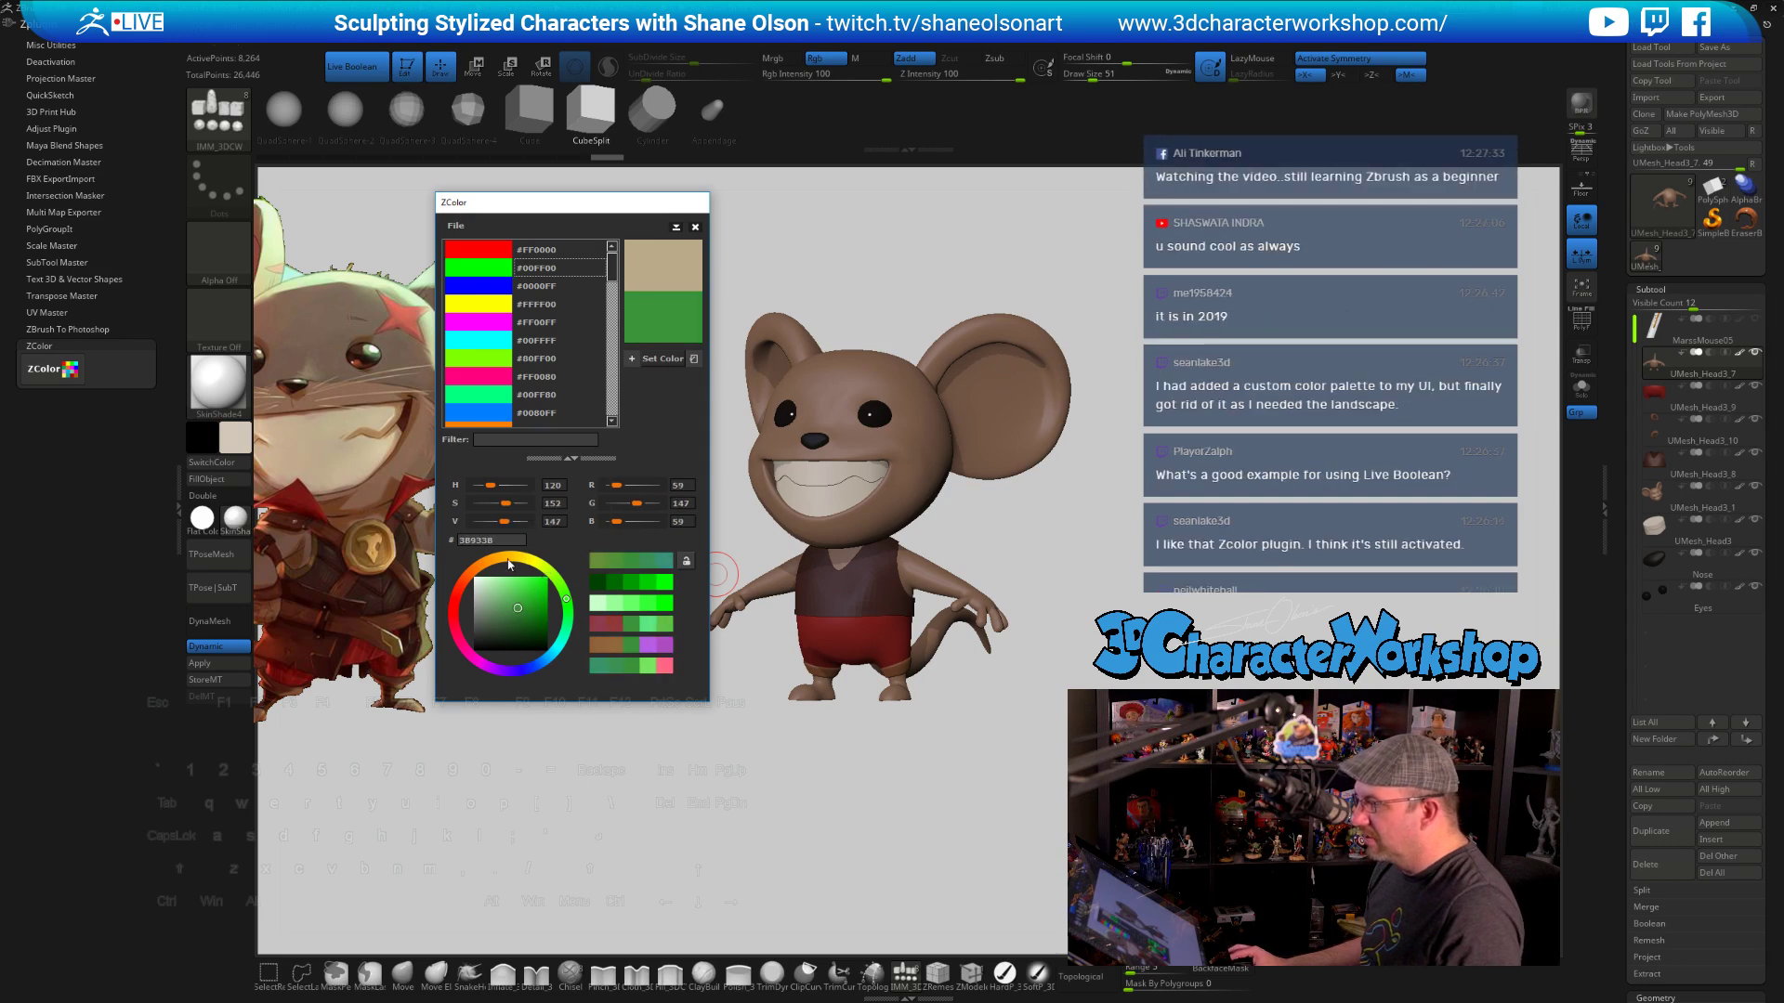
click(490, 562)
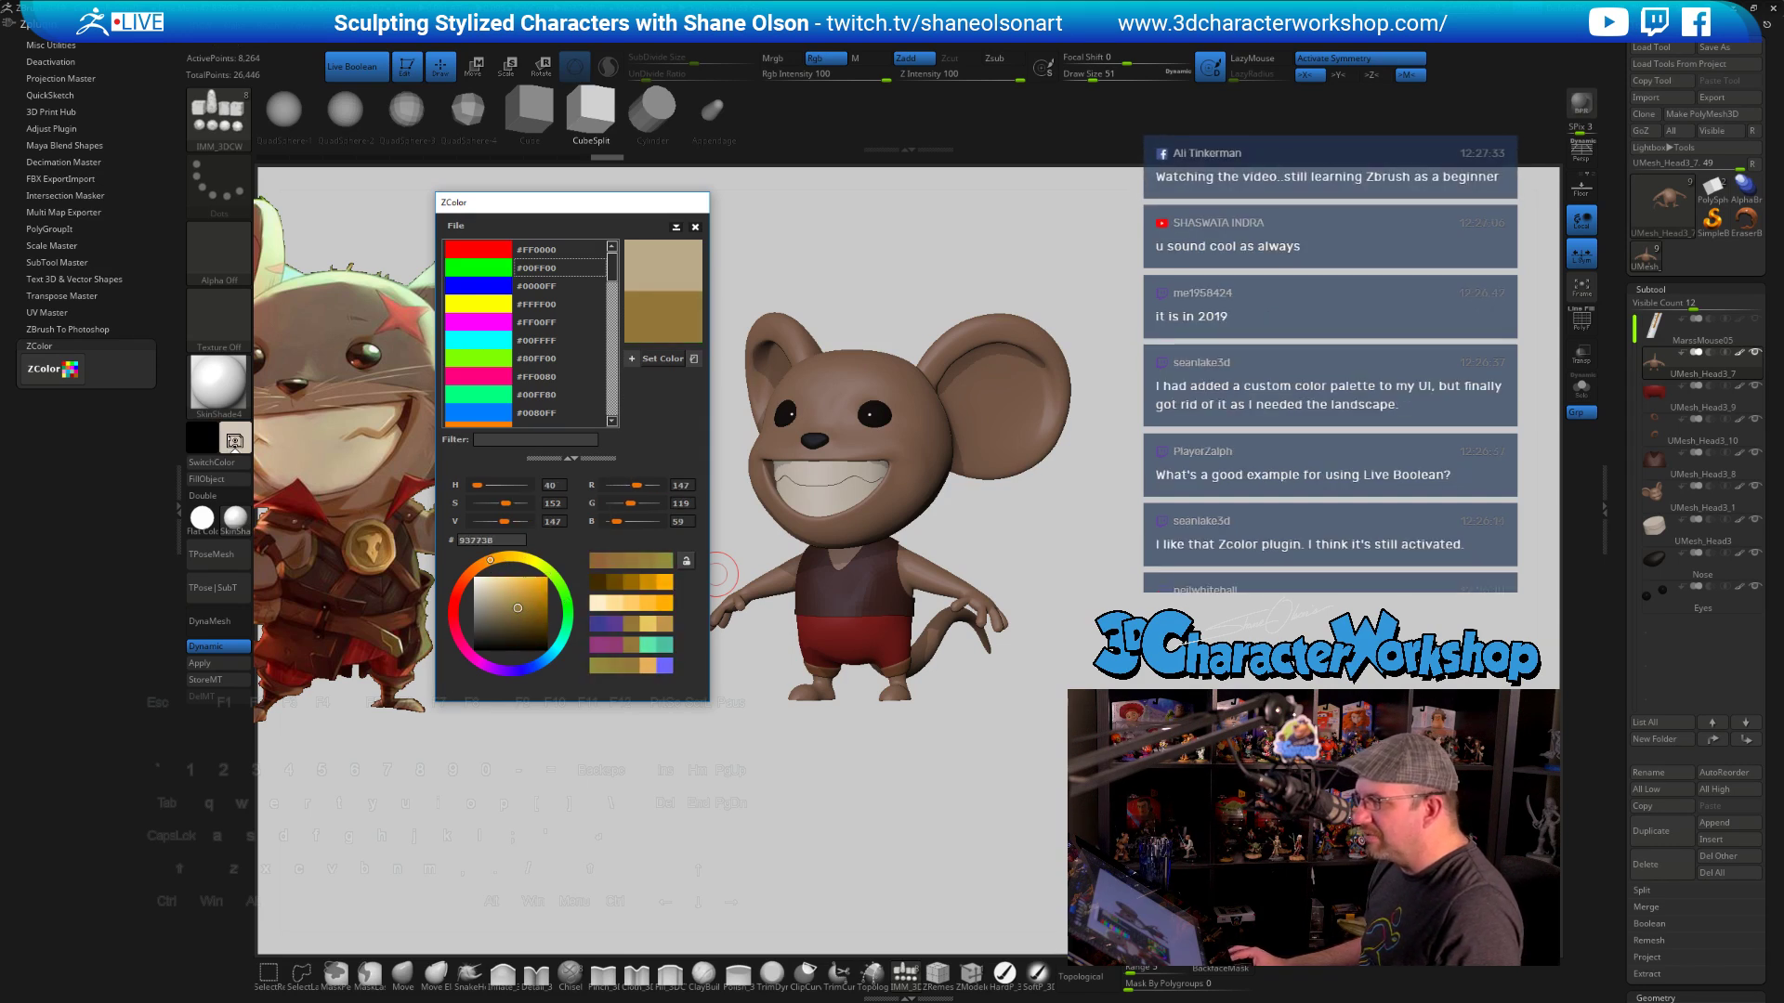
Choose orange as the main color, close the ZColor window and collapse the plugin tray
click(236, 441)
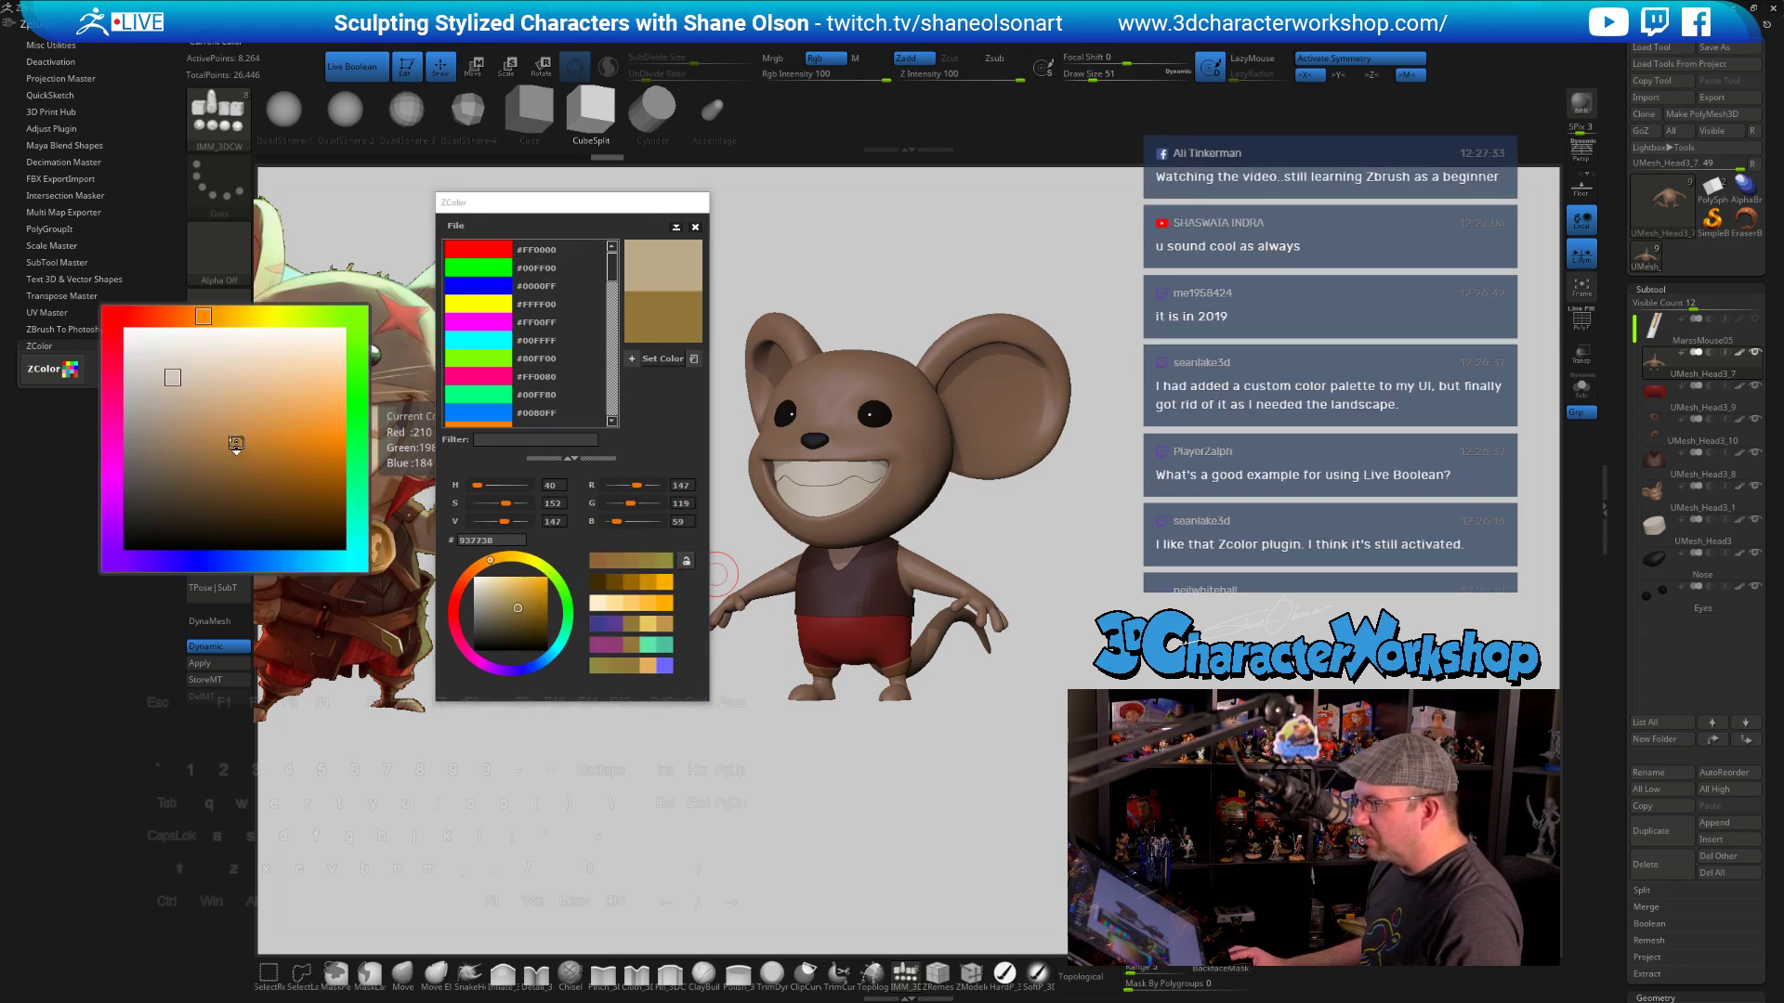
click(243, 389)
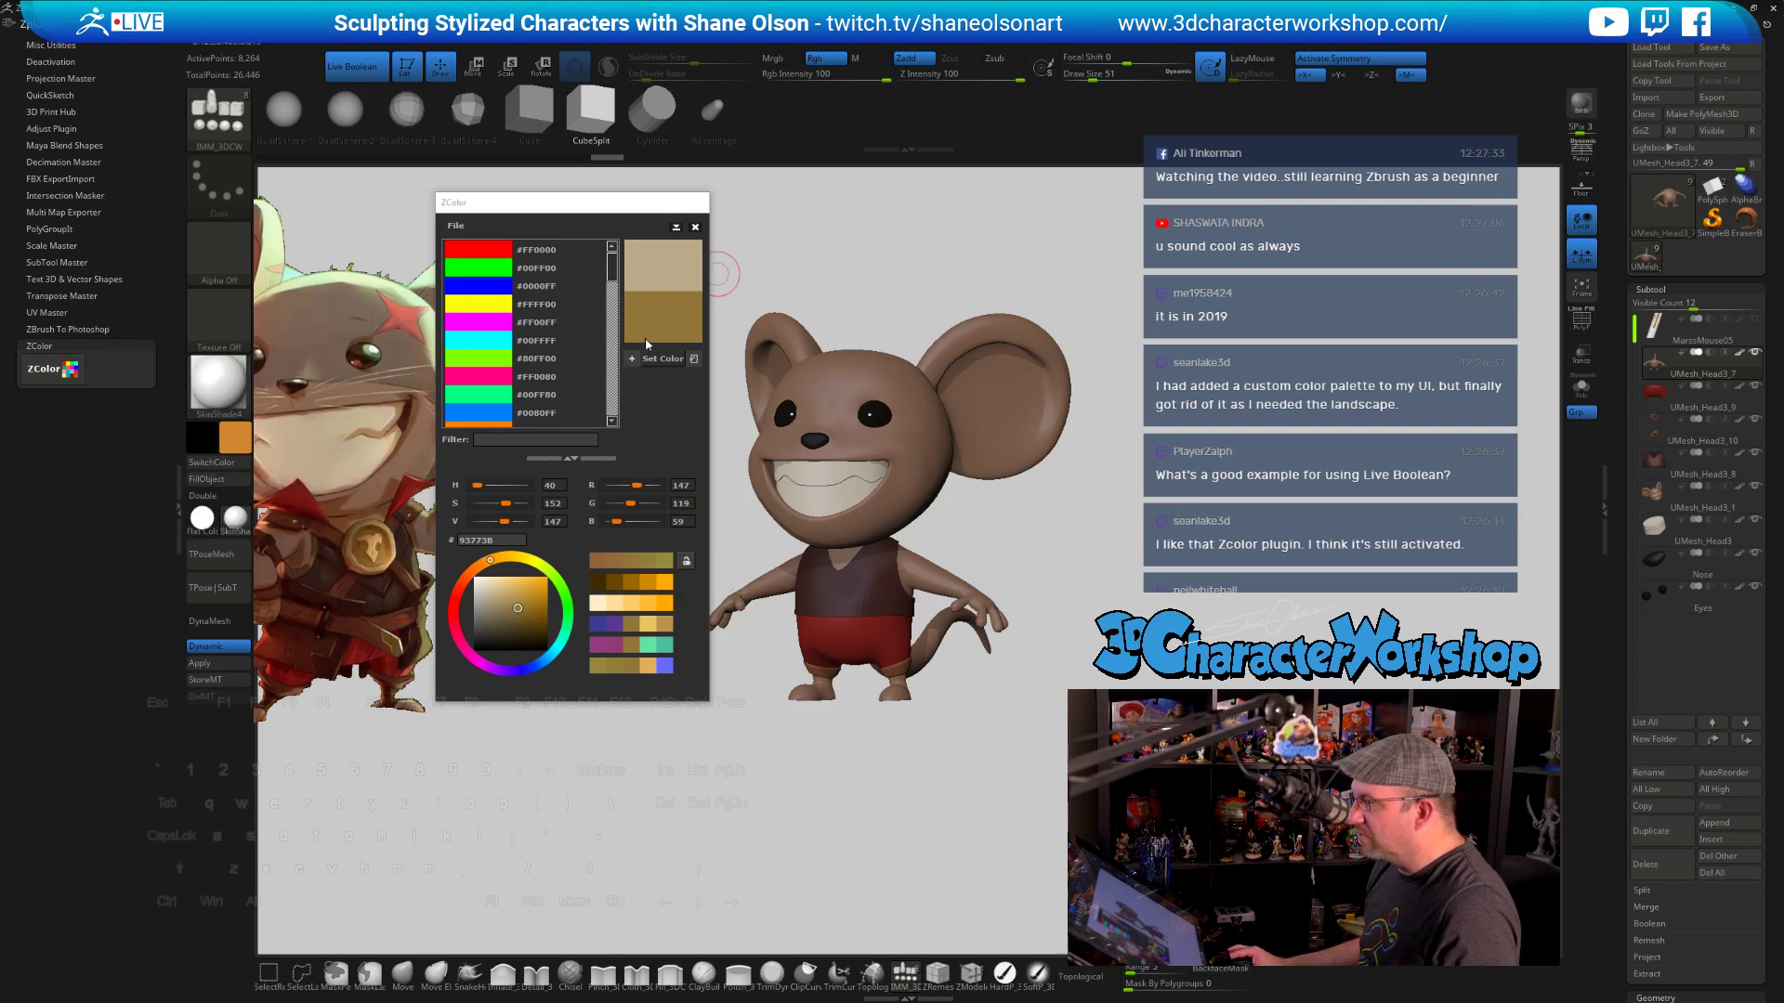
click(695, 227)
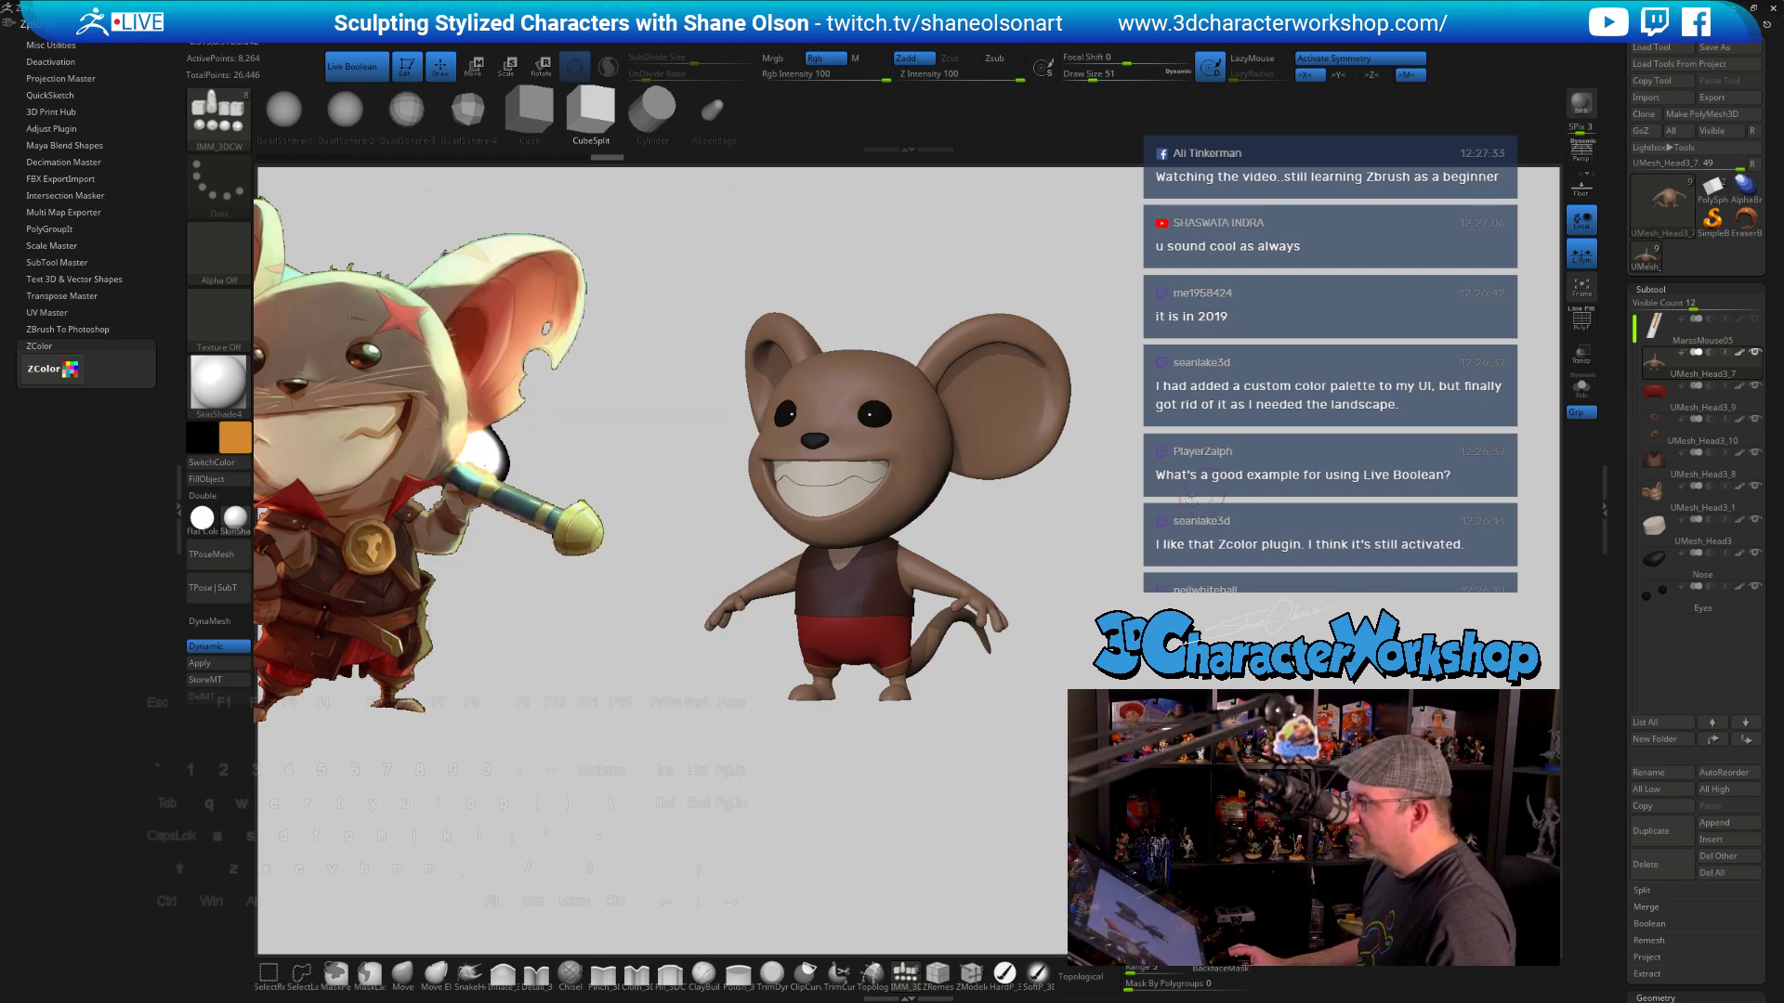
click(176, 503)
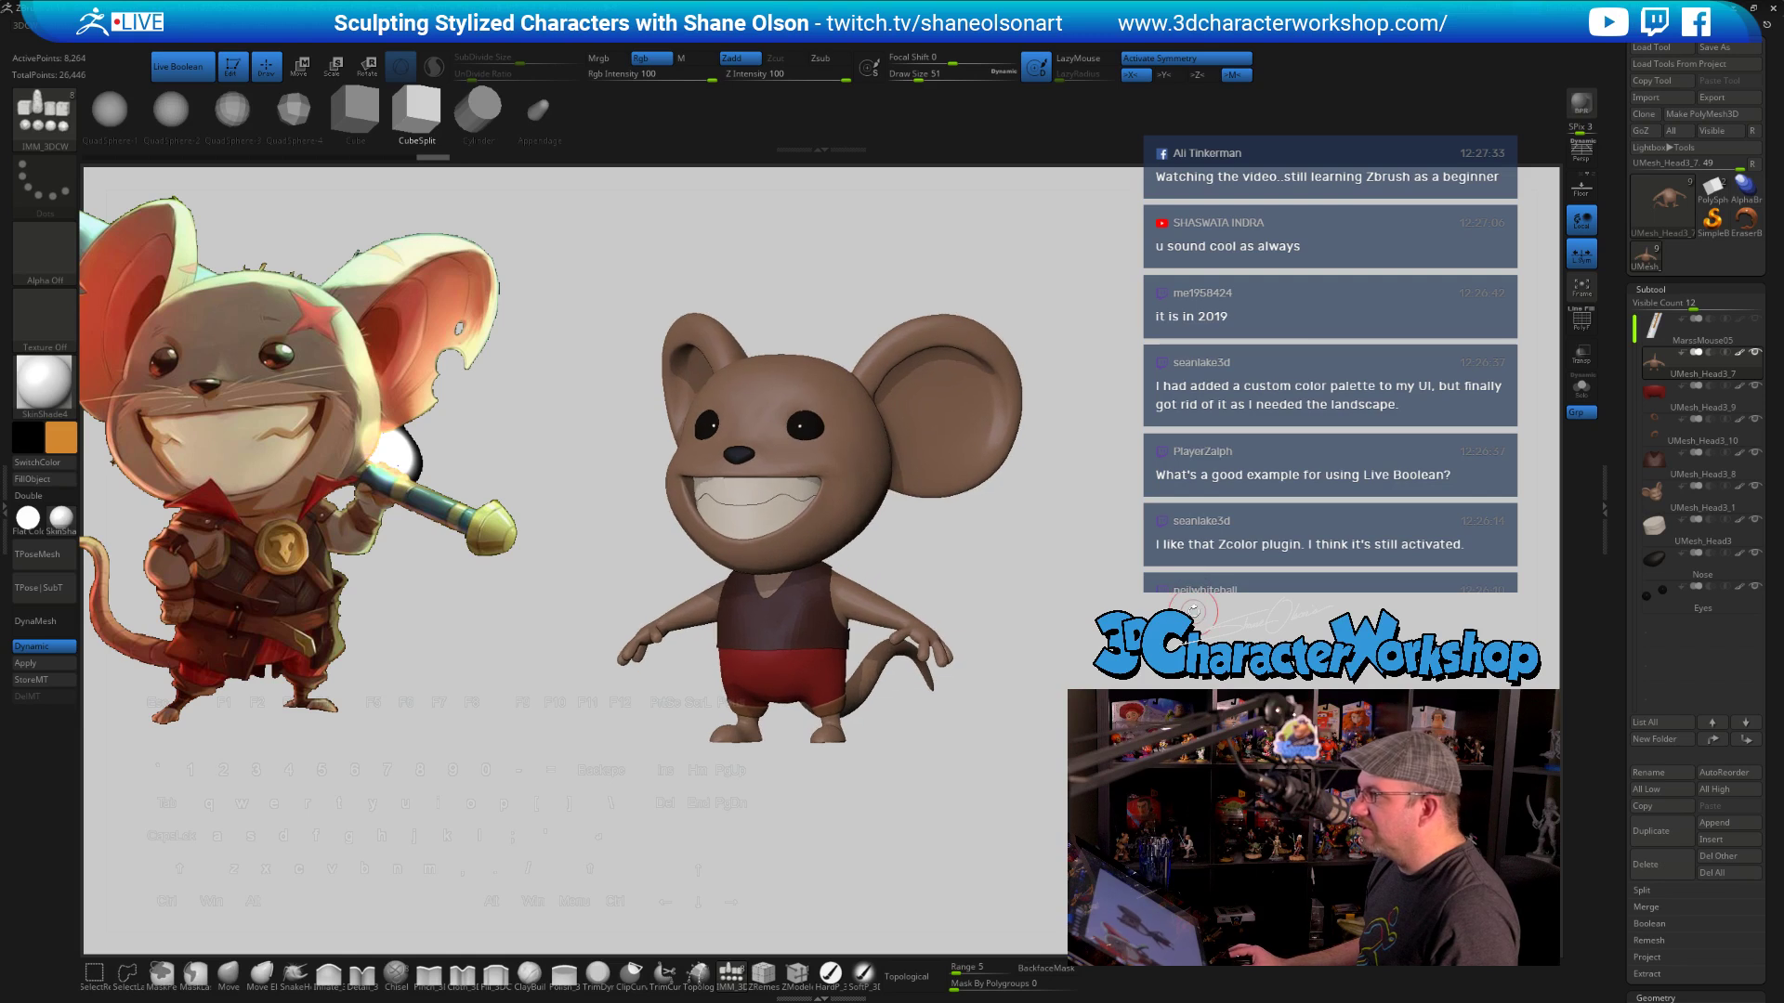
Turn the mouse to face front and run Mirror And Weld on the active body subtool
alt+drag(1020, 608, 1109, 704)
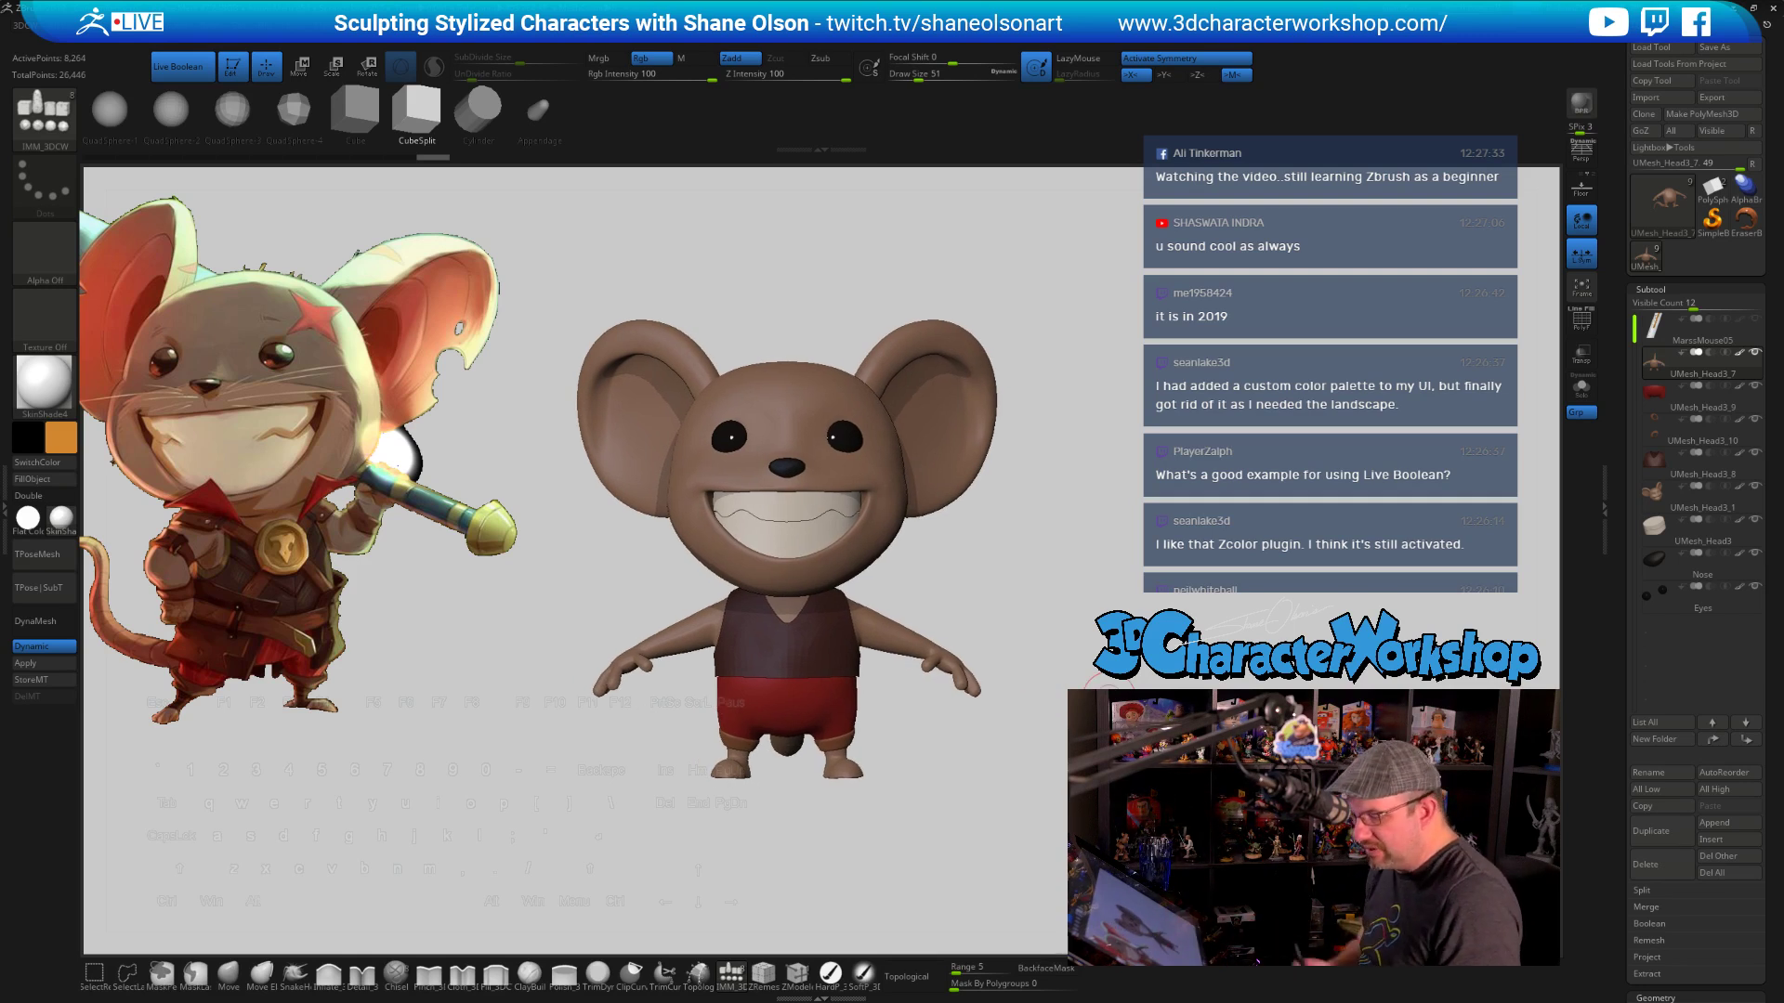
key(2)
key(2)
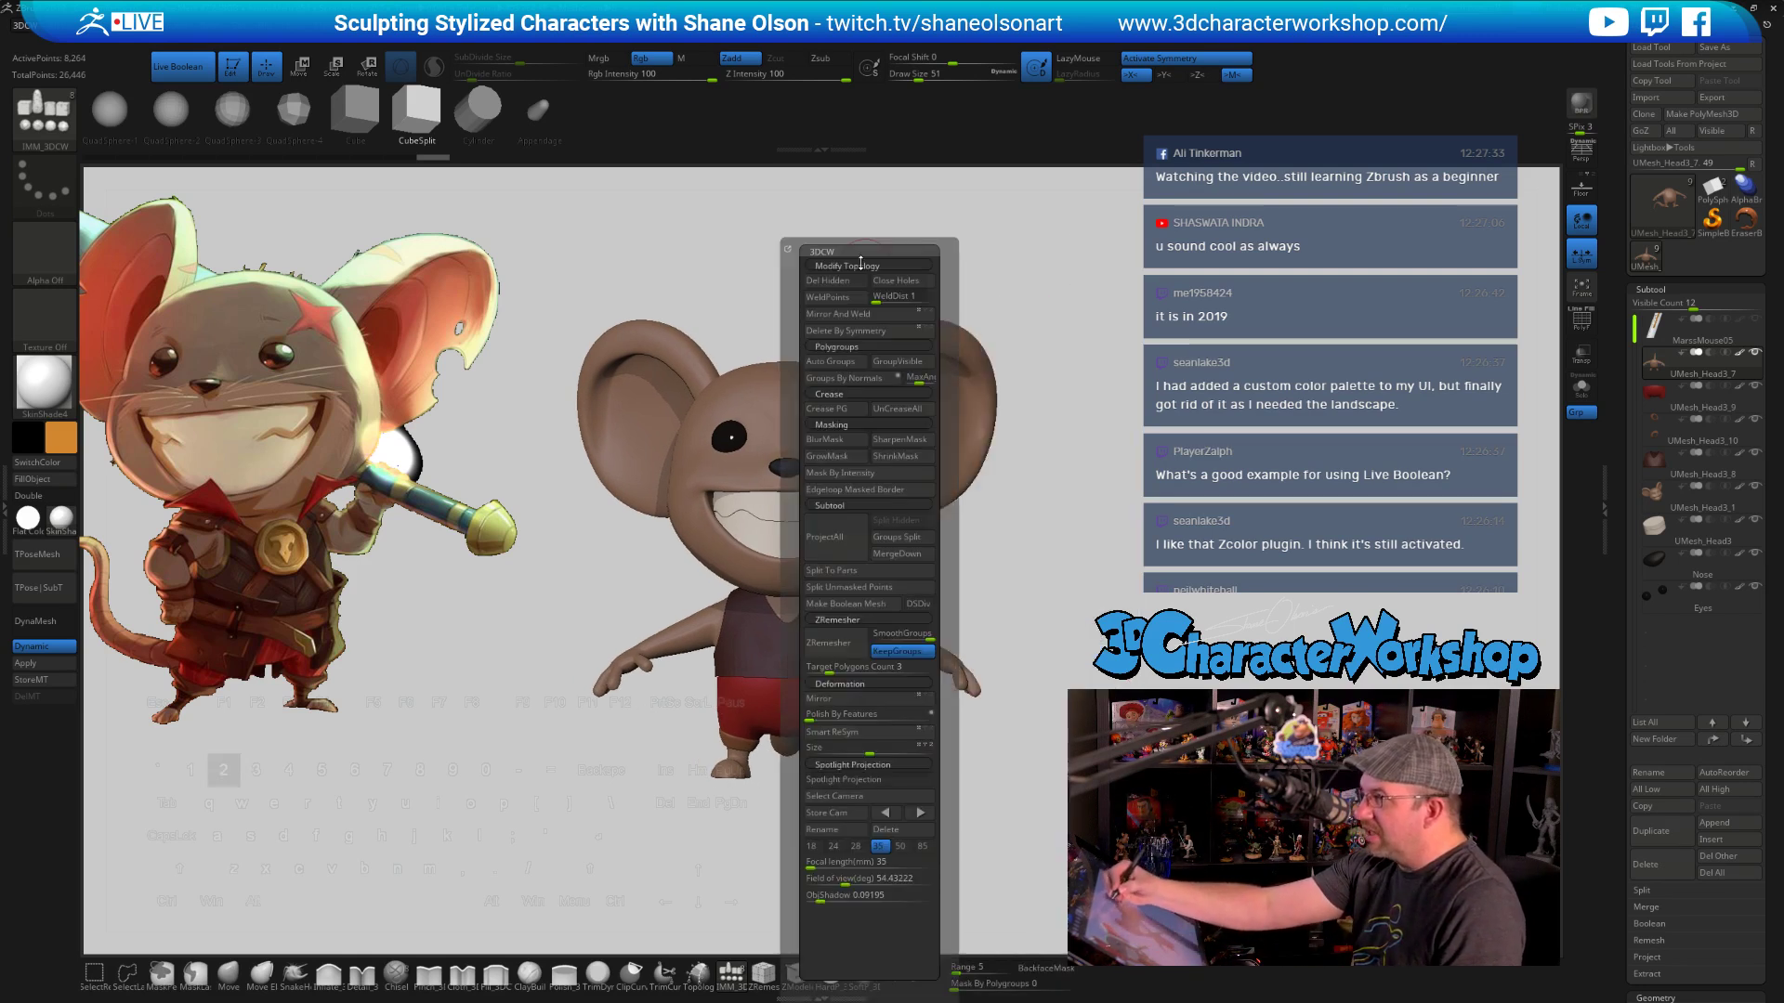
click(837, 323)
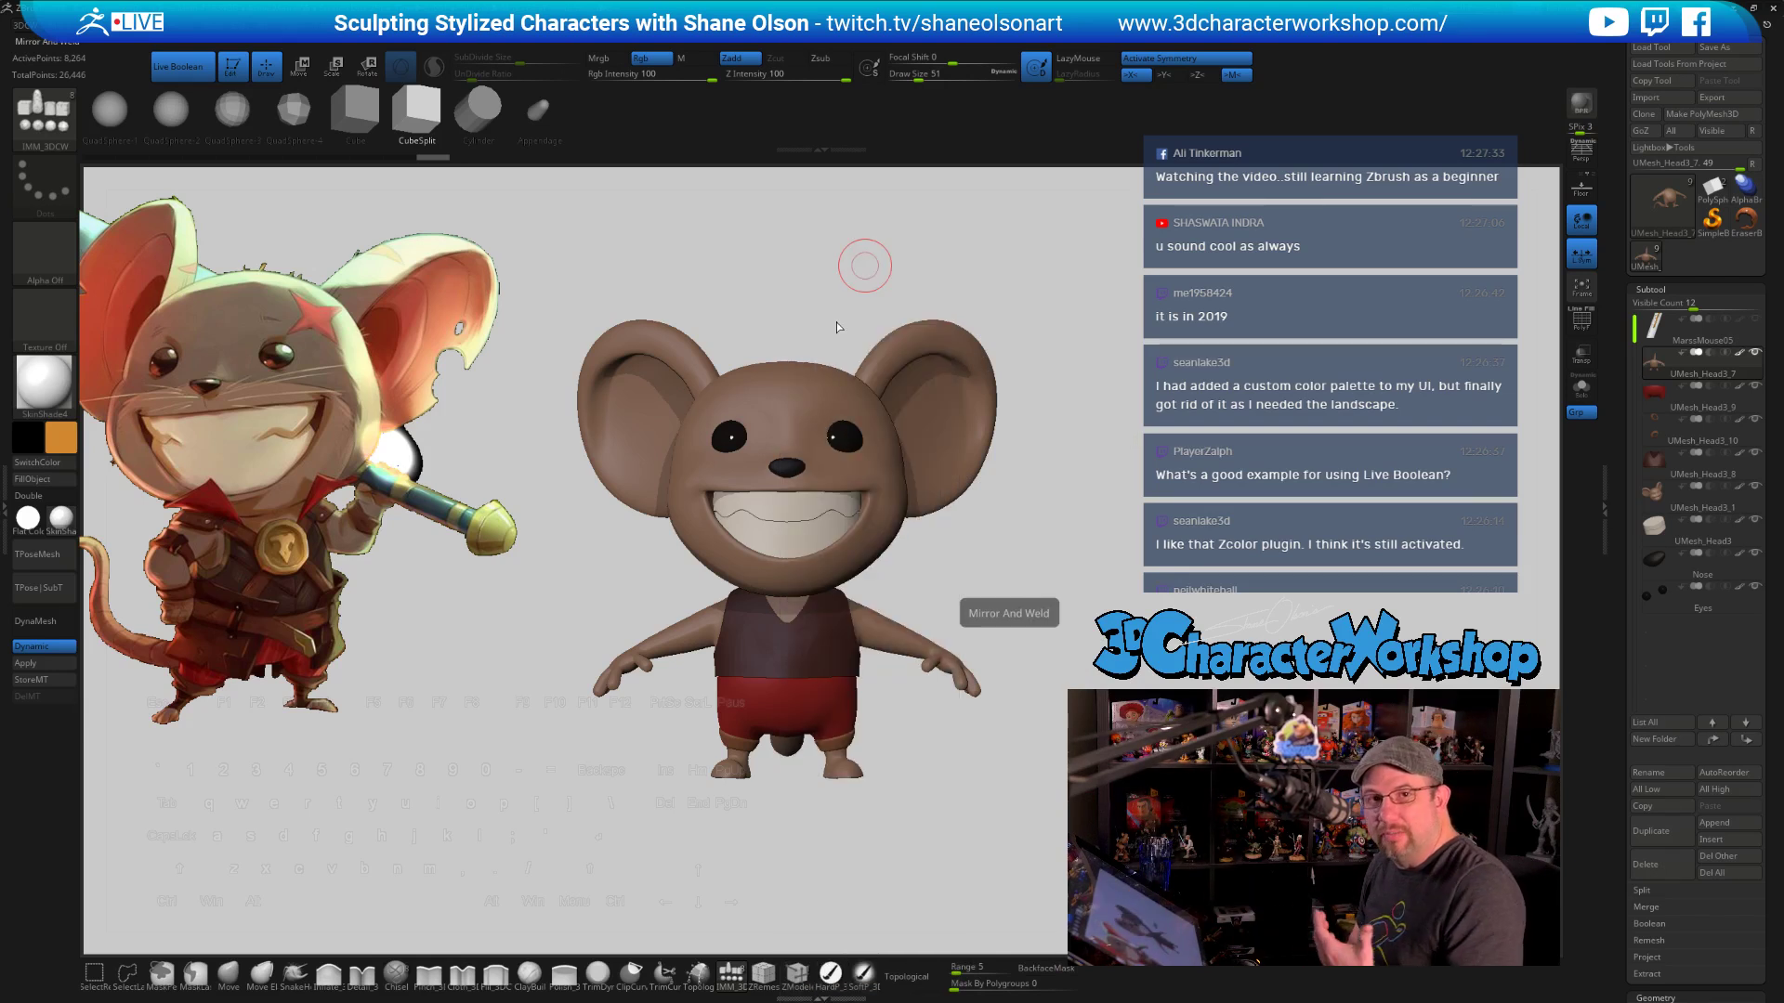
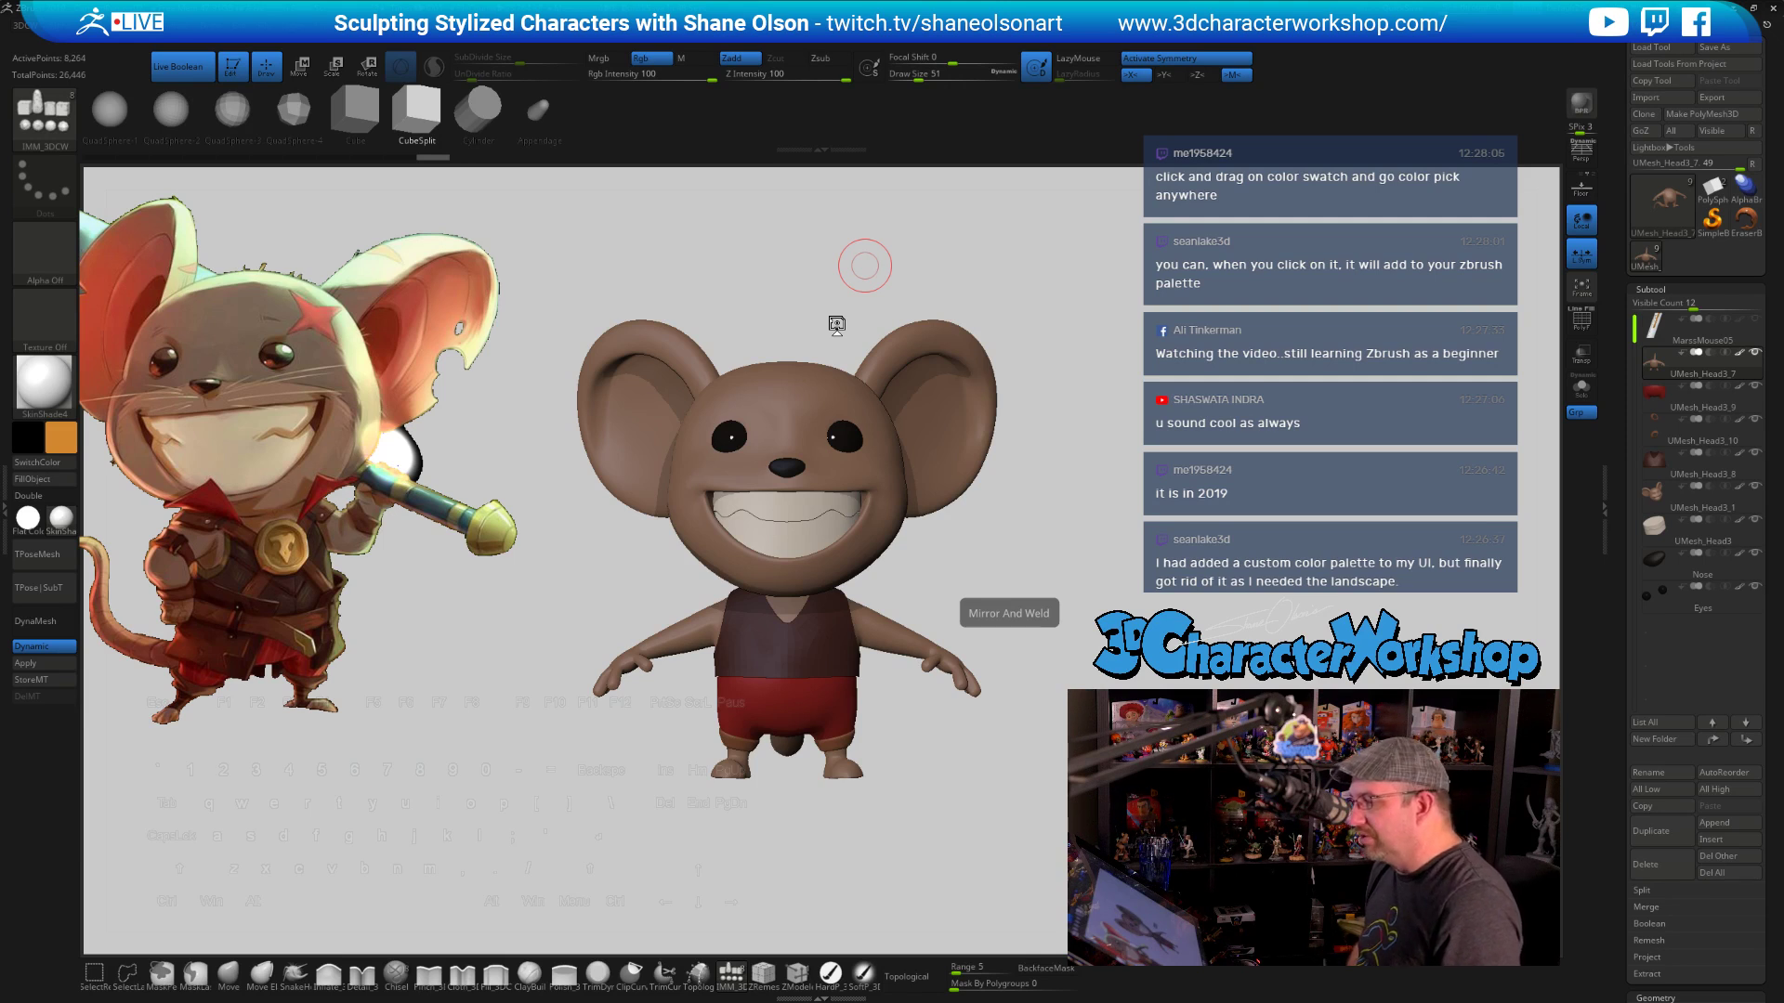
Check the mouse's side and back, return to a front view and choose the Move brush
mouse_move(1015, 549)
mouse_down()
mouse_move(1029, 524)
mouse_move(920, 550)
mouse_up()
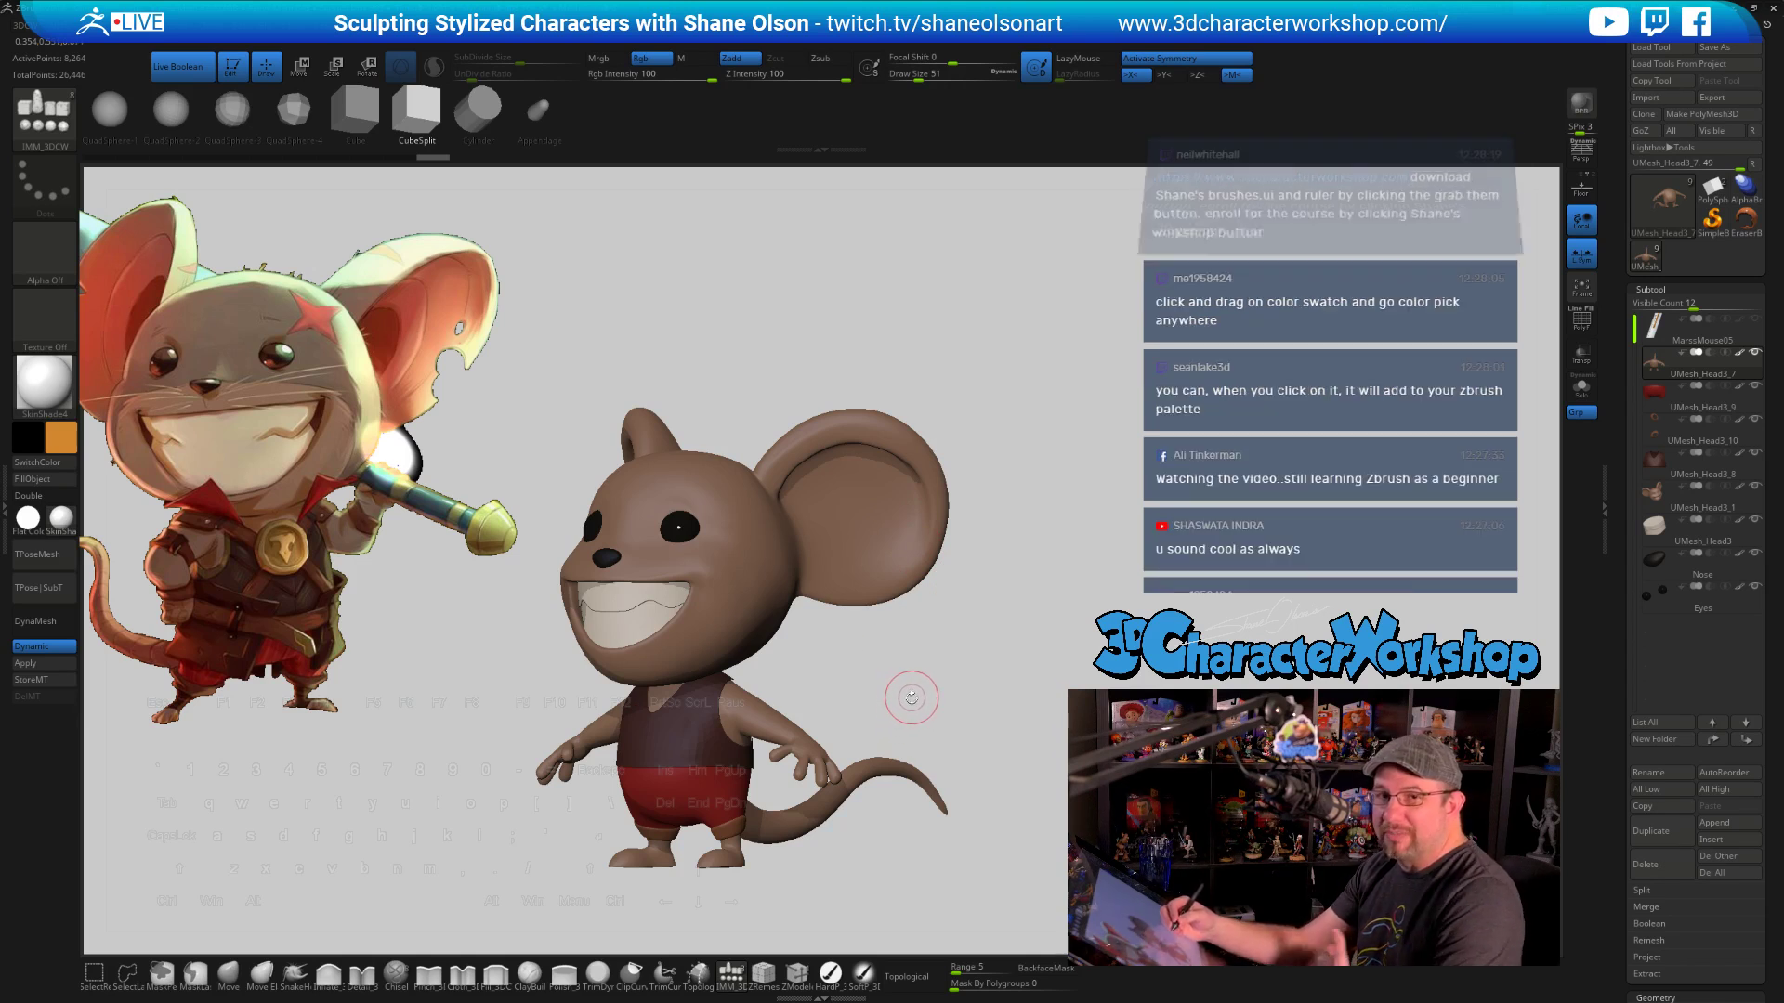
drag(968, 605, 848, 632)
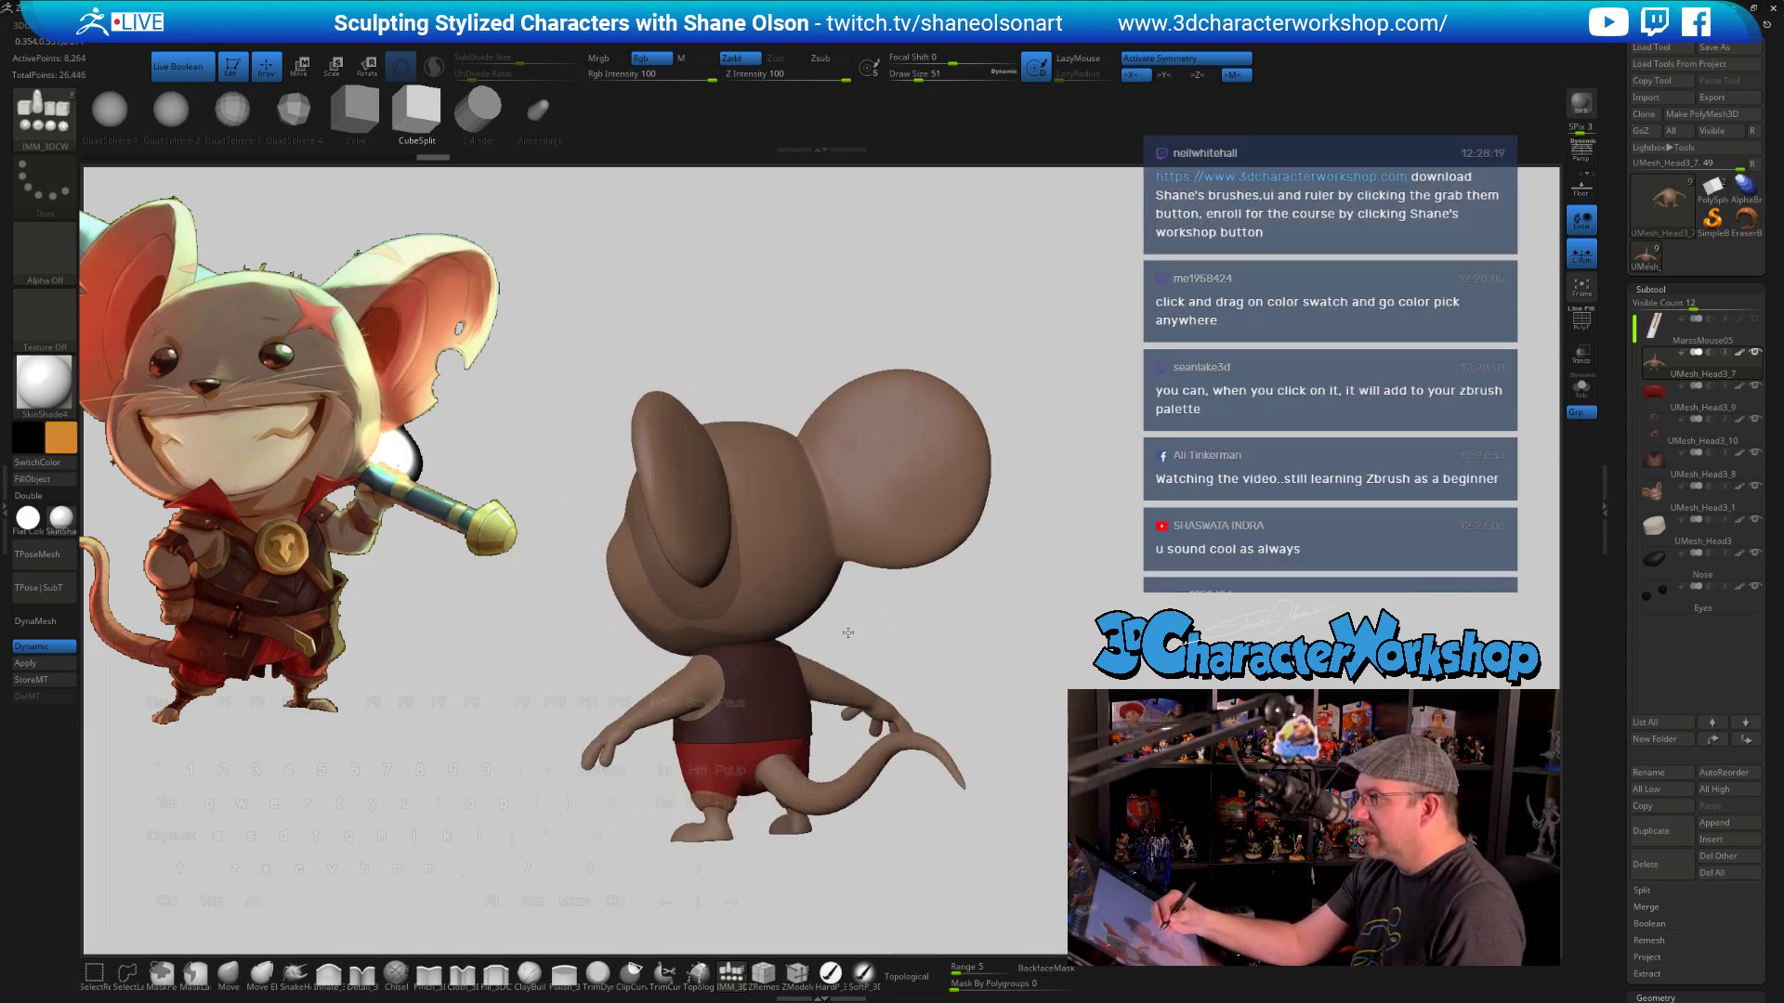
mouse_move(951, 361)
mouse_down()
mouse_move(732, 355)
mouse_move(867, 371)
mouse_move(980, 494)
mouse_up()
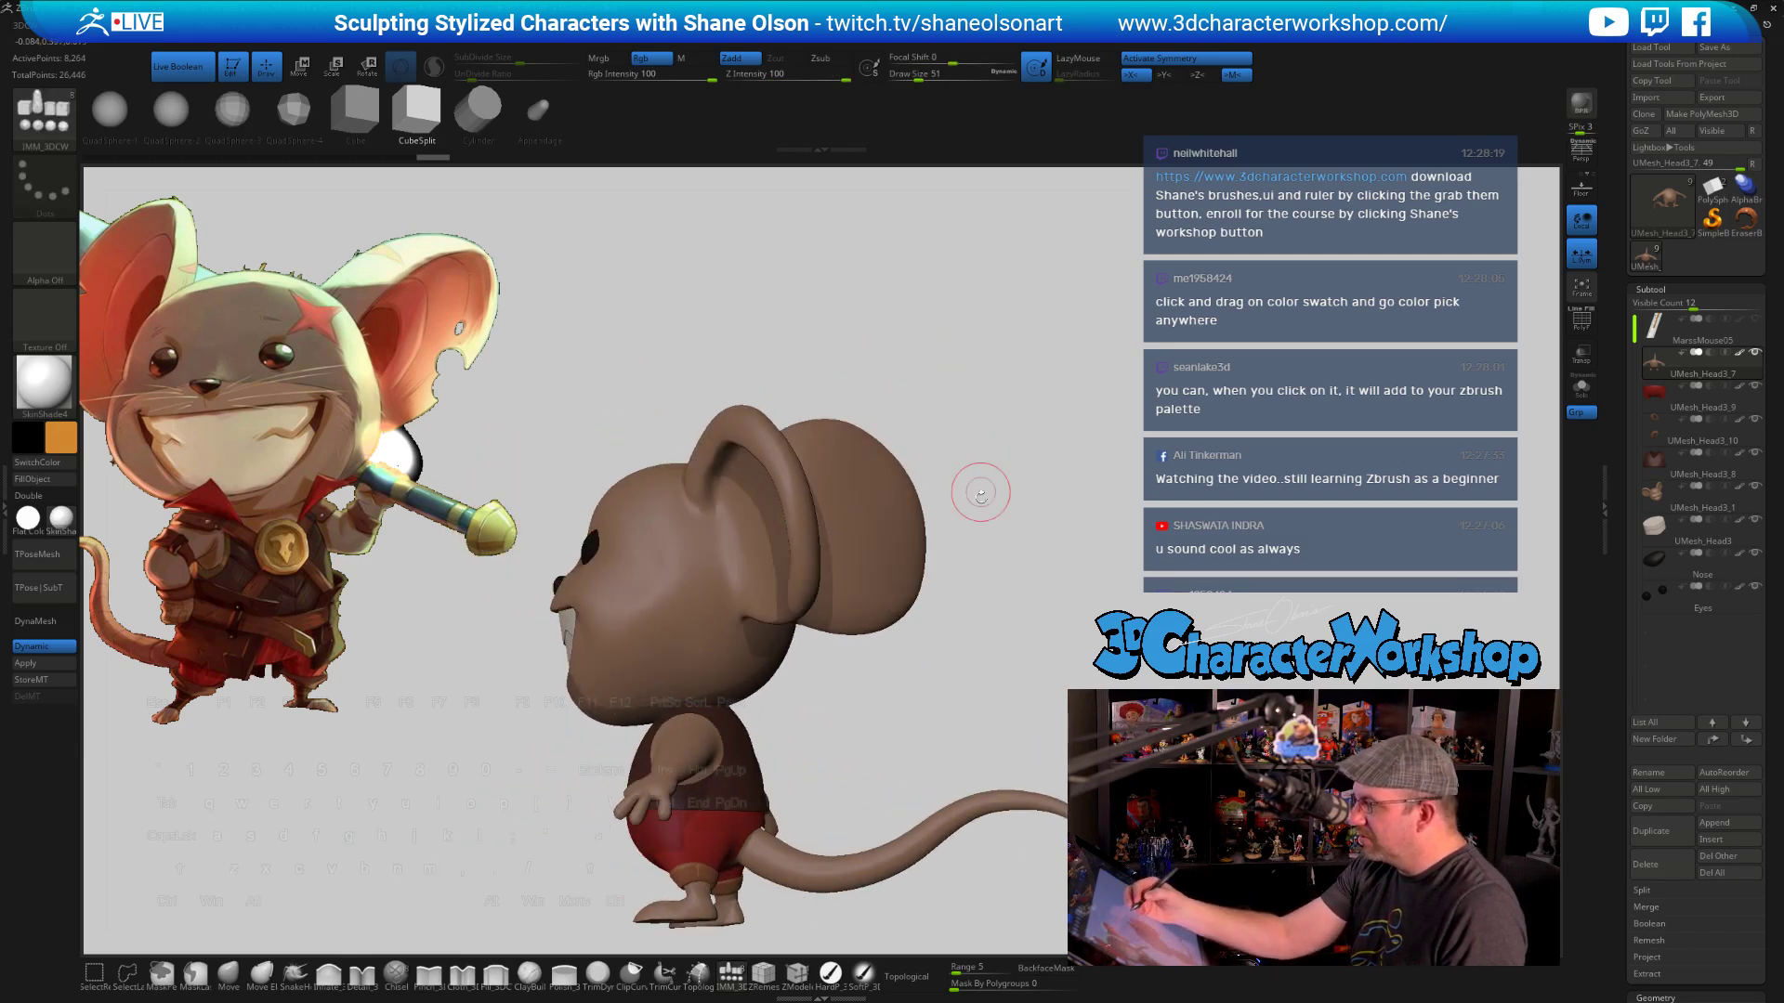
mouse_move(870, 394)
mouse_down()
mouse_move(919, 426)
mouse_move(911, 505)
mouse_move(1031, 545)
mouse_up()
key(b)
key(m)
key(v)
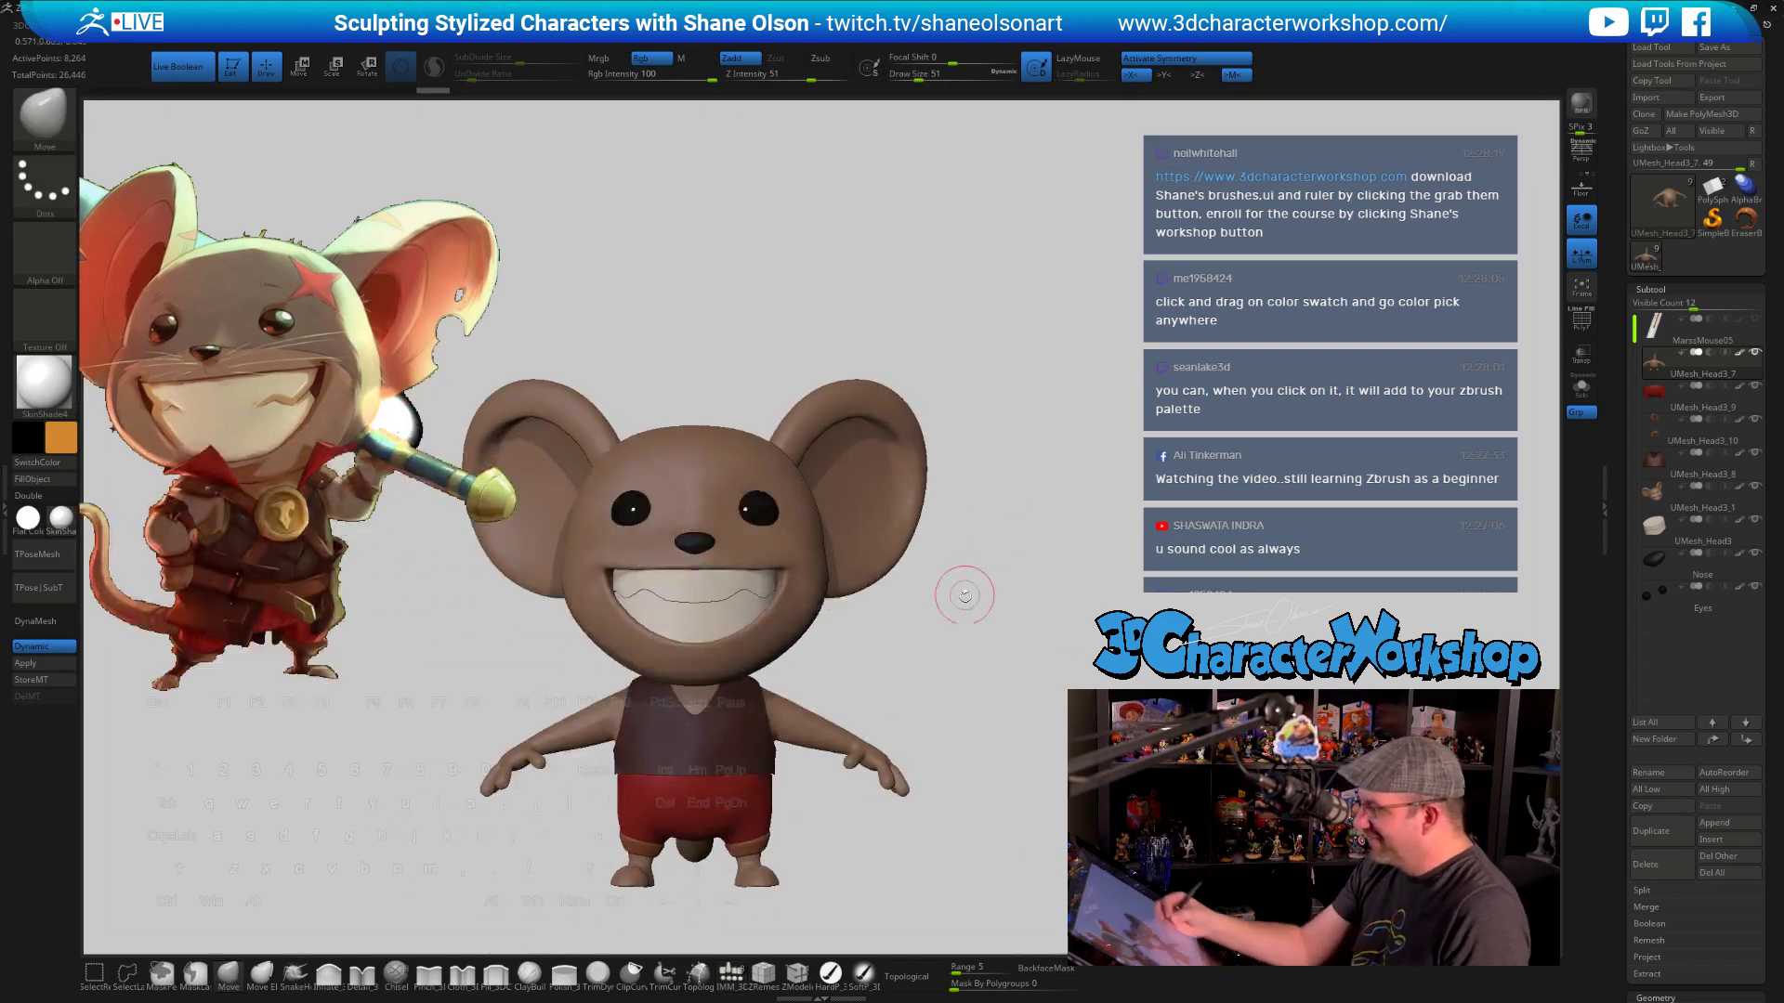
Make the head the active subtool, check its polygroup wireframe and turn off Dynamic subdivision
mouse_move(996, 618)
mouse_down()
mouse_move(967, 617)
mouse_move(971, 678)
mouse_move(955, 685)
mouse_up()
alt+click(967, 617)
key(shift+f)
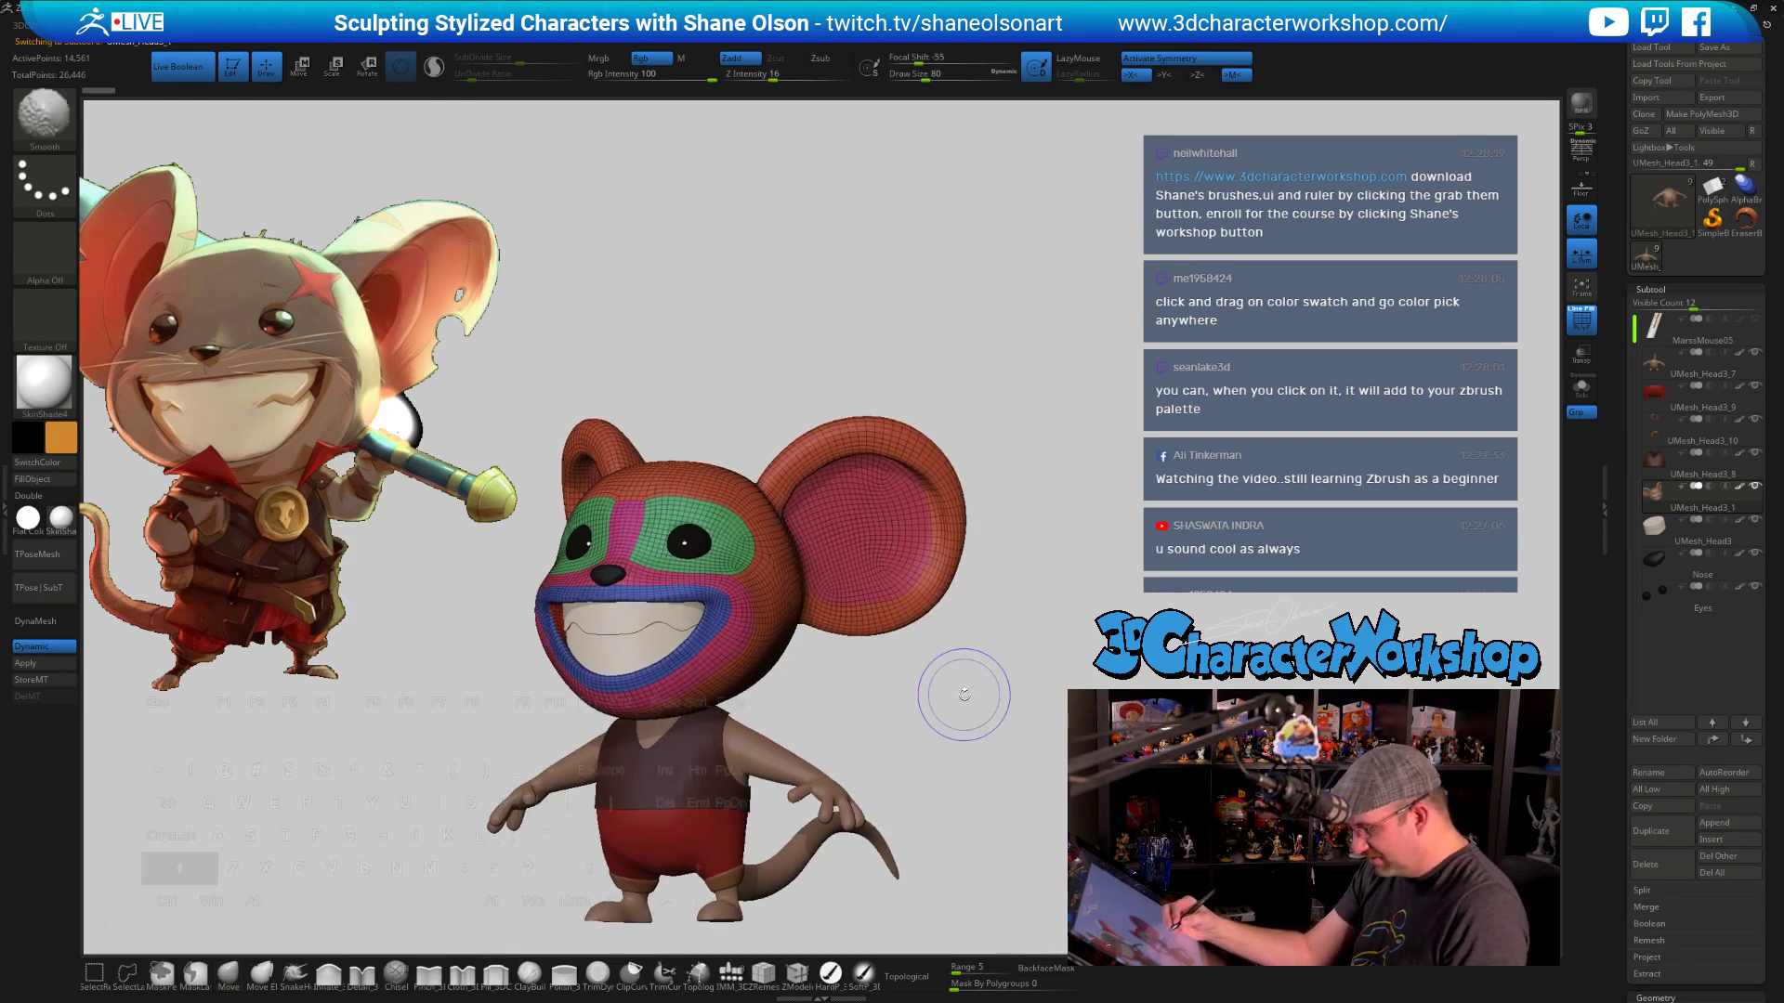
key(shift)
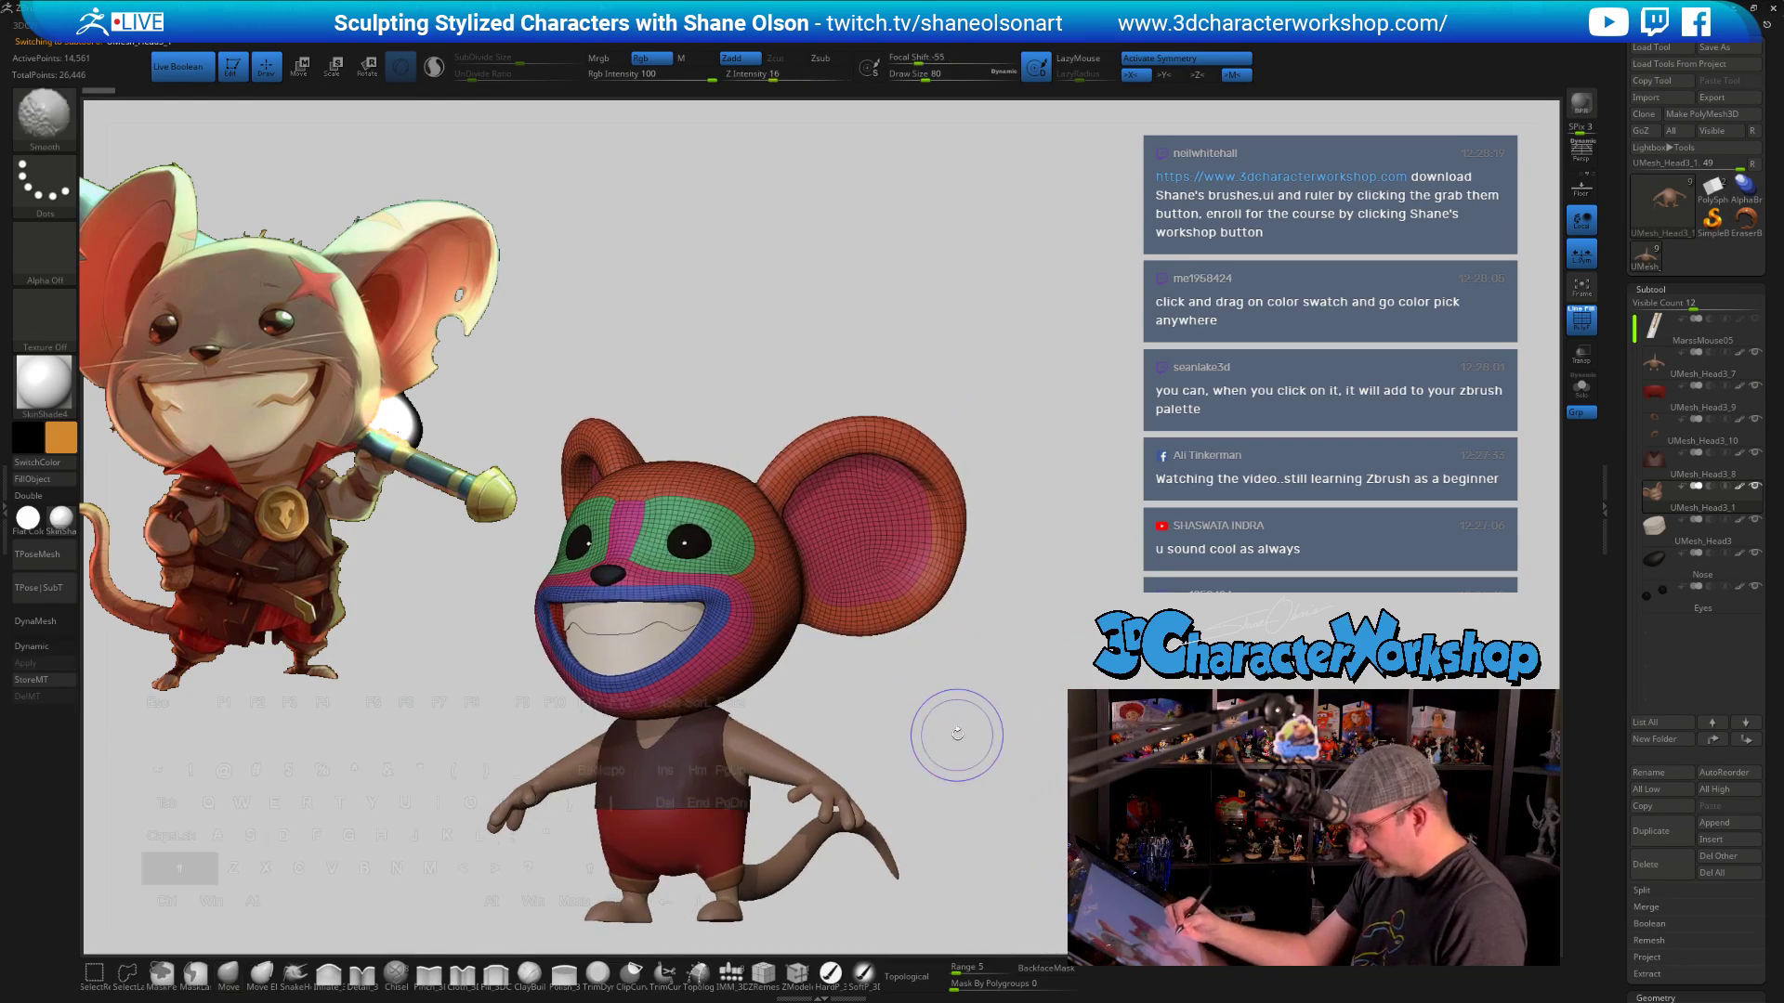
key(shift+f)
Reshape the upper inner part of the mouse's ears with the Move brush at draw size 104
alt+drag(959, 663, 924, 384)
drag(1022, 346, 1059, 437)
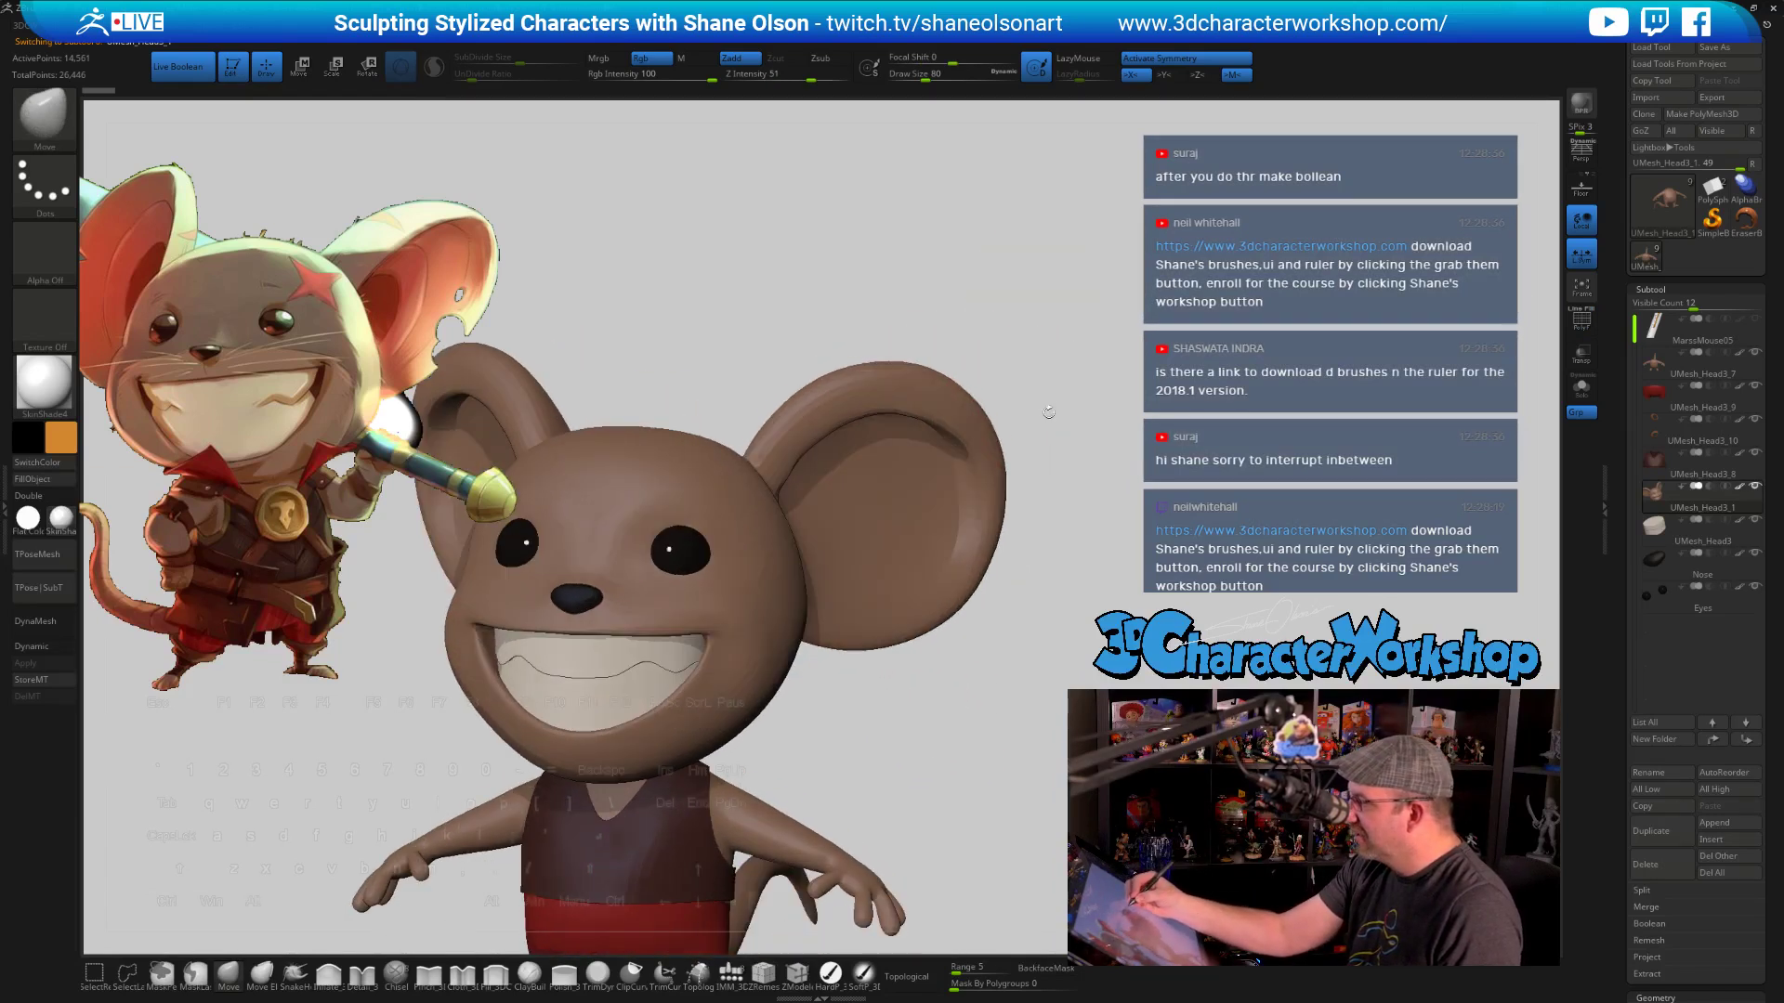
drag(1002, 596, 974, 583)
drag(933, 683, 948, 650)
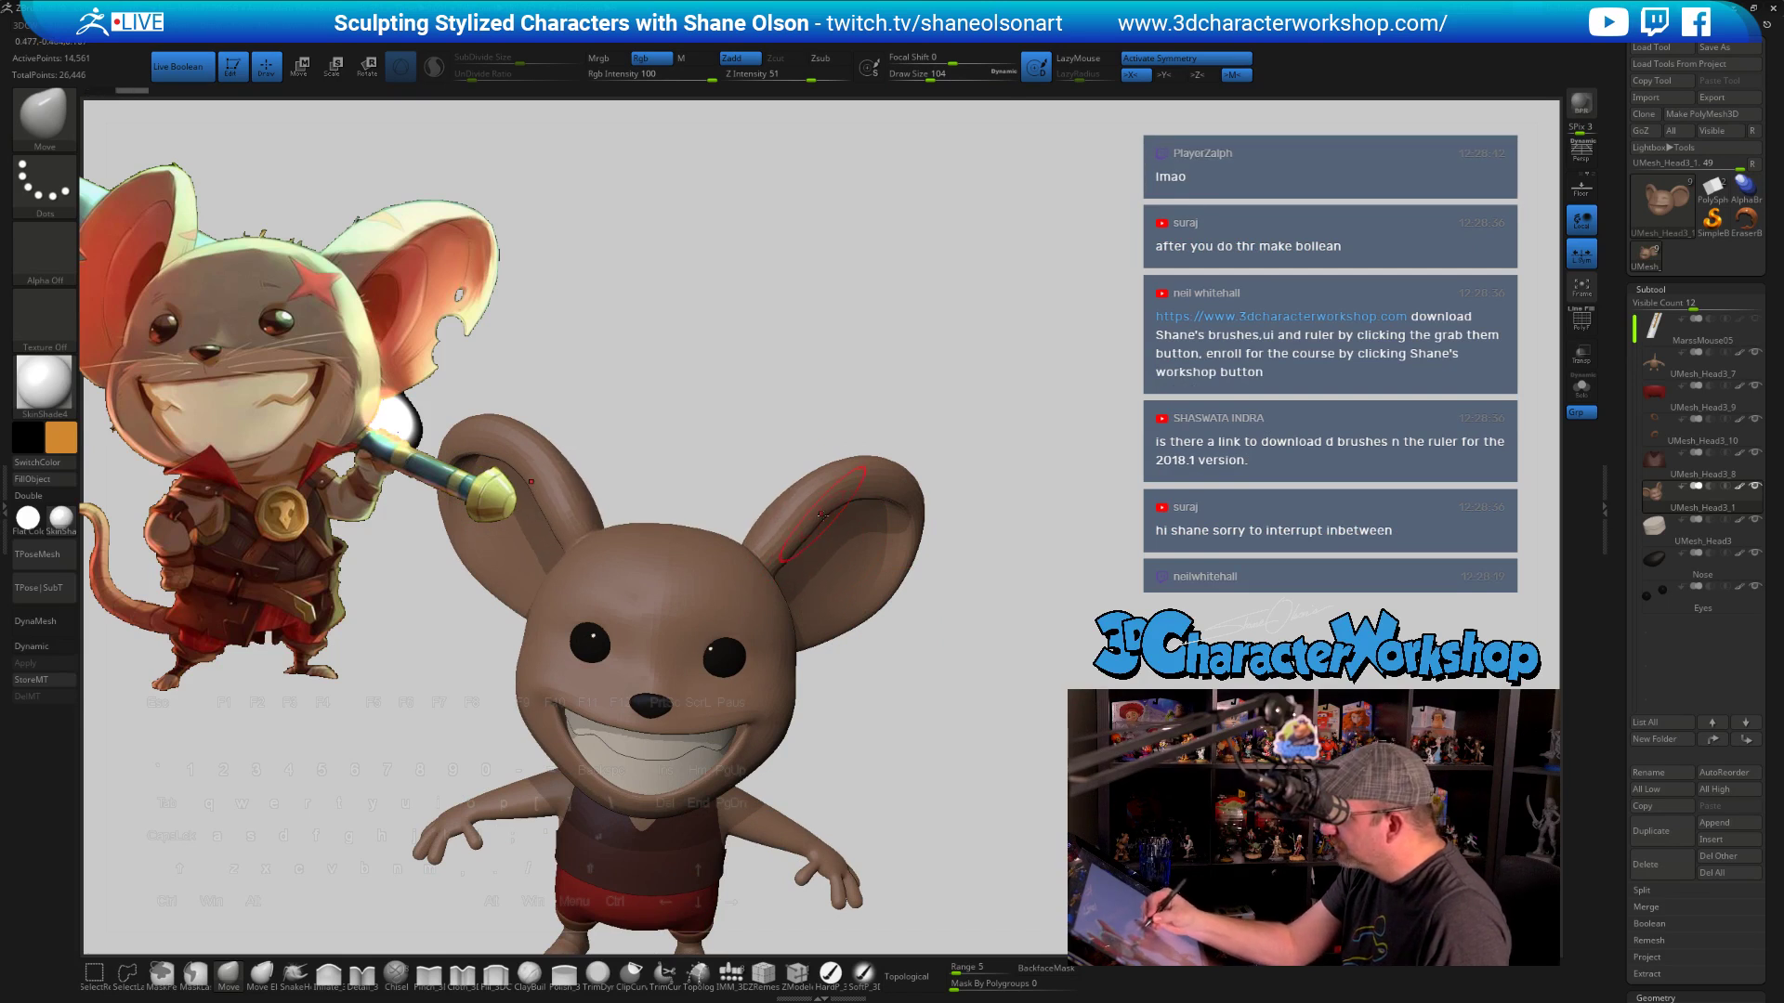
drag(895, 449, 869, 517)
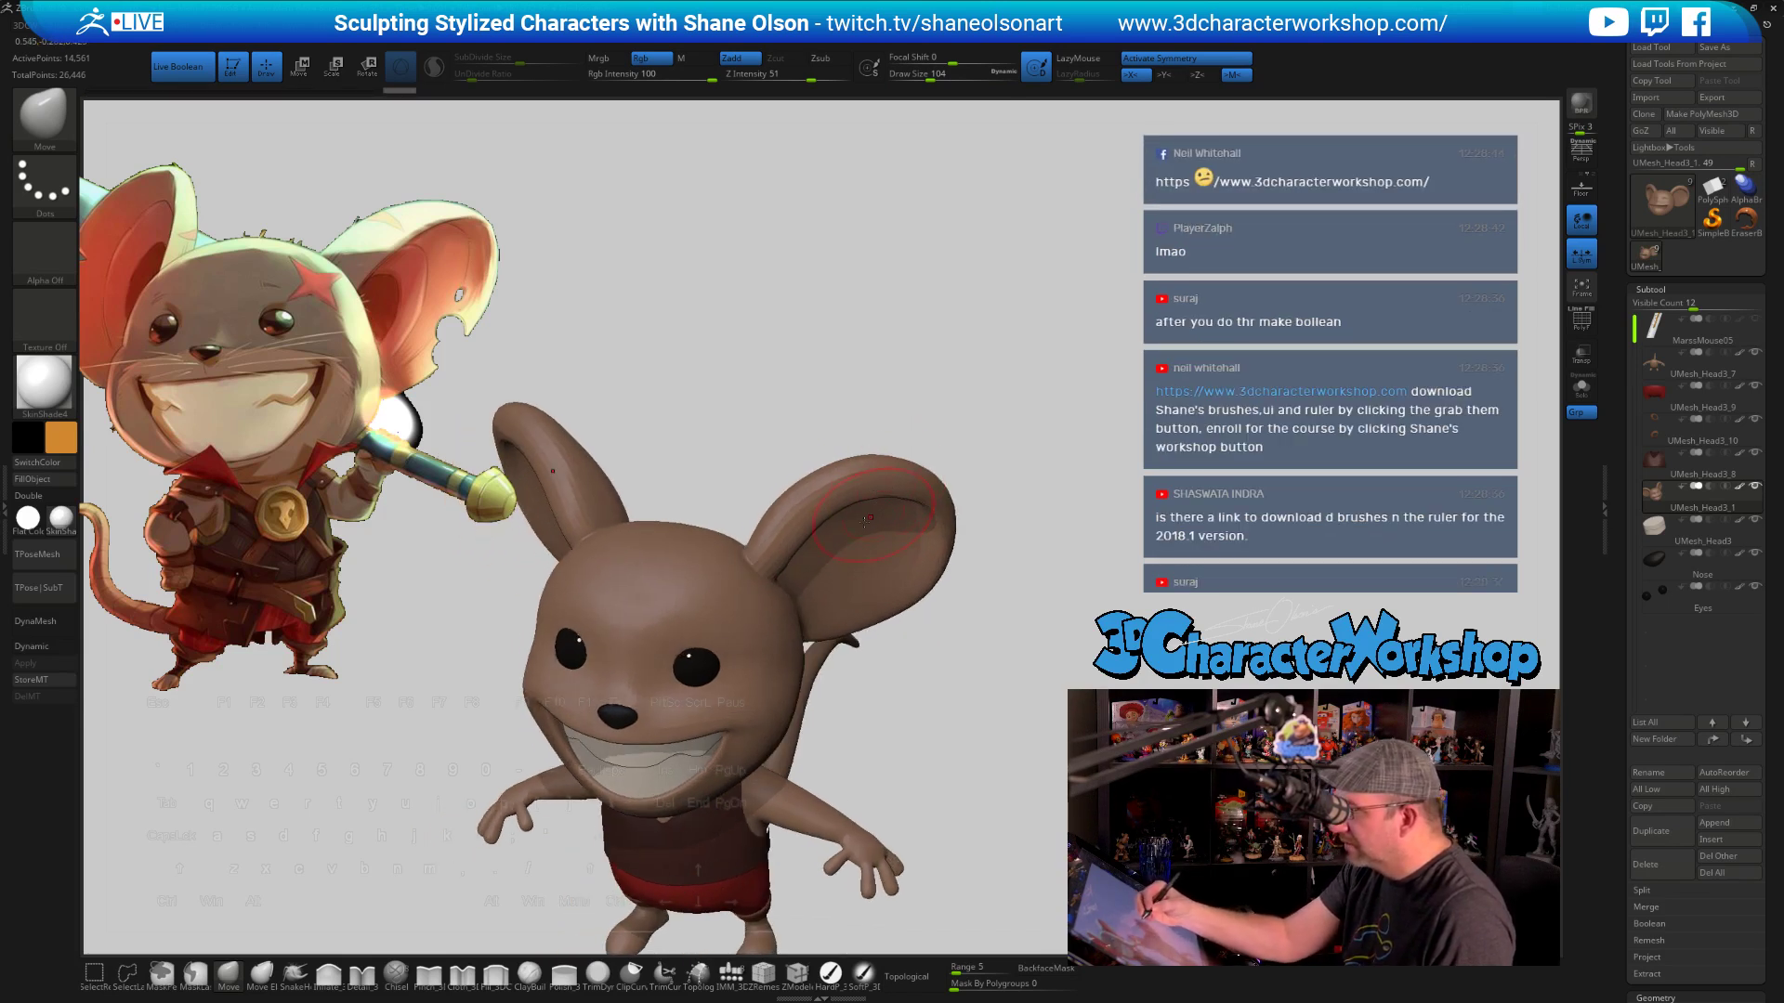
mouse_move(976, 468)
mouse_down()
mouse_move(956, 450)
mouse_move(925, 458)
mouse_up()
Refine the ear's rim with smaller Move strokes at draw sizes of 77 and 74, and smooth it
key(s)
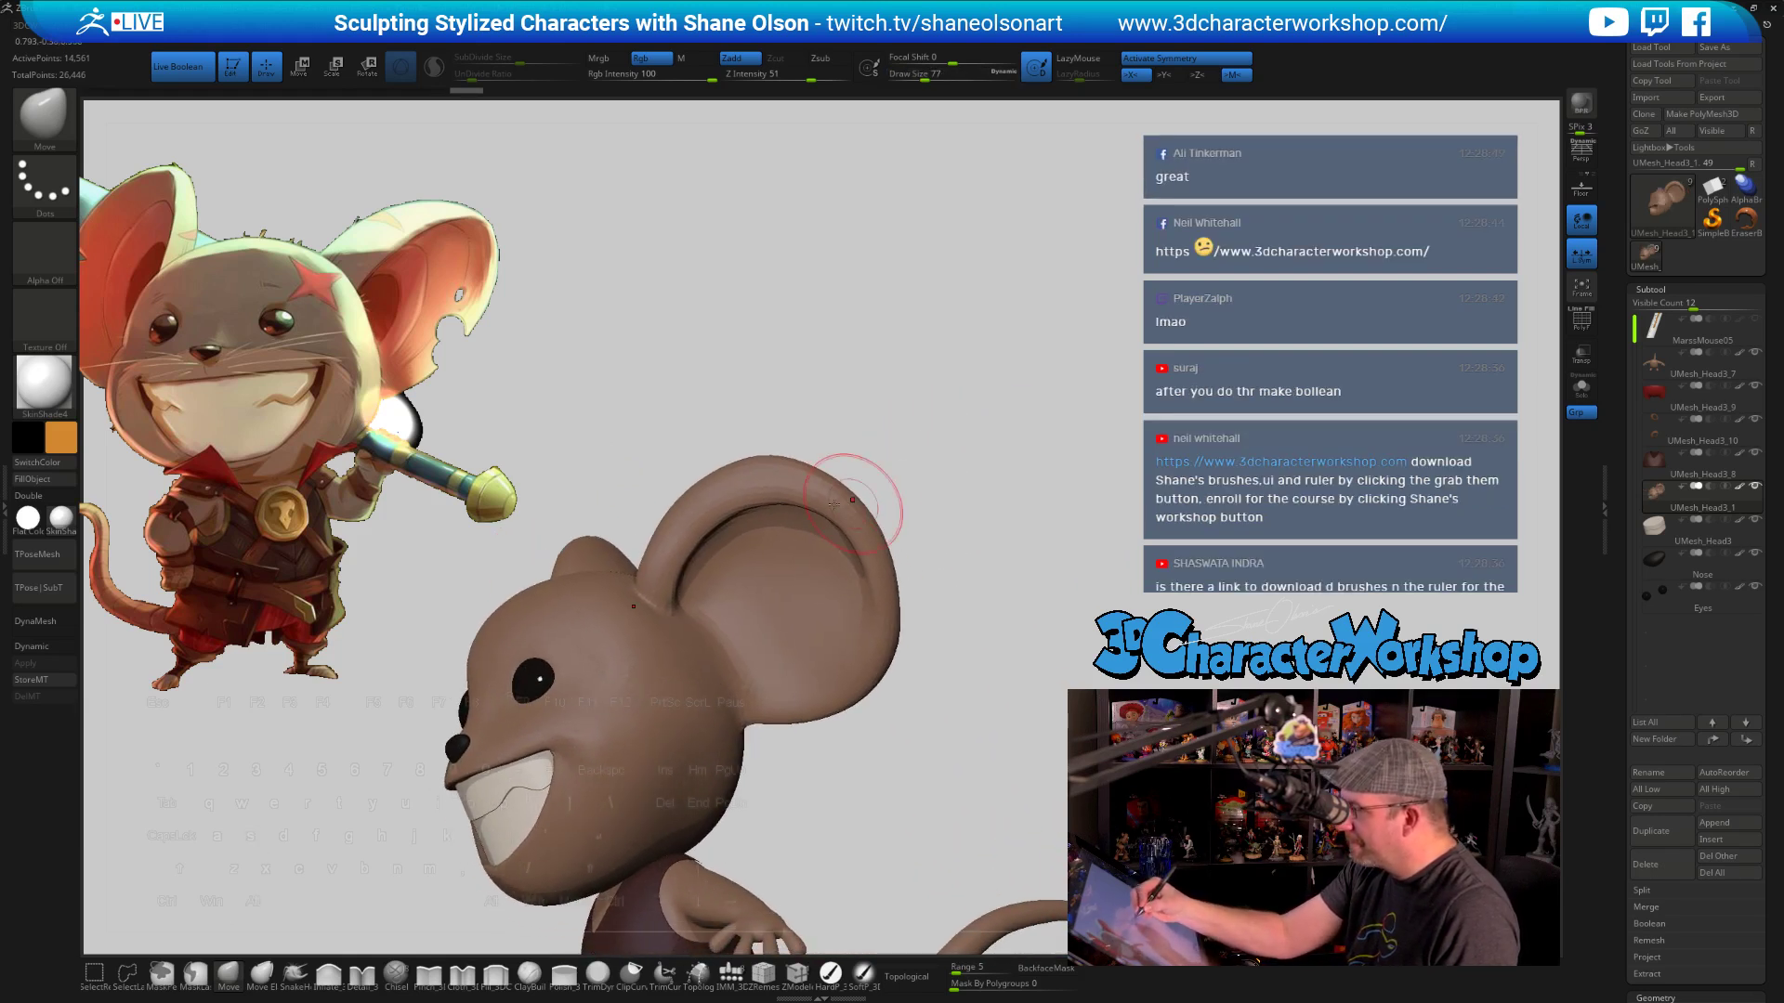
key(s)
drag(836, 507, 832, 508)
drag(821, 517, 825, 500)
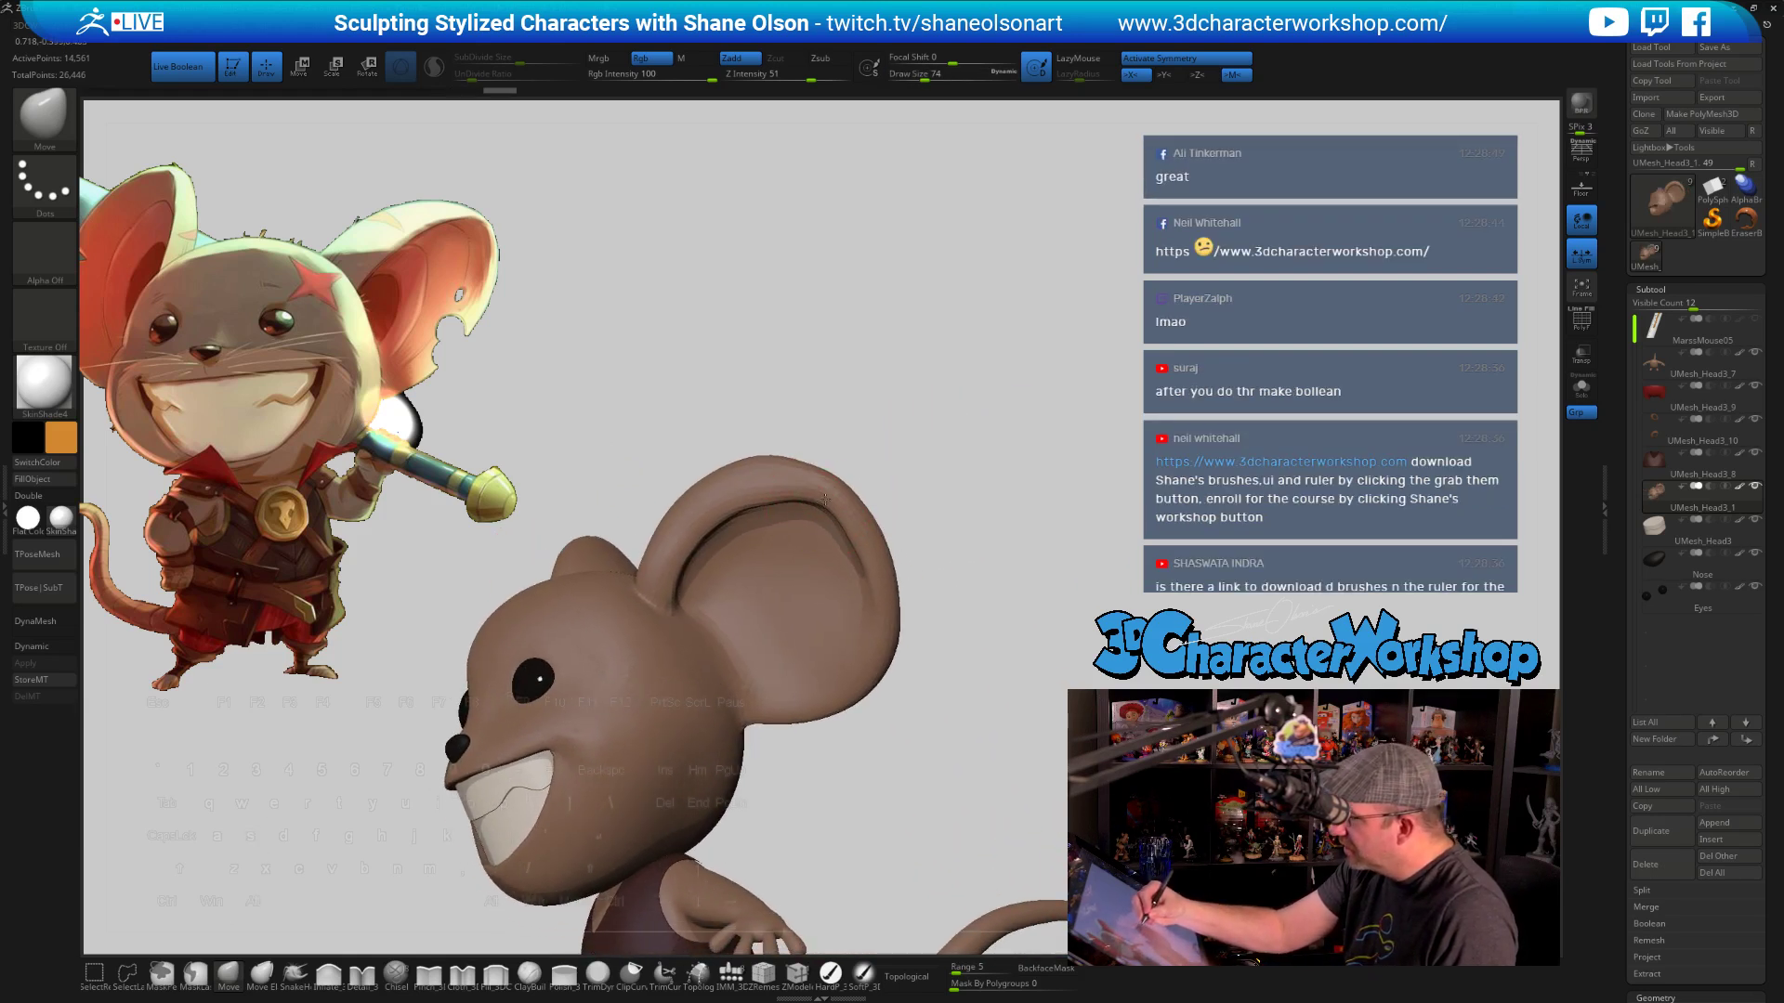
key(s)
drag(897, 557, 956, 577)
key(shift)
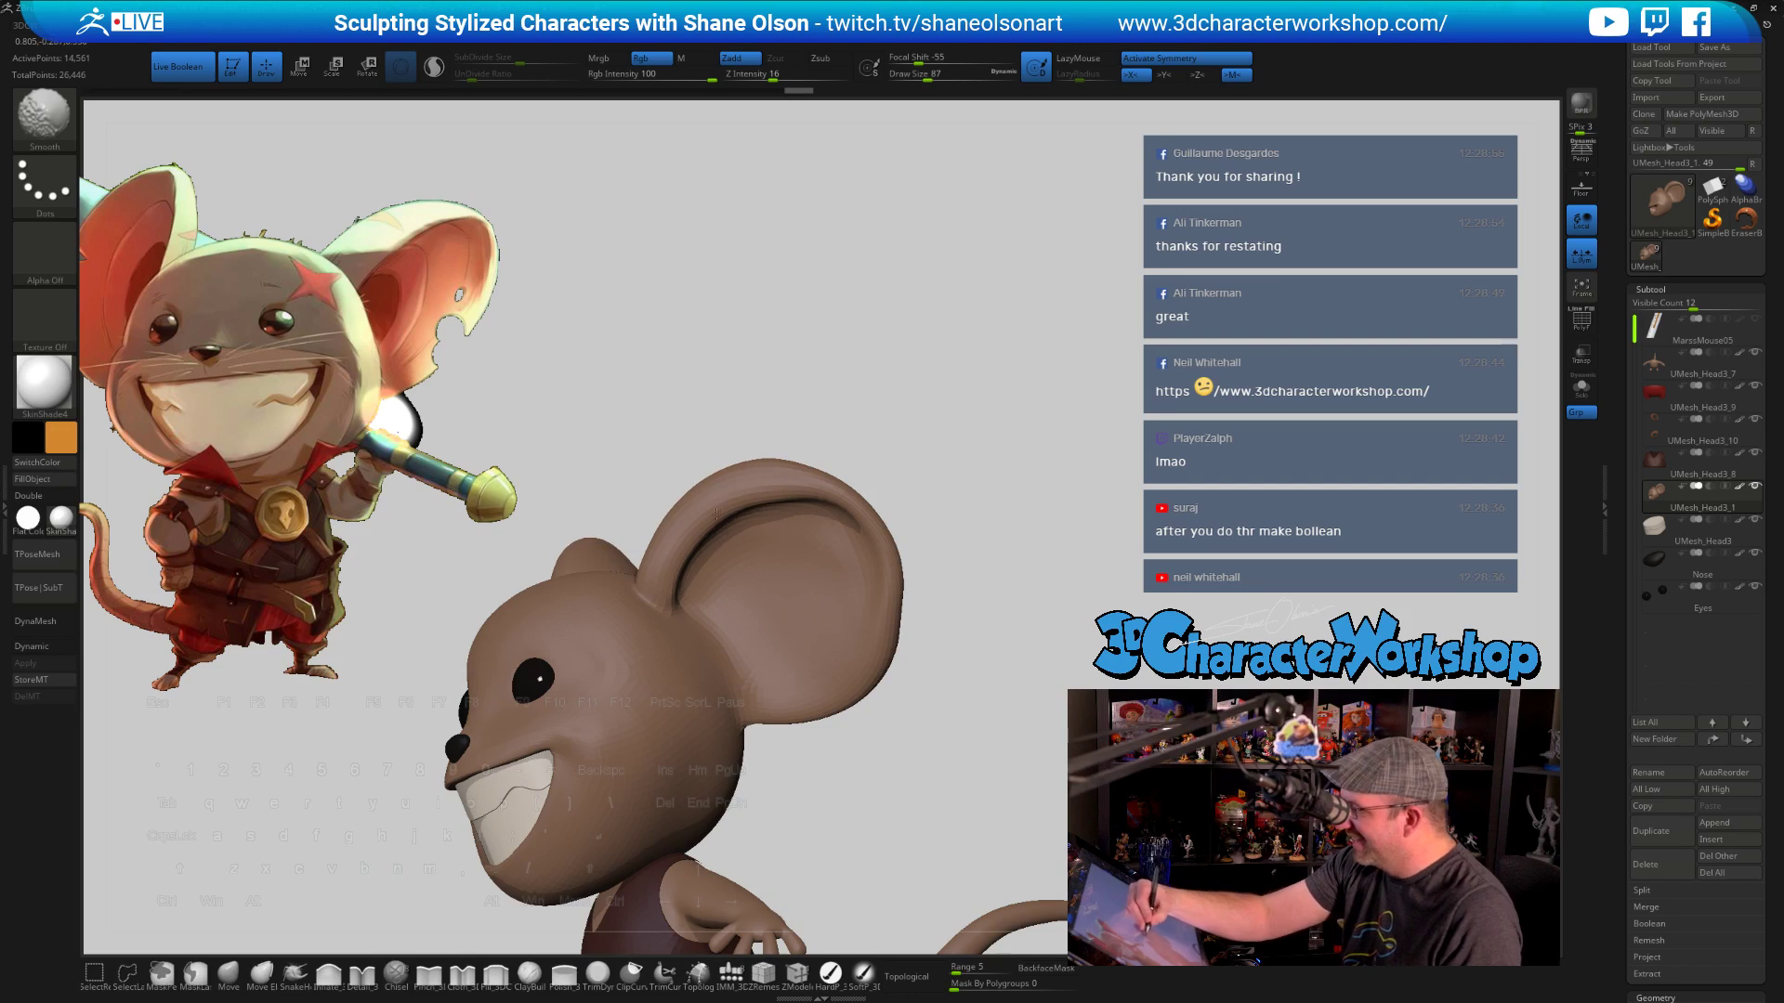
Enlarge the Move brush to draw size 234 and push the ear's upper and rear outline into shape
drag(927, 609, 937, 526)
key(s)
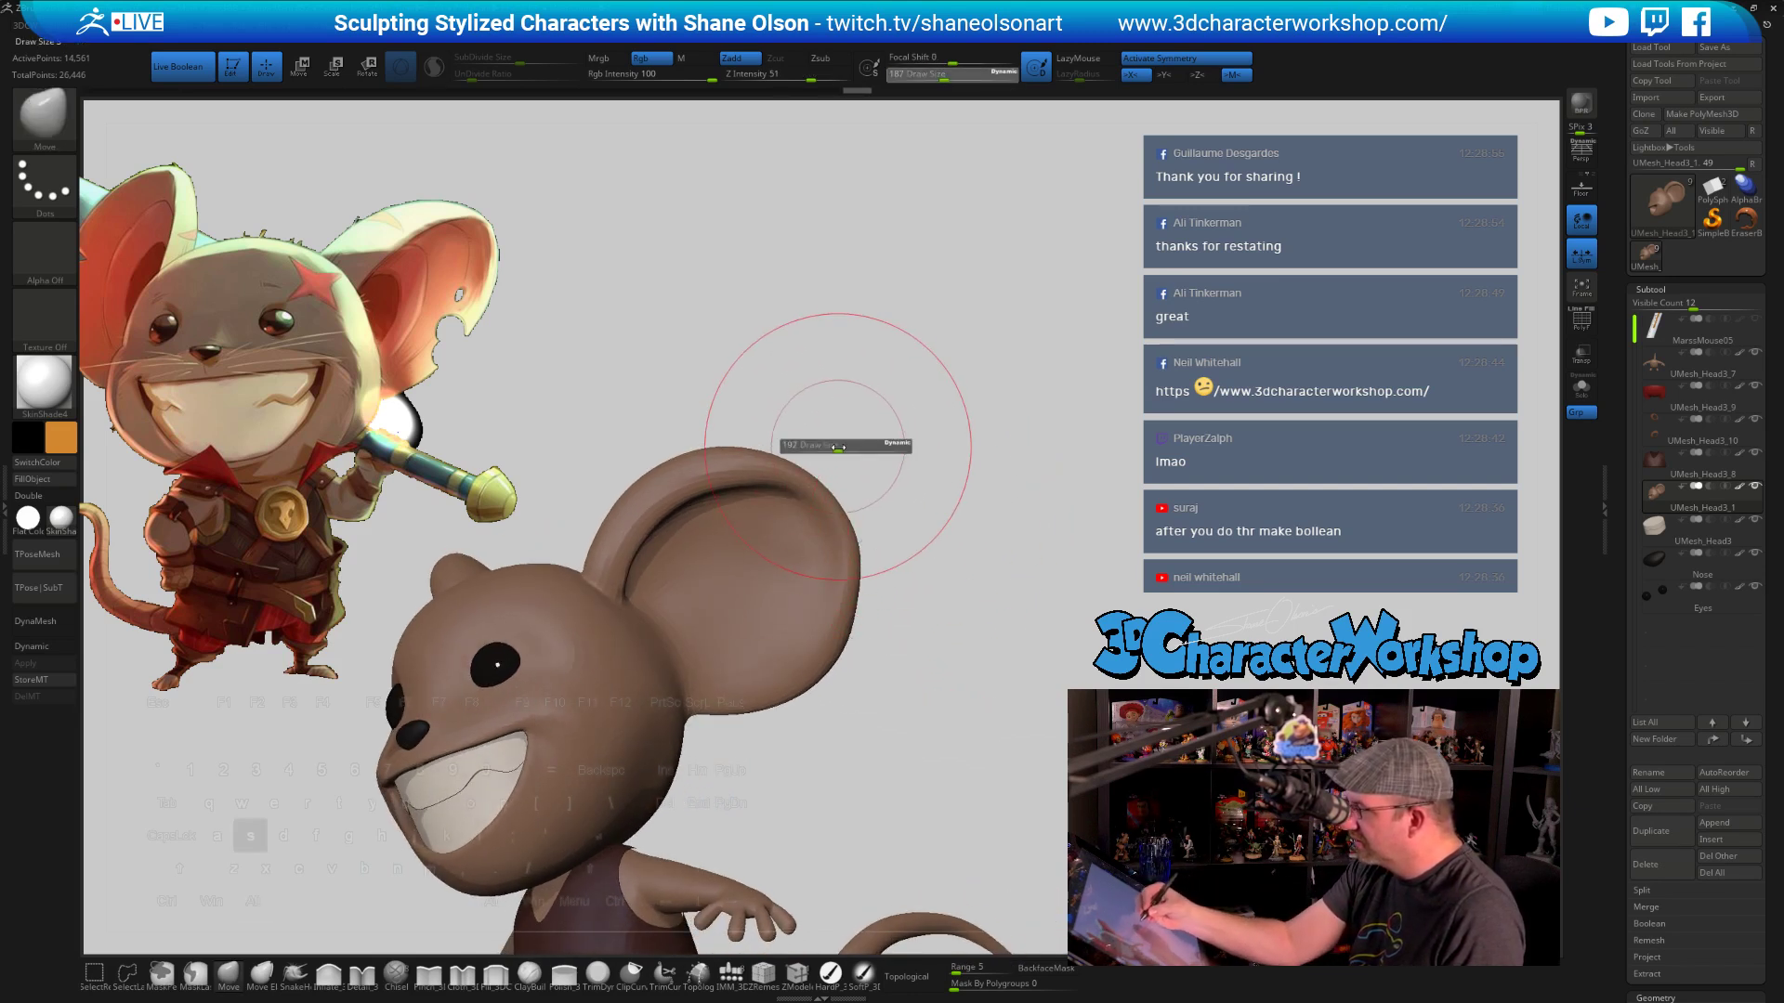
mouse_move(817, 410)
mouse_down()
mouse_move(790, 423)
mouse_move(822, 488)
mouse_move(825, 460)
mouse_up()
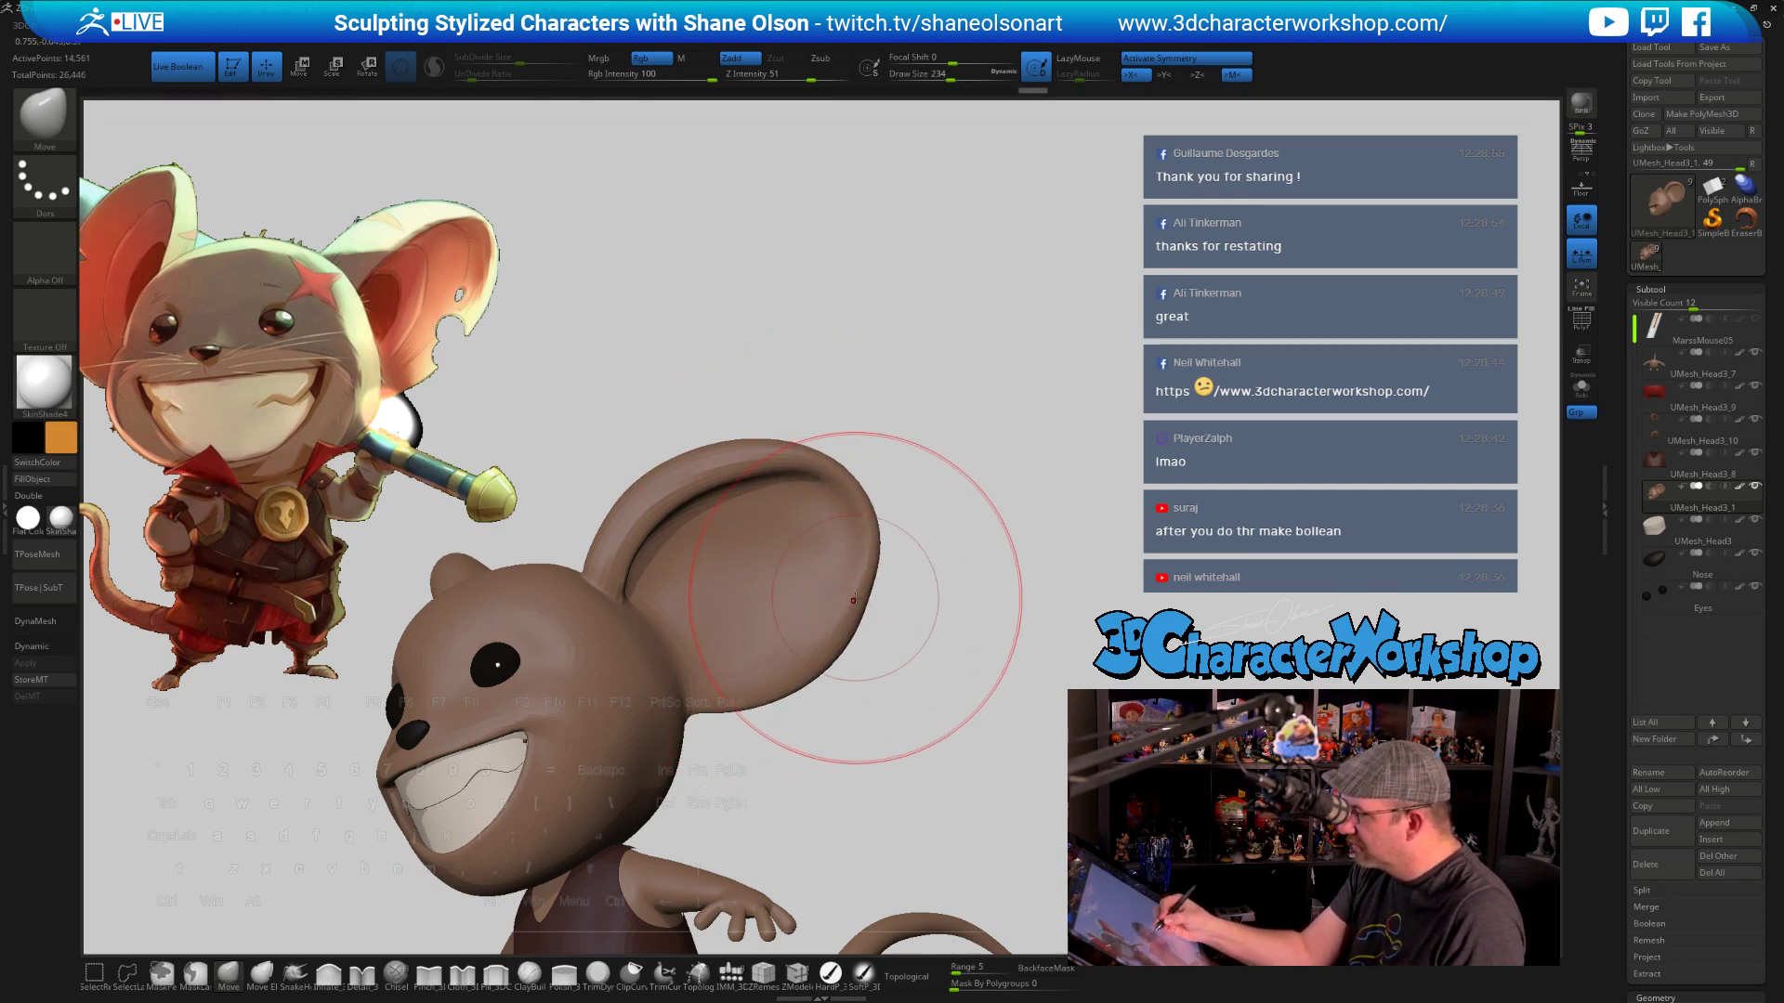
mouse_move(936, 597)
mouse_down()
mouse_move(973, 580)
mouse_move(962, 589)
mouse_move(995, 598)
mouse_move(1013, 641)
mouse_move(998, 663)
mouse_up()
Adjust the ears' profile from the side with the Move brush at draw sizes 154 and 120
key(s)
drag(1008, 669, 876, 665)
mouse_move(795, 521)
mouse_down()
mouse_move(856, 537)
mouse_move(834, 533)
mouse_up()
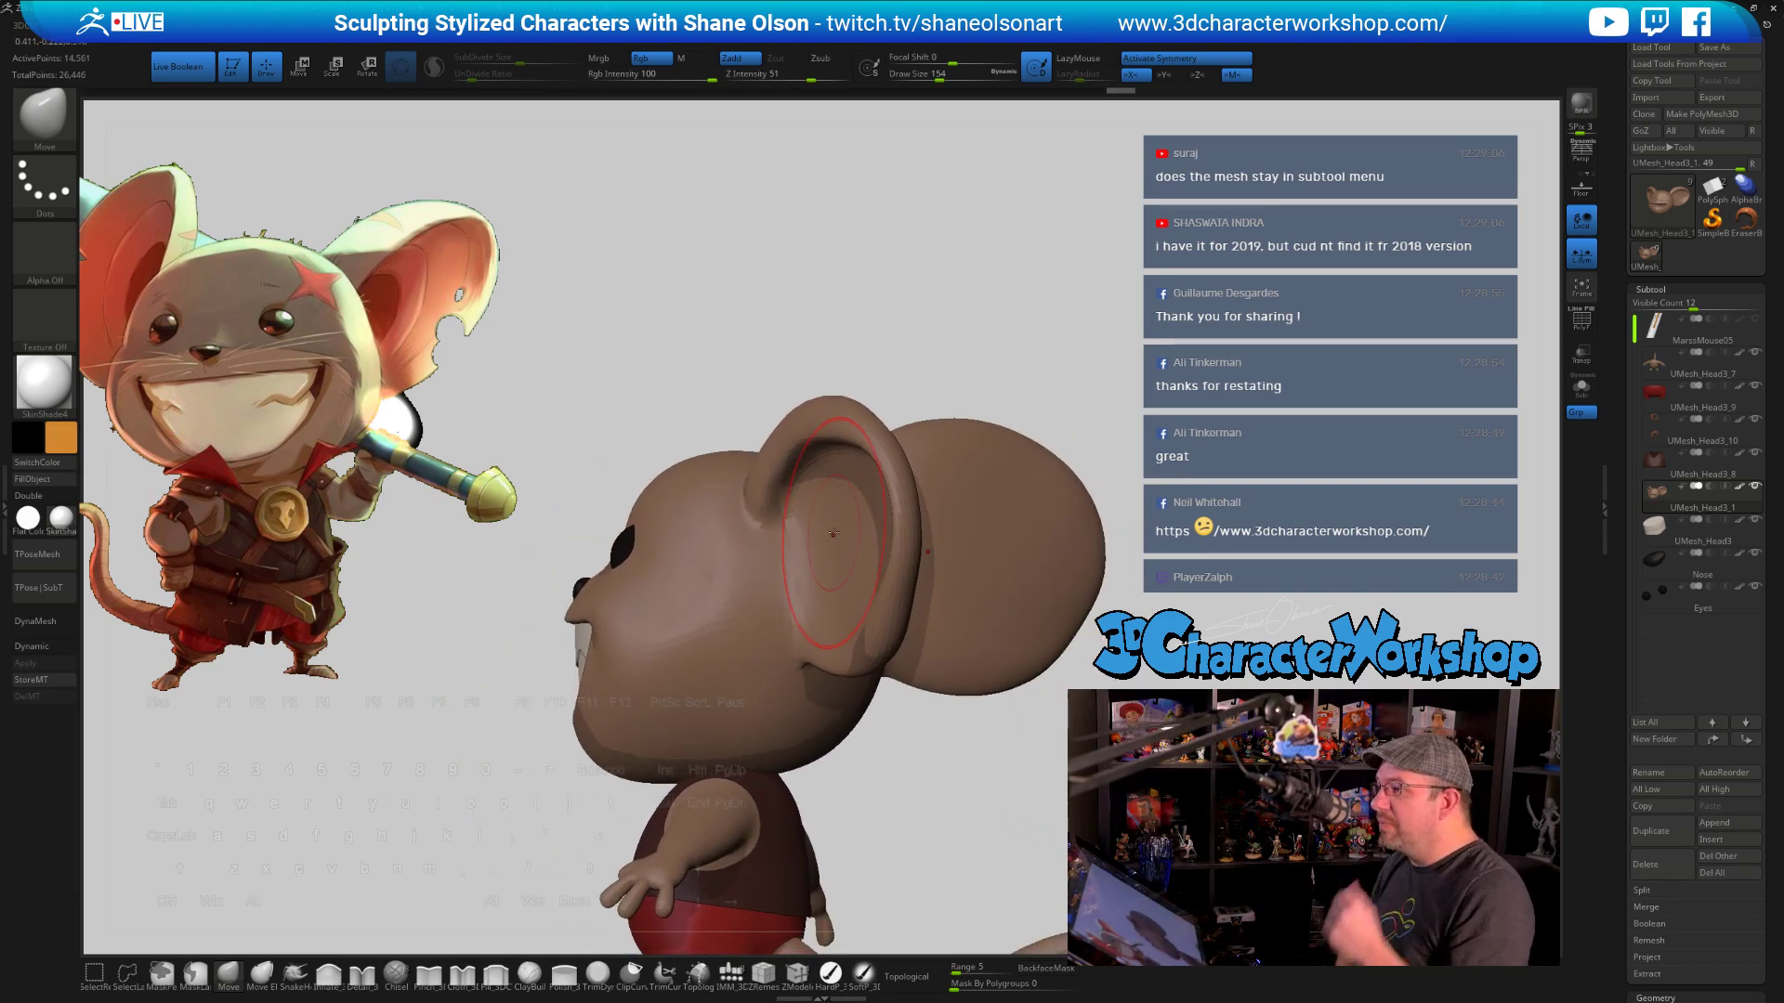
mouse_move(850, 523)
mouse_down()
mouse_move(796, 362)
mouse_move(810, 328)
mouse_up()
key(s)
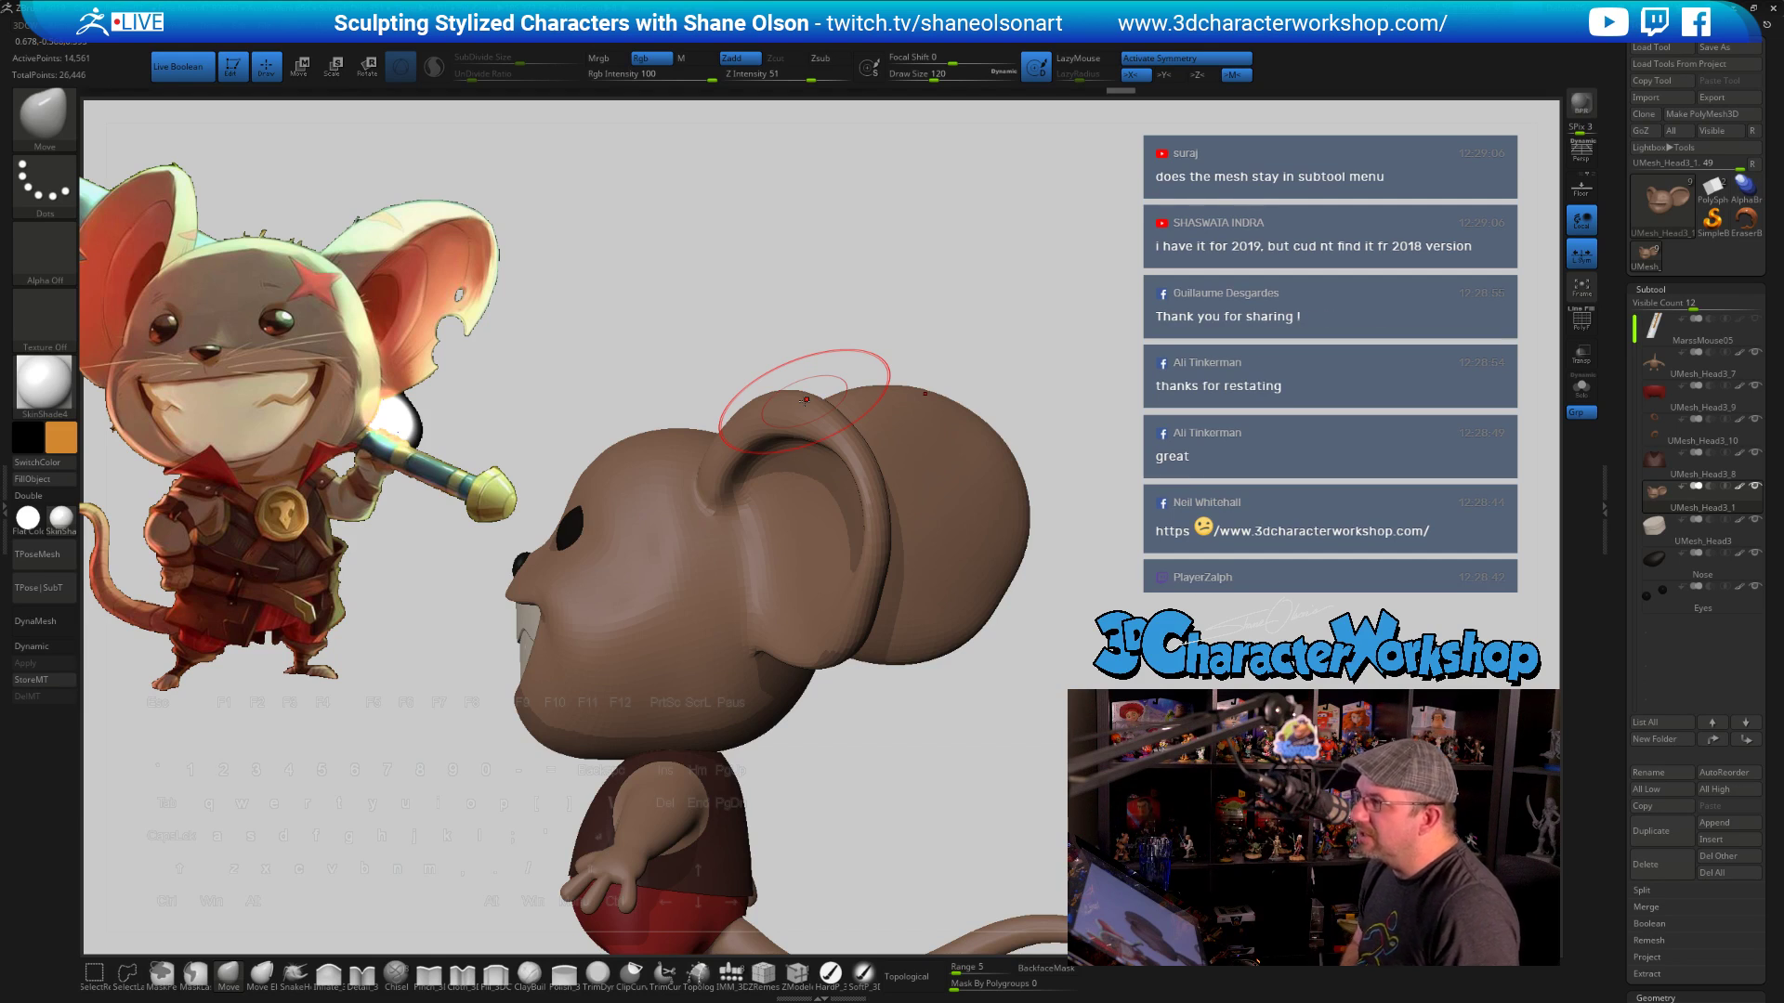
mouse_move(817, 339)
alt+mouse_down()
mouse_move(841, 325)
mouse_move(790, 311)
alt+mouse_up()
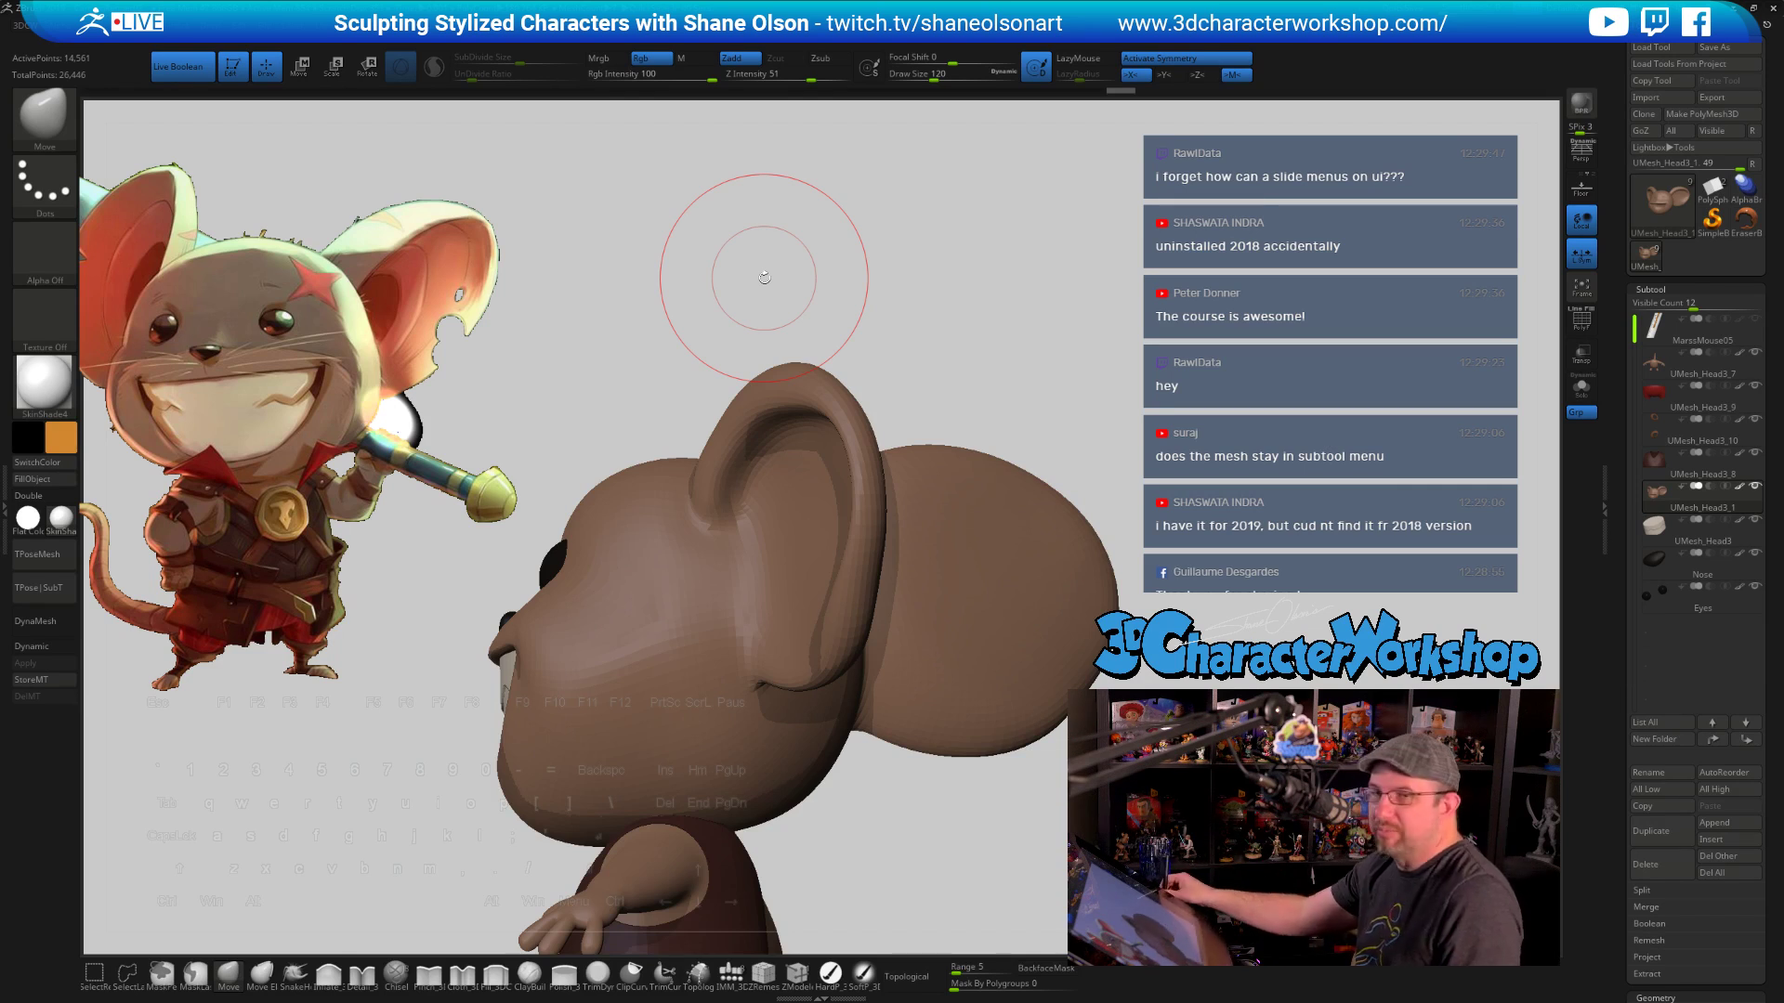
Switch to the PolySphere1 Live Boolean example and make a boolean mesh from it with DSDiv enabled
click(1712, 188)
key(f)
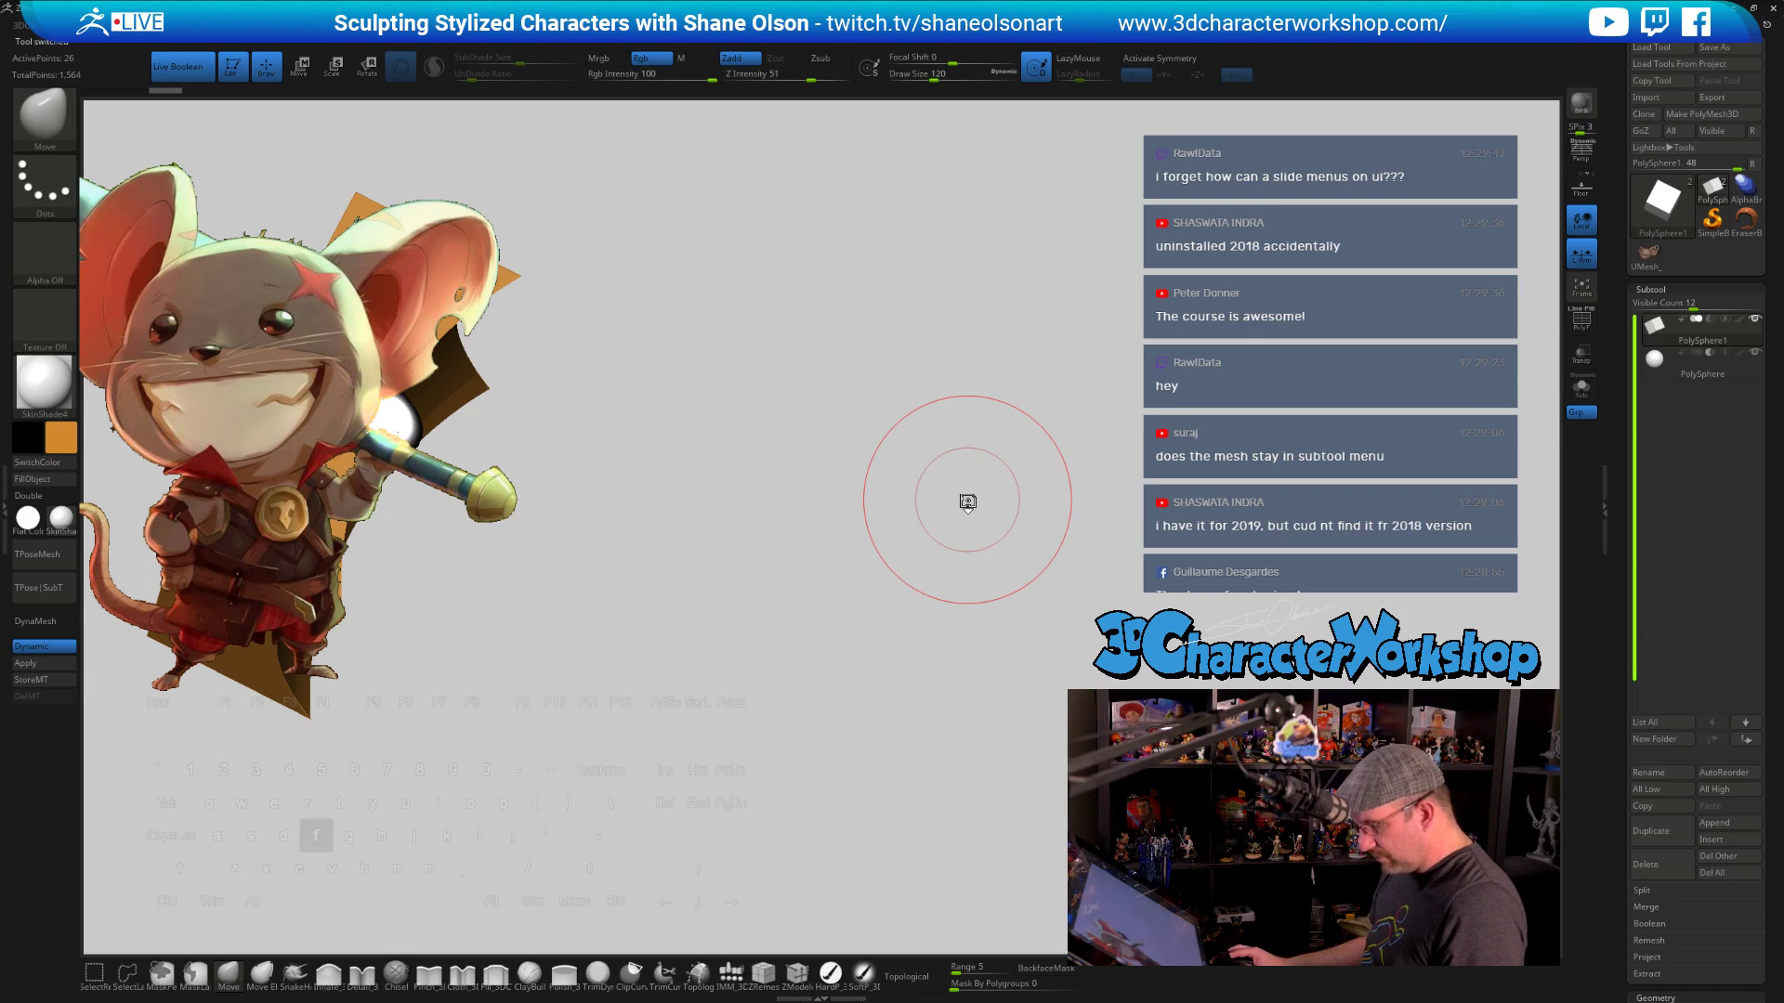
alt+drag(756, 458, 810, 323)
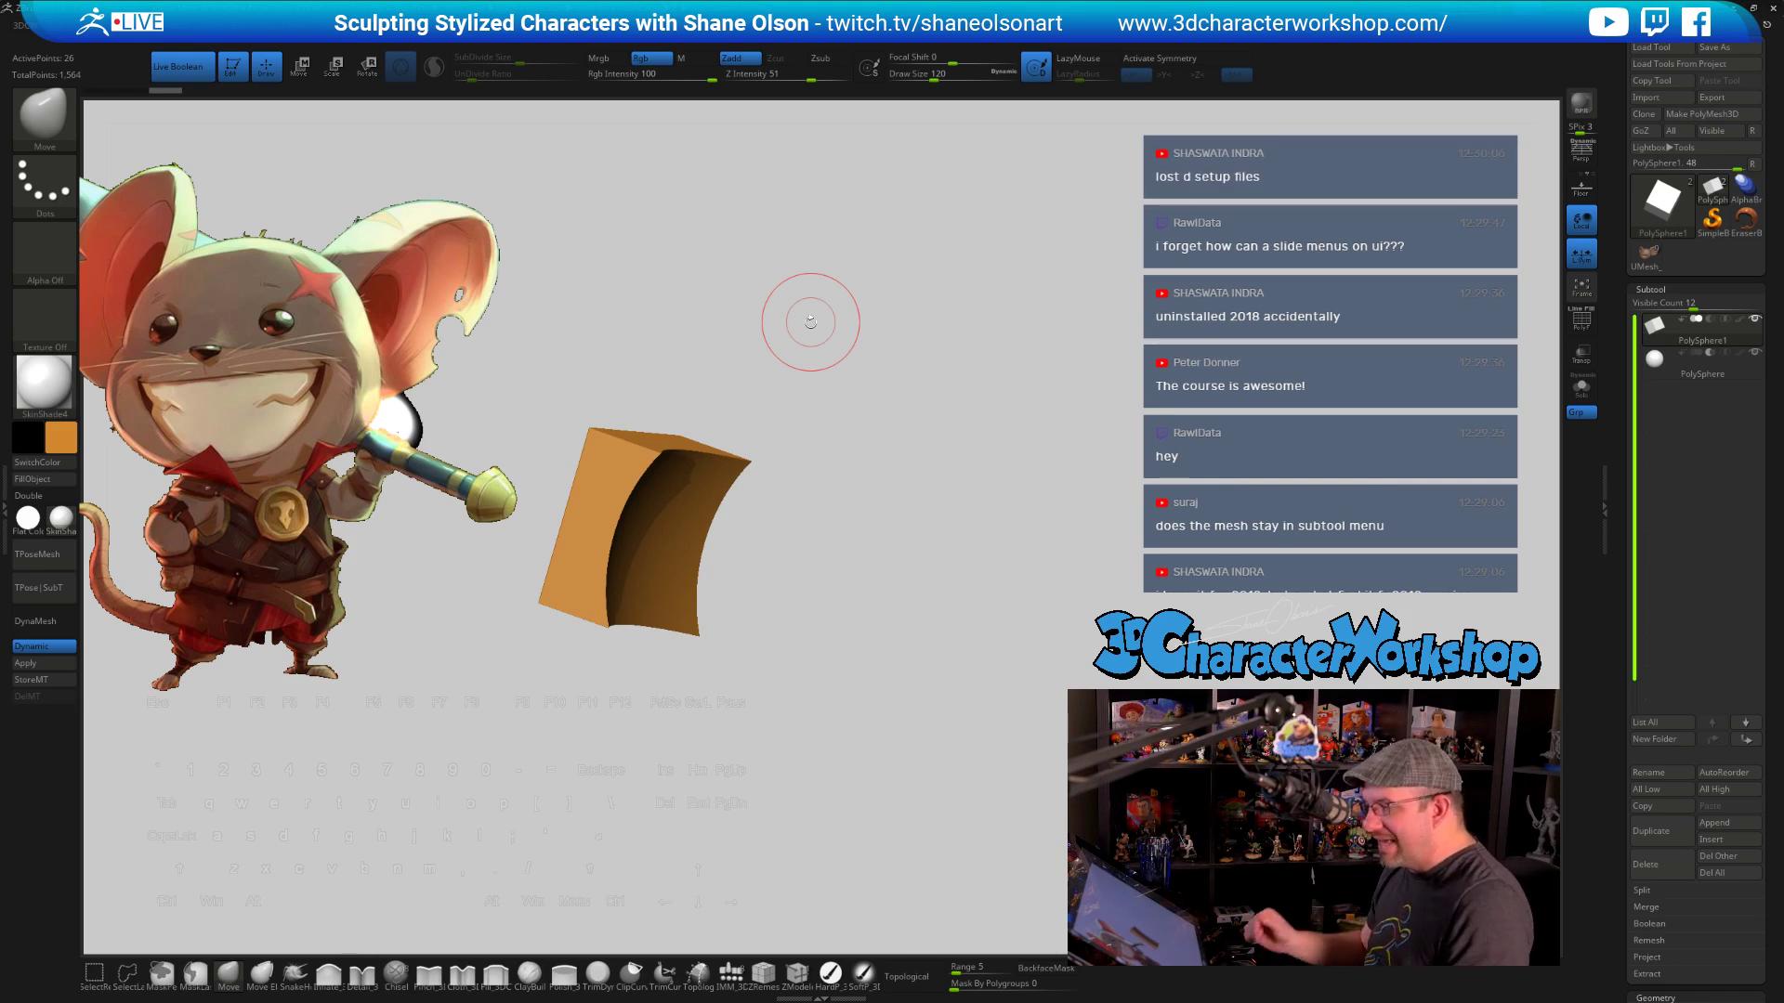
drag(1623, 769, 1605, 676)
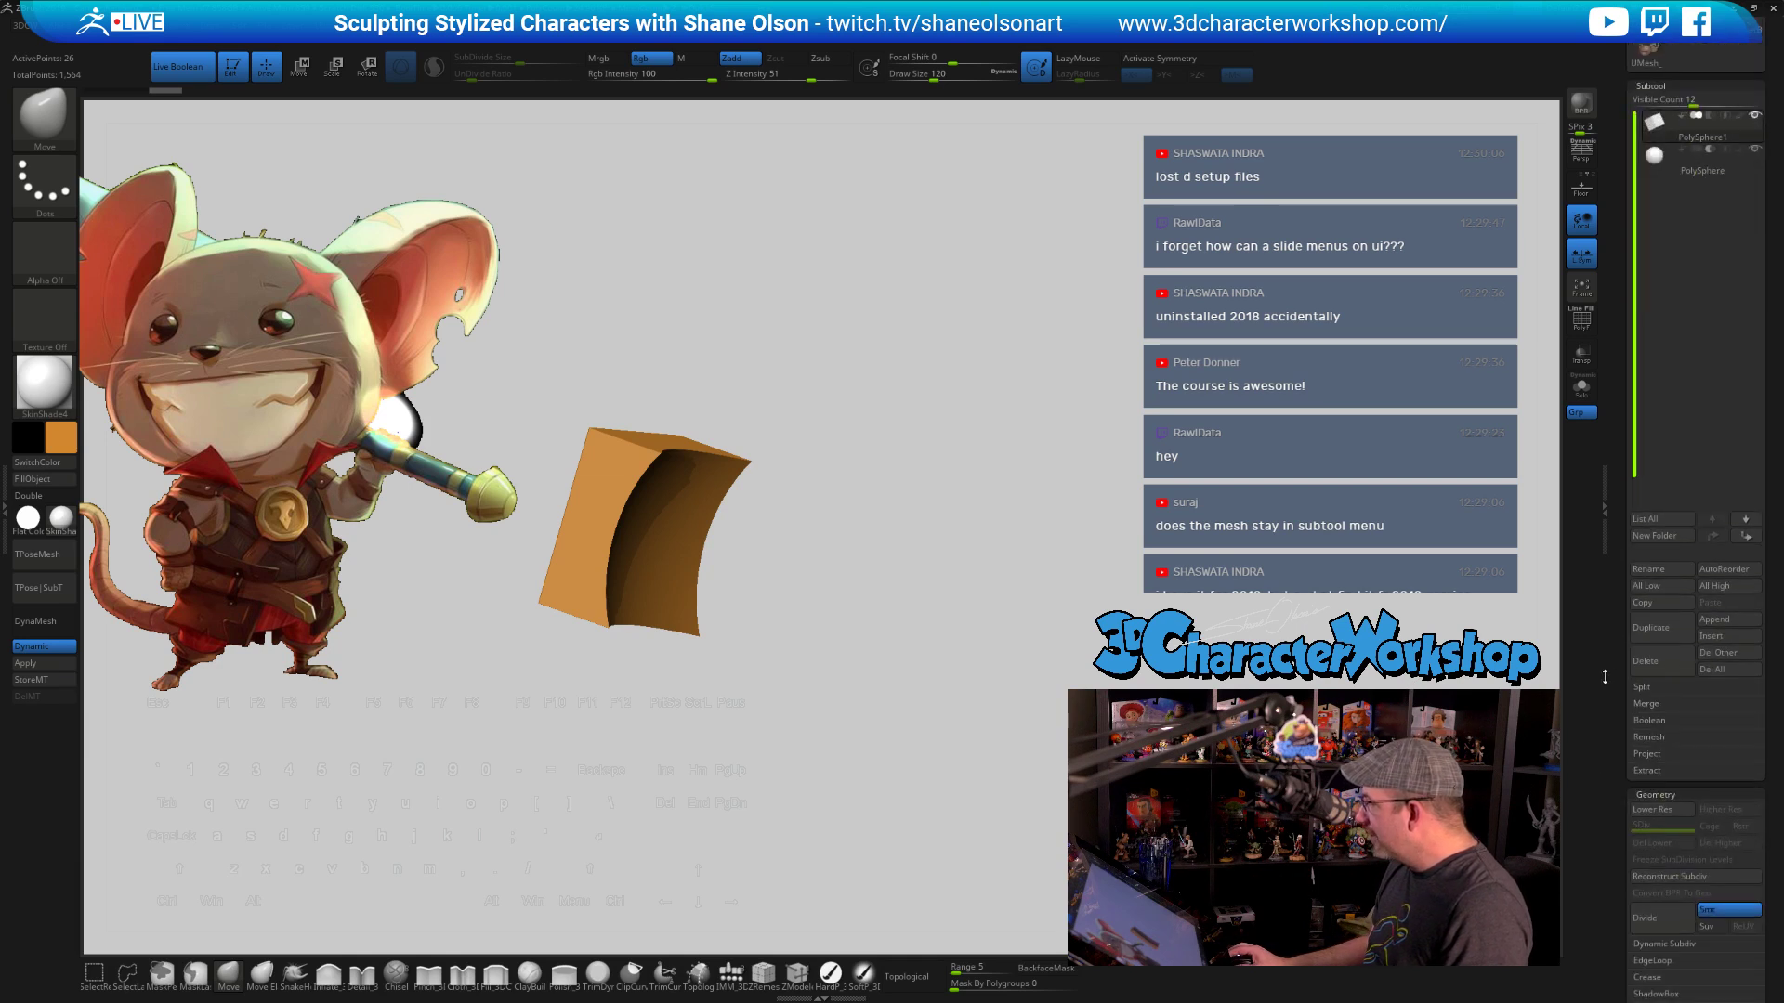
click(1650, 721)
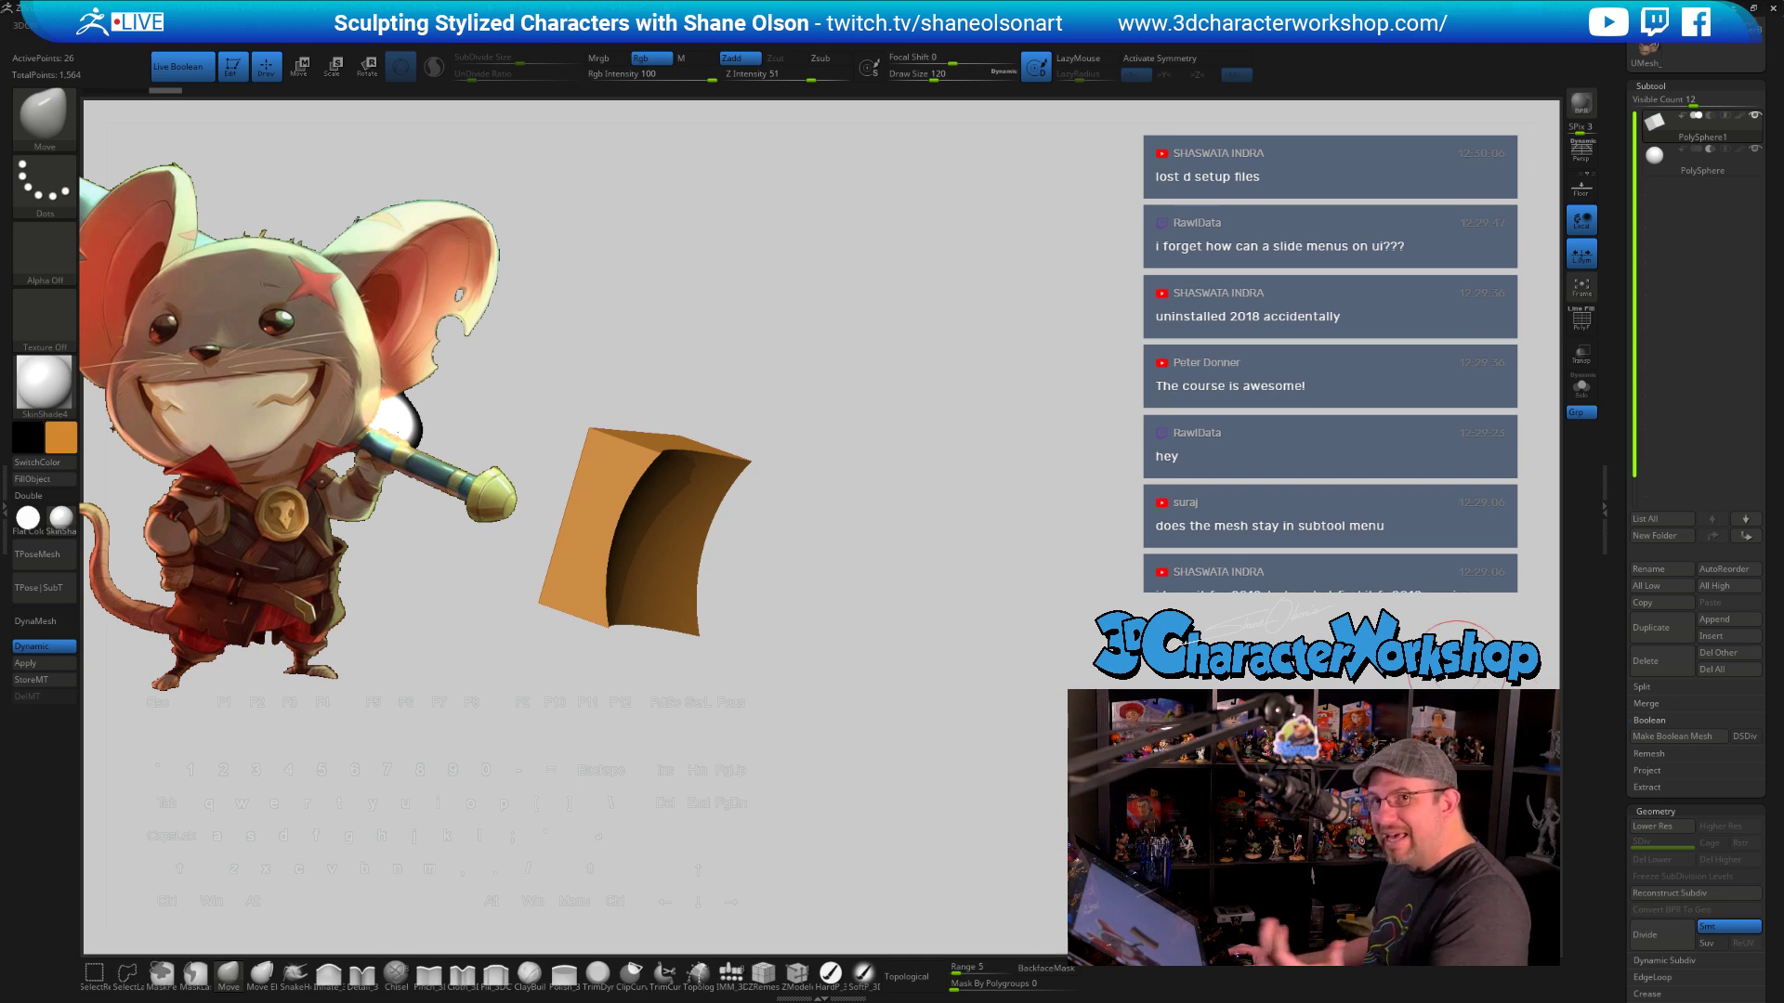
click(1745, 737)
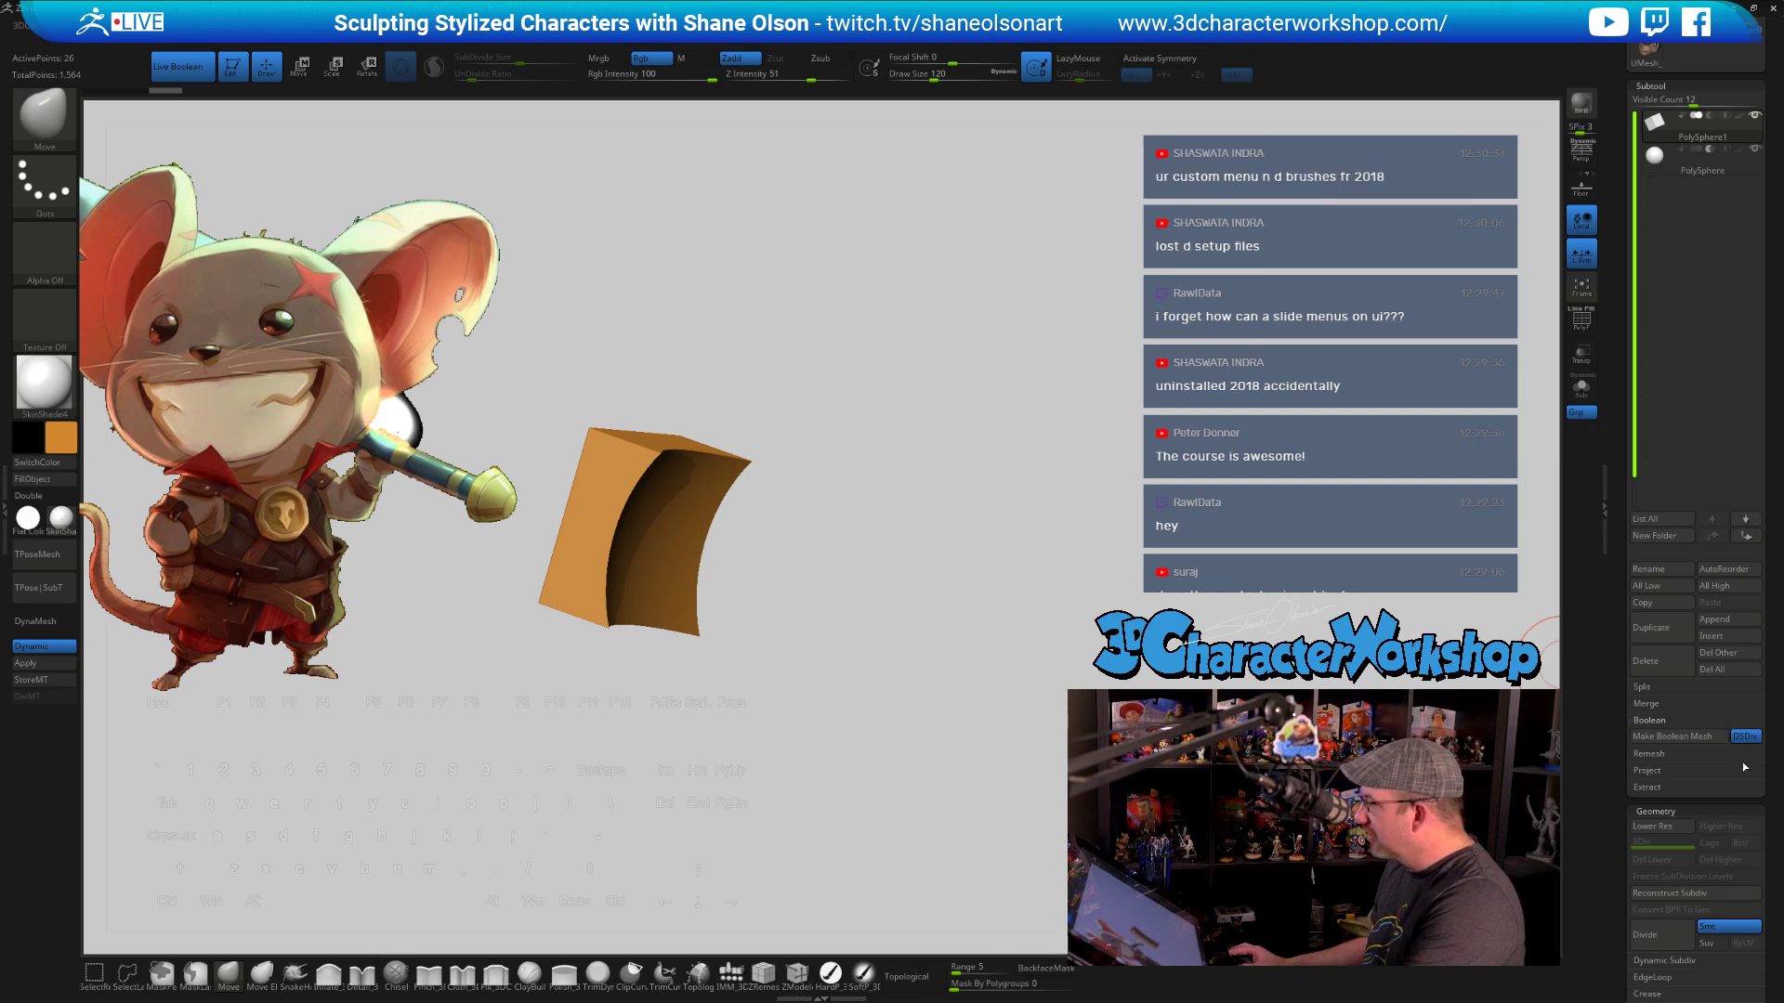
click(1663, 738)
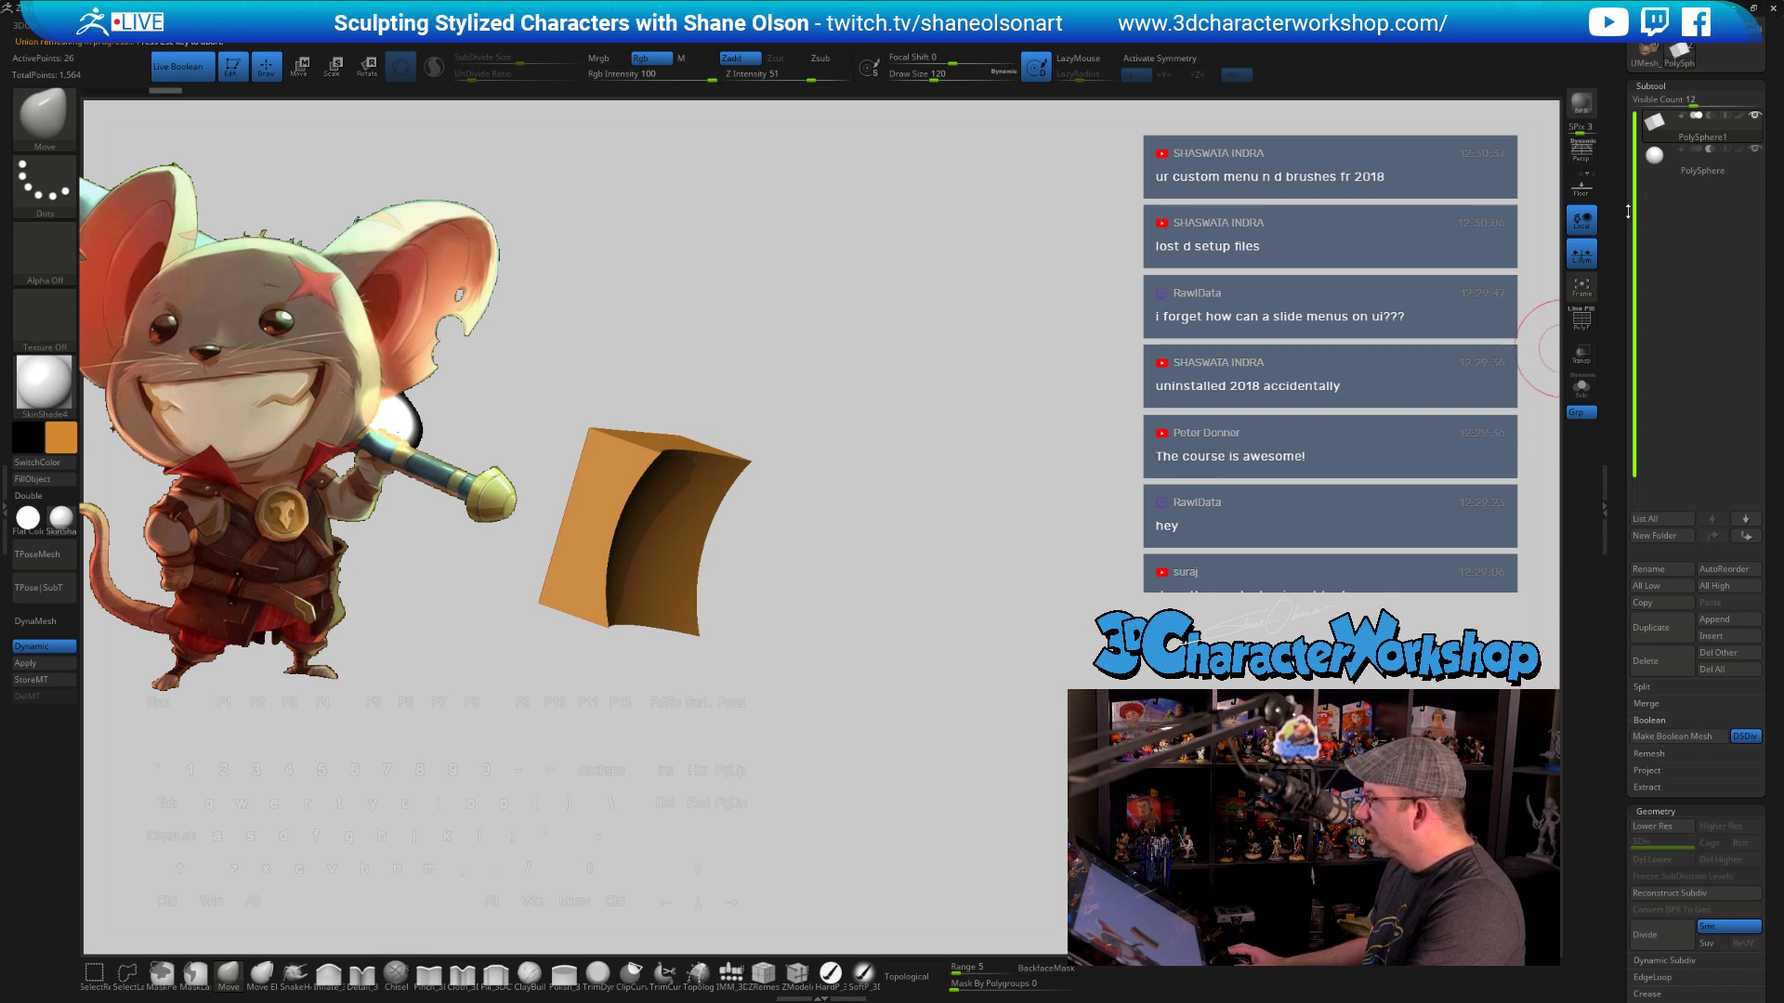
Load the UMesh_PolySphere1 boolean result with its polyframe shown and examine the topology along the curved cut
scroll(1686, 185, up, 5)
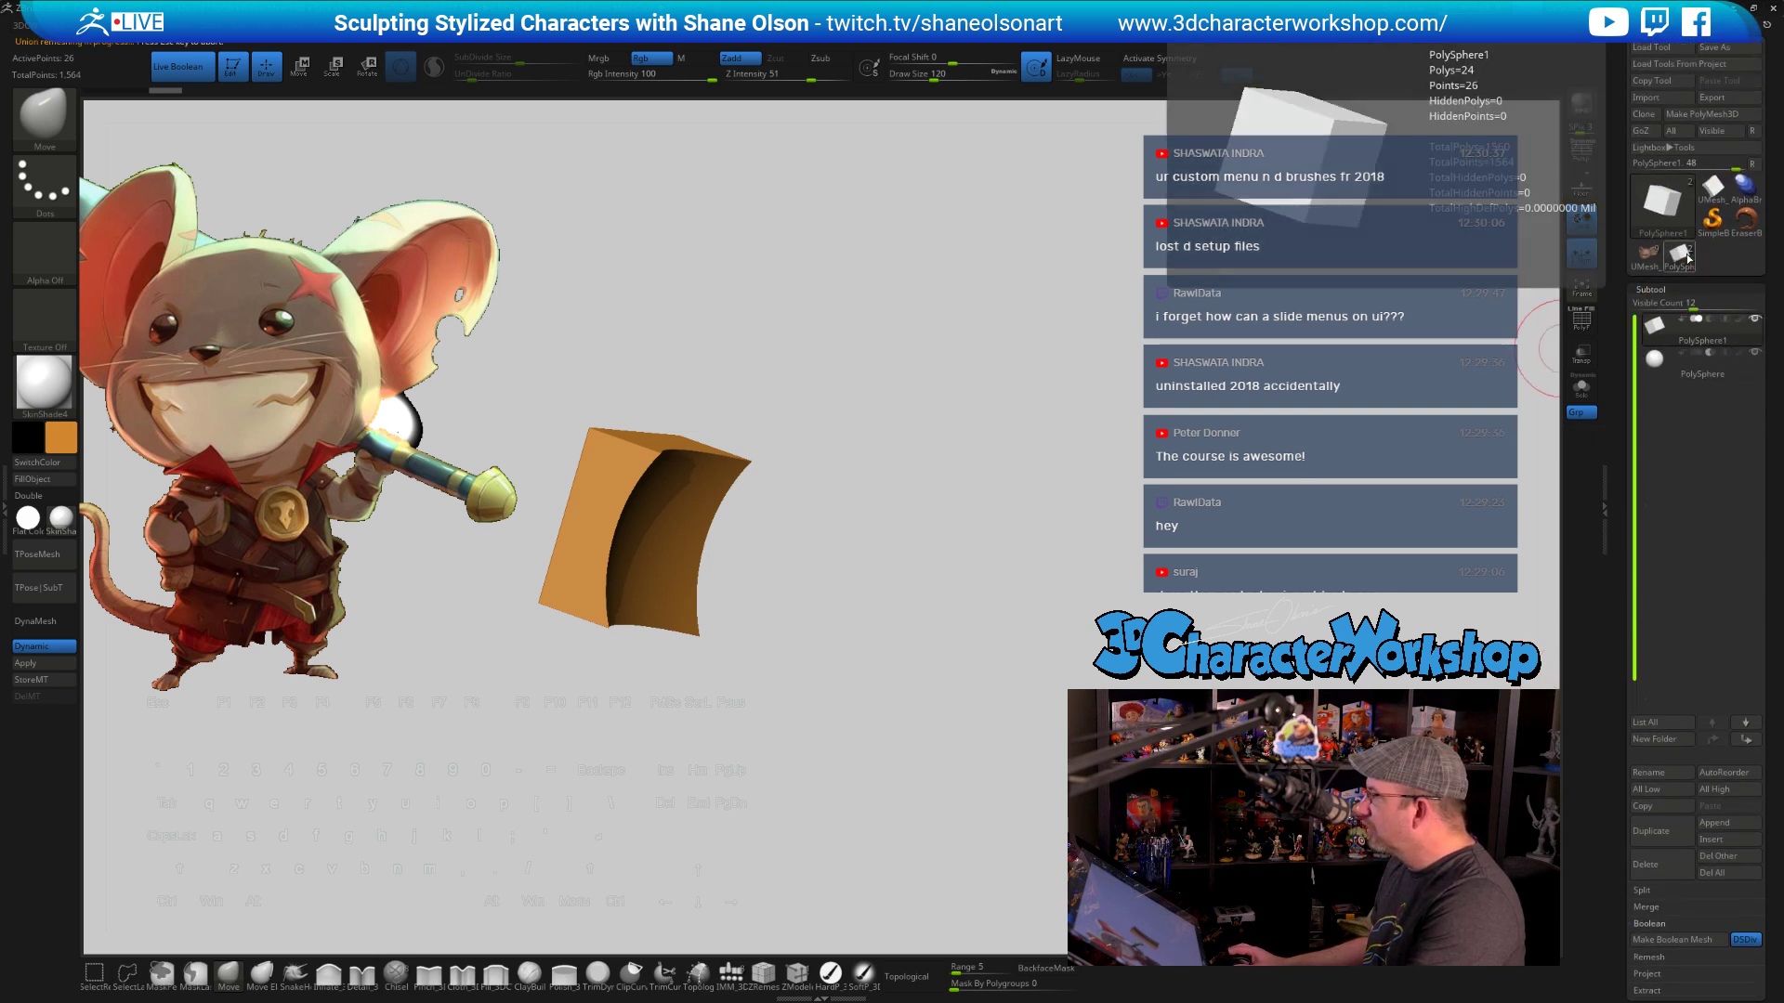
click(1688, 259)
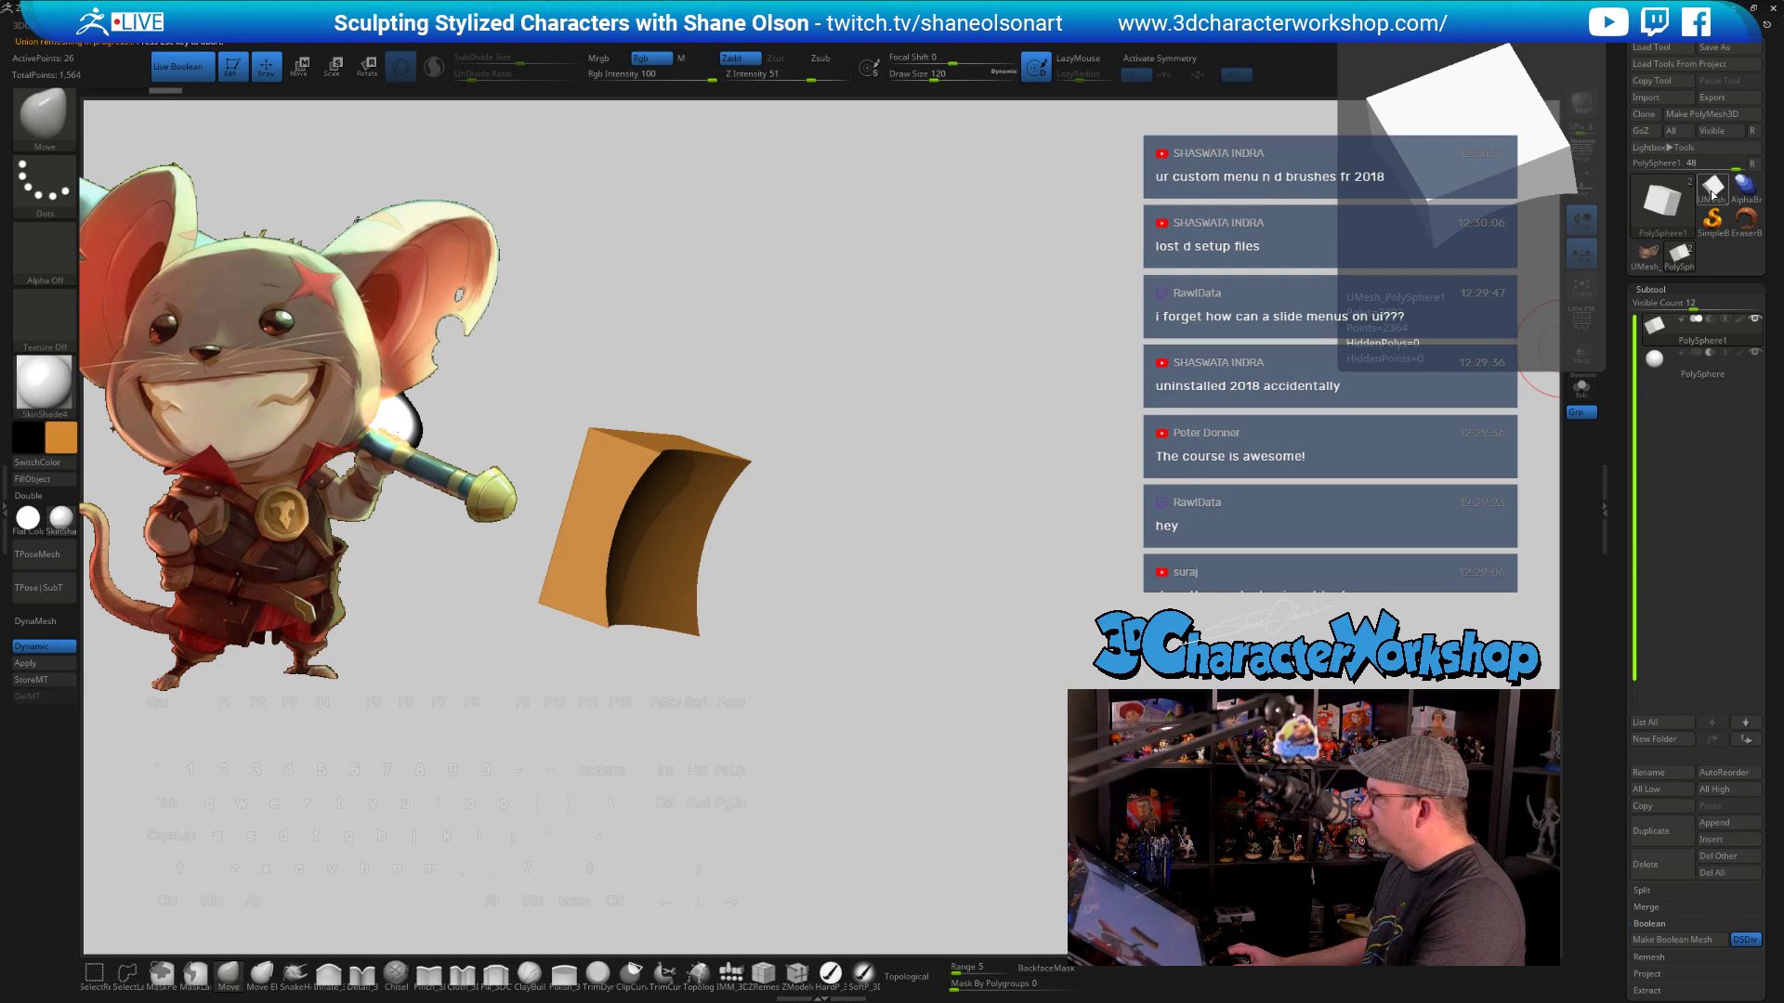
key(shift+f)
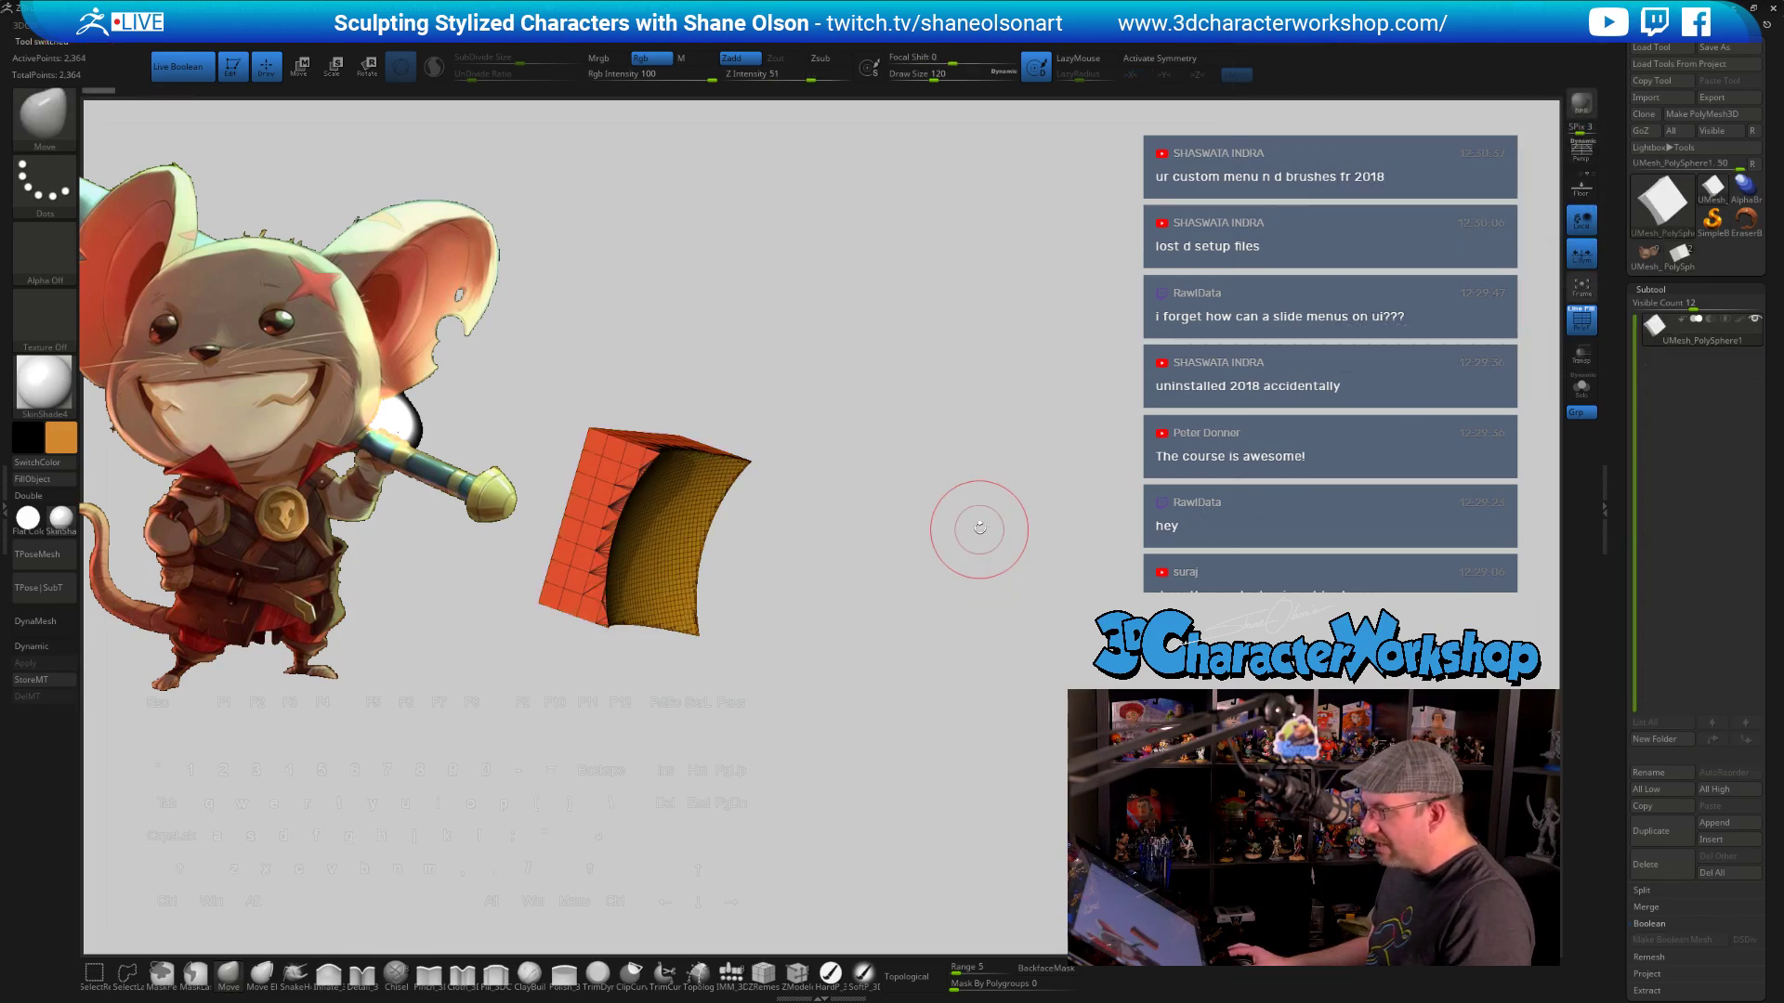
drag(979, 526, 790, 493)
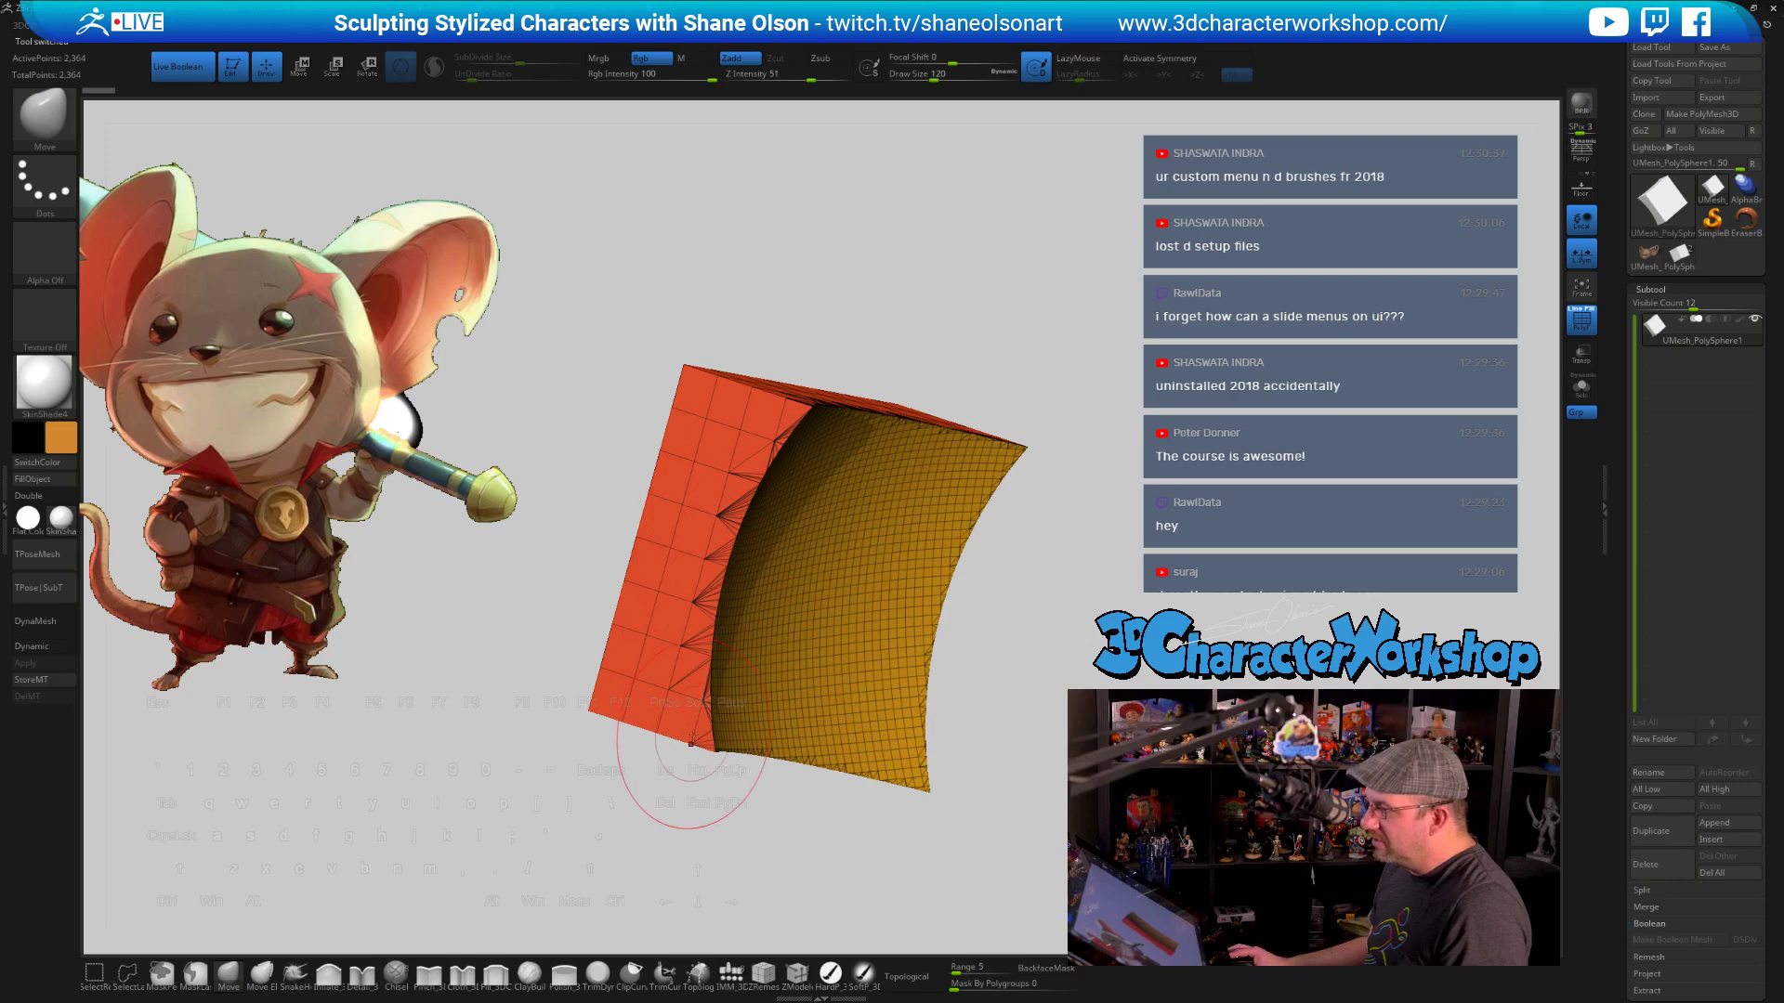
mouse_move(1015, 749)
mouse_down()
mouse_move(995, 828)
mouse_move(1054, 726)
mouse_move(1023, 769)
mouse_move(1016, 746)
mouse_up()
mouse_move(1226, 599)
alt+mouse_down()
mouse_move(1136, 606)
mouse_move(1140, 576)
alt+mouse_up()
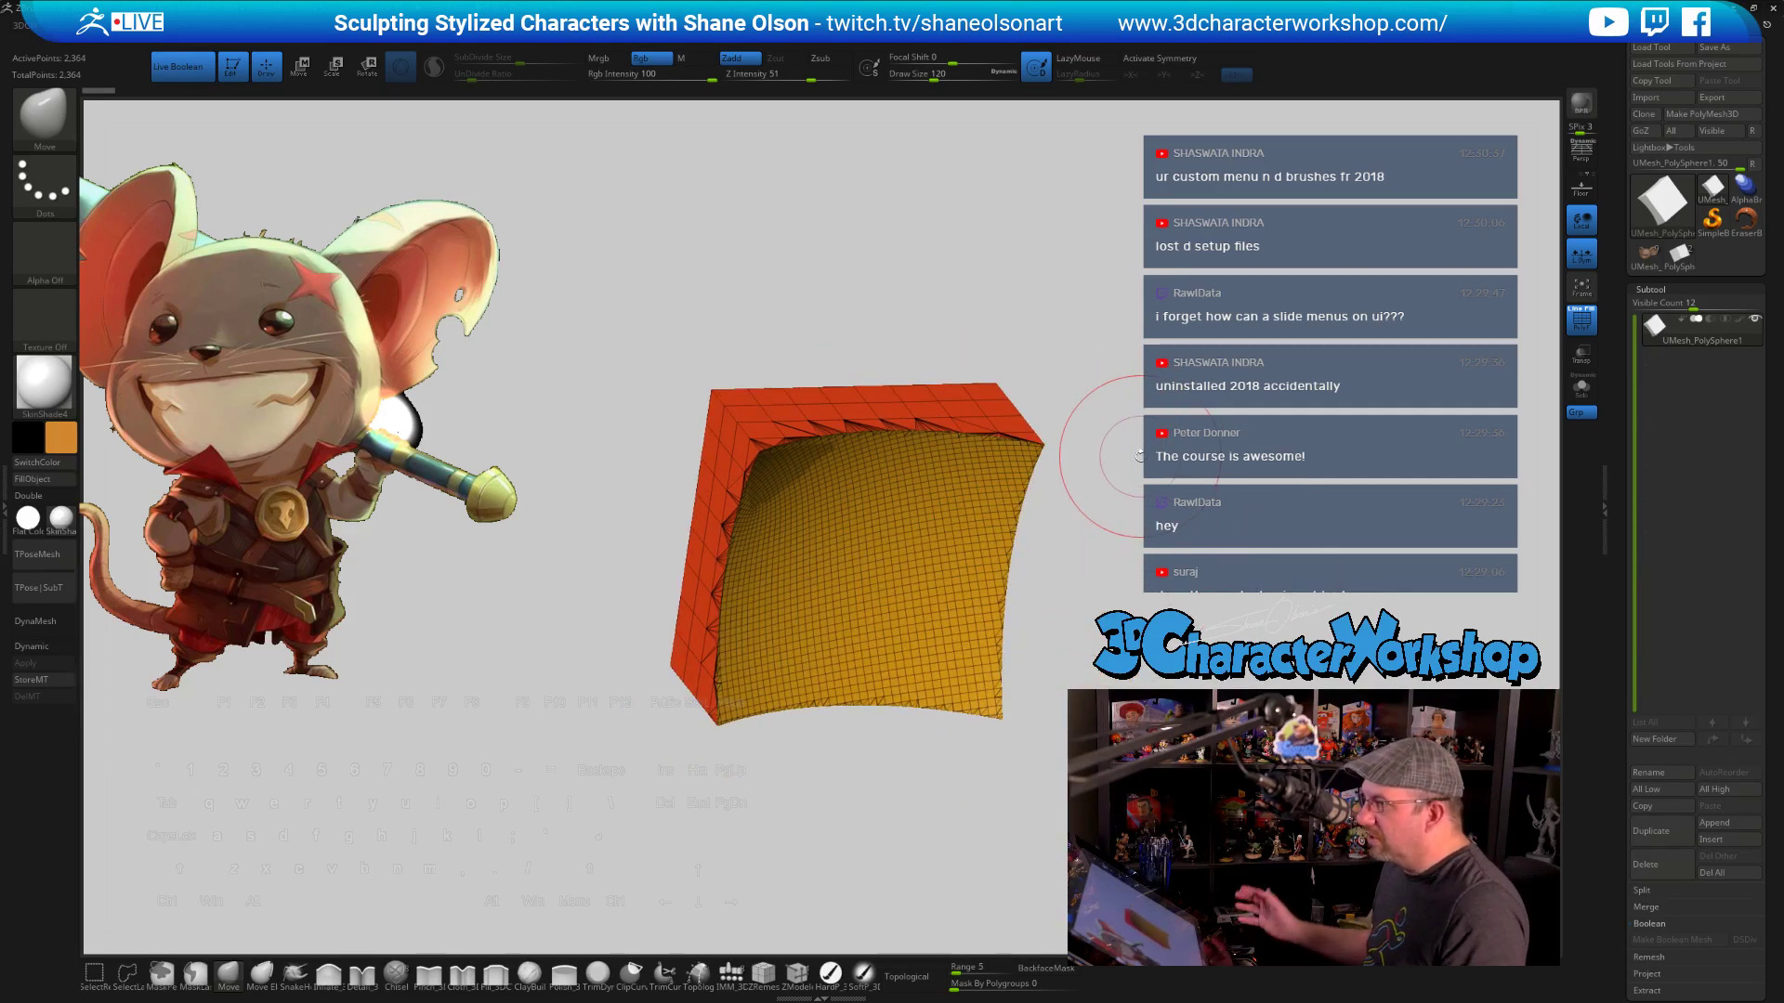
alt+drag(1149, 478, 1150, 490)
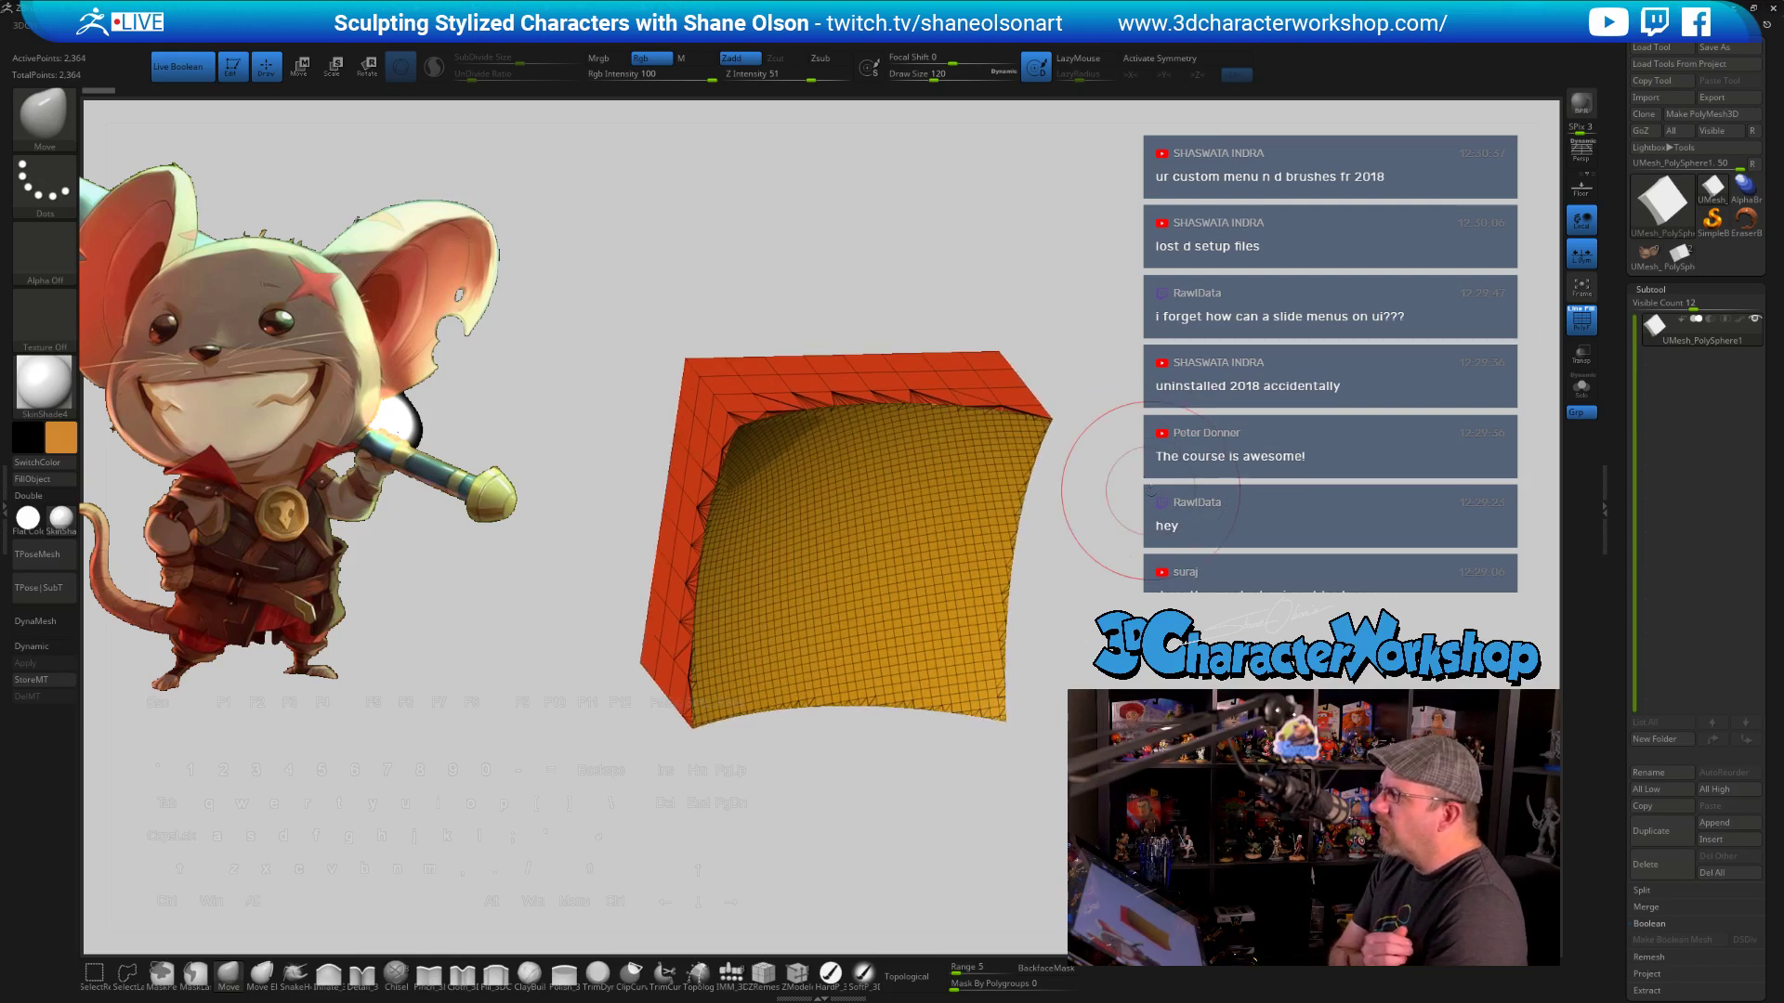
key(s)
drag(1151, 446, 1145, 446)
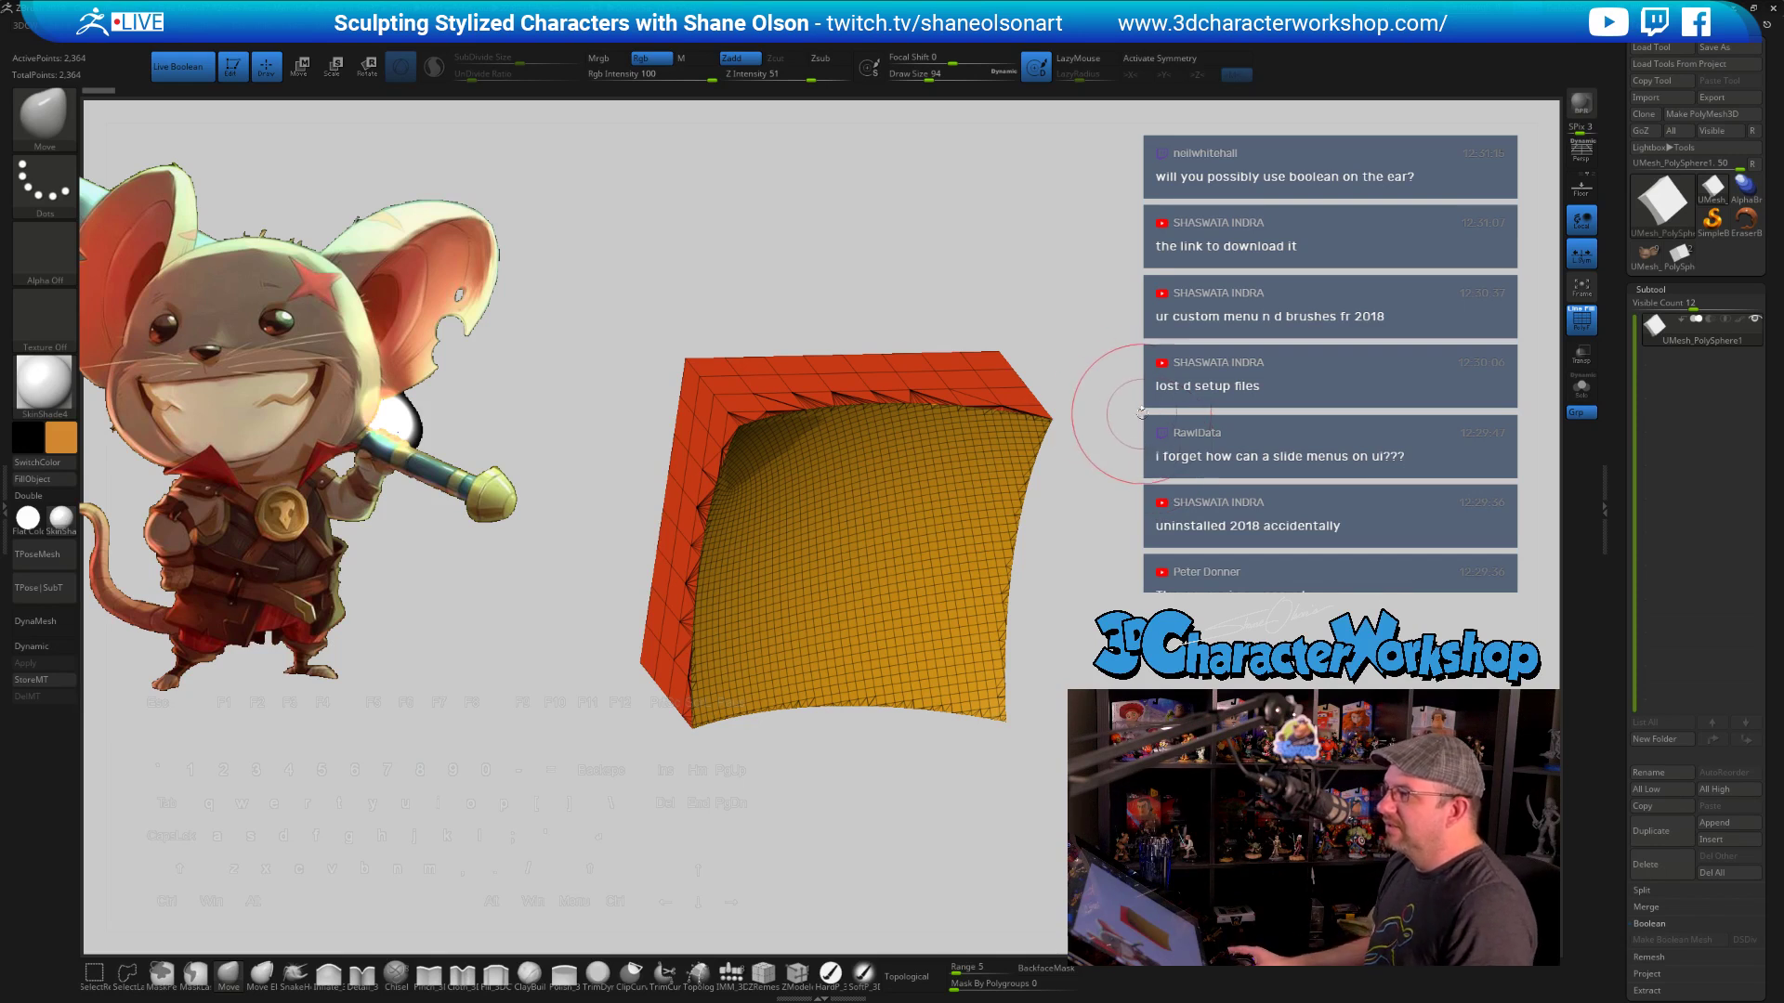
alt+drag(1166, 414, 1134, 443)
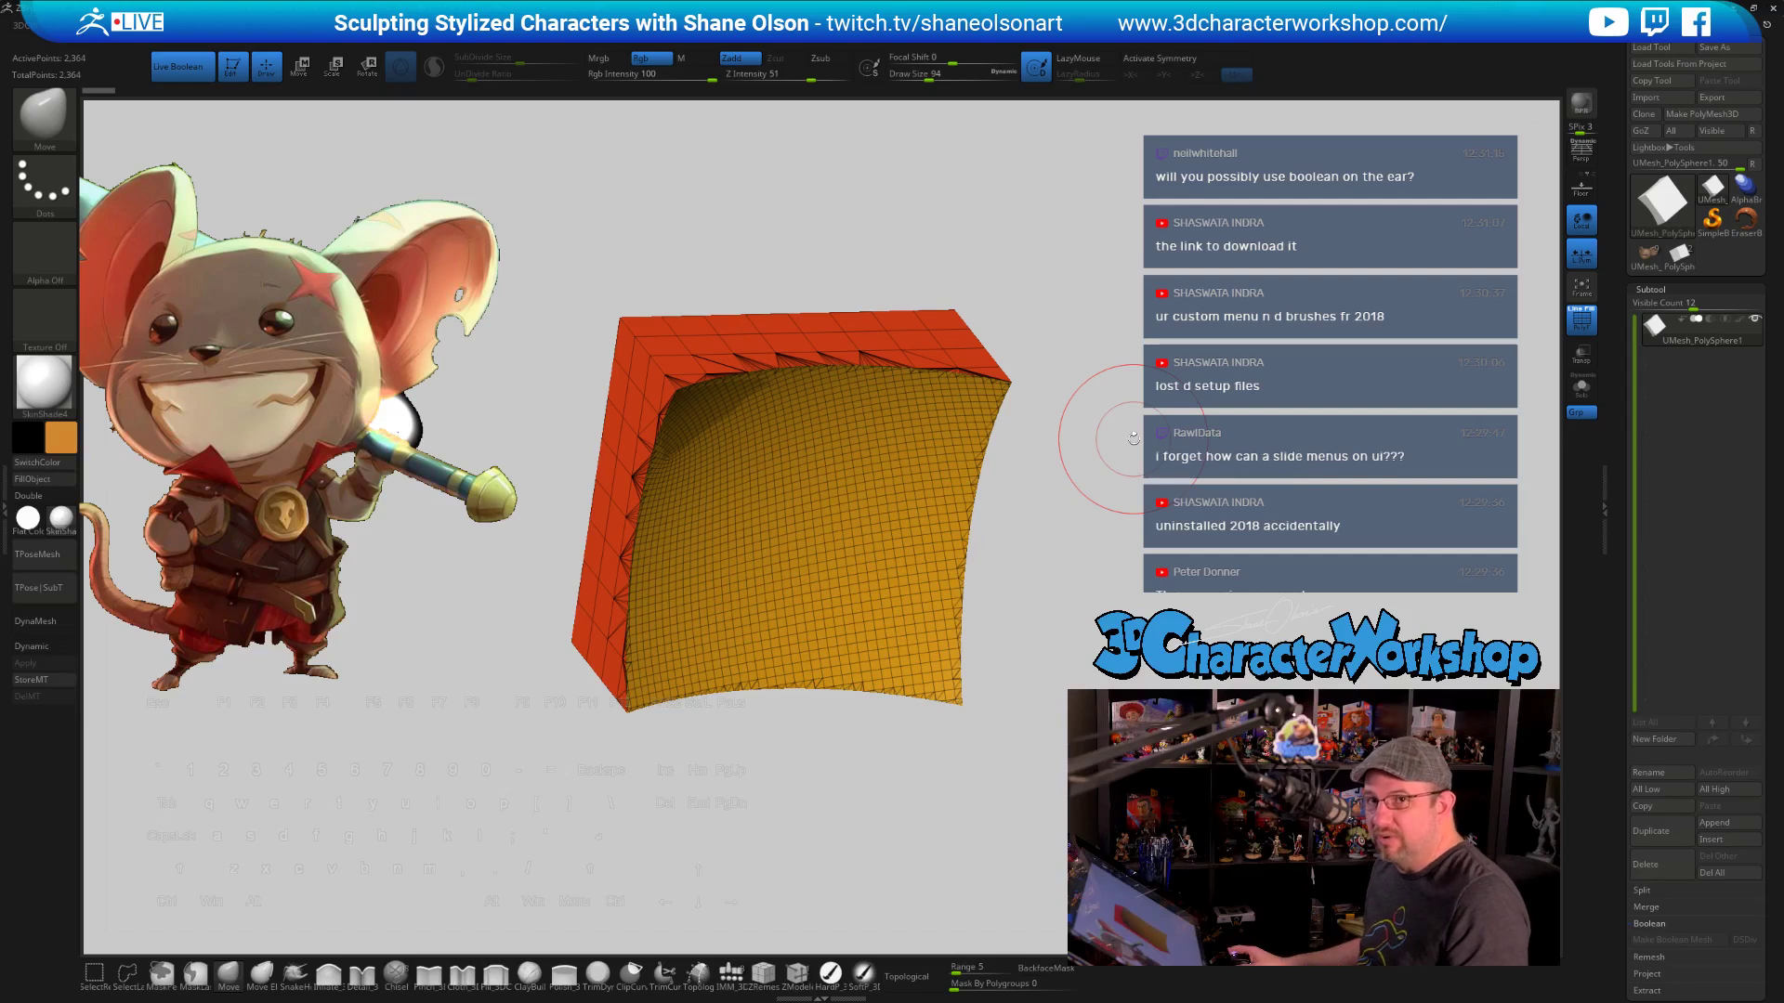
Switch back to the PolySphere1 Live Boolean example and view it from the side with the polyframe turned off
drag(1083, 517, 1055, 470)
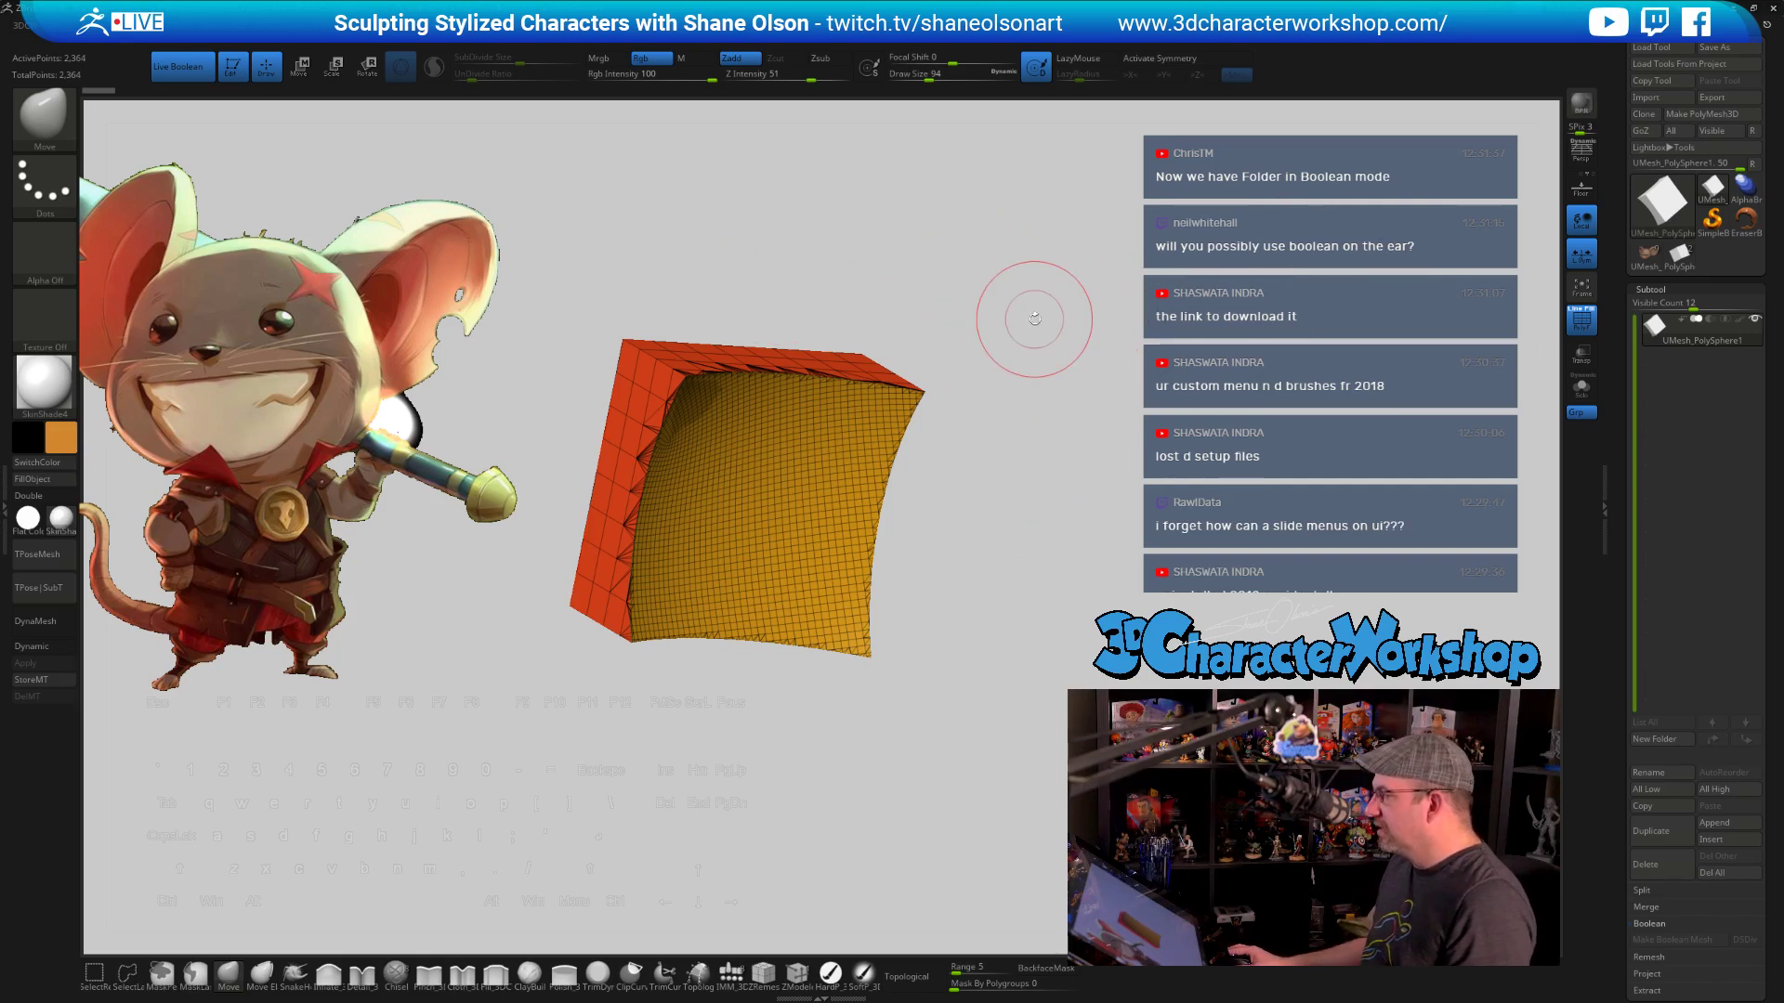
click(1679, 254)
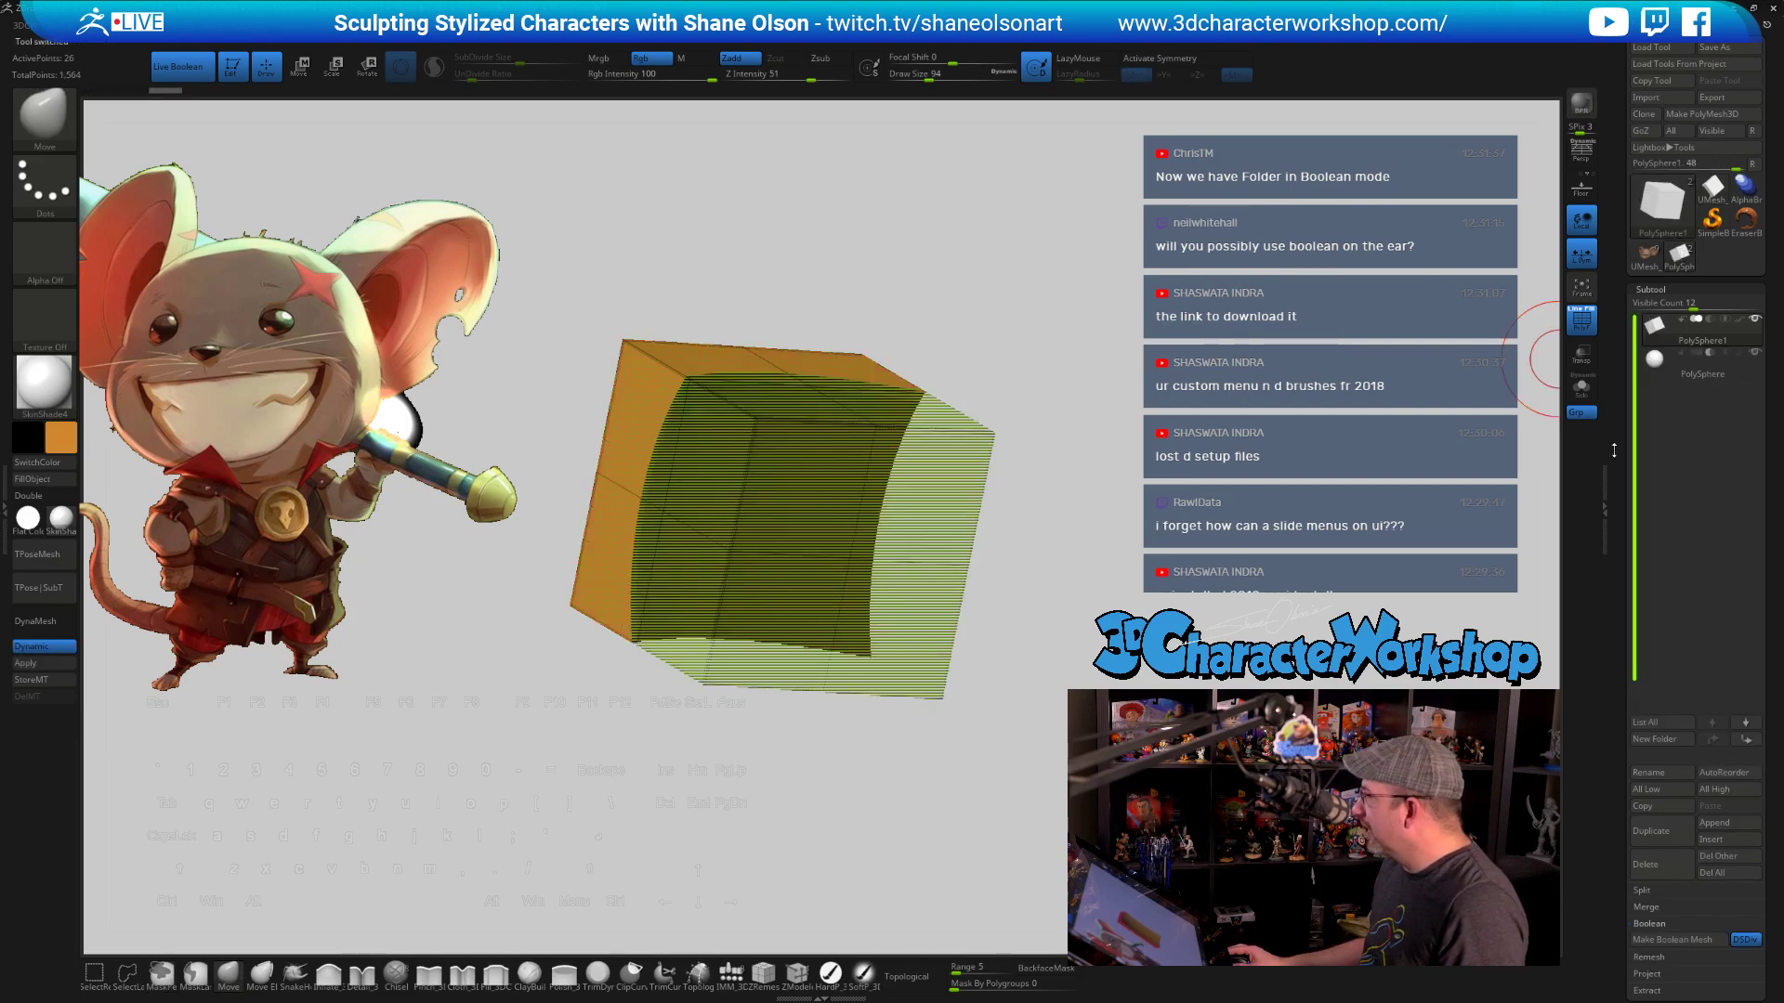
drag(1155, 462, 1125, 497)
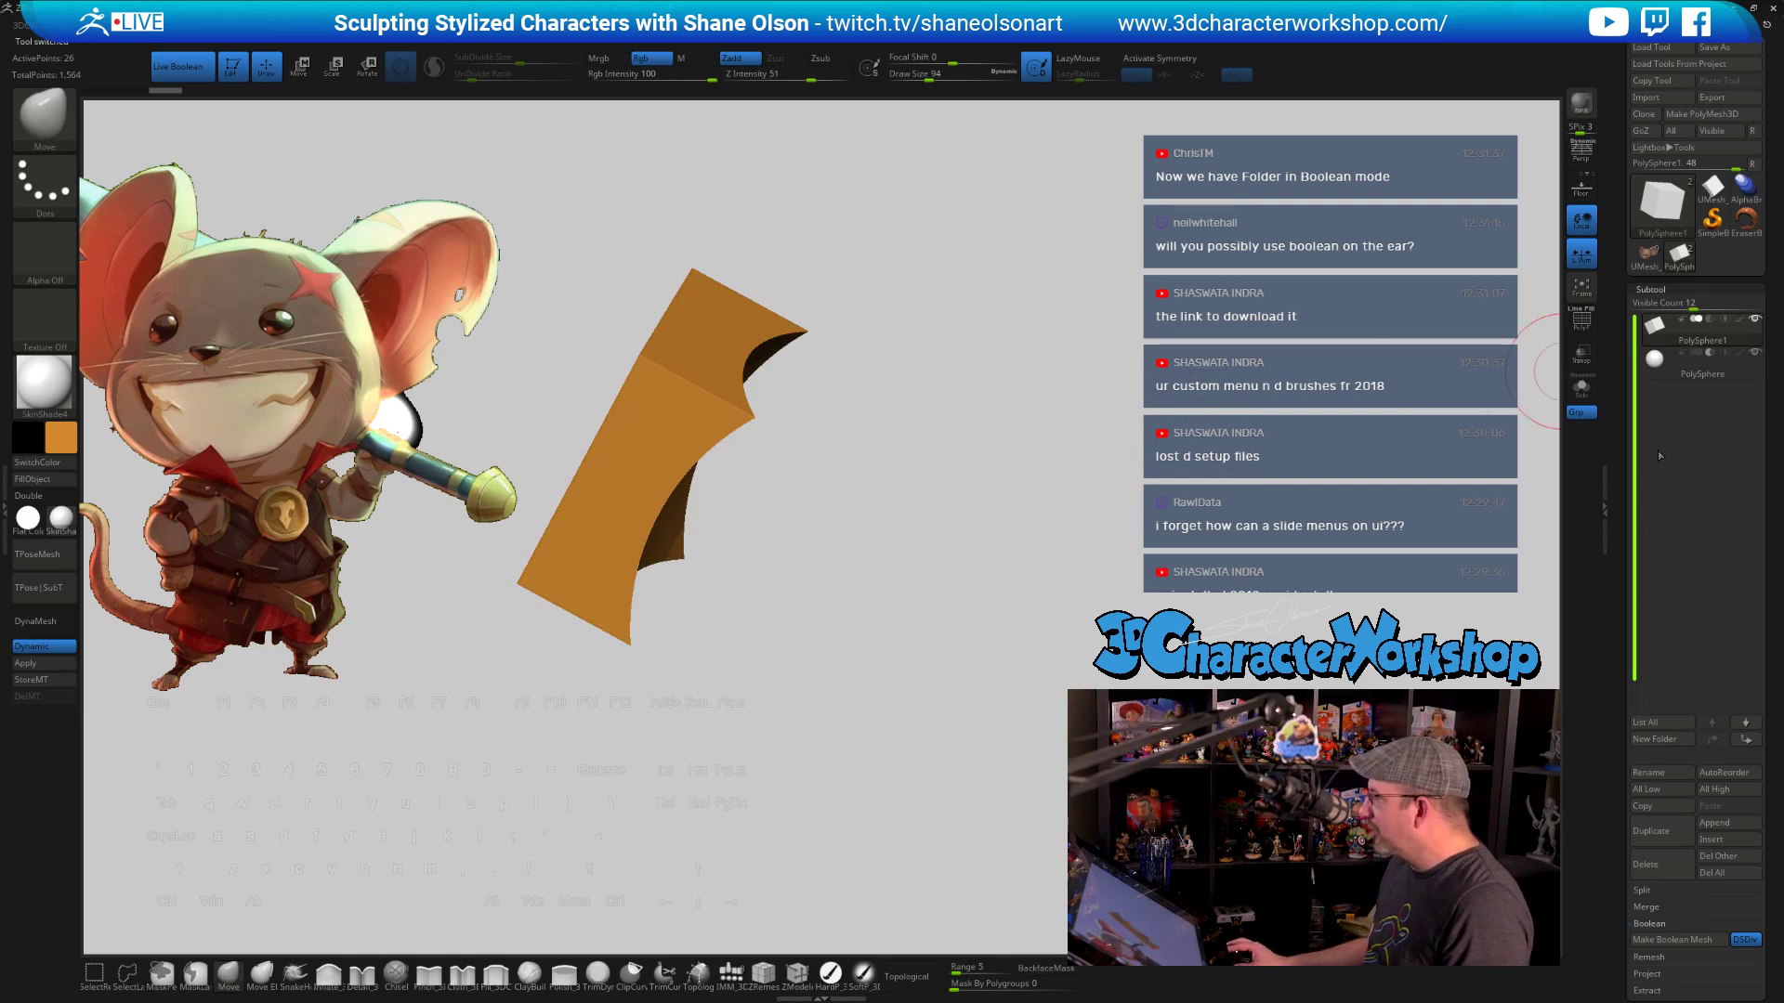
Create a subtool folder named Boolean containing PolySphere1 and move the PolySphere subtool into it
mouse_move(1696, 340)
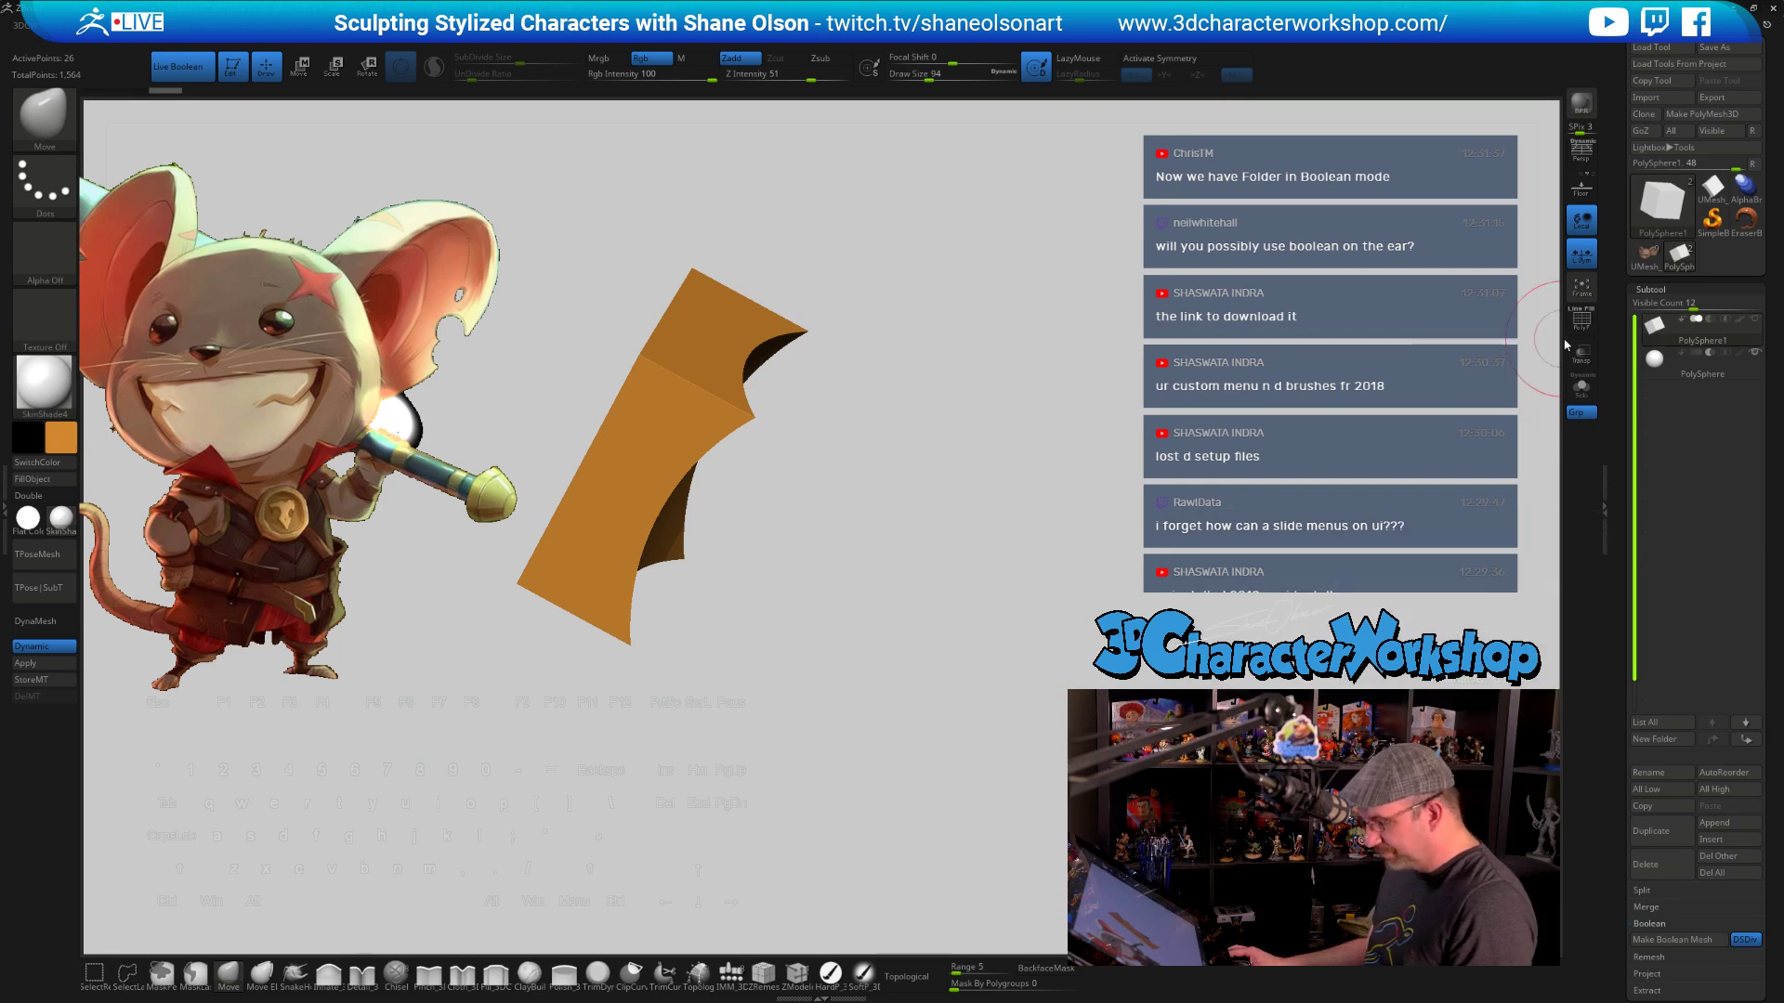
key(ctrl)
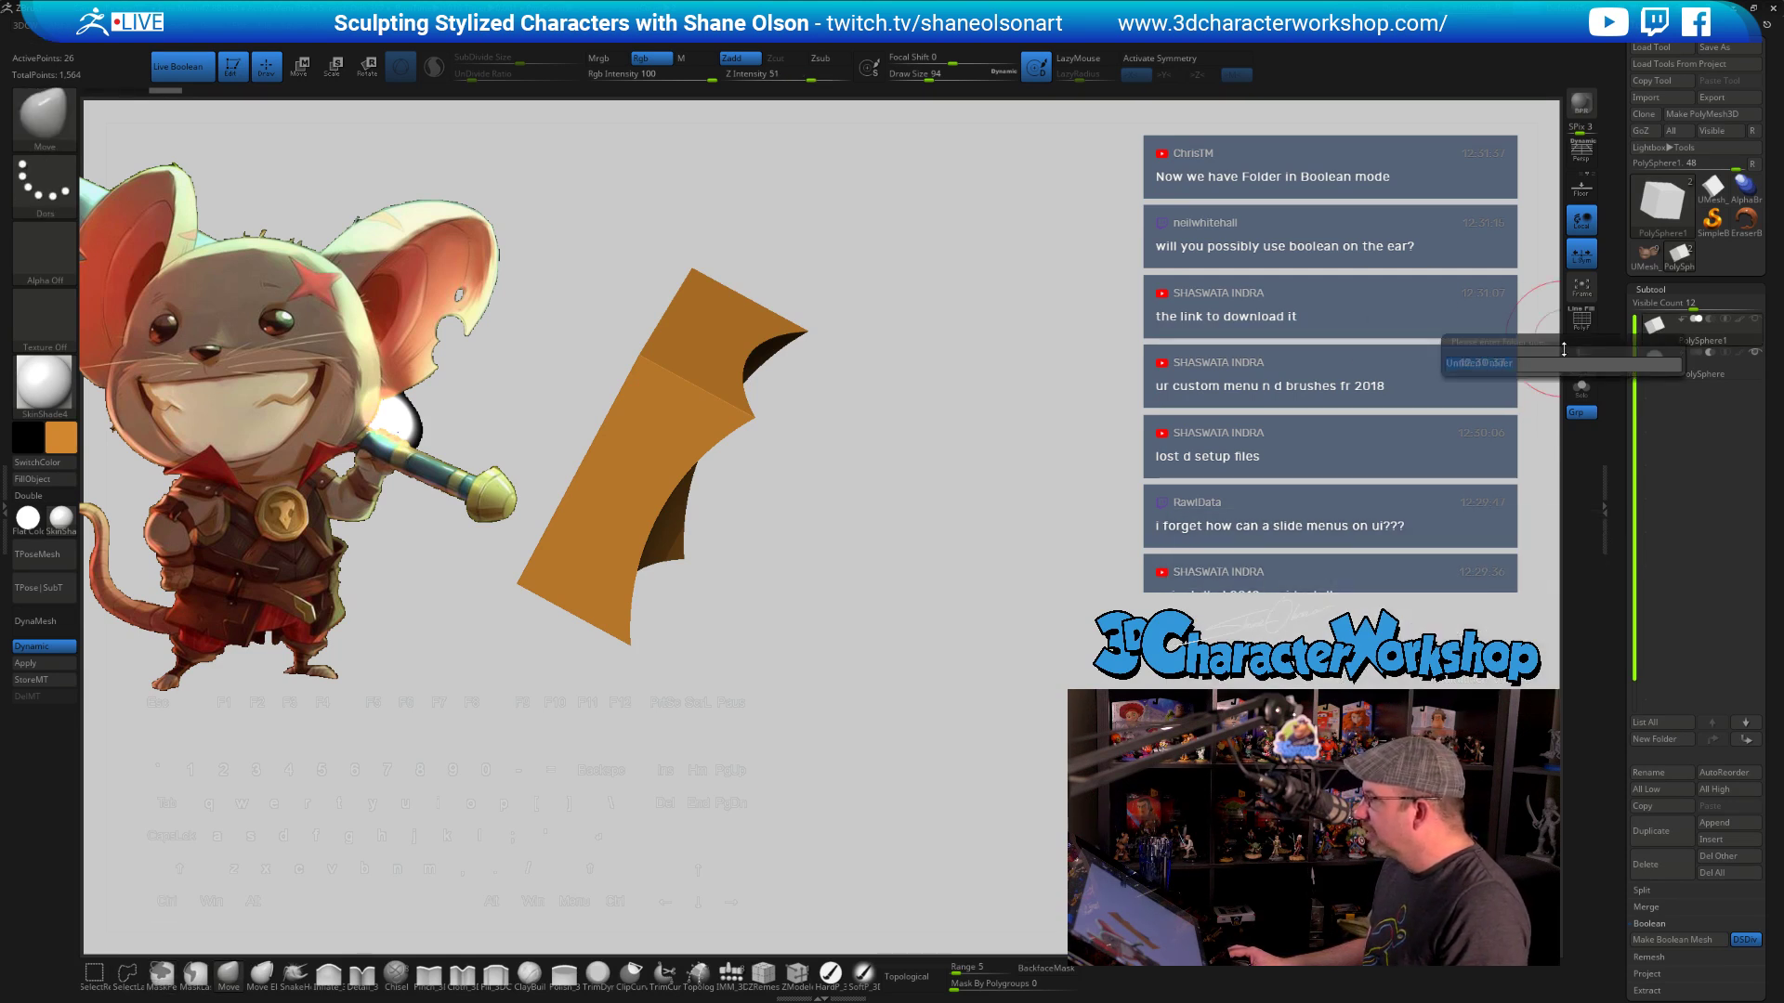
text(I)
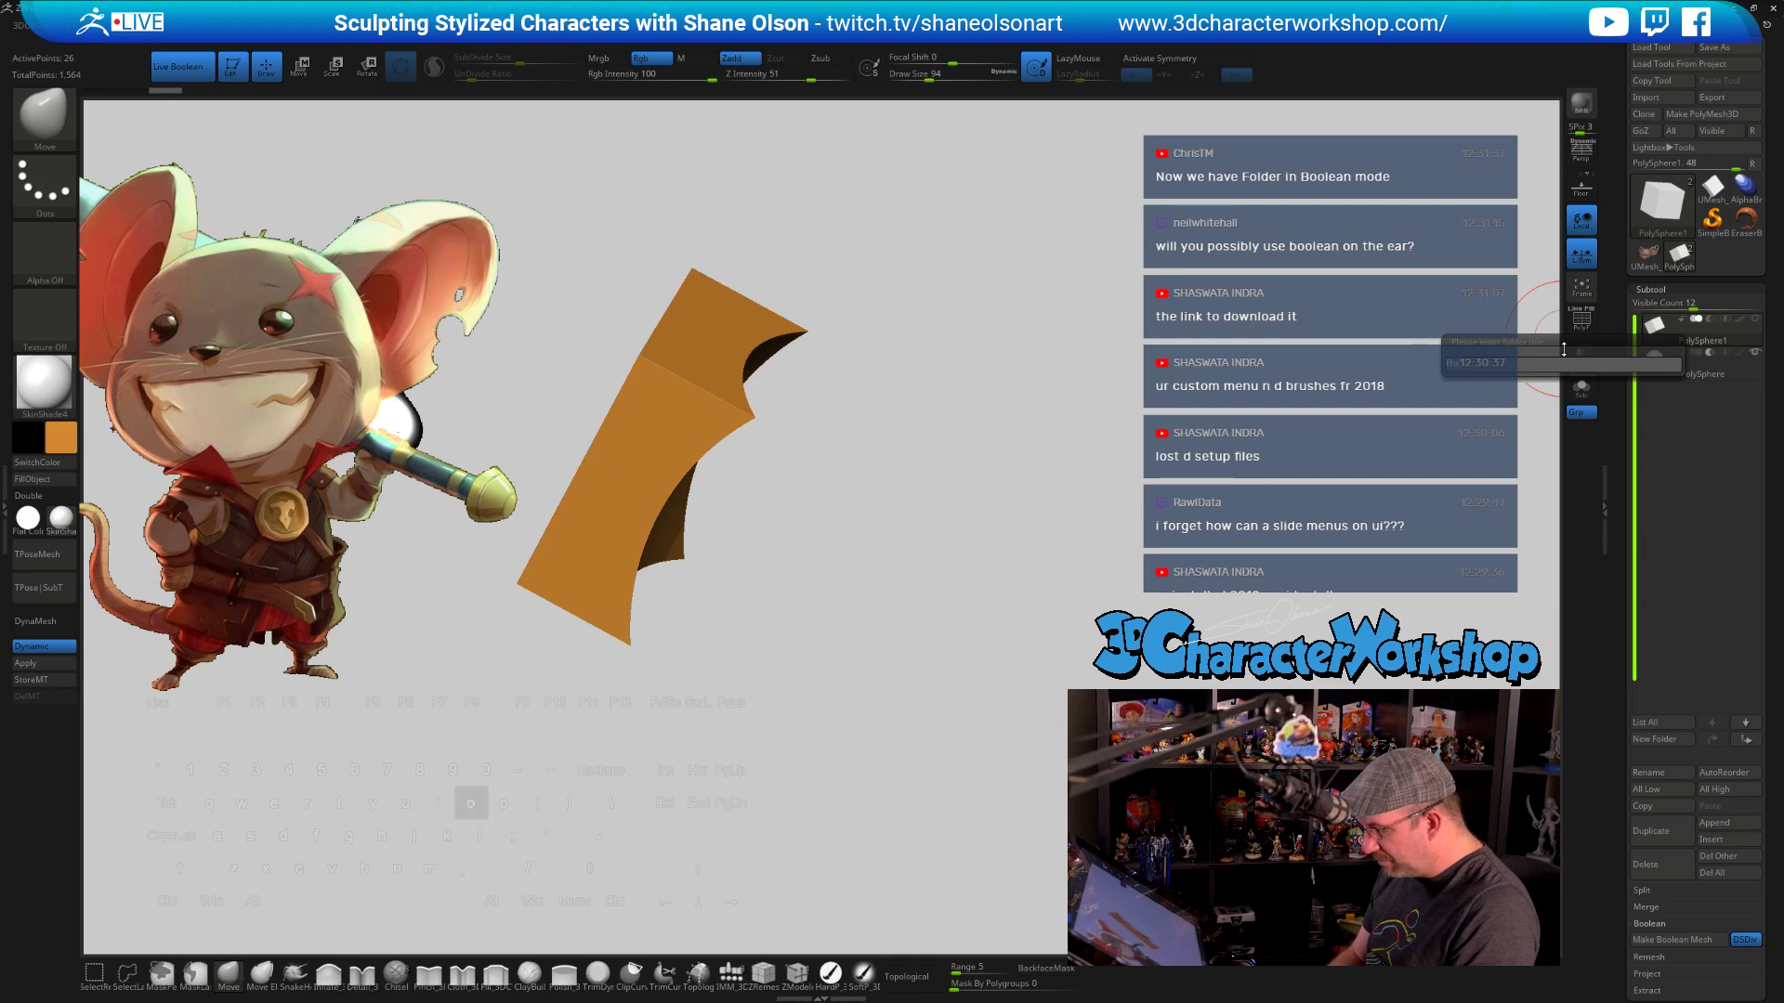
text(oolean)
key(Return)
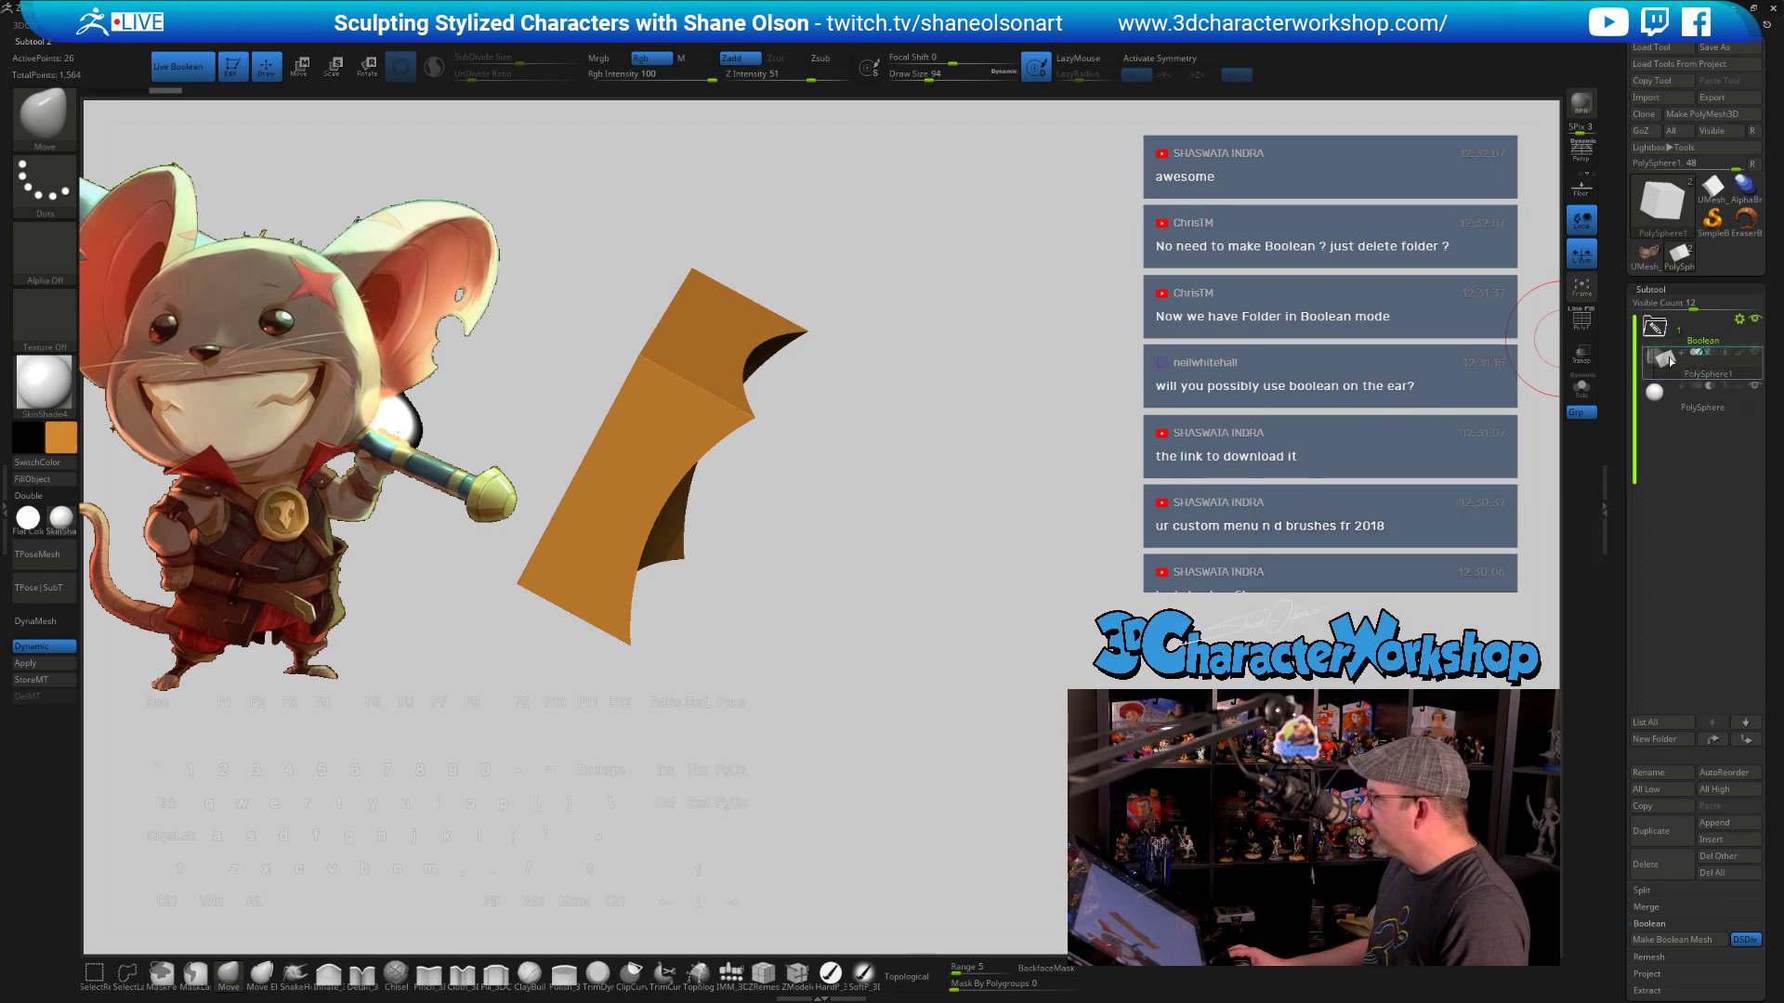
drag(1670, 360, 1669, 369)
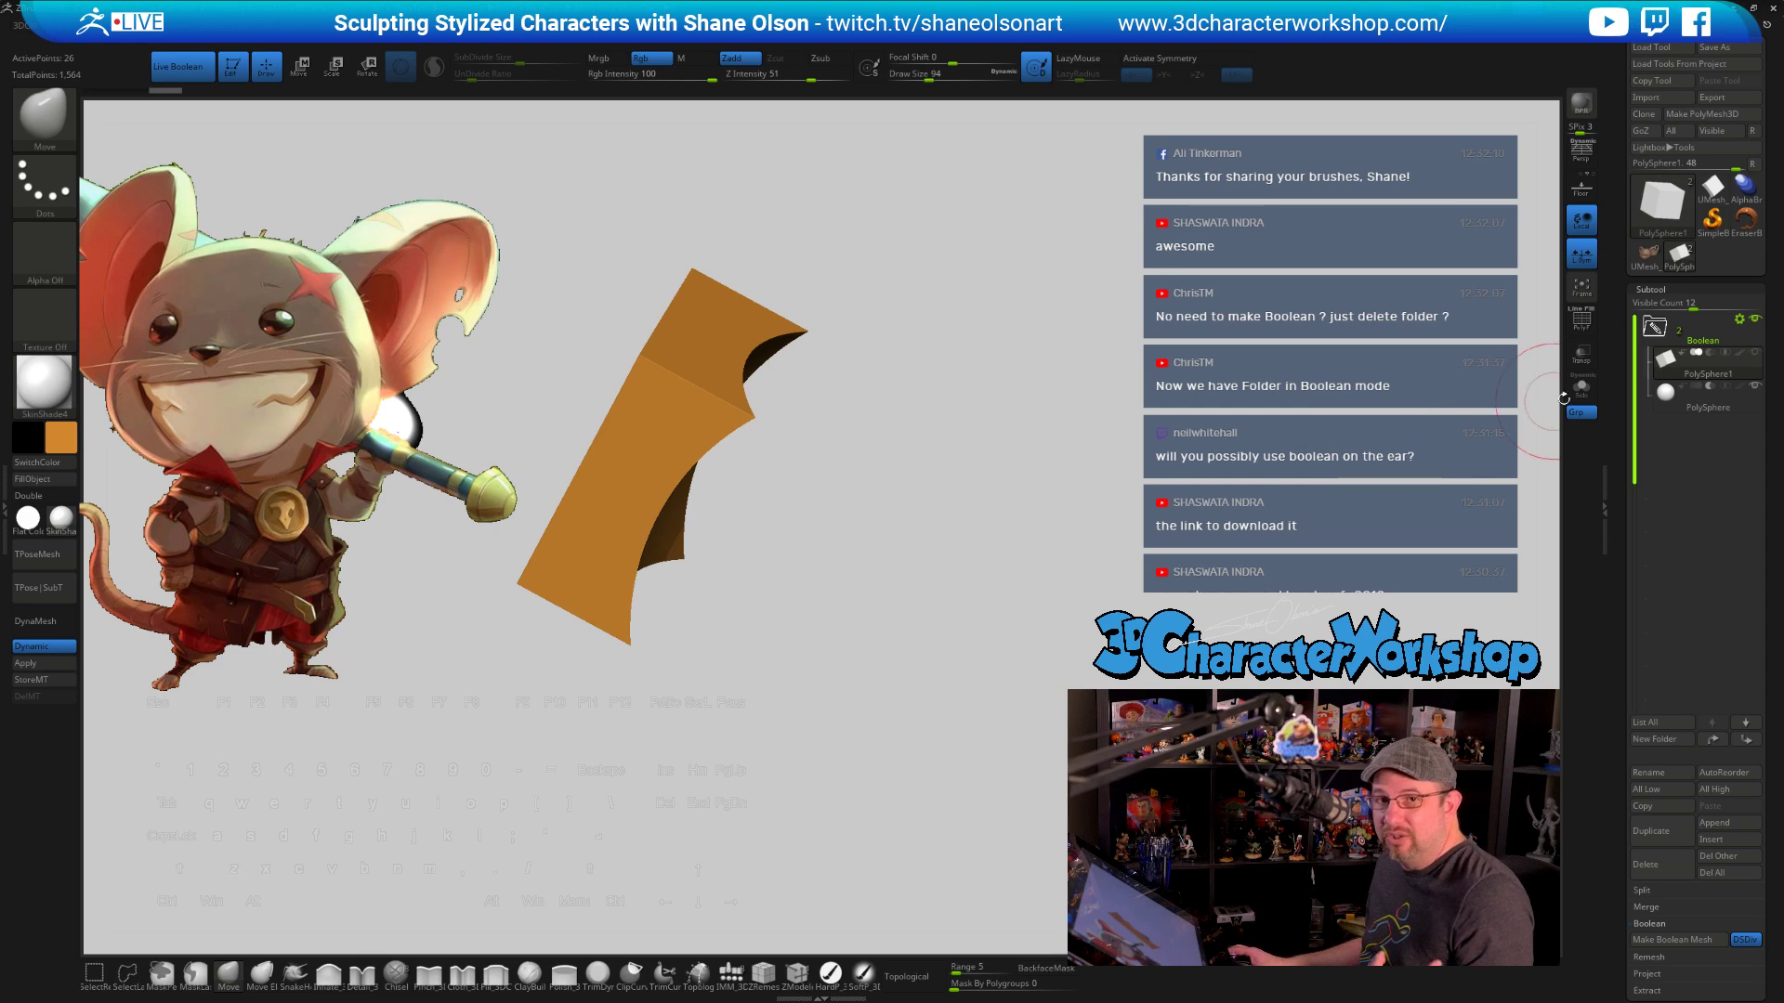
Run Boolean With DSDiv on the Boolean folder and orbit around the generated mesh
click(1741, 322)
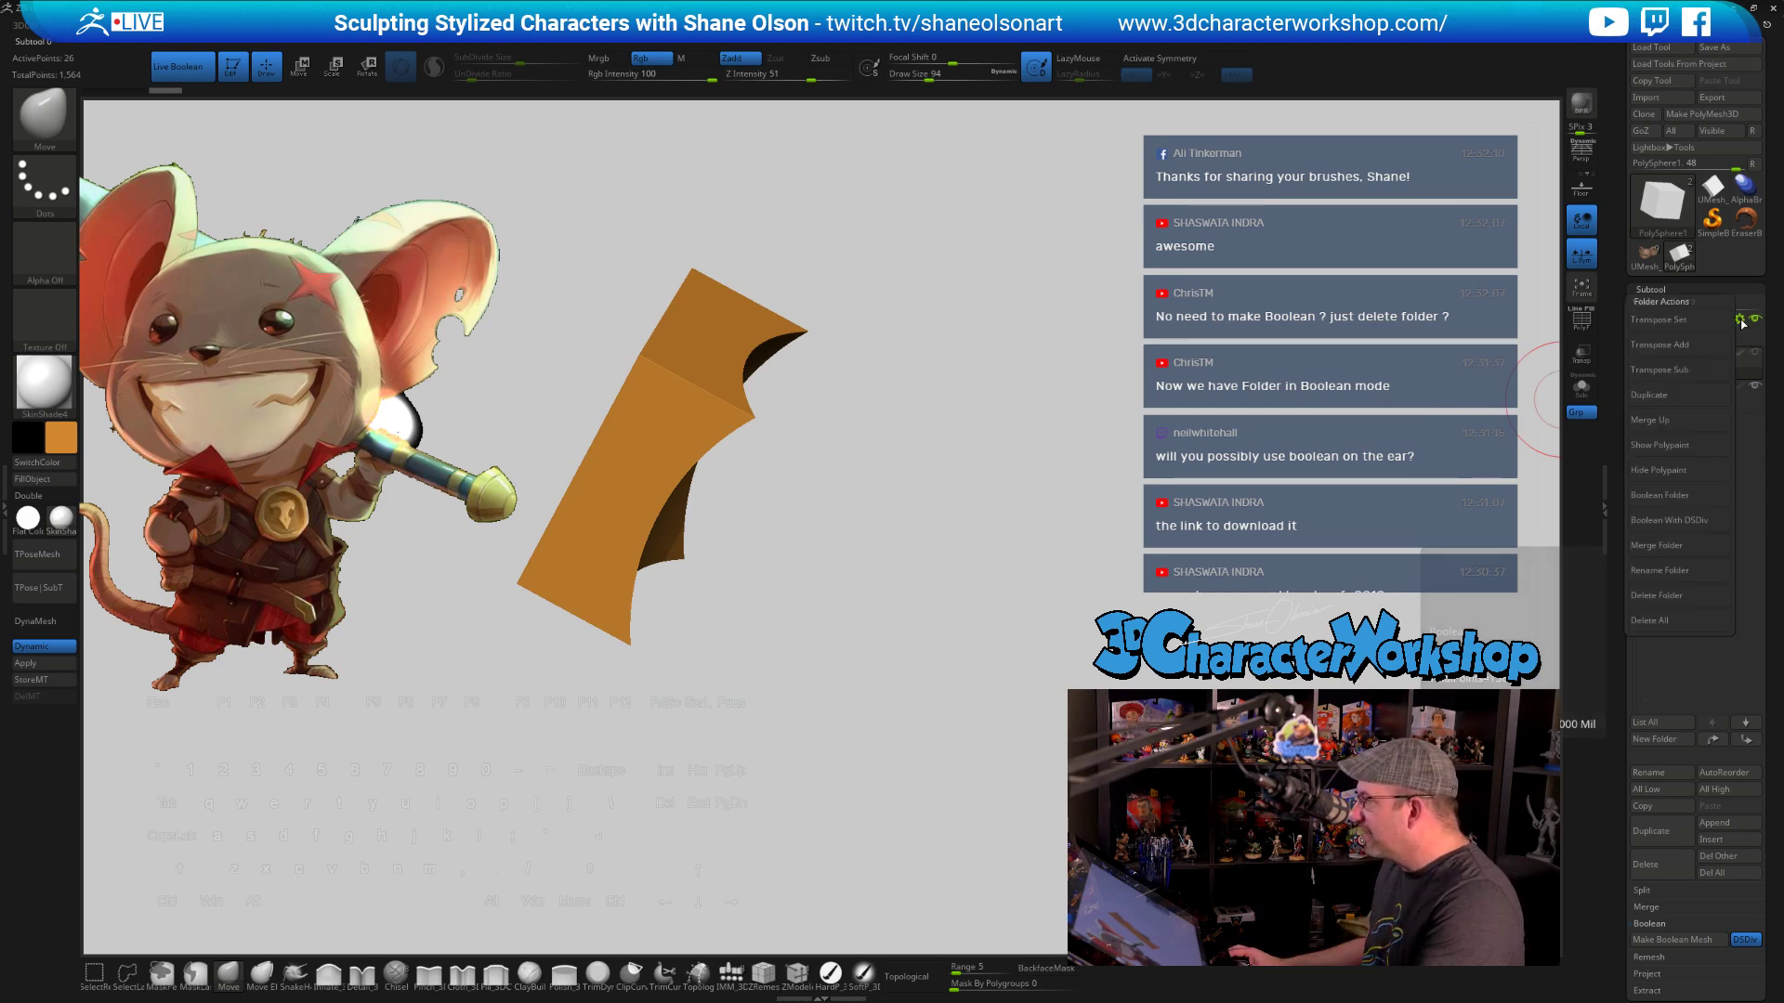
click(1680, 520)
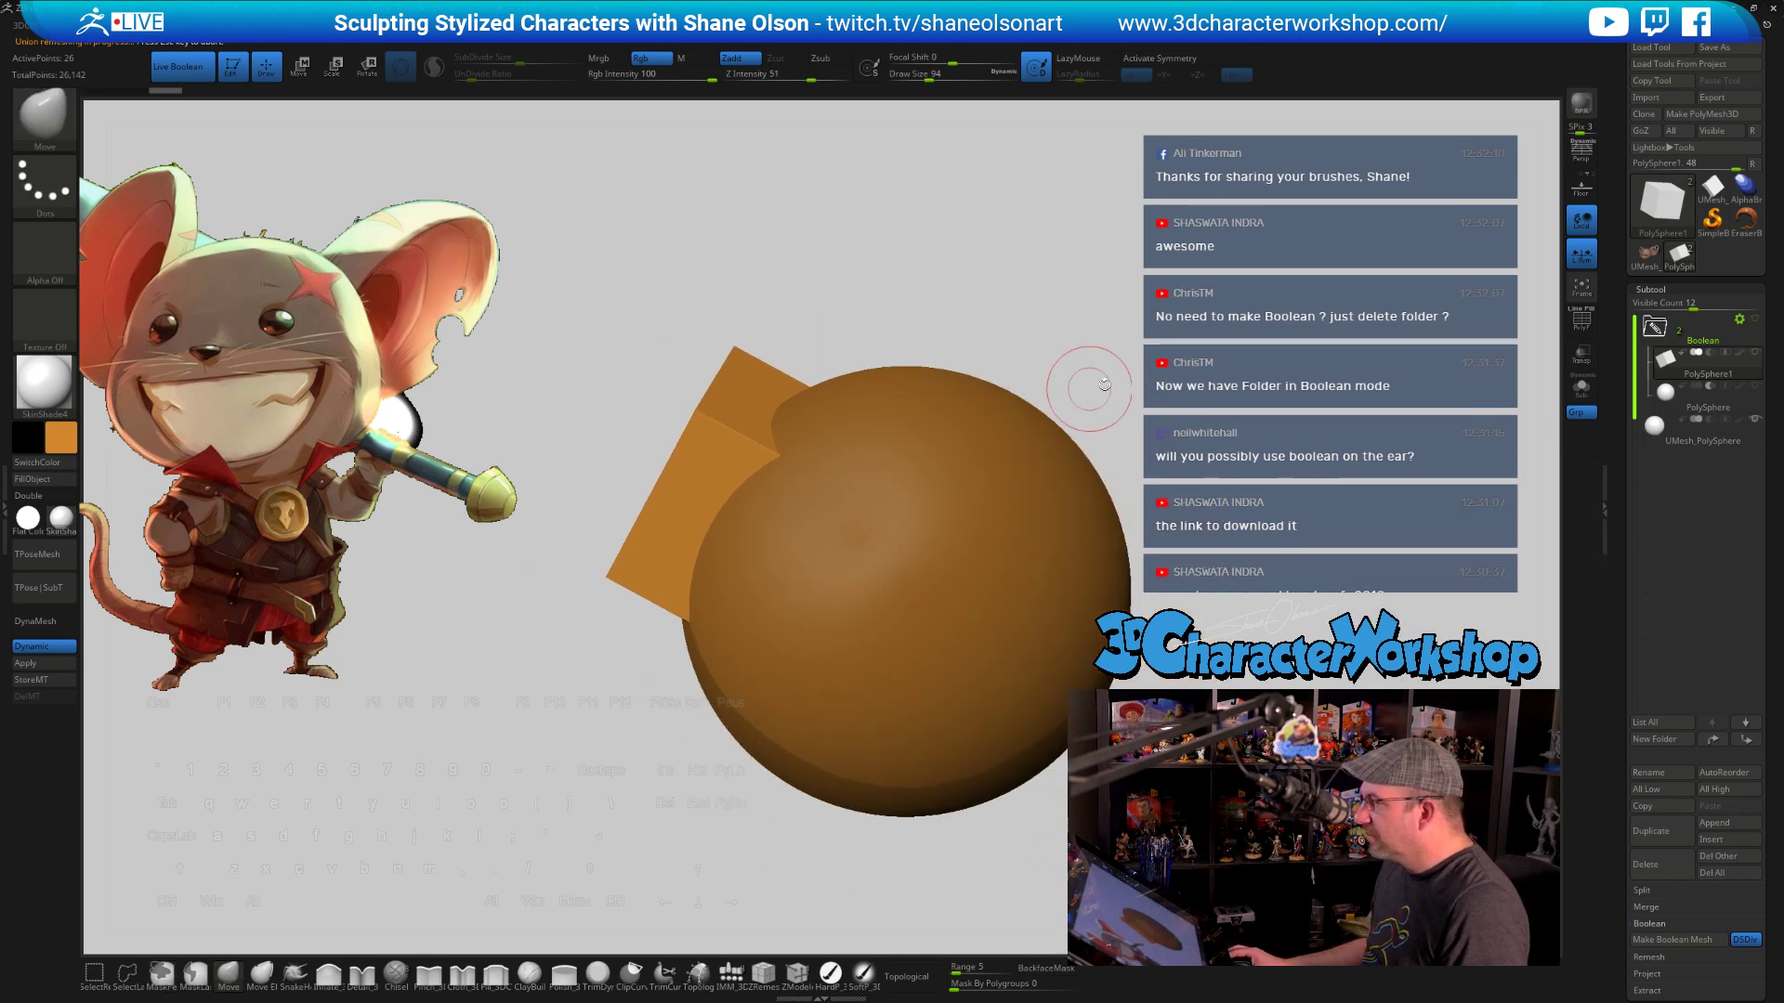
drag(1084, 378, 1465, 394)
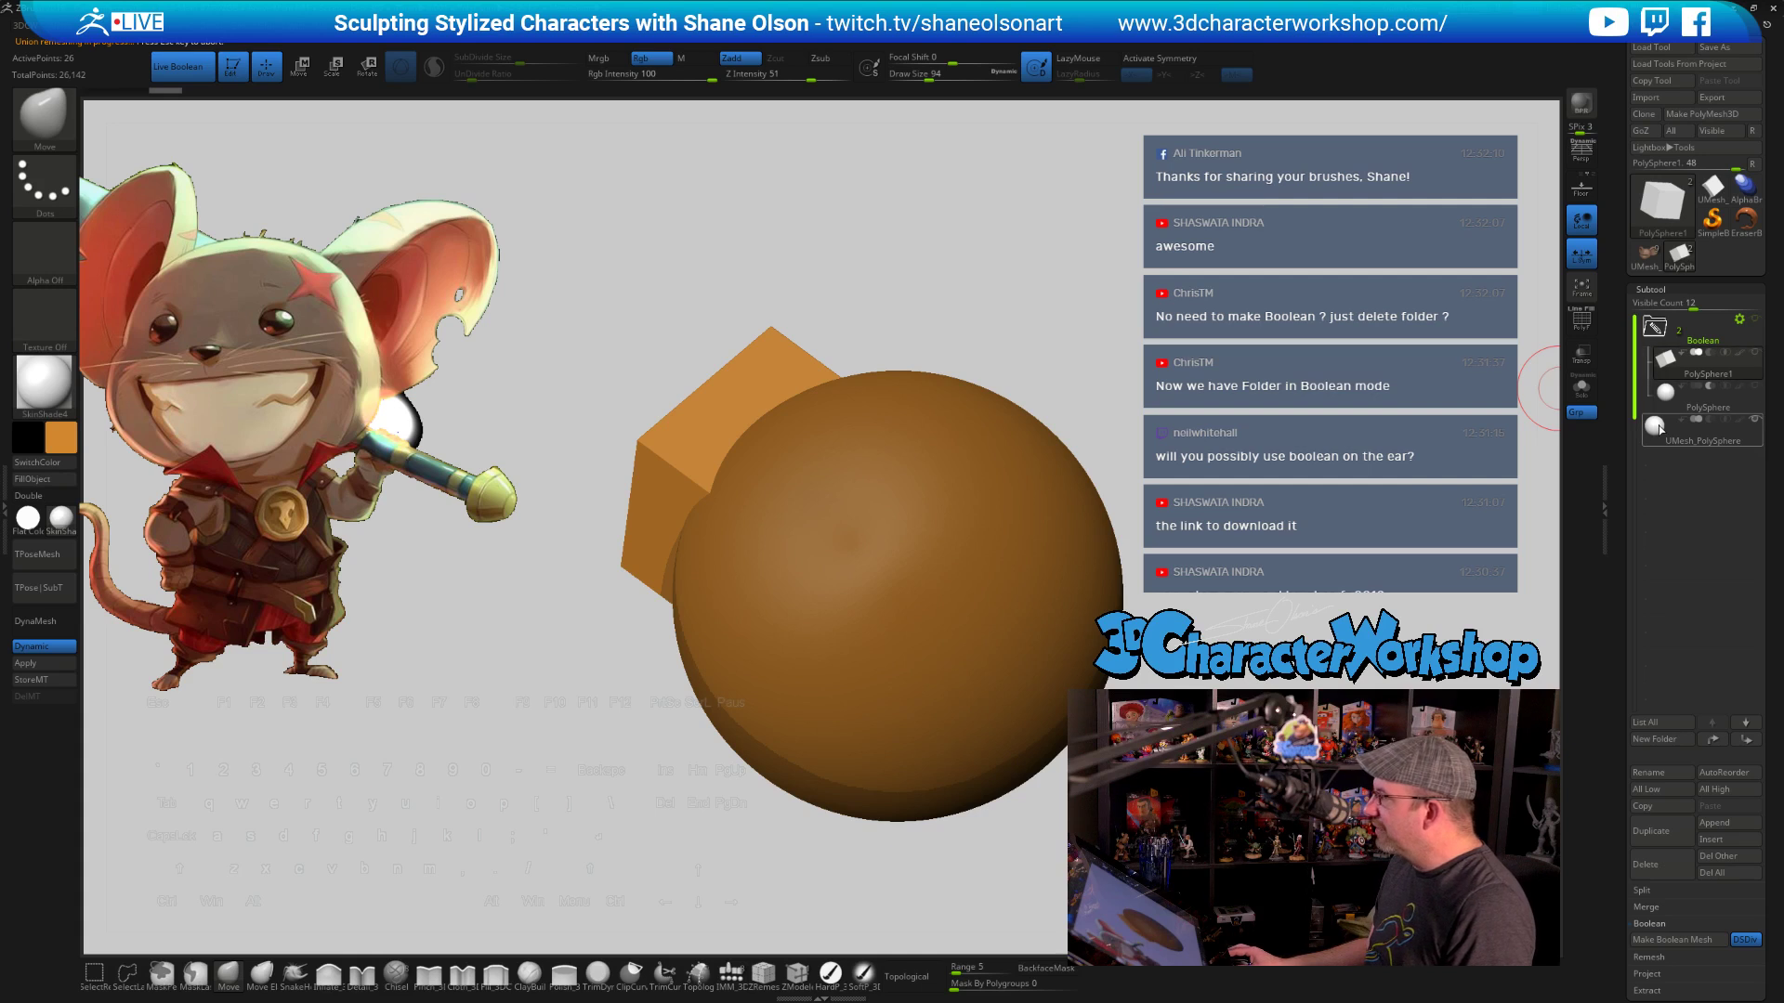
Examine the Boolean folder's subtools, collapsing and reopening the folder to show what it contains
mouse_move(1663, 438)
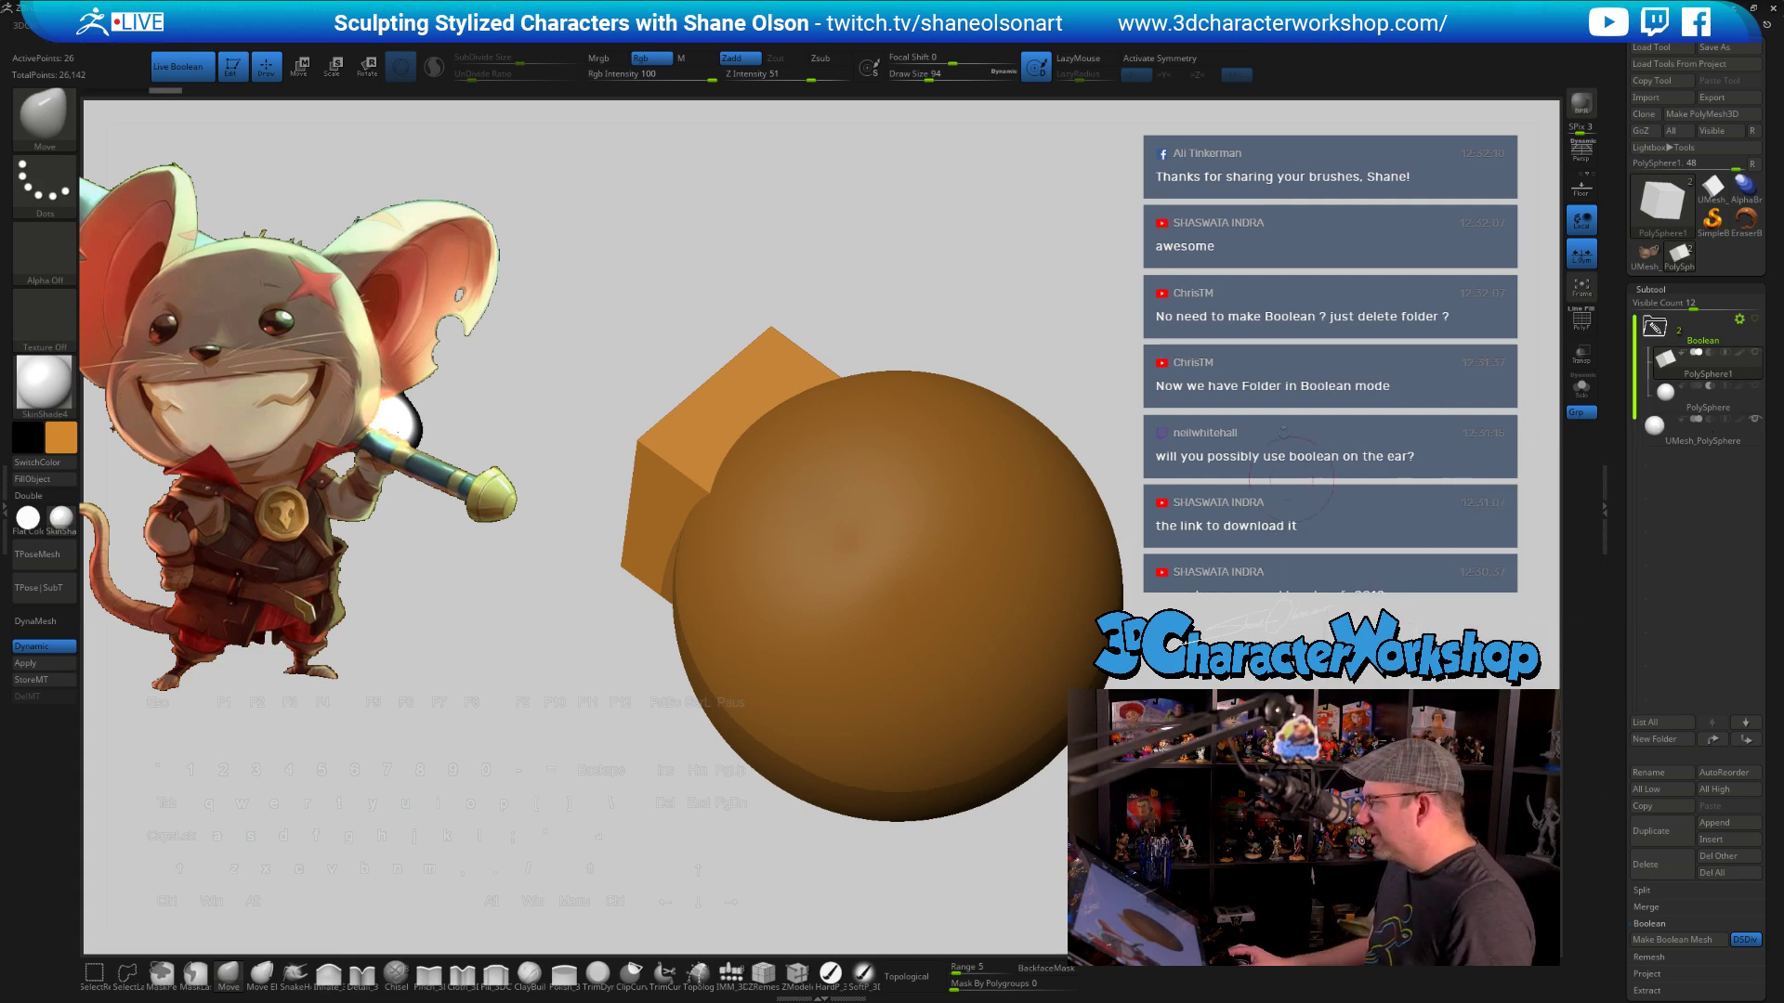
drag(1394, 400, 1781, 370)
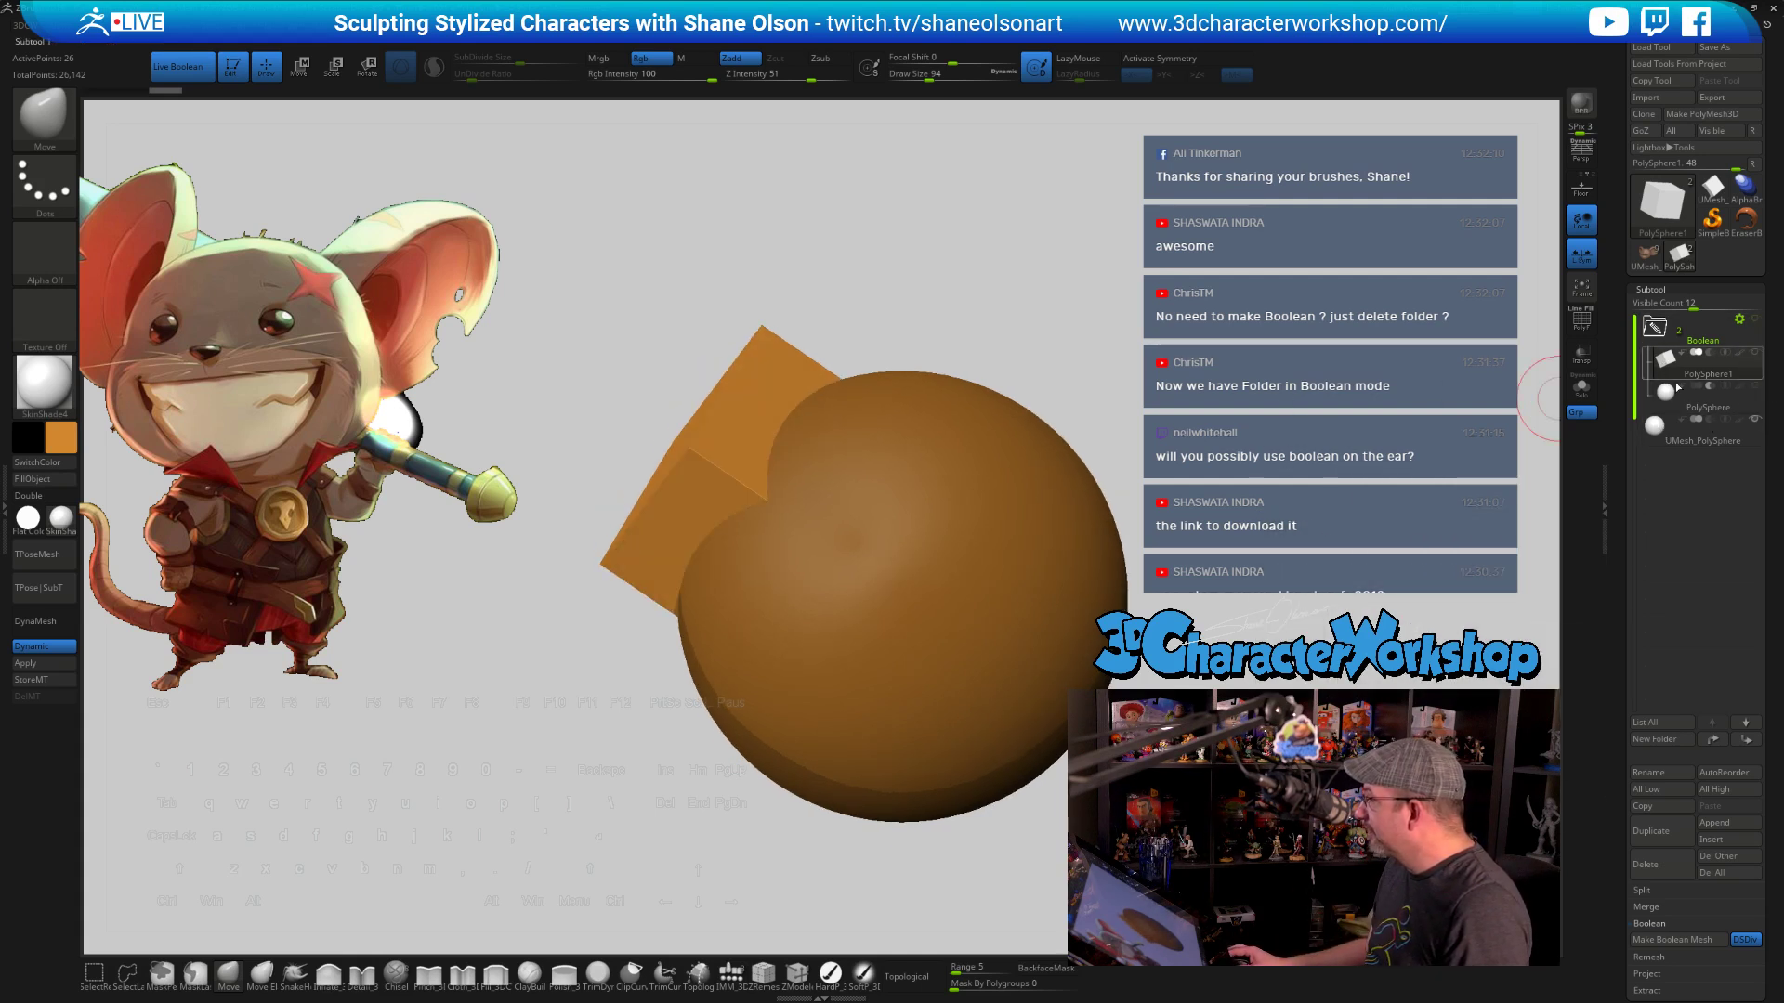
mouse_move(1700, 338)
mouse_move(1663, 402)
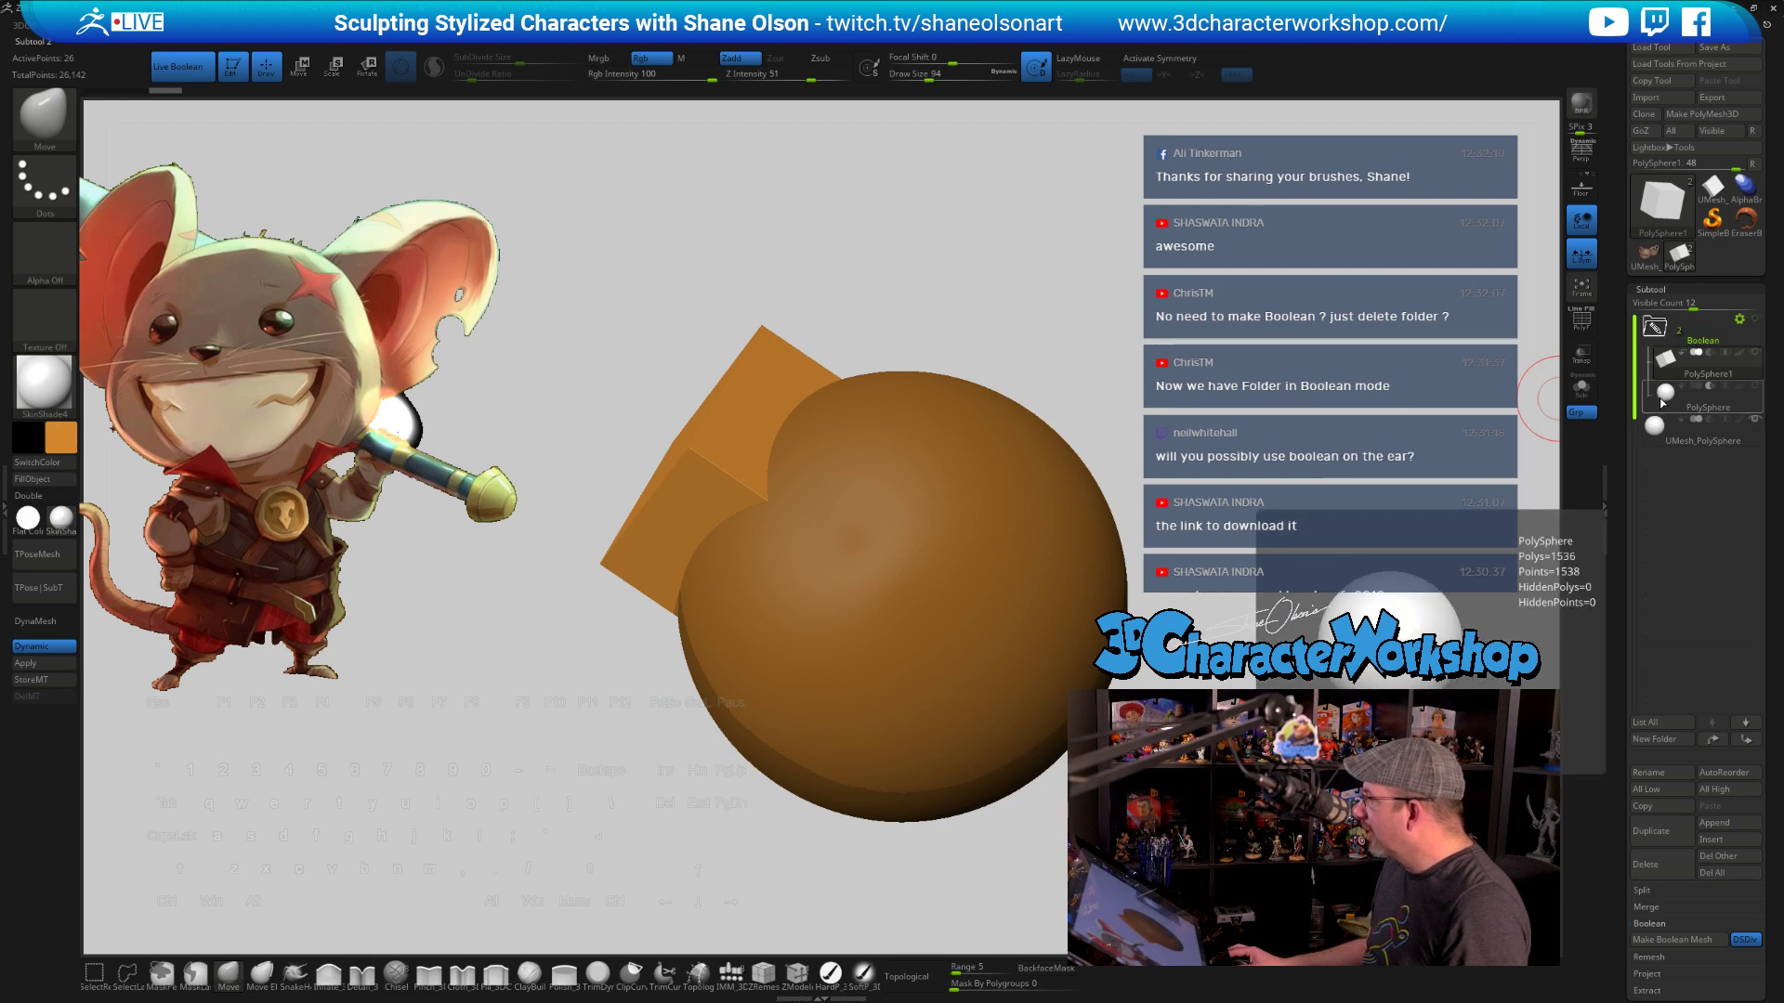
click(1654, 327)
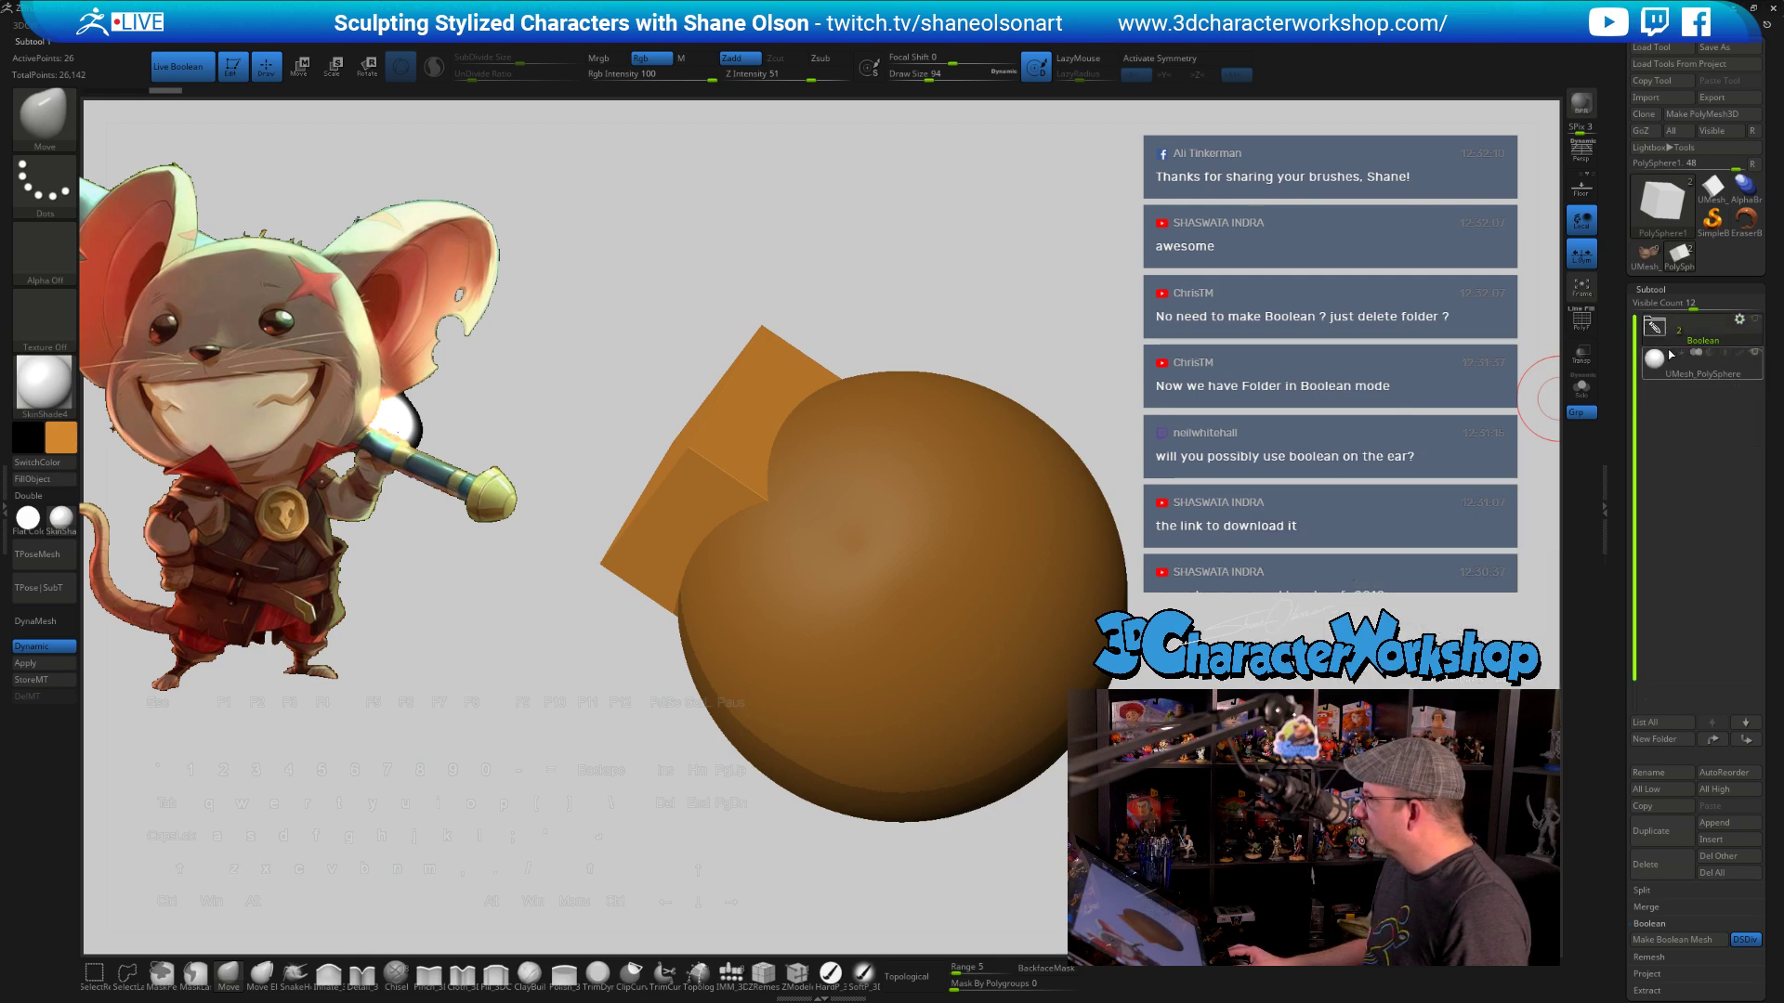
click(1668, 330)
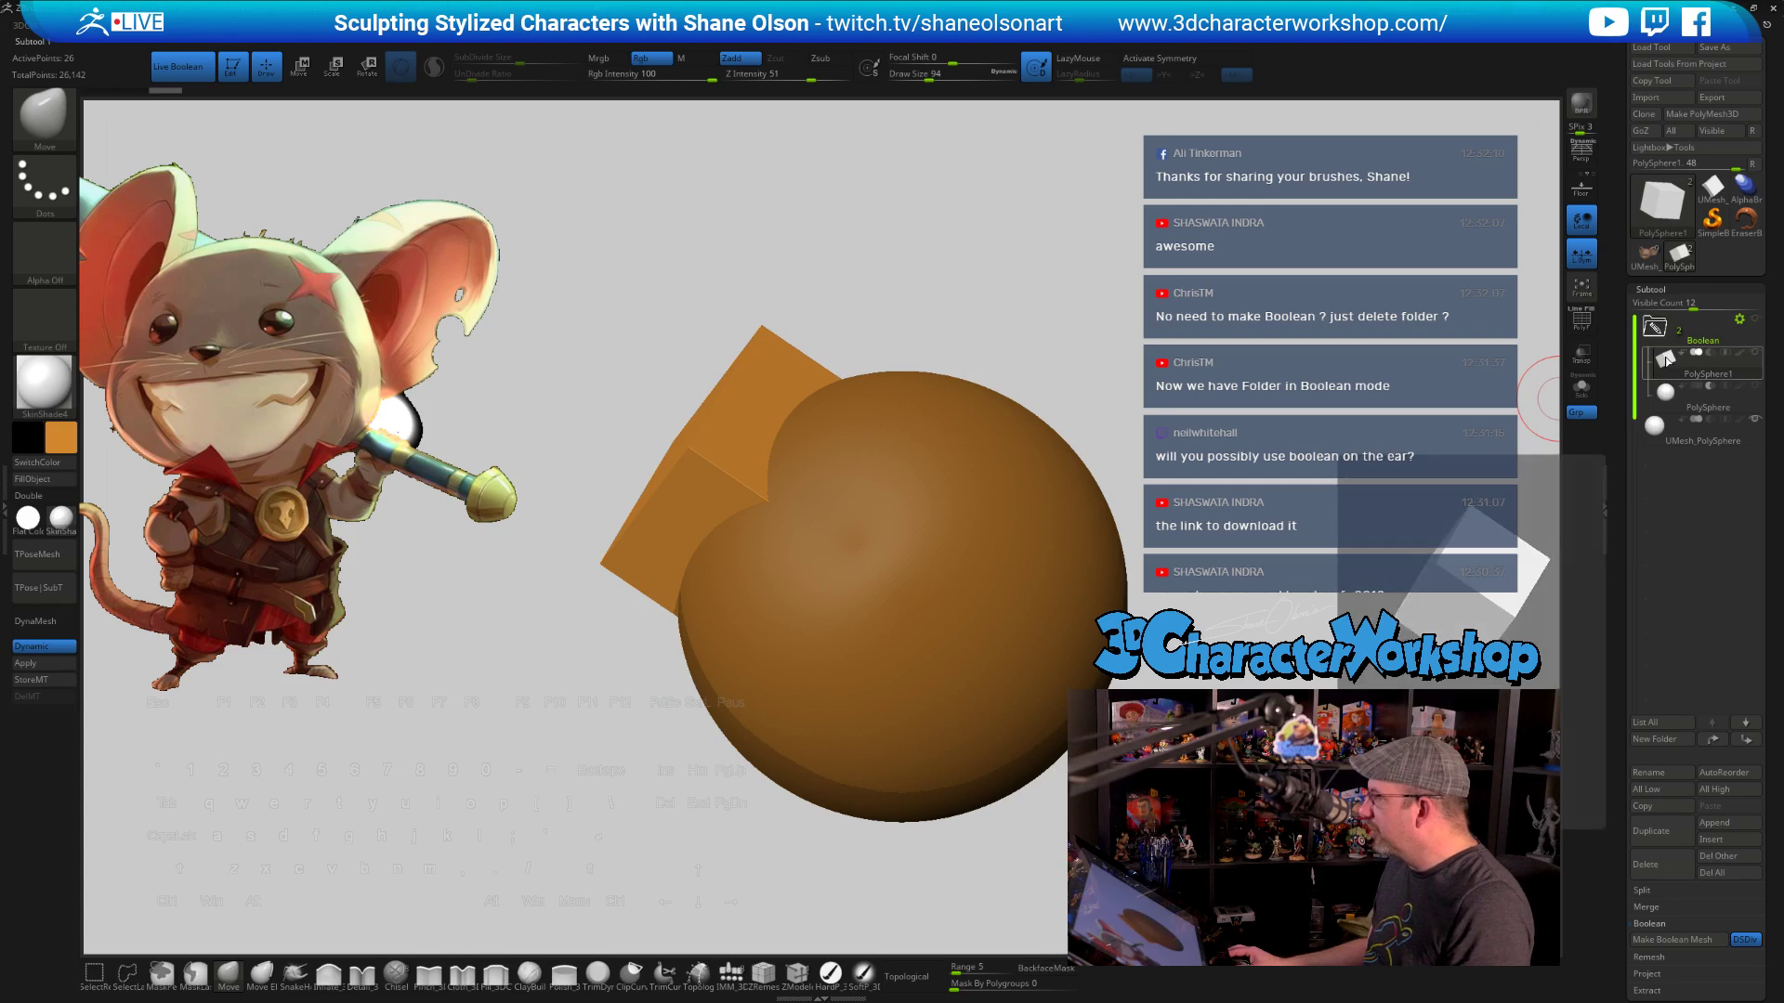
mouse_move(1636, 253)
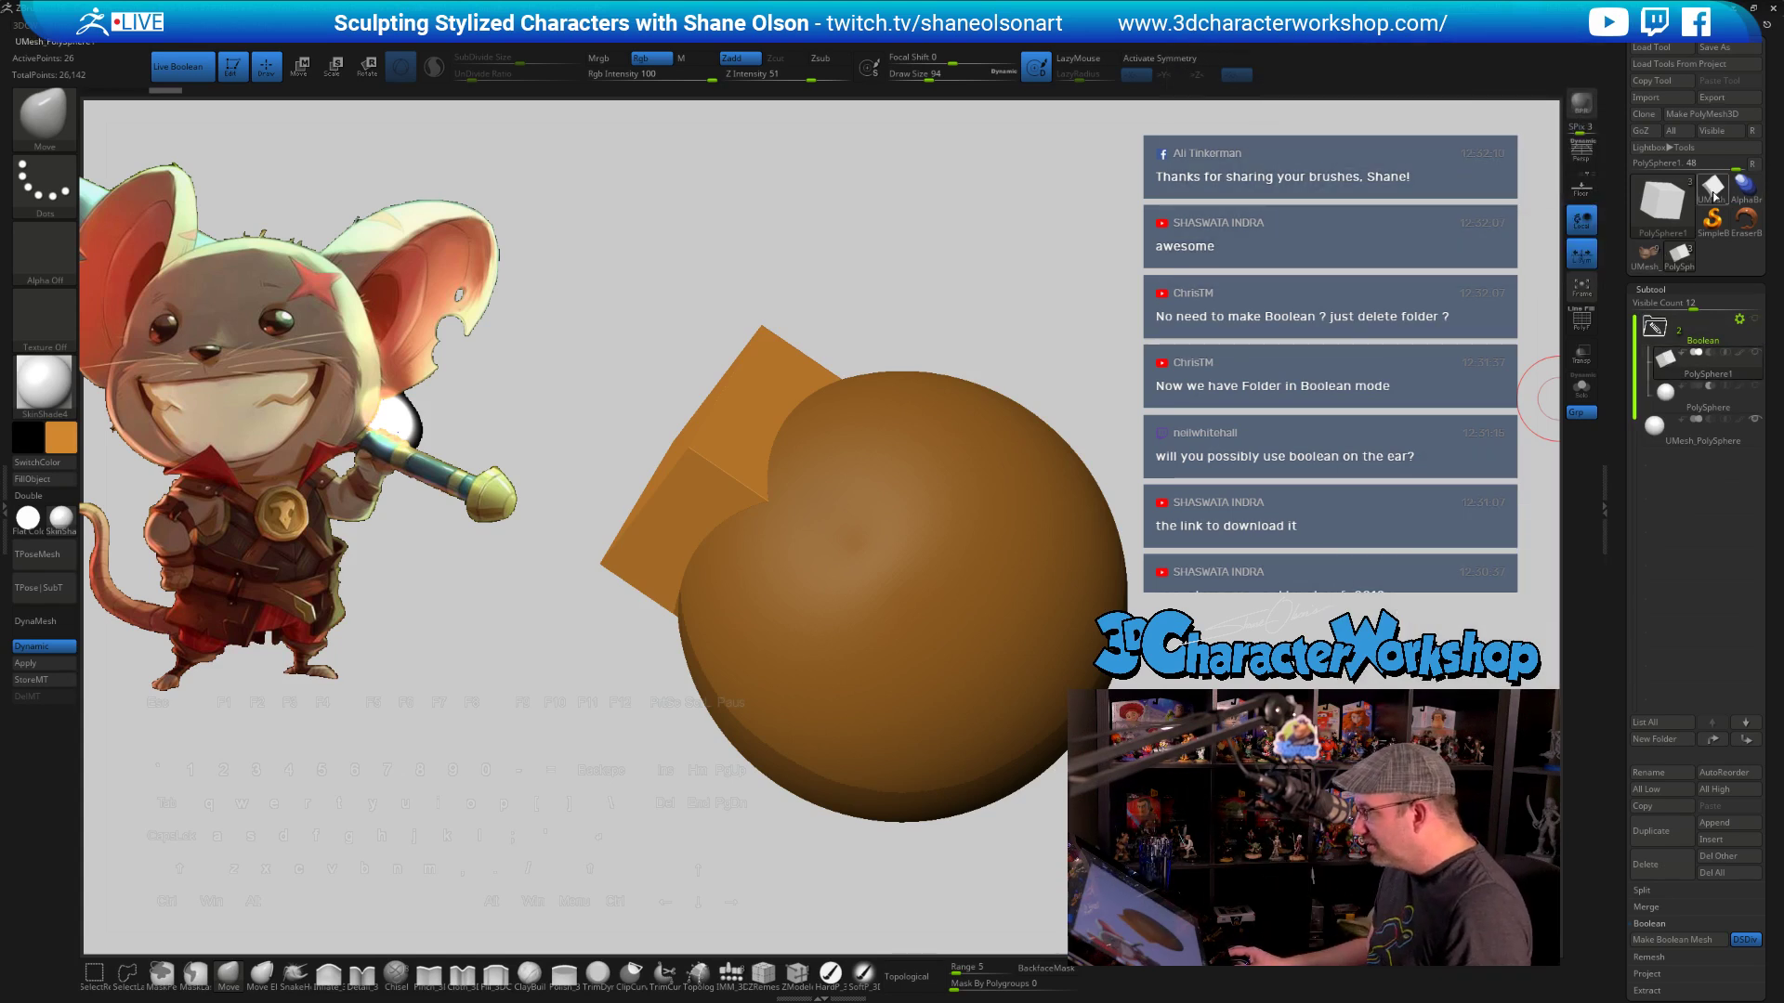
click(1655, 441)
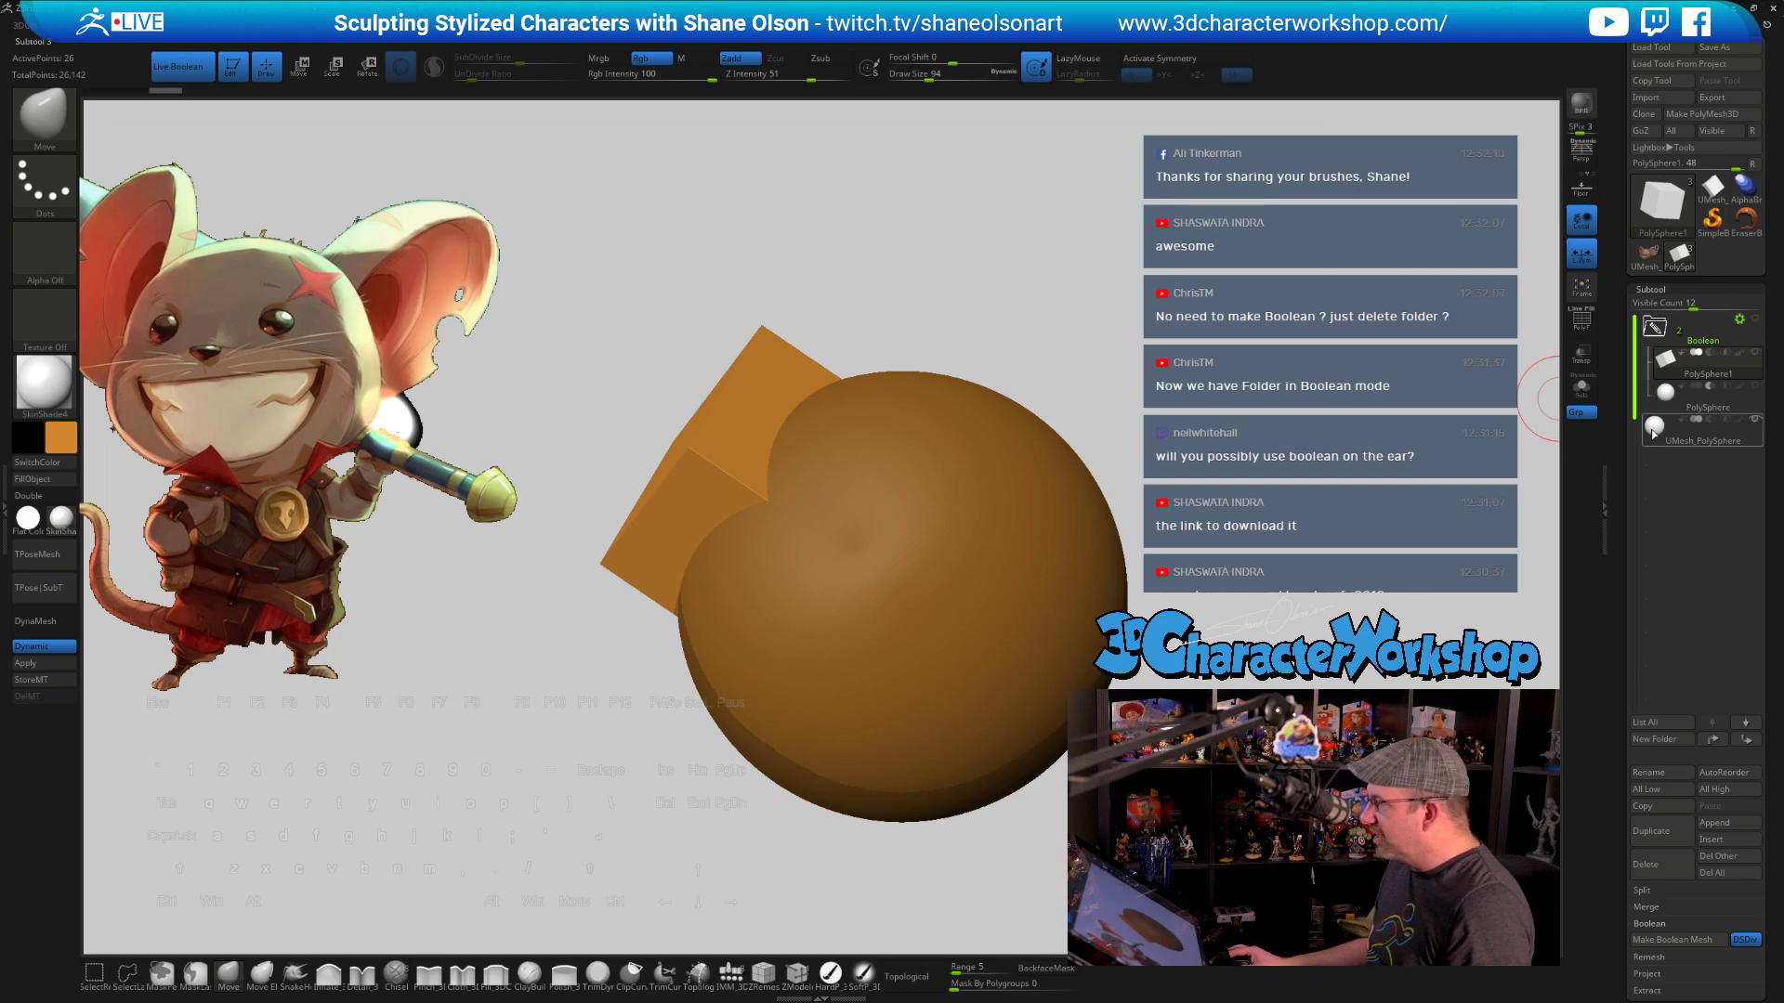
click(1734, 363)
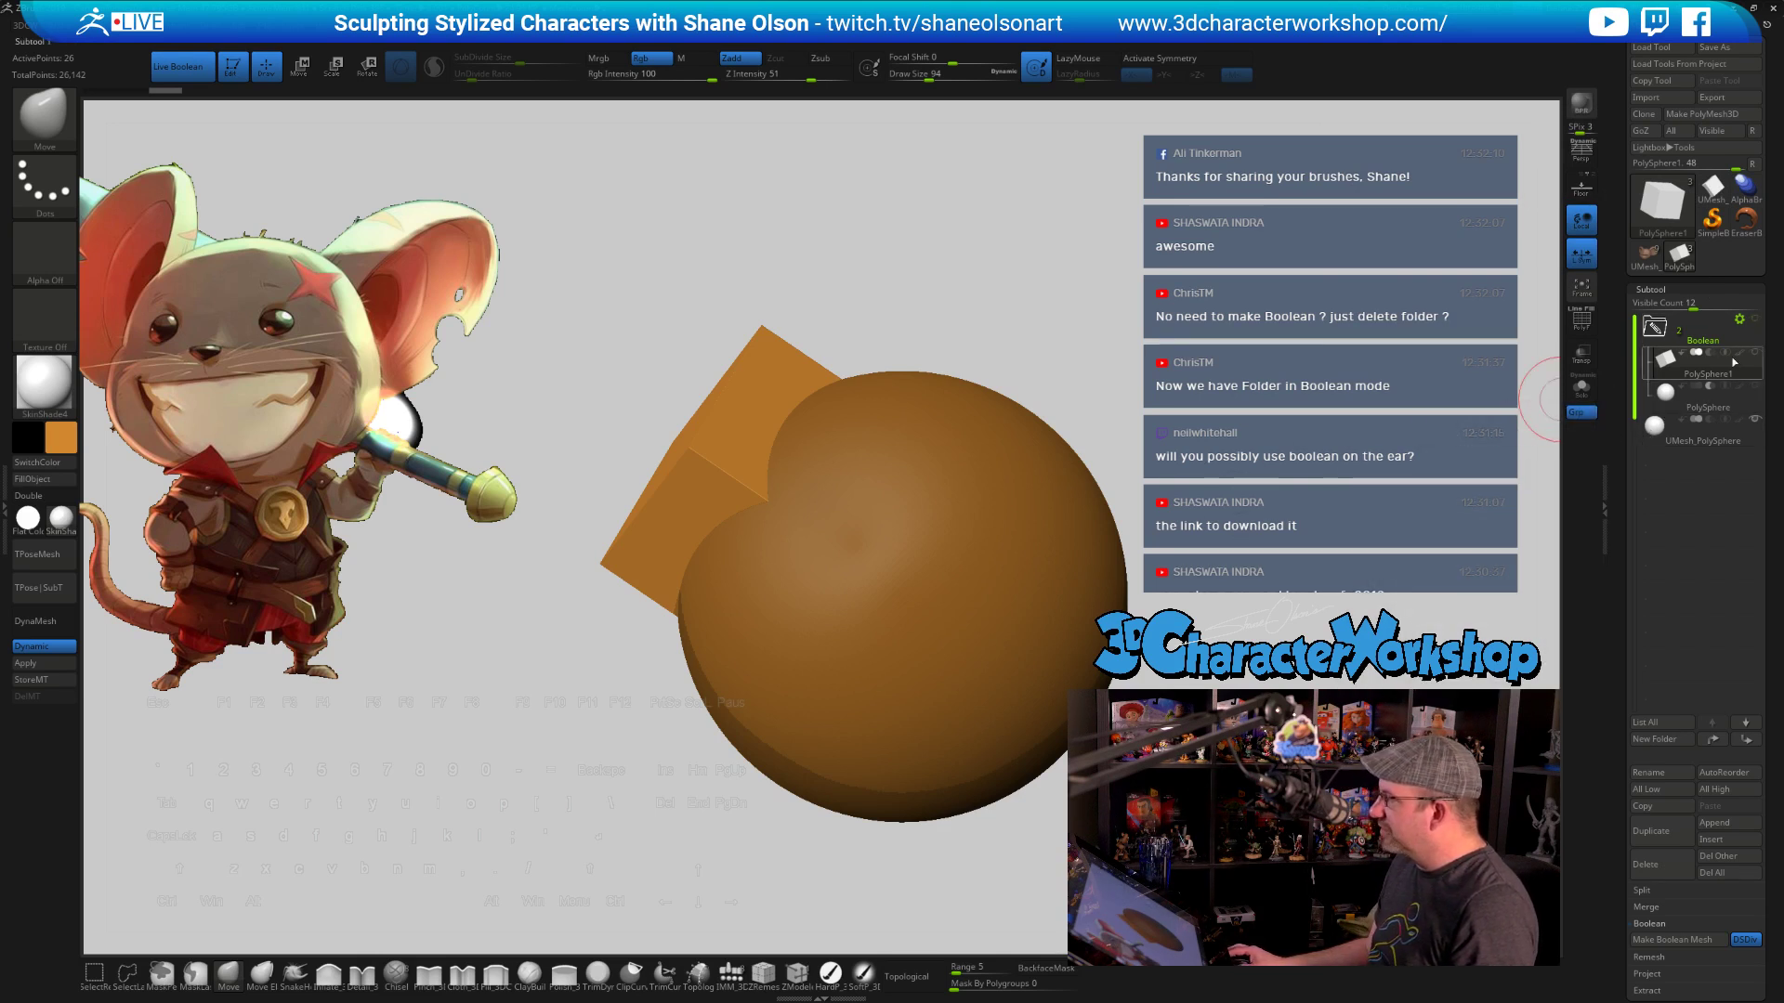
Switch to the mouse character model and examine its overall shape from the side and front
click(1647, 252)
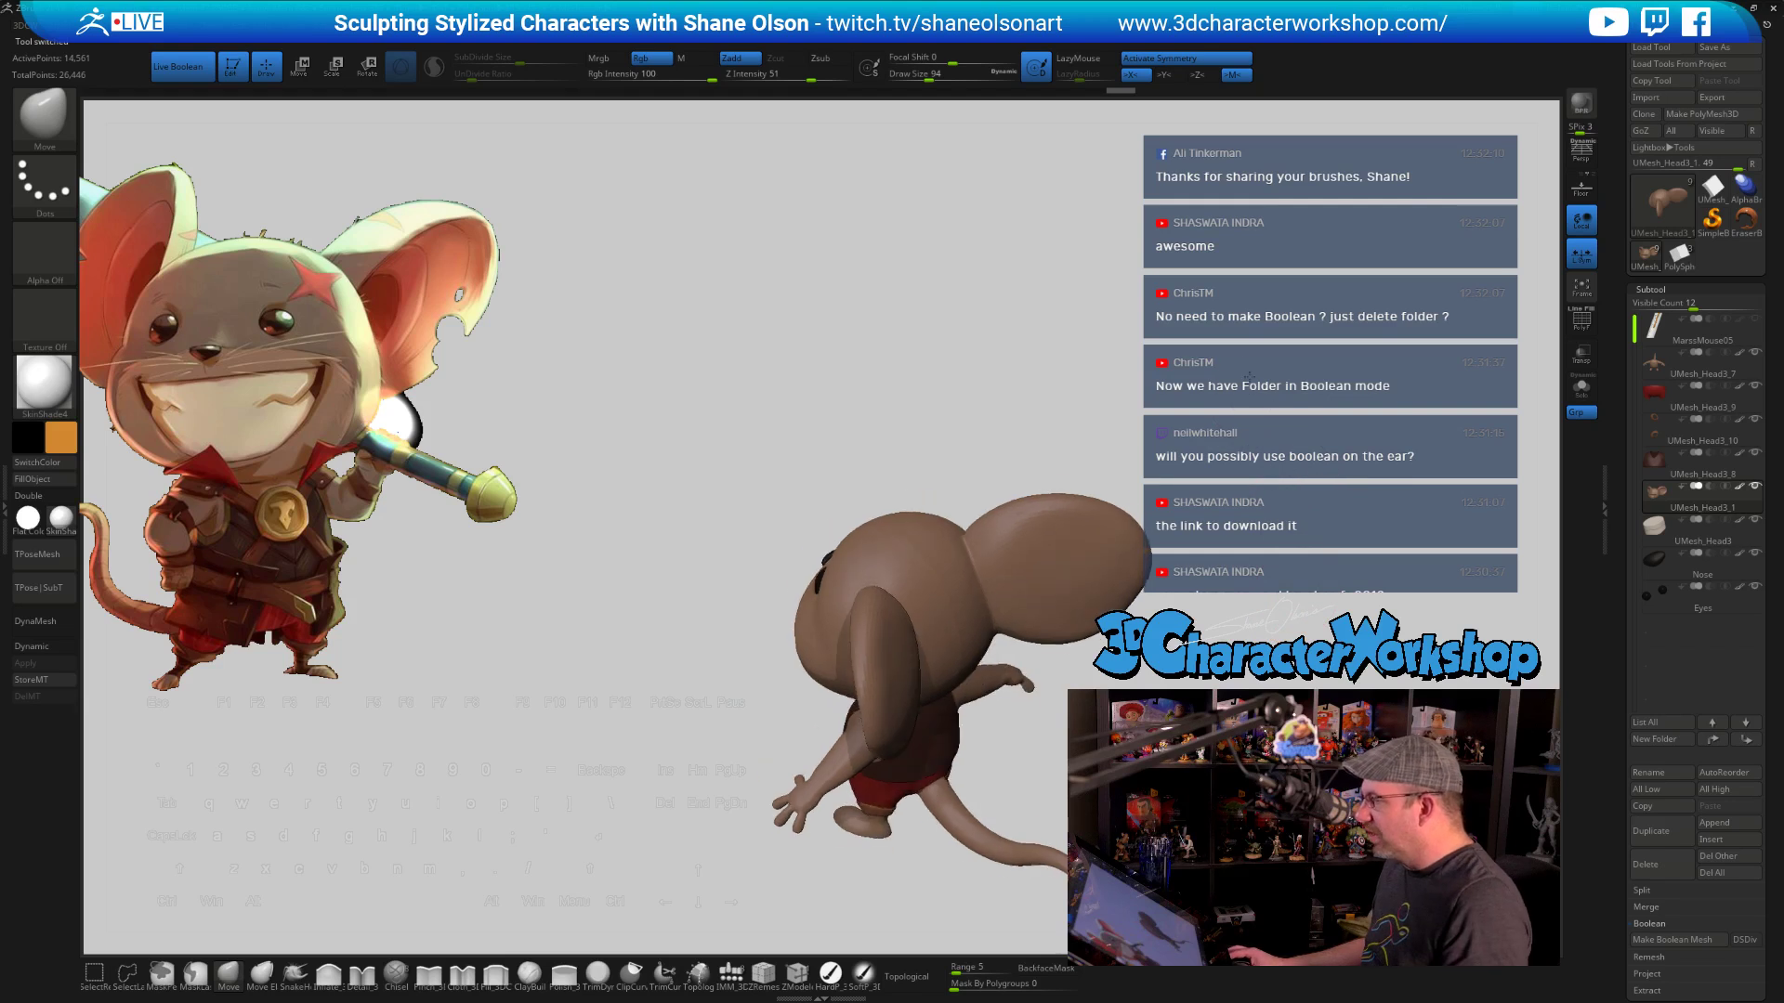
drag(1249, 377, 1189, 375)
alt+drag(1029, 592, 1047, 669)
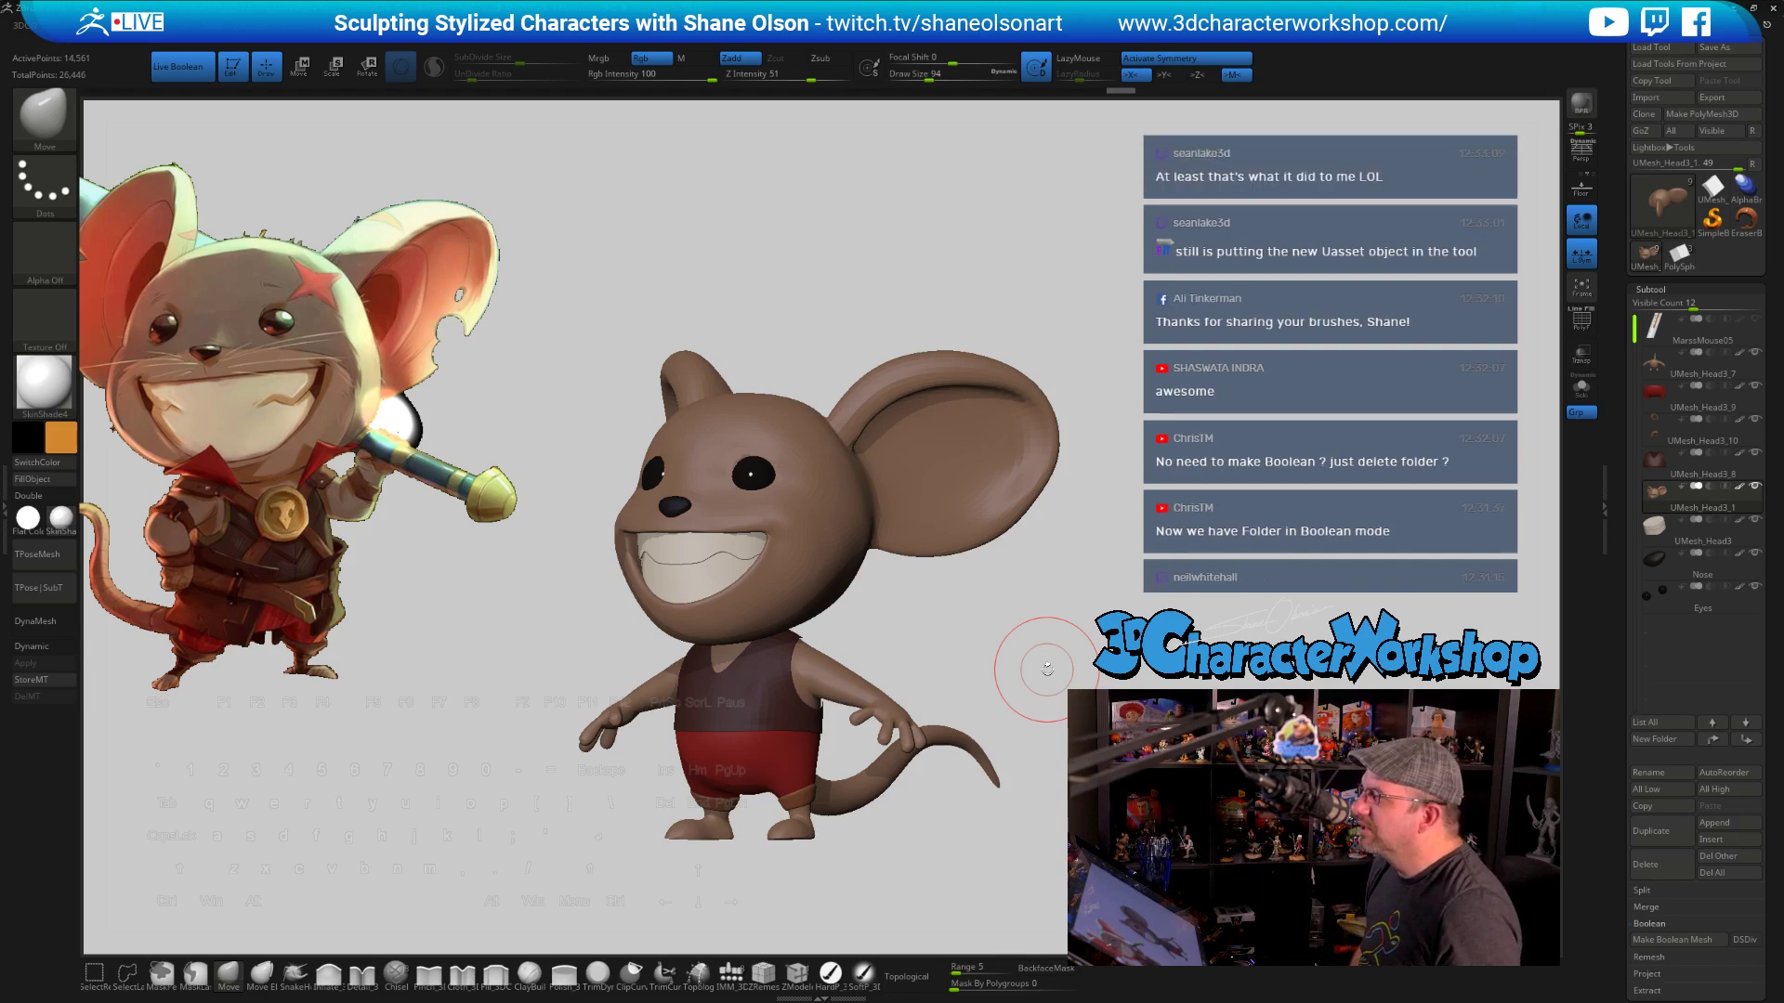
mouse_move(1103, 576)
alt+mouse_down()
mouse_move(1107, 503)
mouse_move(1085, 498)
mouse_move(1078, 459)
alt+mouse_up()
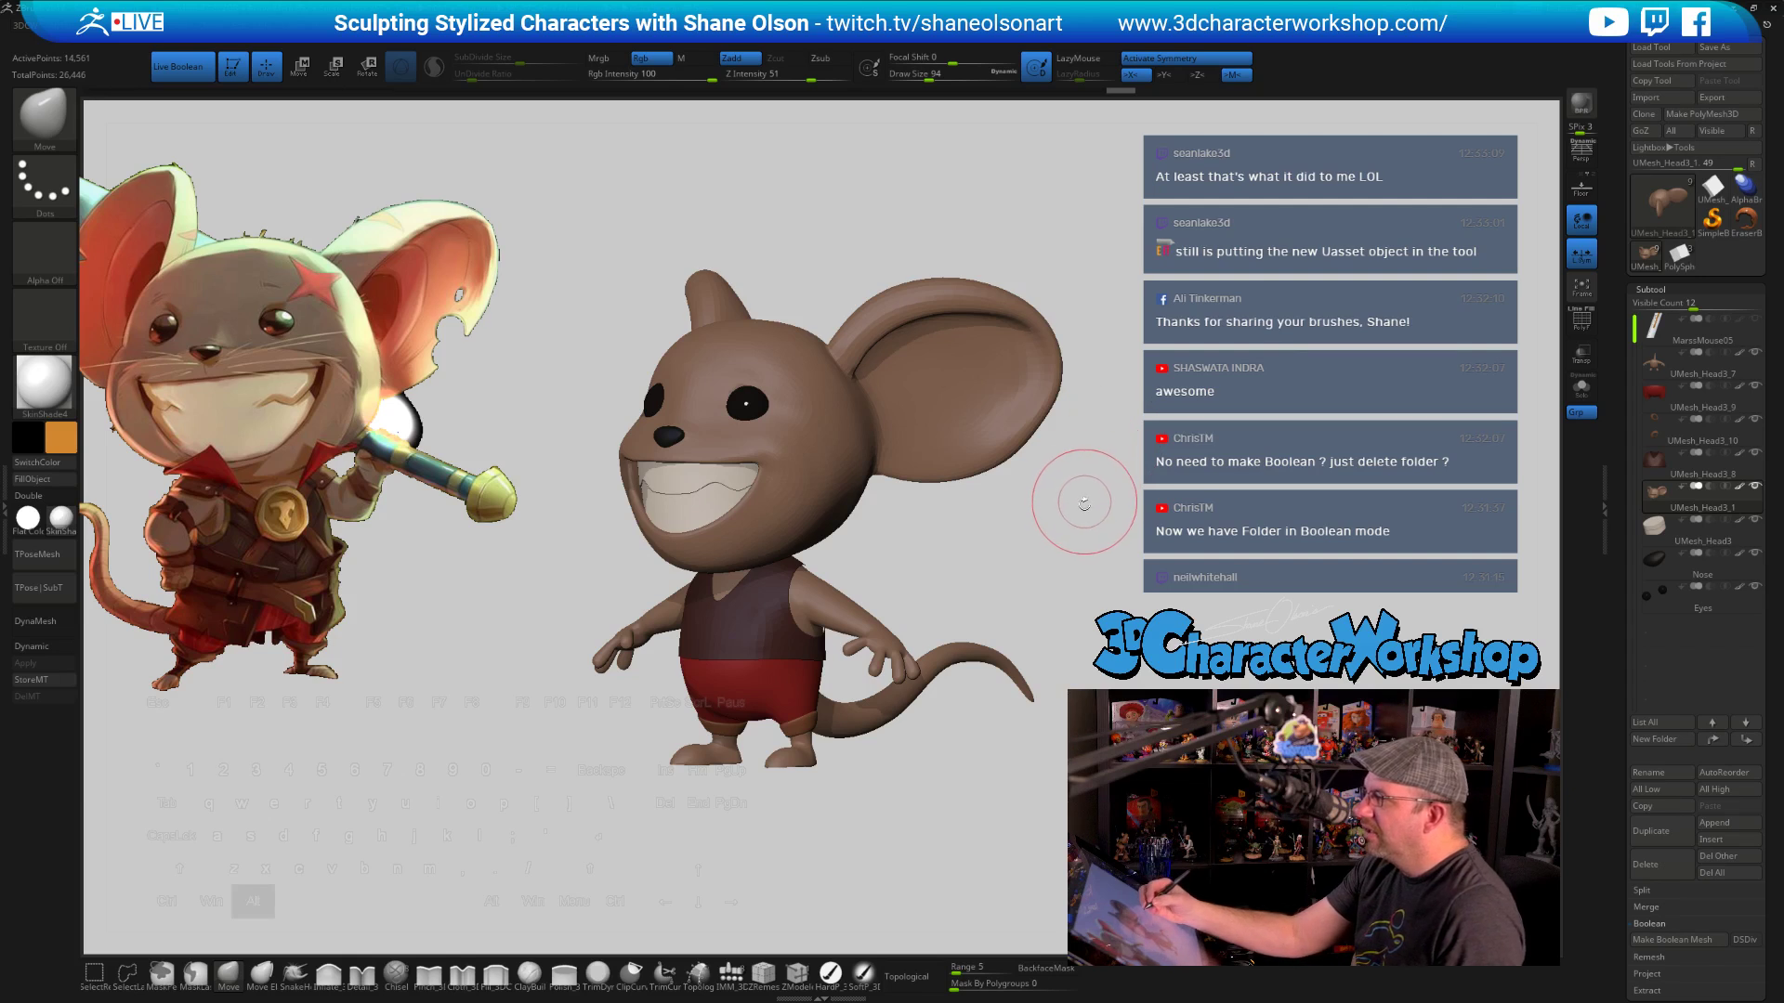
drag(1075, 505, 1047, 538)
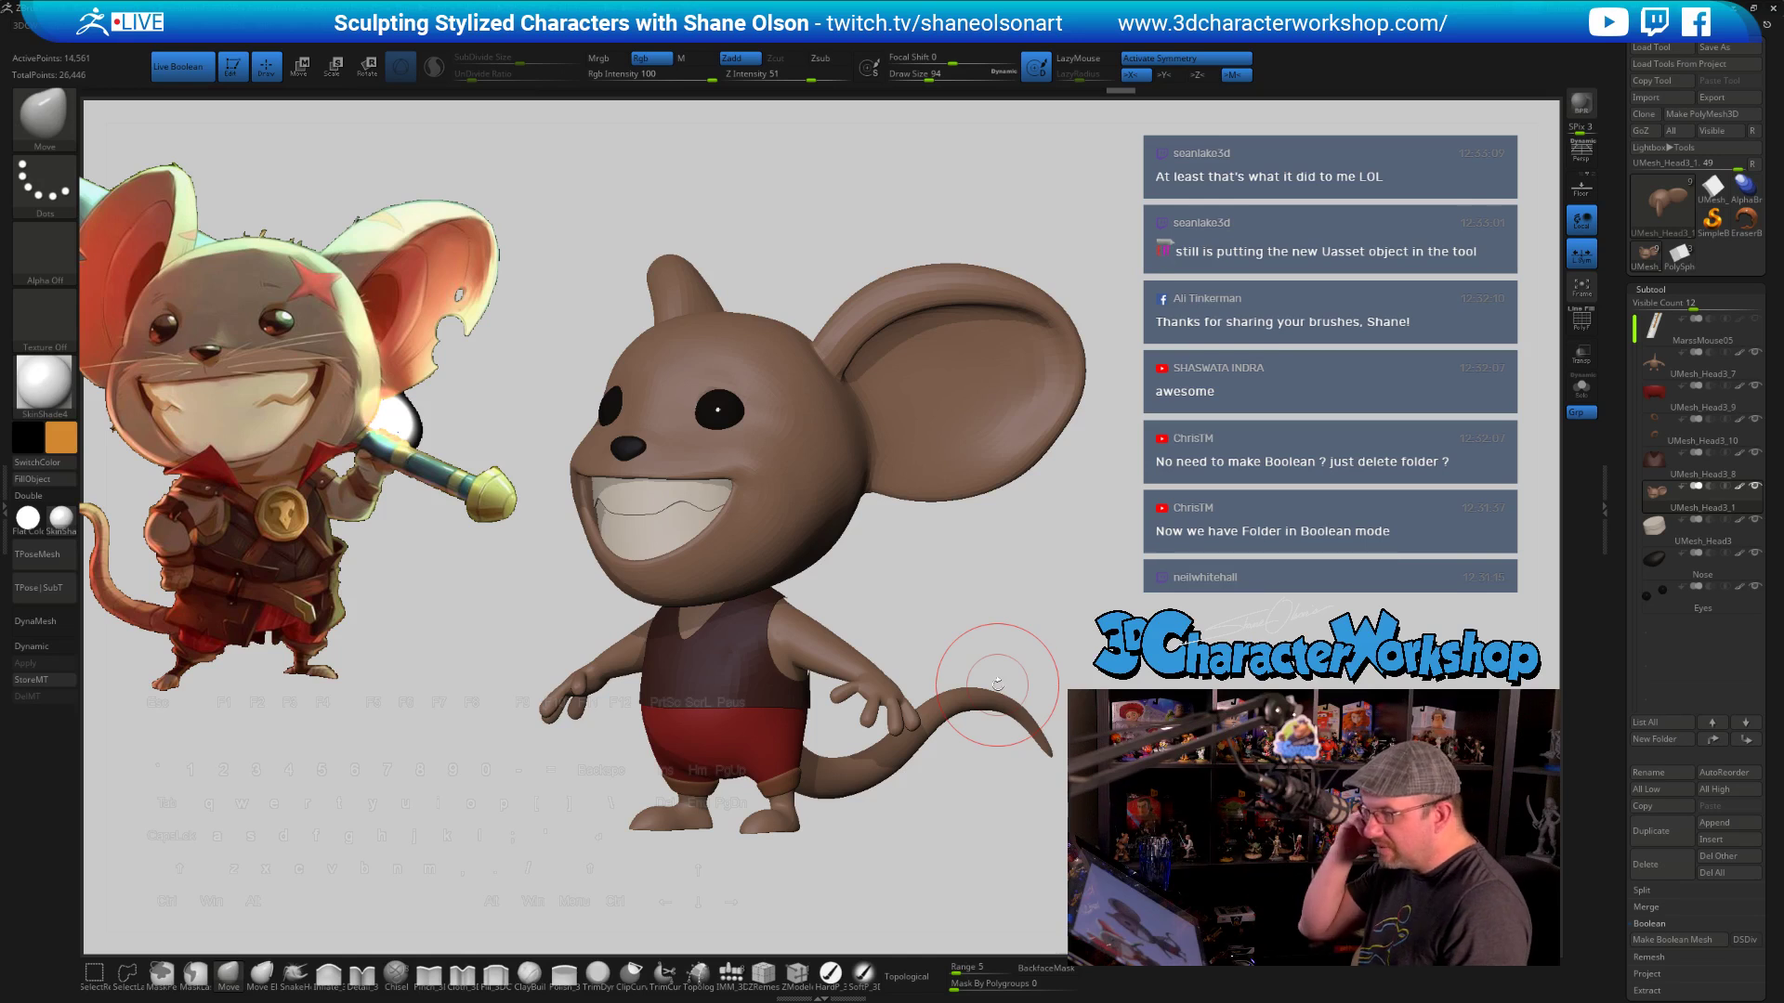
drag(1027, 576, 1052, 694)
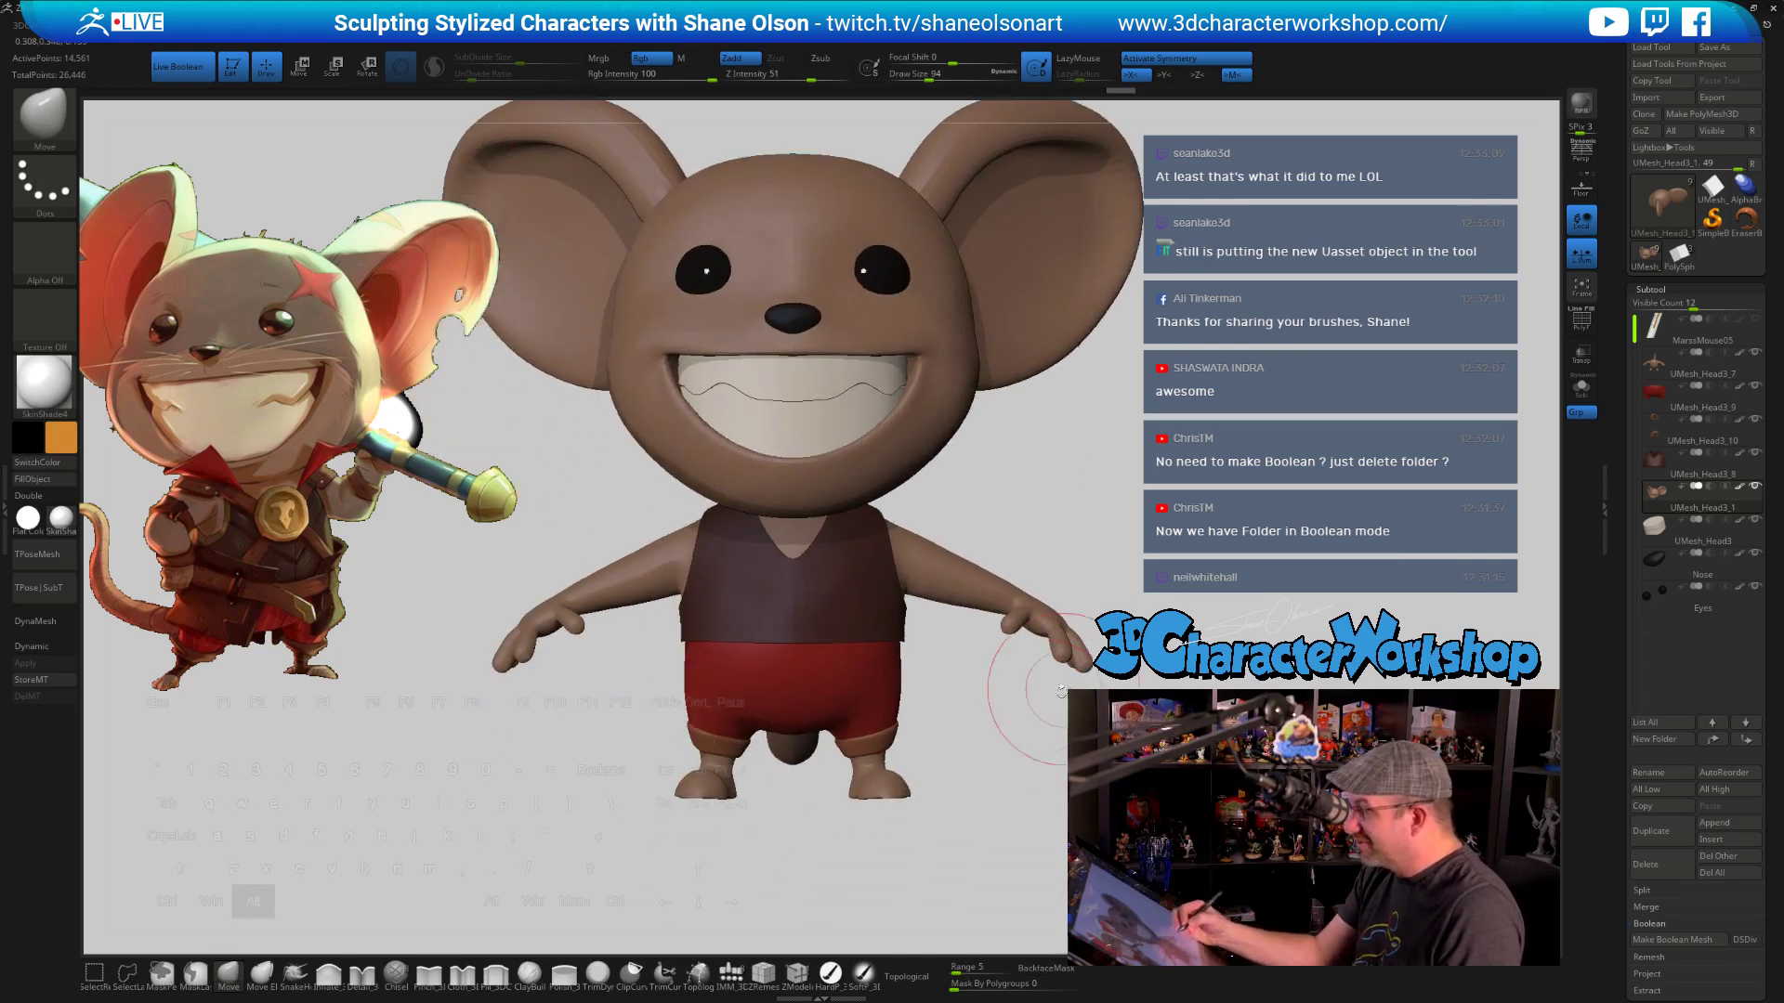
Make the mouse's body subtool active and enlarge the Move brush to a draw size of 288
alt+drag(920, 671, 983, 689)
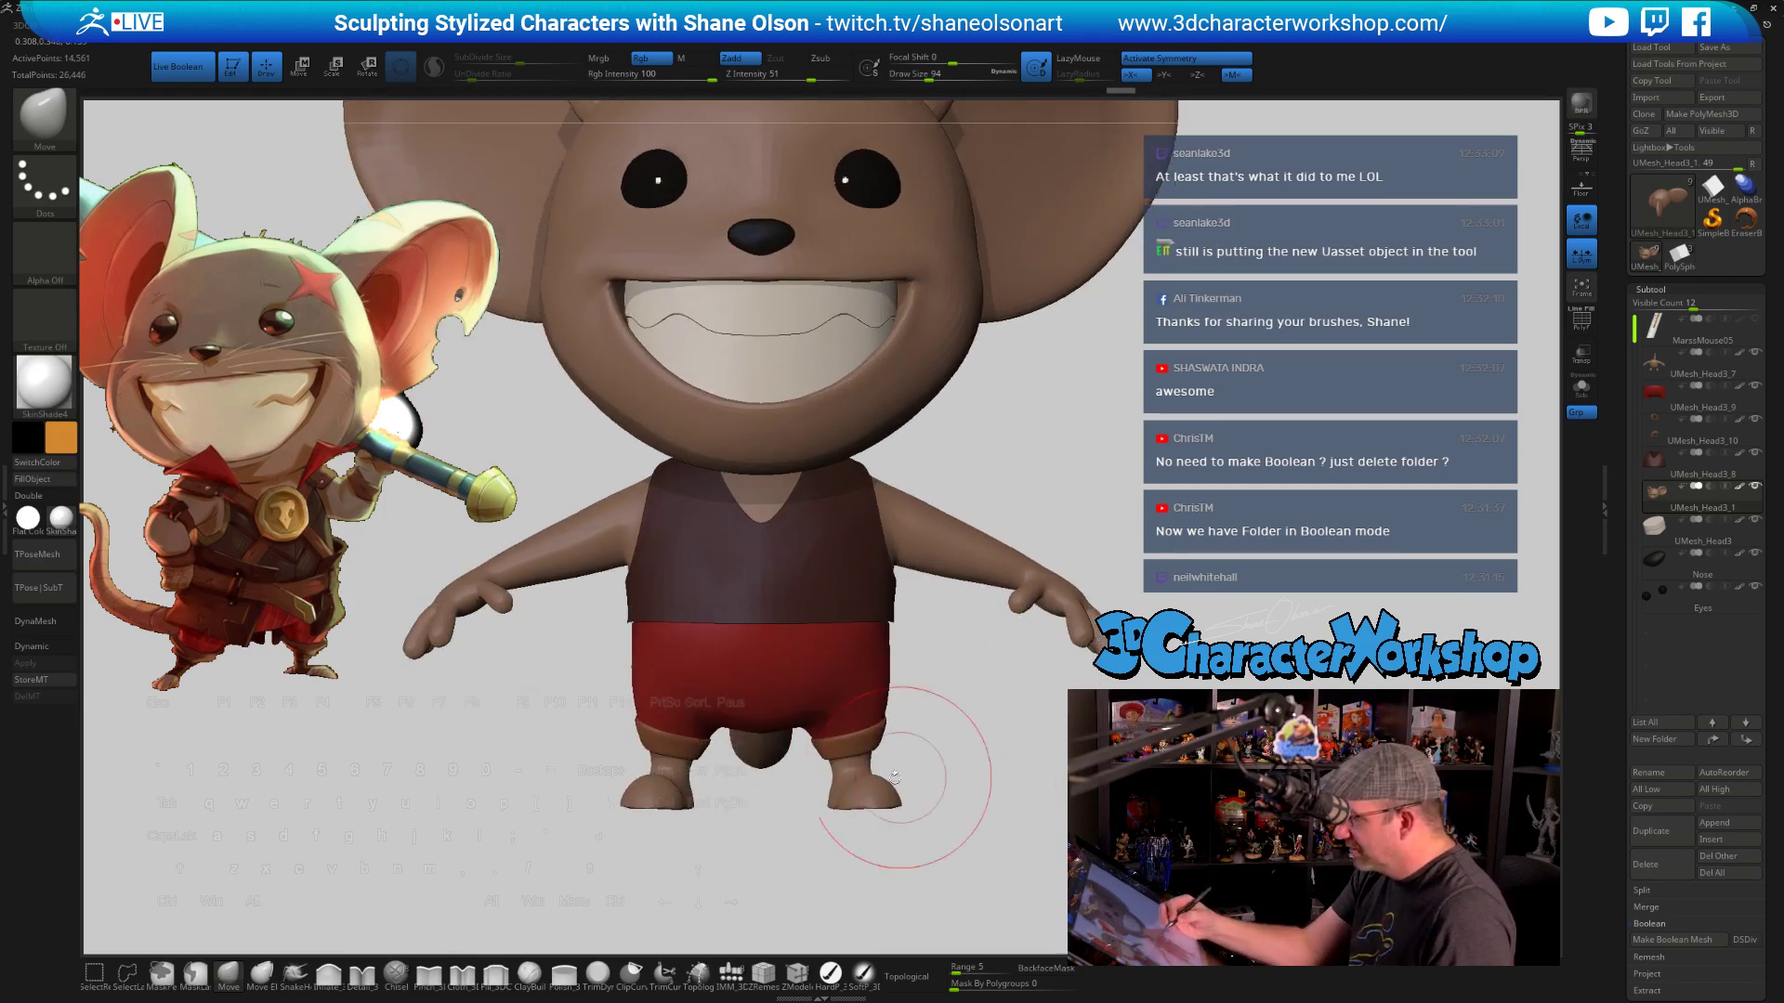
alt+click(853, 784)
mouse_move(1000, 809)
mouse_down()
mouse_move(947, 811)
mouse_move(1028, 840)
mouse_up()
key(s)
mouse_move(1051, 683)
alt+mouse_down()
mouse_move(1101, 534)
mouse_move(1032, 683)
alt+mouse_up()
shift+drag(1044, 586, 1012, 552)
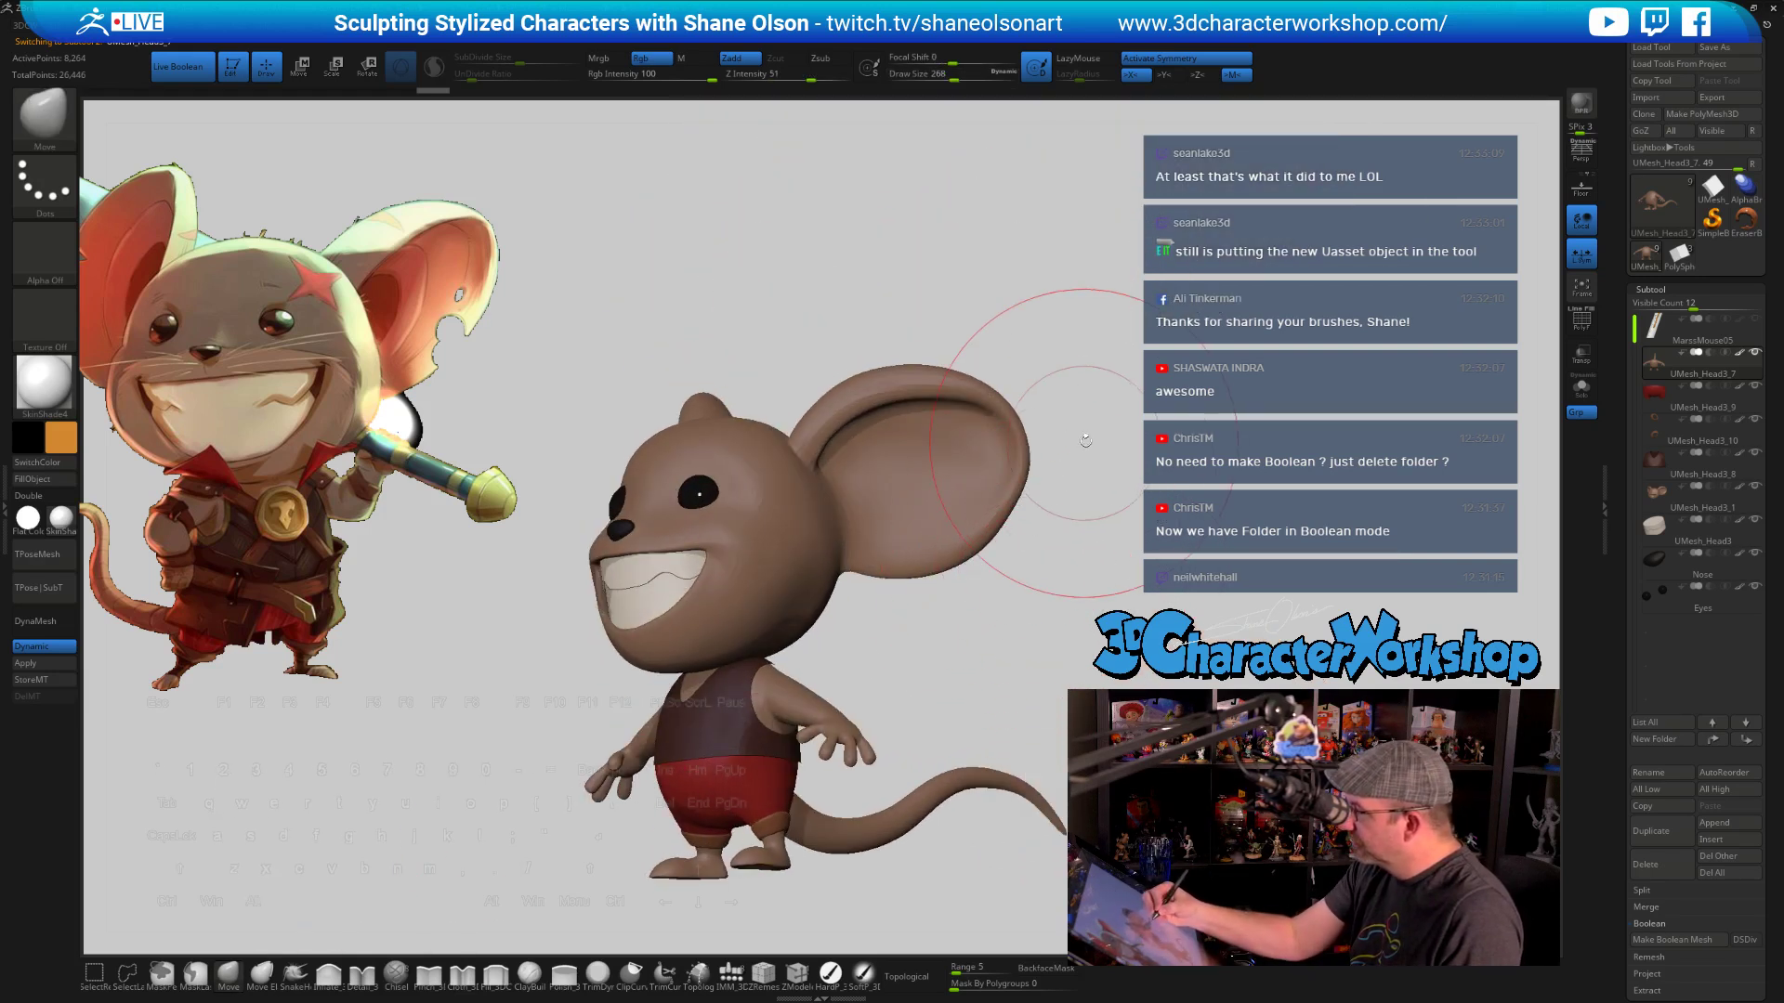
Make the head subtool active and nudge the upper ear, reducing the Move brush's draw size to 124
mouse_move(1045, 386)
mouse_down()
mouse_move(992, 412)
mouse_move(1006, 389)
mouse_move(1019, 474)
mouse_move(1016, 429)
mouse_move(1008, 448)
mouse_up()
alt+click(1000, 396)
key(s)
drag(1045, 506, 1082, 512)
drag(897, 380, 868, 378)
key(s)
drag(876, 299, 860, 298)
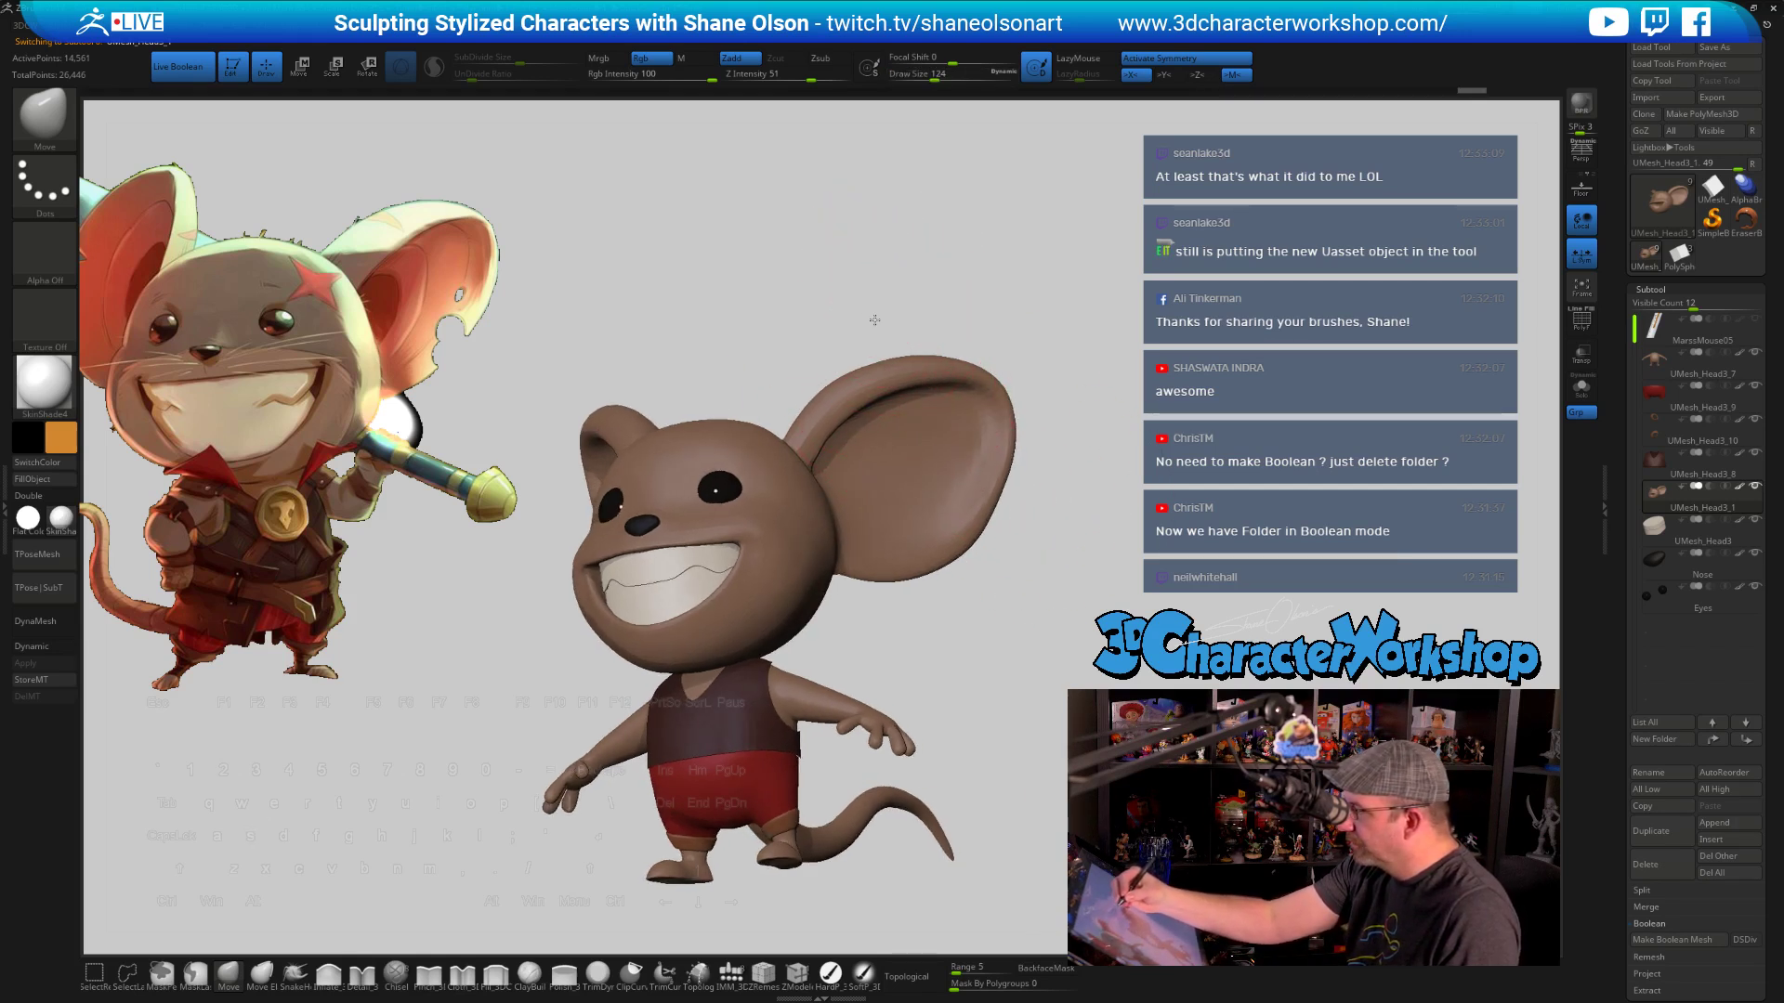
Reshape the base of the ears from above with the Move brush at draw sizes 65 and 97
mouse_move(1003, 399)
shift+mouse_down()
mouse_move(1058, 433)
mouse_move(1036, 544)
mouse_move(1041, 698)
mouse_move(1016, 737)
mouse_move(1047, 740)
shift+mouse_up()
key(s)
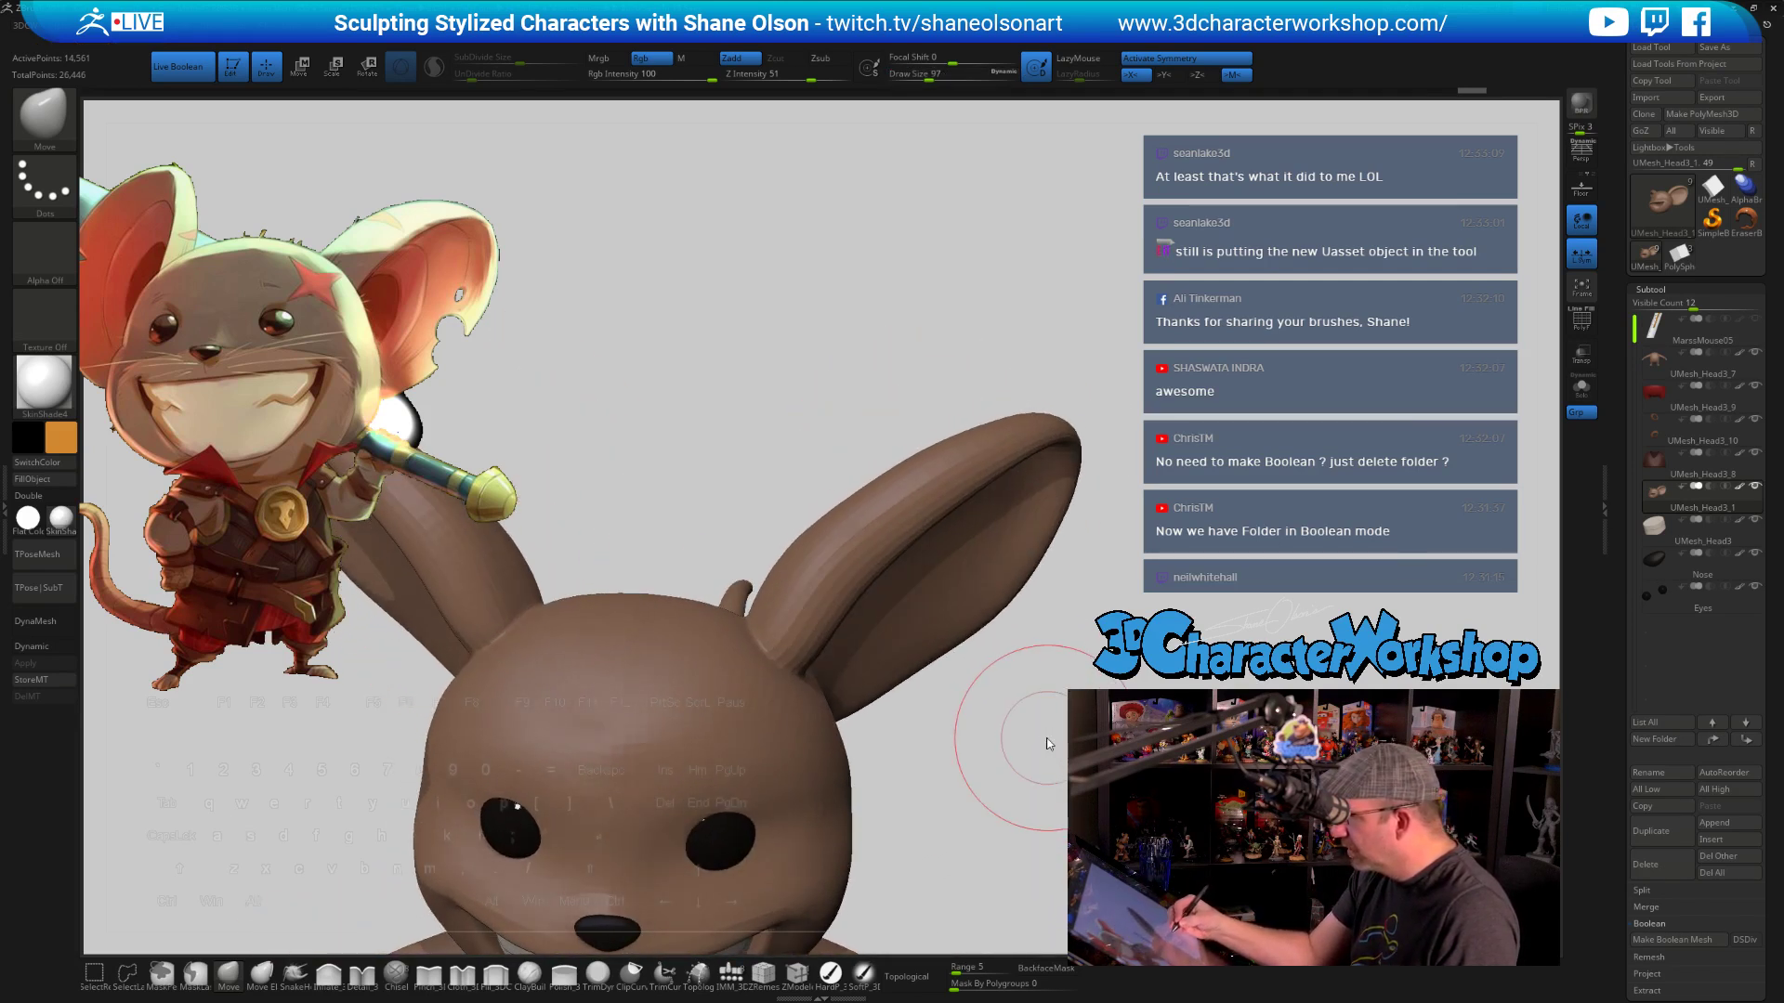
key(bracketleft)
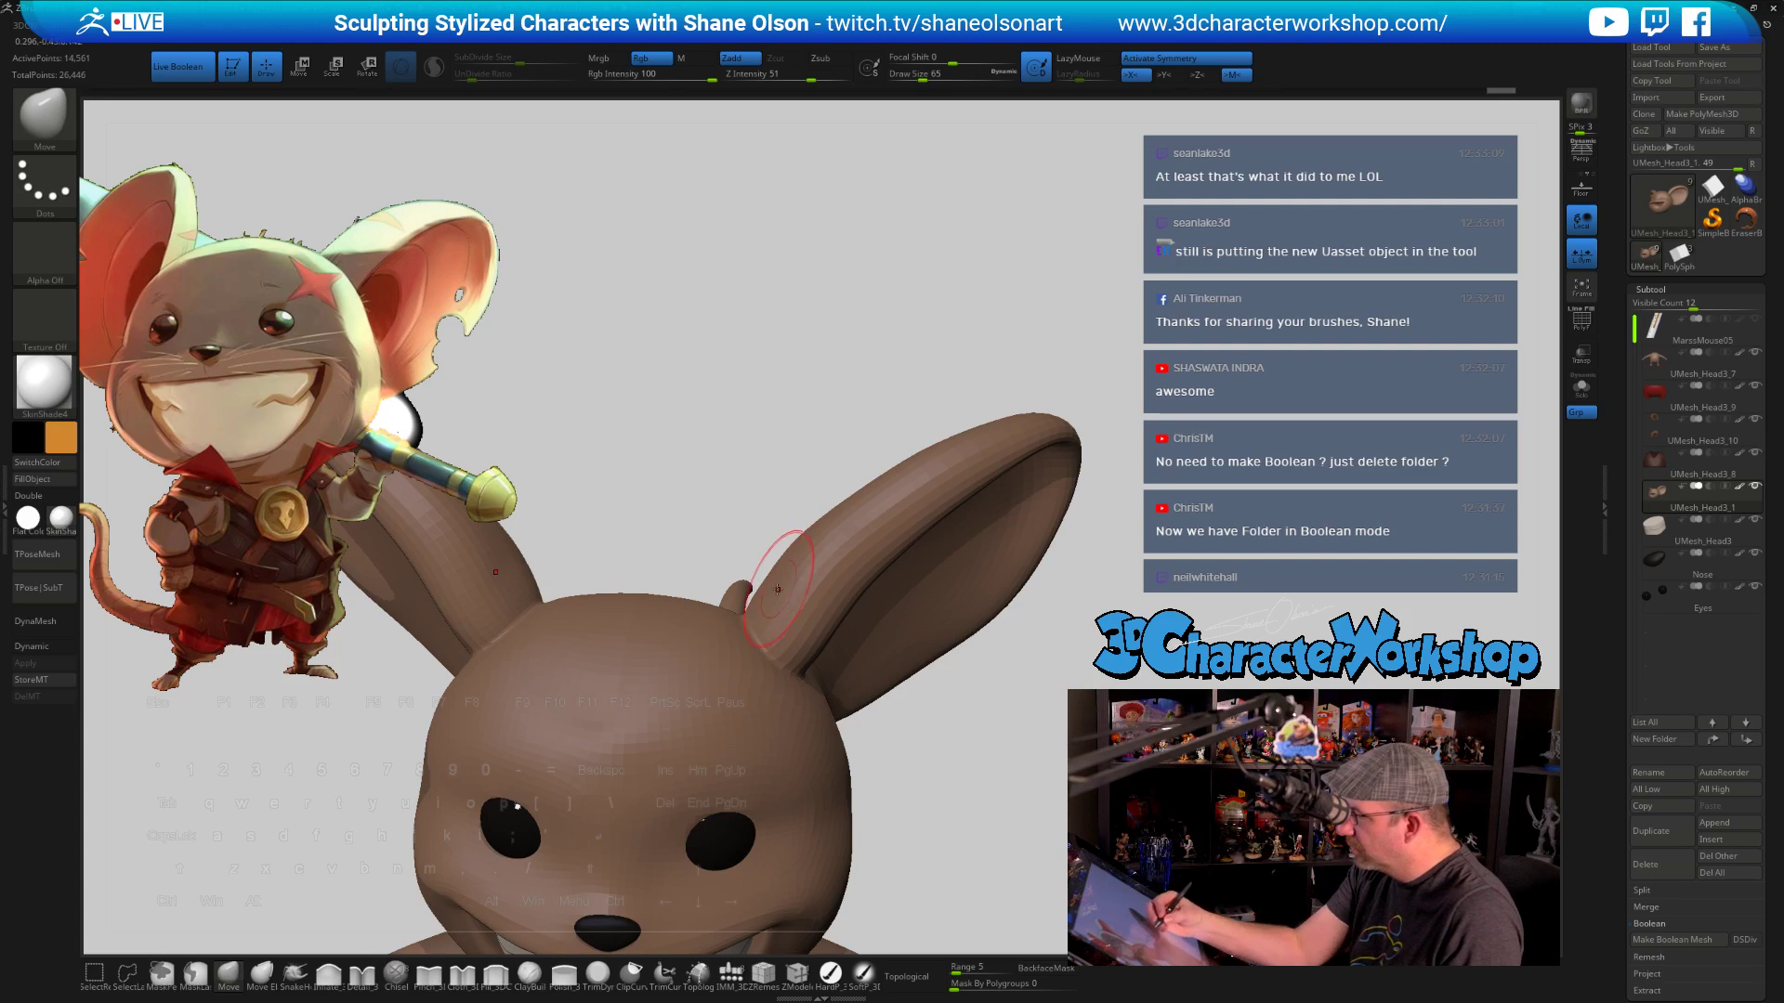
right_drag(833, 560, 845, 613)
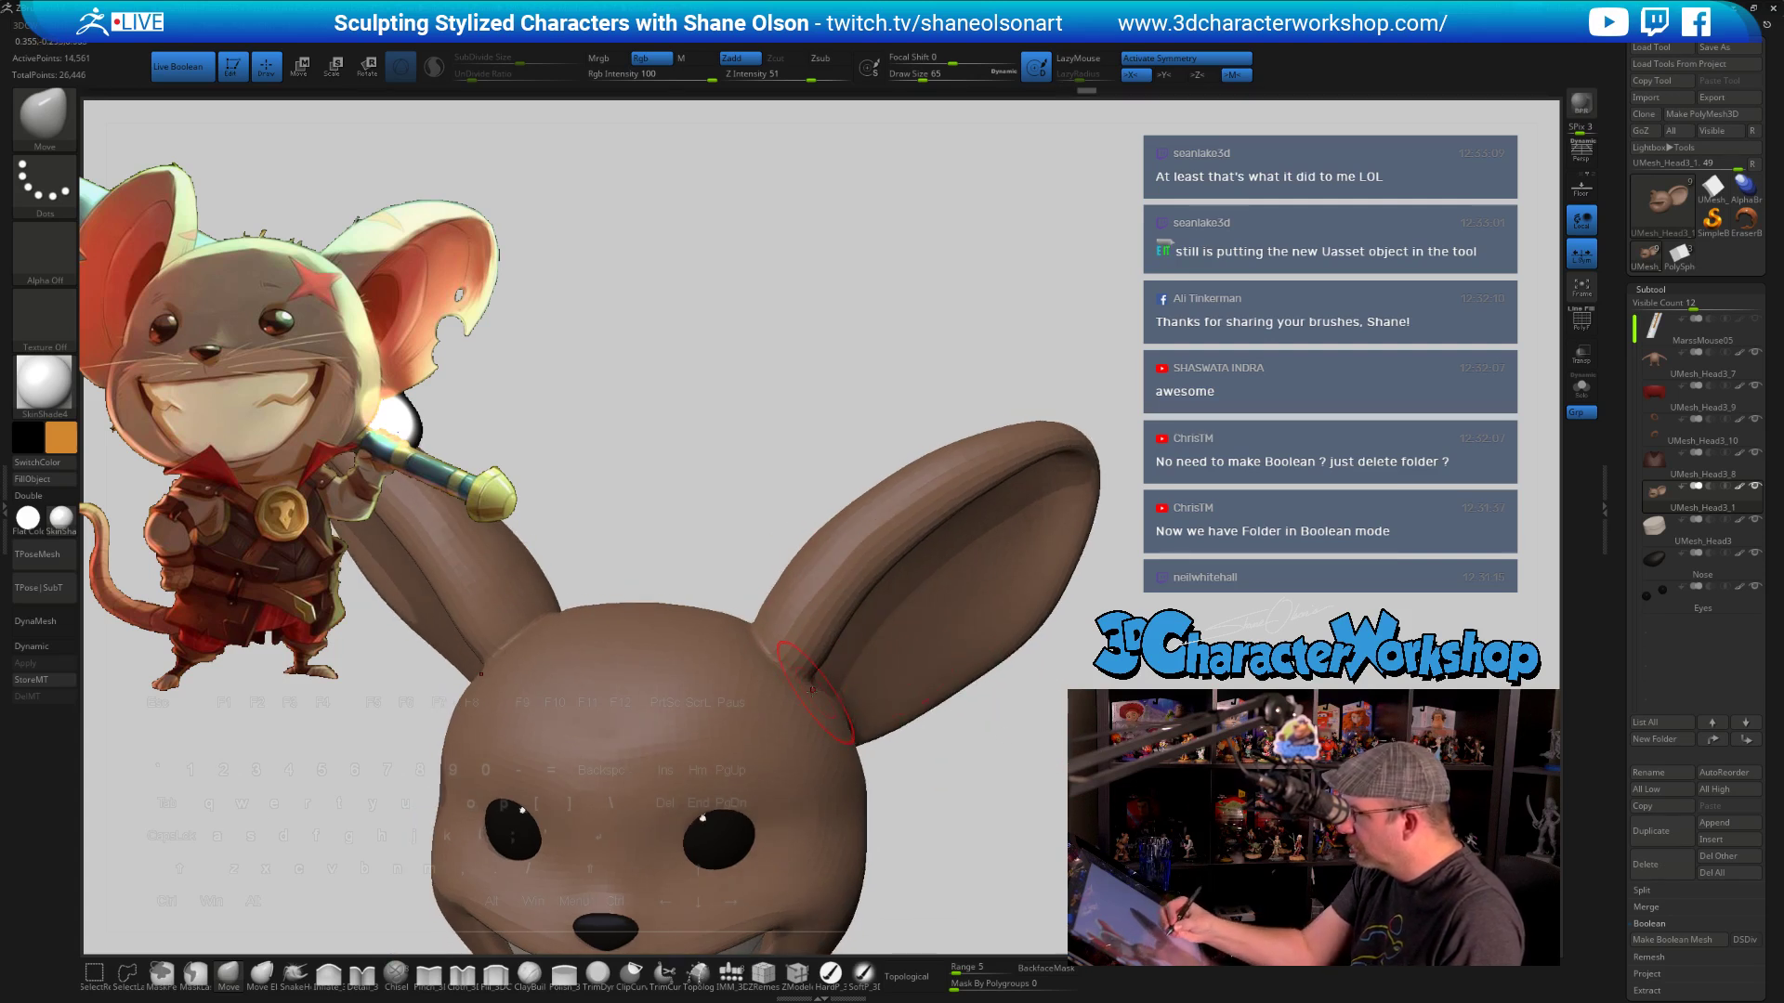
key(bracketright)
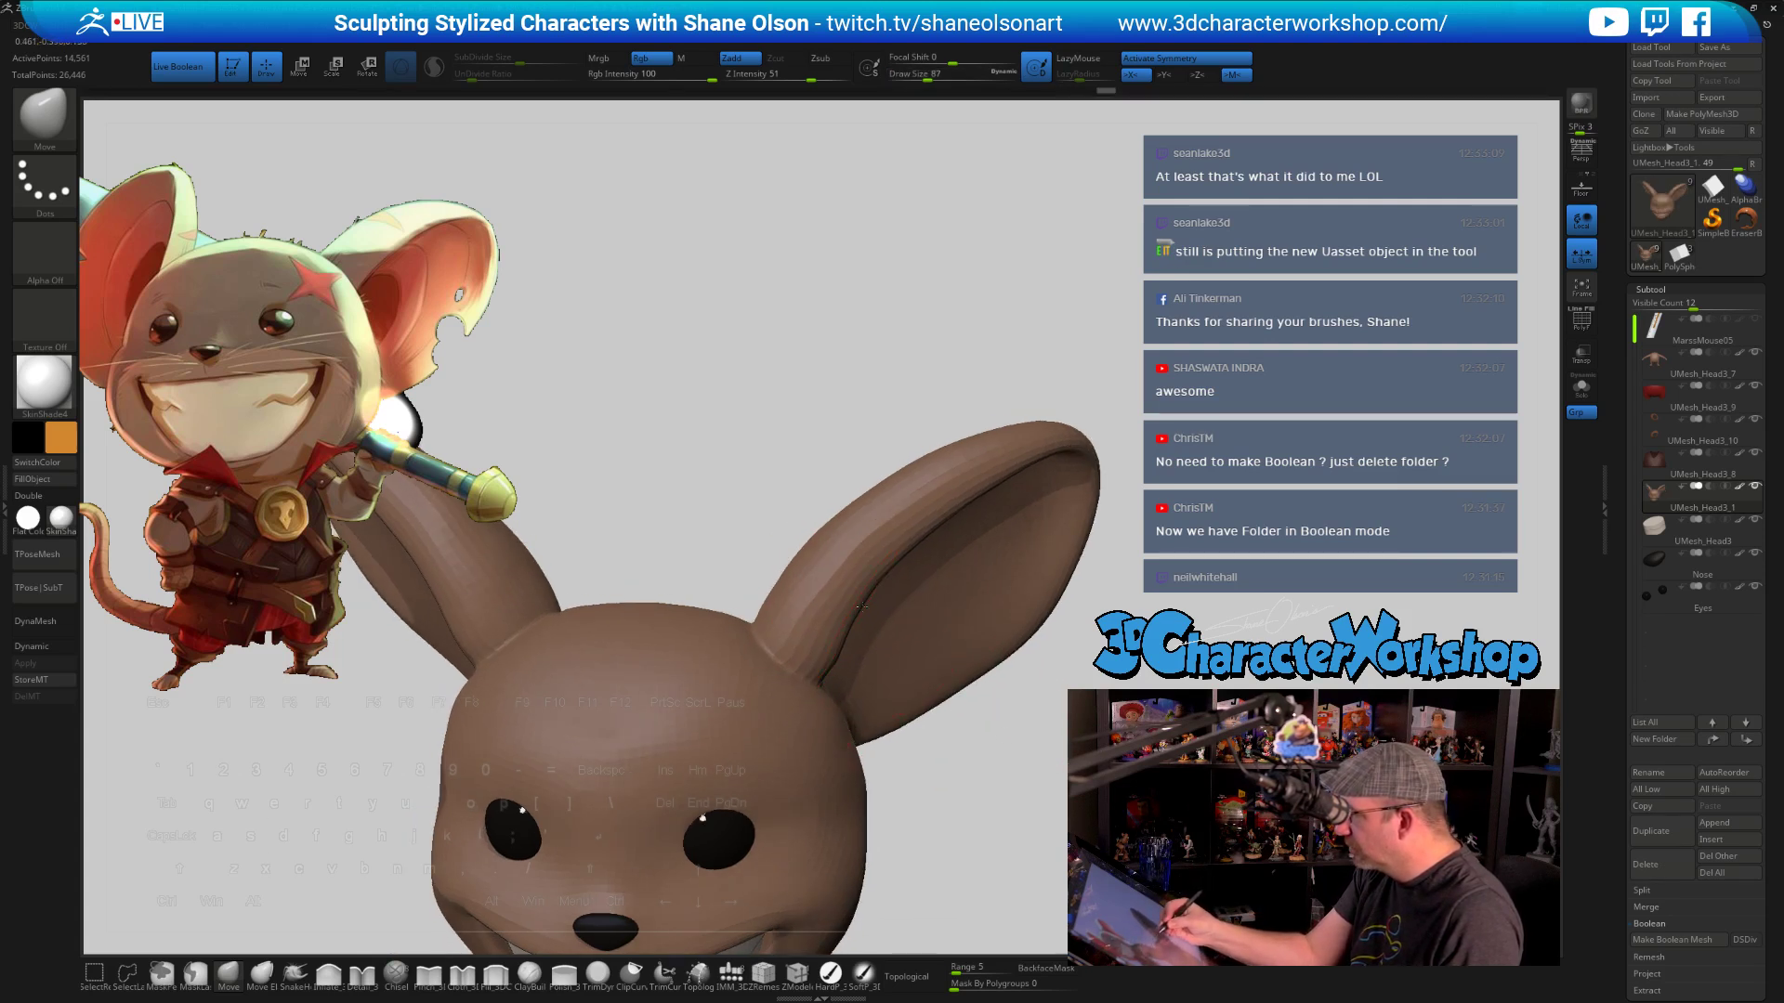
key(shift)
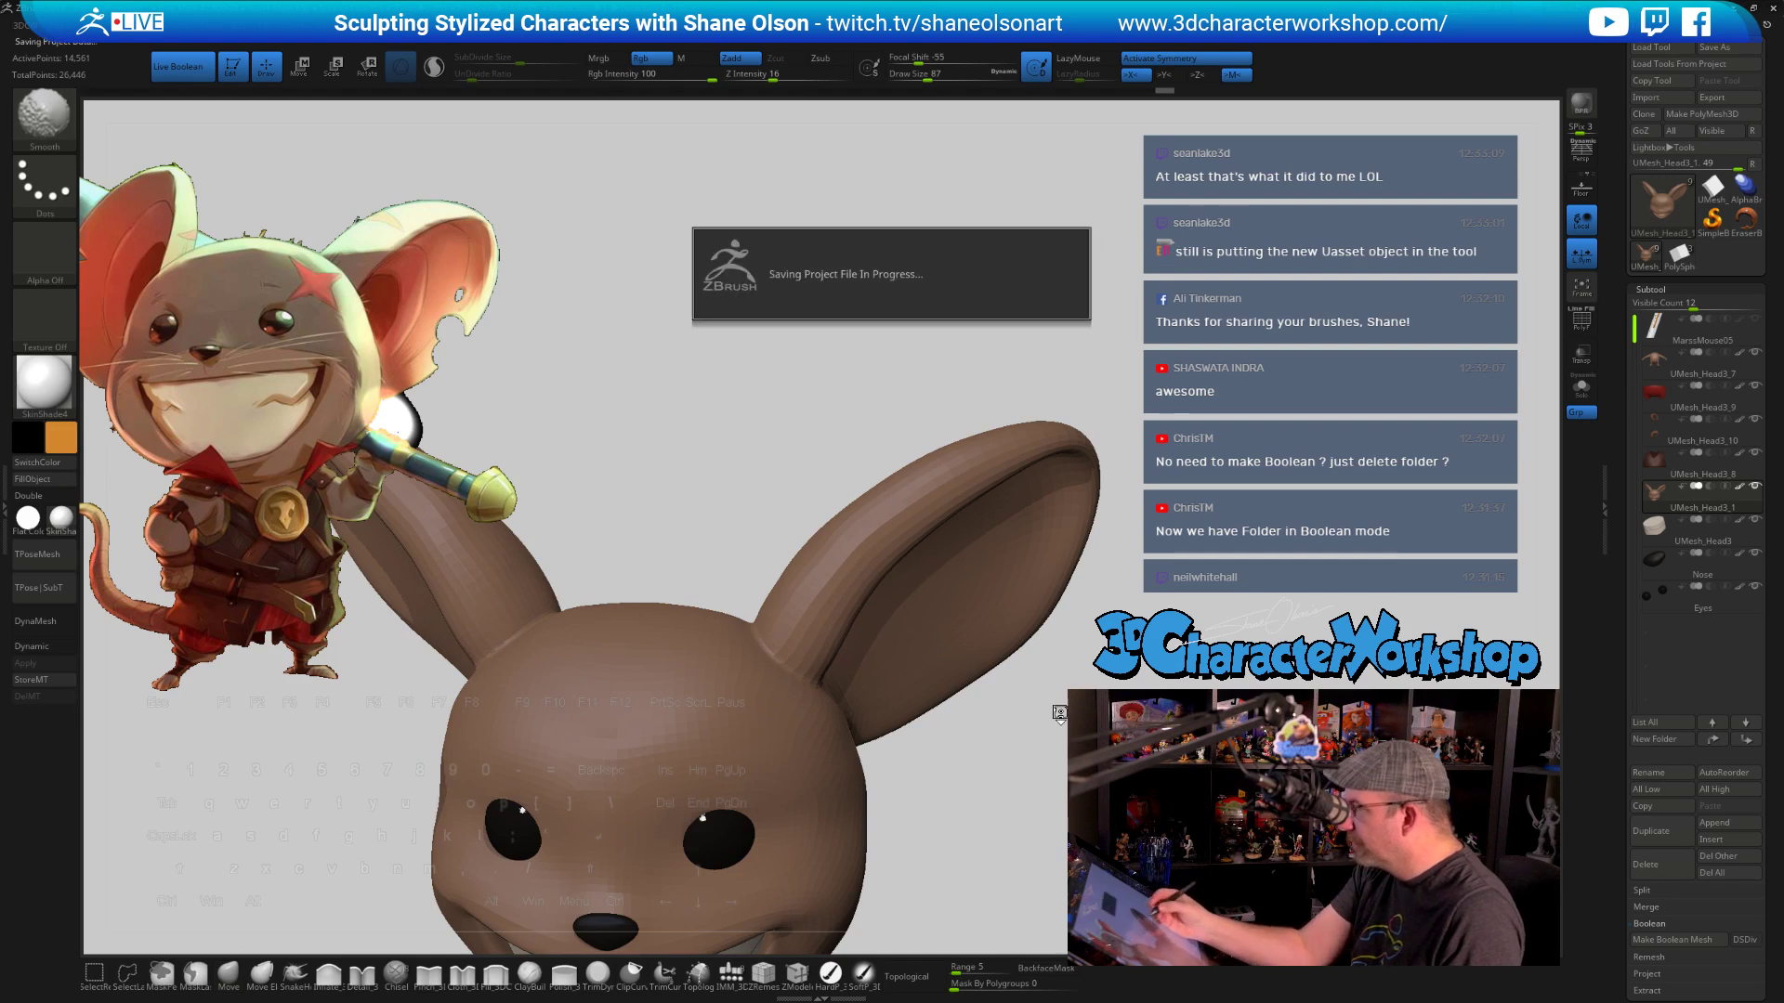
Refine and smooth the inner rim of the ear with the brush at draw size 49
mouse_move(1113, 719)
alt+mouse_down()
mouse_move(1111, 645)
mouse_move(1019, 611)
mouse_move(1115, 613)
mouse_move(873, 522)
alt+mouse_up()
drag(1068, 548, 859, 519)
ctrl+right_drag(859, 519, 863, 564)
key(s)
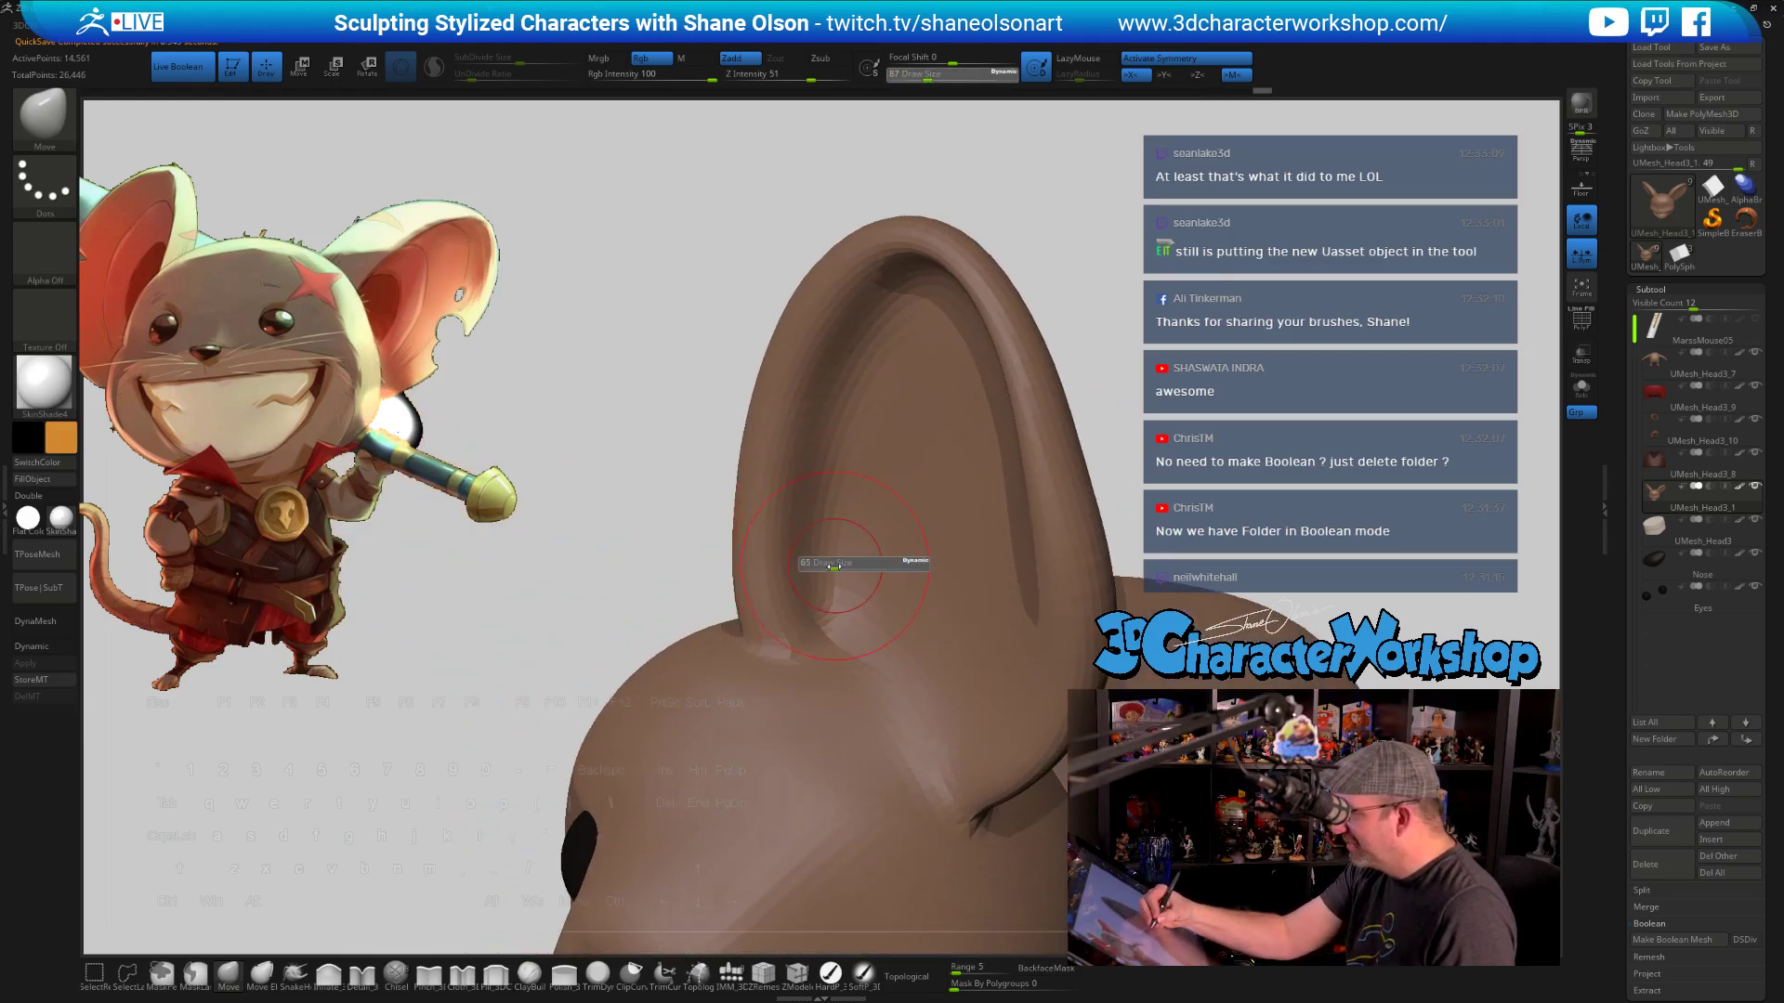
click(829, 566)
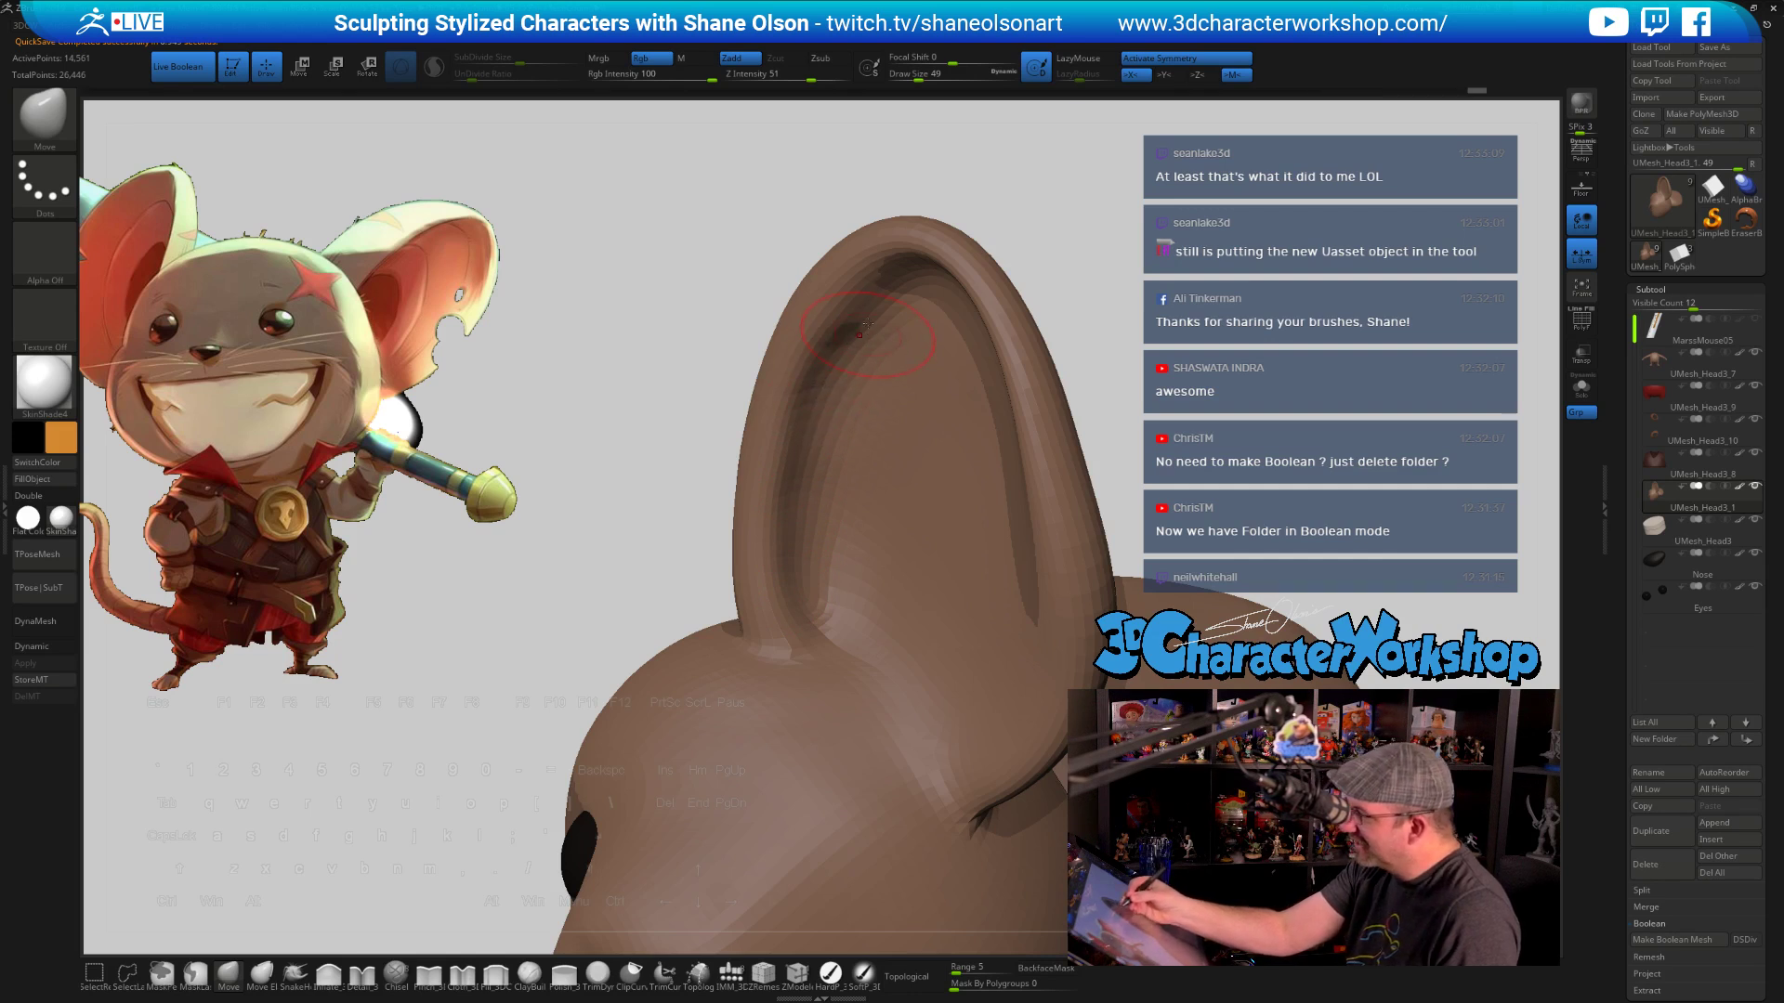
right_drag(859, 332, 867, 312)
key(shift)
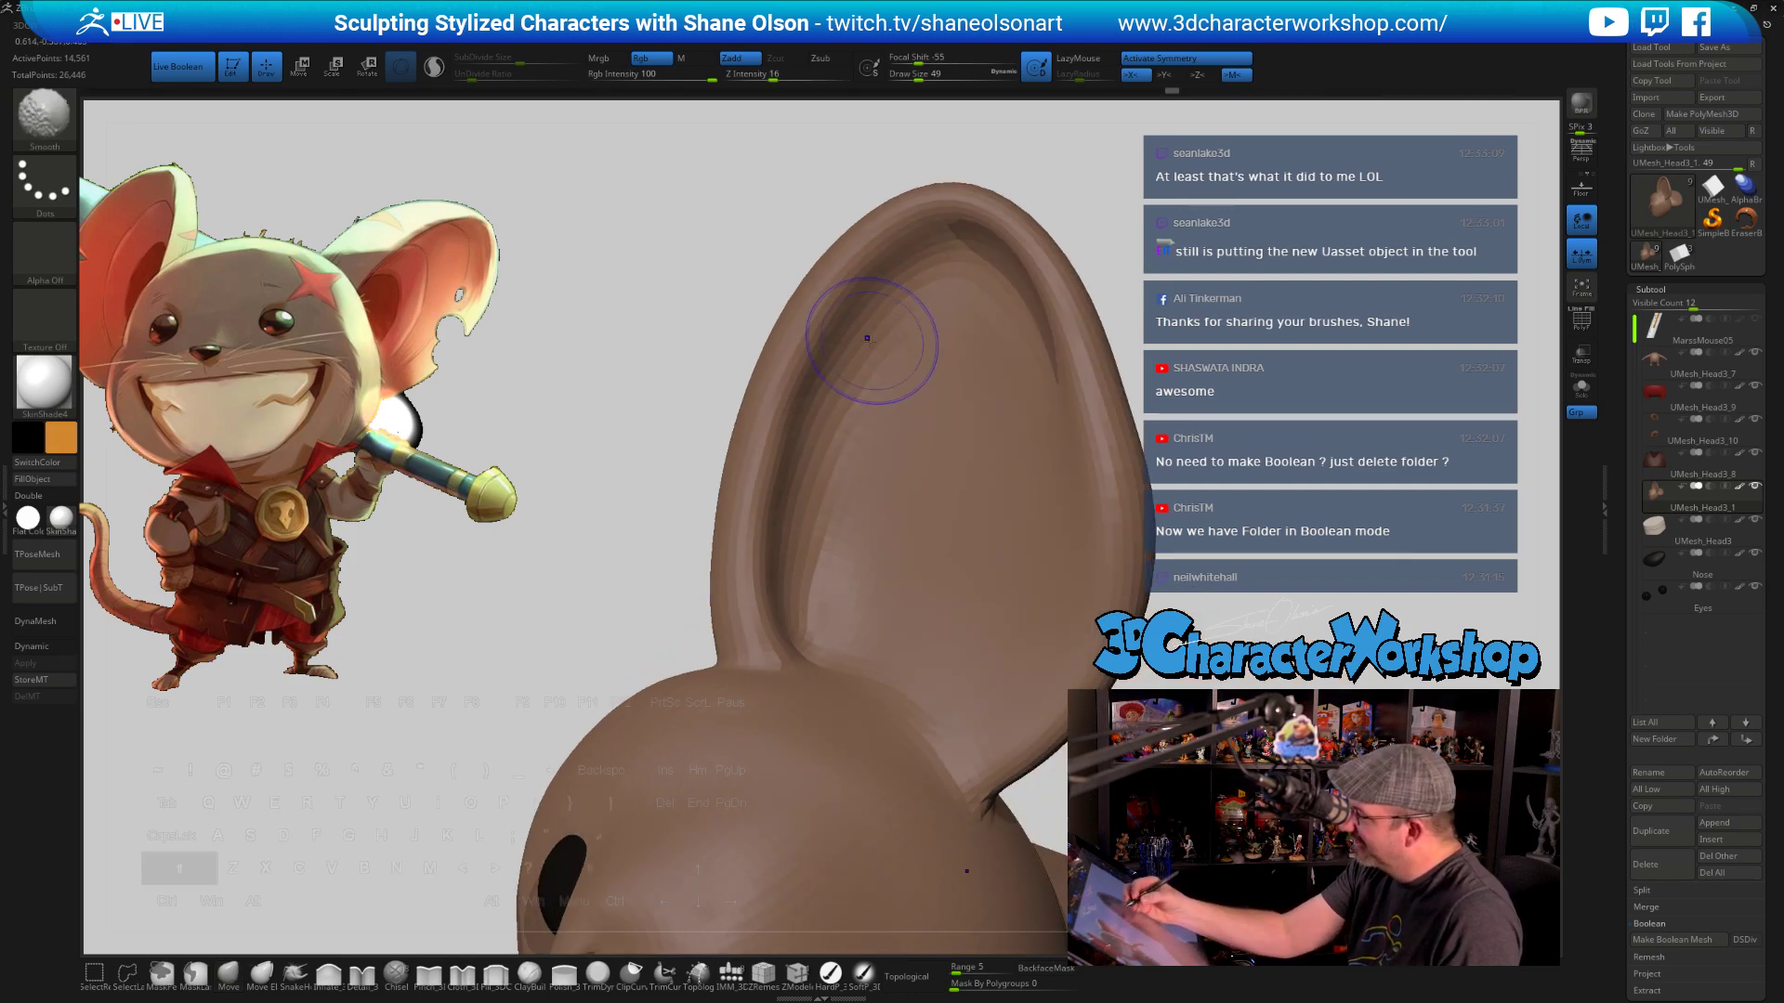
right_drag(902, 301, 791, 617)
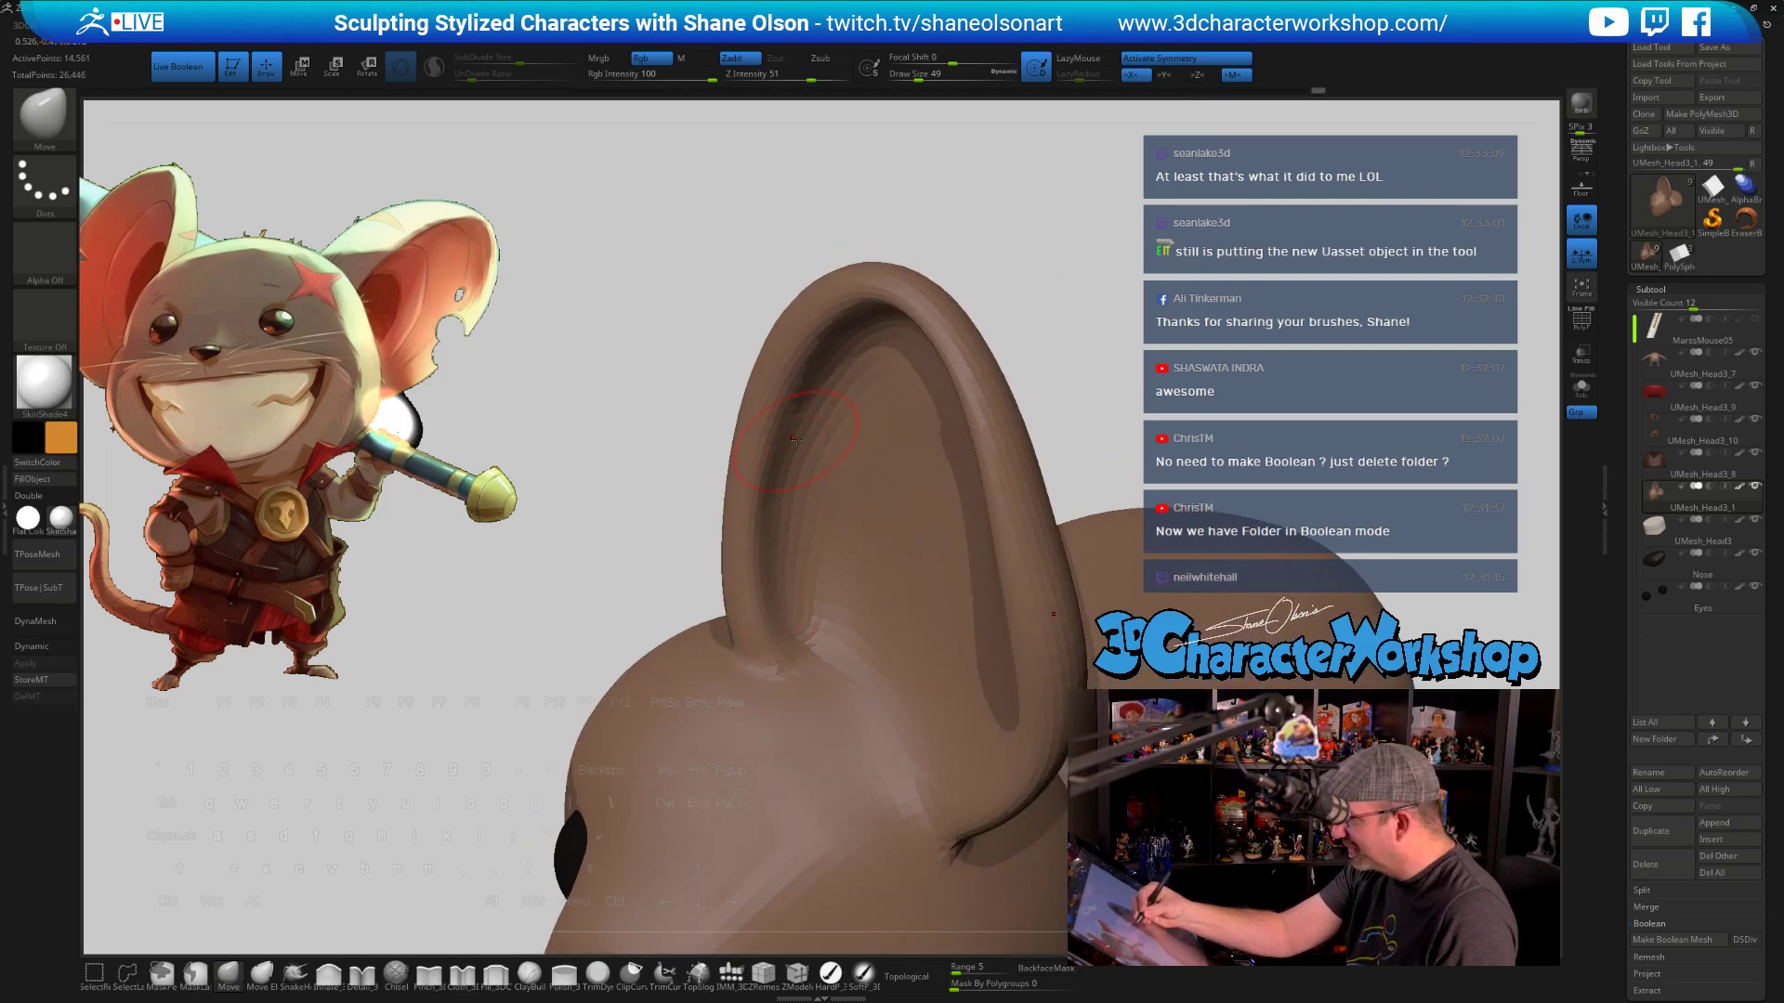
mouse_move(842, 444)
right_down()
mouse_move(797, 498)
mouse_move(841, 485)
right_up()
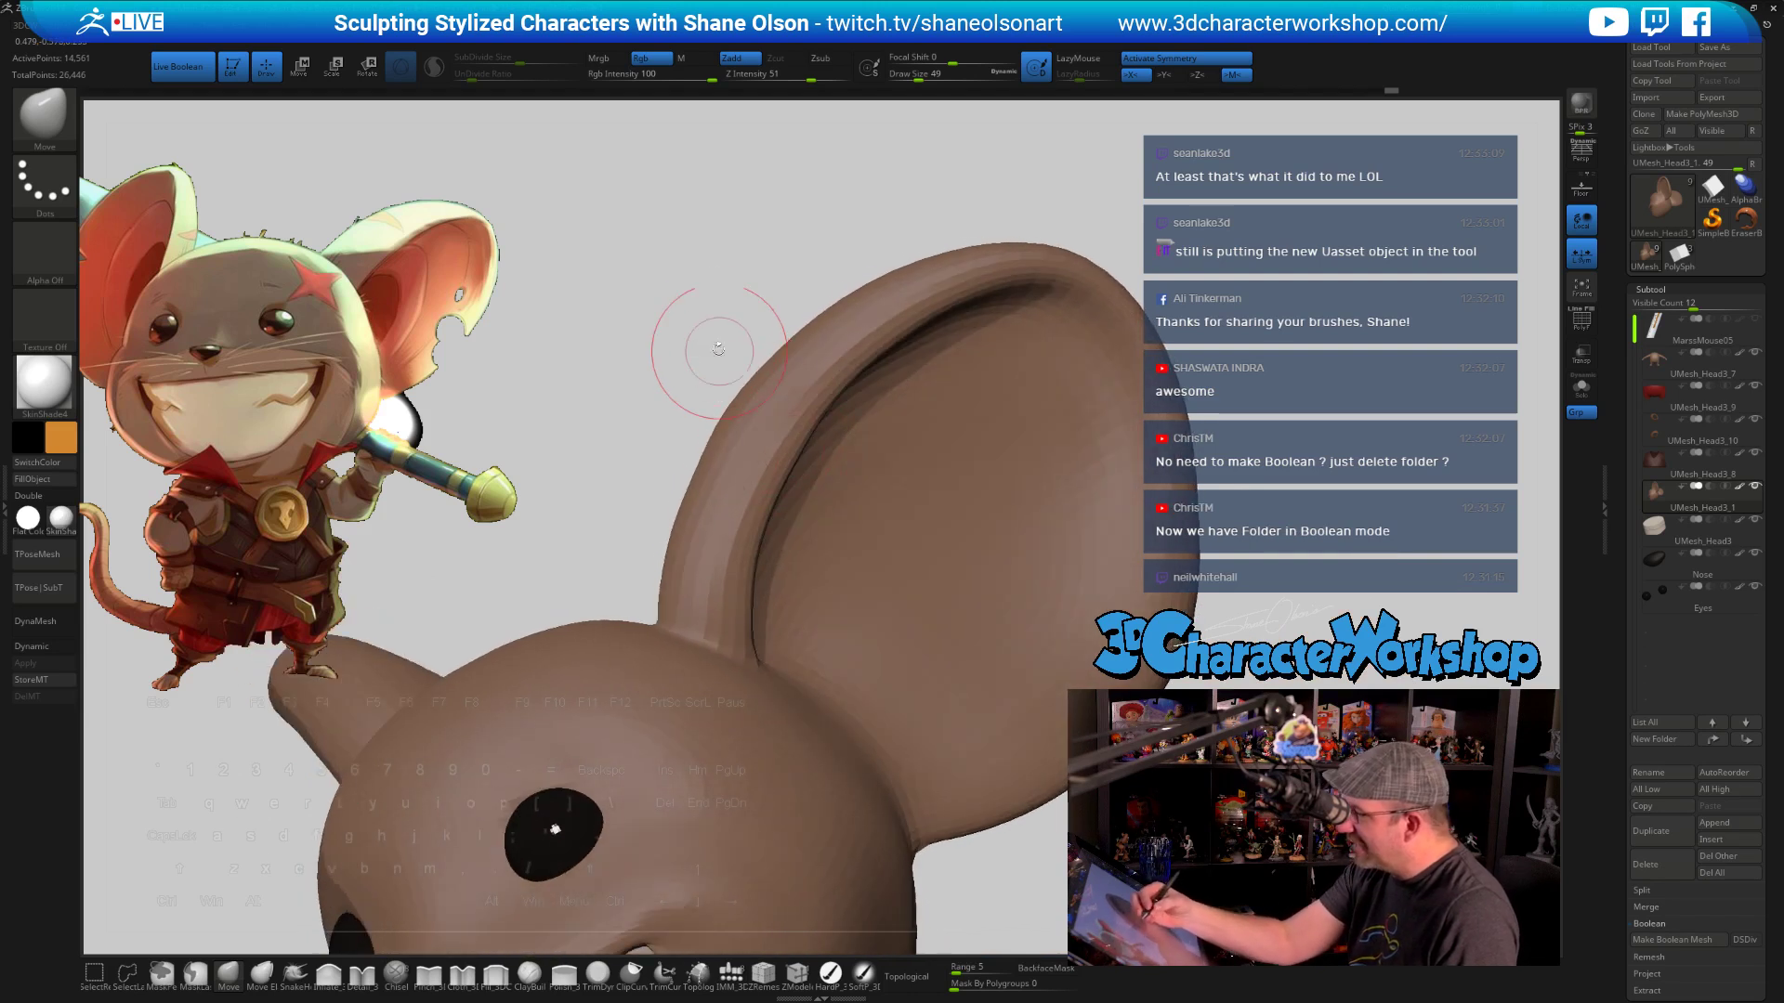
Adjust the ear's outer edge near the head with the Move brush at draw size 71
key(])
key(])
drag(731, 400, 716, 439)
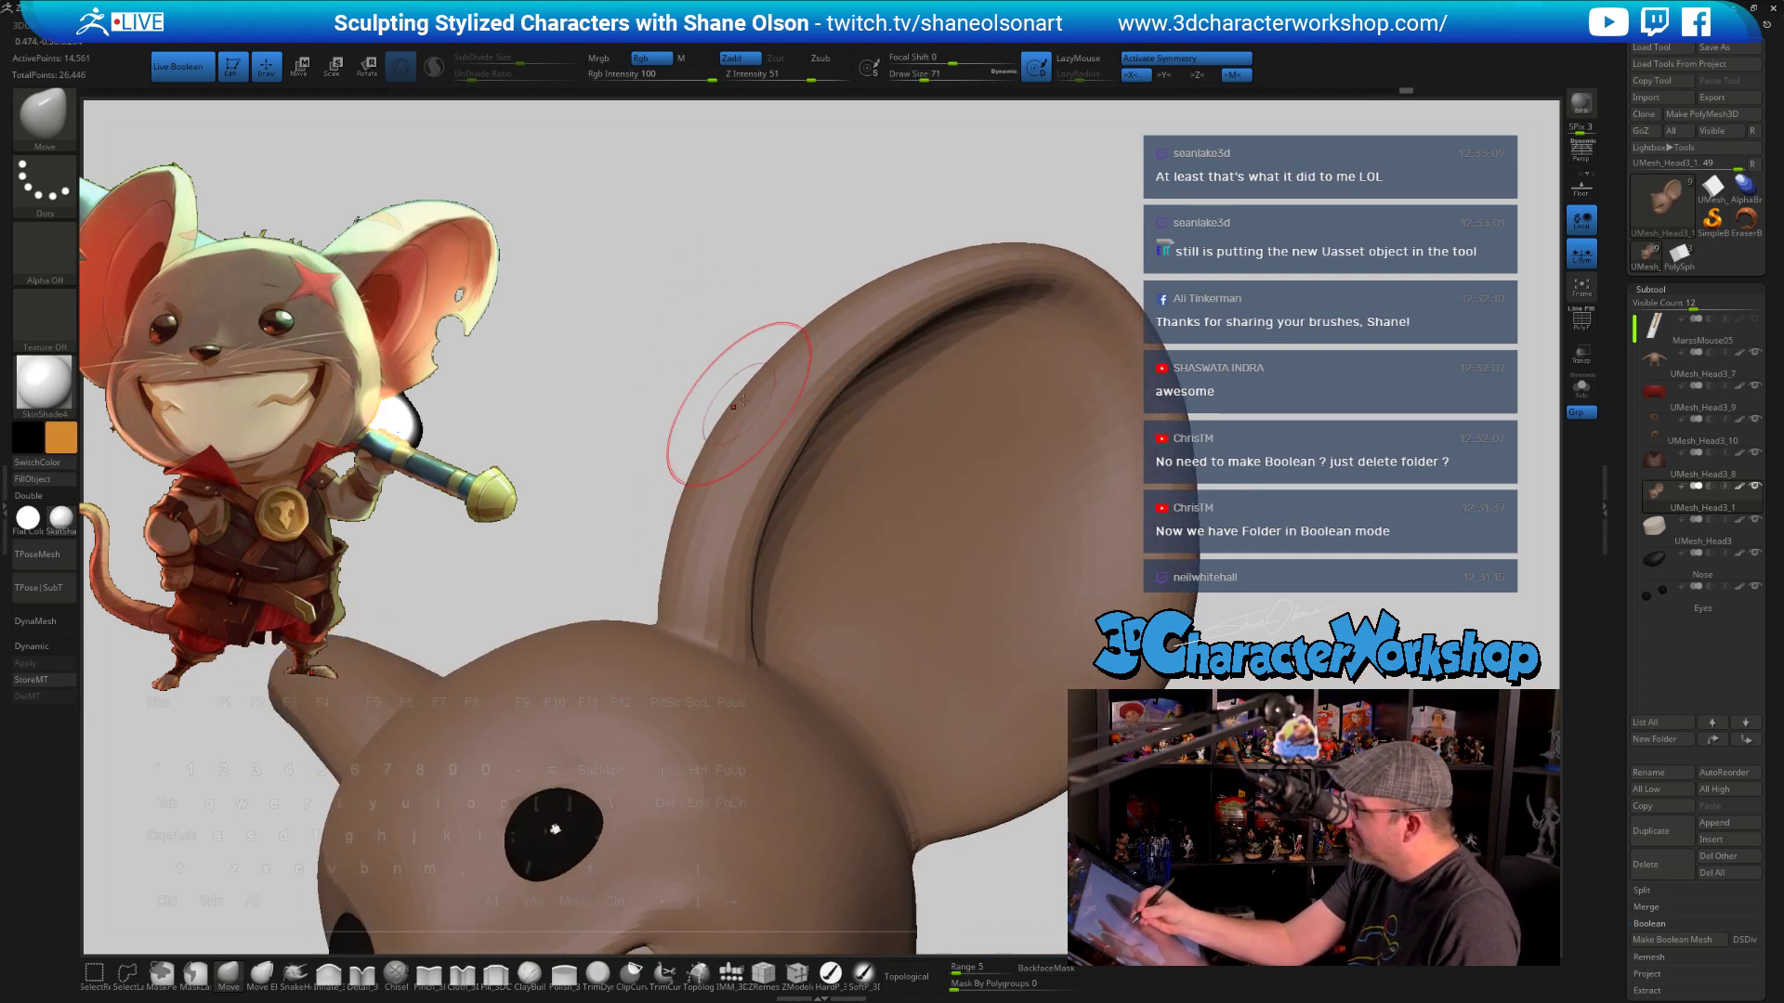
right_drag(883, 492, 897, 390)
key(shift)
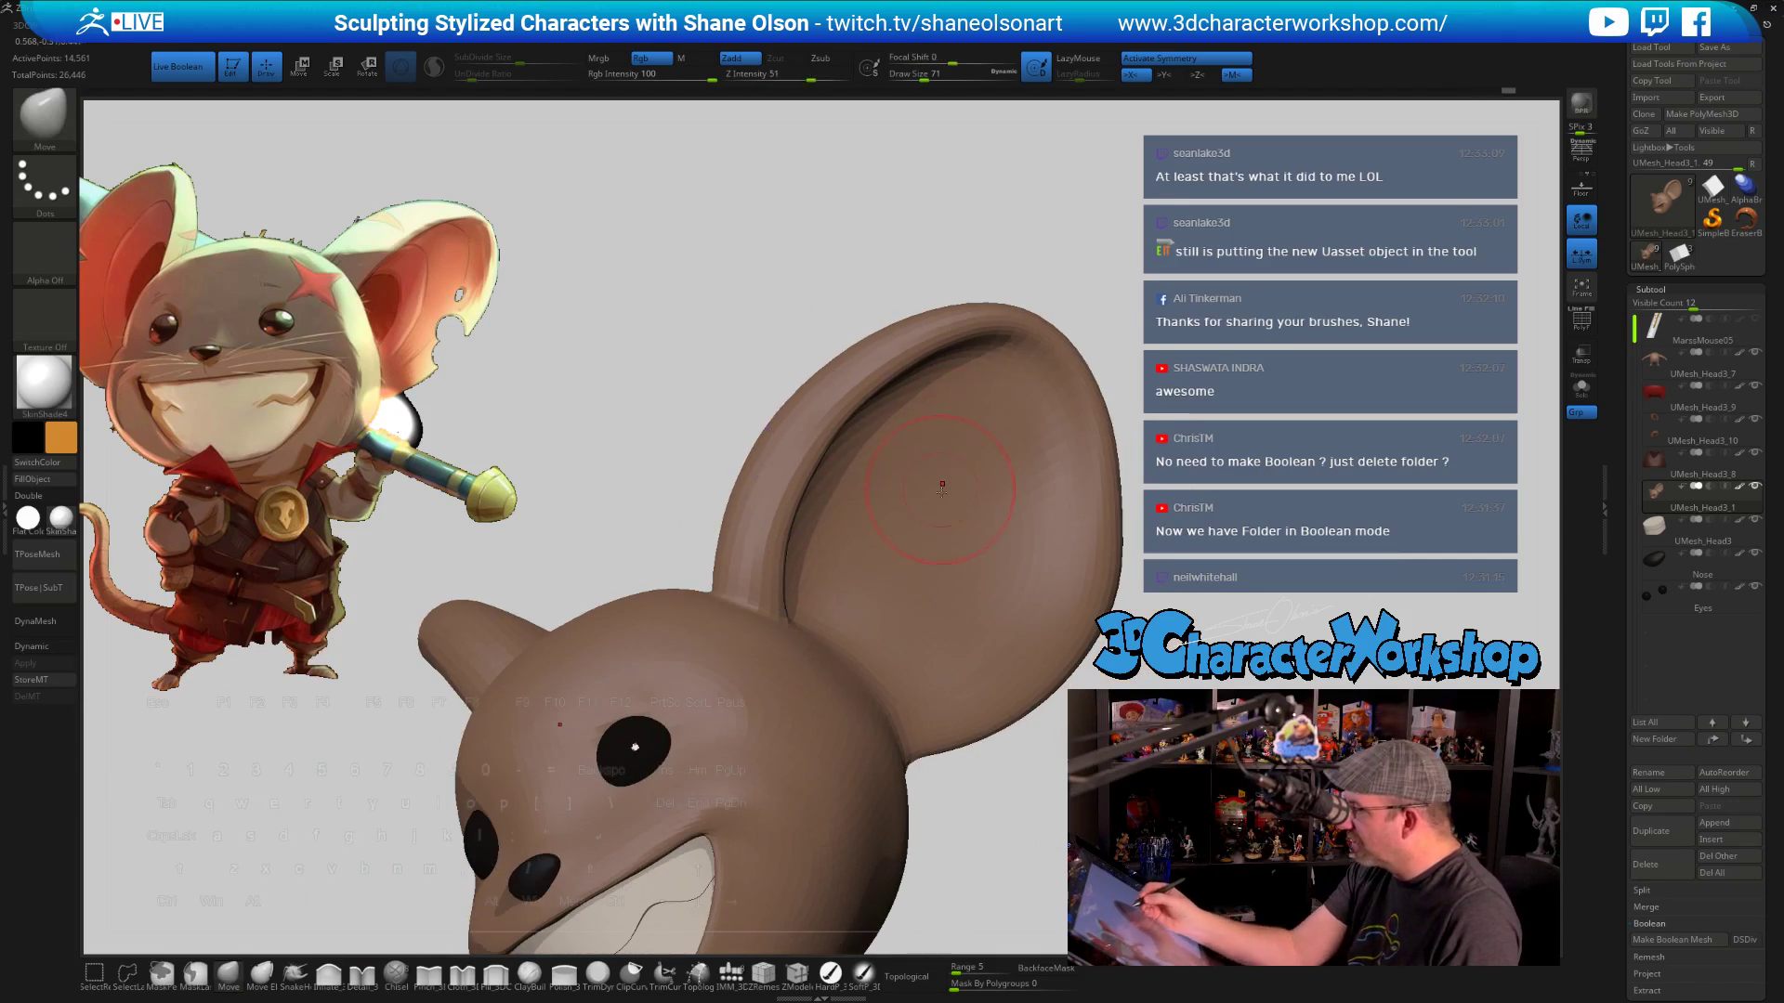
Set the Move brush's draw size to 101 and reshape the ear where its rim meets the head
shift+right_drag(902, 354, 1067, 526)
mouse_move(1060, 658)
alt+right_down()
mouse_move(1106, 534)
mouse_move(1168, 591)
mouse_move(1205, 567)
mouse_move(1208, 534)
alt+right_up()
key(s)
drag(1205, 606, 1214, 607)
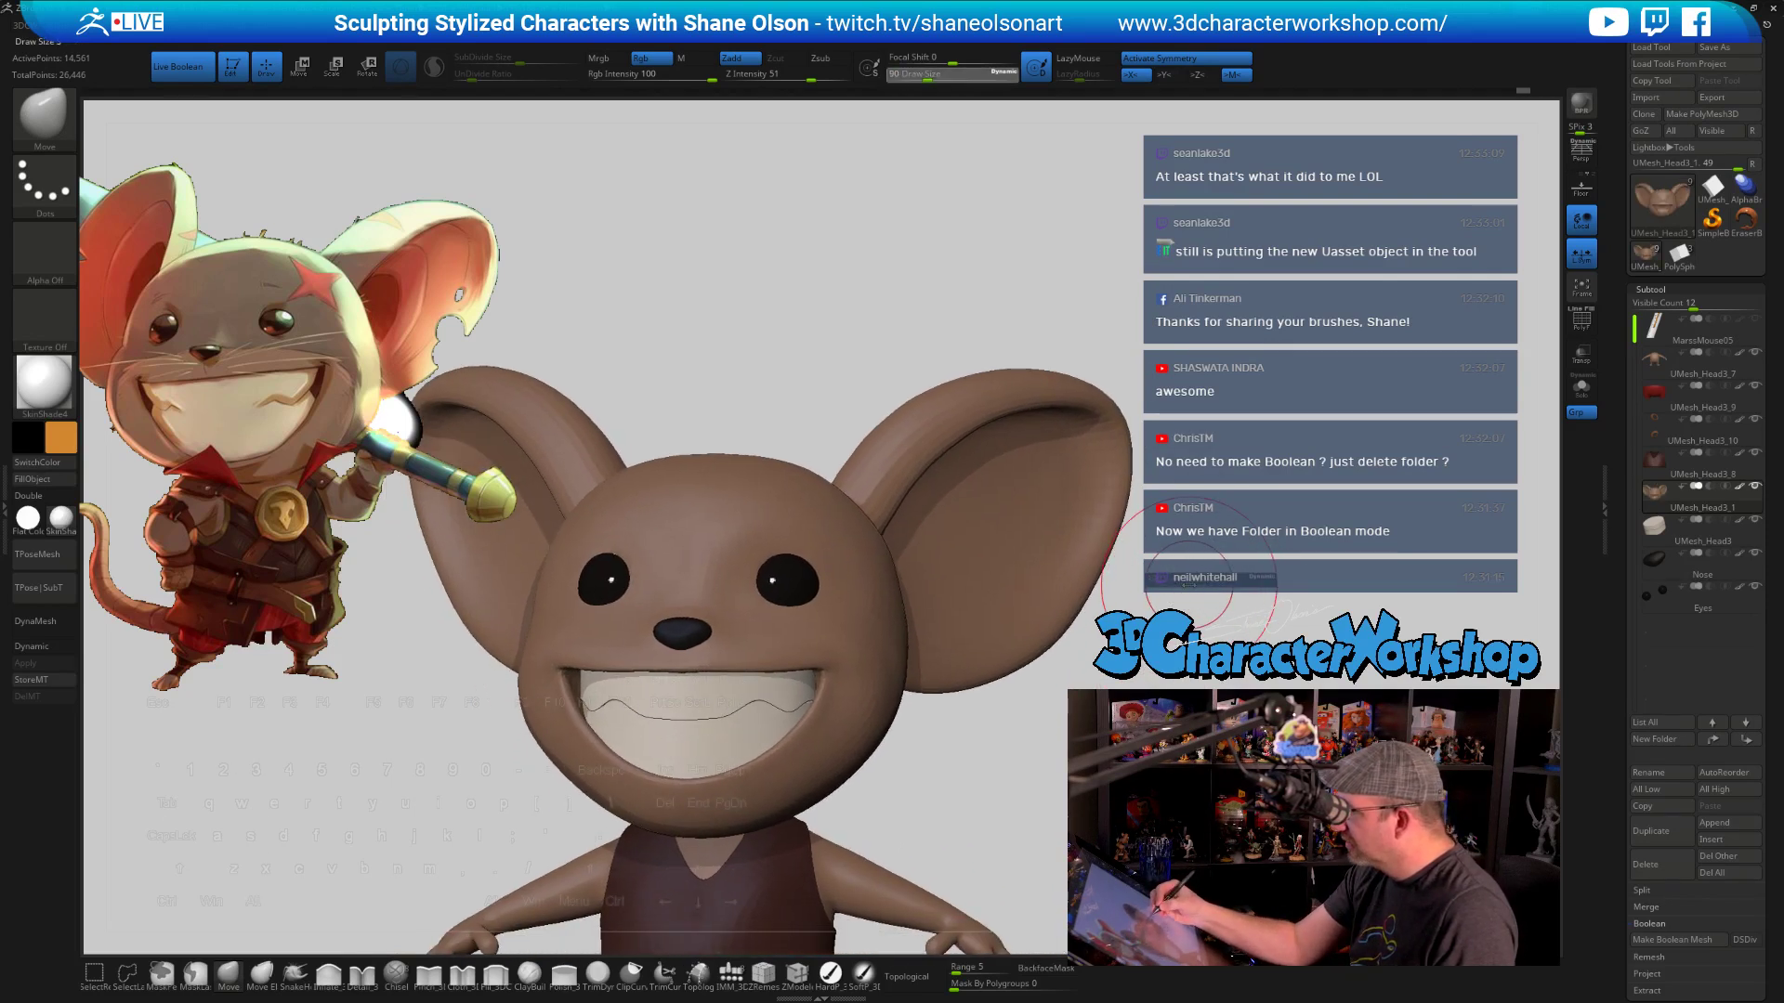
right_drag(1198, 557, 1082, 595)
key(s)
drag(812, 588, 839, 540)
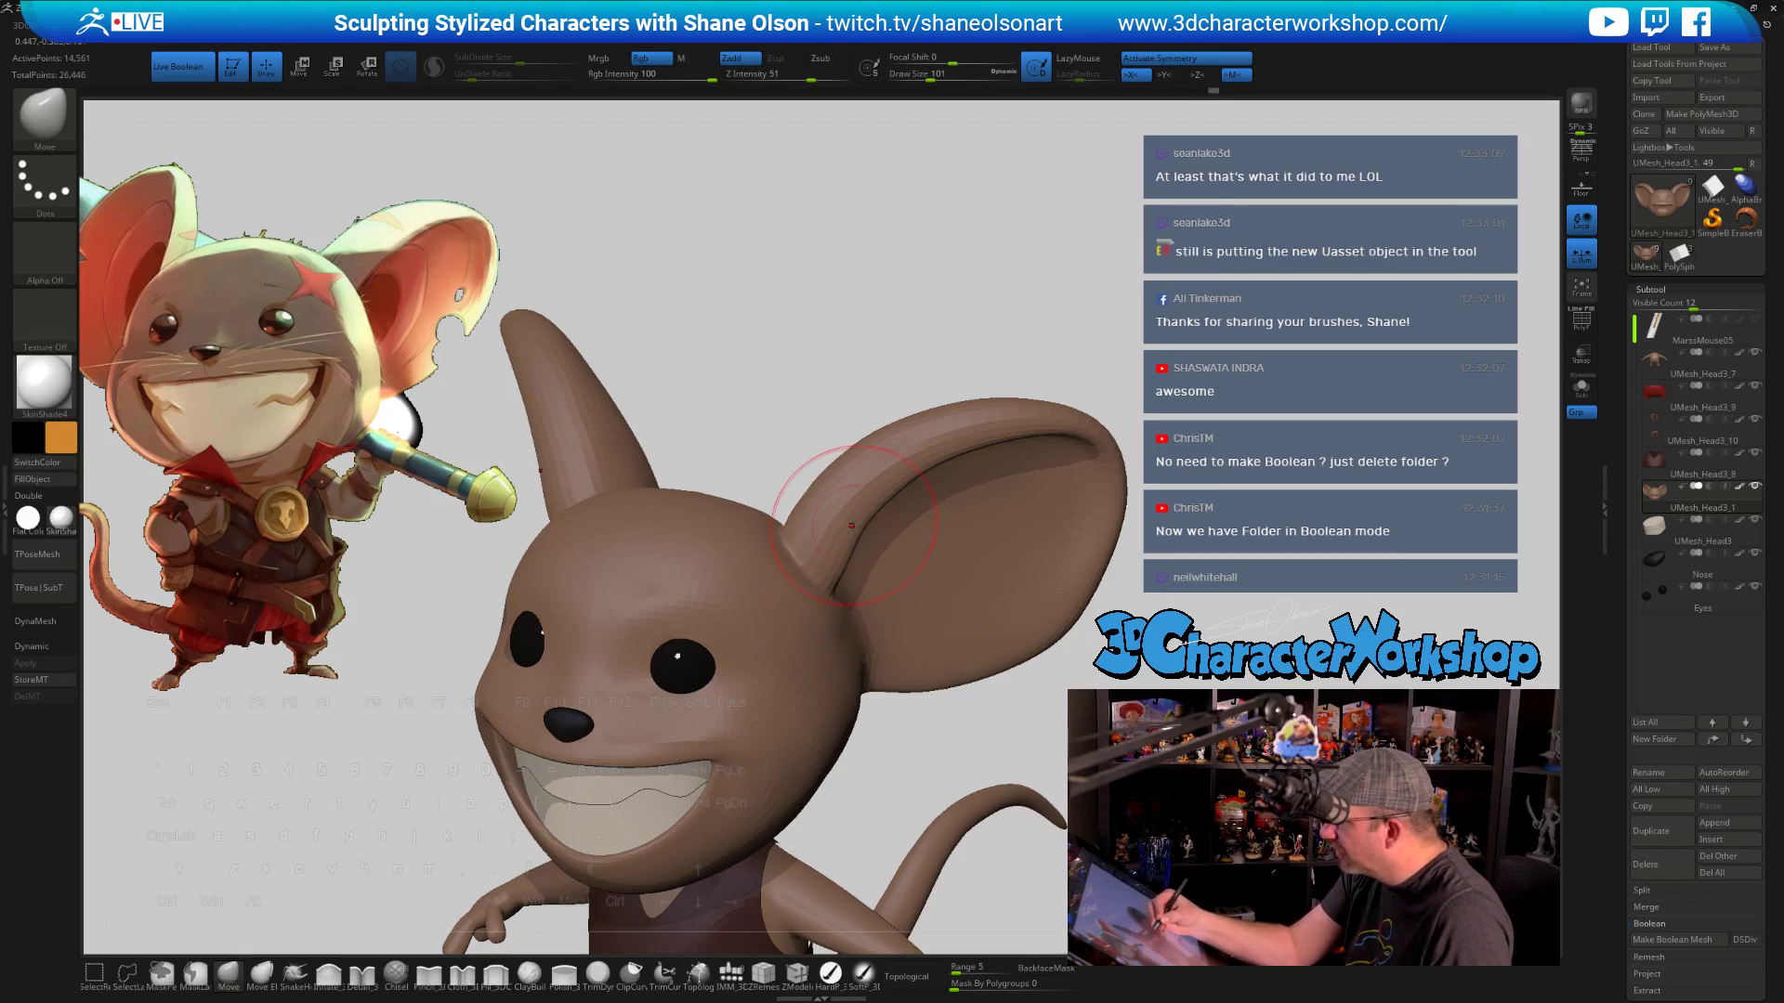
Refine the upper rim of the ears with the Move brush at draw sizes 77 and 90
right_drag(911, 418, 959, 453)
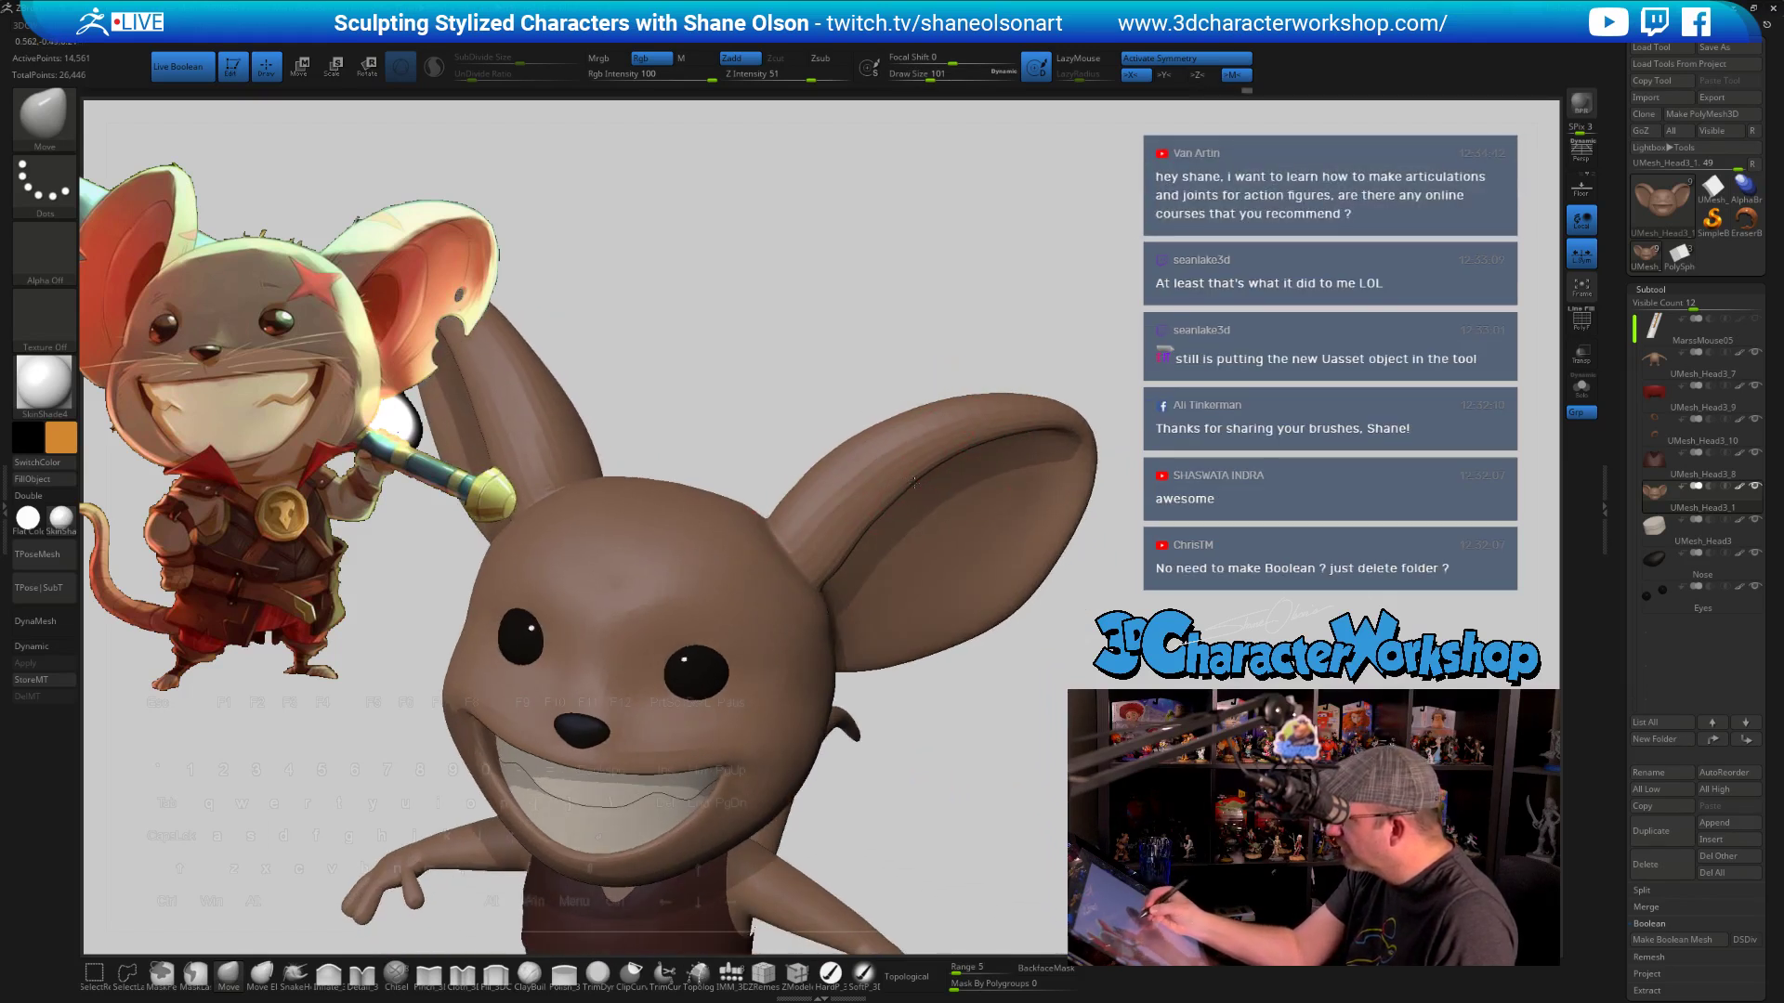
key(s)
drag(872, 525, 863, 532)
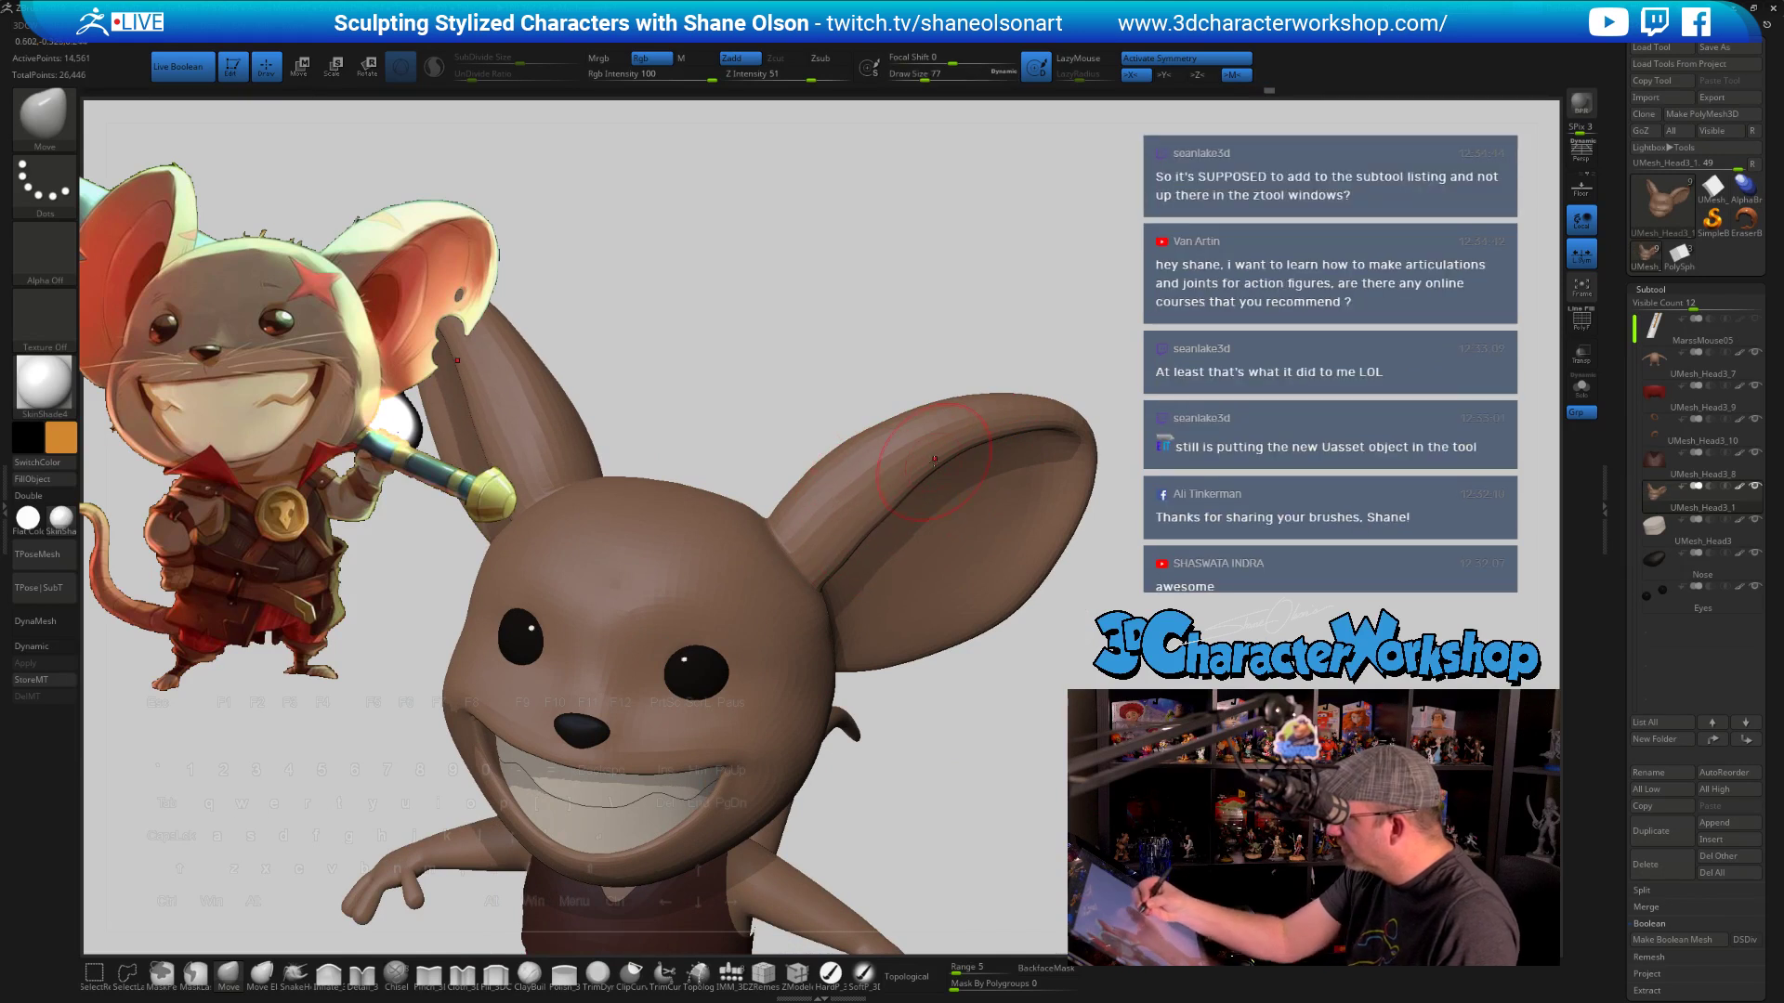
right_drag(933, 458, 985, 400)
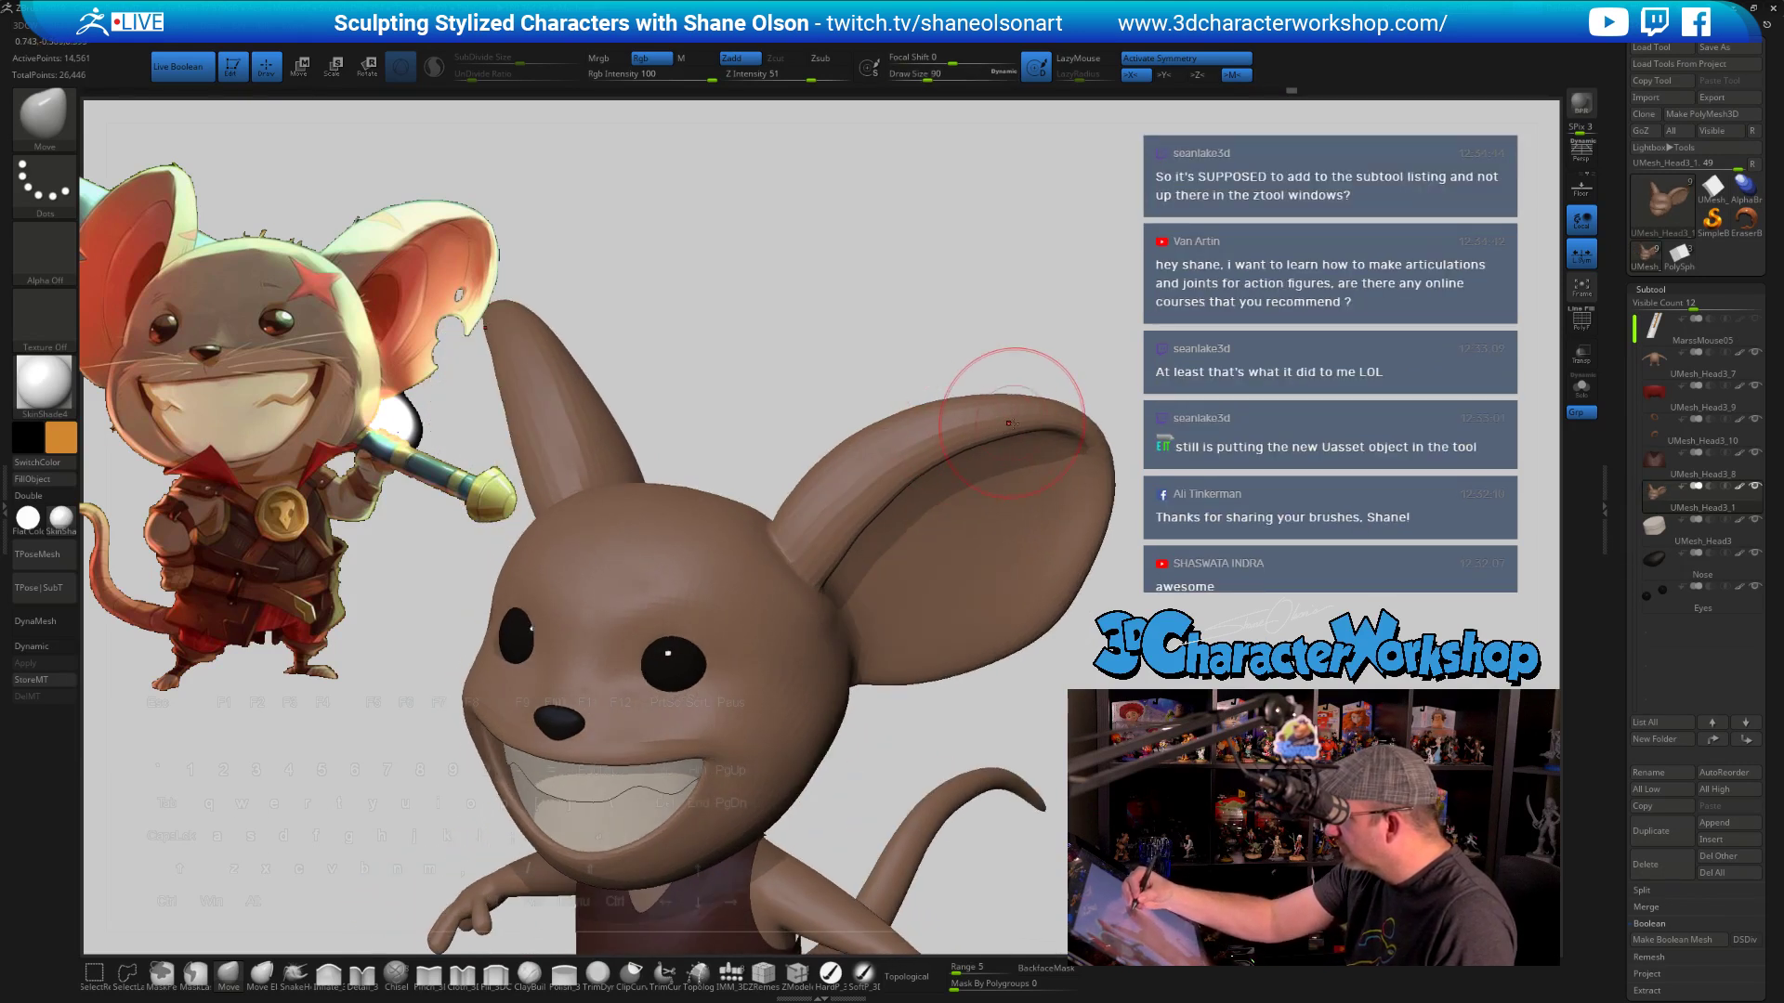
mouse_move(1114, 520)
right_down()
mouse_move(1172, 604)
mouse_move(1069, 595)
right_up()
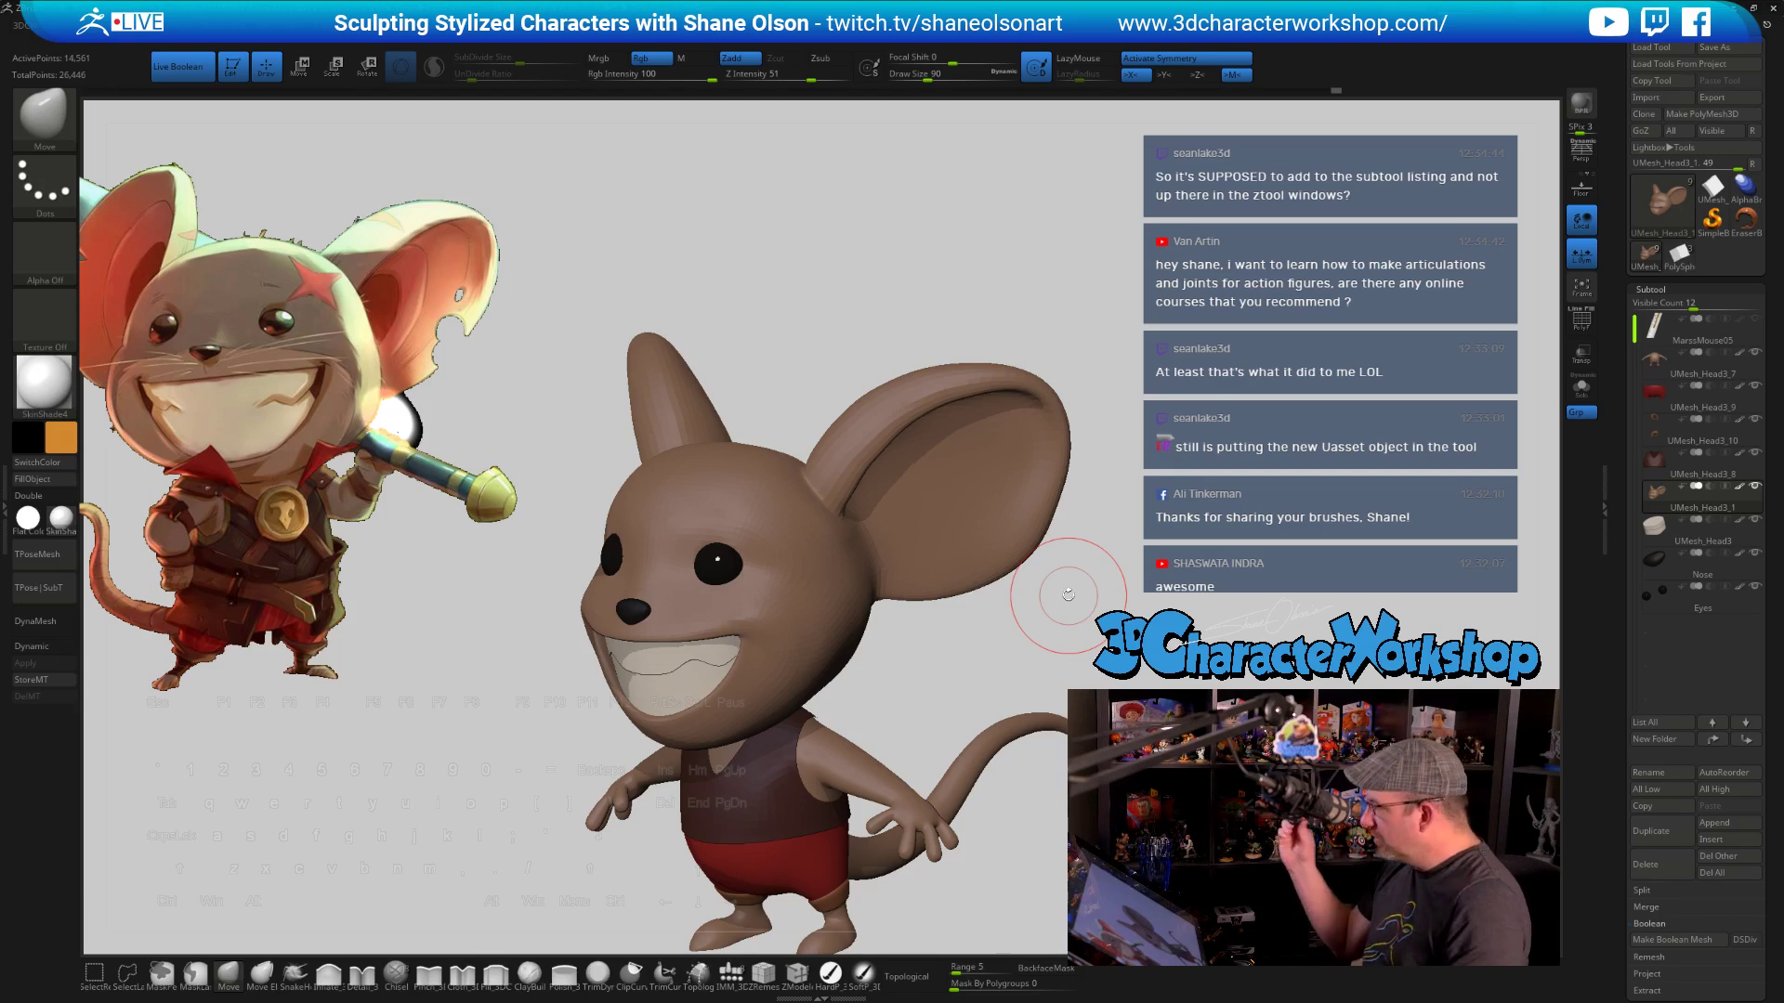
scroll(1634, 849, down, 3)
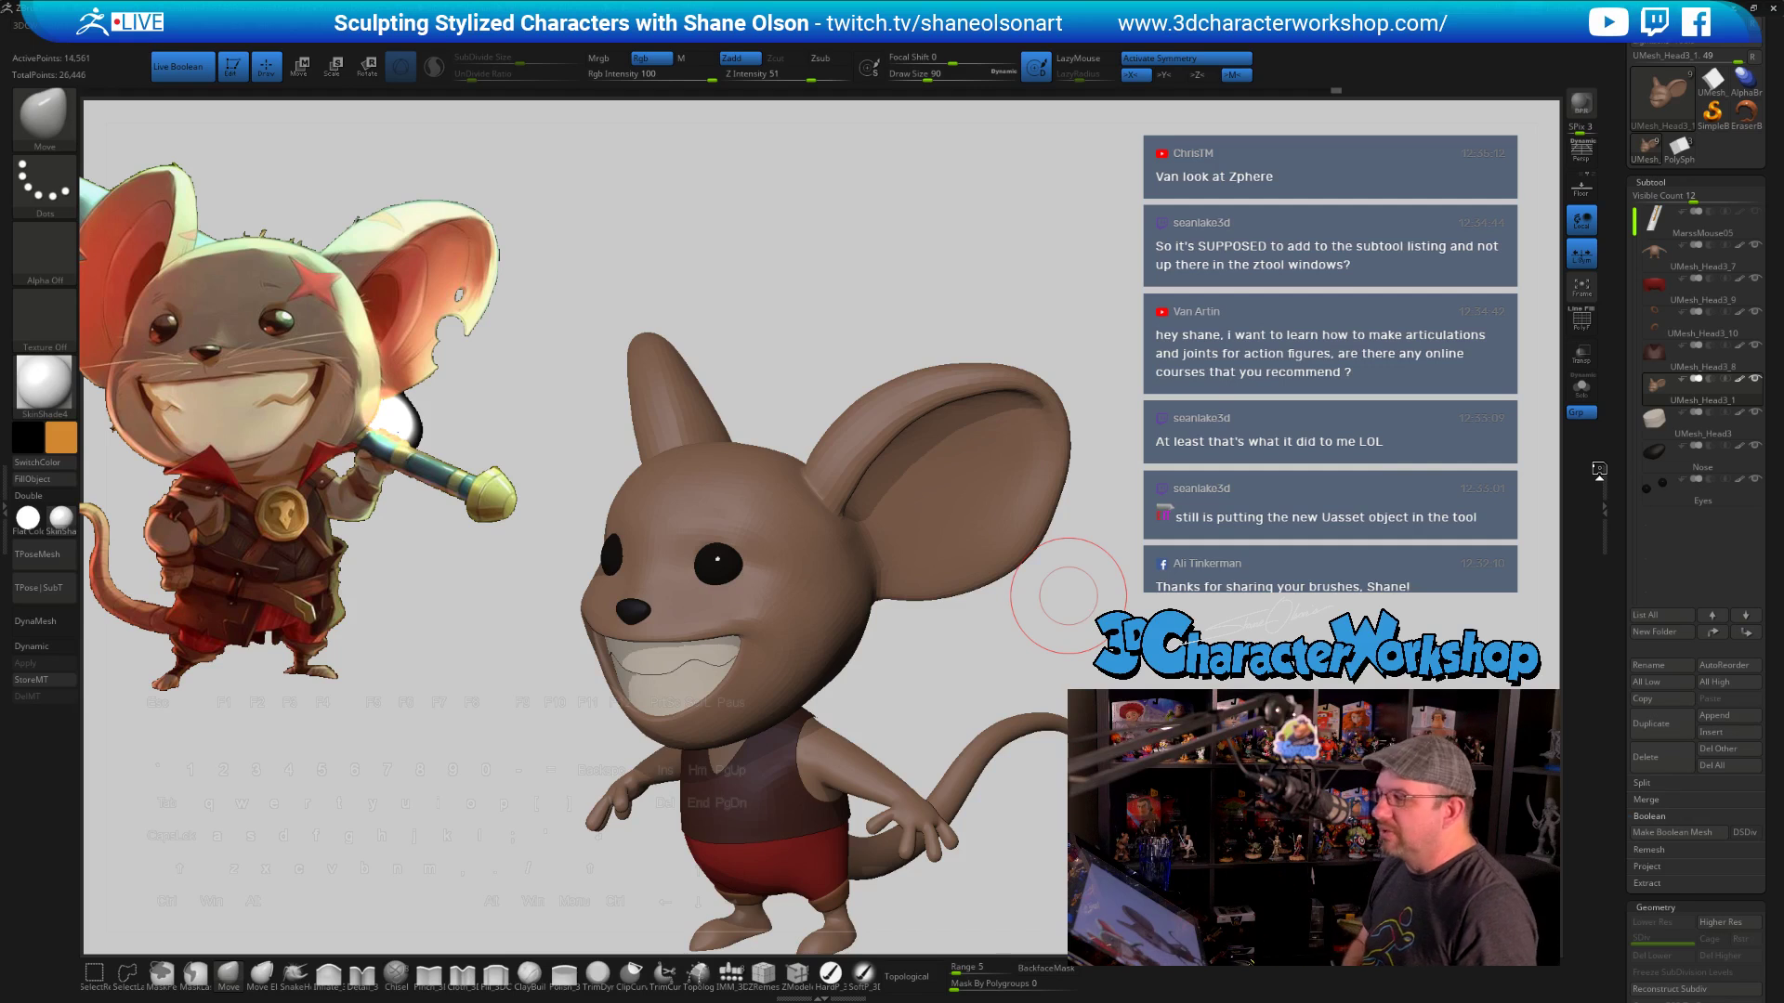
Smooth the ear's upper rim and refine the ear's outline with the Move brush
key(shift)
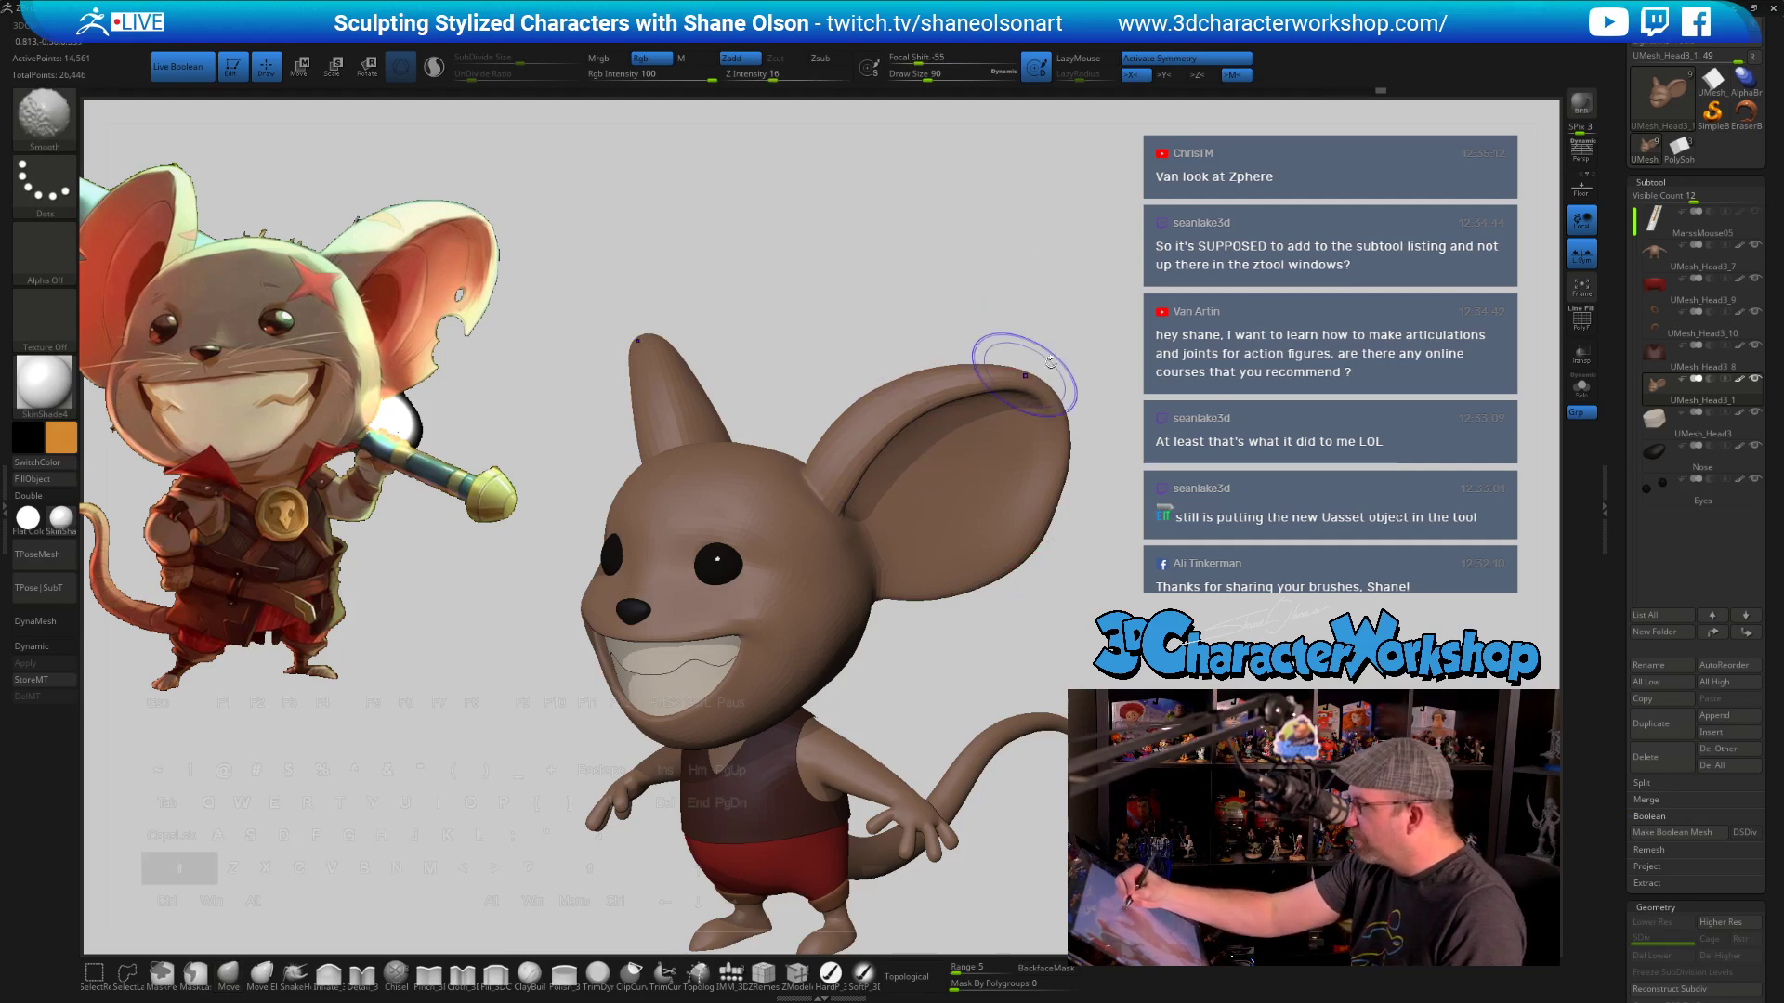
drag(1027, 359, 1119, 415)
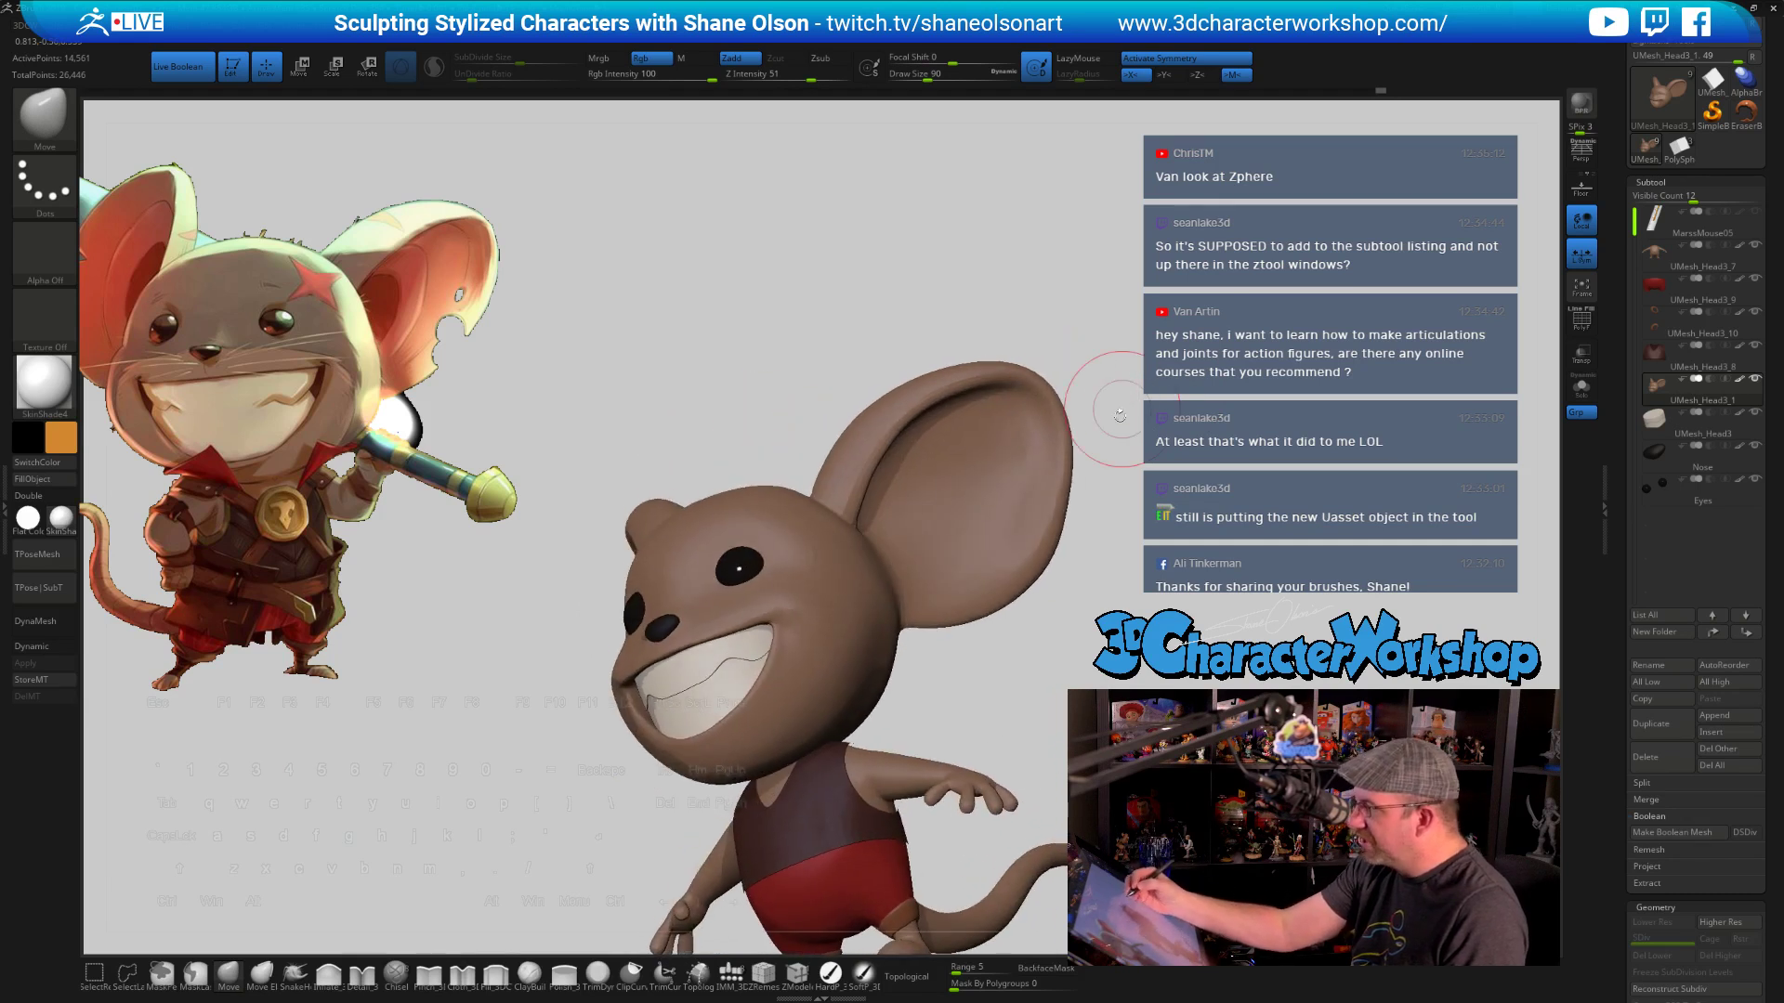
key(s)
drag(1062, 480, 1156, 584)
key(shift)
key(s)
drag(1034, 536, 1035, 519)
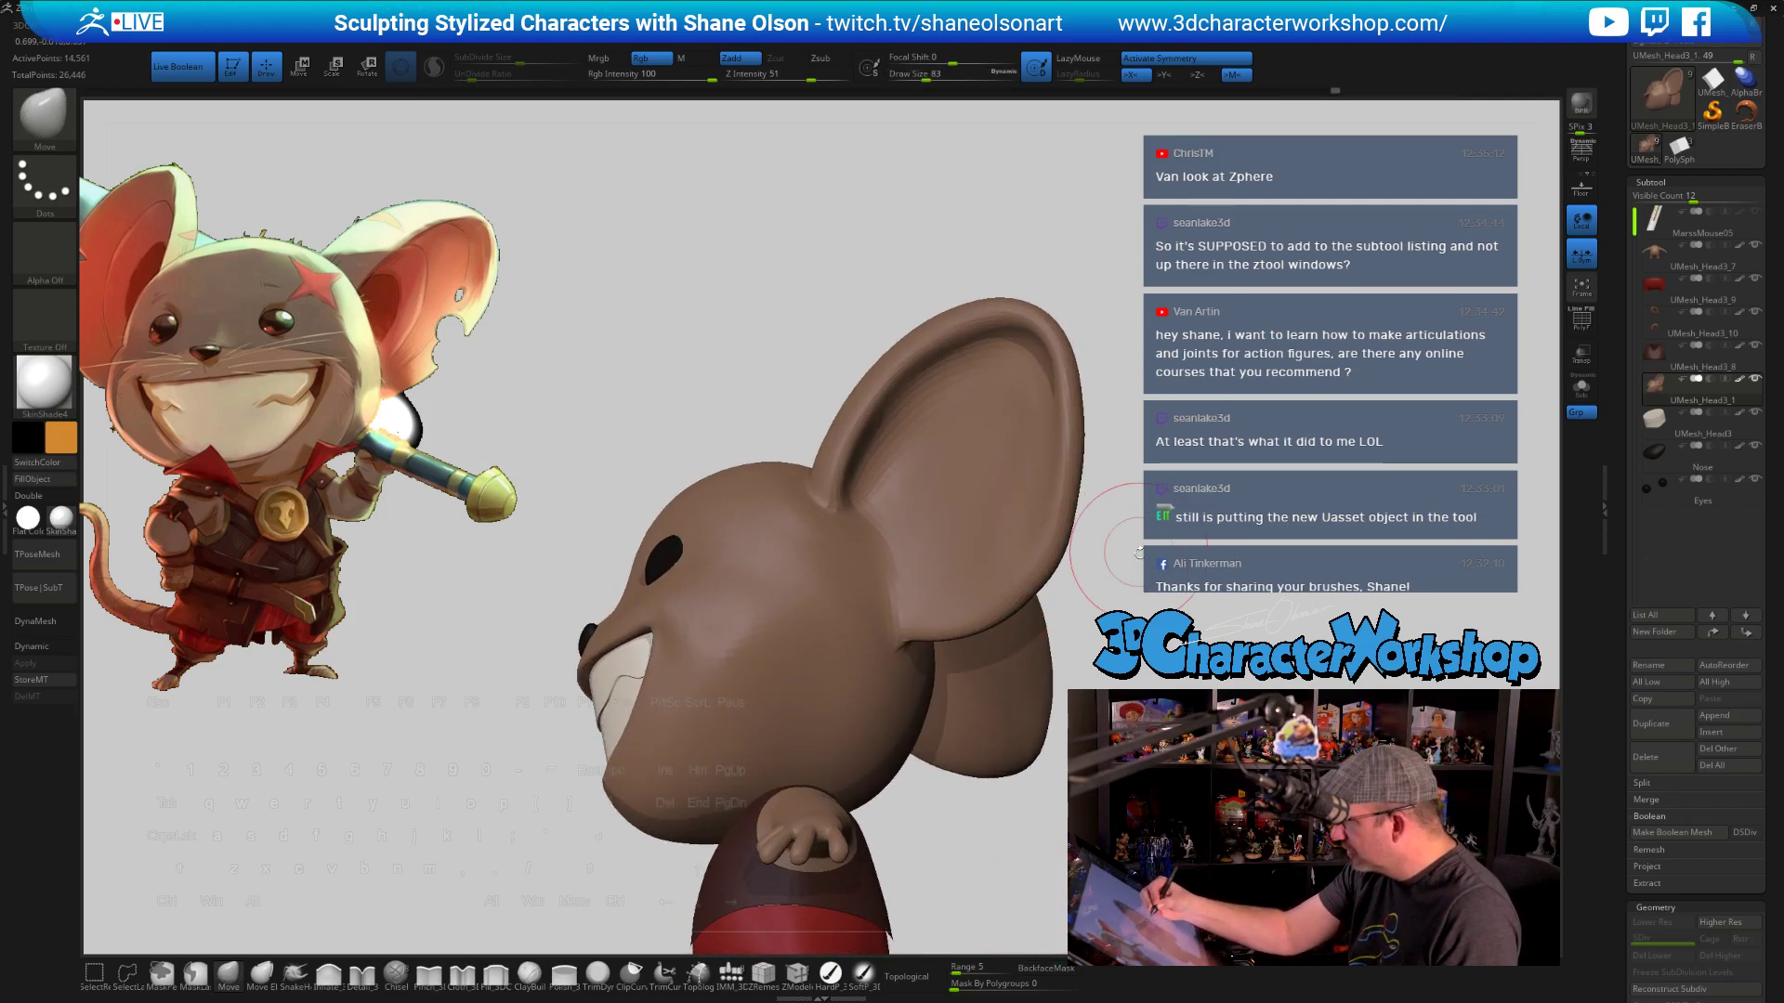
Reshape the inner surface of the ear with the Move brush at draw sizes 97 and 120
drag(1139, 553, 1161, 444)
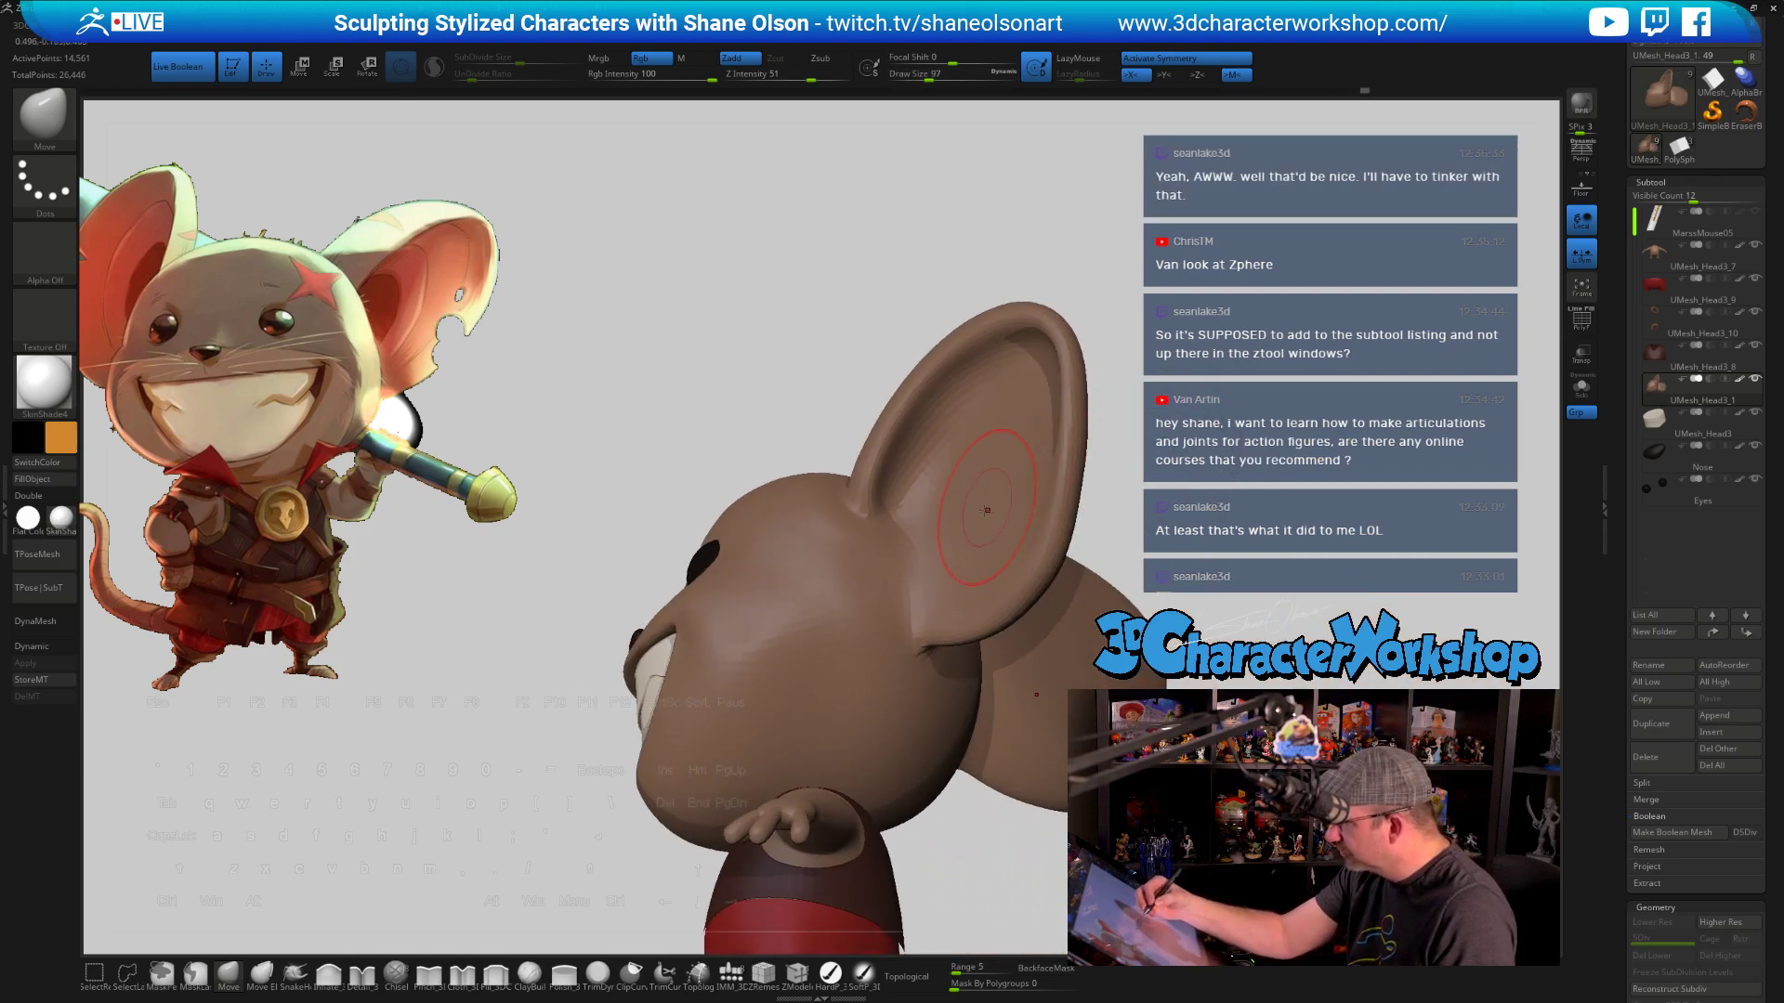
key(s)
drag(987, 510, 967, 585)
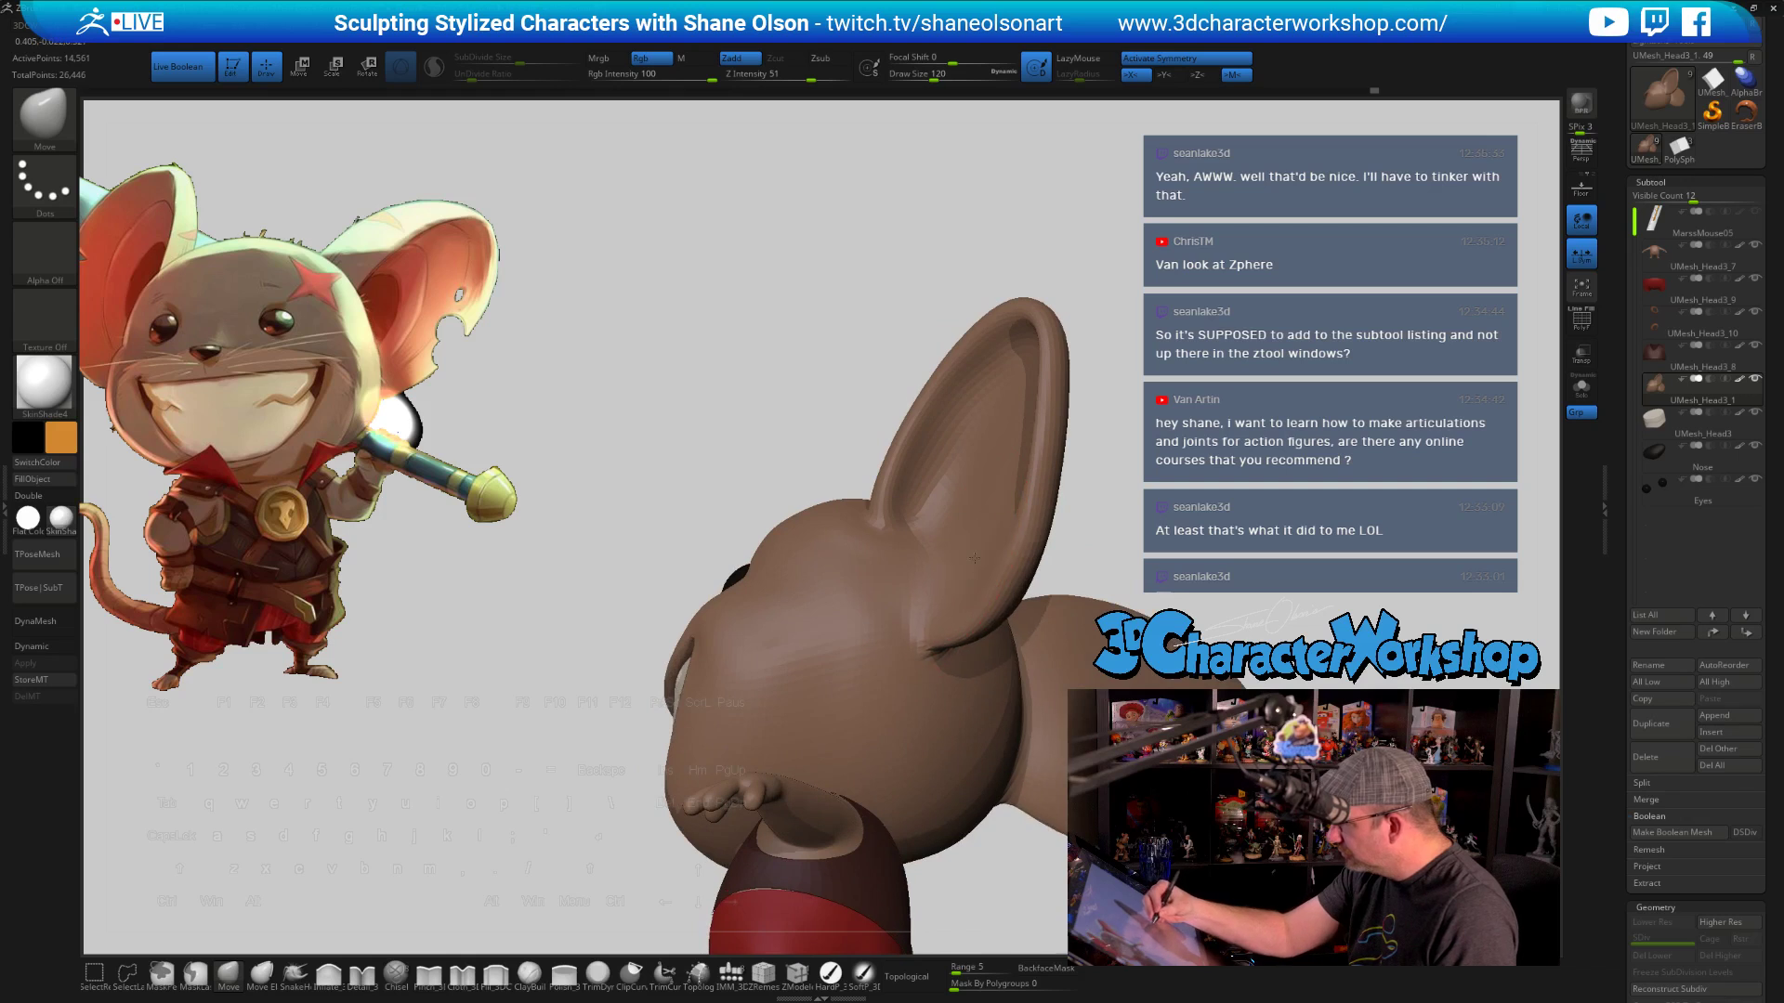
mouse_move(1089, 439)
mouse_down()
mouse_move(1002, 551)
mouse_move(1069, 562)
mouse_move(1123, 606)
mouse_up()
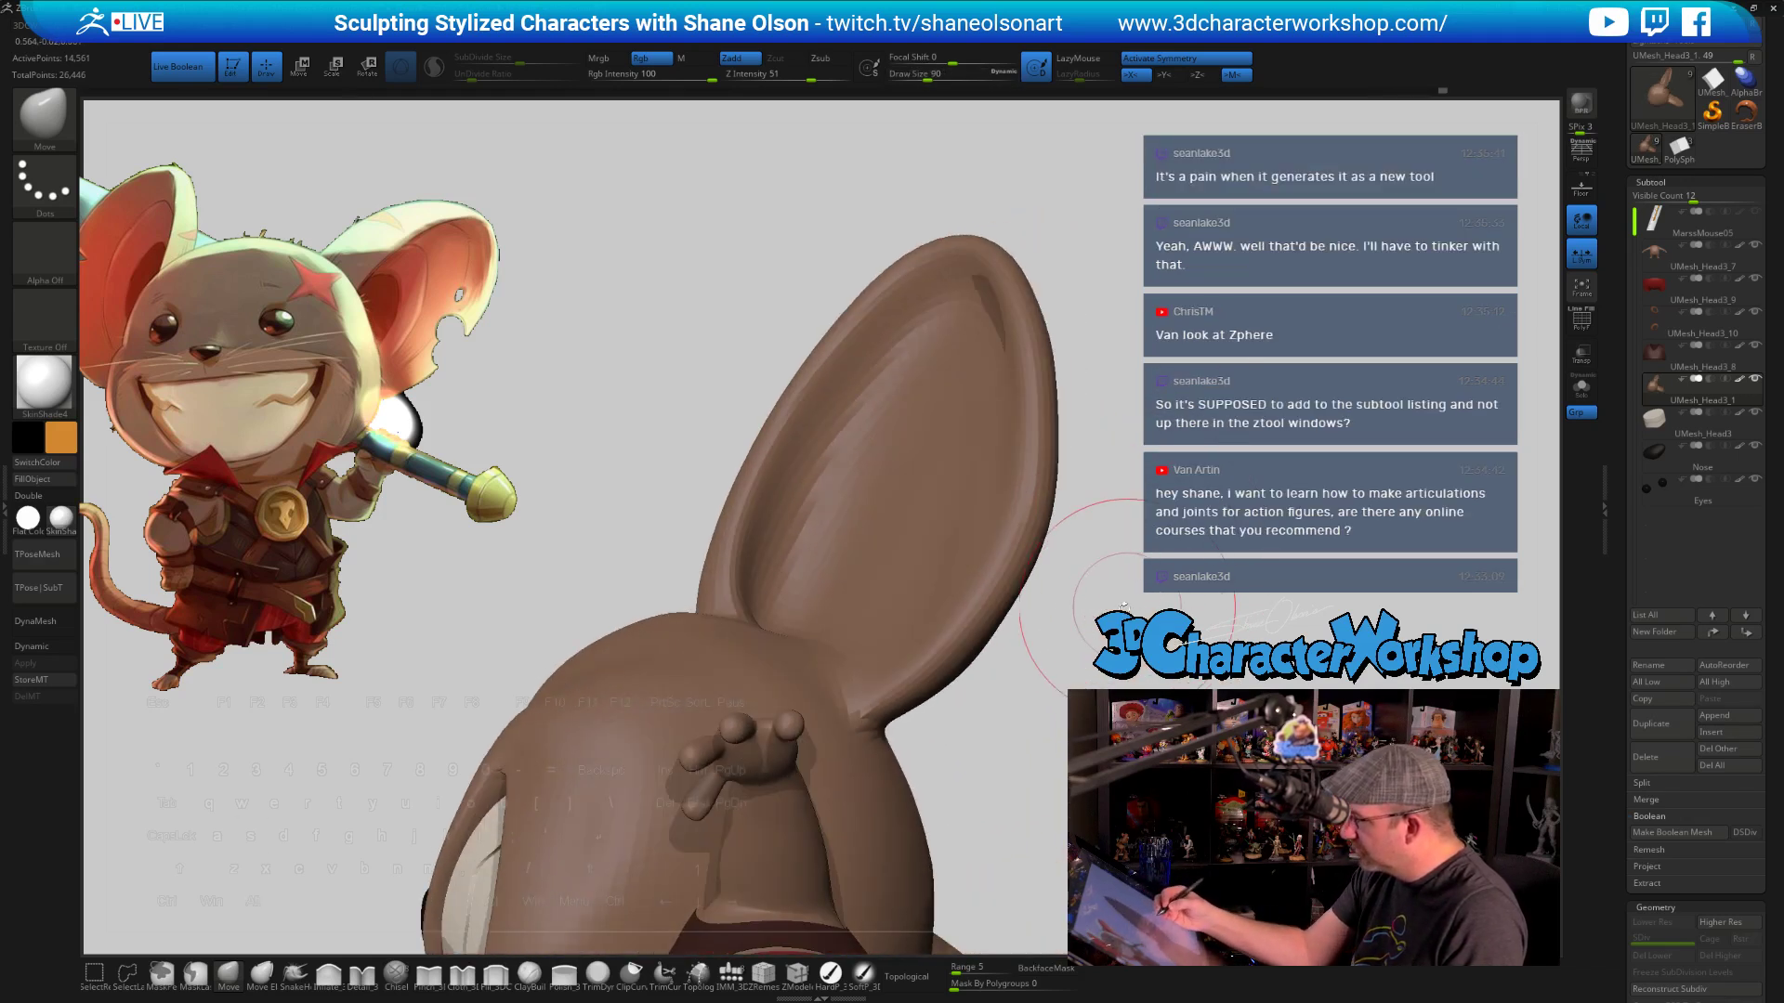
Define the ear's lower outer rim near the head with the Detail brush at draw size 51
click(362, 973)
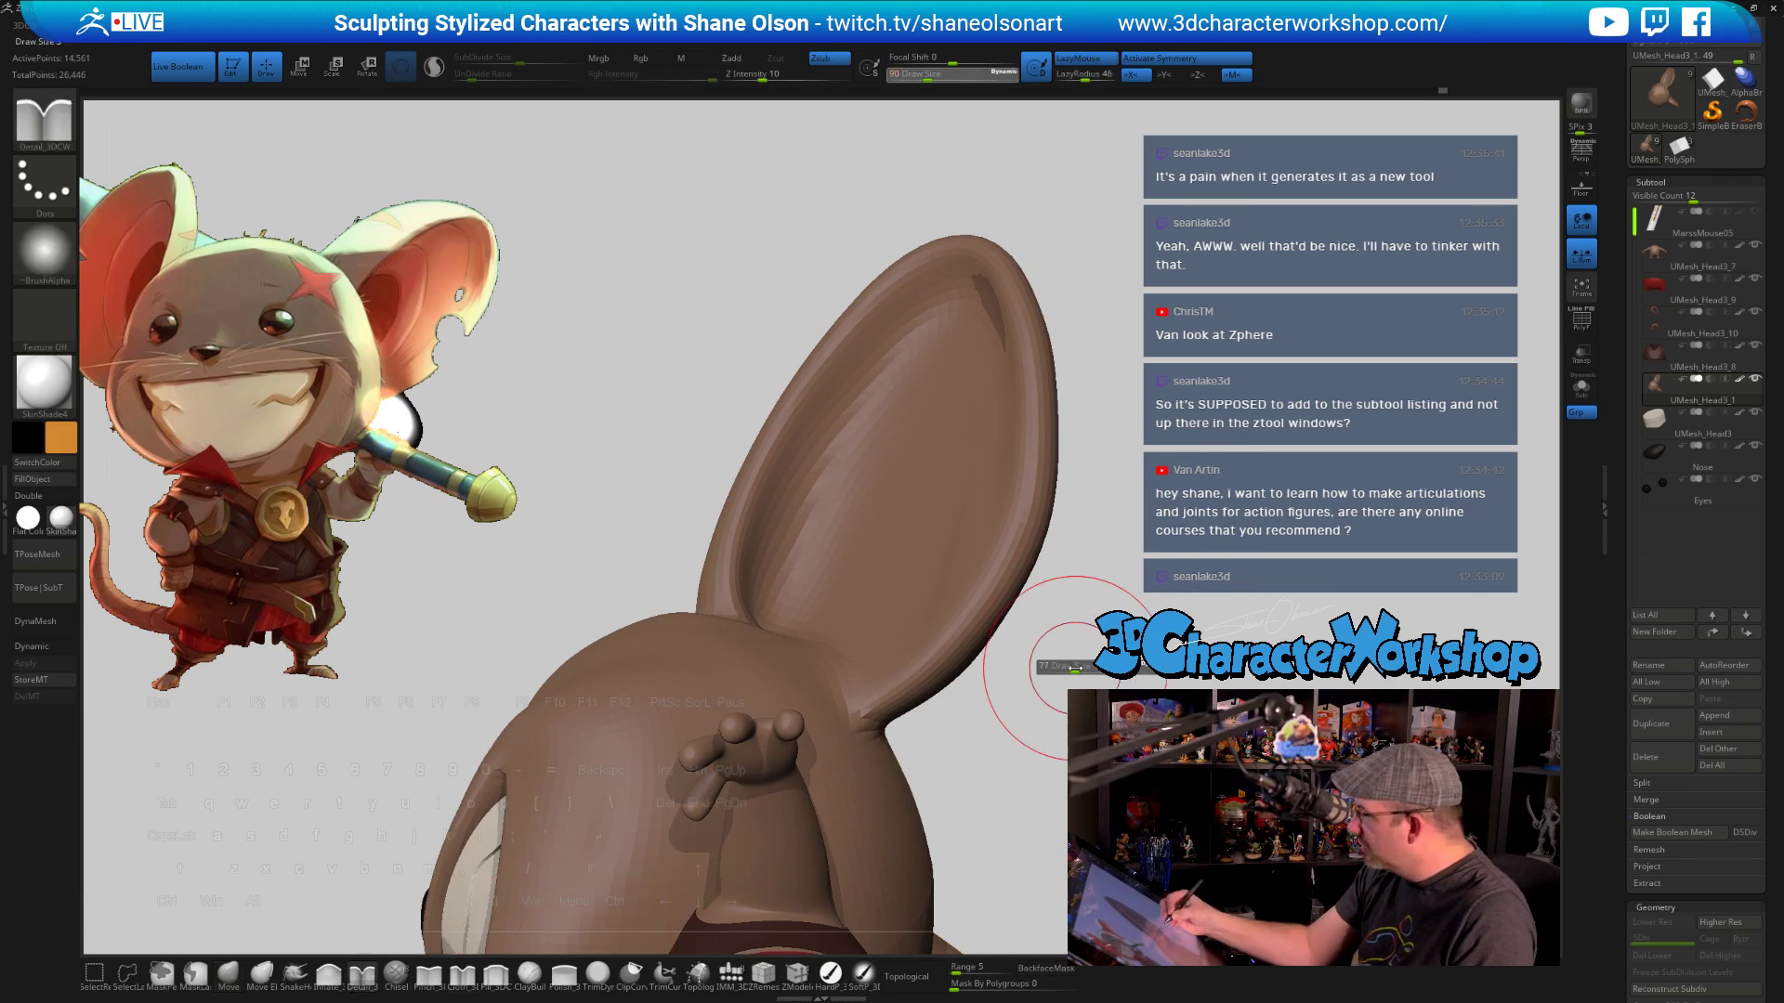
key(alt)
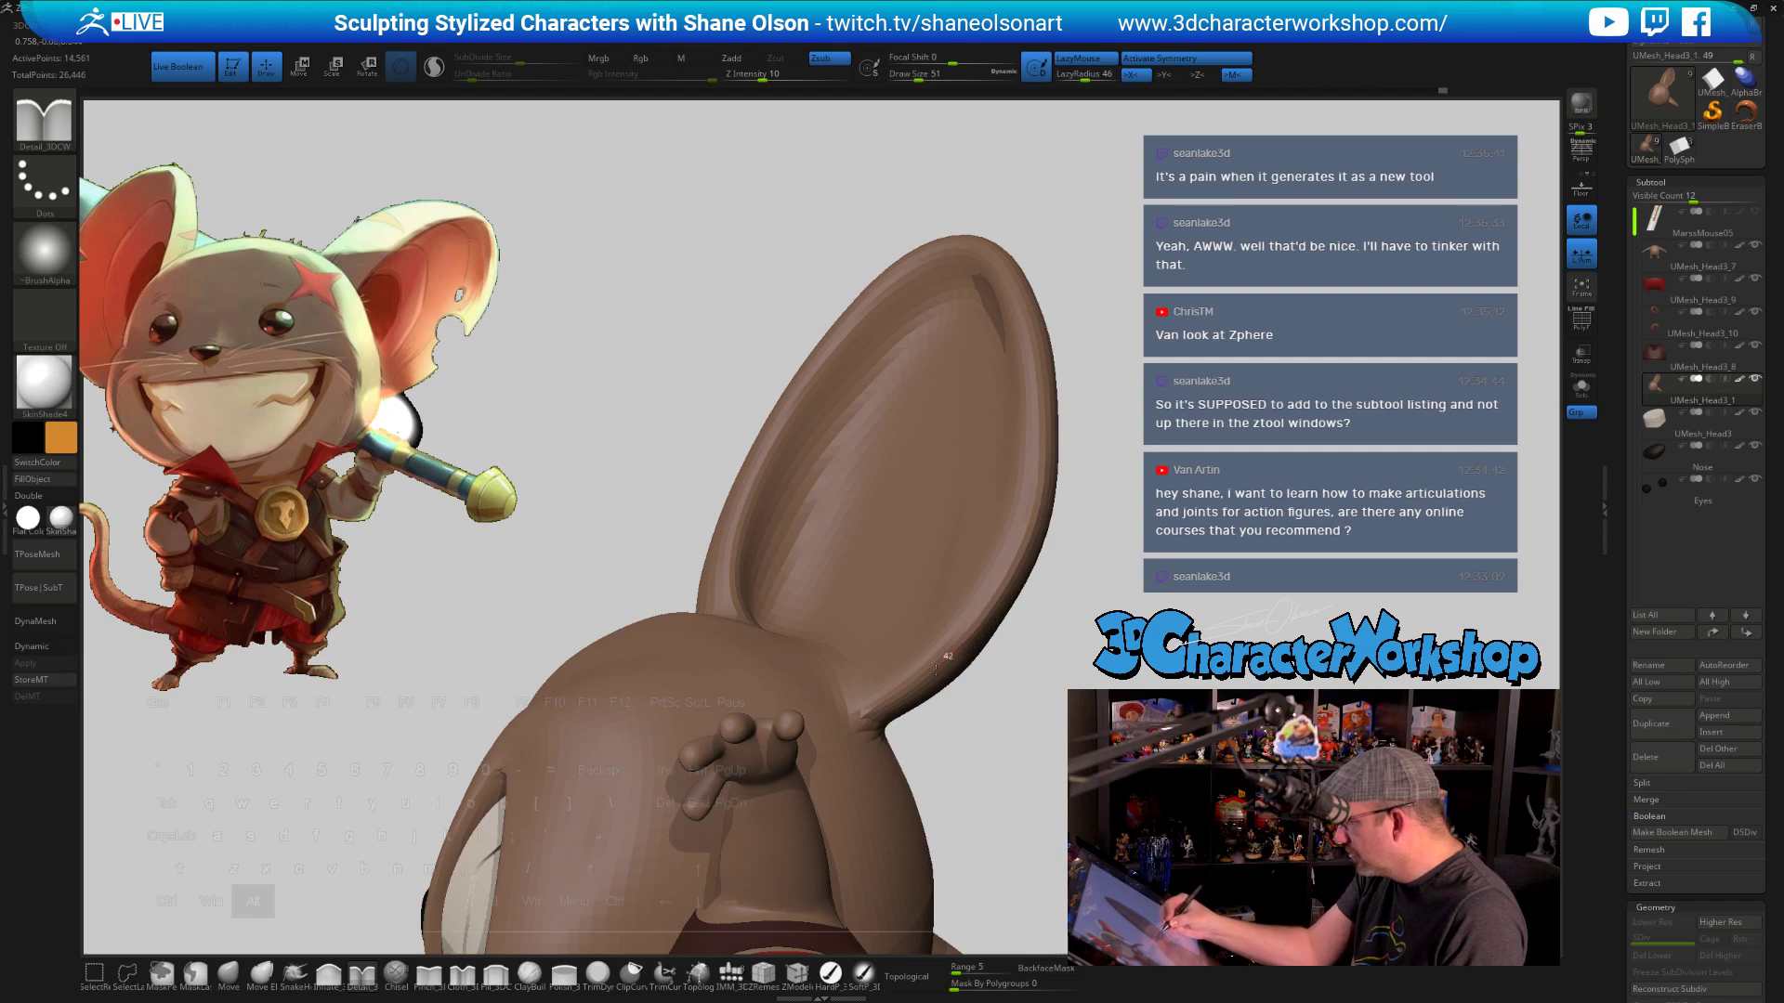
drag(1097, 665, 966, 699)
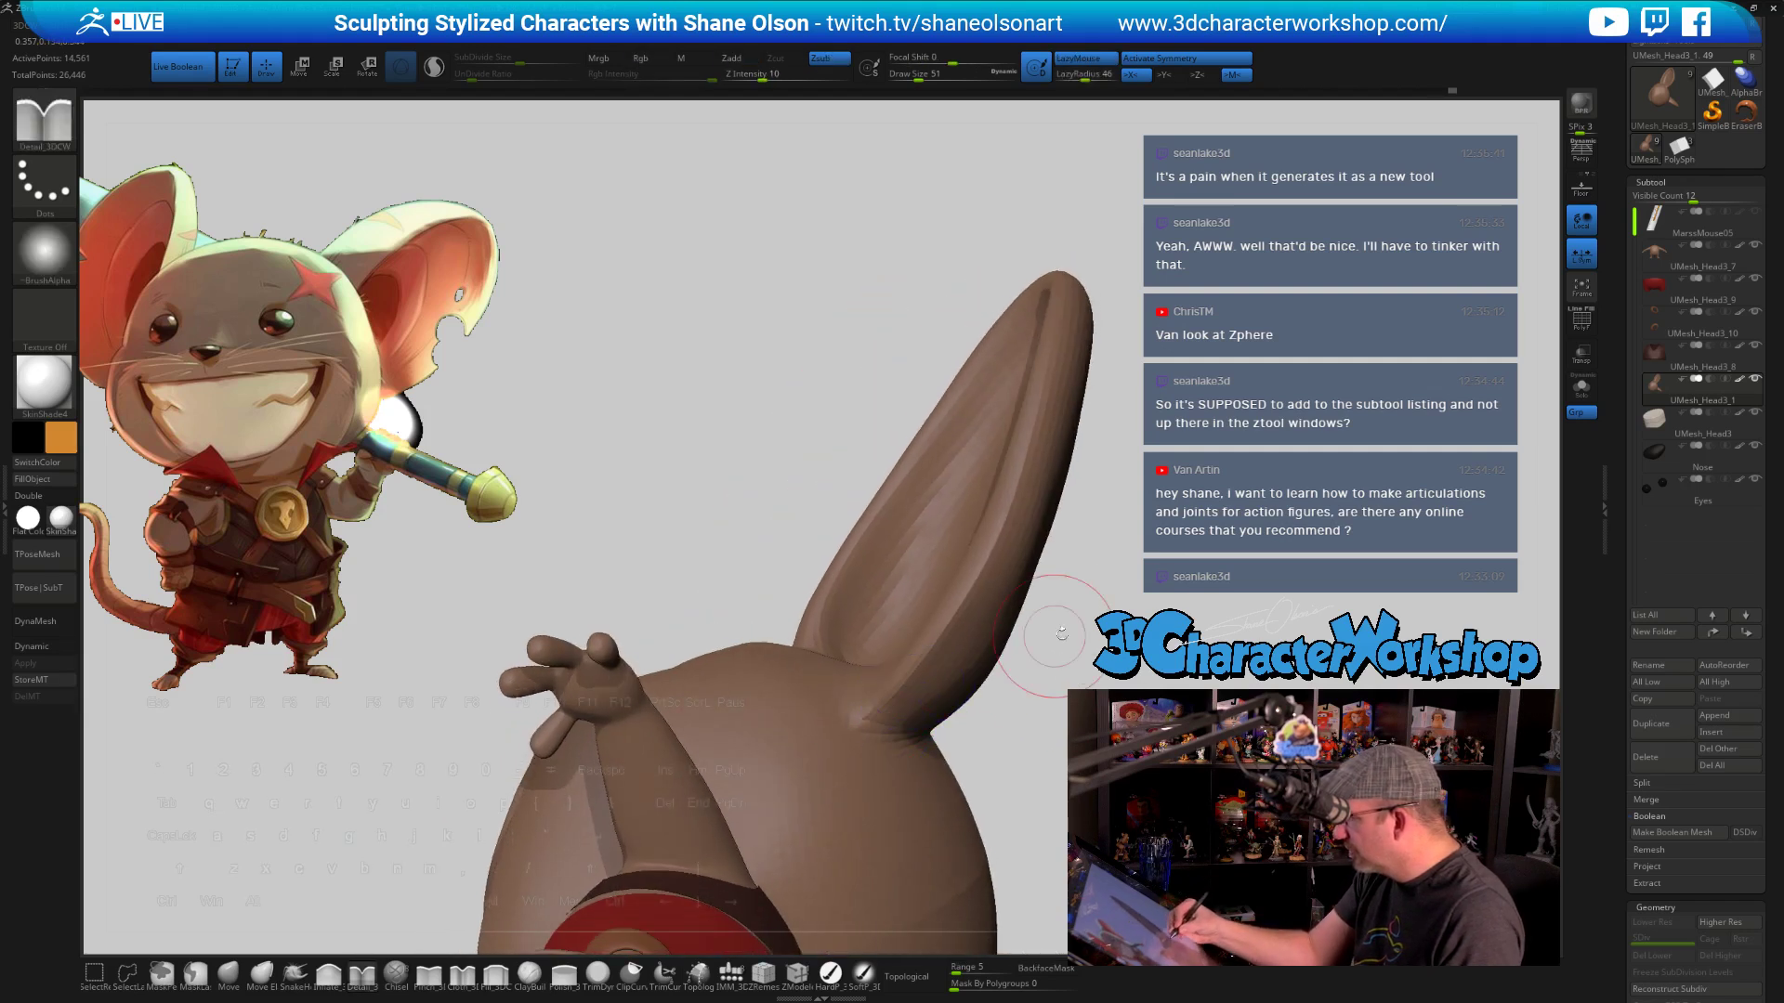
mouse_move(1063, 638)
mouse_down()
mouse_move(1199, 668)
mouse_move(964, 698)
mouse_up()
mouse_move(1059, 650)
mouse_down()
mouse_move(1212, 670)
mouse_move(1055, 443)
mouse_move(1134, 509)
mouse_move(1043, 426)
mouse_up()
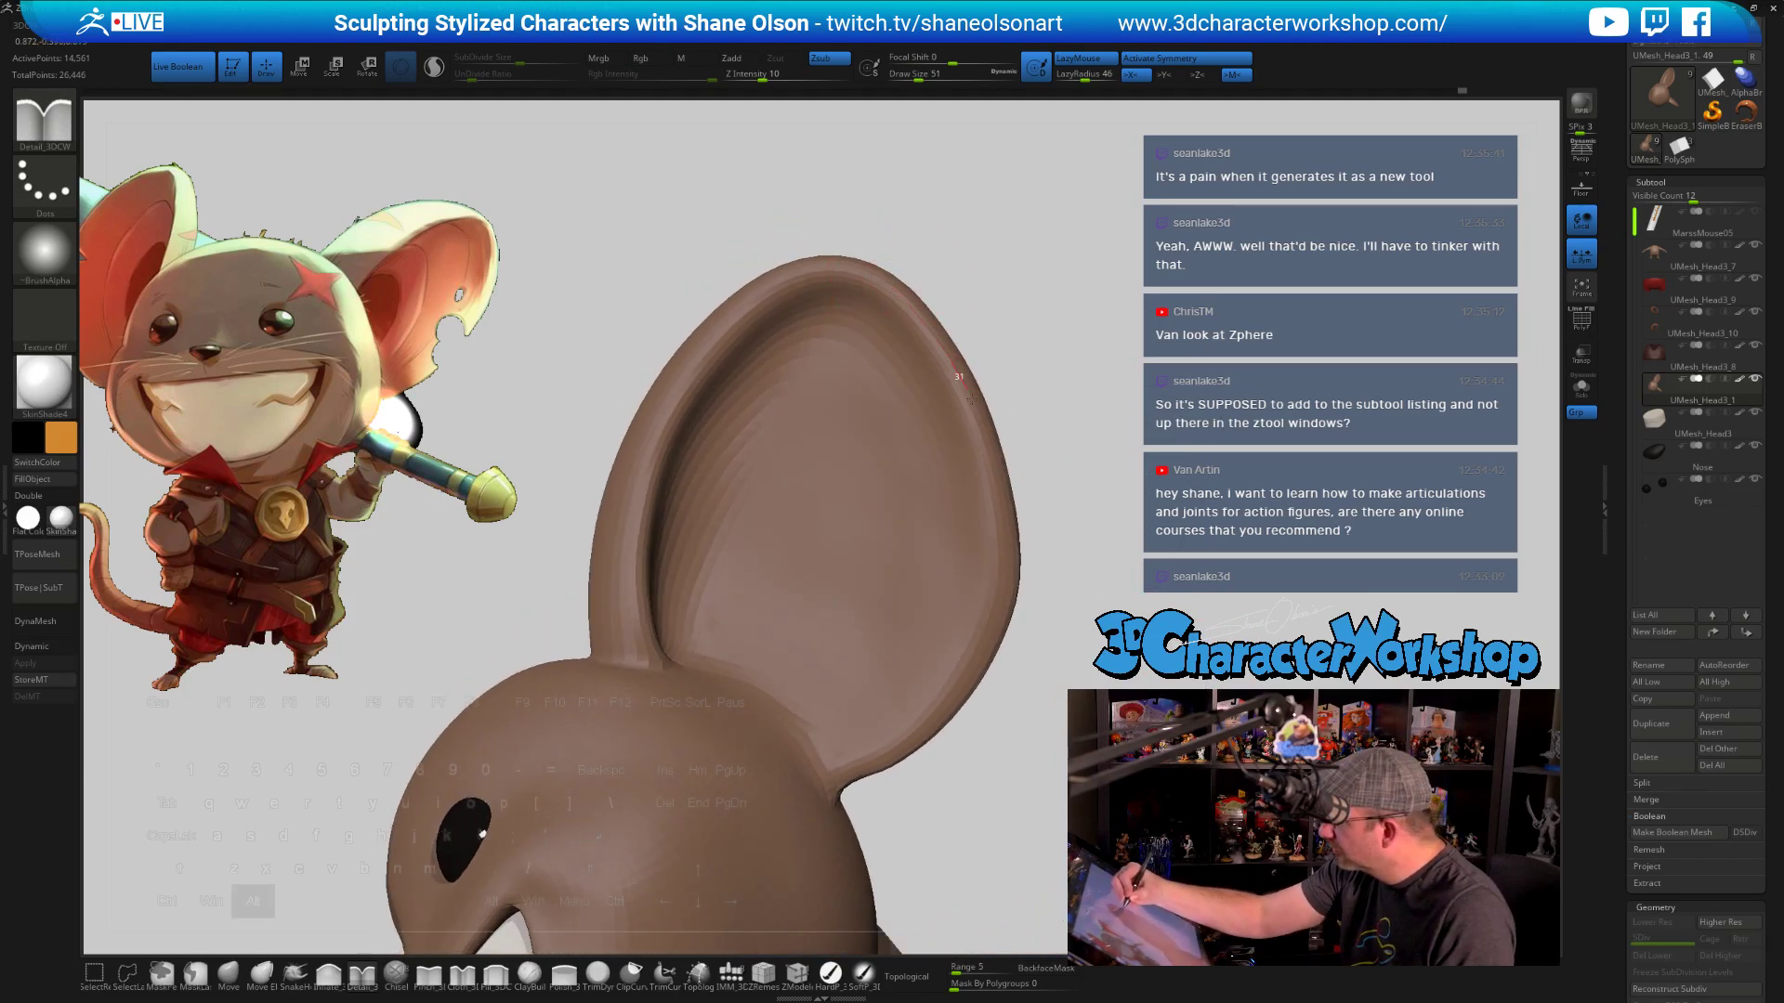
Sharpen the ear's upper outer rim with the Detail brush at draw size 51 and smooth the surface beside it
drag(1067, 397, 1082, 473)
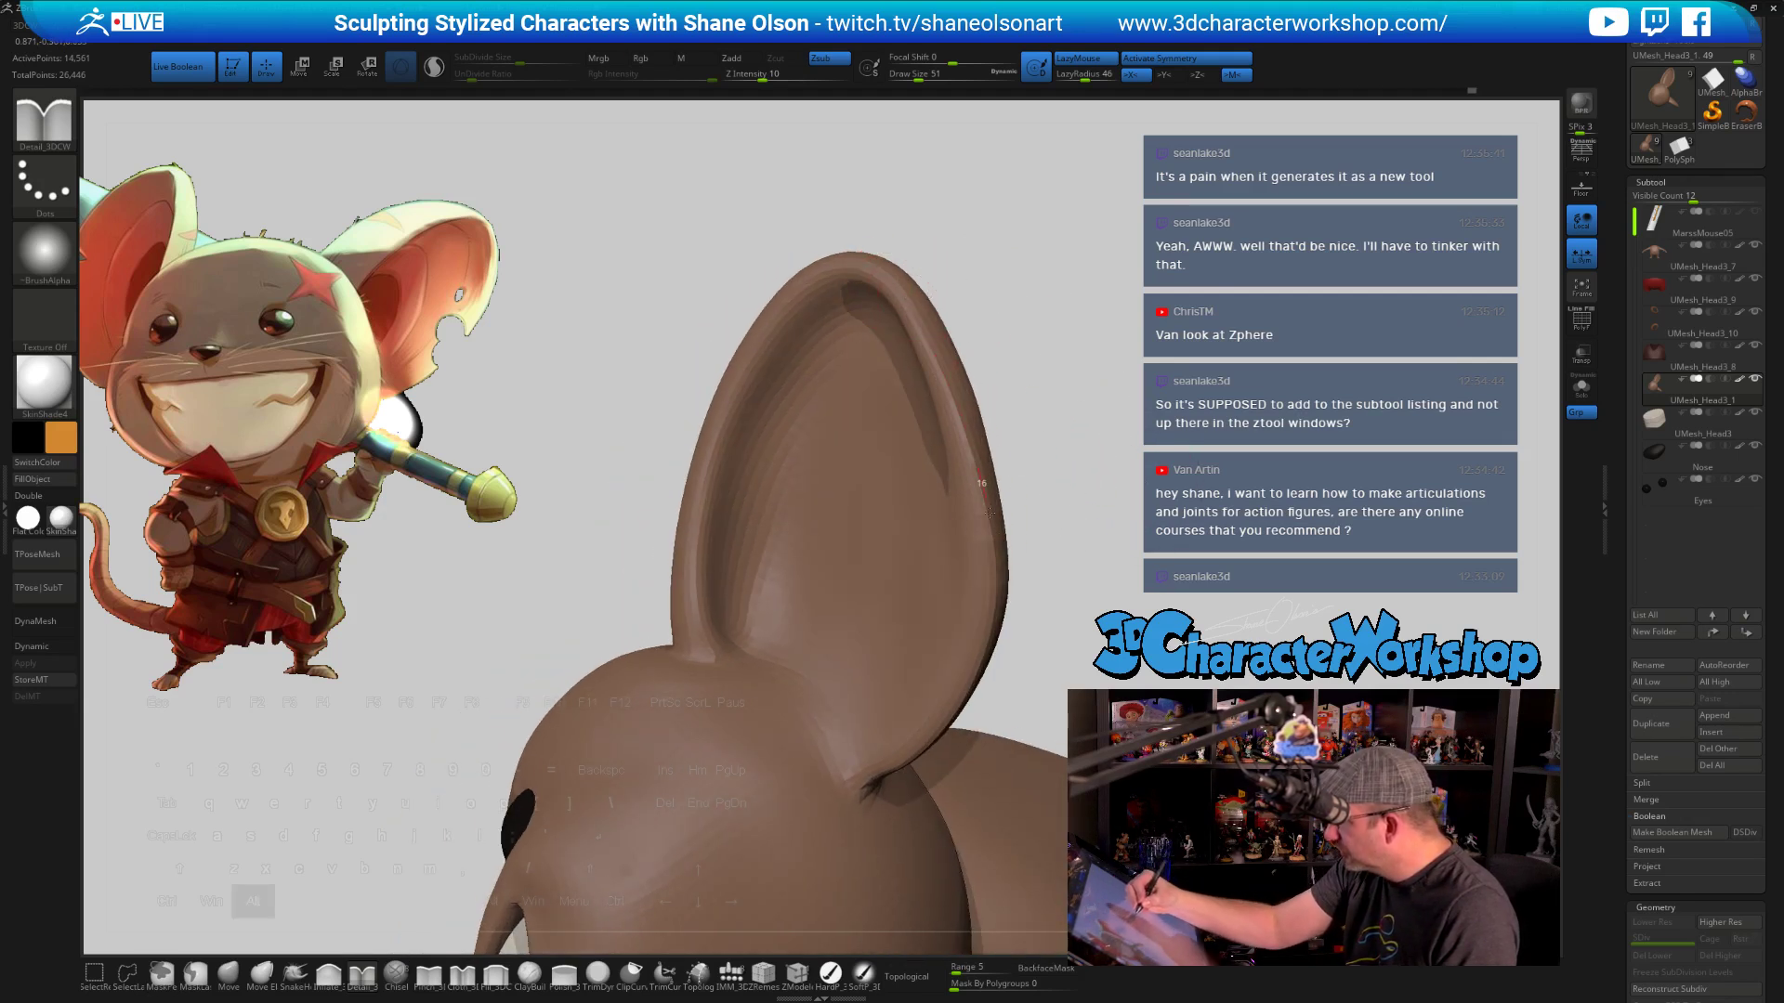
drag(1054, 577, 1043, 545)
key(shift)
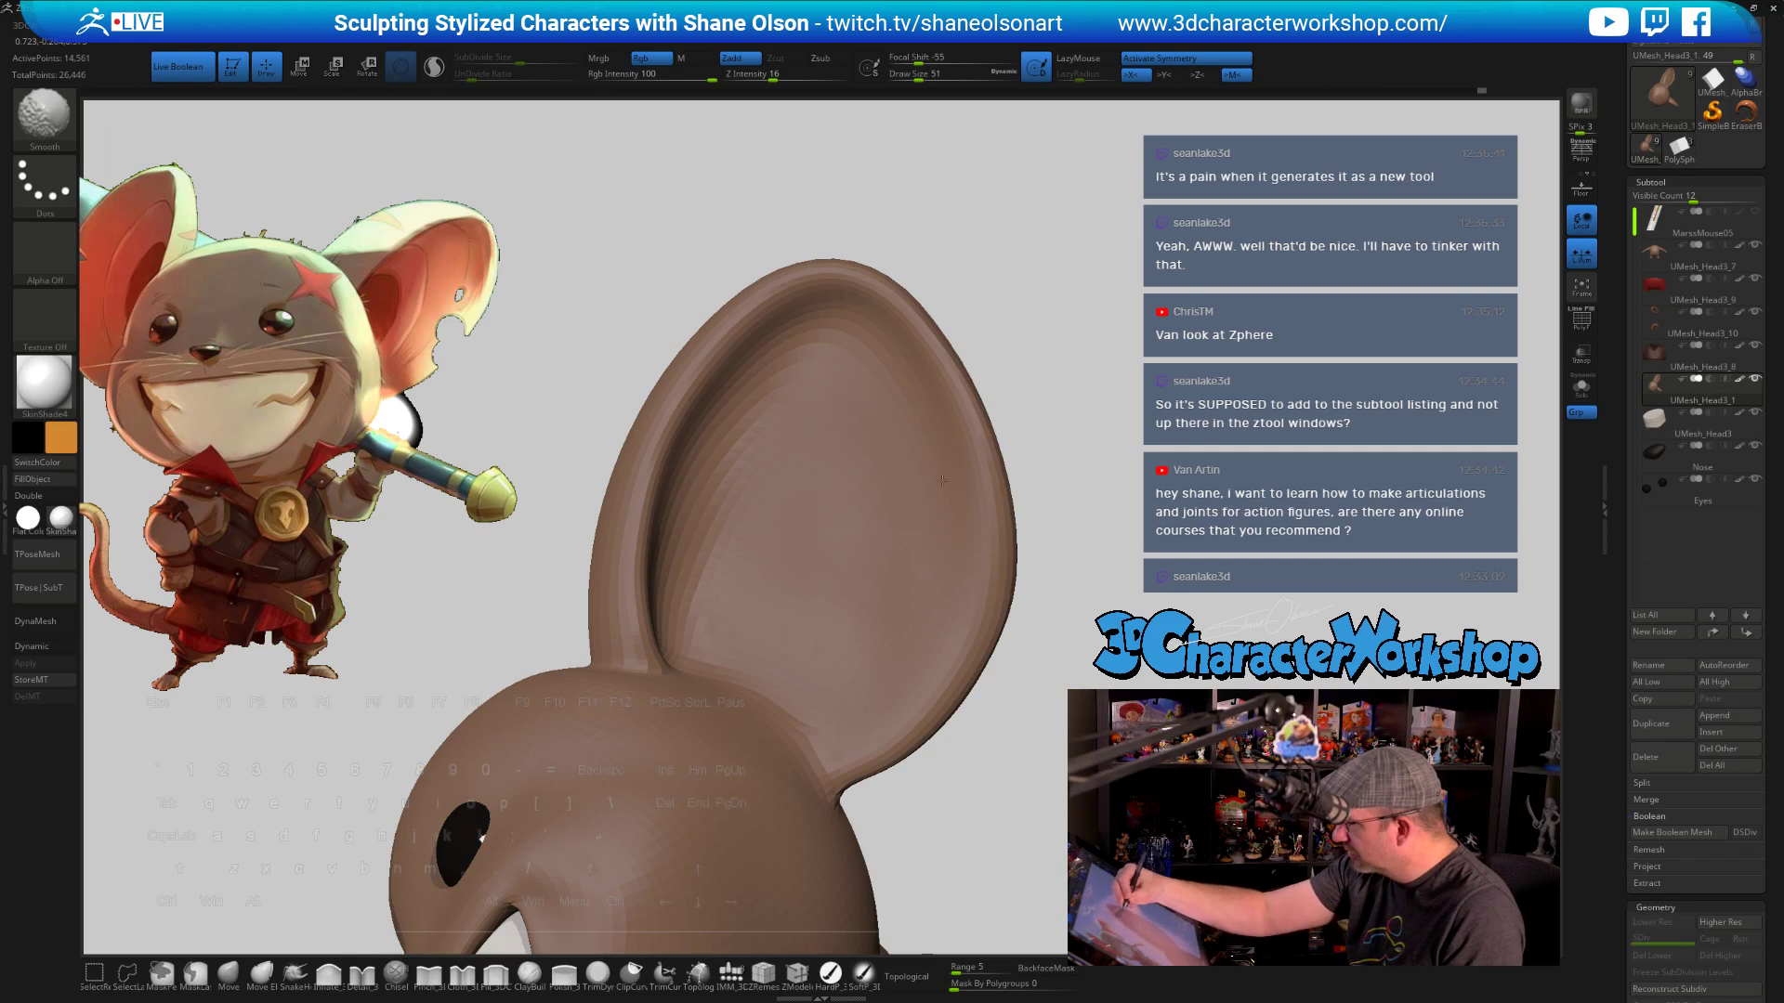
mouse_move(1098, 676)
shift+mouse_down()
mouse_move(1094, 713)
mouse_move(1023, 589)
mouse_move(1093, 644)
mouse_move(1077, 609)
shift+mouse_up()
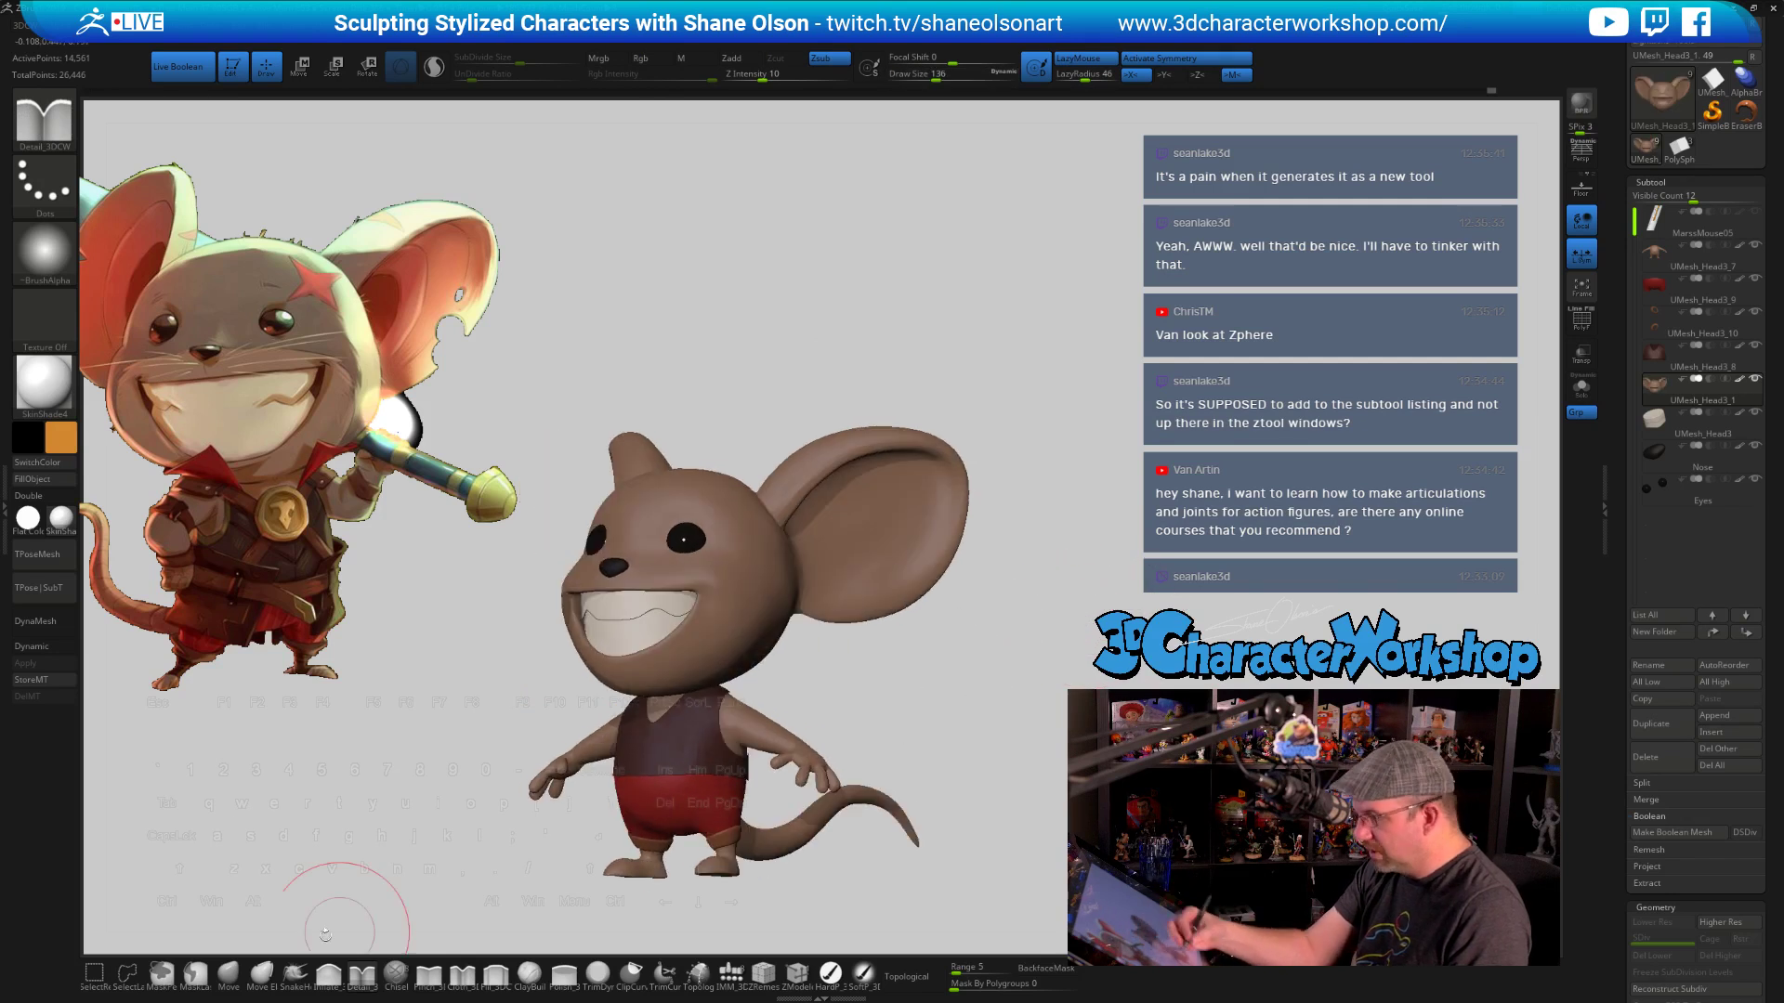
Push the ear's upper outer edge into shape with the Move brush at draw size 197
click(229, 976)
key(s)
drag(1044, 498, 1054, 502)
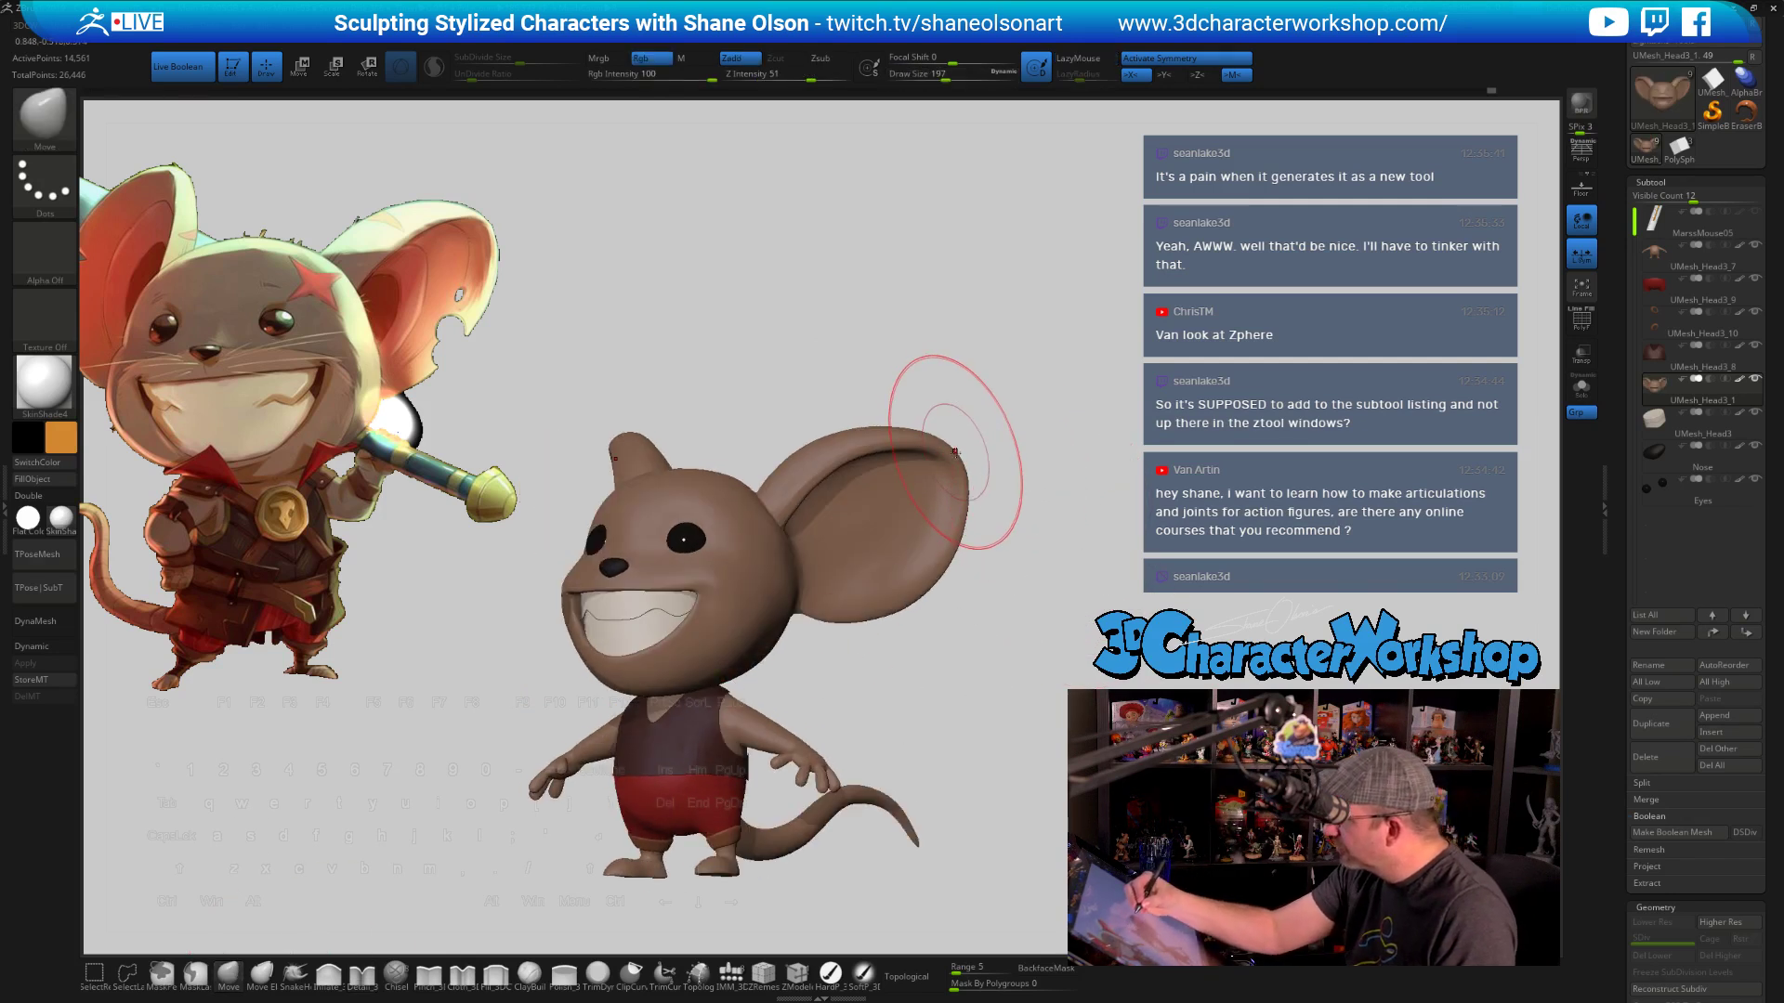
drag(956, 455, 952, 457)
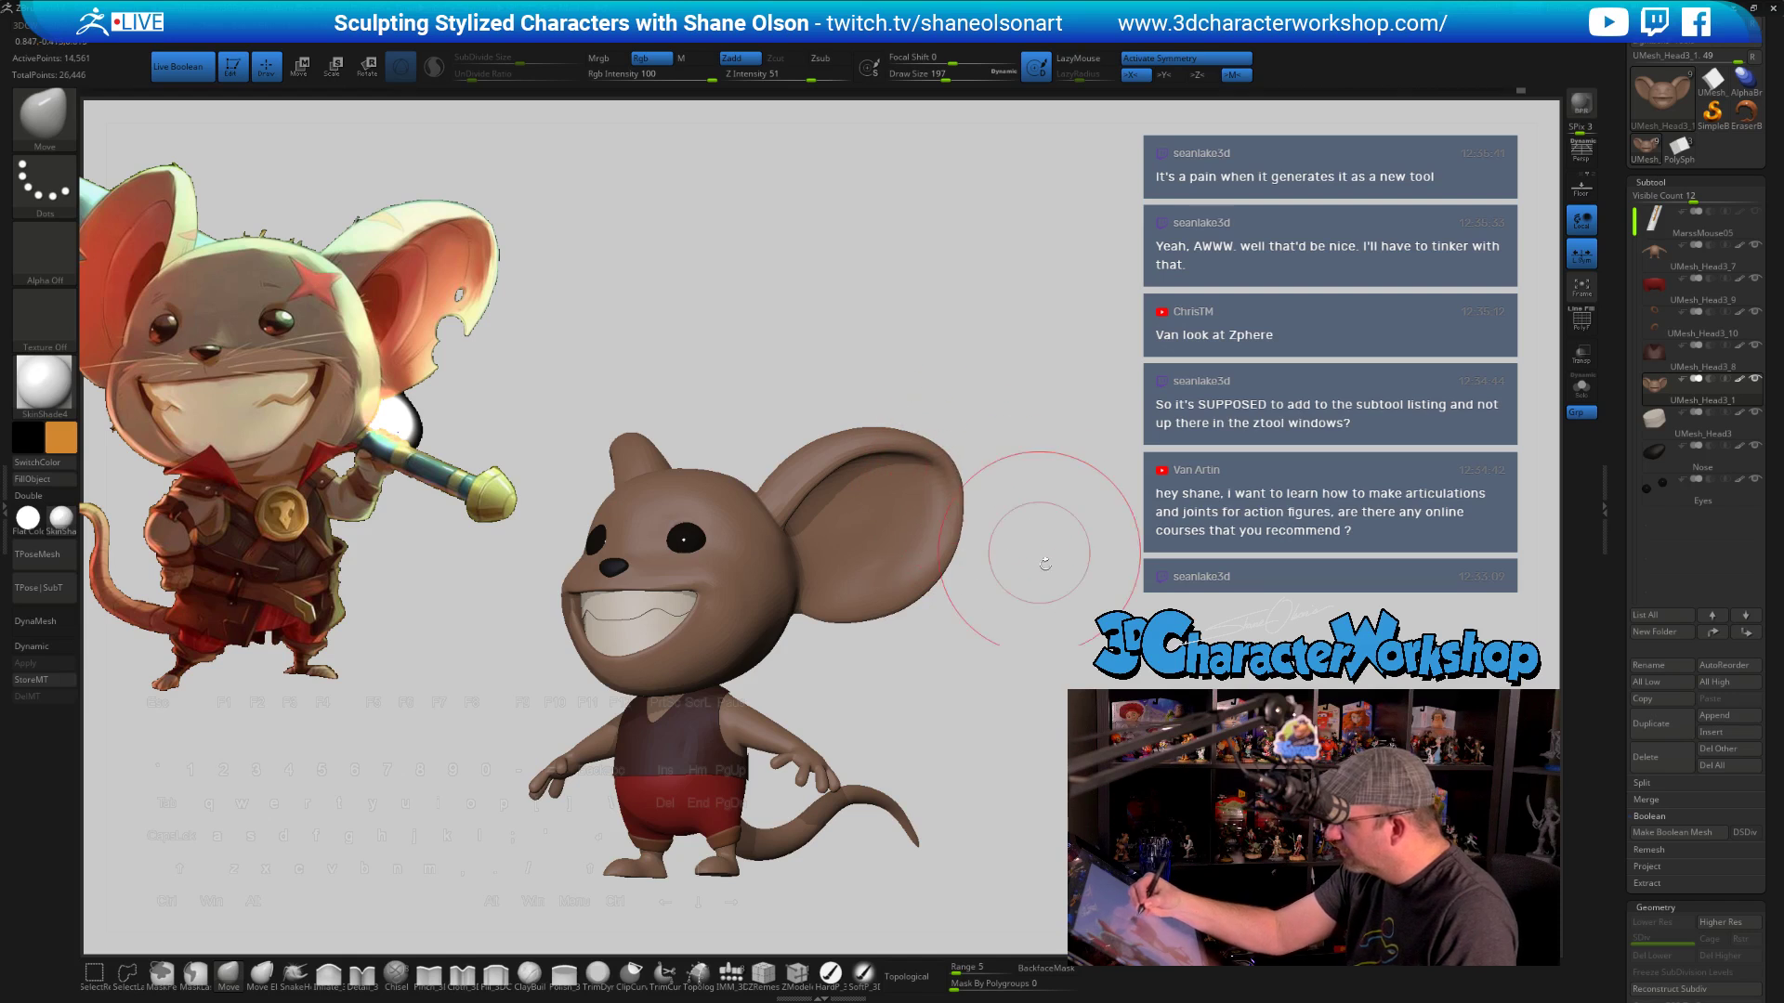
mouse_move(1078, 612)
shift+mouse_down()
mouse_move(1093, 604)
mouse_move(1102, 630)
mouse_move(1038, 602)
shift+mouse_up()
Adjust the upper part of both ears from the front with the Move brush at draw sizes 124 and 116
key(s)
key(s)
drag(844, 463, 839, 463)
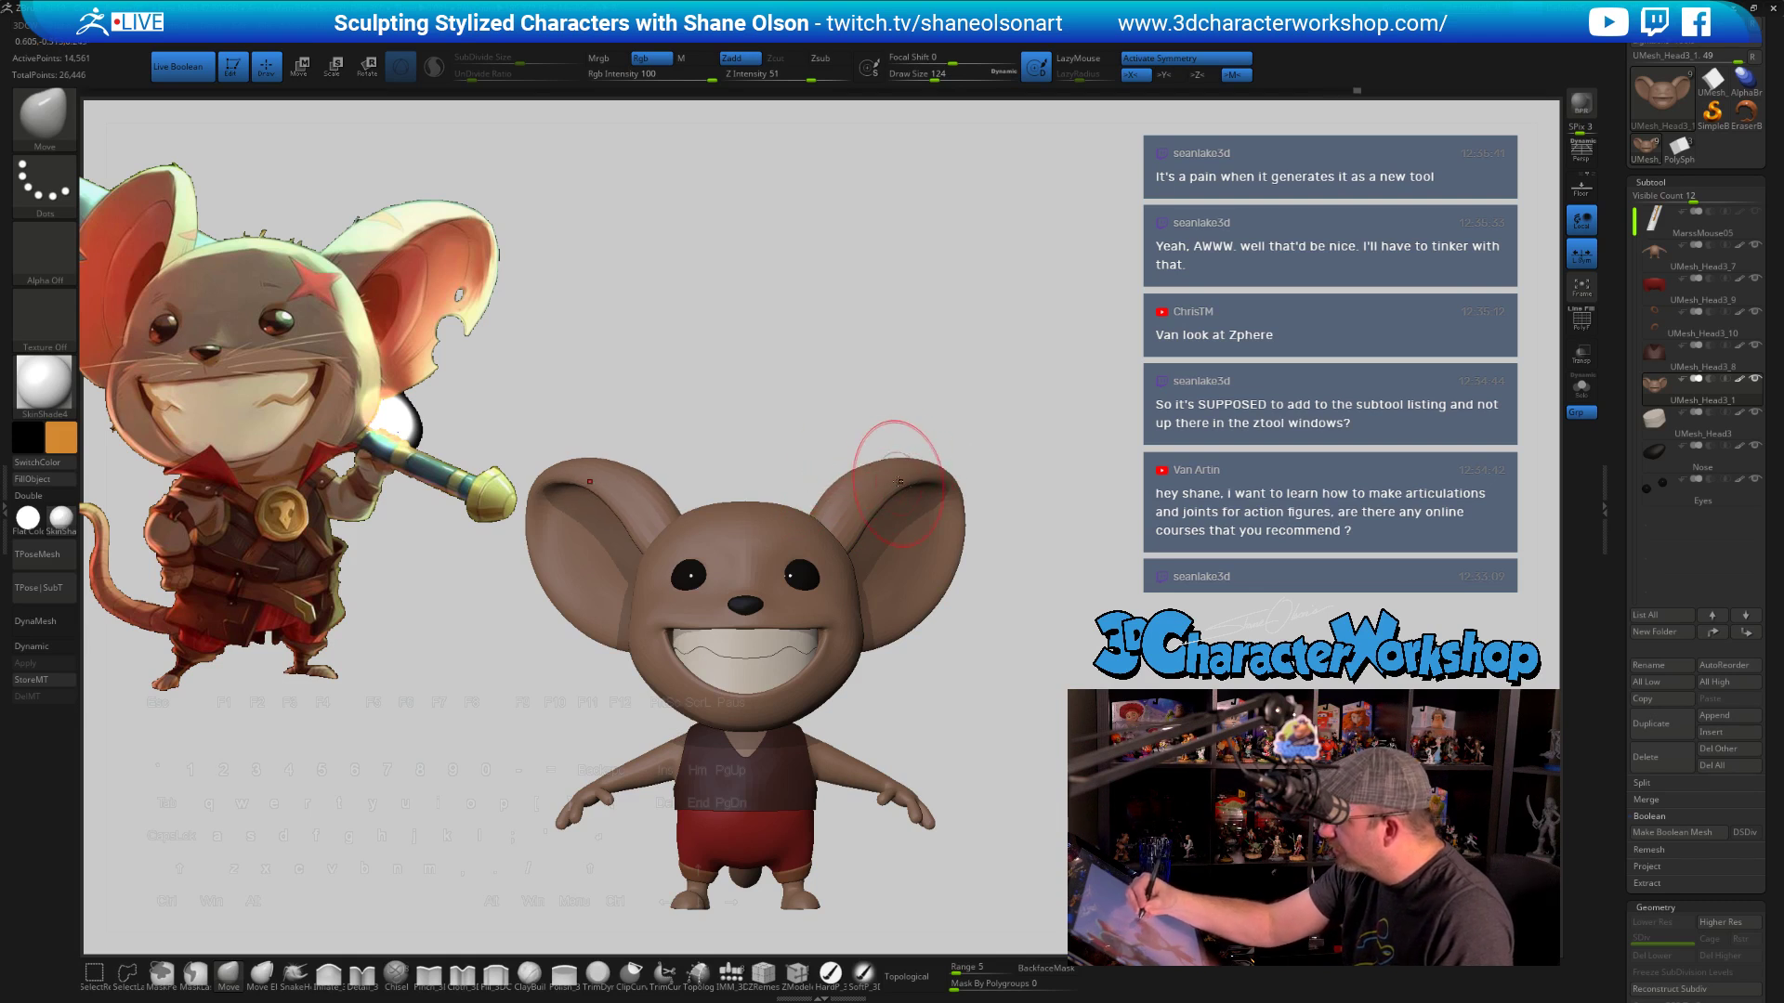
key(s)
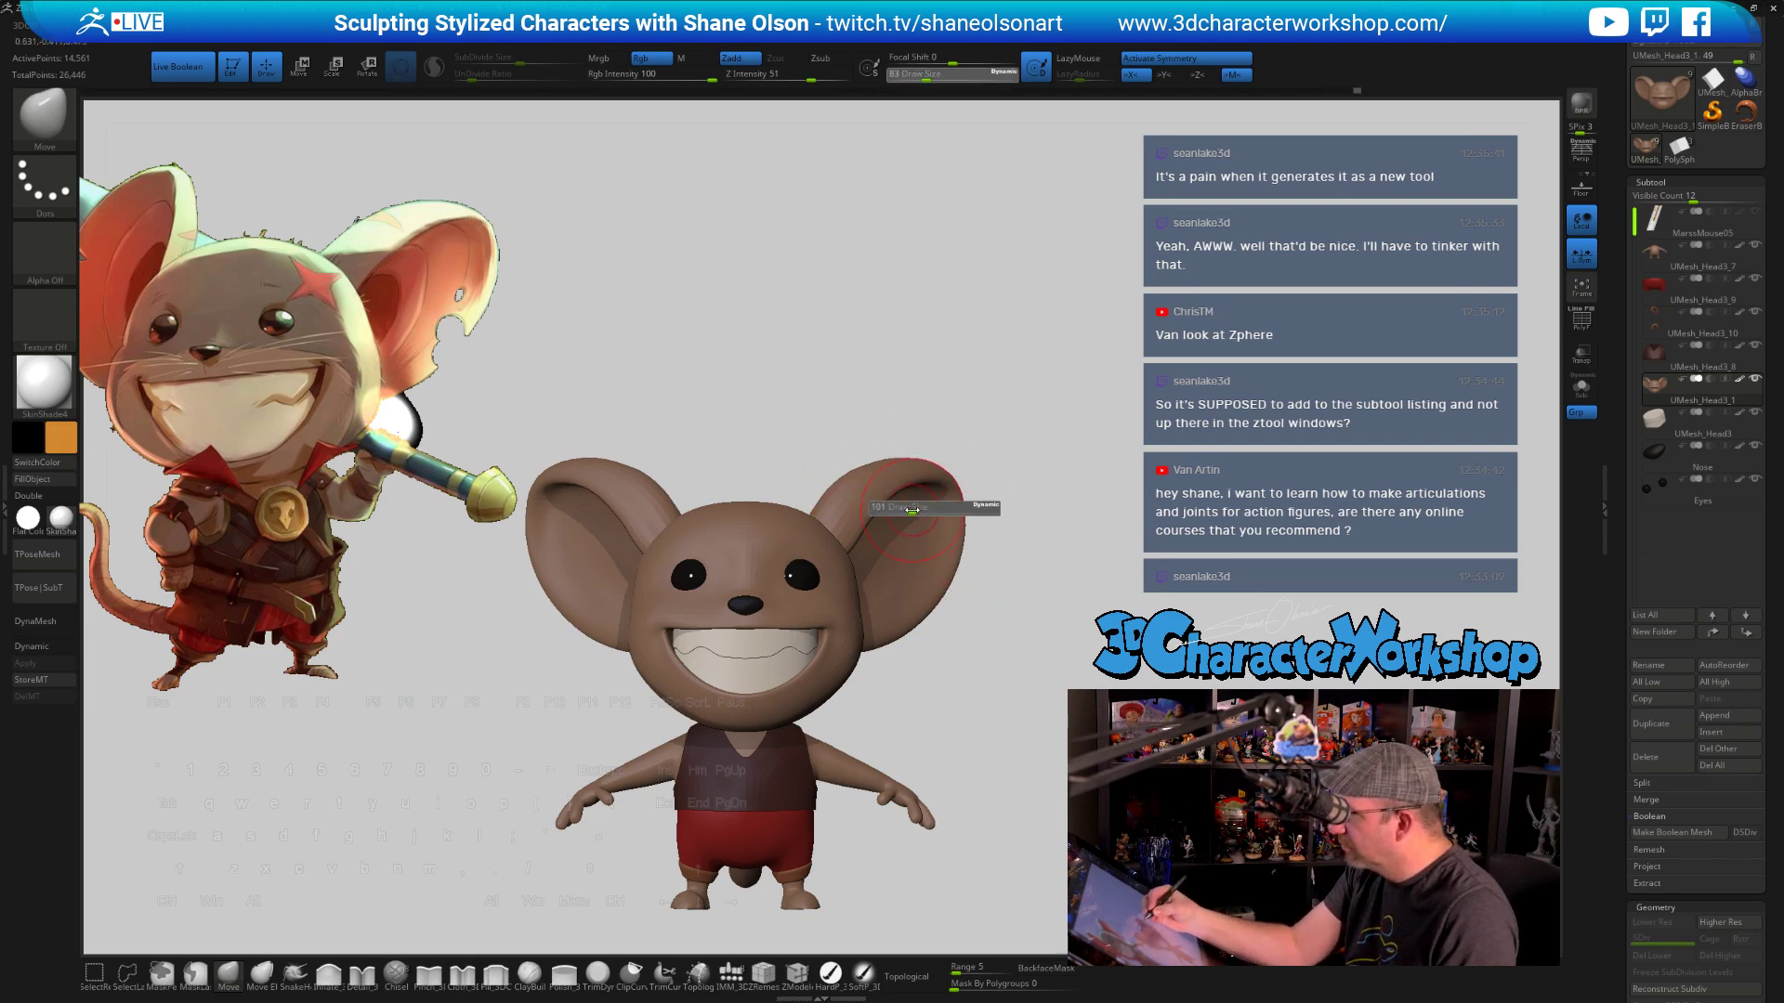
drag(903, 508, 896, 501)
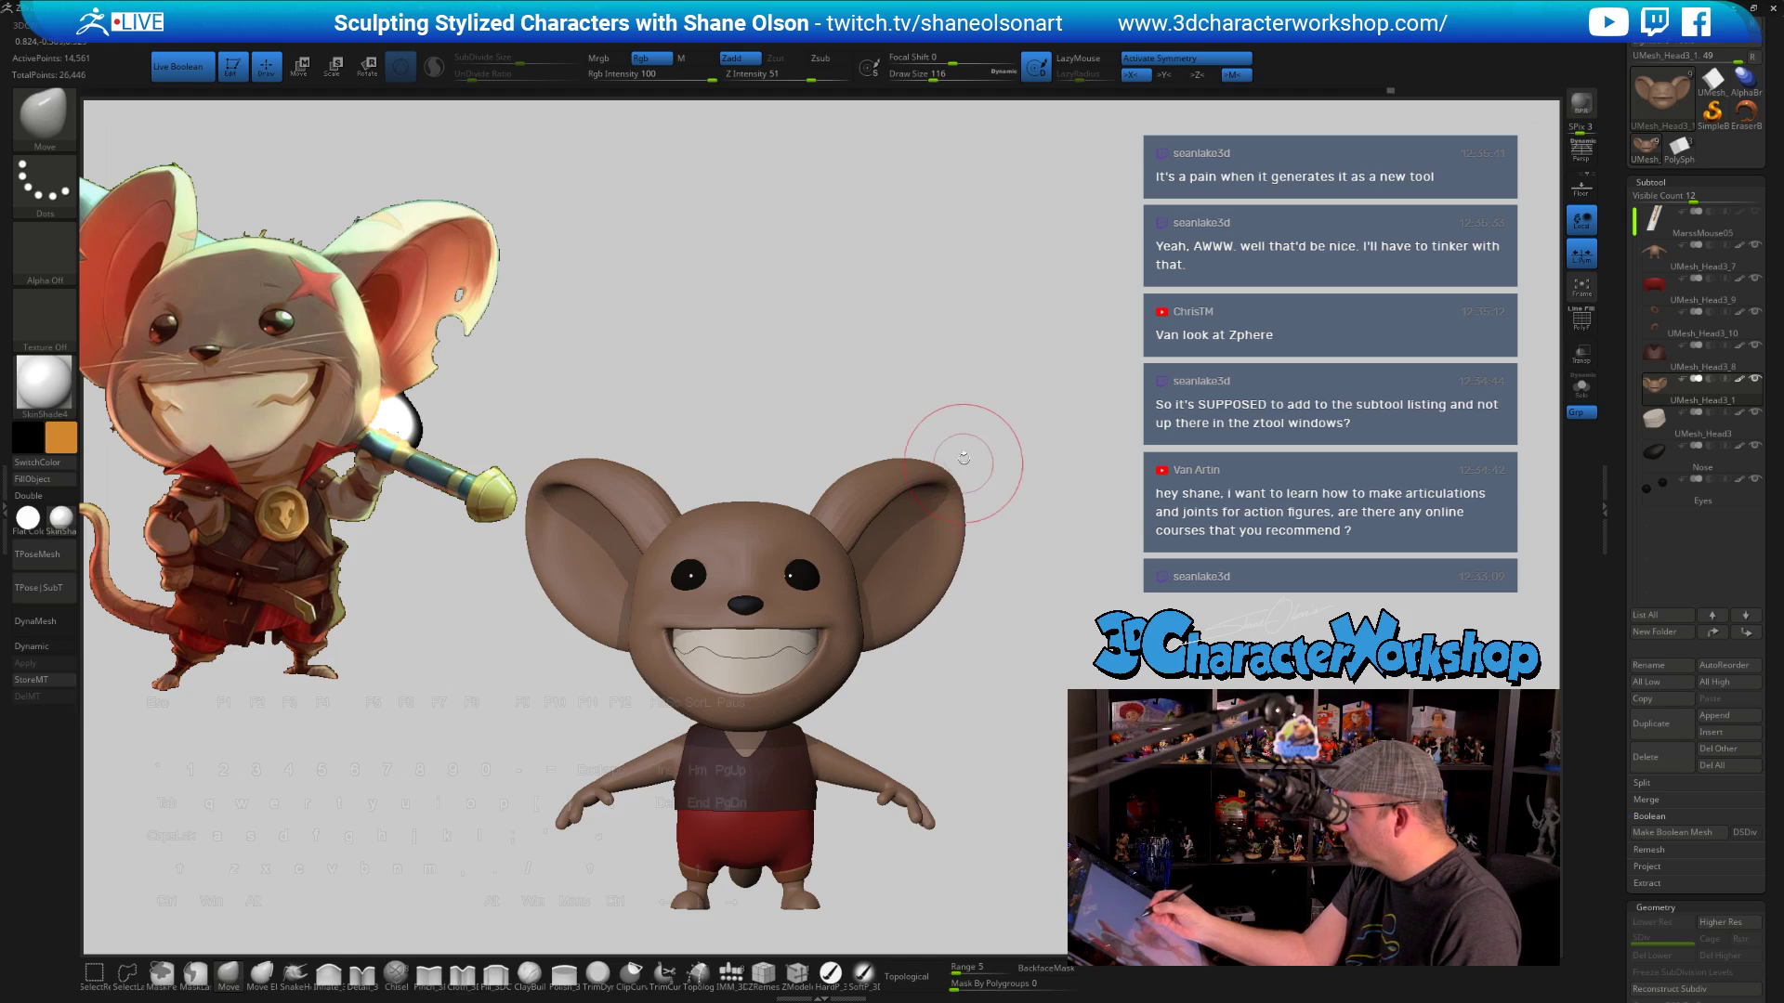
alt+drag(995, 410, 1166, 379)
mouse_move(1105, 558)
mouse_down()
mouse_move(1170, 569)
mouse_move(1152, 580)
mouse_move(847, 469)
mouse_up()
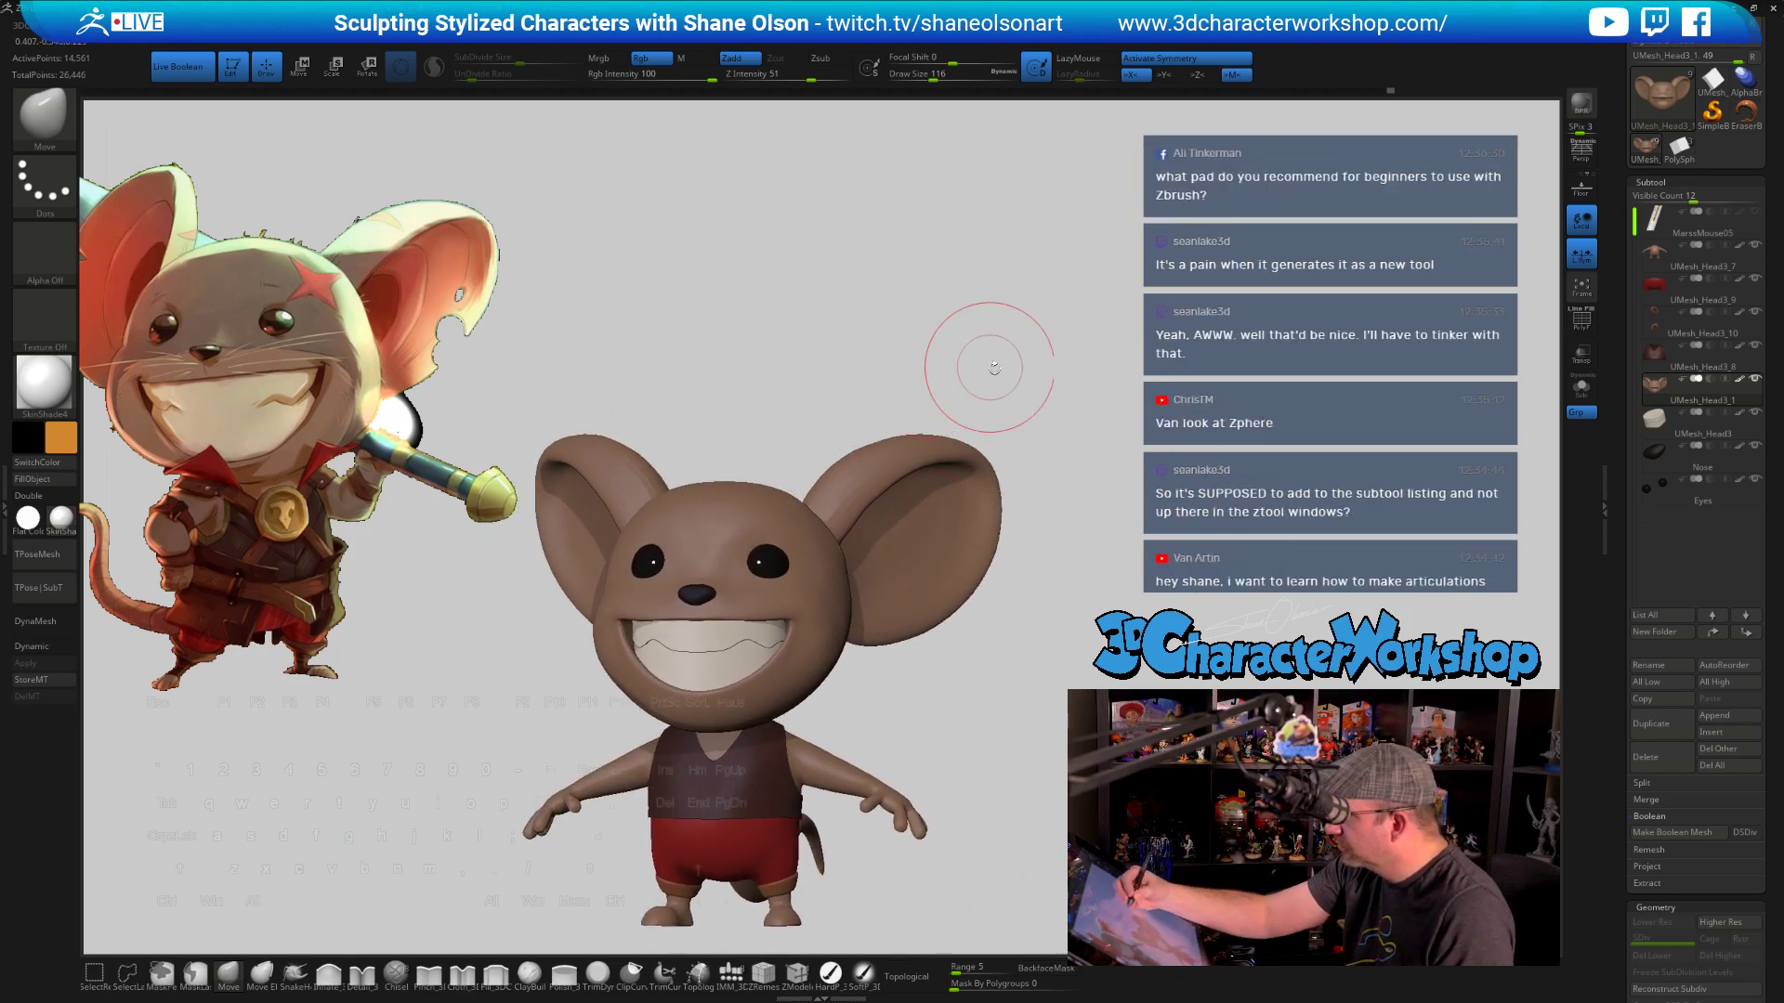
Smooth the area where the ear's front rim meets the head and check the ears from several angles
shift+drag(987, 366, 911, 459)
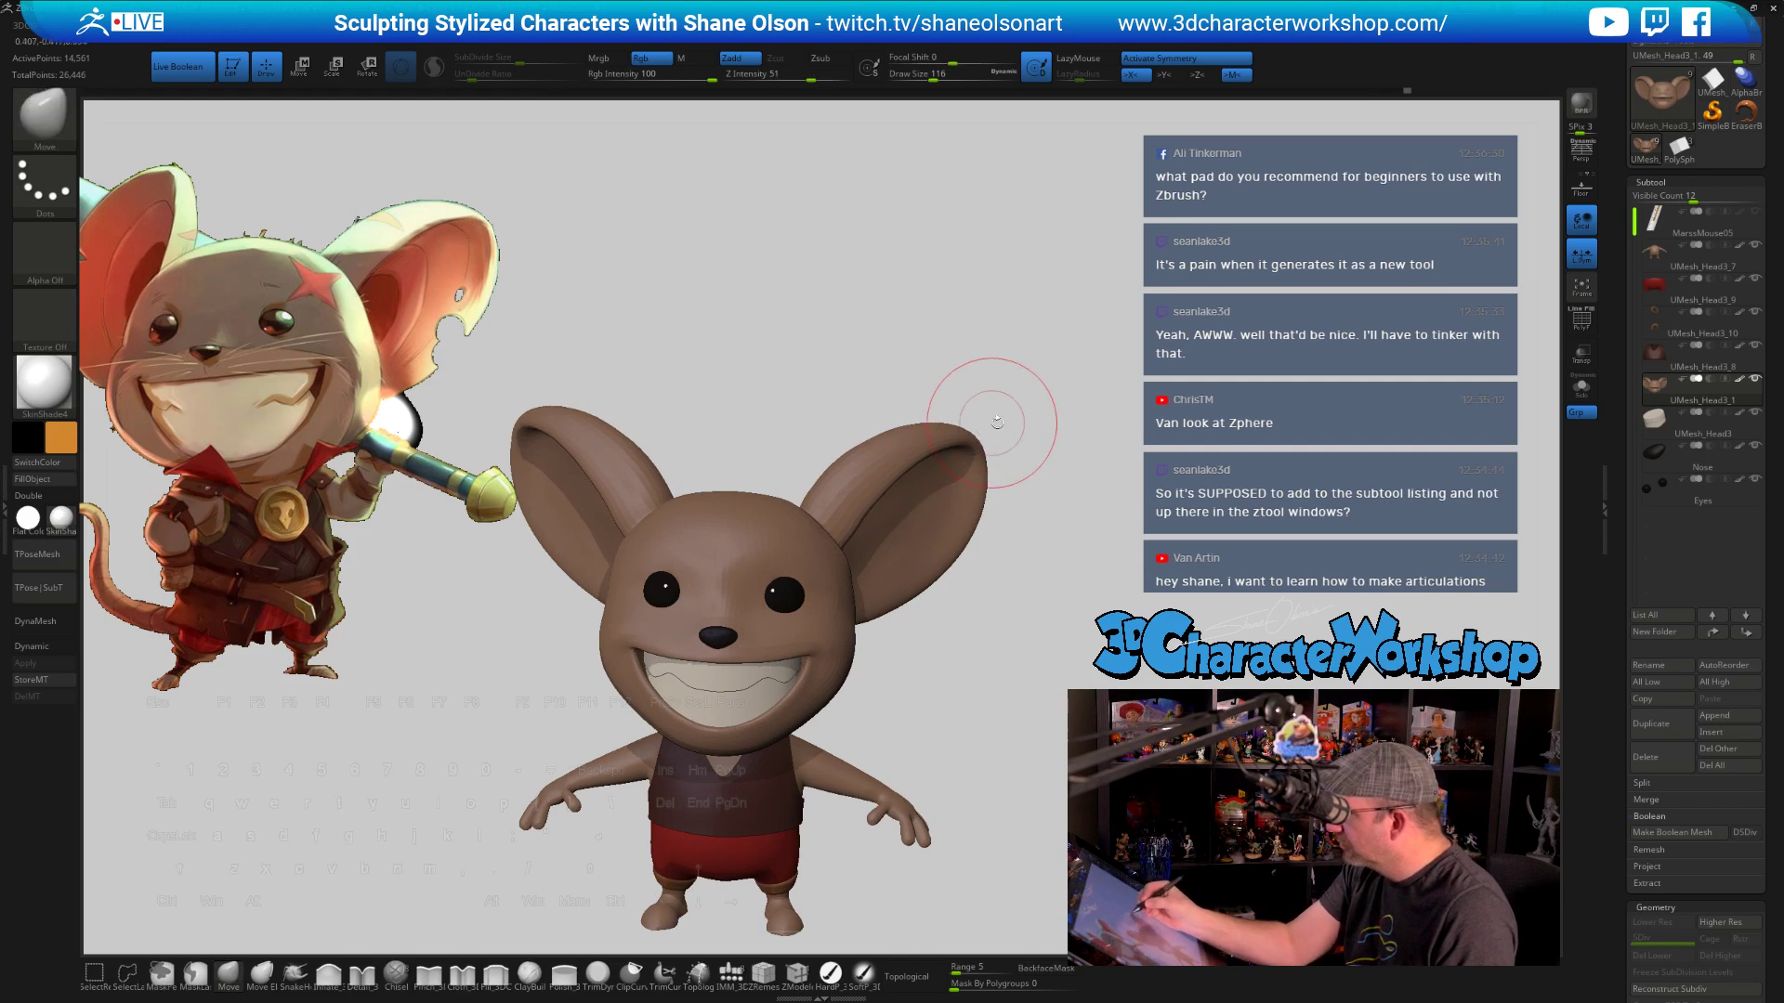
mouse_move(987, 410)
mouse_down()
mouse_move(1075, 458)
mouse_move(1095, 498)
mouse_up()
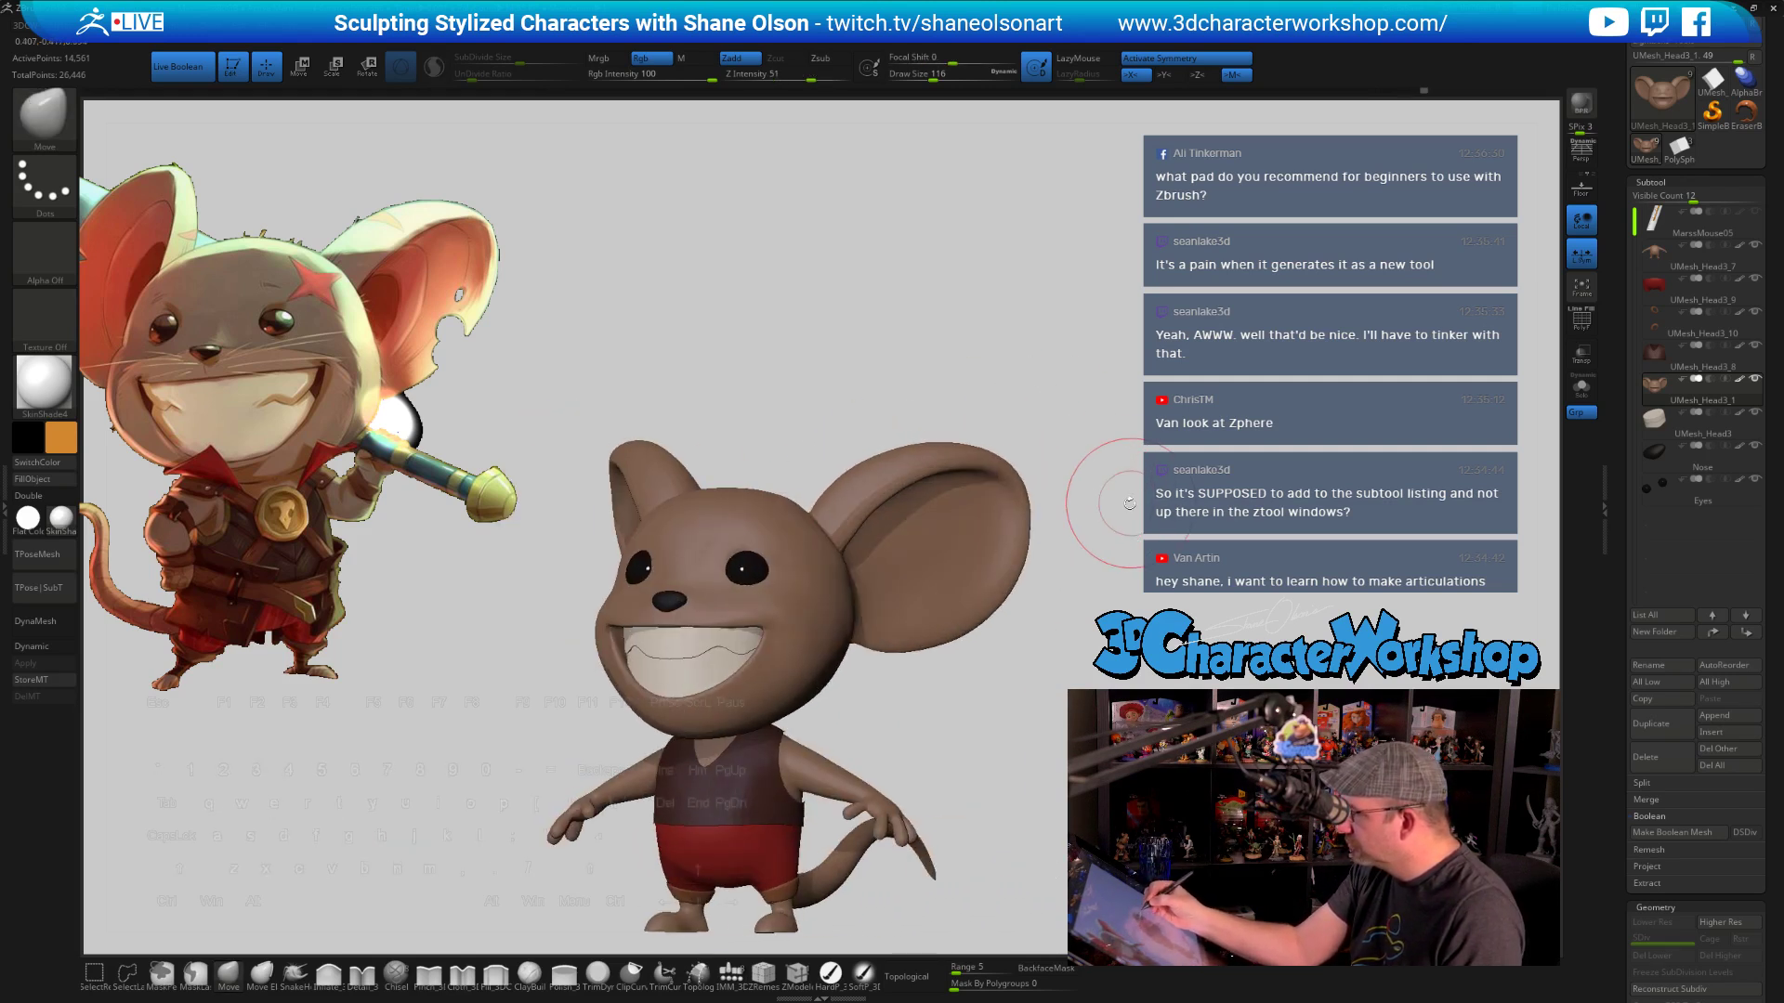
key(shift)
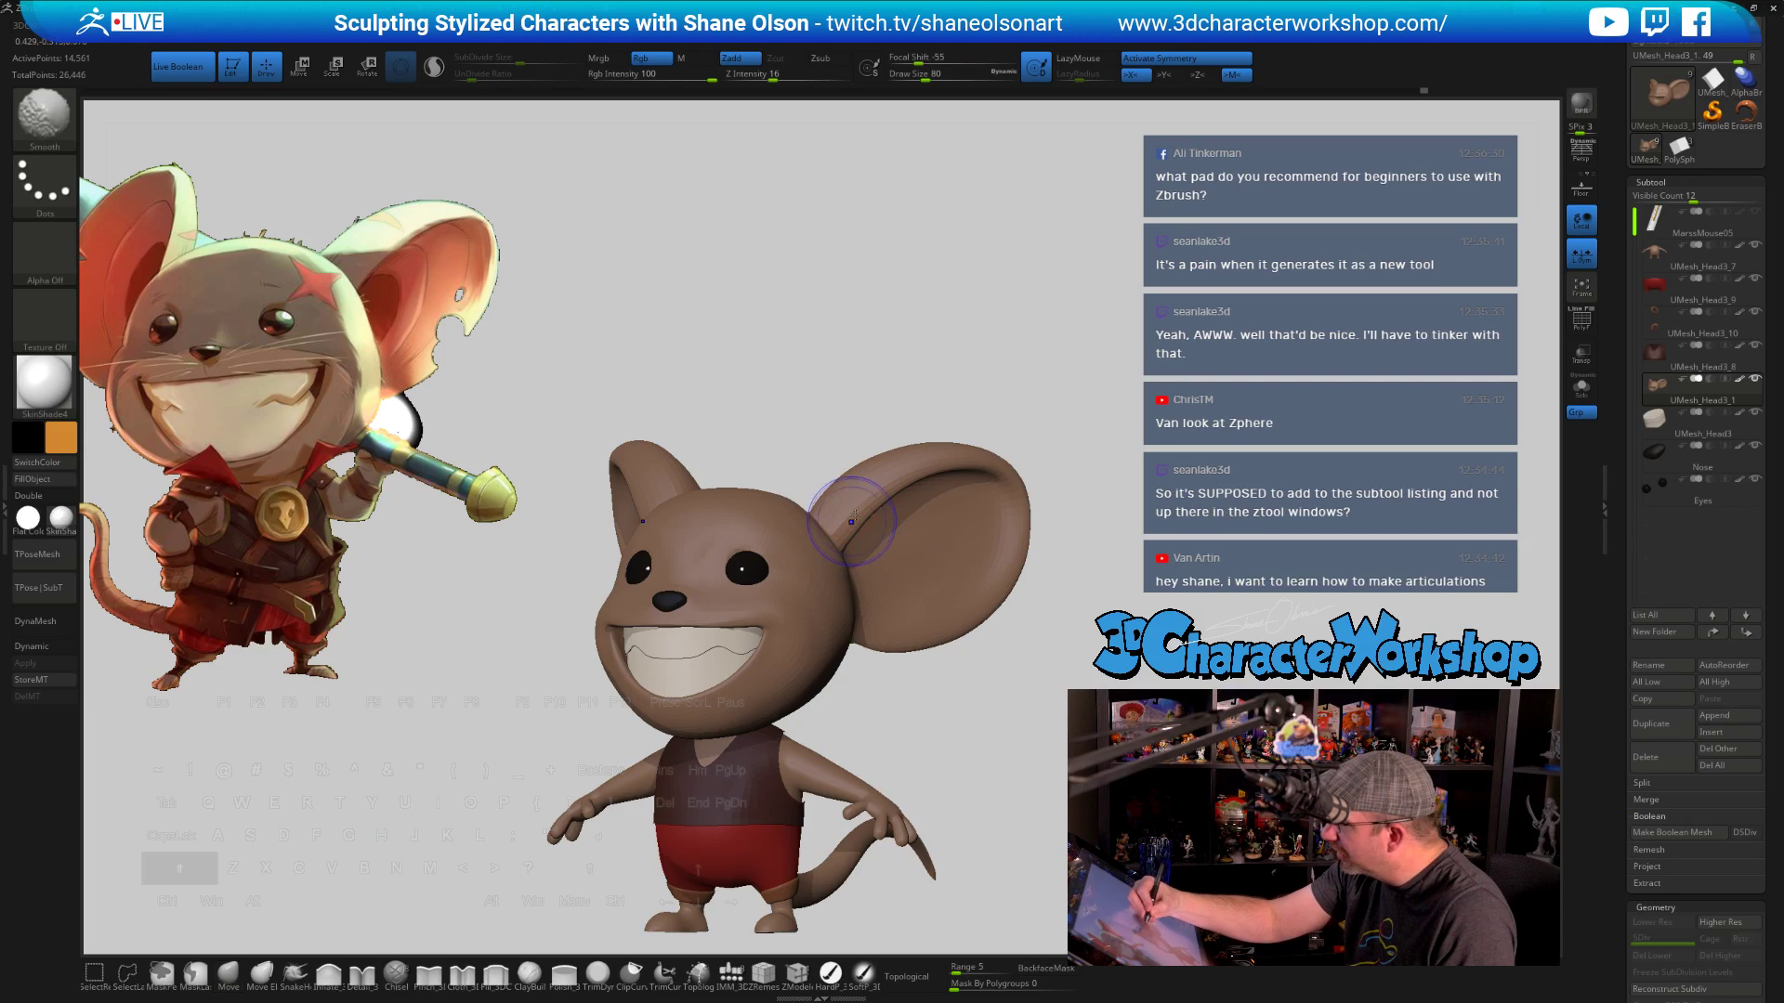
drag(1039, 483, 1090, 494)
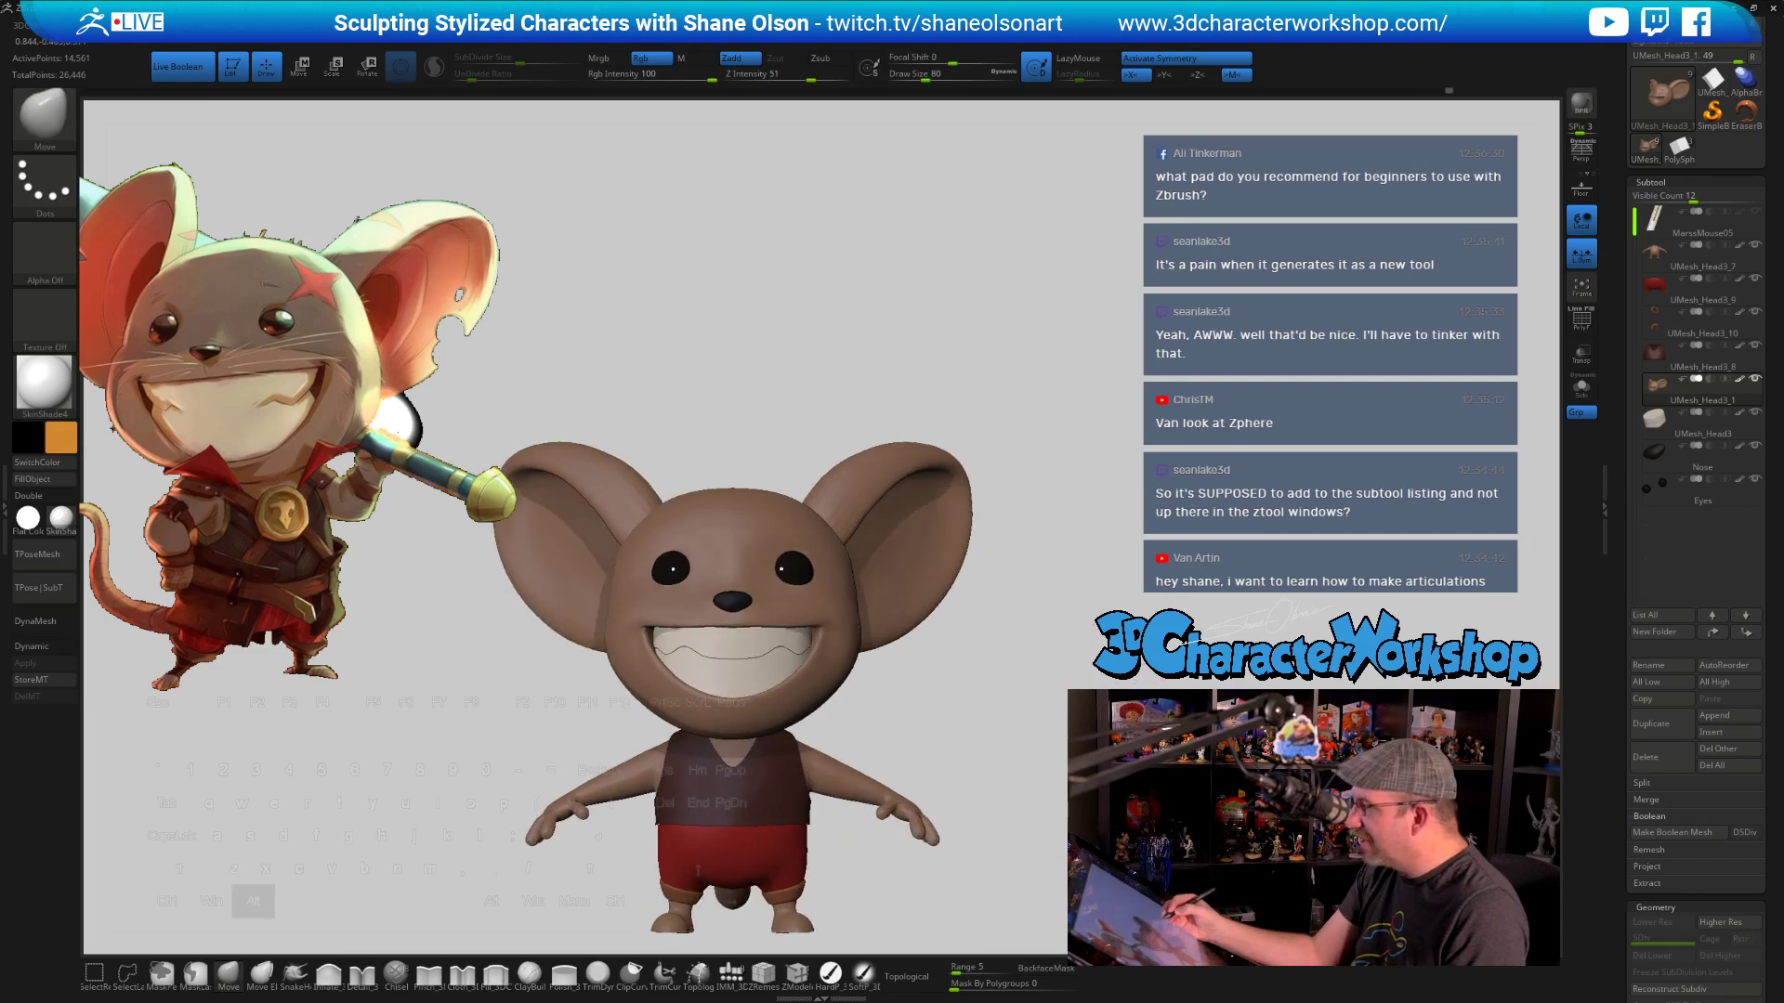
alt+drag(1032, 604, 1037, 535)
drag(1137, 648, 1098, 703)
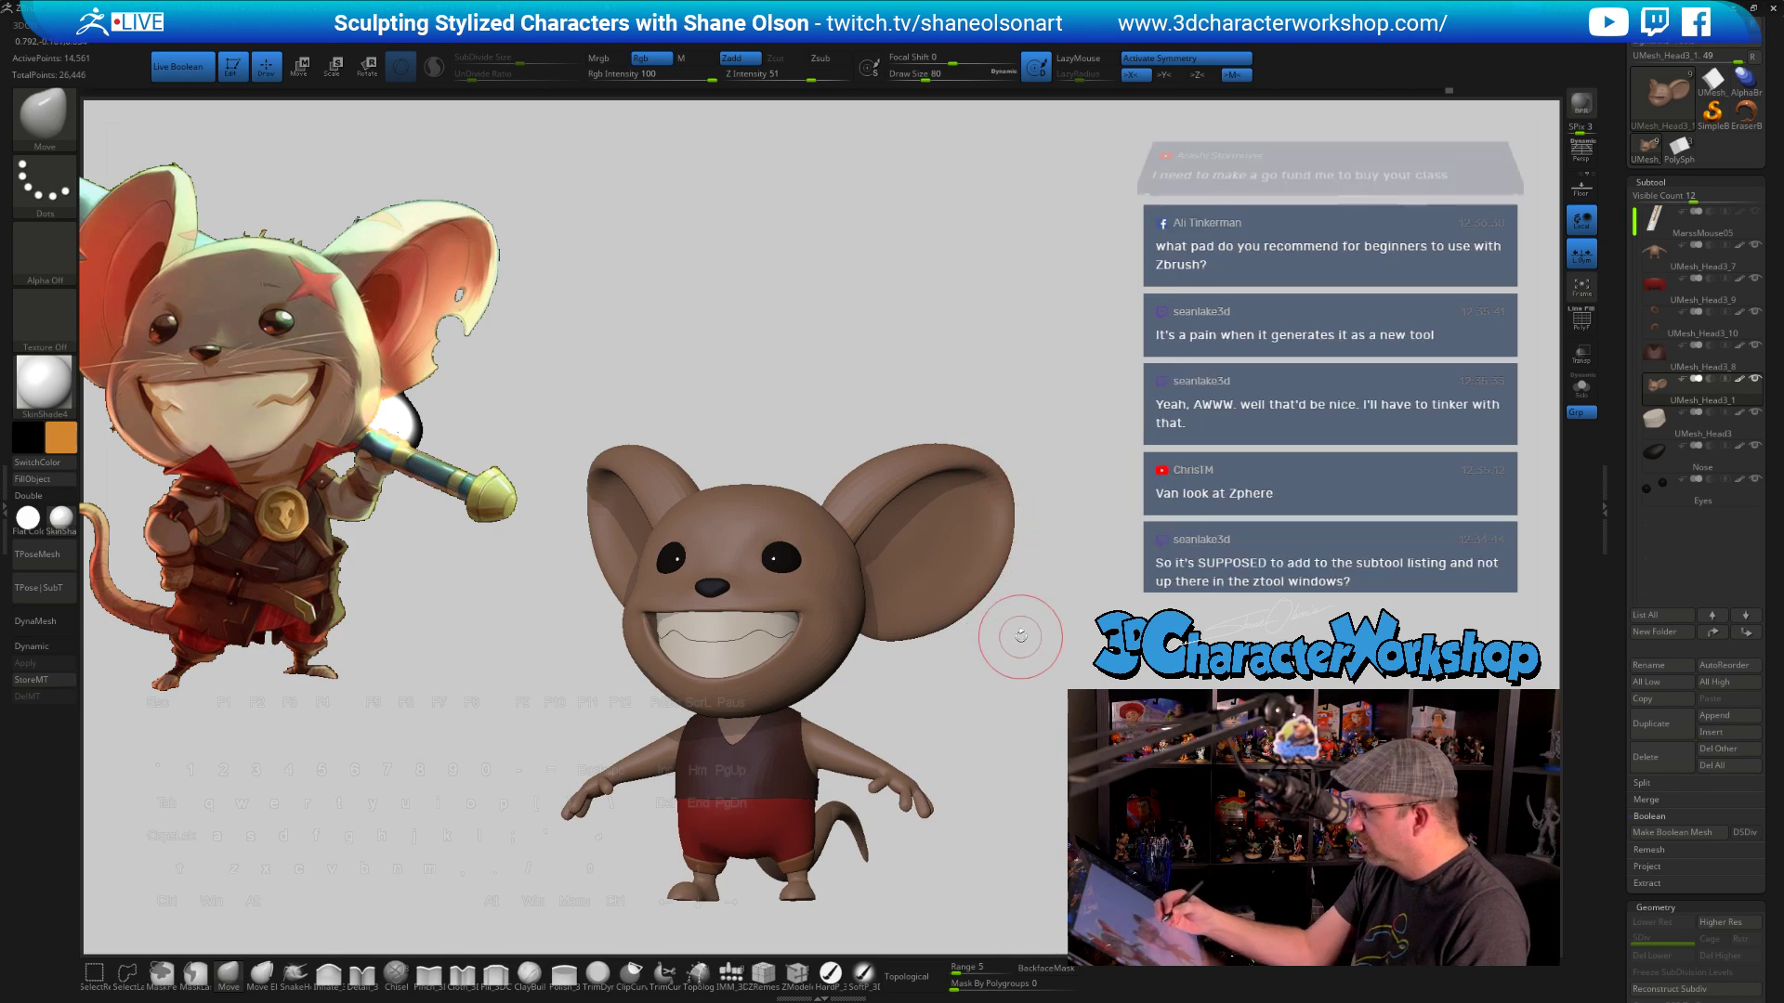
mouse_move(1015, 625)
alt+mouse_down()
mouse_move(1027, 706)
mouse_move(1009, 668)
mouse_move(966, 709)
alt+mouse_up()
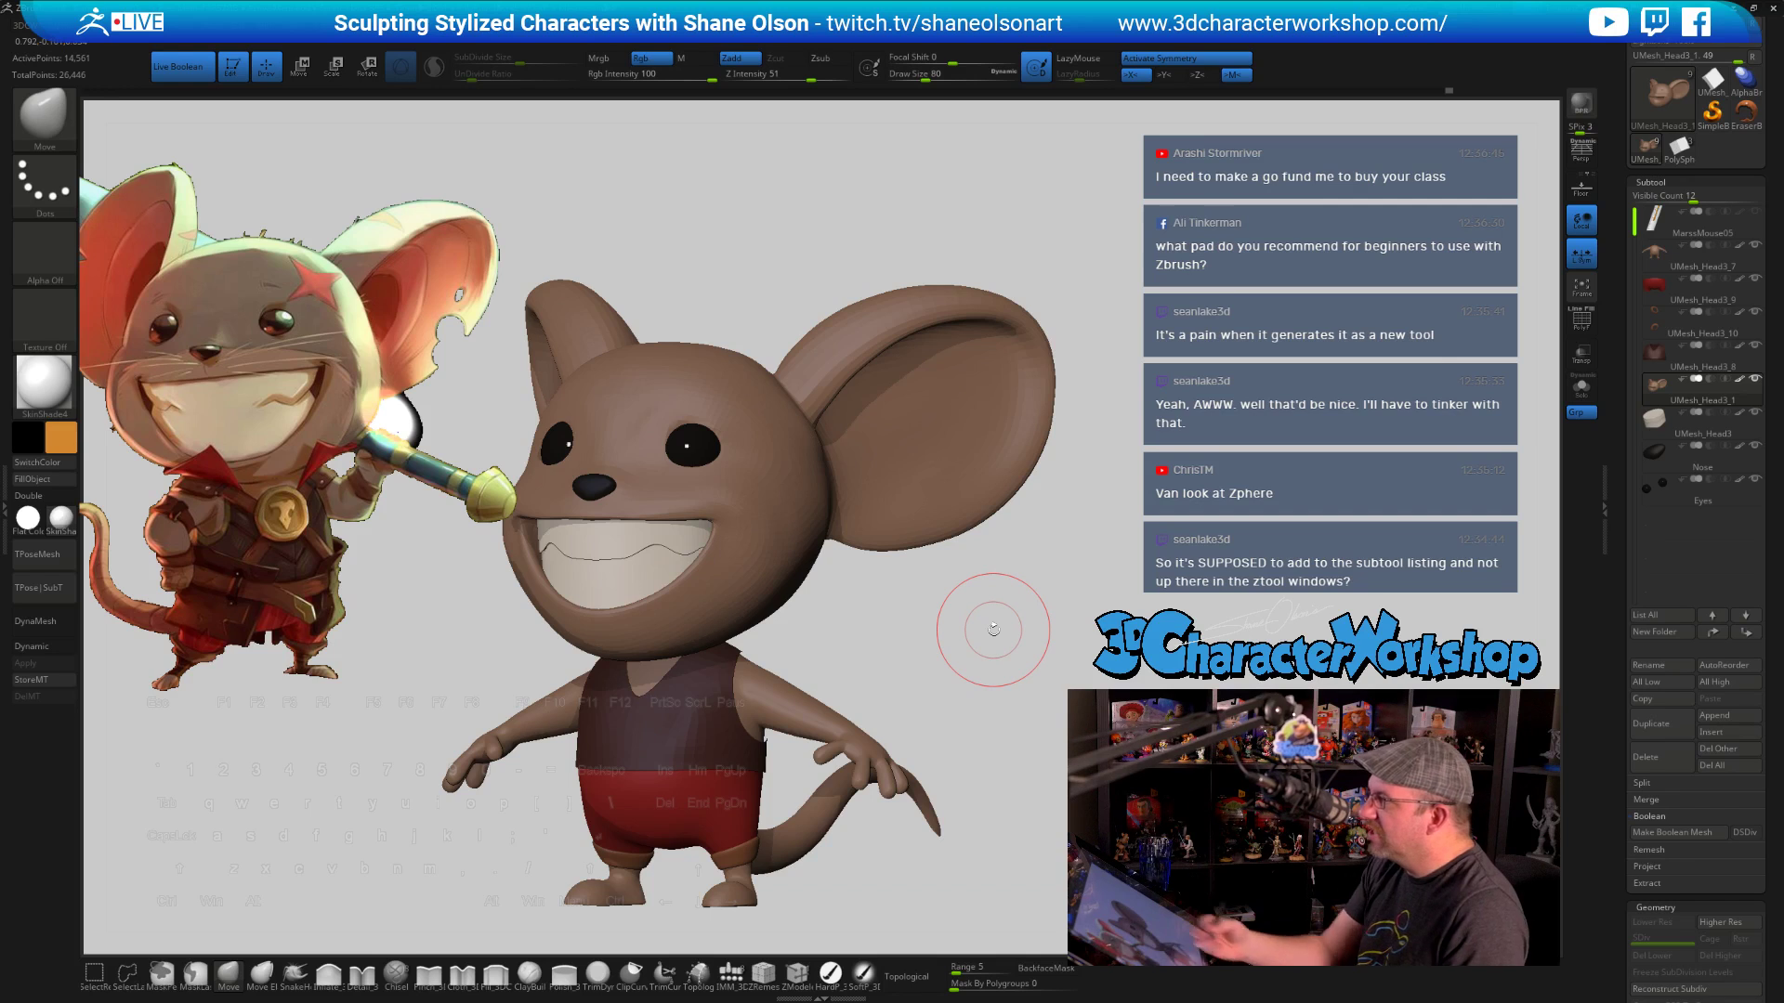
Reshape the ear's outer and lower edges with the Move brush at draw sizes 154 and 116
key(s)
drag(963, 583, 940, 578)
key(s)
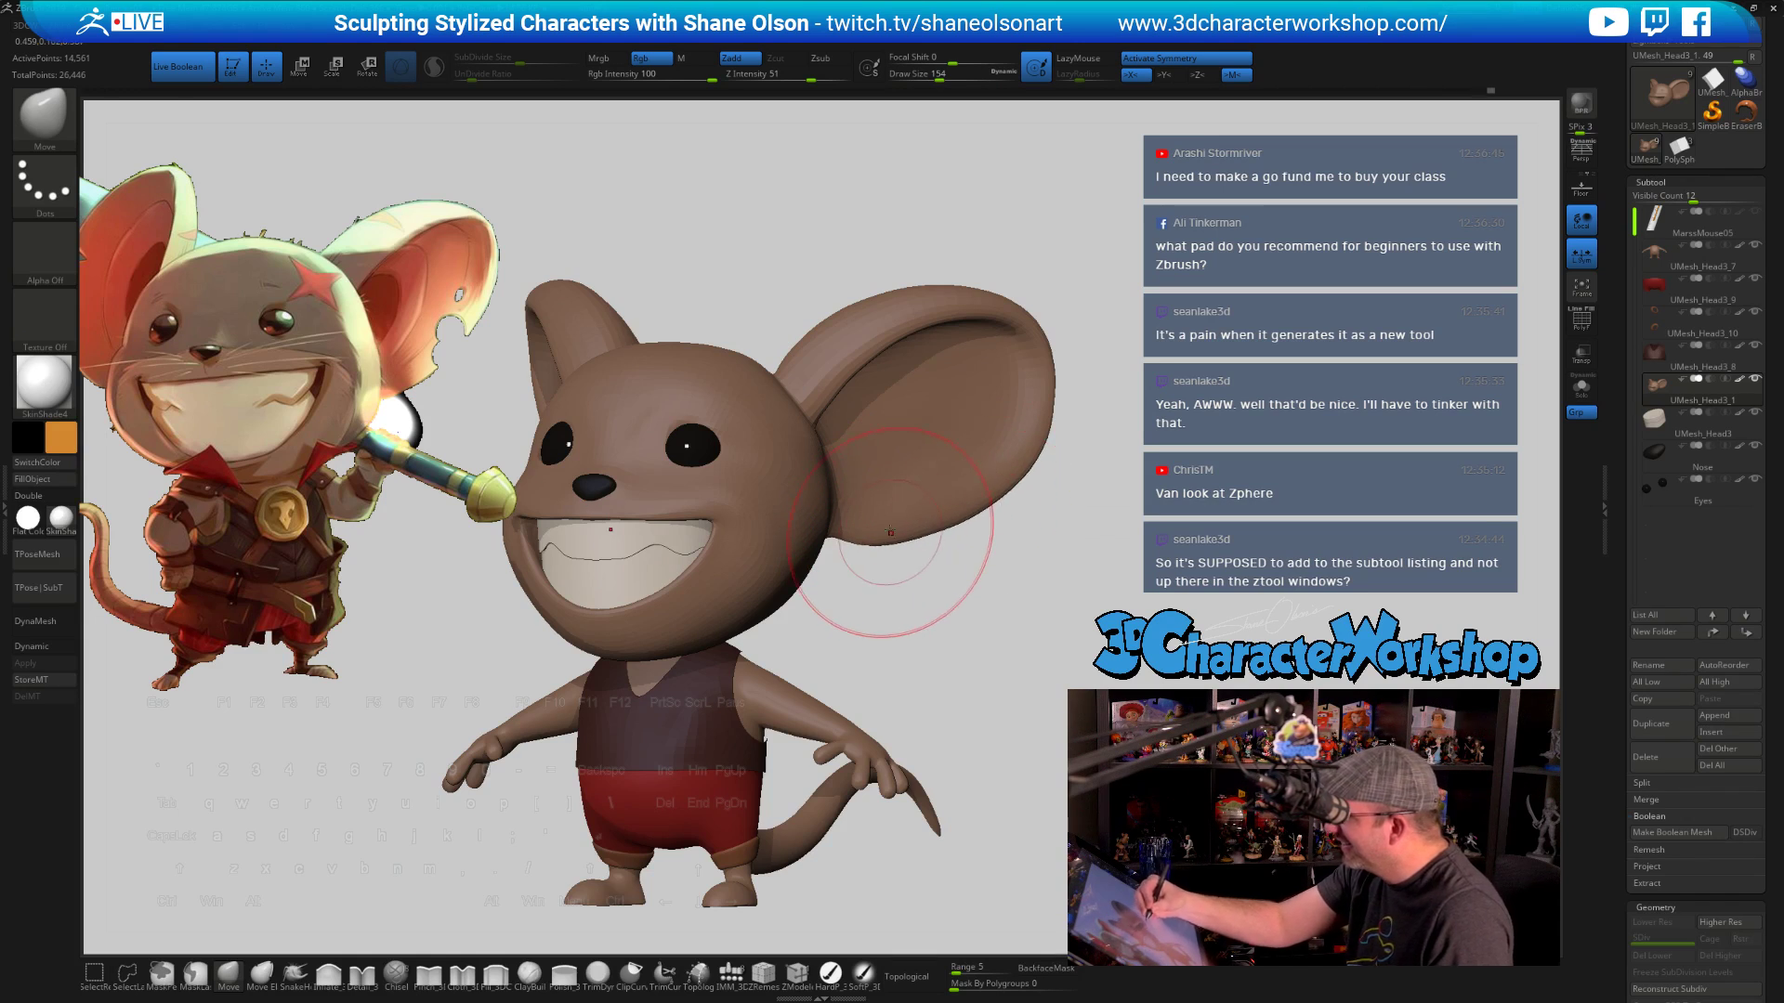
key(s)
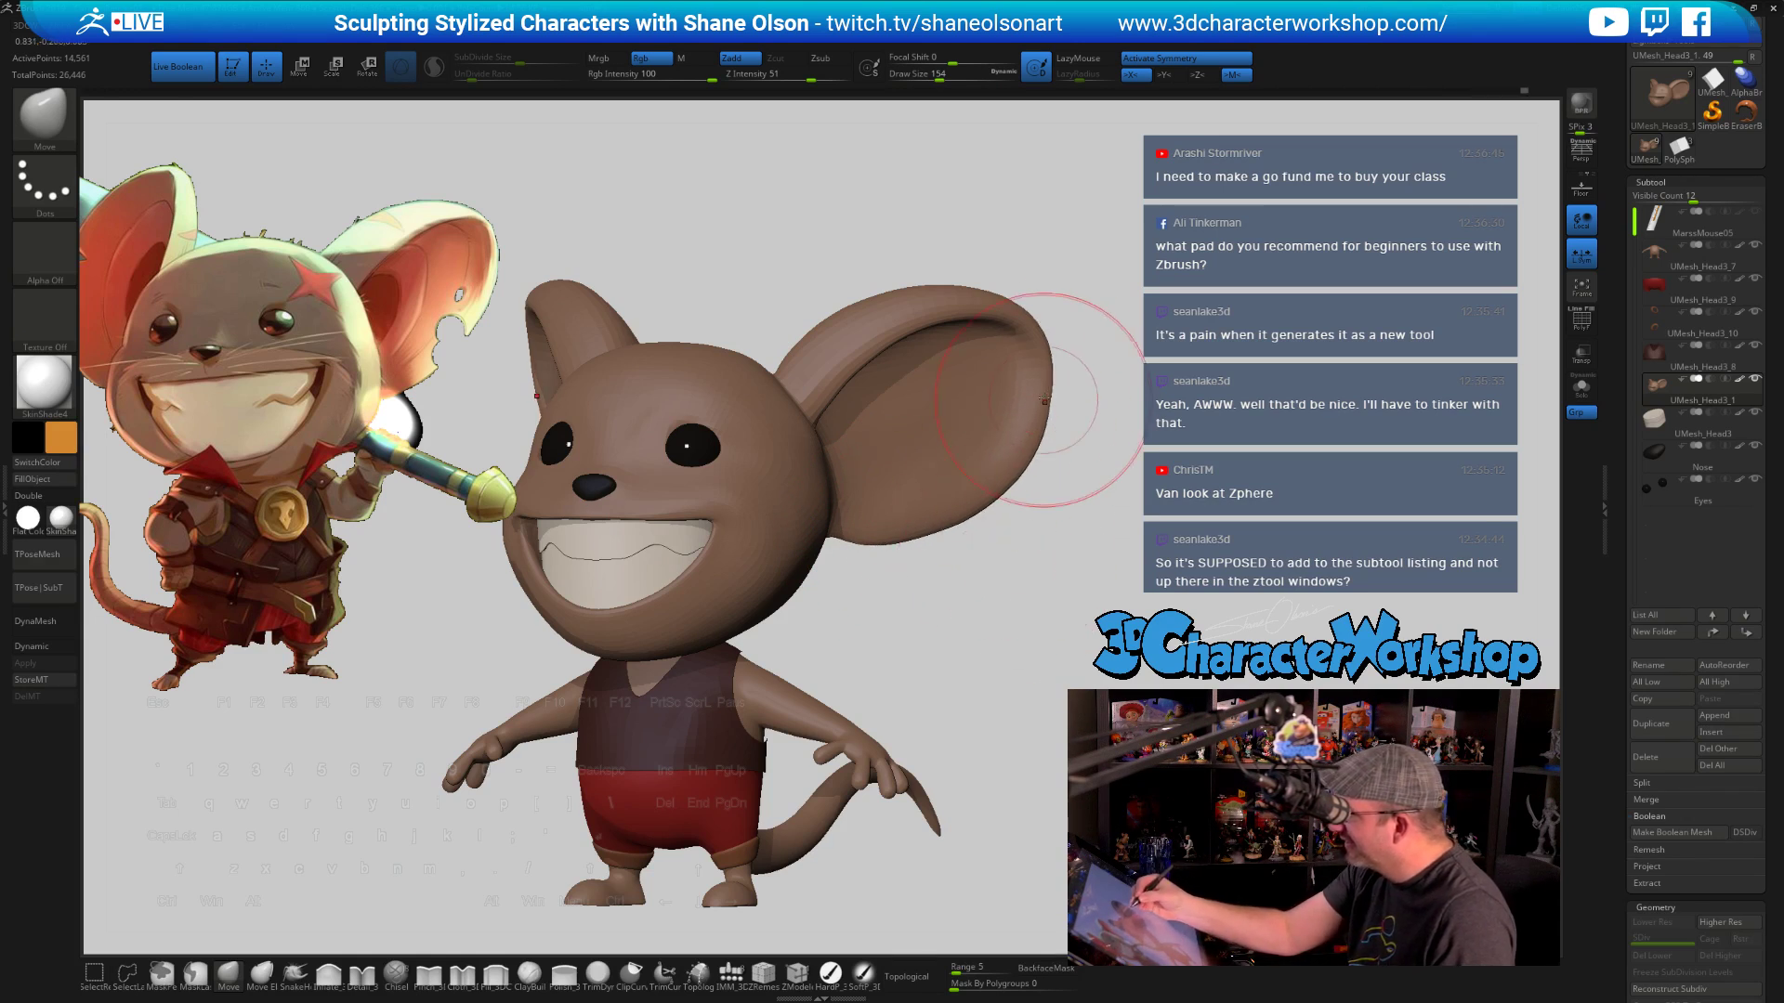
drag(1027, 441, 843, 541)
mouse_move(939, 632)
mouse_down()
mouse_move(912, 558)
mouse_move(996, 504)
mouse_up()
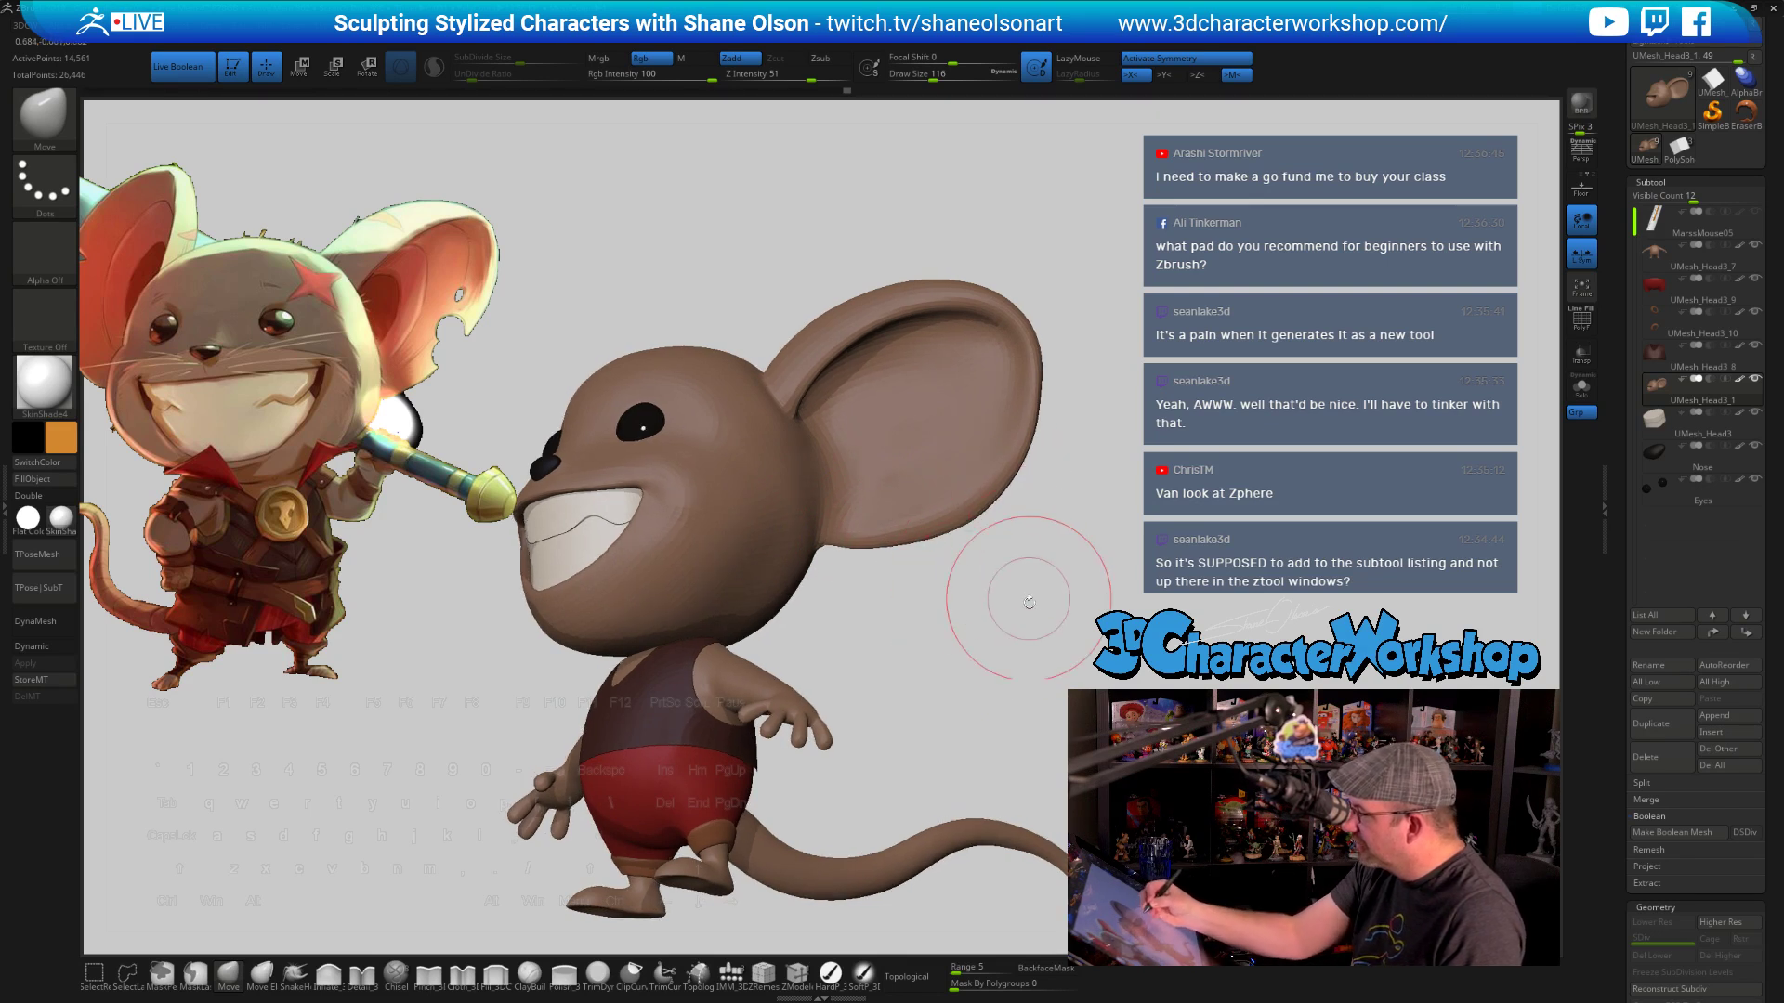
drag(1029, 602, 1111, 548)
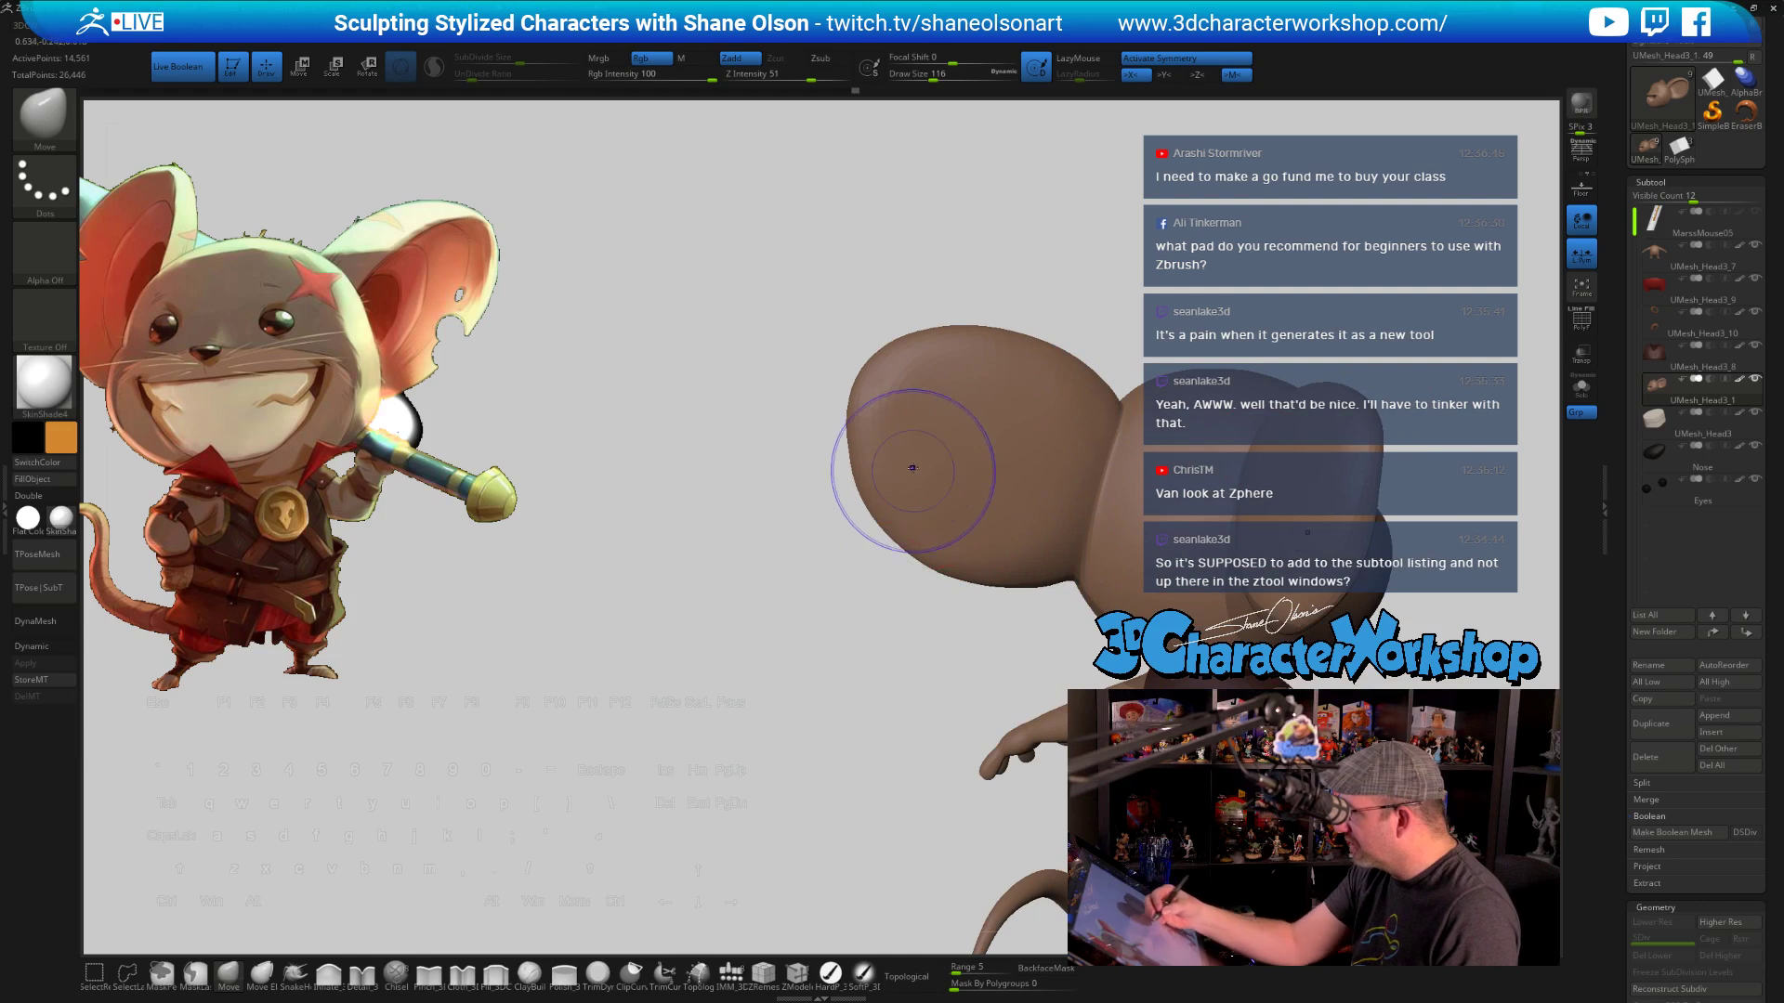
drag(924, 677, 1138, 724)
Reduce the draw size to 71 and smooth the inside of the ear along its outer rim
drag(1070, 669, 1064, 673)
key([)
key([)
key([)
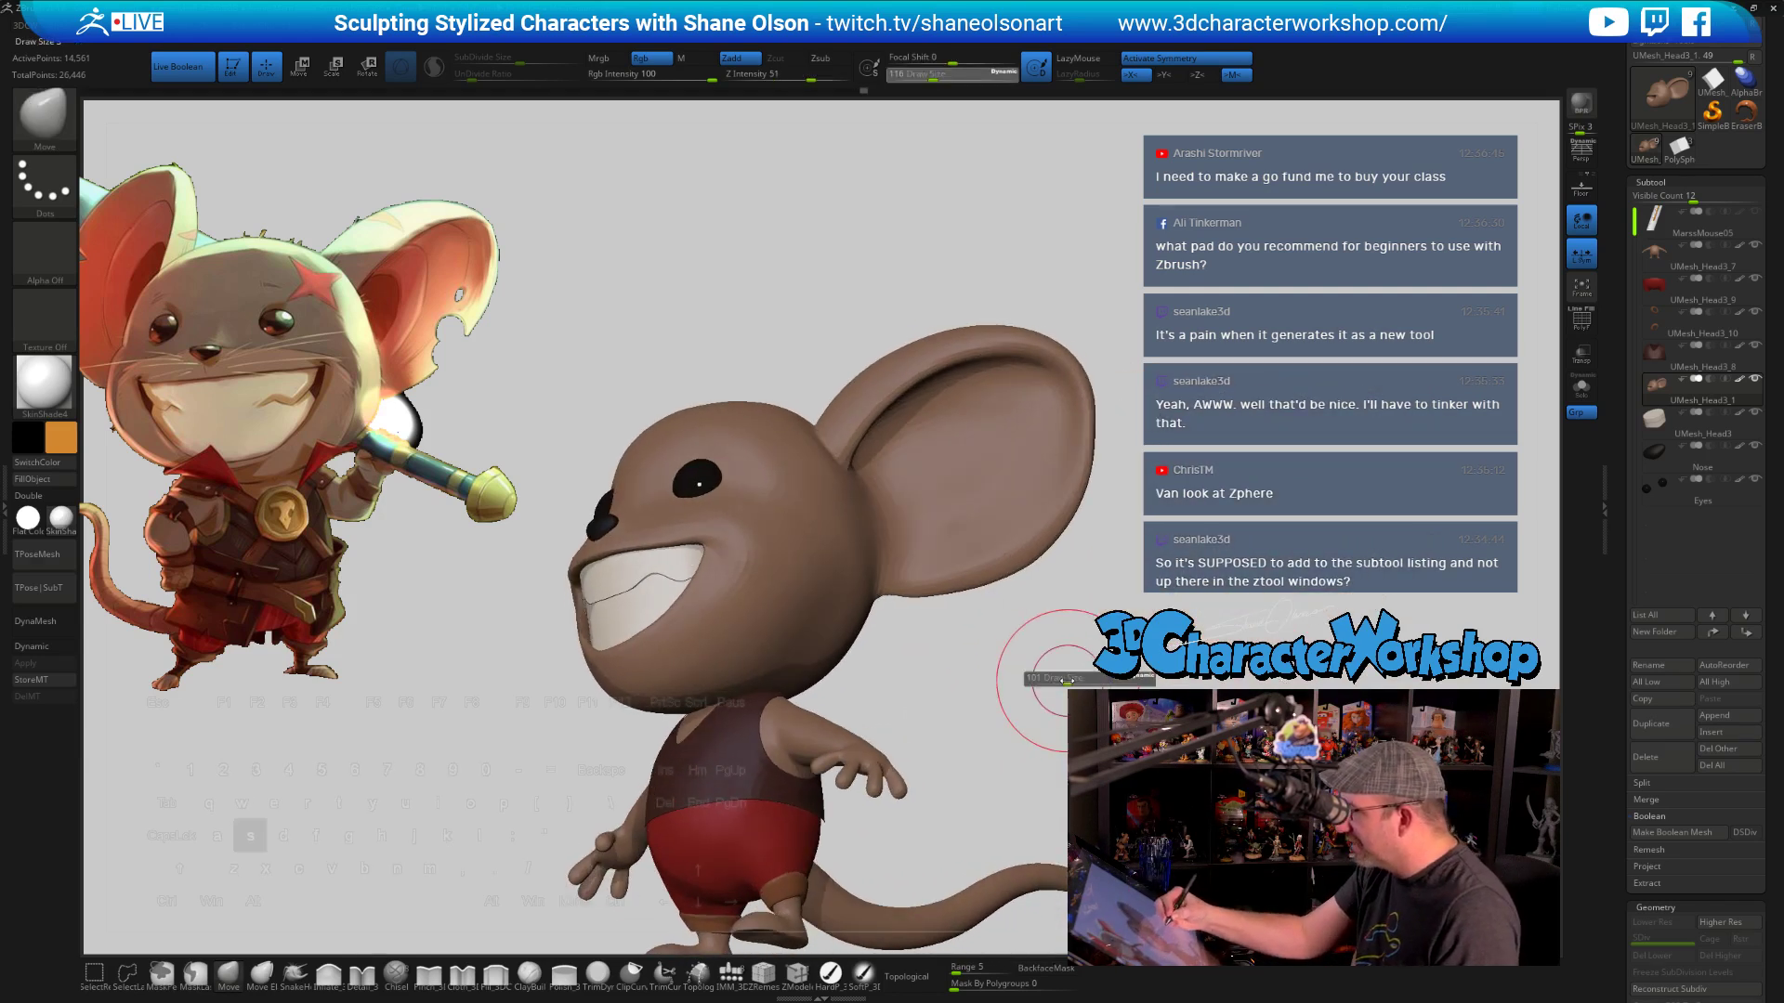
key(shift)
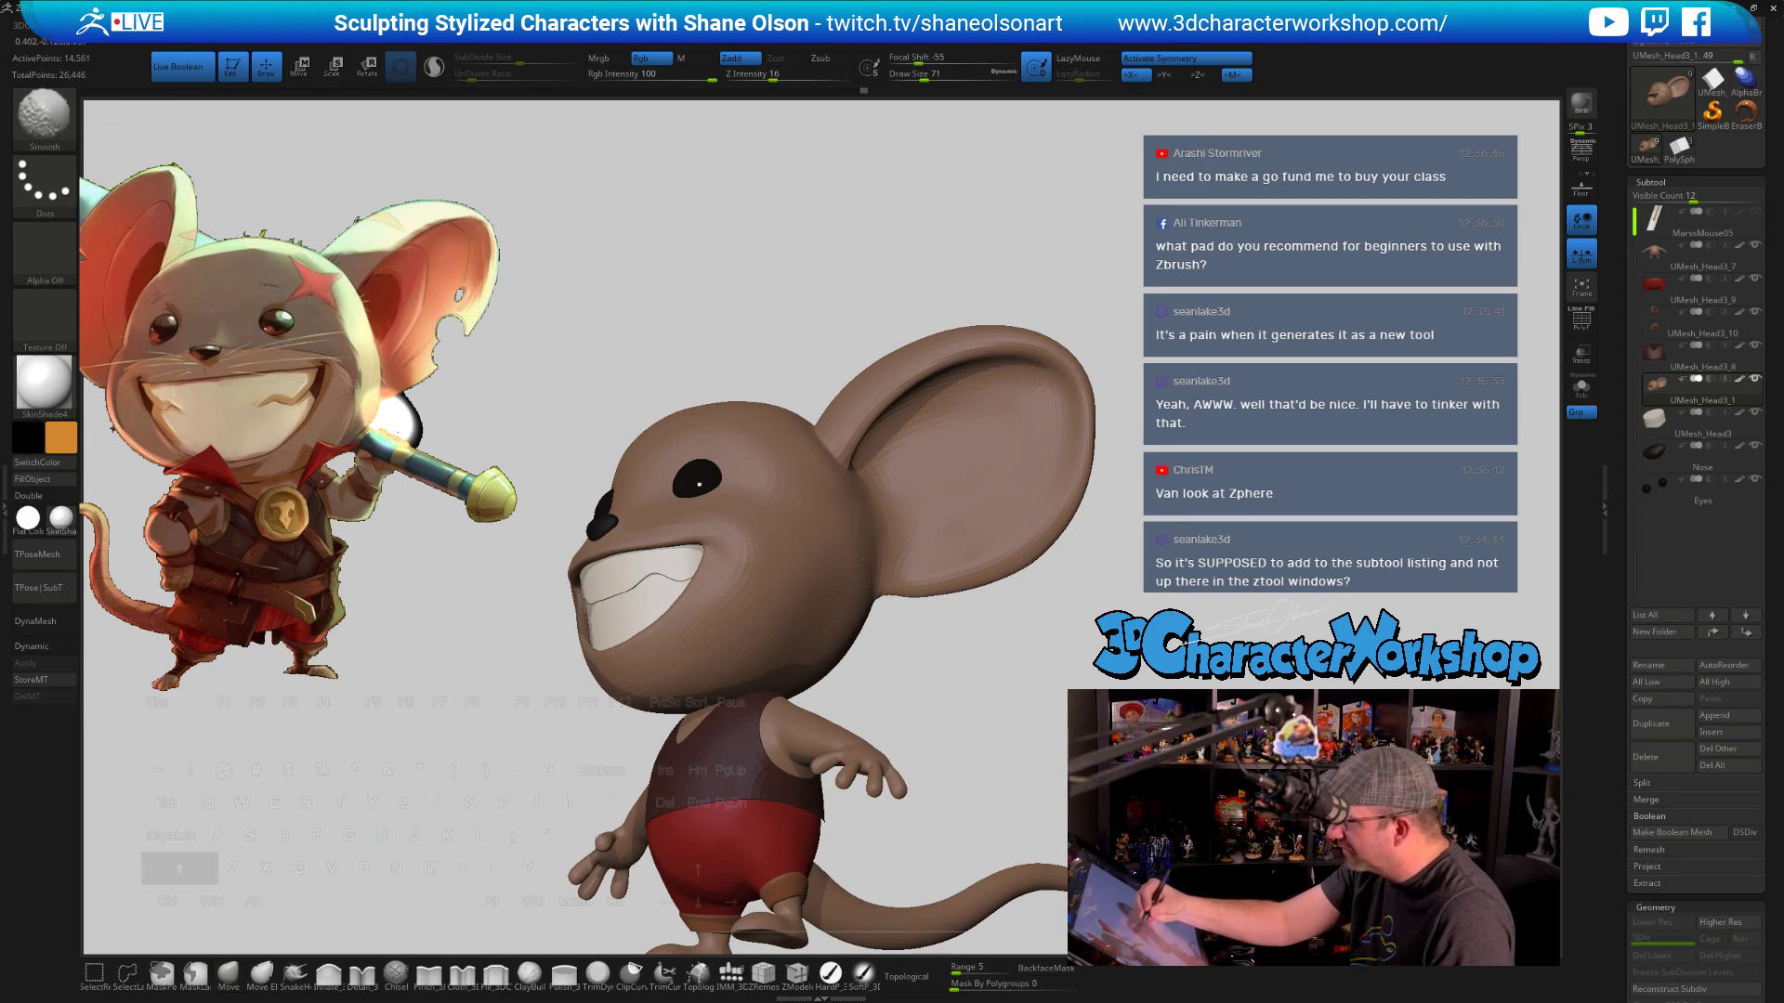
drag(956, 643, 1034, 638)
key(shift)
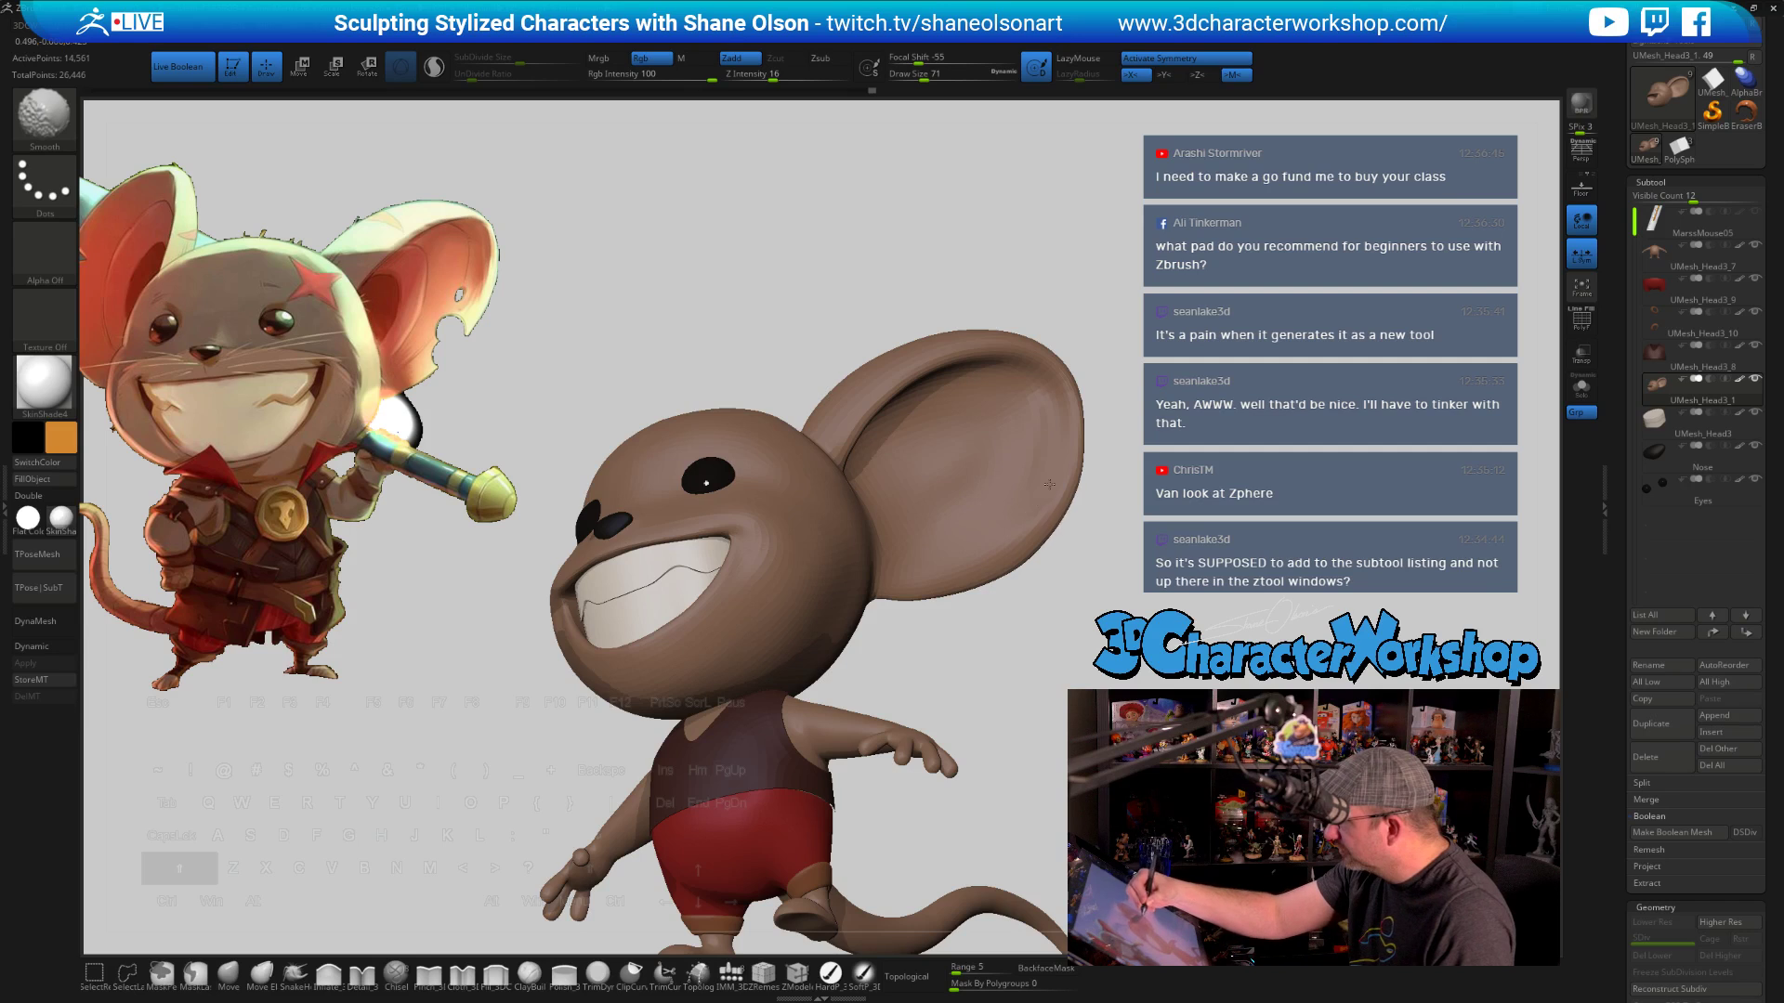
mouse_move(1194, 643)
mouse_down()
mouse_move(1017, 650)
mouse_move(1091, 652)
mouse_move(1168, 624)
mouse_move(1085, 539)
mouse_up()
Refine and smooth the ear's lower edge at draw size 83 and review the ears against the reference
key(s)
mouse_move(1103, 602)
mouse_down()
mouse_move(1122, 604)
mouse_move(1110, 595)
mouse_move(1115, 641)
mouse_move(1138, 604)
mouse_move(1127, 577)
mouse_up()
mouse_move(1122, 650)
mouse_down()
mouse_move(1171, 653)
mouse_move(1095, 643)
mouse_move(1066, 571)
mouse_up()
key(s)
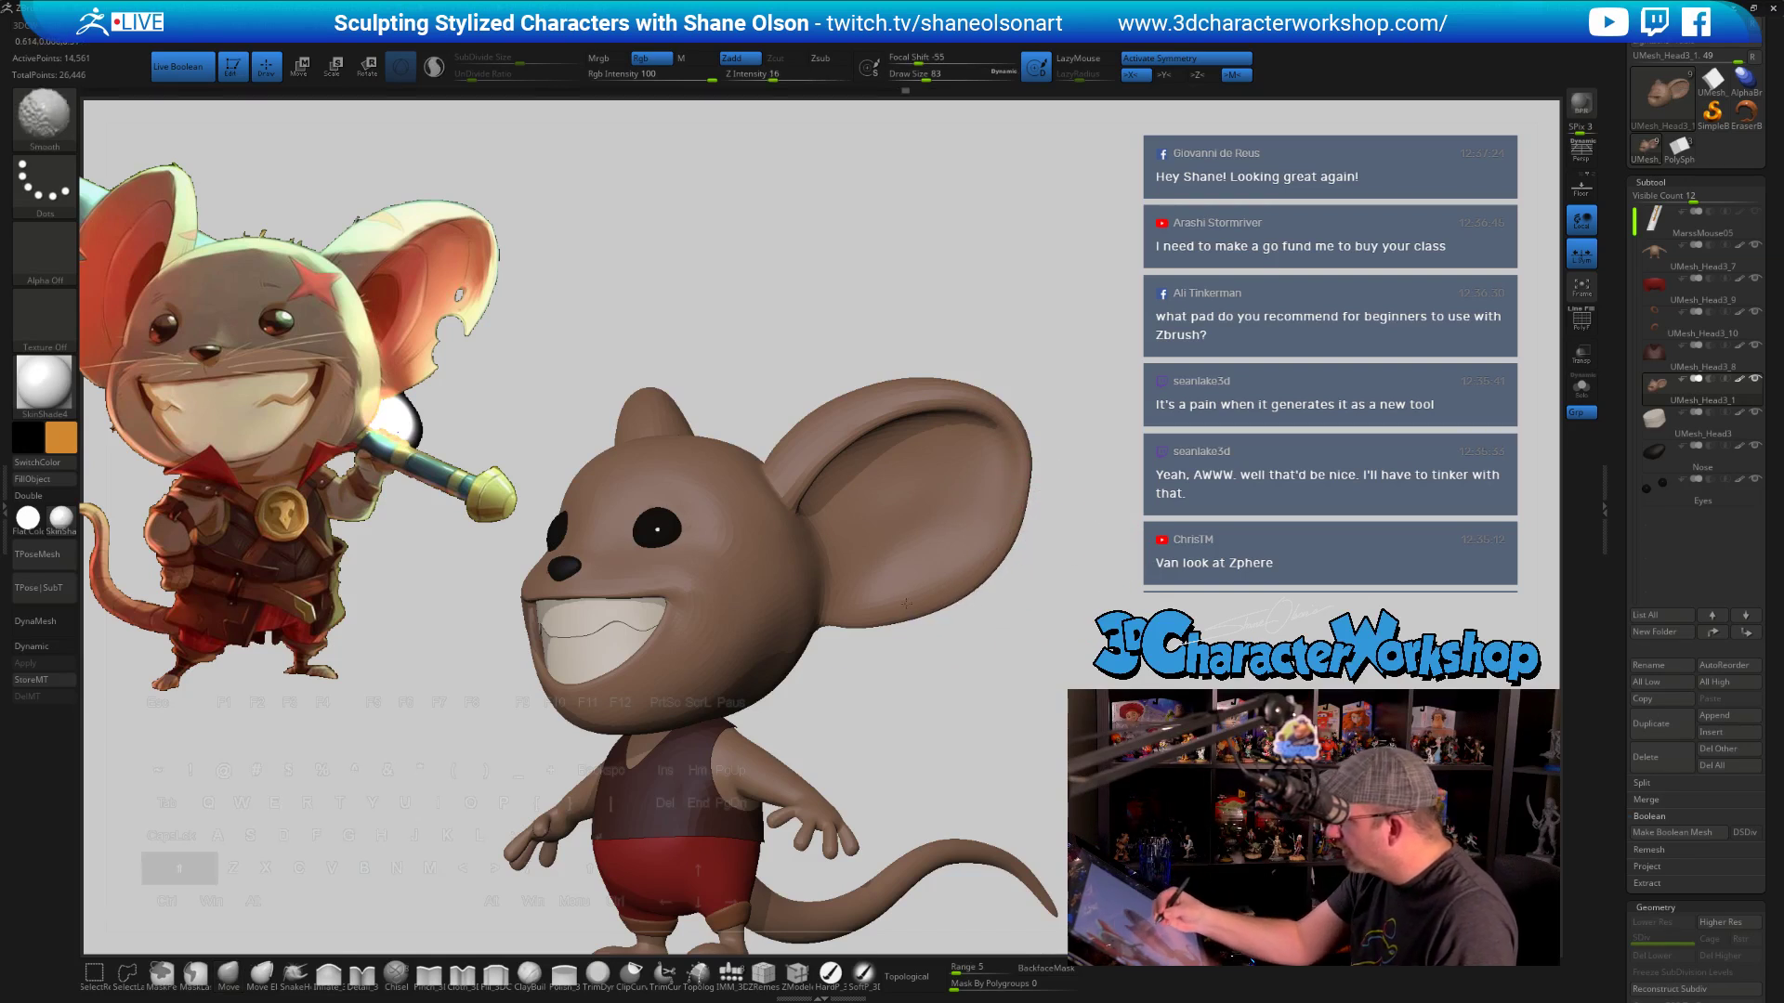
mouse_move(994, 682)
mouse_down()
mouse_move(1011, 692)
mouse_move(1000, 636)
mouse_move(1090, 604)
mouse_up()
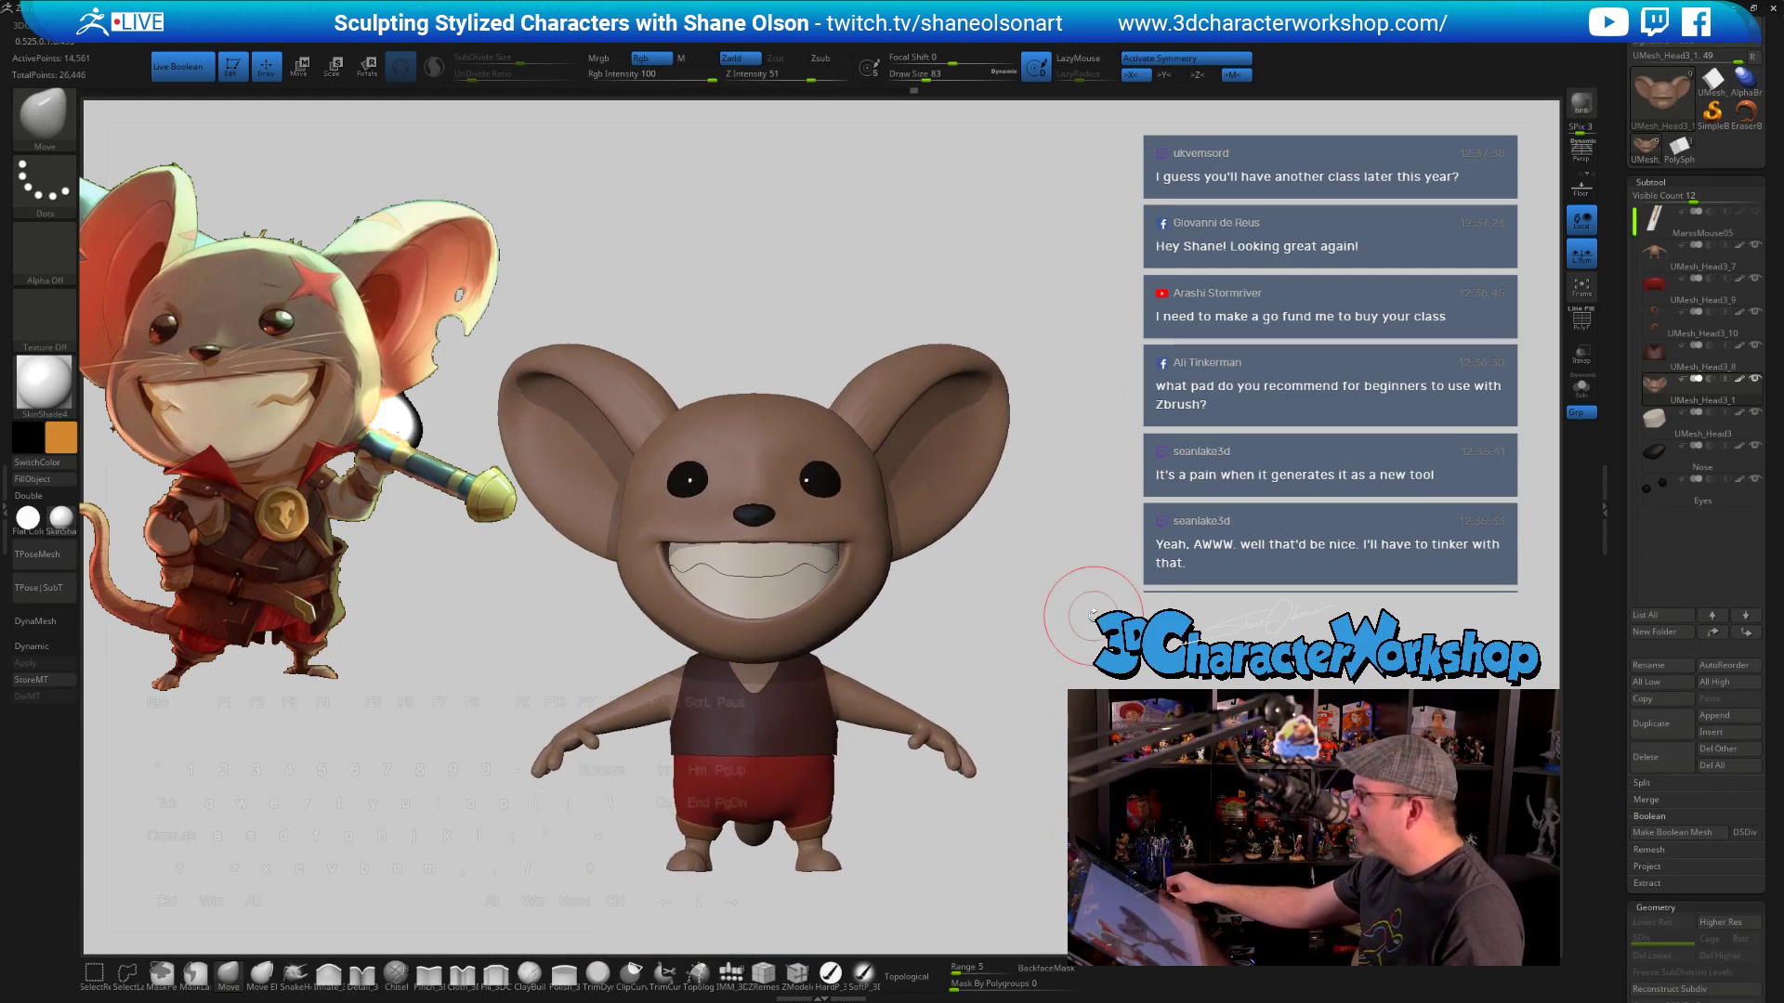
drag(1124, 575, 1213, 458)
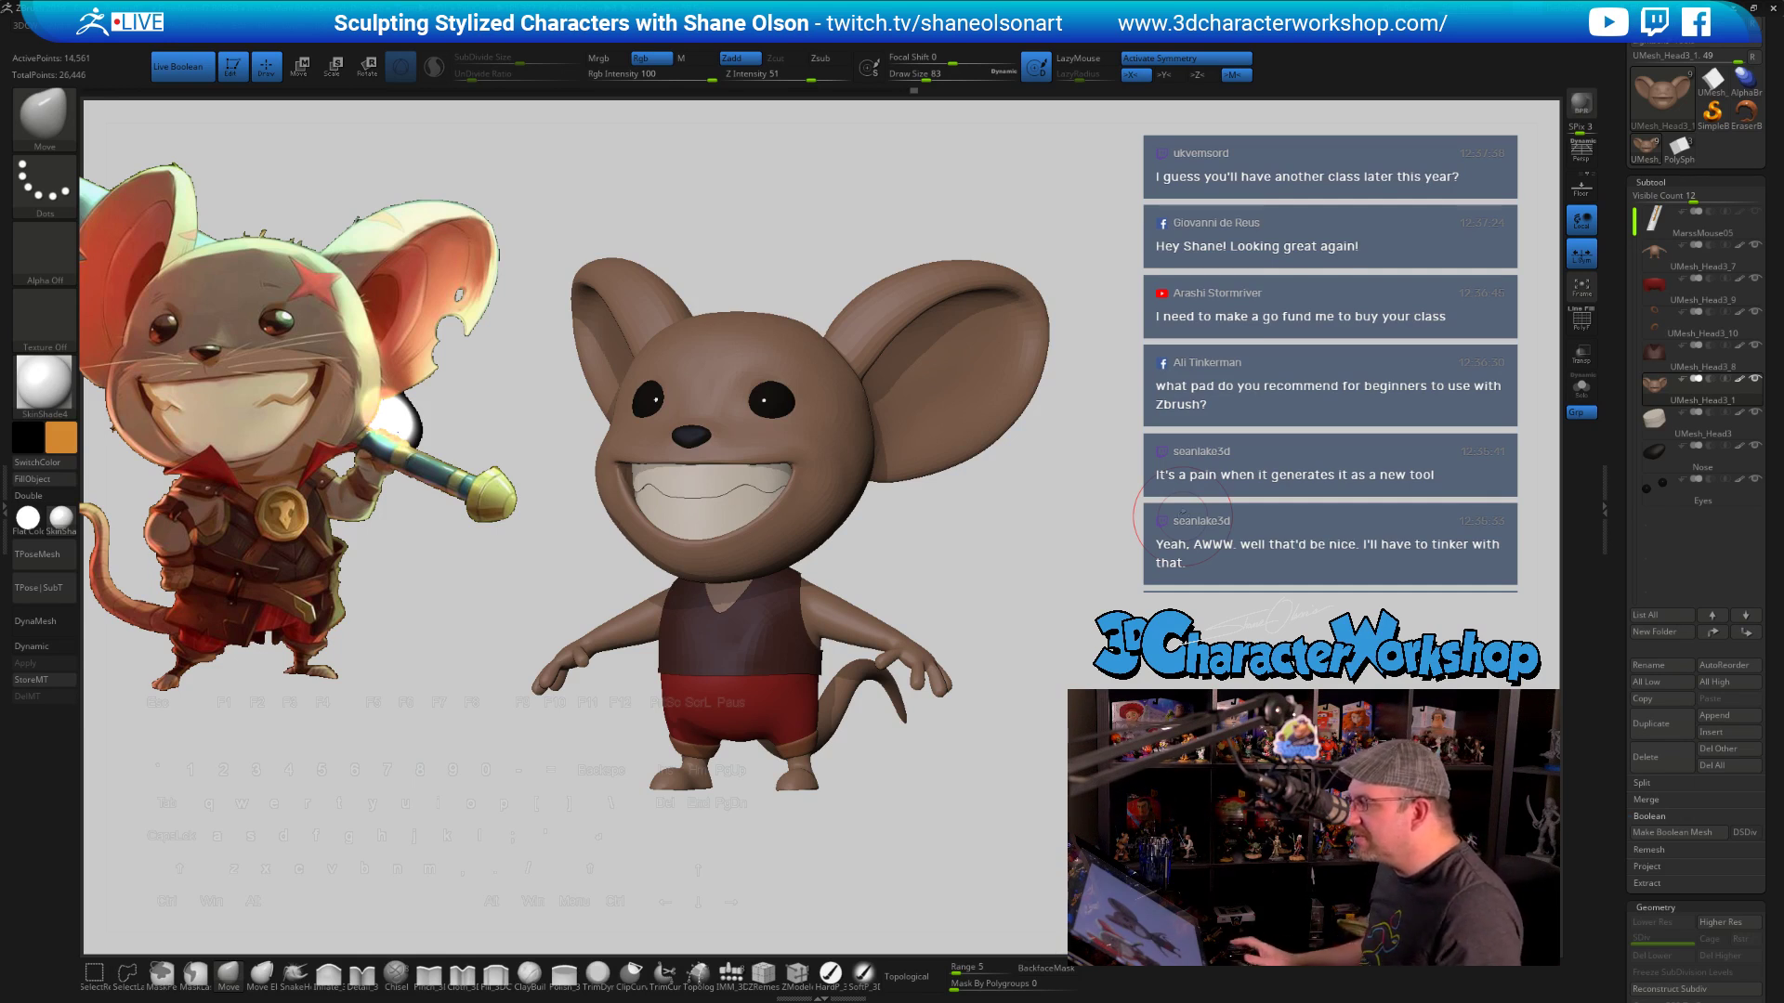
Reshape the backs of the ears with the Move brush at draw size 163 and smooth their surface
mouse_move(1120, 481)
mouse_down()
mouse_move(1055, 478)
mouse_move(1136, 456)
mouse_move(1127, 478)
mouse_up()
key(s)
key(s)
mouse_move(1040, 338)
mouse_down()
mouse_move(1043, 304)
mouse_move(1006, 357)
mouse_move(1161, 405)
mouse_move(985, 507)
mouse_move(1167, 523)
mouse_move(1025, 499)
mouse_move(988, 350)
mouse_move(1208, 615)
mouse_up()
key(s)
key(s)
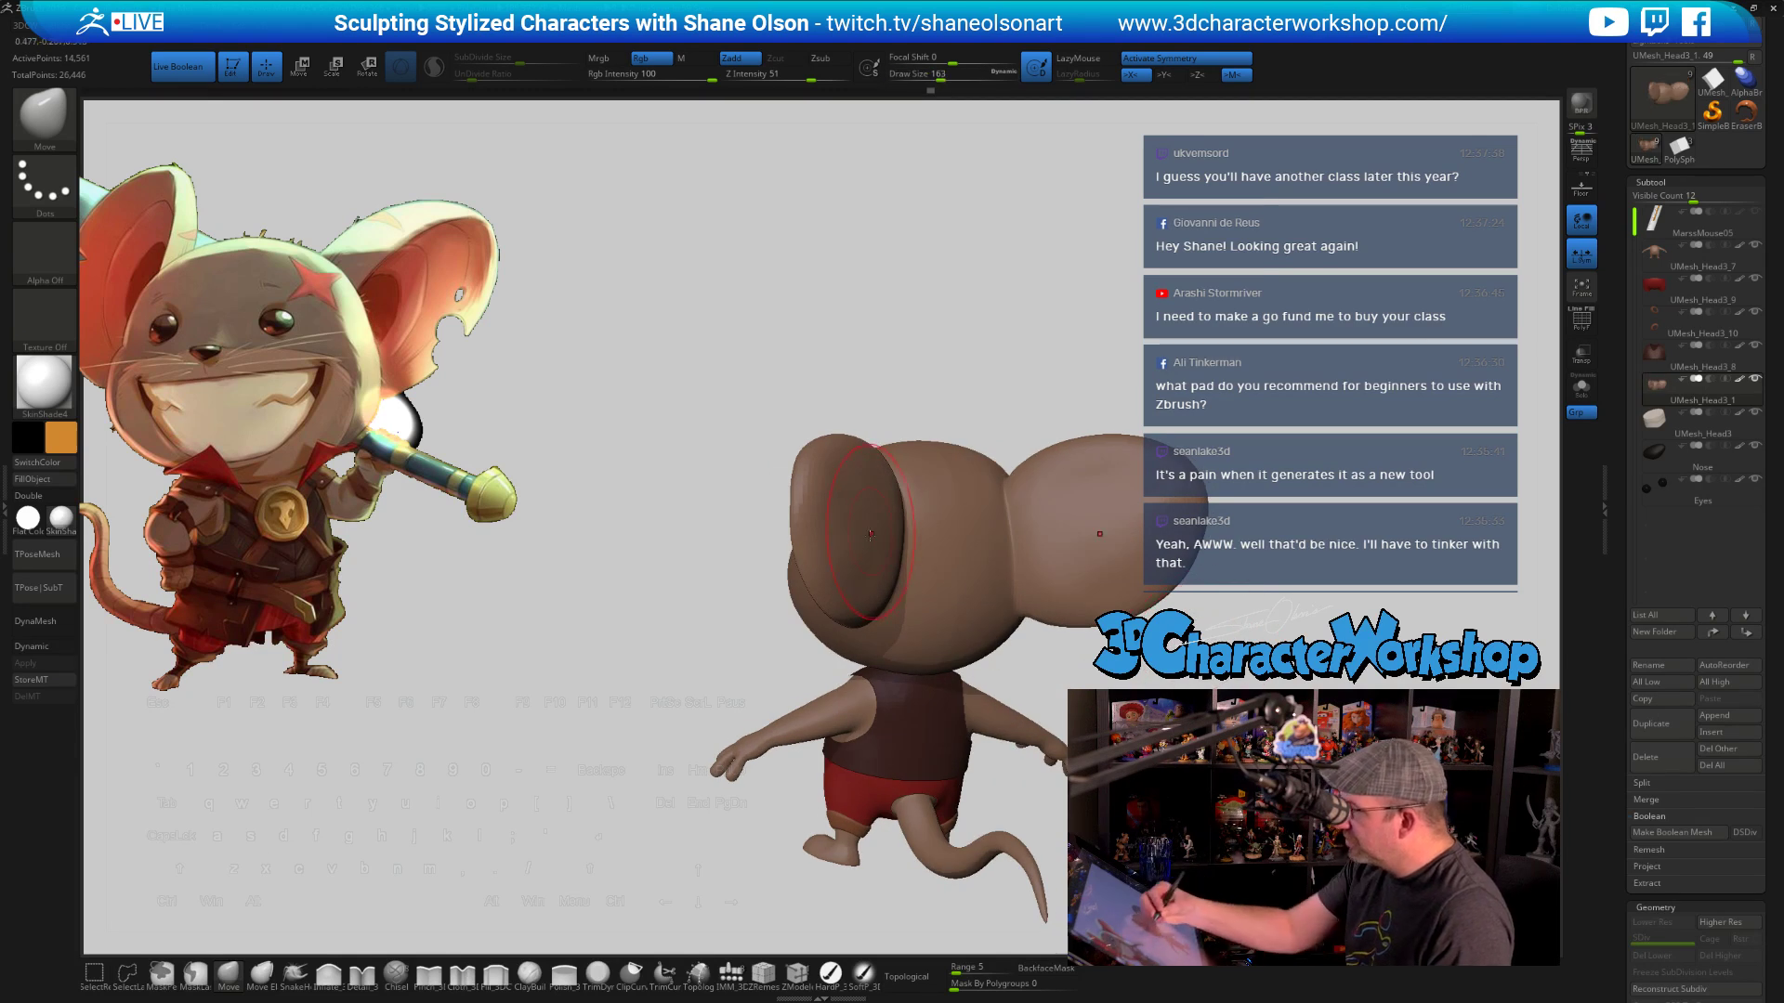
drag(985, 418, 937, 381)
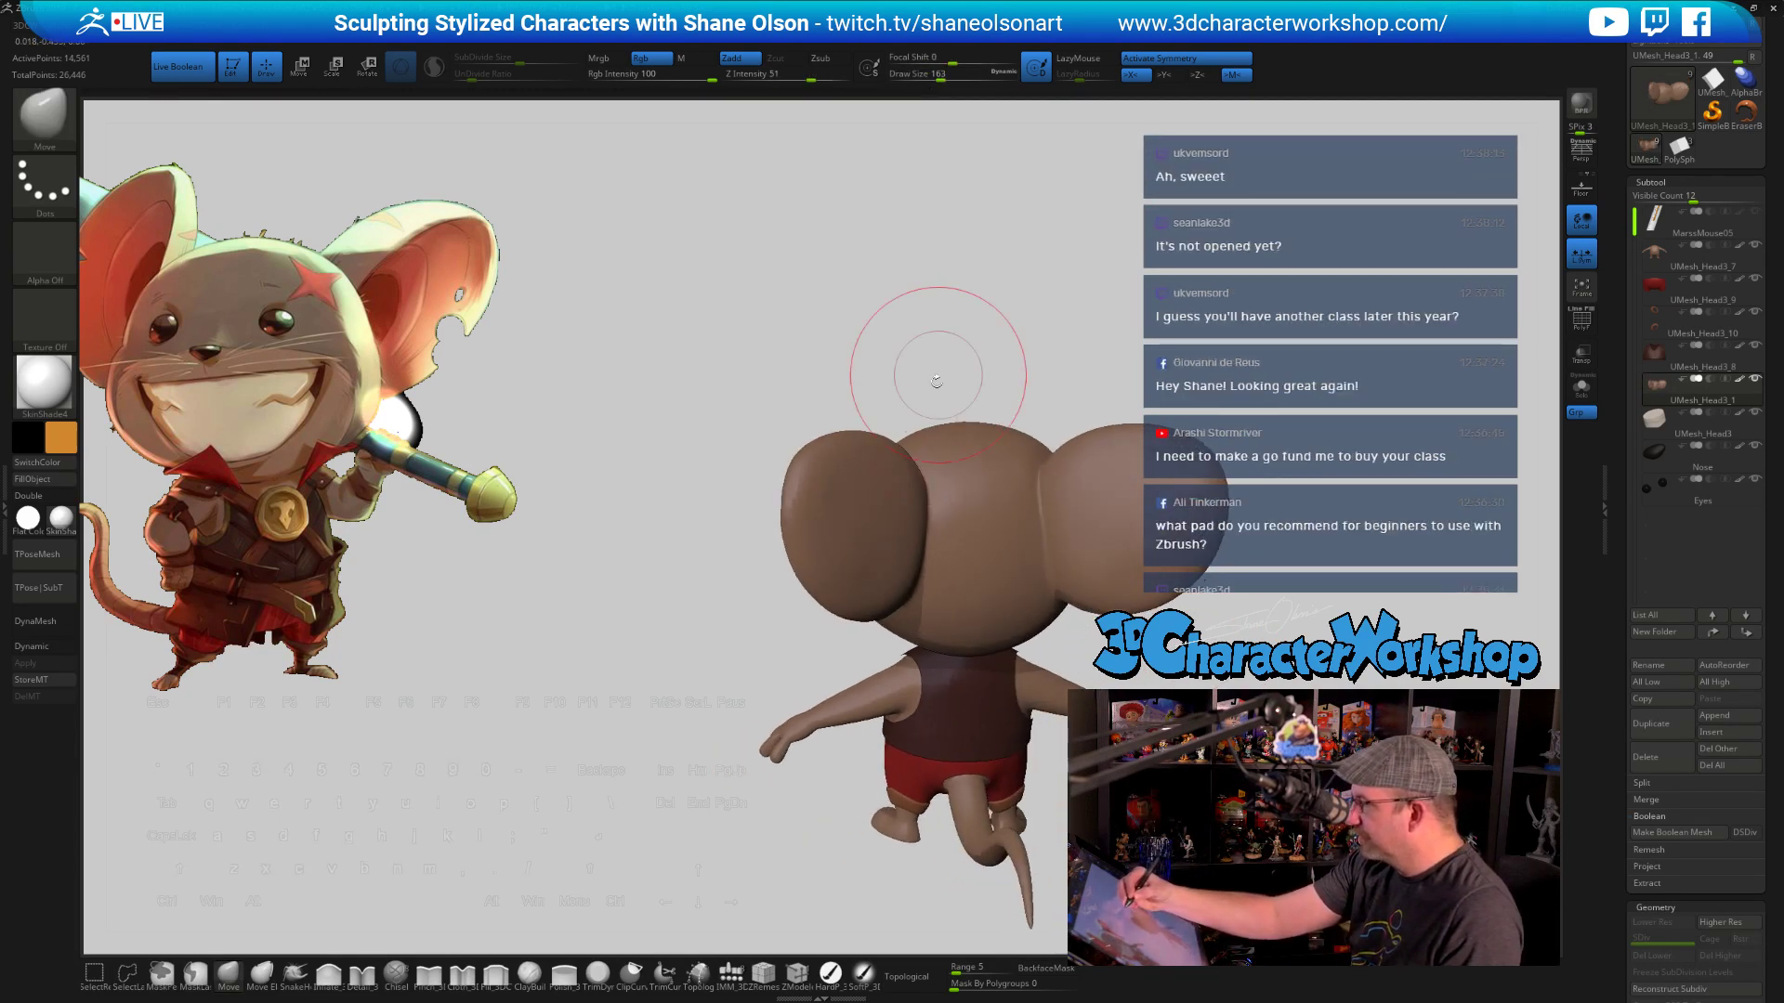
mouse_move(853, 494)
mouse_down()
mouse_move(854, 416)
mouse_move(875, 557)
mouse_up()
key(shift)
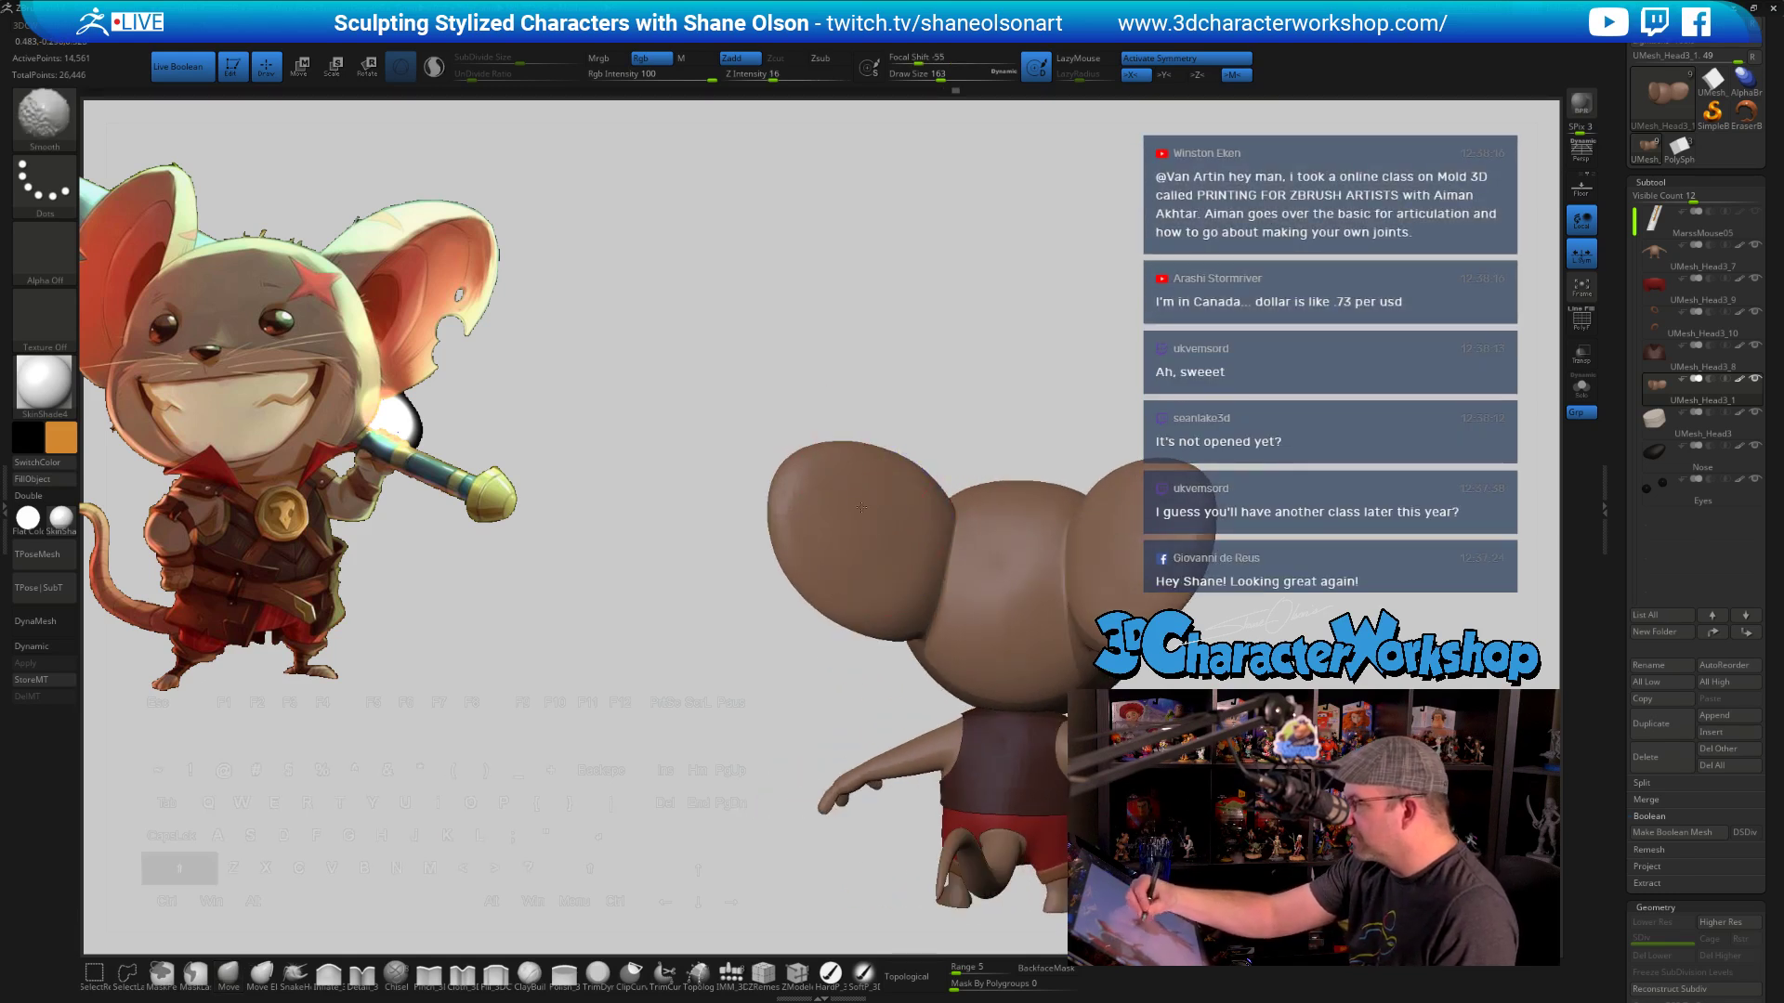
mouse_move(936, 358)
shift+mouse_down()
mouse_move(716, 378)
mouse_move(904, 390)
mouse_move(963, 372)
mouse_move(948, 483)
mouse_move(967, 538)
mouse_move(1074, 570)
mouse_move(1028, 568)
mouse_move(1020, 619)
shift+mouse_up()
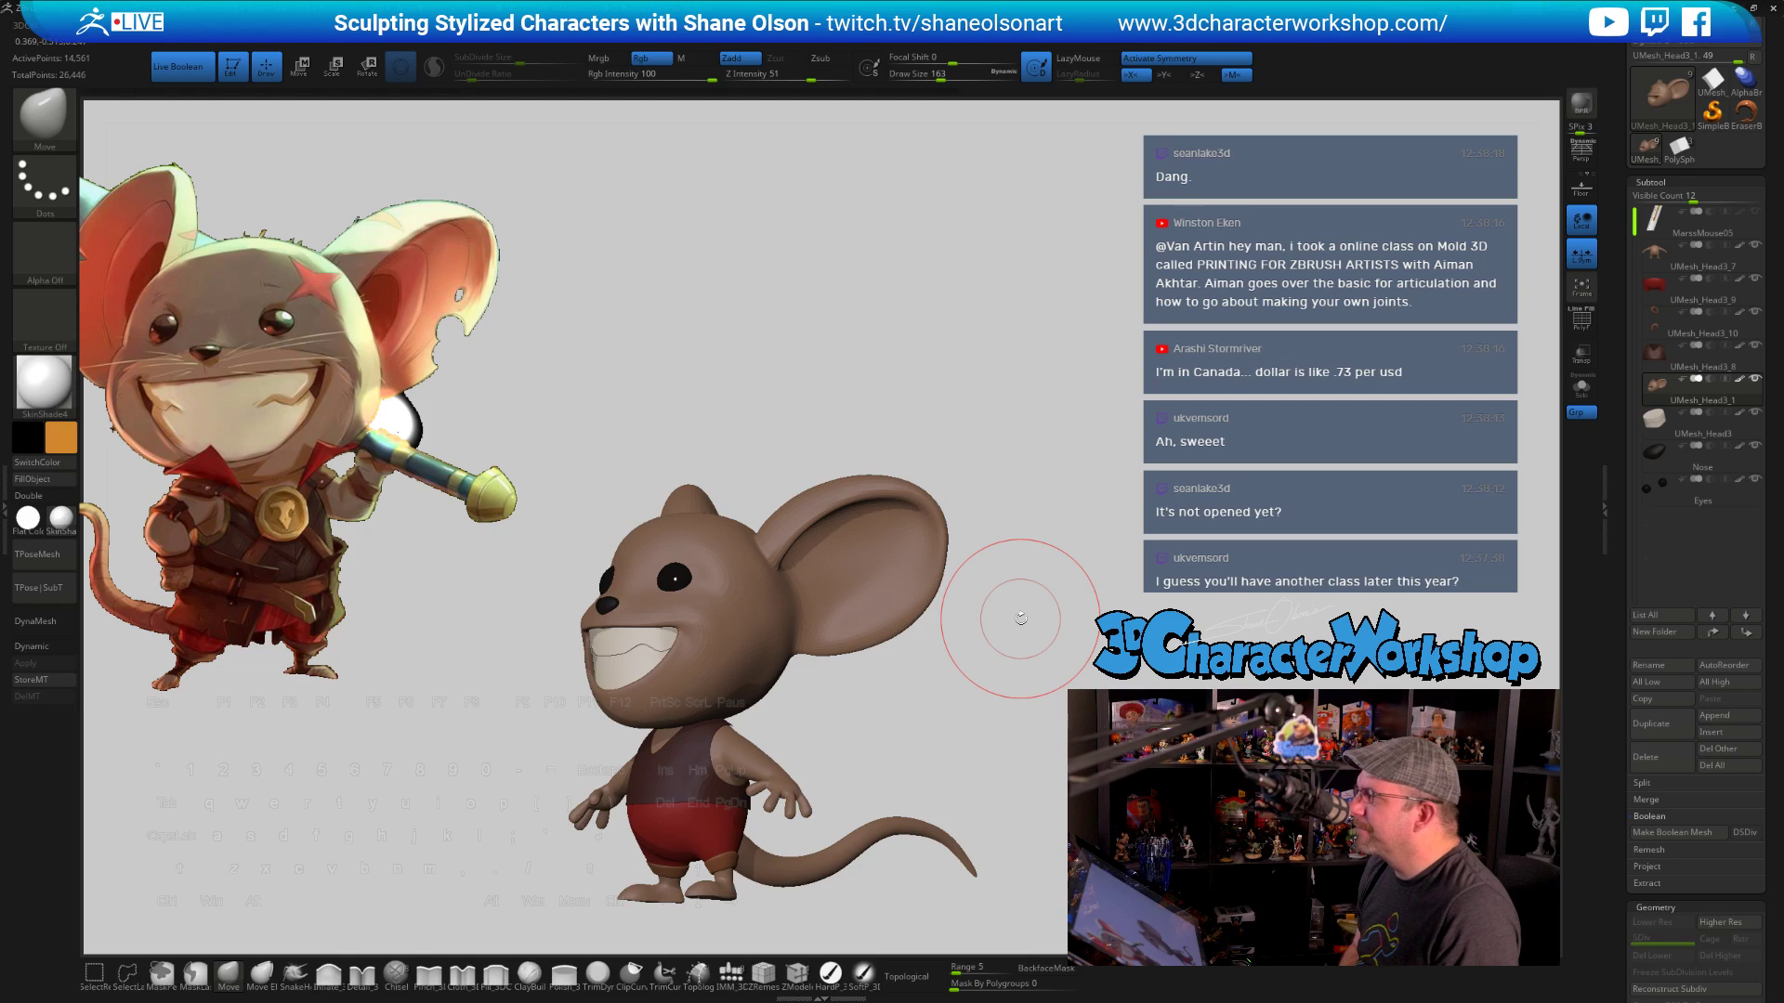
Check the ears in profile and refine the ear's rear rim with the Move brush at draw size 104
mouse_move(976, 589)
mouse_down()
mouse_move(975, 548)
mouse_move(978, 569)
mouse_up()
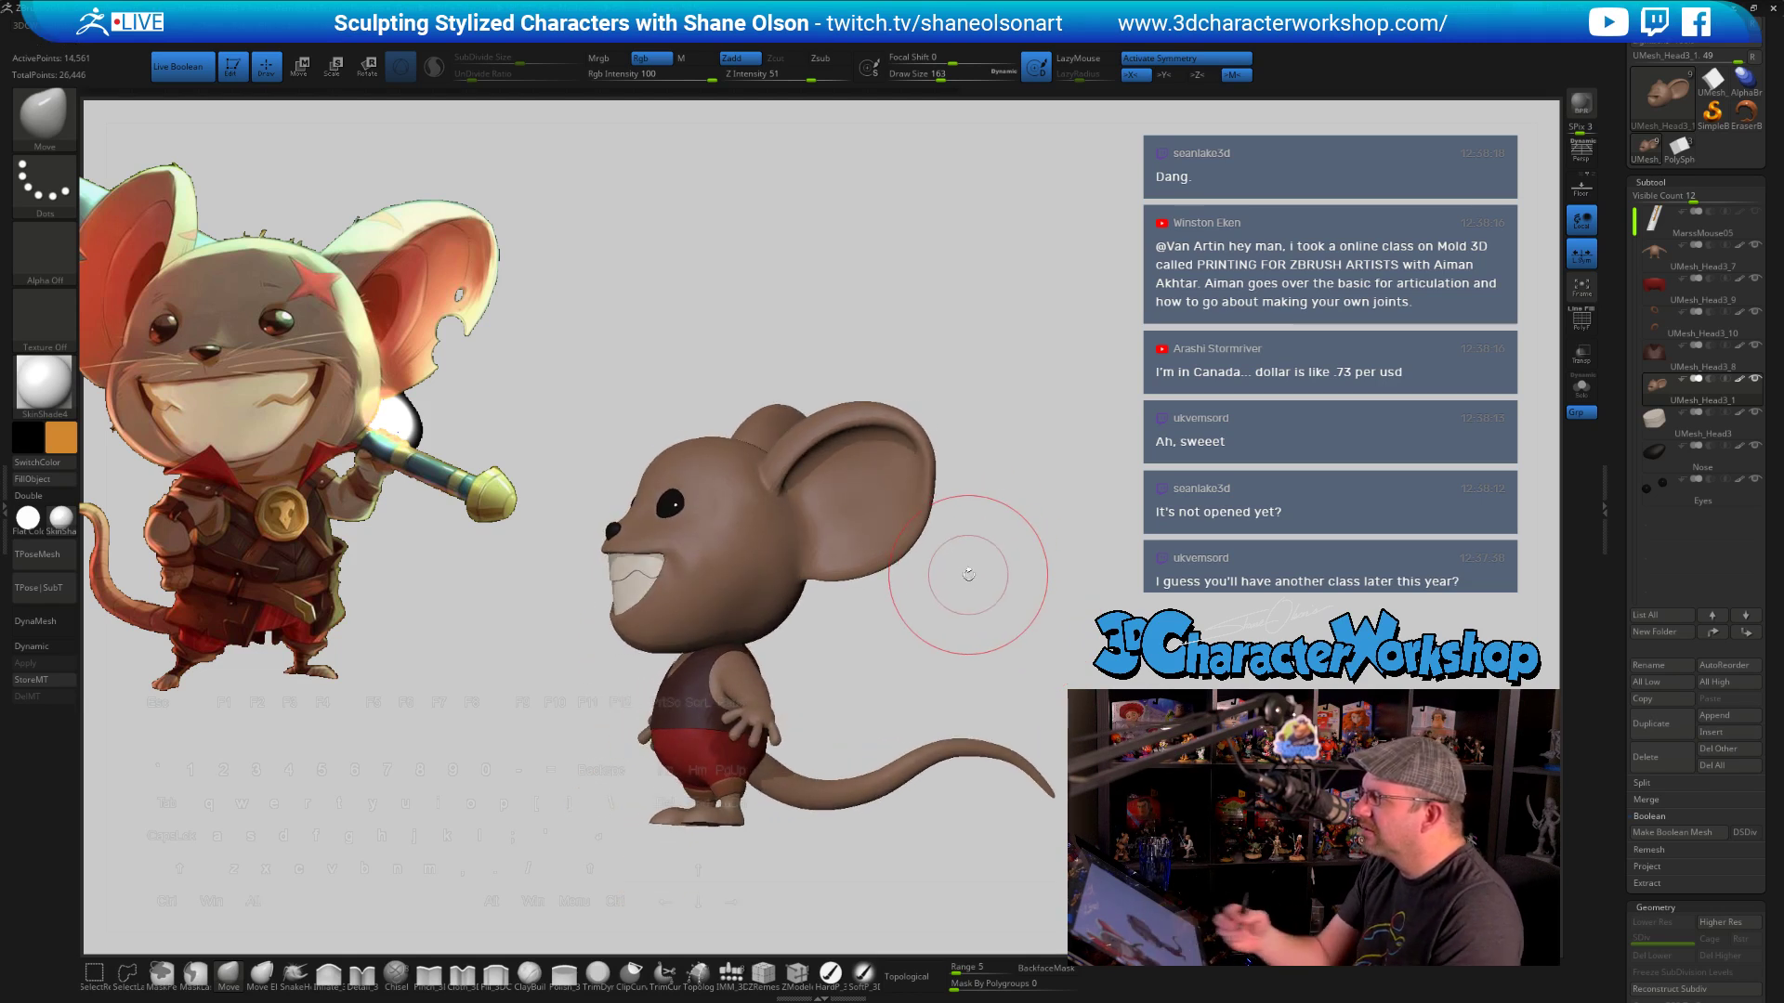
alt+drag(956, 570, 933, 644)
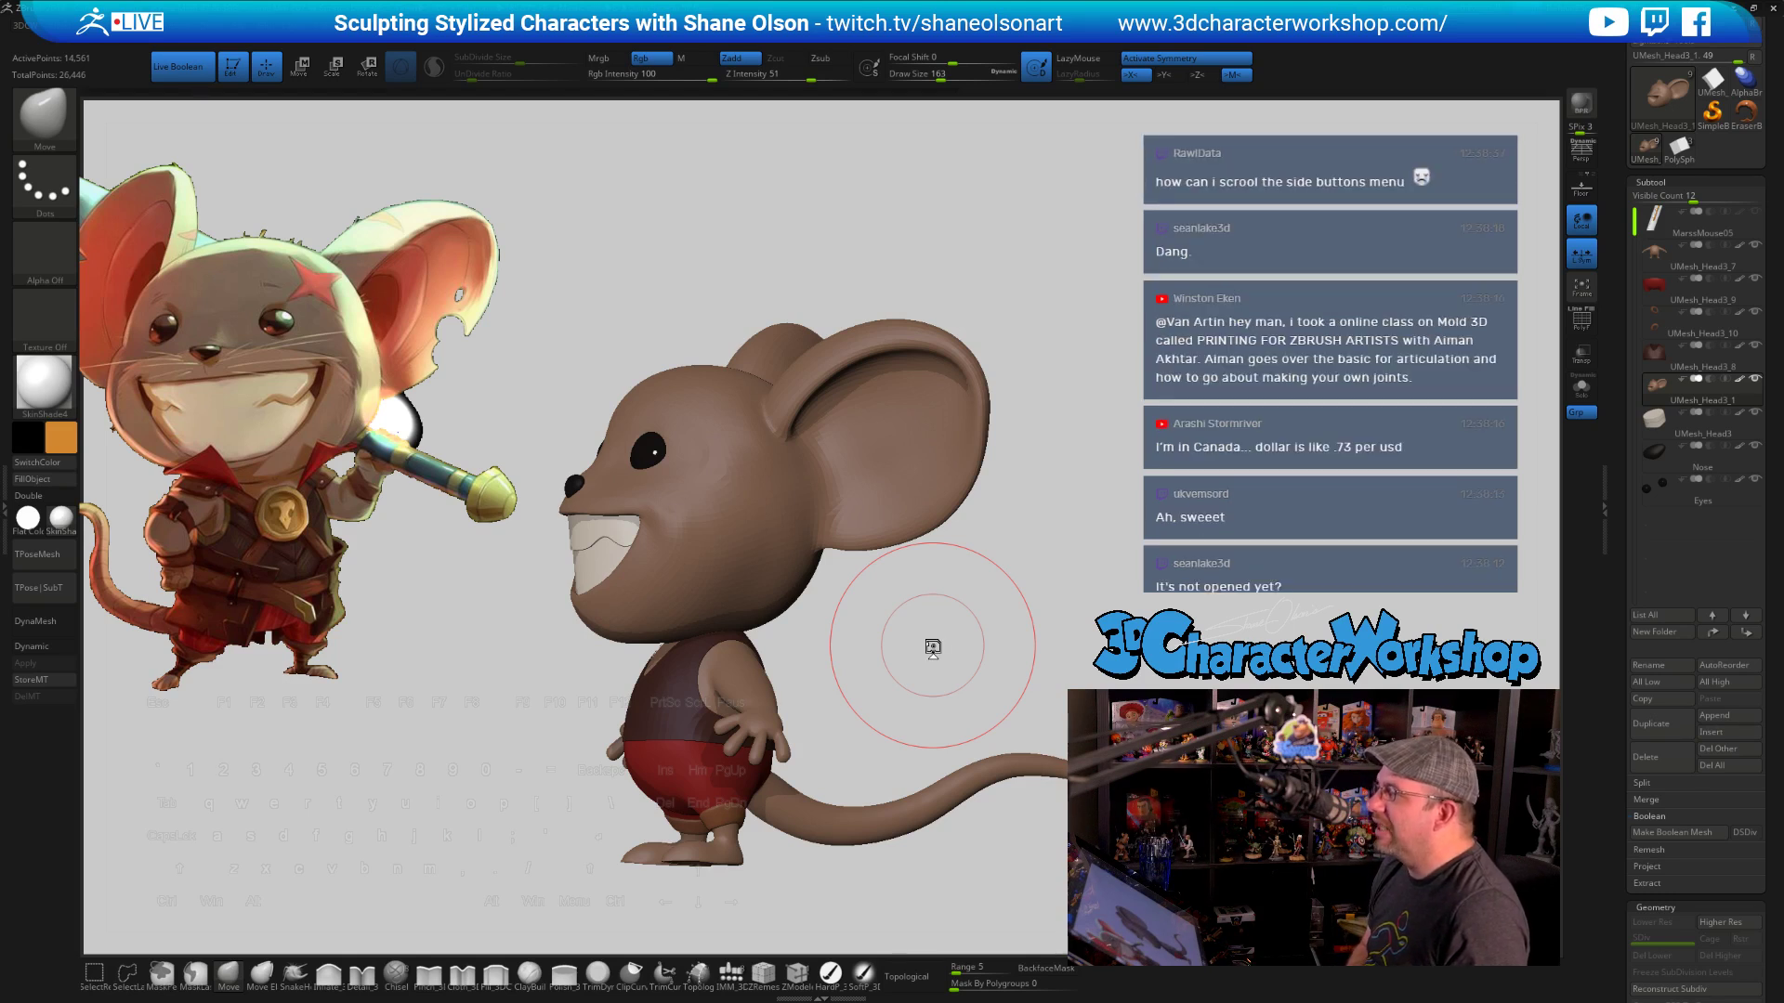
drag(933, 647, 989, 539)
drag(1001, 608, 1037, 592)
key(s)
drag(1085, 477, 1075, 477)
key(bracketleft)
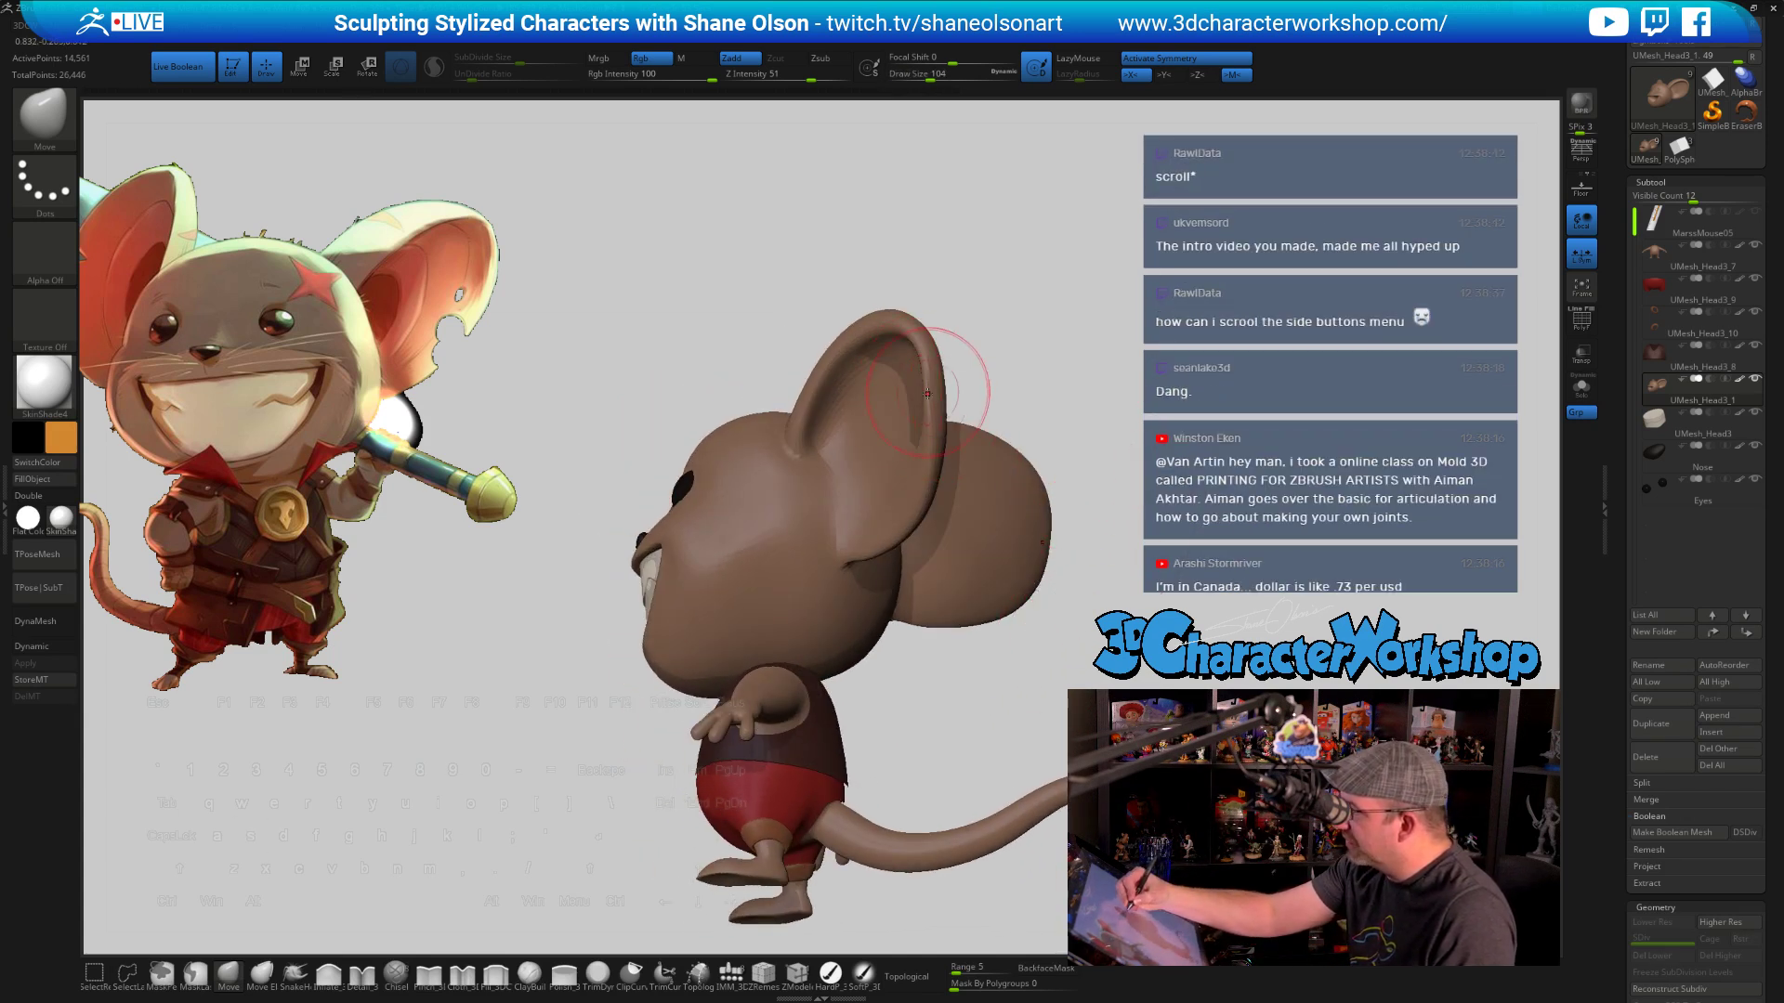
Set the draw size to 154 and smooth the inner surface of the ear
mouse_move(1048, 328)
mouse_down()
mouse_move(1046, 395)
mouse_move(1055, 425)
mouse_move(1083, 431)
mouse_move(1088, 499)
mouse_move(1073, 530)
mouse_move(991, 538)
mouse_move(1011, 538)
mouse_up()
key(s)
key(shift)
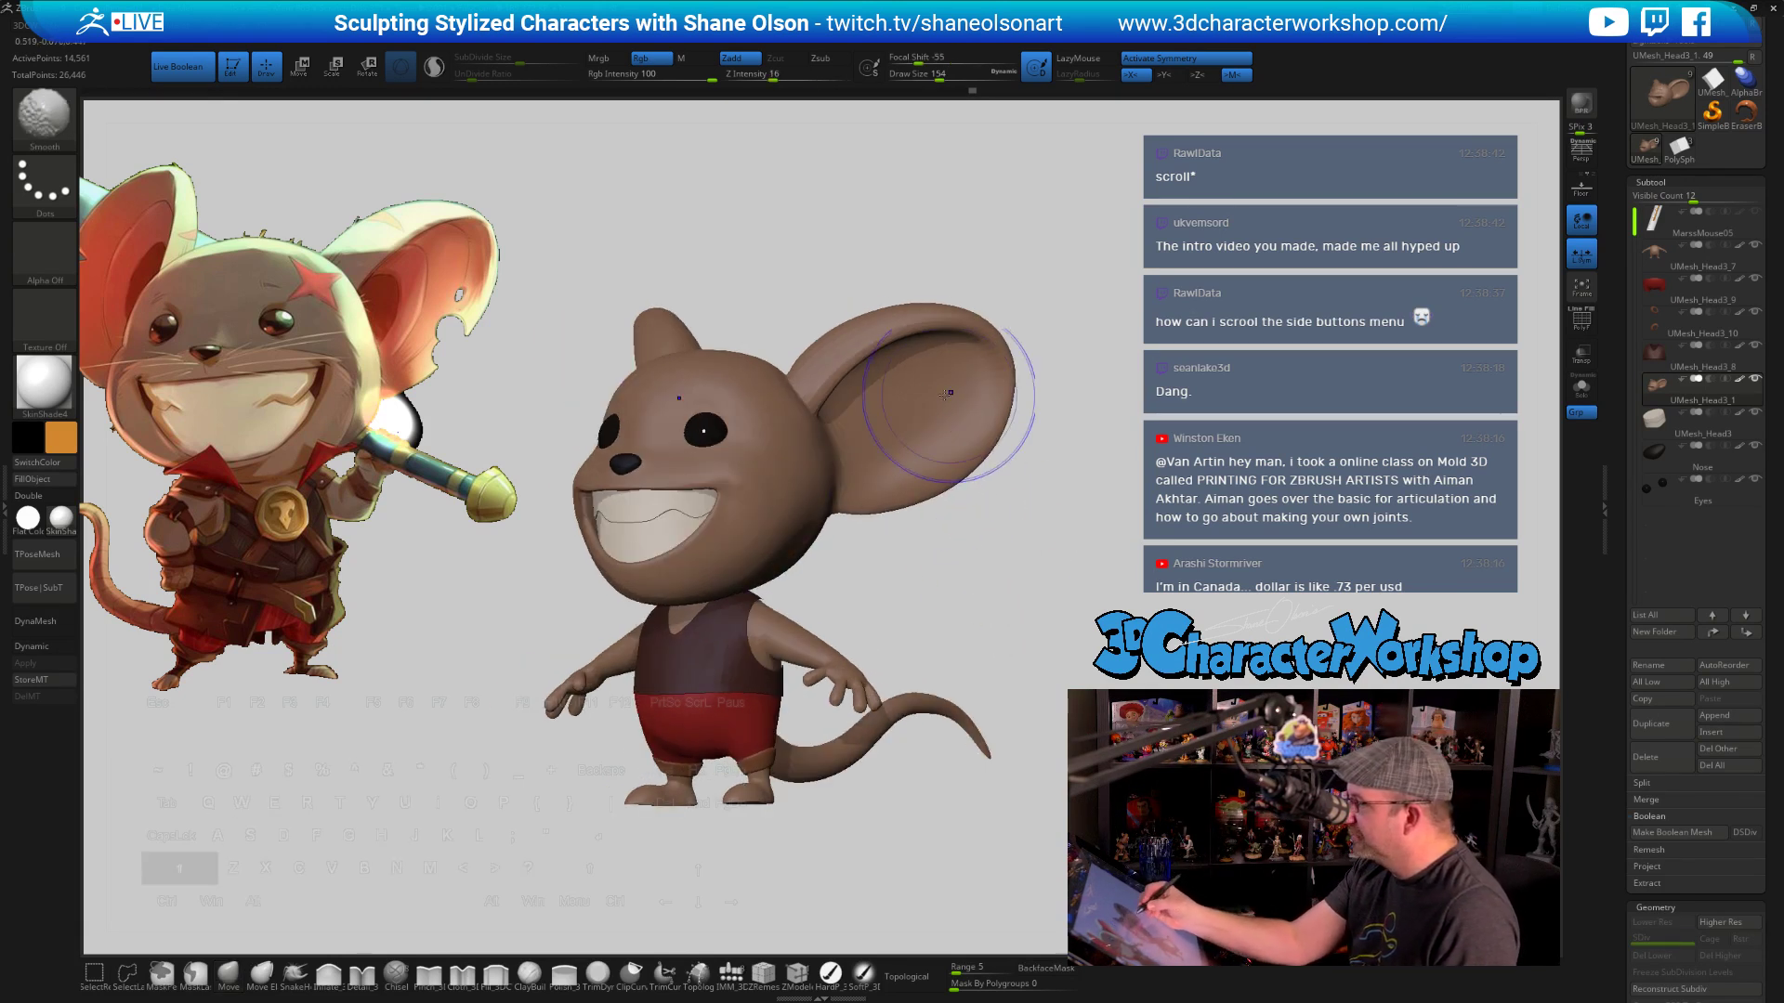
mouse_move(1019, 447)
shift+mouse_down()
mouse_move(1055, 518)
mouse_move(1076, 656)
mouse_move(1043, 538)
mouse_move(1056, 597)
mouse_move(1029, 661)
shift+mouse_up()
Smooth the ears at draw size 101 and check their thickness from above and from the front
key(s)
key(shift)
key(shift)
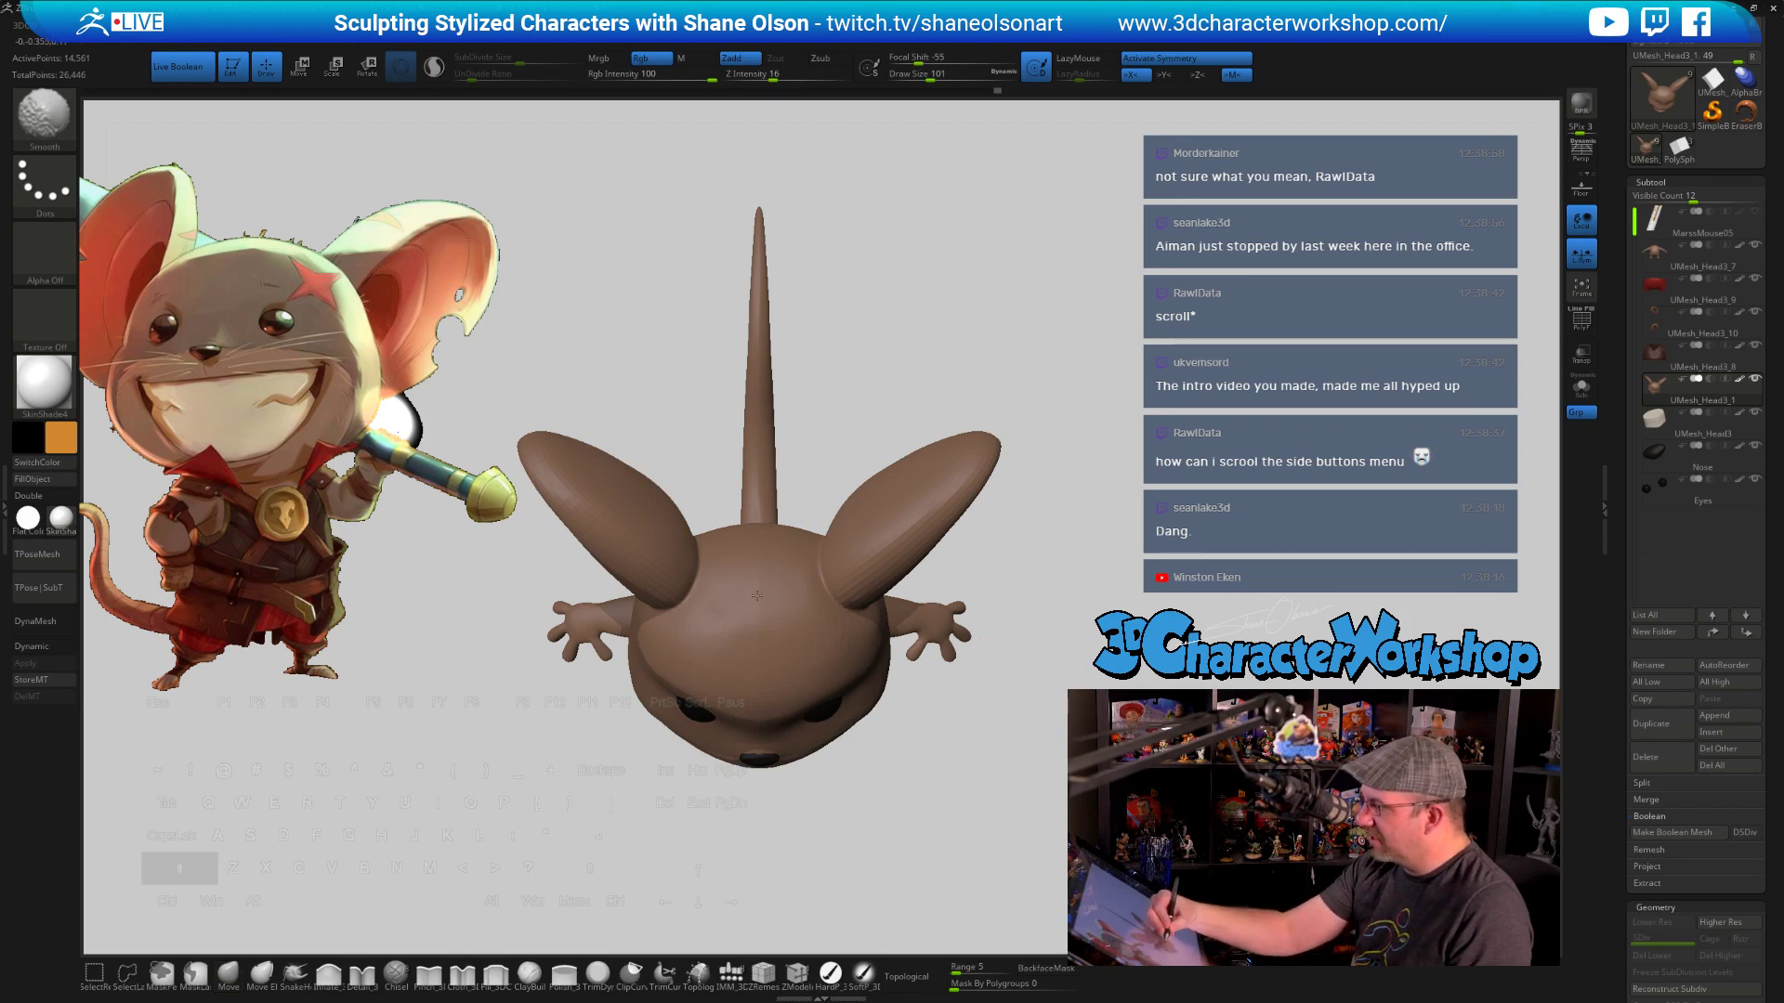
drag(1075, 716, 1083, 715)
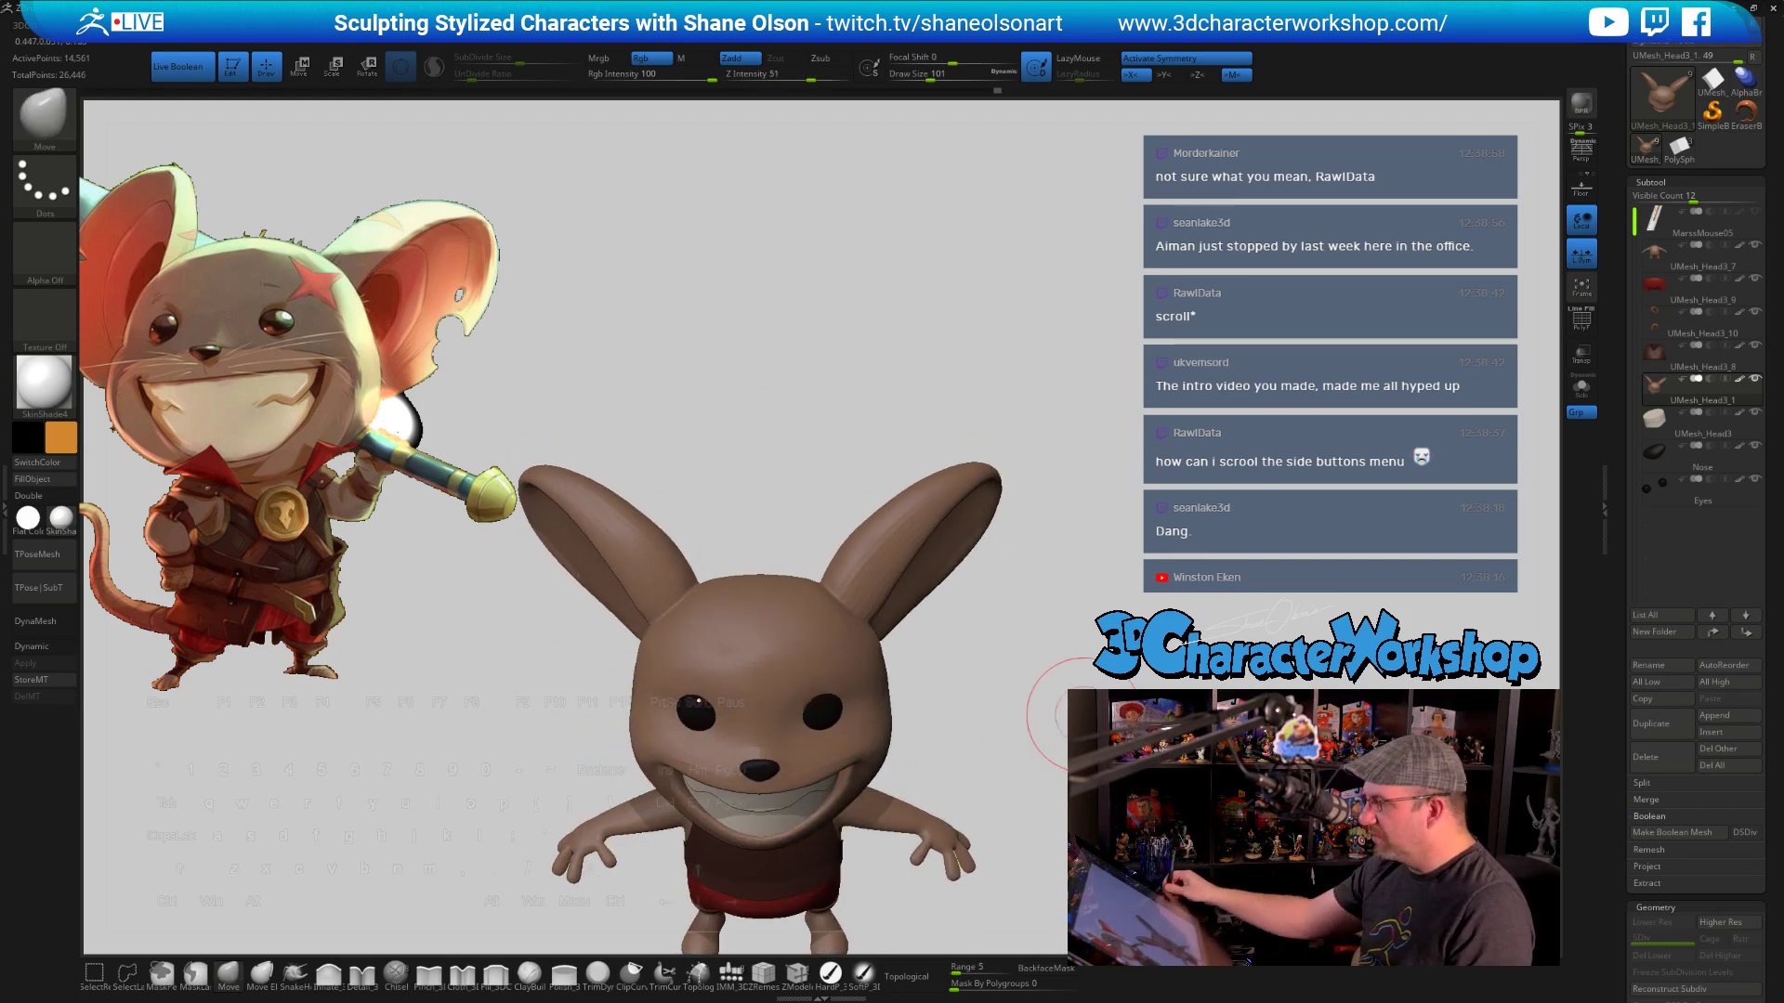
drag(1116, 489, 1129, 538)
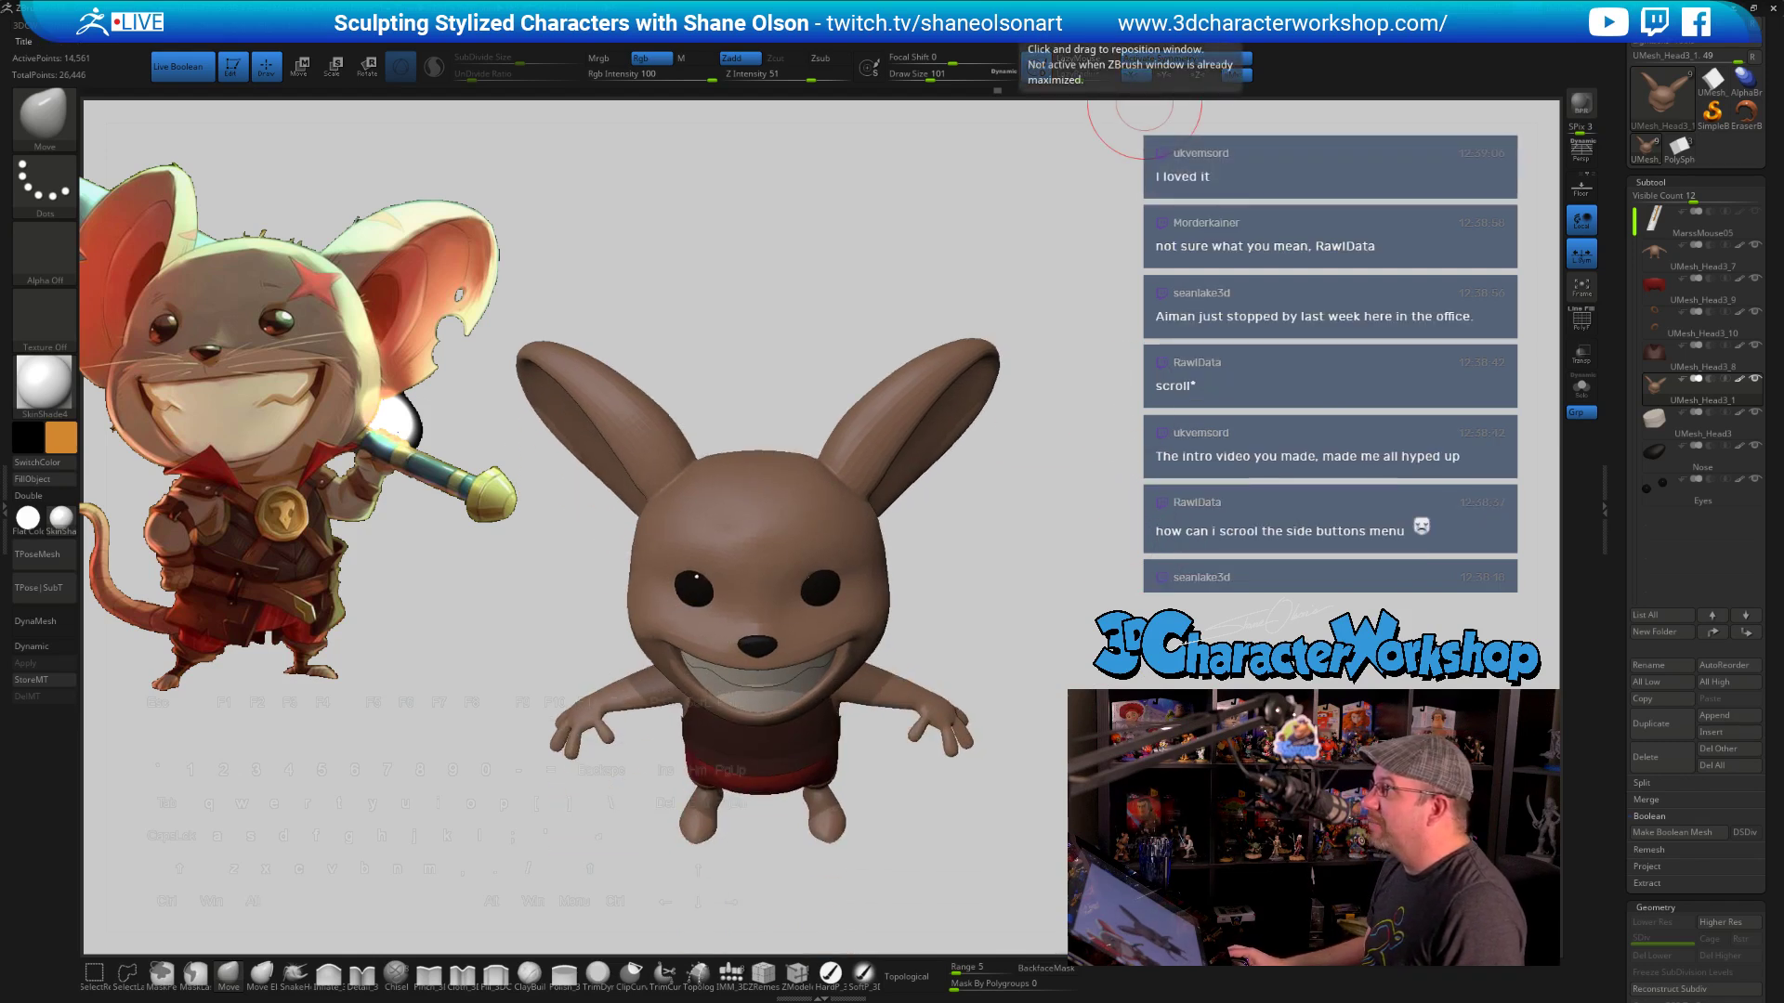
Switch to Chrome and open the website 3dcharacterworkshop.com
drag(984, 2, 641, 229)
text(3dcharacterworkshop.com)
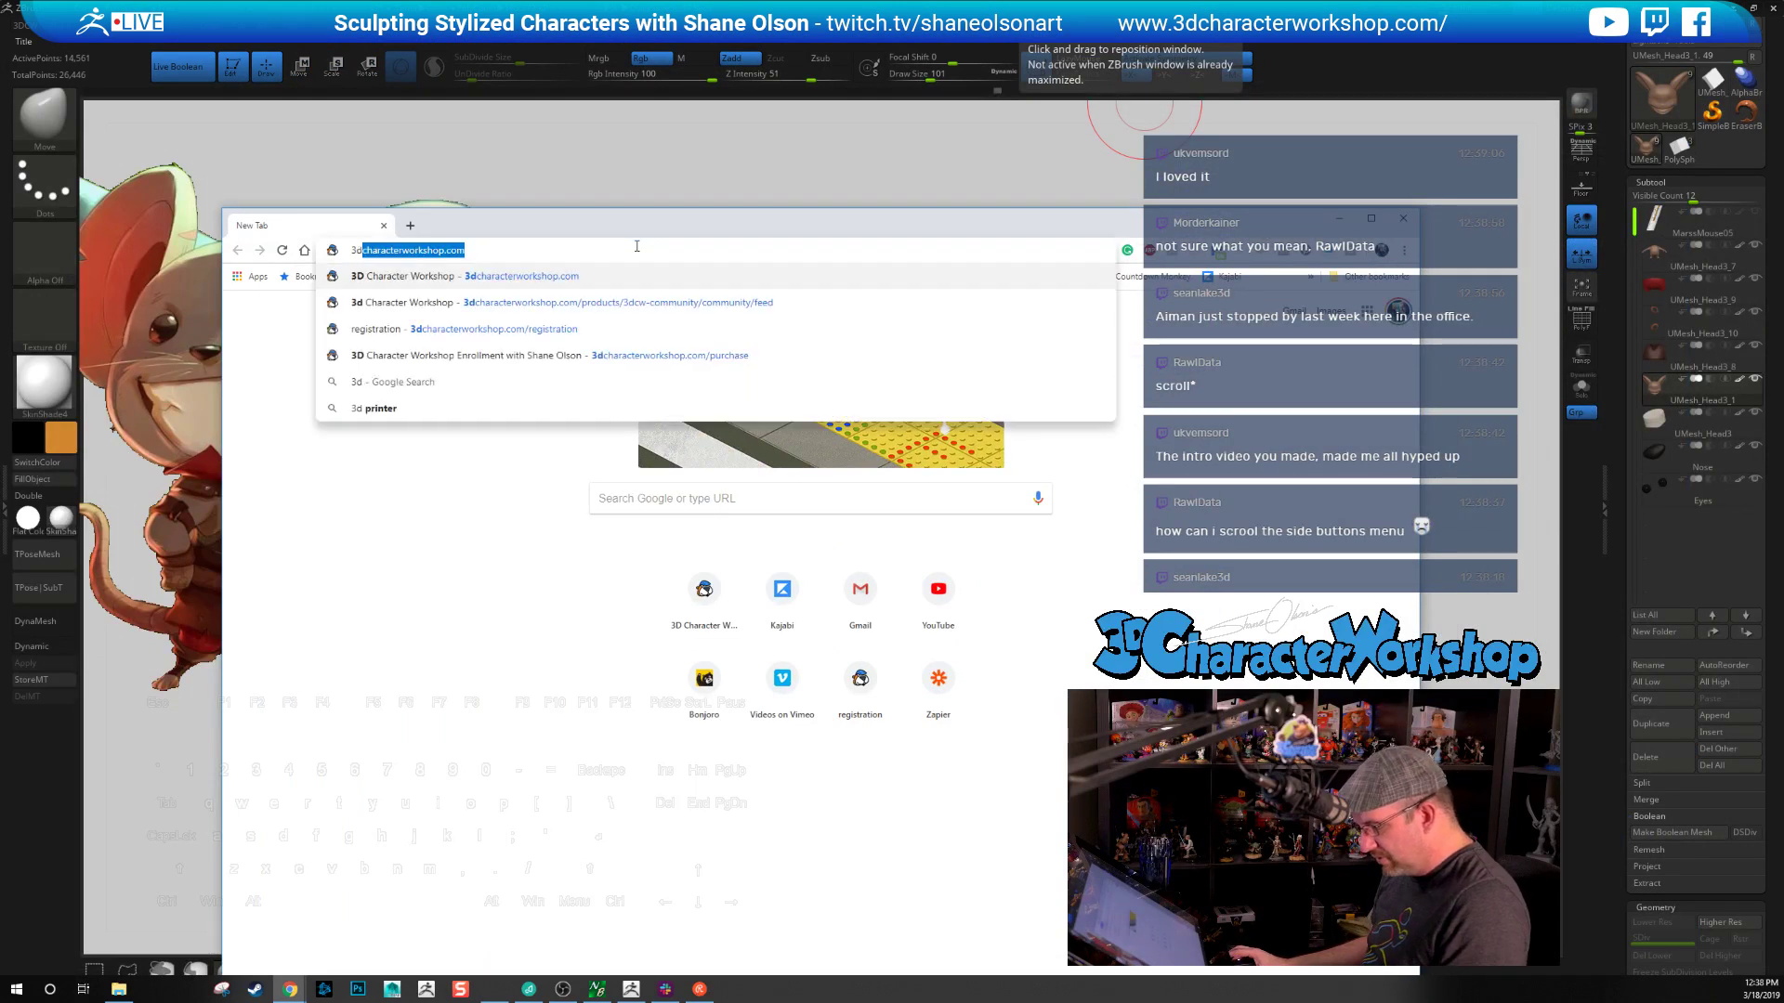
key(Return)
drag(900, 221, 866, 110)
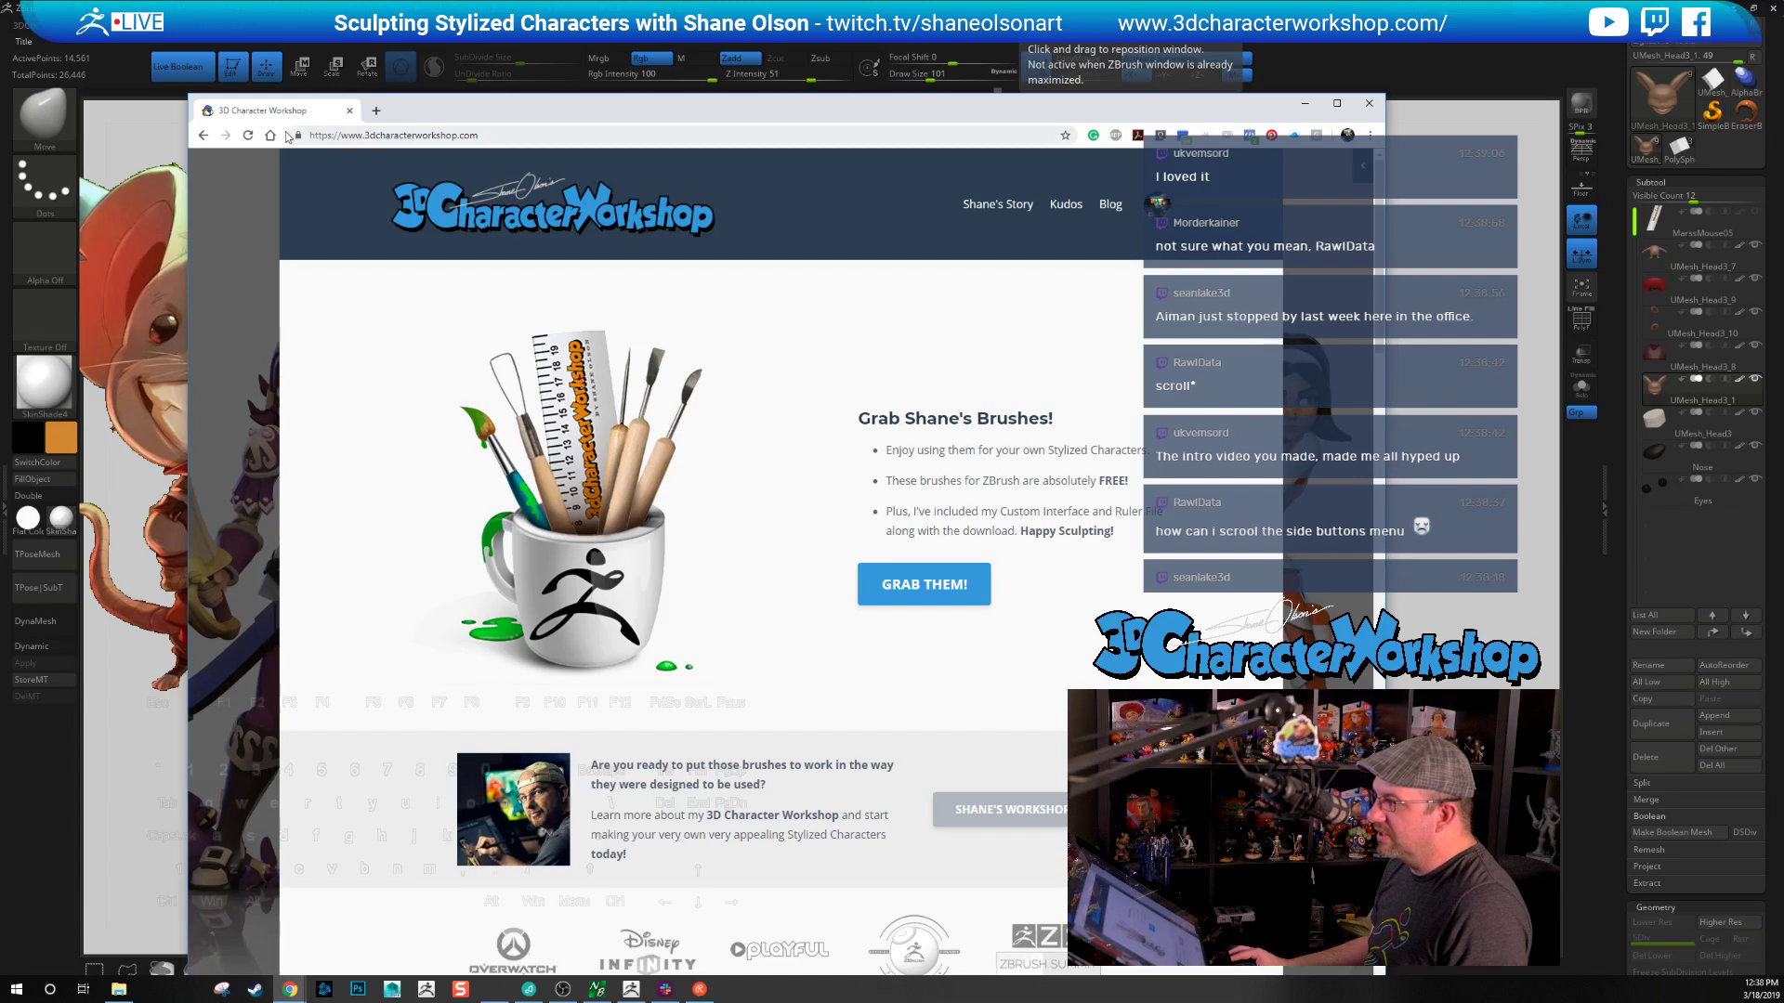
drag(558, 103, 511, 29)
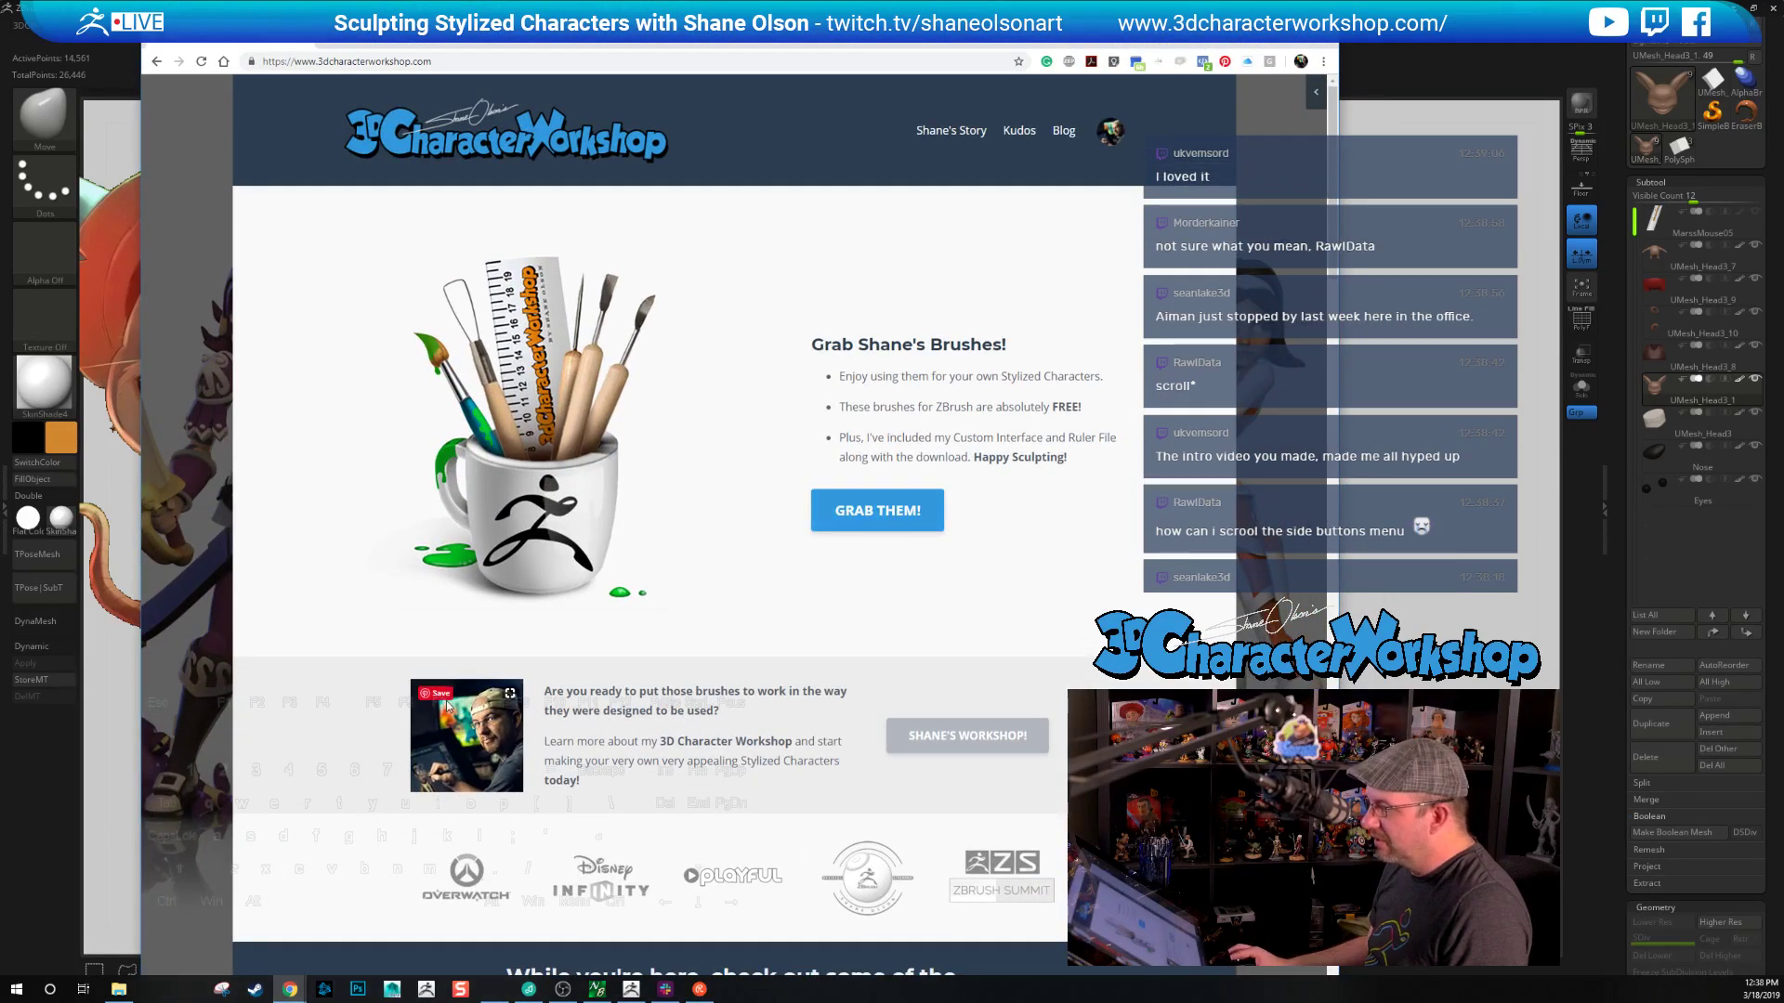
Open the workshop's registration page full screen, look through the presentation details and student work, and close the browser
click(957, 740)
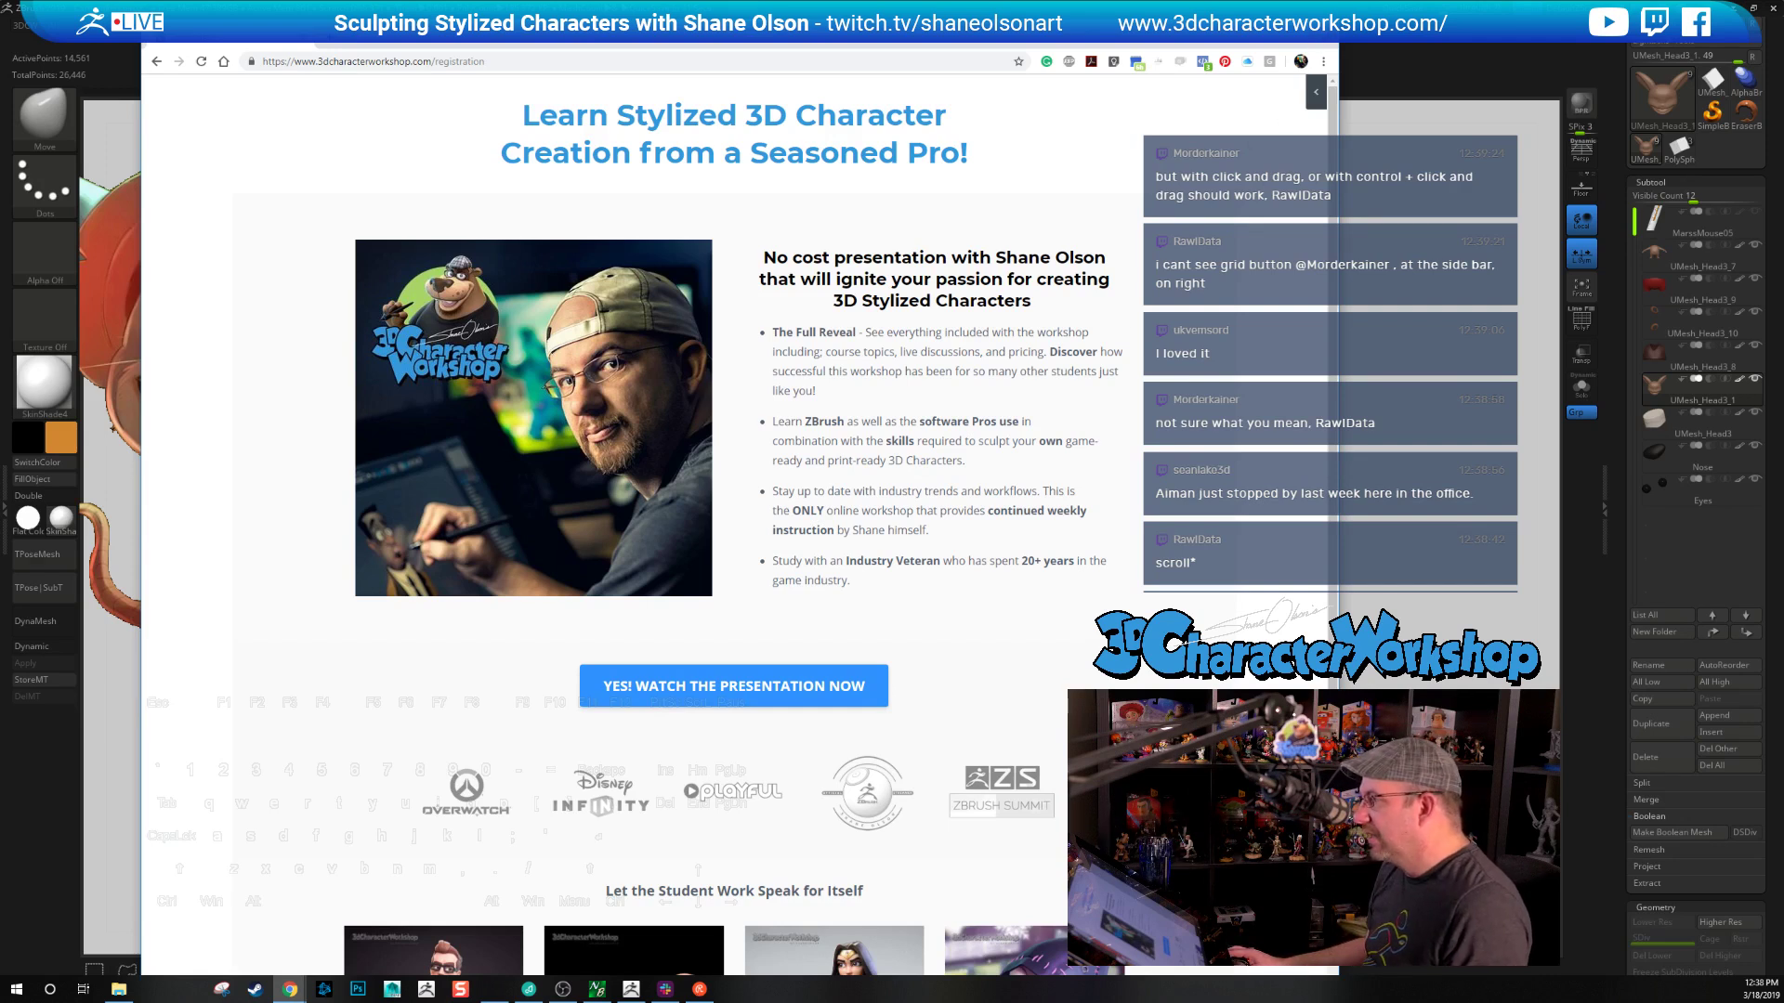
click(1310, 34)
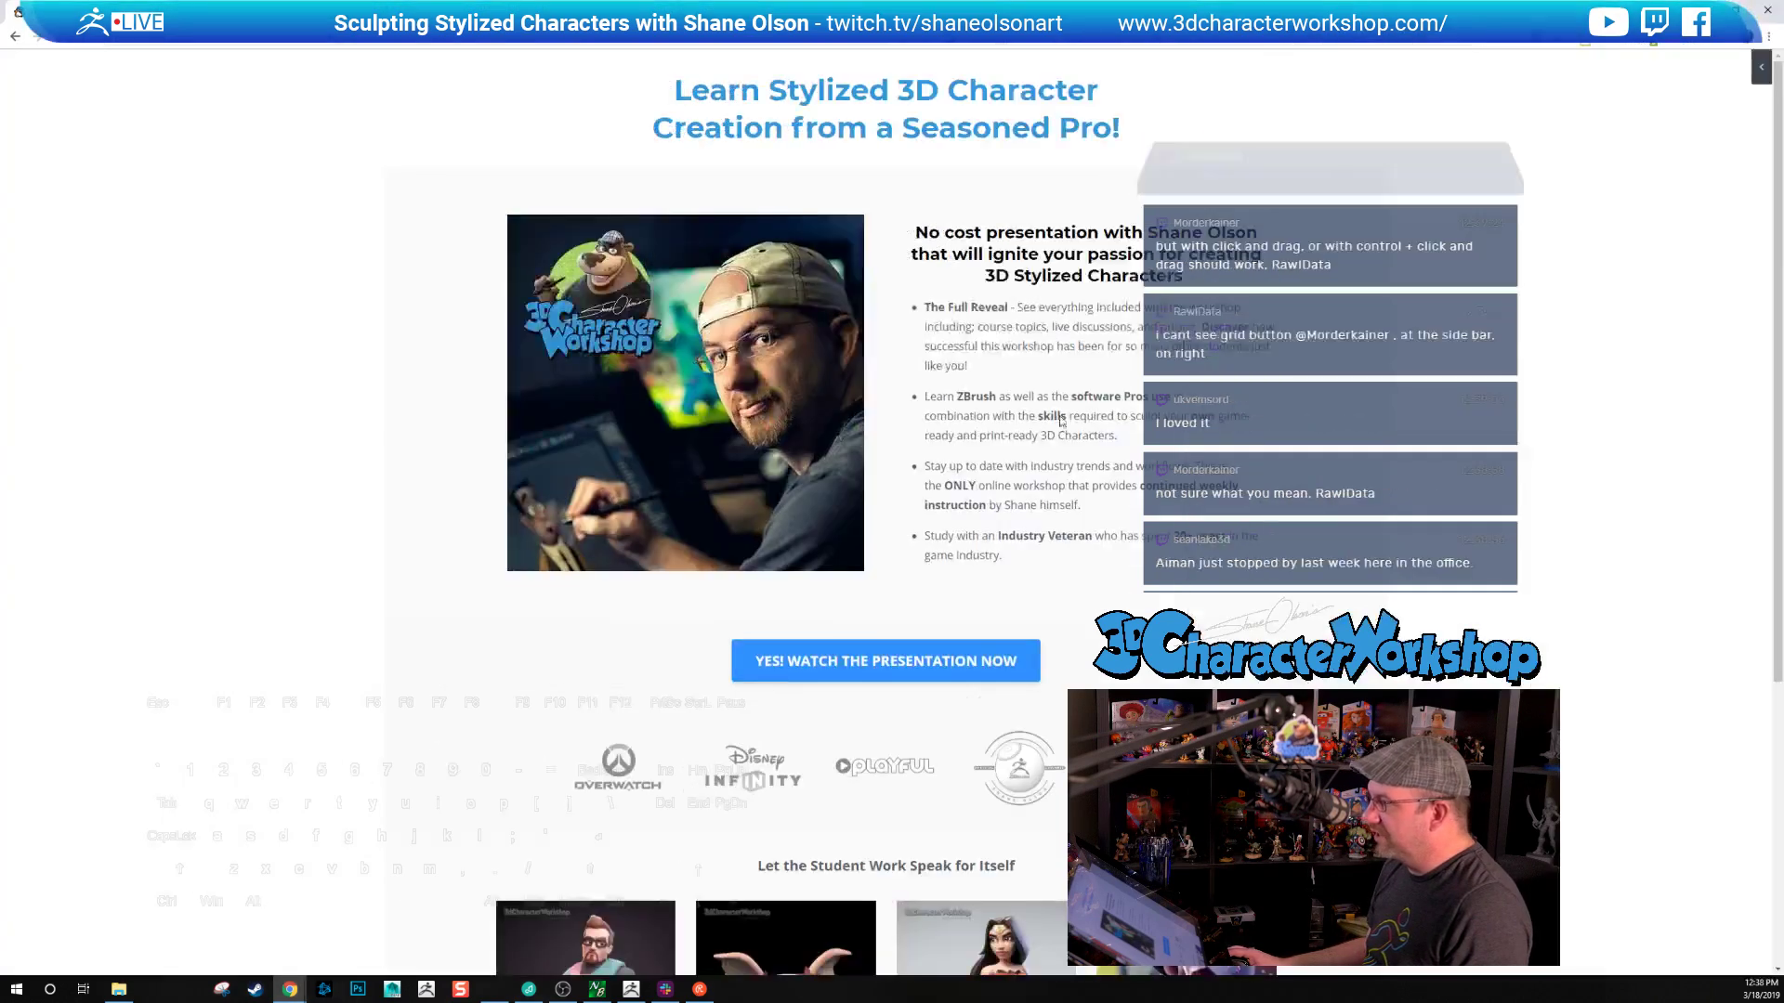
scroll(1056, 452, down, 2)
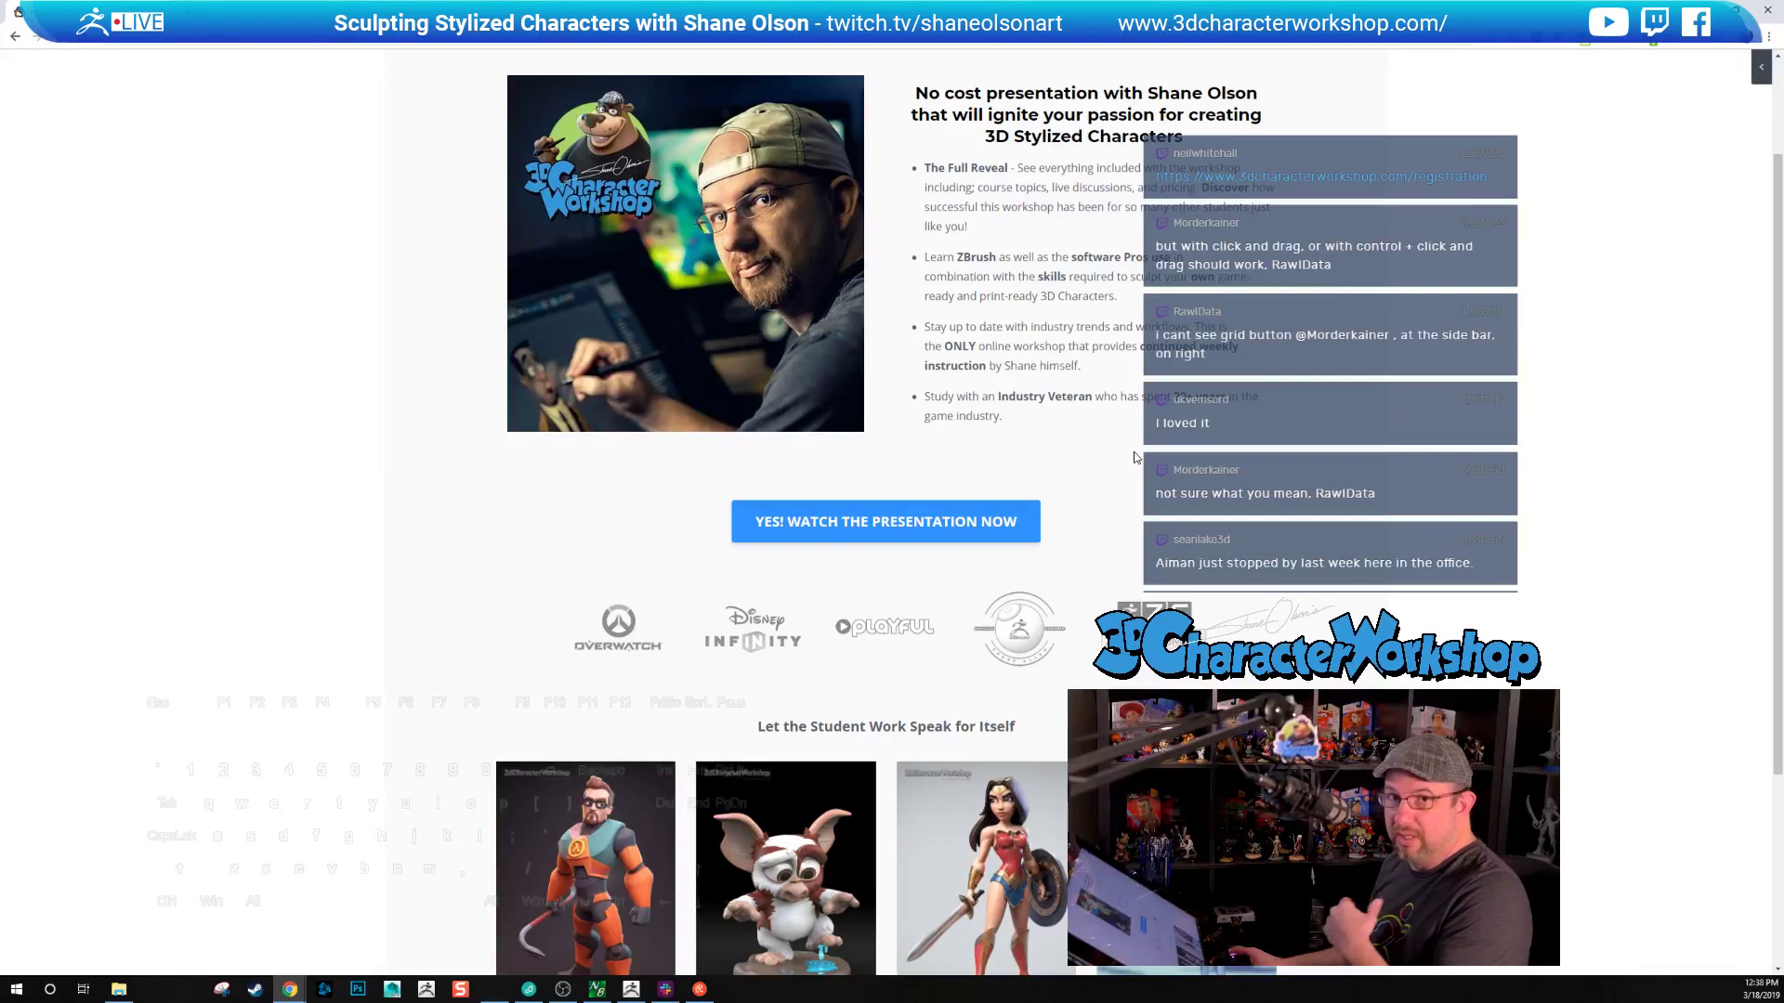
scroll(862, 730, down, 2)
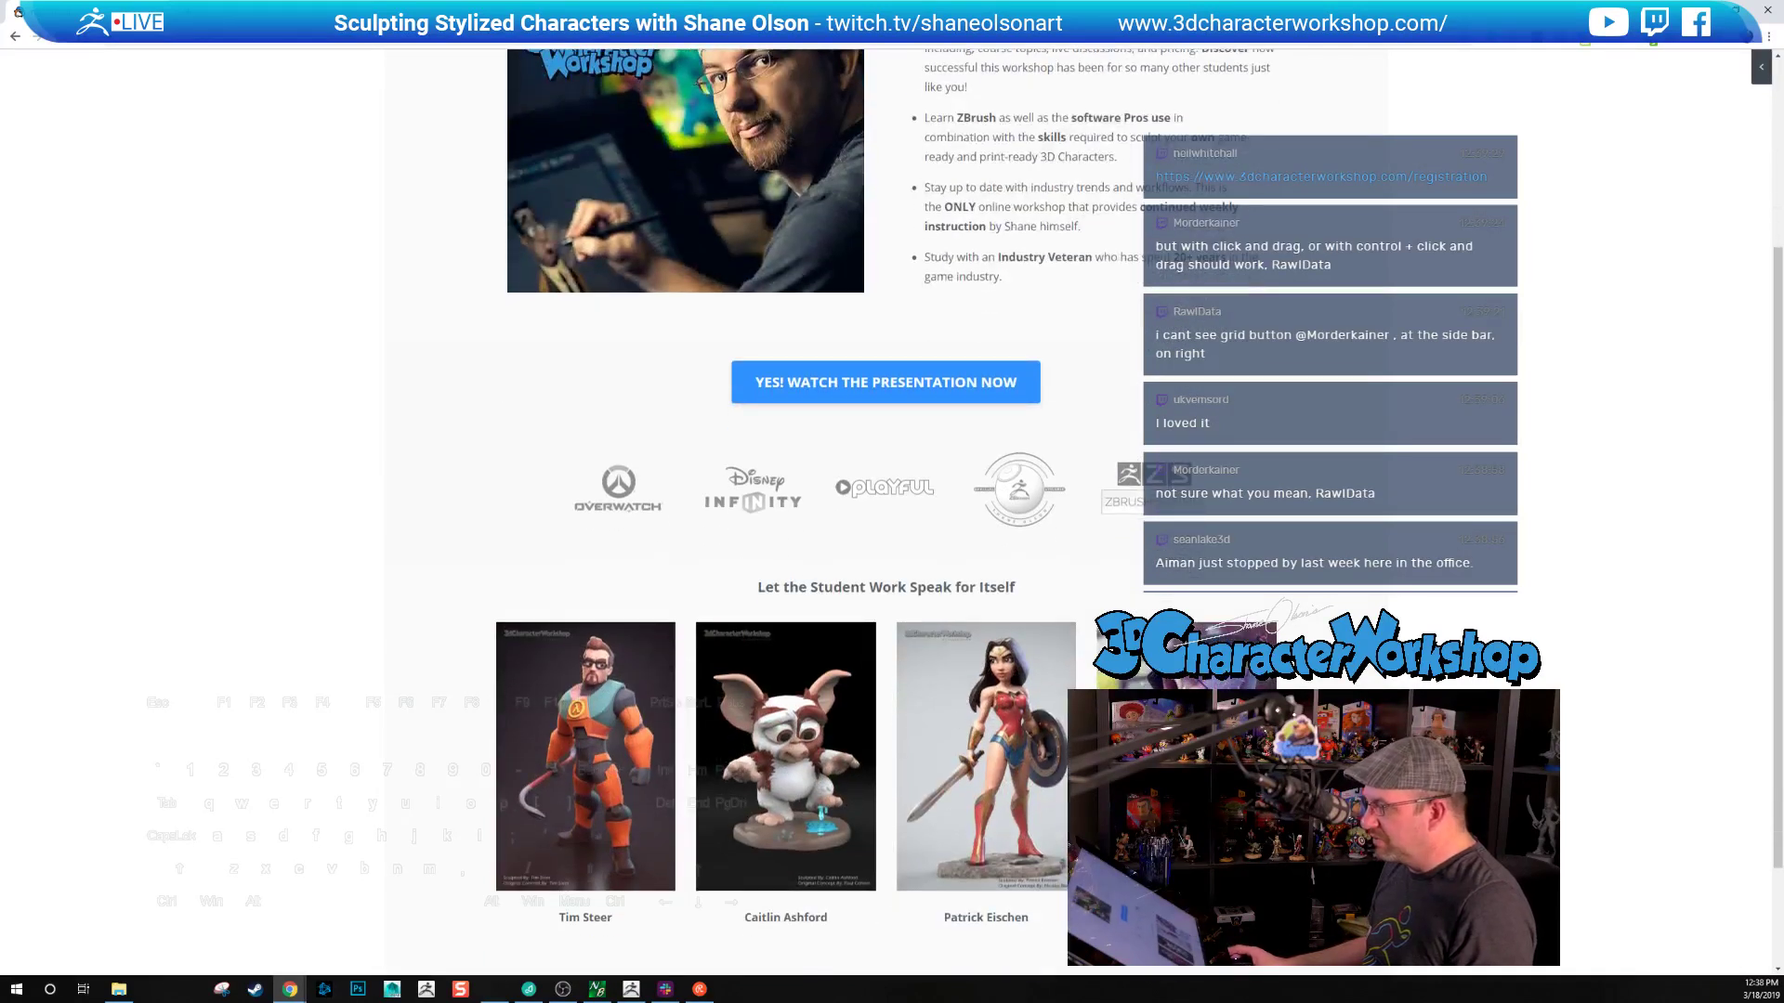
scroll(1433, 444, up, 3)
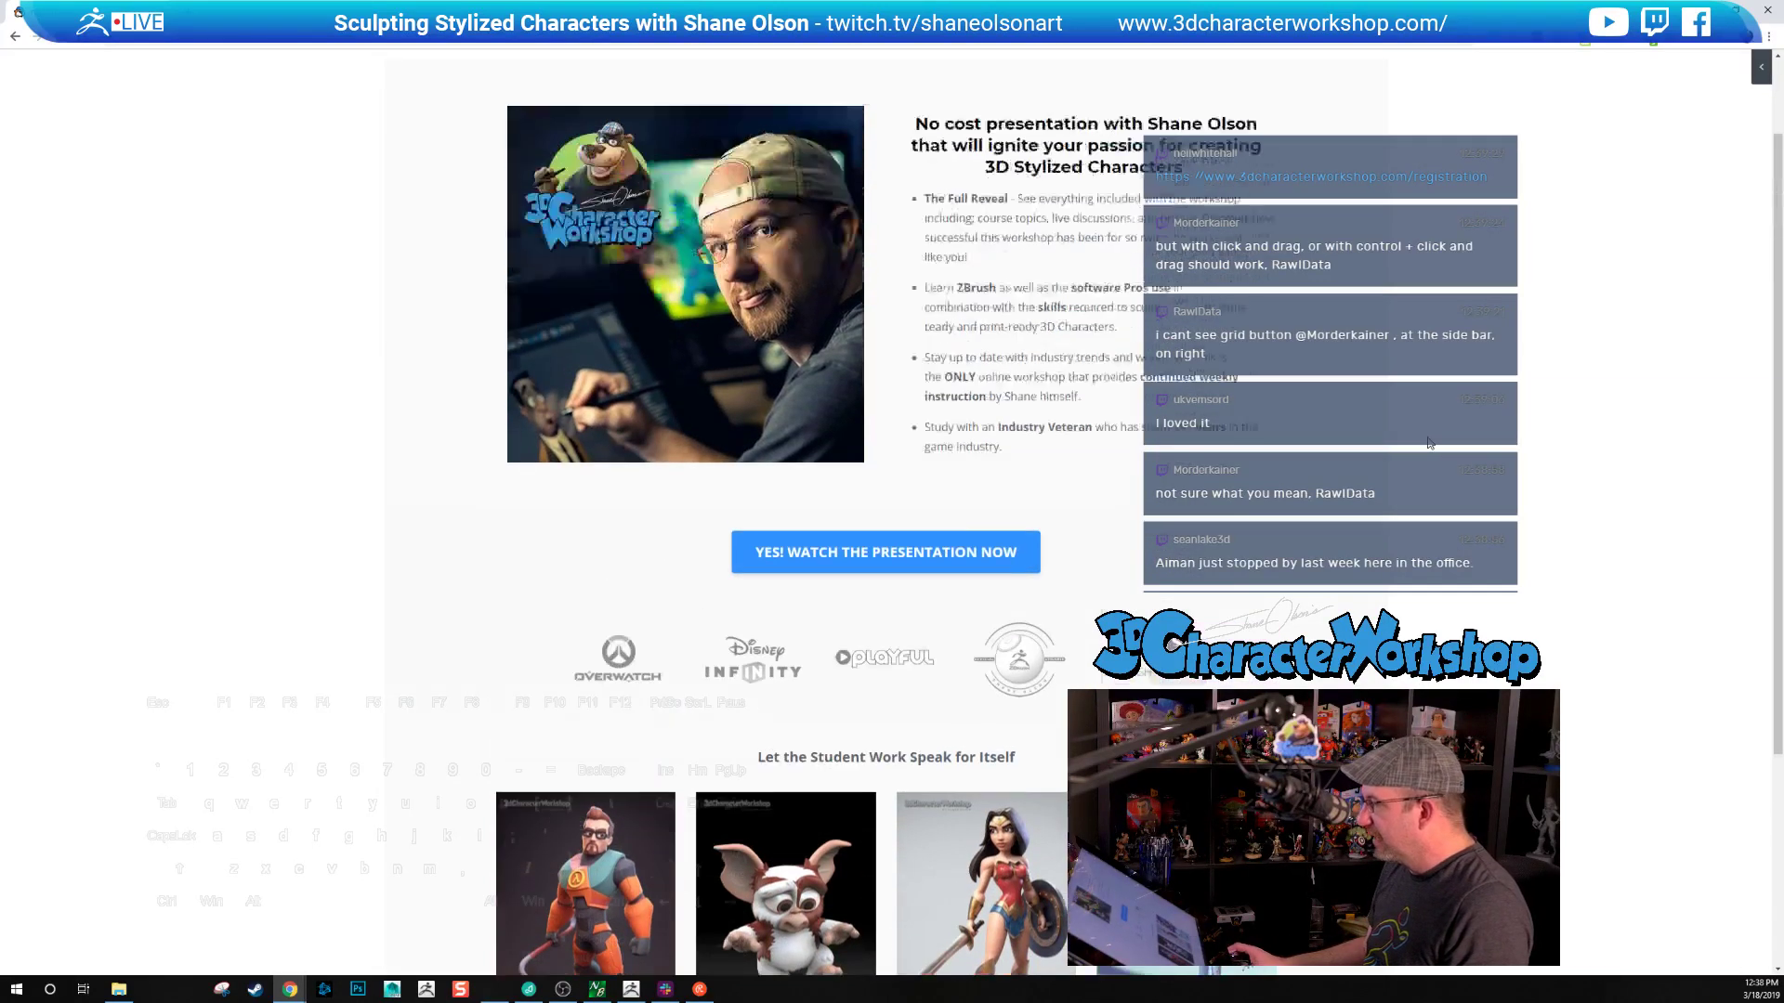
click(1768, 16)
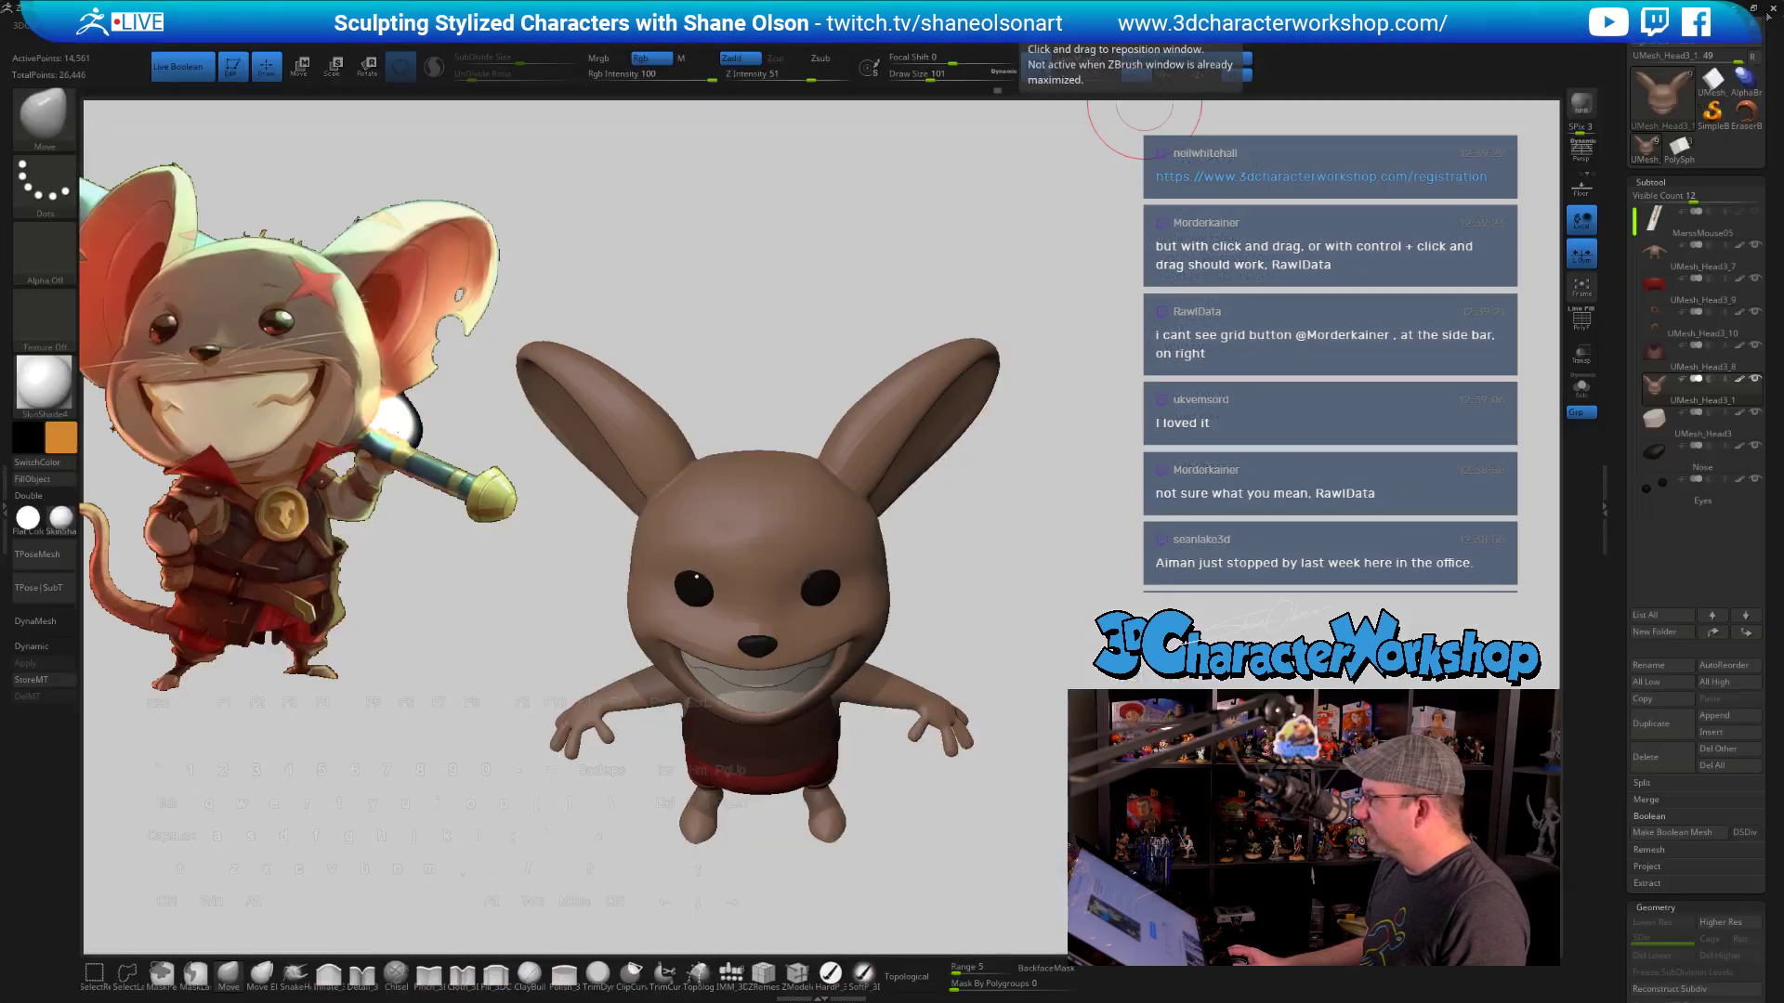
mouse_move(1164, 554)
alt+mouse_down()
mouse_move(1162, 534)
mouse_move(1043, 589)
mouse_move(1059, 608)
alt+mouse_up()
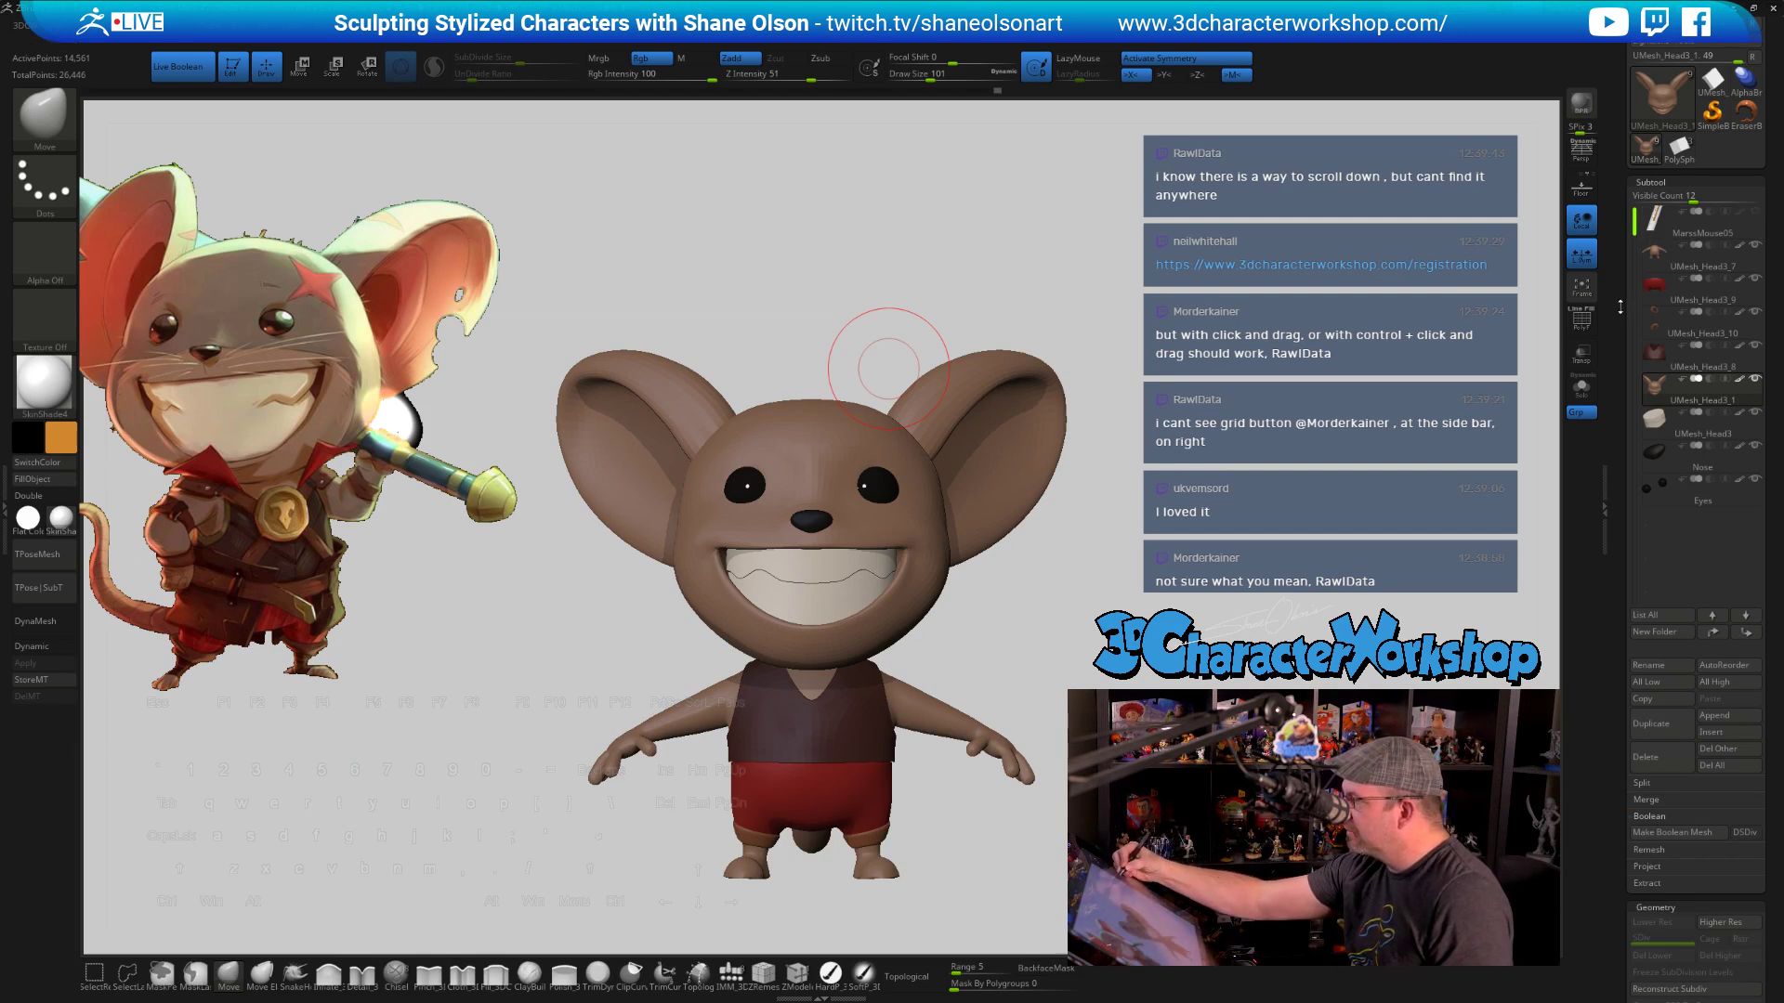
drag(1620, 316, 1616, 376)
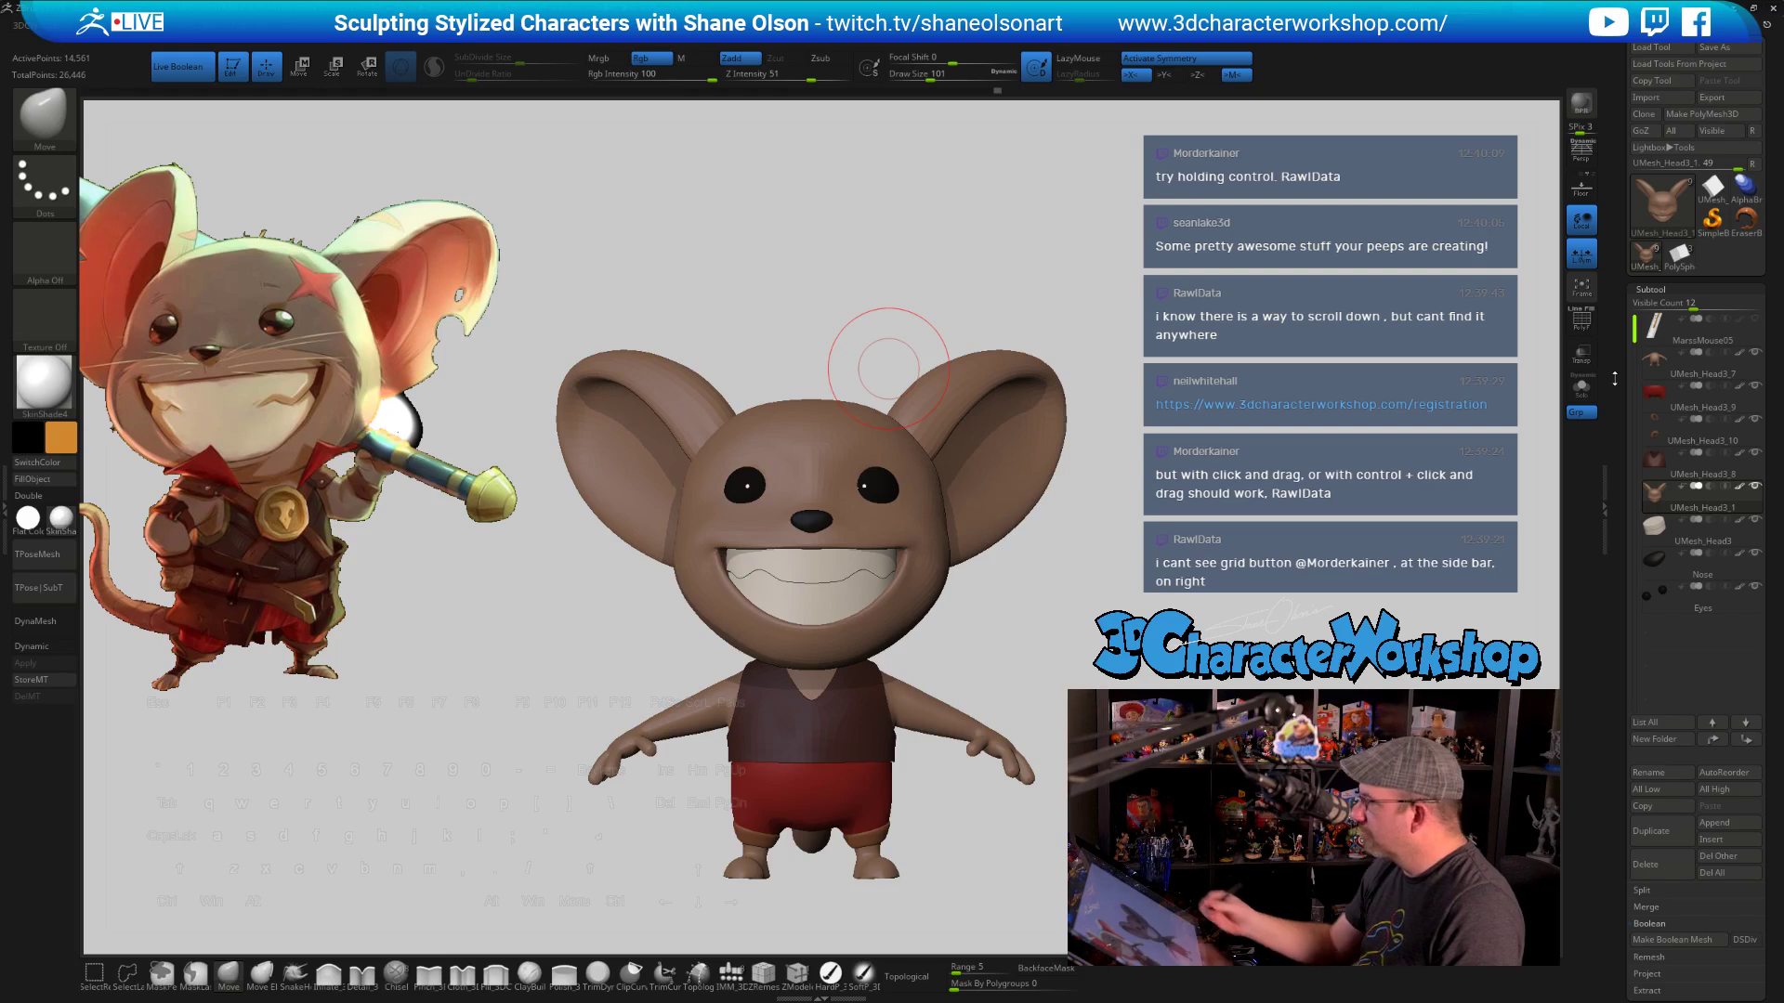
drag(1617, 433, 1602, 321)
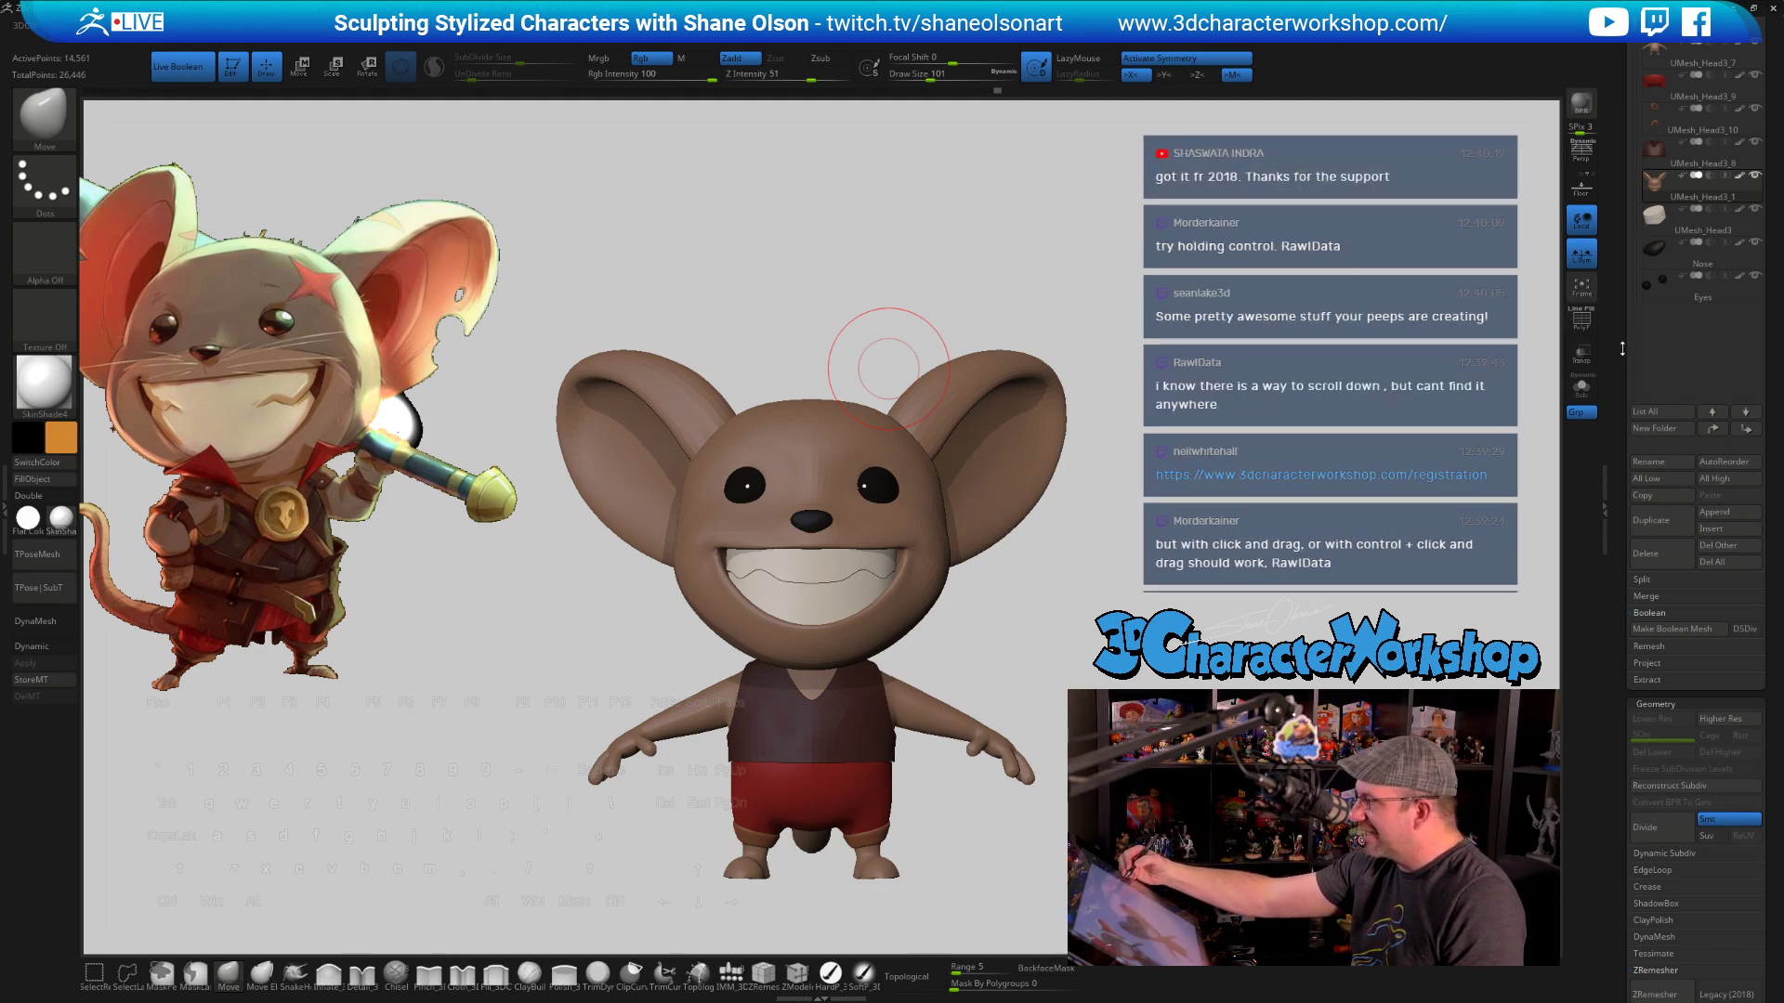
mouse_move(1623, 346)
mouse_down()
mouse_move(1621, 365)
mouse_move(1621, 331)
mouse_up()
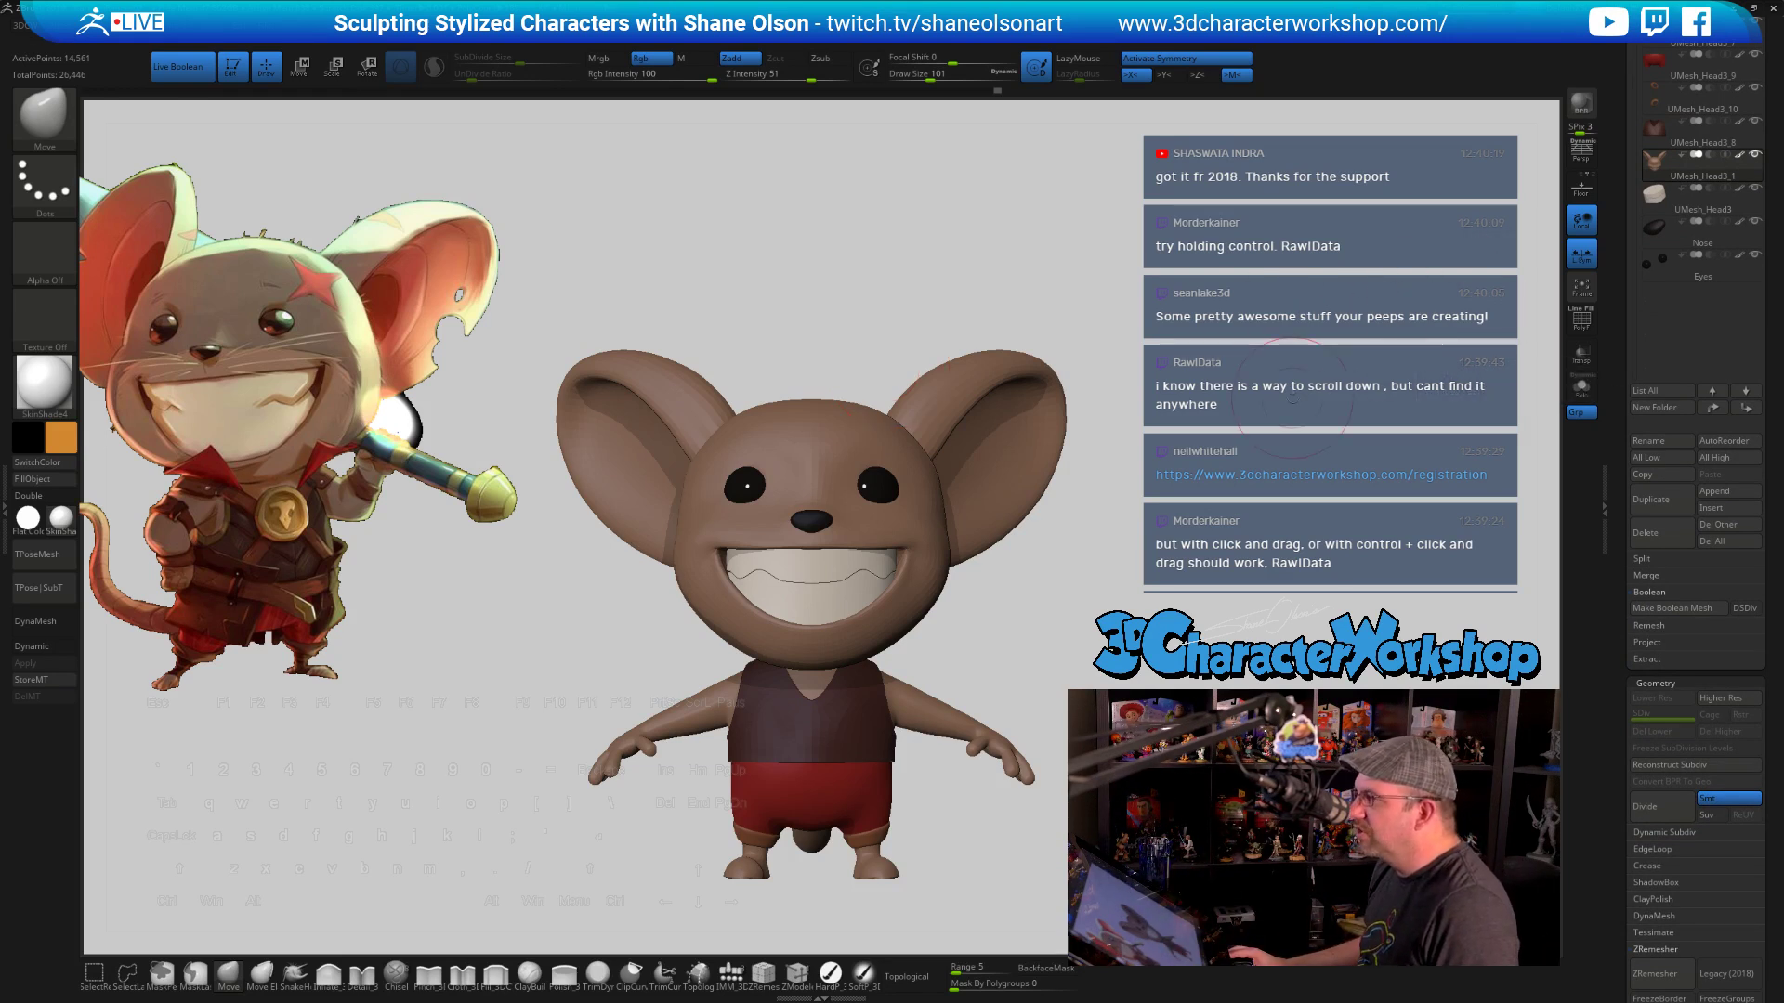
Examine the ears from the front and back, toggling the polyframe display on and off
drag(1294, 394, 1266, 459)
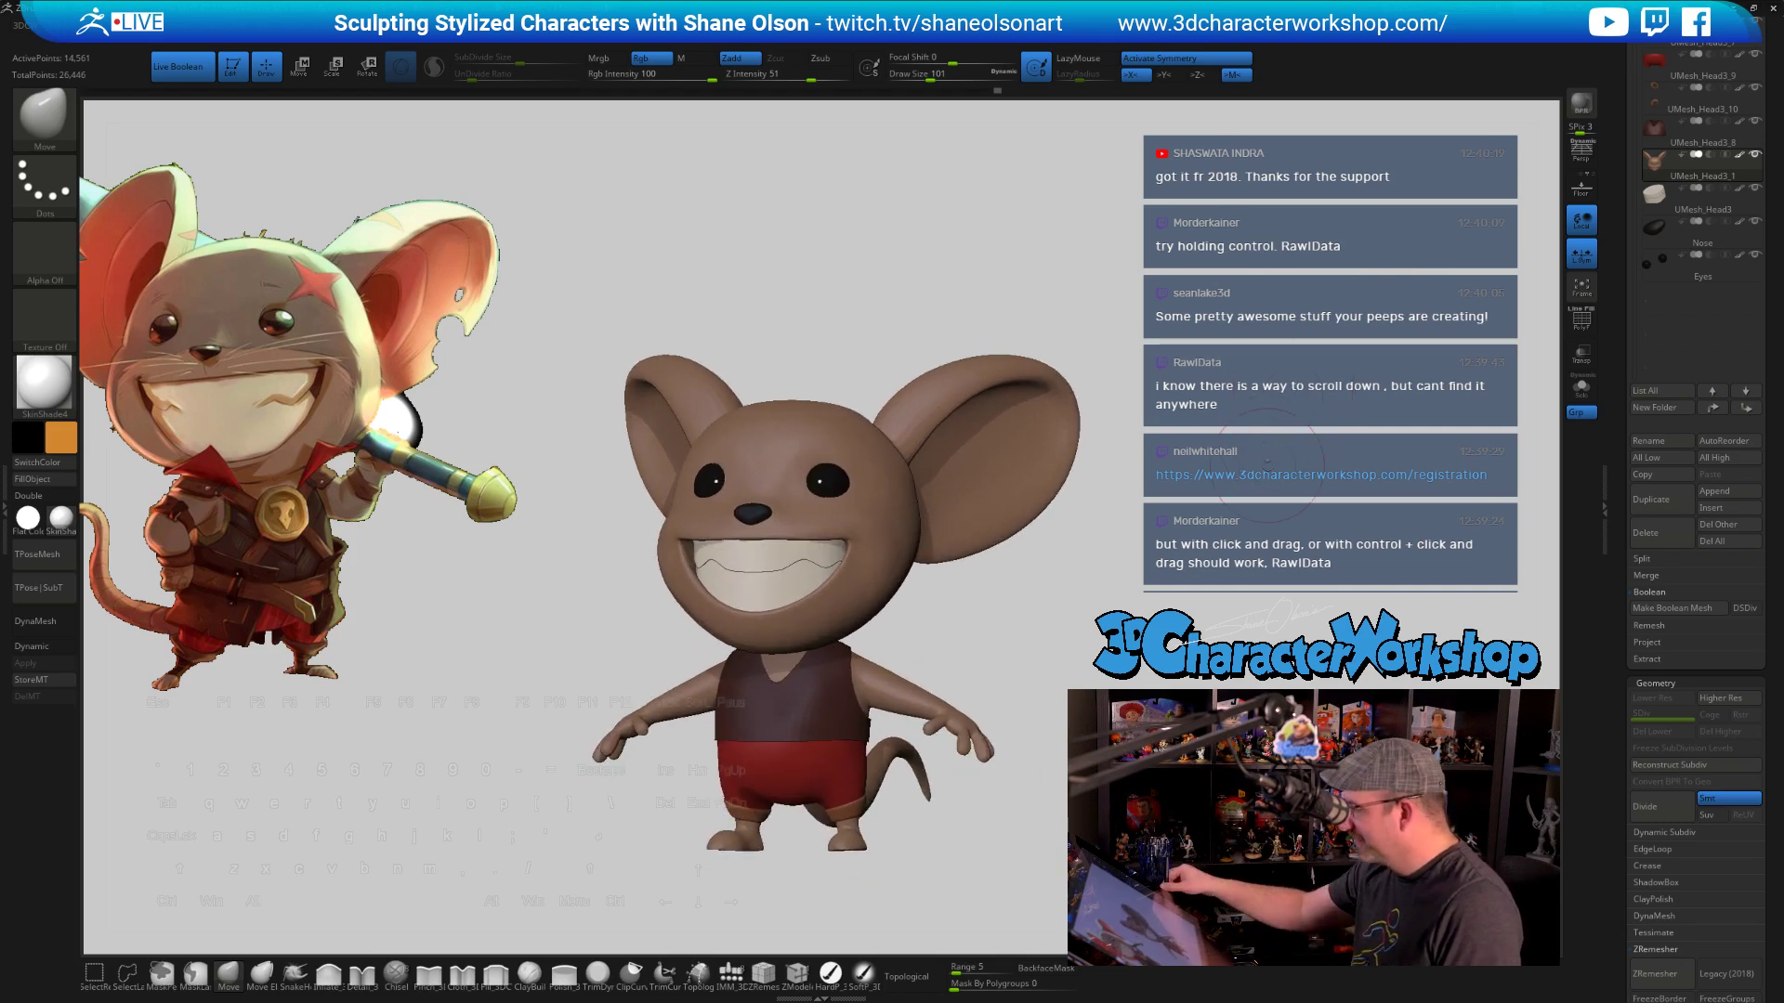
drag(1048, 663, 1089, 688)
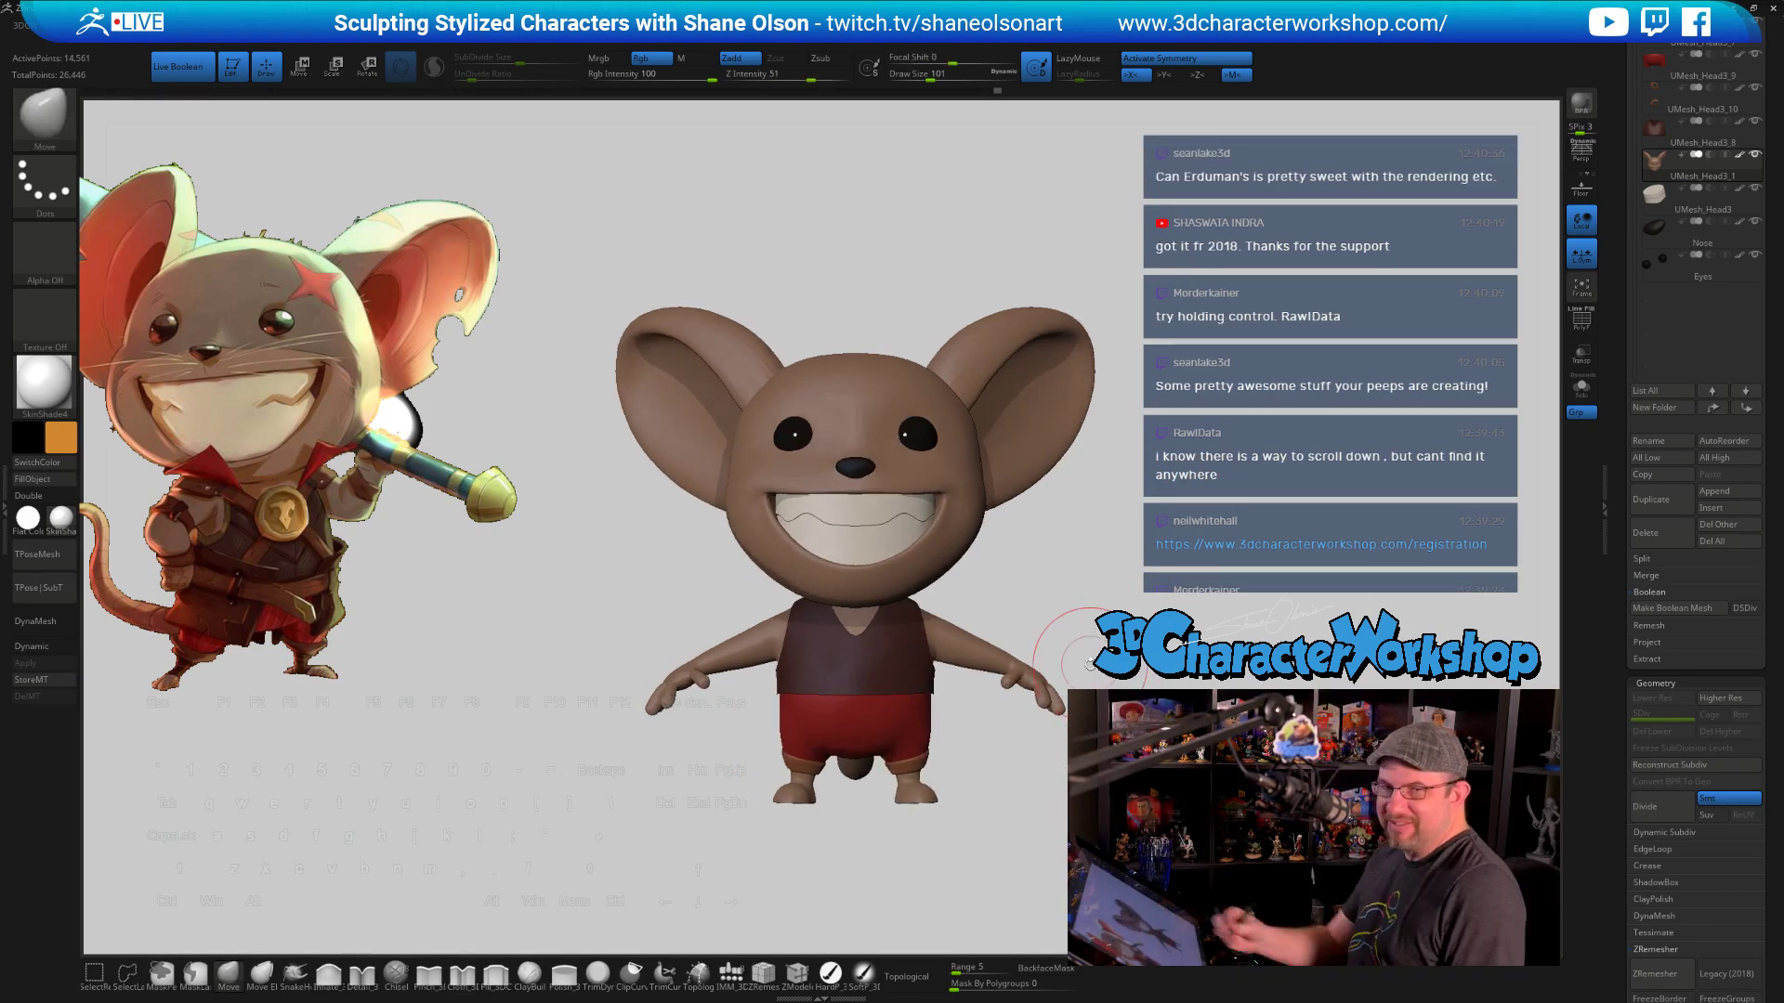
mouse_move(1047, 585)
mouse_down()
mouse_move(1064, 613)
mouse_move(1114, 599)
mouse_move(1172, 632)
mouse_move(1076, 505)
mouse_move(957, 506)
mouse_move(1132, 484)
mouse_up()
key(shift)
key(shift+f)
key(shift)
key(shift+f)
key(shift)
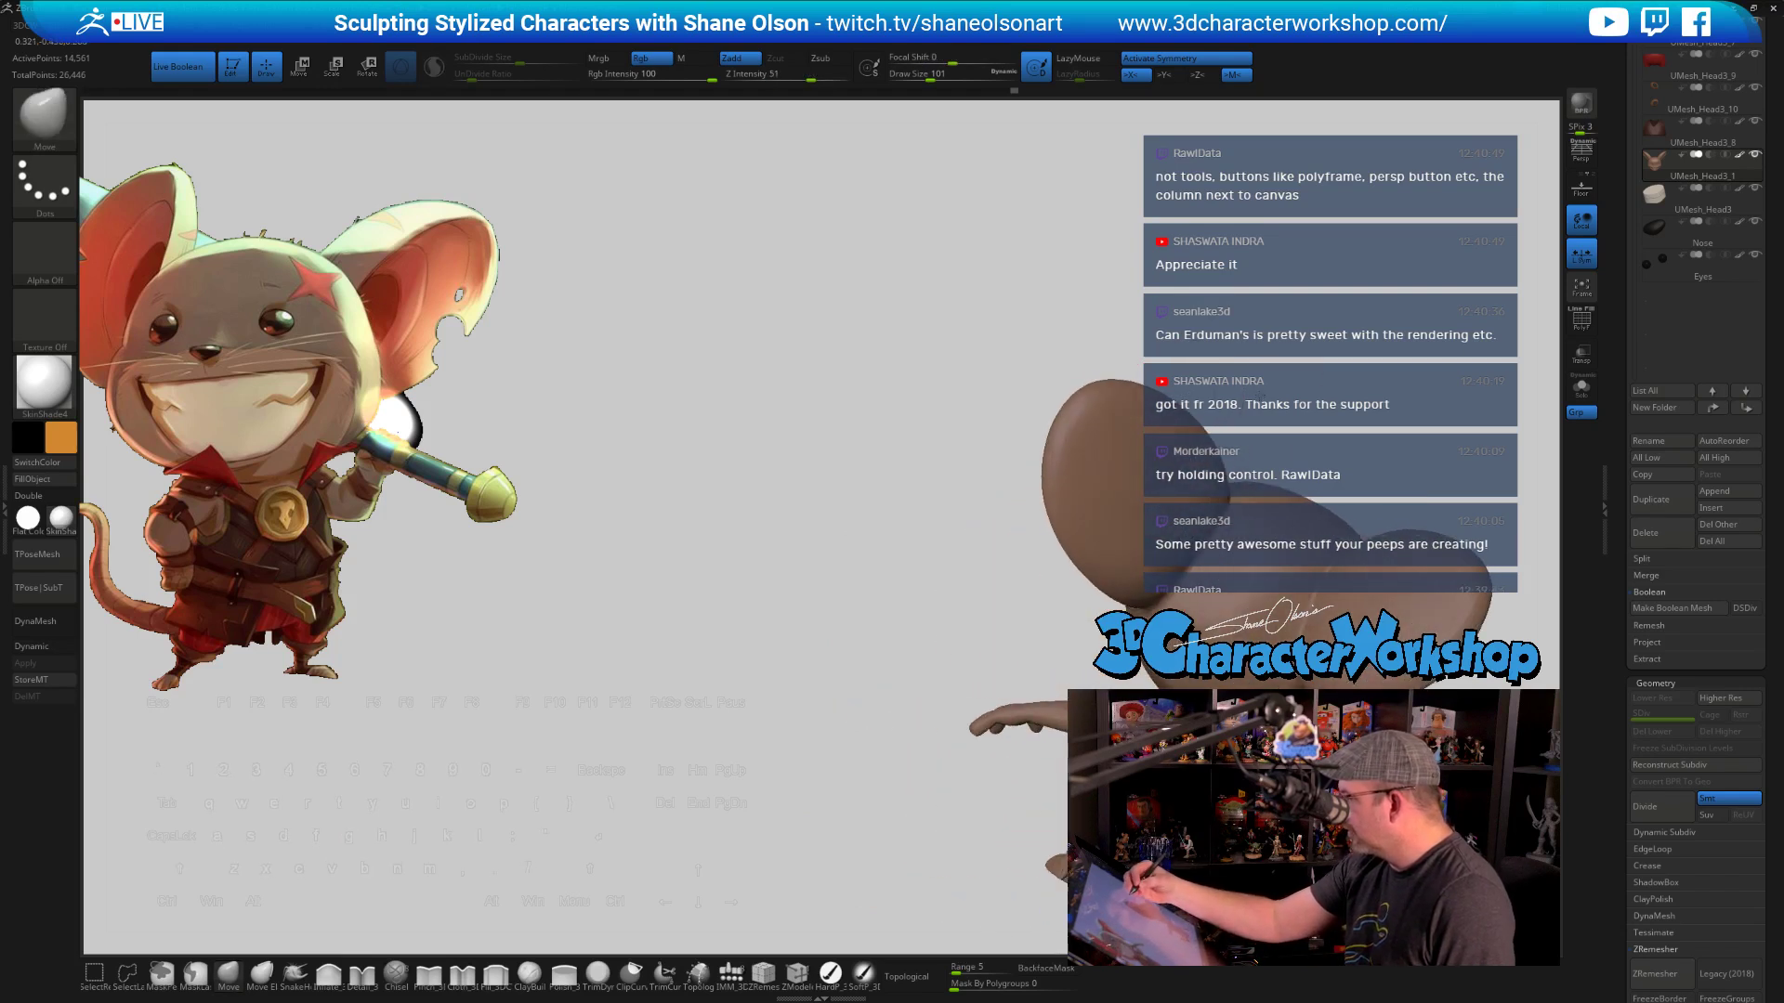
Adjust the back of the ear's upper edge and raise the Move brush's draw size to 140
mouse_move(1124, 492)
alt+mouse_down()
mouse_move(1105, 376)
mouse_move(1240, 460)
alt+mouse_up()
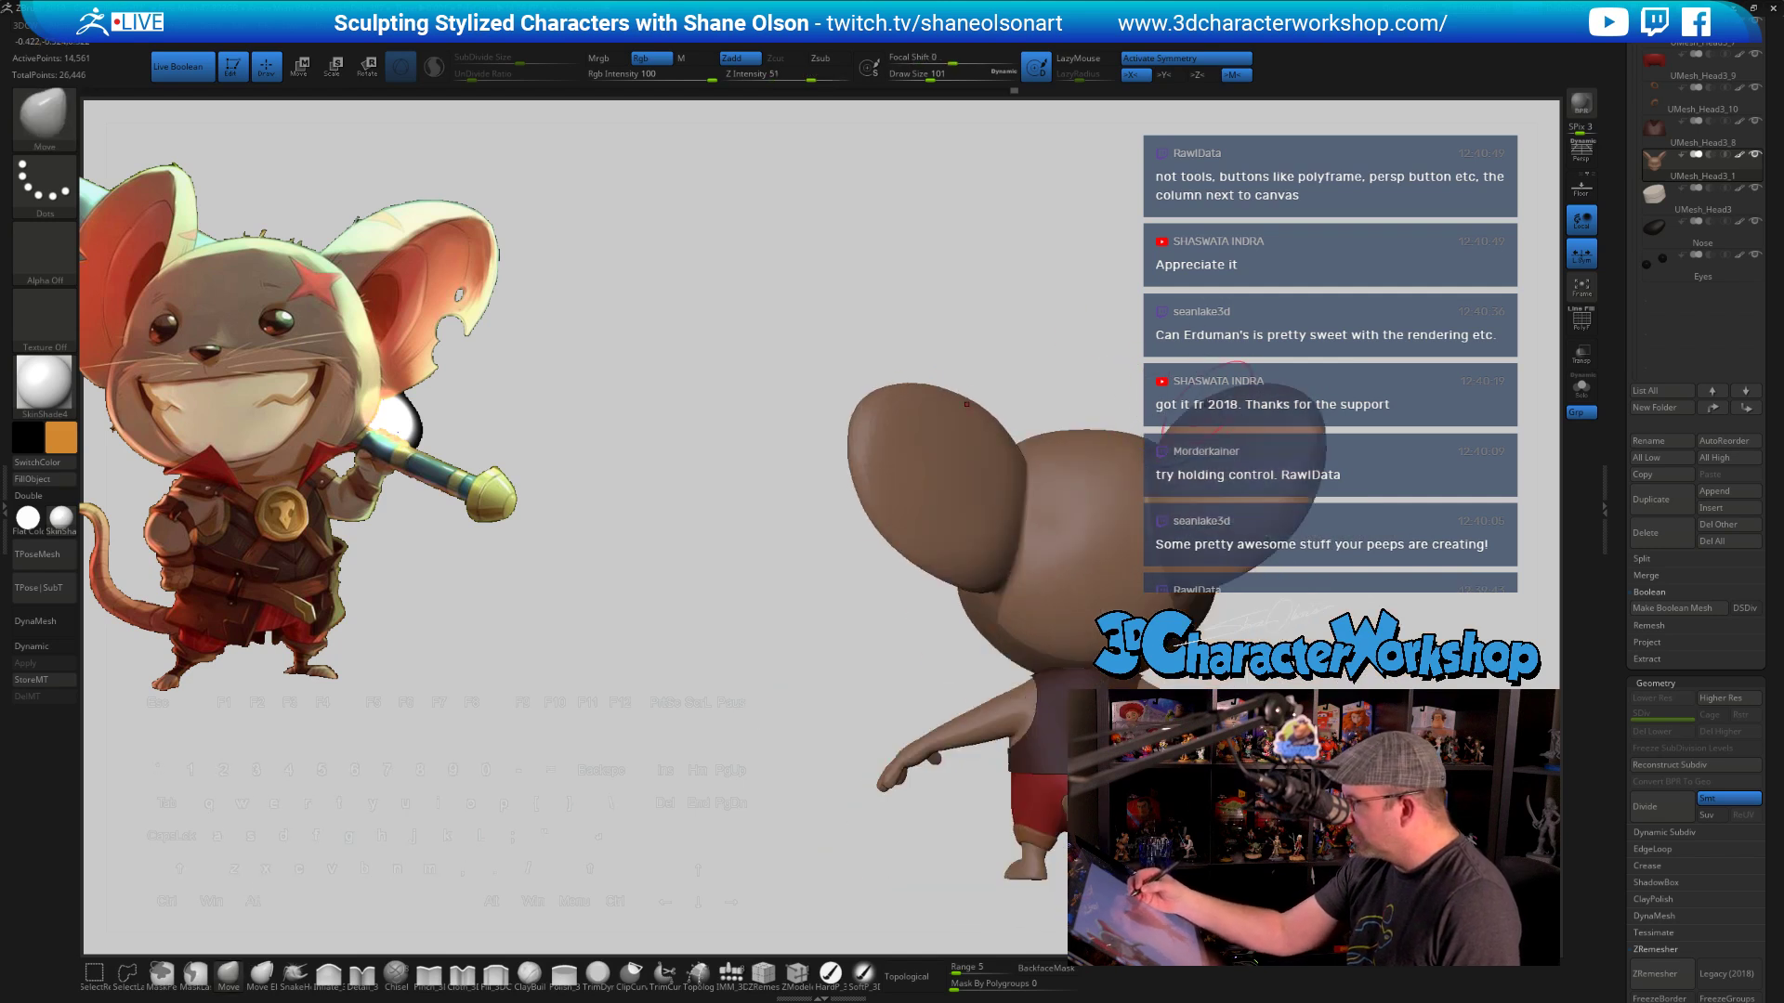
key(bracketright)
drag(697, 734, 744, 731)
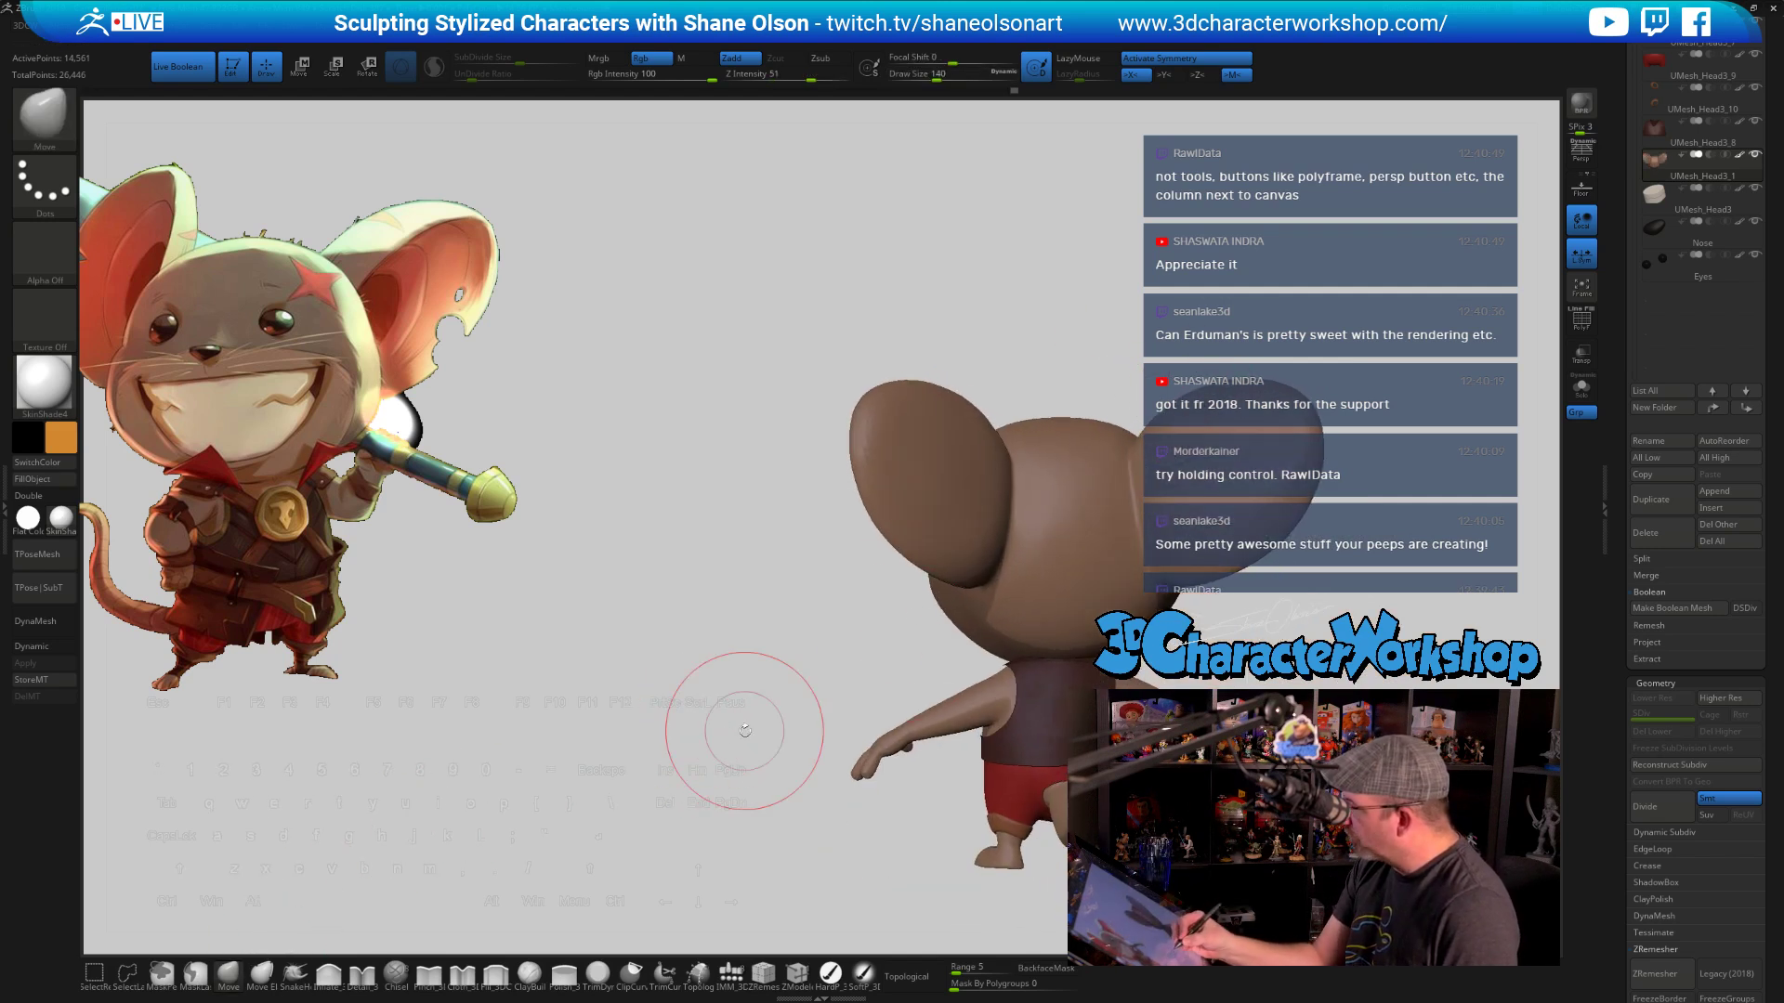
Reshape the back of the ears and their inner edges near the head with the Move brush at draw size 154
key(bracketright)
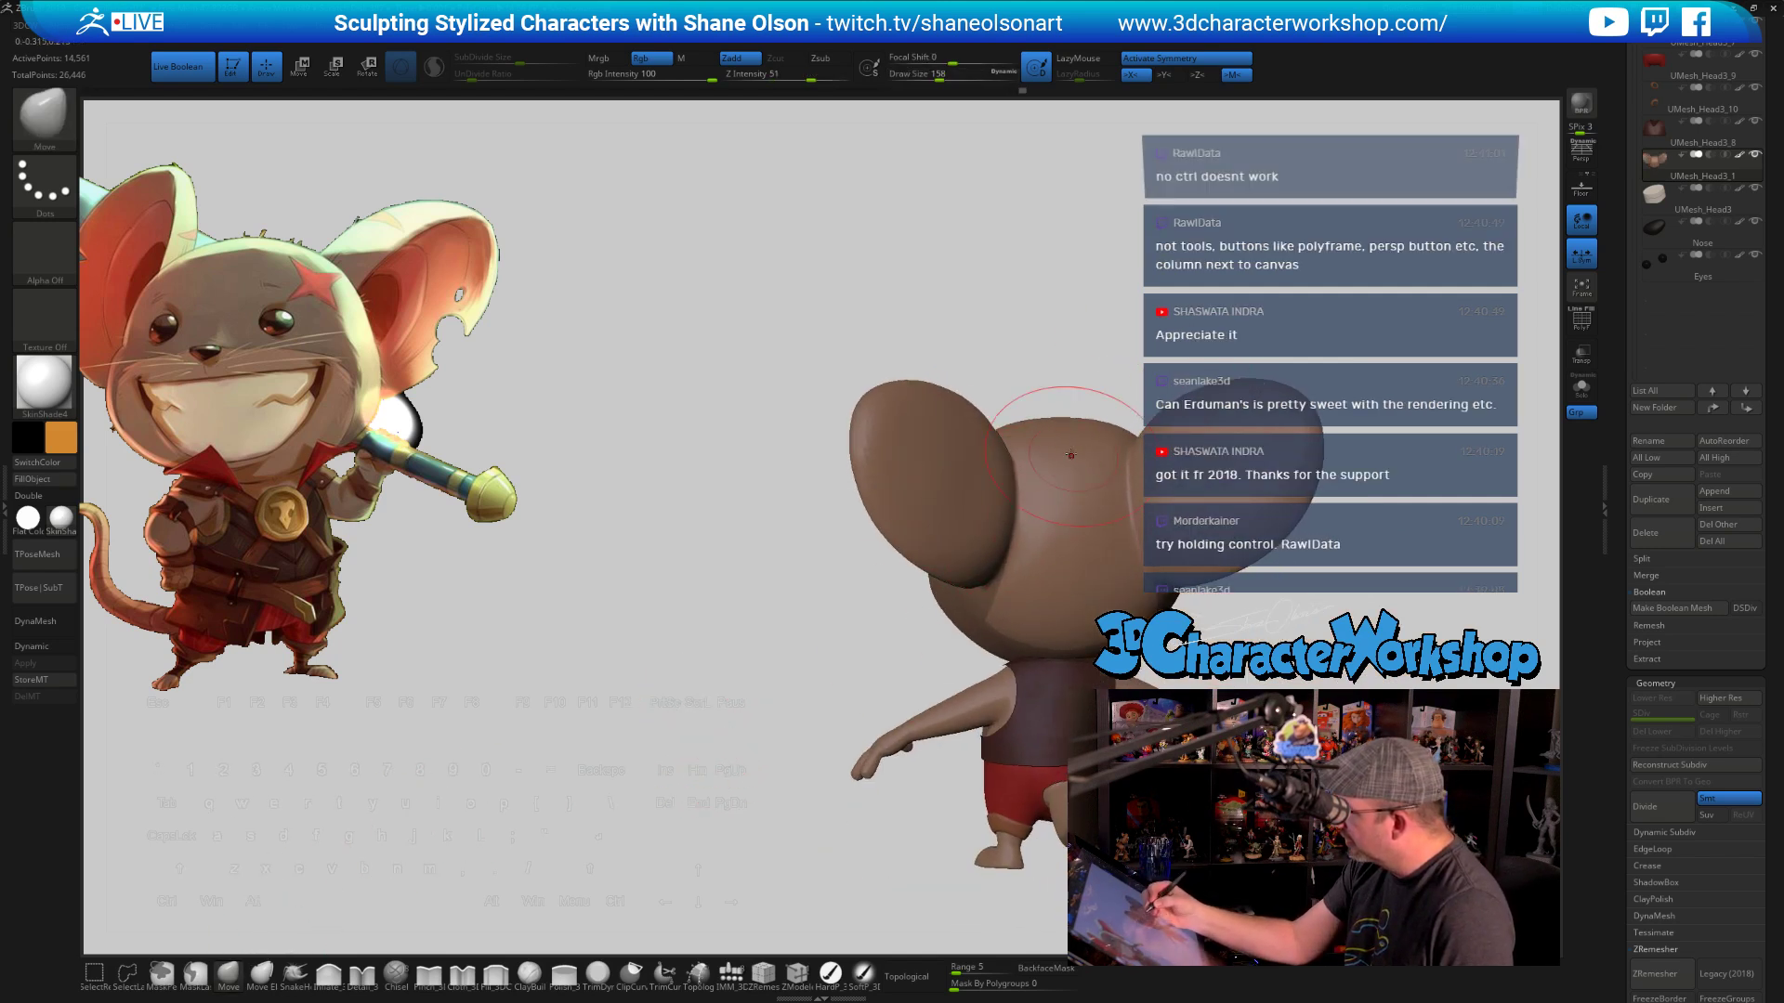
mouse_move(1073, 354)
mouse_down()
mouse_move(1091, 335)
mouse_move(1000, 354)
mouse_move(1025, 344)
mouse_up()
key(s)
key(s)
drag(976, 414, 997, 394)
key(s)
drag(897, 498, 902, 497)
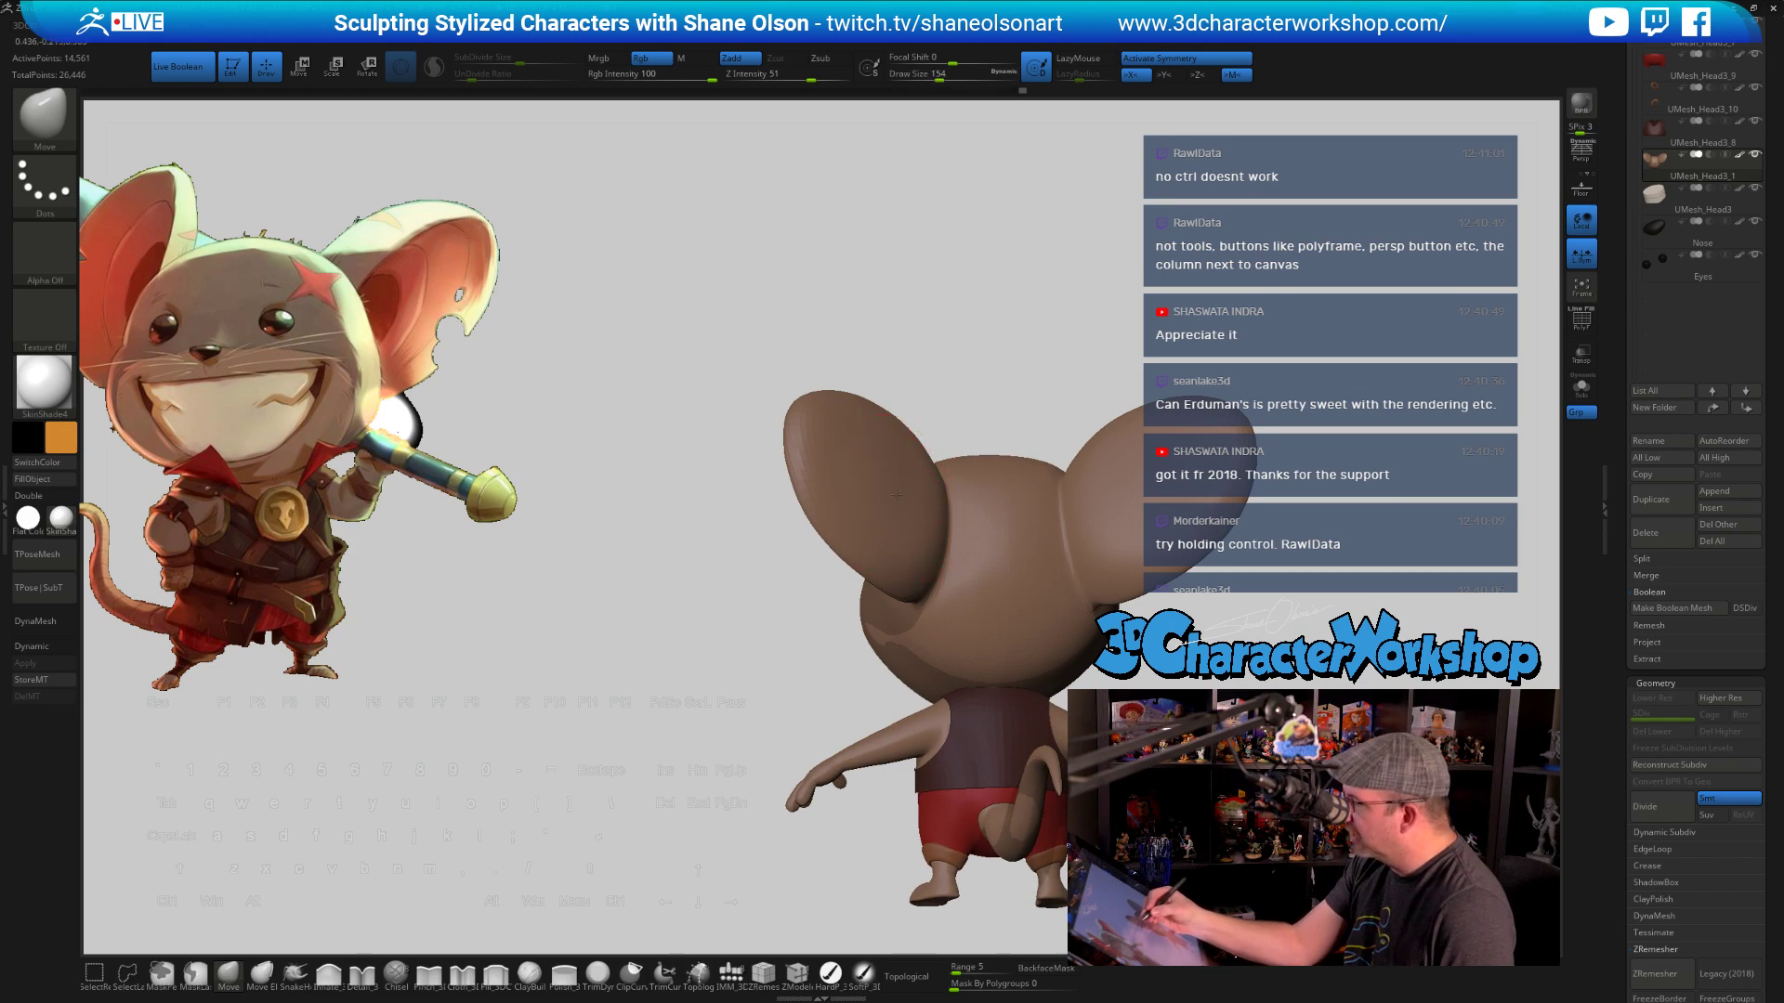
drag(957, 404, 847, 469)
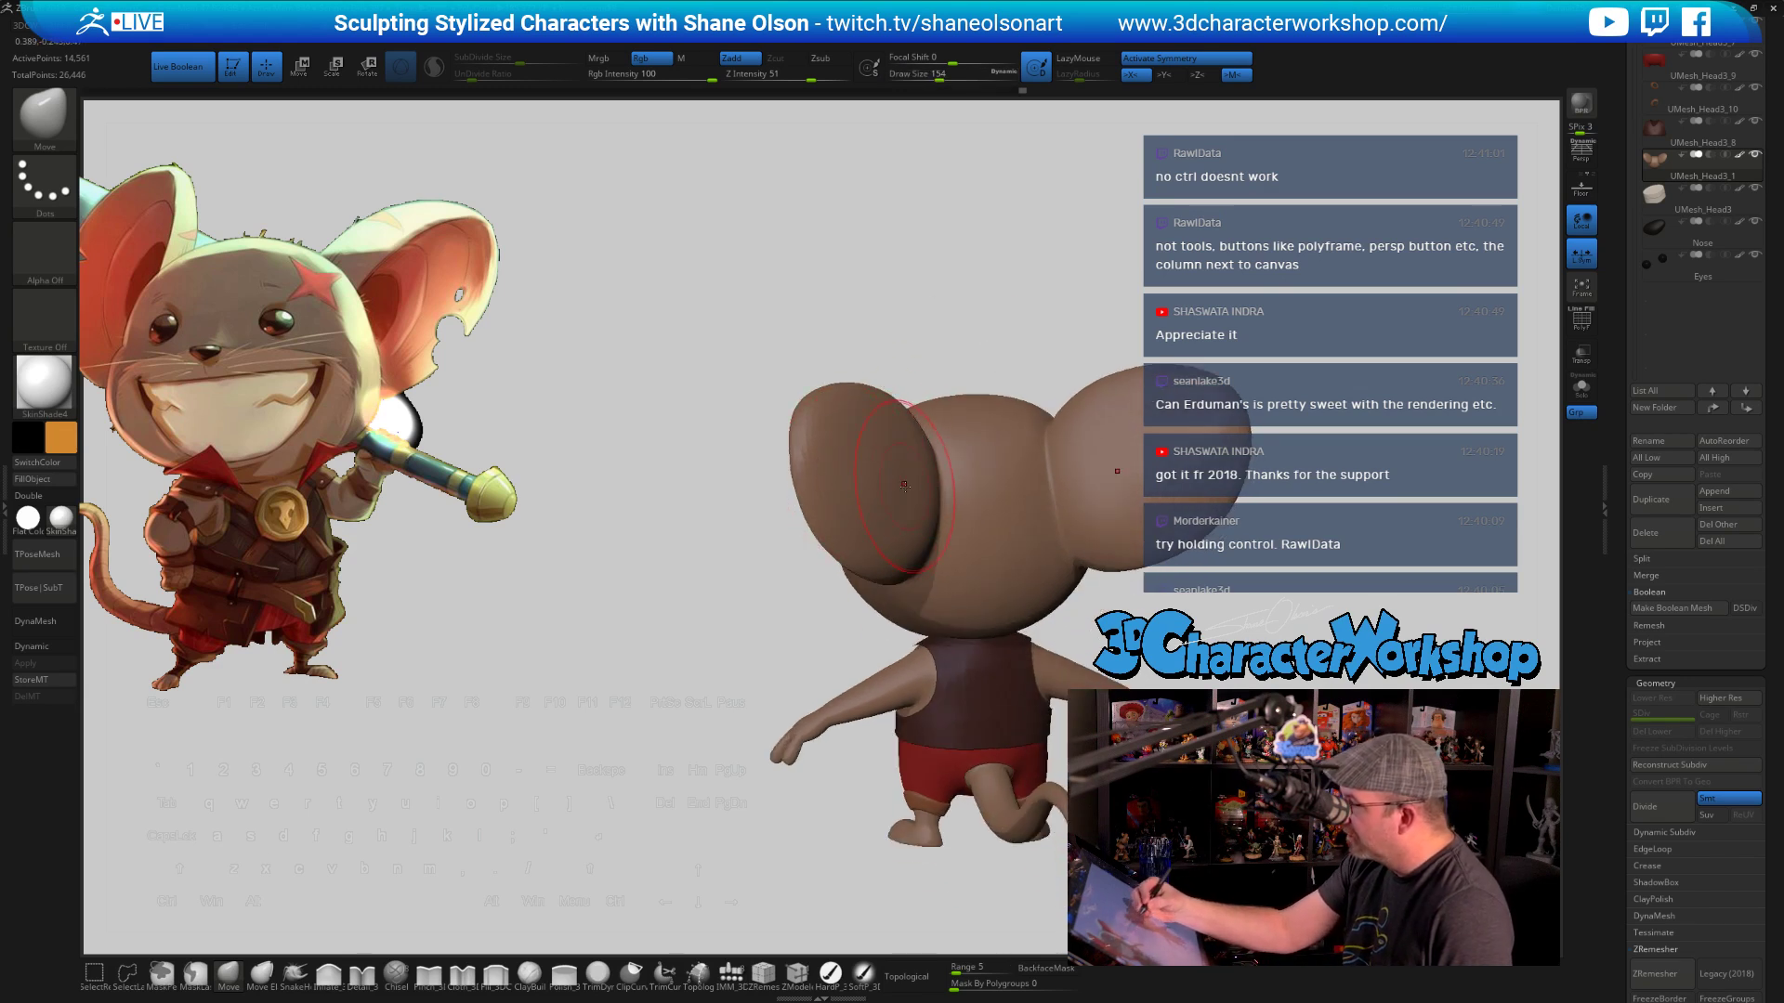
key(shift)
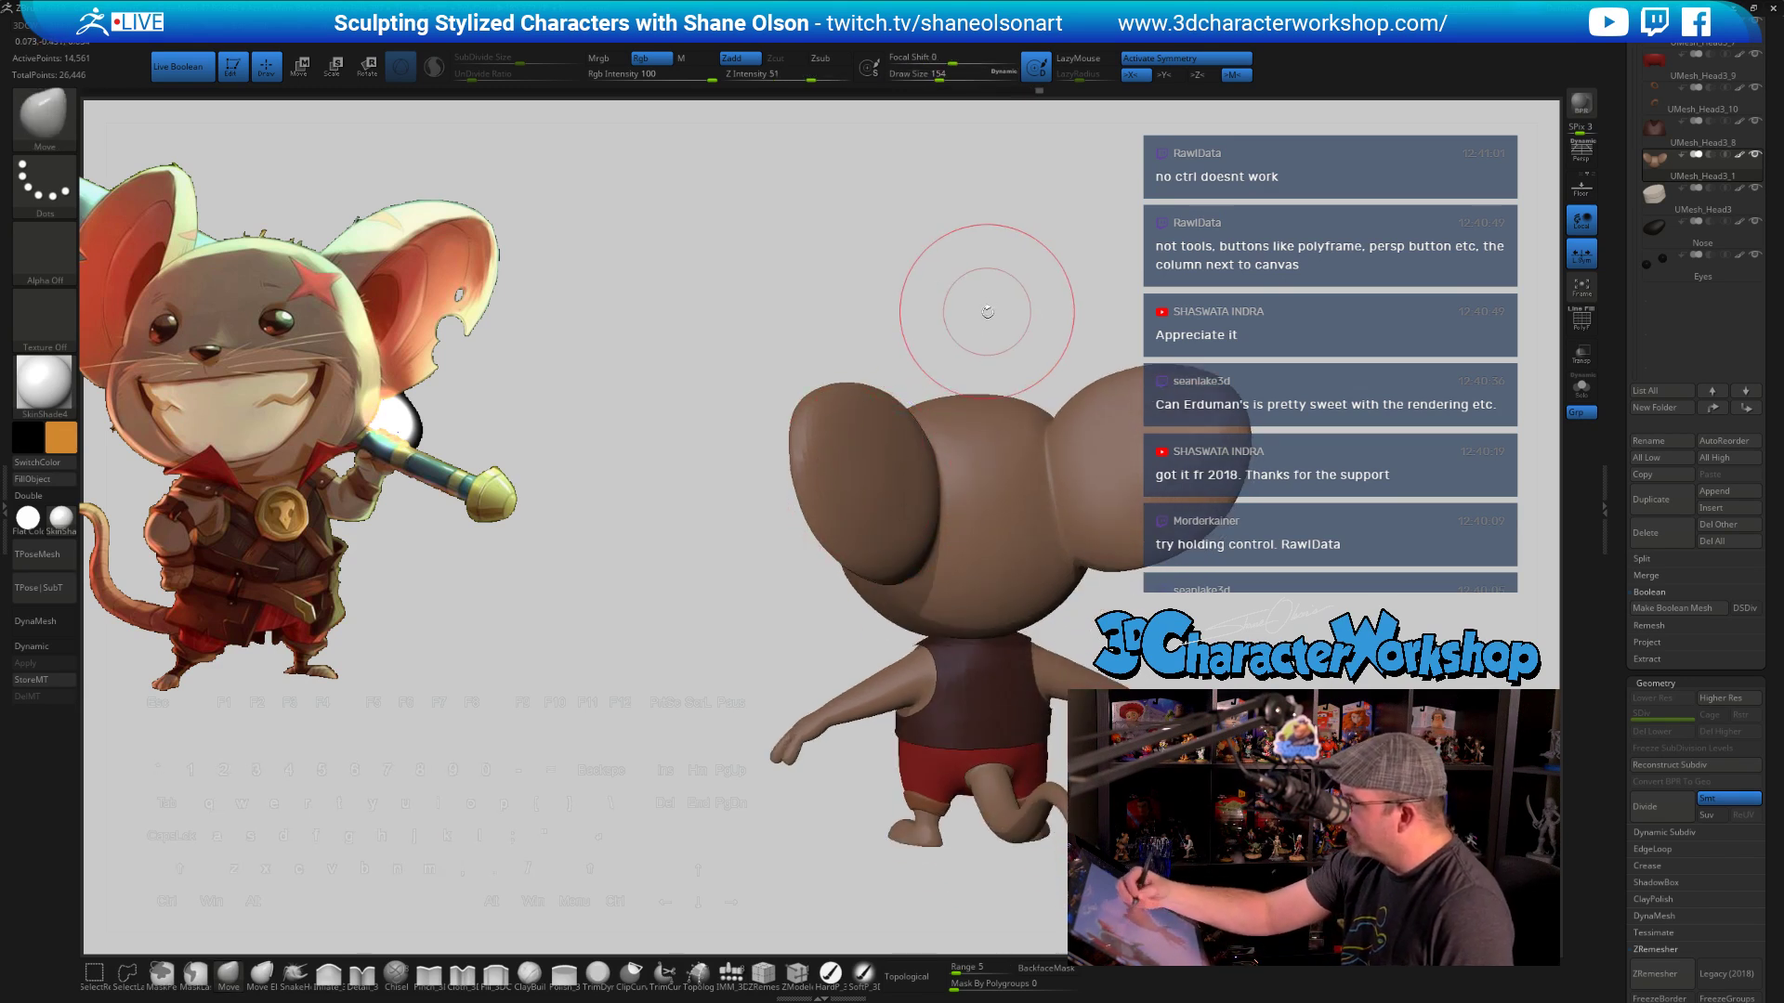
Enlarge the Move brush's draw size to 234 and adjust the outer edge of the ear from a three-quarter view
drag(967, 298, 1083, 302)
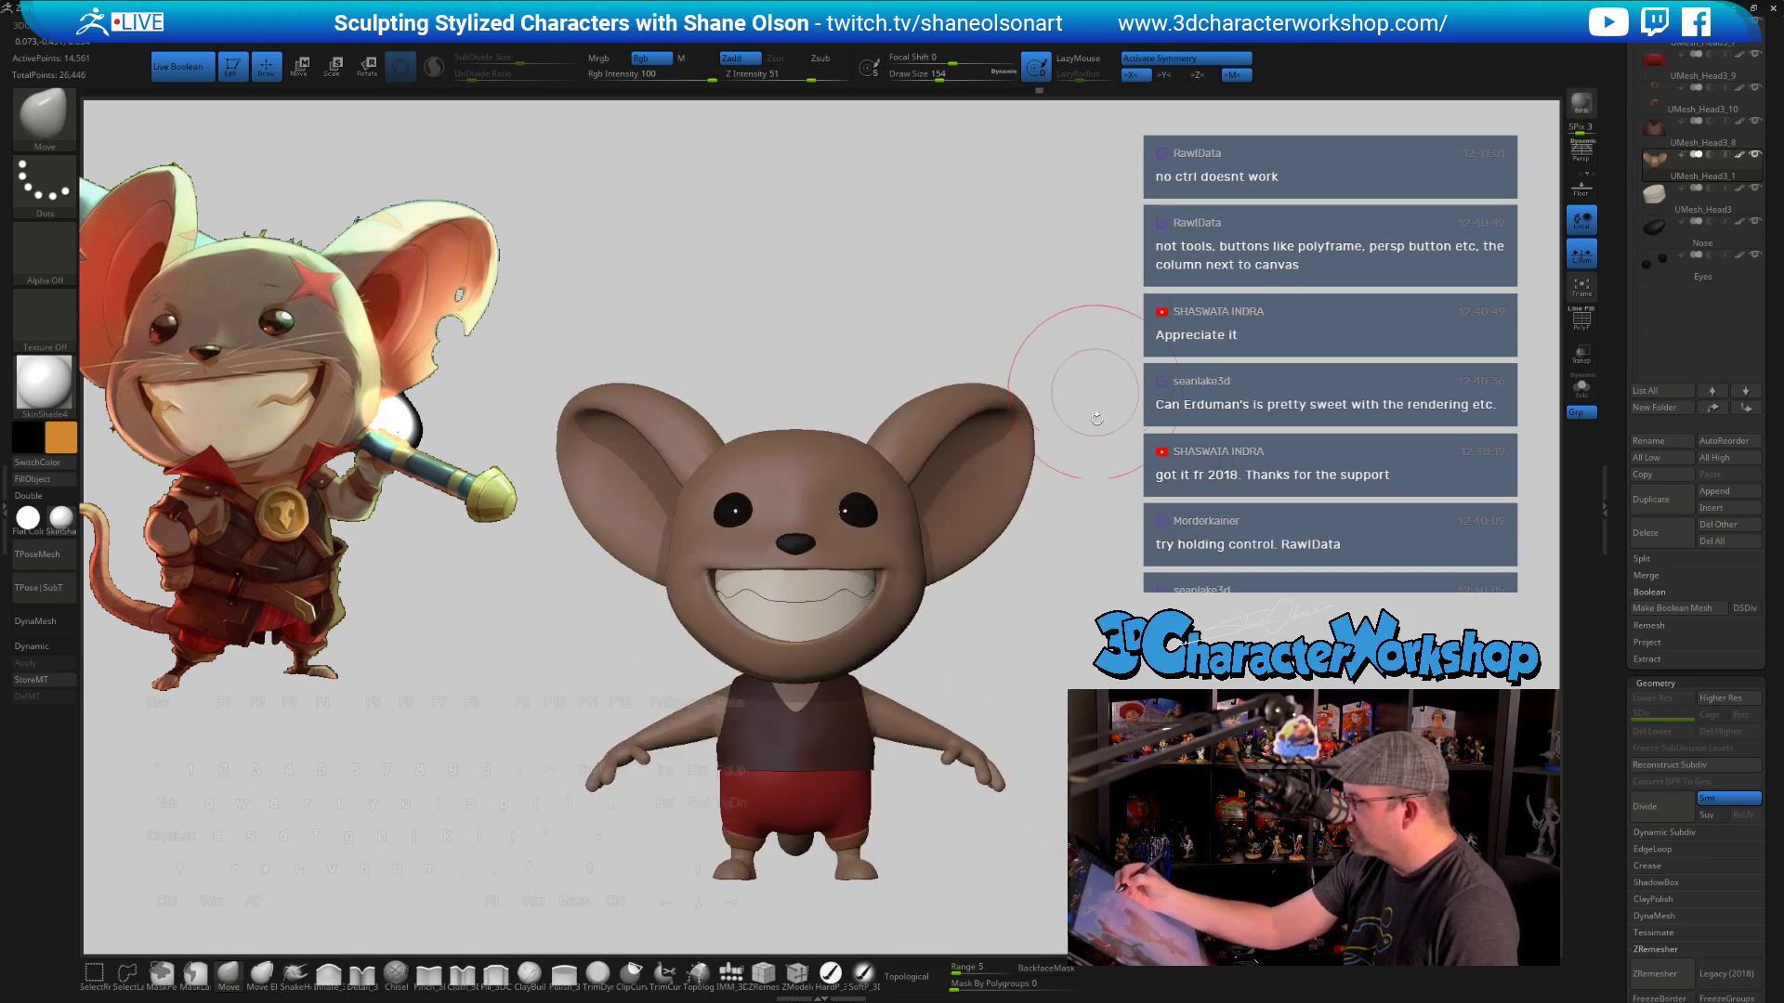
mouse_move(1078, 372)
alt+mouse_down()
mouse_move(1081, 520)
mouse_move(1055, 555)
mouse_move(1087, 541)
alt+mouse_up()
key(s)
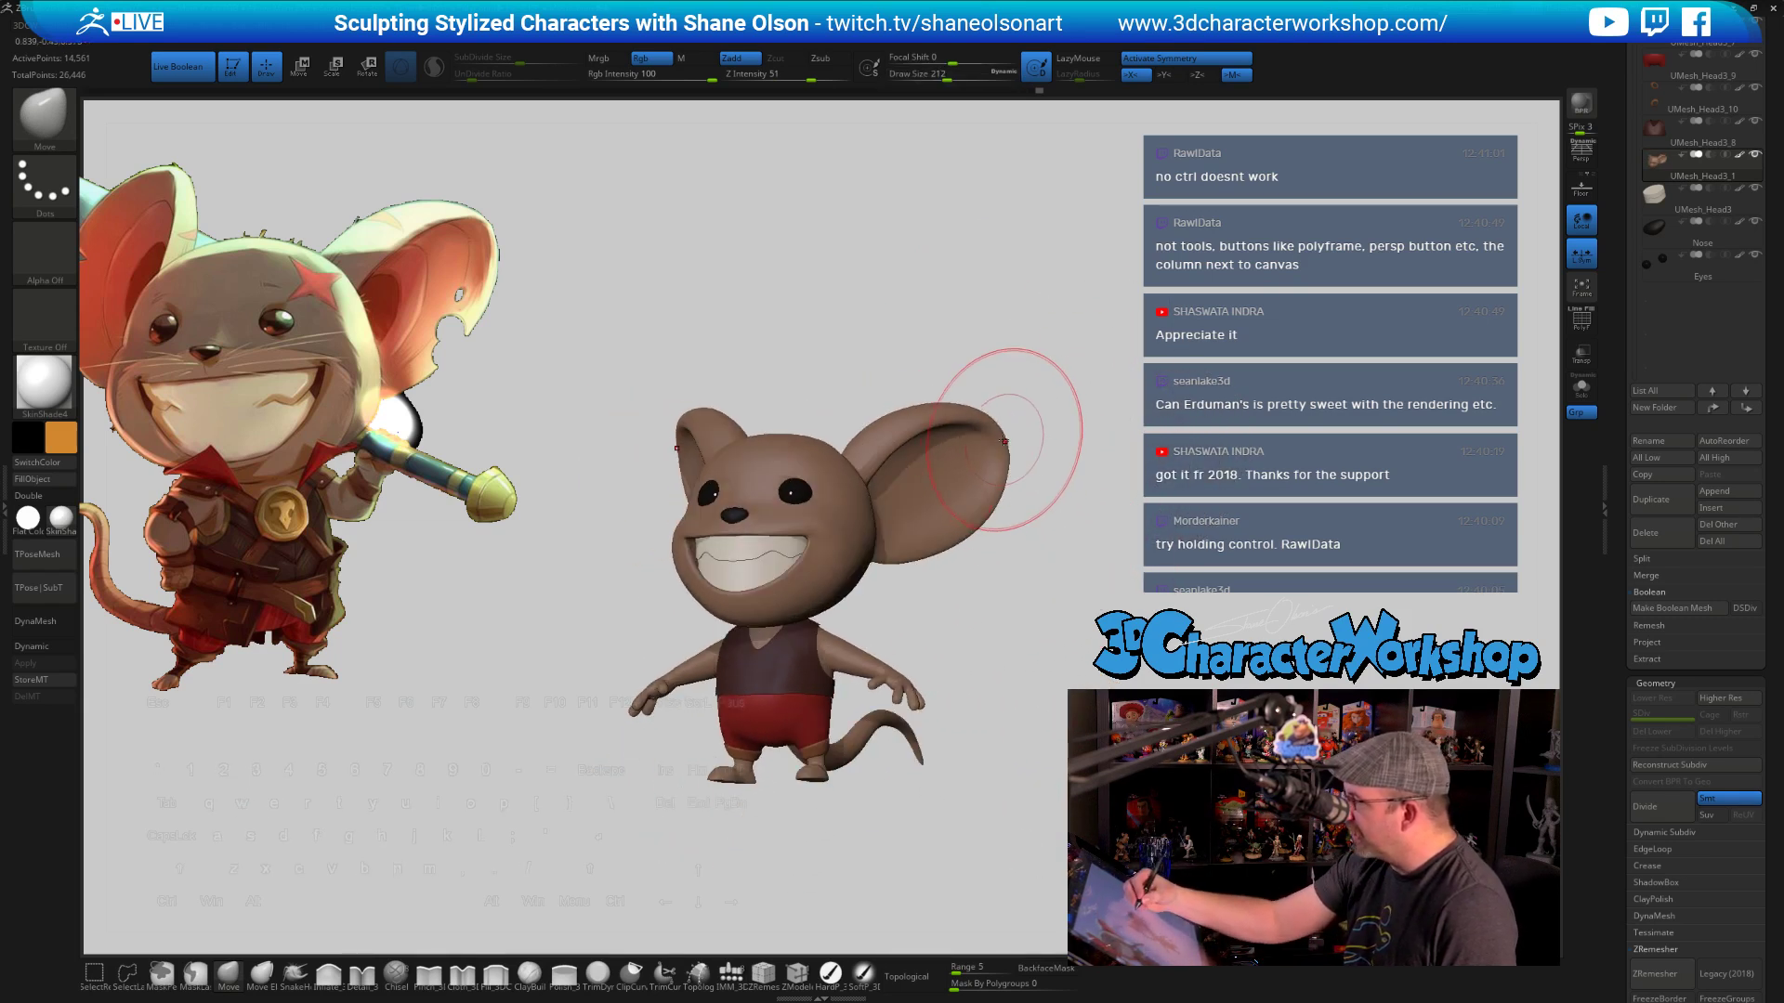
key(s)
drag(1016, 390, 1003, 441)
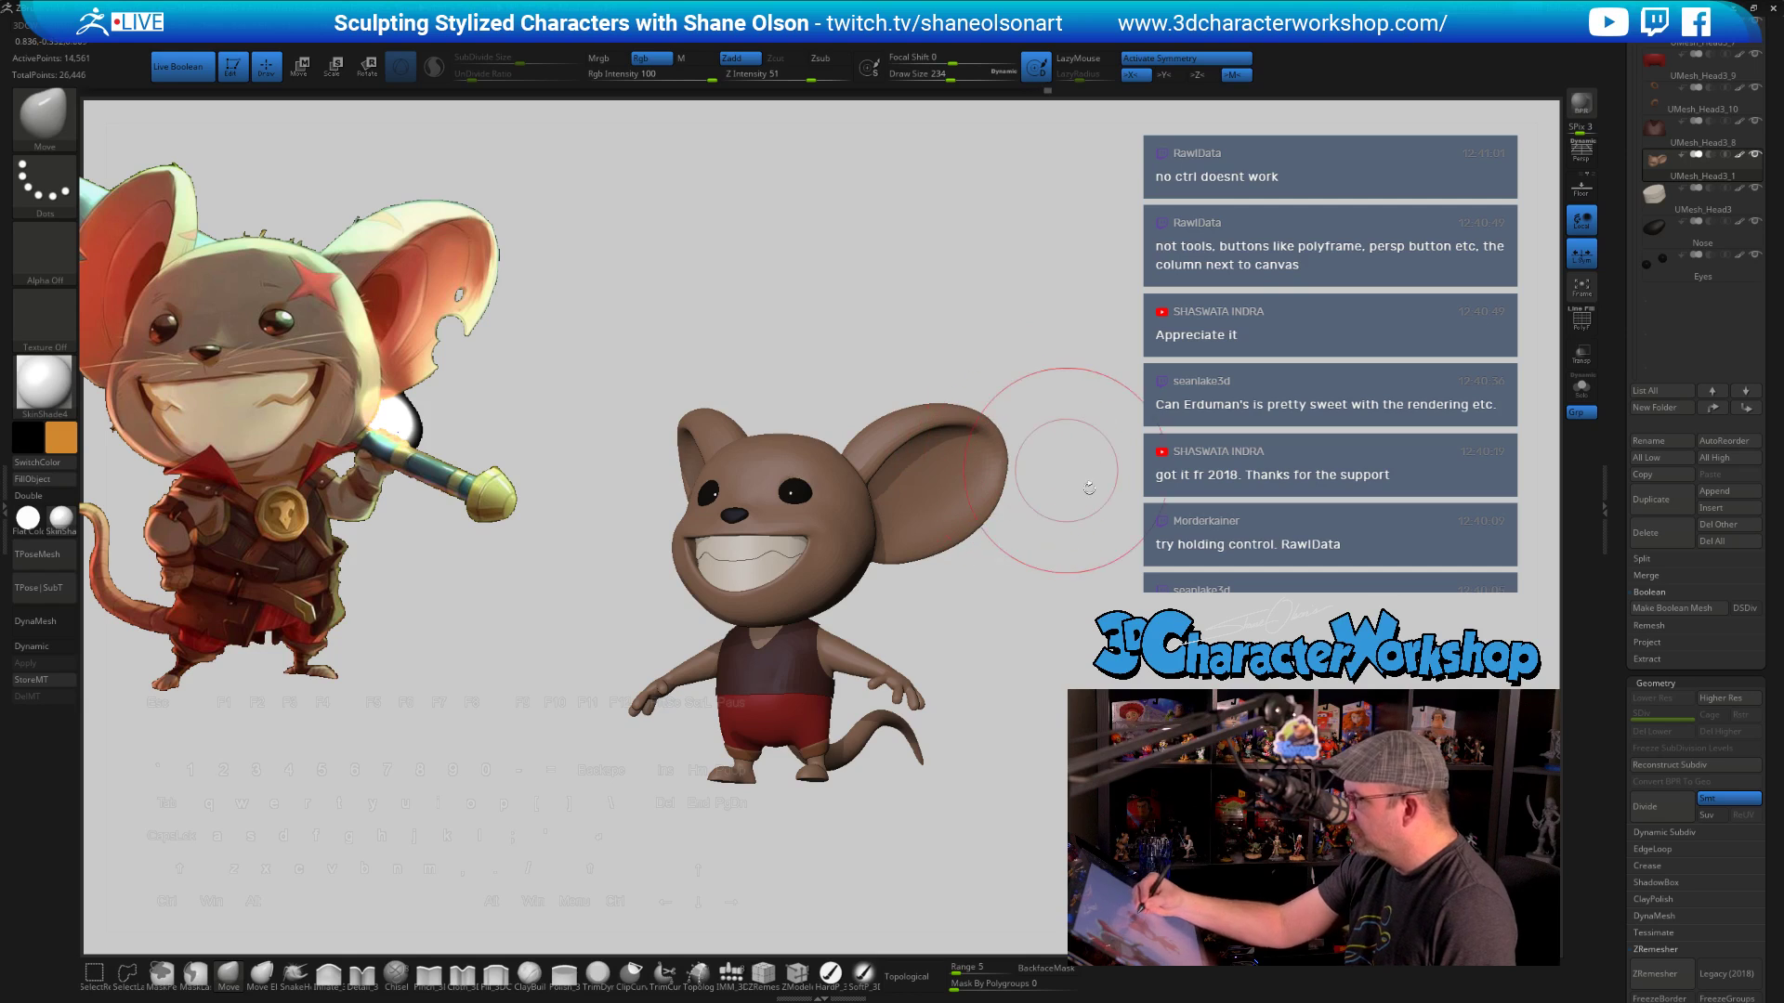
shift+drag(1089, 488, 1162, 706)
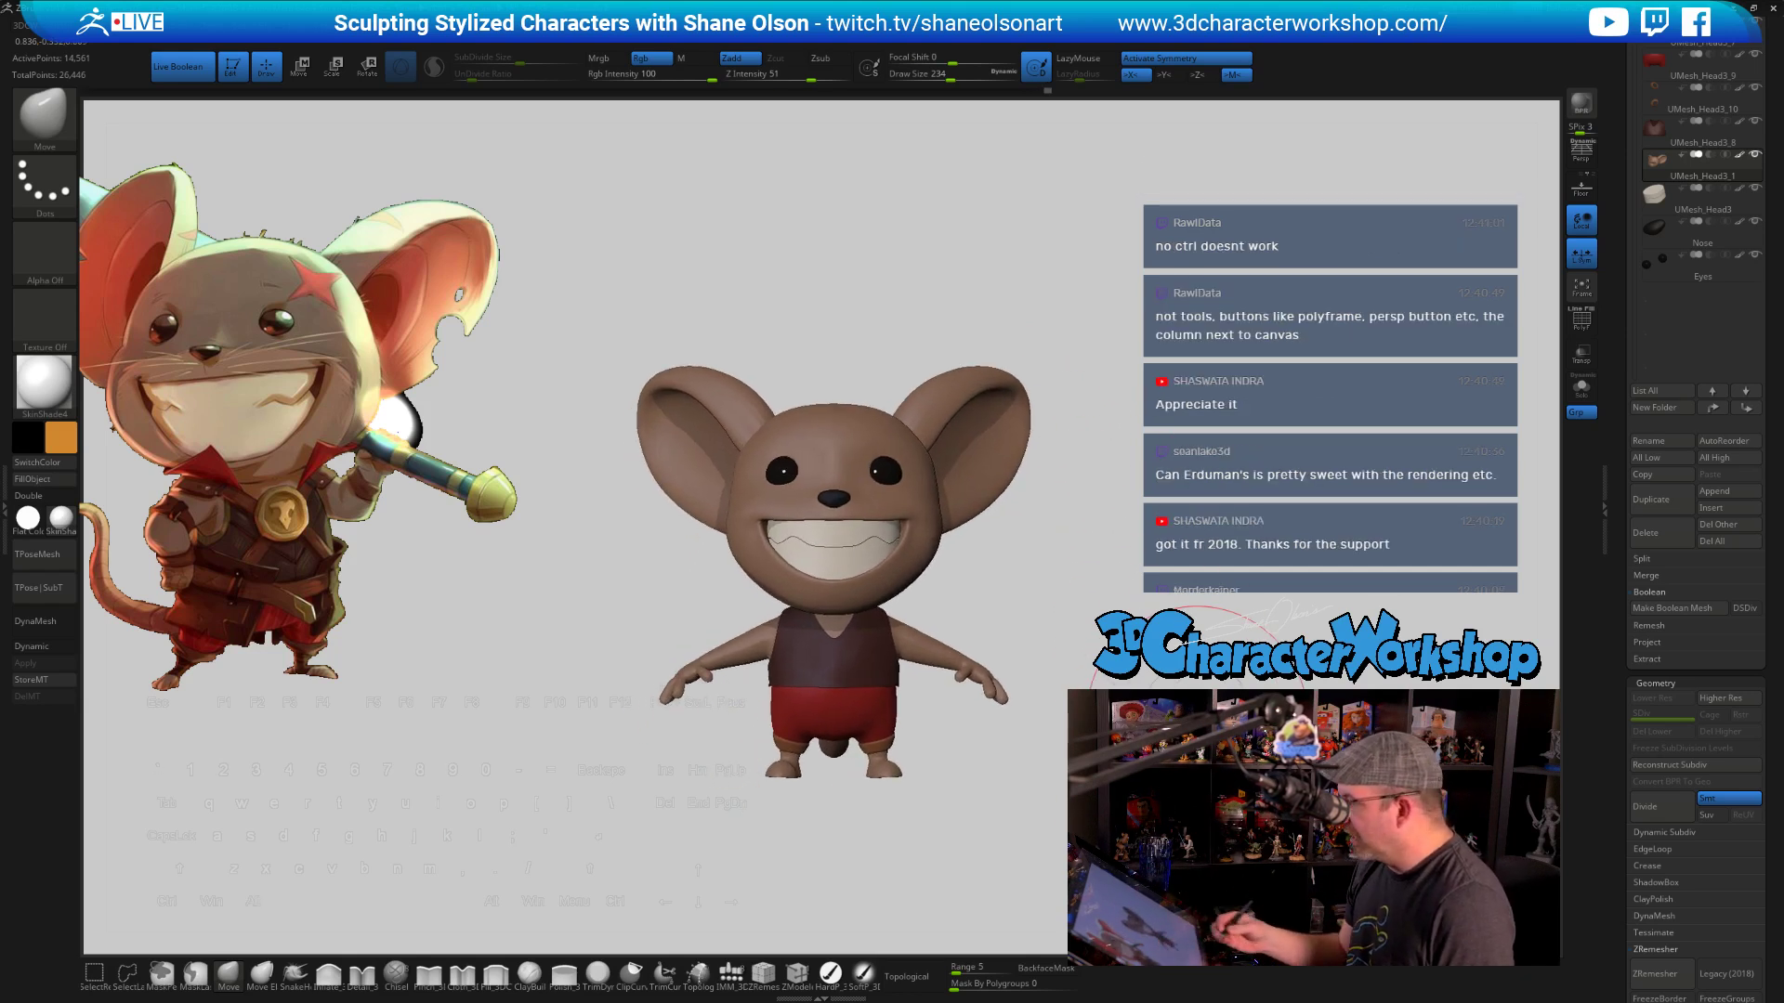
Refine the ear's outer rim with the Move brush at draw size 163, check it from the front, and reduce the draw size to 116
mouse_move(1022, 736)
mouse_down()
mouse_move(929, 724)
mouse_move(1043, 609)
mouse_move(1008, 506)
mouse_move(920, 757)
mouse_move(1004, 768)
mouse_move(944, 795)
mouse_move(1004, 783)
mouse_move(942, 789)
mouse_up()
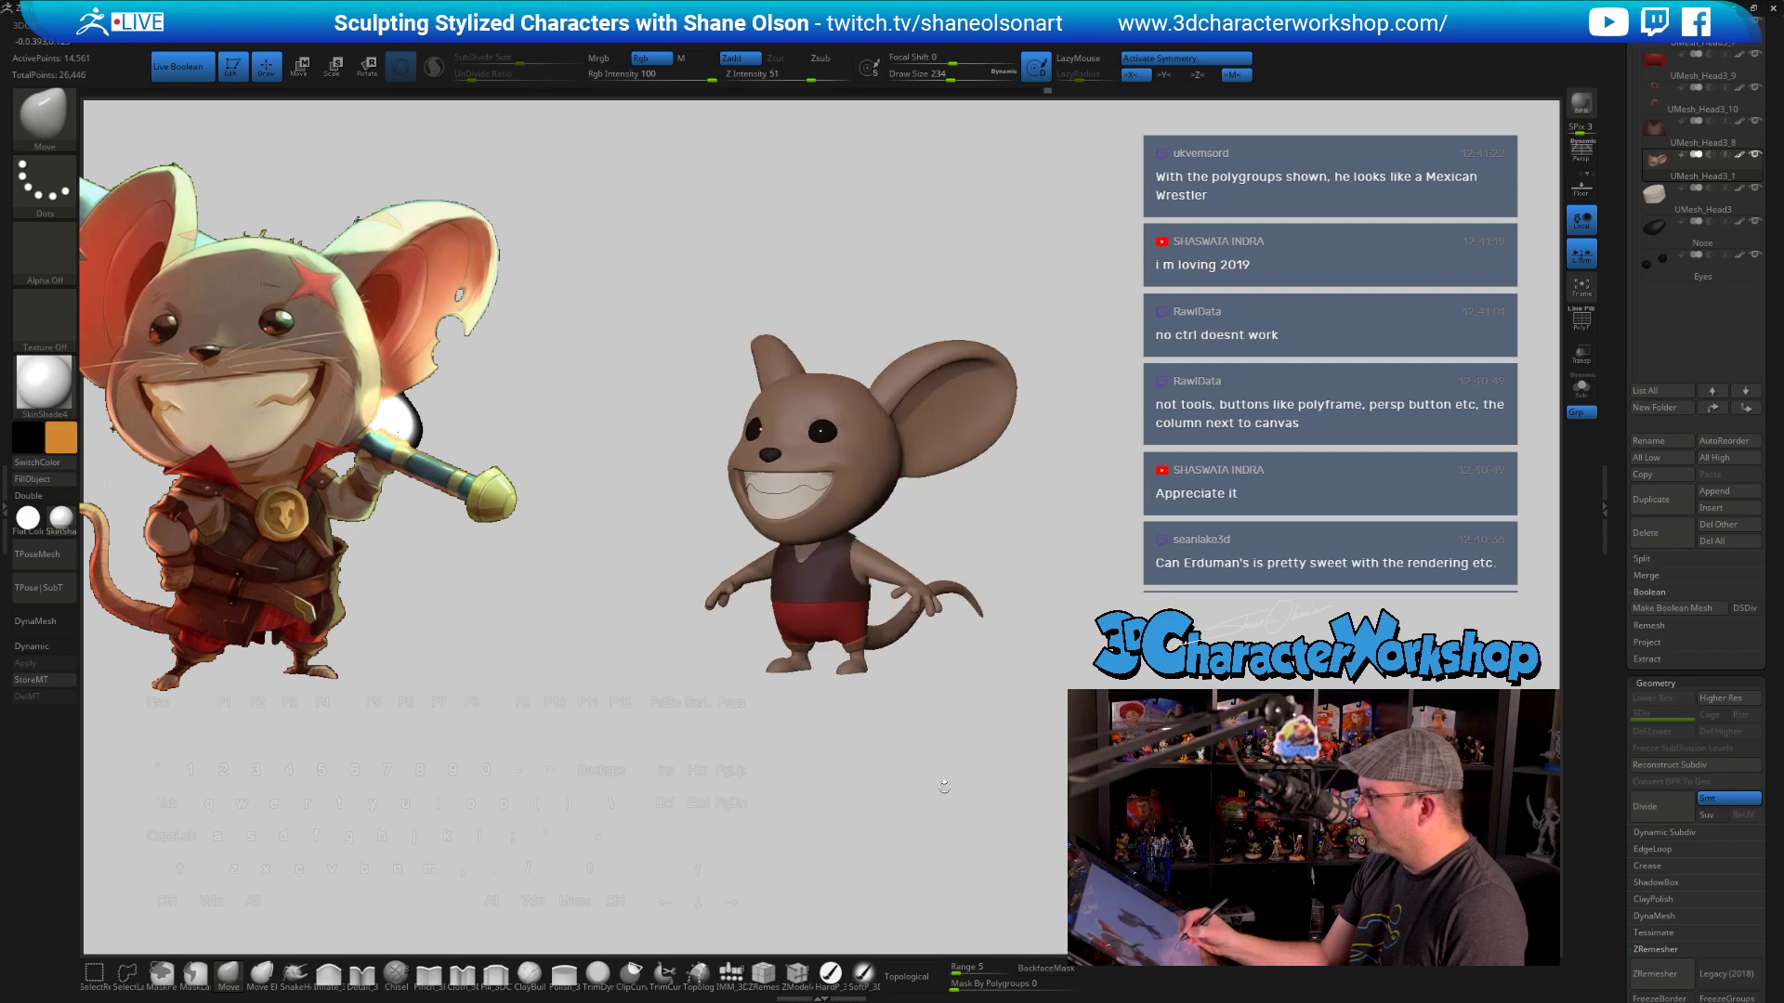
mouse_move(966, 646)
alt+mouse_down()
mouse_move(995, 681)
mouse_move(975, 772)
mouse_move(972, 755)
alt+mouse_up()
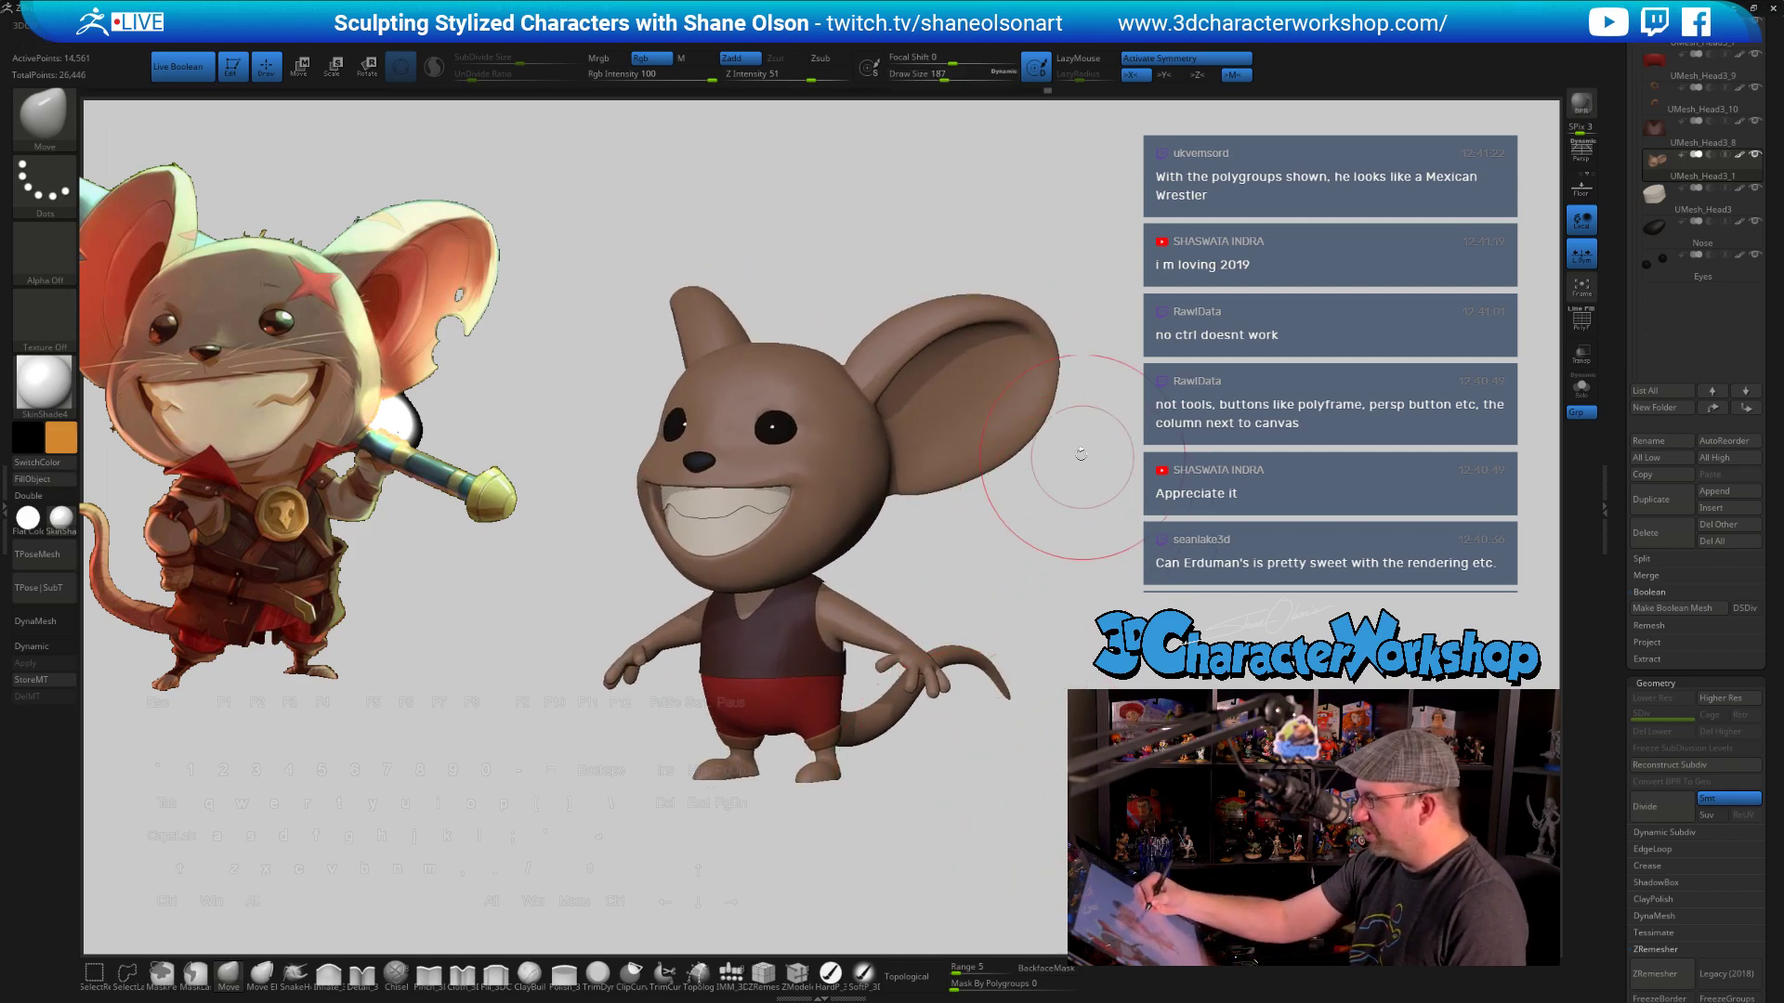
key(s)
drag(1050, 406, 1033, 406)
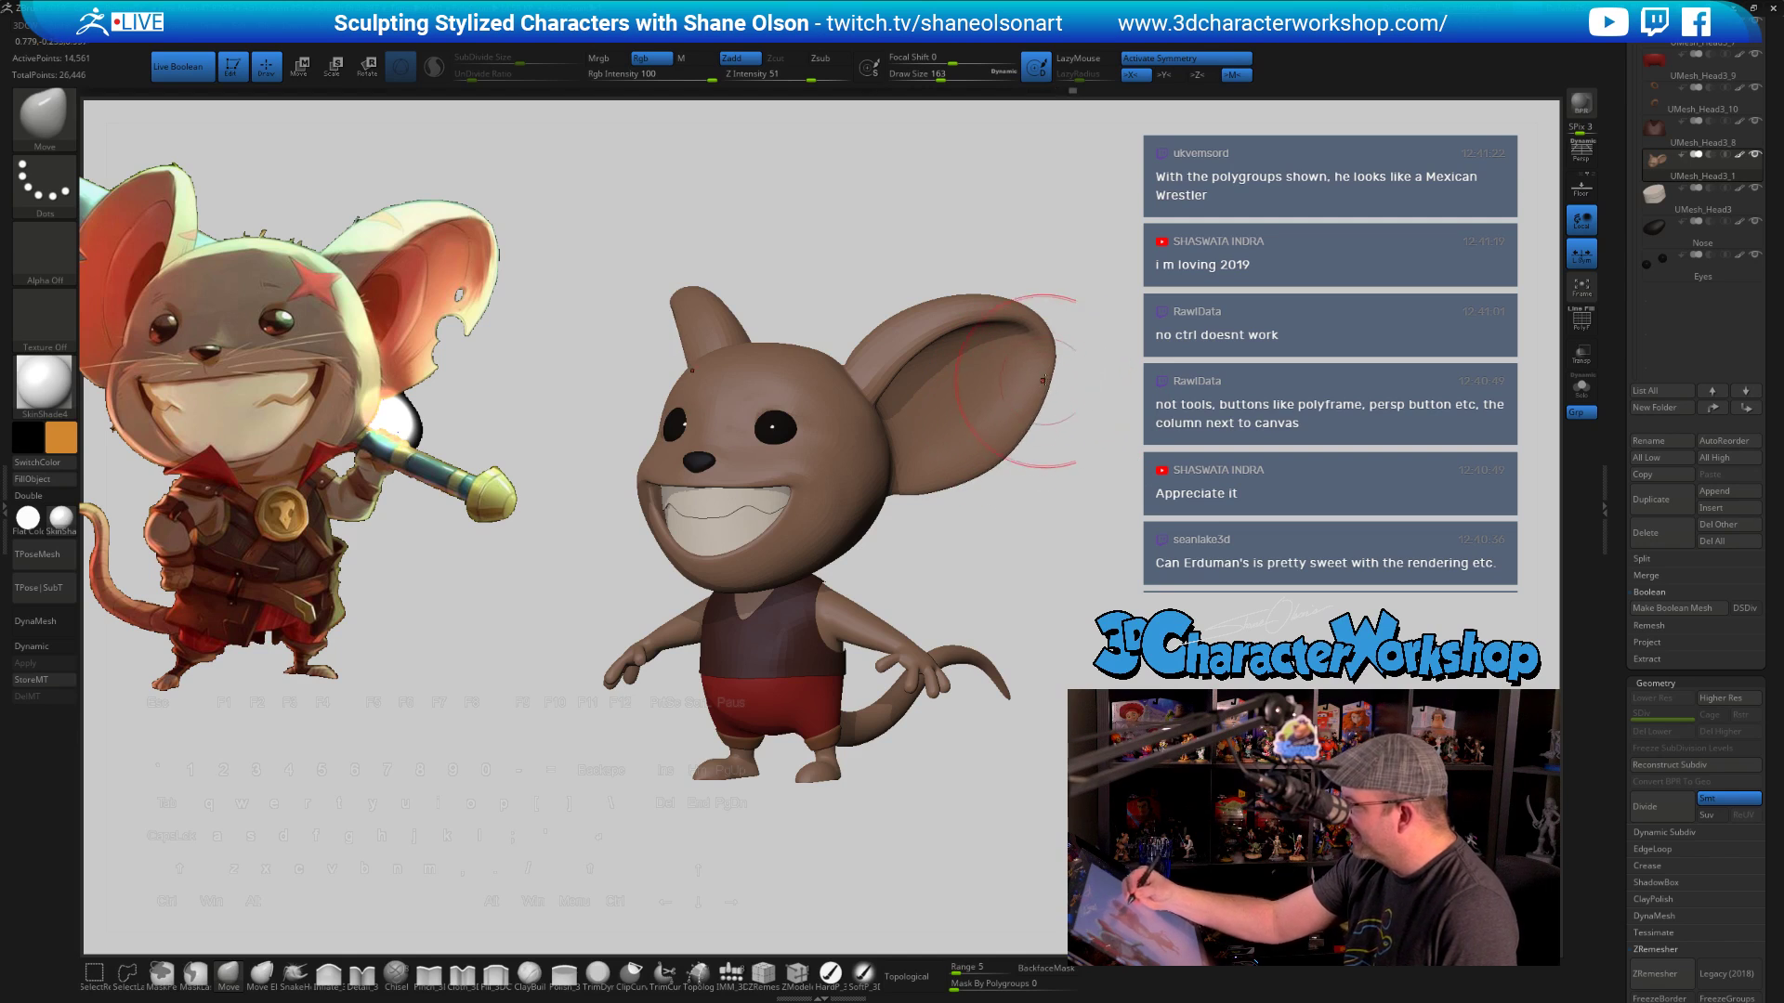
mouse_move(1124, 555)
mouse_down()
mouse_move(1140, 583)
mouse_move(1075, 391)
mouse_up()
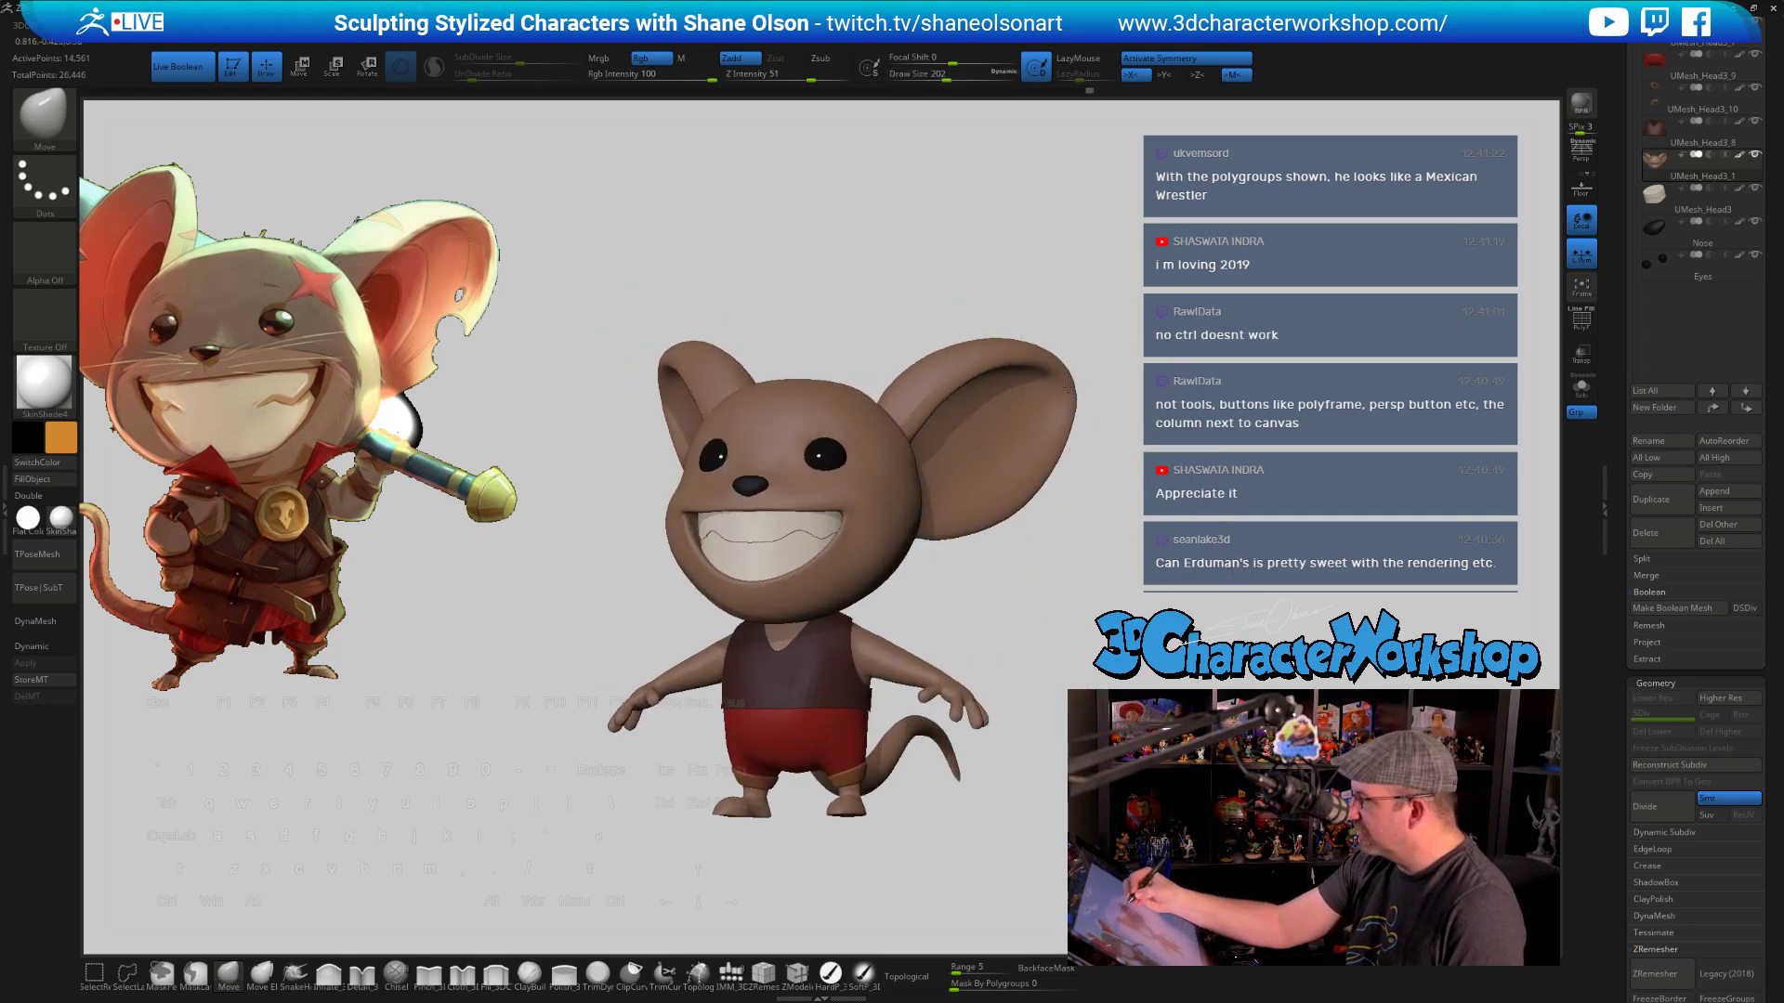
mouse_move(1078, 557)
mouse_down()
mouse_move(1113, 608)
mouse_move(1078, 520)
mouse_move(1122, 506)
mouse_move(1161, 584)
mouse_up()
key(bracketleft)
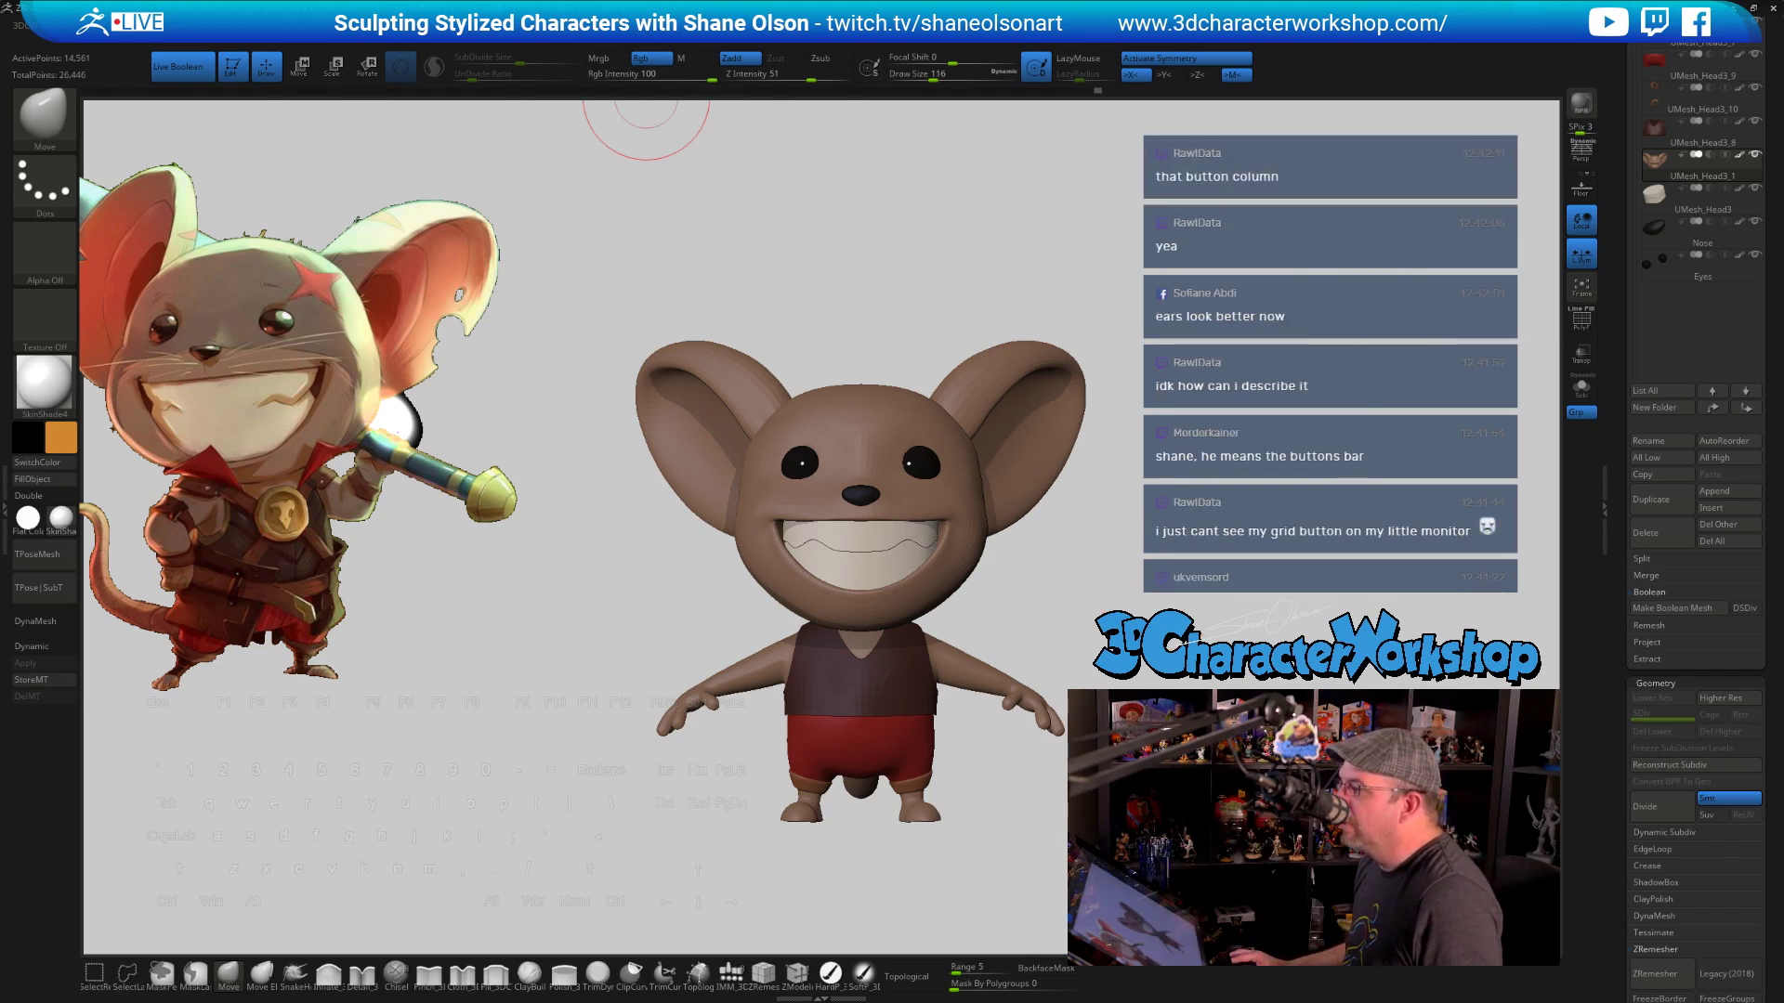
Look through the configuration and interface preferences for options affecting the button column
click(573, 42)
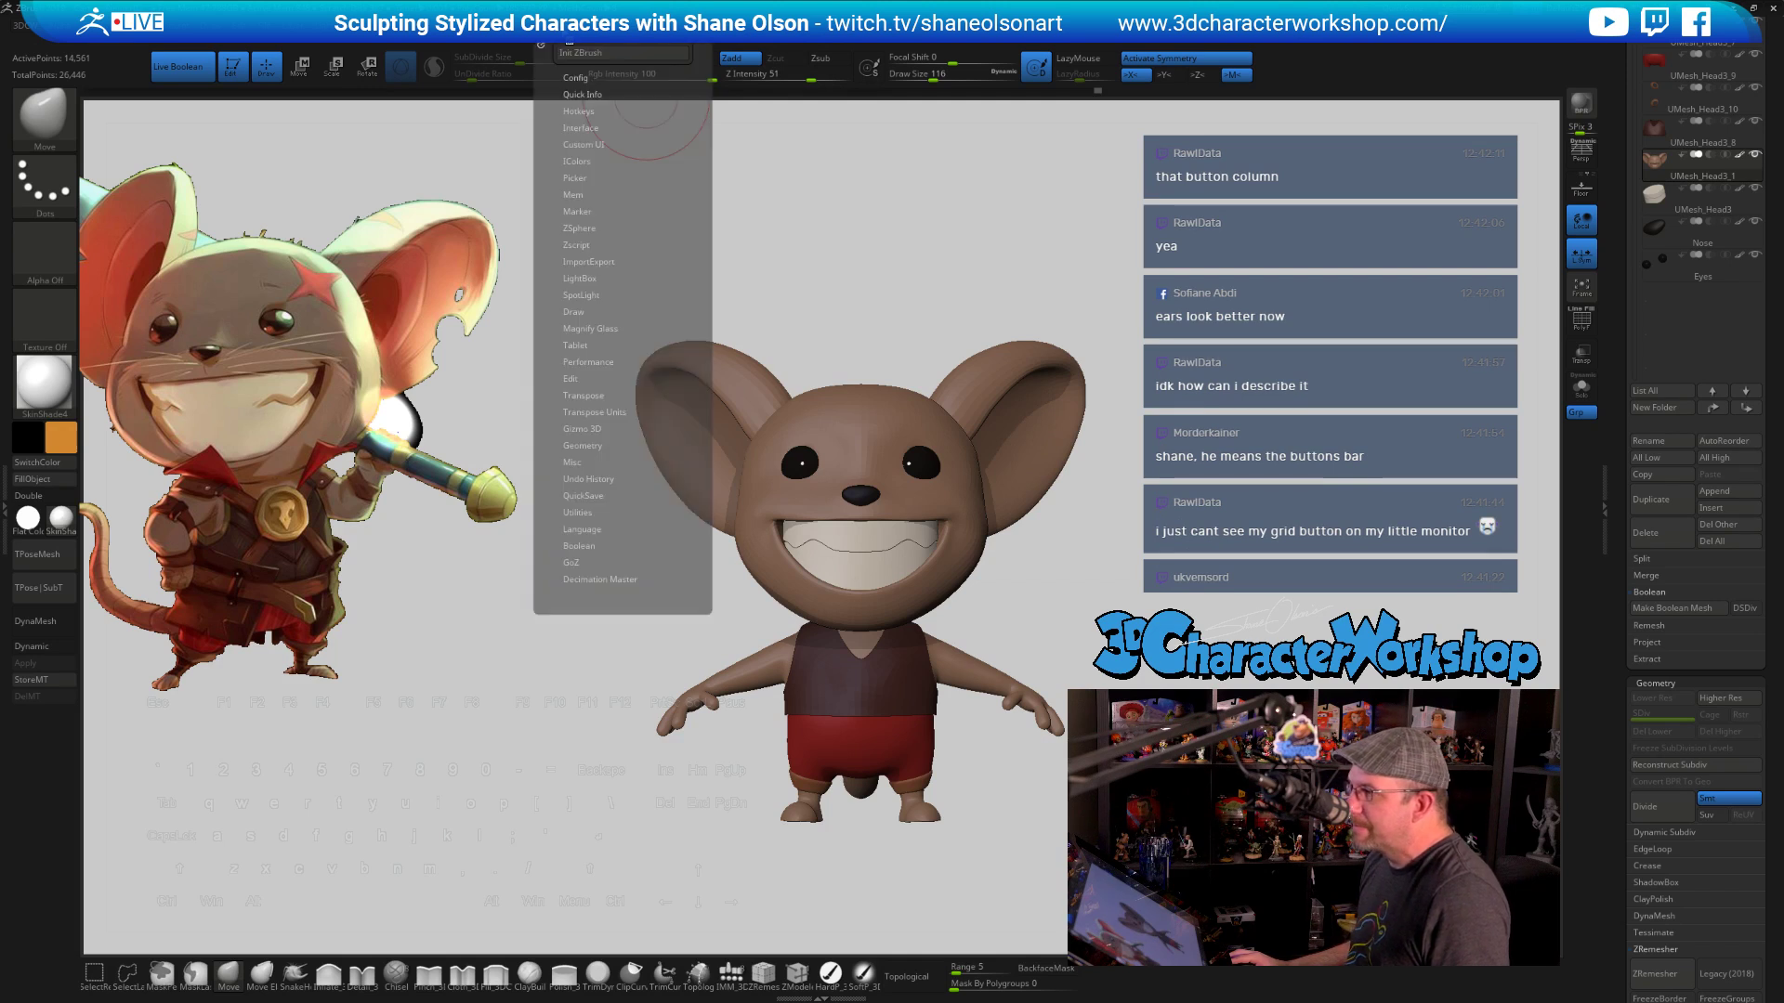
click(582, 82)
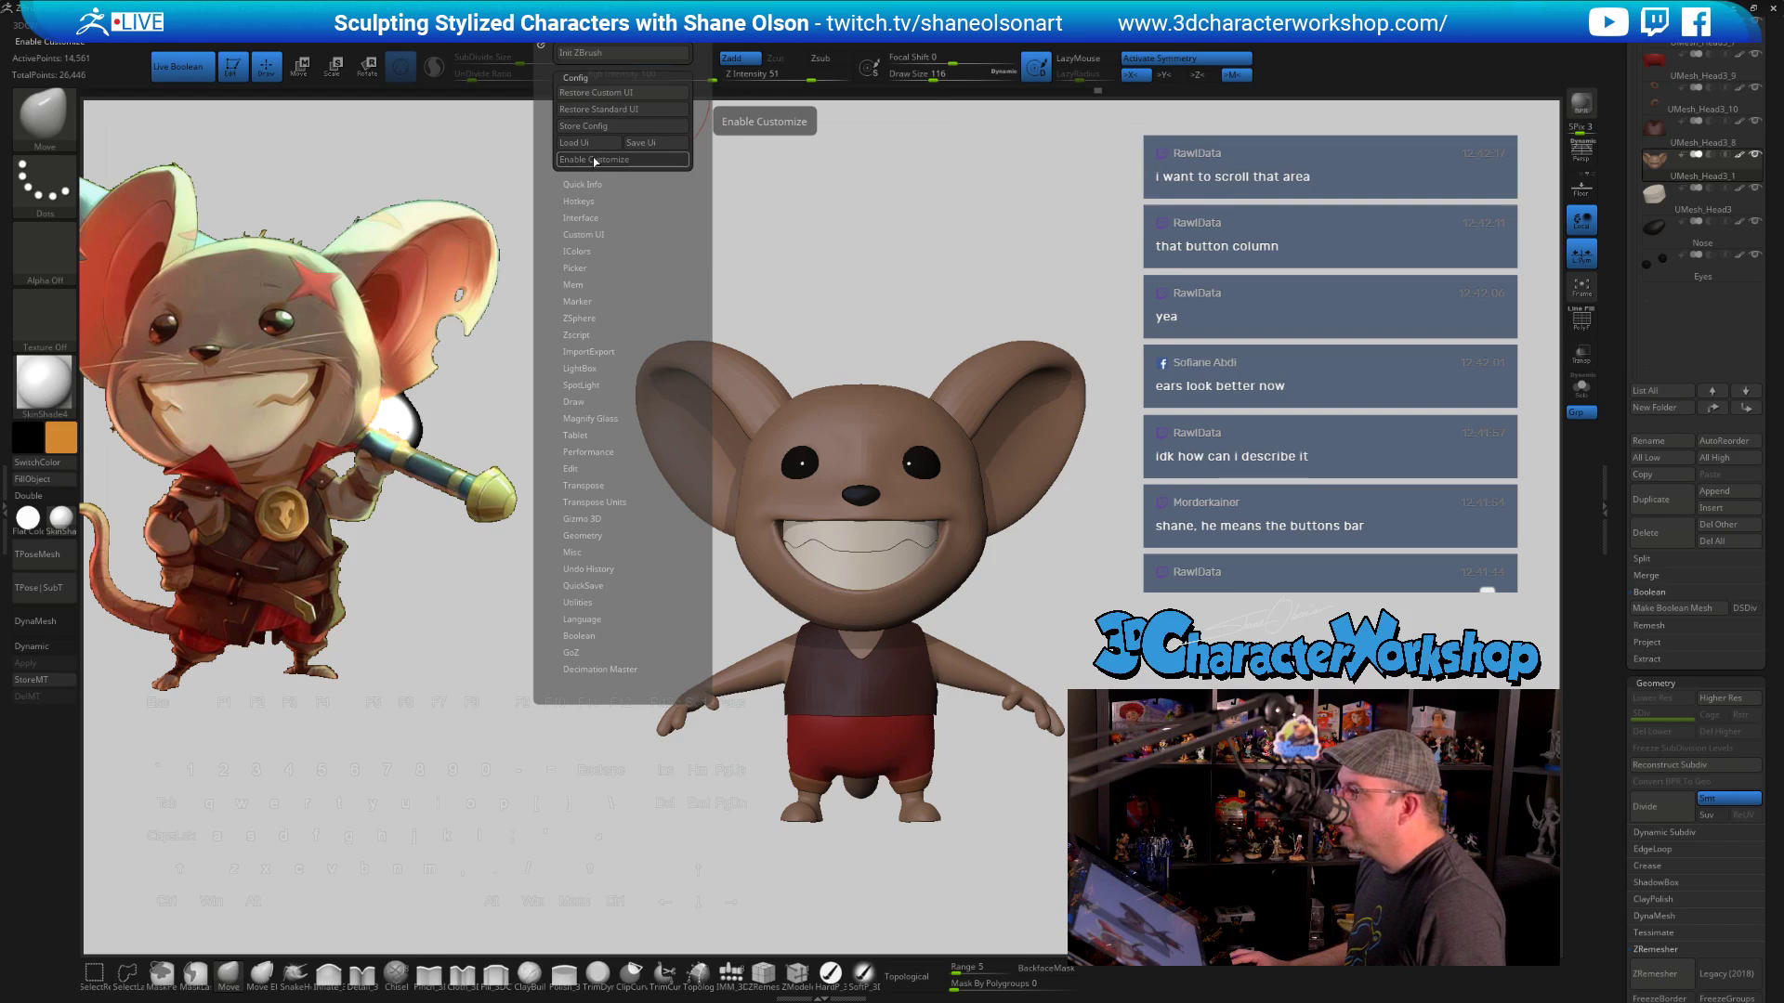
click(587, 217)
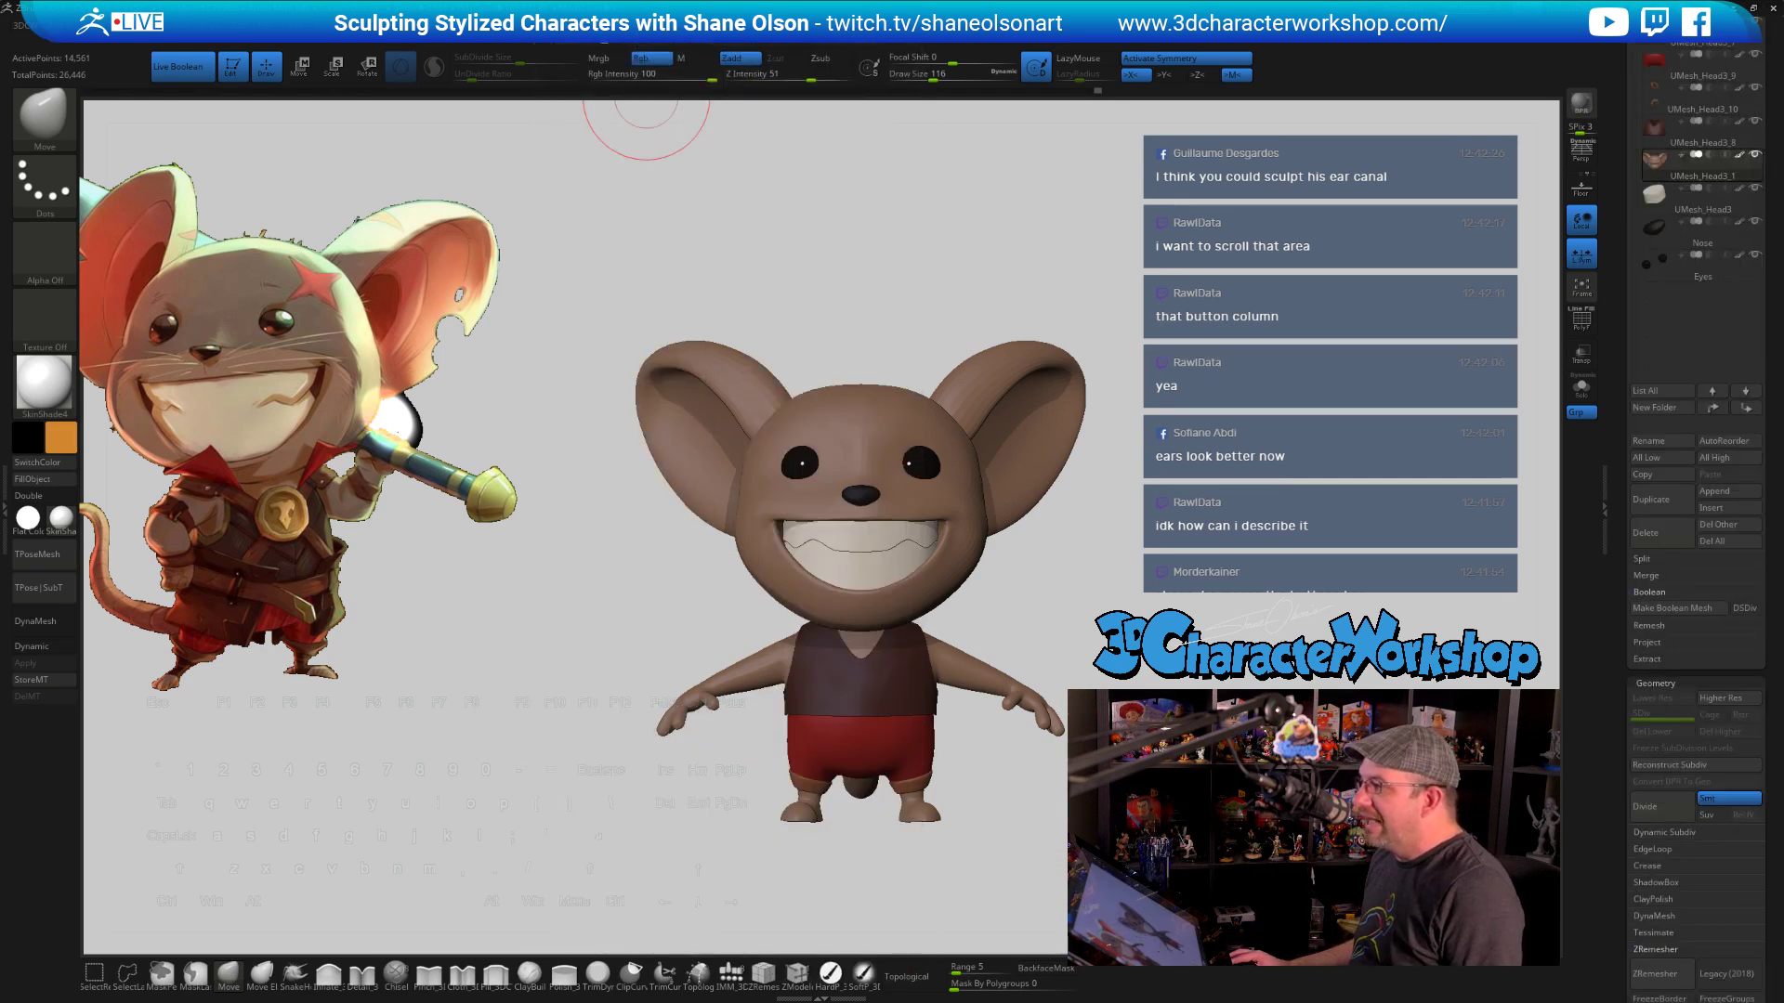
click(556, 30)
click(575, 78)
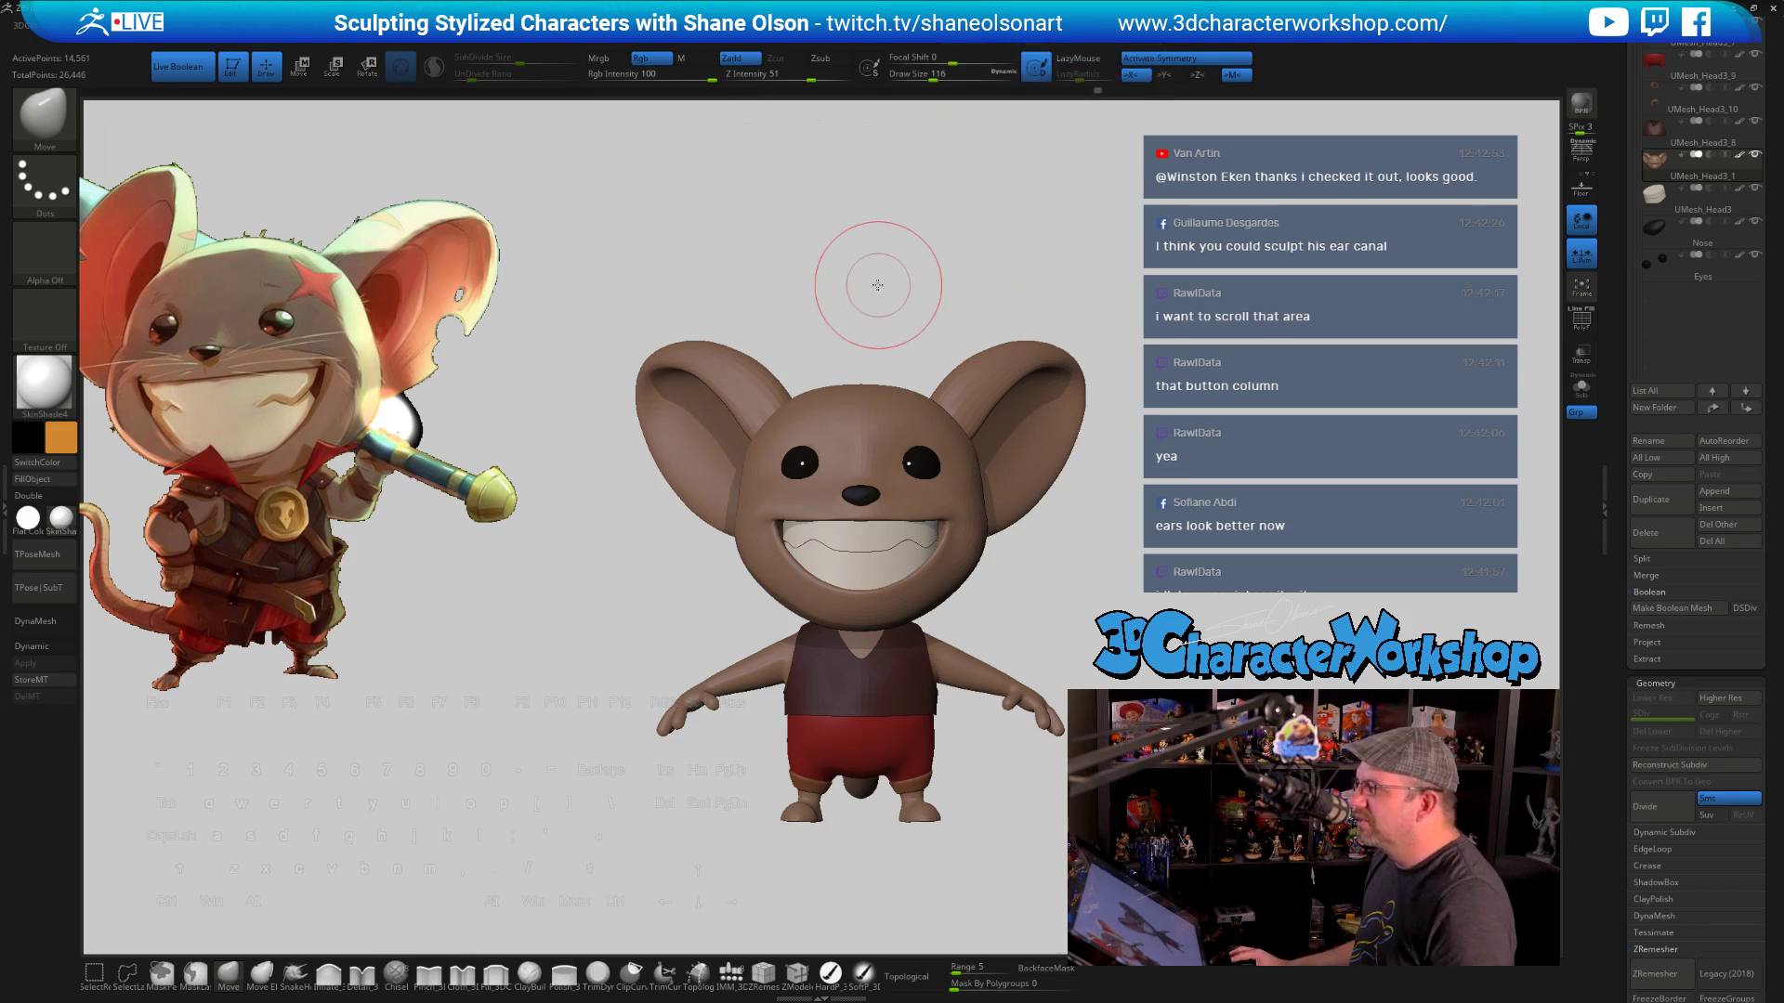
Examine the mouse's head, torso and legs from several angles, reducing the Move brush's draw size to 51
drag(868, 278, 1081, 292)
mouse_move(1208, 293)
mouse_down()
mouse_move(1138, 291)
mouse_move(1191, 287)
mouse_move(1213, 309)
mouse_up()
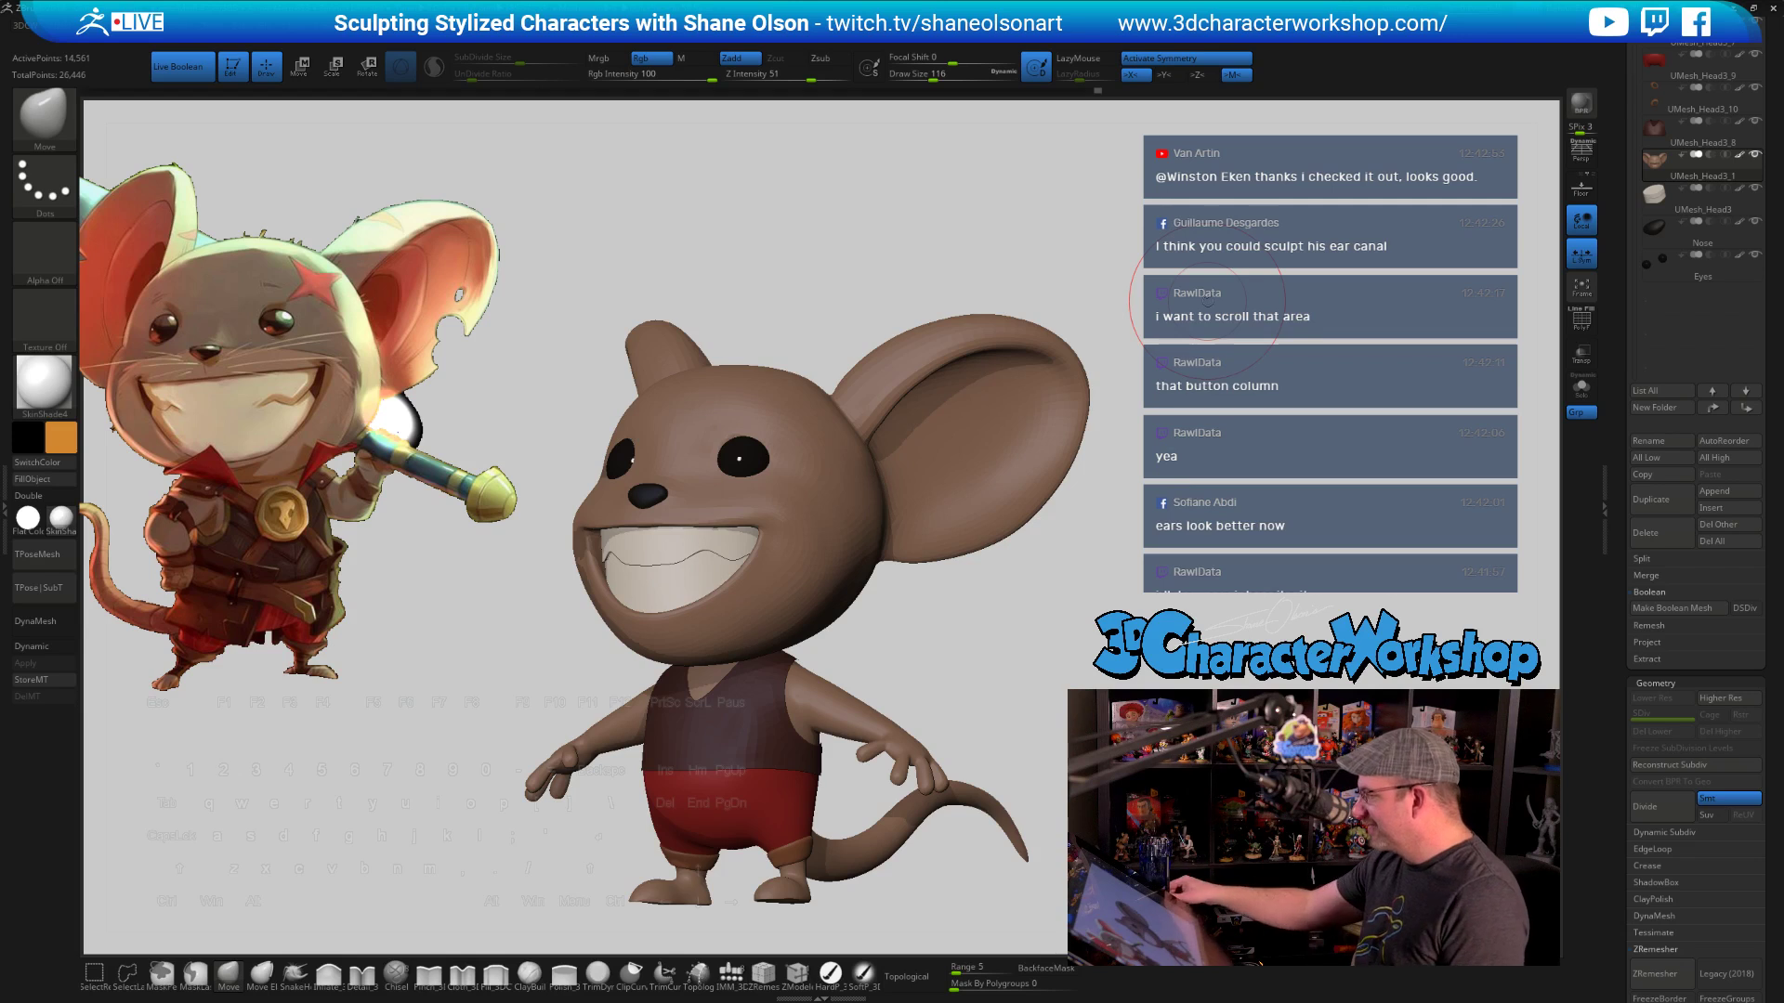
drag(502, 724, 847, 753)
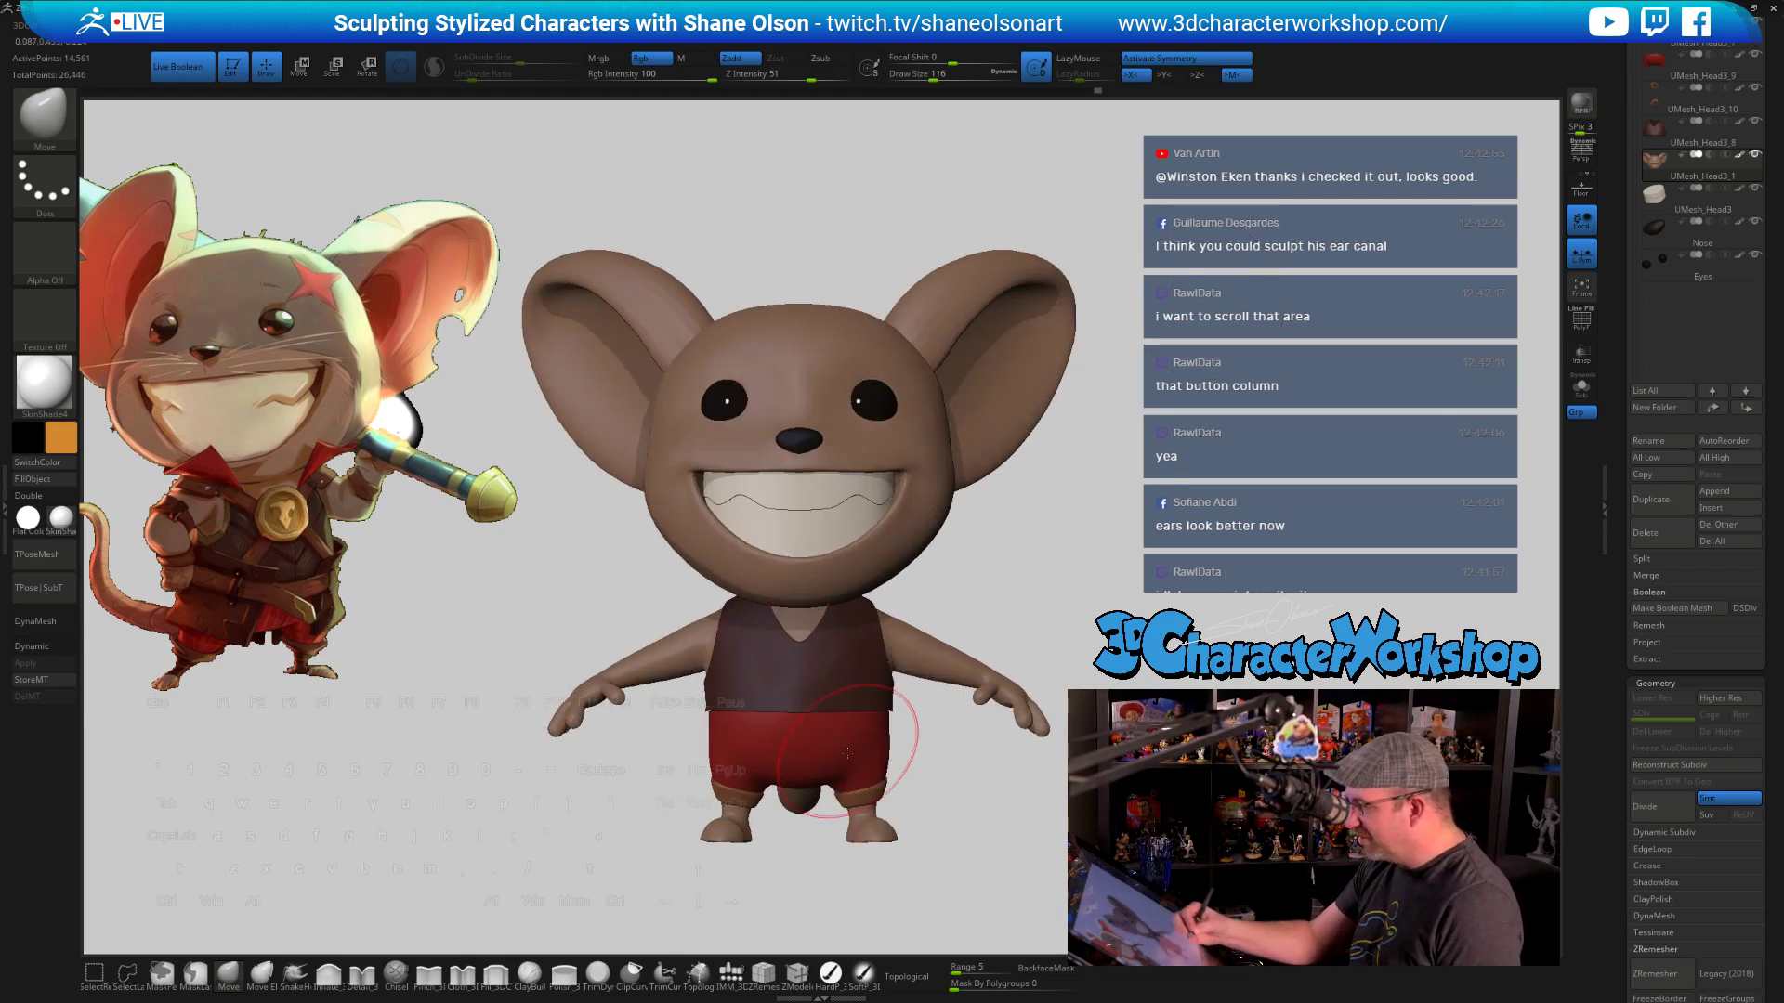
alt+drag(1031, 809, 1048, 738)
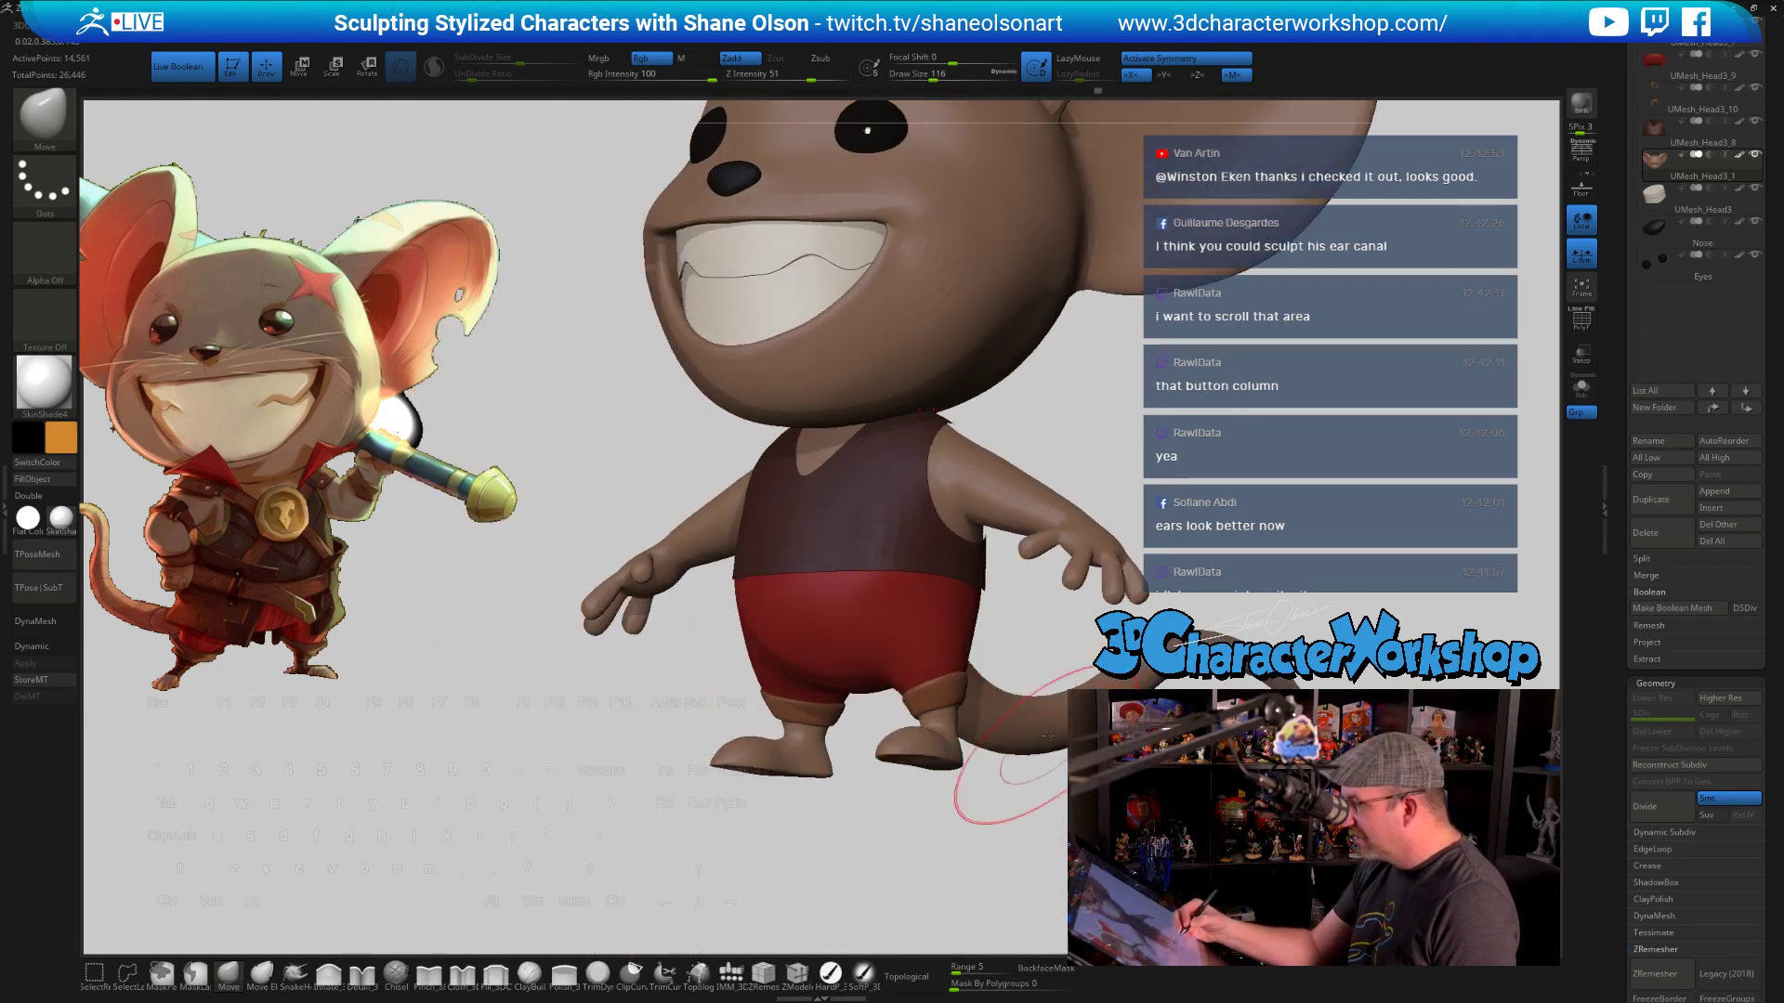
key(s)
mouse_move(1089, 820)
mouse_down()
mouse_move(1064, 908)
mouse_move(1077, 777)
mouse_move(1080, 829)
mouse_up()
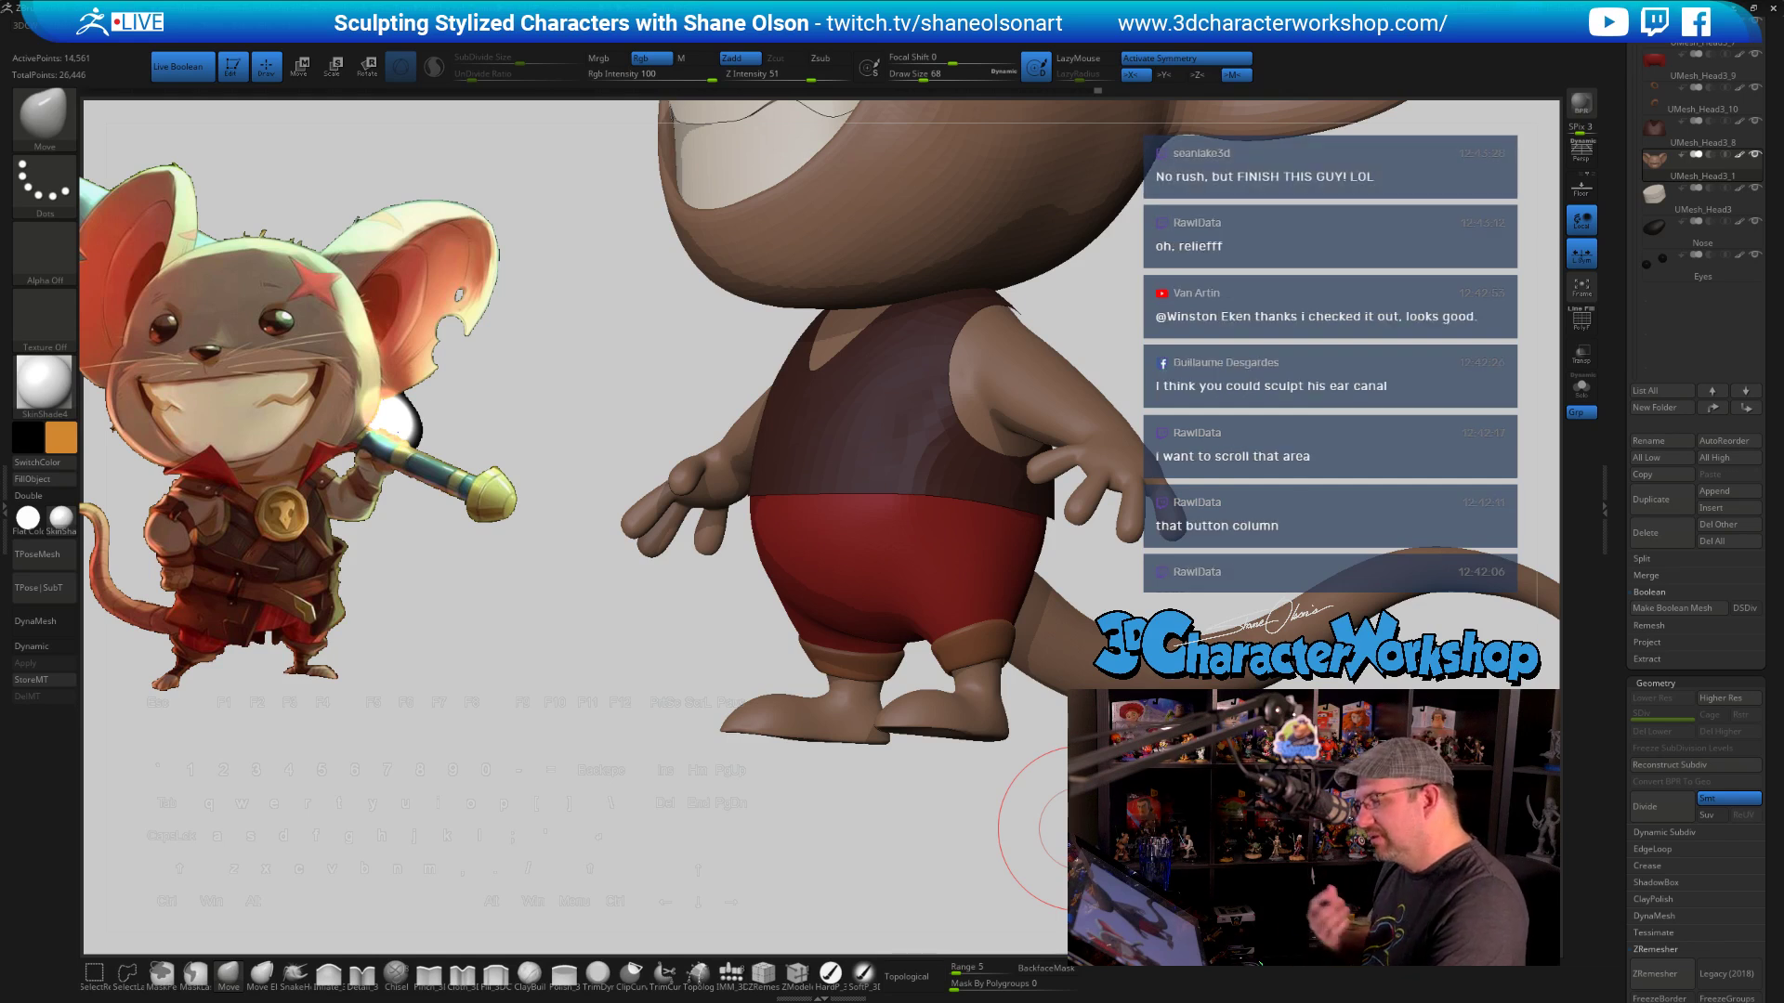
alt+drag(1208, 494, 1120, 497)
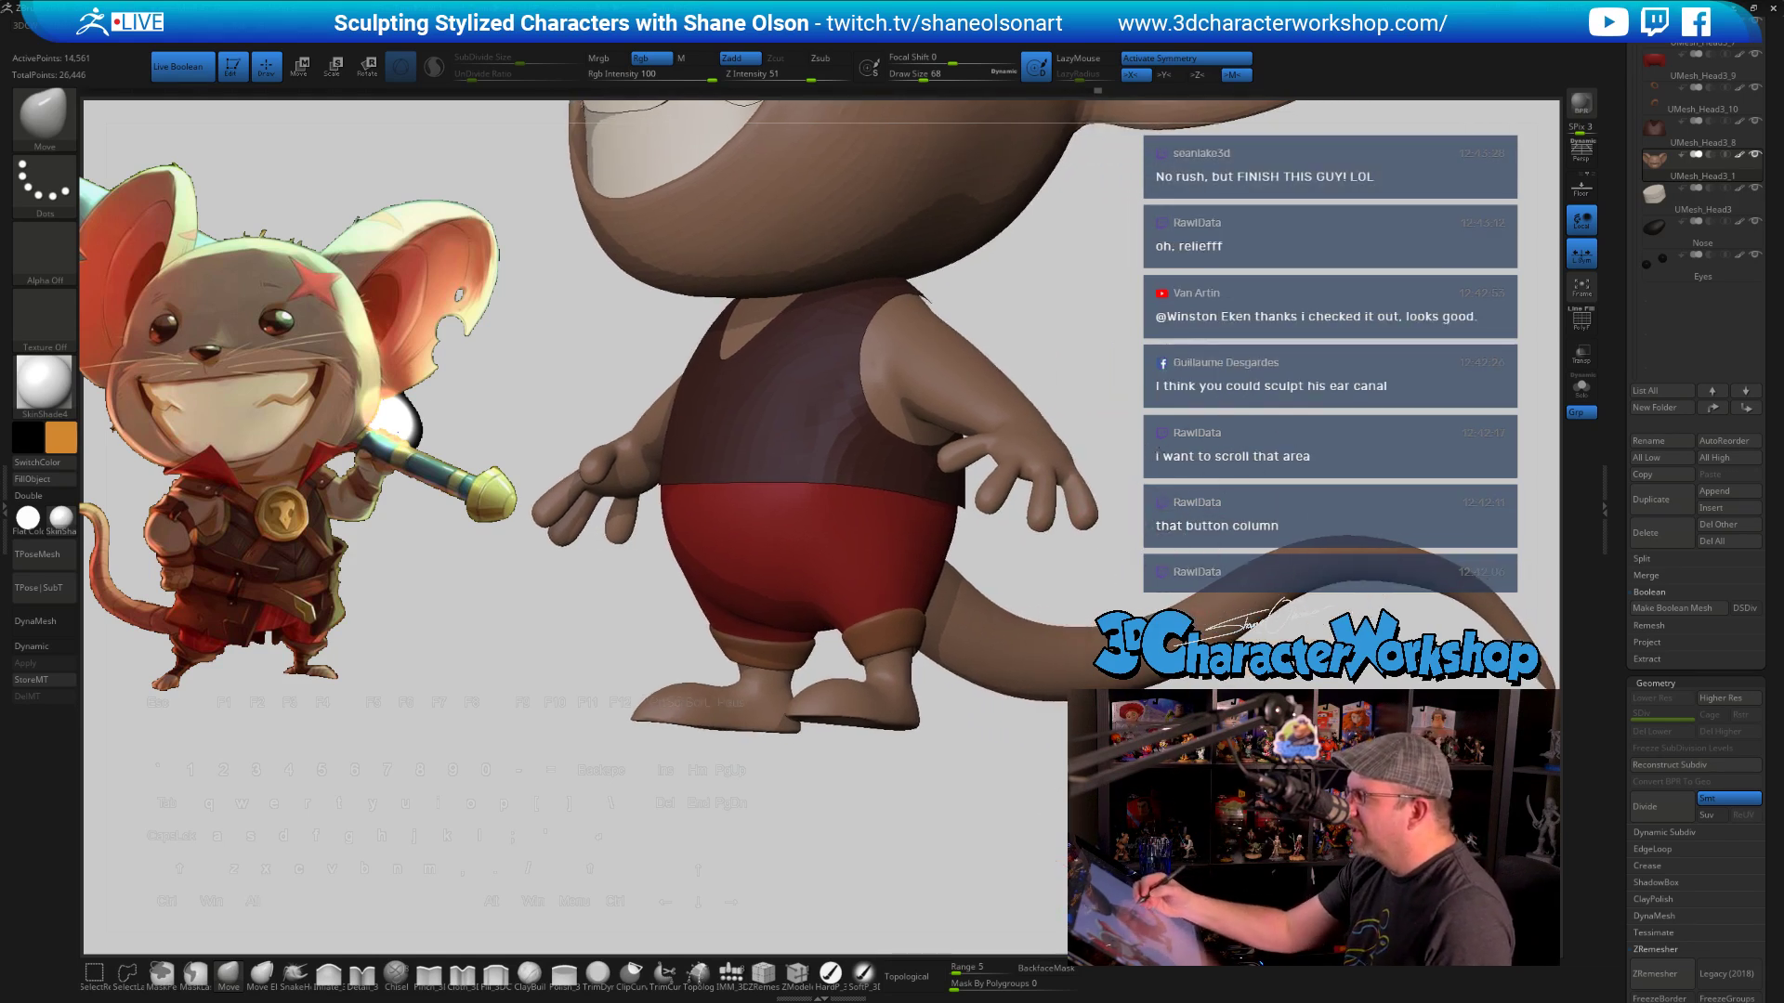
mouse_move(1119, 260)
alt+mouse_down()
mouse_move(1180, 477)
mouse_move(1203, 413)
alt+mouse_up()
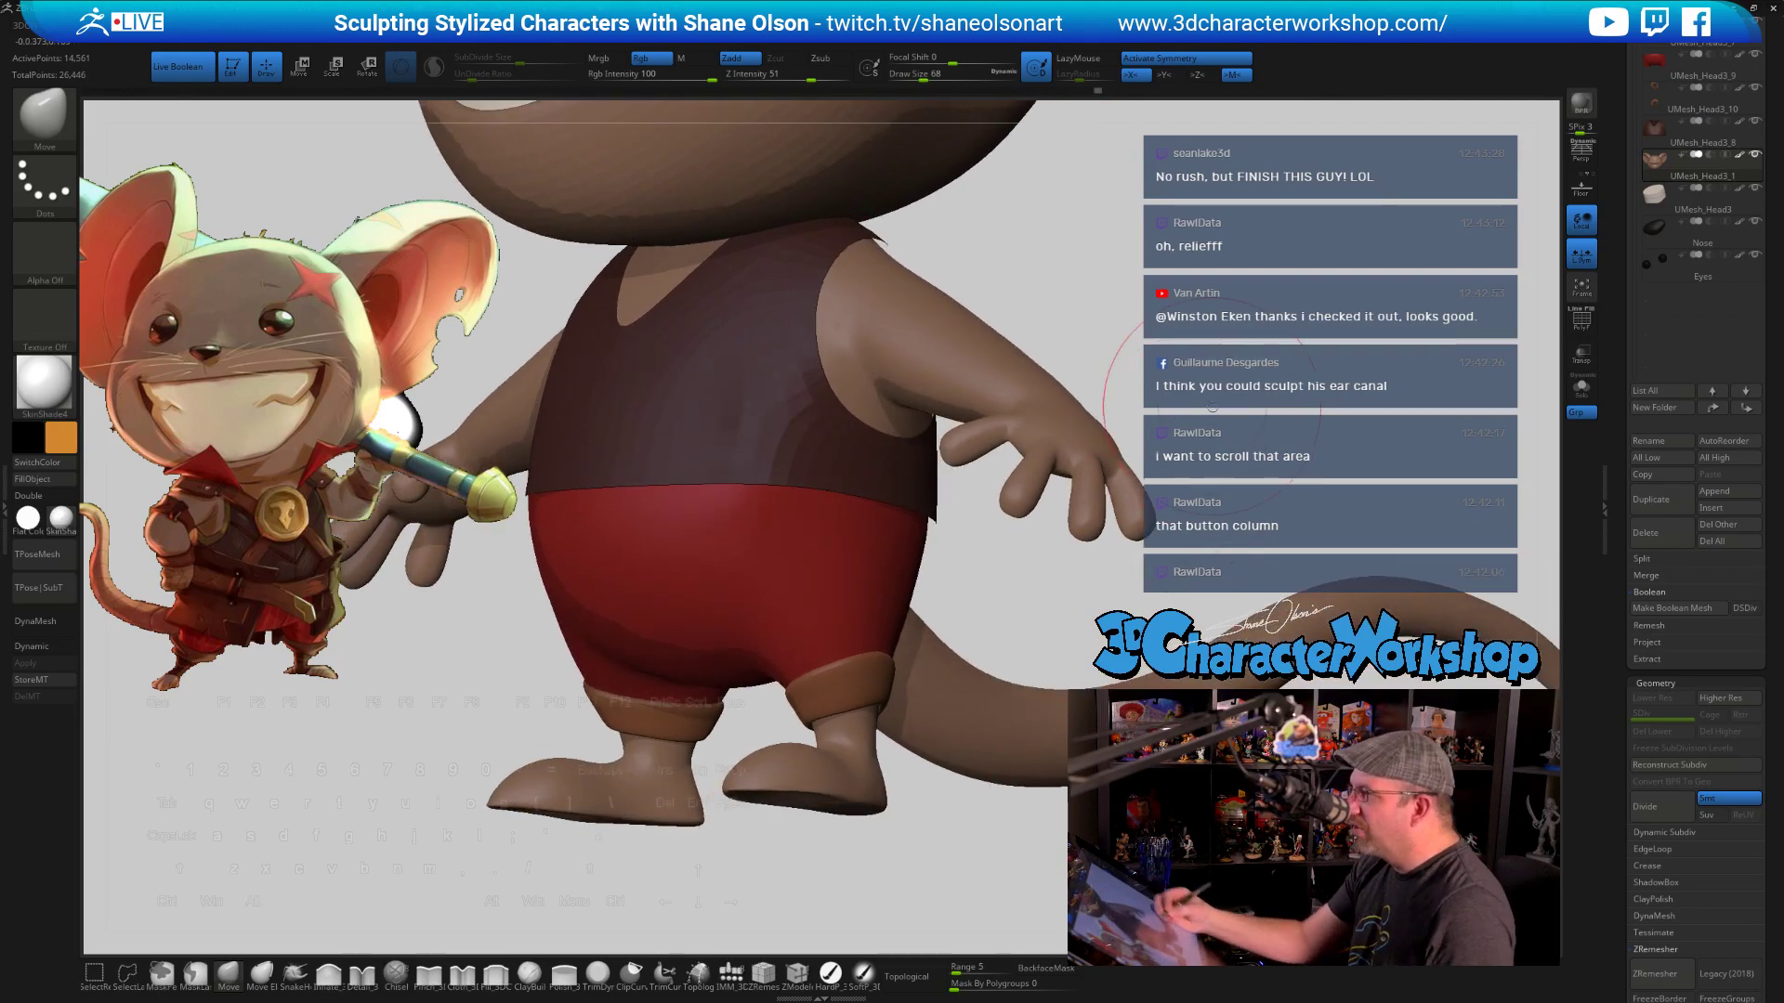
key(bracketleft)
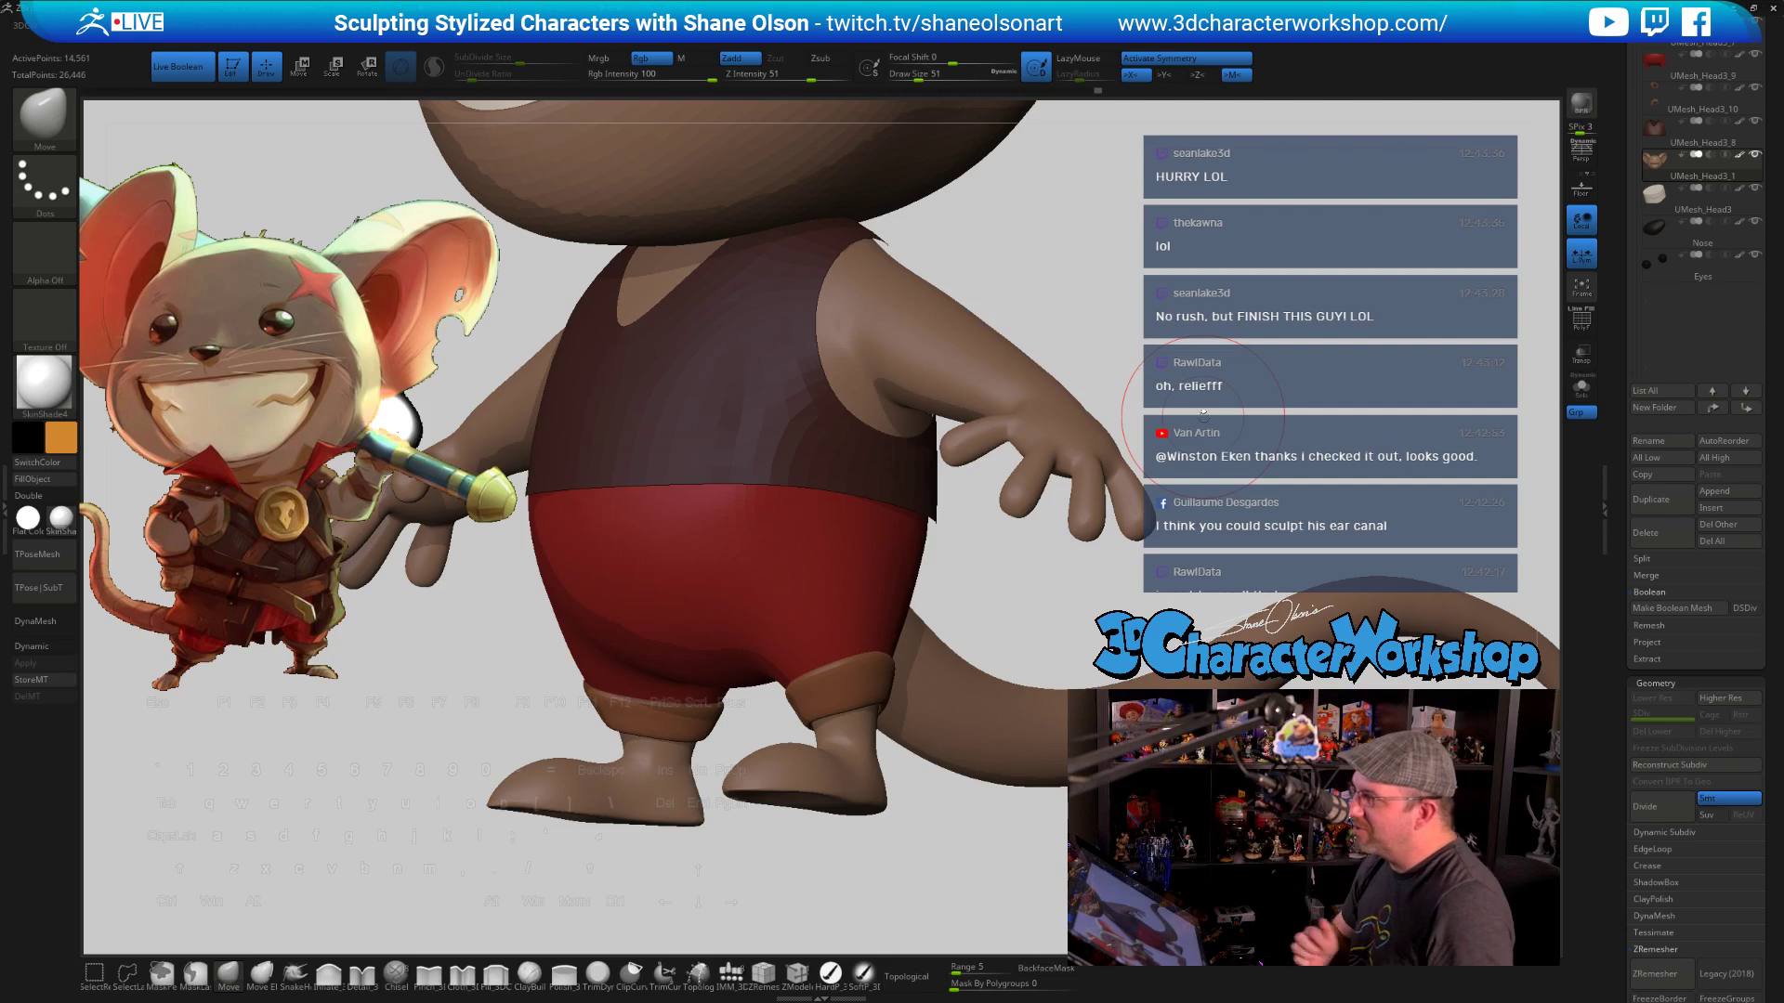
Make the subtool with the mouse's feet active and set the Move brush's draw size to 23
drag(944, 820, 868, 806)
alt+click(890, 748)
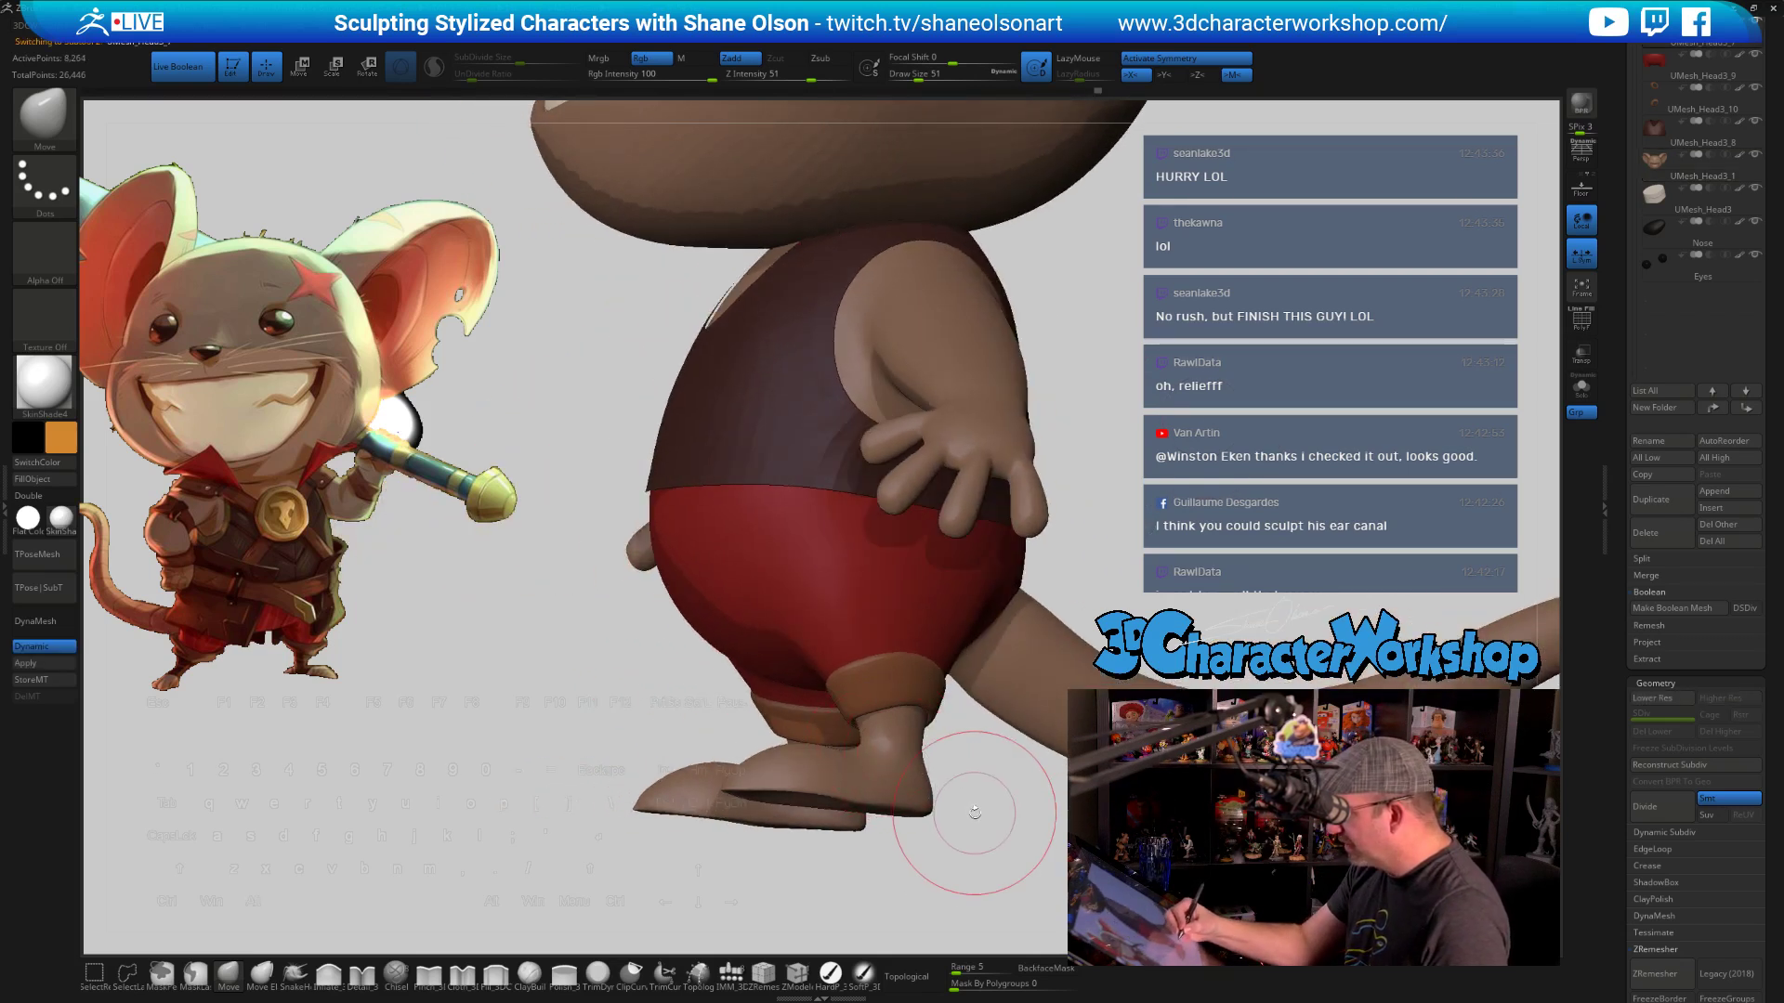
shift+drag(976, 813, 1026, 800)
key(s)
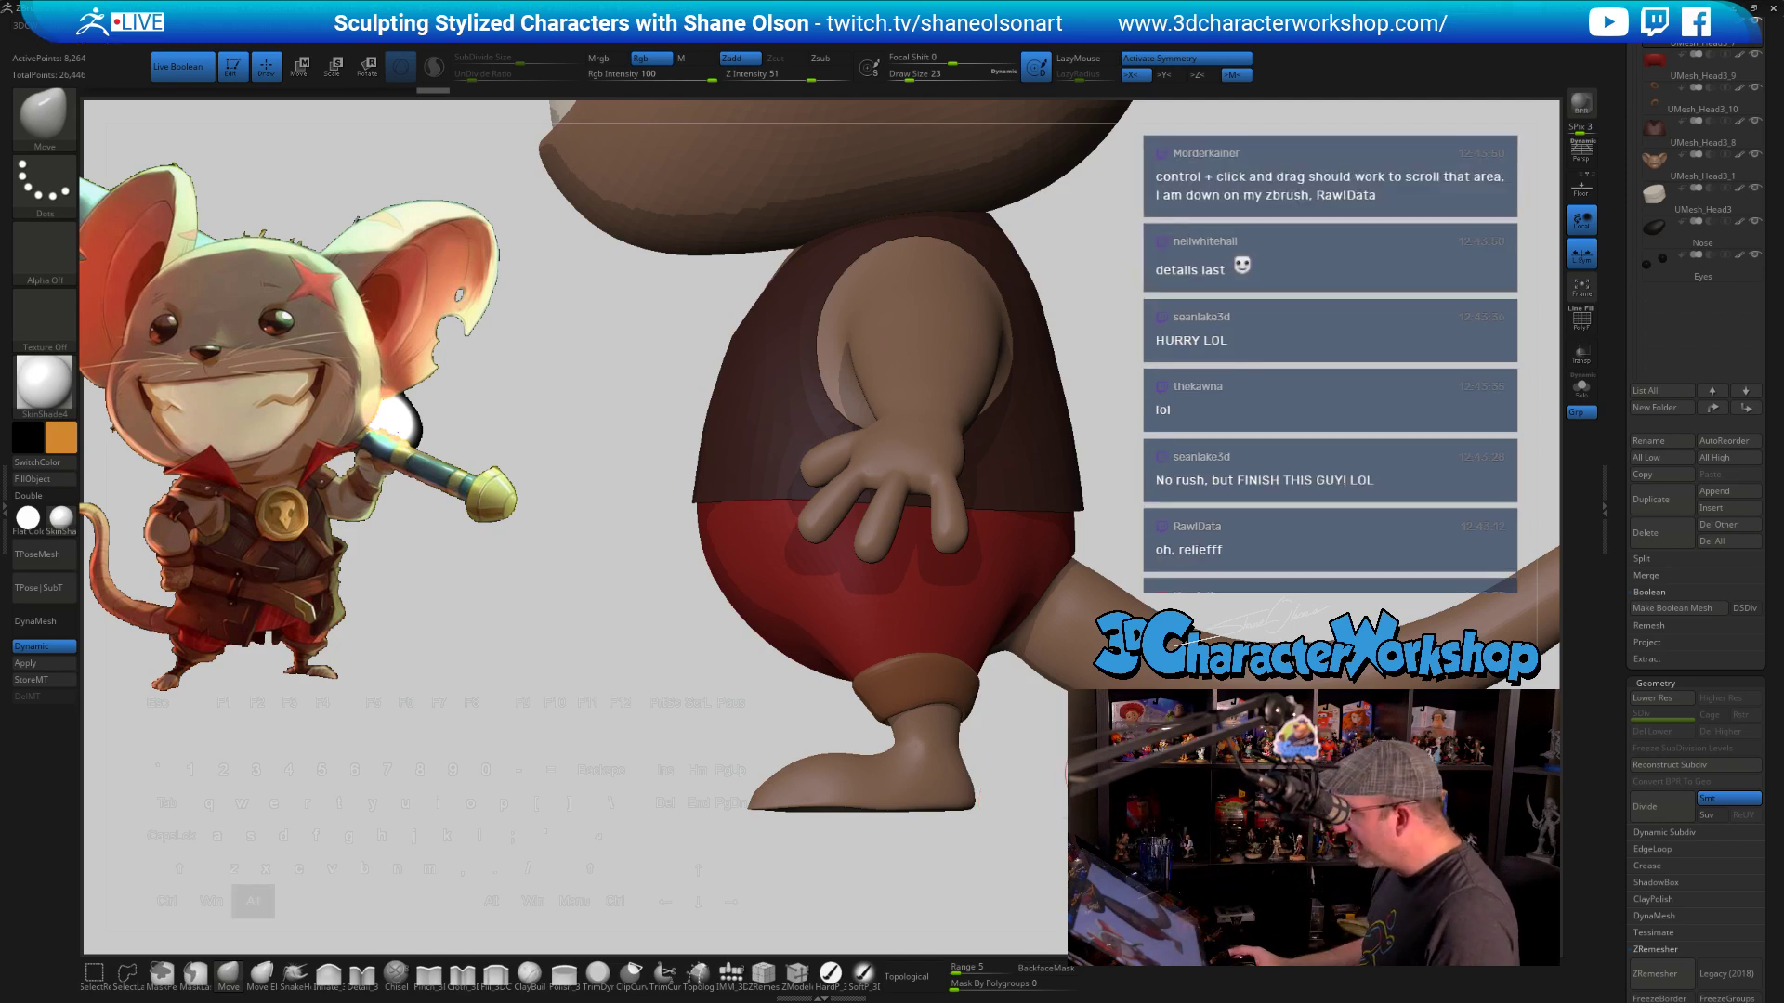
mouse_move(1015, 805)
alt+mouse_down()
mouse_move(940, 767)
mouse_move(1012, 761)
mouse_move(929, 711)
mouse_move(1021, 741)
mouse_move(1087, 727)
alt+mouse_up()
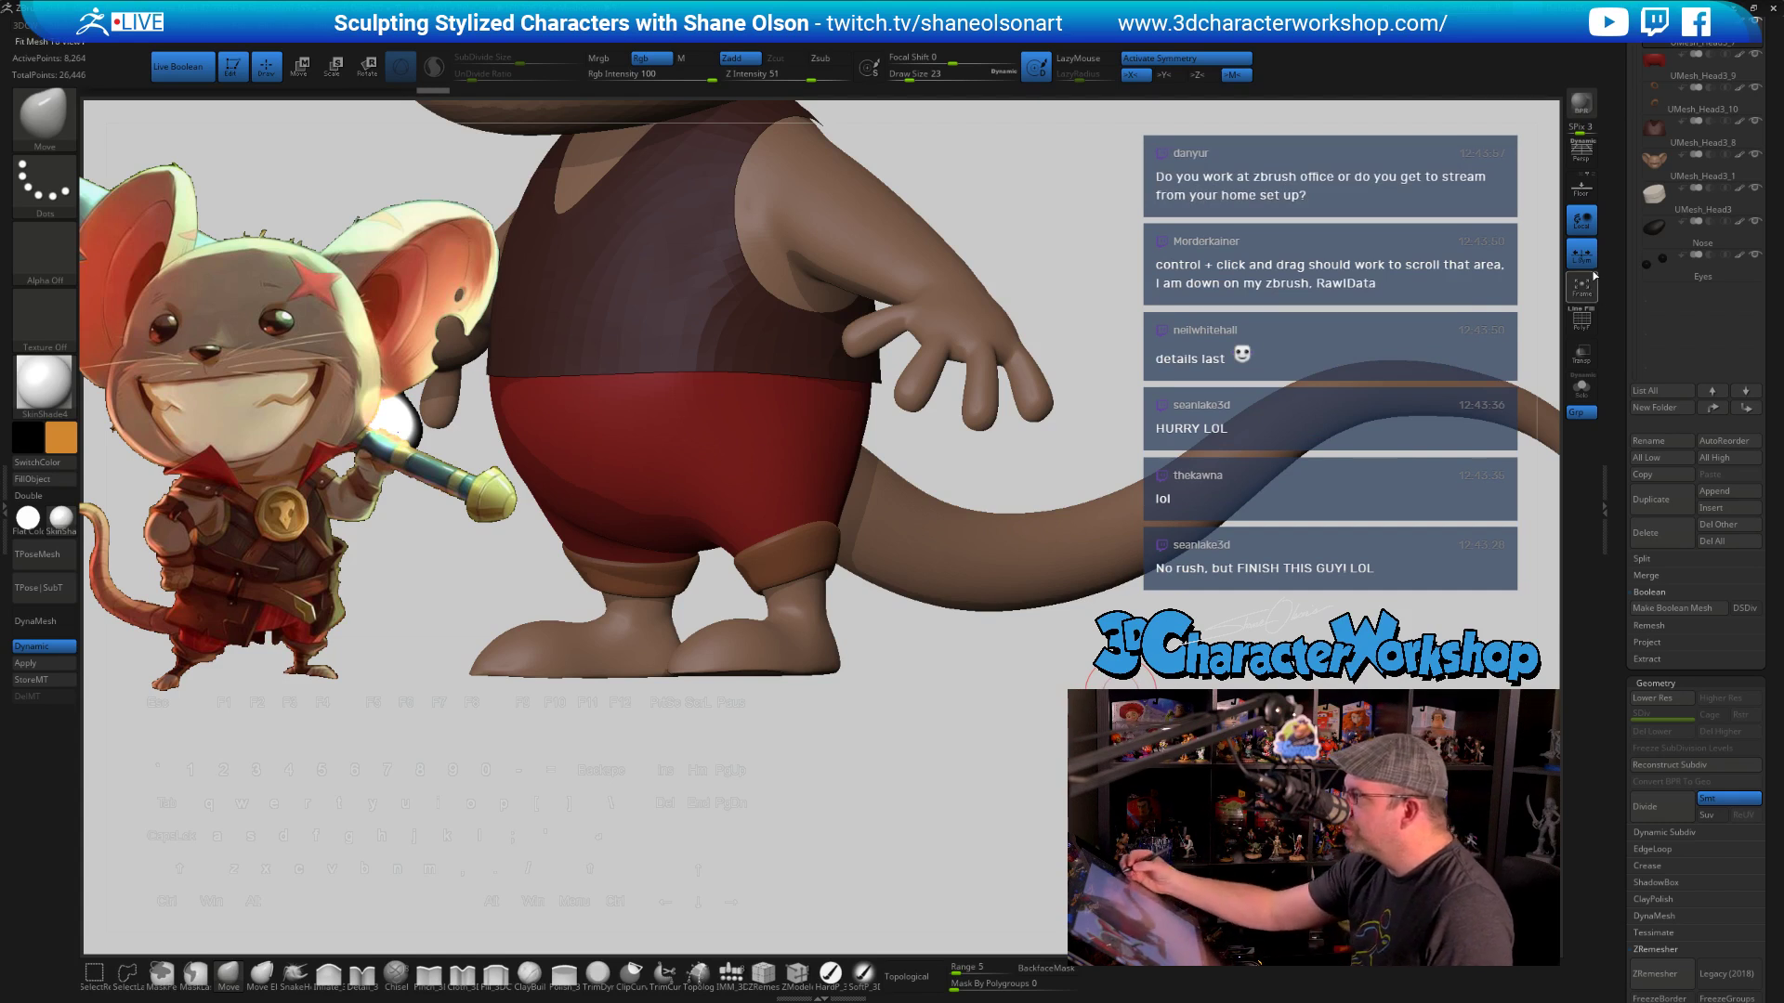
Try to scroll the column of view buttons beside the canvas and bring the subtool list into view
key(ctrl)
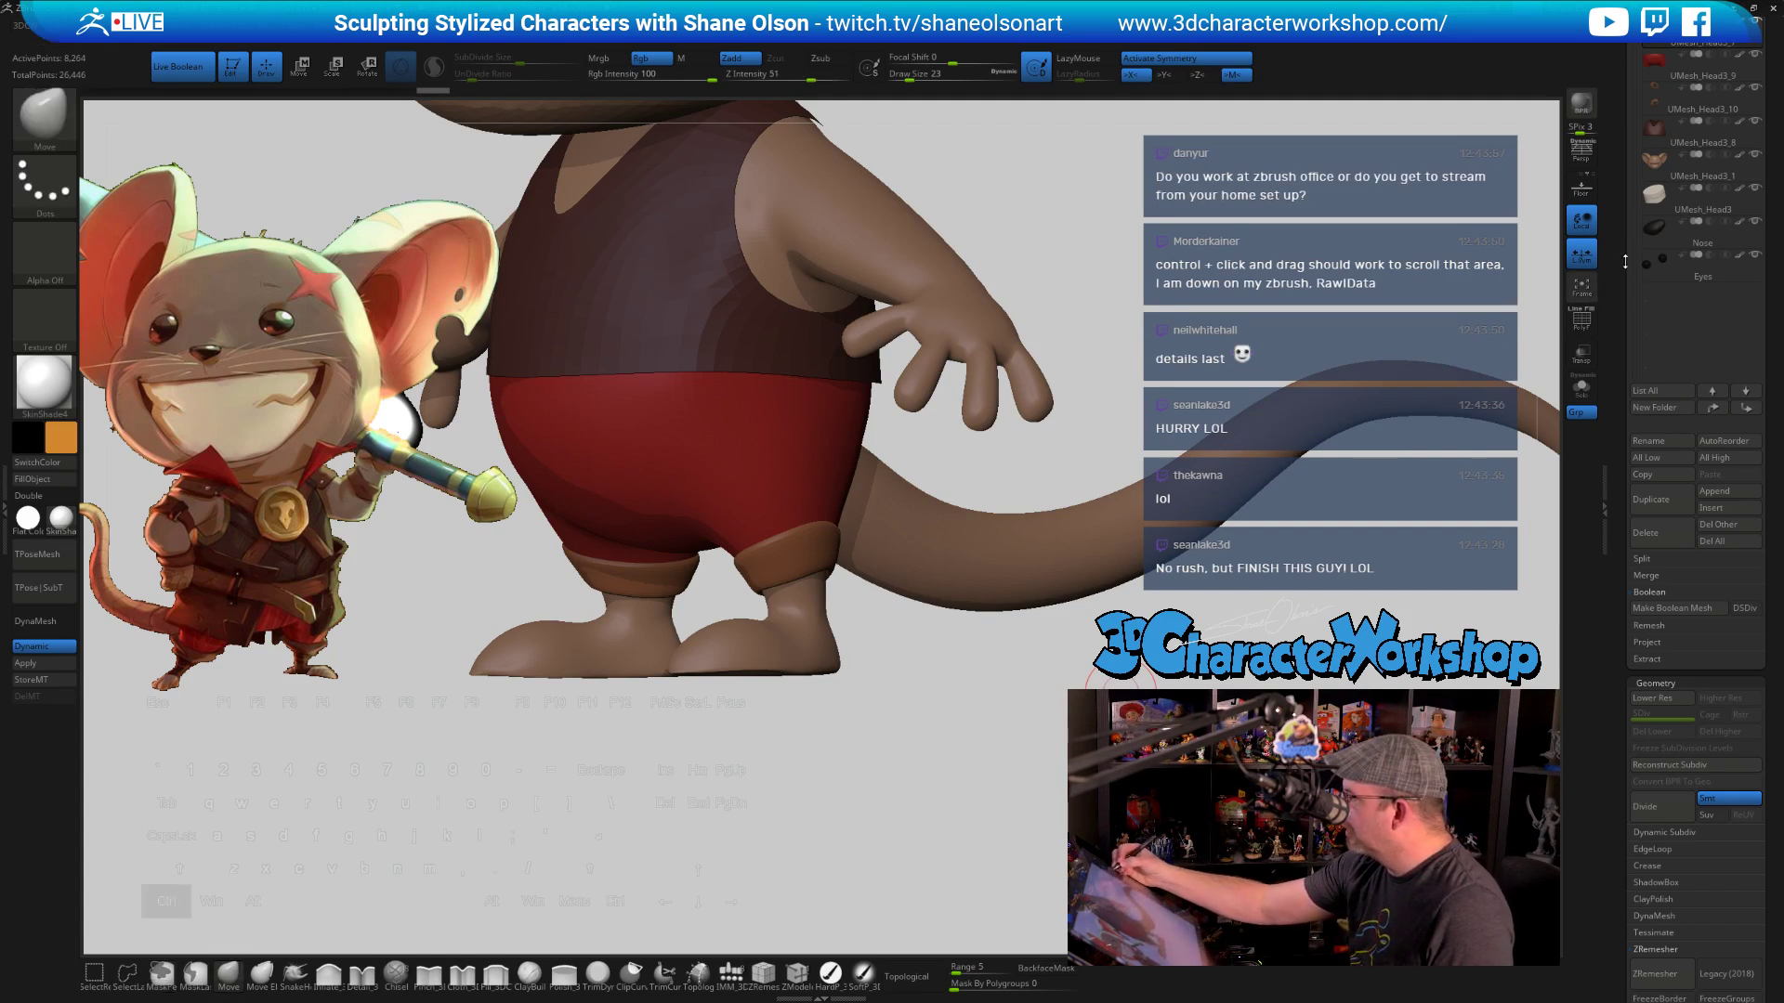
ctrl+drag(1622, 246, 1623, 328)
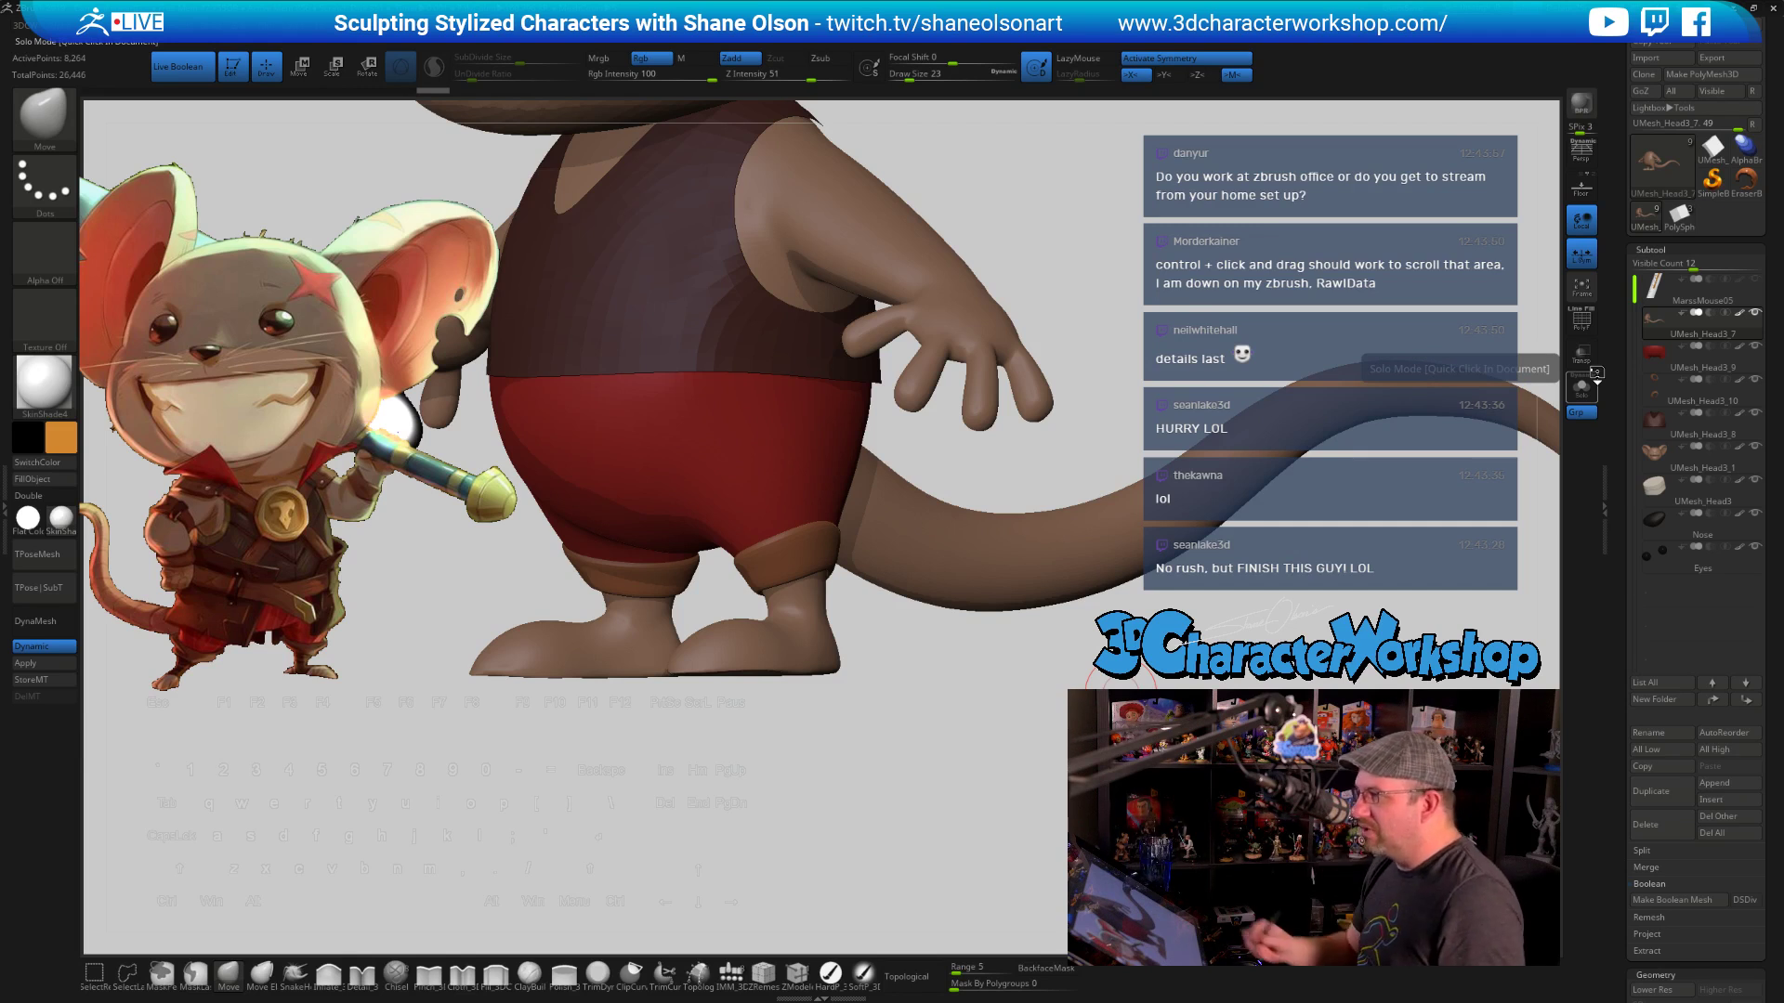
drag(1628, 455, 1620, 308)
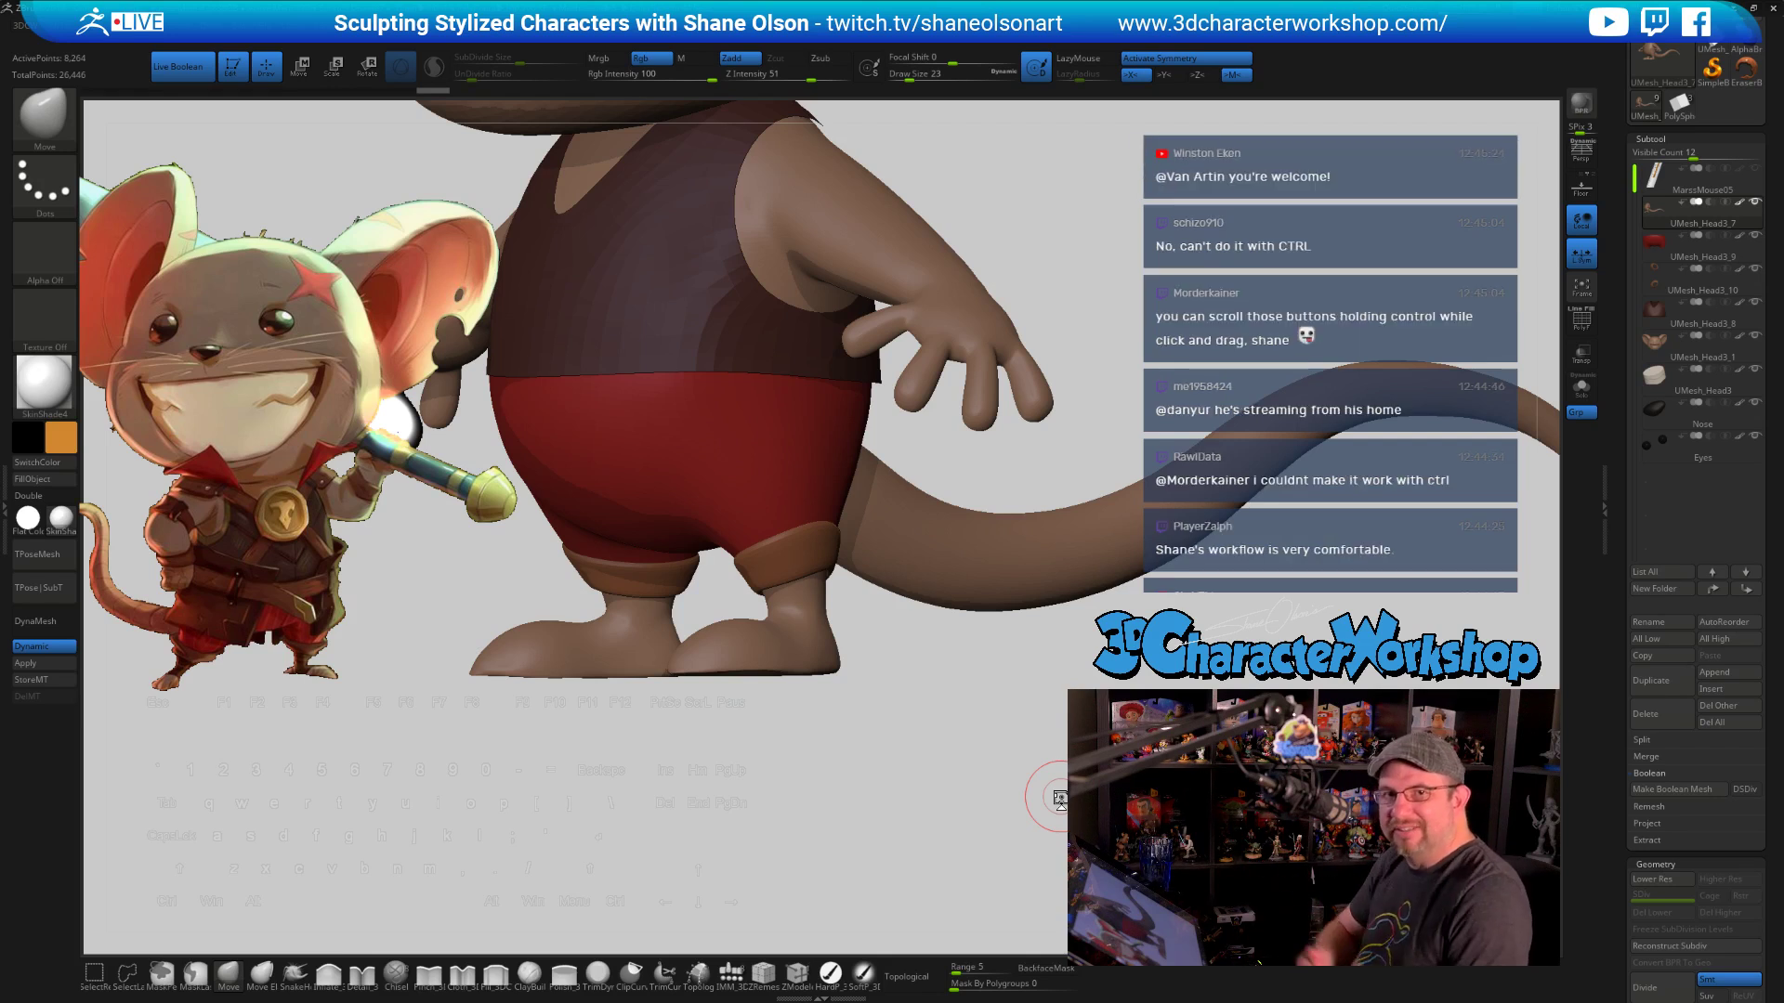
drag(1052, 790, 1043, 797)
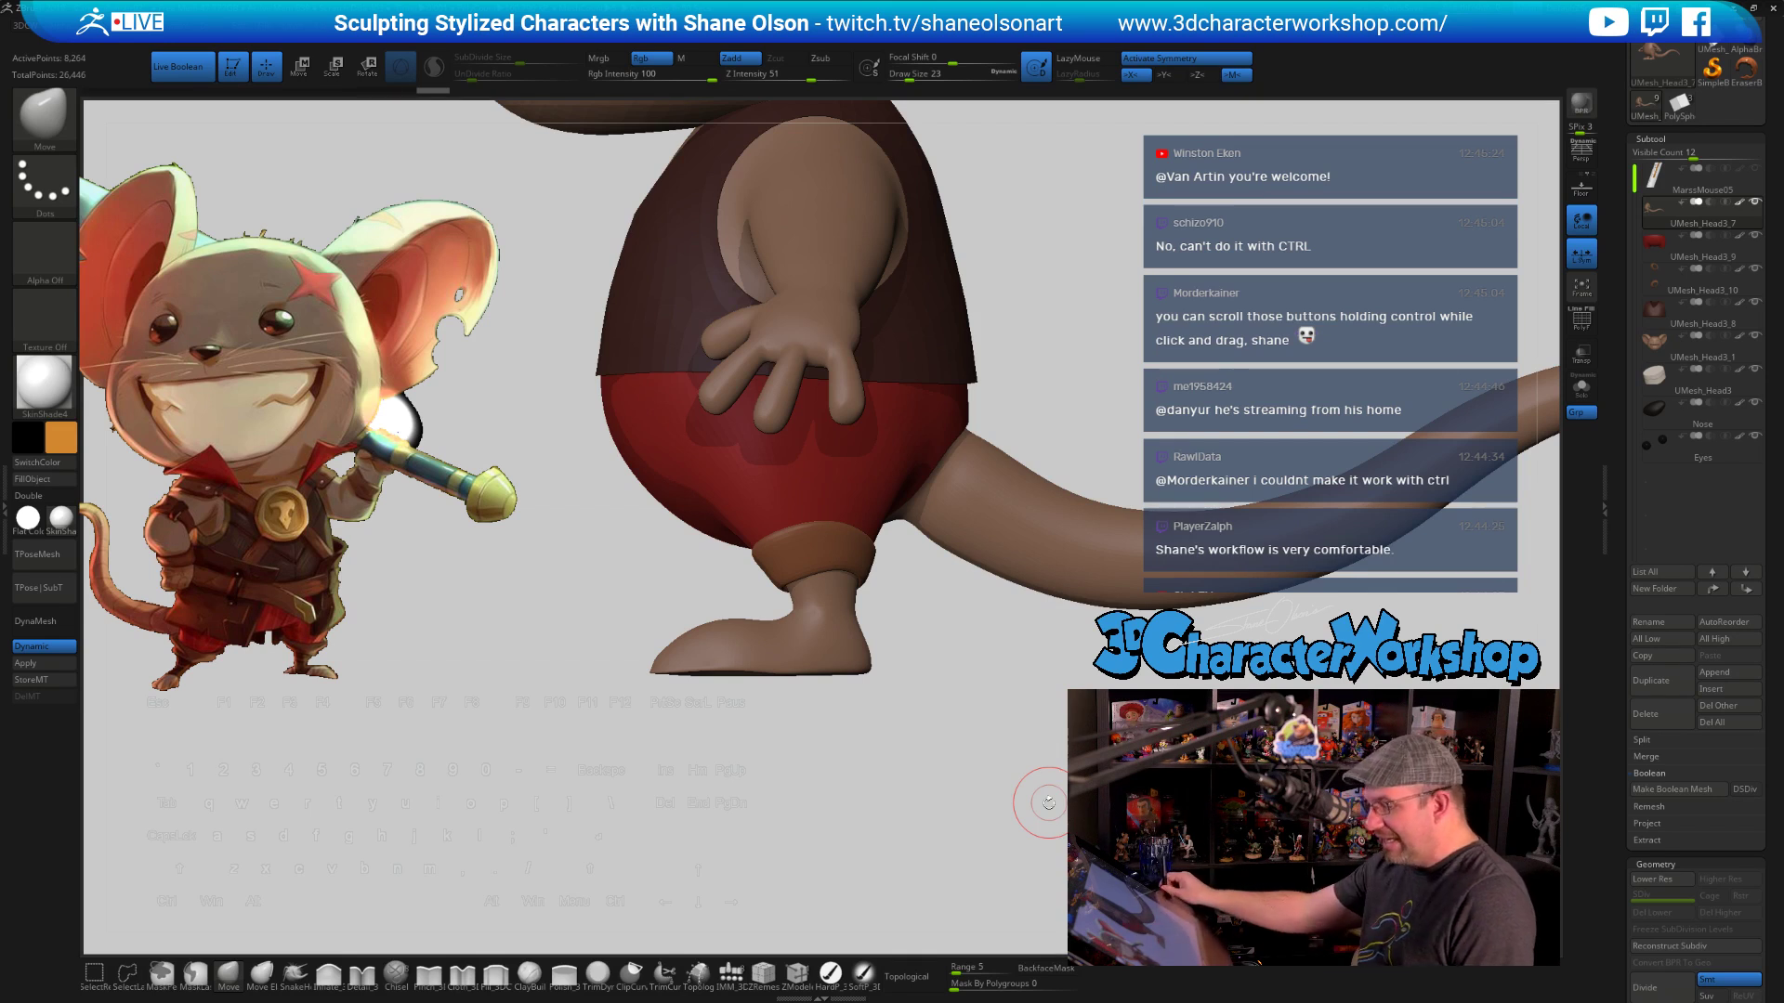
Switch to the photo viewer, move its window up the screen and browse the ZBrush 2019 promotional character images
key(alt)
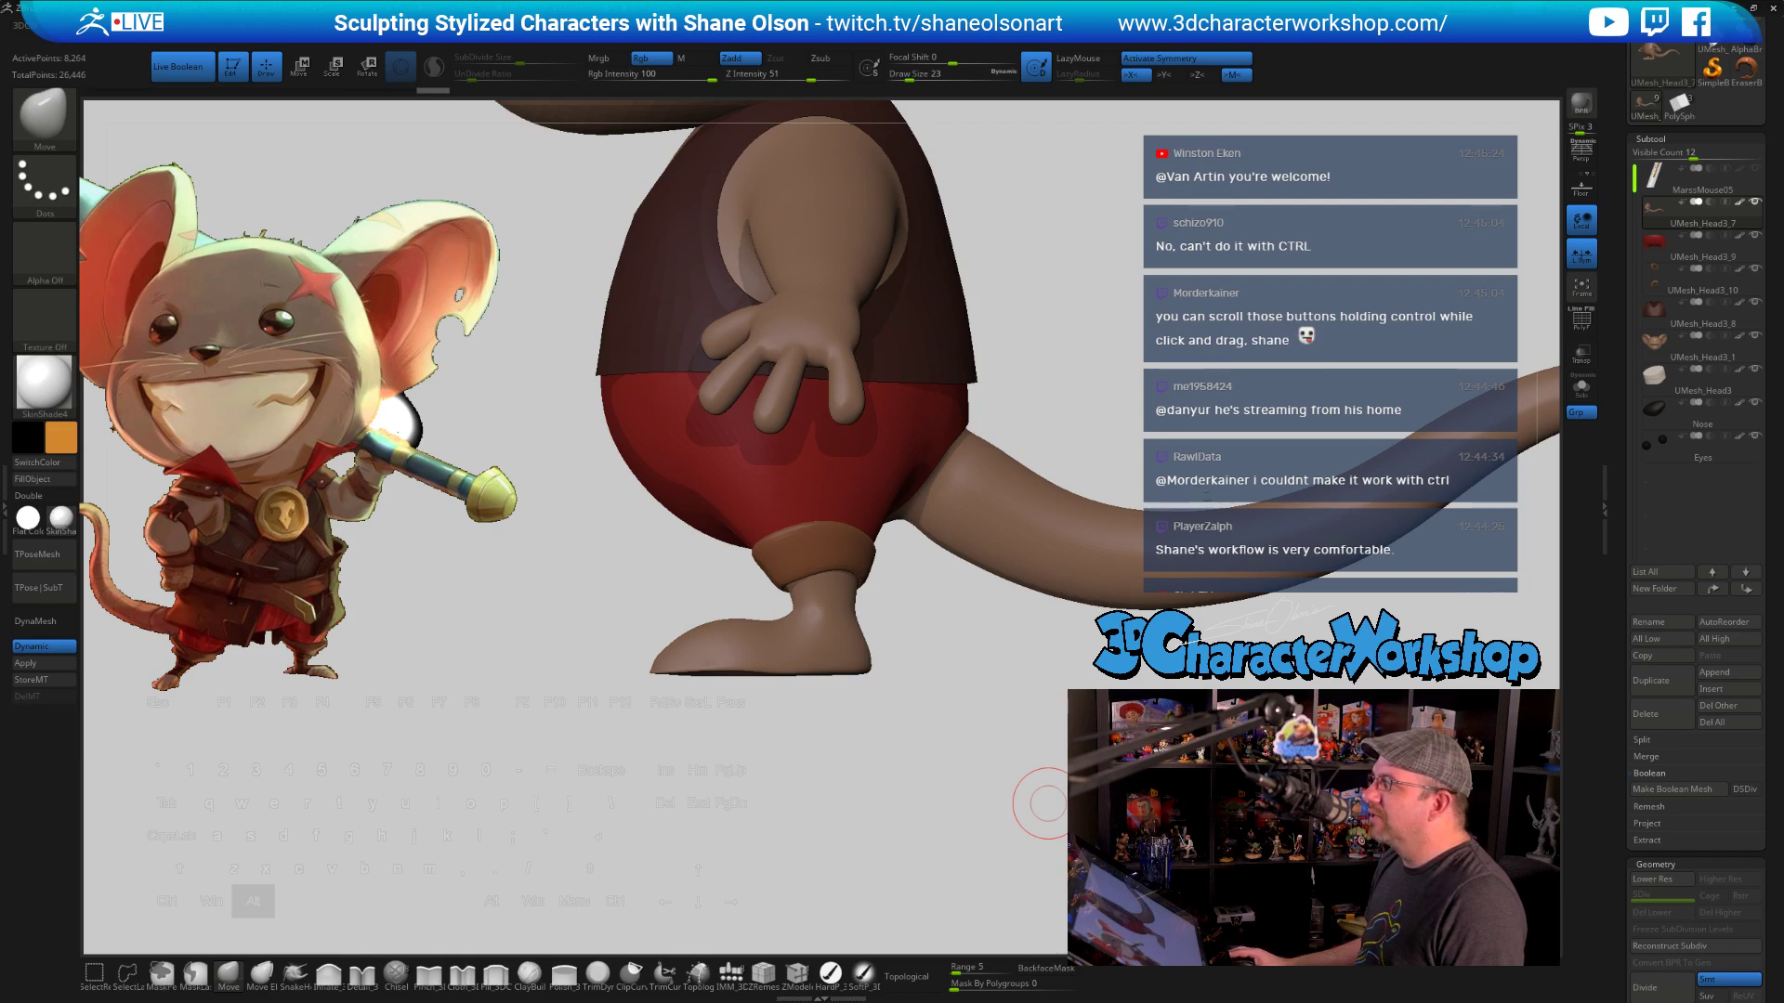
key(alt+Tab)
key(alt+Tab)
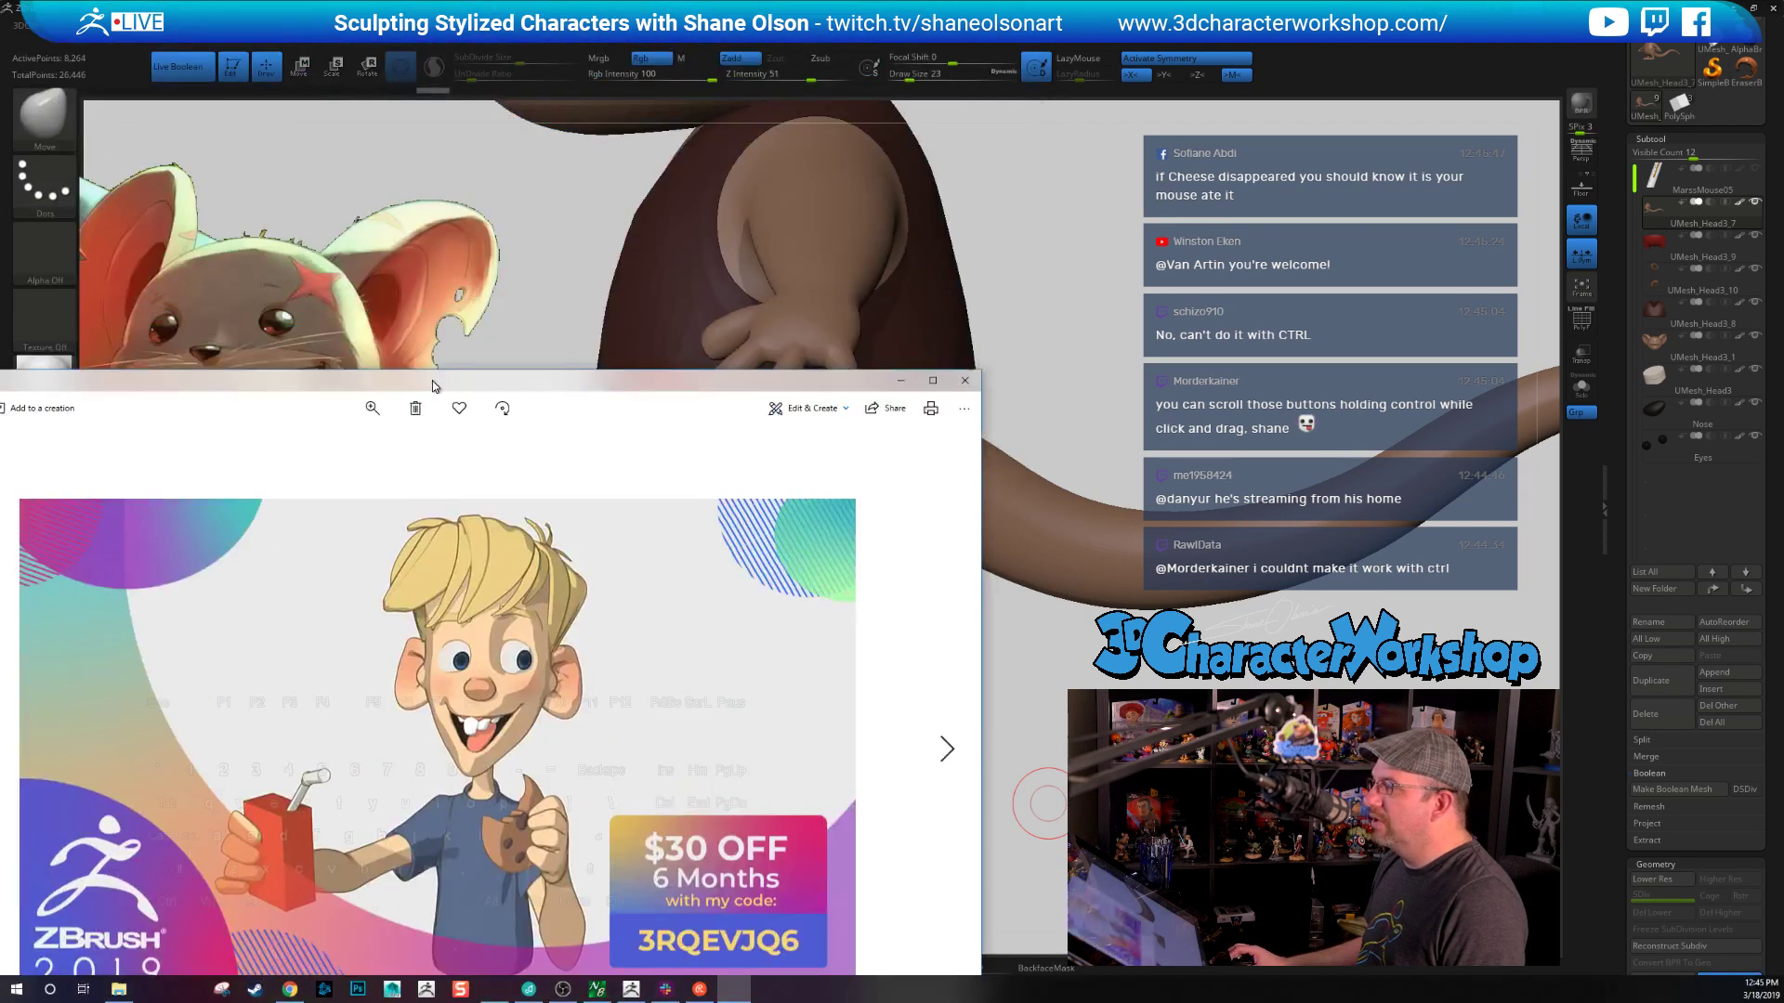
drag(520, 387, 505, 149)
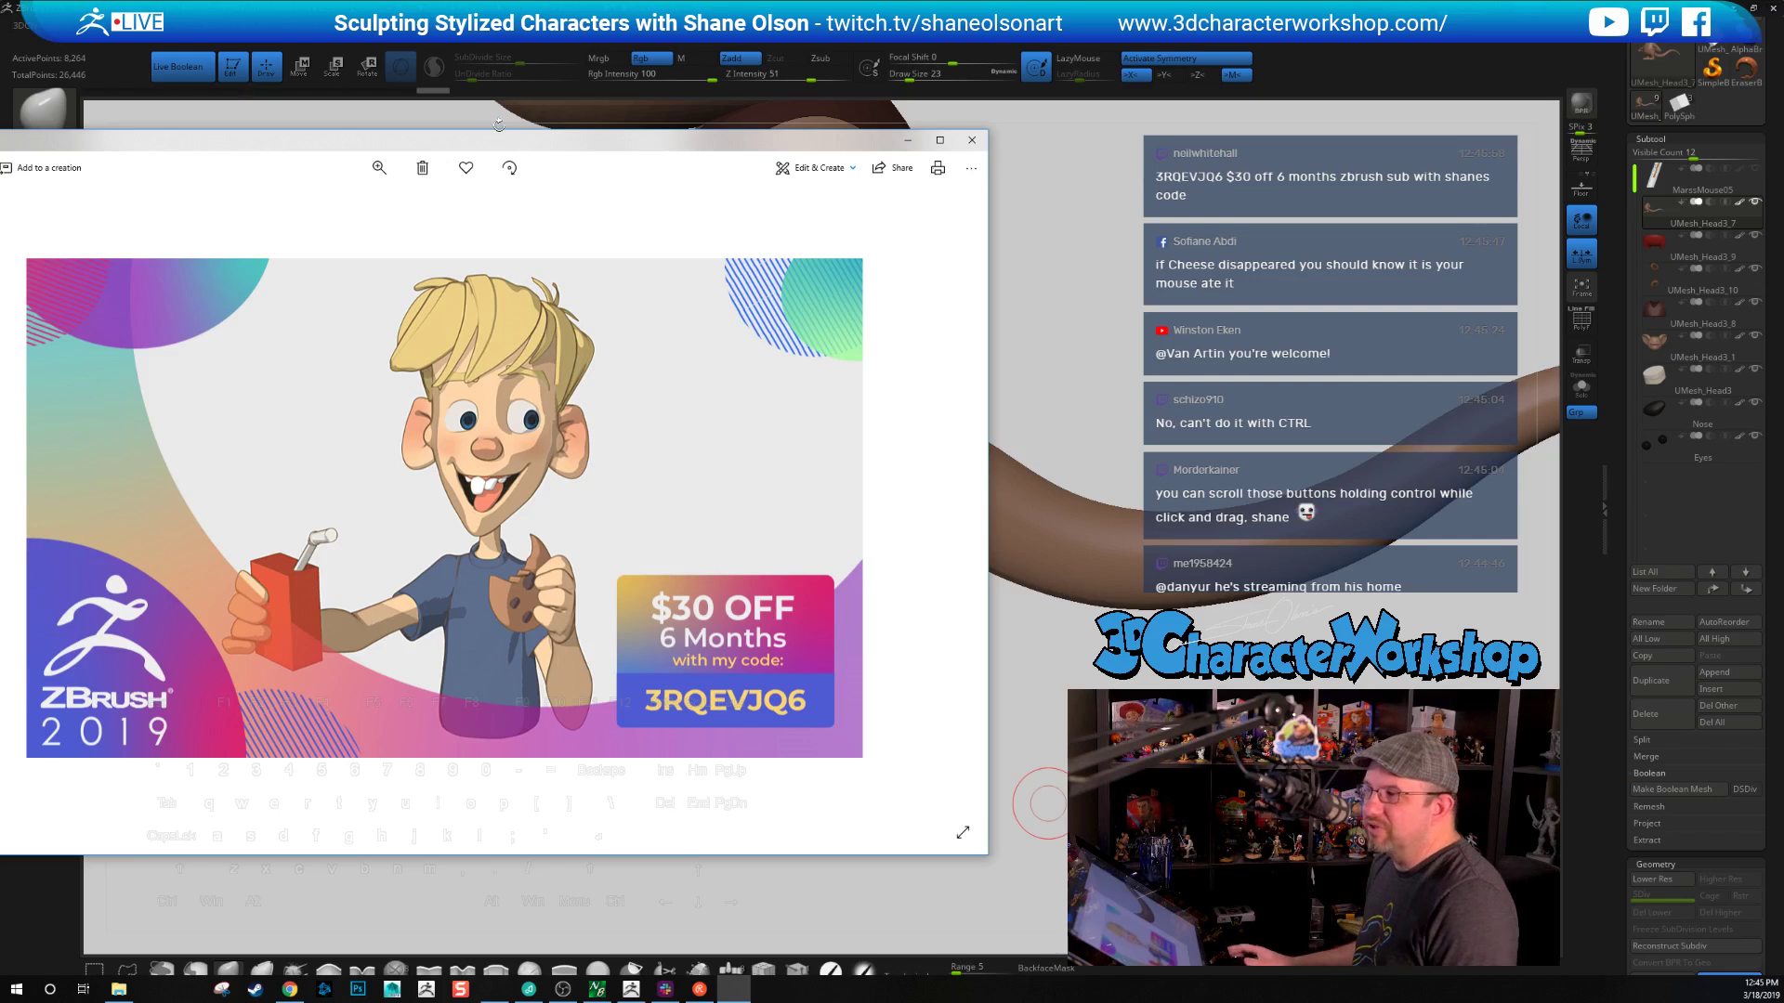
drag(502, 141, 496, 111)
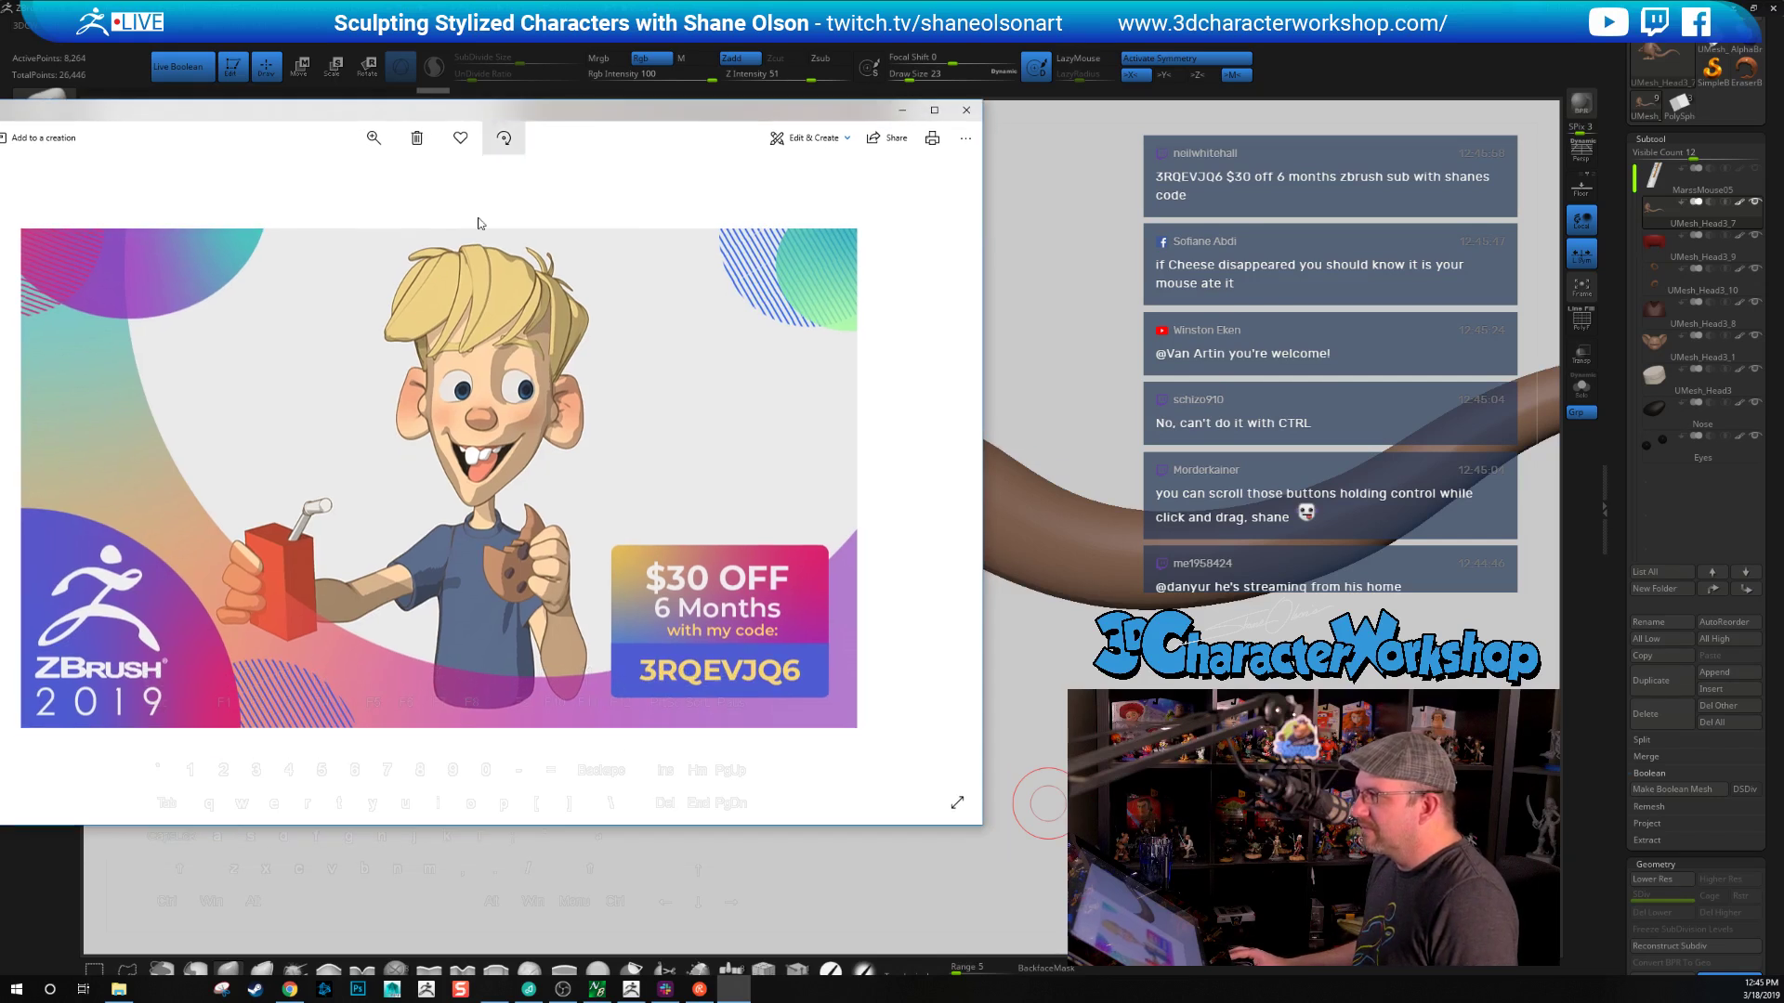
key(Right)
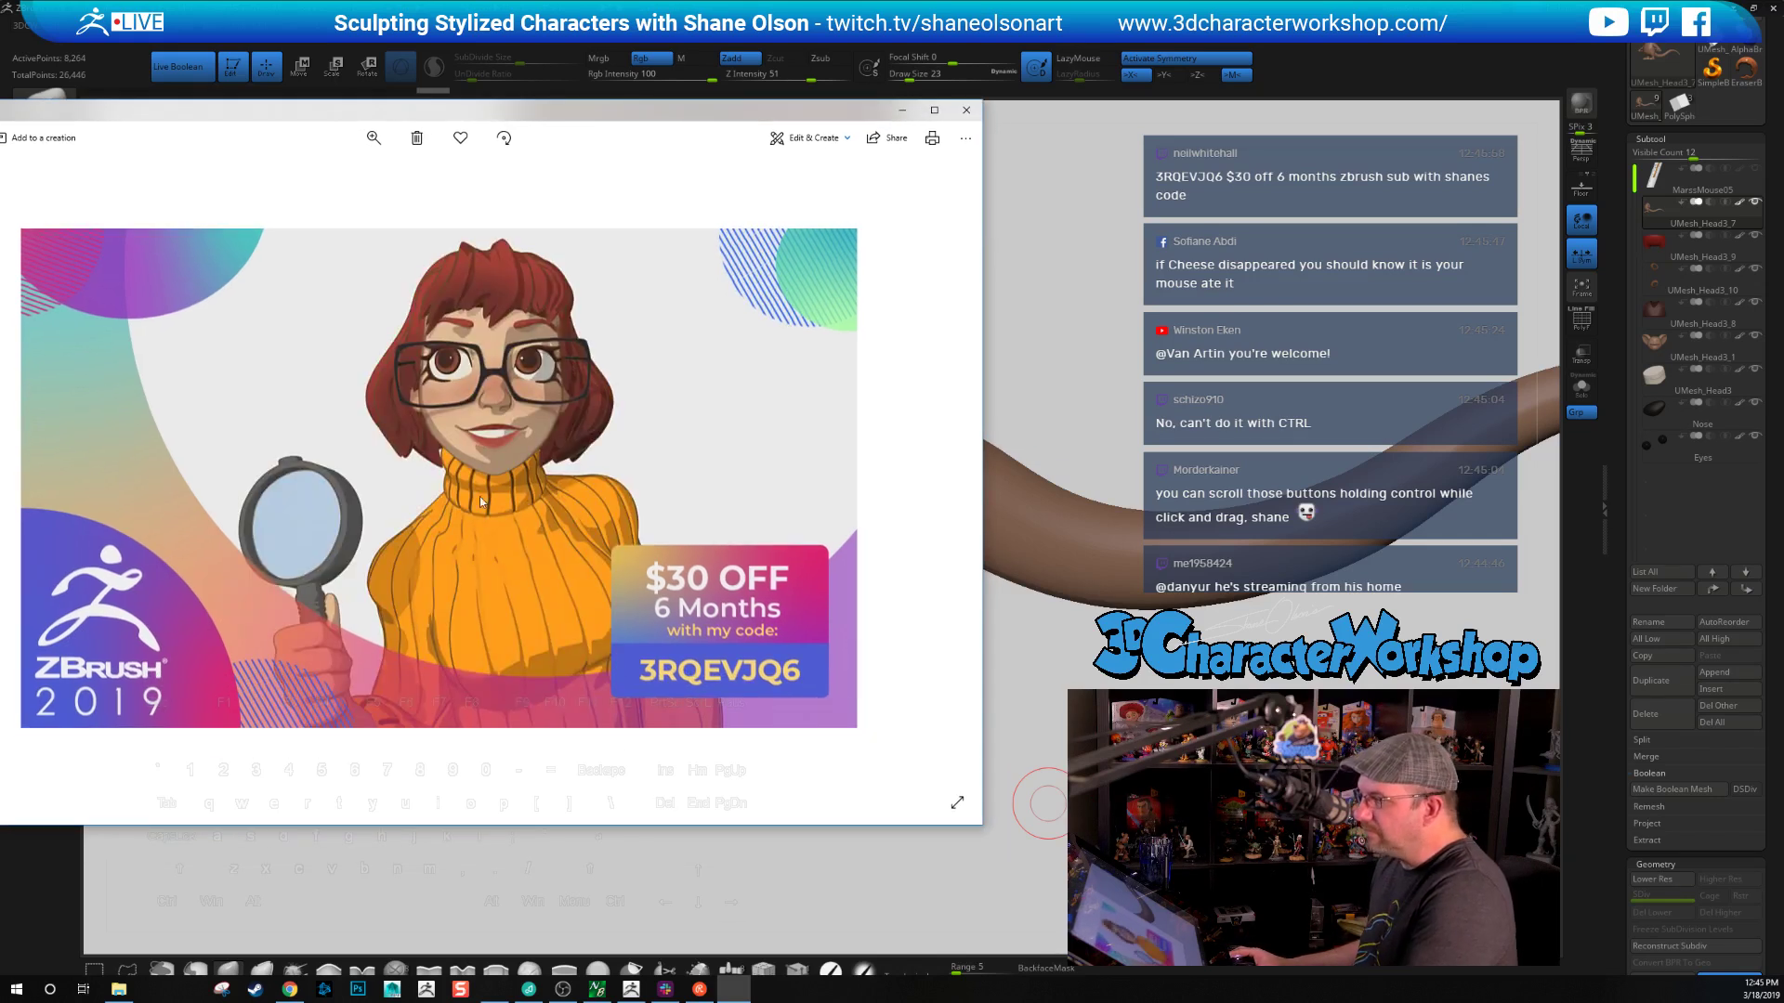
key(Right)
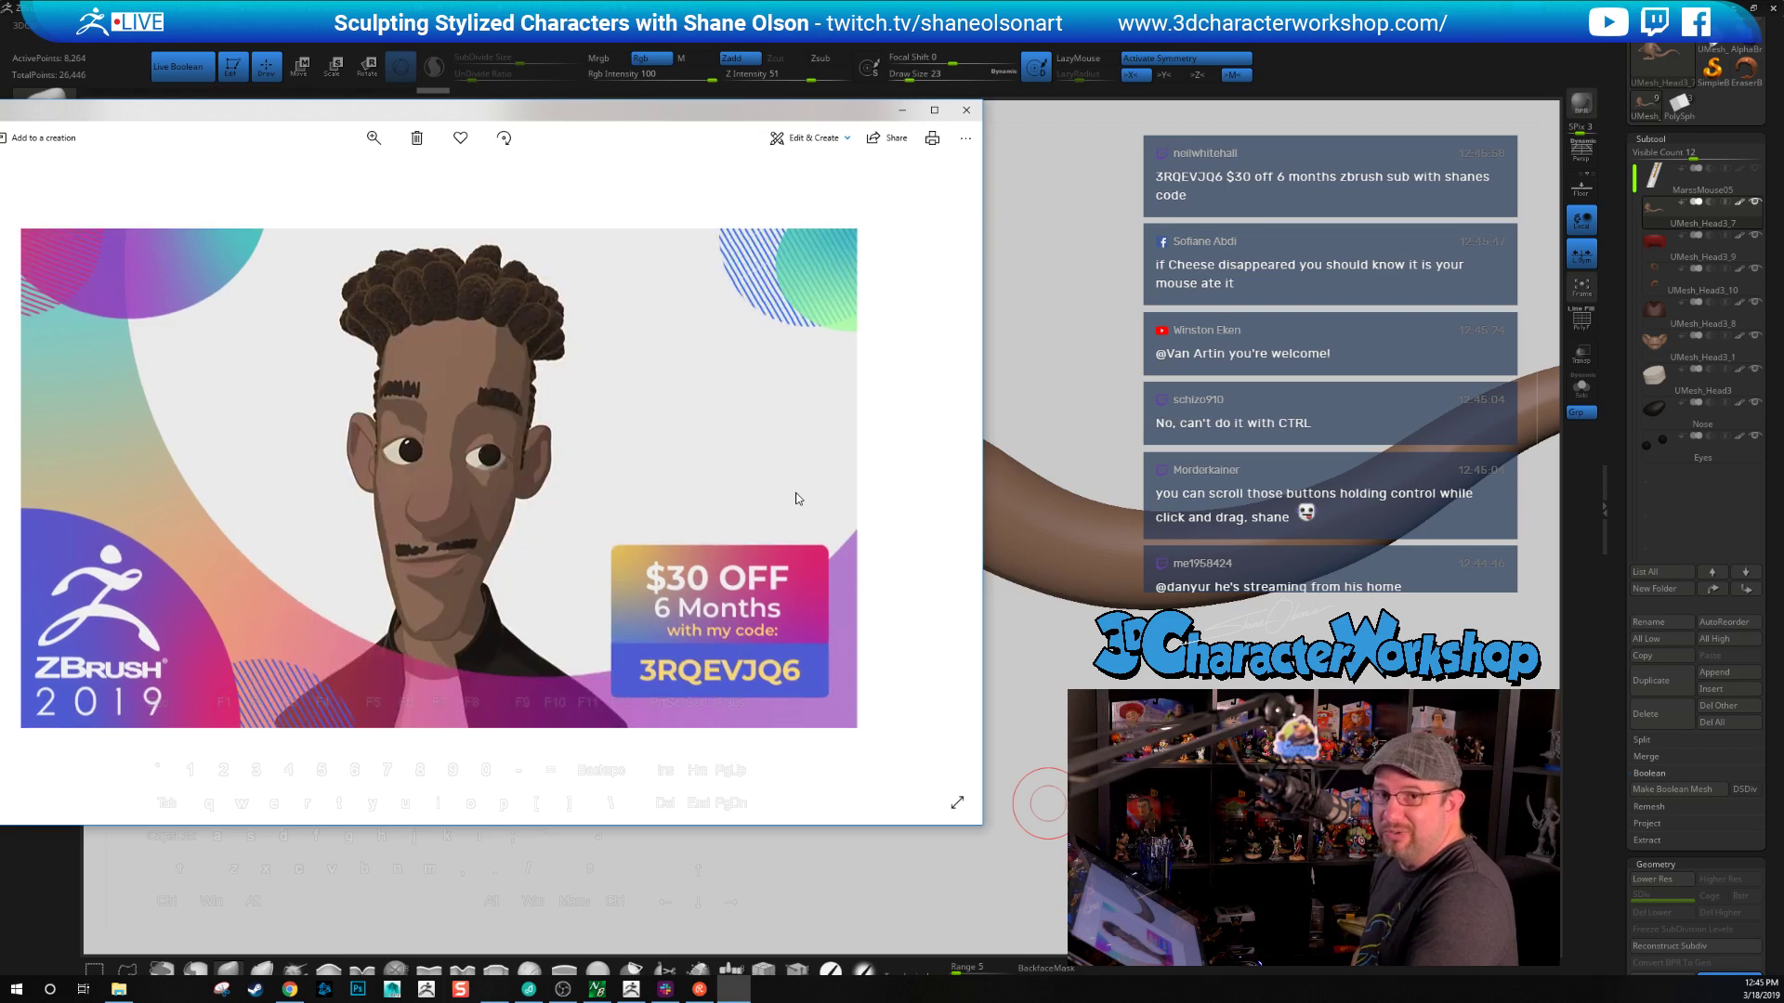
key(Right)
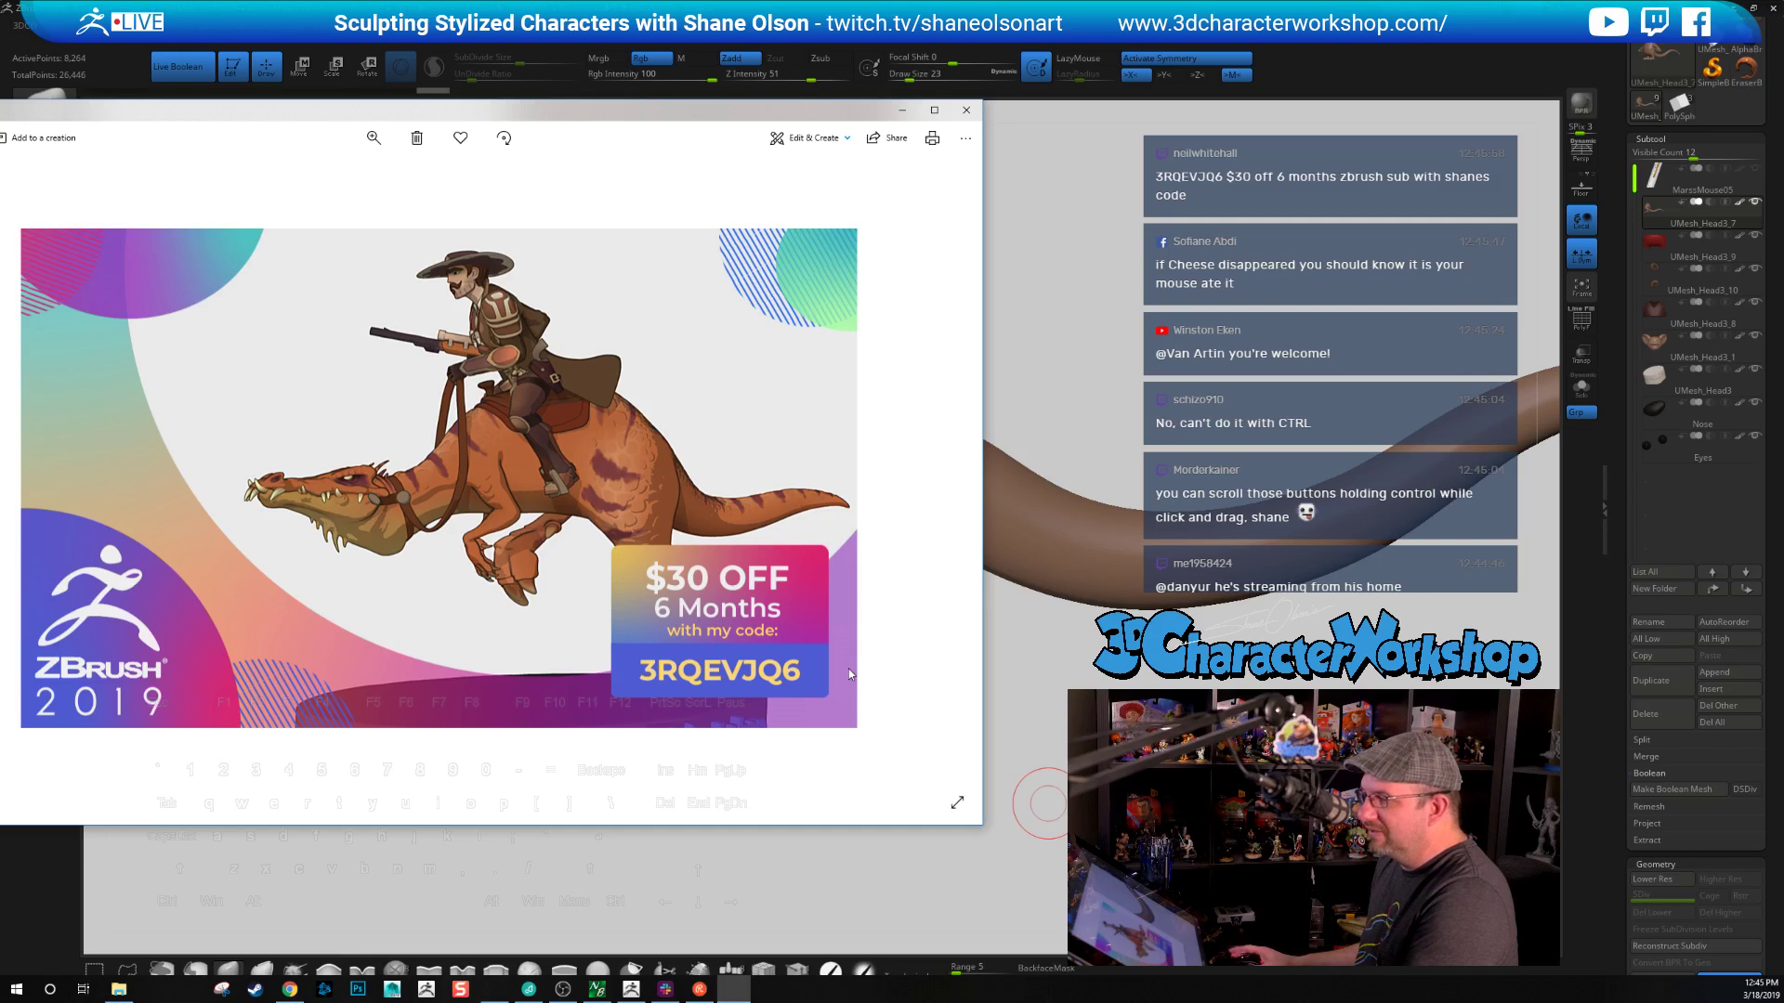
key(Right)
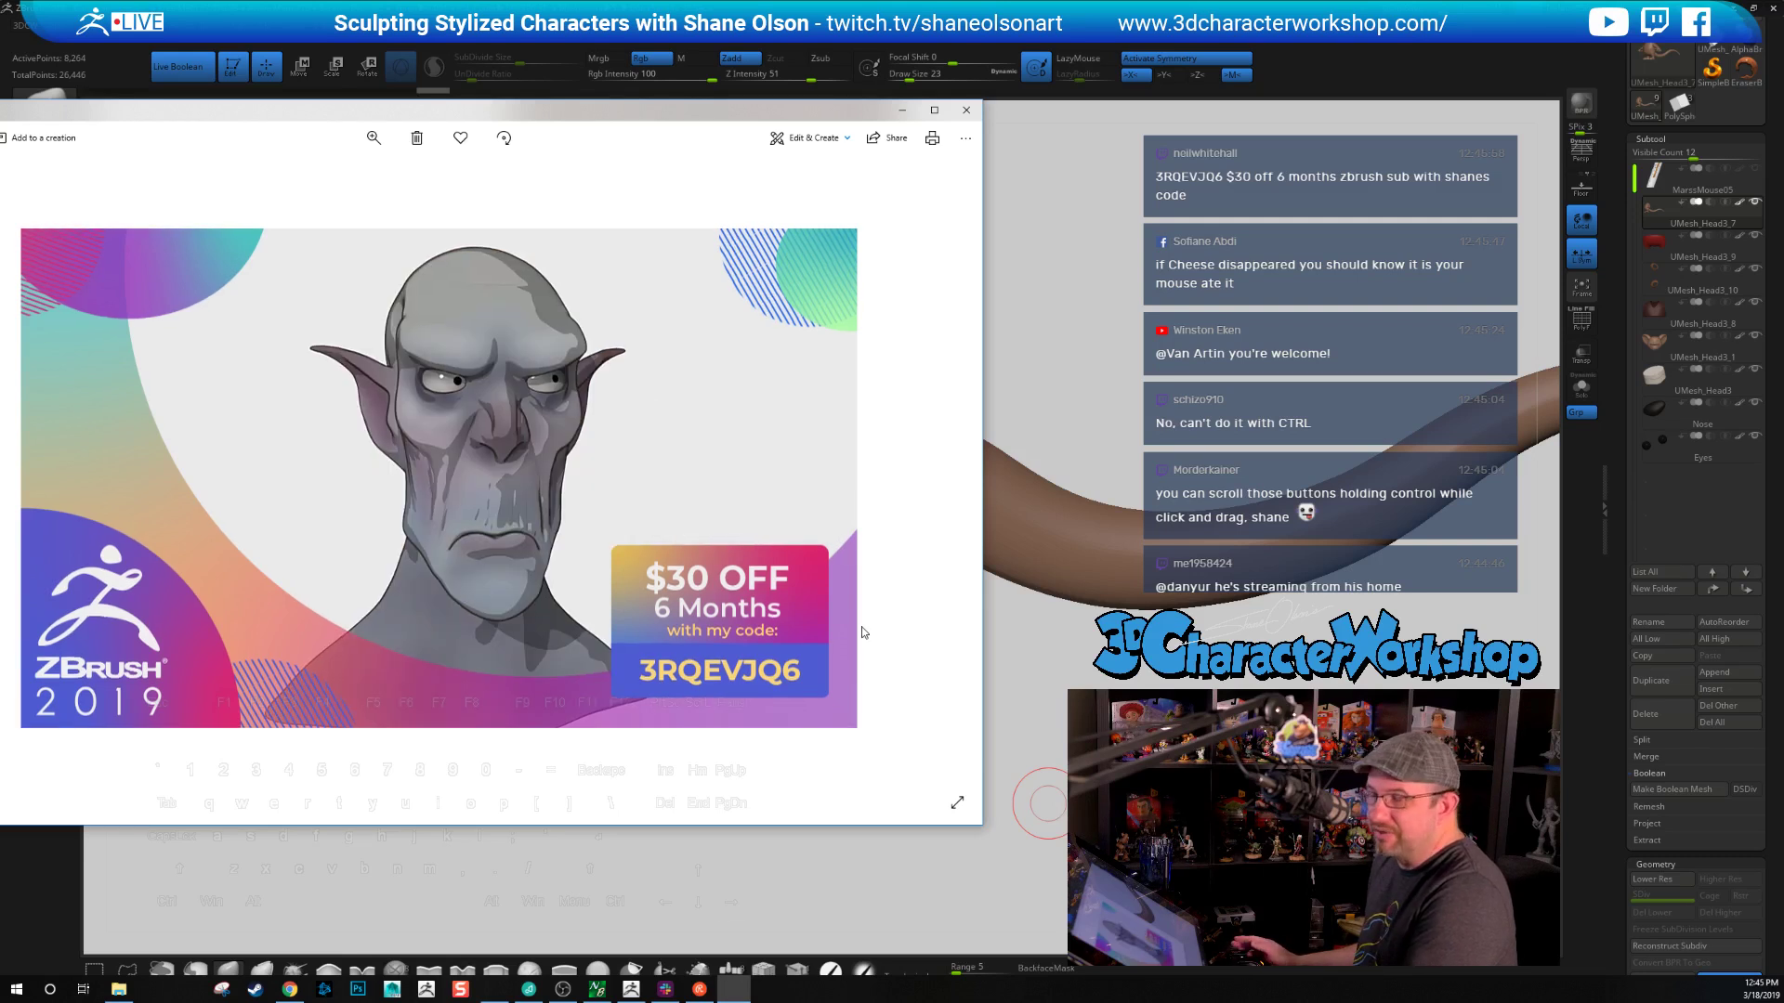
Browse the remaining ZBrush 2019 promotional character images and close the photo viewer
key(Right)
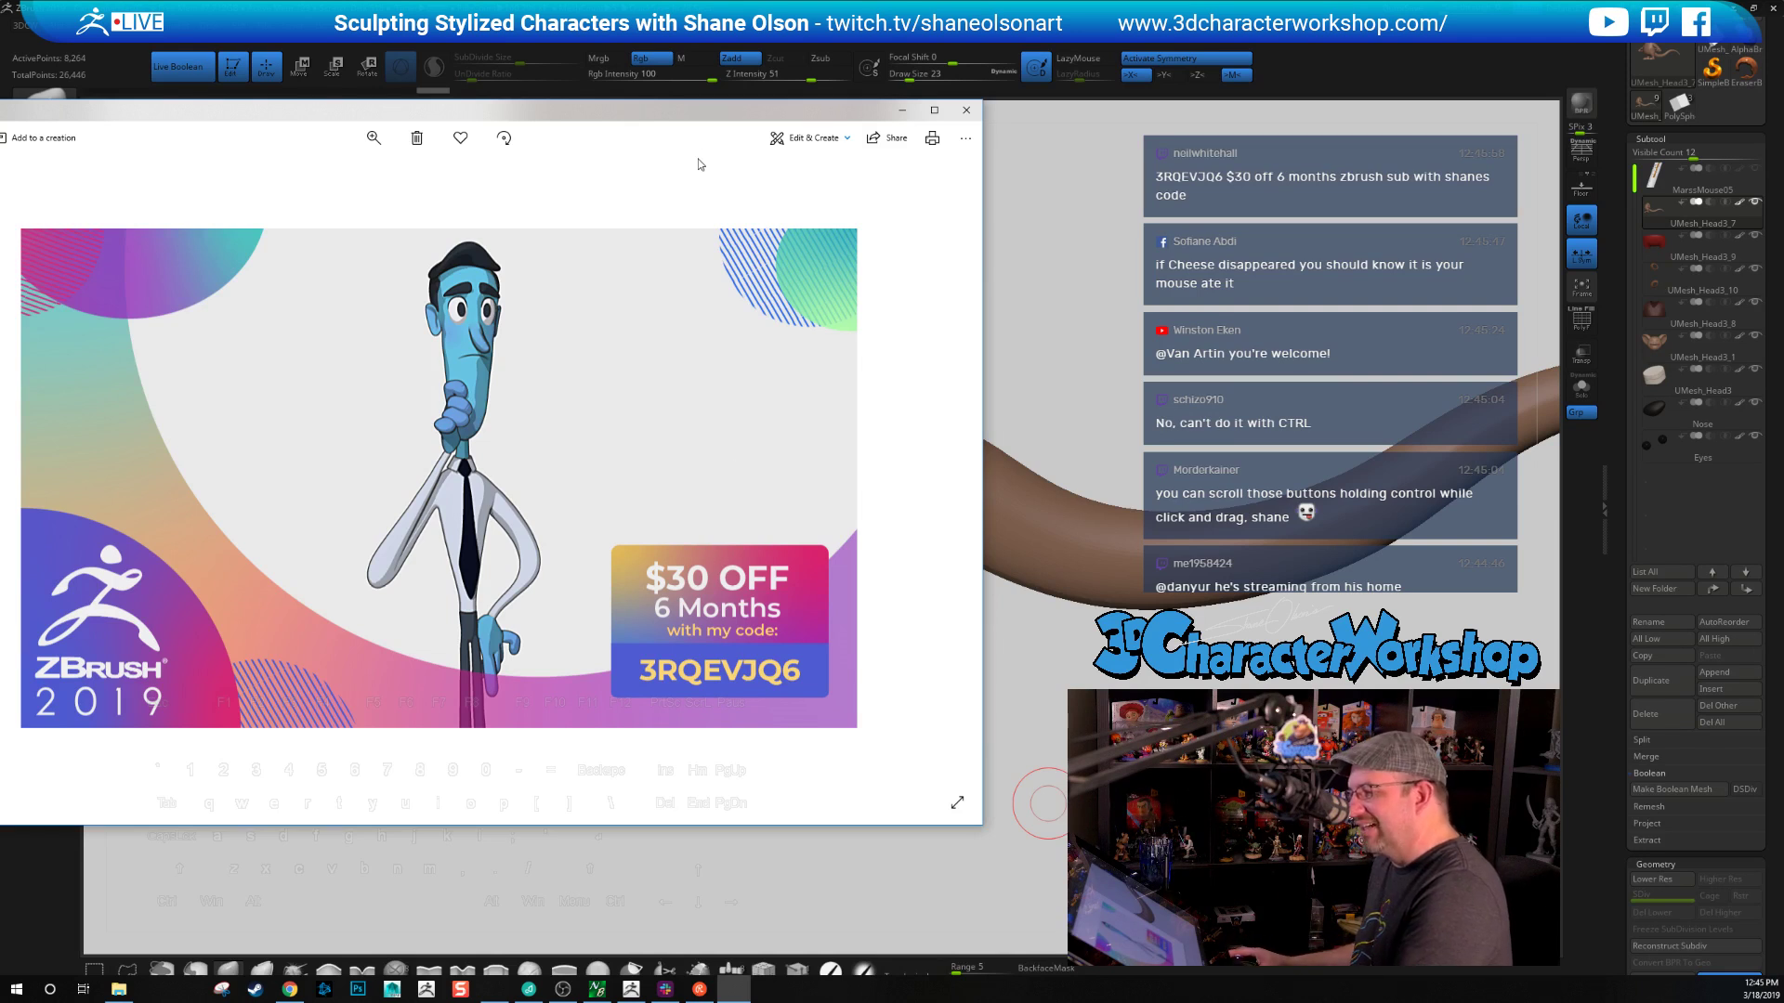
key(Right)
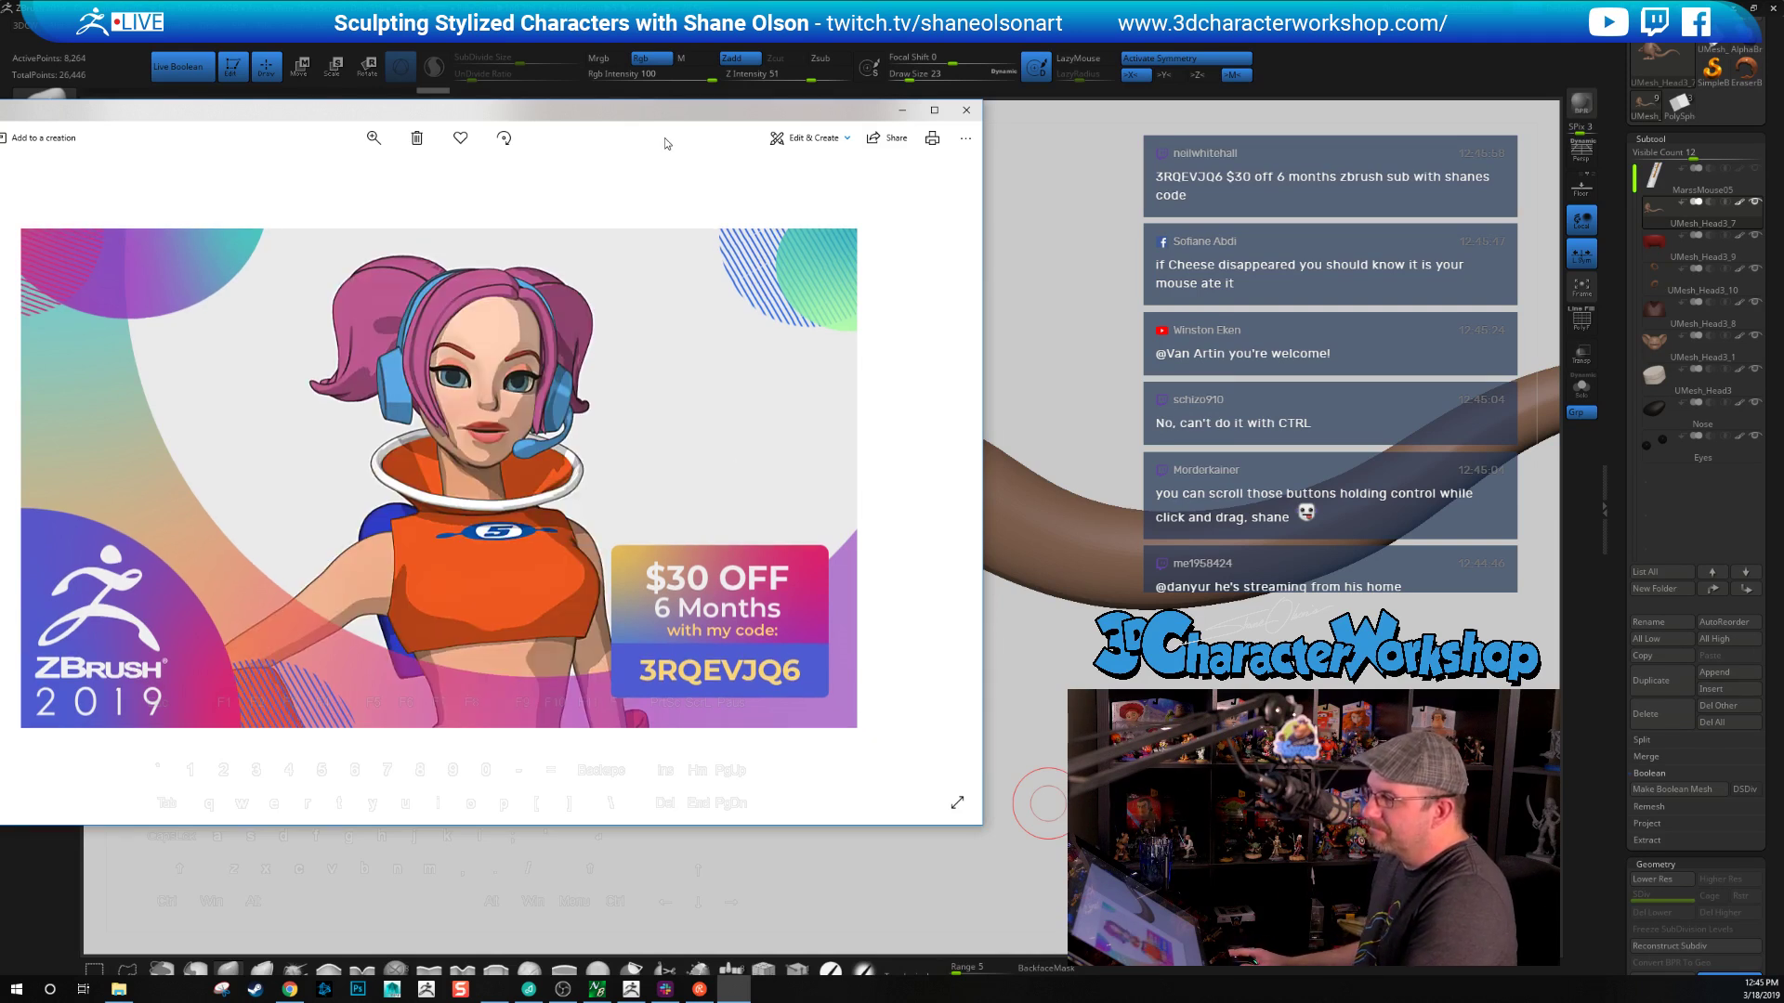
key(Right)
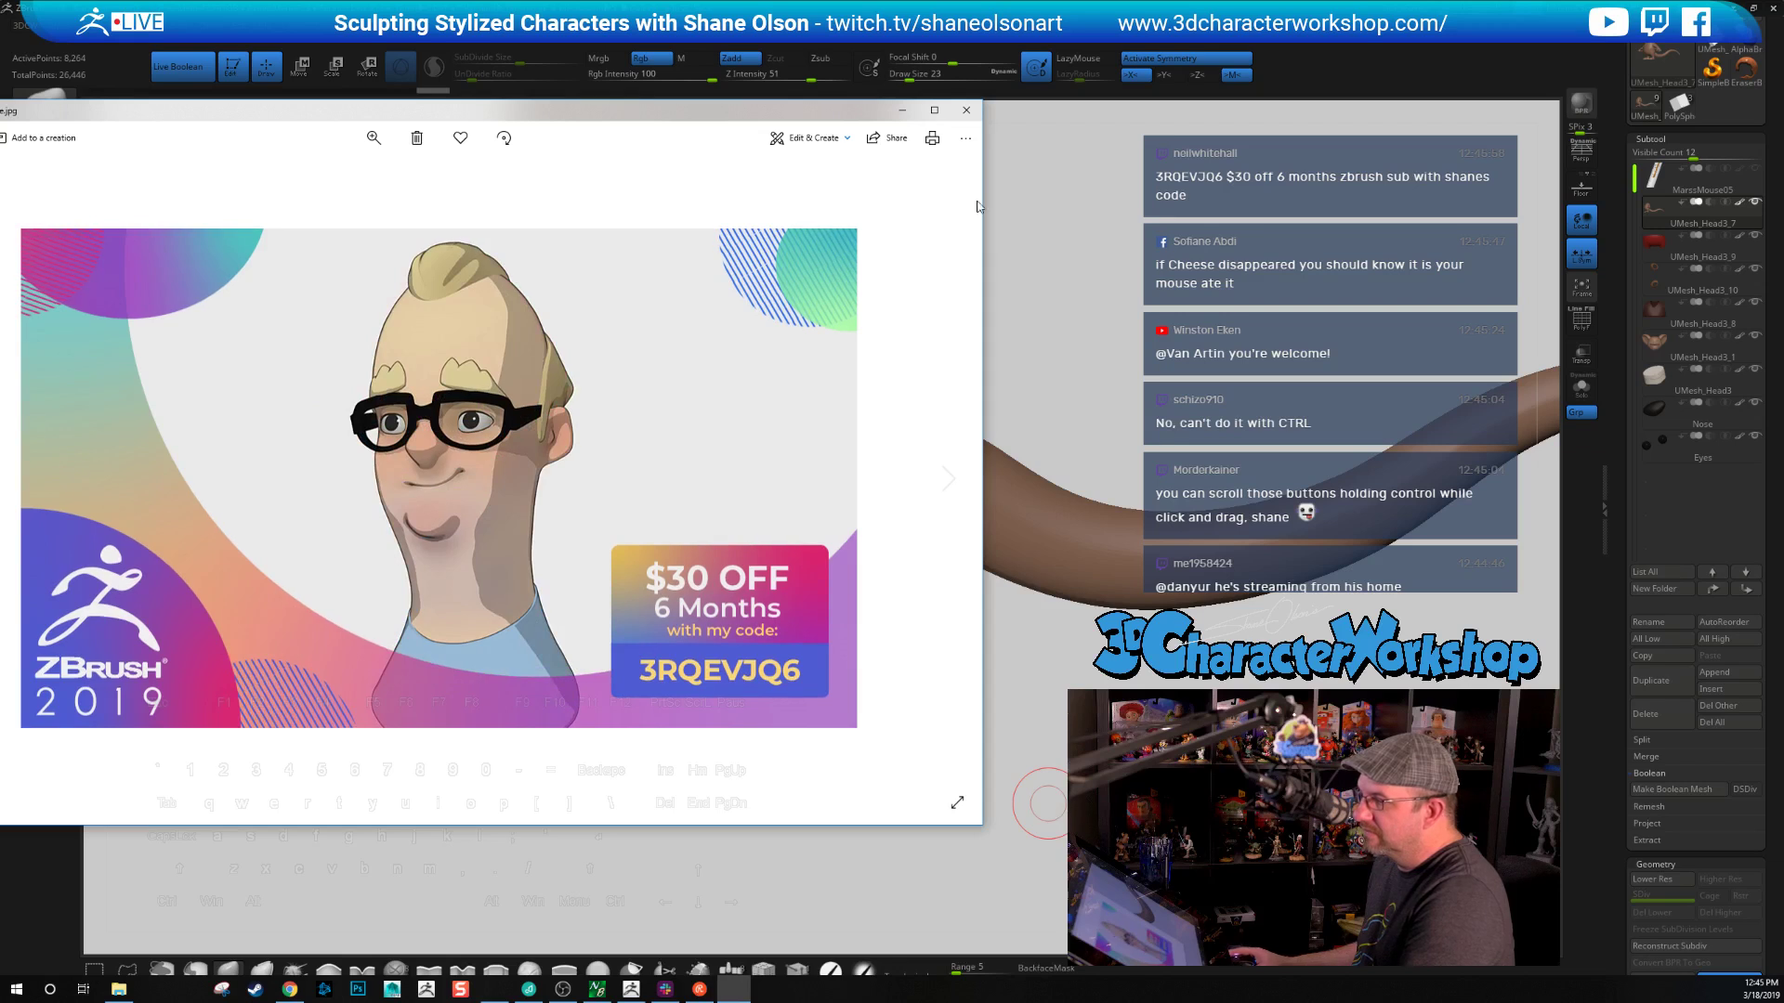
click(969, 116)
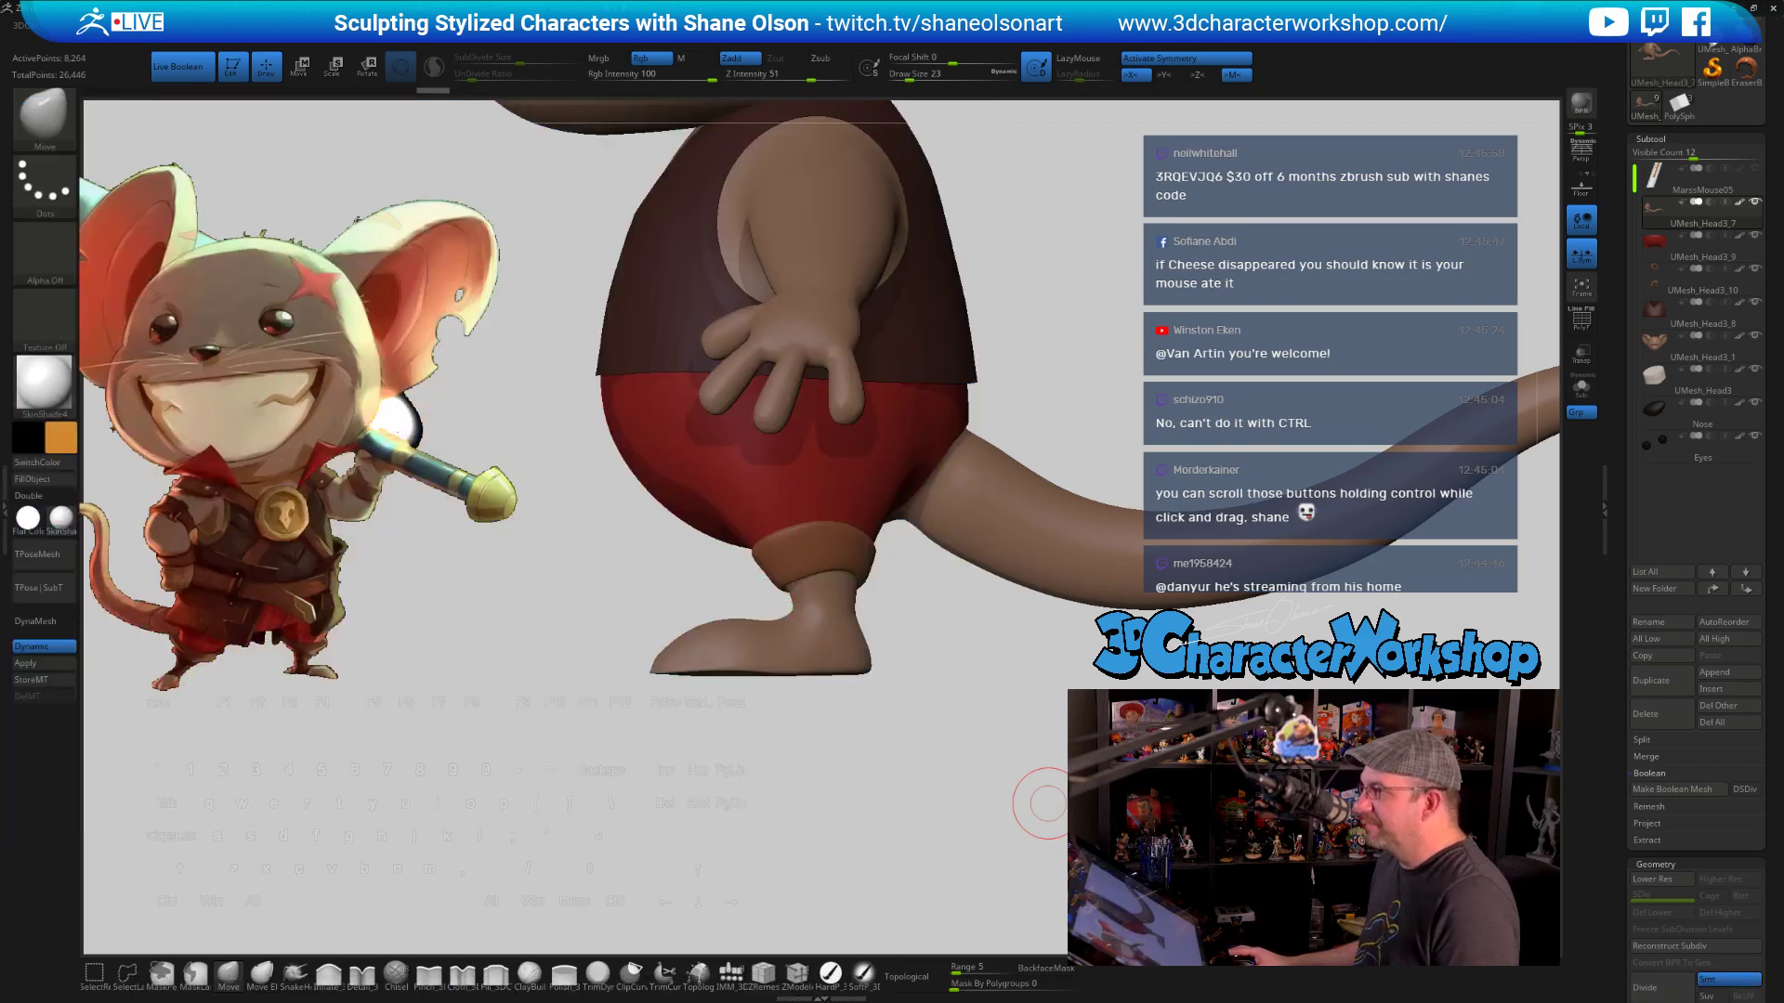
Examine the mouse's legs and feet from several angles, briefly showing the polygon wireframe
drag(1047, 804, 1197, 313)
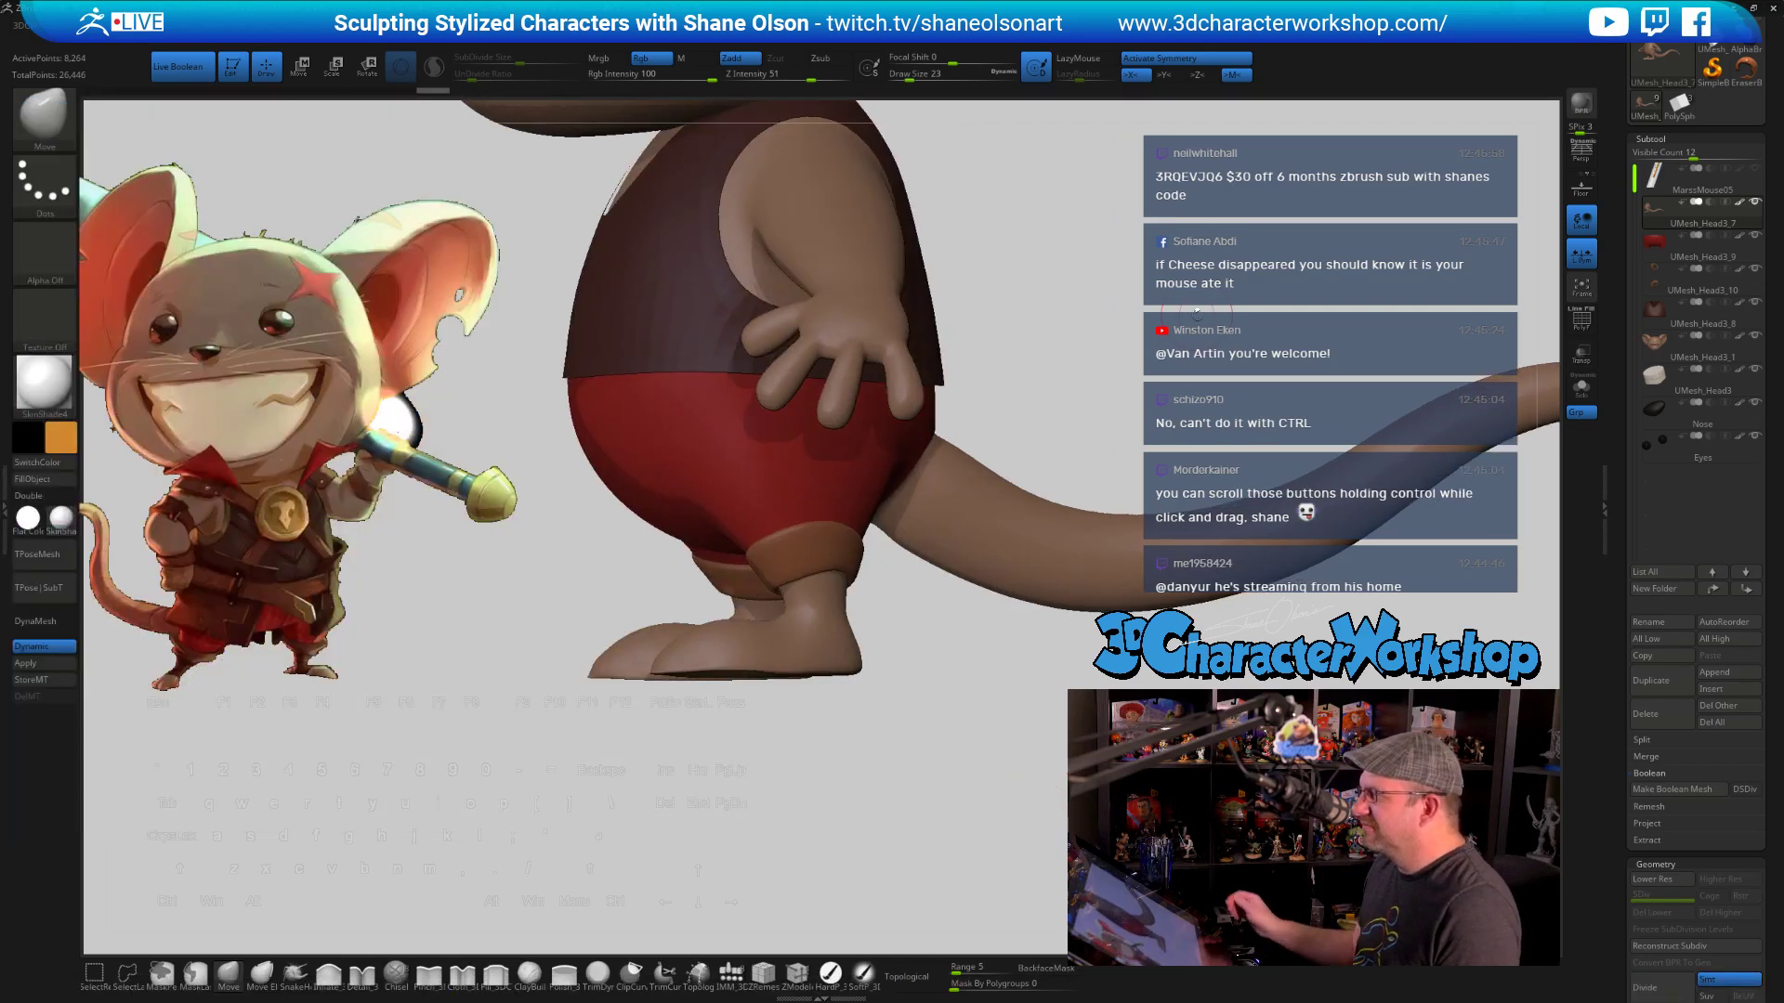
alt+drag(1002, 620, 933, 483)
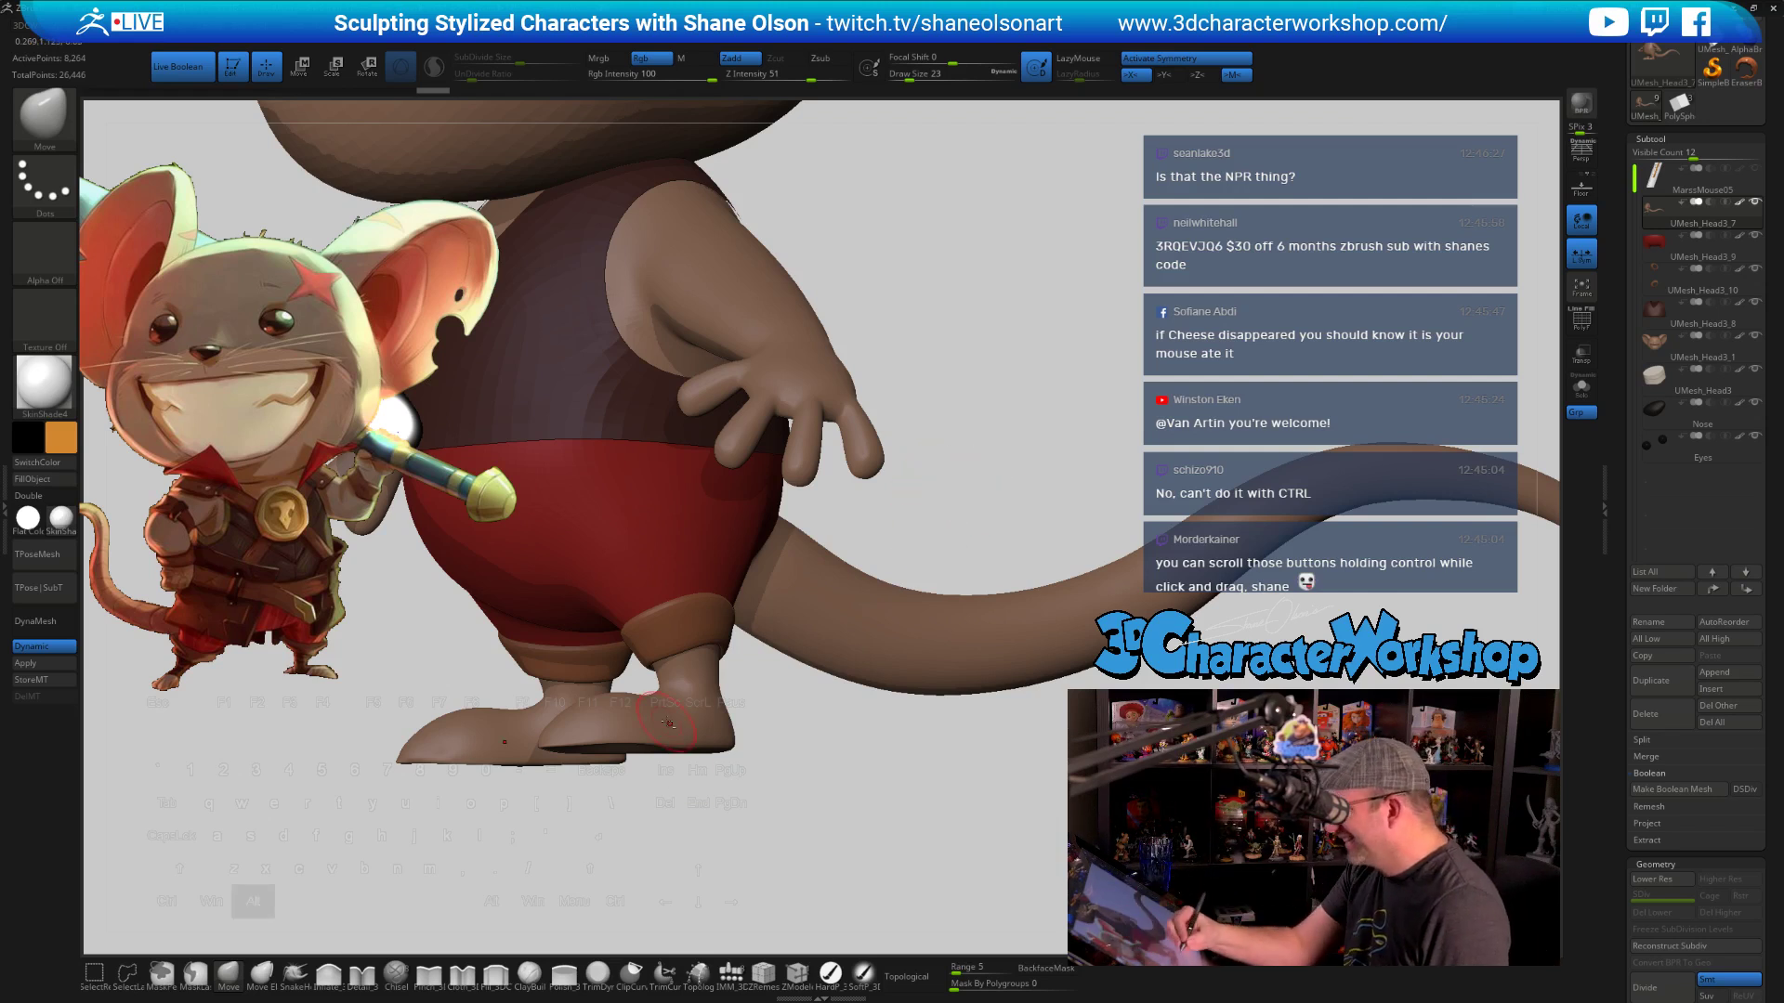
drag(930, 490, 915, 595)
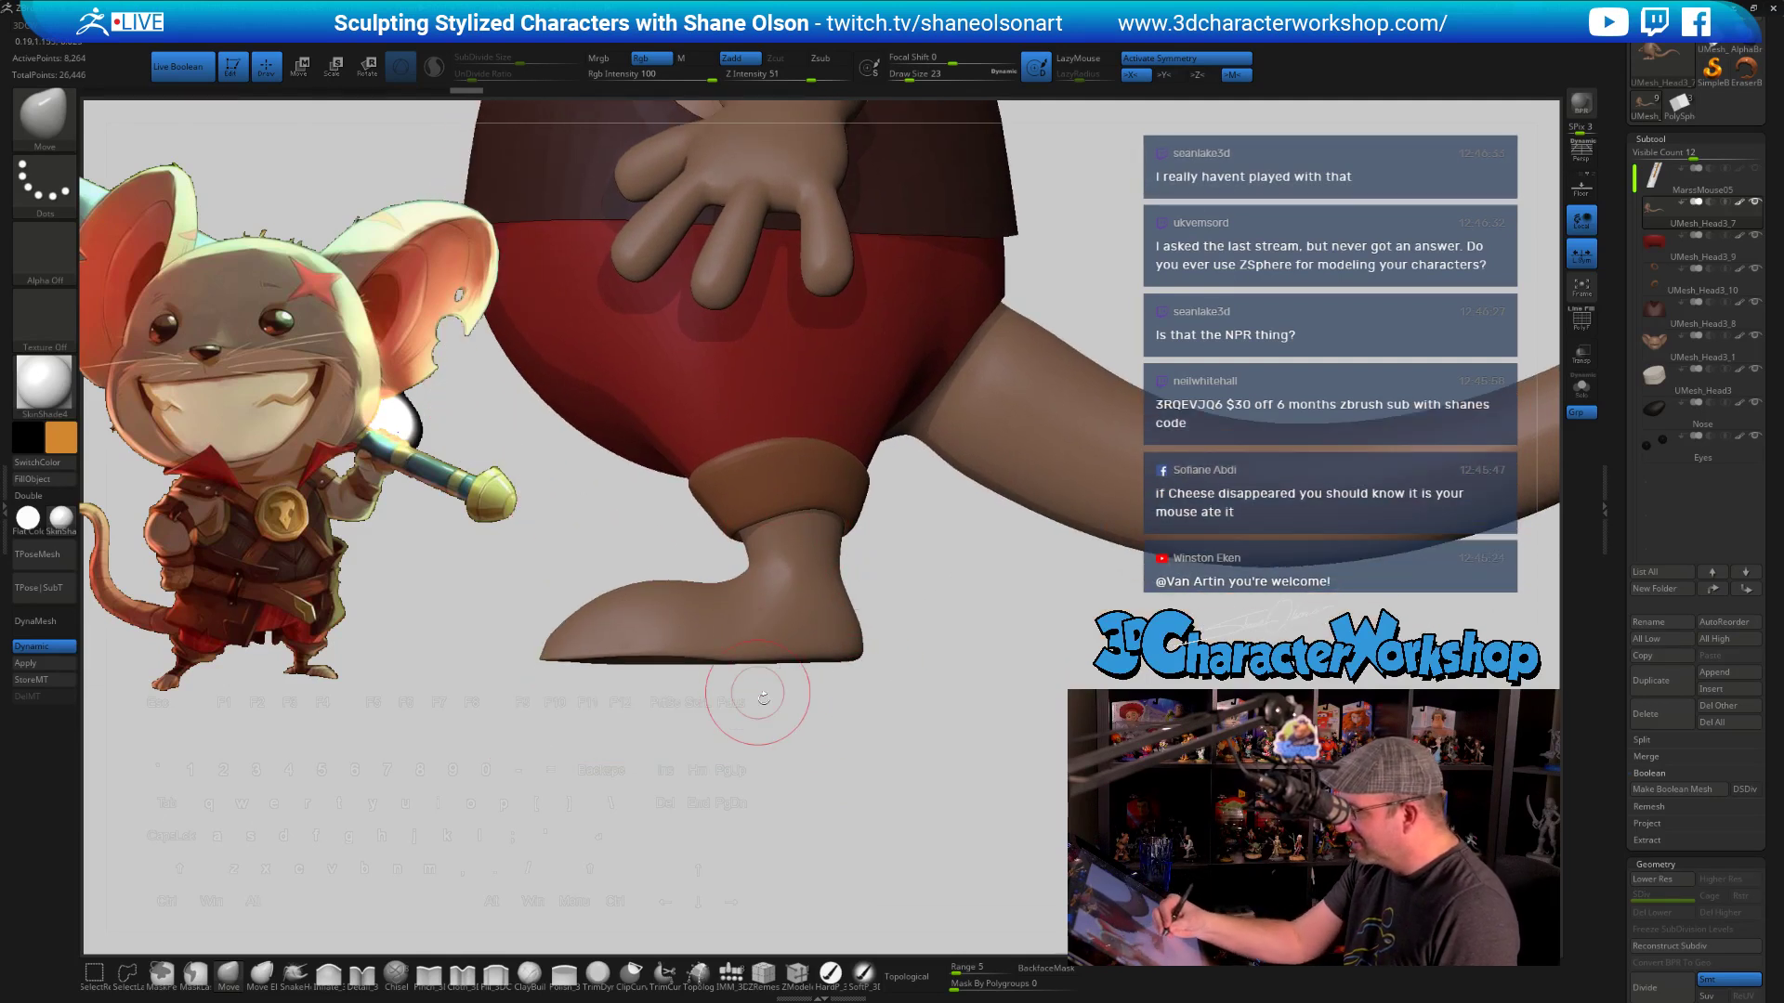
key(shift+f)
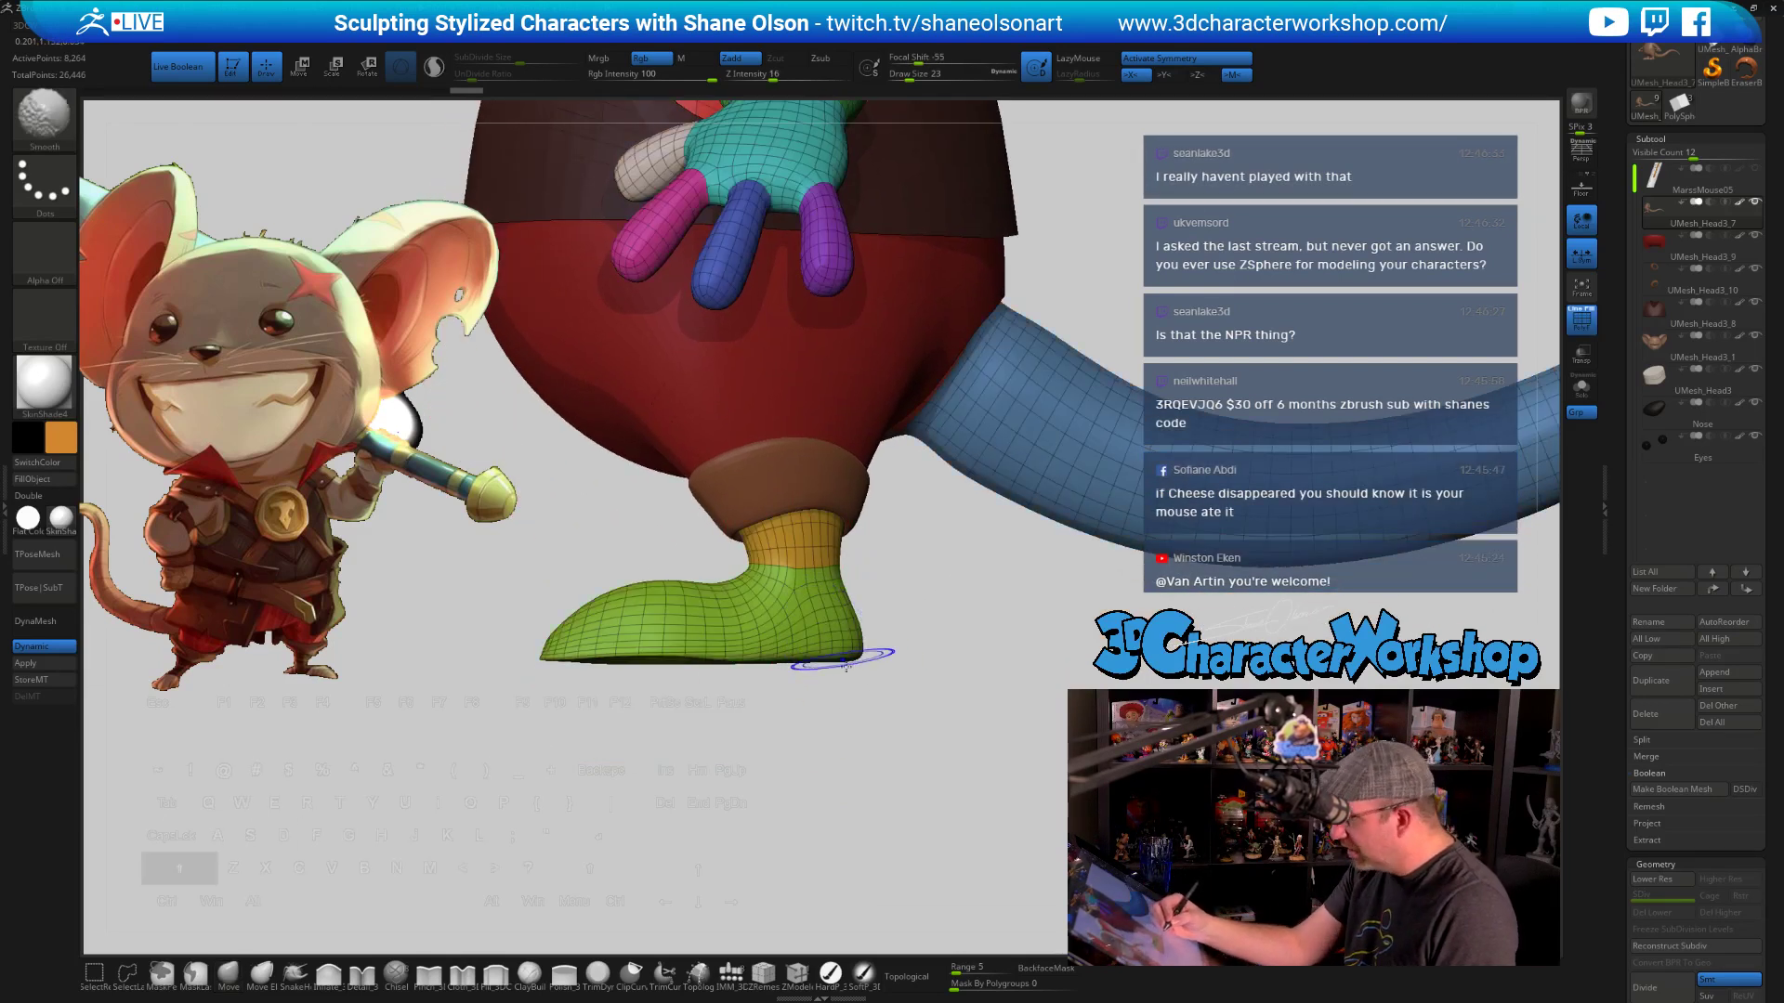
key(shift+f)
mouse_move(889, 599)
alt+mouse_down()
mouse_move(871, 639)
mouse_move(802, 609)
alt+mouse_up()
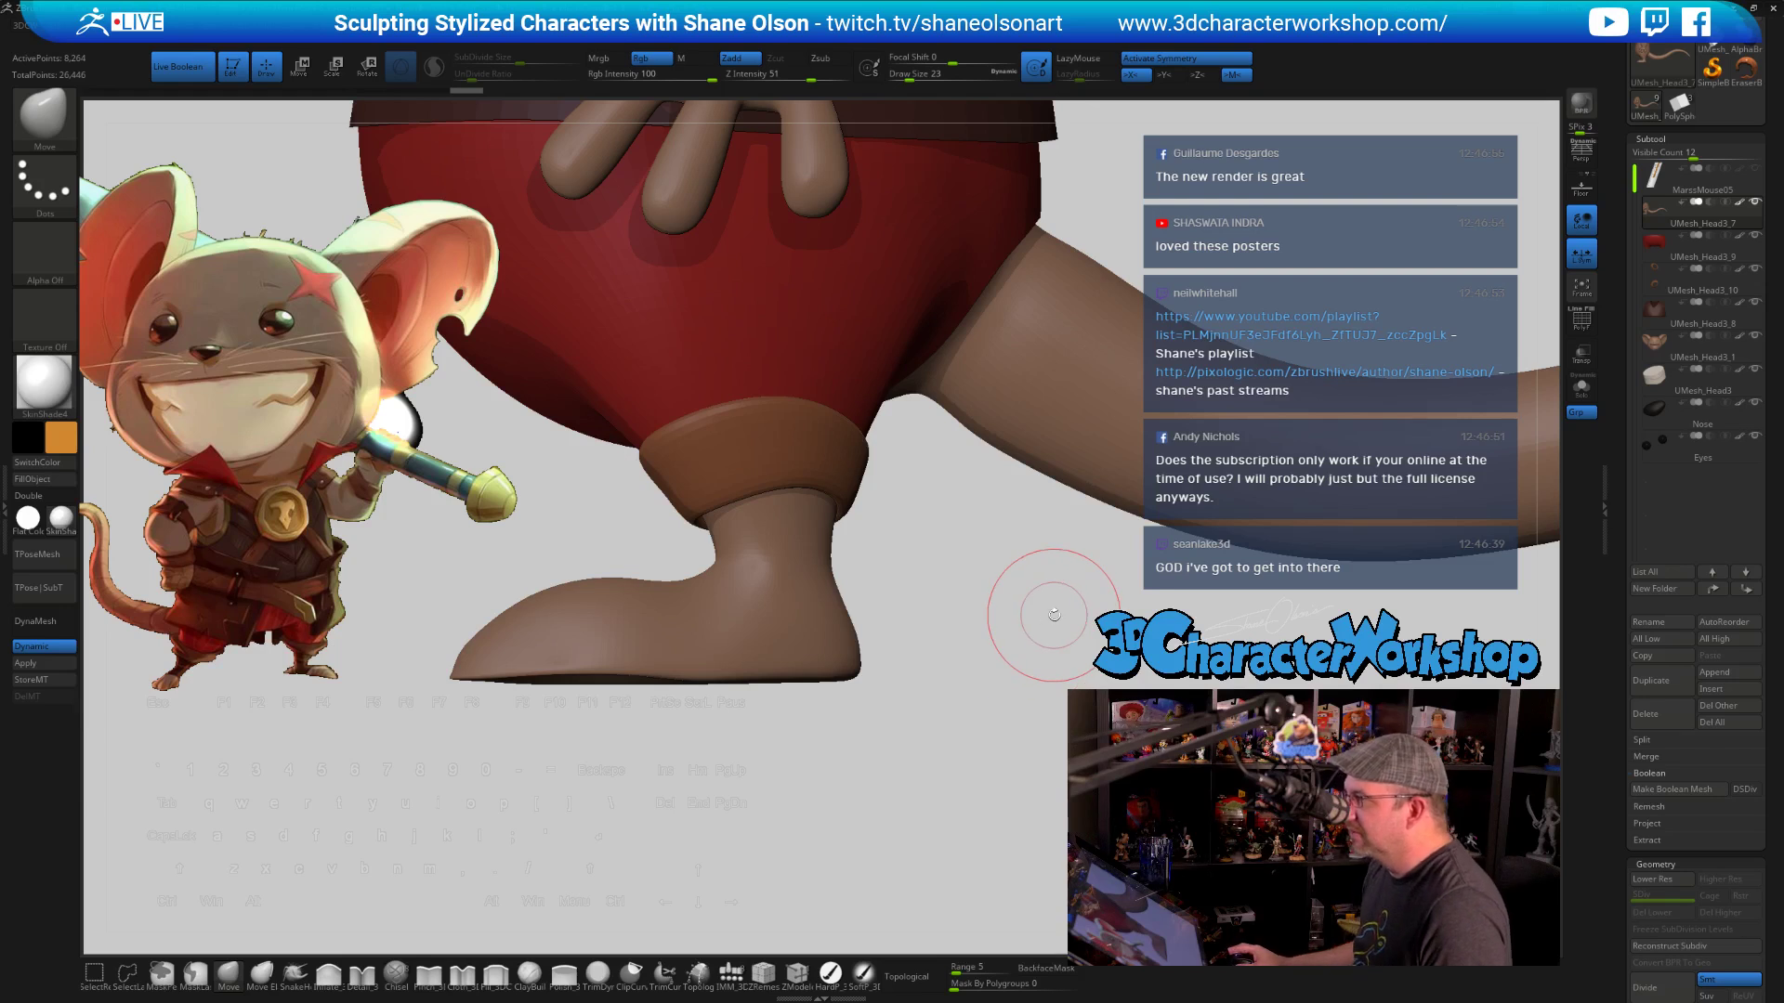
alt+drag(1053, 616, 1054, 619)
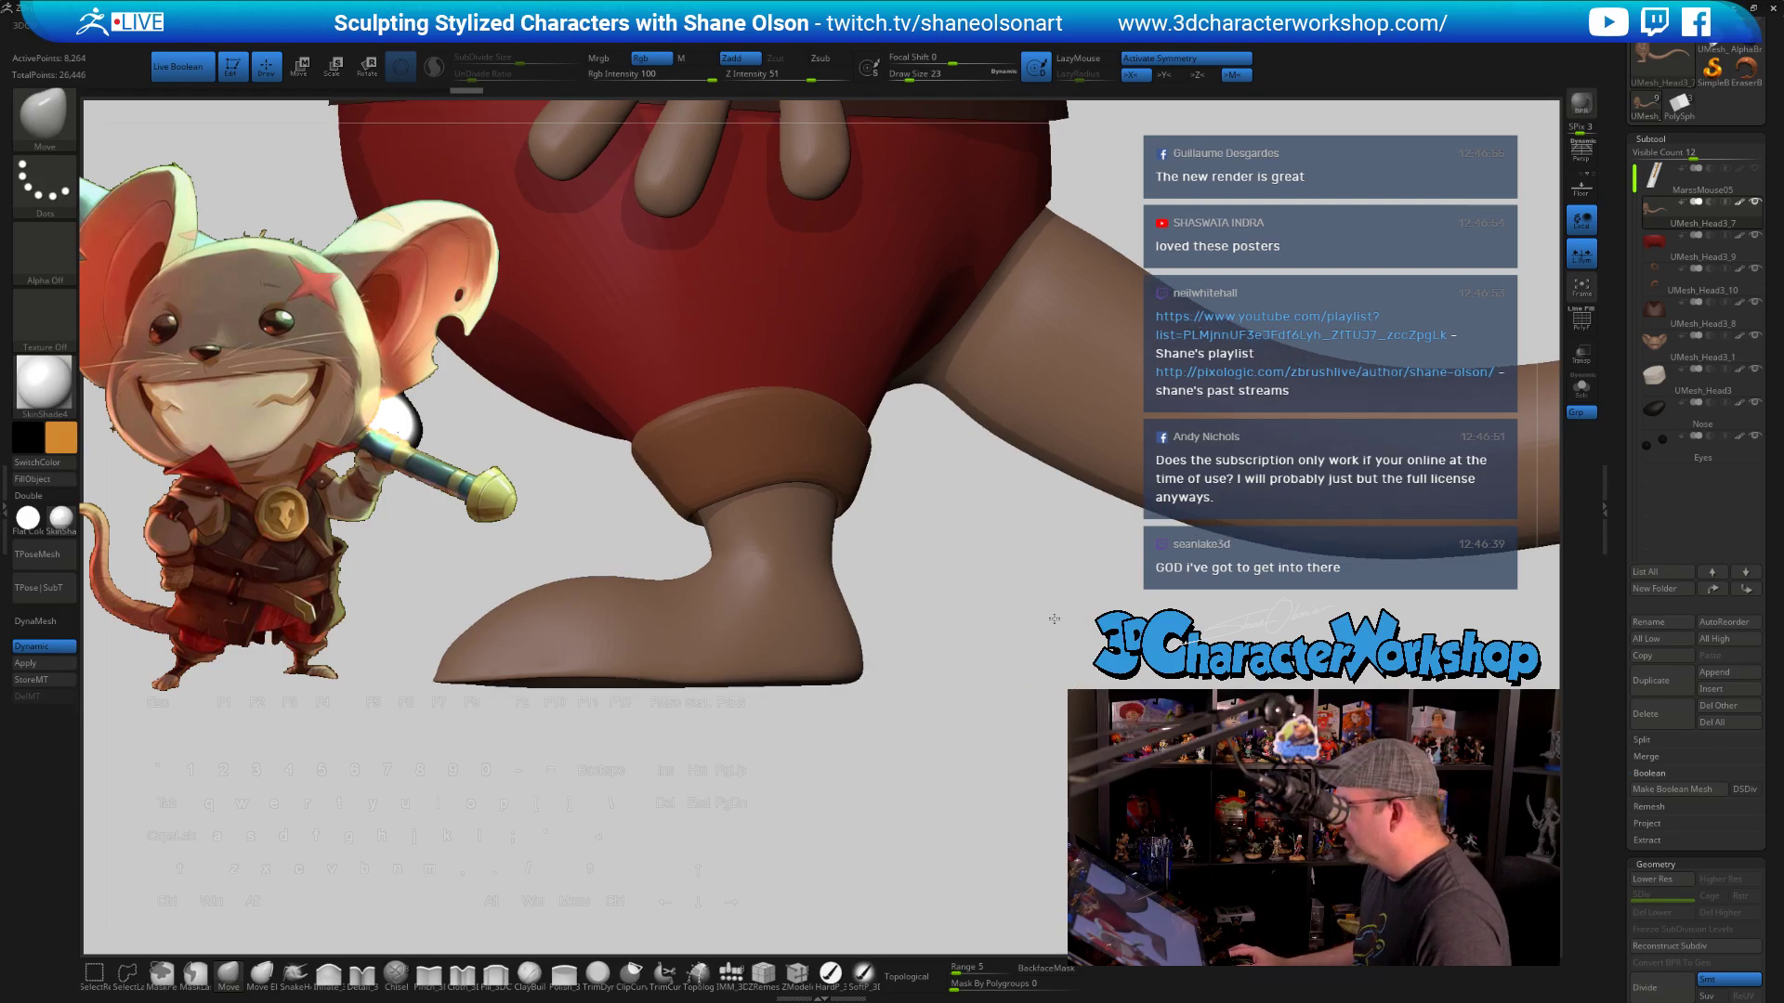
Isolate the body subtool and switch to the Topology brush with a draw size of 6
click(1574, 399)
alt+drag(706, 743, 696, 808)
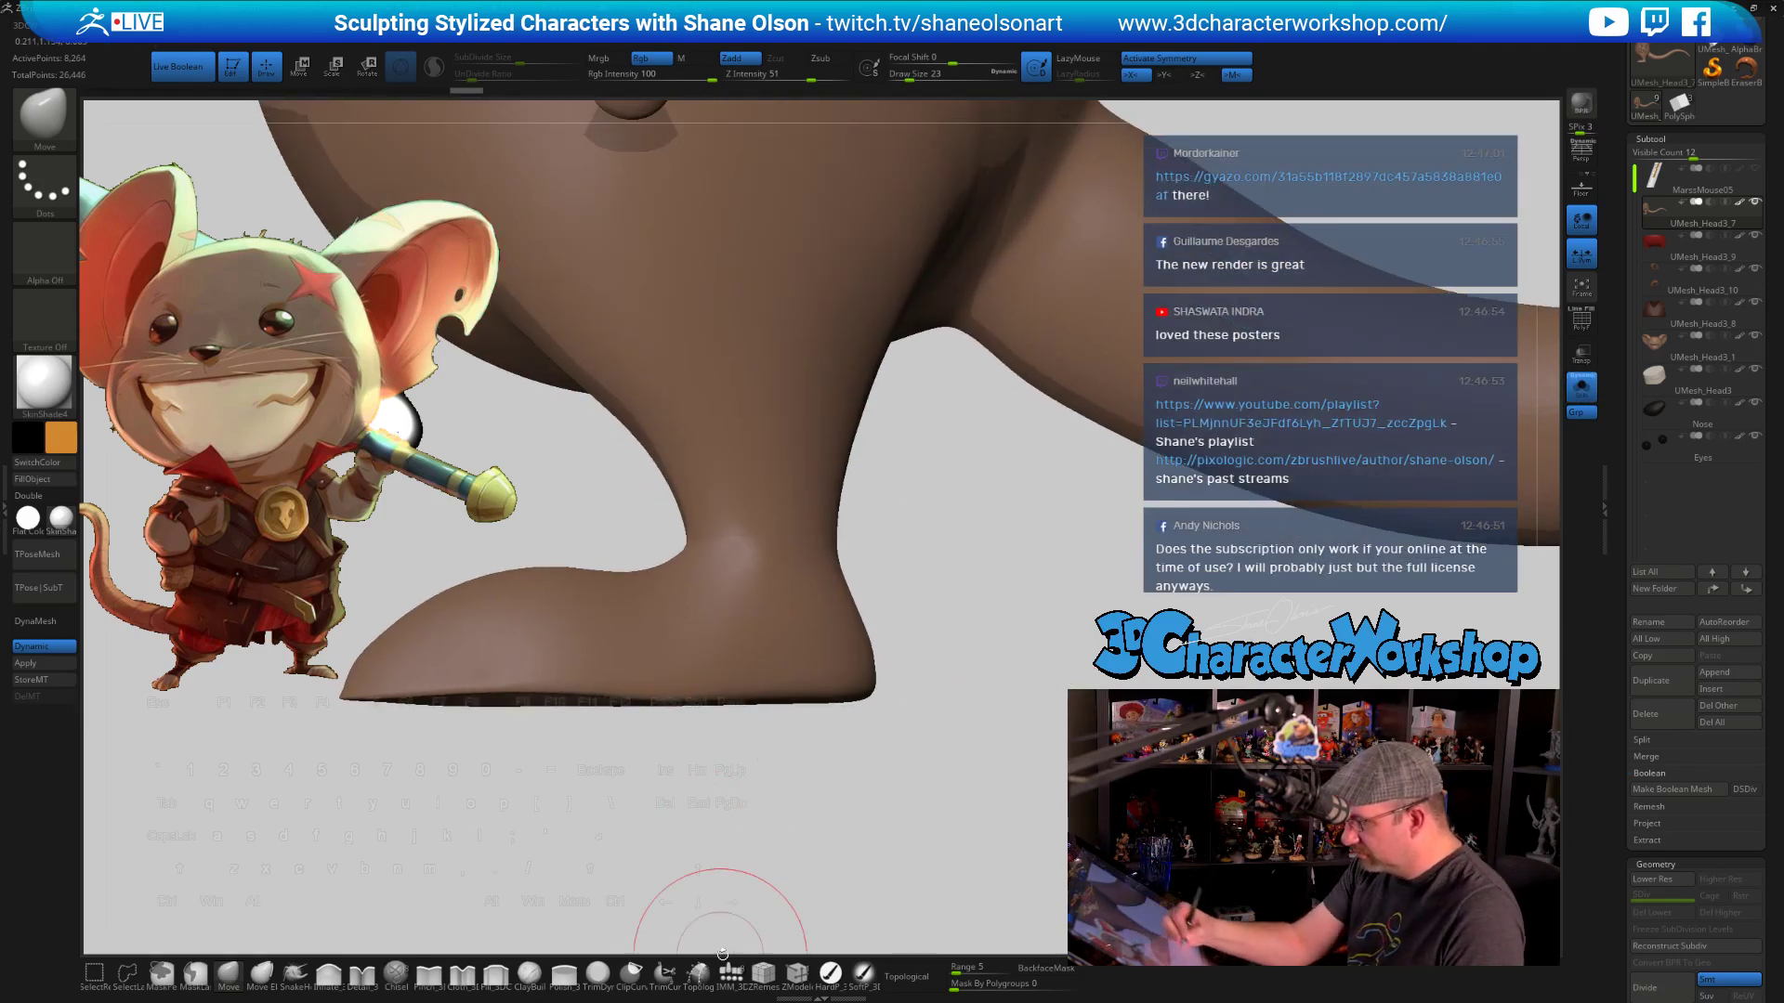
click(698, 973)
key(s)
click(764, 824)
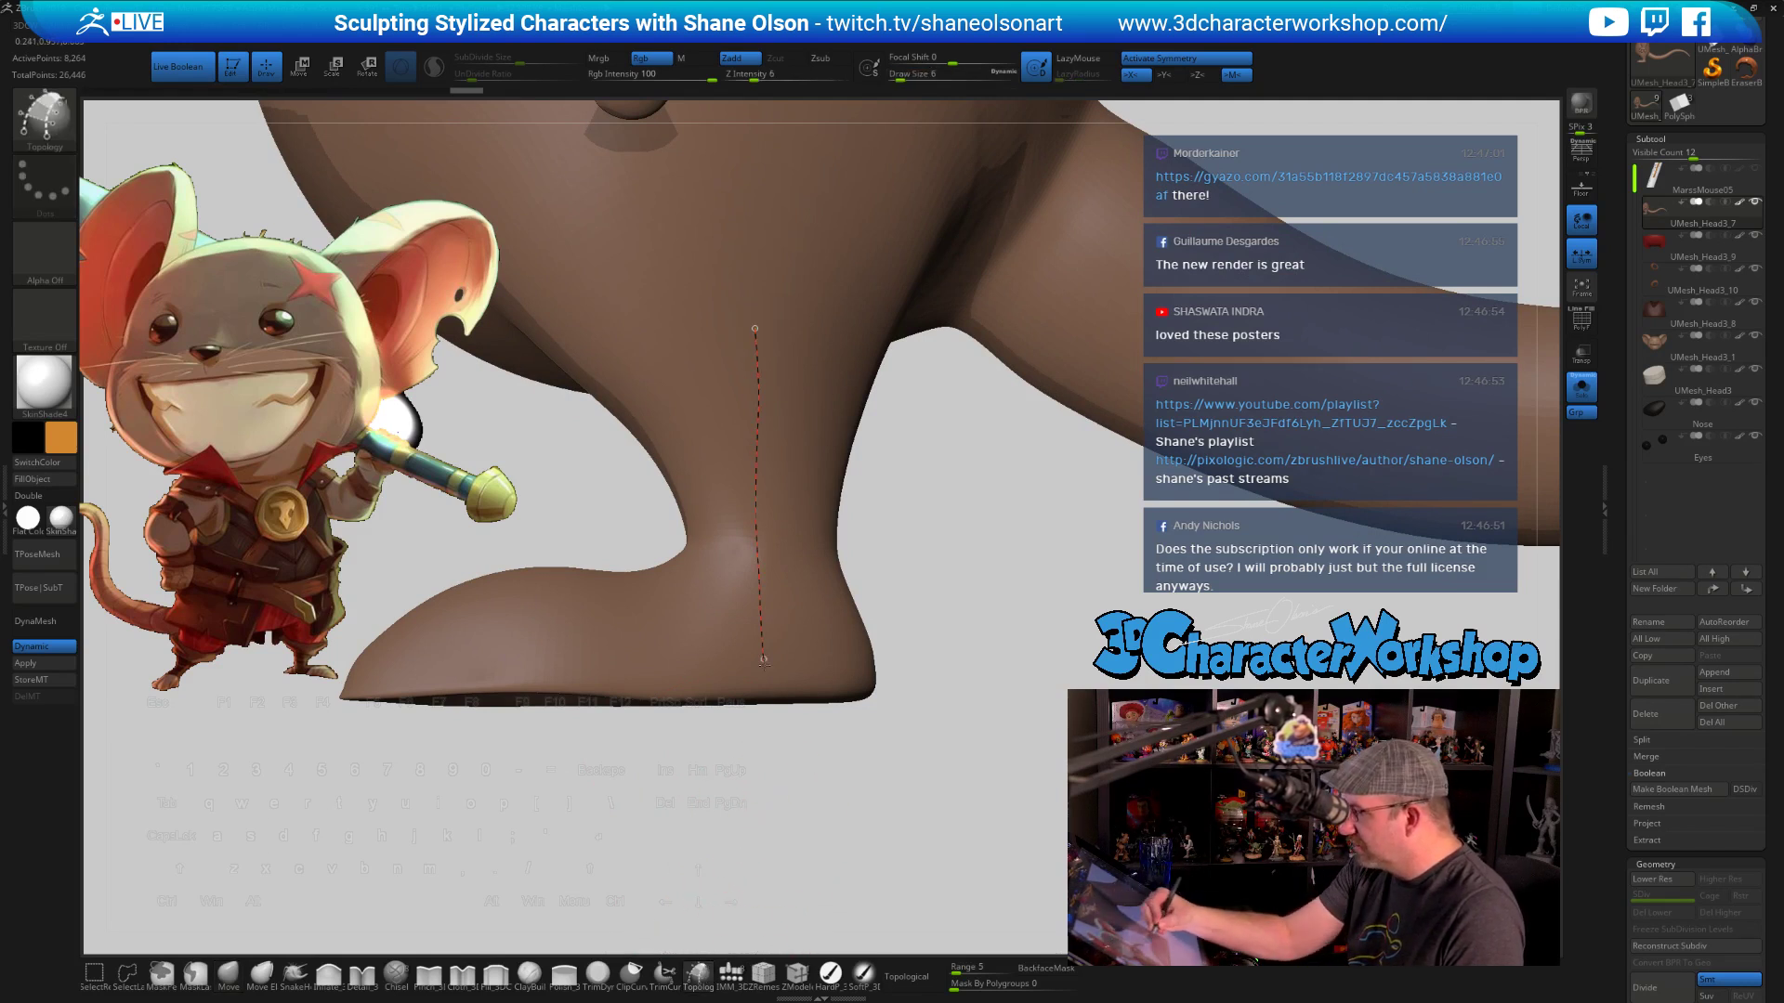
Draw lengthwise Topology curves down the front, back and both sides of the lower leg, running the front curve onto the foot
drag(765, 681, 765, 695)
drag(934, 558, 1043, 528)
drag(1000, 380, 753, 357)
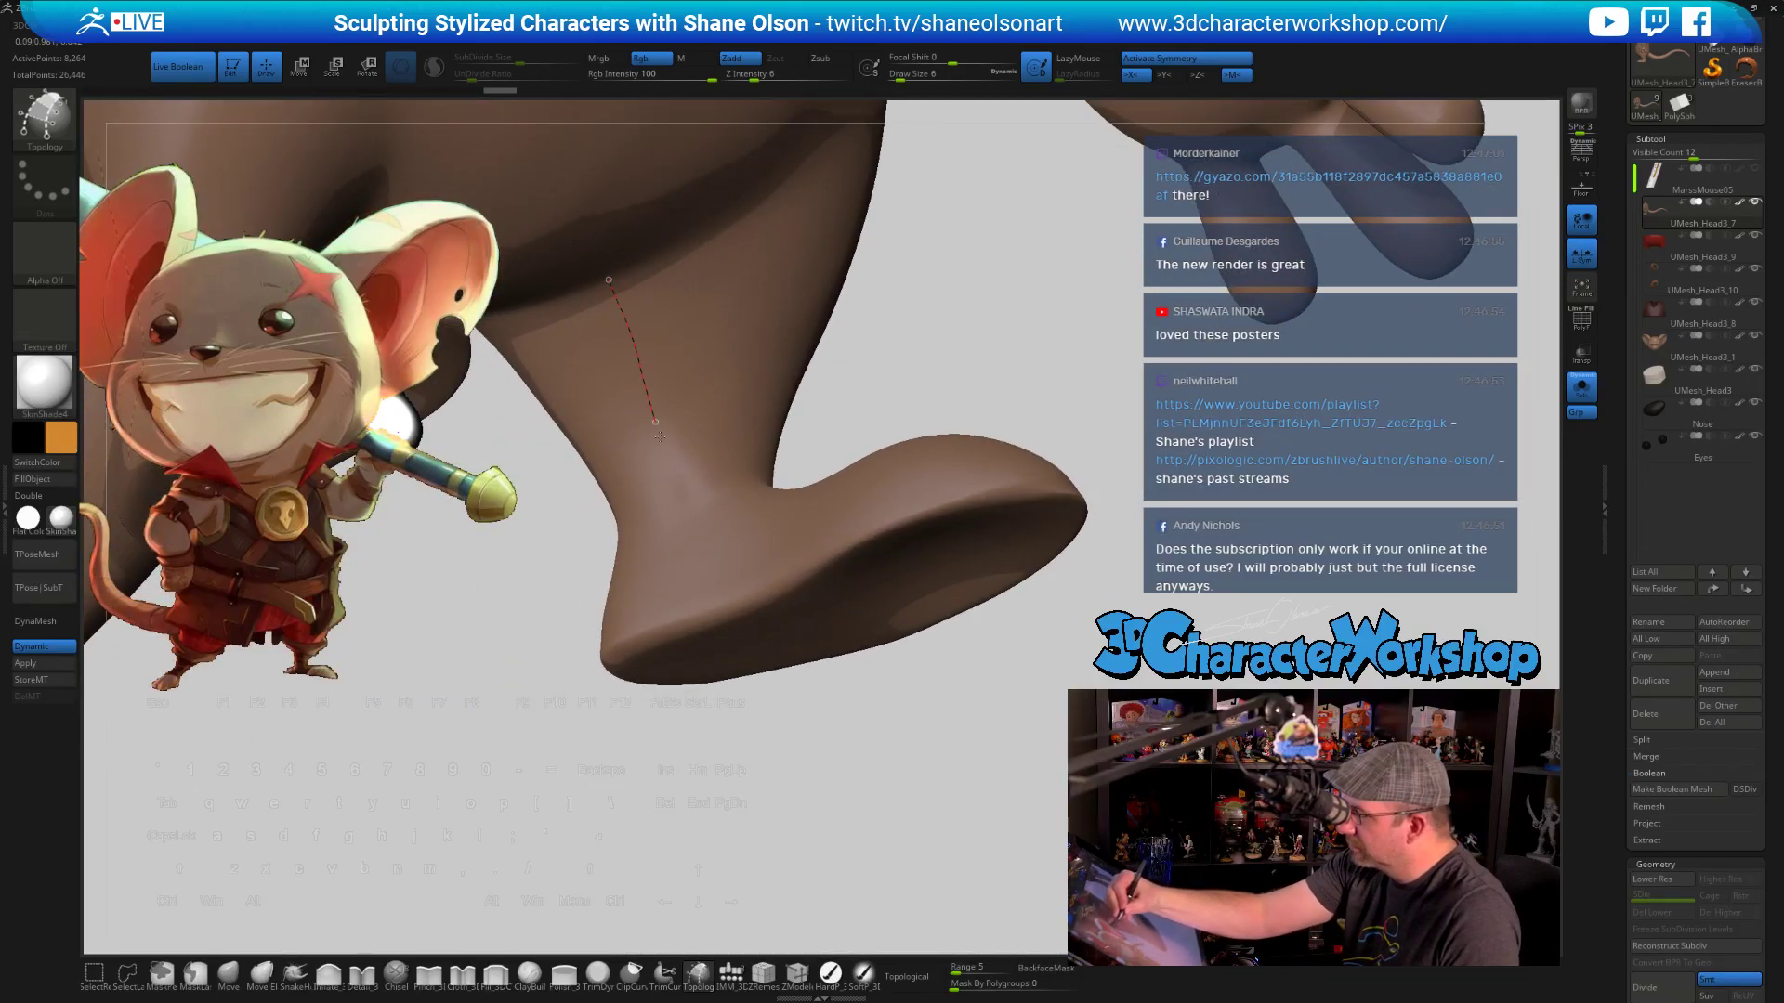
mouse_move(1075, 425)
mouse_down()
mouse_move(1044, 481)
mouse_move(925, 426)
mouse_up()
drag(929, 222, 939, 565)
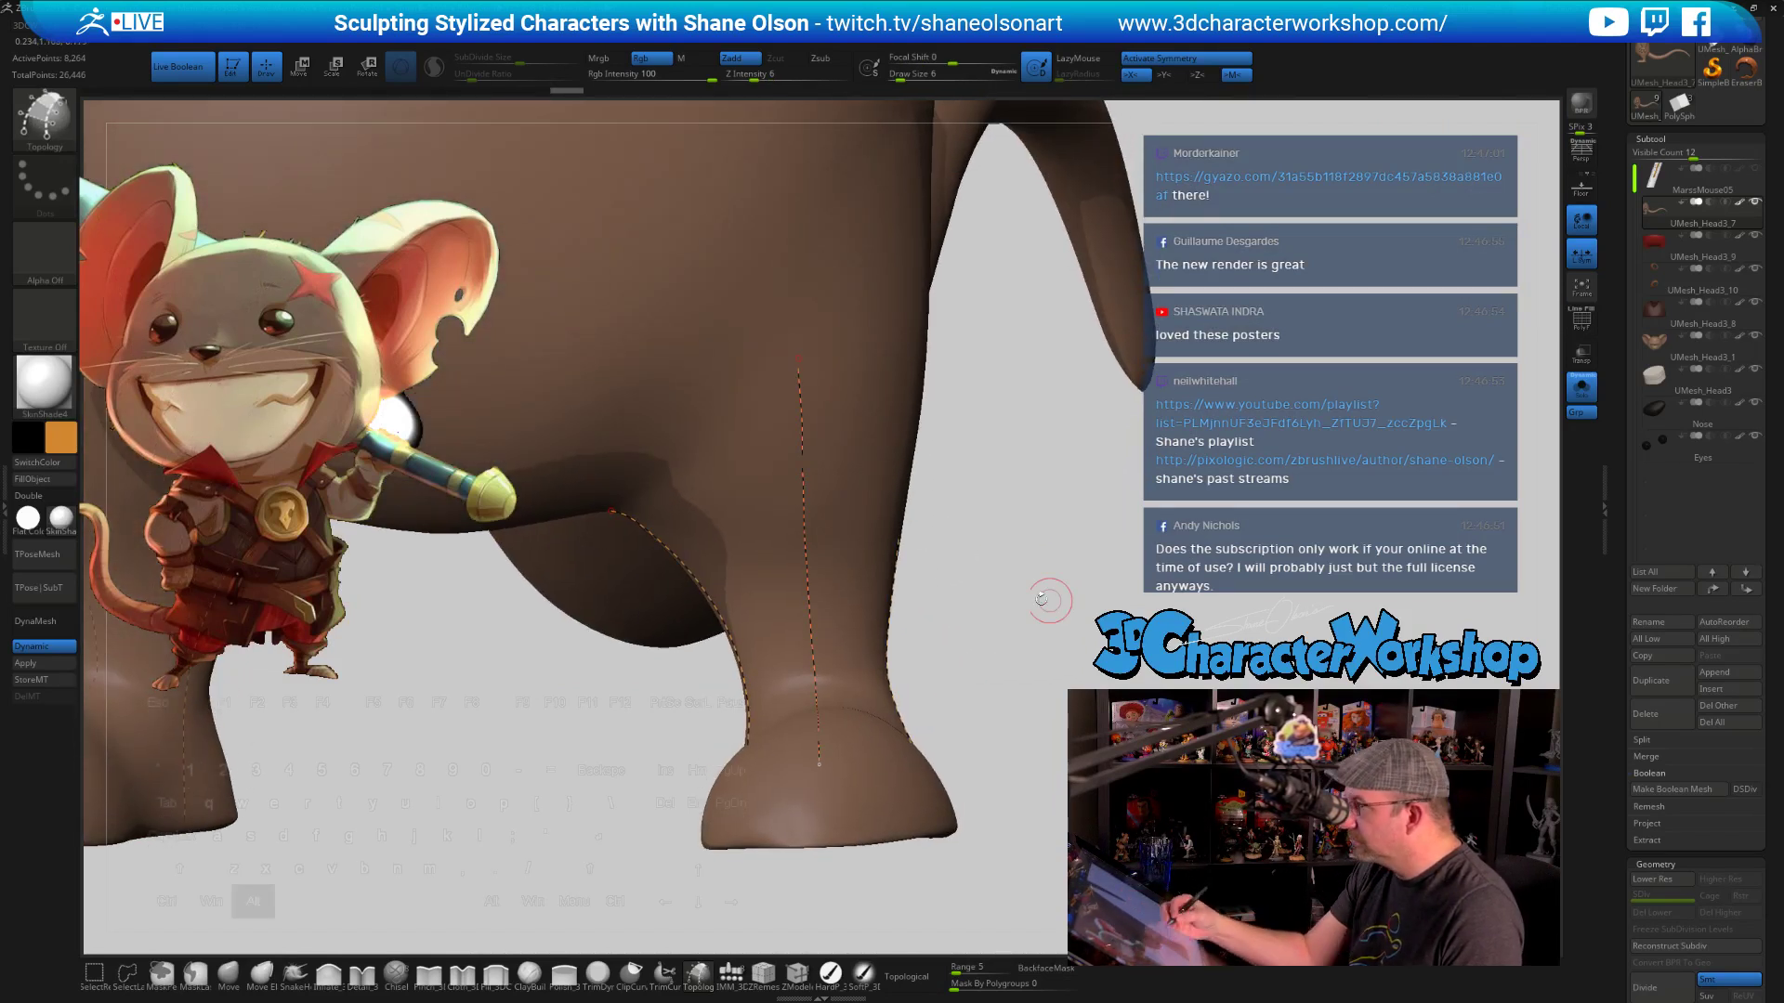
mouse_move(1043, 605)
mouse_down()
mouse_move(939, 573)
mouse_move(848, 611)
mouse_move(802, 403)
mouse_move(813, 429)
mouse_up()
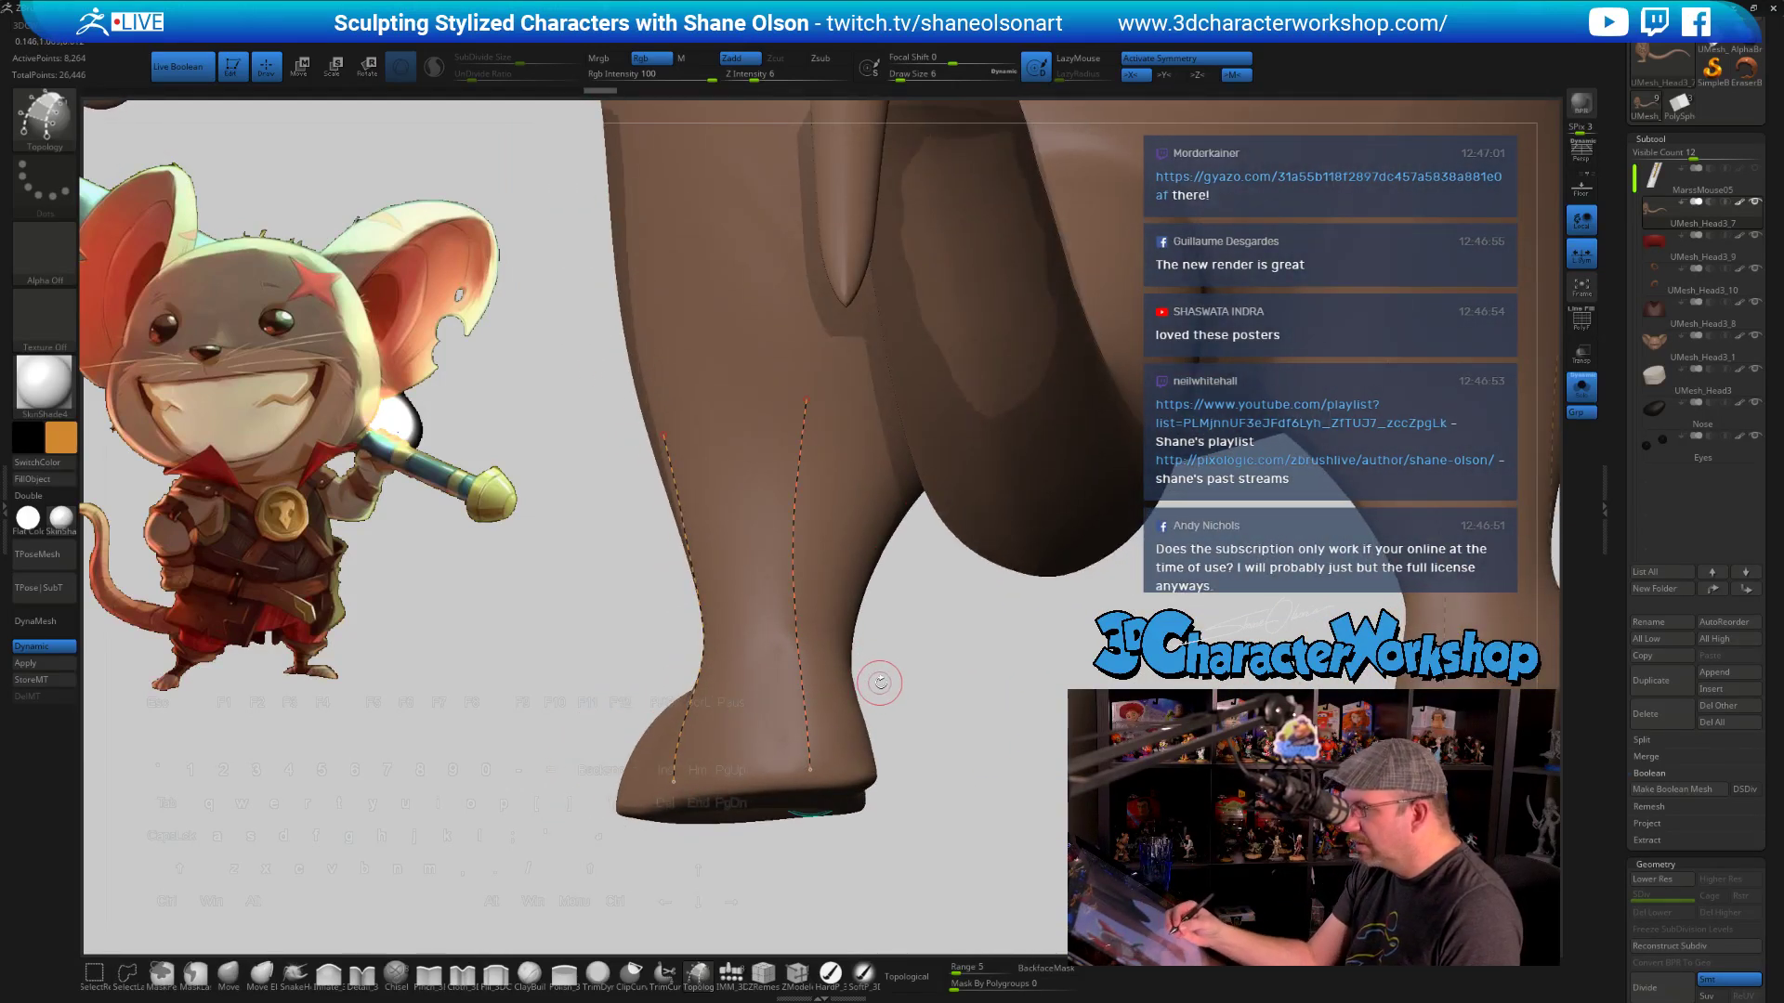
drag(884, 677, 1031, 656)
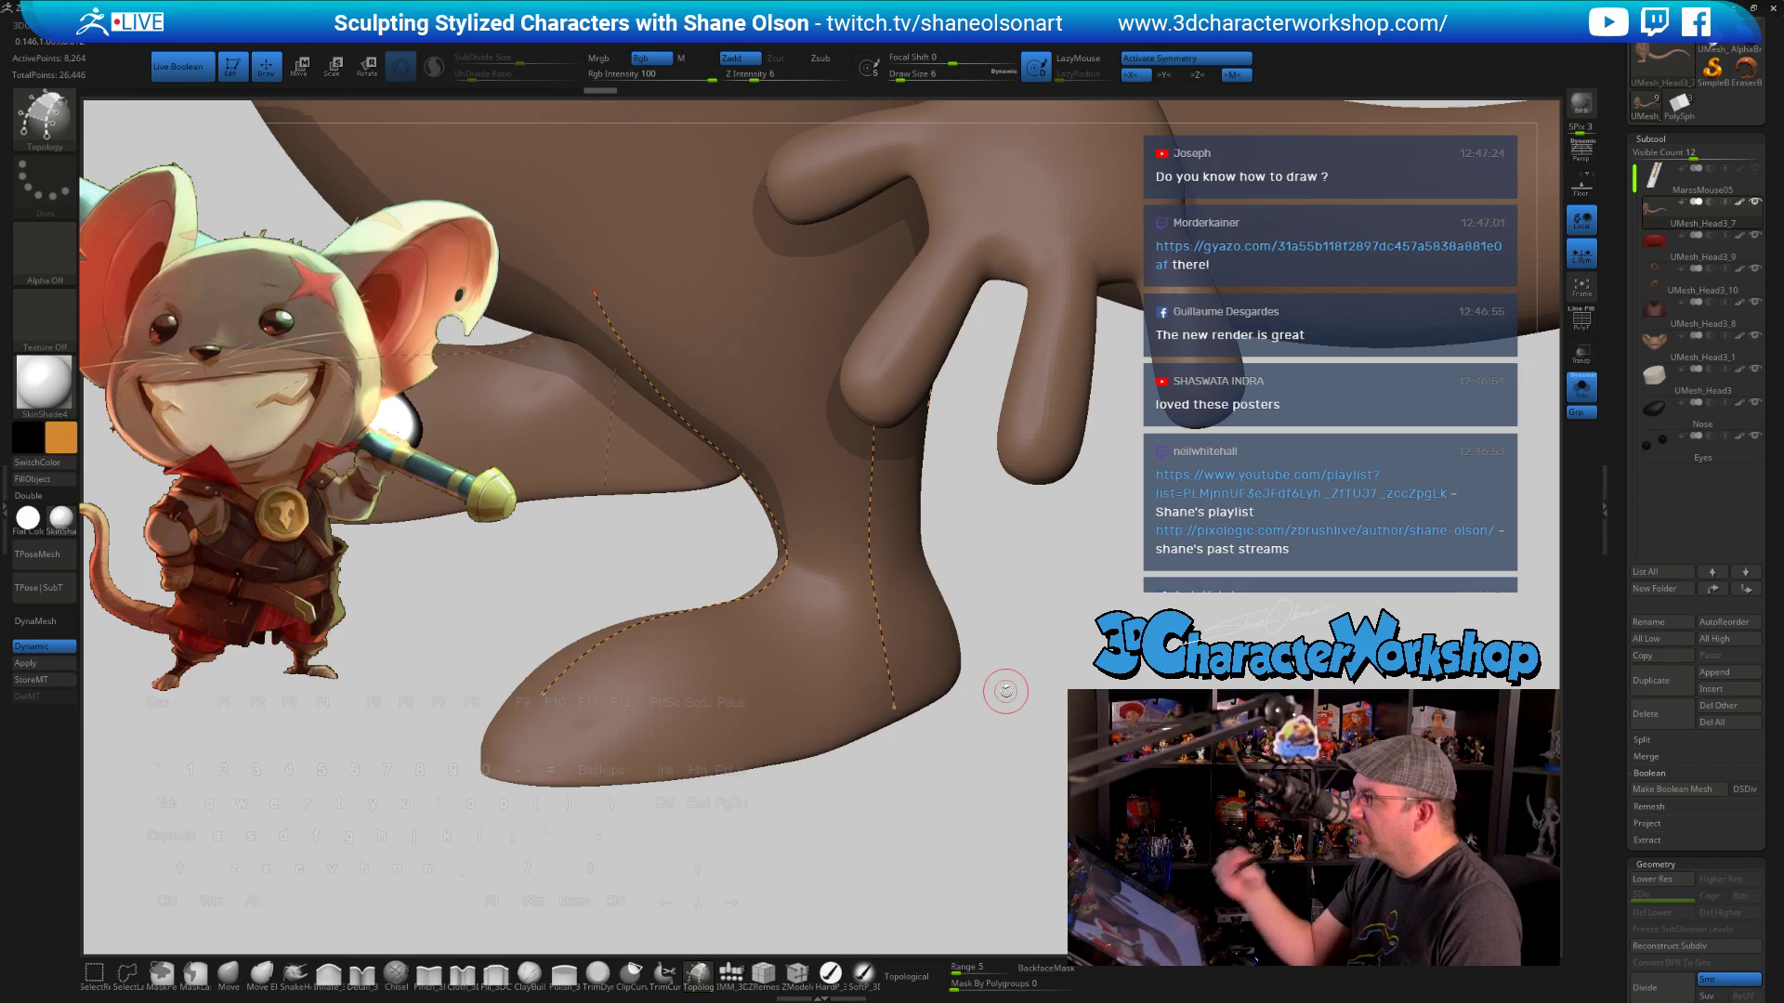
Draw a Topology curve loop around the middle of the foot, across the instep and underneath the sole
drag(1006, 691, 729, 620)
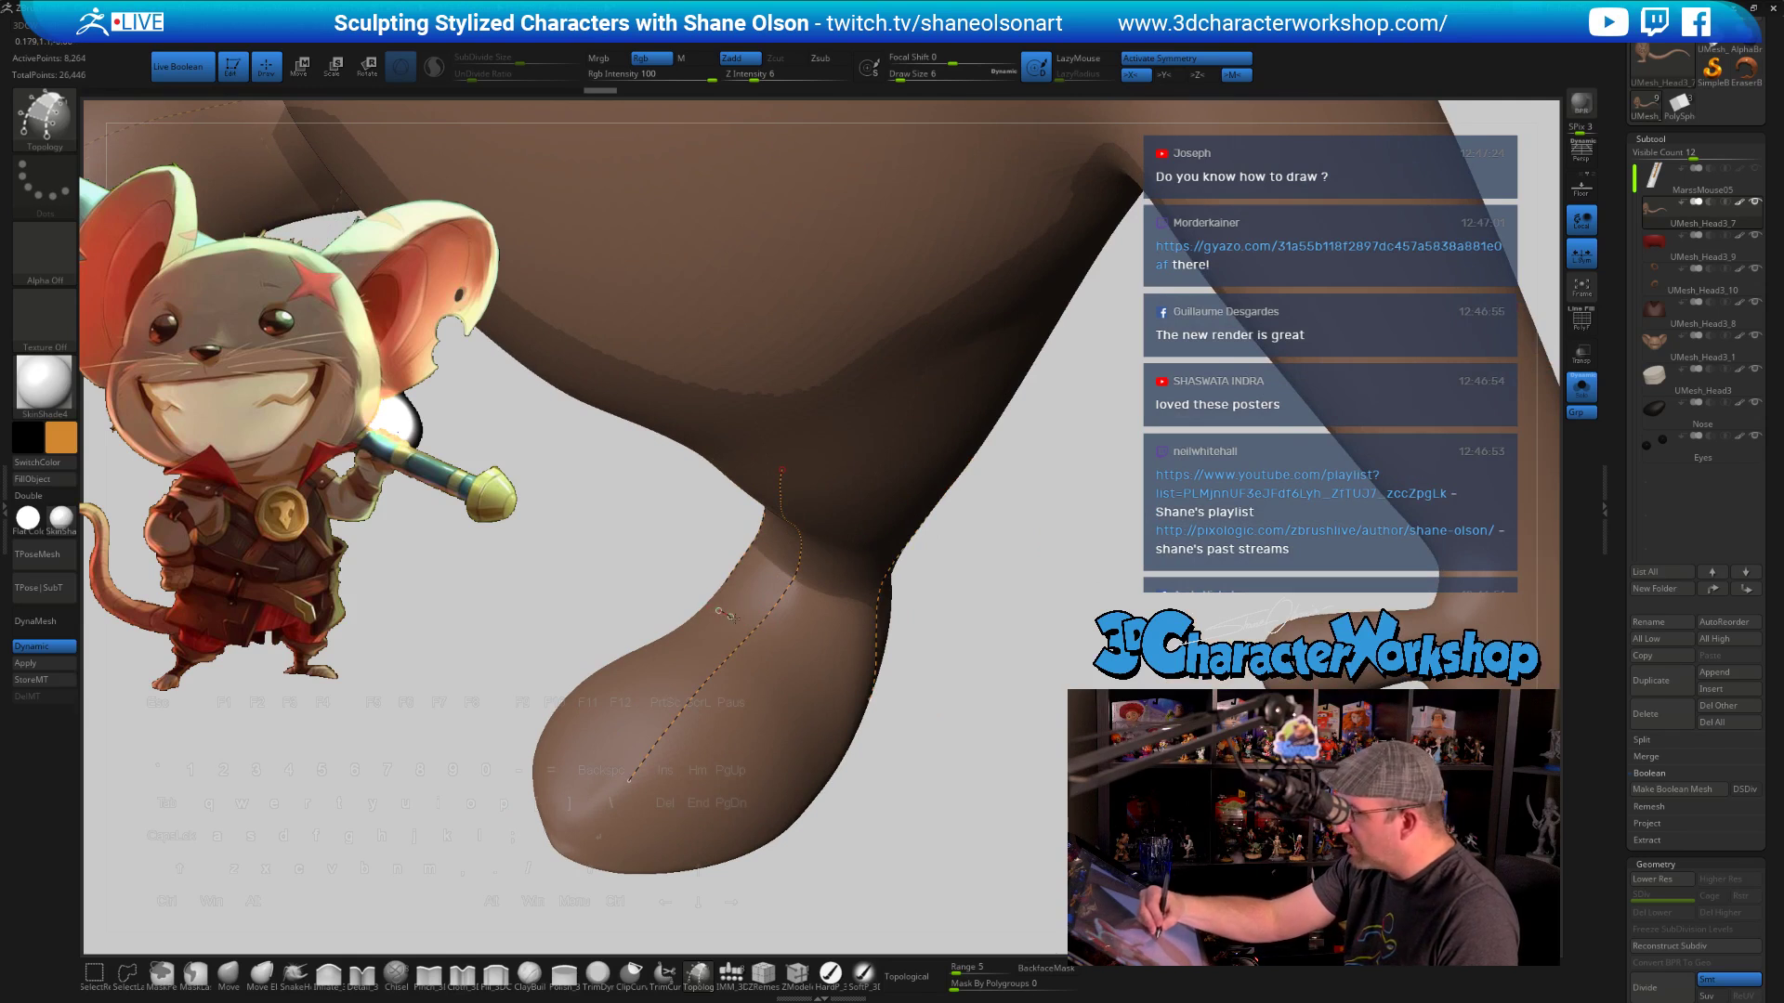
mouse_move(925, 721)
mouse_down()
mouse_move(751, 615)
mouse_move(773, 658)
mouse_up()
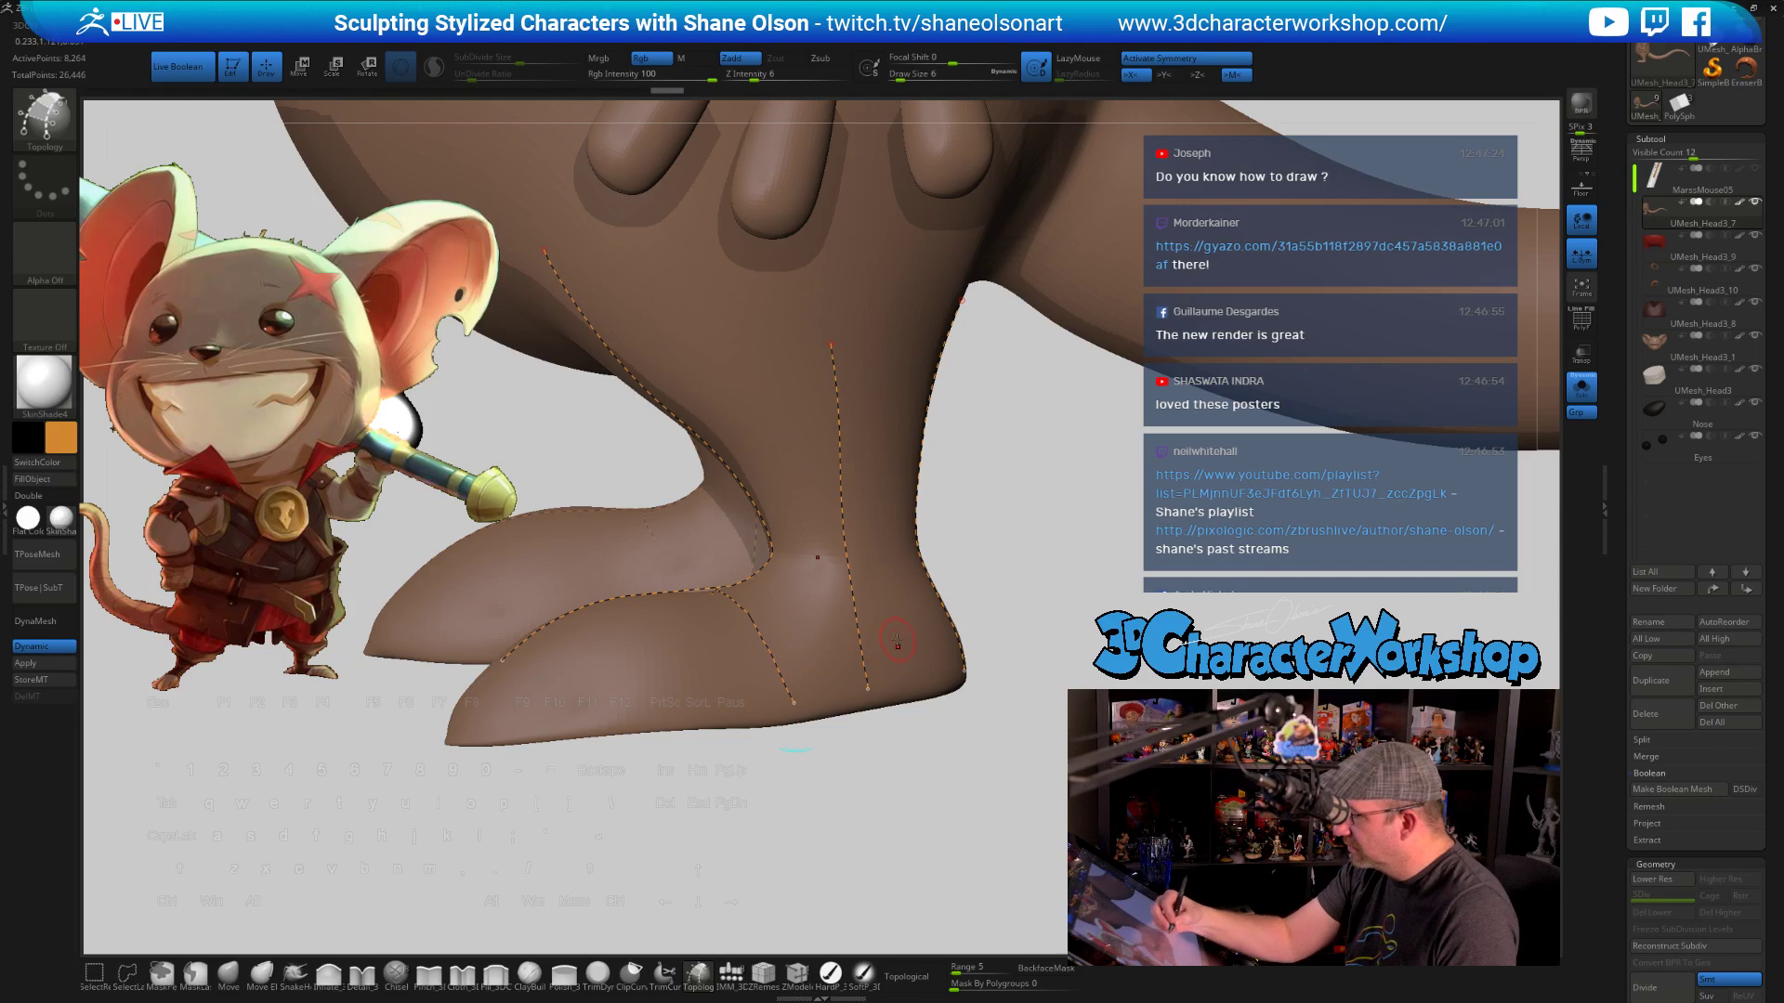
drag(792, 738, 776, 653)
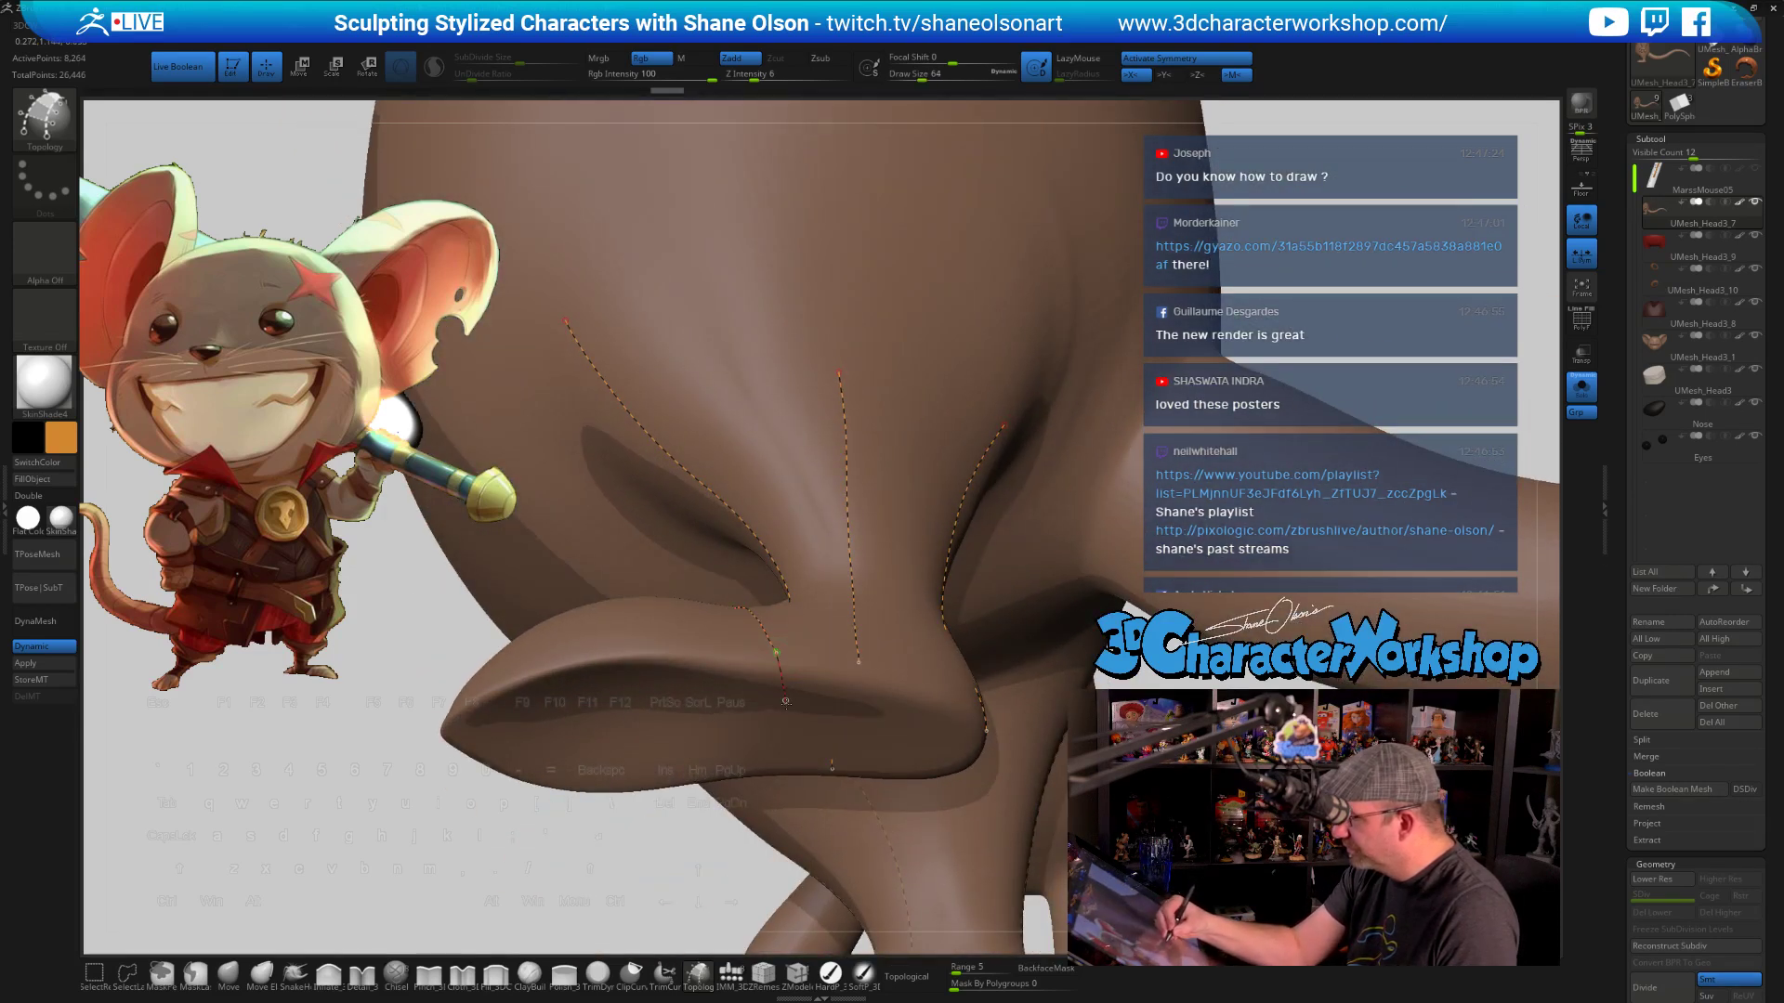
mouse_move(725, 882)
mouse_down()
mouse_move(942, 736)
mouse_move(1013, 528)
mouse_move(861, 602)
mouse_up()
mouse_move(1032, 548)
mouse_down()
mouse_move(1058, 511)
mouse_move(1001, 553)
mouse_up()
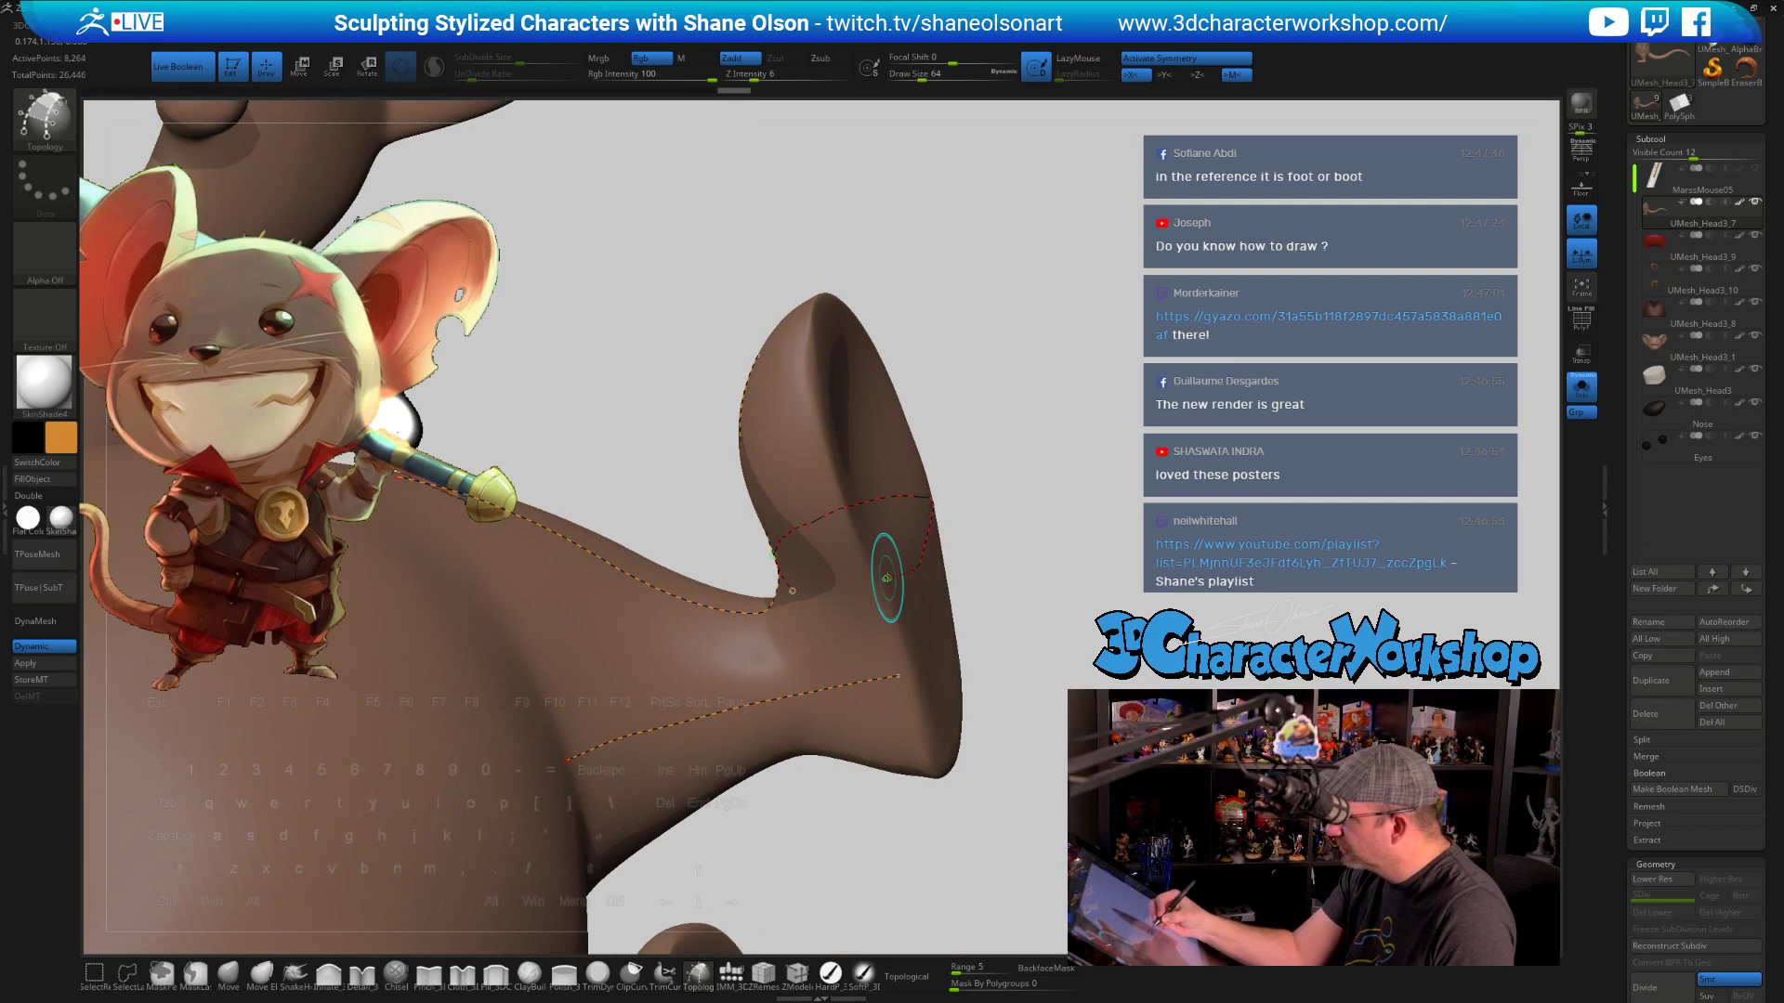
drag(886, 578, 864, 583)
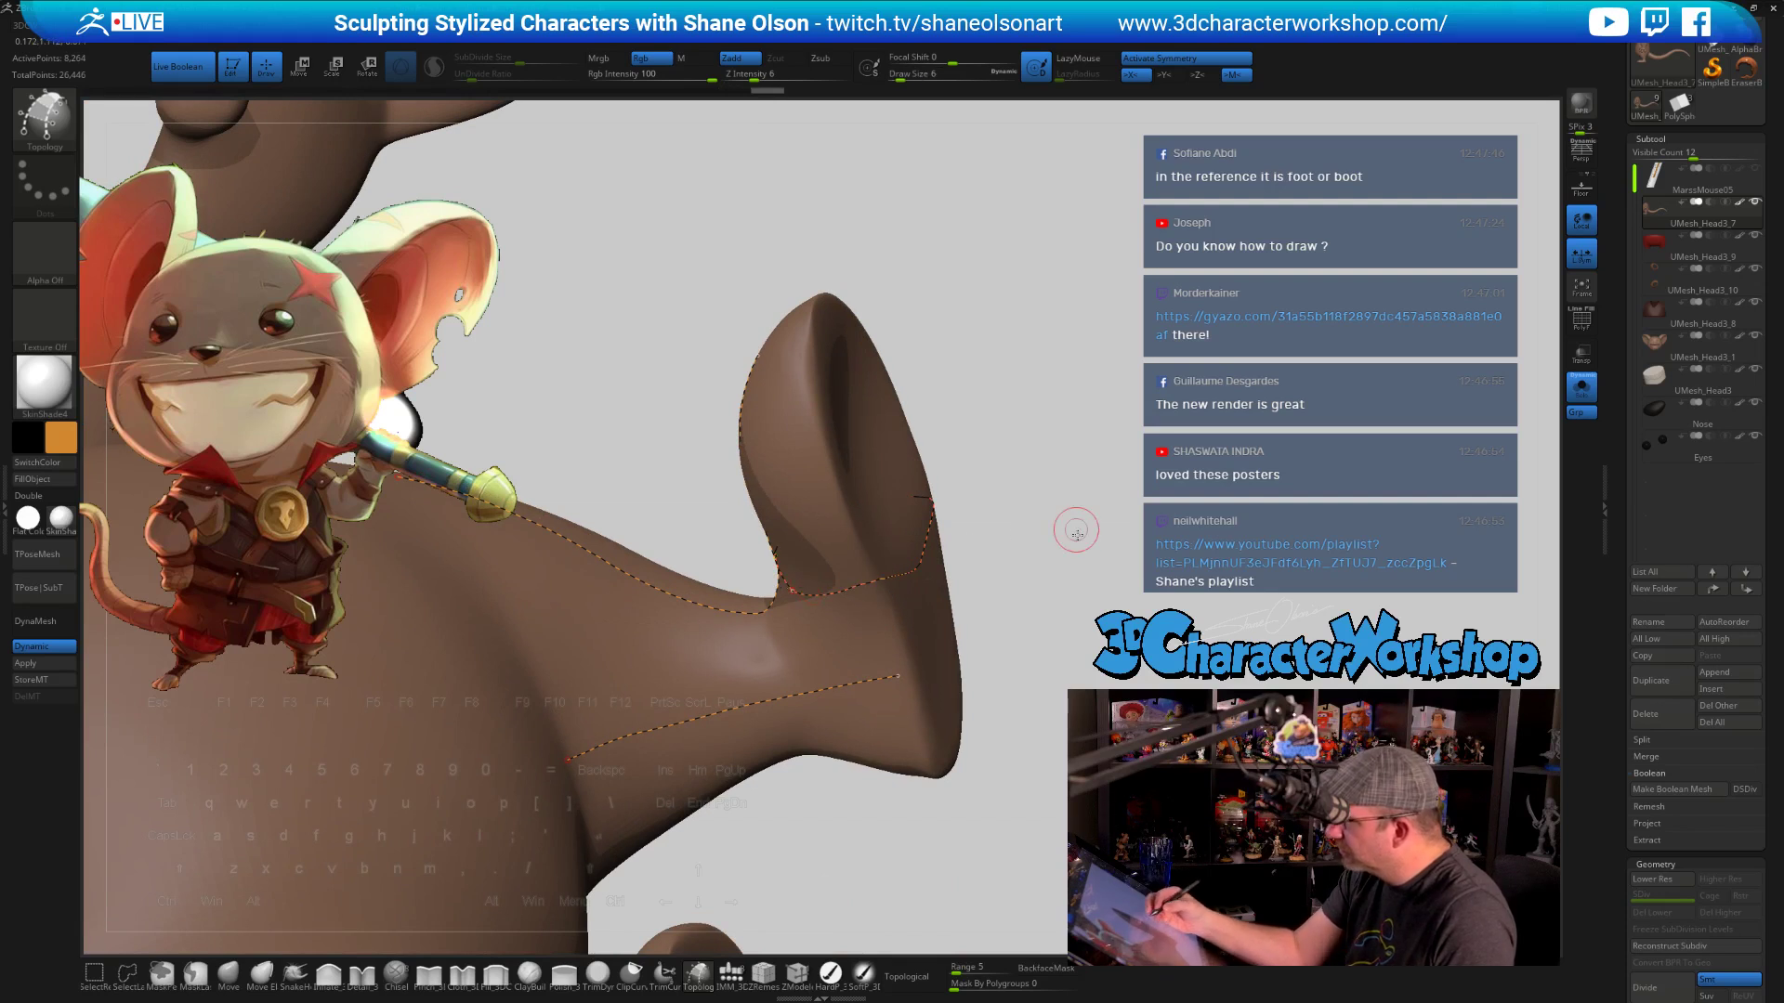
Draw a Topology curve around the heel from the back of the ankle and underneath the sole
mouse_move(1075, 526)
mouse_down()
mouse_move(971, 722)
mouse_move(889, 729)
mouse_up()
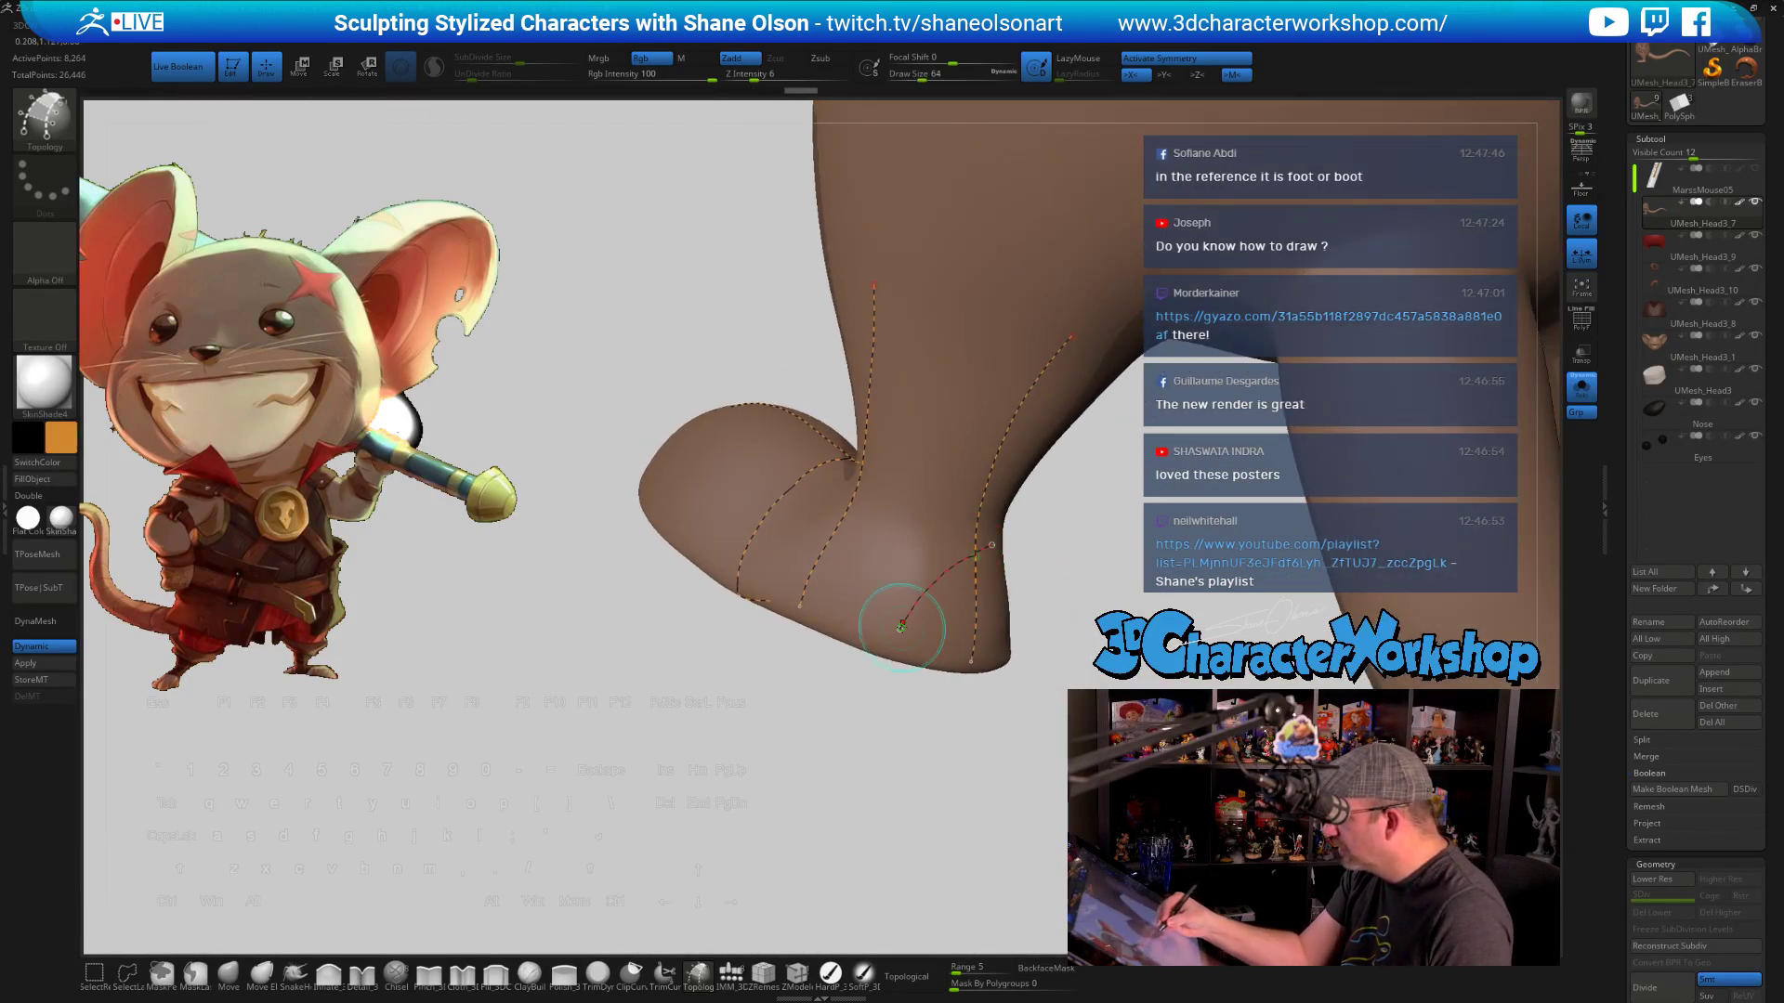
drag(1015, 599, 1020, 574)
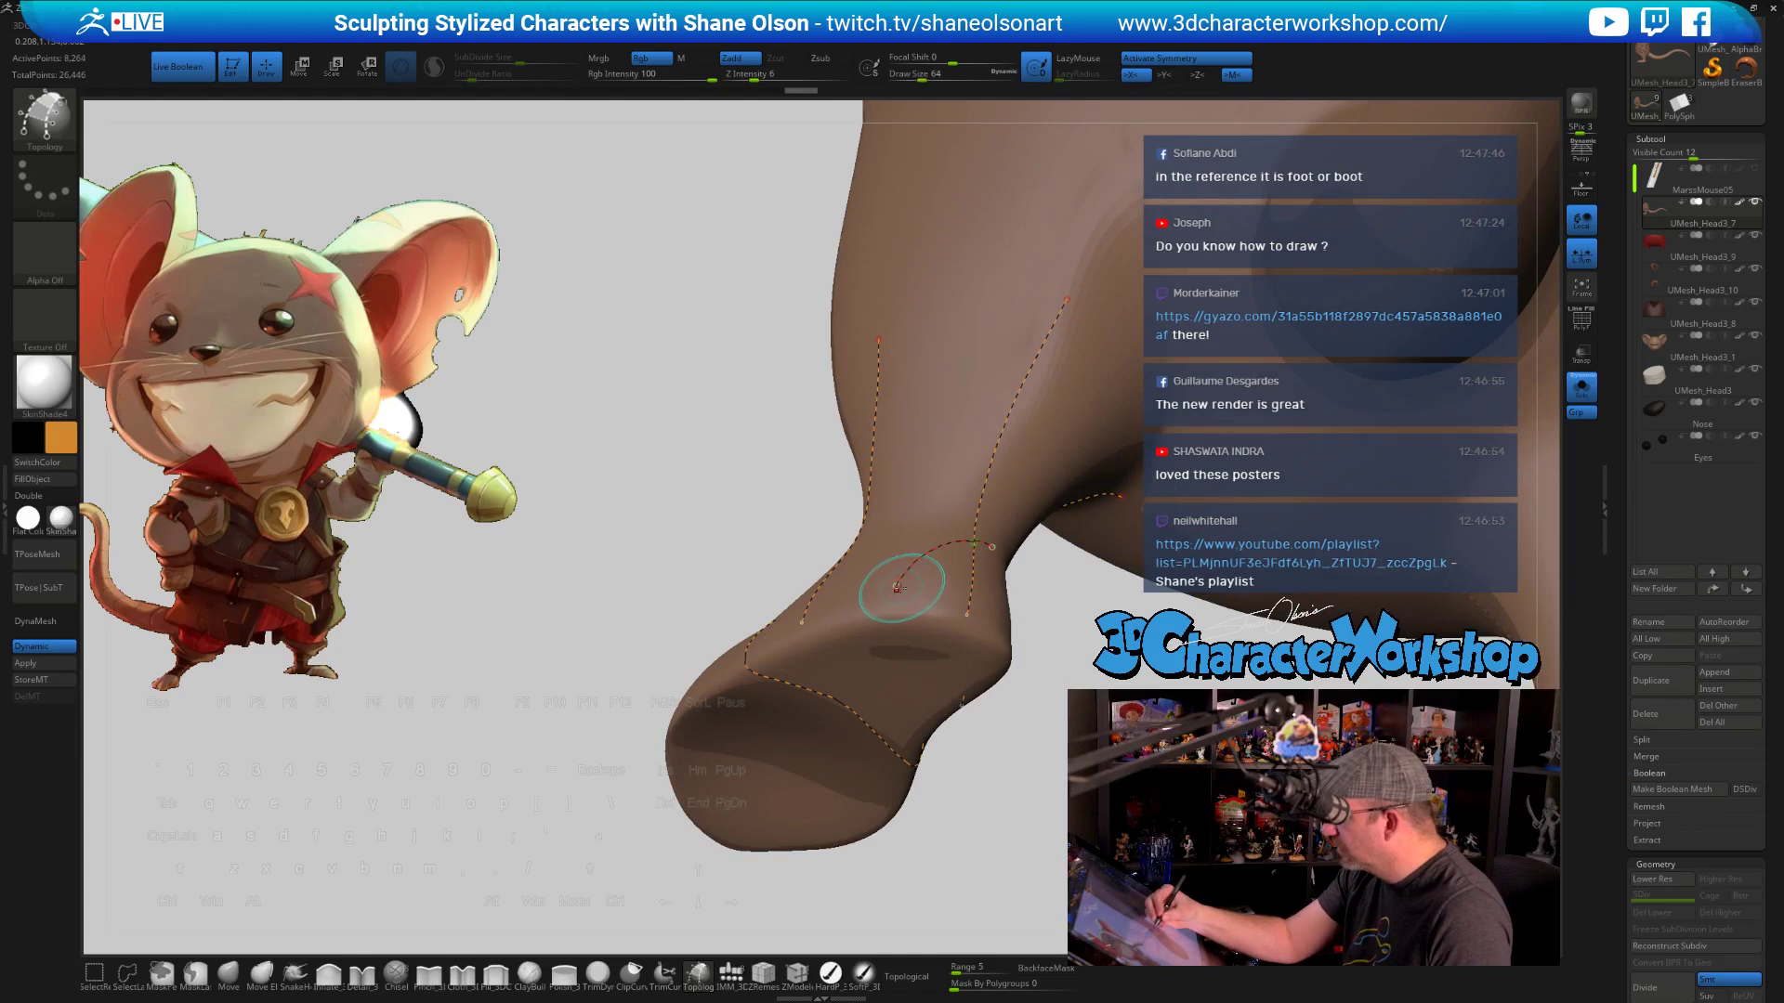
drag(927, 648, 1033, 594)
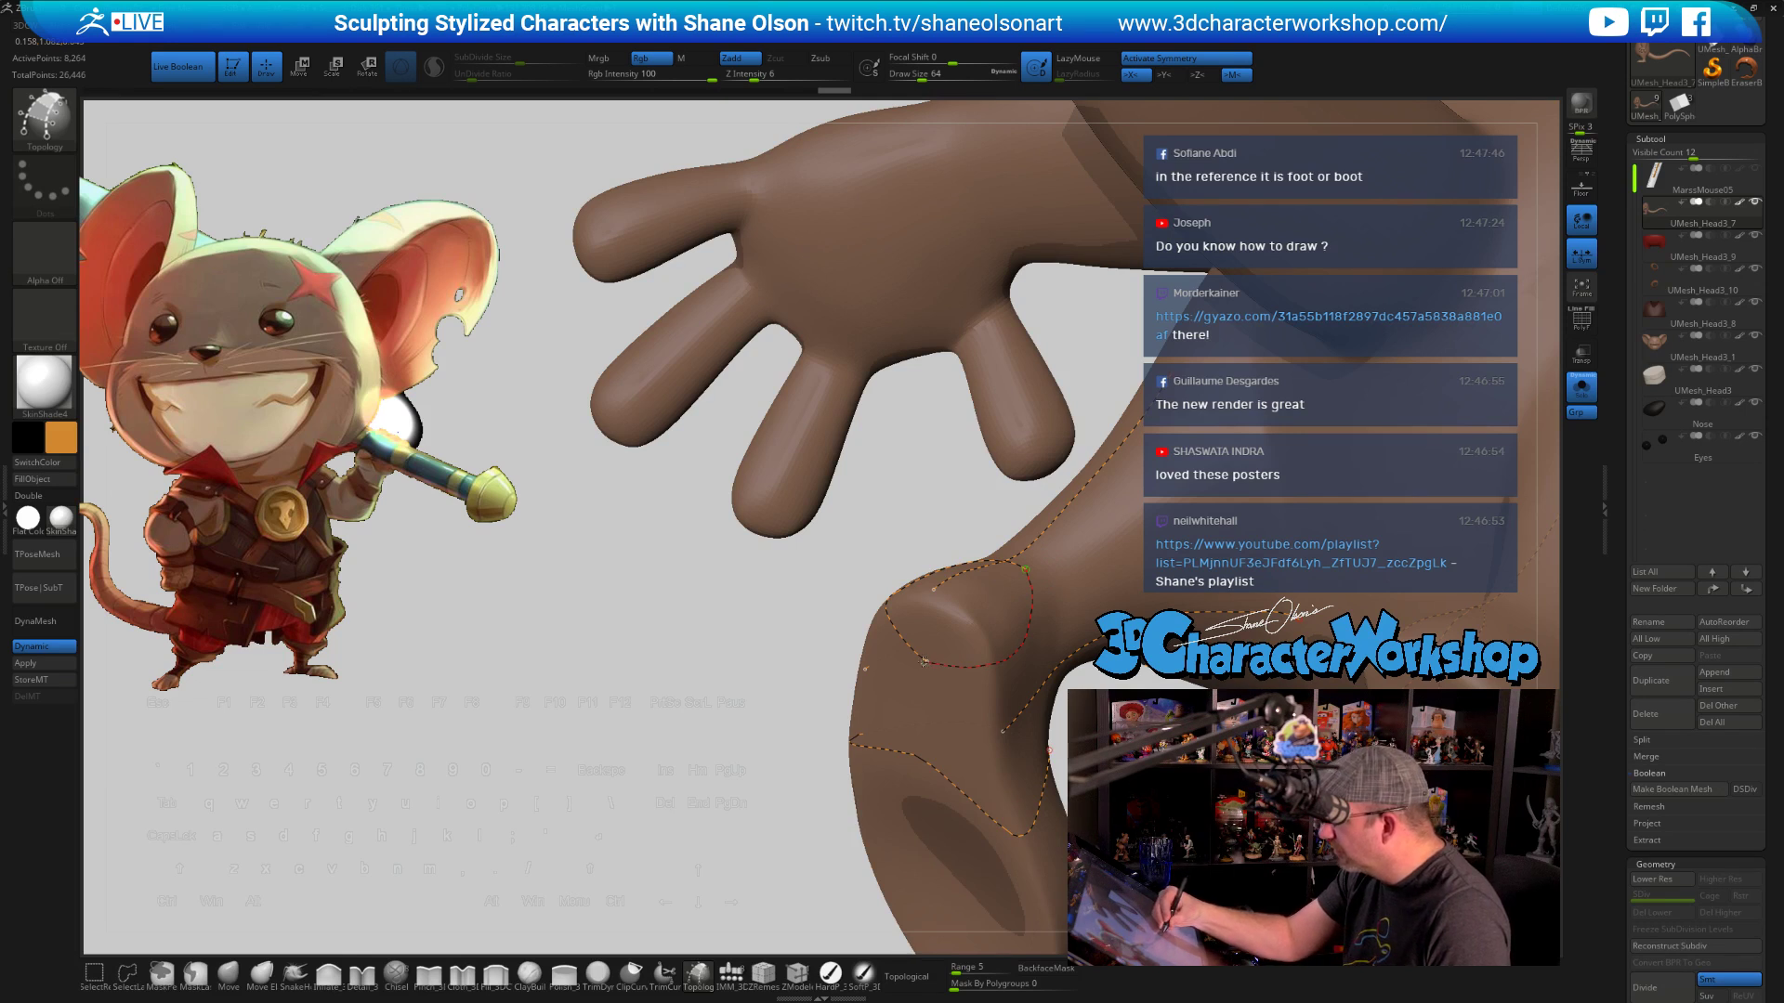
drag(924, 663, 923, 659)
Add a crosswise curve between the heel and midfoot loops, and lengthwise curves along the sole's centre and one edge
mouse_move(967, 733)
right_down()
mouse_move(993, 602)
mouse_move(1064, 714)
mouse_move(829, 658)
mouse_move(882, 695)
mouse_move(943, 692)
mouse_move(937, 711)
right_up()
key(])
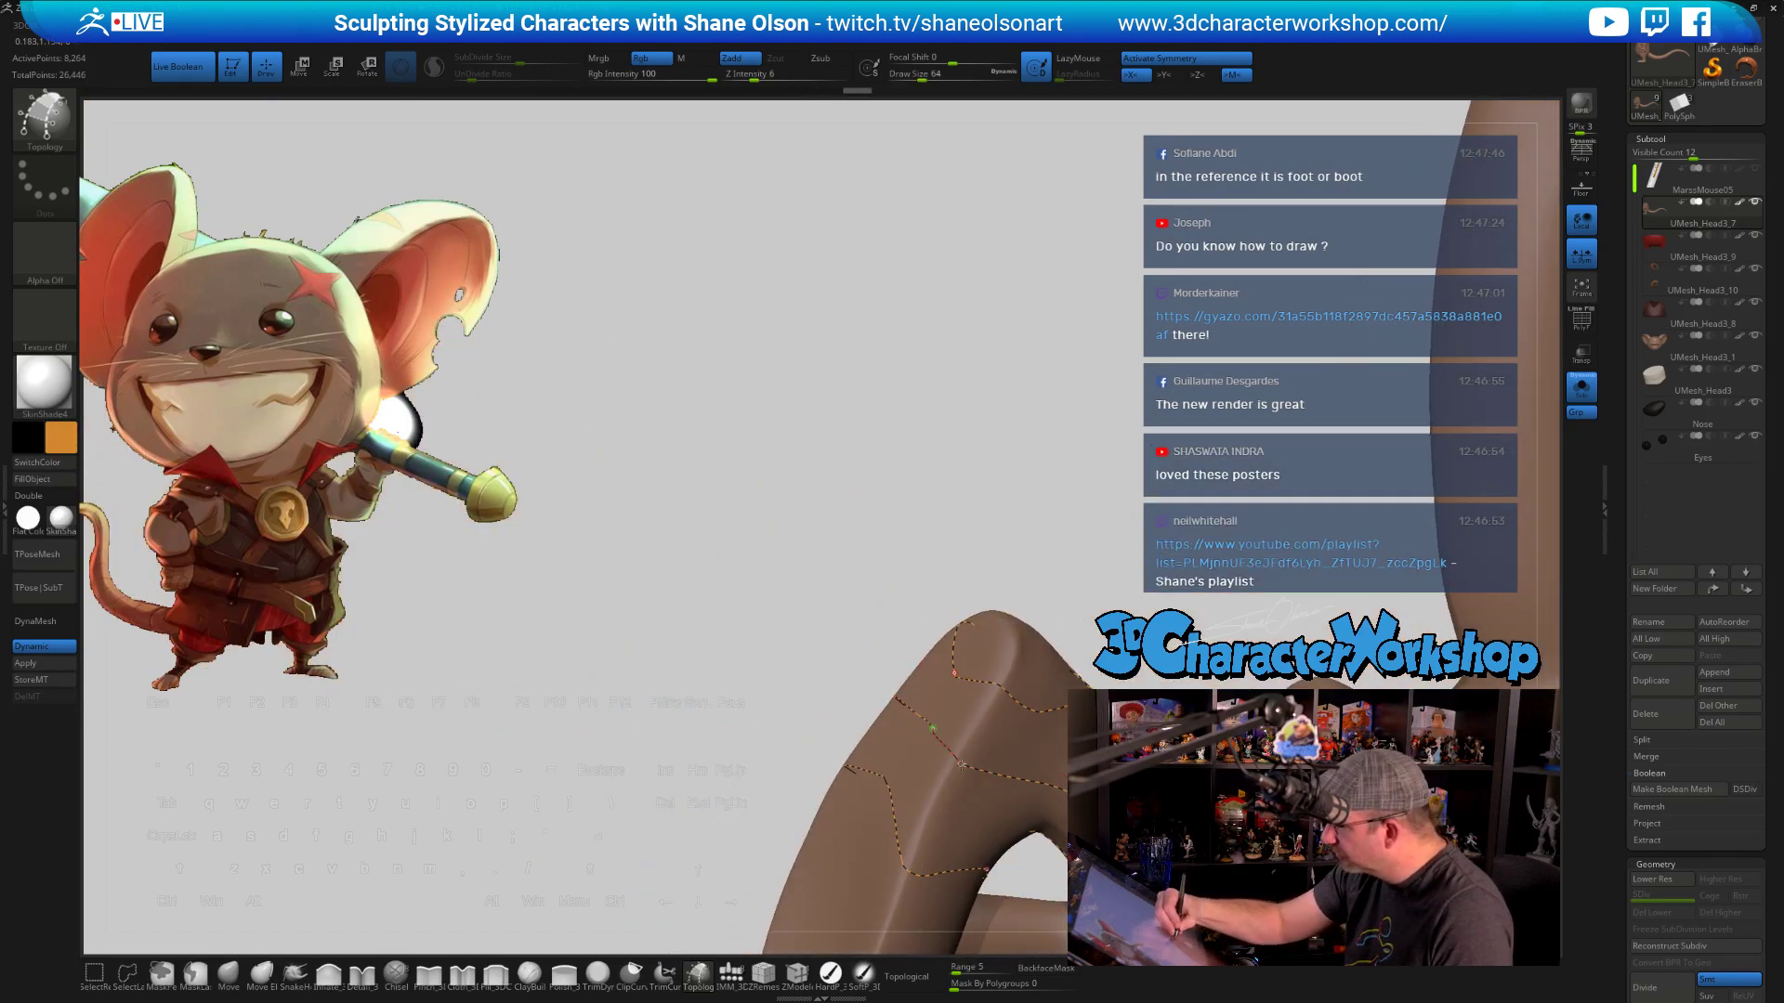
key([)
mouse_move(932, 727)
right_down()
mouse_move(922, 685)
mouse_move(1028, 660)
right_up()
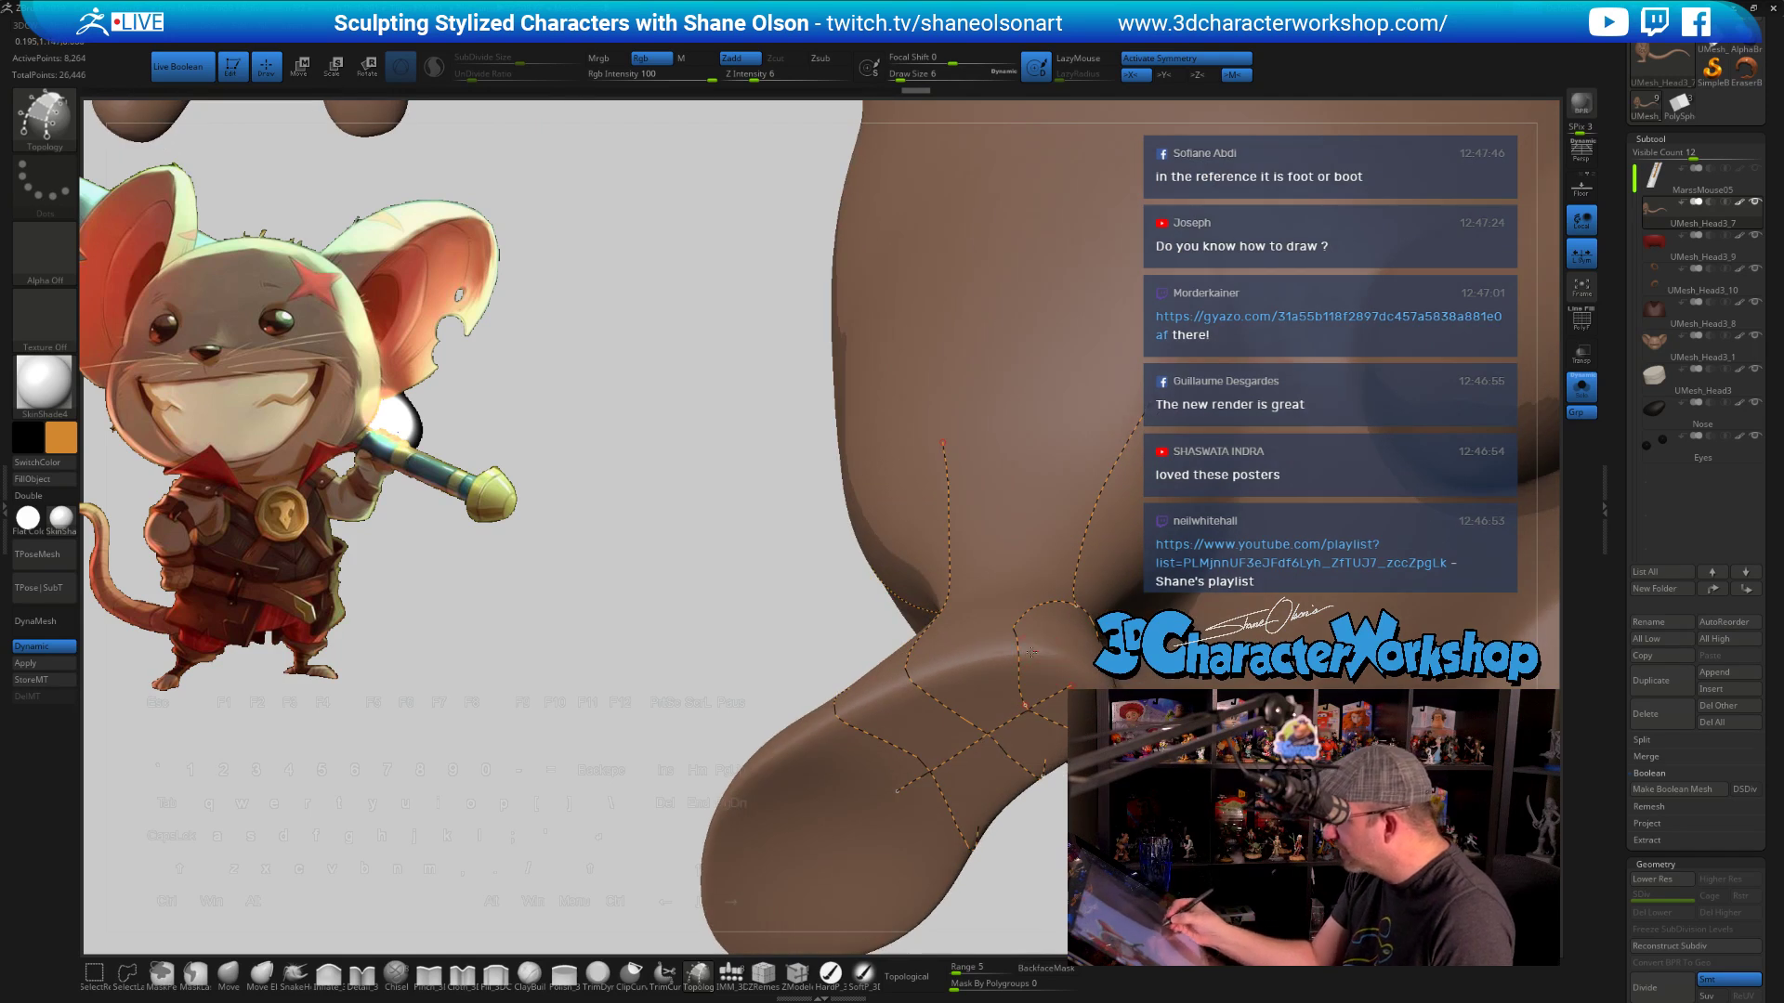
key(])
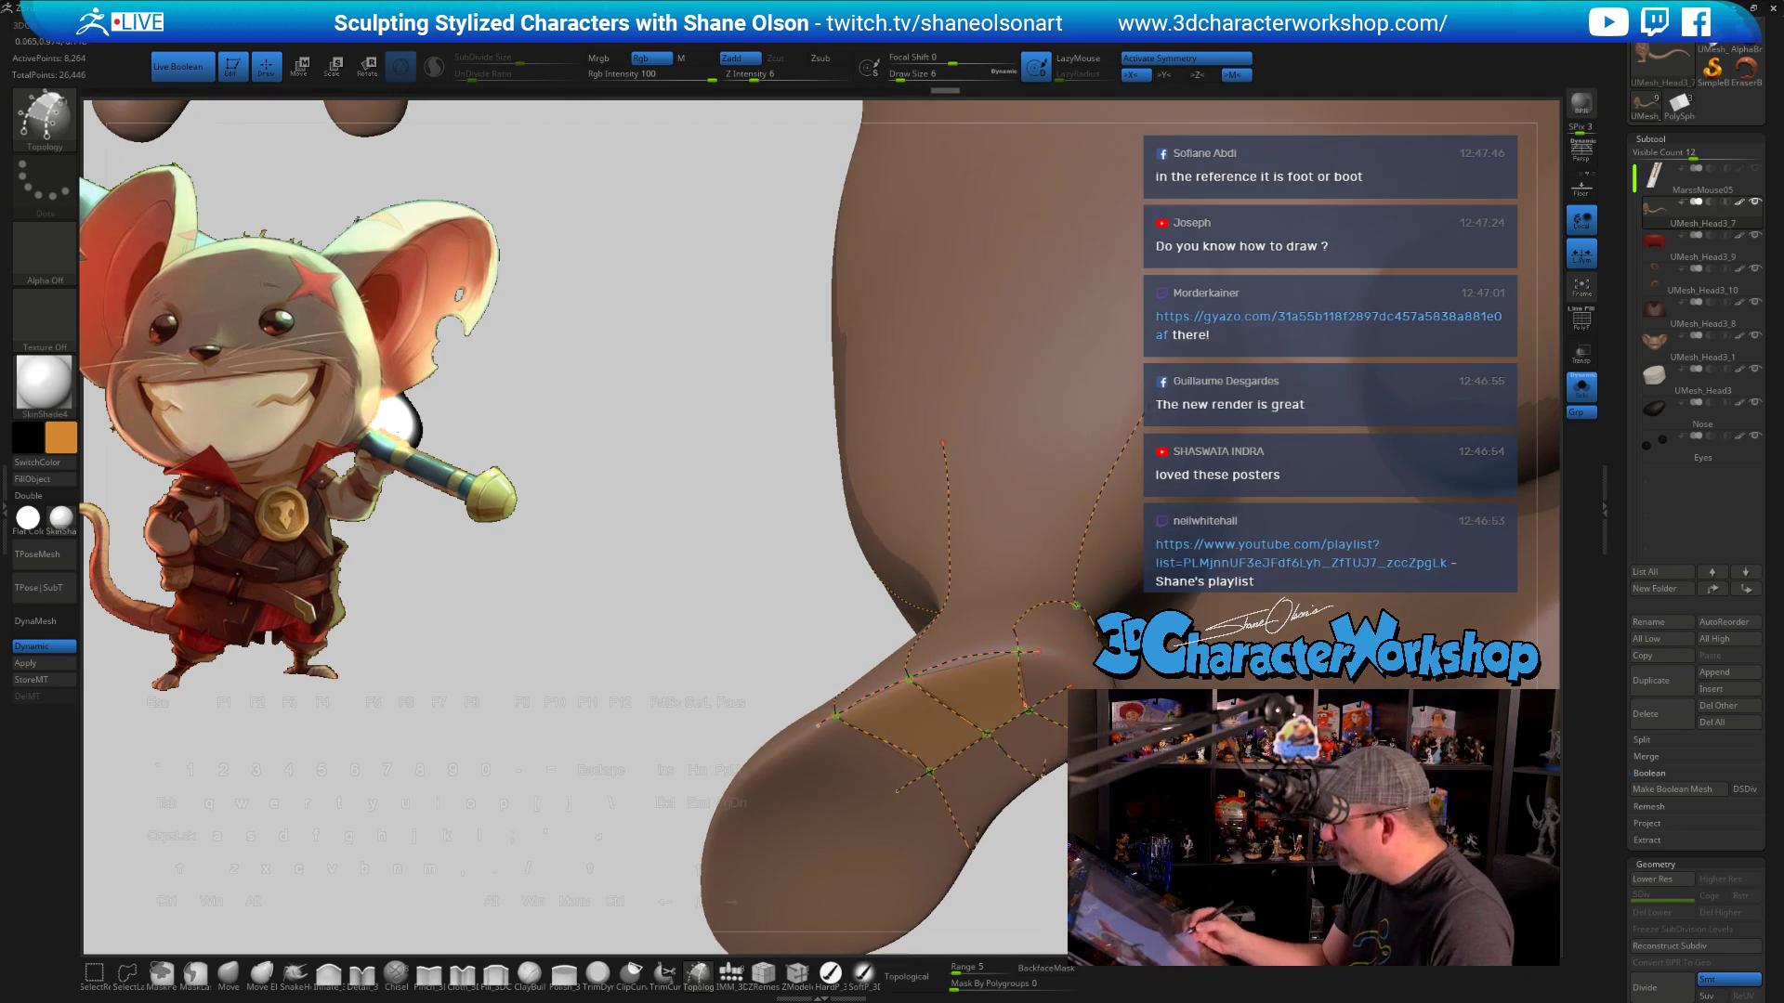
Draw a lengthwise Topology curve along the sole's other edge from the heel to the midfoot loop
right_drag(815, 727, 872, 618)
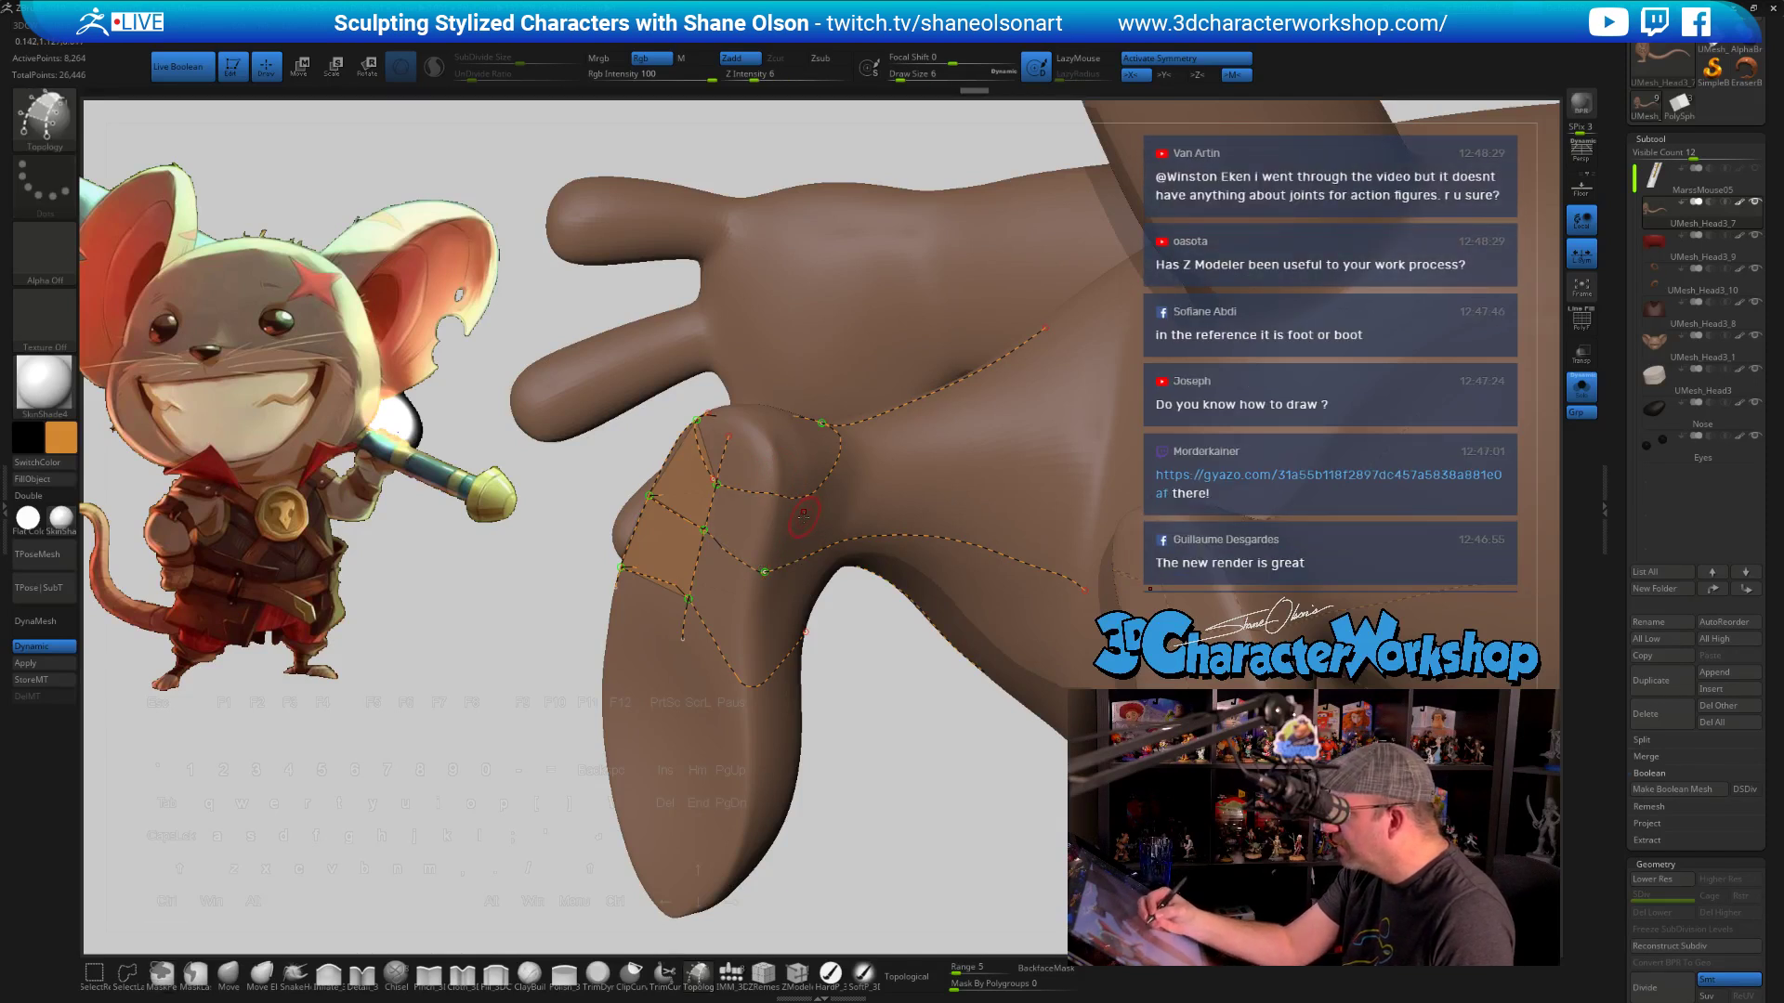
right_drag(803, 514, 784, 489)
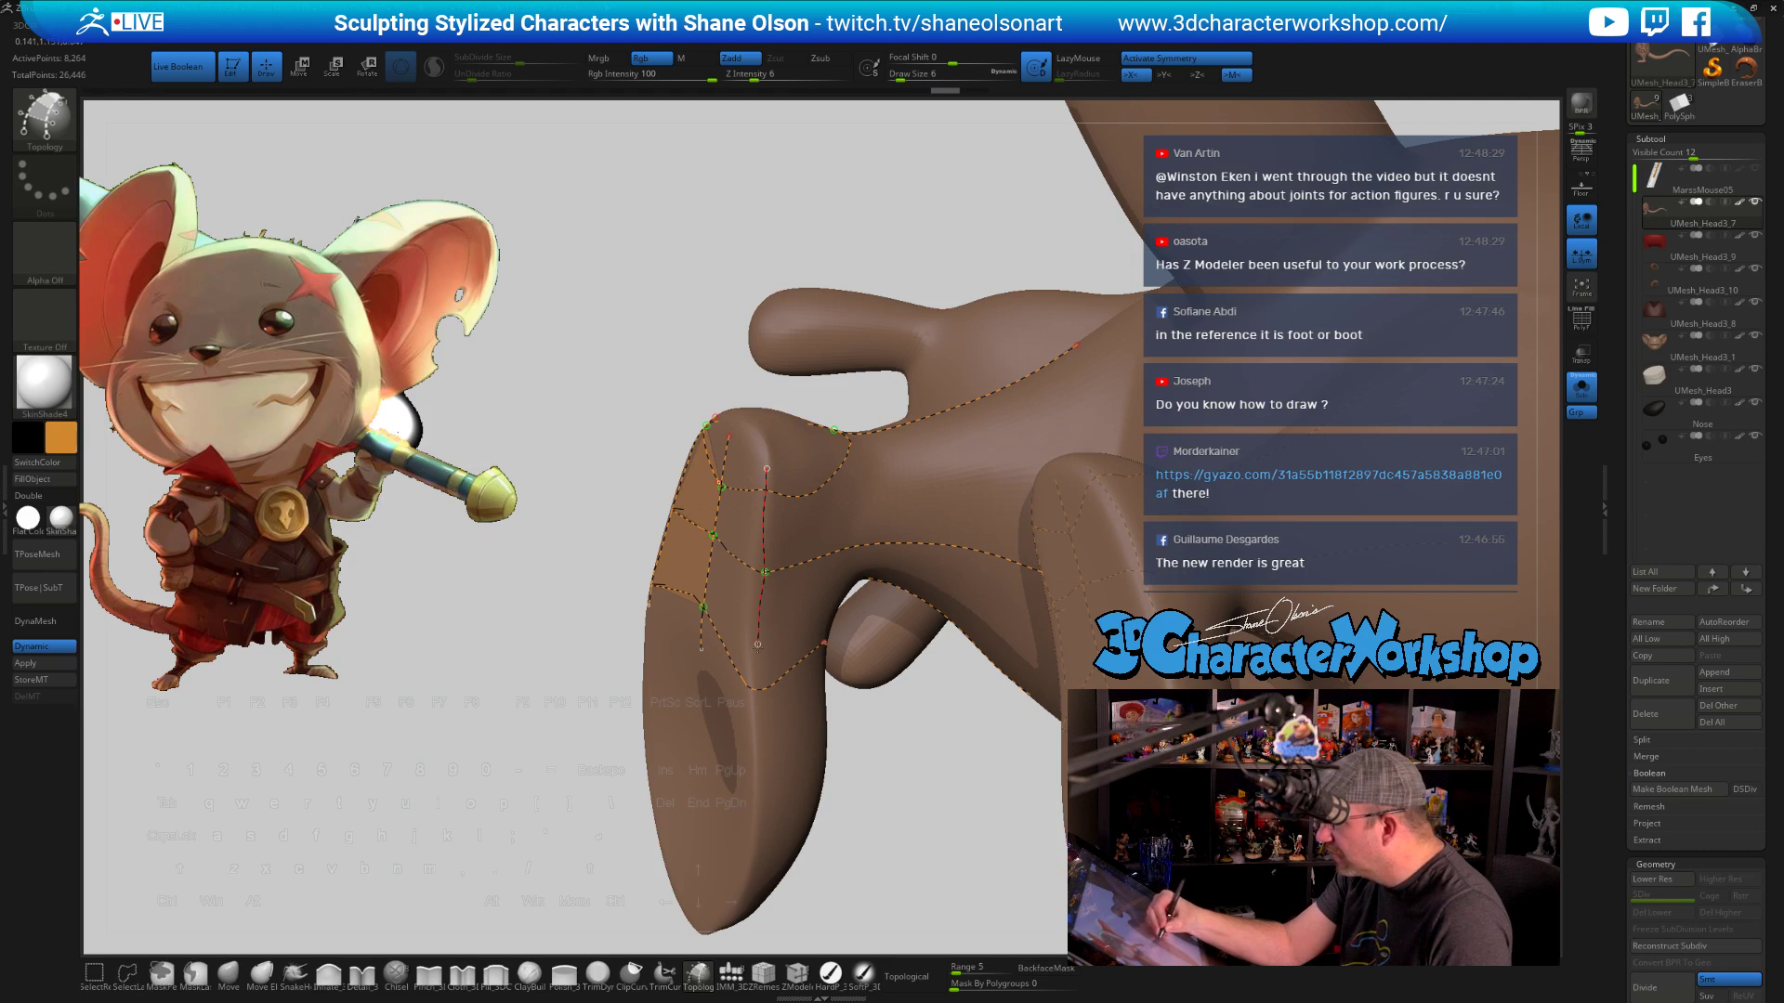
right_drag(754, 725, 892, 615)
alt+right_drag(919, 622, 958, 608)
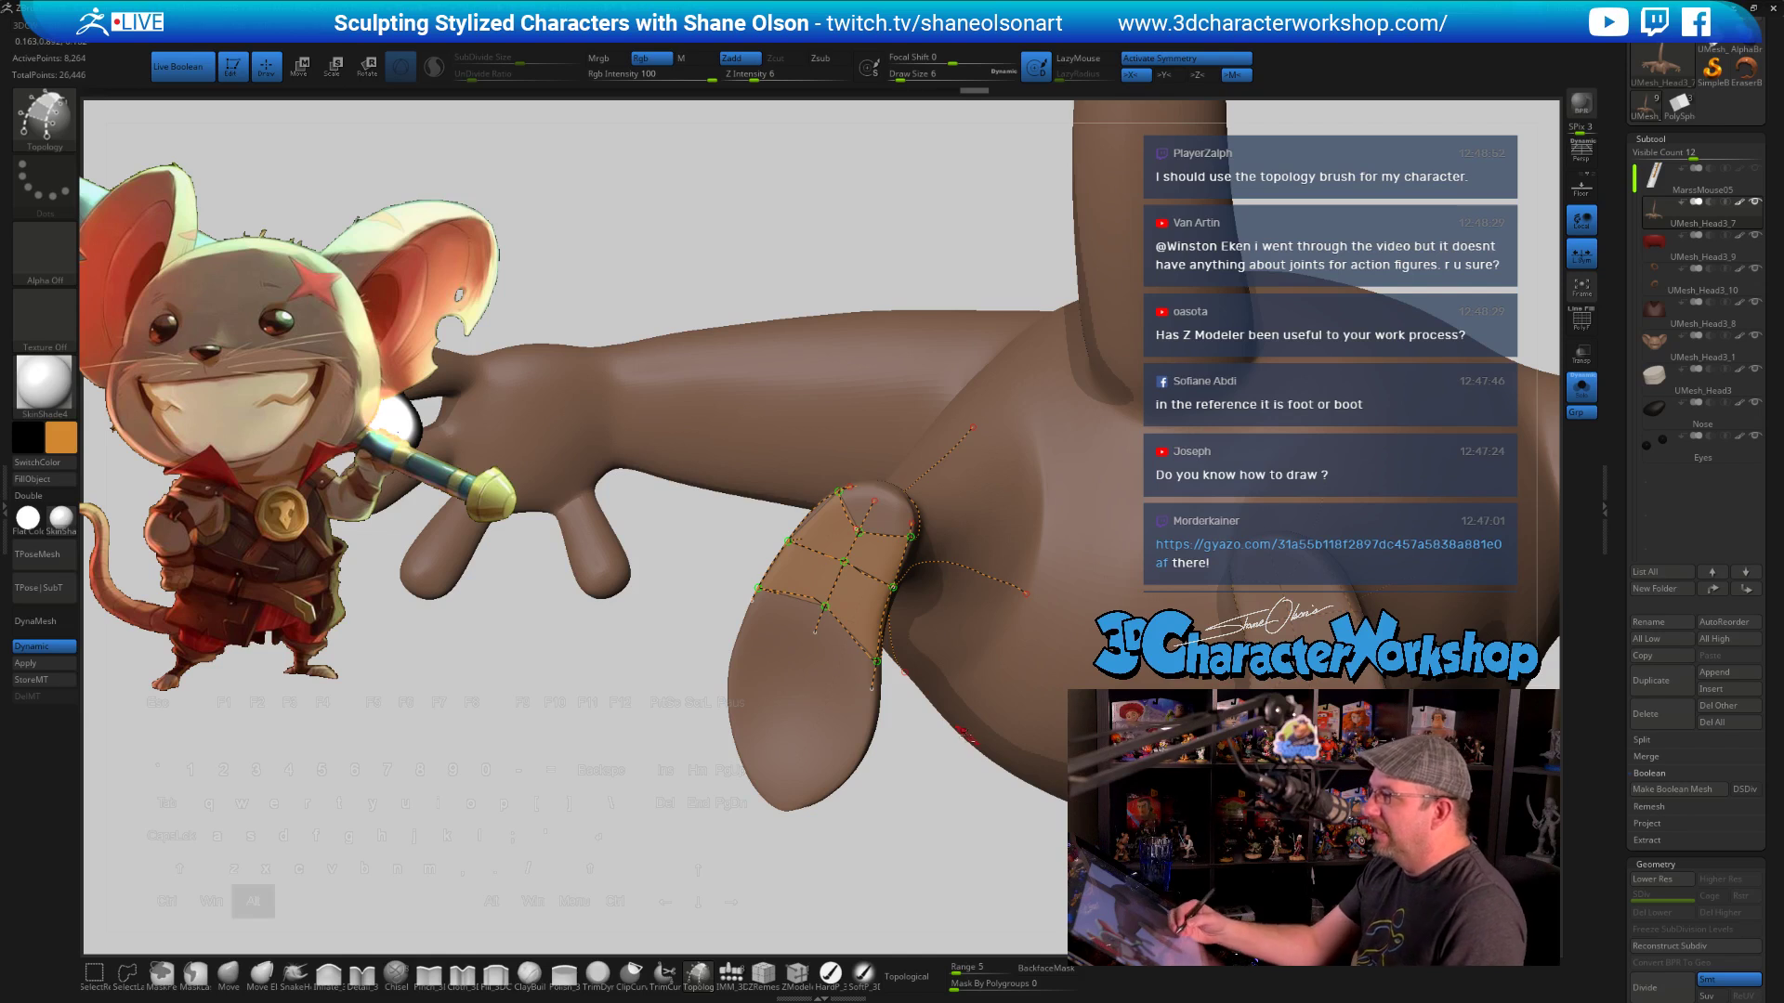
Draw lengthwise Topology curves along both sides of the foot just above the sole, from the heel to the midfoot loop
right_drag(958, 611, 836, 613)
right_drag(1139, 602, 1140, 472)
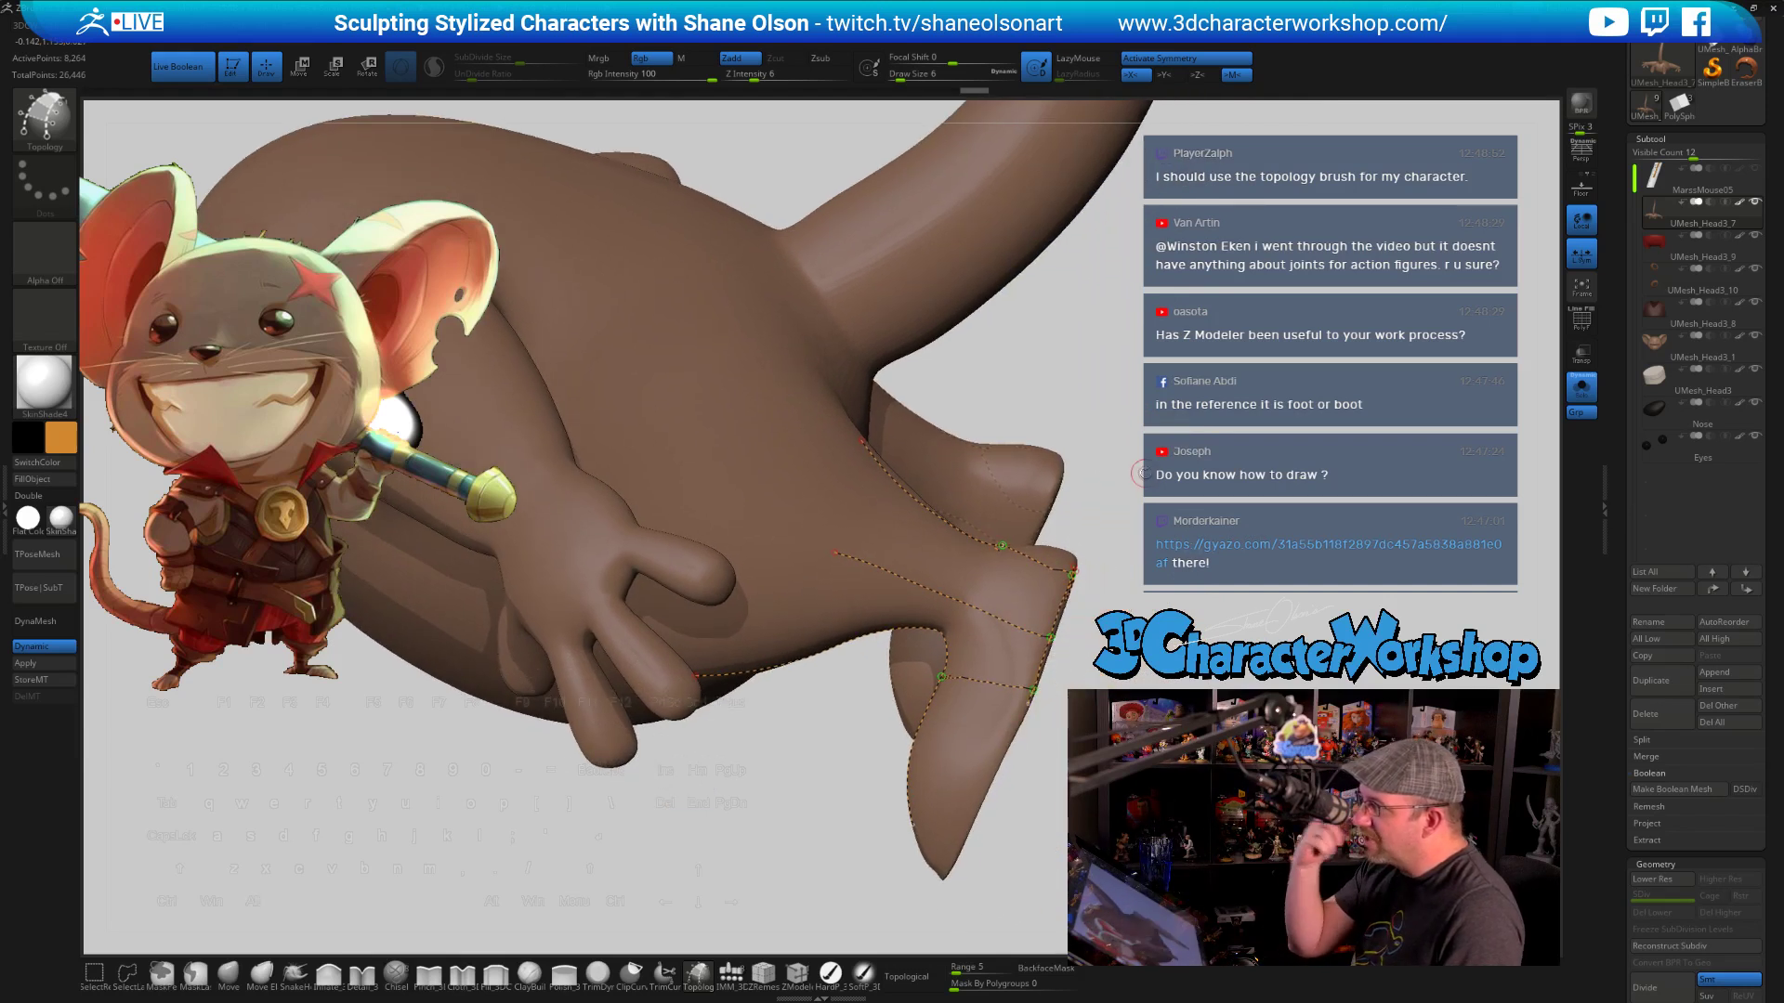
right_drag(1190, 591, 950, 626)
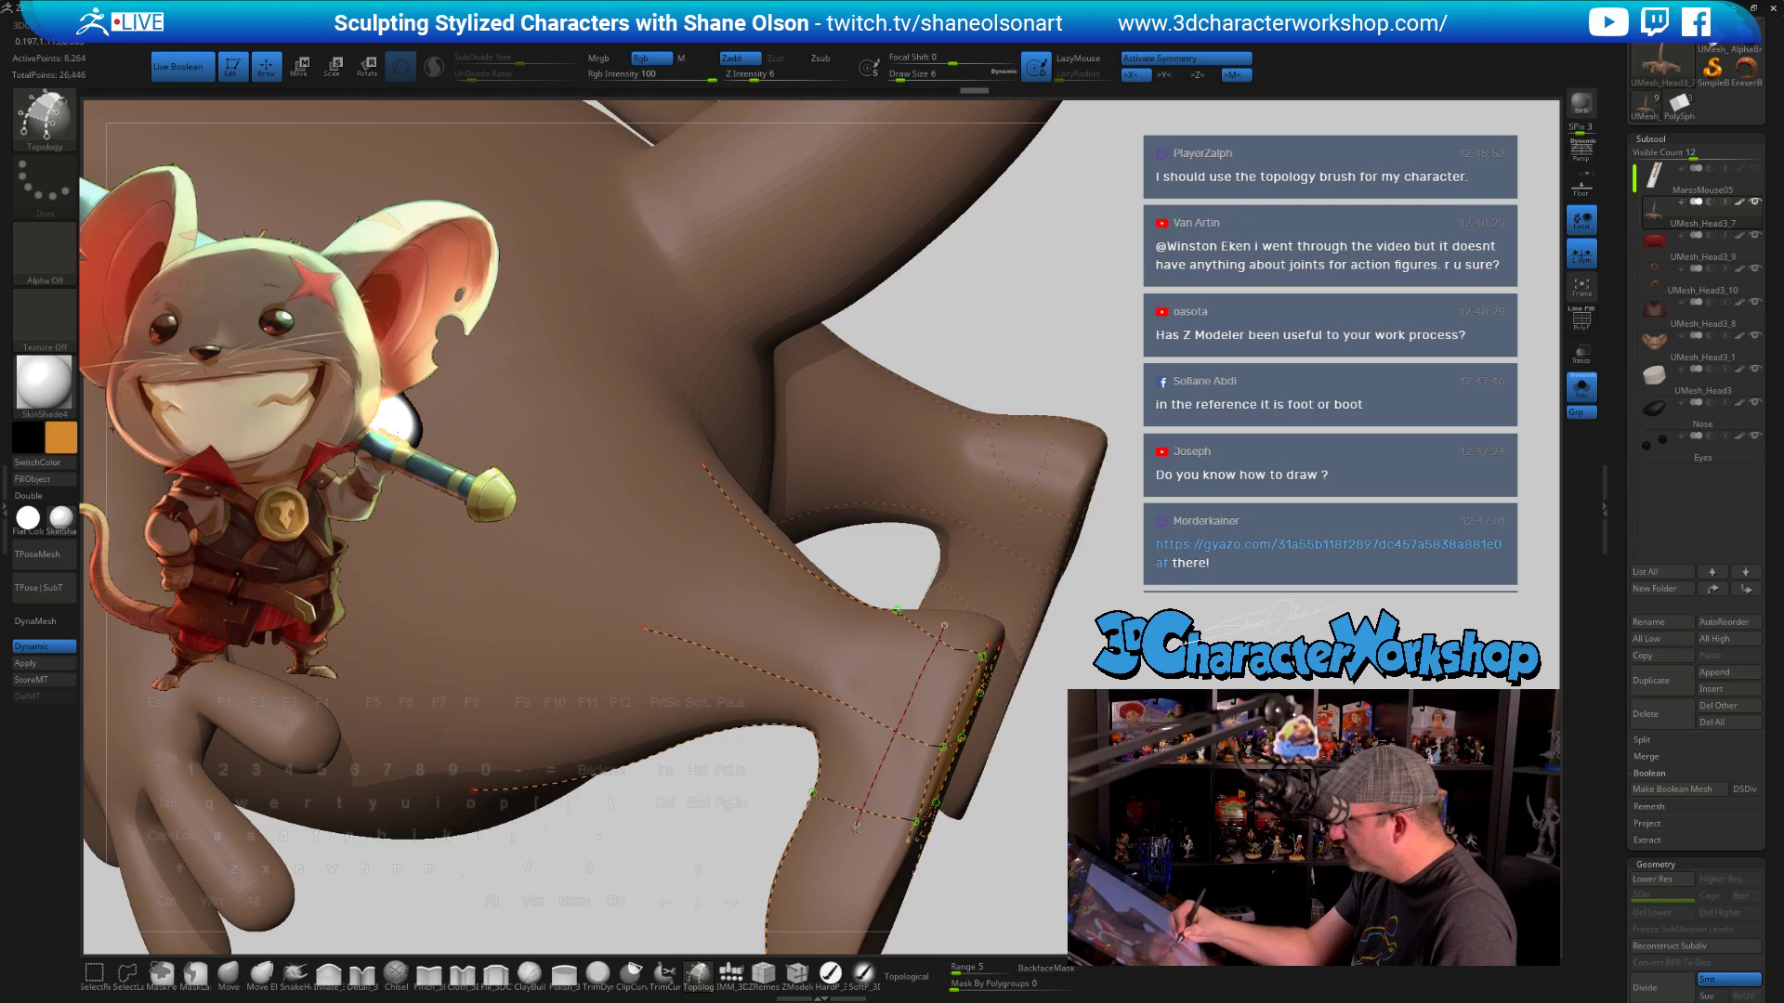
right_drag(929, 706, 995, 725)
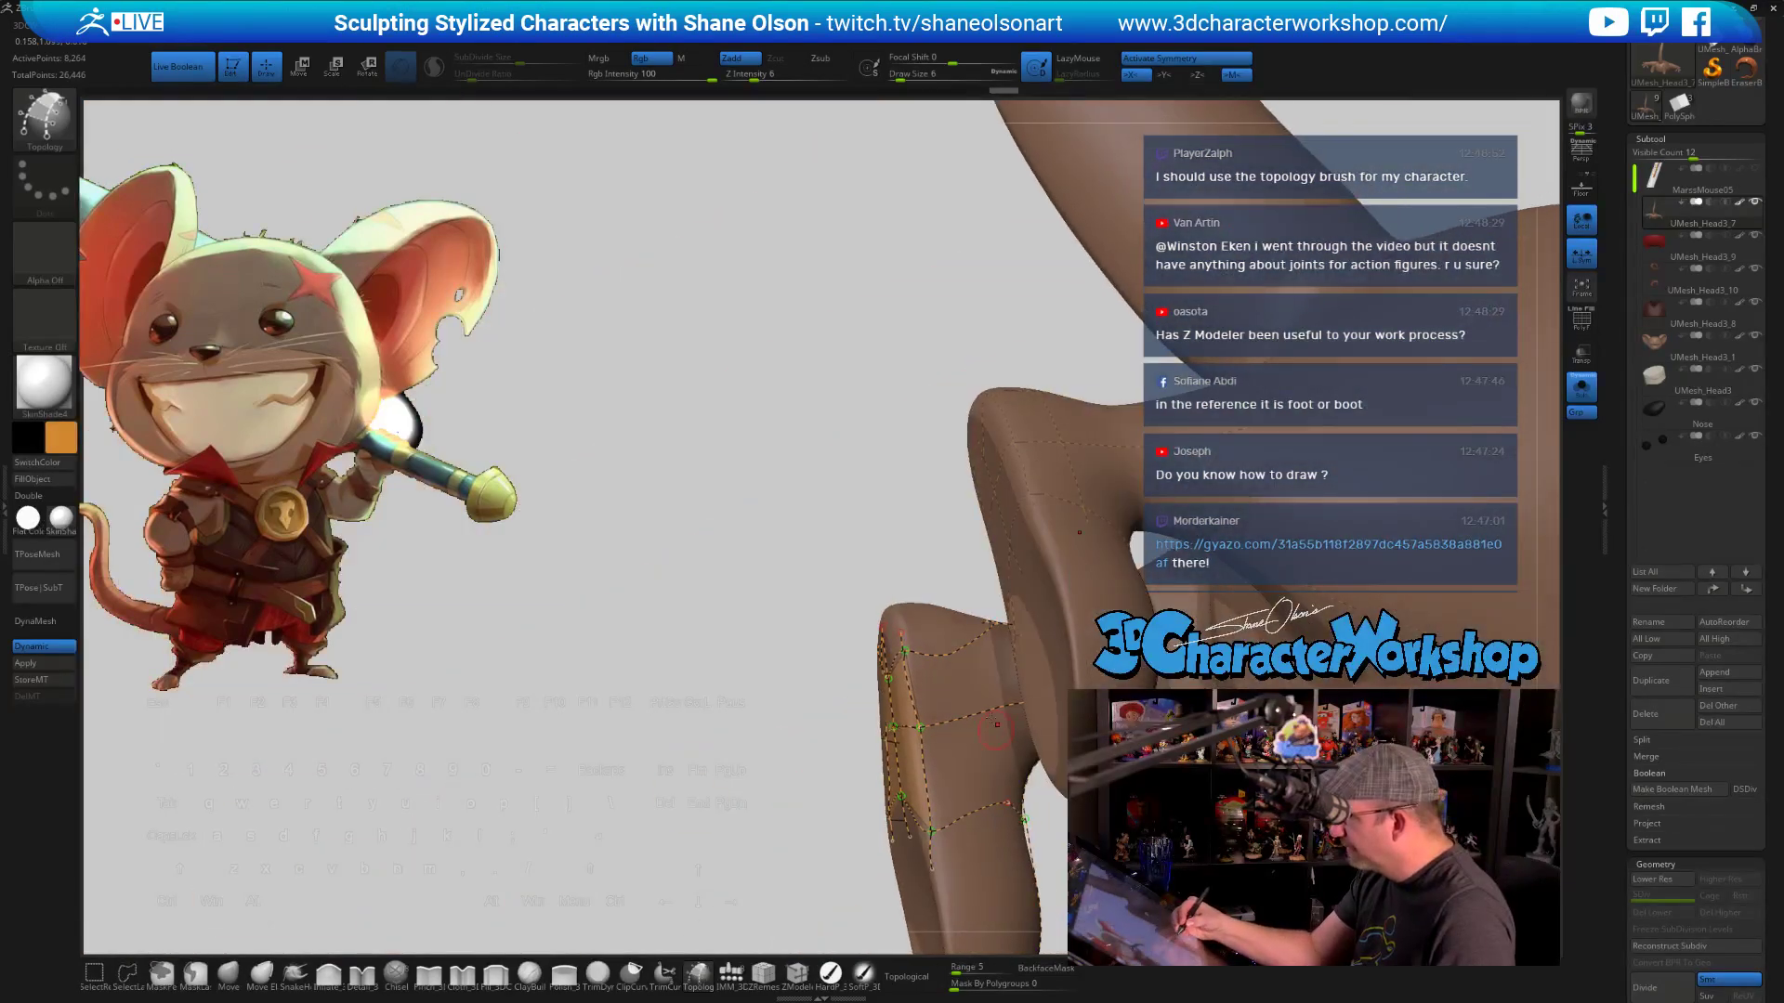
right_drag(1040, 869, 1050, 731)
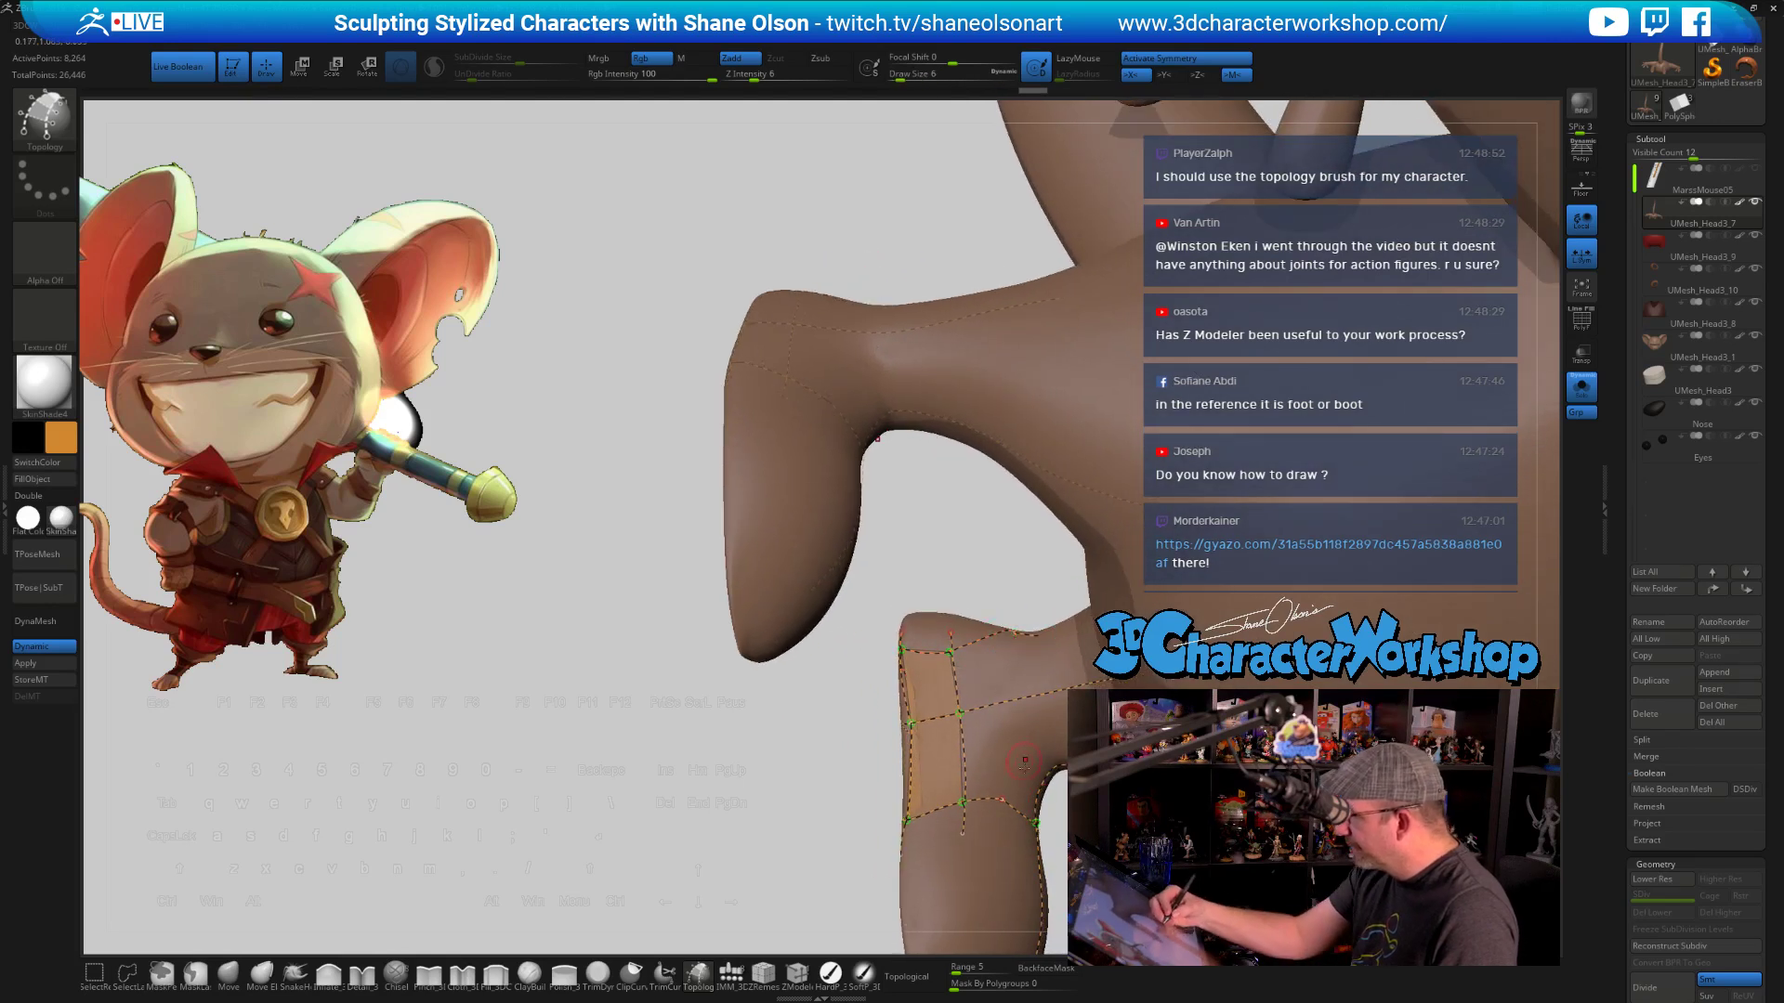
Draw Topology curves around both sides of the ankle, linking the instep to the back of the heel
right_drag(1025, 816, 1044, 683)
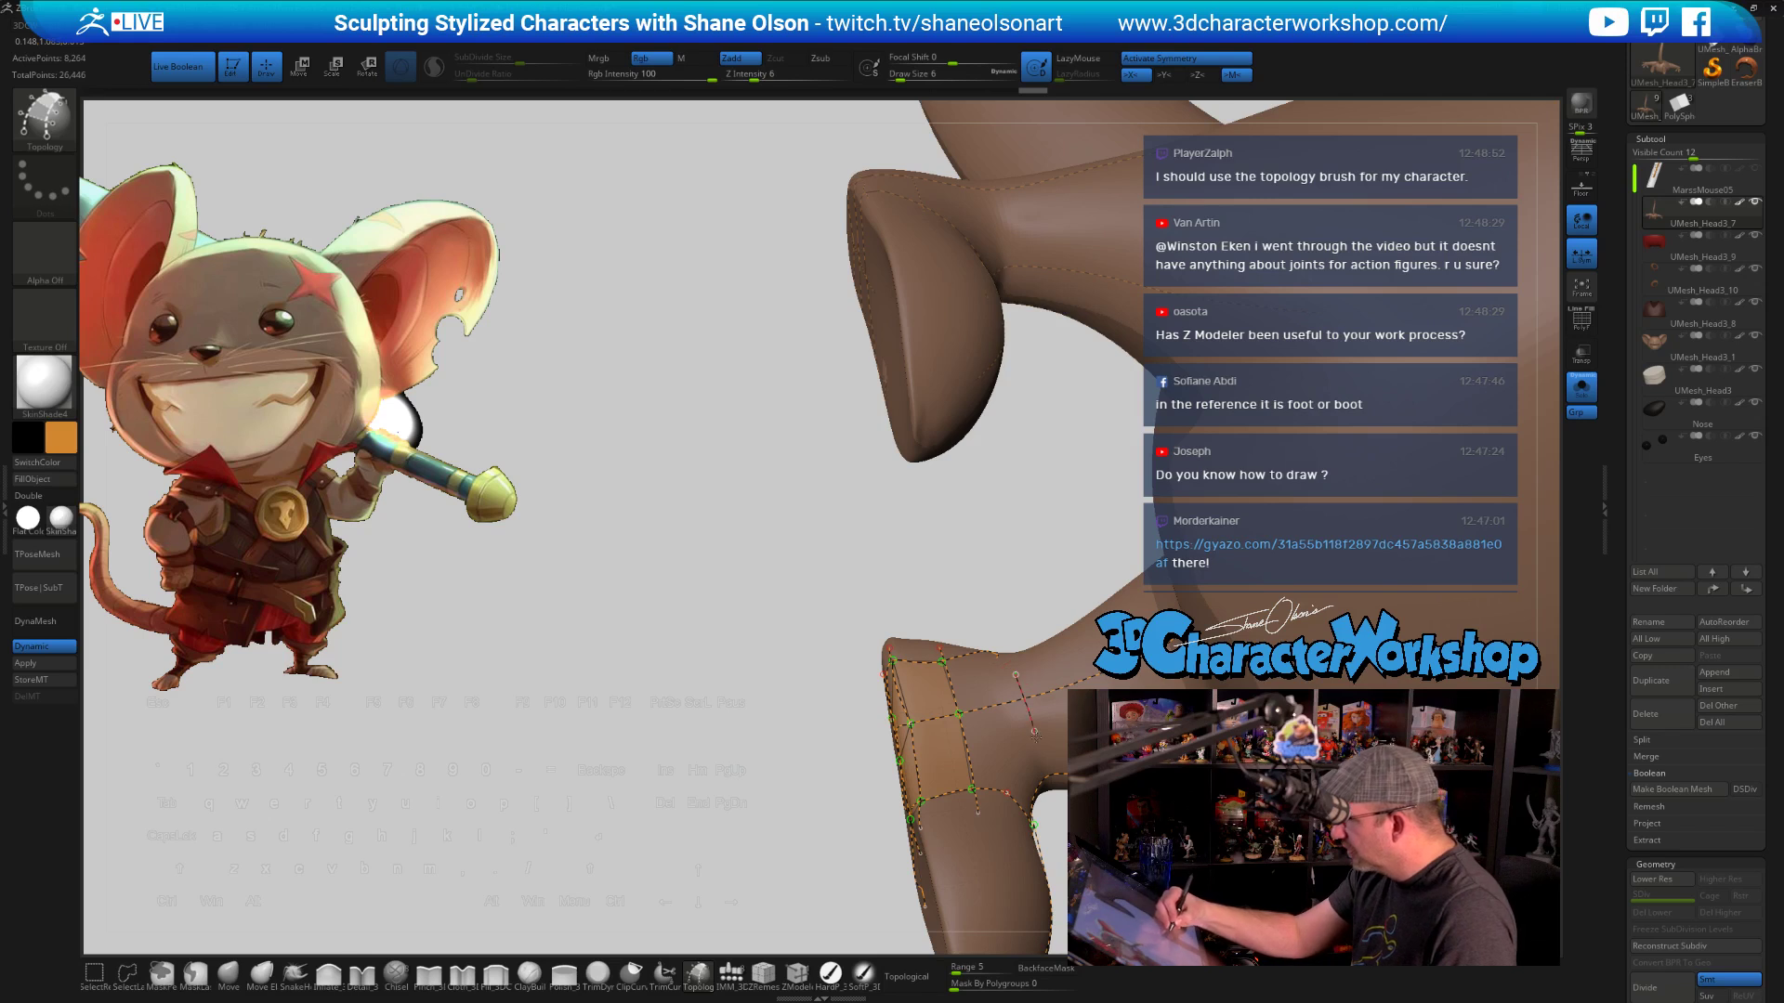
right_drag(1087, 306, 1004, 627)
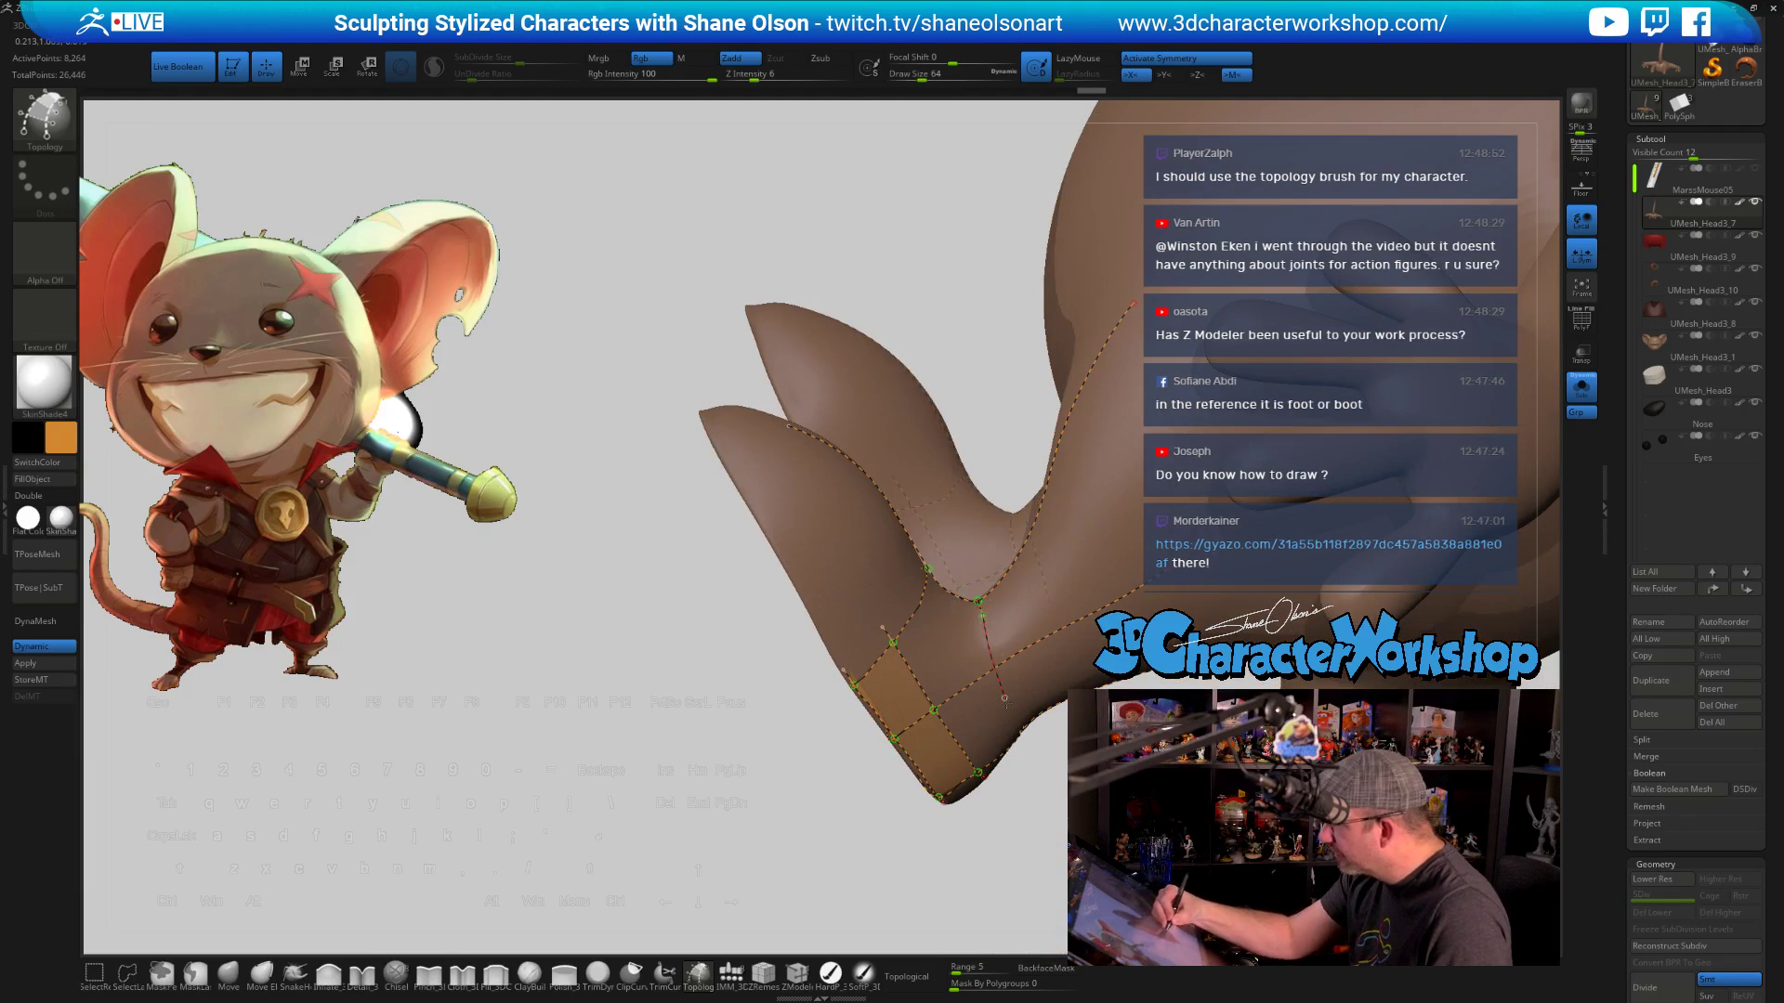
mouse_move(1004, 698)
right_down()
mouse_move(1033, 711)
mouse_move(1015, 714)
right_up()
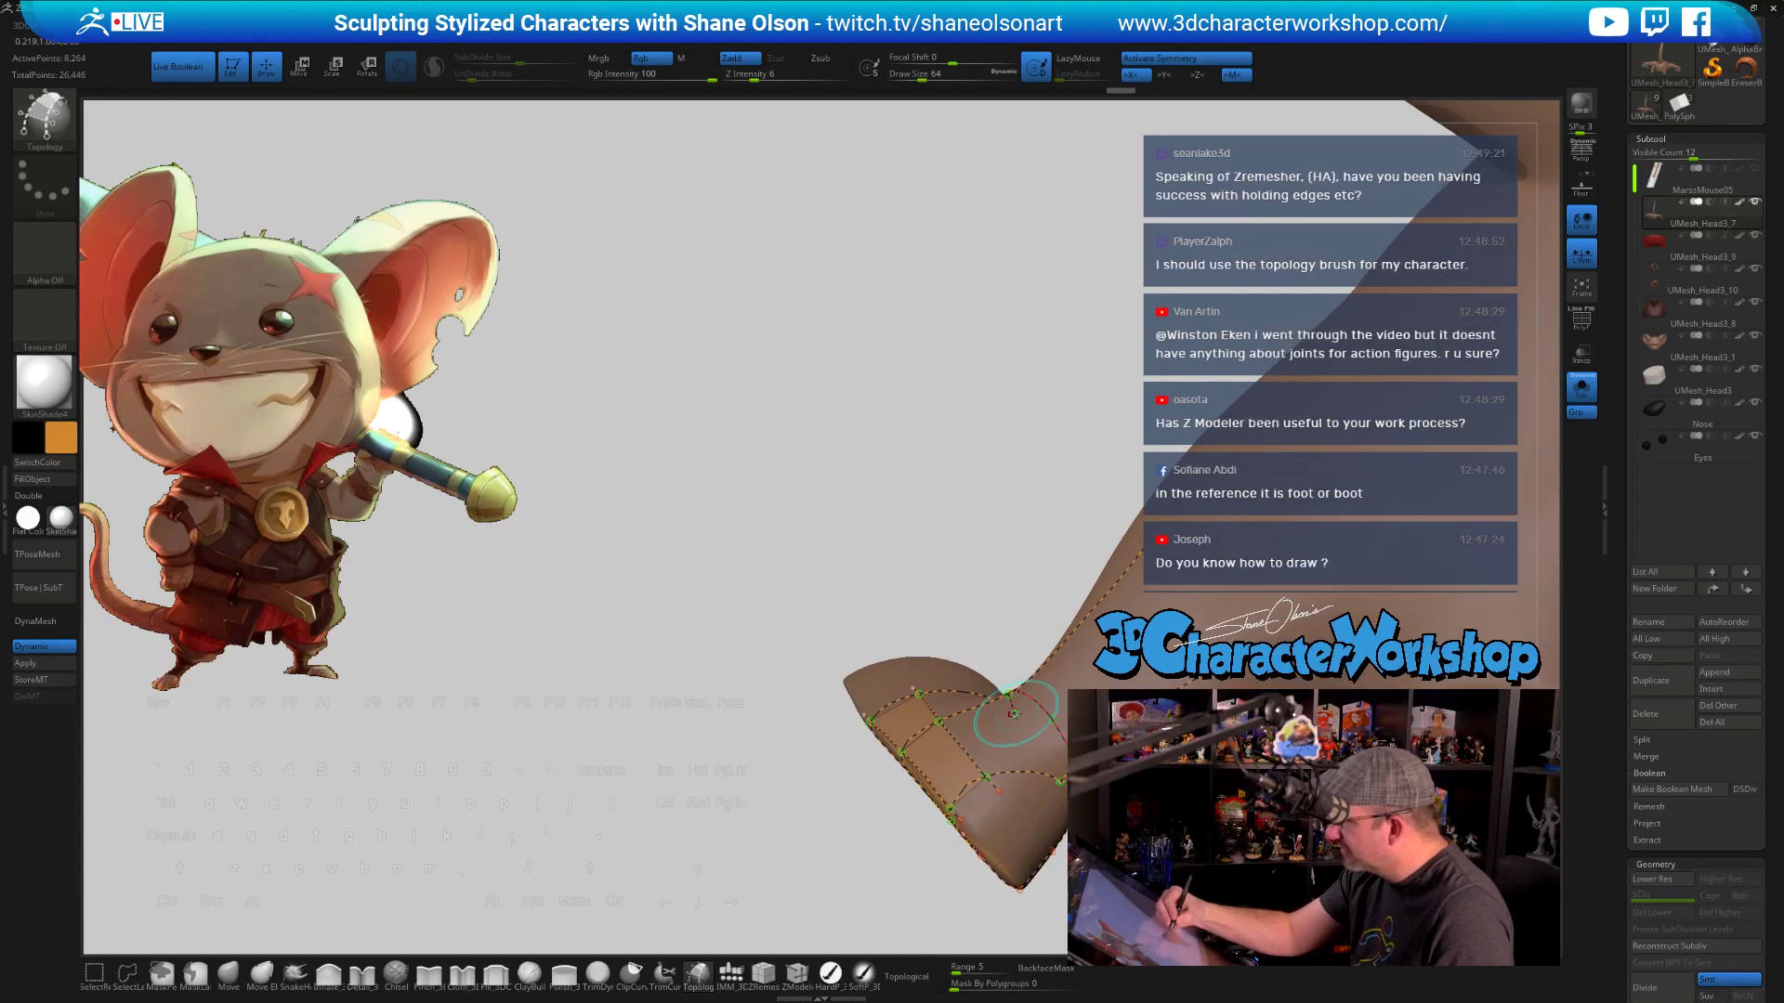
drag(1059, 781, 1062, 786)
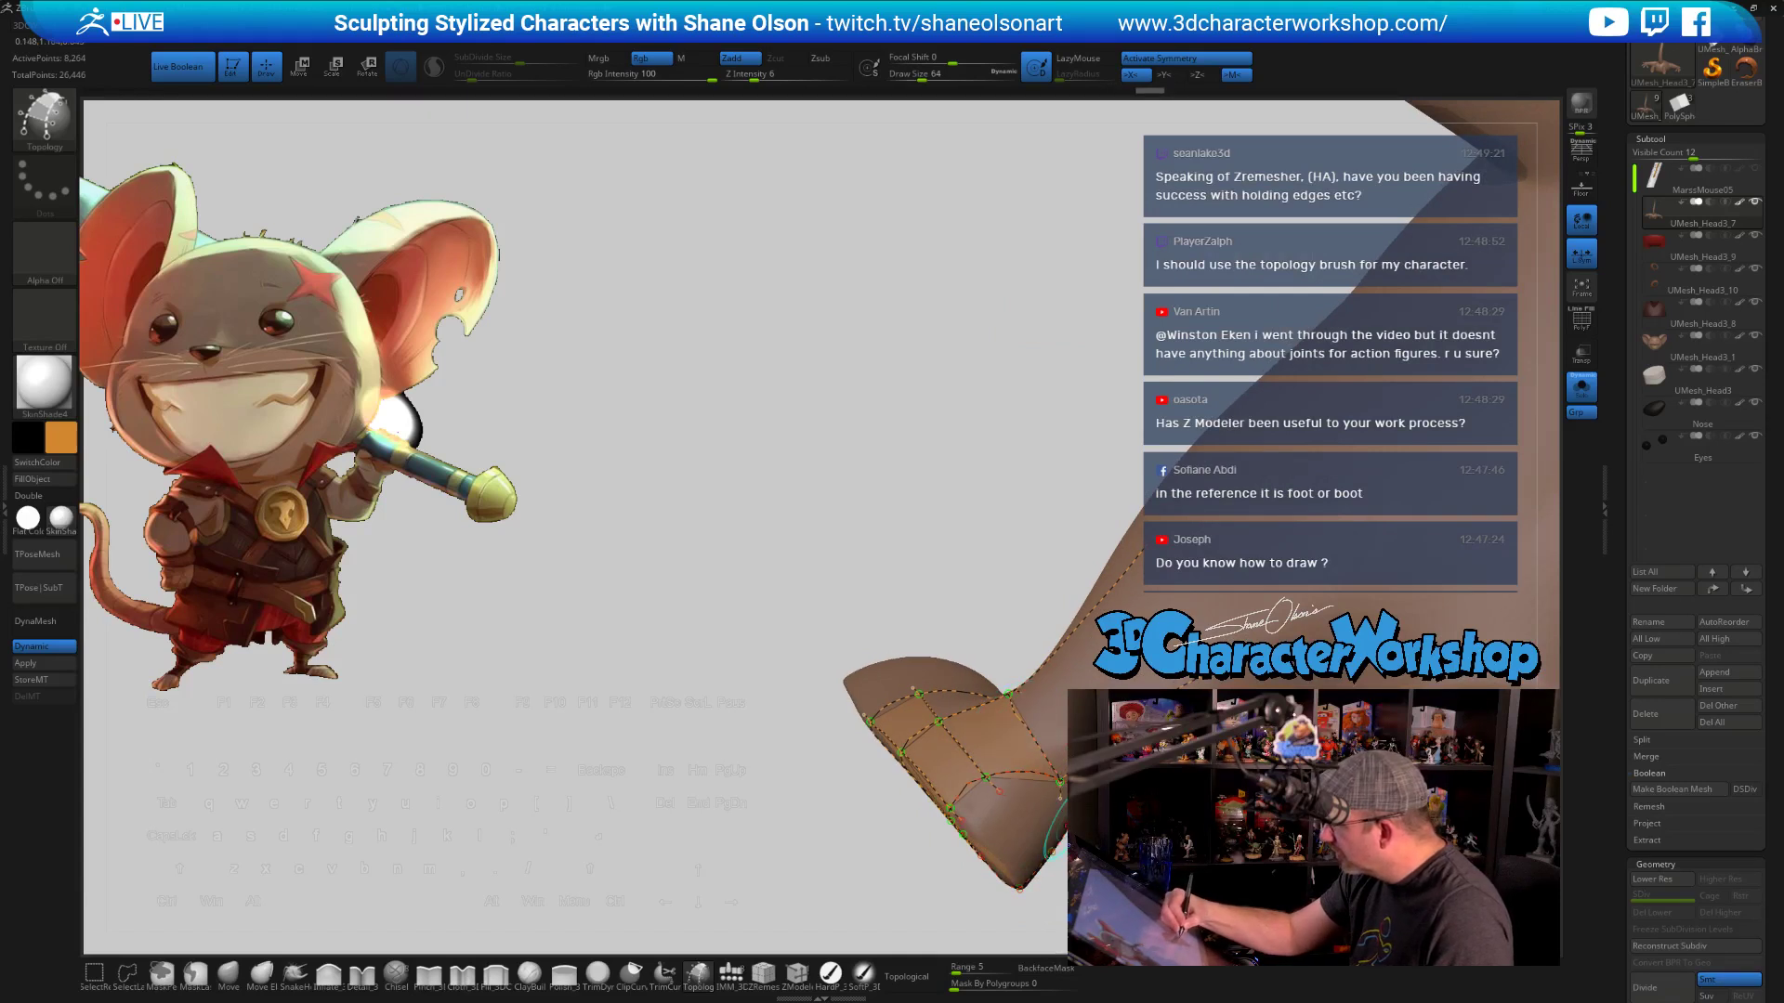
right_drag(1048, 853, 881, 799)
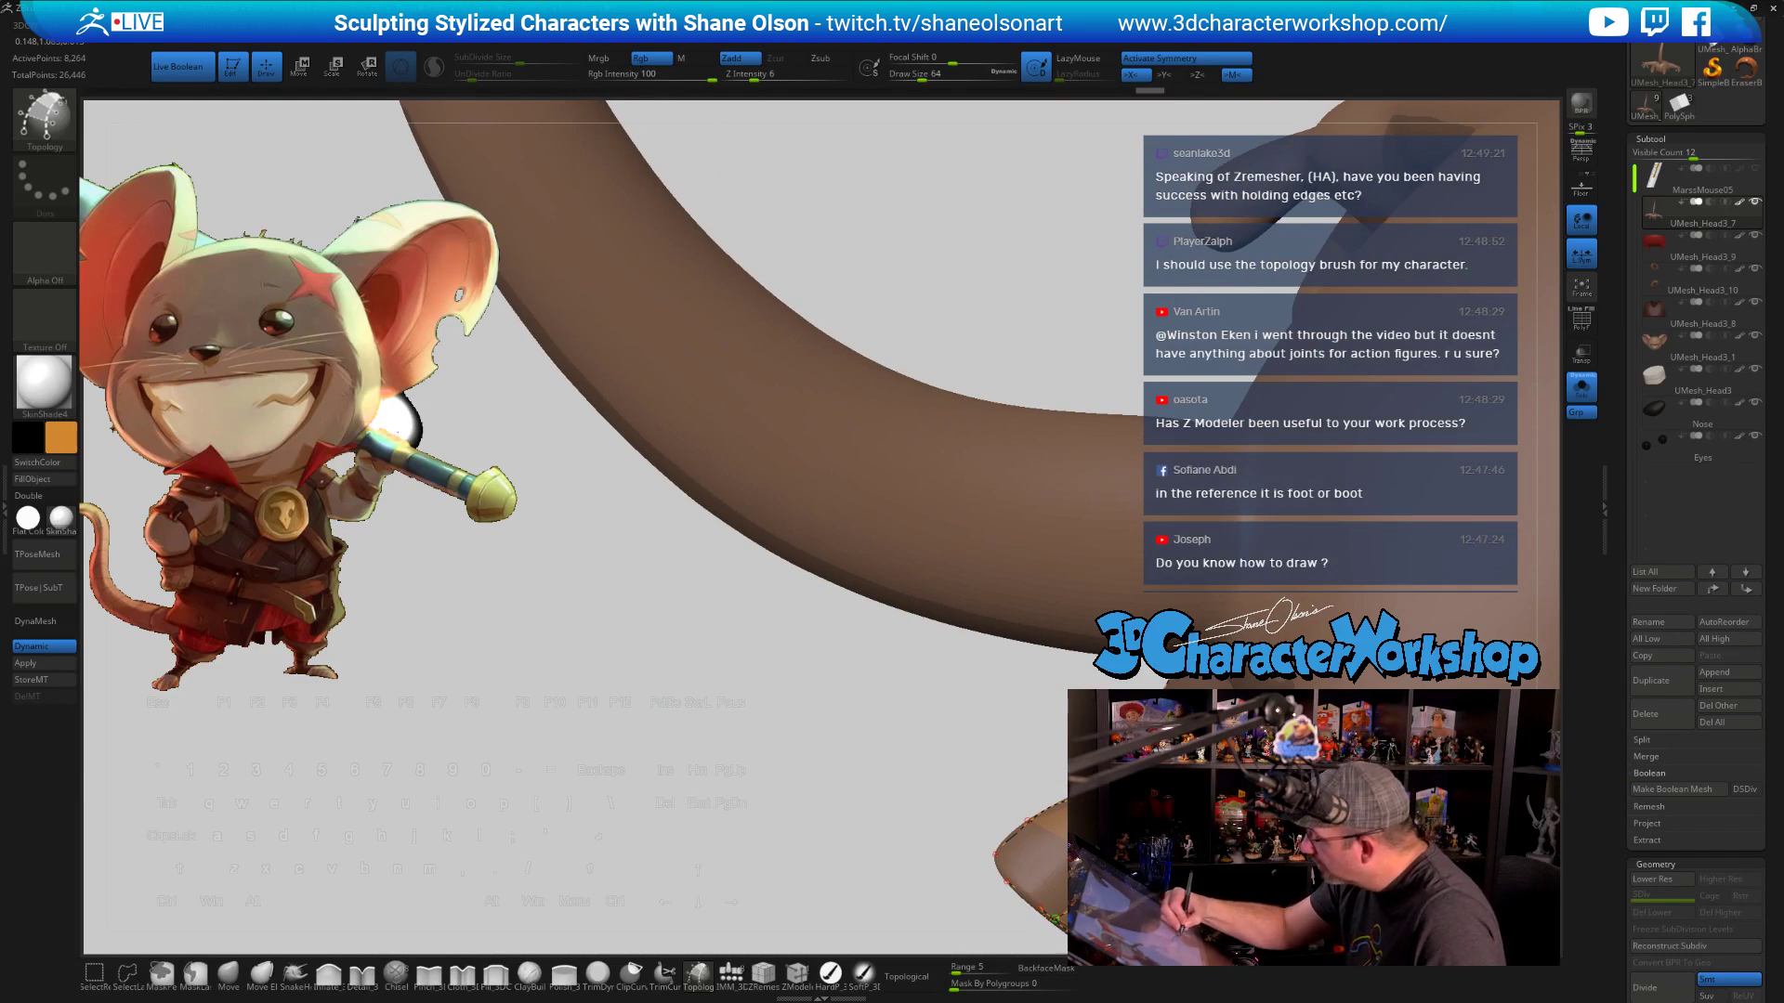
right_drag(1054, 915, 1034, 776)
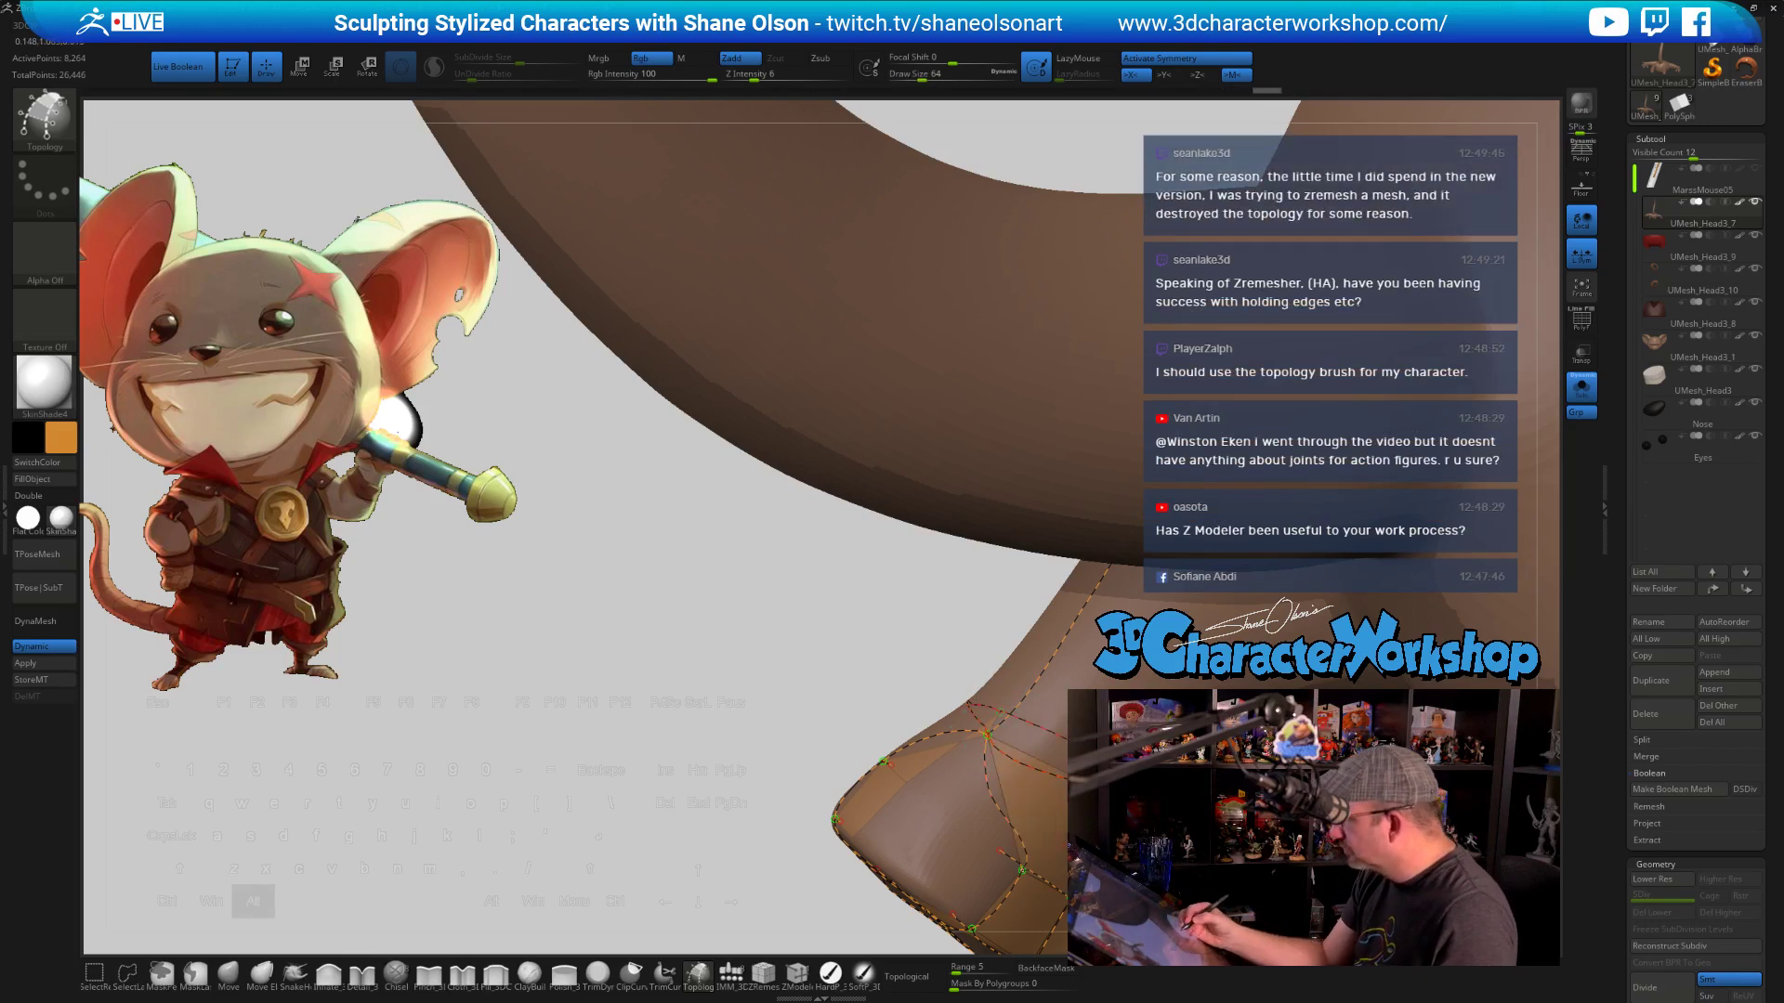
alt+right_drag(992, 669, 956, 727)
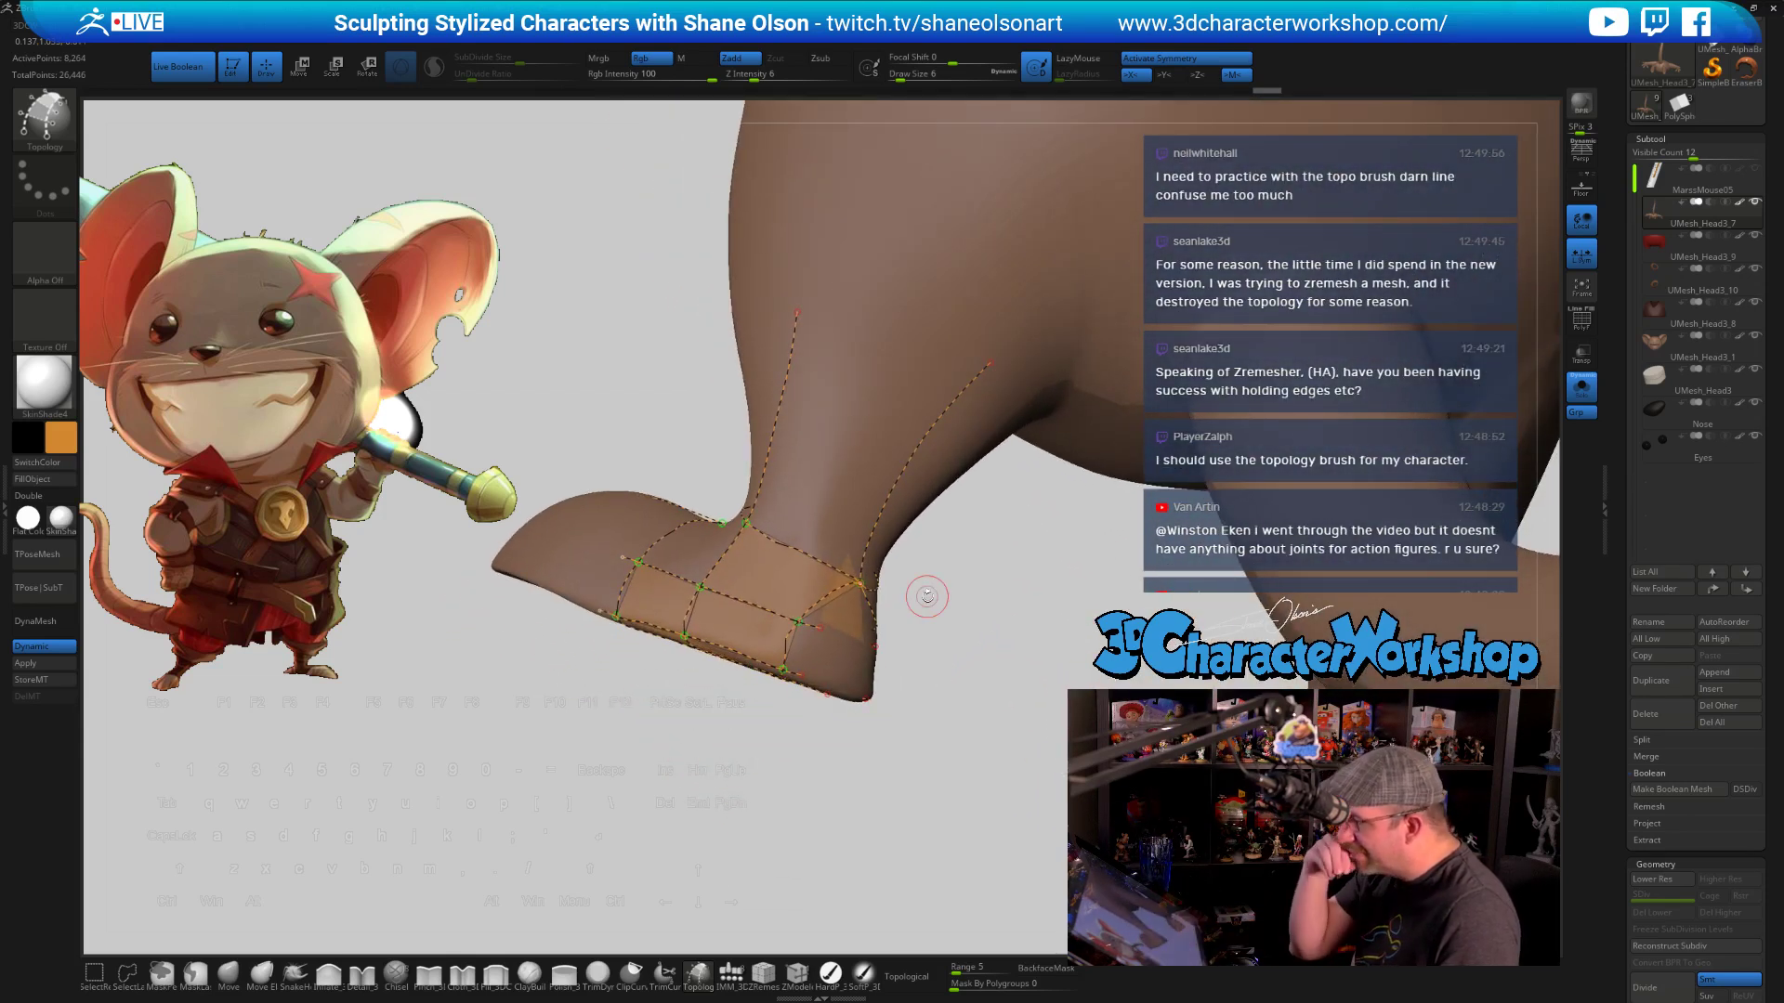
Draw Topology curves from the side of the ankle forward to the midfoot loop on both sides of the foot
mouse_move(892, 589)
alt+right_down()
mouse_move(896, 708)
mouse_move(915, 597)
mouse_move(853, 583)
mouse_move(796, 657)
mouse_move(805, 681)
mouse_move(810, 621)
alt+right_up()
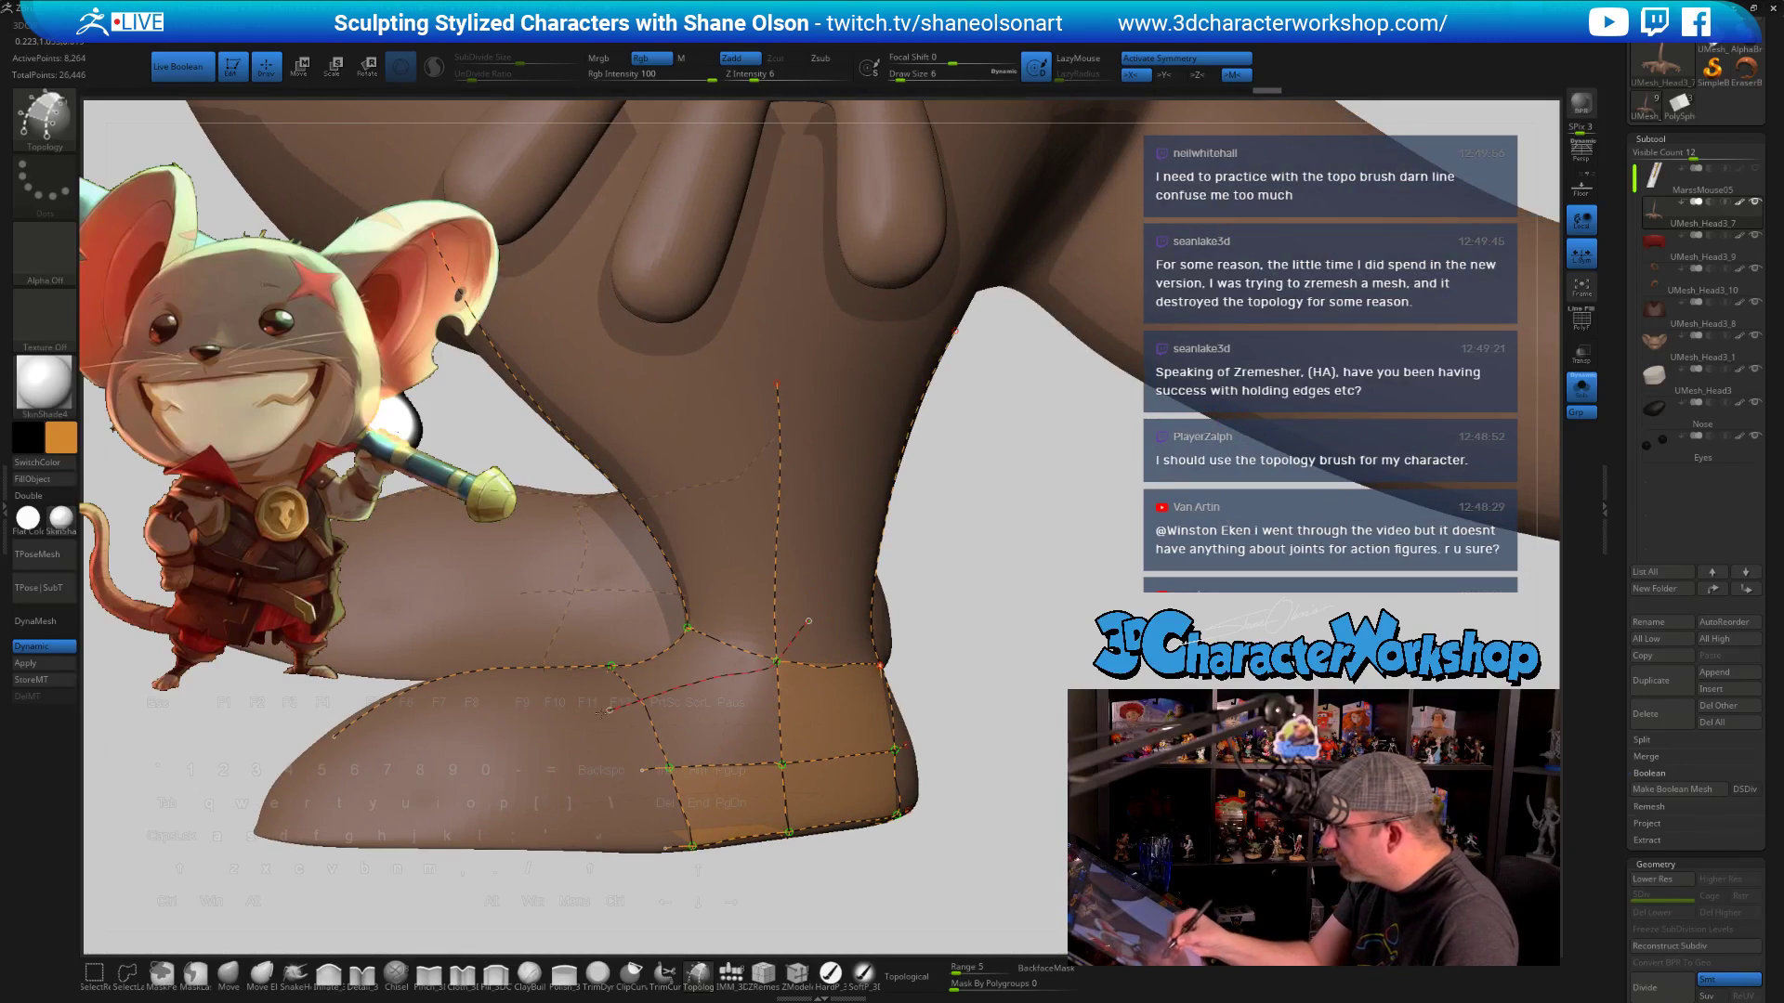
right_drag(929, 631, 928, 659)
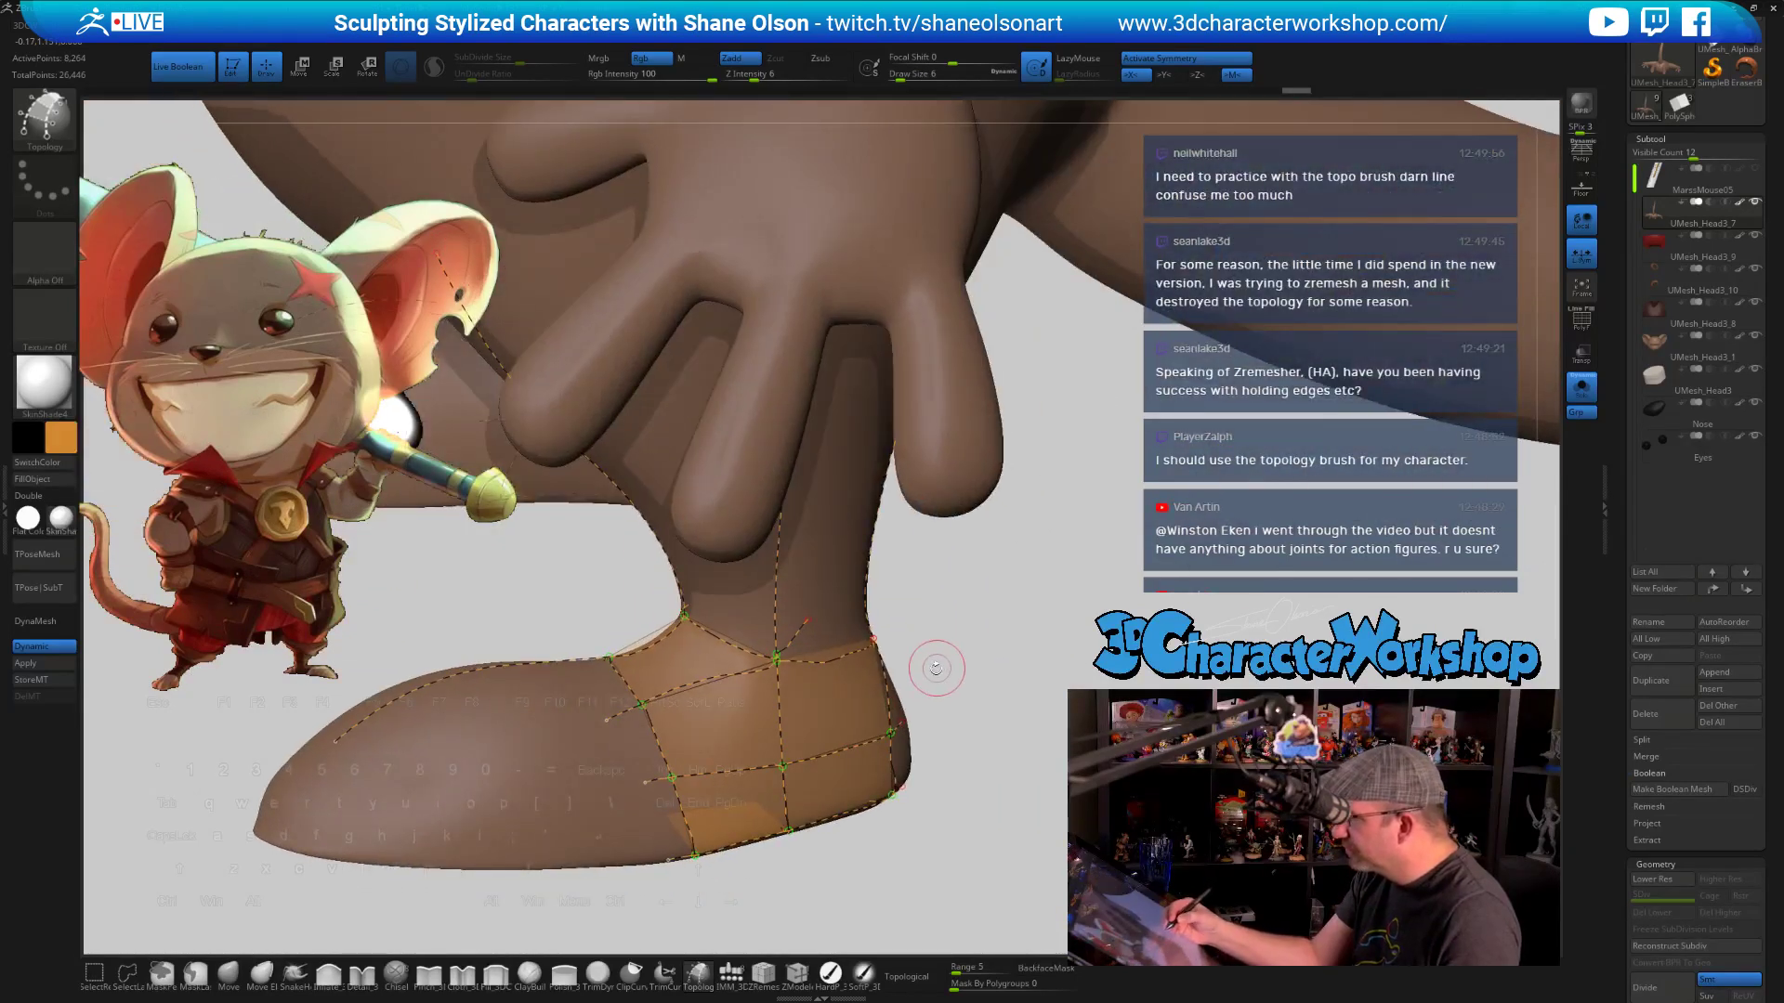
alt+click(804, 629)
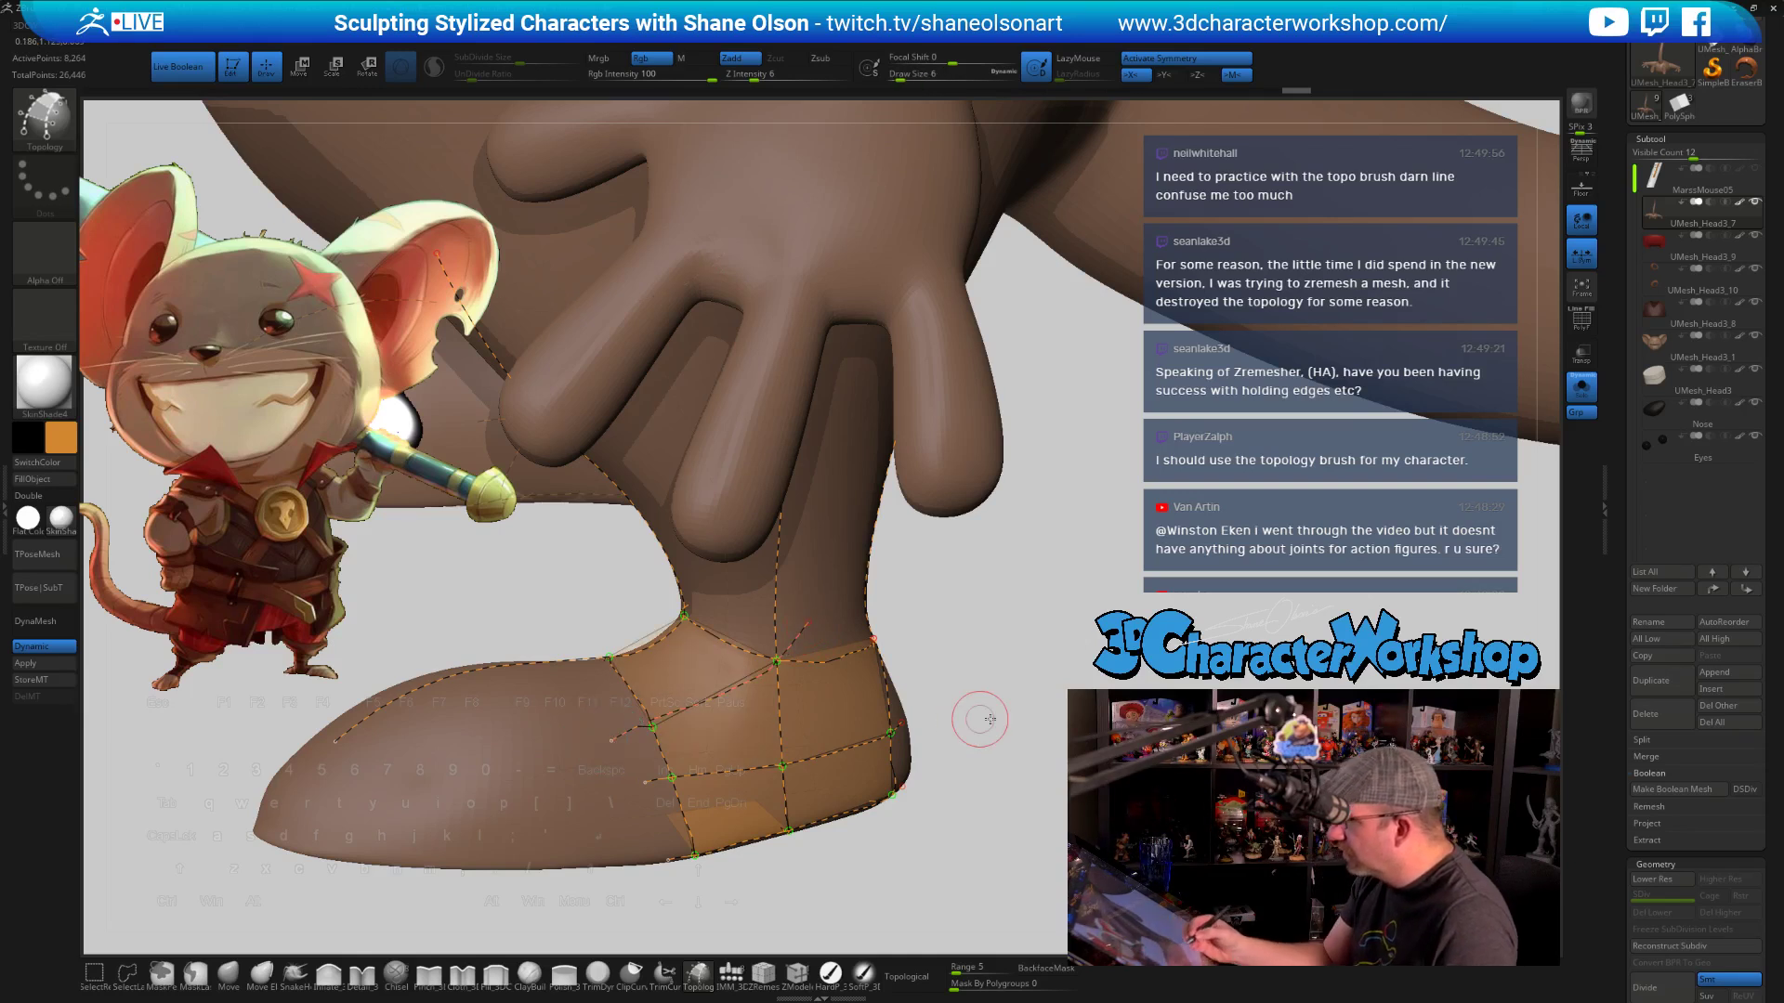
drag(979, 721, 1065, 770)
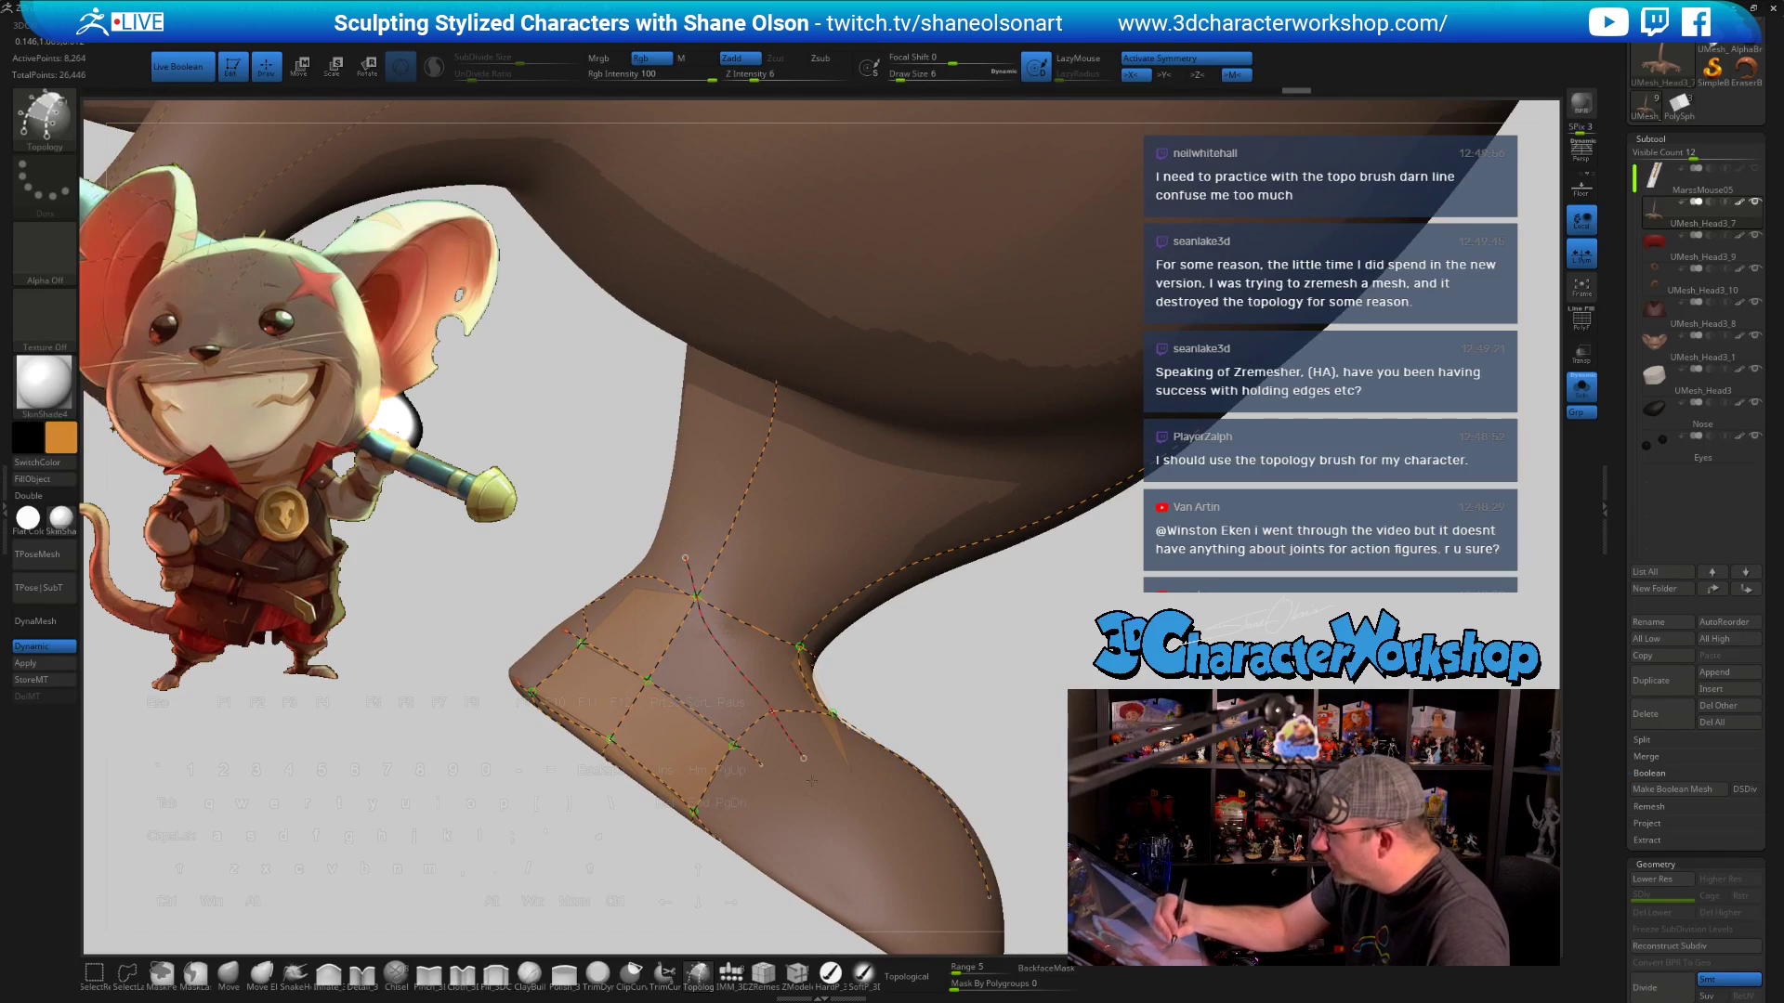
mouse_move(812, 781)
mouse_down()
mouse_move(1008, 791)
mouse_move(1072, 713)
mouse_move(1254, 595)
mouse_up()
Erase the crosswise curve on one side of the ankle and draw a vertical Topology curve from the lower leg to the sole
alt+drag(623, 576, 648, 616)
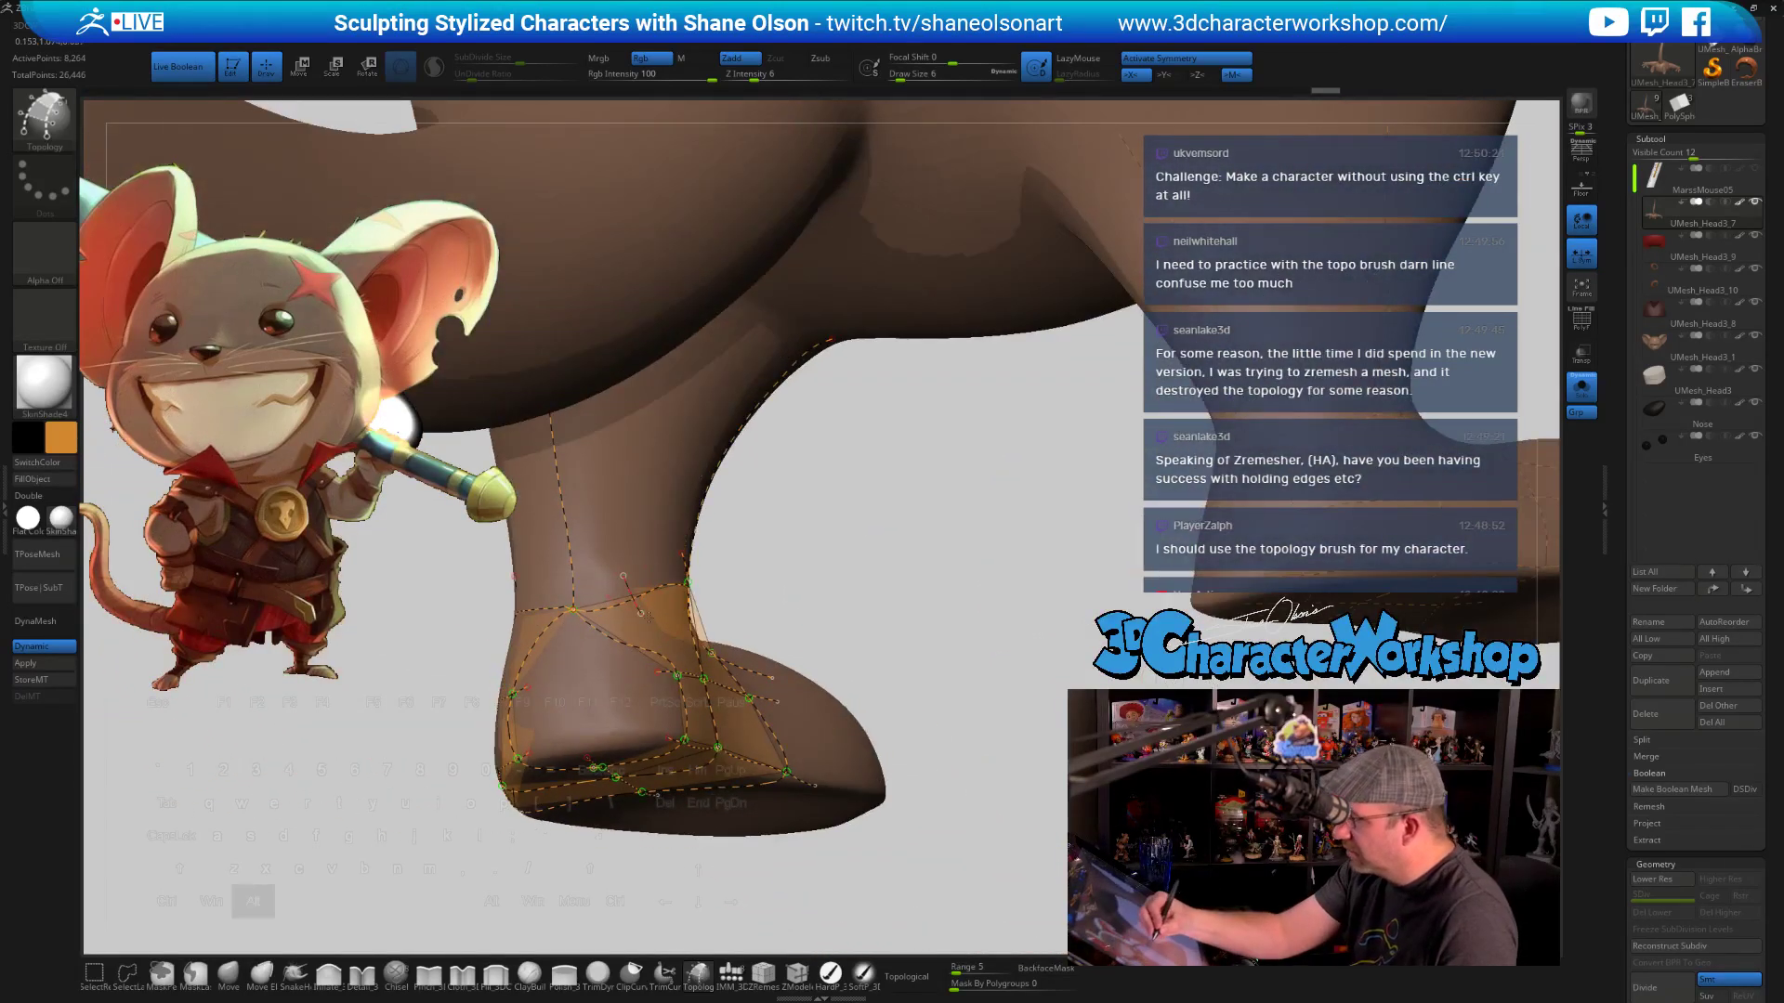
drag(817, 650, 904, 767)
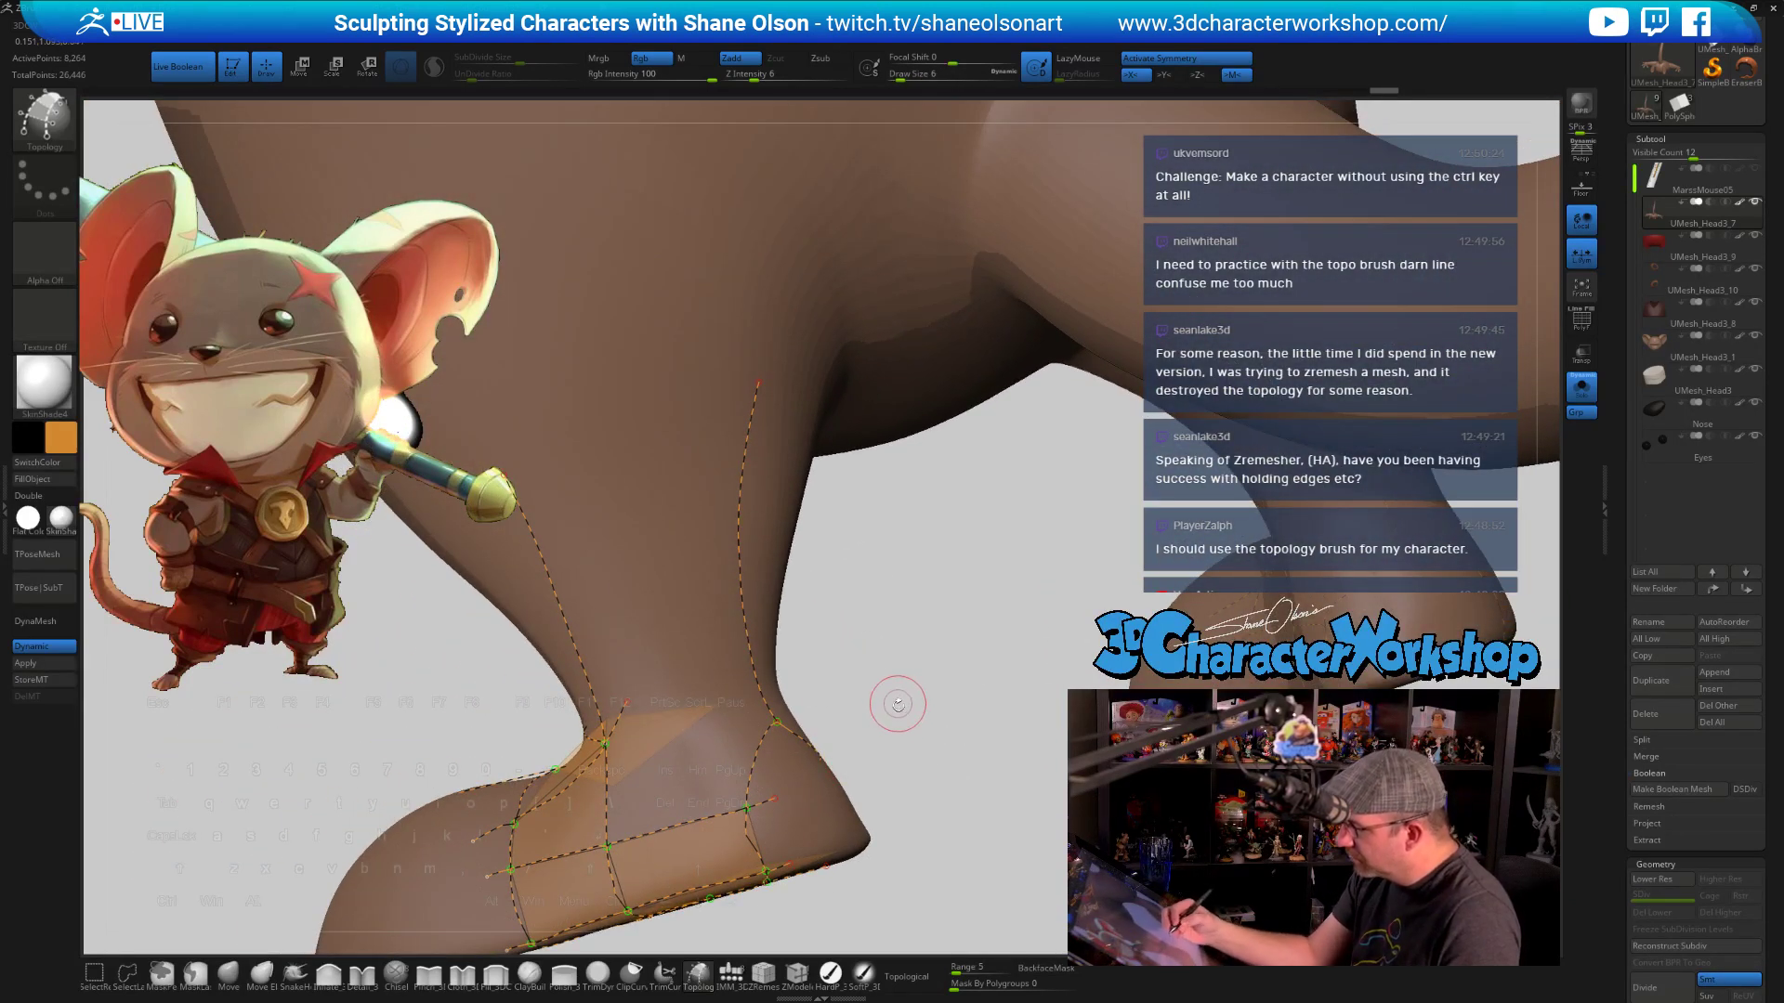
drag(898, 704, 870, 728)
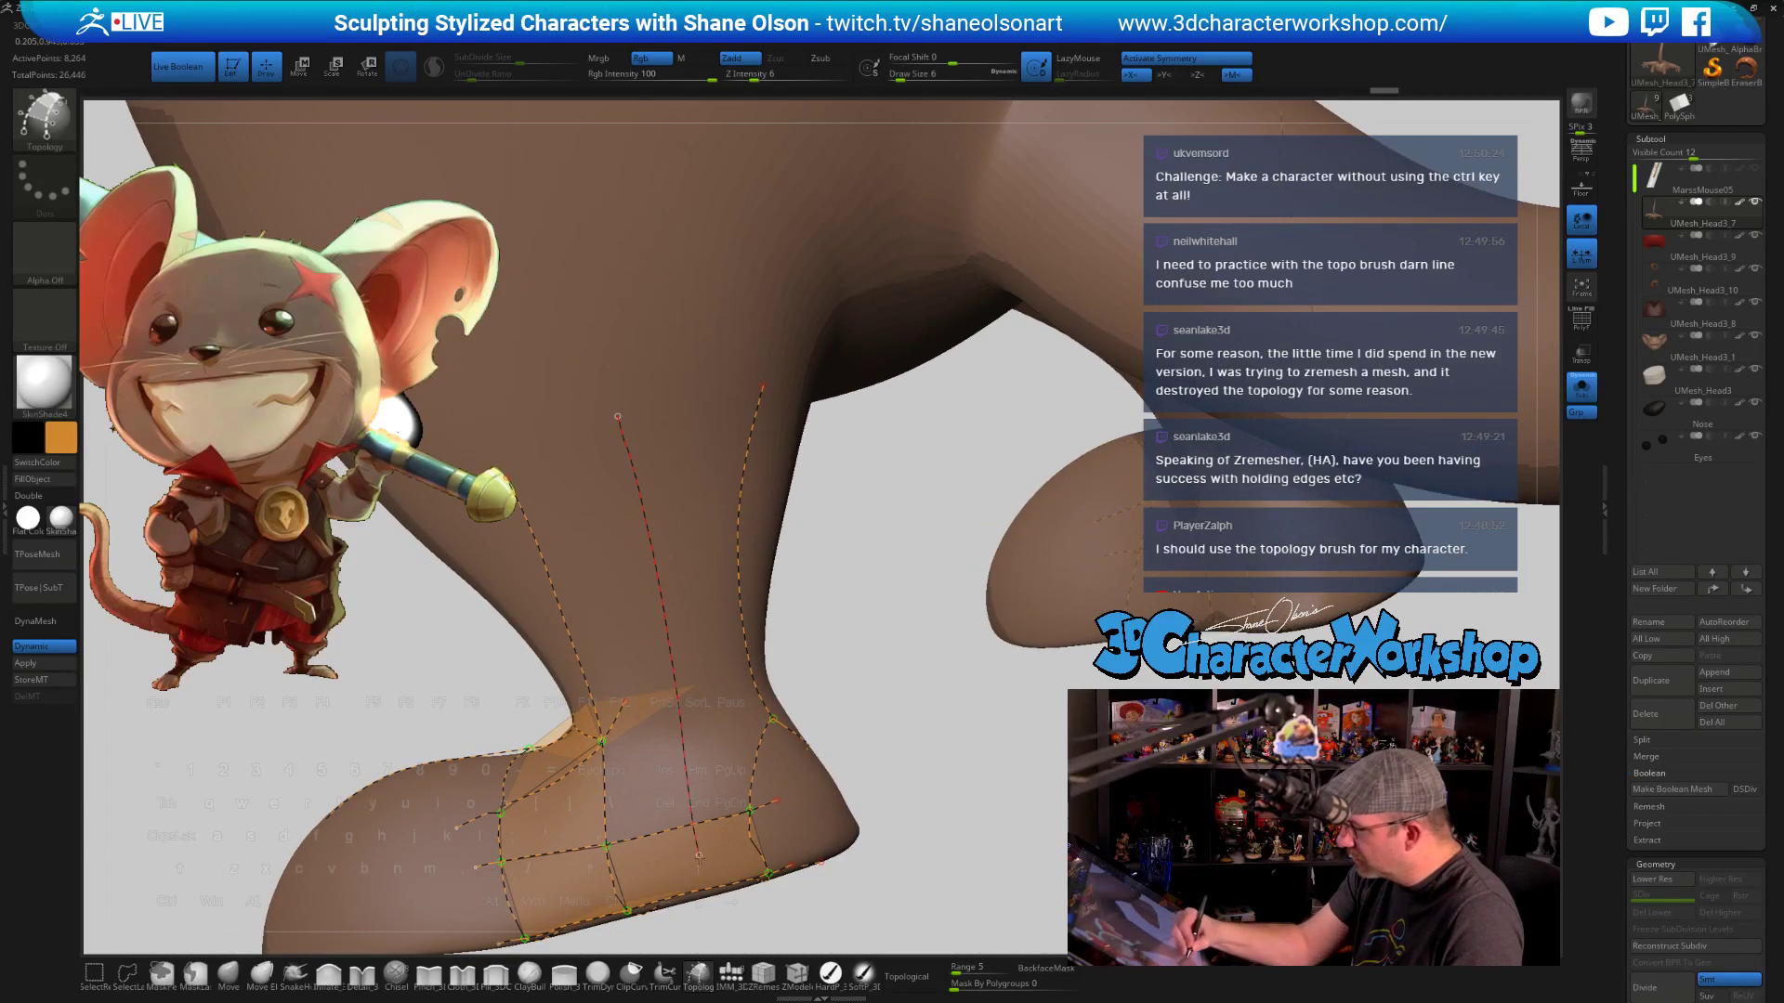
drag(698, 859, 699, 863)
drag(948, 753, 912, 667)
alt+drag(614, 669, 640, 751)
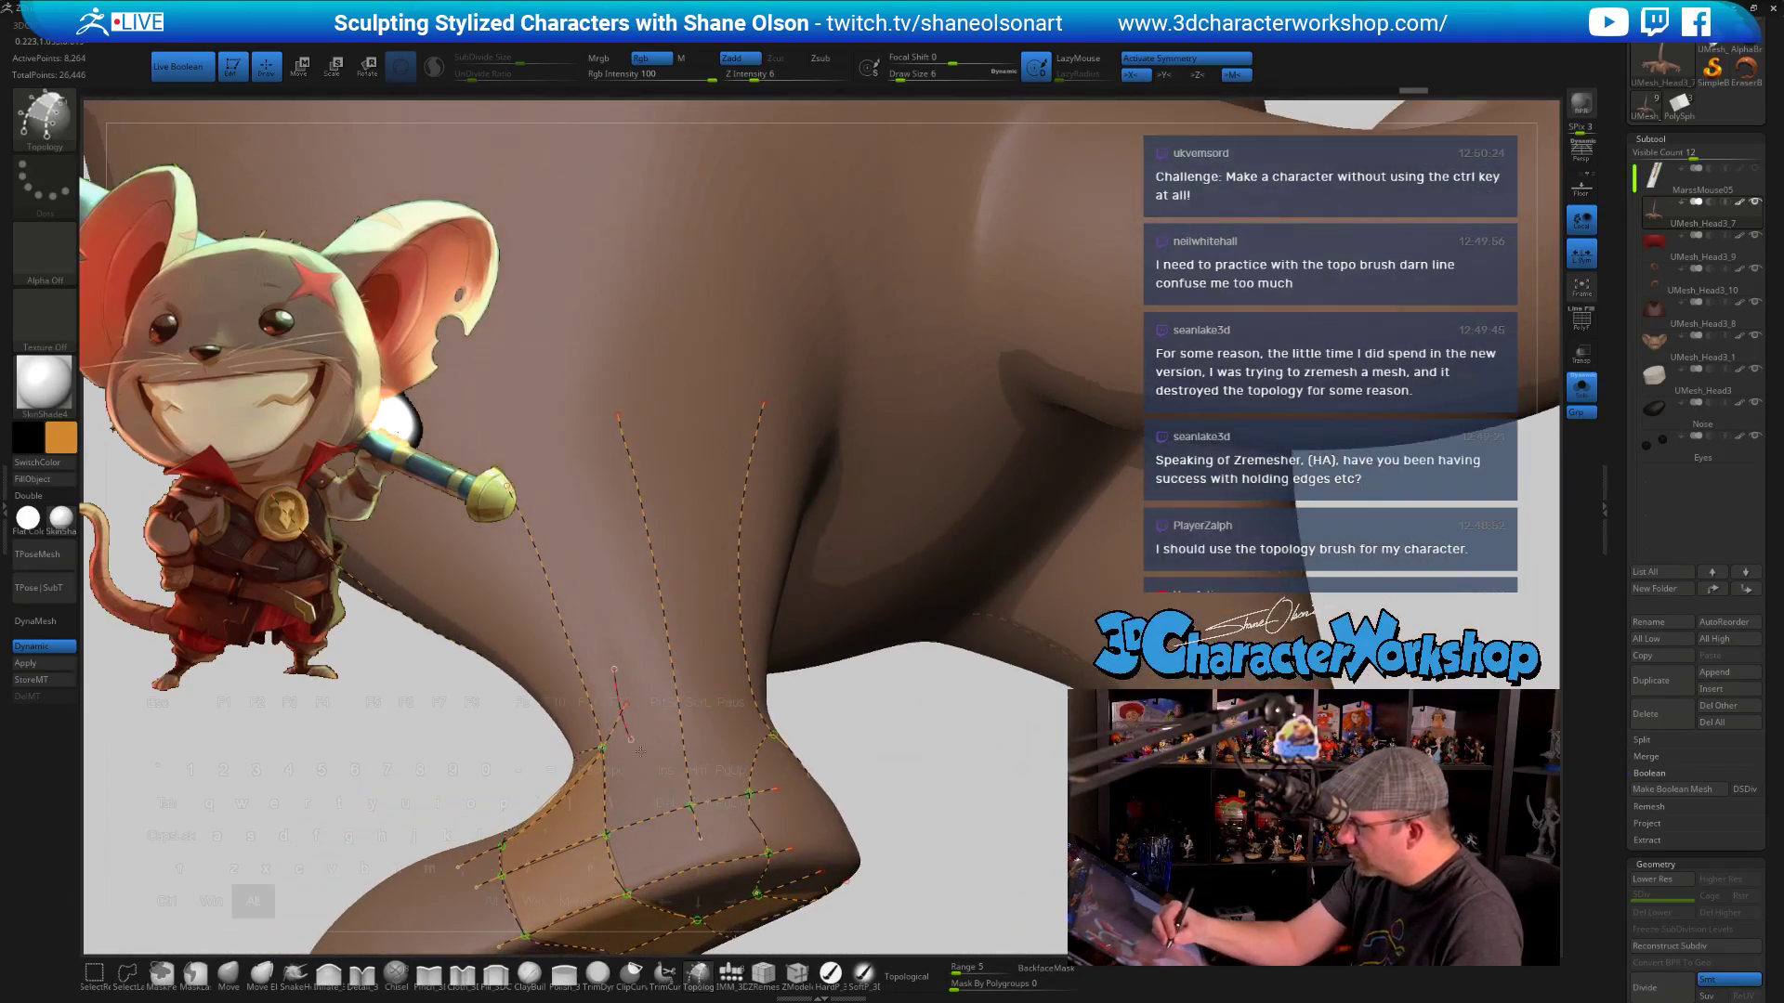
Draw a lengthwise Topology curve along the edge of the sole from the midfoot to the heel
drag(934, 766, 910, 639)
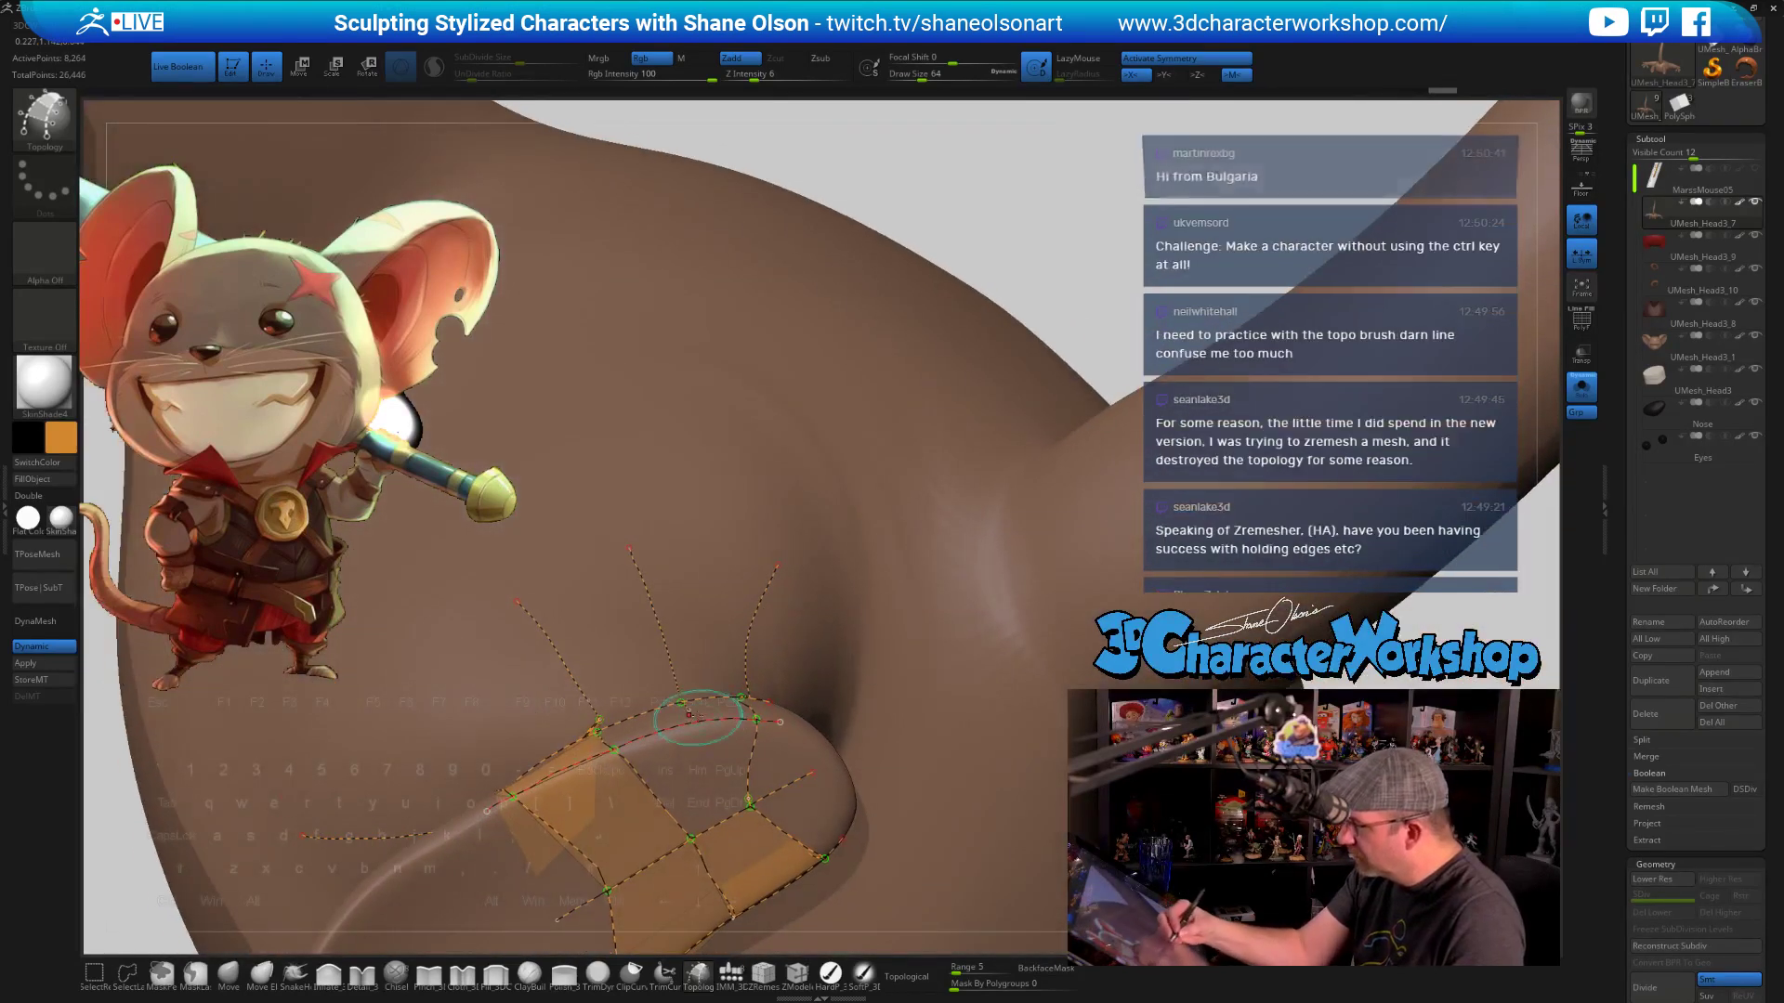
mouse_move(727, 827)
mouse_down()
mouse_move(801, 795)
mouse_move(734, 772)
mouse_up()
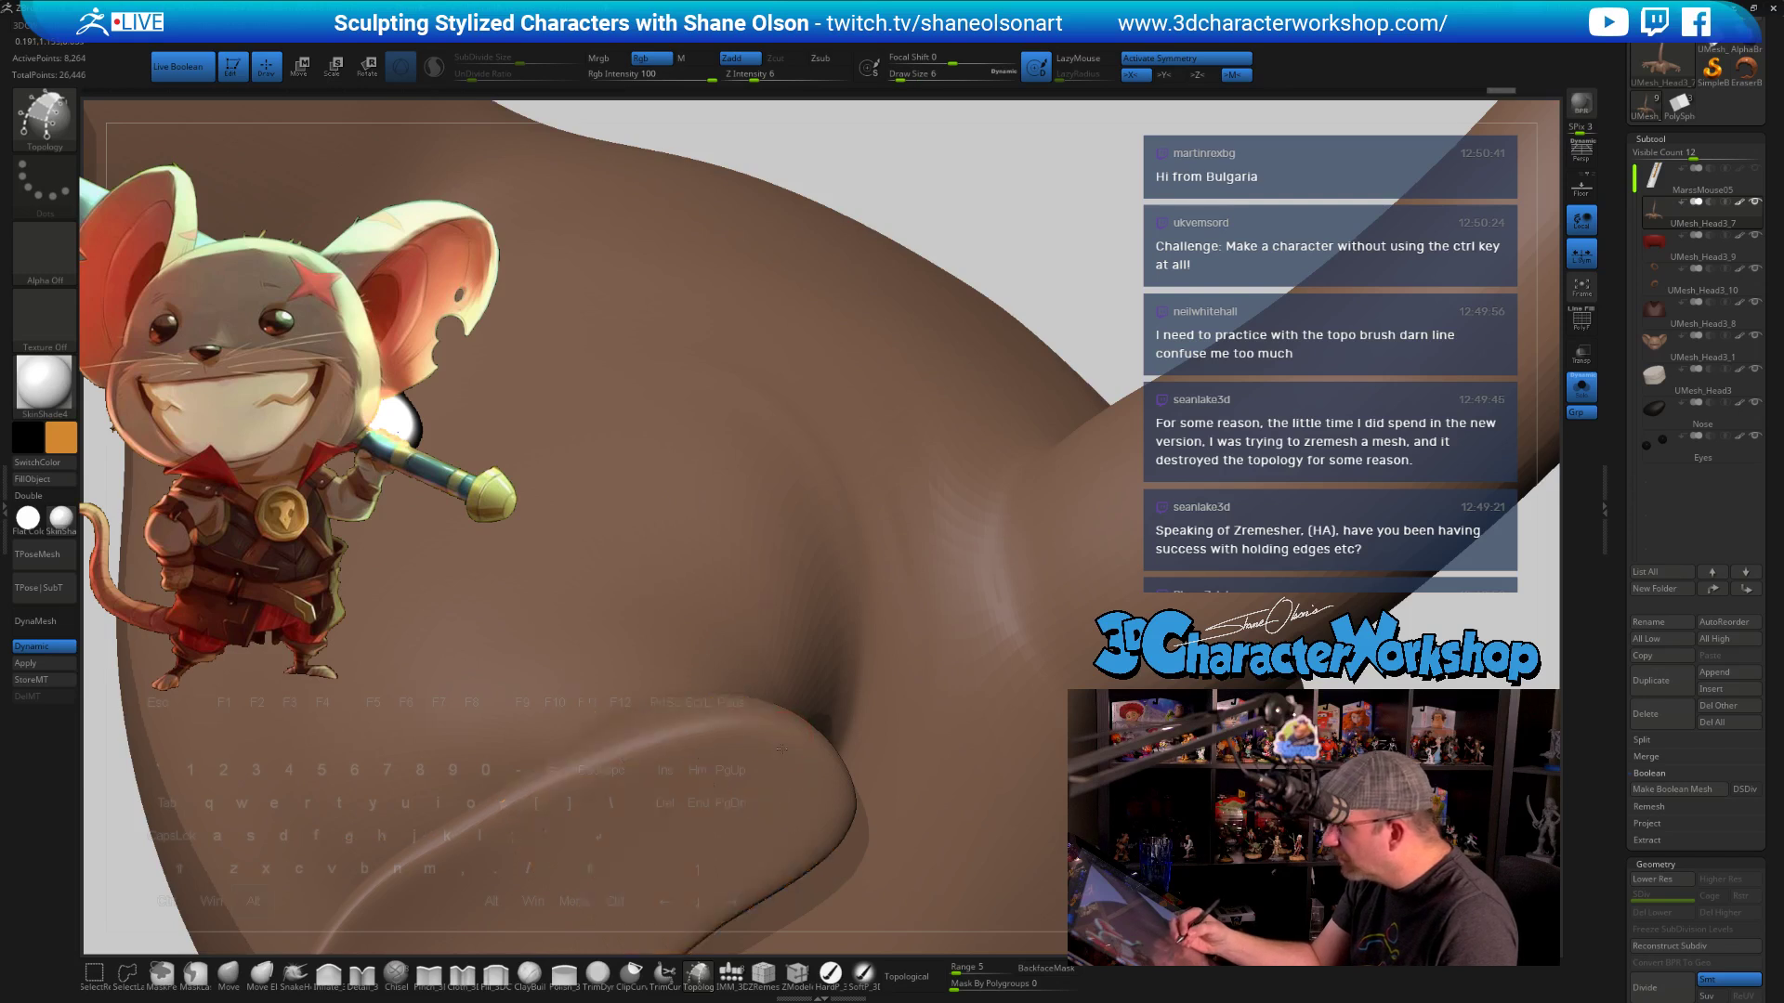
alt+right_drag(823, 633, 829, 544)
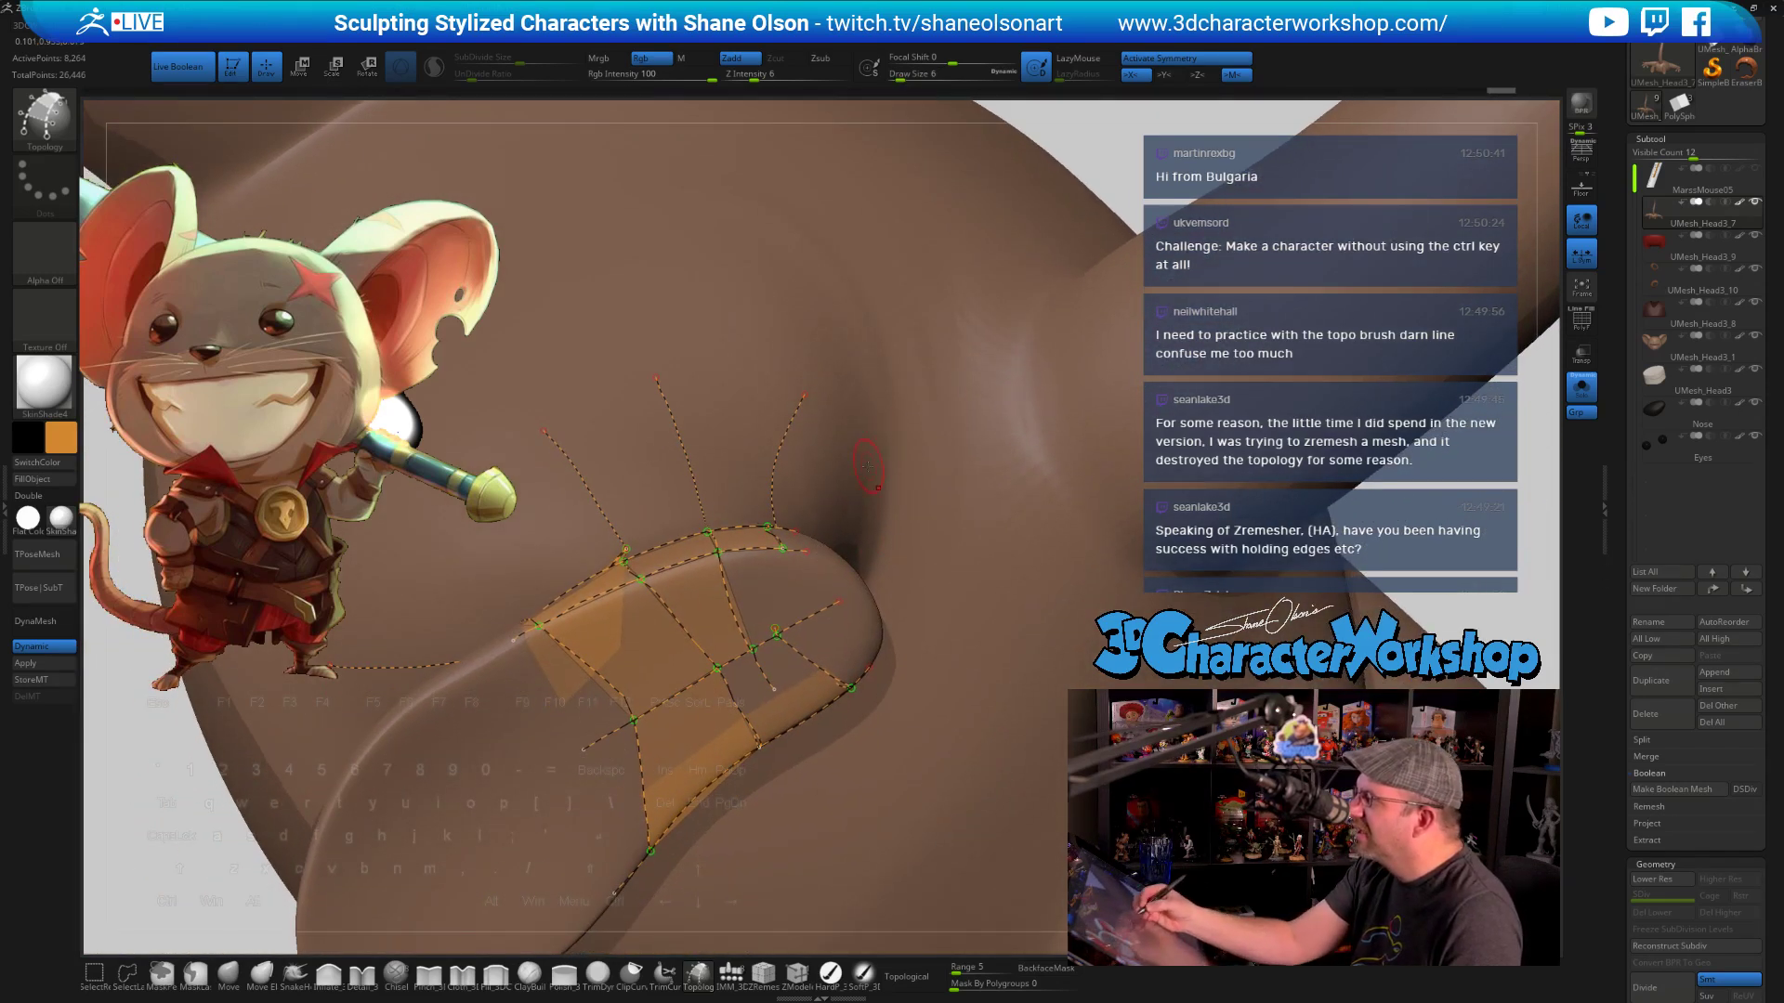
Erase the stray curve piece near the heel and draw crosswise Topology curves from the sole's centre curve to its edge
key(alt)
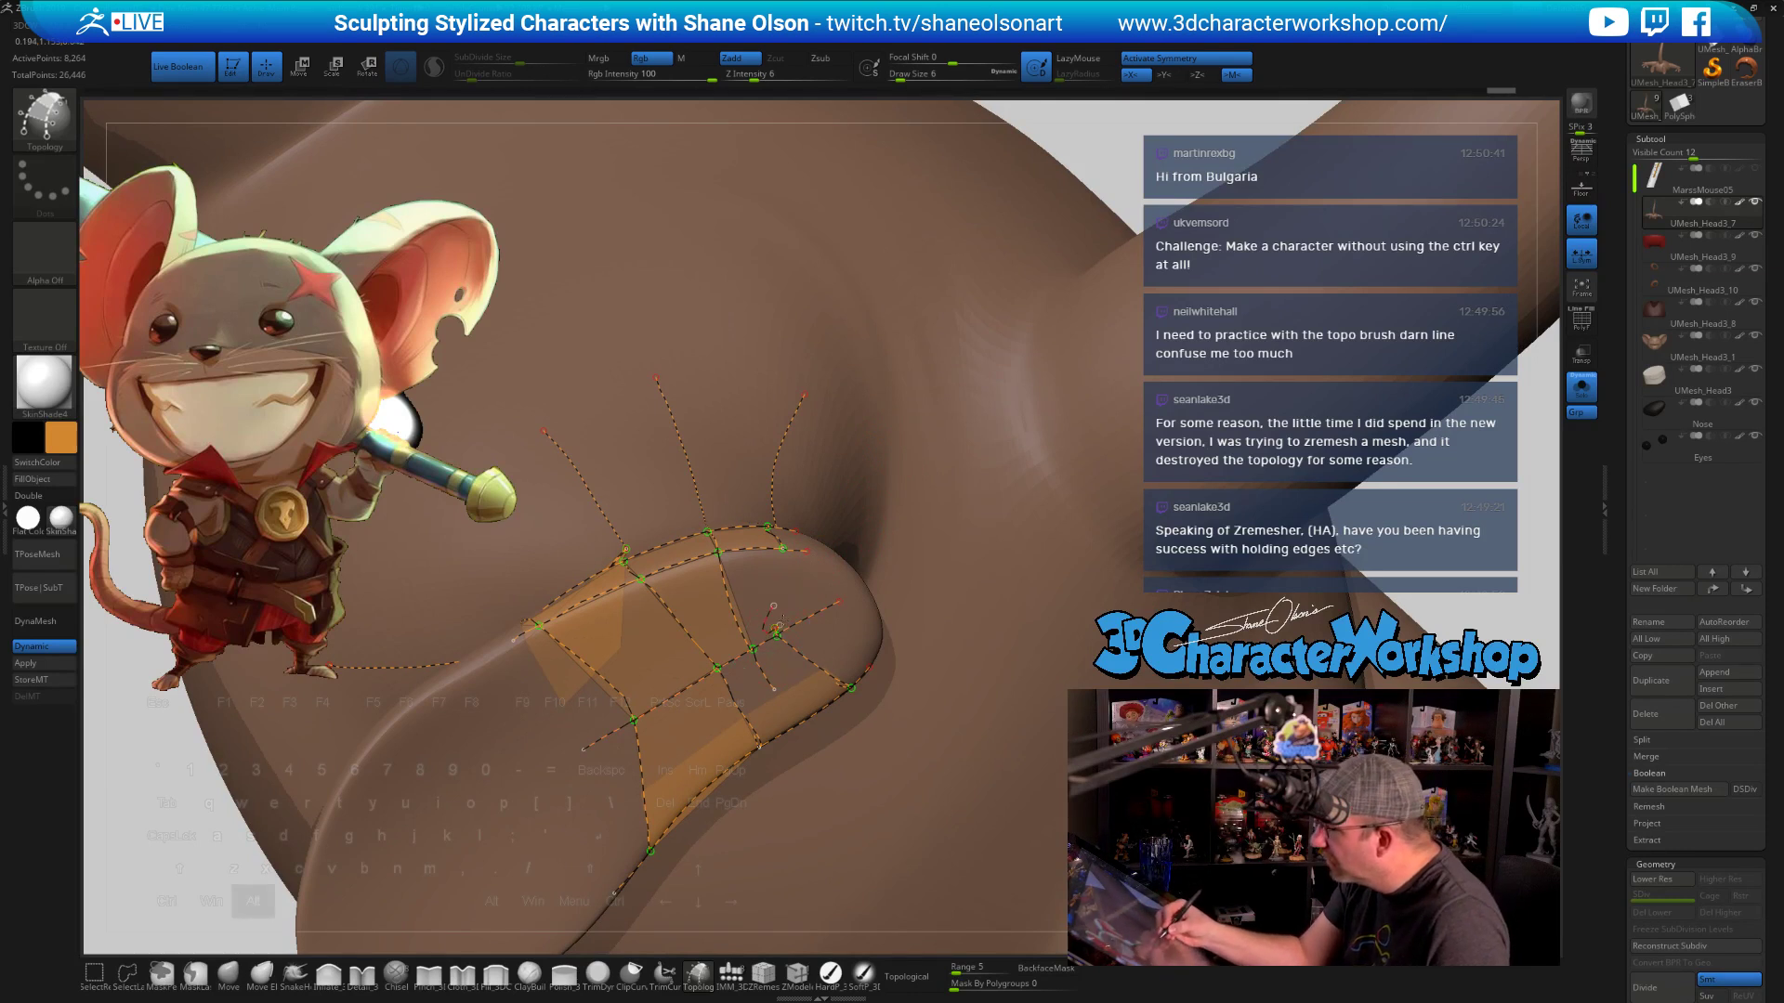
alt+drag(779, 619, 767, 629)
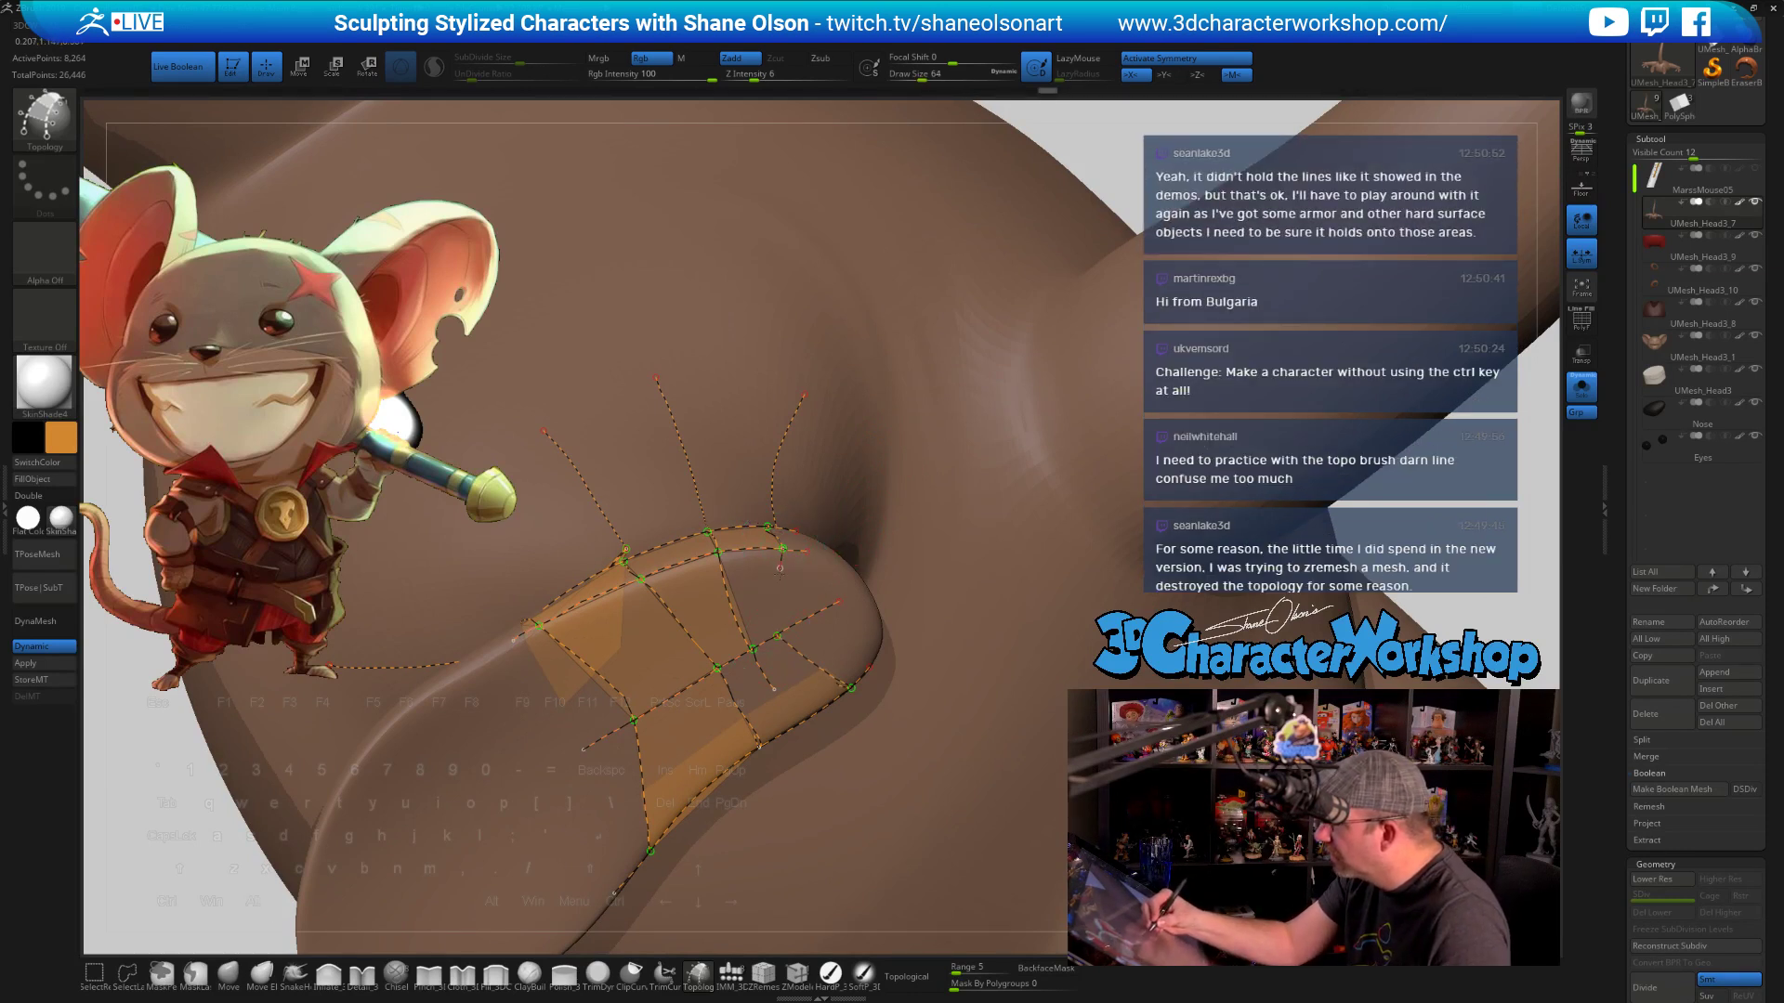
mouse_move(842, 634)
right_down()
mouse_move(834, 602)
mouse_move(837, 682)
mouse_move(797, 664)
right_up()
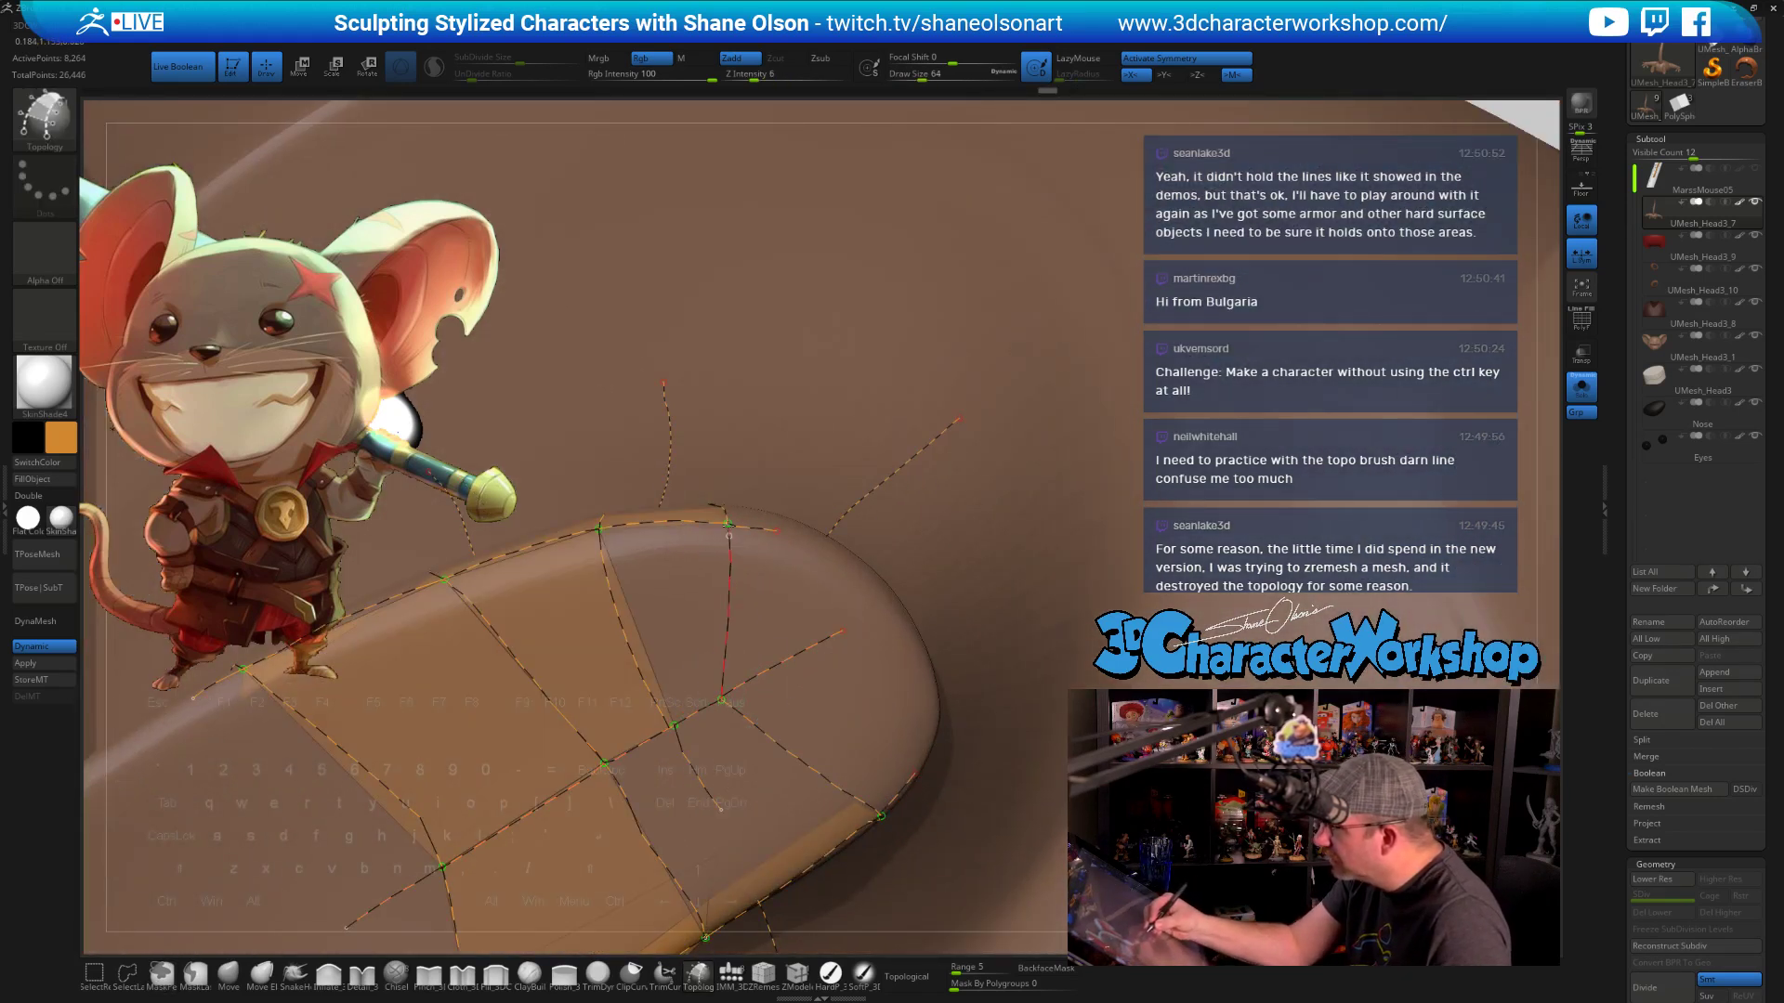
drag(747, 542, 730, 524)
right_drag(767, 818, 742, 608)
drag(588, 437, 660, 624)
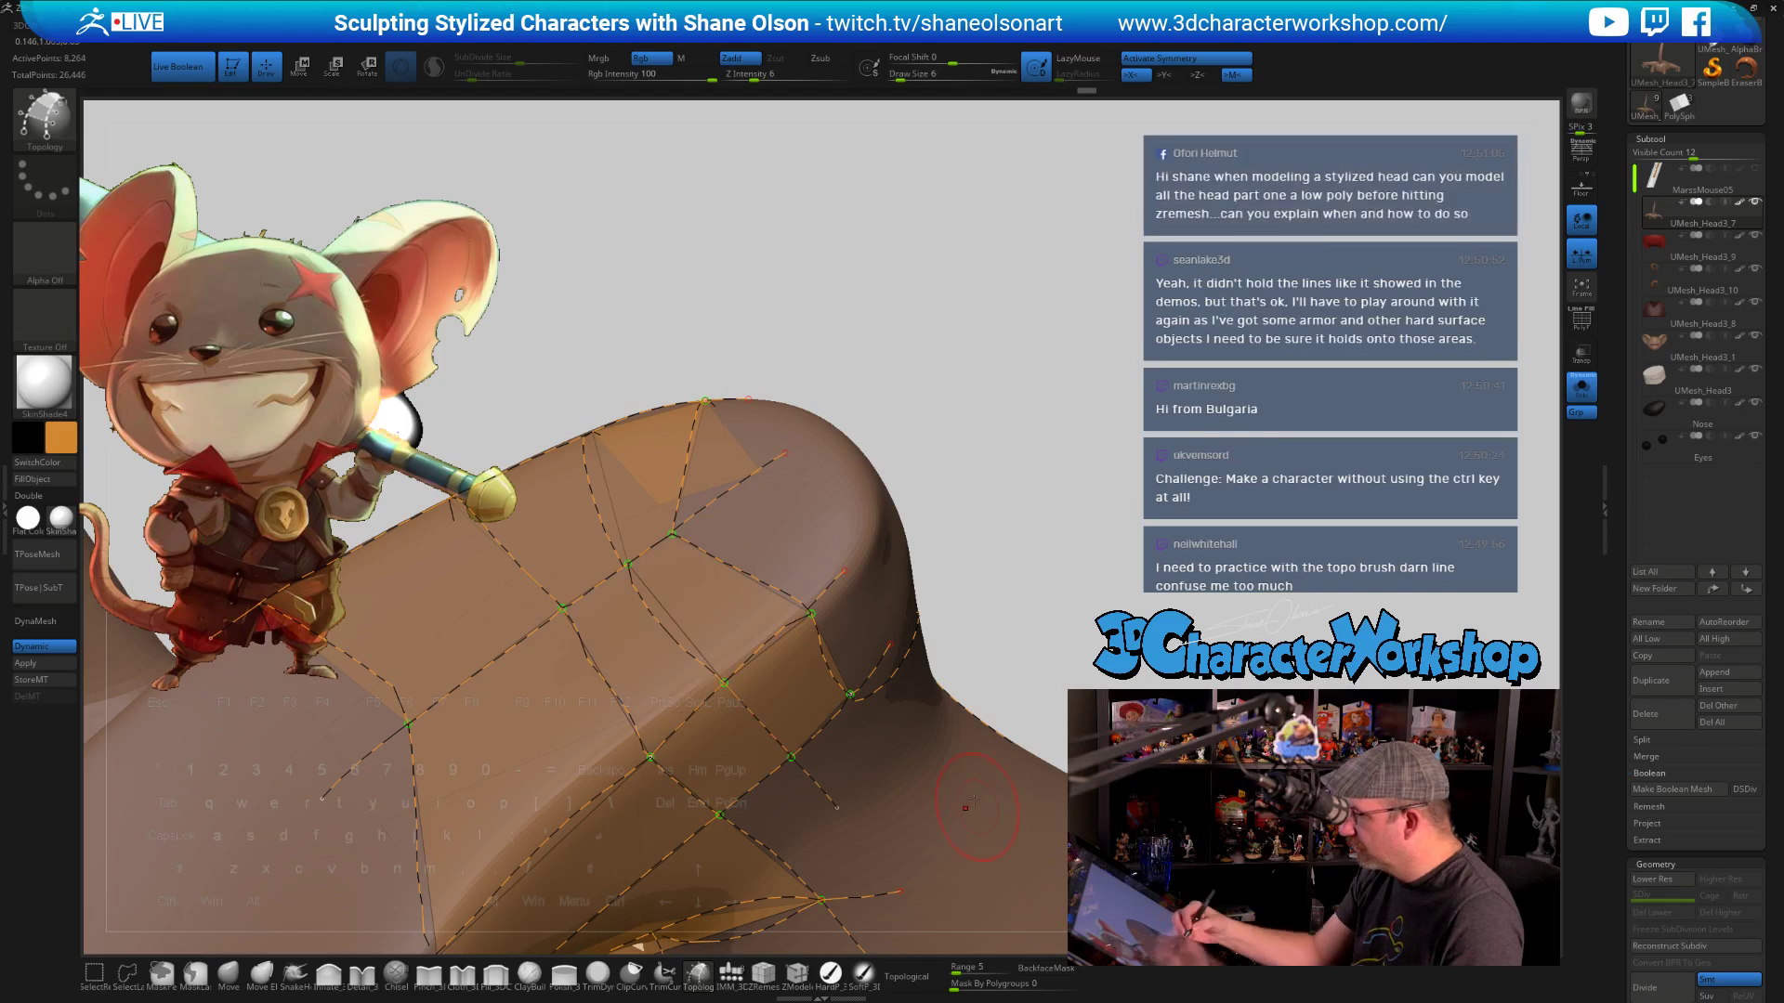
Draw a Topology curve around the side of the ankle, crossing the vertical leg curves from the instep to the heel
mouse_move(776, 741)
right_down()
mouse_move(809, 513)
mouse_move(817, 546)
mouse_move(863, 517)
mouse_move(833, 522)
right_up()
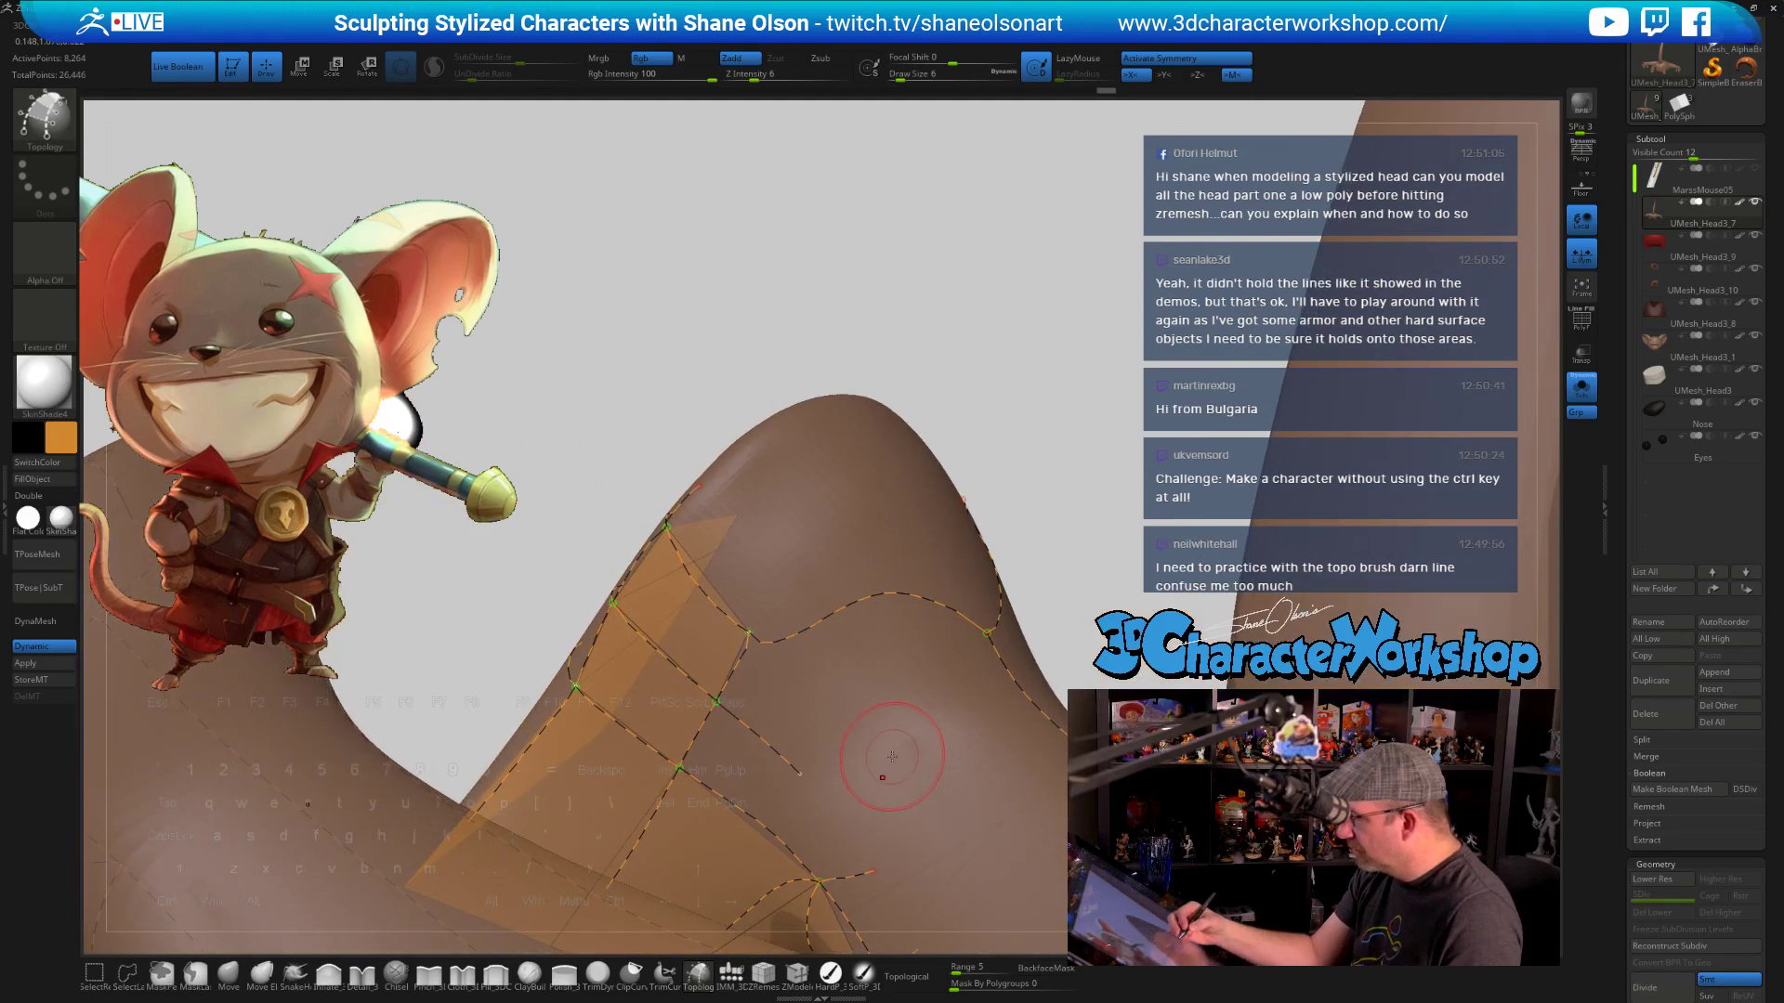
mouse_move(892, 758)
right_down()
mouse_move(870, 727)
mouse_move(740, 696)
mouse_move(912, 679)
mouse_move(897, 783)
mouse_move(925, 851)
mouse_move(915, 795)
mouse_move(873, 760)
right_up()
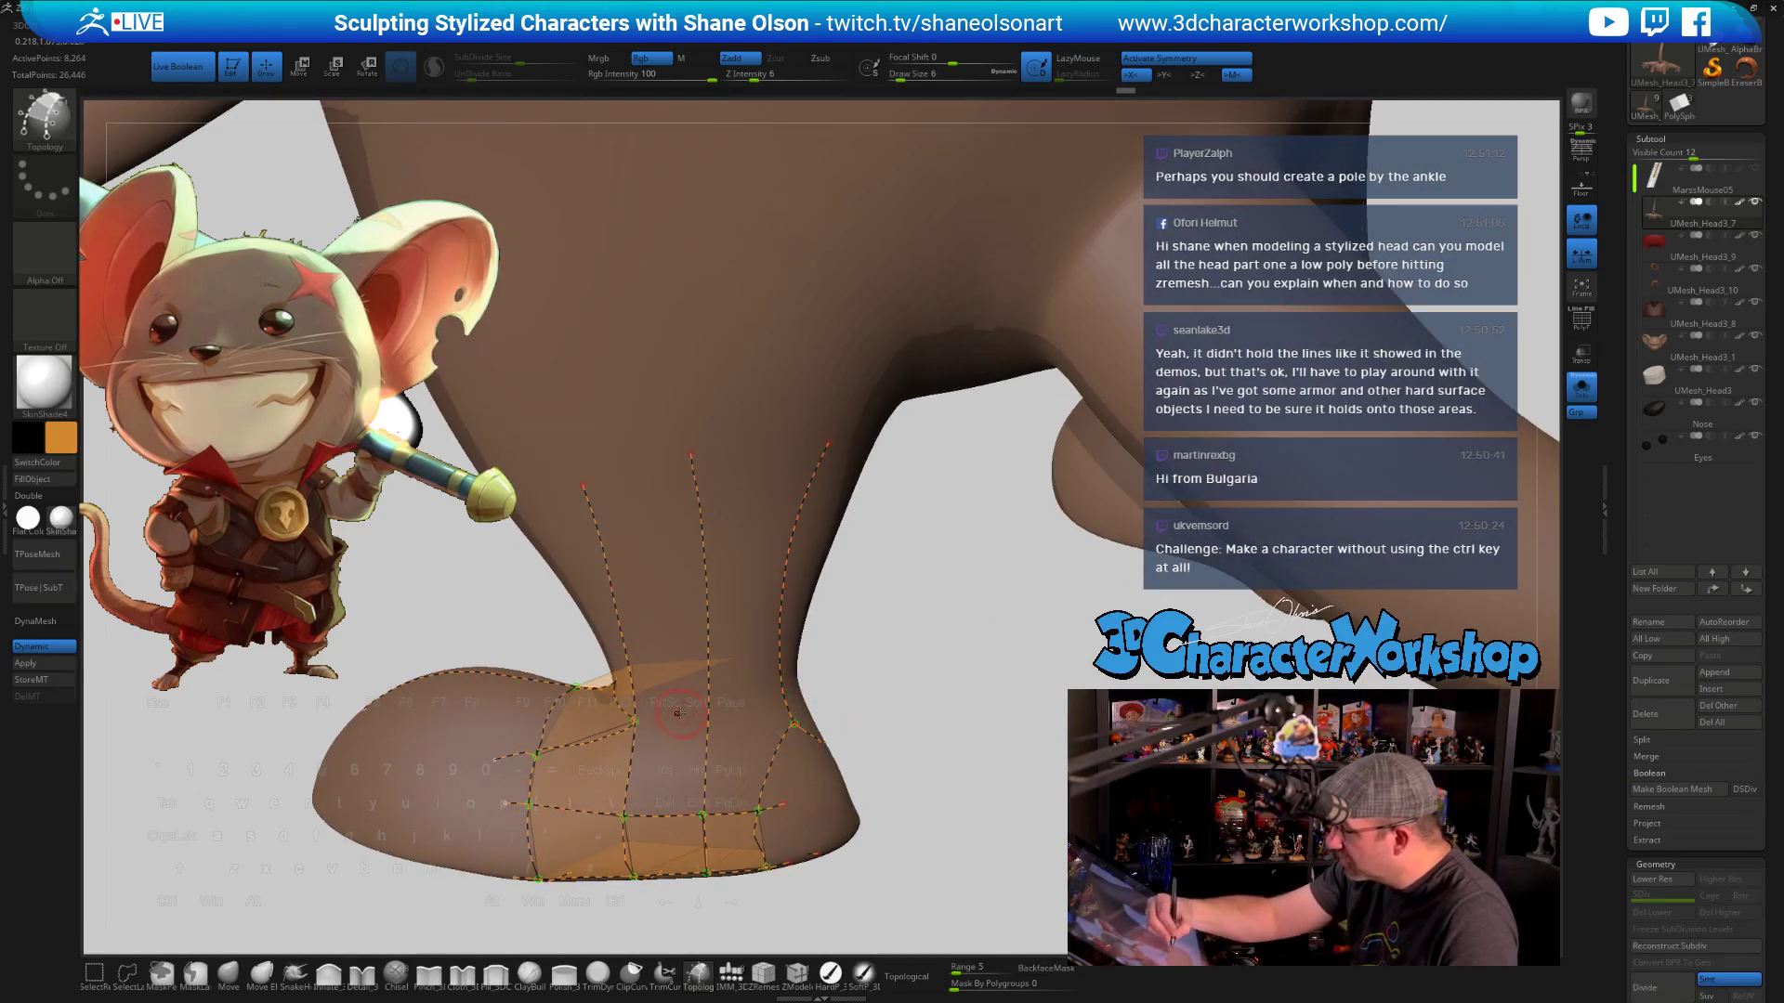
text(4)
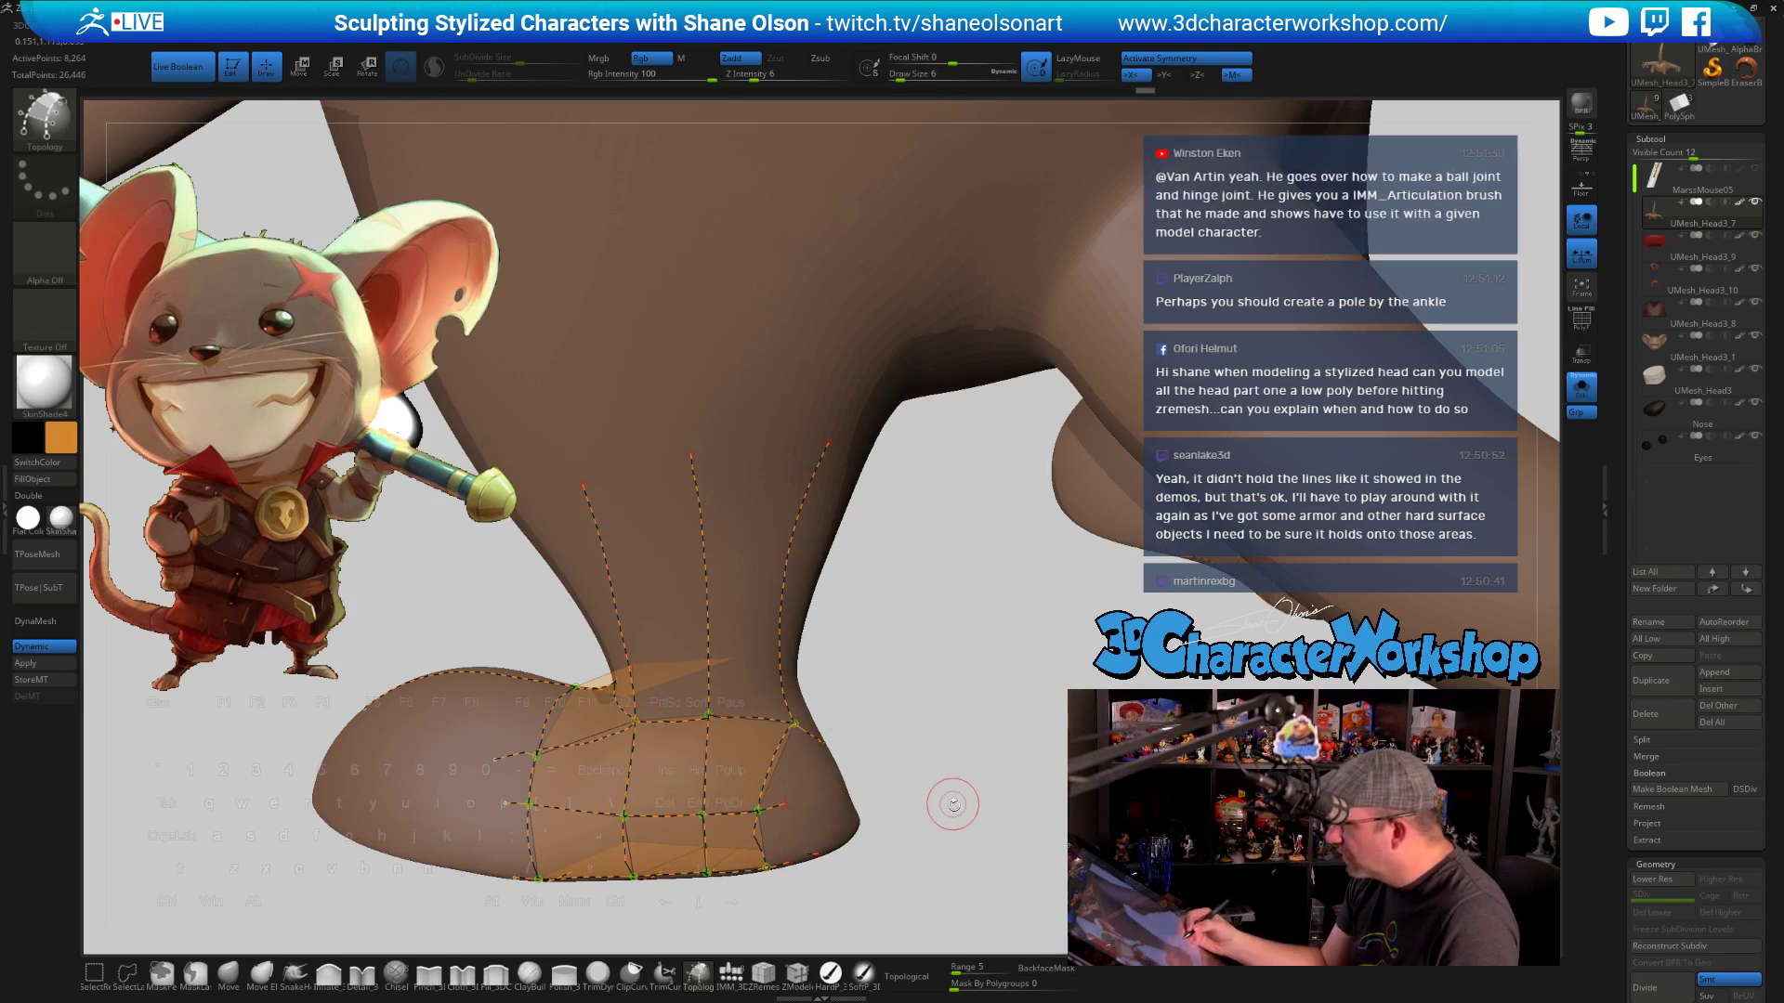
key(BackSpace)
mouse_move(948, 800)
right_down()
mouse_move(930, 800)
mouse_move(941, 837)
right_up()
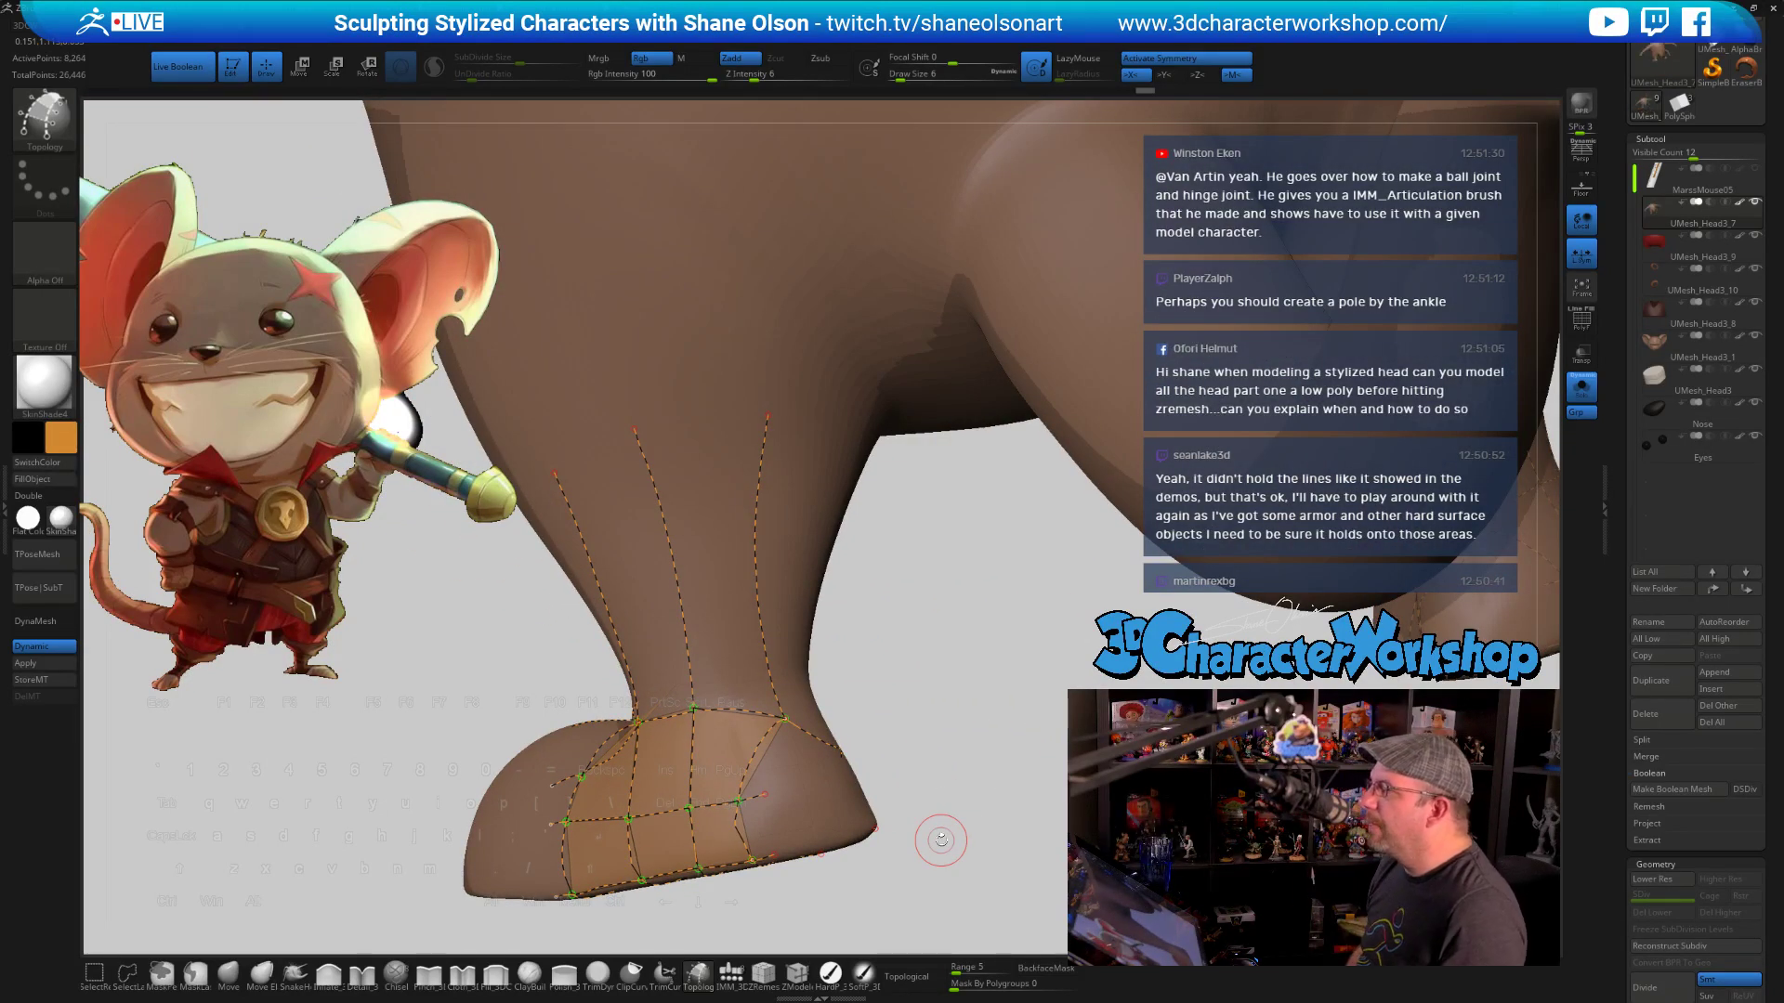
right_drag(941, 727, 904, 758)
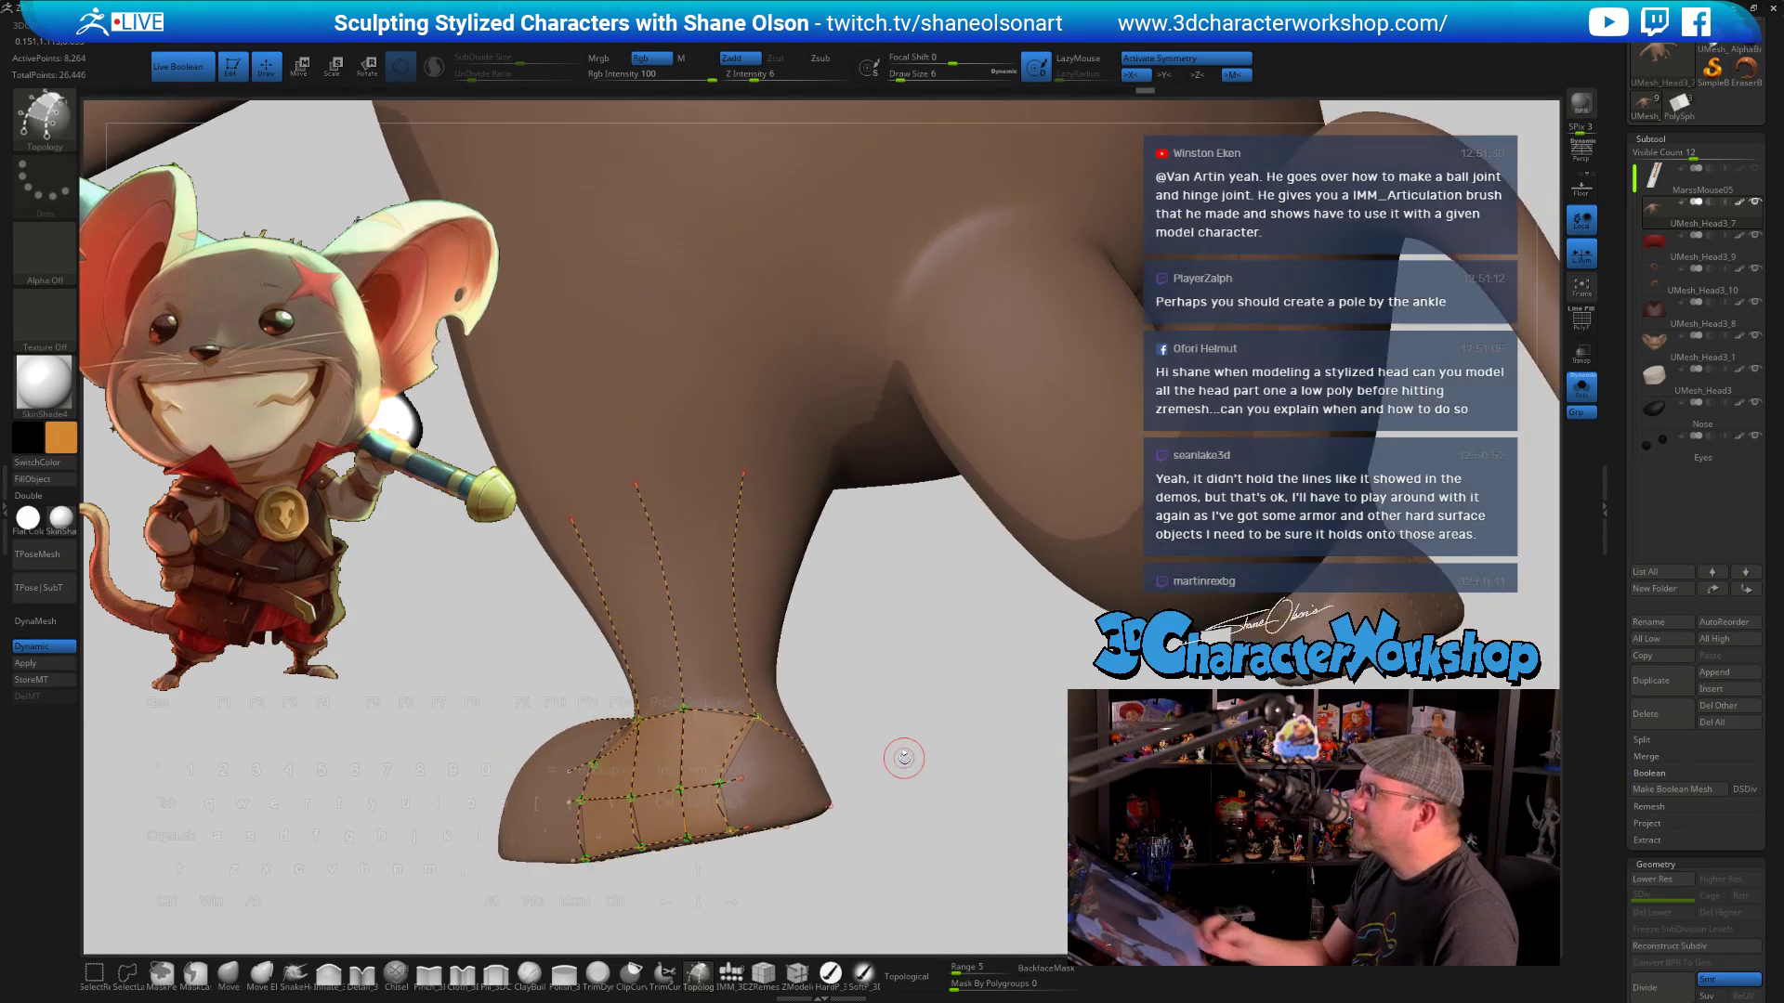
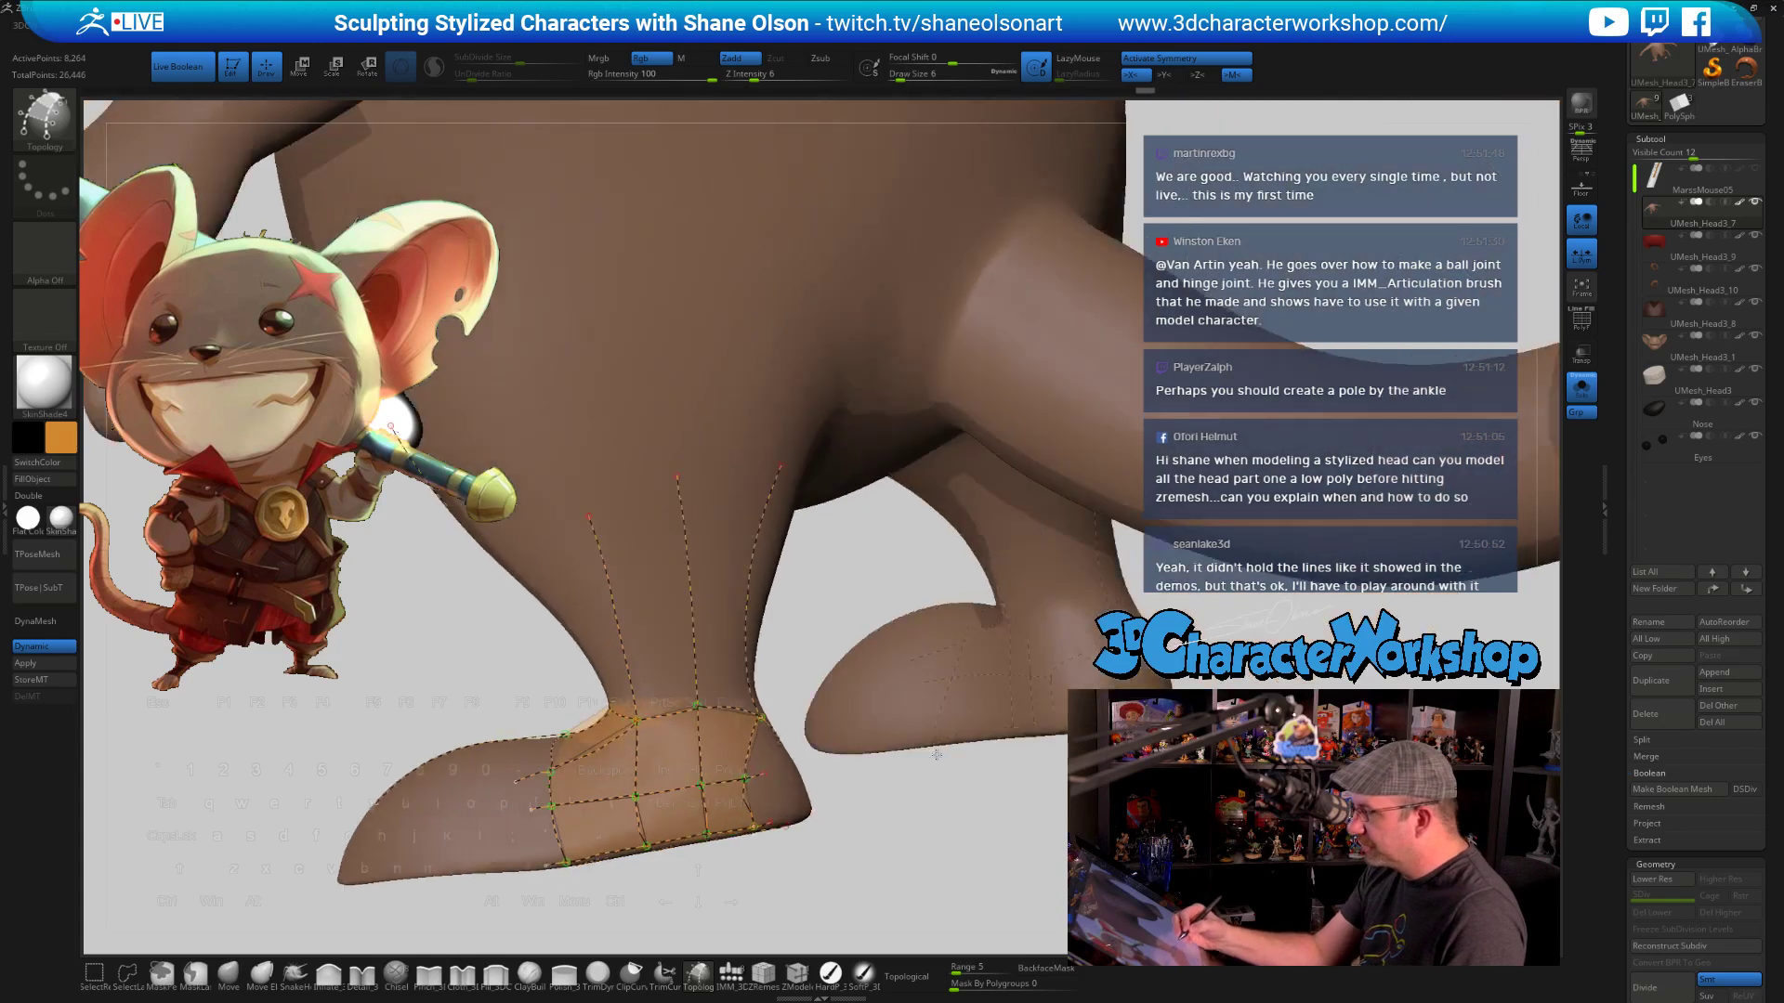
Draw two more vertical Topology curves down the lower leg to the back of the ankle
mouse_move(892, 764)
mouse_down()
mouse_move(910, 766)
mouse_move(903, 842)
mouse_move(898, 789)
mouse_up()
drag(805, 635, 780, 500)
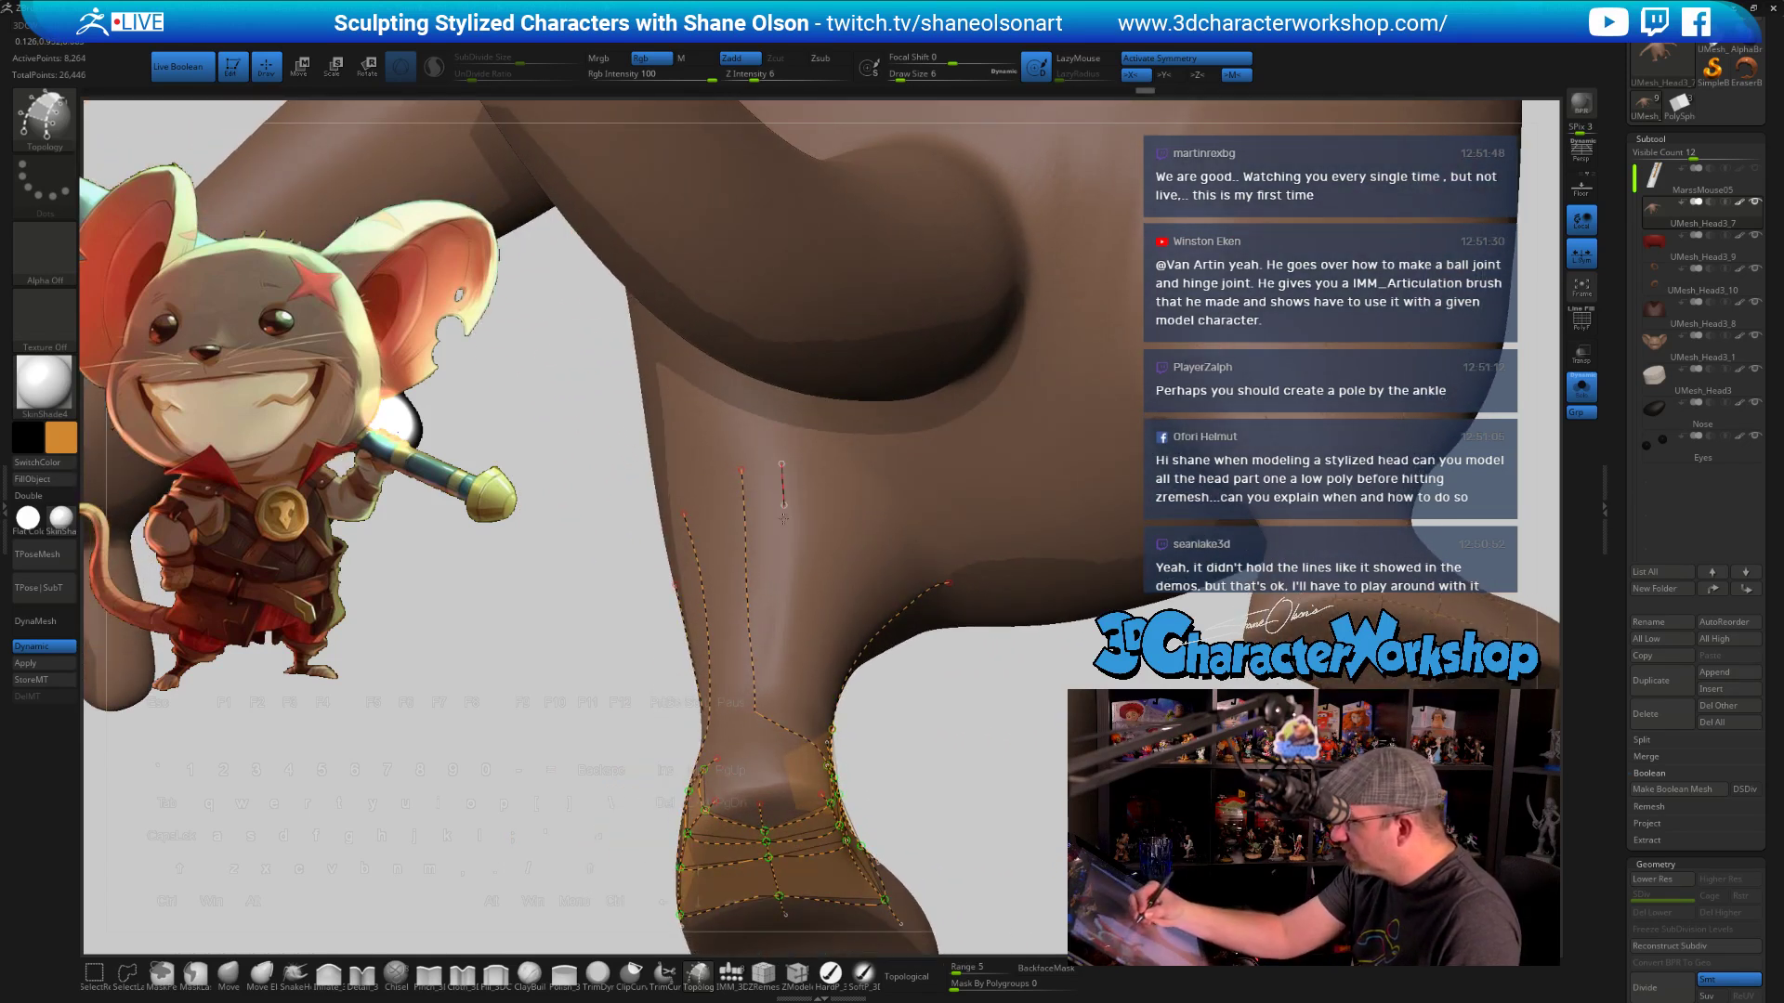
drag(841, 560, 738, 504)
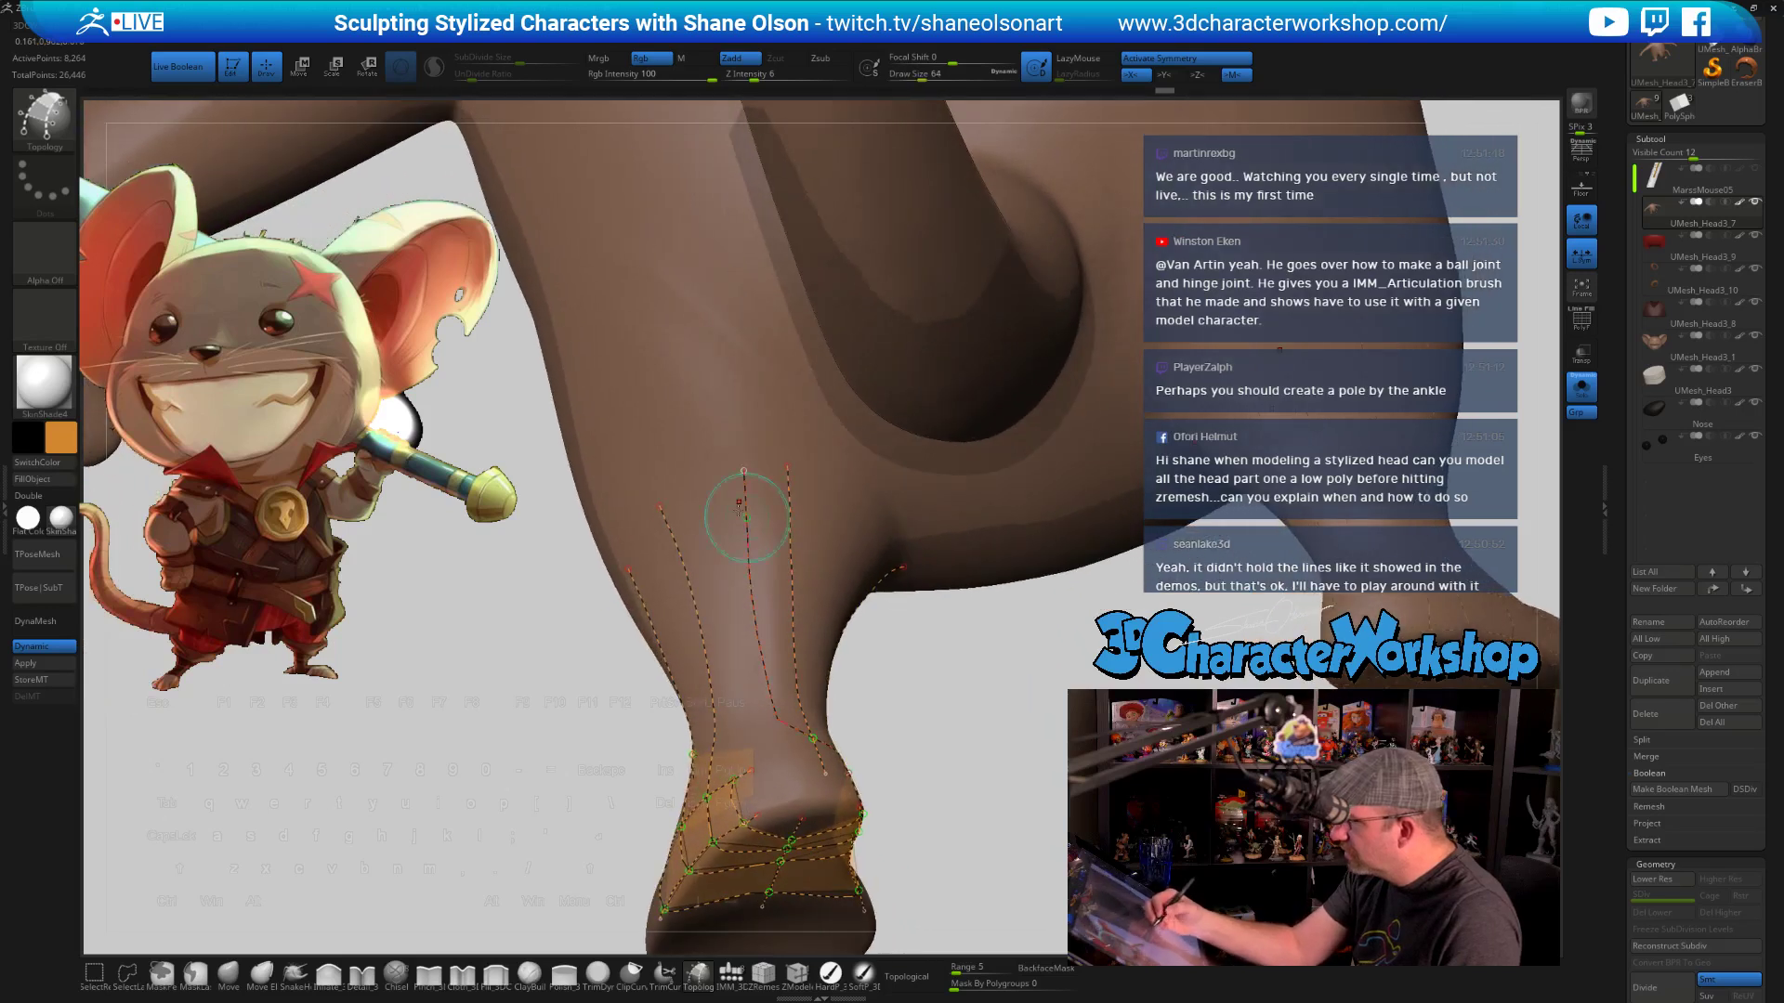
drag(824, 750, 836, 775)
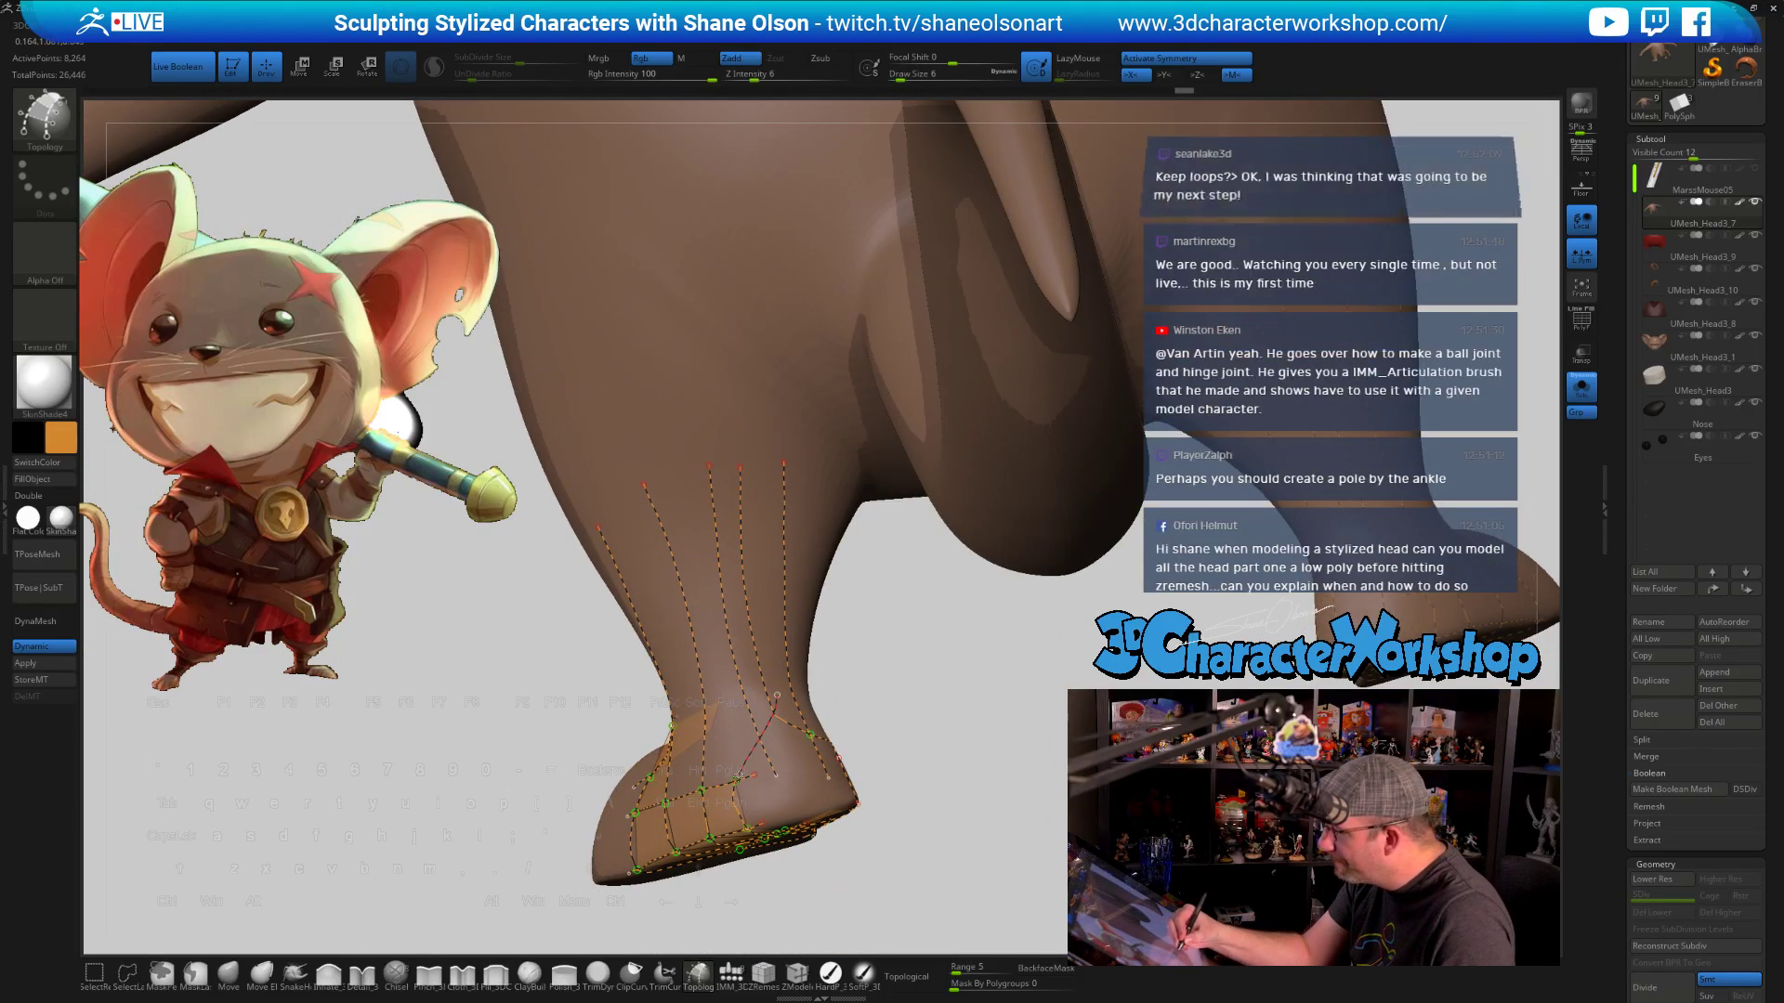
Draw a Topology curve across the side of the ankle from the instep to the heel, and link it down to the strip above the sole
drag(1030, 761, 985, 780)
drag(936, 706, 817, 790)
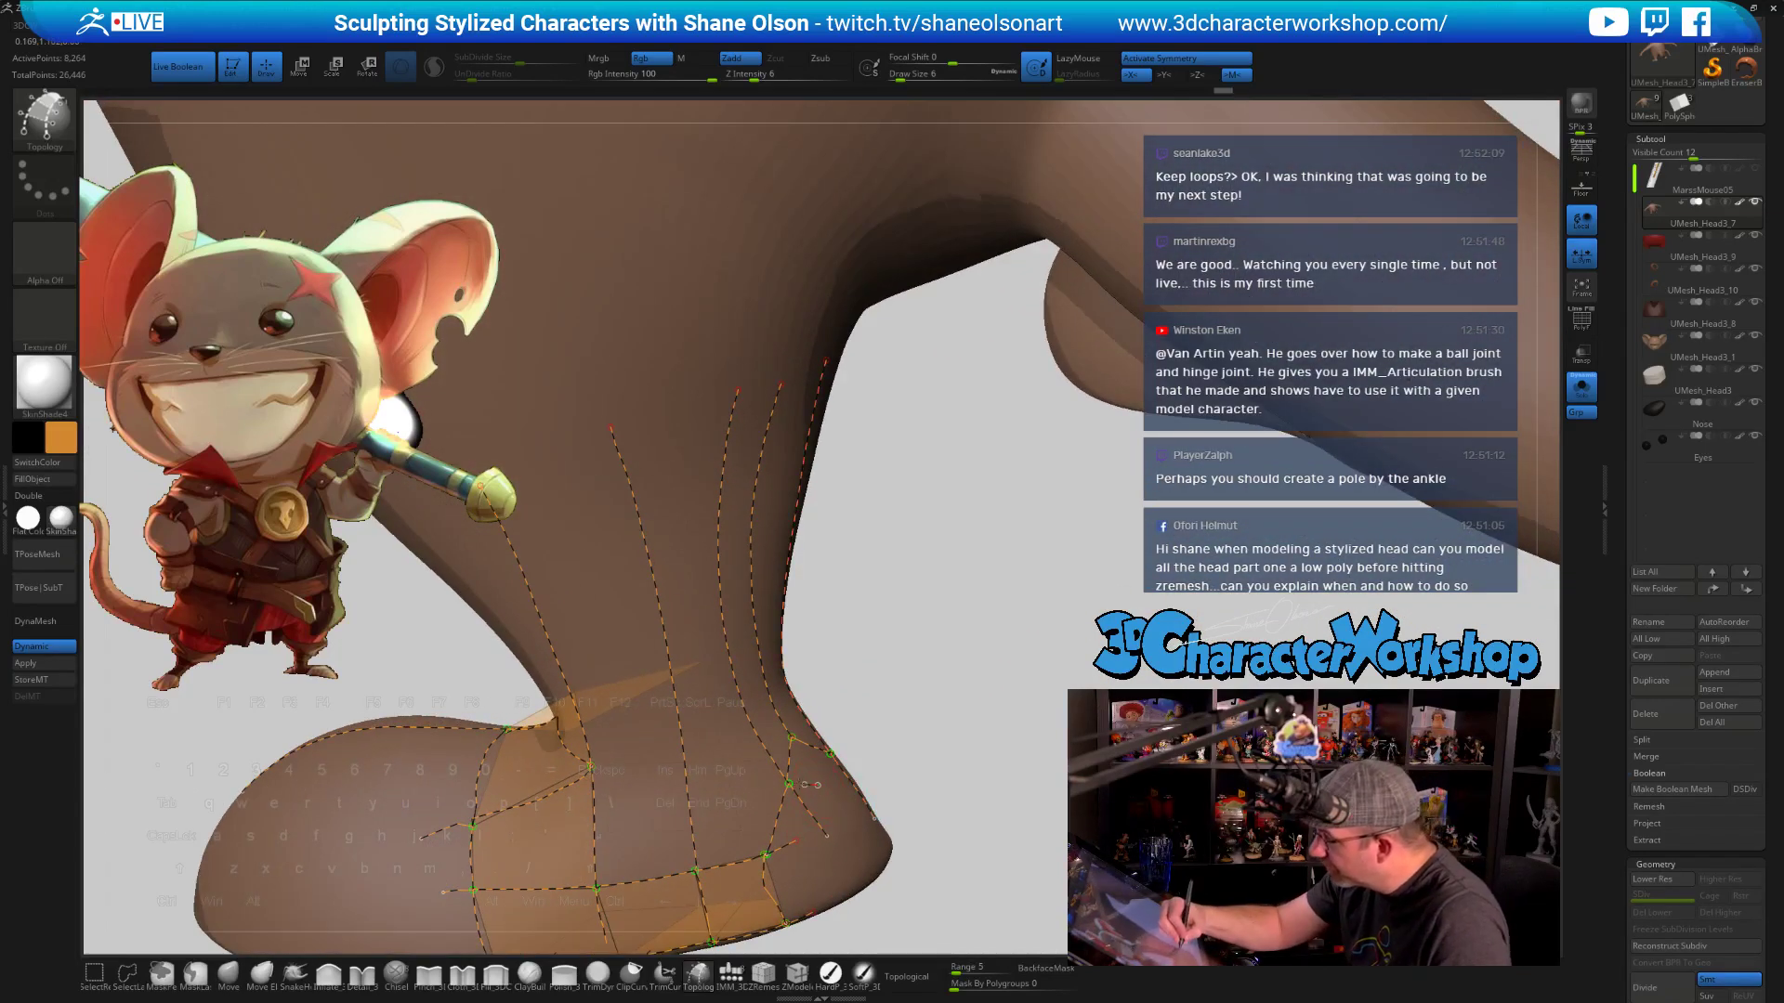
drag(695, 767, 817, 785)
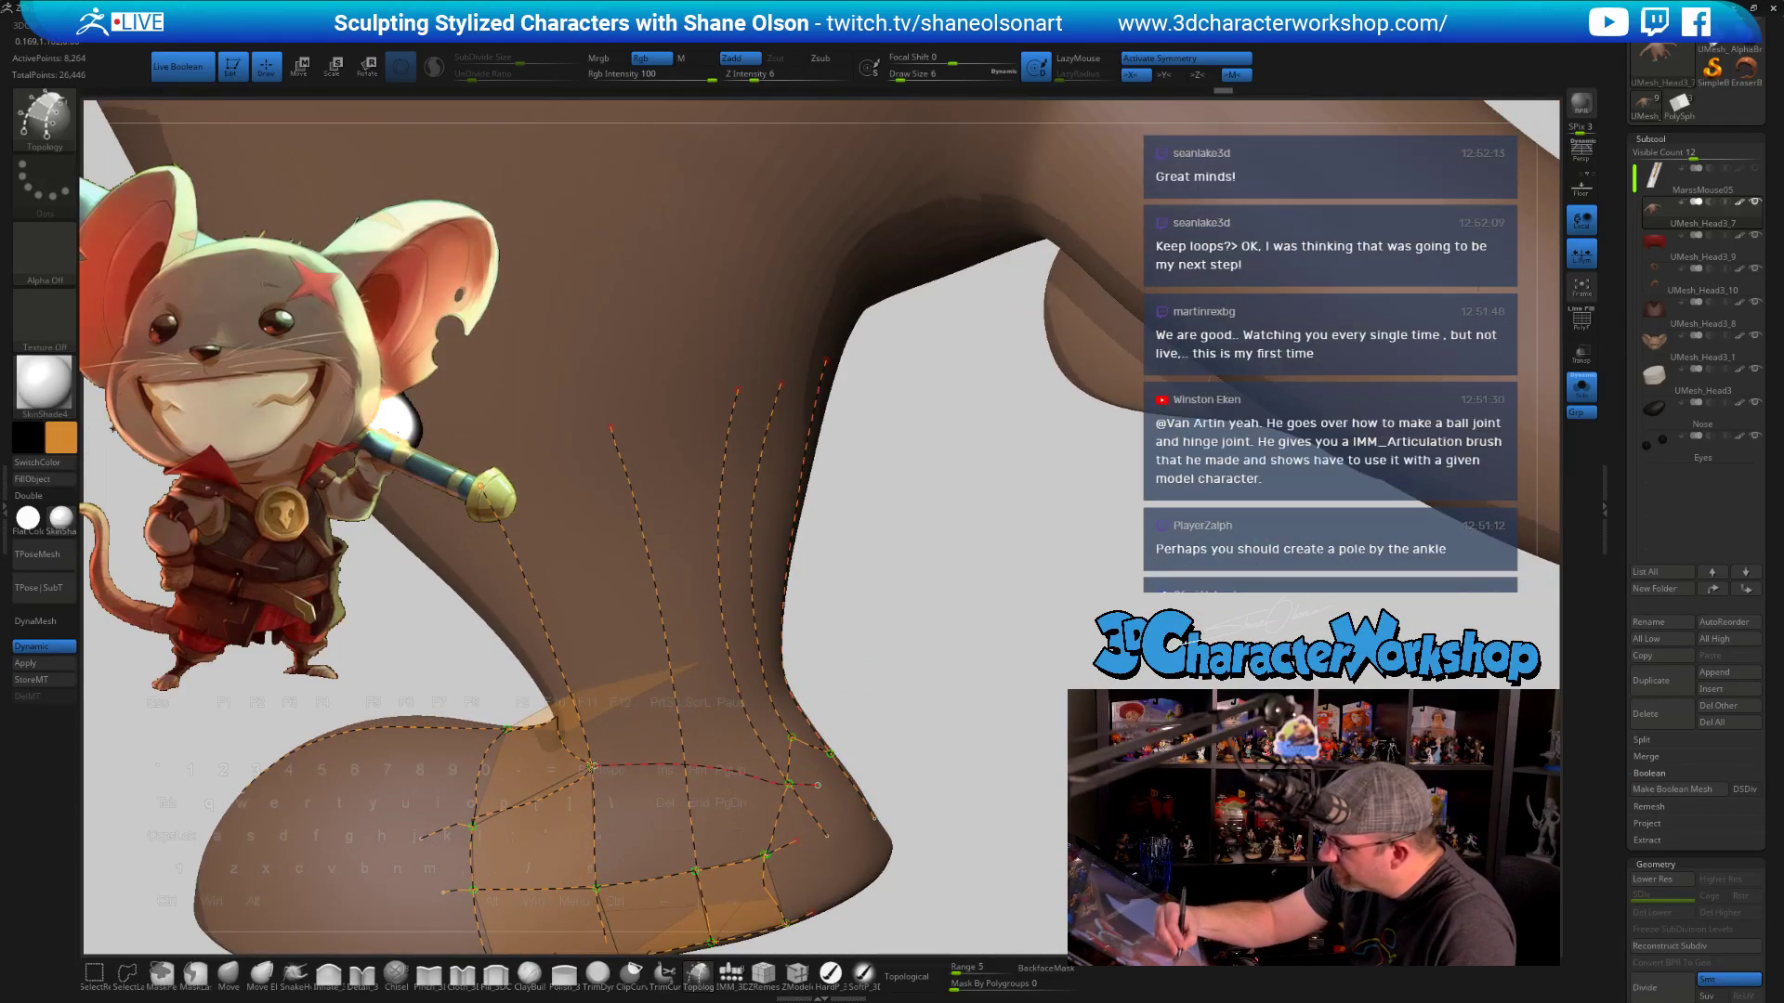
key(ctrl+z)
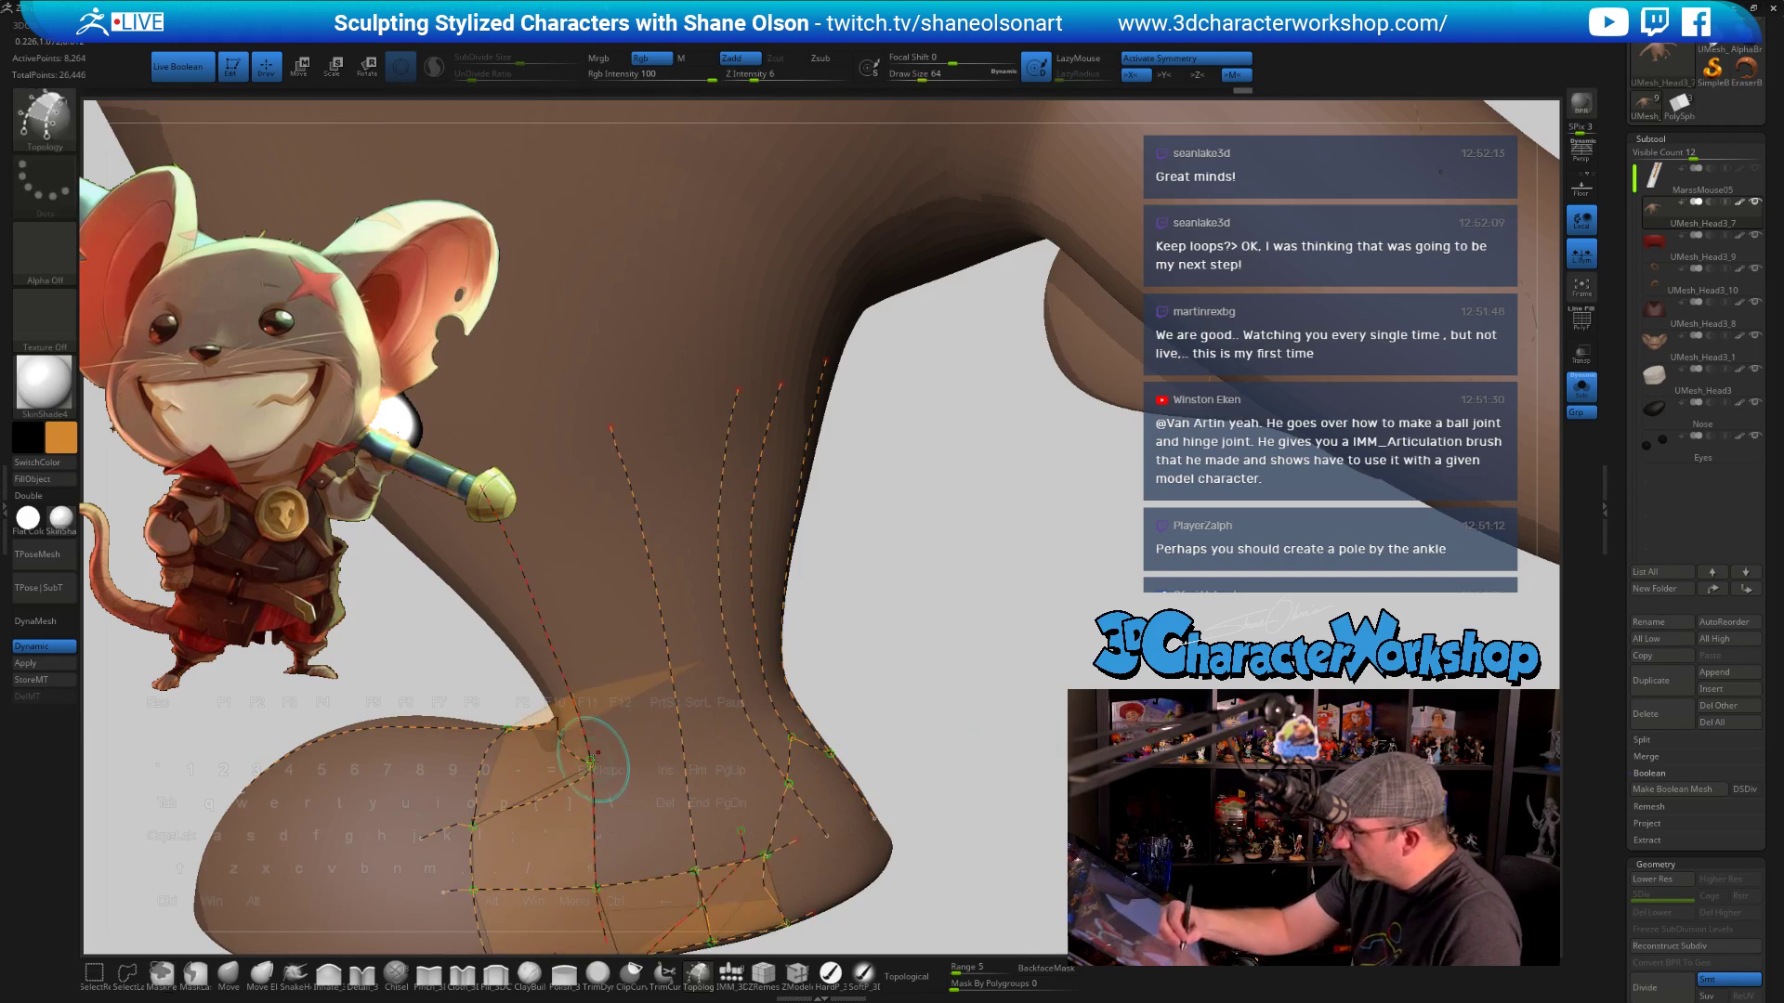
drag(592, 765, 593, 766)
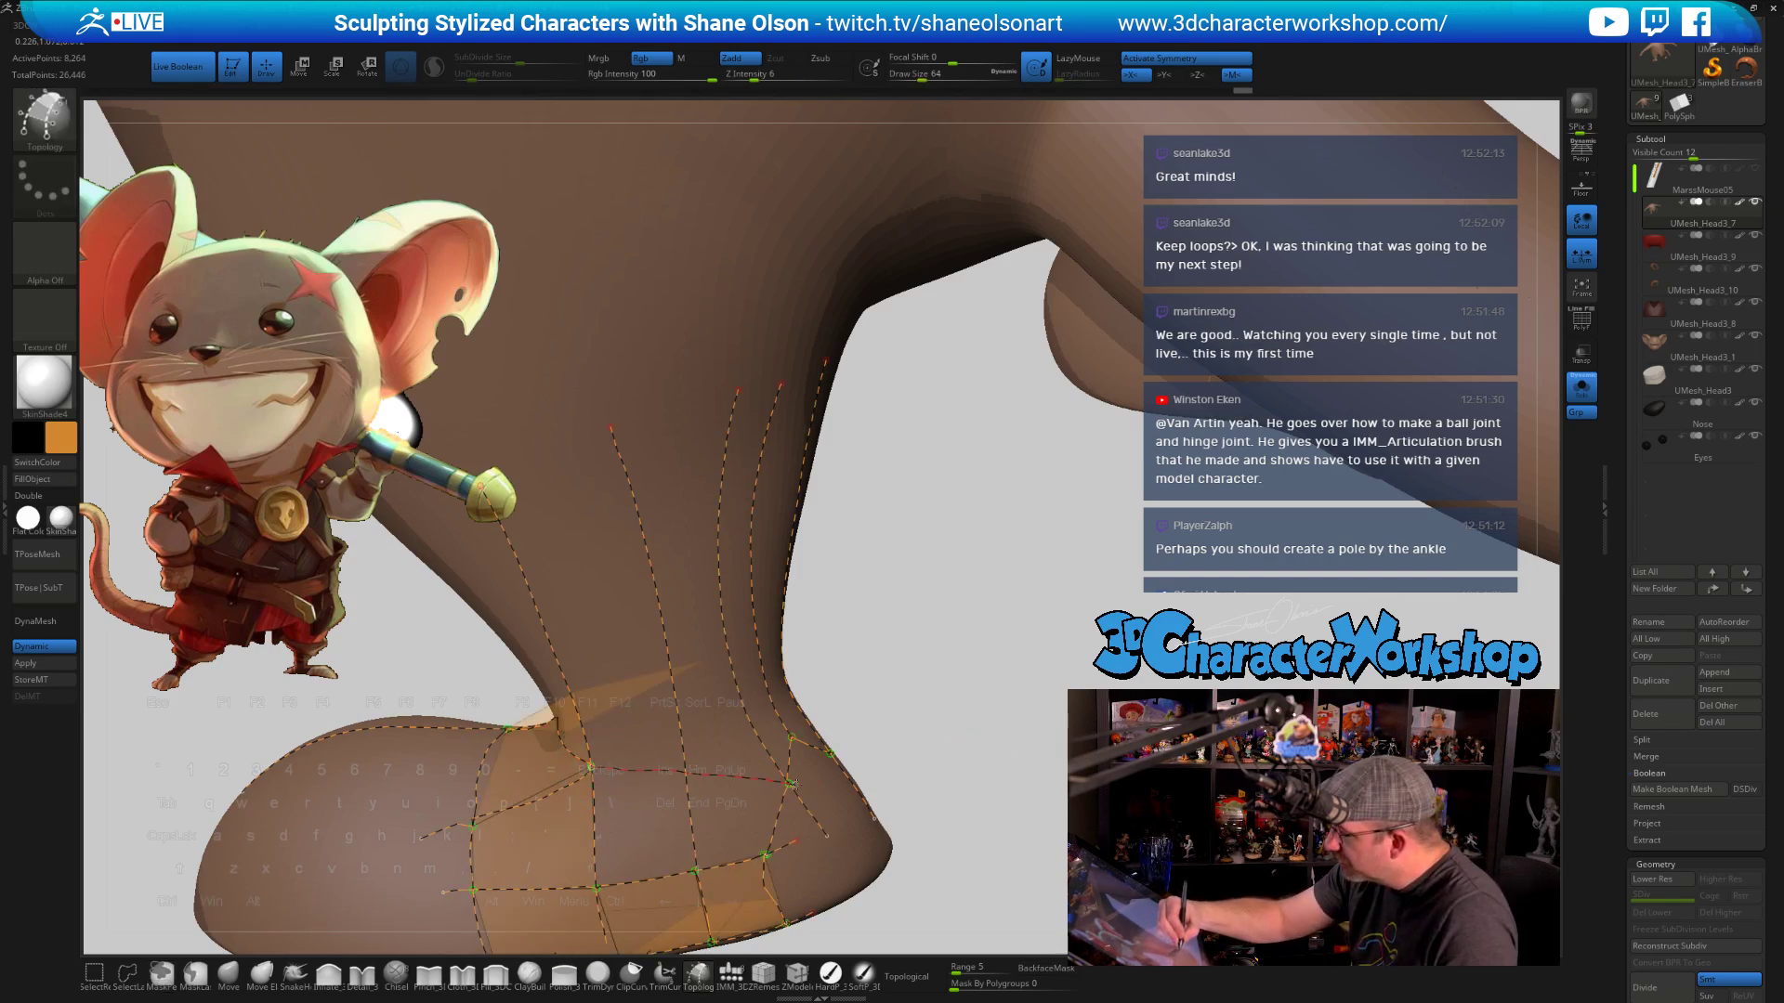
mouse_move(1023, 836)
mouse_down()
mouse_move(994, 794)
mouse_move(857, 729)
mouse_up()
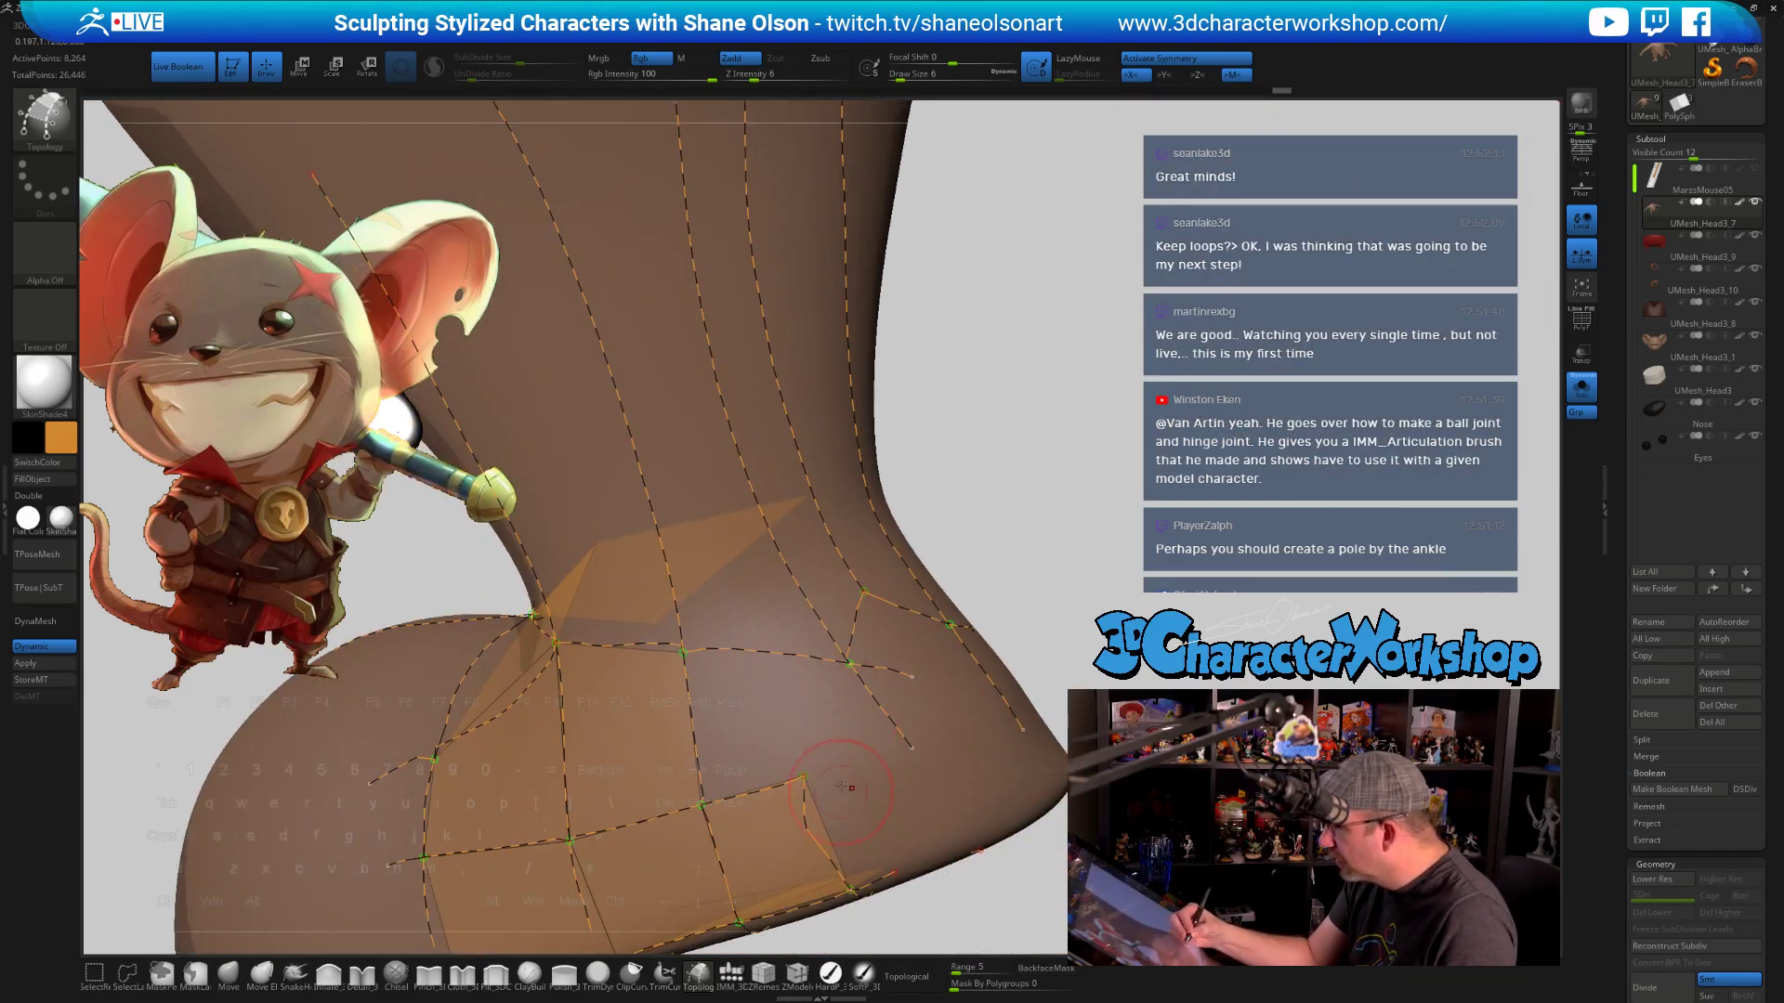
drag(848, 665, 845, 671)
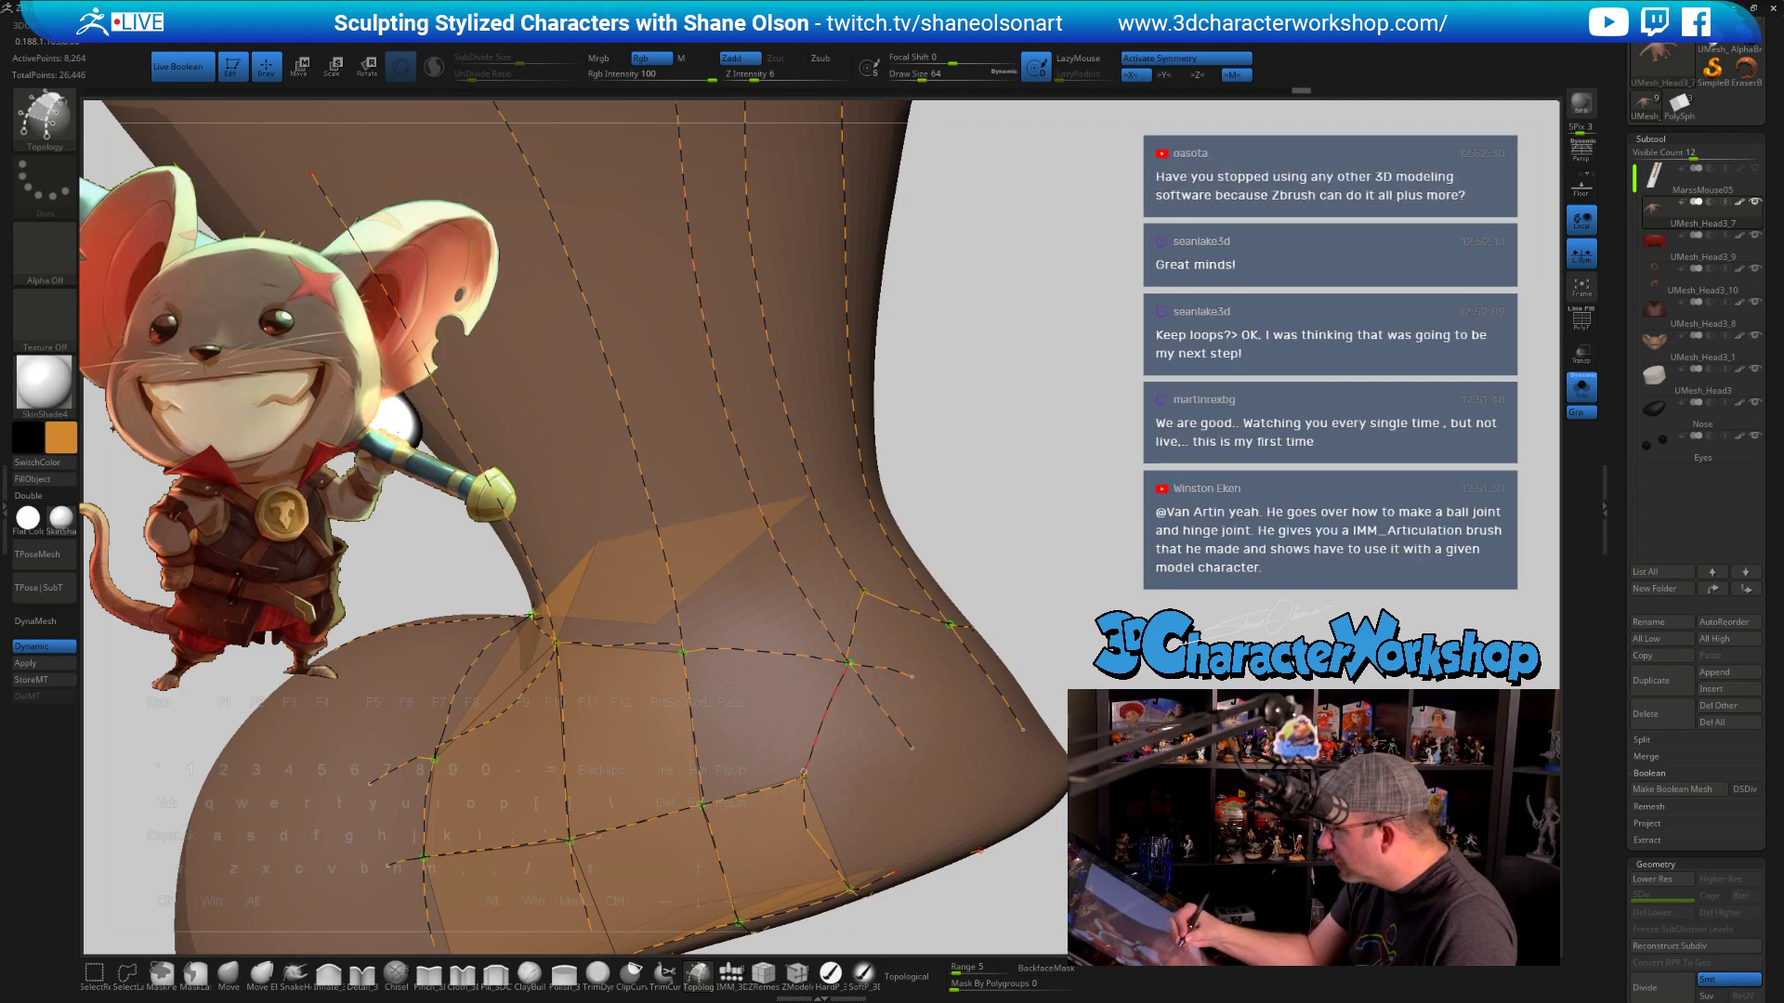
Draw a vertical Topology curve along the opposite side of the lower leg and link the ankle curves across it
mouse_move(911, 747)
mouse_down()
mouse_move(956, 780)
mouse_move(1045, 755)
mouse_up()
drag(995, 697, 1012, 643)
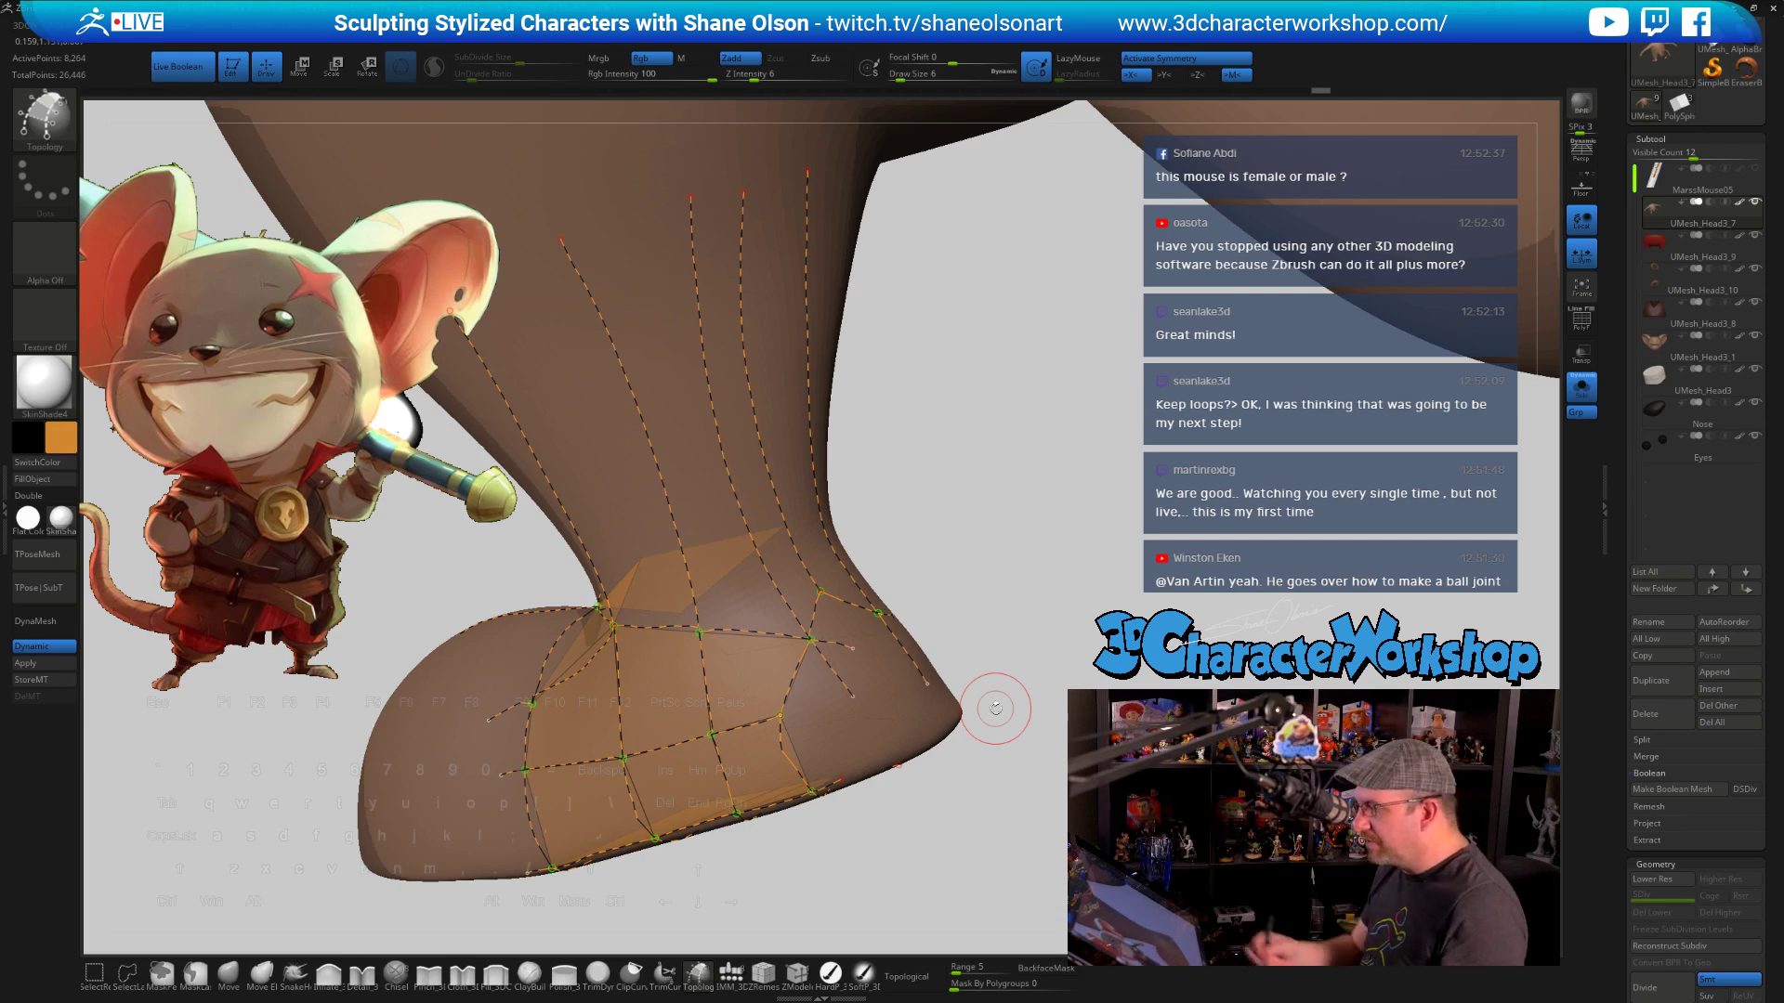
drag(995, 709, 887, 697)
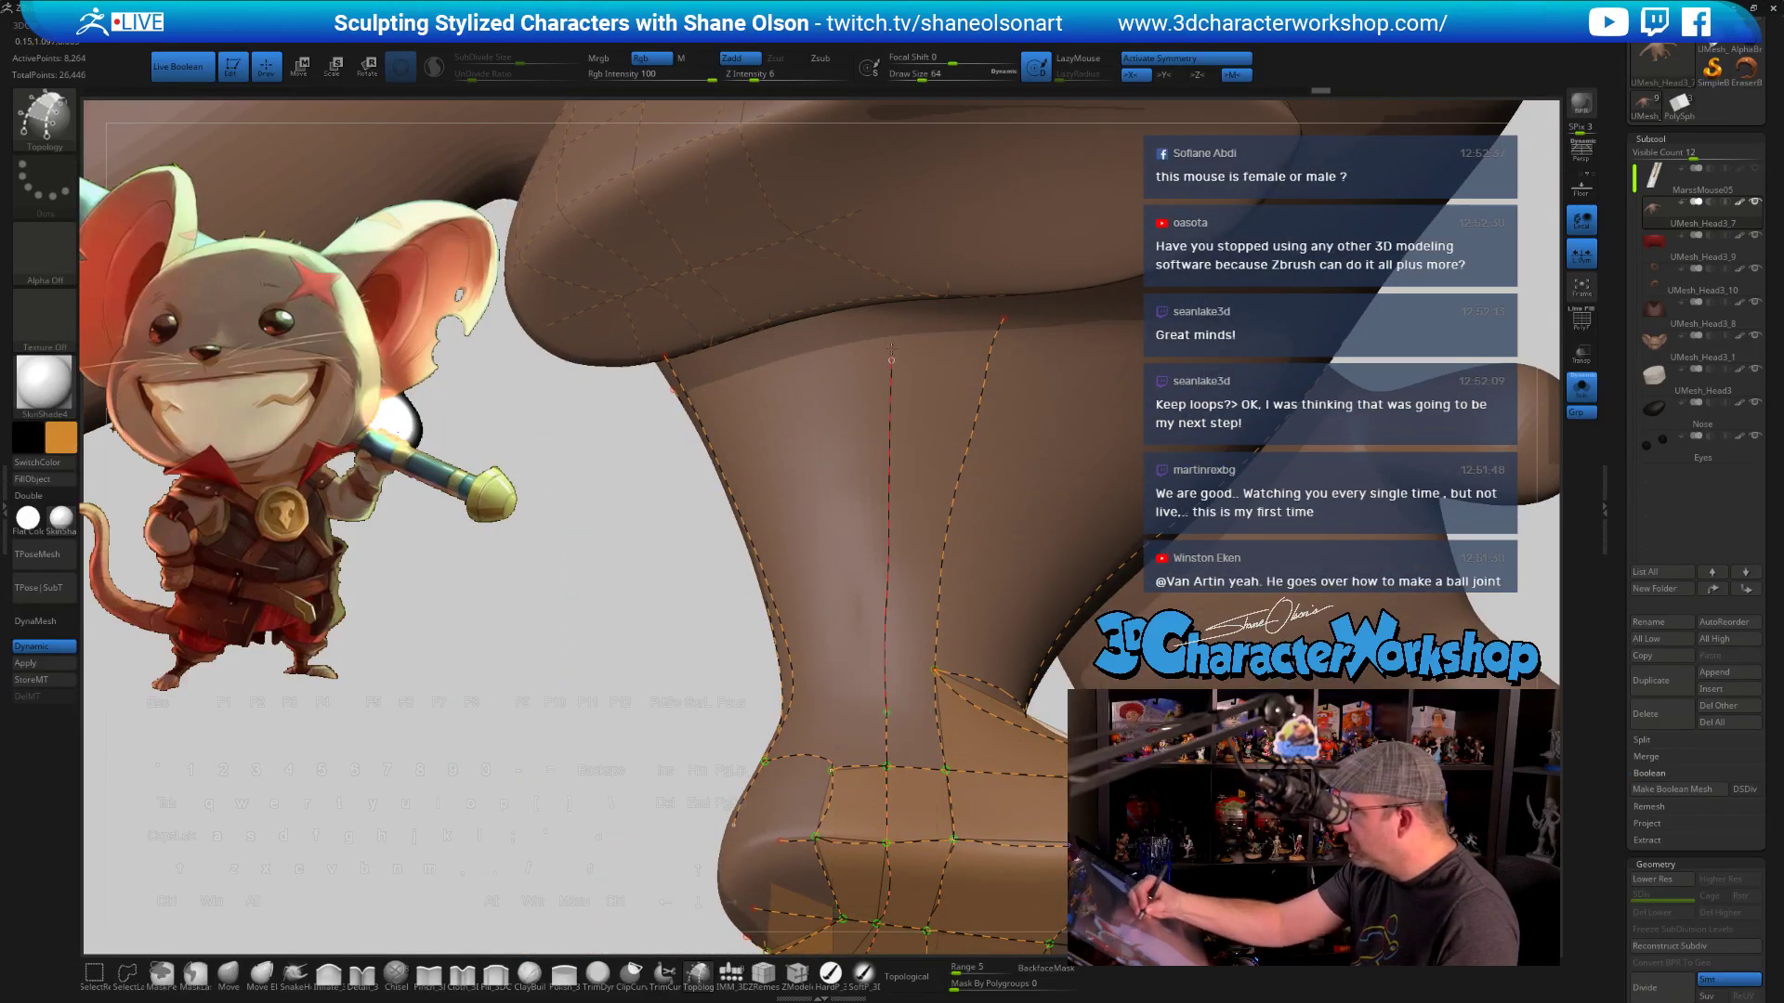
drag(891, 358, 1015, 586)
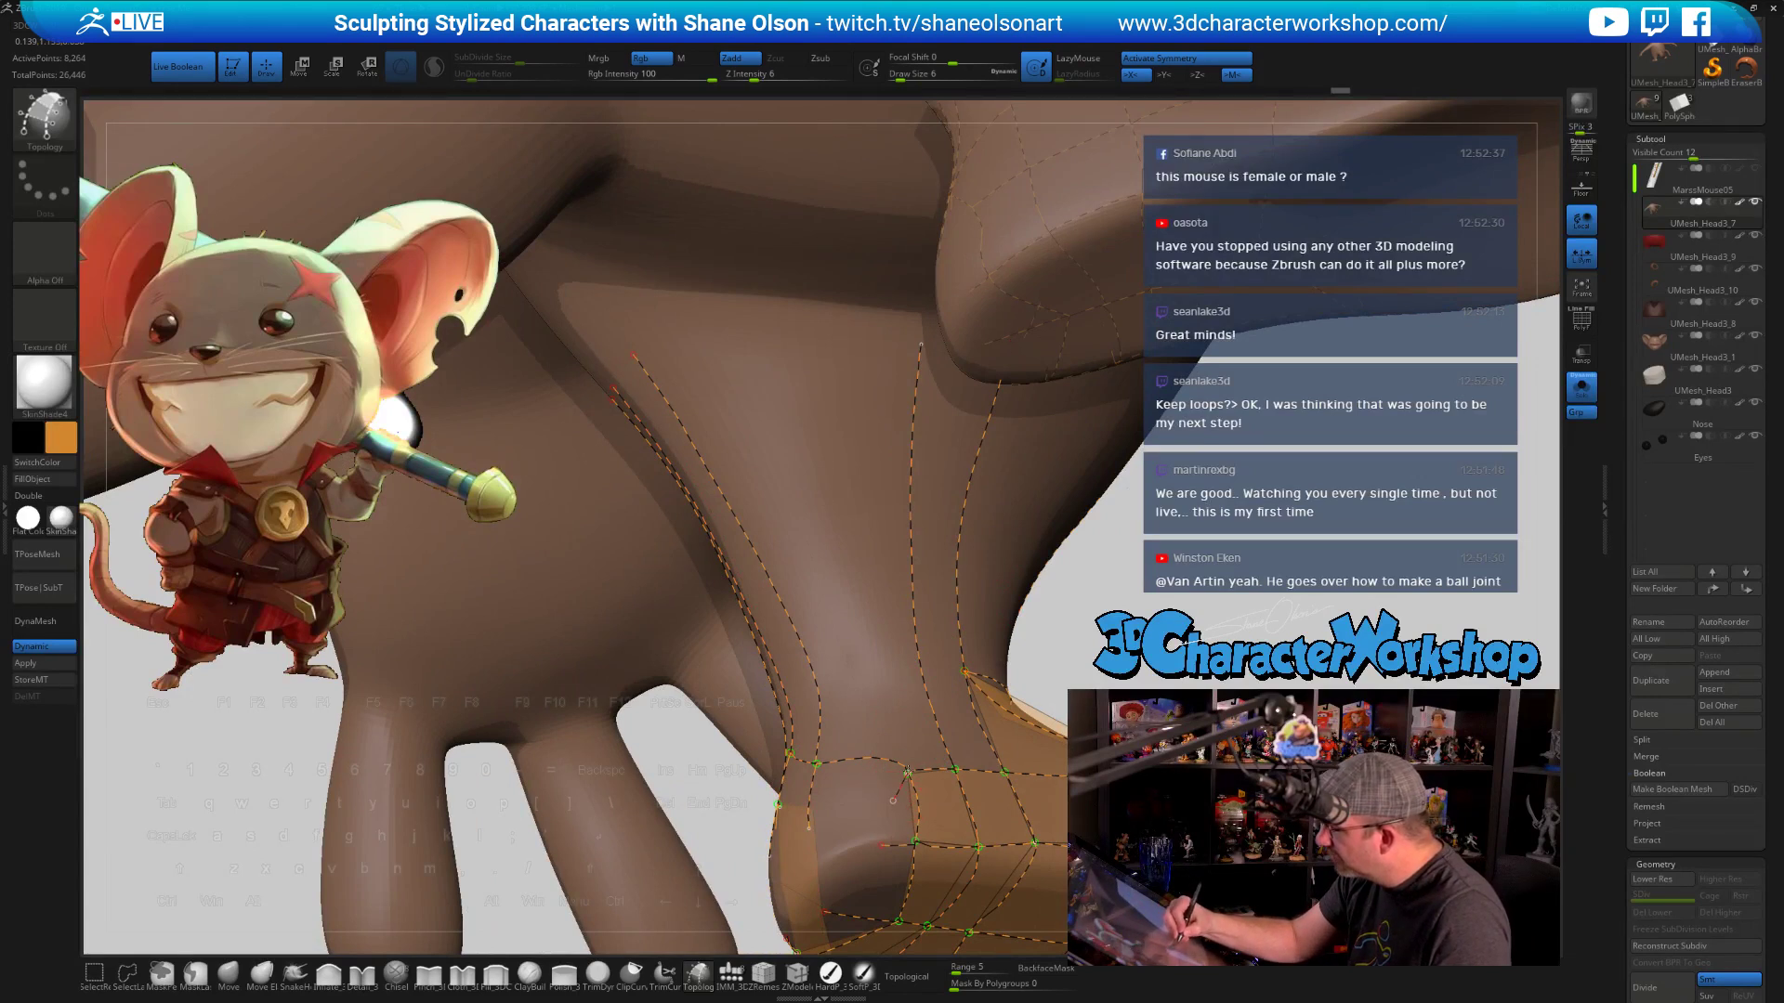
drag(768, 314, 901, 437)
drag(1099, 646, 1057, 628)
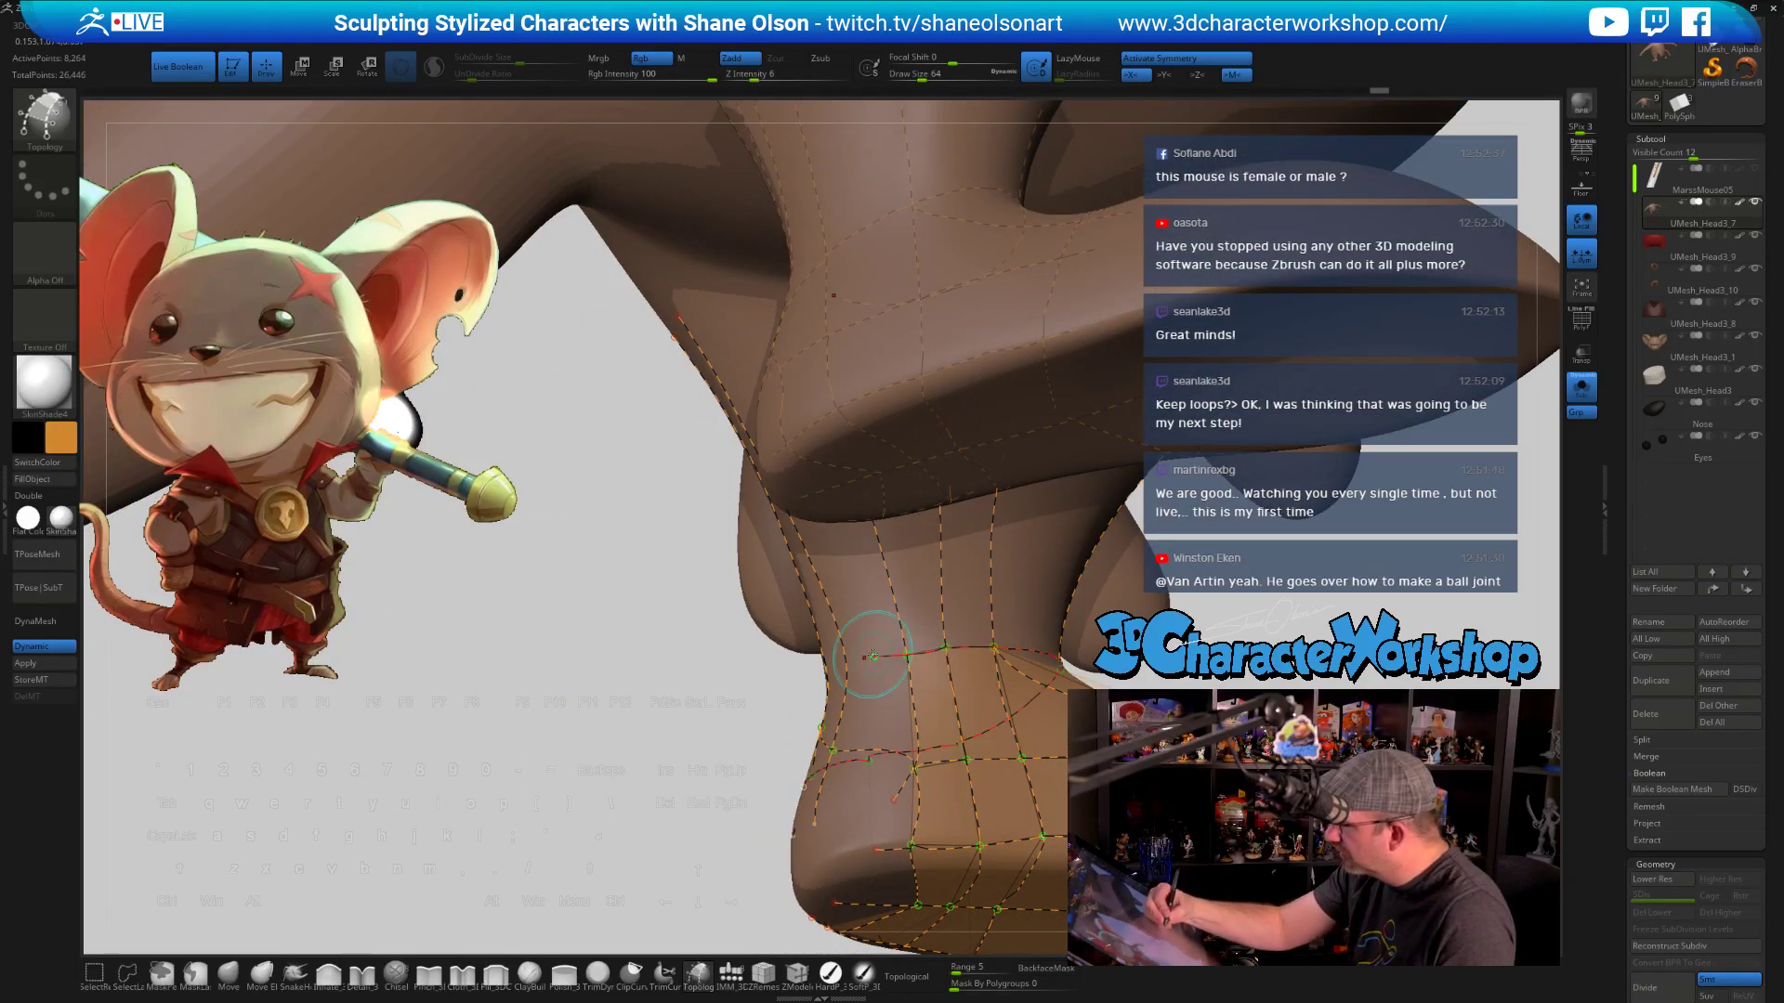
Draw Topology curves around the back of the ankle, linking the vertical leg curves just above the heel
drag(1057, 725, 1040, 692)
alt+drag(1029, 768, 1001, 753)
drag(955, 277, 1032, 692)
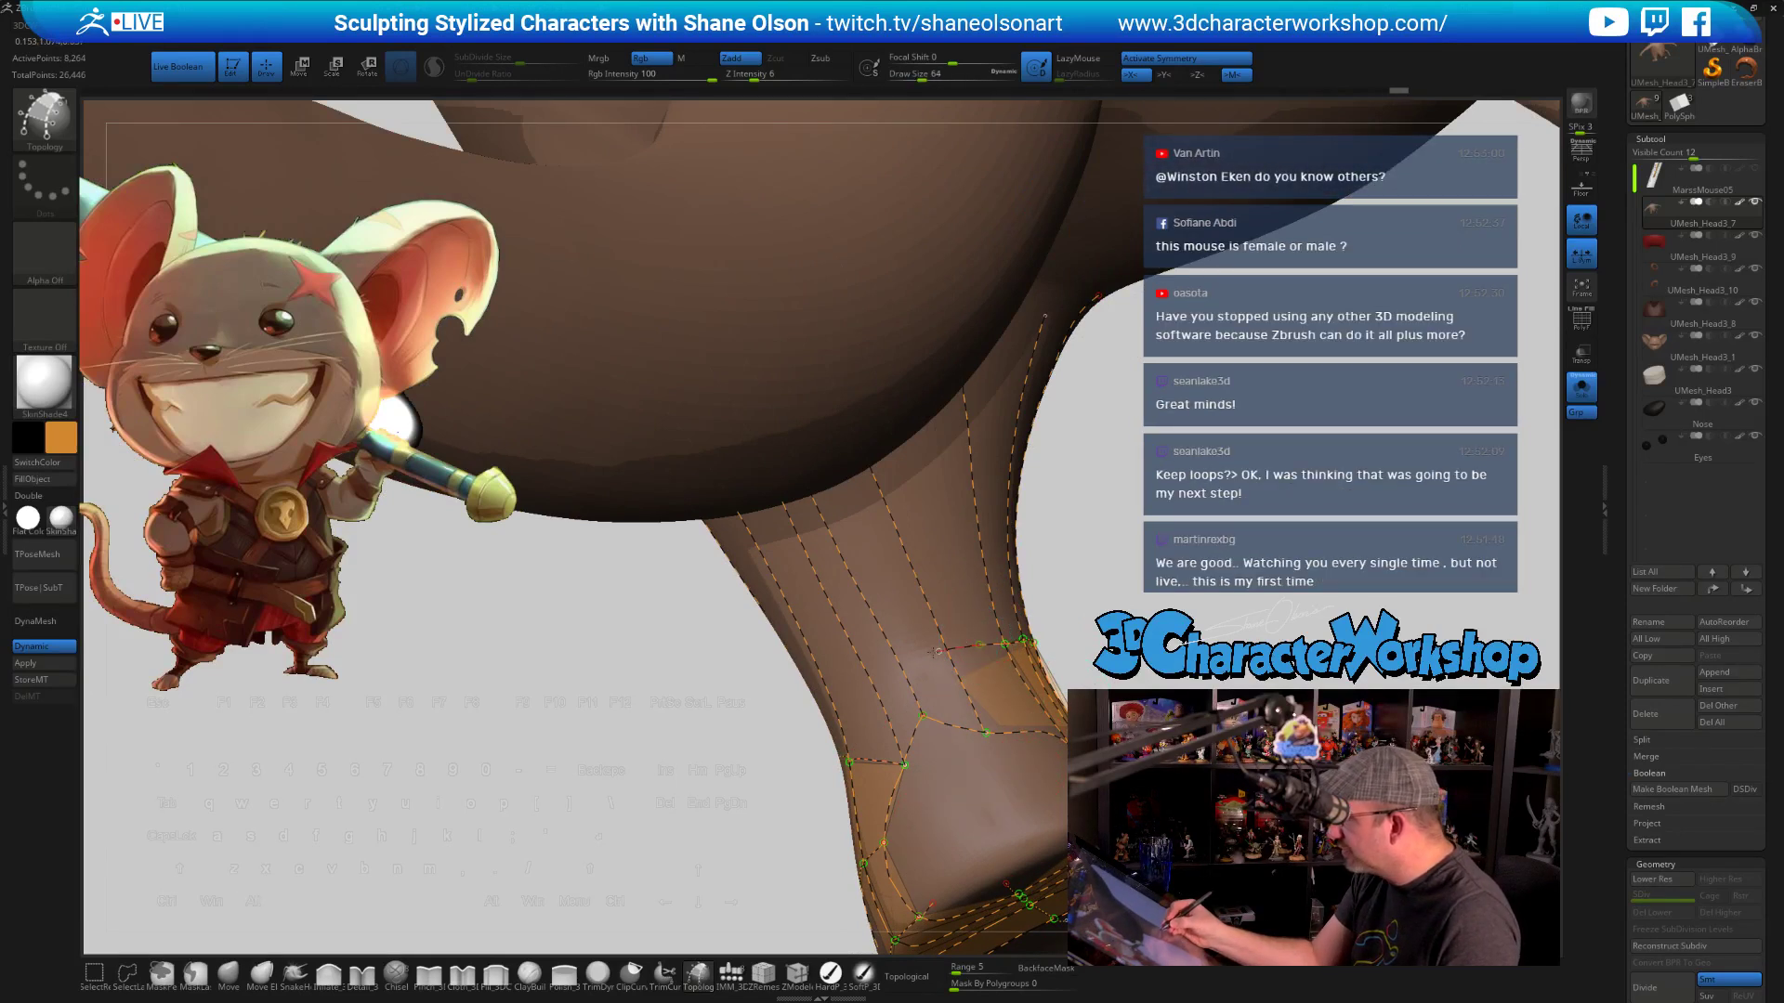
drag(1023, 713, 941, 646)
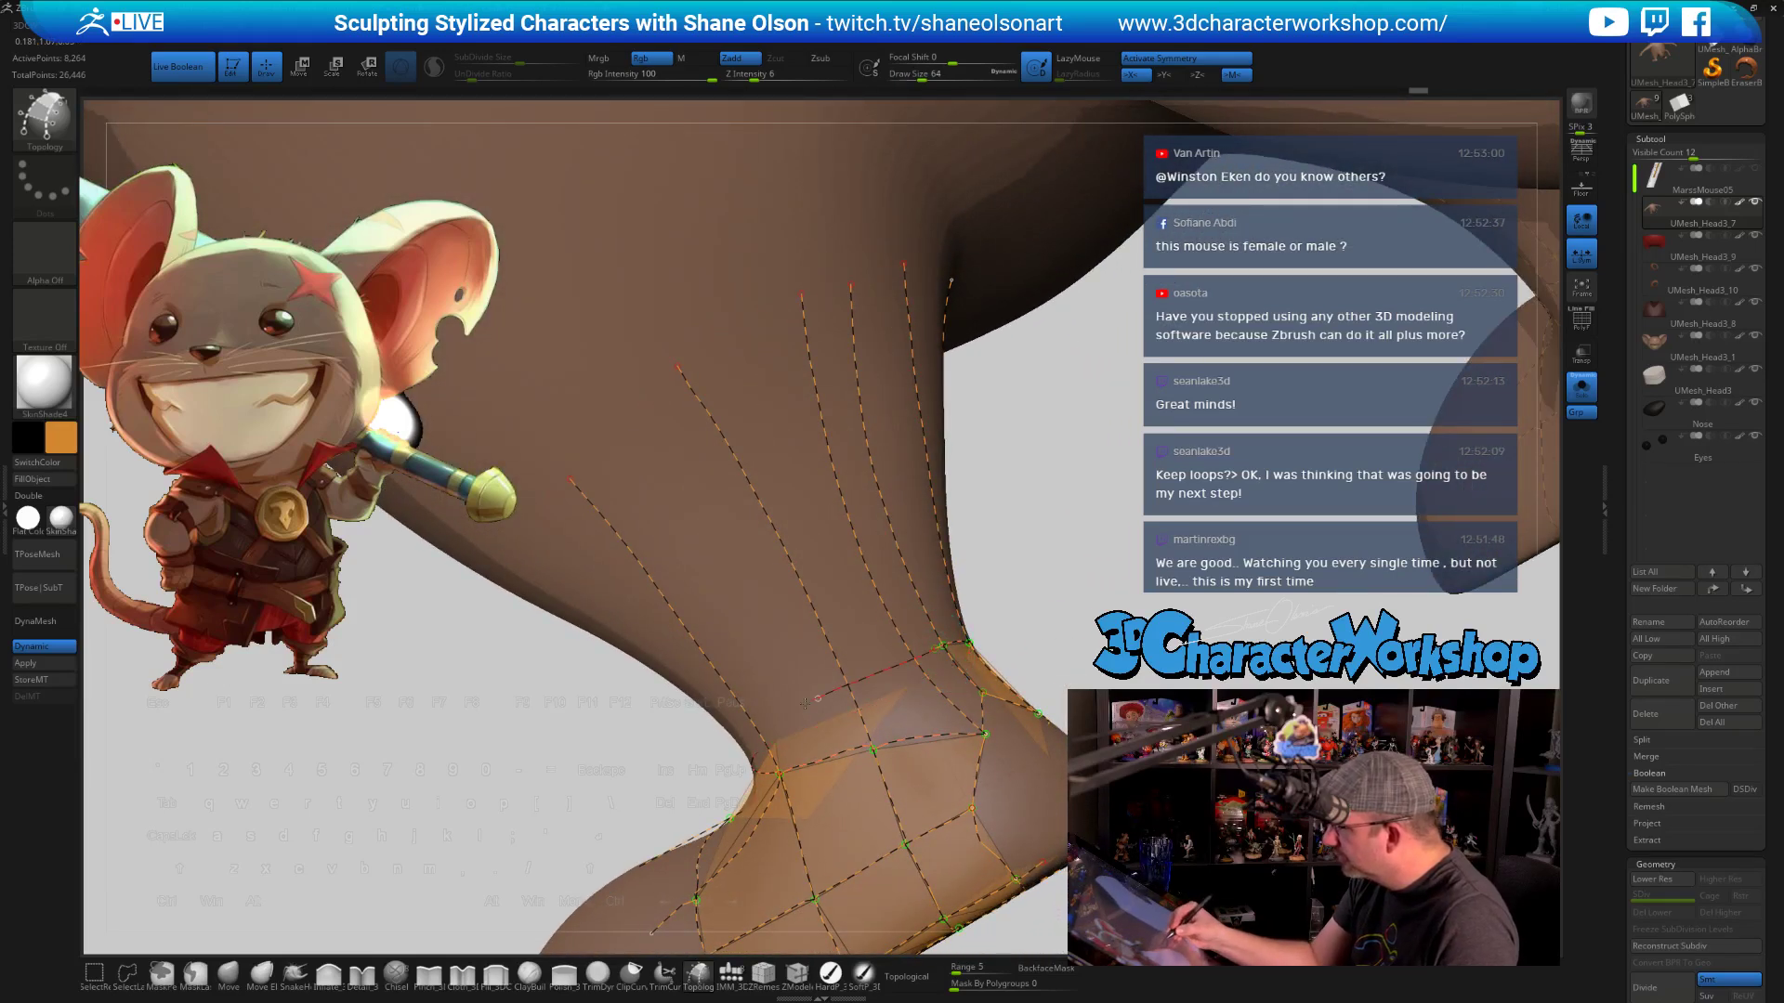
mouse_move(804, 703)
mouse_down()
mouse_move(744, 753)
mouse_move(938, 730)
mouse_move(1069, 678)
mouse_up()
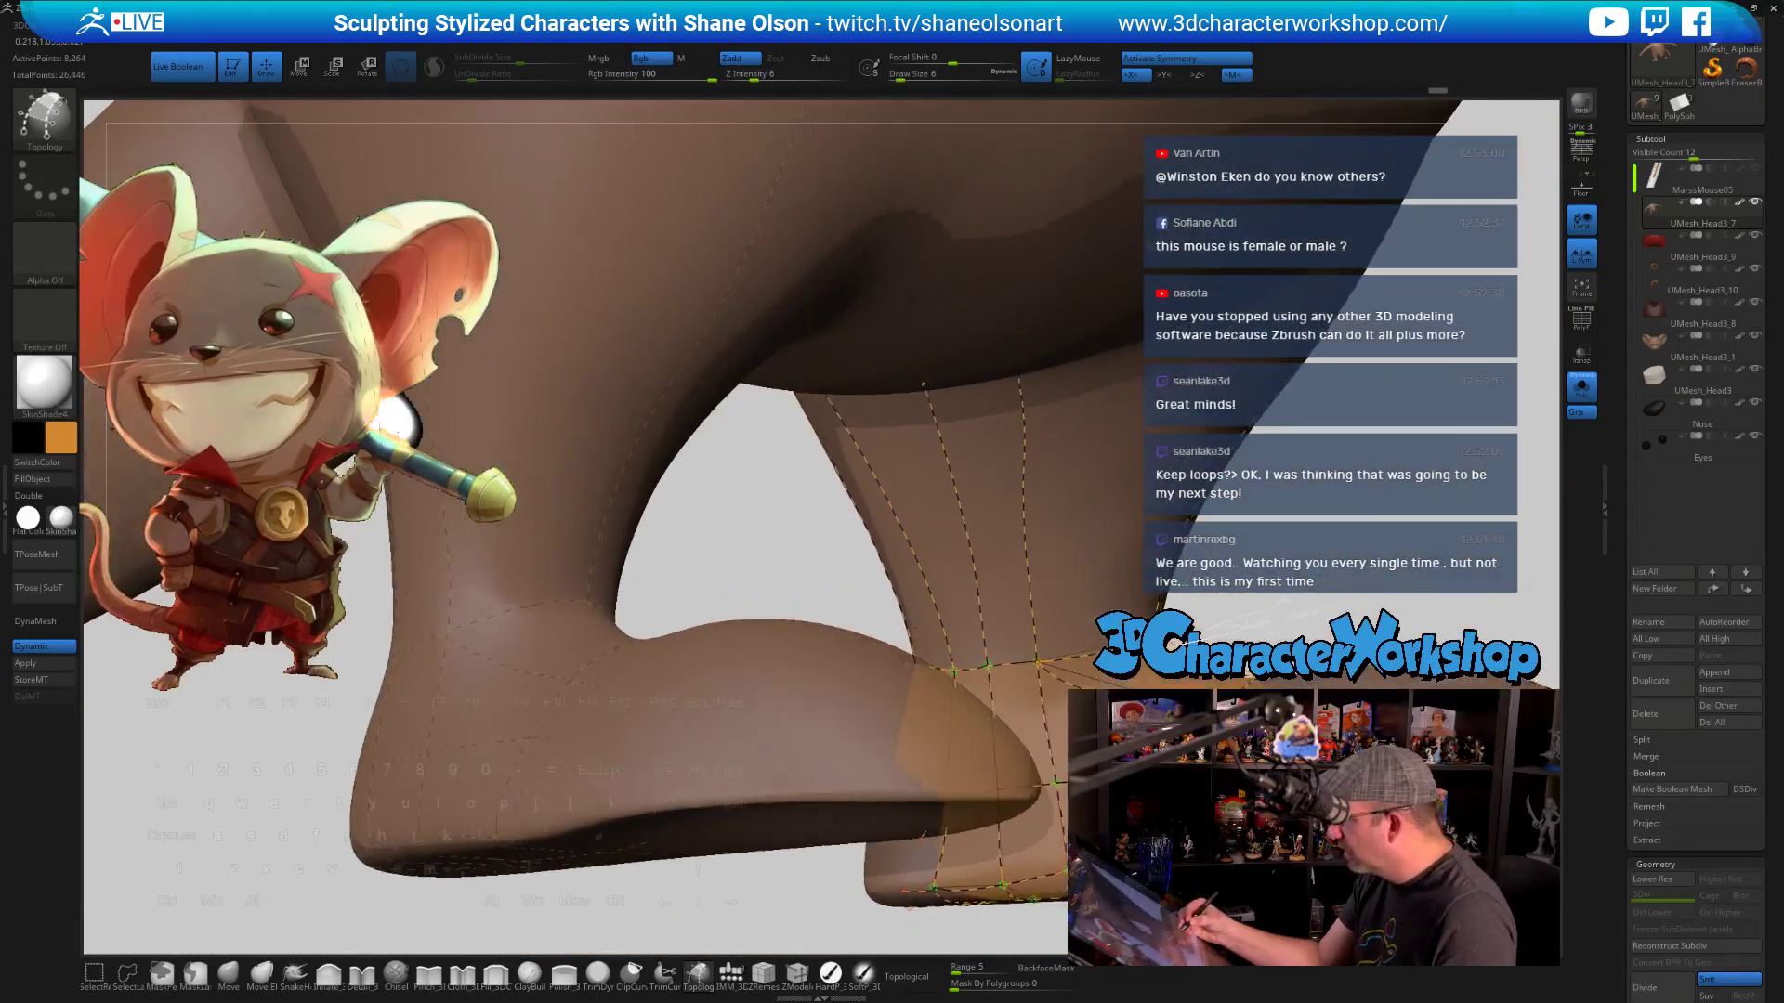
mouse_move(923, 384)
mouse_down()
mouse_move(967, 814)
mouse_move(938, 817)
mouse_move(1044, 823)
mouse_move(1087, 625)
mouse_move(1115, 609)
mouse_move(1089, 573)
mouse_move(1143, 546)
mouse_move(1096, 678)
mouse_move(1028, 752)
mouse_move(966, 751)
mouse_move(907, 748)
mouse_move(995, 669)
mouse_move(1083, 642)
mouse_move(751, 729)
mouse_move(783, 737)
mouse_move(711, 529)
mouse_up()
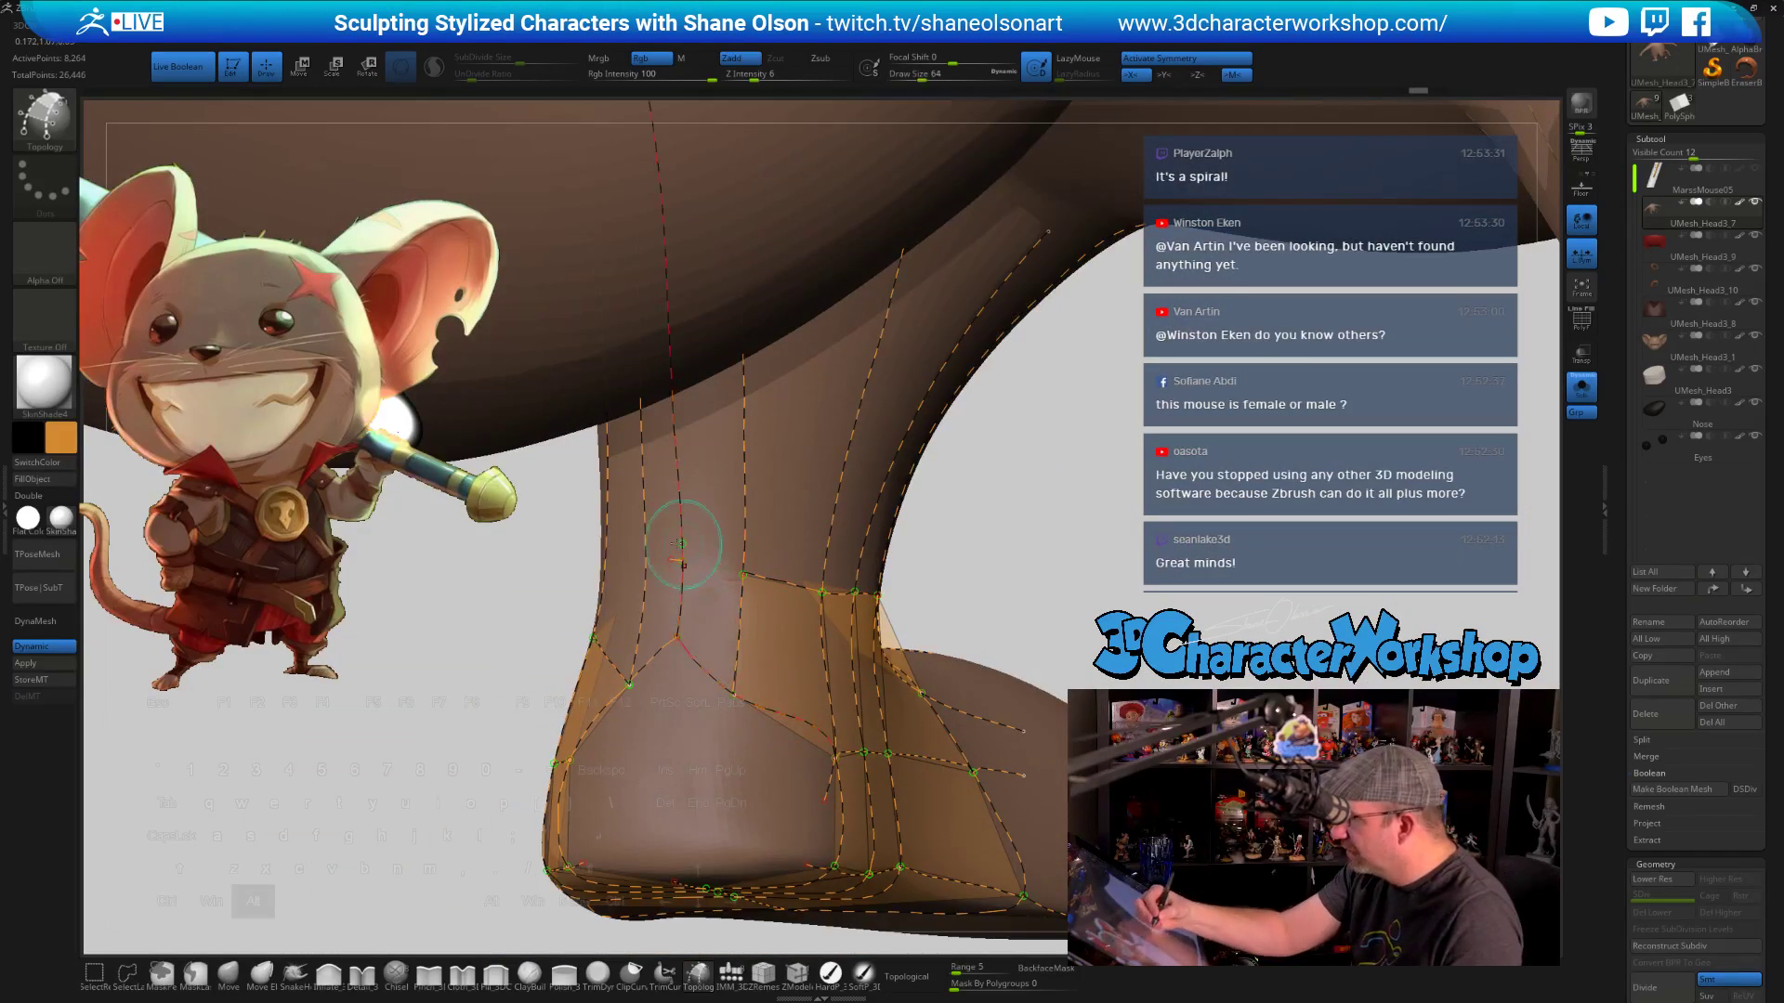
Erase the low linking curve above the heel and connect the back-of-ankle junction up to the side ankle curve instead
drag(783, 611, 850, 662)
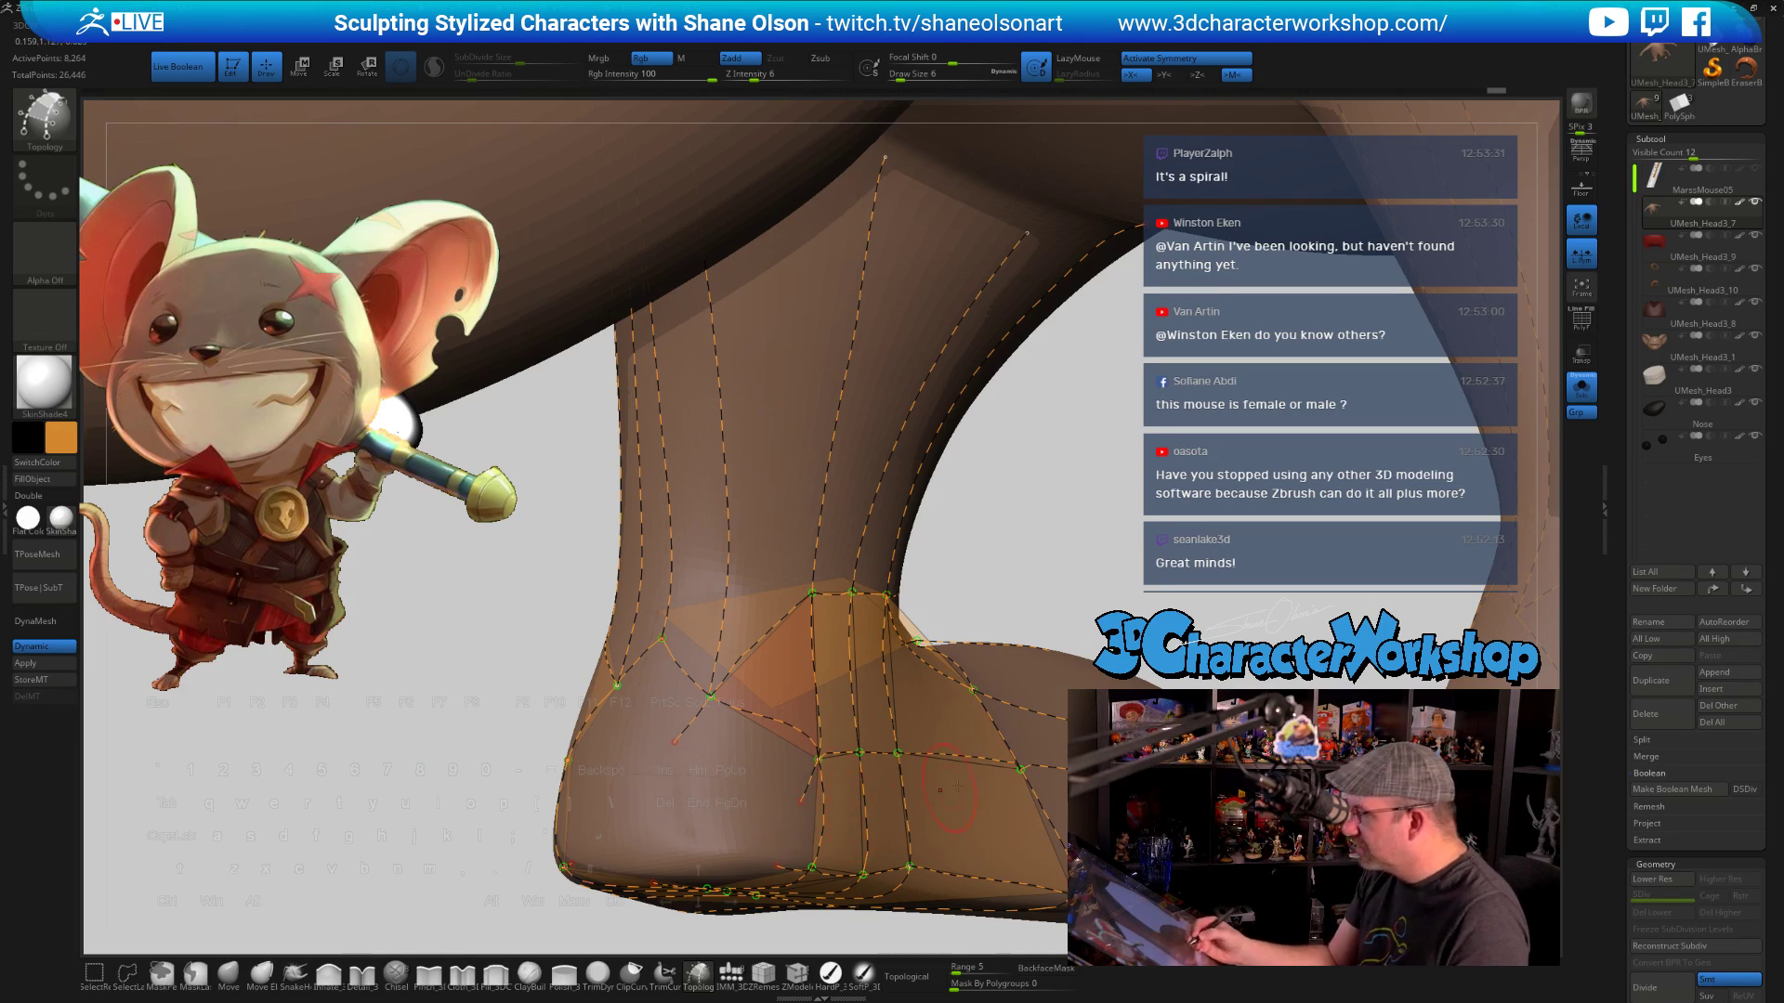
key(ctrl+z)
right_drag(826, 748, 873, 742)
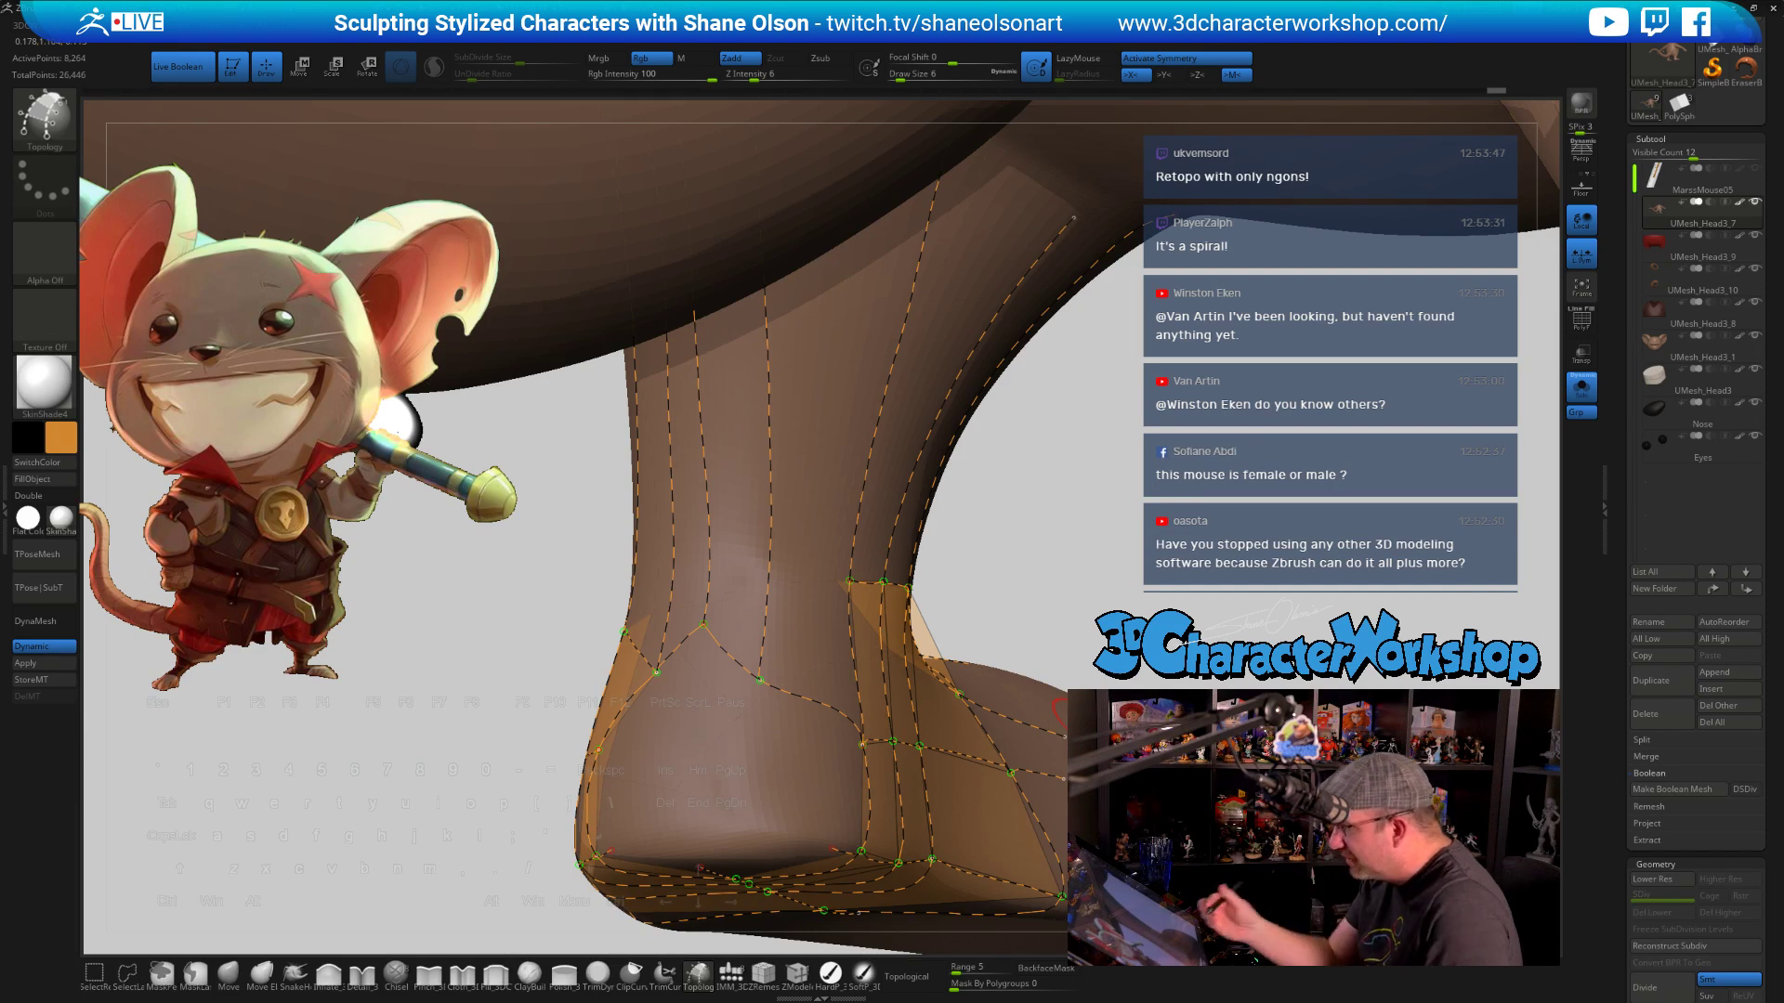
drag(1087, 609, 1089, 663)
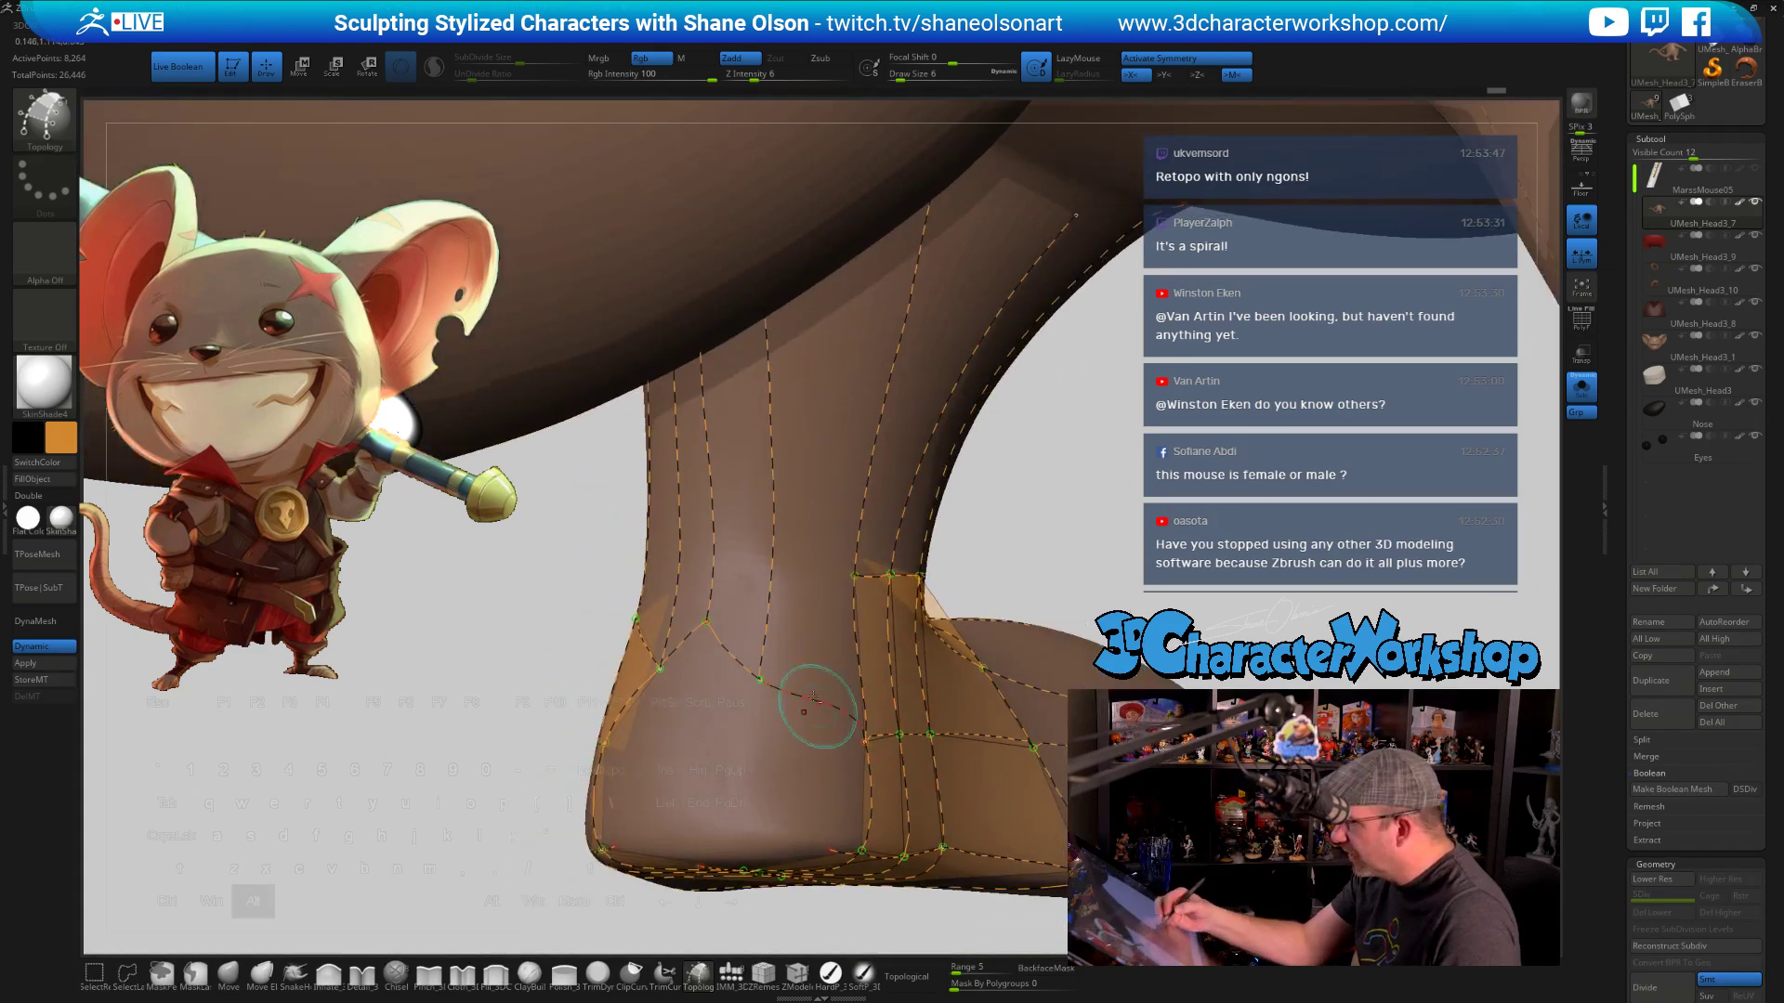
alt+drag(816, 704, 829, 671)
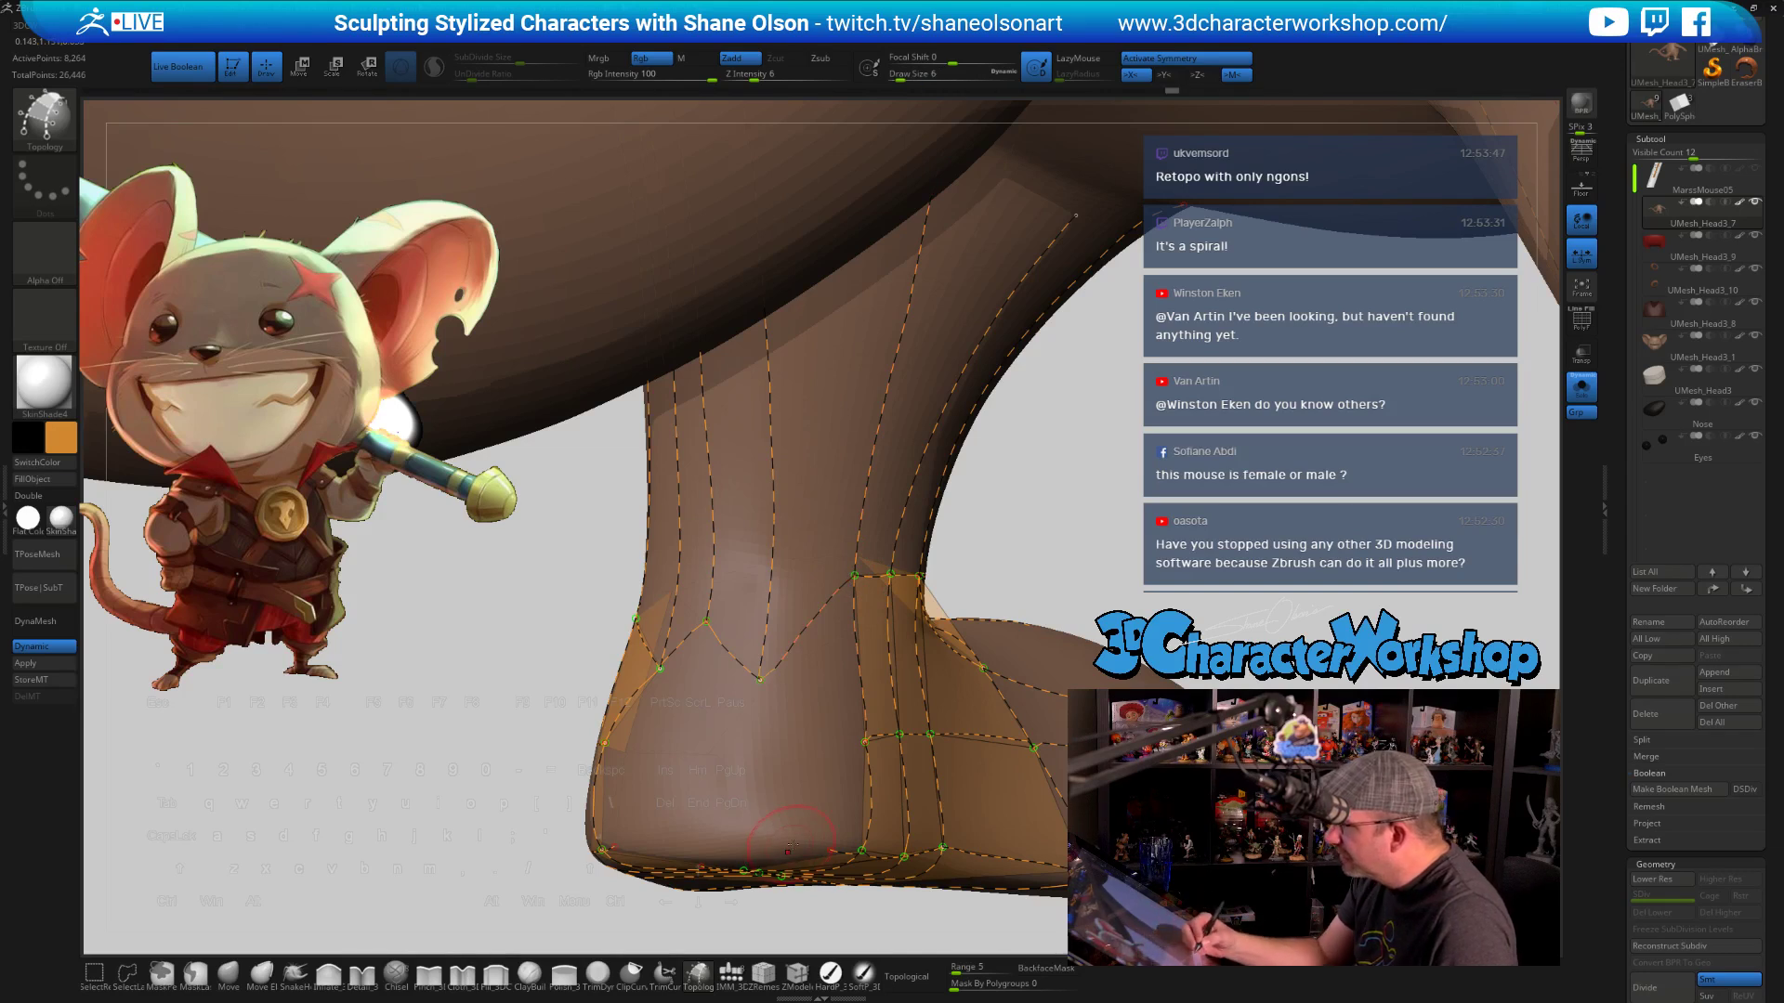
drag(813, 805, 967, 721)
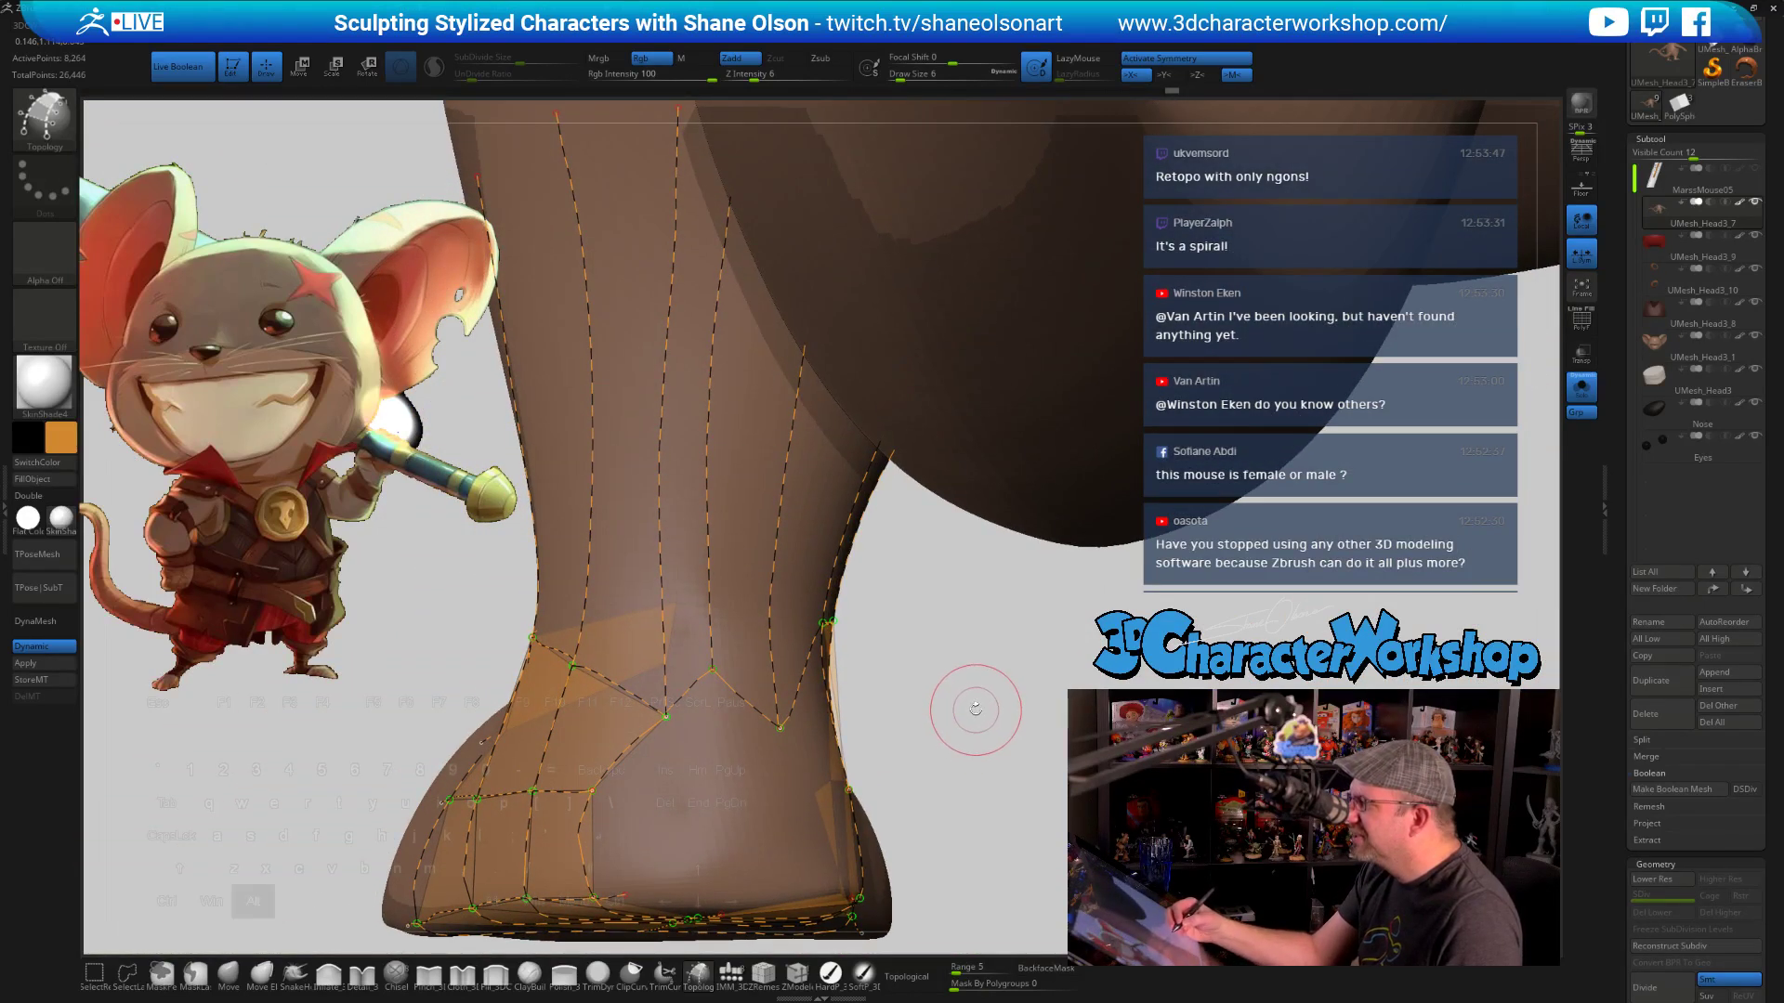
Draw a crosswise Topology curve around the lower leg just above the ankle, extending it toward the front, and quick-save the project
drag(1031, 663, 771, 590)
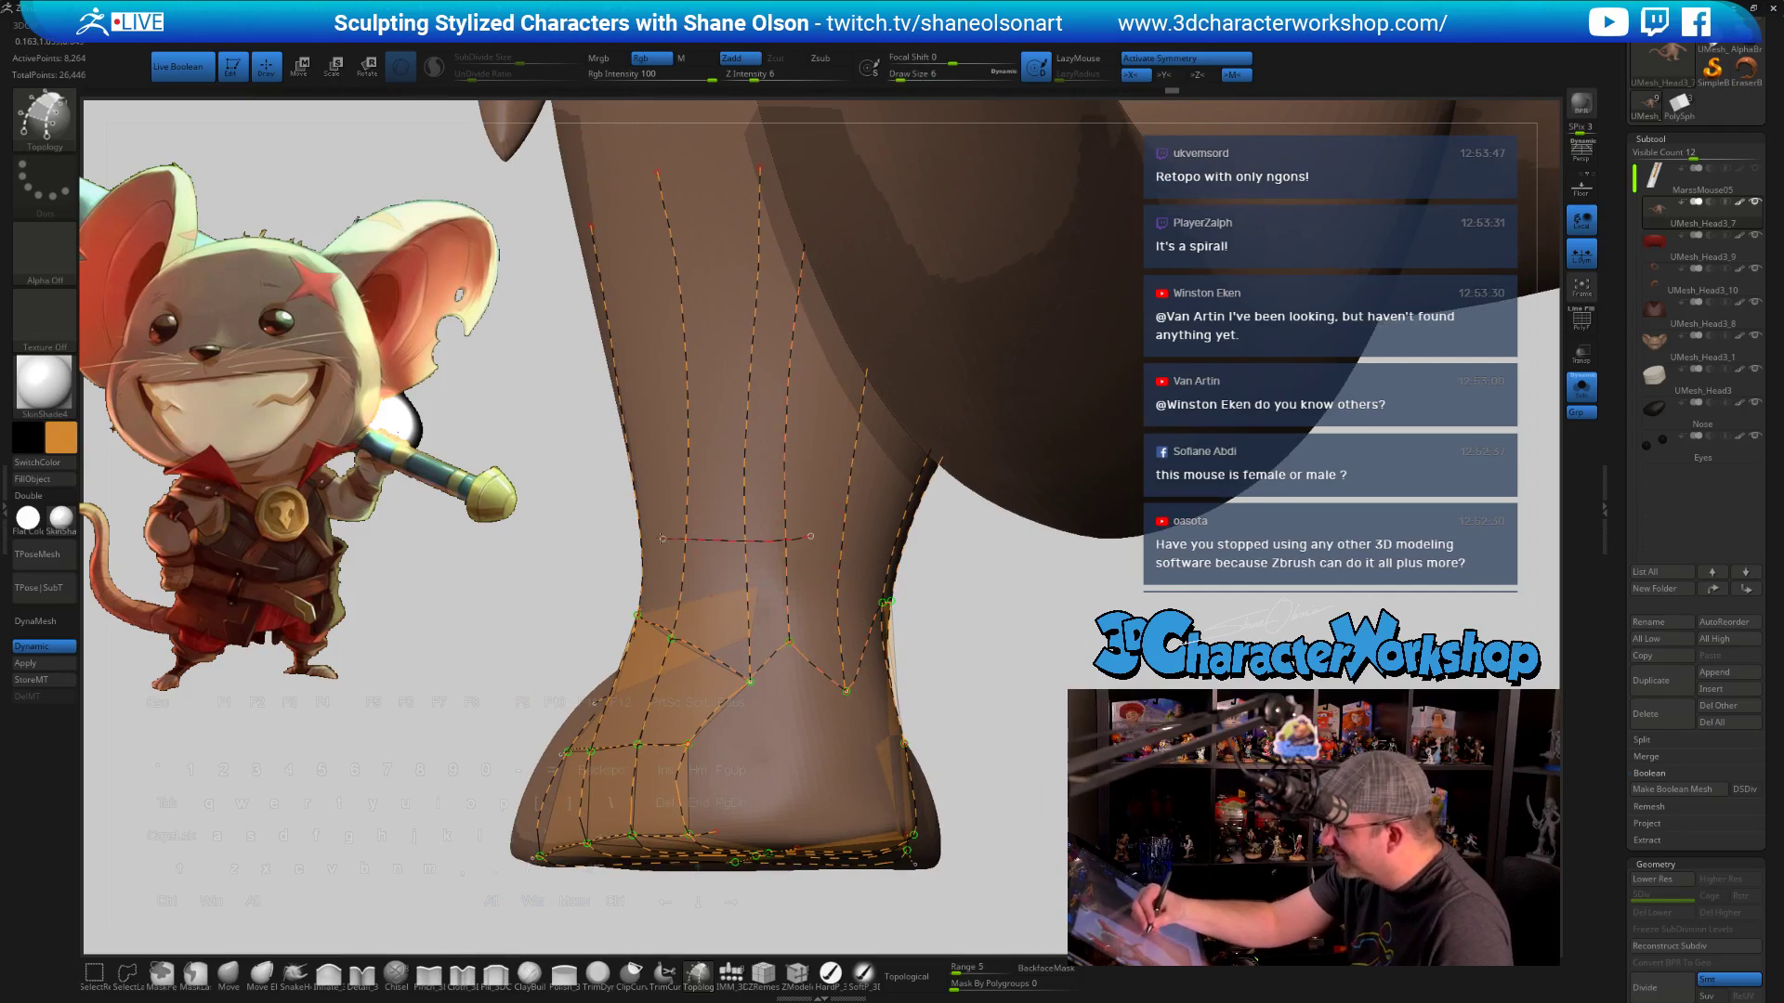
key(ctrl+s)
drag(983, 670, 916, 828)
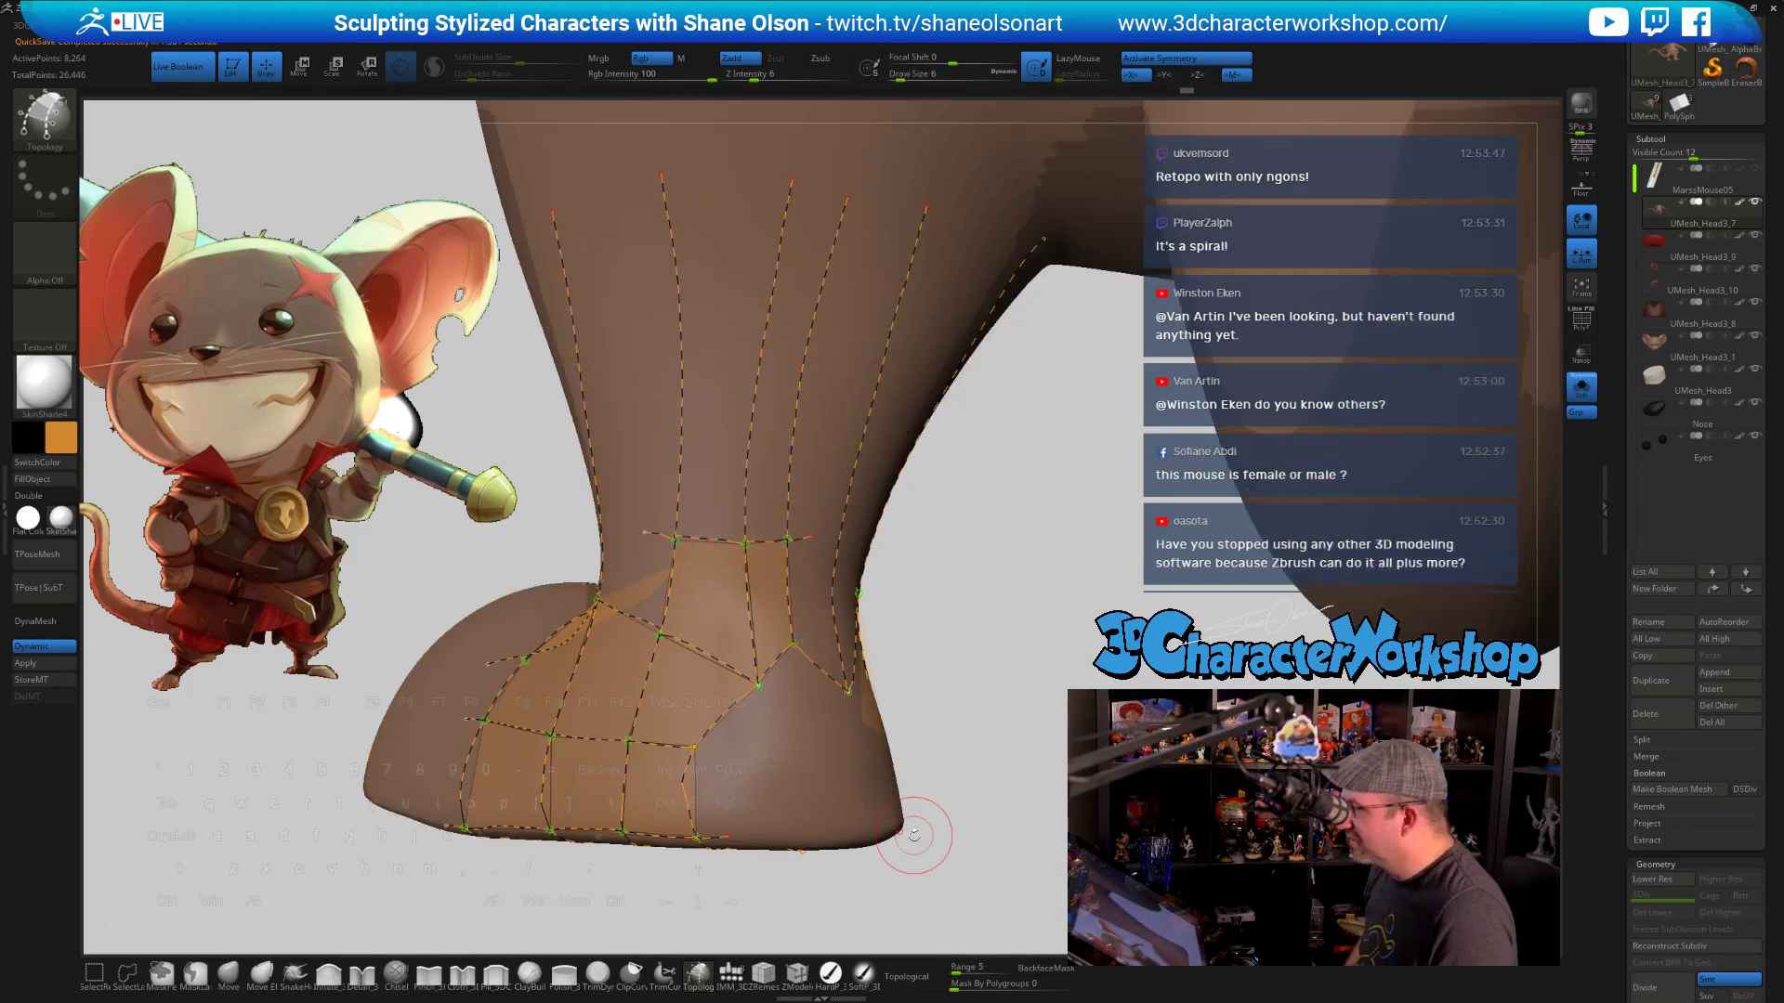
drag(967, 728, 929, 789)
drag(557, 604, 755, 625)
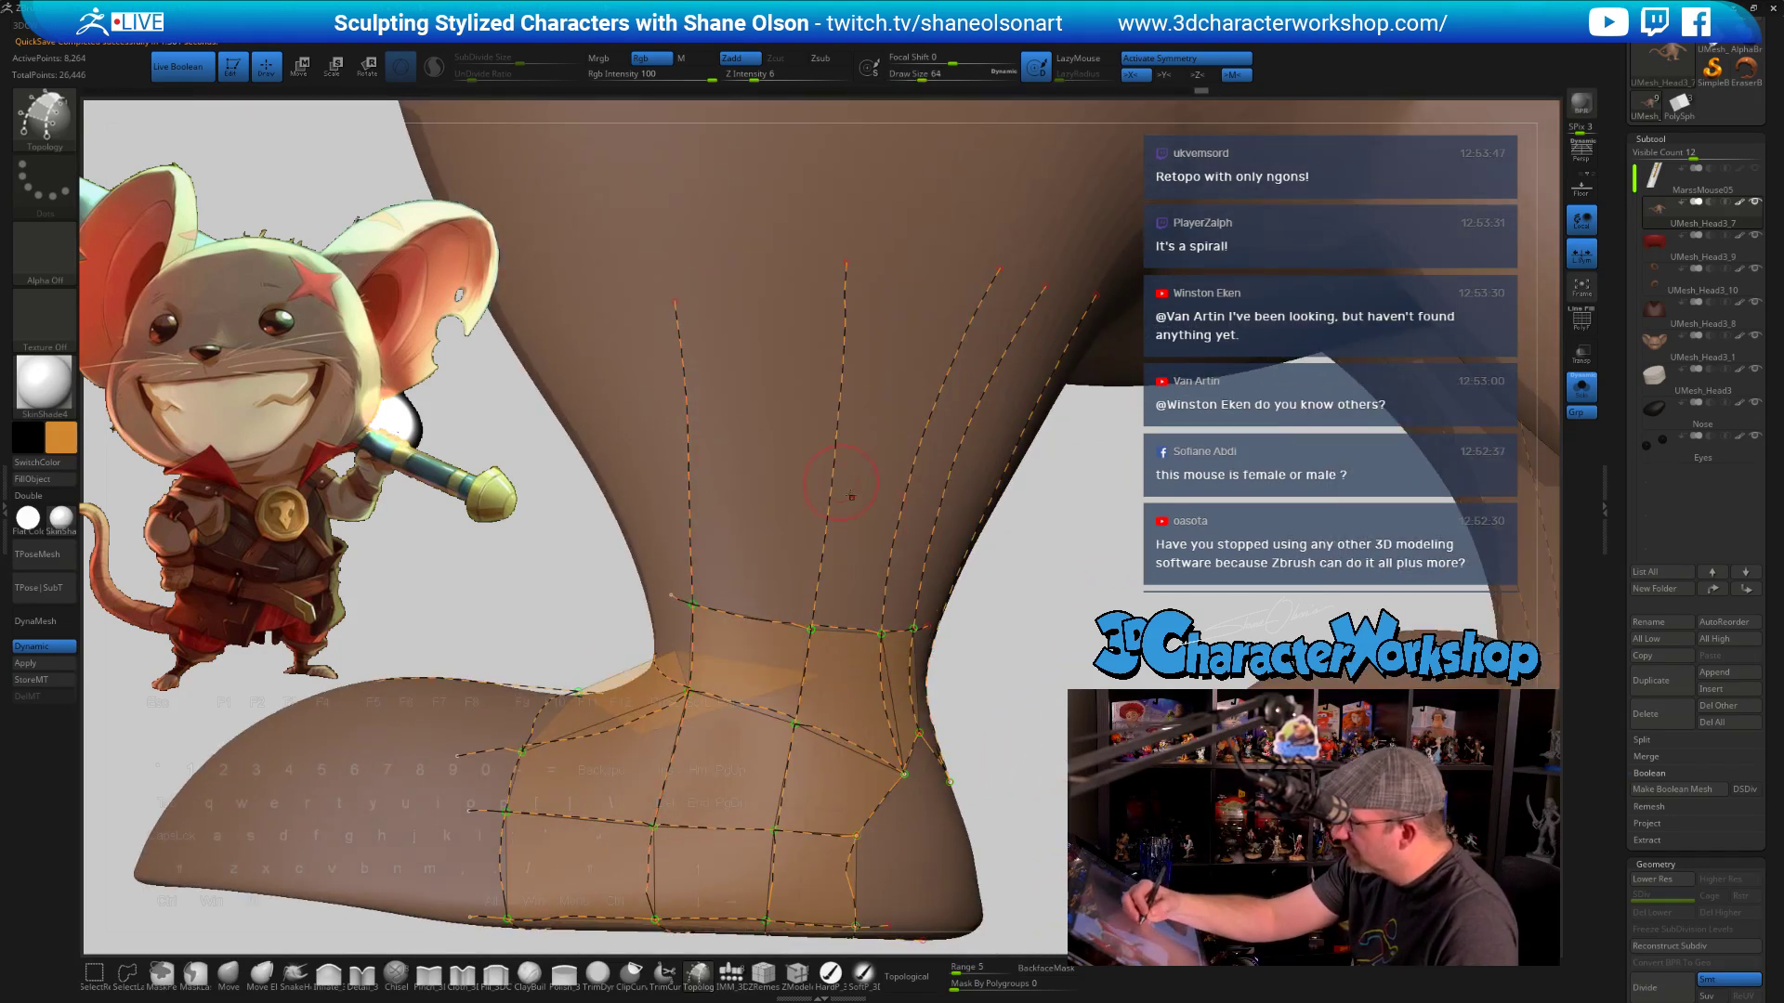
Draw a second crosswise Topology curve higher on the lower leg, crossing the vertical curves toward the shin
drag(679, 553, 994, 451)
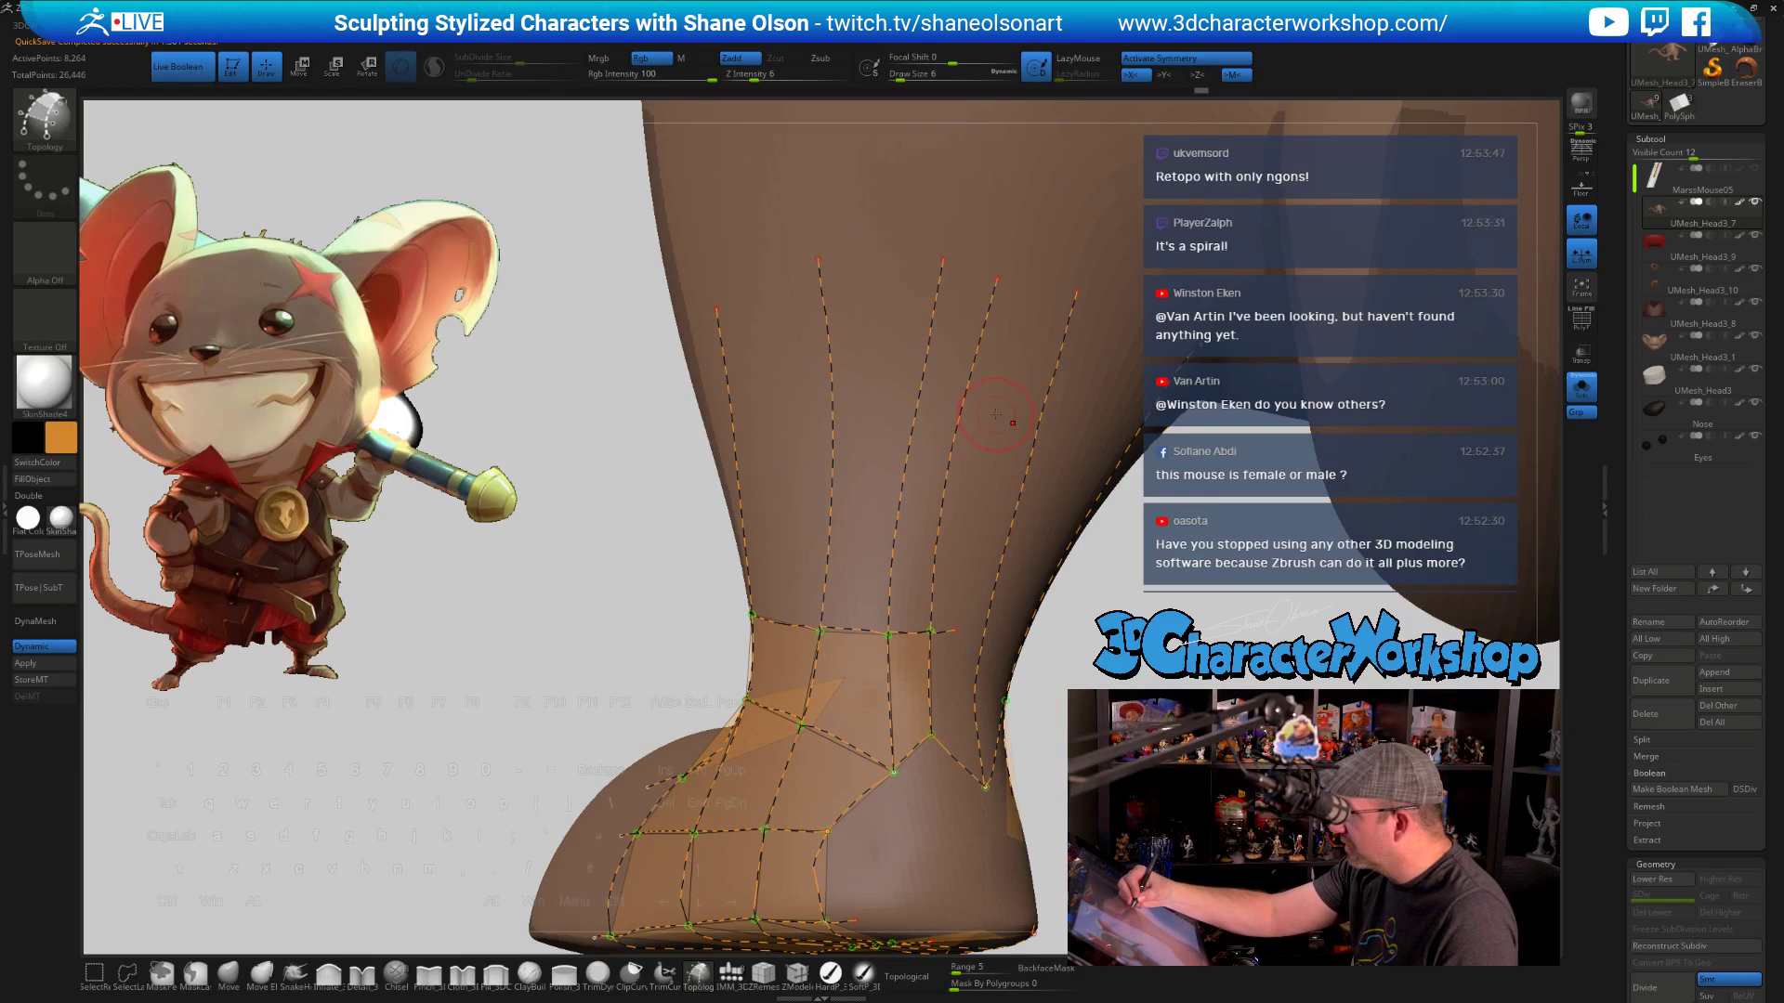
drag(792, 407, 776, 409)
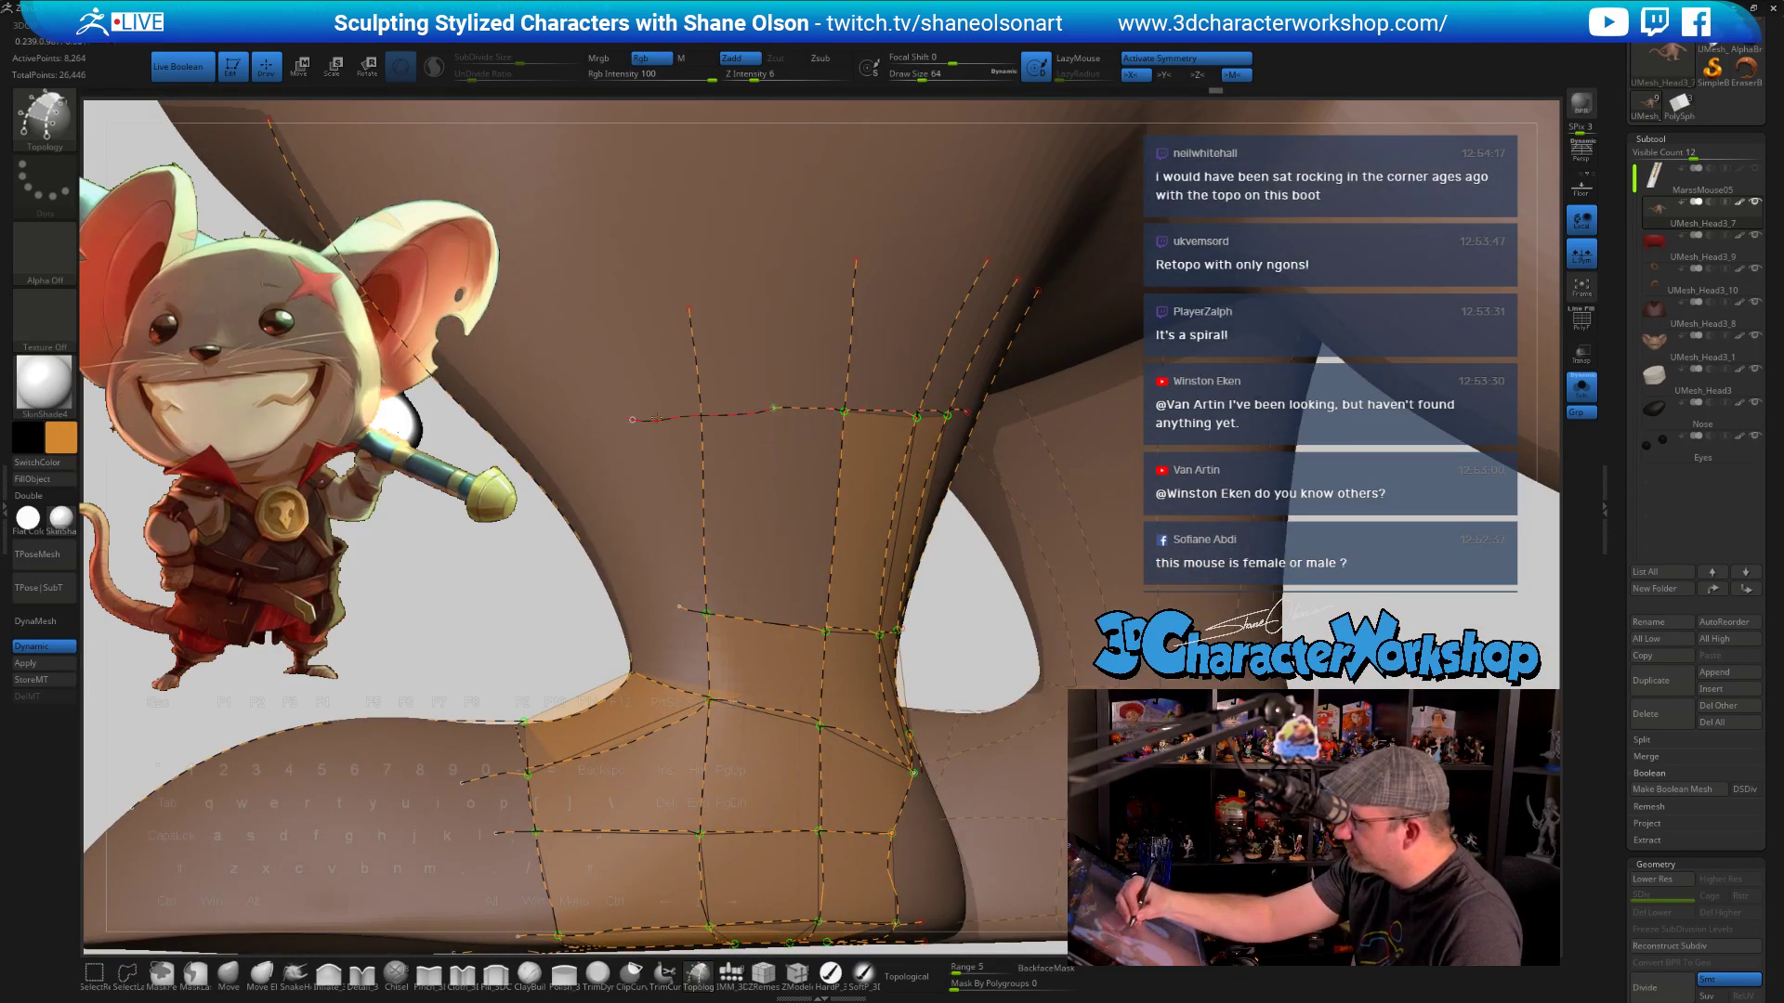
drag(656, 418, 632, 419)
Draw a vertical Topology curve down the front of the lower leg and continue it over the instep onto the foot
drag(548, 567, 776, 545)
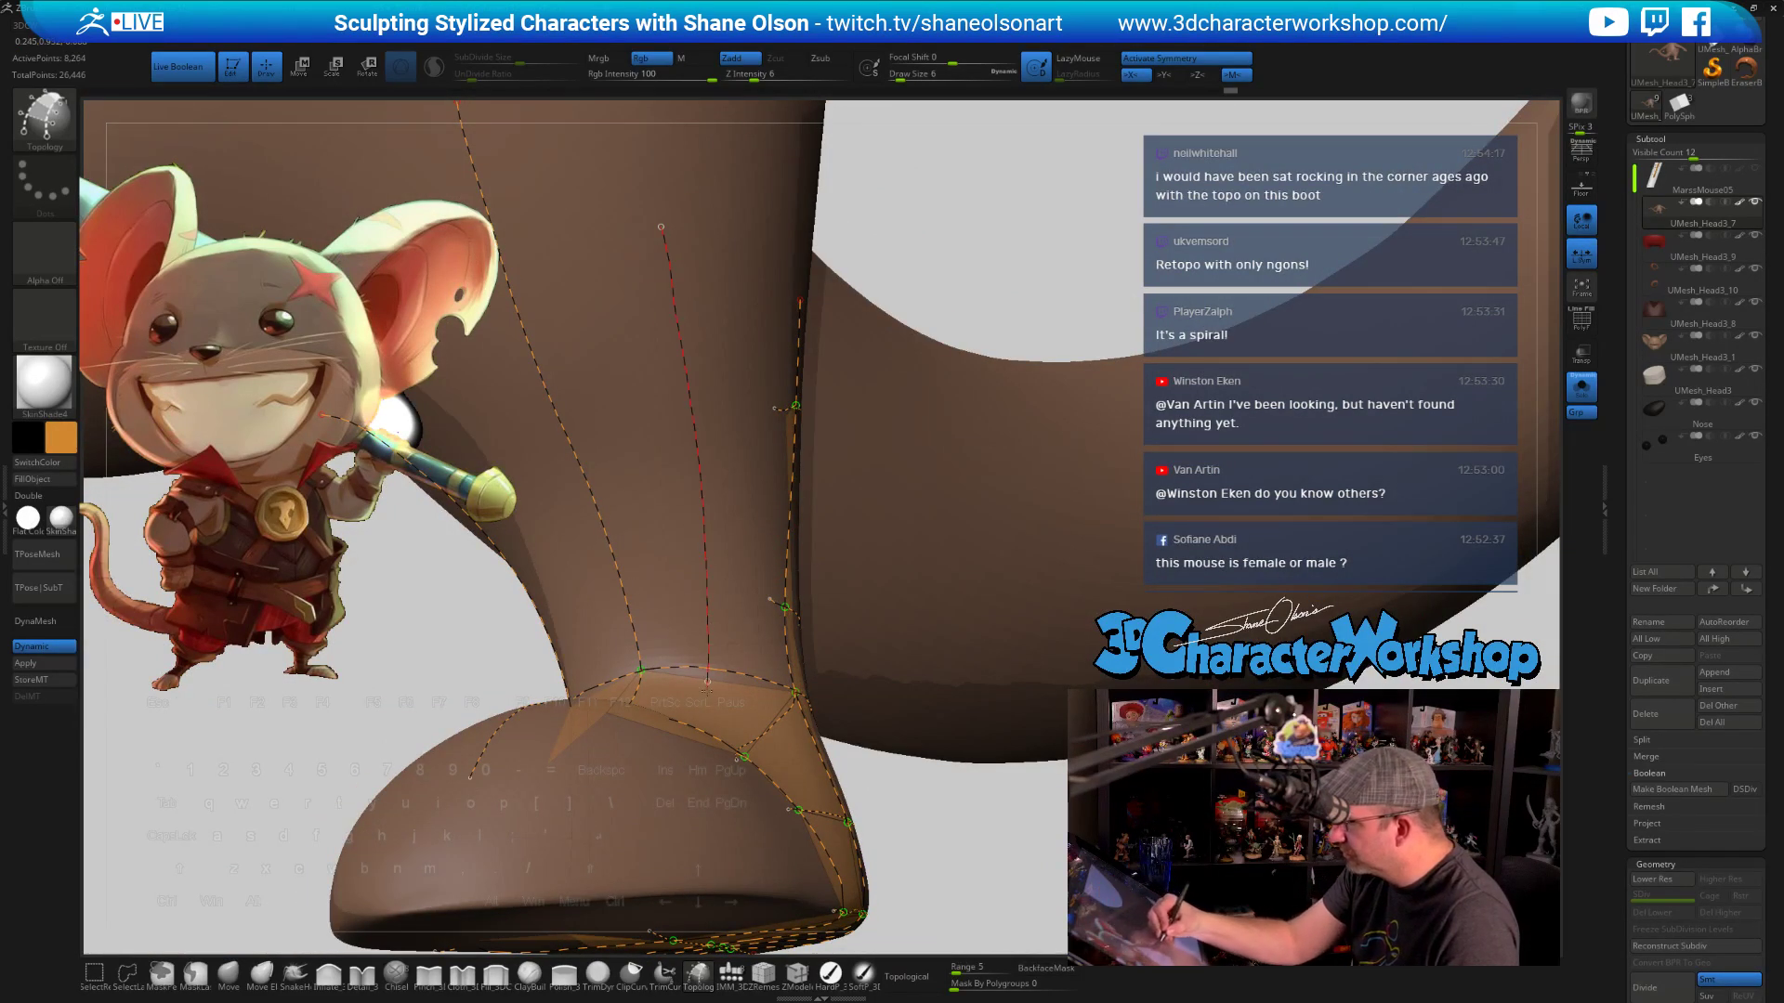
drag(707, 691, 707, 693)
right_drag(725, 650, 733, 718)
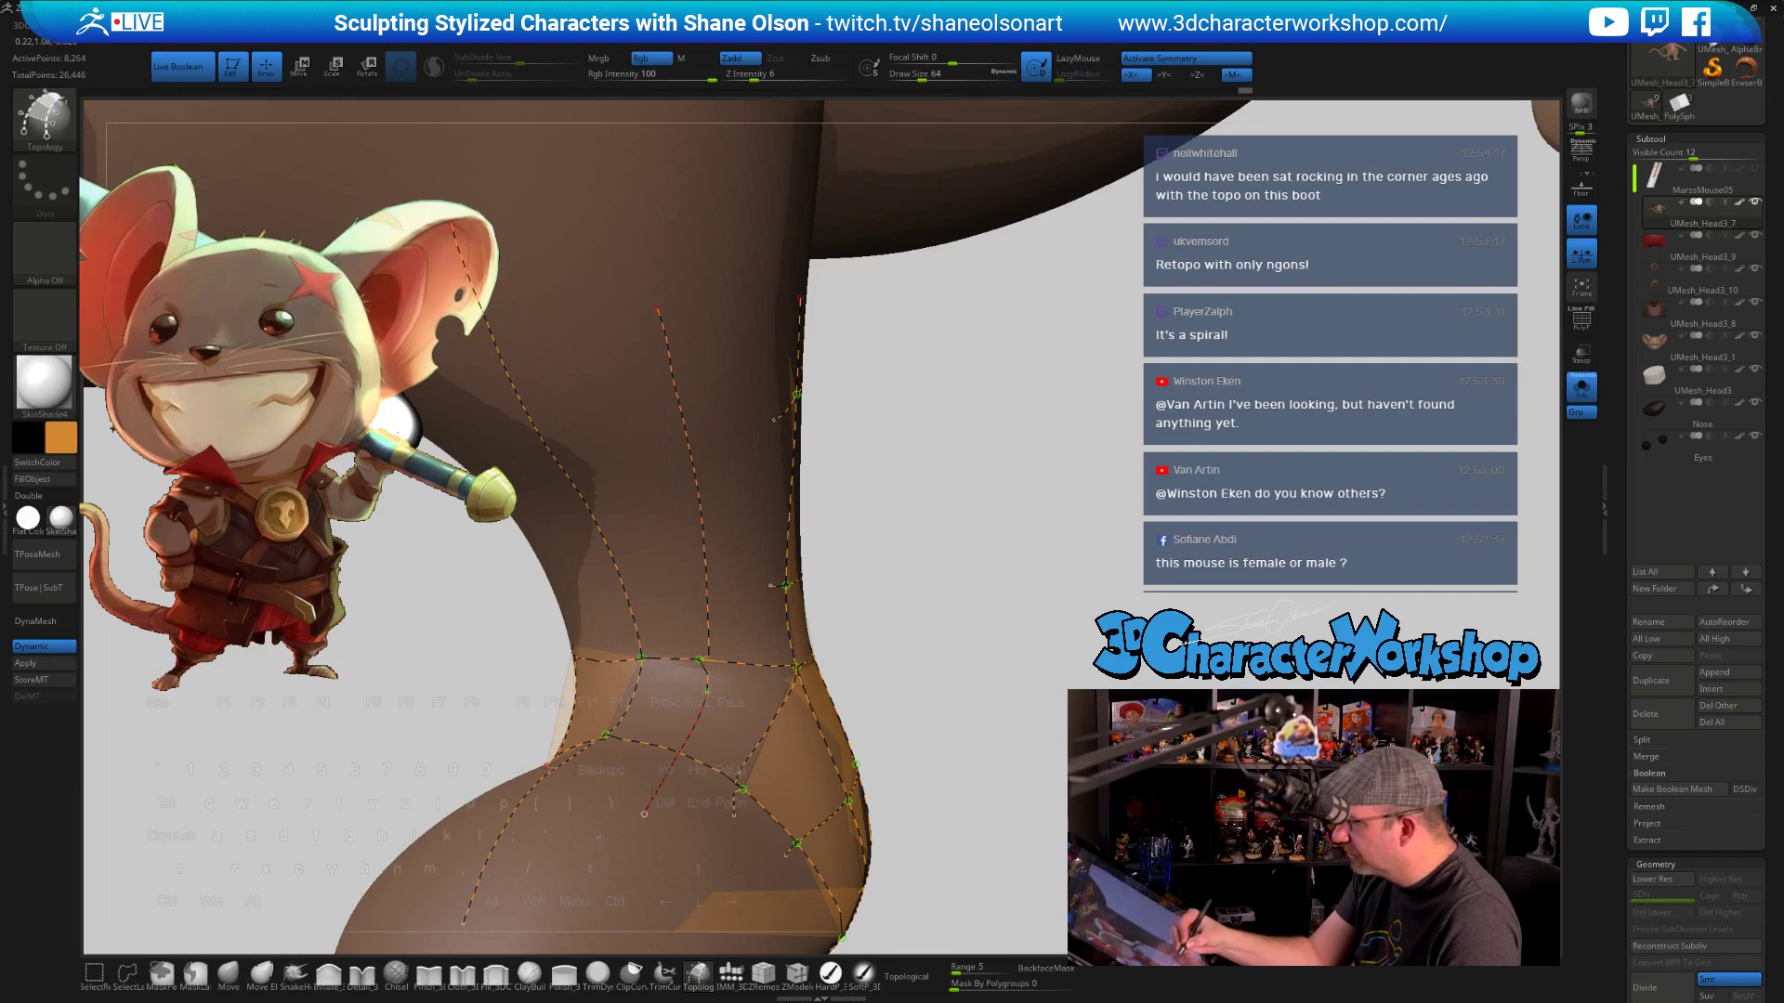
right_drag(644, 814, 596, 262)
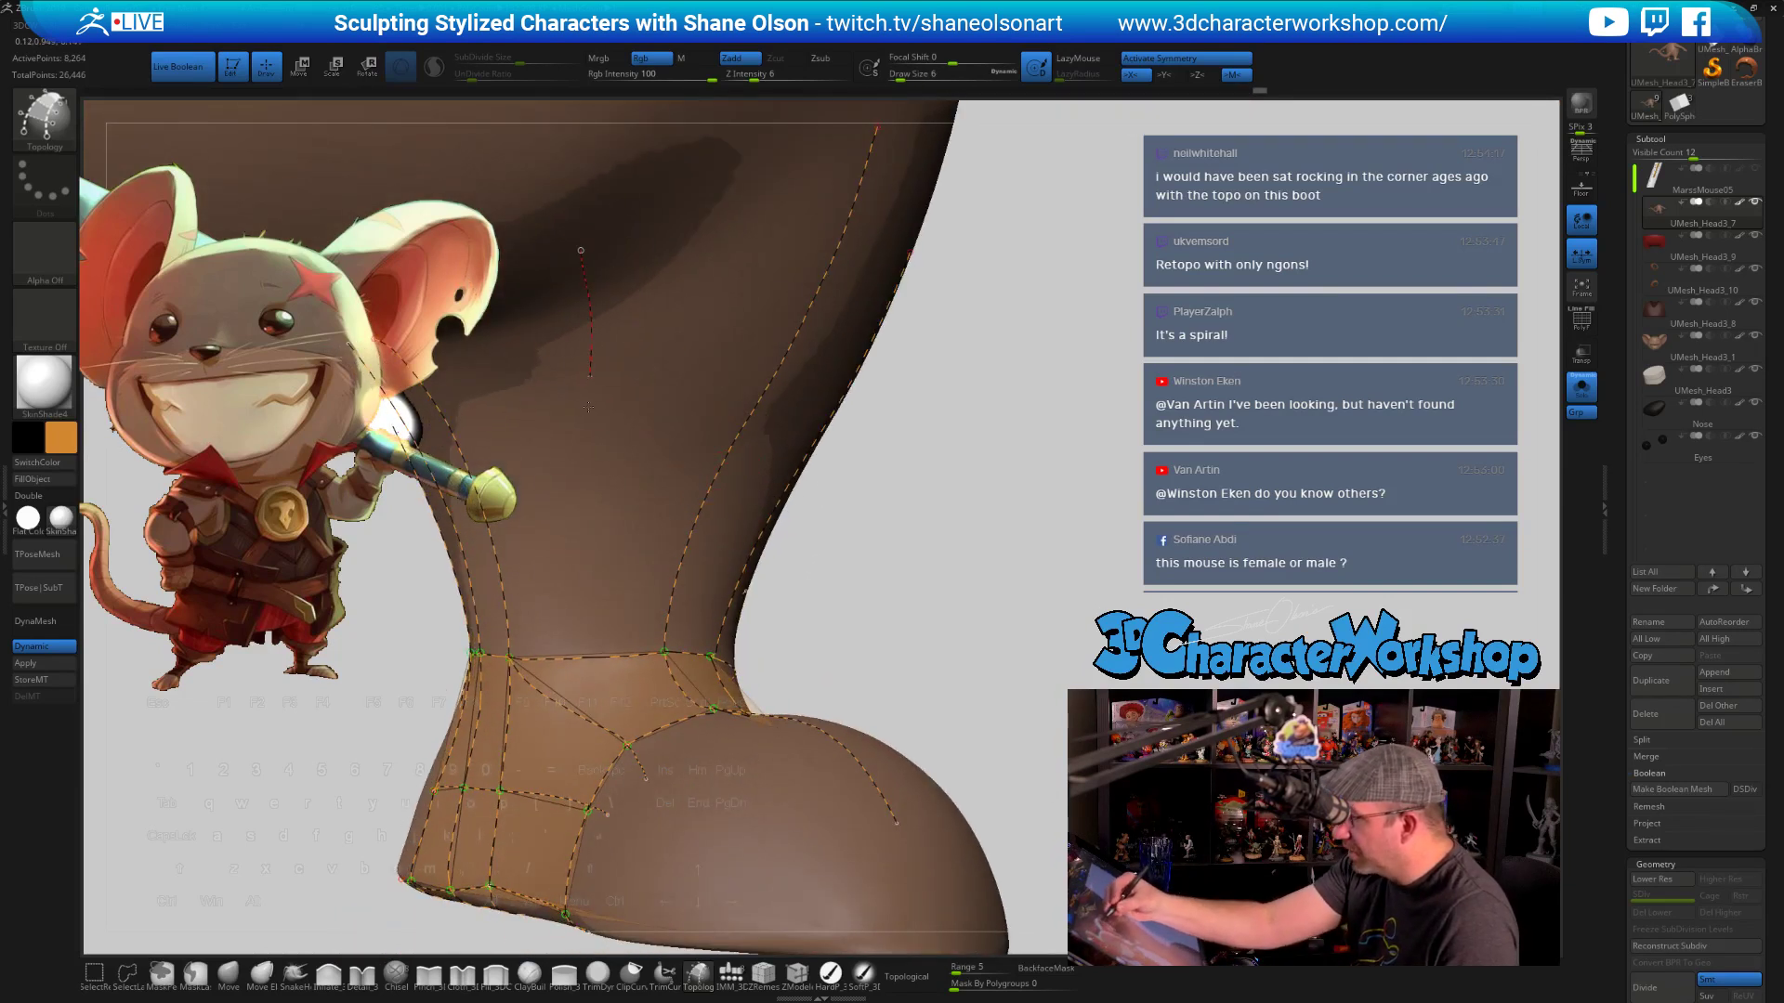
mouse_move(741, 749)
right_down()
mouse_move(1129, 567)
mouse_move(892, 688)
right_up()
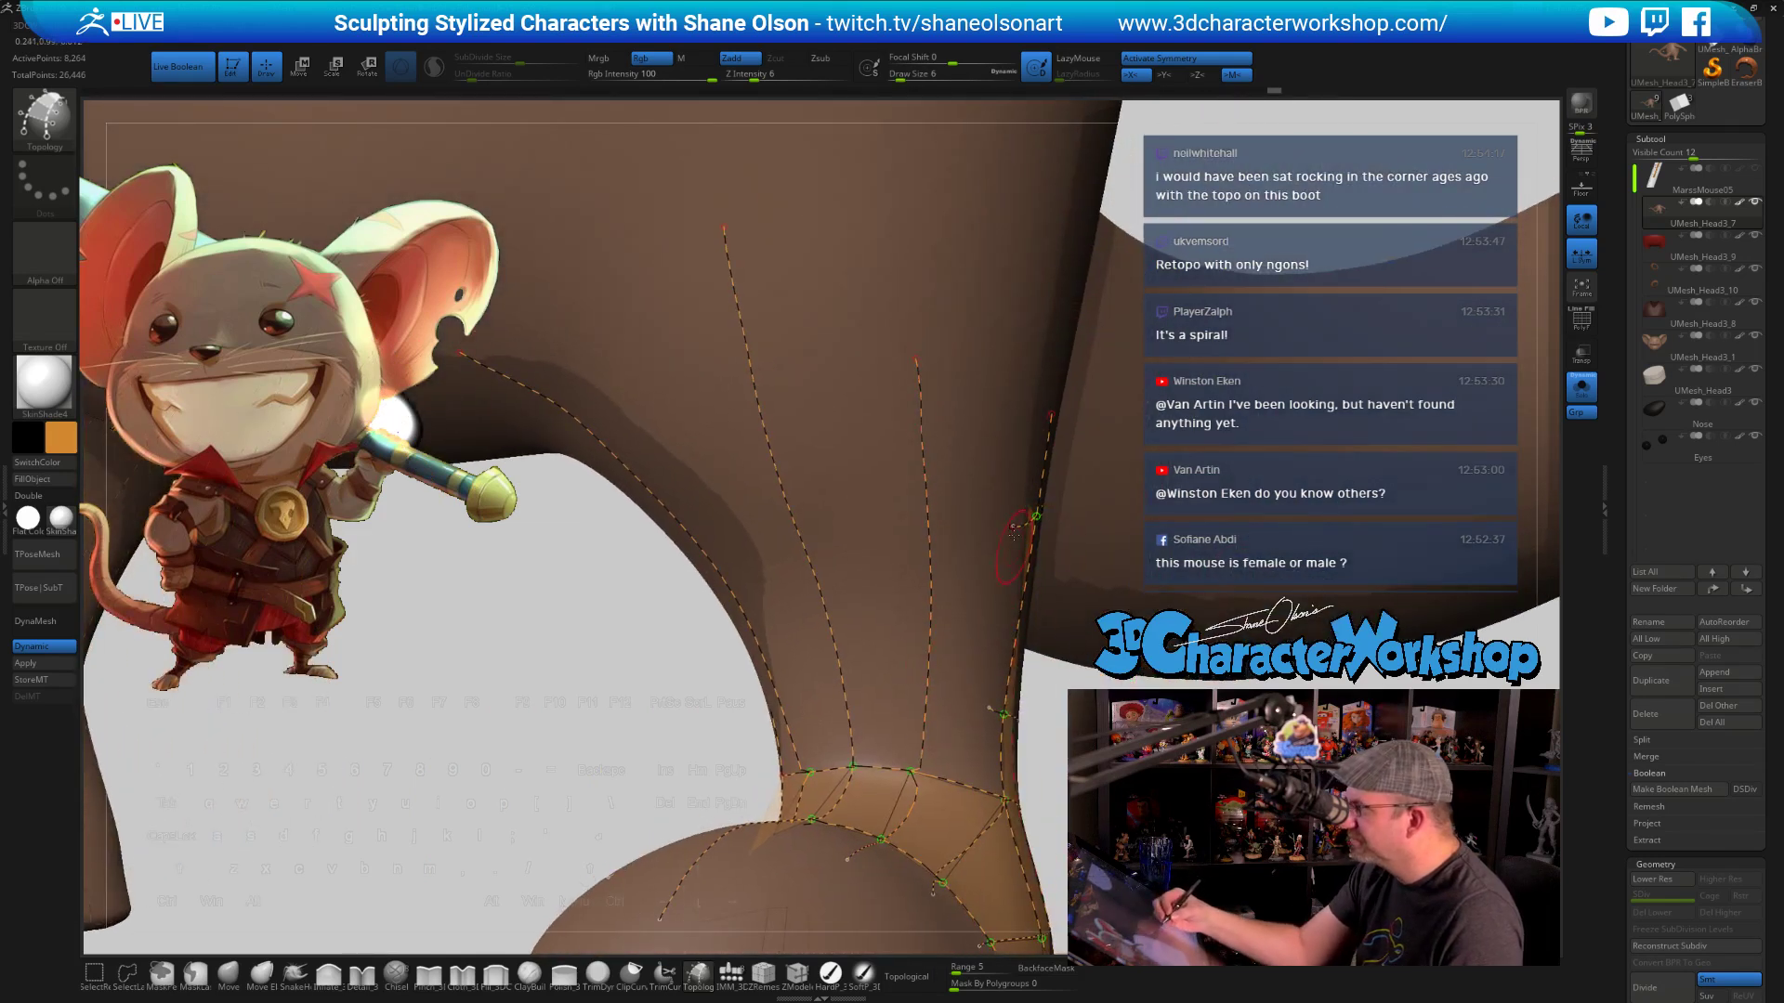
Extend both crosswise Topology curves across the front of the lower leg, crossing the vertical shin curves
right_drag(972, 541, 940, 534)
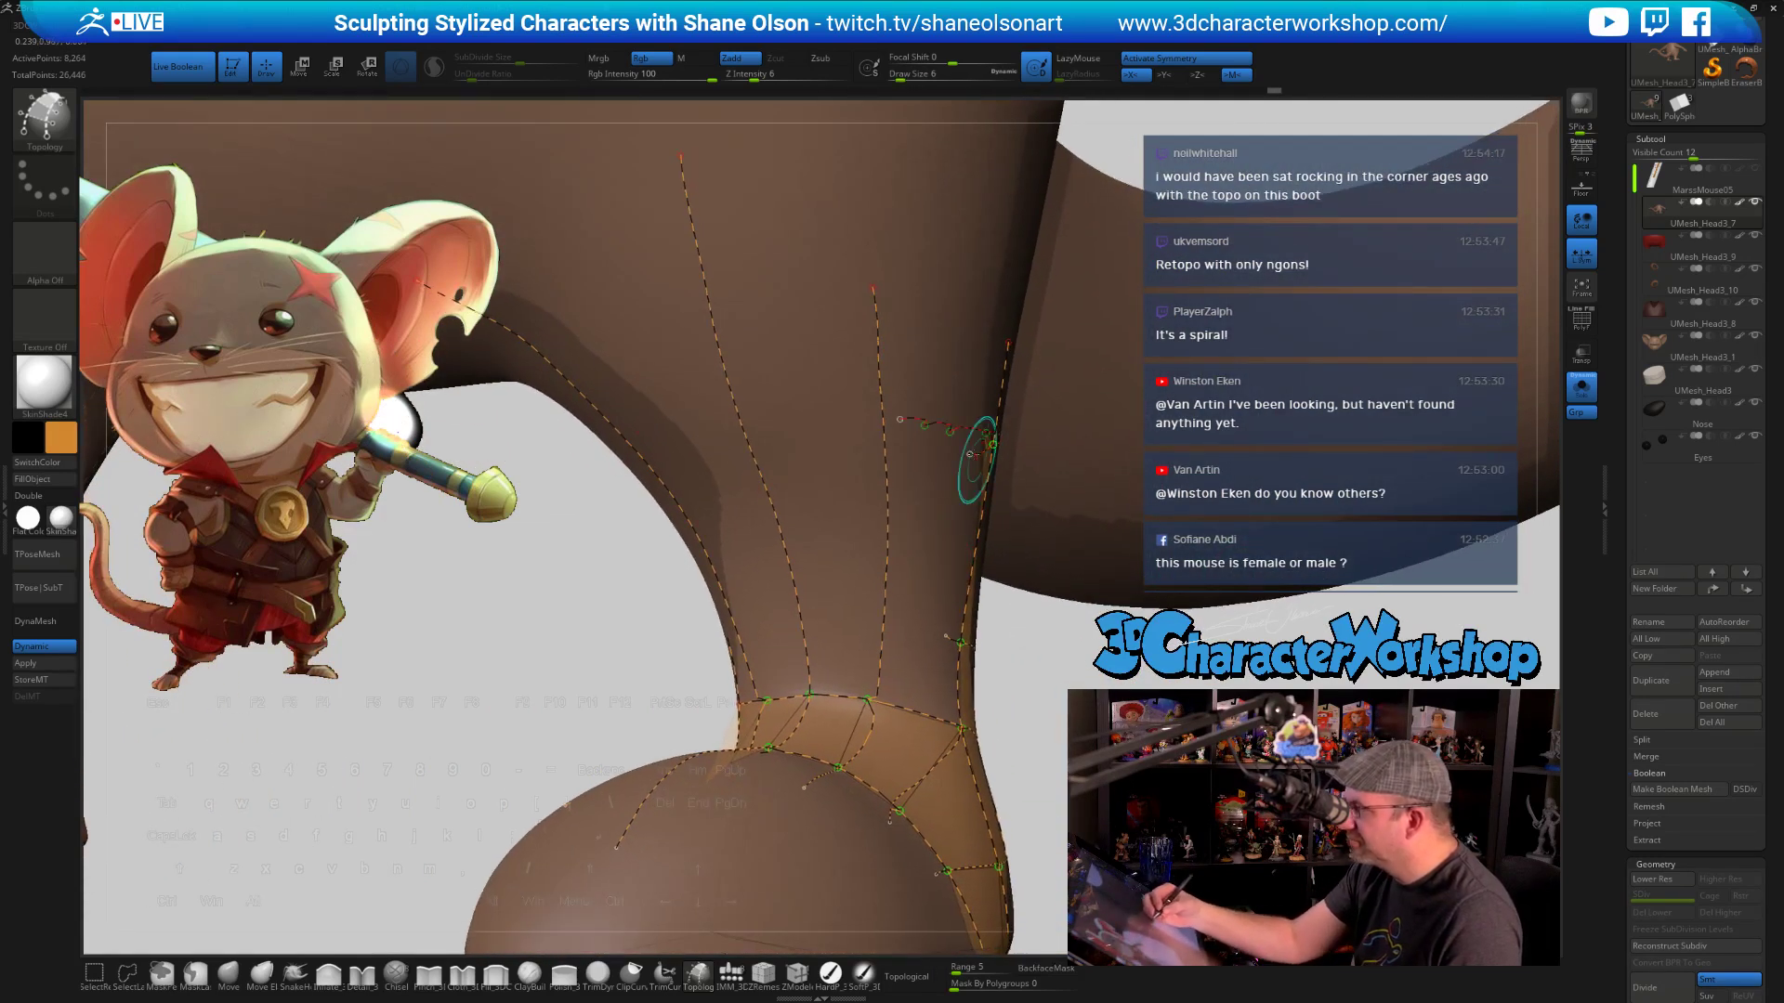
drag(970, 454, 968, 454)
drag(729, 479, 712, 481)
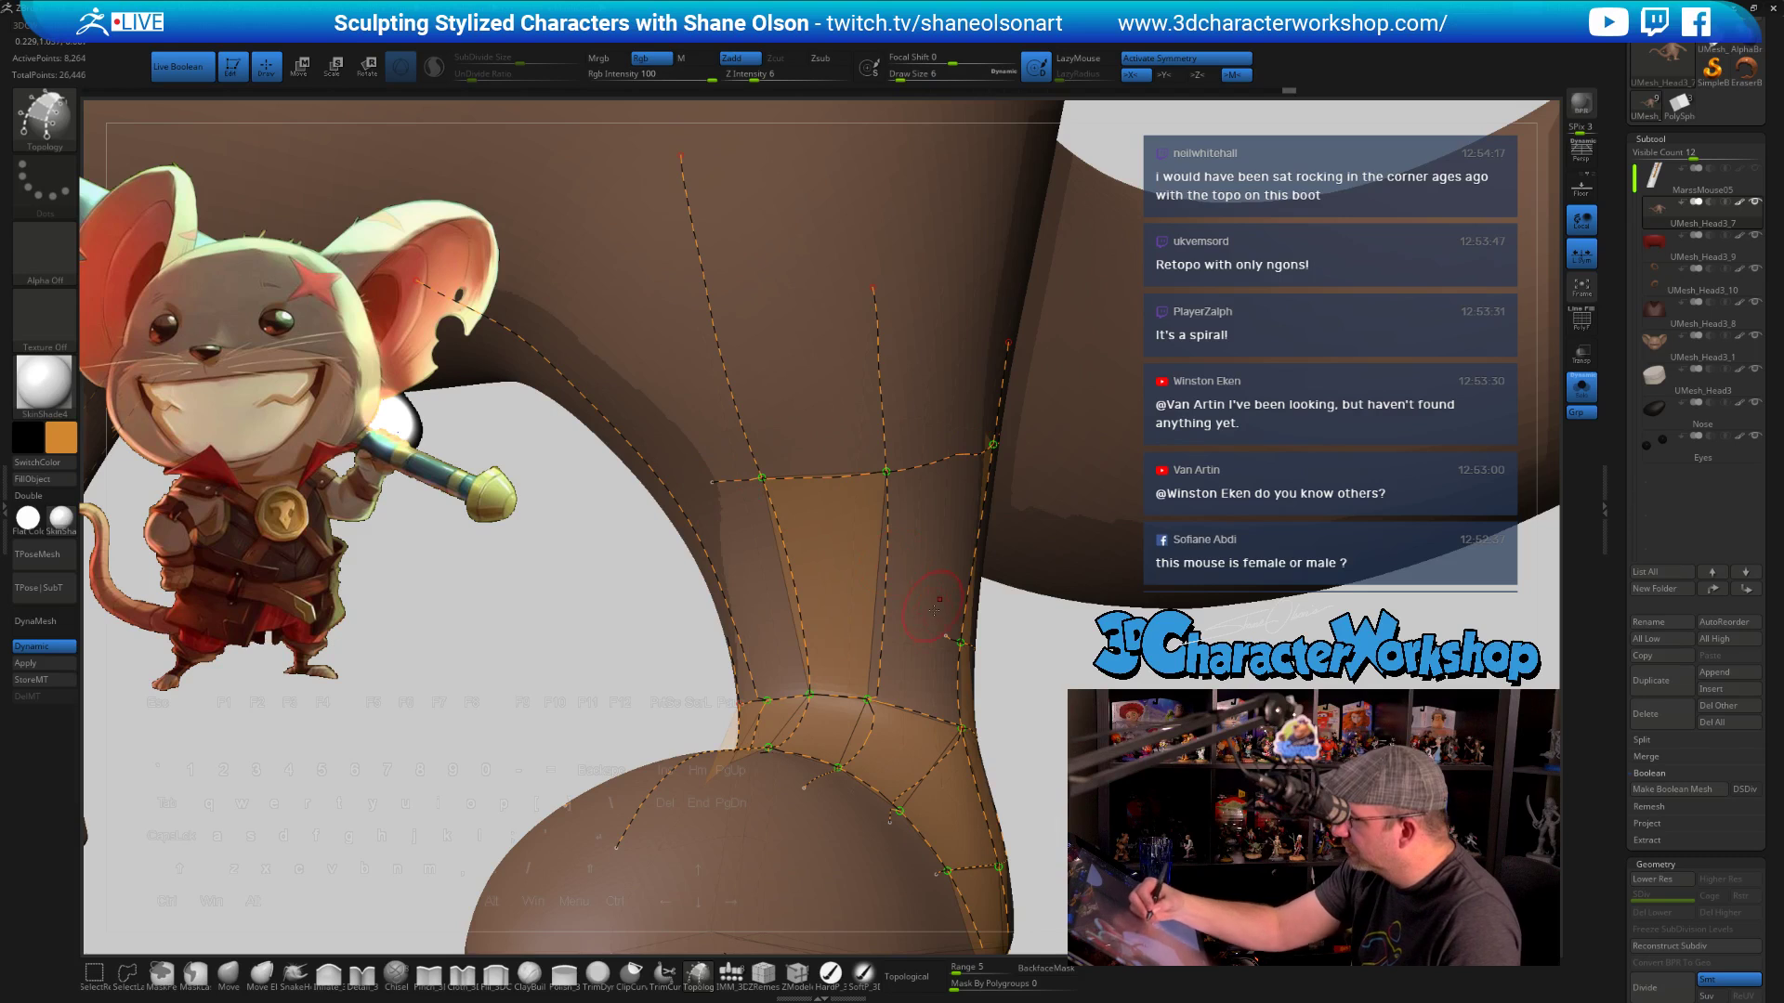
drag(797, 628, 775, 625)
Continue both crosswise Topology curves around the remaining side of the lower leg and join them to the rings at the back
right_drag(790, 567, 1000, 542)
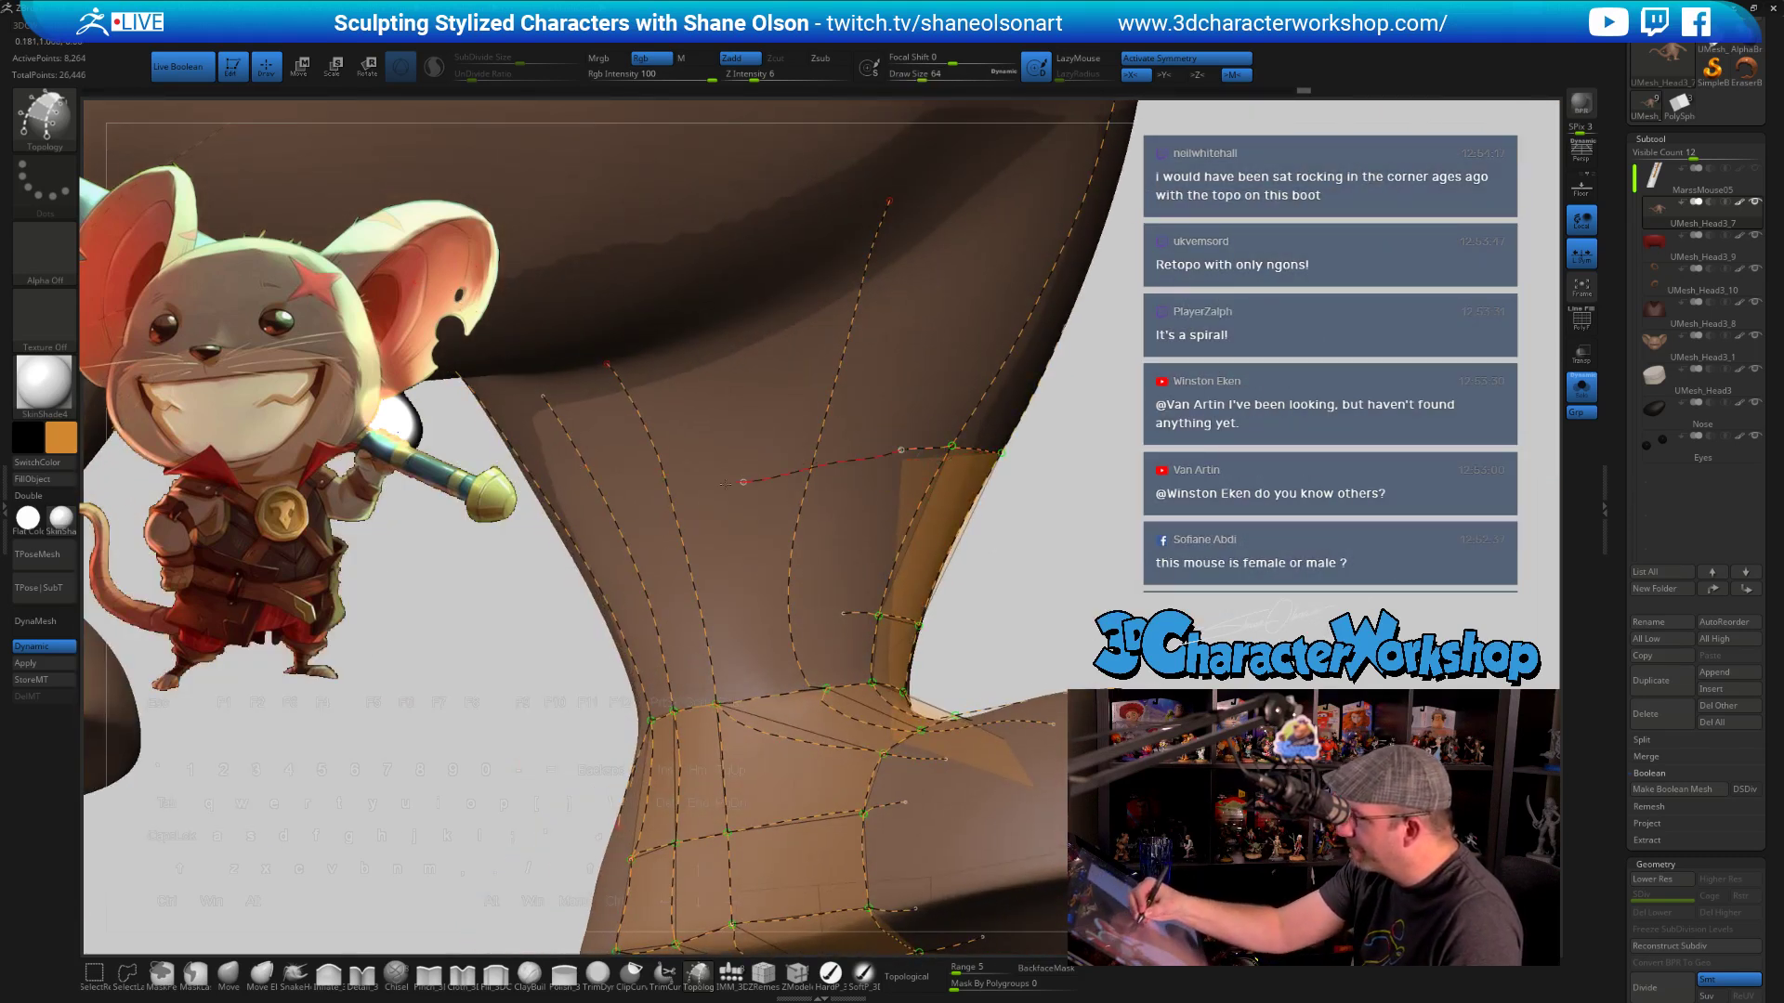
mouse_move(760, 599)
right_down()
mouse_move(979, 459)
mouse_move(878, 532)
right_up()
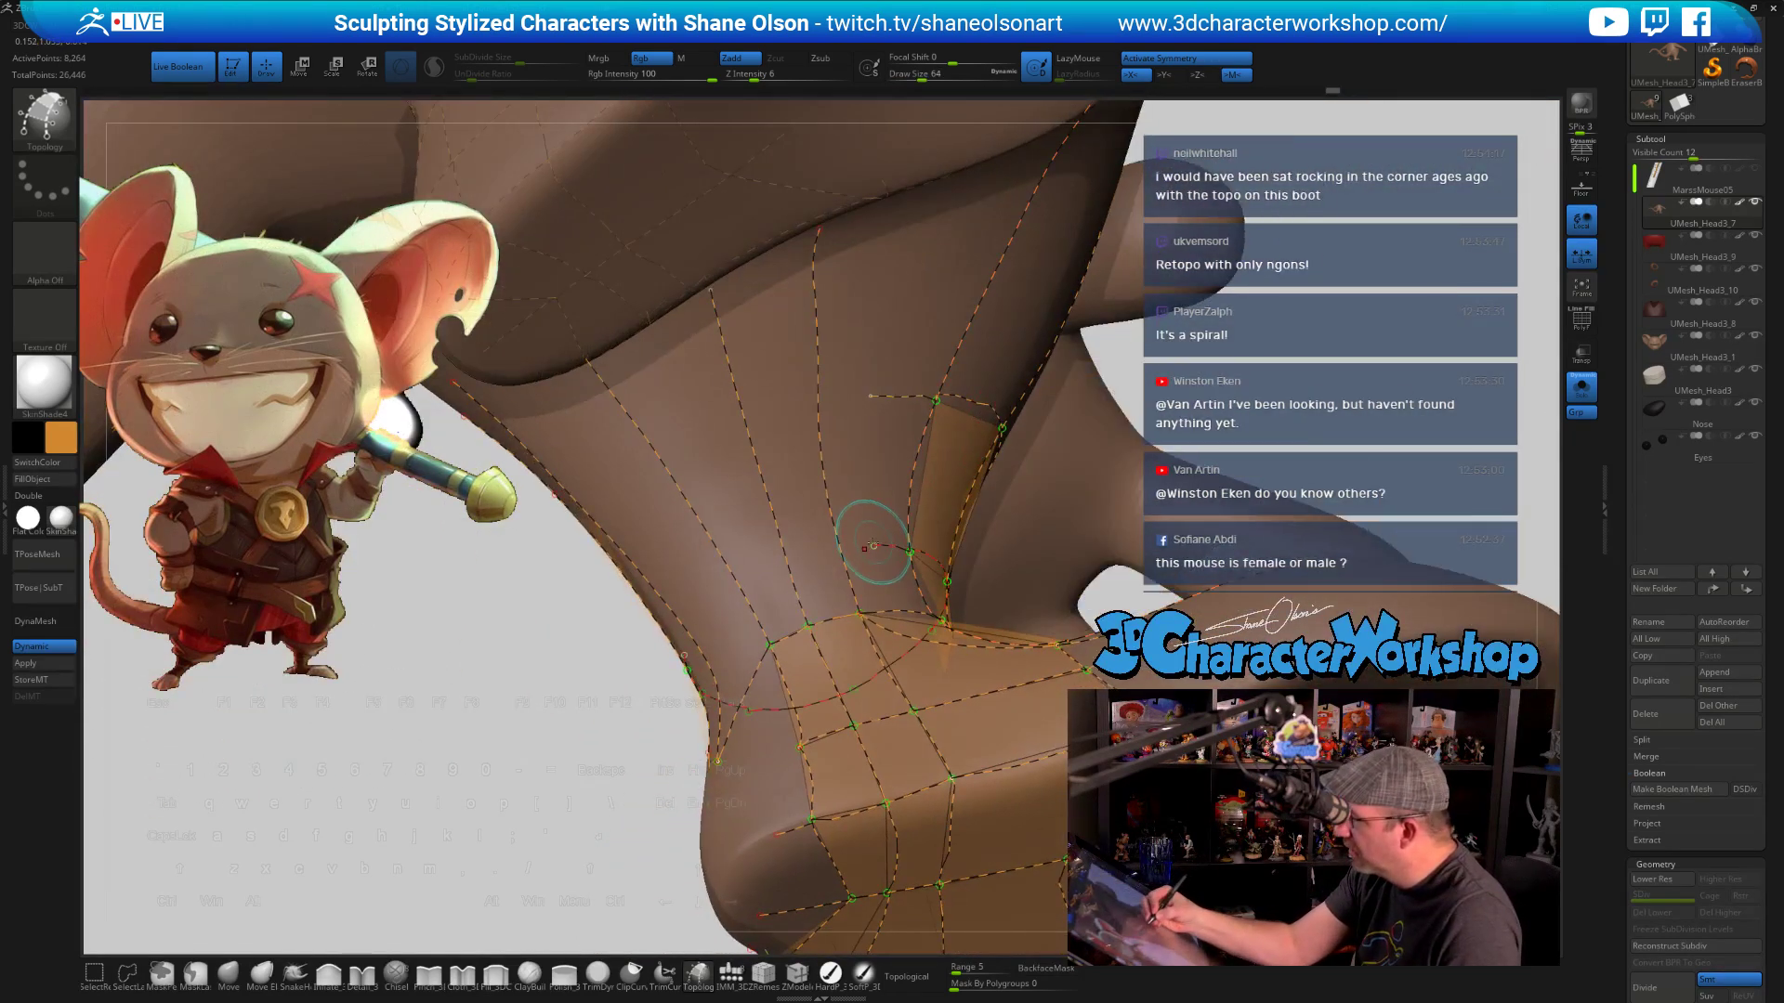
drag(874, 546, 874, 546)
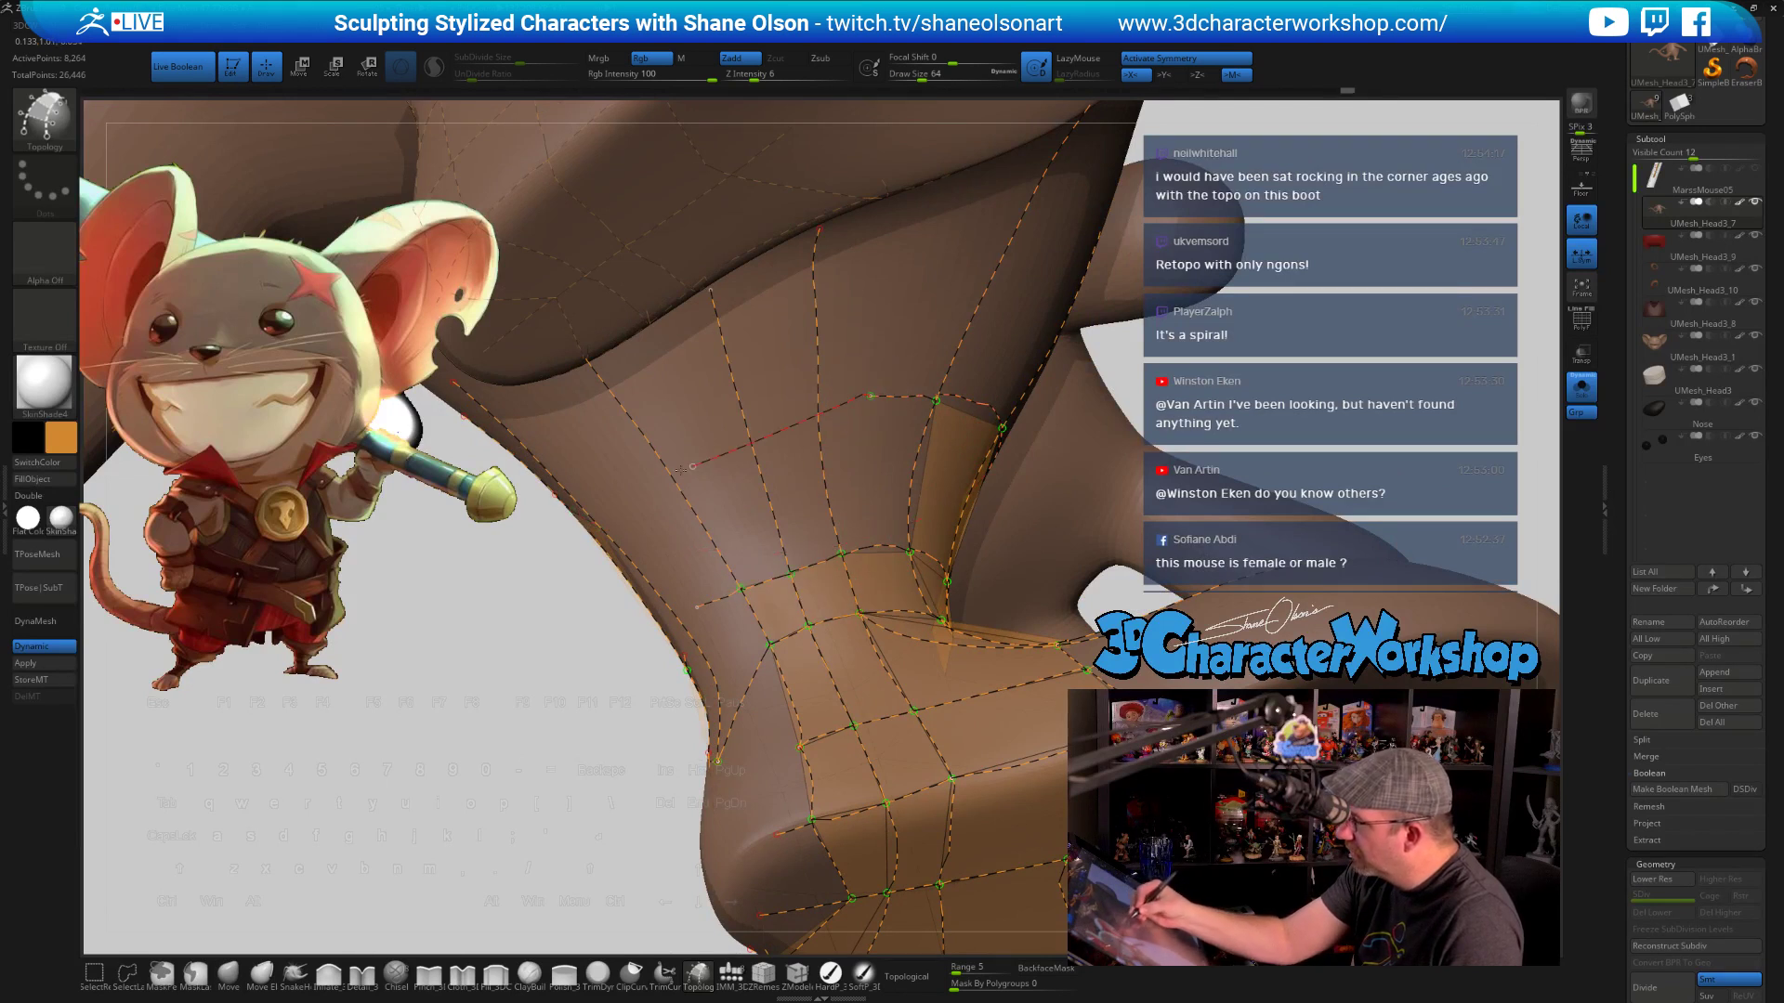
right_drag(681, 470, 819, 572)
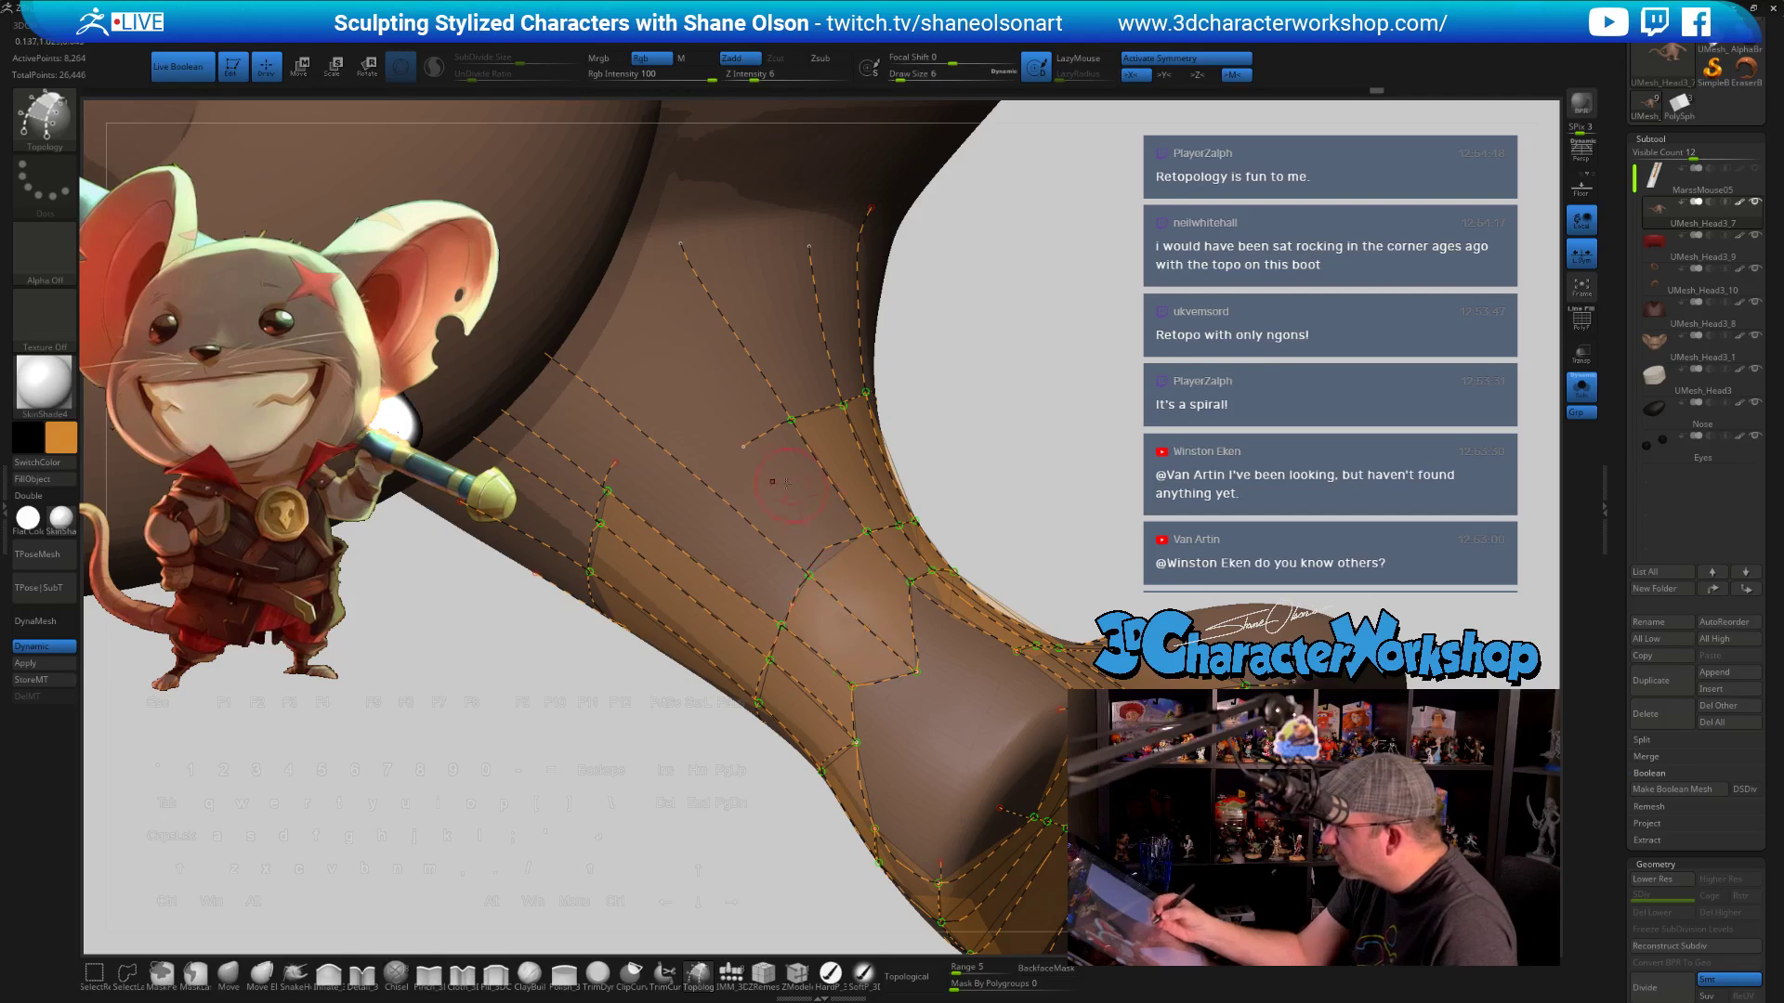
click(616, 460)
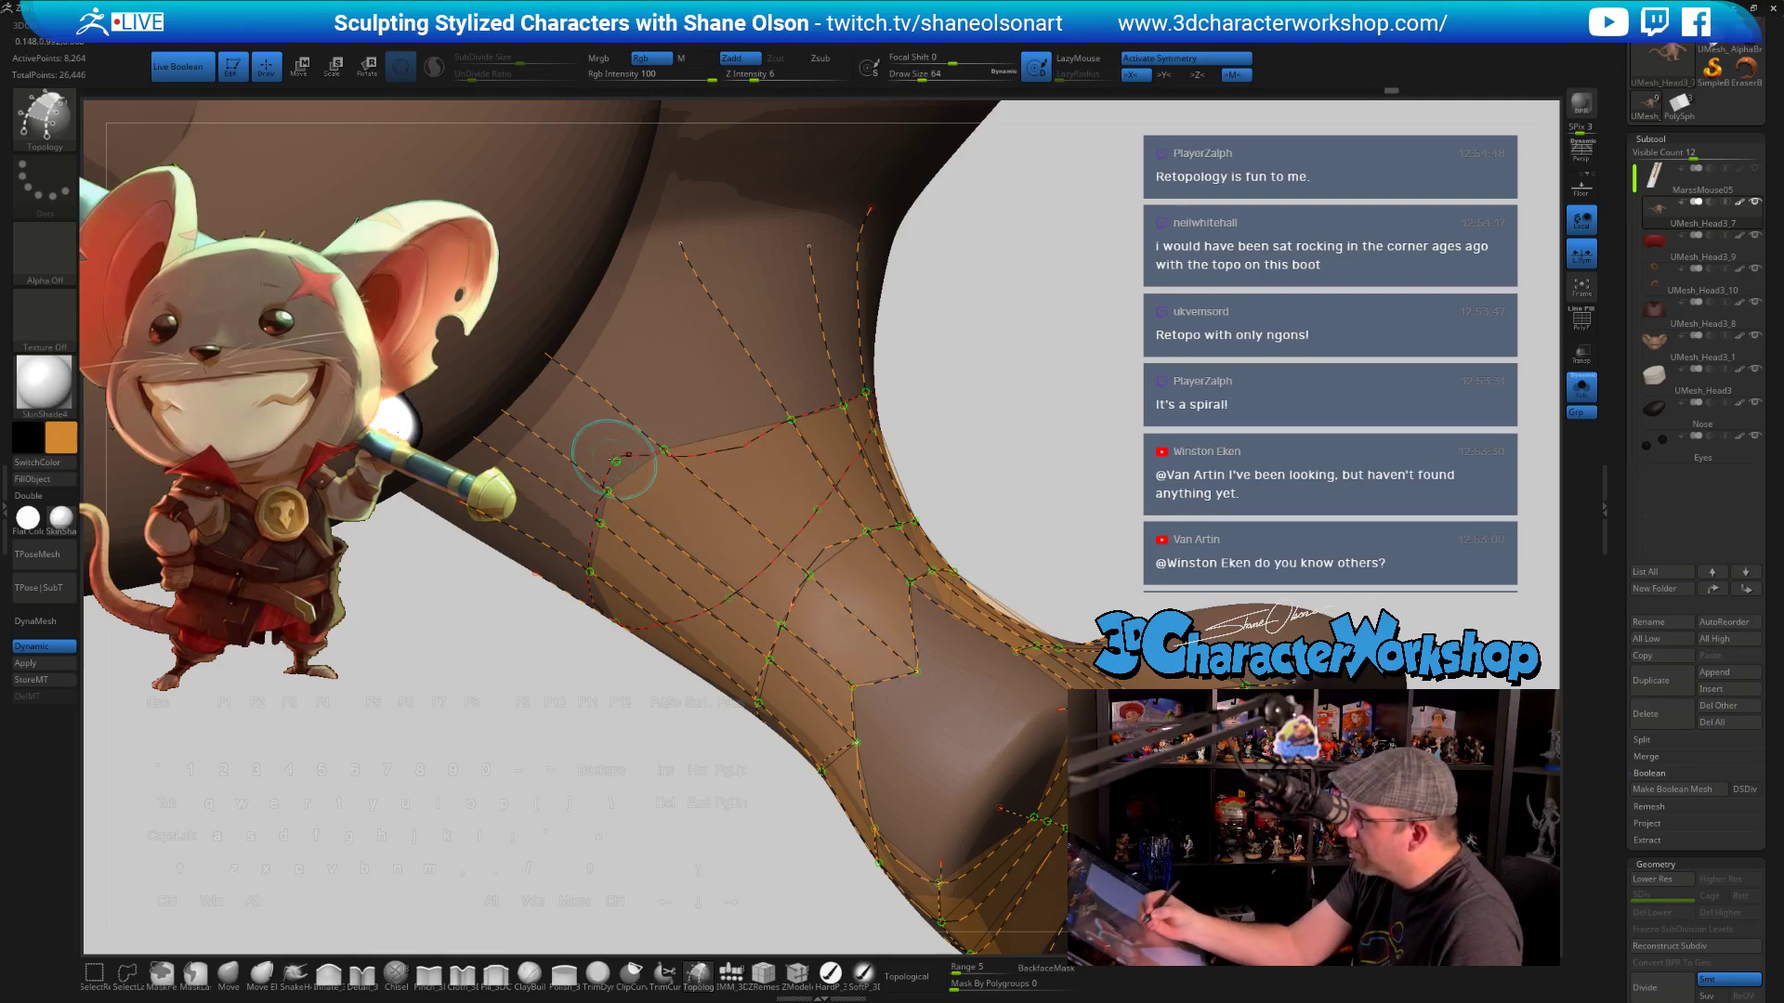
Generate the boot mesh from the Topology curves at draw size 1 and split the unmasked points into a separate subtool
drag(1008, 430, 1082, 809)
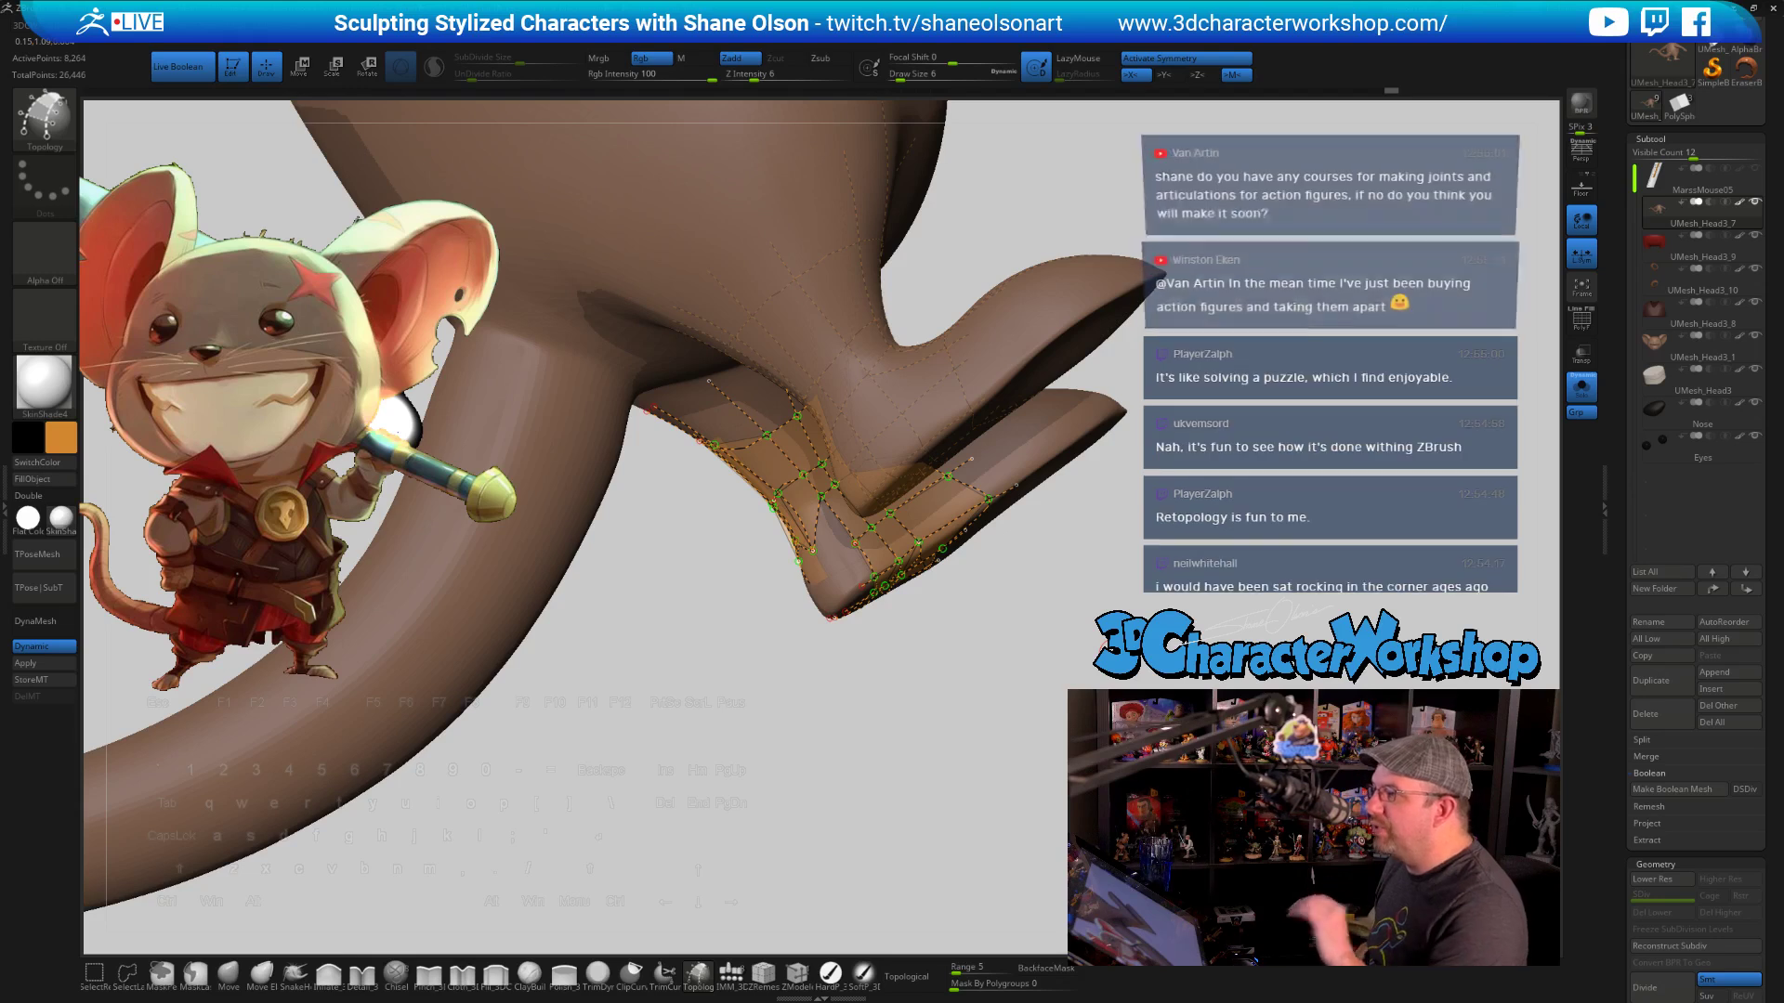
drag(1020, 567, 985, 687)
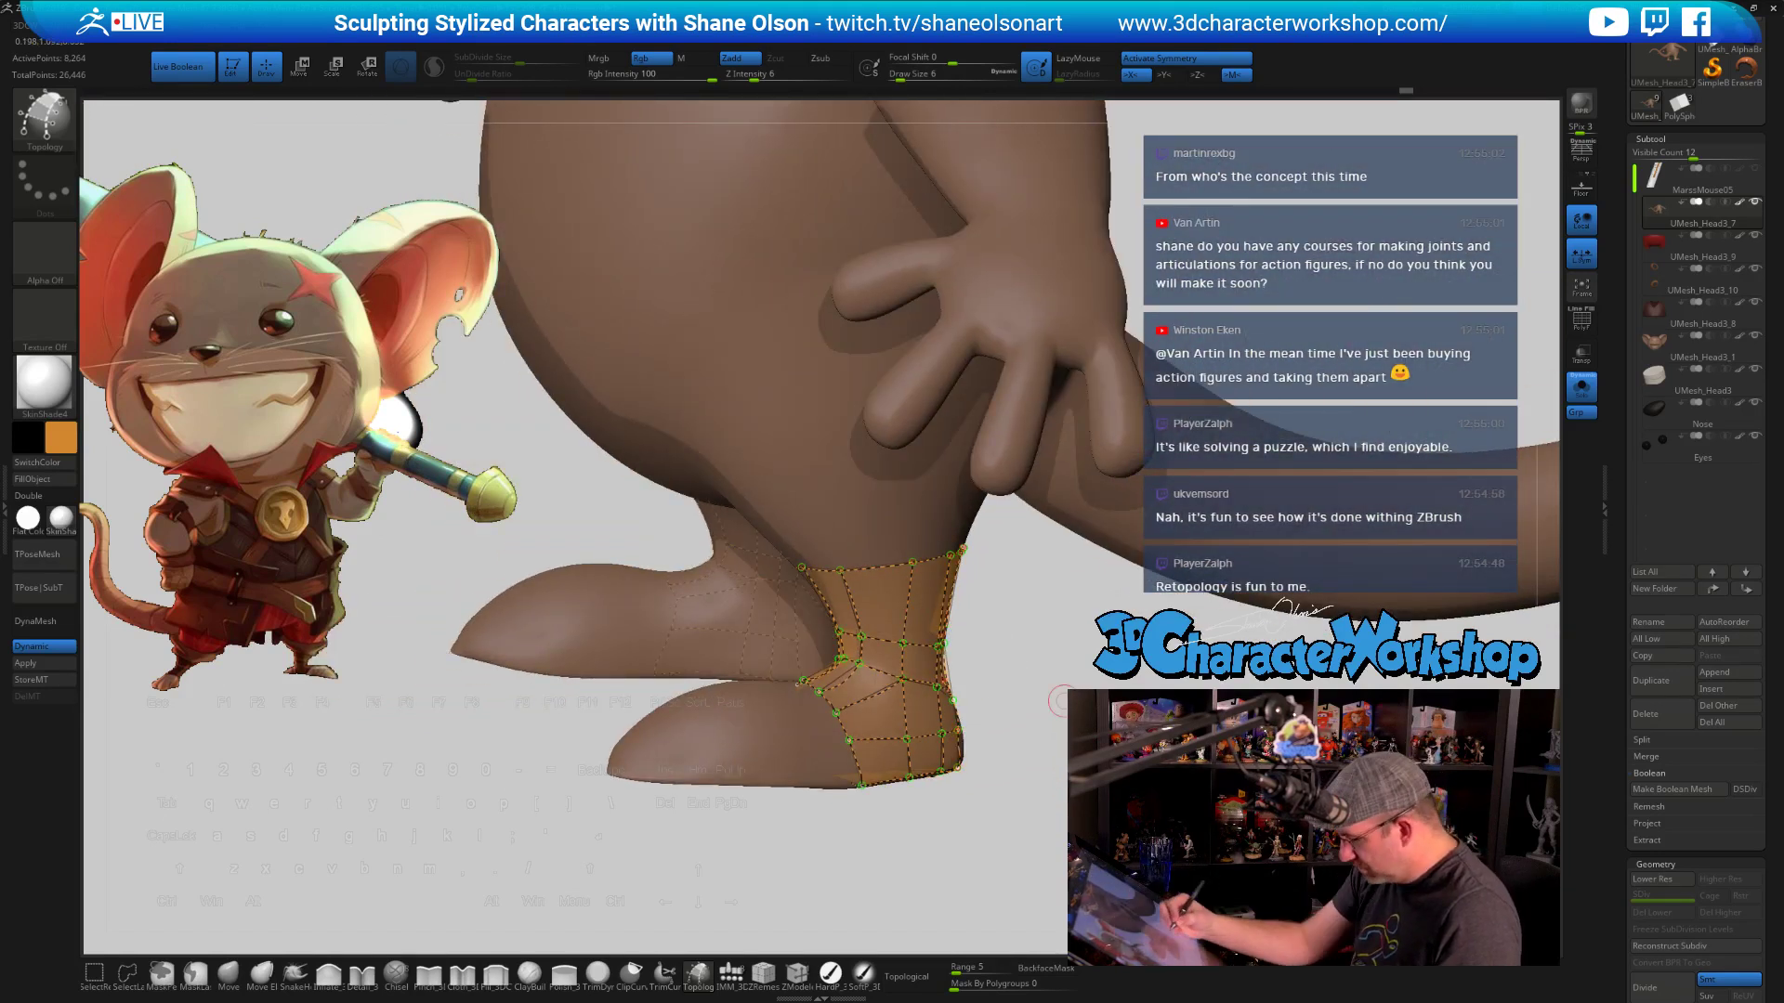
key(s)
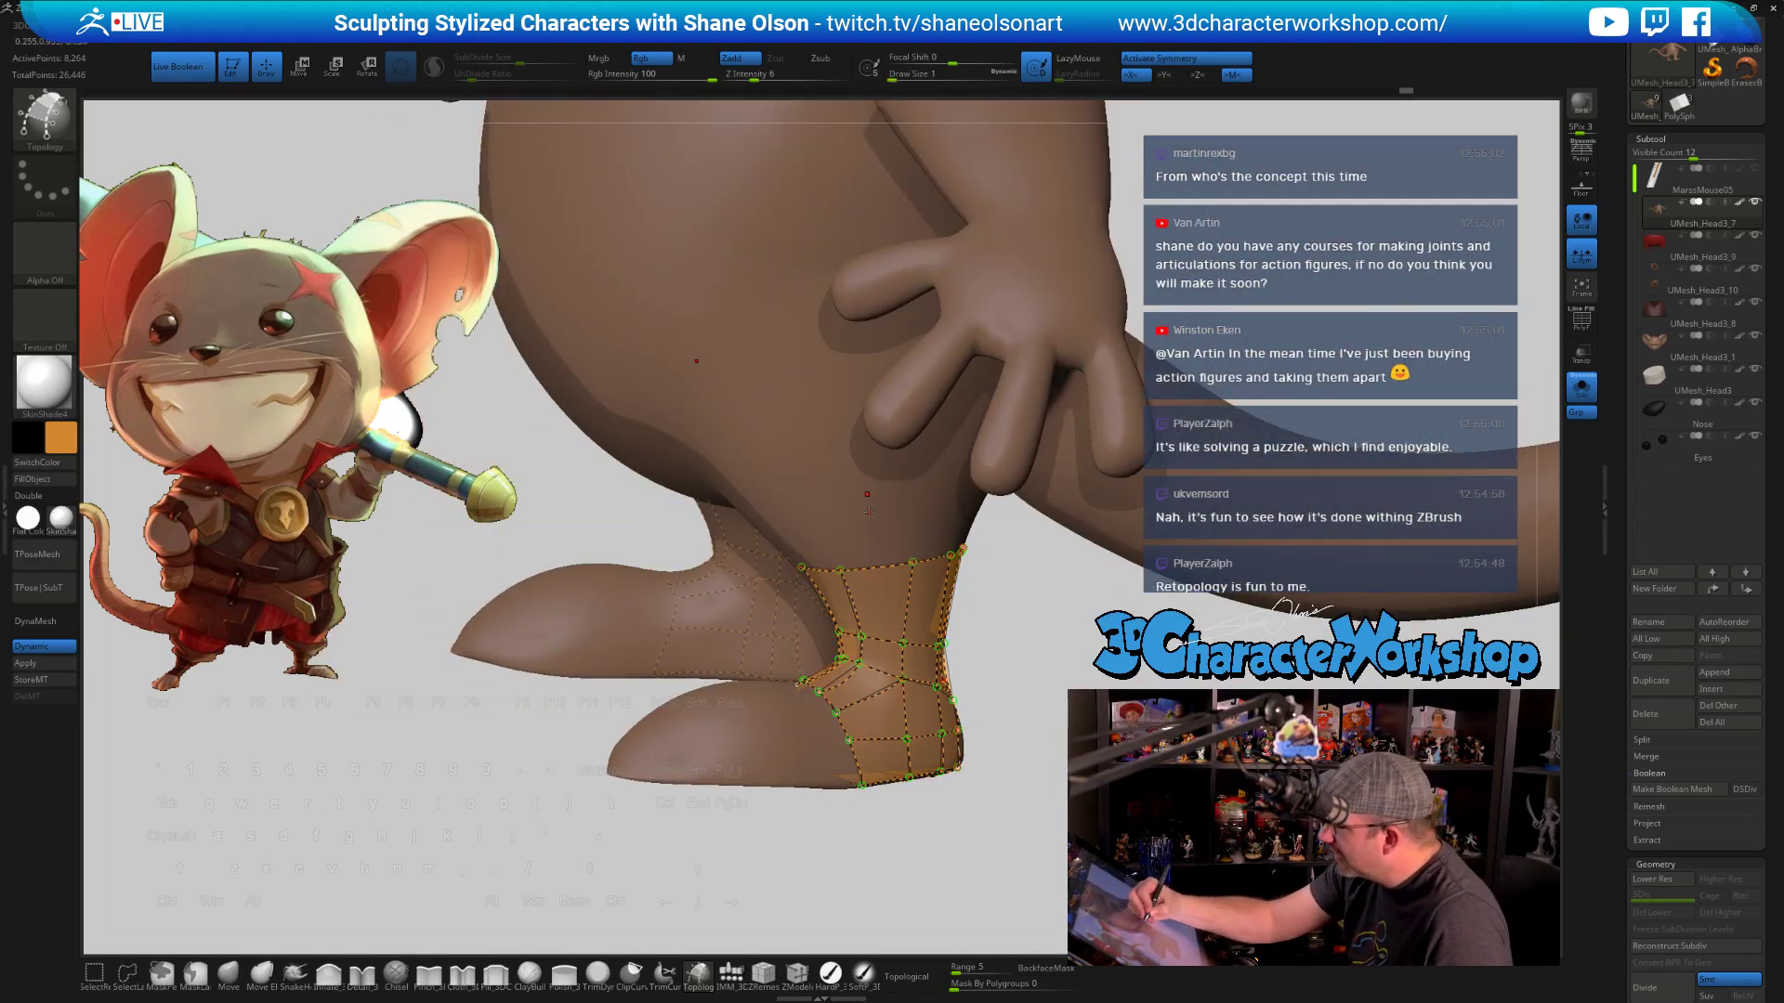
drag(879, 505, 966, 483)
key(space)
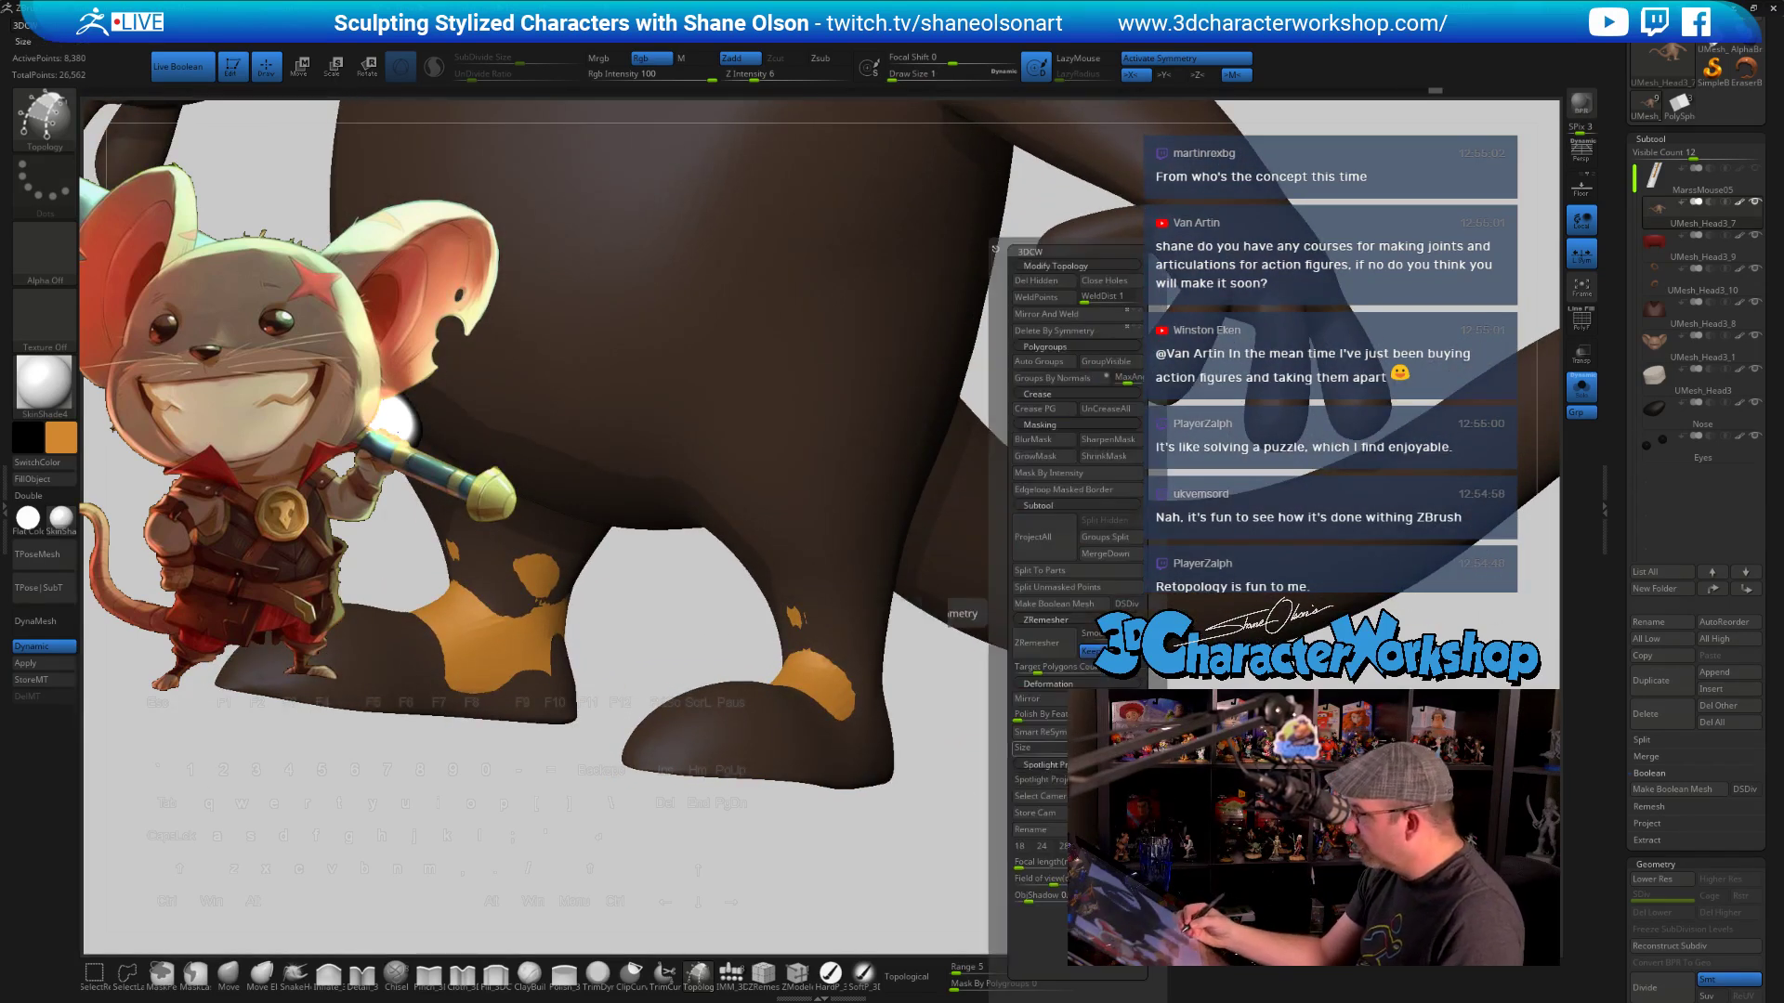
click(1073, 582)
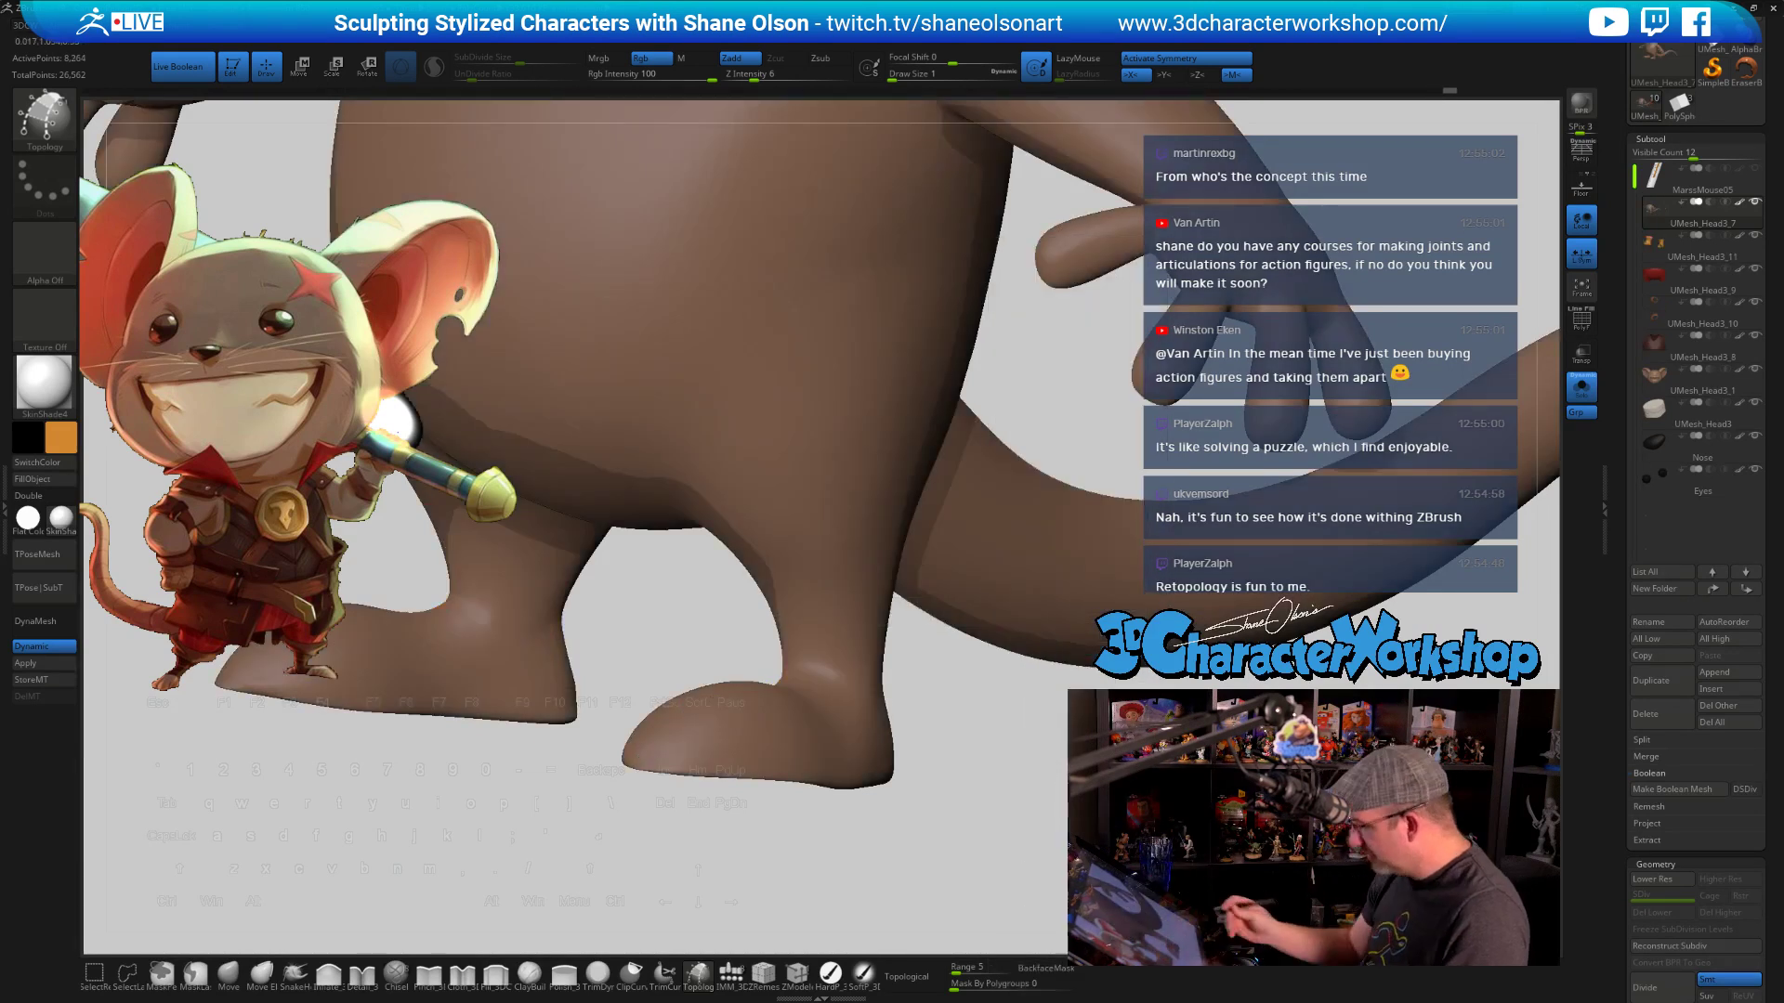
Select the new boot subtool and display it as an unsmoothed, double-sided mesh with its polygon edges shown
key(Down)
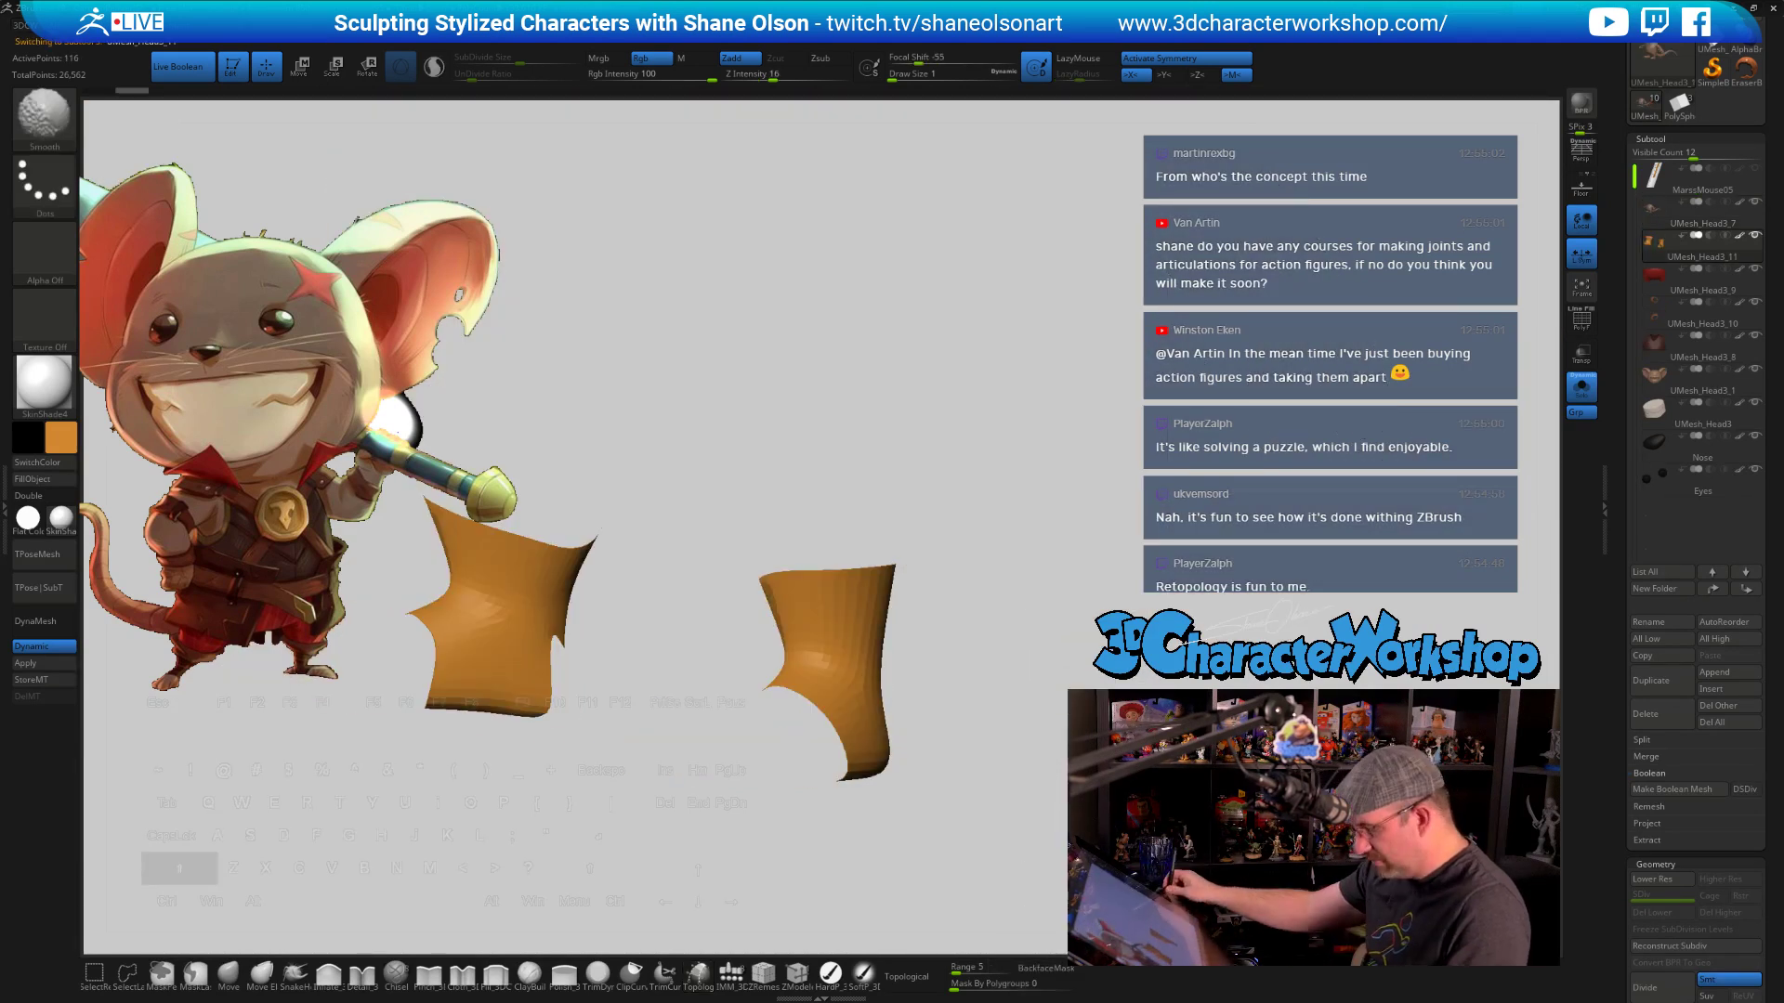
key(shift+d)
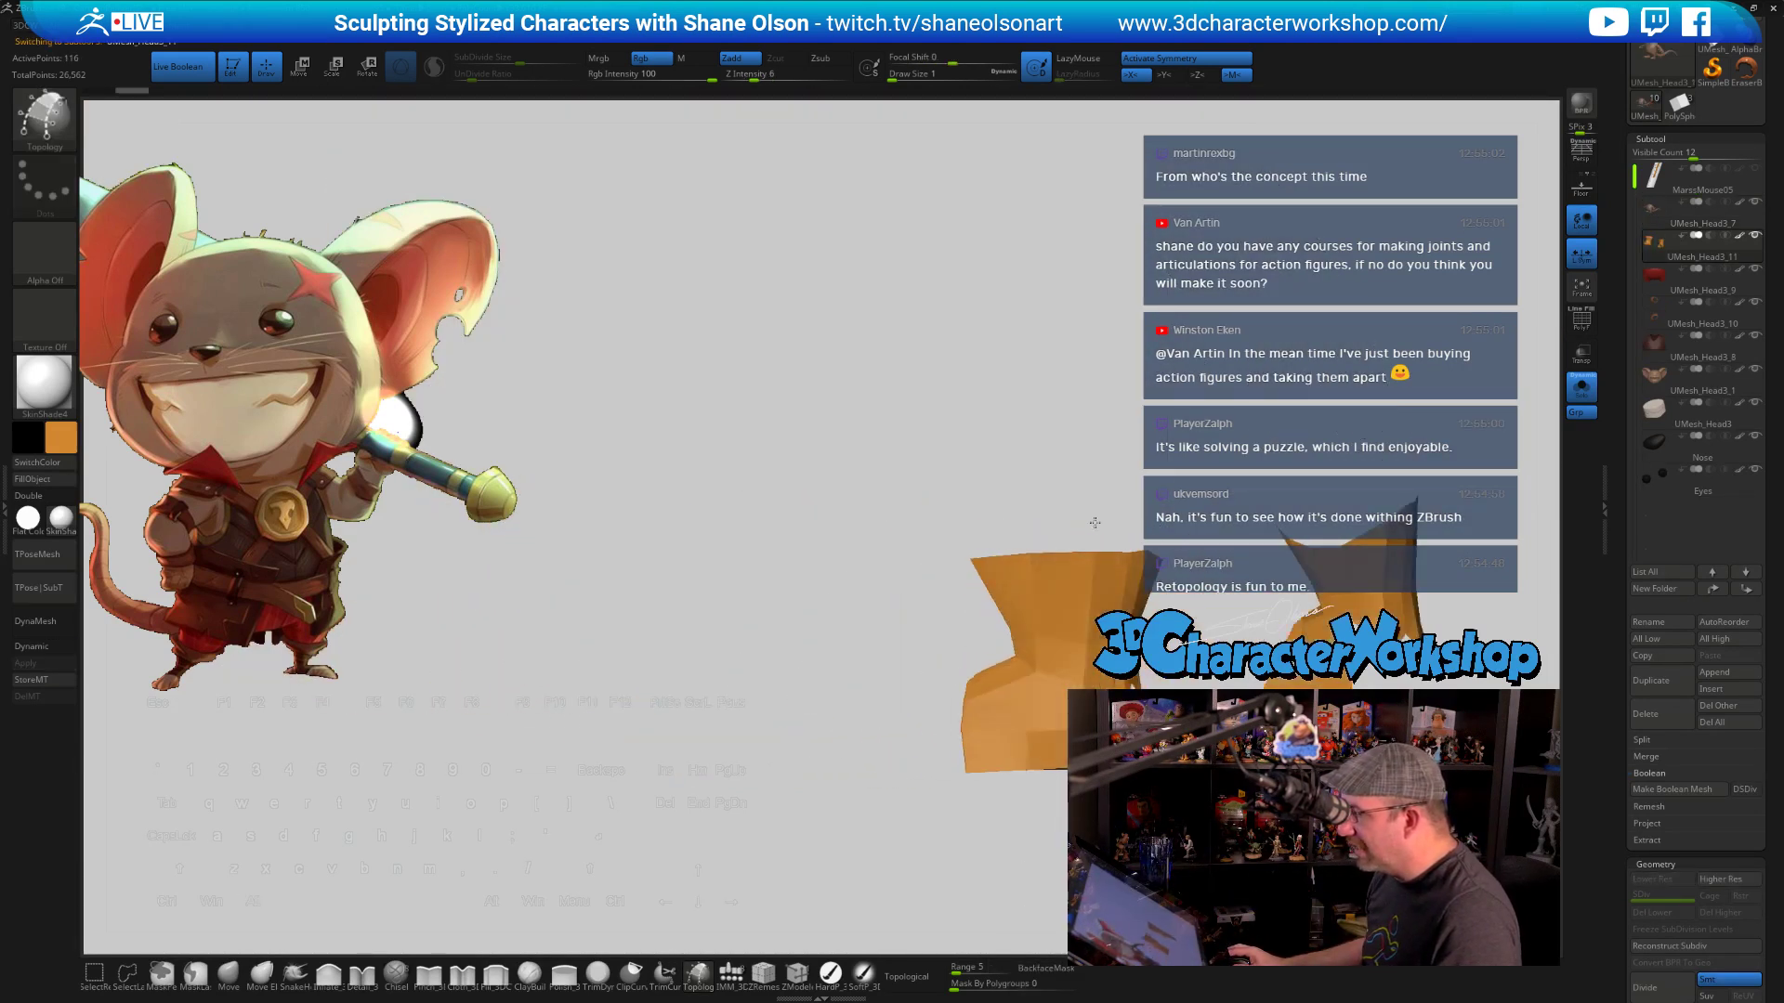
click(32, 494)
drag(862, 455, 922, 422)
key(shift+f)
alt+drag(1102, 503, 1137, 511)
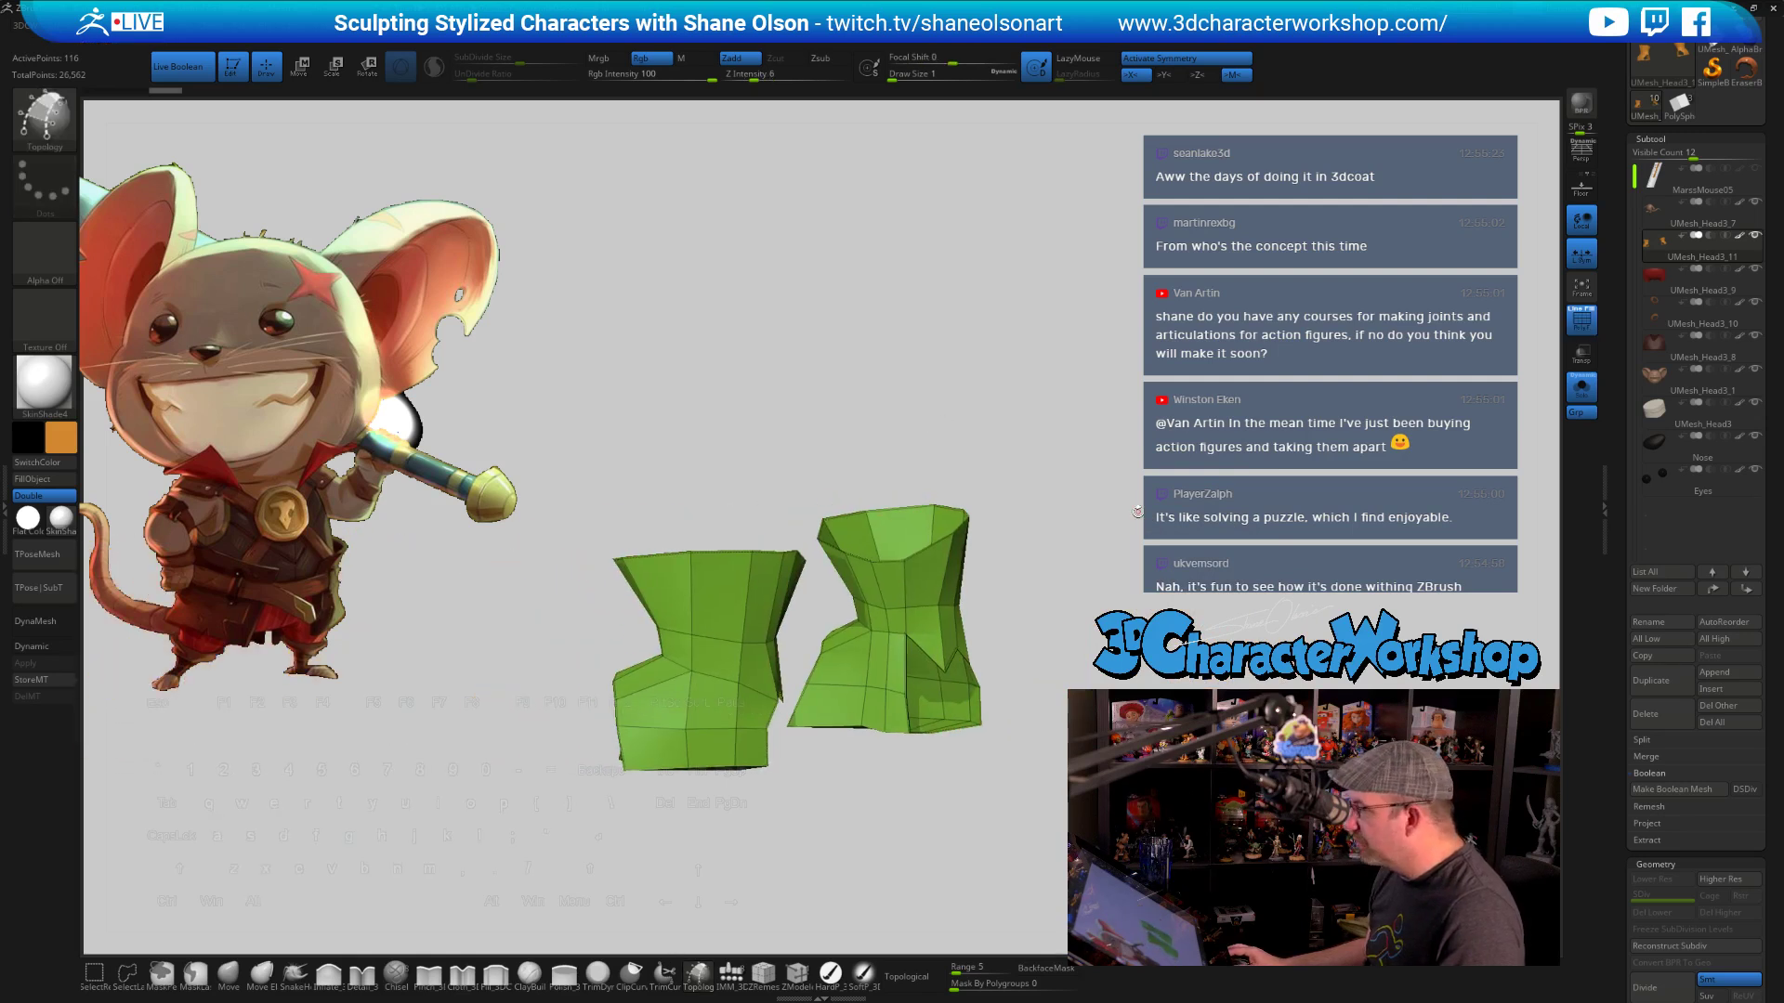
With the Move brush at draw size 7, adjust the vertices around the boot's open gap and lower shaft
click(228, 975)
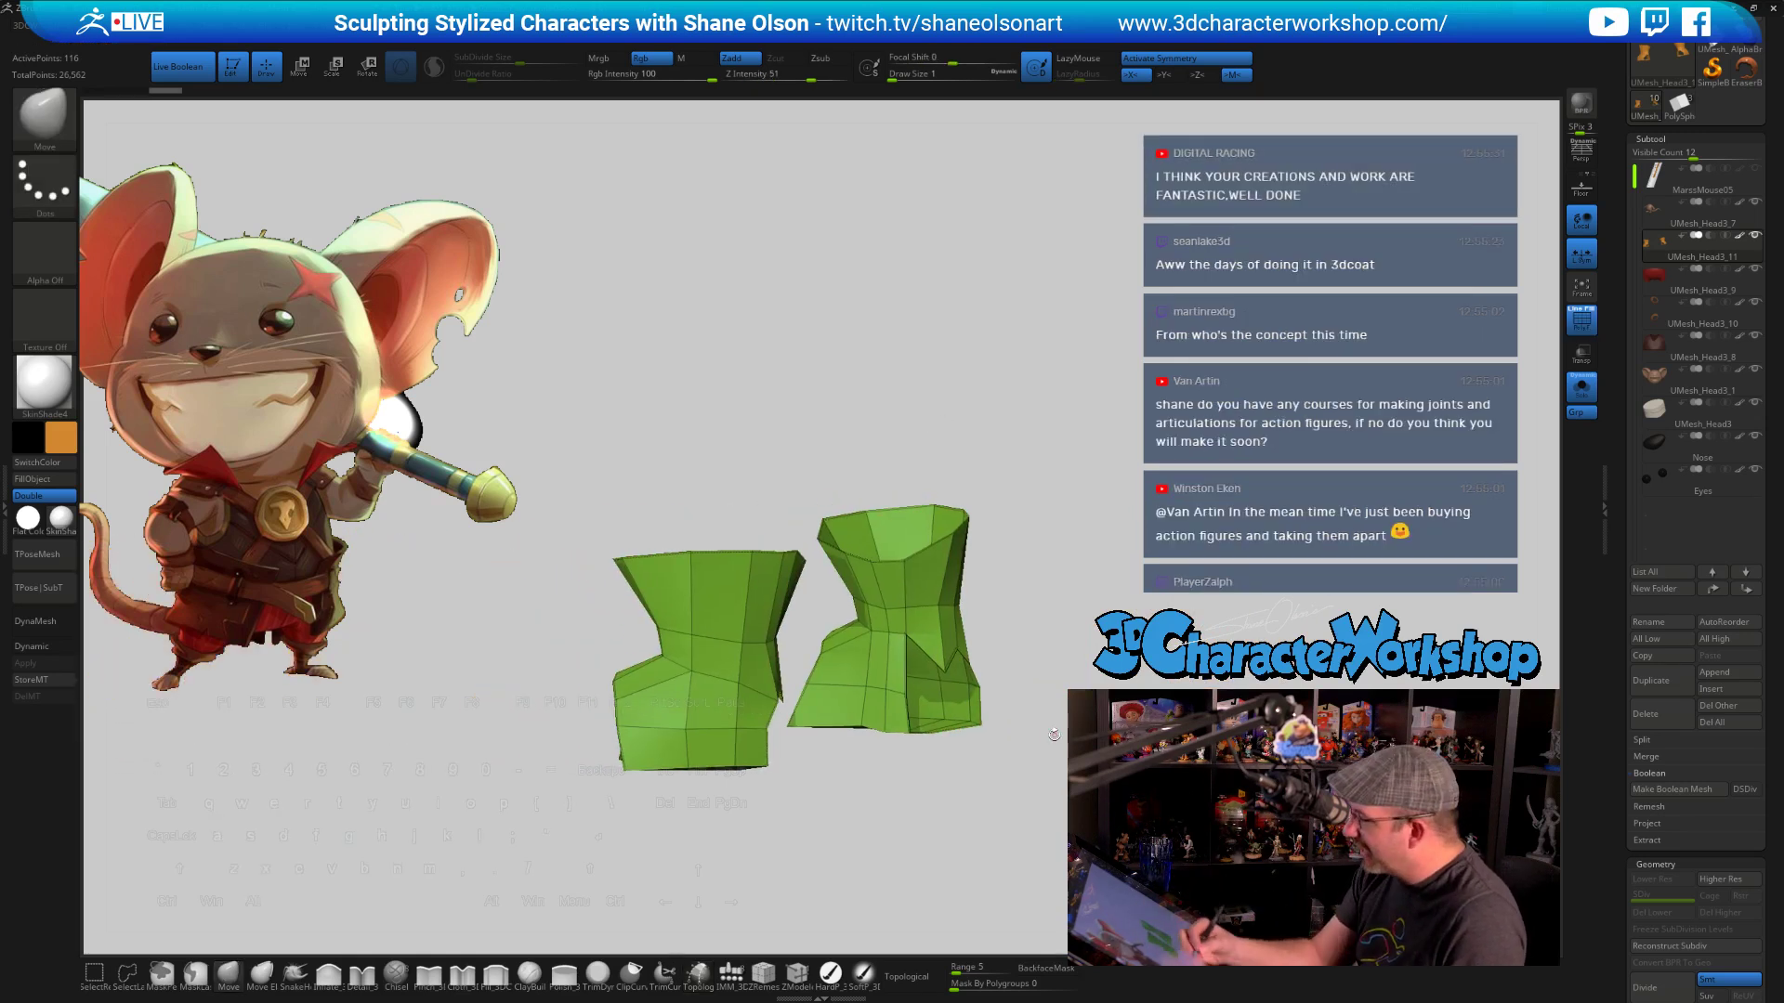
drag(1031, 543, 678, 603)
key(s)
drag(1032, 657, 1106, 699)
mouse_move(1267, 677)
alt+mouse_down()
mouse_move(996, 609)
mouse_move(1014, 653)
alt+mouse_up()
key(s)
mouse_move(862, 728)
mouse_down()
mouse_move(855, 658)
mouse_move(841, 738)
mouse_up()
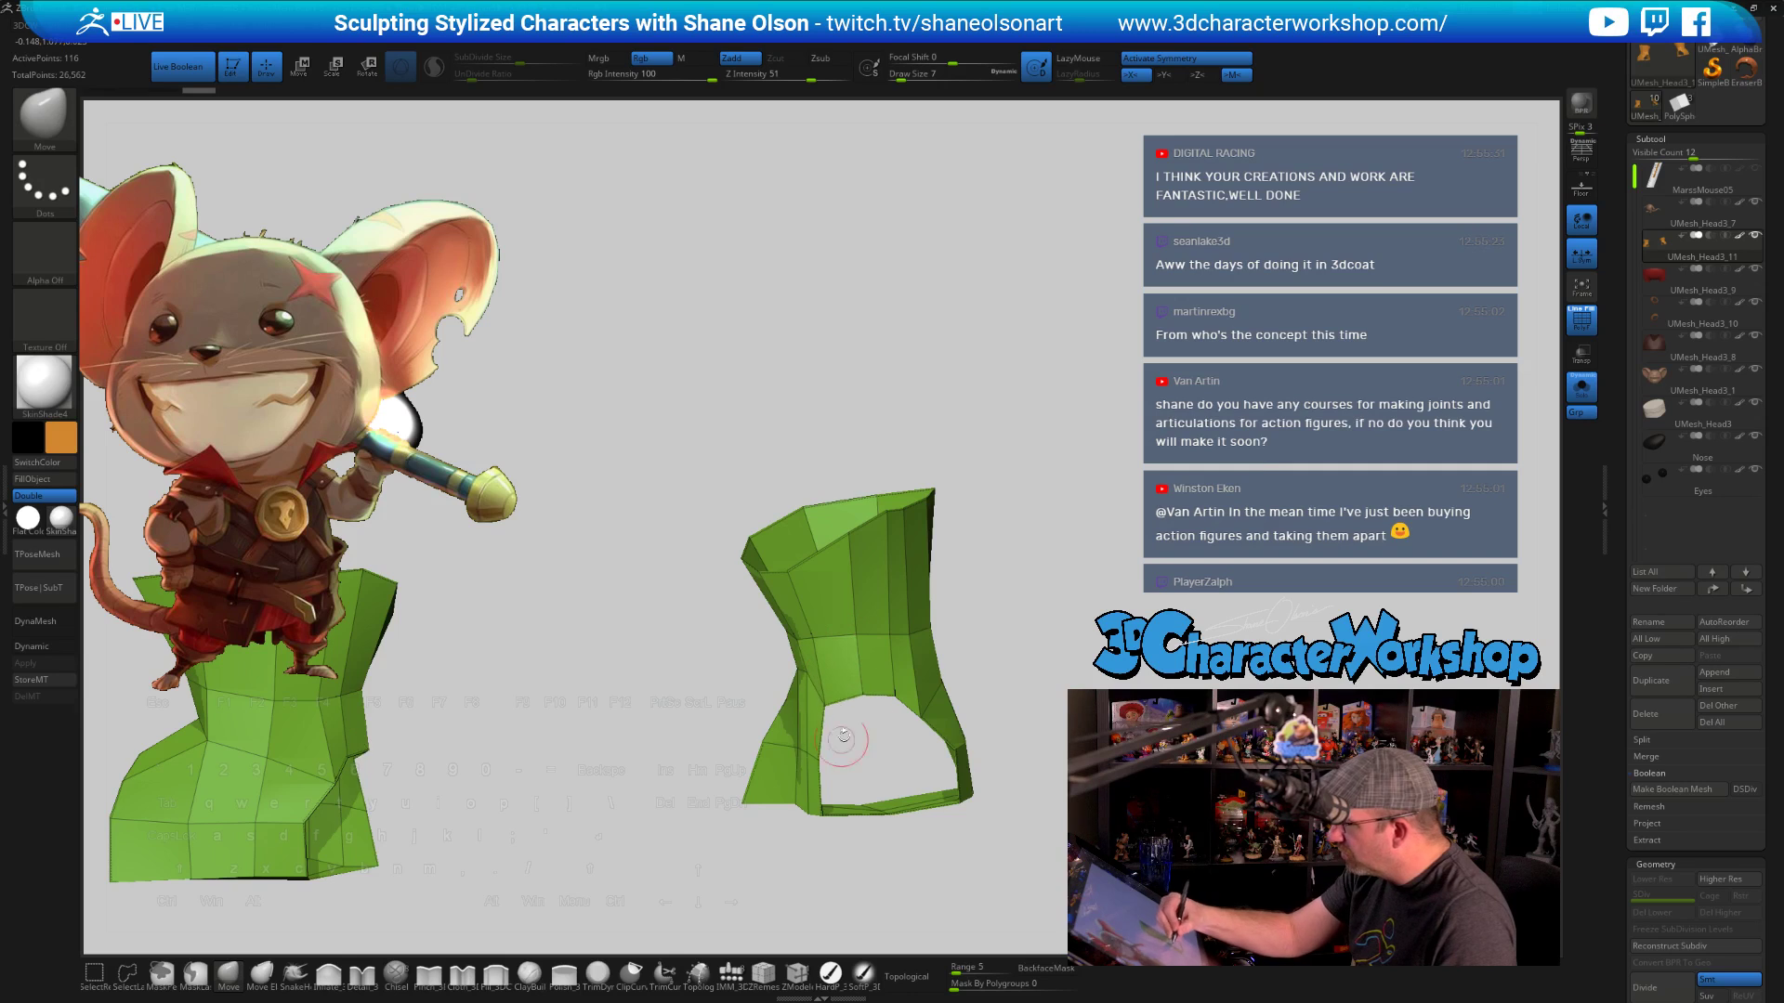
drag(922, 697, 941, 660)
drag(1048, 754, 1002, 689)
drag(894, 639, 873, 676)
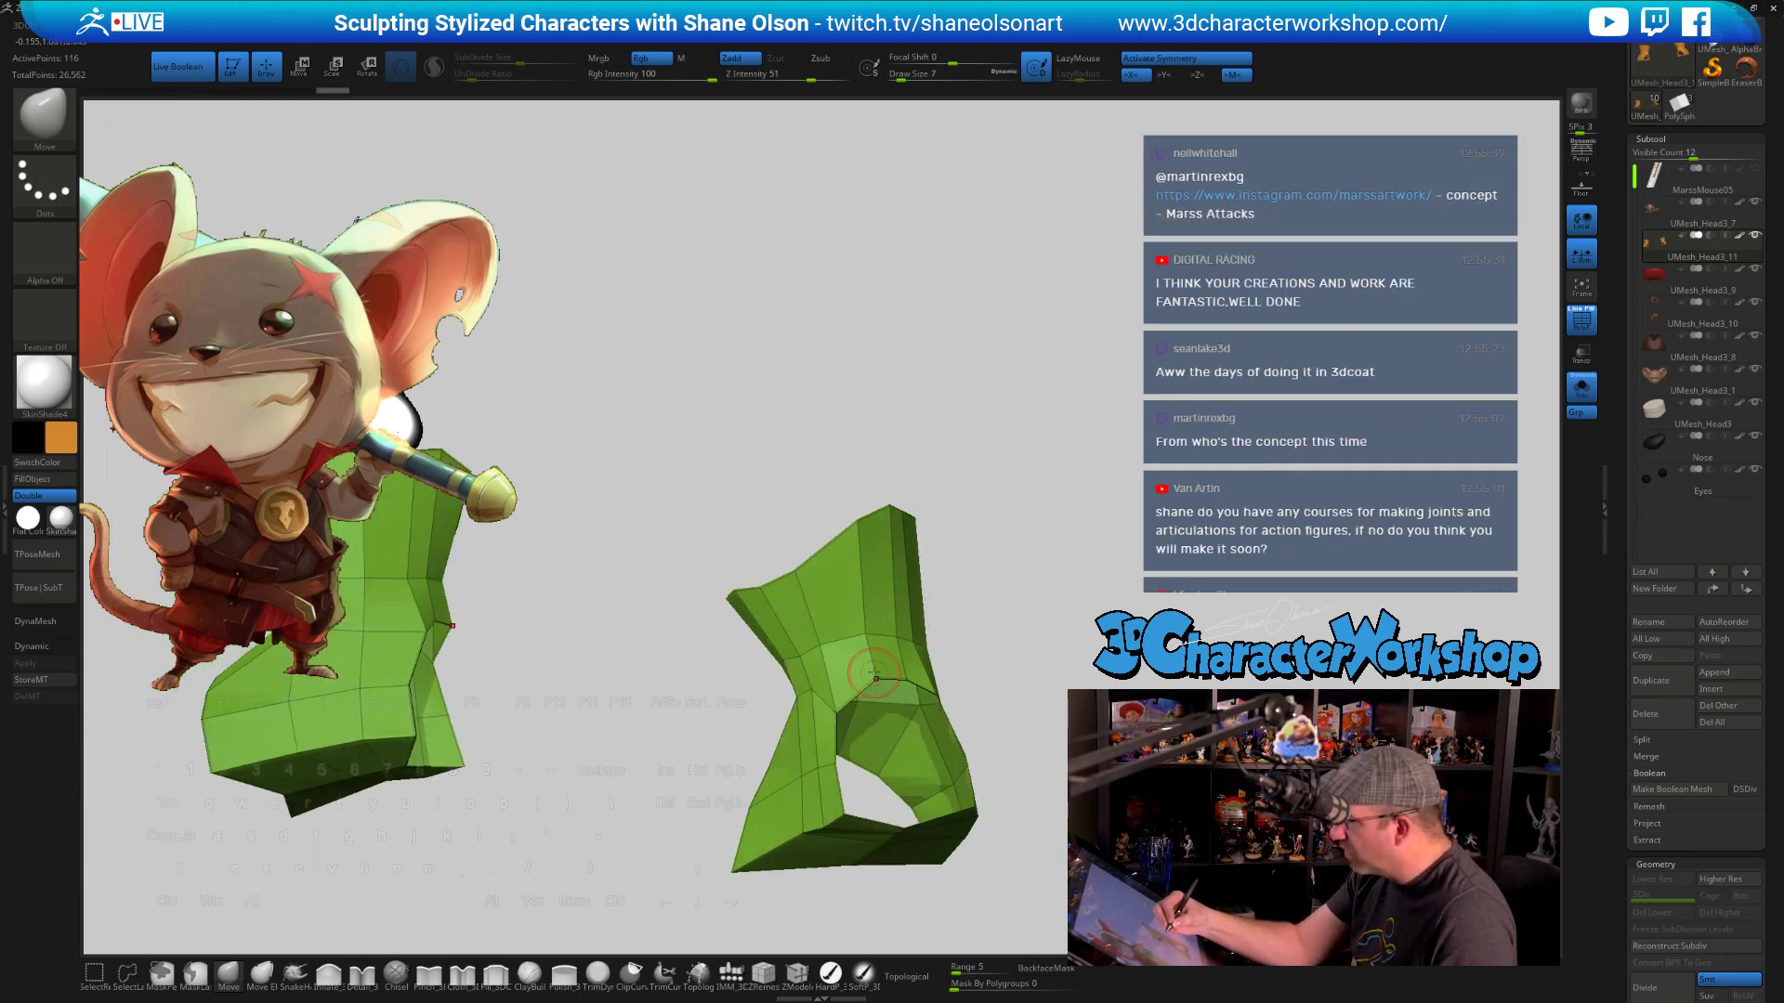
drag(879, 519, 875, 525)
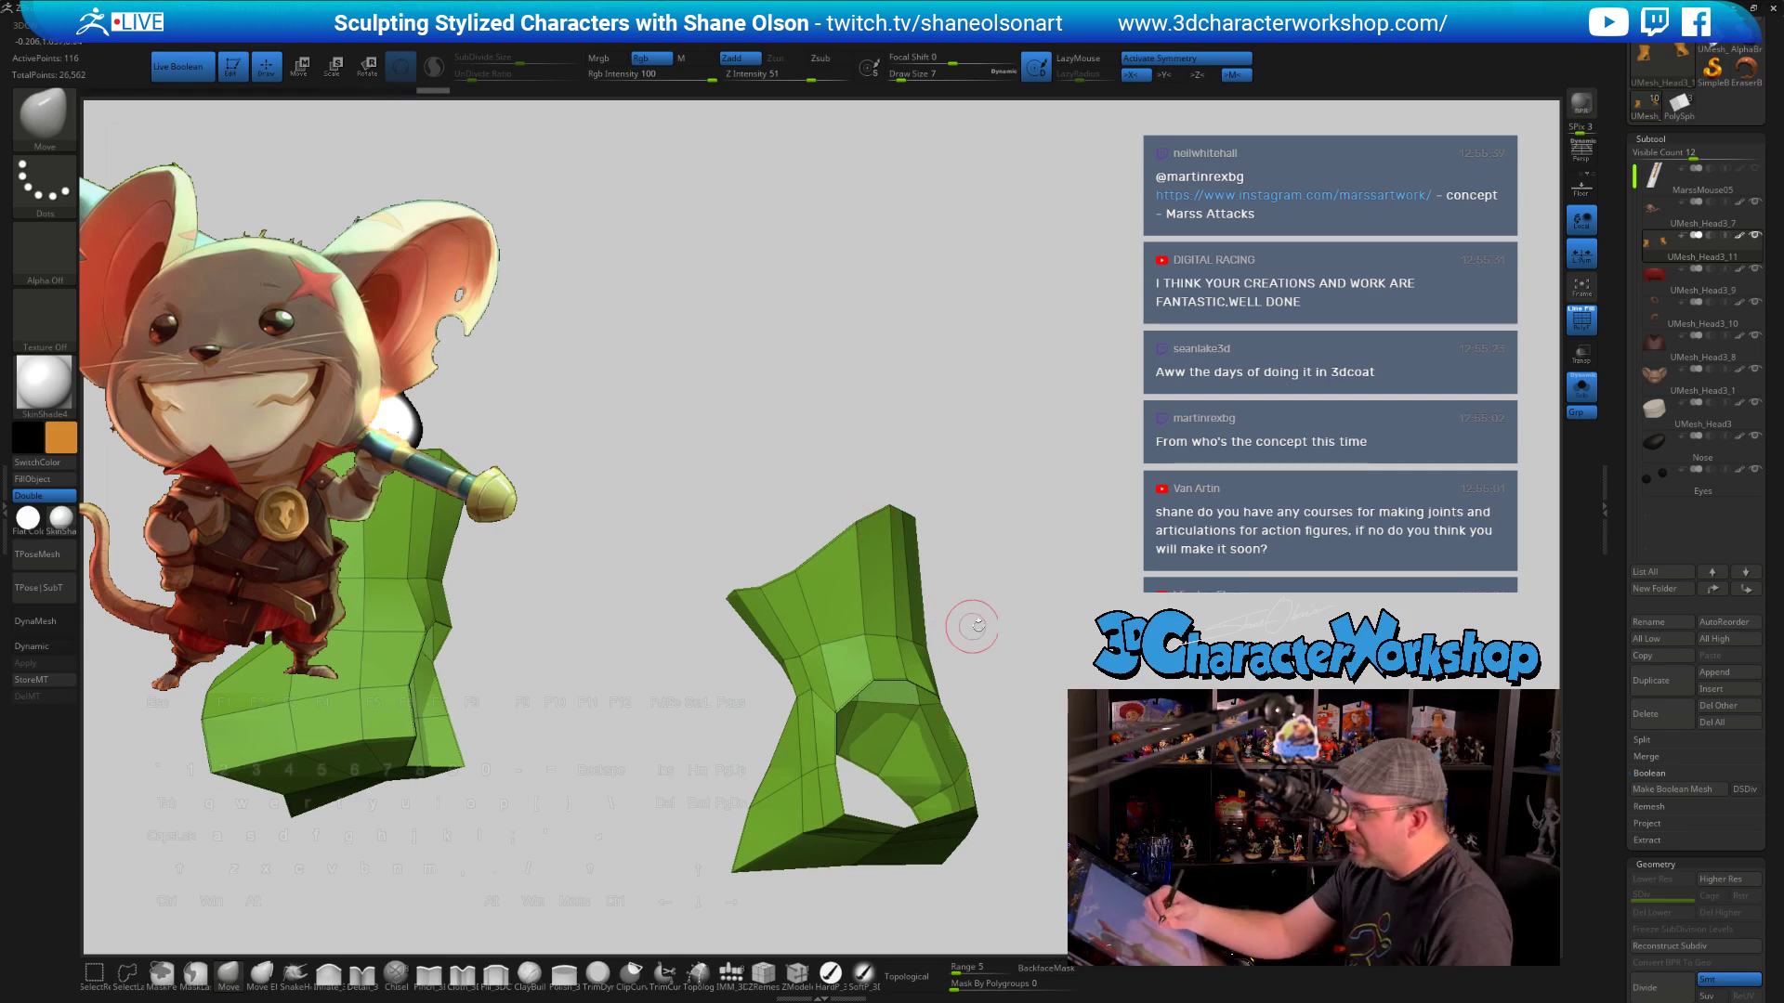
Set the ZModeler edge action to Slide with EdgeLoop Partial as its target
mouse_move(968, 617)
mouse_down()
mouse_move(948, 572)
mouse_move(908, 559)
mouse_up()
key(b)
key(z)
key(m)
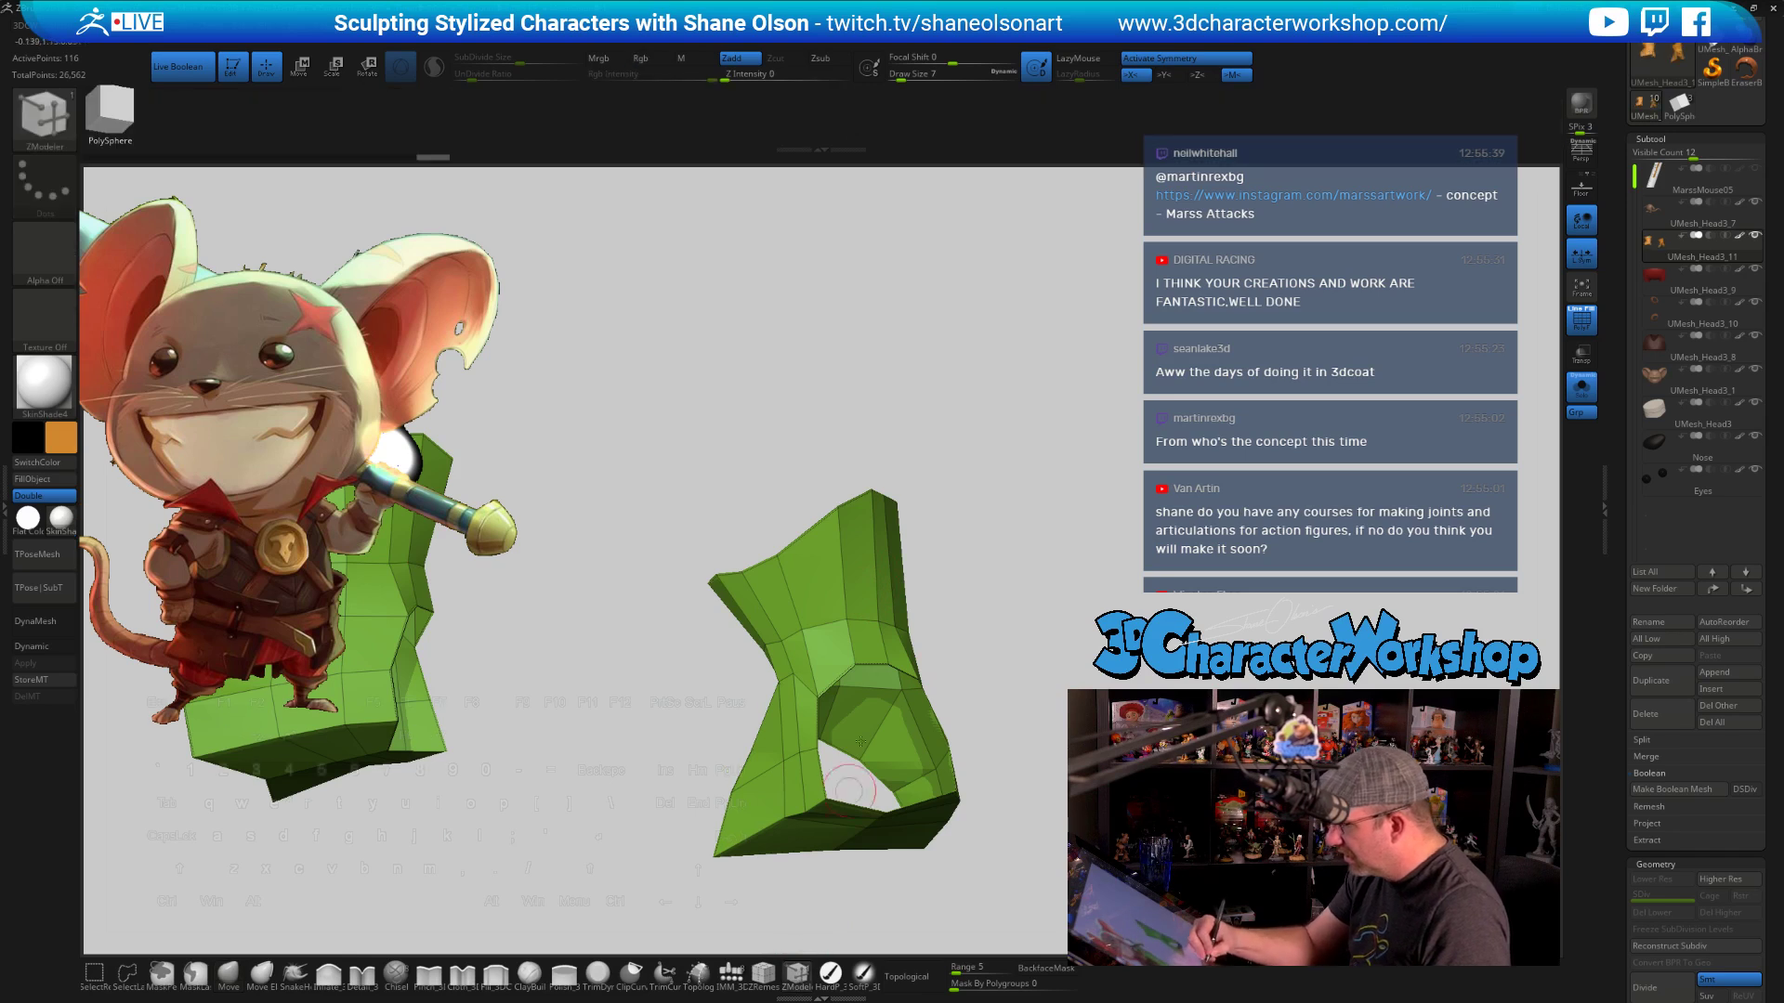
key(space)
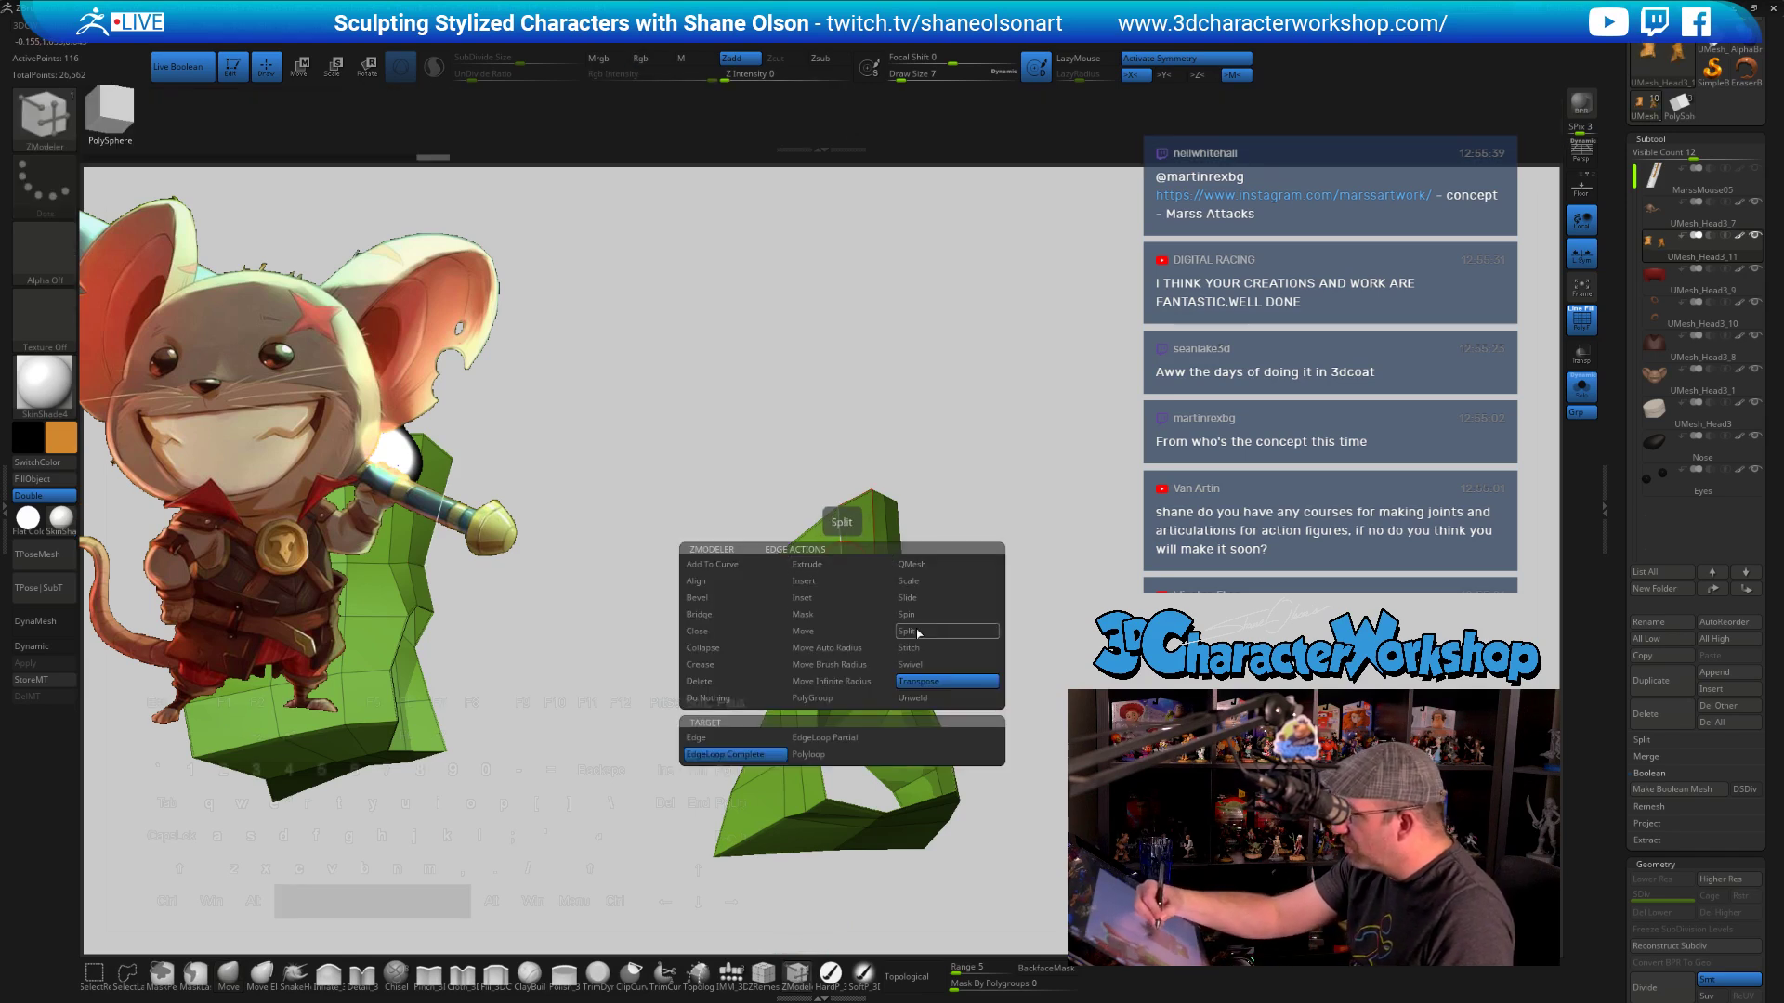
click(926, 599)
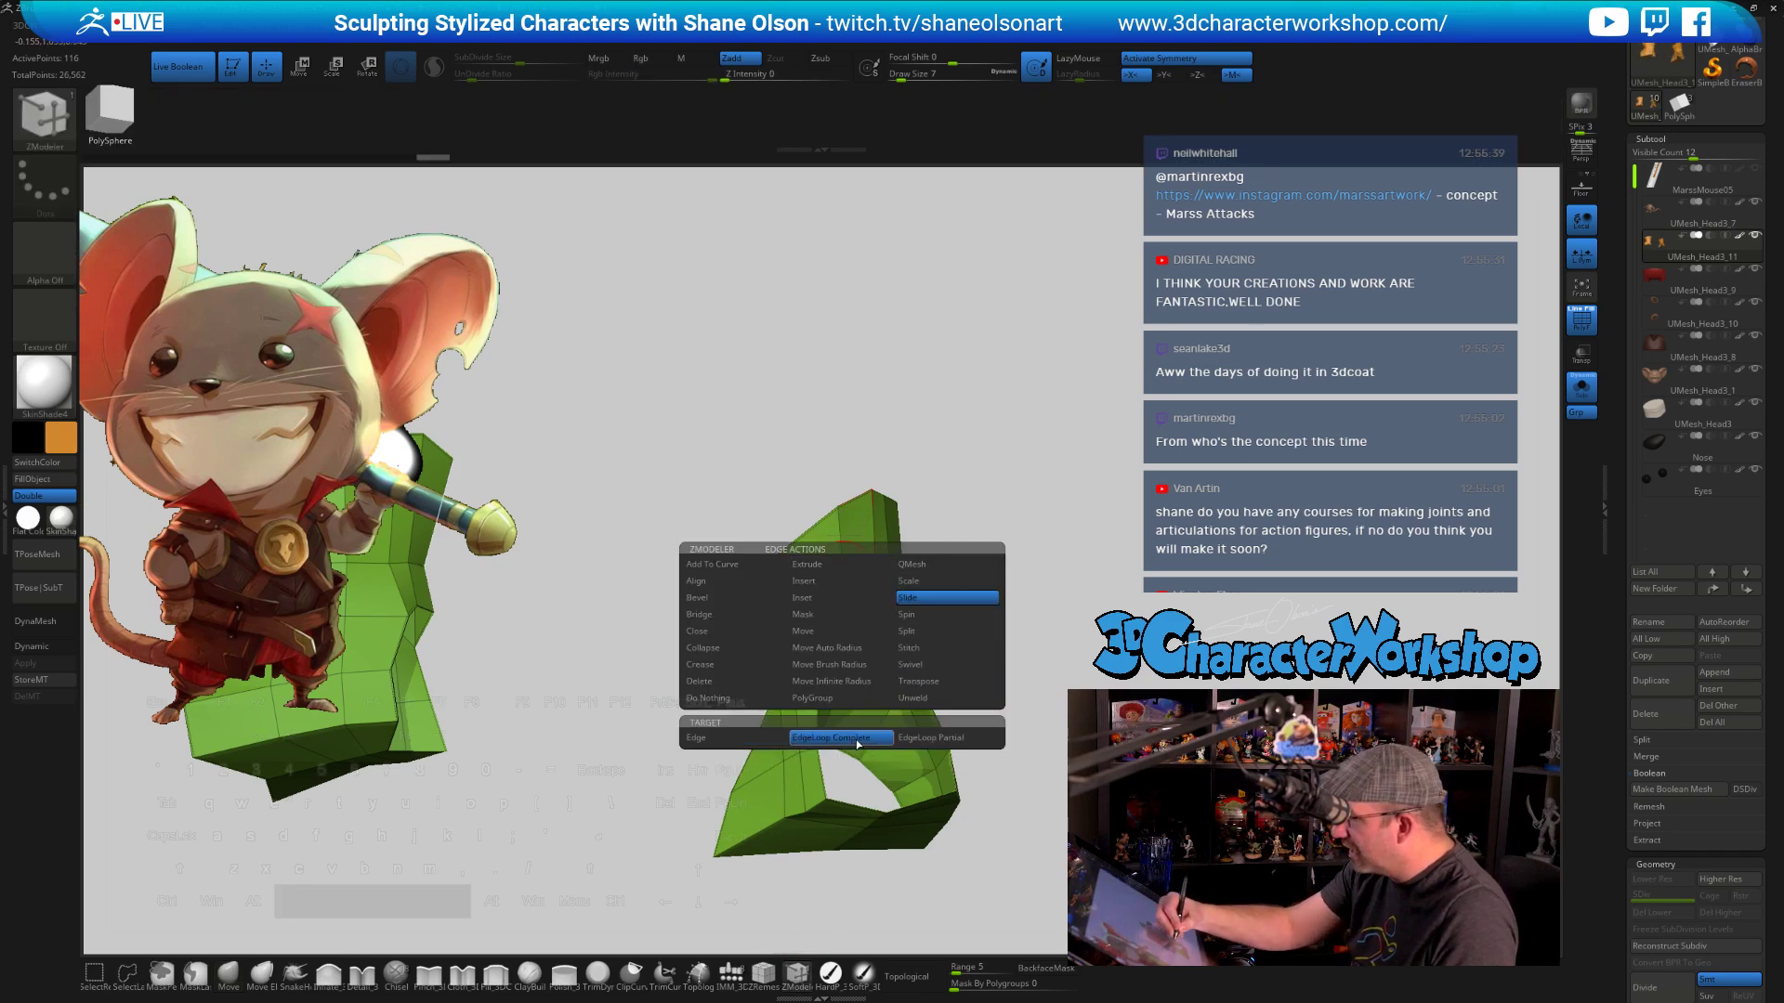
click(943, 738)
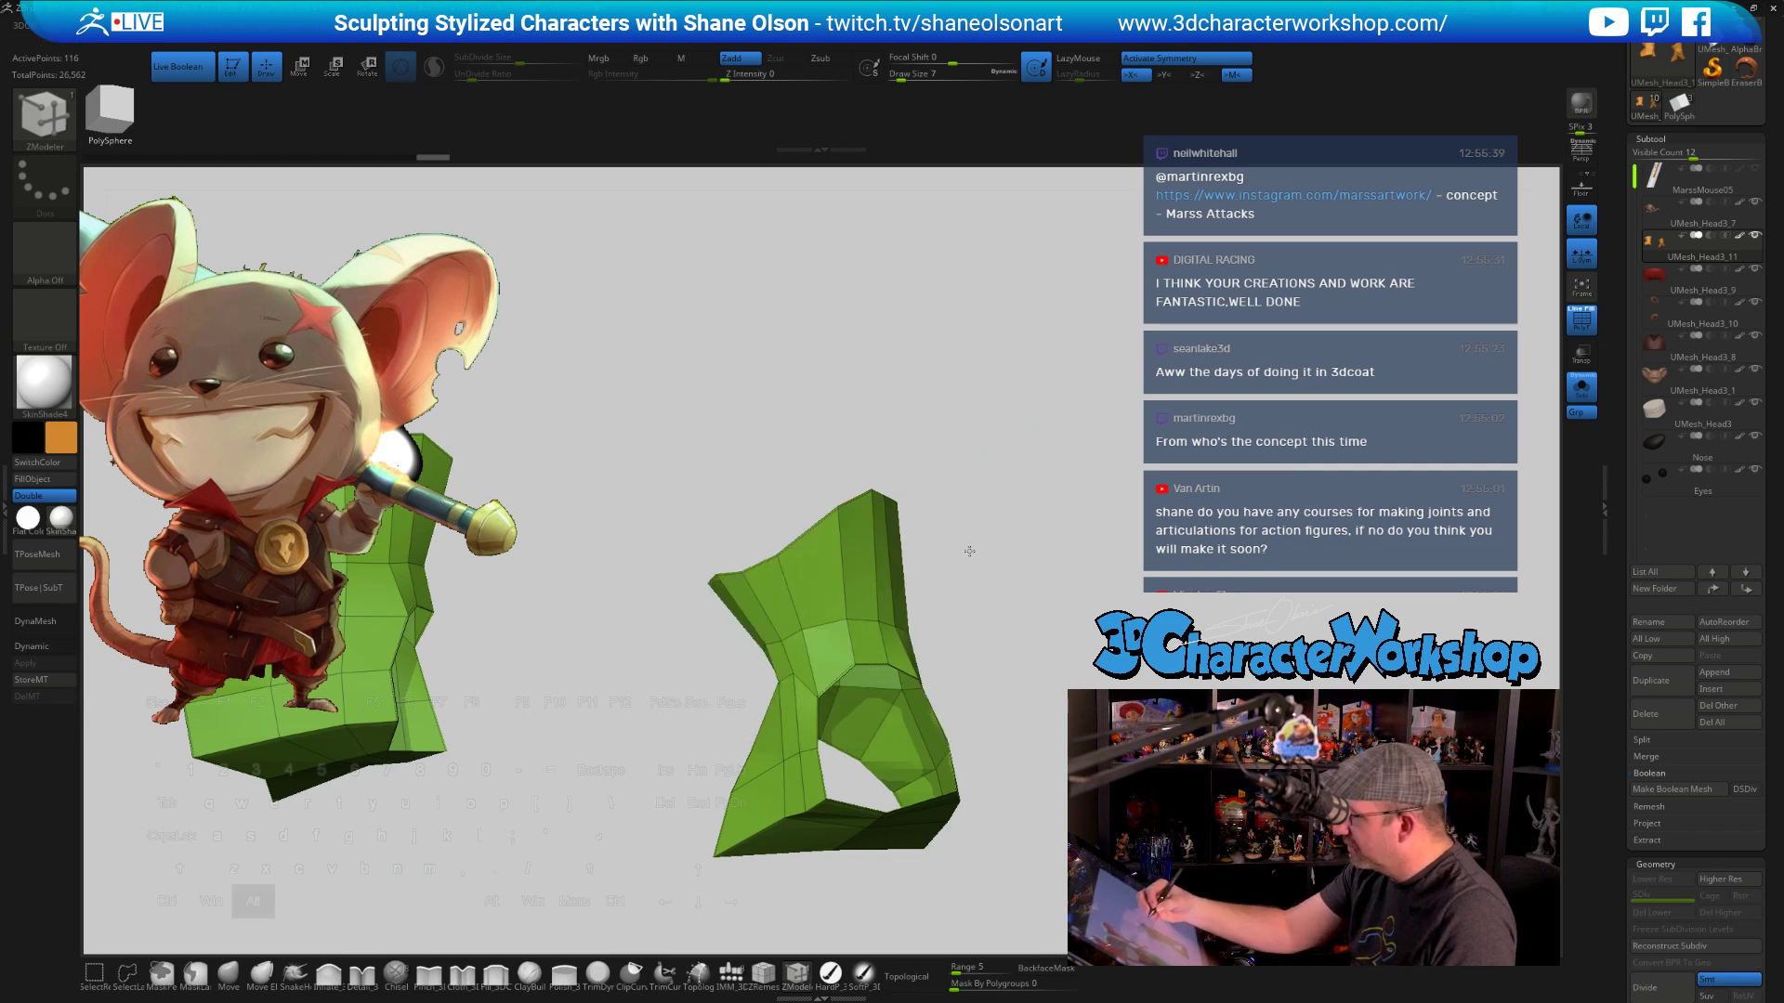
alt+drag(967, 541, 821, 631)
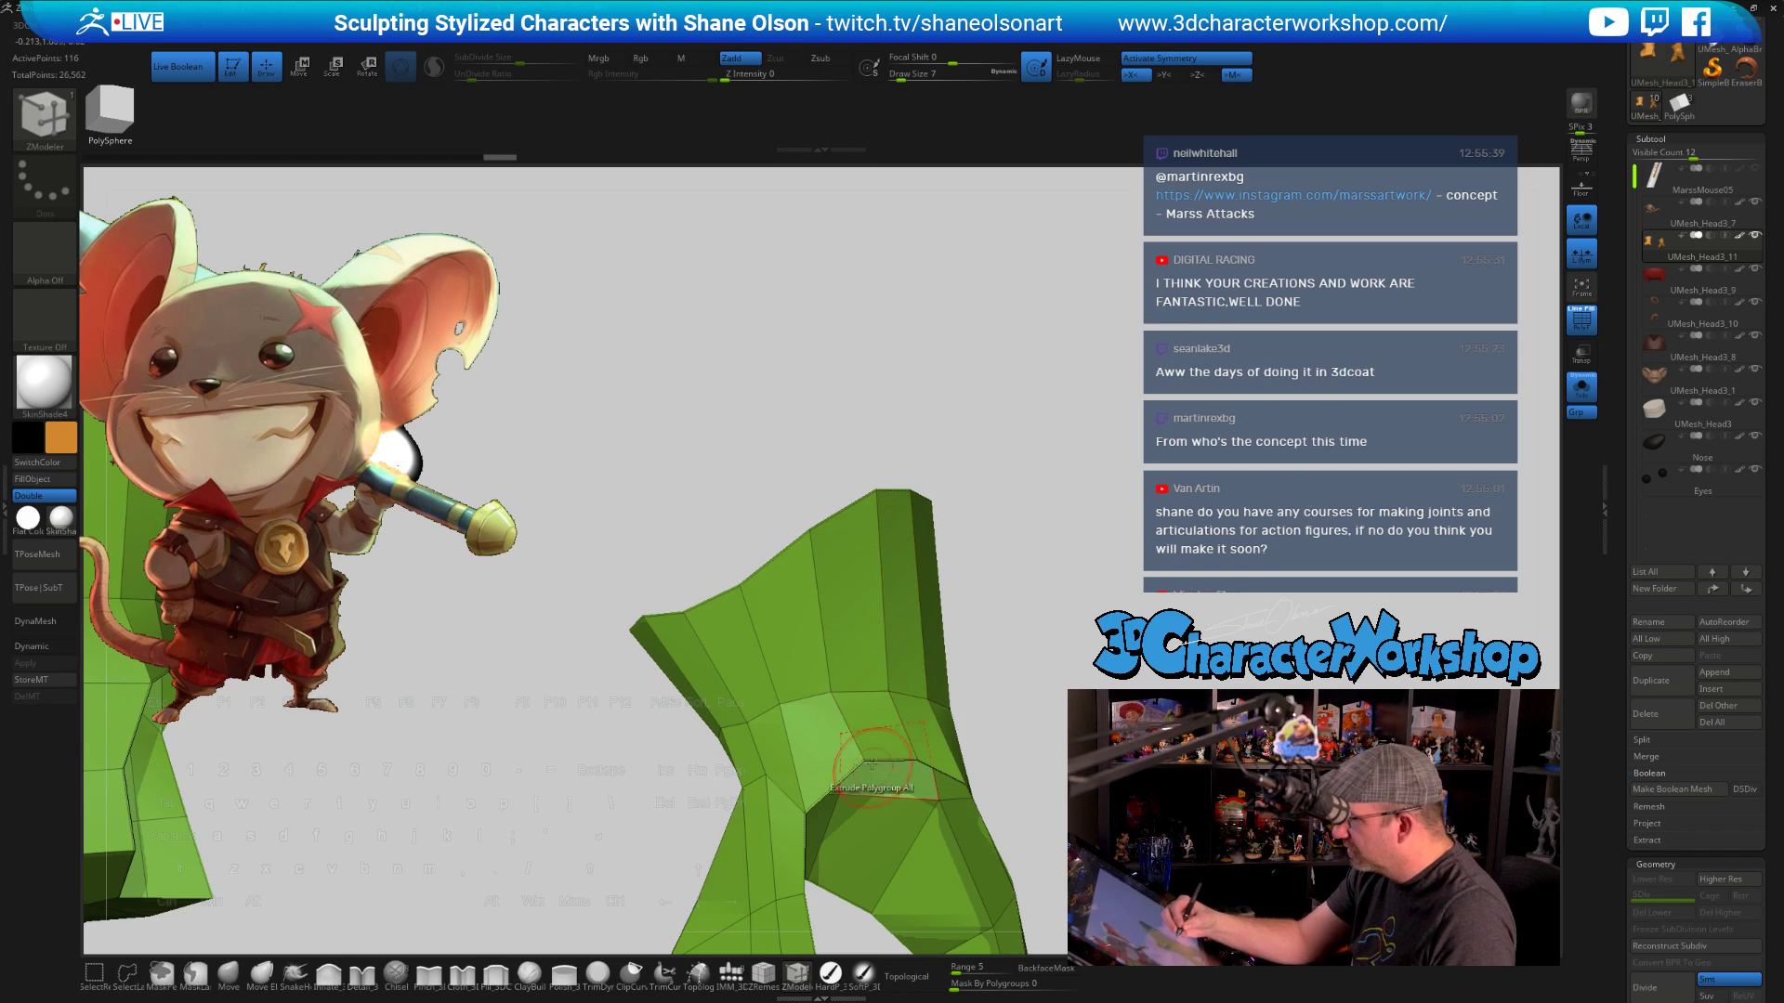
Switch back to the Move brush and even out the vertices above the boot's open gap and around the ankle
key(b)
key(m)
key(v)
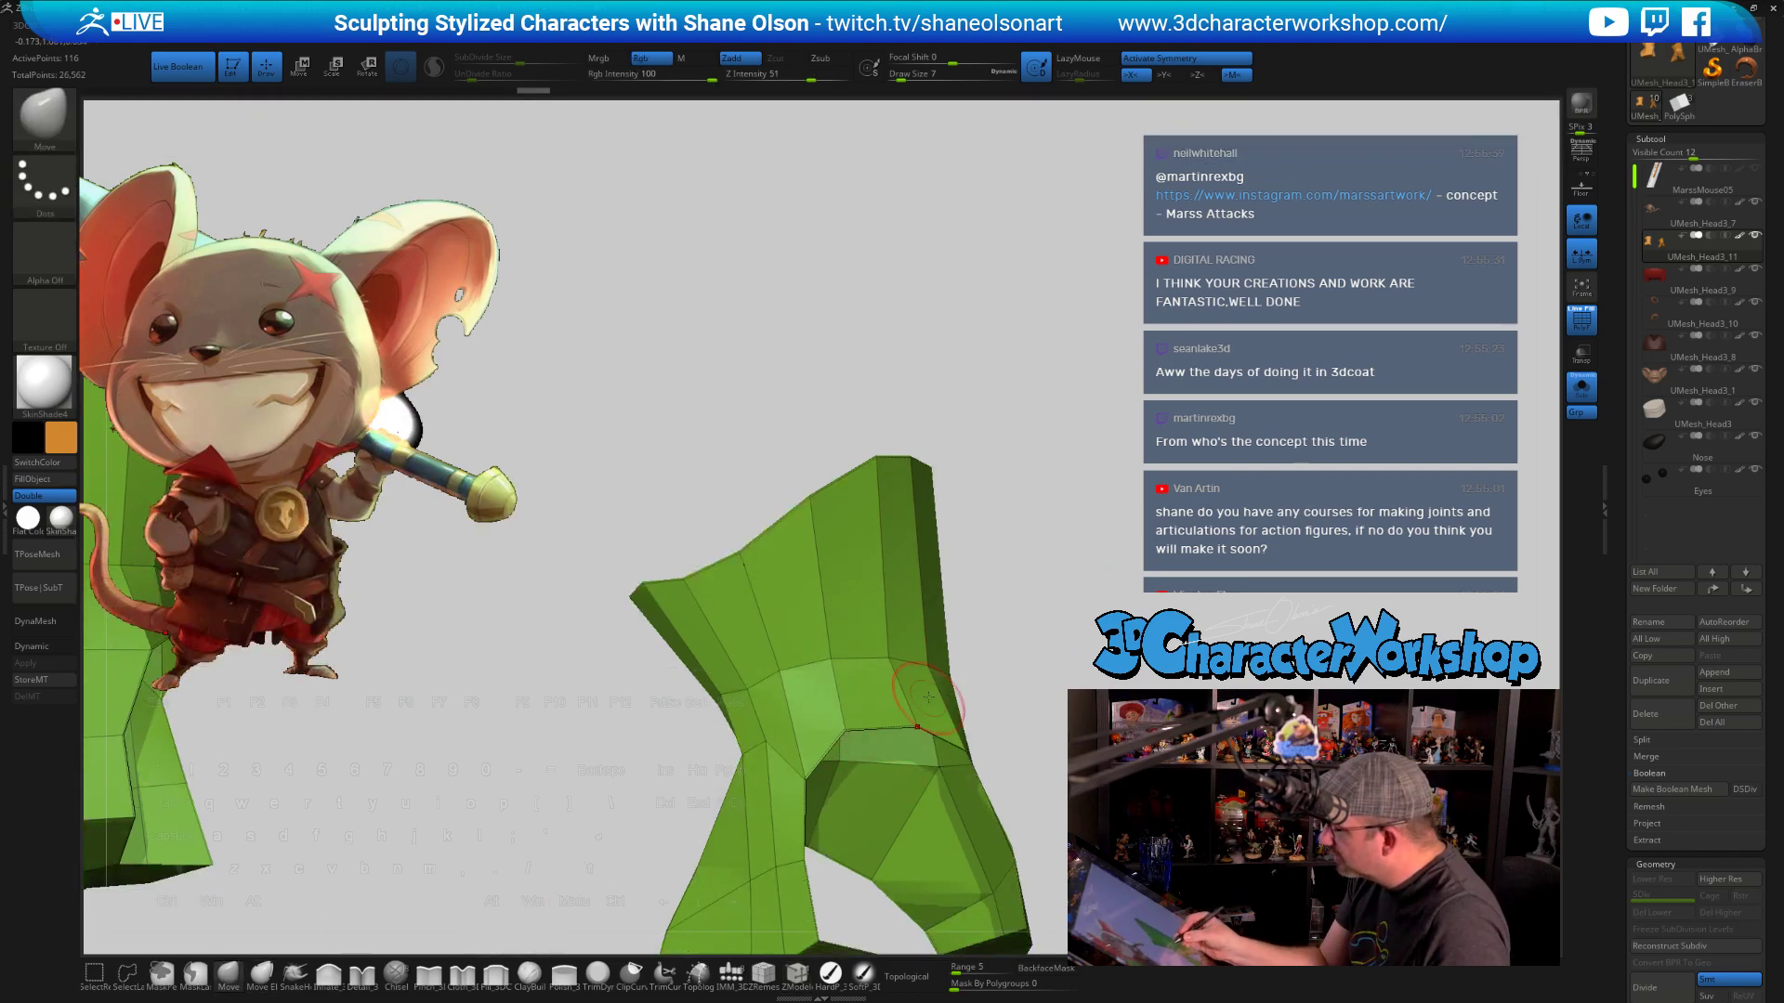
mouse_move(1051, 658)
mouse_down()
mouse_move(1075, 617)
mouse_move(1081, 660)
mouse_up()
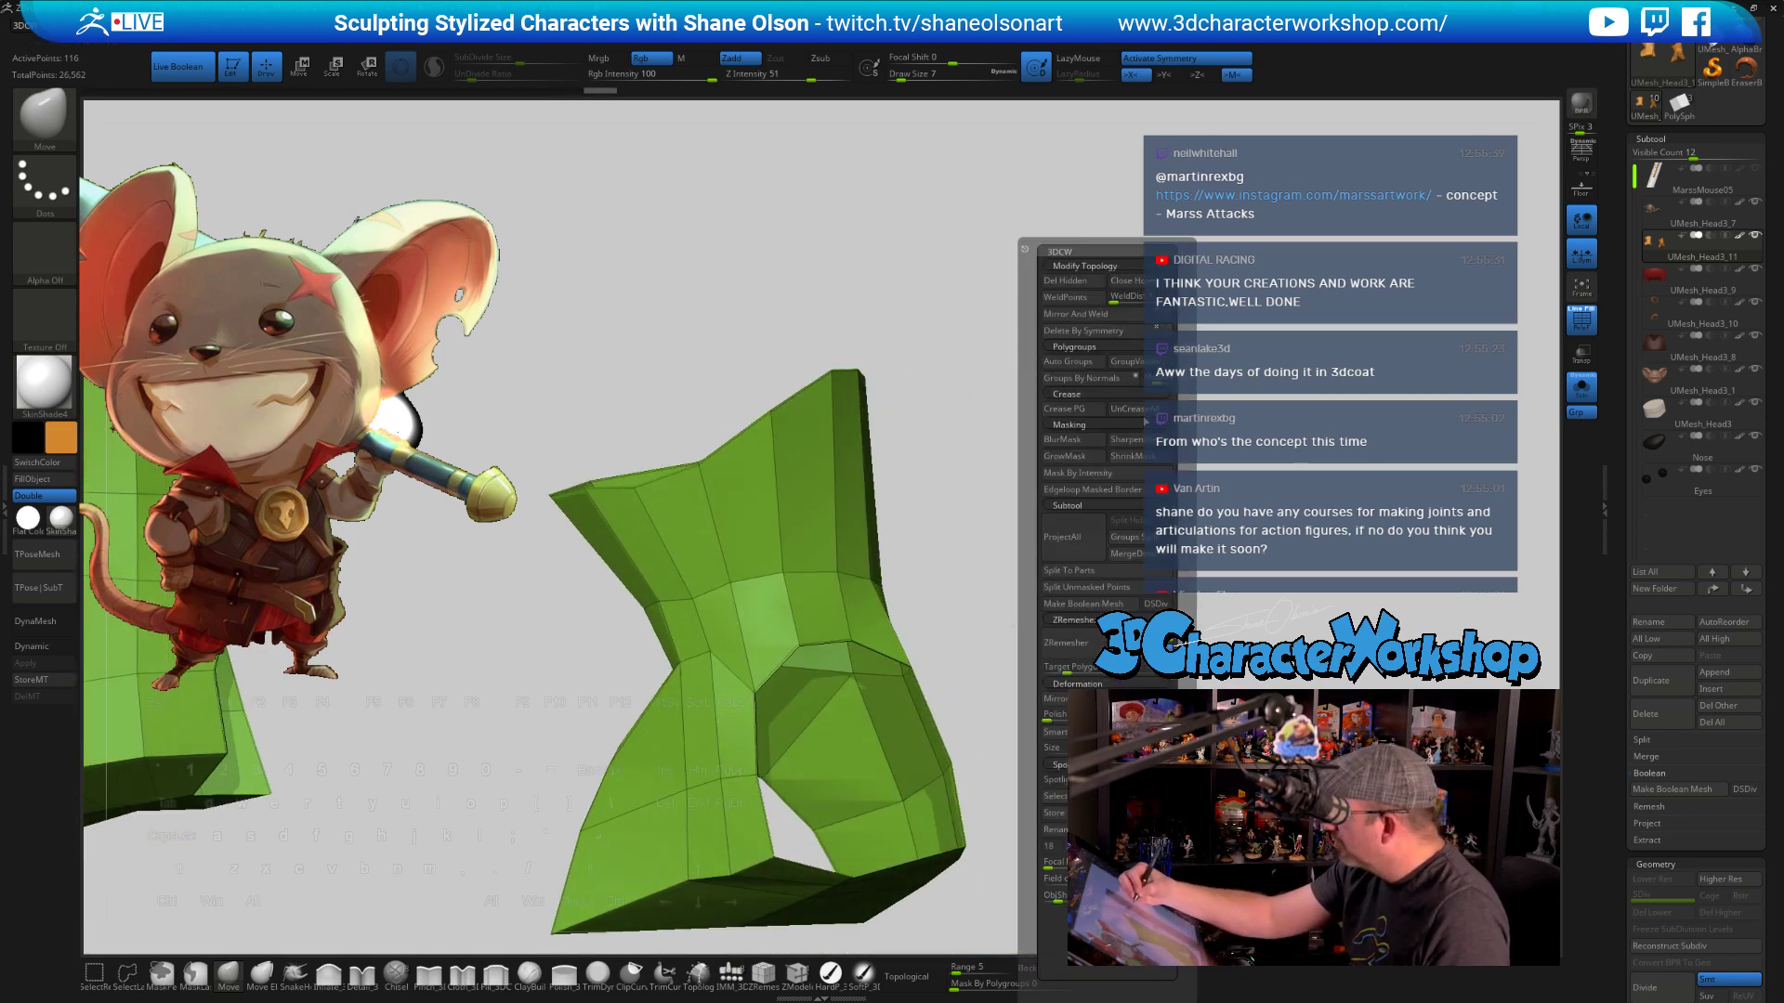
drag(1081, 660, 1087, 662)
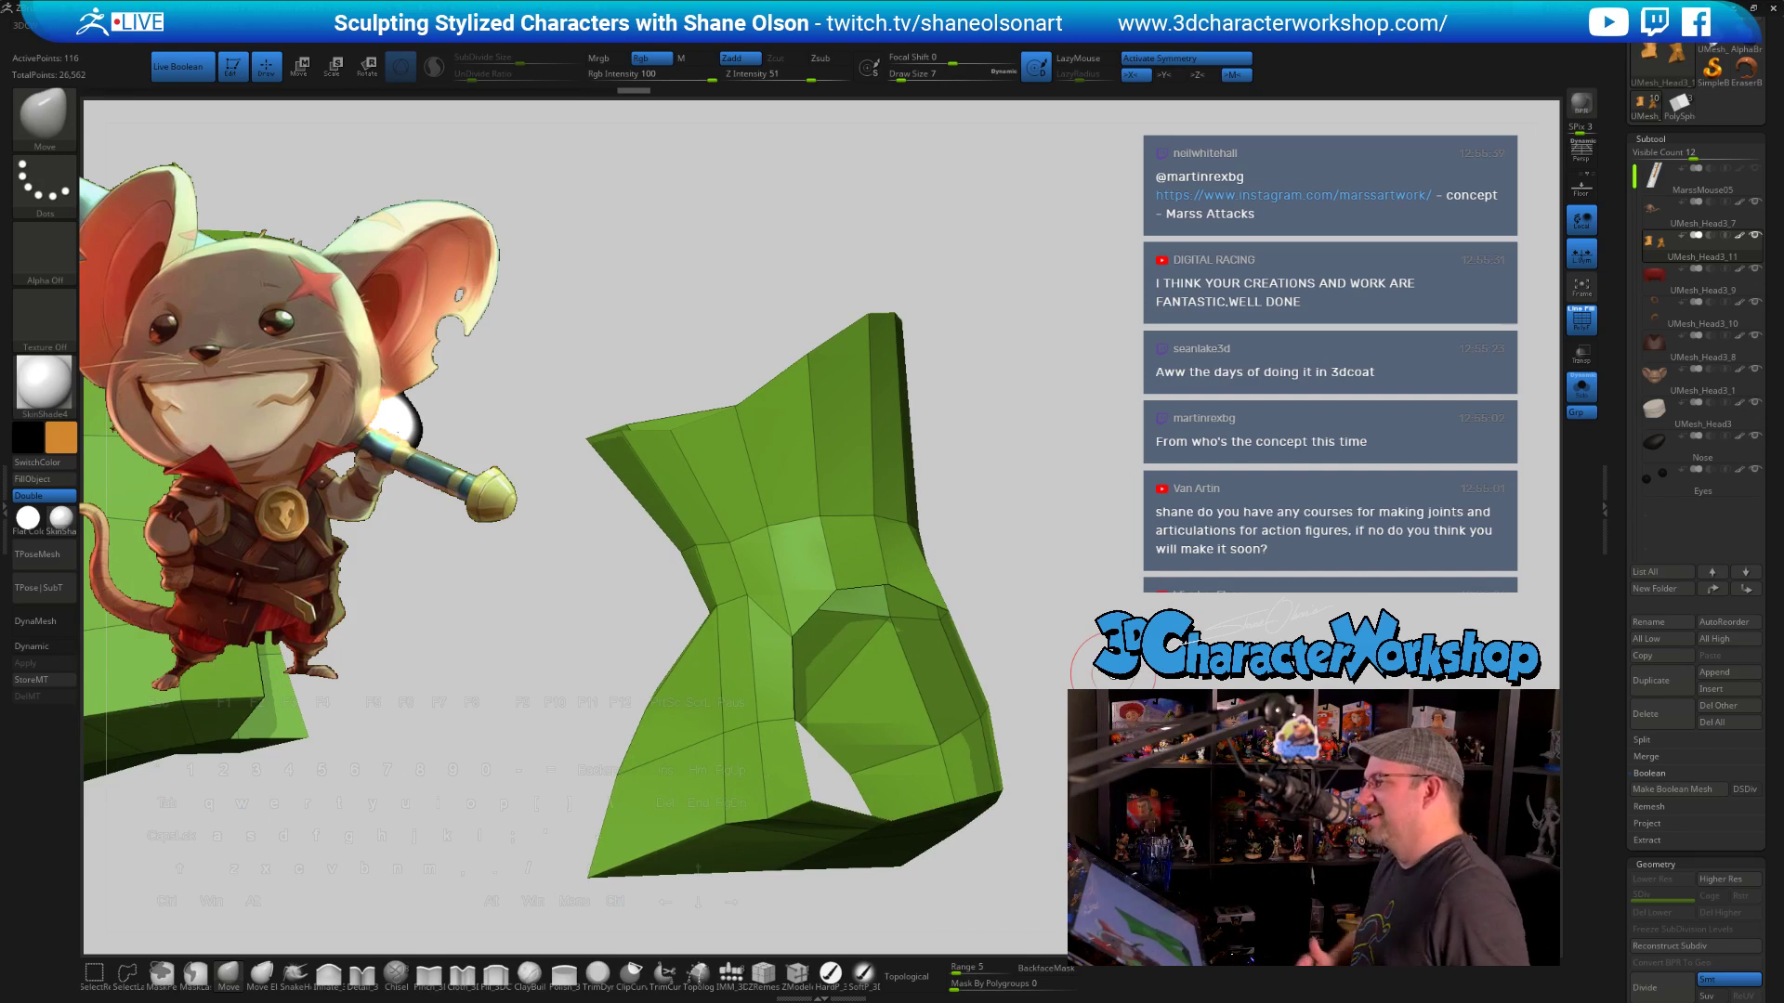
alt+drag(1073, 633, 1131, 599)
mouse_move(1092, 515)
mouse_down()
mouse_move(1107, 523)
mouse_move(1075, 541)
mouse_up()
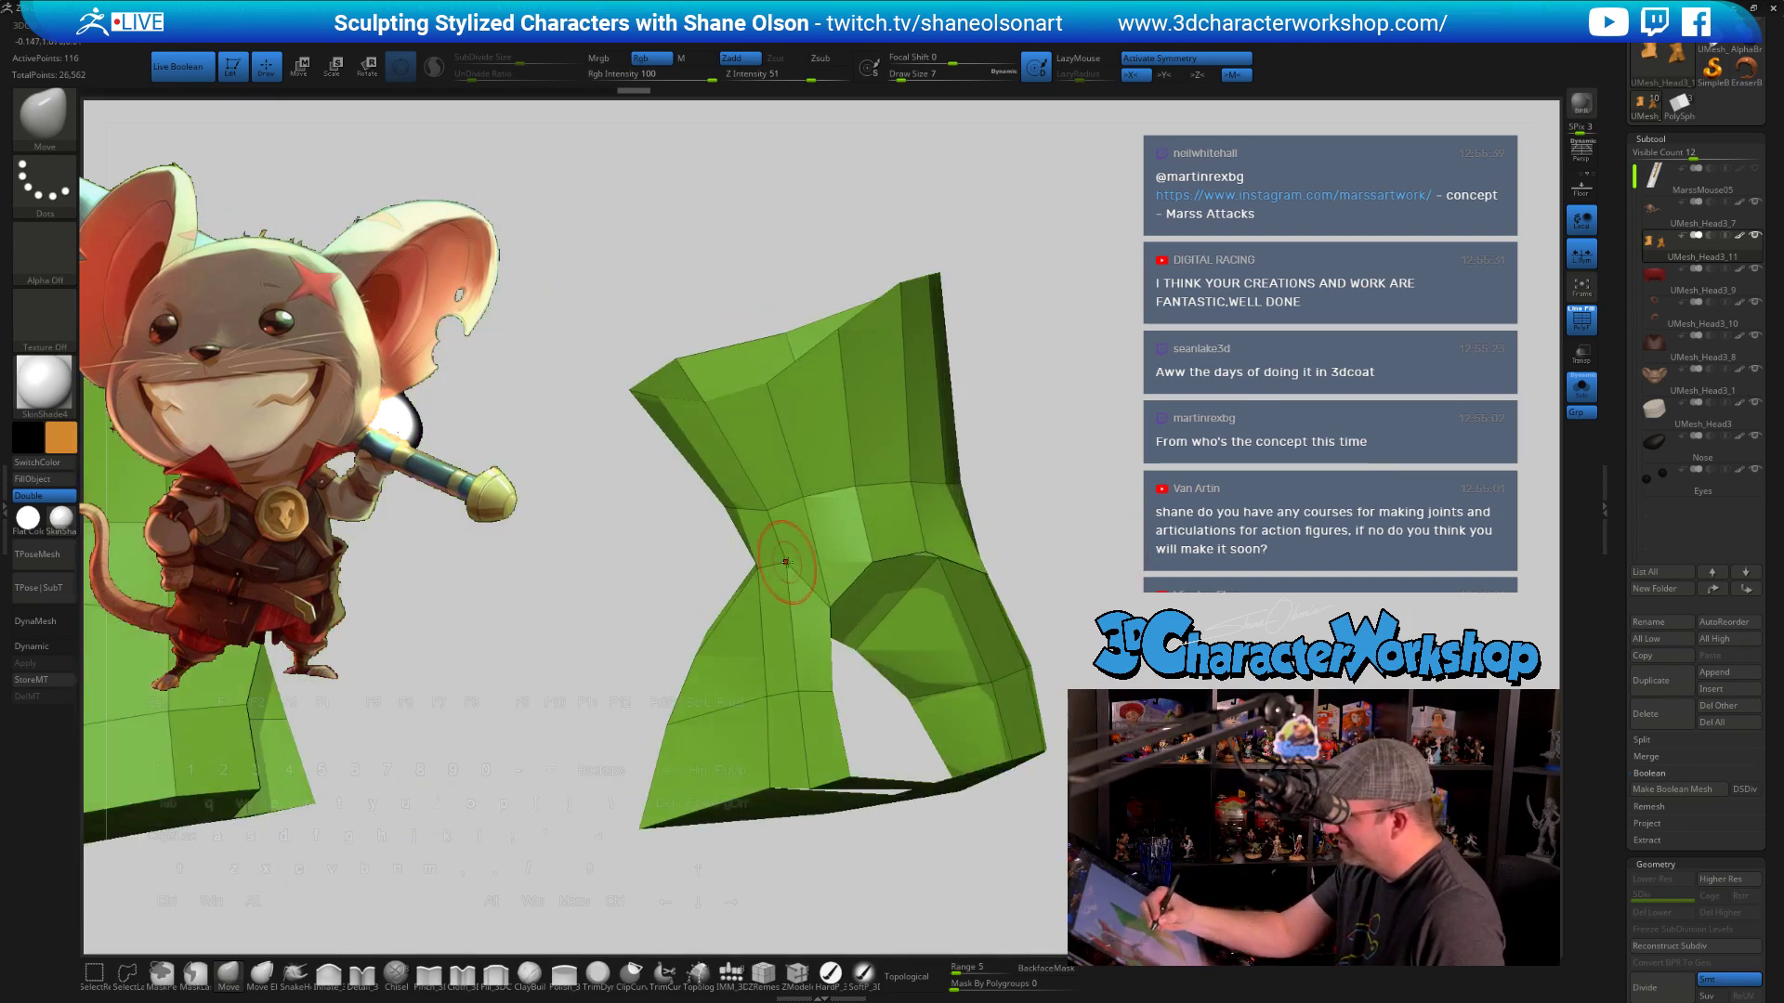
drag(782, 650, 706, 625)
drag(662, 509, 651, 510)
Reposition the vertices across the boot's instep, shaft and upper rim to space the polygons more evenly
right_drag(653, 513, 672, 605)
drag(726, 620, 715, 625)
right_drag(780, 773, 743, 653)
drag(740, 654, 705, 657)
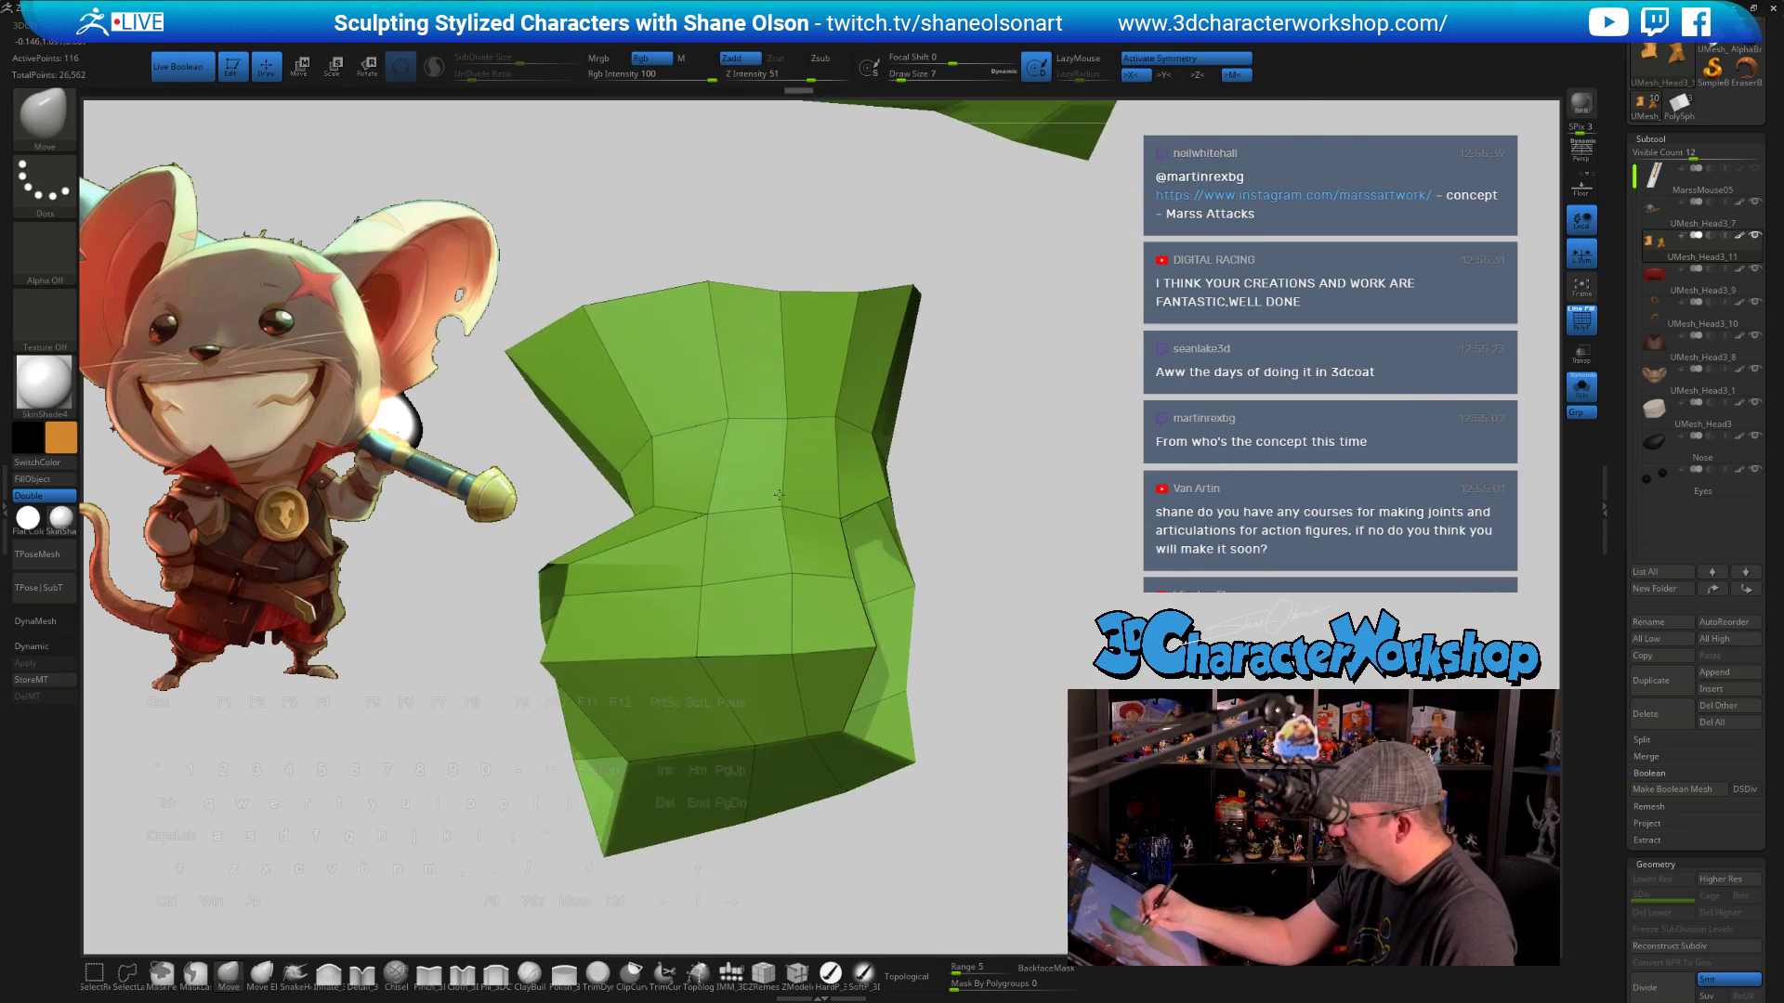
drag(715, 420, 704, 423)
drag(784, 294, 782, 288)
drag(894, 424, 864, 296)
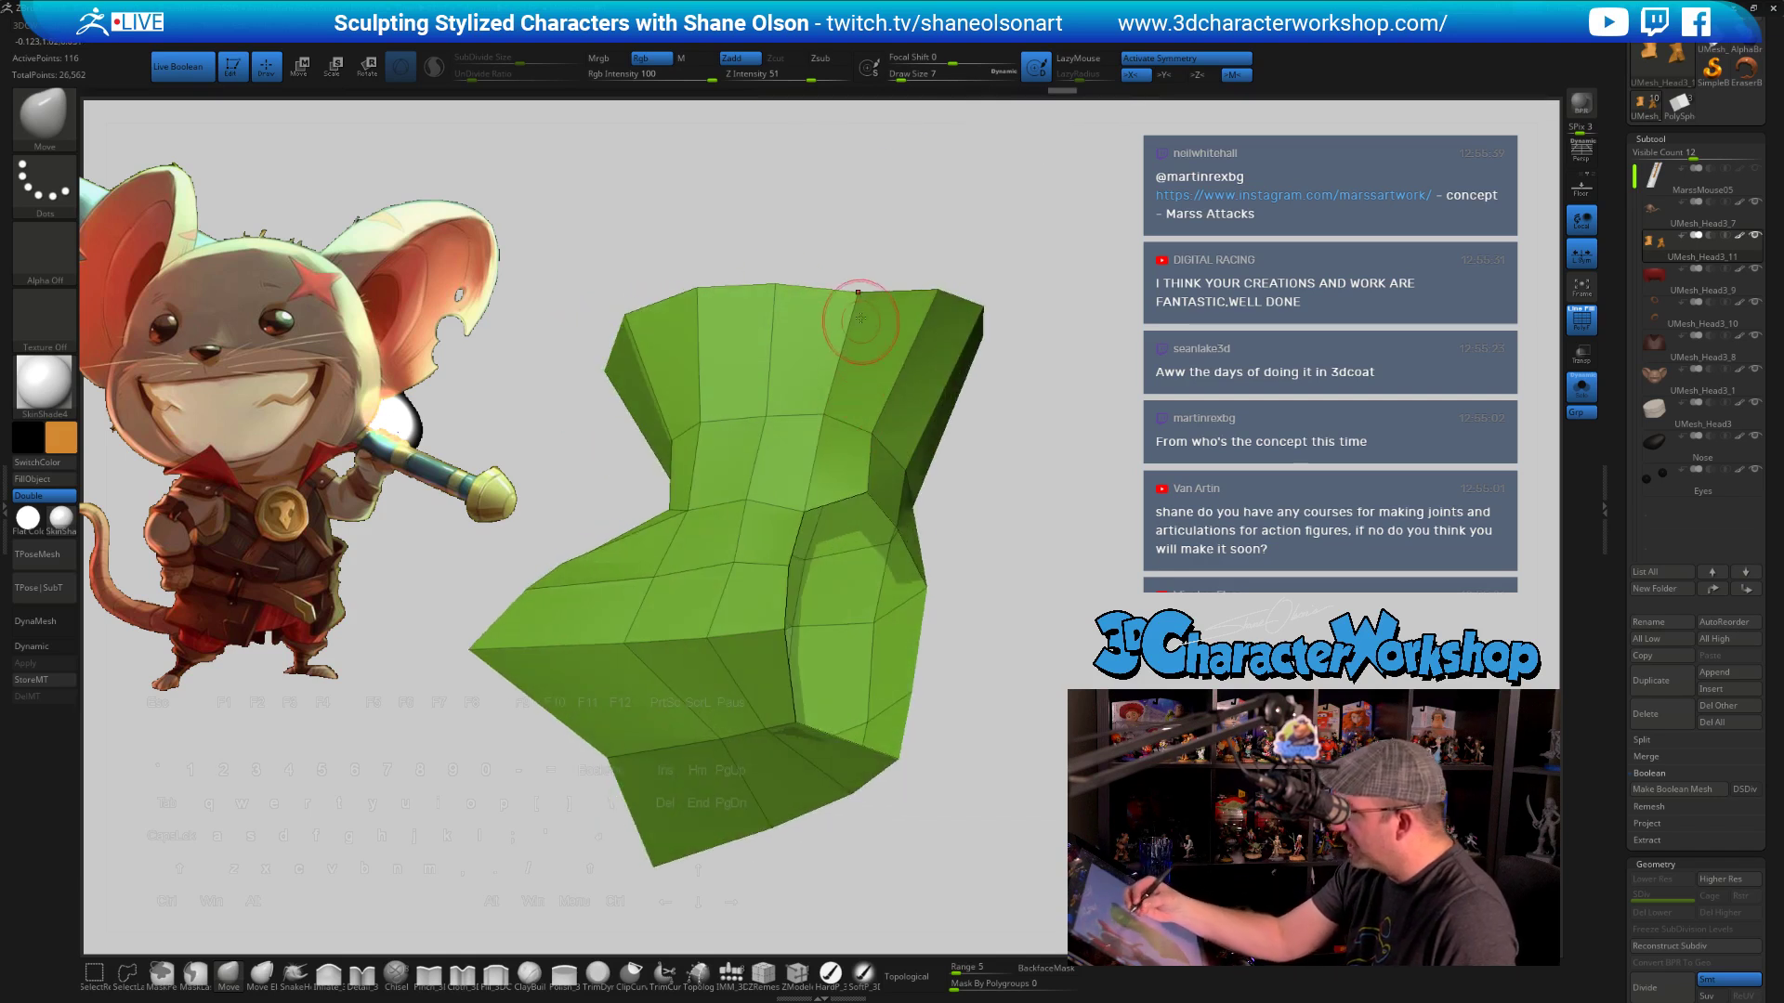
Straighten the jagged boot edge over the foot by moving its vertices into a smoother line
mouse_move(821, 457)
right_down()
mouse_move(687, 555)
mouse_move(708, 717)
mouse_move(716, 649)
mouse_move(706, 715)
right_up()
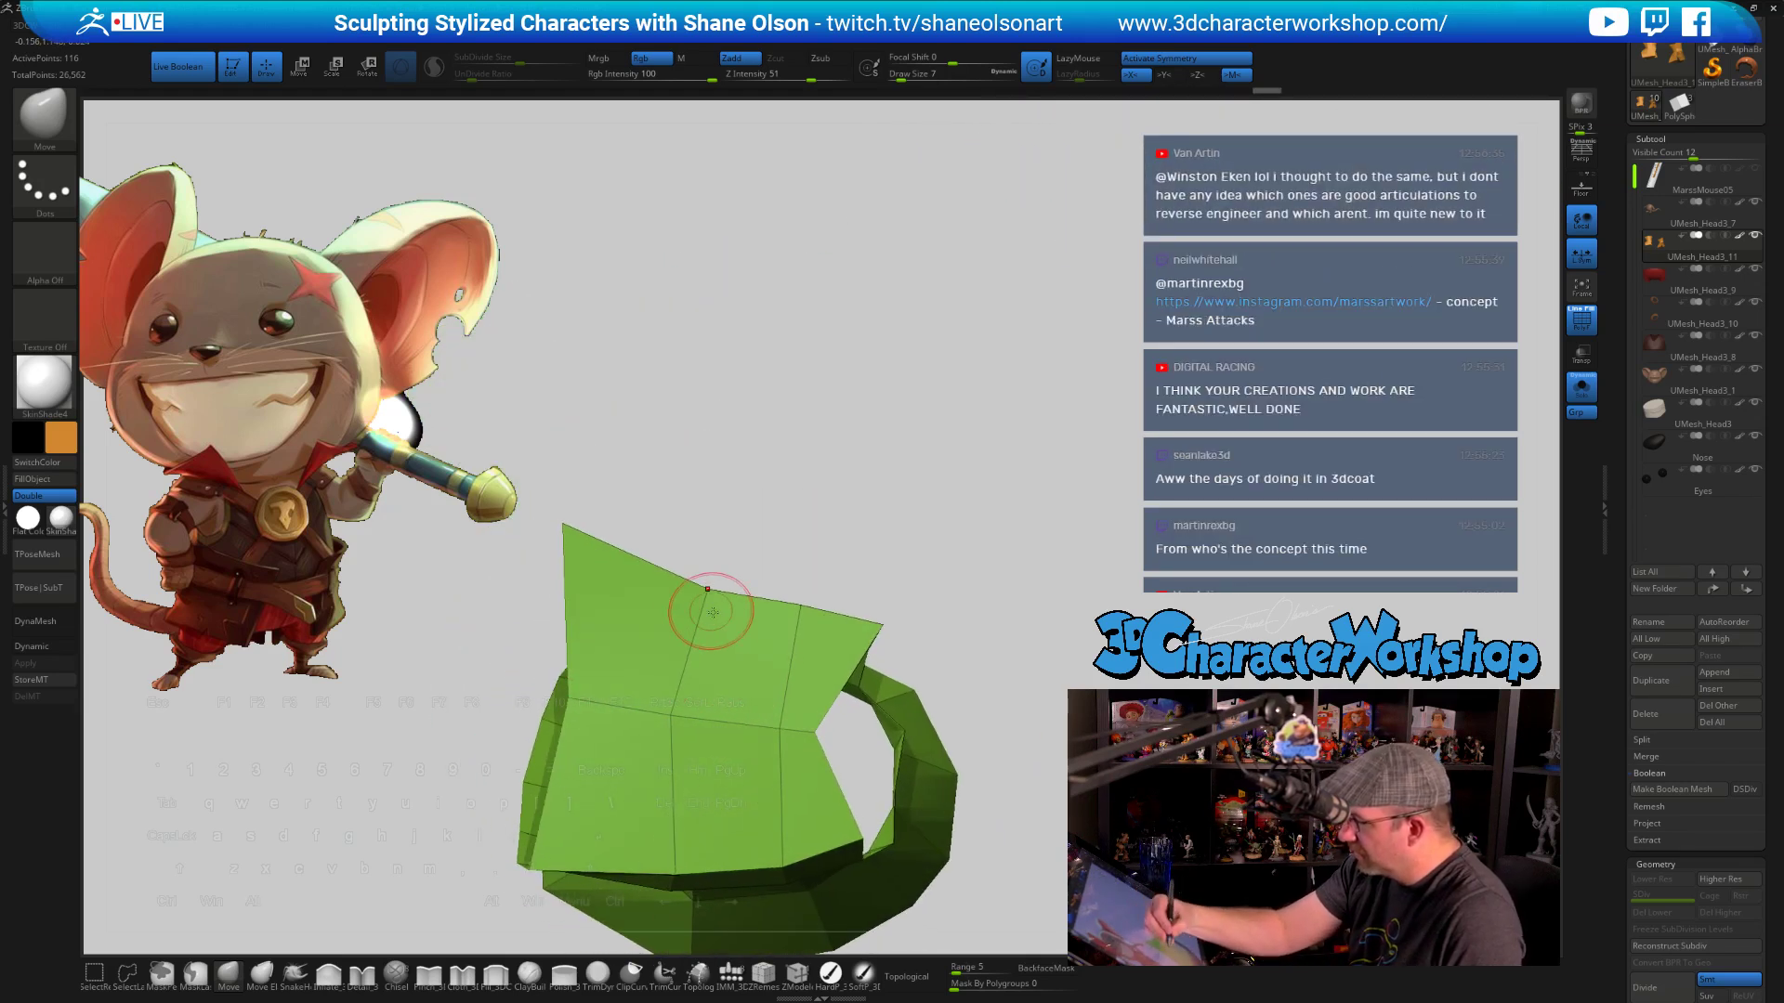
right_drag(734, 592, 797, 594)
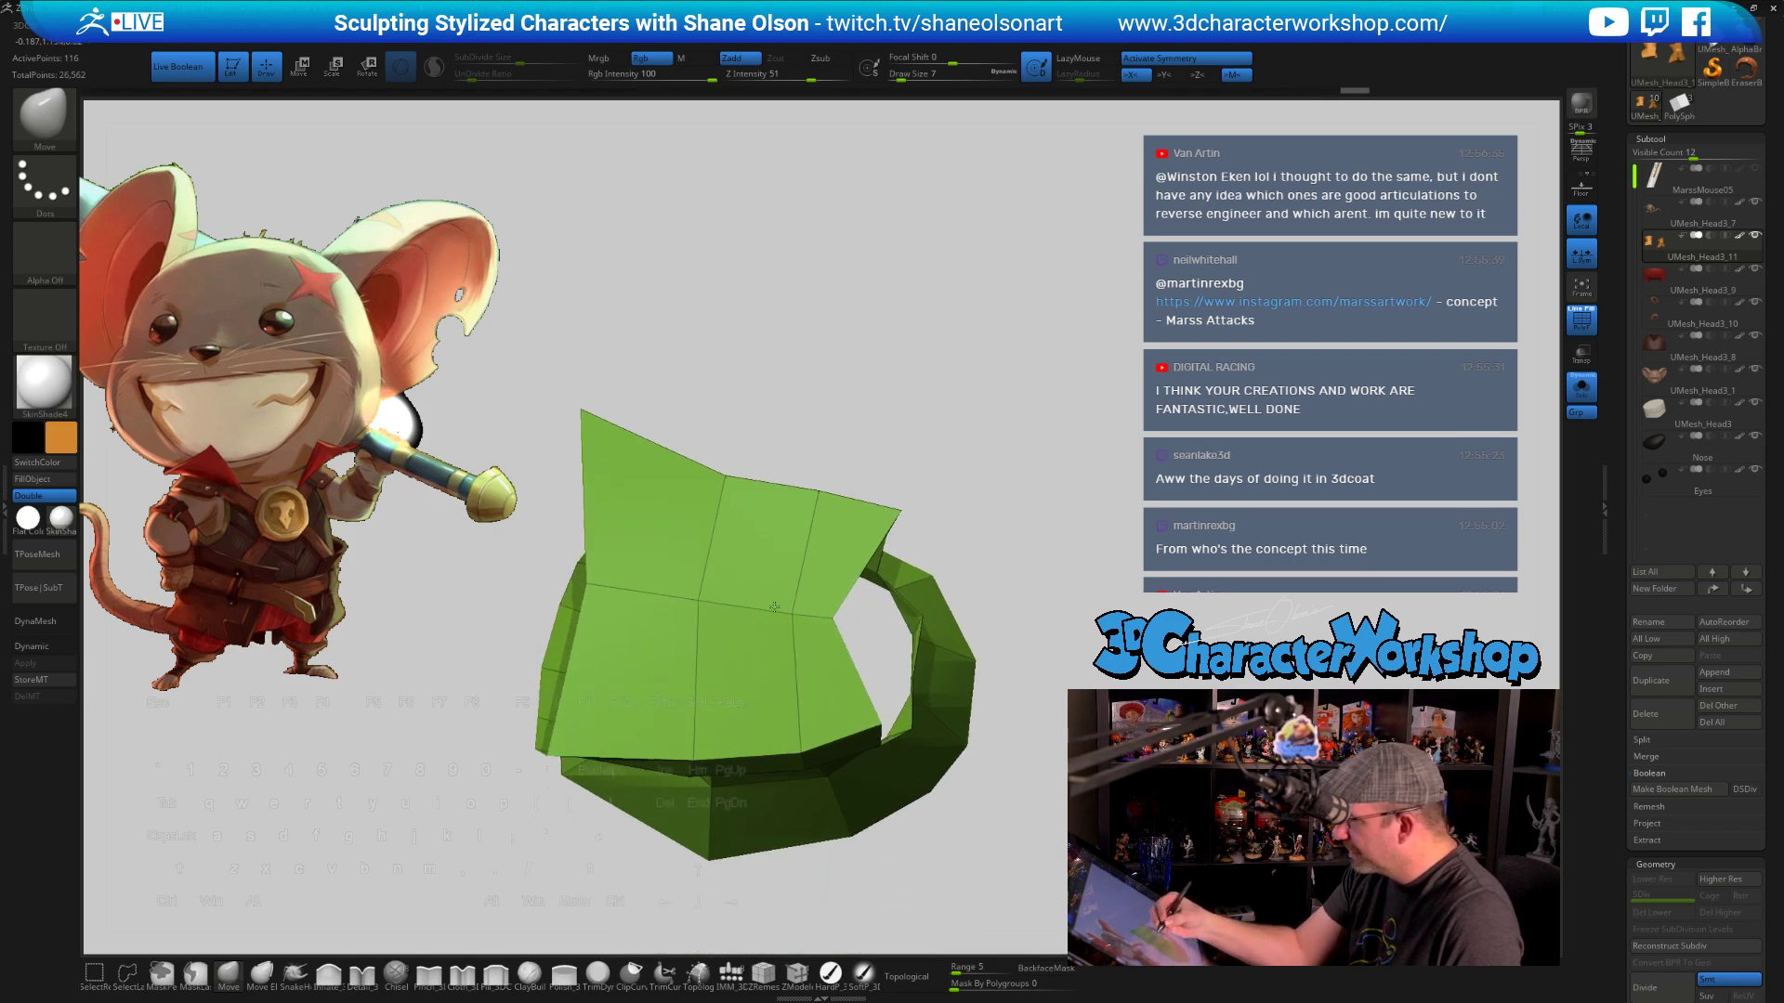
mouse_move(834, 726)
right_down()
mouse_move(822, 595)
mouse_move(816, 628)
right_up()
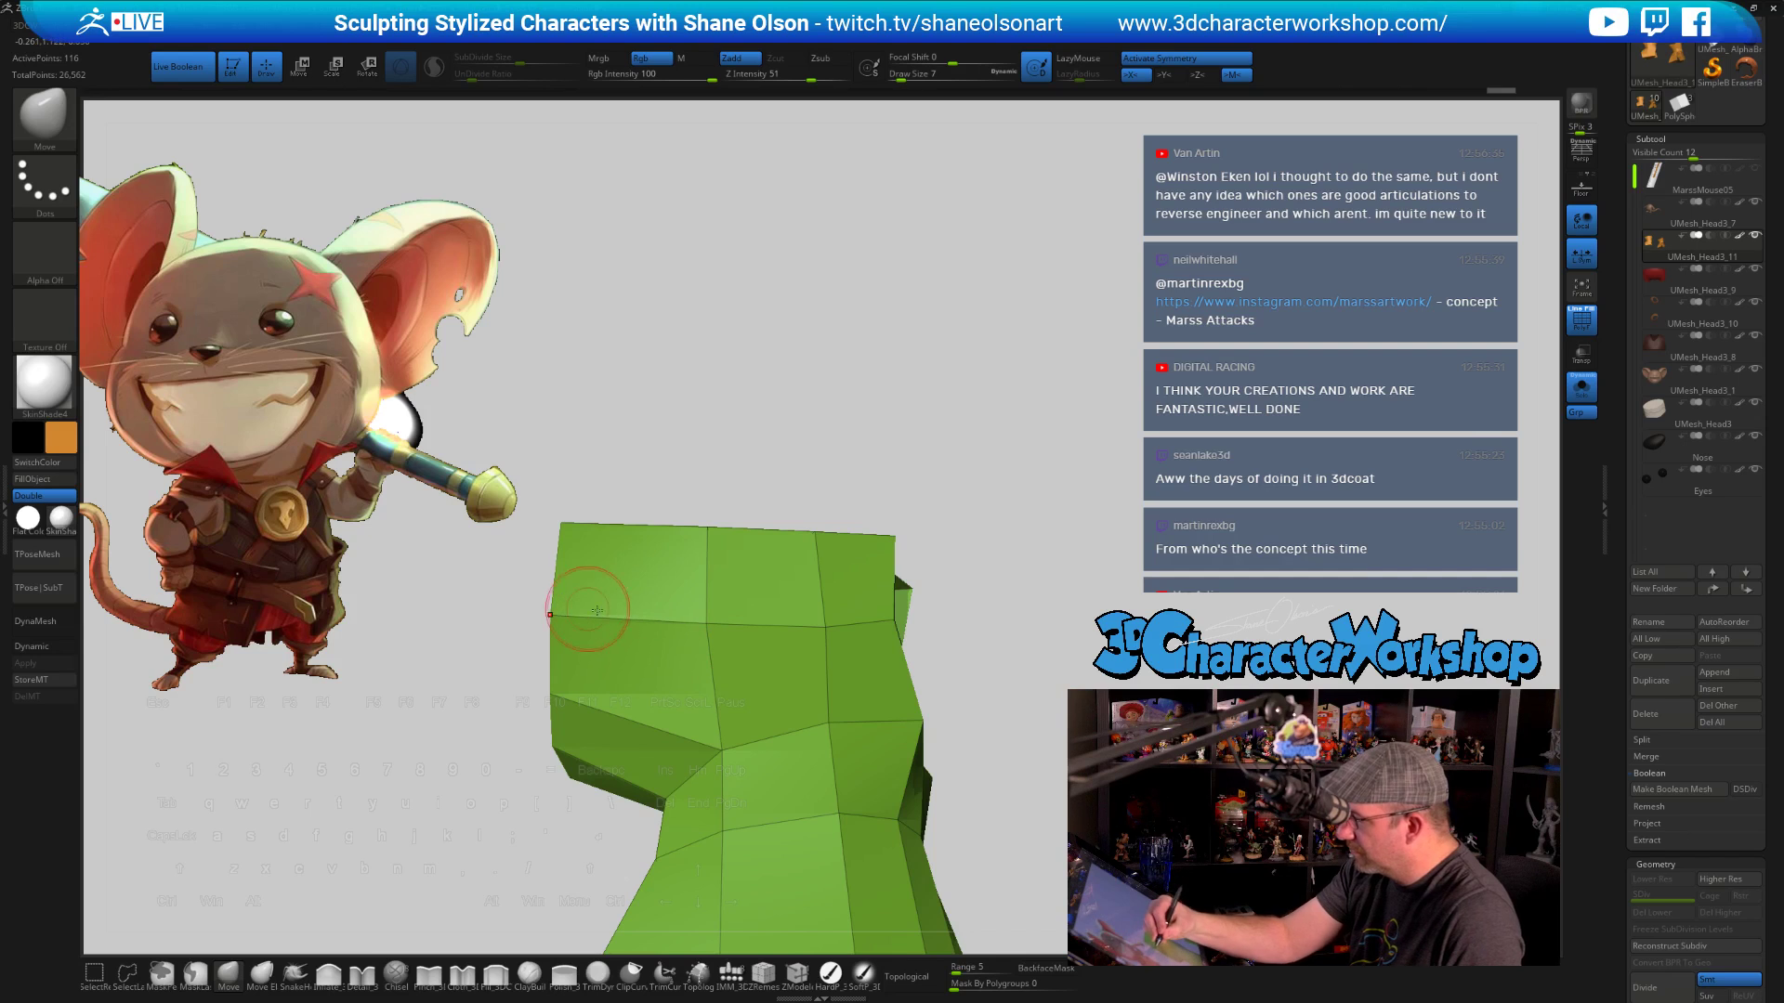
right_drag(706, 732, 898, 726)
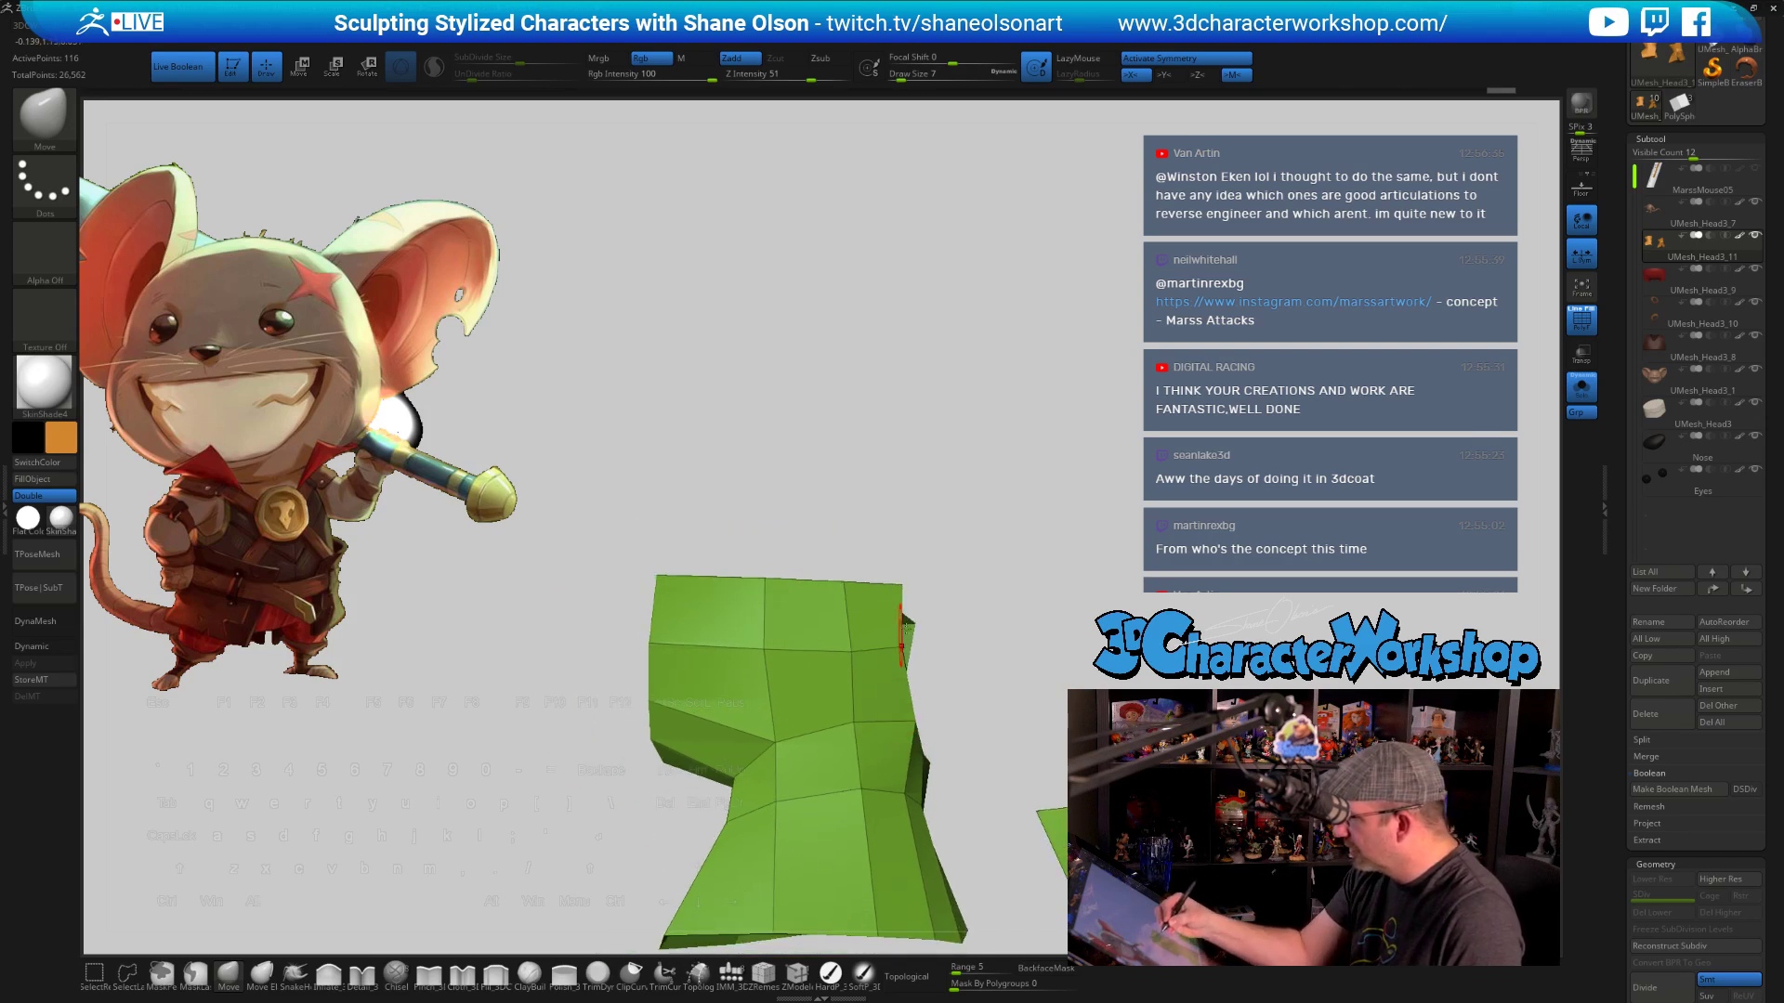
mouse_move(1022, 566)
mouse_down()
mouse_move(1000, 620)
mouse_move(1039, 662)
mouse_move(1032, 586)
mouse_up()
drag(1026, 581, 864, 483)
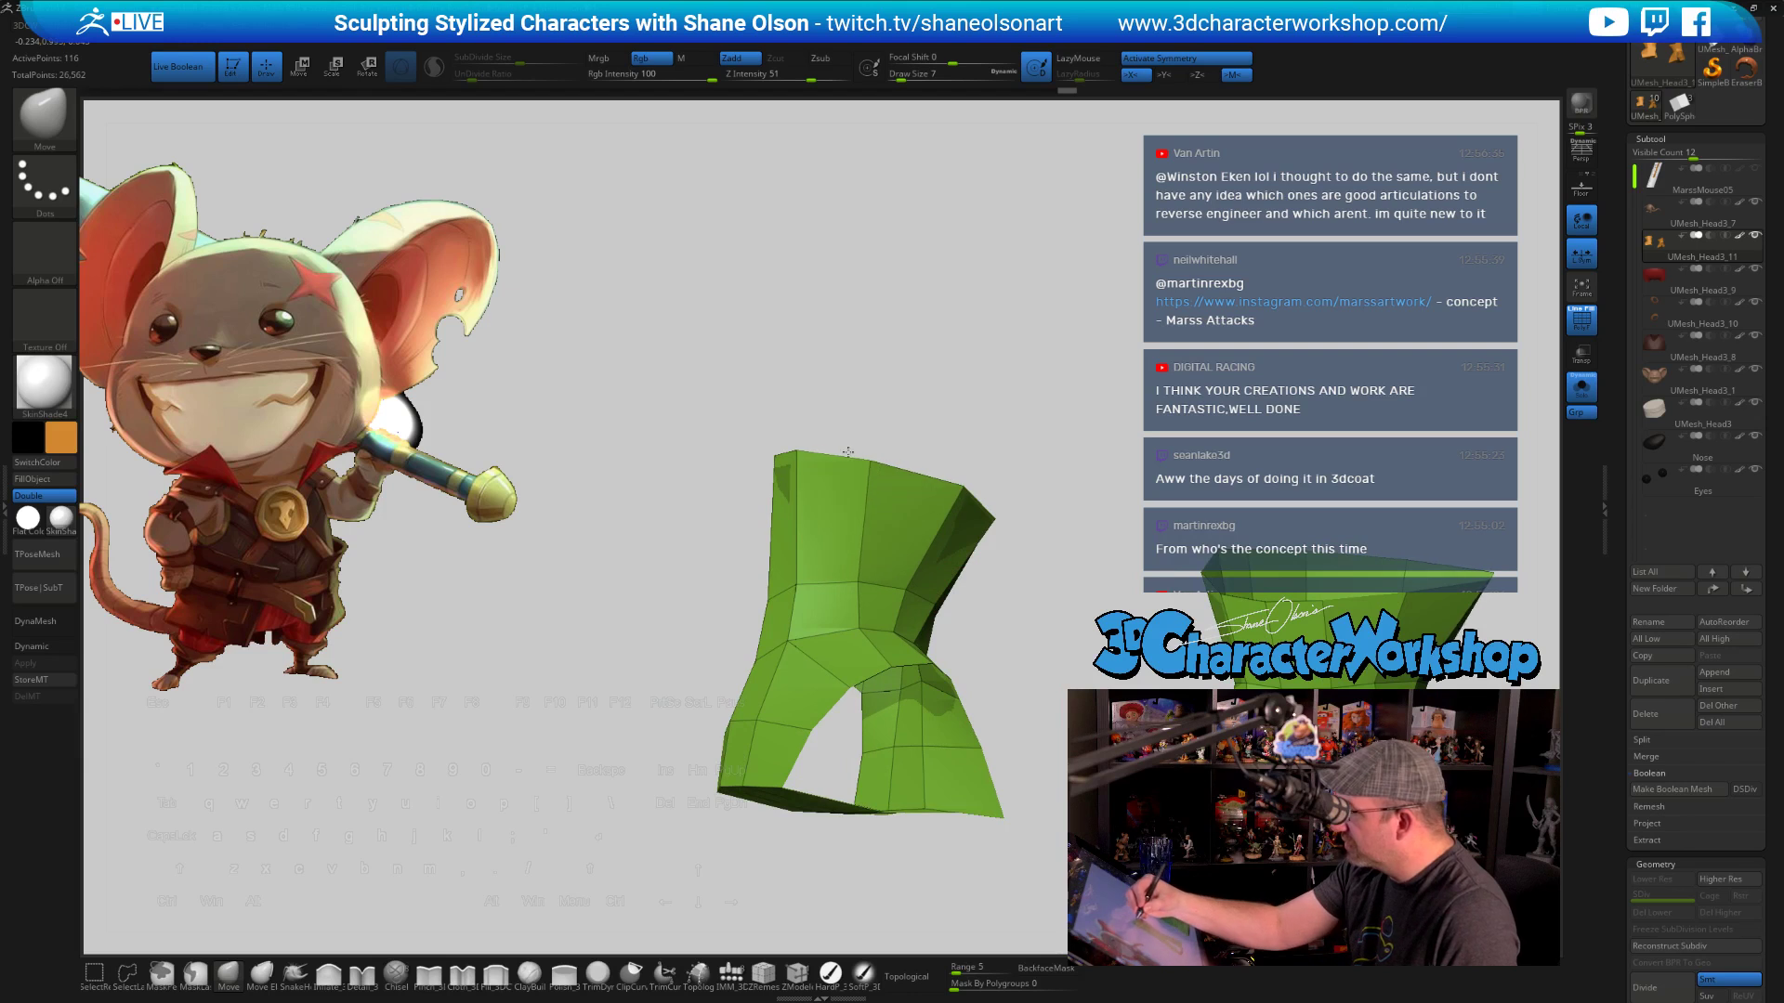
Leave Solo mode and examine how the boot mesh fits against the feet and lower legs
click(1581, 387)
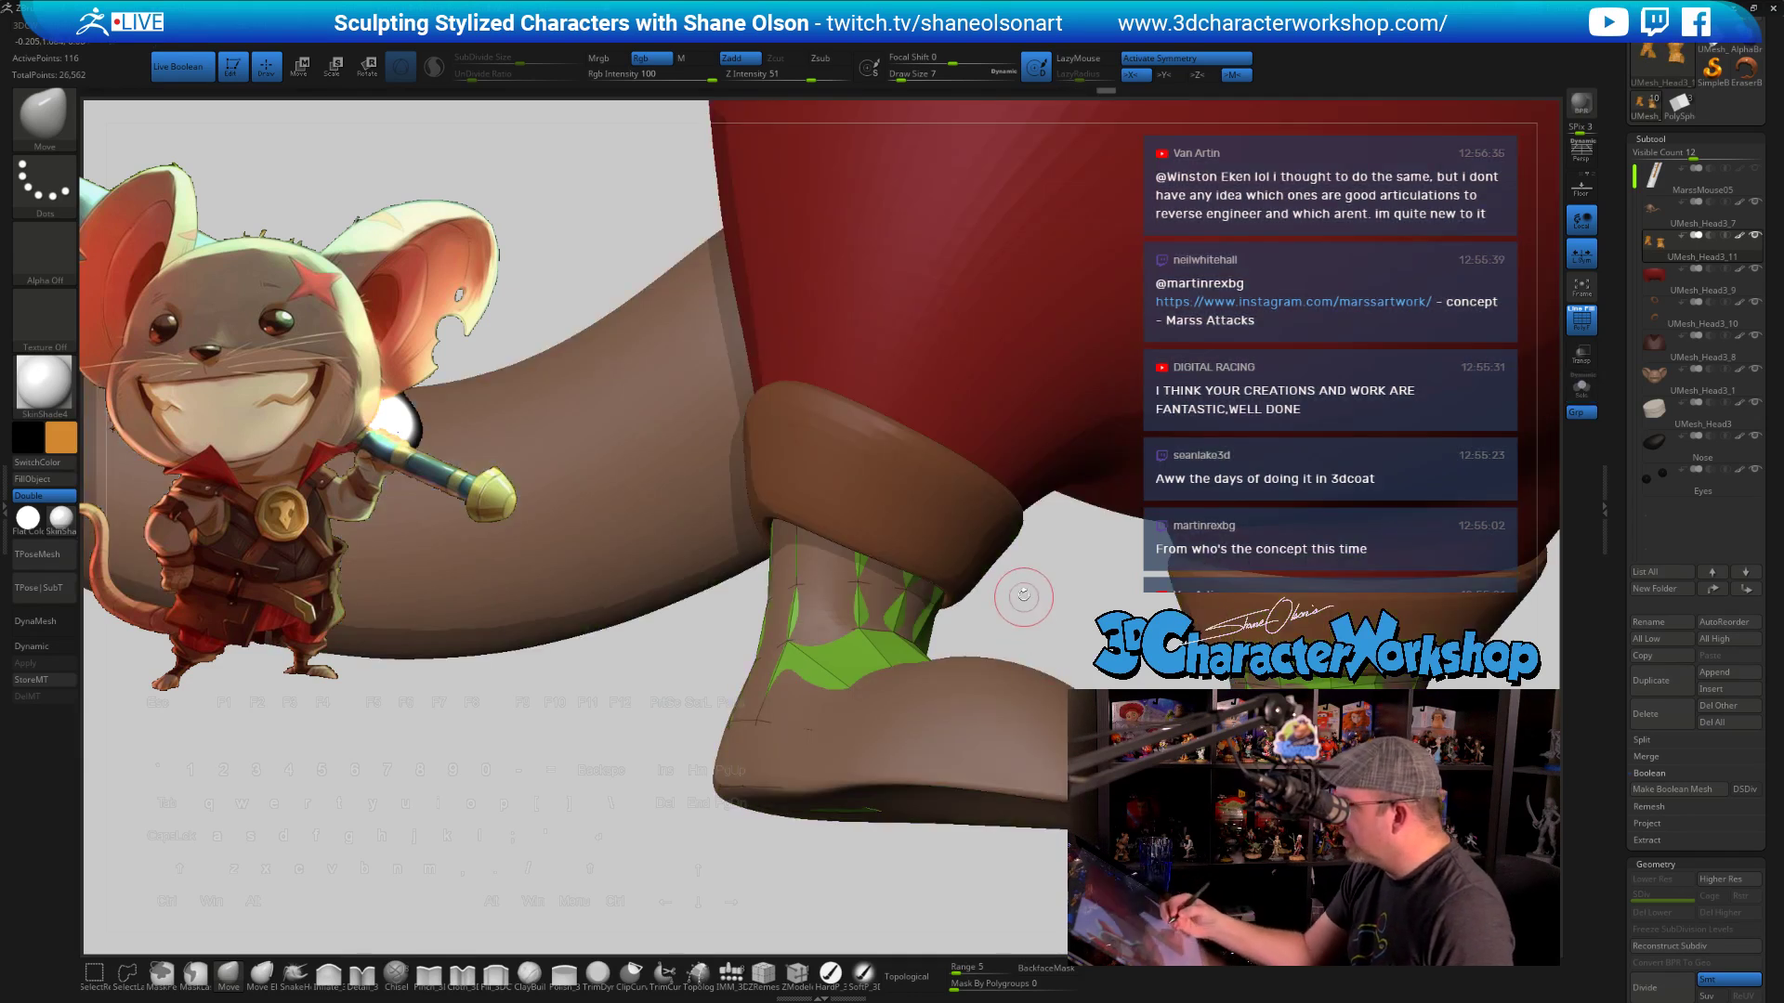
mouse_move(1023, 594)
mouse_down()
mouse_move(1111, 578)
mouse_move(1117, 526)
mouse_move(959, 549)
mouse_move(1053, 591)
mouse_up()
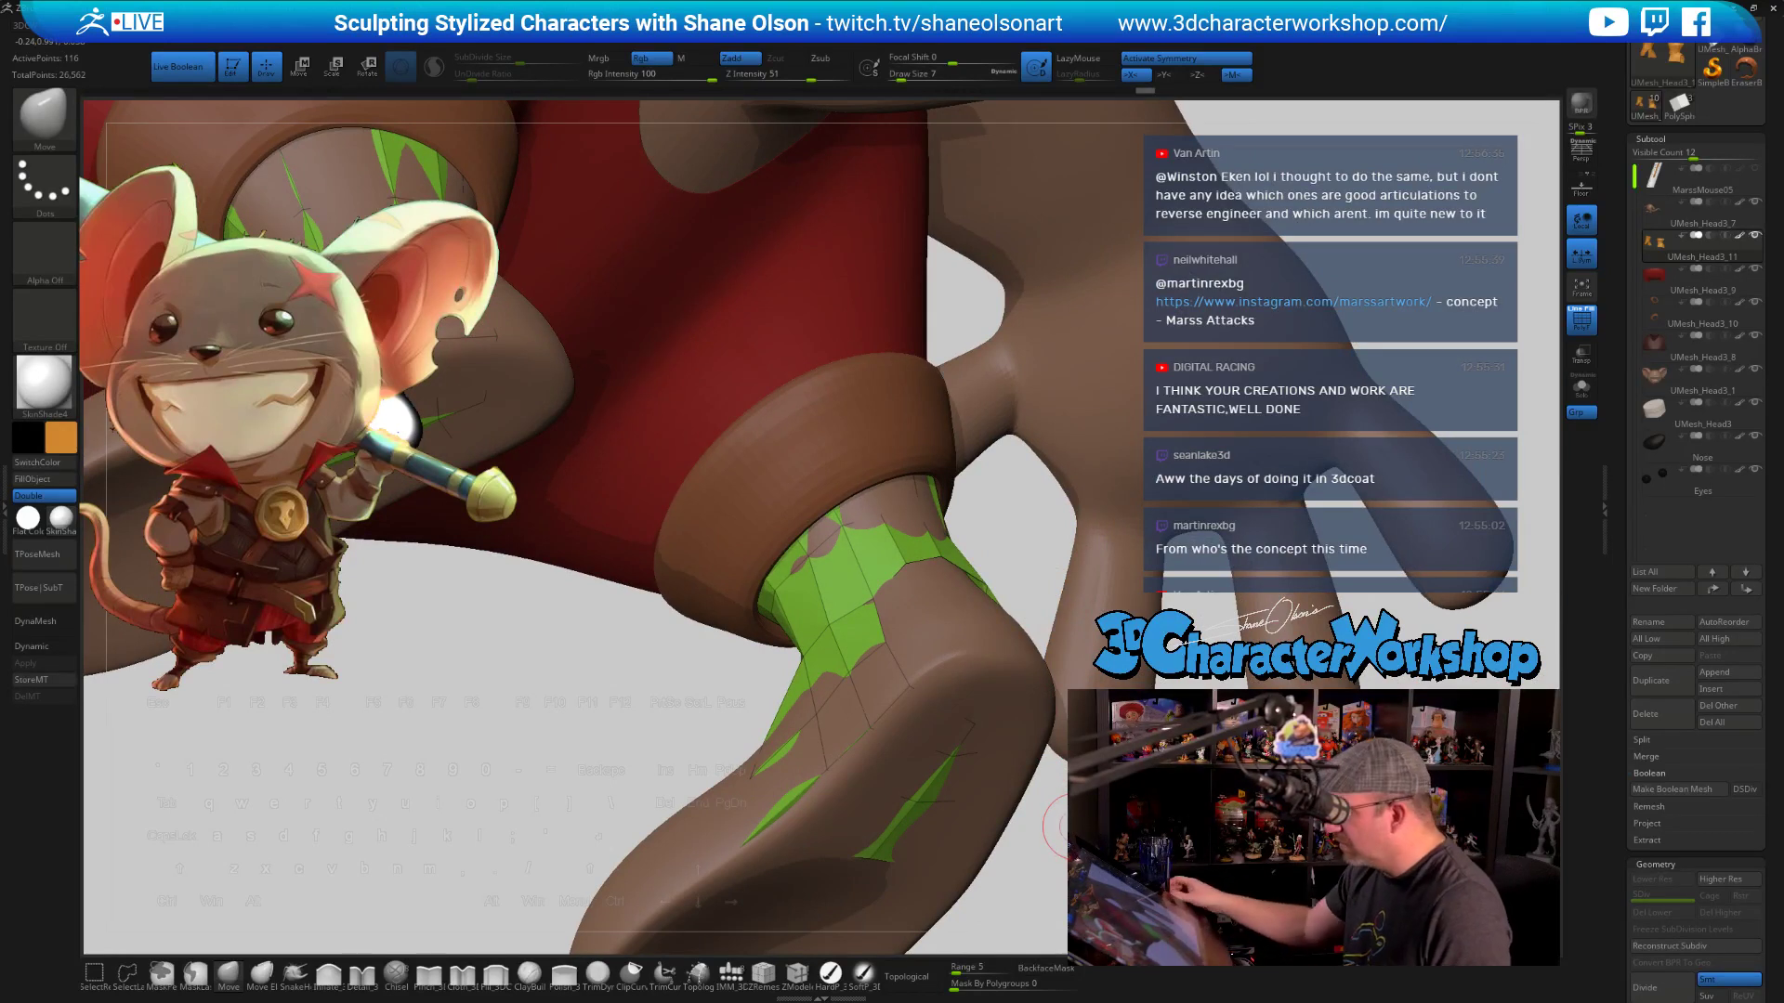
drag(614, 732, 984, 731)
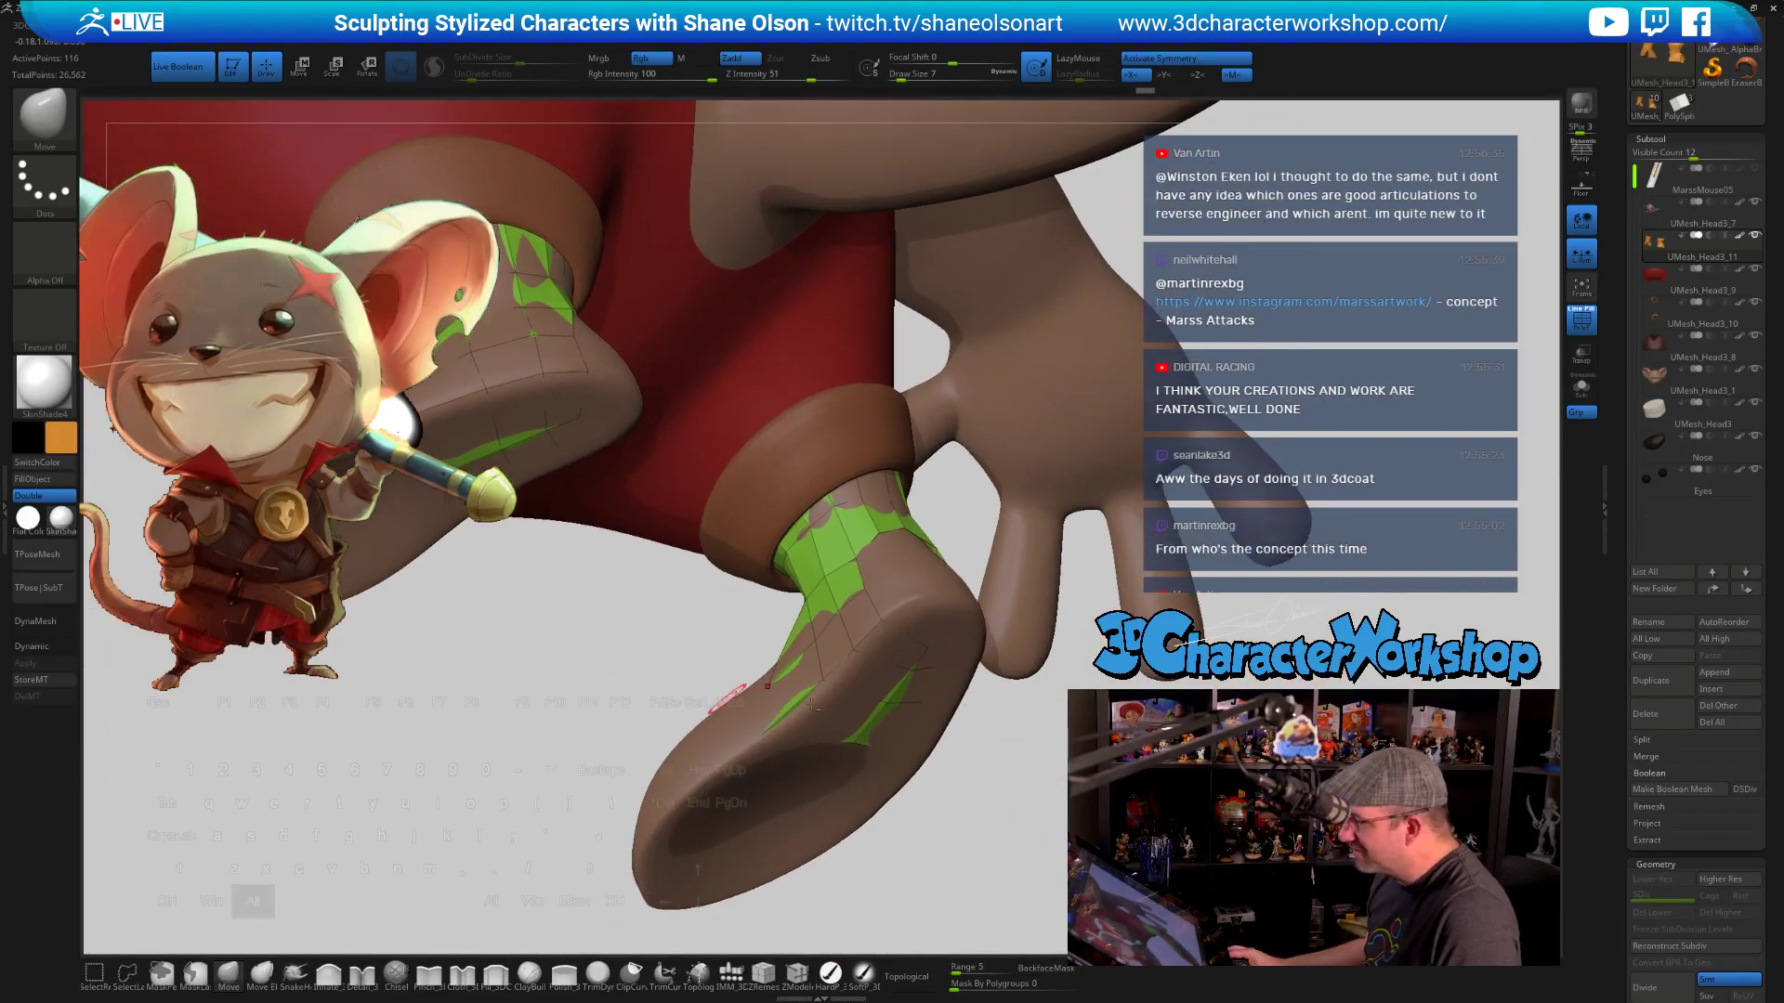
Centre the transform gizmo on the unmasked boot mesh and inflate the mesh outward so it covers the ankles and feet
key(e)
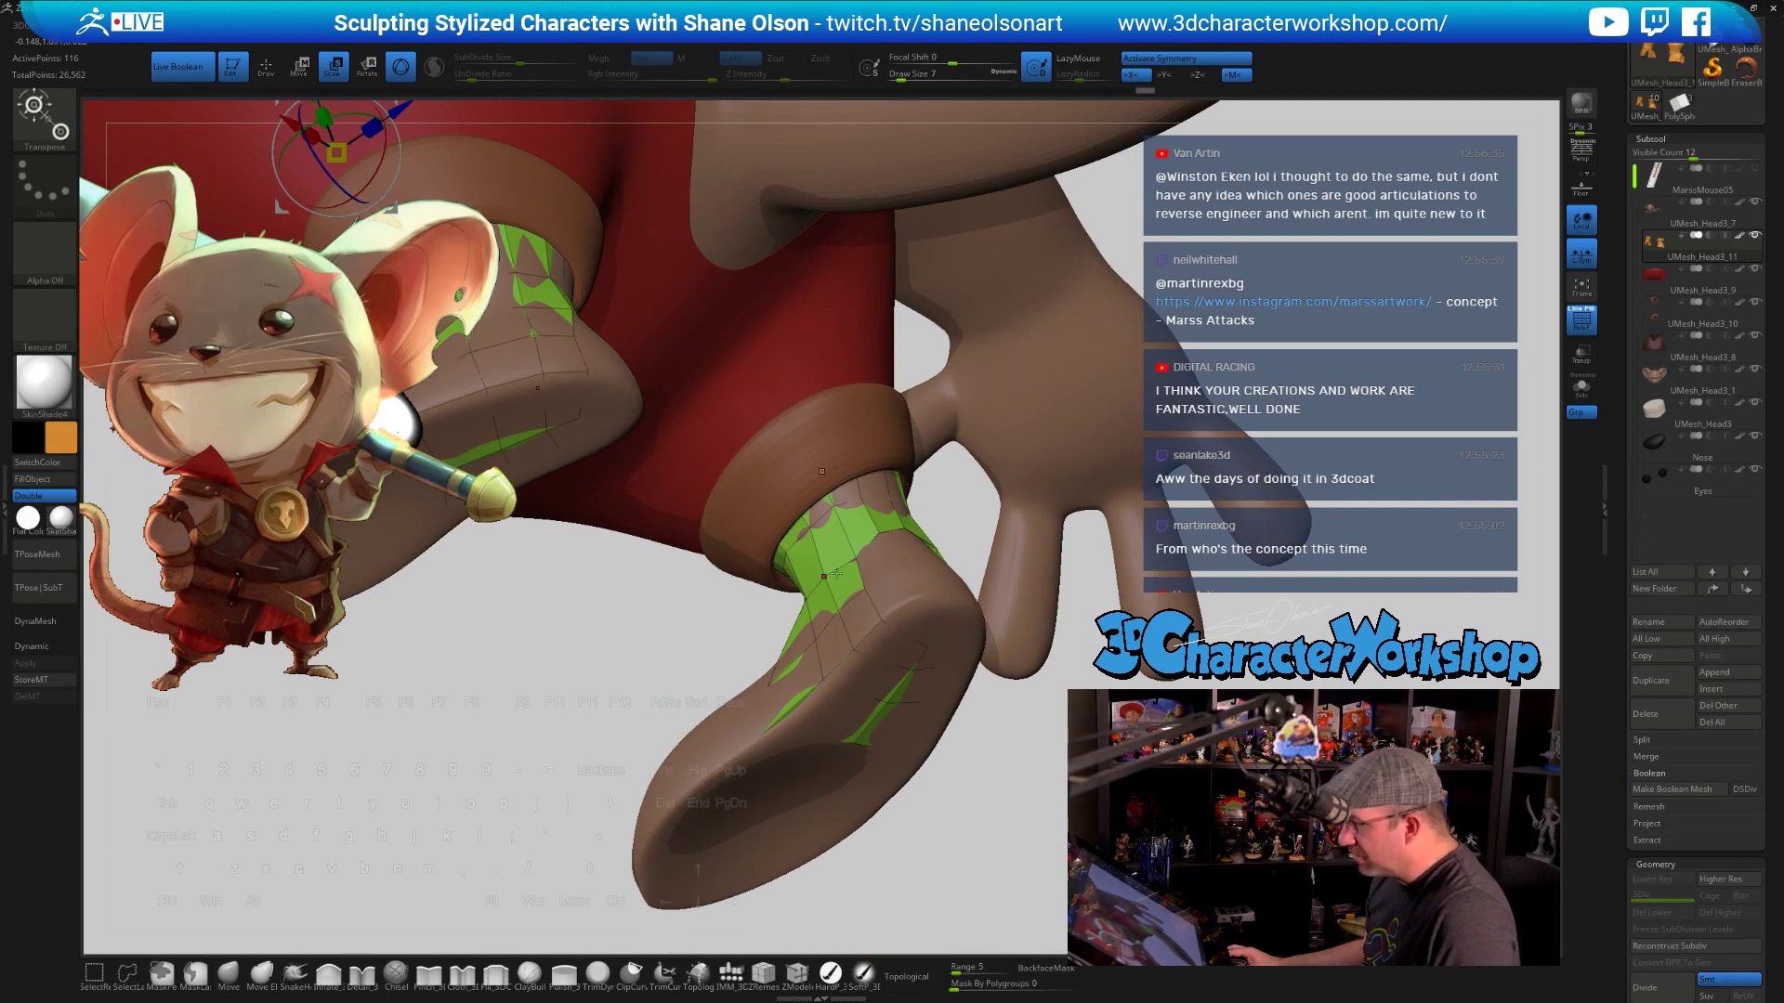
drag(547, 633, 911, 783)
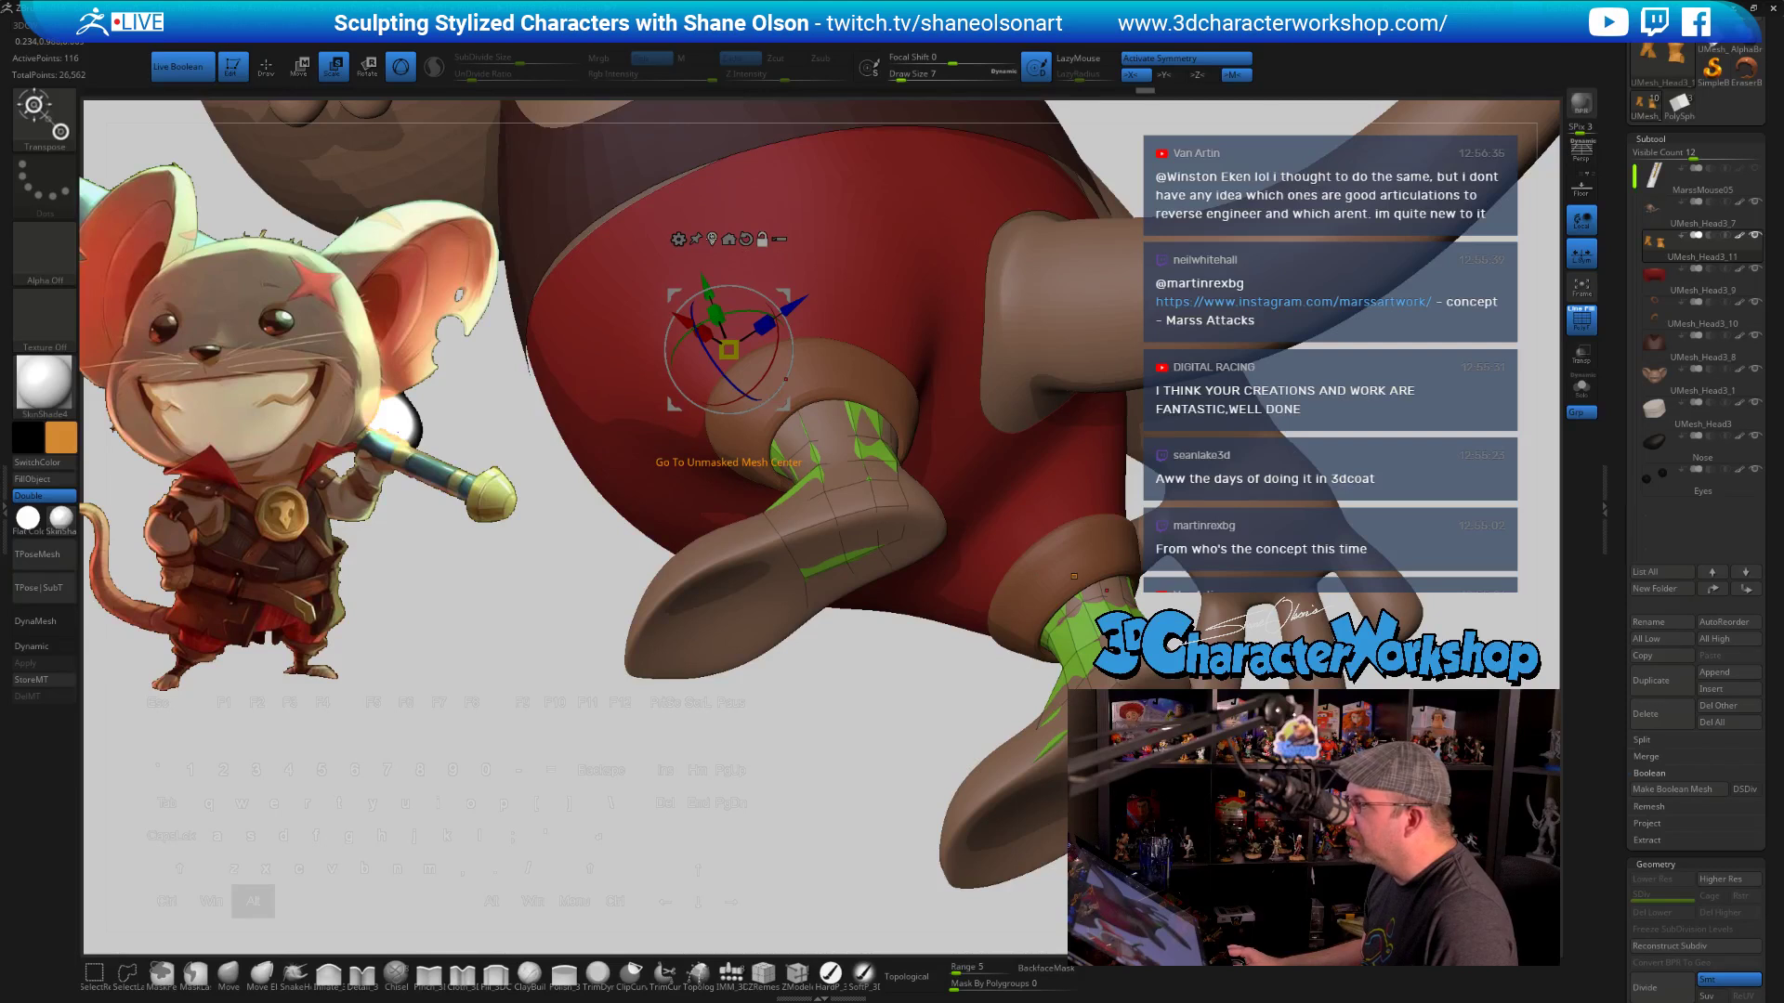
alt+click(712, 240)
alt+drag(837, 684, 952, 776)
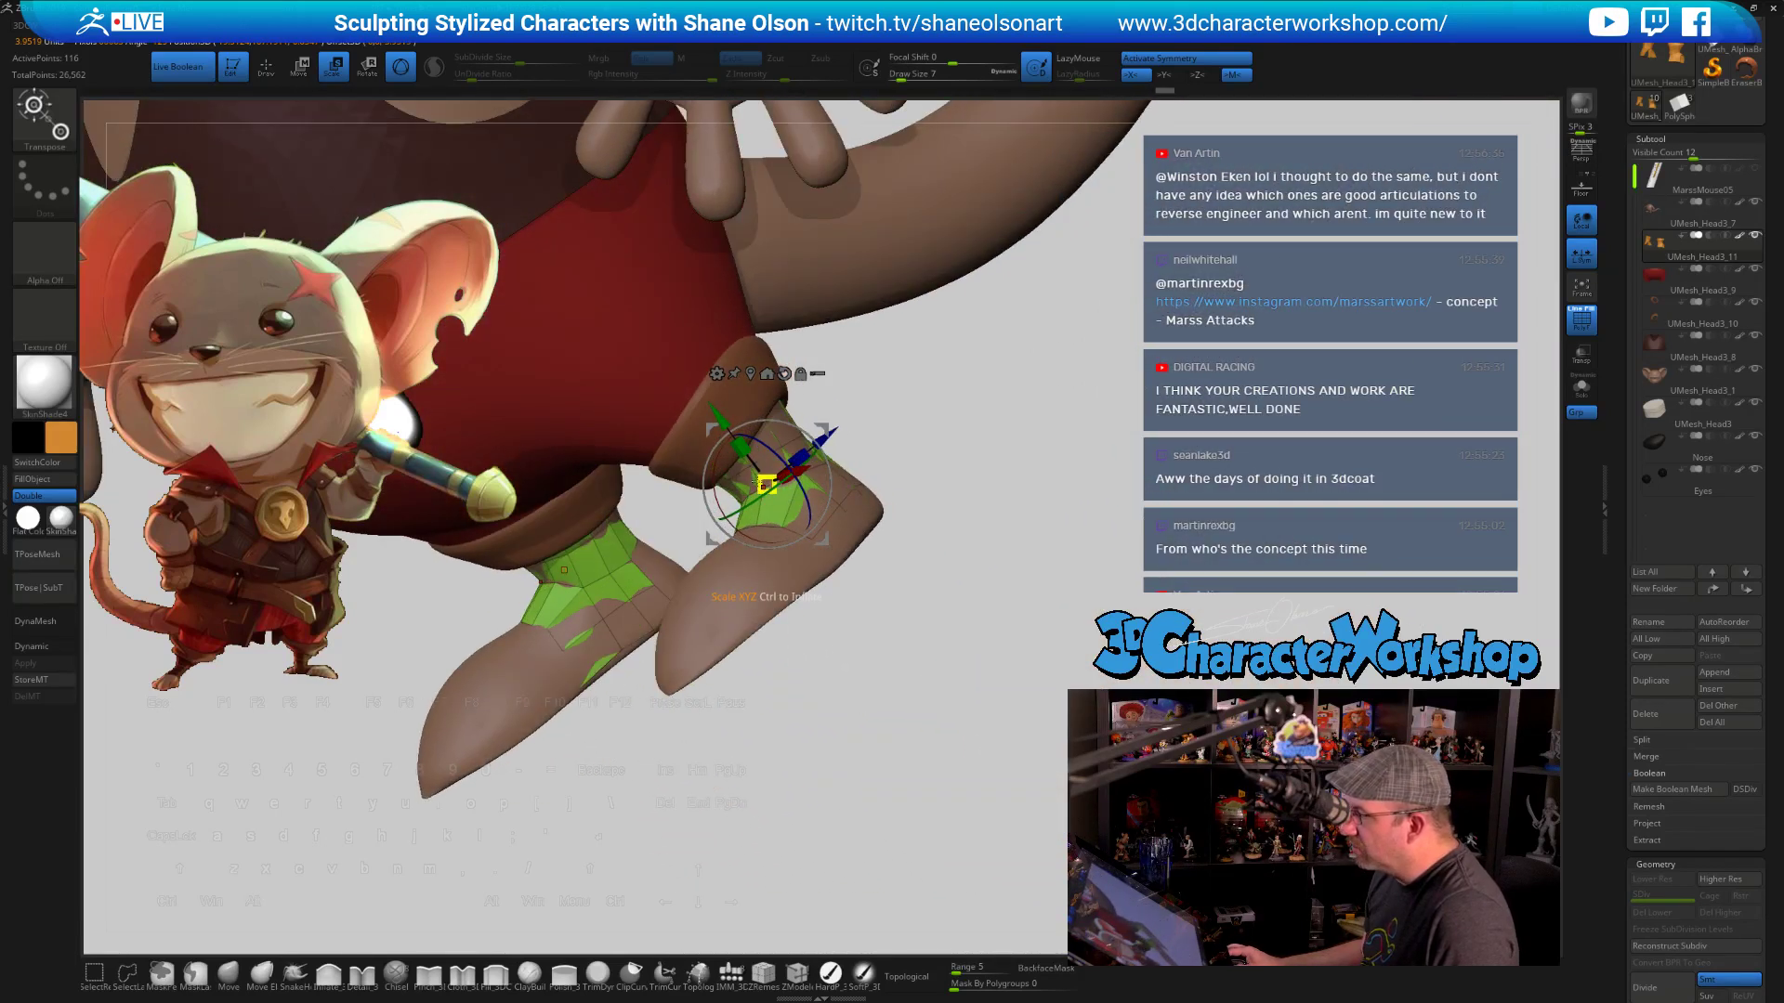
key(ctrl)
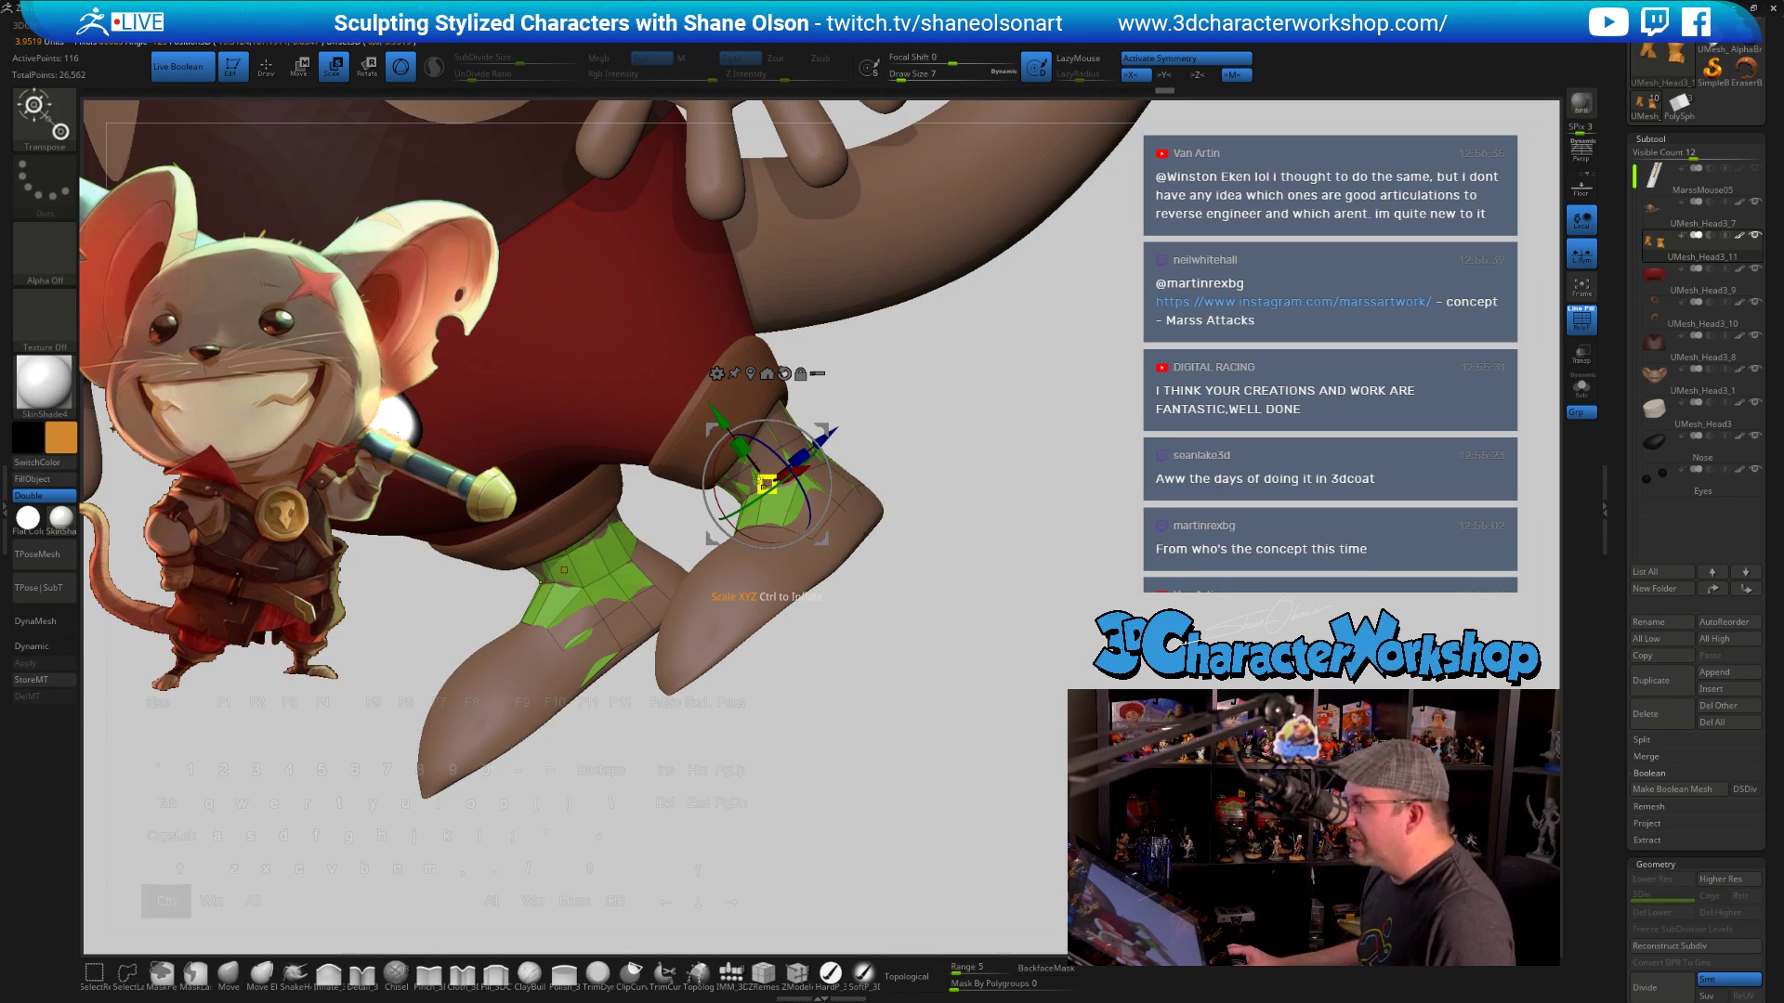
ctrl+drag(764, 481, 706, 457)
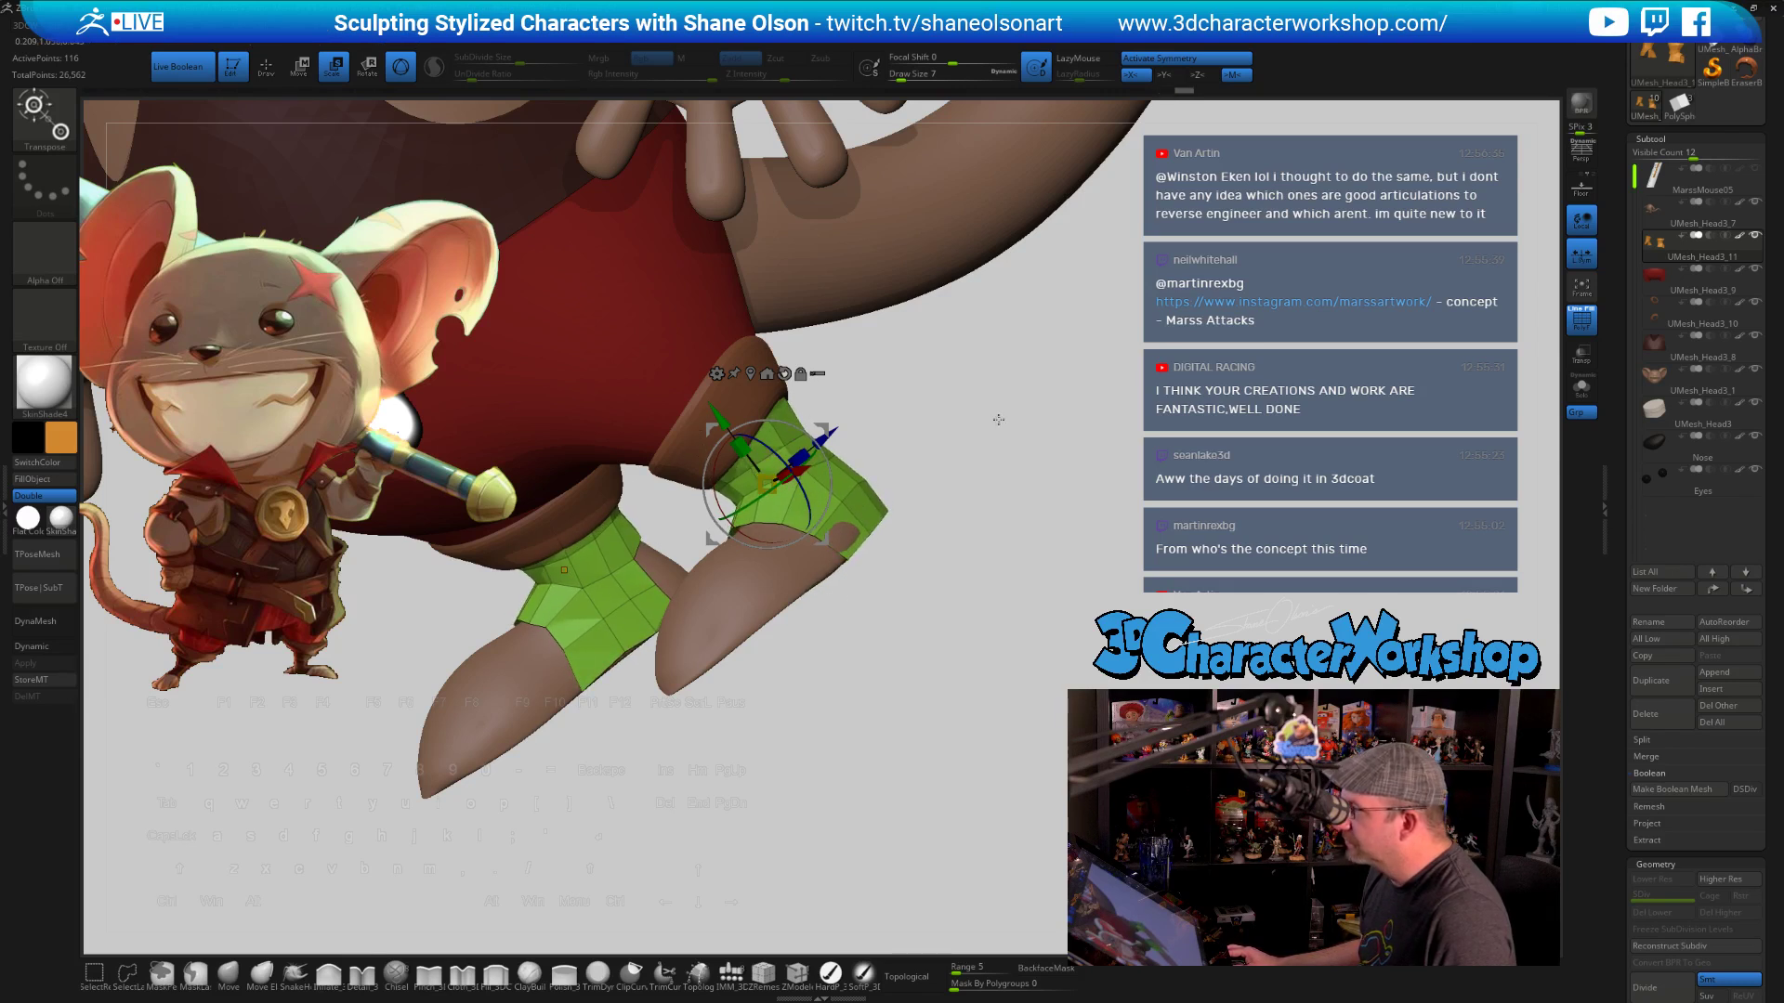
mouse_move(1017, 430)
mouse_down()
mouse_move(1023, 397)
mouse_move(1009, 401)
mouse_up()
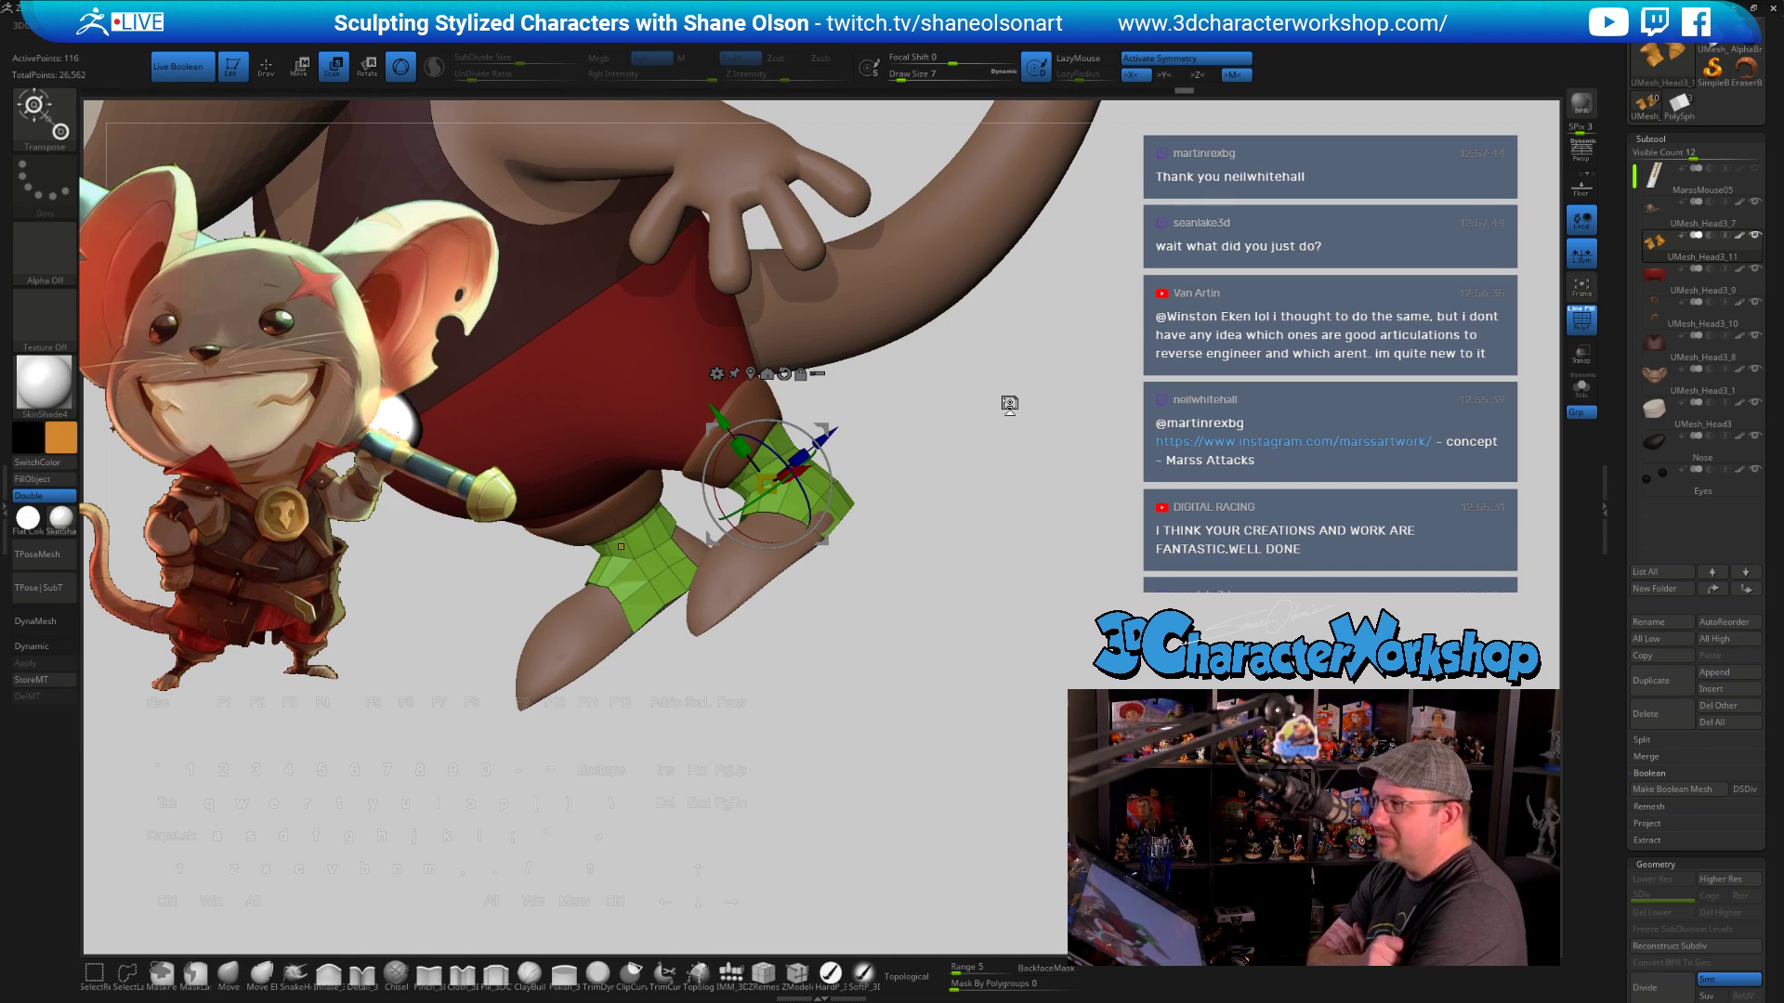
Switch to the Move brush and reshape the boot mesh around the ankle and front opening to follow the foot
mouse_move(861, 669)
alt+mouse_down()
mouse_move(876, 727)
mouse_move(874, 683)
mouse_move(927, 583)
mouse_move(804, 755)
mouse_move(862, 743)
mouse_move(869, 796)
mouse_move(899, 604)
mouse_move(929, 583)
mouse_move(976, 596)
mouse_move(856, 727)
mouse_move(938, 725)
mouse_move(968, 759)
mouse_move(841, 669)
alt+mouse_up()
click(238, 983)
key(s)
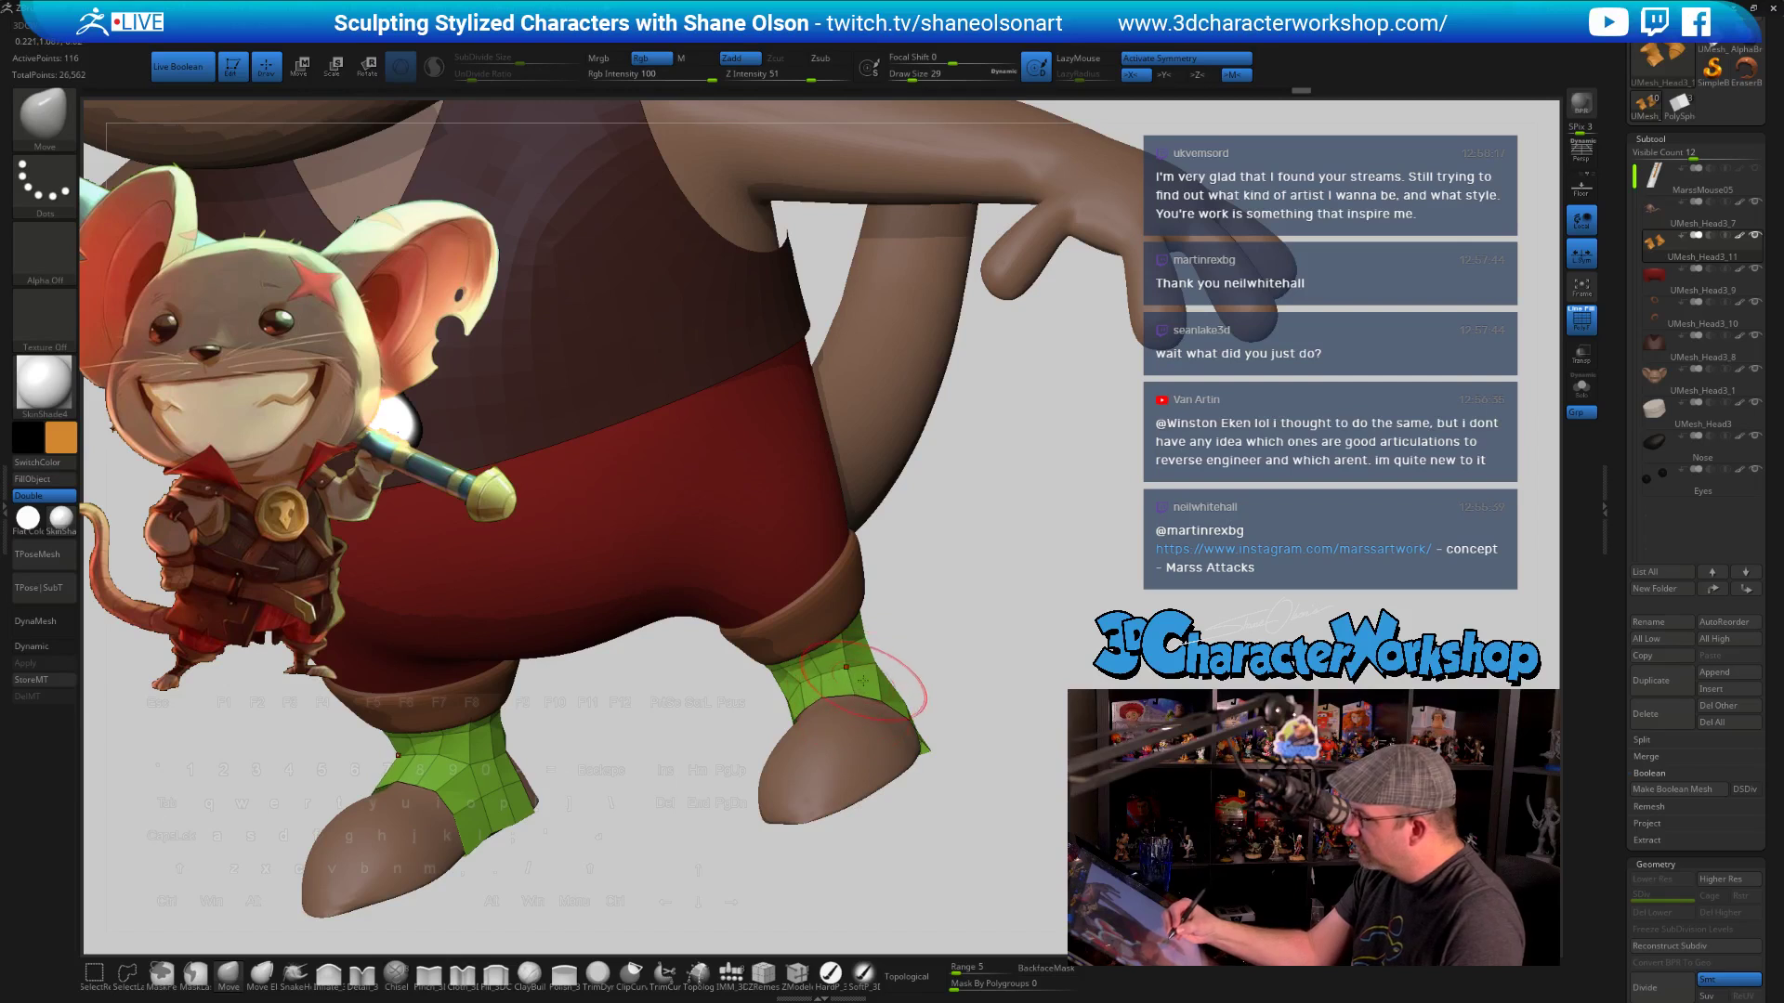
key([)
drag(843, 686, 820, 698)
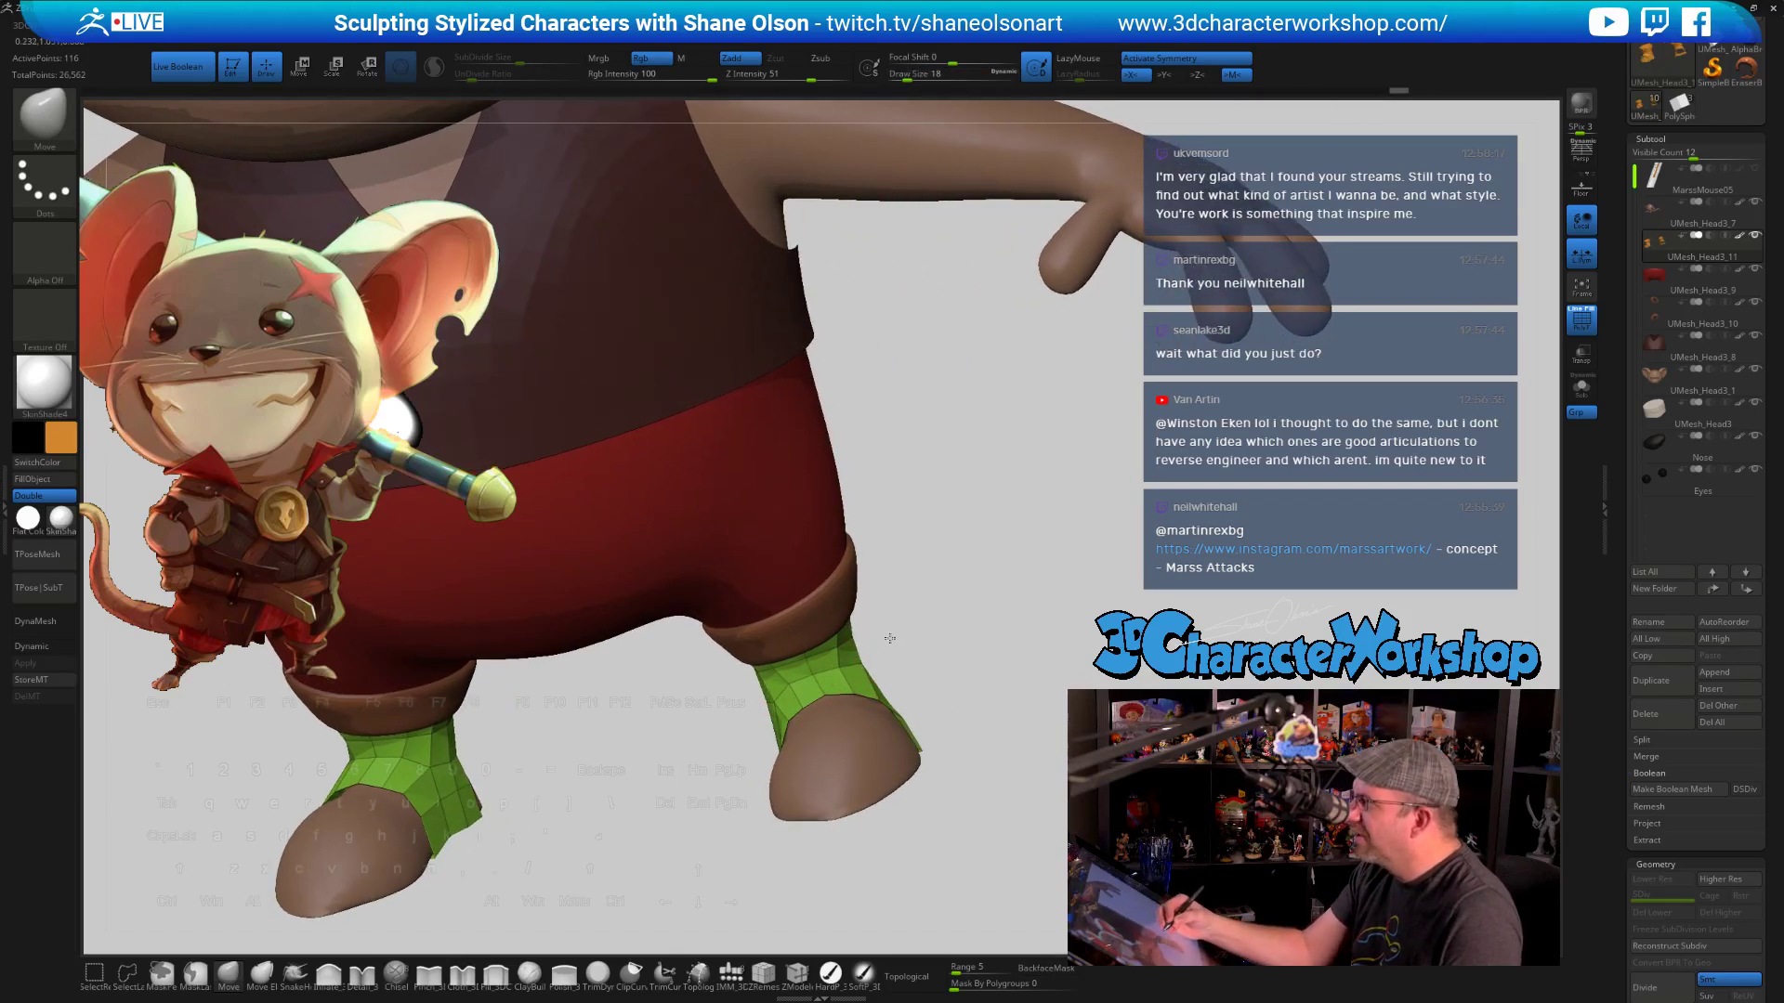
mouse_move(874, 614)
mouse_down()
mouse_move(895, 629)
mouse_move(898, 596)
mouse_move(920, 613)
mouse_move(933, 580)
mouse_move(864, 790)
mouse_move(824, 709)
mouse_move(882, 576)
mouse_move(822, 668)
mouse_up()
key(s)
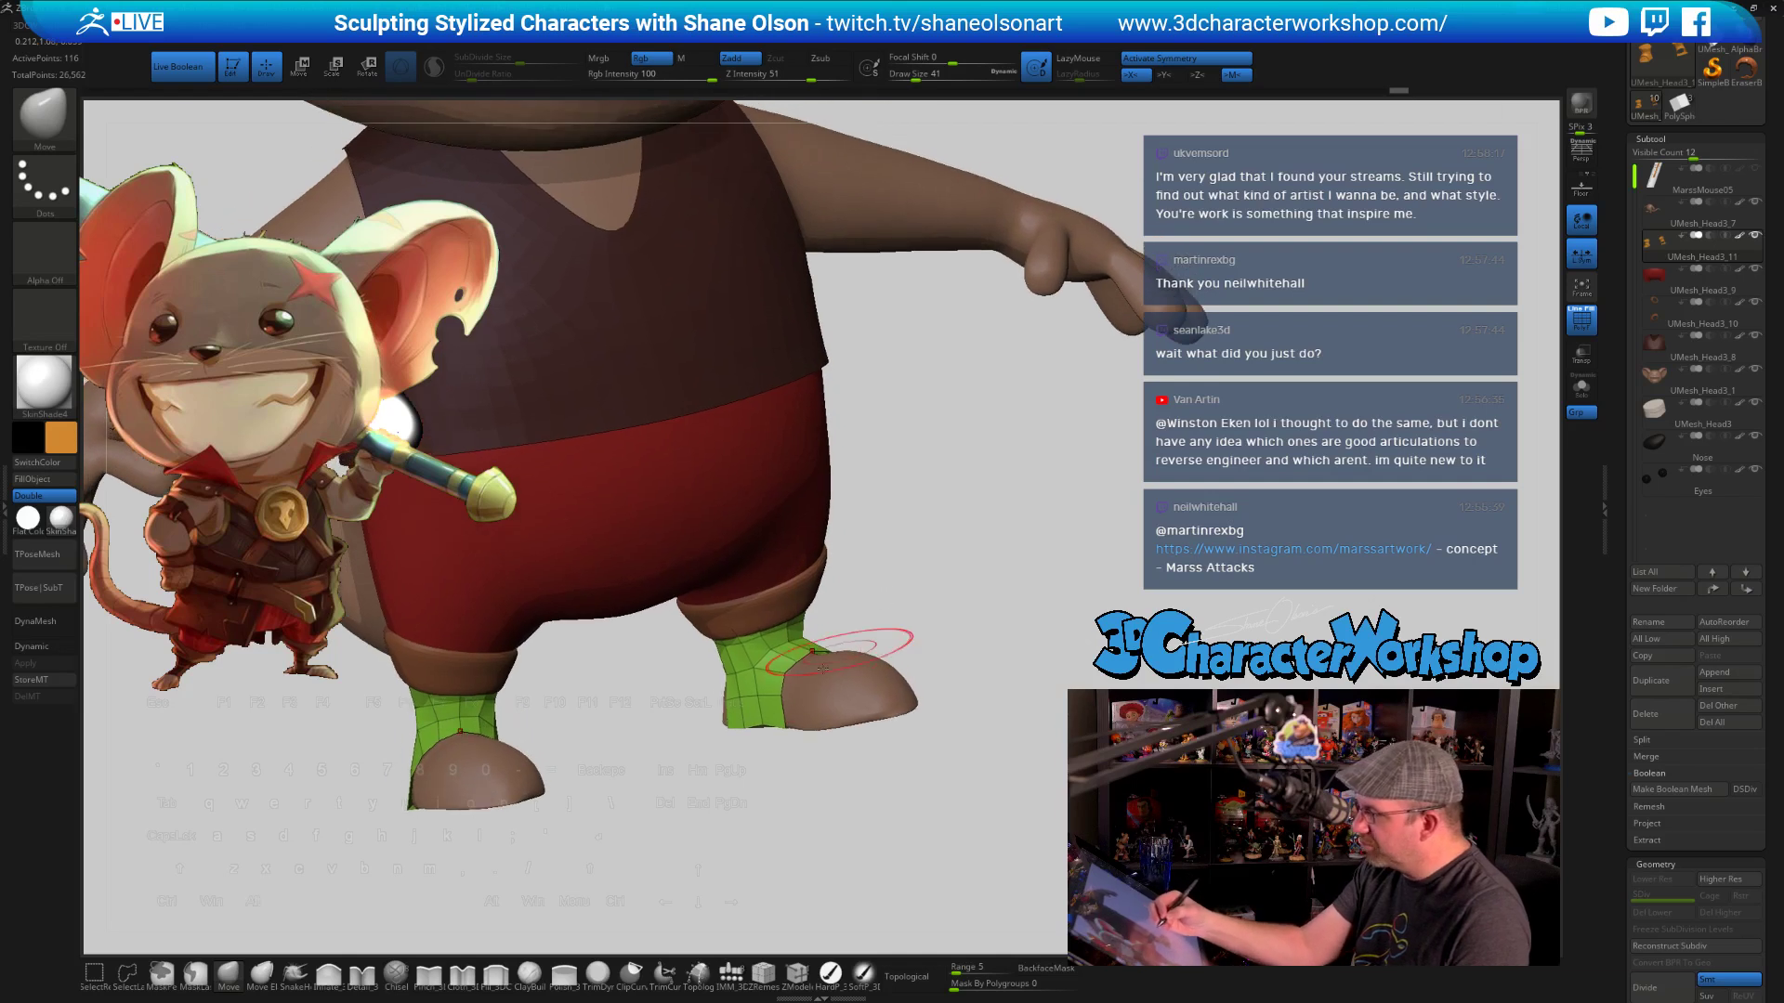
Adjust the boot's underside and side edges with the Move brush so they wrap the foot more closely
key(s)
mouse_move(757, 725)
mouse_down()
mouse_move(780, 725)
mouse_move(734, 703)
mouse_move(795, 692)
mouse_move(818, 717)
mouse_move(738, 713)
mouse_up()
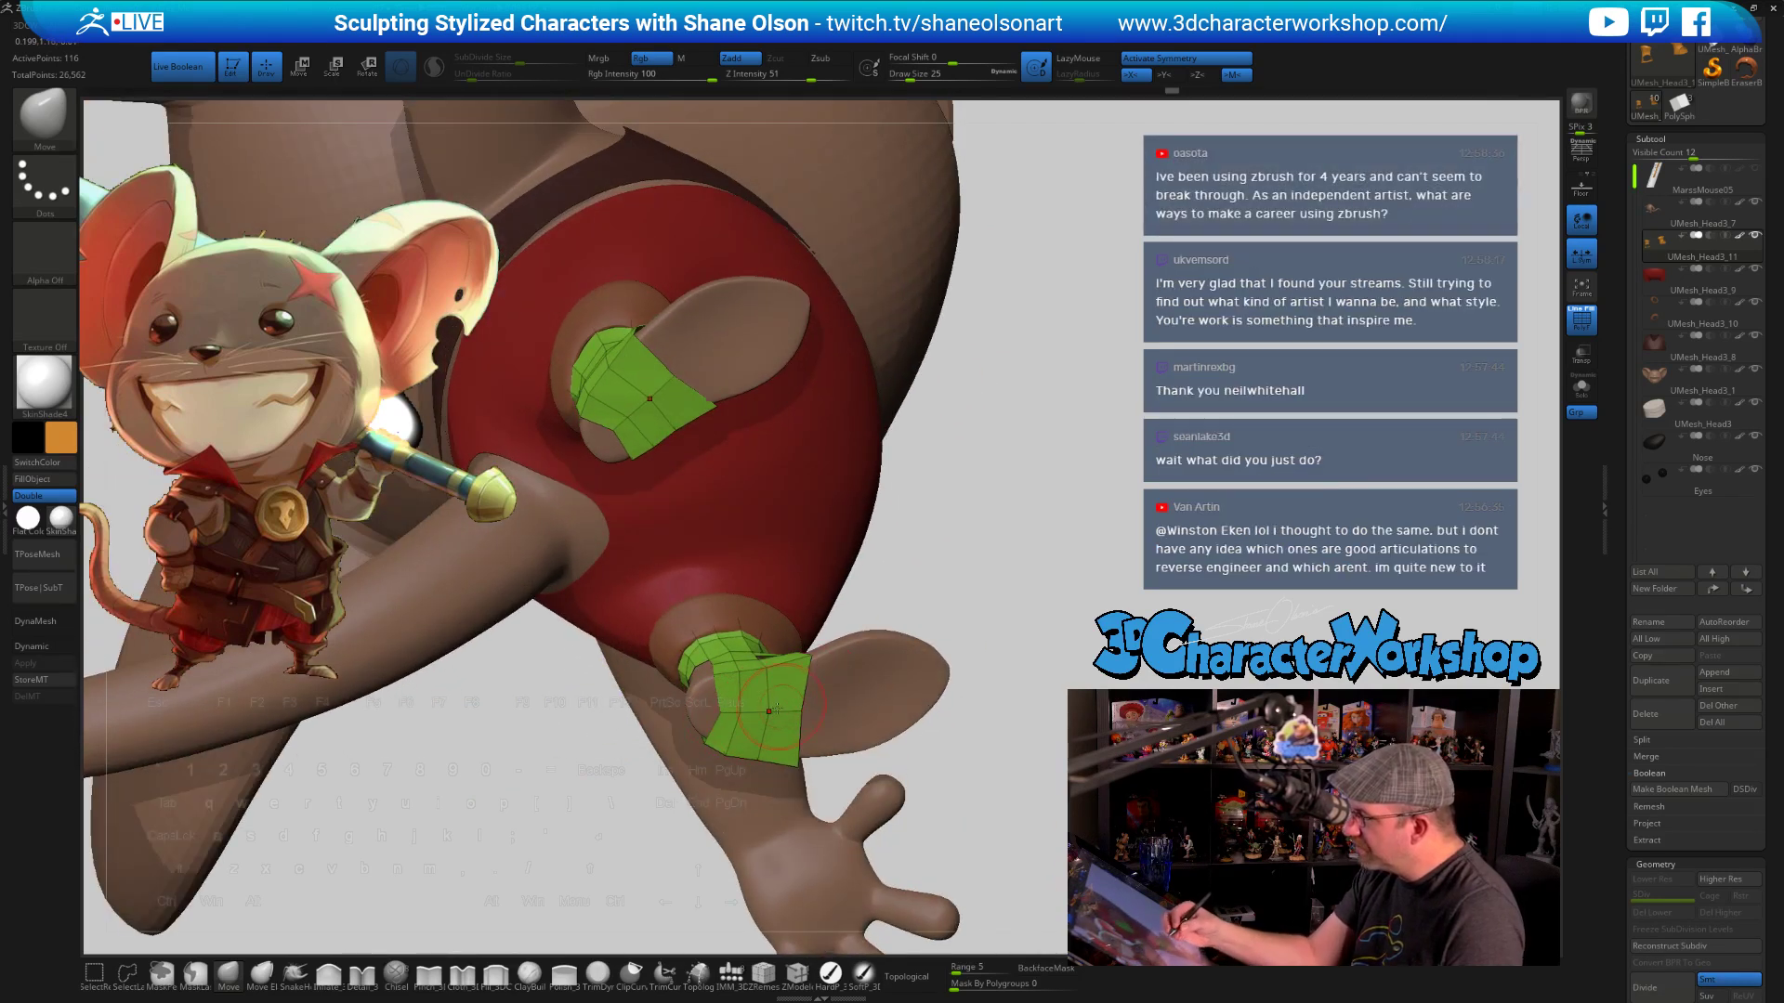
drag(774, 712, 760, 667)
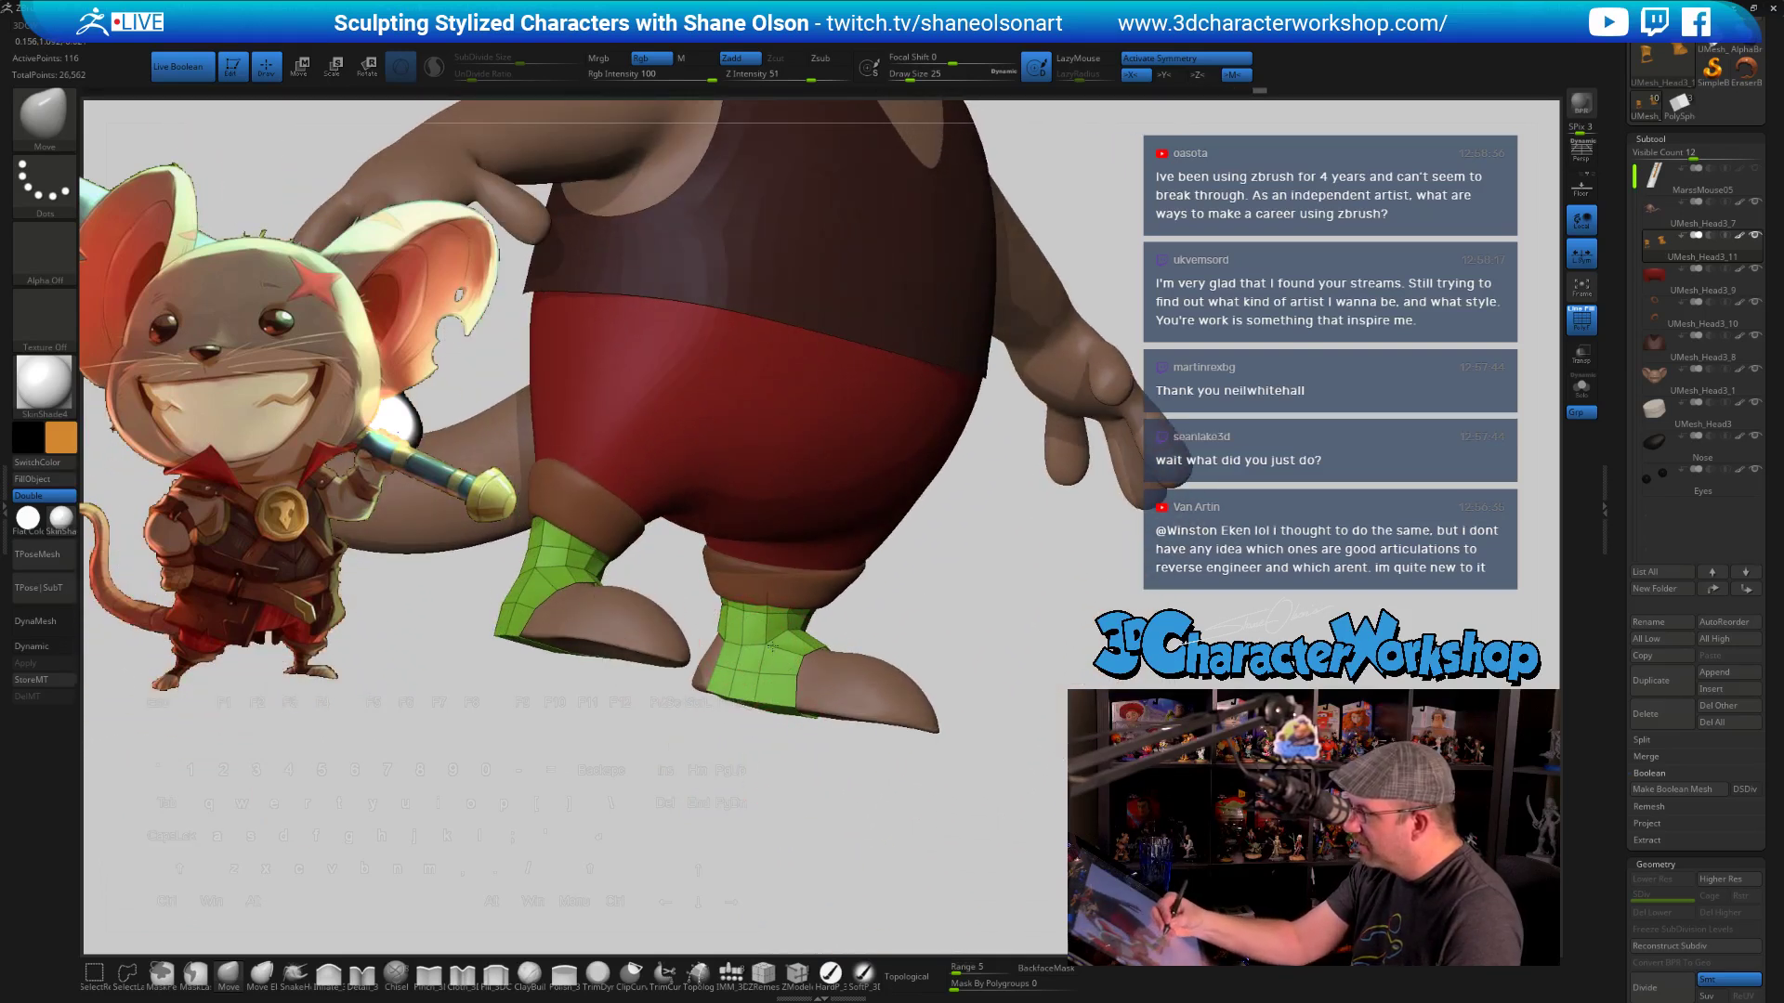
mouse_move(738, 643)
right_down()
mouse_move(777, 583)
mouse_move(797, 613)
mouse_move(842, 618)
right_up()
key(s)
drag(843, 617, 813, 615)
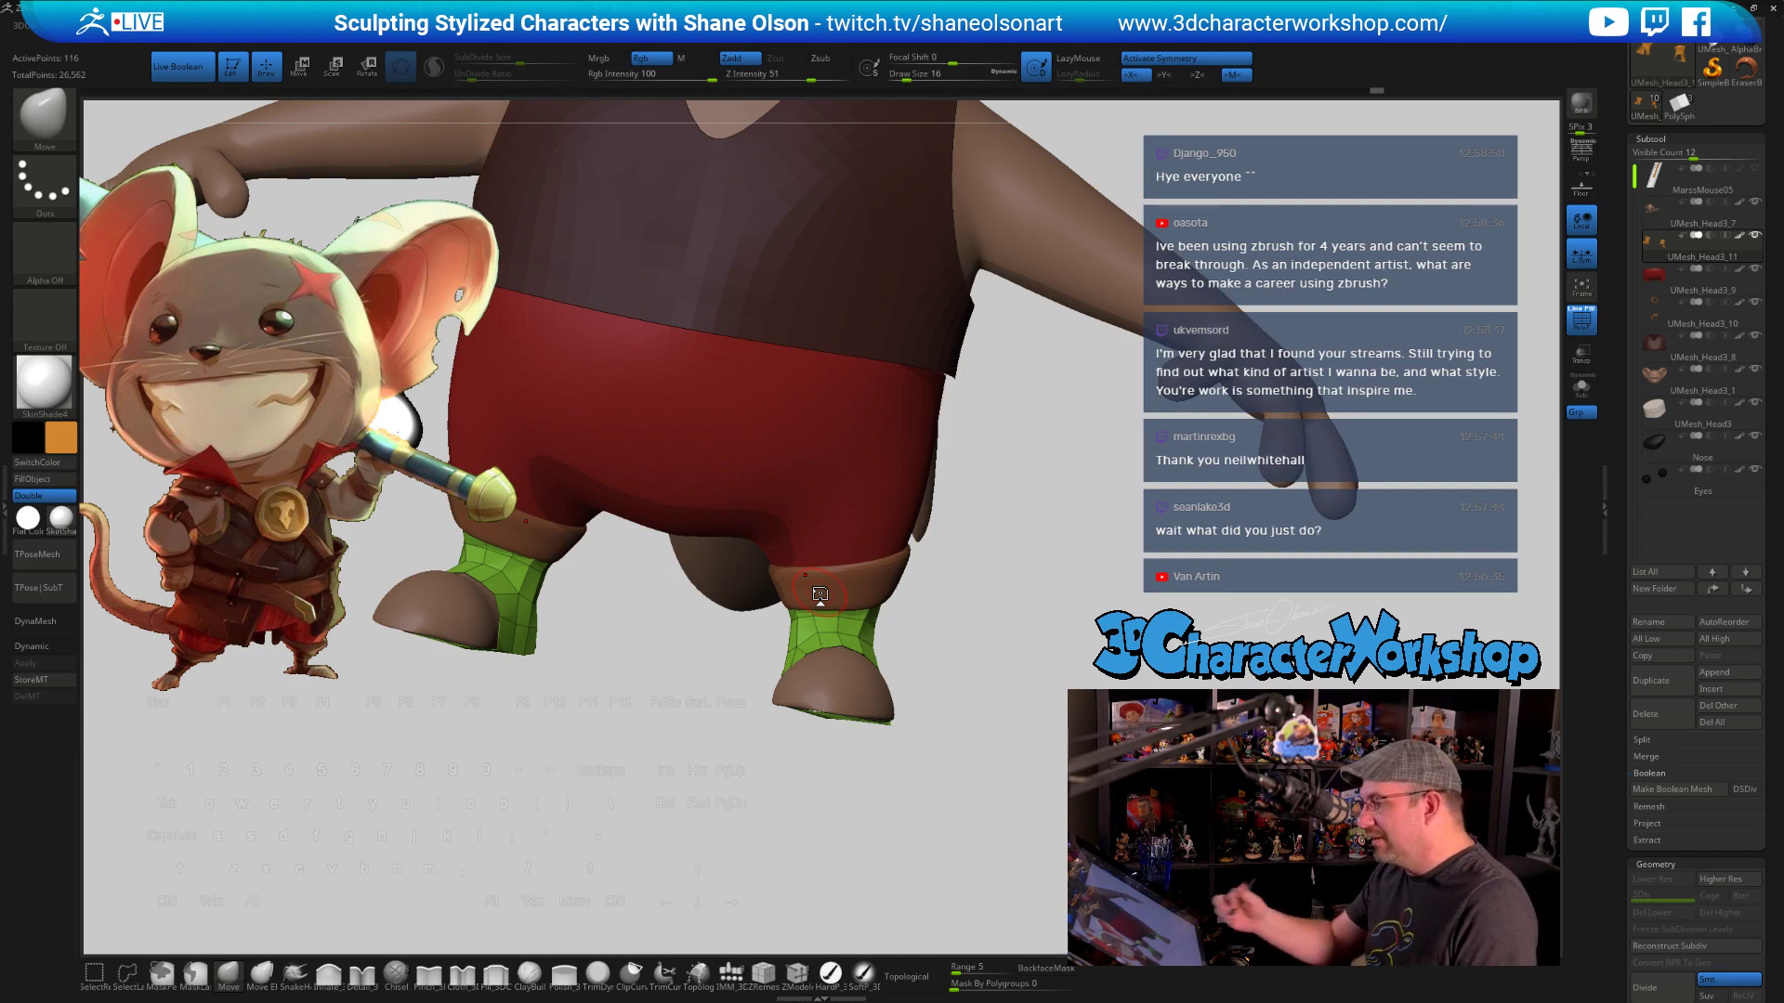
Shape the boot's shaft, heel opening and sole strap by moving their vertices closer to the leg and foot
mouse_move(936, 629)
mouse_down()
mouse_move(996, 706)
mouse_move(944, 729)
mouse_up()
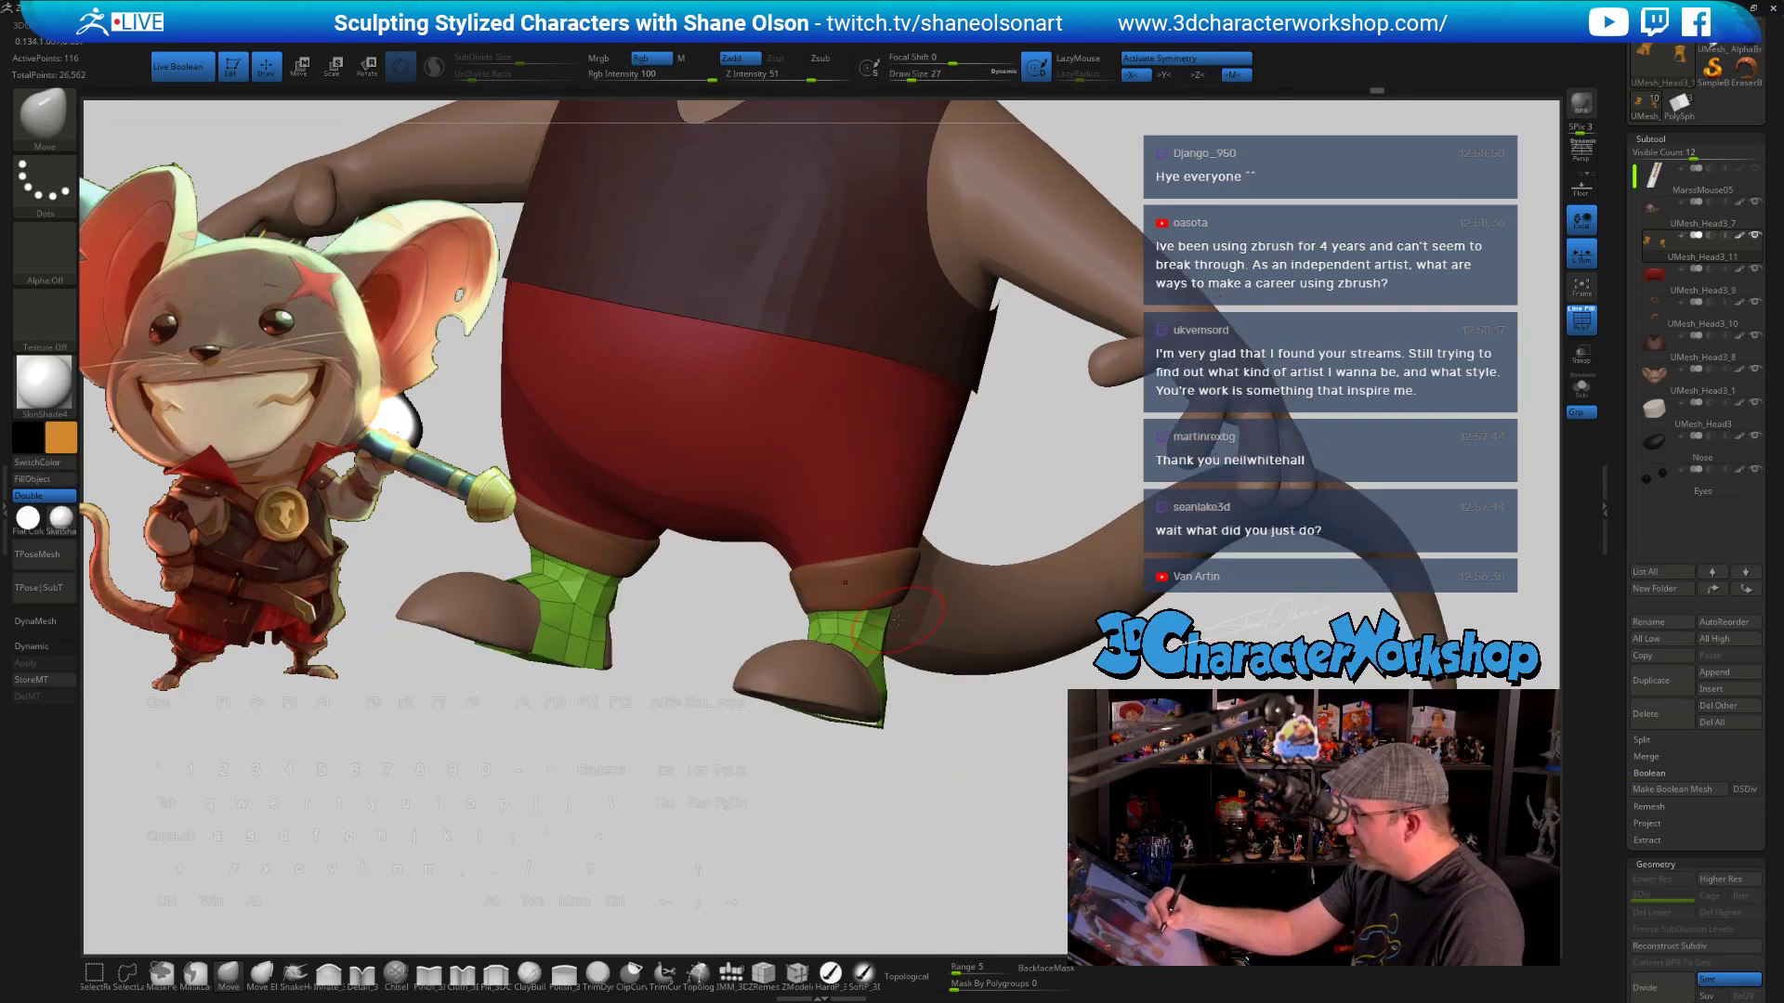
drag(1013, 548, 902, 602)
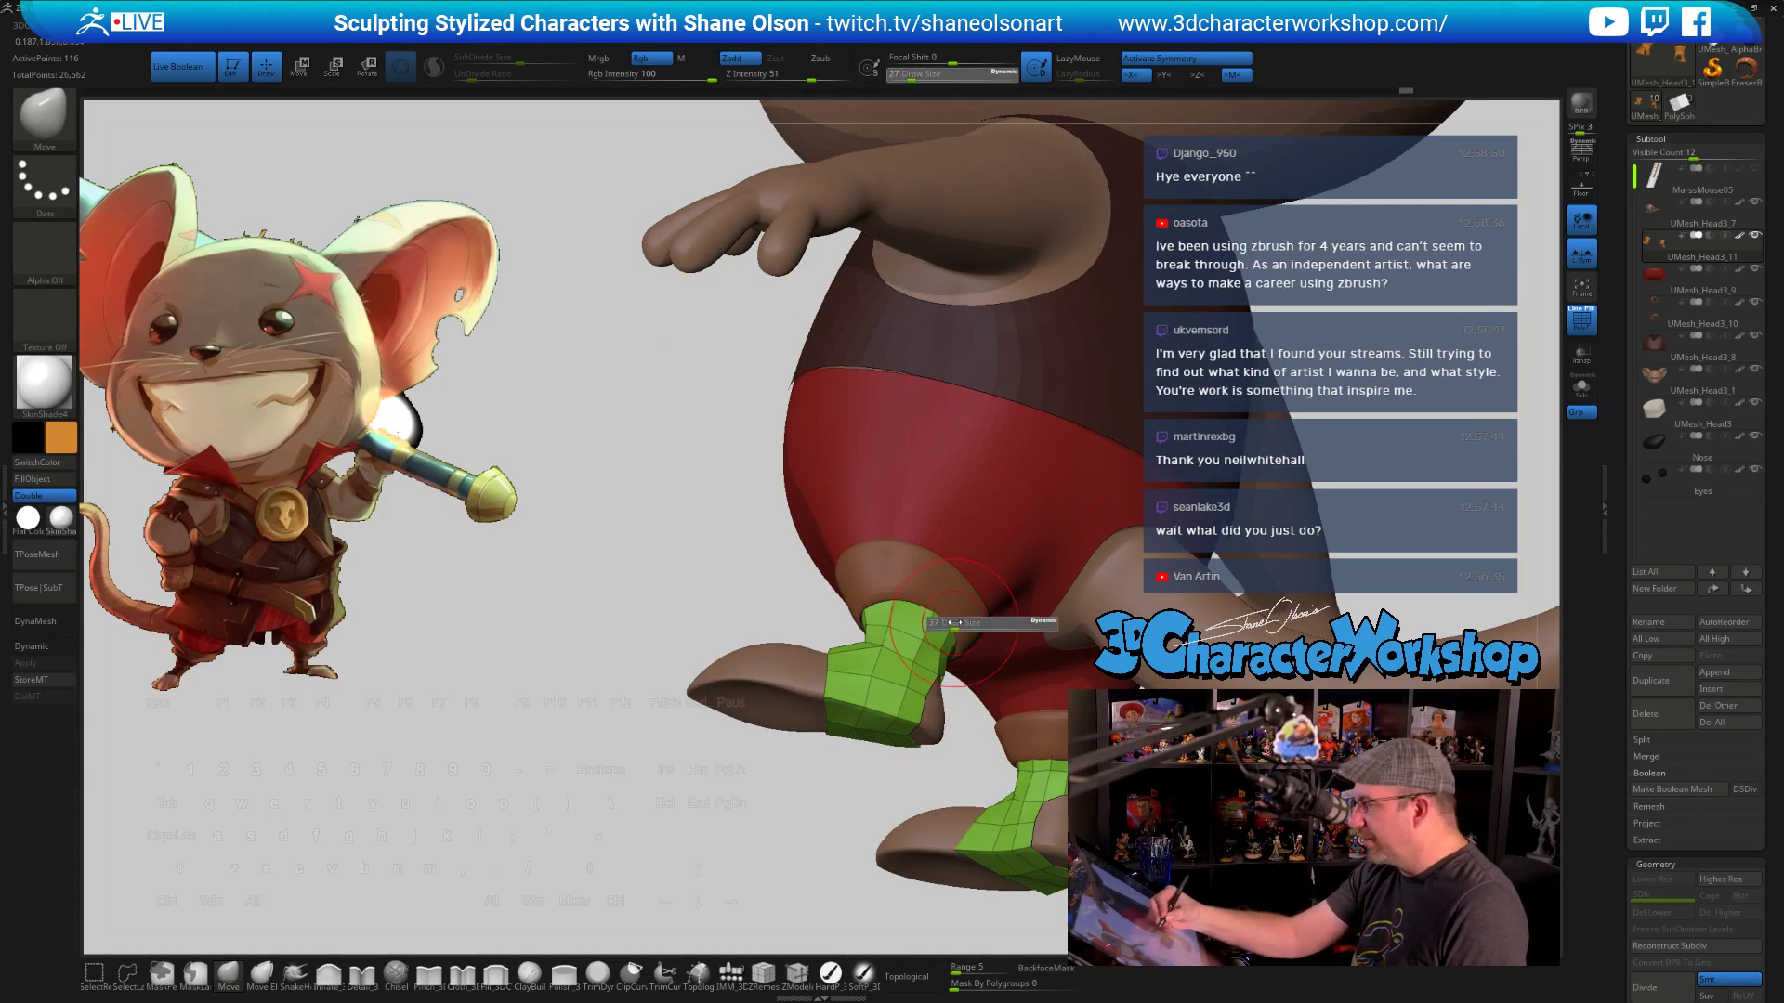
key(s)
mouse_move(964, 609)
mouse_down()
mouse_move(940, 635)
mouse_move(931, 611)
mouse_up()
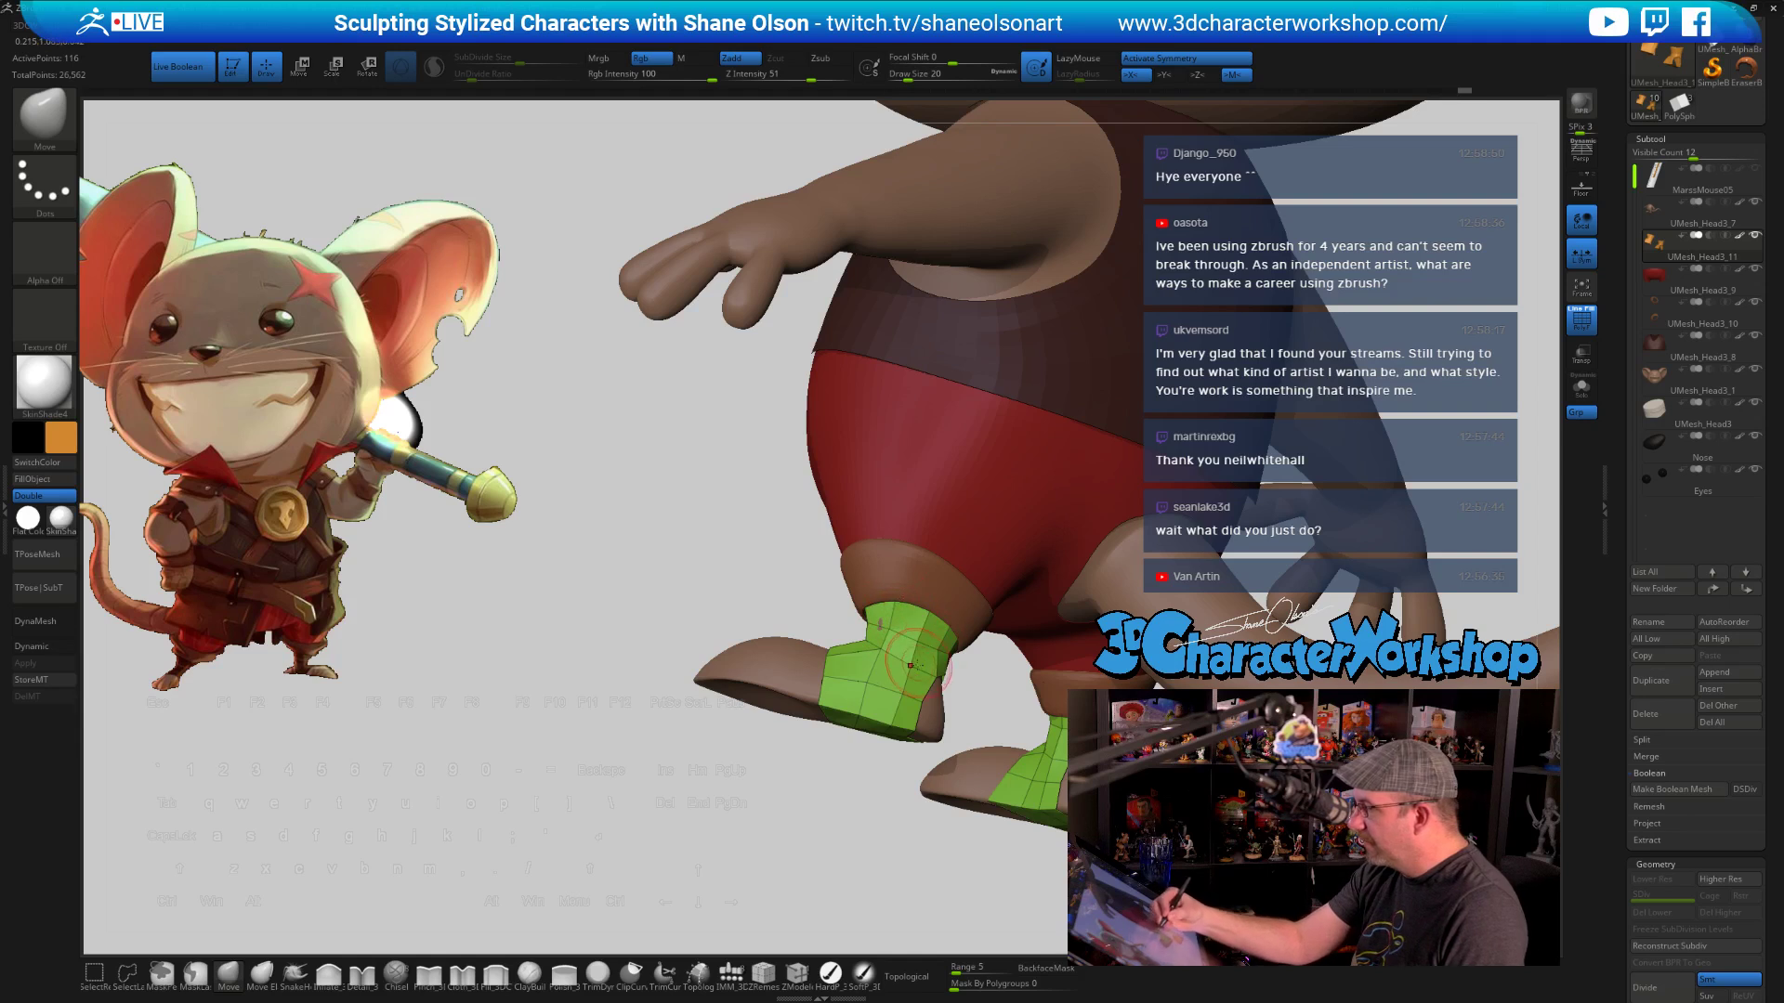
mouse_move(936, 620)
mouse_down()
mouse_move(957, 631)
mouse_move(929, 609)
mouse_move(890, 623)
mouse_move(904, 603)
mouse_move(900, 694)
mouse_up()
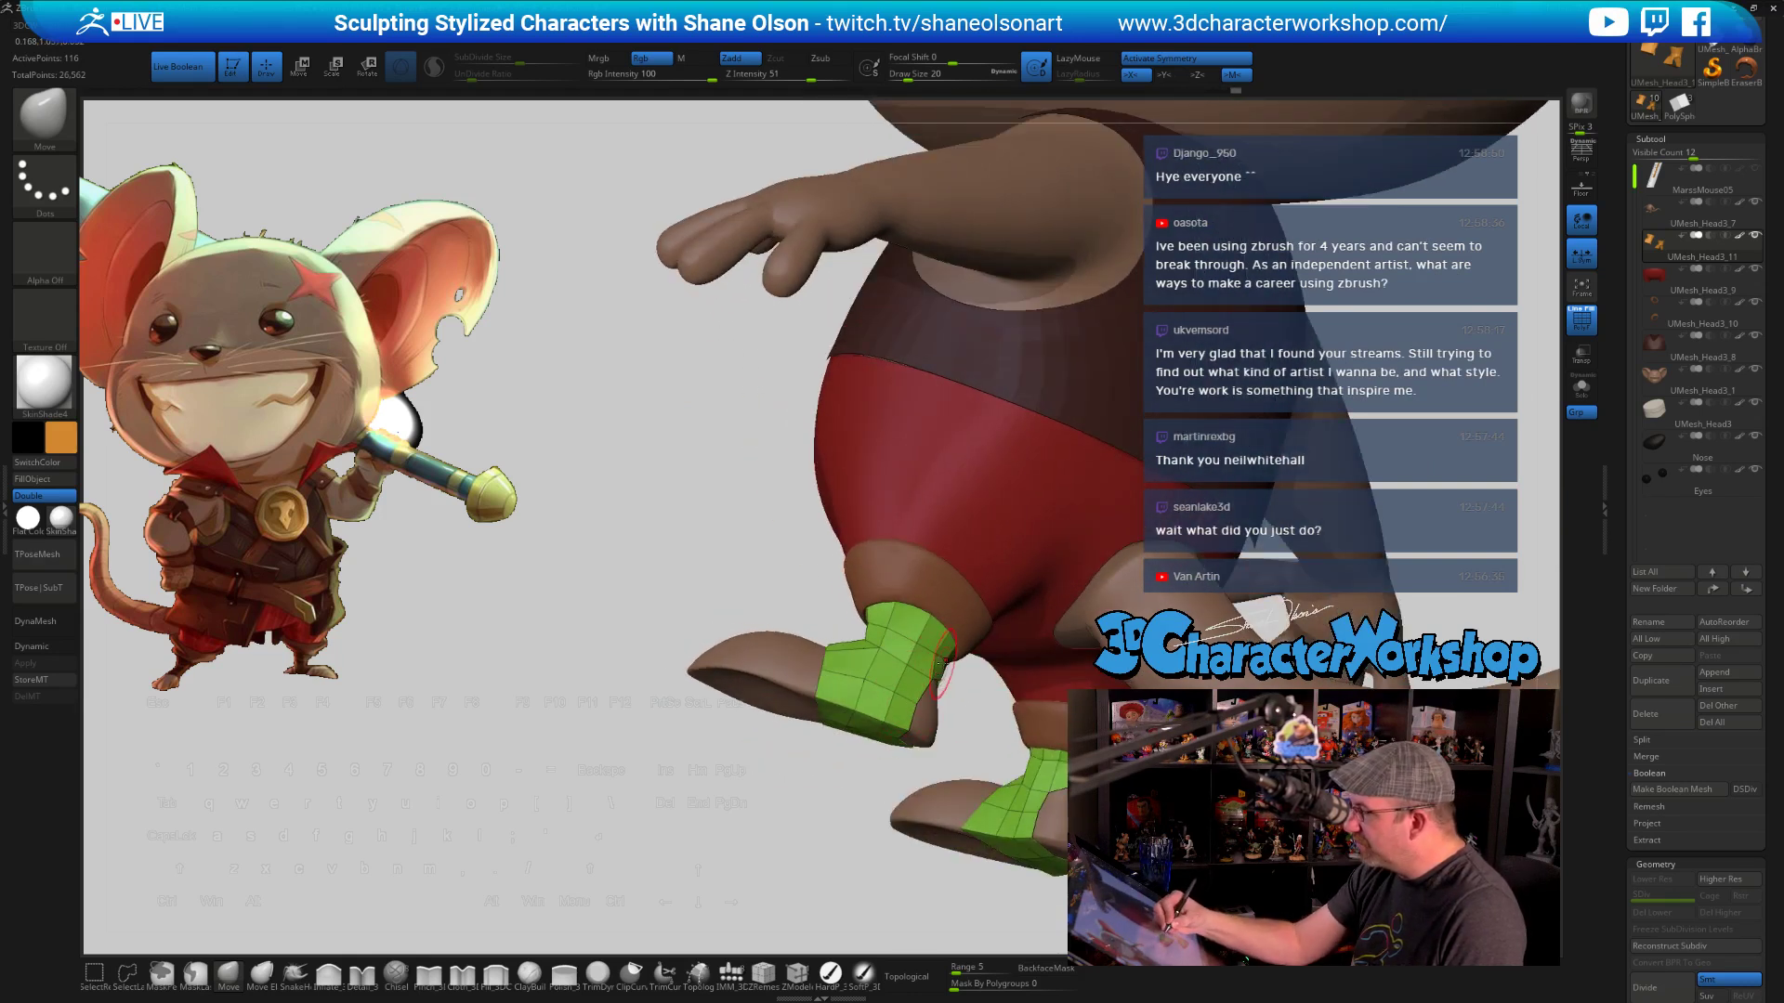
drag(940, 662, 920, 674)
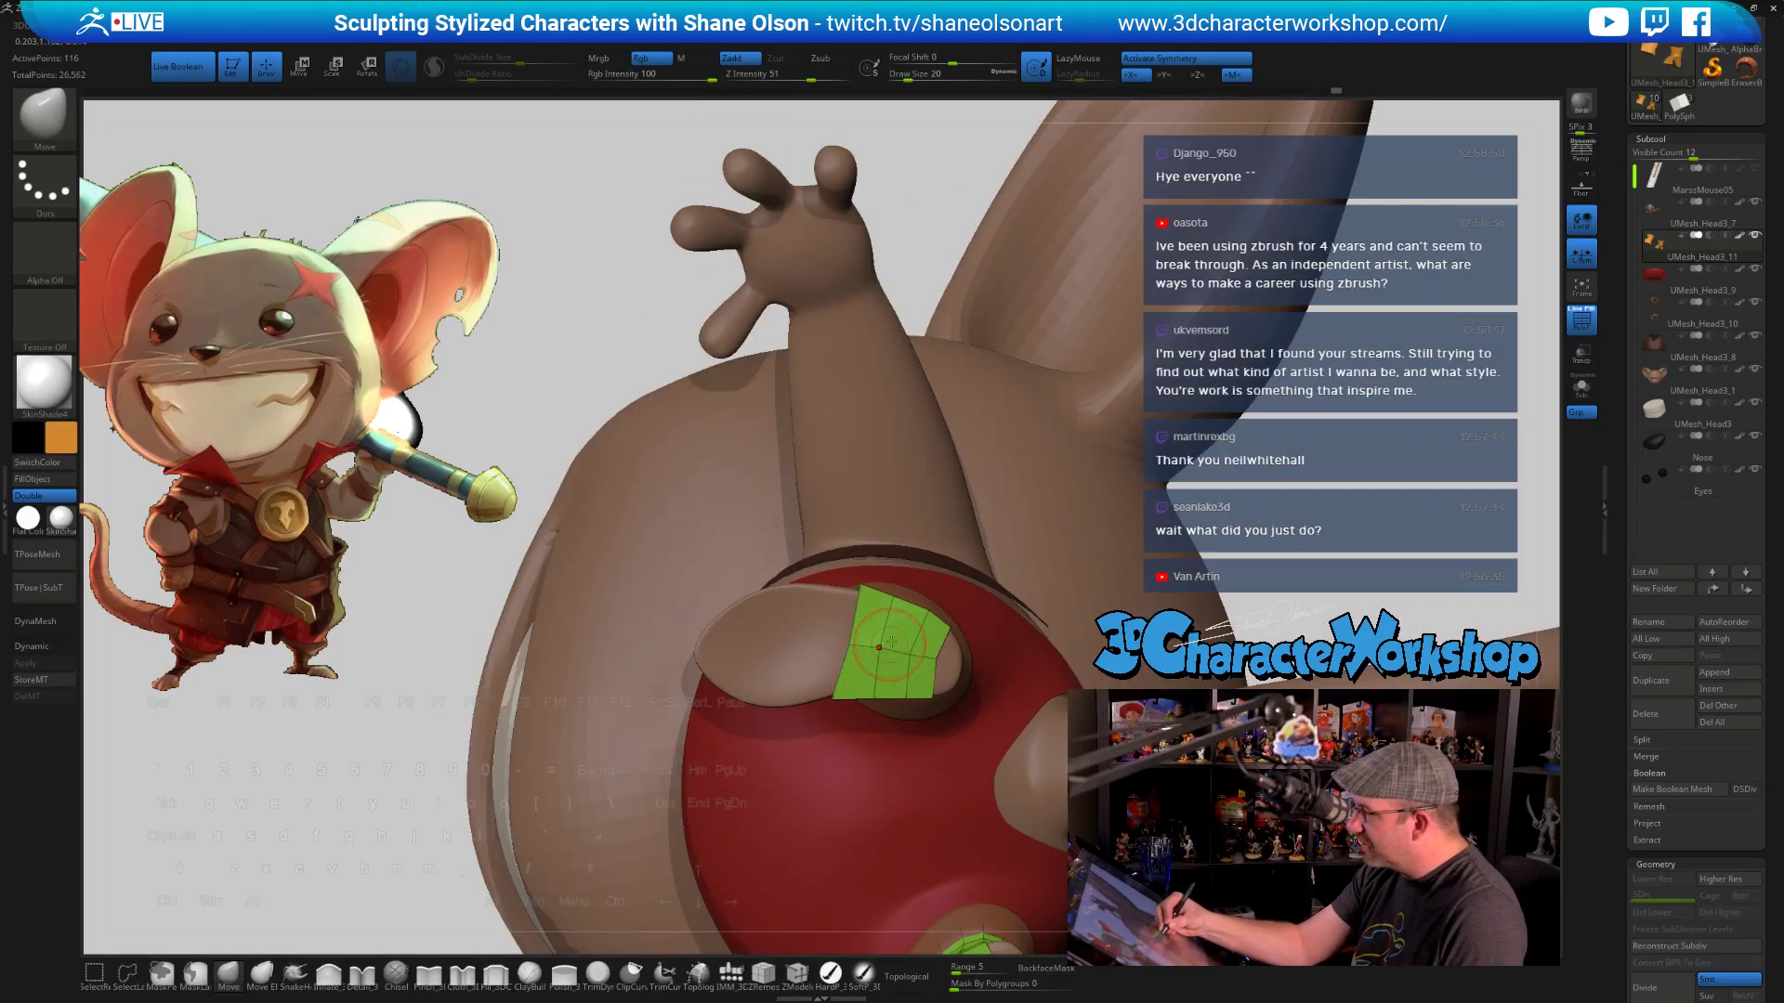
drag(919, 608, 1008, 810)
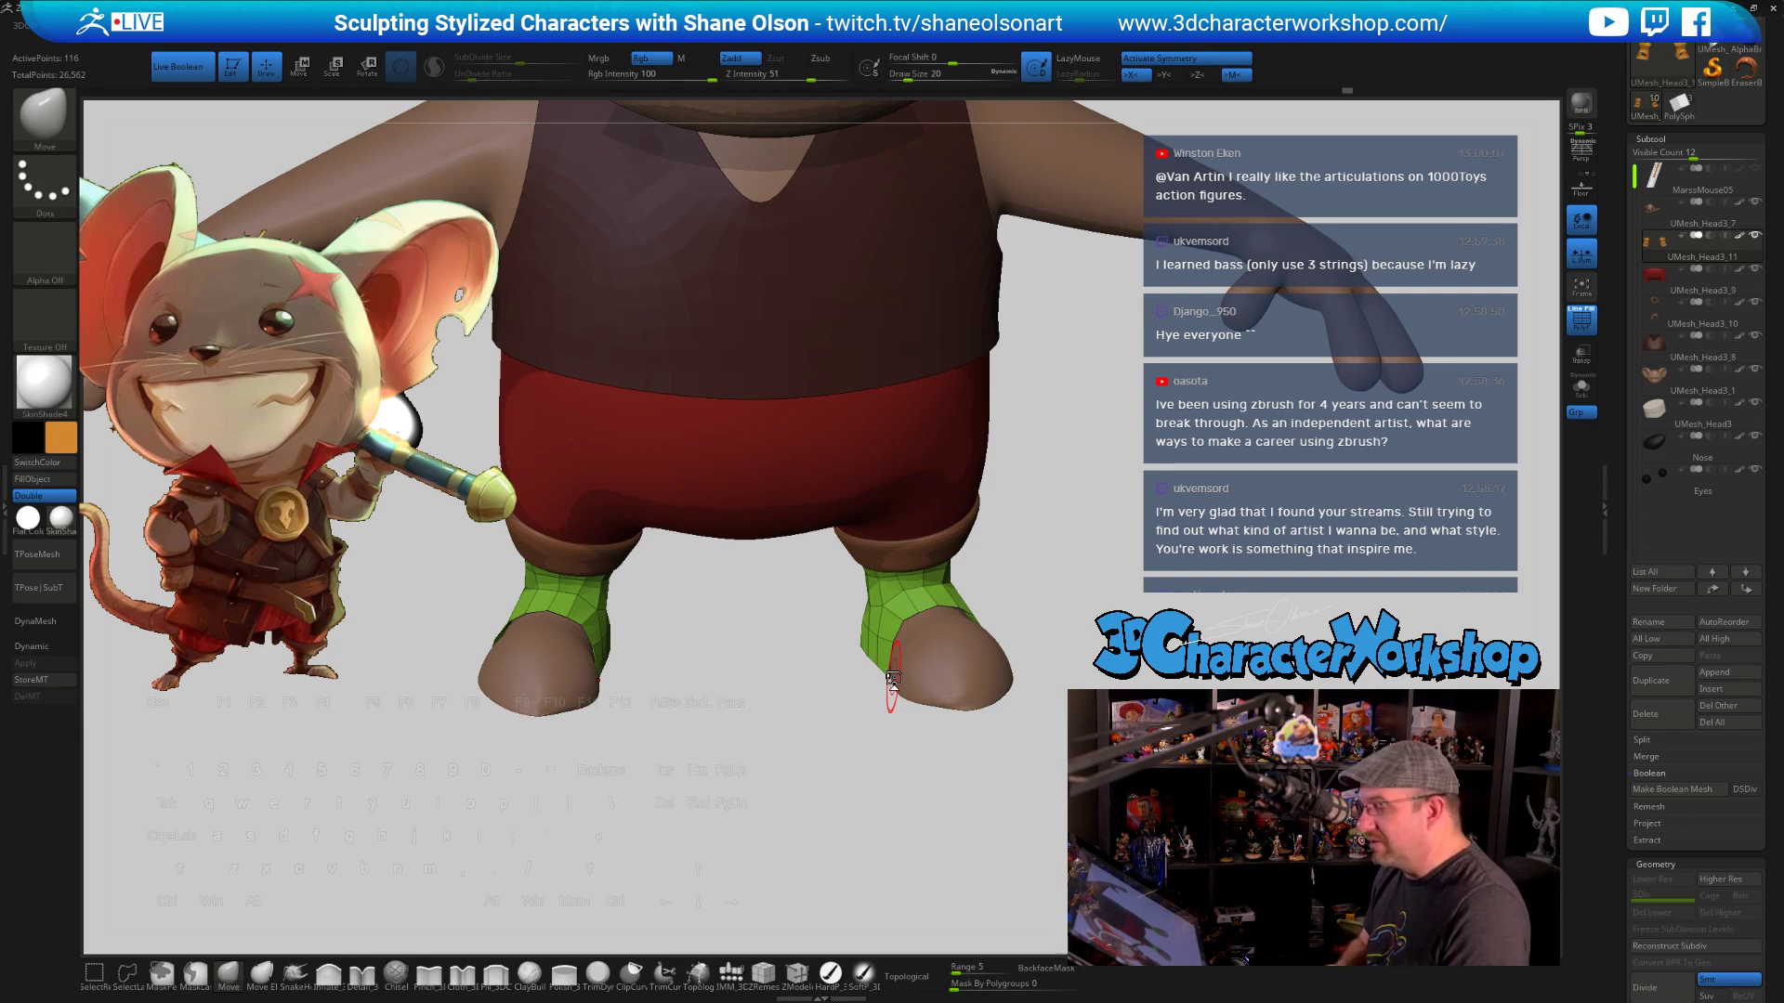
Refine the boot's edges around the heel and foot, and turn on dynamic subdivision to smooth the mesh
drag(1106, 577, 1150, 556)
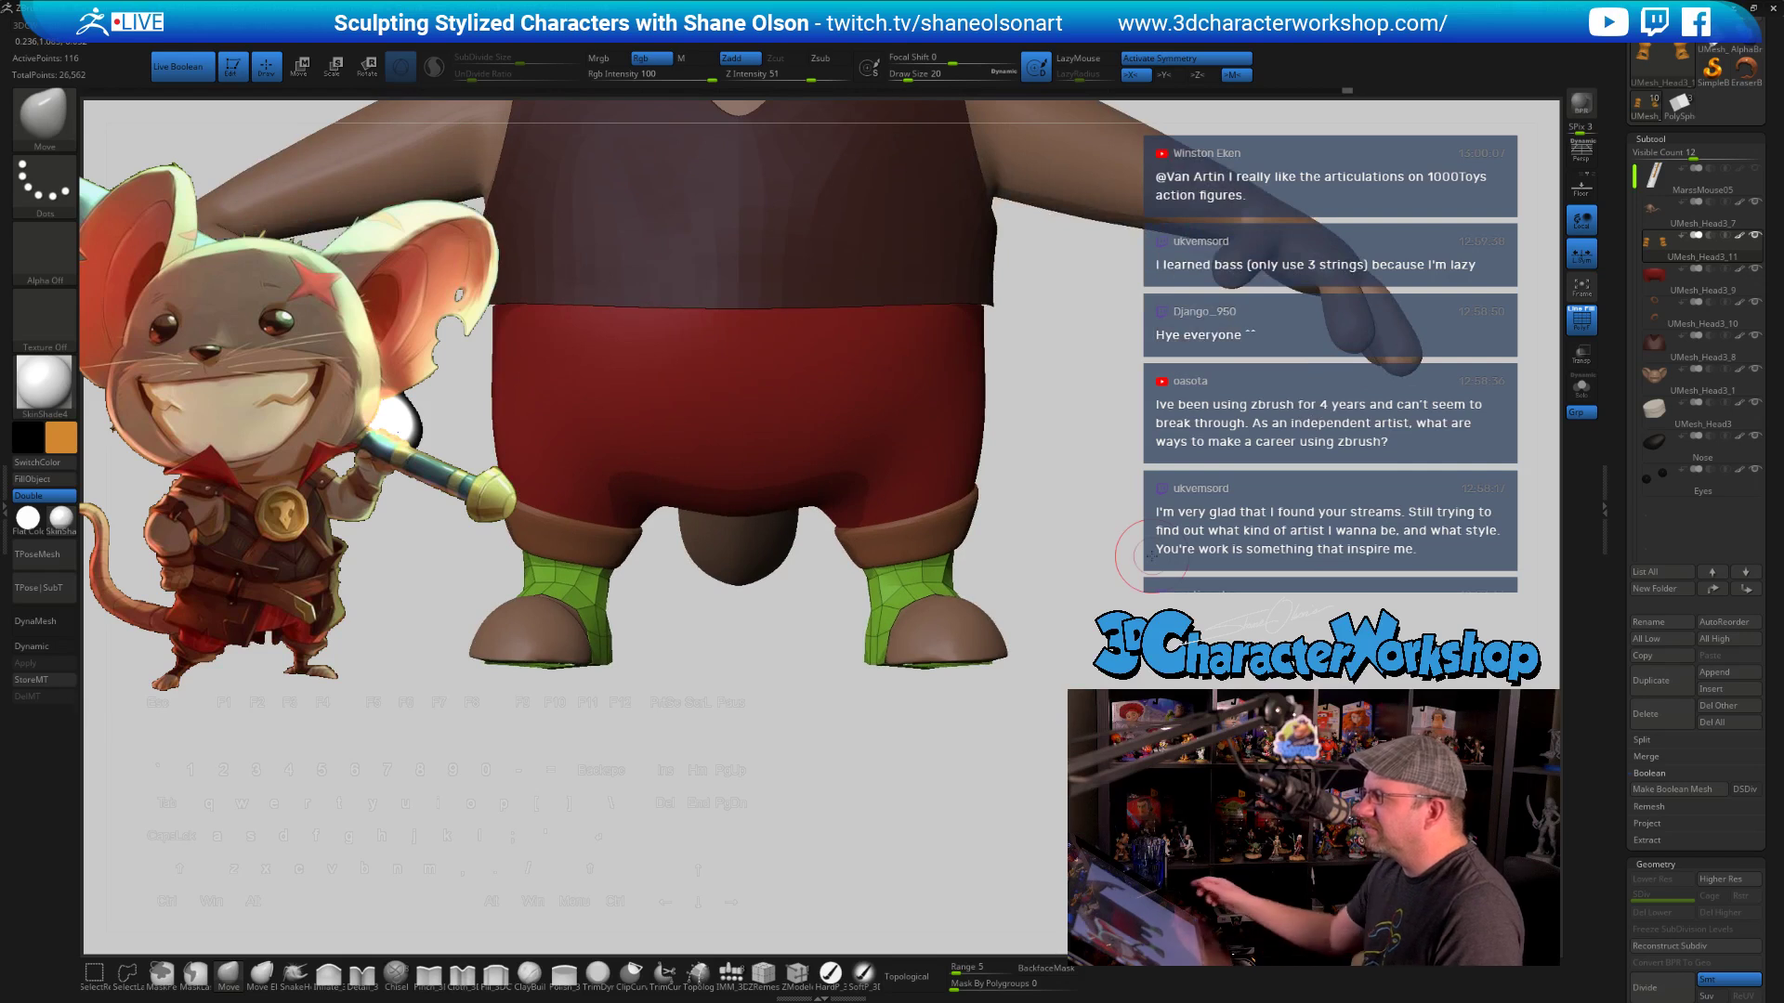
alt+drag(1100, 722, 997, 762)
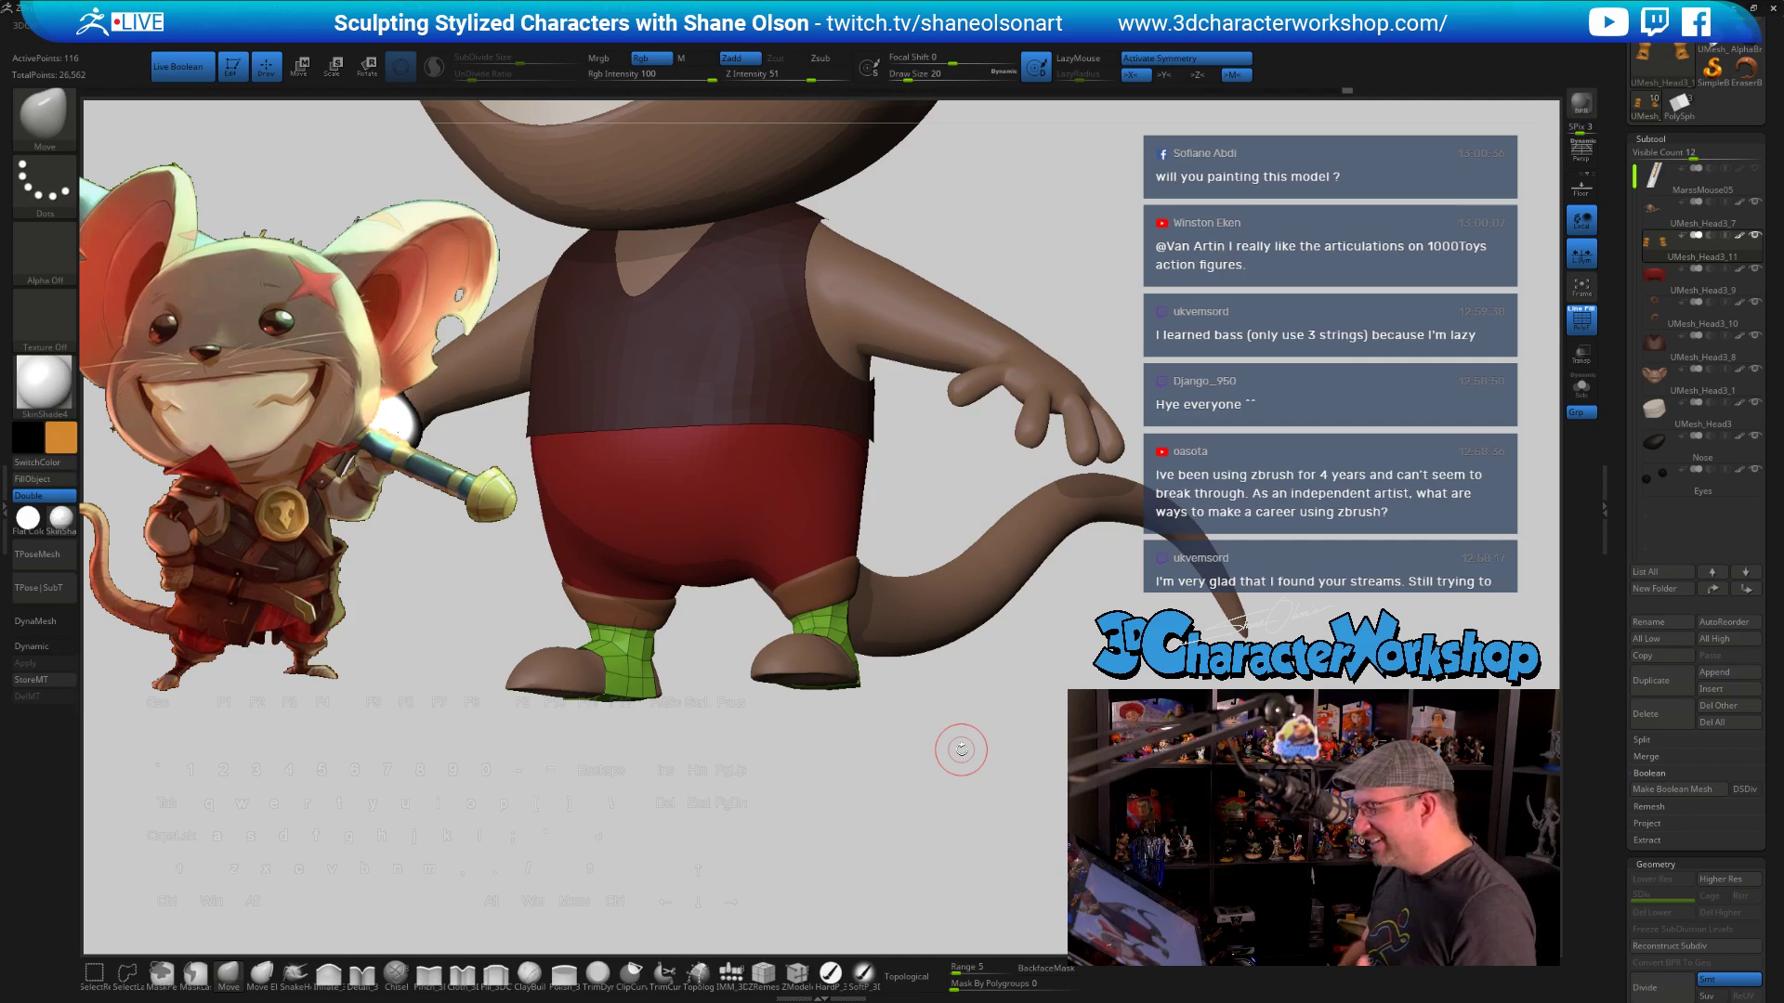
drag(961, 749, 839, 635)
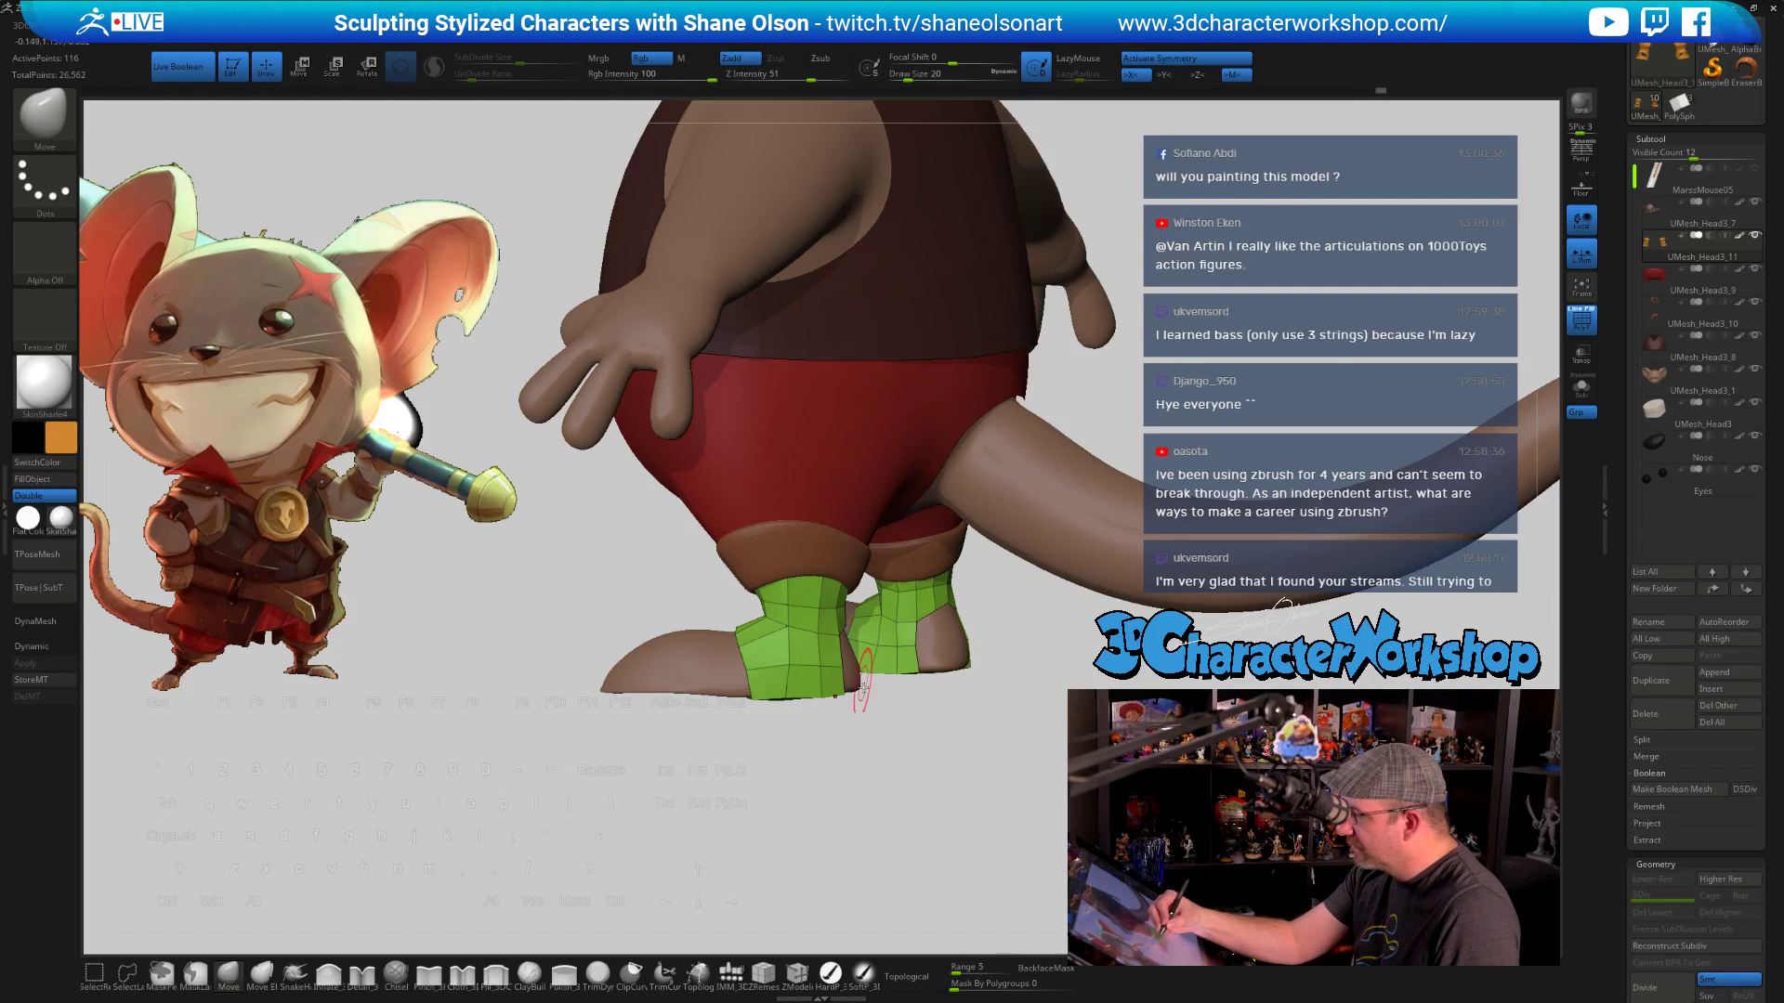
drag(871, 820, 959, 689)
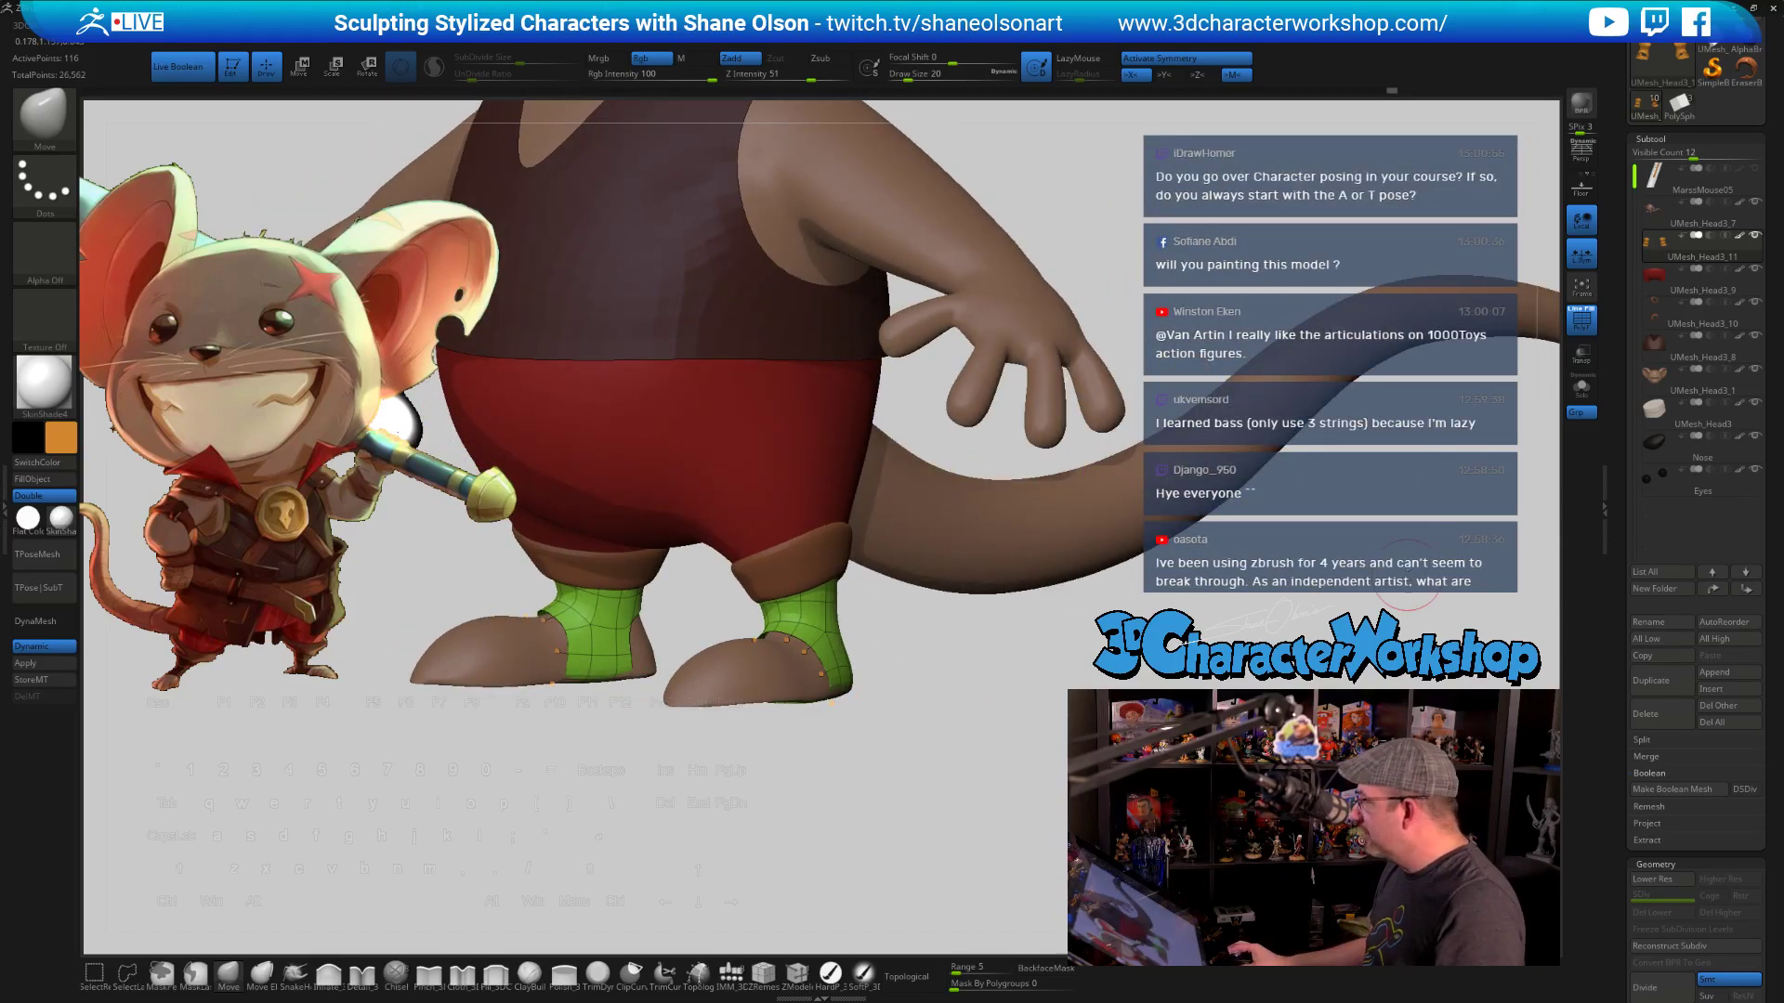
Open the Crease settings and inspect the smoothed boot's edges from the side and beneath the foot
drag(1628, 845, 1658, 594)
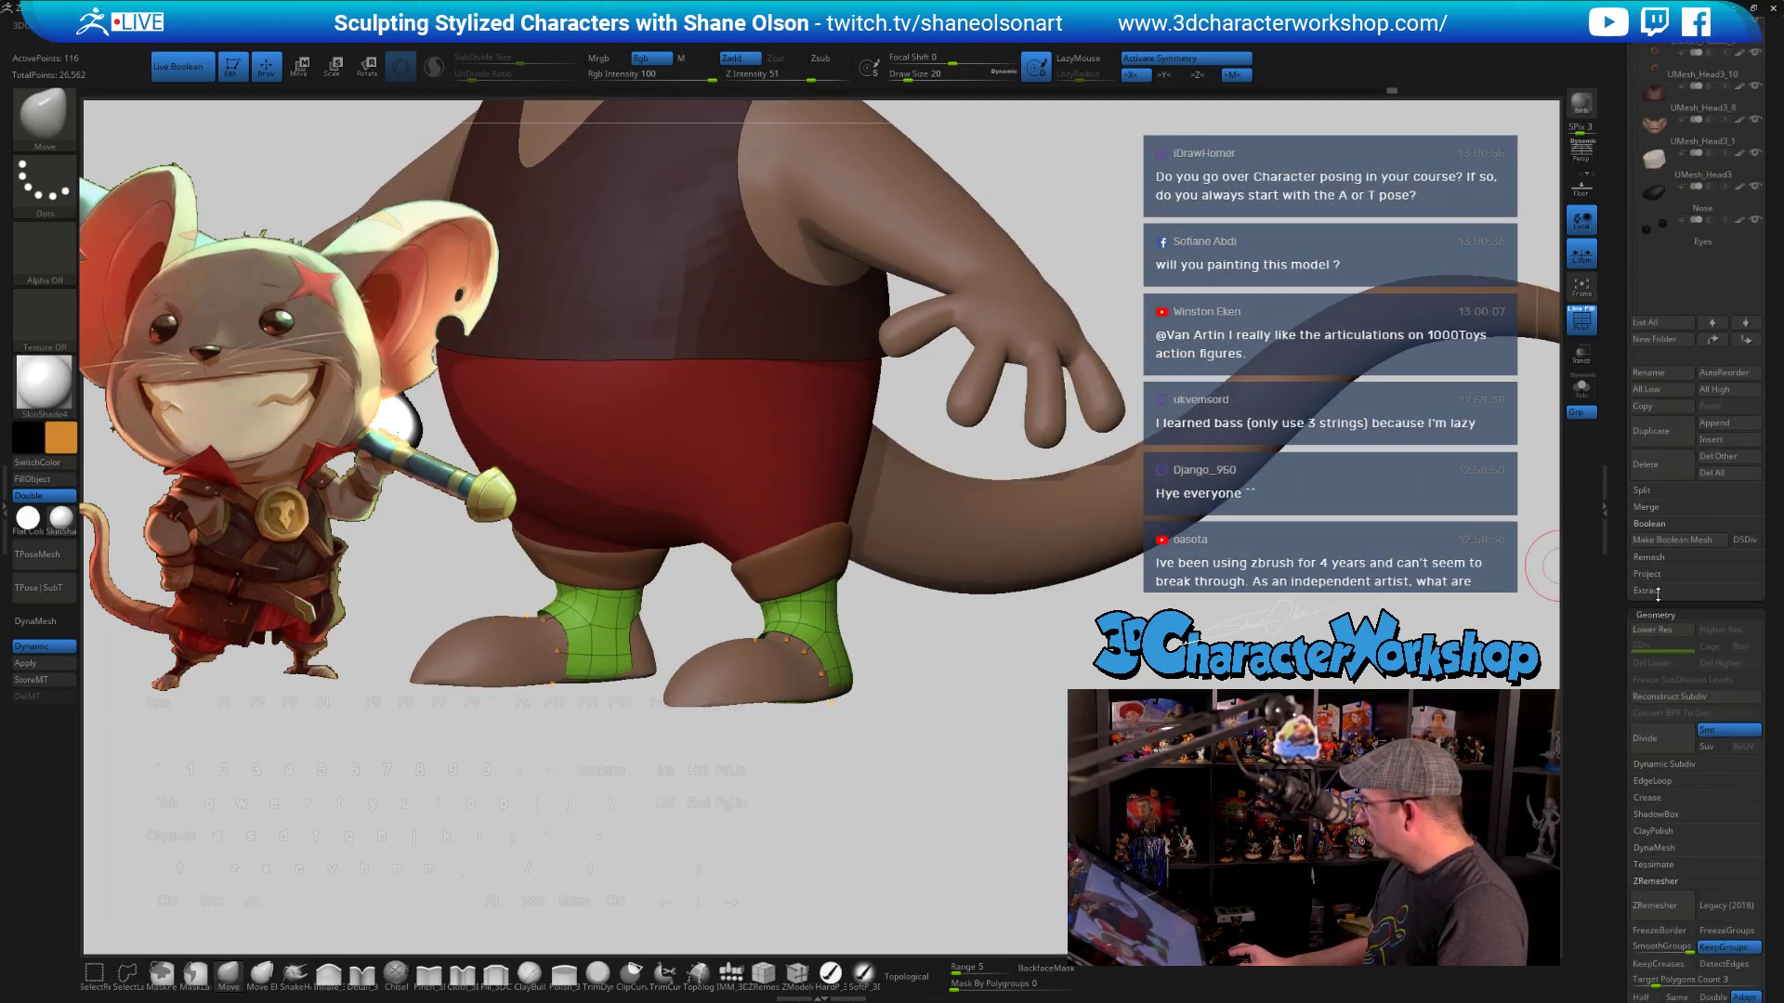
click(1648, 798)
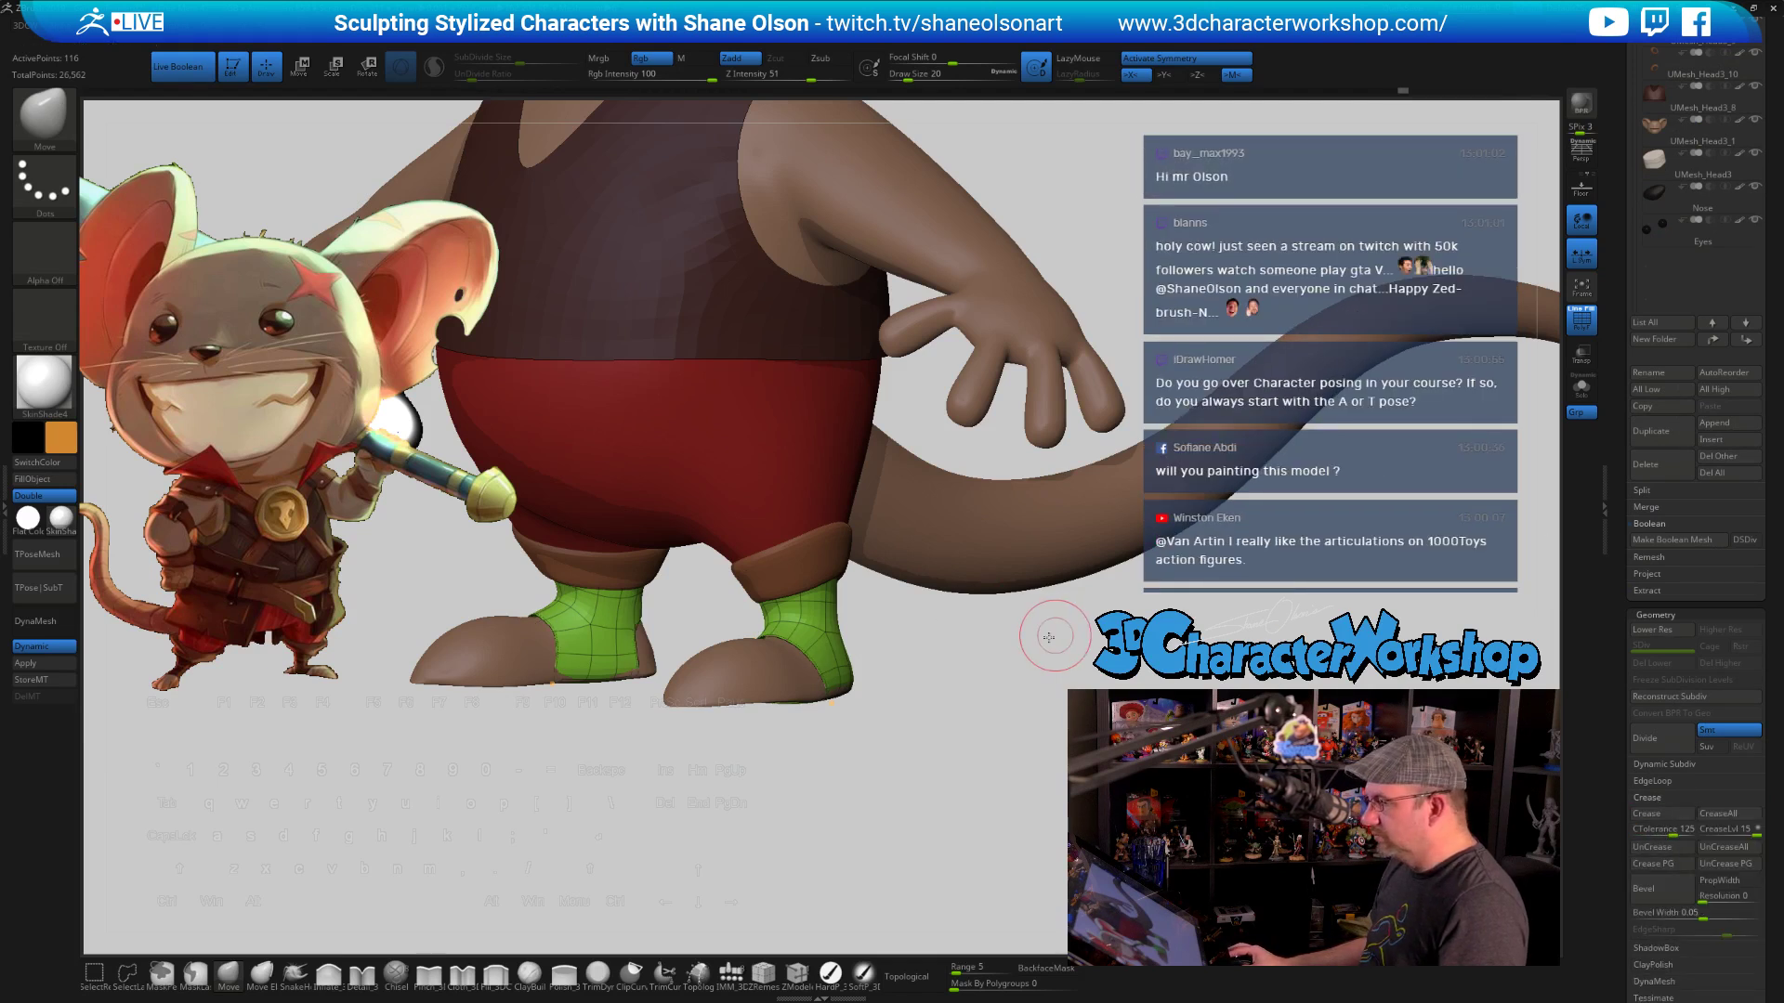
drag(1057, 629, 930, 695)
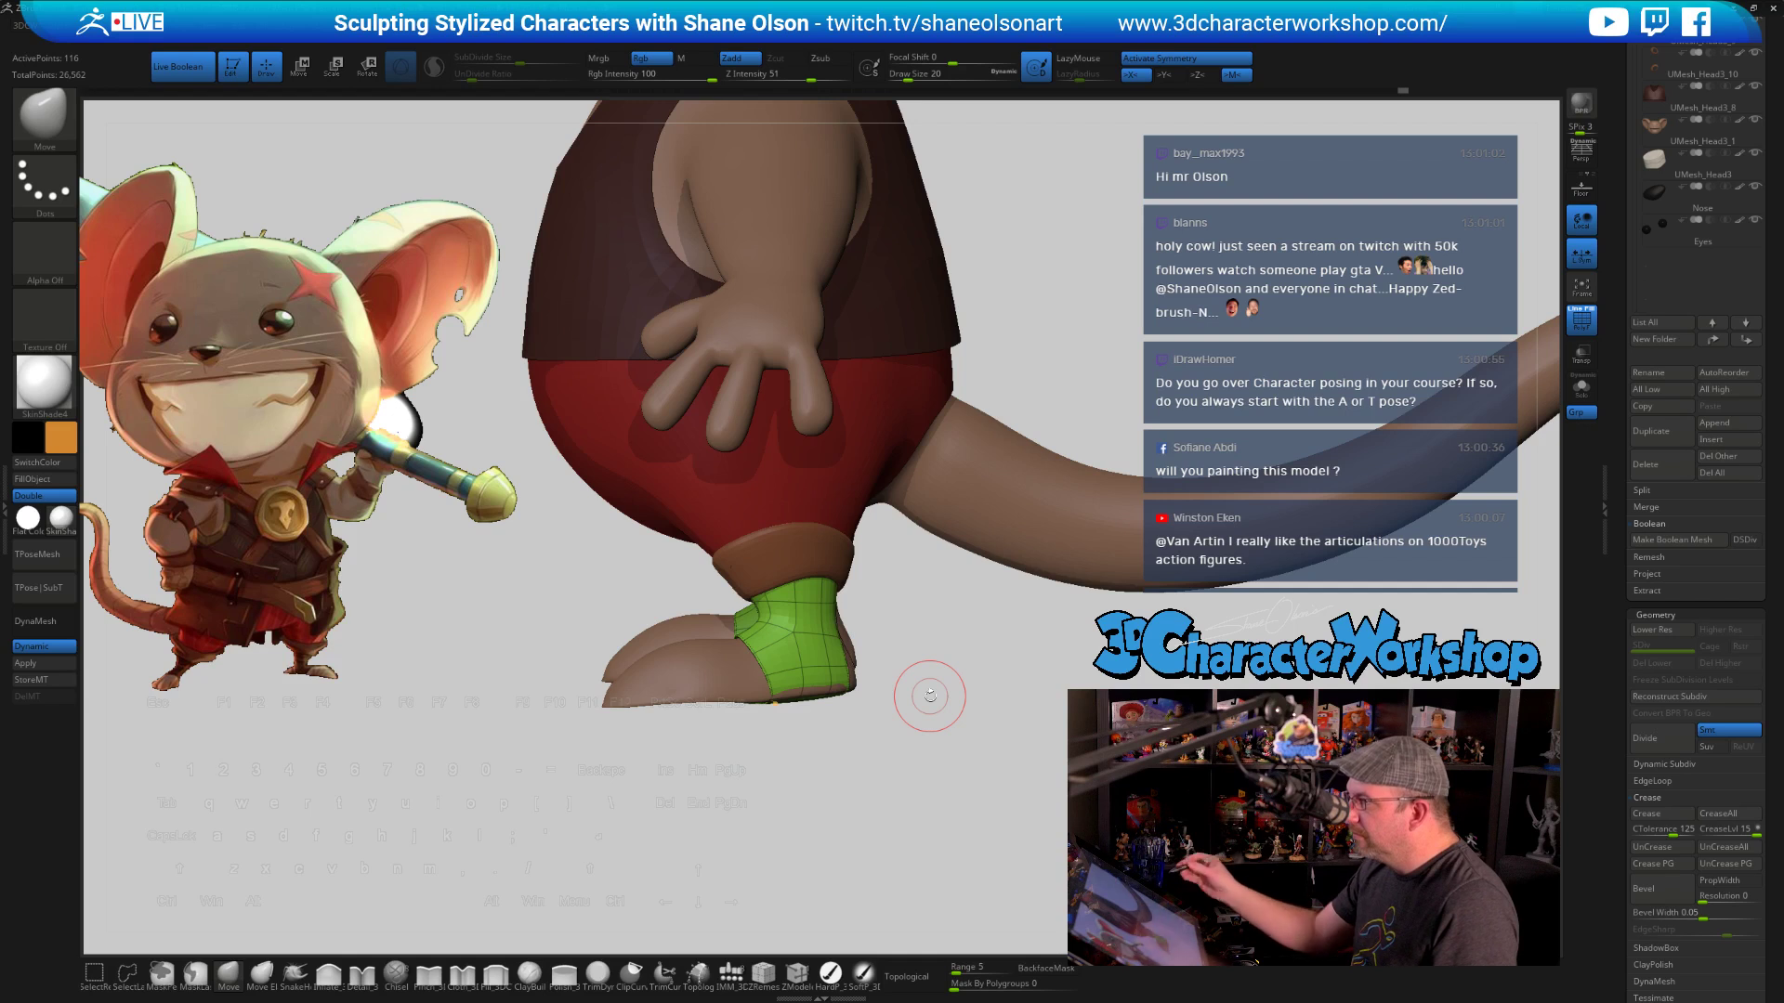
mouse_move(1022, 780)
mouse_down()
mouse_move(1011, 692)
mouse_move(976, 683)
mouse_up()
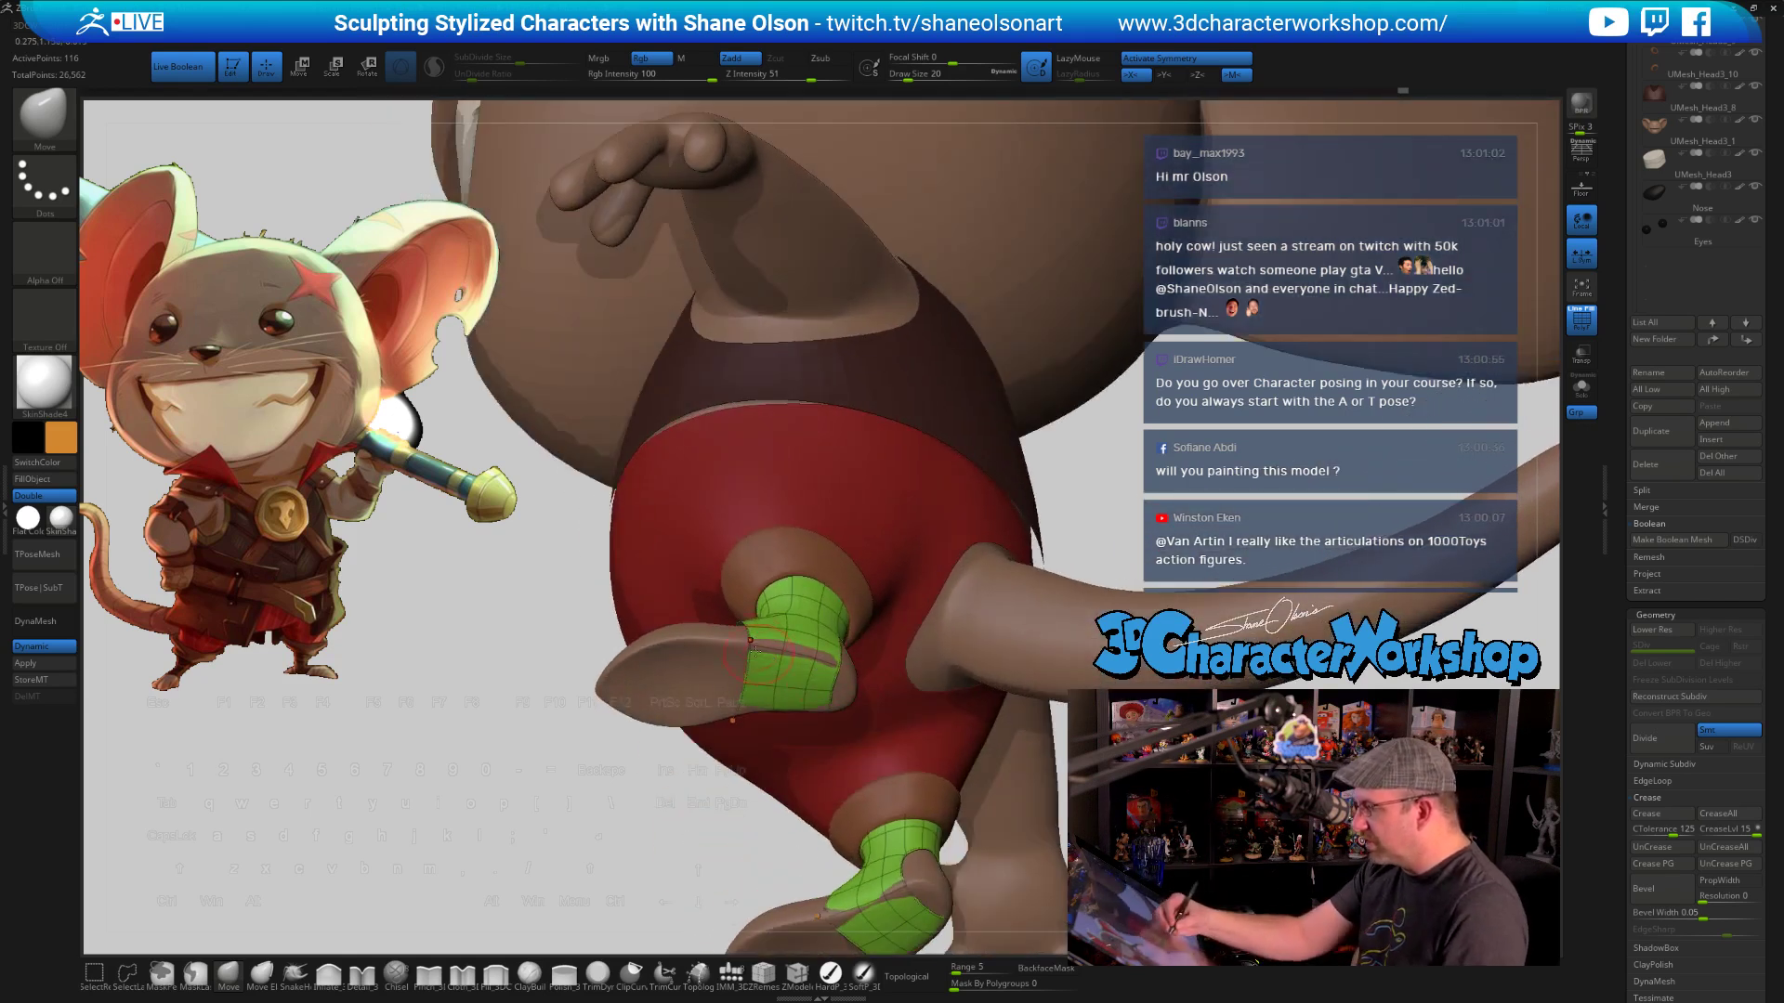
drag(851, 783, 724, 599)
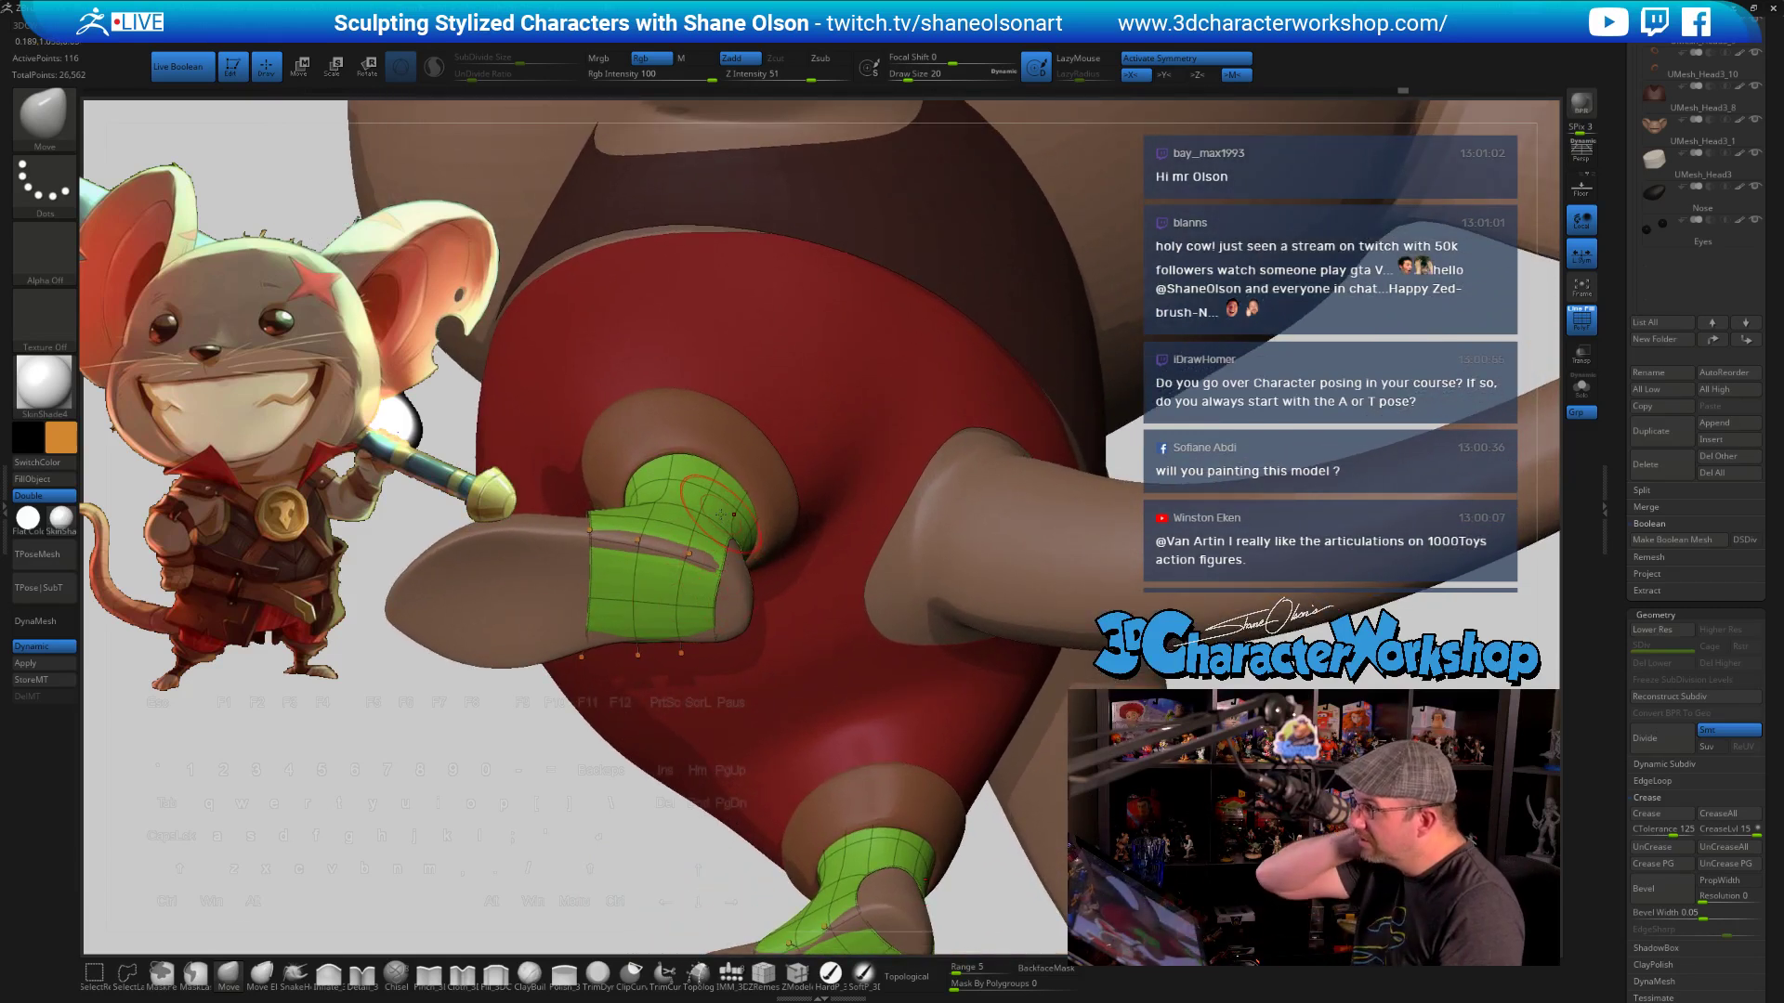
mouse_move(683, 521)
alt+right_down()
mouse_move(697, 548)
mouse_move(703, 513)
alt+right_up()
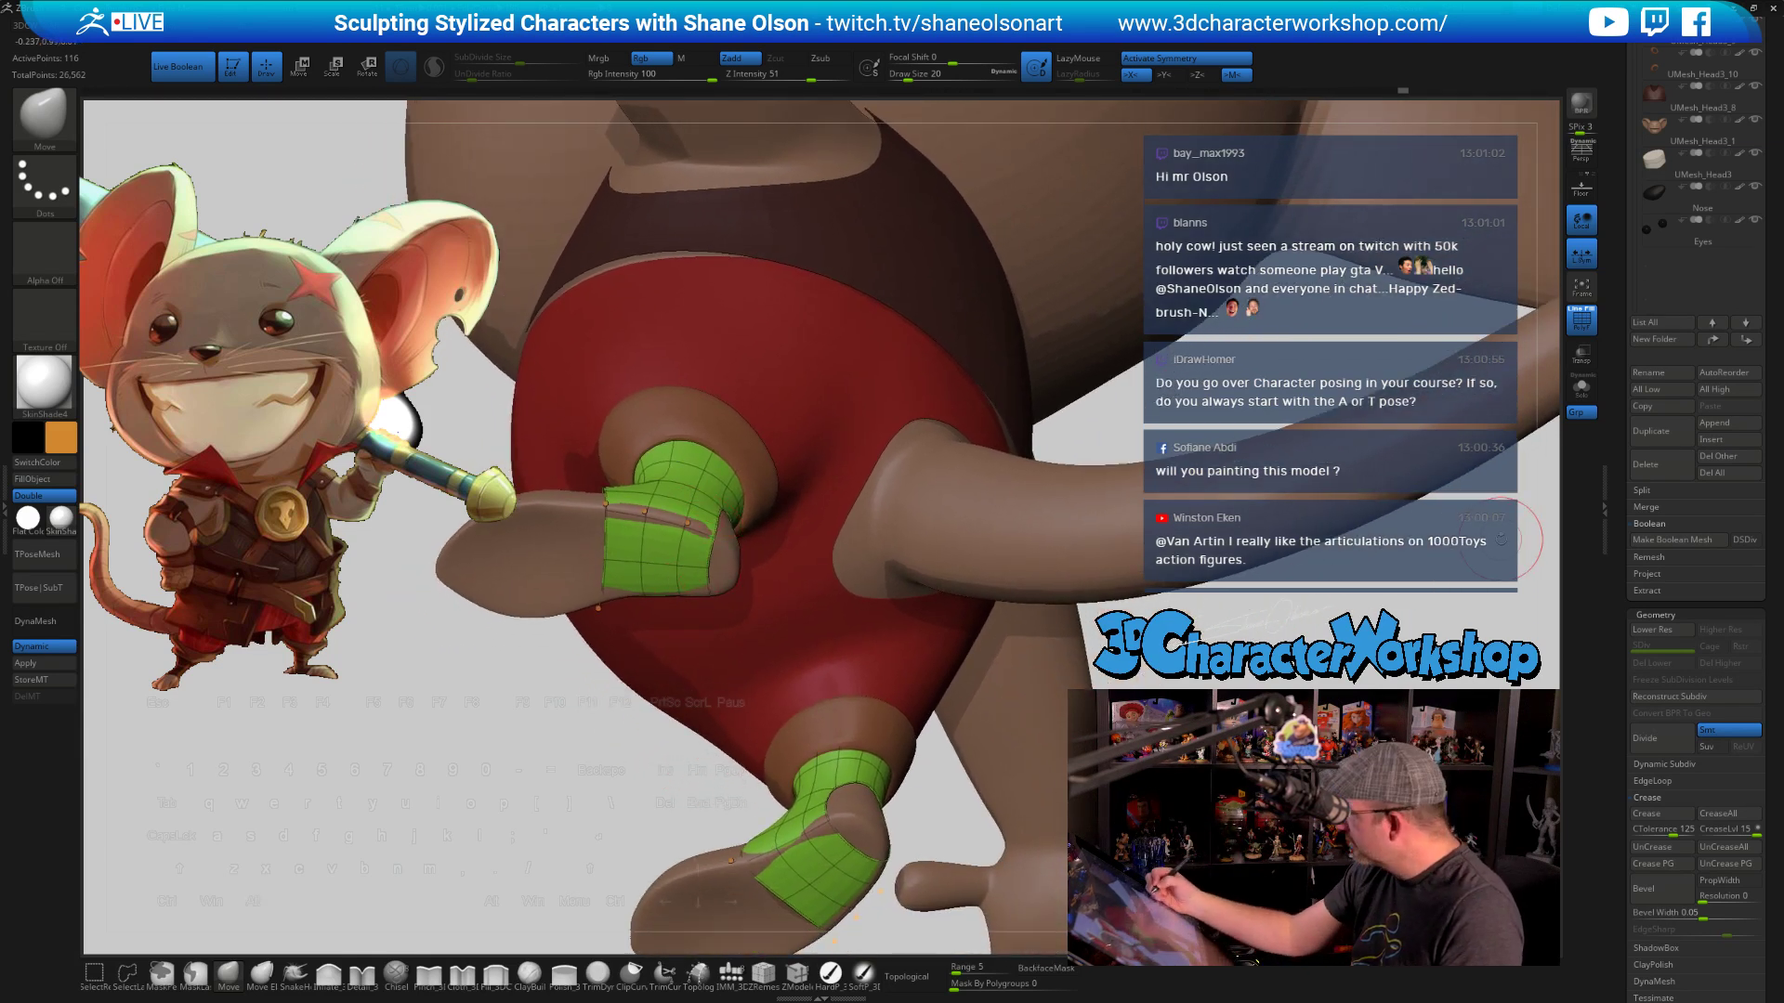
Turn off the smoothing preview and crease the boot's border edges with the ZModeler Crease action targeting EdgeLoop Partial
key(shift+d)
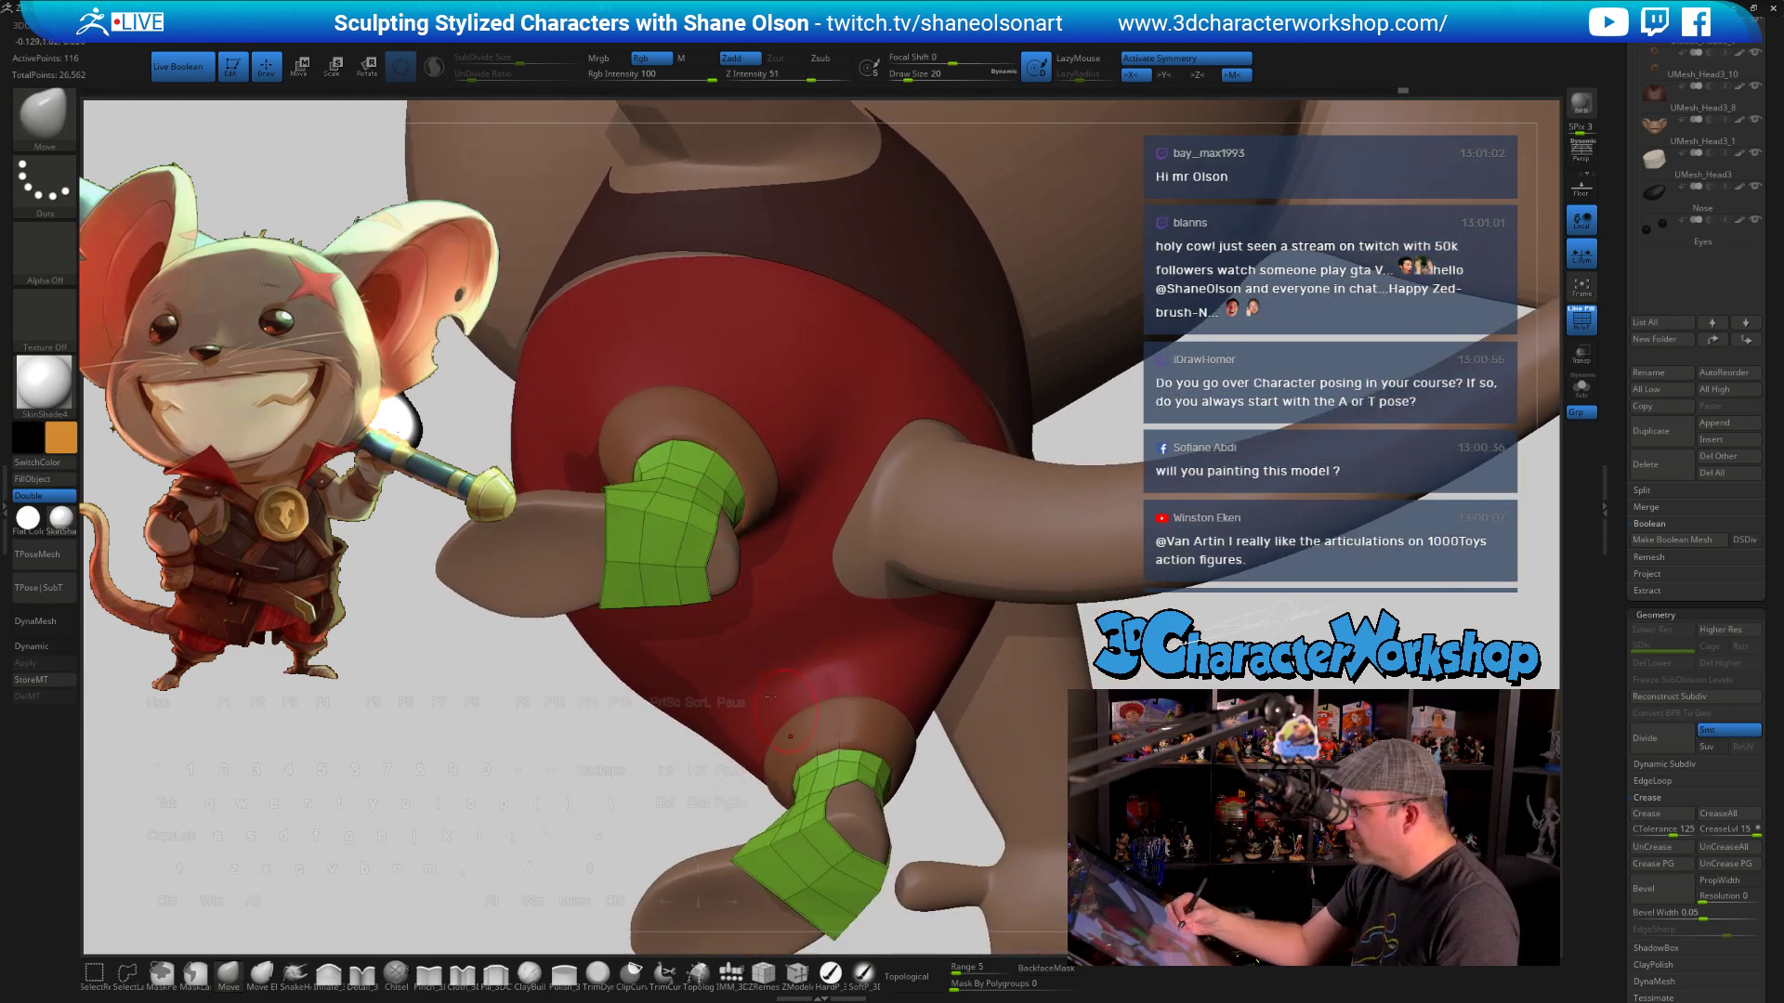
click(797, 972)
key(space)
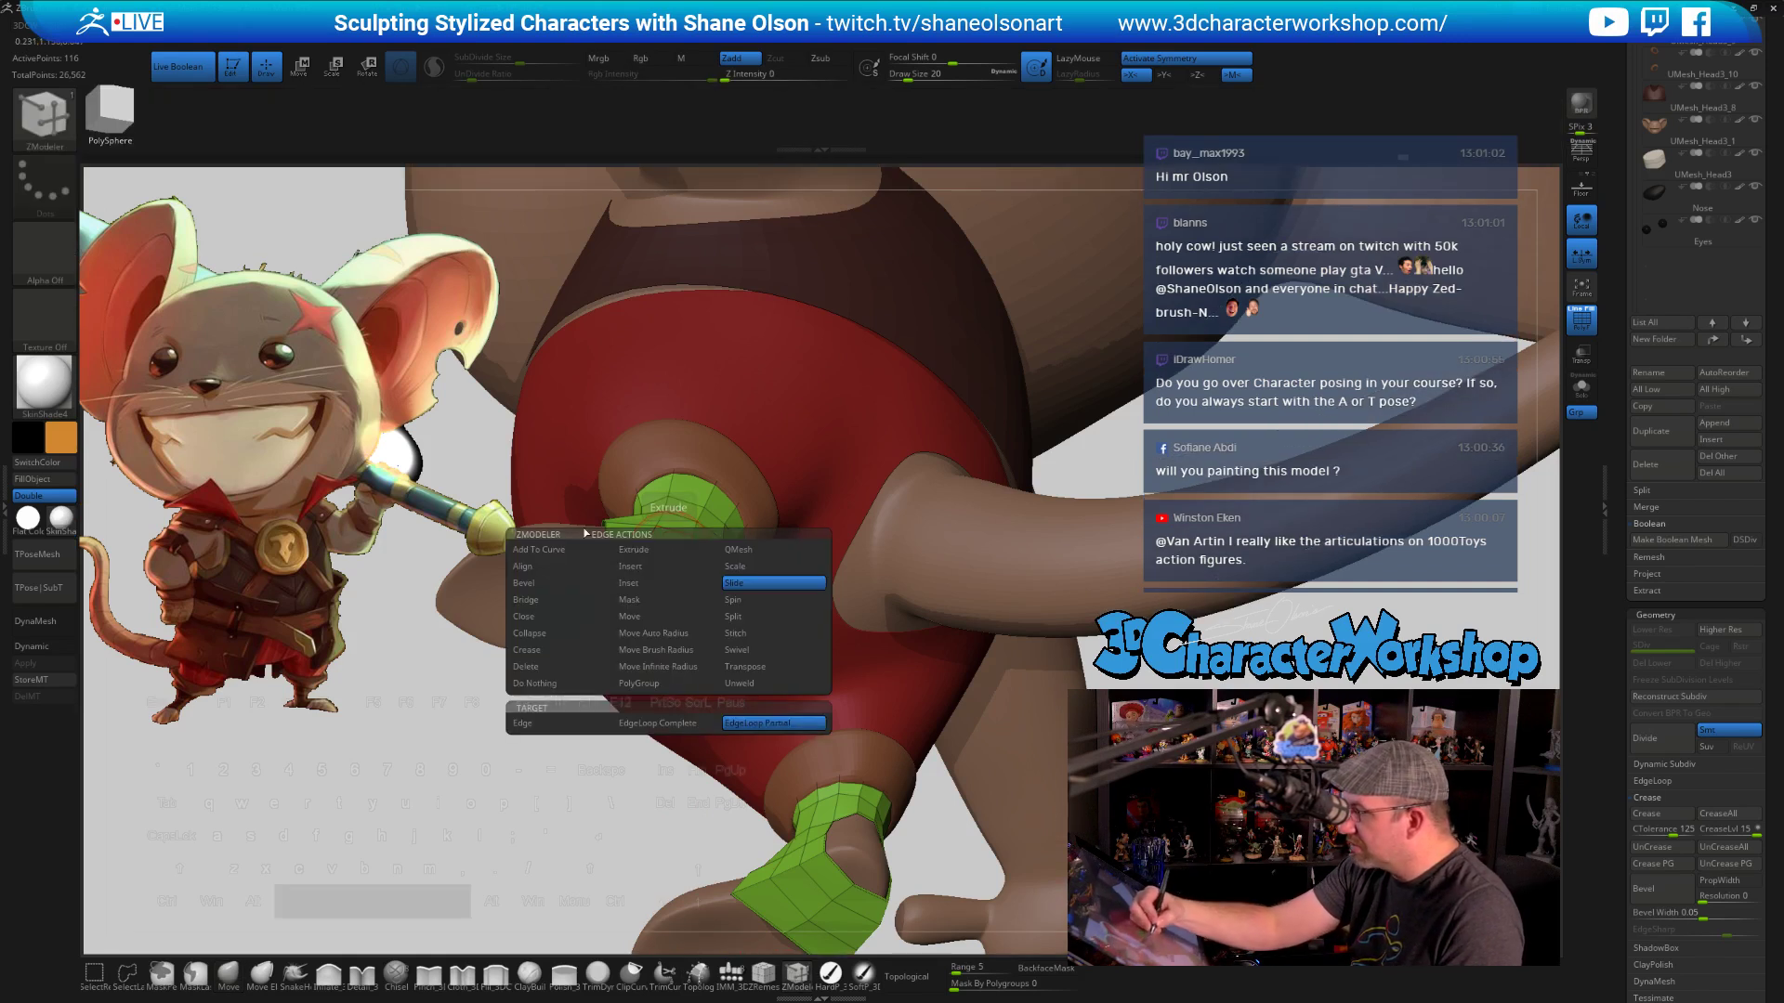
click(539, 649)
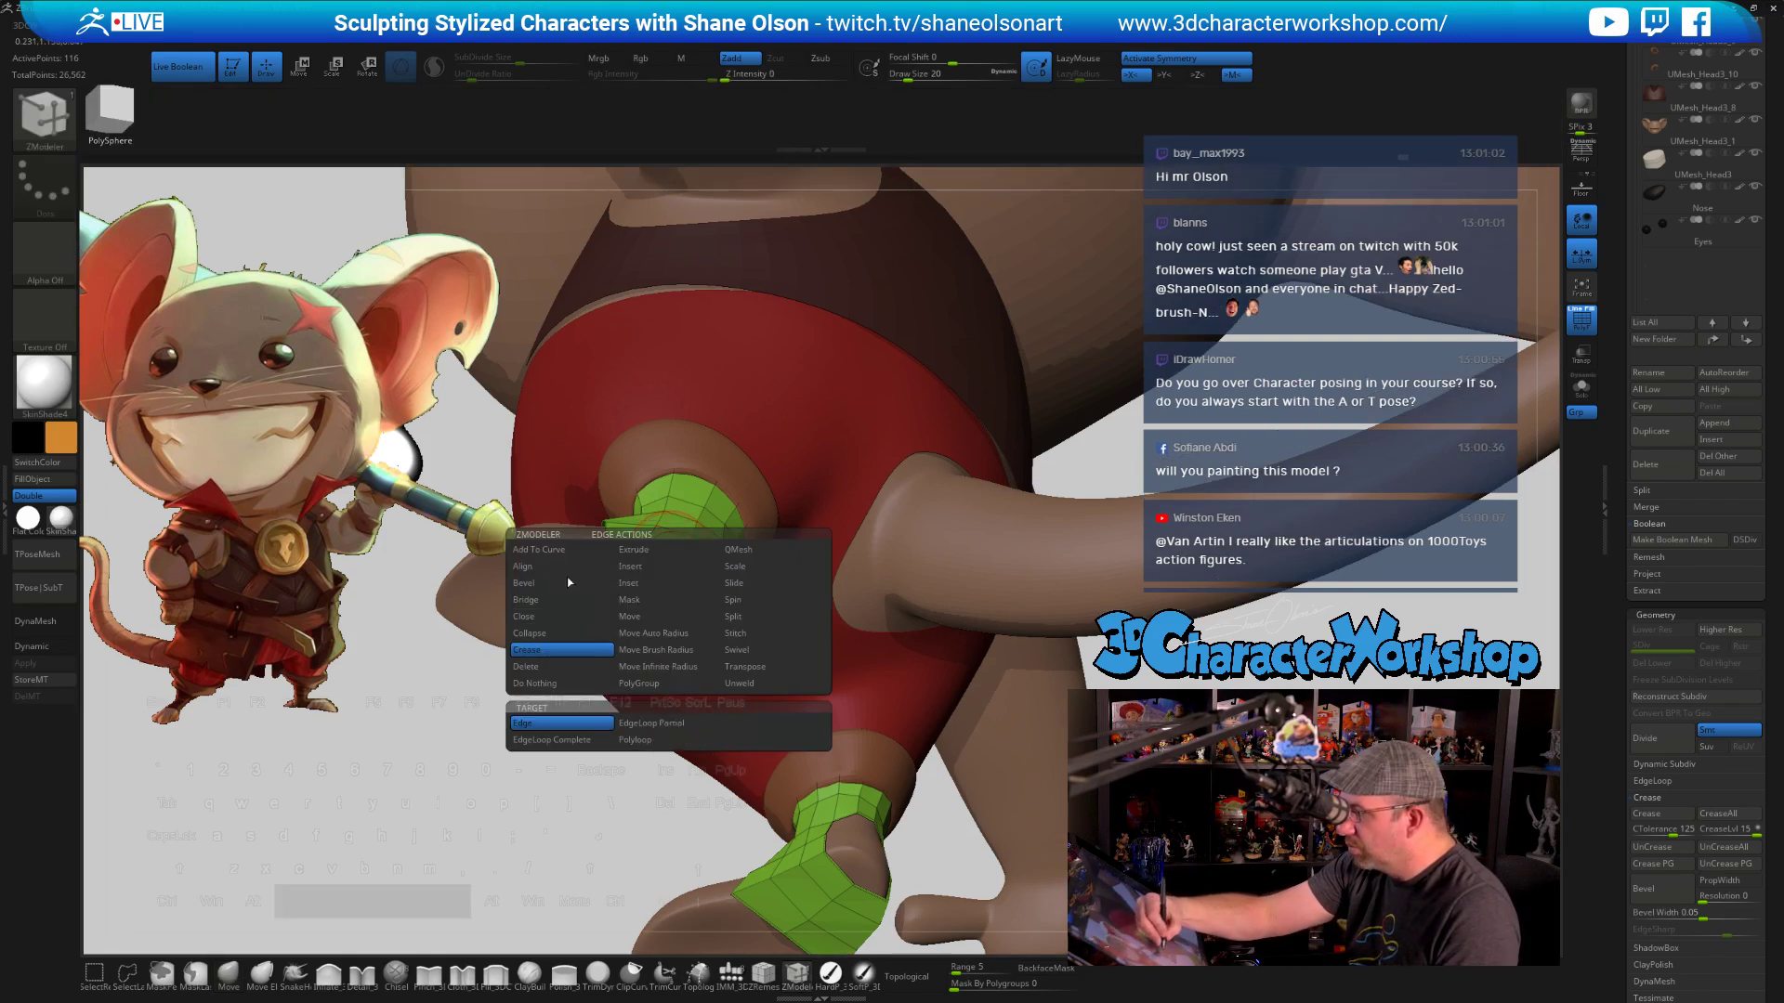
click(651, 729)
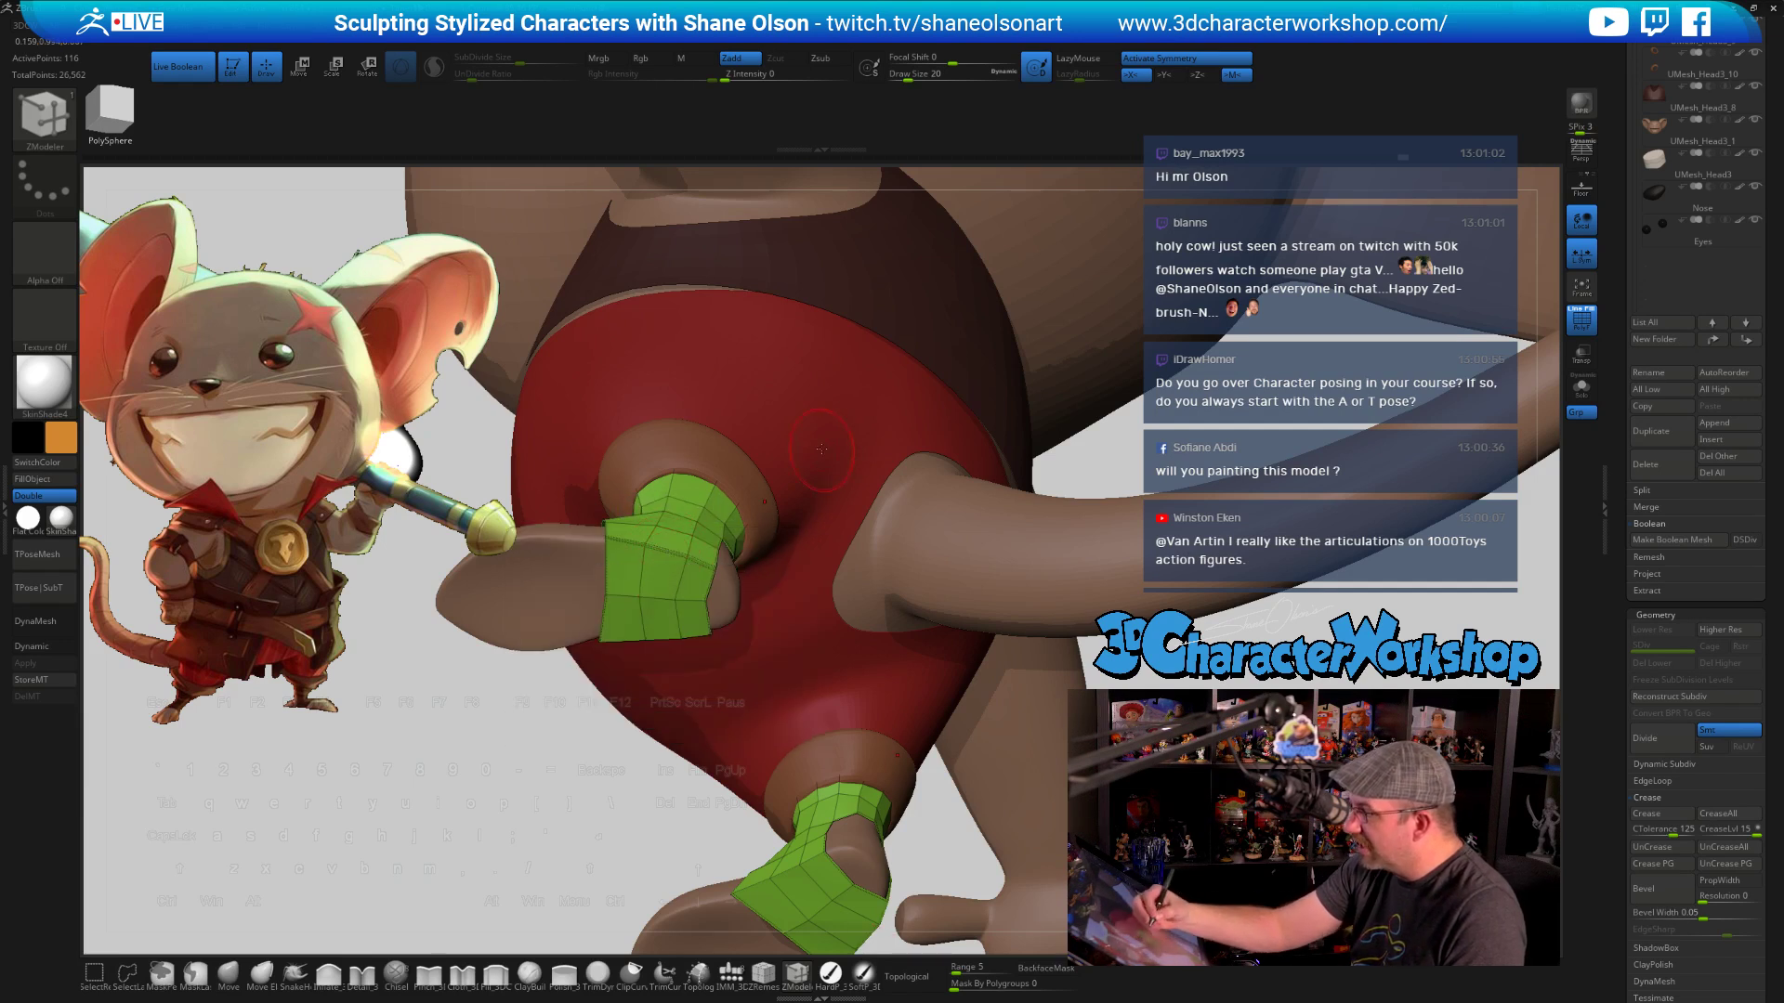
mouse_move(821, 449)
right_down()
mouse_move(676, 423)
mouse_move(840, 539)
mouse_move(801, 836)
mouse_move(739, 859)
mouse_move(703, 843)
mouse_move(728, 836)
mouse_move(684, 878)
mouse_move(628, 838)
mouse_move(851, 858)
mouse_move(785, 813)
right_up()
Hide the polygroup wireframe display and sample a brown colour from the foot area of the reference artwork
key(shift+f)
mouse_move(886, 847)
right_down()
mouse_move(964, 861)
mouse_move(470, 741)
mouse_move(480, 754)
mouse_move(418, 715)
right_up()
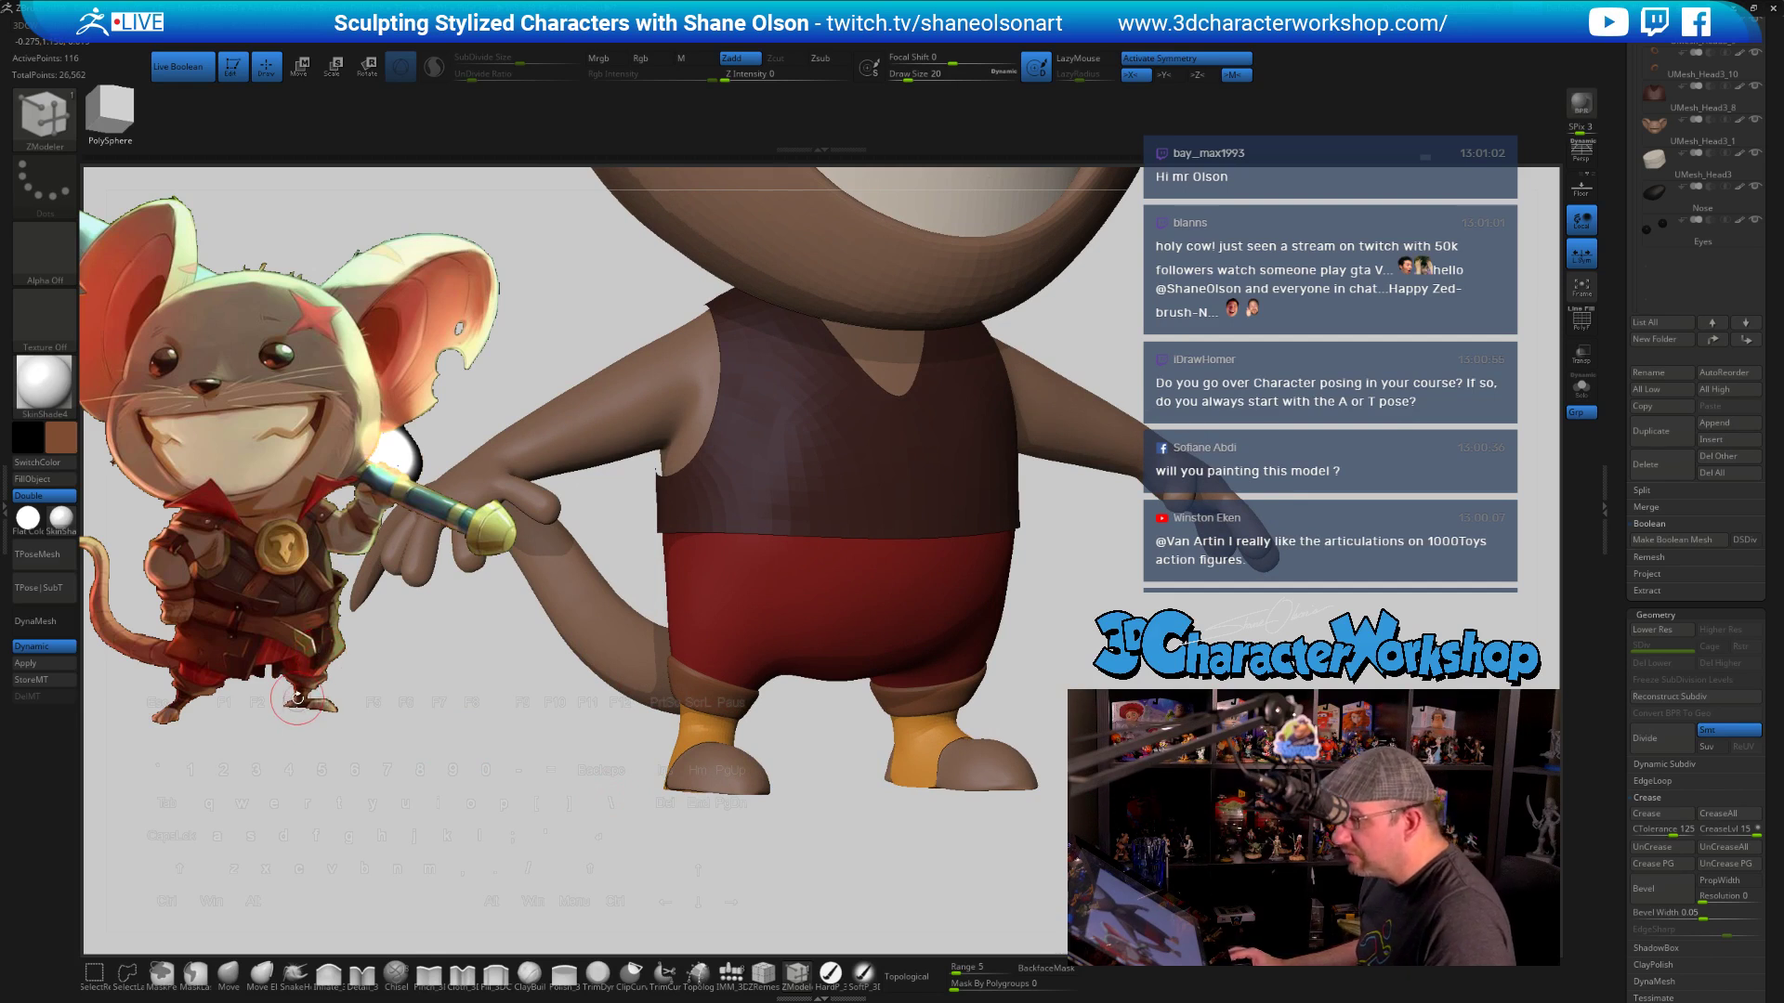
key(space)
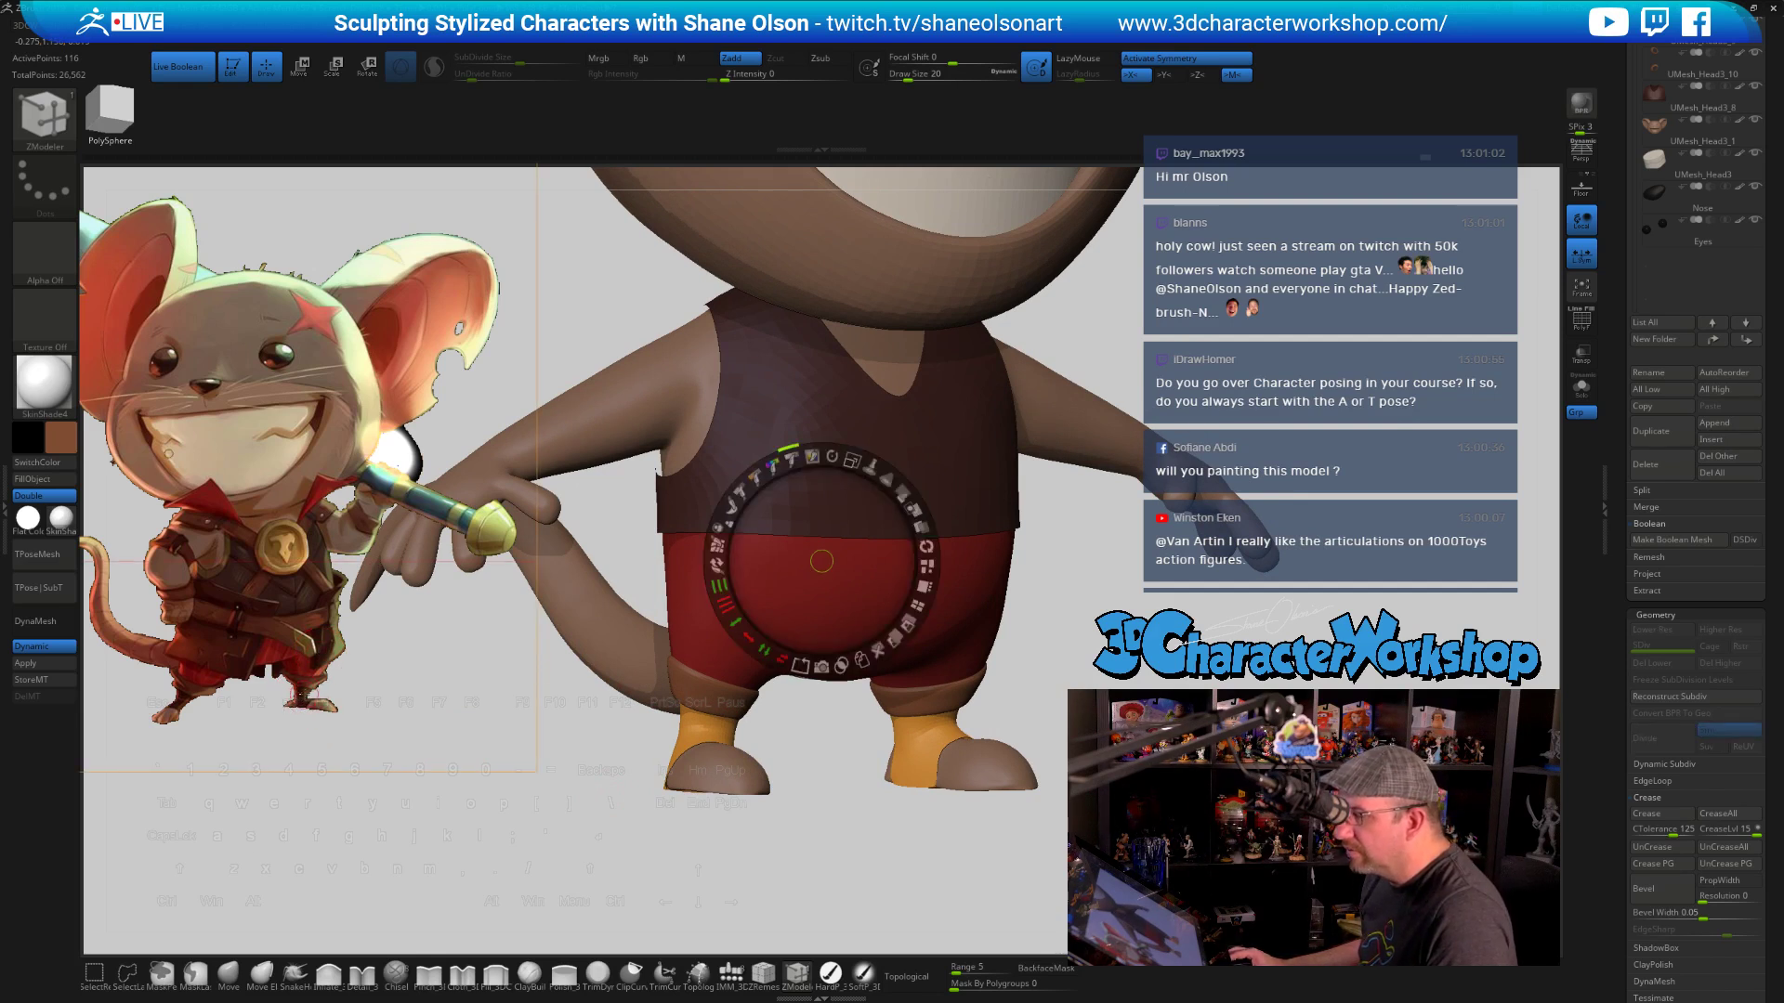
key(c)
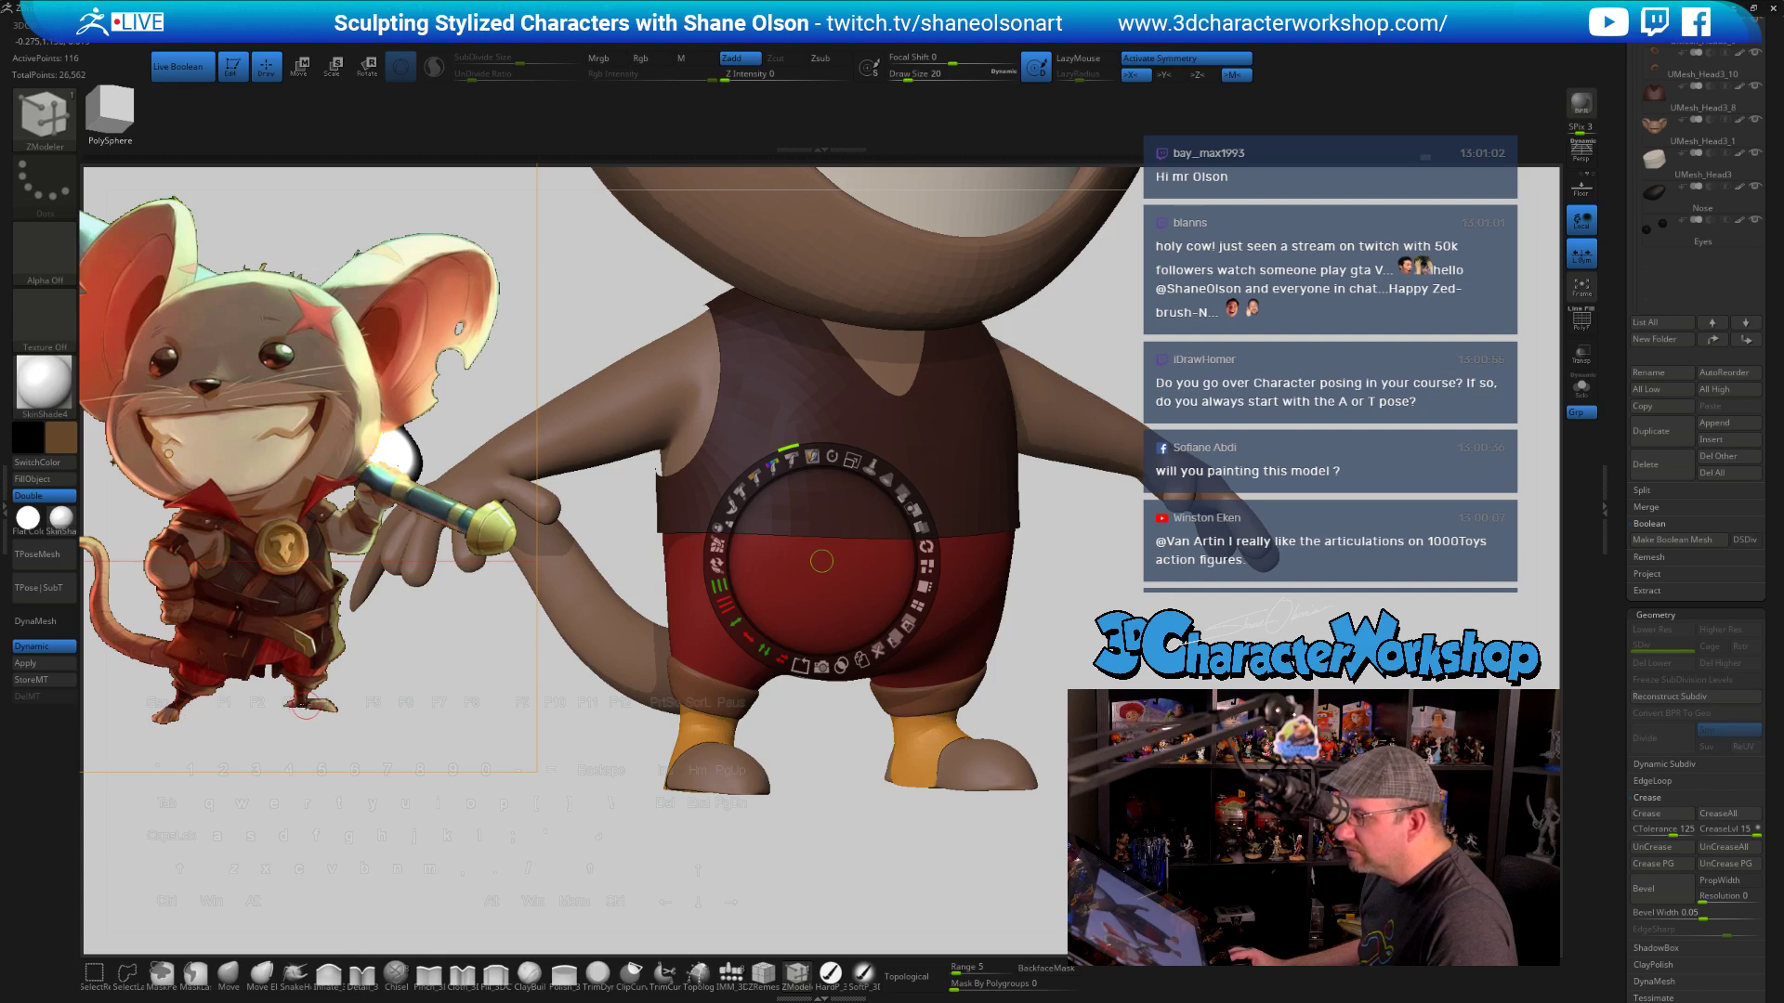
Sample a dark red from the reference artwork's clothing, switch to the paint brush and fill the boot wraps with that colour
key(z)
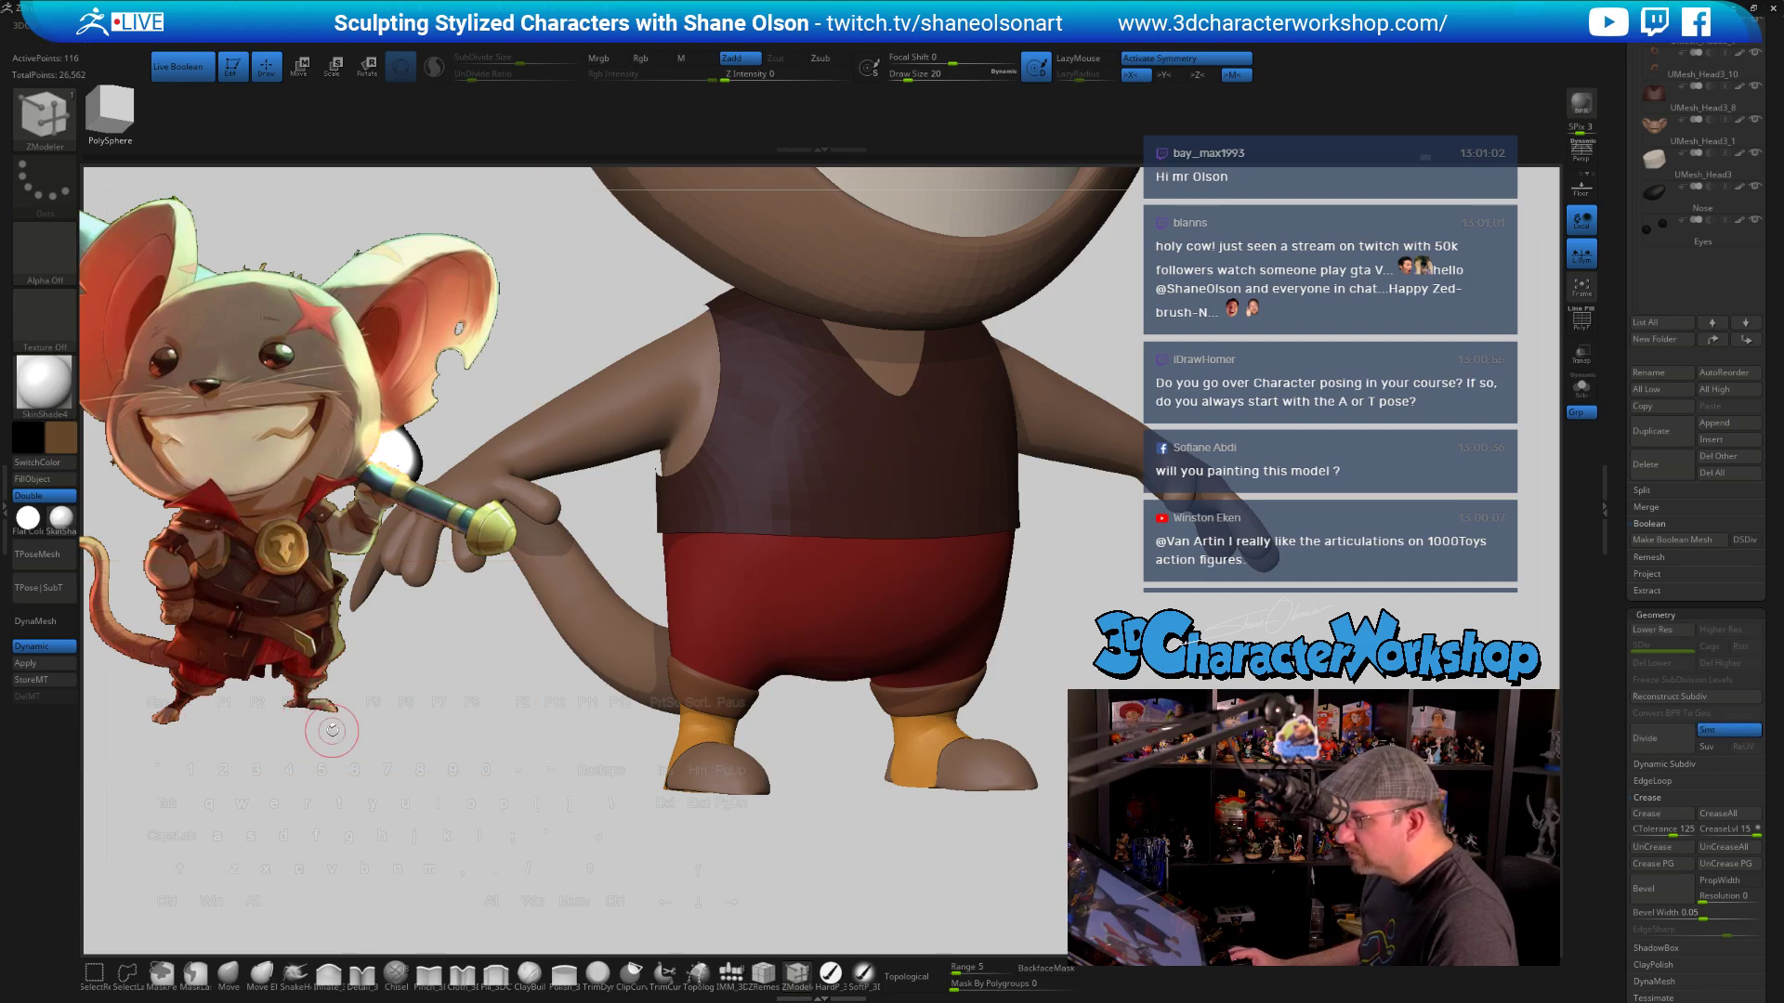
key(z)
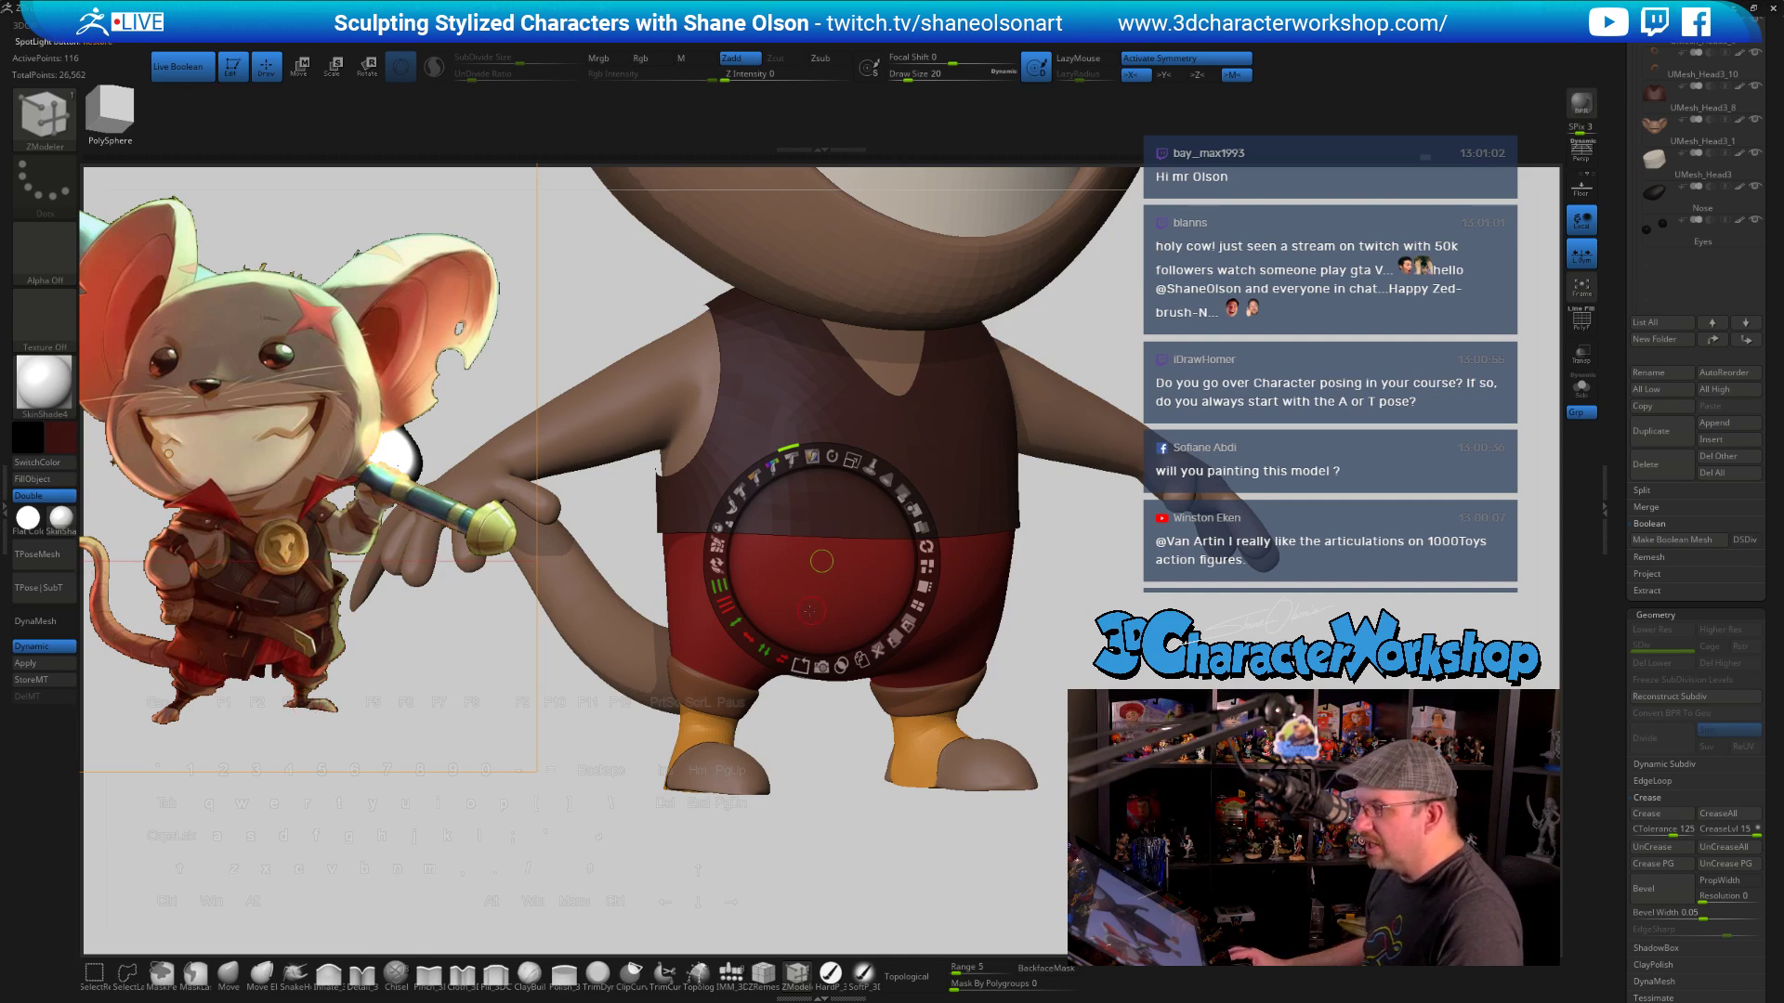
key(z)
click(830, 974)
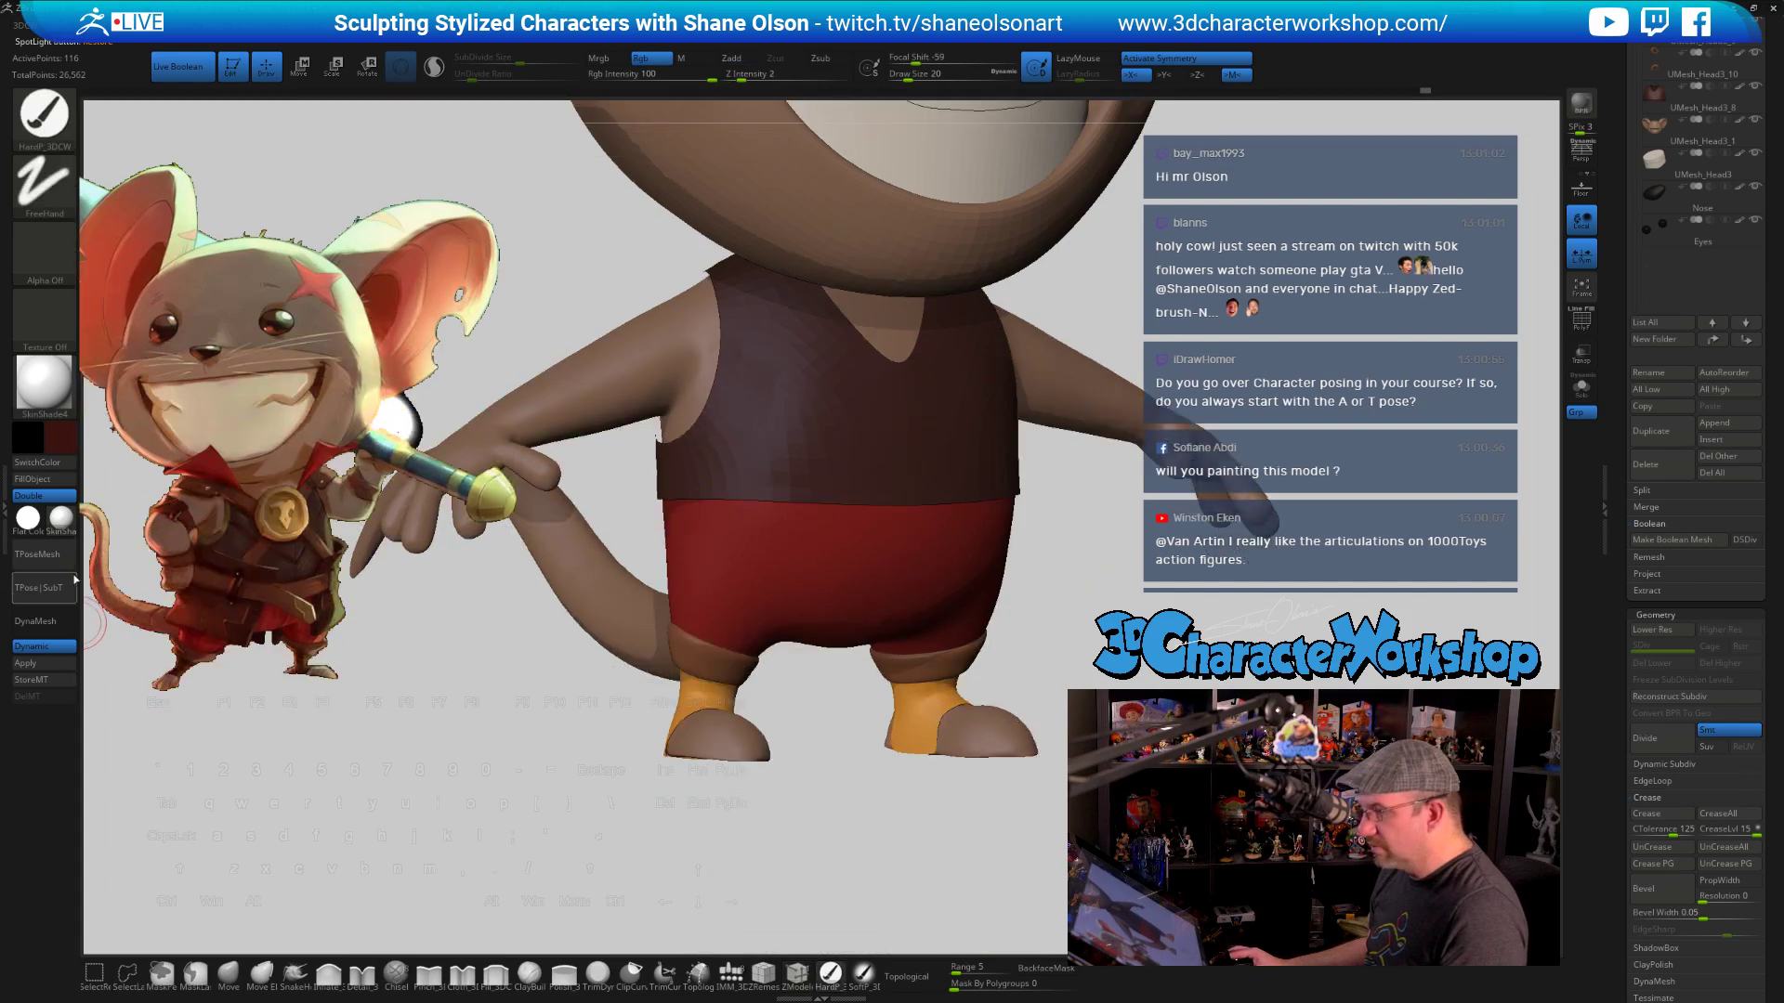
drag(542, 819, 573, 820)
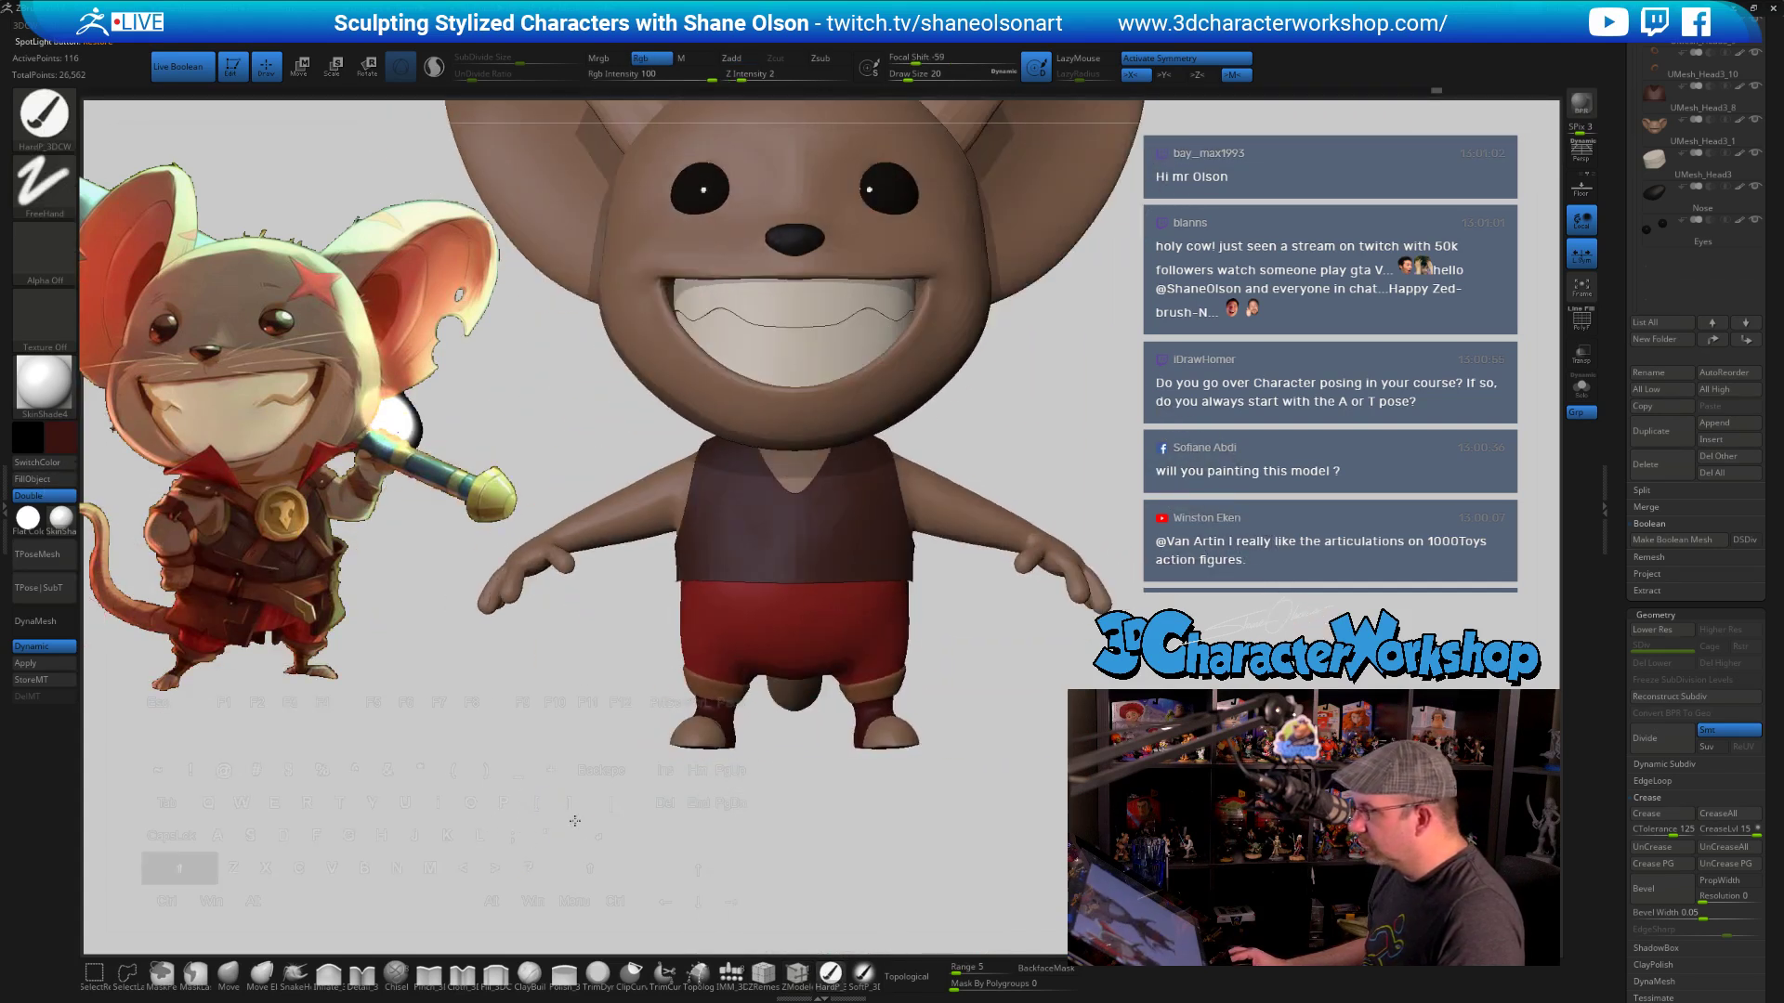
alt+drag(538, 733, 550, 759)
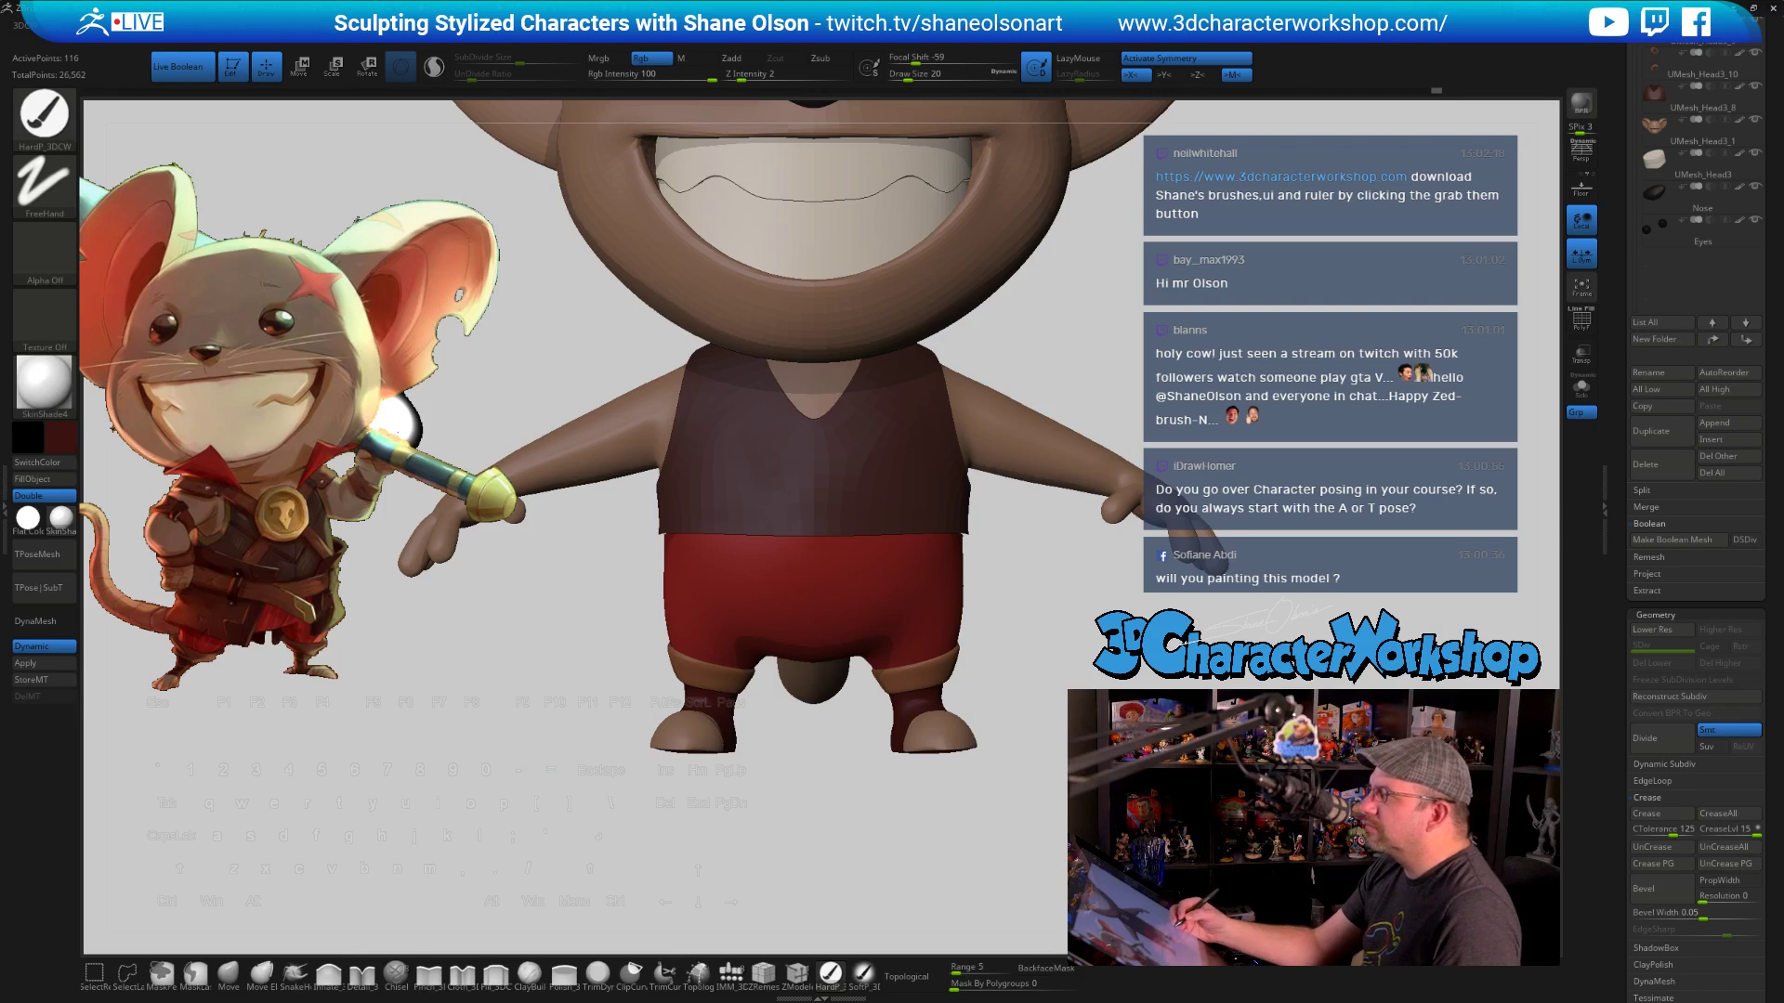
key(alt)
alt+drag(1061, 716, 995, 709)
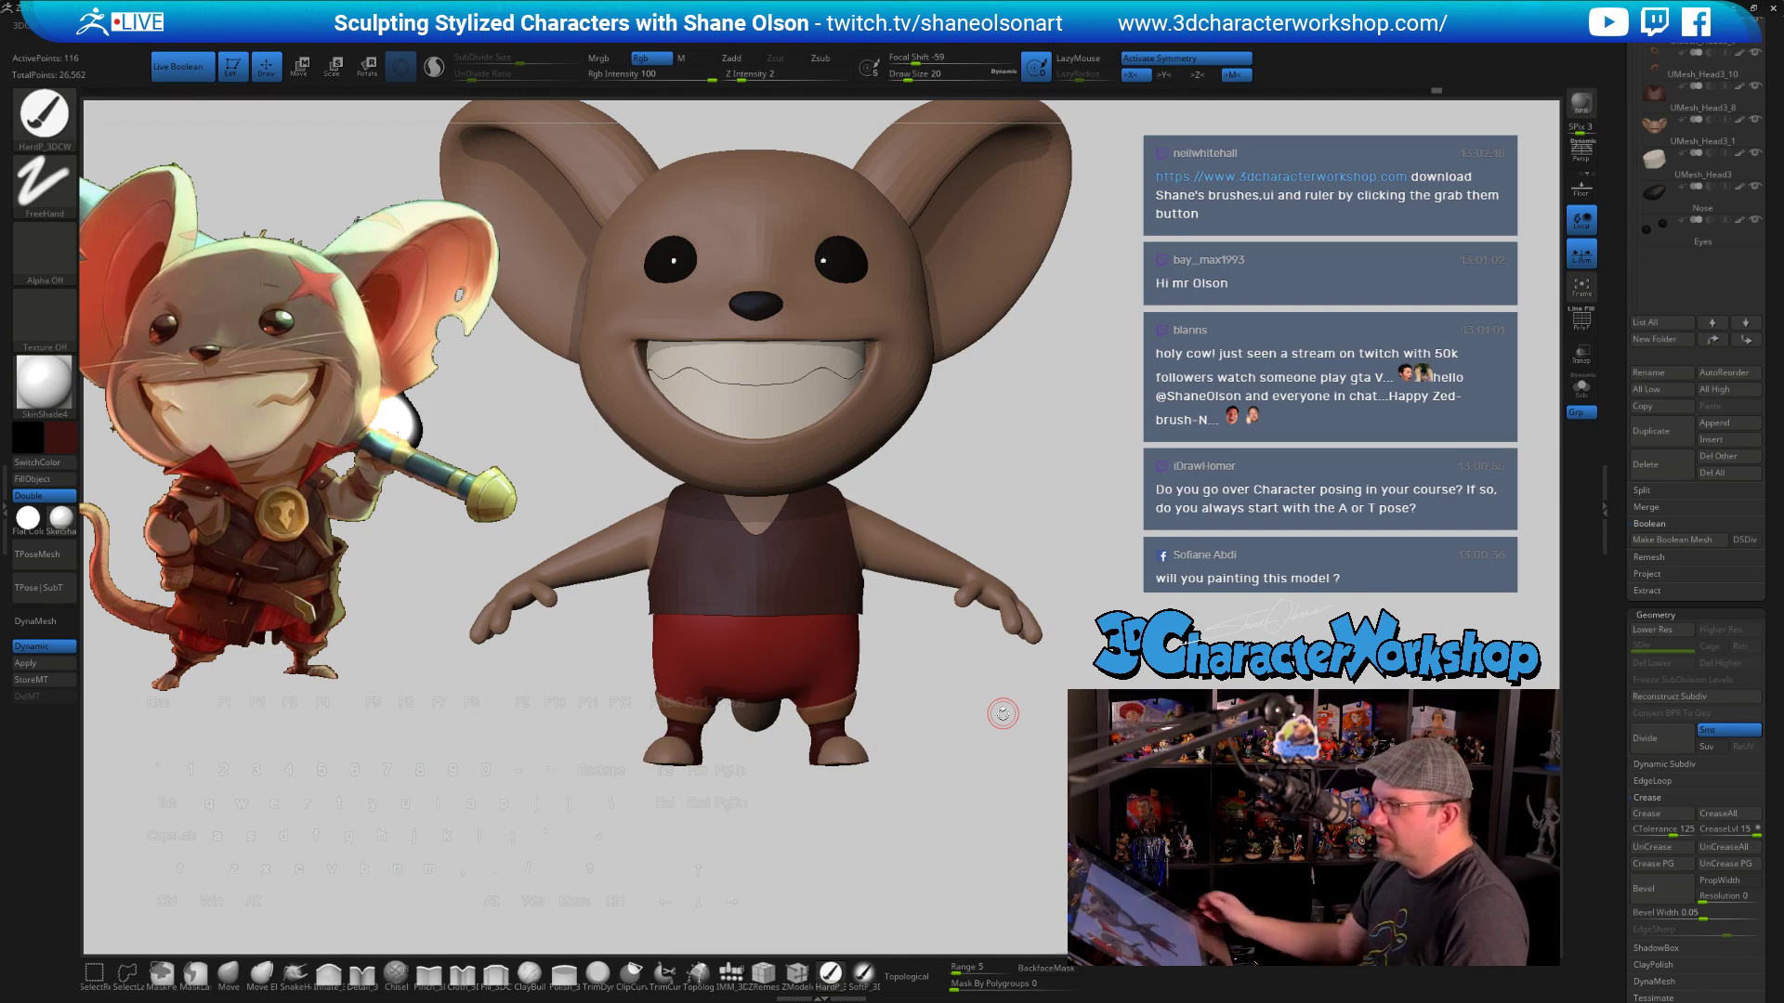
Load the saved tool Cowboy_posed_06_pushed from the Twitch folder
scroll(1651, 110, up, 5)
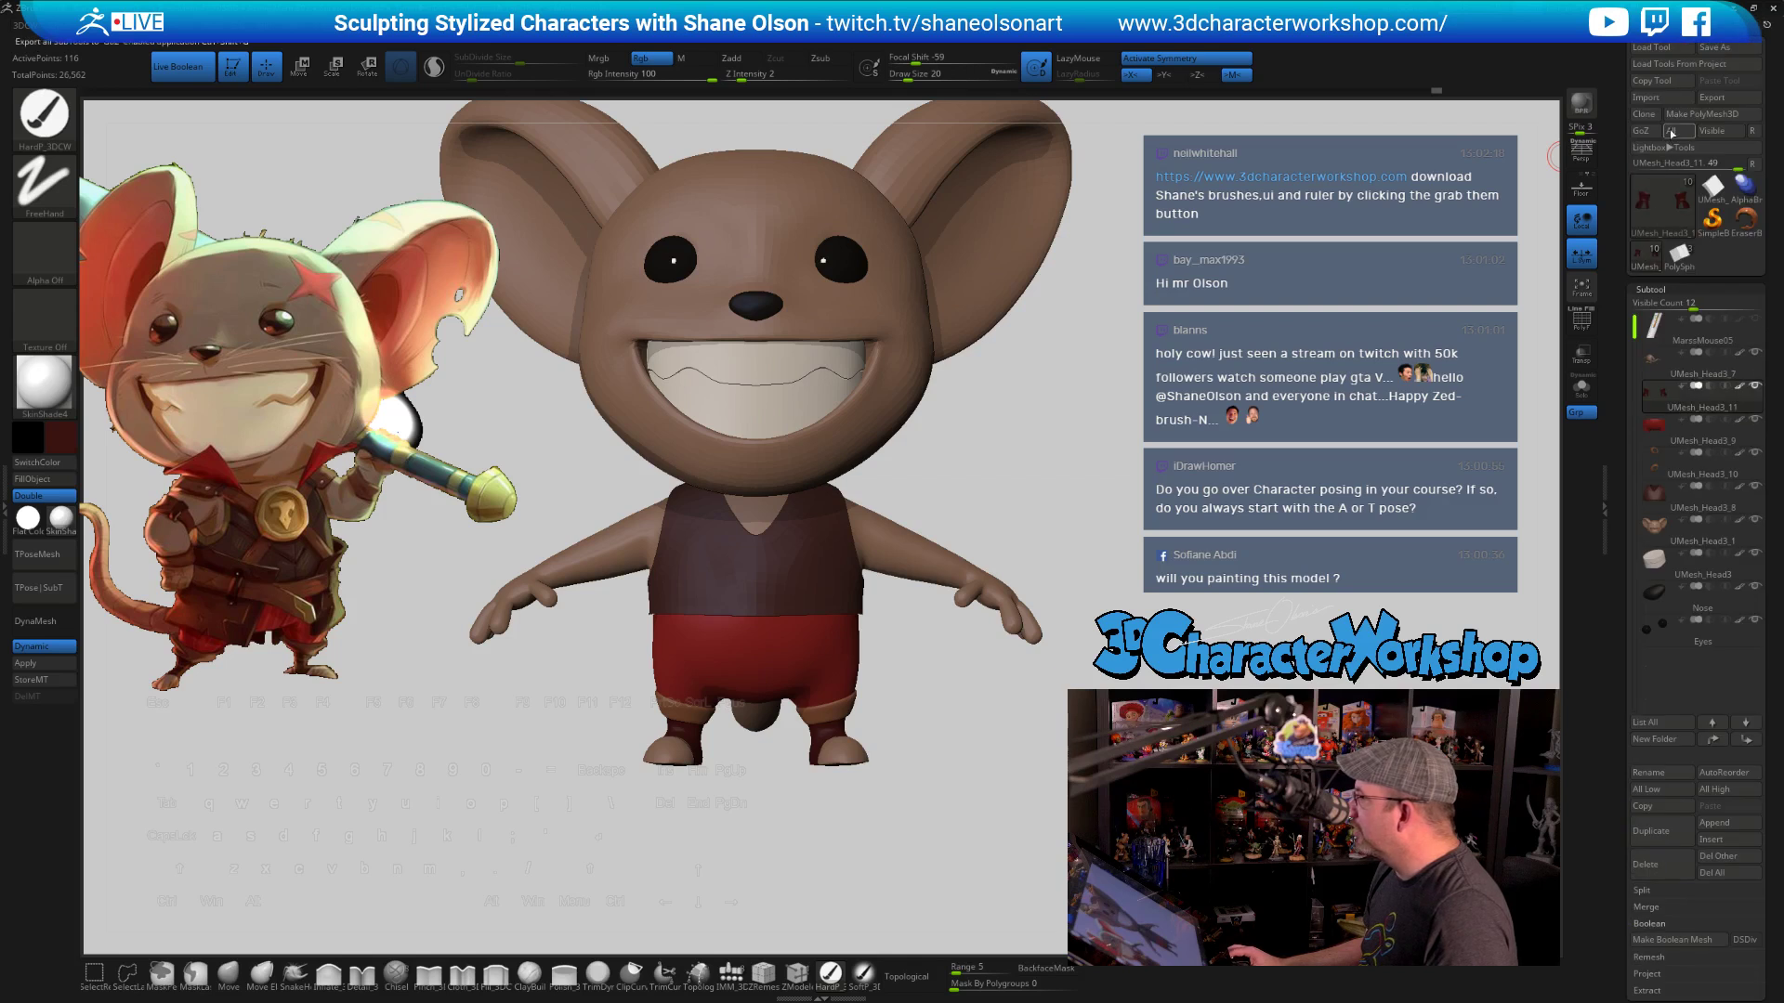
click(1654, 49)
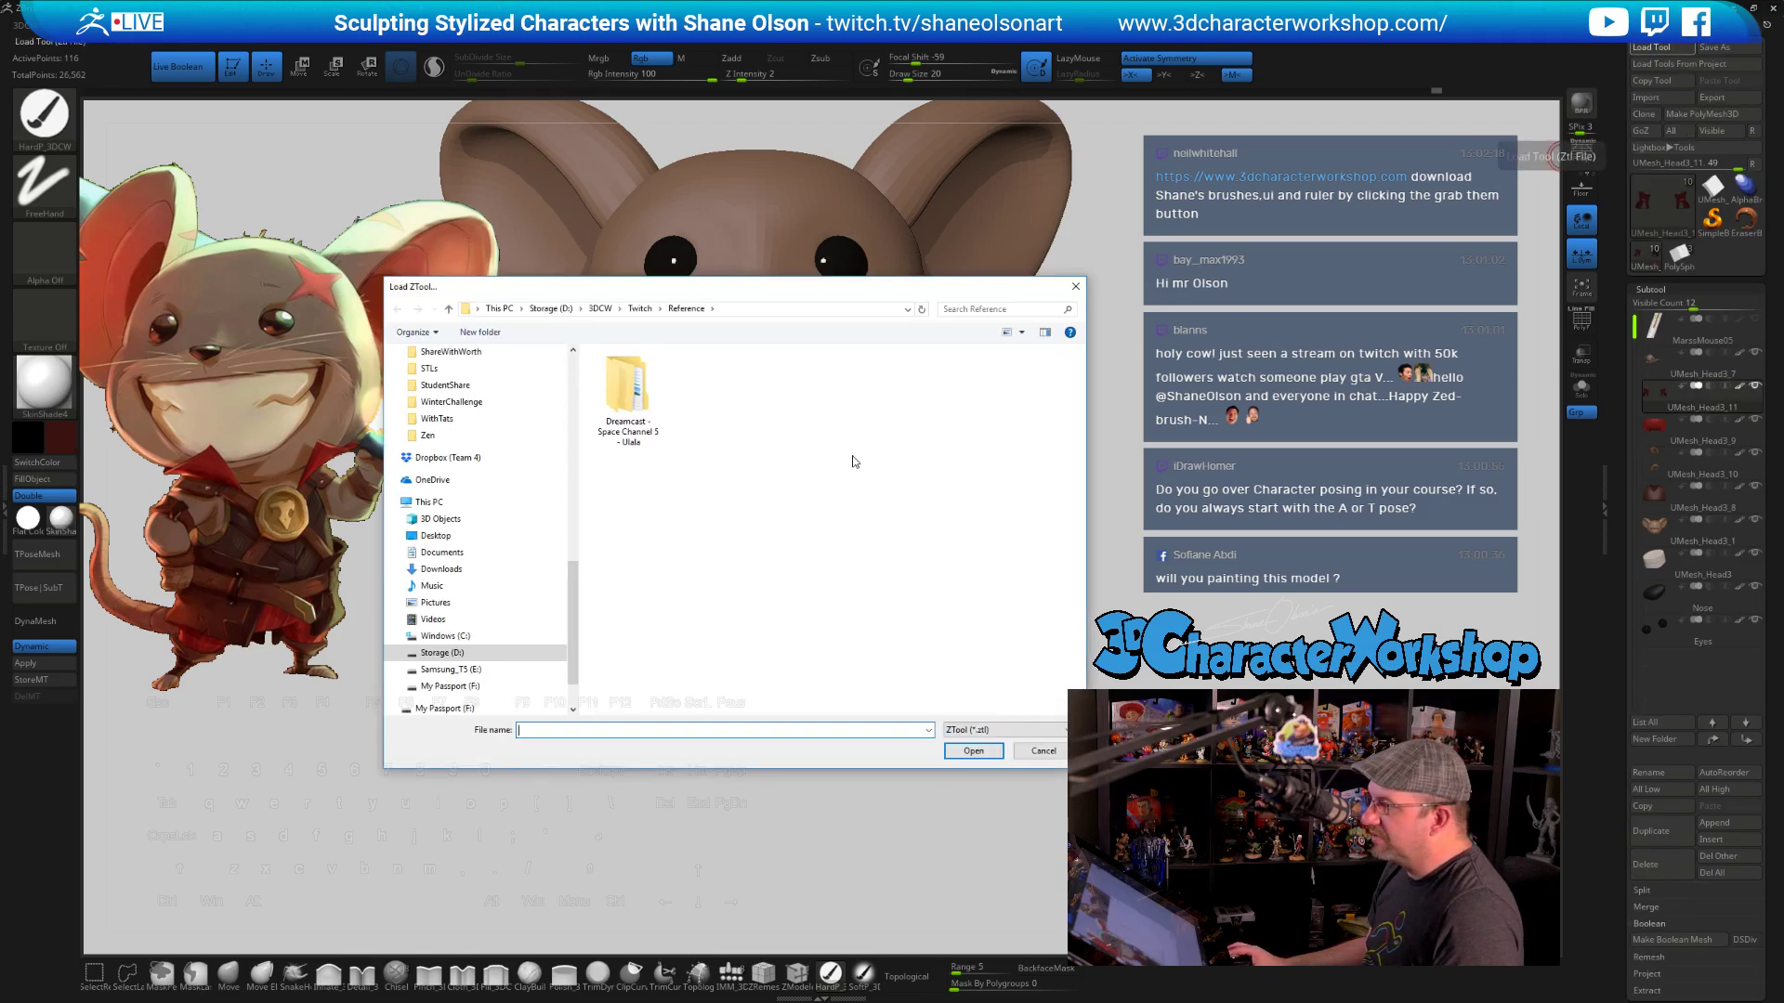
click(640, 309)
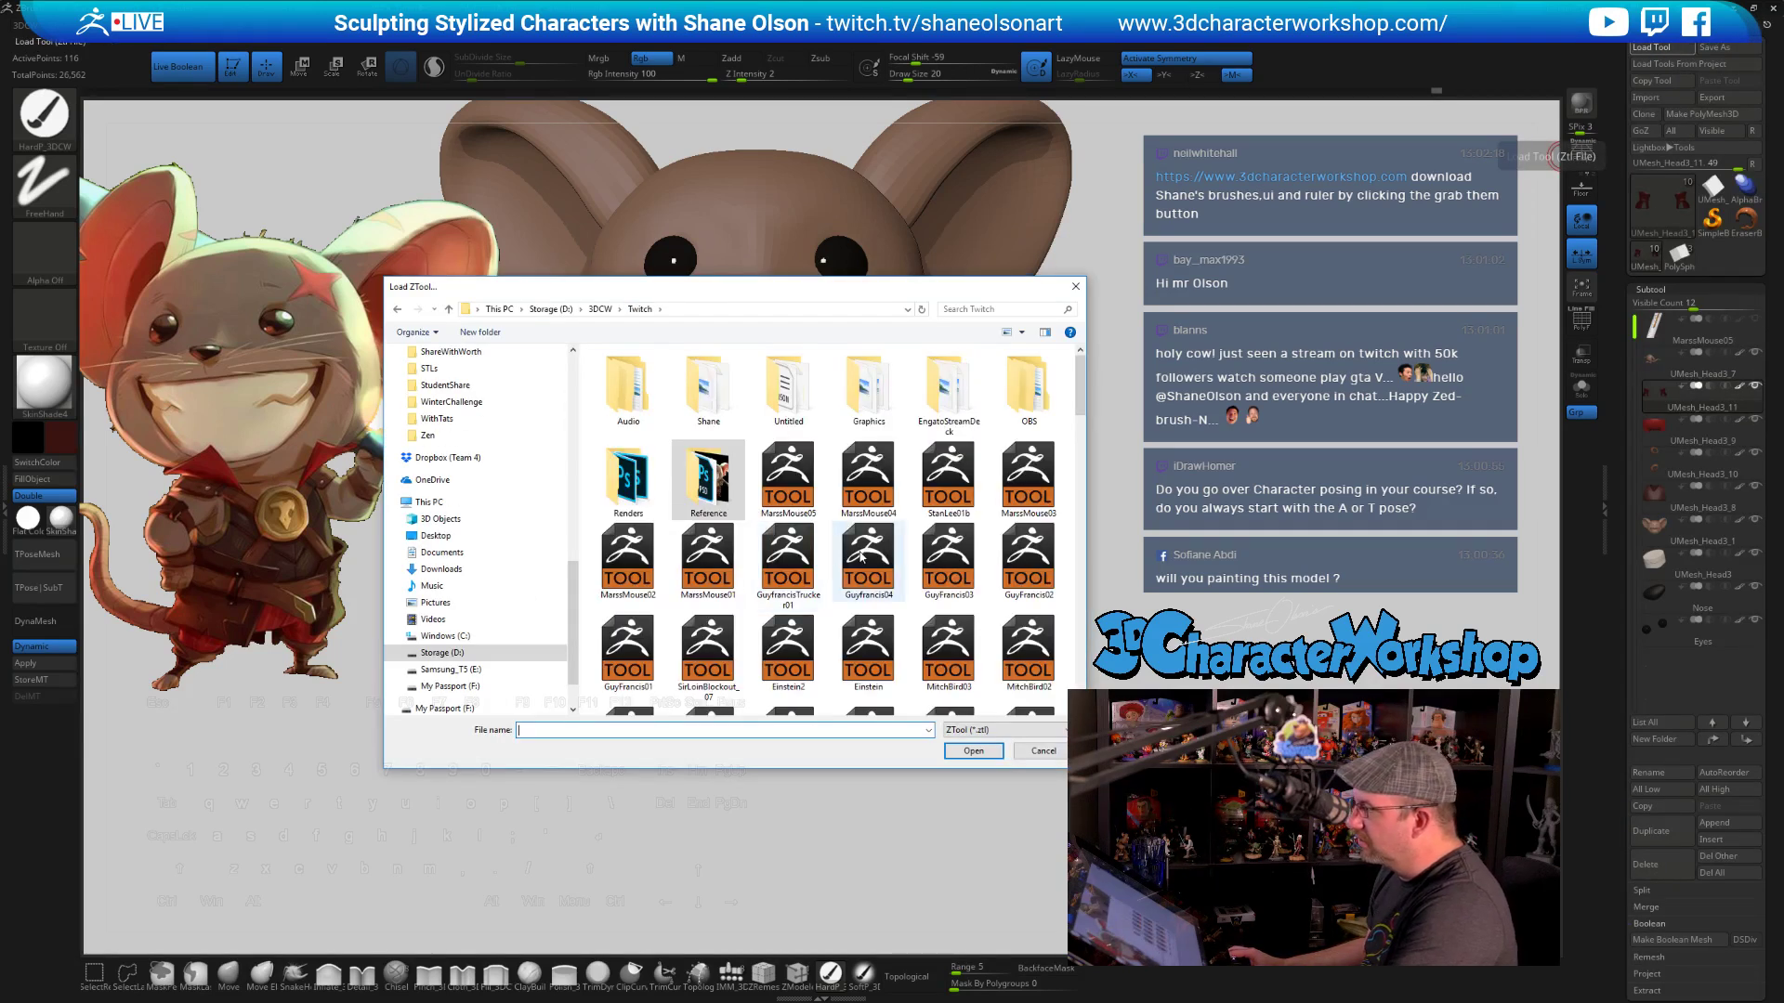
scroll(861, 555, down, 3)
scroll(862, 555, down, 5)
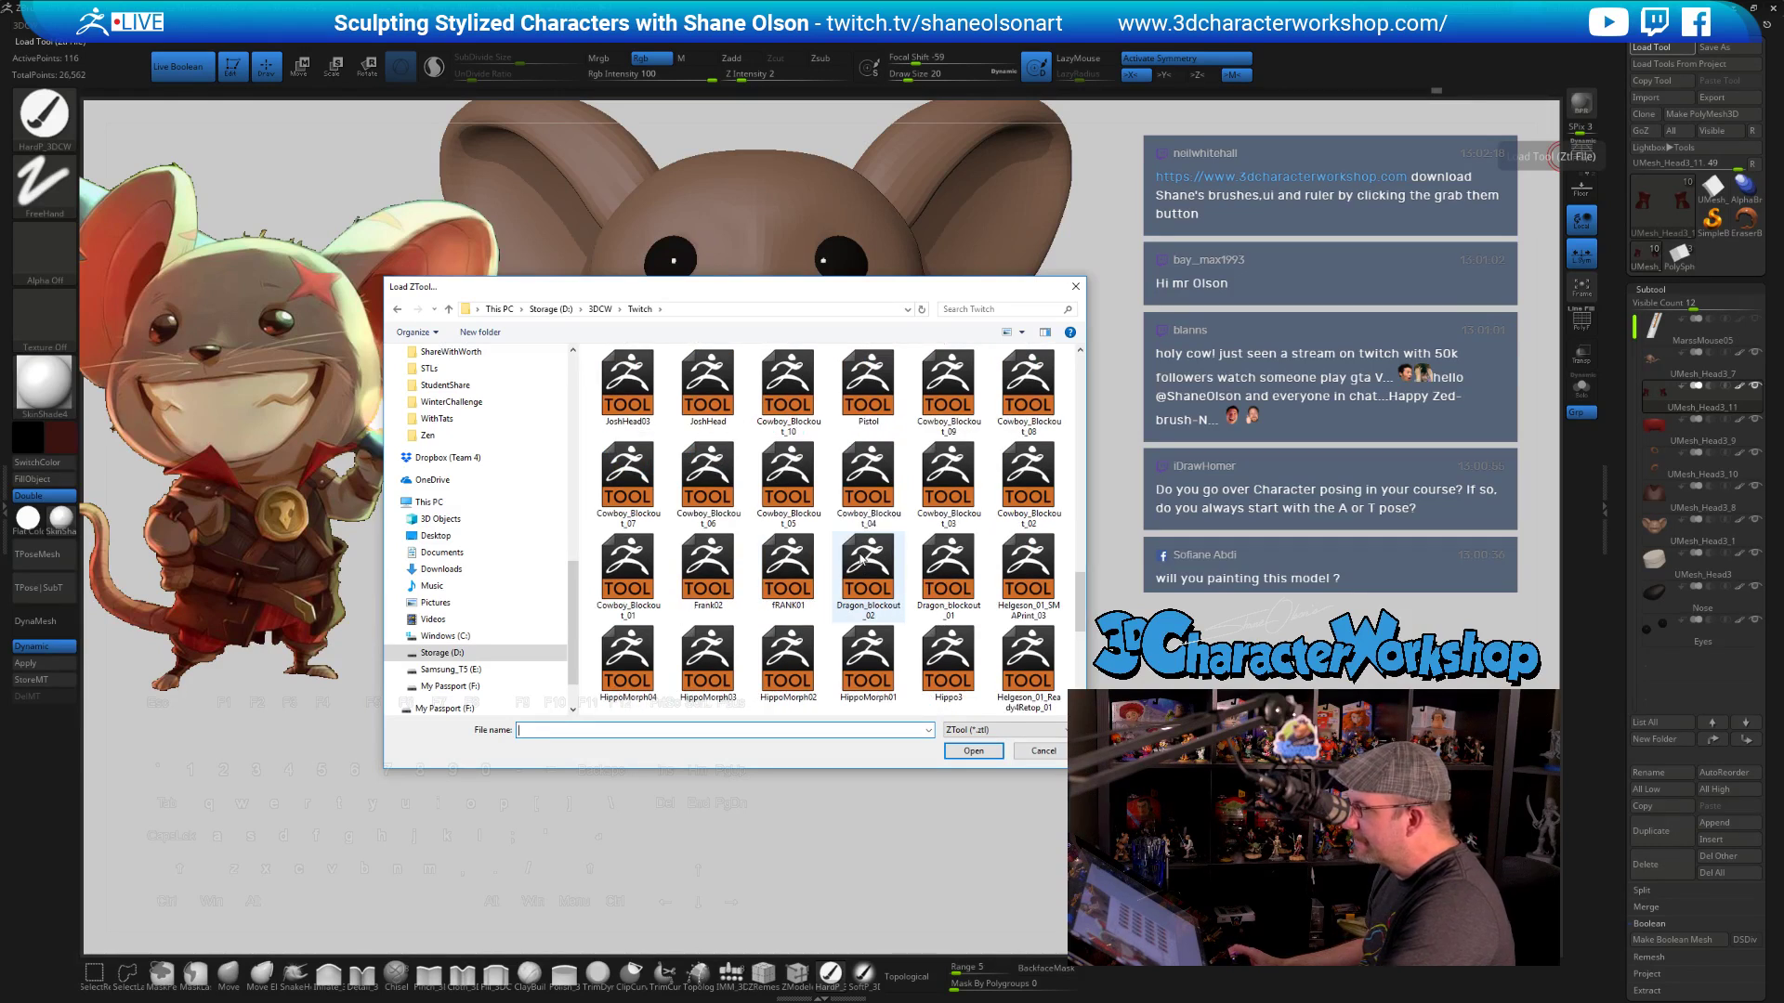
click(947, 391)
scroll(952, 419, up, 5)
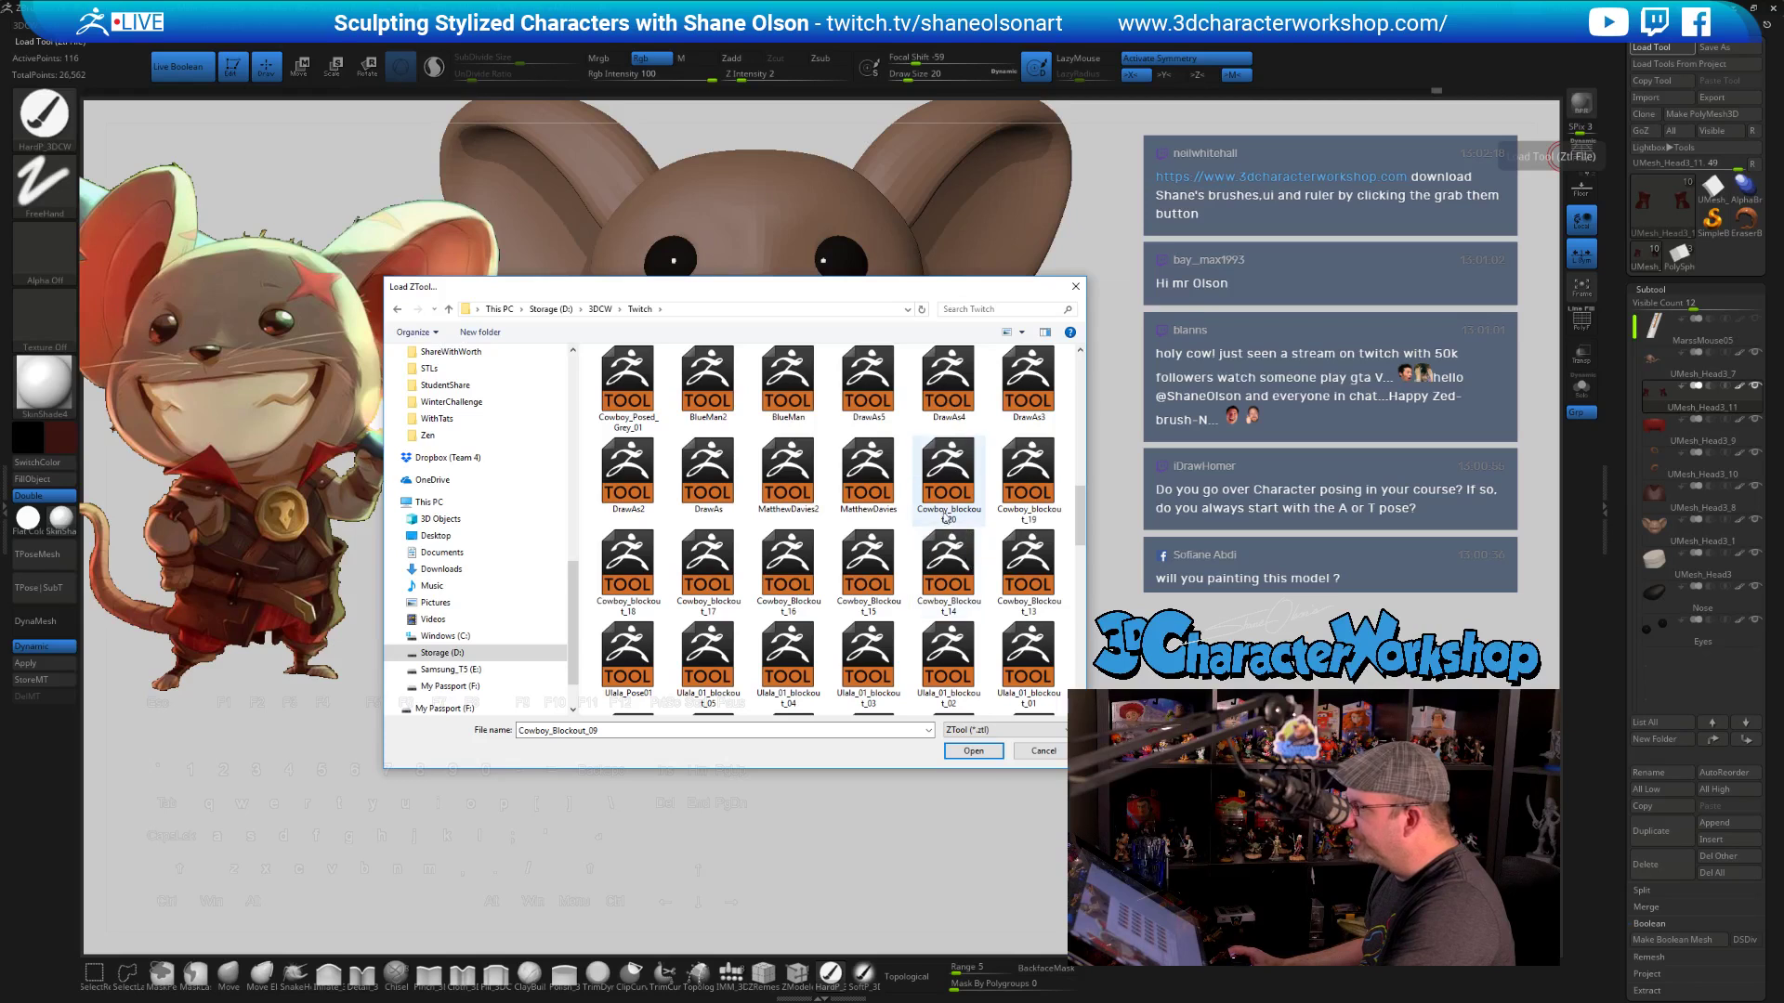
scroll(966, 476, up, 5)
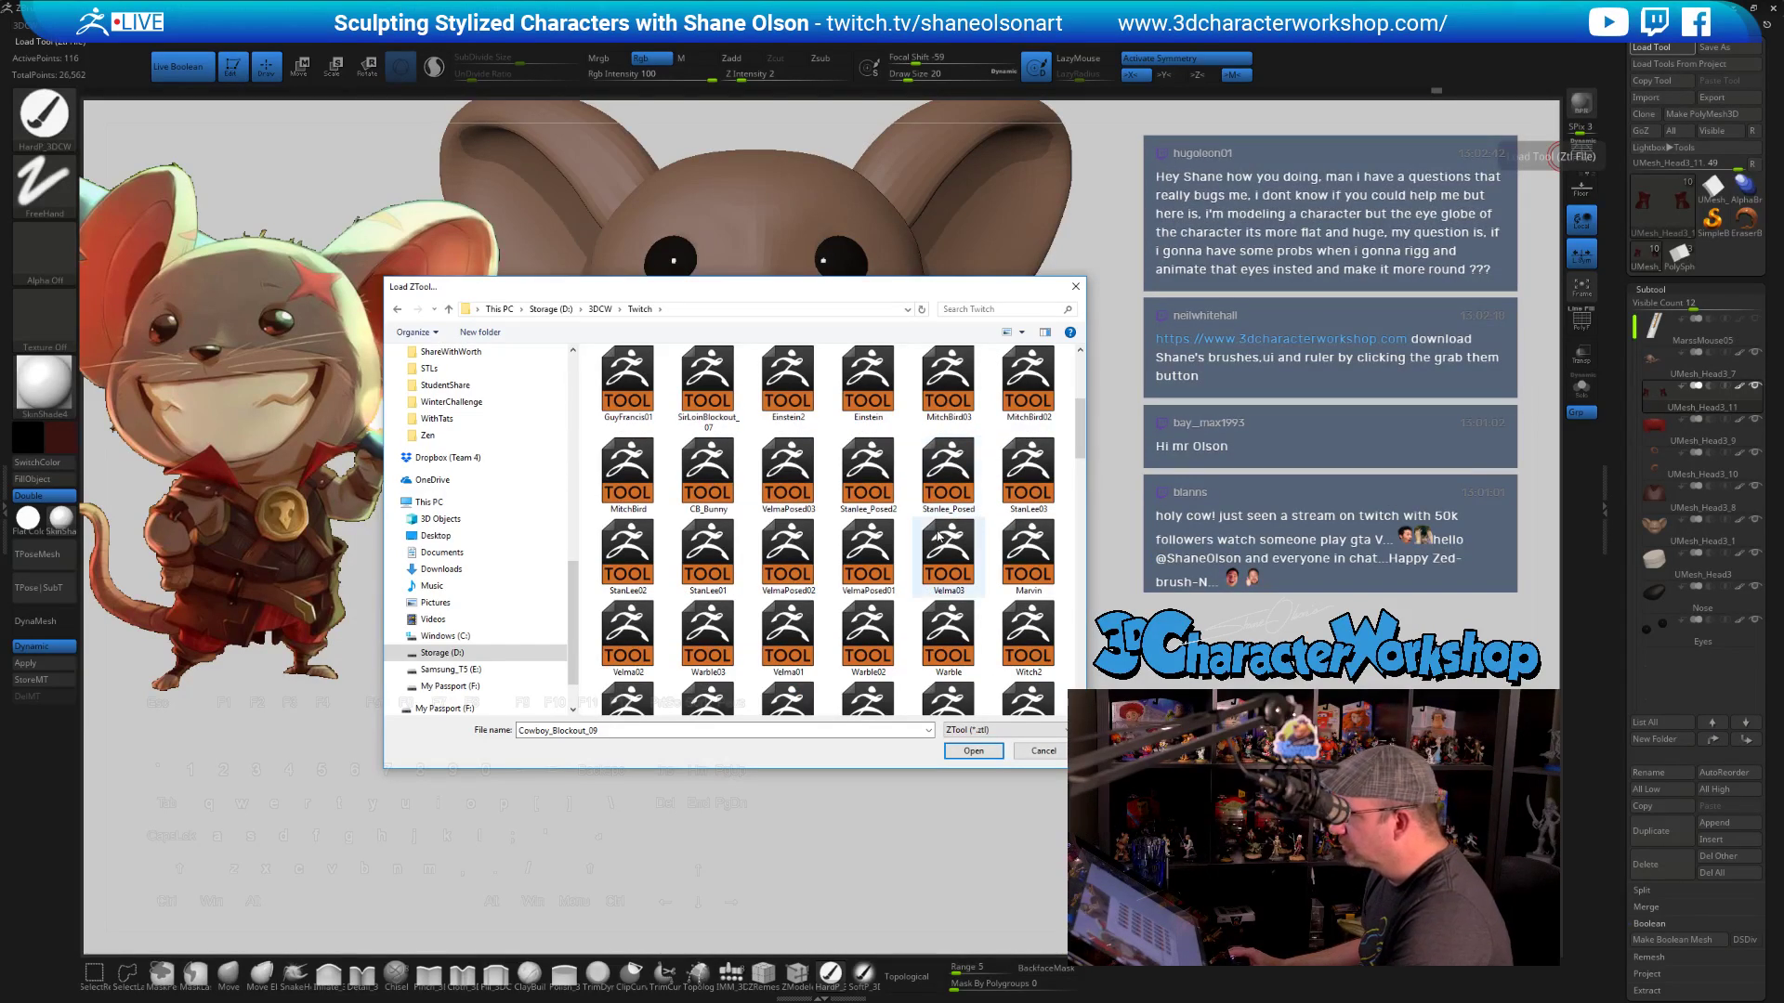
scroll(939, 544, down, 3)
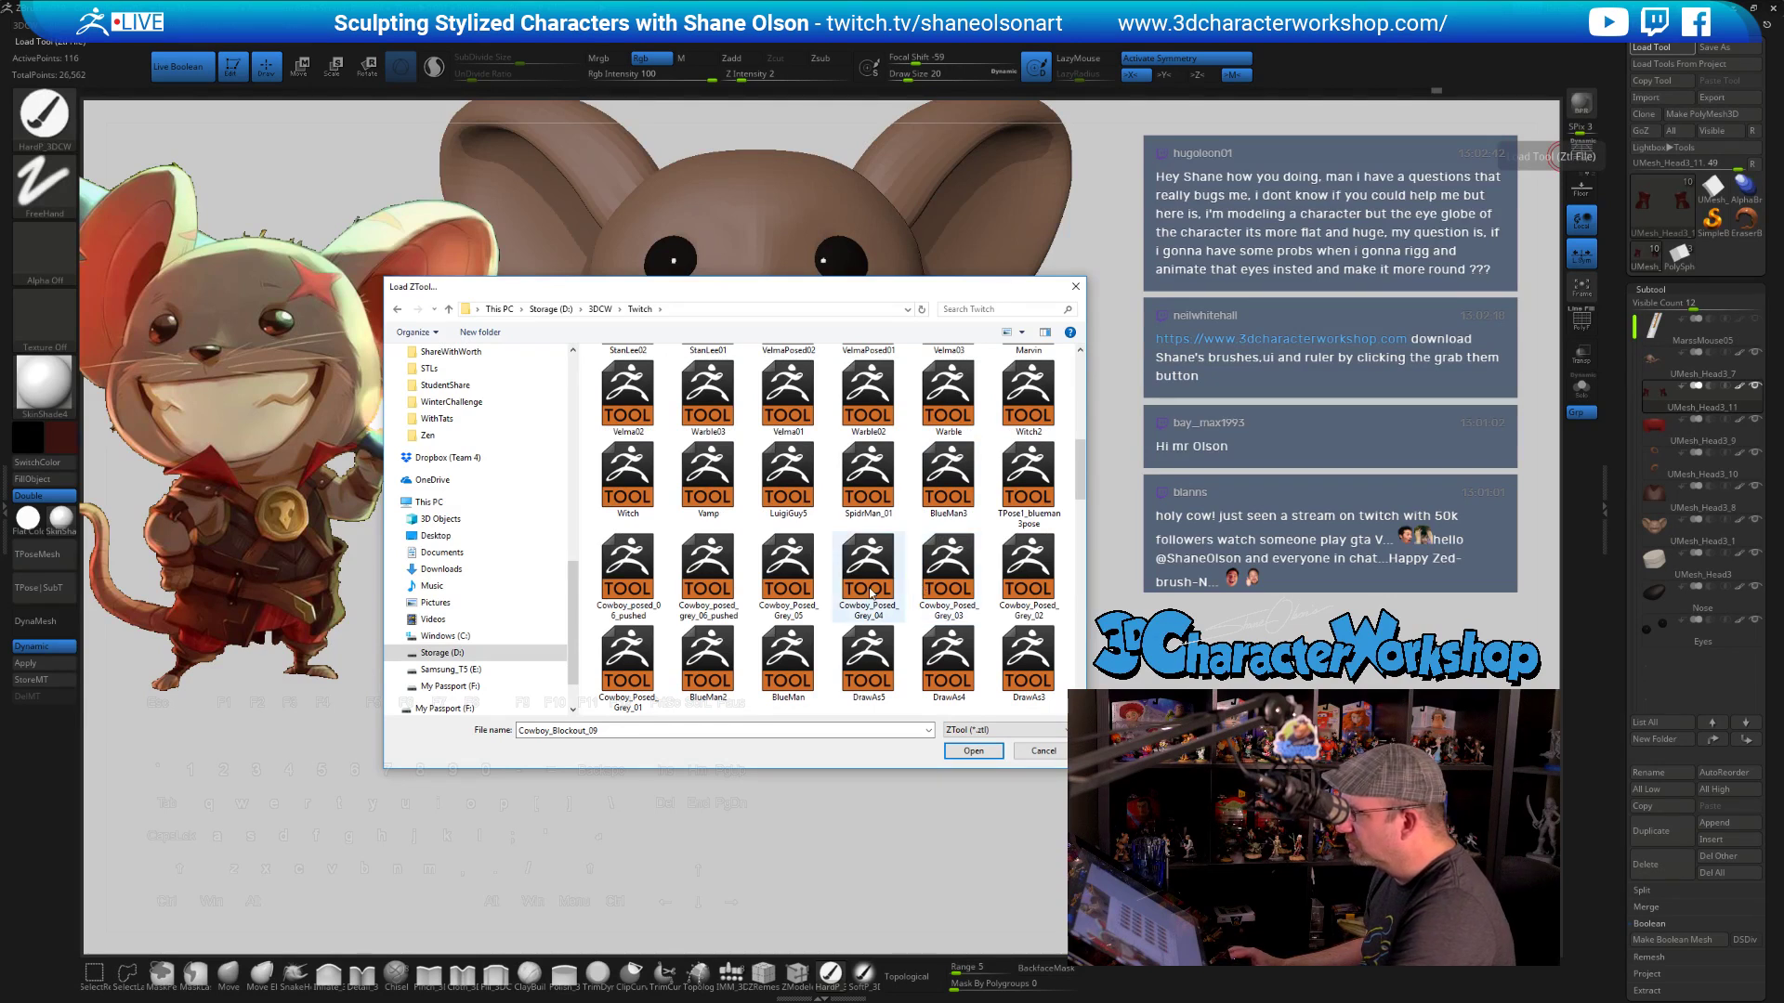
click(681, 584)
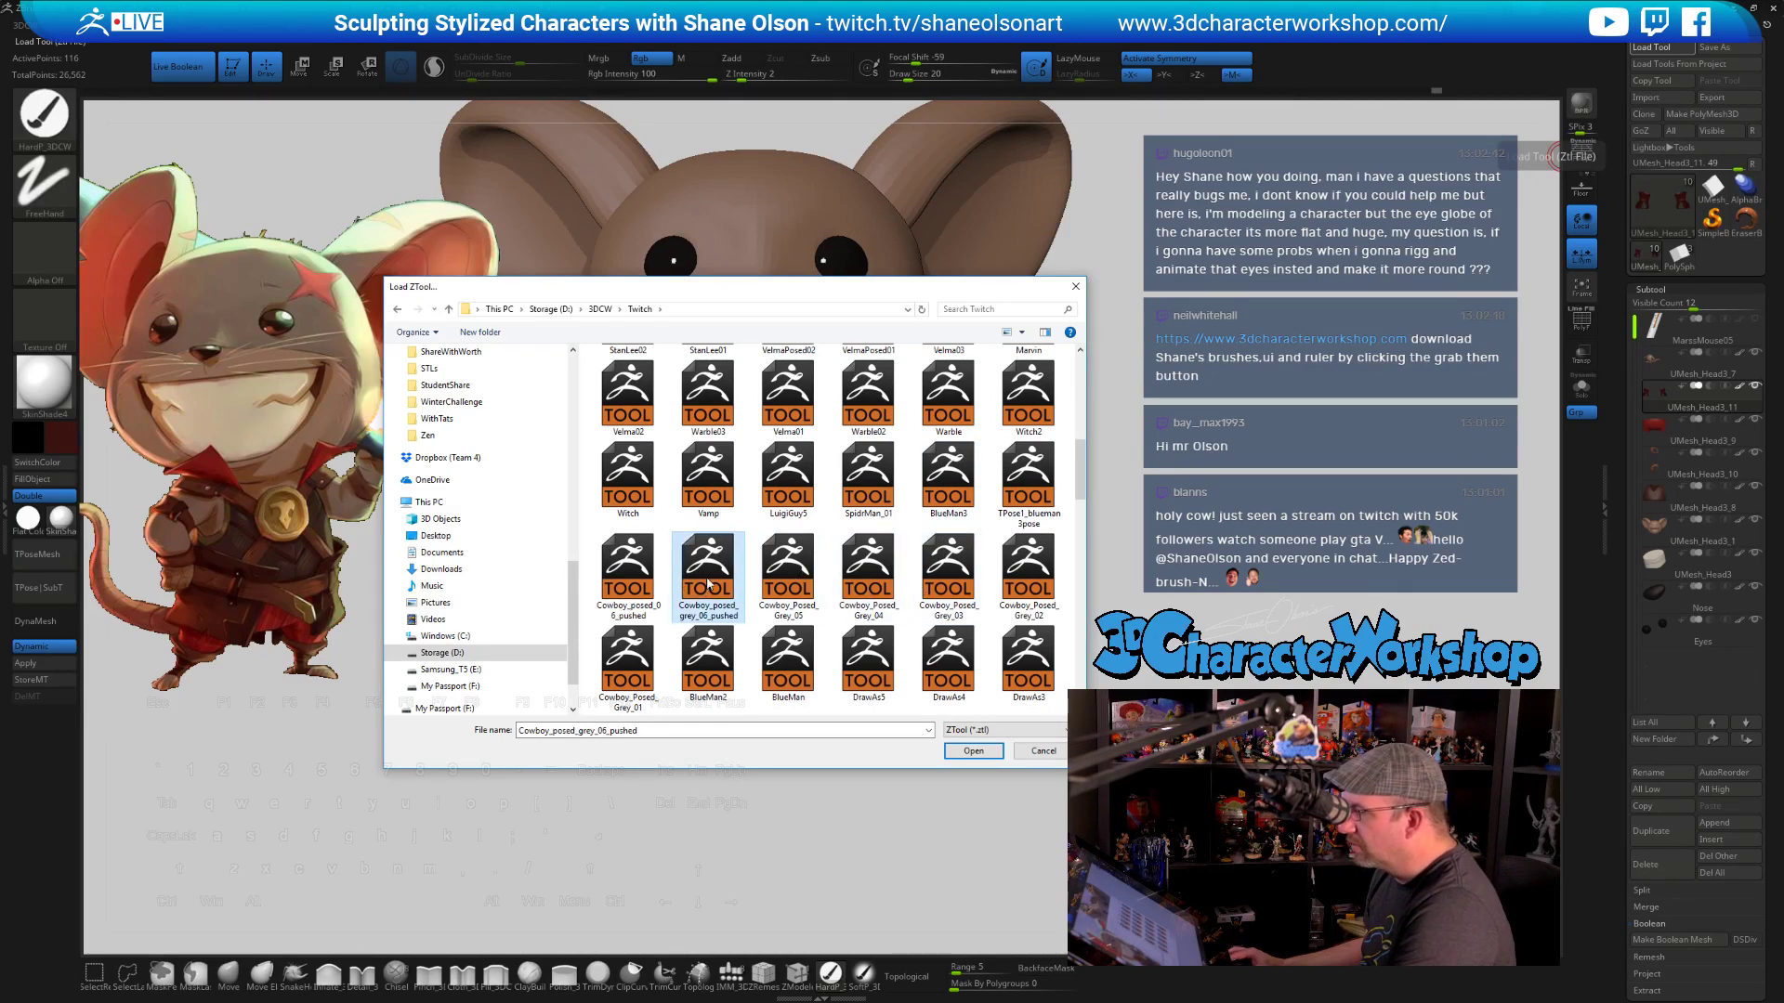
click(628, 571)
click(972, 749)
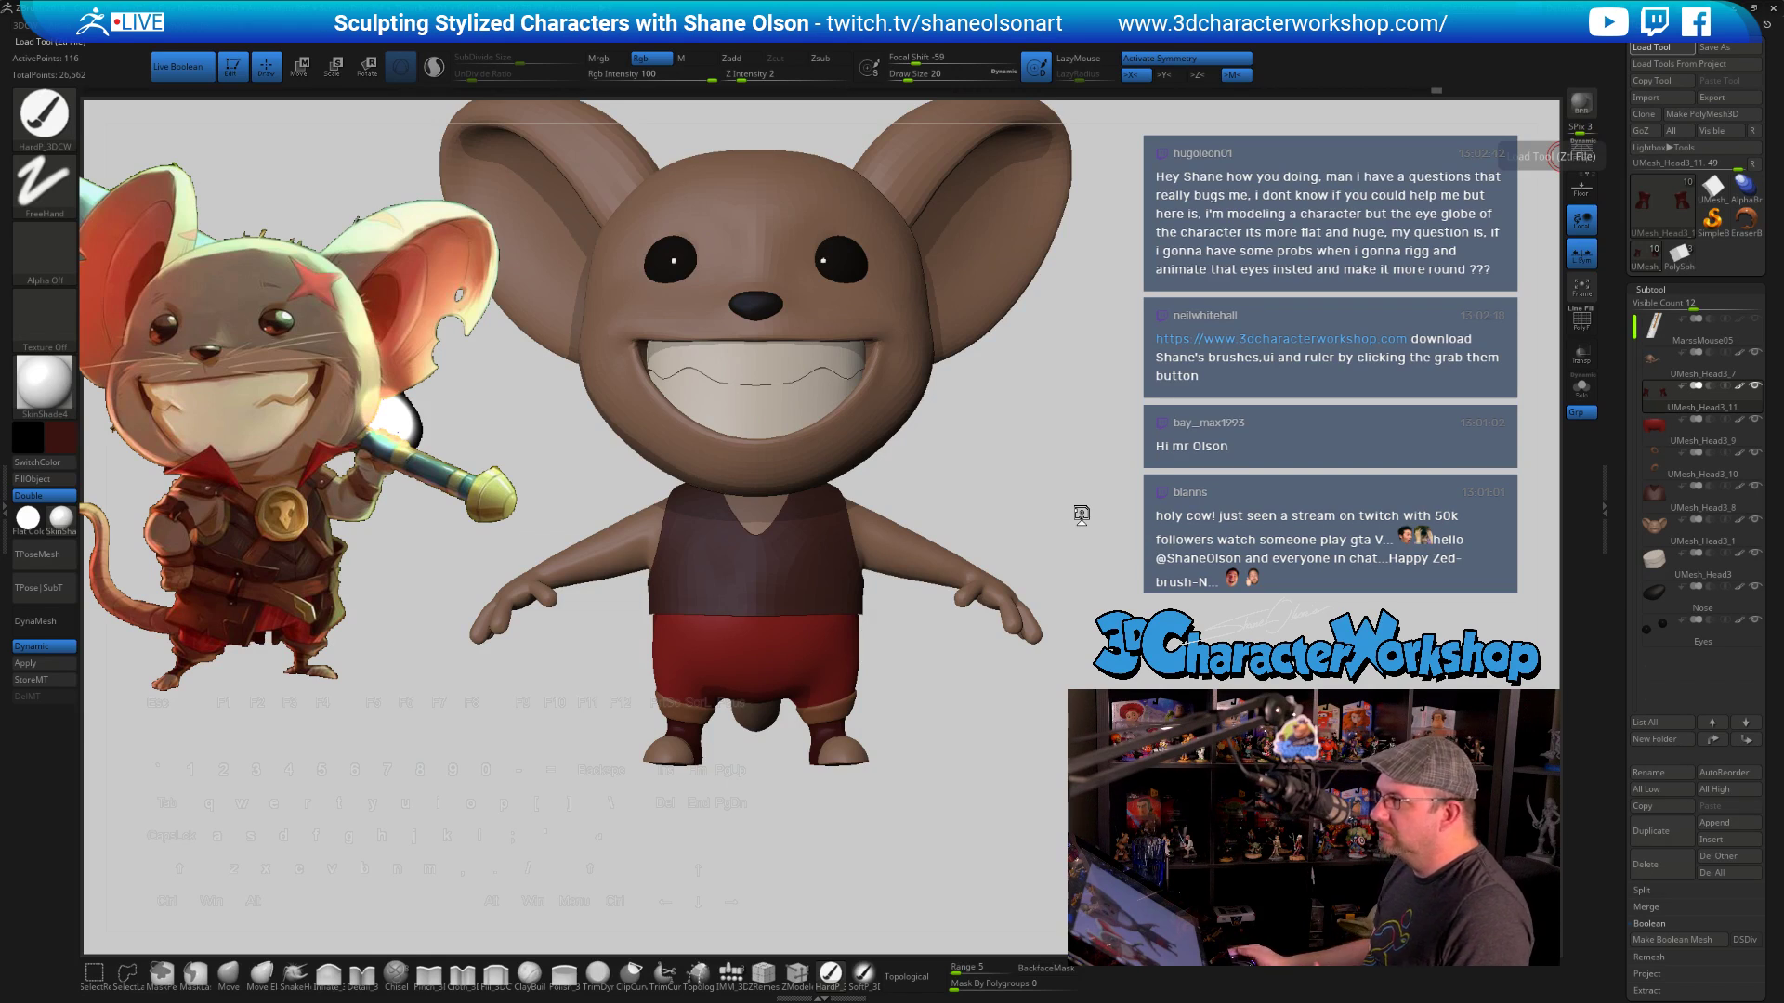
Examine the posed cowboy riding the dinosaur from the side and from the front
alt+drag(1001, 470, 1245, 596)
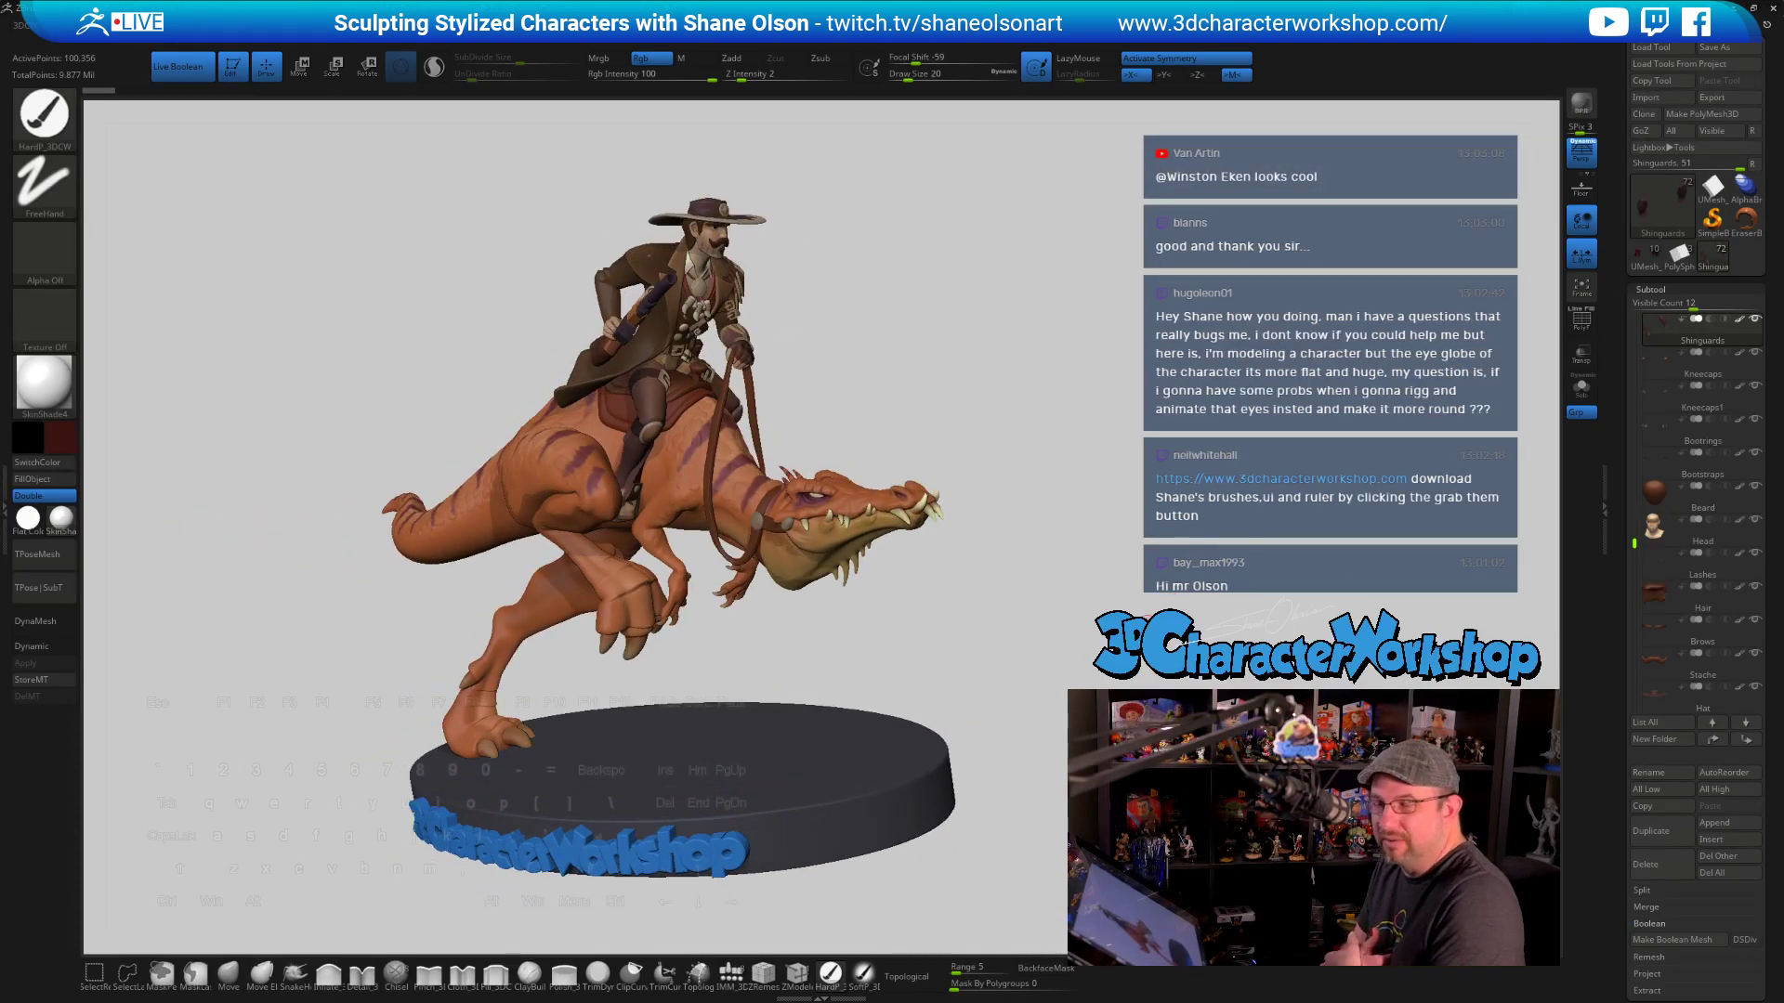
drag(1089, 527, 1101, 456)
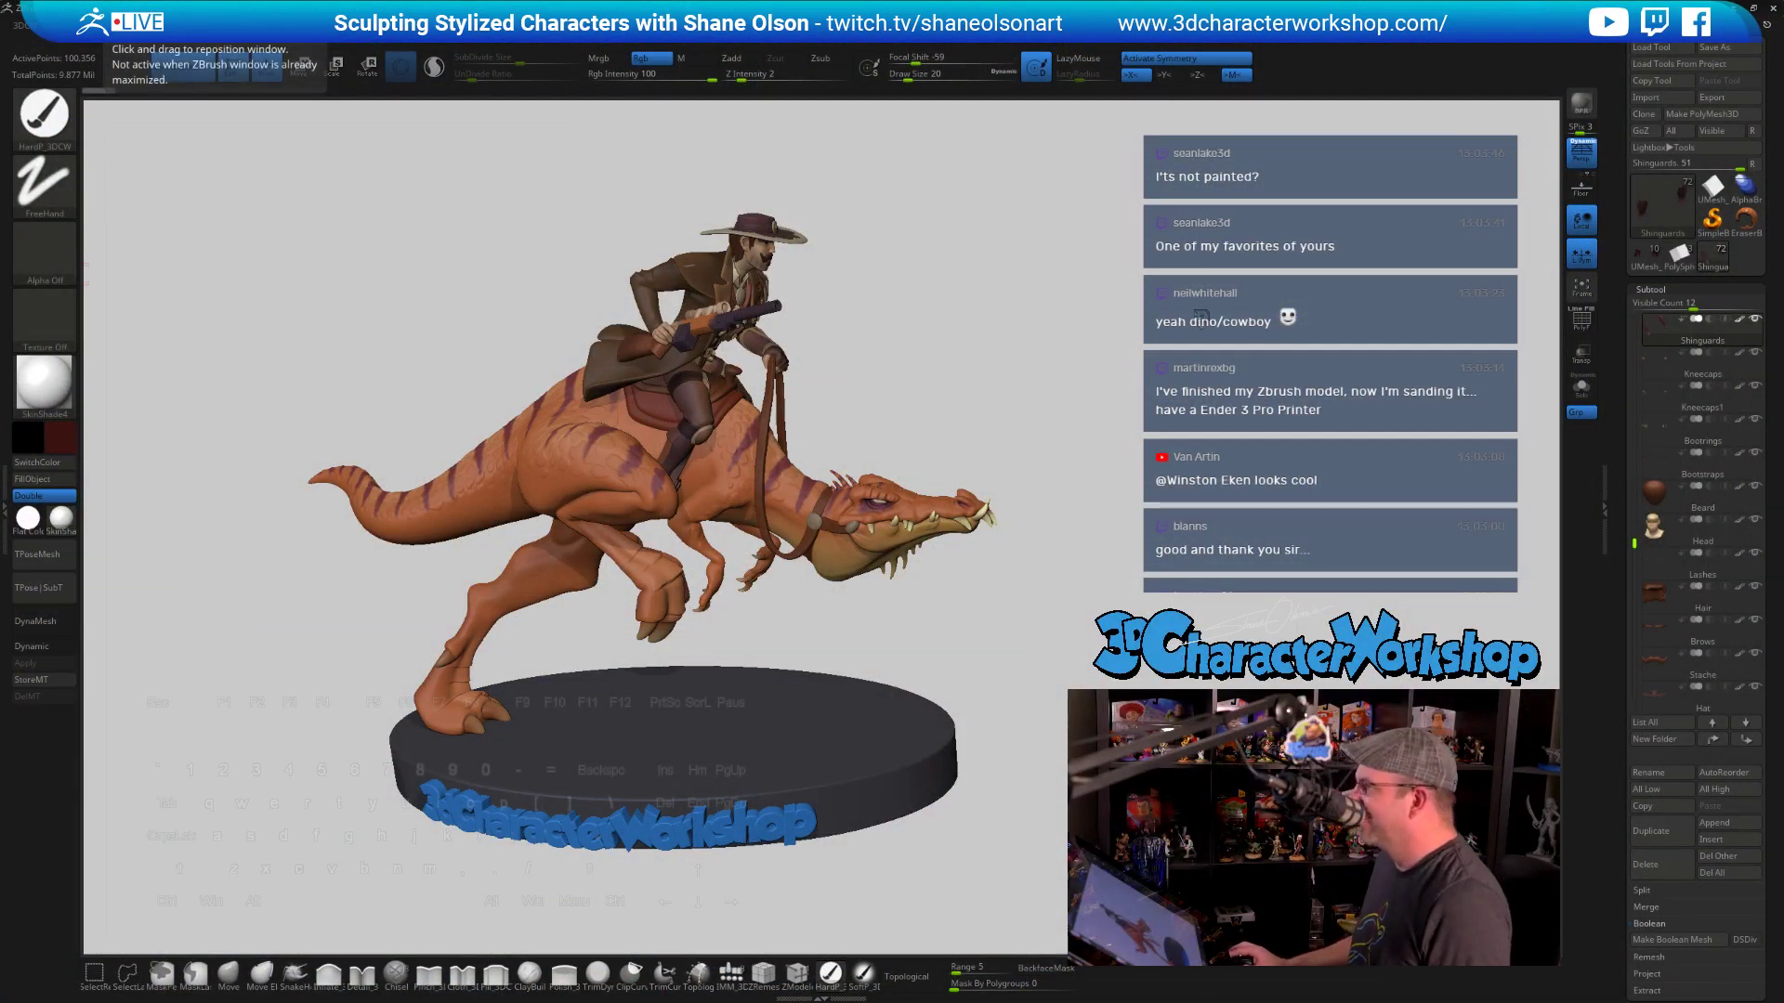
drag(968, 636, 1026, 736)
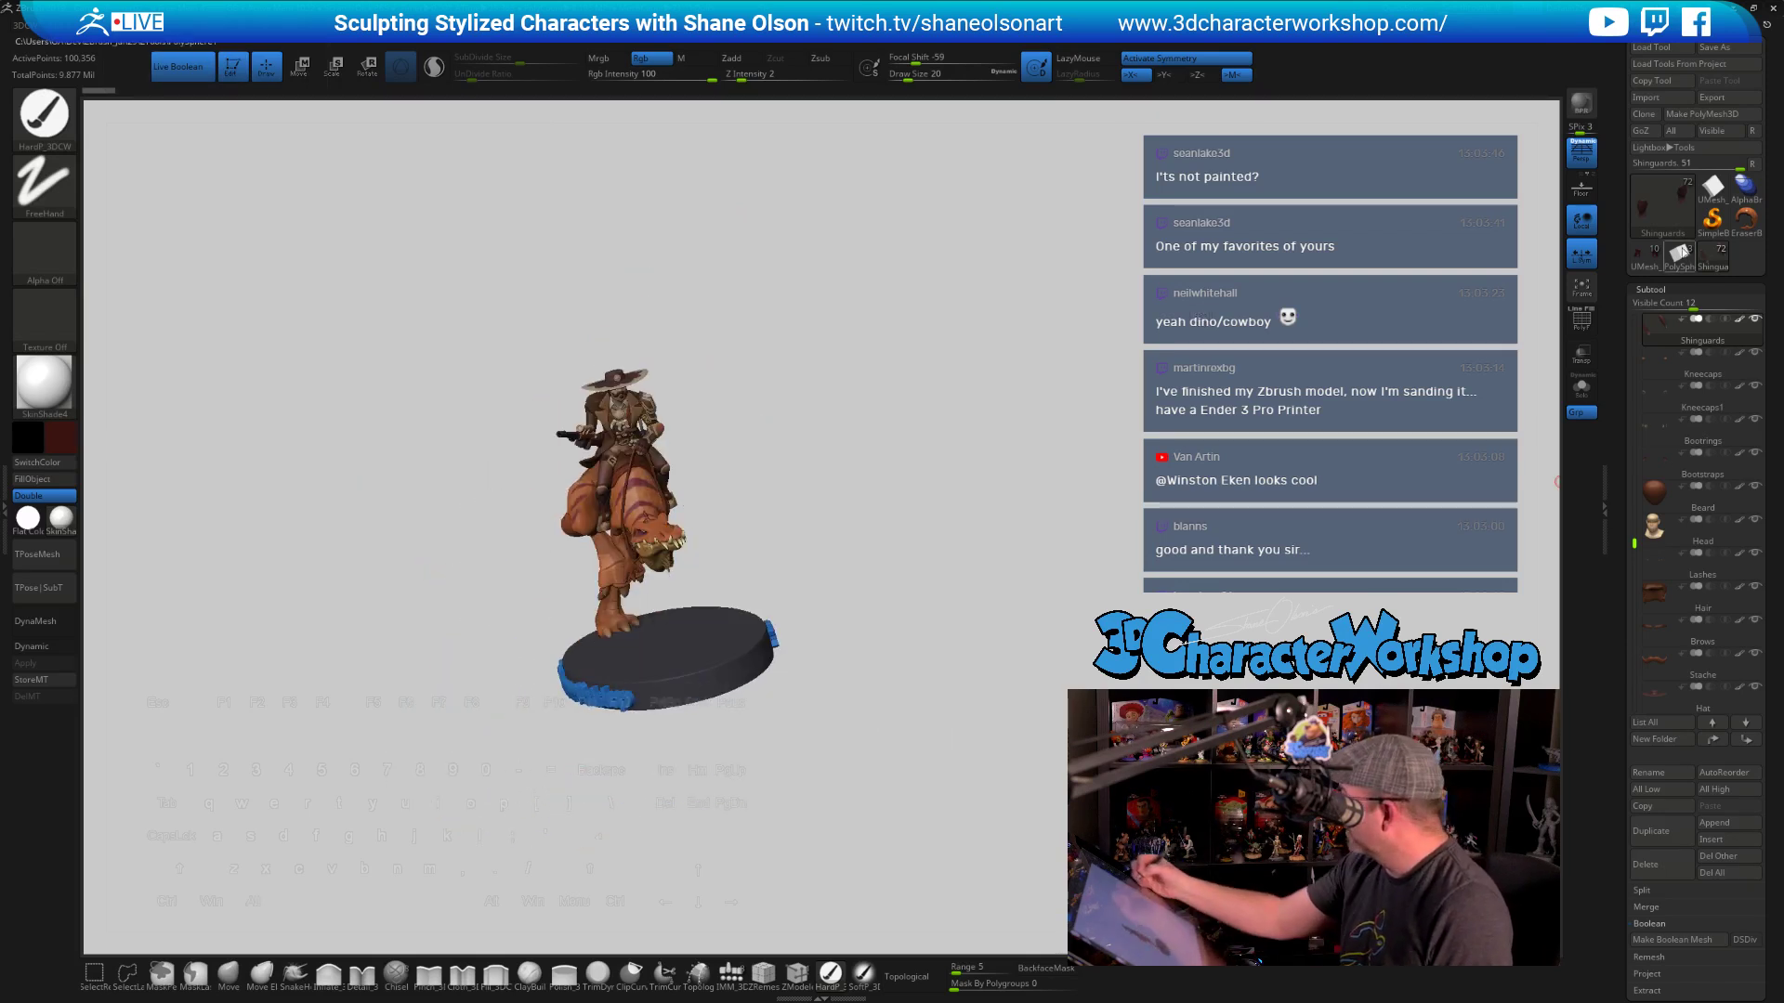
Switch back to the mouse model in front view, turn off perspective and show the reference artwork again
click(1653, 259)
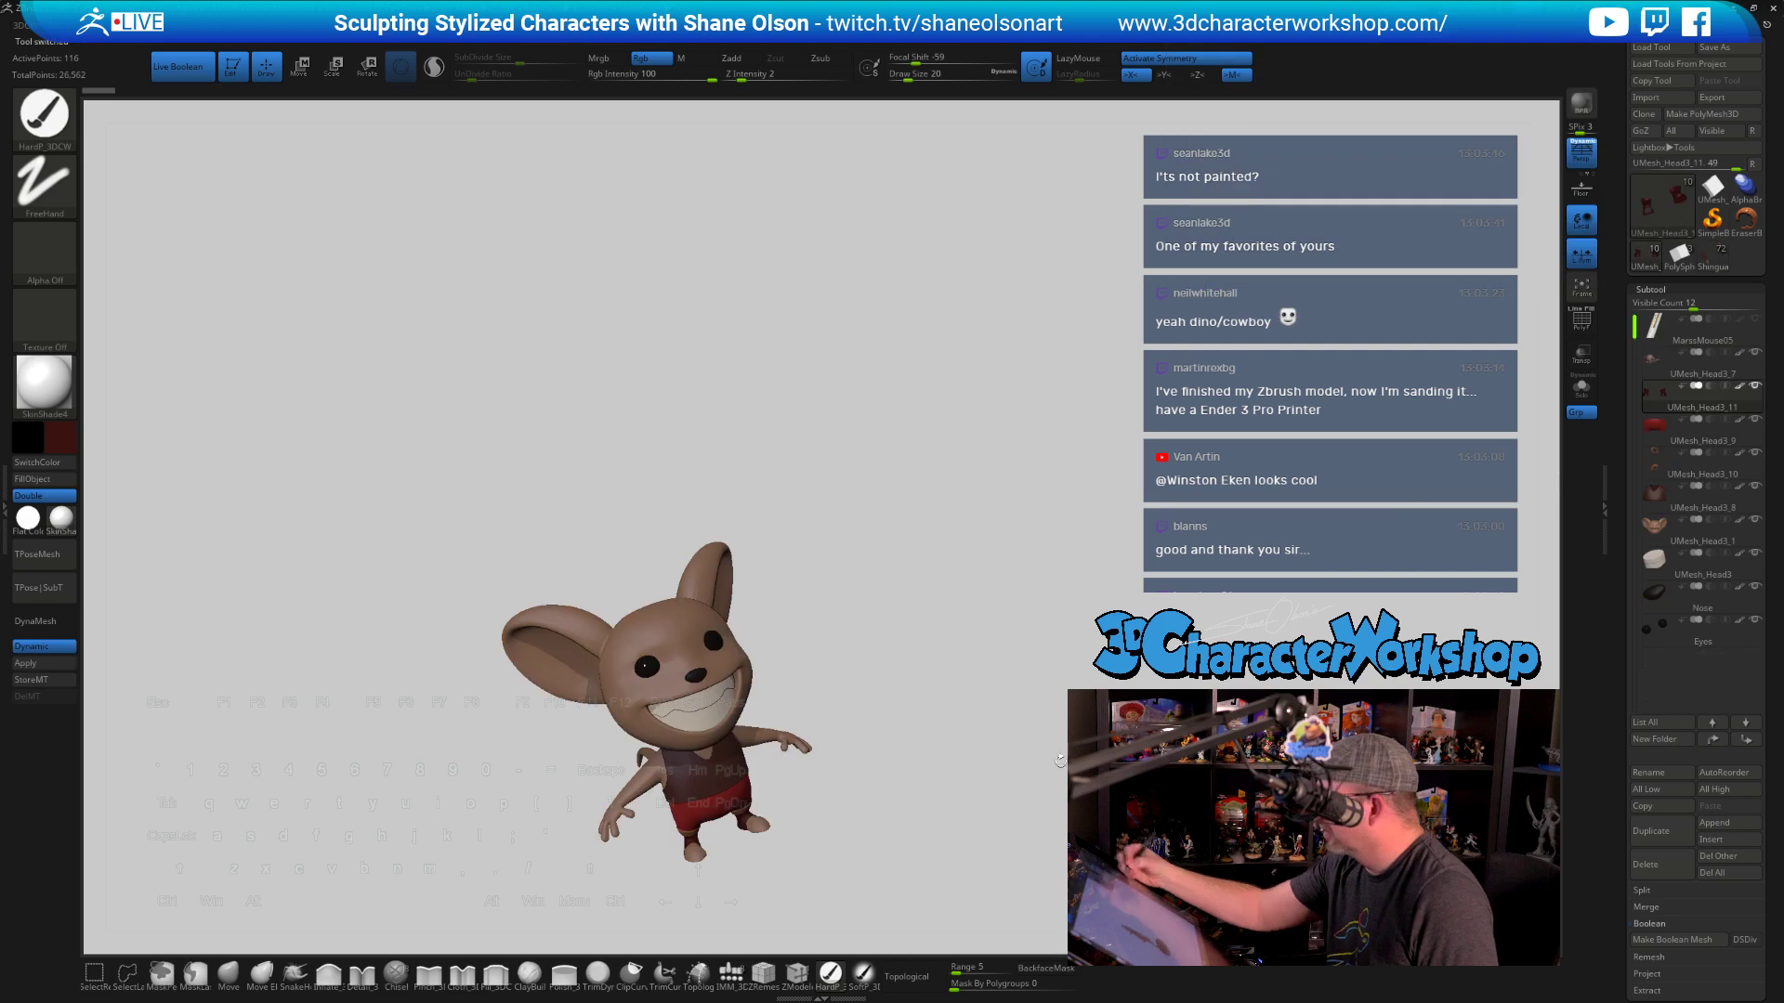
alt+drag(905, 581, 973, 591)
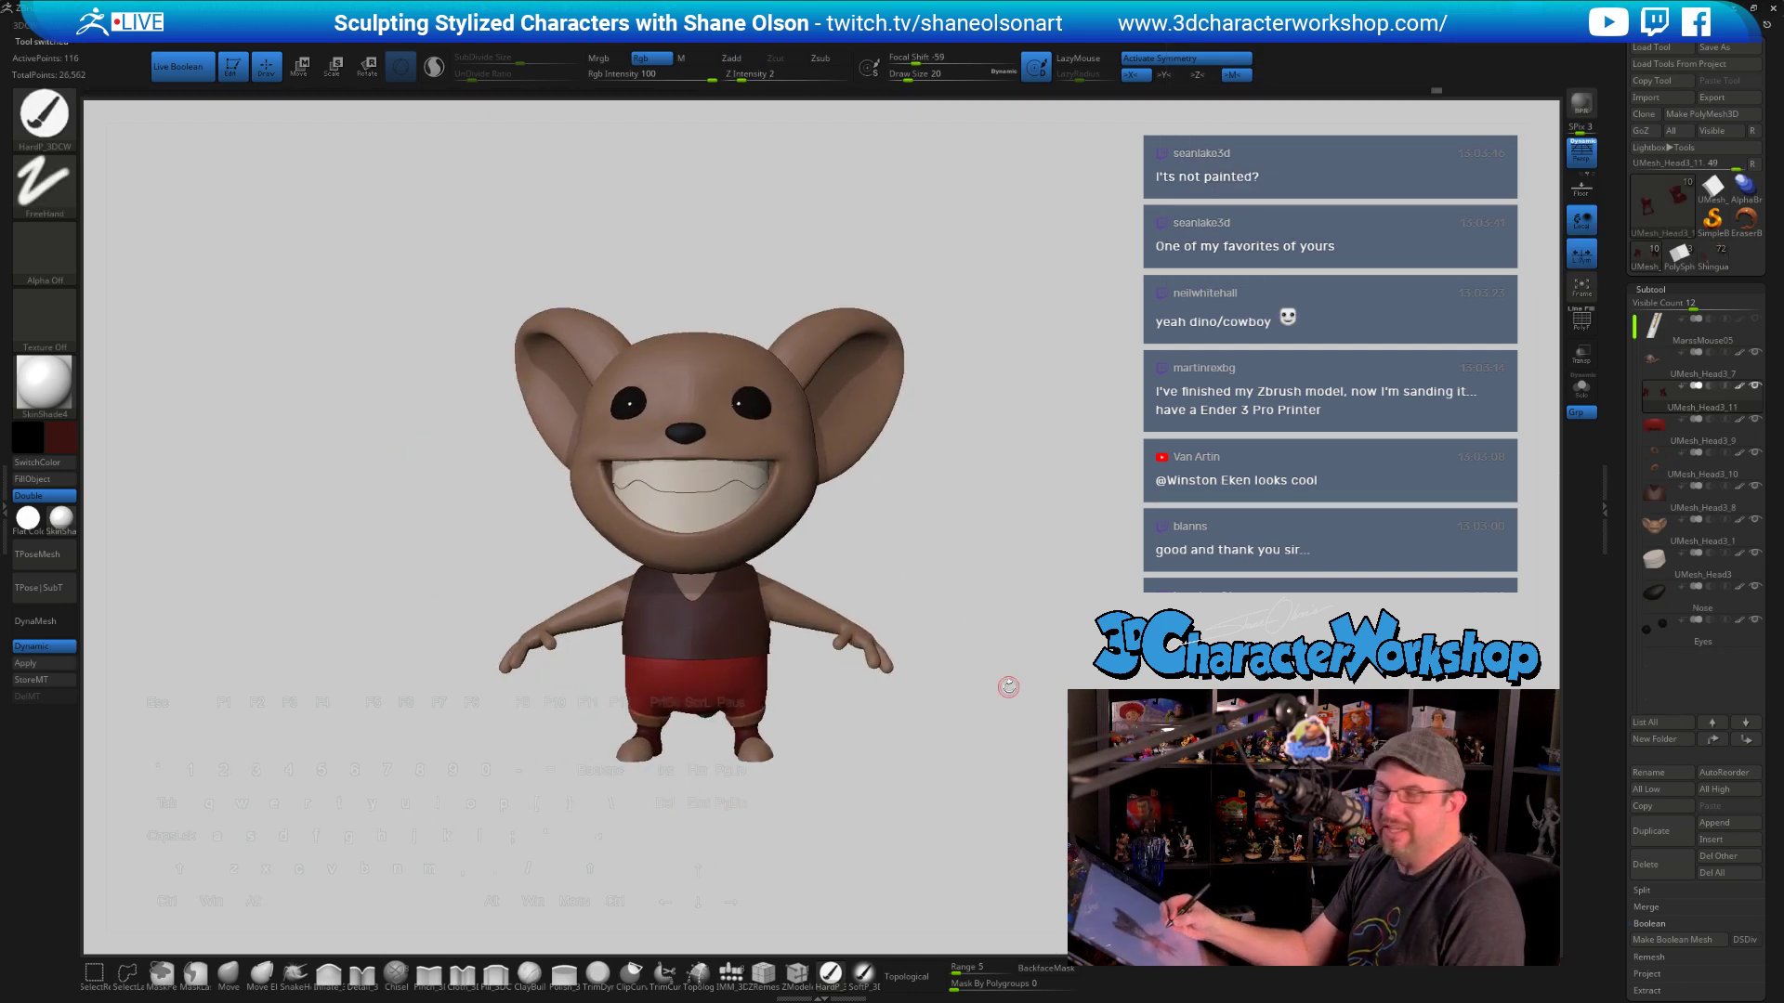
key(p)
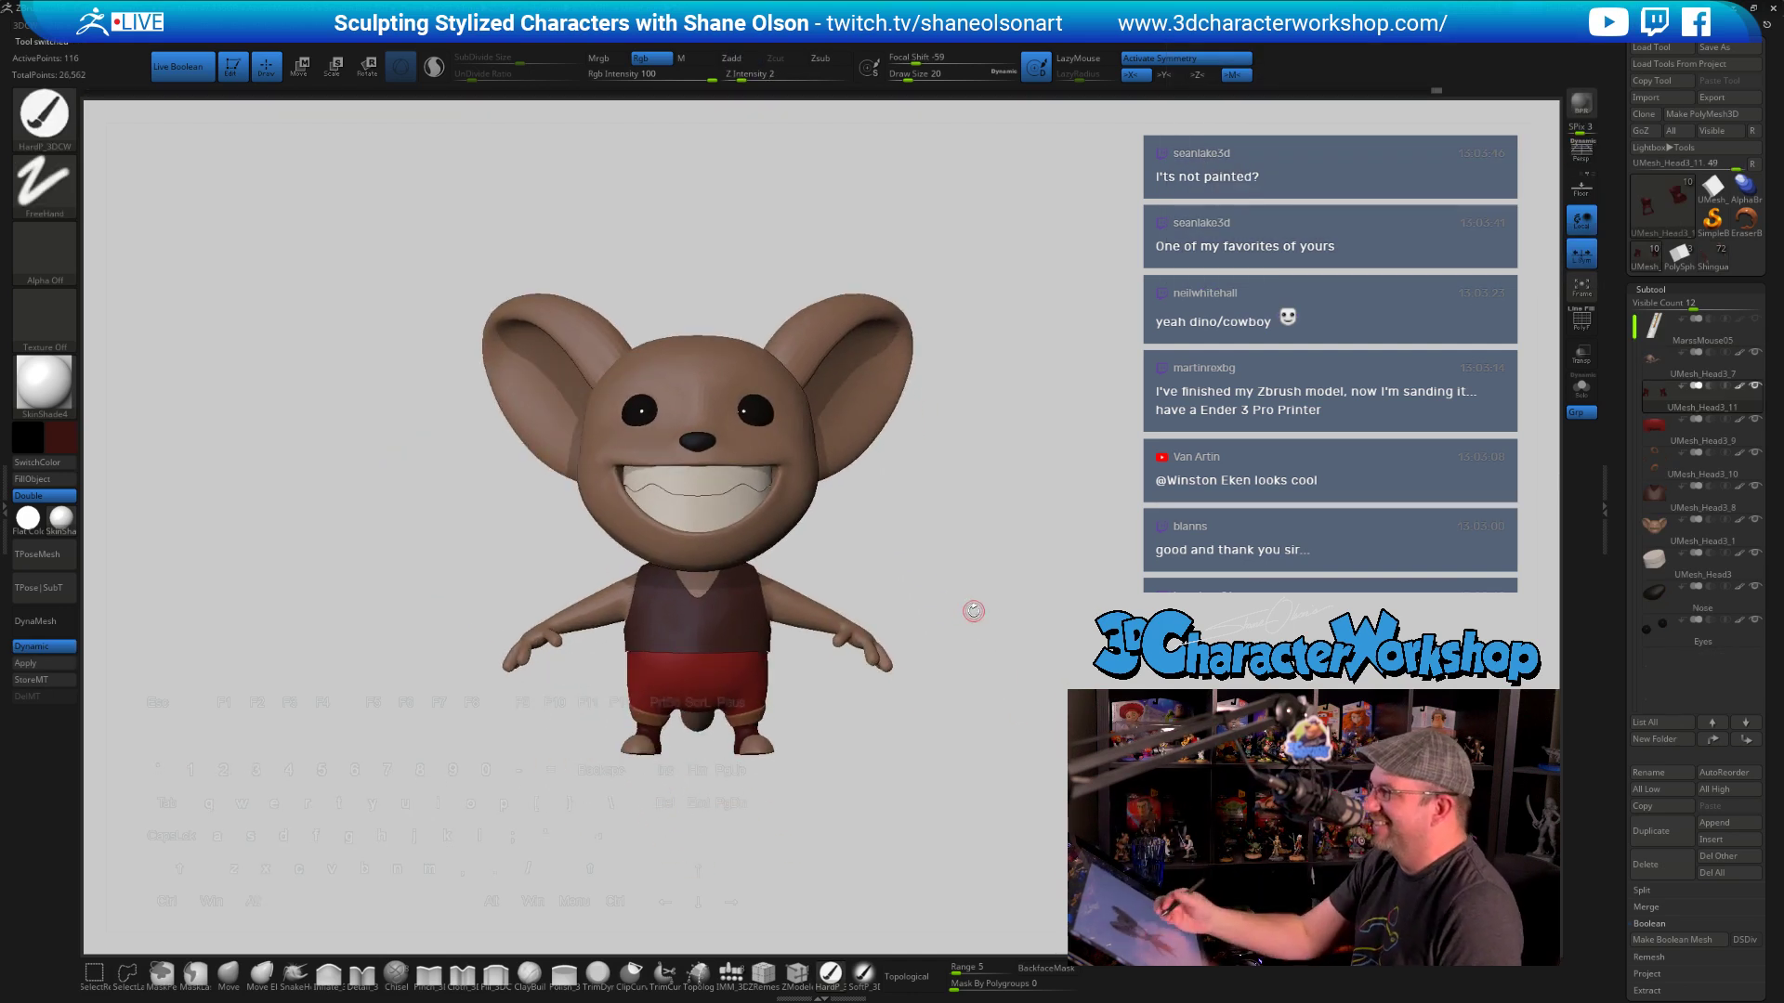
key(shift+z)
key(z)
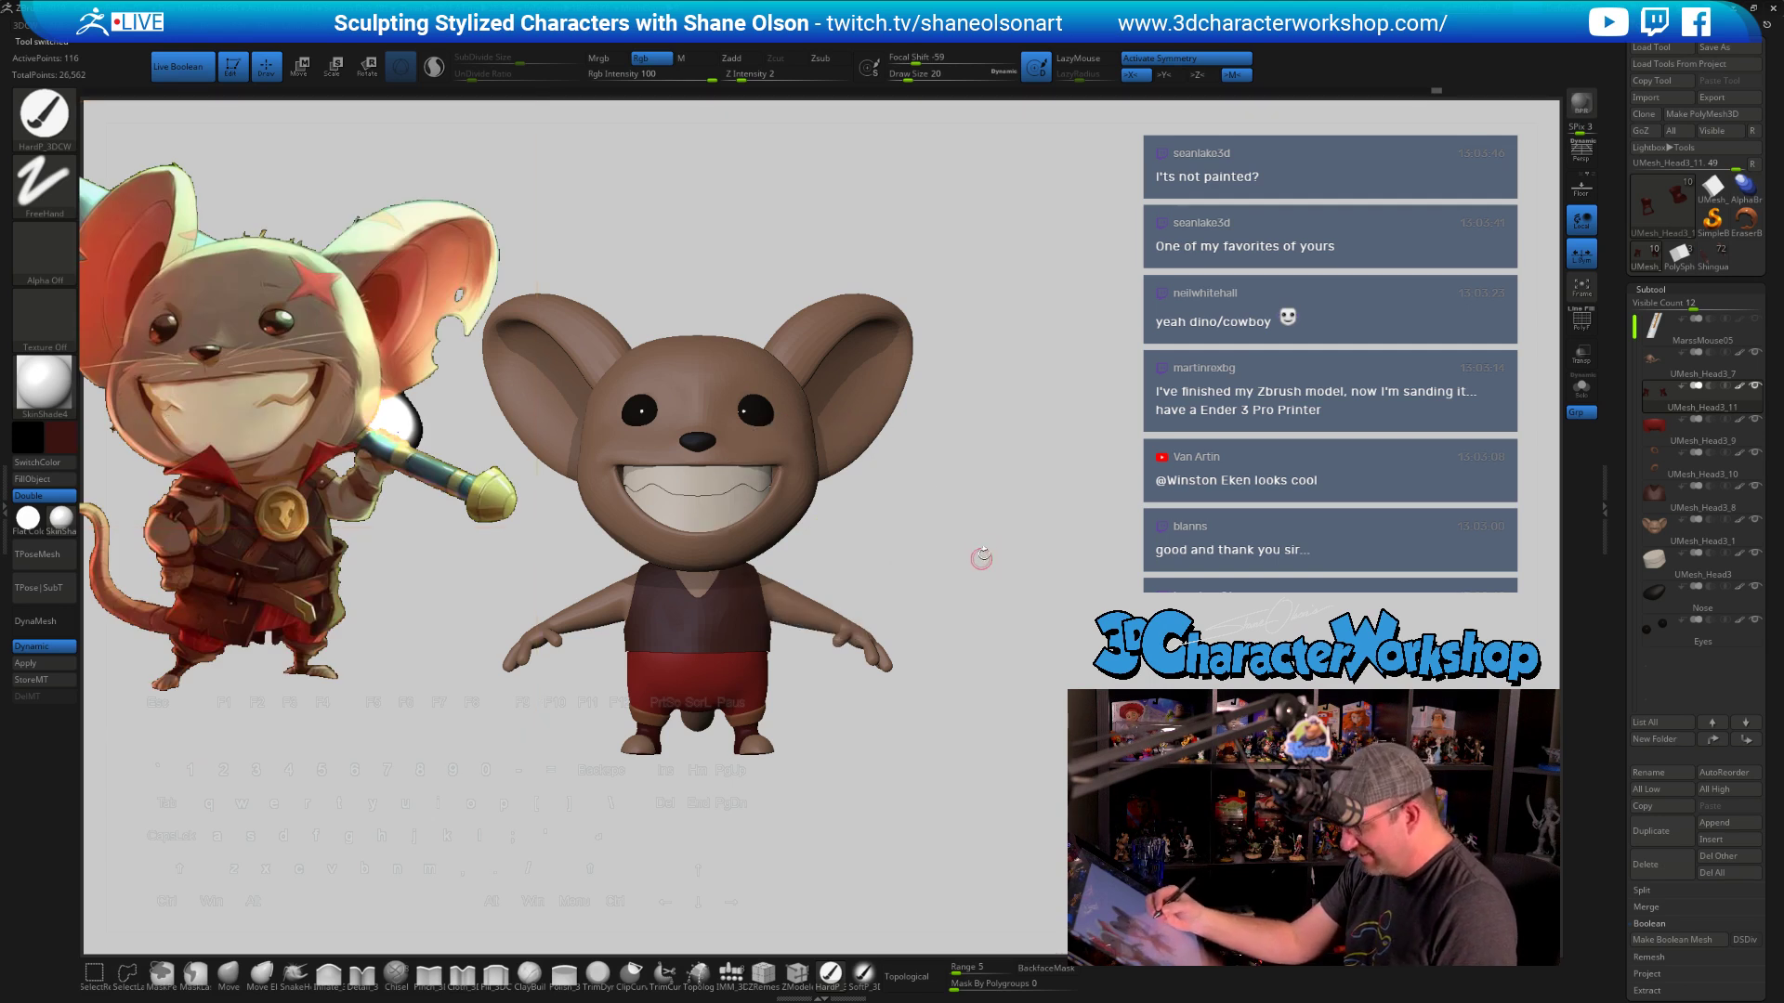
alt+drag(962, 577, 1025, 576)
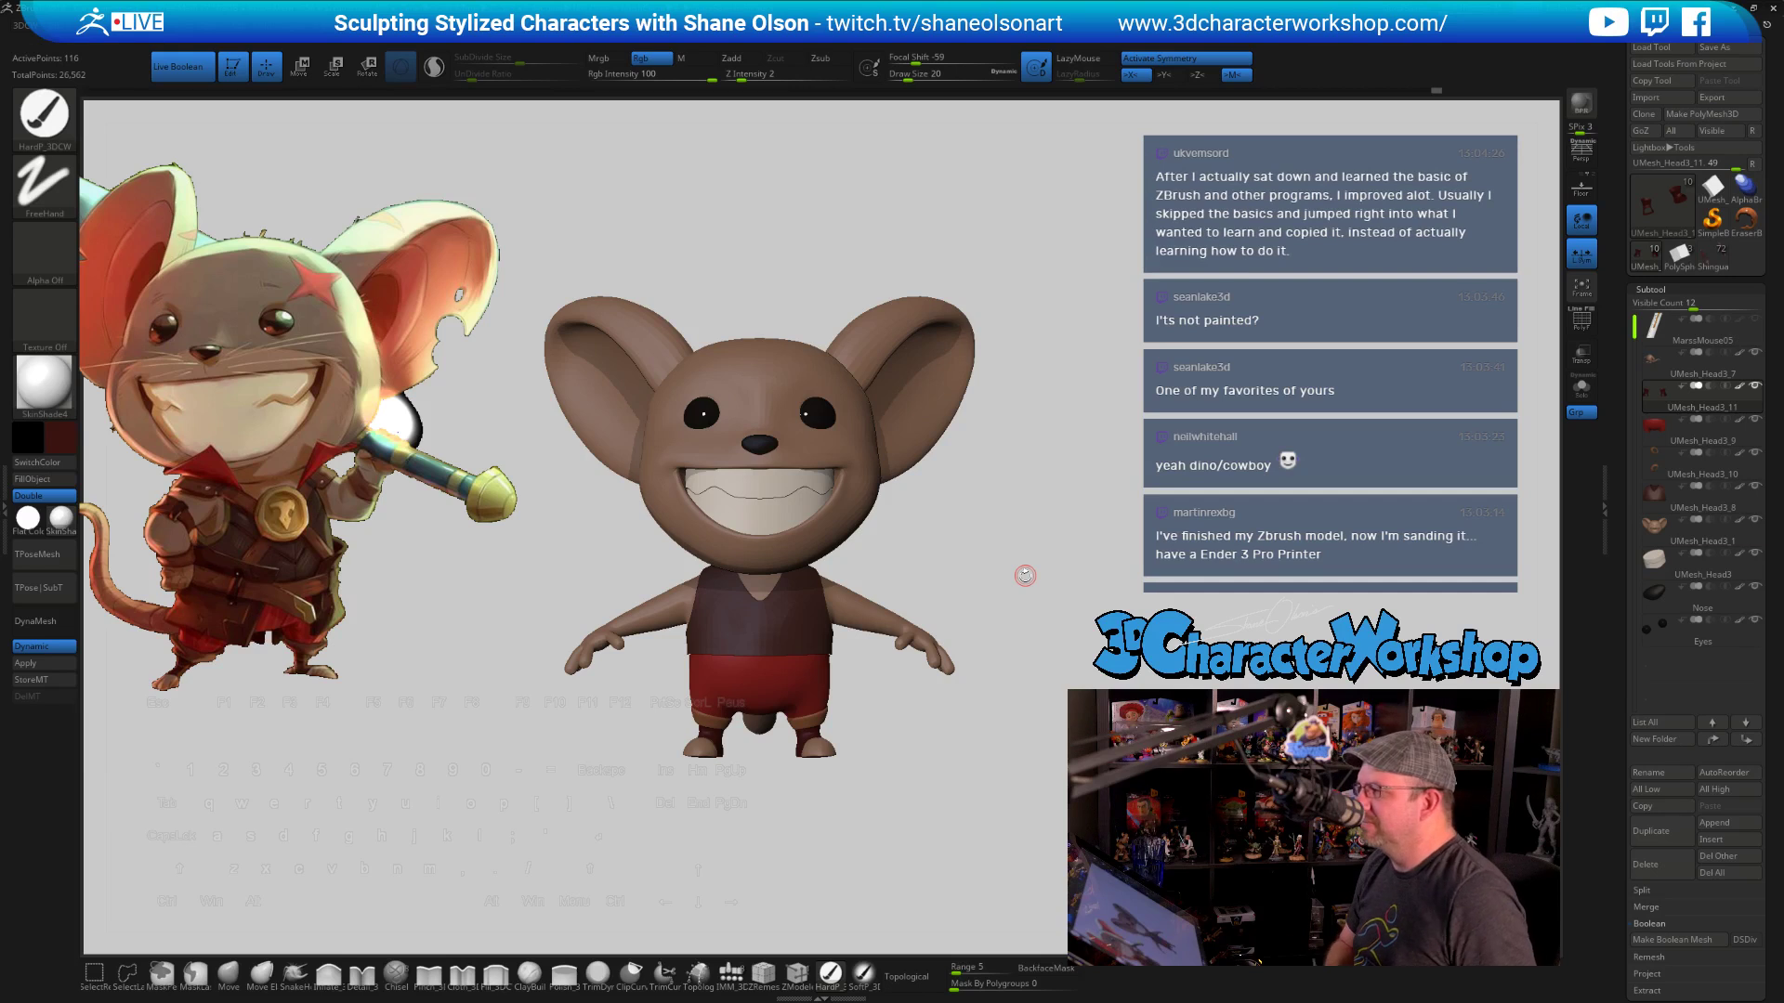
drag(1025, 565, 1050, 507)
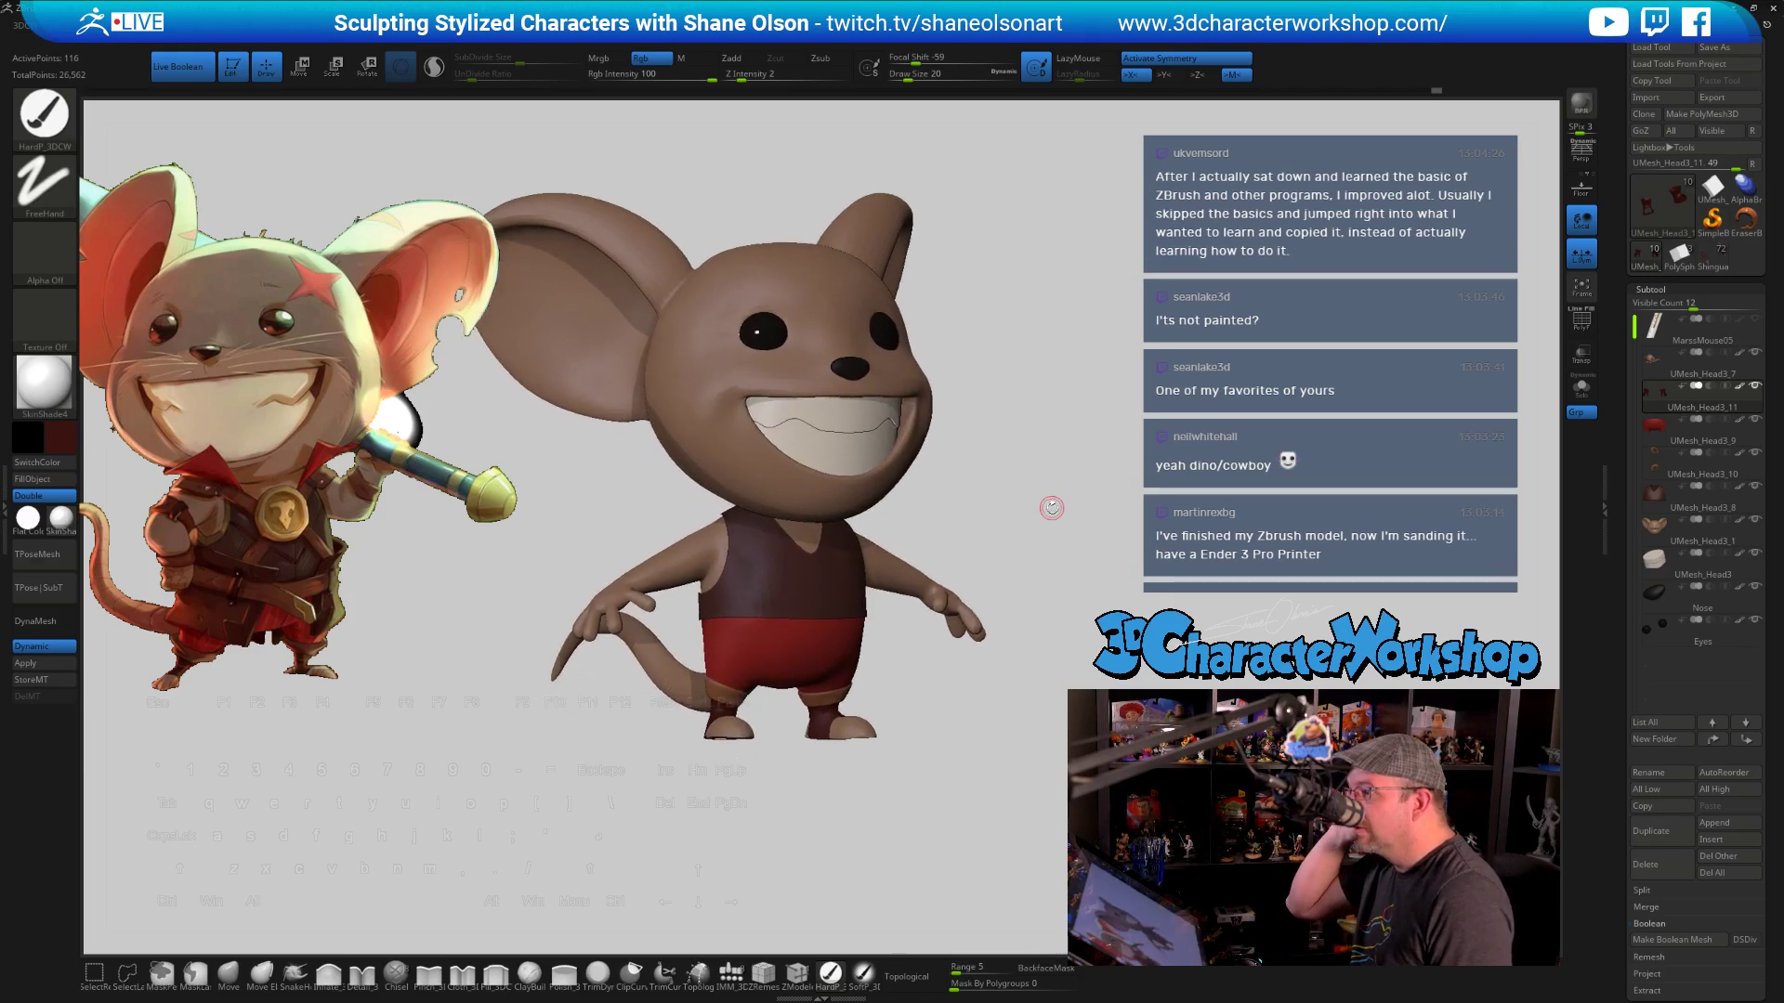
drag(1047, 523, 988, 607)
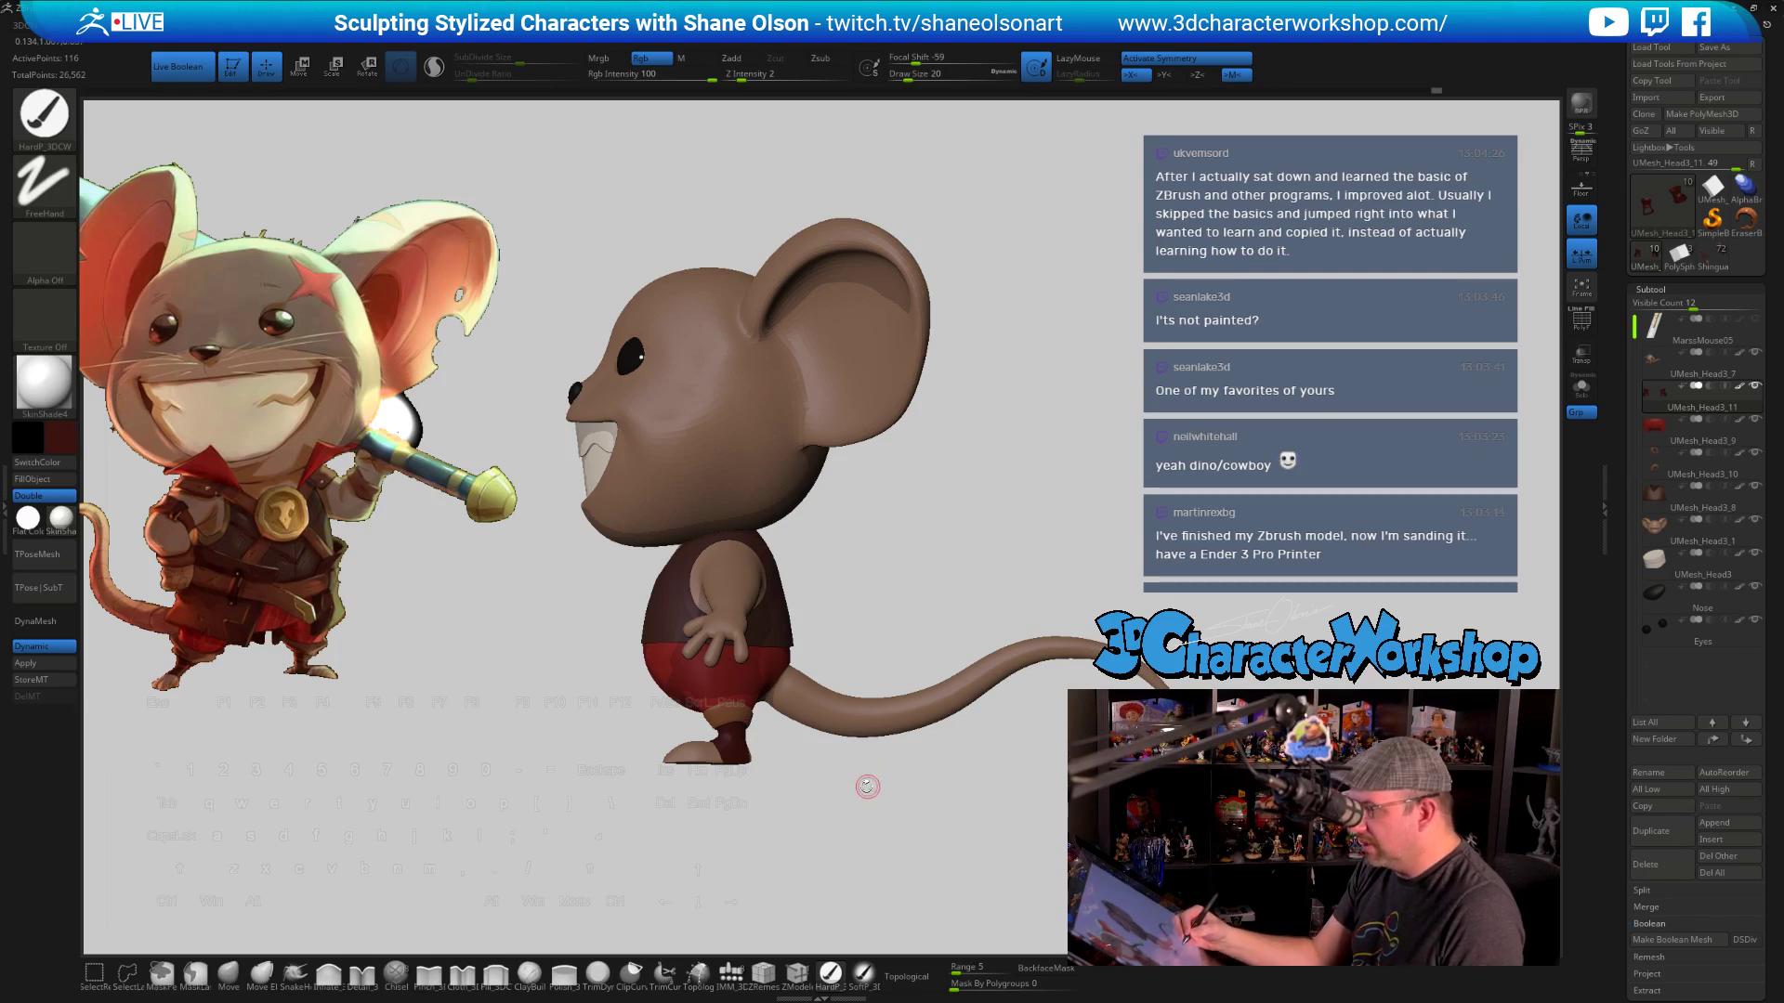
mouse_move(867, 787)
mouse_down()
mouse_move(858, 804)
mouse_move(890, 825)
mouse_move(909, 810)
mouse_up()
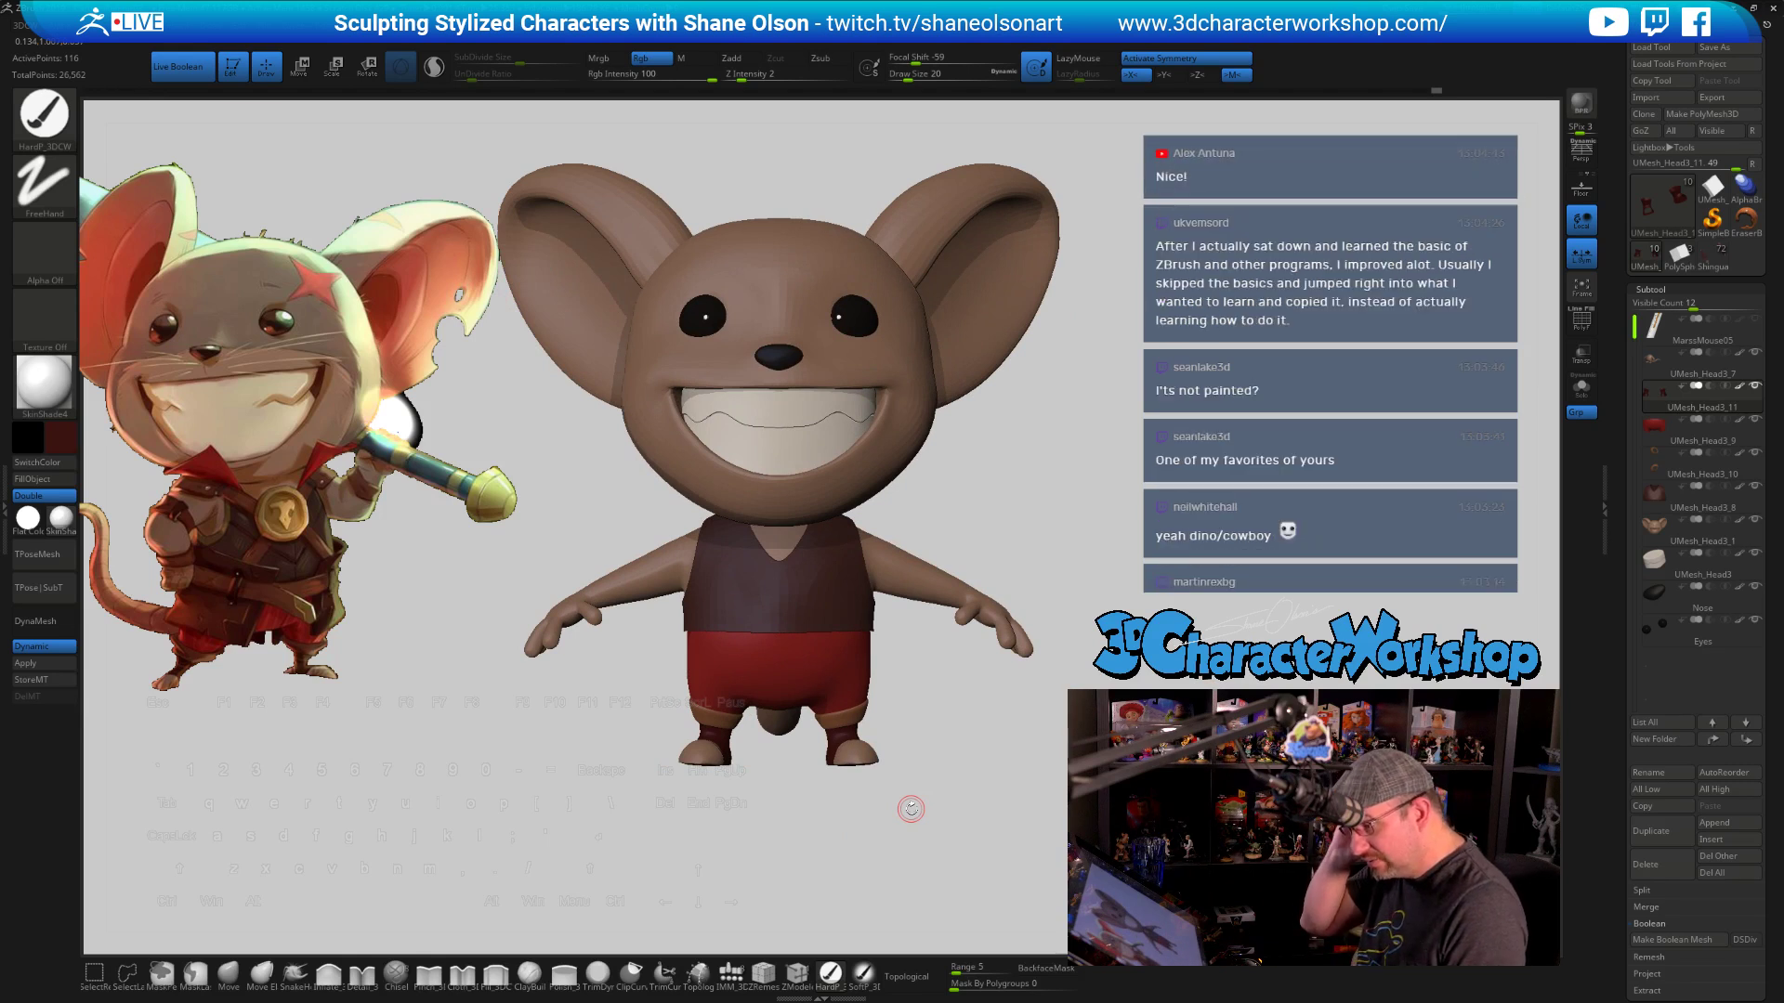
Select the red shorts and sharpen the front fold between the legs with the Pinch brush, reducing its draw size to 27
mouse_move(980, 796)
mouse_down()
mouse_move(986, 754)
mouse_move(964, 772)
mouse_move(921, 748)
mouse_move(910, 817)
mouse_move(942, 760)
mouse_up()
alt+click(864, 676)
click(429, 973)
key(s)
mouse_move(769, 549)
mouse_down()
mouse_move(741, 562)
mouse_move(798, 571)
mouse_move(757, 580)
mouse_up()
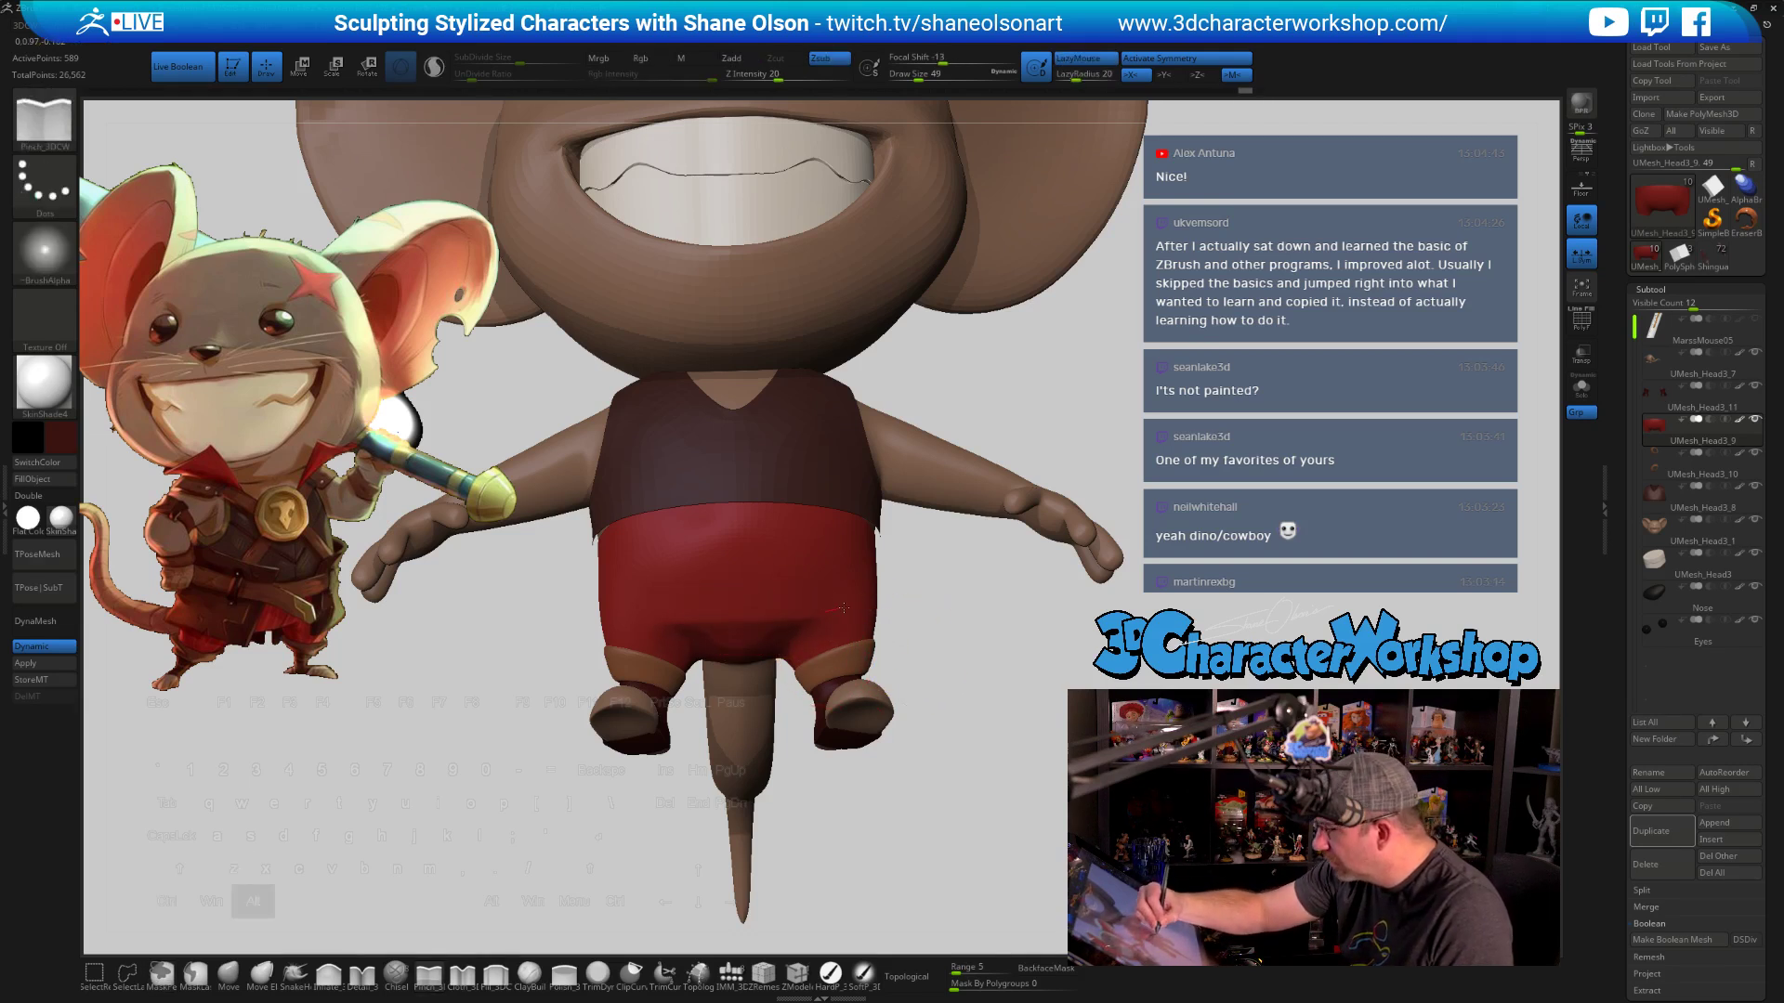
mouse_move(983, 764)
mouse_down()
mouse_move(989, 716)
mouse_move(995, 737)
mouse_up()
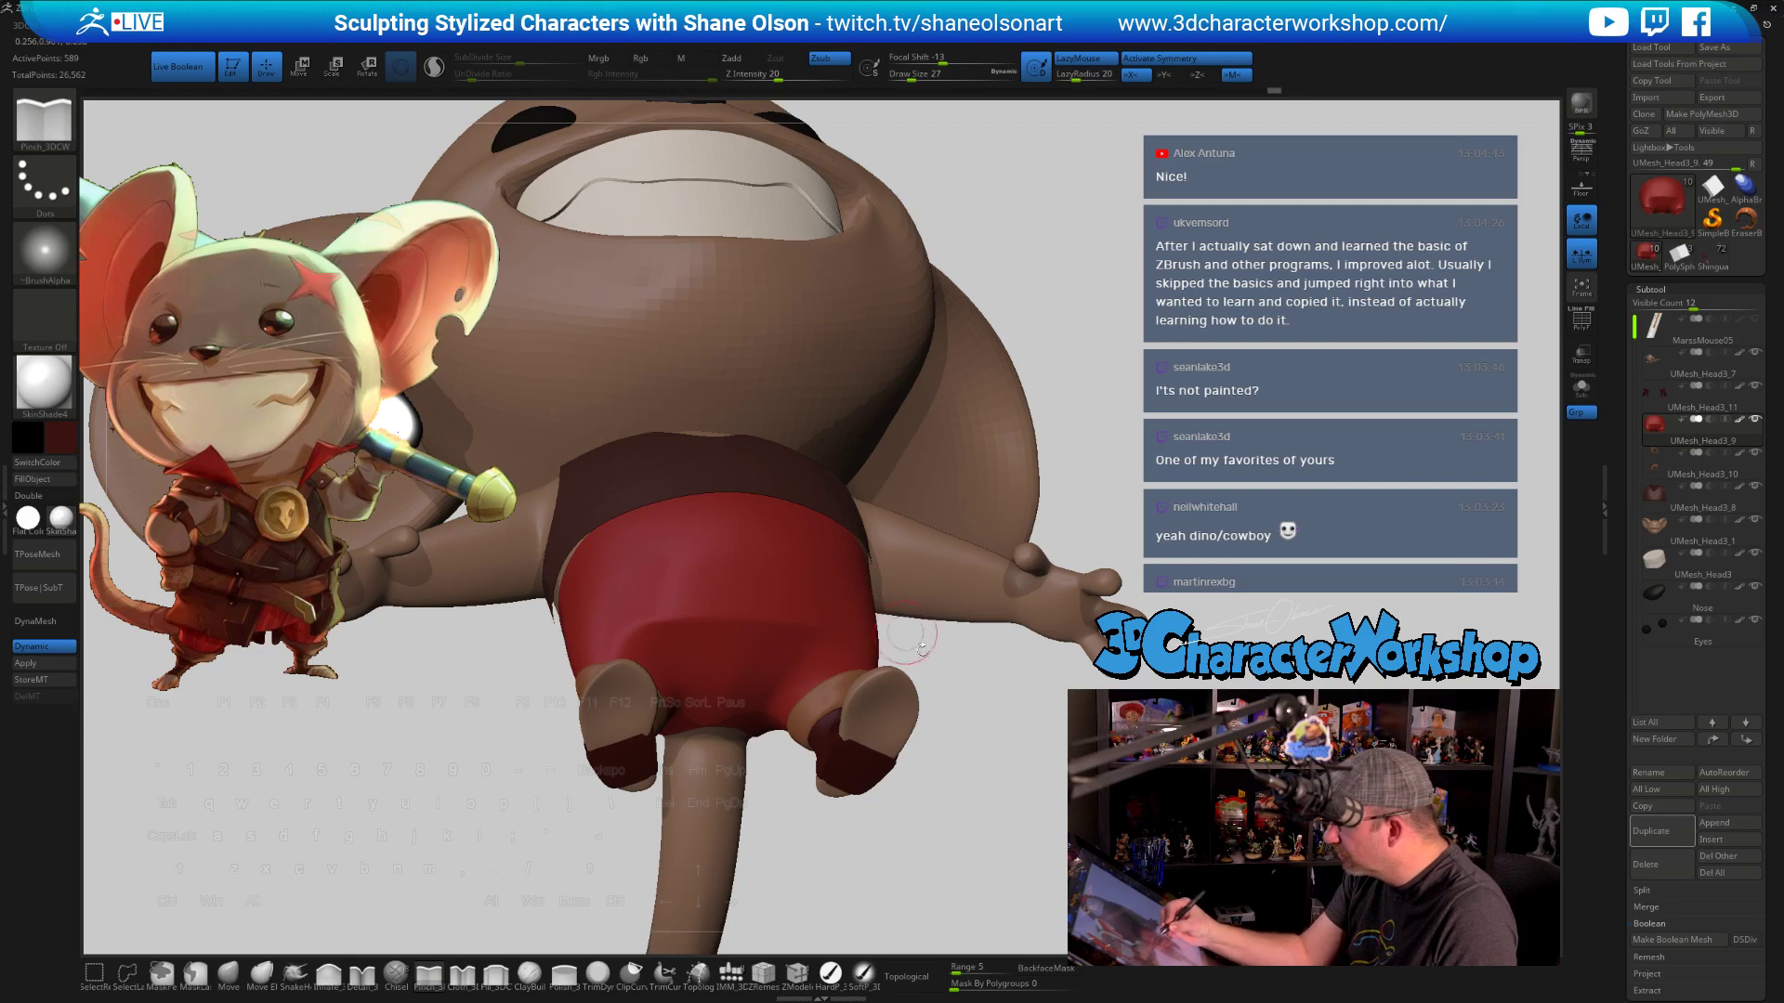
drag(922, 648, 894, 681)
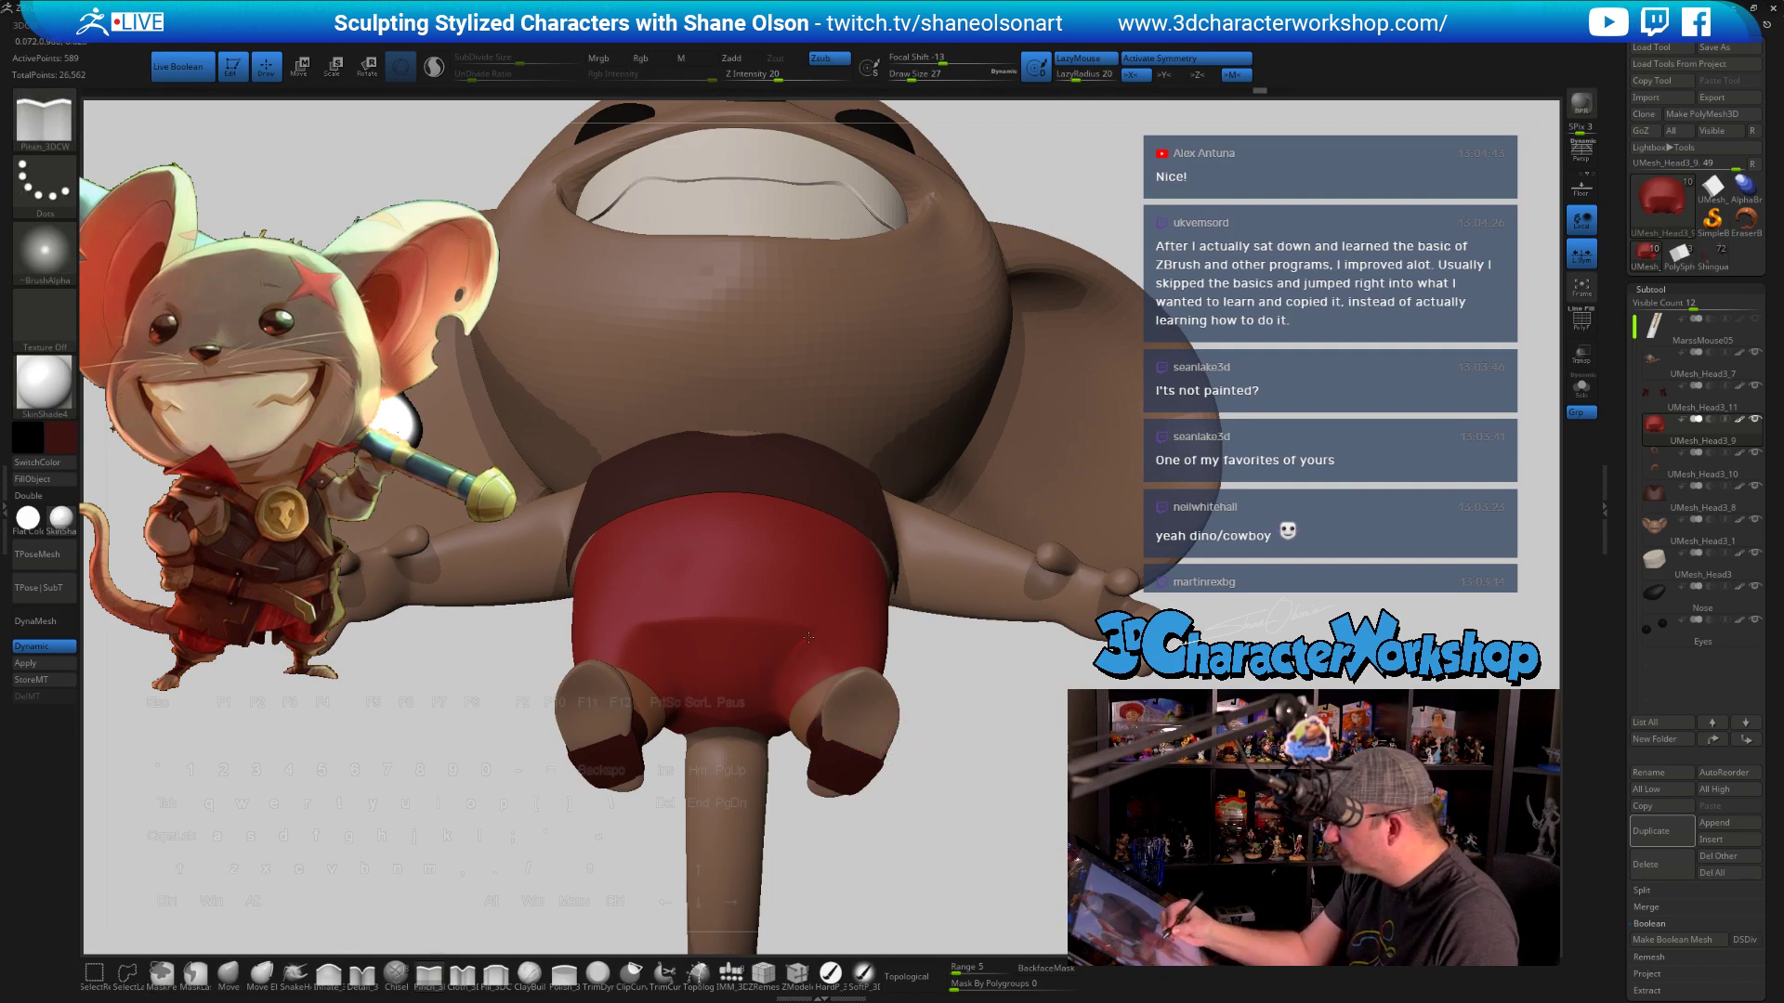
Pinch the underside and back of the shorts around the tail and leg openings at draw size 27
drag(961, 718, 768, 705)
drag(797, 779, 785, 772)
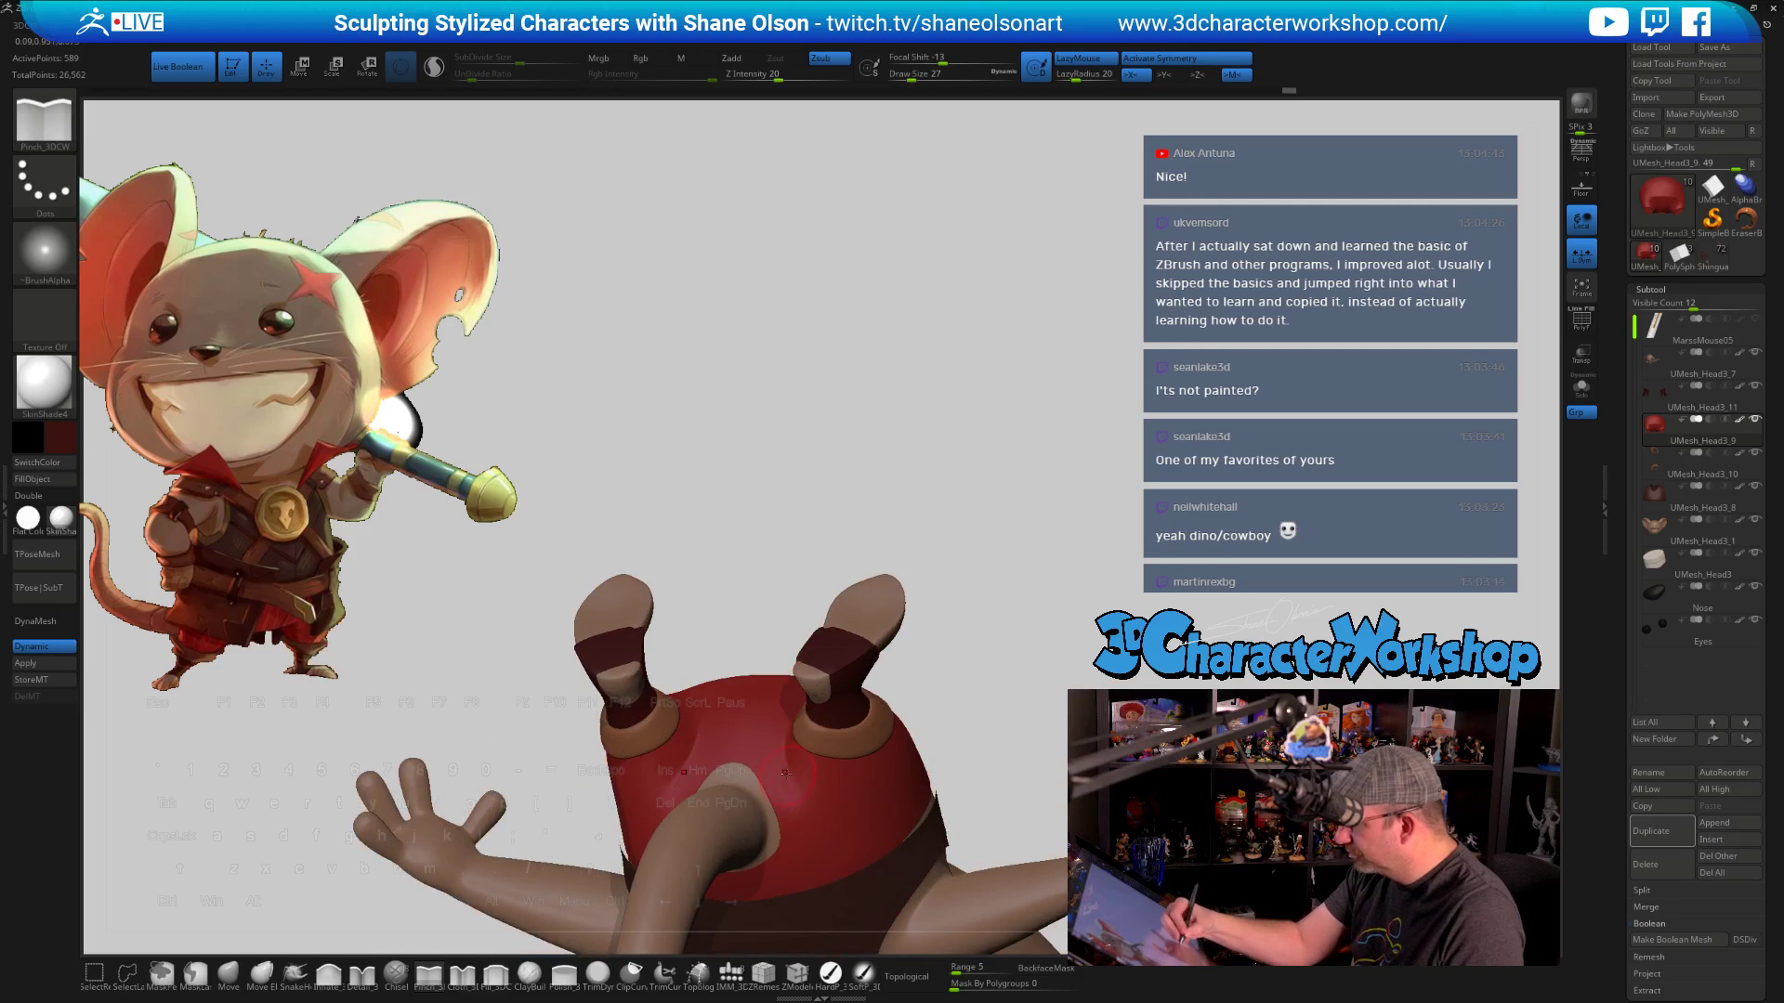
drag(875, 814, 795, 810)
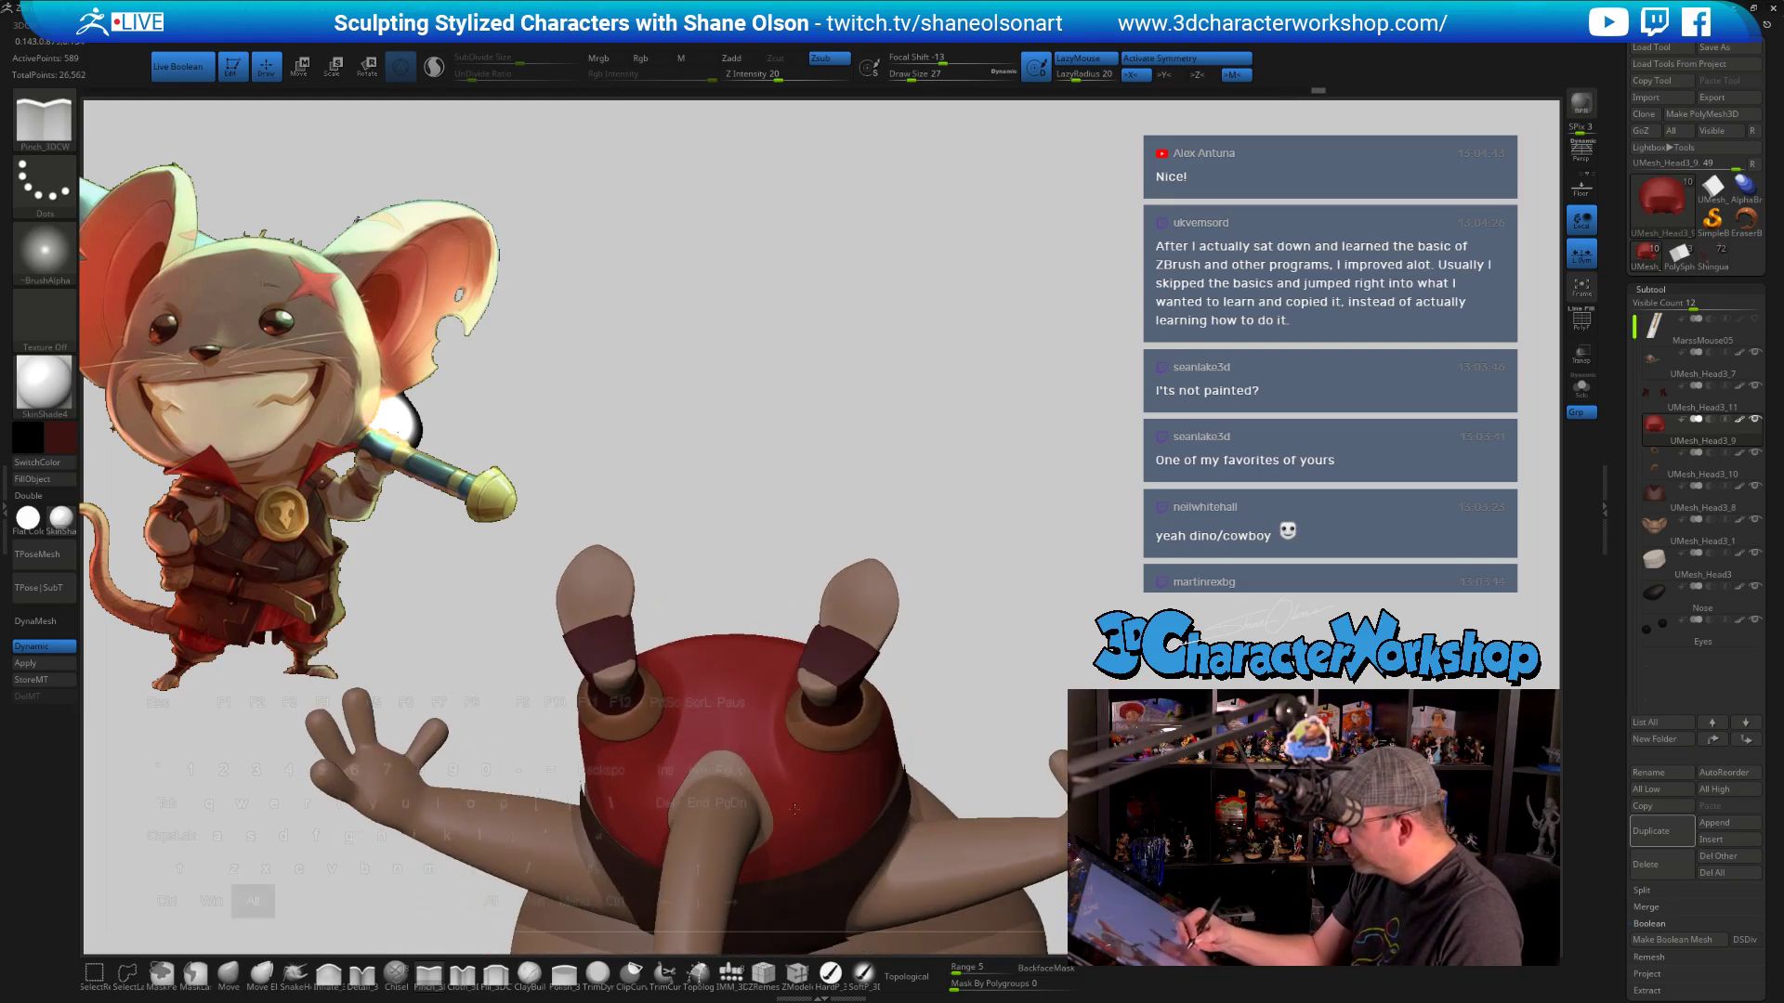
Reshape the underside of the shorts between the legs with the Move brush at draw sizes of about 44 to 51
click(228, 974)
drag(797, 506, 786, 538)
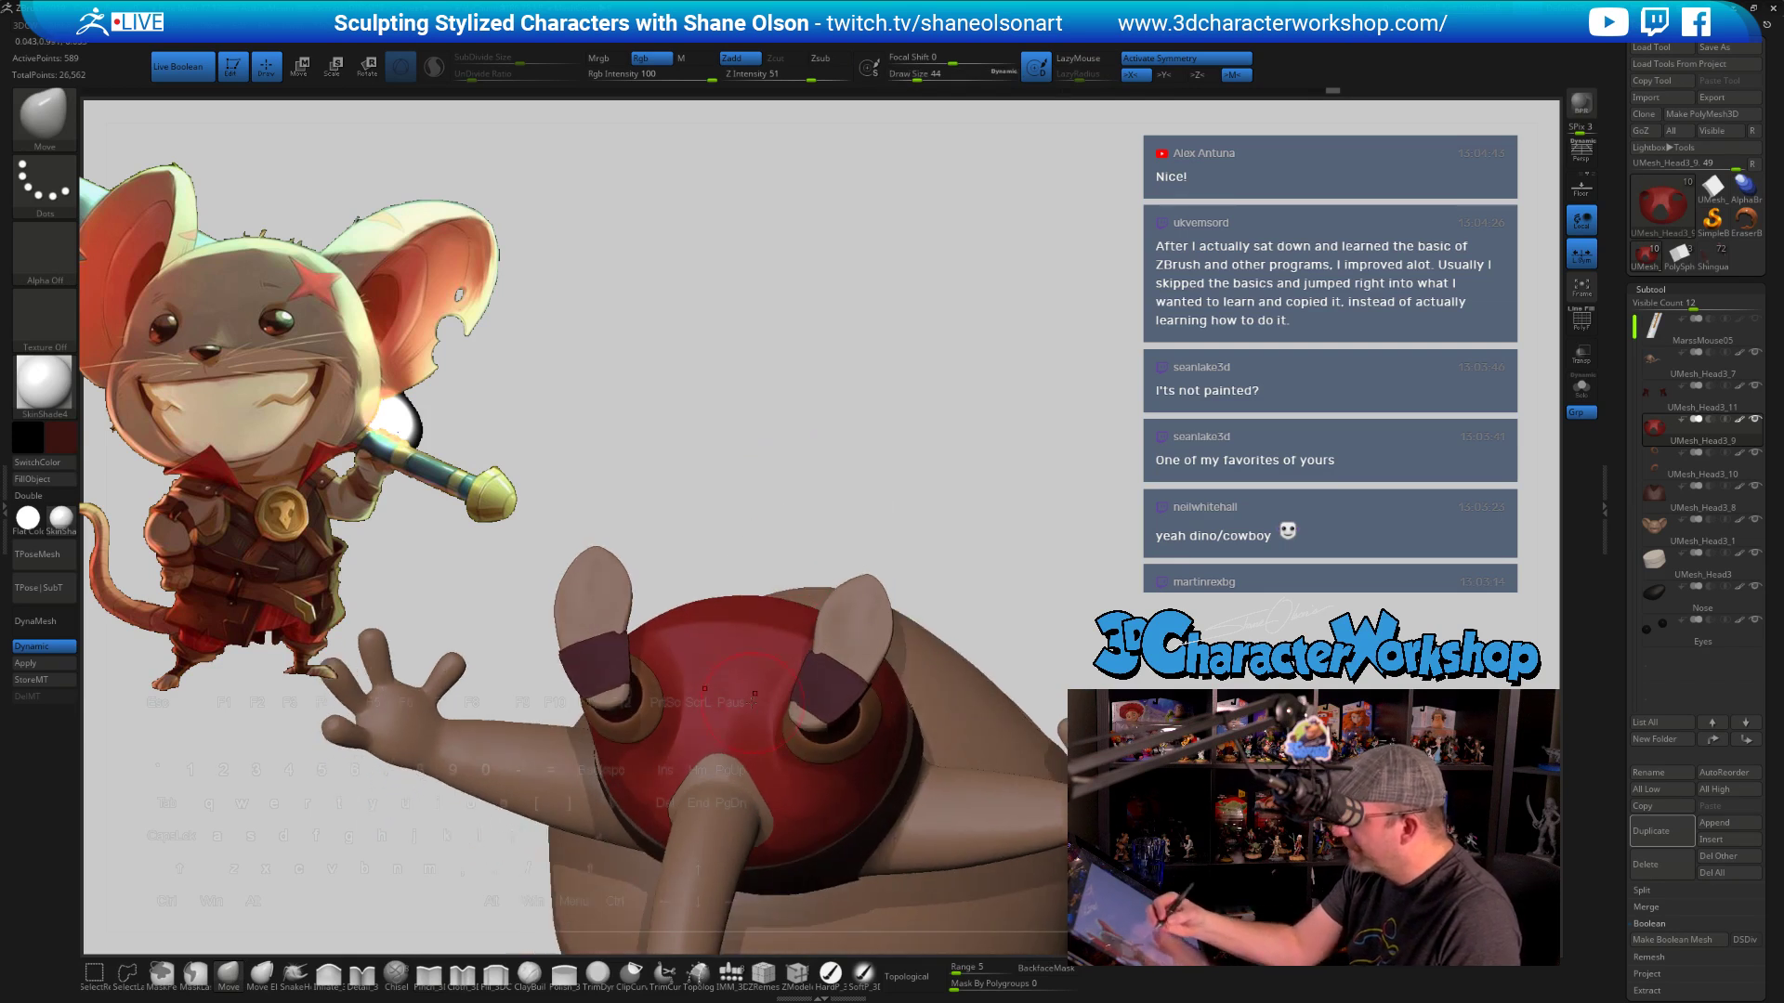
key(s)
click(740, 711)
drag(734, 734, 939, 805)
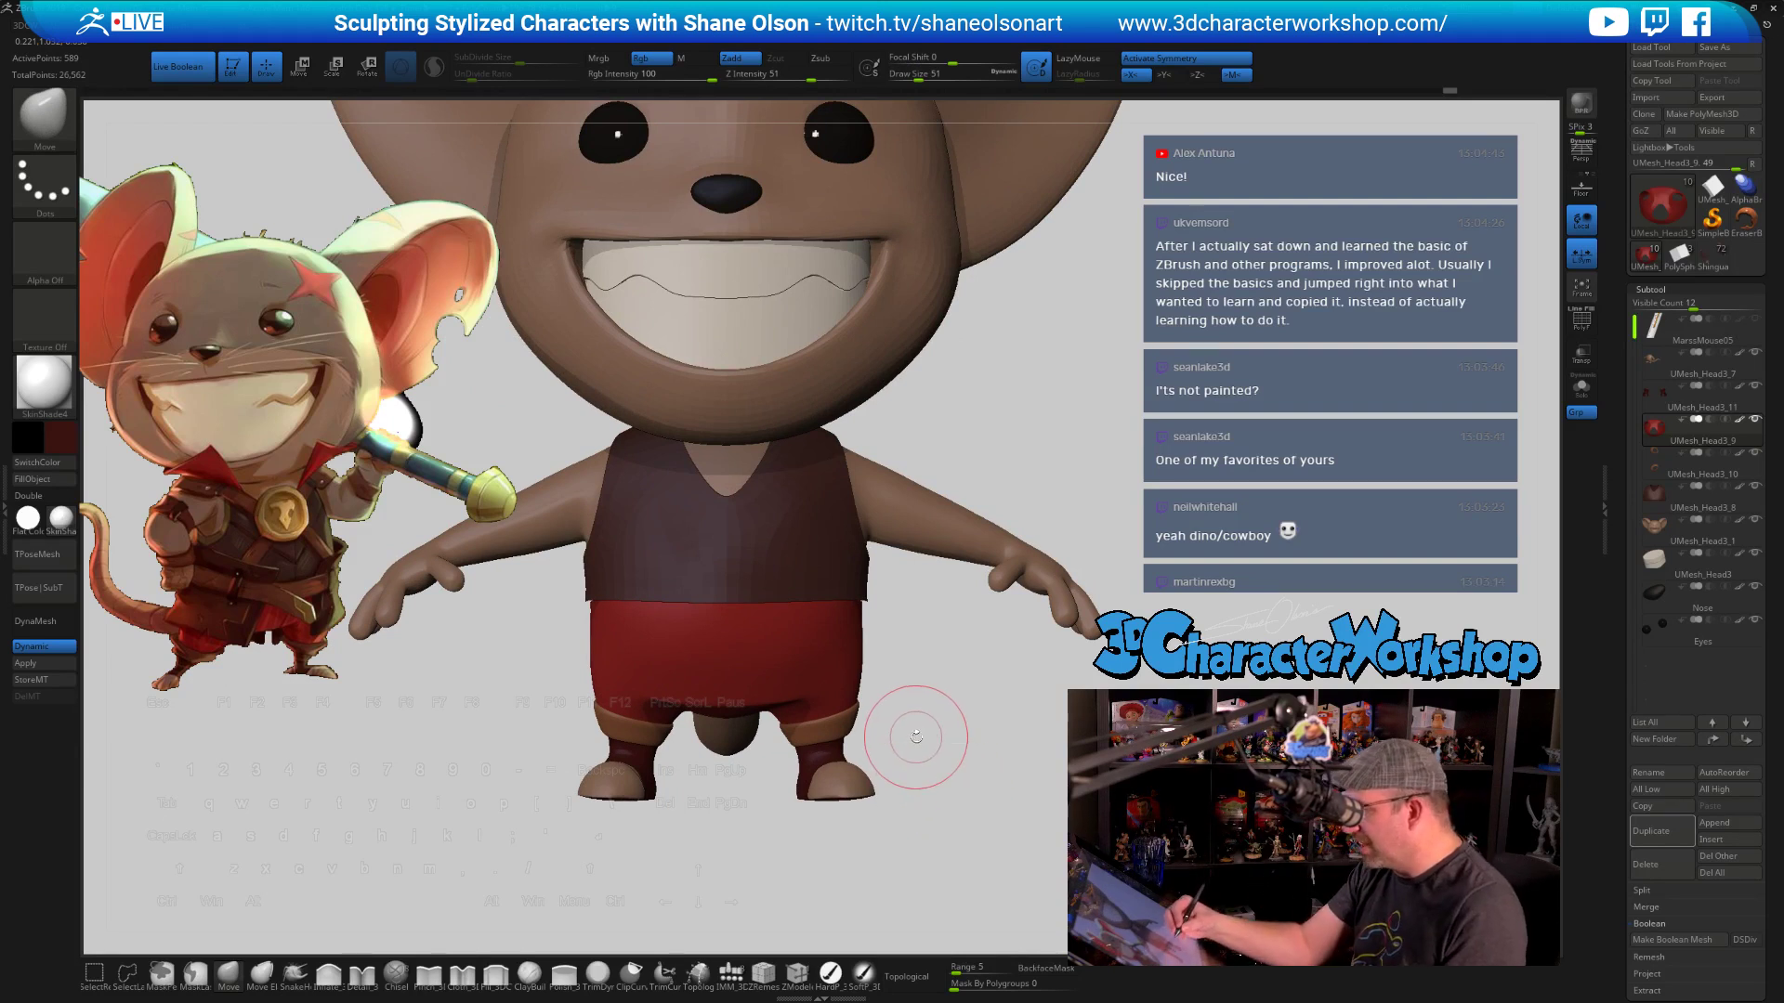
Refine the shorts' sides and leg hems with the Move brush, varying the draw size between about 49 and 71
key(s)
mouse_move(916, 737)
mouse_down()
mouse_move(925, 715)
mouse_move(781, 687)
mouse_up()
key(s)
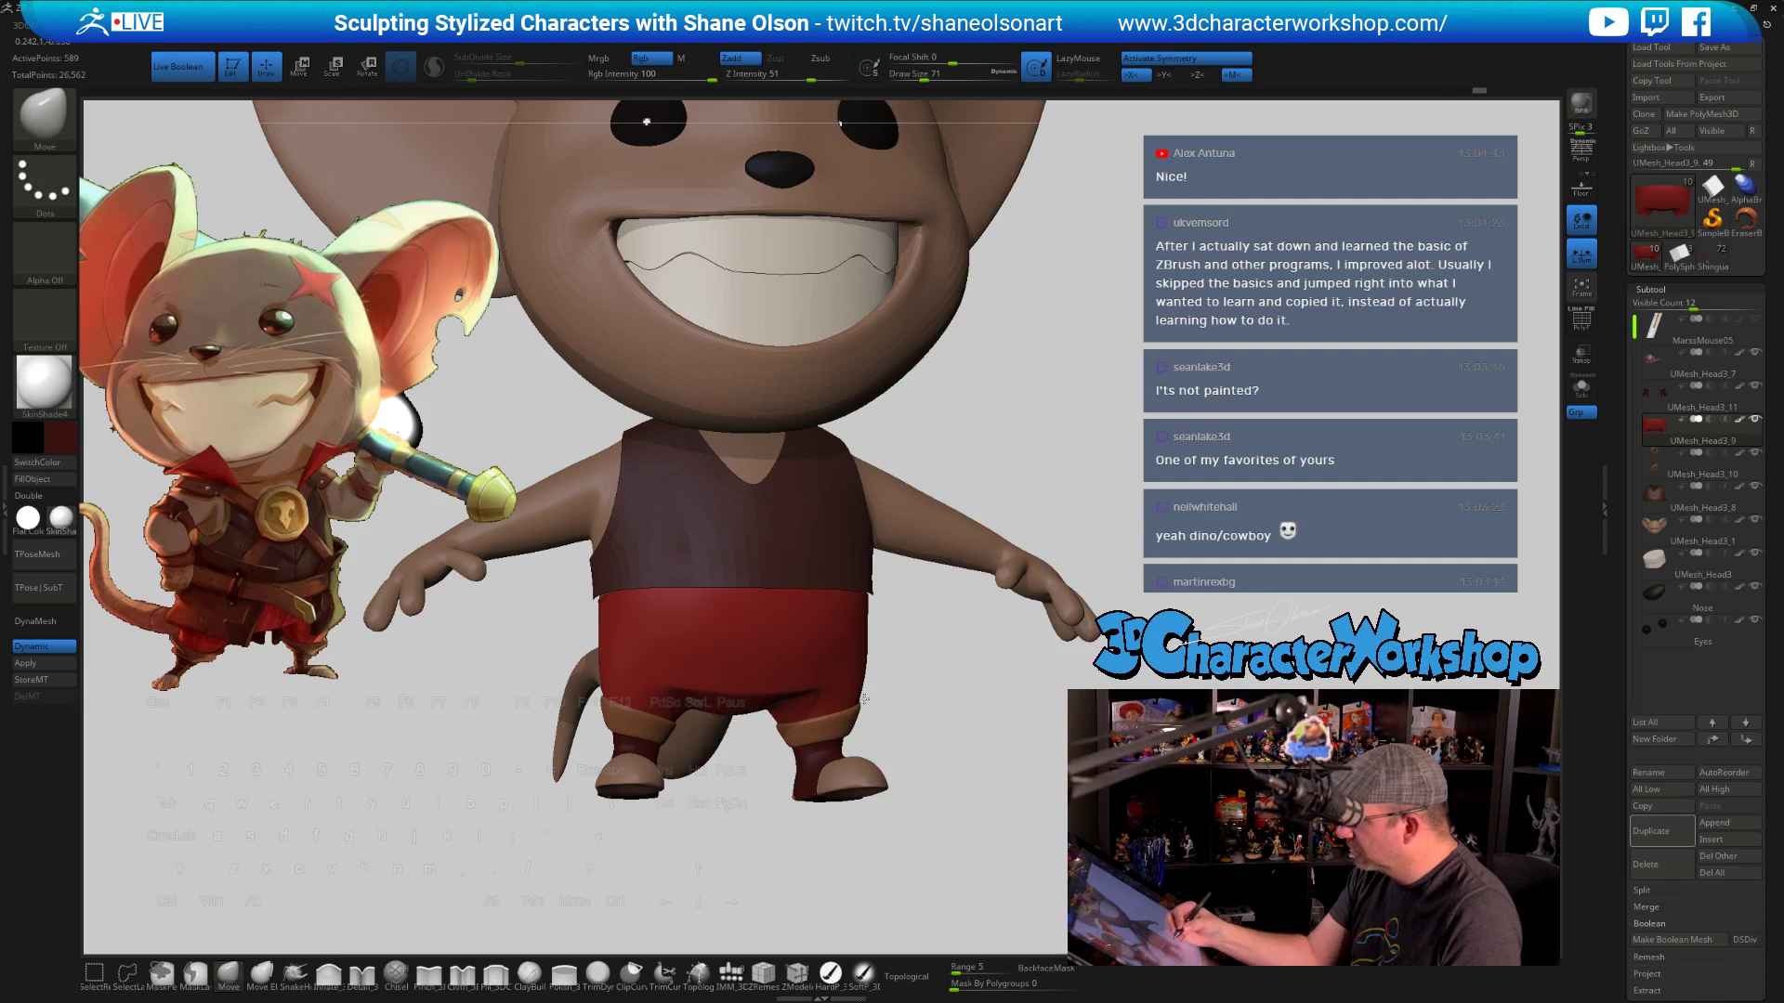
mouse_move(818, 810)
mouse_down()
mouse_move(842, 695)
mouse_move(782, 823)
mouse_up()
key(s)
drag(793, 736, 796, 724)
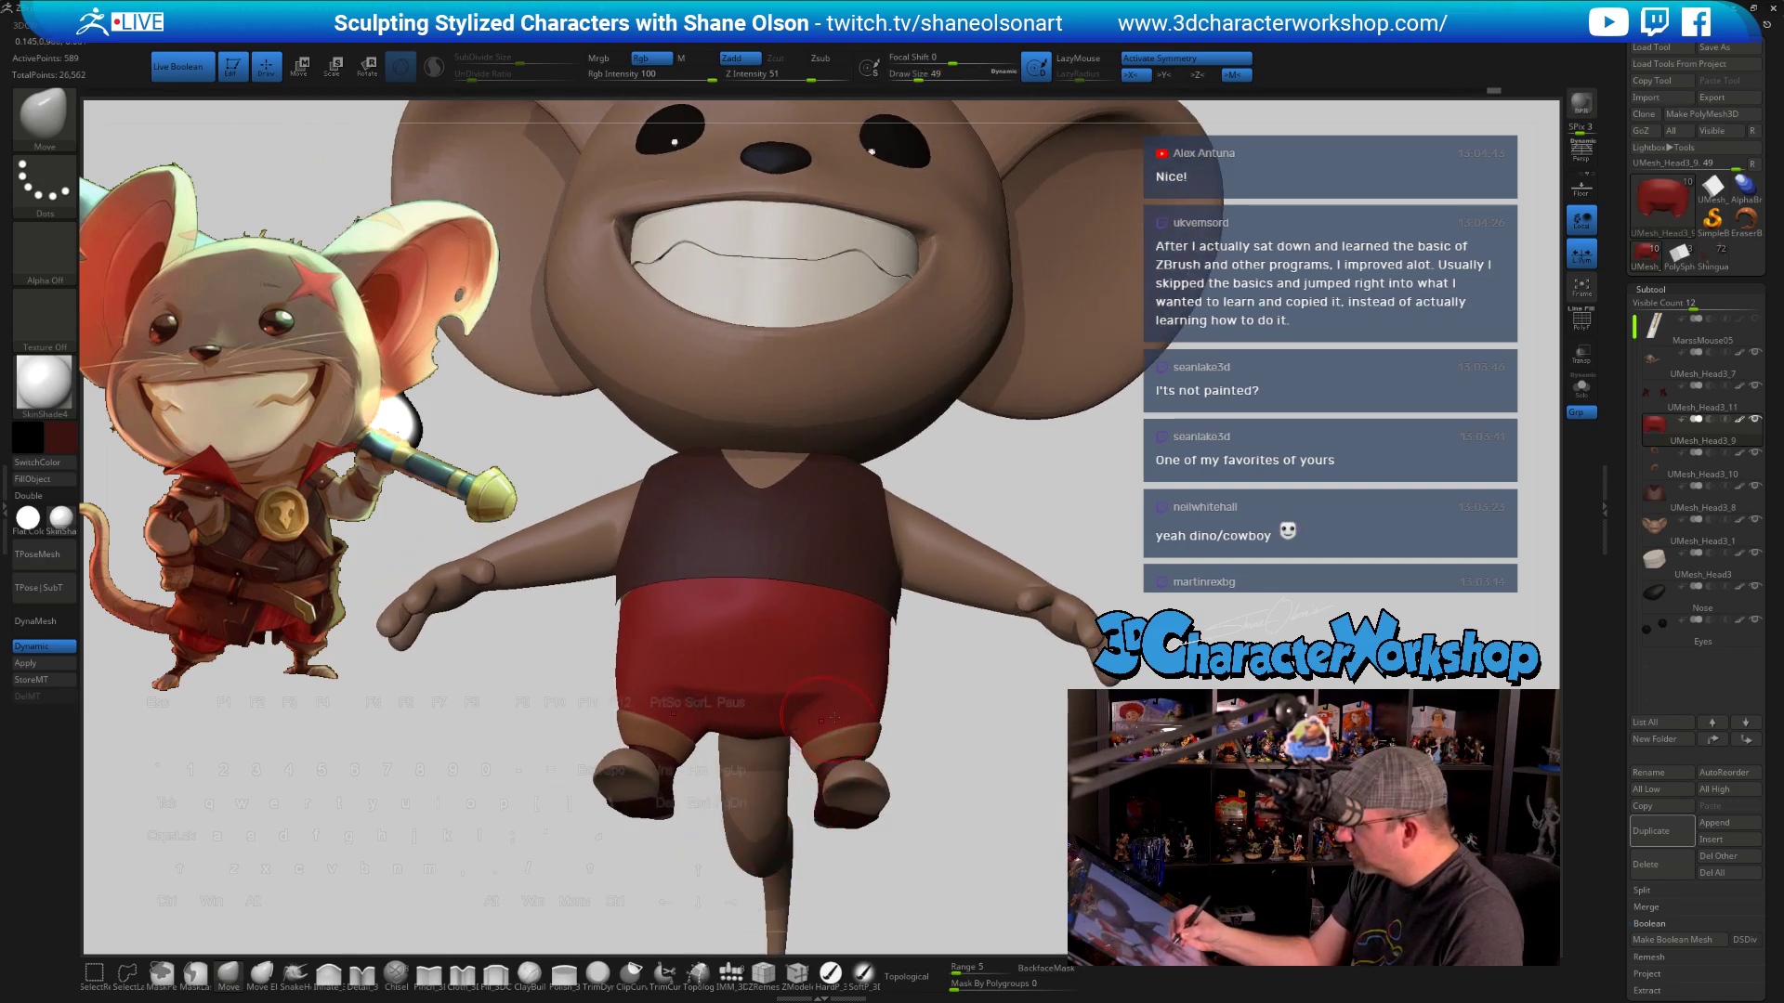
drag(940, 720, 937, 790)
key(bracketright)
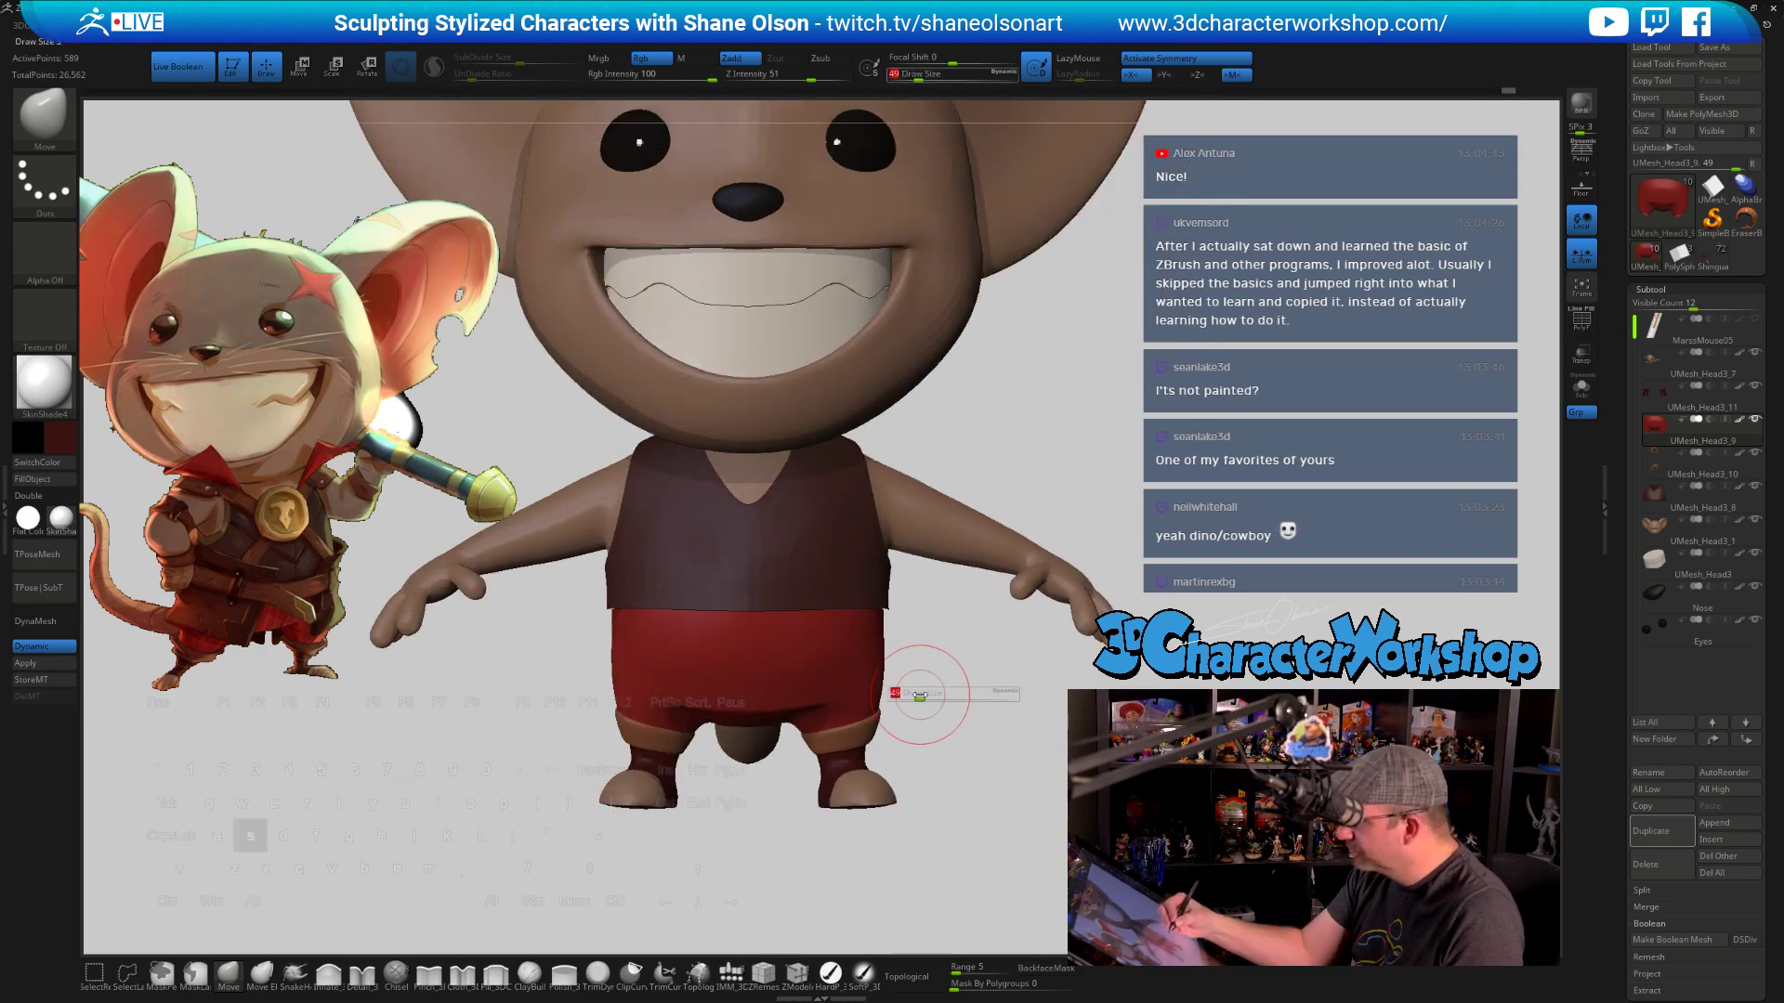
alt+drag(946, 729, 936, 794)
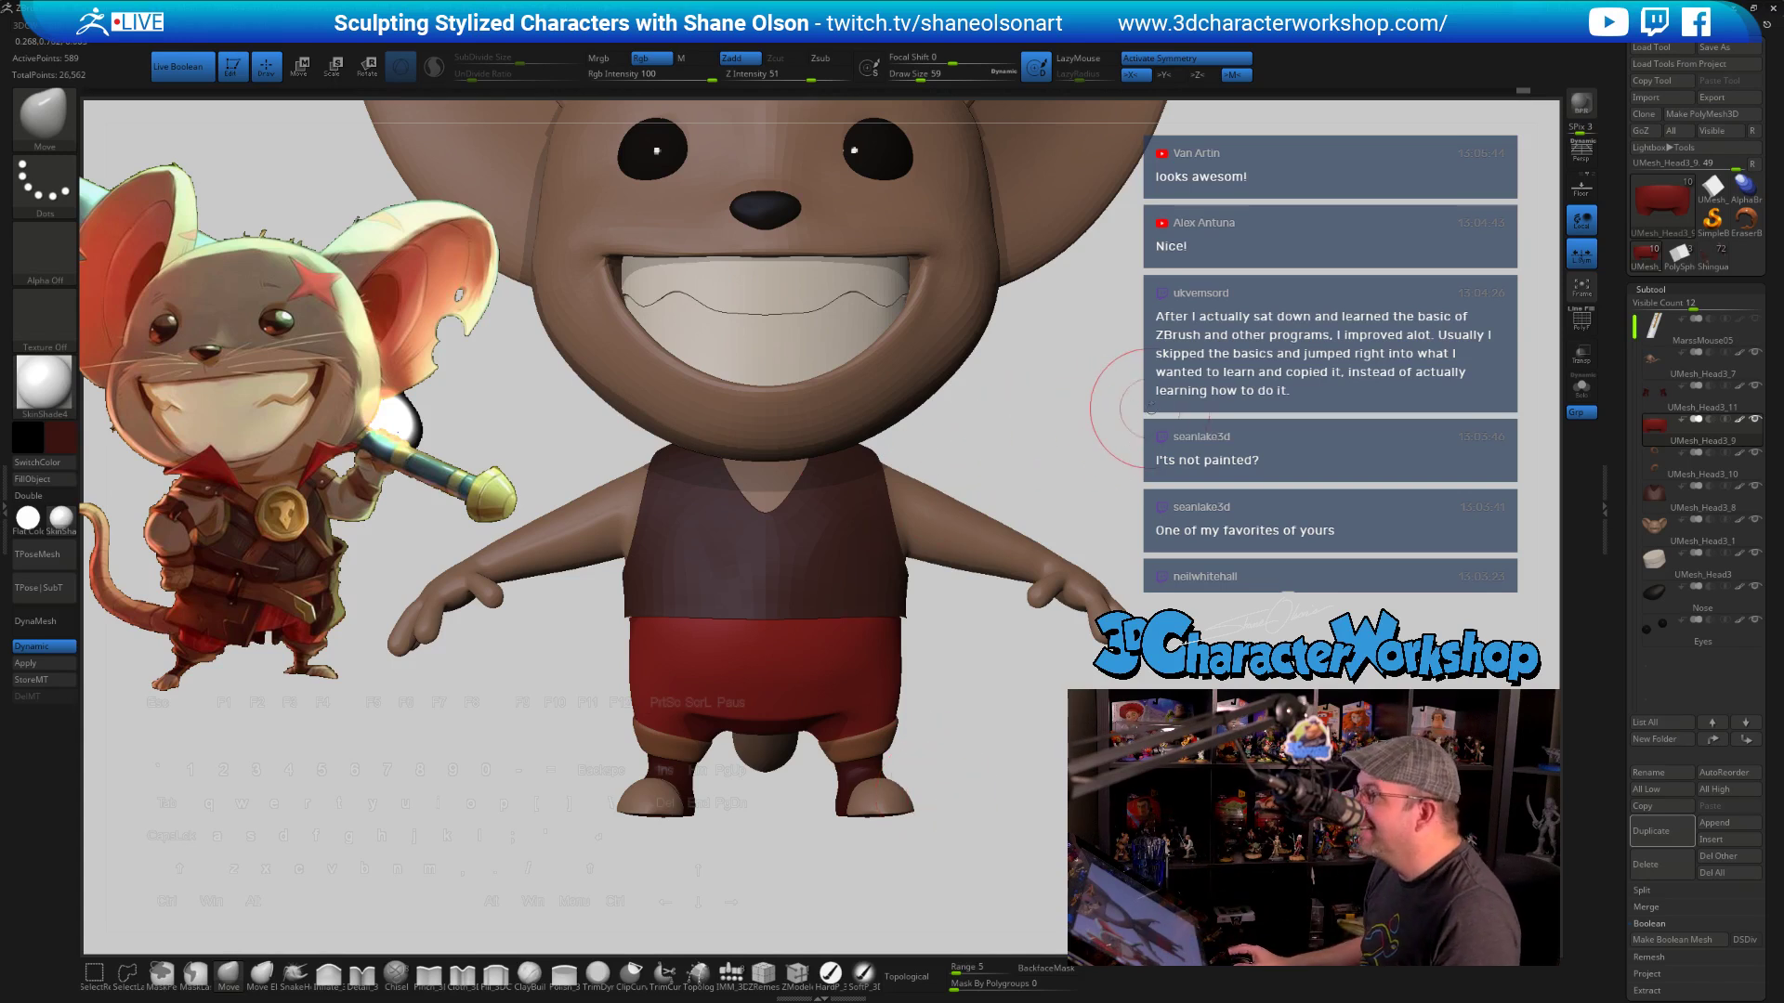
key(bracketright)
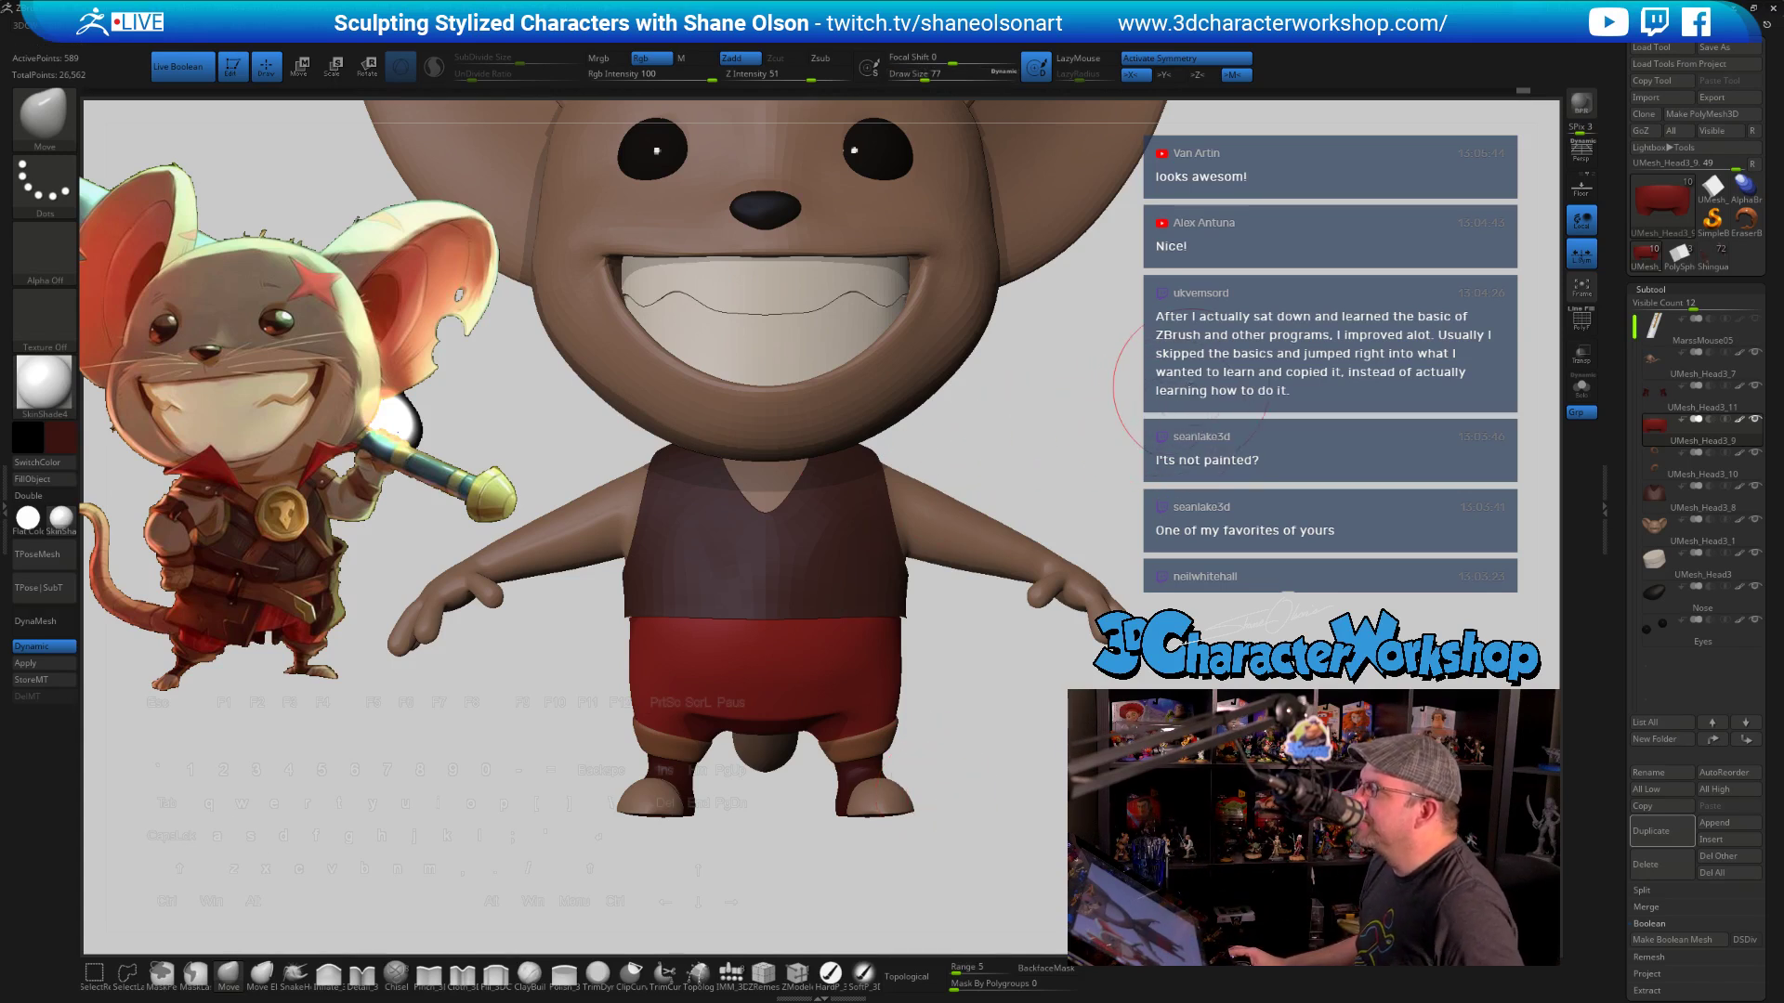
scroll(1185, 386, down, 3)
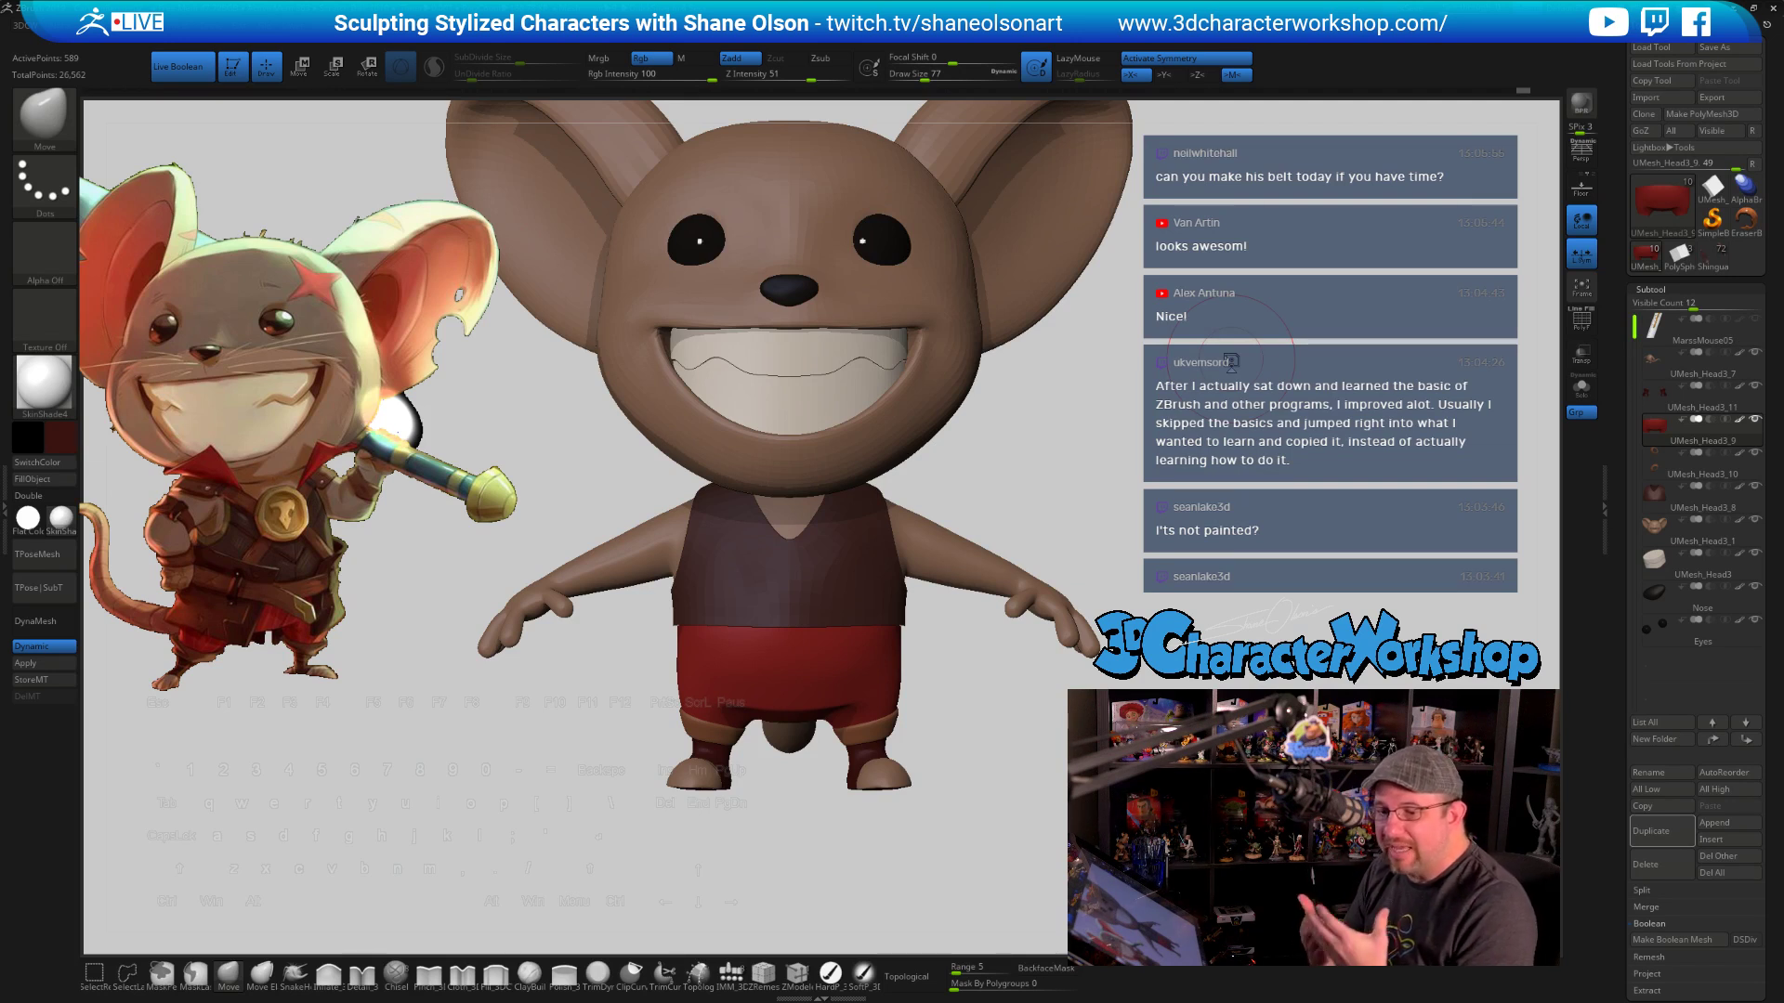
key(ctrl+s)
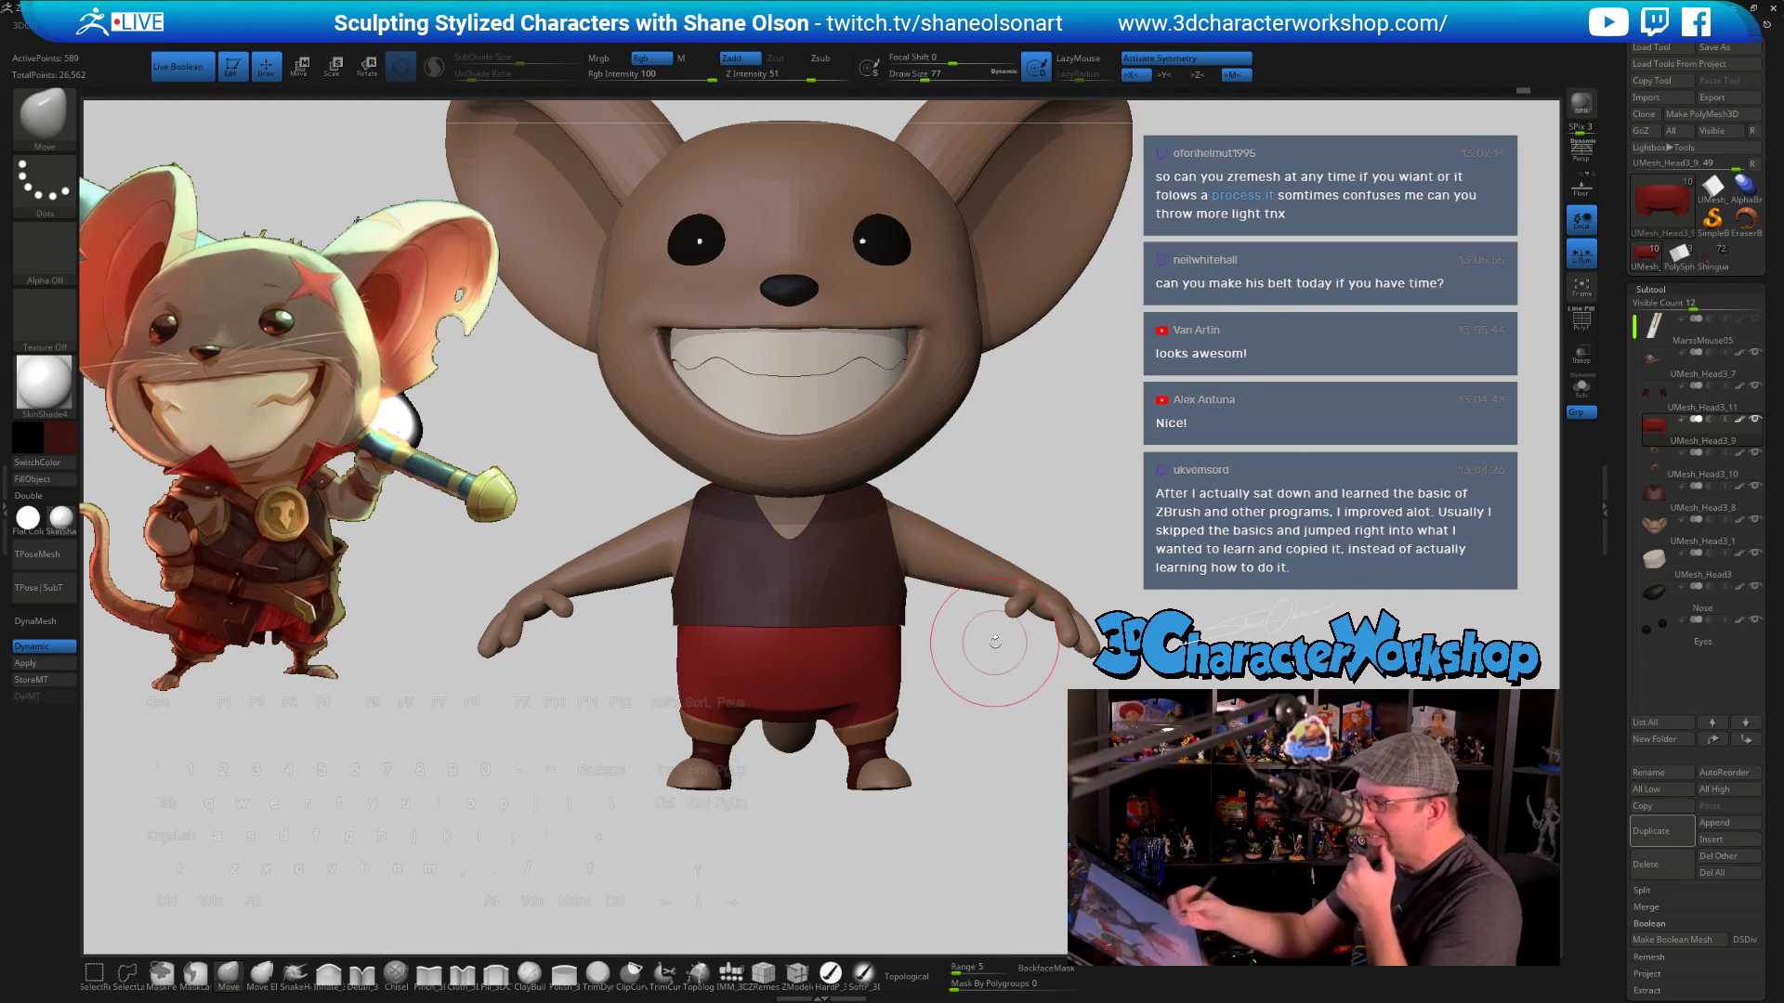
shift+drag(1023, 777, 969, 639)
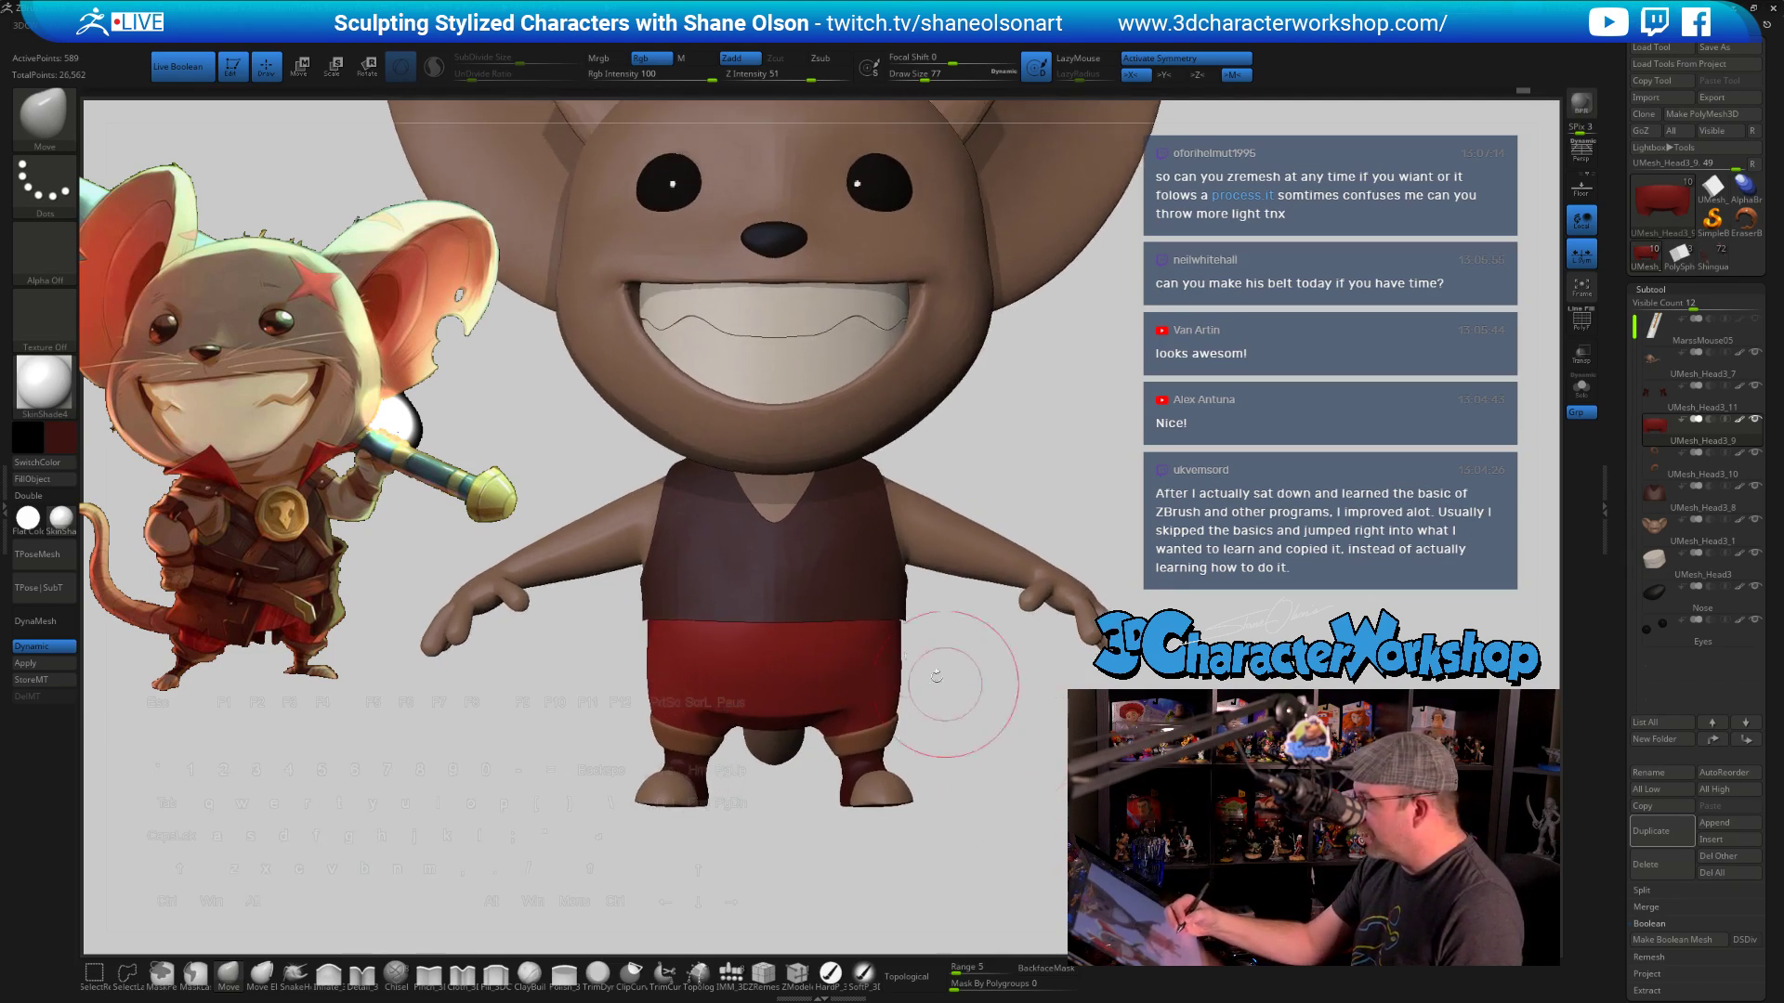
alt+click(839, 600)
key(s)
mouse_move(983, 841)
mouse_down()
mouse_move(1028, 817)
mouse_move(1001, 832)
mouse_up()
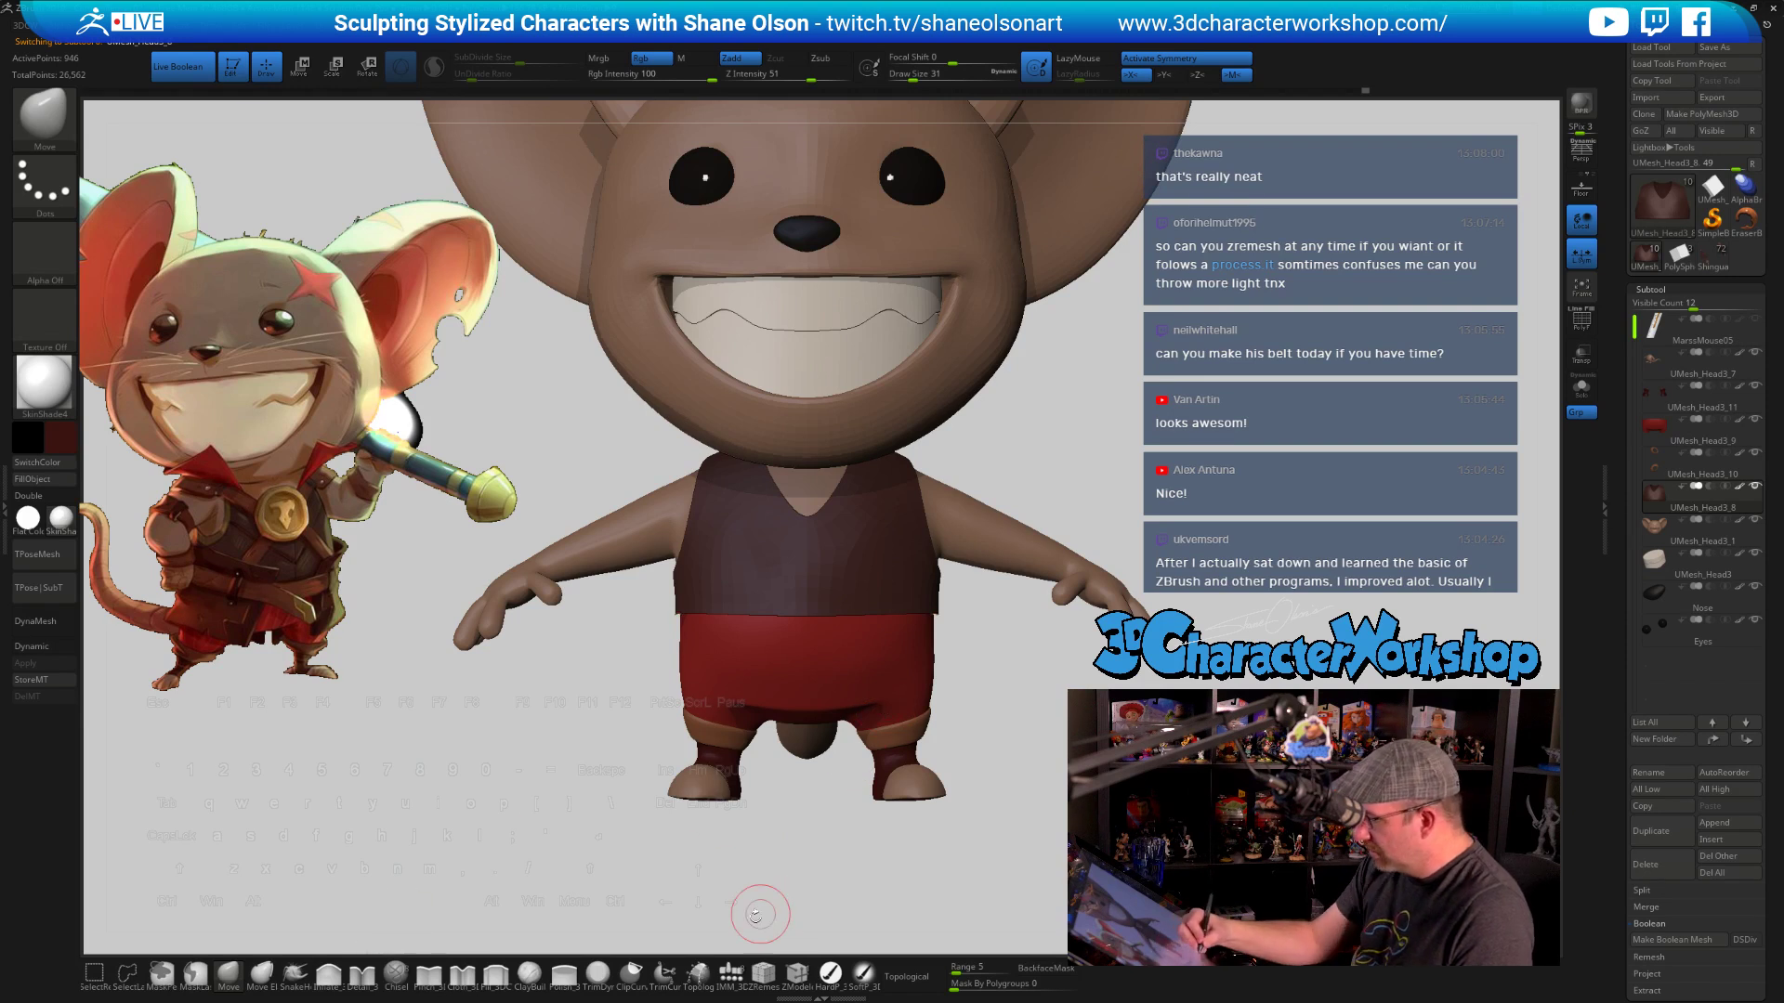
click(698, 974)
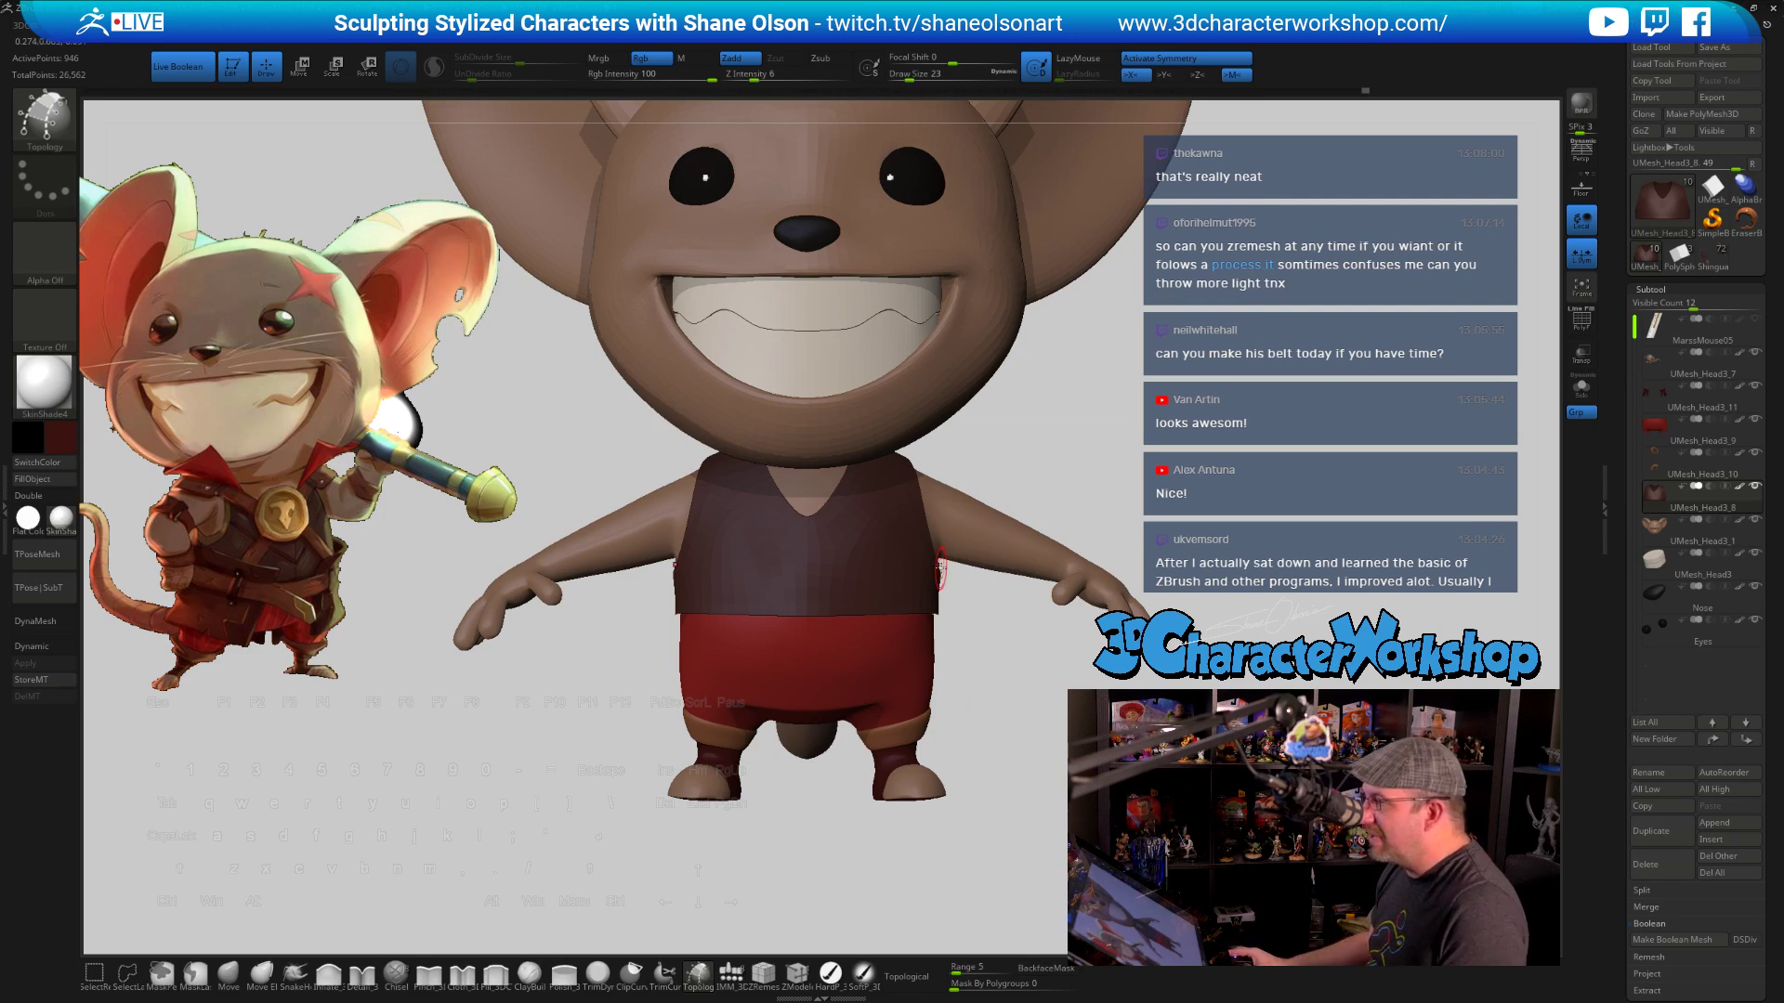
Insert a Cylinder from the IMM brush on the underside of the shorts and split it into its own subtool
click(731, 975)
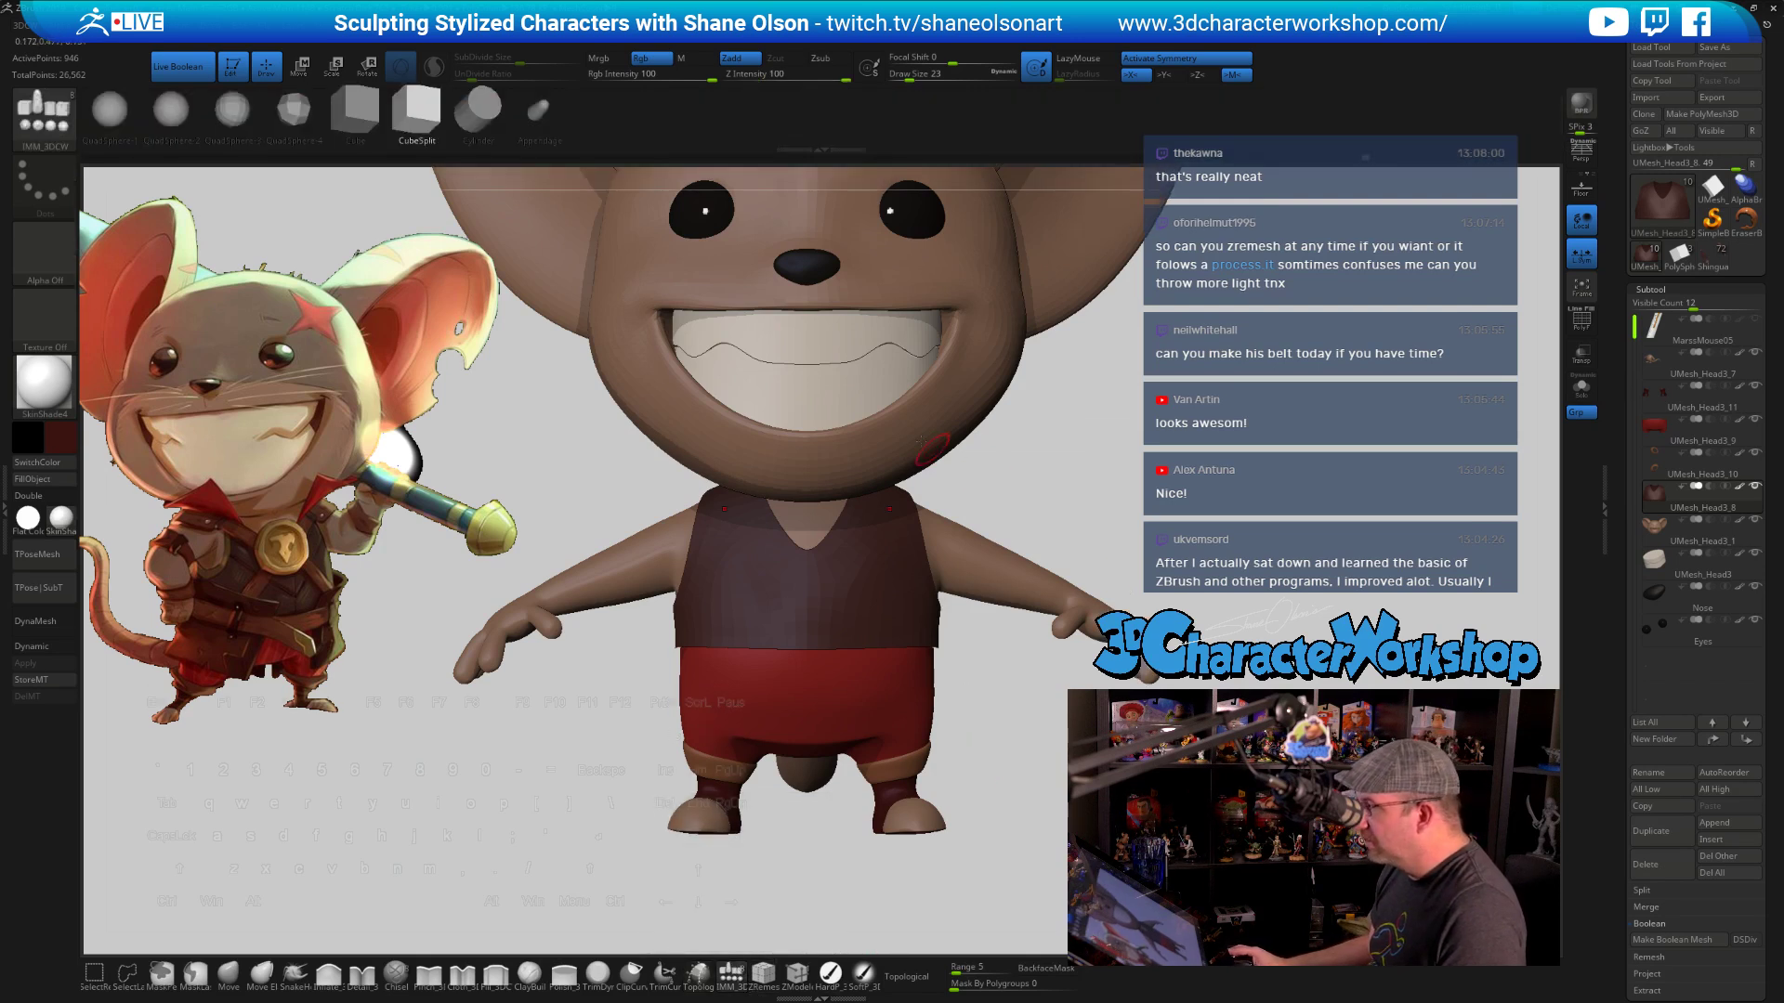
click(479, 111)
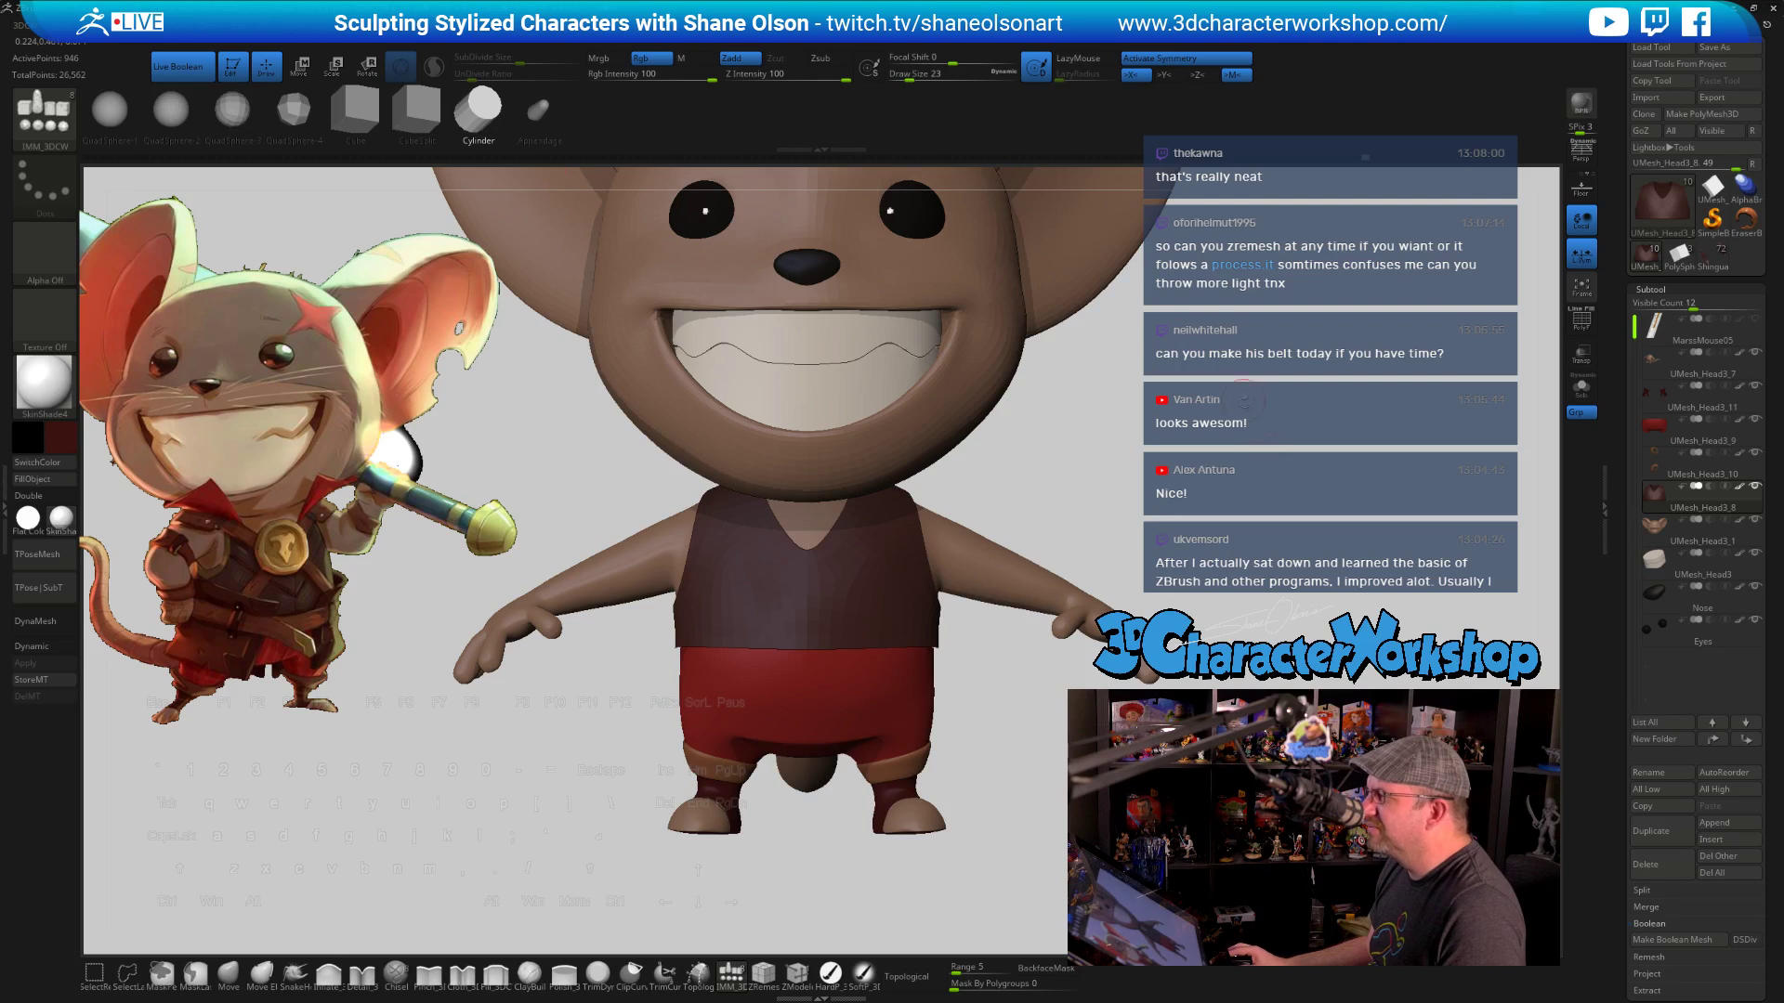
drag(1244, 401, 1240, 210)
alt+drag(1199, 521, 1199, 399)
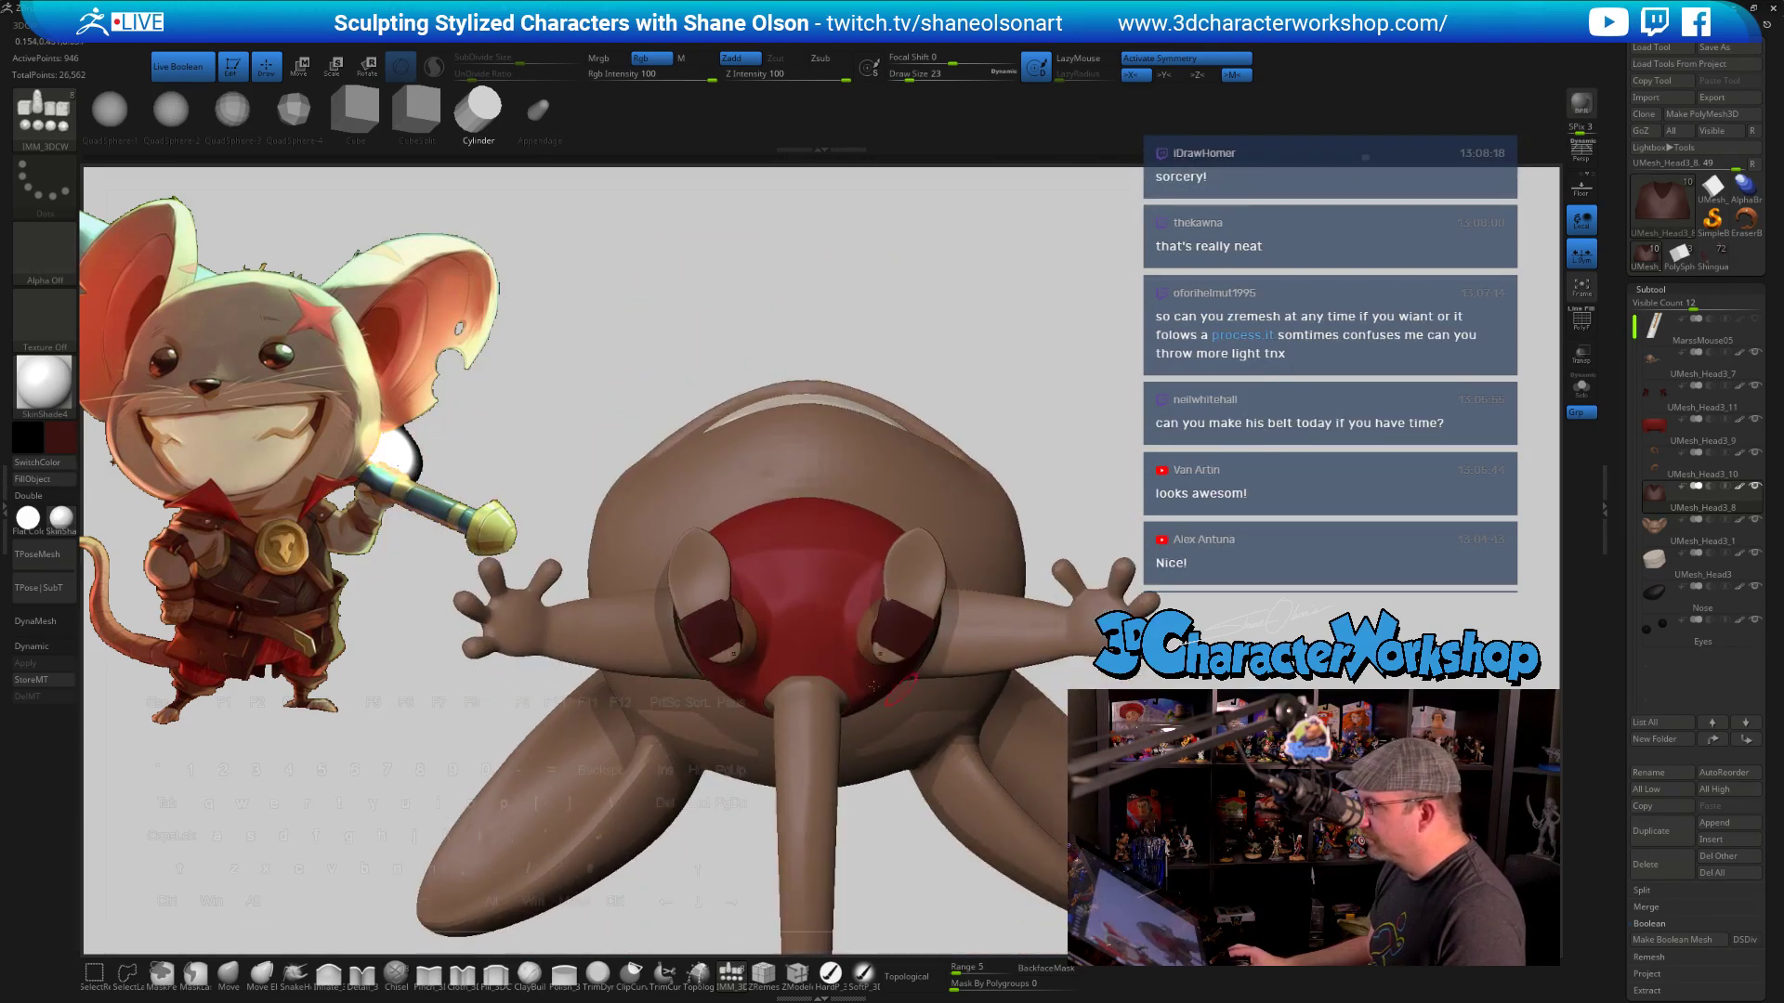
alt+click(810, 591)
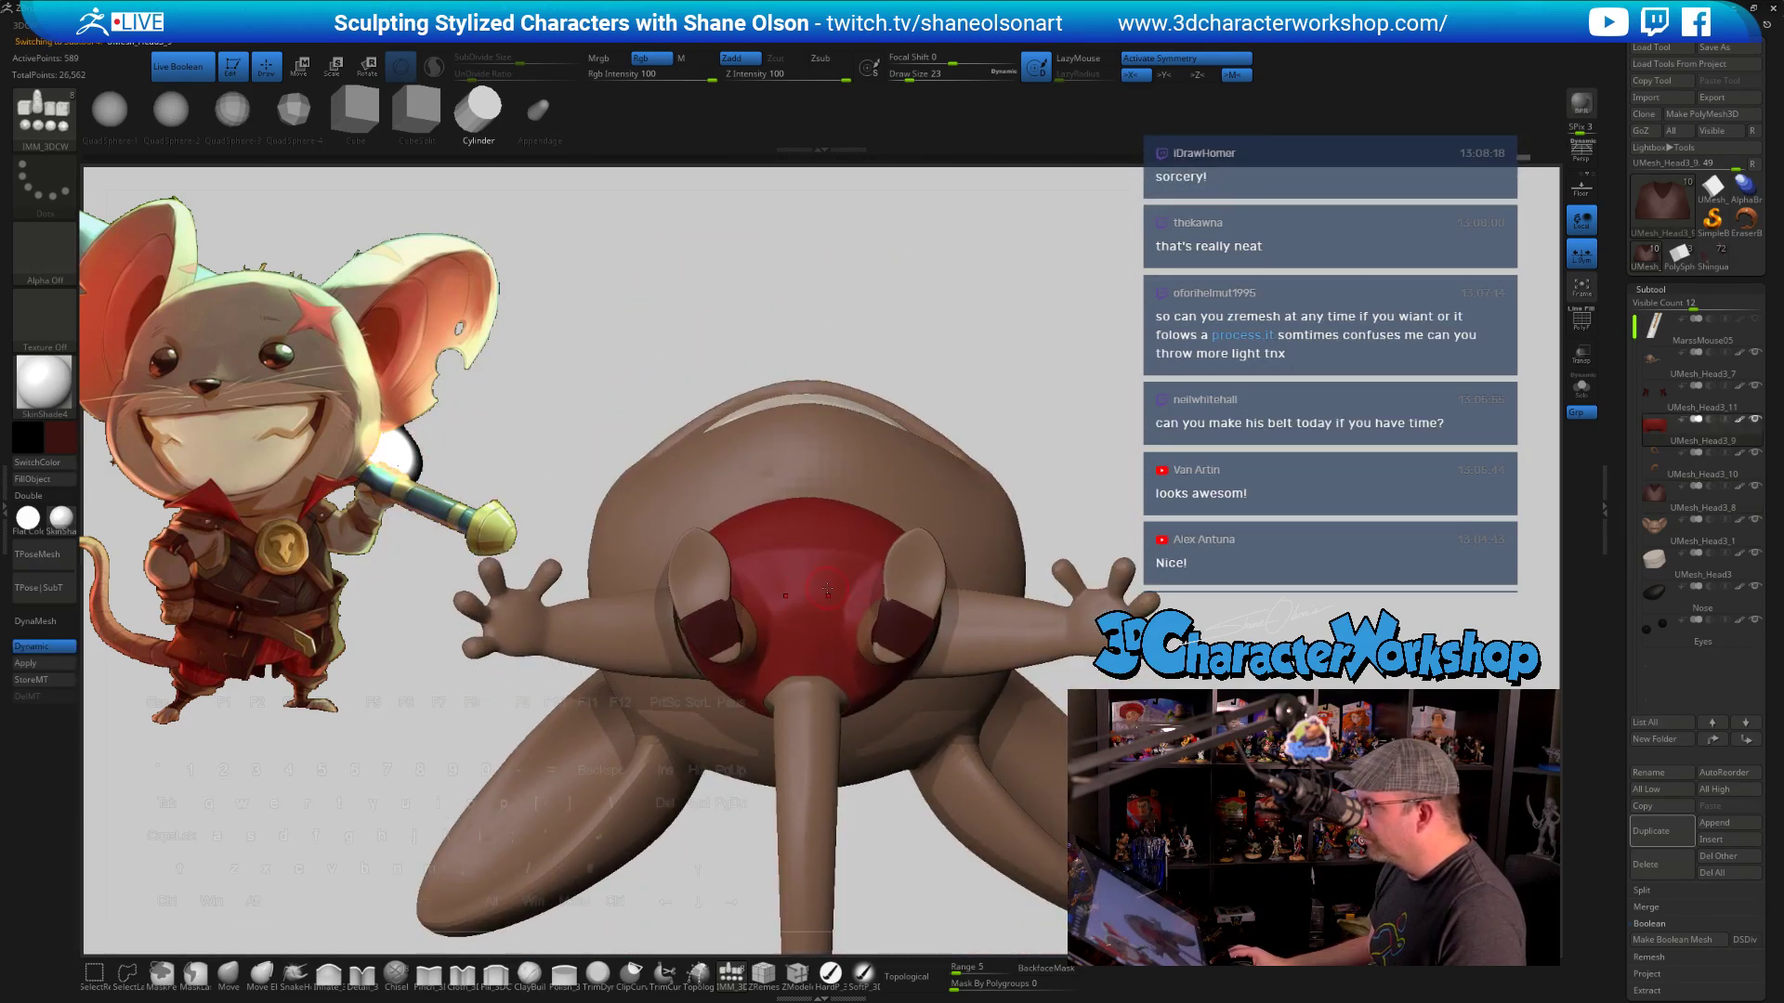
shift+drag(807, 595, 896, 667)
drag(1022, 371, 1022, 232)
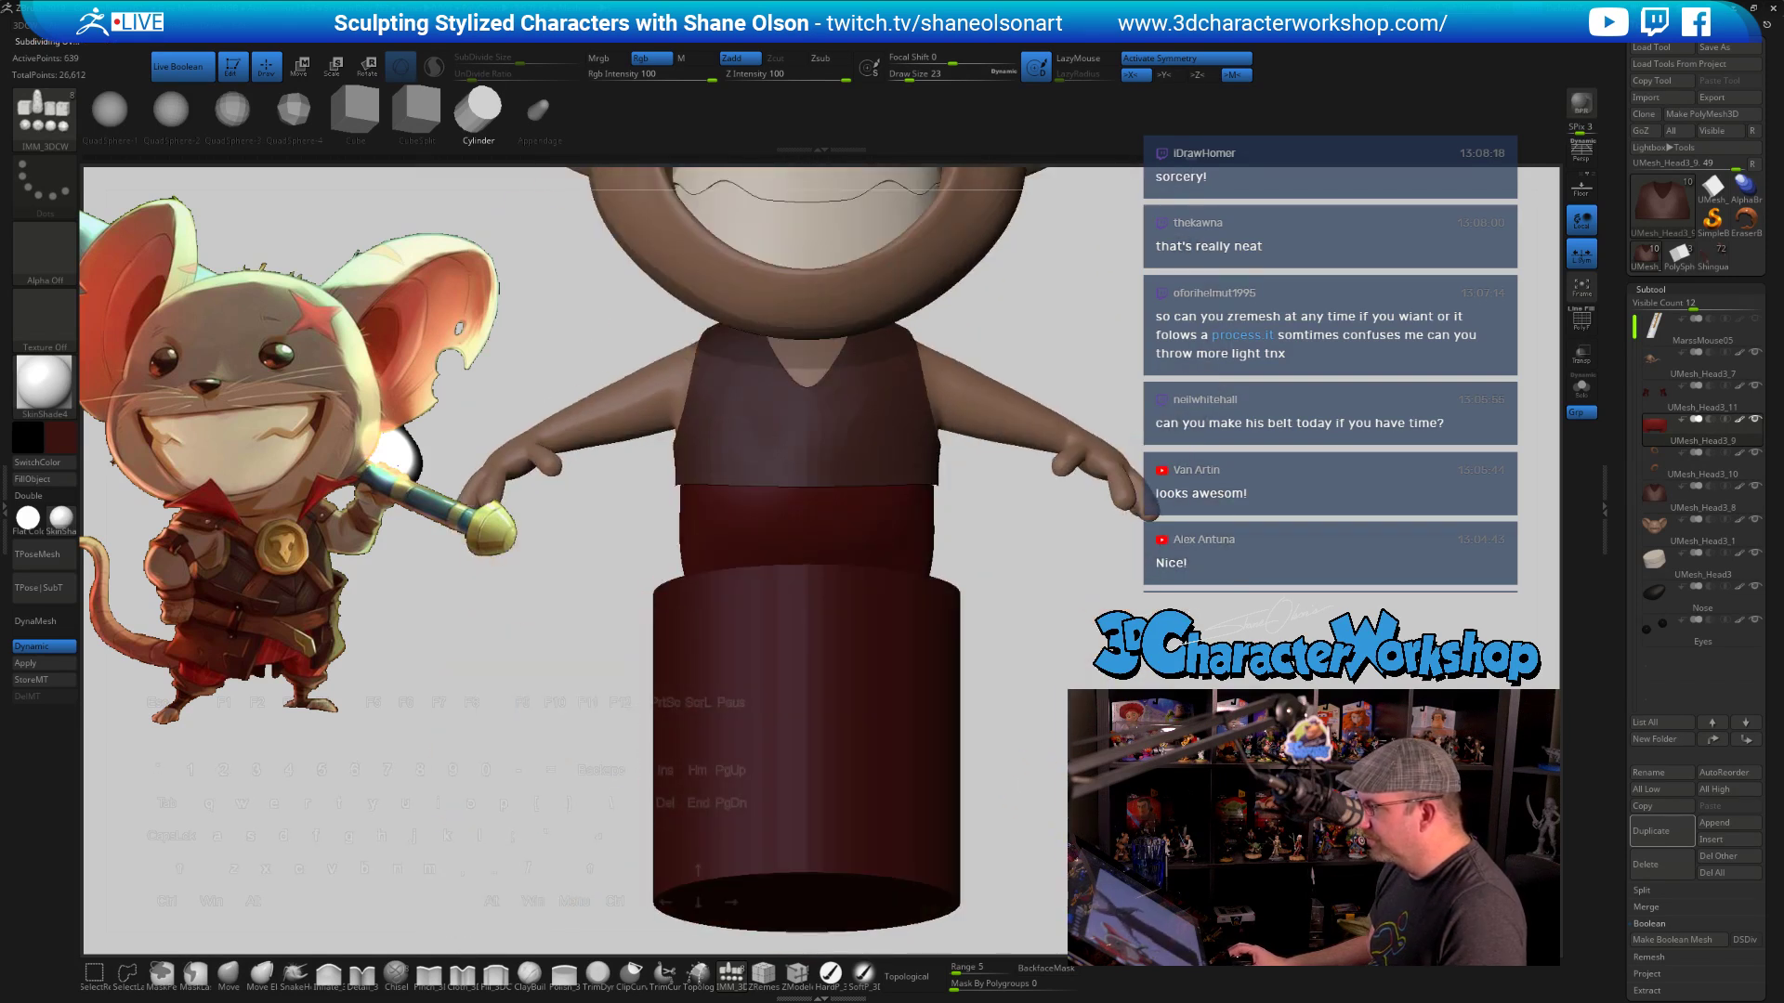
key(space)
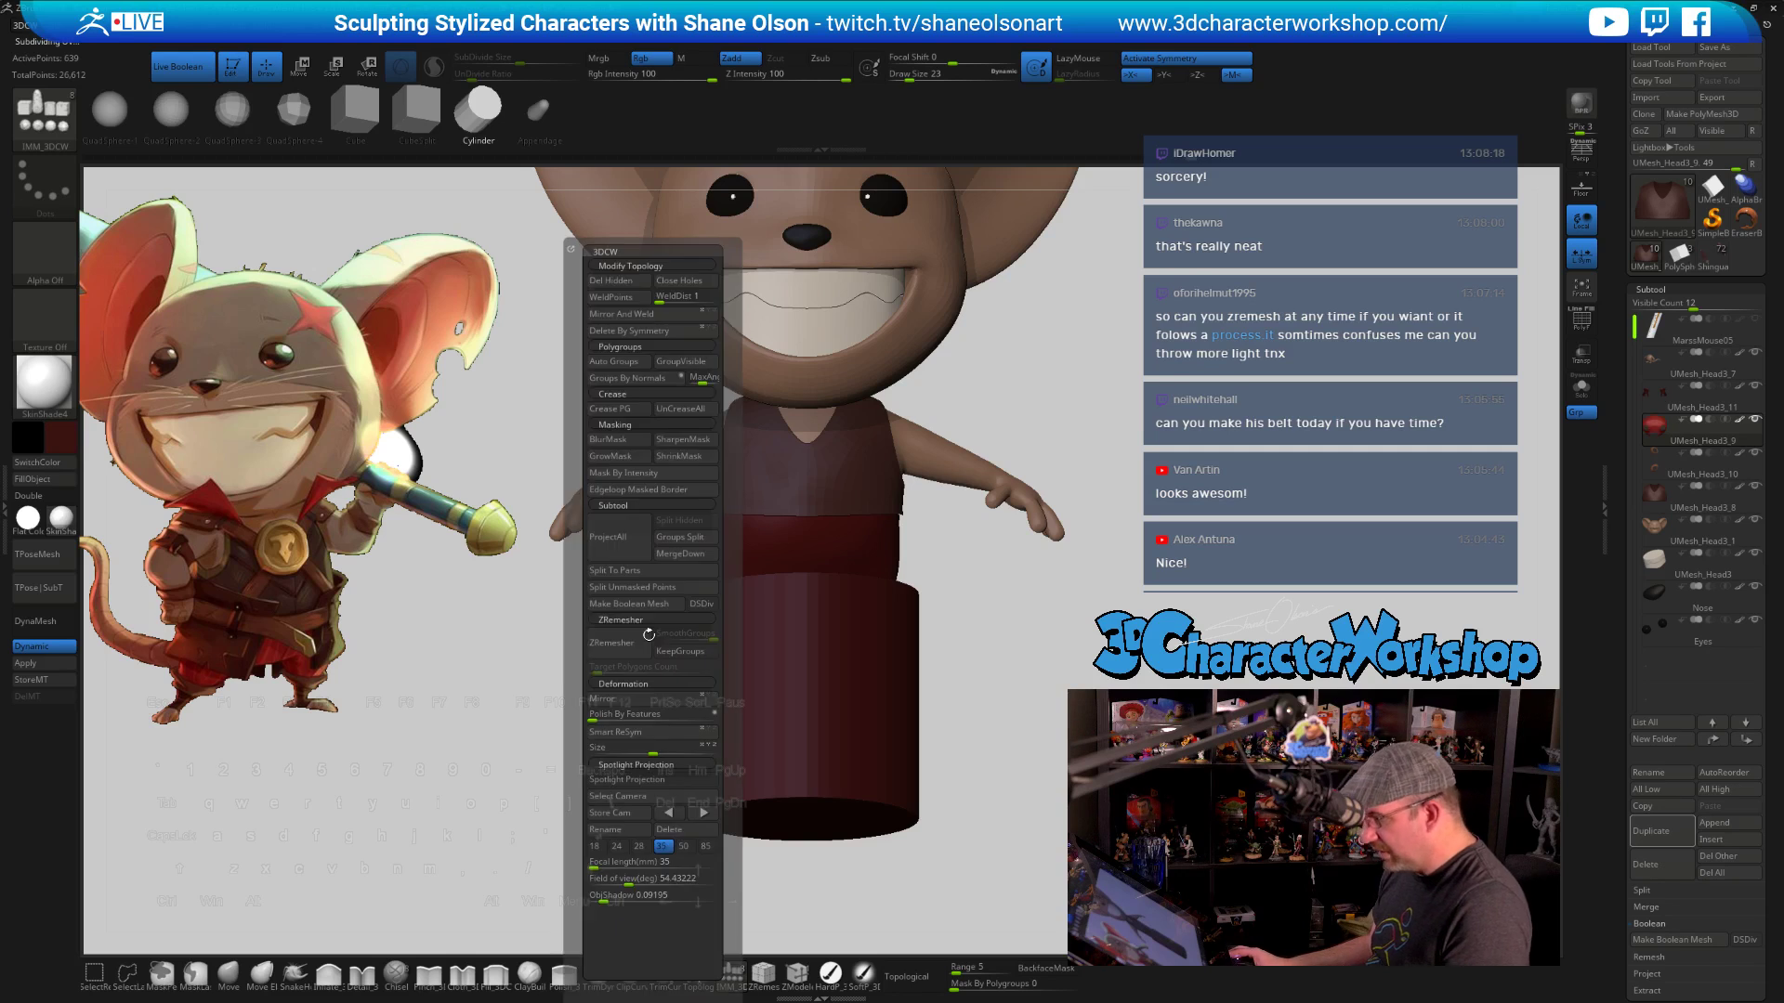
click(650, 596)
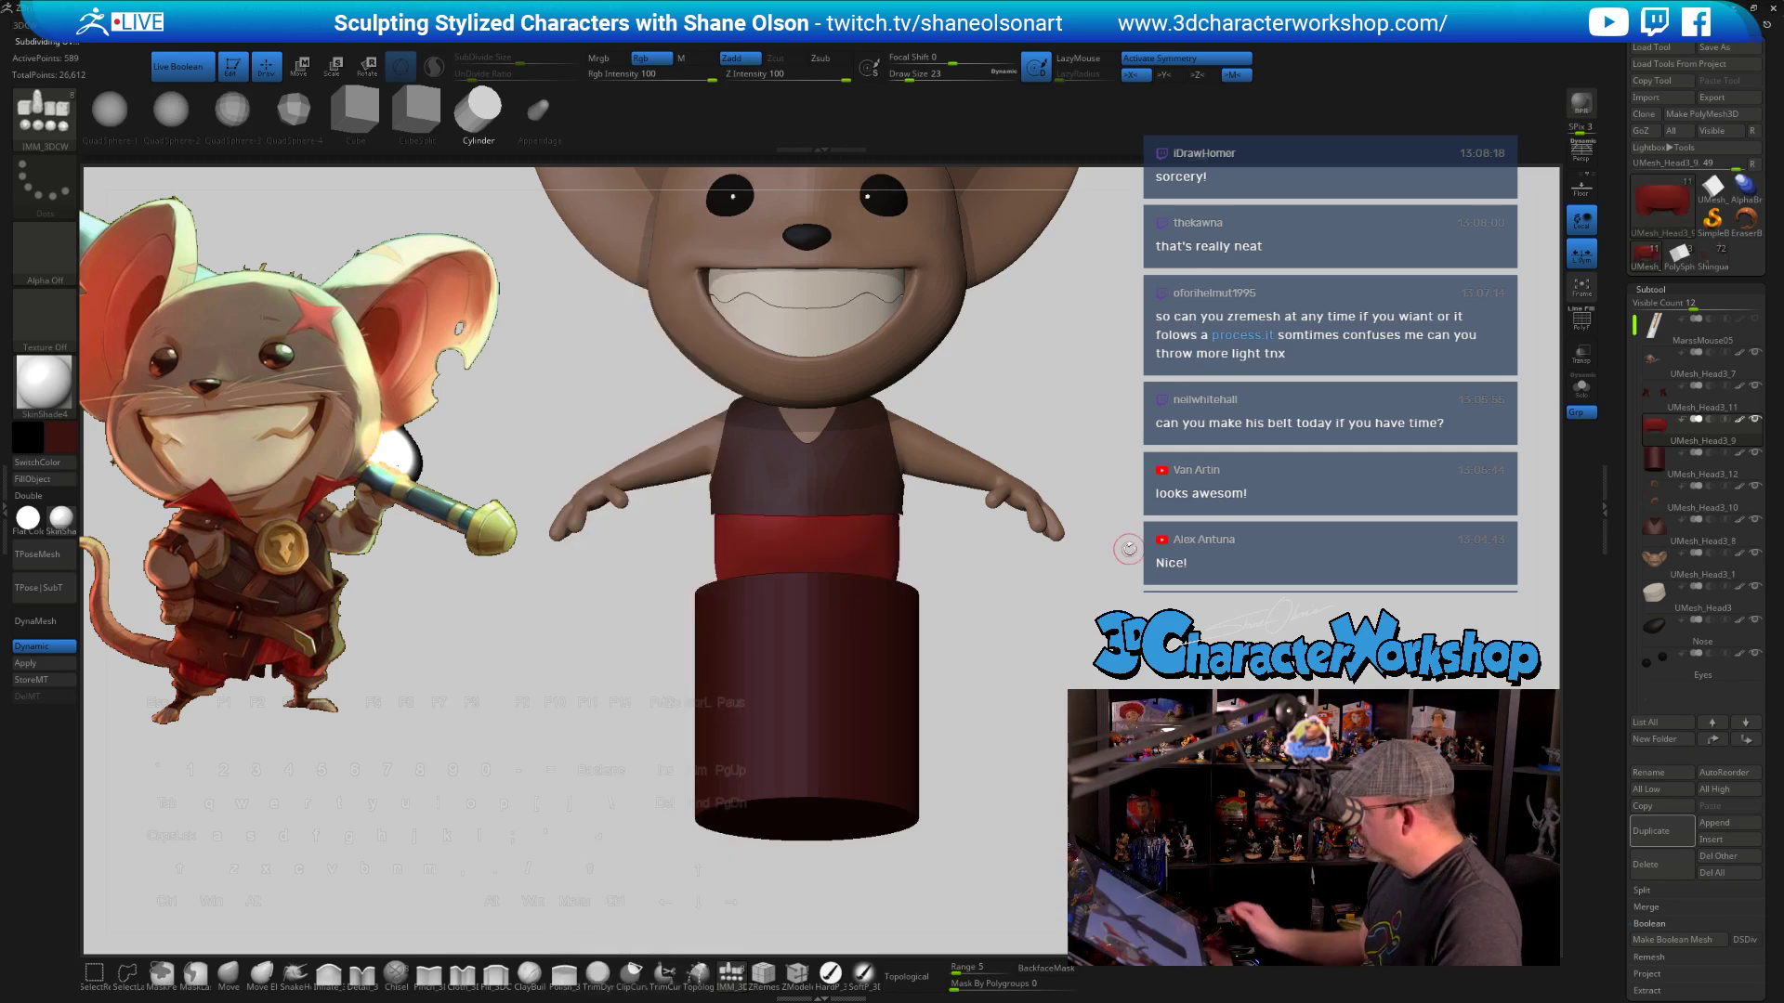
Squash the cylinder's height to about 0.41 with the gizmo and rotate it about 12.5° so it stands level below the shorts
drag(1129, 548, 976, 558)
key(w)
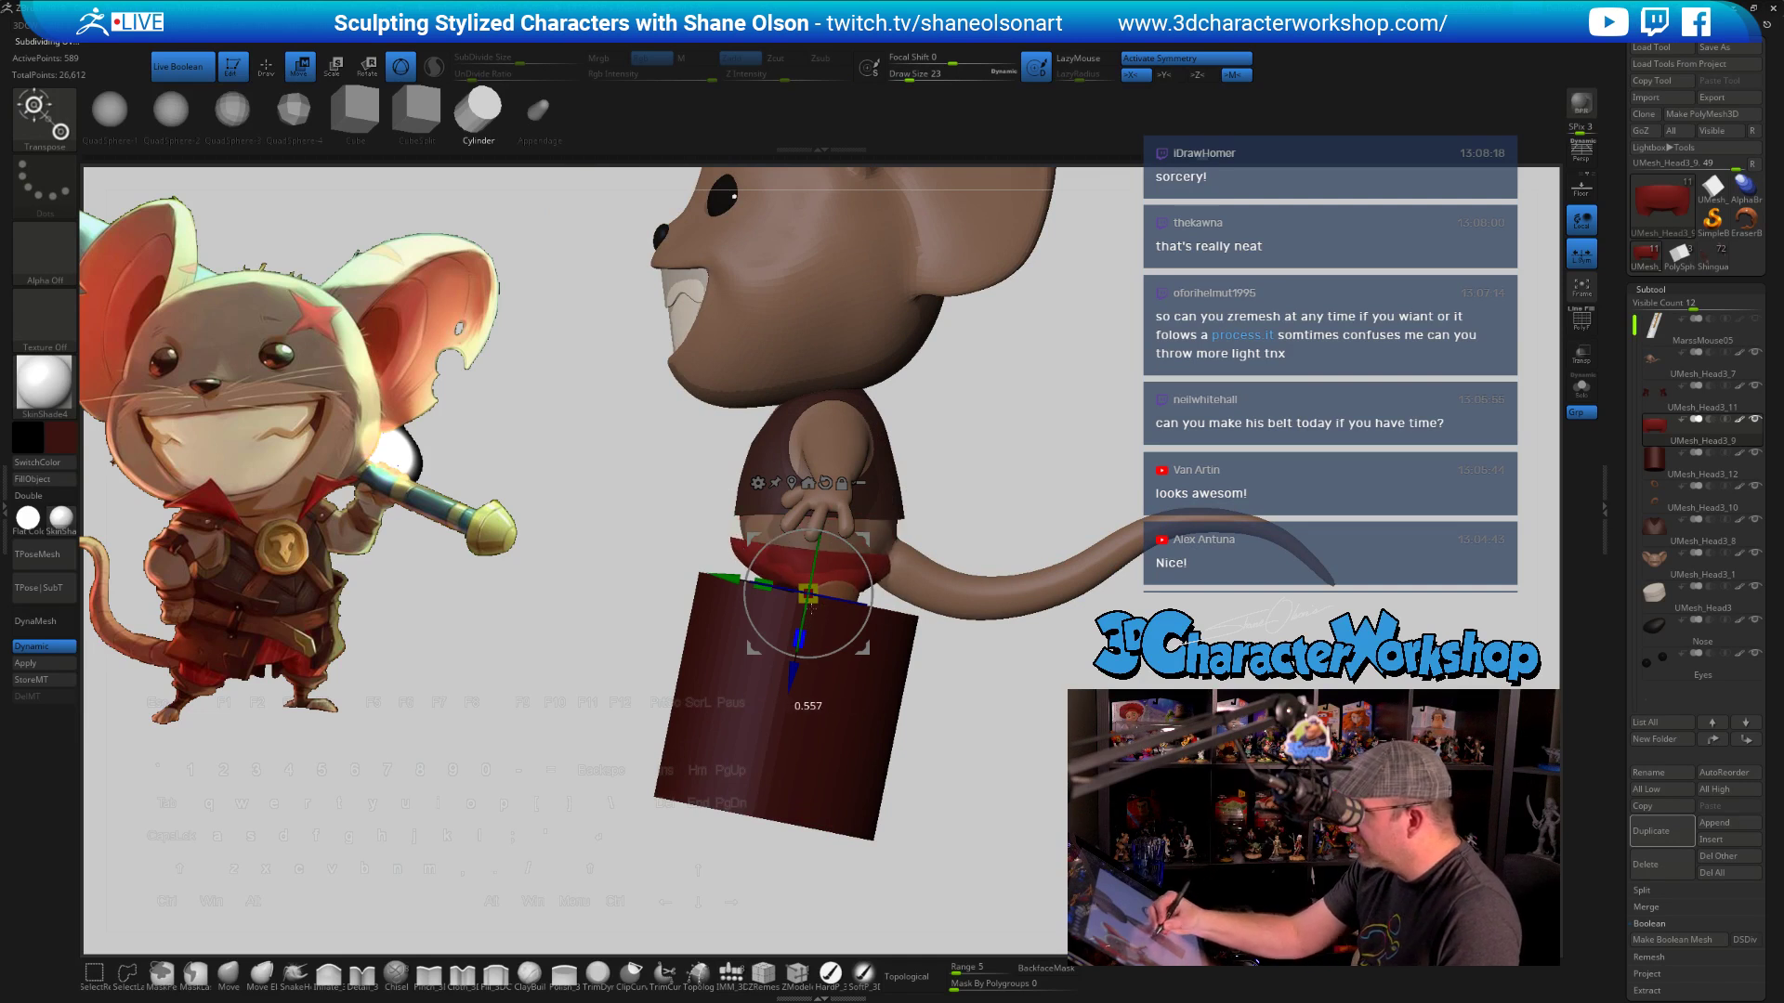
drag(801, 639, 822, 559)
alt+click(803, 632)
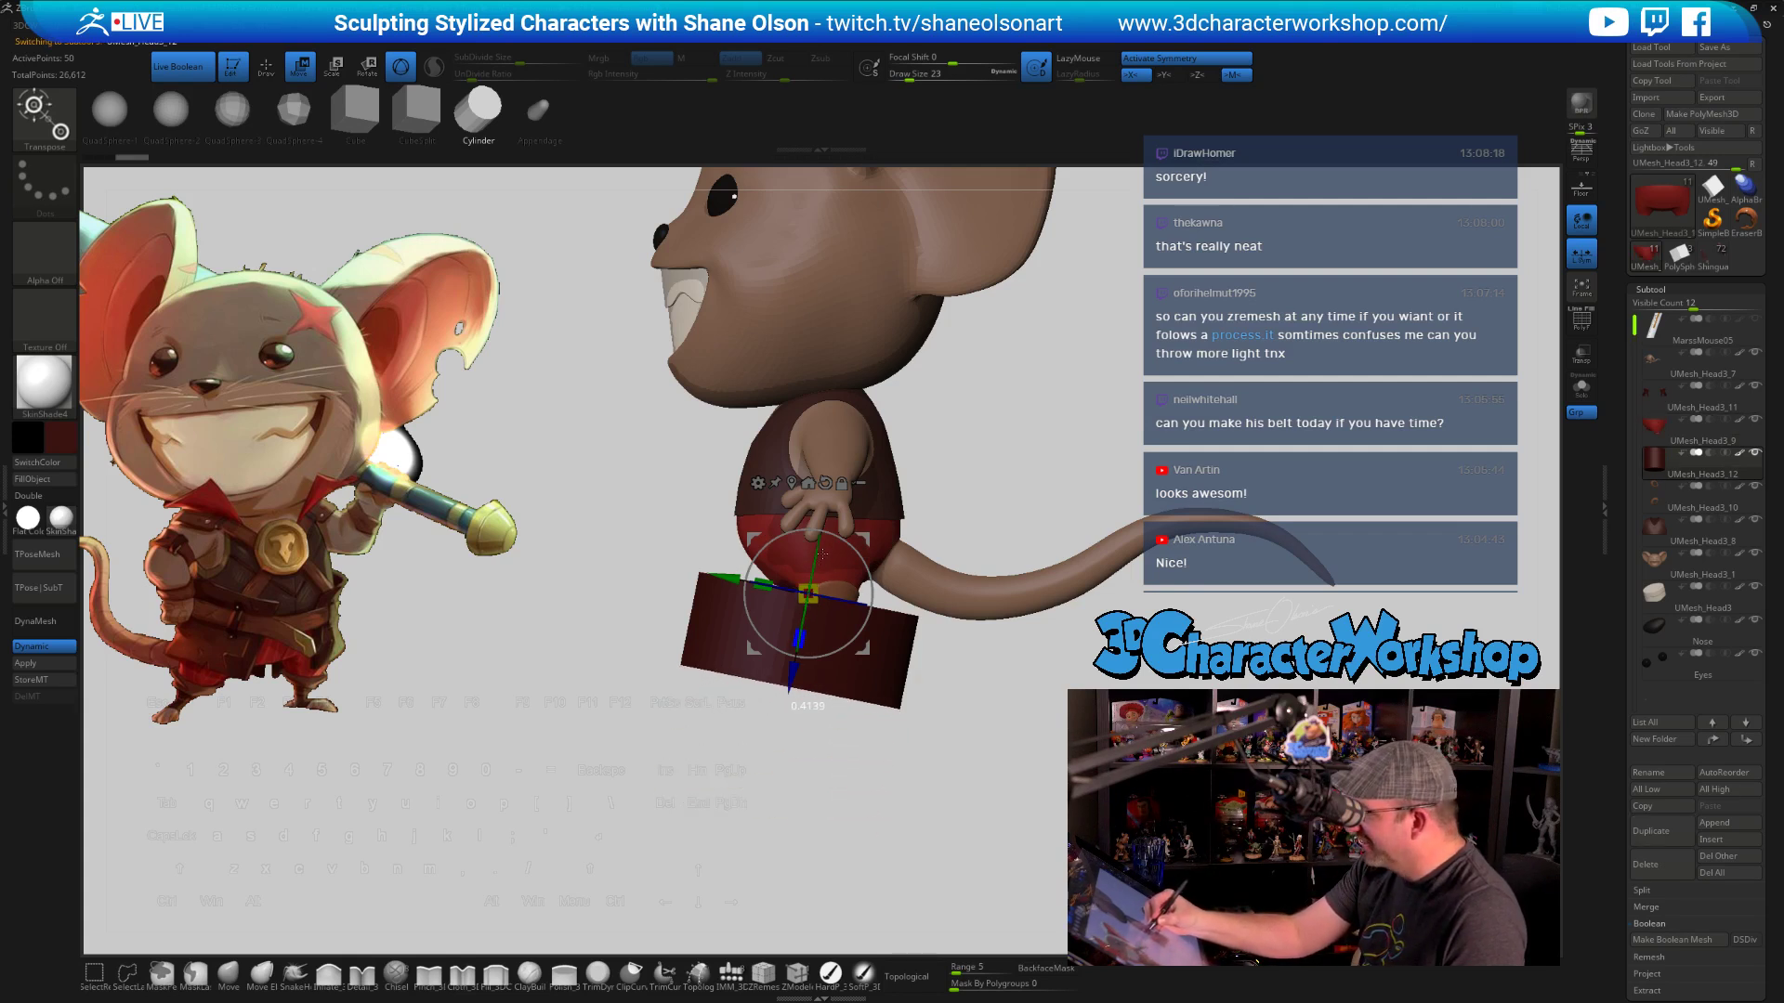
shift+drag(974, 739, 892, 692)
drag(808, 650, 808, 687)
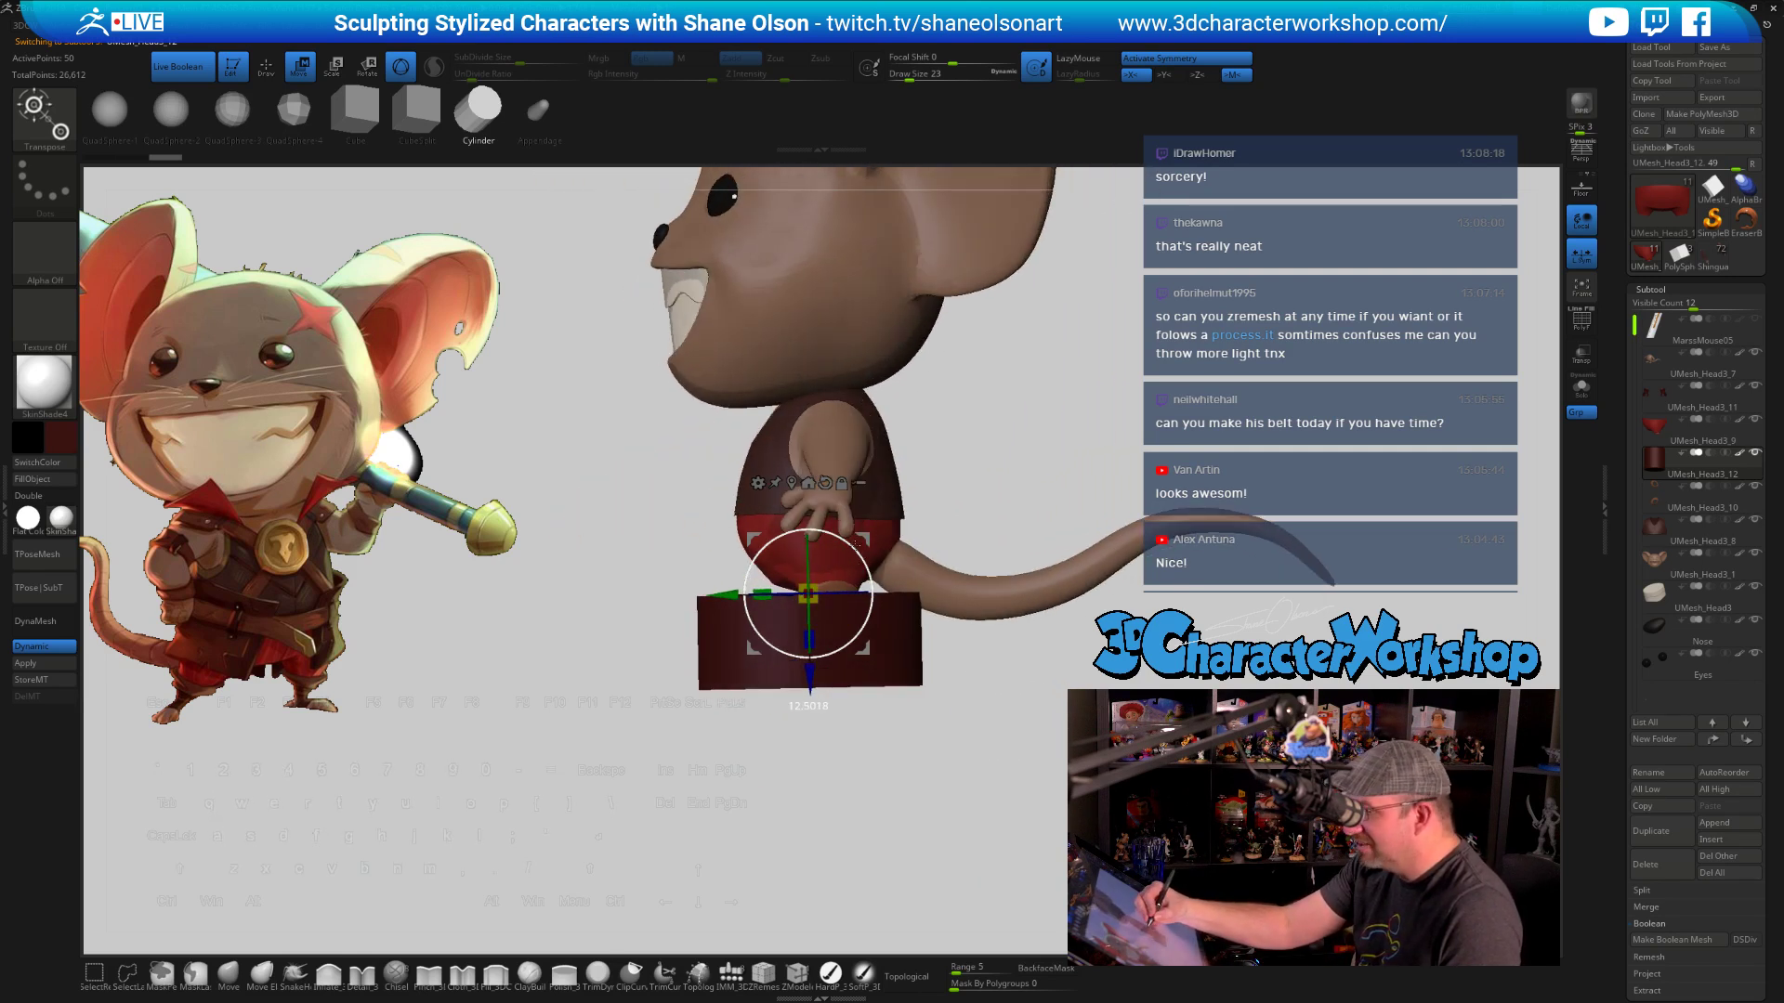
Move the cylinder up around the mouse's waist, then narrow its depth and scale its width to about 0.89 to fit the hips
drag(808, 595, 817, 480)
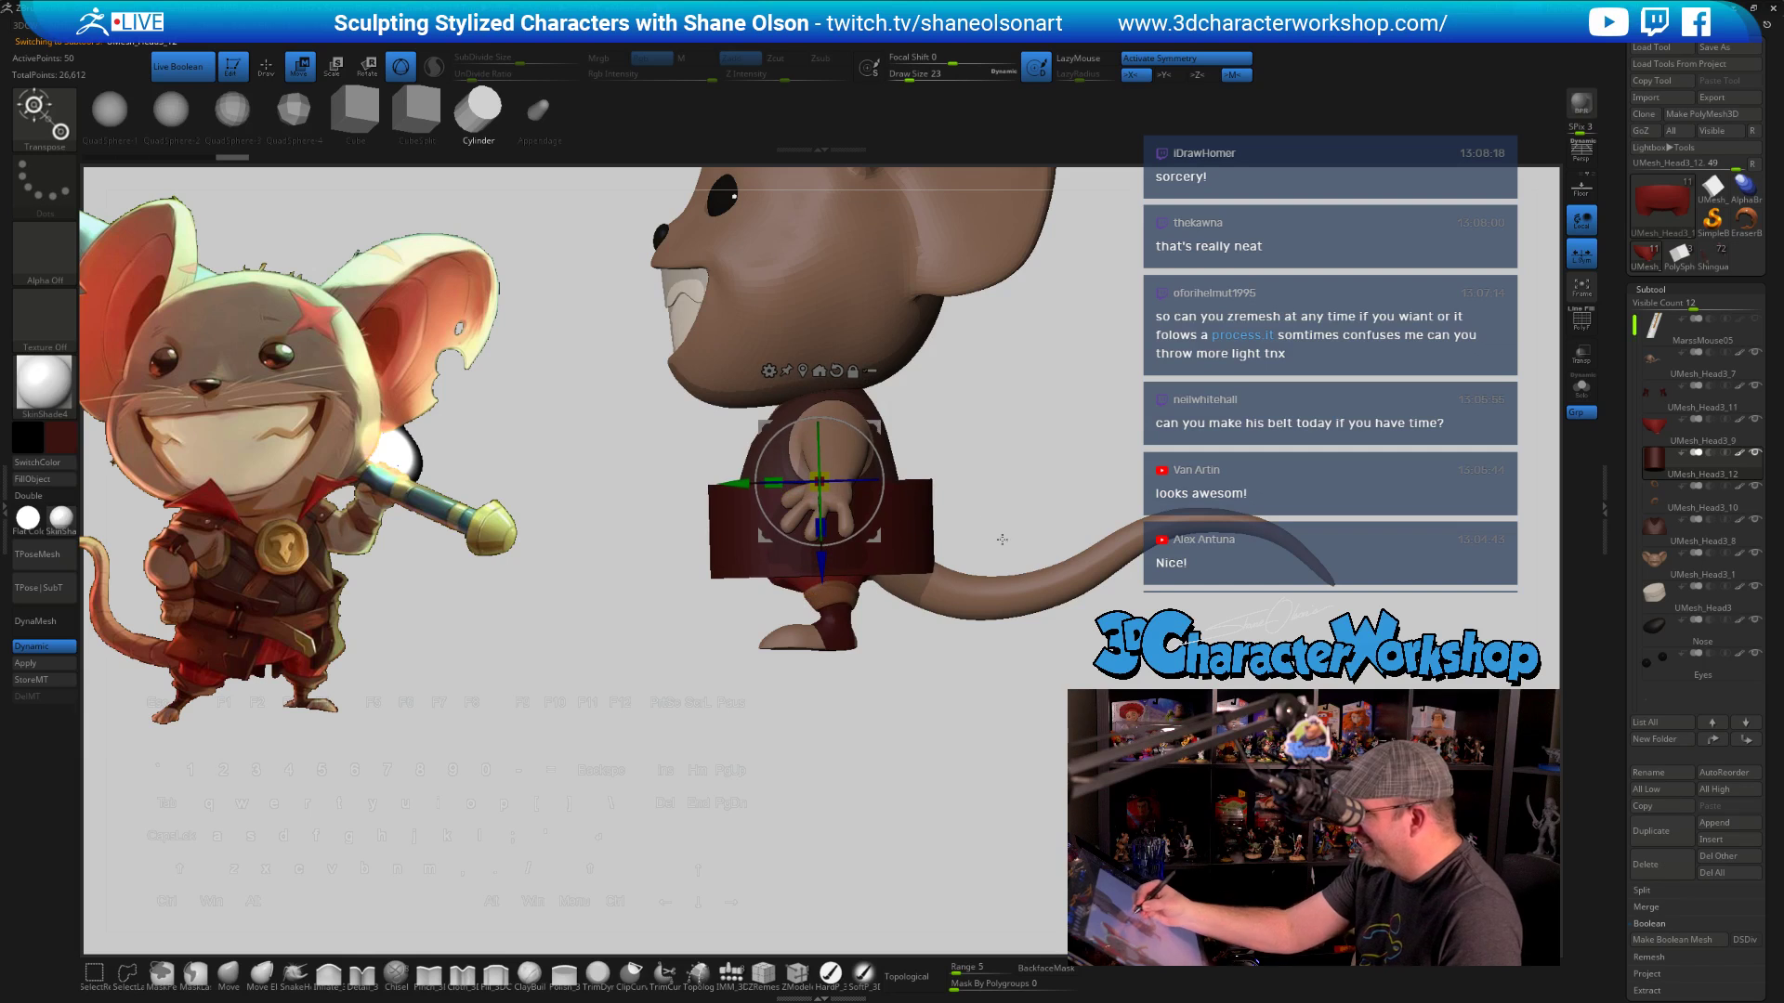
shift+drag(1001, 539, 1039, 732)
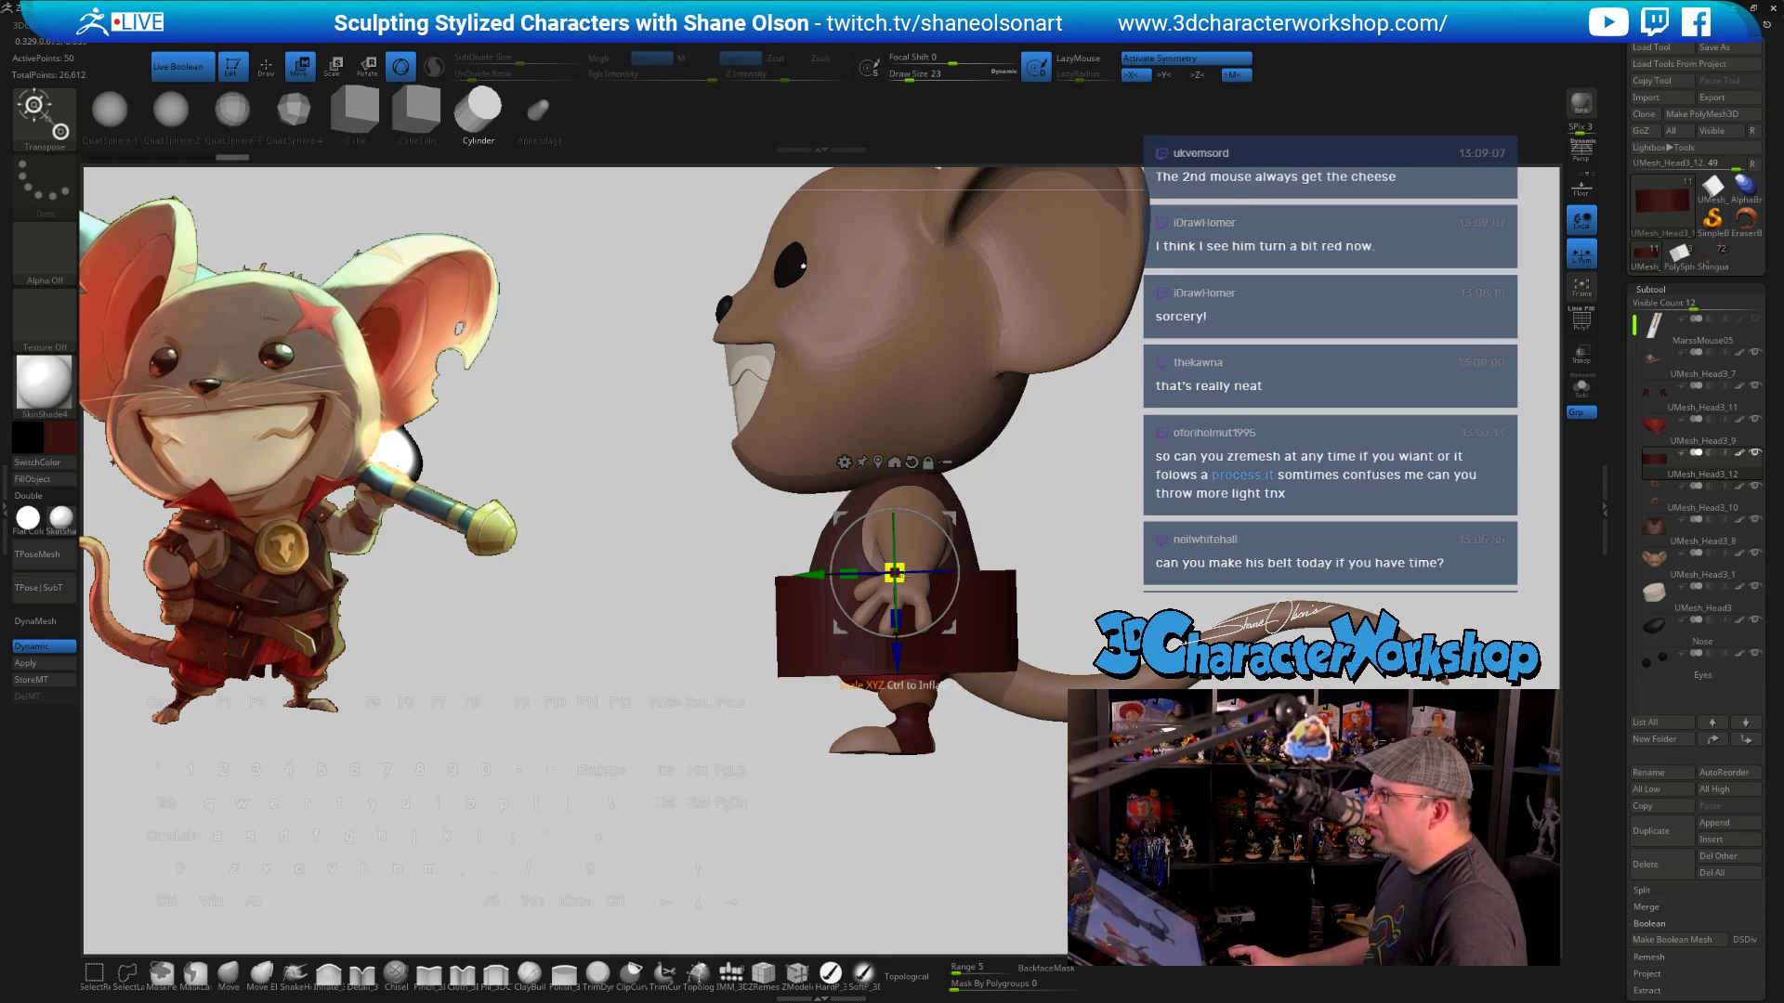
drag(847, 574, 860, 575)
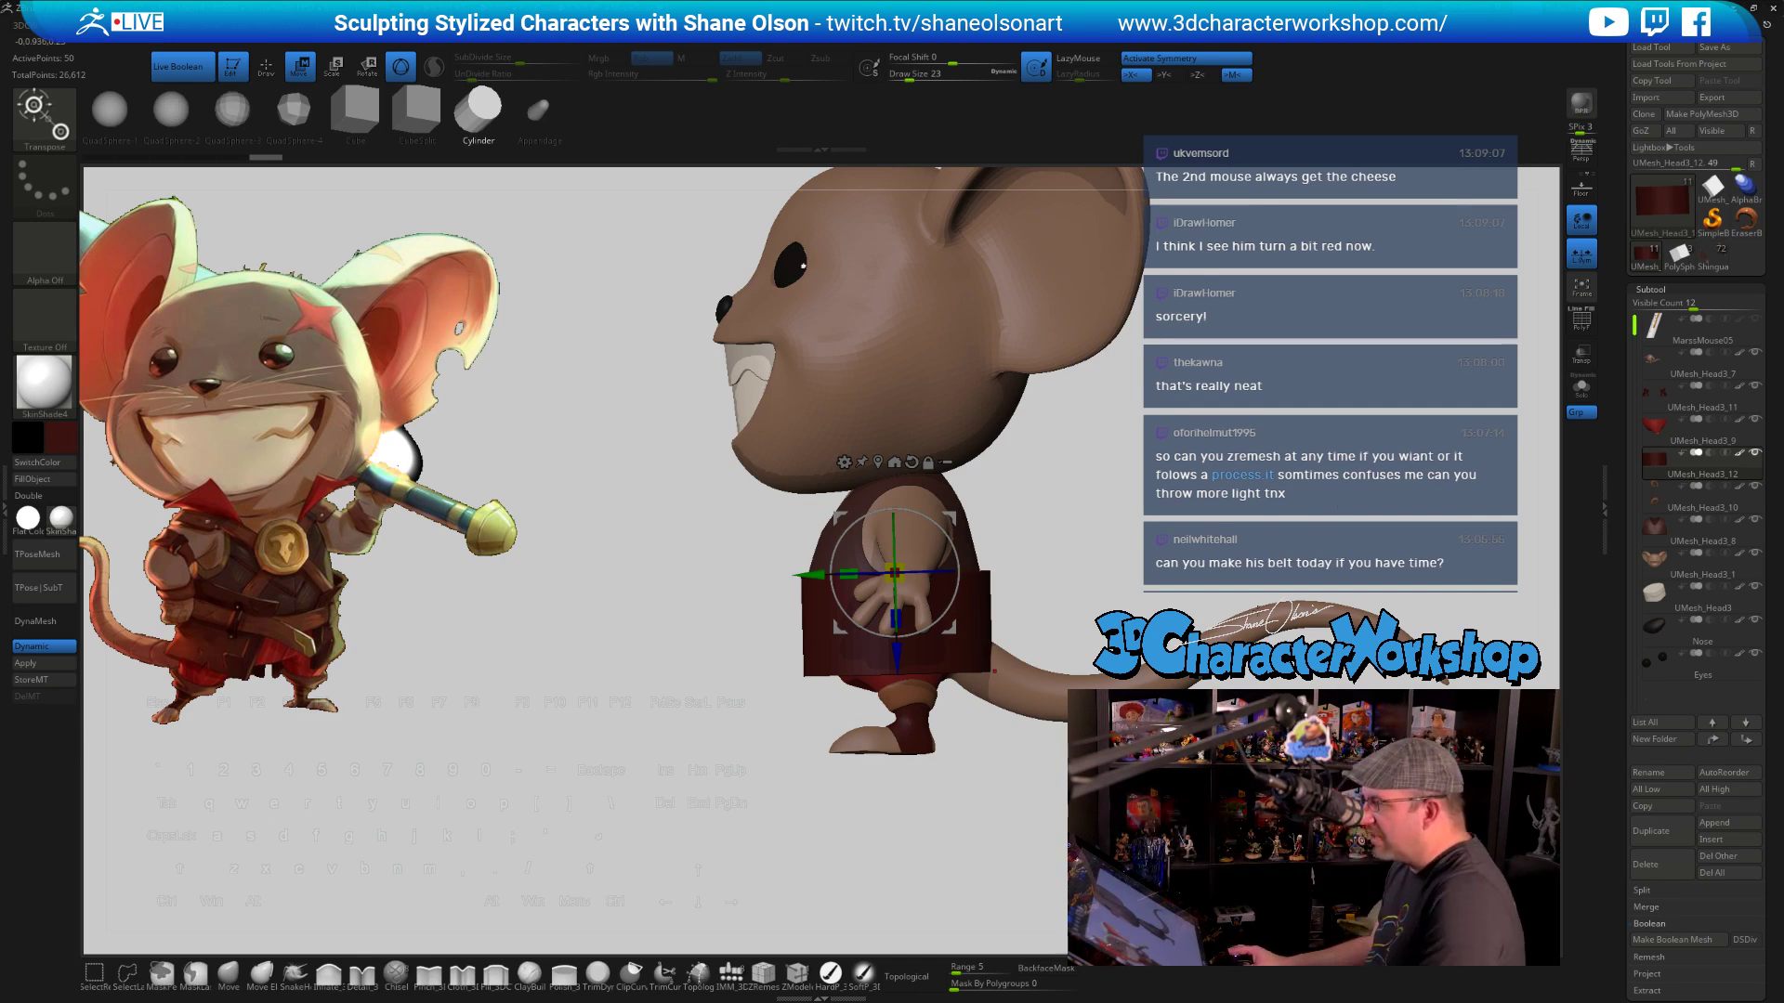
drag(994, 671, 858, 577)
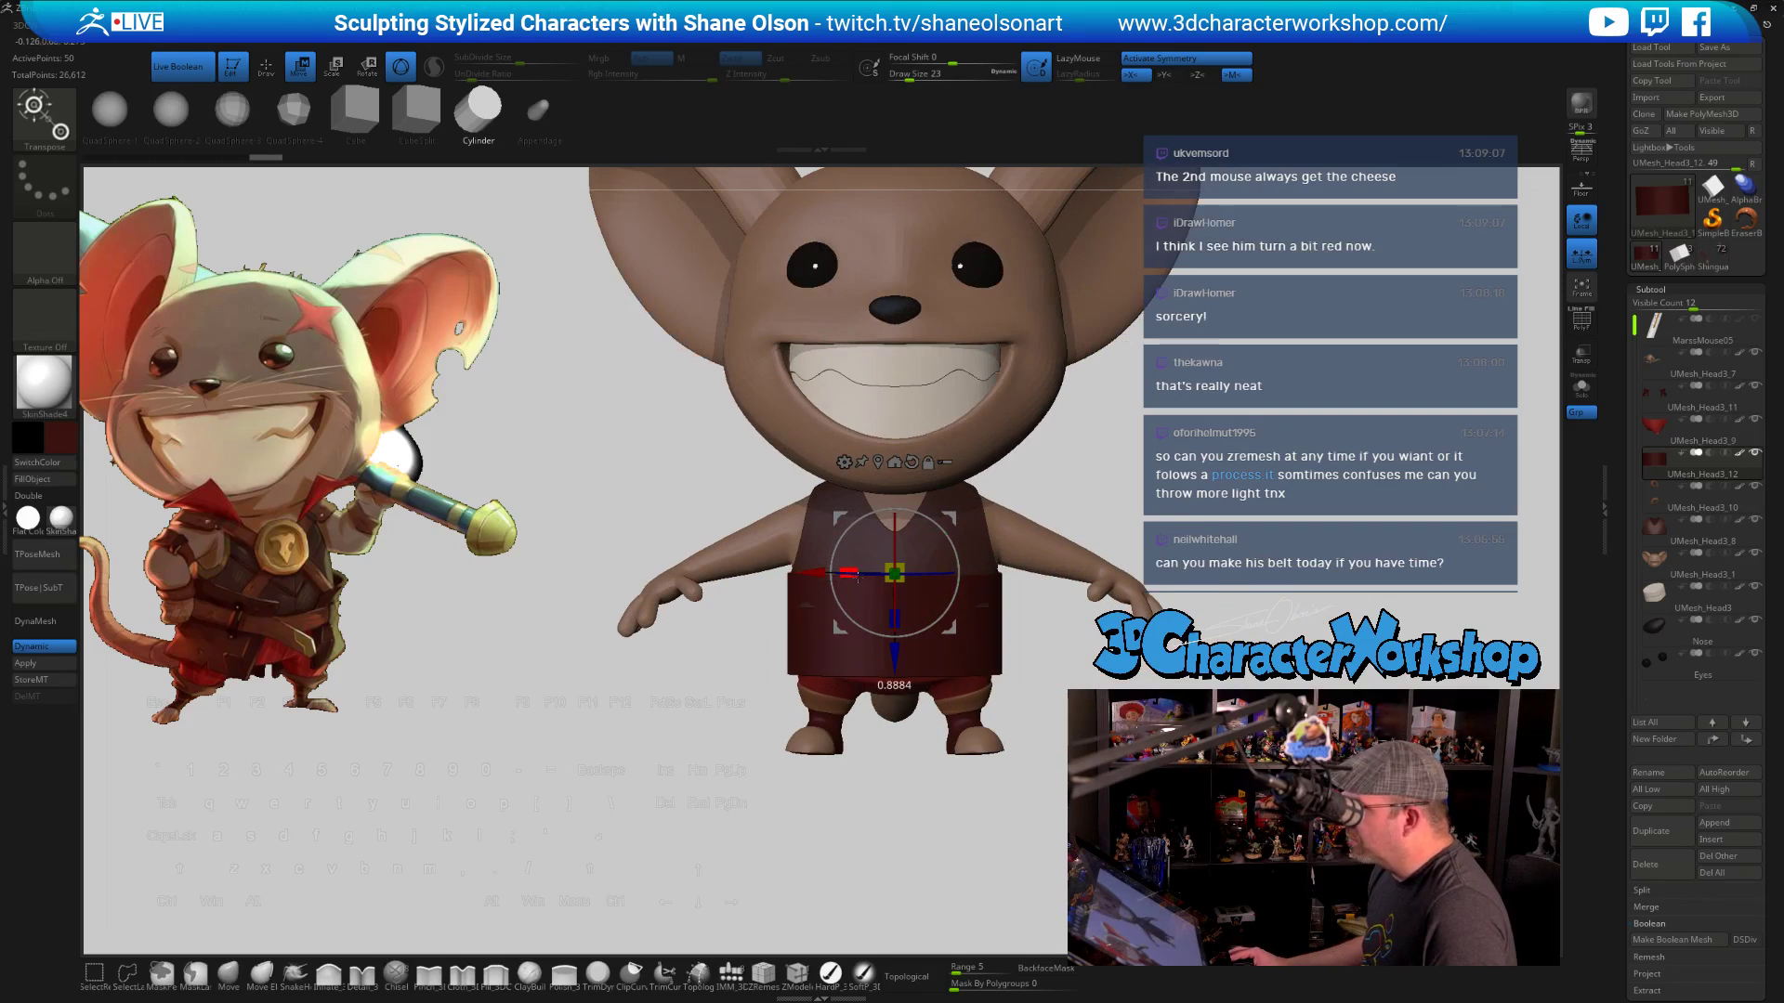
drag(1291, 581, 1117, 565)
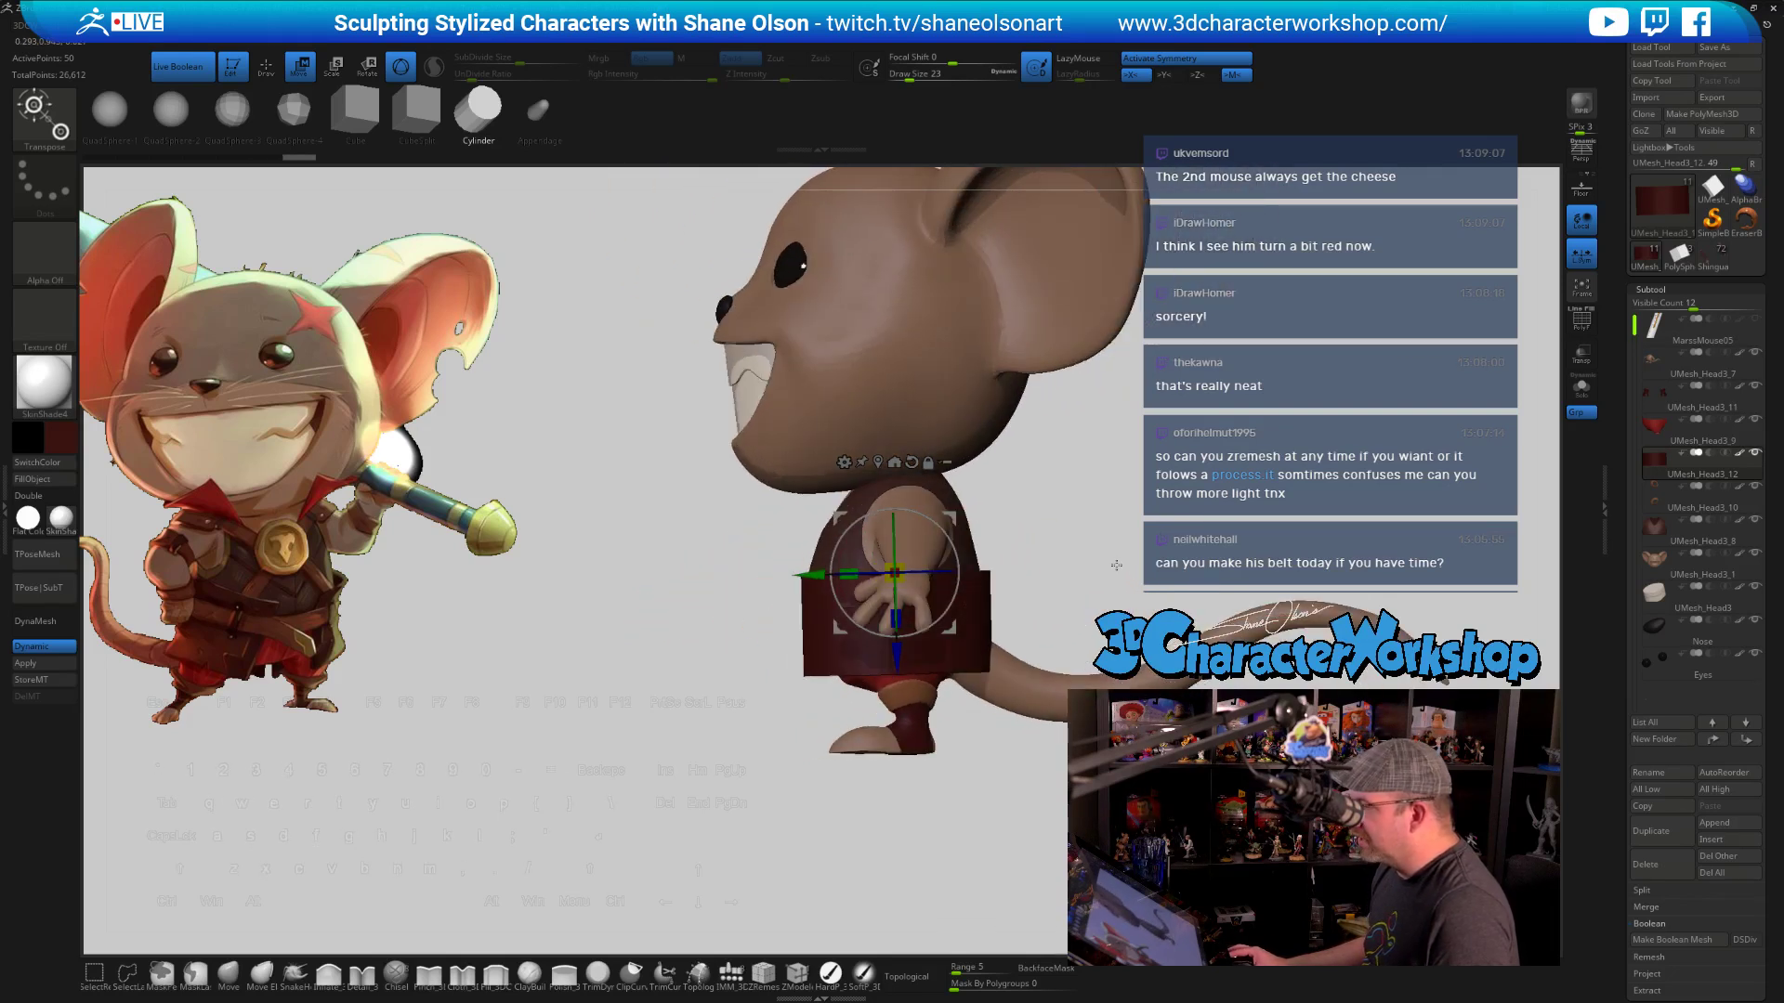
drag(897, 655, 907, 644)
drag(1124, 548, 1042, 586)
alt+drag(915, 646, 901, 706)
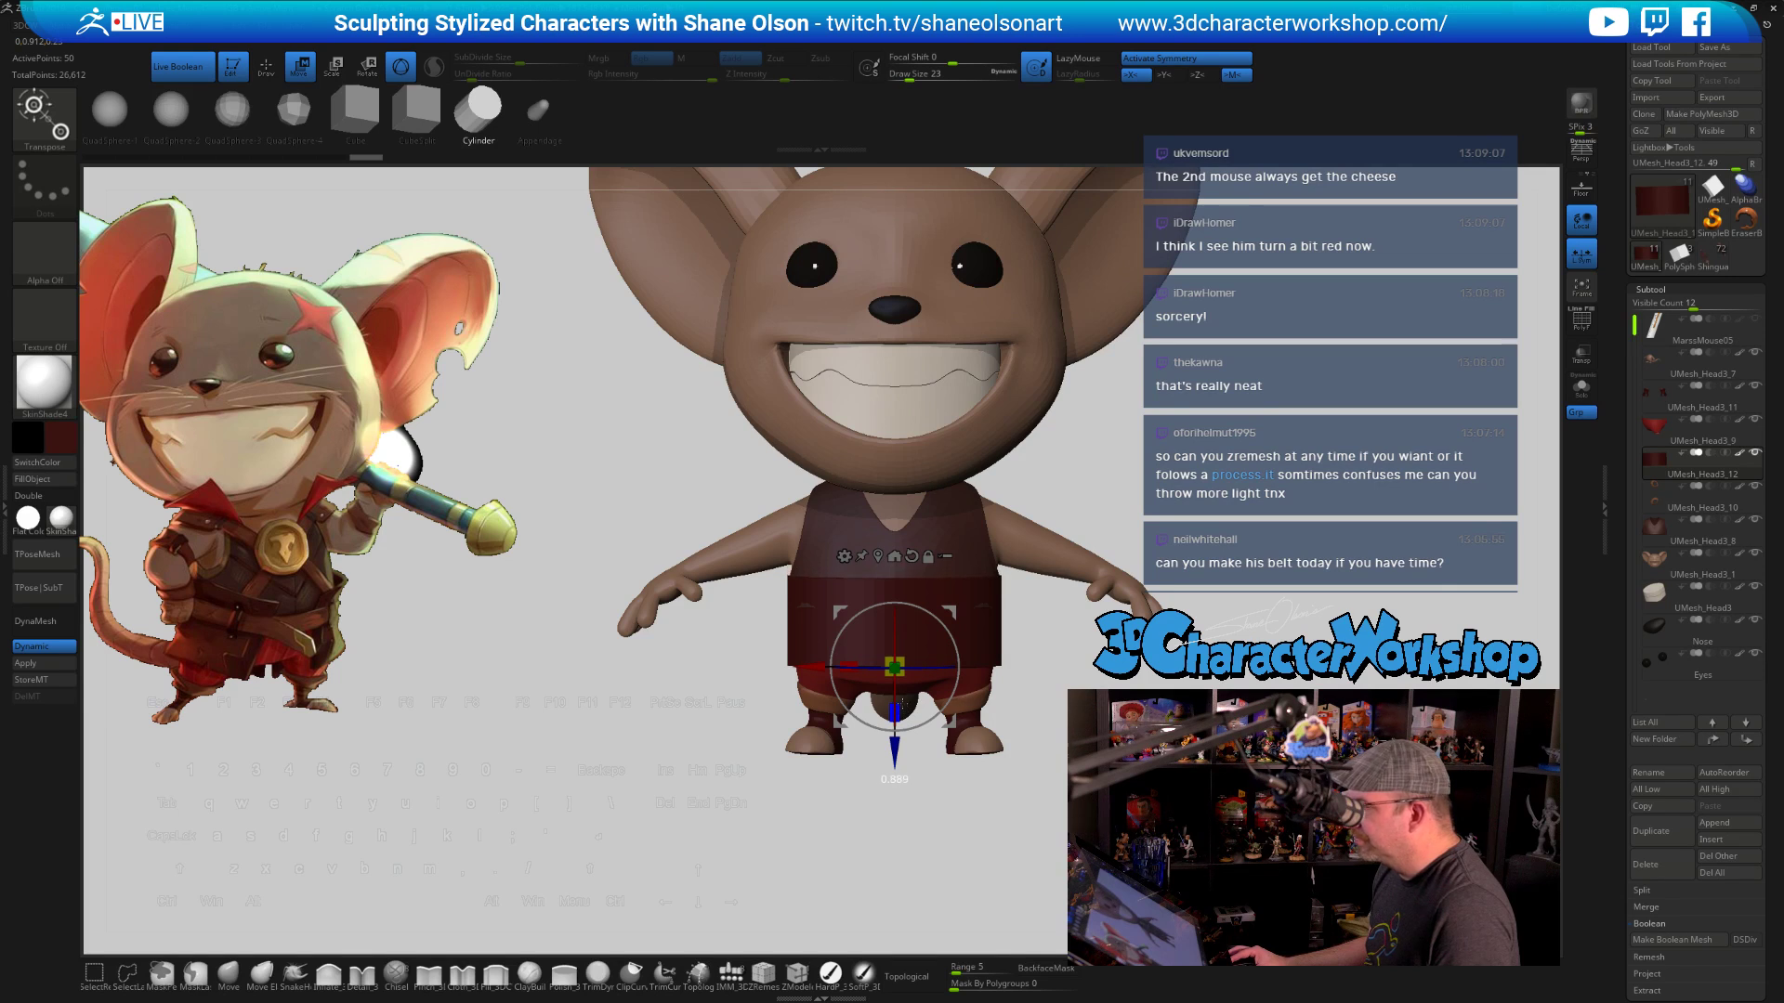
alt+drag(1207, 507, 1152, 476)
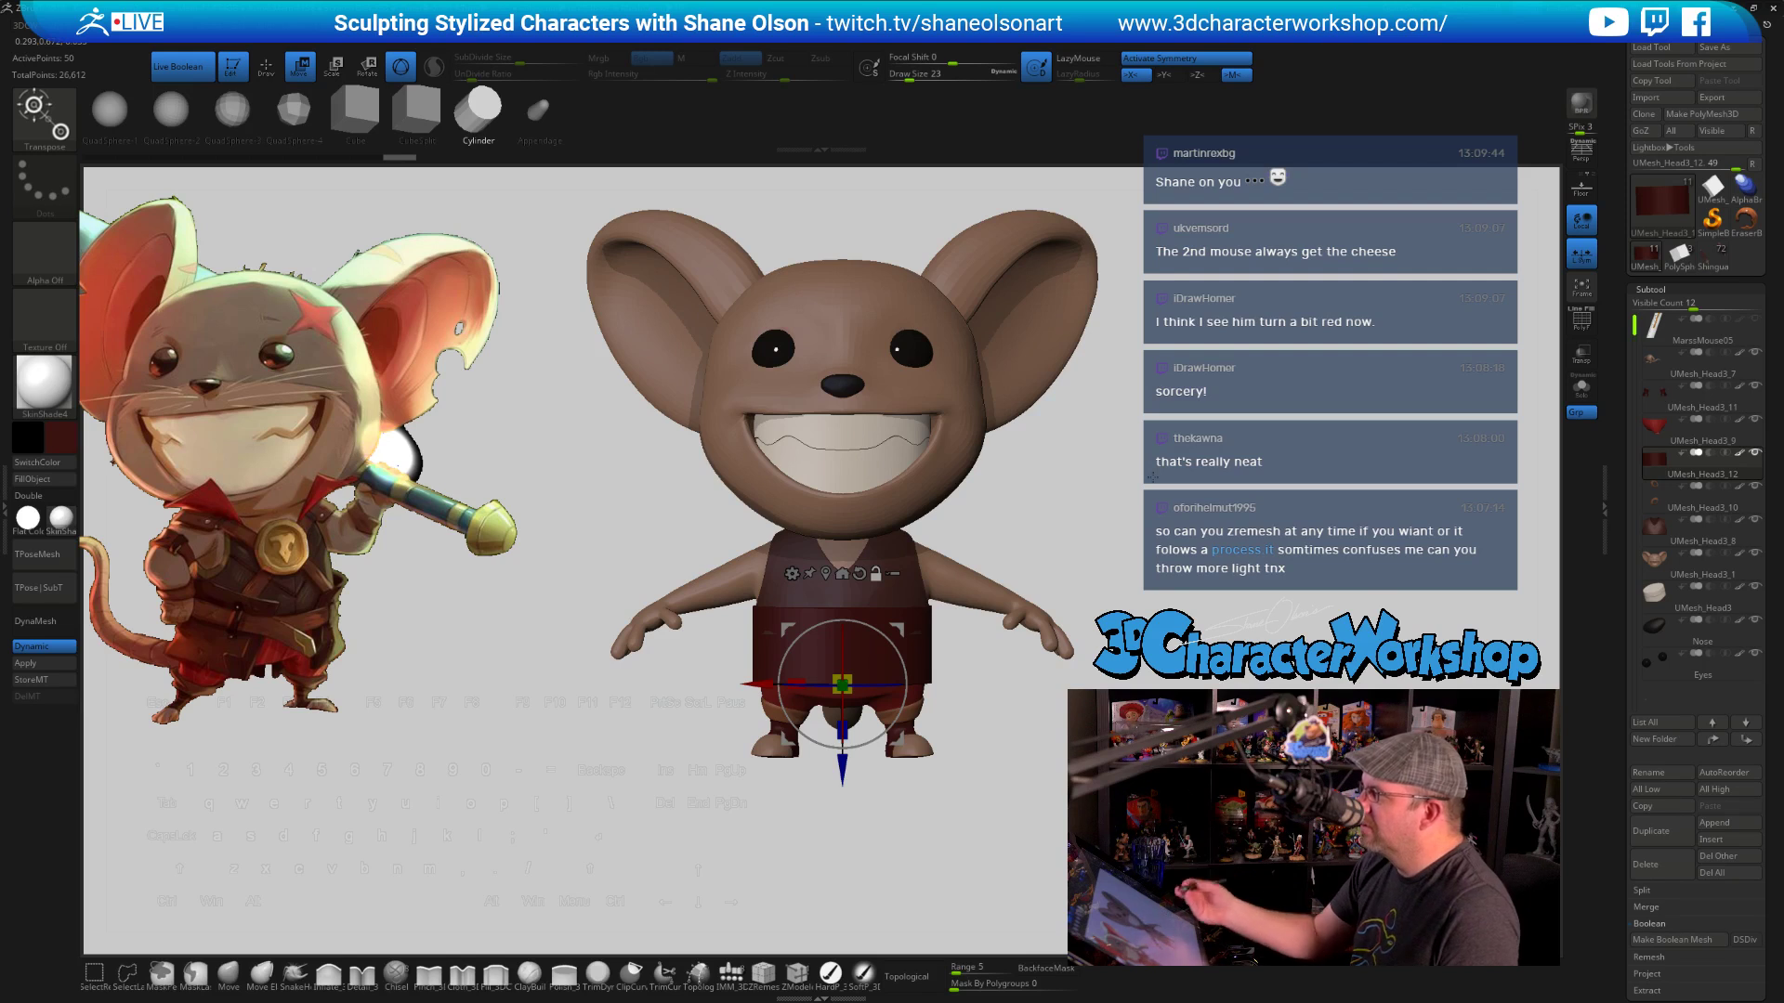
Isolate the waist cylinder with its polyframe shown and assign polygroups to its caps and side with Groups By Normals
alt+drag(1048, 592, 1081, 715)
click(1581, 386)
key(shift+f)
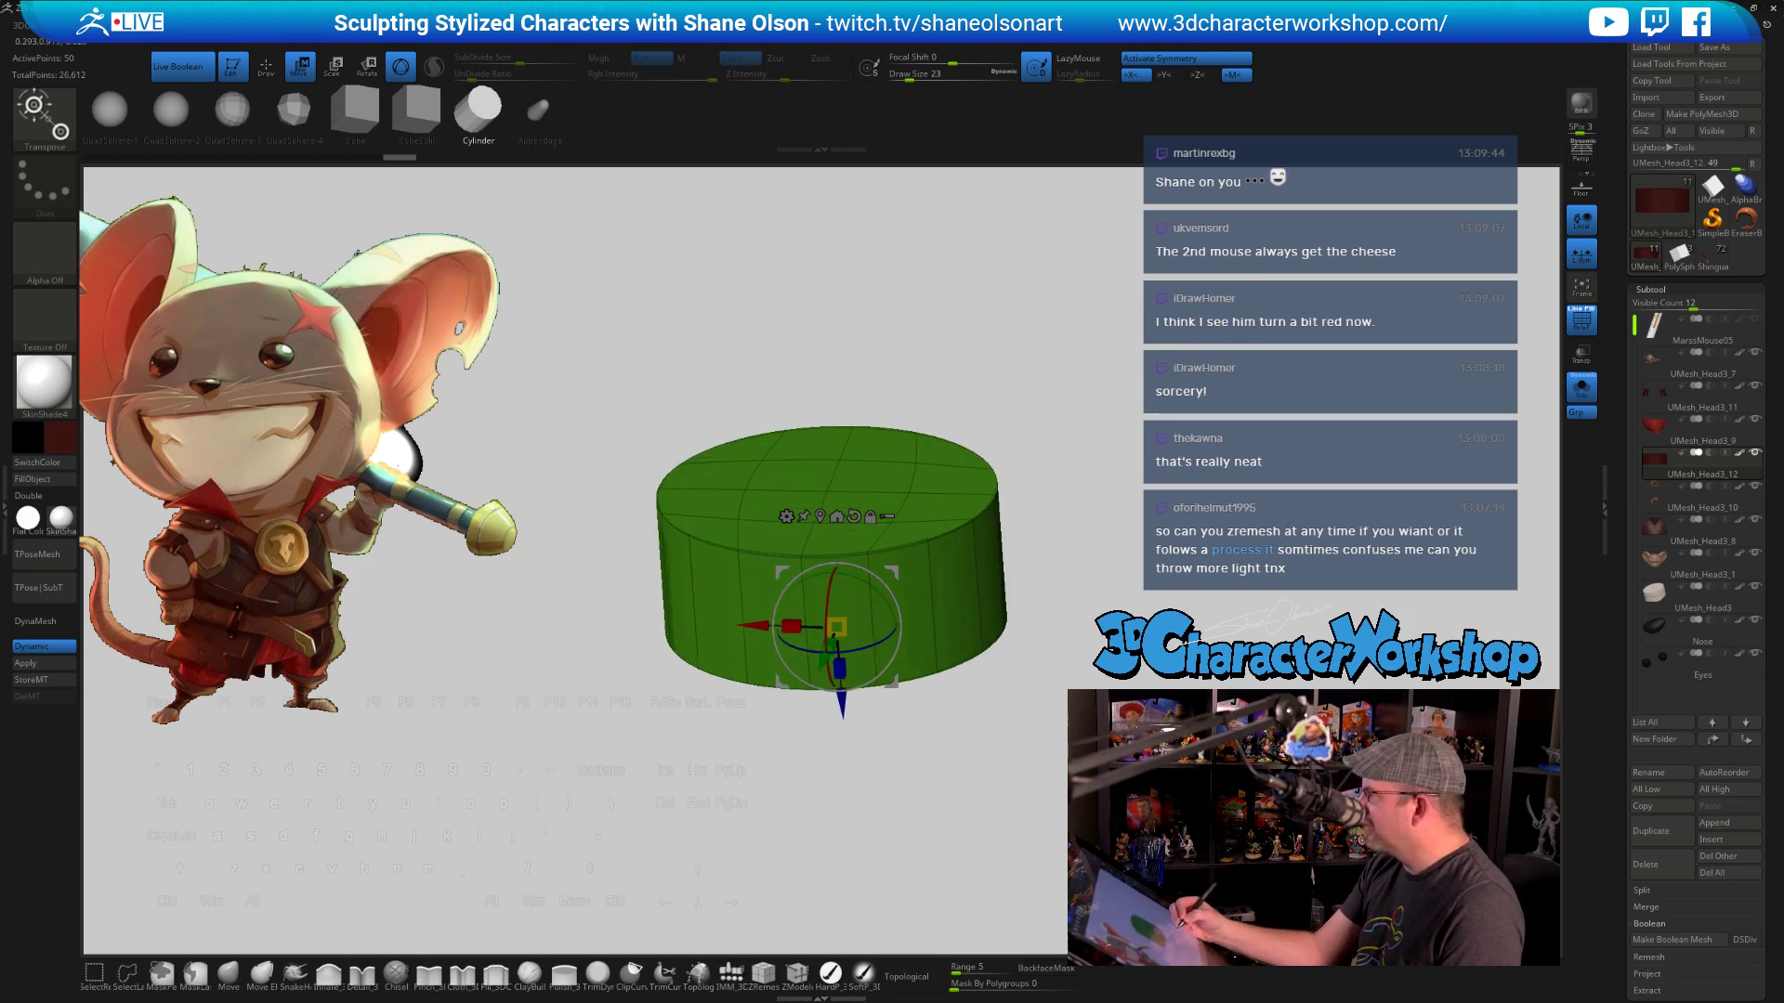
key(2)
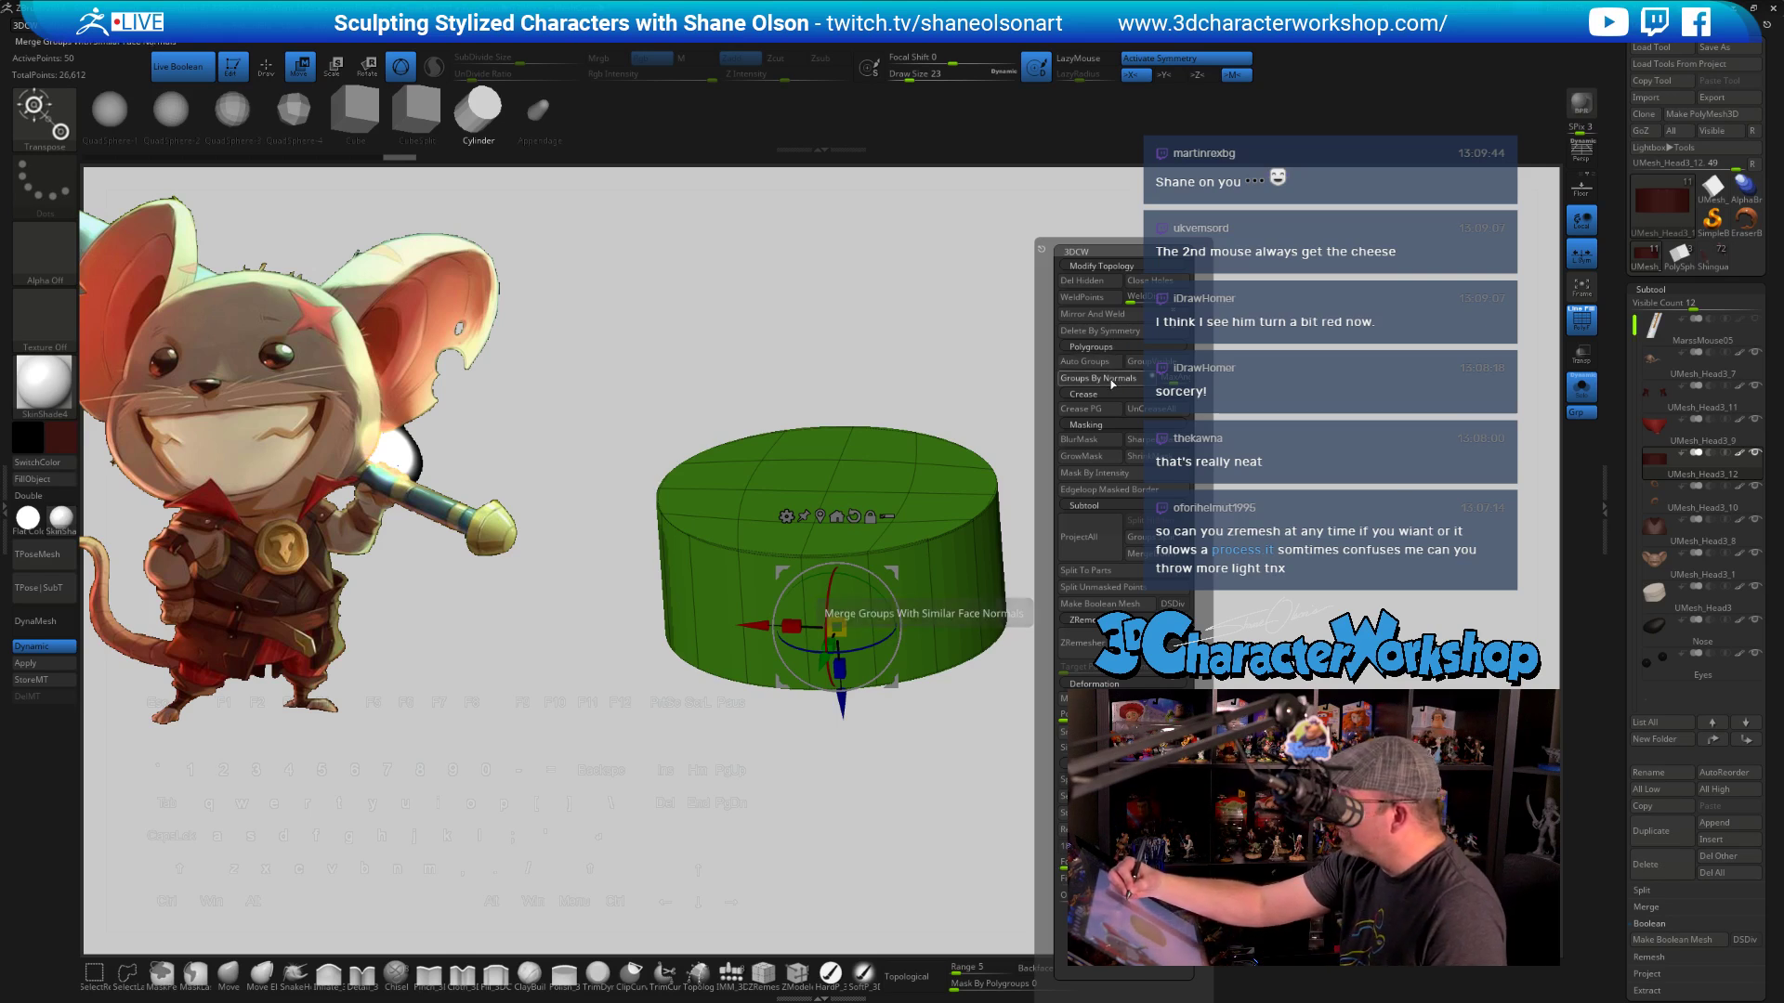
click(1112, 381)
drag(1112, 408, 1020, 546)
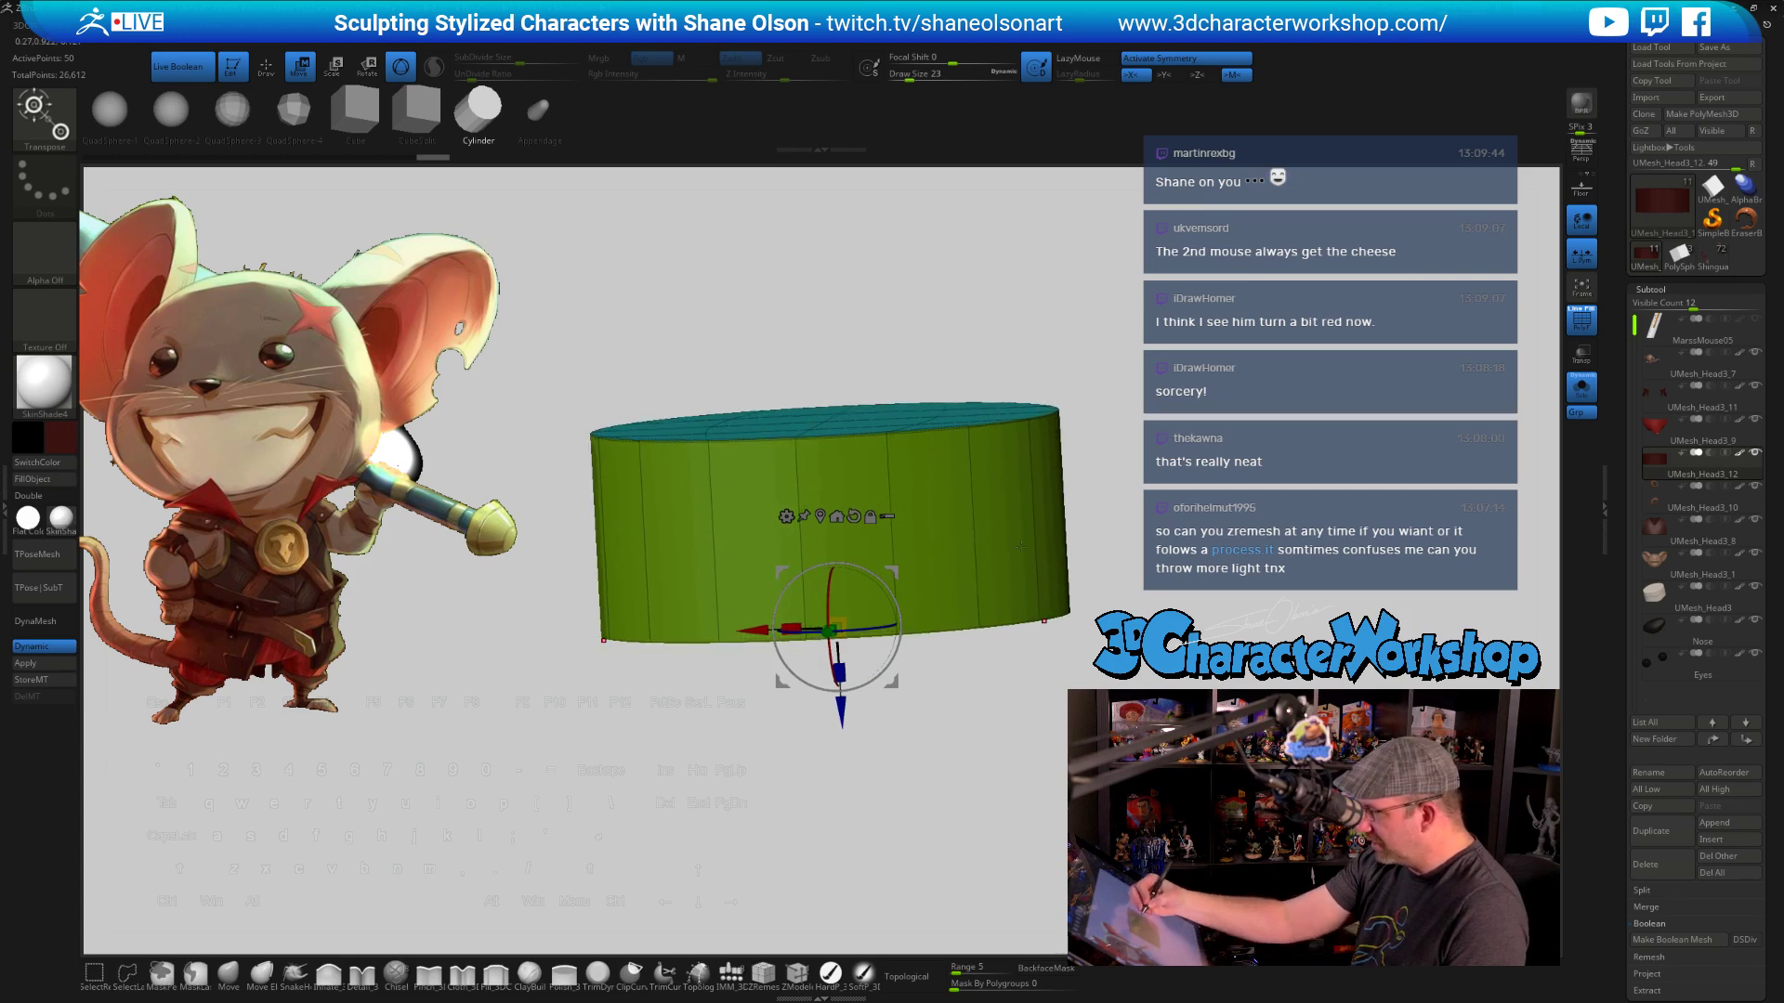
Insert a horizontal edge loop around the middle of the cylinder's side using the ZModeler Insert edge action
key(q)
drag(1045, 734, 1057, 760)
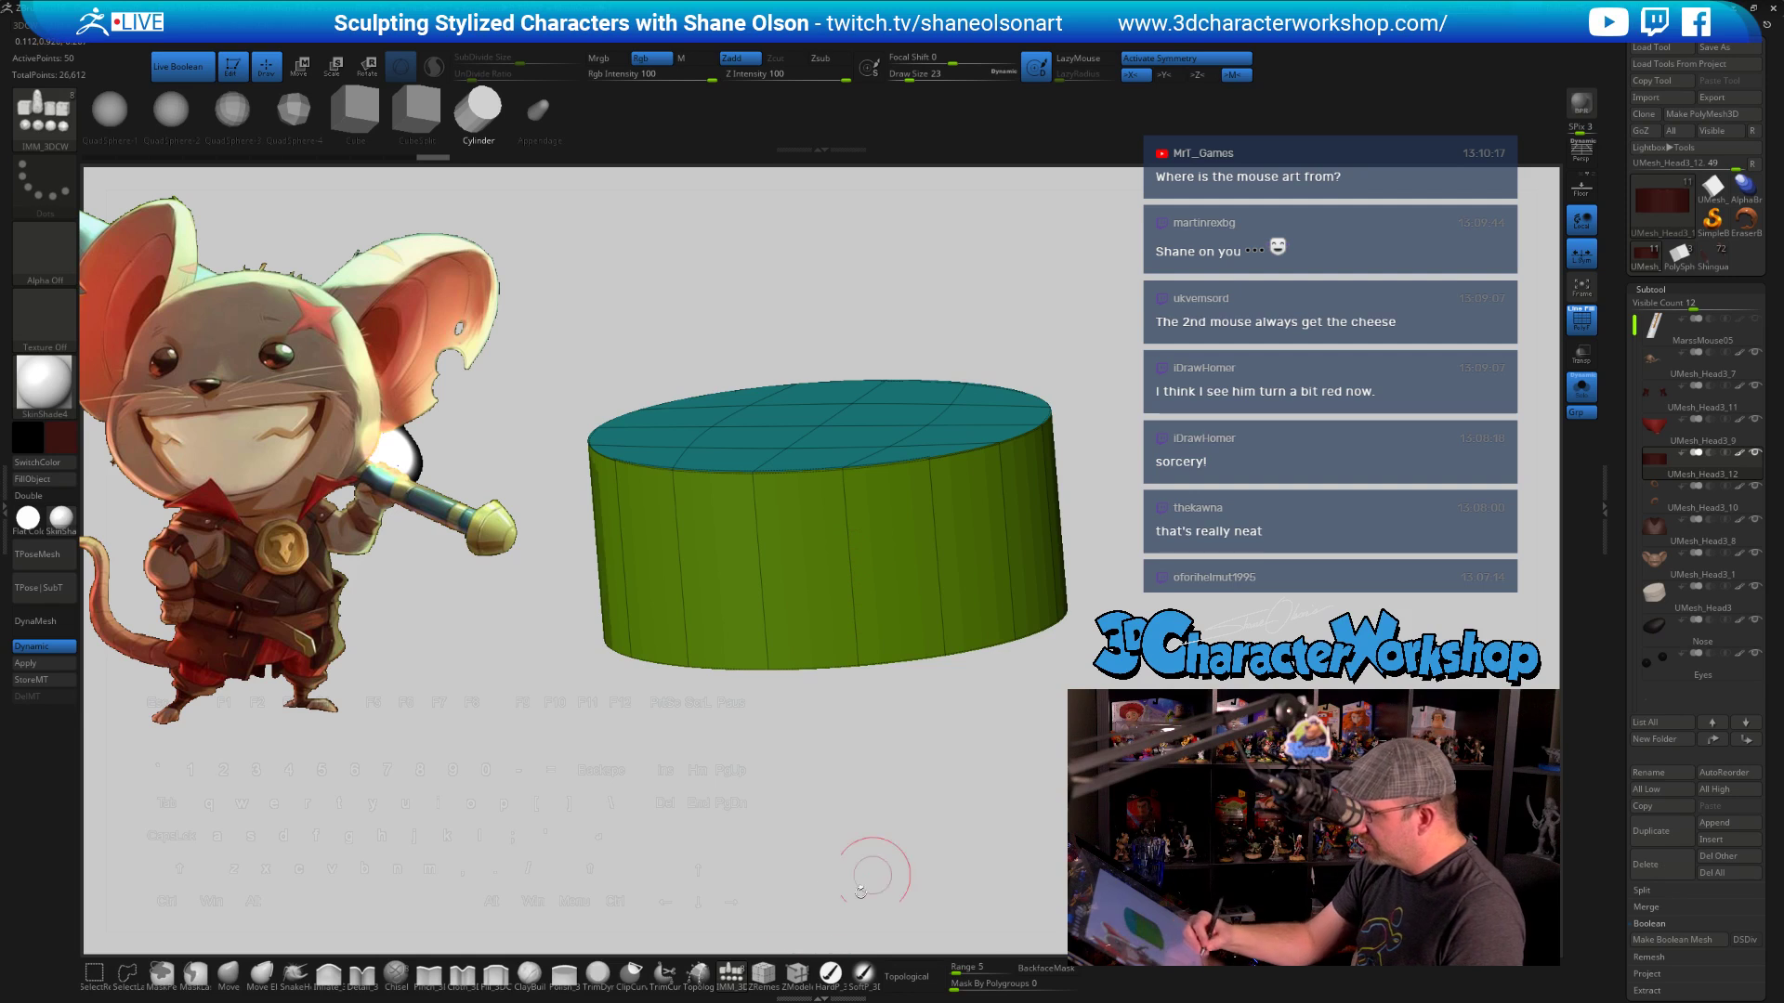
key(b)
key(z)
key(m)
key(space)
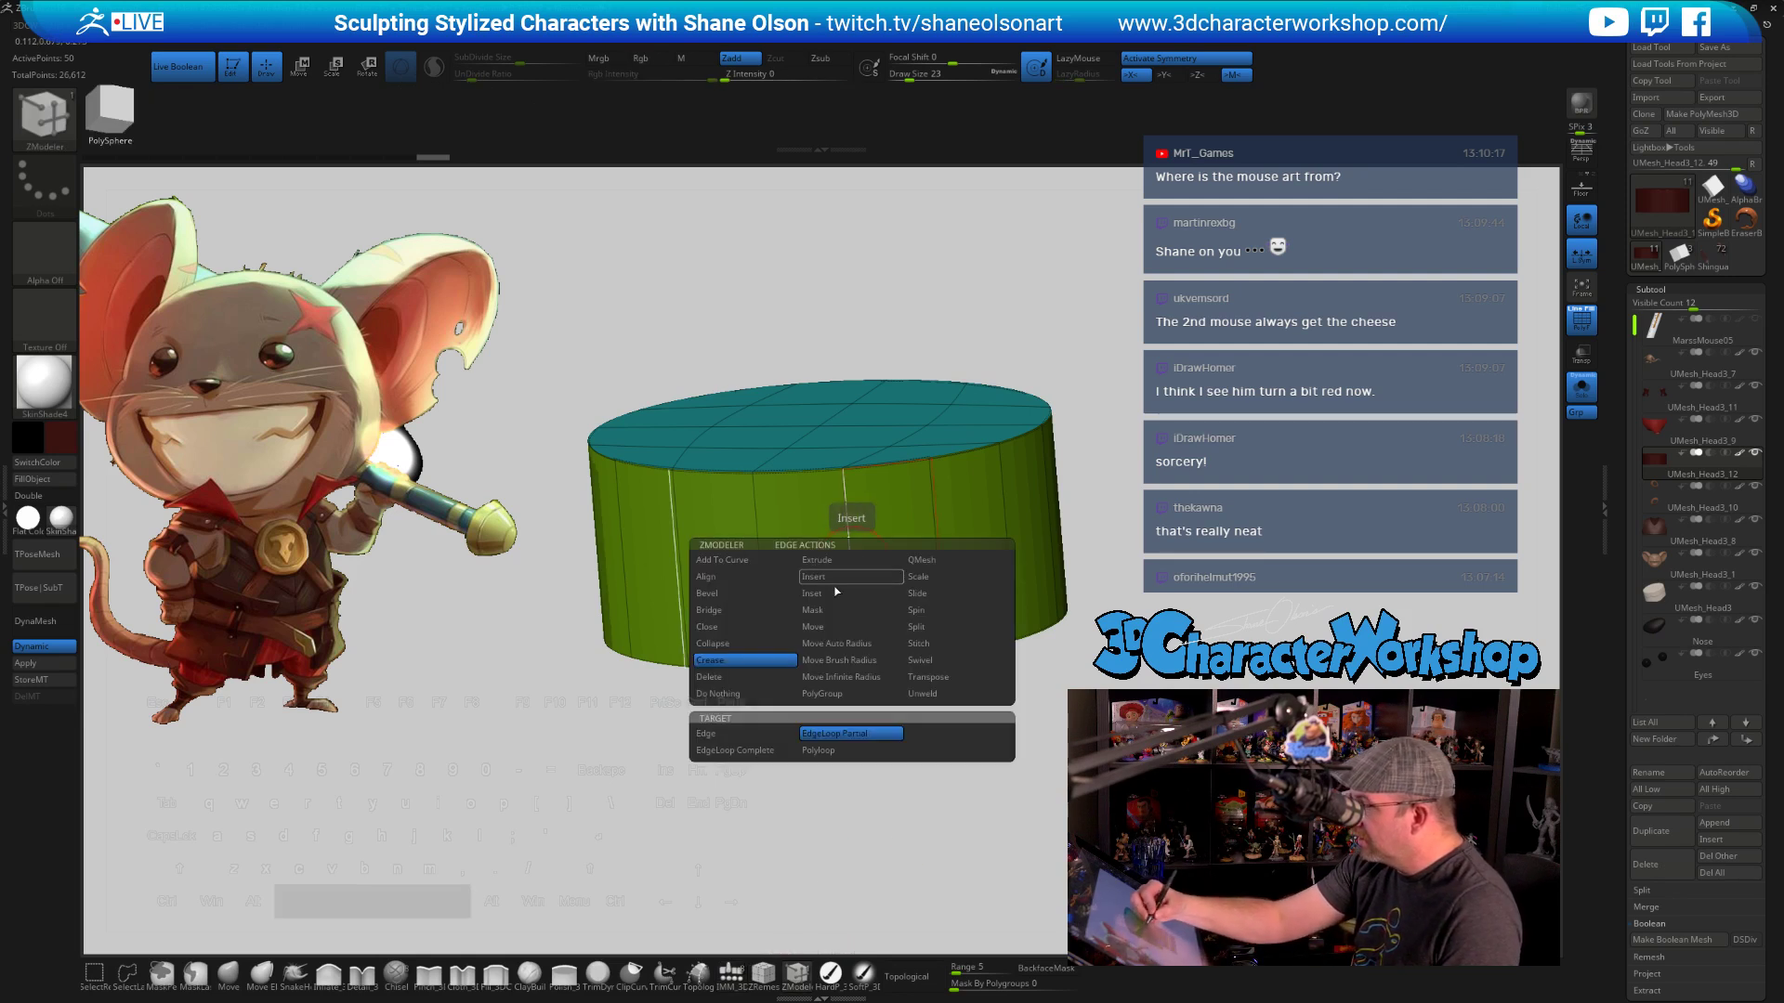
click(813, 576)
drag(857, 492, 856, 565)
drag(978, 827, 944, 784)
Isolate the cylinder's side polygroup, delete the hidden caps, and turn on Double display so the open ring shows its inner faces
ctrl+shift+click(836, 585)
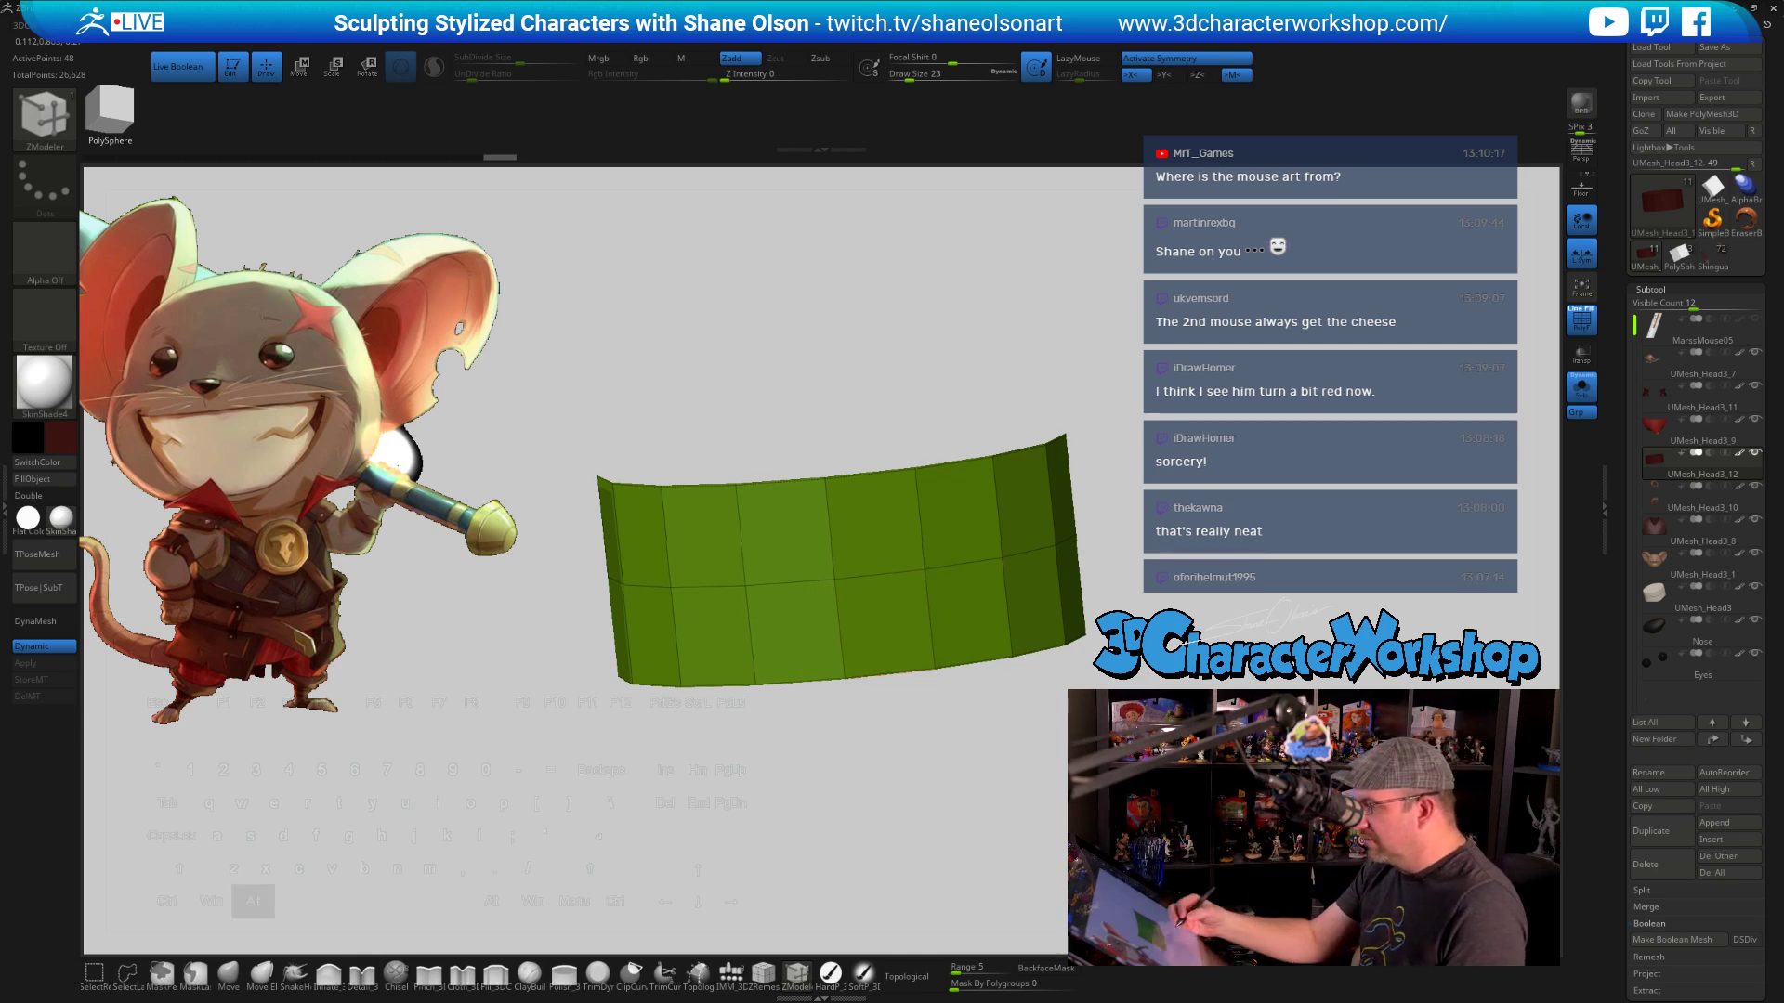
alt+drag(1110, 808, 1102, 753)
key(space)
click(1076, 284)
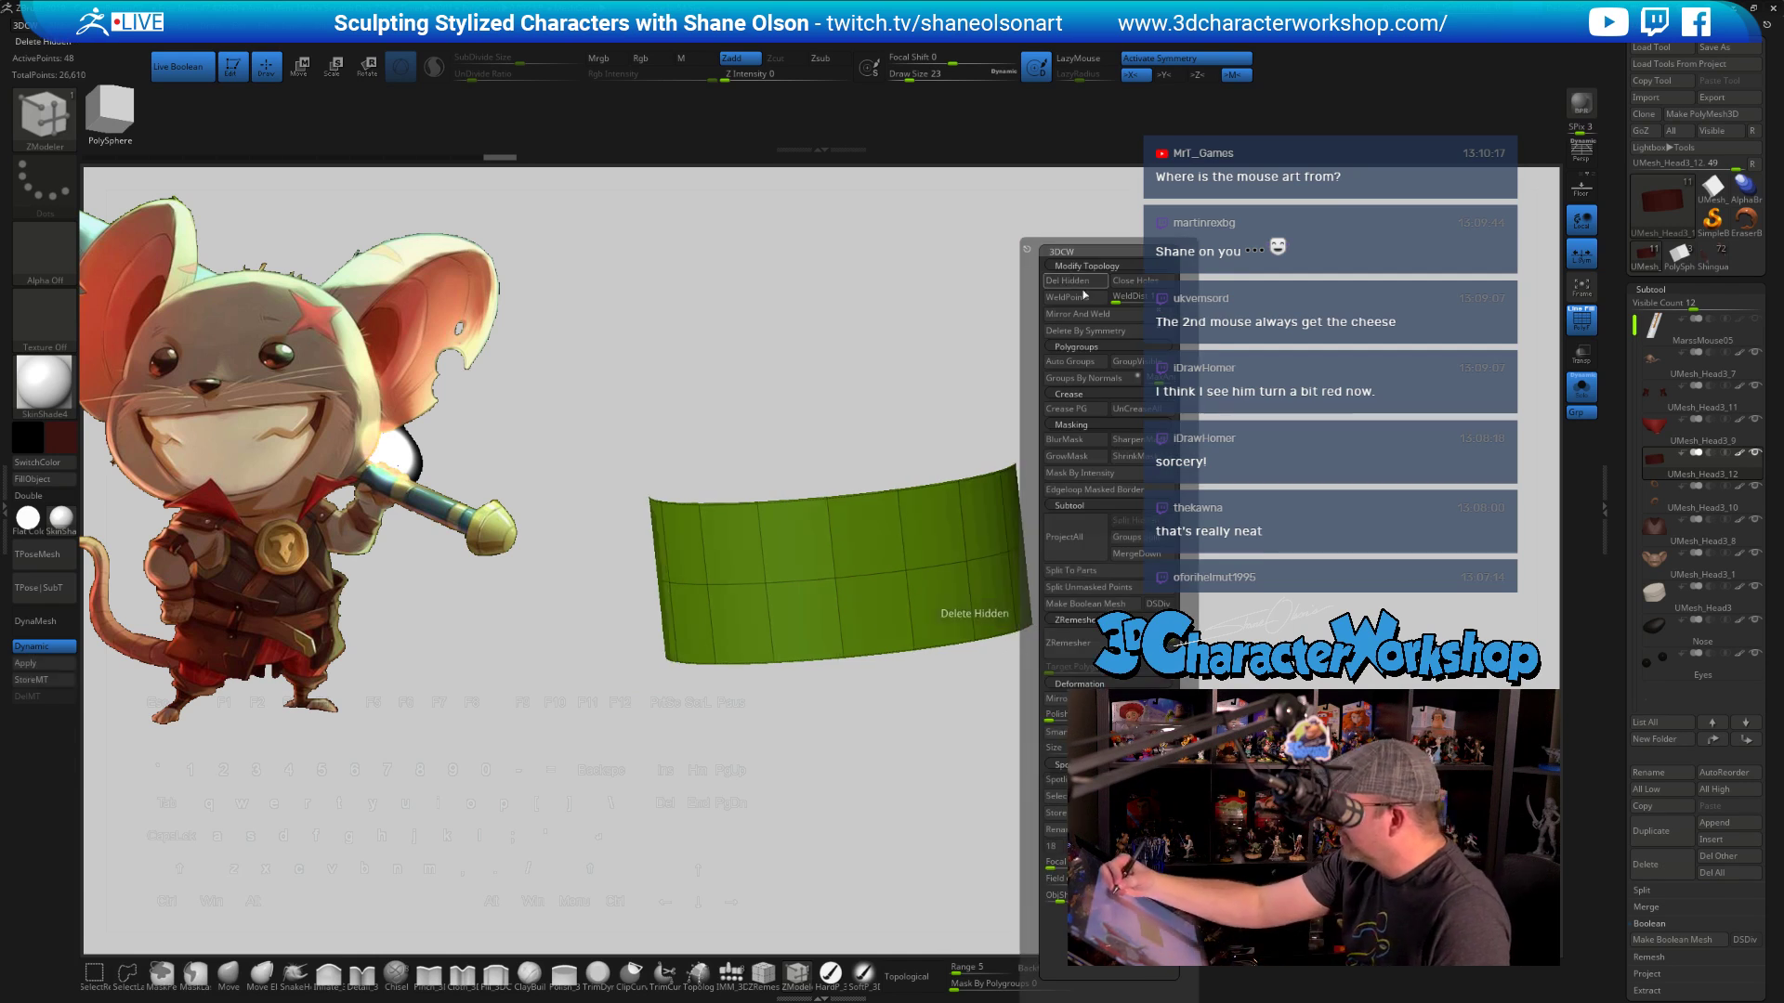
drag(1338, 555, 1287, 511)
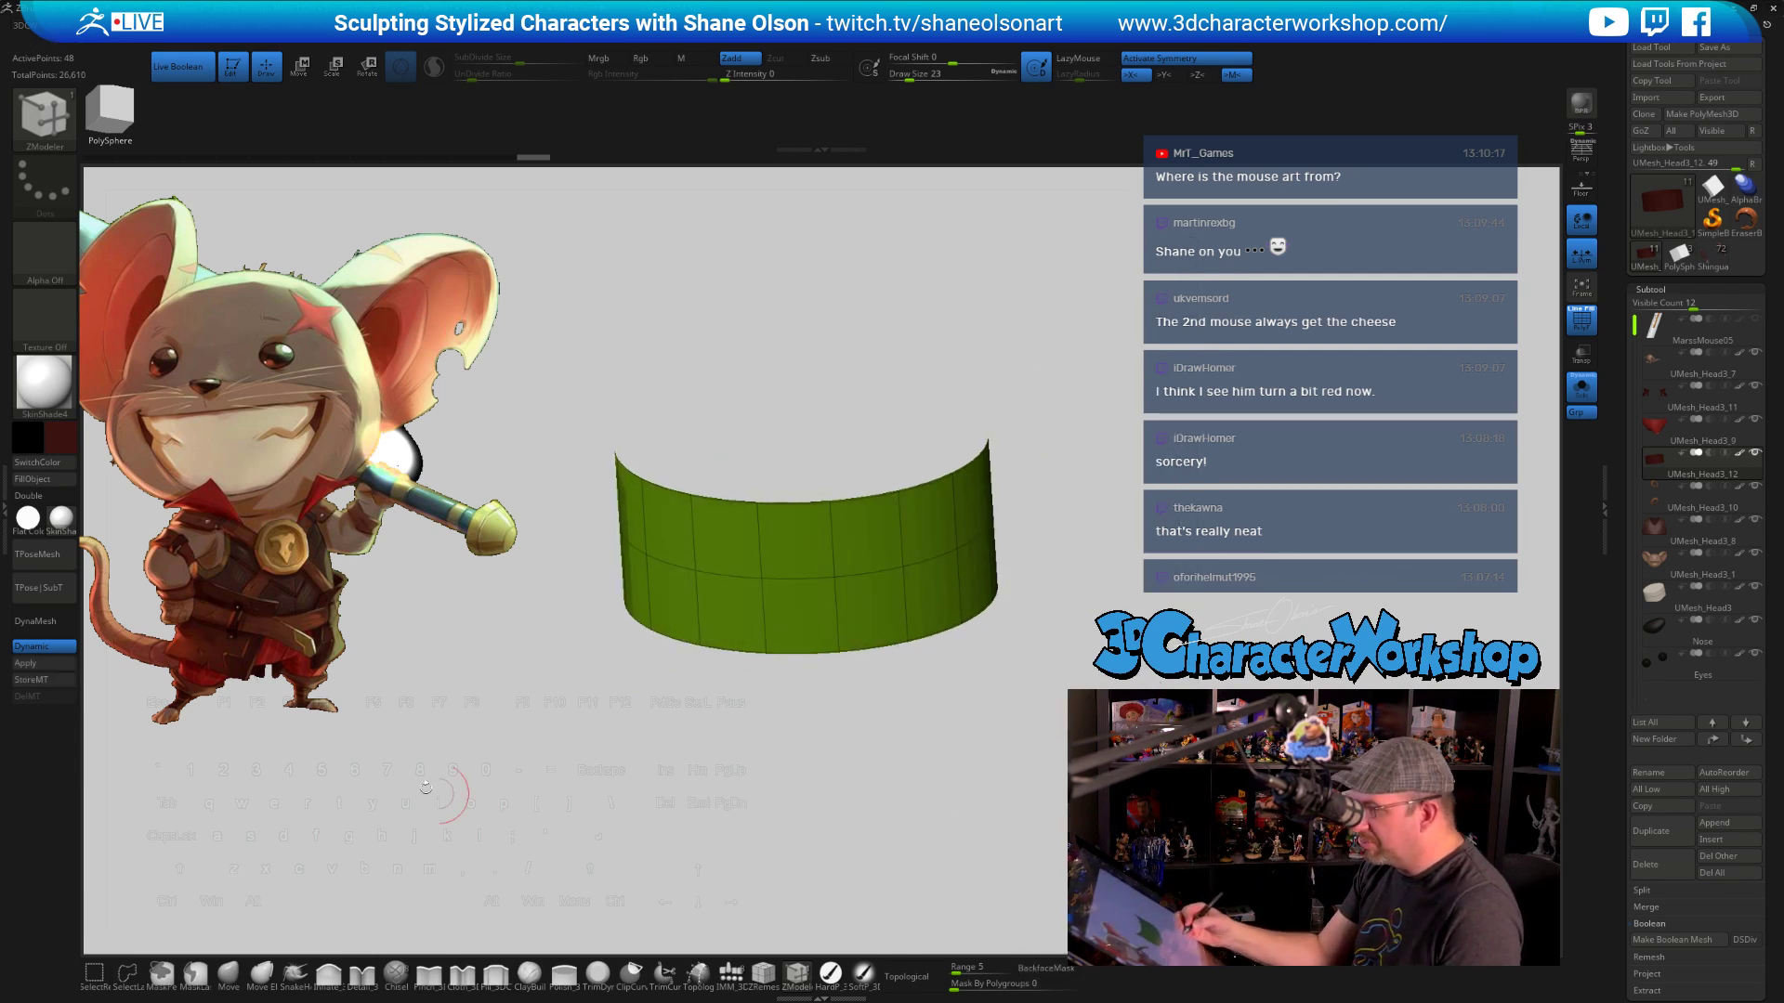
click(42, 493)
alt+drag(956, 737, 1018, 734)
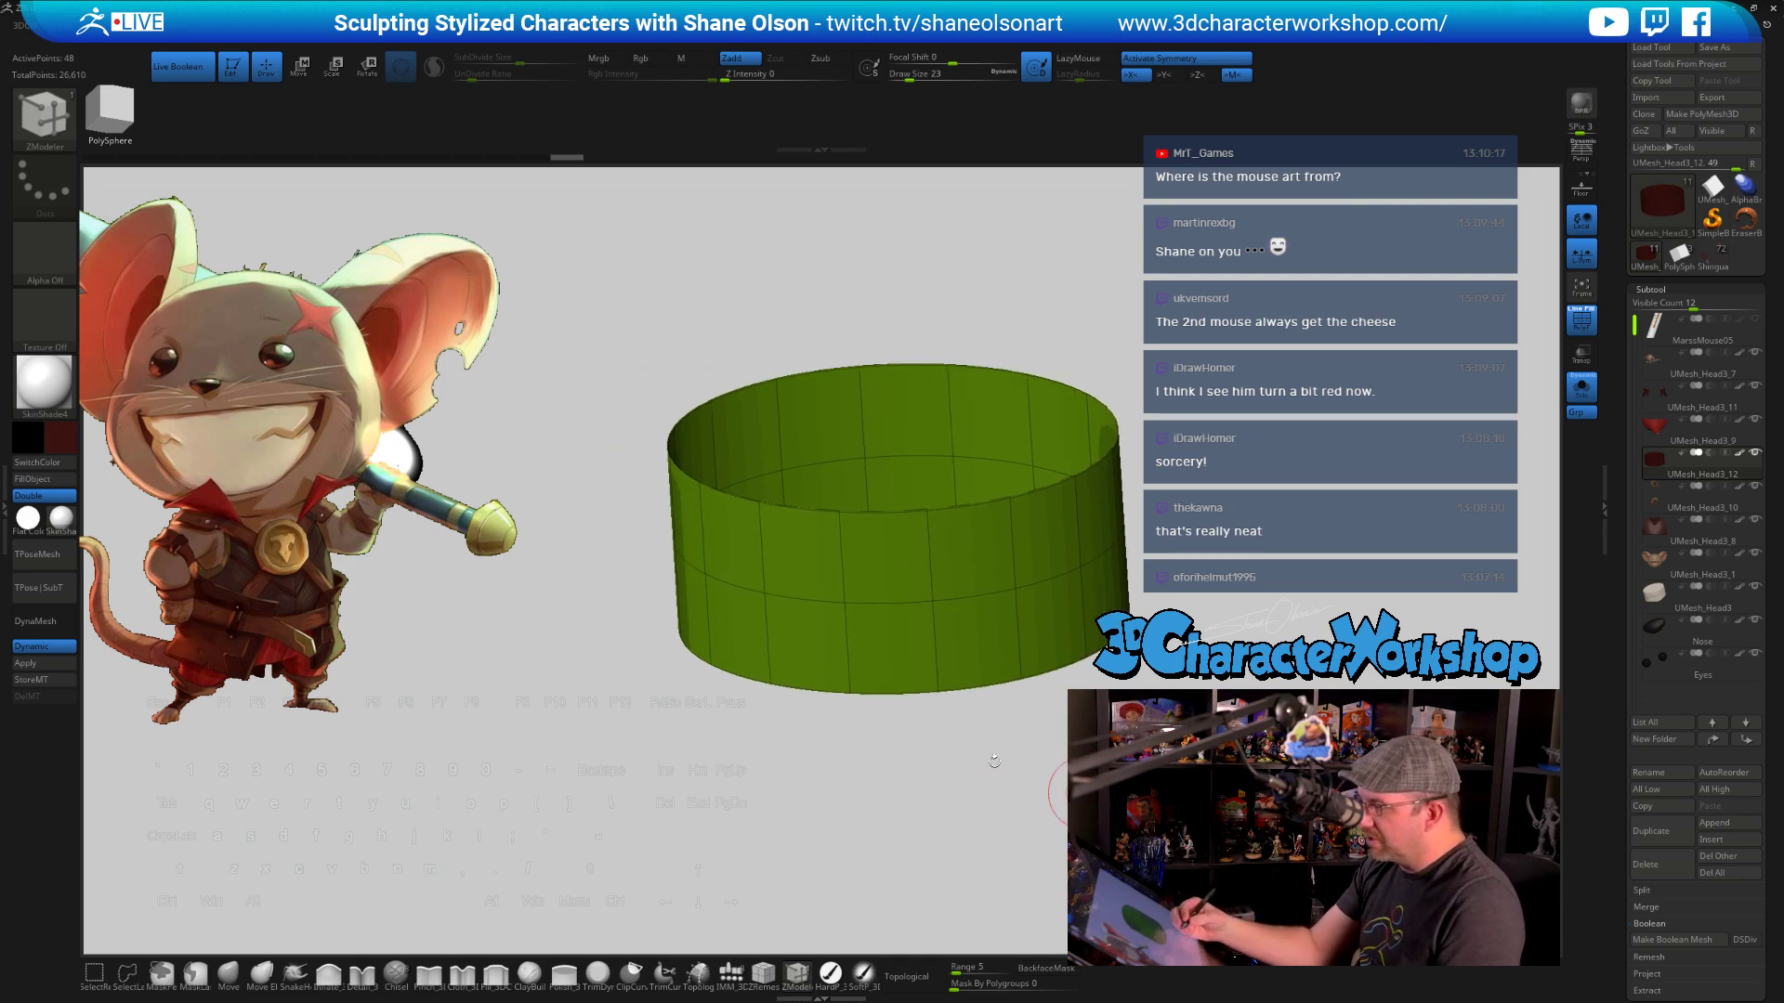
Hide the ring's front and back sections and delete the hidden faces, leaving two separate curved side panels
ctrl+shift+click(885, 605)
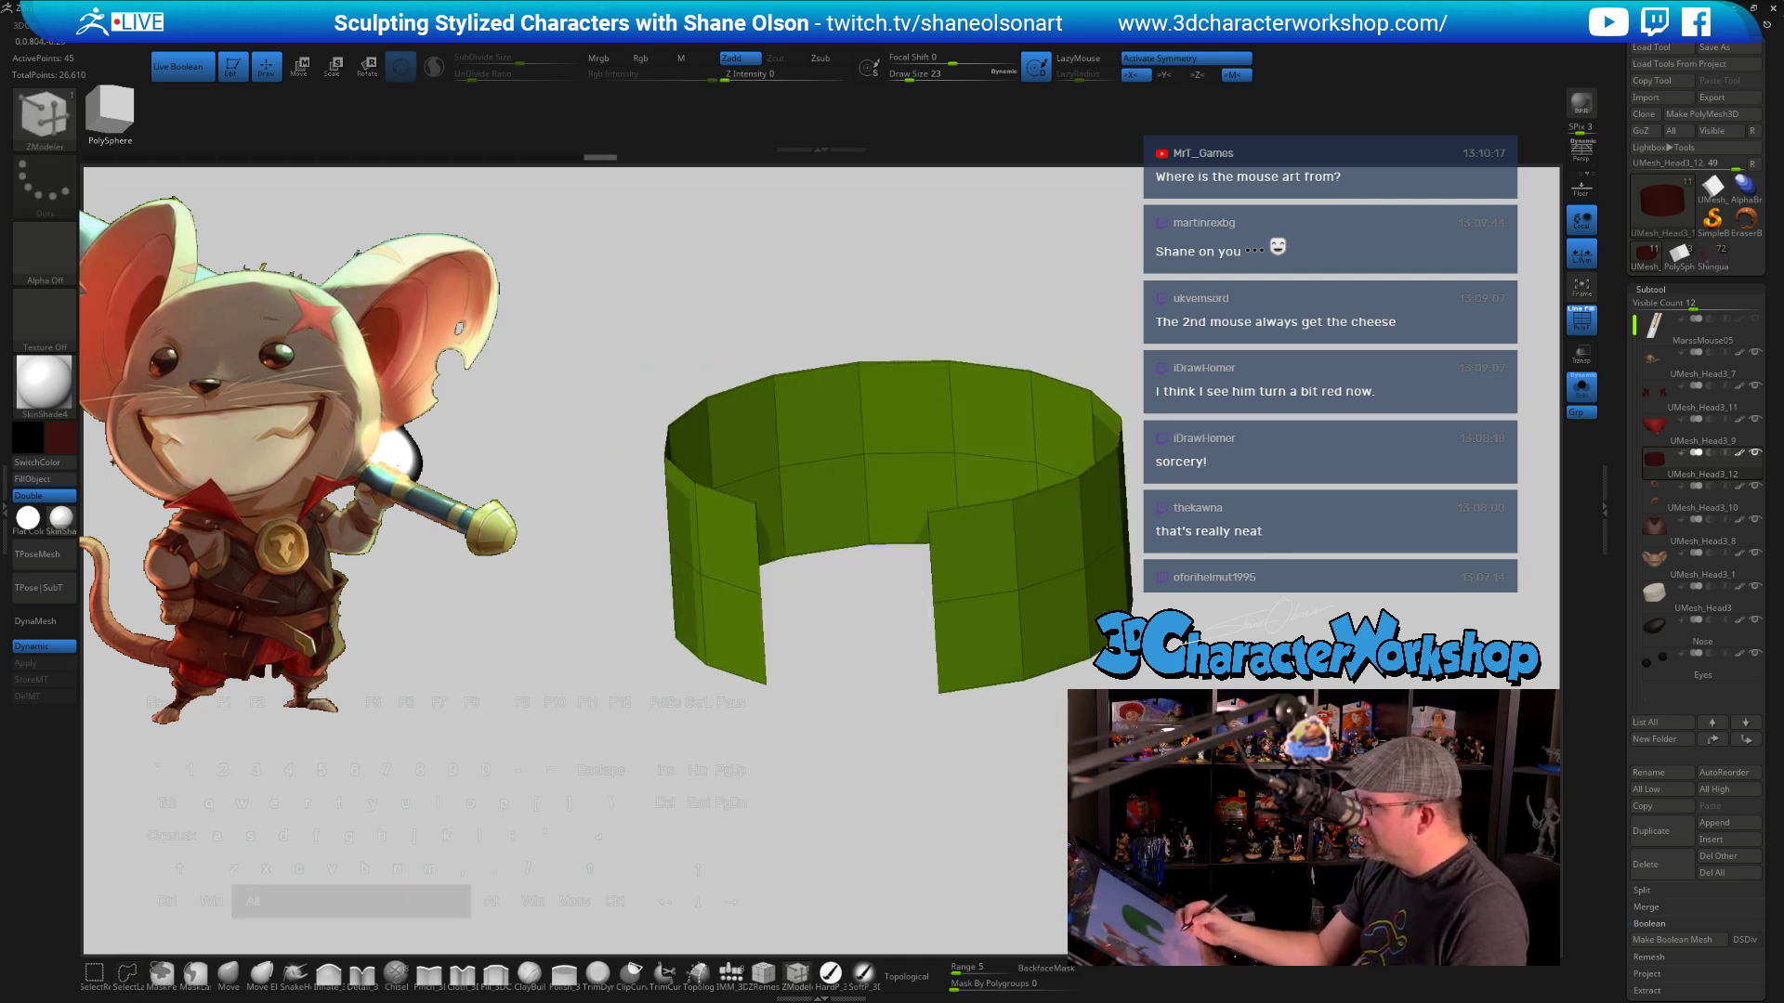
alt+drag(999, 743, 1207, 771)
ctrl+shift+click(822, 356)
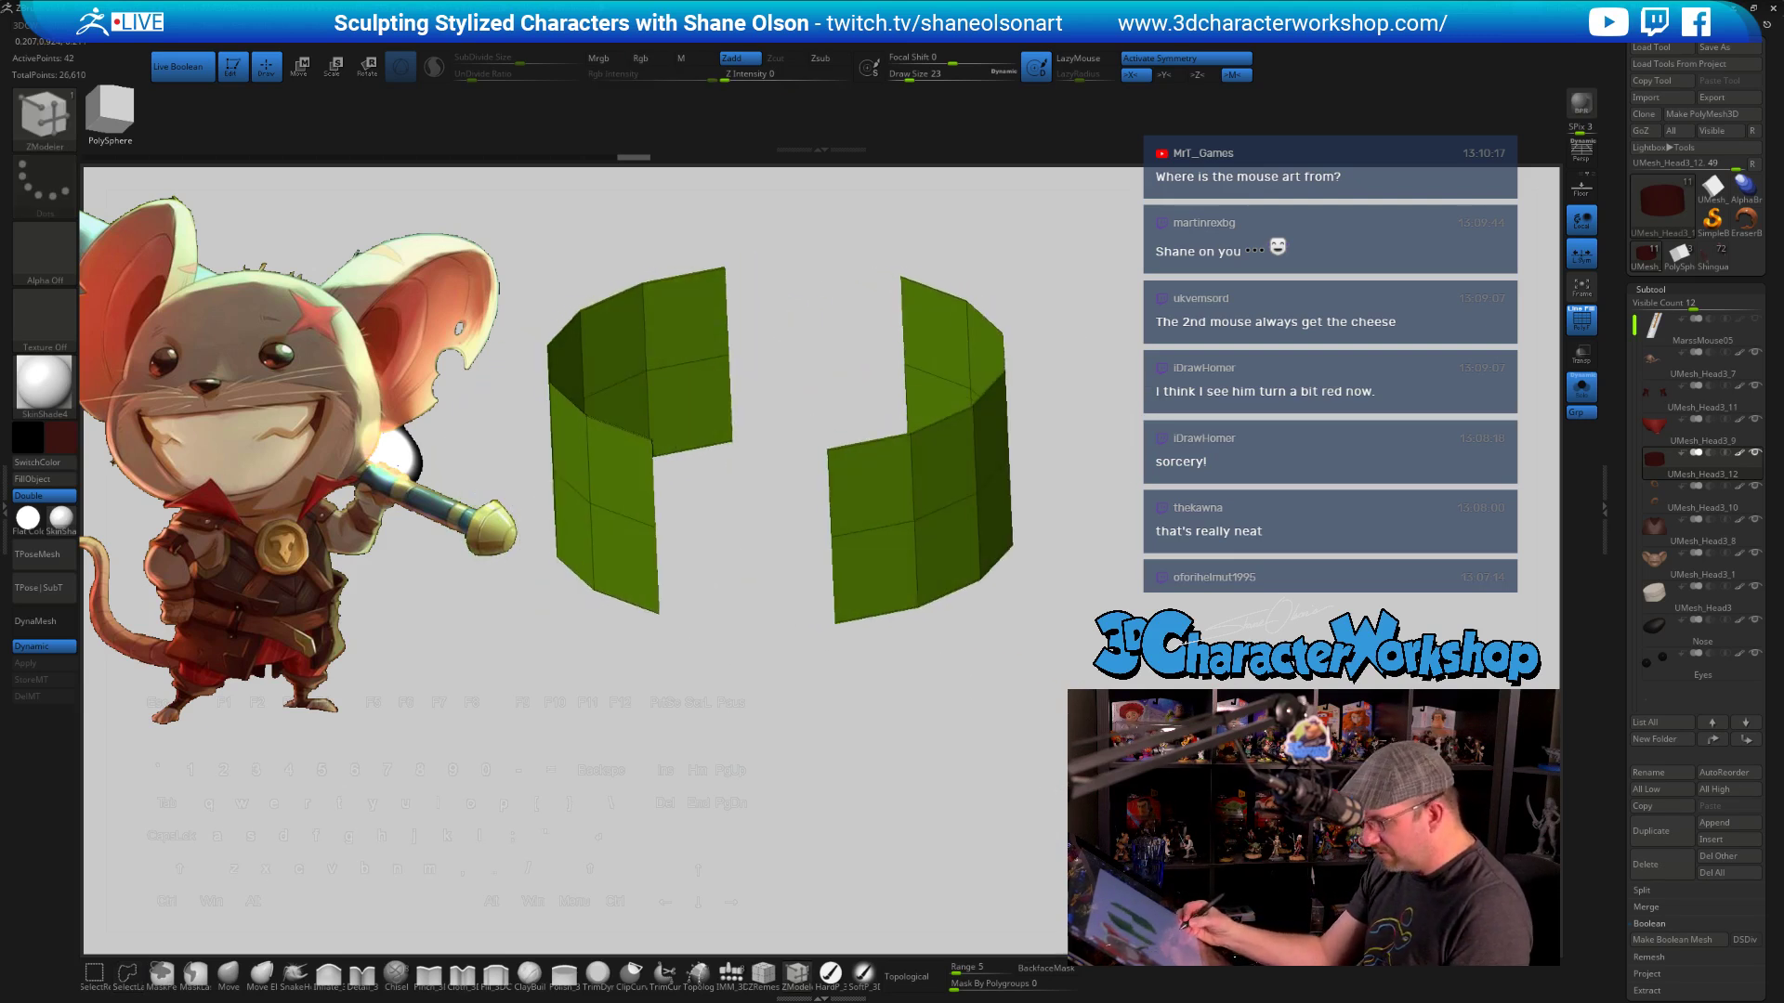
key(2)
click(1059, 599)
alt+drag(1008, 734, 1004, 669)
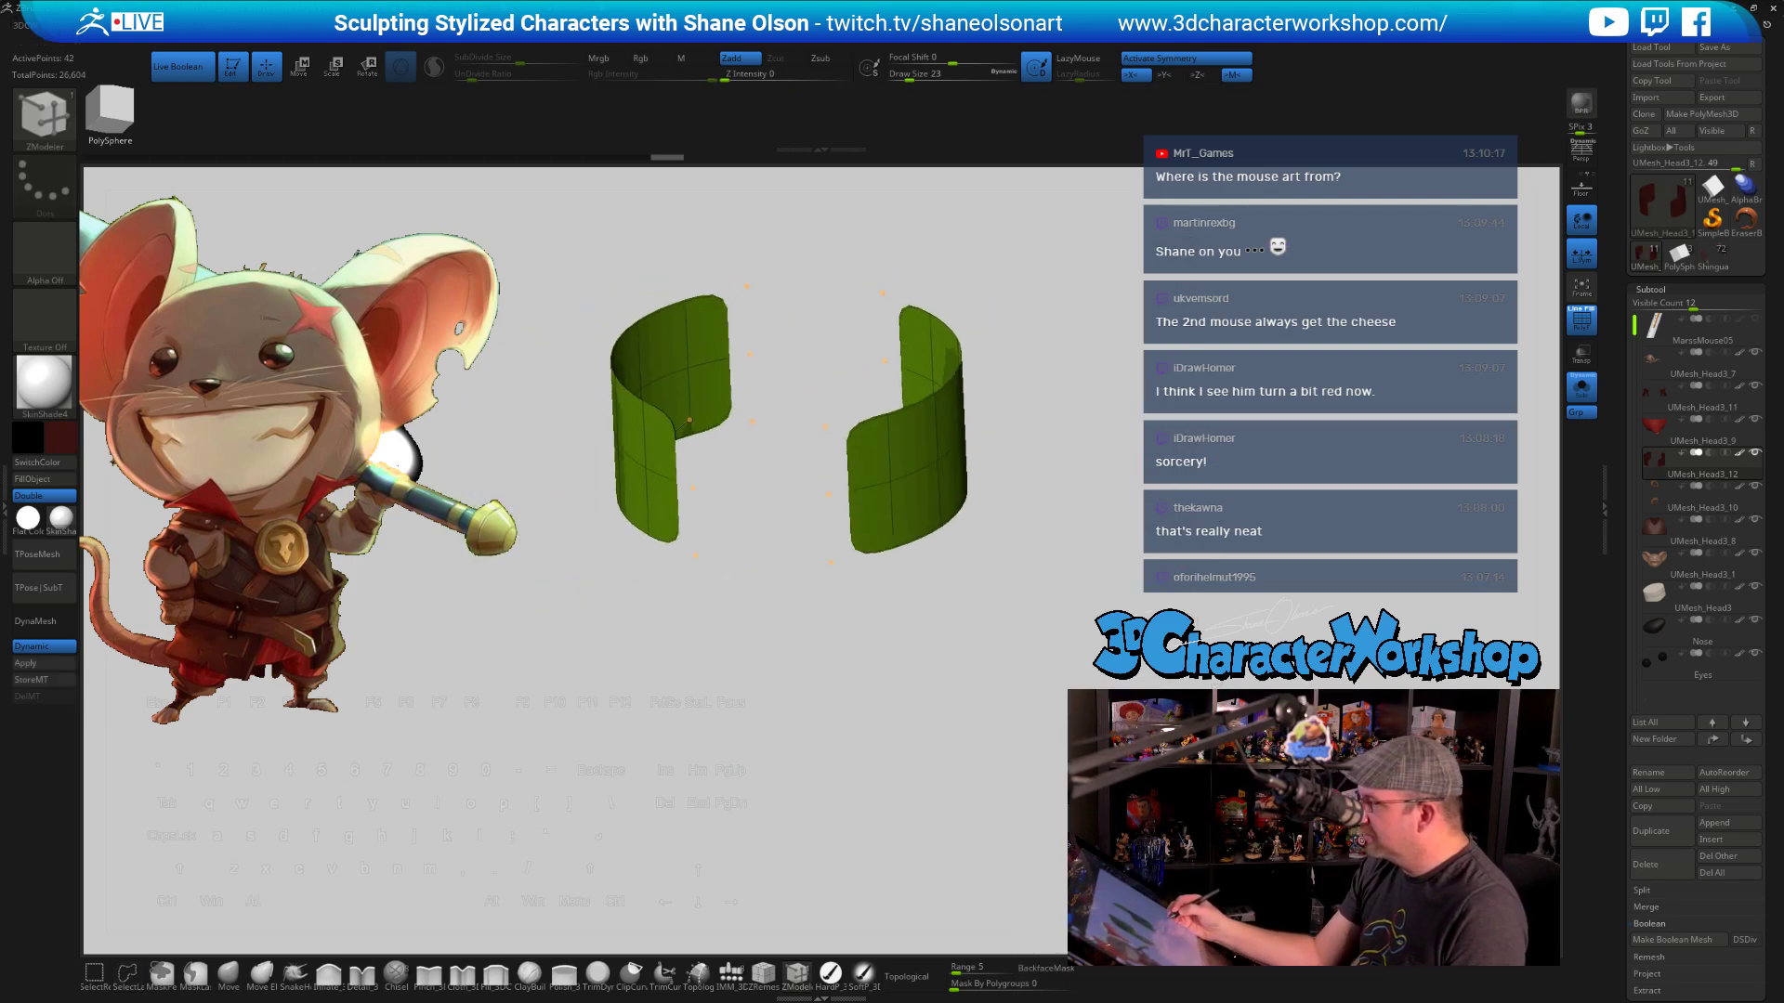
Turn off dynamic subdivision on the side panels and bring the rest of the character back to compare them with the concept art
key(shift+d)
click(1581, 385)
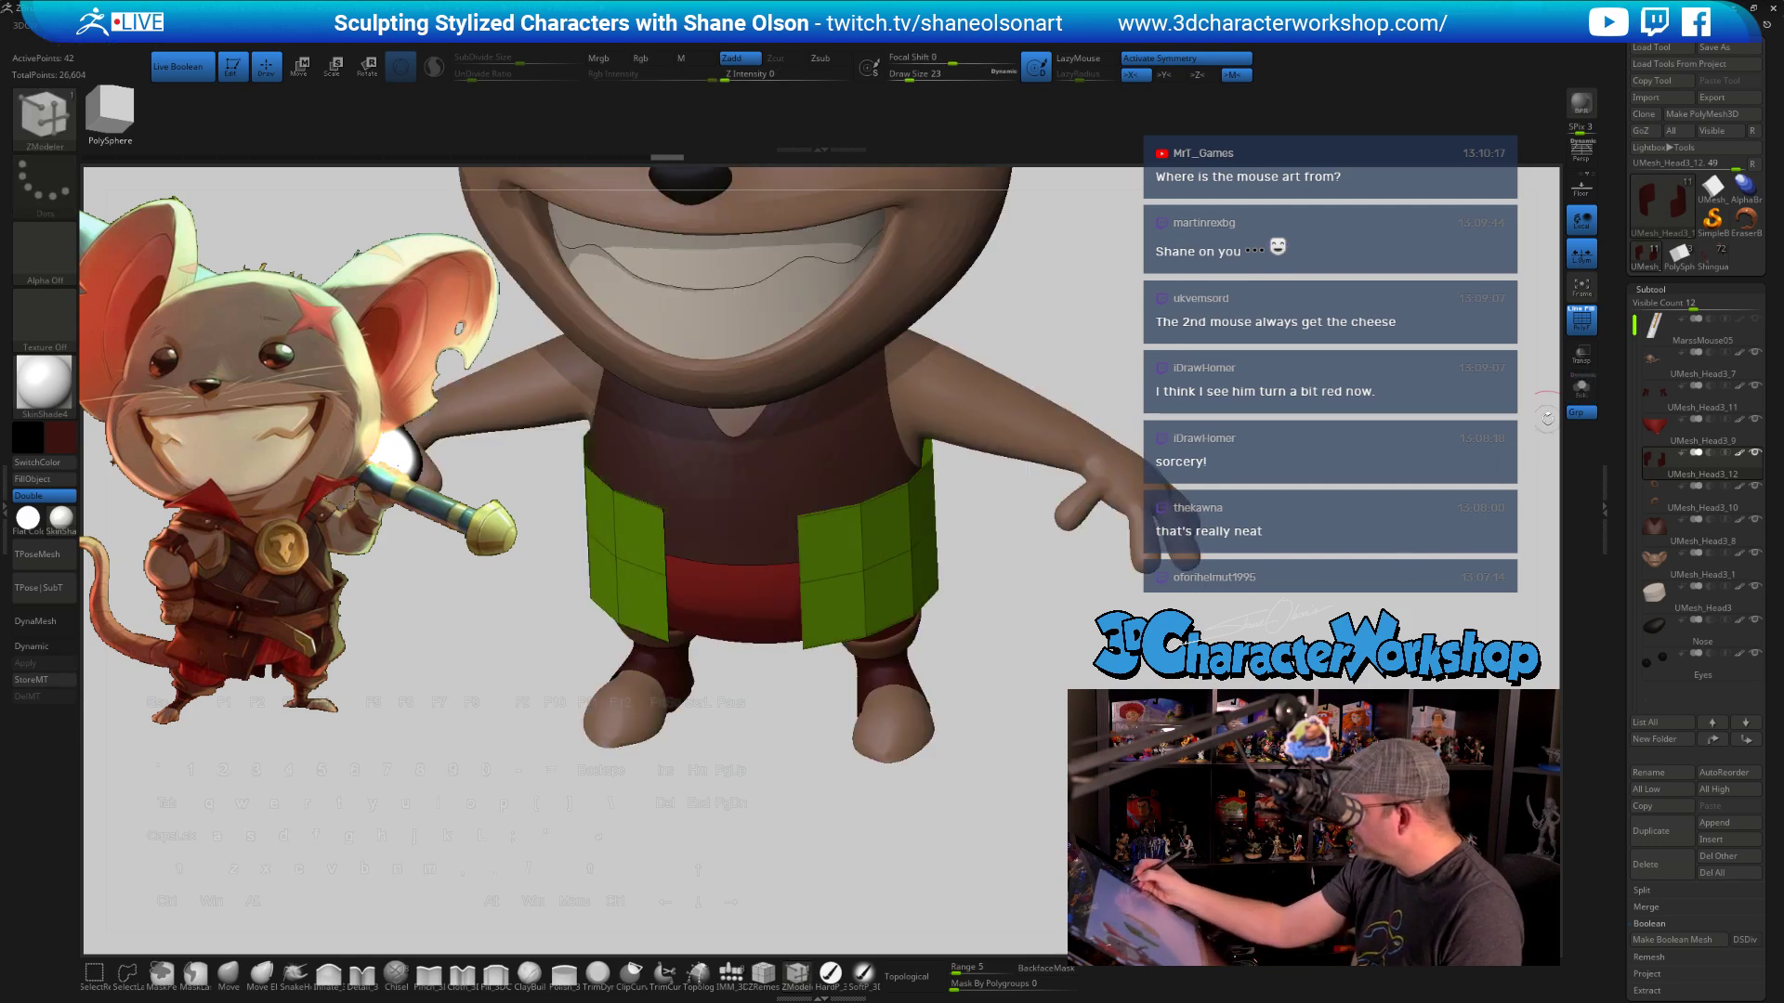
drag(340, 499, 372, 576)
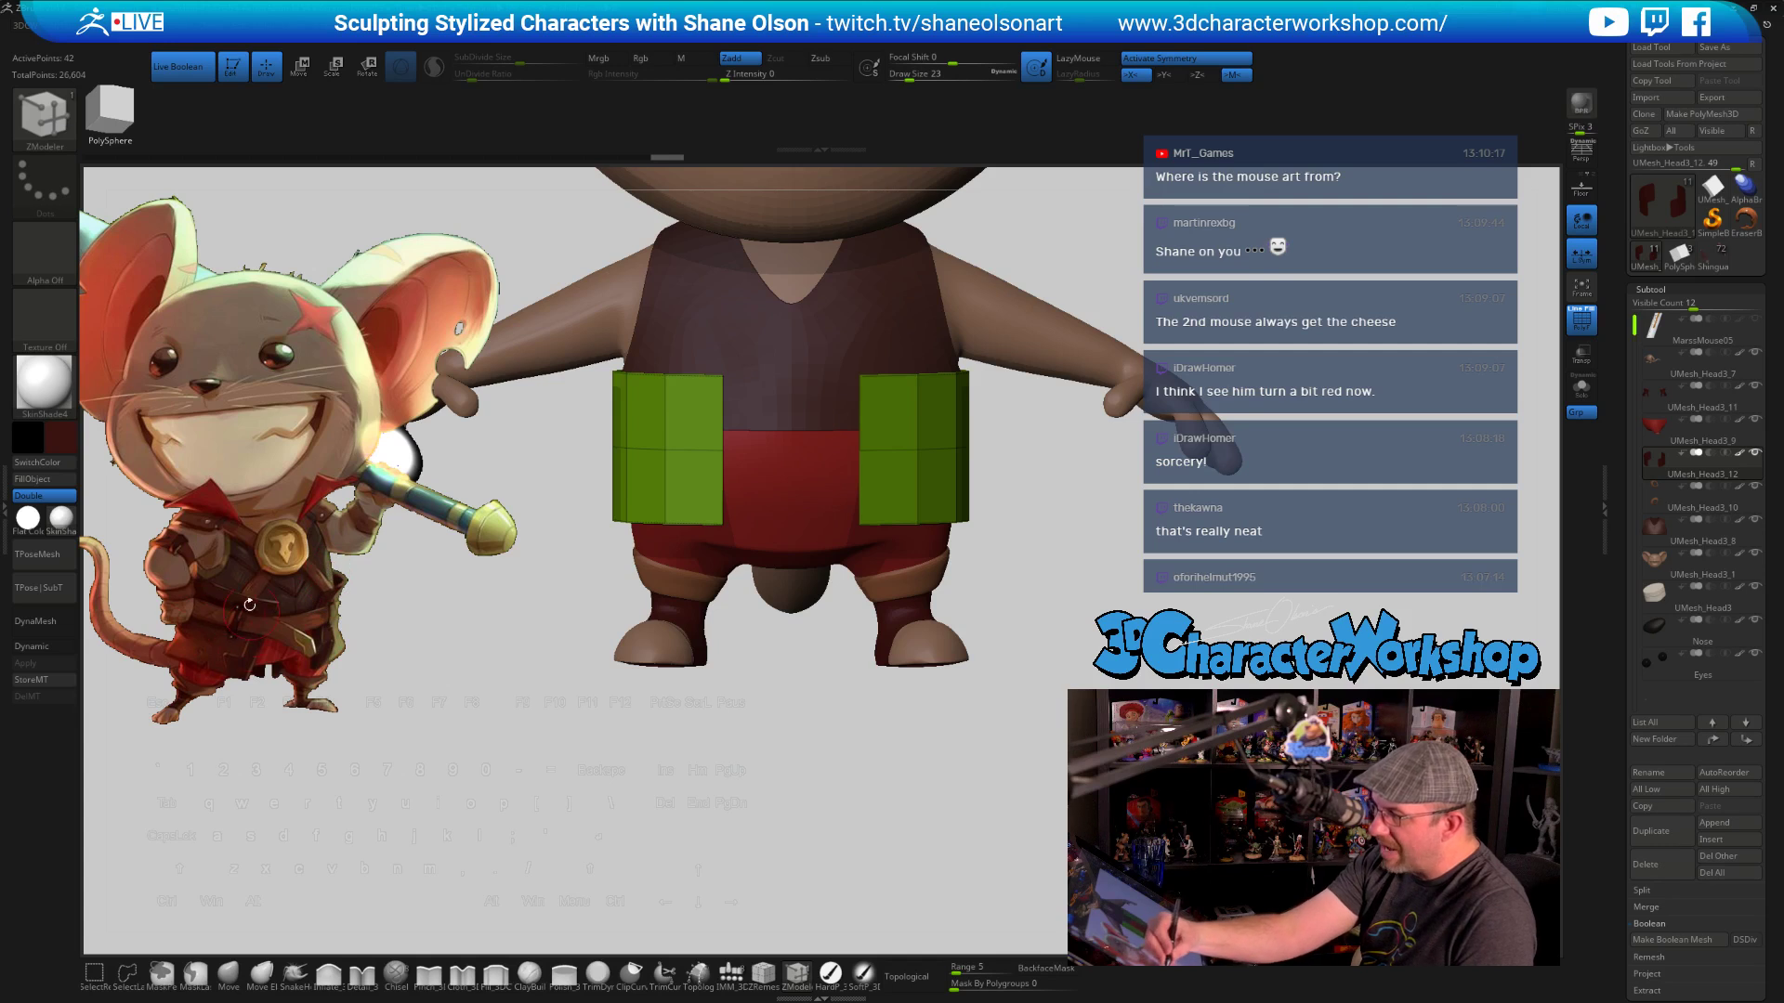
alt+drag(506, 774, 966, 780)
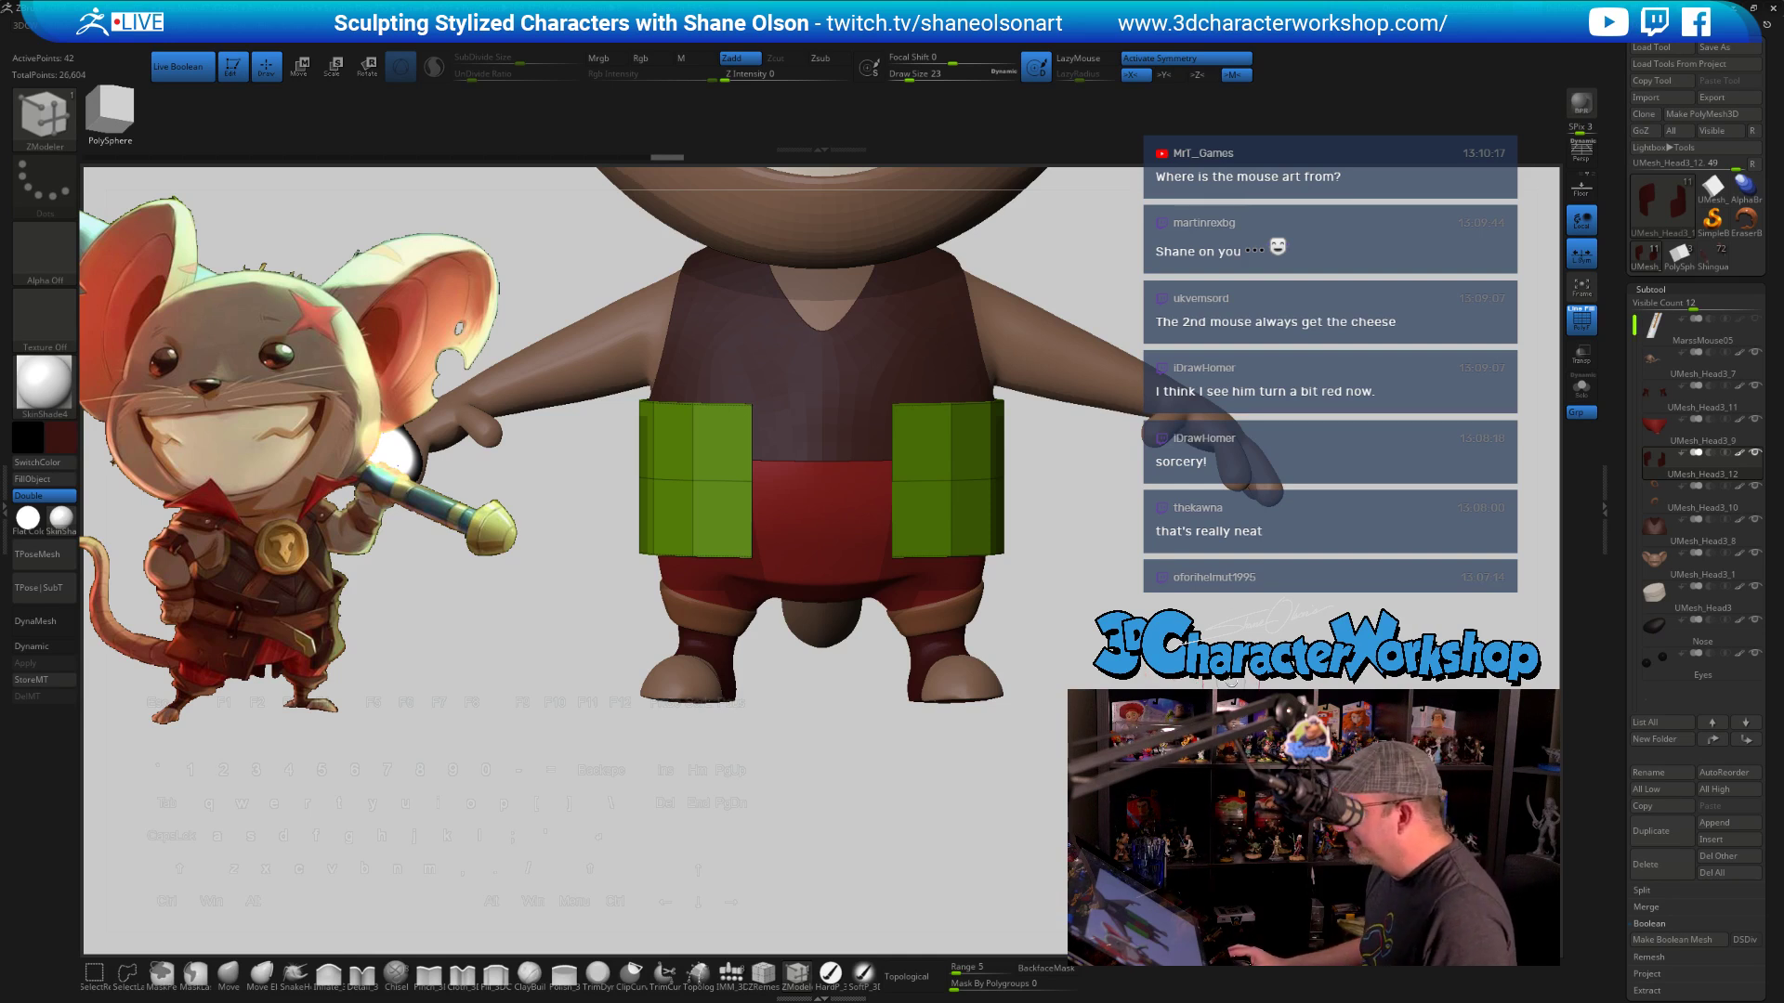
alt+drag(557, 818, 558, 855)
Slide the concept art reference inward to view its cropped part, and return it to its place beside the model
key(shift+z)
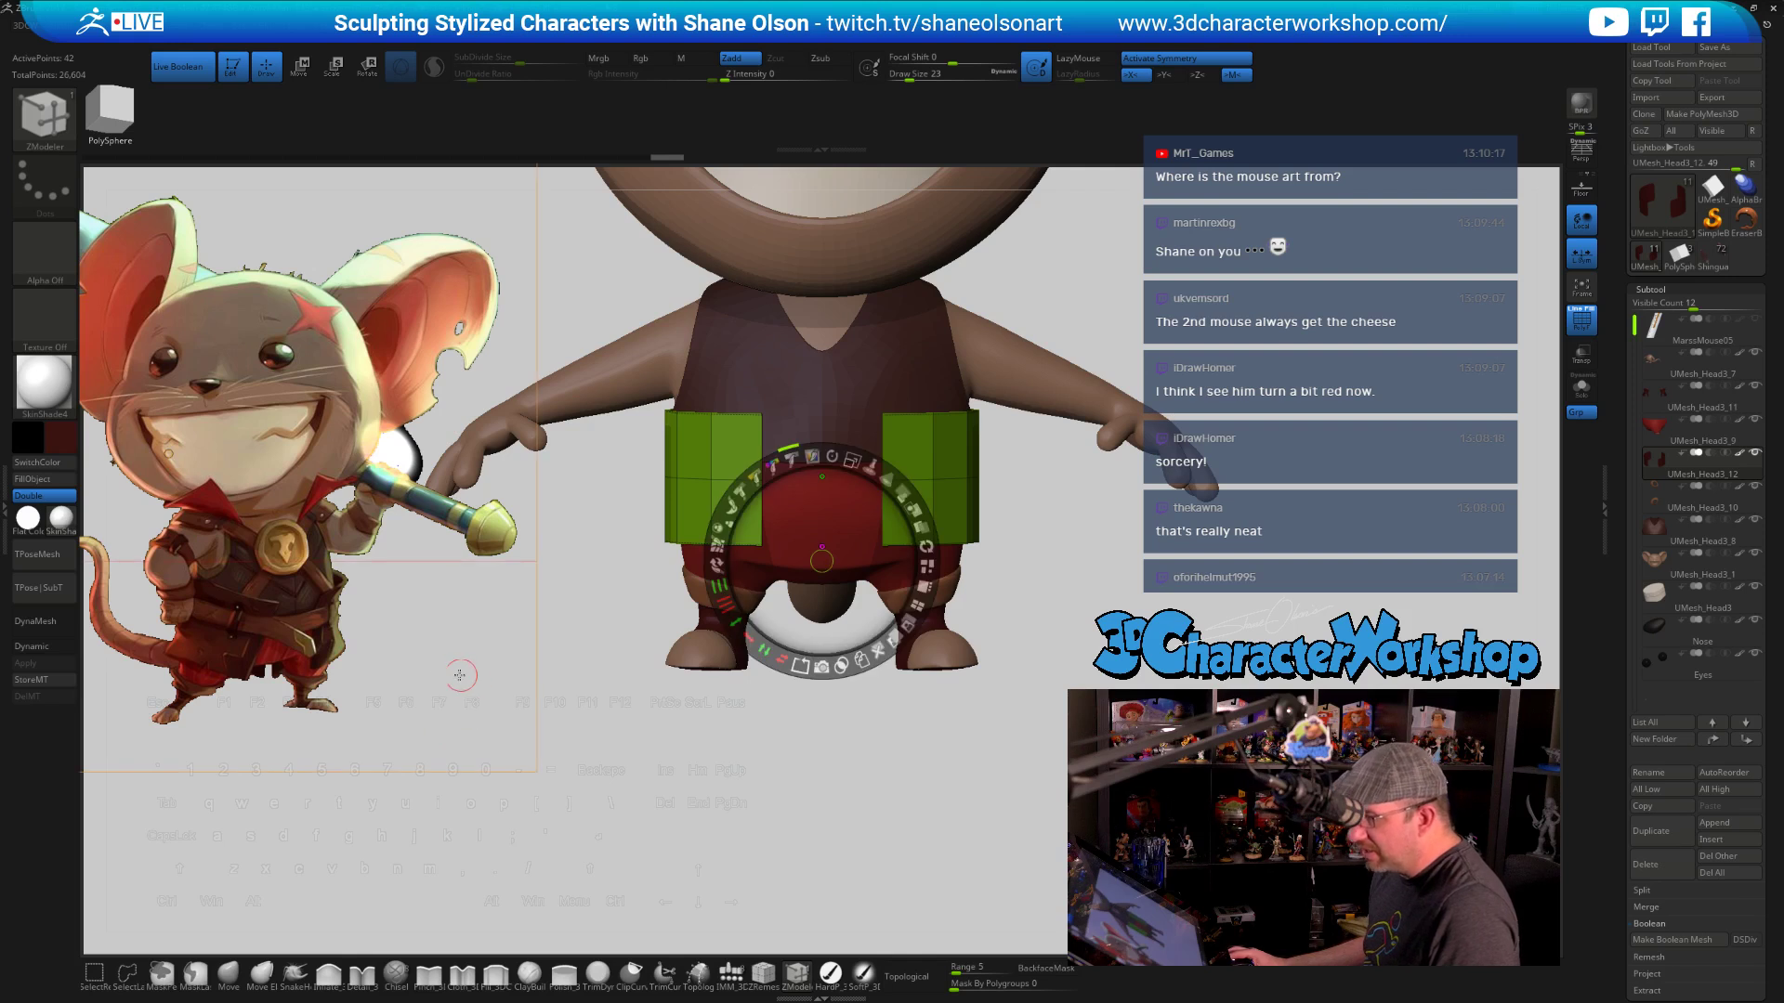
drag(856, 530, 1014, 506)
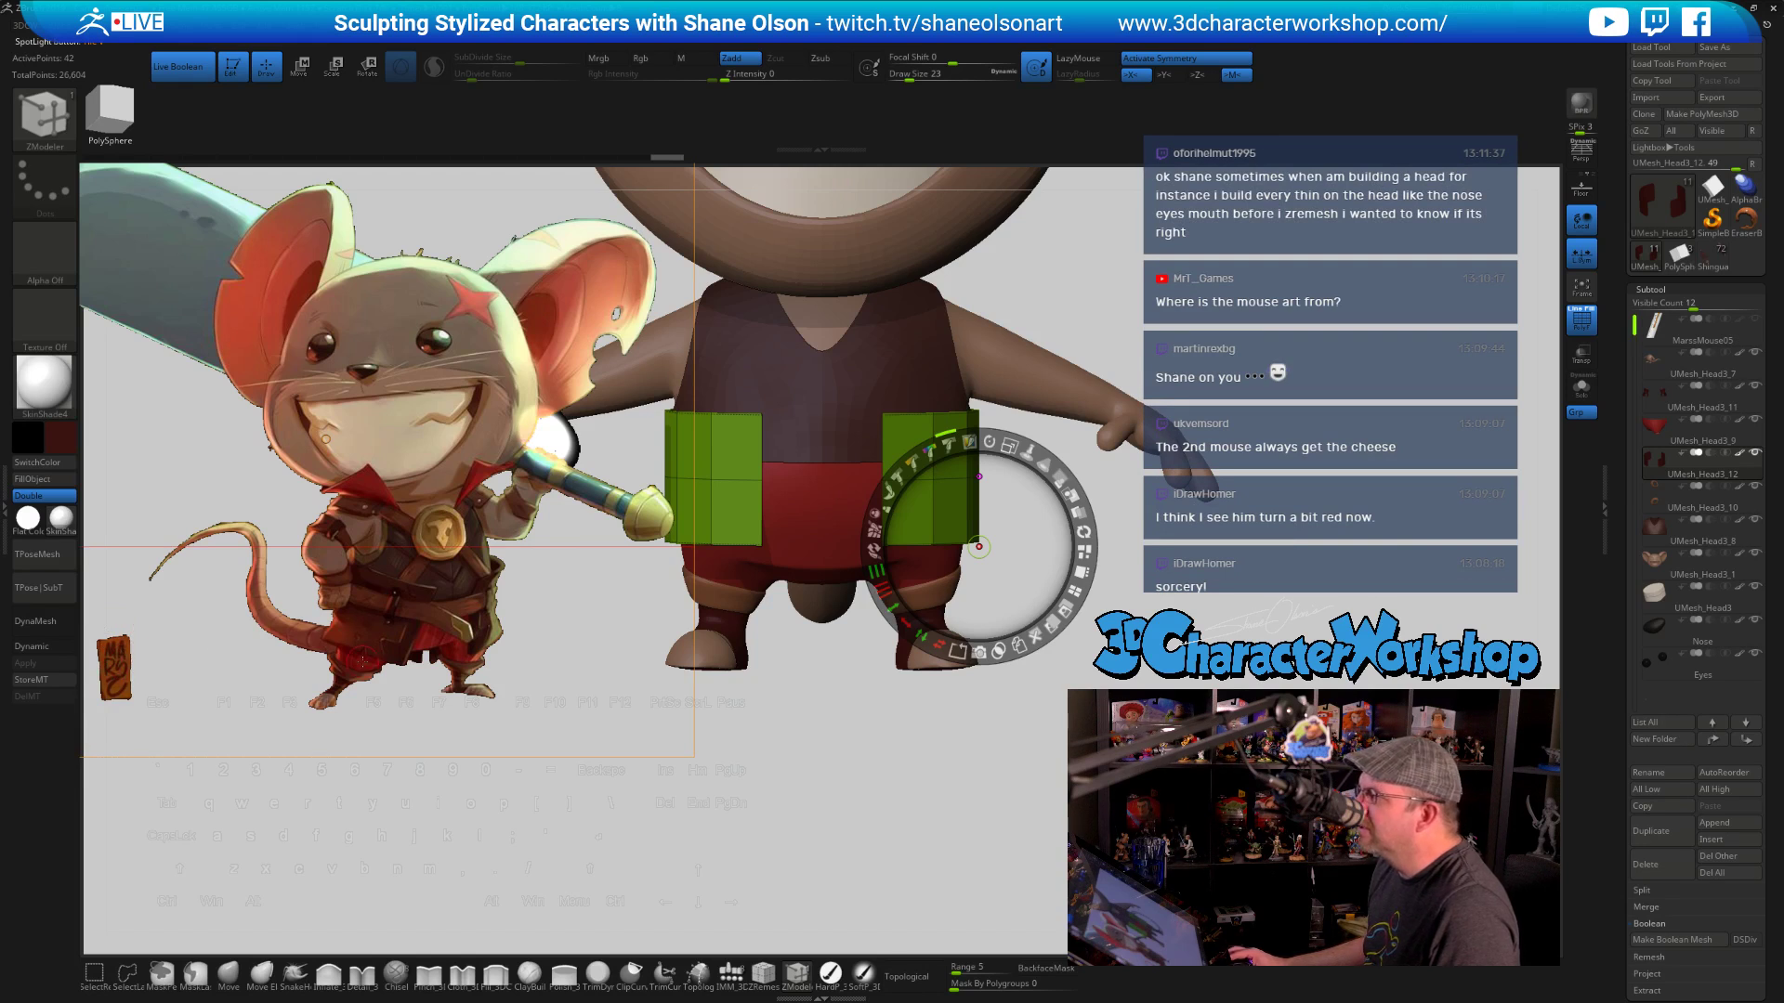
mouse_move(1008, 501)
mouse_down()
mouse_move(867, 499)
mouse_move(496, 546)
mouse_up()
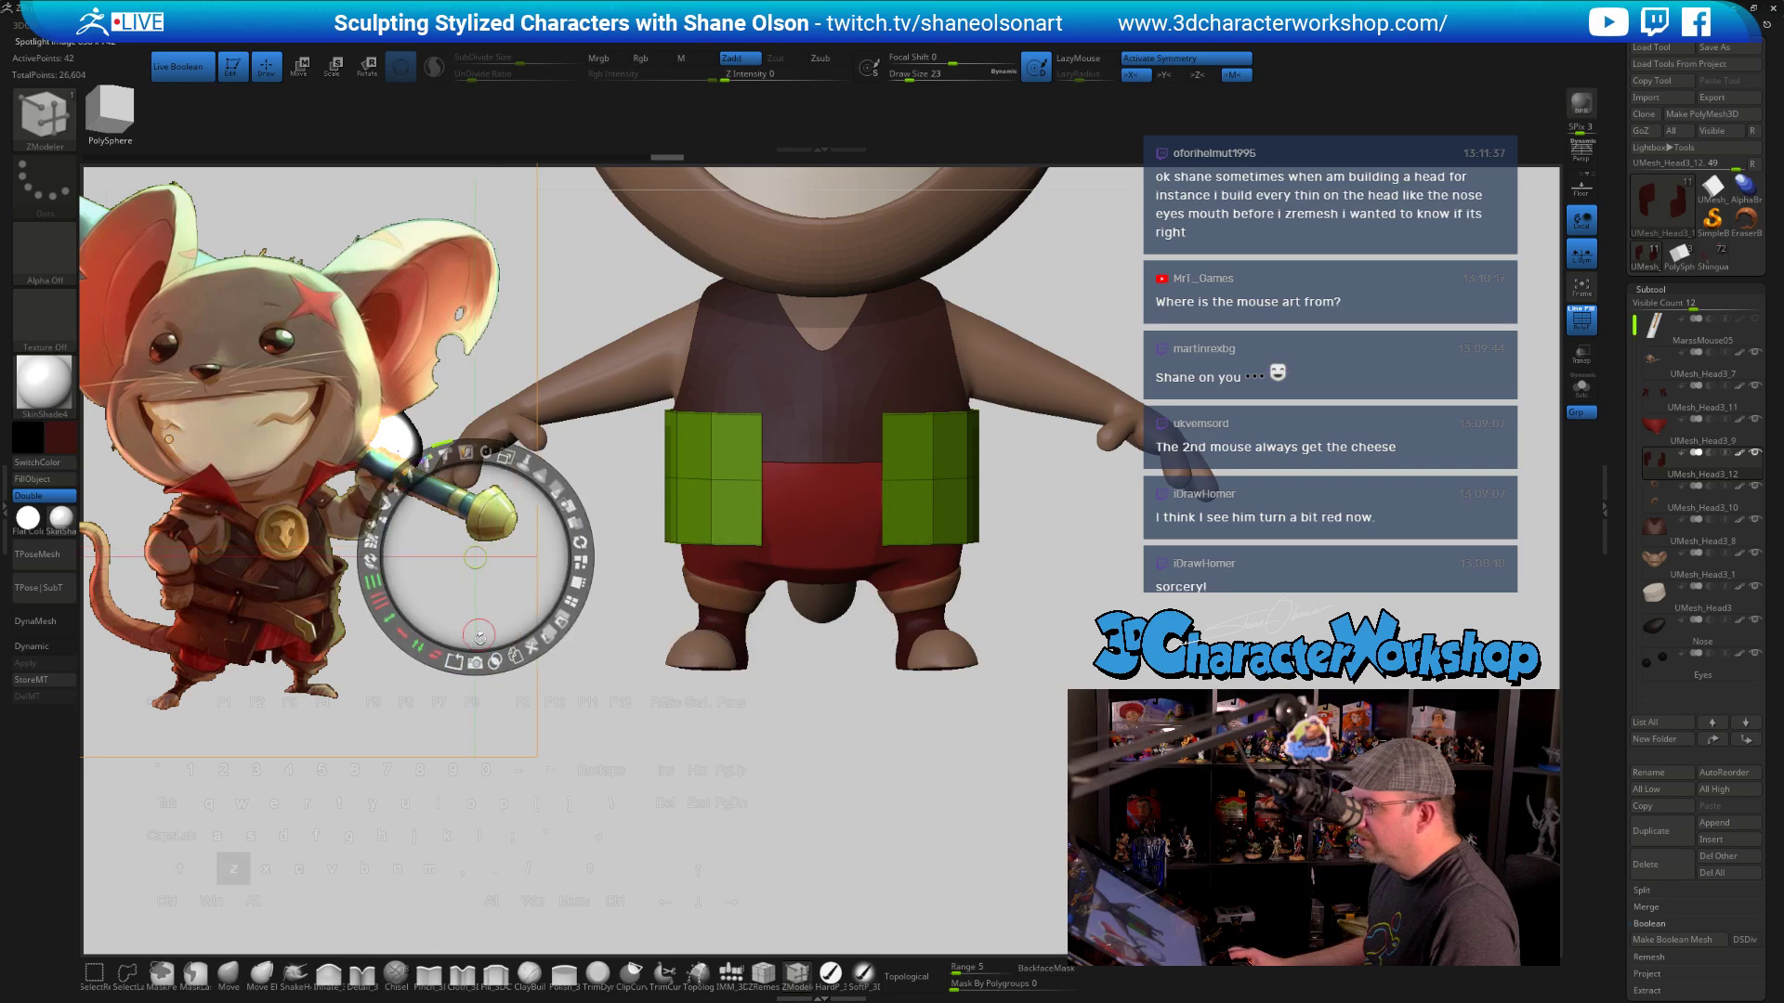
key(z)
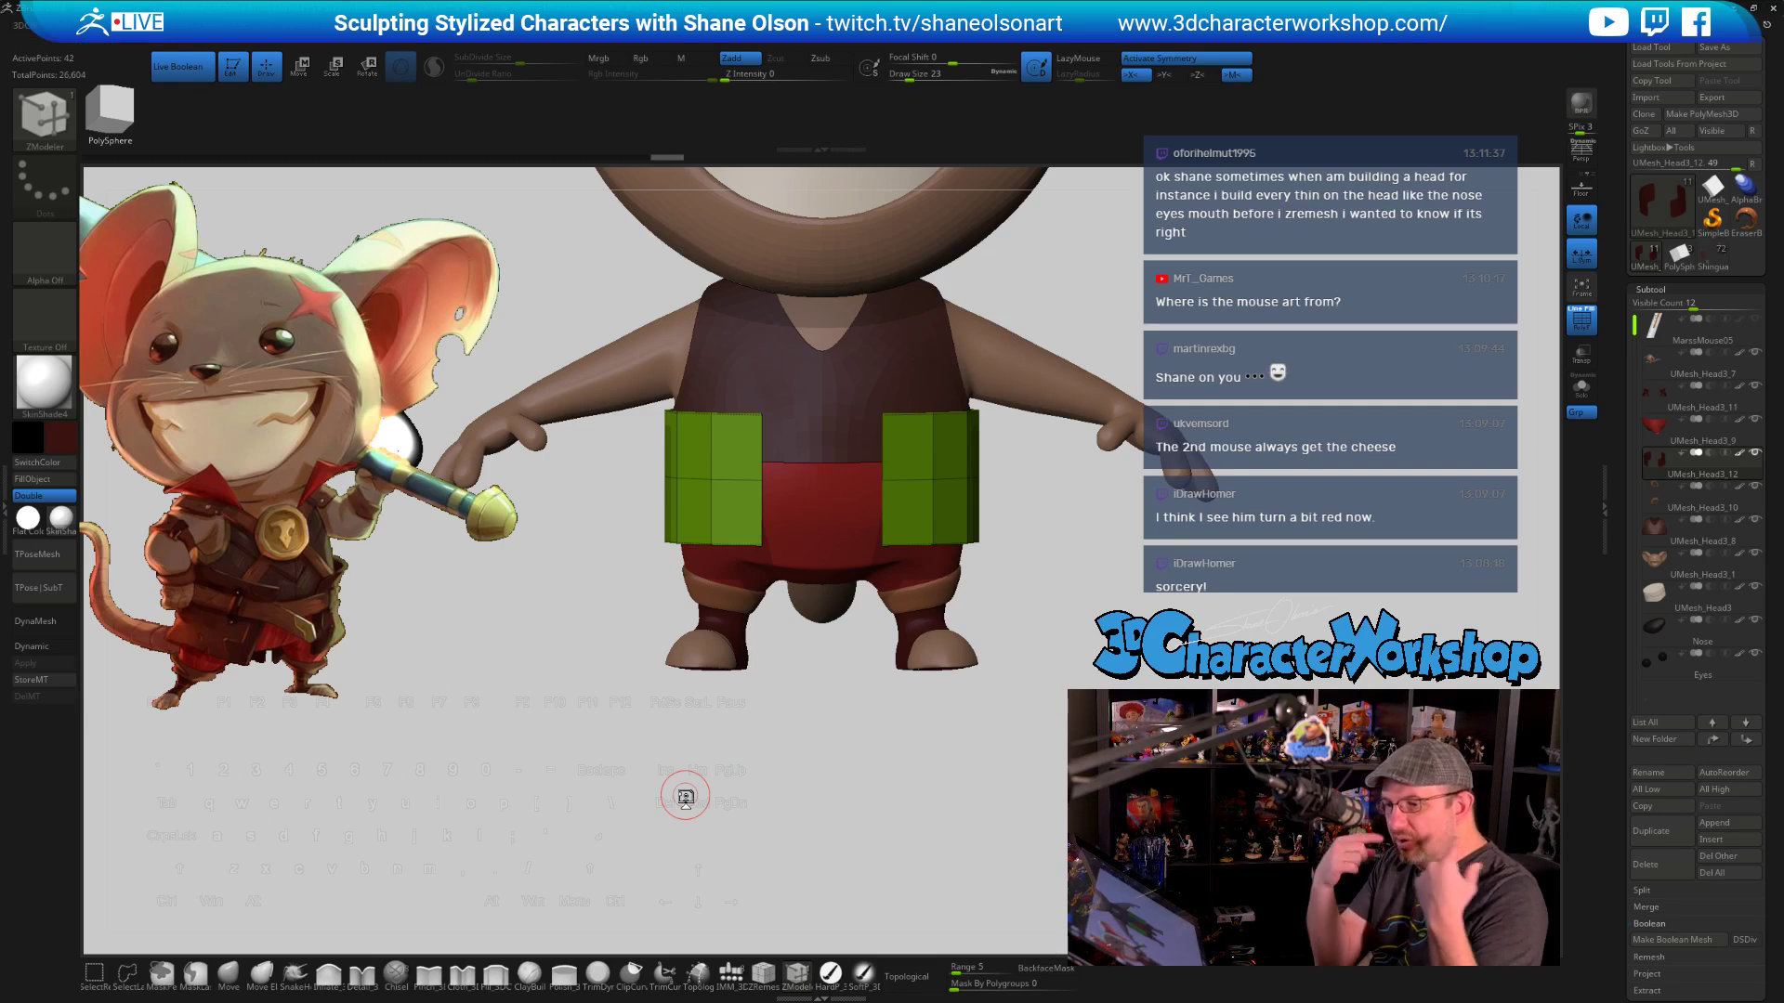
Select the head subtool, examine its polygroups and wireframe from several angles, and hide the polyframe
key(alt)
alt+drag(1019, 218, 949, 428)
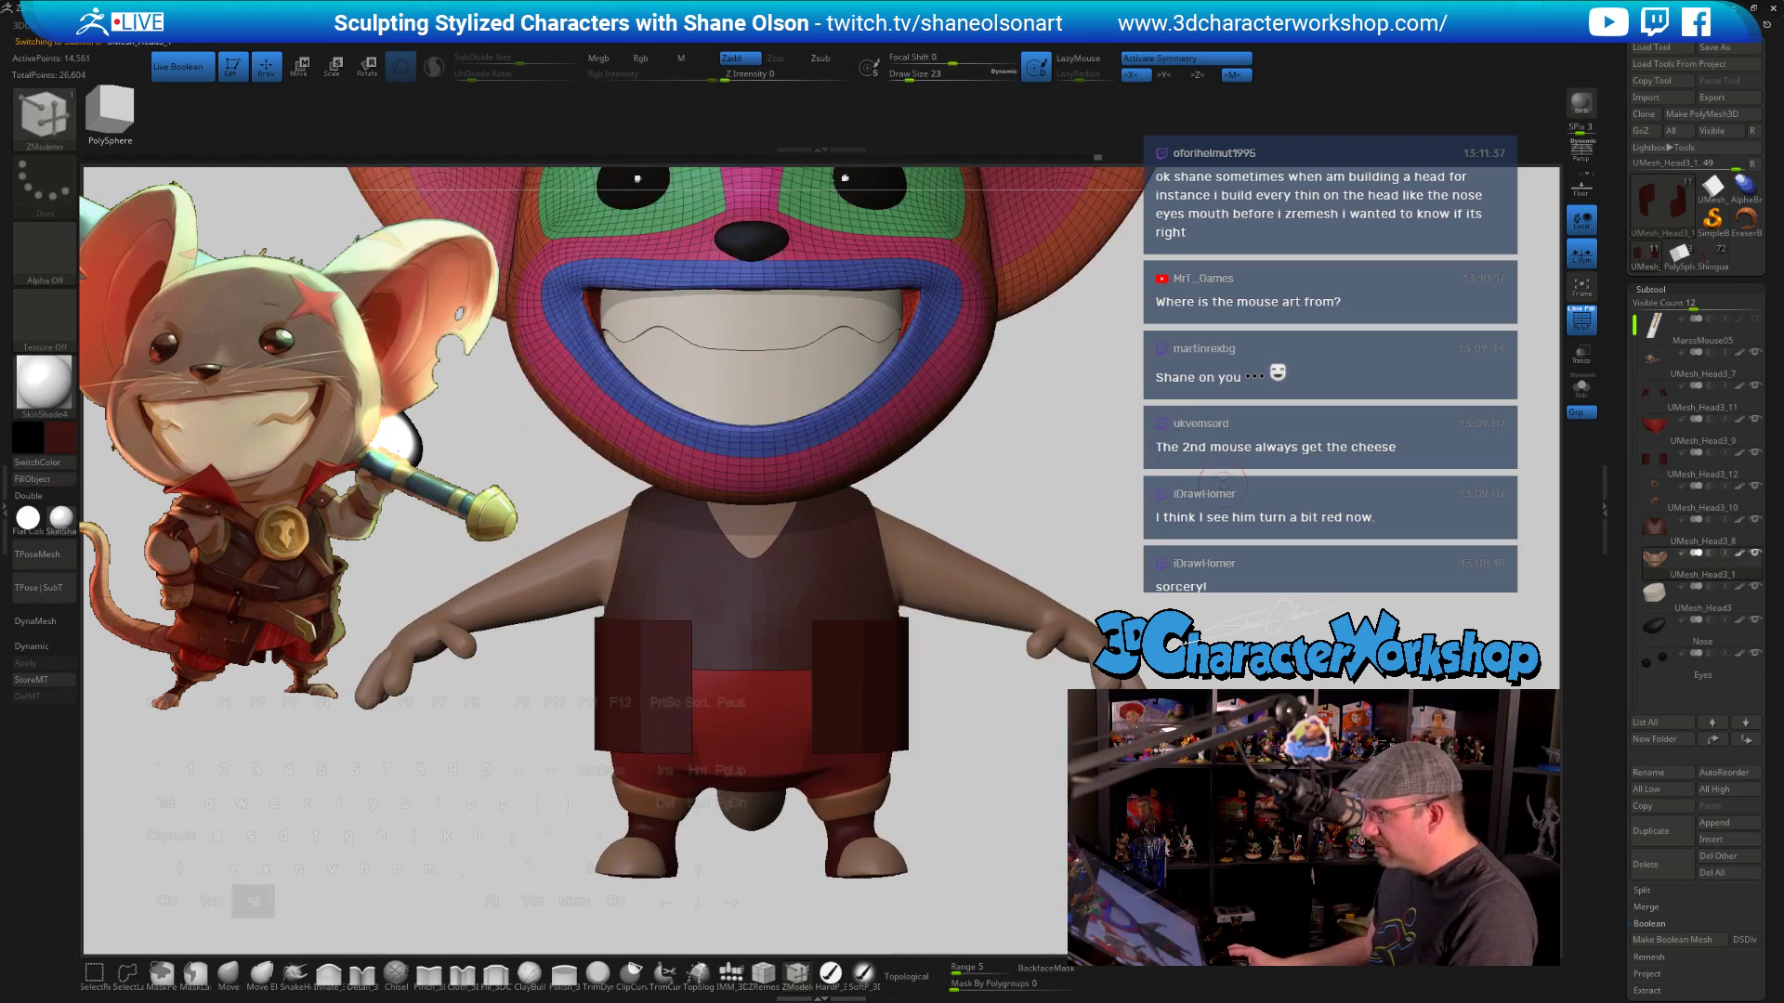
alt+drag(1138, 467, 966, 479)
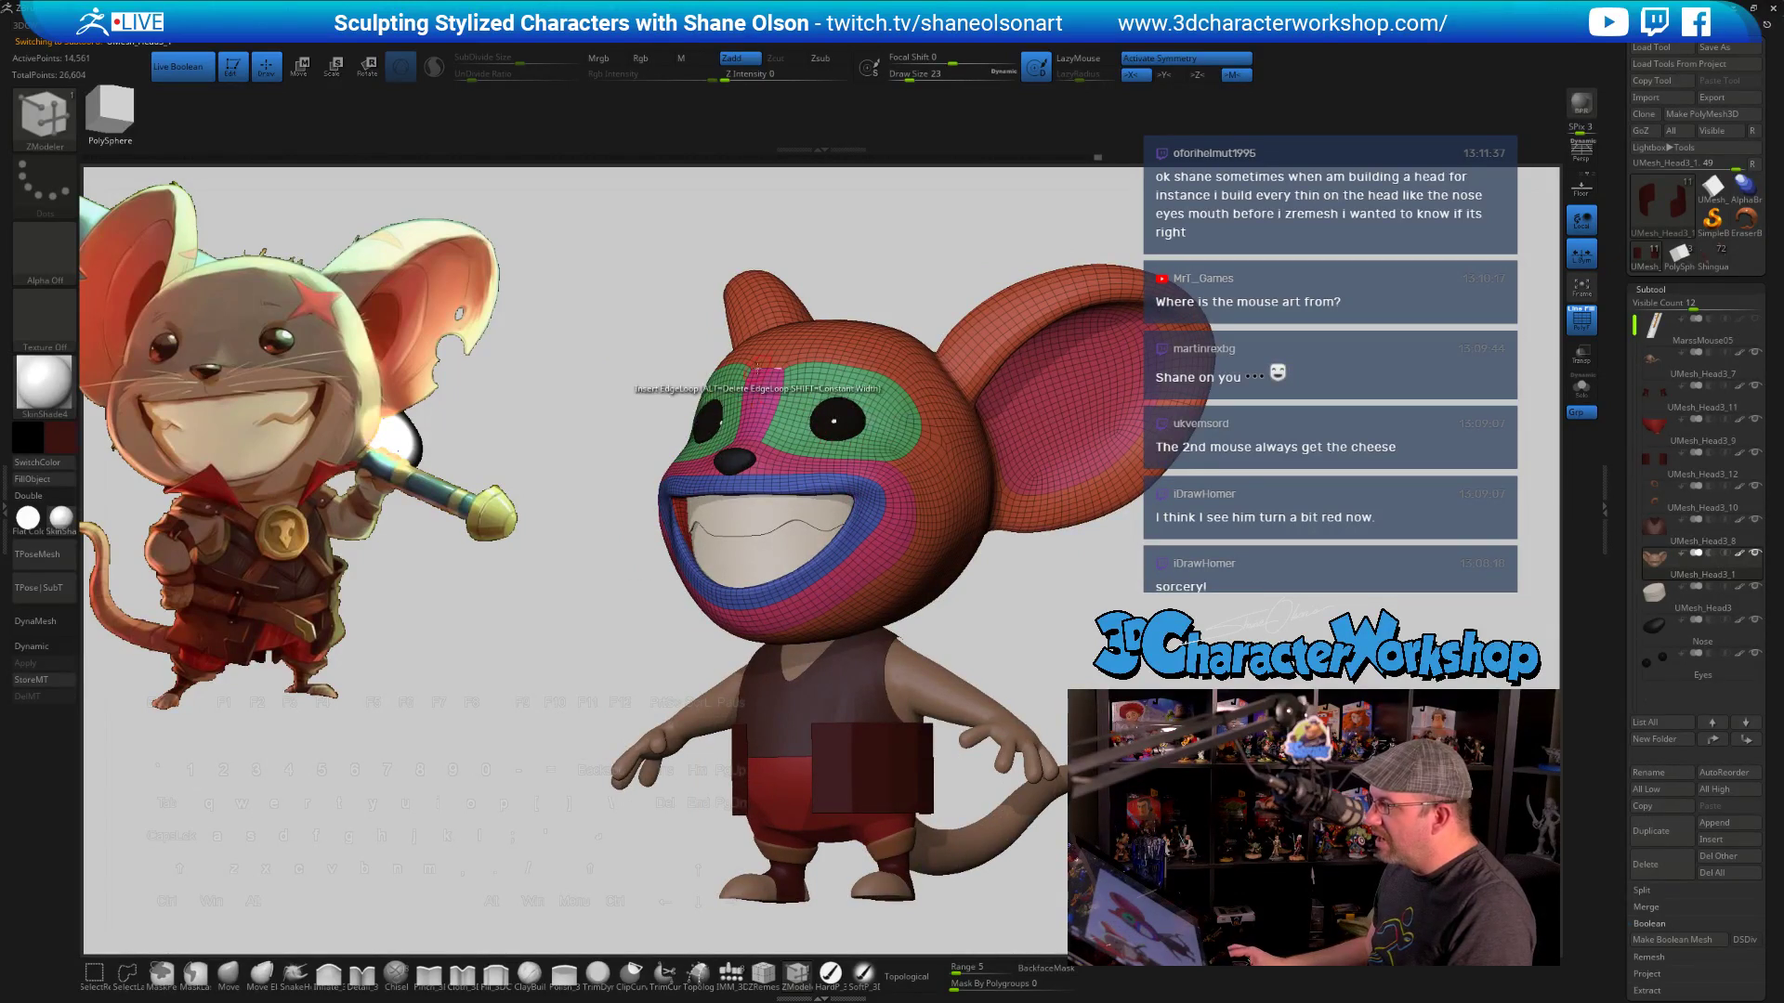
mouse_move(1147, 609)
mouse_down()
mouse_move(1277, 606)
mouse_move(1054, 351)
mouse_move(1129, 650)
mouse_move(1131, 920)
mouse_up()
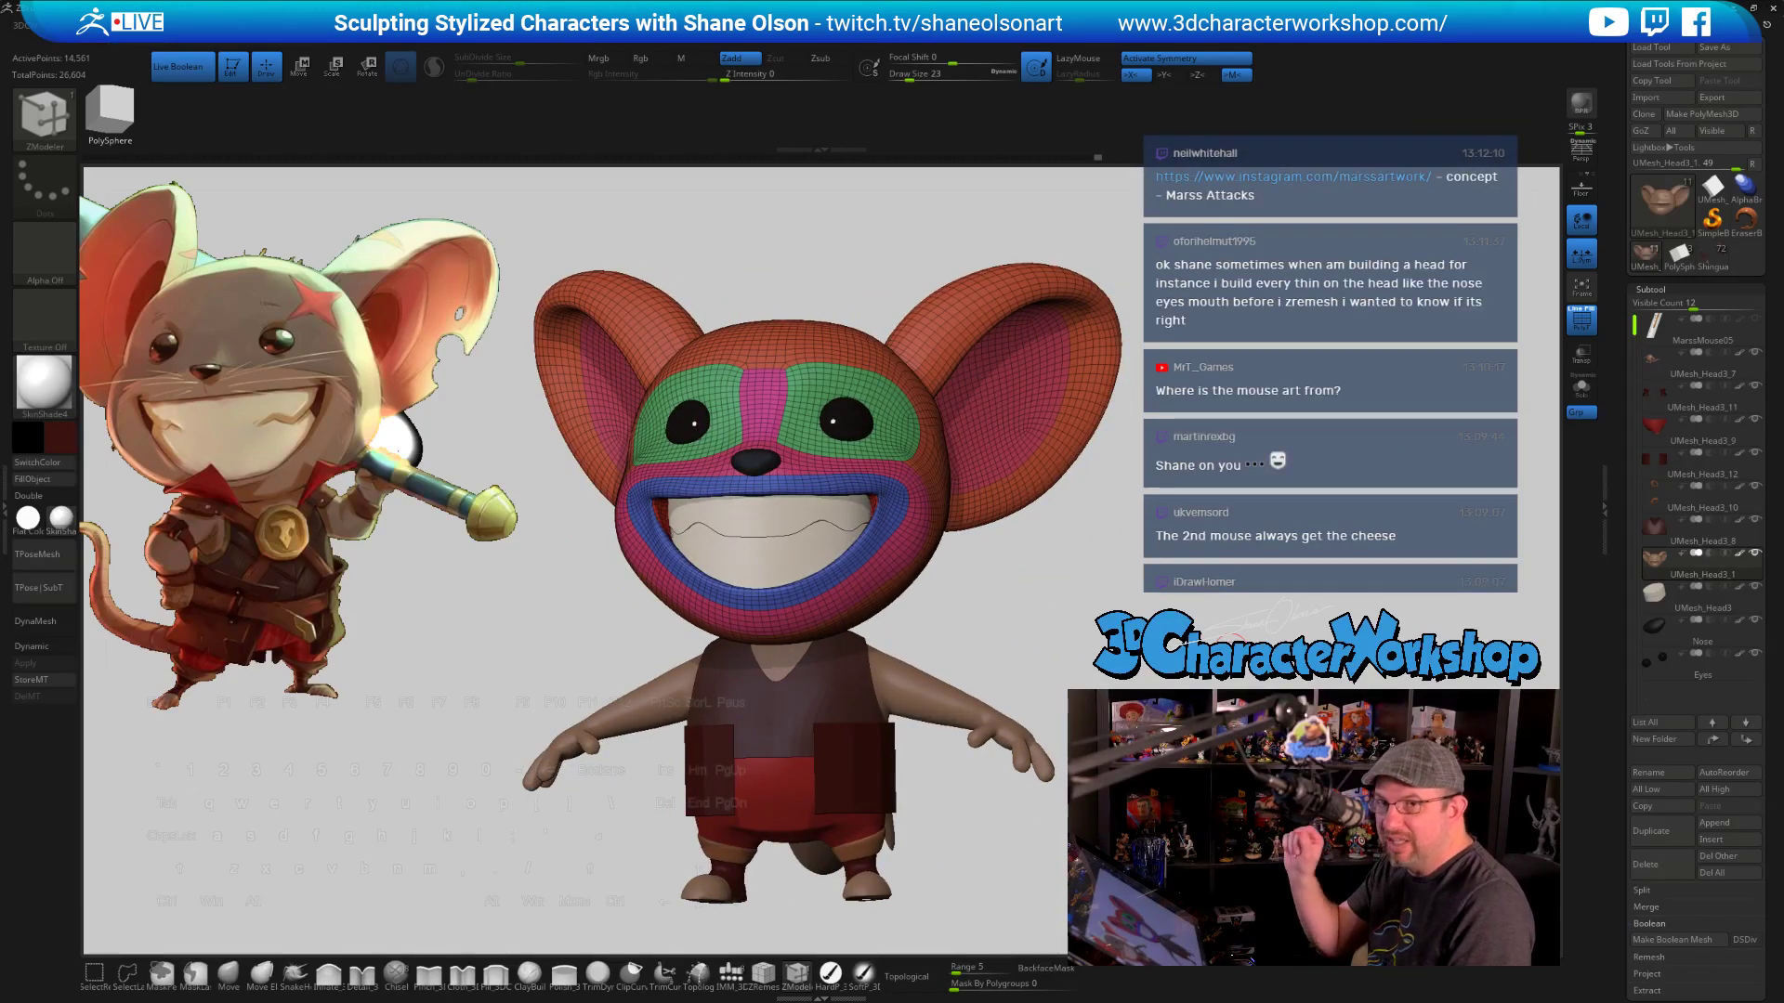
key(shift)
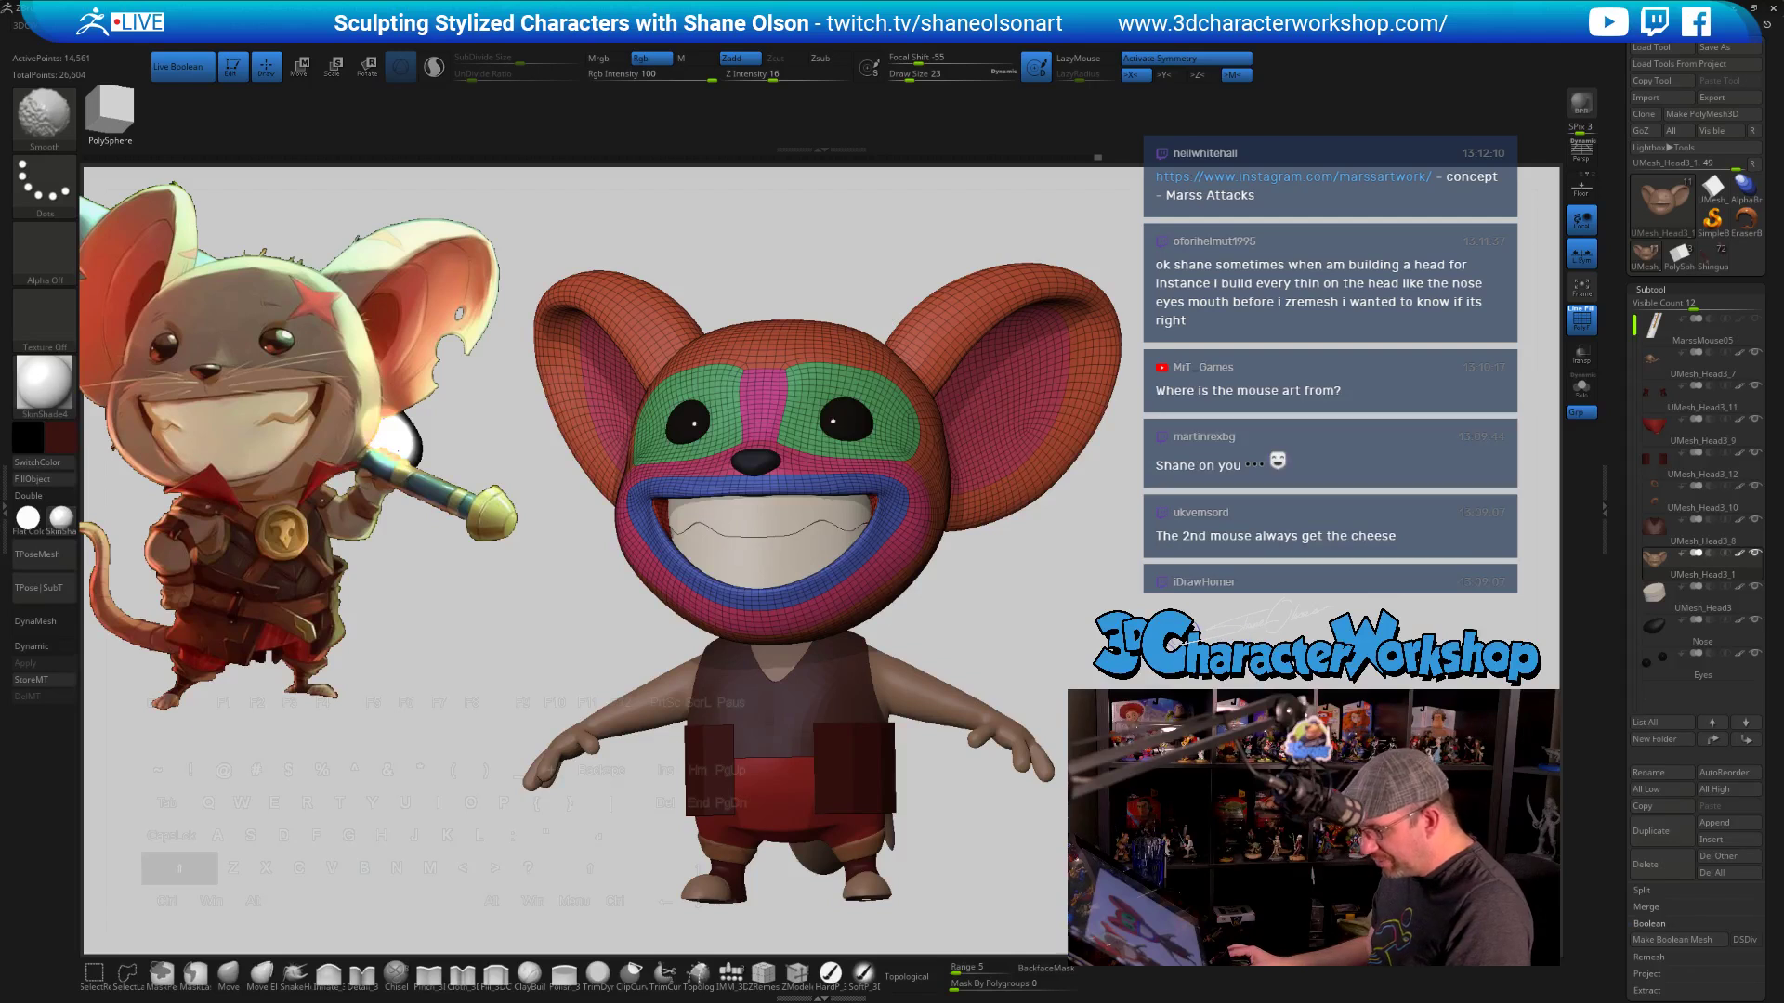
key(shift+f)
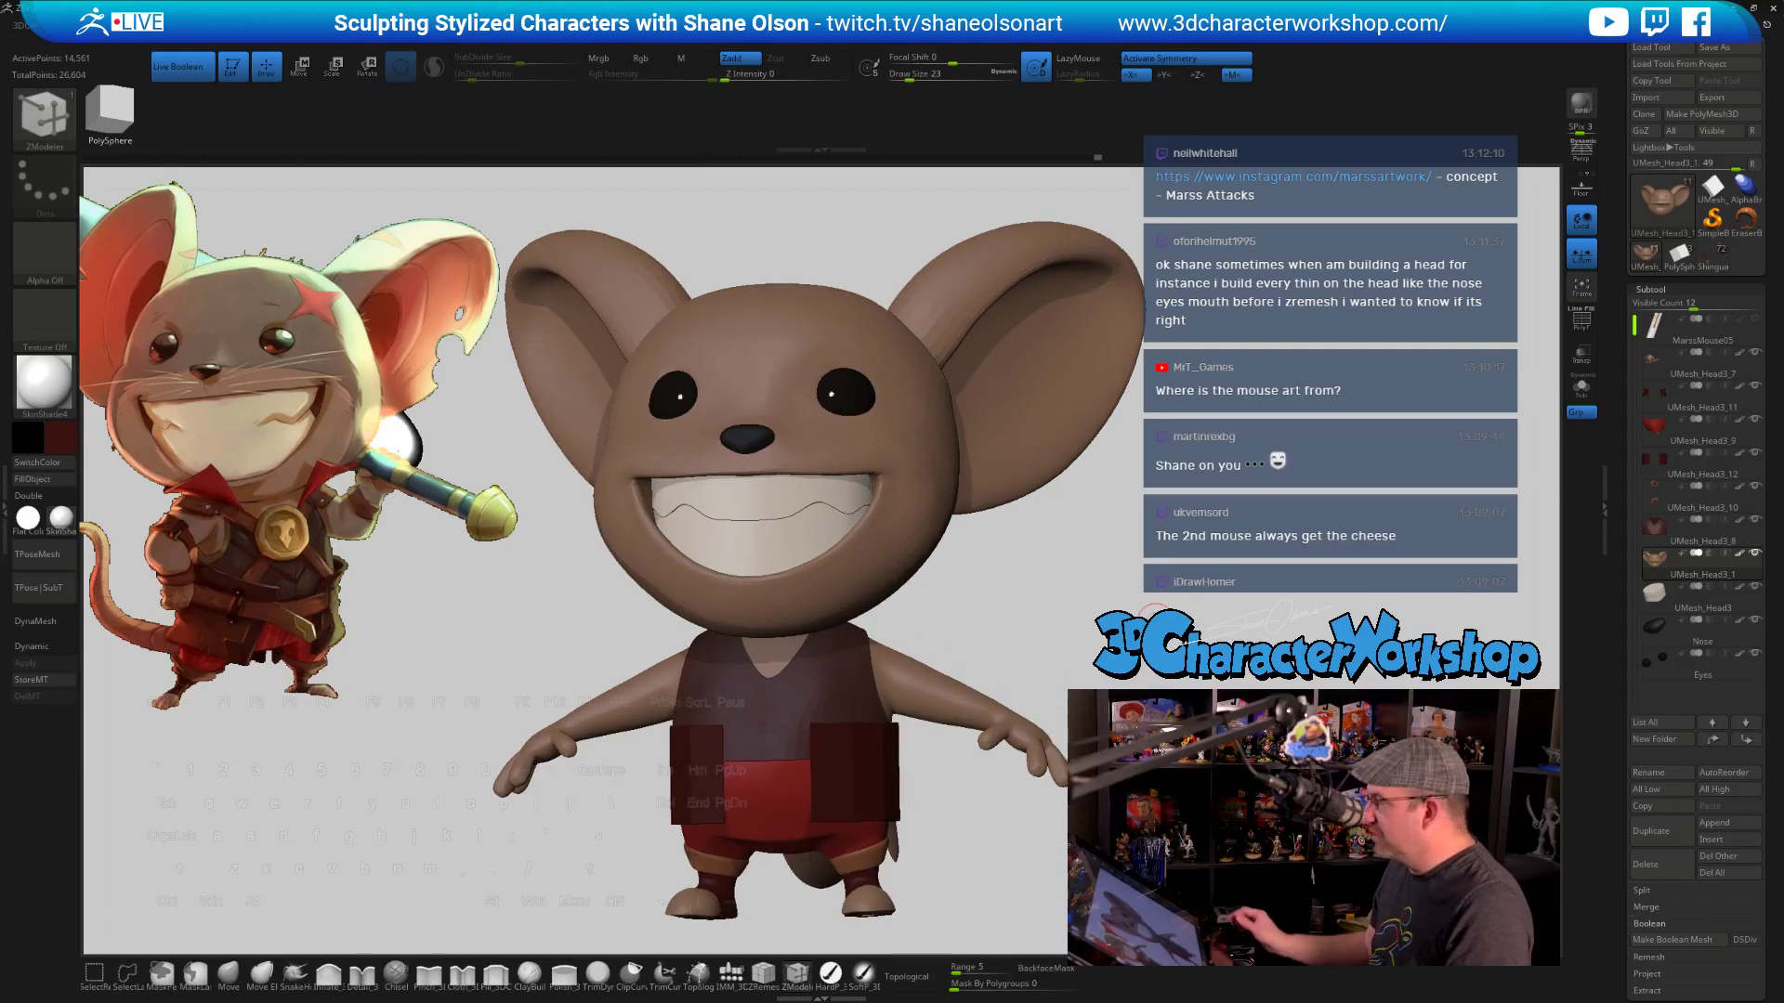
Reselect the side panels' subtool, undo a trial ZModeler edit on them, and turn the polyframe display back on
alt+drag(1070, 645, 929, 720)
alt+click(878, 715)
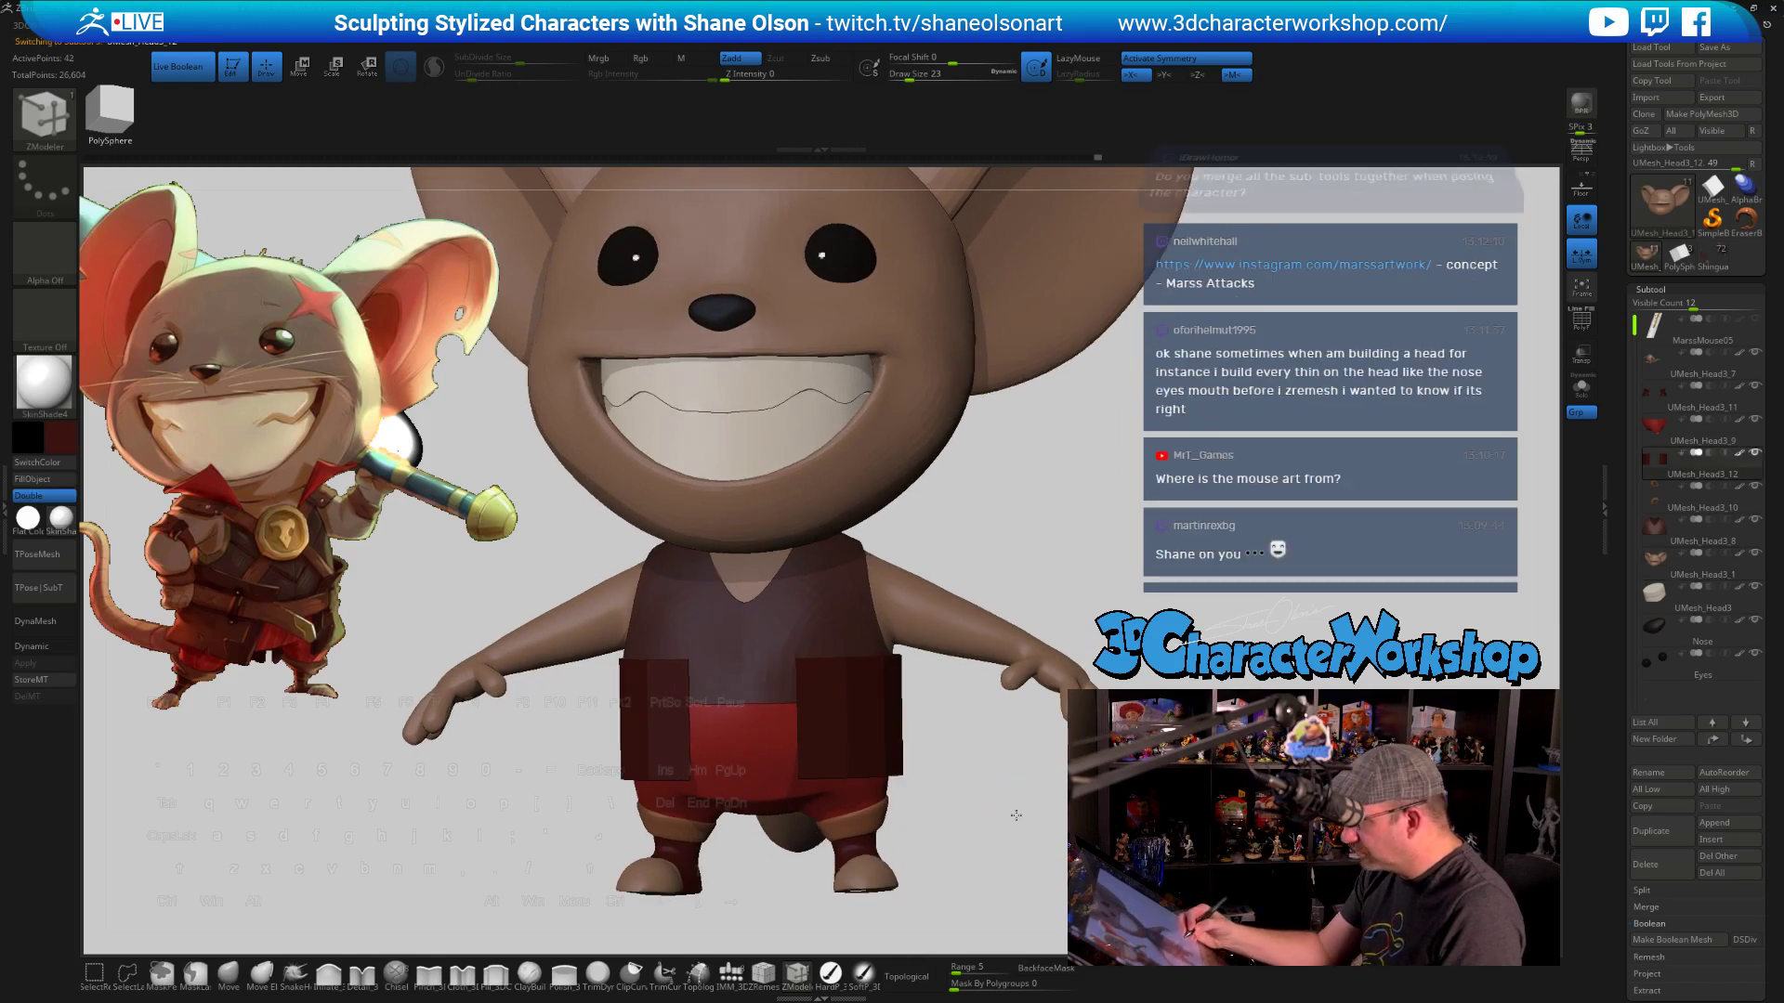
alt+drag(1015, 815, 914, 708)
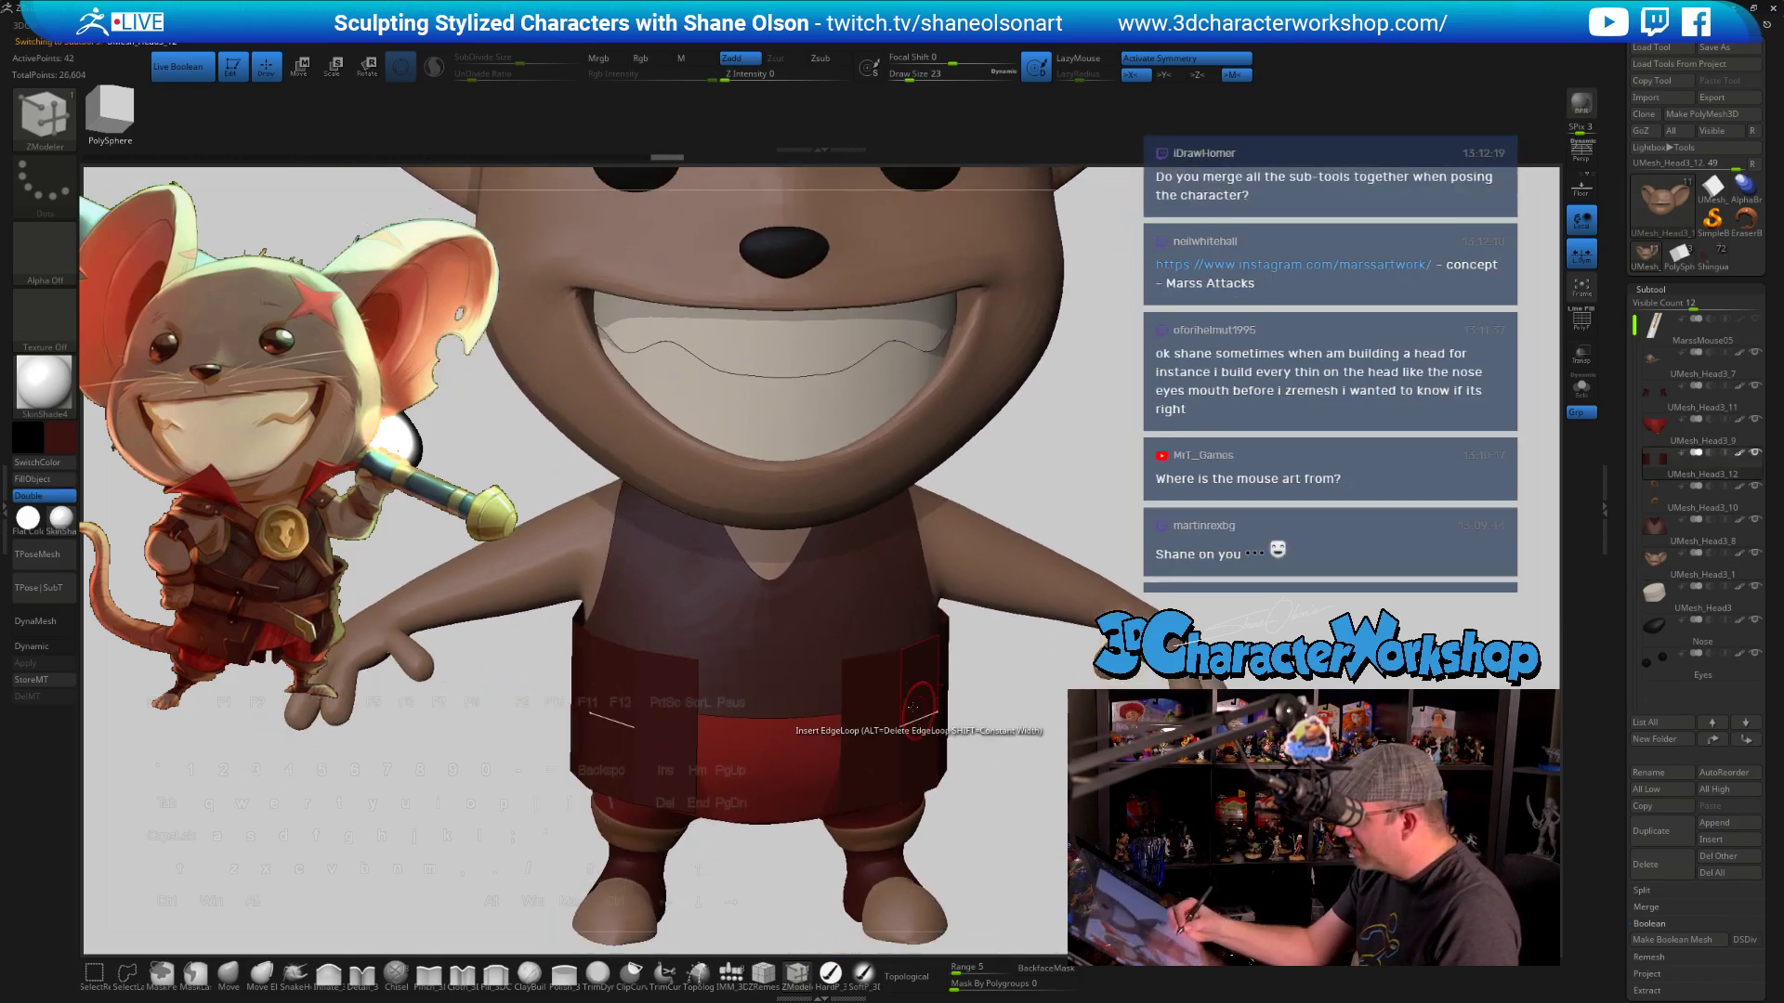
drag(991, 792, 938, 798)
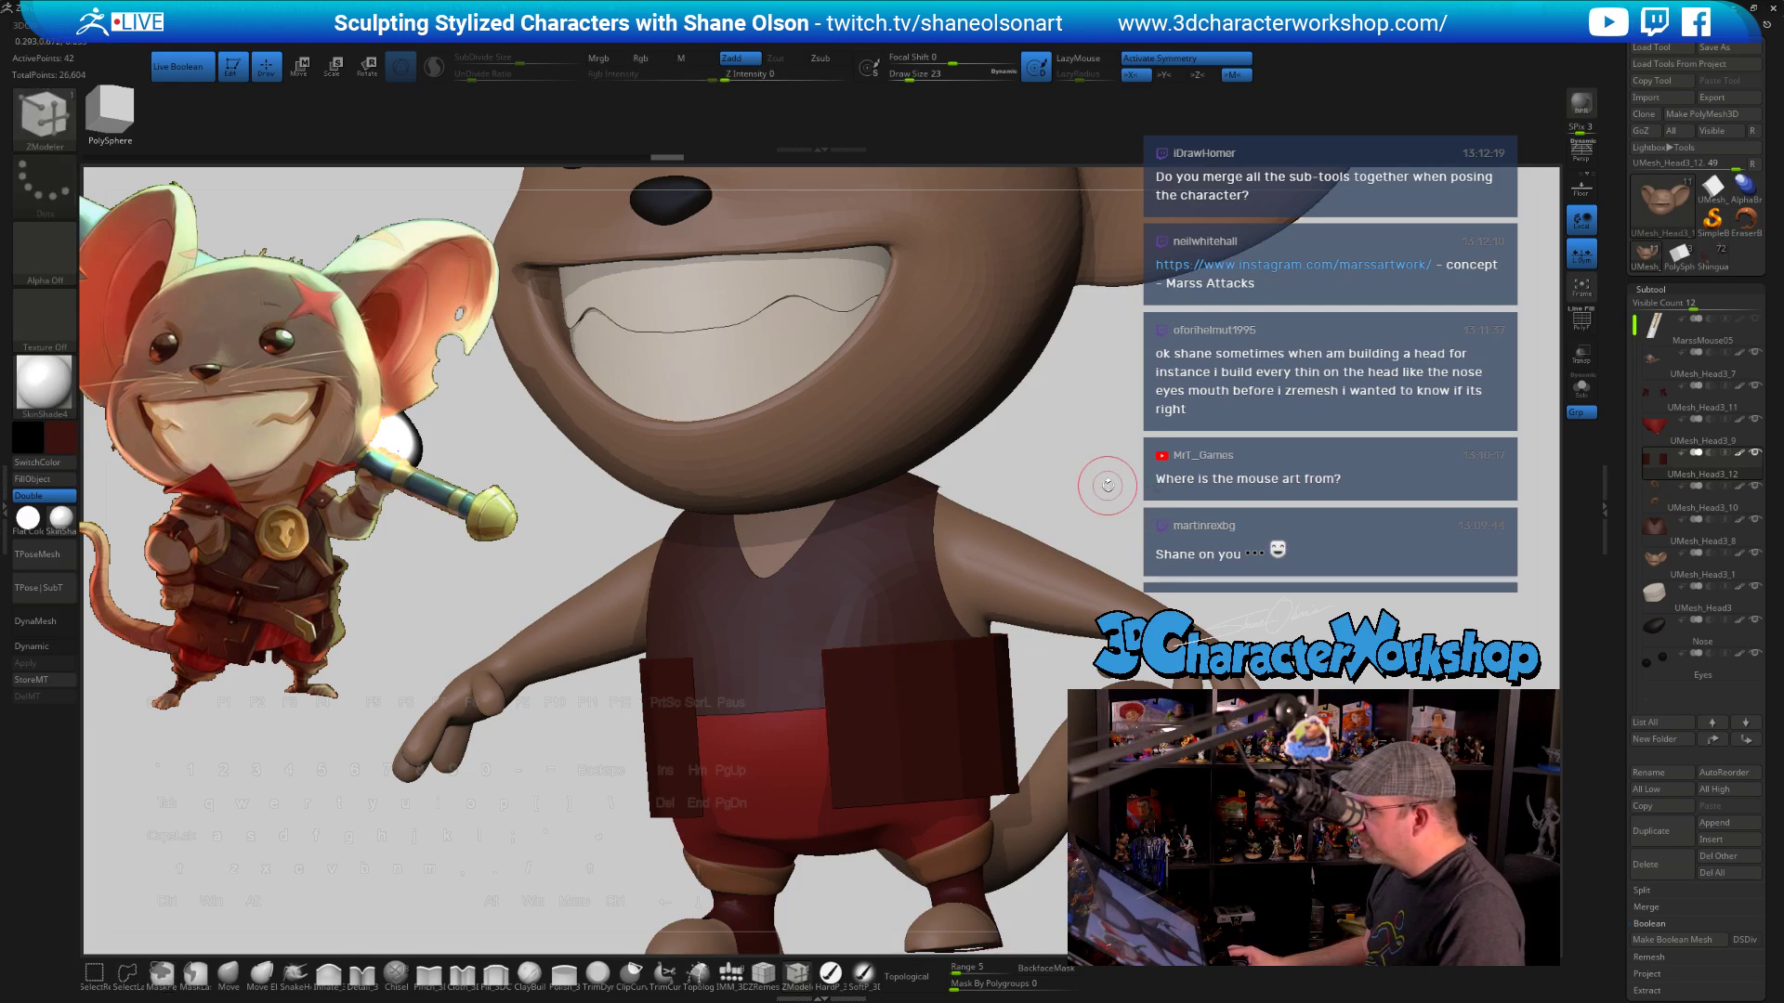
drag(1106, 483, 1059, 488)
drag(918, 666, 933, 677)
key(ctrl+z)
key(shift+f)
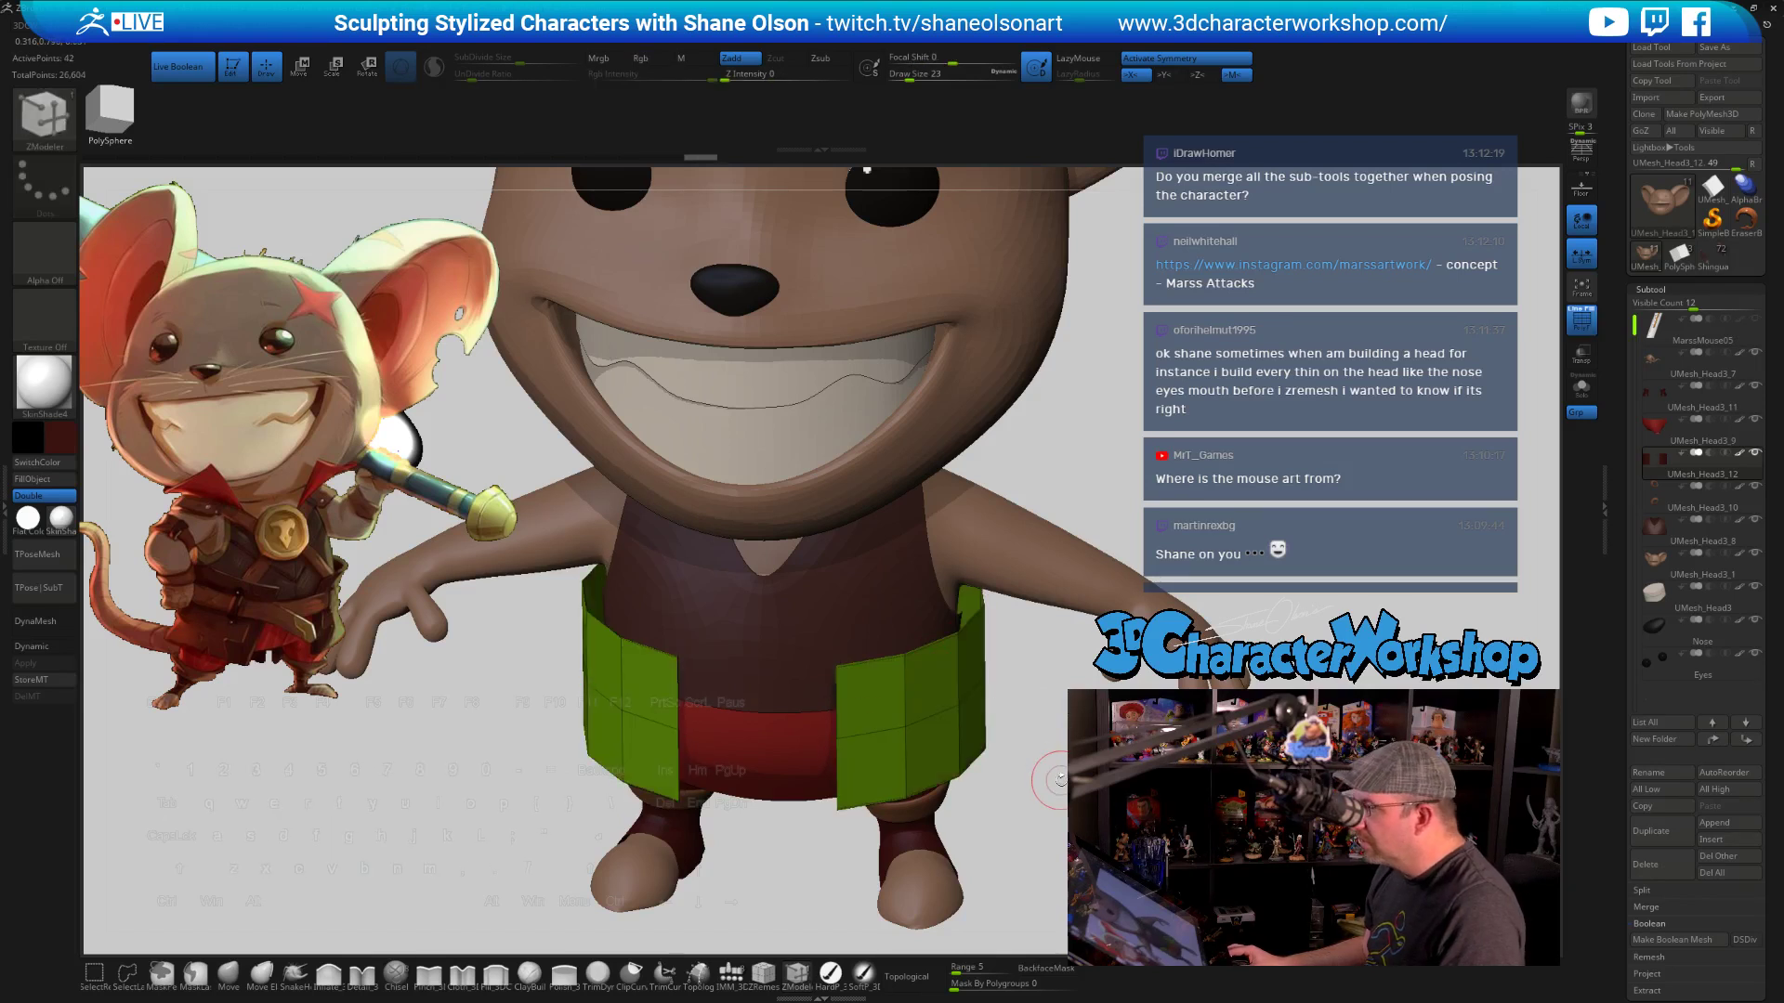
Turn on dynamic subdivision for the side panels, check their thickness against the body and isolate them
key(d)
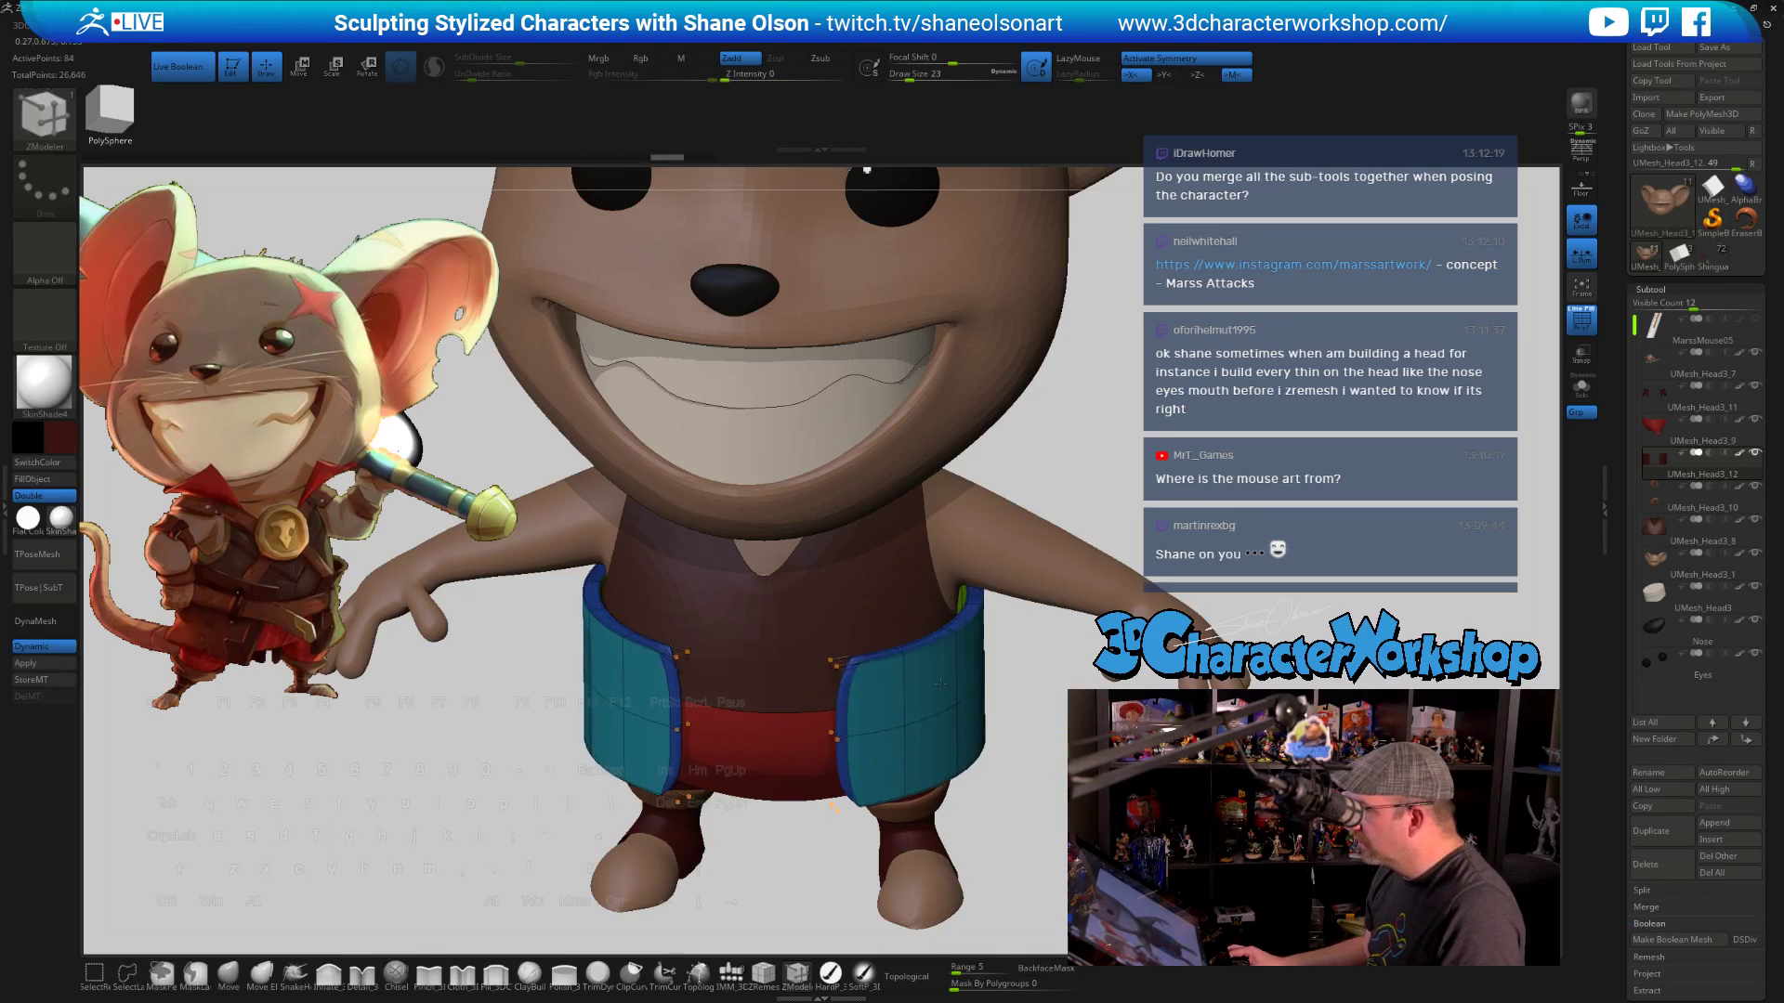
drag(940, 685, 931, 685)
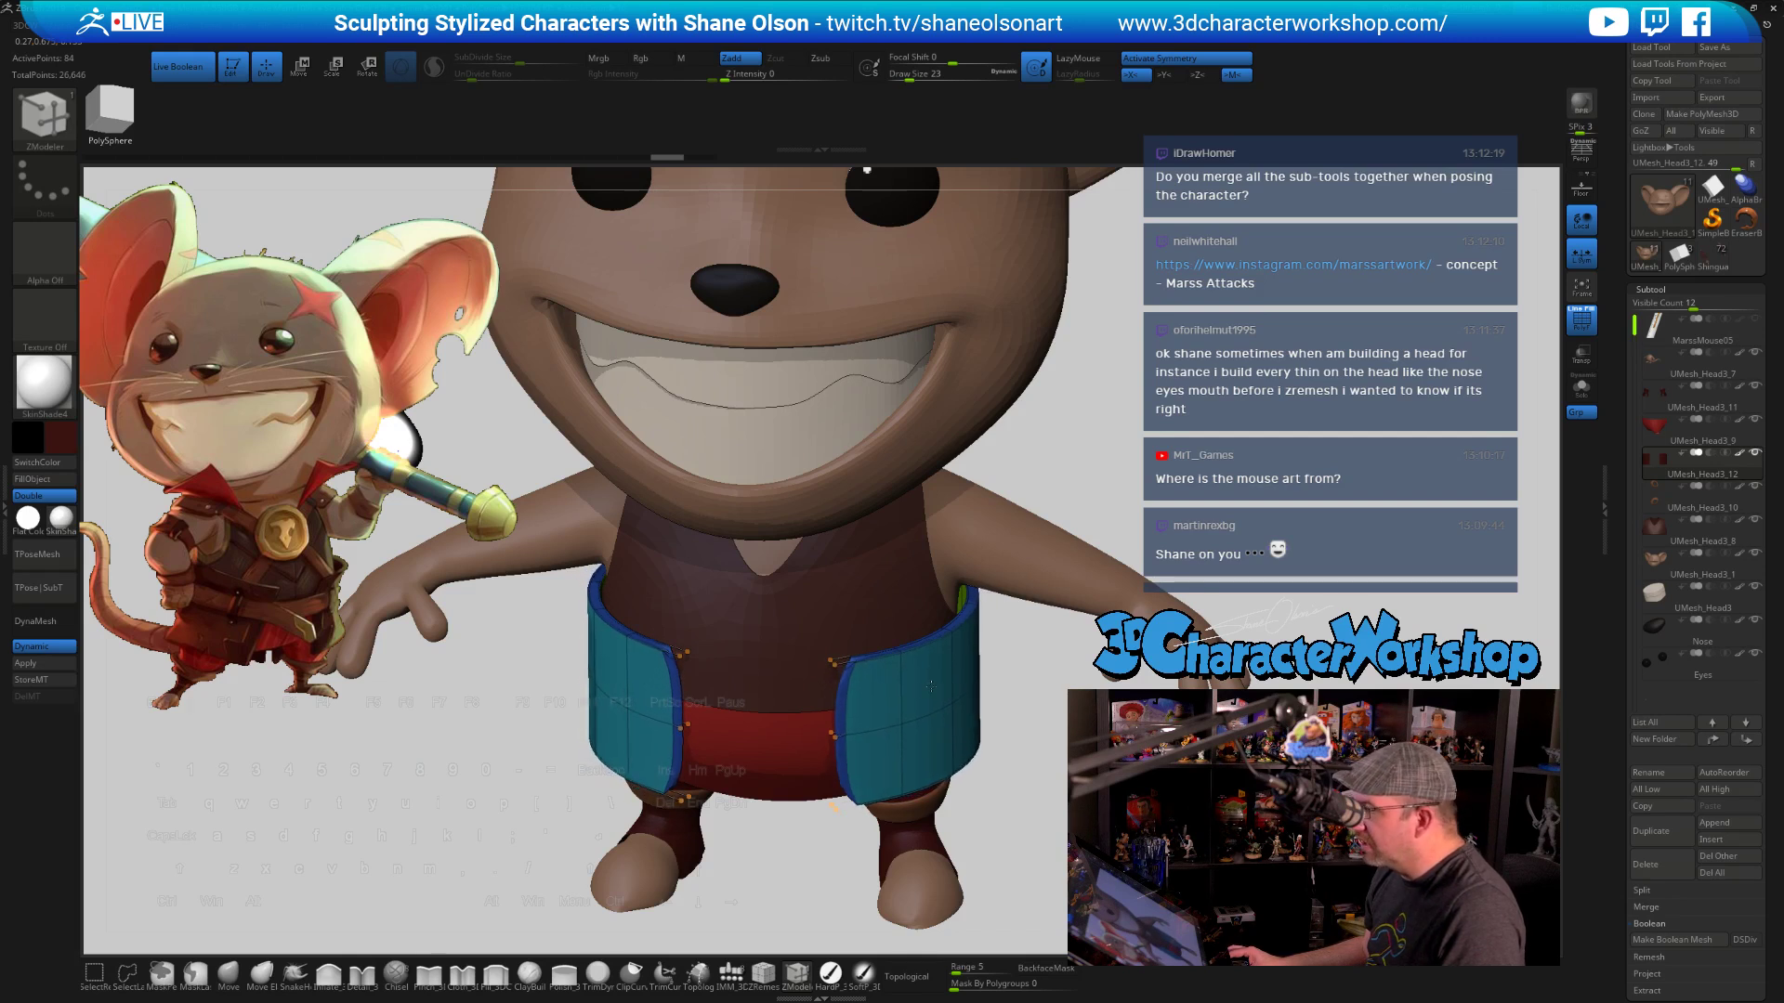
mouse_move(1078, 825)
mouse_down()
mouse_move(1194, 813)
mouse_move(1062, 804)
mouse_up()
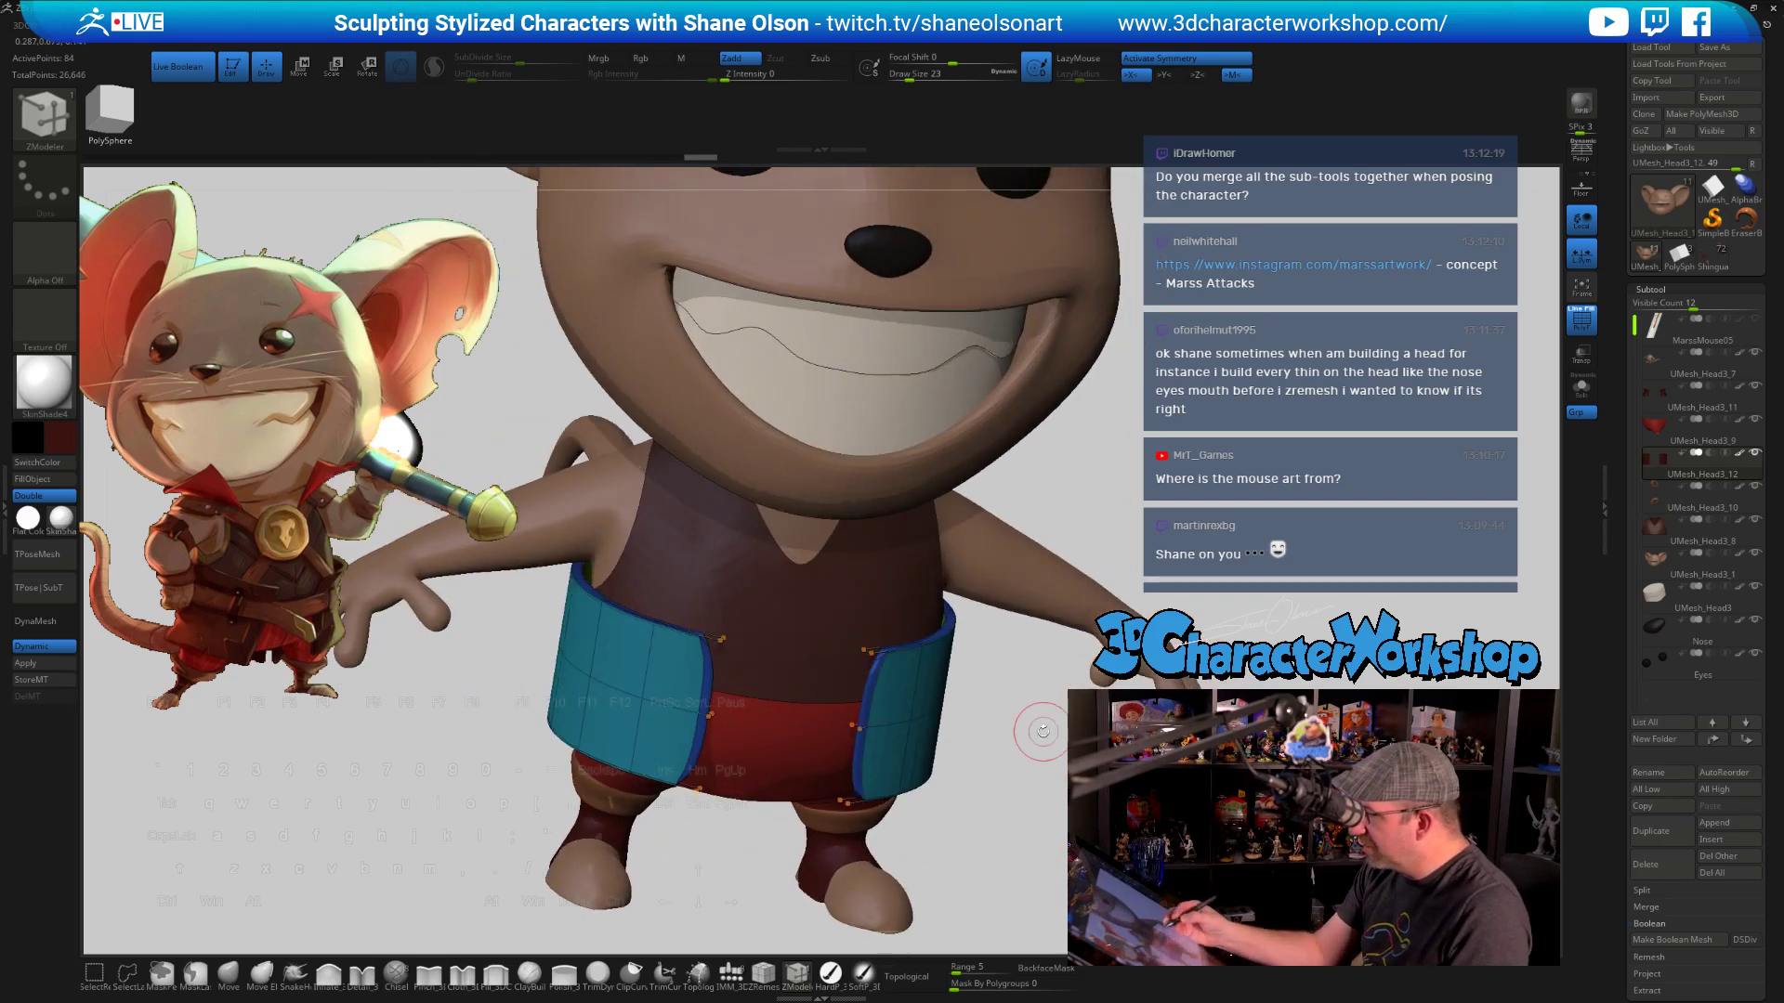
mouse_move(1055, 737)
alt+mouse_down()
mouse_move(1029, 760)
mouse_move(1050, 796)
mouse_move(1080, 673)
mouse_move(1049, 720)
alt+mouse_up()
click(1582, 386)
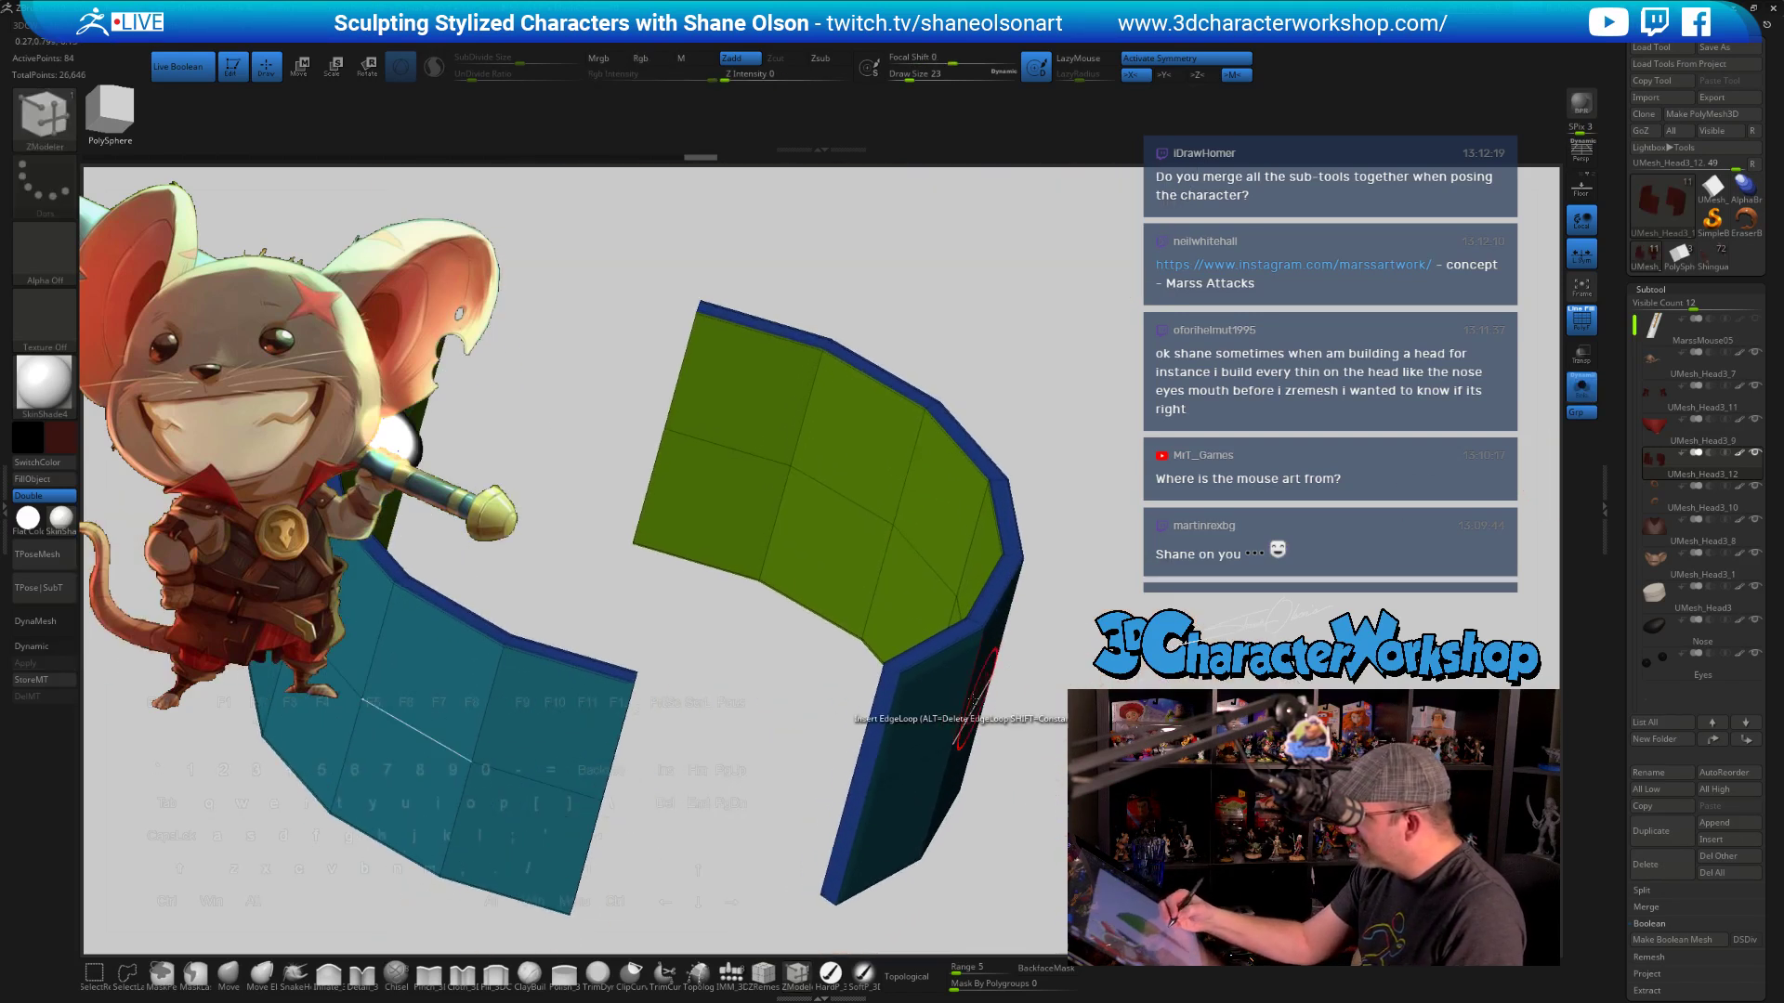
Crease edges on the isolated side panels with the ZModeler Crease edge action and preview the result with dynamic subdivision
key(space)
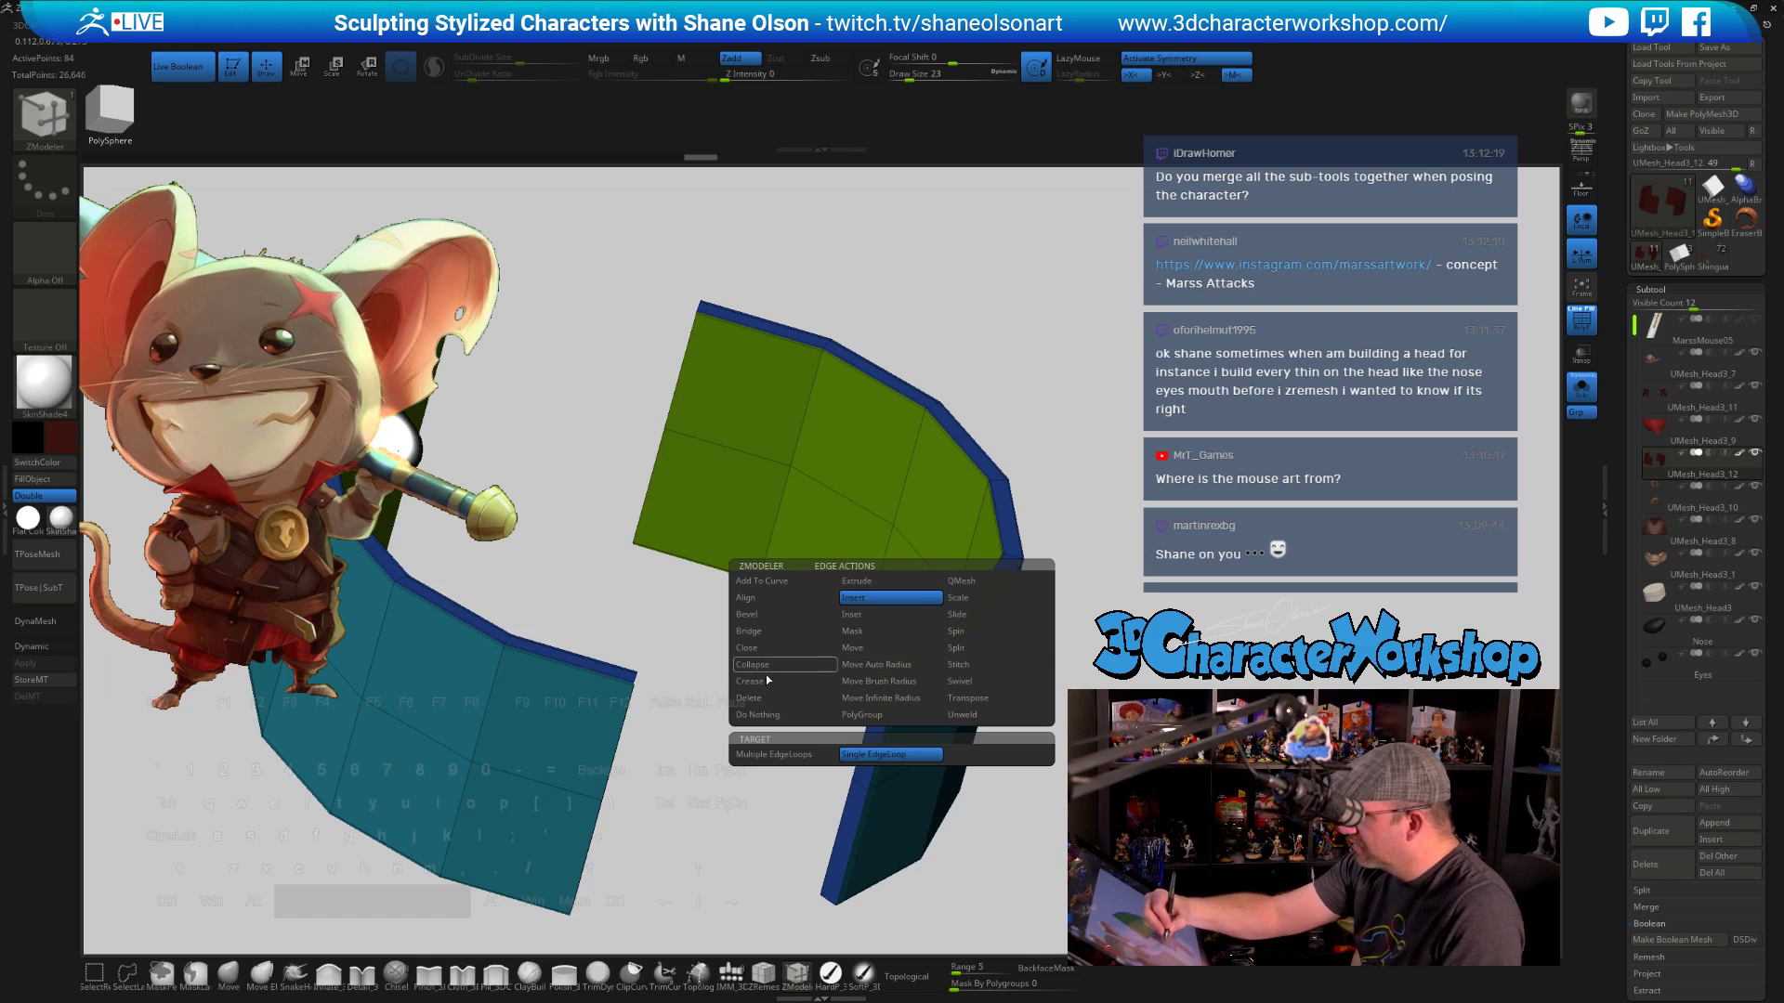
click(771, 684)
click(808, 755)
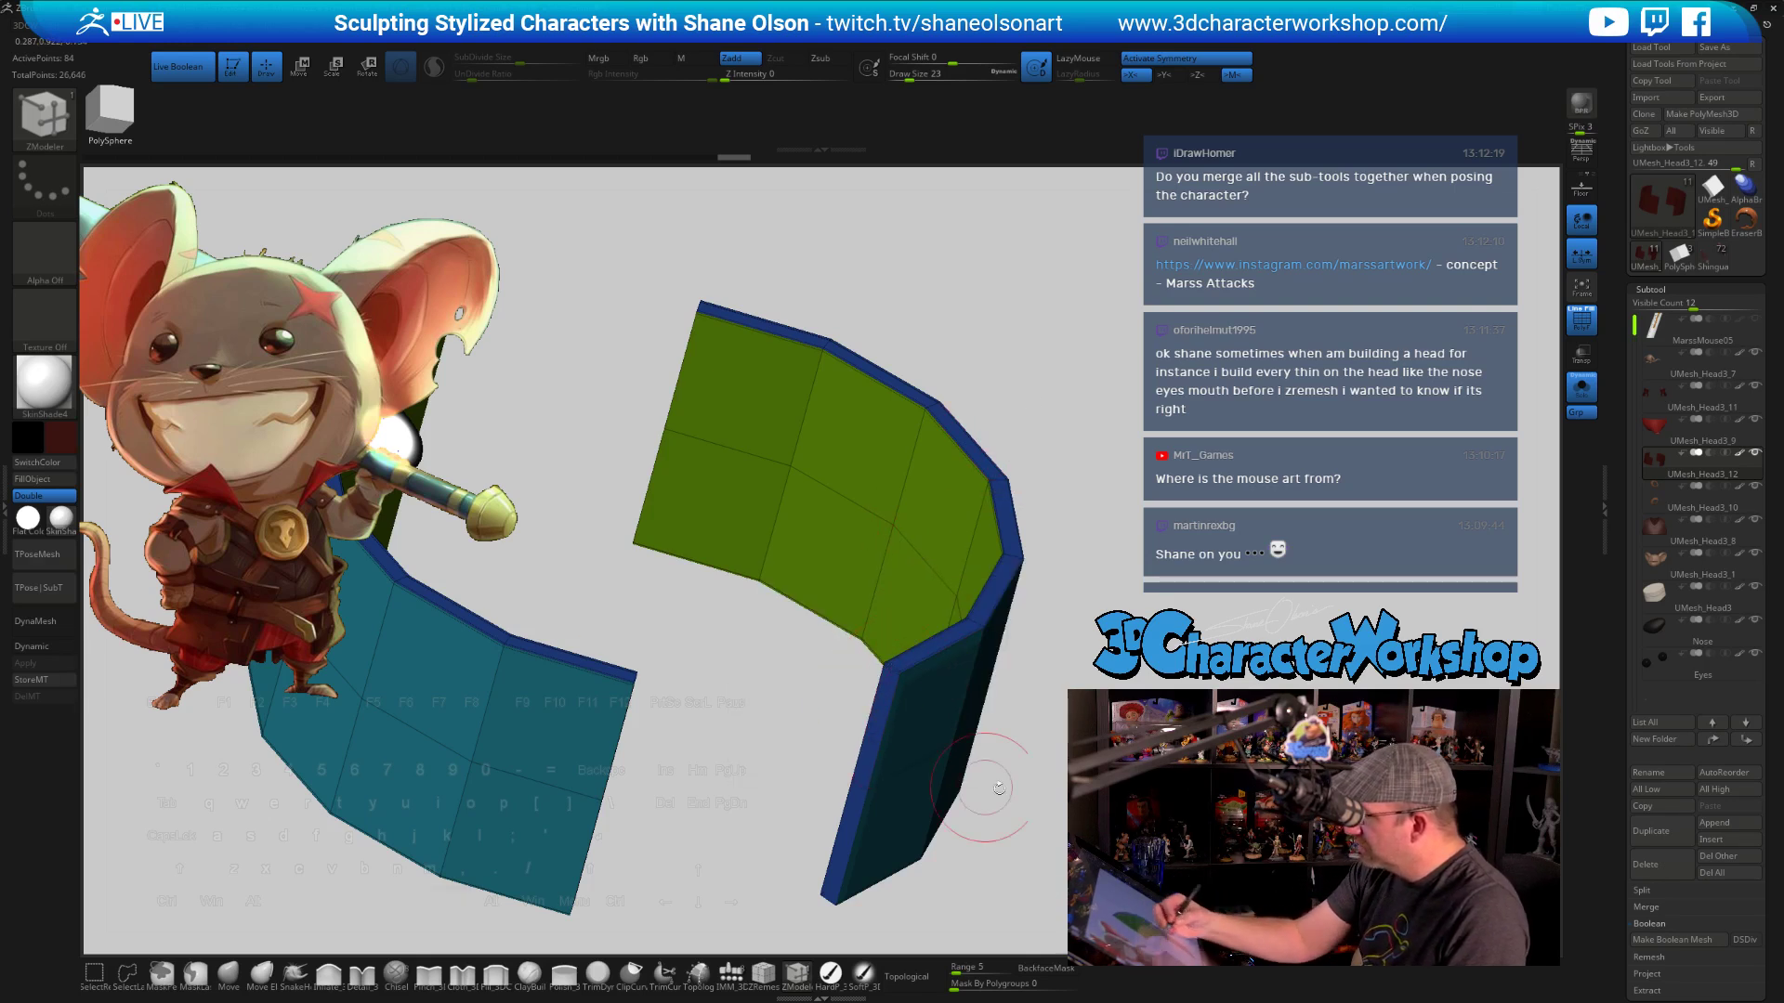
drag(924, 599, 855, 617)
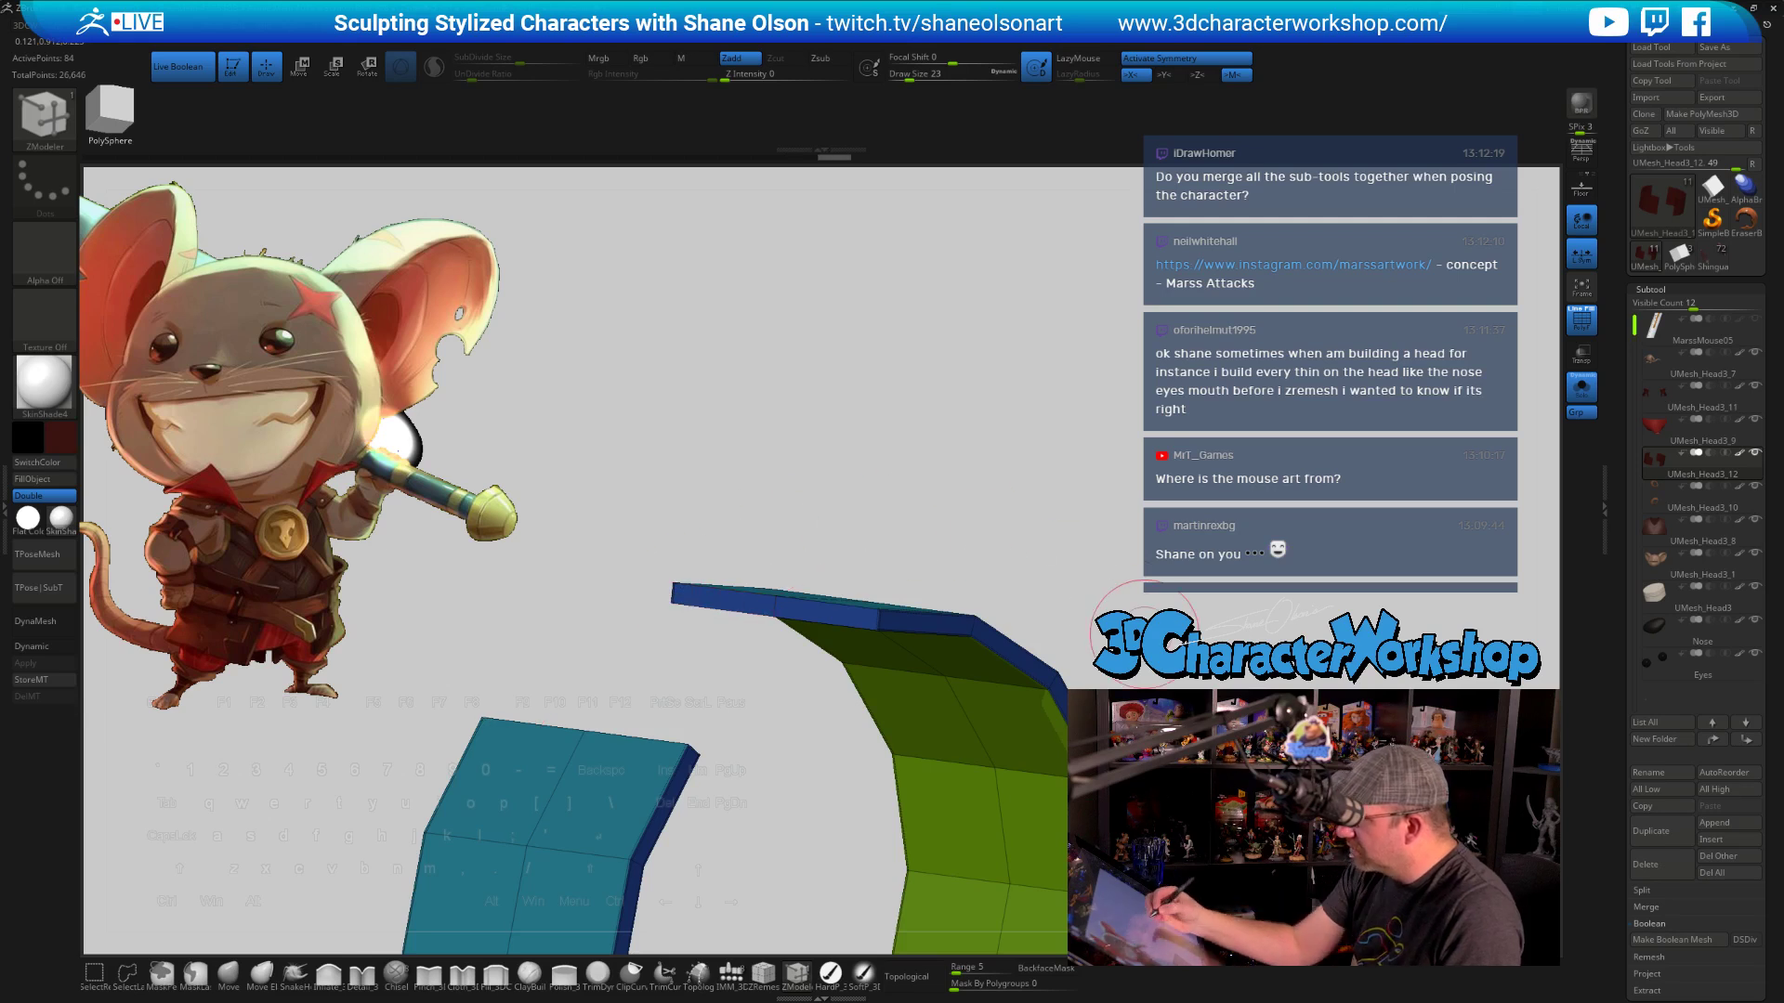
drag(847, 524, 1087, 597)
key(d)
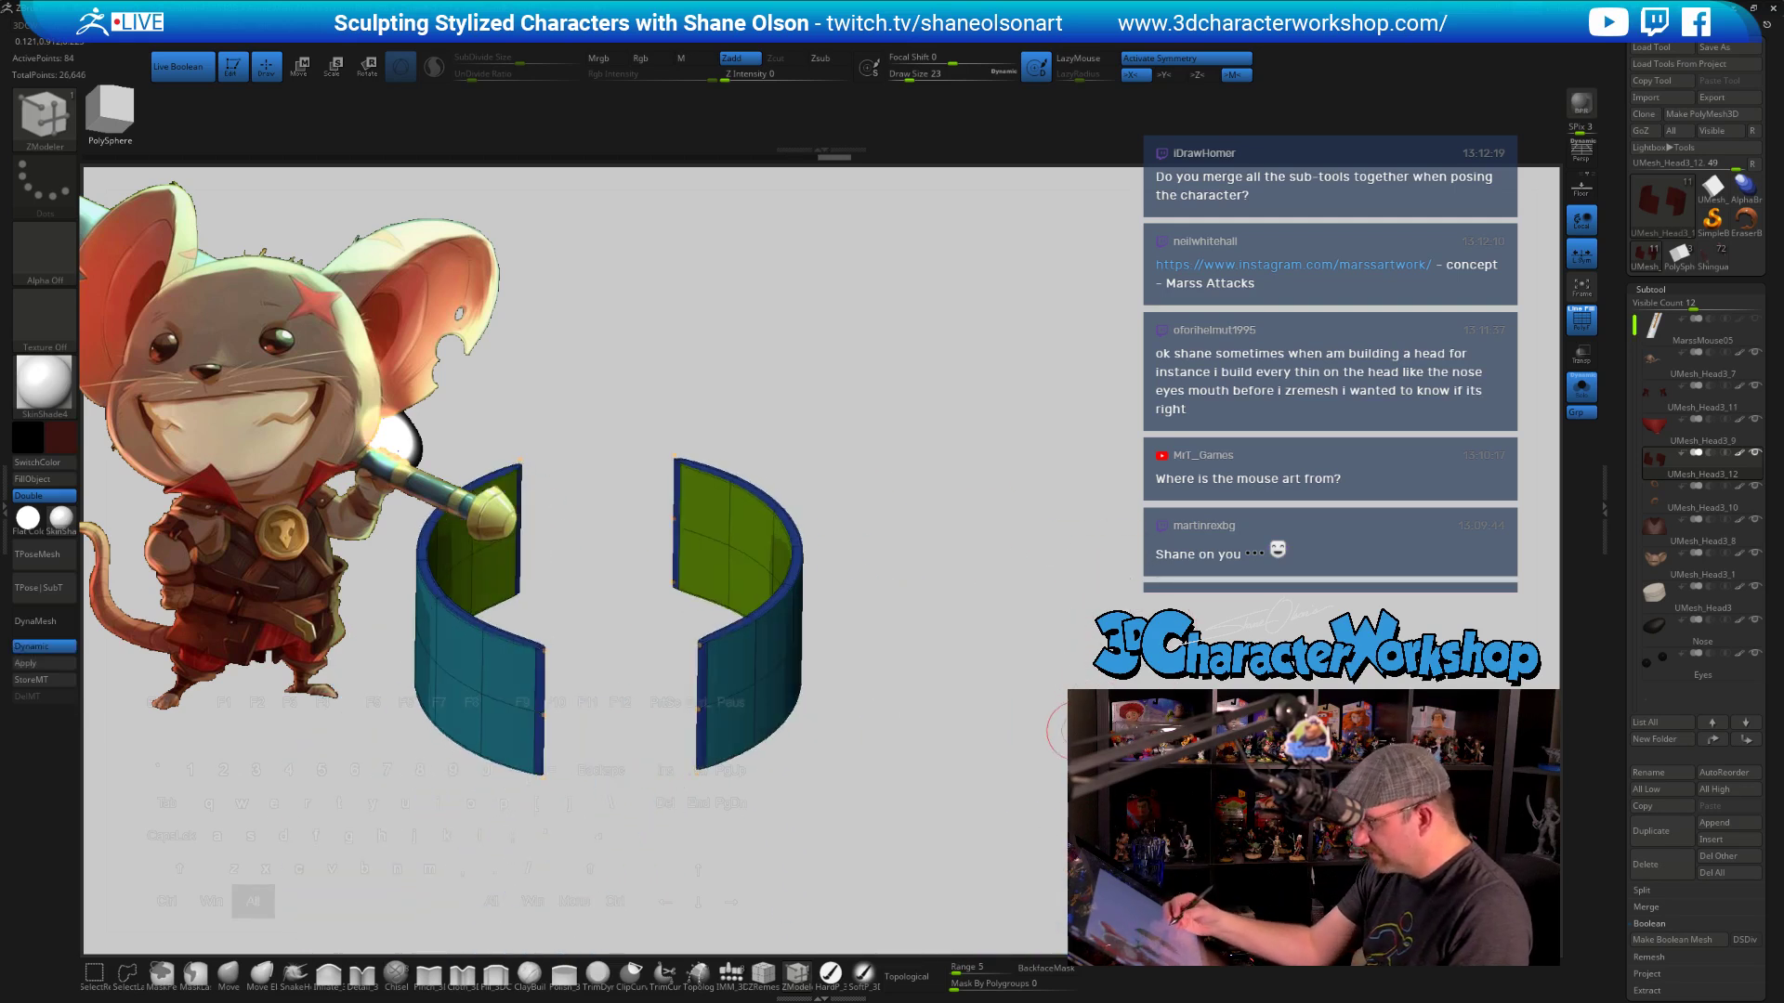
Regroup the side panels so faces, rims and ends have separate polygroups, and crease along the polygroup borders
alt+drag(1066, 725, 1120, 743)
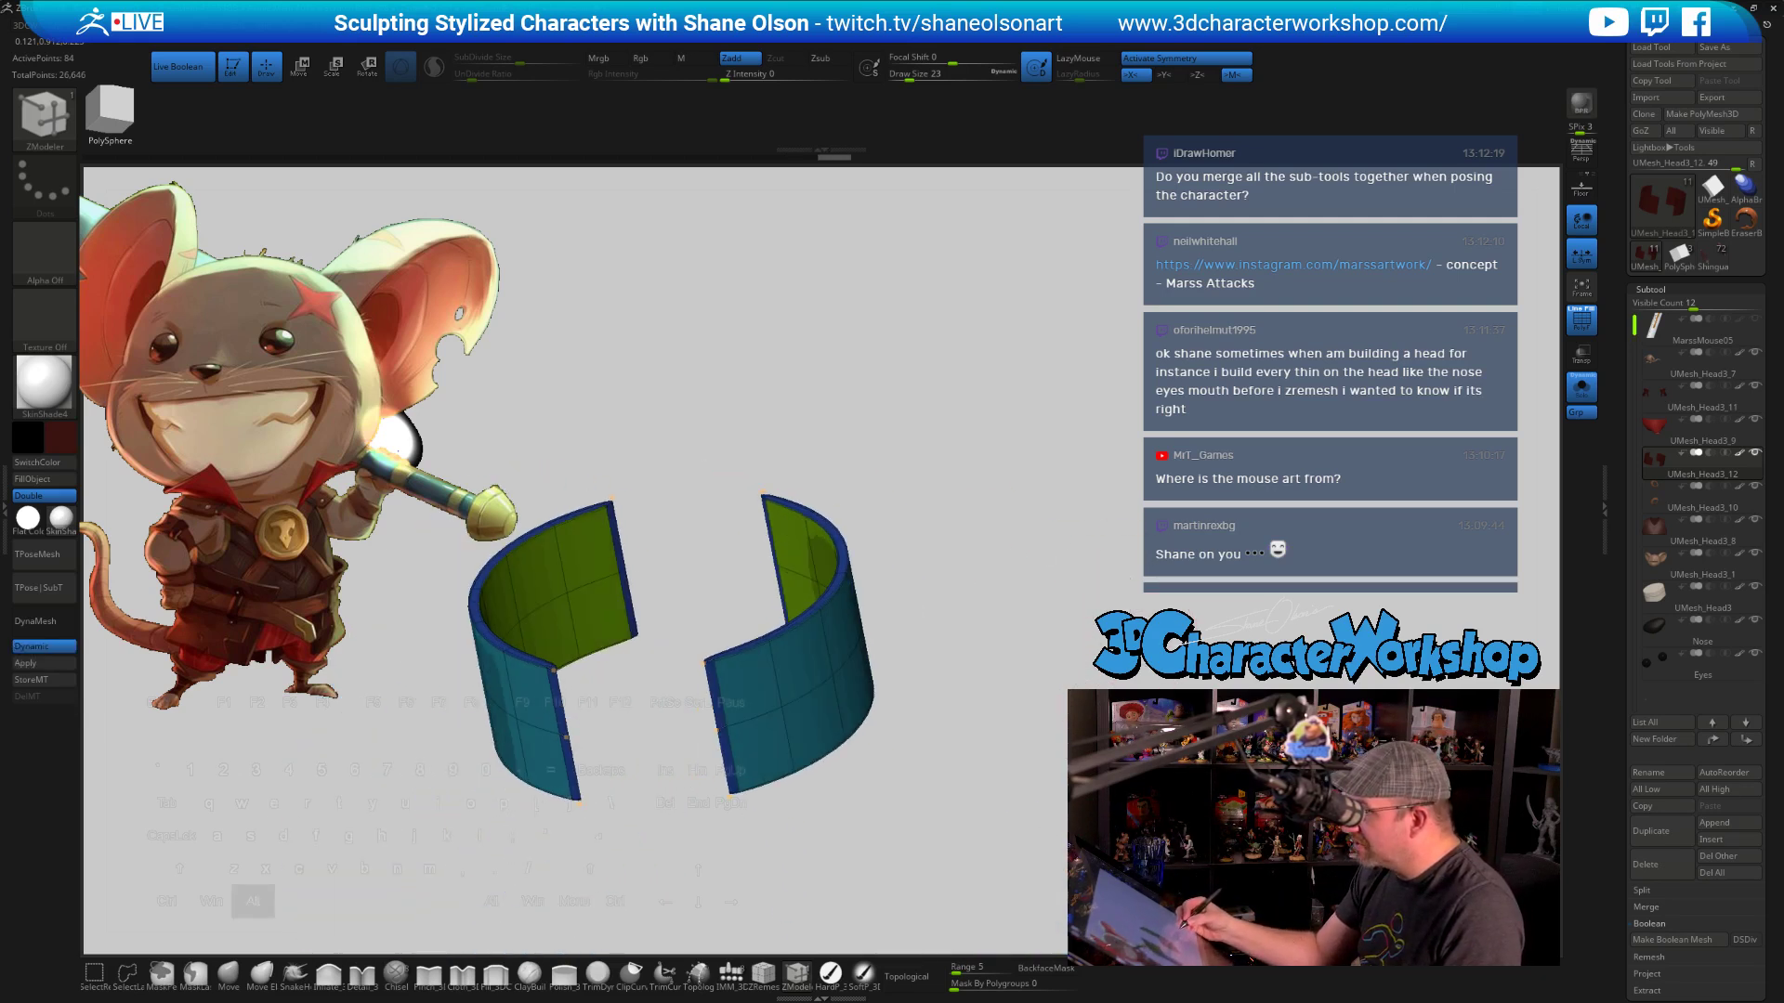
alt+drag(985, 641, 1115, 743)
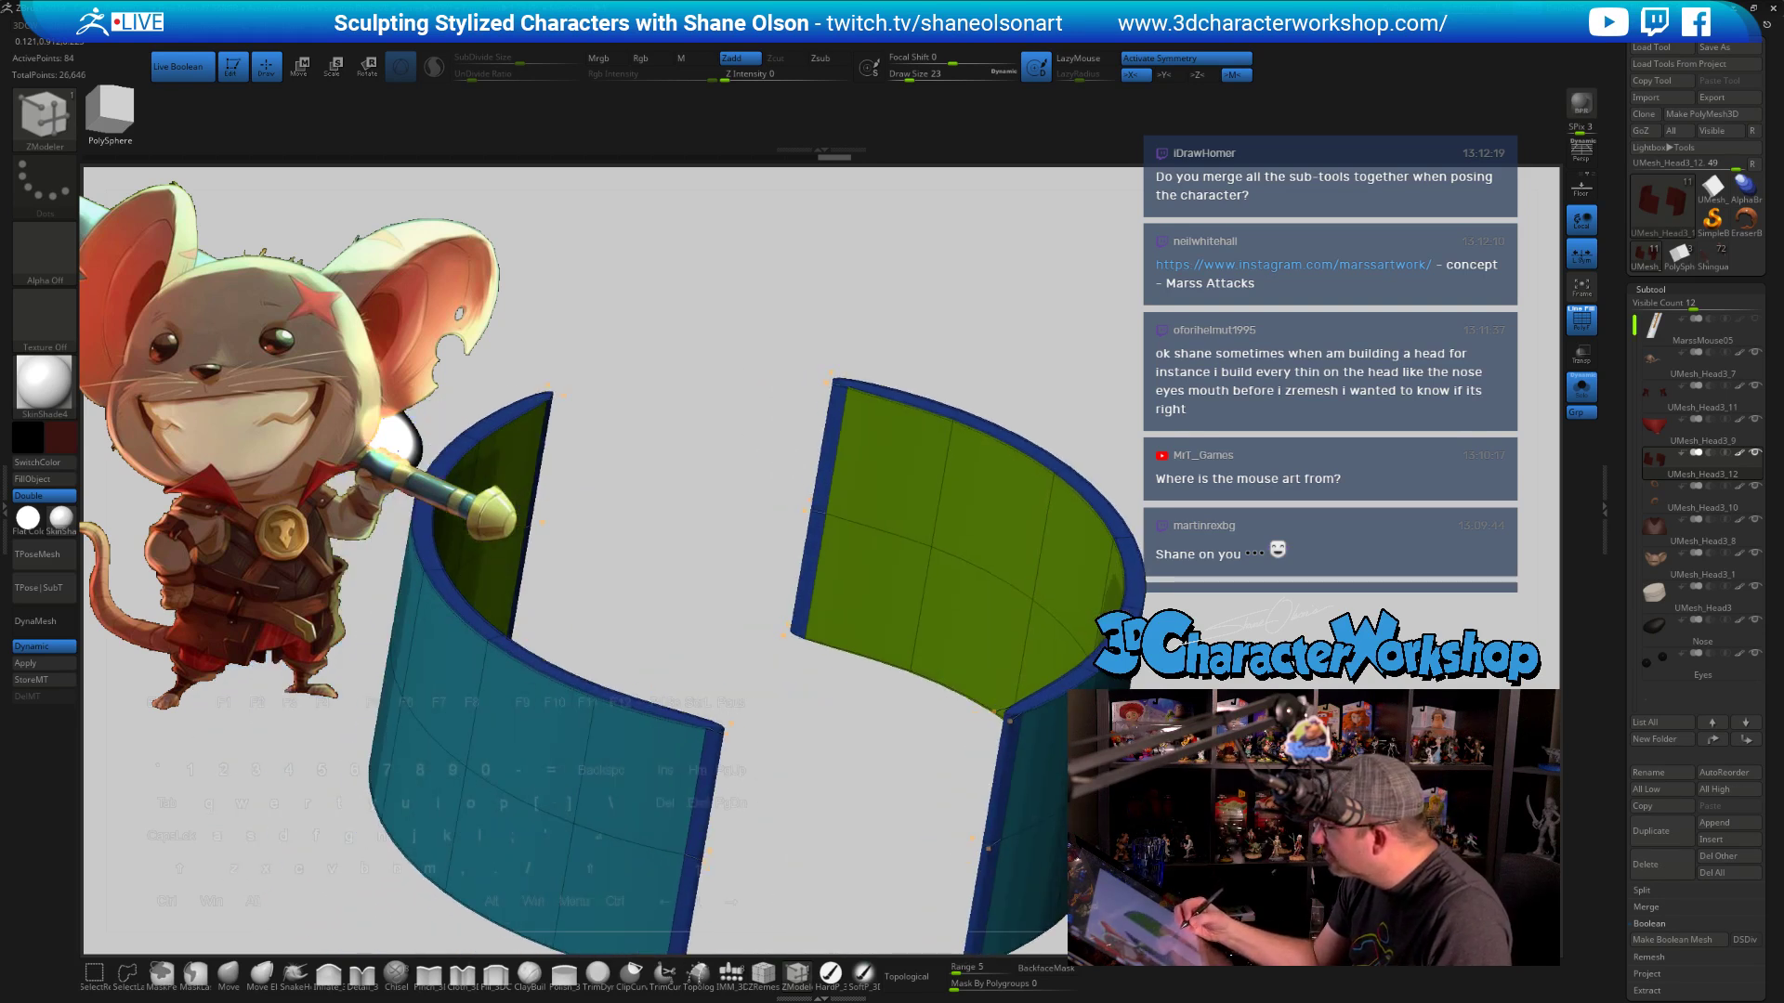
mouse_move(910, 818)
mouse_down()
mouse_move(887, 813)
mouse_move(883, 679)
mouse_up()
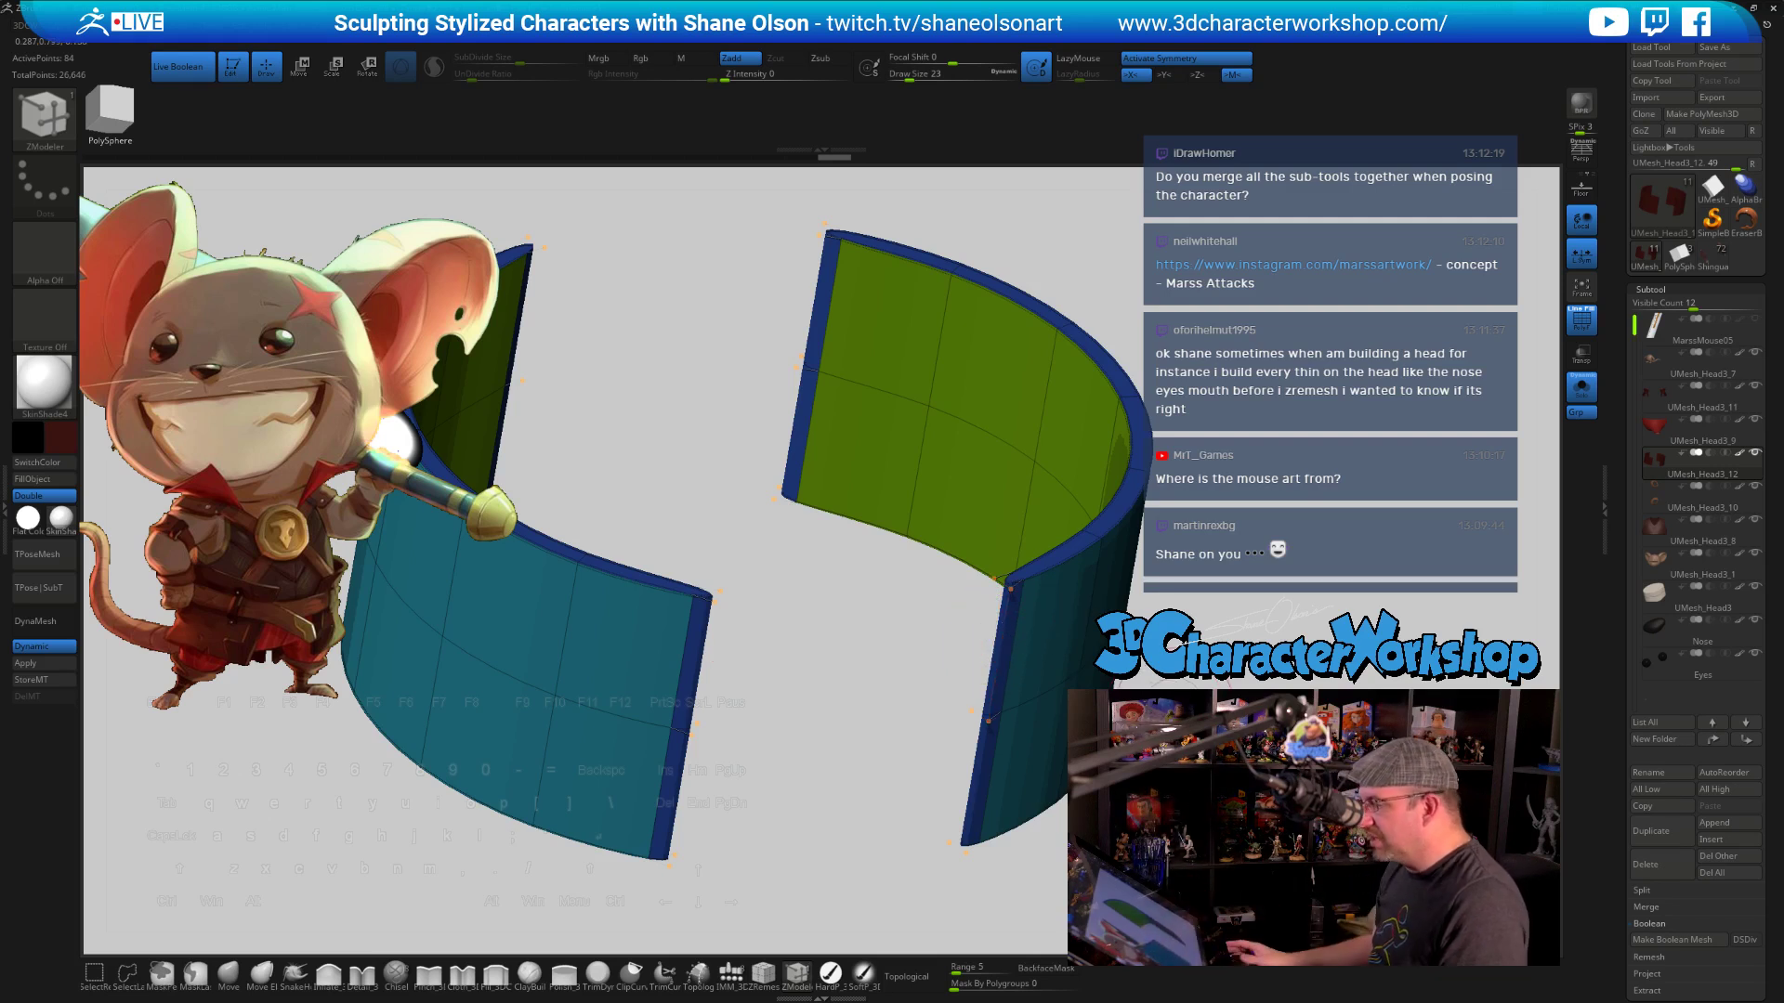
alt+drag(883, 678, 883, 581)
key(space)
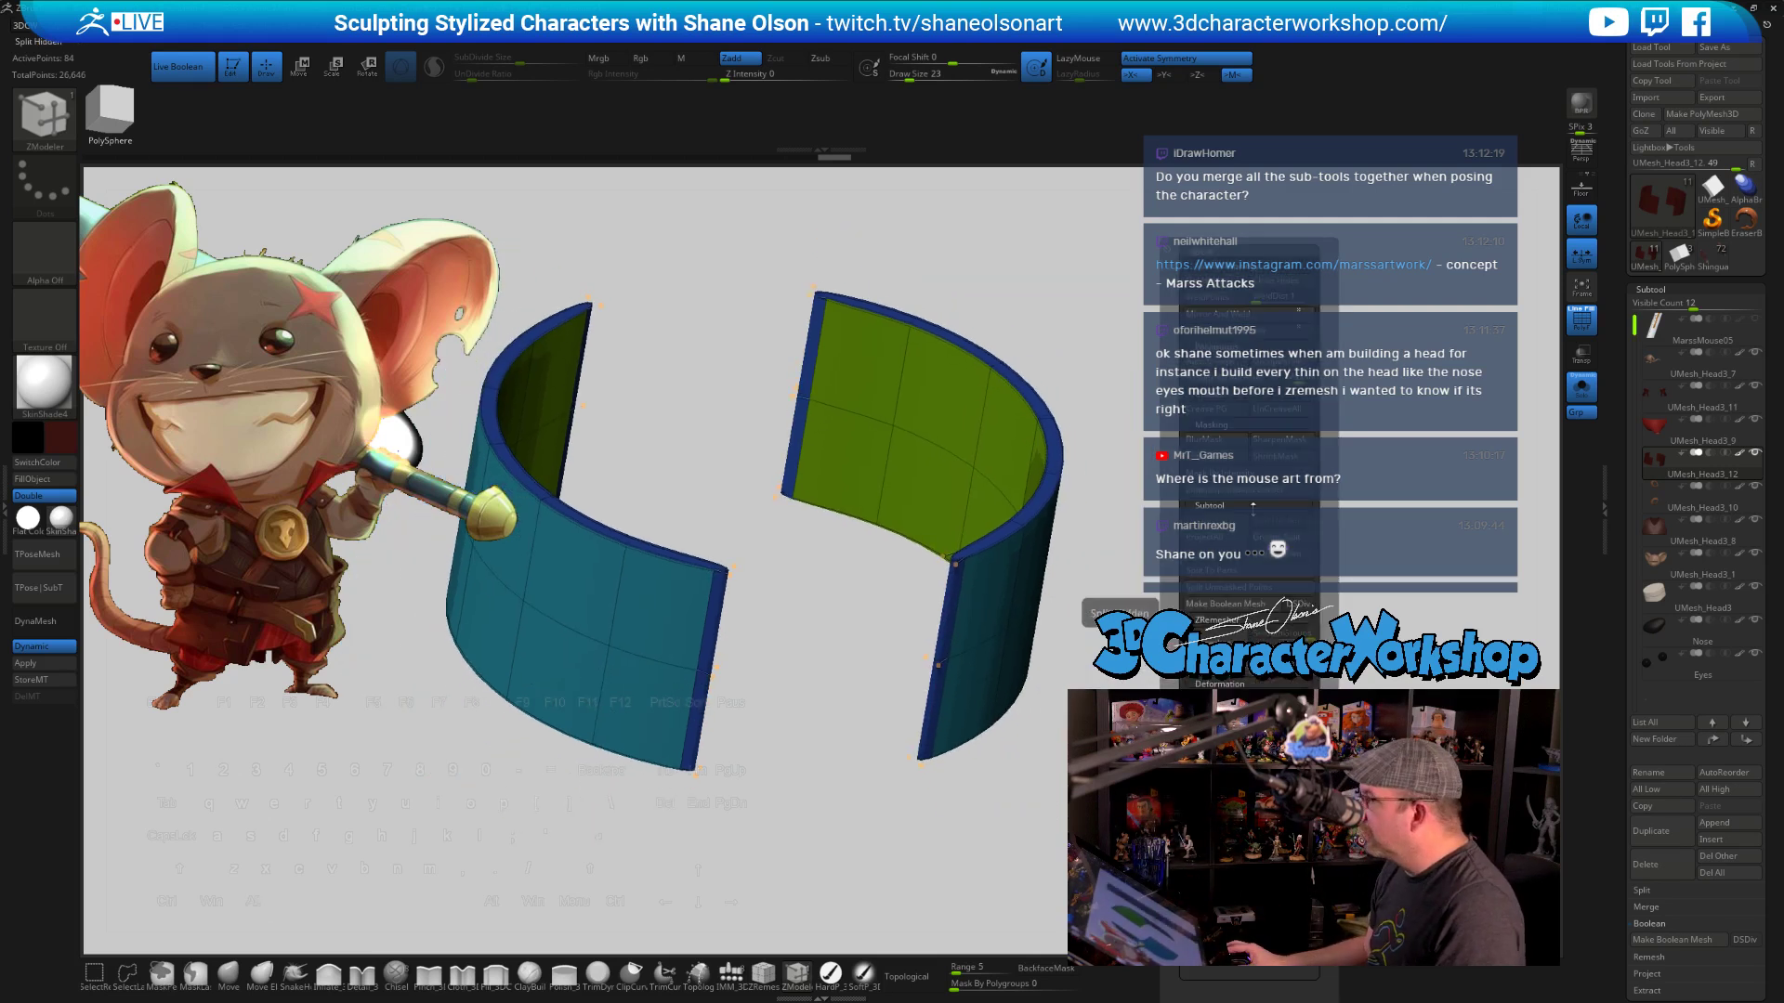
click(1211, 382)
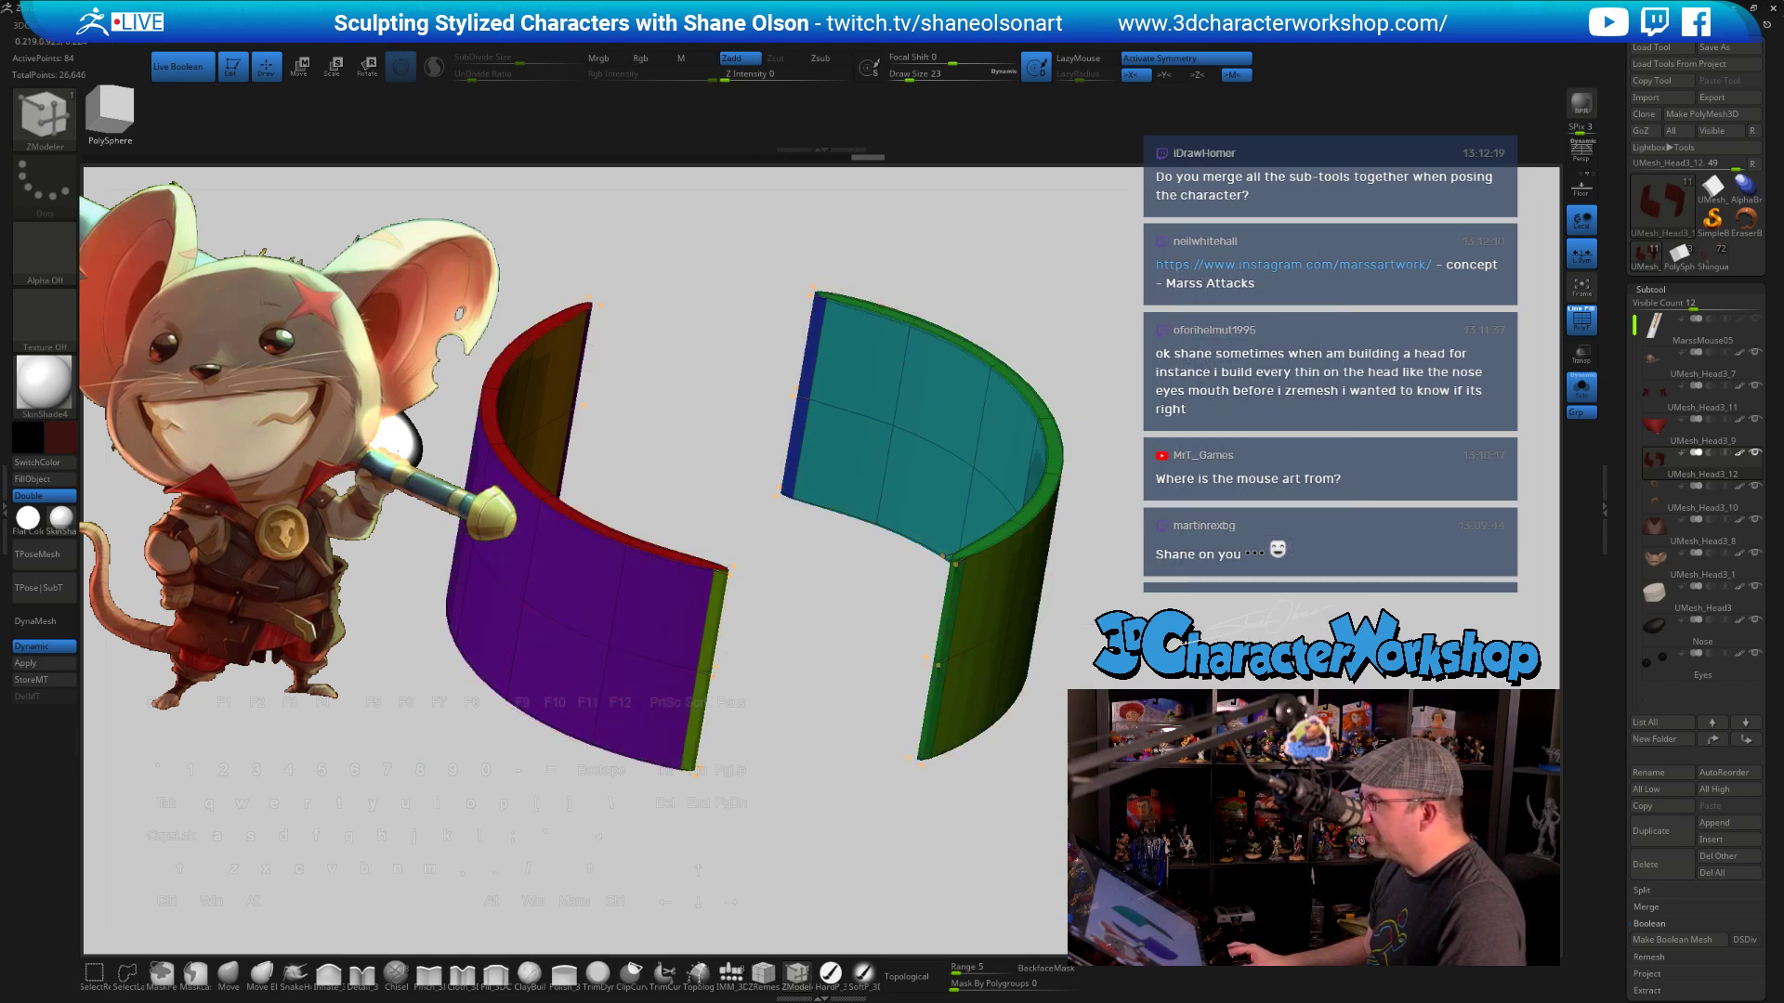
key(space)
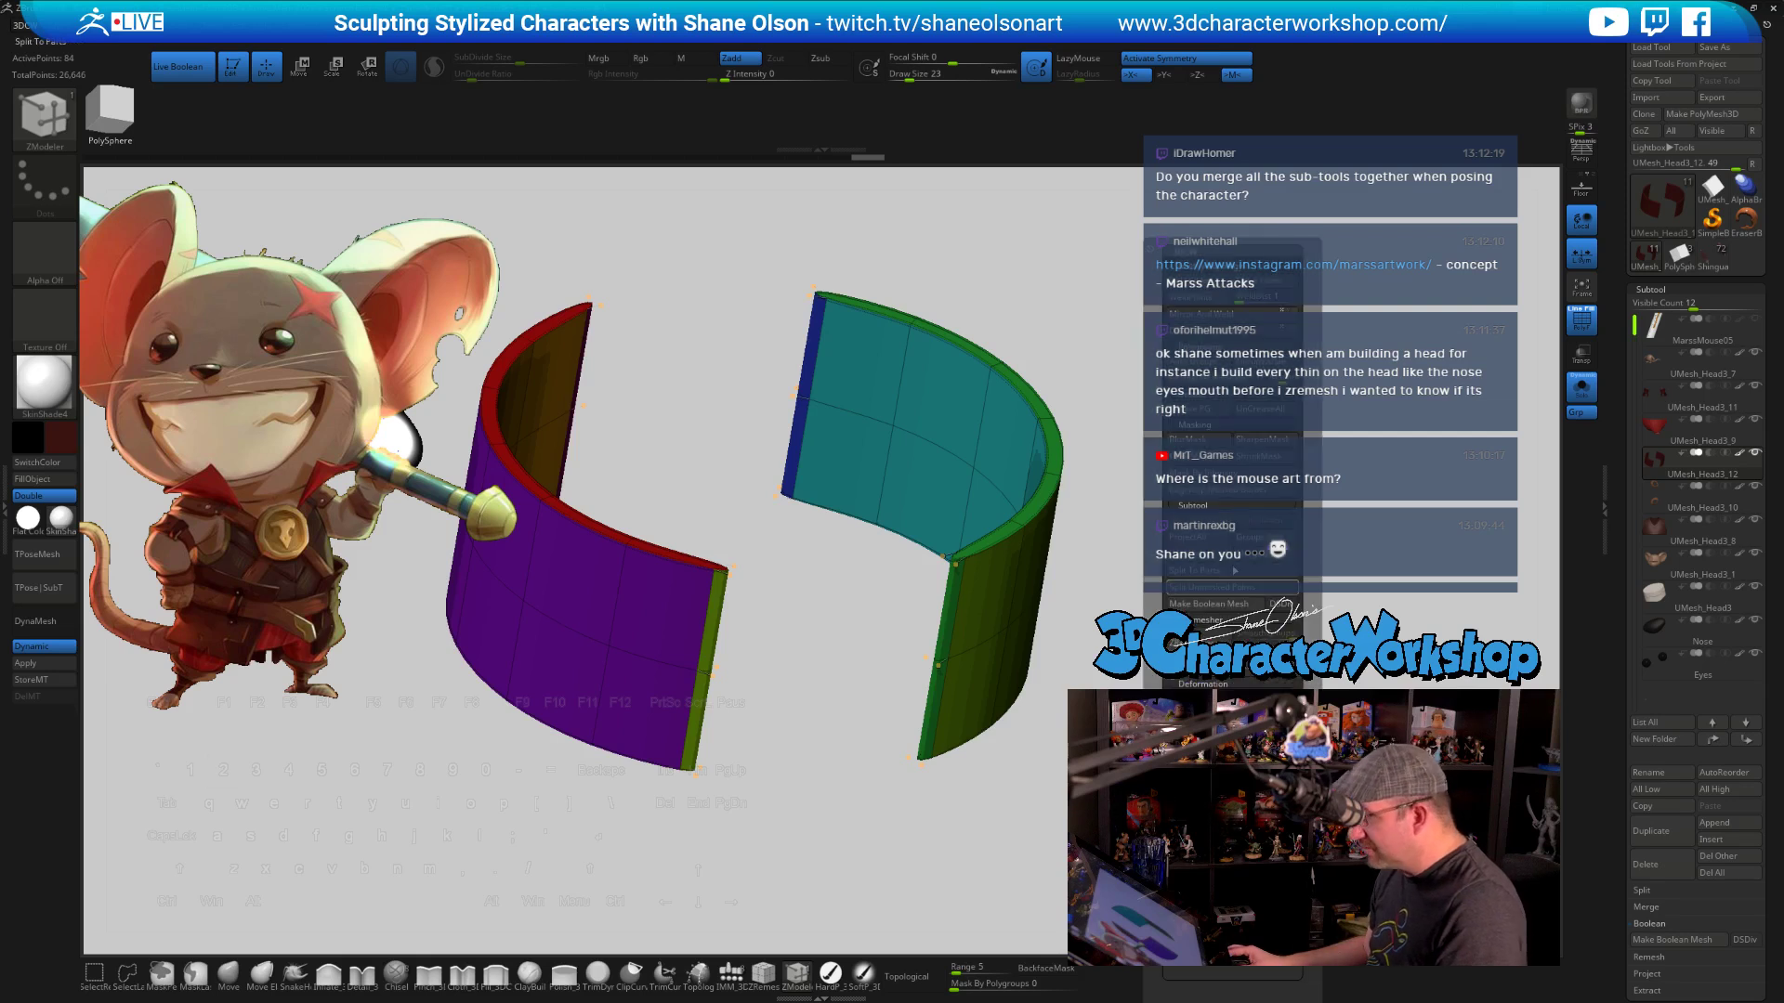
click(1193, 411)
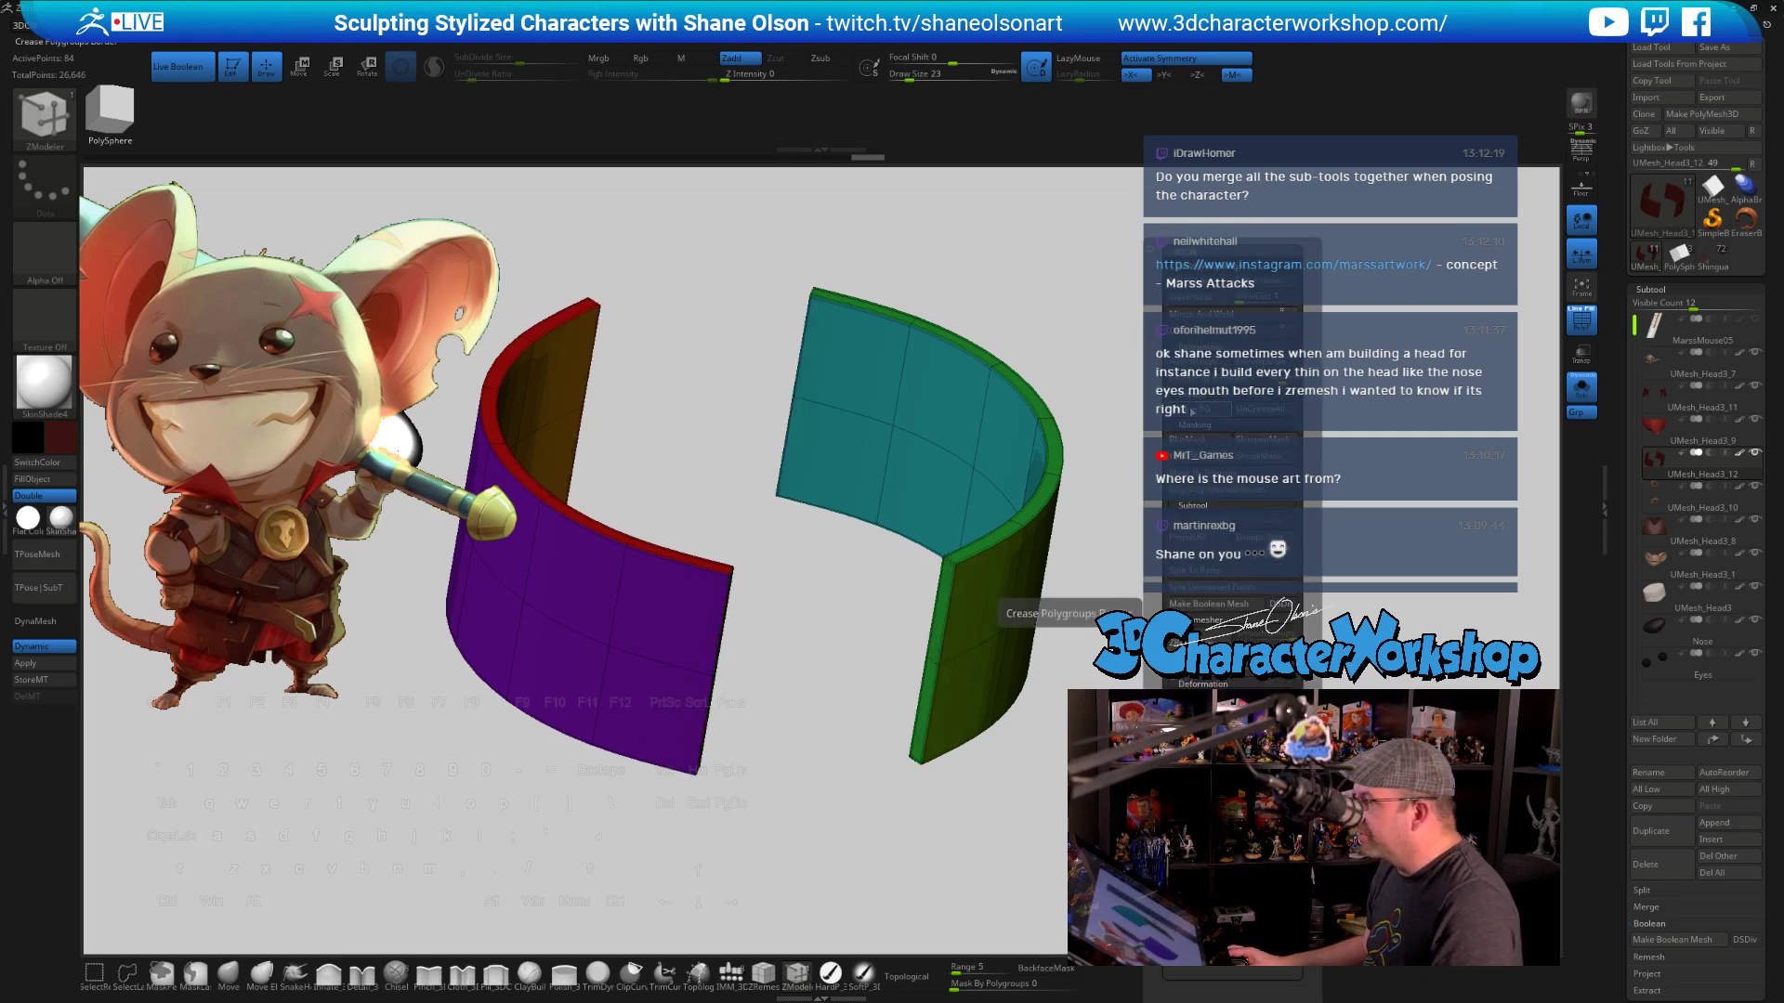
Uncrease the side panels' upper and lower rim edges using the ZModeler Crease action with the EdgeLoop Complete target
drag(836, 818, 790, 697)
alt+drag(1004, 390, 1254, 531)
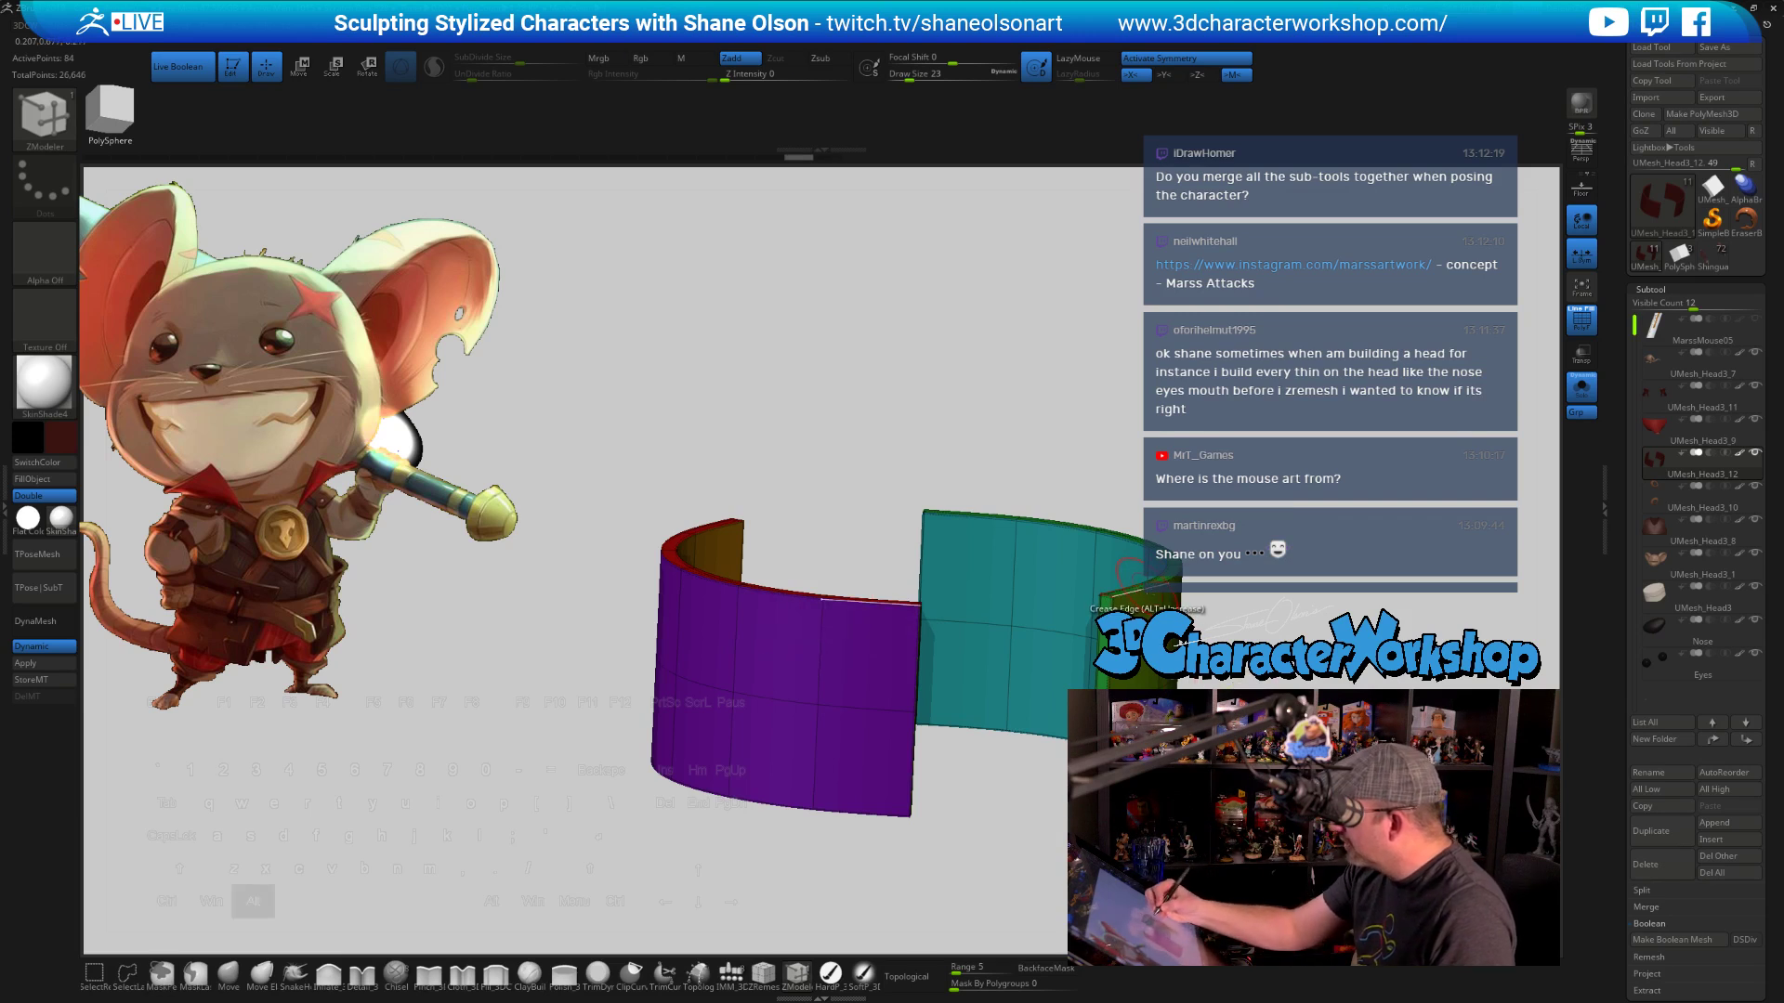
key(space)
click(1028, 771)
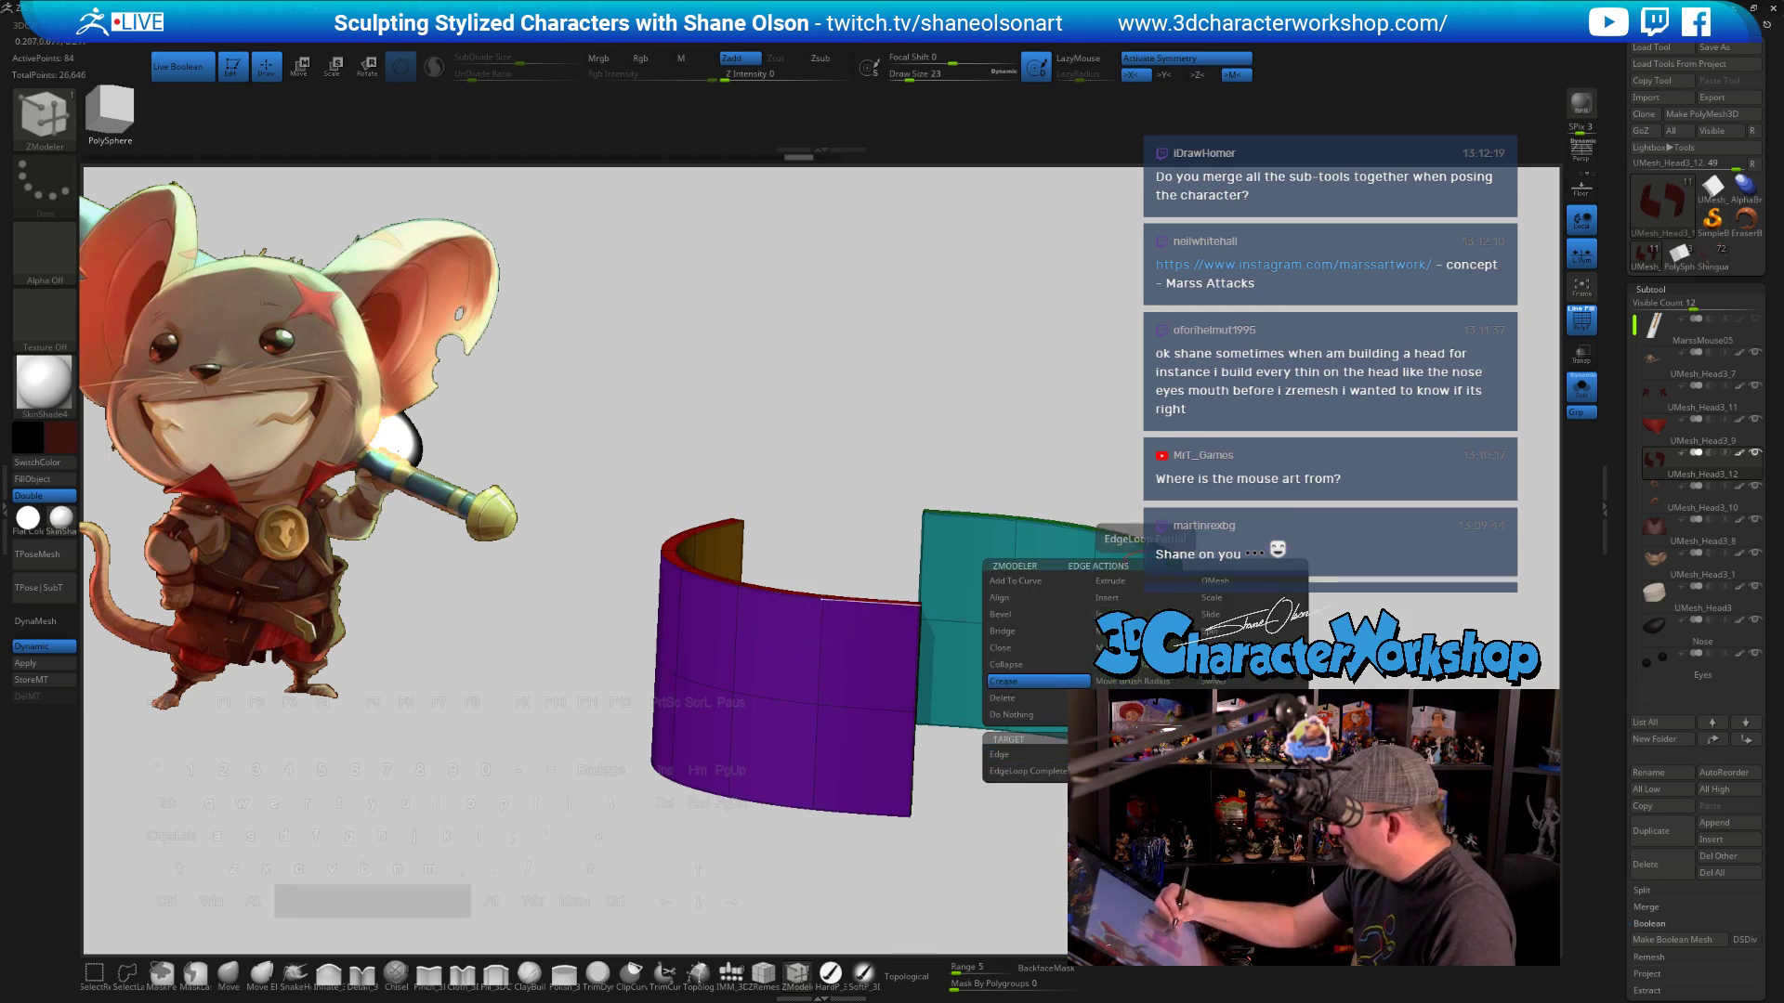
alt+click(1148, 589)
drag(1298, 647, 1142, 516)
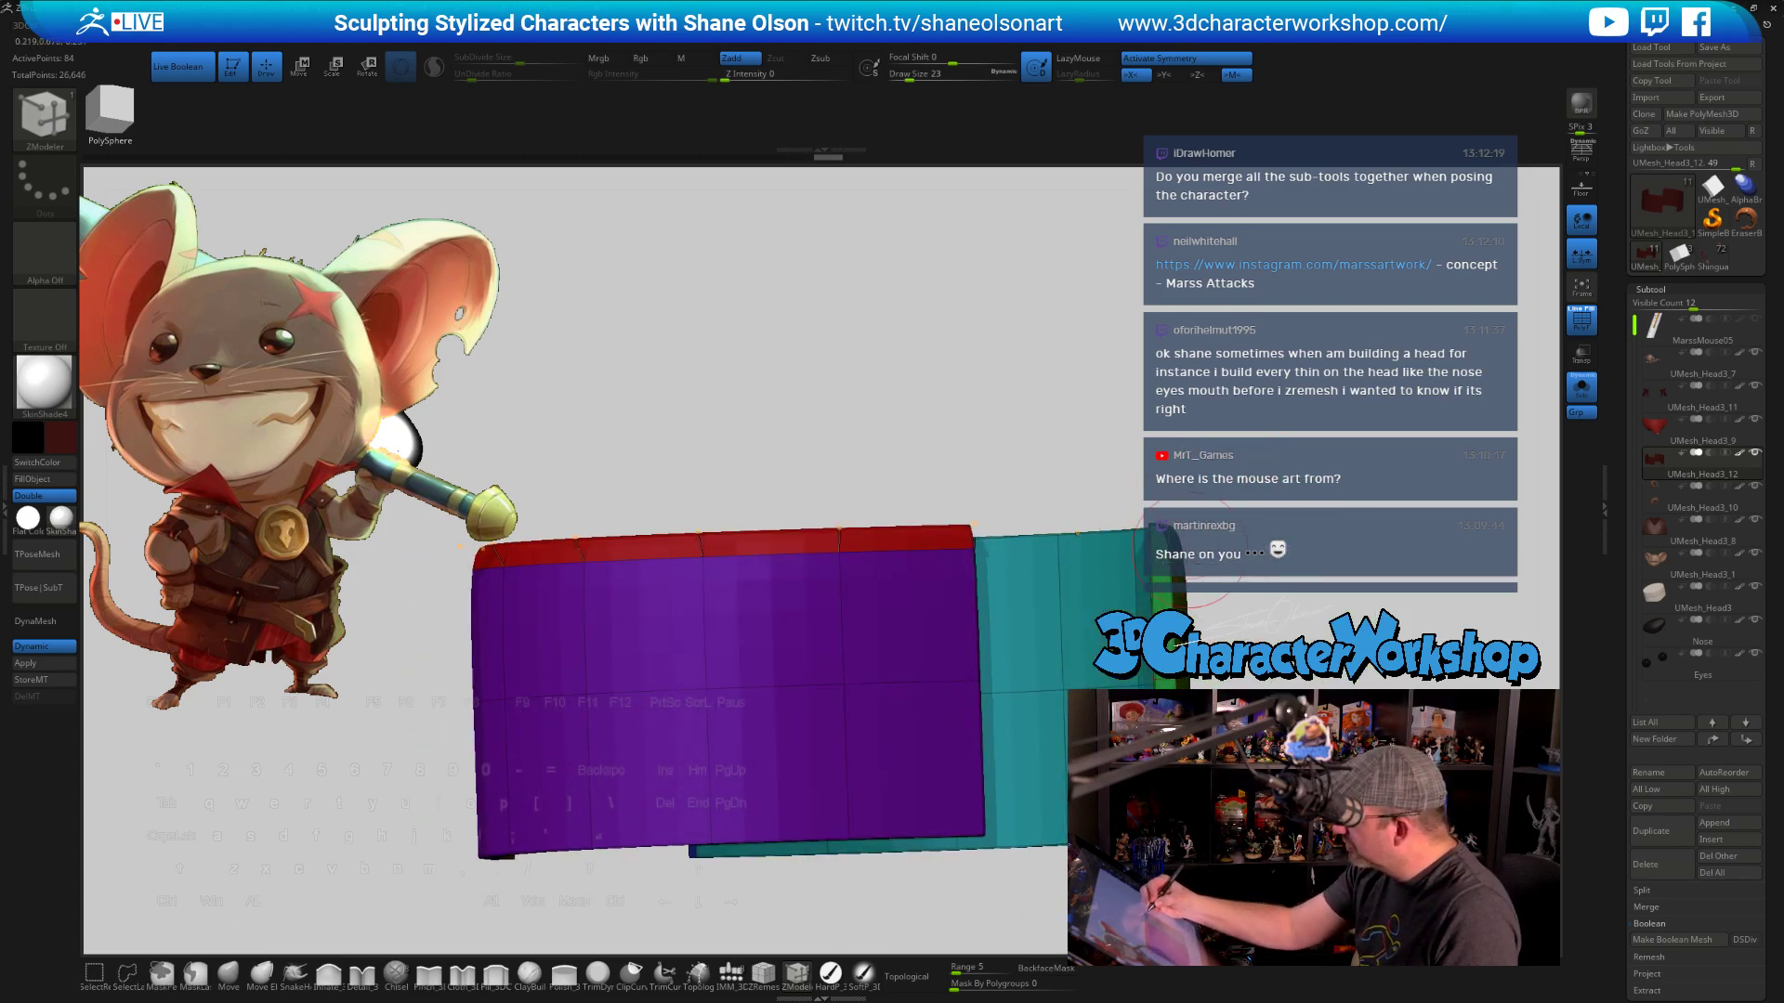
drag(1245, 799, 1115, 811)
alt+click(1078, 842)
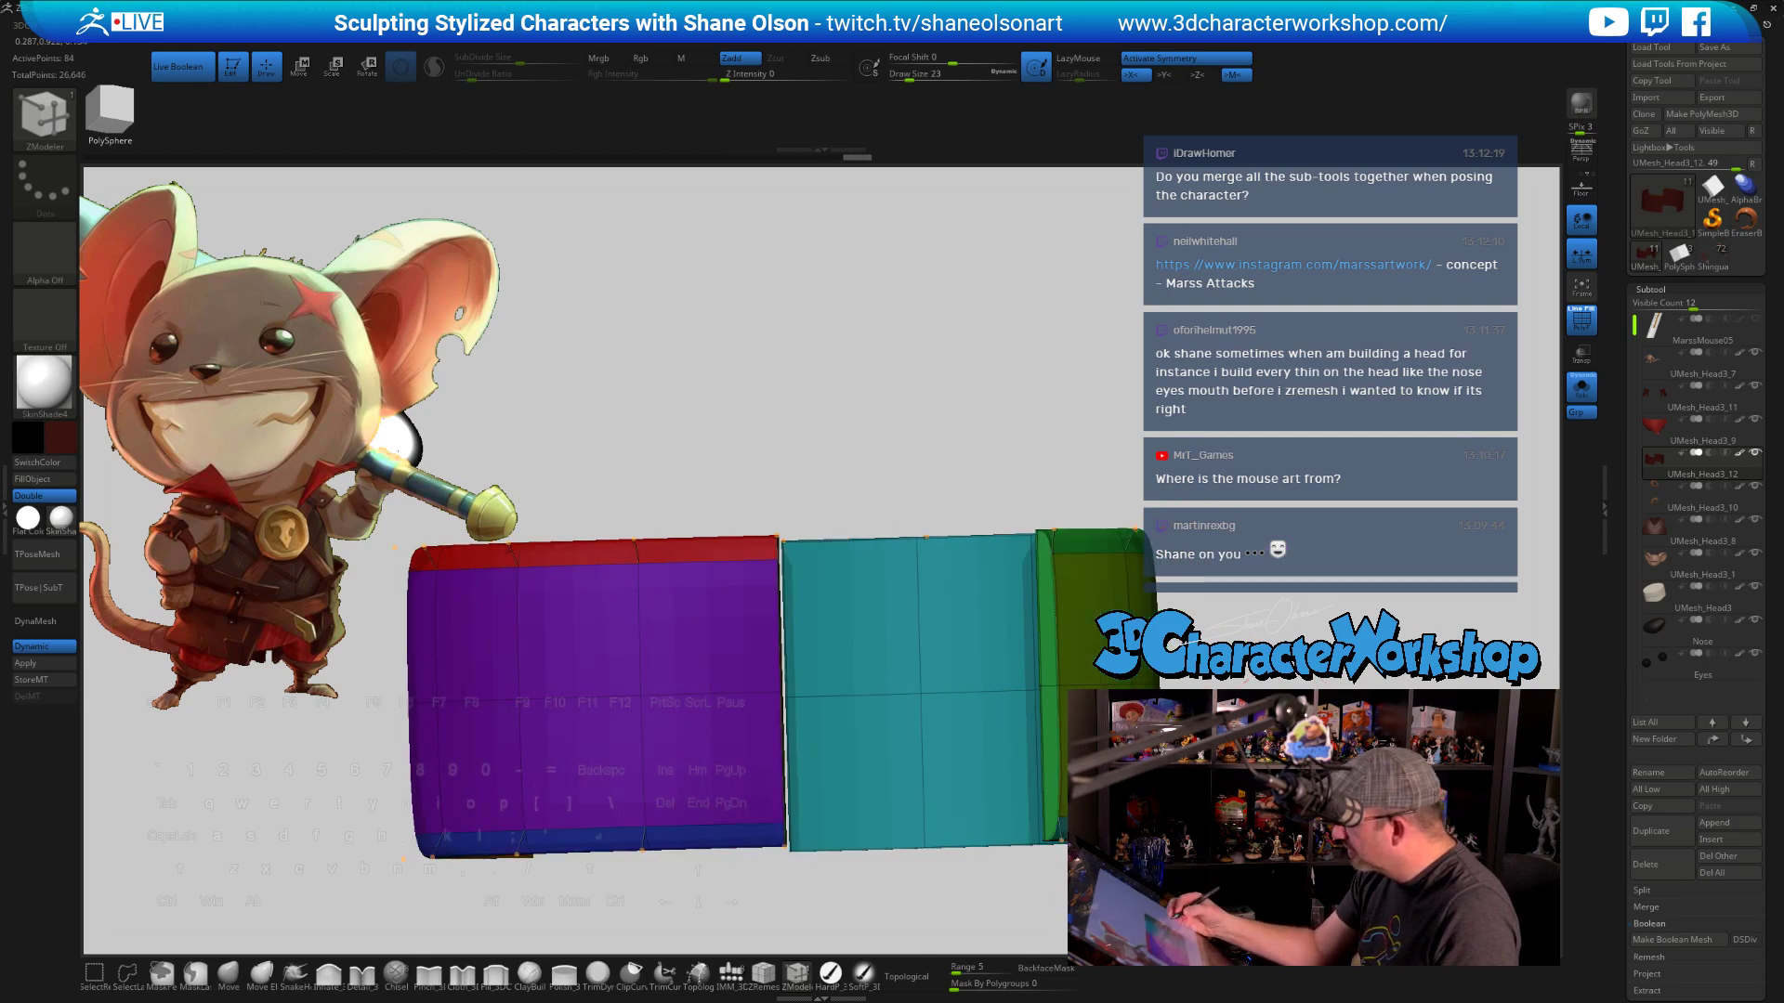
drag(1041, 901, 924, 929)
alt+drag(1235, 753, 1238, 818)
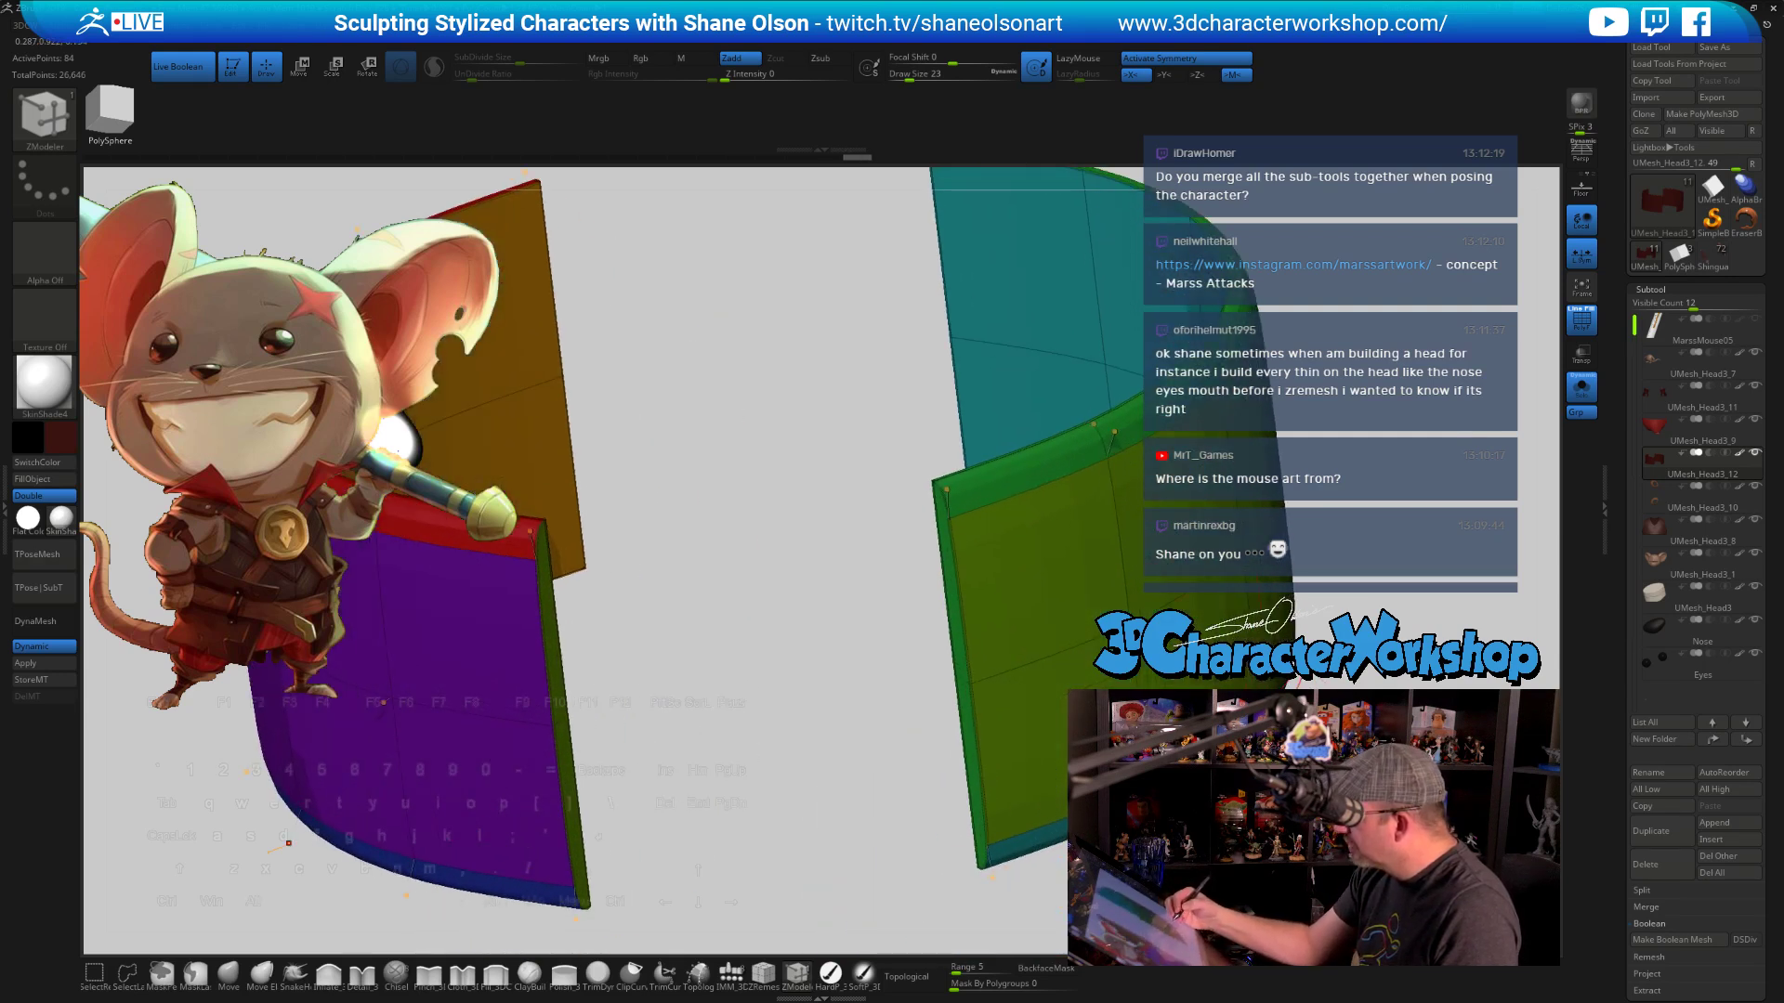
Hide the polyframe and fill the side panels with white using the hard paint brush
key(shift+f)
alt+drag(1343, 690, 1300, 729)
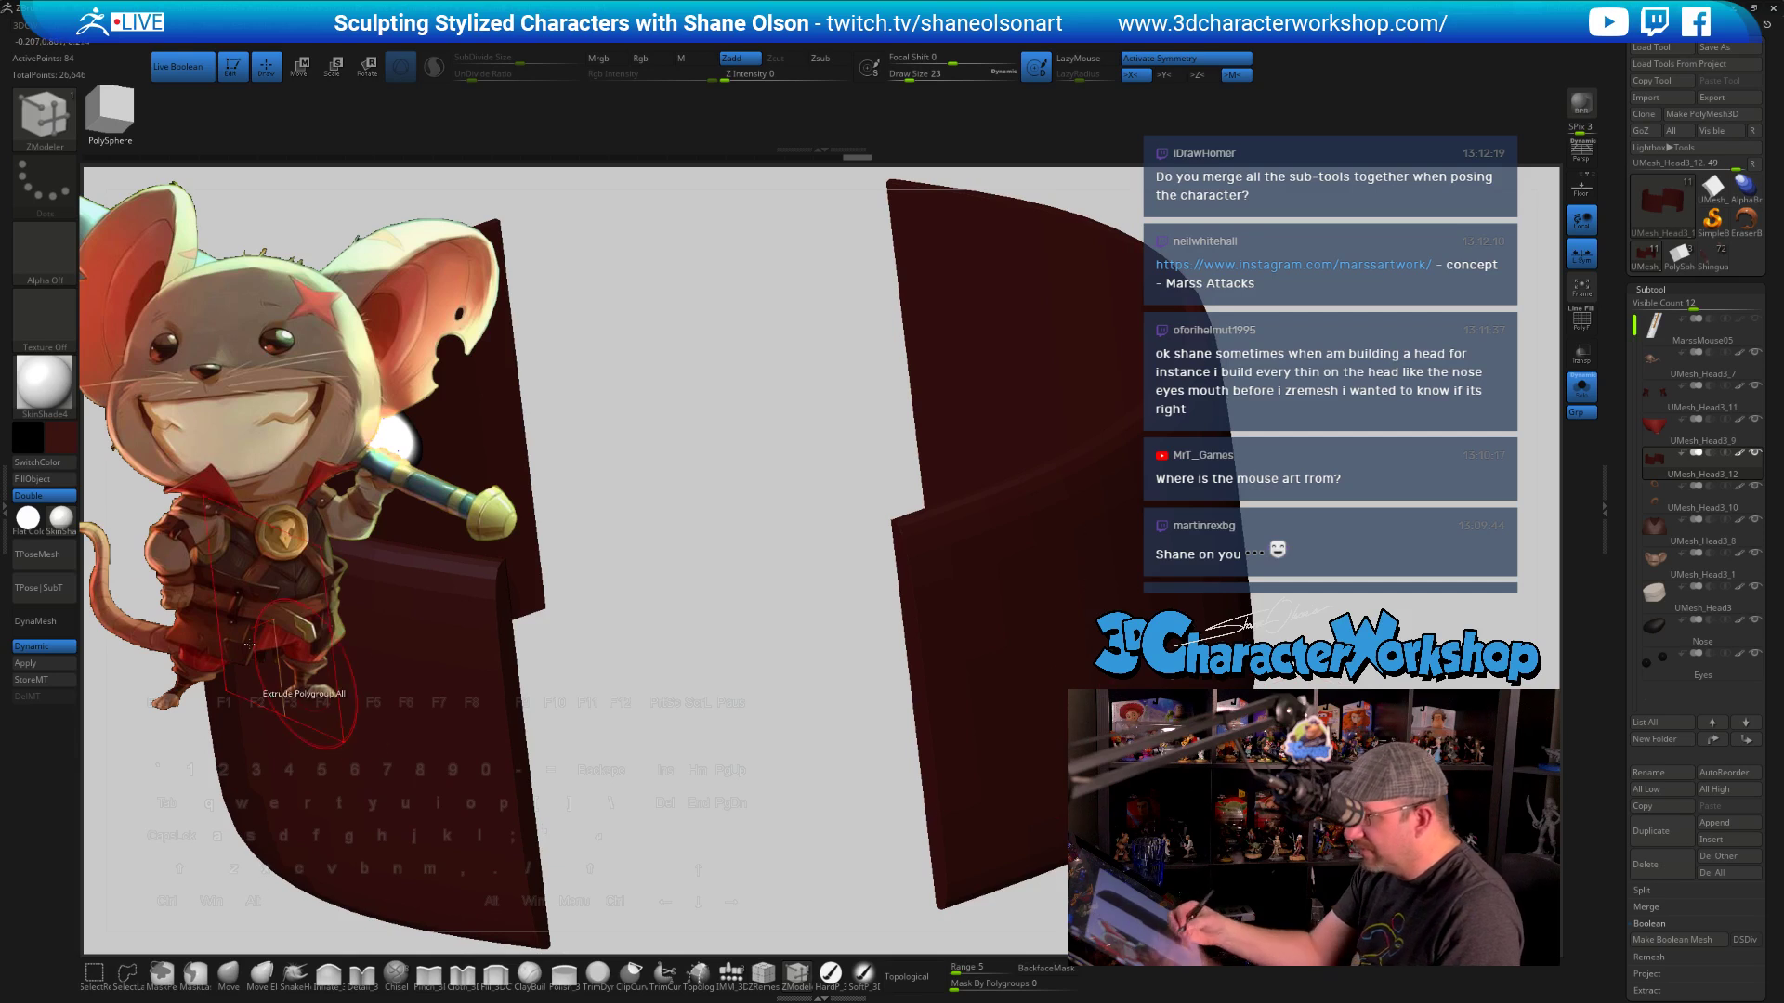
click(61, 437)
click(54, 362)
drag(577, 625, 700, 690)
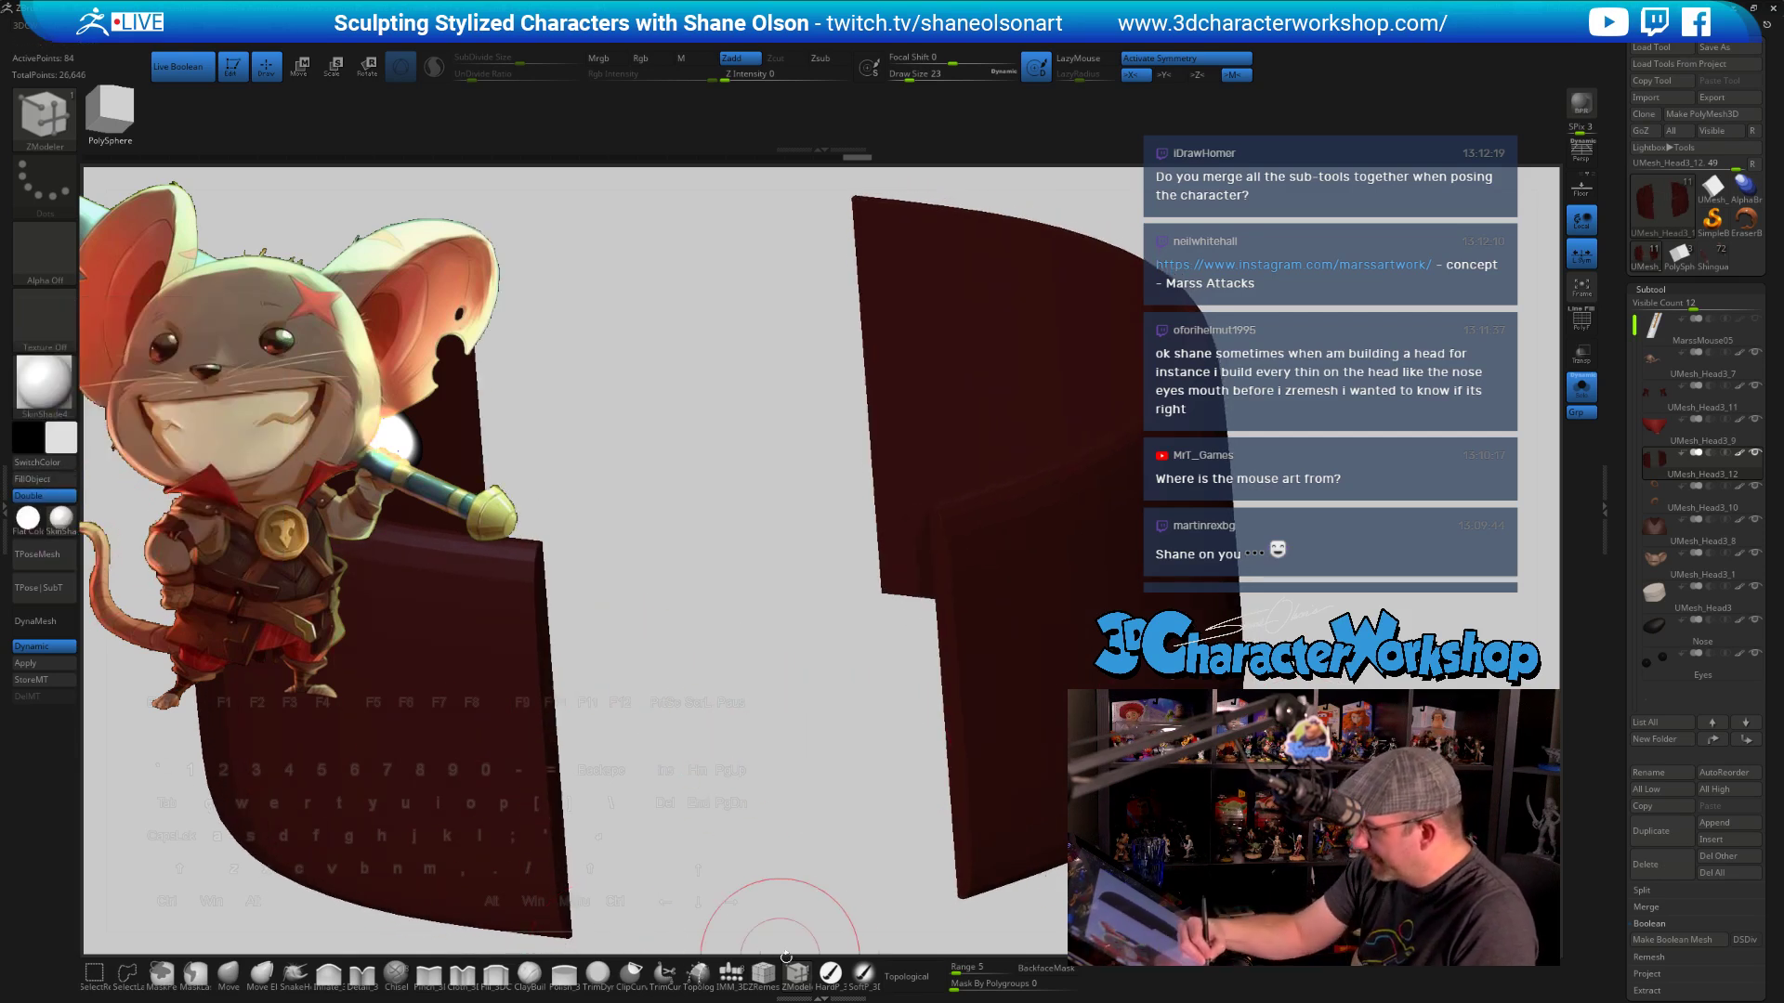
click(830, 973)
click(42, 479)
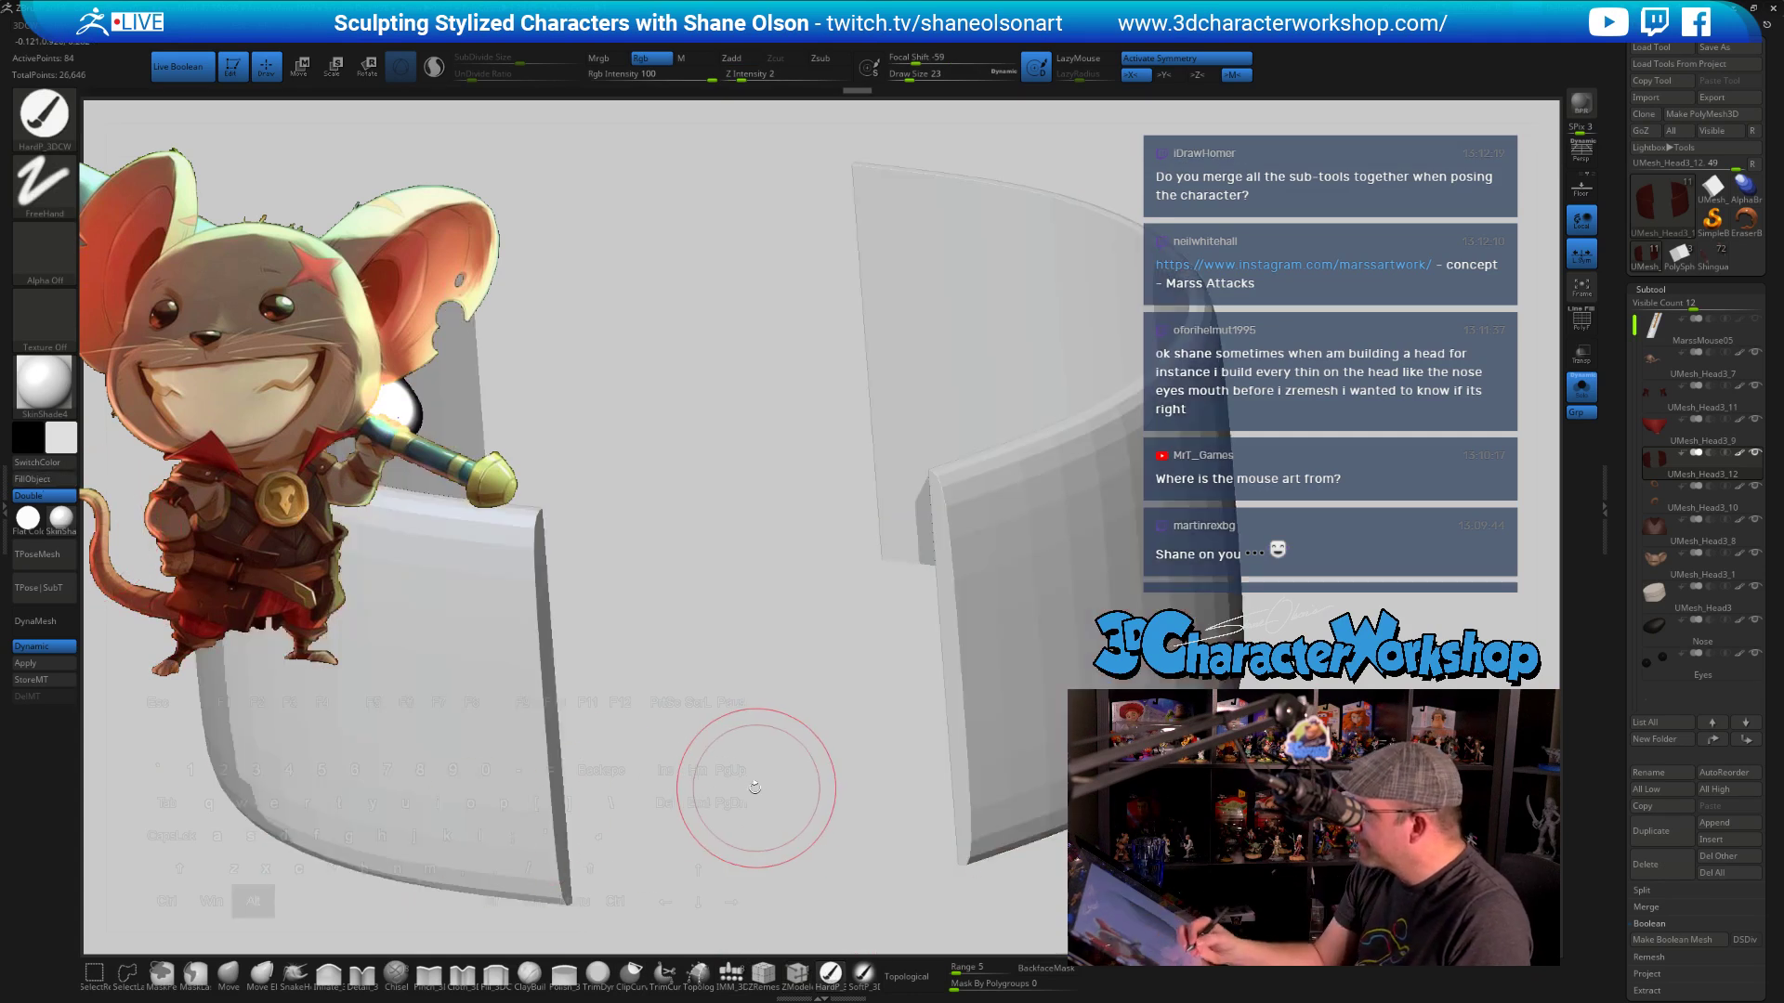
Bring the rest of the character back around the white side panels and set the brush's draw size to 35
mouse_move(756, 757)
mouse_down()
mouse_move(716, 716)
mouse_move(1261, 621)
mouse_move(1251, 578)
mouse_up()
key(s)
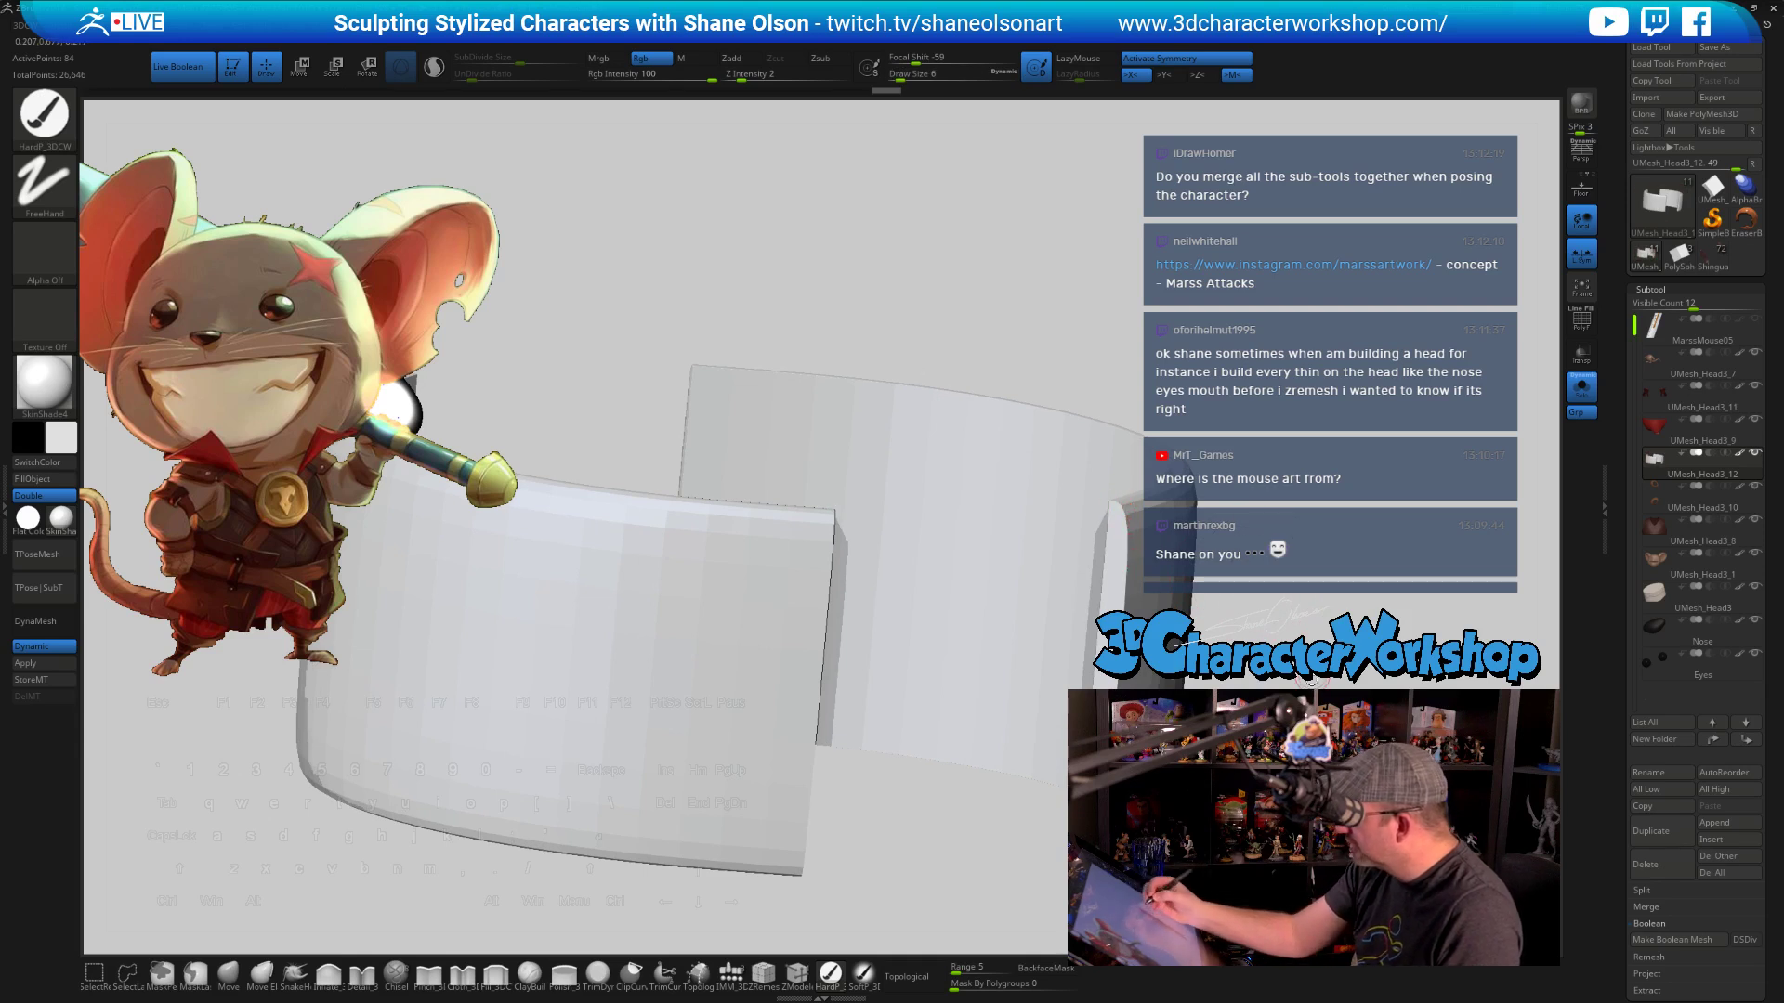
alt+drag(1312, 681, 1198, 595)
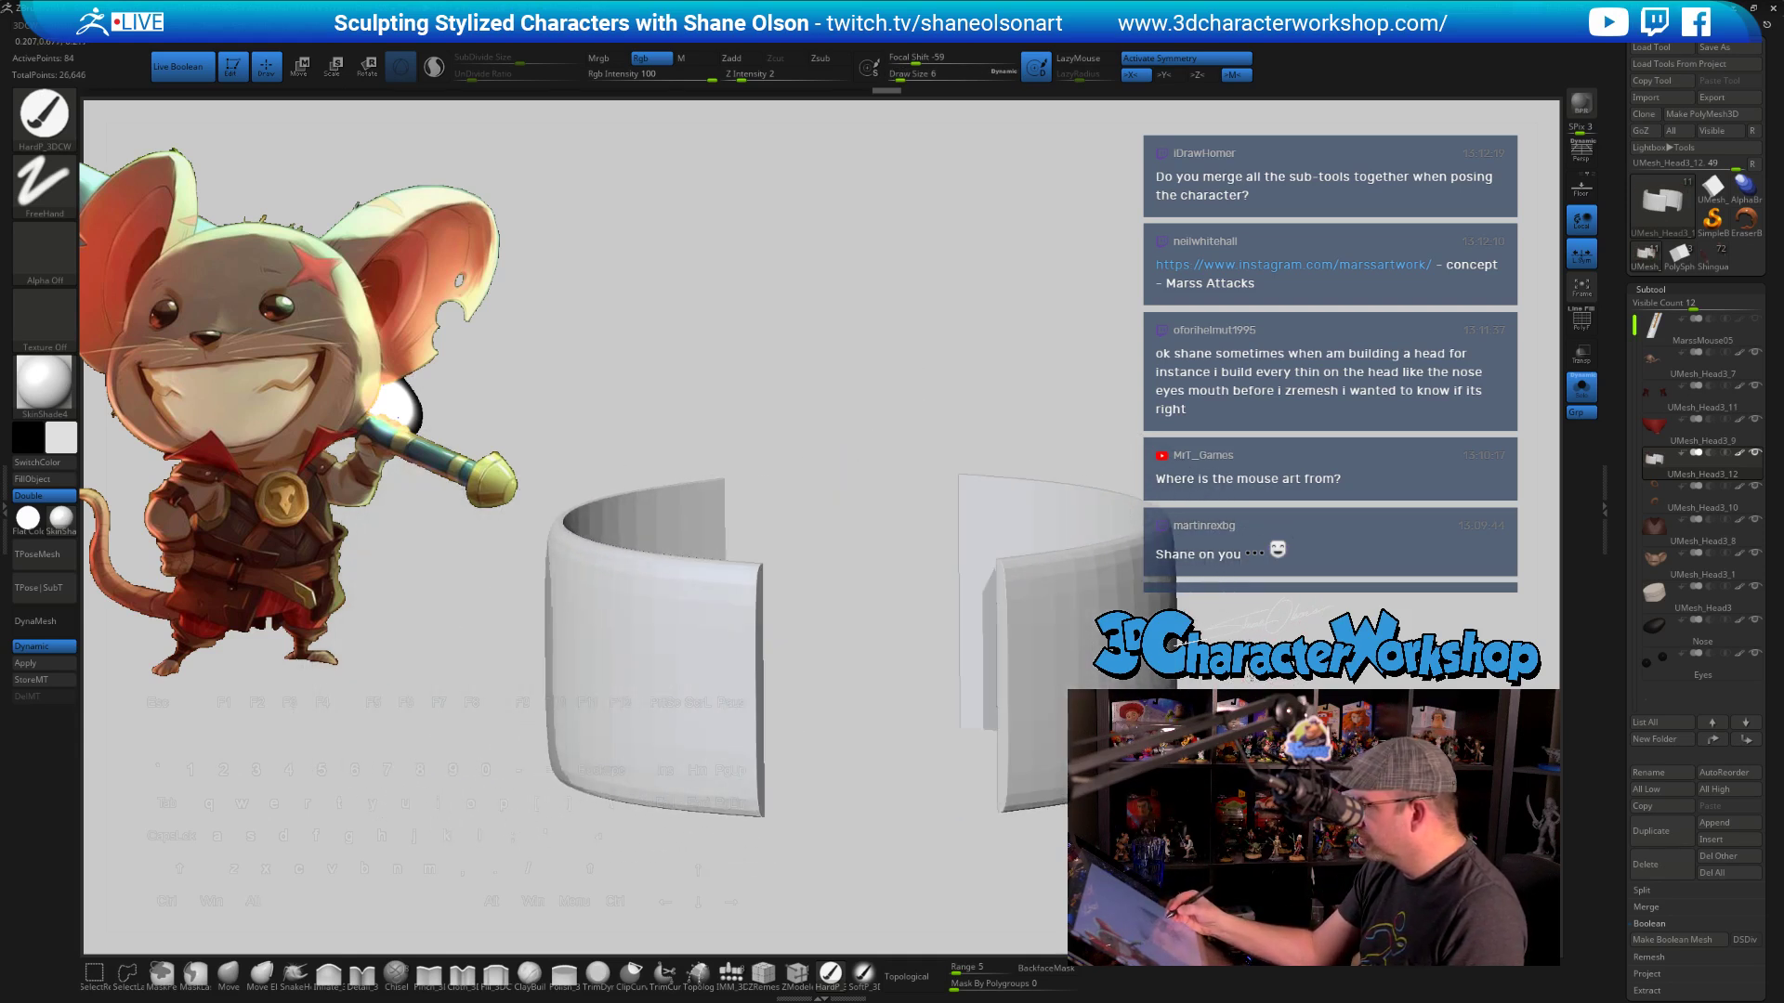
click(1580, 400)
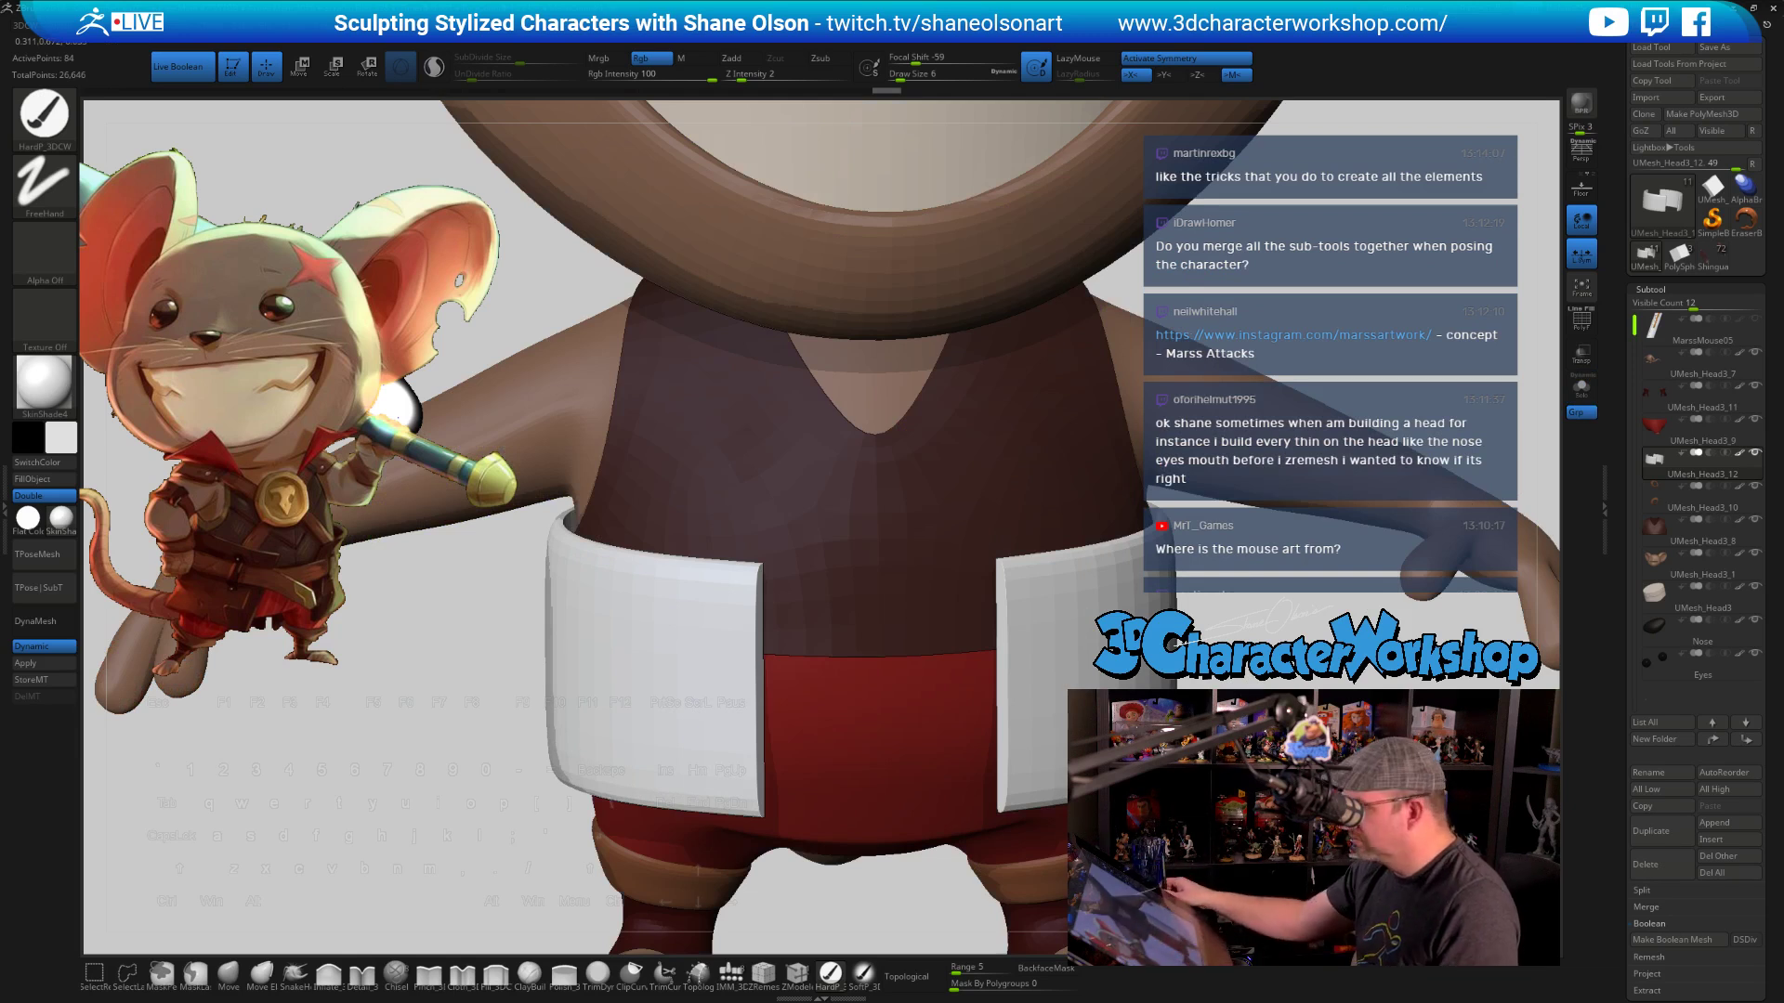
shift+drag(363, 773, 383, 743)
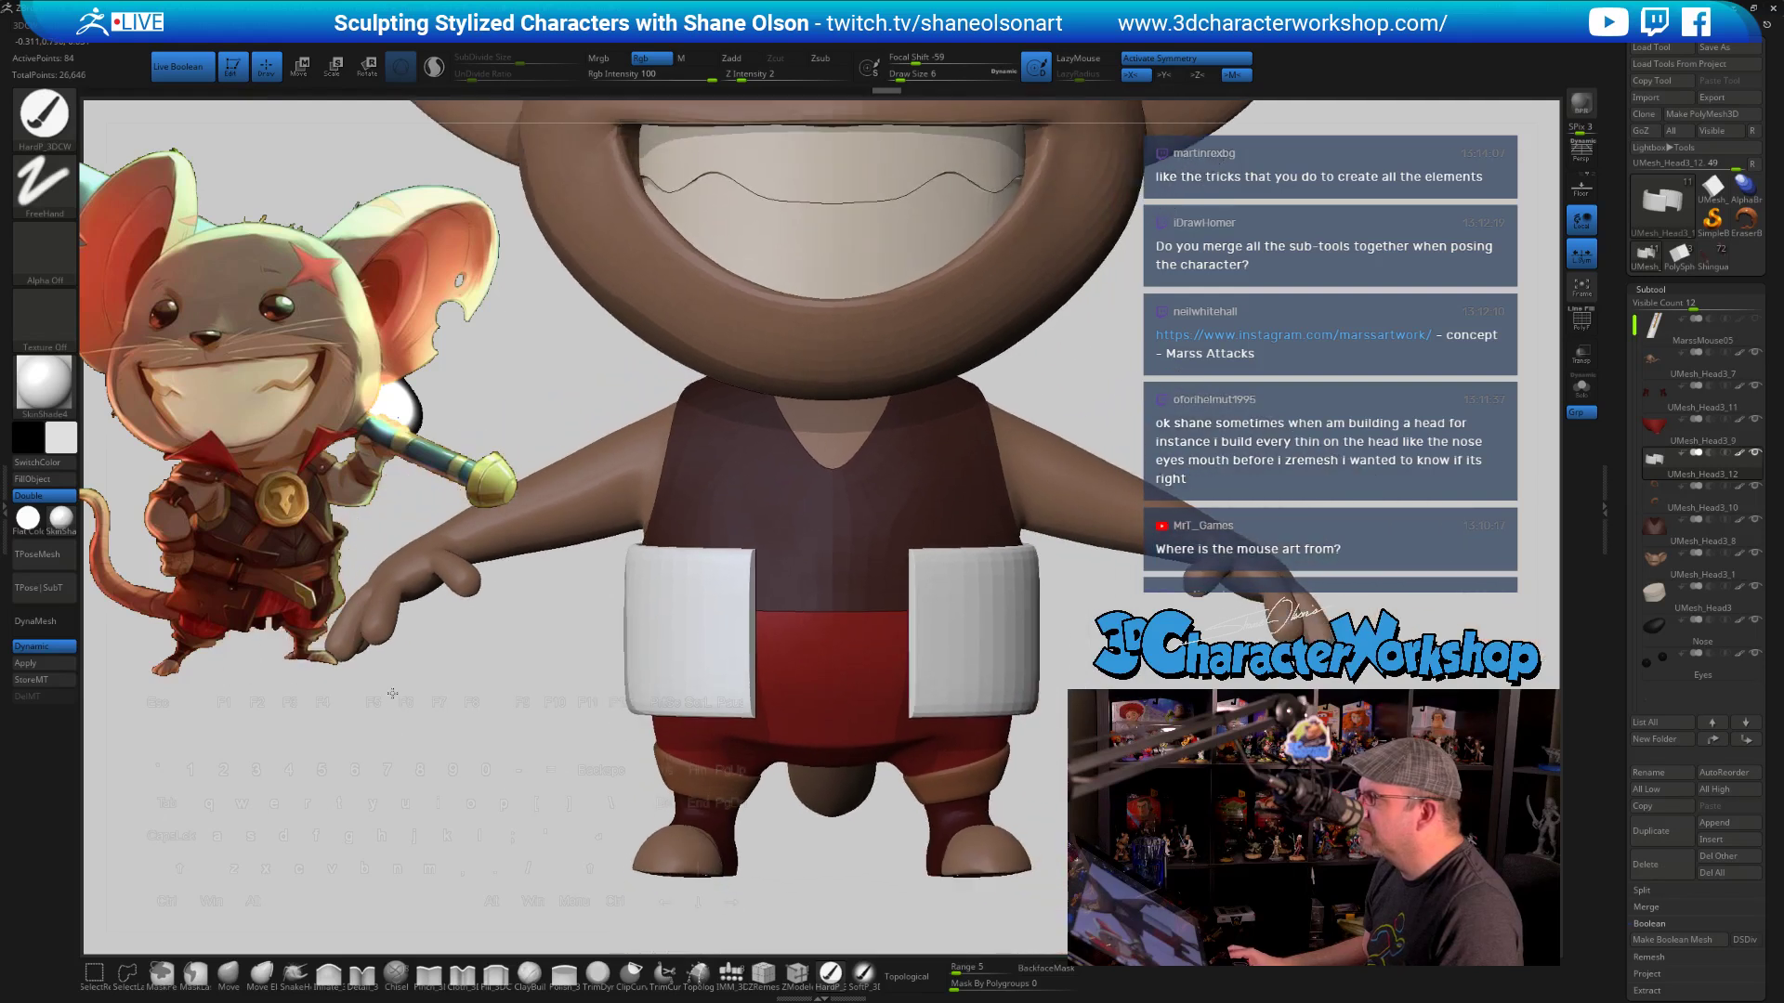
key(s)
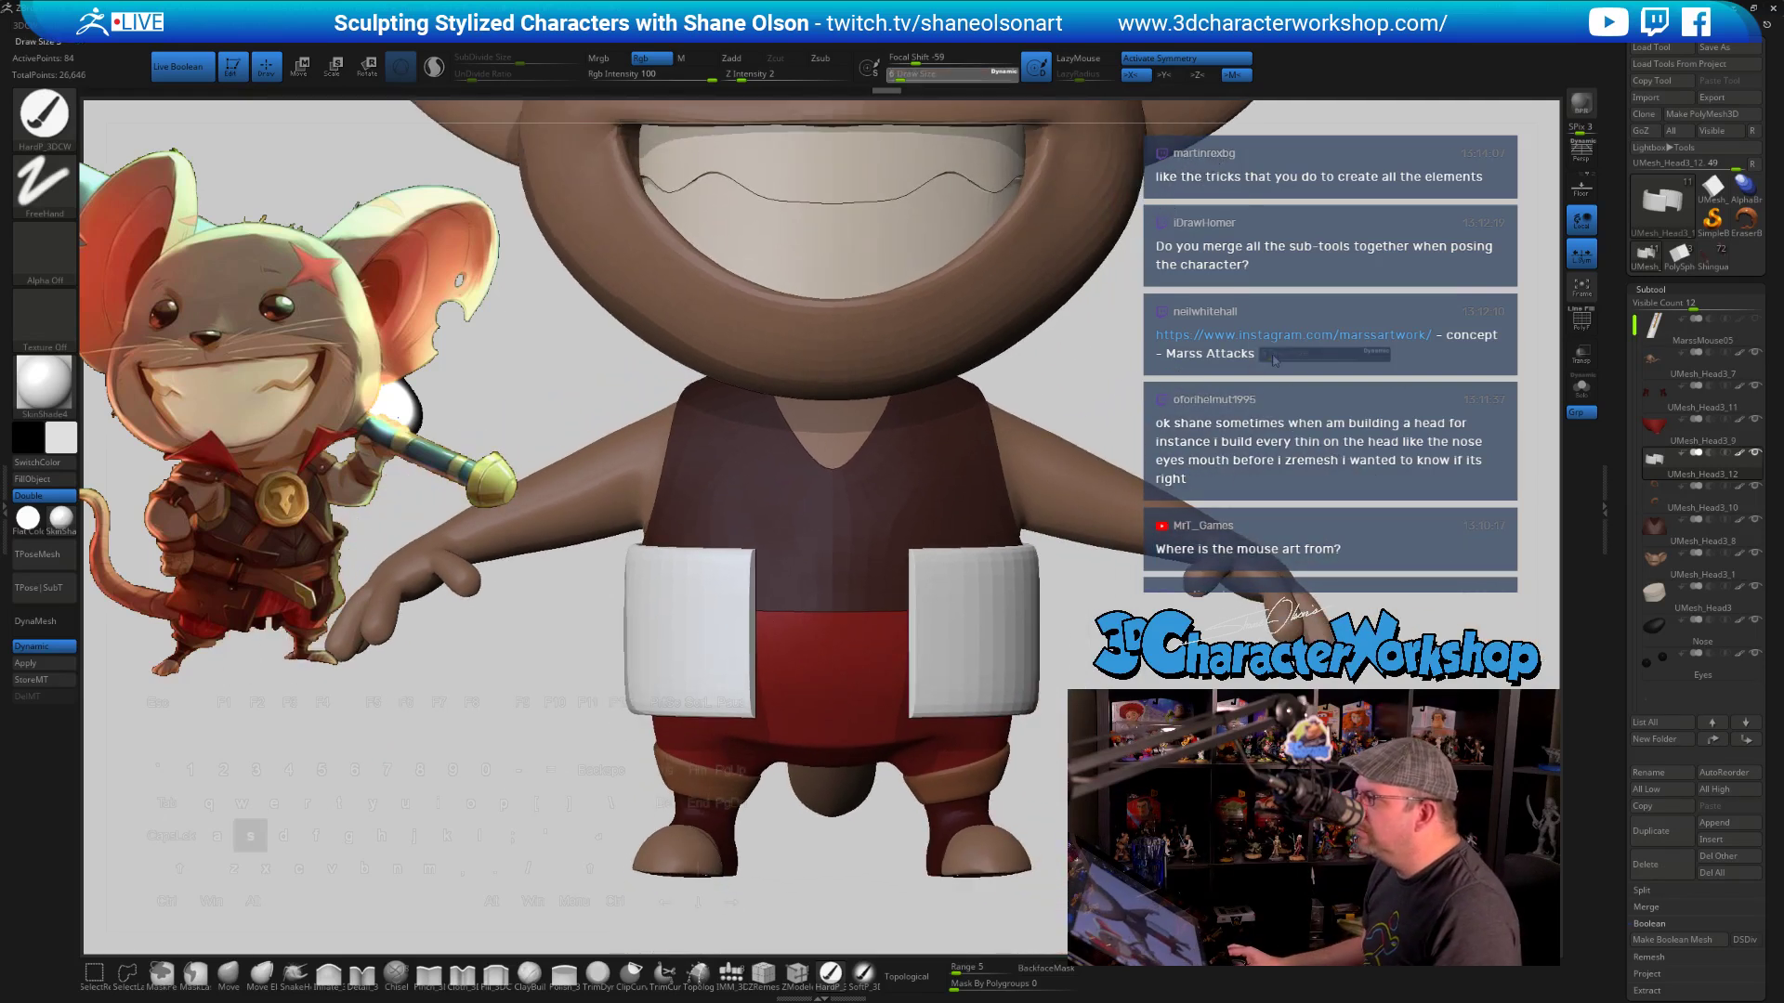
drag(1287, 356, 1285, 357)
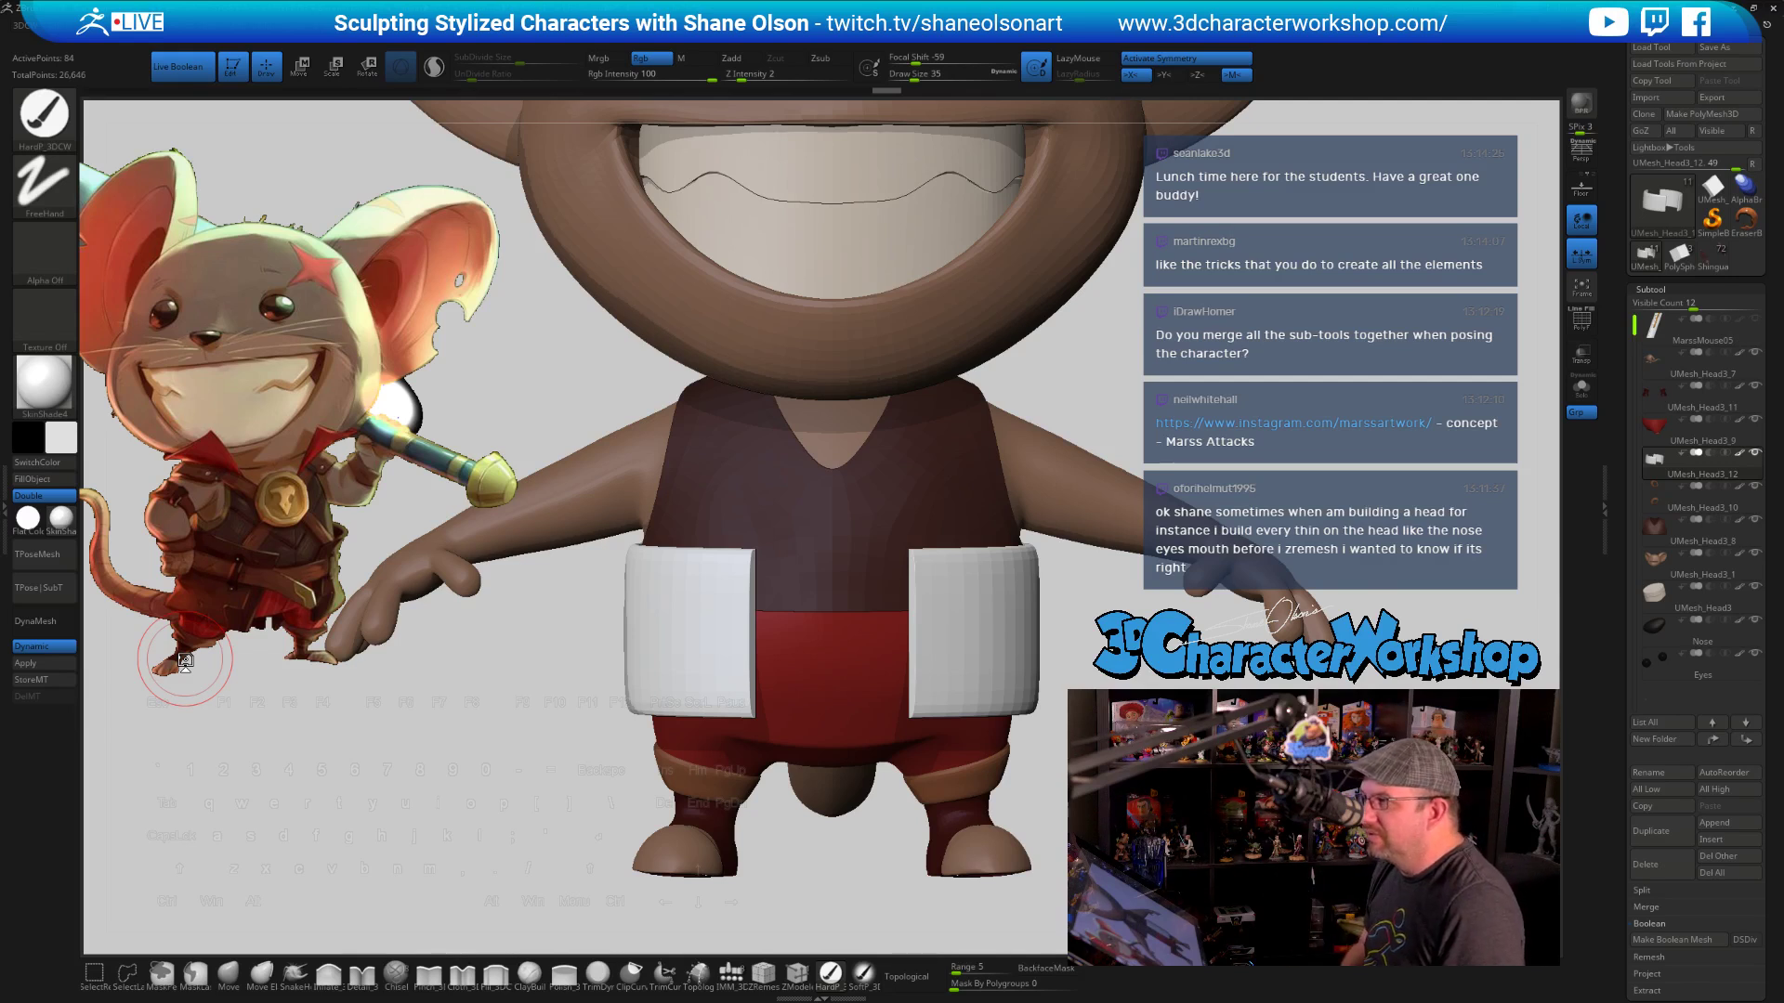
Sample a dark red, fill the side panels with it, and check them on the character from the front and below
alt+drag(351, 744, 420, 707)
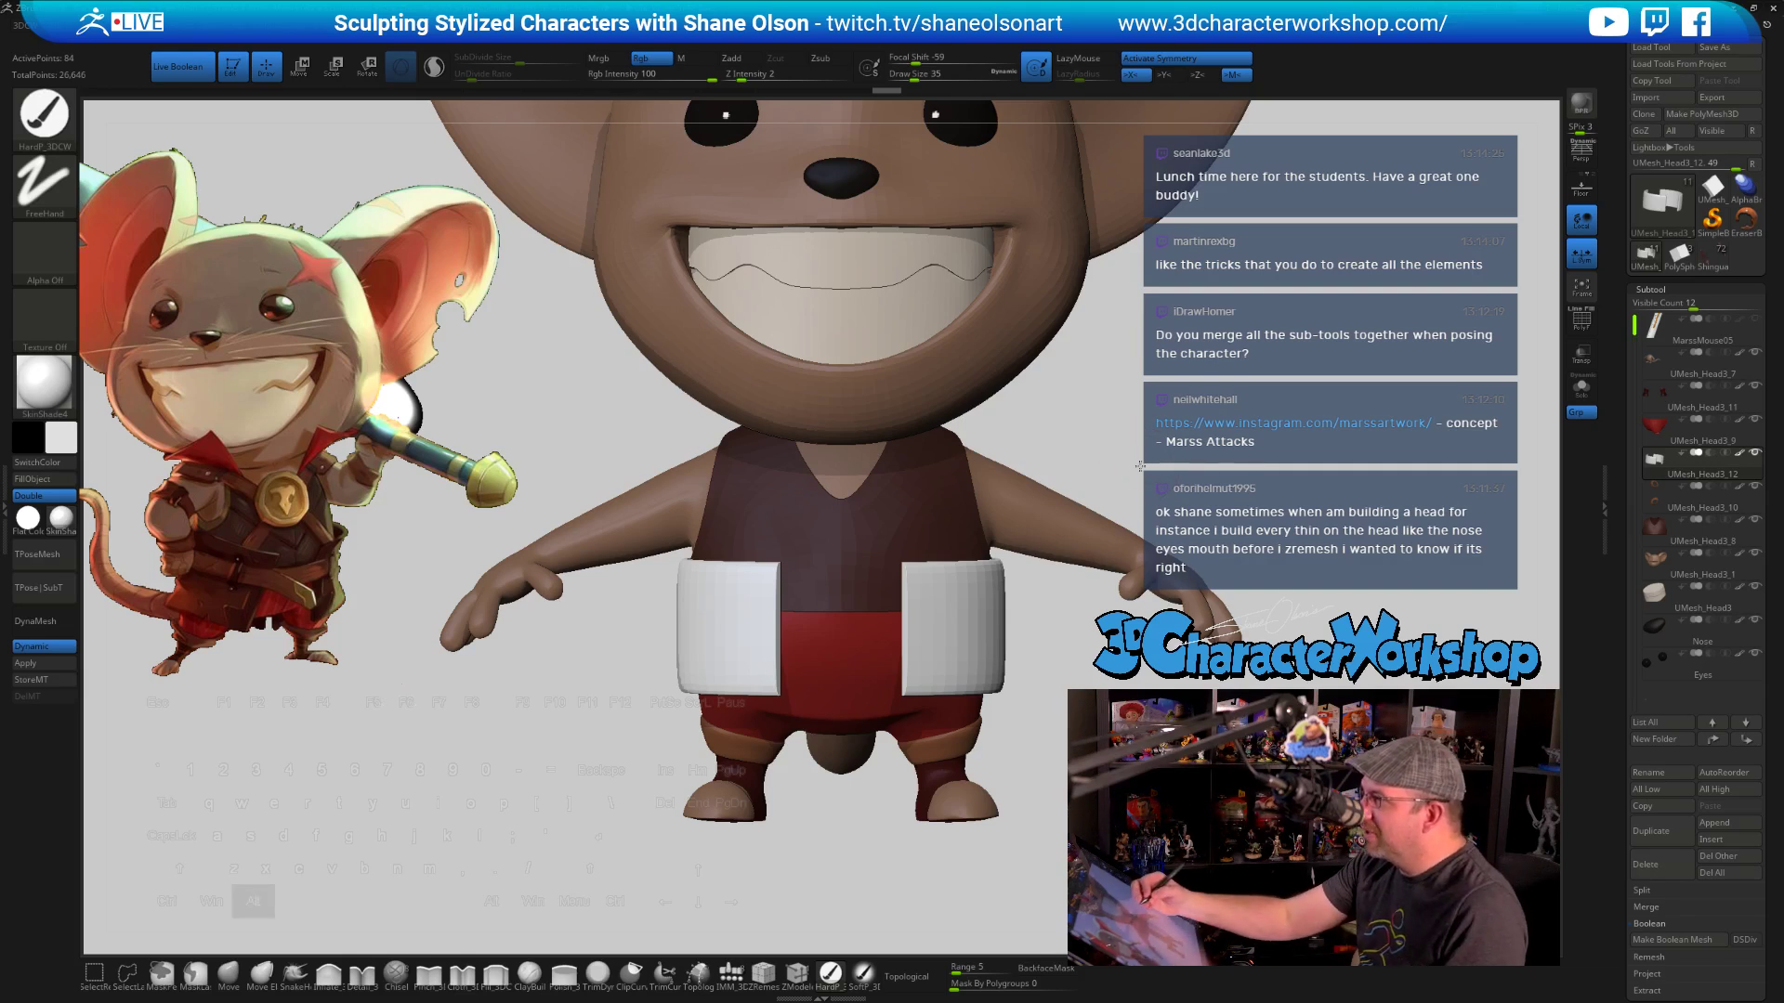
alt+drag(1139, 467, 1128, 448)
drag(1026, 652, 1027, 669)
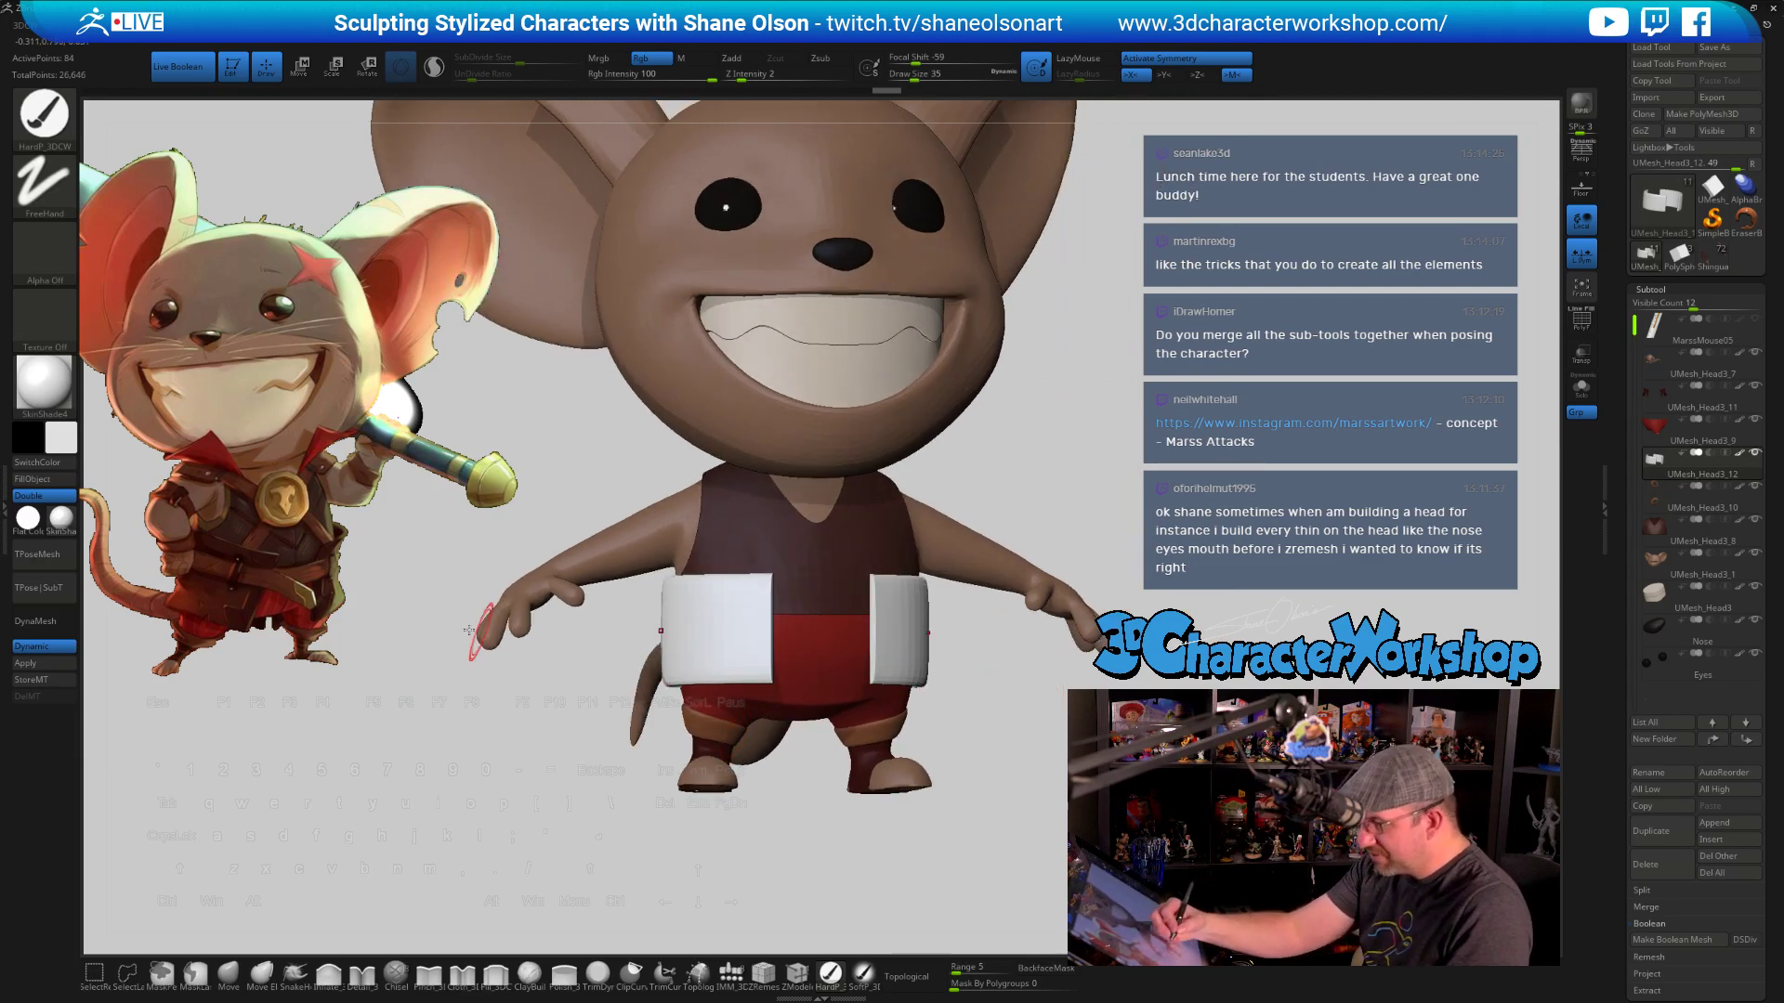
key(z)
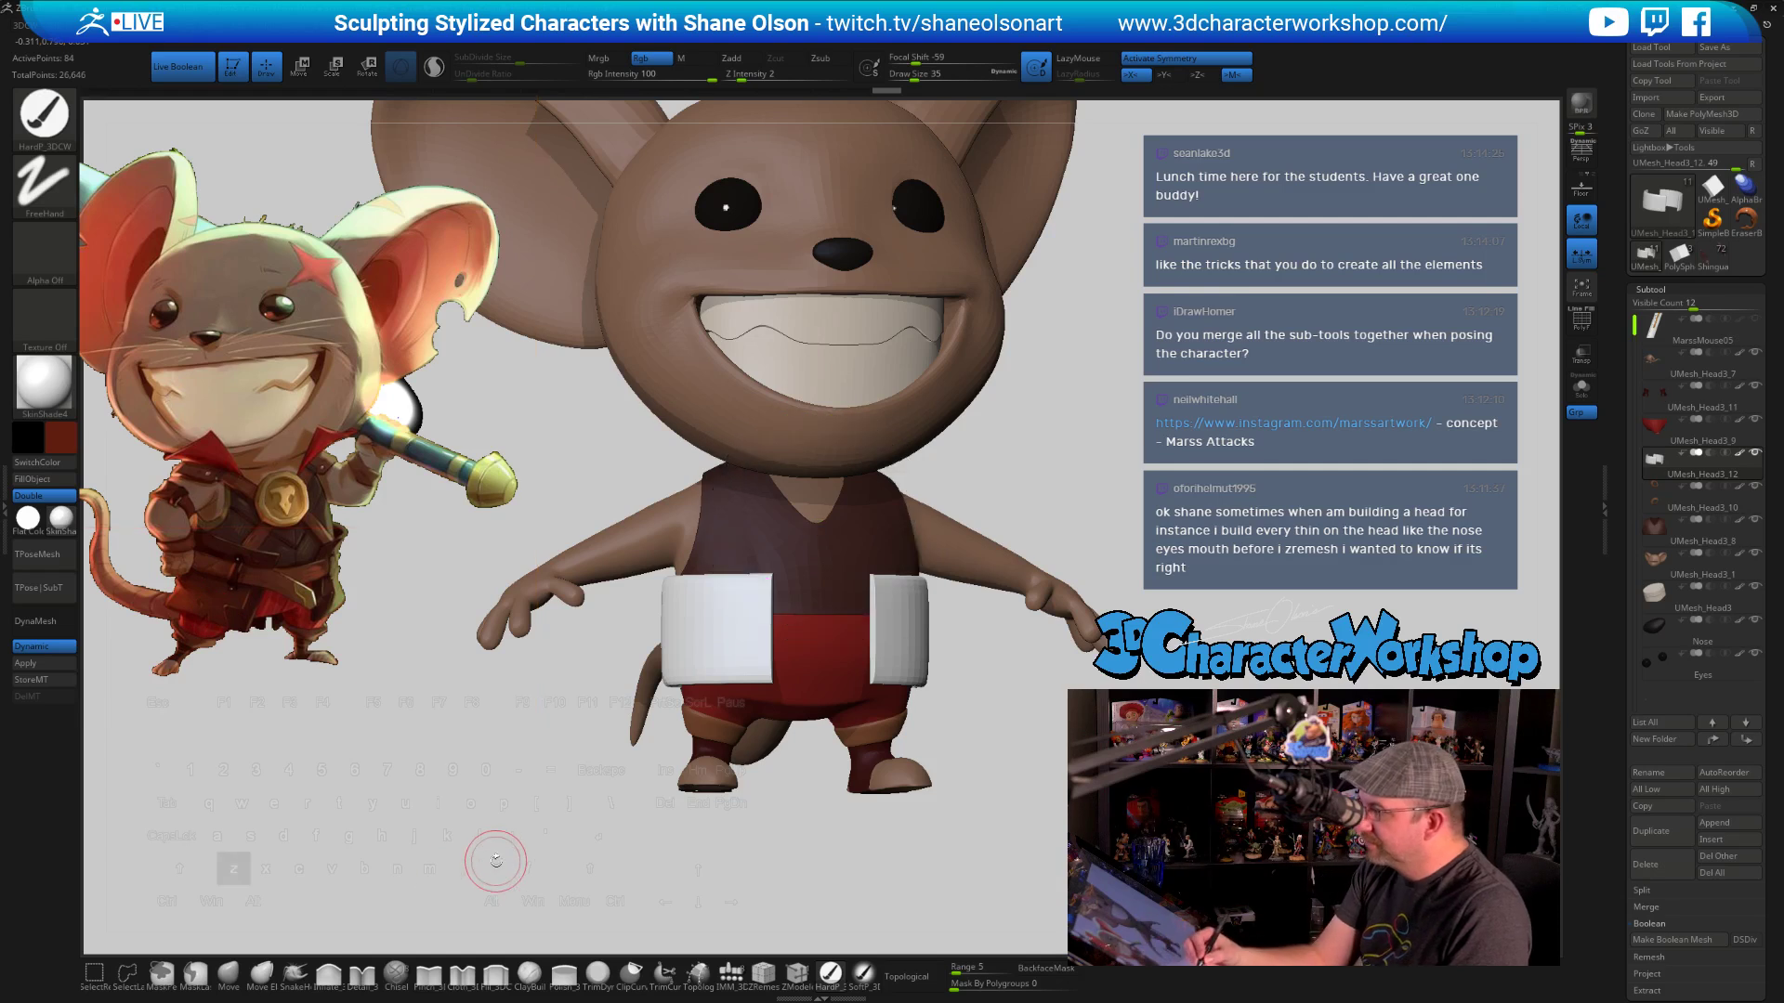
click(45, 481)
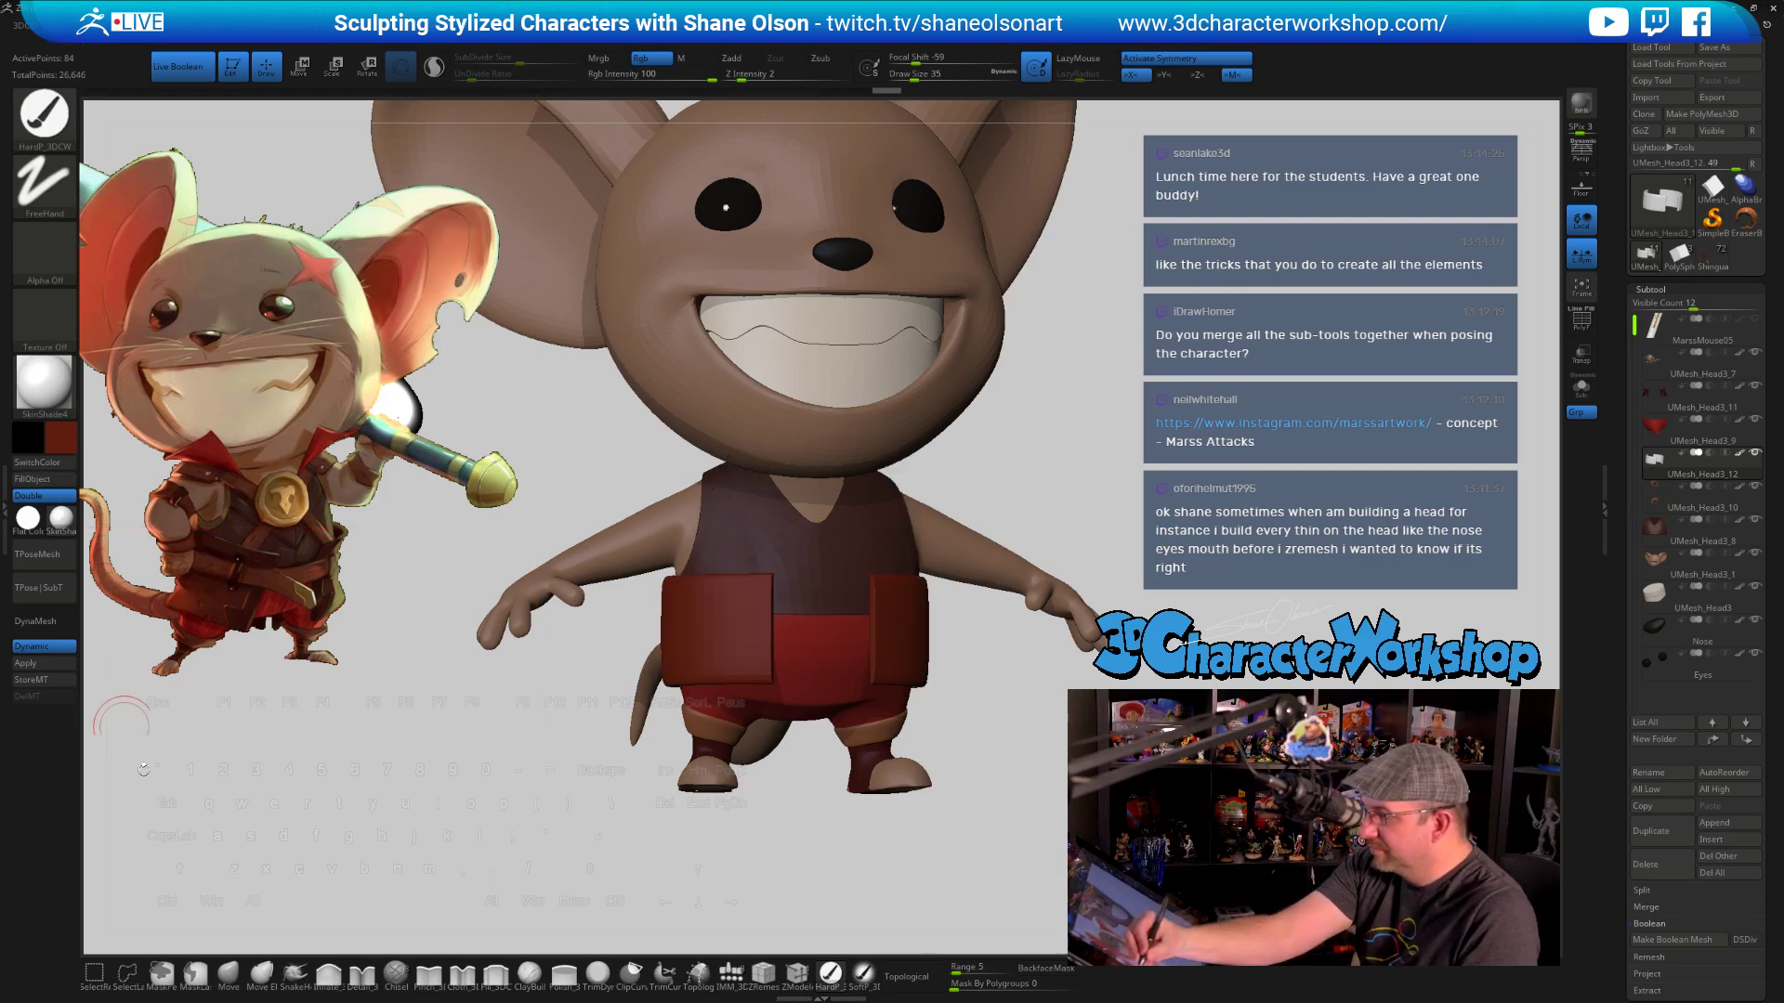
mouse_move(1022, 706)
mouse_down()
mouse_move(985, 708)
mouse_move(1059, 711)
mouse_move(1012, 709)
mouse_move(1043, 709)
mouse_up()
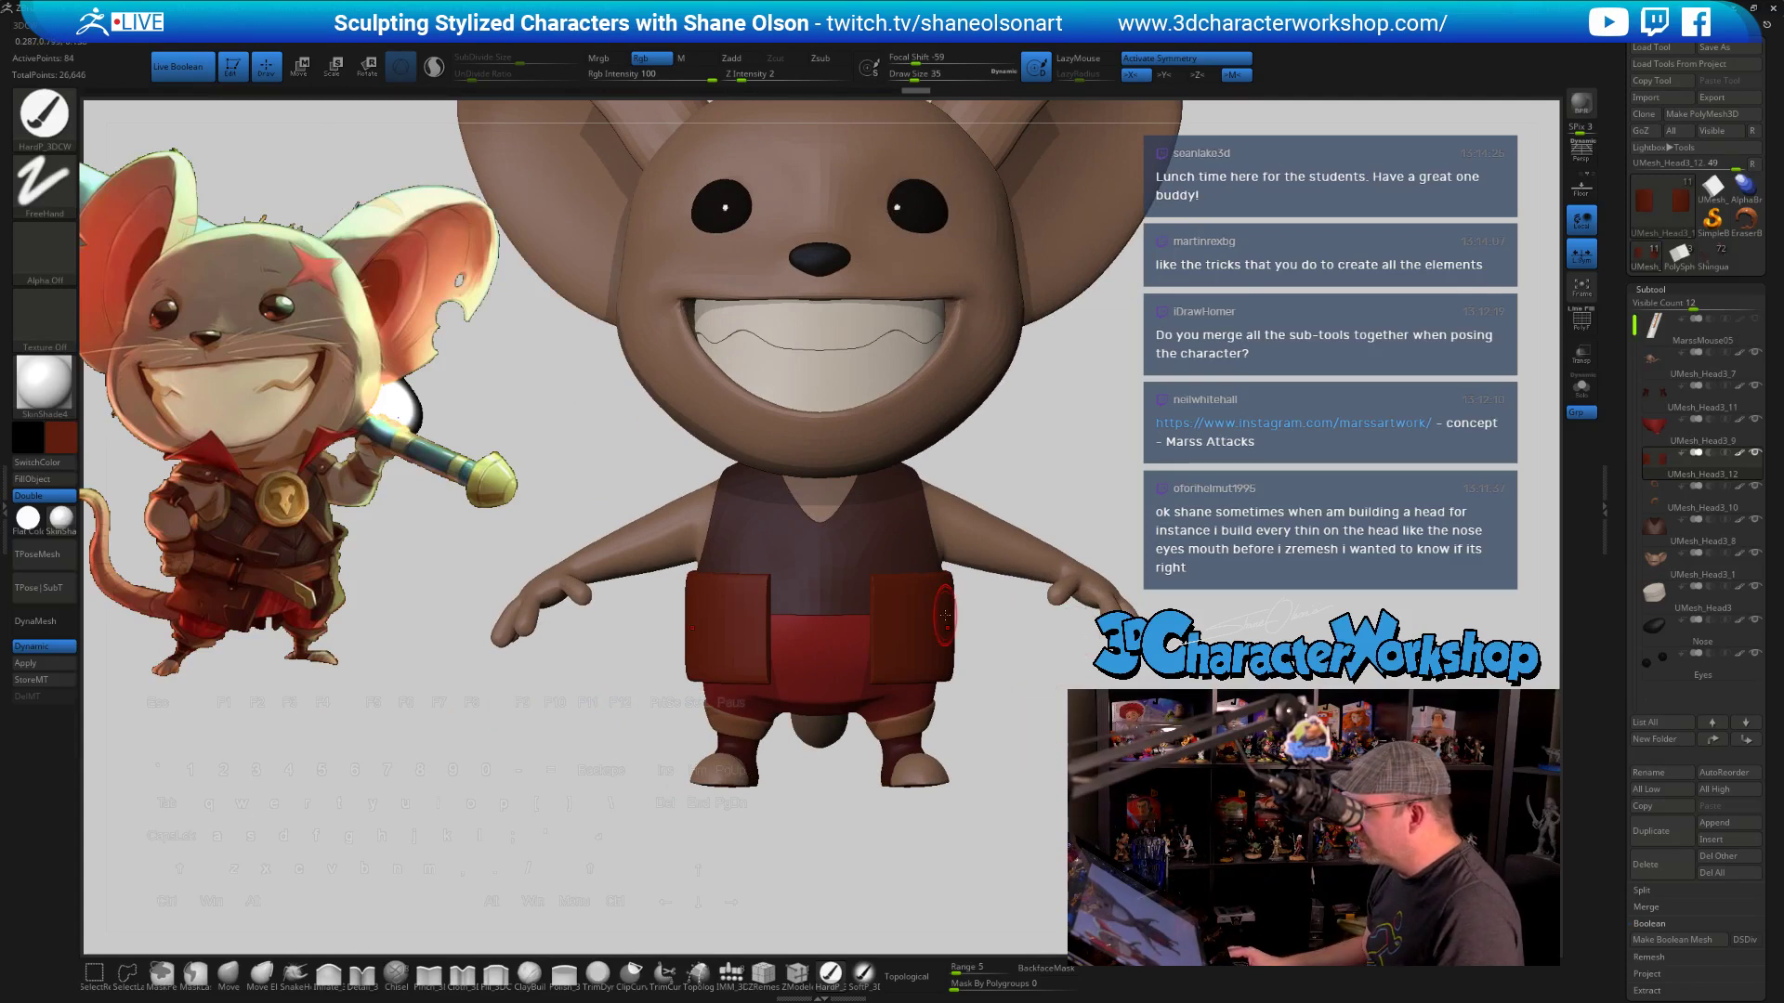
drag(1043, 709, 859, 724)
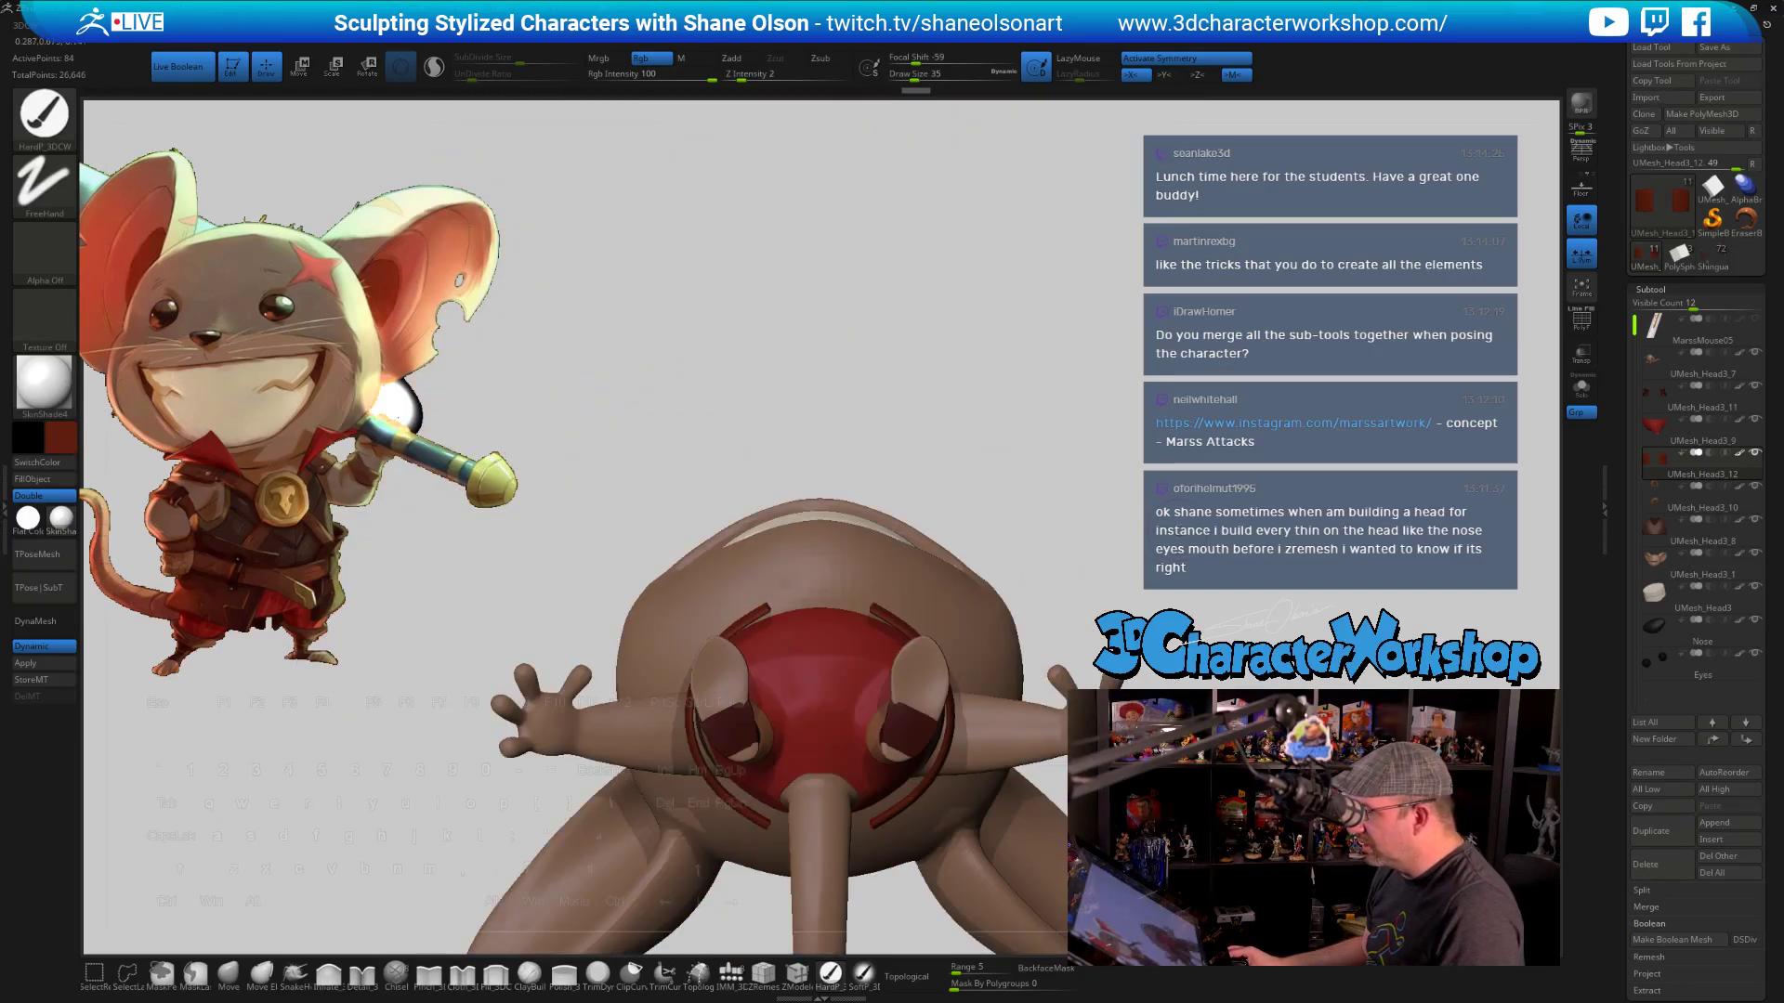
Pull the side panels in against the body from below with the Move brush at draw size 245
drag(1135, 511, 929, 600)
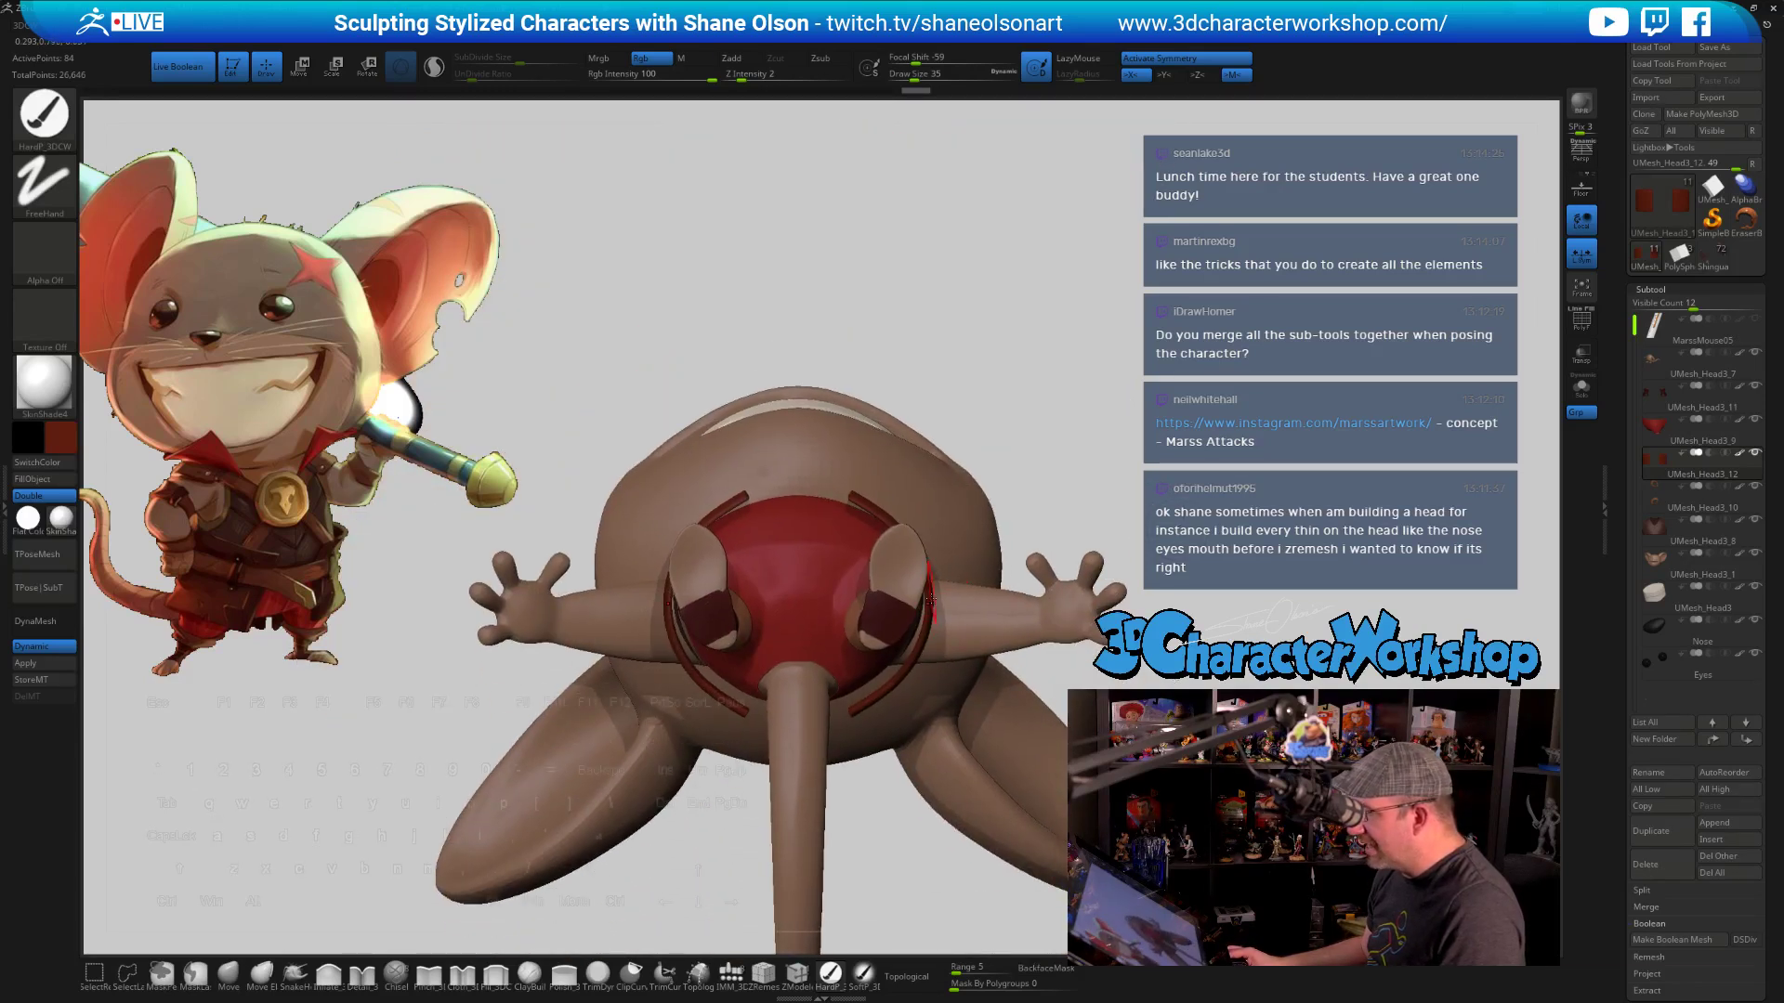
click(228, 971)
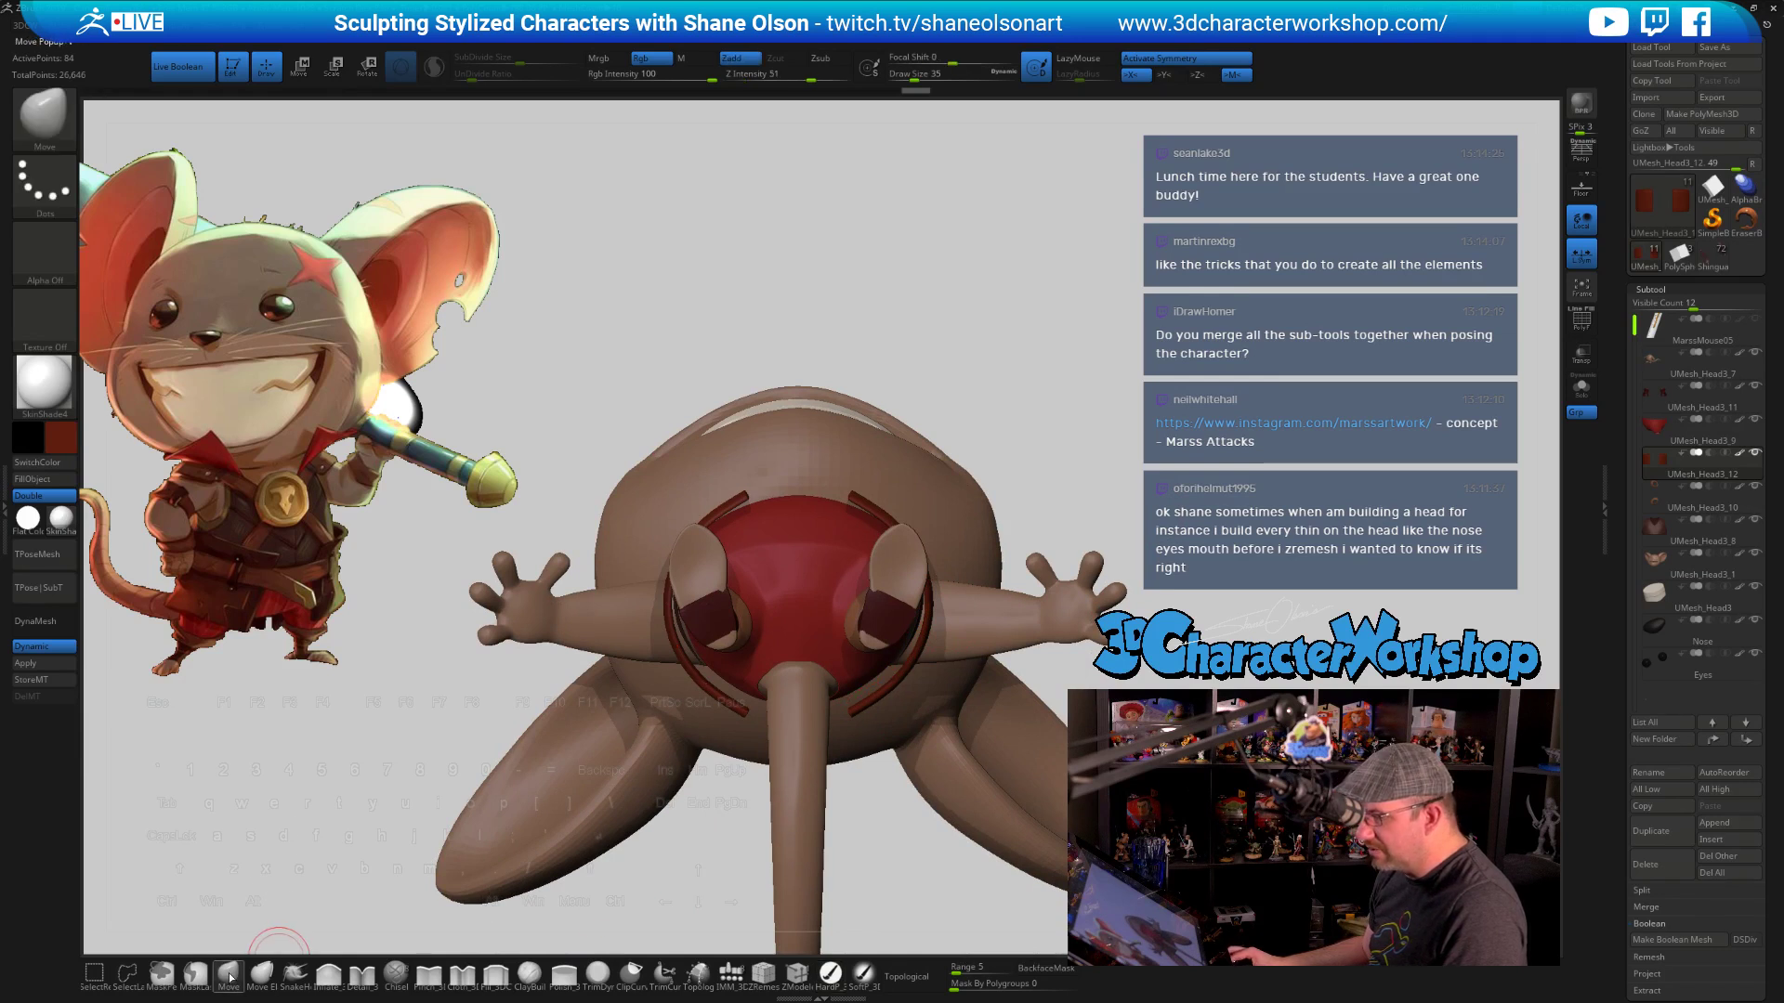
key(s)
drag(306, 734, 408, 734)
mouse_move(778, 650)
mouse_down()
mouse_move(771, 674)
mouse_move(845, 692)
mouse_up()
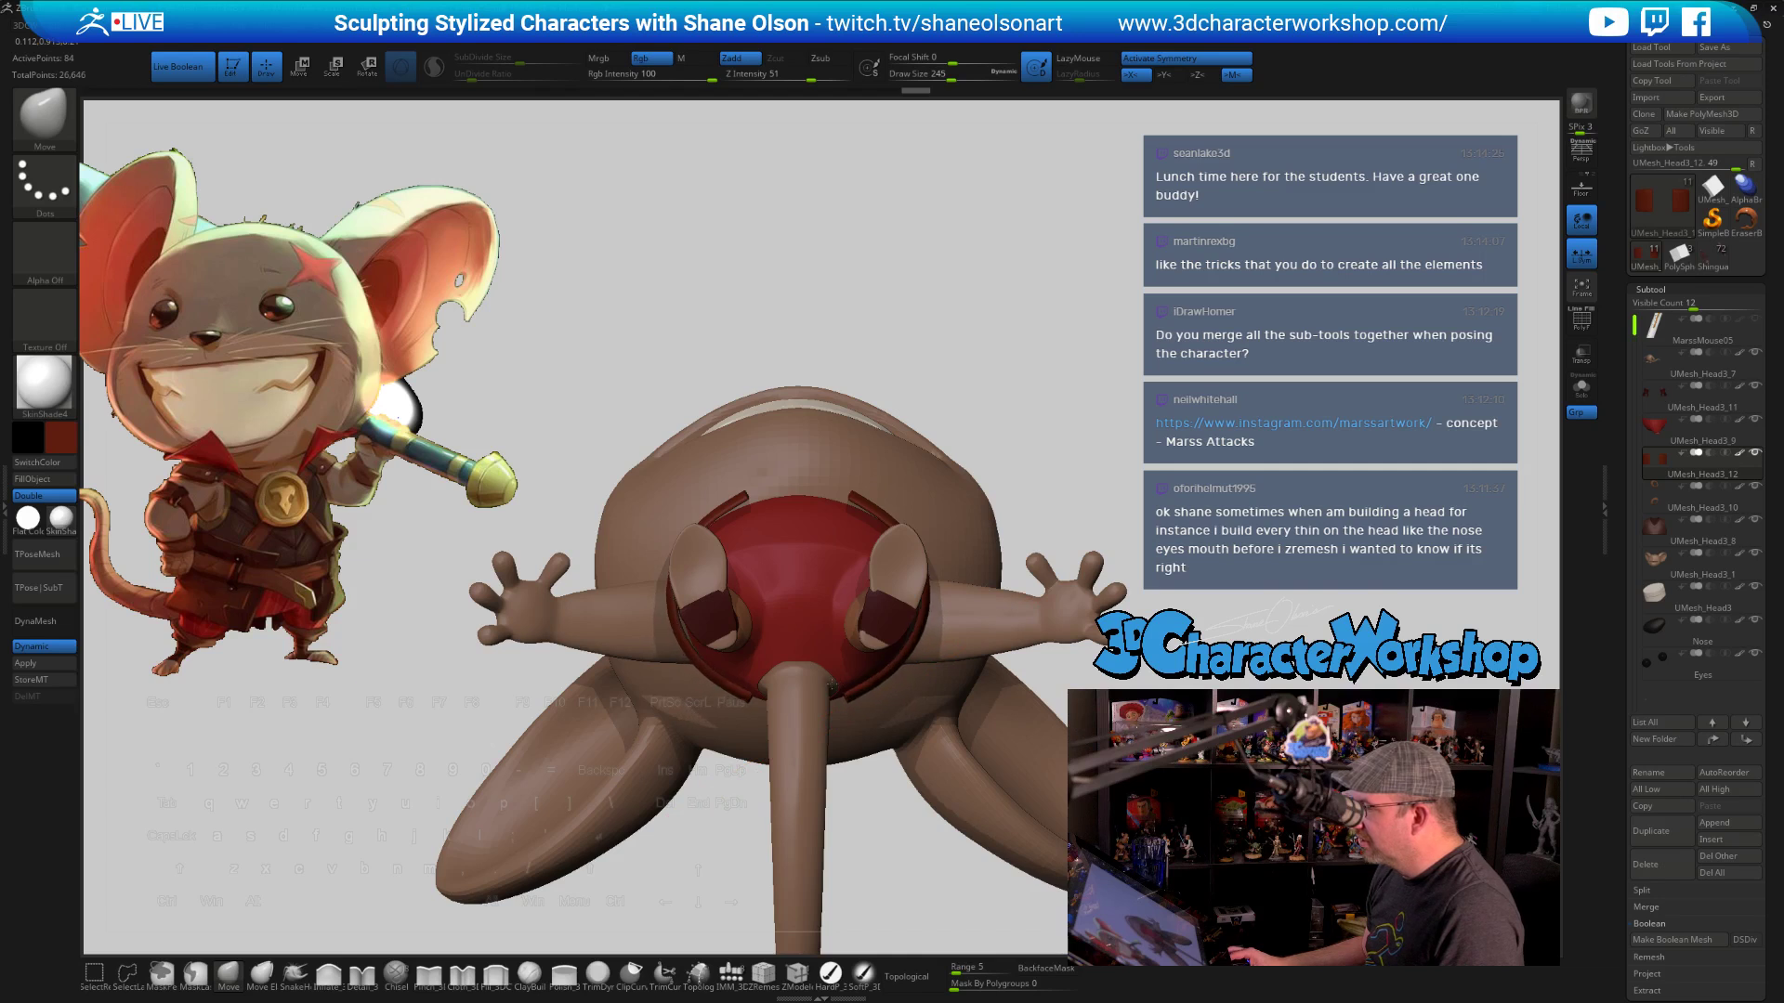
Check the side panels' fit from the side and front, and reduce the Move brush's draw size to 65
key(s)
drag(1012, 423, 992, 423)
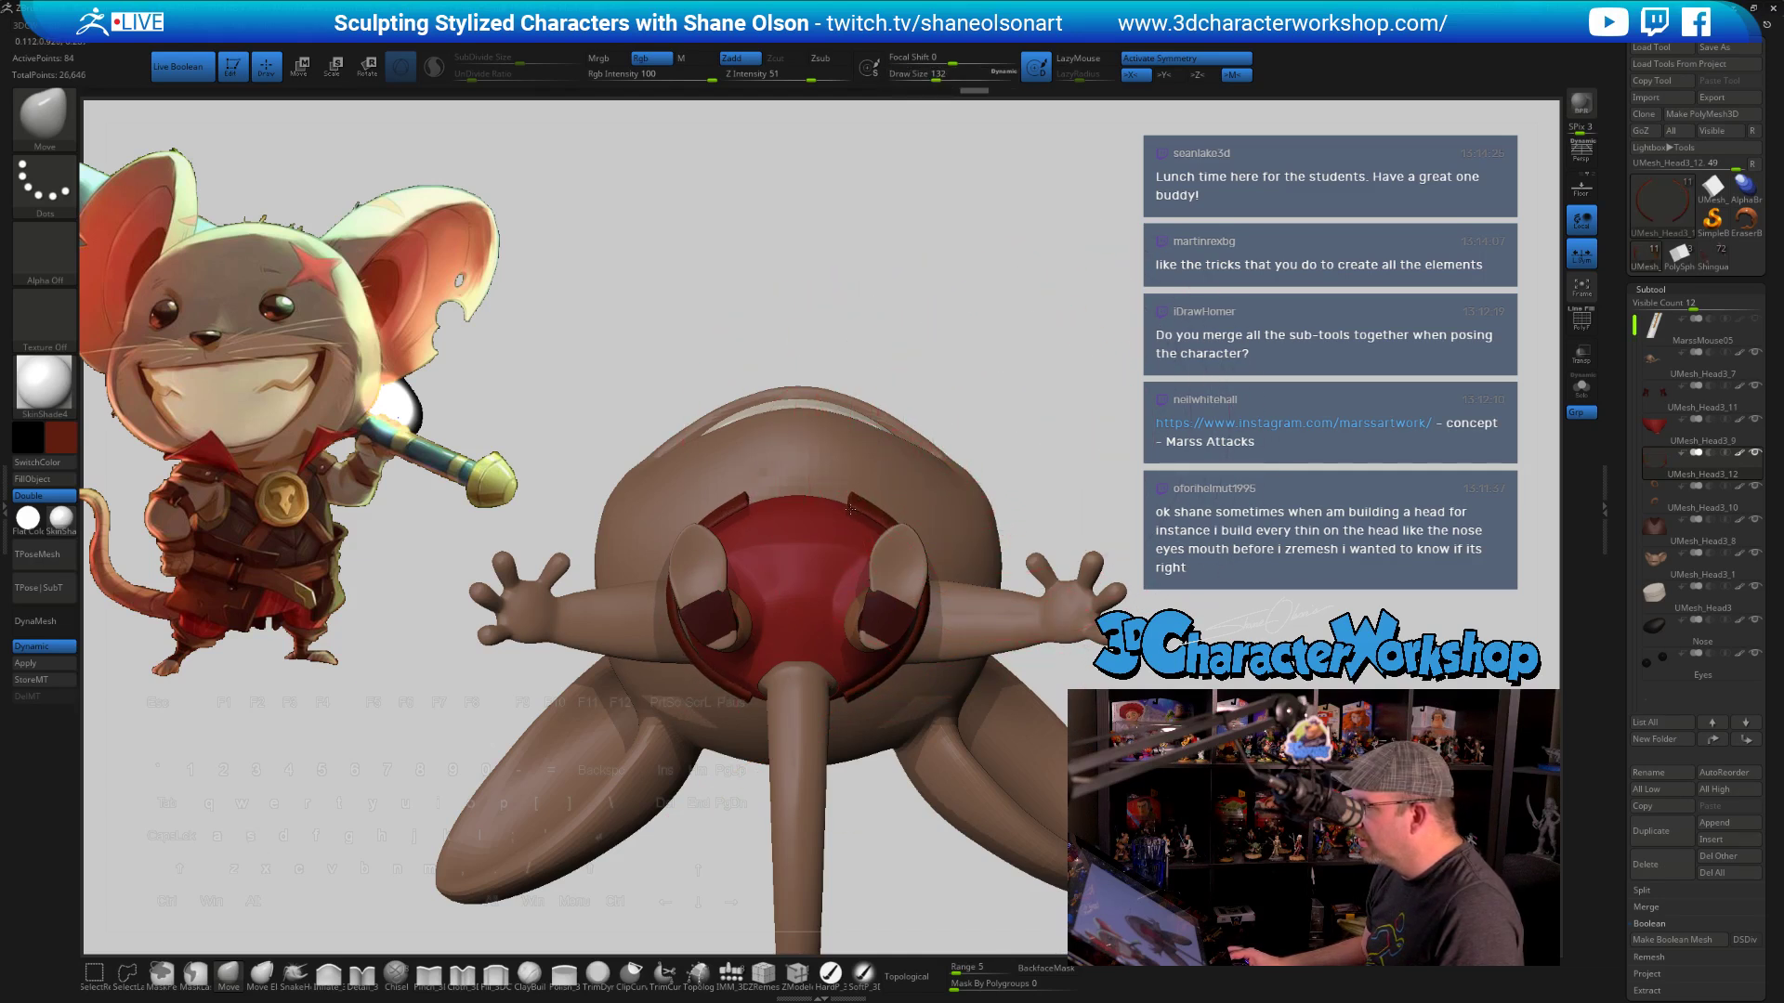
mouse_move(1035, 358)
mouse_down()
mouse_move(1111, 122)
mouse_move(712, 776)
mouse_up()
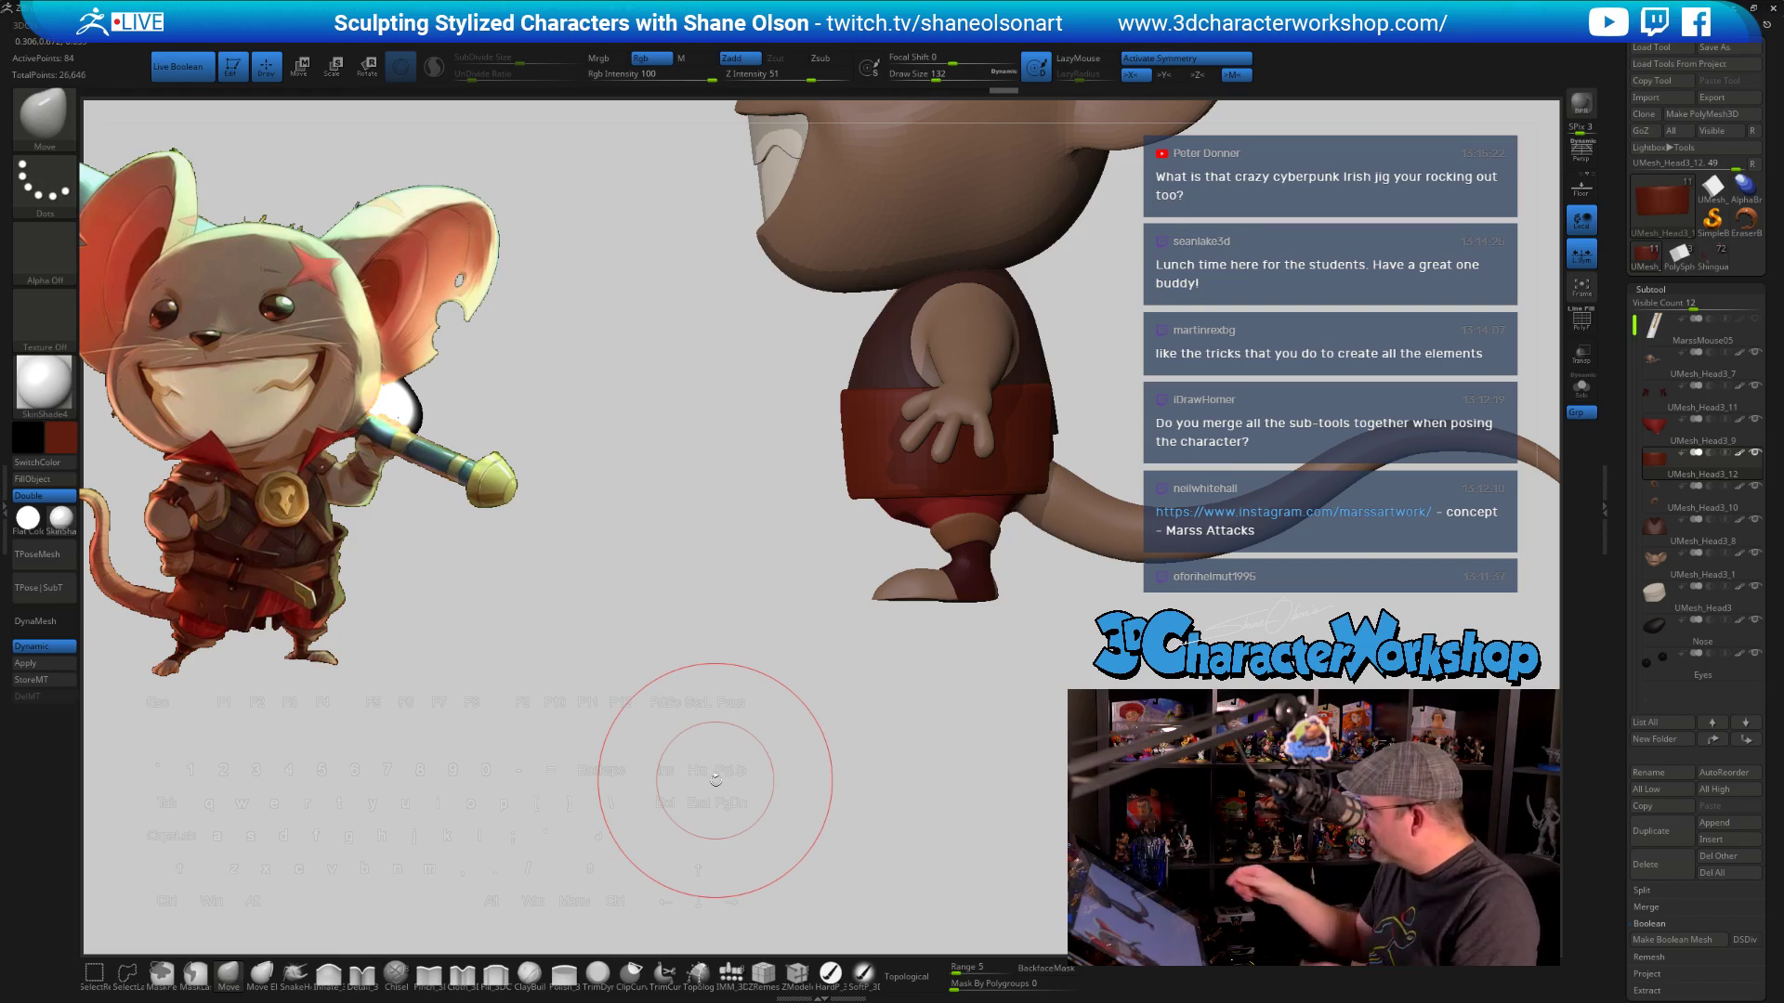
drag(715, 778, 1133, 736)
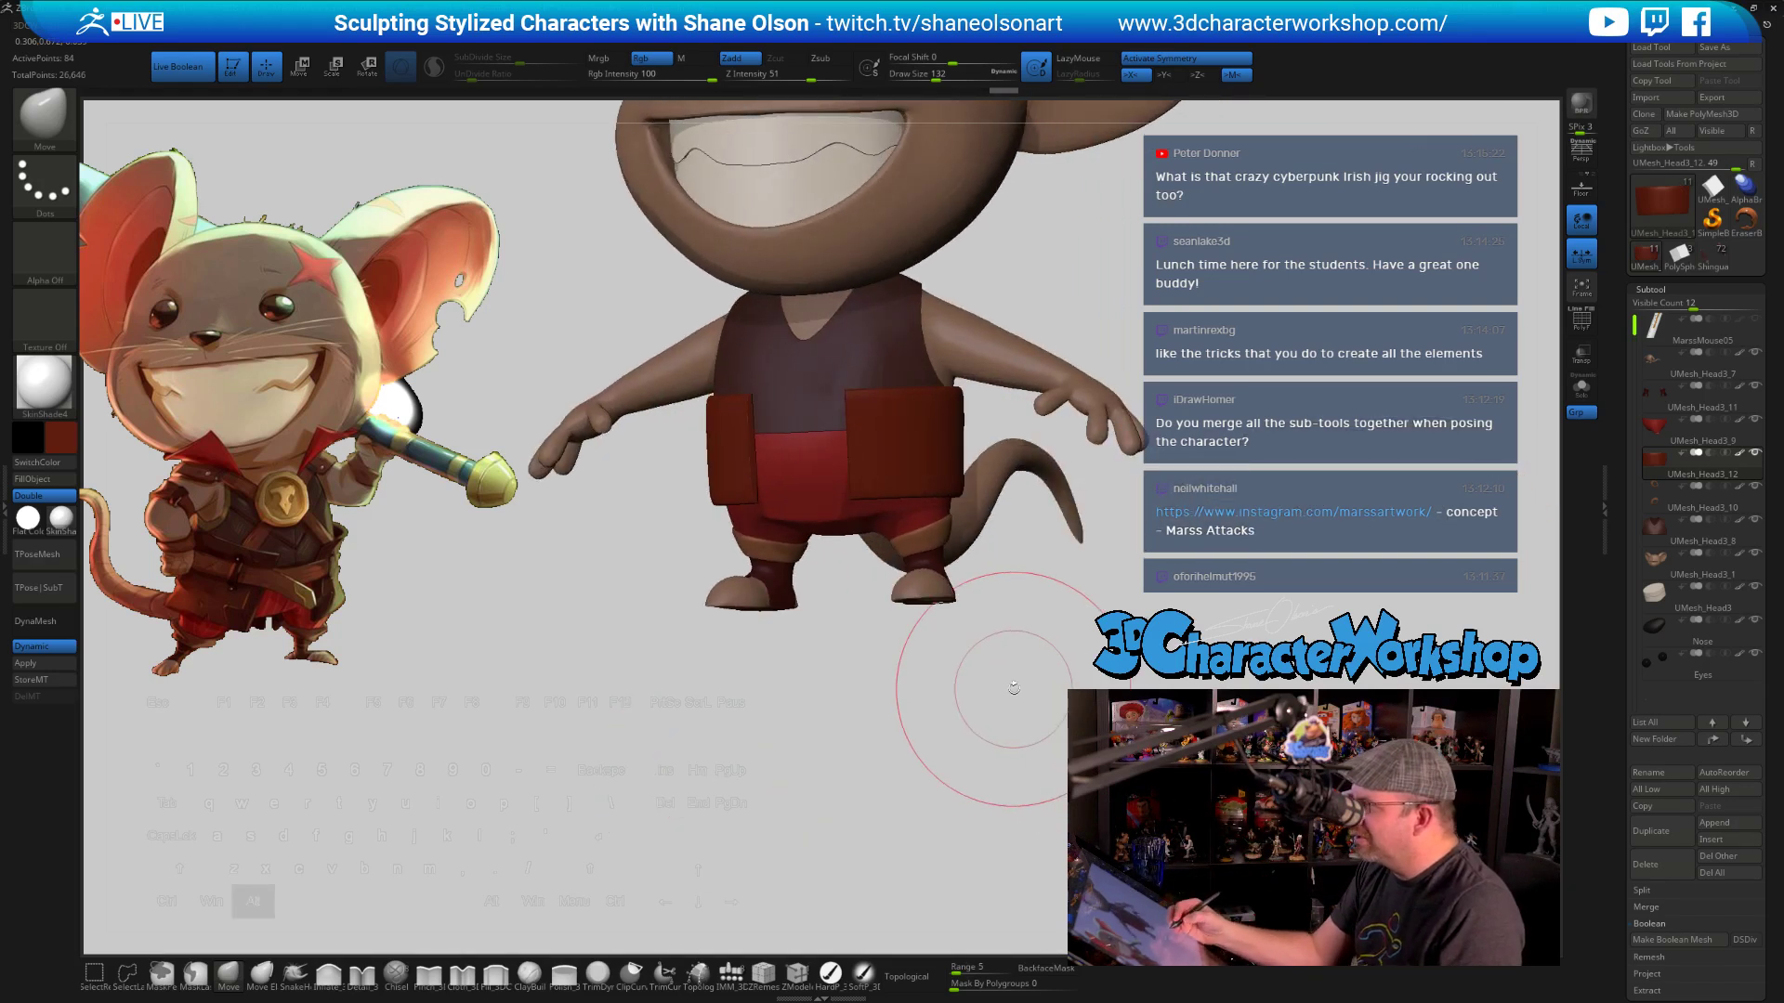
drag(1014, 689, 988, 744)
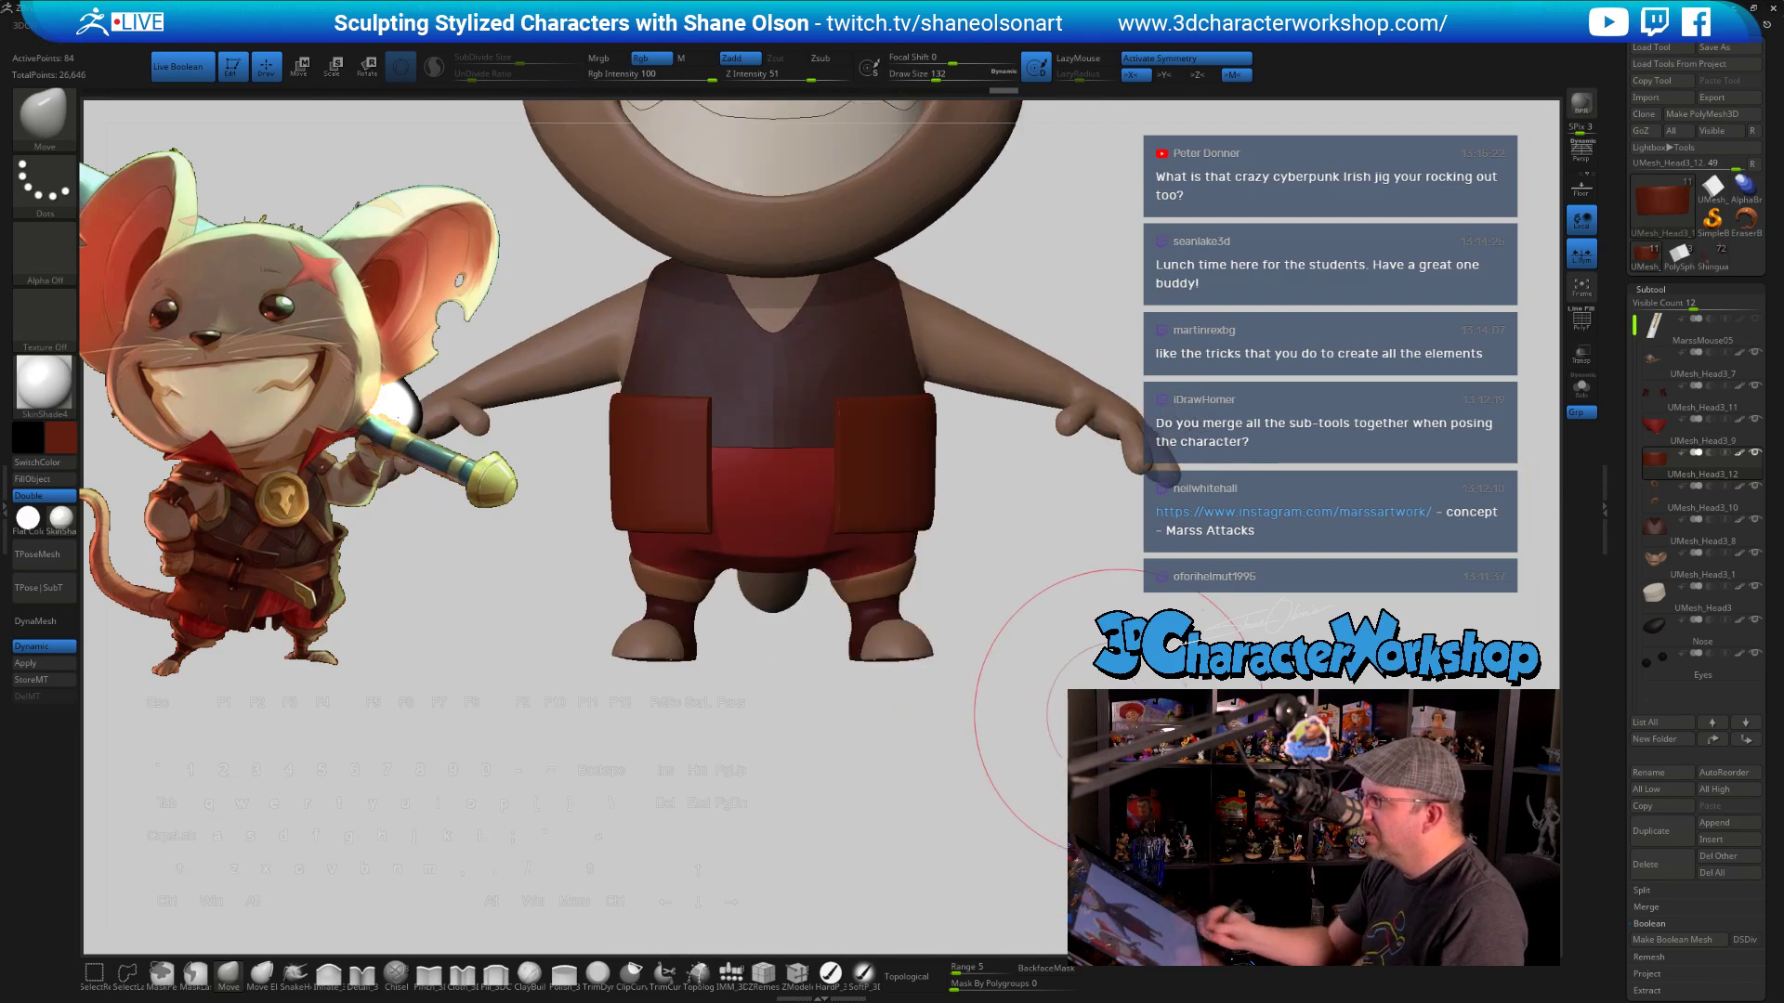
key(bracketleft)
key(bracketleft)
key(bracketleft)
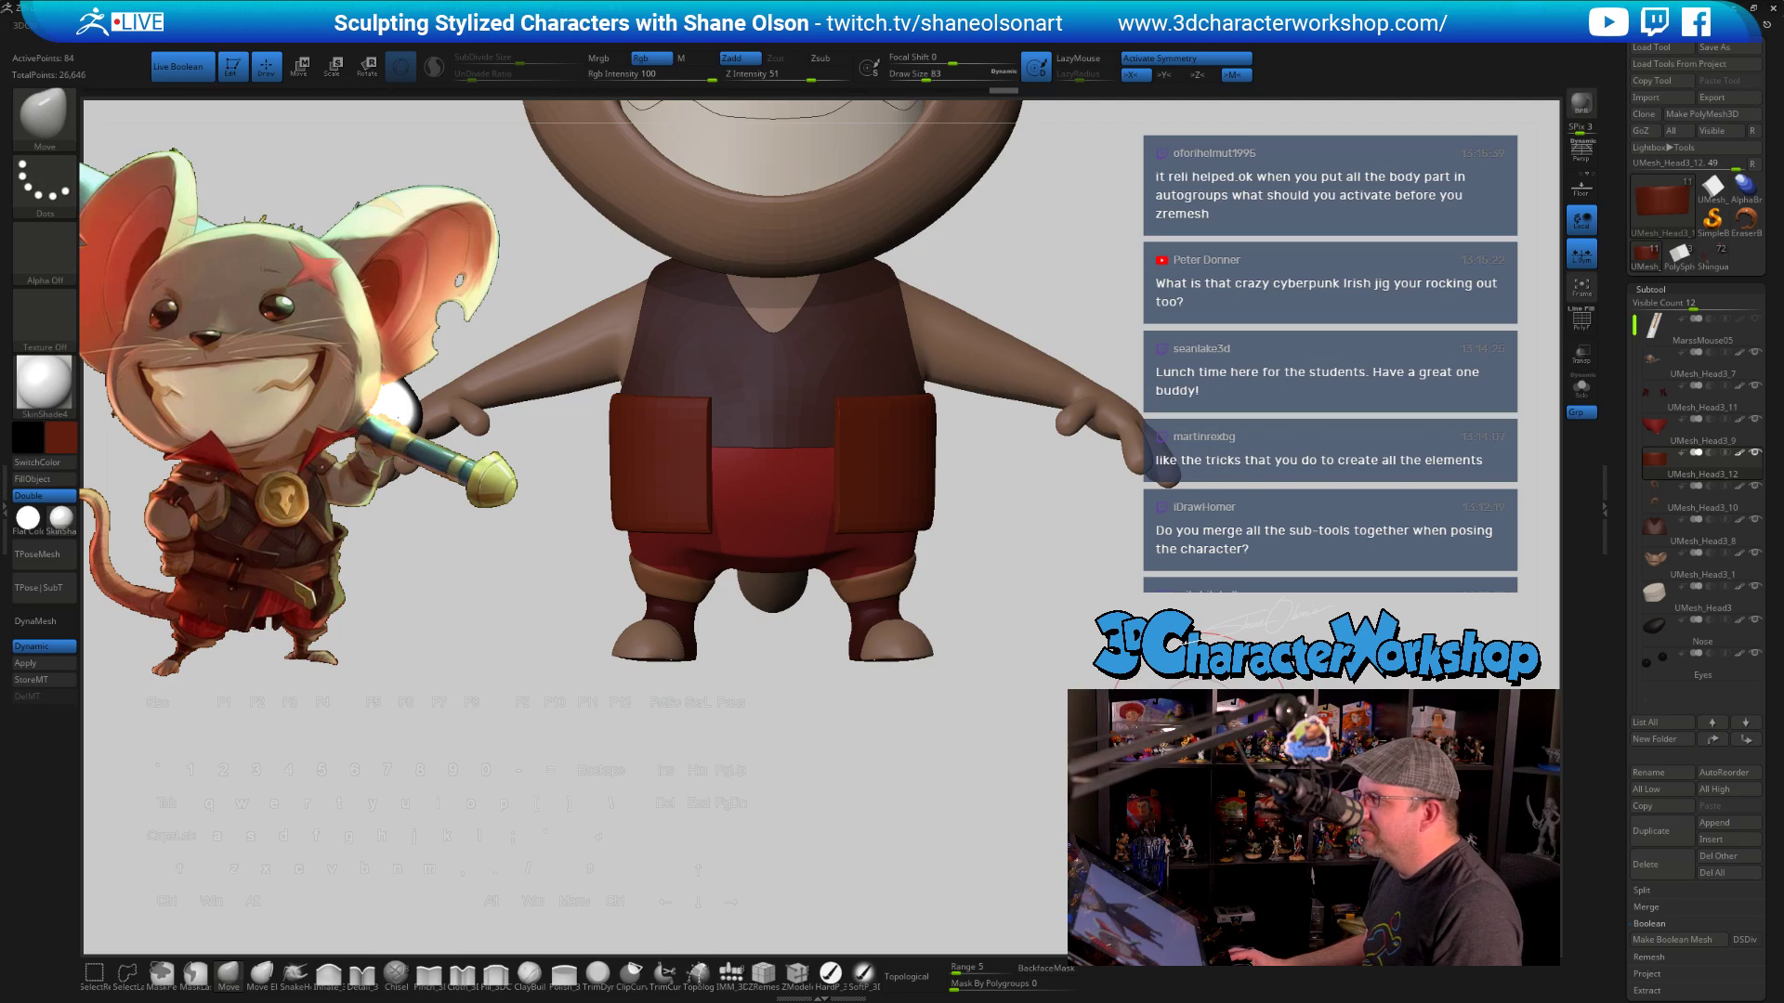
alt+drag(966, 789, 947, 837)
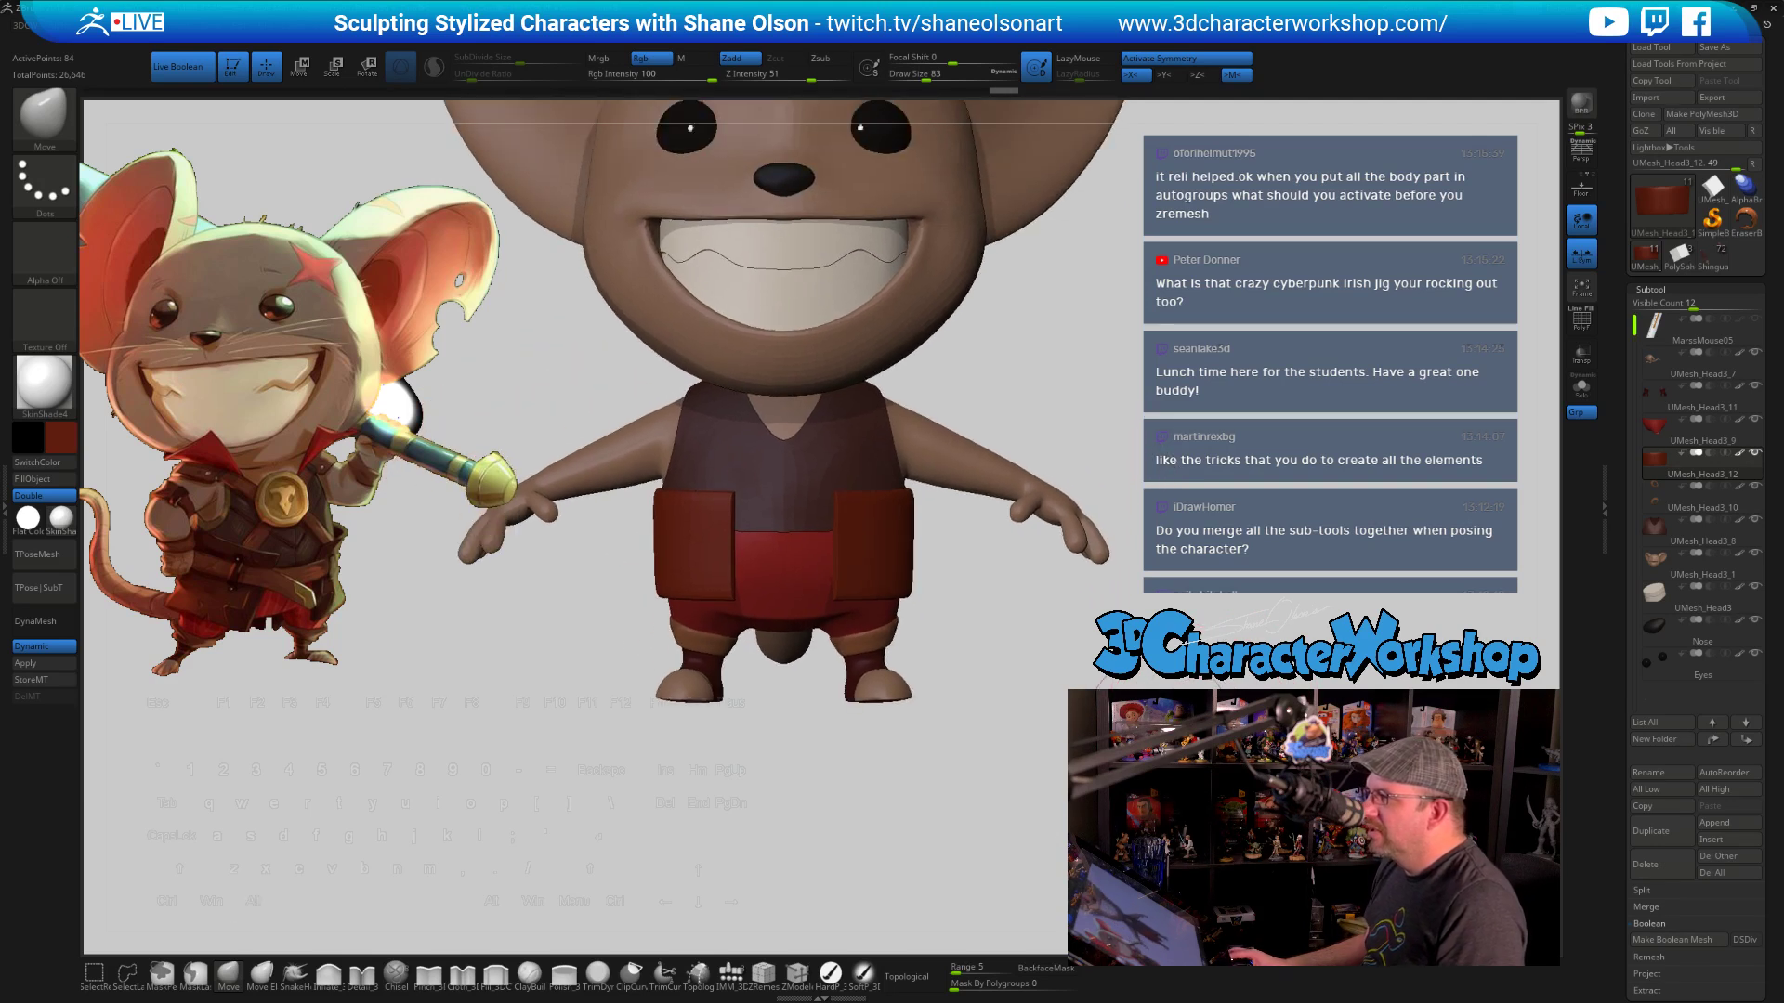
key(s)
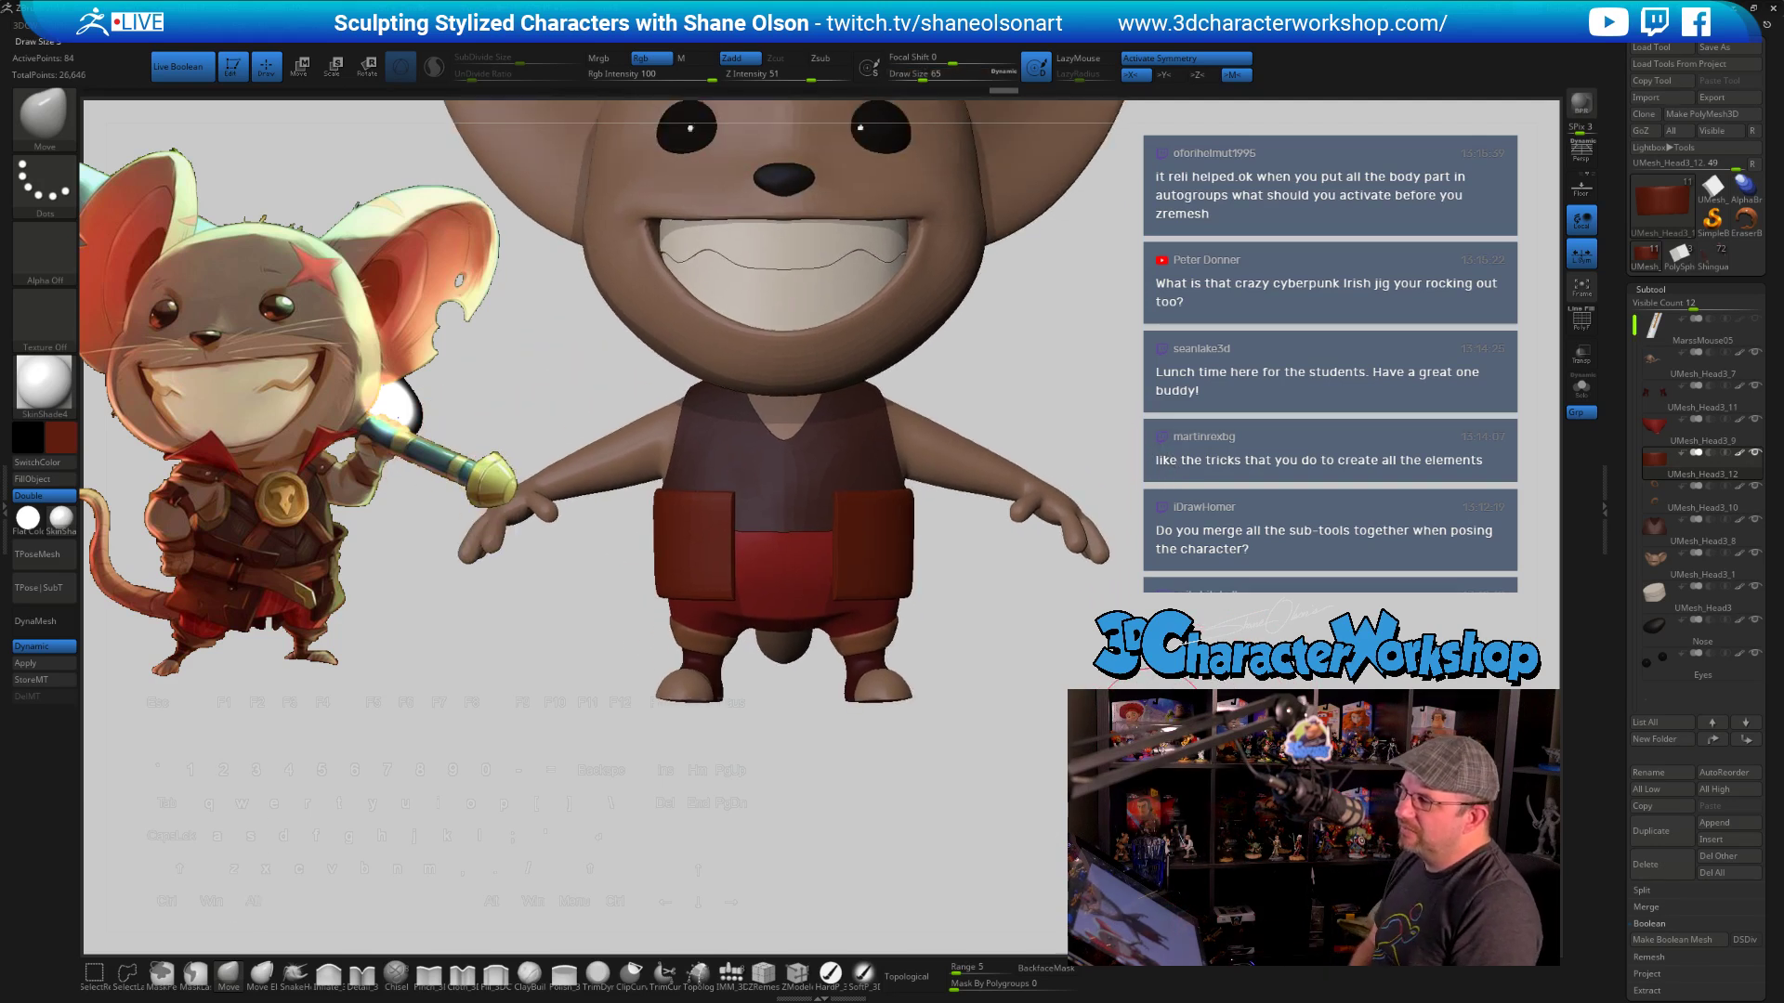
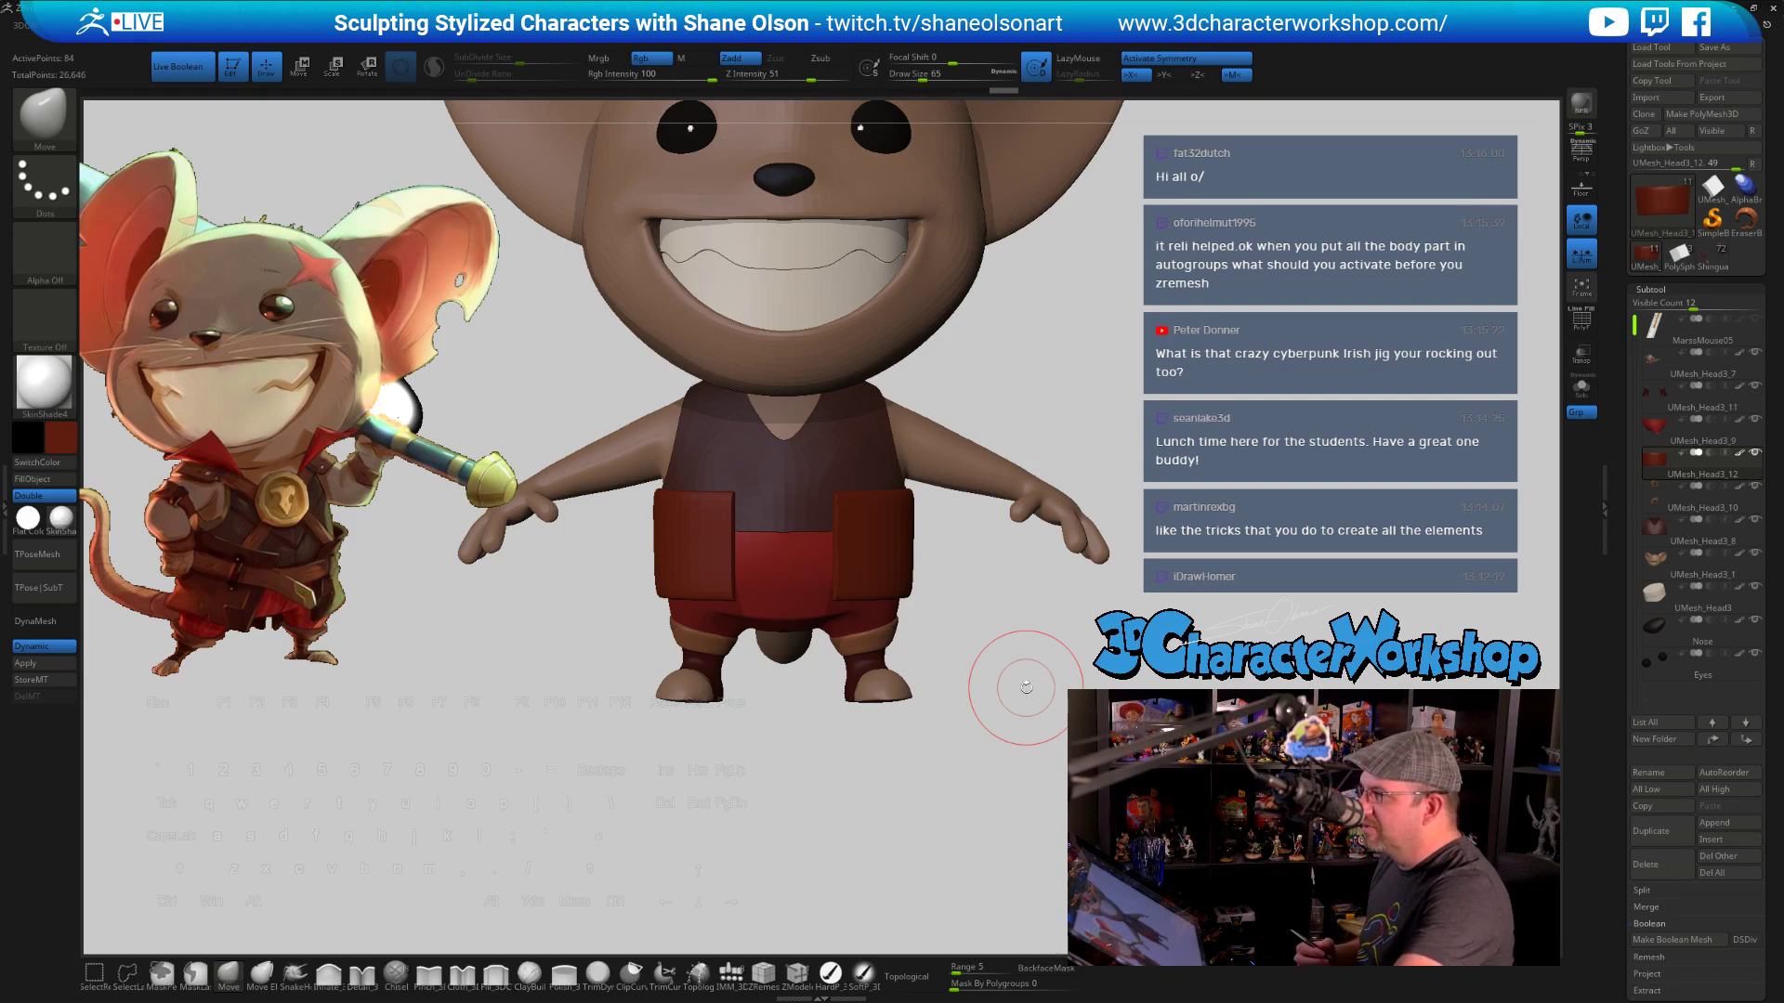
Isolate the side panels from the rest of the character and display their polyframe
drag(976, 637, 968, 592)
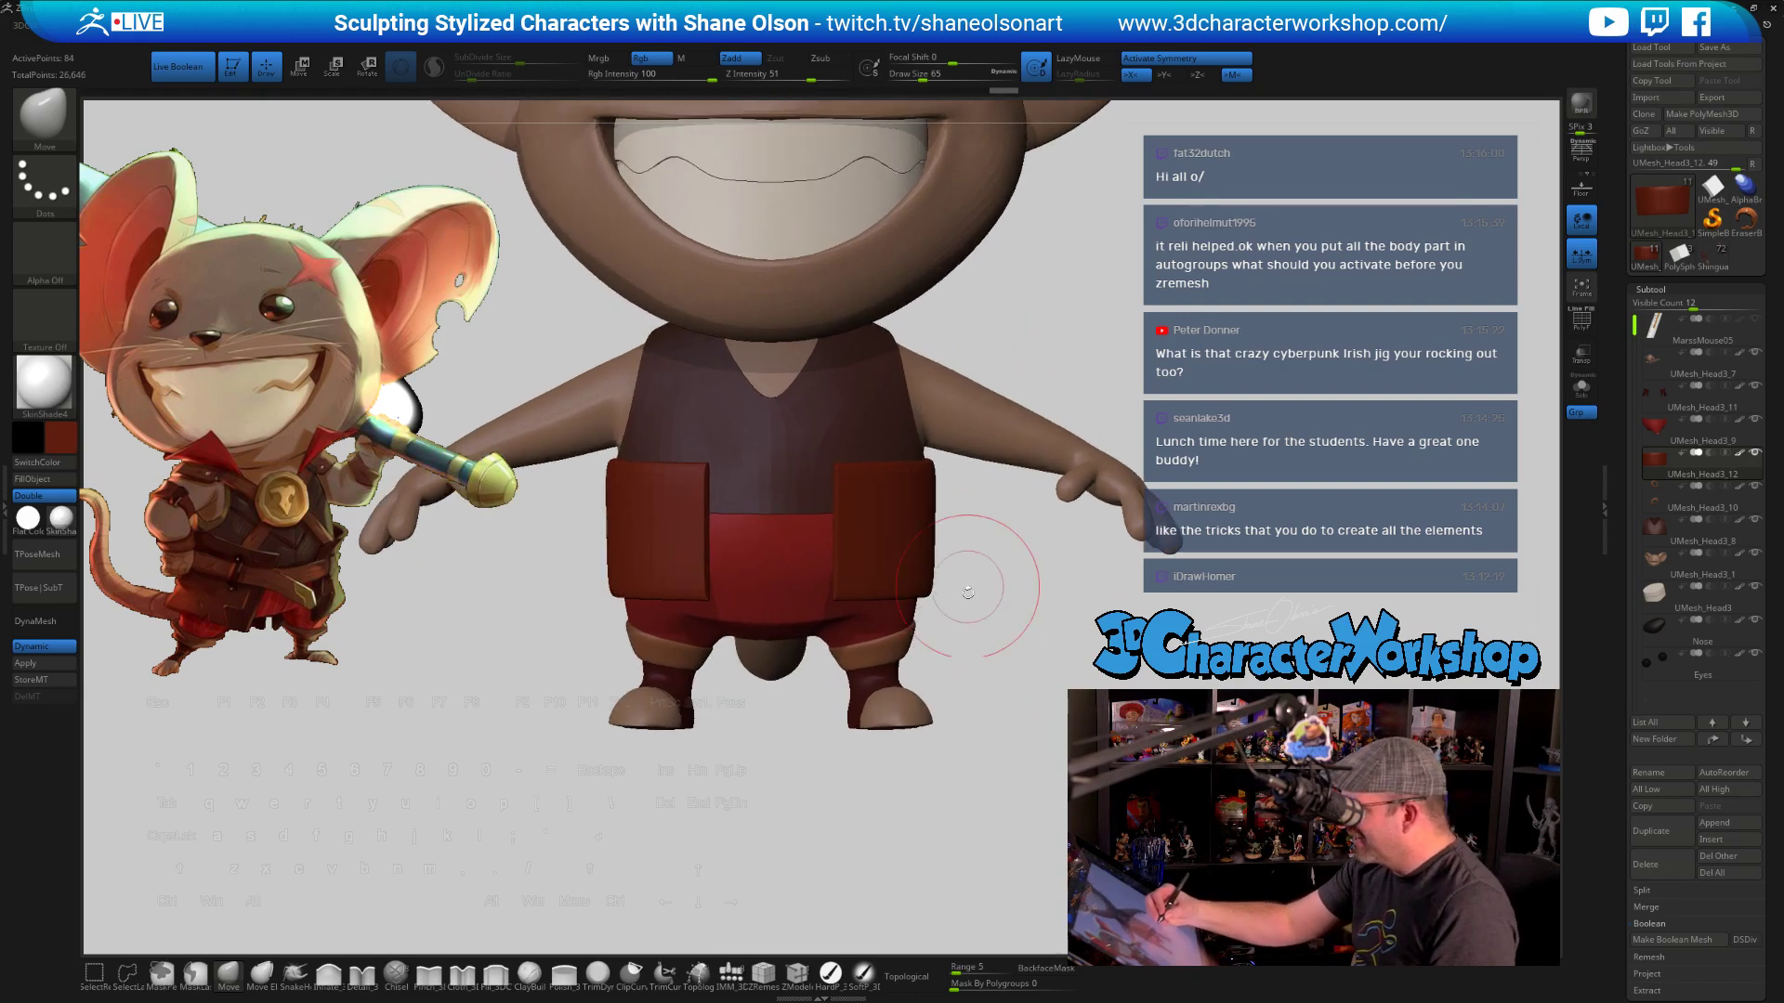
click(1581, 385)
drag(1105, 548, 1129, 673)
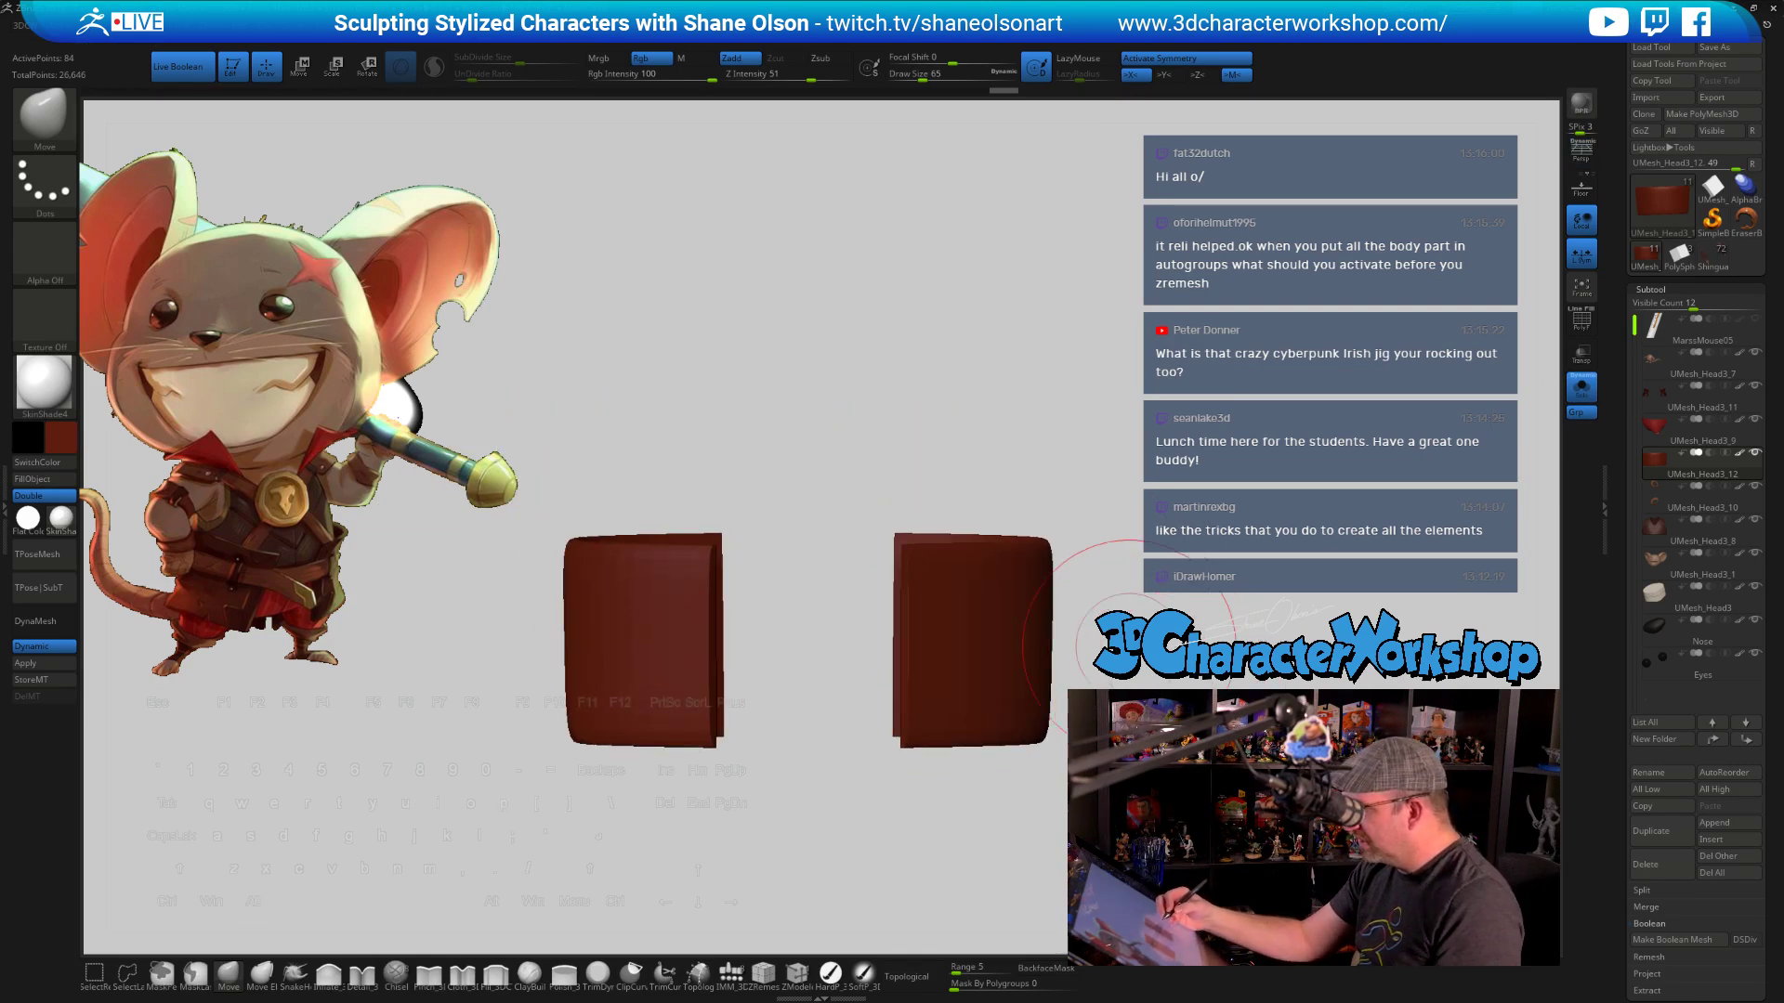
mouse_move(496, 393)
ctrl+mouse_down()
mouse_move(1152, 543)
mouse_move(1171, 556)
mouse_move(1148, 617)
ctrl+mouse_up()
key(shift)
key(shift+f)
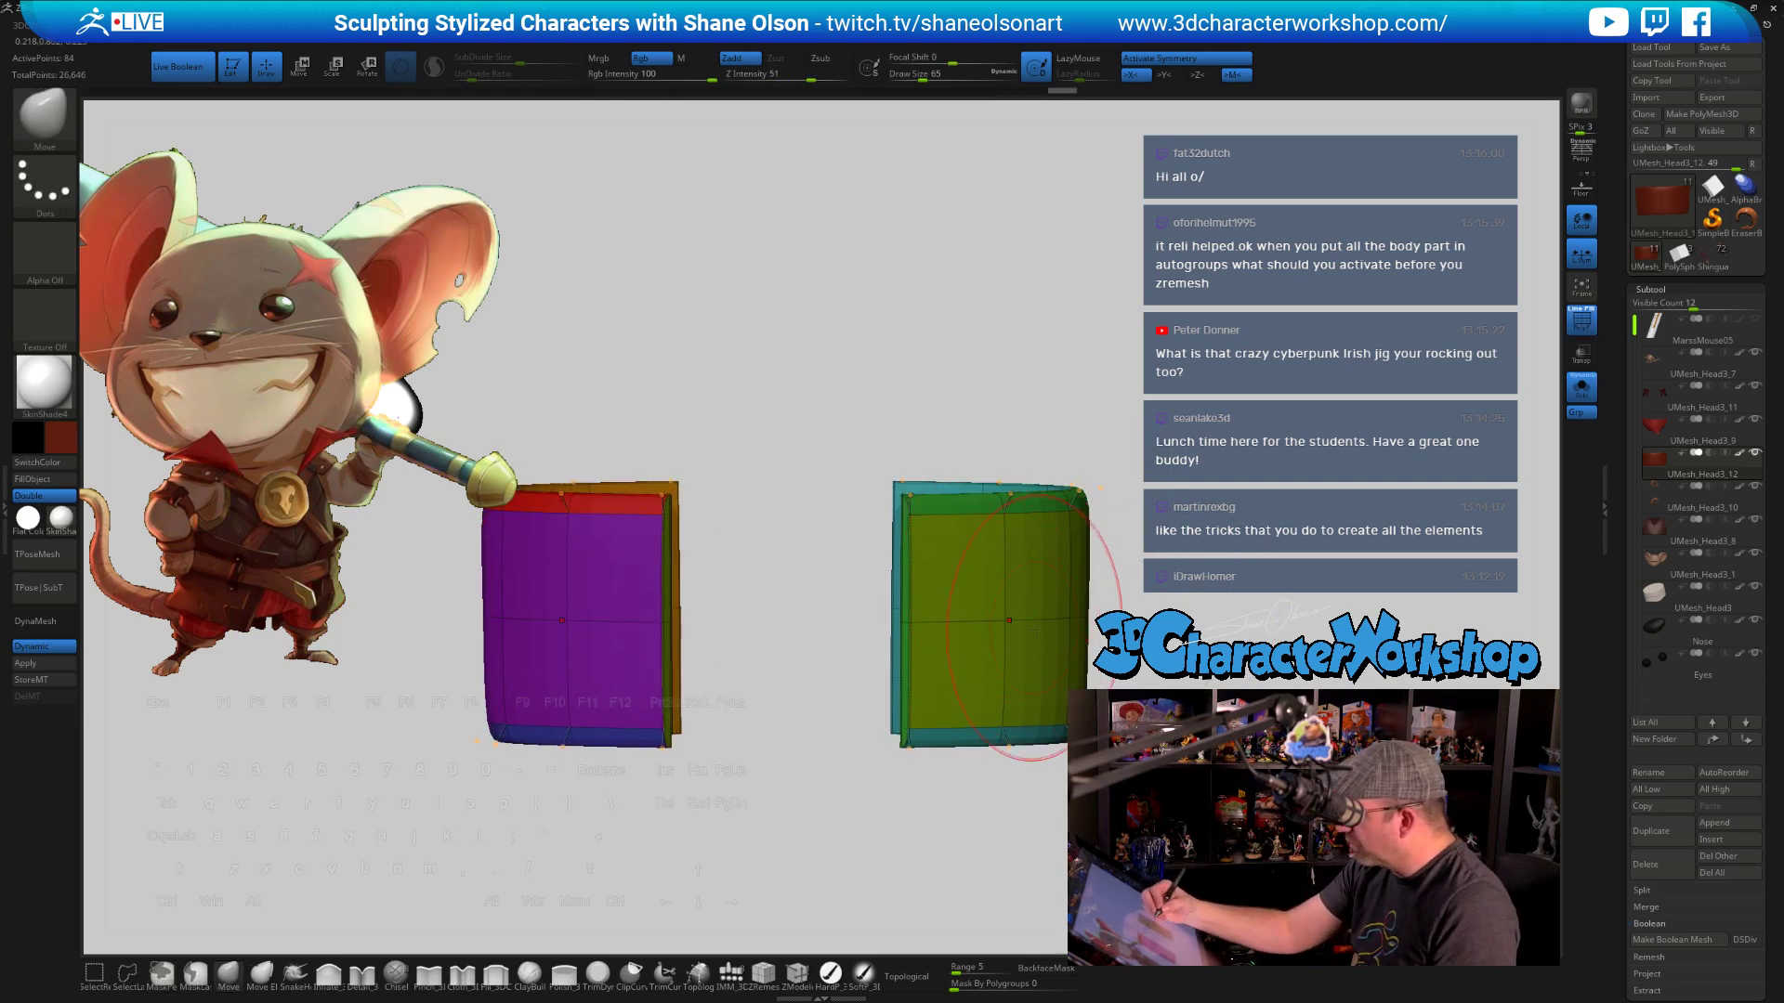
key(shift+f)
Insert a single horizontal edge loop across the upper half of the side panels using ZModeler, with dynamic subdivision off
key(b)
key(z)
key(m)
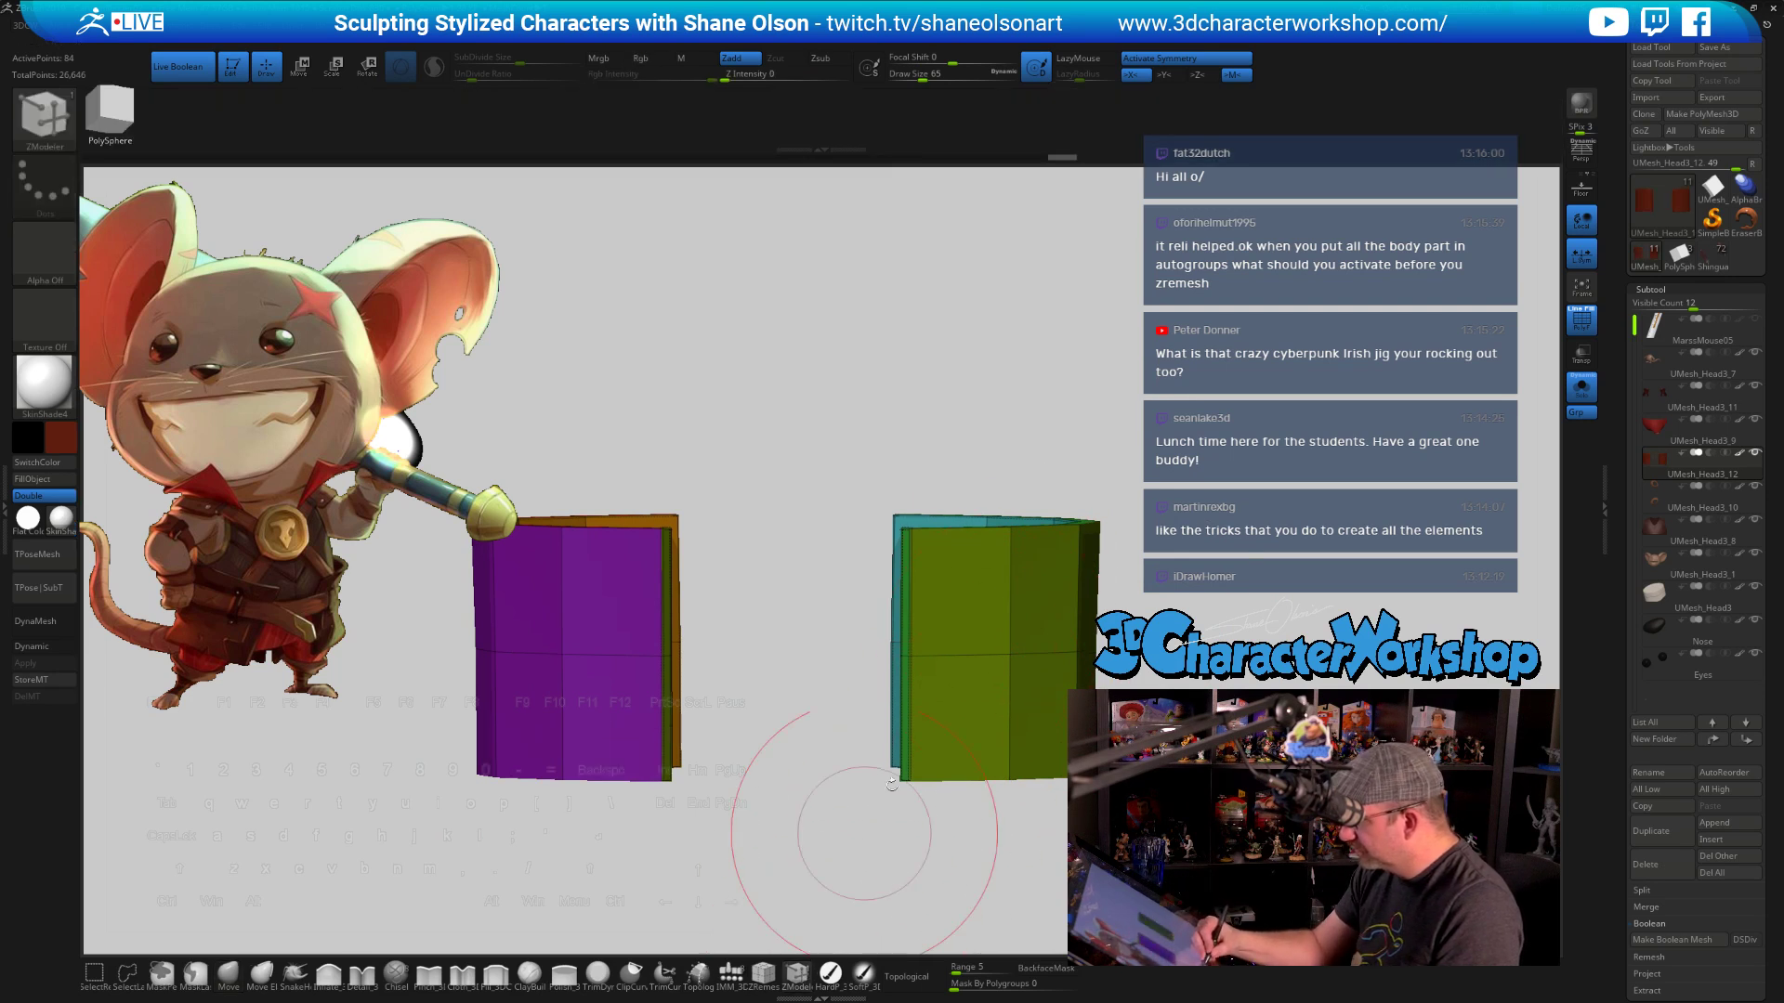
key(space)
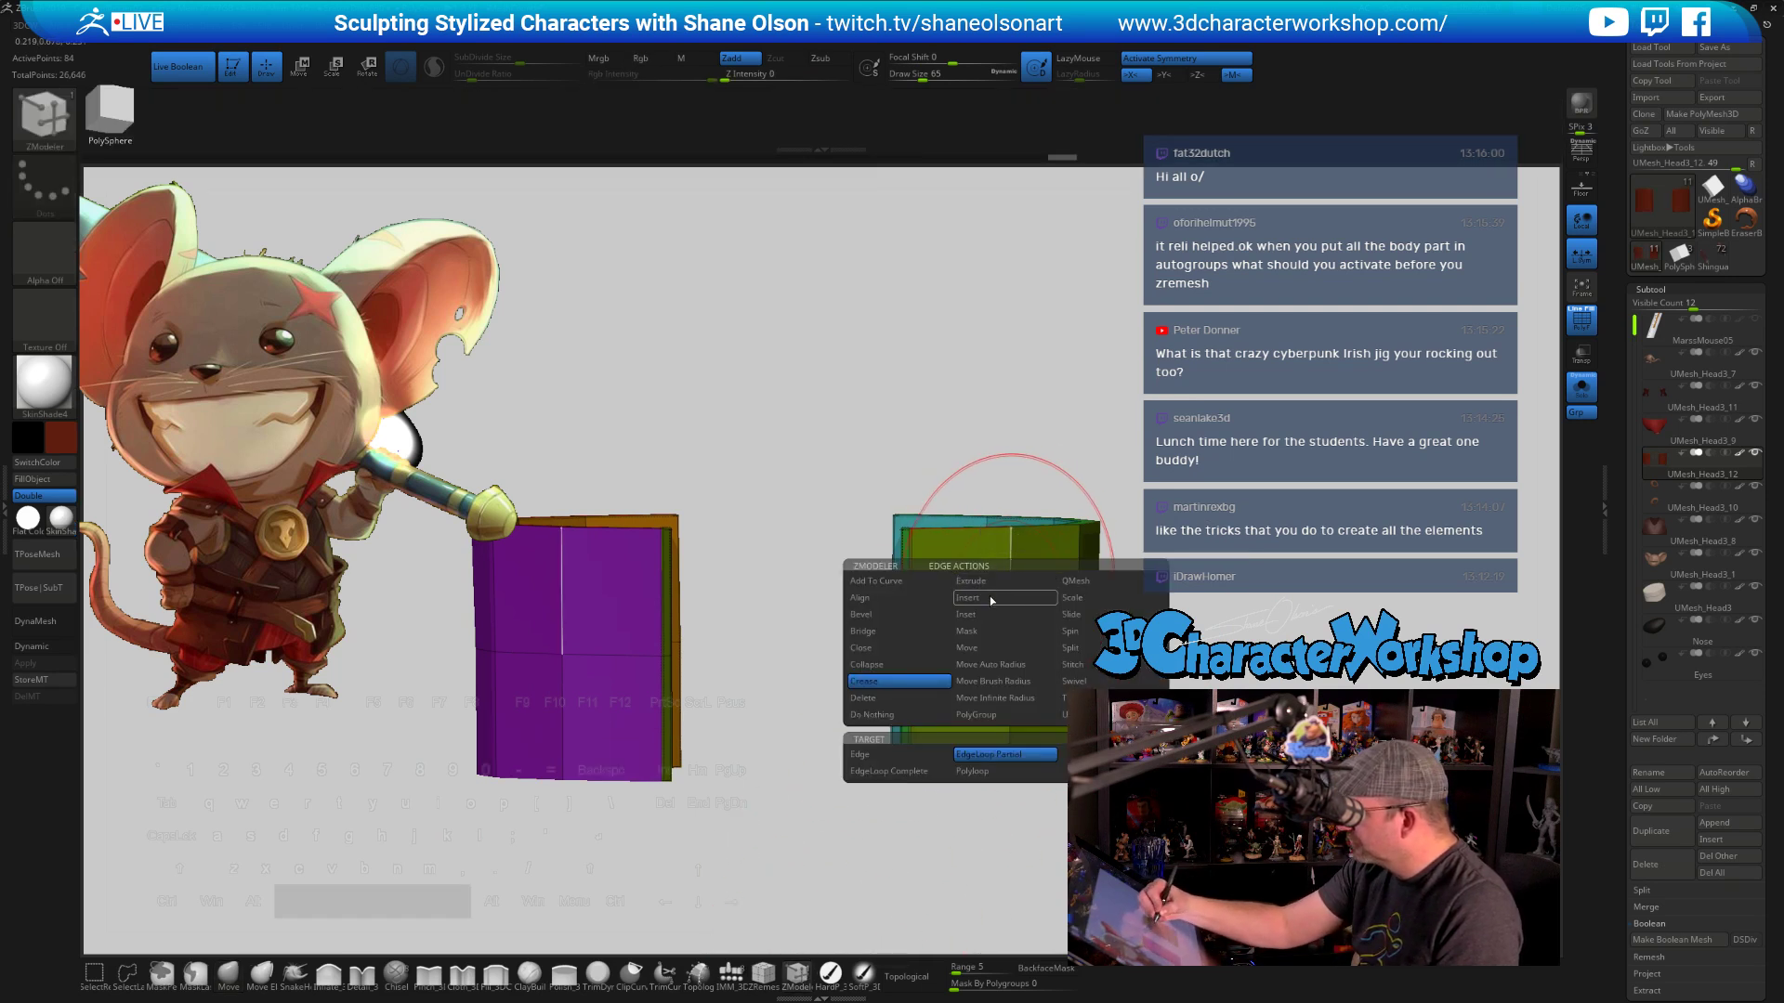
click(991, 601)
click(1010, 594)
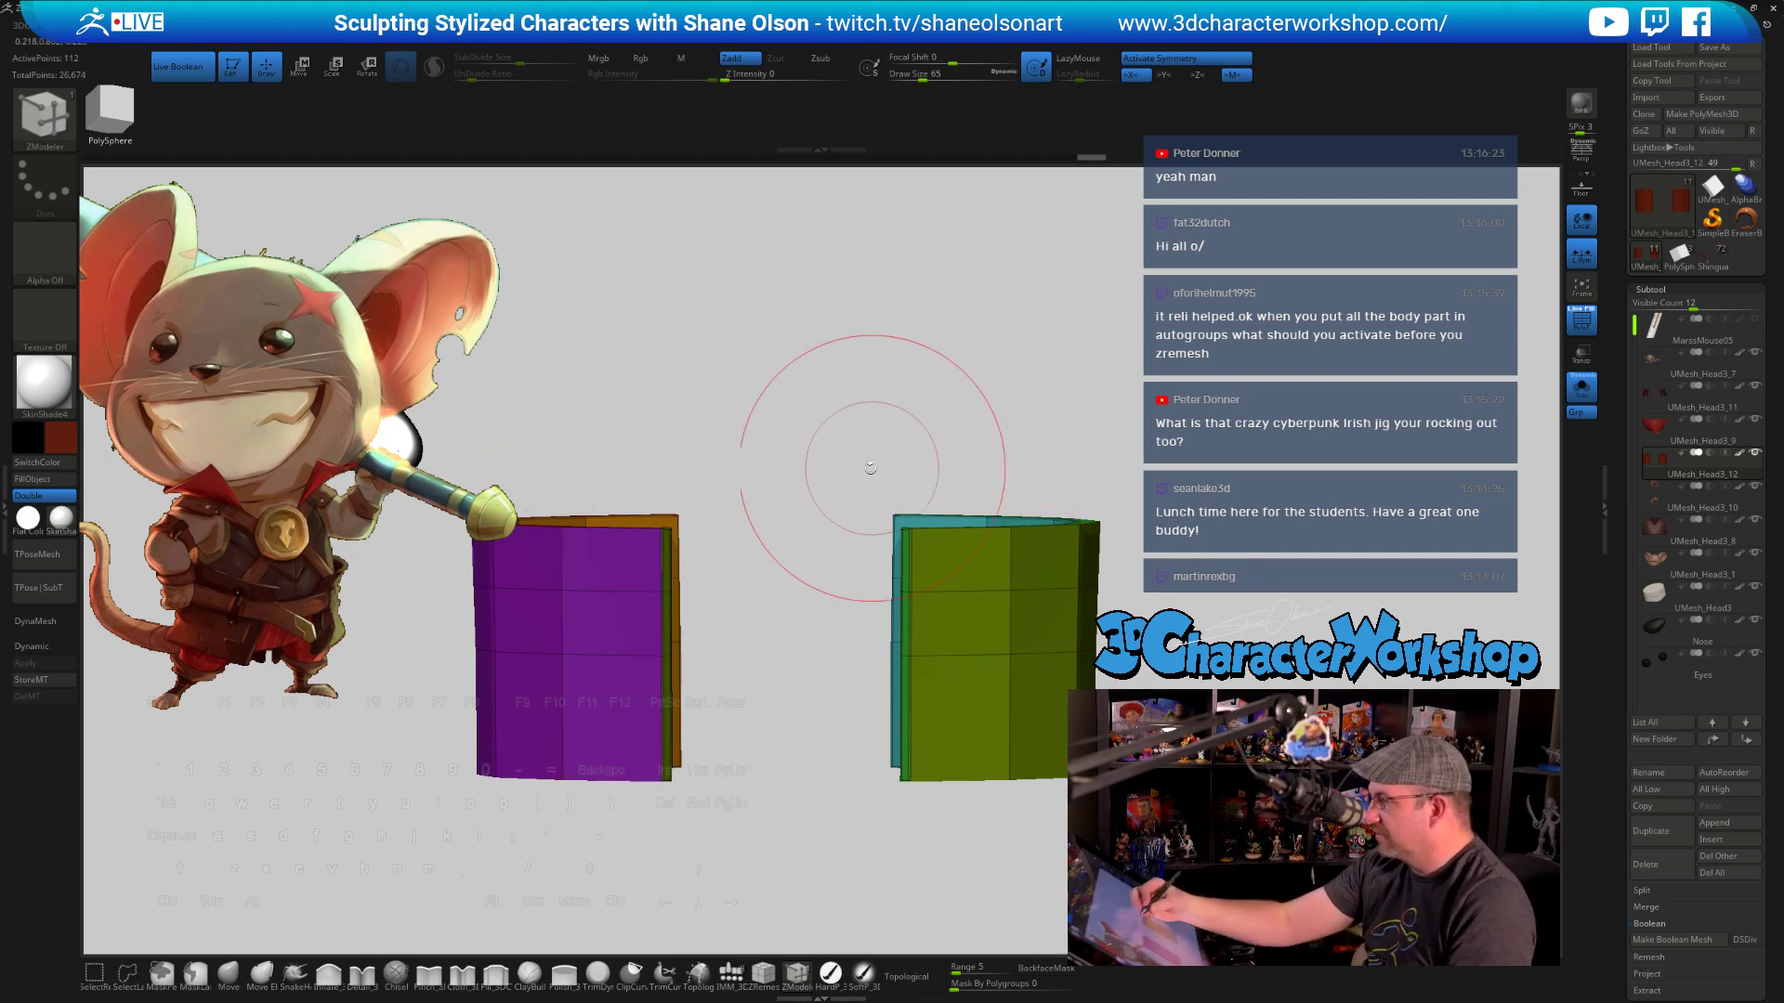
Mask everything except the side panels' upper rim and scale the rim slightly outward from a gizmo placed at its height
ctrl+drag(848, 450, 1161, 613)
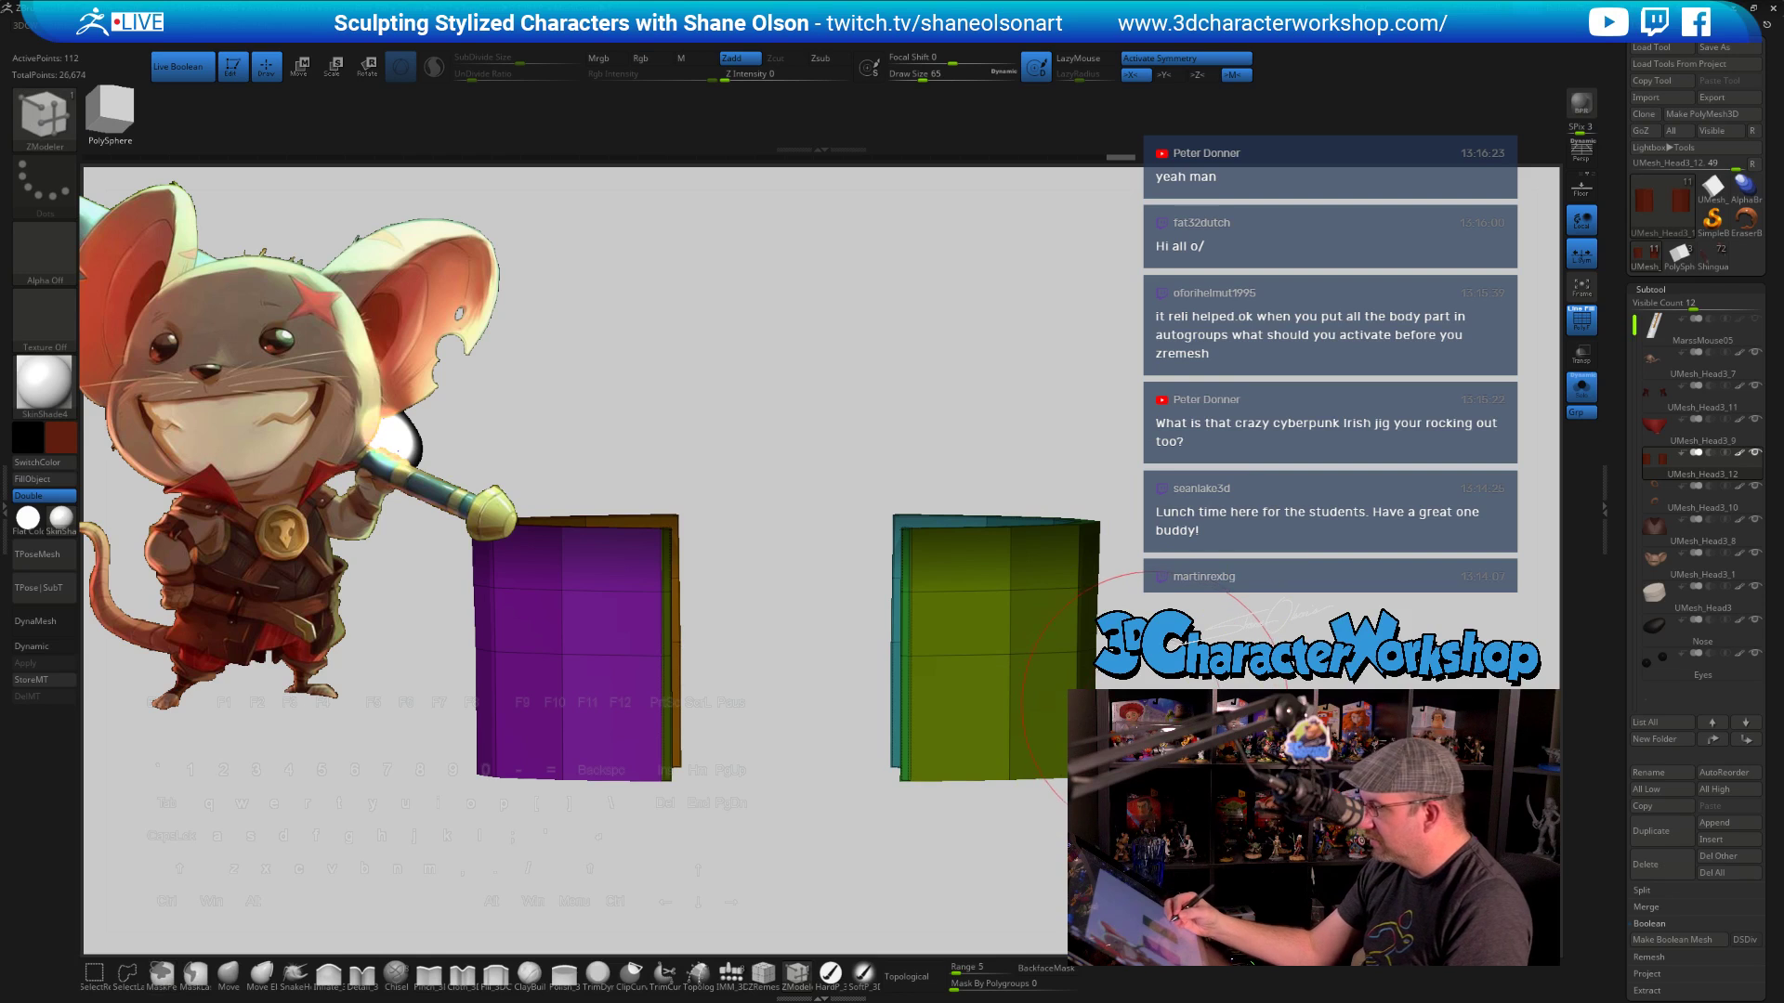
ctrl+click(1180, 689)
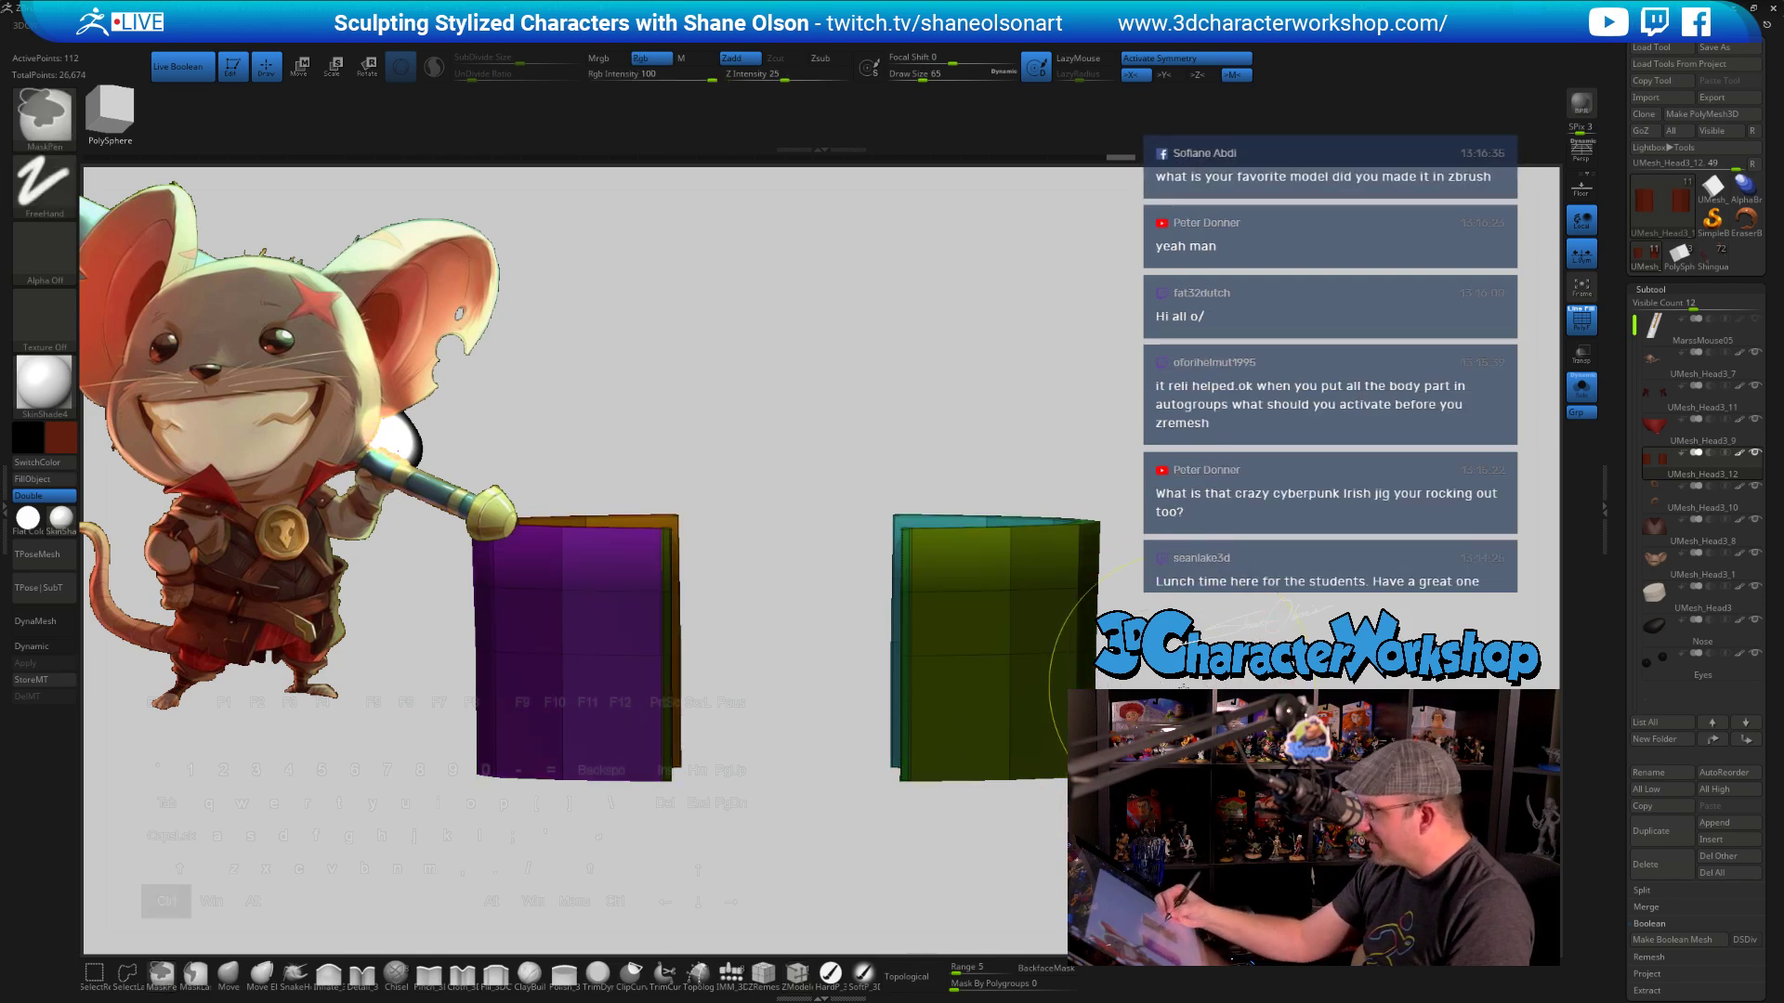
key(e)
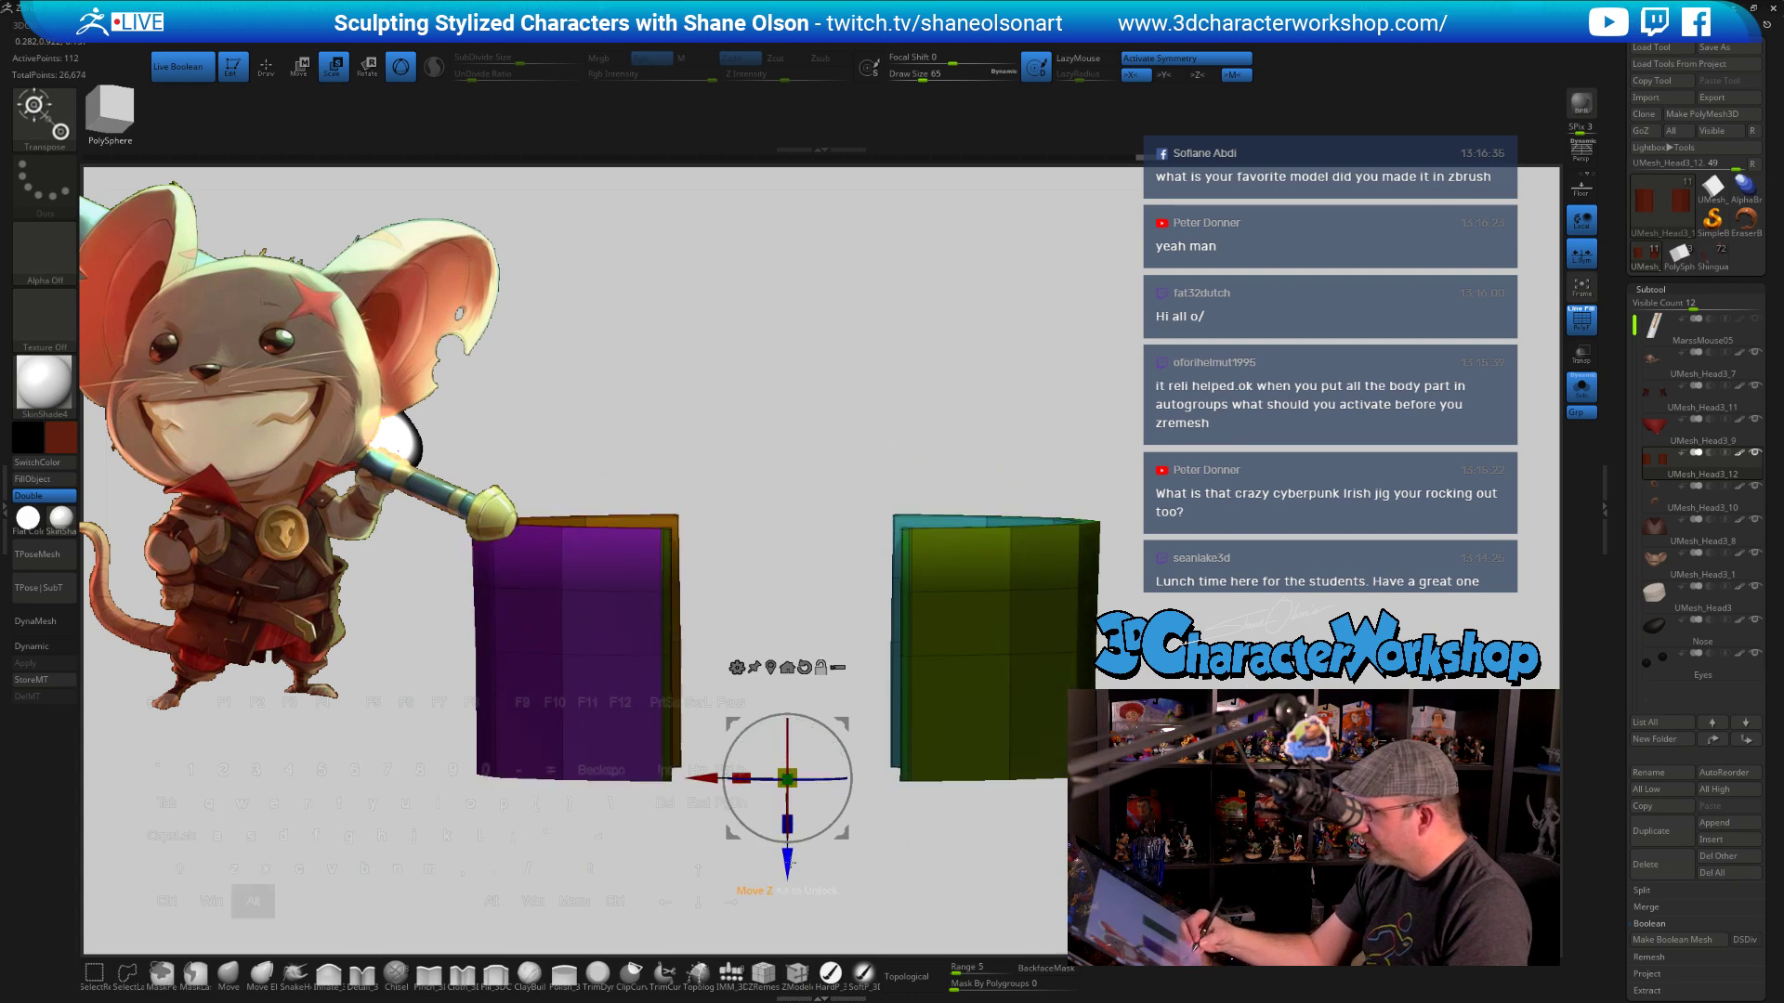
alt+drag(791, 857, 793, 611)
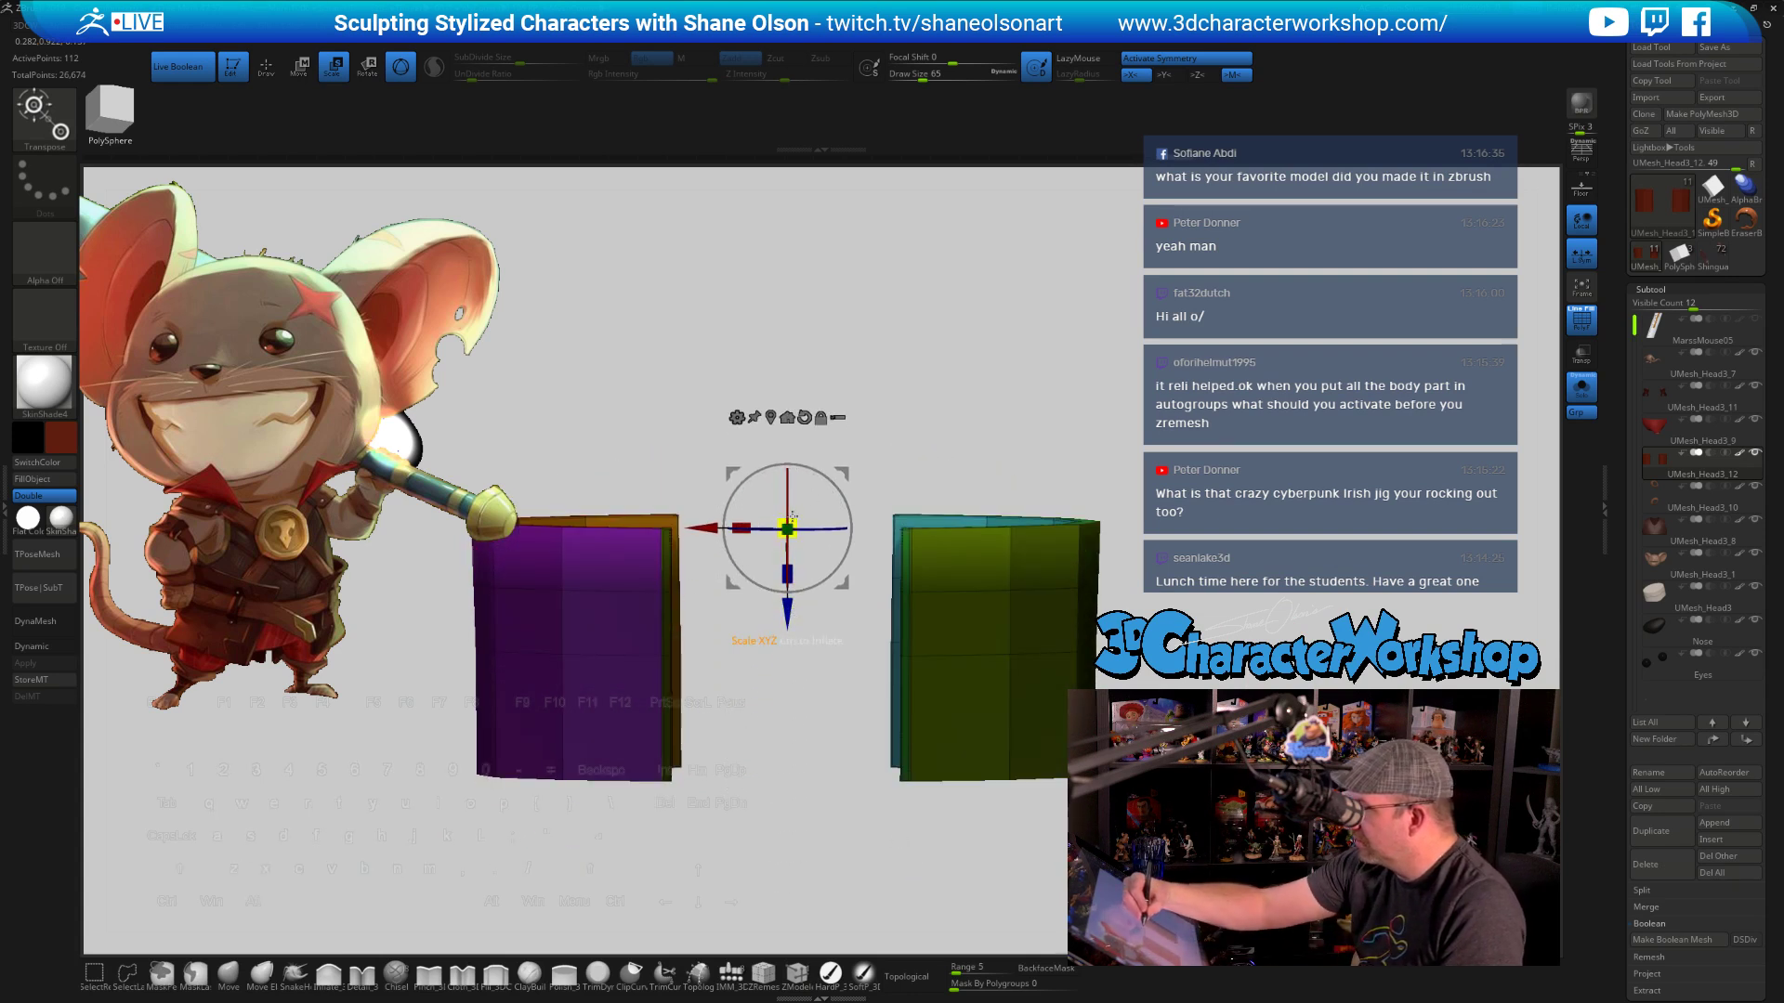
drag(793, 516, 795, 505)
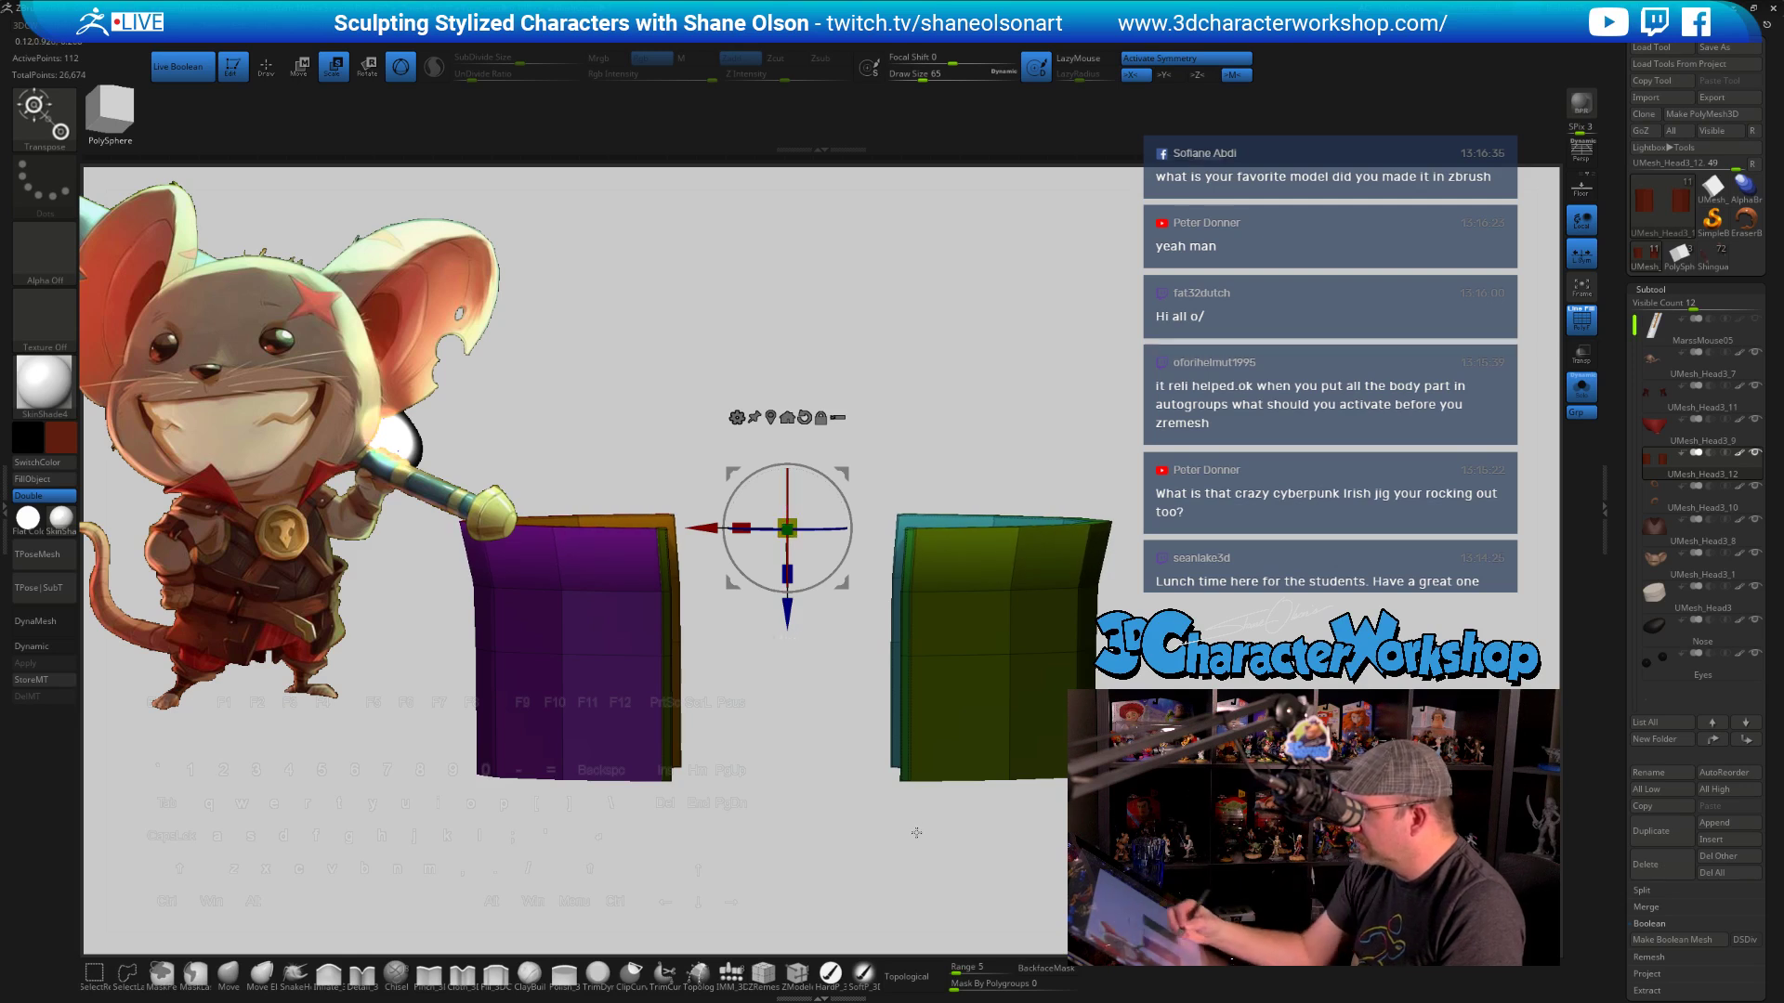
Mask everything except the side panels' lower rim and scale it slightly outward from a gizmo lowered to that rim
key(ctrl)
ctrl+alt+drag(386, 715, 1068, 850)
ctrl+drag(380, 726, 1068, 854)
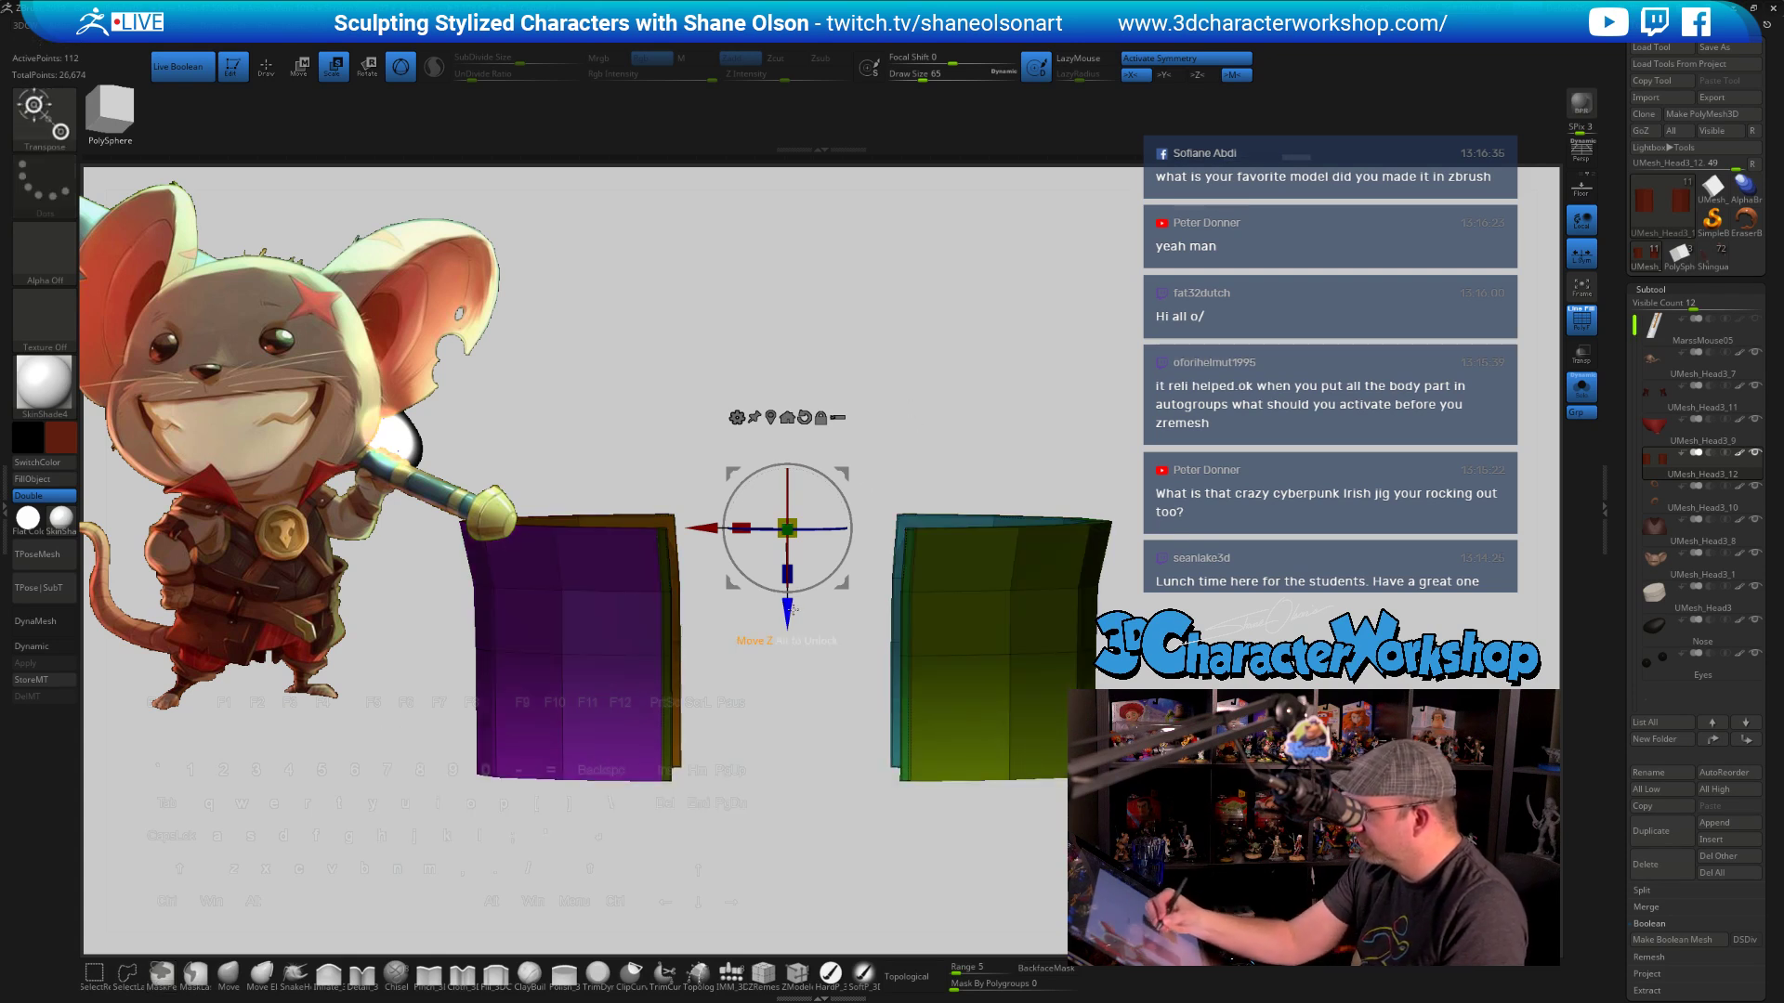
alt+drag(788, 608, 788, 843)
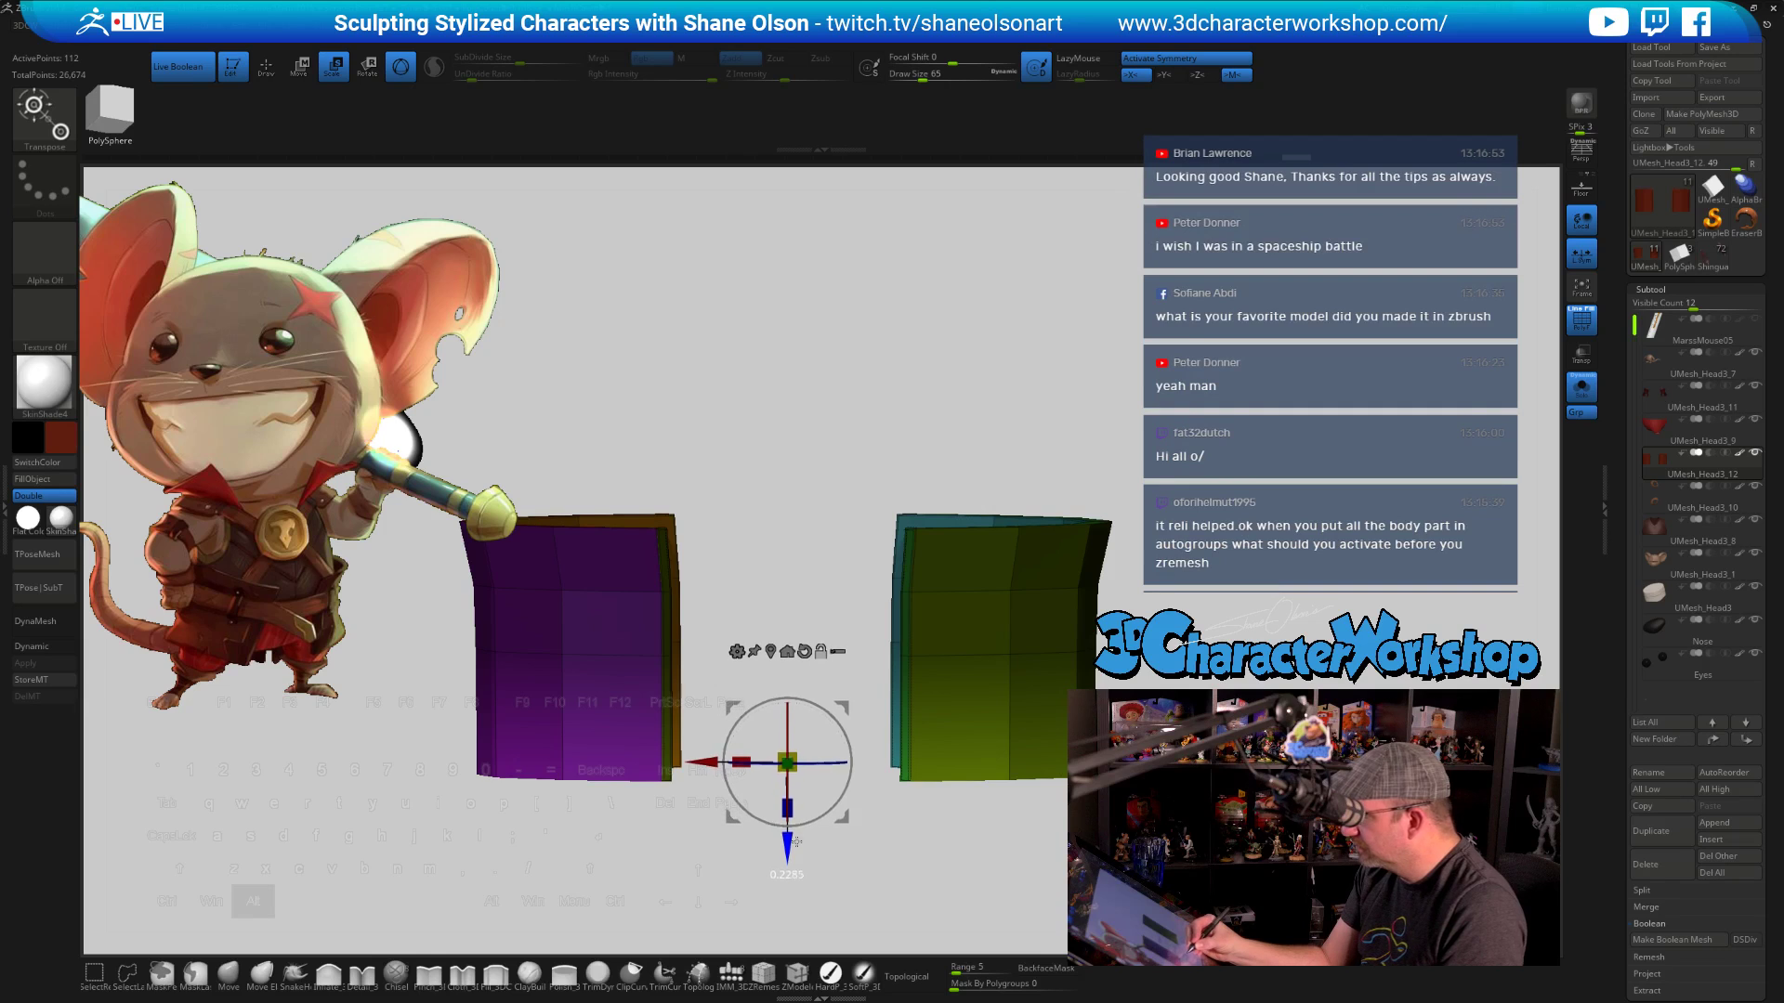
drag(795, 759, 805, 746)
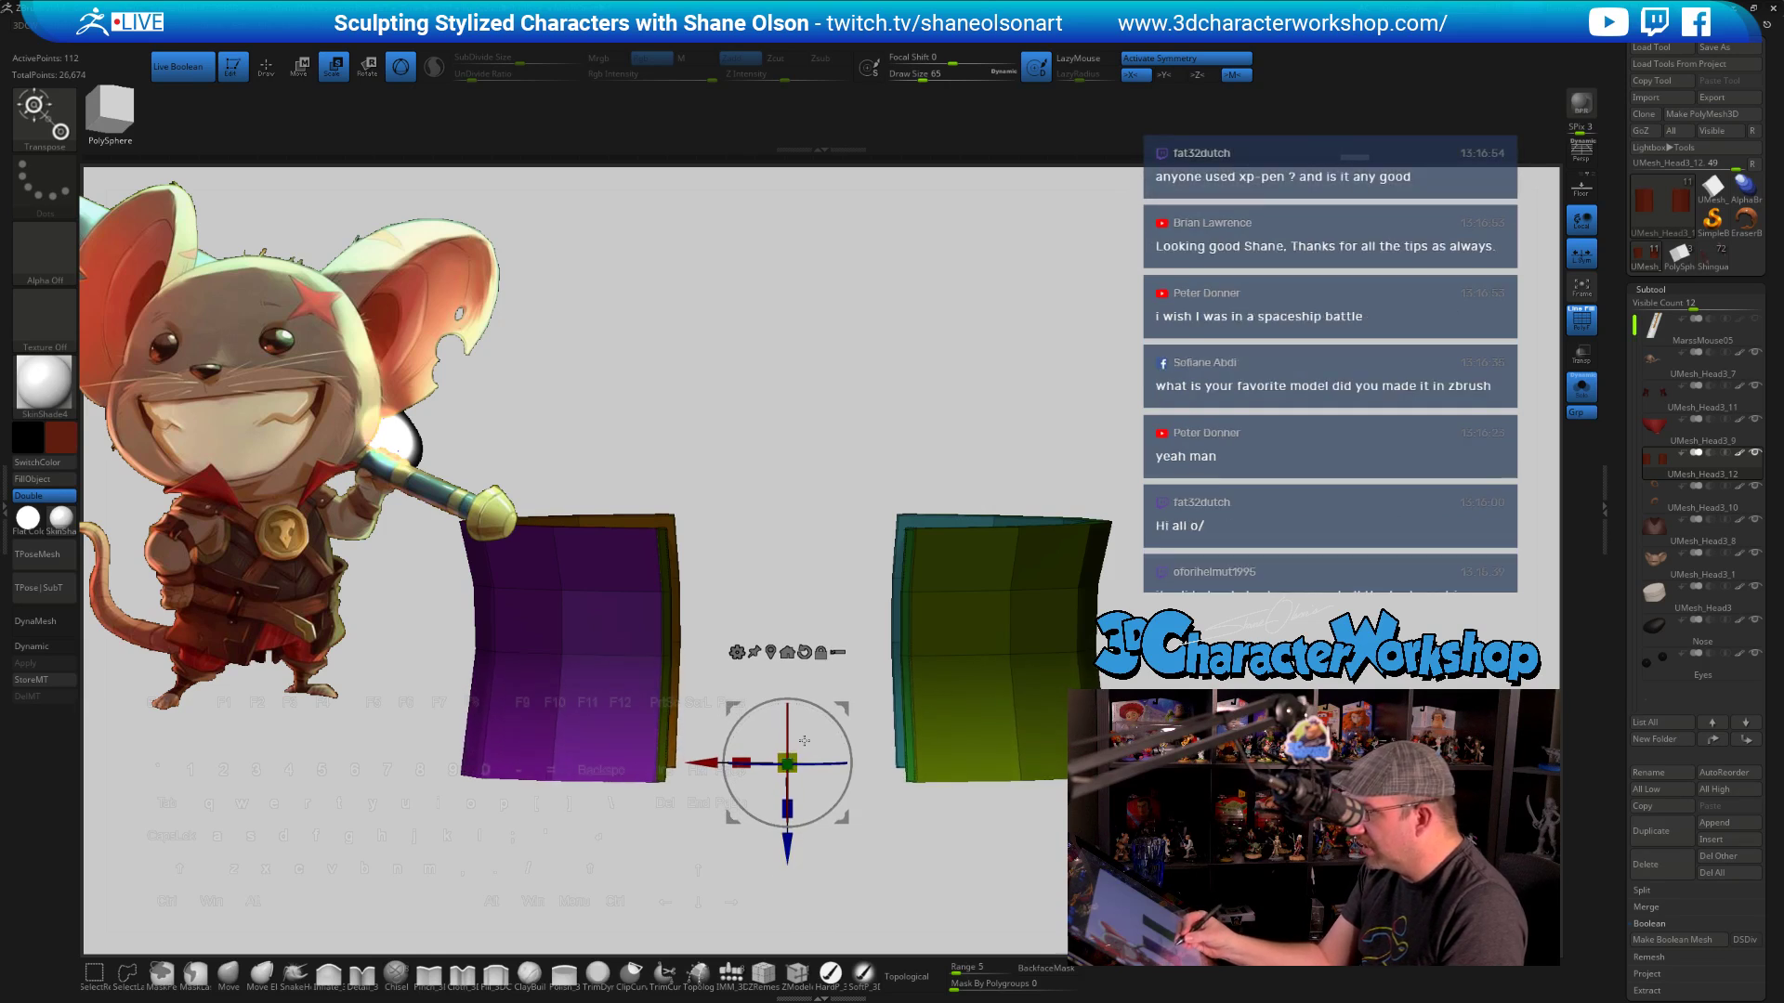
Clear the mask, turn dynamic subdivision back on, return to Draw mode and hide the polyframe on the flared panels
drag(1149, 504, 1141, 471)
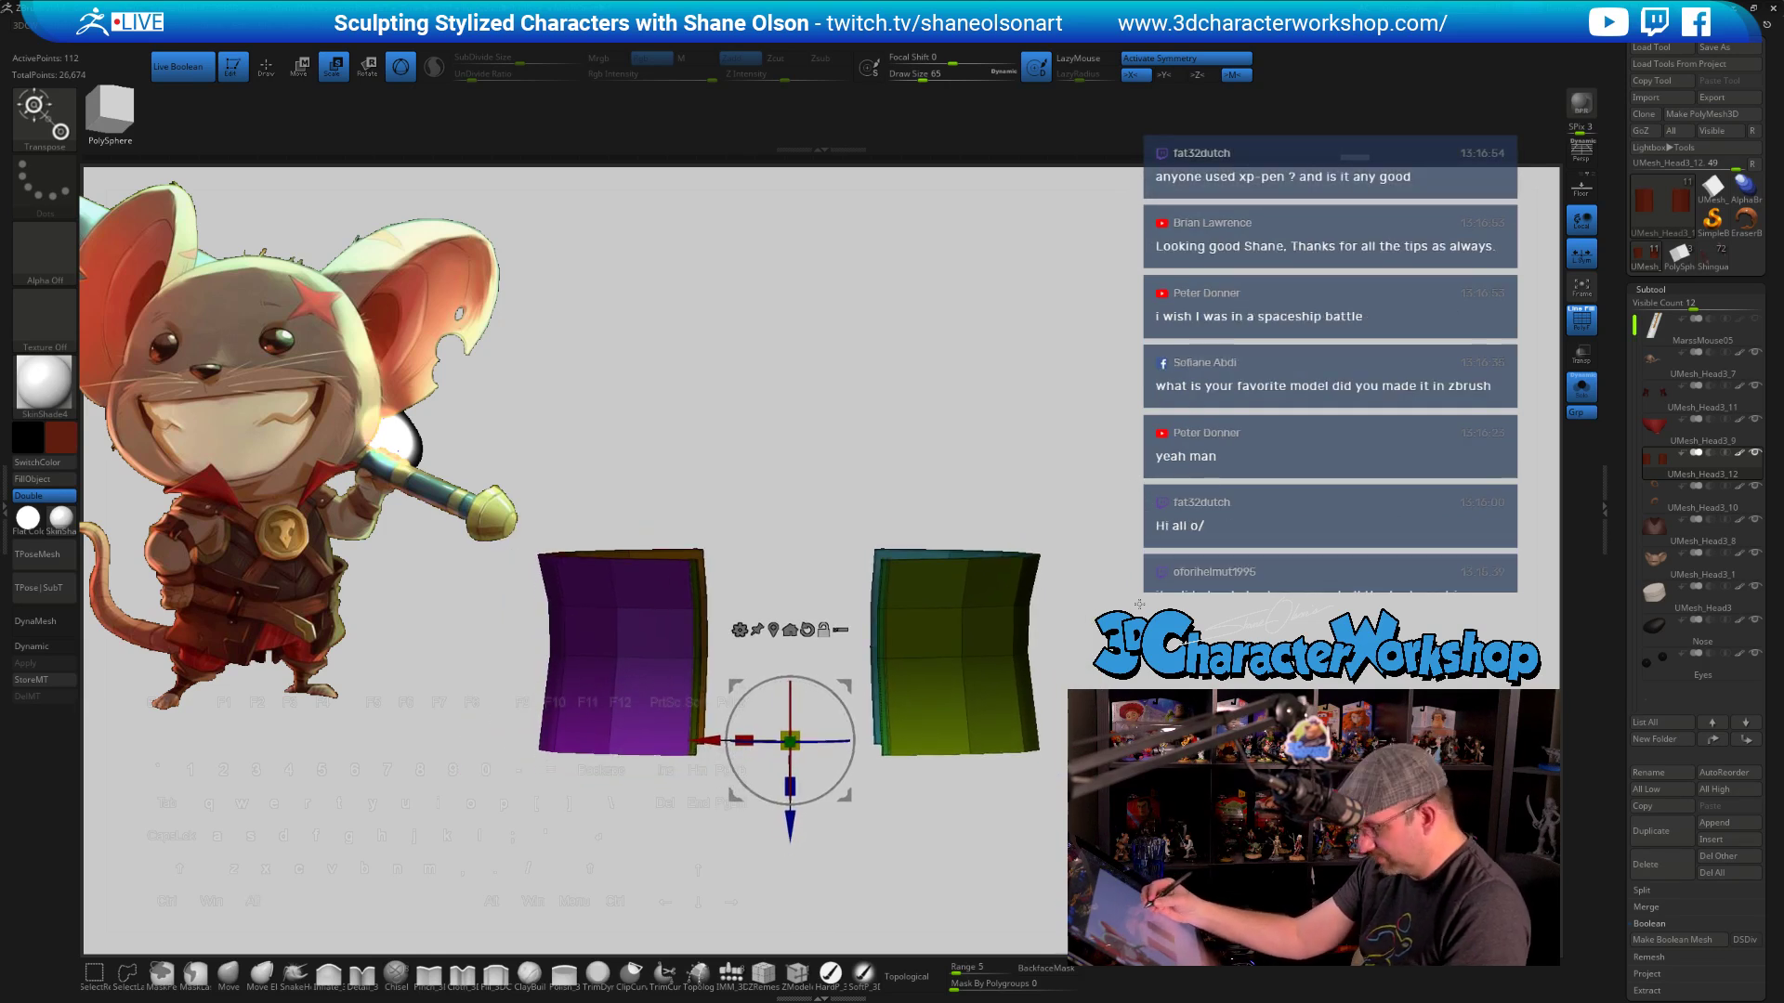
ctrl+click(1141, 471)
key(d)
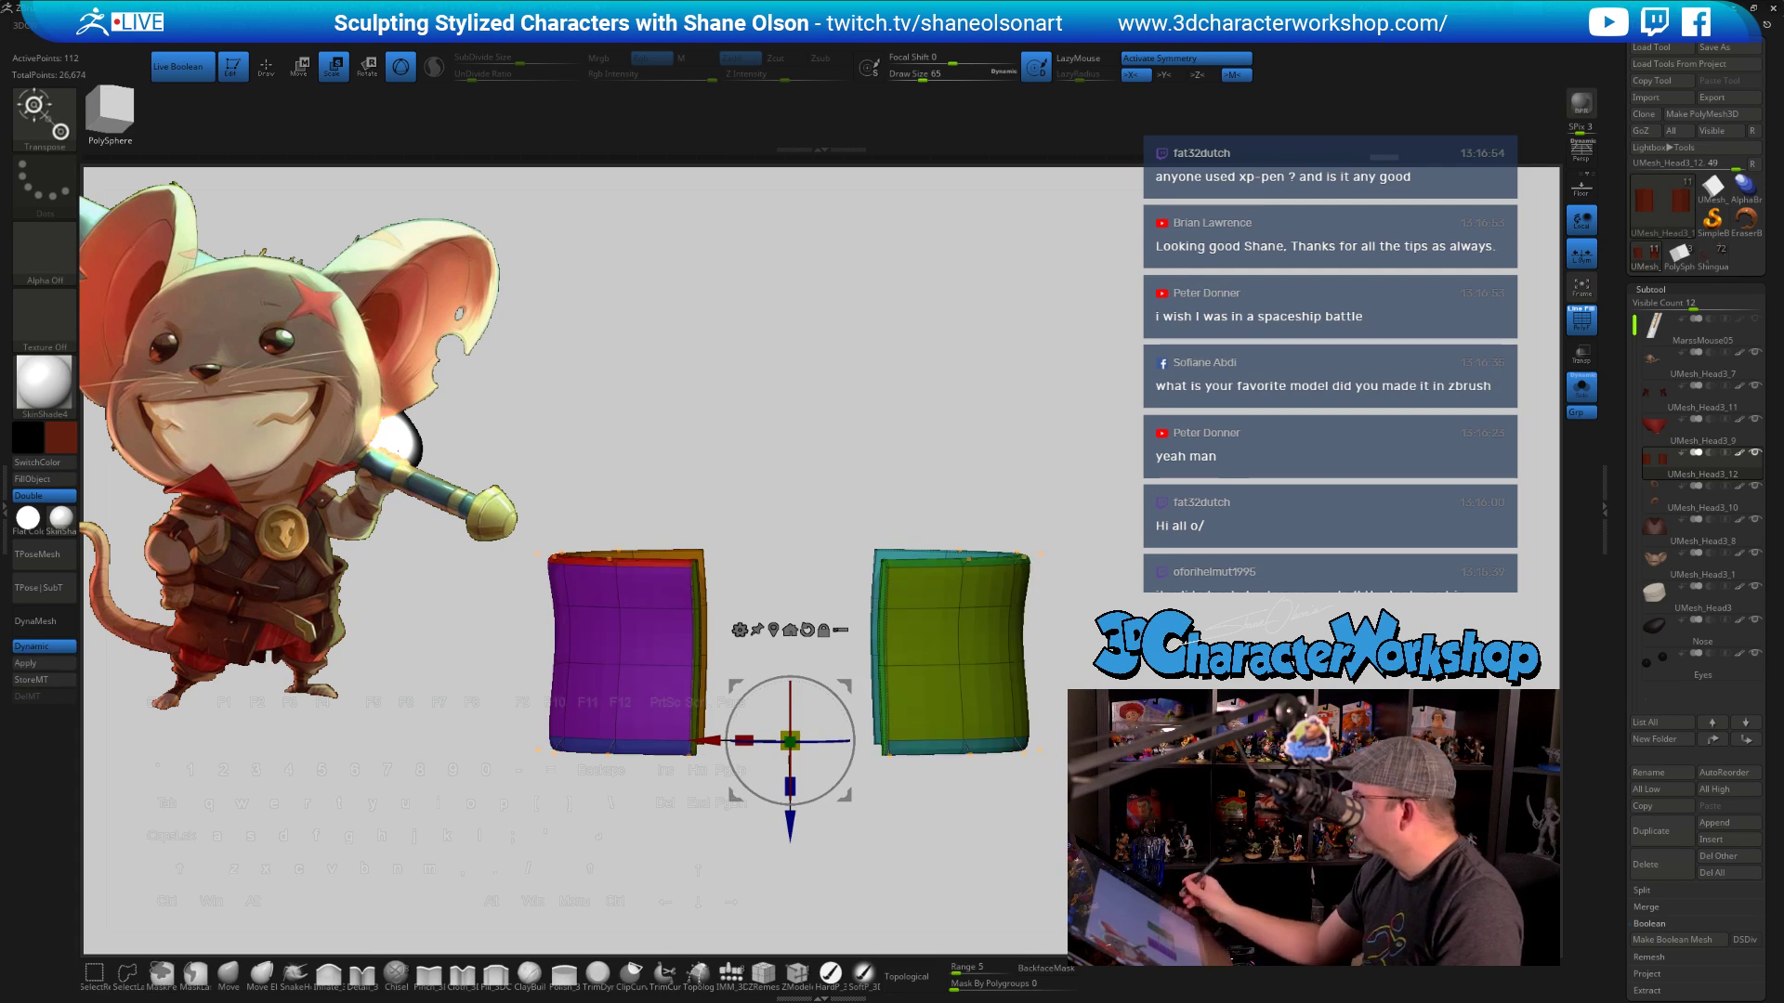
key(q)
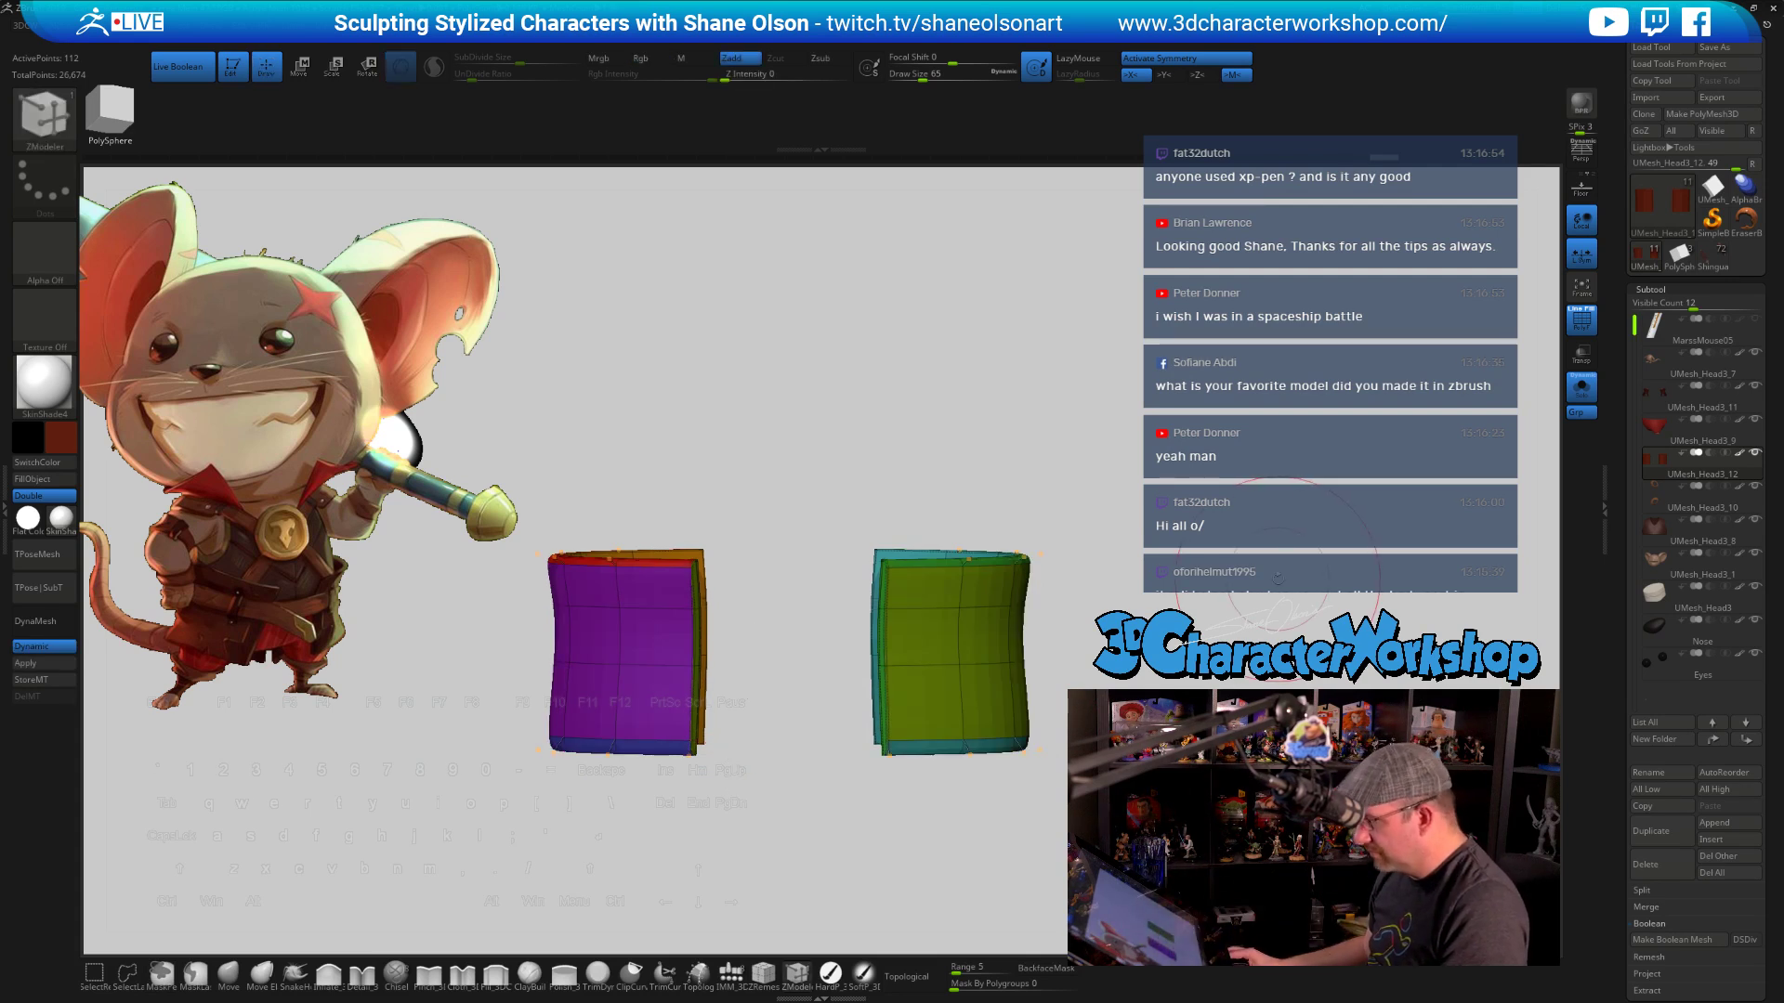
key(shift+f)
key(2)
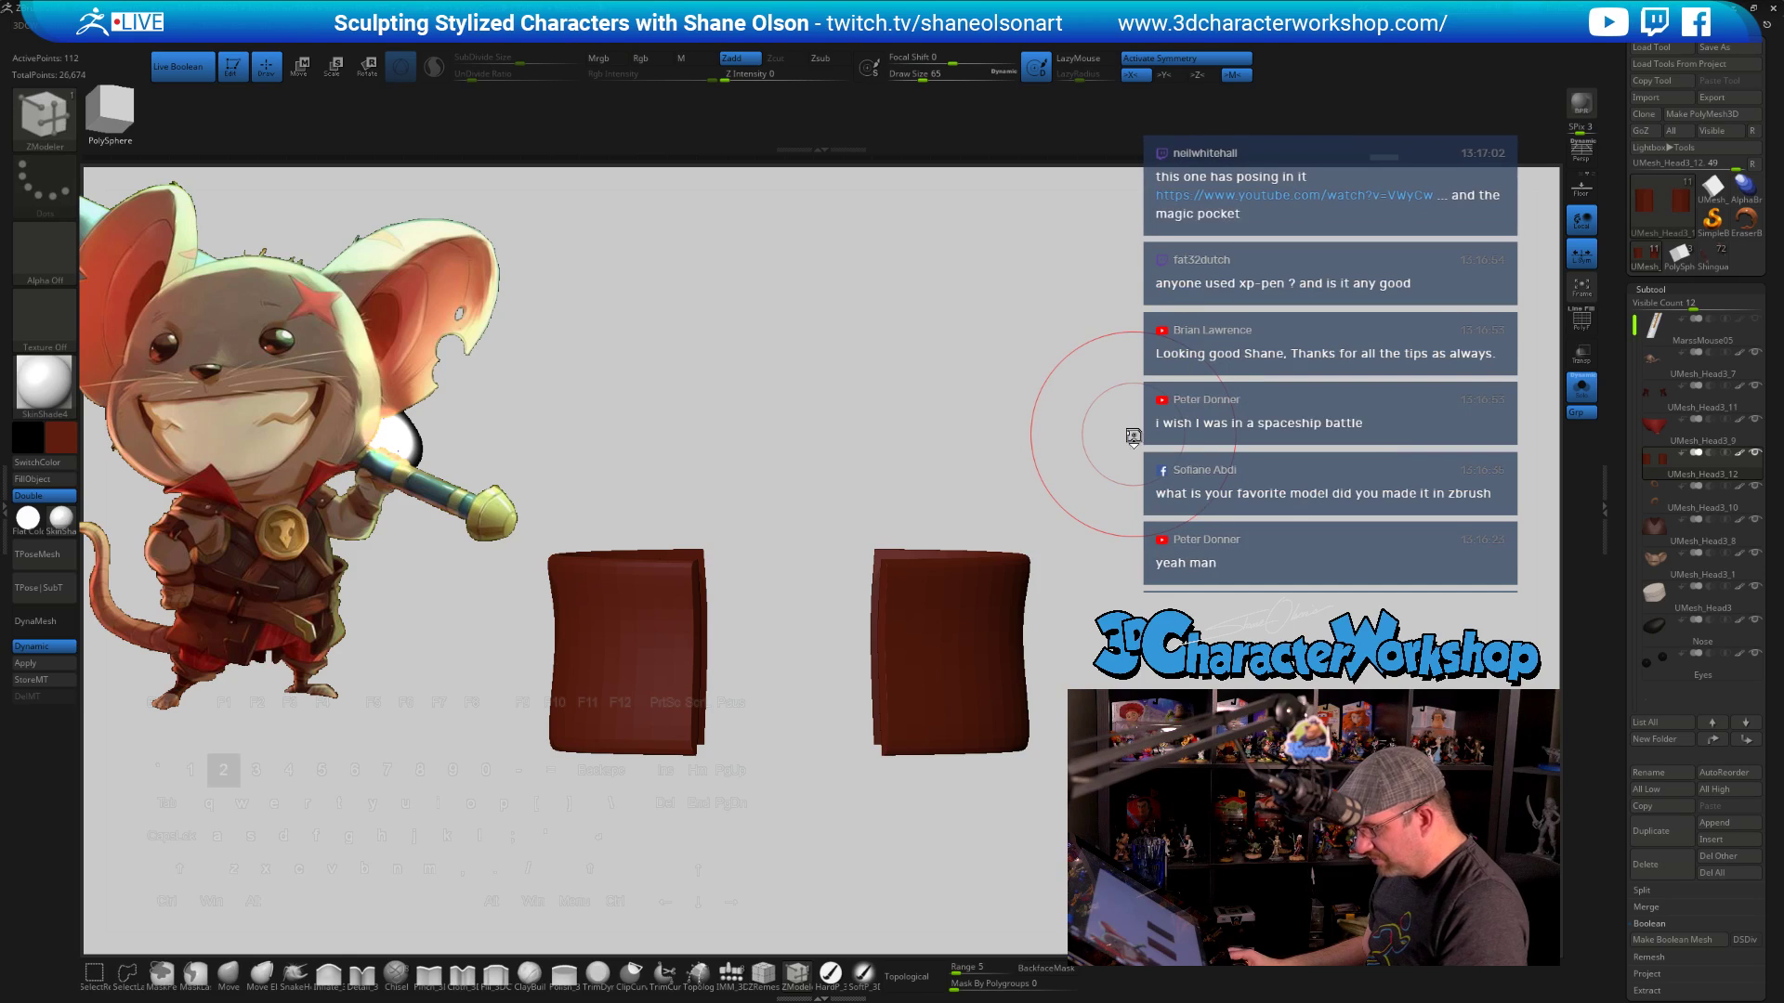
click(1100, 316)
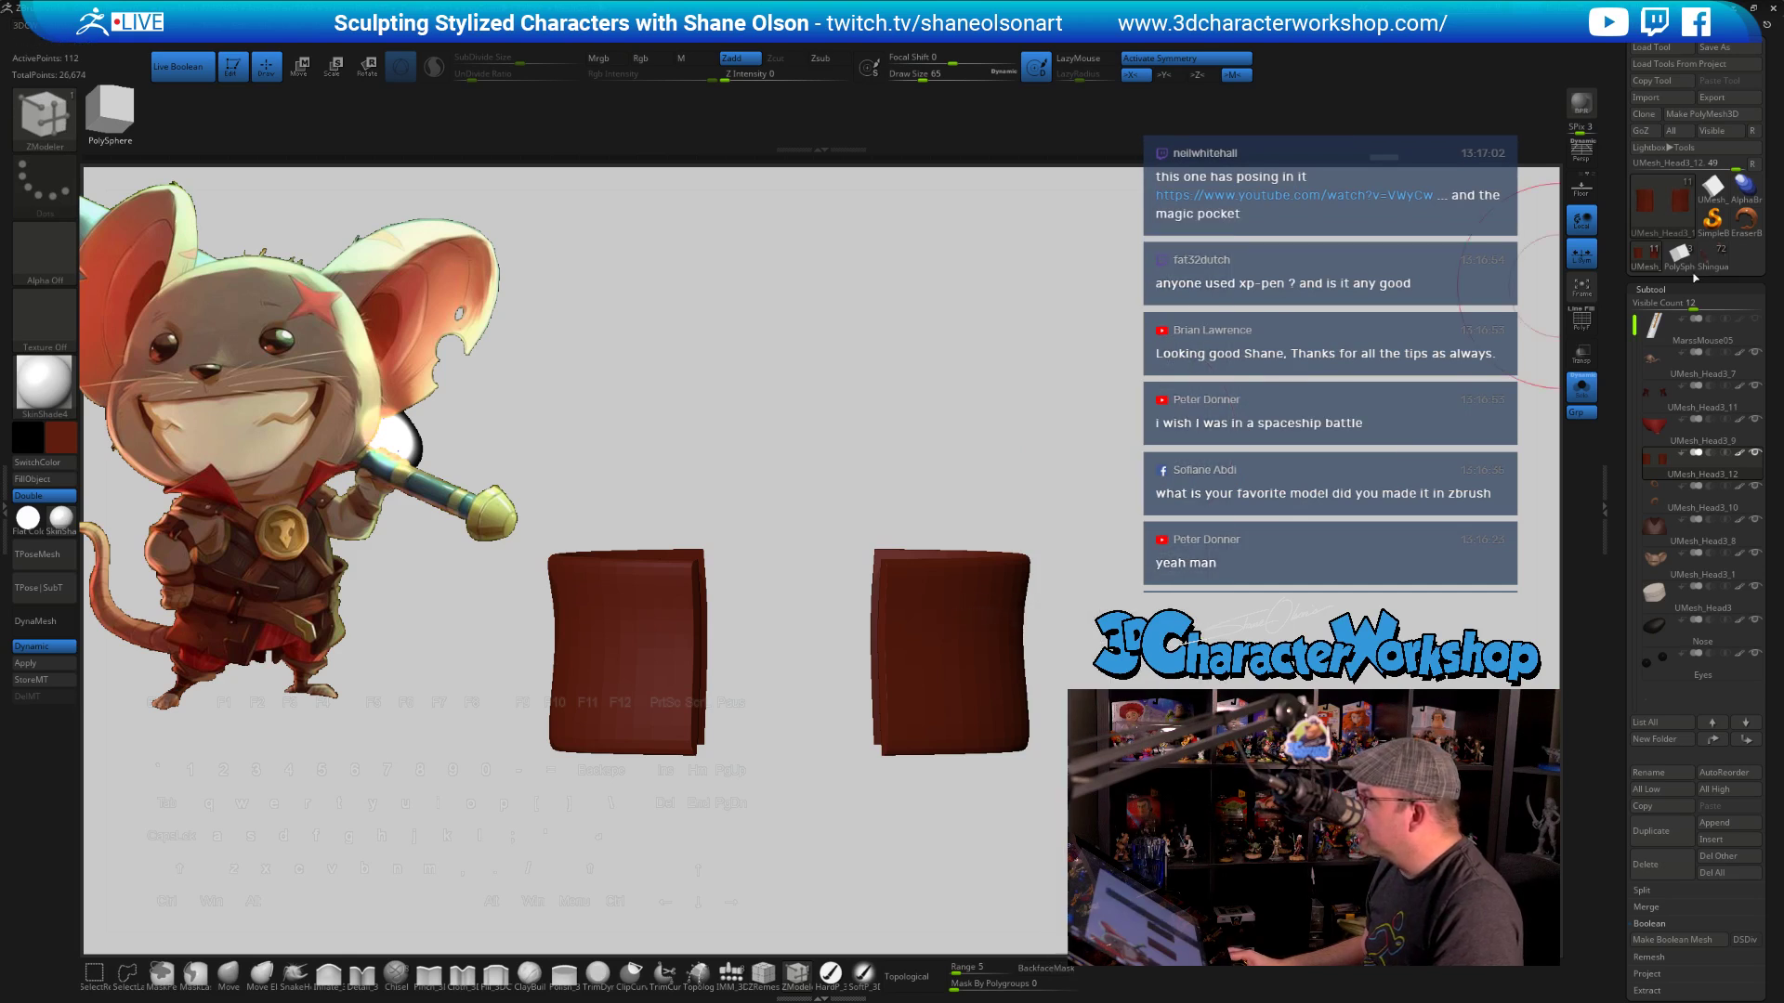
Uncrease the side panels' vertical front edges with the ZModeler Crease action, EdgeLoop Partial target and draw size 35
key(shift+f)
mouse_move(1154, 433)
mouse_down()
mouse_move(1208, 521)
mouse_move(1235, 450)
mouse_move(1217, 445)
mouse_move(1211, 511)
mouse_up()
key(bracketleft)
key(bracketleft)
key(bracketleft)
key(space)
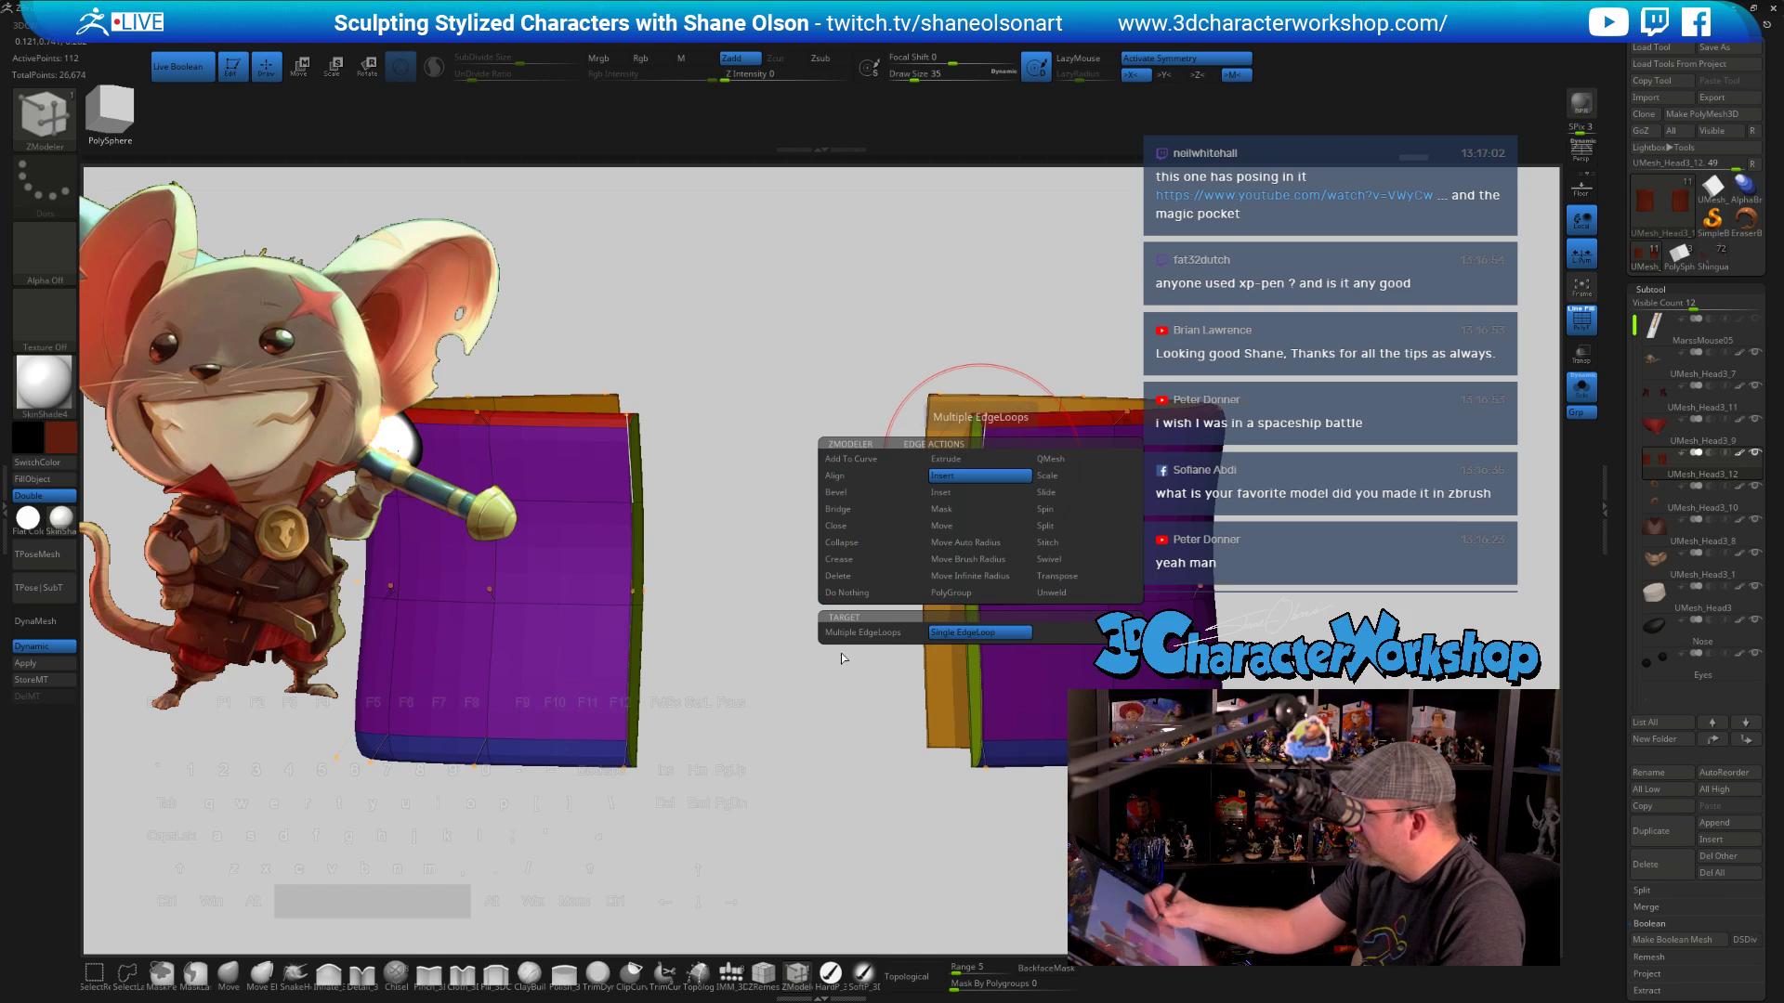
click(874, 580)
click(981, 628)
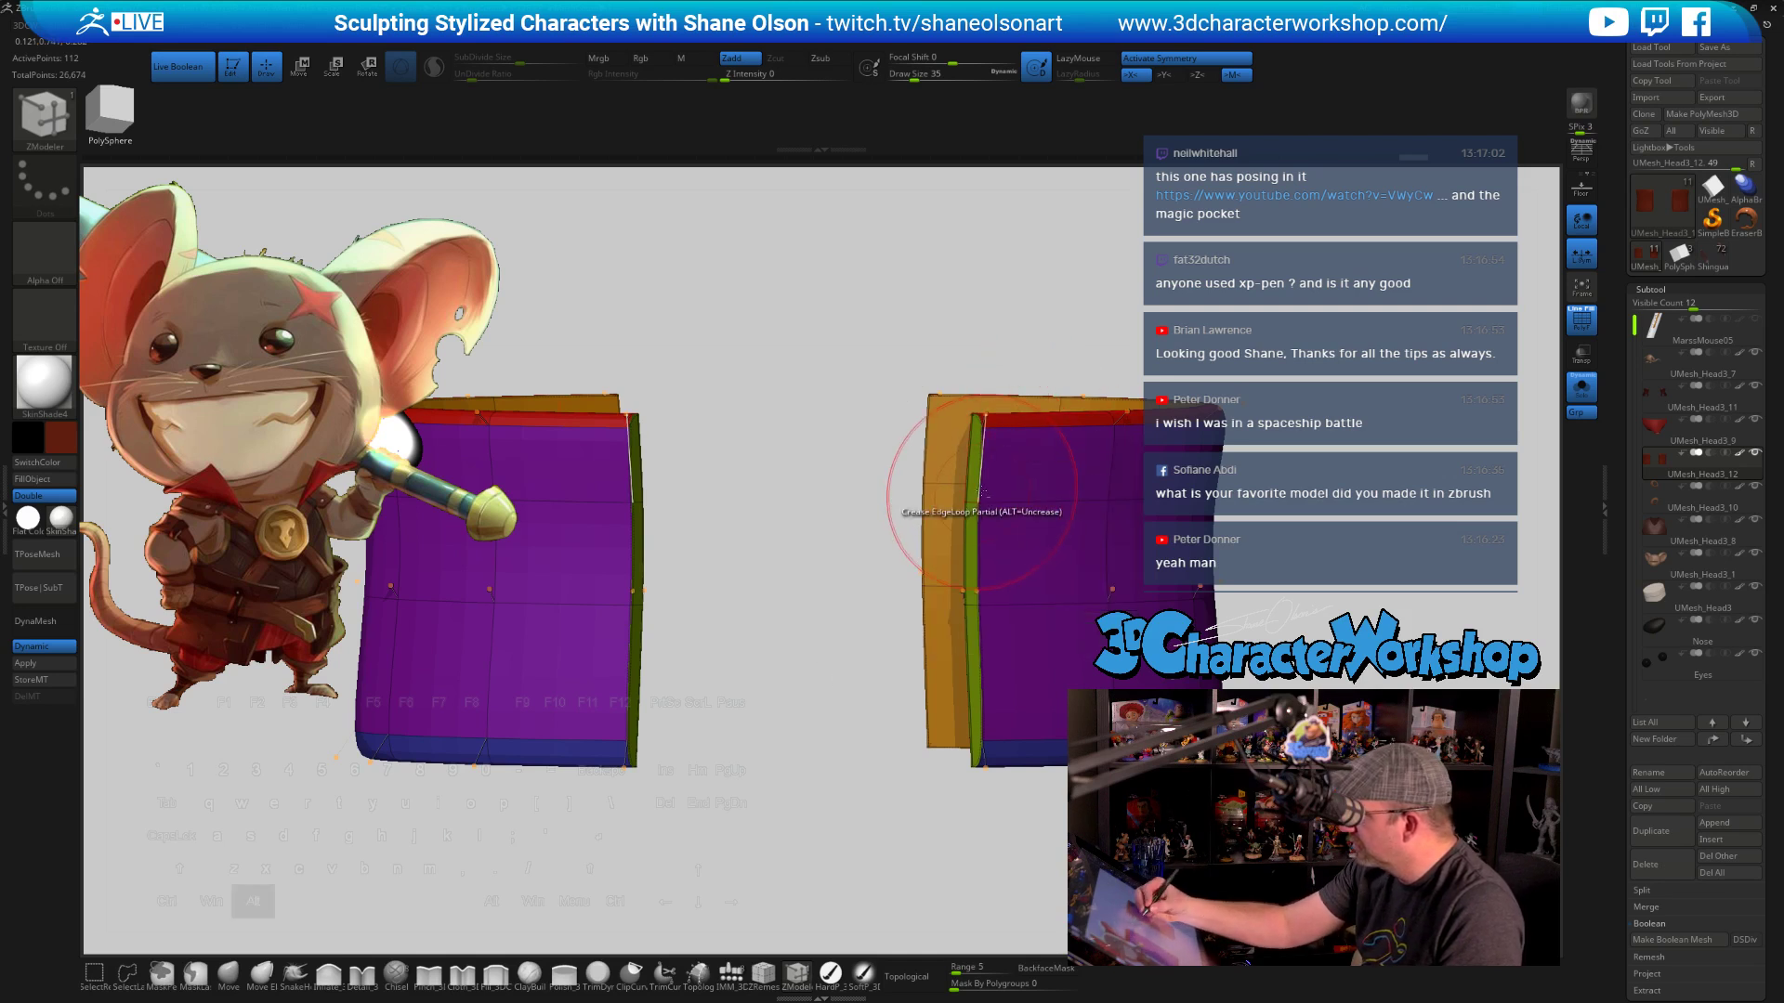
Inspect the side panels' front edges from below and hide the polyframe
drag(1128, 335, 1111, 563)
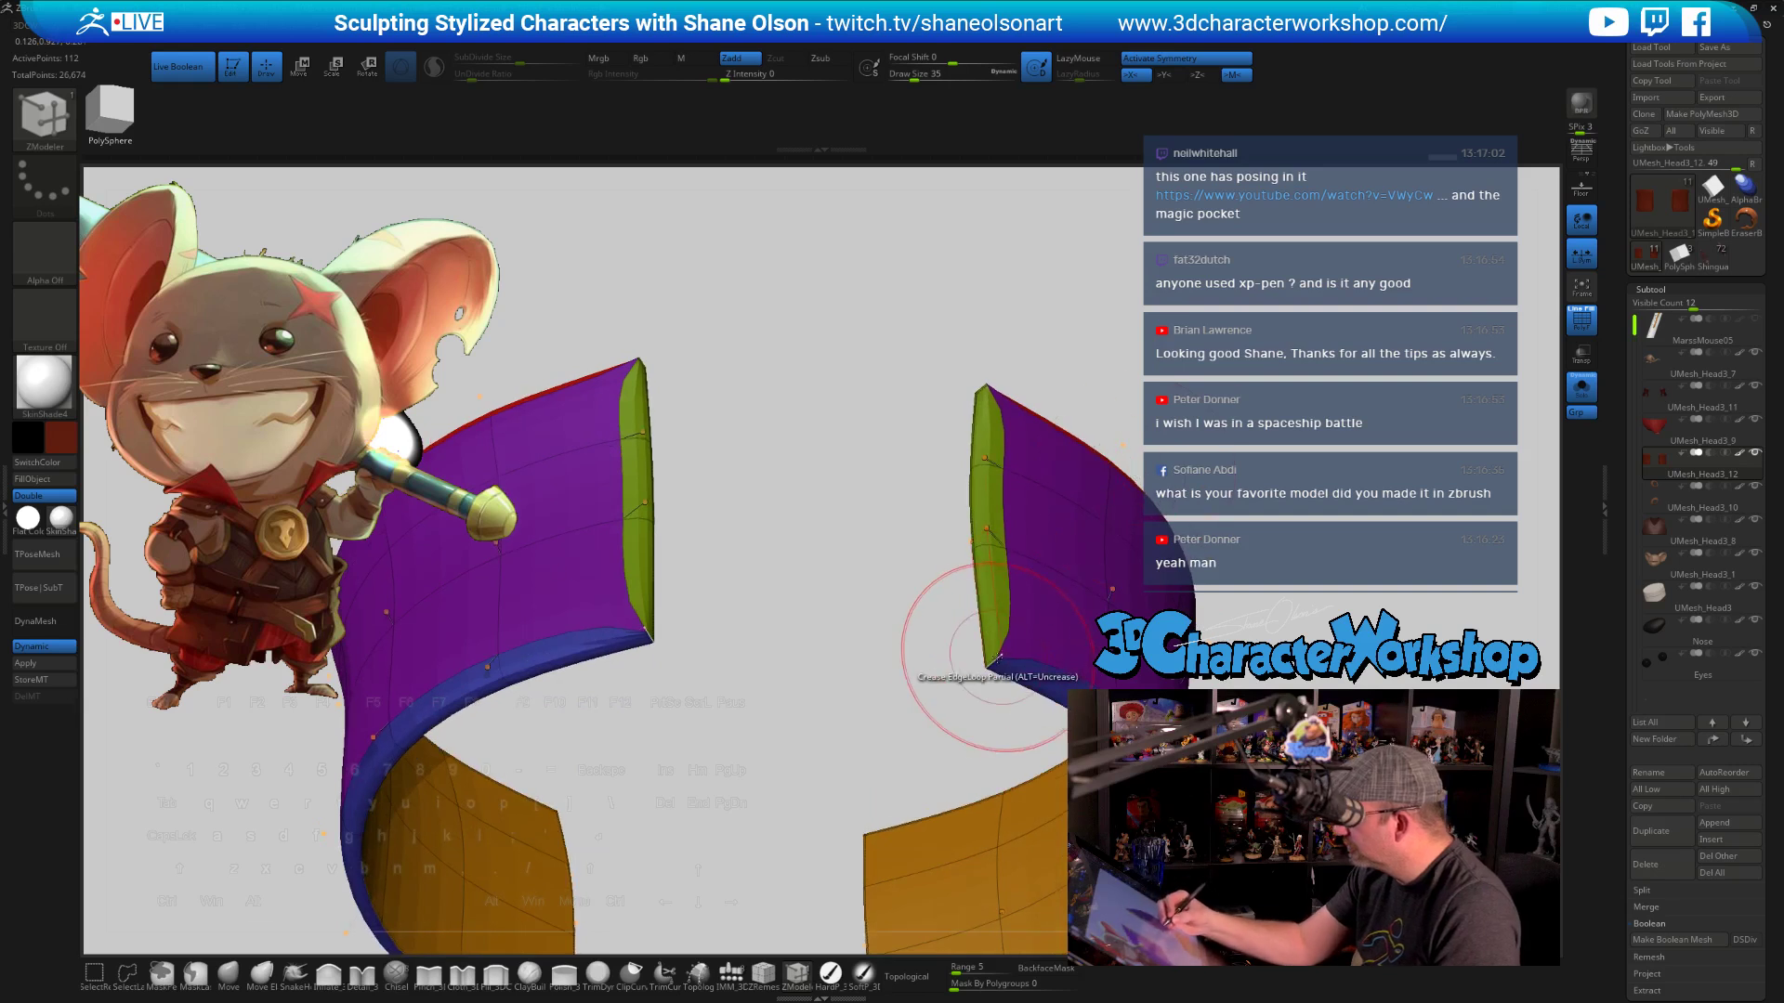
drag(975, 637, 1075, 506)
key(ctrl)
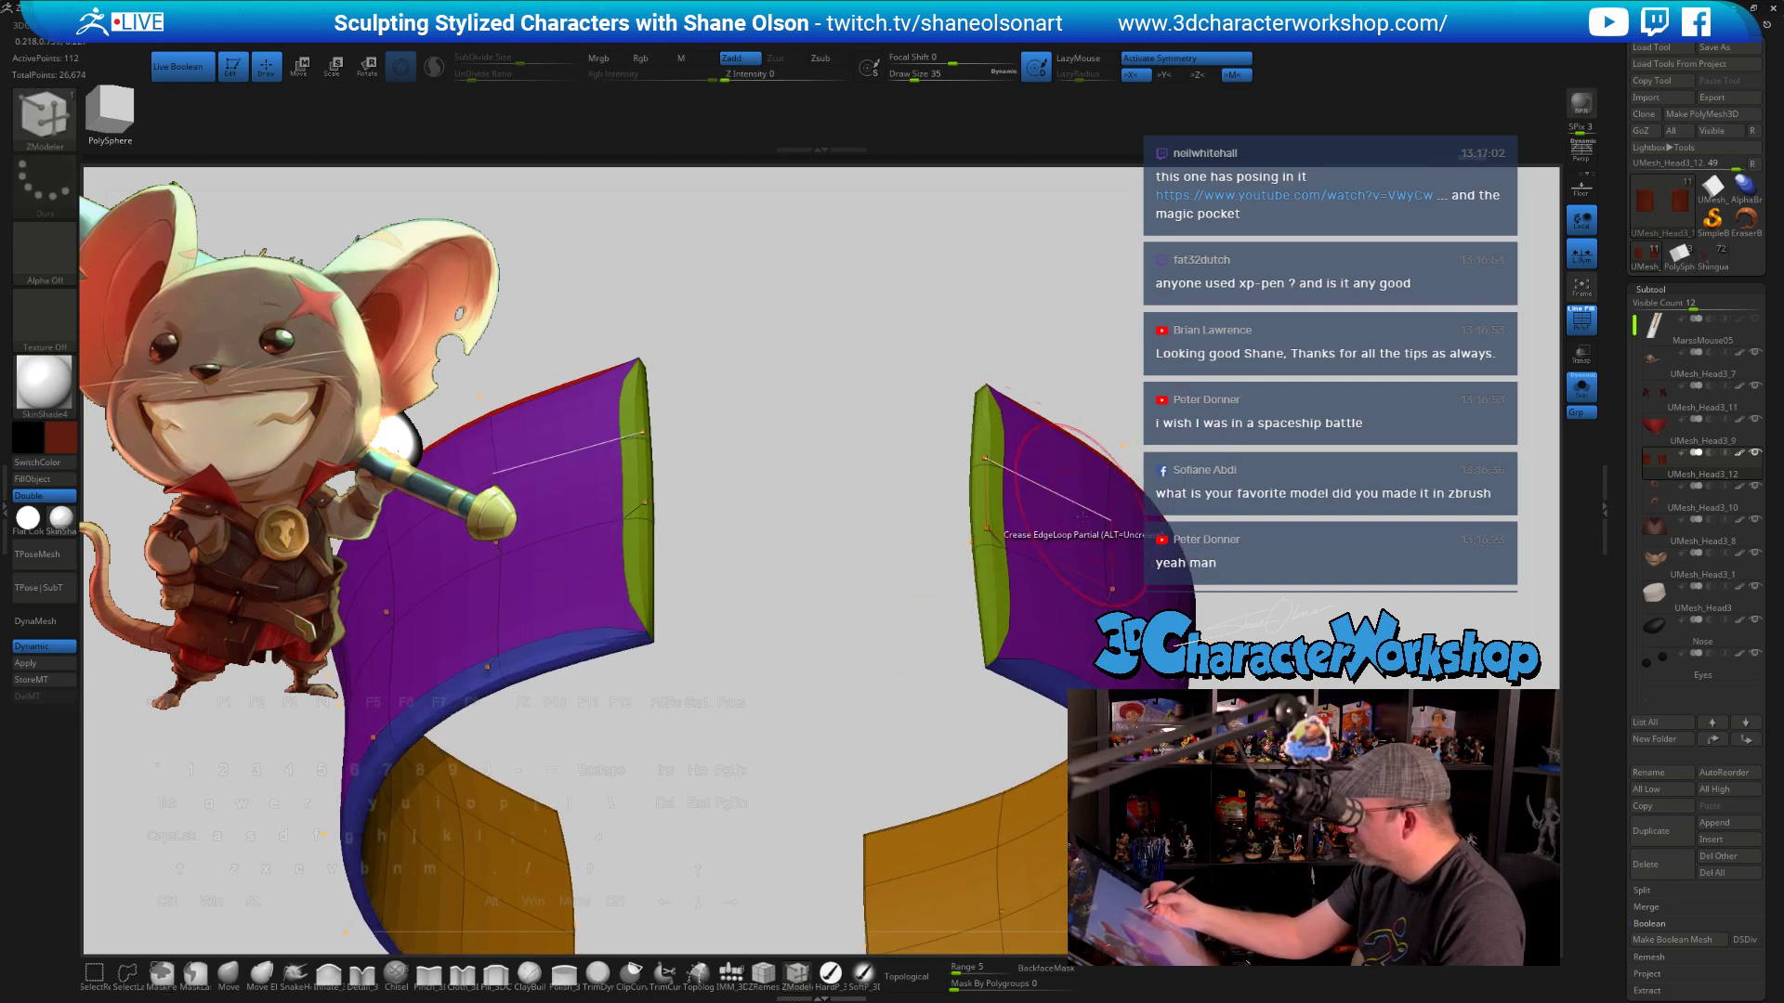
drag(1105, 604, 1247, 964)
key(shift)
key(shift+f)
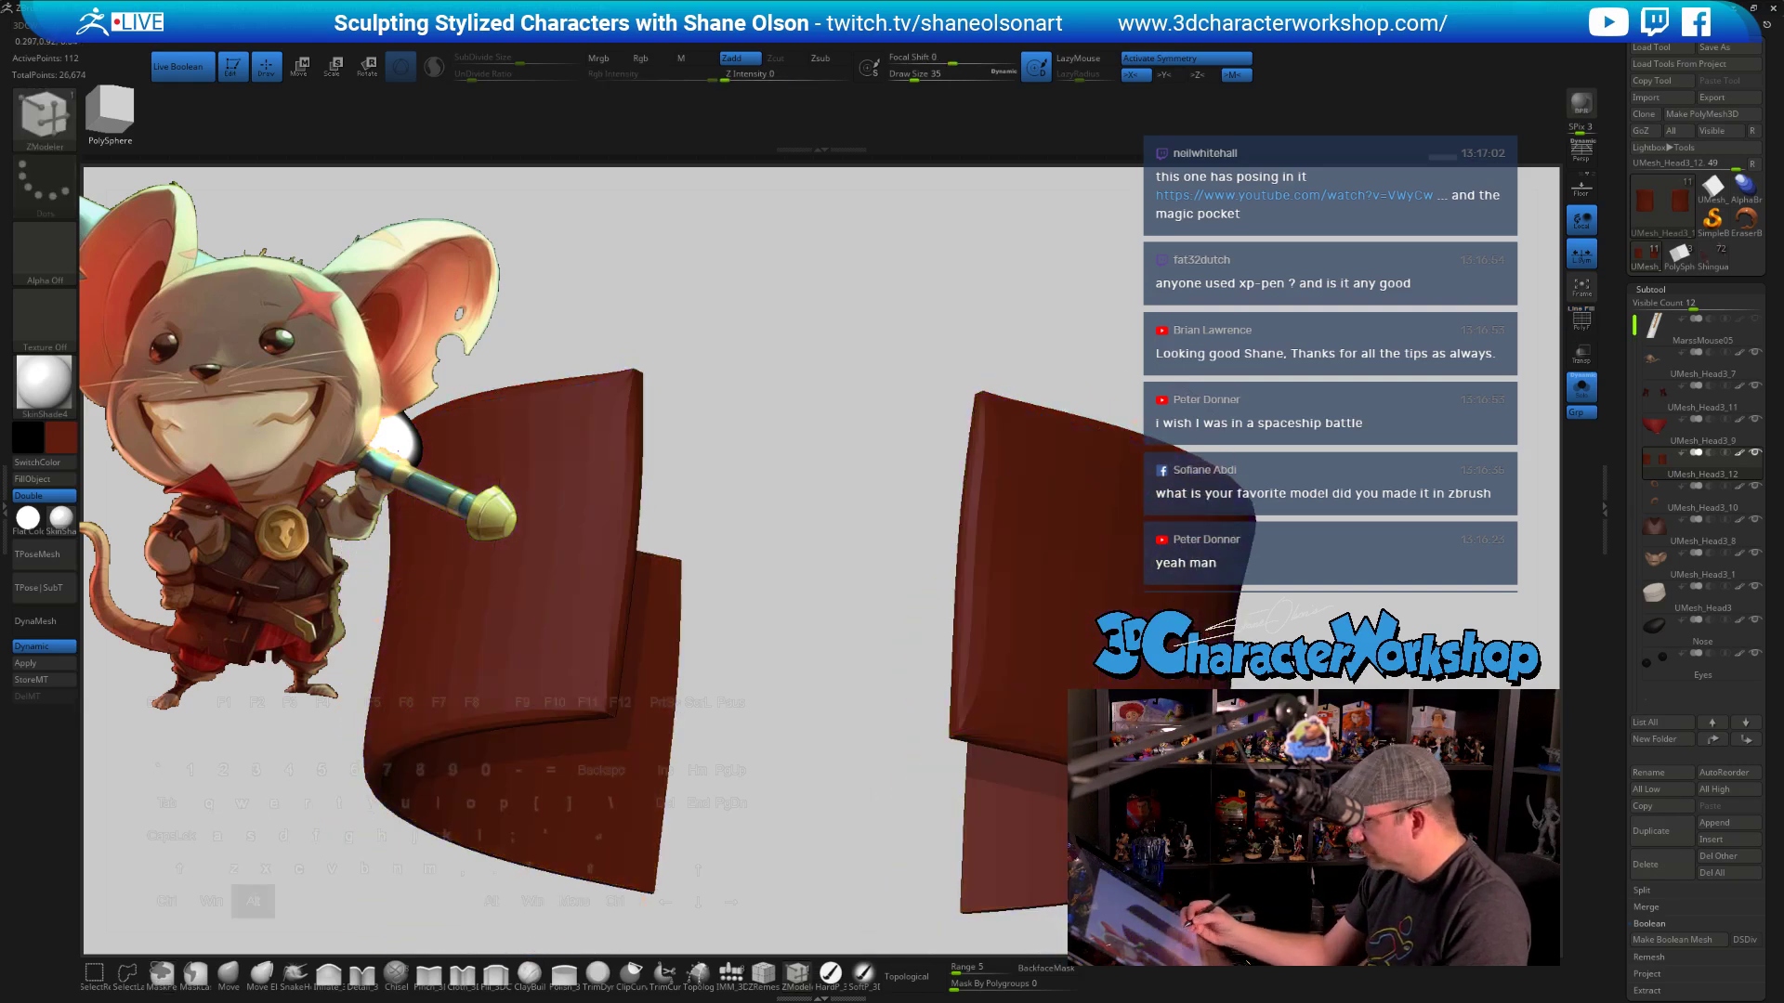
Check the side panels' softened edges, bring the rest of the character back into view and set the draw size to 25
mouse_move(873, 706)
alt+mouse_down()
mouse_move(874, 595)
mouse_move(1003, 781)
mouse_move(910, 799)
mouse_move(947, 767)
mouse_move(911, 751)
alt+mouse_up()
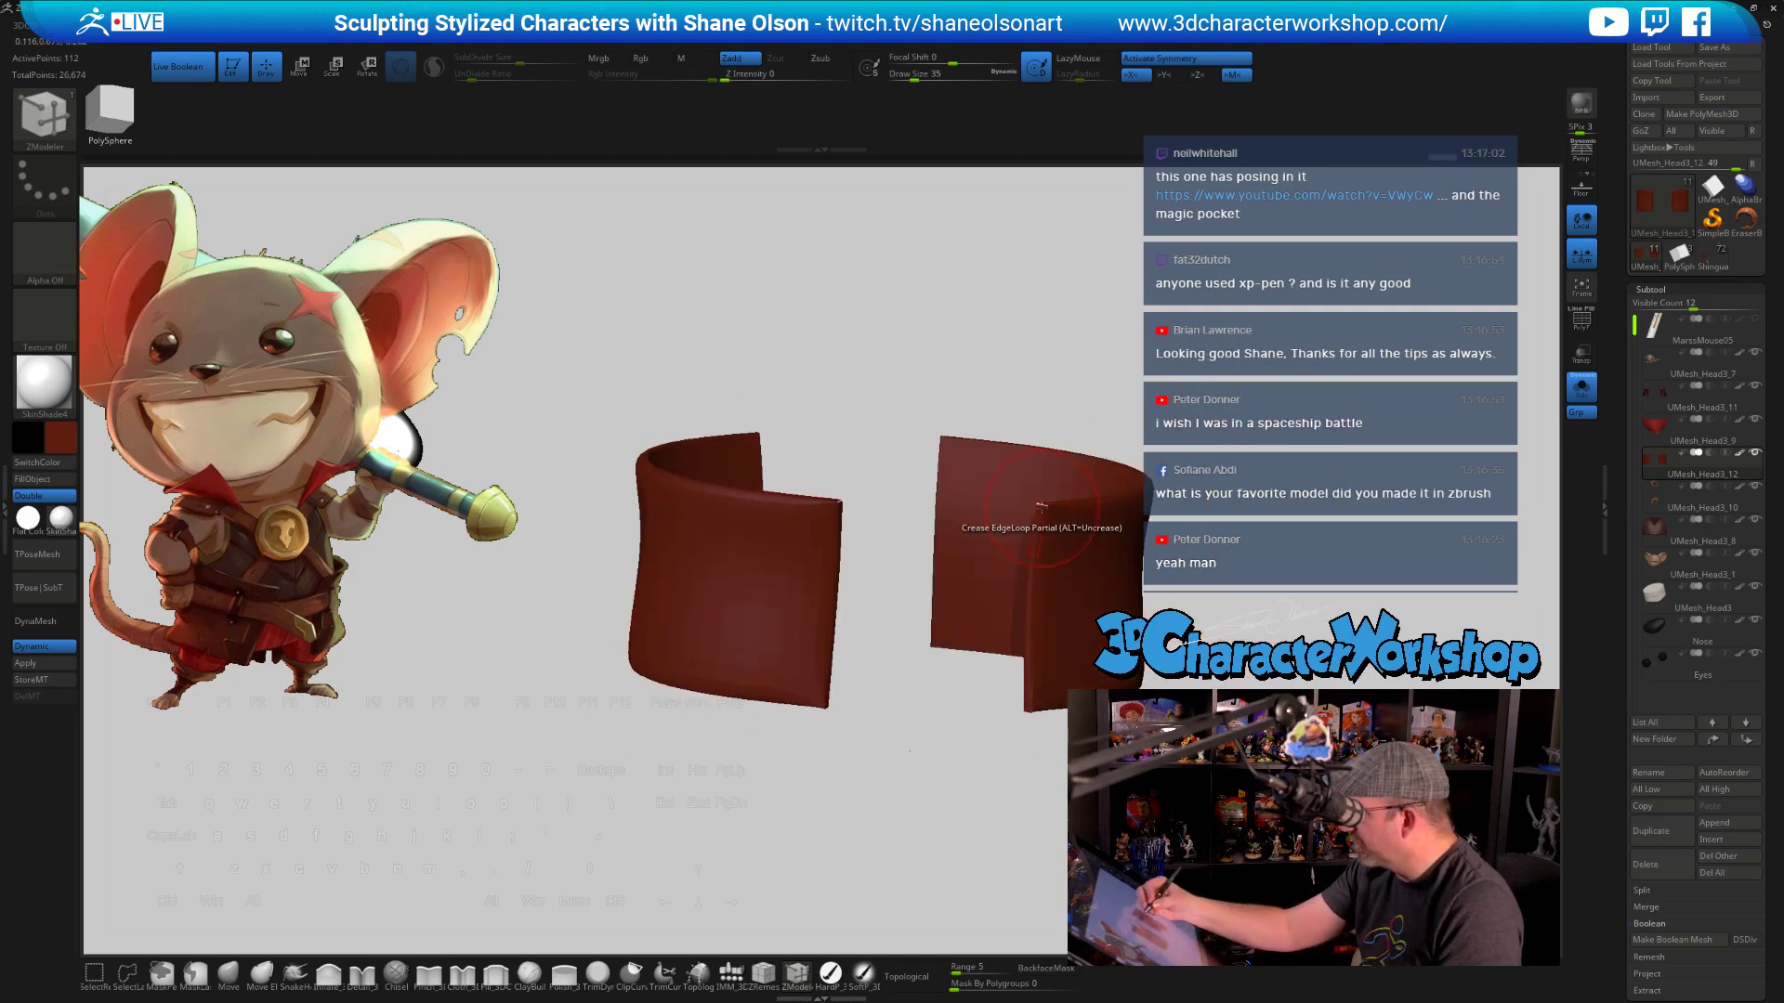
mouse_move(1123, 785)
alt+mouse_down()
mouse_move(1137, 859)
mouse_move(1120, 791)
alt+mouse_up()
key(s)
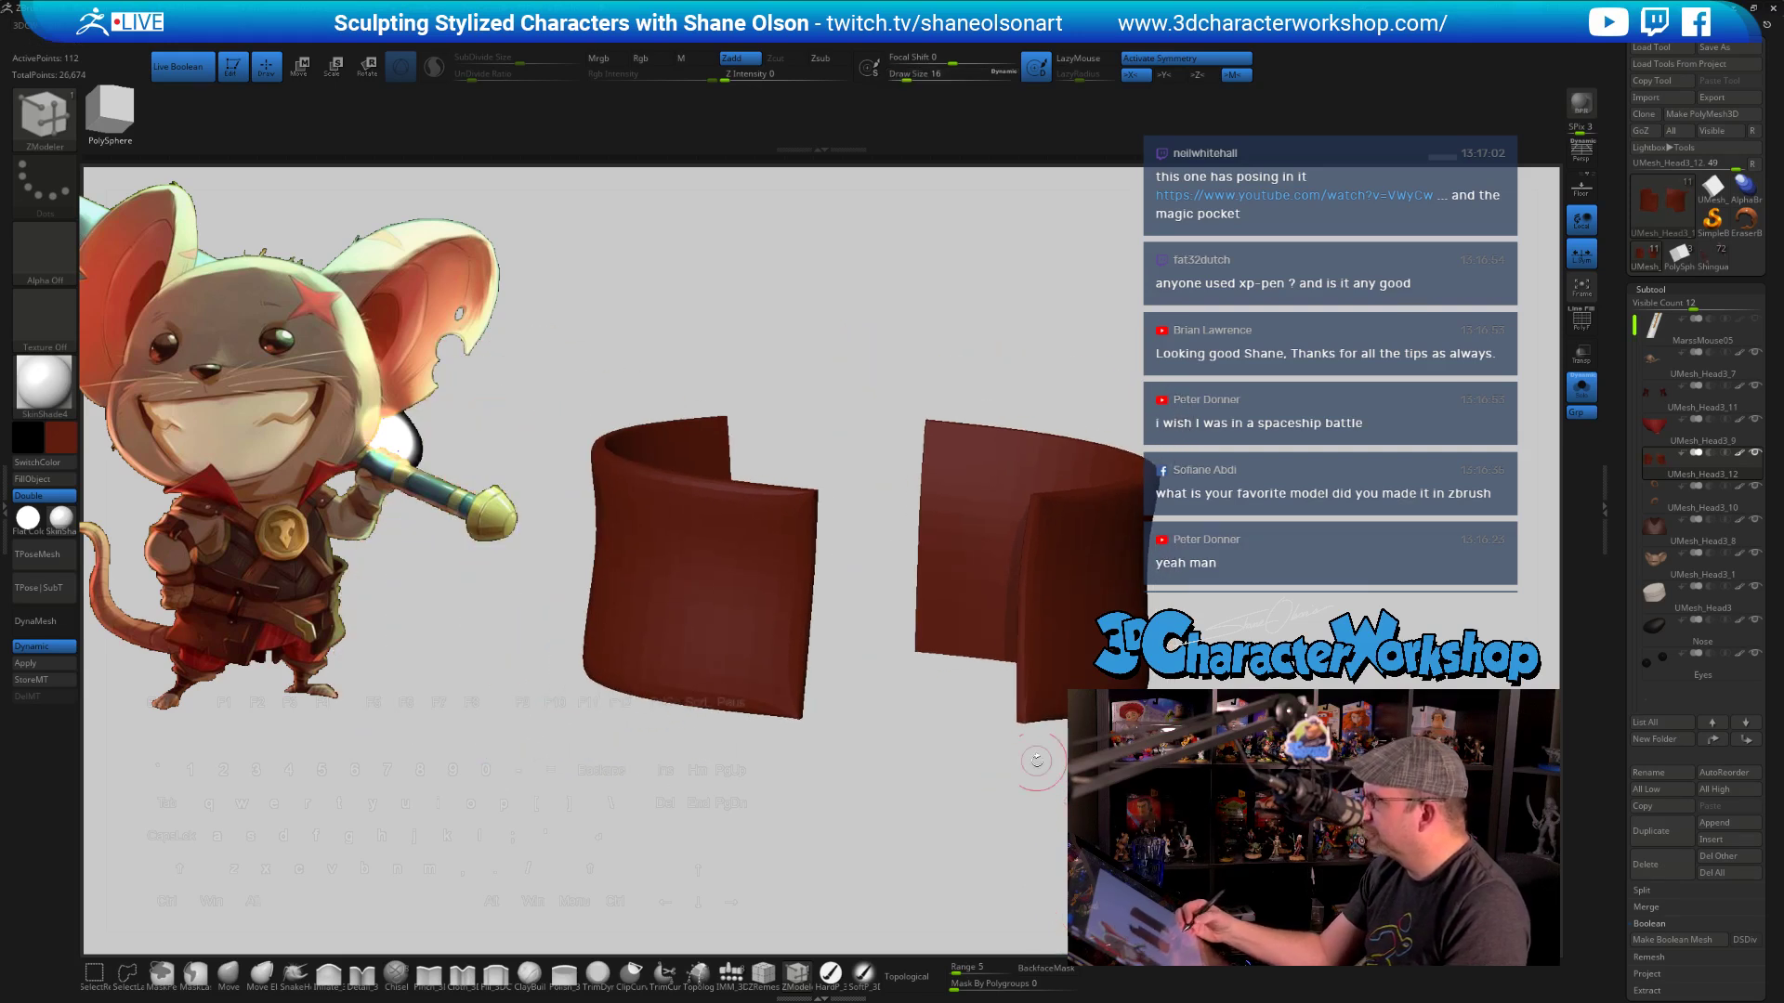
drag(883, 709, 851, 740)
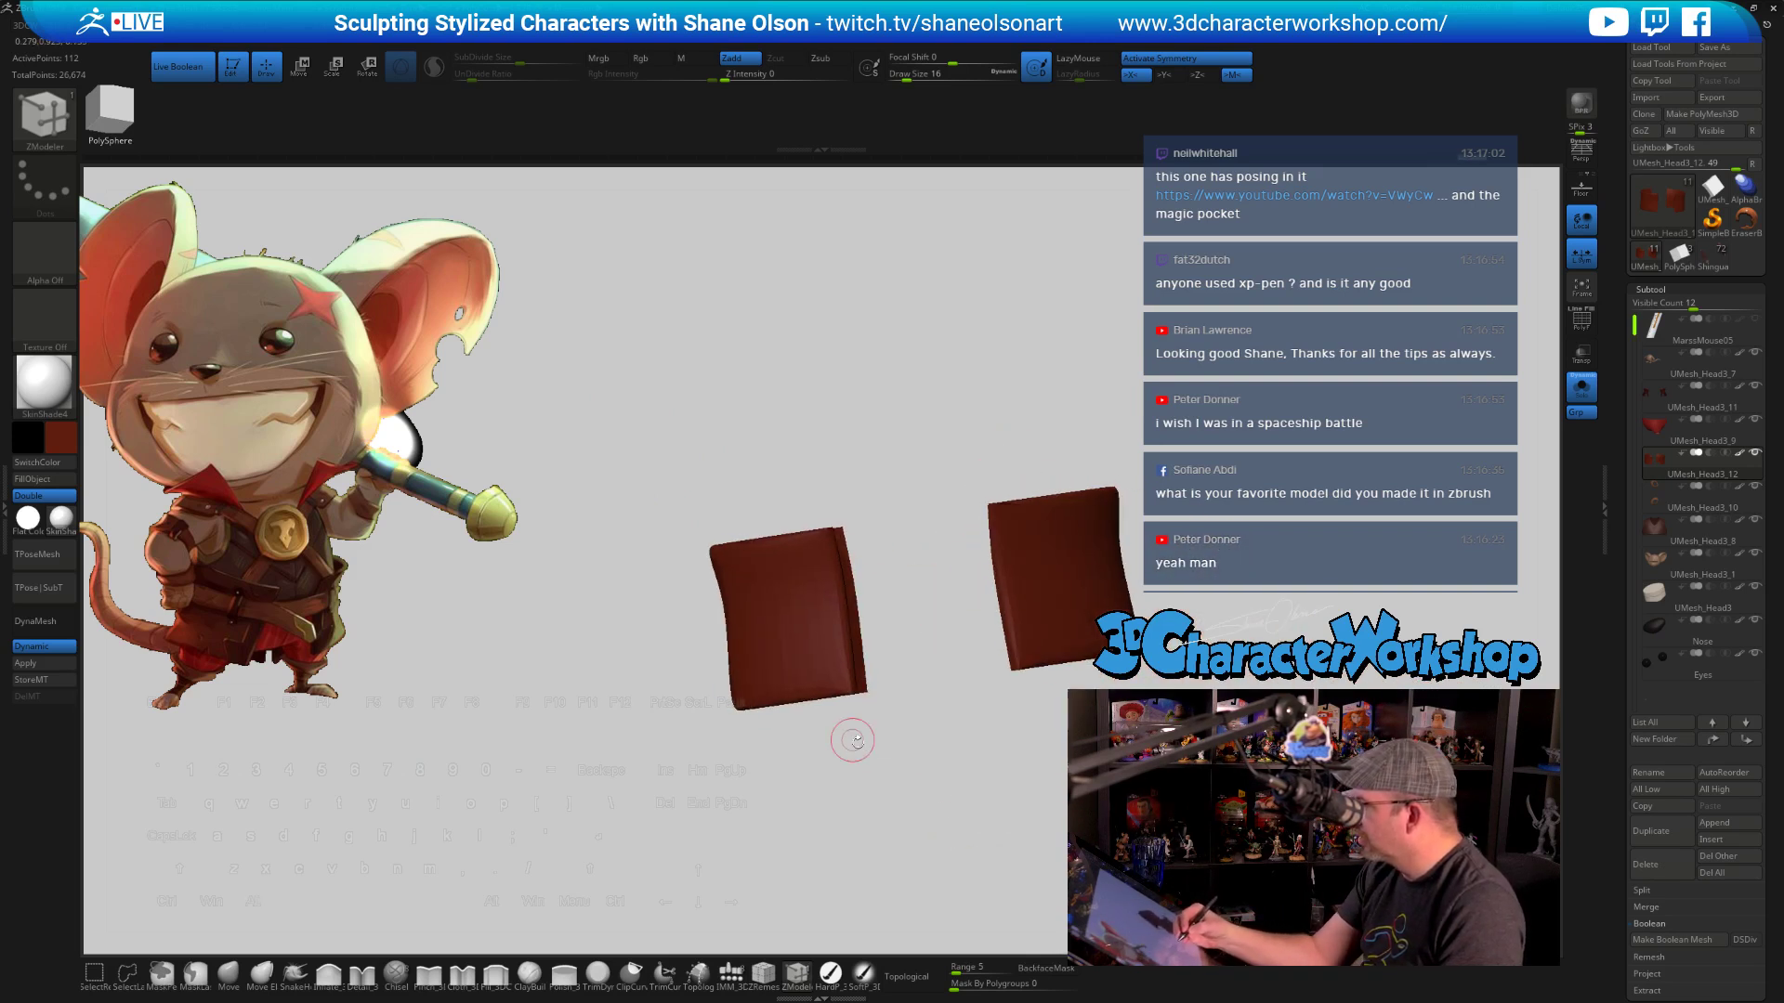
click(1581, 387)
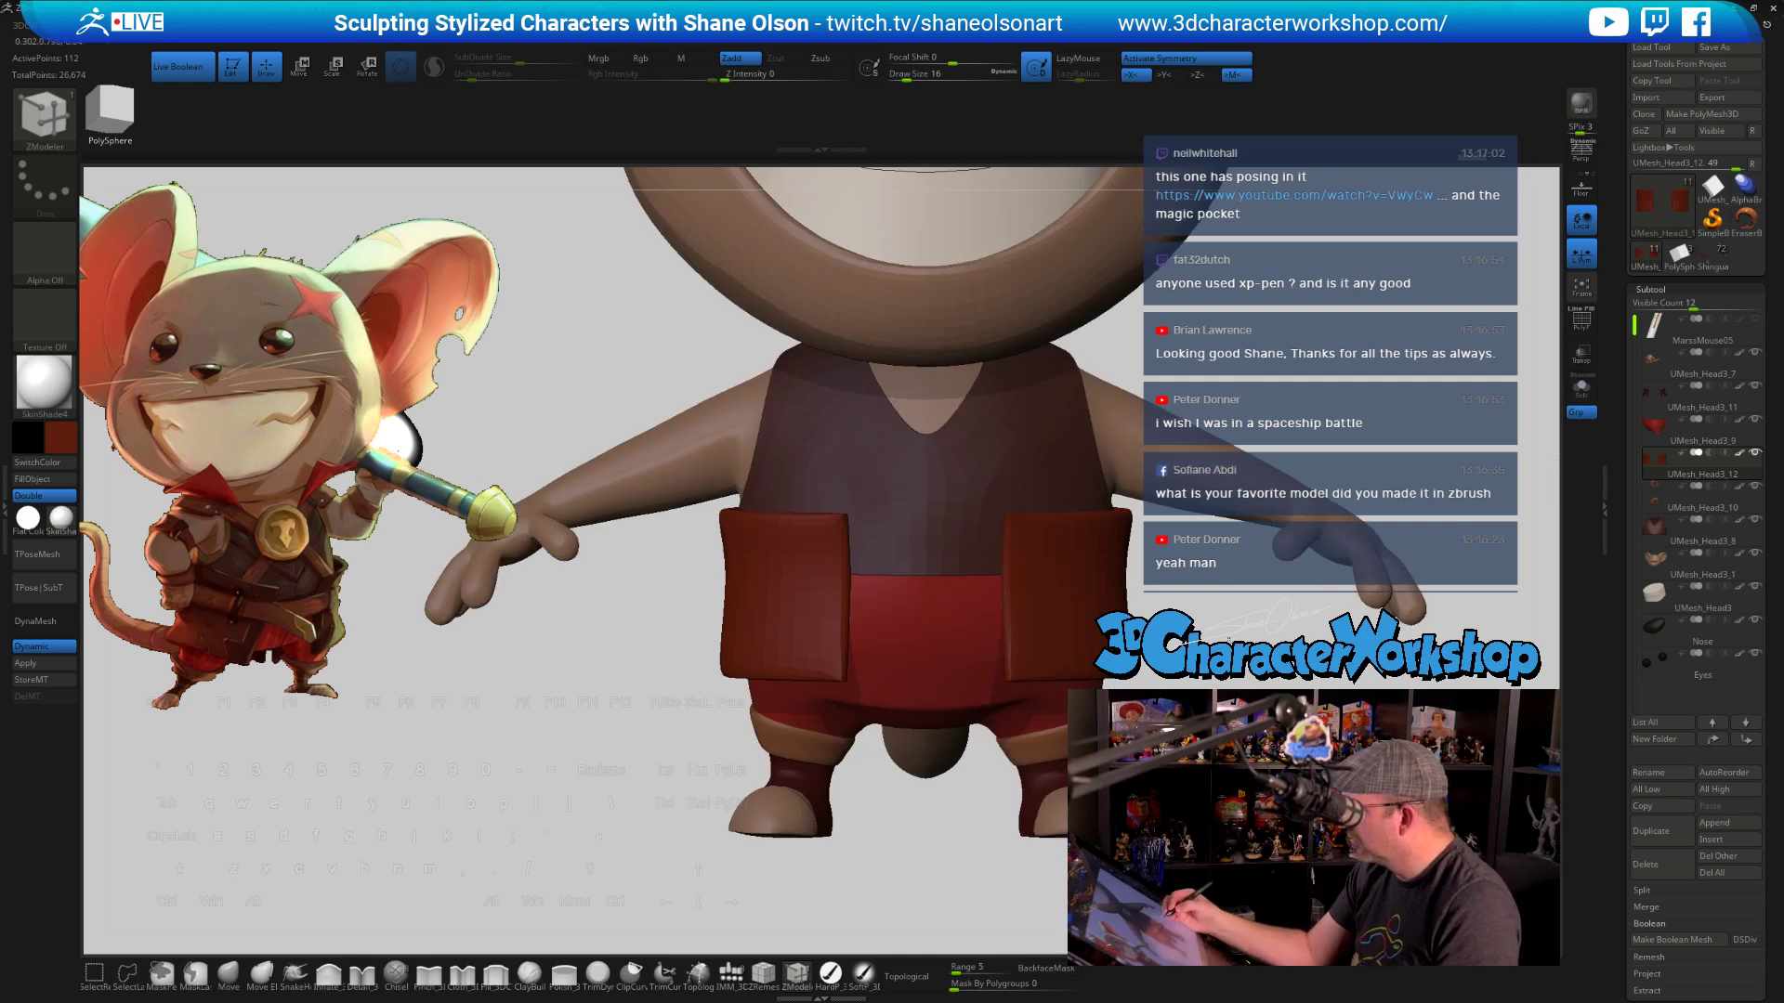
mouse_move(929, 878)
alt+mouse_down()
mouse_move(860, 882)
mouse_move(962, 871)
alt+mouse_up()
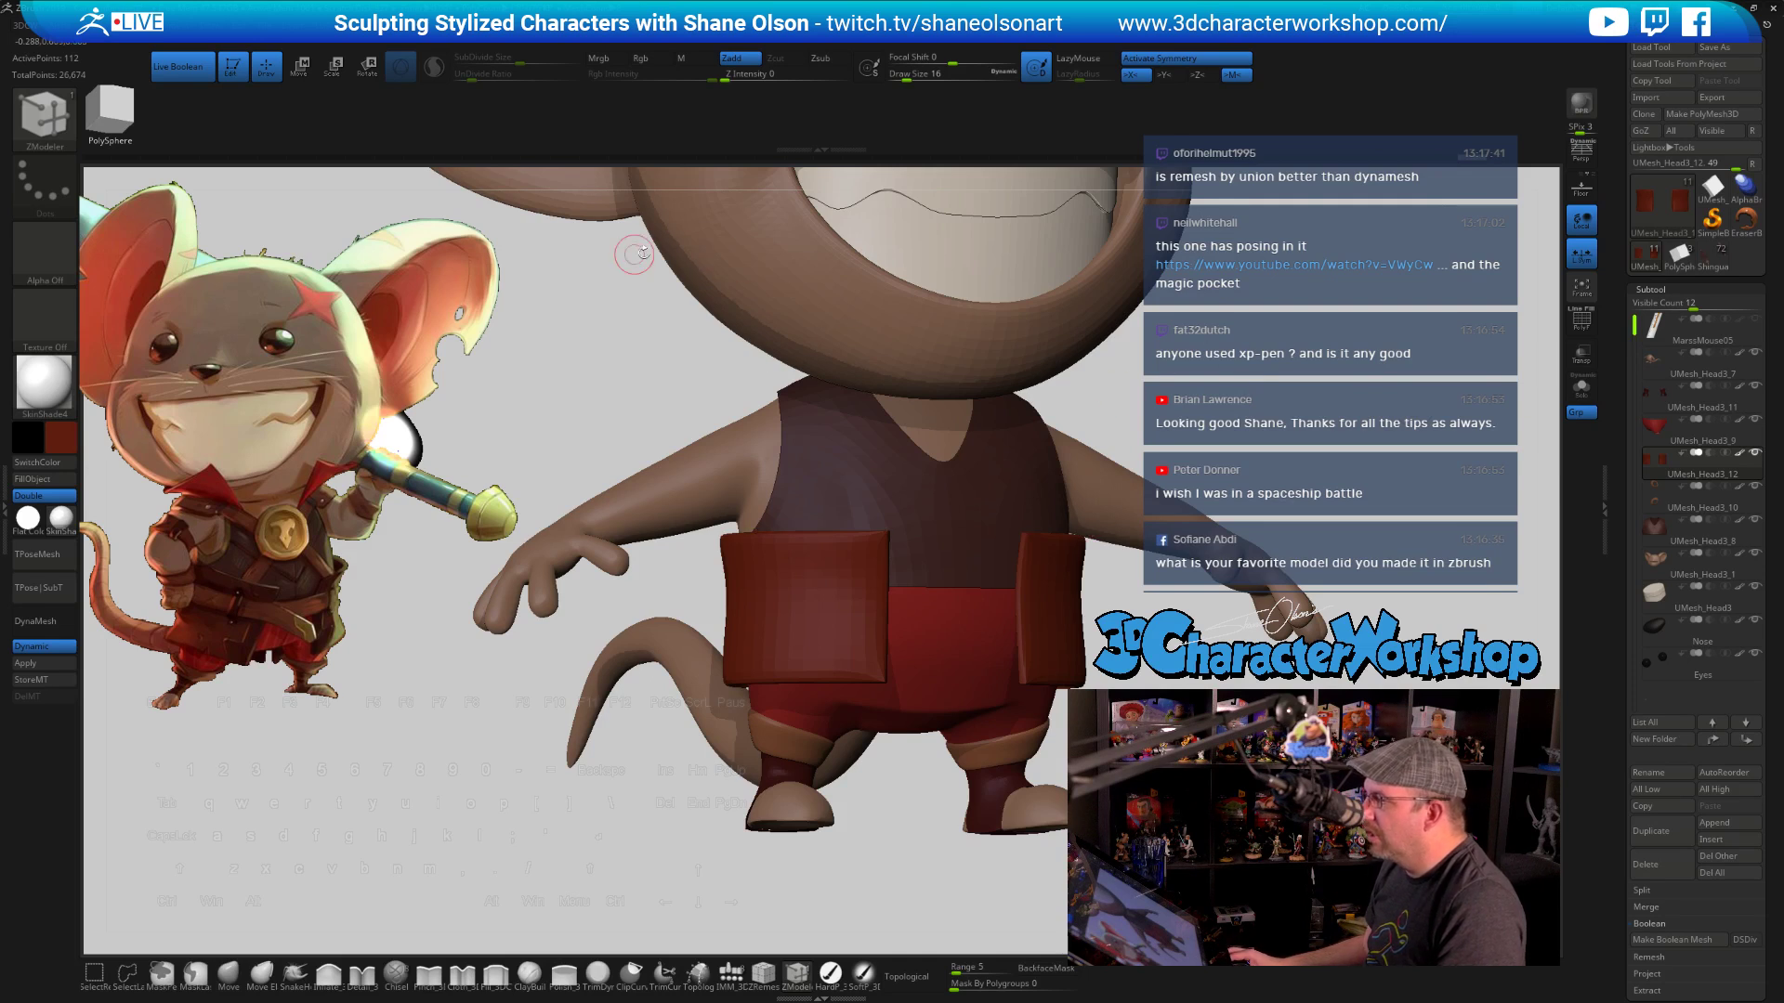
key(s)
drag(581, 347, 572, 347)
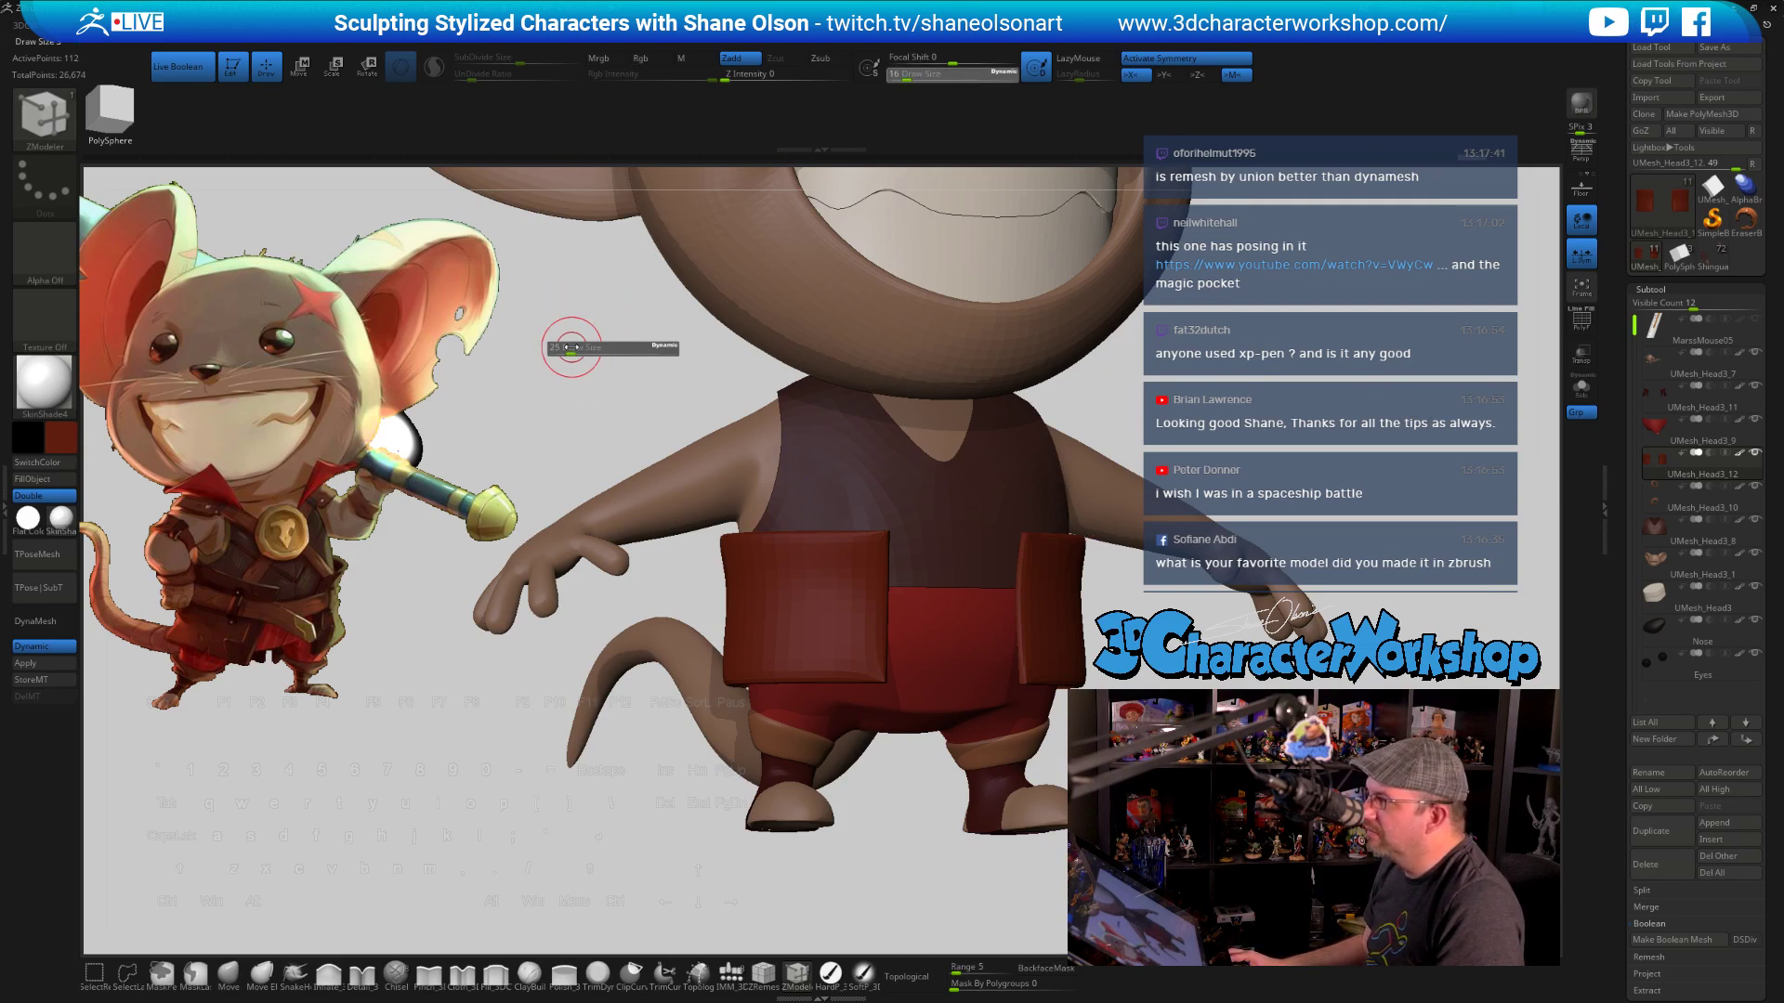
mouse_move(1231, 409)
alt+mouse_down()
mouse_move(1226, 369)
mouse_move(1194, 457)
mouse_move(1125, 508)
mouse_move(1195, 473)
alt+mouse_up()
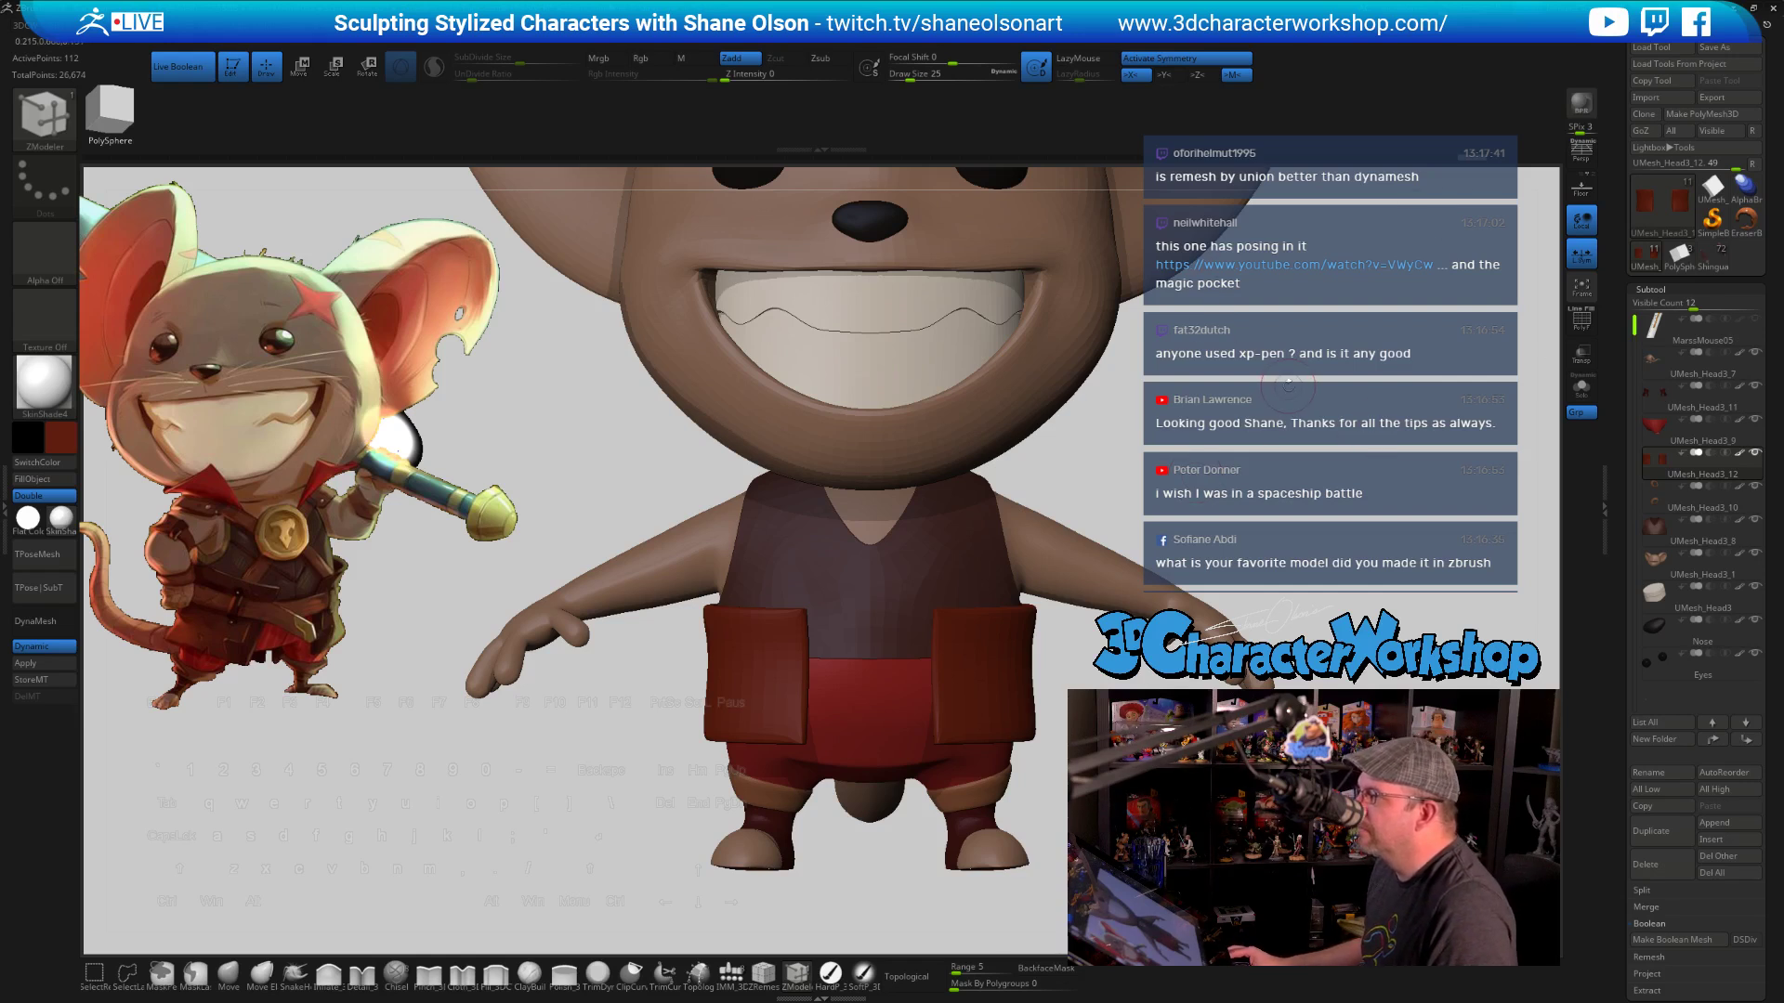
mouse_move(1289, 385)
alt+mouse_down()
mouse_move(1289, 369)
mouse_move(1264, 371)
alt+mouse_up()
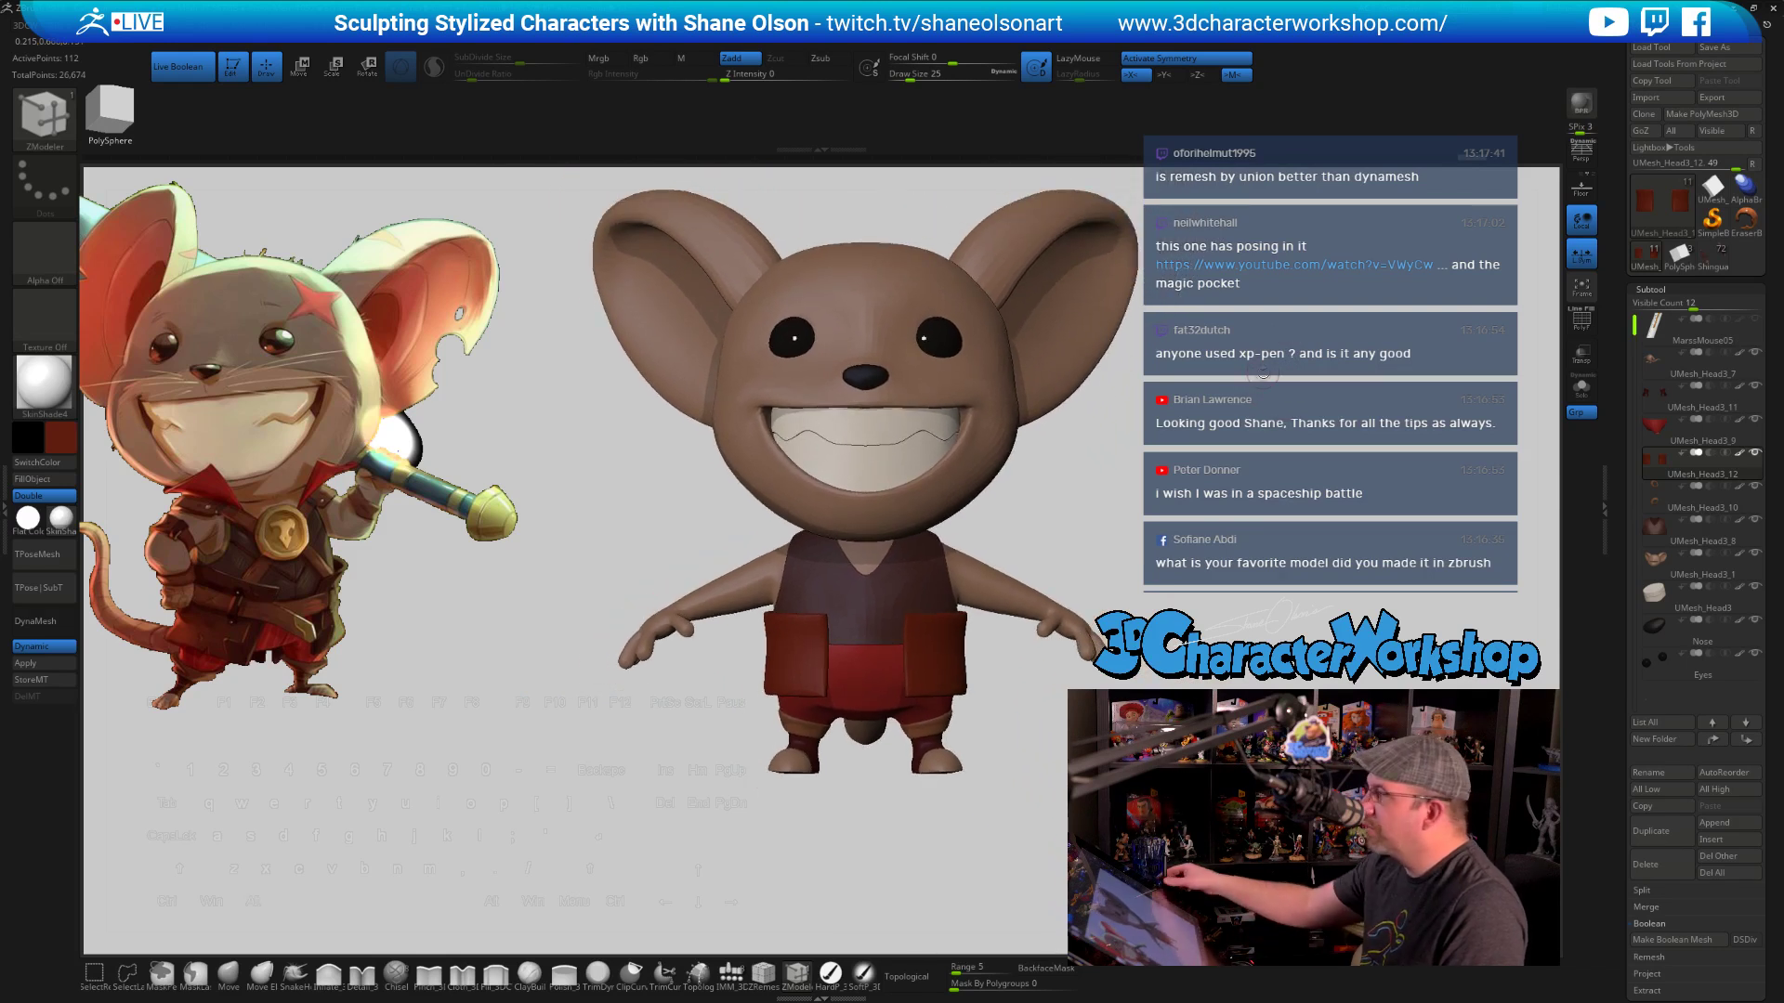
drag(1055, 517, 1033, 548)
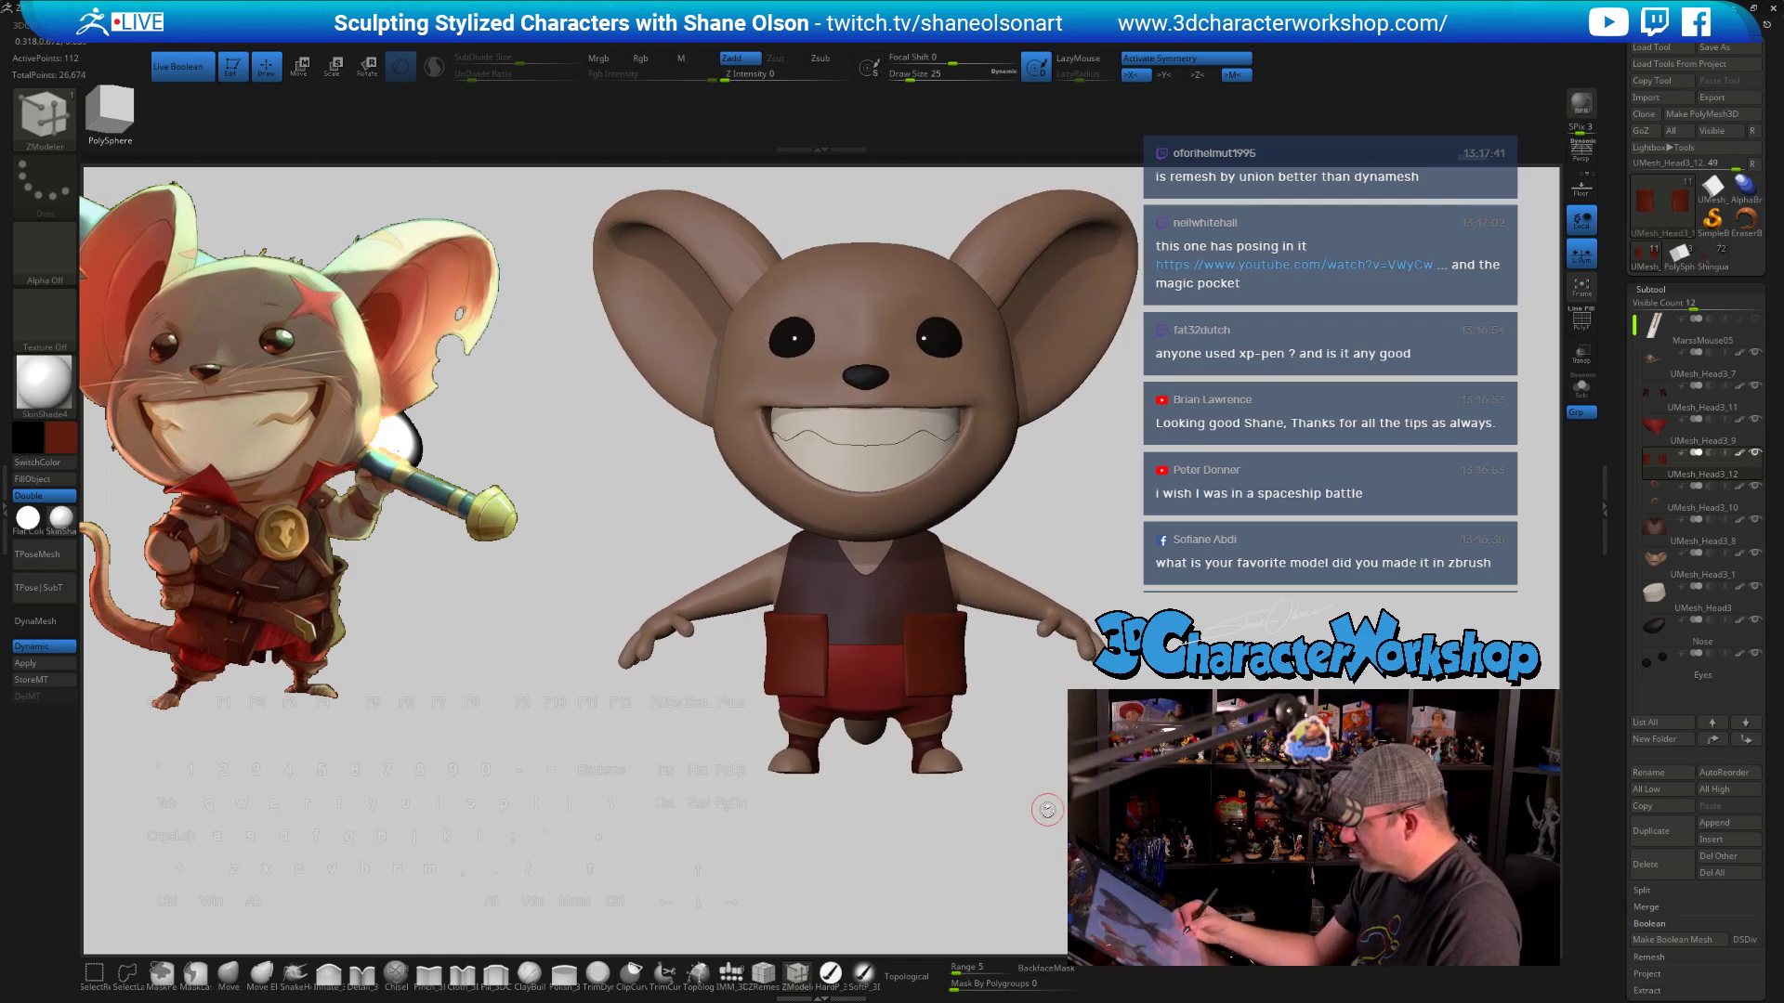
Insert an IMM cylinder at the mouse's waist, split it into its own subtool and make that subtool active
click(731, 976)
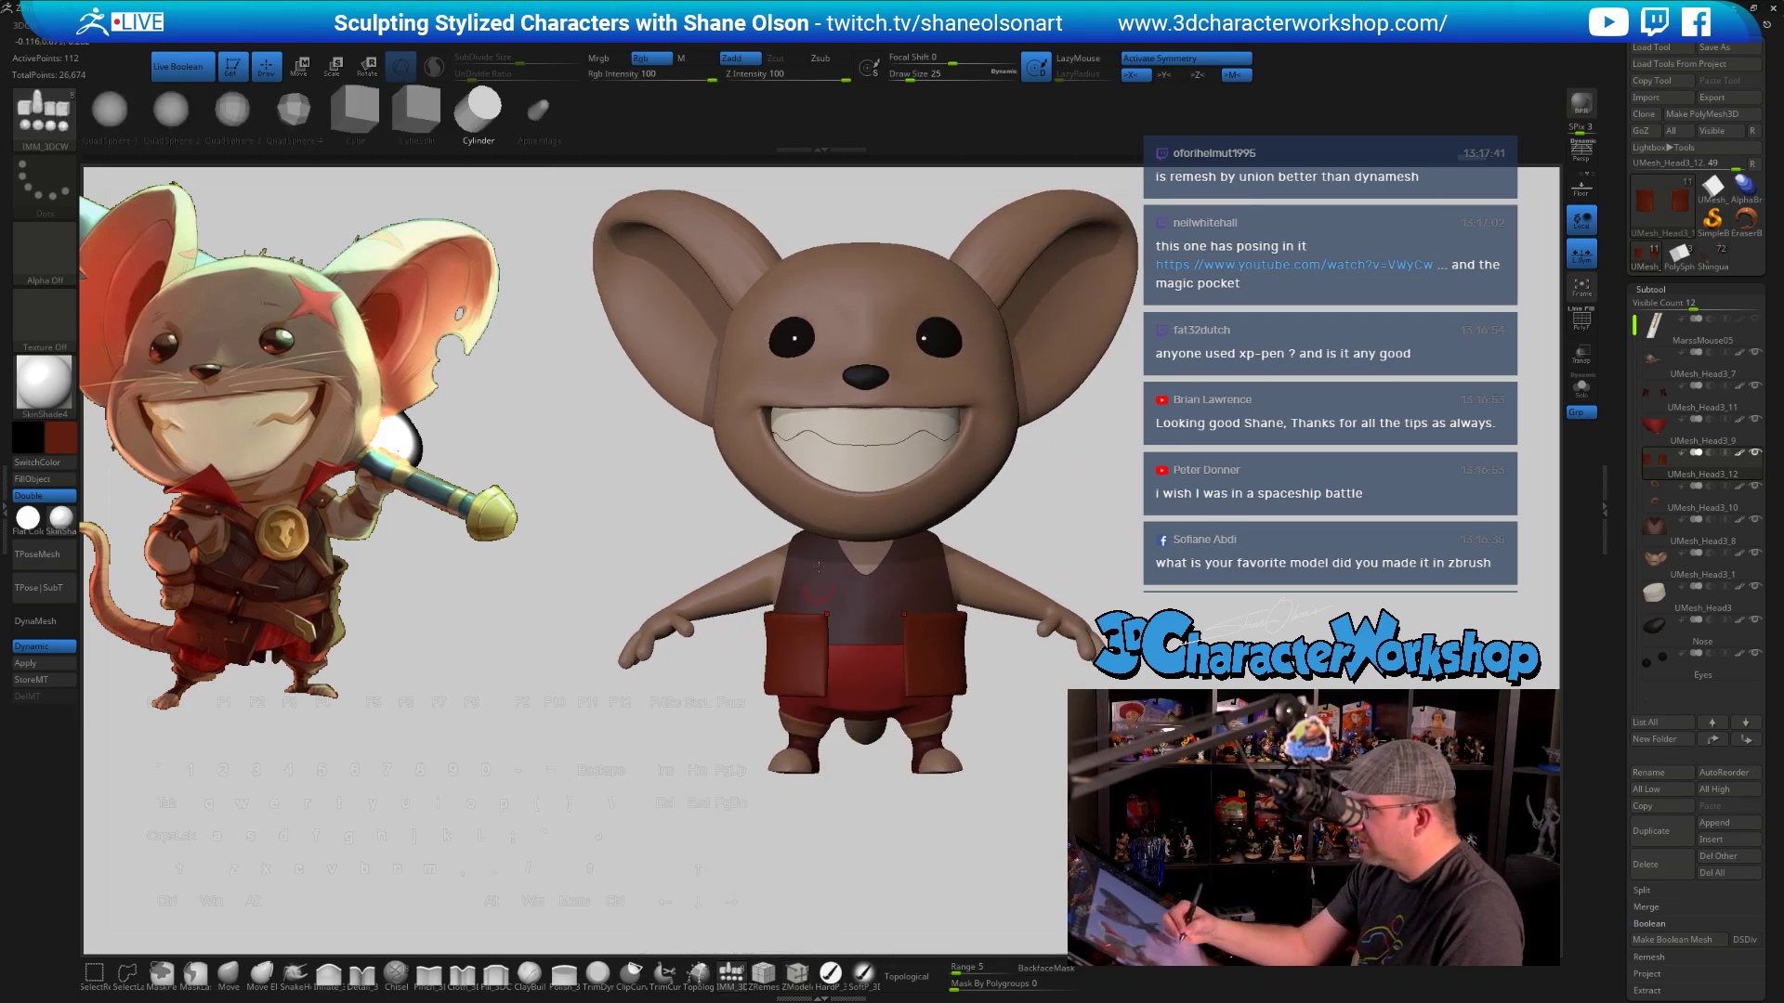
drag(865, 645, 941, 734)
drag(1045, 806, 995, 816)
key(e)
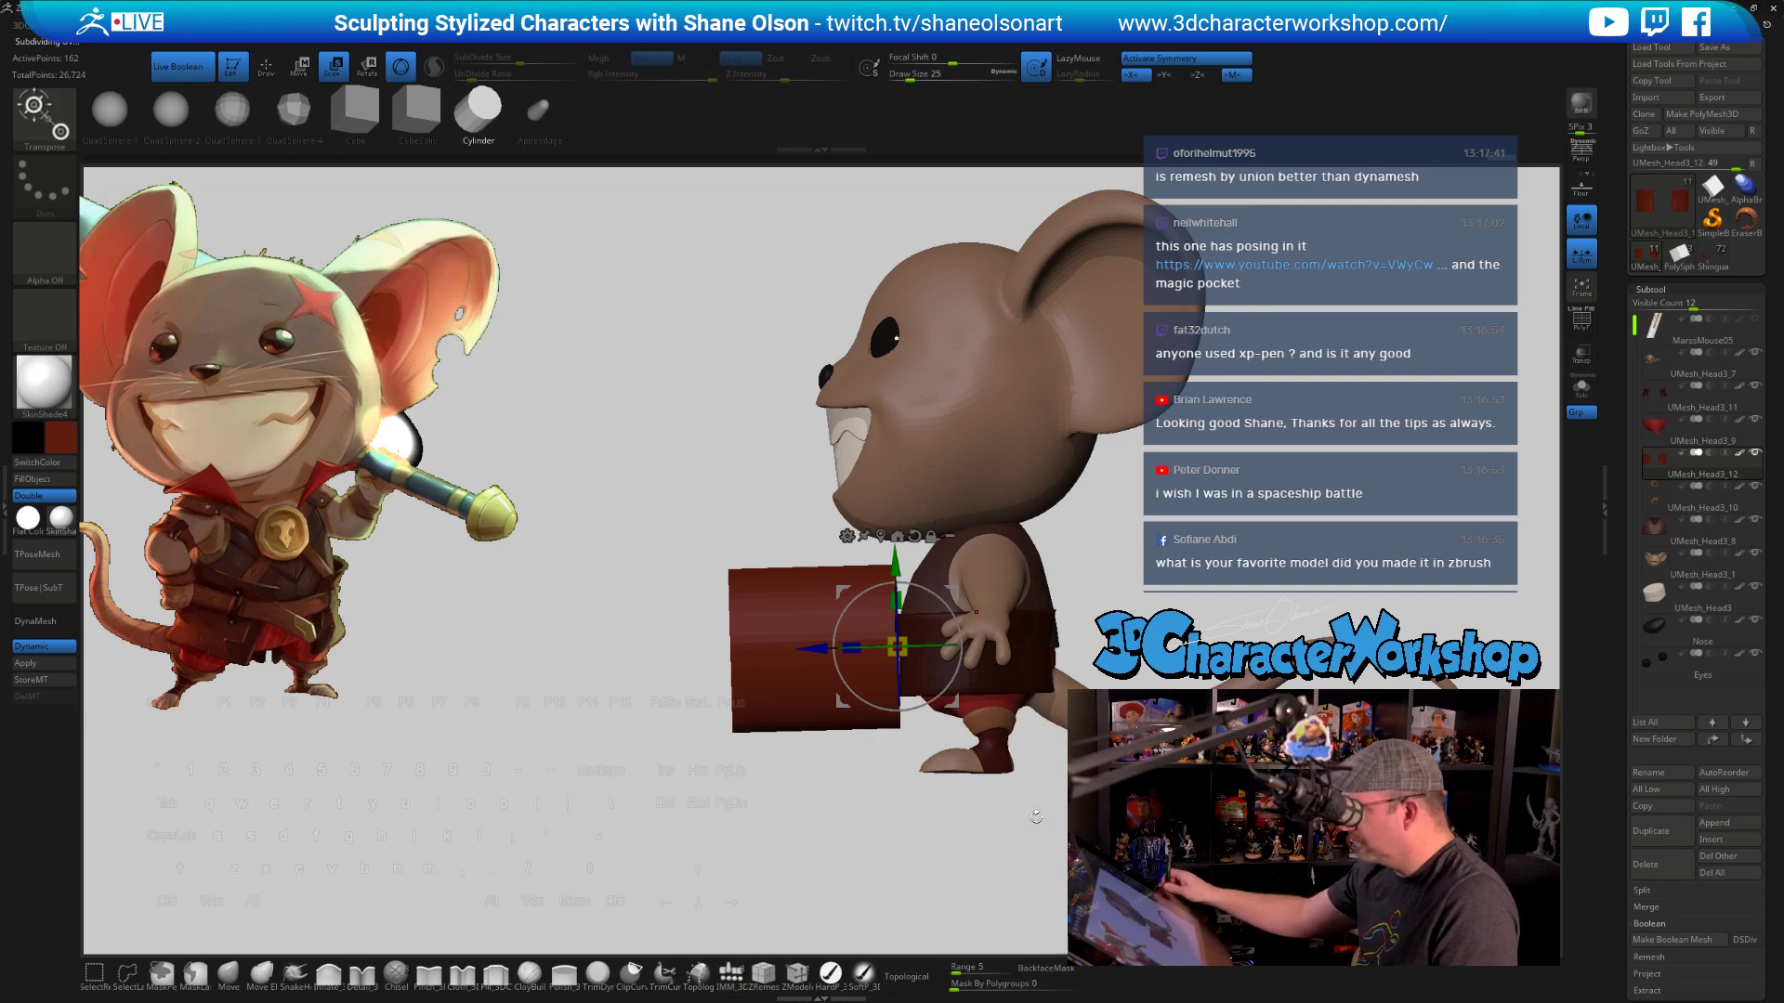
key(space)
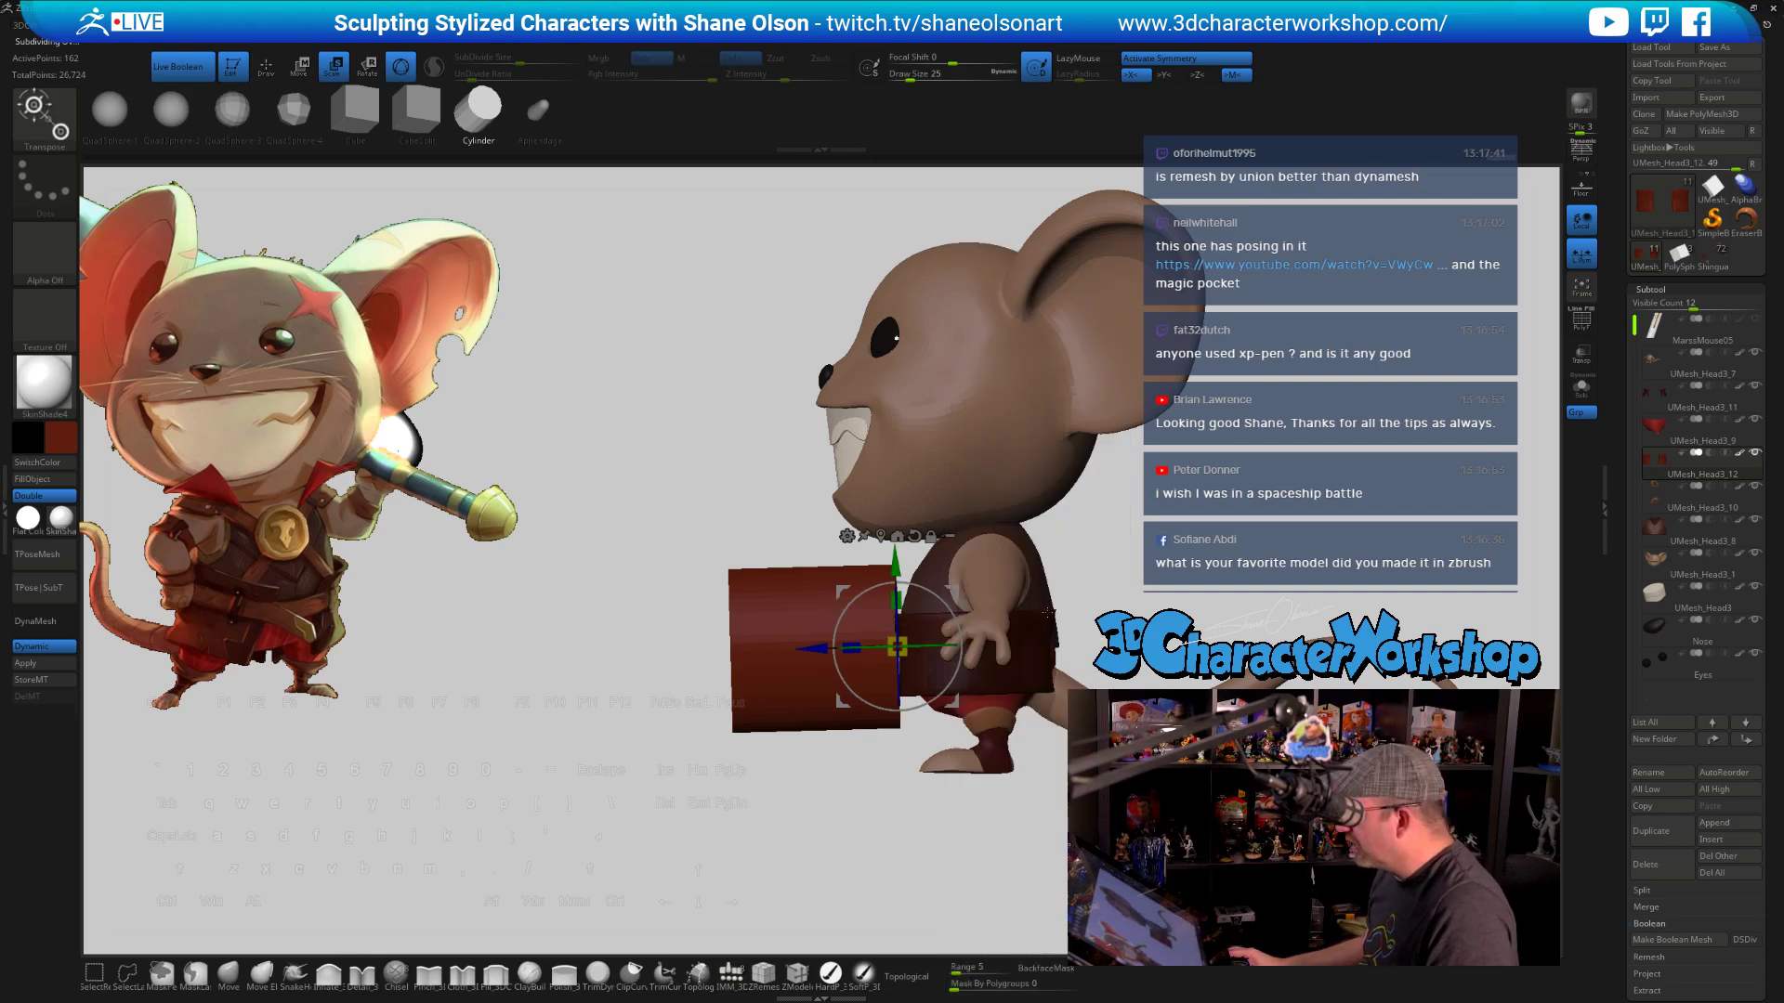
key(space)
click(1008, 610)
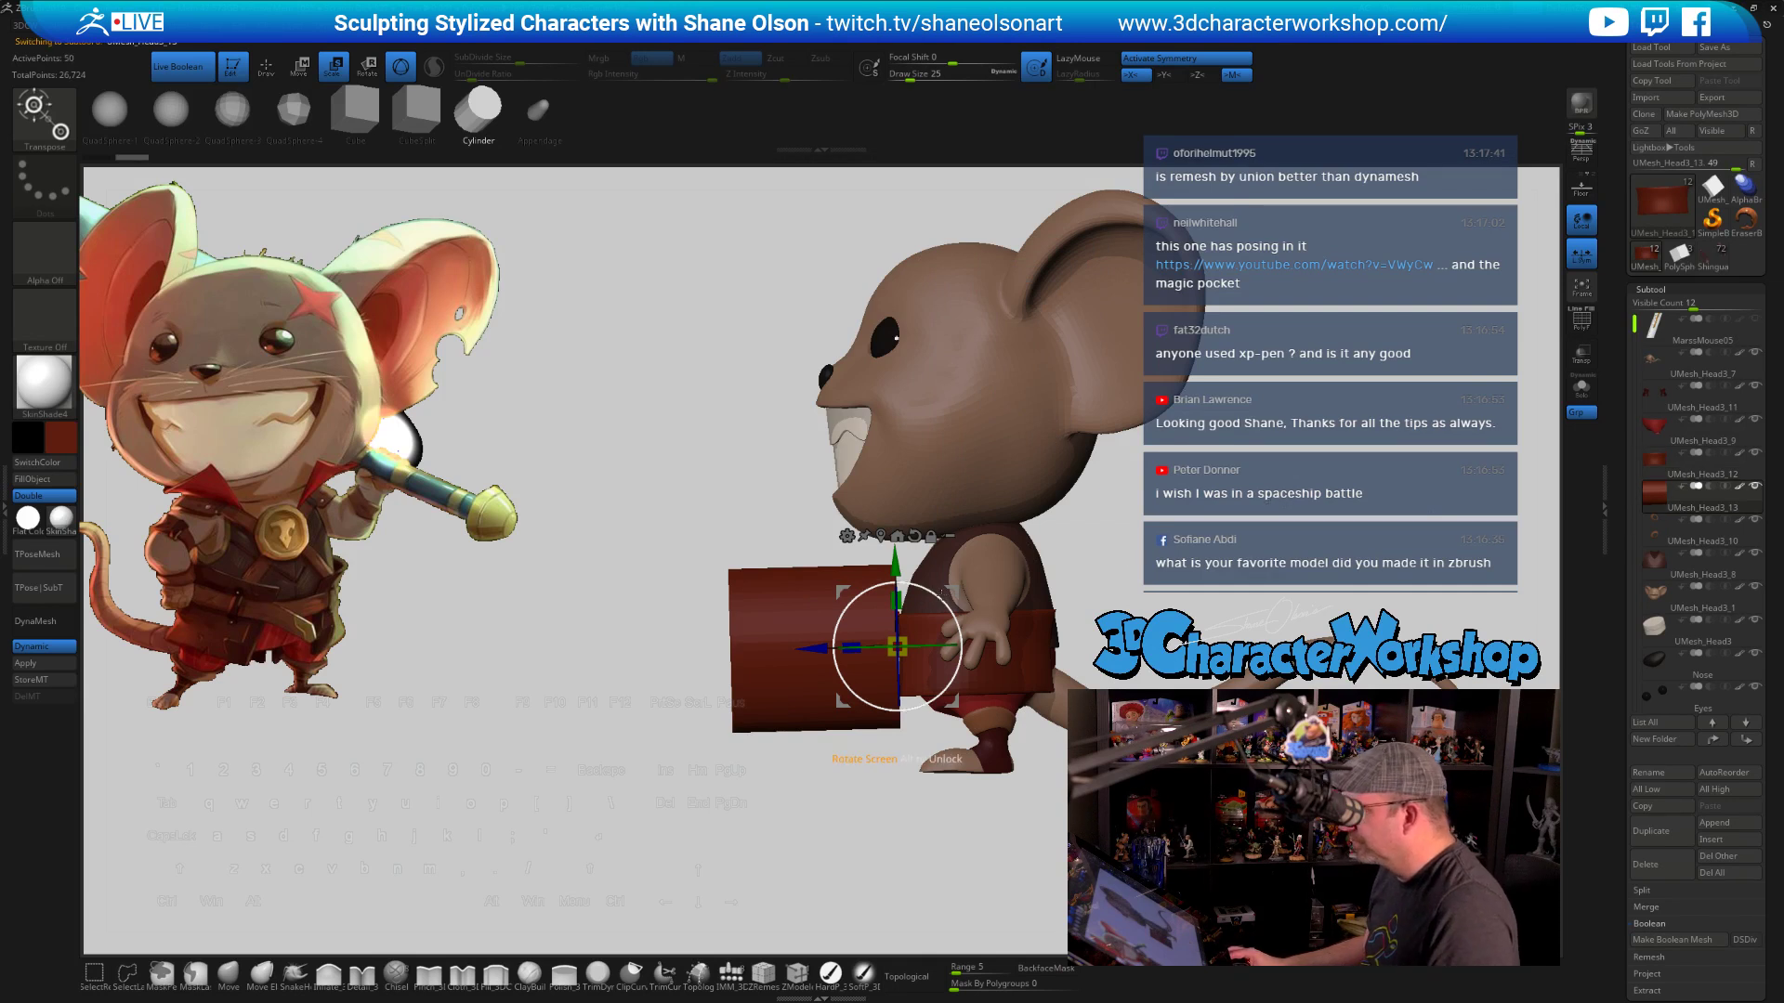
Move the cylinder back onto the body and rescale it so that it wraps around the mouse's waist
drag(833, 651, 914, 697)
drag(980, 645, 1057, 642)
drag(744, 511, 613, 465)
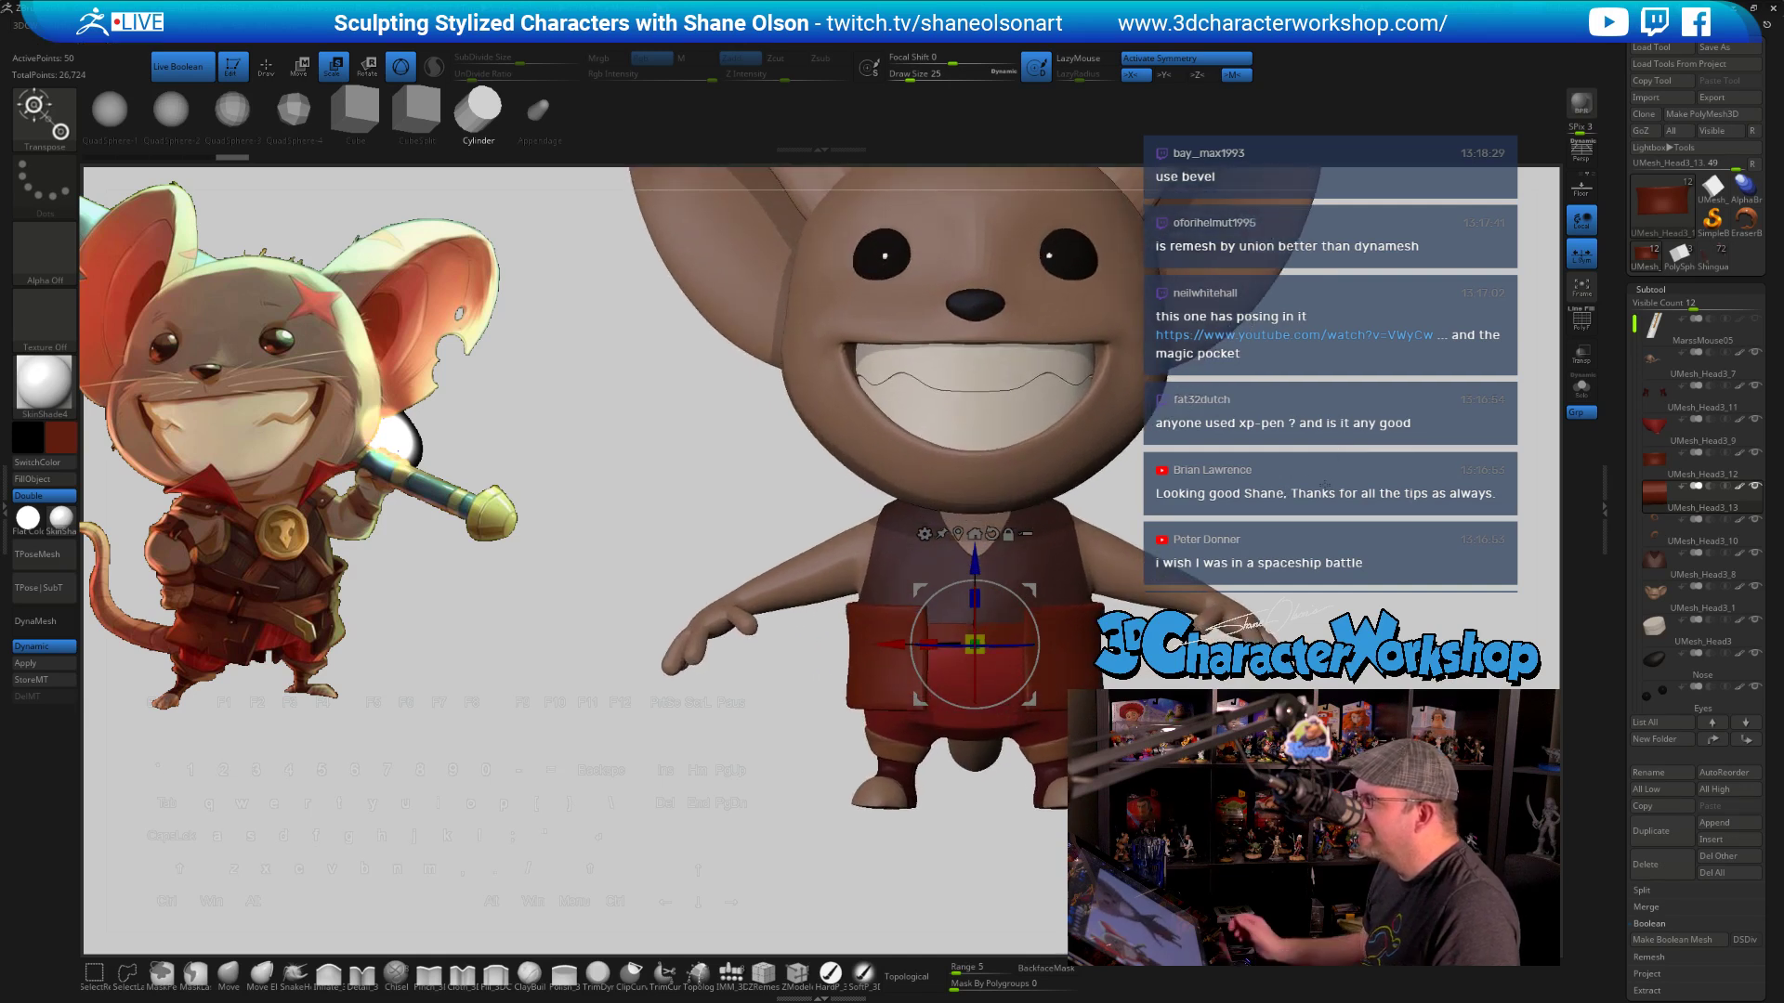
alt+drag(1050, 706, 1048, 645)
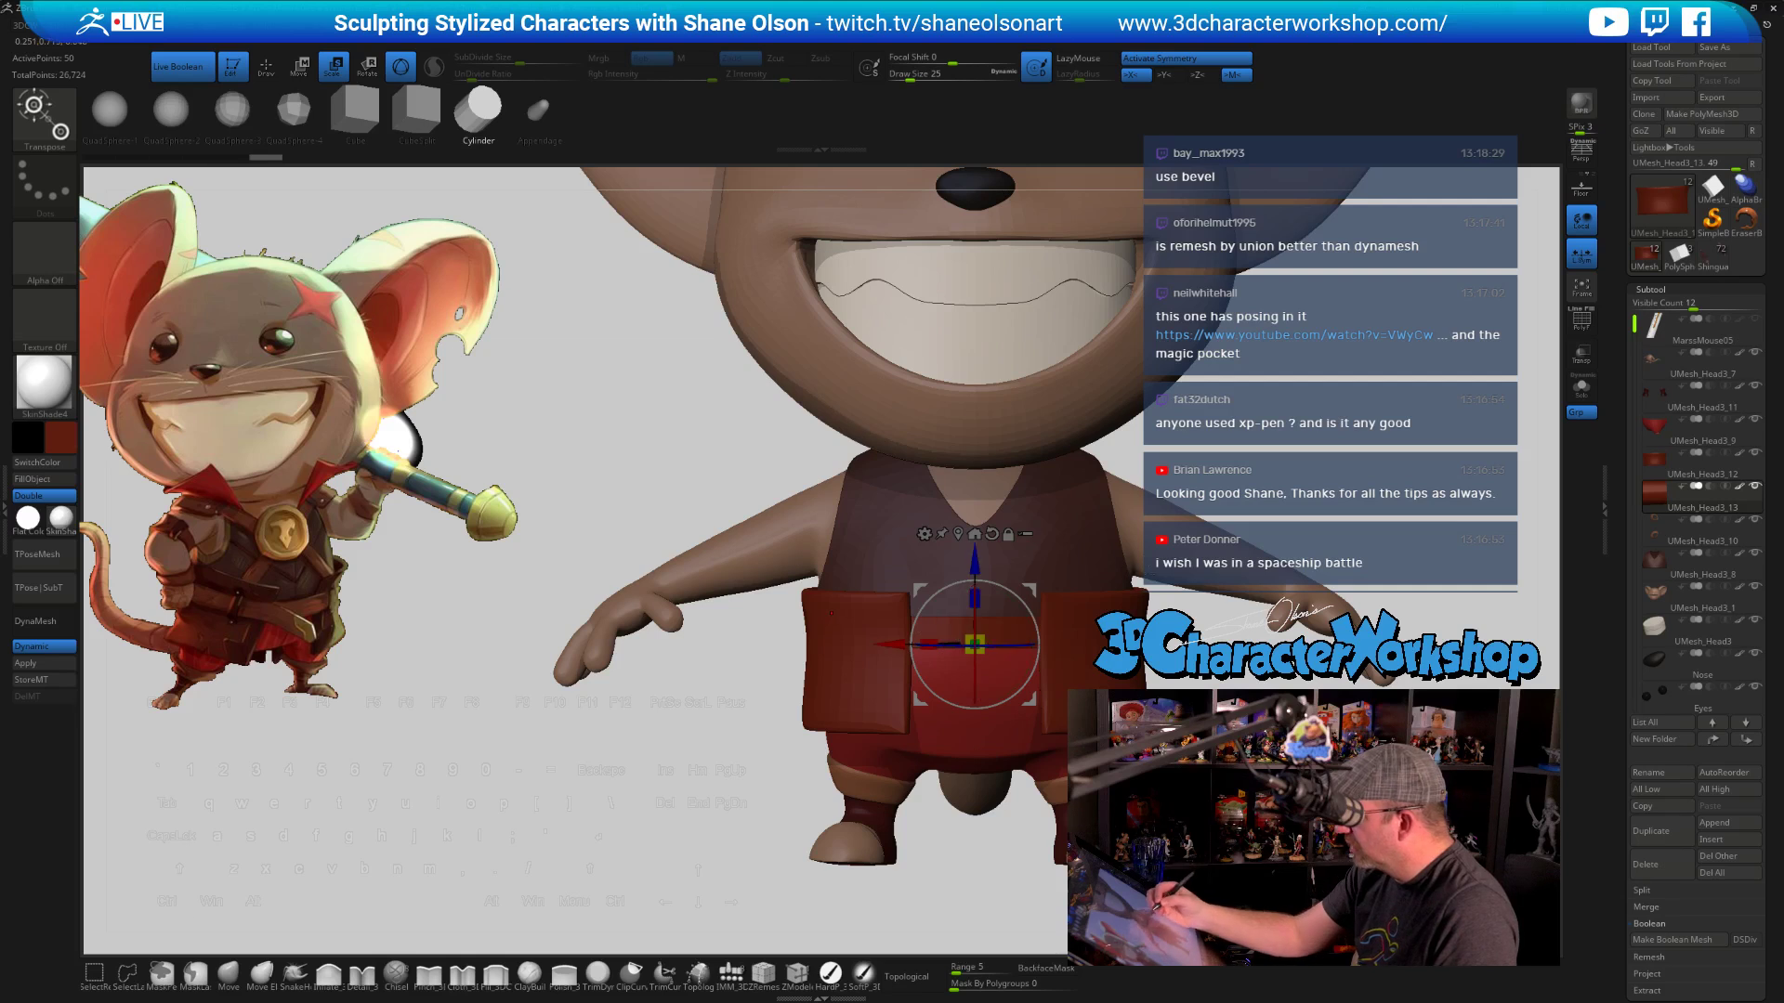
drag(922, 636, 922, 678)
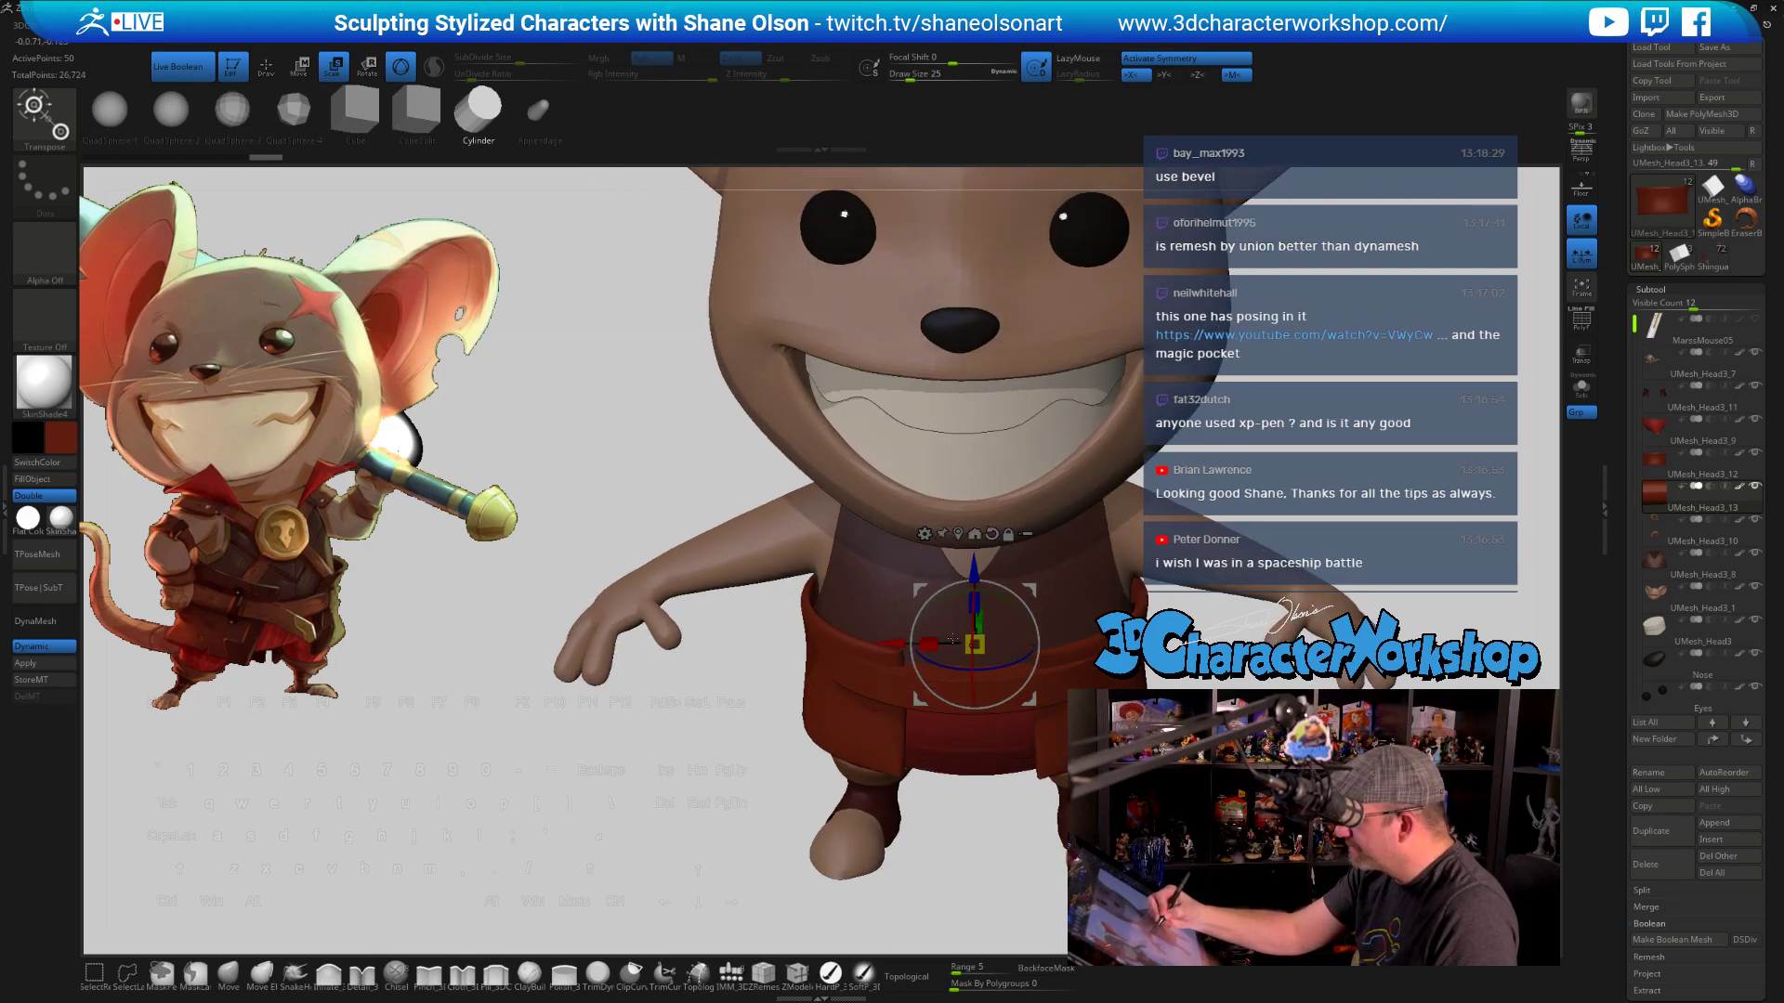
Flatten the cylinder vertically into a belt band over the side panels and reduce its front-to-back depth
right_drag(925, 725, 927, 599)
drag(975, 563, 975, 570)
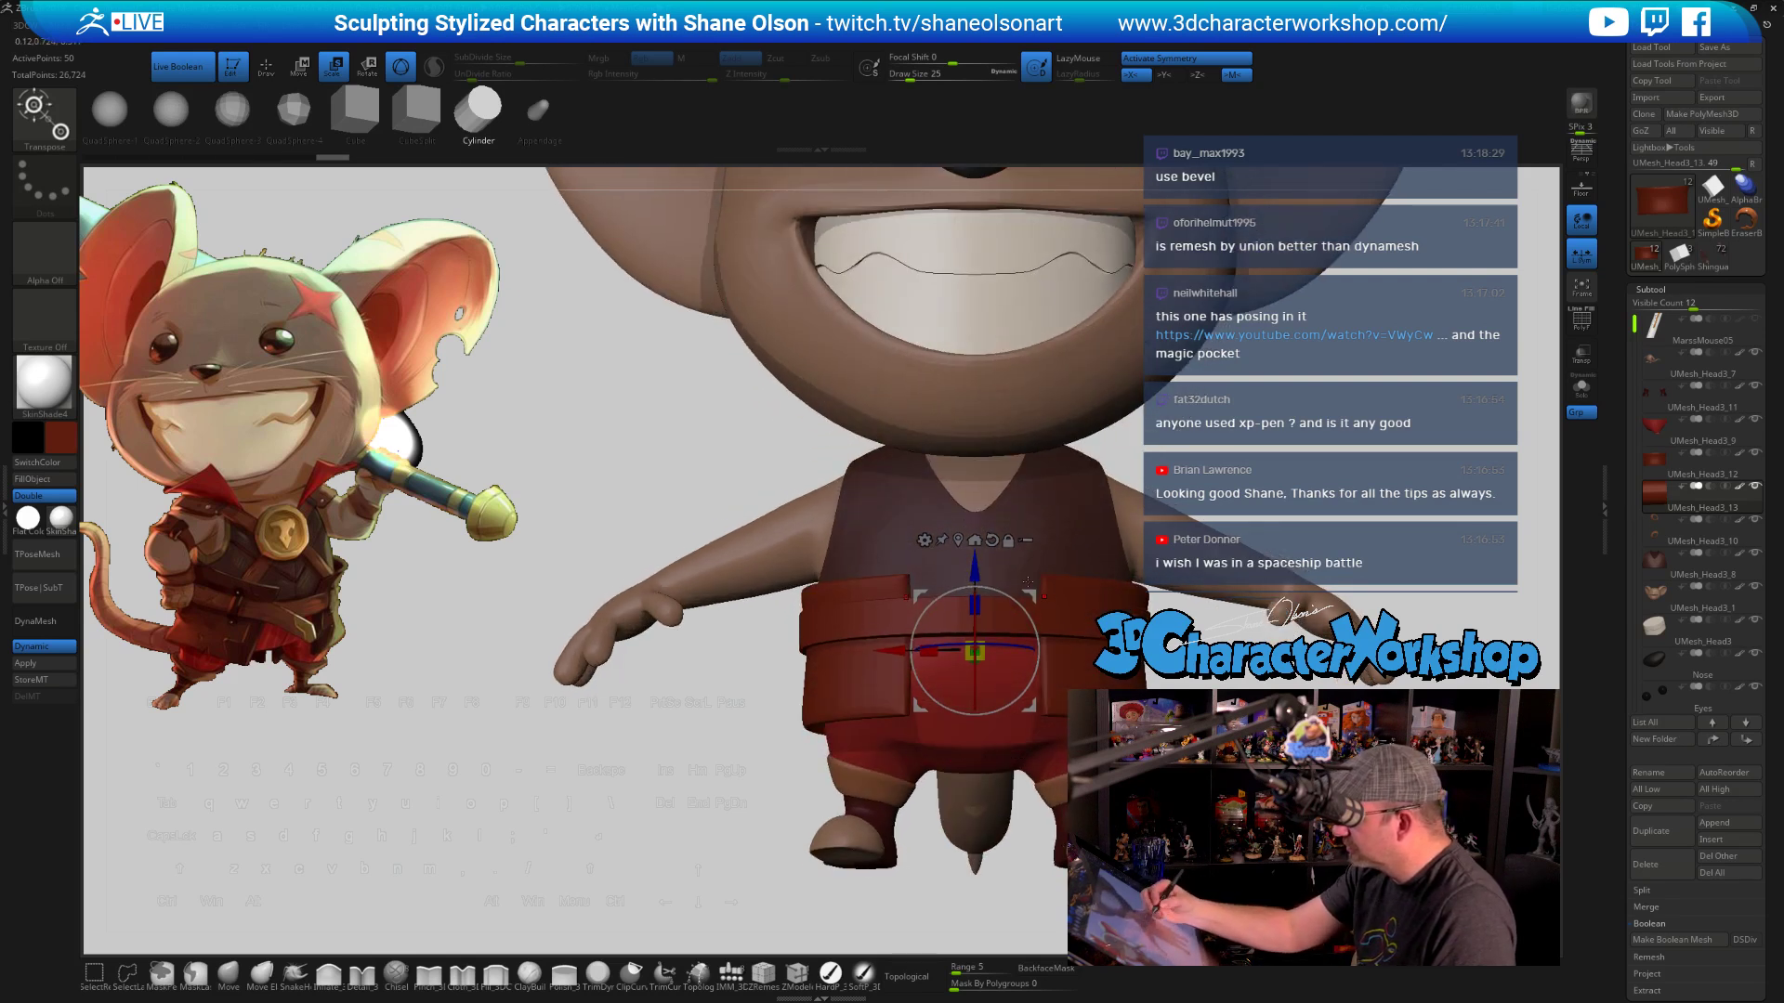
right_drag(1028, 581, 1008, 628)
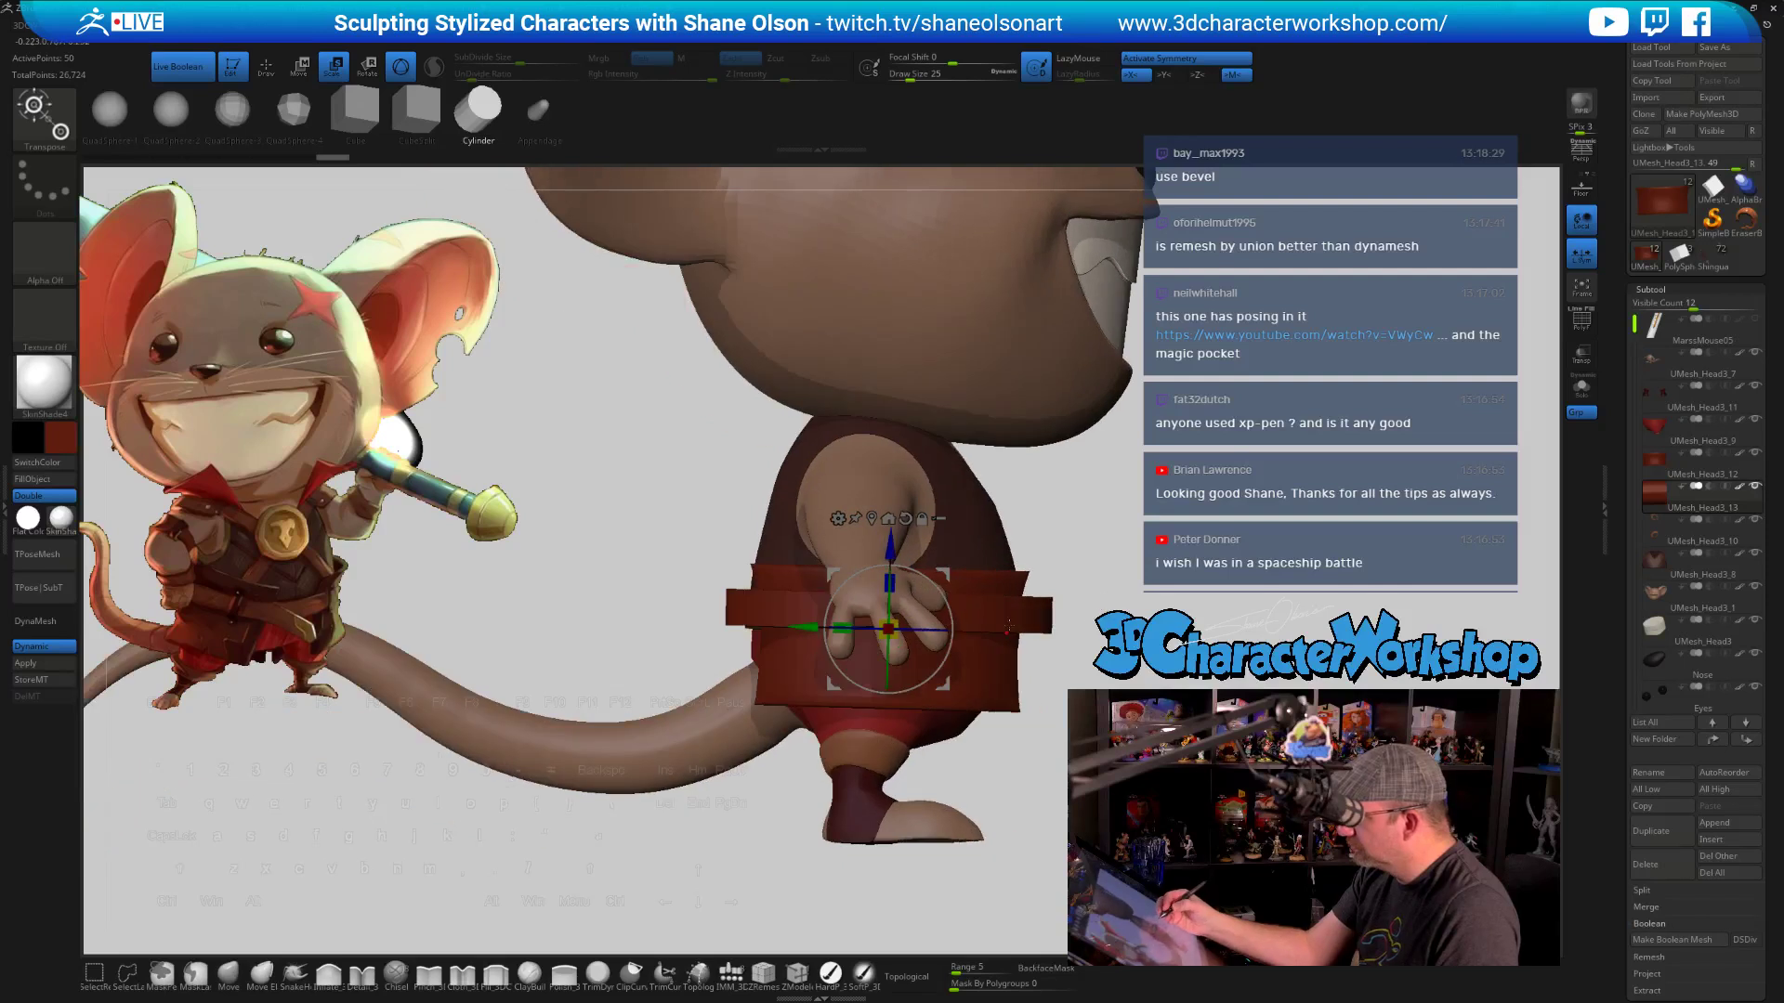
drag(842, 628, 856, 628)
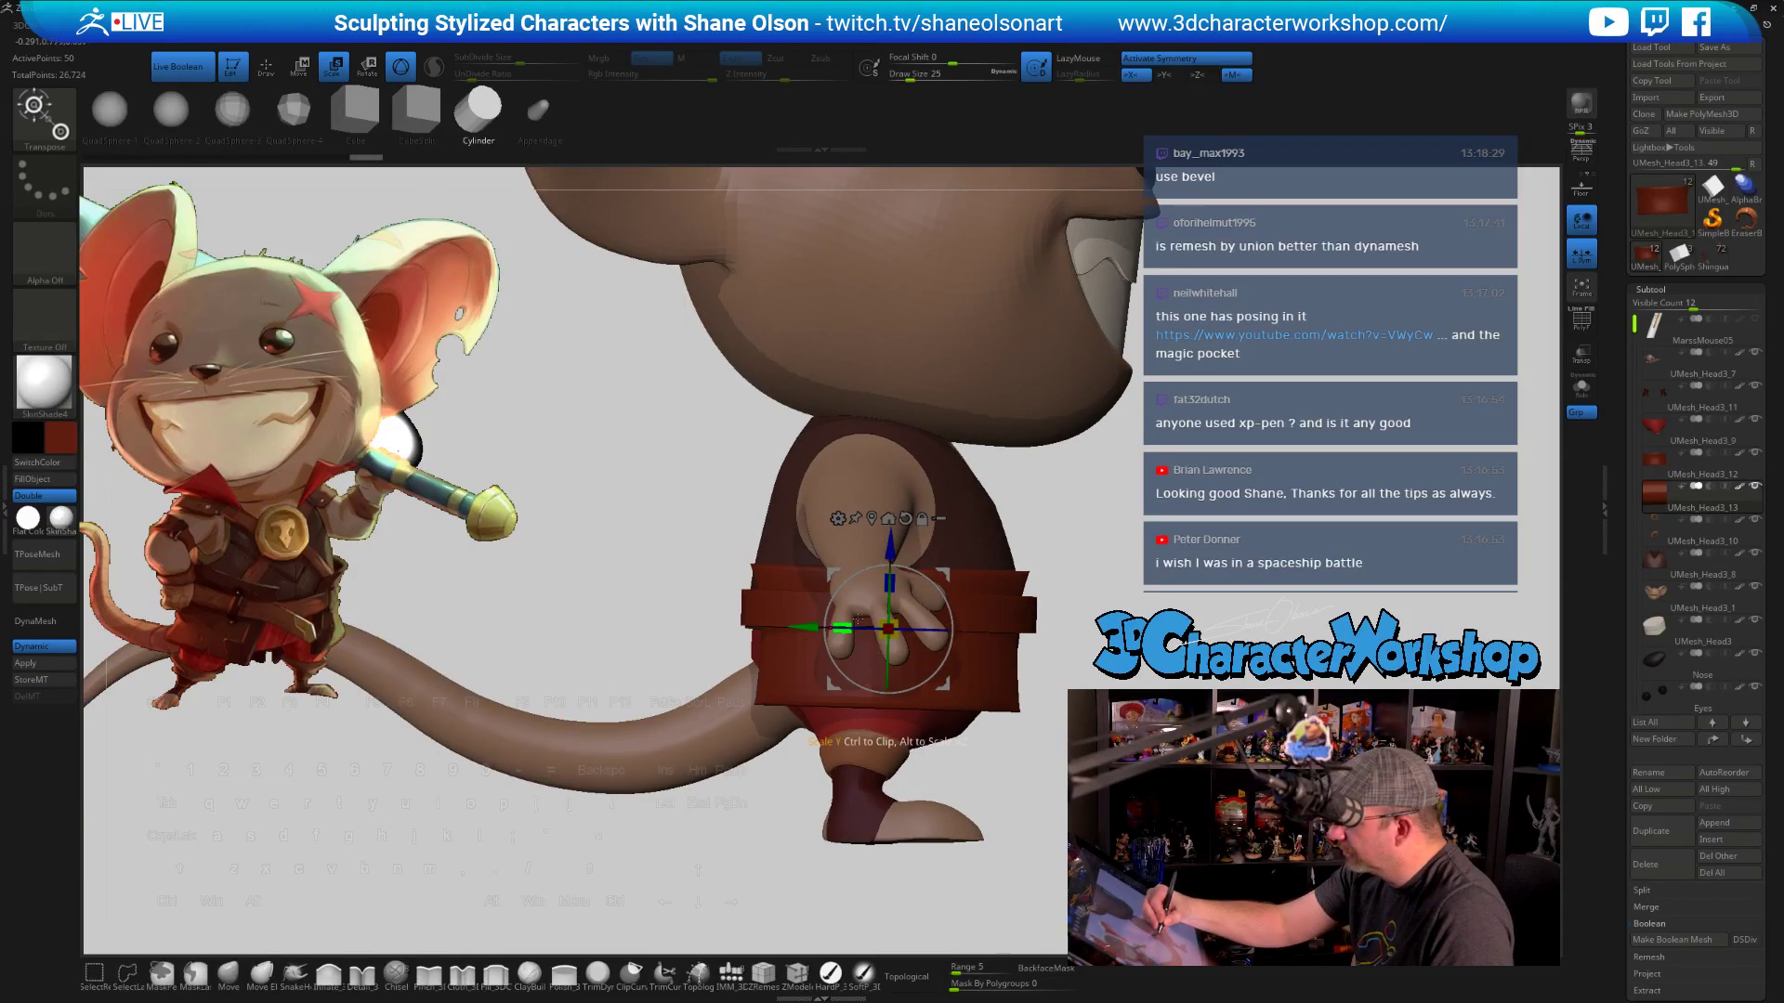
Scale the belt down a little further in height and check its fit around the waist from the front
right_drag(1031, 594, 937, 573)
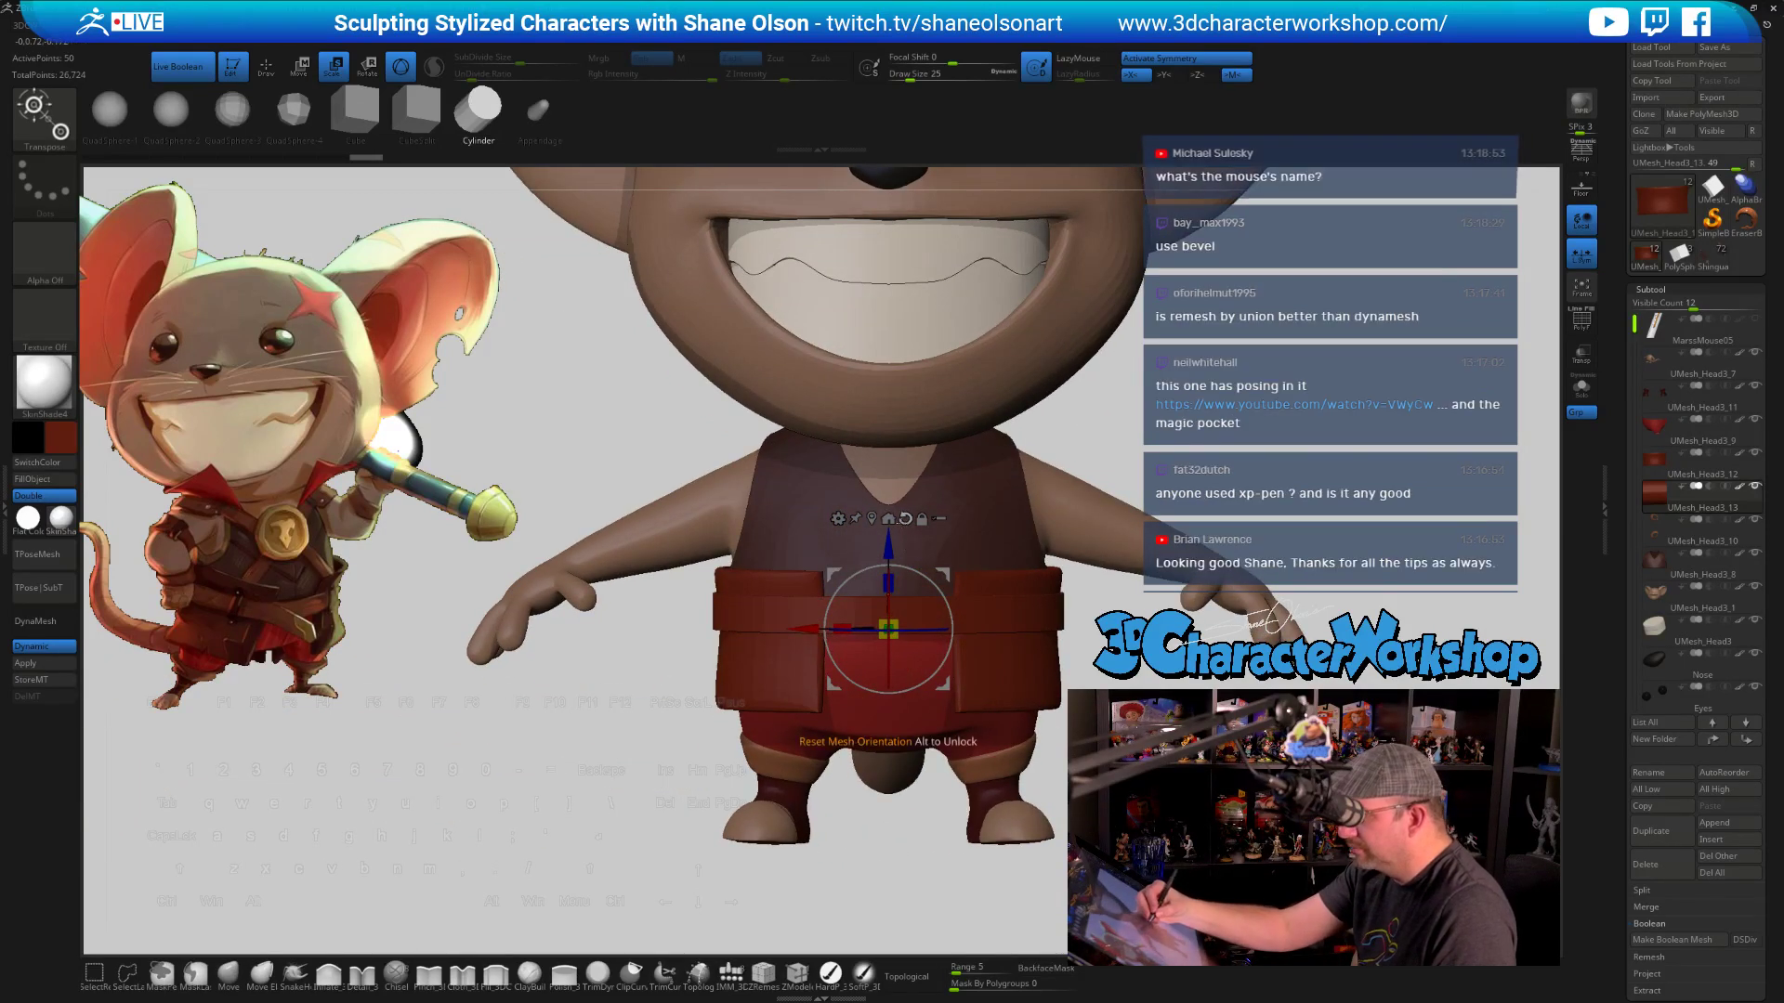
drag(888, 546, 888, 555)
ctrl+right_drag(1041, 698, 1044, 738)
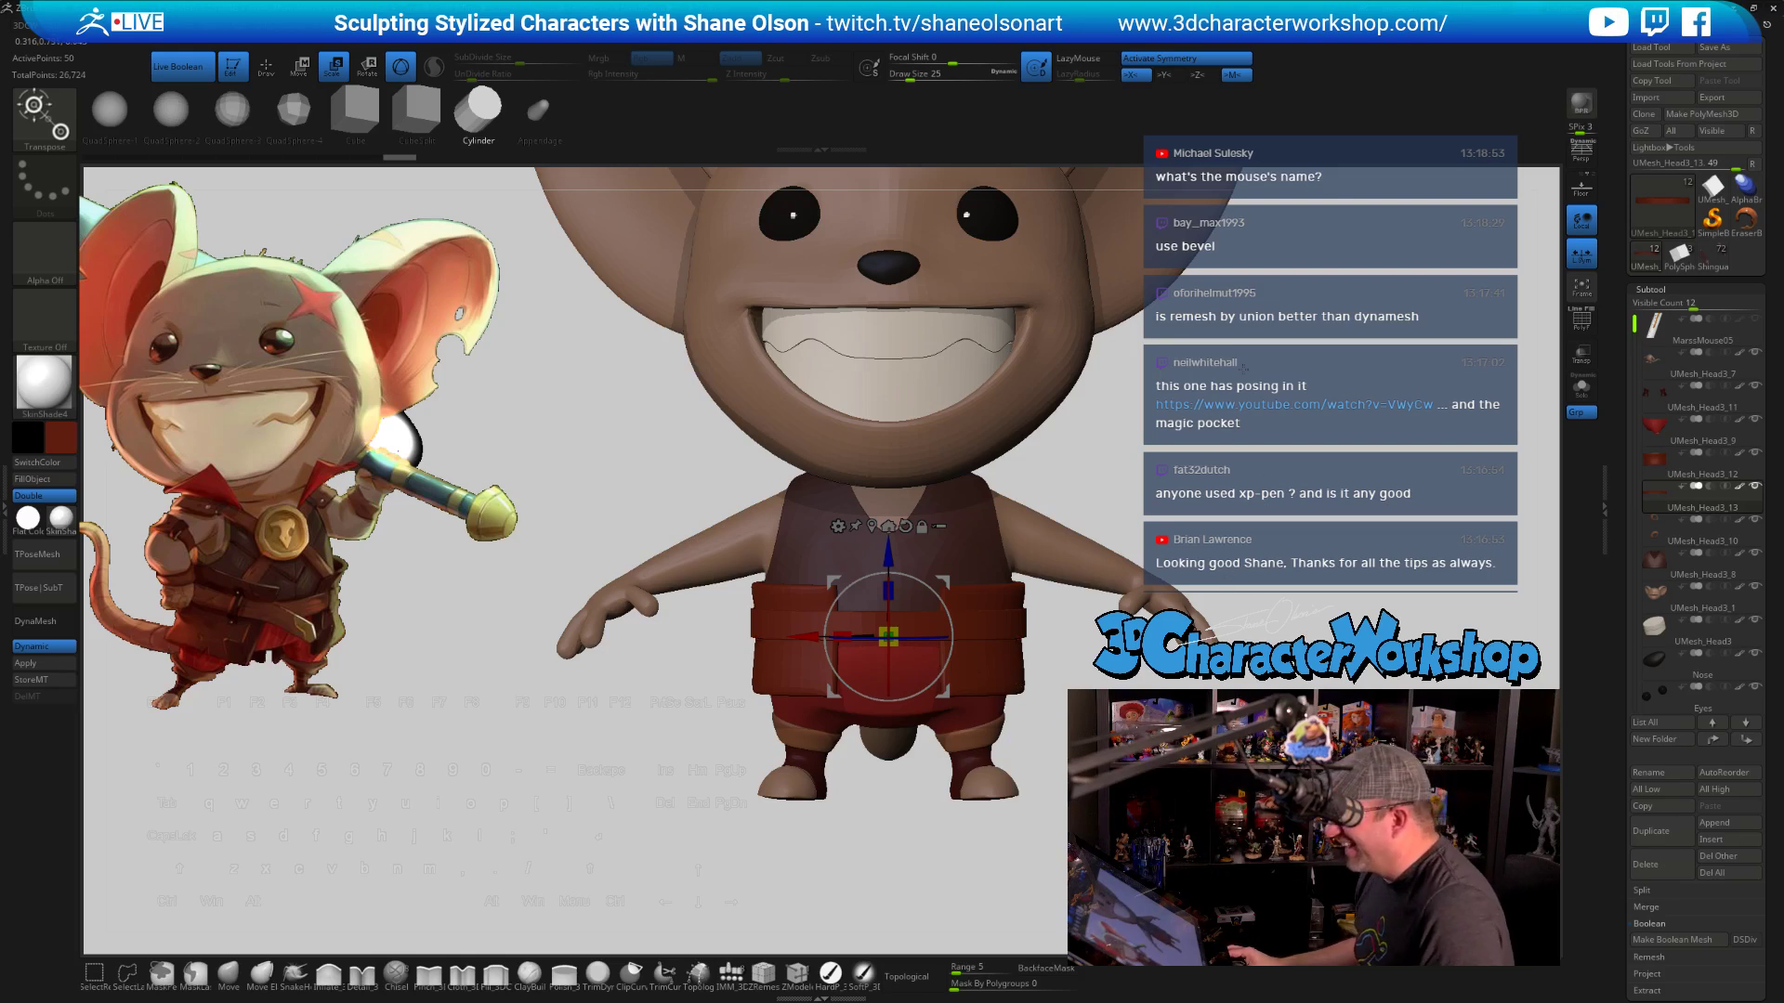
right_drag(1148, 449, 1319, 457)
drag(1394, 437, 1253, 418)
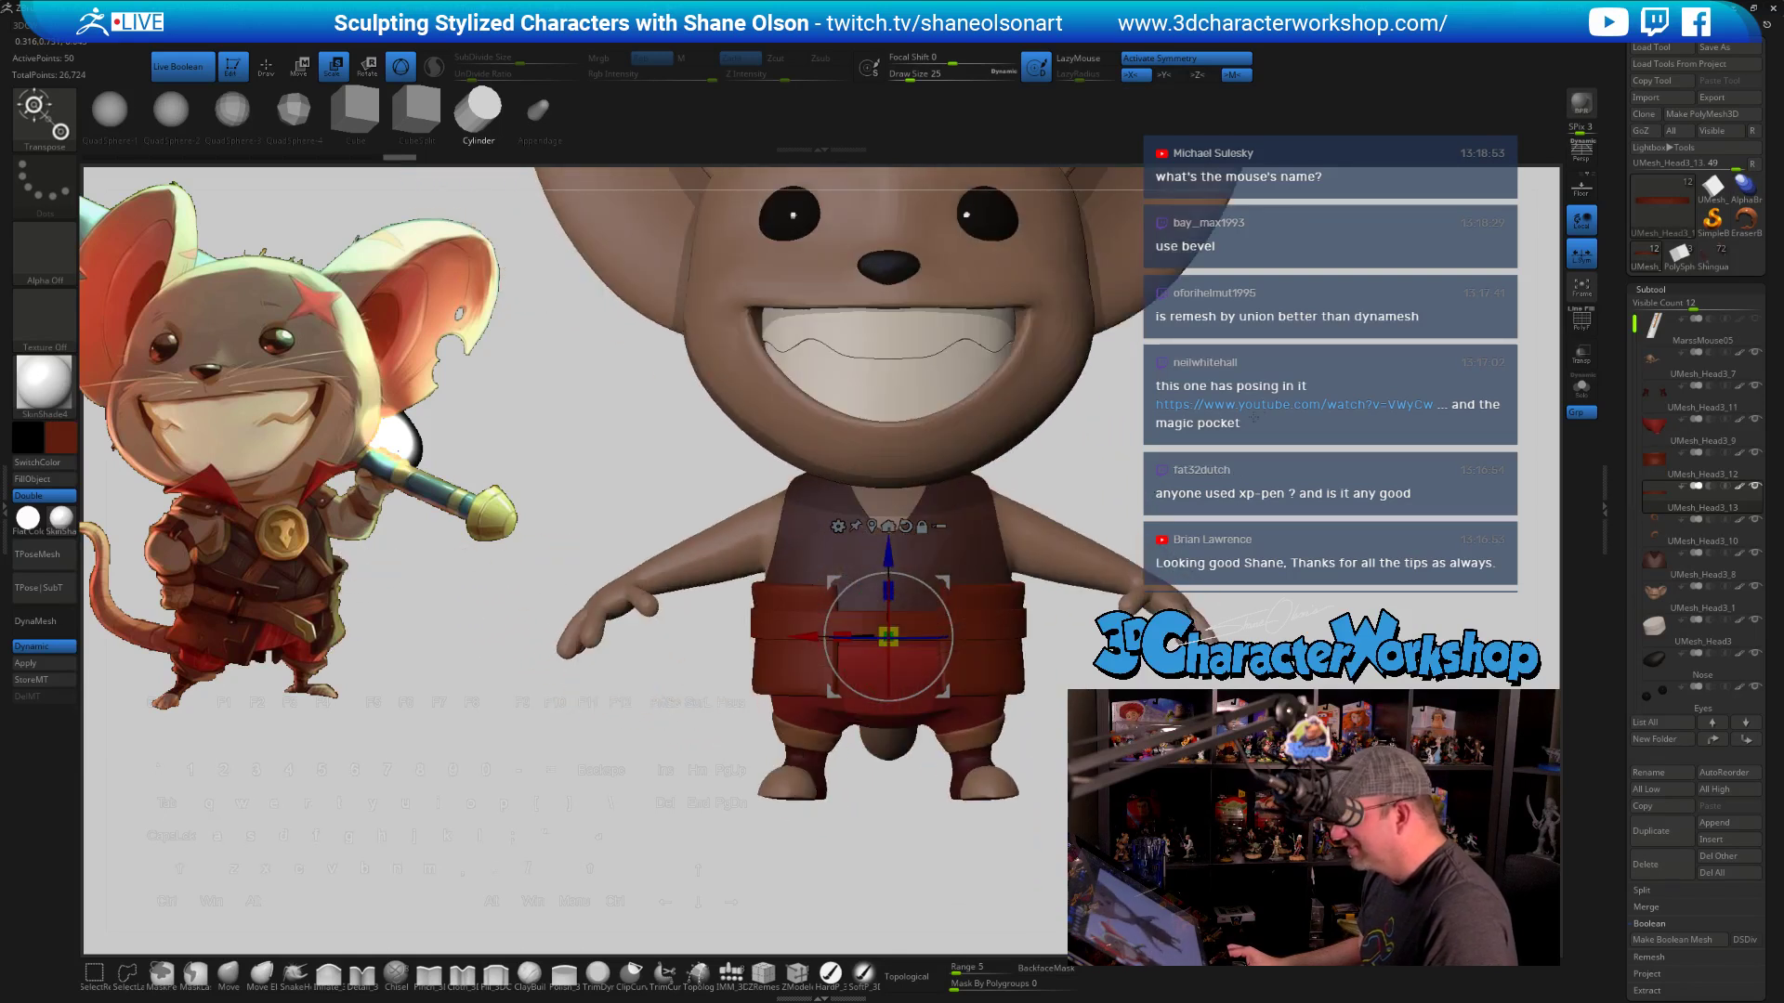
ctrl+right_drag(1258, 415, 1252, 447)
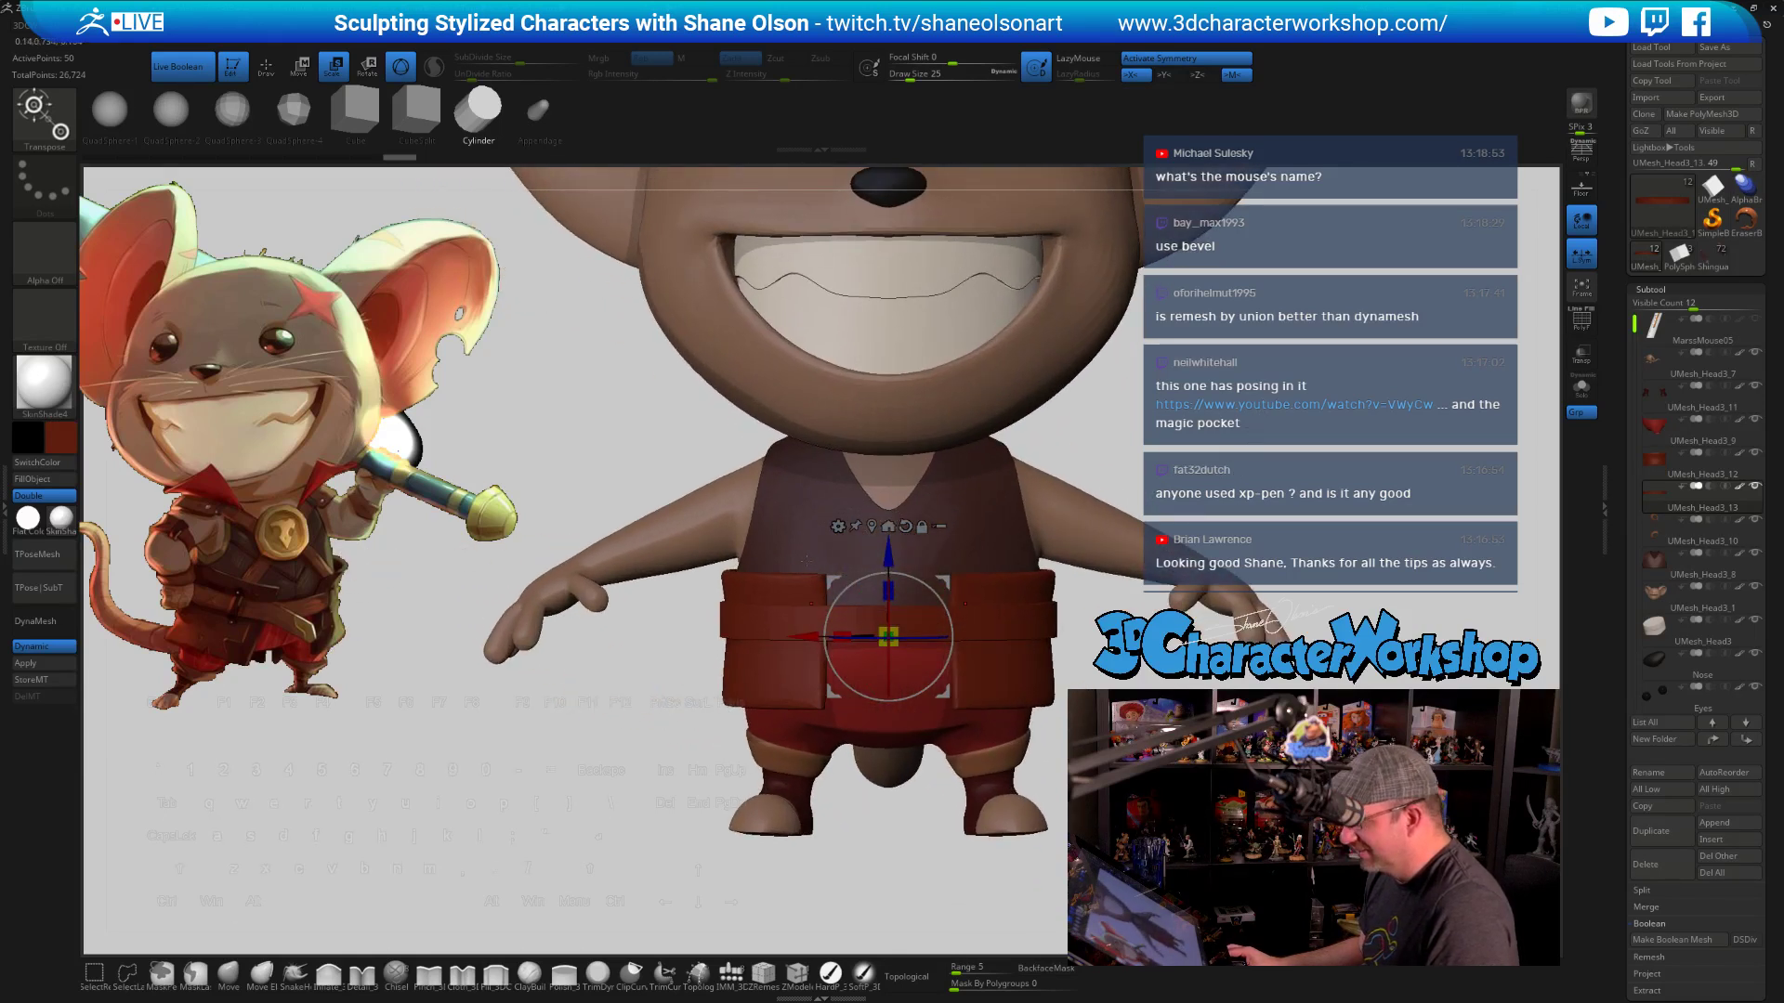
Fill the belt with a dark reddish brown and return to Draw mode
key(space)
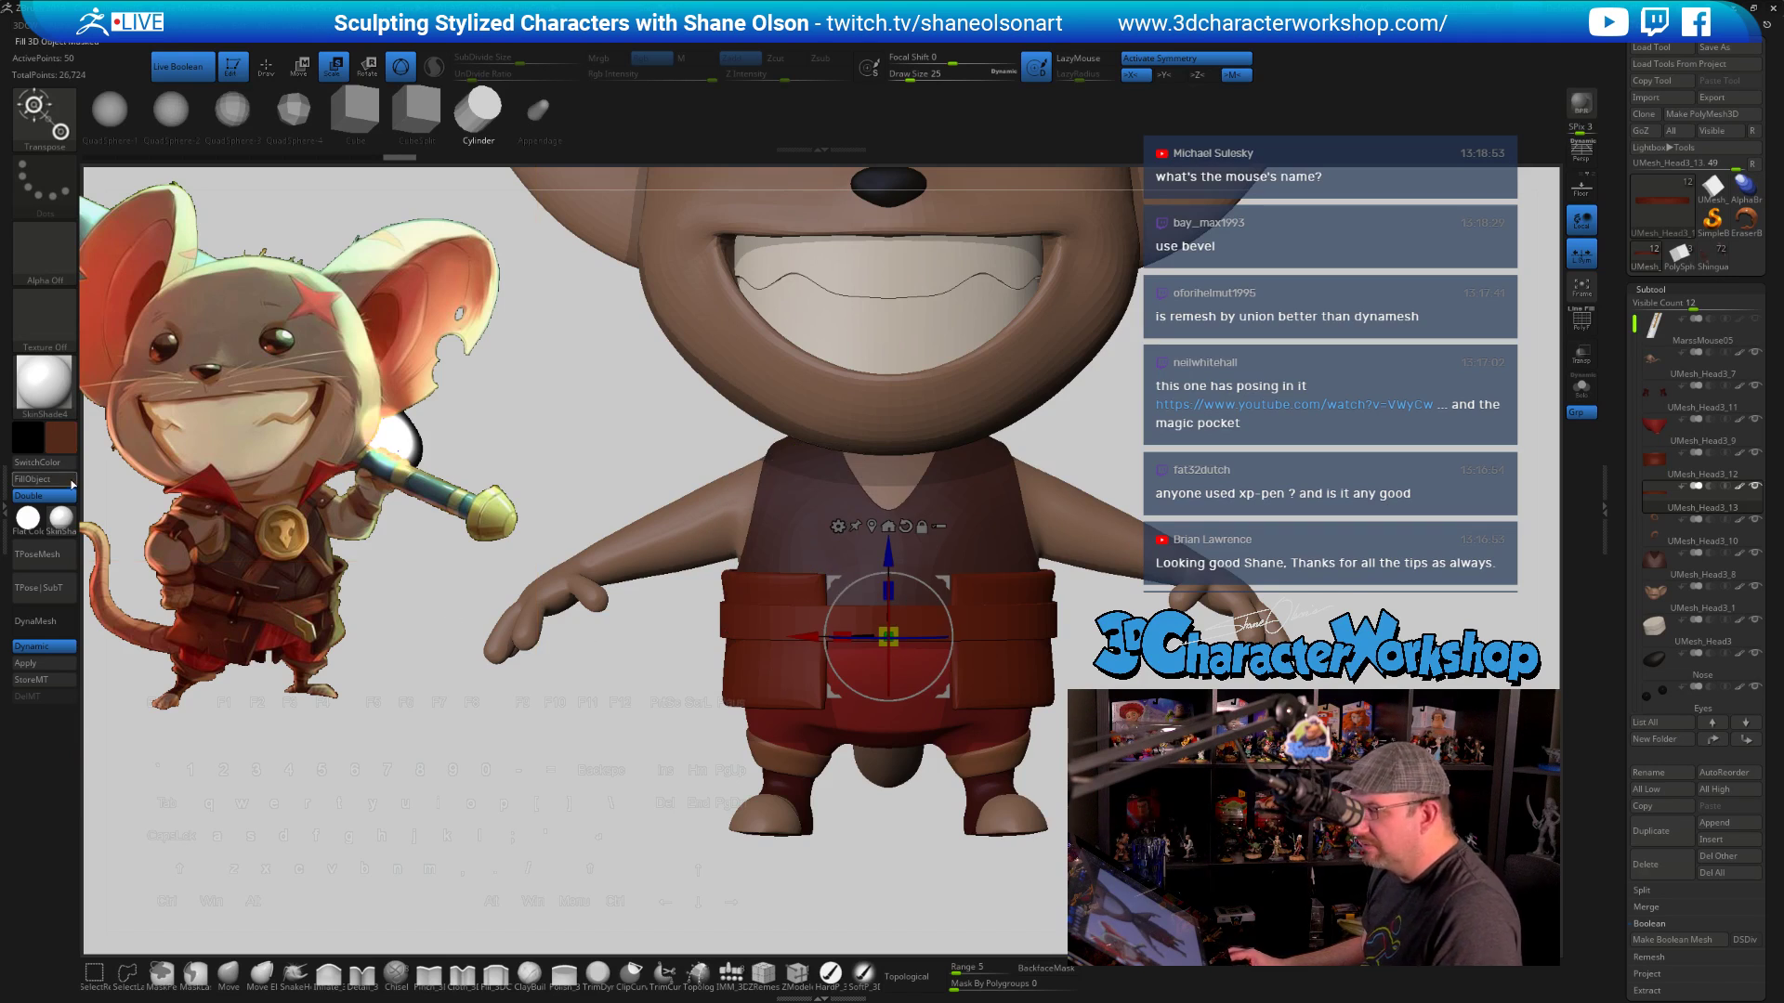
alt+drag(510, 777, 522, 754)
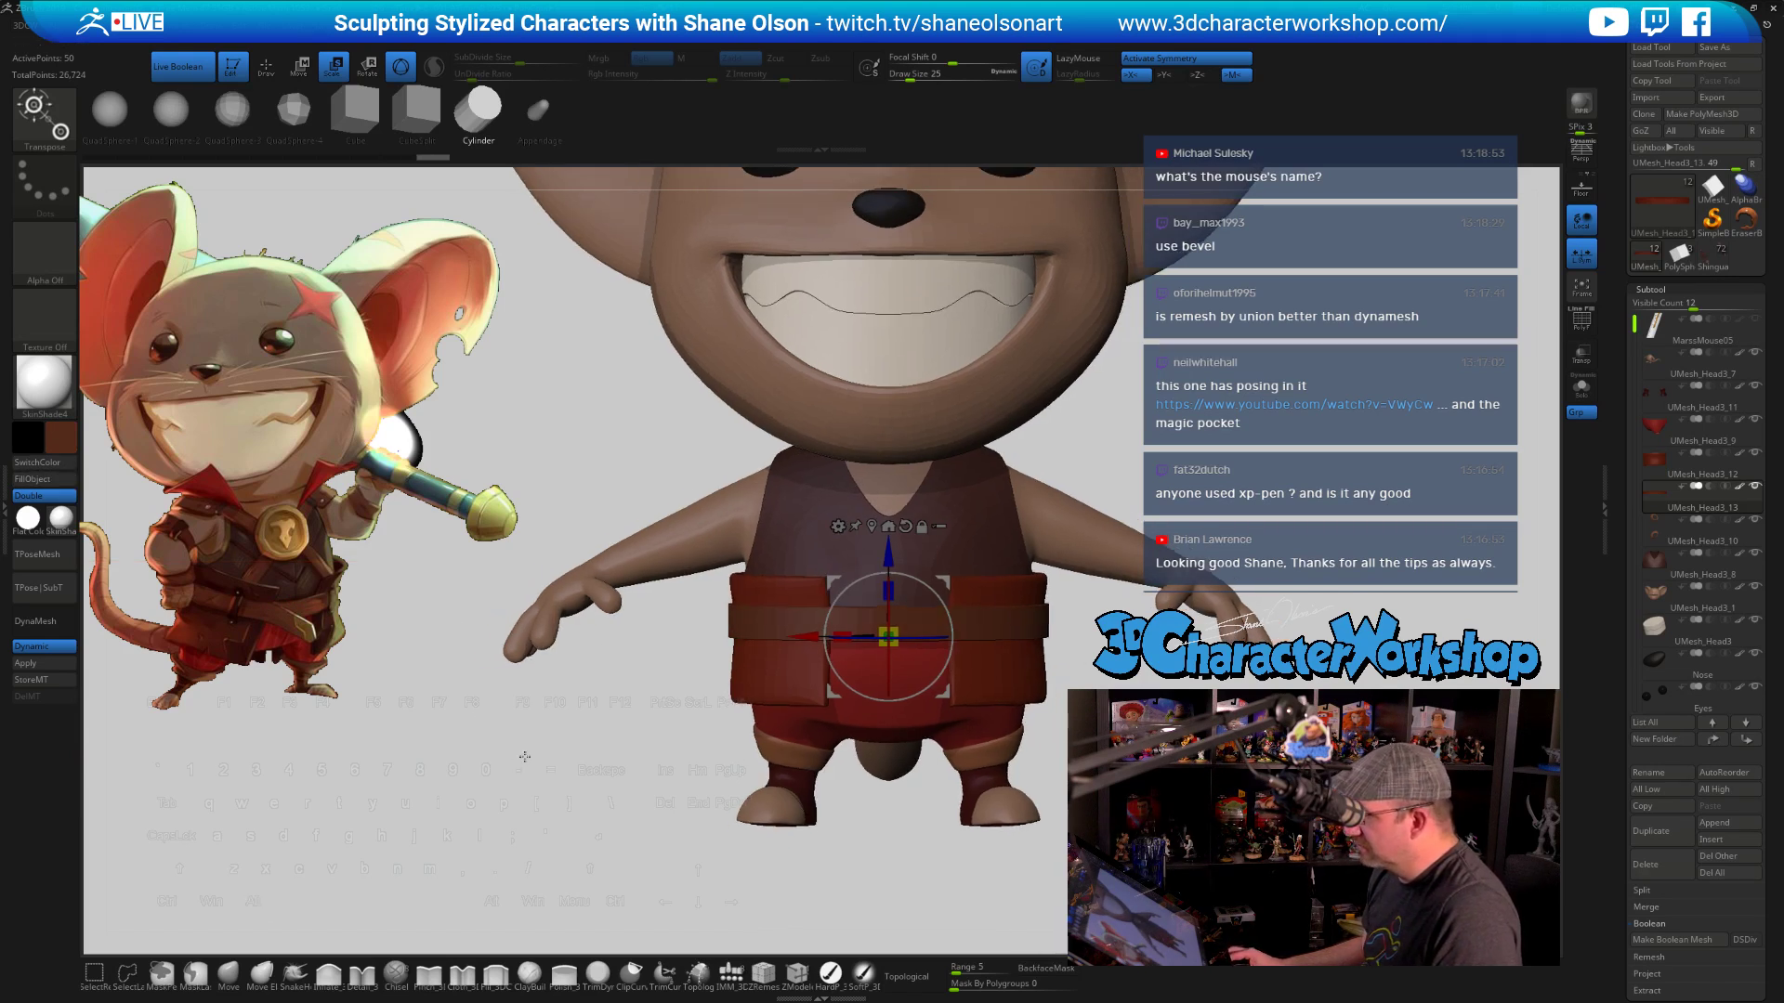
key(q)
mouse_move(693, 775)
alt+mouse_down()
mouse_move(676, 739)
mouse_move(591, 765)
alt+mouse_up()
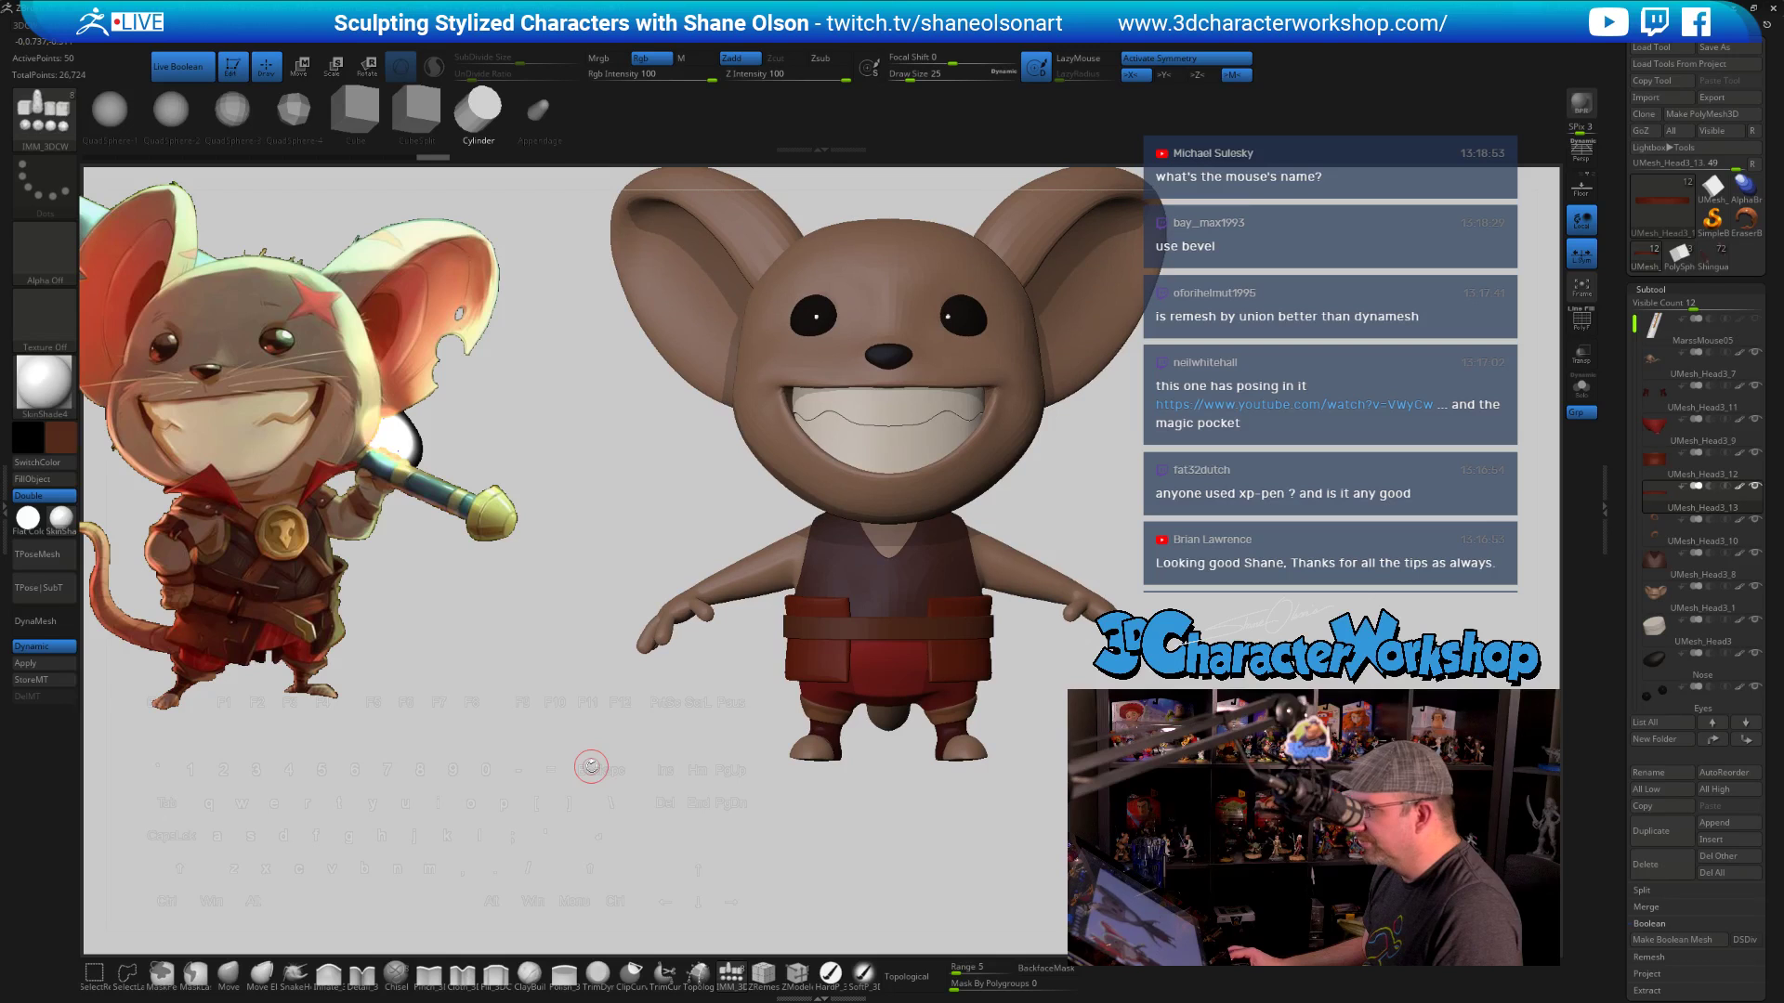
Shift the current colour's hue towards a yellowish orange-brown and fill the belt with it
click(66, 445)
click(143, 486)
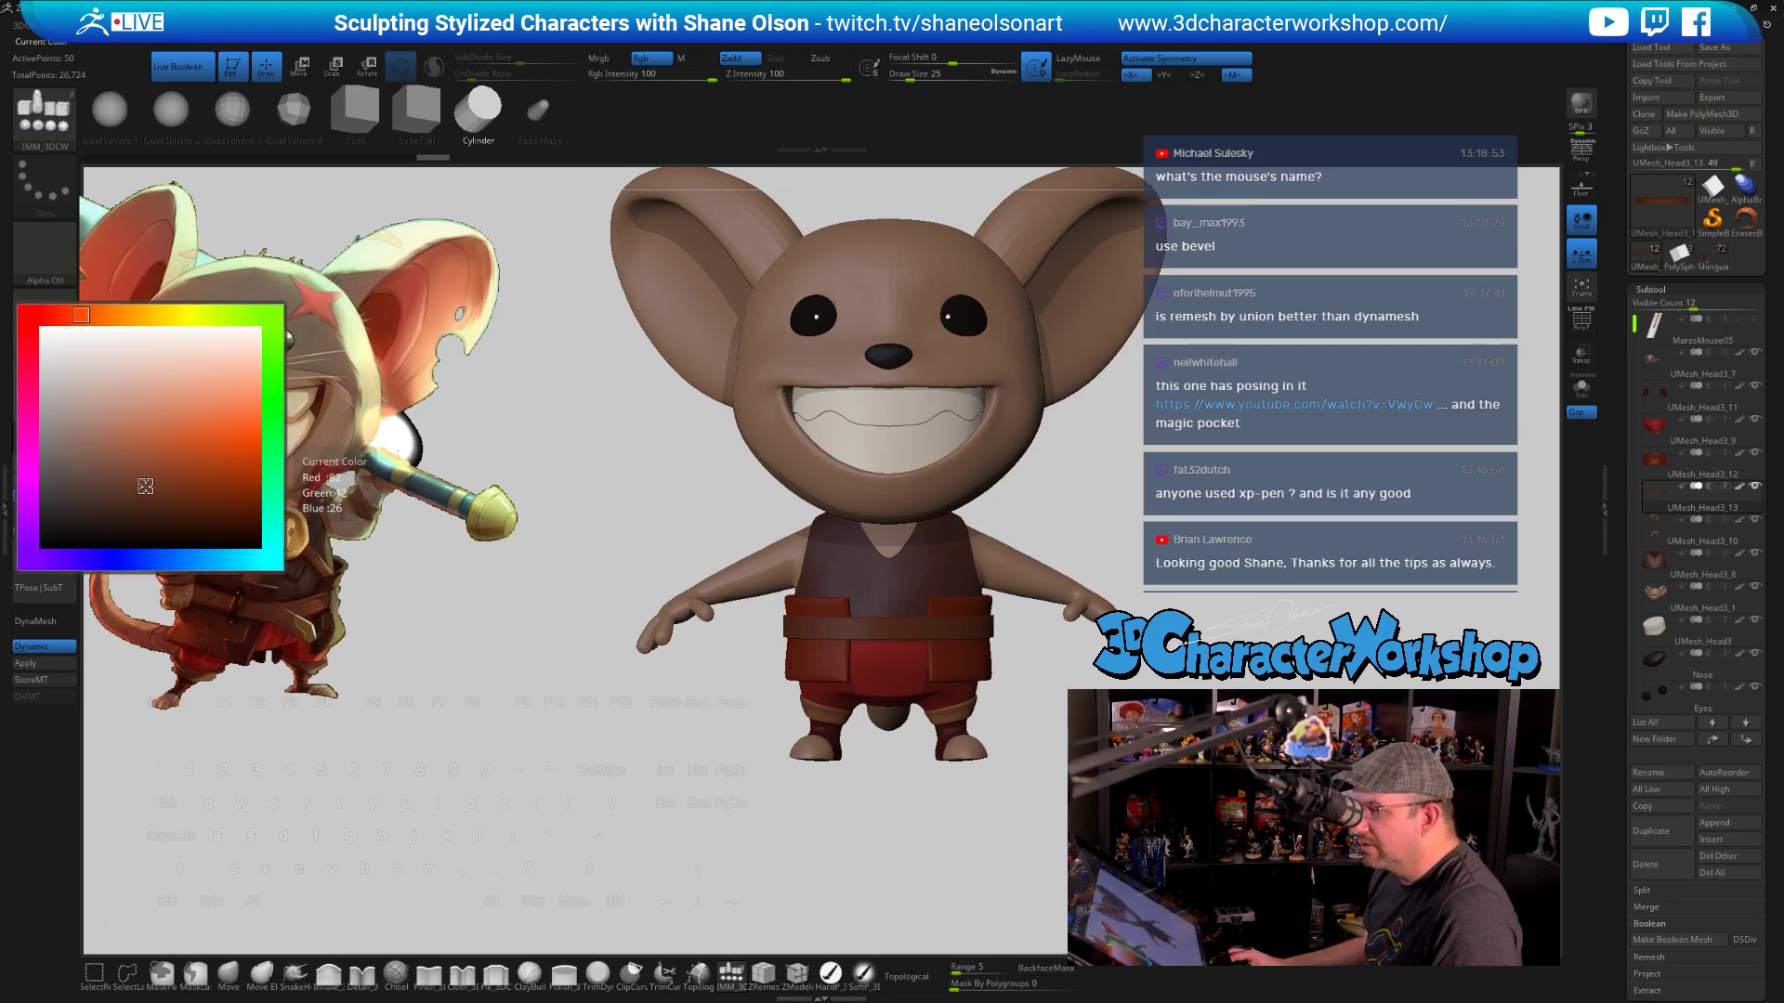
click(99, 317)
click(109, 316)
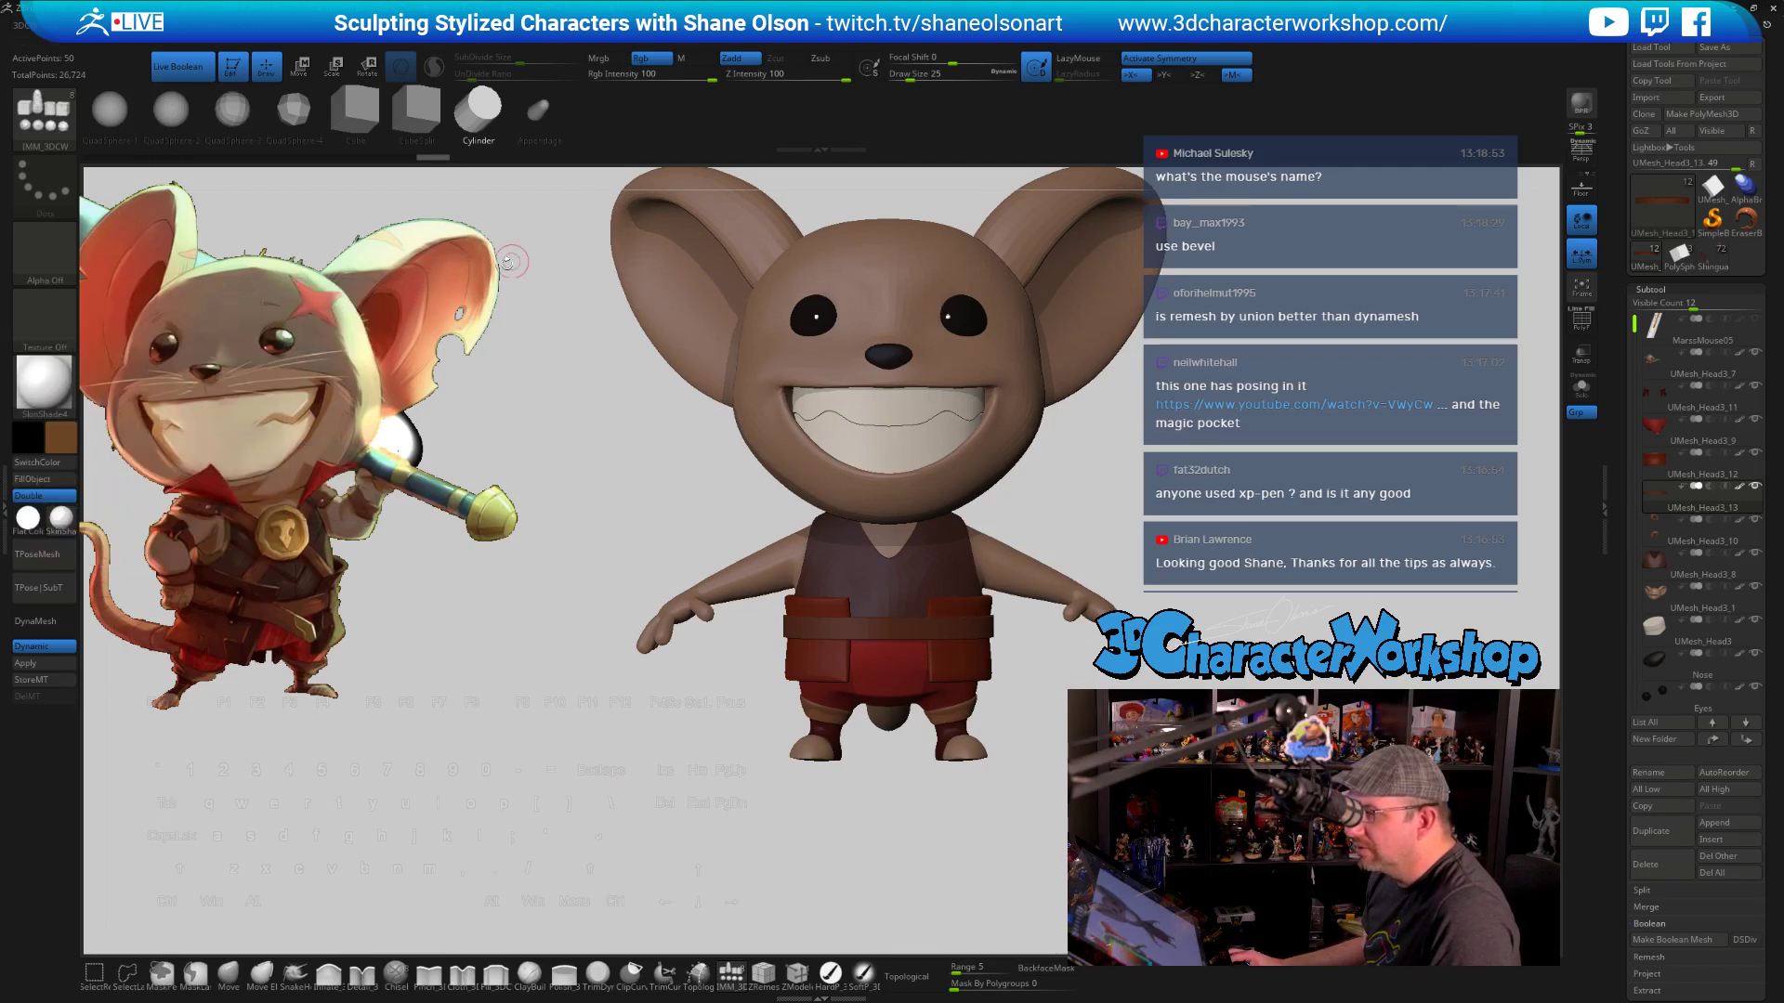
click(51, 479)
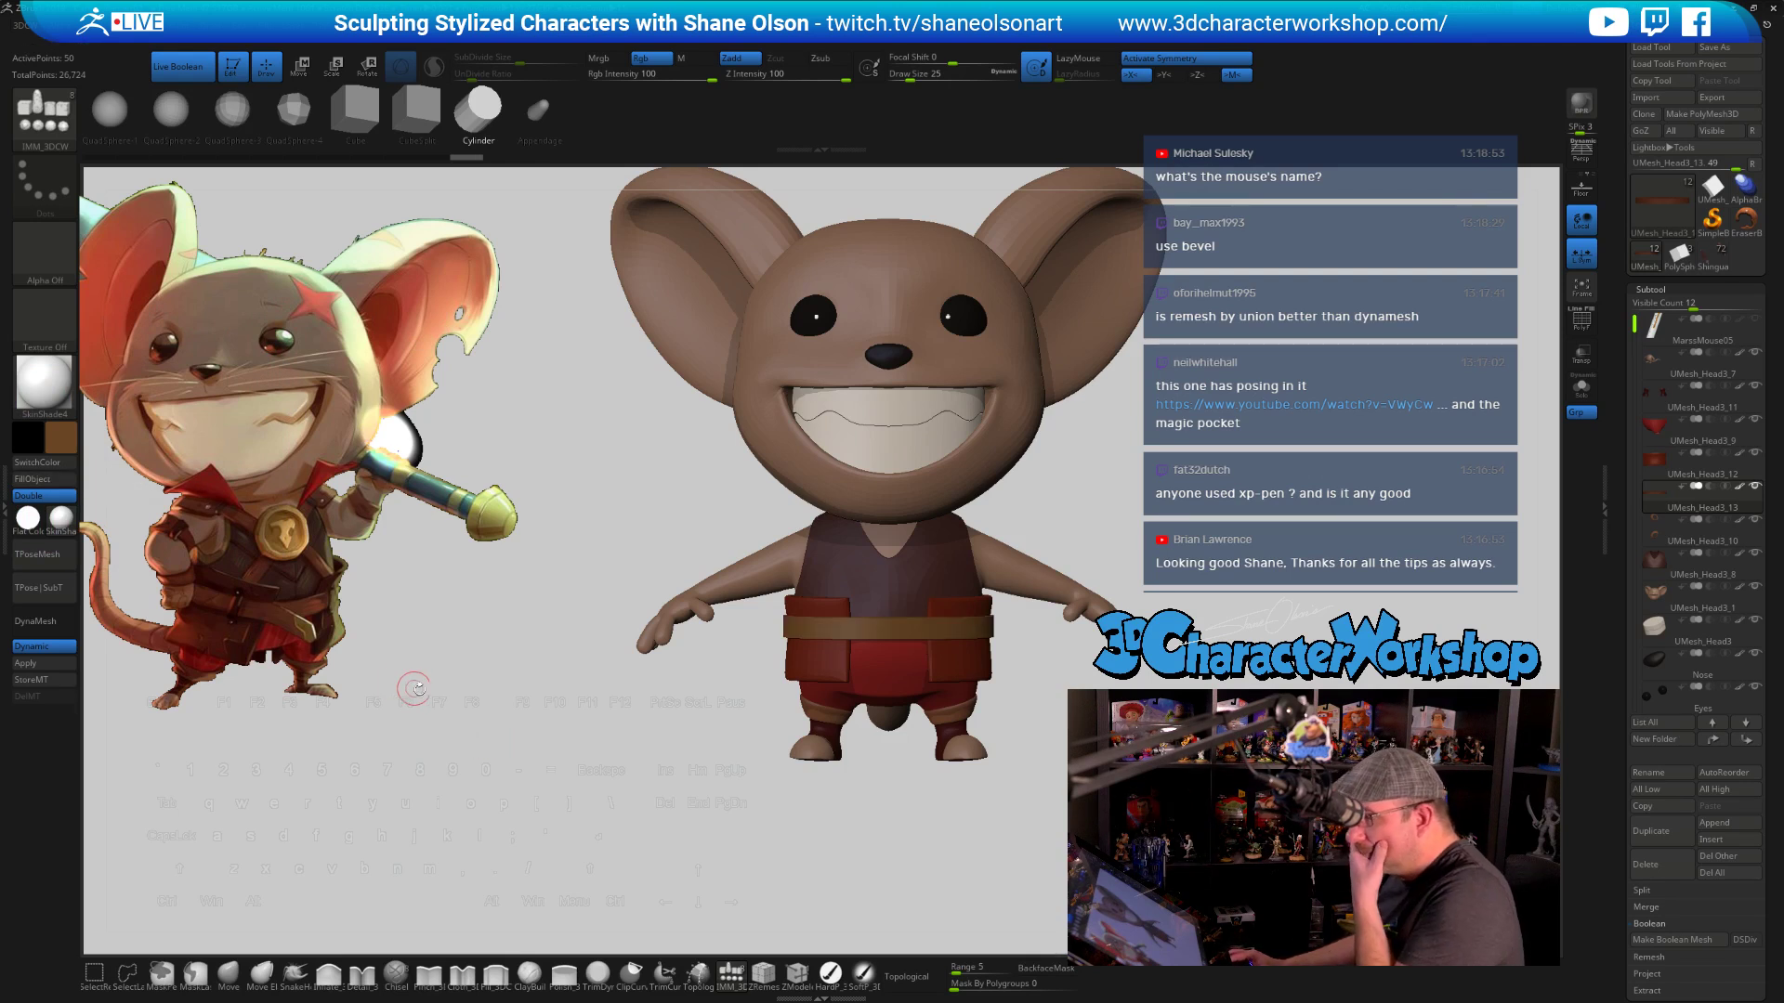
Fine-tune the shade of the yellowish brown and refill the belt, checking it against the whole character
click(53, 433)
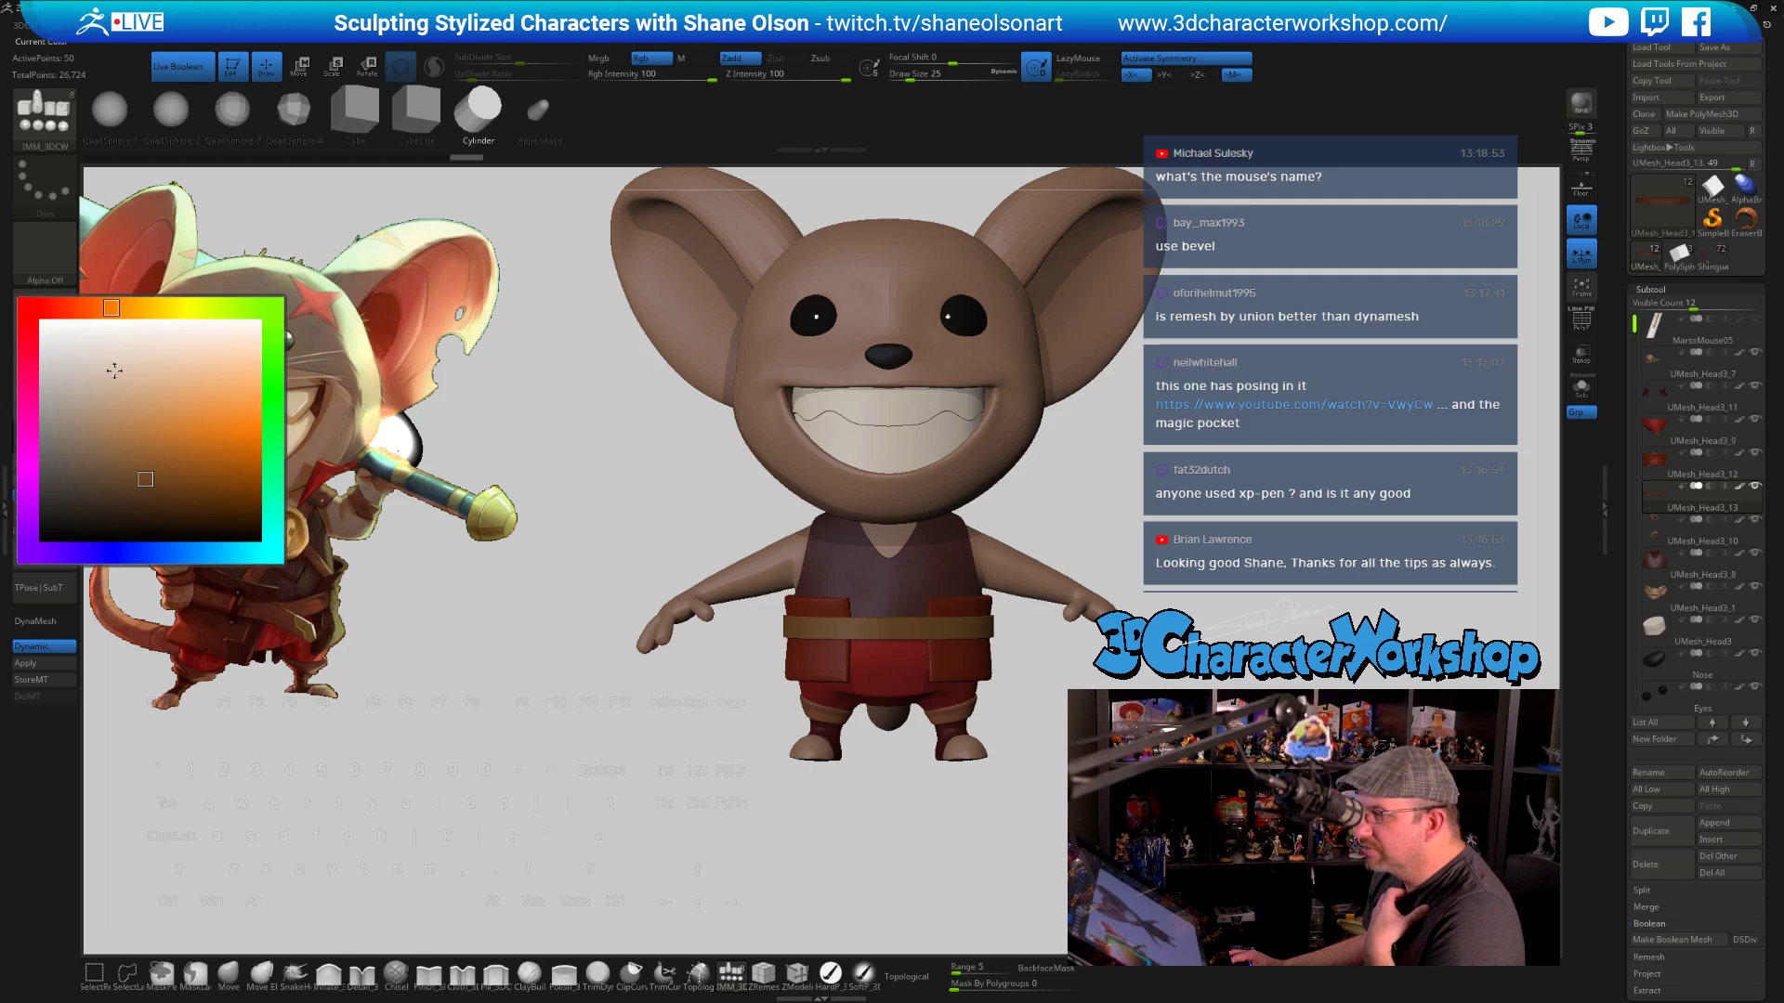
click(141, 480)
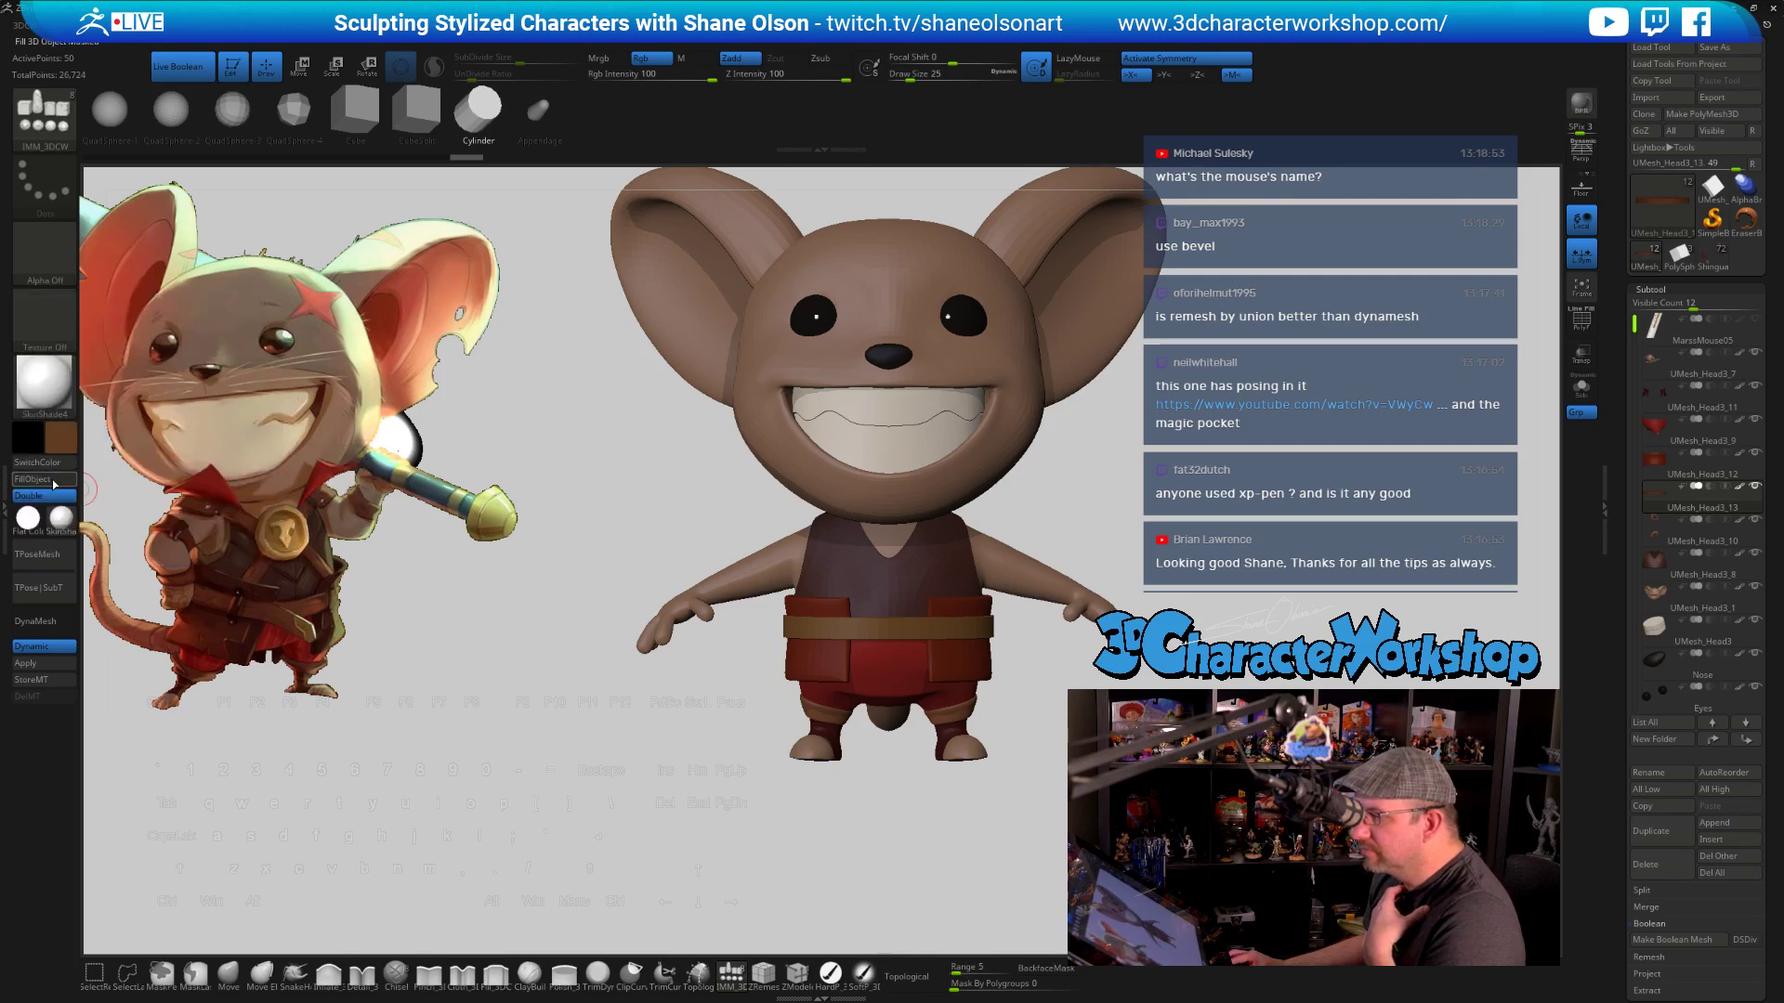
drag(628, 754, 622, 750)
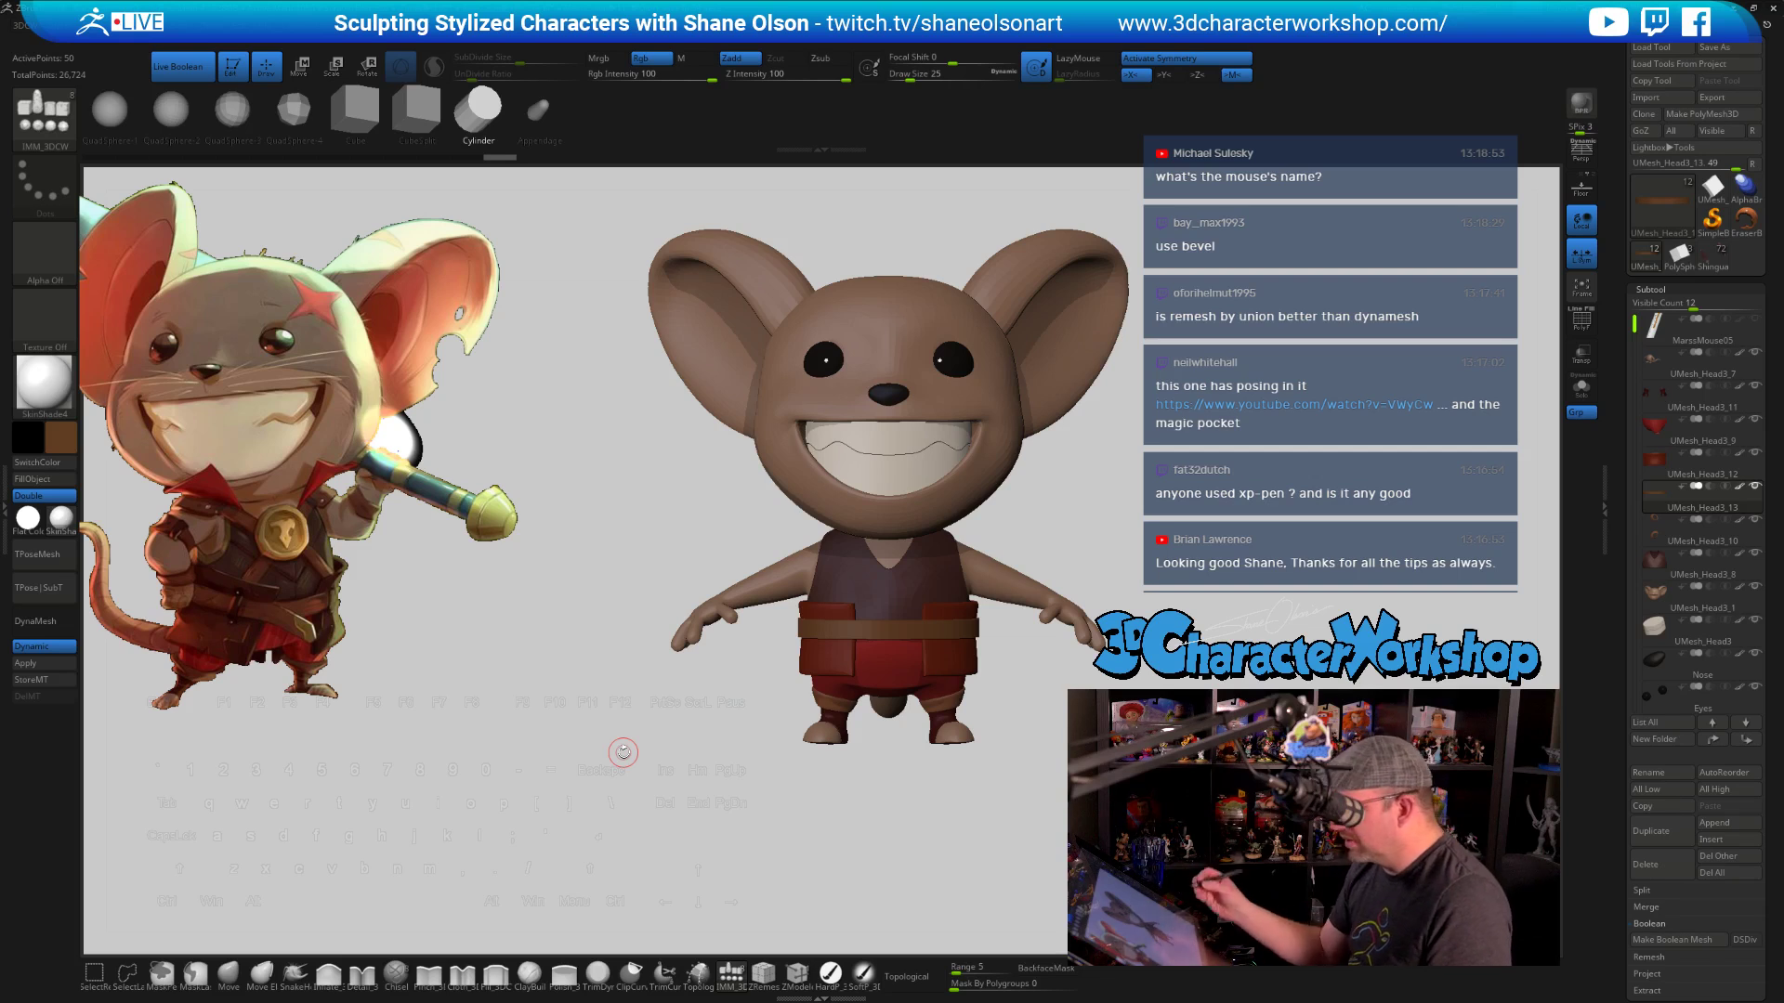
Select the dark red side panels and reshape them around the hips with an enlarged Move brush
alt+drag(1050, 687, 1036, 785)
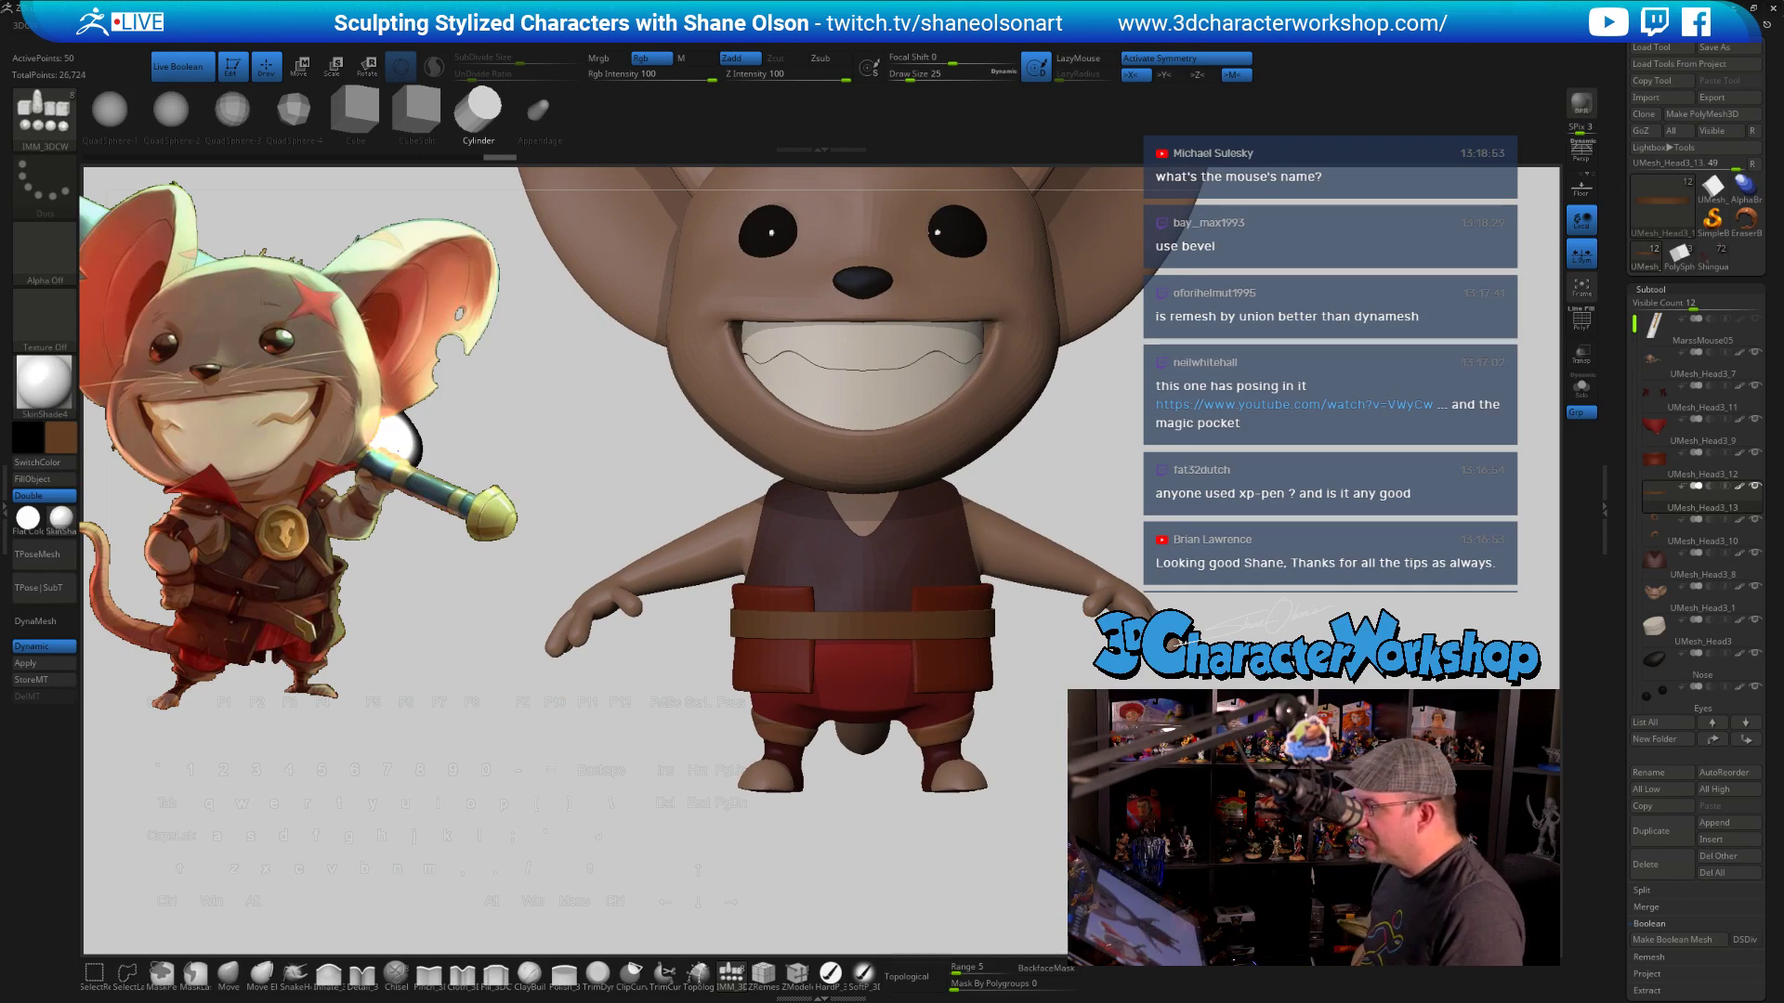
alt+click(965, 667)
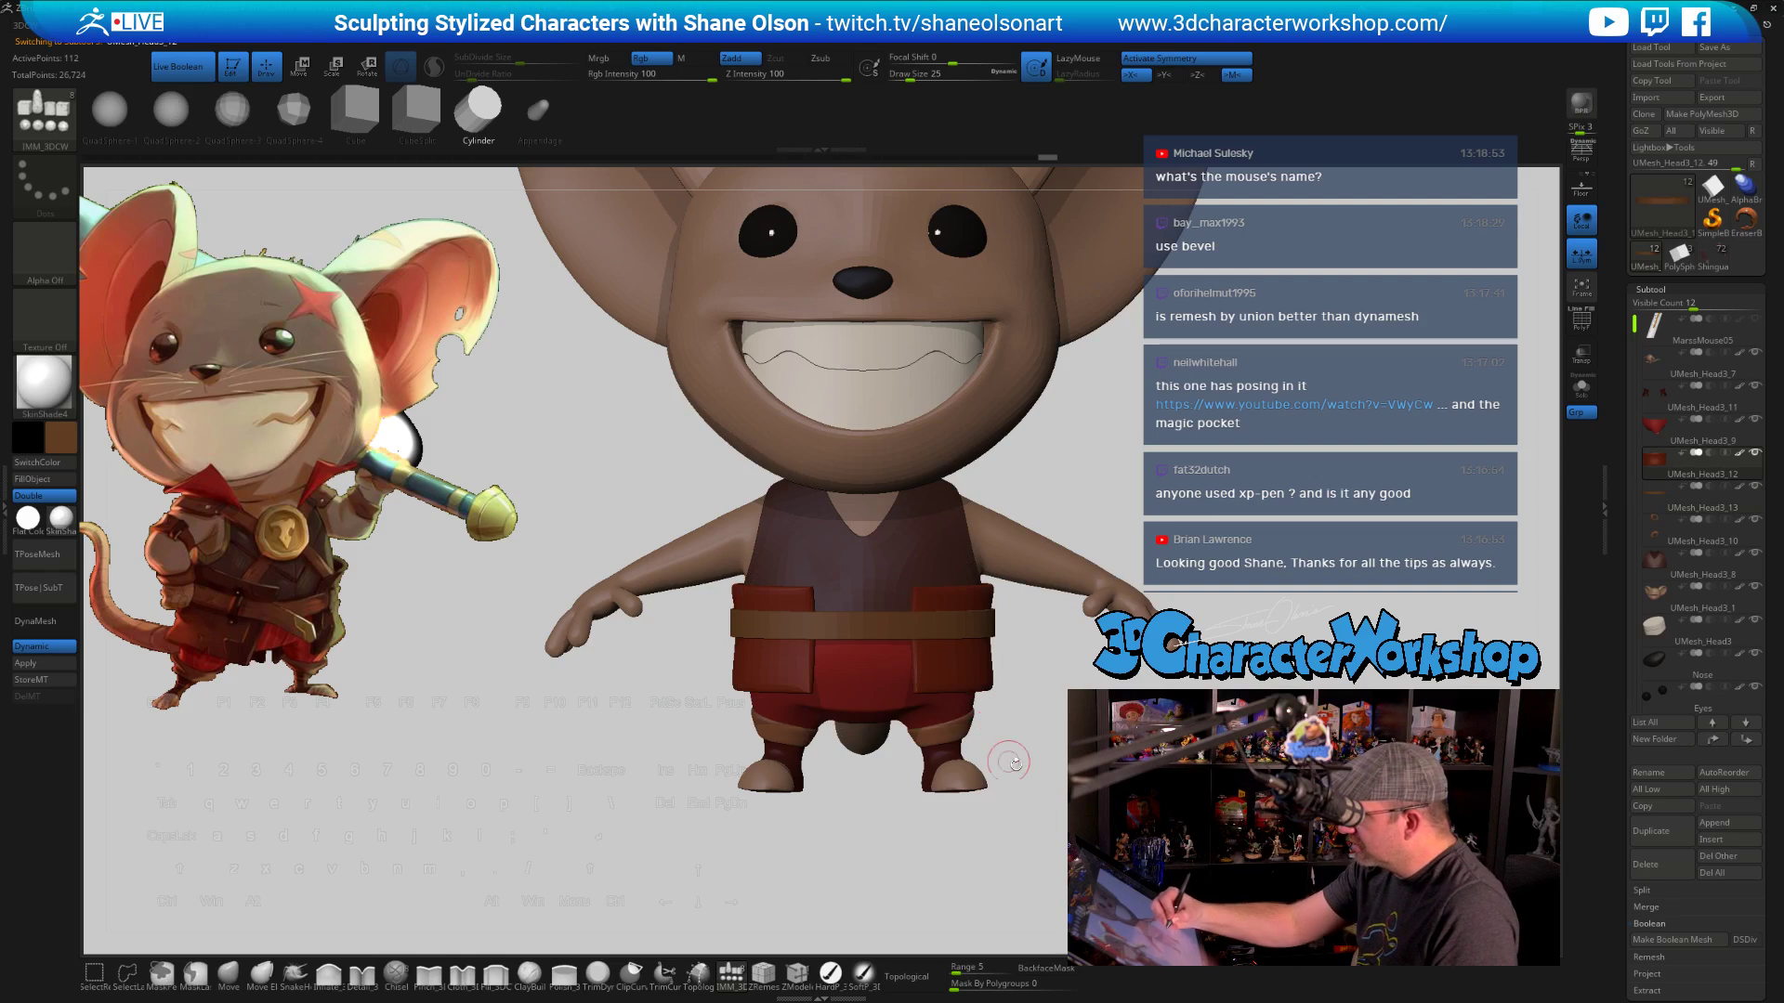
click(228, 974)
key(s)
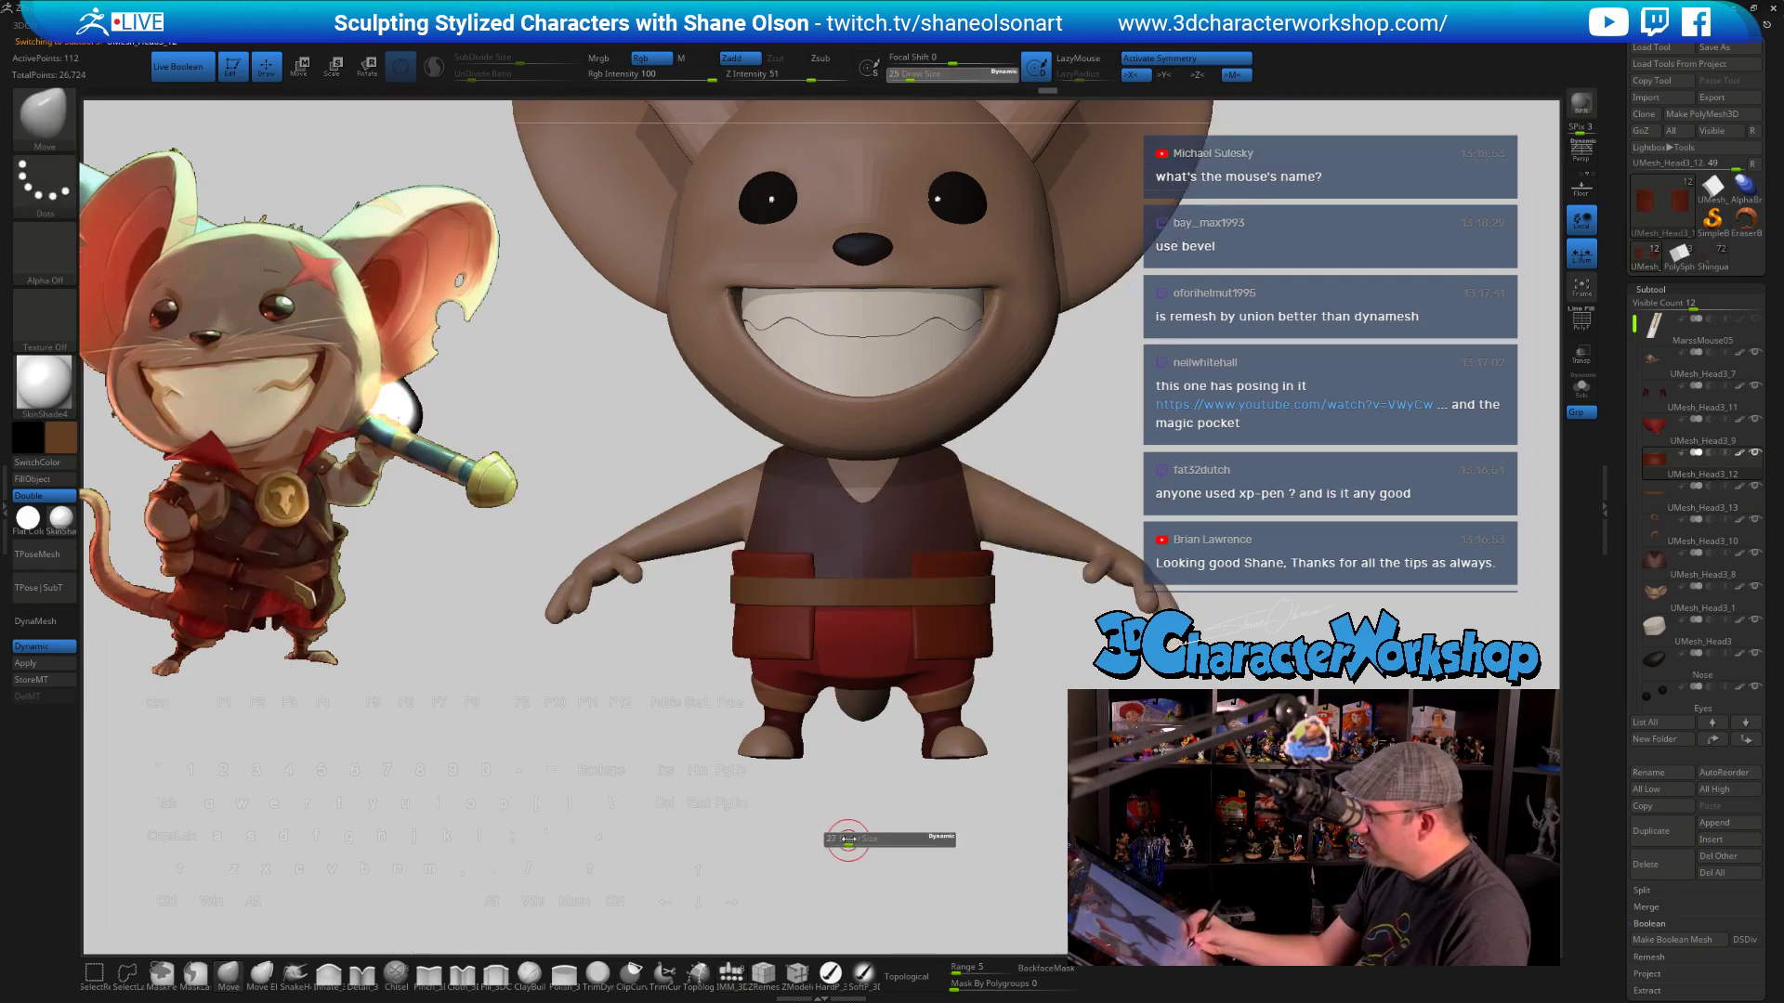
drag(845, 840, 876, 840)
mouse_move(1036, 719)
mouse_down()
mouse_move(985, 726)
mouse_move(1033, 738)
mouse_up()
key(s)
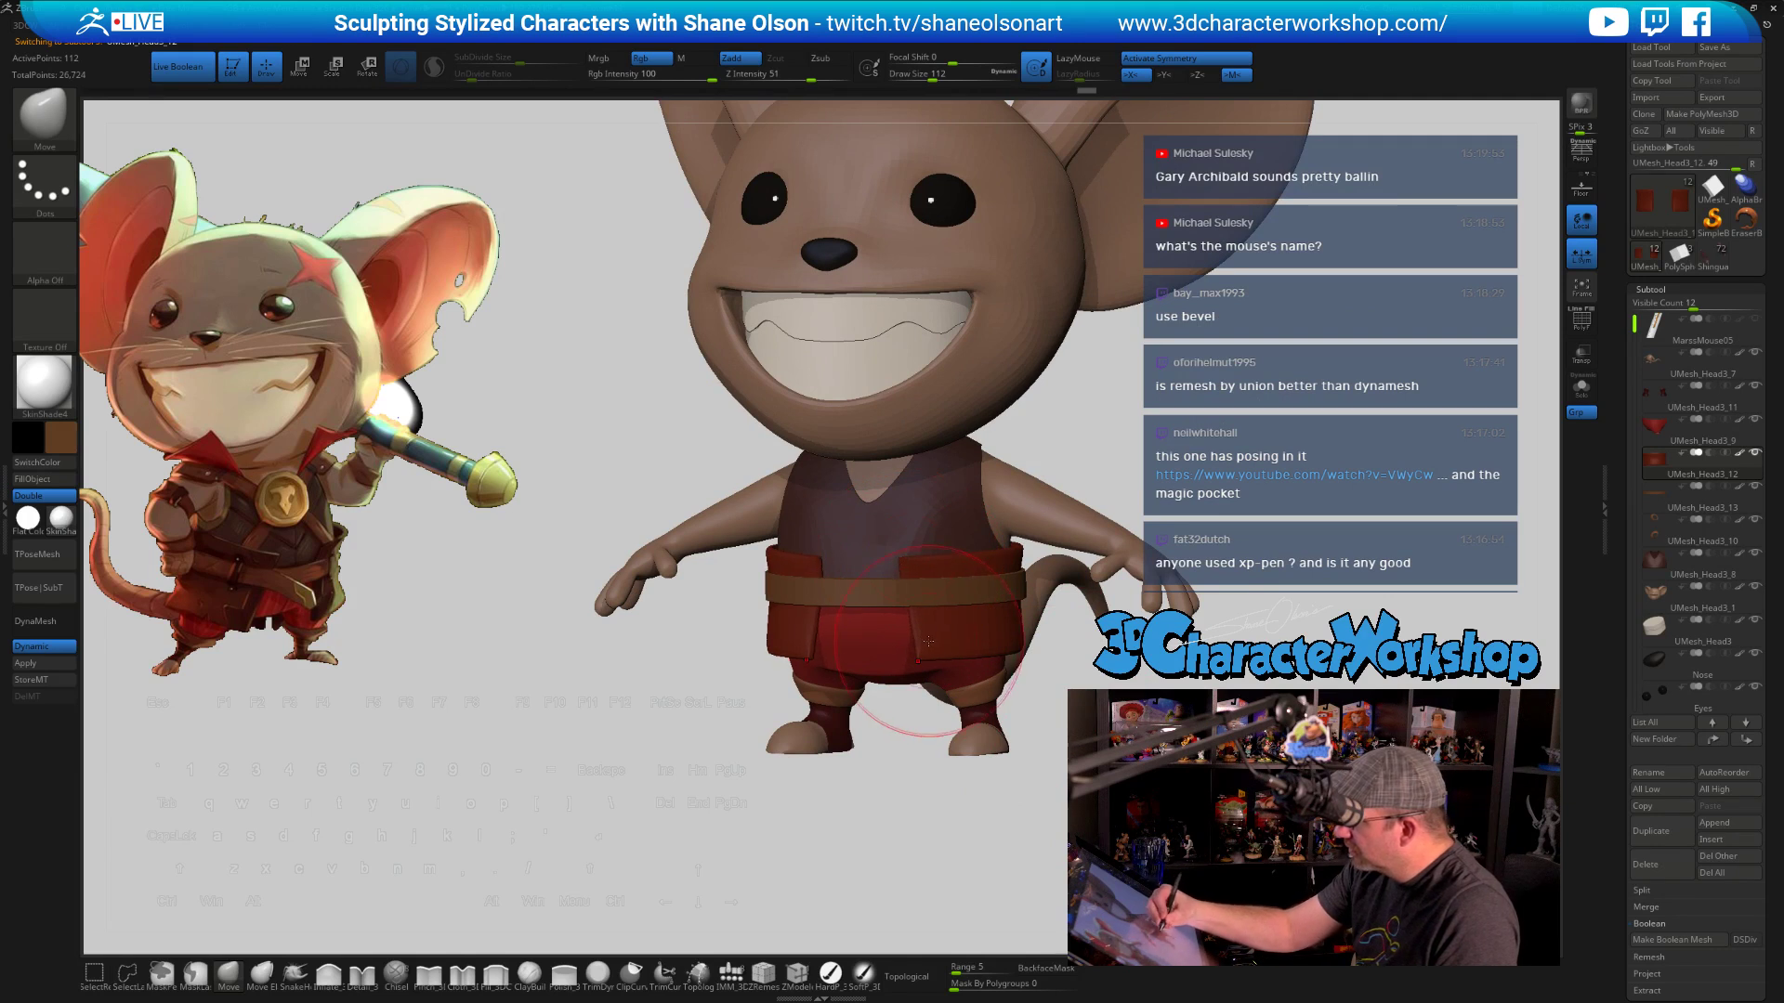
mouse_move(960, 639)
mouse_down()
mouse_move(1013, 638)
mouse_move(932, 653)
mouse_move(1083, 669)
mouse_up()
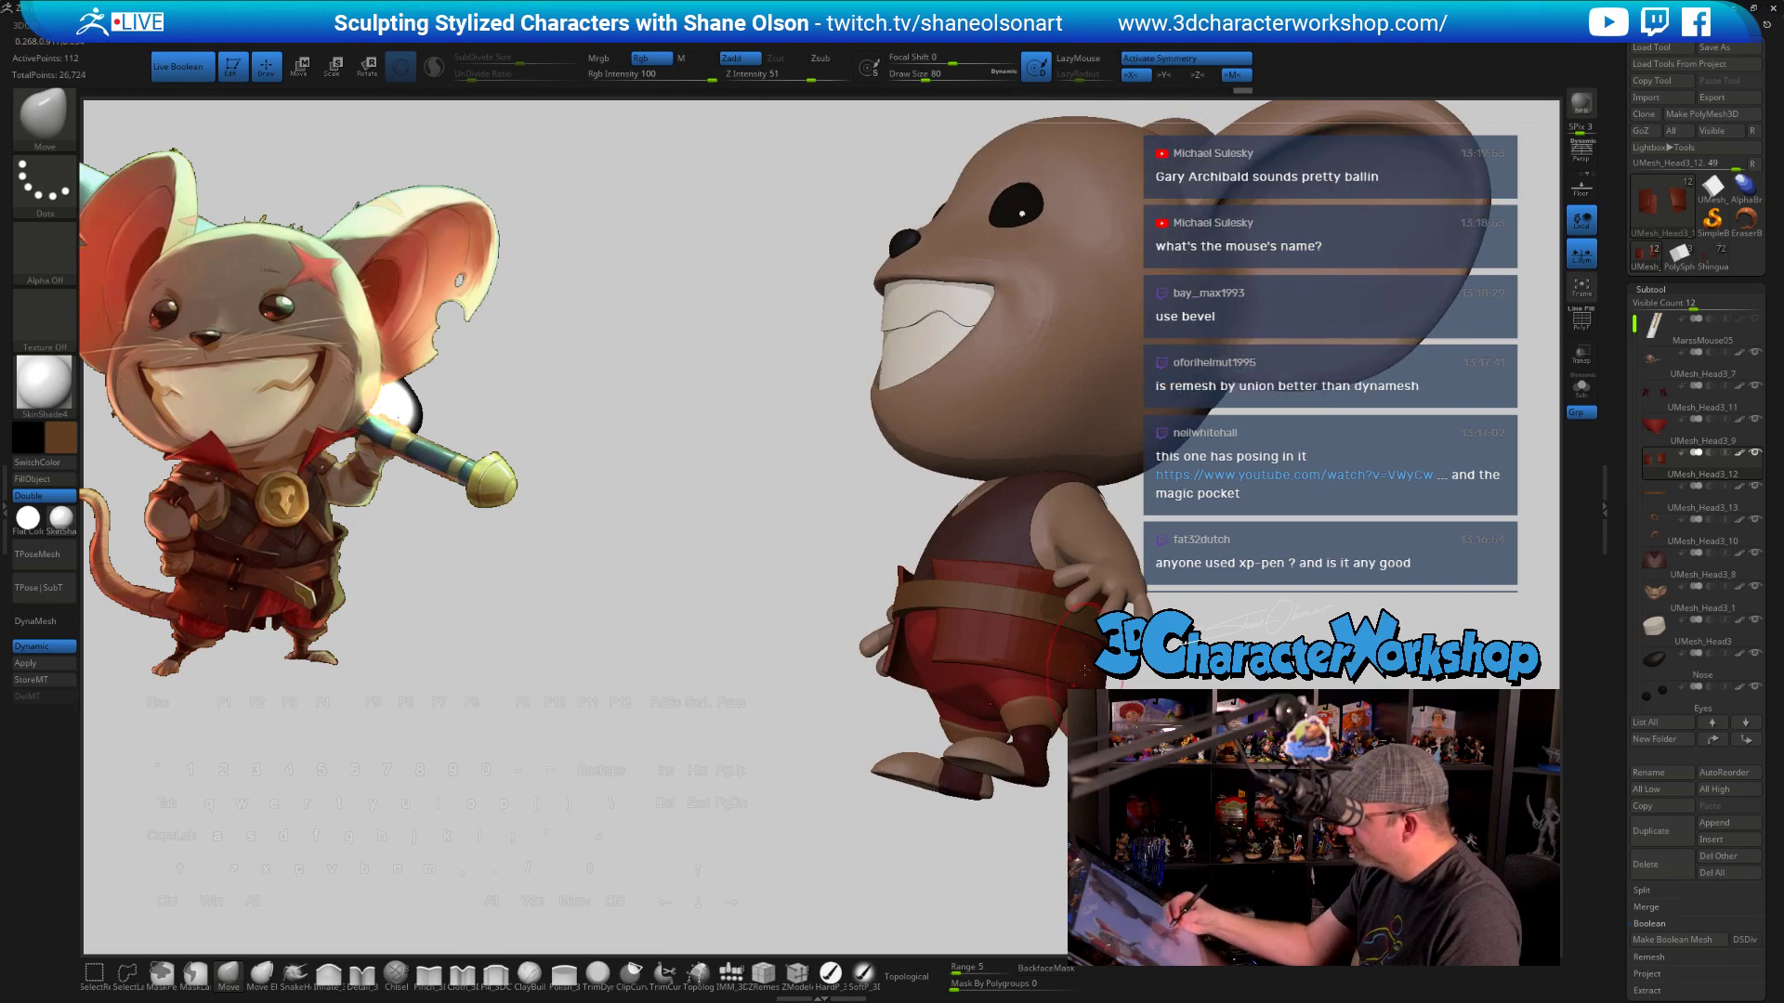
Refine the side panels' fit around the waist with the Move brush, checking them from the side, back and front
drag(1256, 606, 1217, 600)
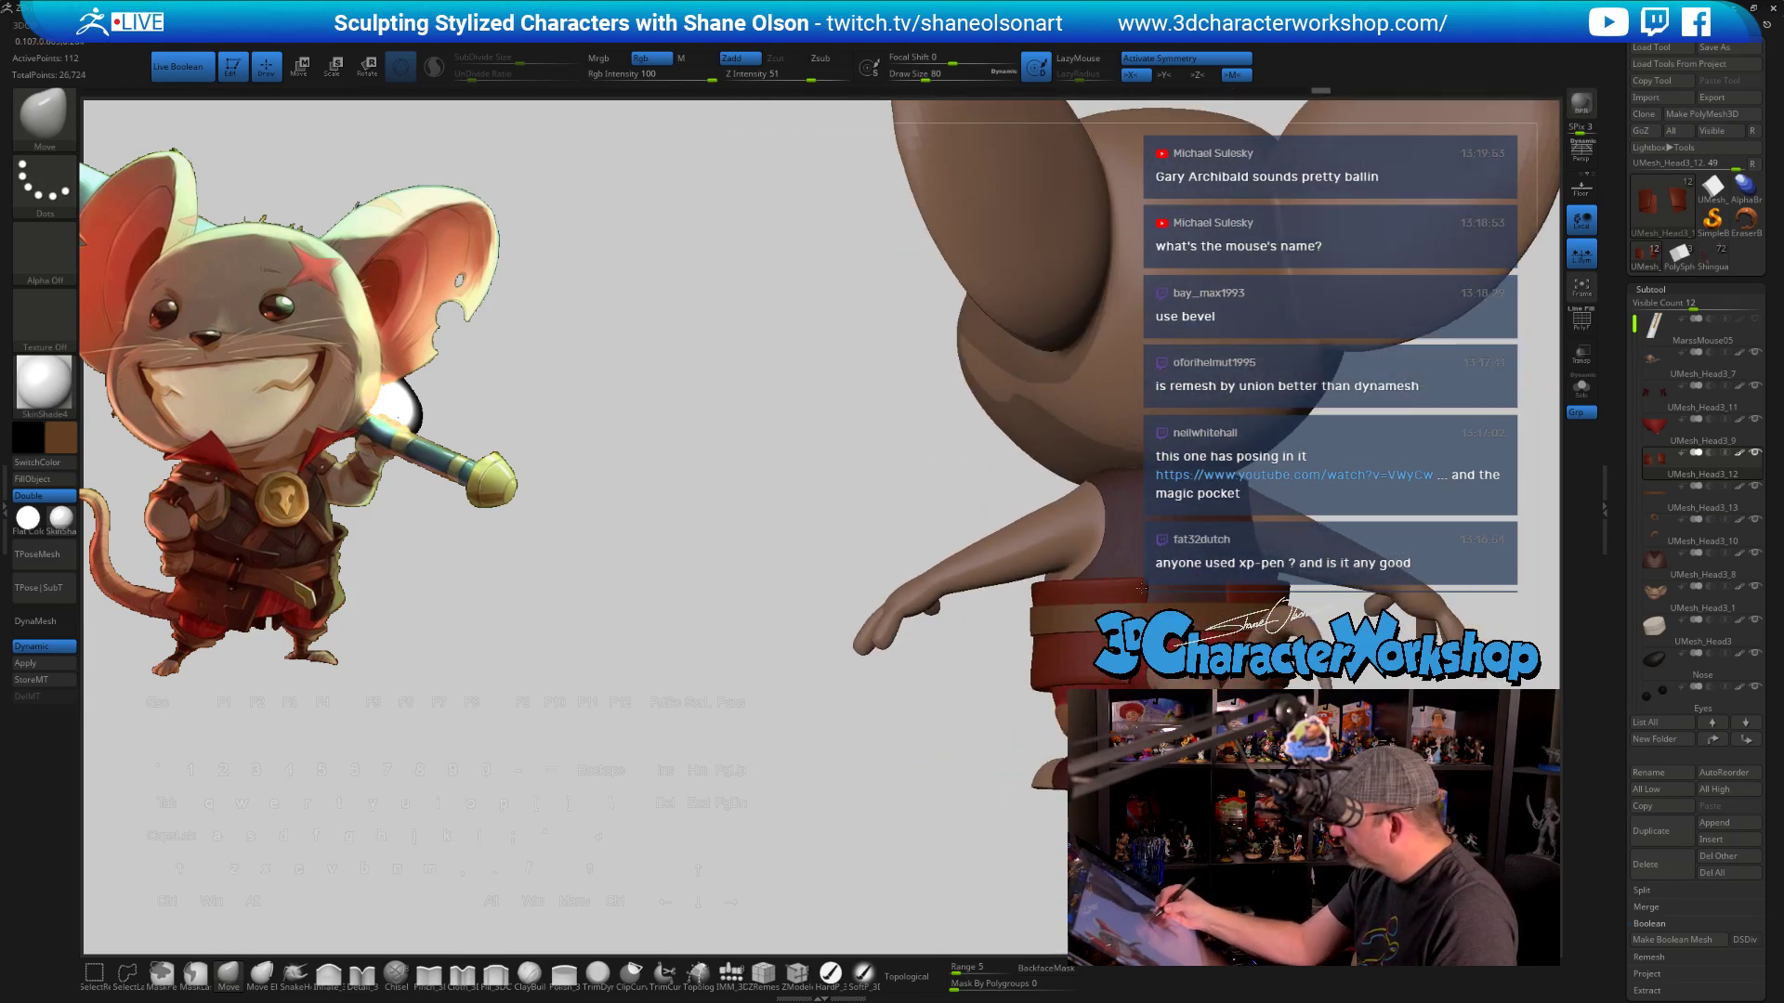
drag(989, 650, 1134, 643)
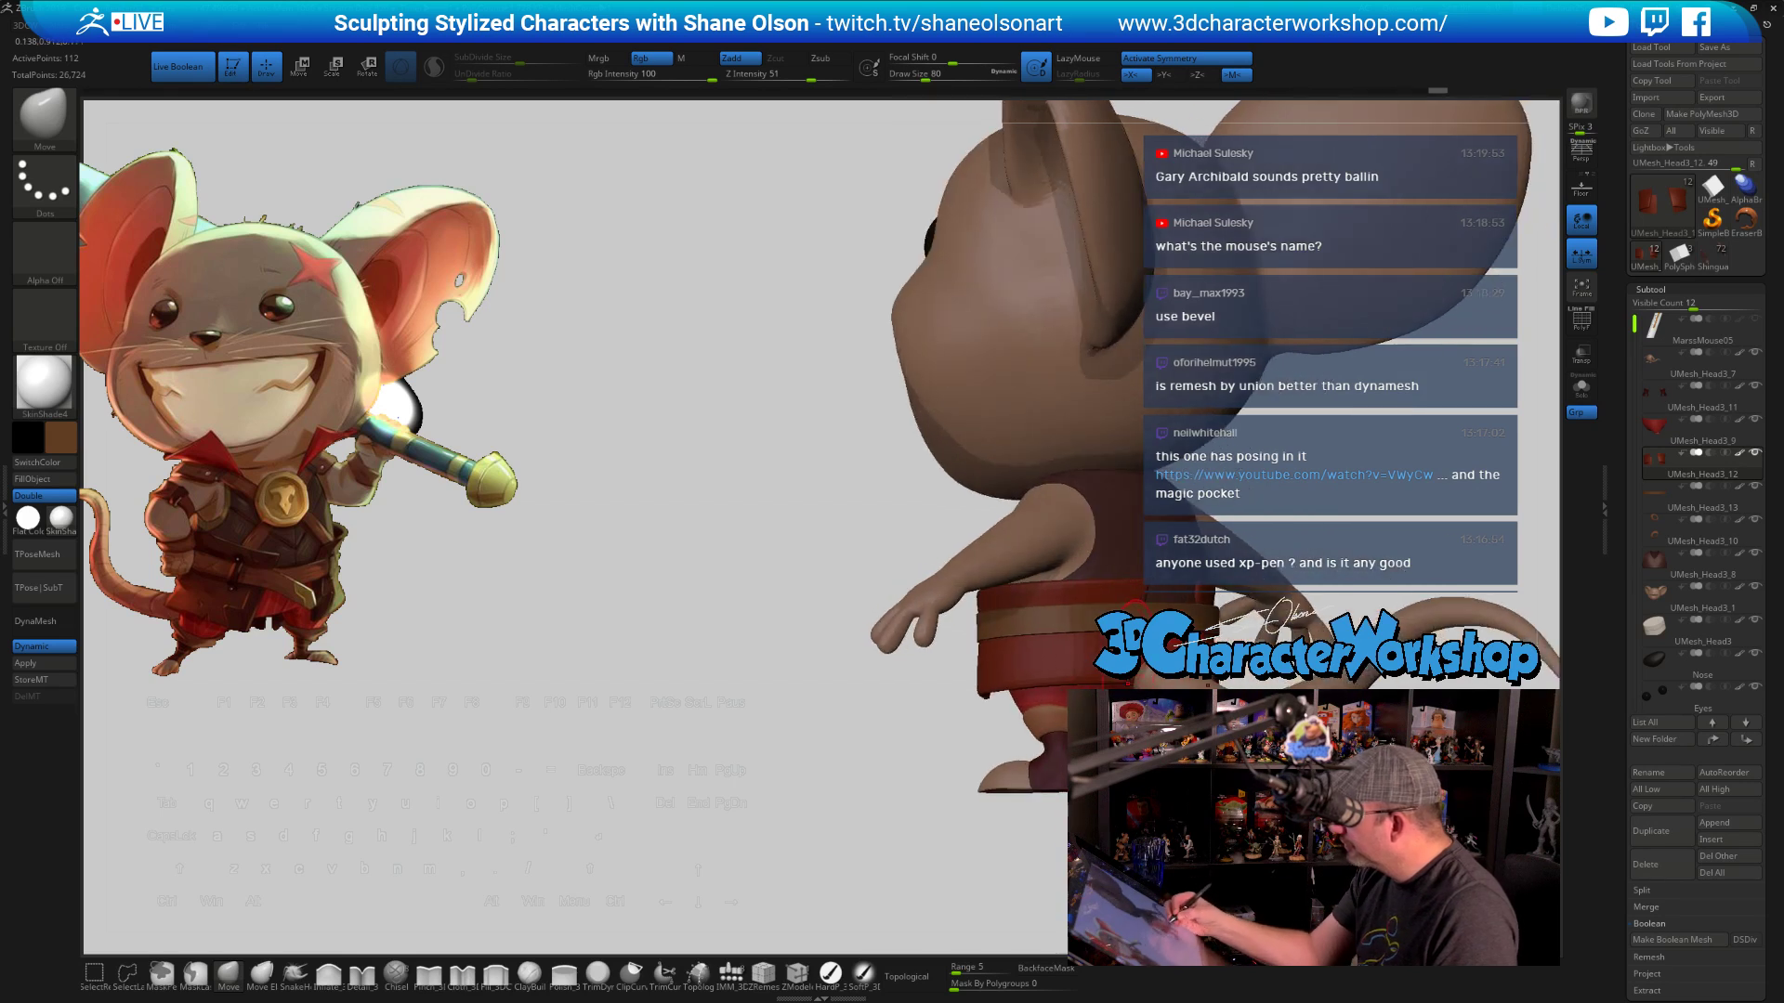
mouse_move(1127, 711)
mouse_down()
mouse_move(1218, 704)
mouse_move(1126, 704)
mouse_up()
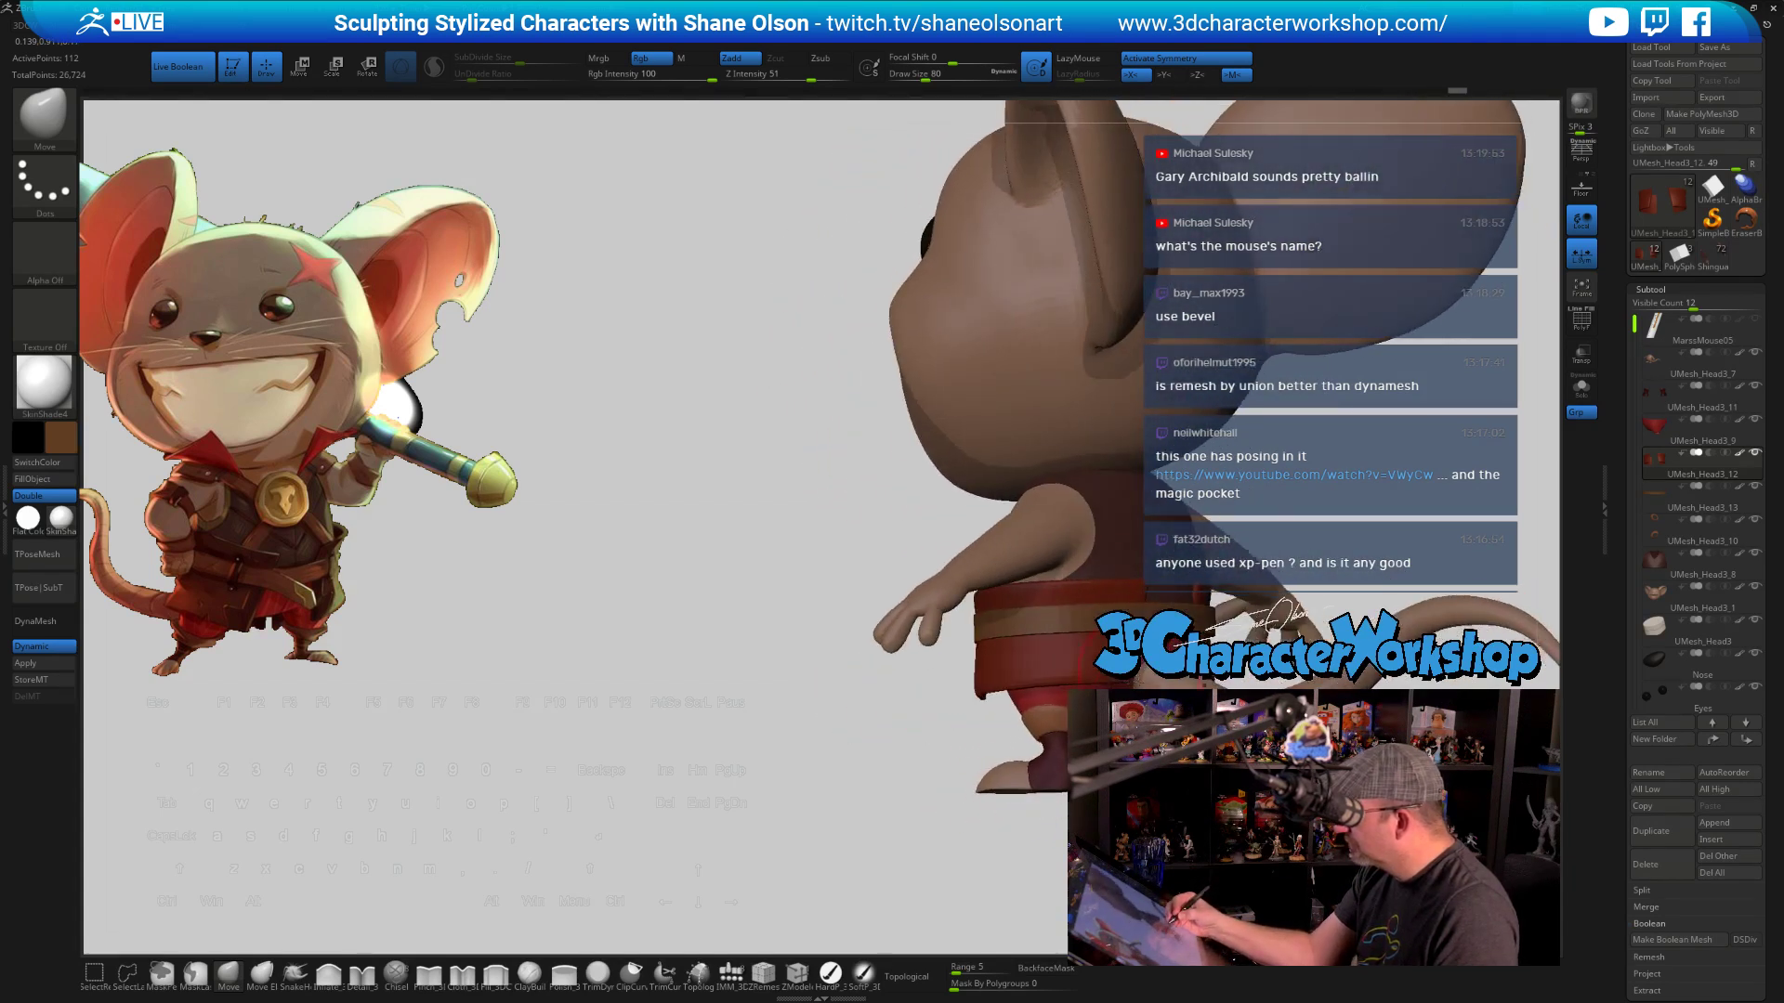
drag(1167, 597, 1126, 563)
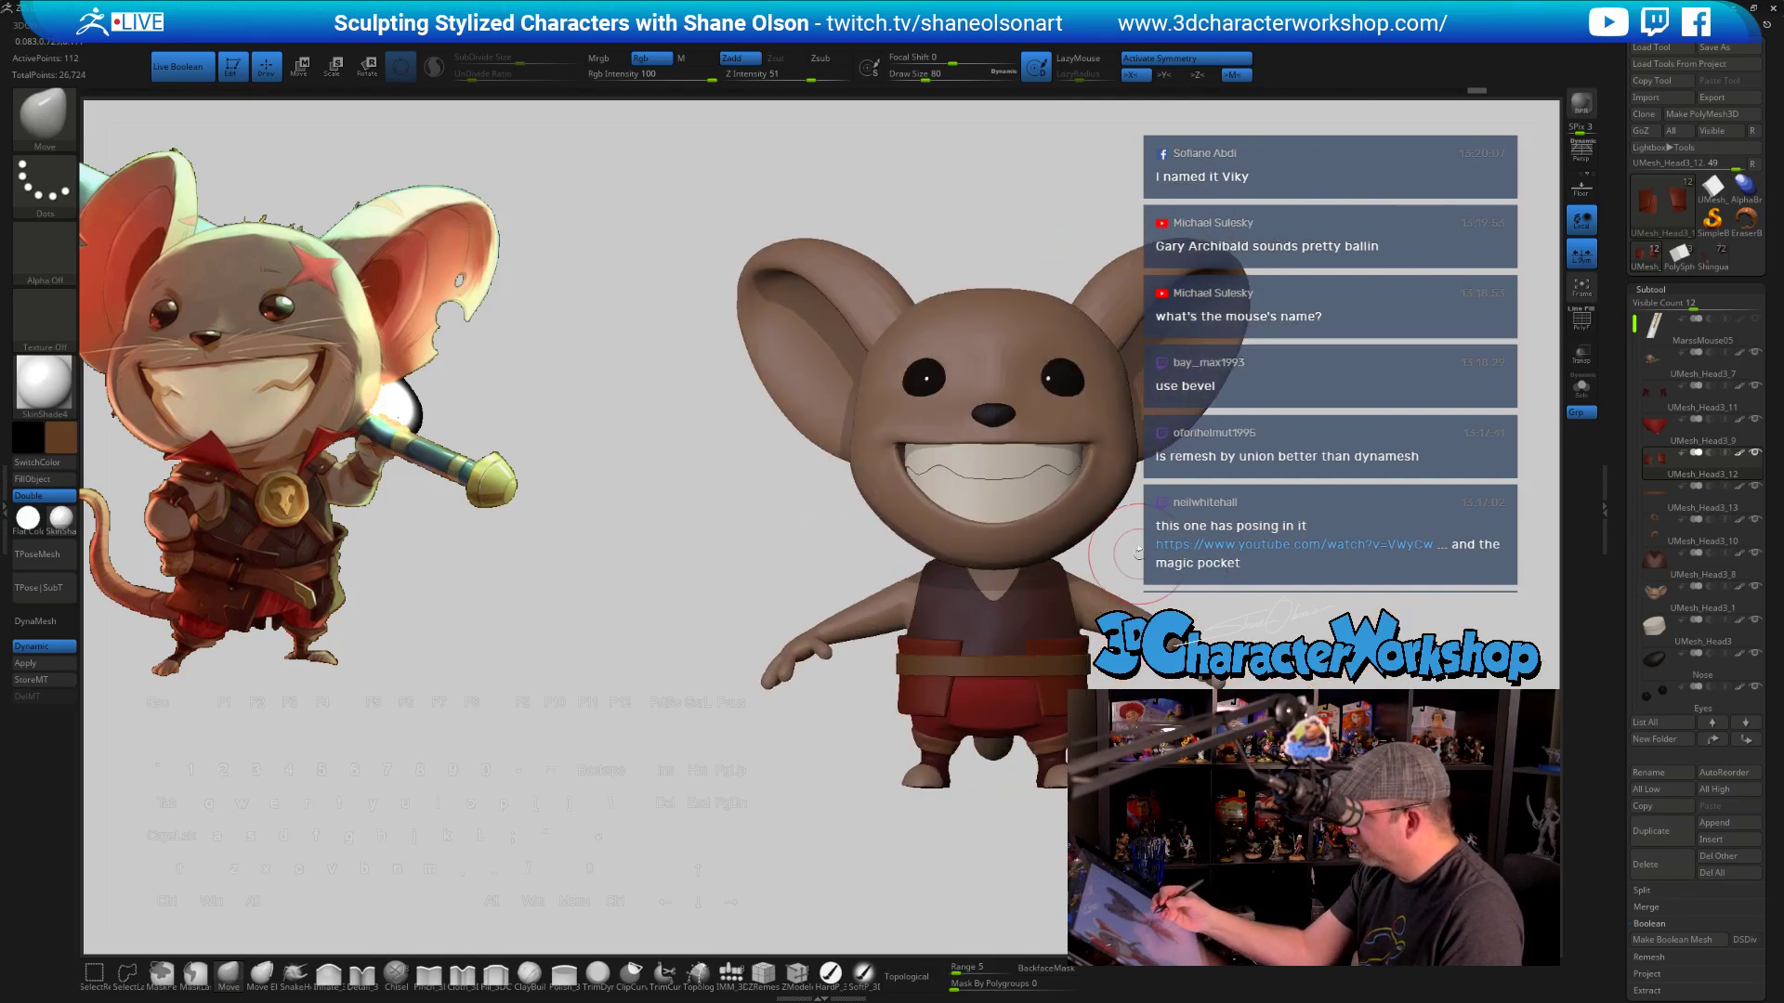
drag(1073, 670, 1050, 762)
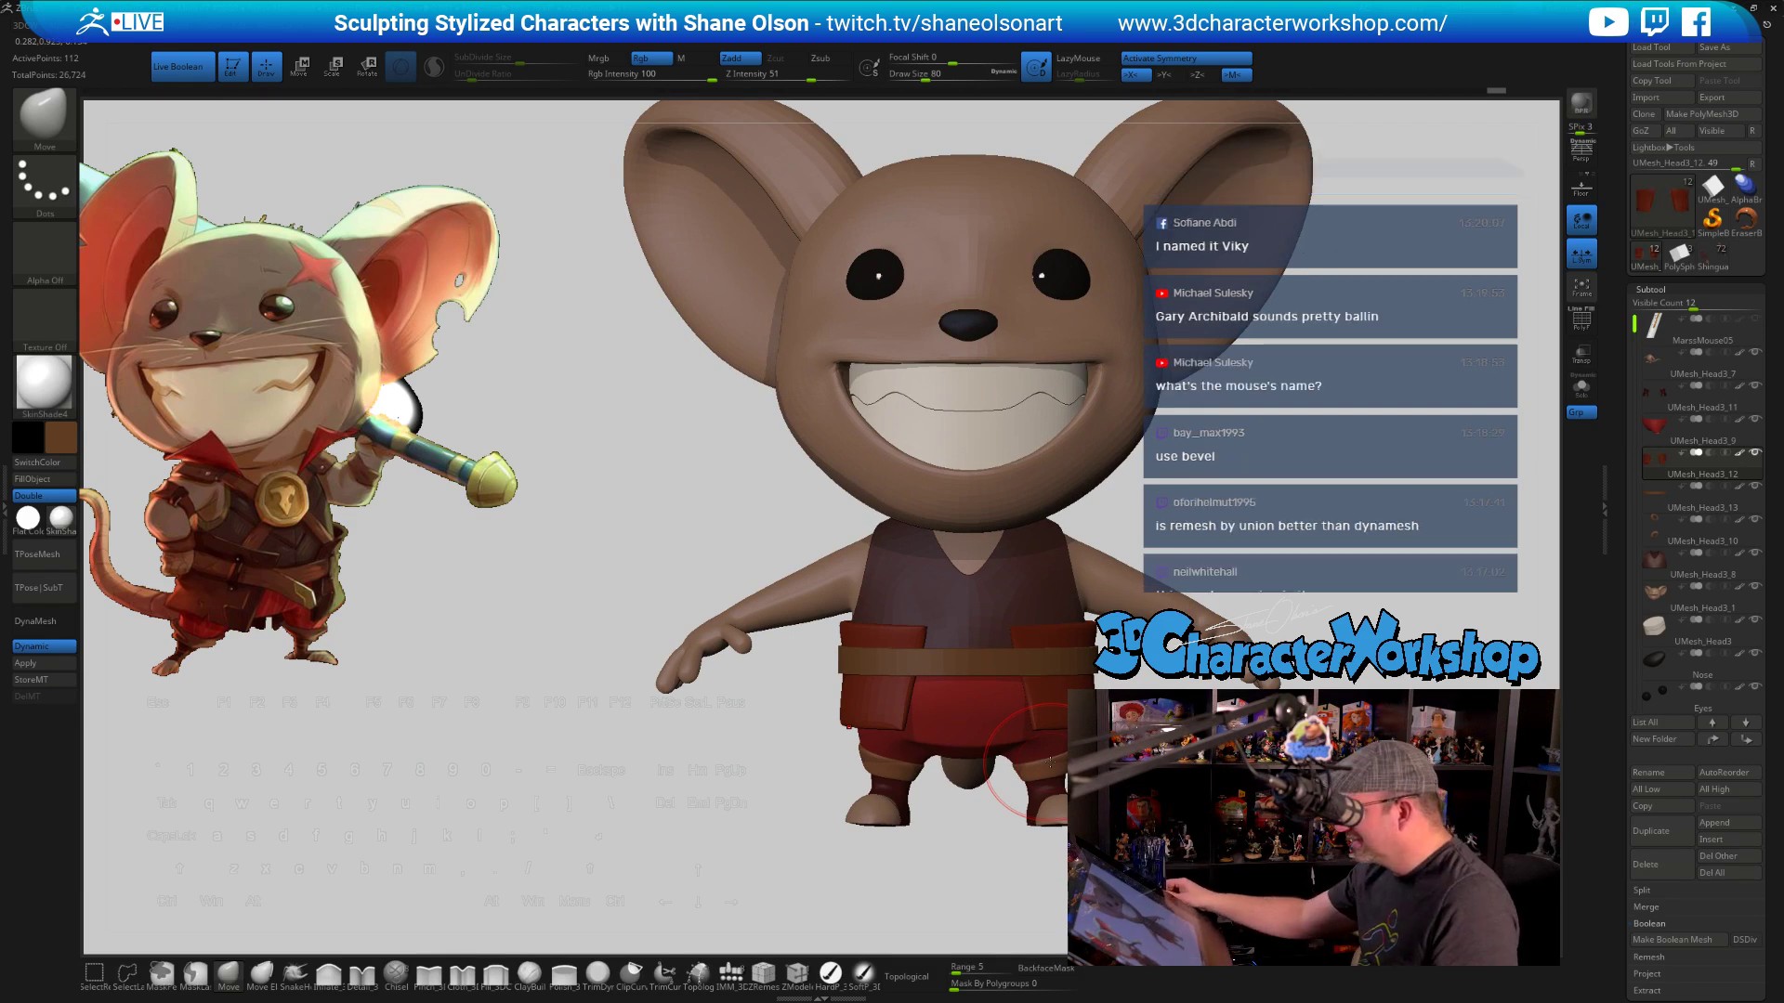
Select the belt, centre the transform gizmo on it, reset the gizmo's orientation and return to Draw mode
alt+drag(1140, 754, 1033, 760)
alt+click(881, 640)
drag(1168, 513, 1156, 558)
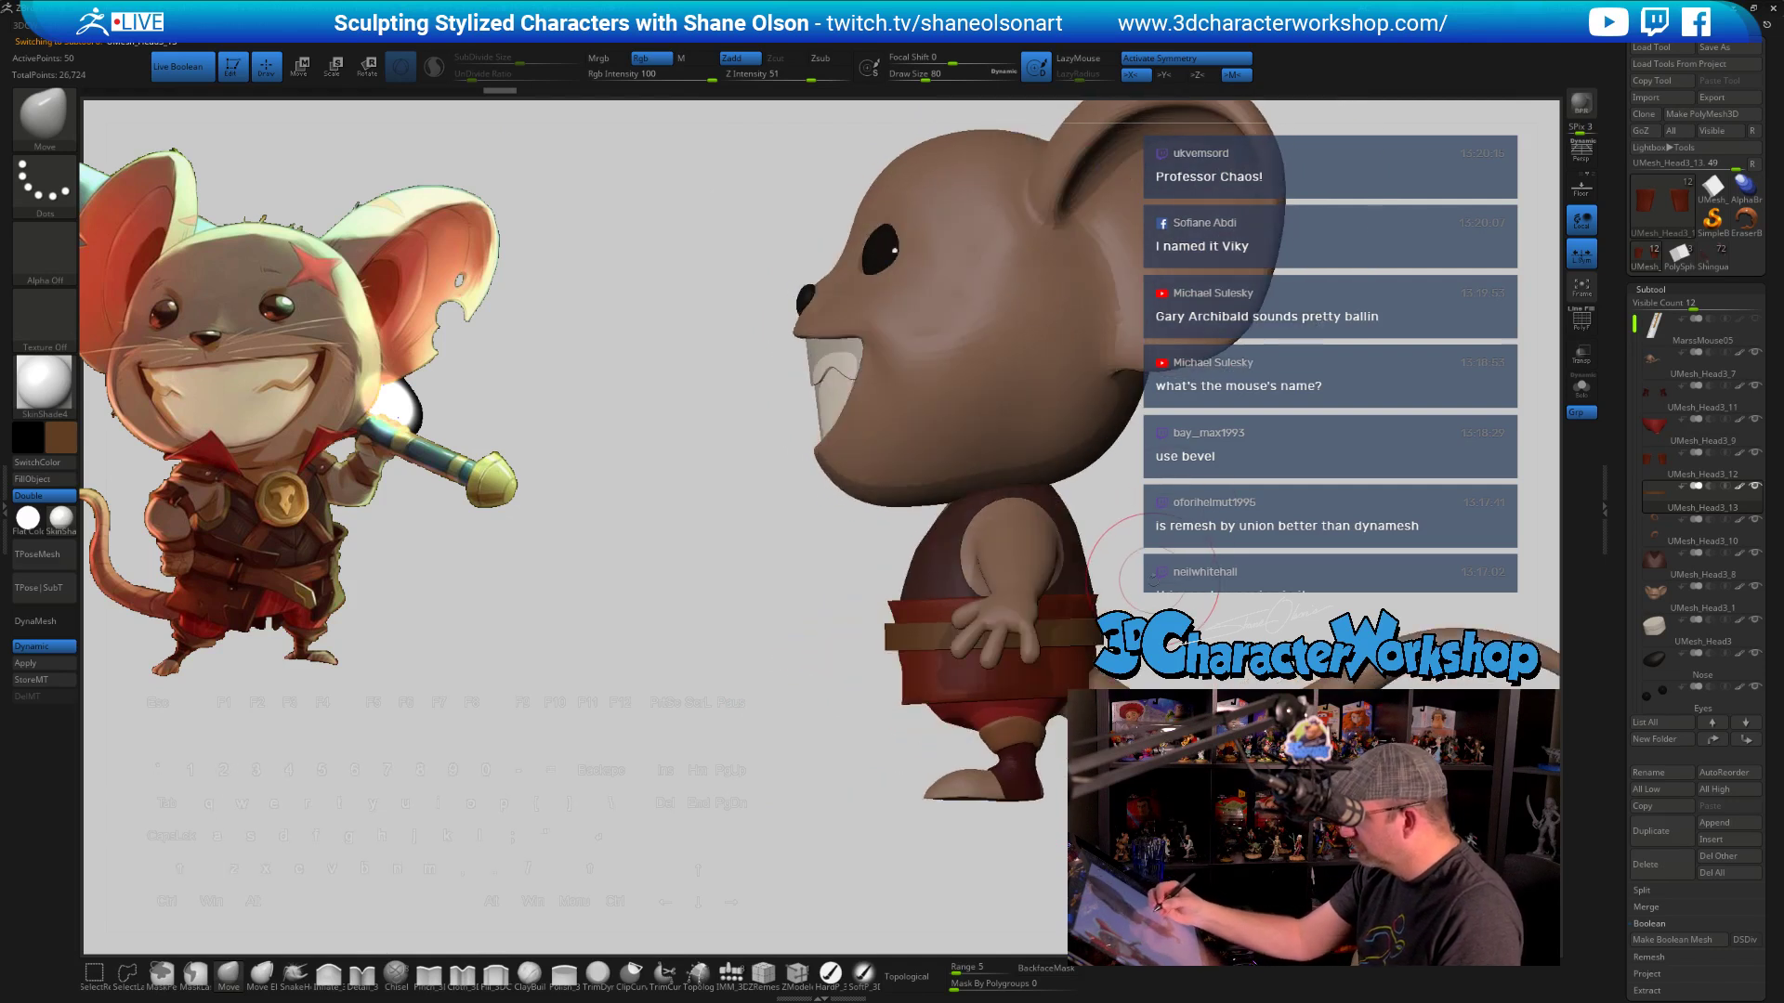
key(e)
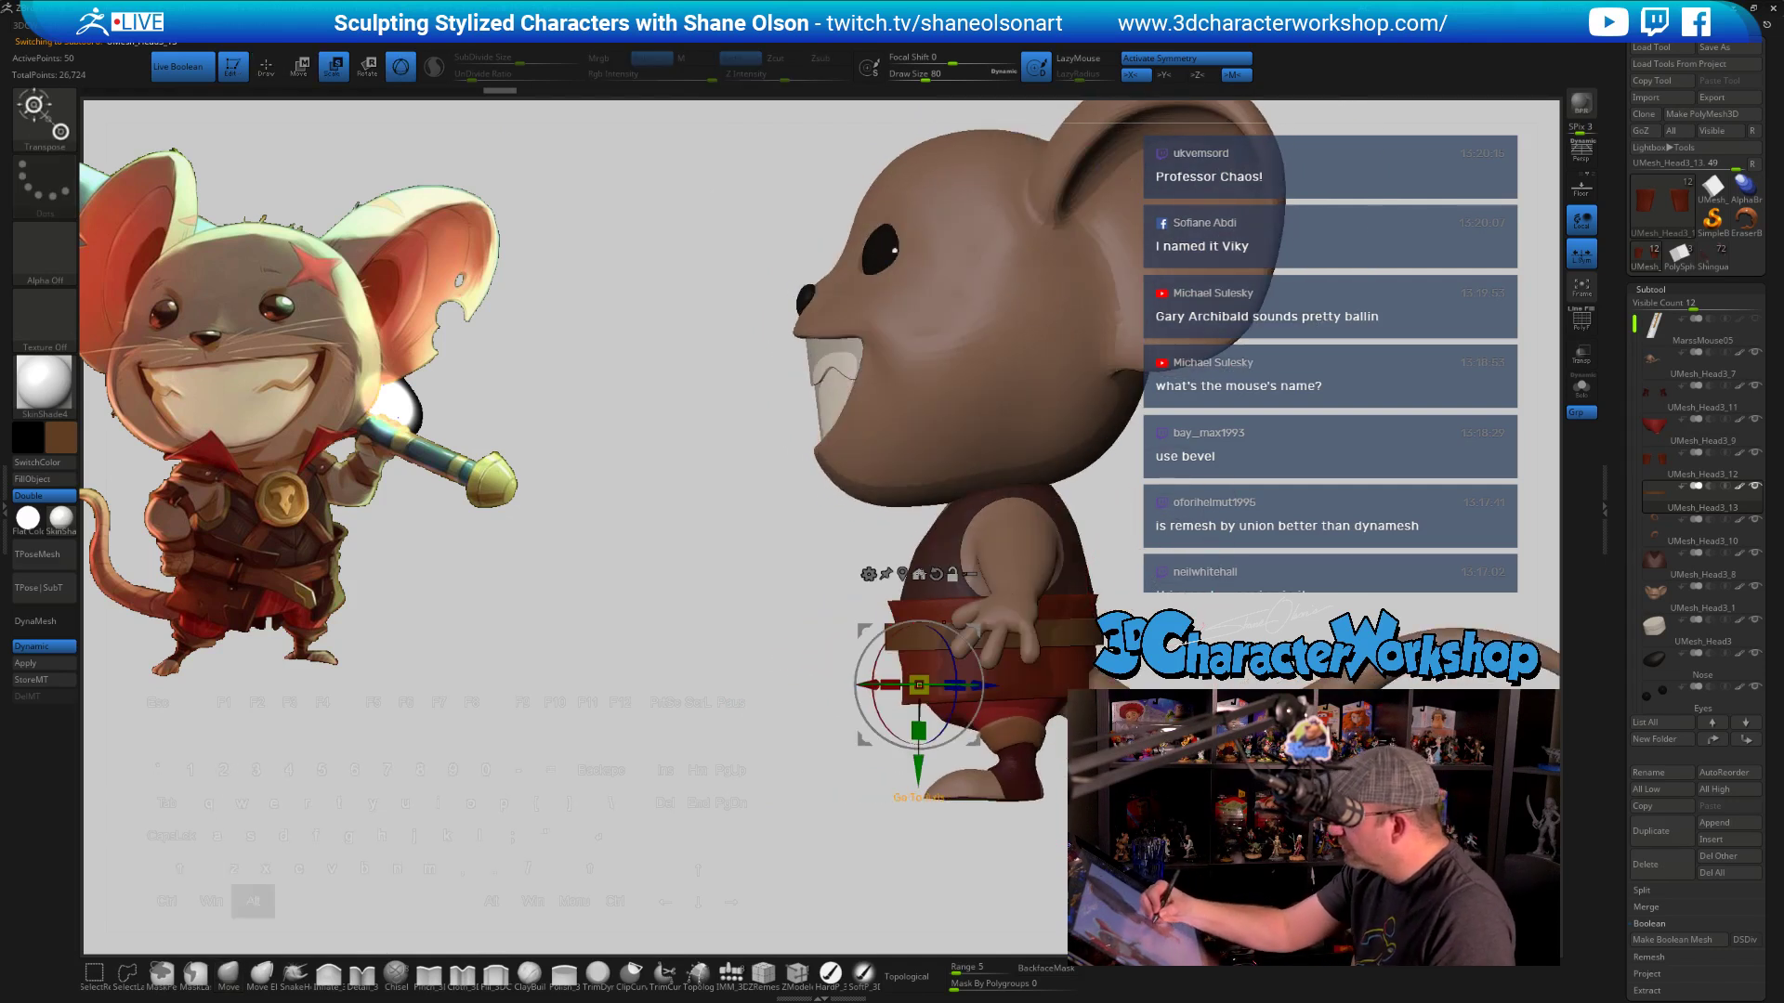
click(919, 573)
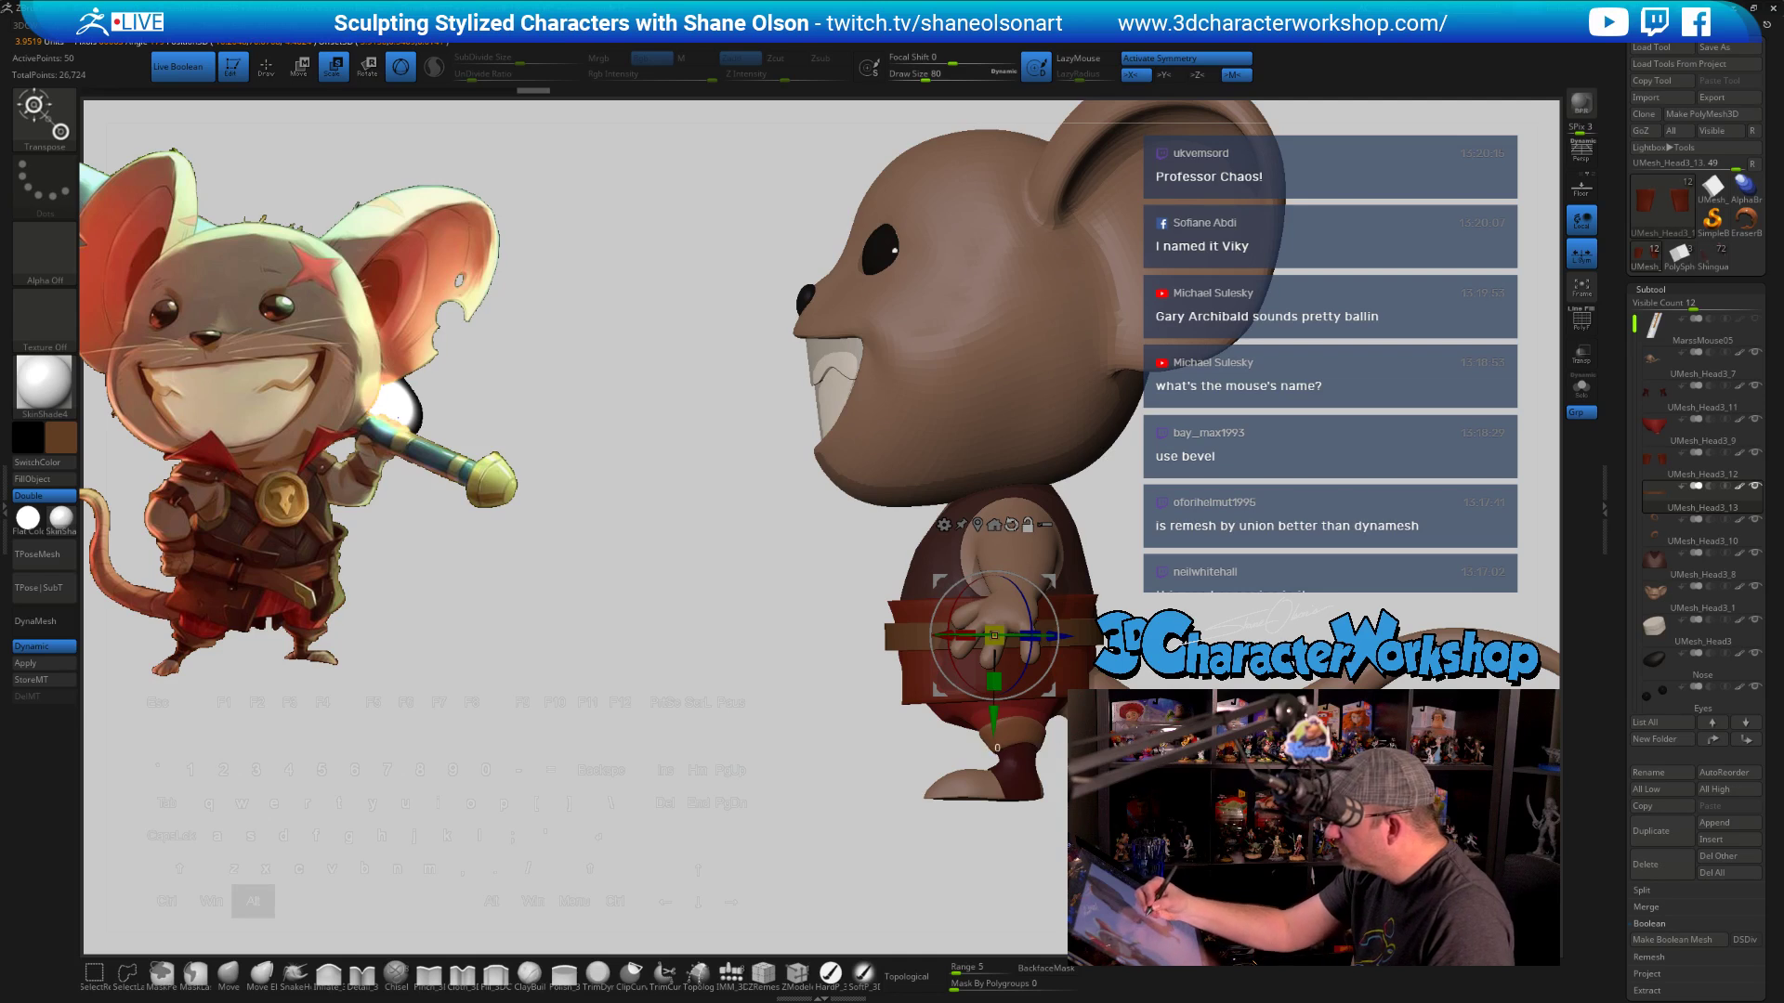
alt+click(1012, 526)
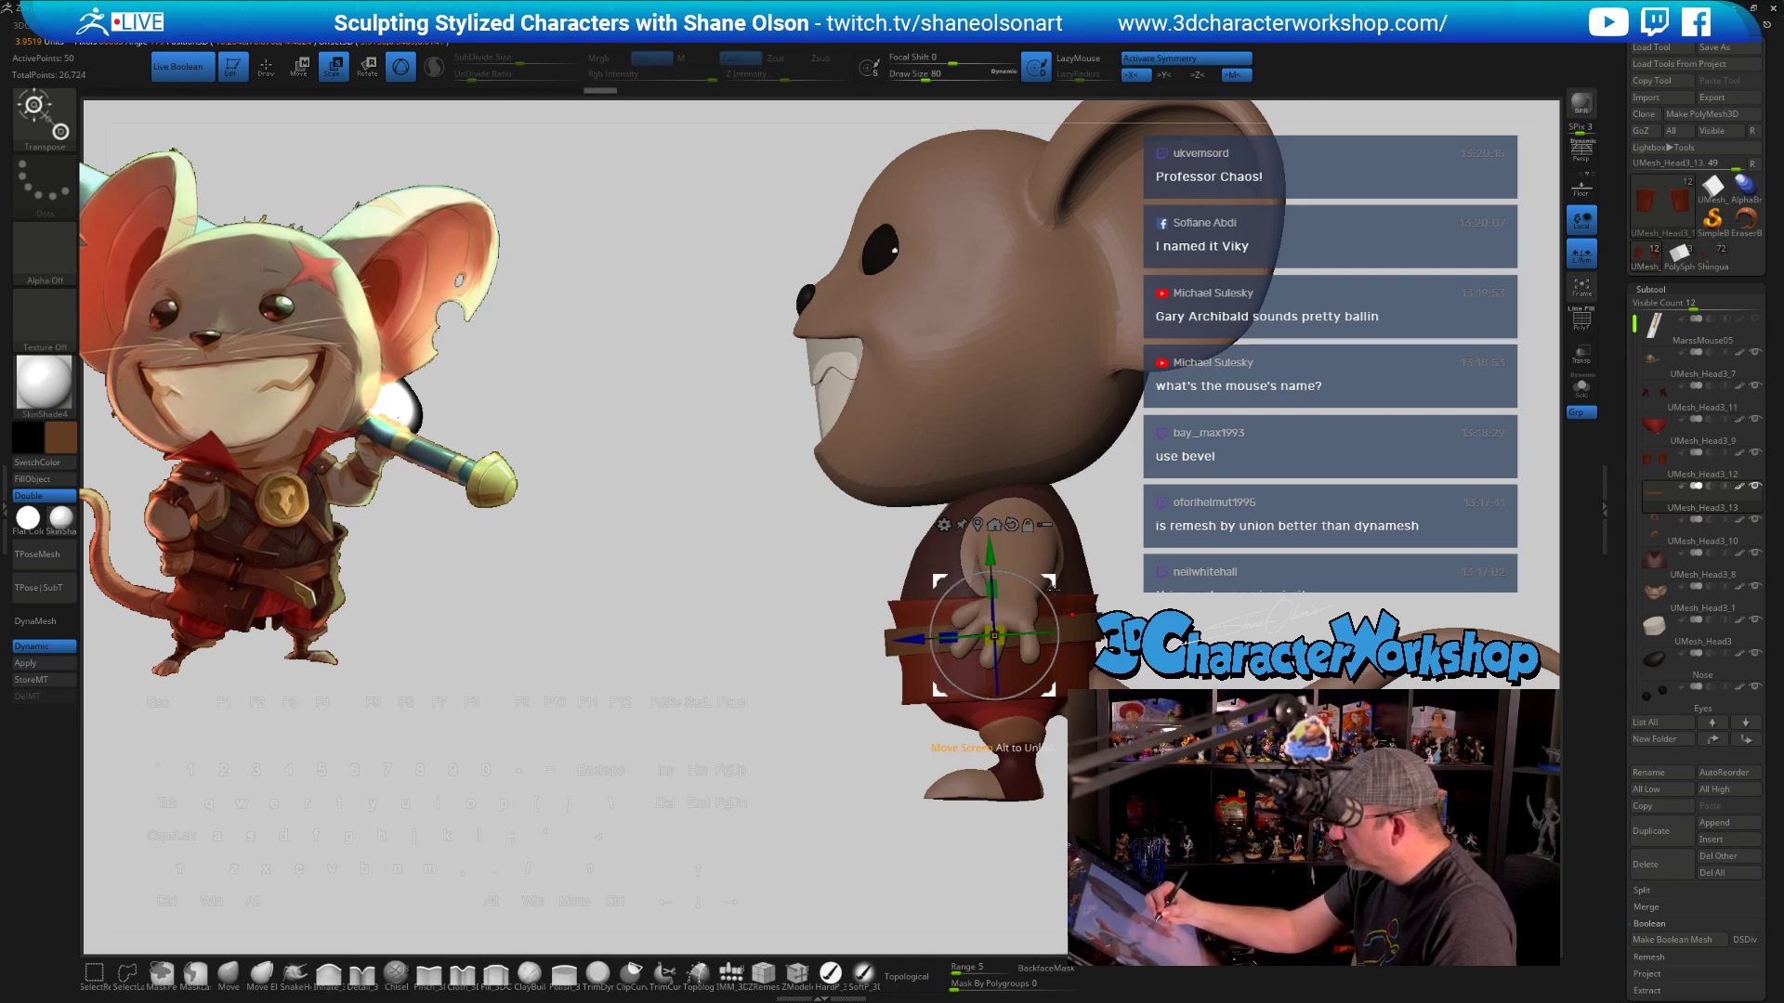
drag(1051, 582, 1449, 596)
mouse_move(1162, 530)
alt+mouse_down()
mouse_move(1125, 540)
mouse_move(1431, 546)
mouse_move(1069, 632)
mouse_move(1096, 651)
alt+mouse_up()
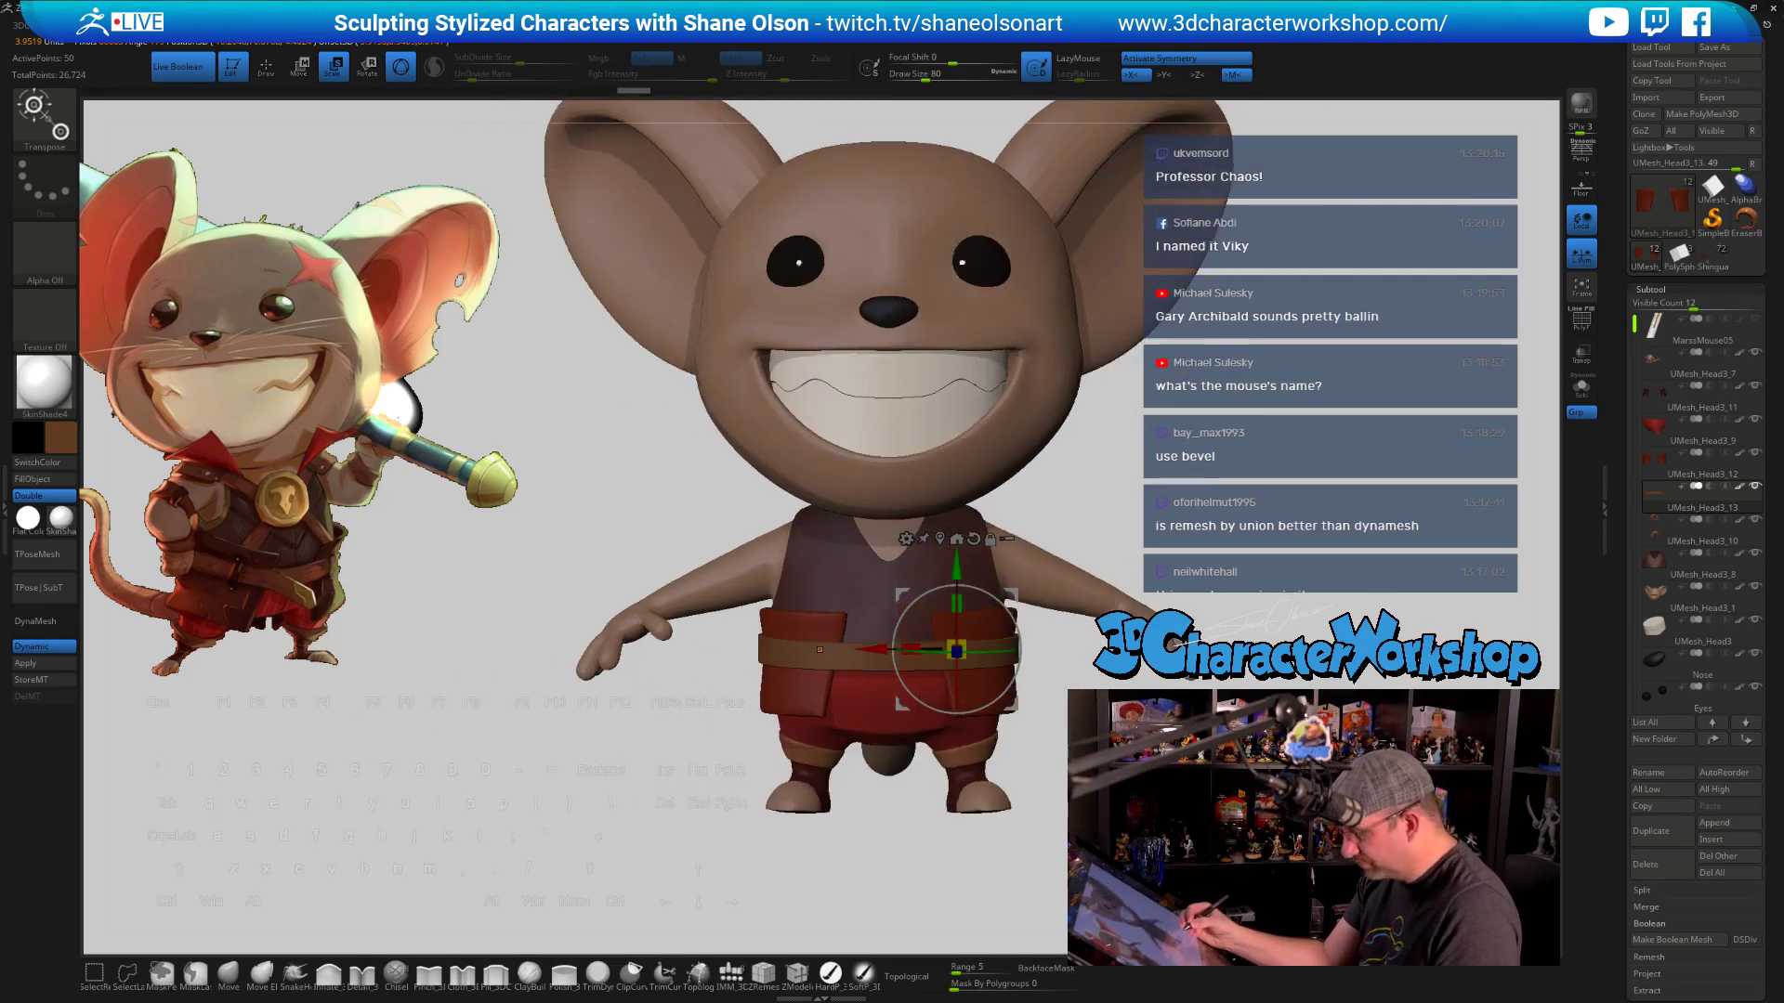
key(q)
alt+drag(1117, 797, 1105, 776)
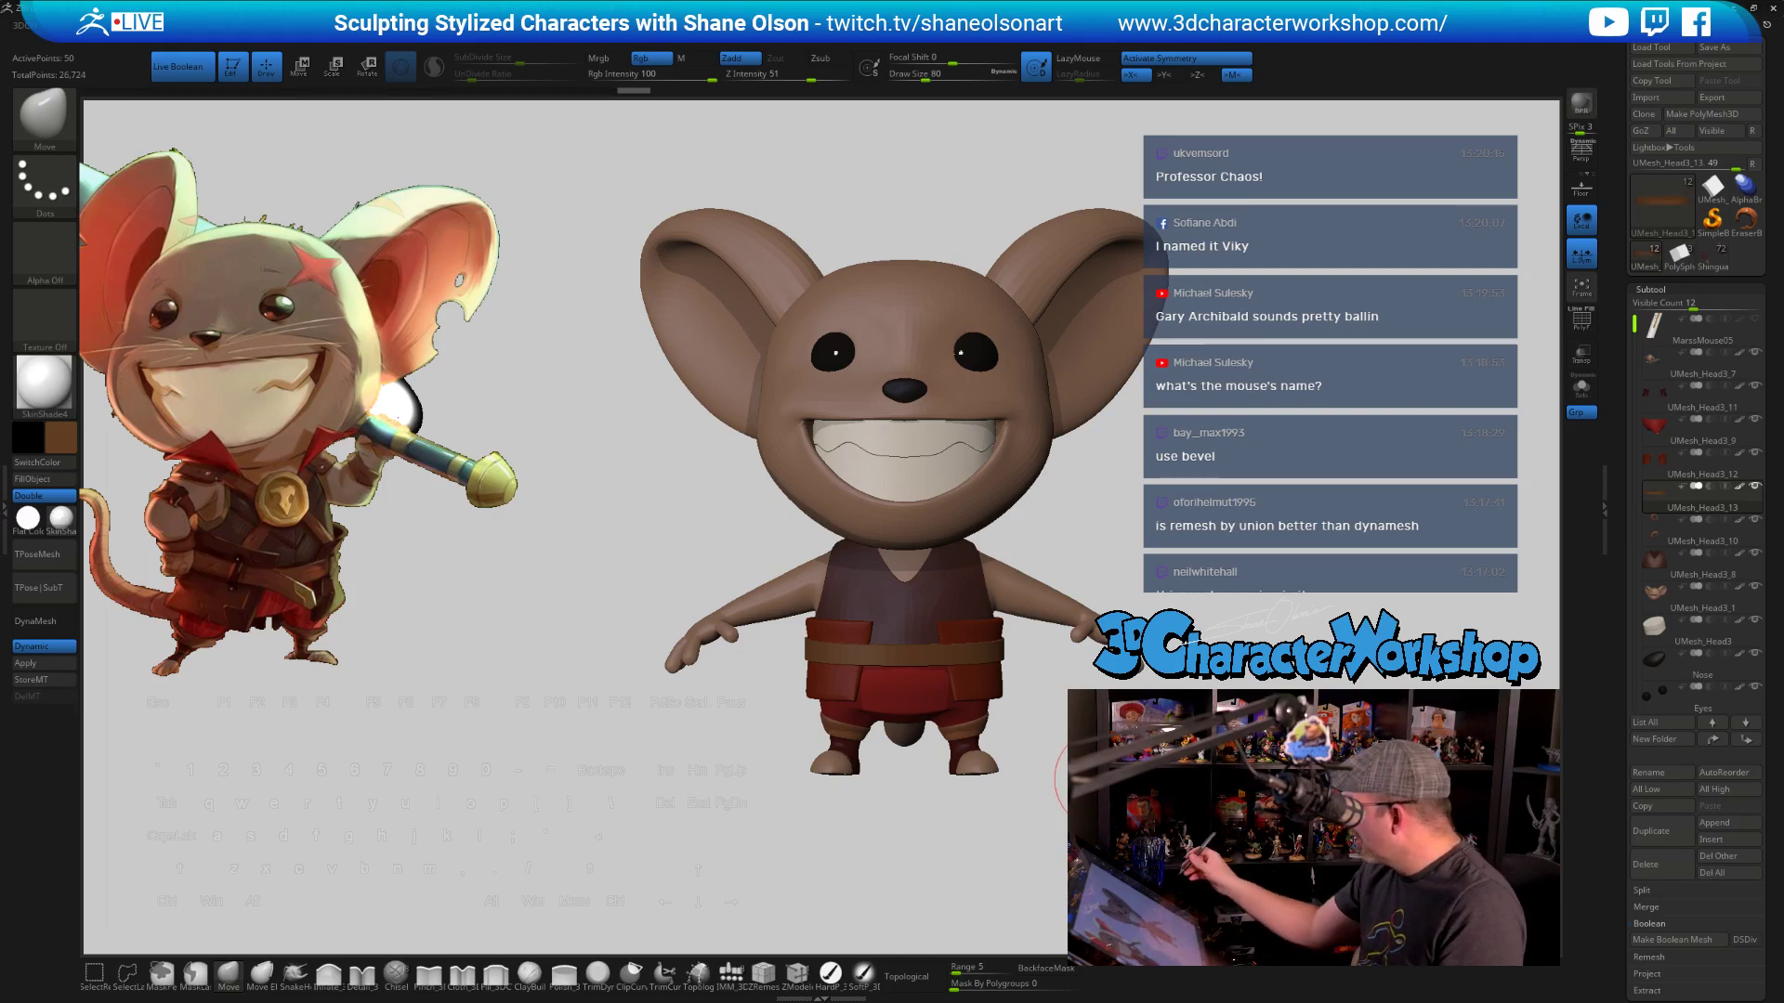
Isolate the belt with its wireframe shown and assign separate polygroups to its caps and outer side by normals
click(1581, 386)
key(f)
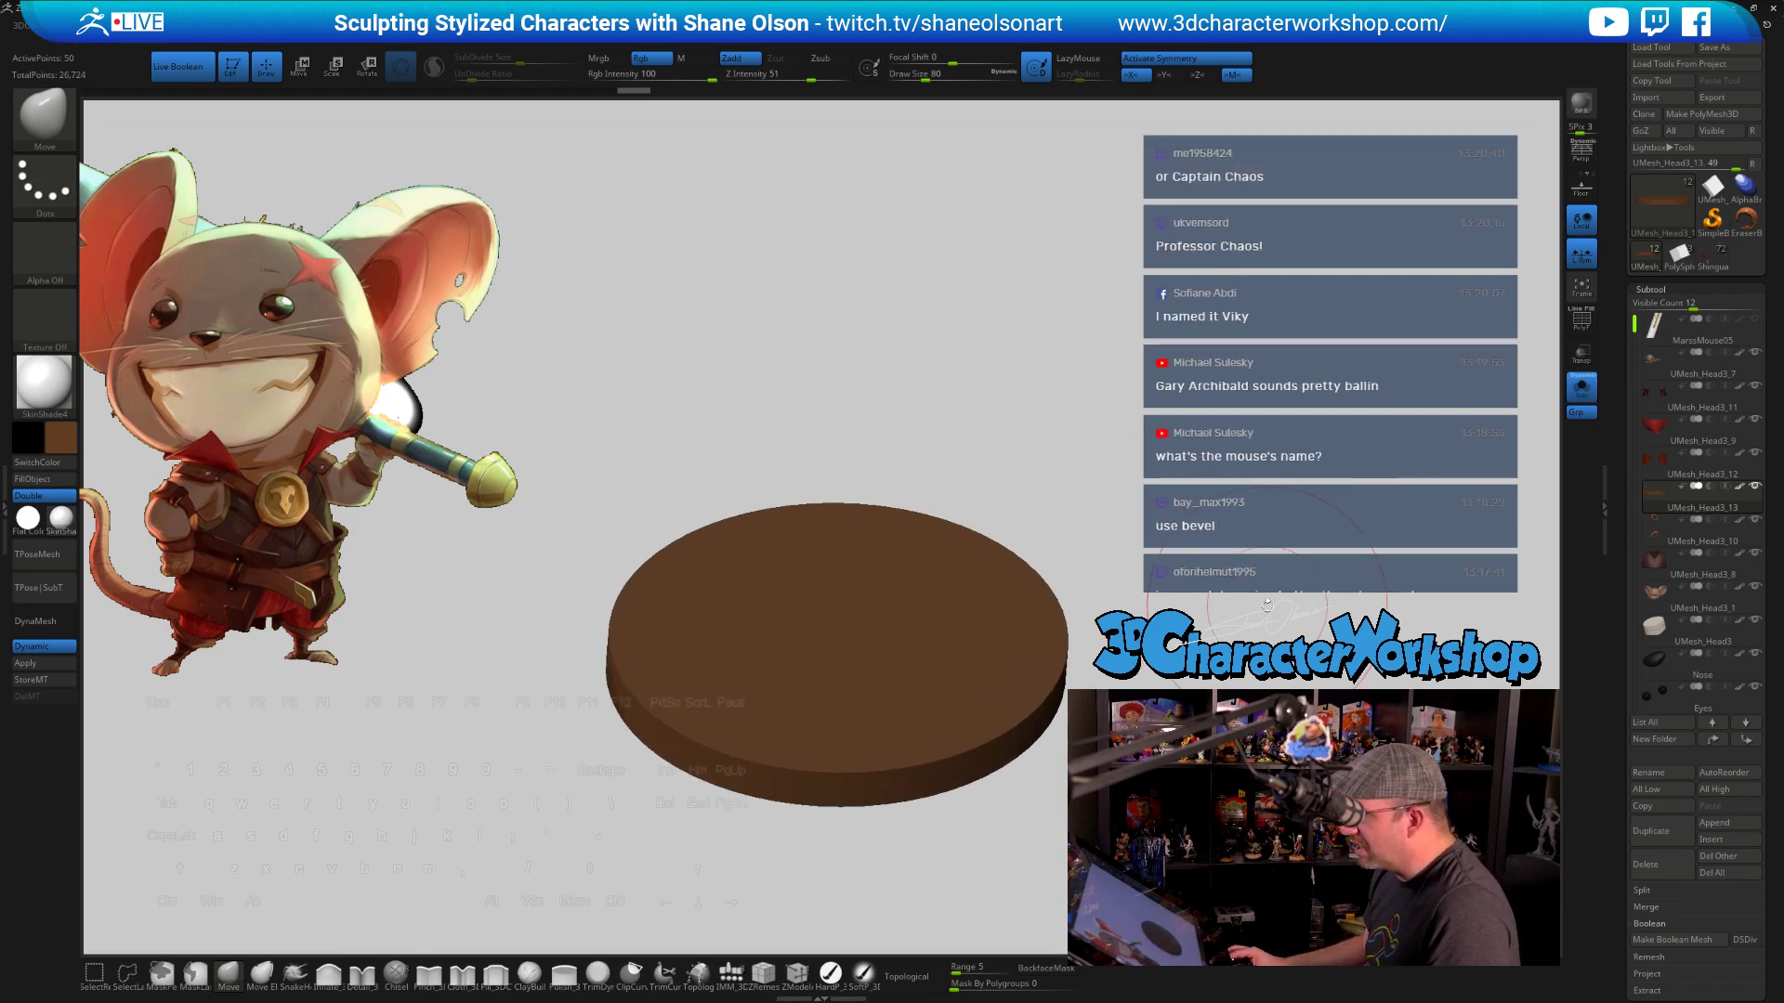
key(shift+f)
drag(1268, 595, 756, 718)
drag(1081, 609, 1167, 552)
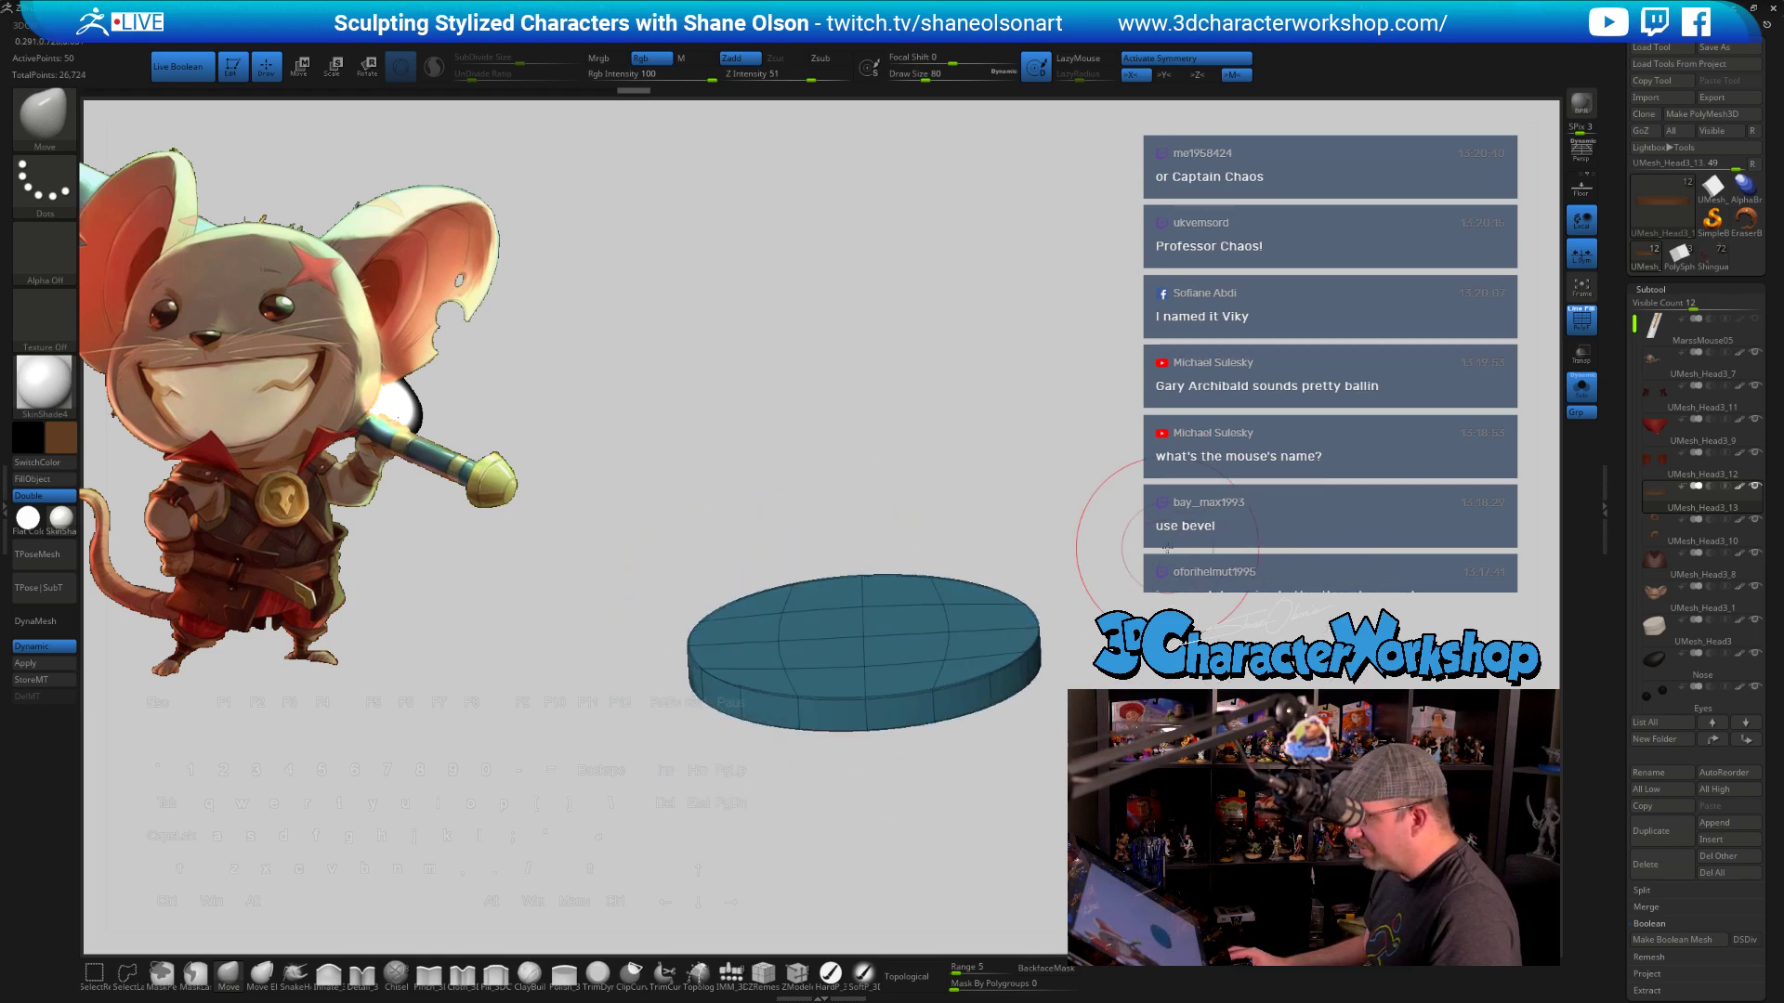
key(space)
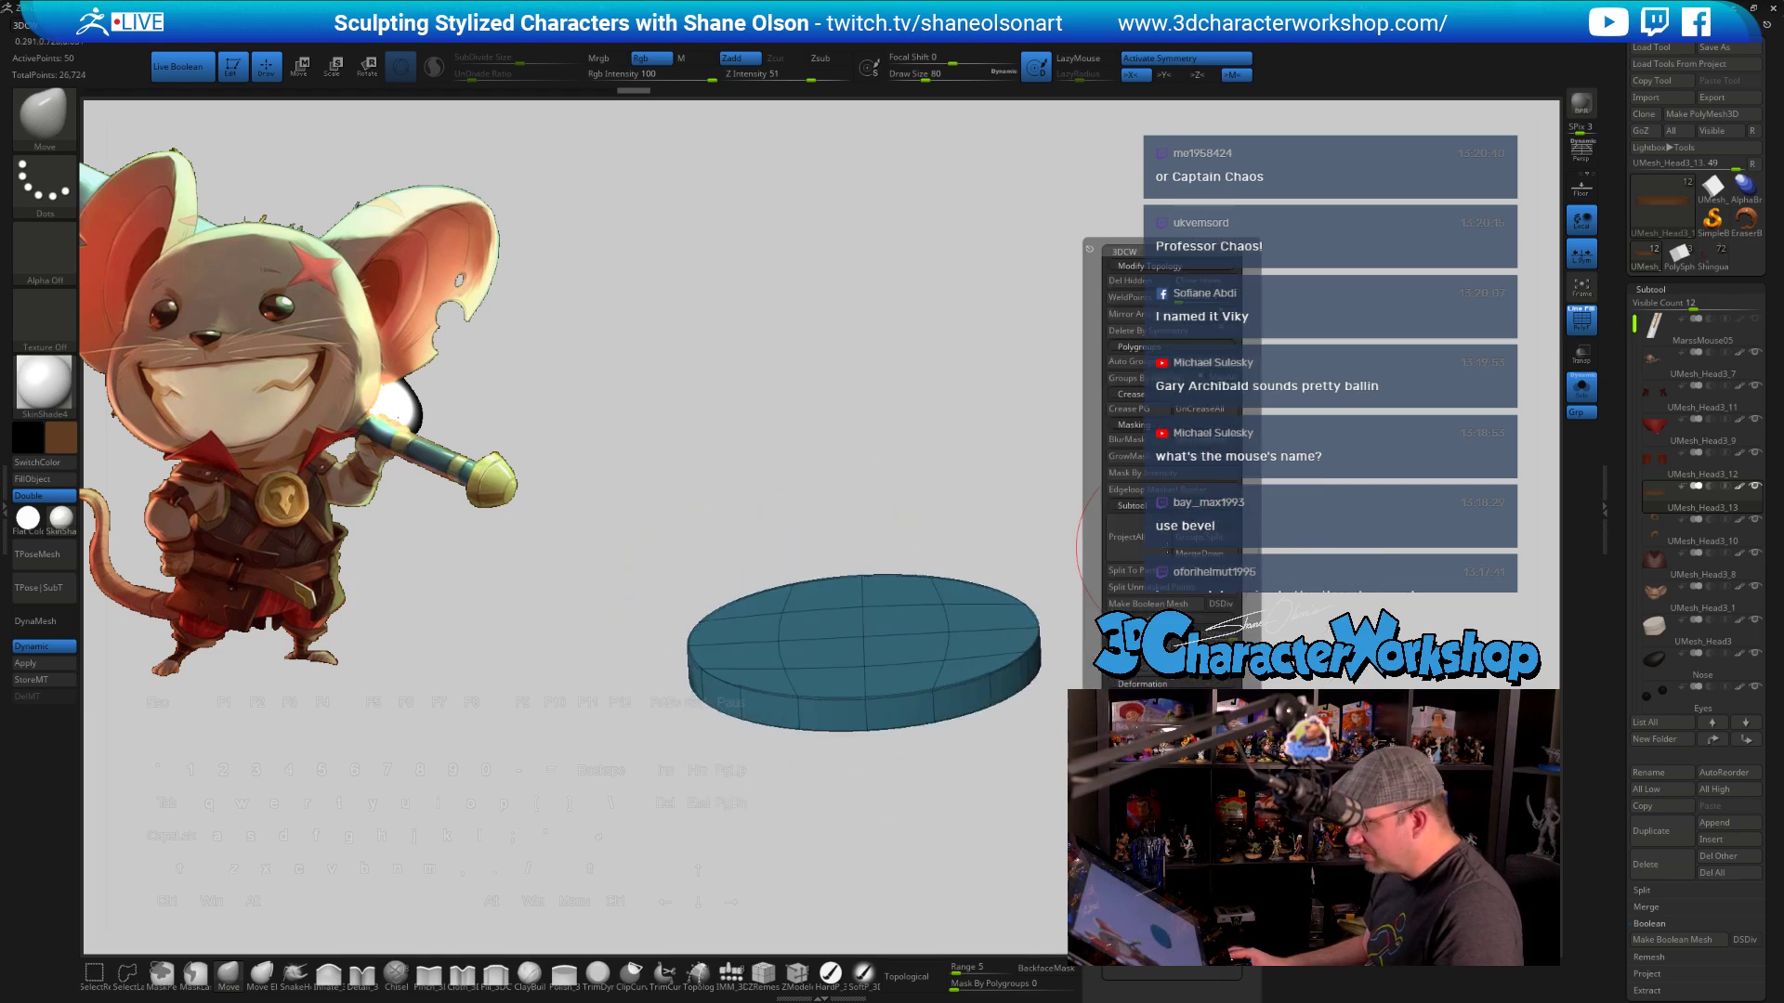
click(1127, 361)
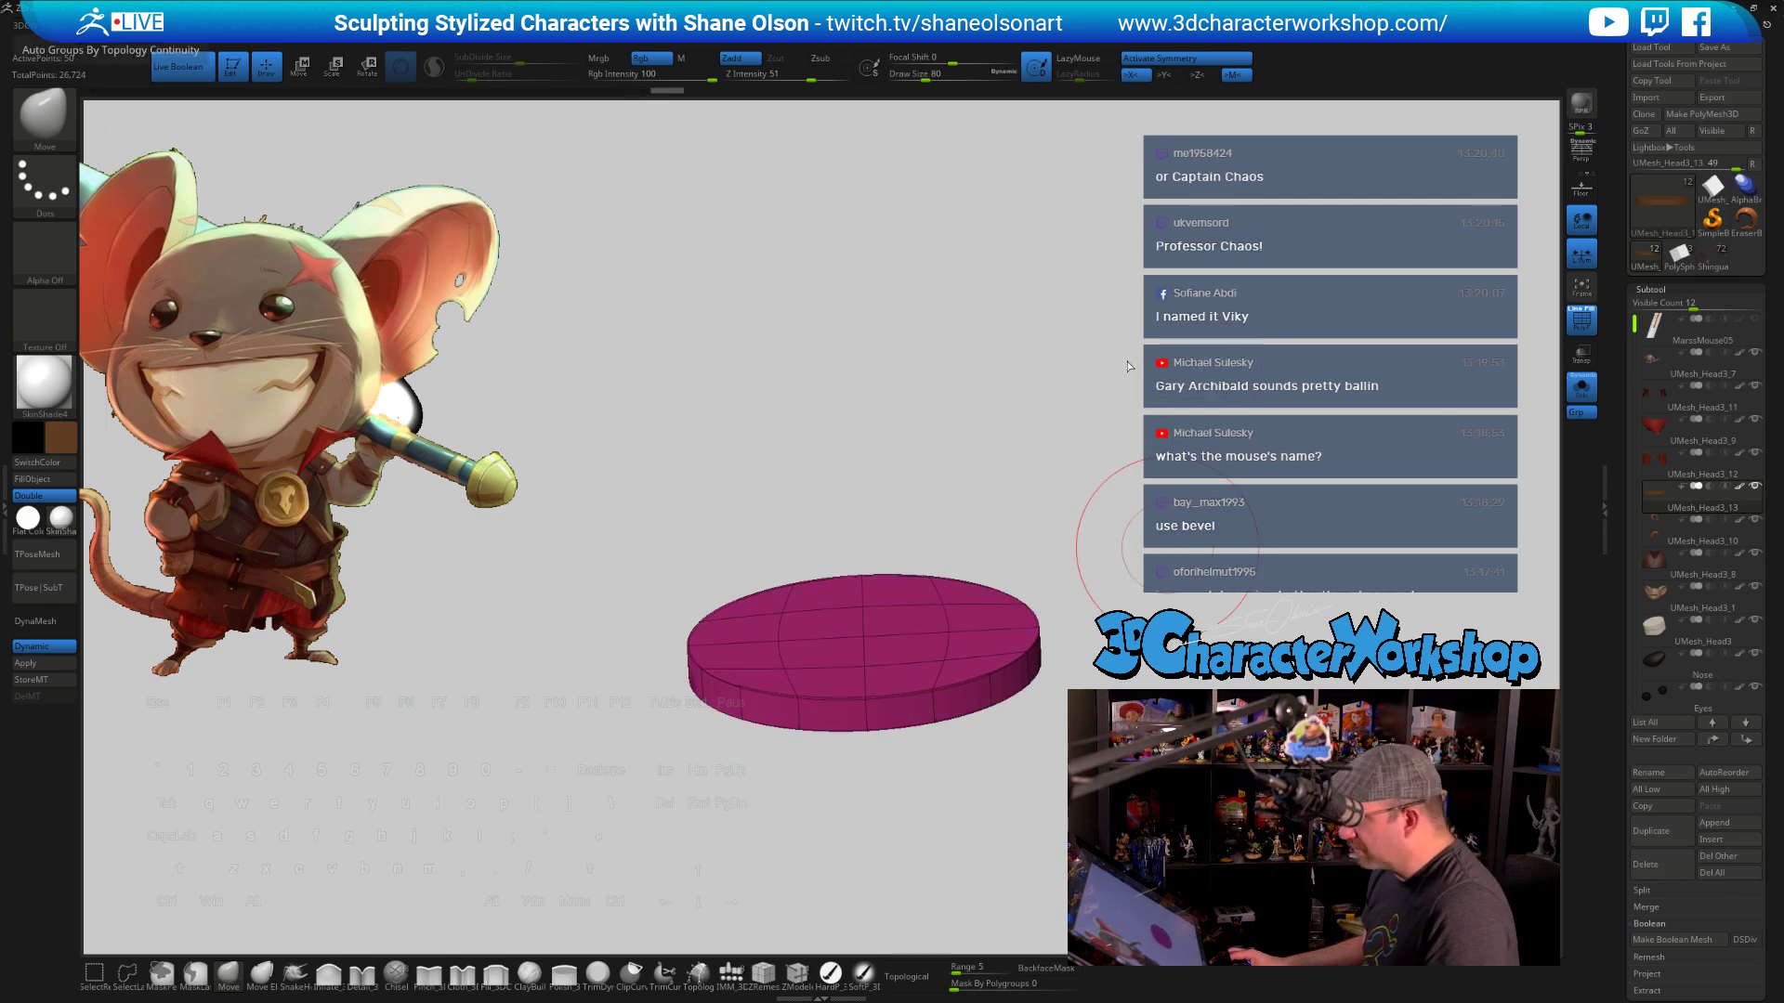
key(space)
click(1110, 380)
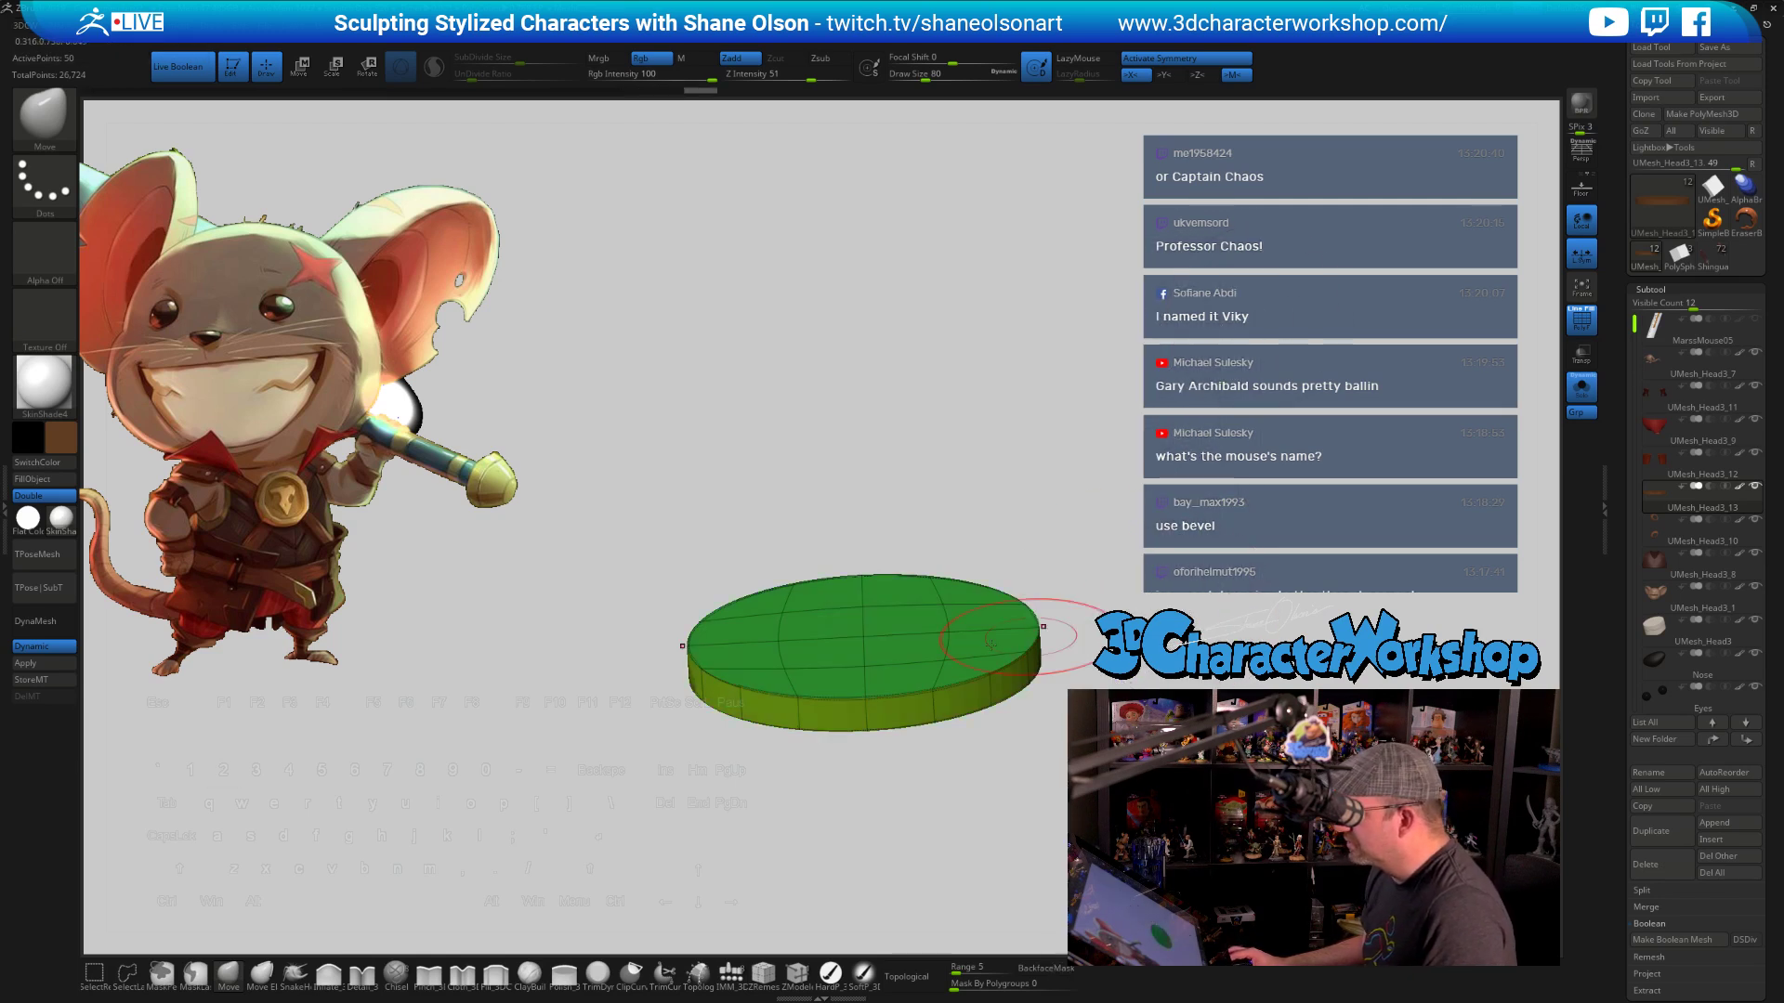
Hide the belt's upper and lower cap polygroups and delete them so only the open outer band is left
ctrl+shift+click(862, 636)
ctrl+shift+click(862, 637)
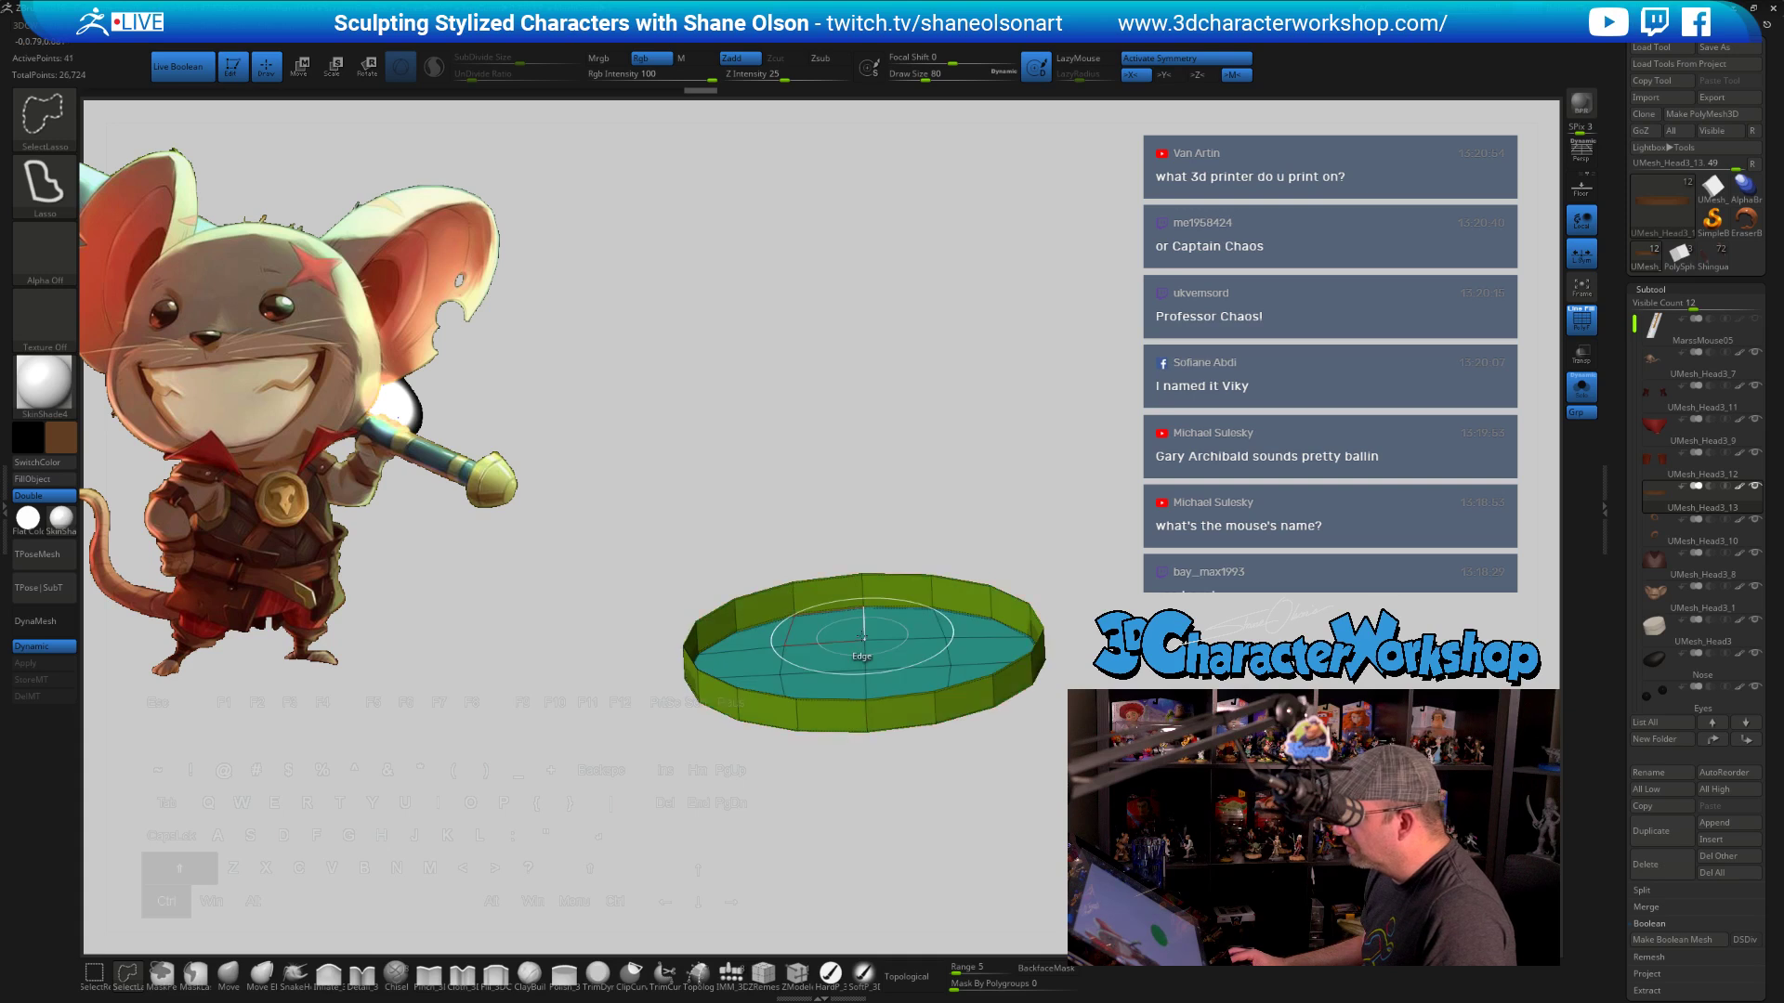
ctrl+shift+click(862, 637)
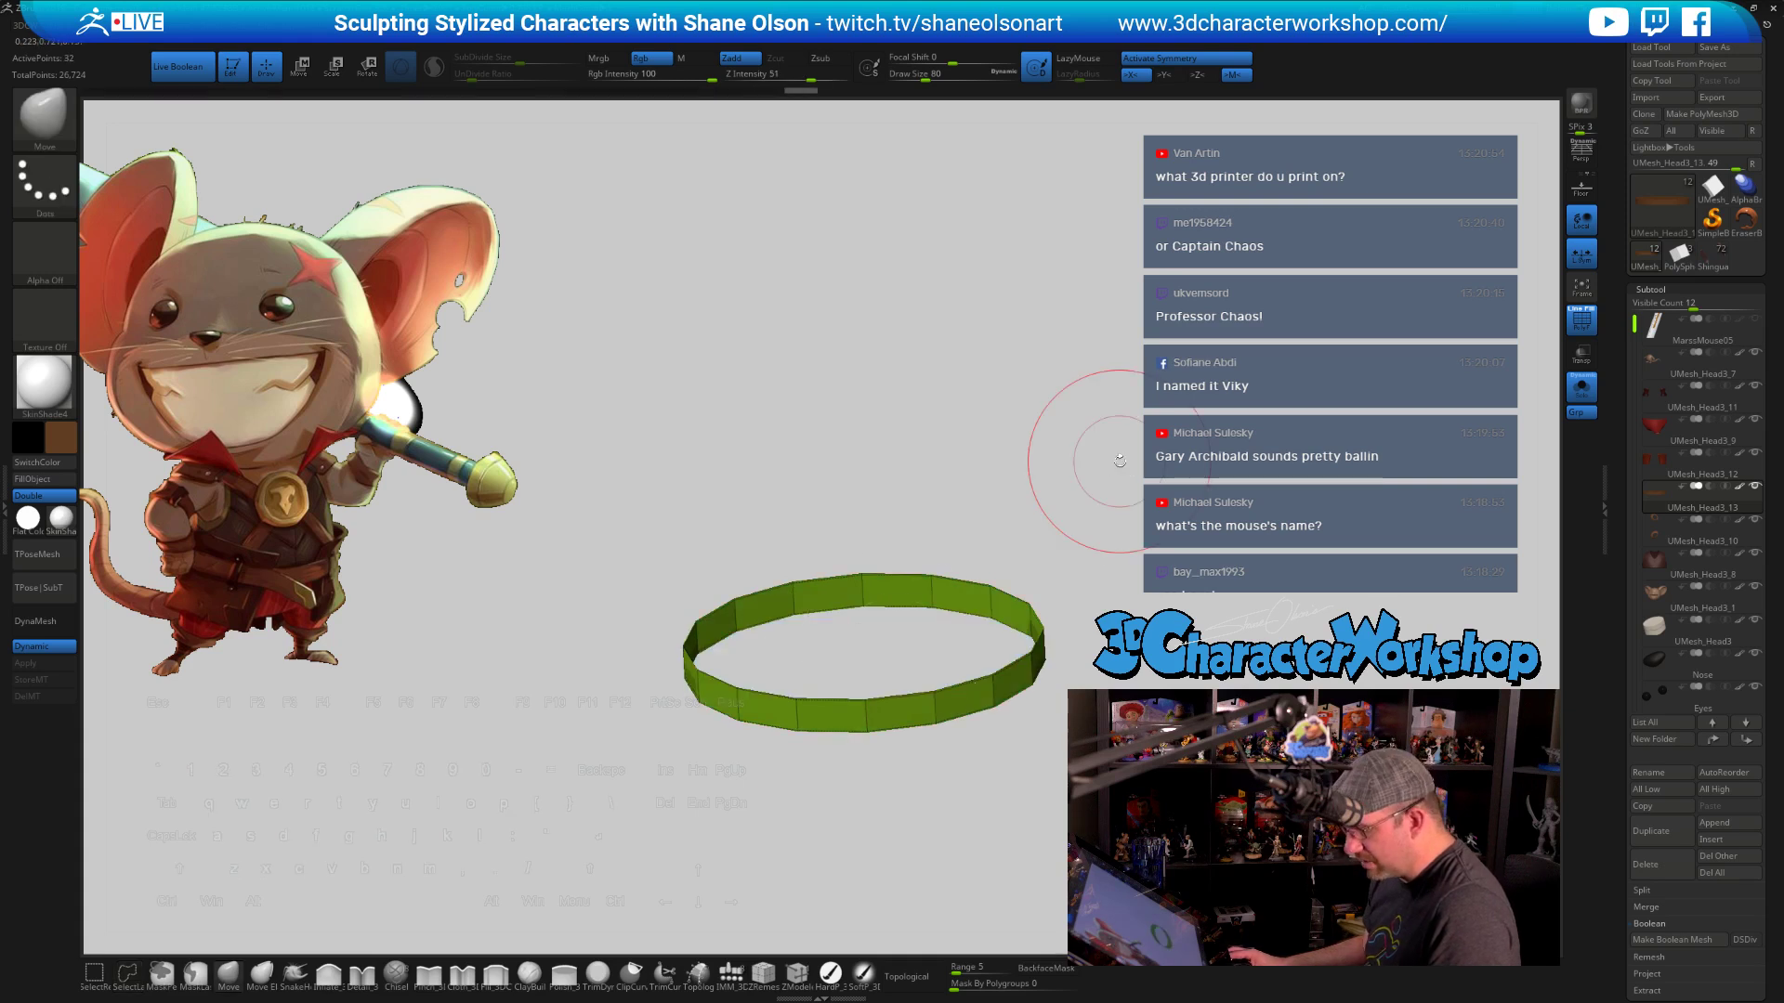
key(space)
click(1065, 667)
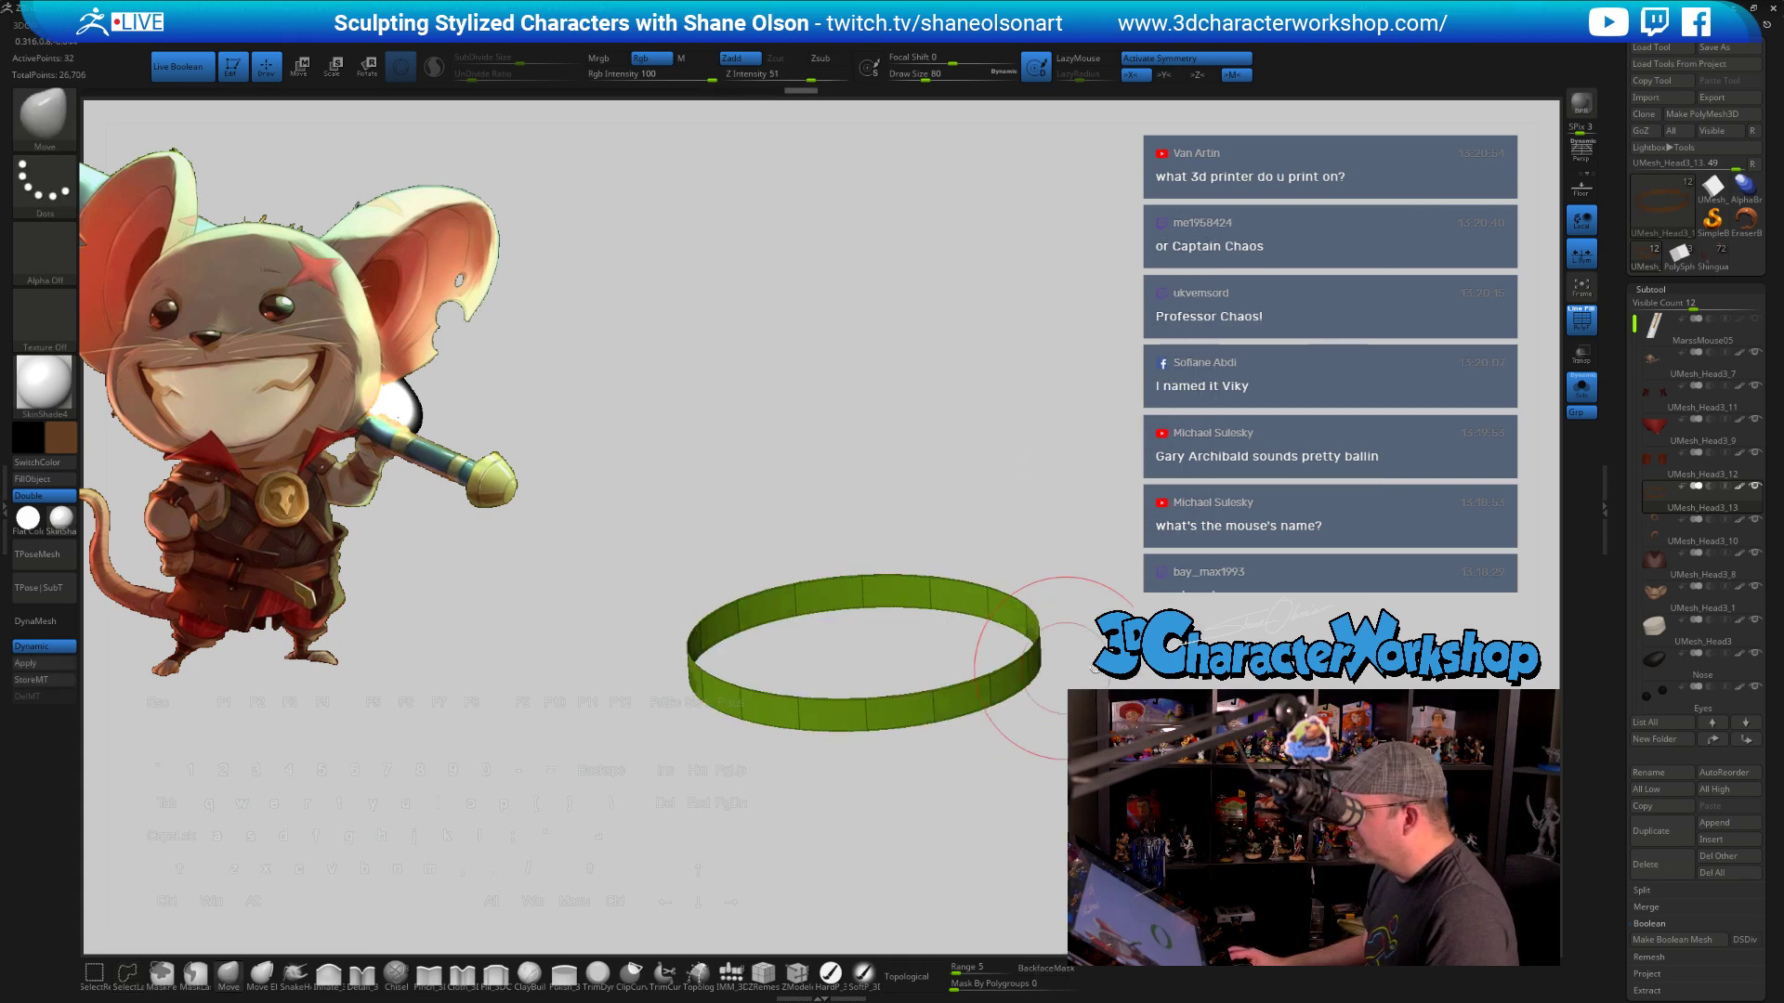
Extrude the open belt band with the ZModeler brush to give the ring a thin, even wall thickness
click(797, 972)
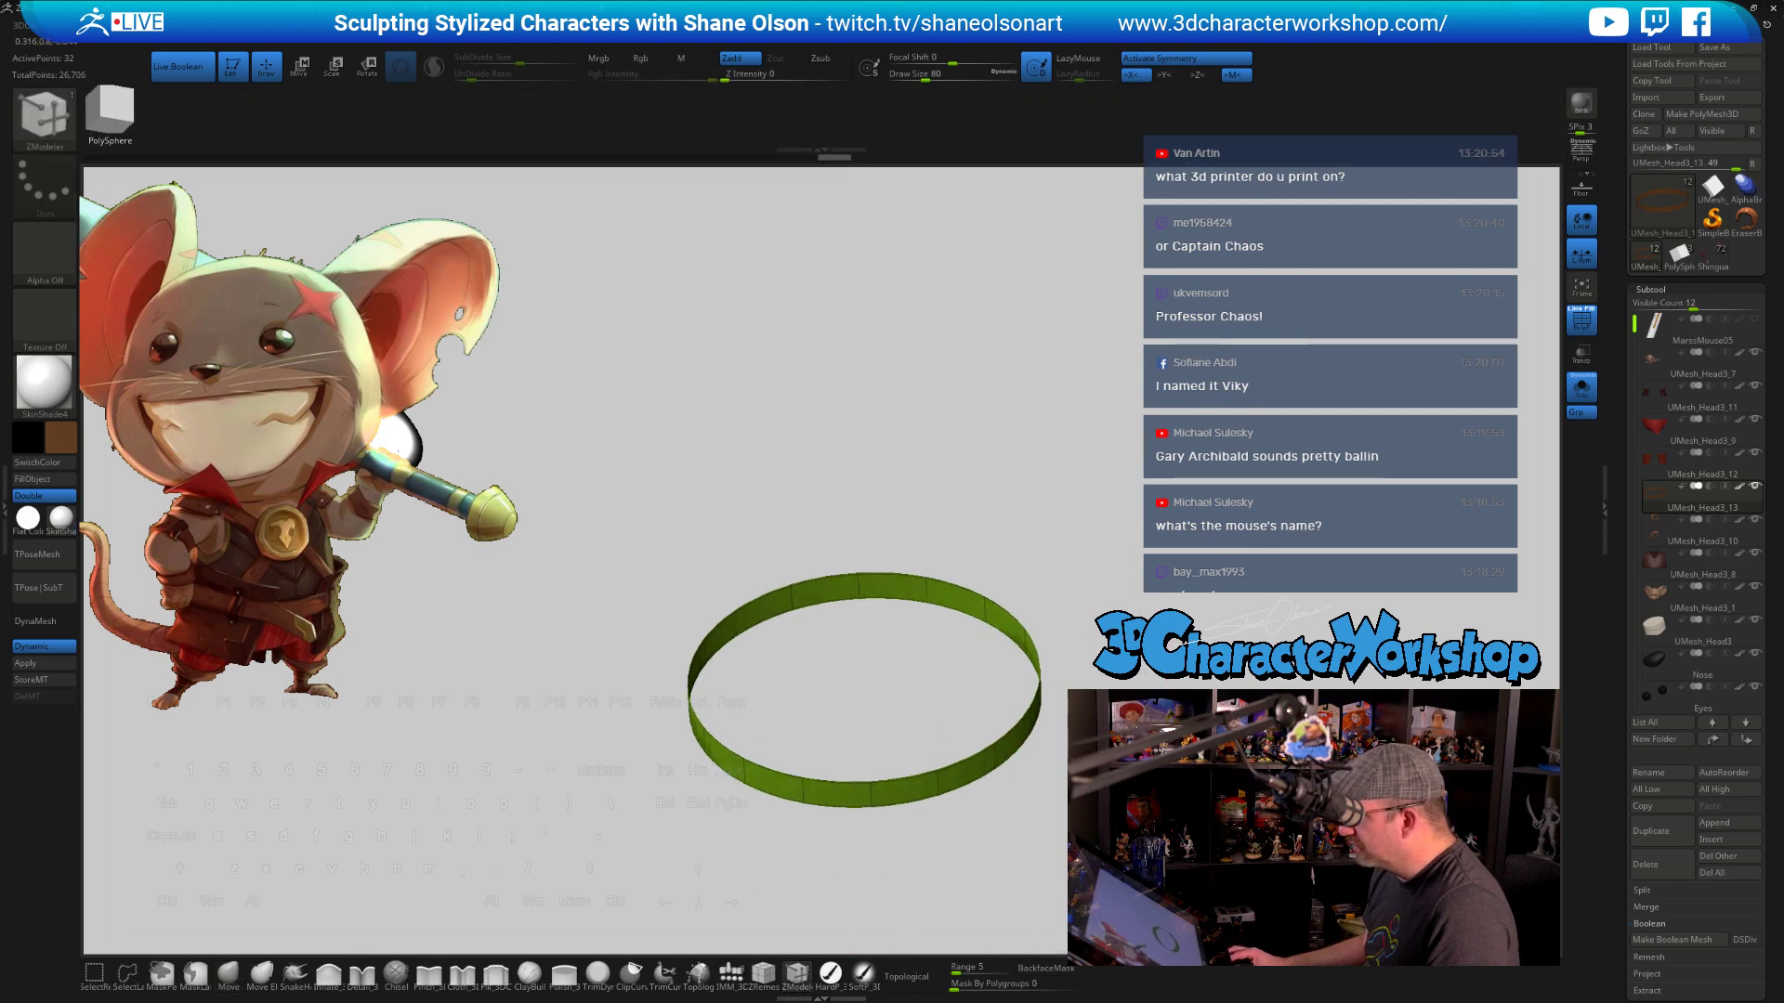
drag(994, 734, 957, 767)
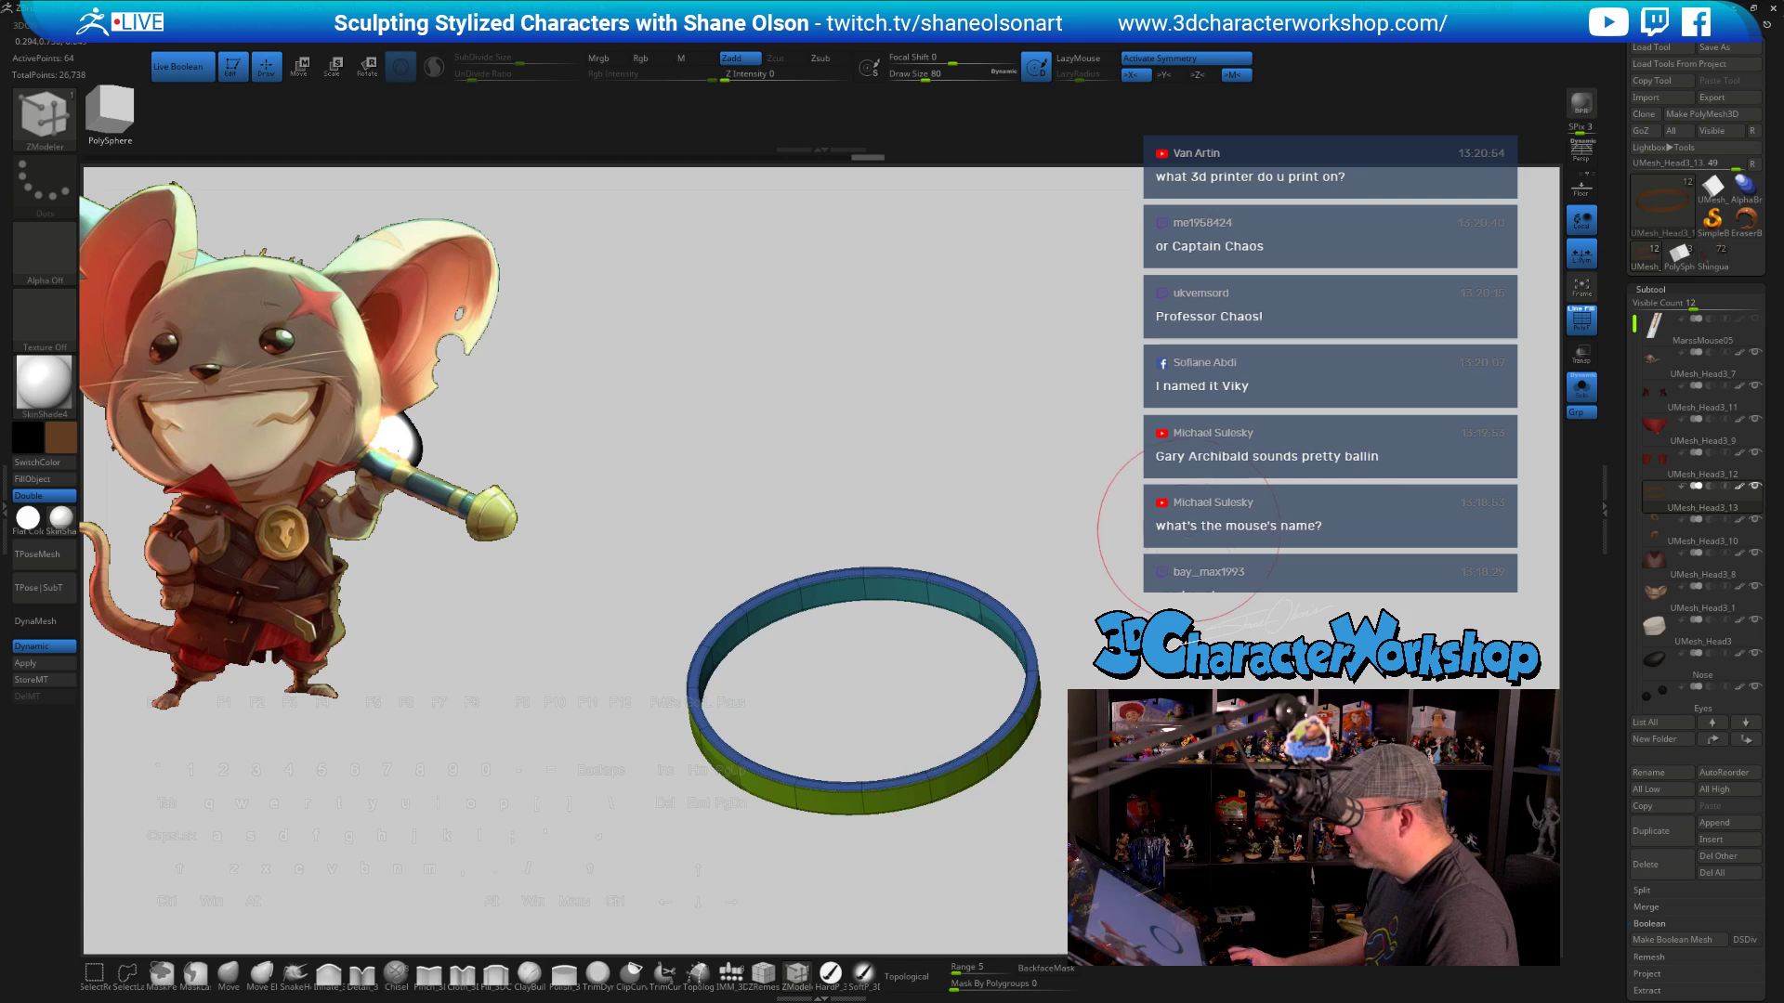
mouse_move(1189, 530)
shift+mouse_down()
mouse_move(1217, 558)
mouse_move(1275, 420)
mouse_move(1273, 437)
shift+mouse_up()
key(s)
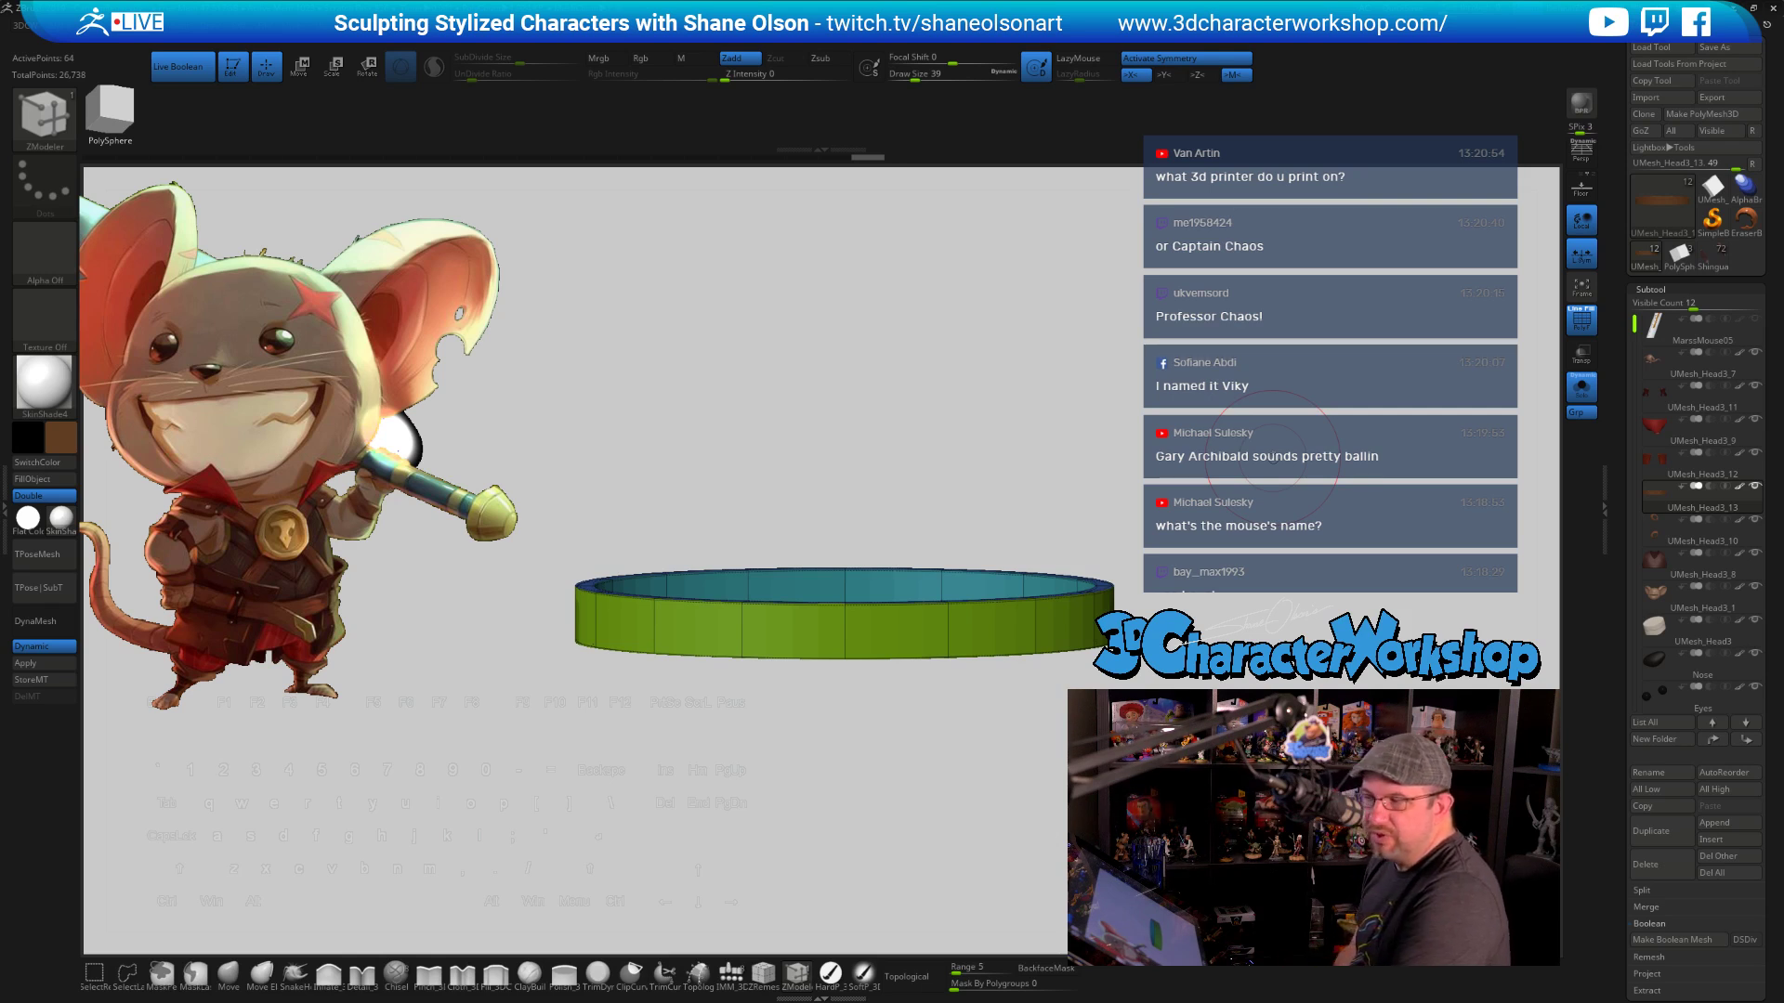
drag(1152, 604, 1146, 653)
Show the whole character again and turn off the belt's wireframe display
click(1582, 389)
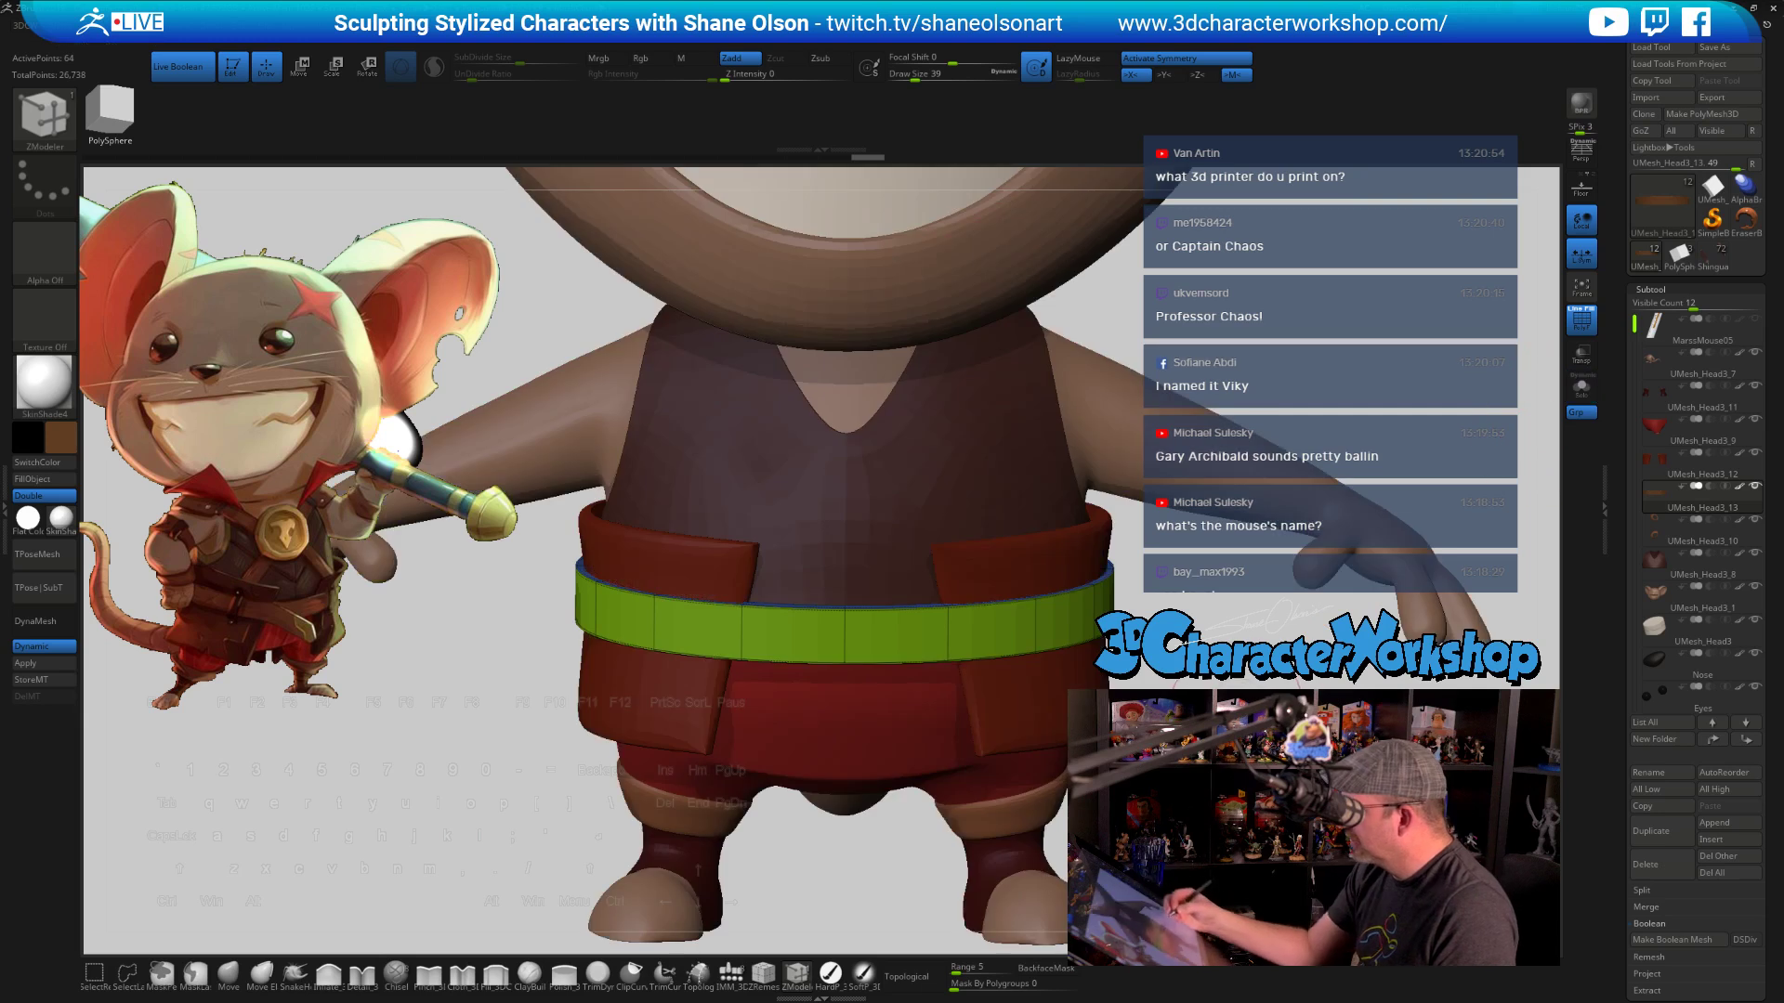
mouse_move(1150, 822)
mouse_down()
mouse_move(1152, 789)
mouse_move(1150, 841)
mouse_move(1080, 859)
mouse_move(1178, 875)
mouse_up()
key(shift+f)
right_click(1152, 845)
Select the dark red side panels and fit their front edges against the belt with a resized Move brush
click(228, 975)
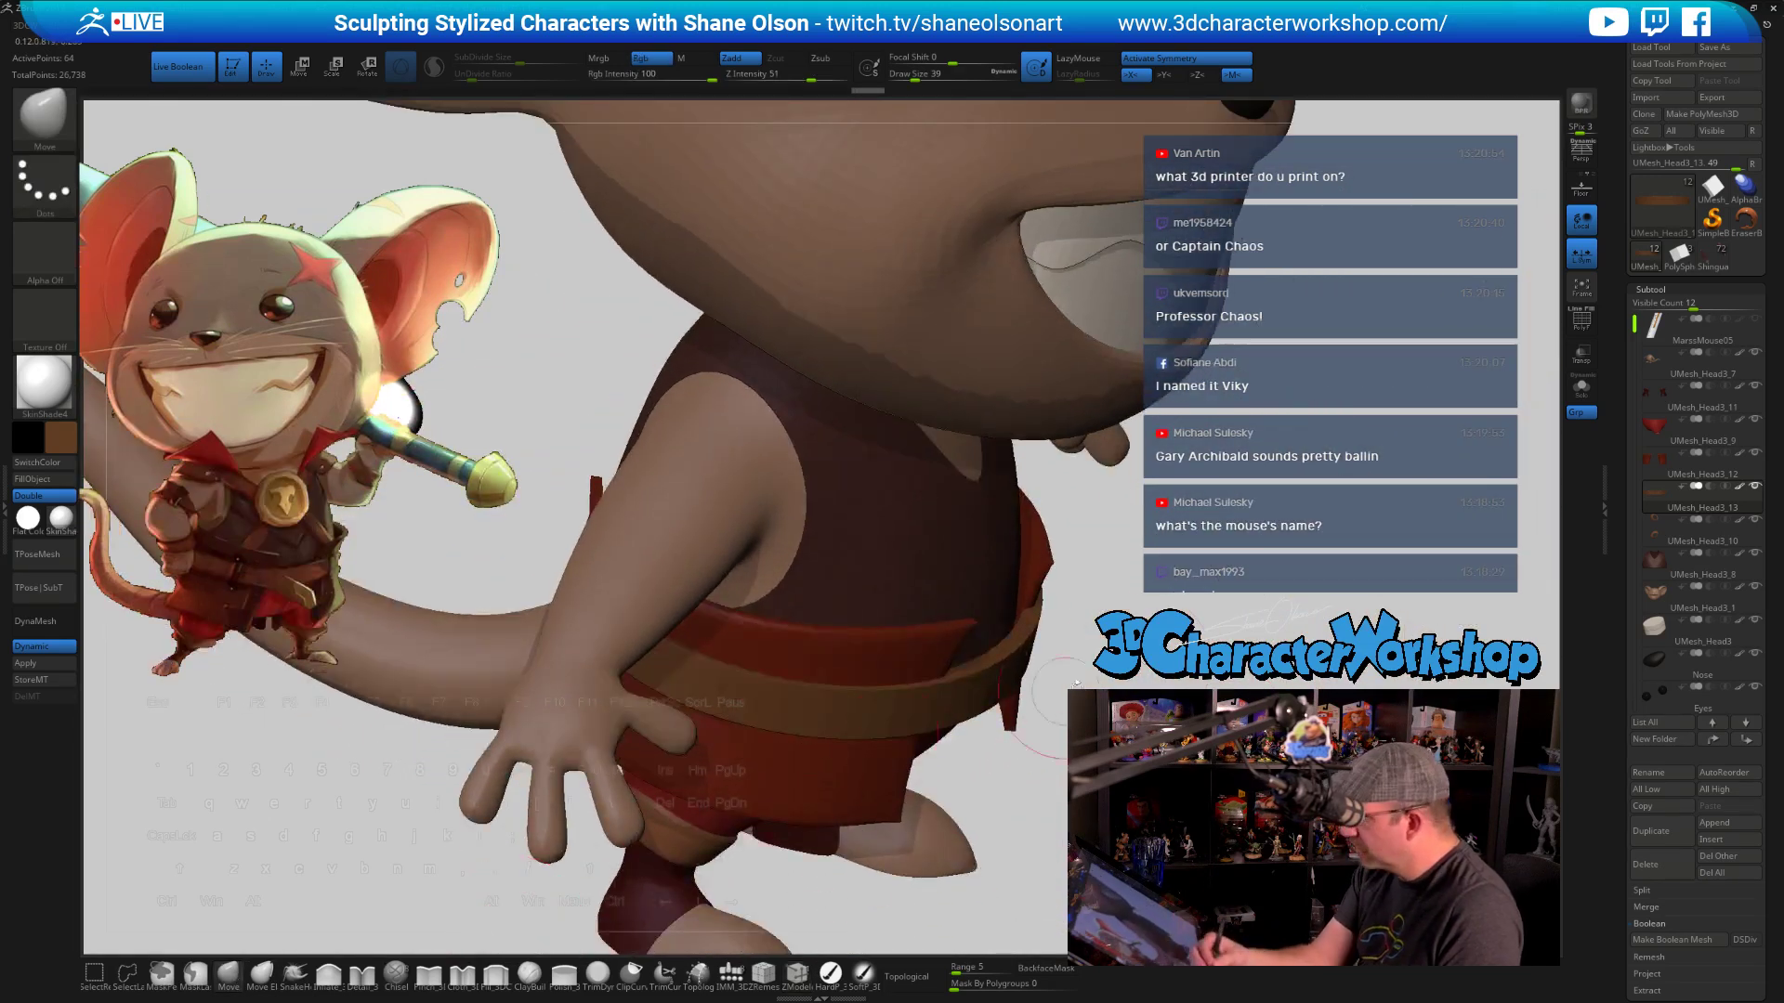
key(s)
drag(1138, 648, 1143, 648)
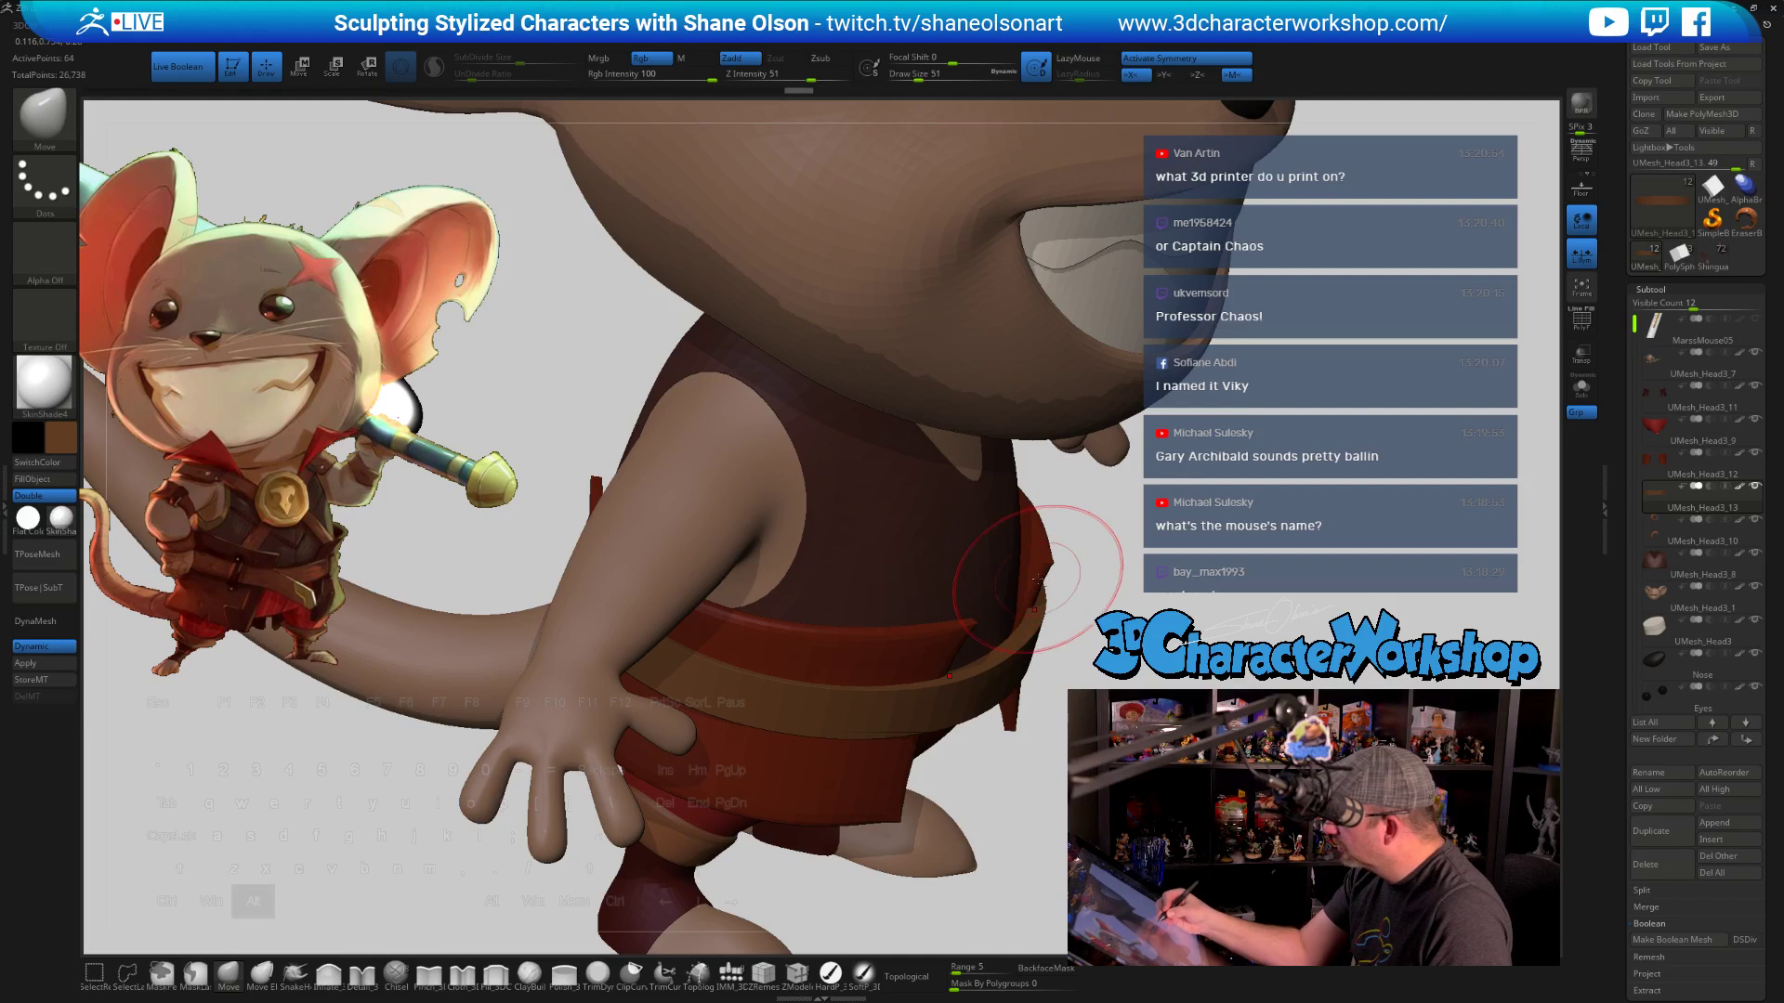
alt+click(1036, 596)
key(s)
drag(1030, 601, 1036, 604)
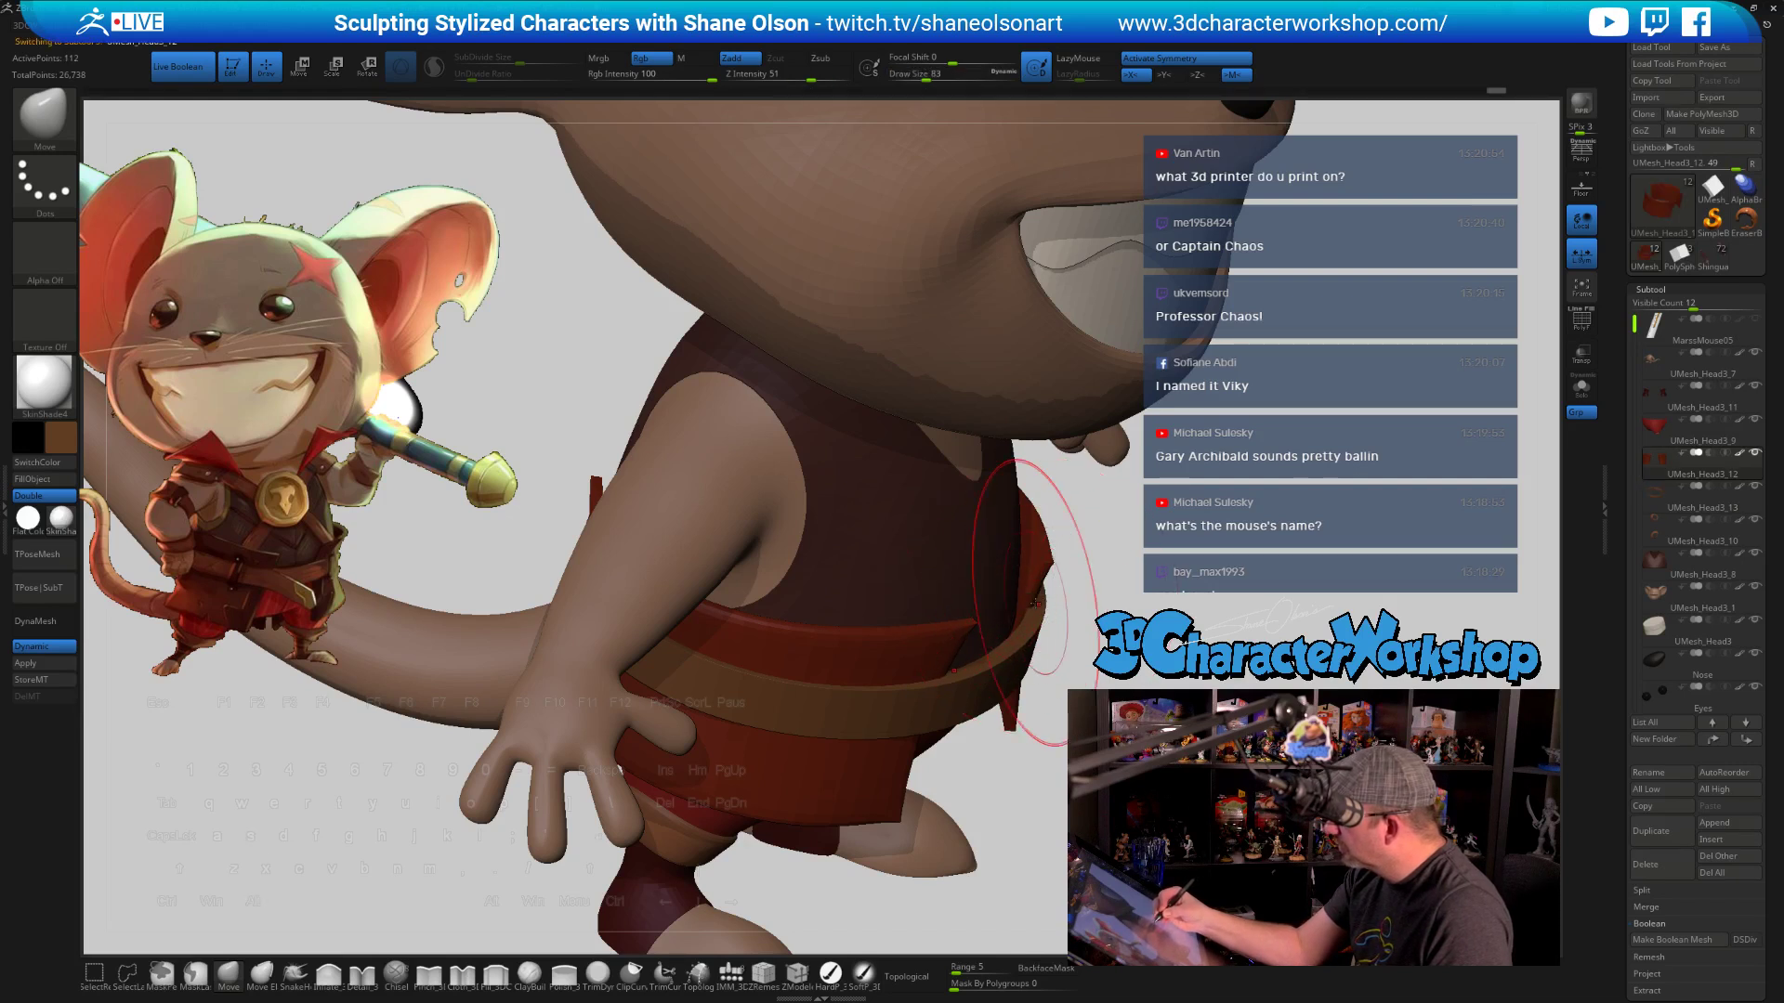
drag(1096, 706, 1031, 601)
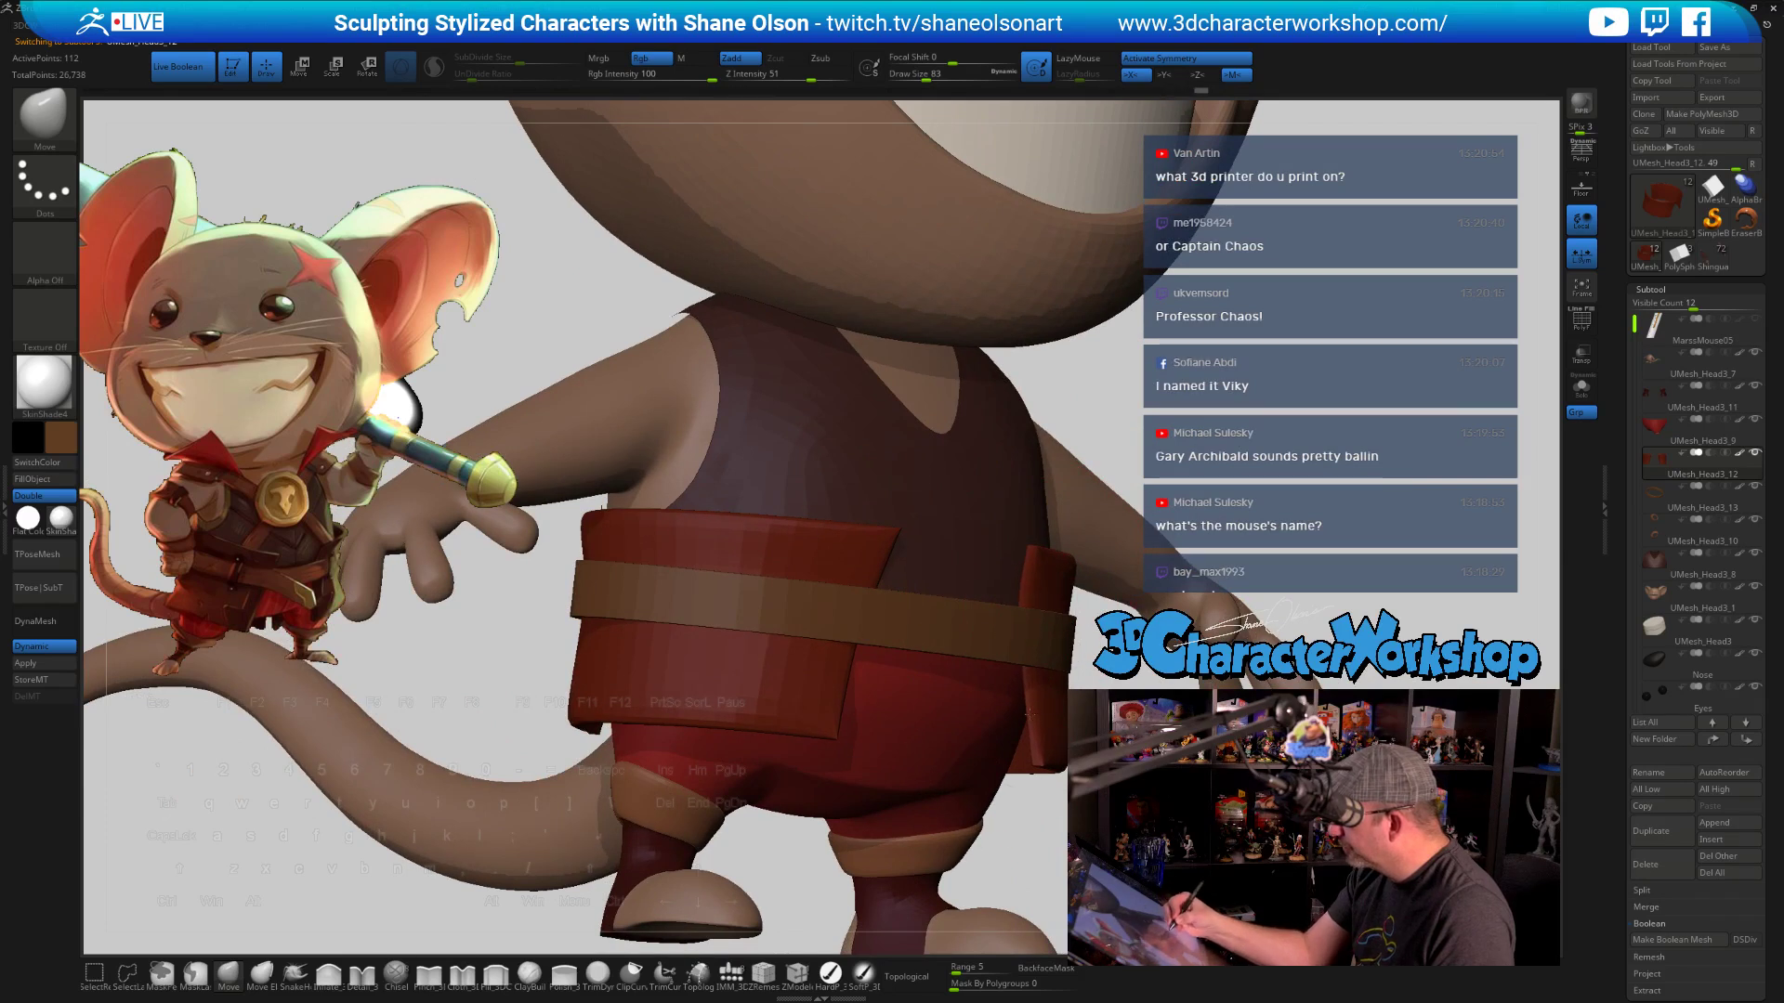
mouse_move(1068, 743)
mouse_down()
mouse_move(1066, 681)
mouse_move(1032, 692)
mouse_move(1032, 814)
mouse_move(883, 818)
mouse_move(1041, 665)
mouse_move(1013, 667)
mouse_up()
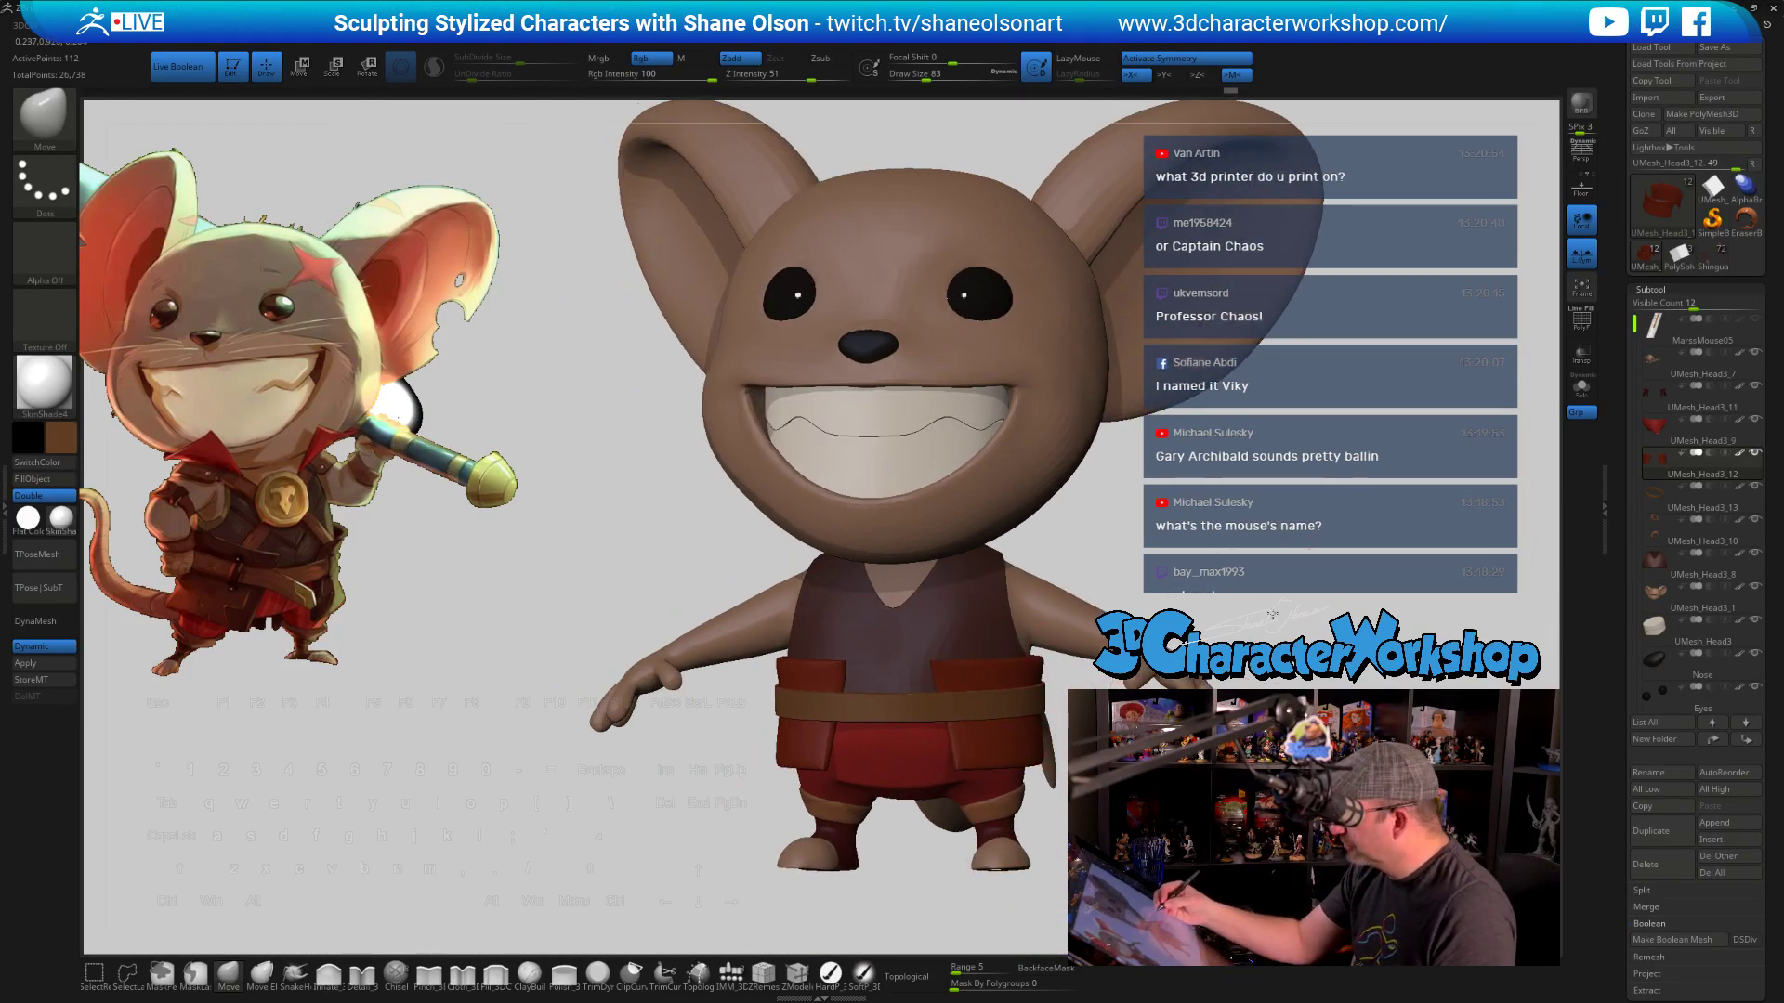
drag(1273, 613, 1274, 616)
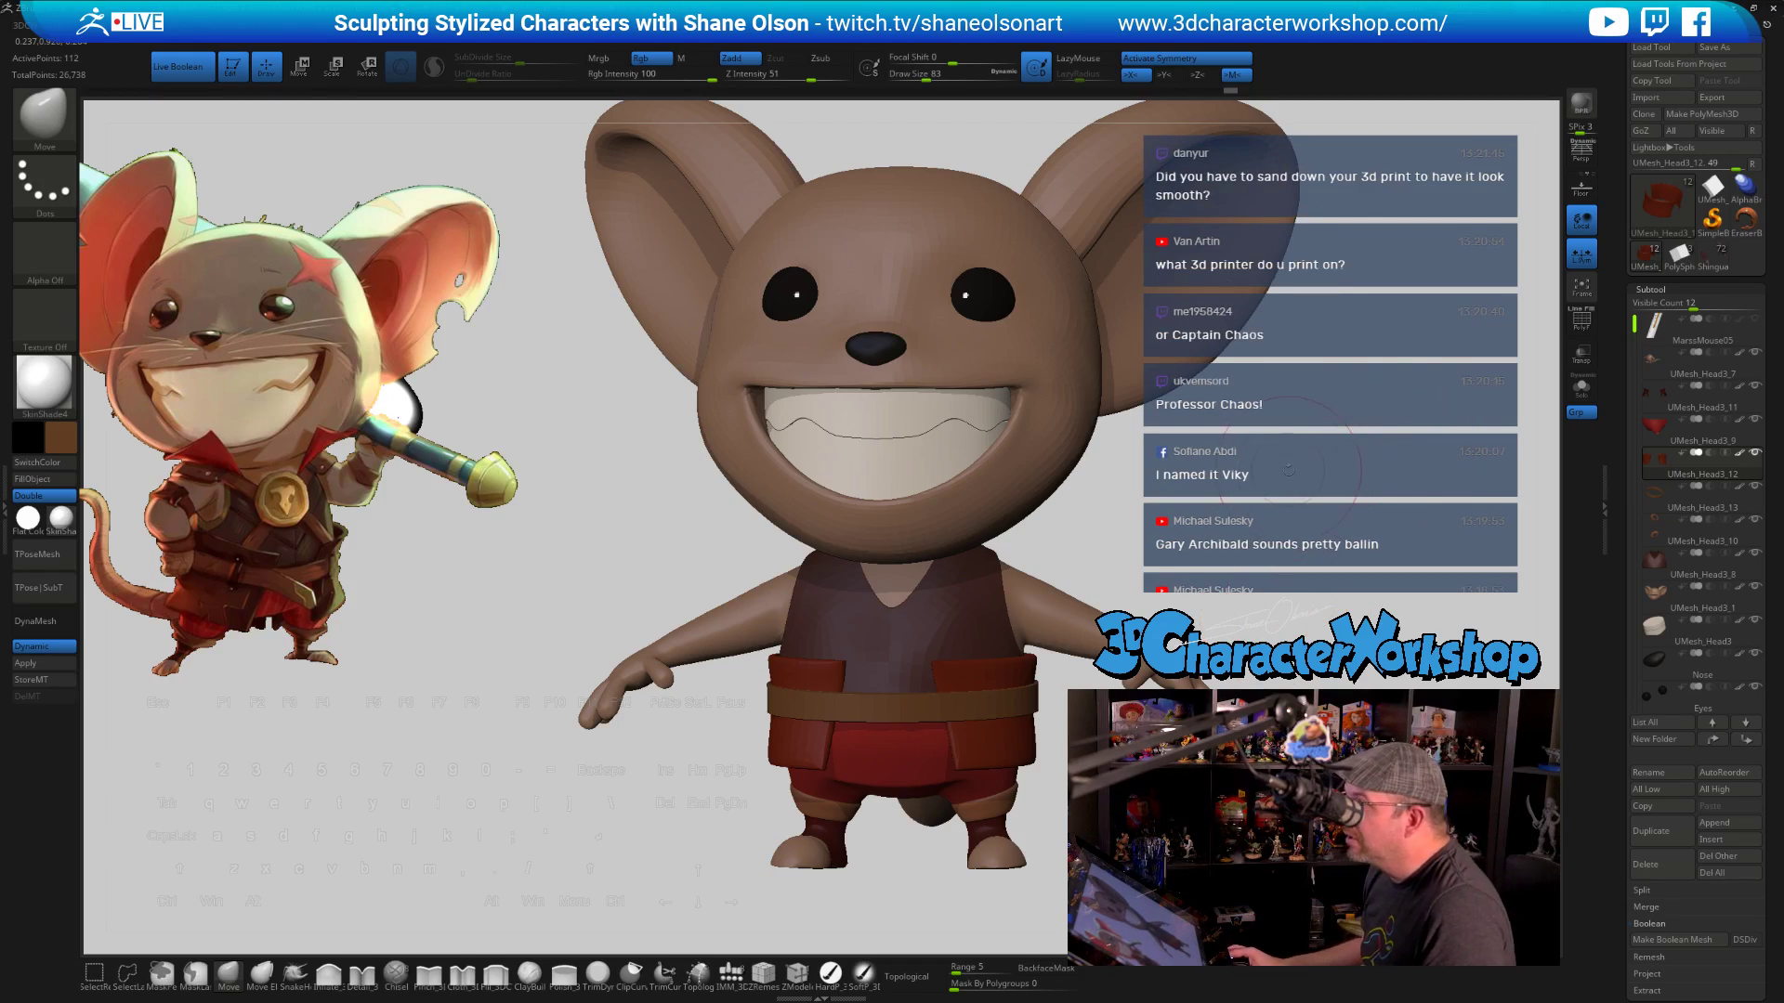
alt+drag(1288, 469, 1269, 435)
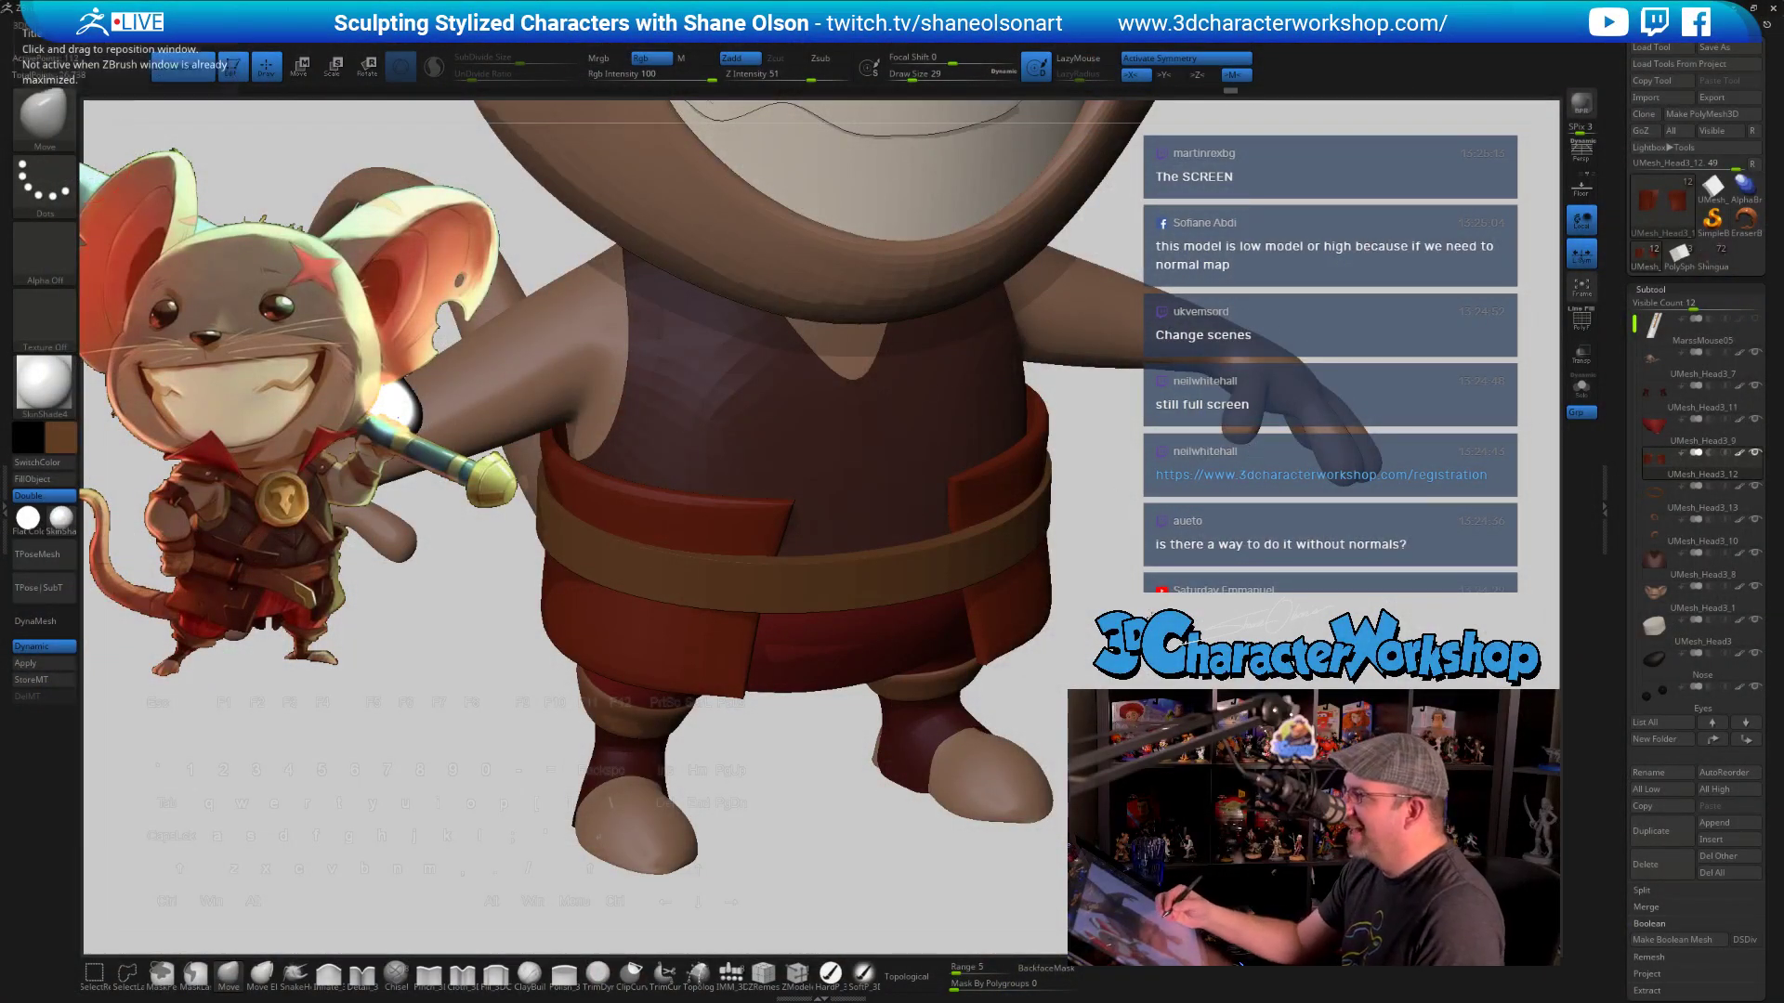
Select the belt, display its polygroup wireframe, and duplicate it as a new subtool
alt+drag(1115, 520, 1132, 589)
alt+drag(1009, 652, 1088, 483)
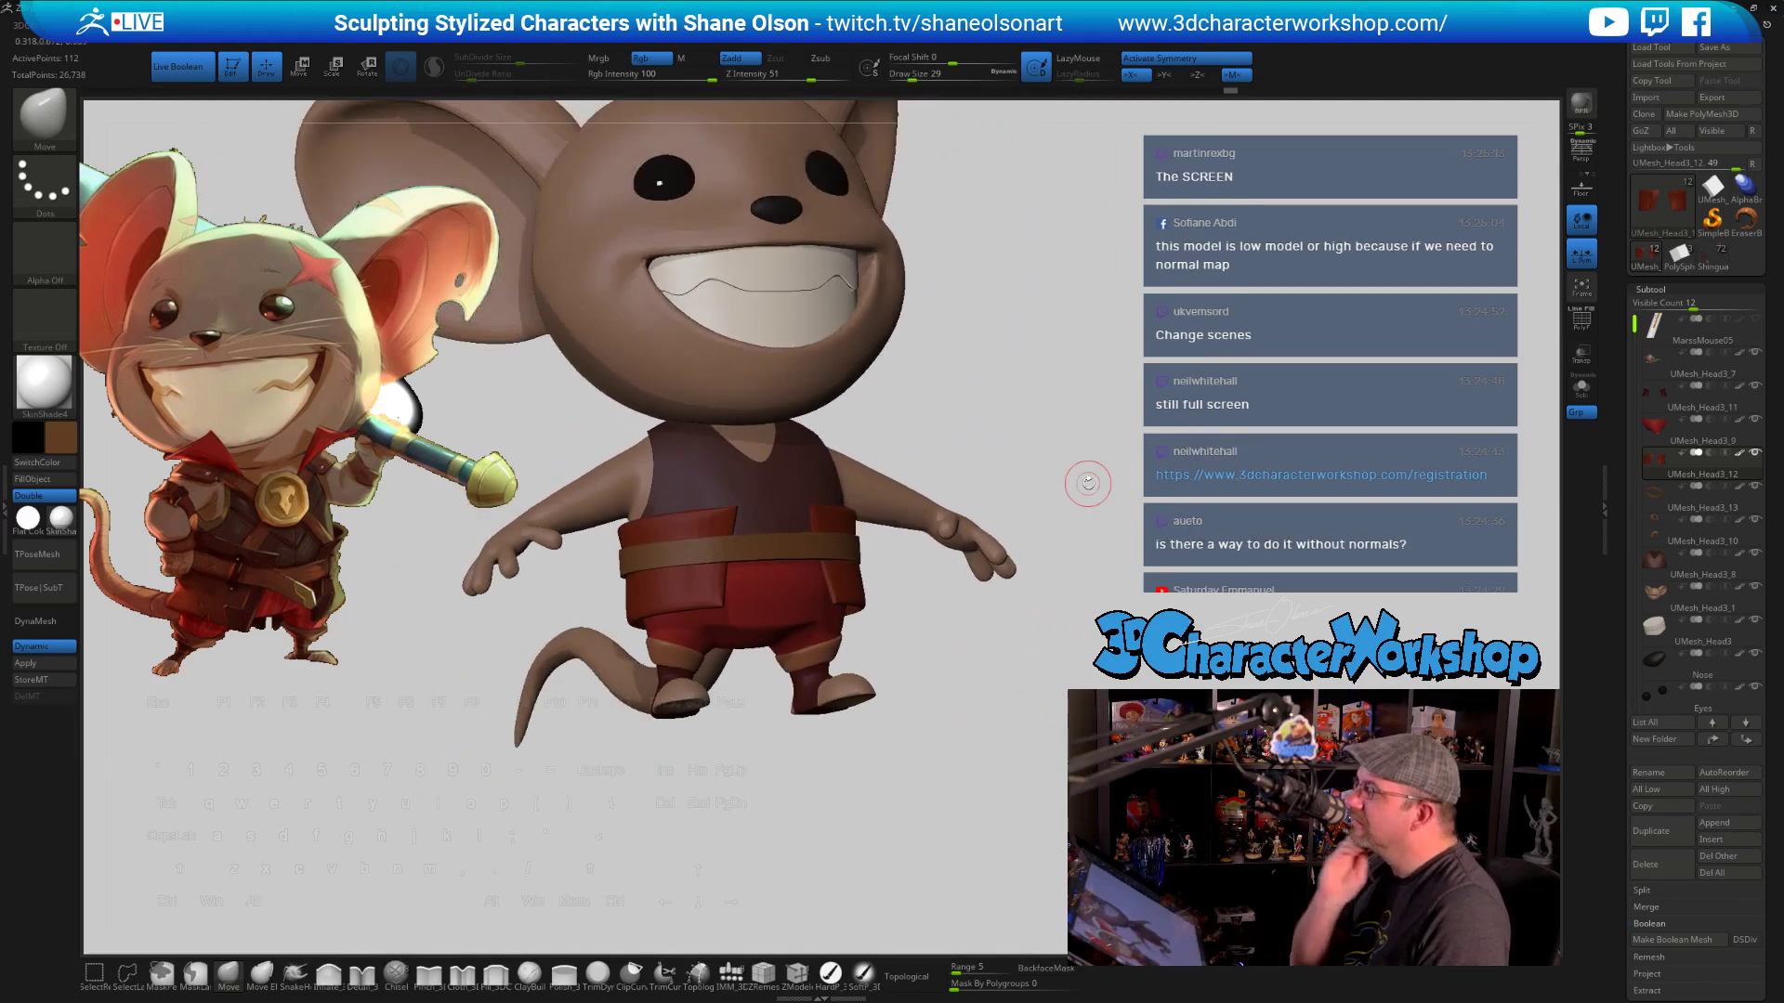
drag(1024, 432, 1003, 517)
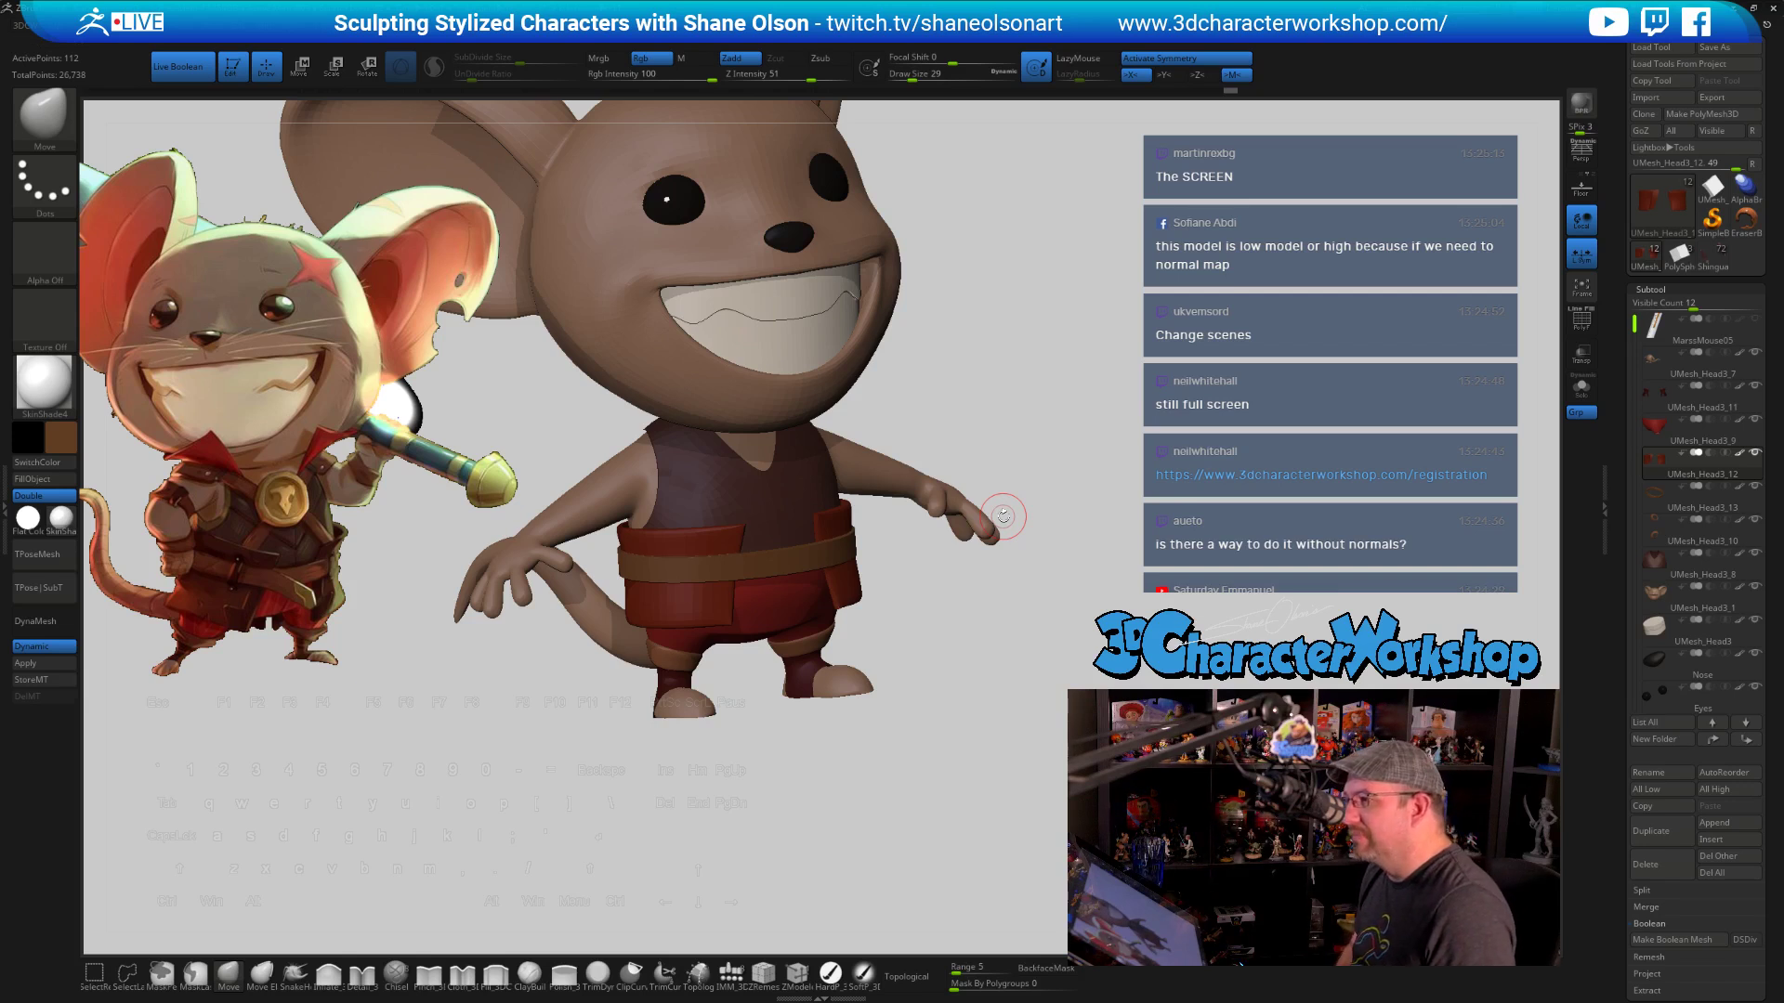
mouse_move(994, 610)
shift+mouse_down()
mouse_move(1007, 473)
mouse_move(1001, 581)
shift+mouse_up()
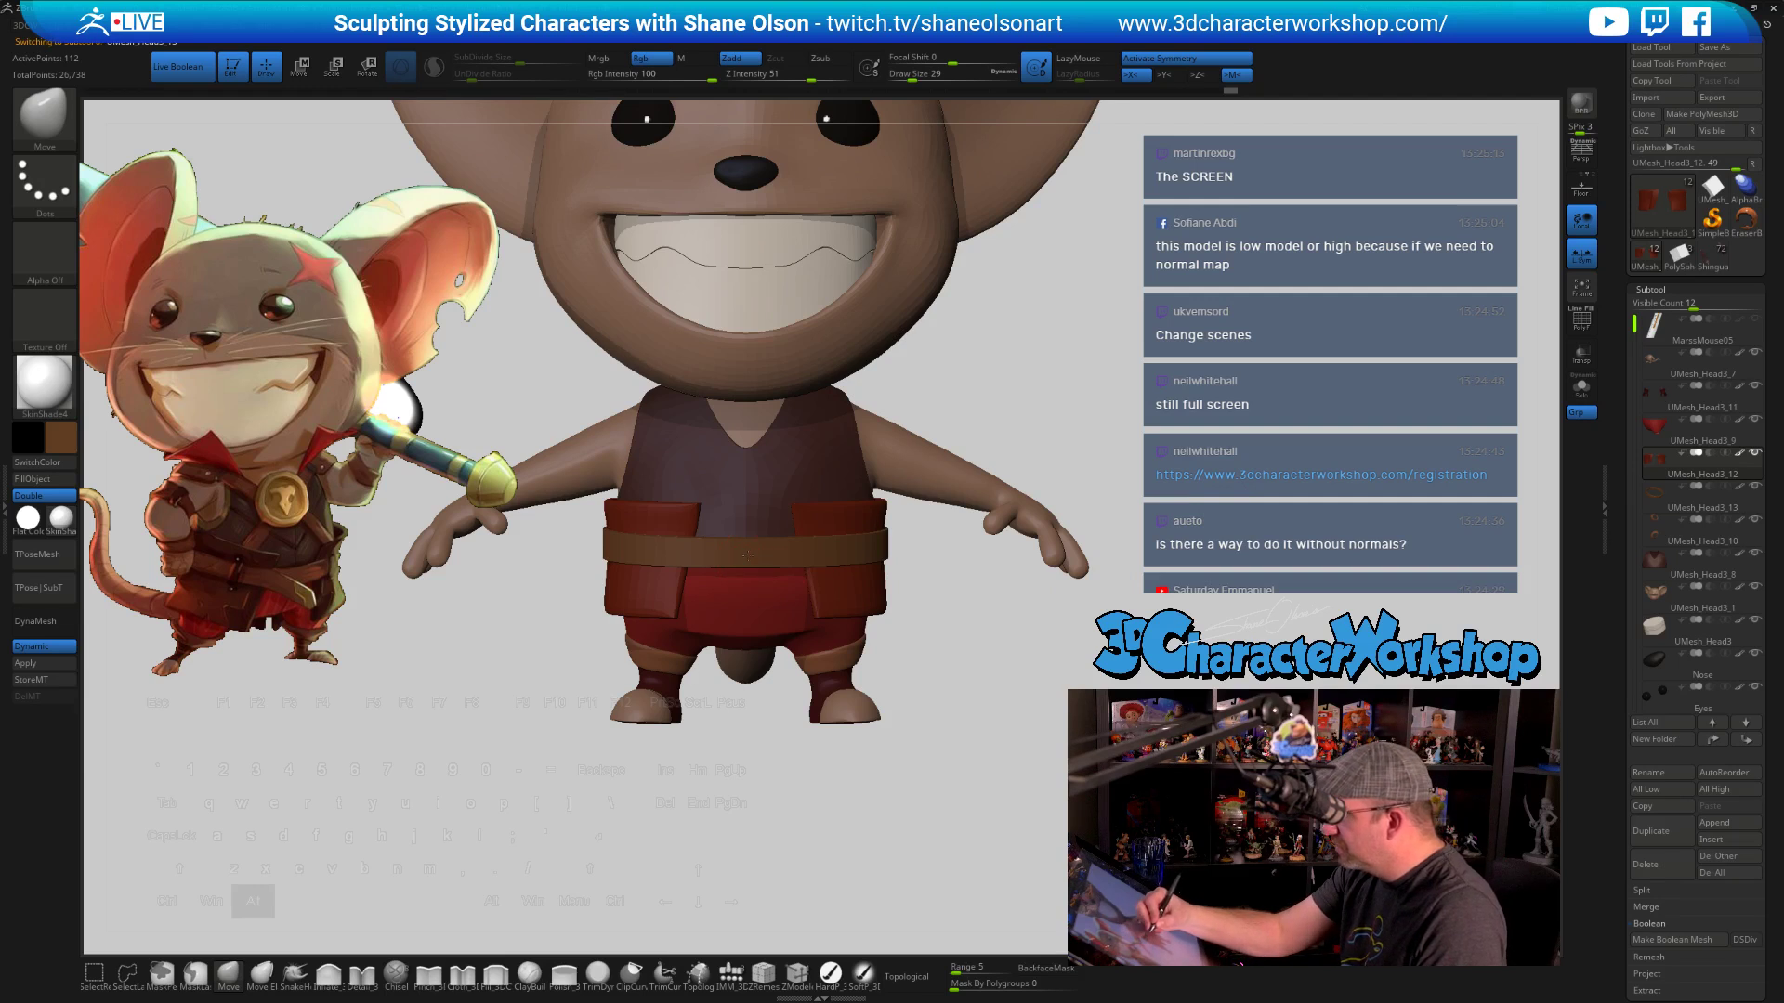
key(shift+f)
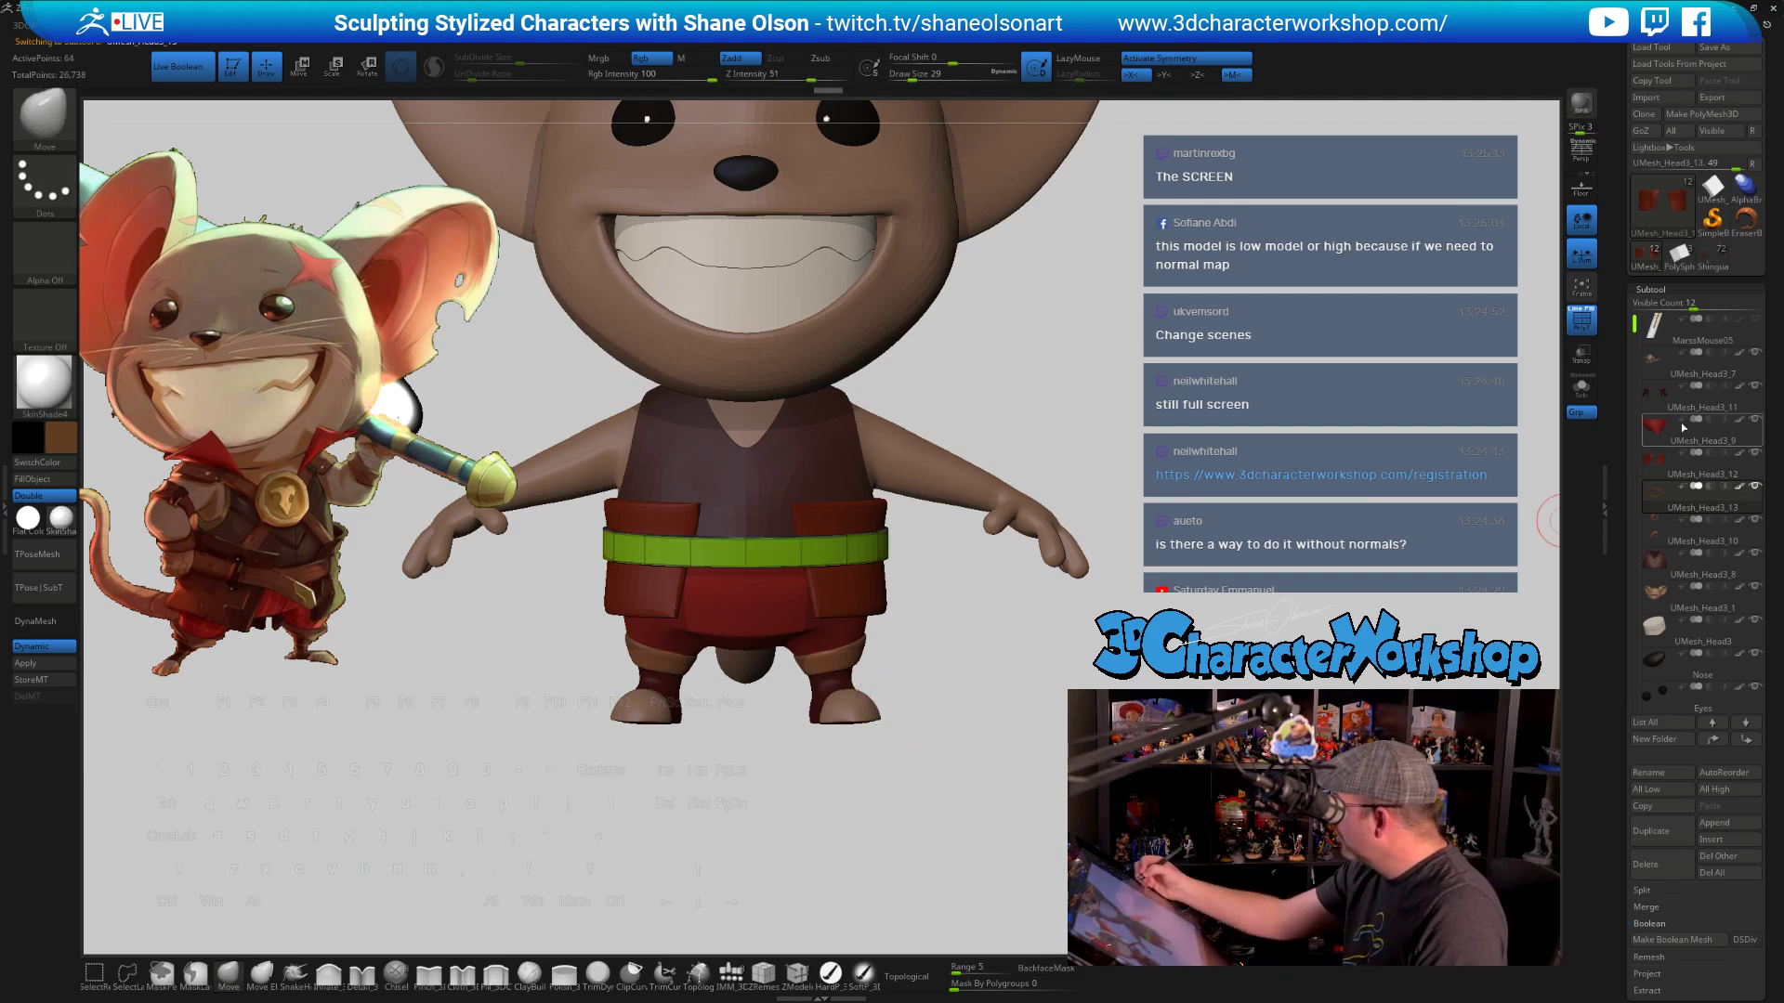
click(1662, 833)
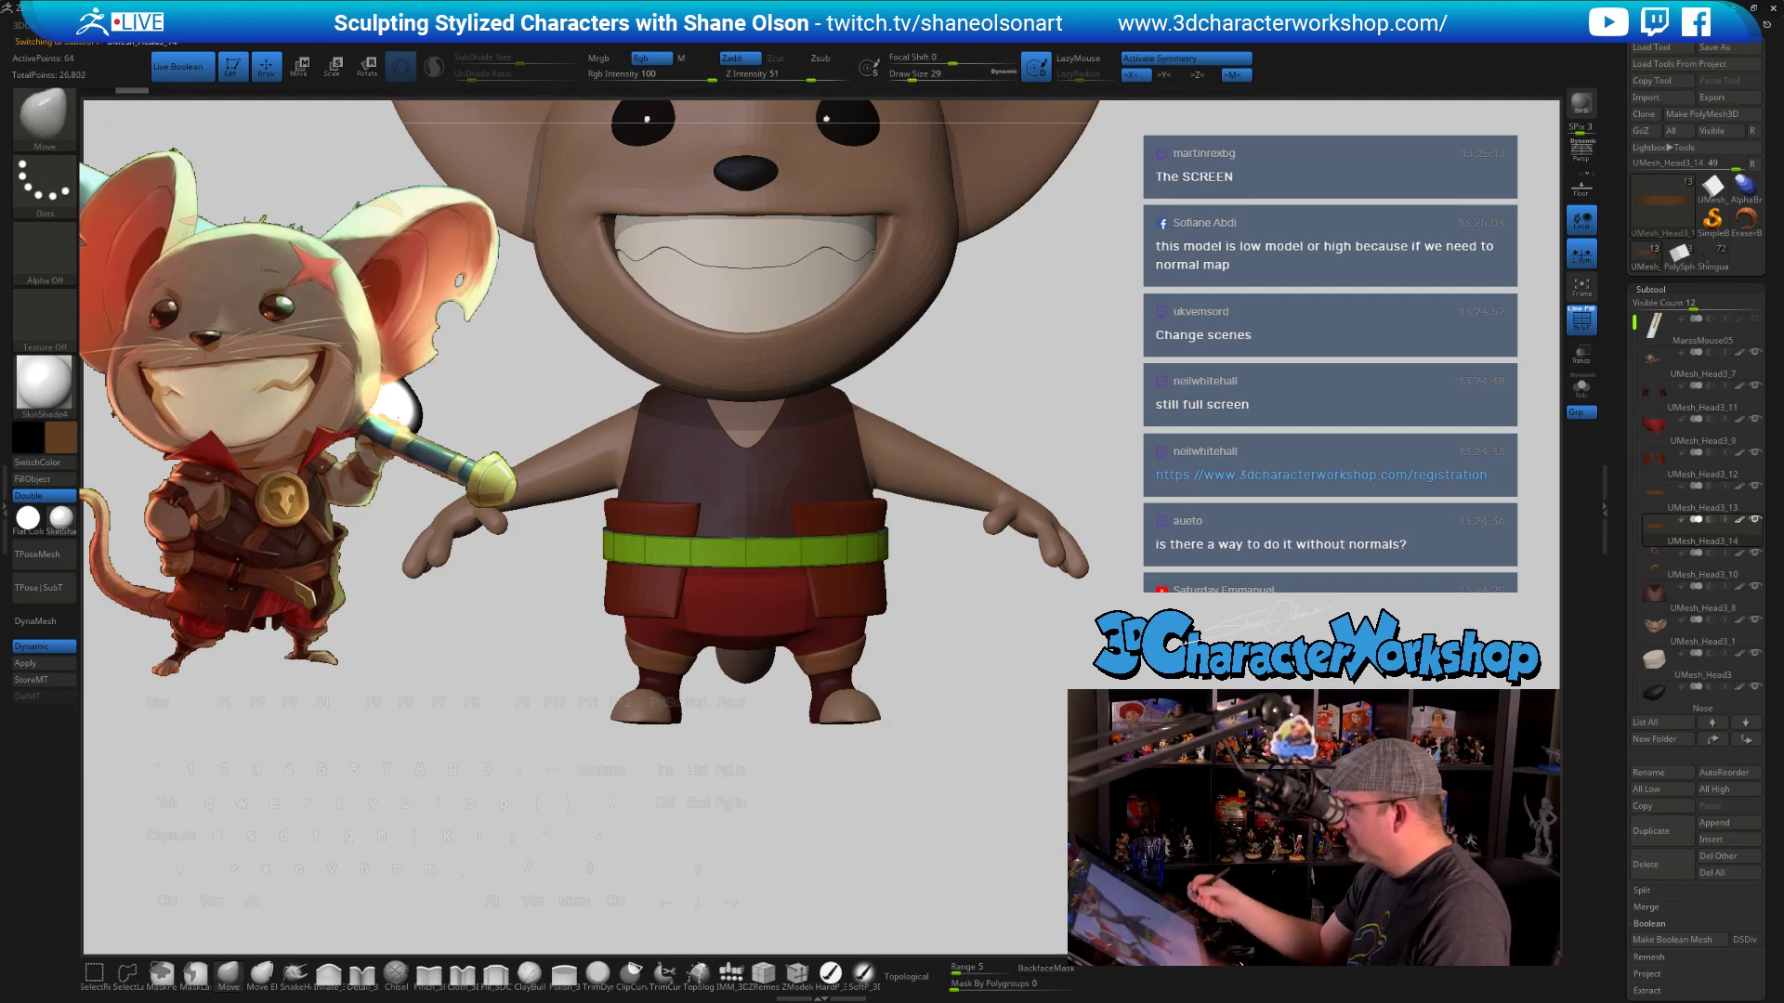
Turn off symmetry and solo the duplicated belt ring
key(x)
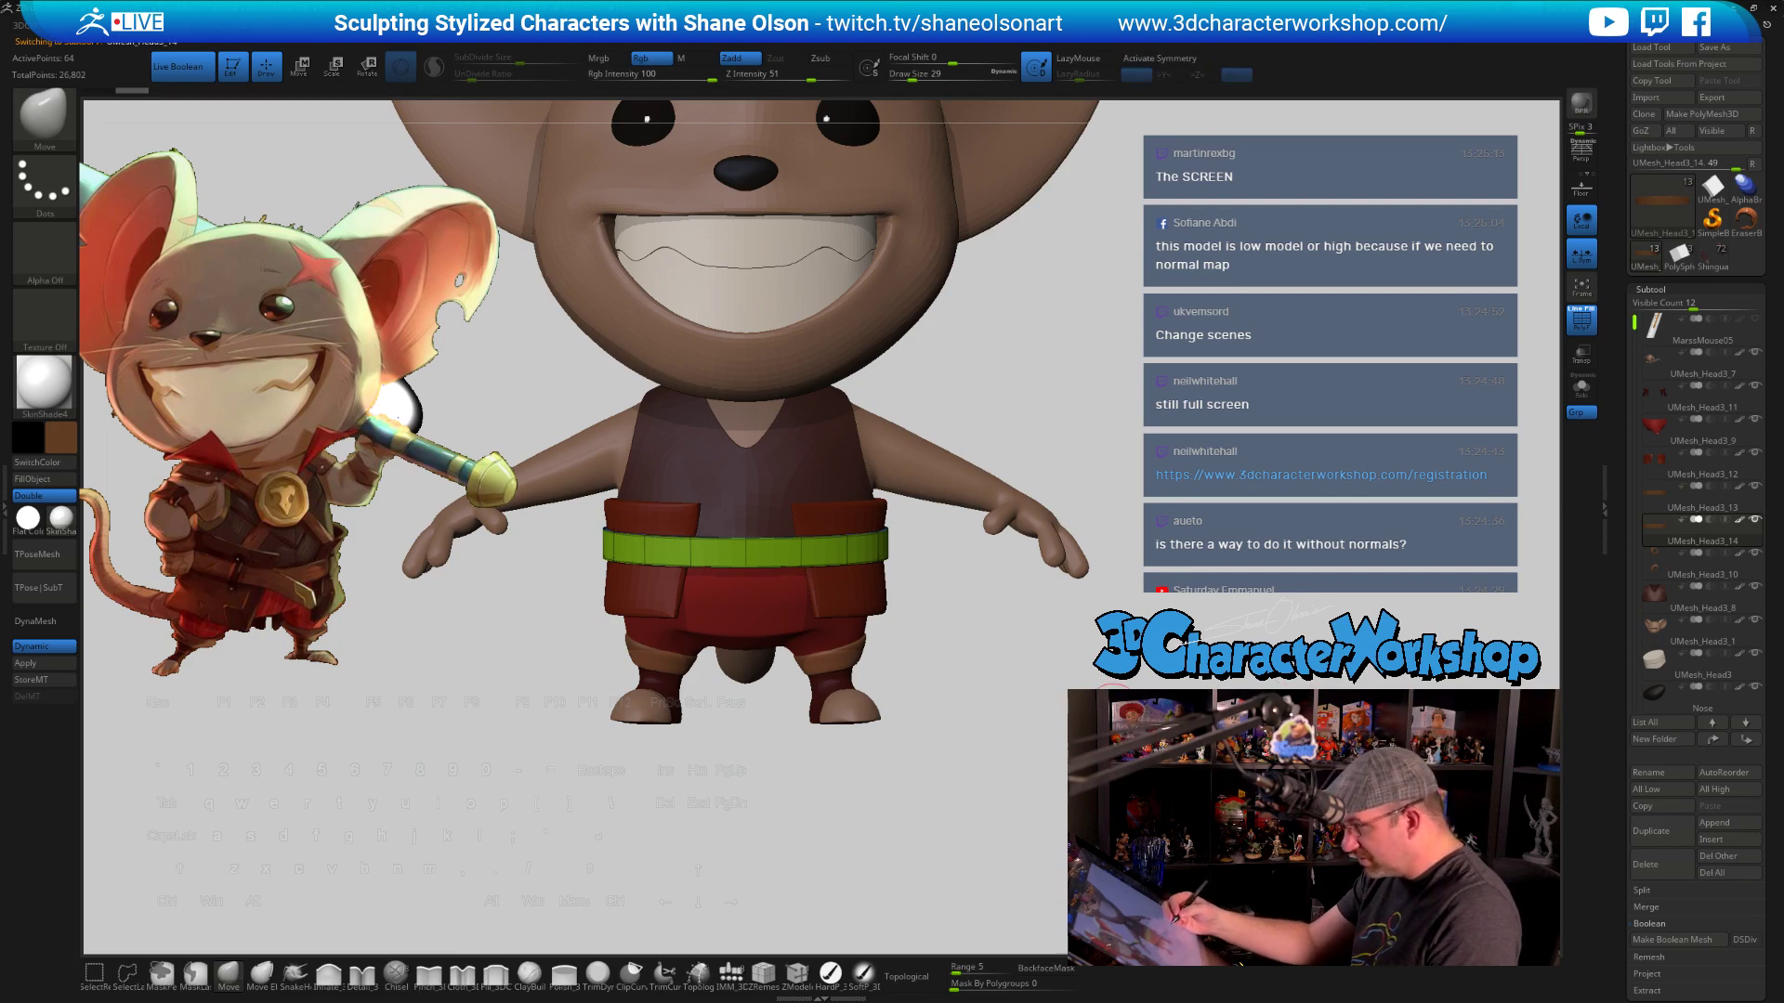
alt+drag(1062, 697, 1065, 757)
click(1581, 387)
mouse_move(1126, 548)
mouse_down()
mouse_move(1043, 637)
mouse_move(1055, 744)
mouse_move(928, 729)
mouse_up()
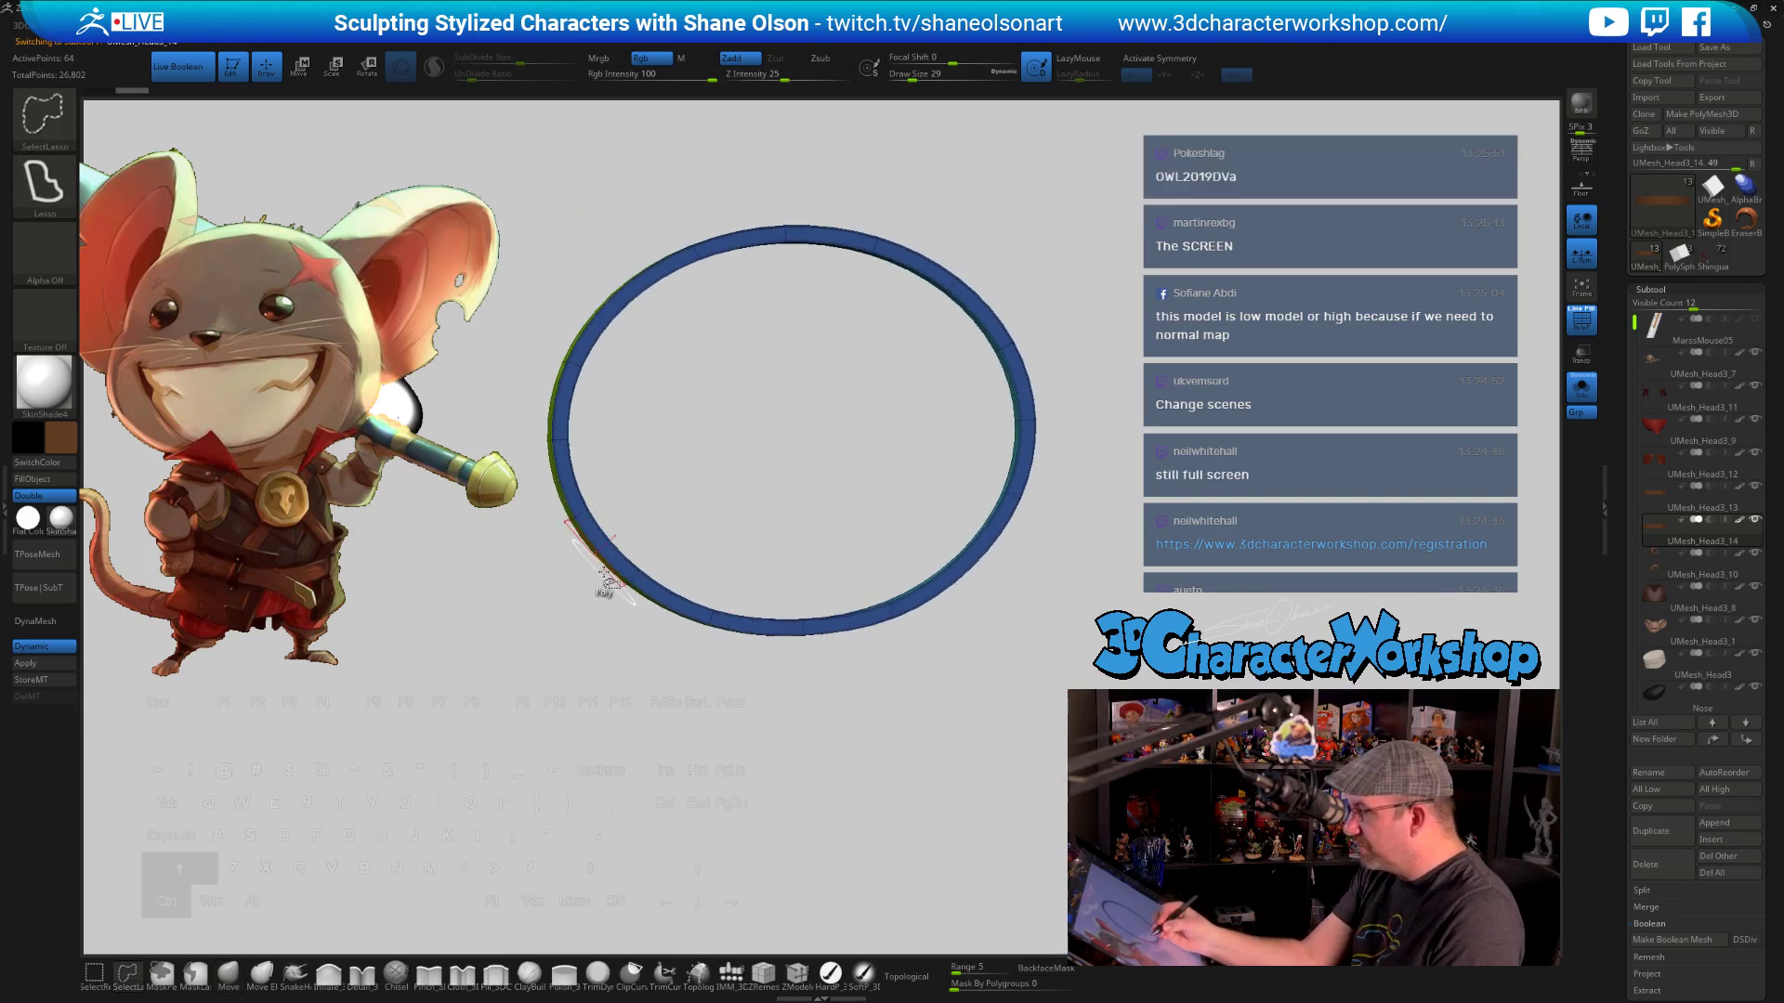
Isolate a short front section of the duplicated belt with a lasso selection and delete the hidden remainder
ctrl+shift+drag(604, 581, 597, 589)
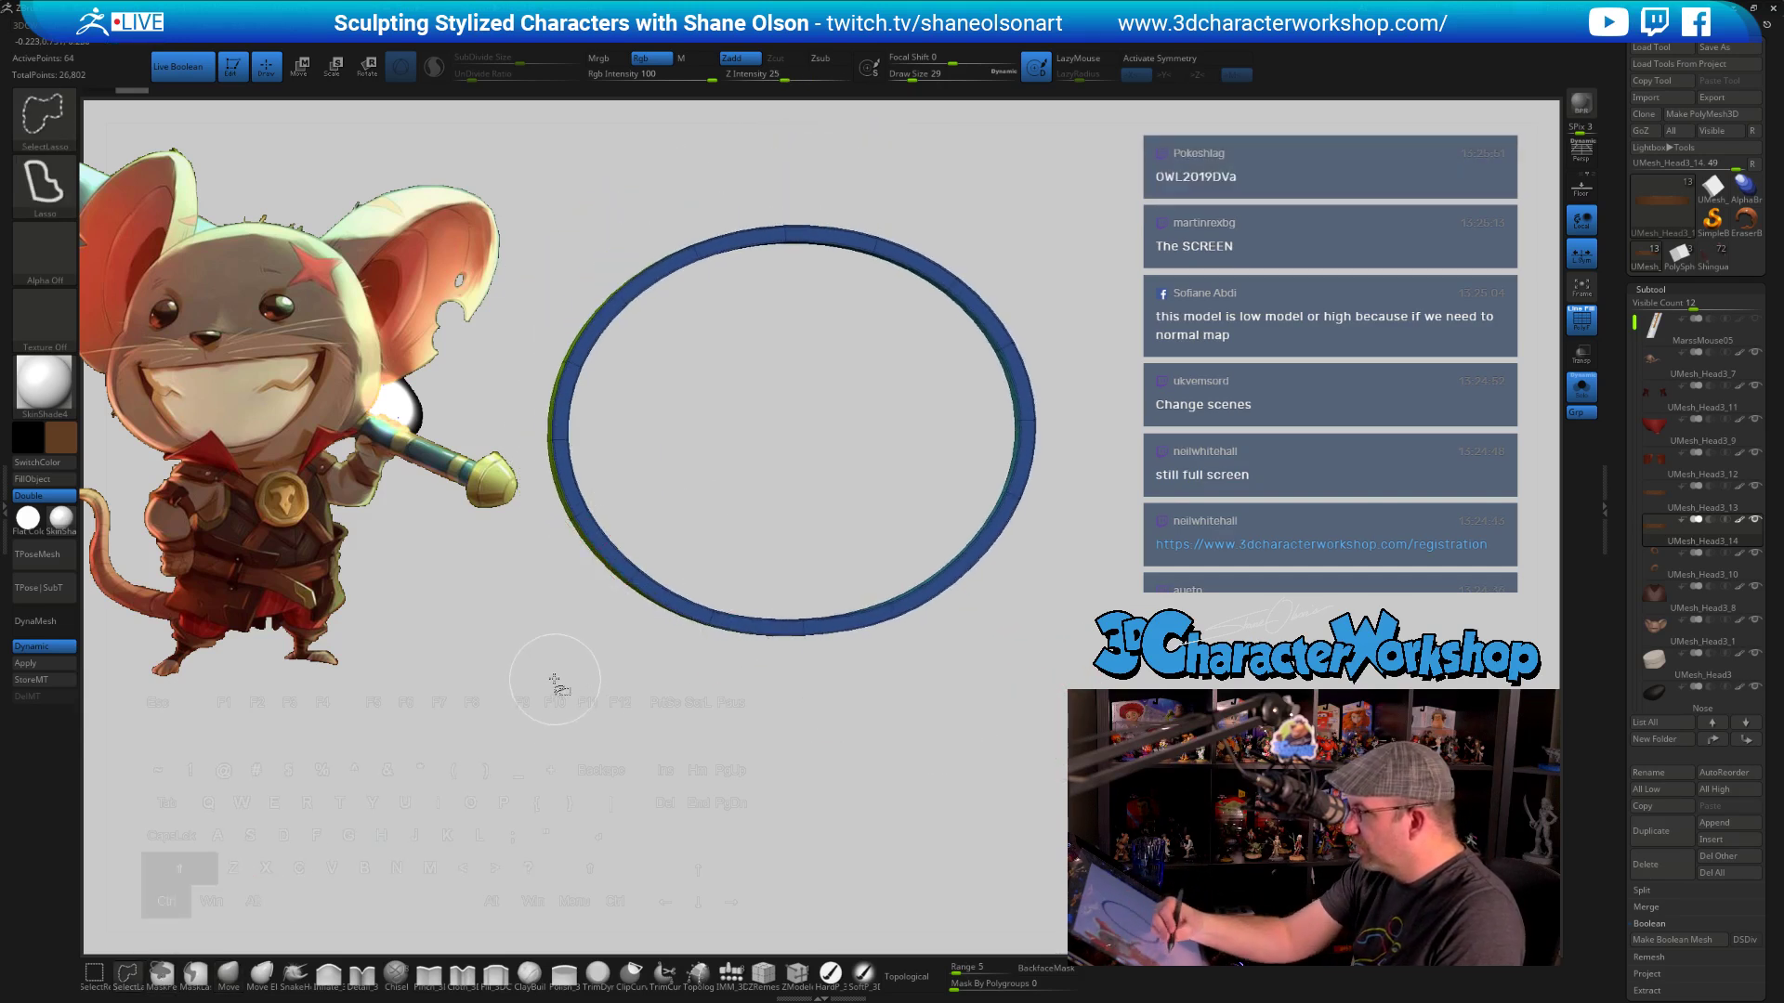
mouse_move(555, 683)
ctrl+shift+mouse_down()
mouse_move(756, 478)
mouse_move(876, 510)
mouse_move(929, 706)
ctrl+shift+mouse_up()
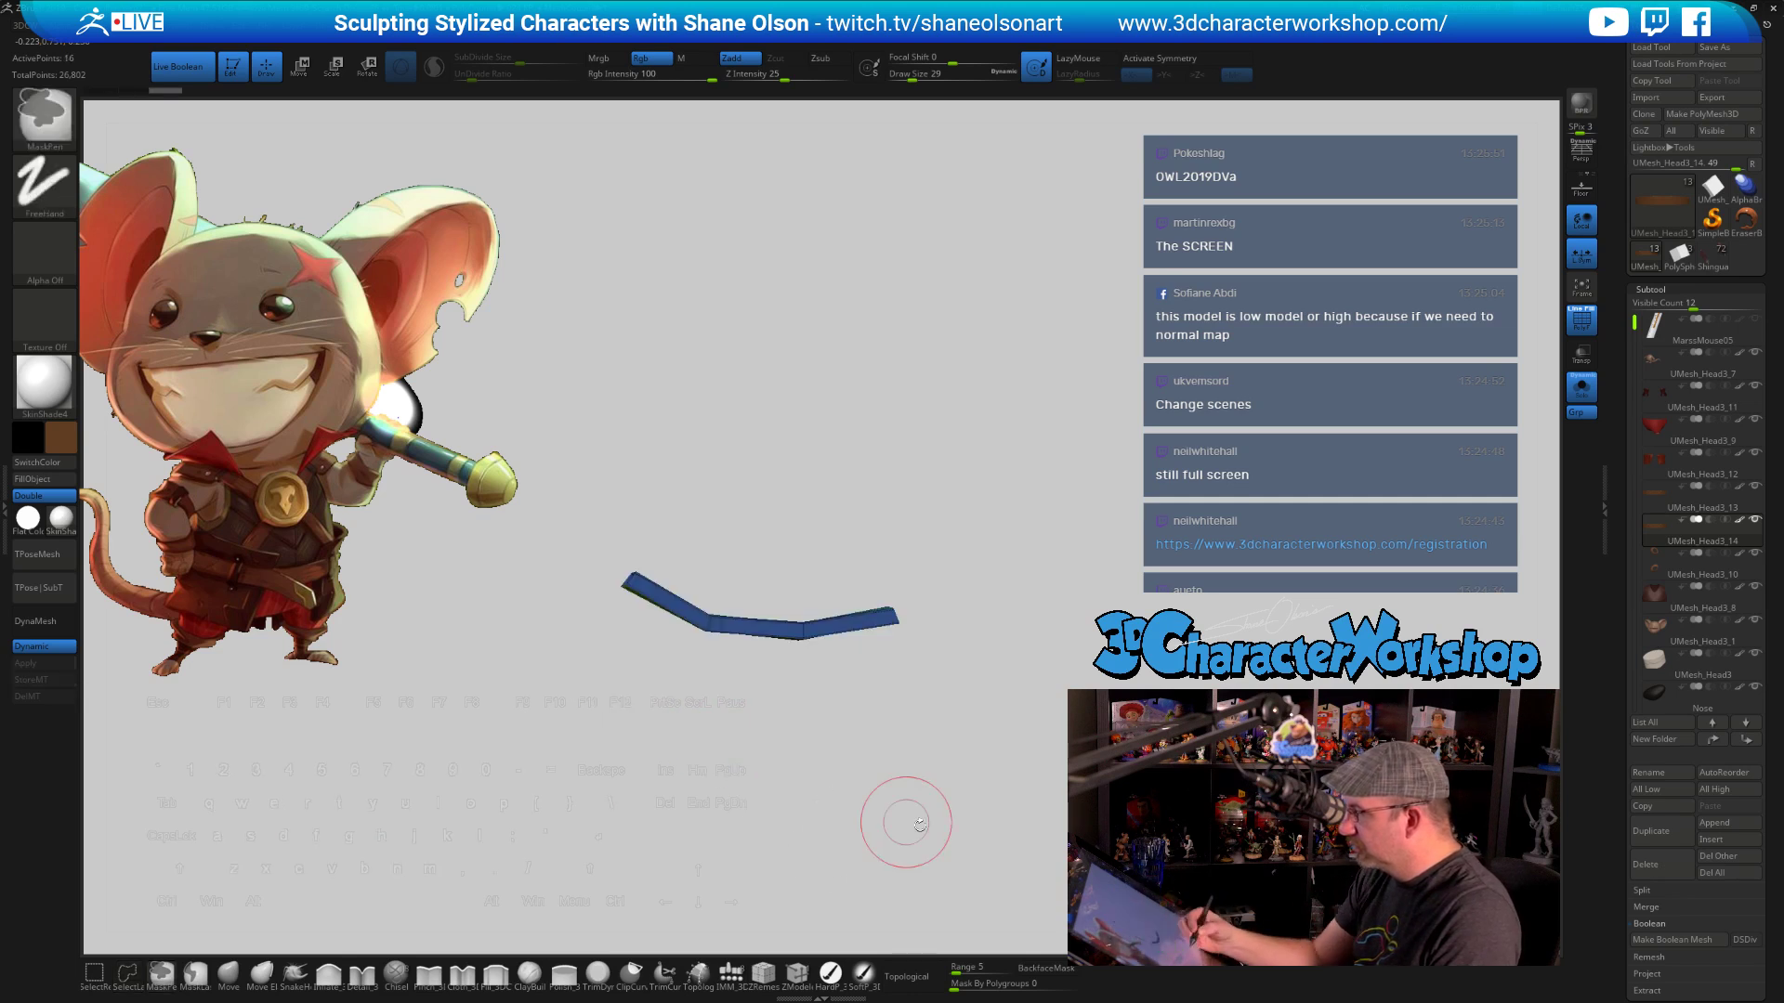
mouse_move(920, 824)
mouse_down()
mouse_move(924, 706)
mouse_move(993, 801)
mouse_move(939, 832)
mouse_move(1014, 811)
mouse_move(1003, 801)
mouse_up()
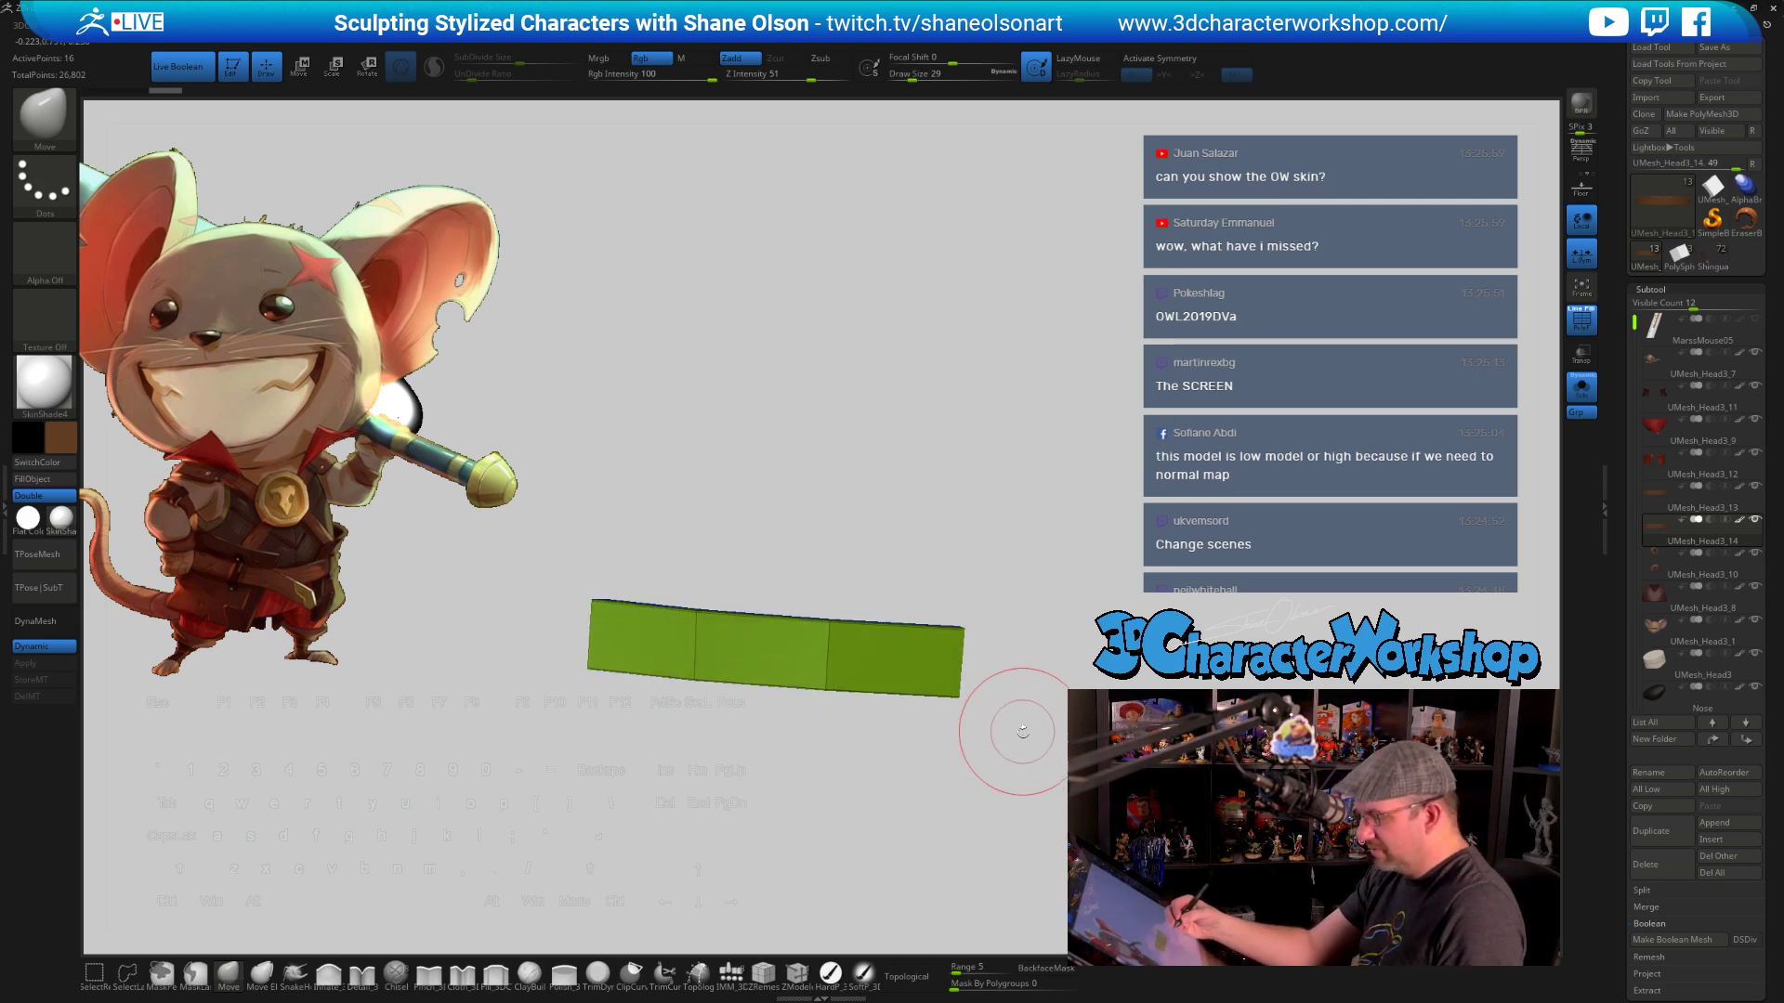
key(space)
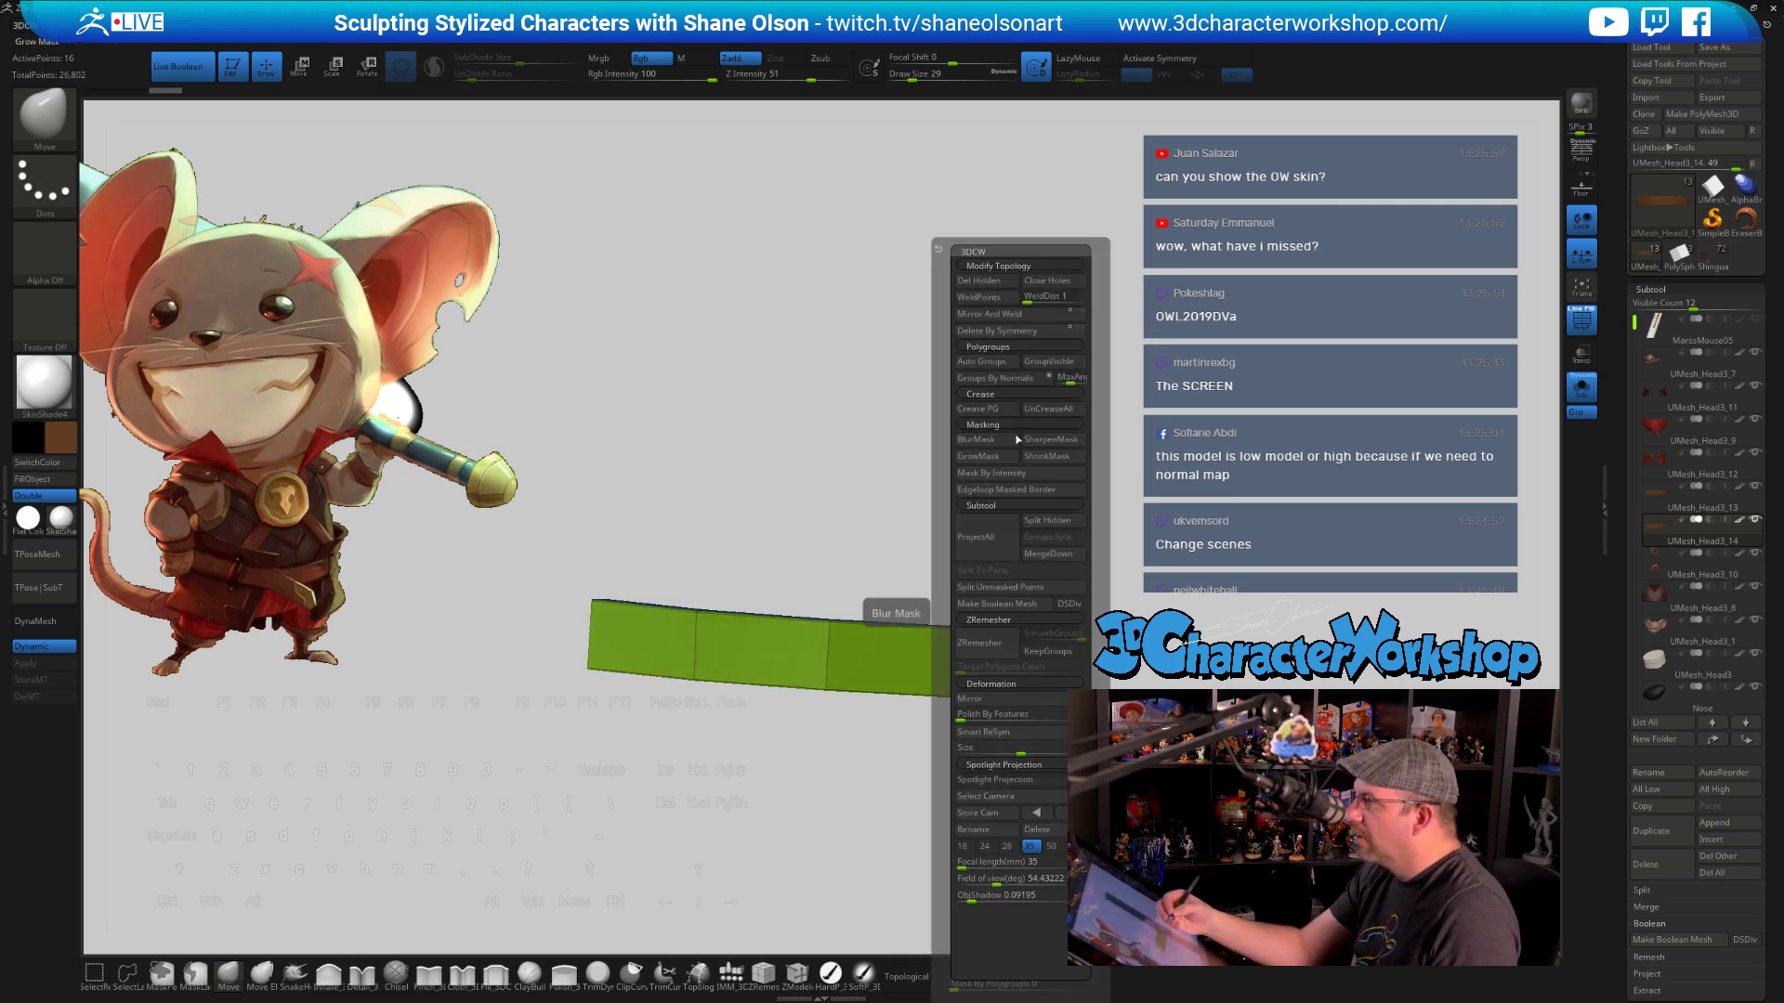
click(987, 282)
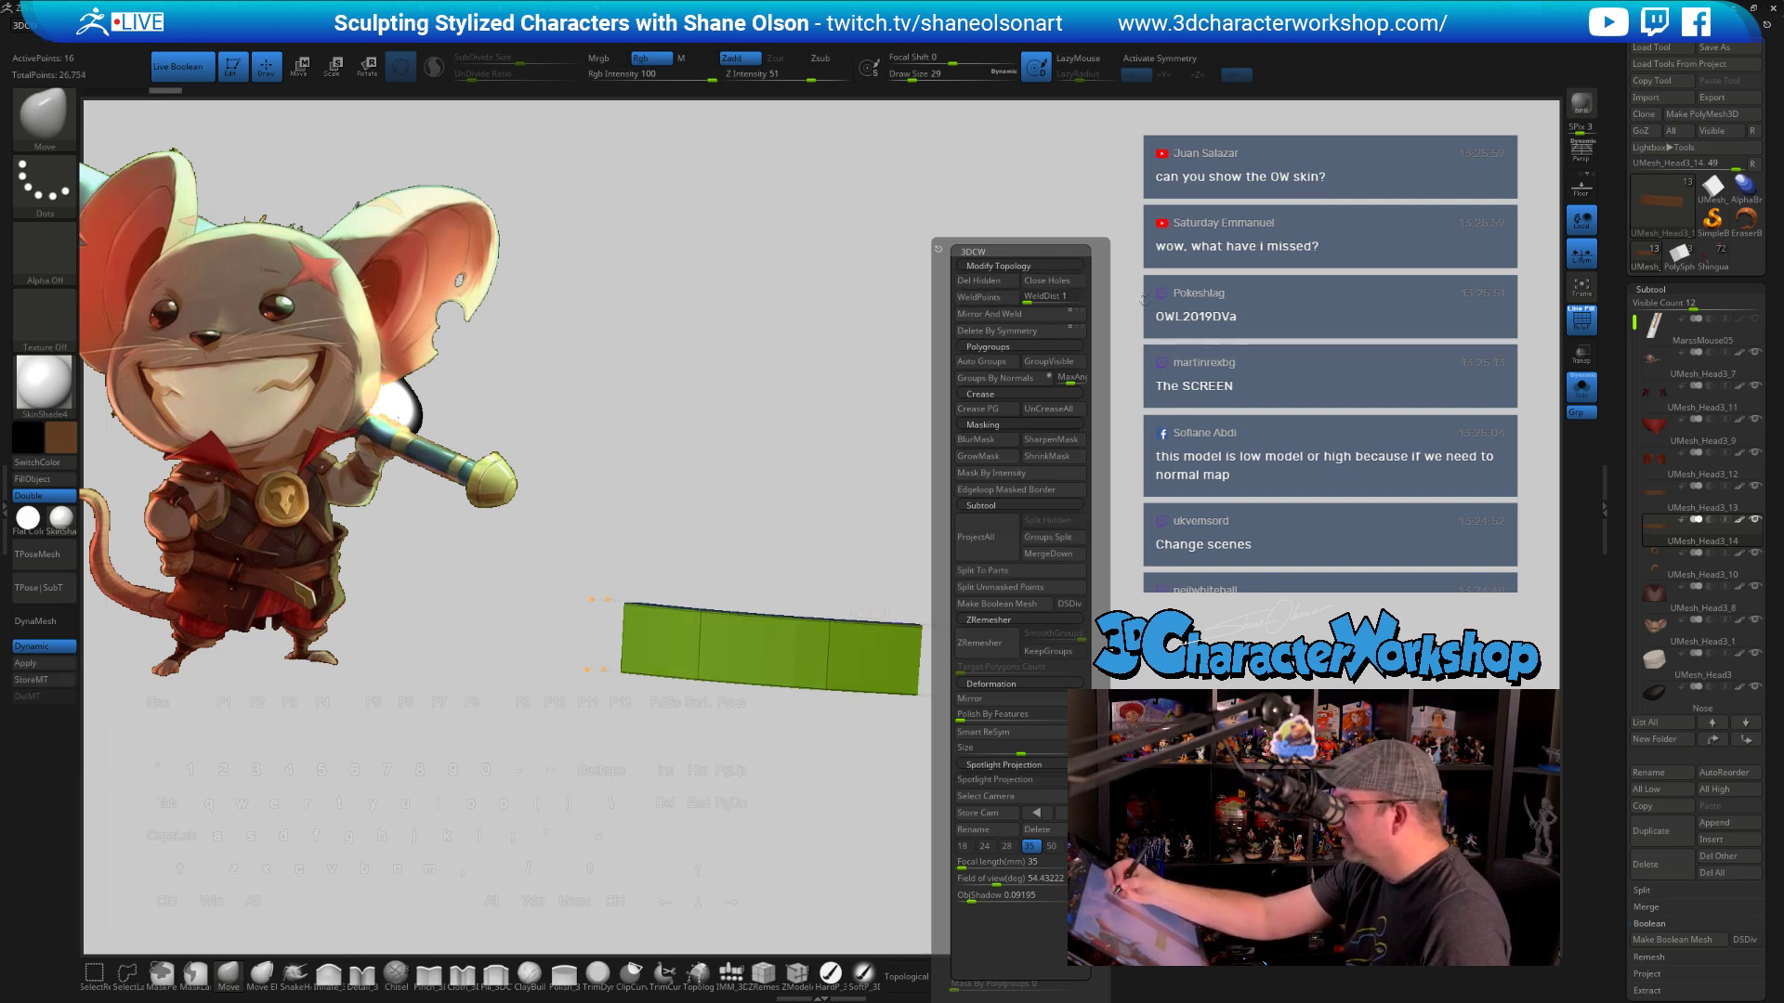
Close both open ends of the belt section by bridging their edges with the ZModeler brush, with dynamic subdivision off
mouse_move(1012, 801)
mouse_down()
mouse_move(1027, 785)
mouse_move(964, 716)
mouse_move(965, 757)
mouse_move(901, 717)
mouse_move(900, 844)
mouse_up()
key(s)
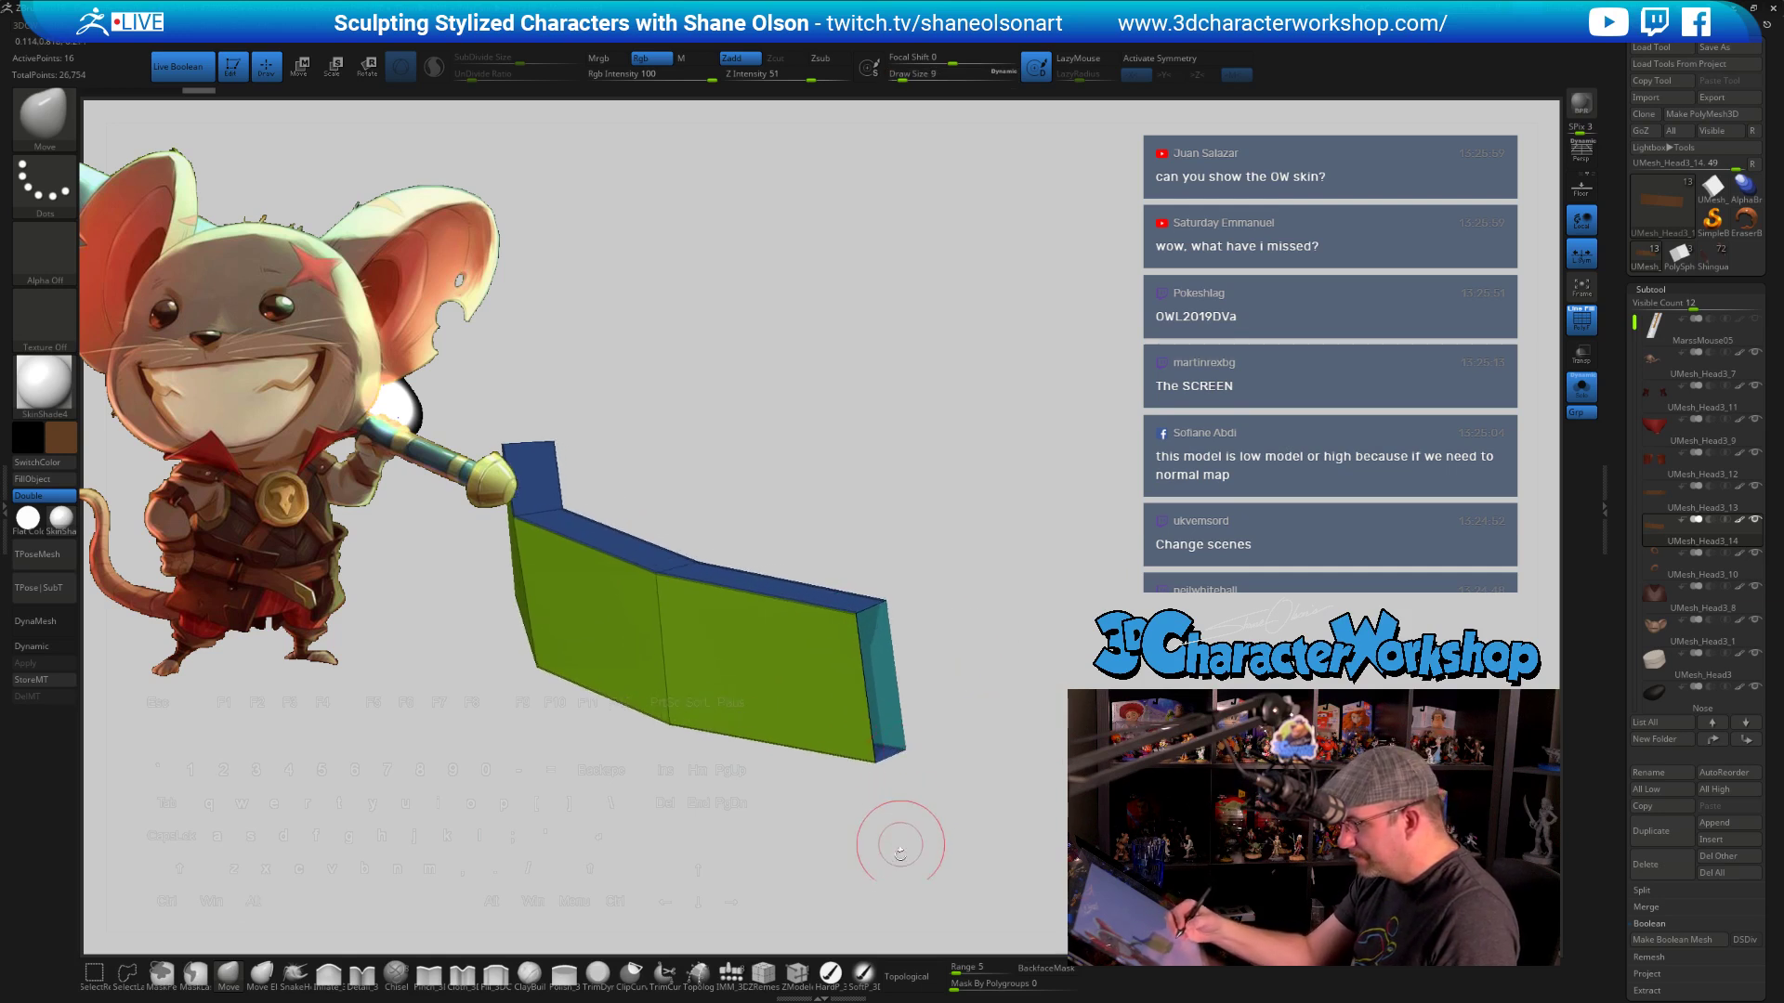
click(798, 972)
key(space)
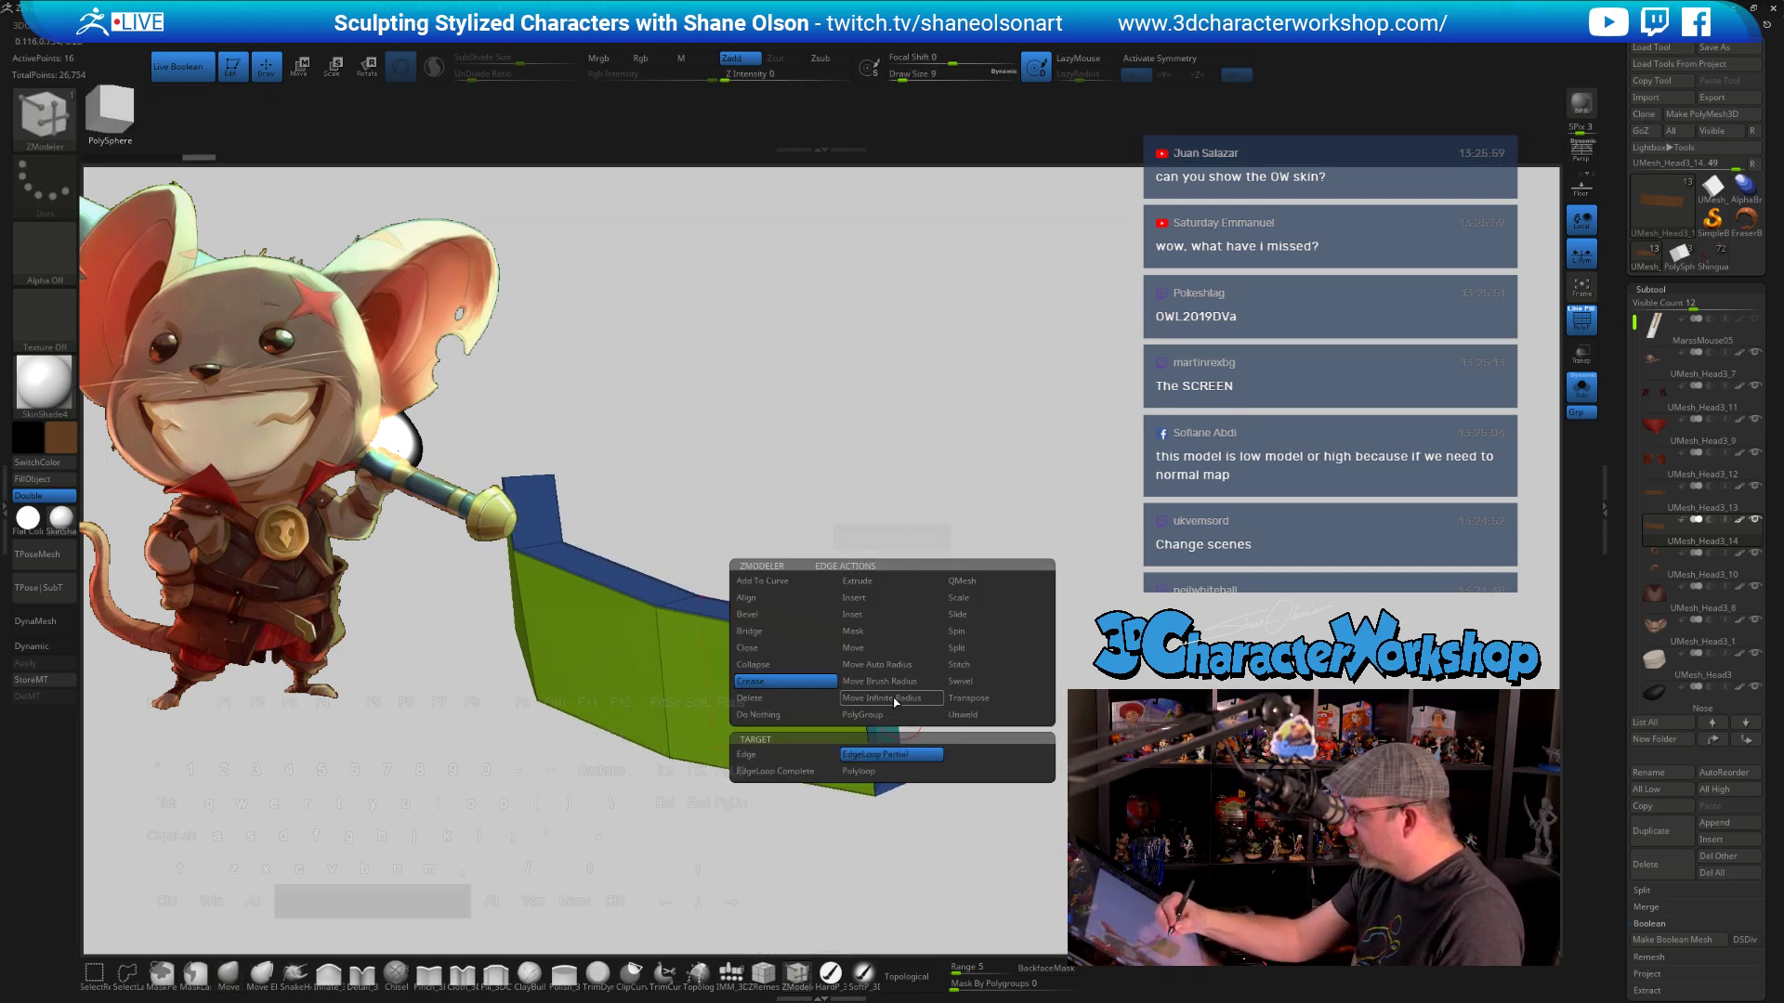
click(806, 633)
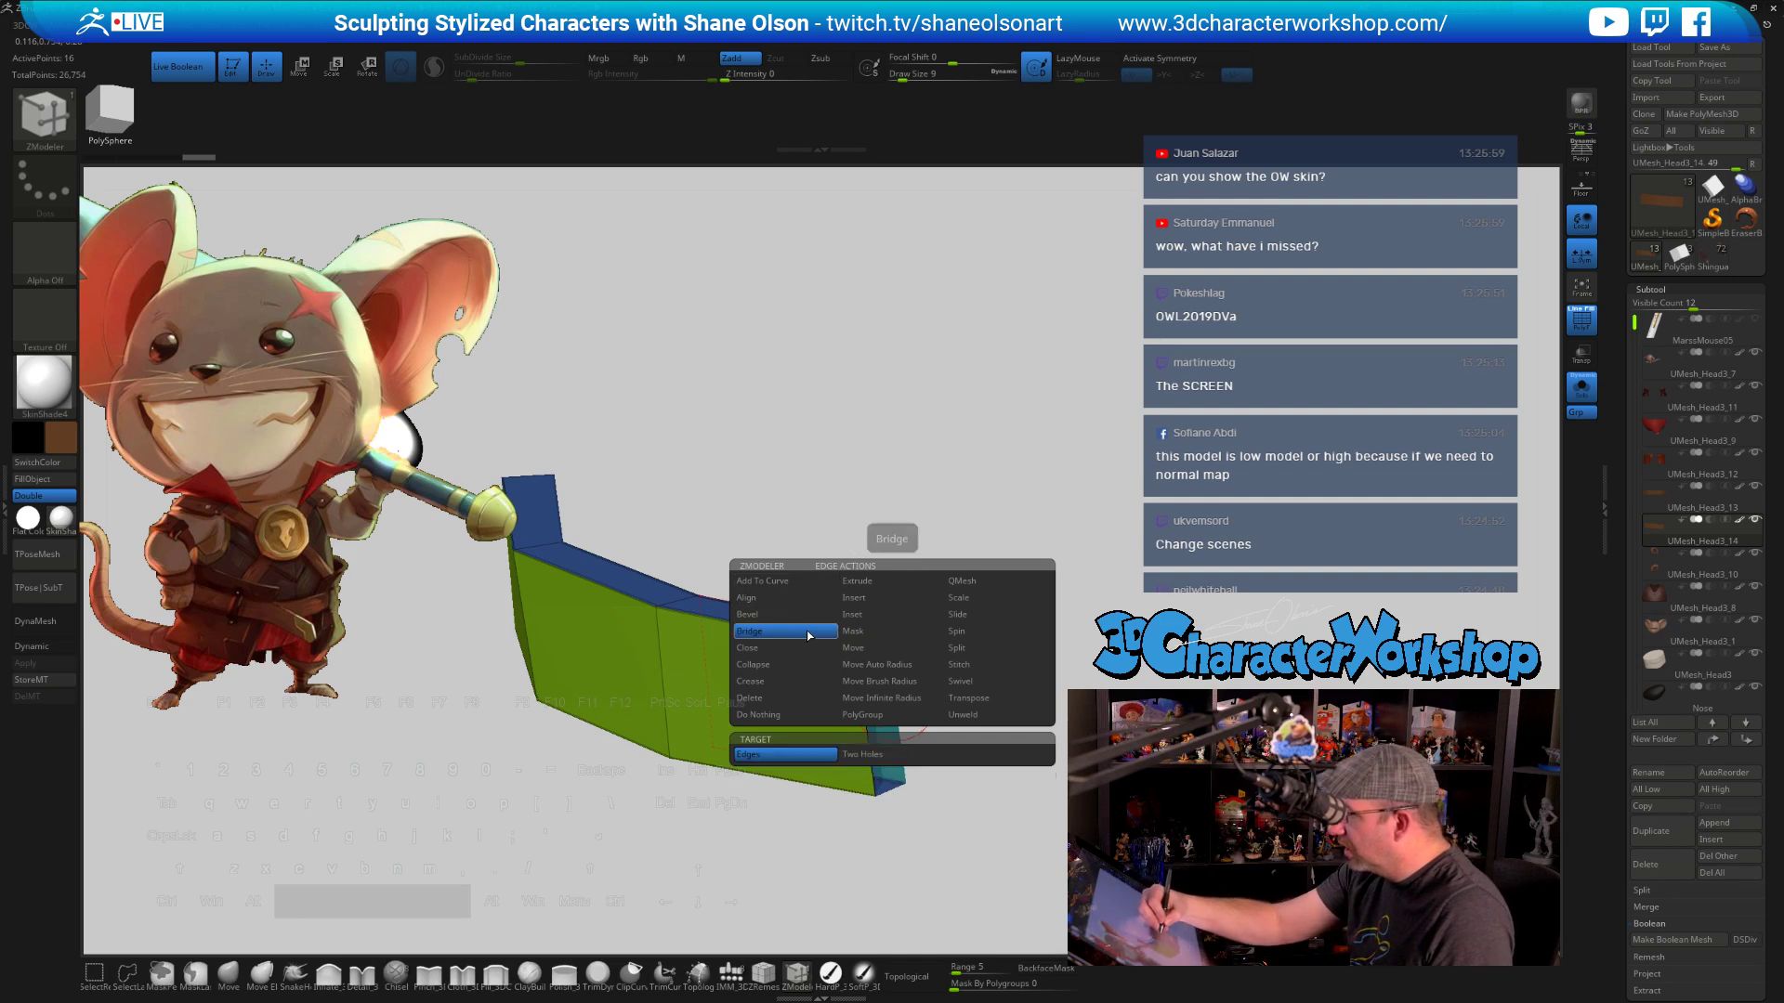
click(785, 754)
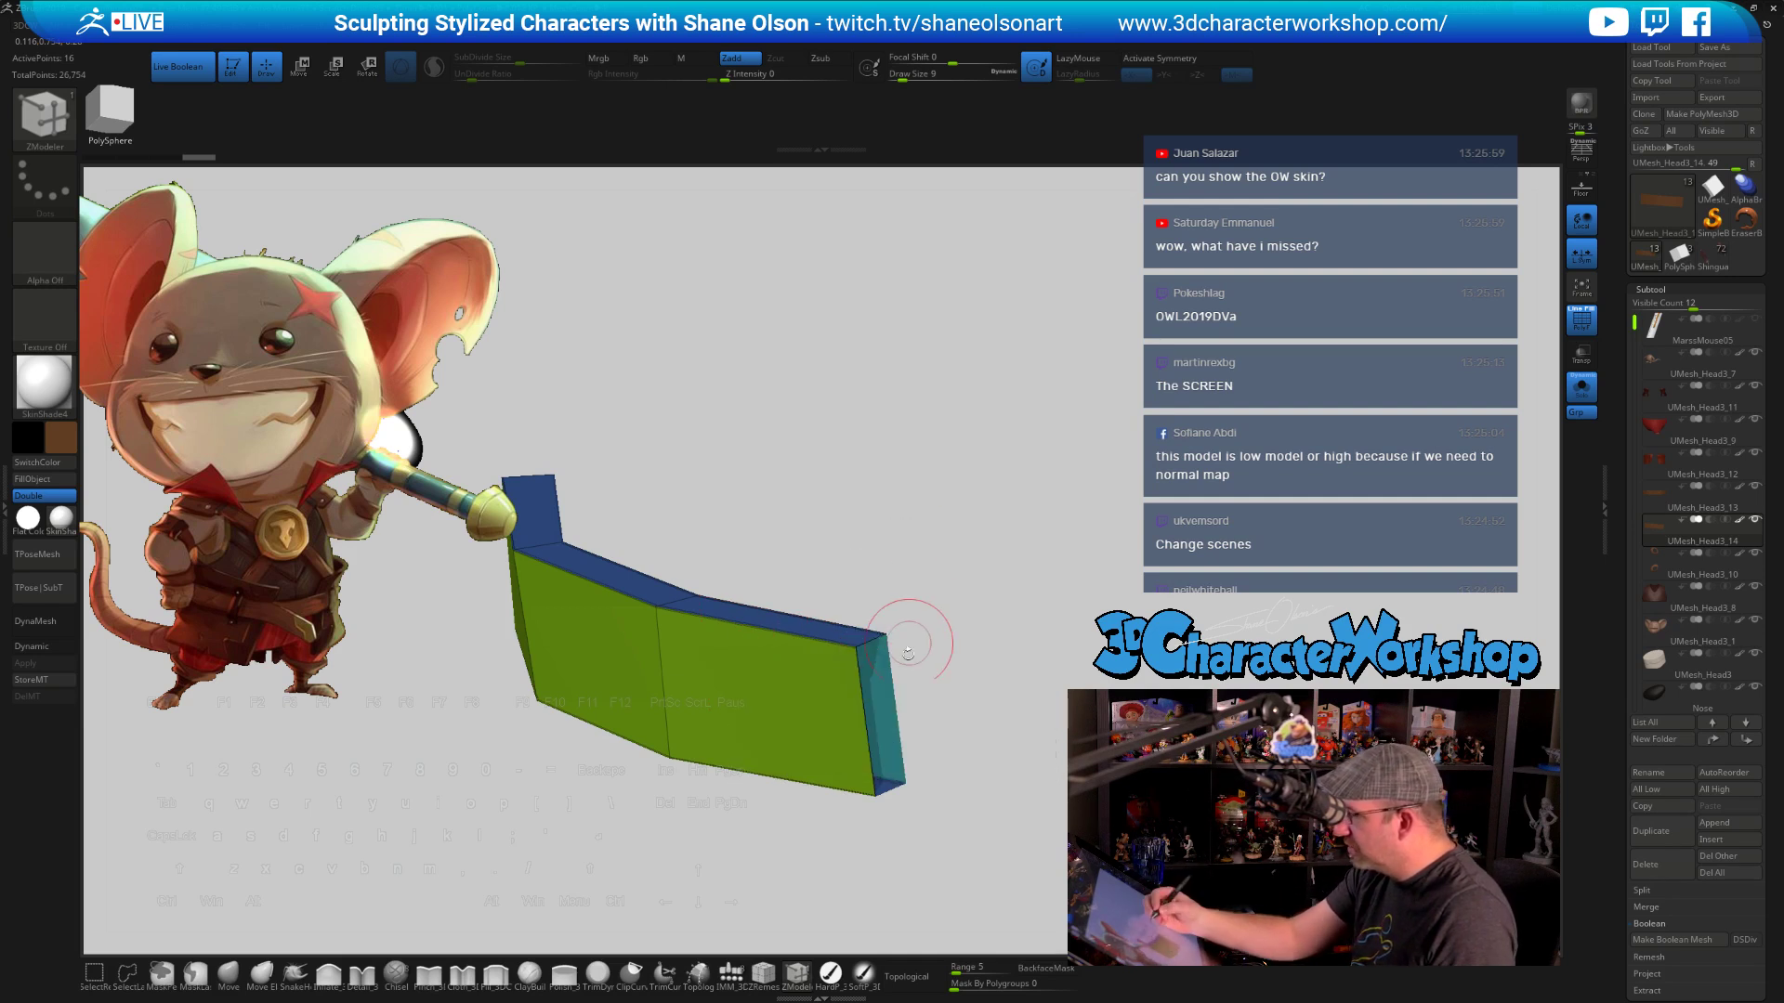
click(890, 703)
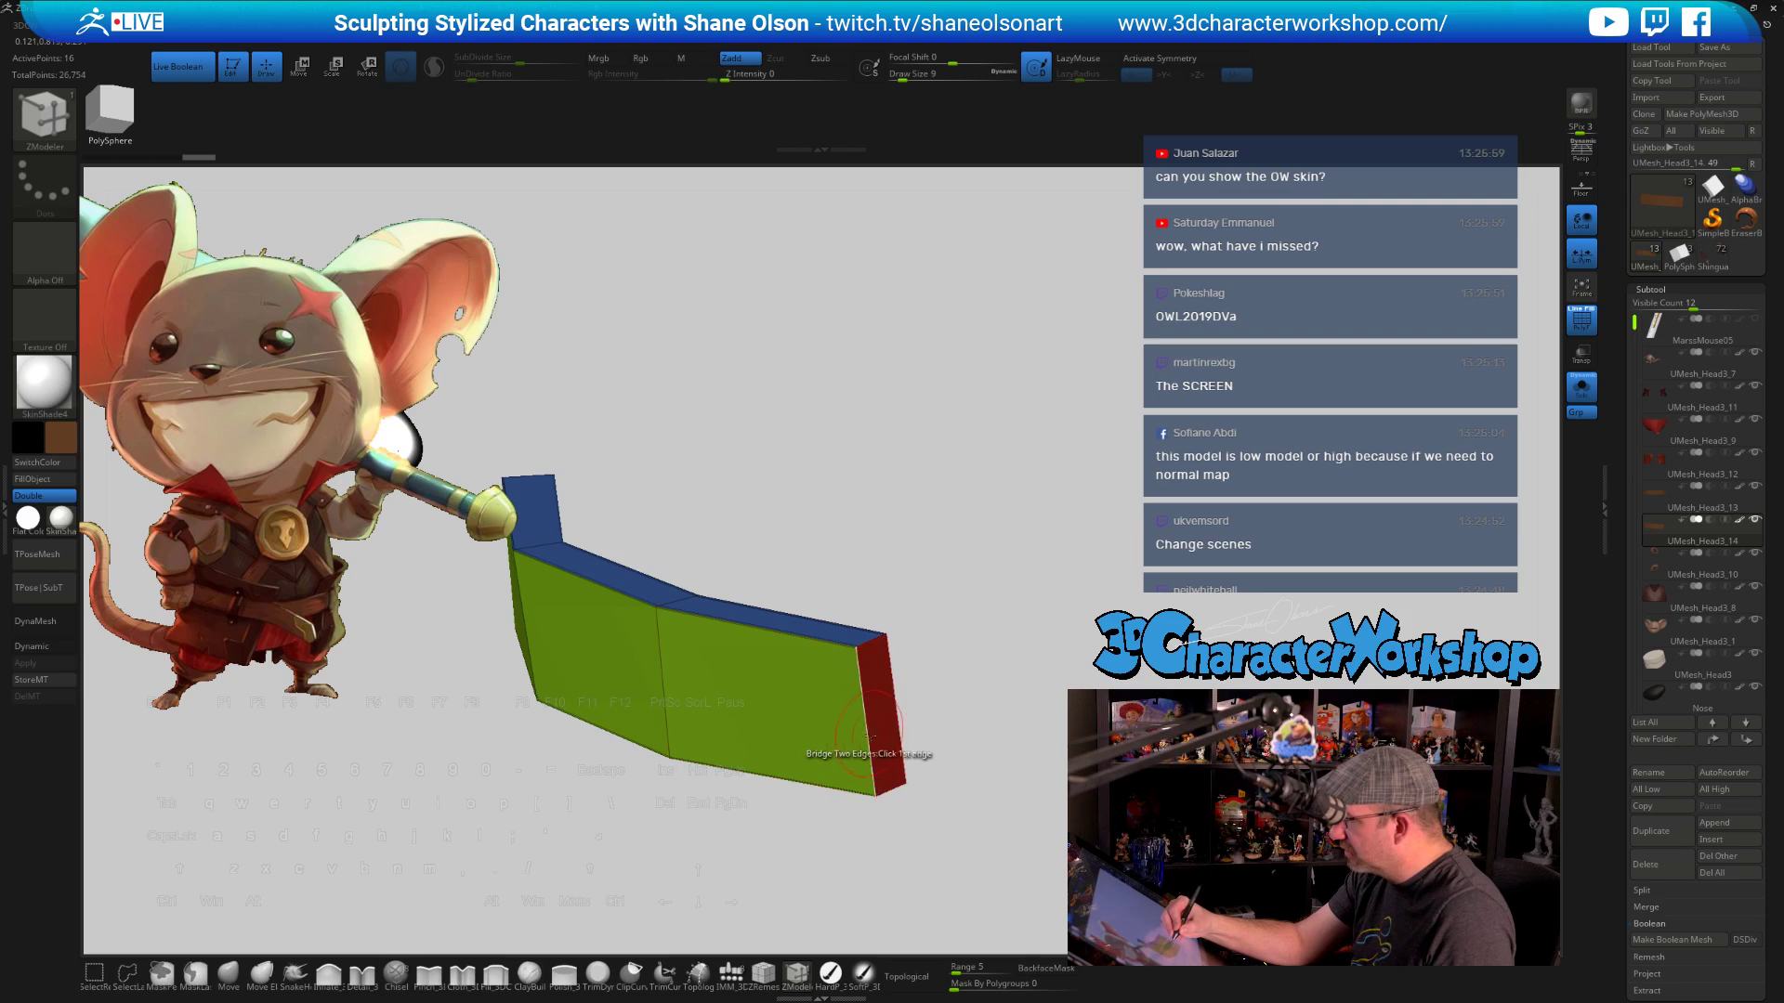
click(517, 548)
alt+drag(1041, 659, 1338, 683)
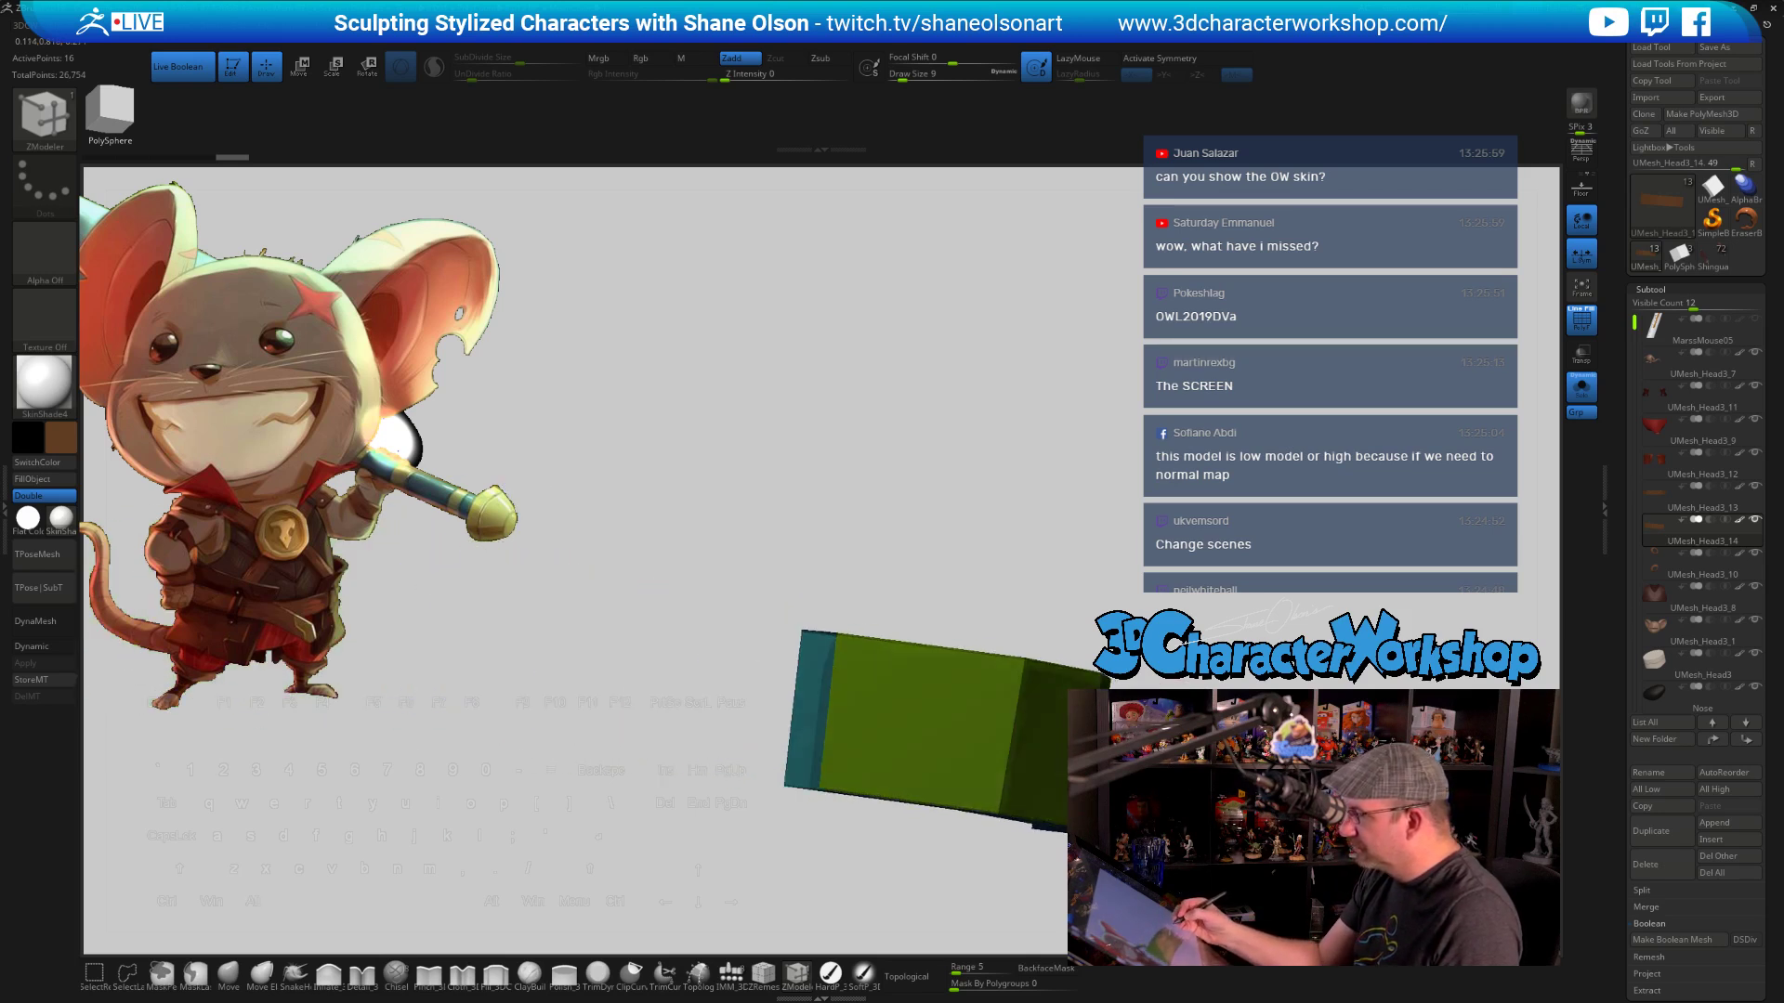
click(811, 710)
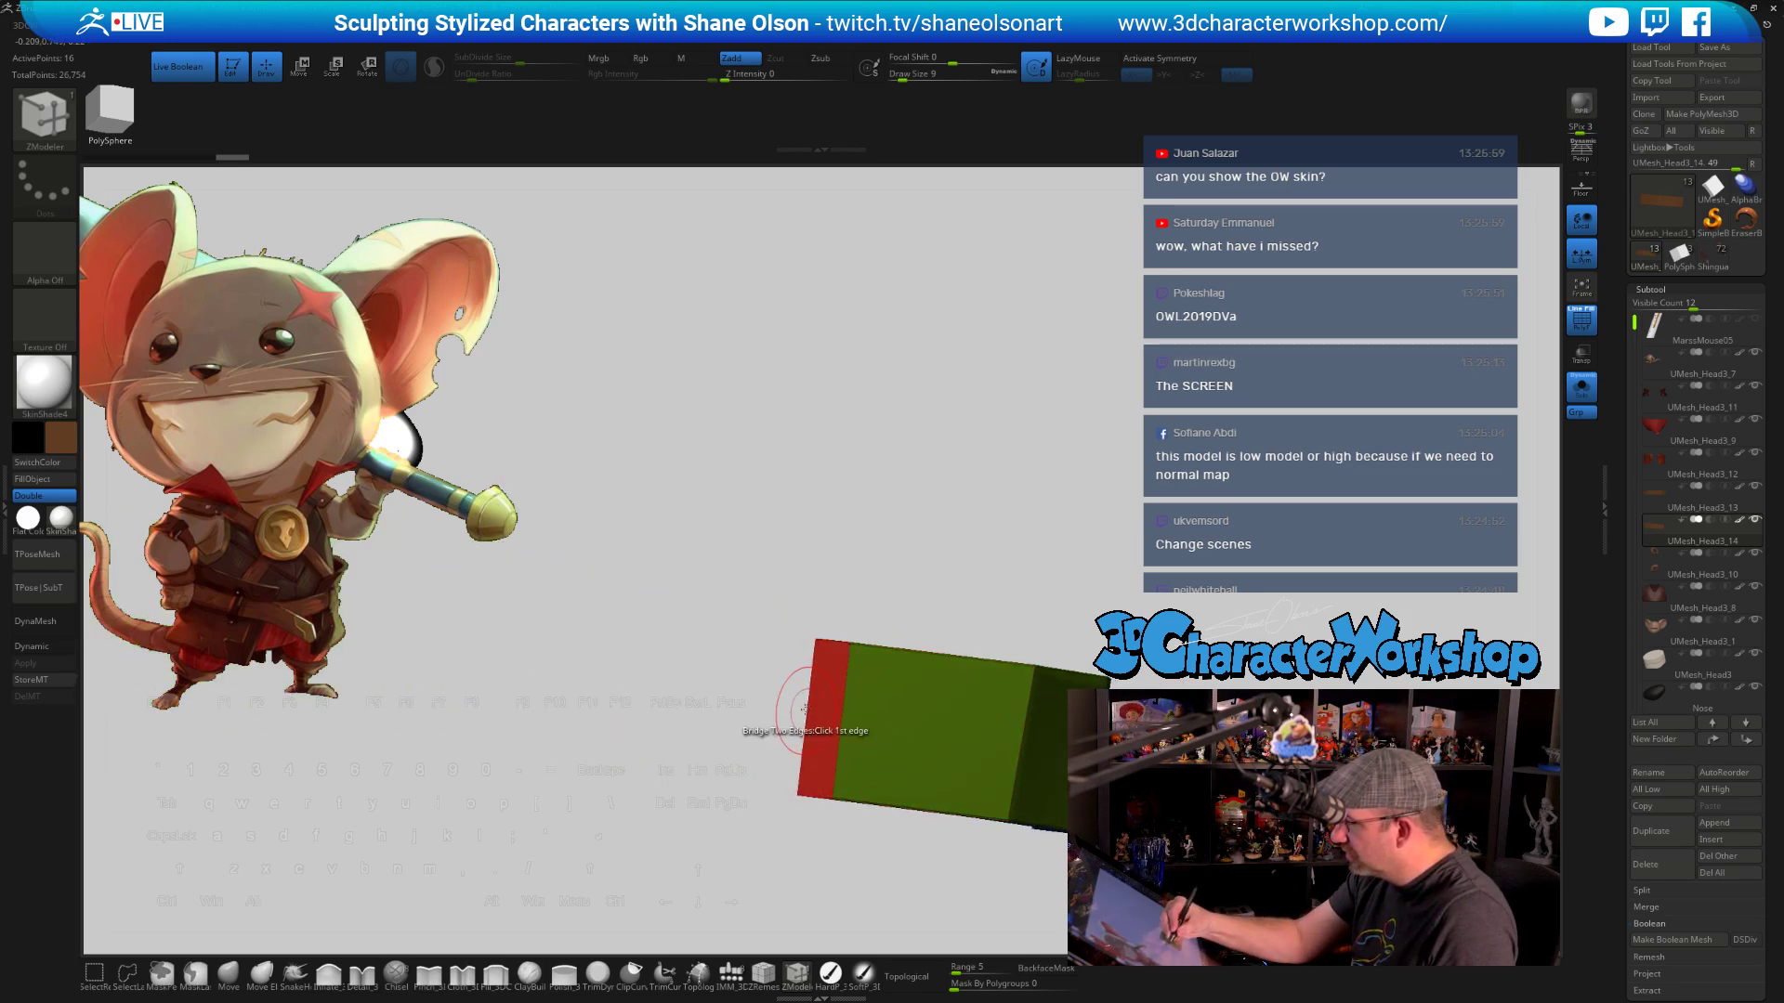
drag(945, 497, 903, 795)
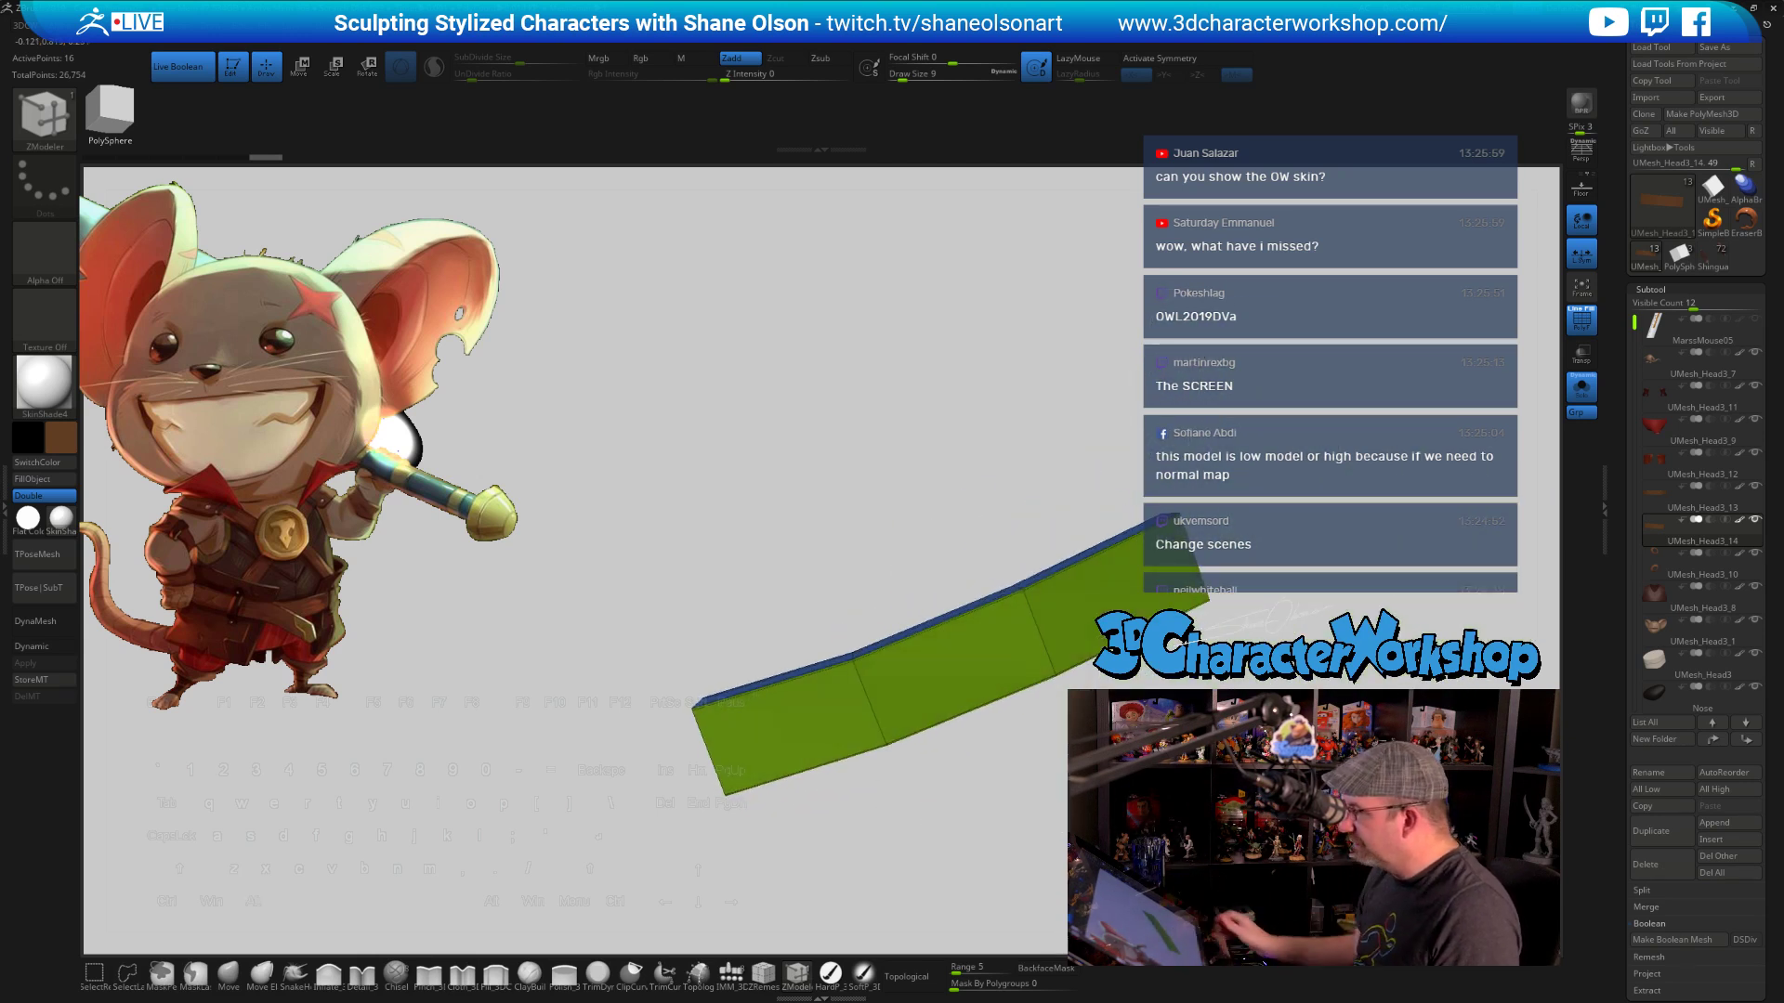
Insert a single edge loop along the length of the belt section, halfway up its height
drag(907, 324, 924, 387)
alt+drag(1078, 429, 1008, 429)
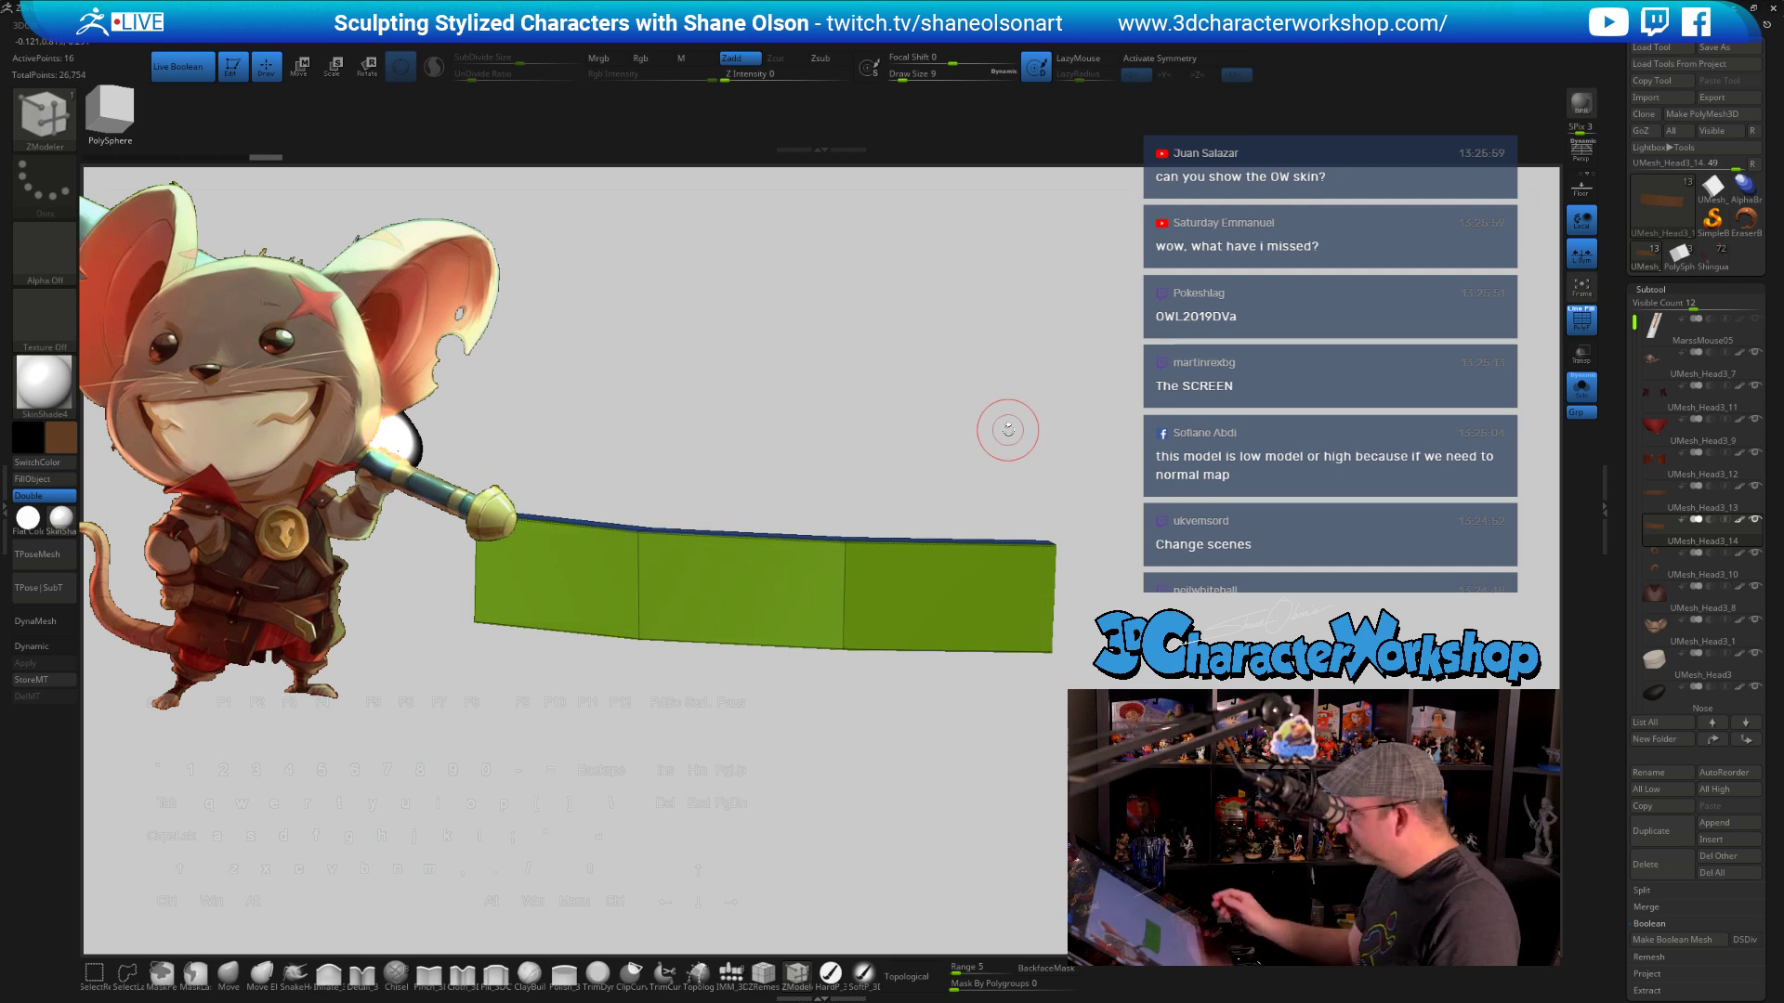
mouse_move(1023, 741)
mouse_down()
mouse_move(1012, 753)
mouse_move(1032, 750)
mouse_up()
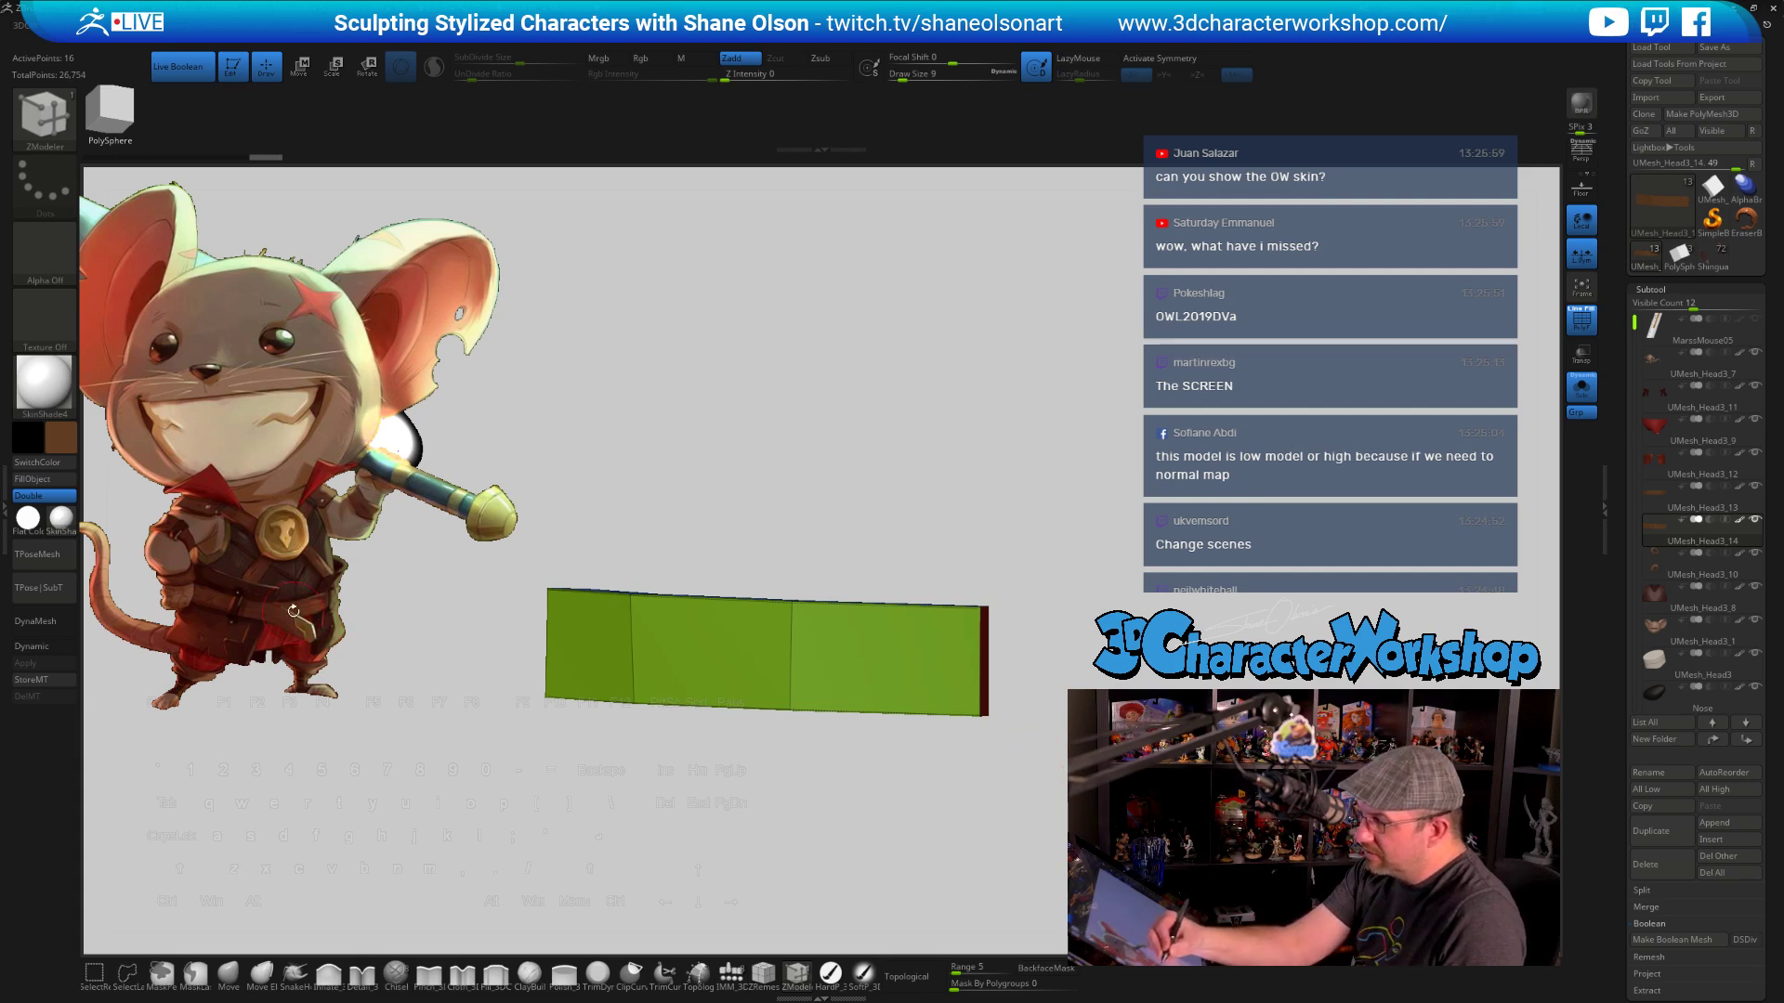
key(space)
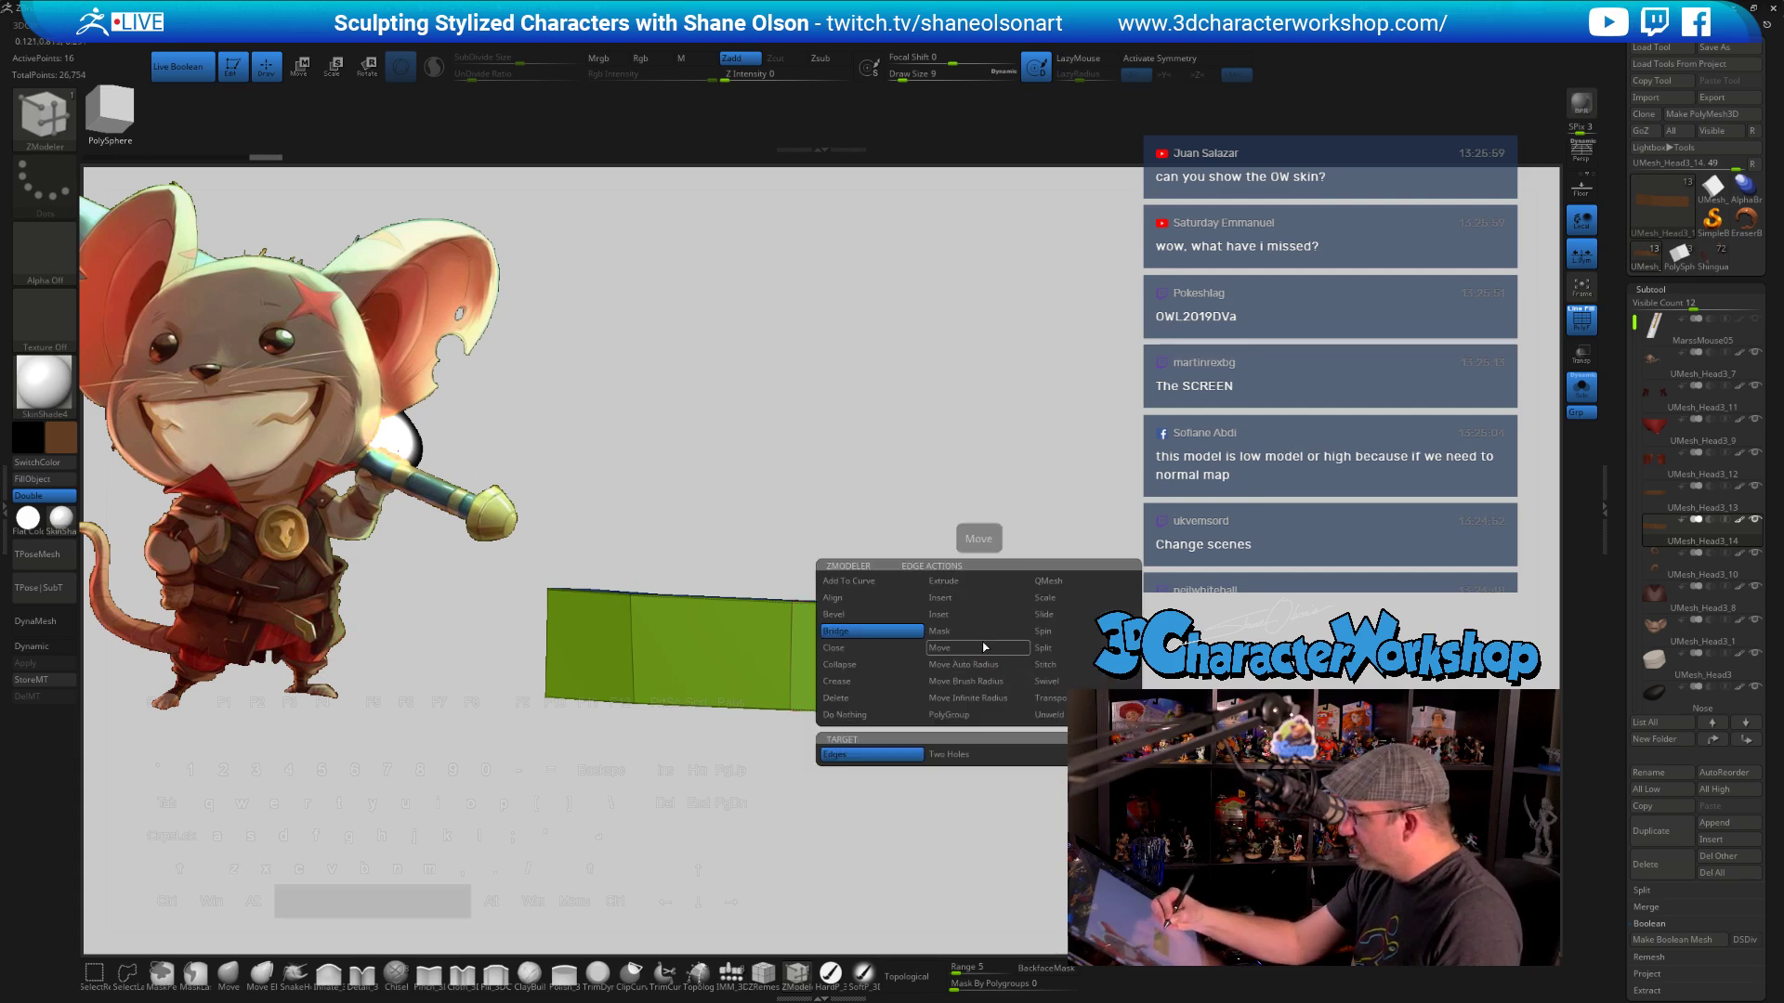
click(940, 600)
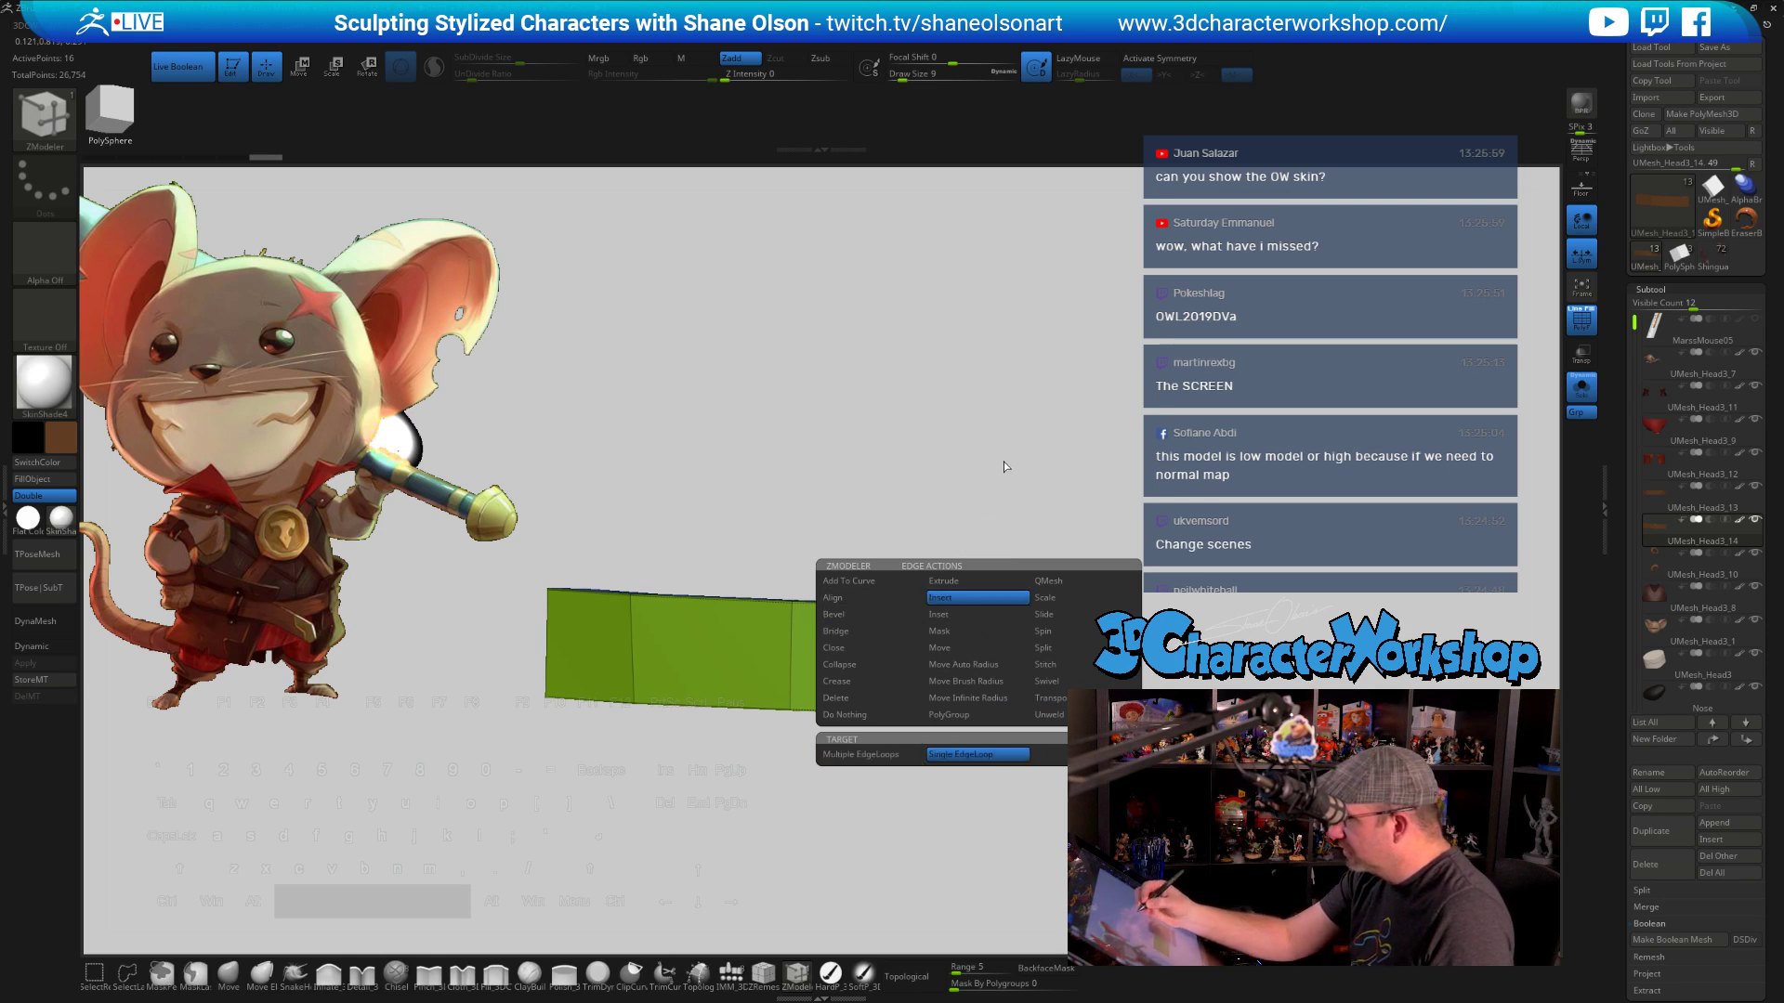
click(985, 665)
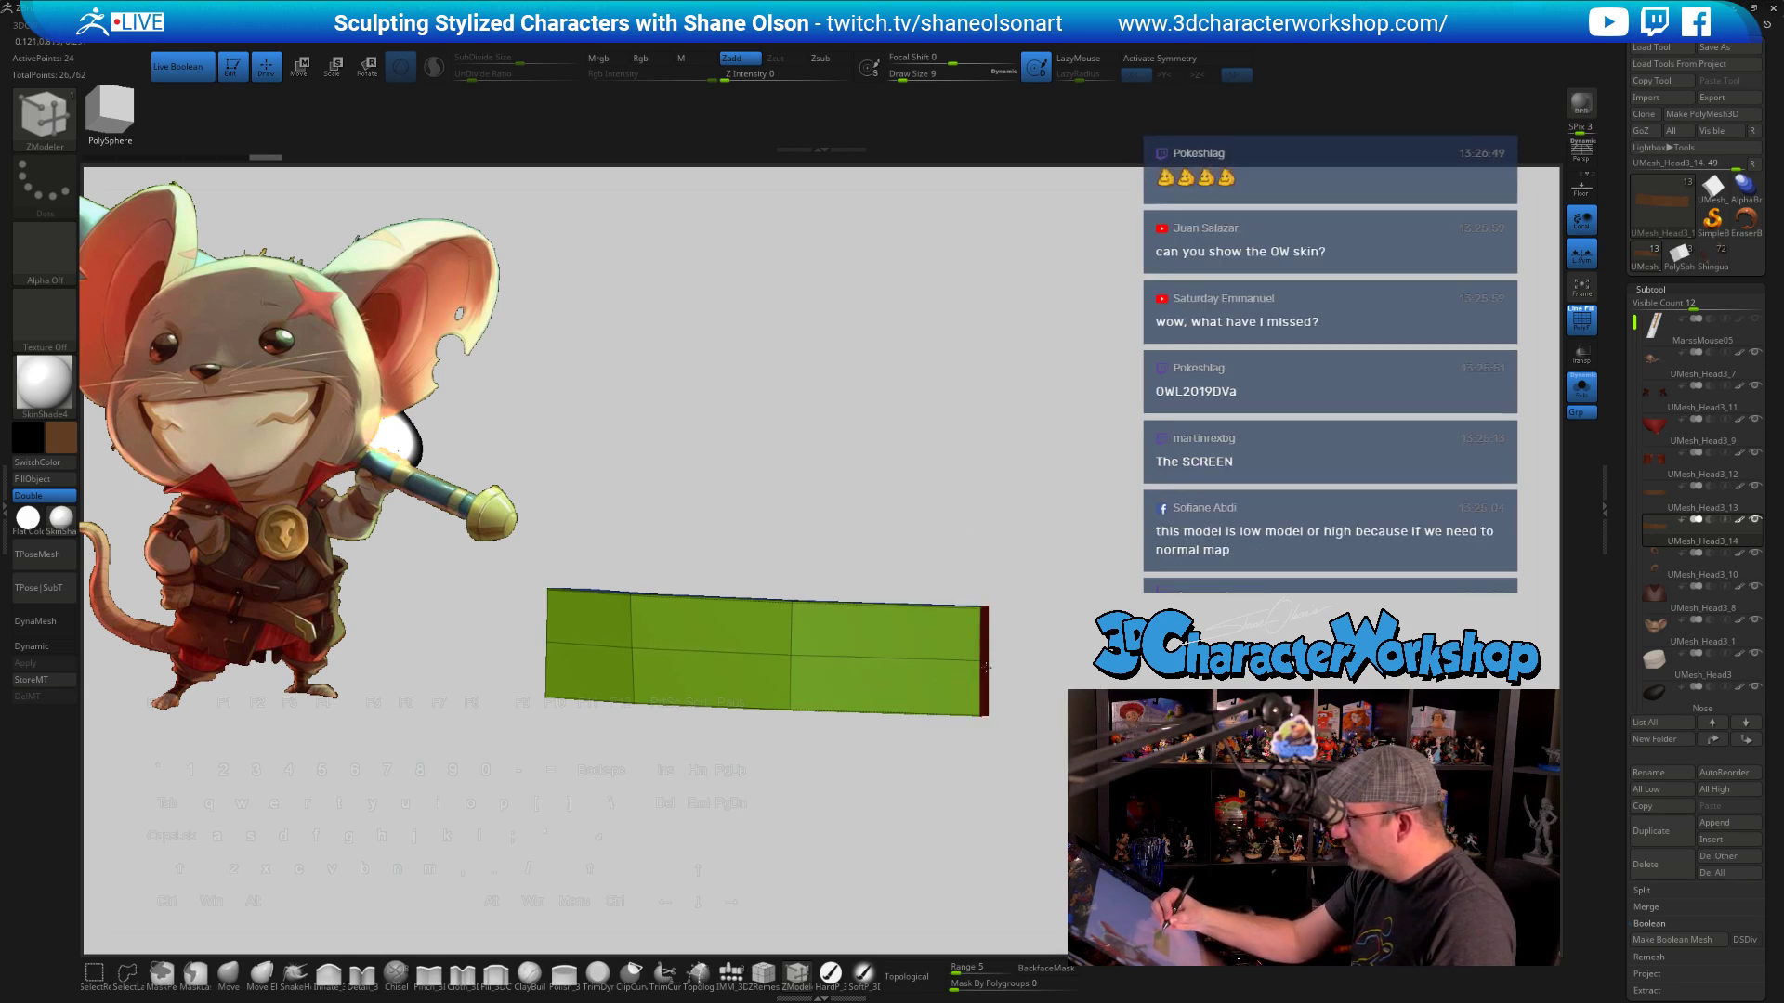
Insert two vertical edge loops near one end of the belt section and preview it with dynamic subdivision
alt+drag(1054, 743, 1010, 741)
drag(960, 555, 965, 558)
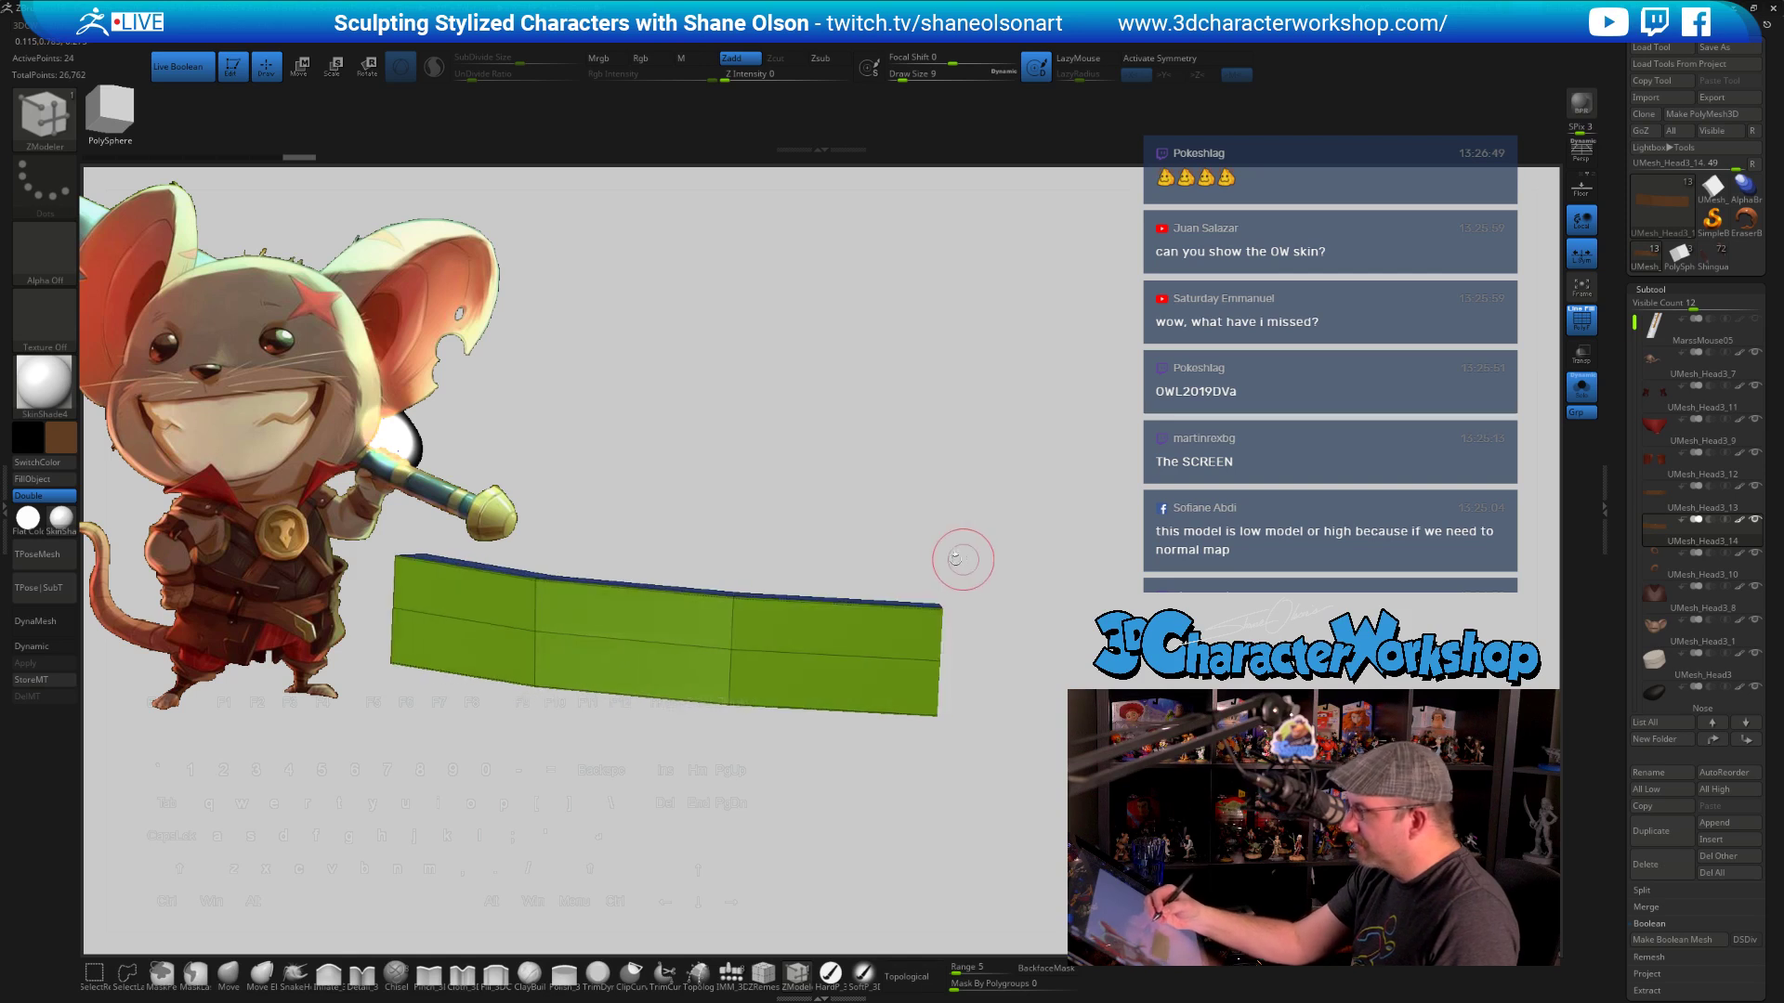
click(805, 604)
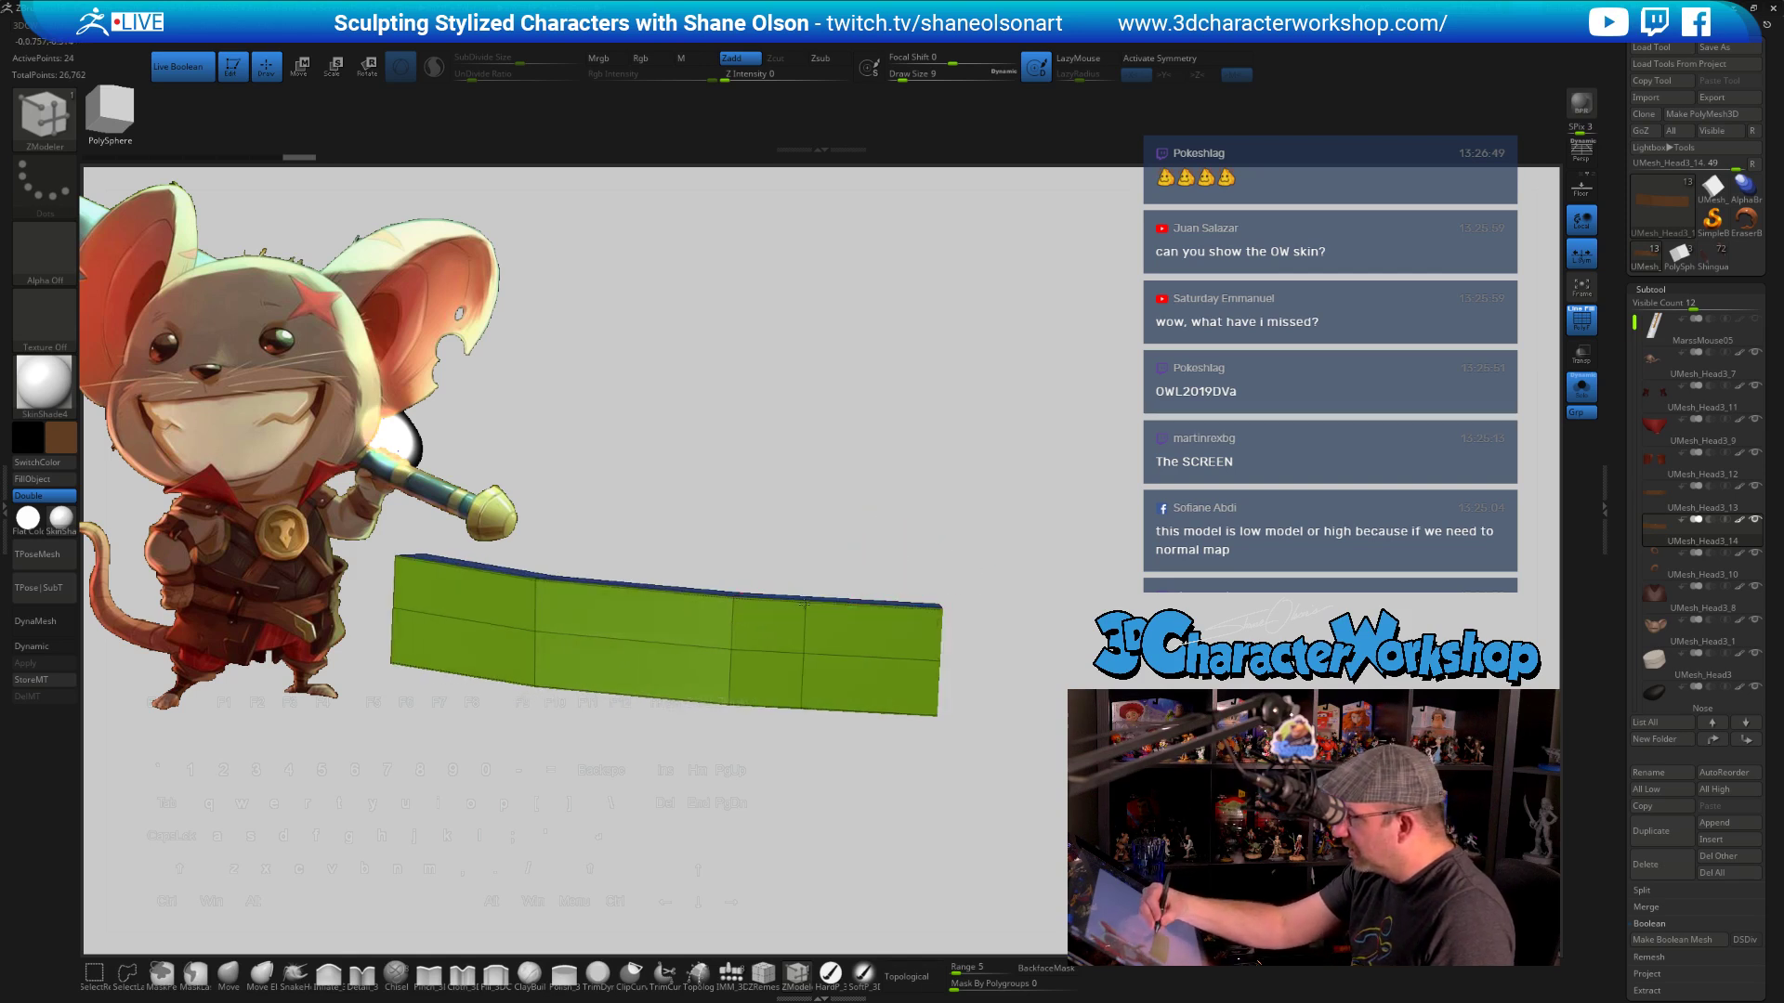
click(877, 606)
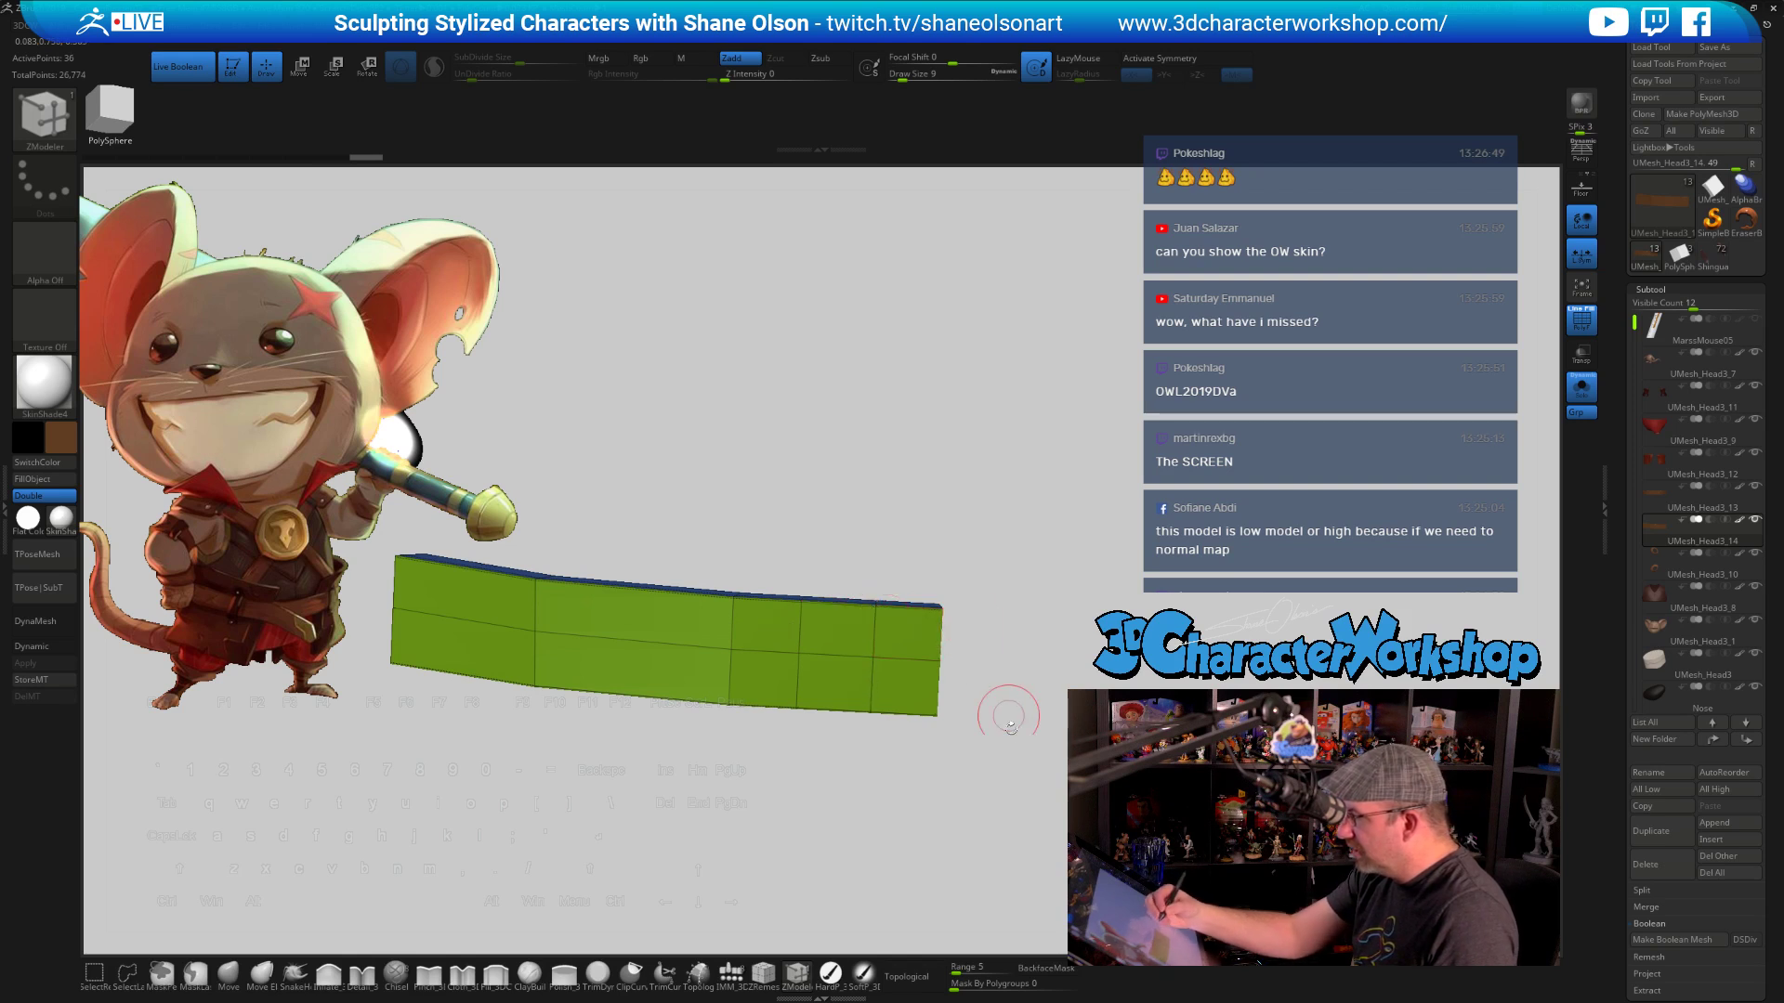
drag(1010, 725, 1049, 780)
key(d)
key(shift+d)
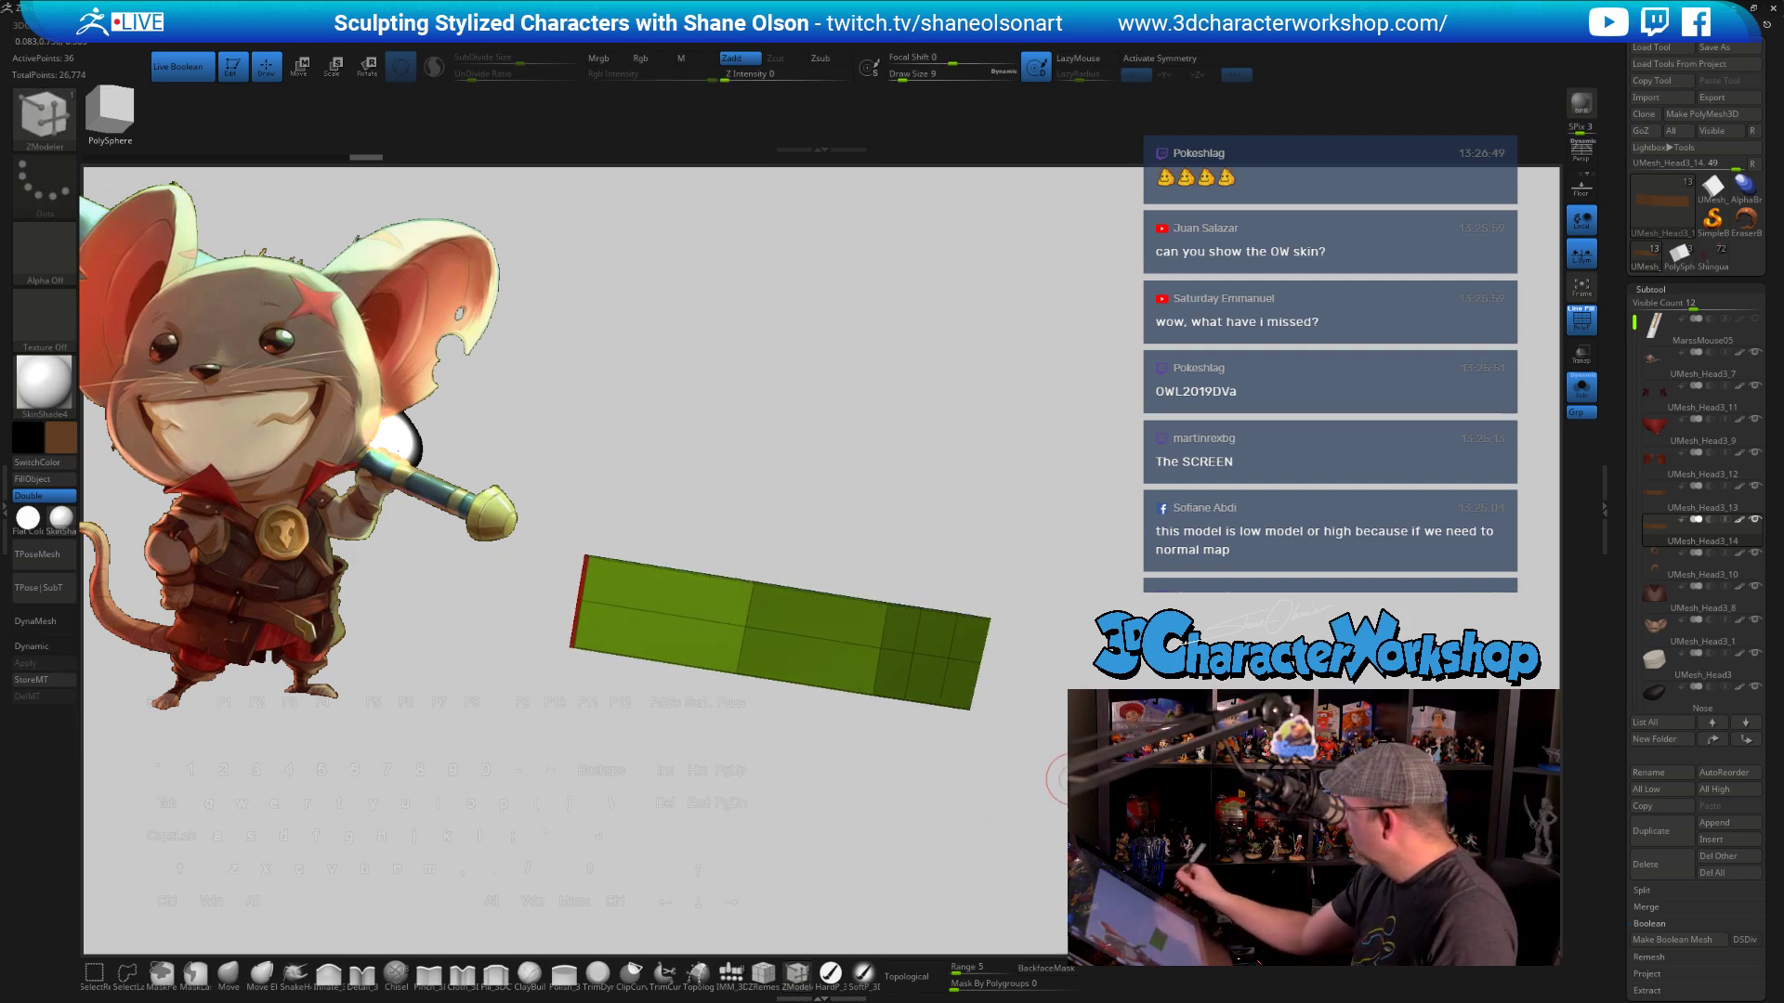
Crease the edge loop around one end of the belt section with the ZModeler edge action Crease, targeting EdgeLoop Partial
drag(637, 709, 739, 726)
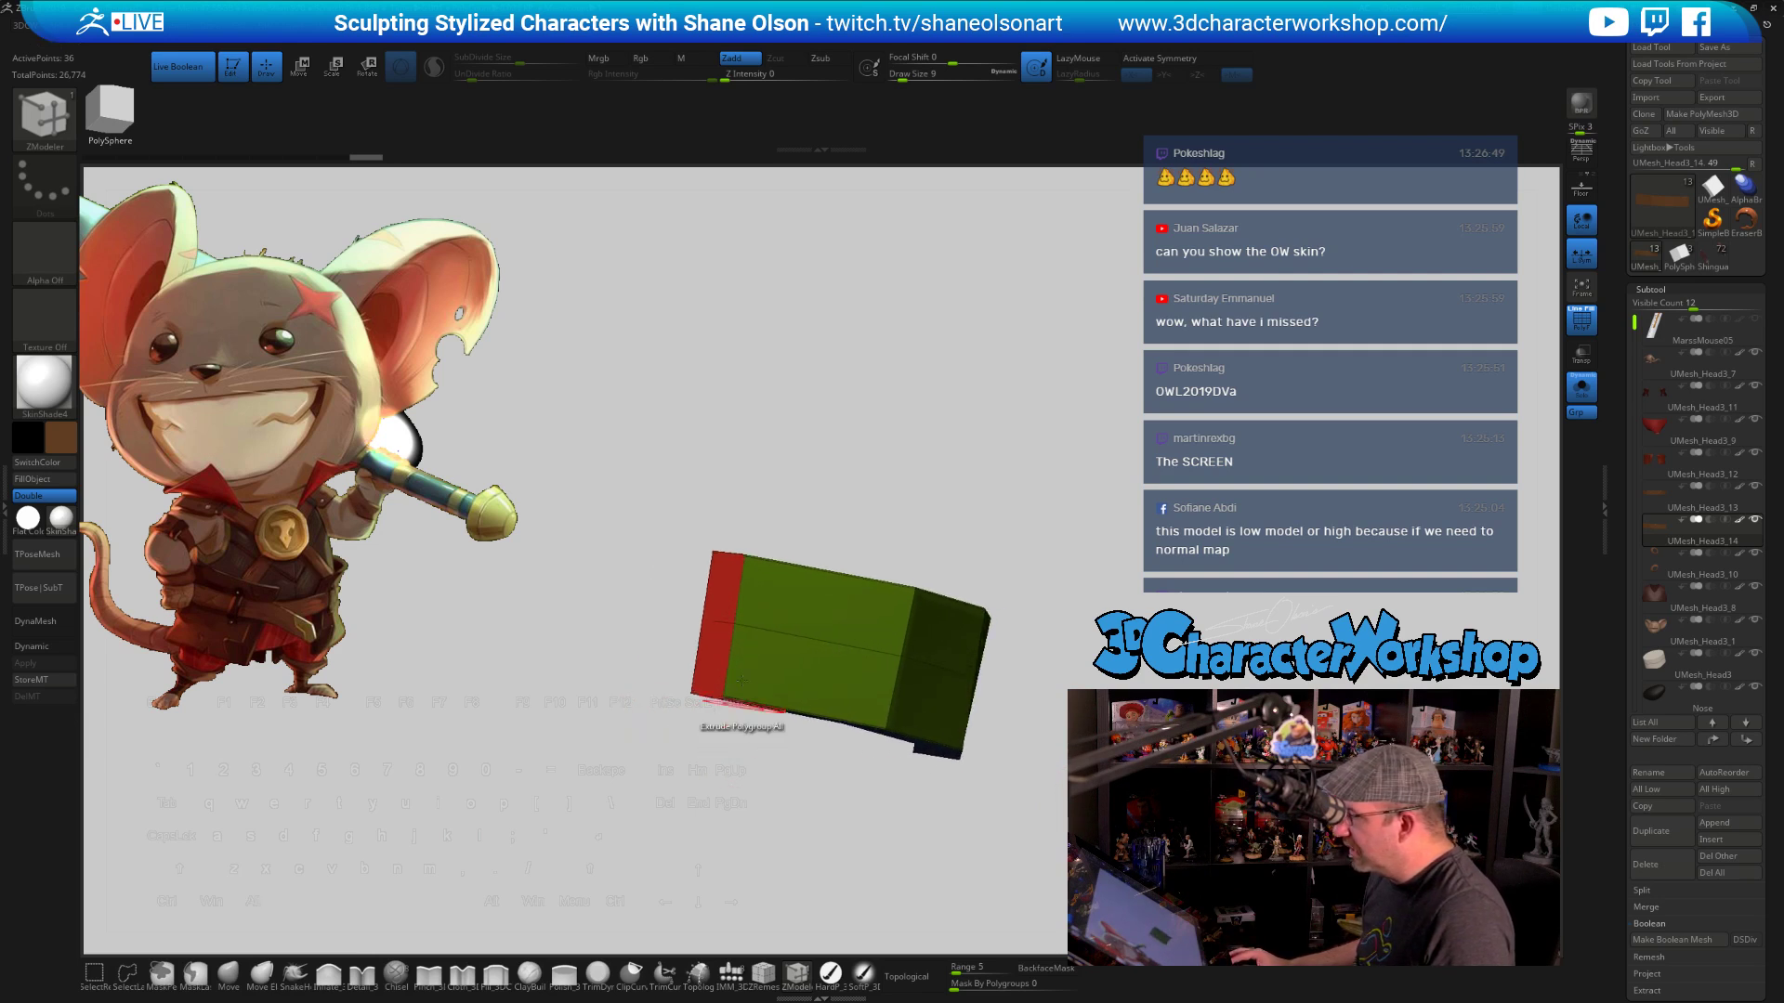
key(space)
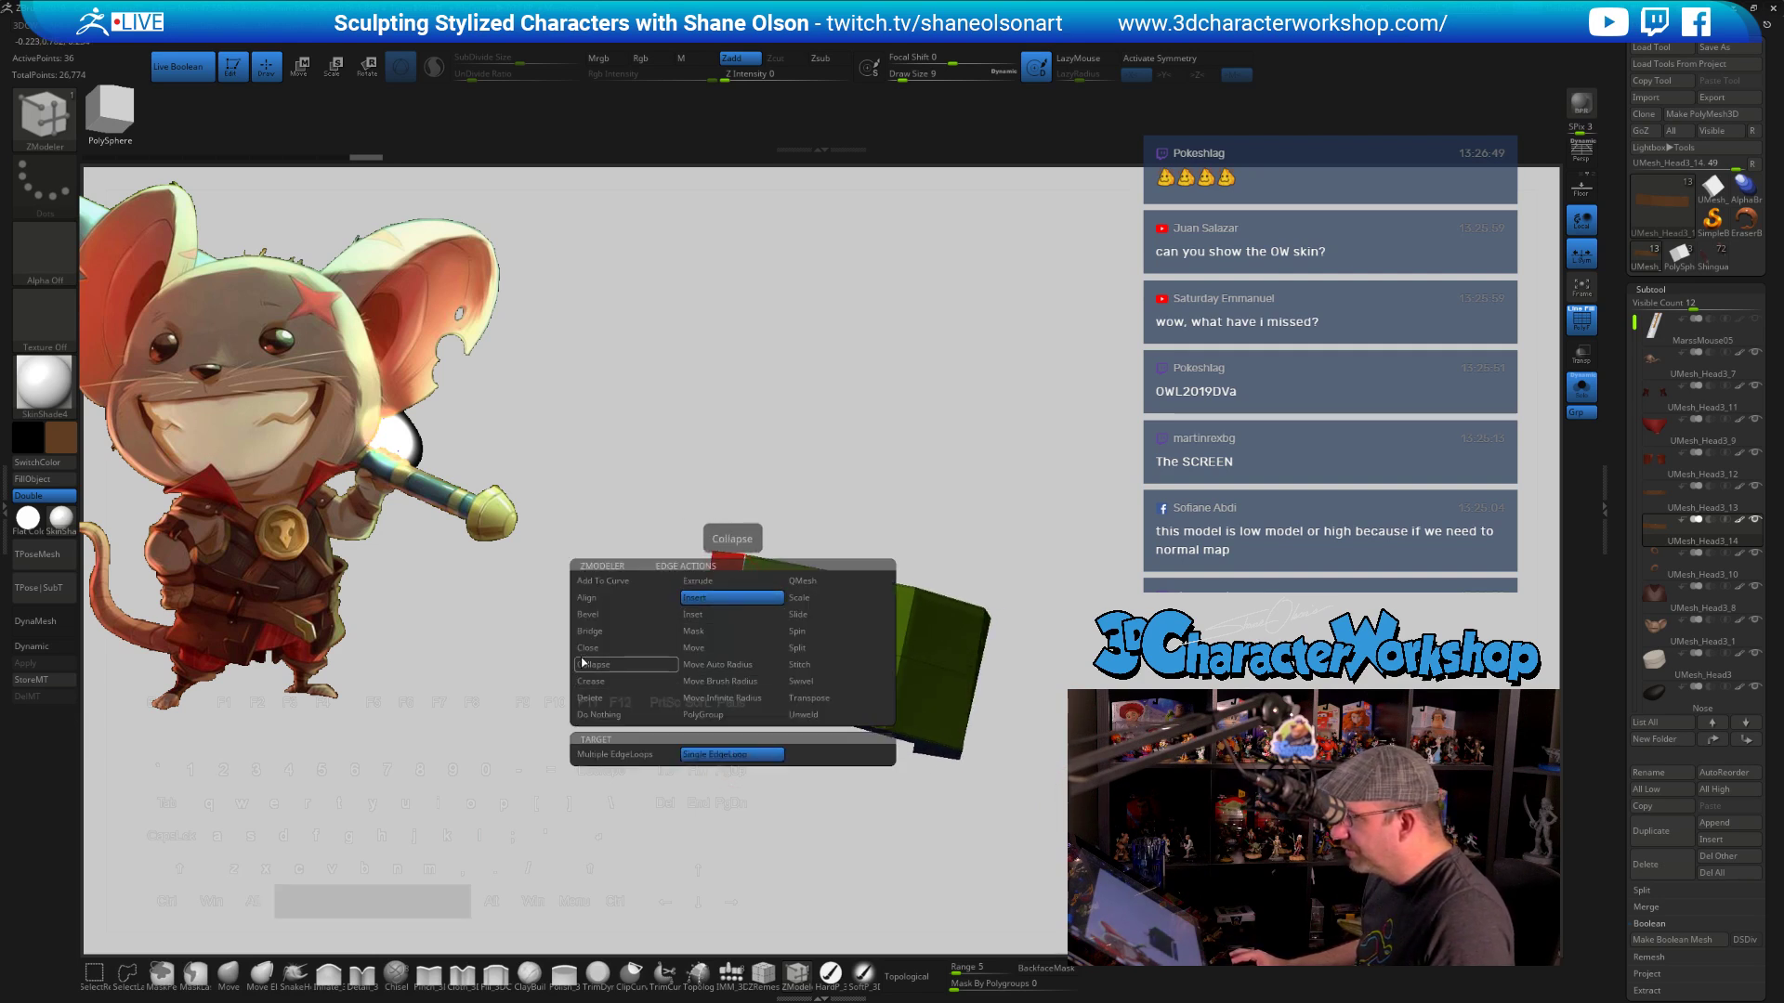
click(612, 682)
click(641, 770)
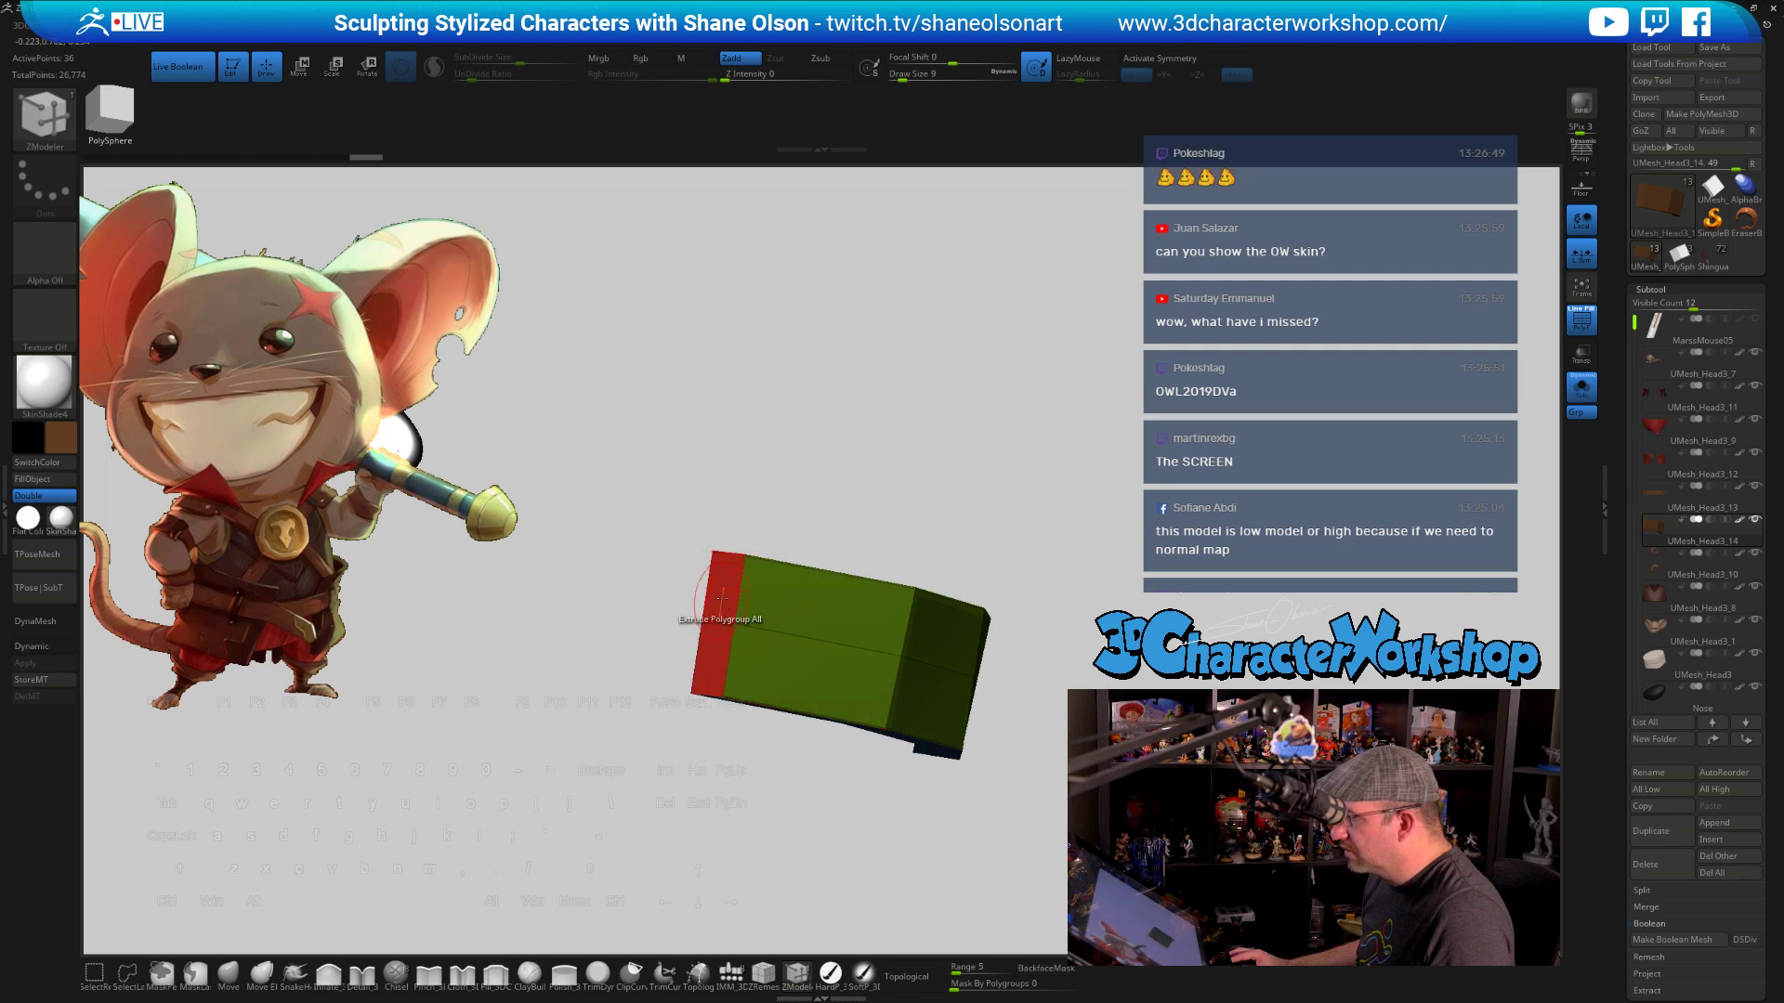
drag(797, 472, 810, 476)
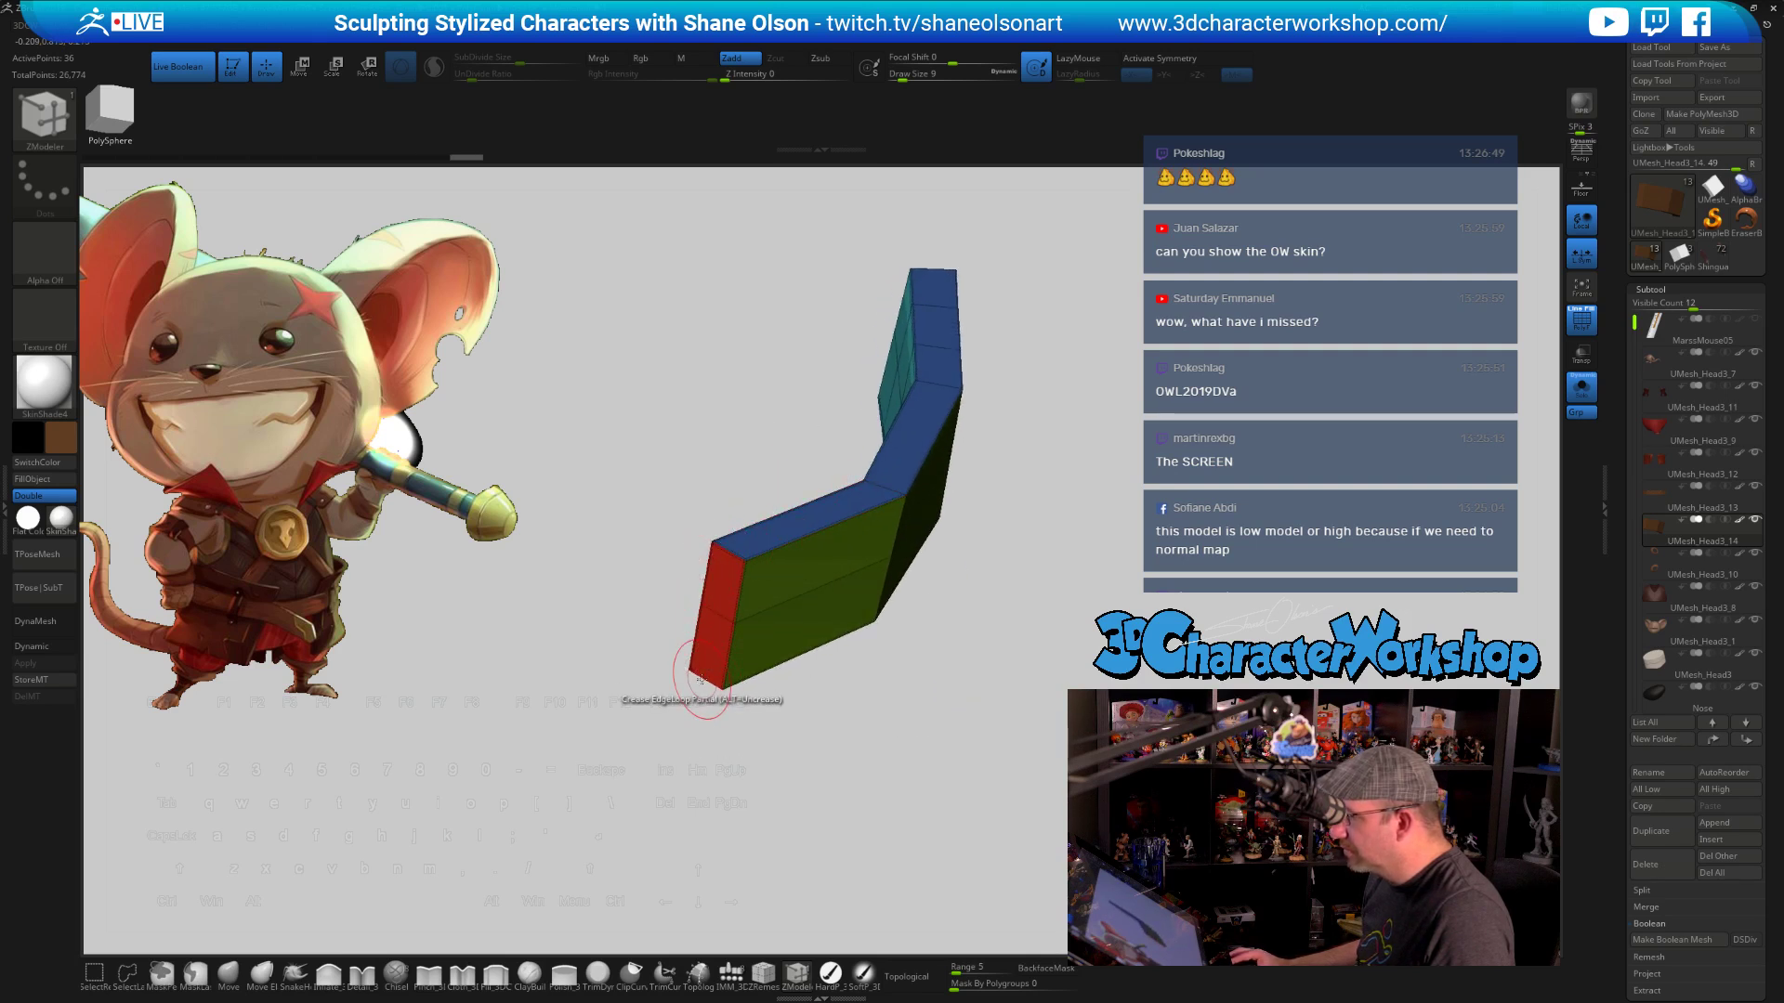
mouse_move(881, 747)
mouse_down()
mouse_move(911, 628)
mouse_move(892, 605)
mouse_move(915, 642)
mouse_move(858, 659)
mouse_move(952, 639)
mouse_up()
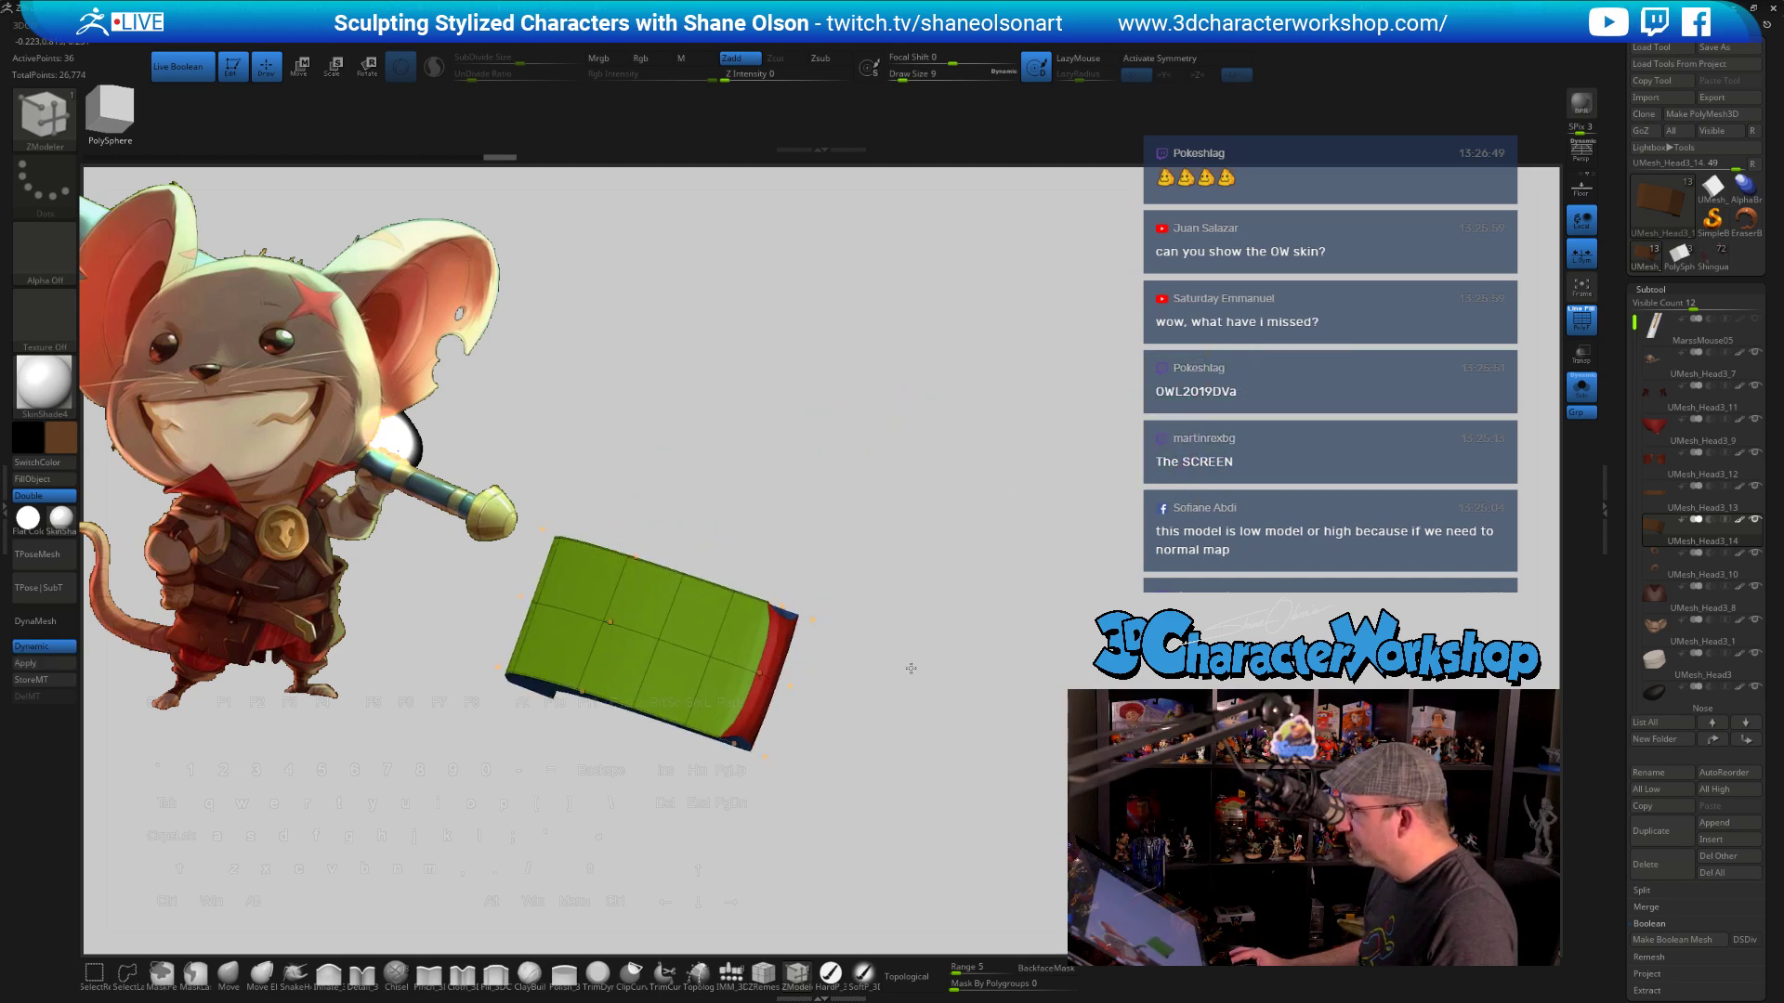
Crease the edge loop around the opposite end of the belt section and preview it with dynamic subdivision
key(shift)
drag(988, 558, 837, 748)
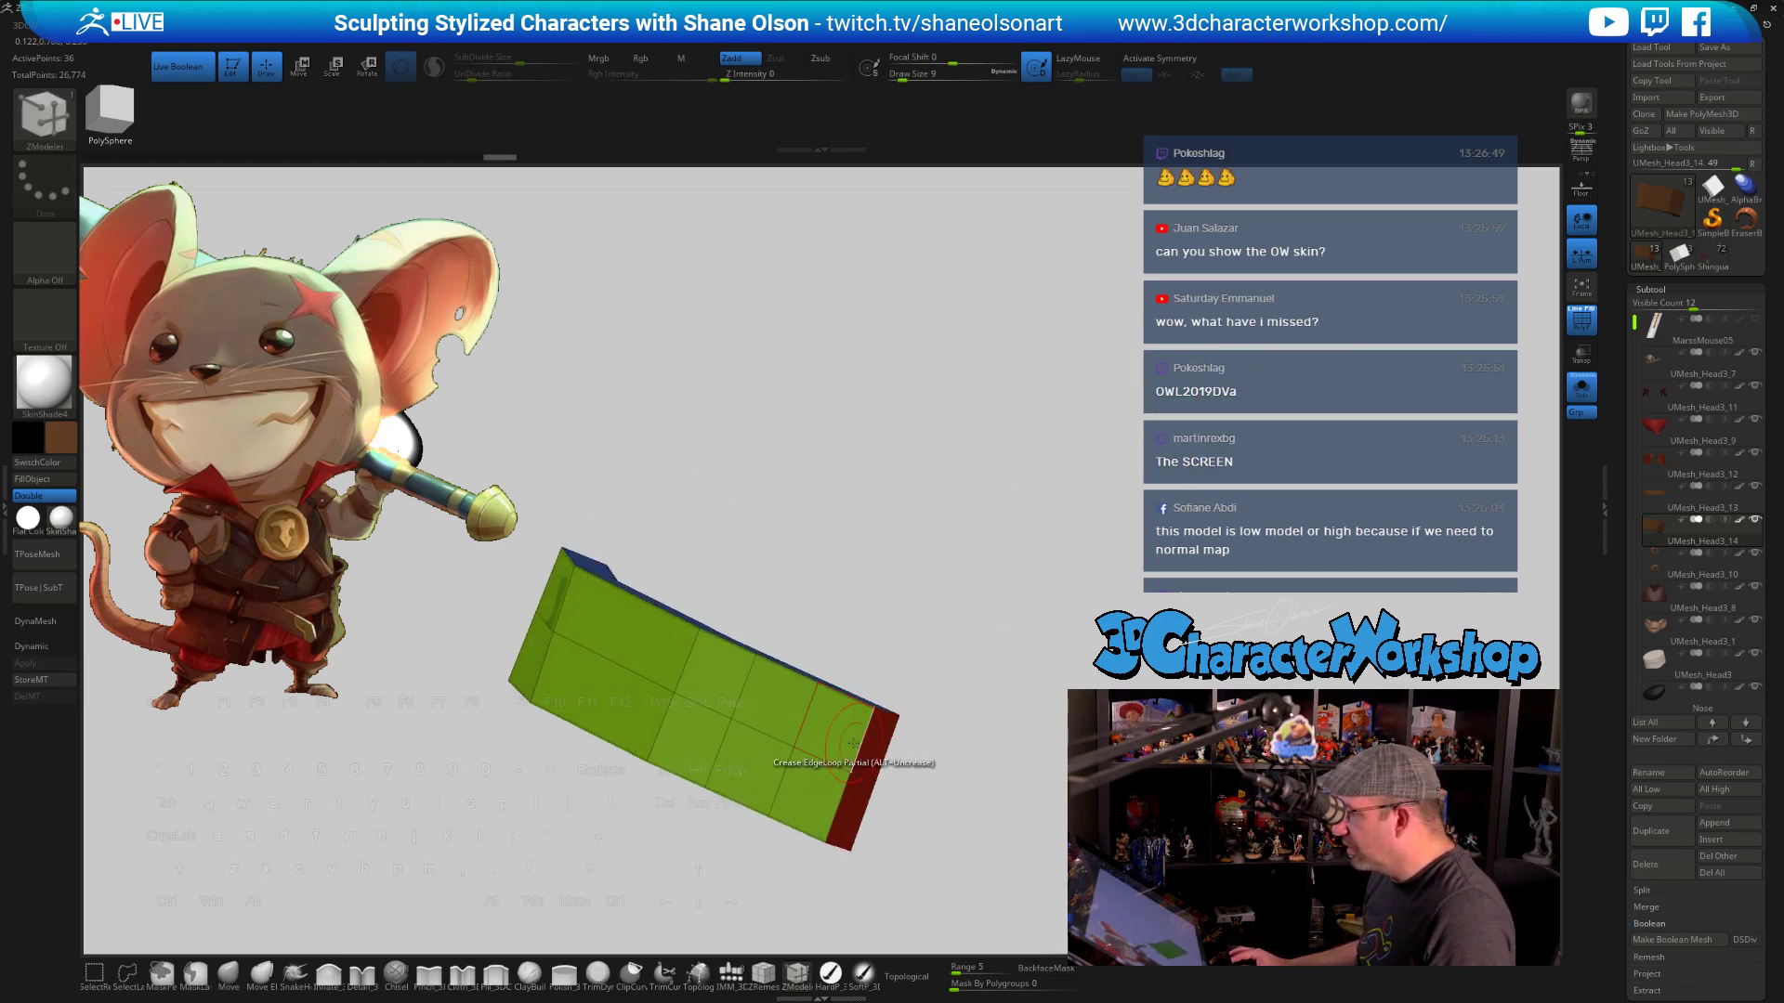
drag(1044, 678, 1003, 745)
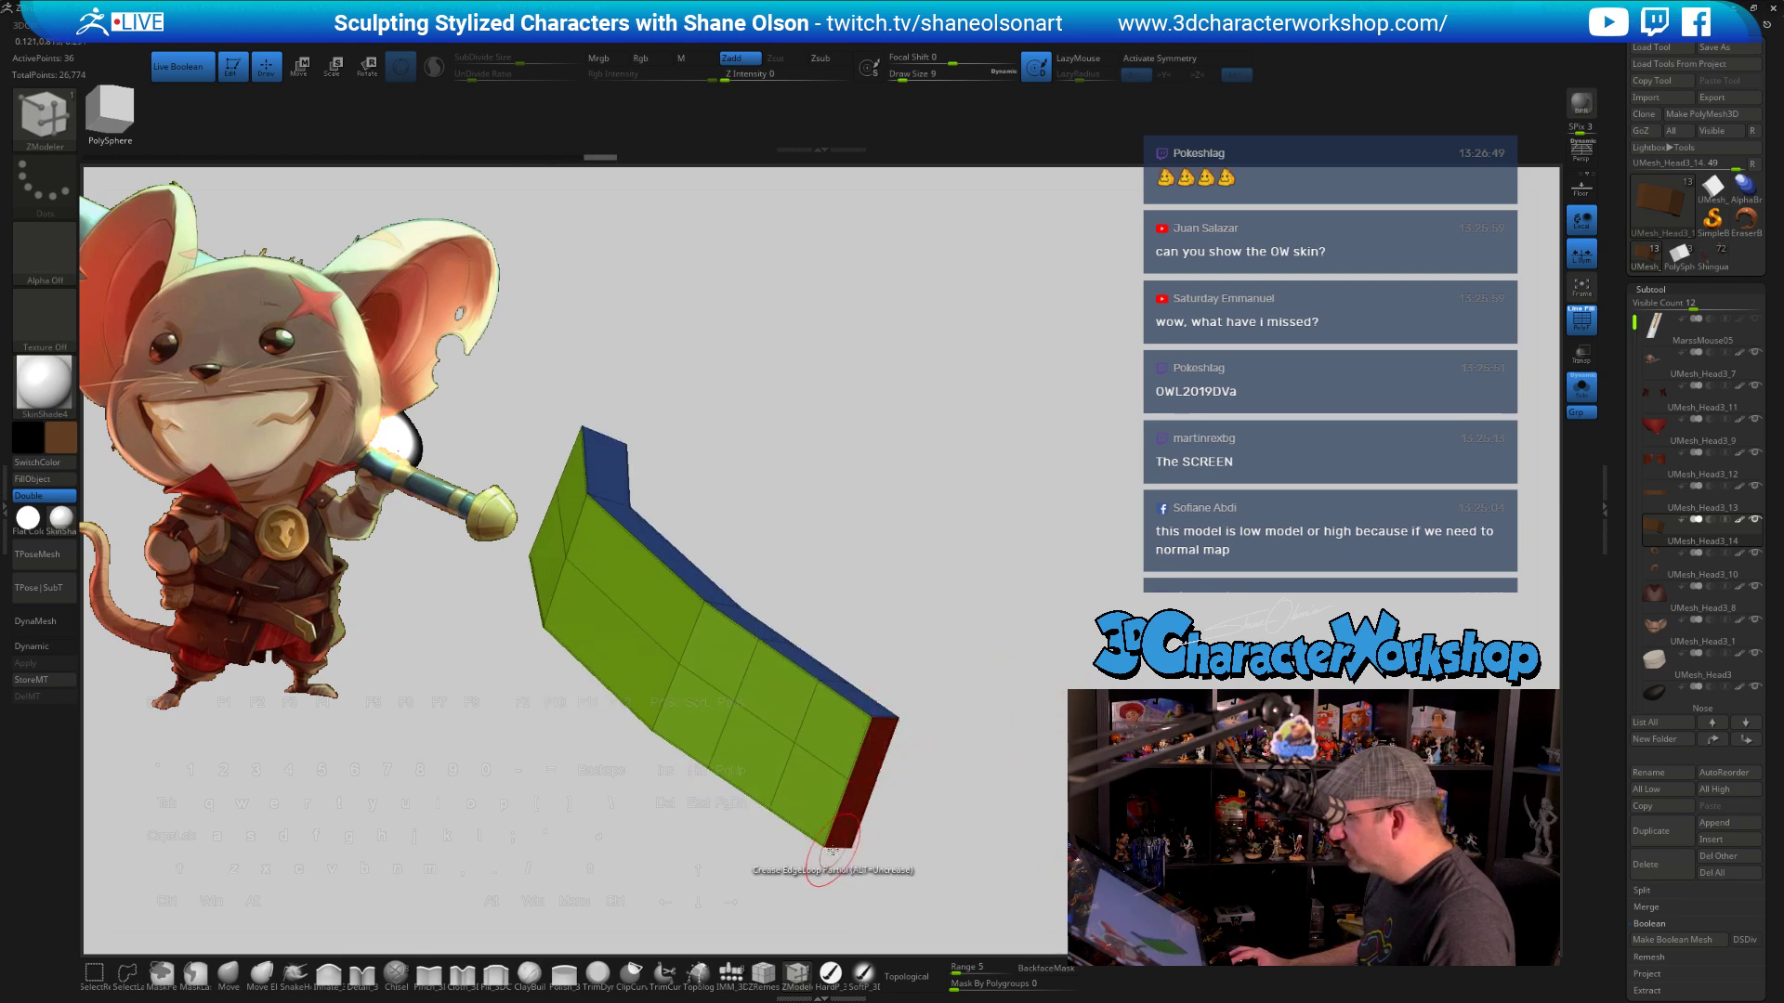
key(d)
mouse_move(999, 738)
mouse_down()
mouse_move(964, 686)
mouse_move(951, 762)
mouse_move(1019, 735)
mouse_move(1019, 591)
mouse_up()
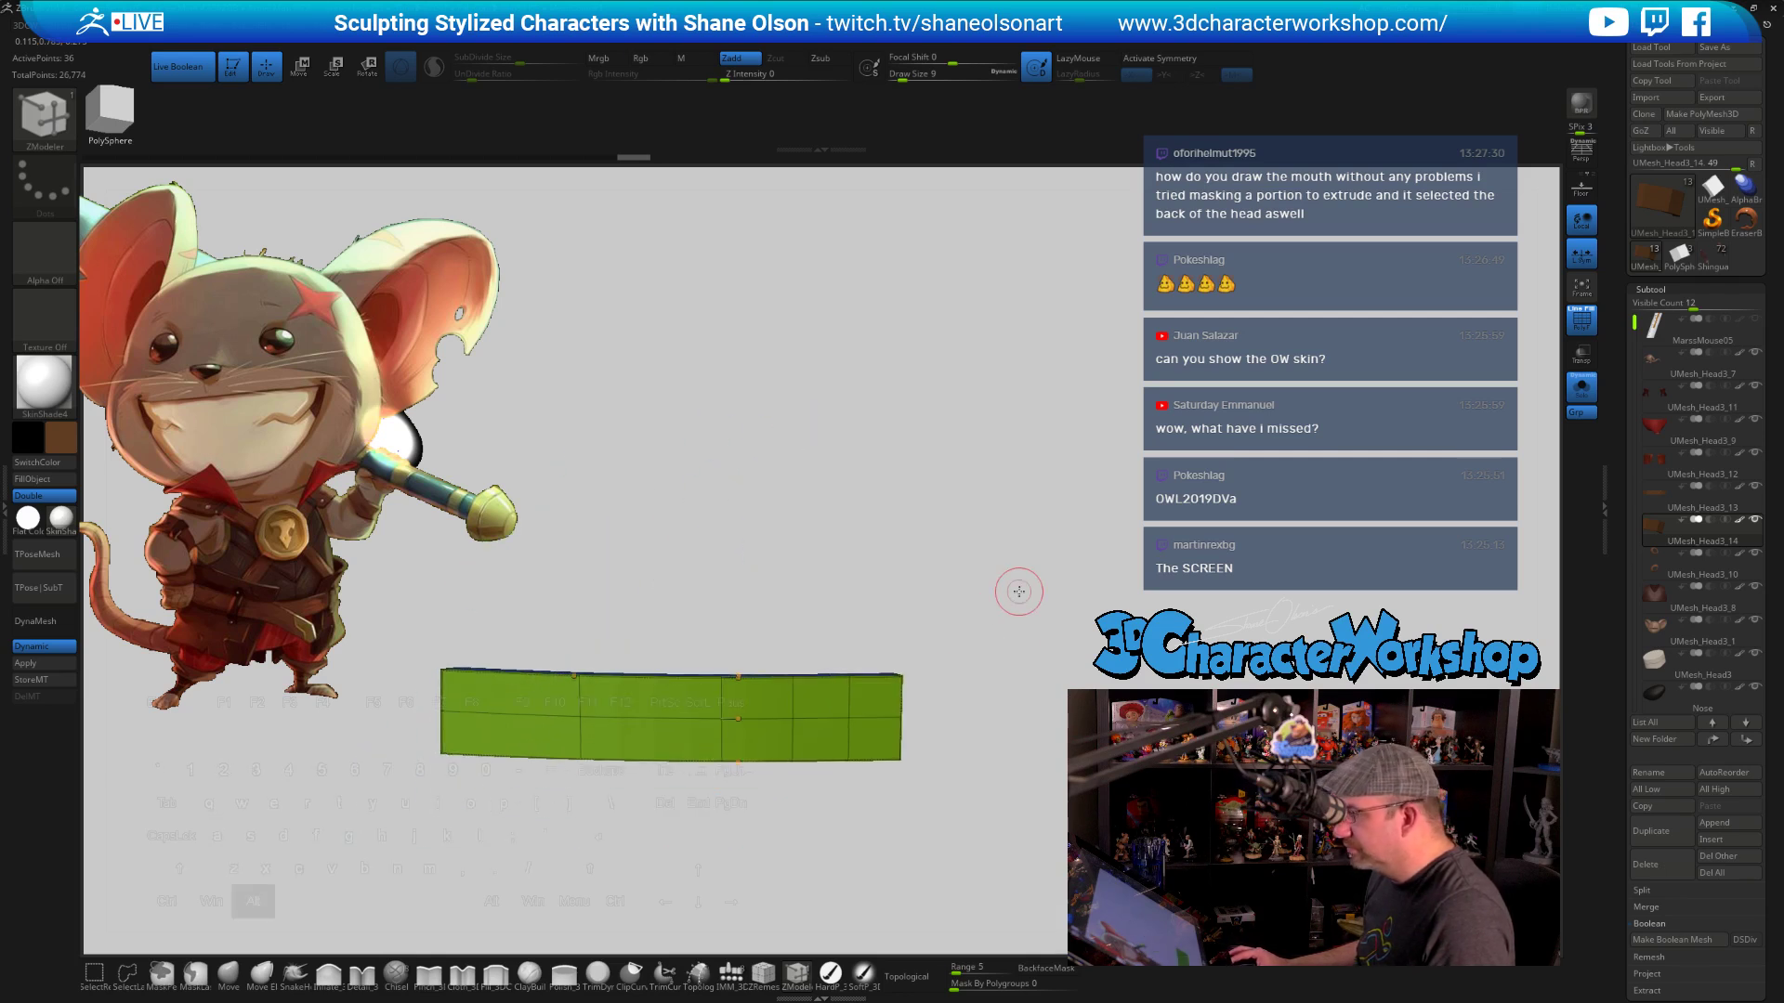
Show all subtools, anchor the gizmo at one end of the strap, and rotate and move the strap over the belt front
click(1581, 388)
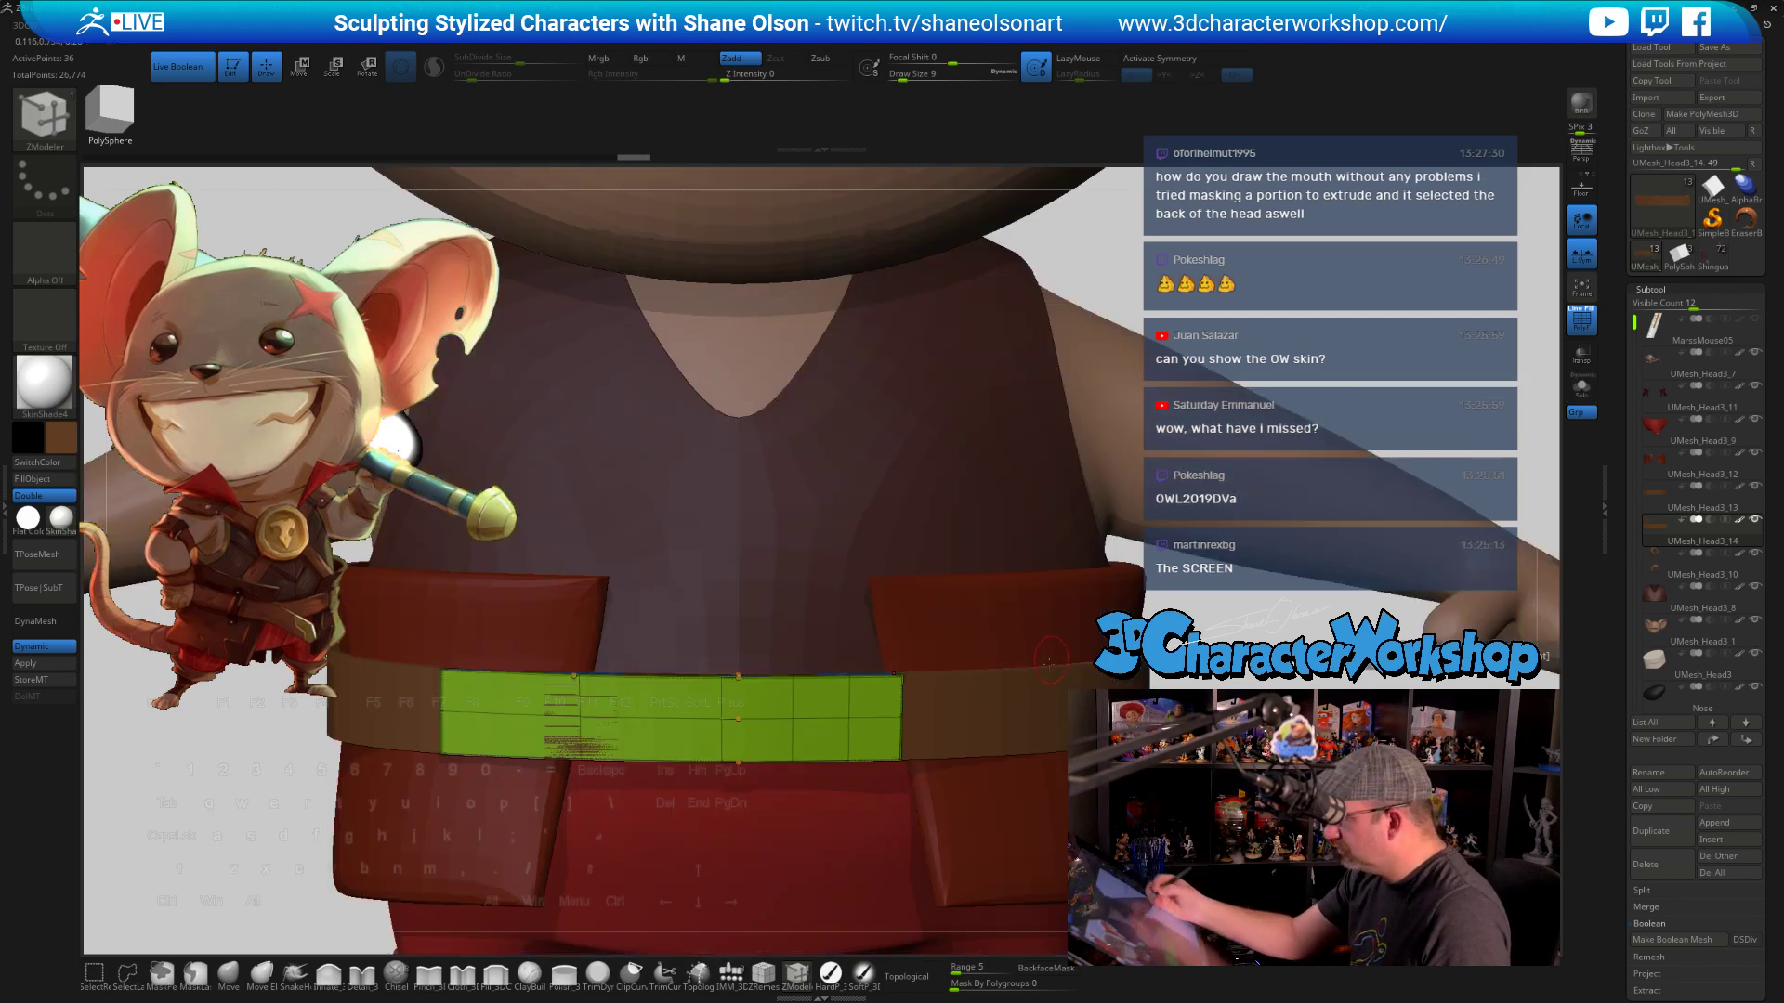
alt+drag(1064, 612, 1062, 813)
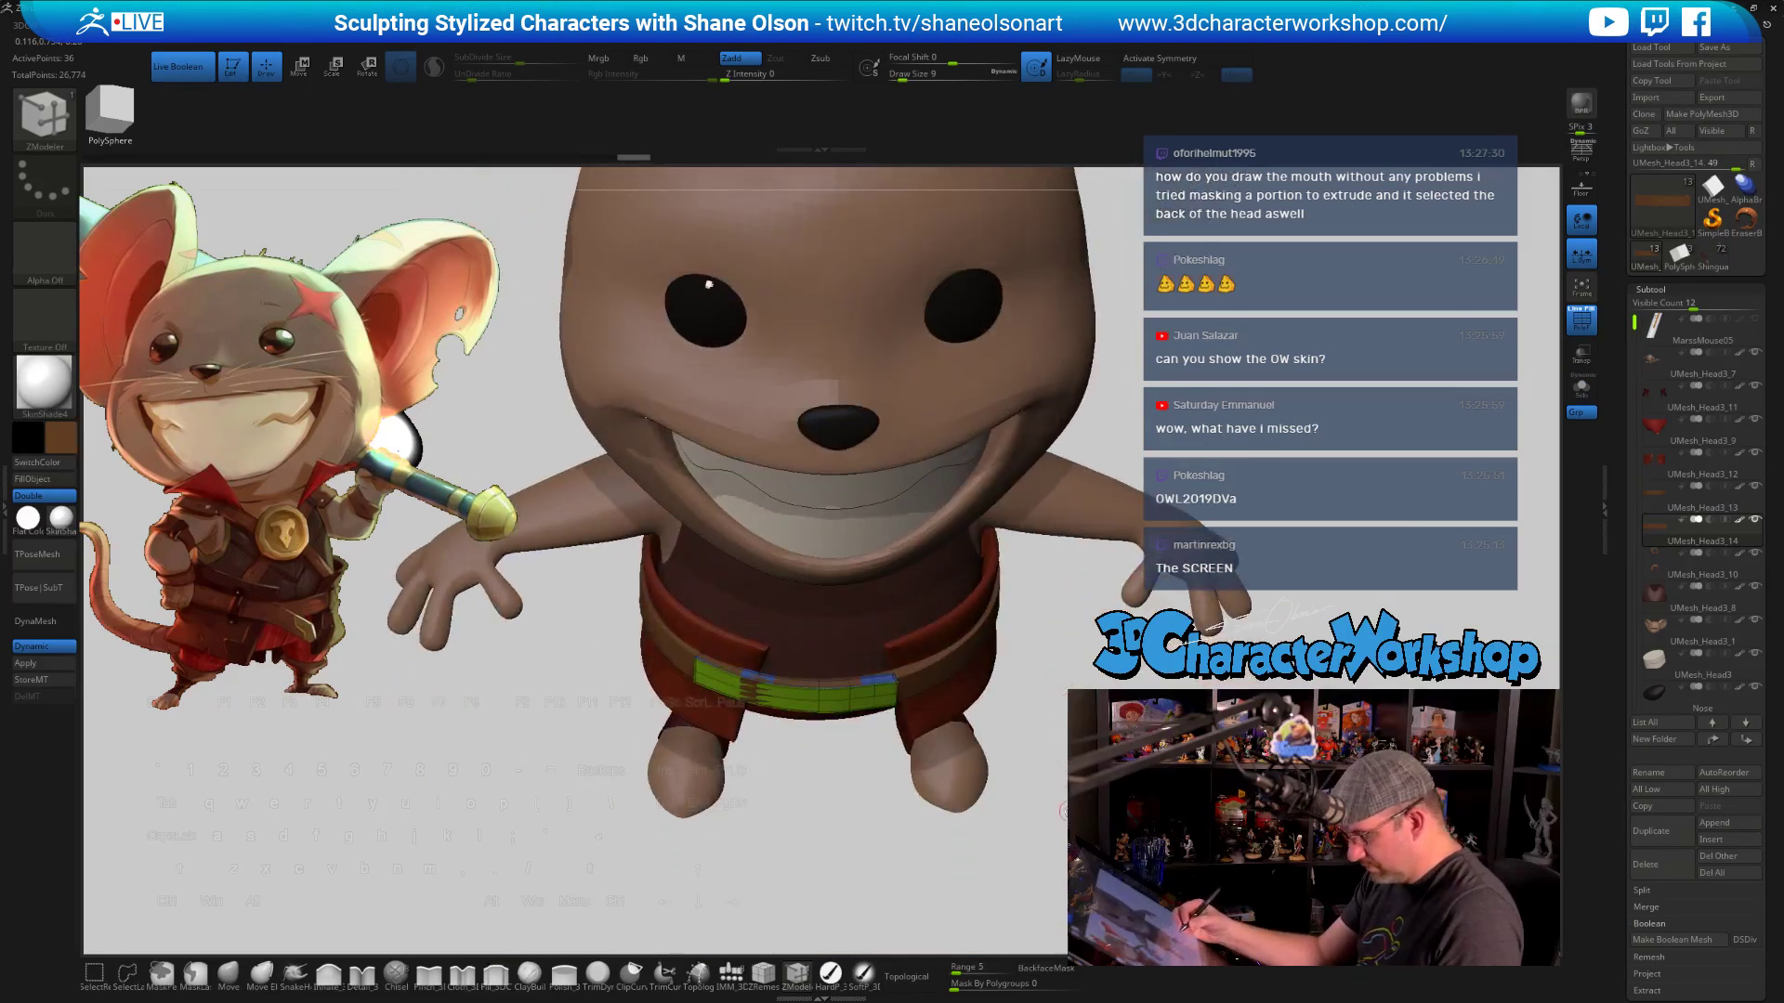
key(w)
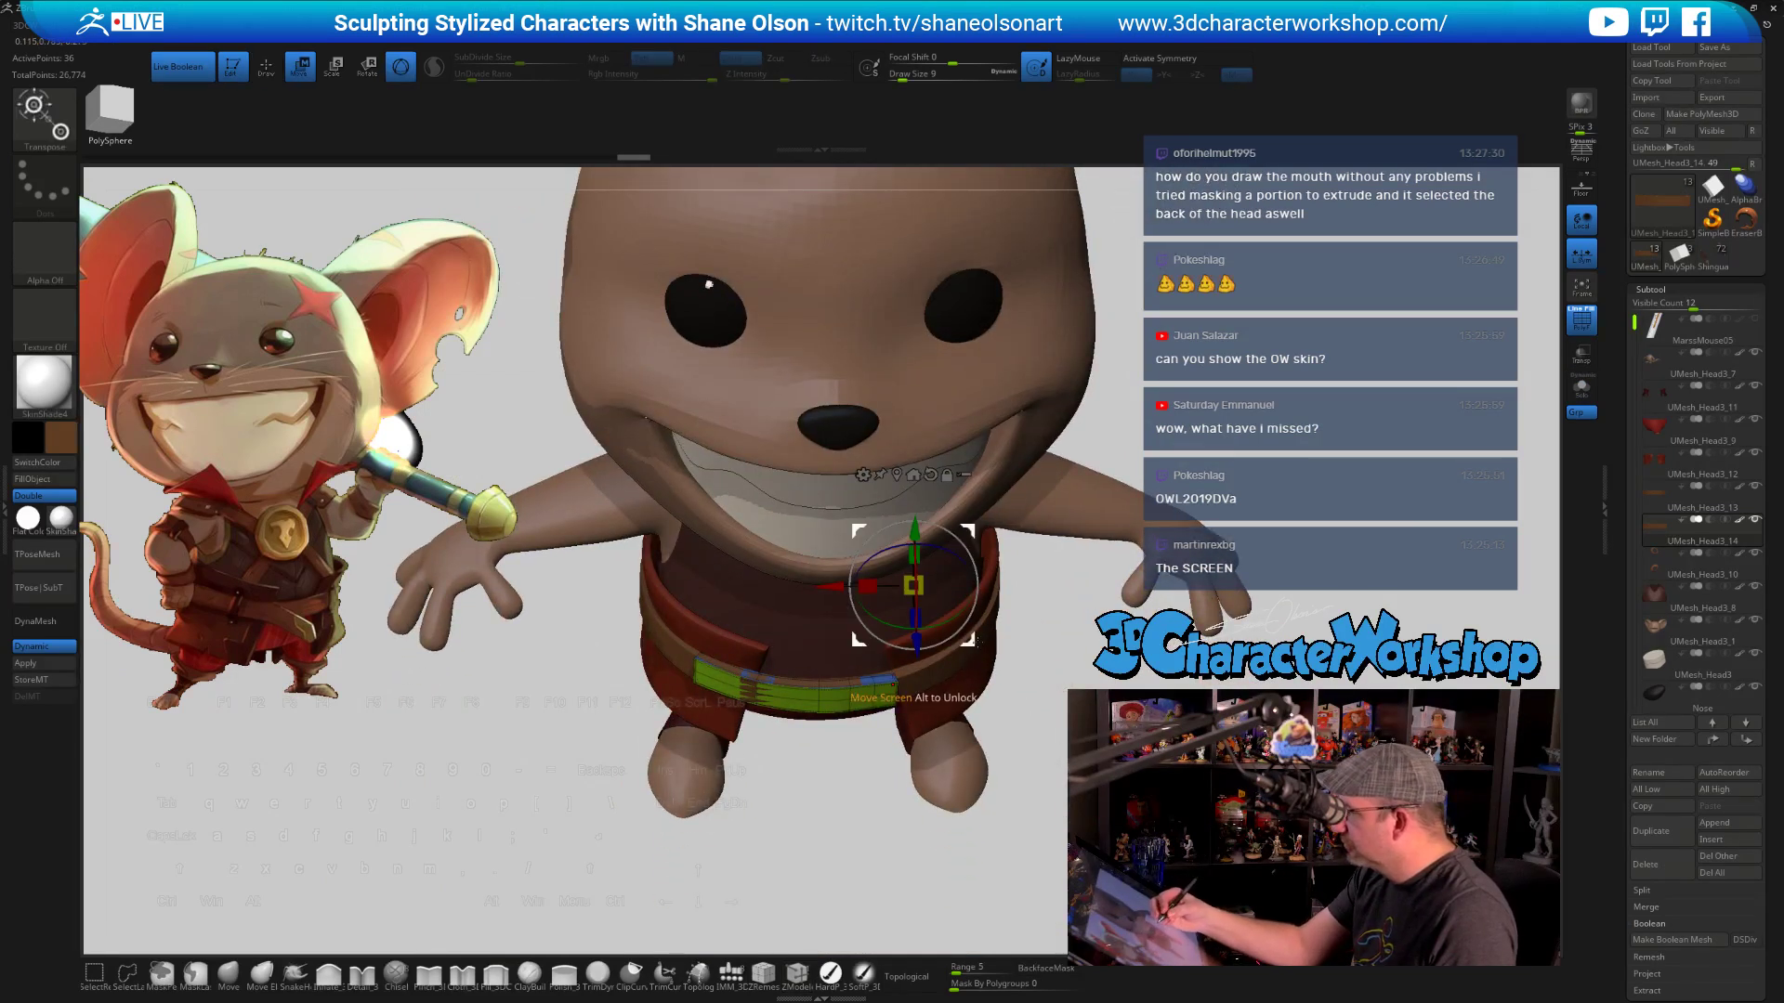
alt+drag(910, 687, 815, 833)
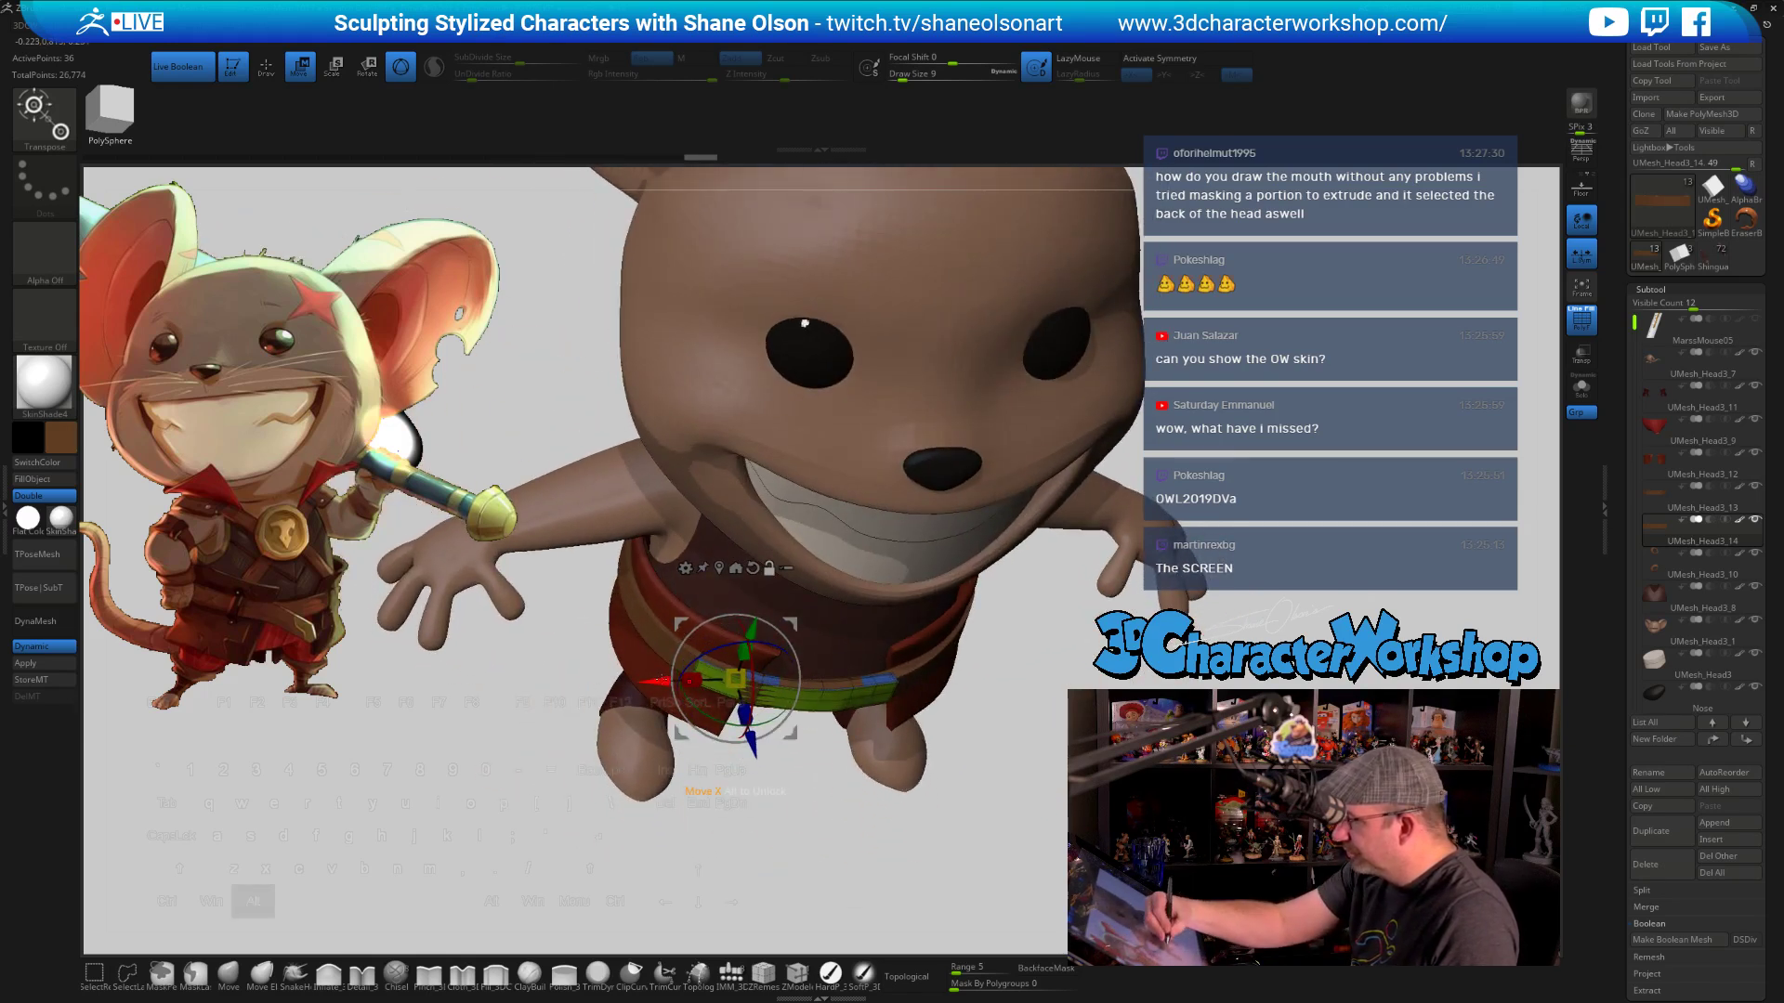
alt+drag(787, 729, 748, 821)
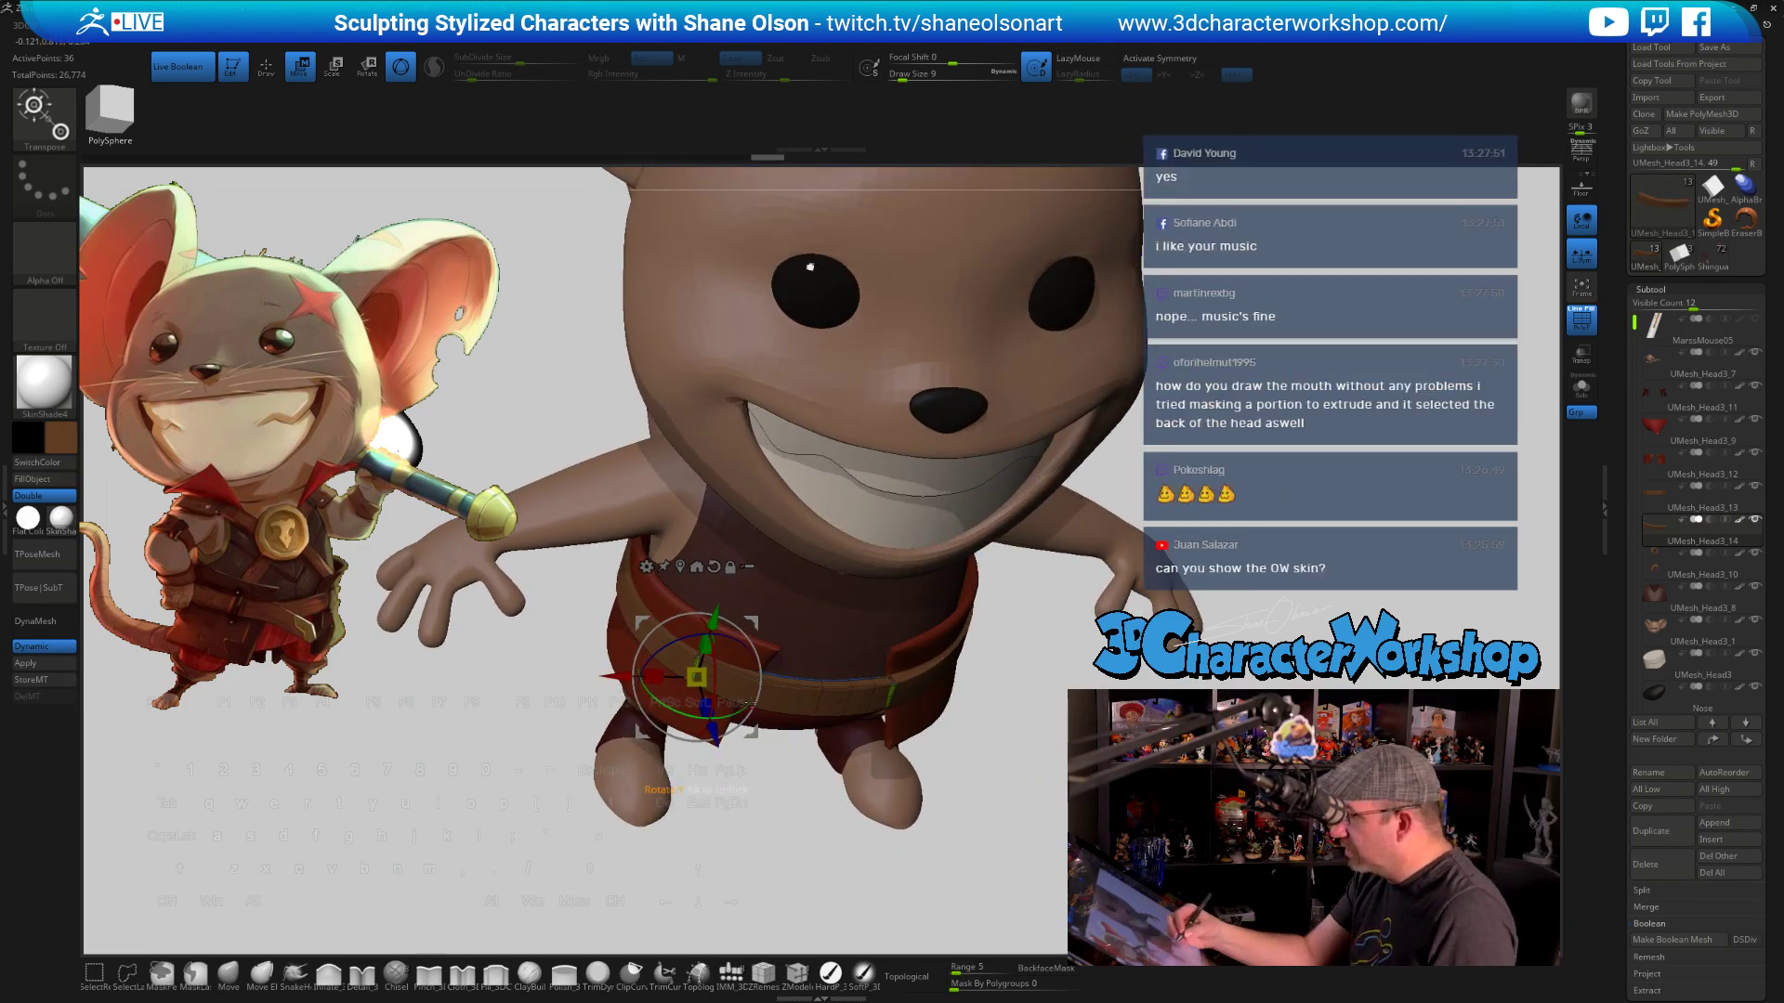
drag(734, 711, 707, 736)
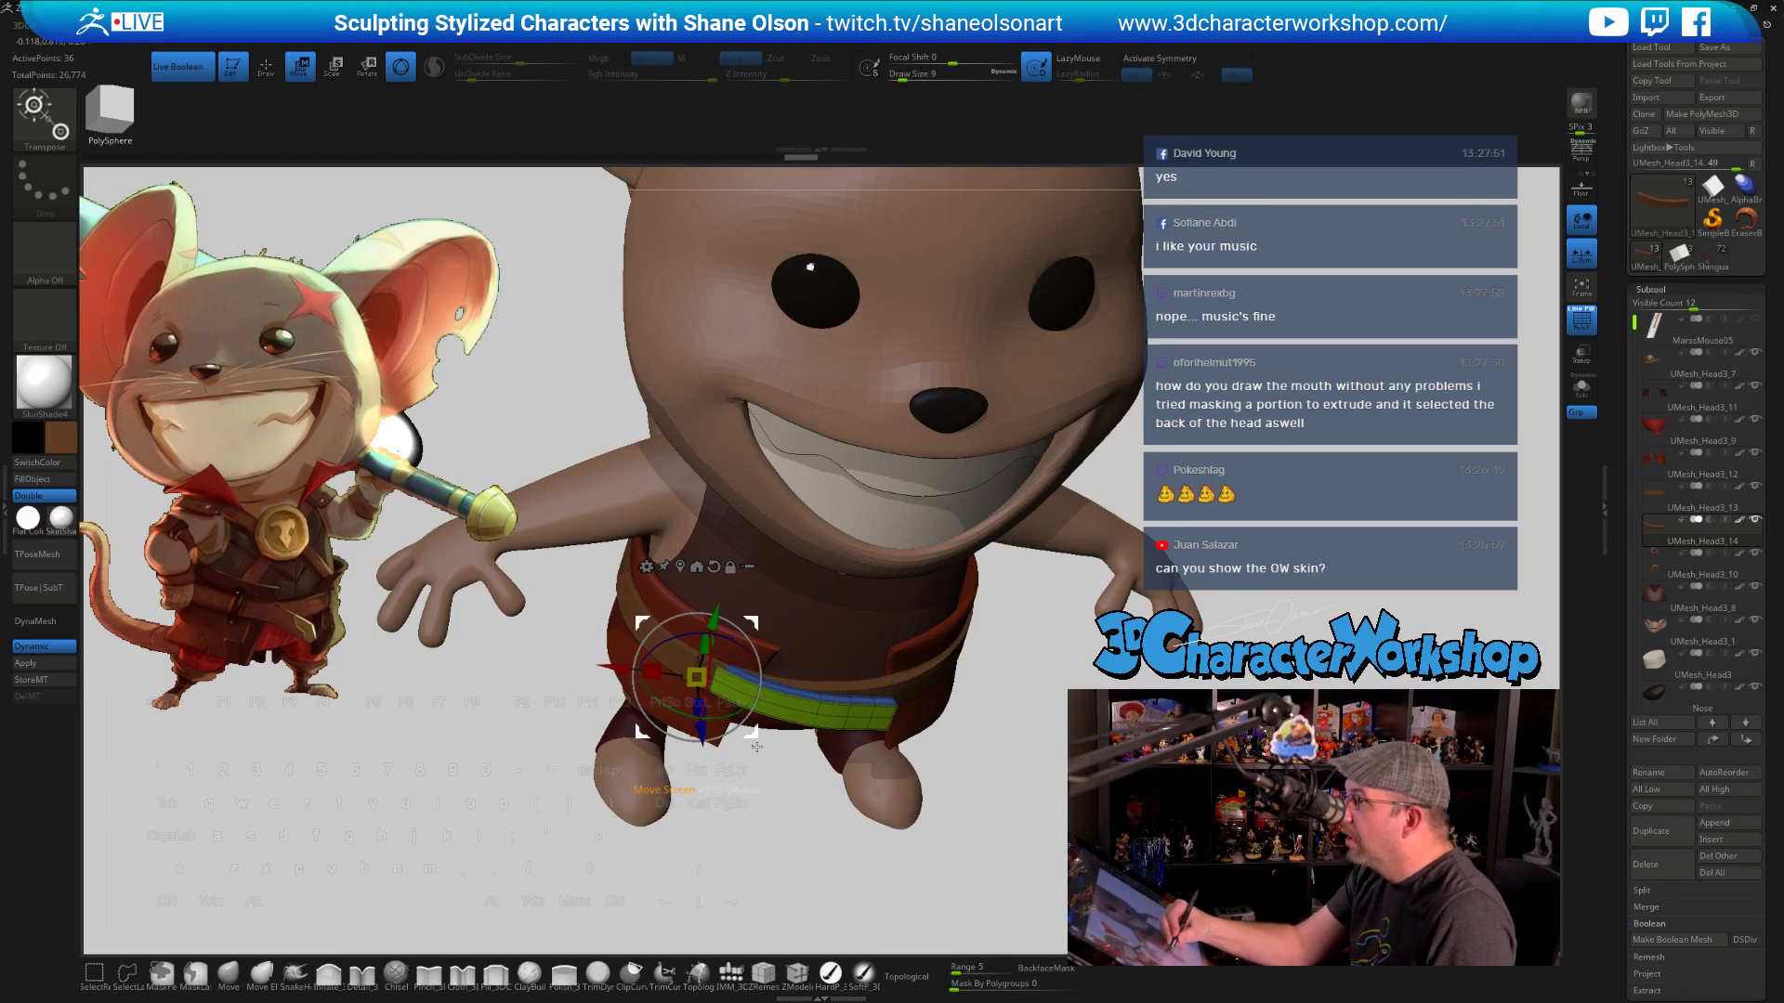
drag(1053, 805, 914, 754)
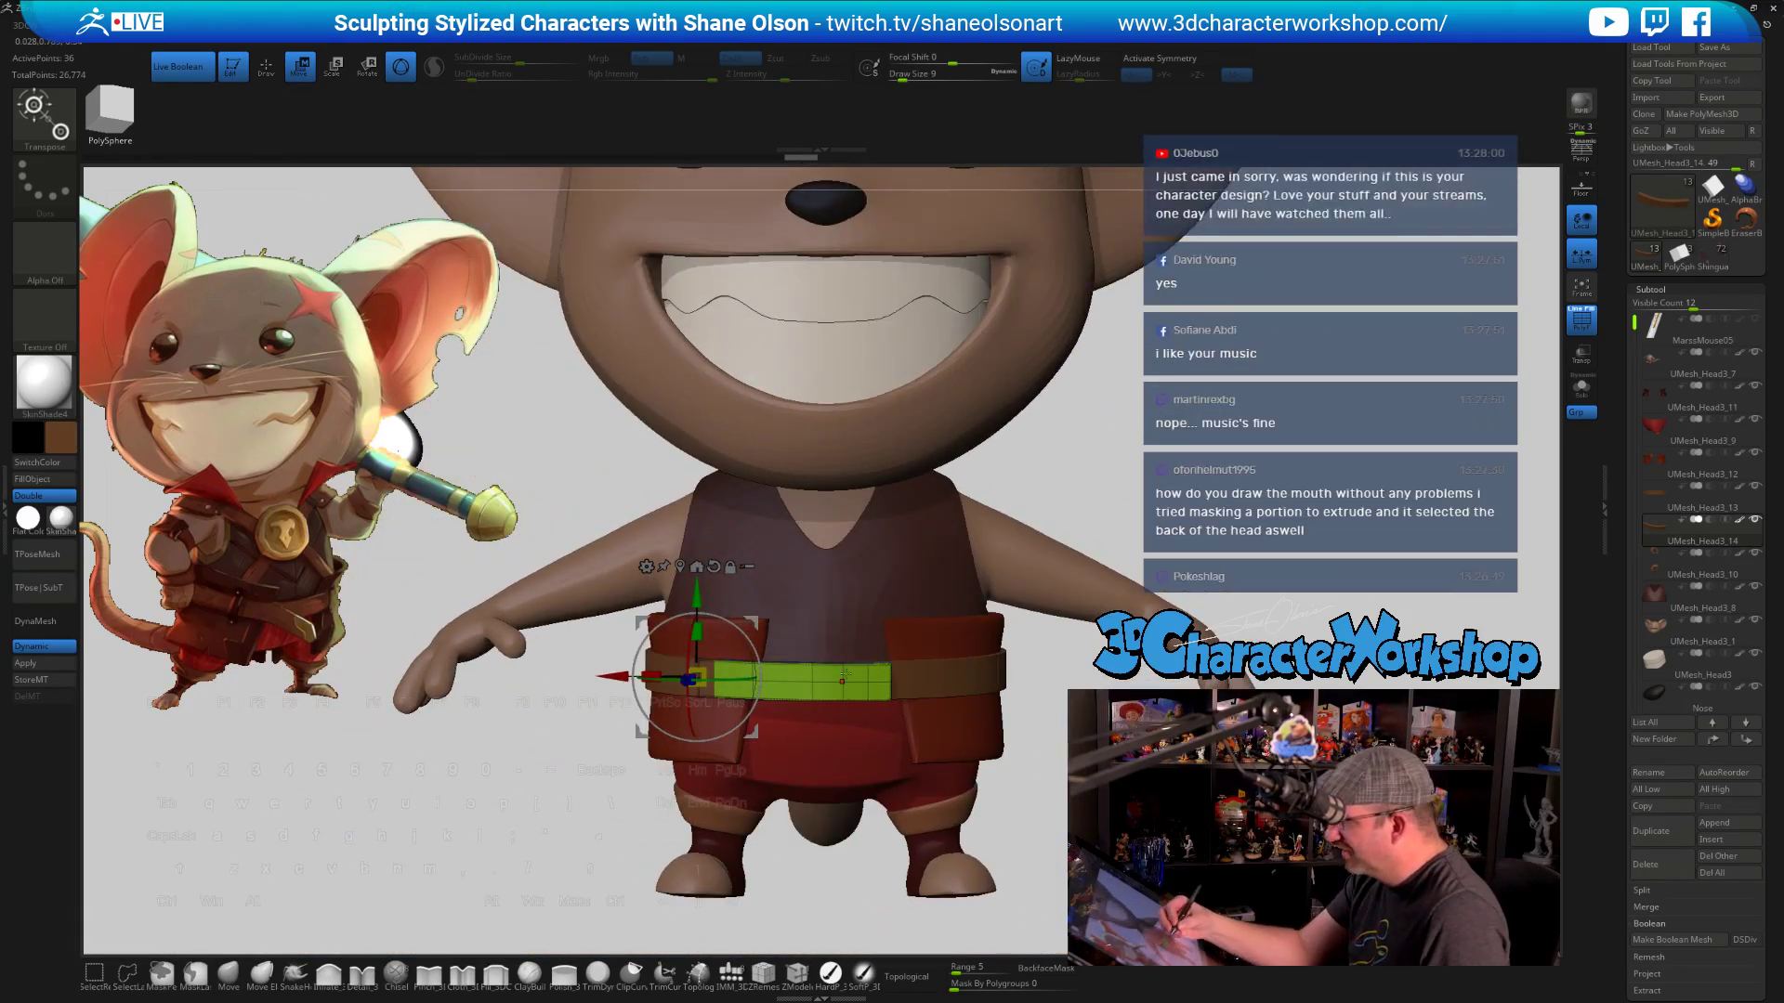
alt+drag(1086, 530, 1082, 596)
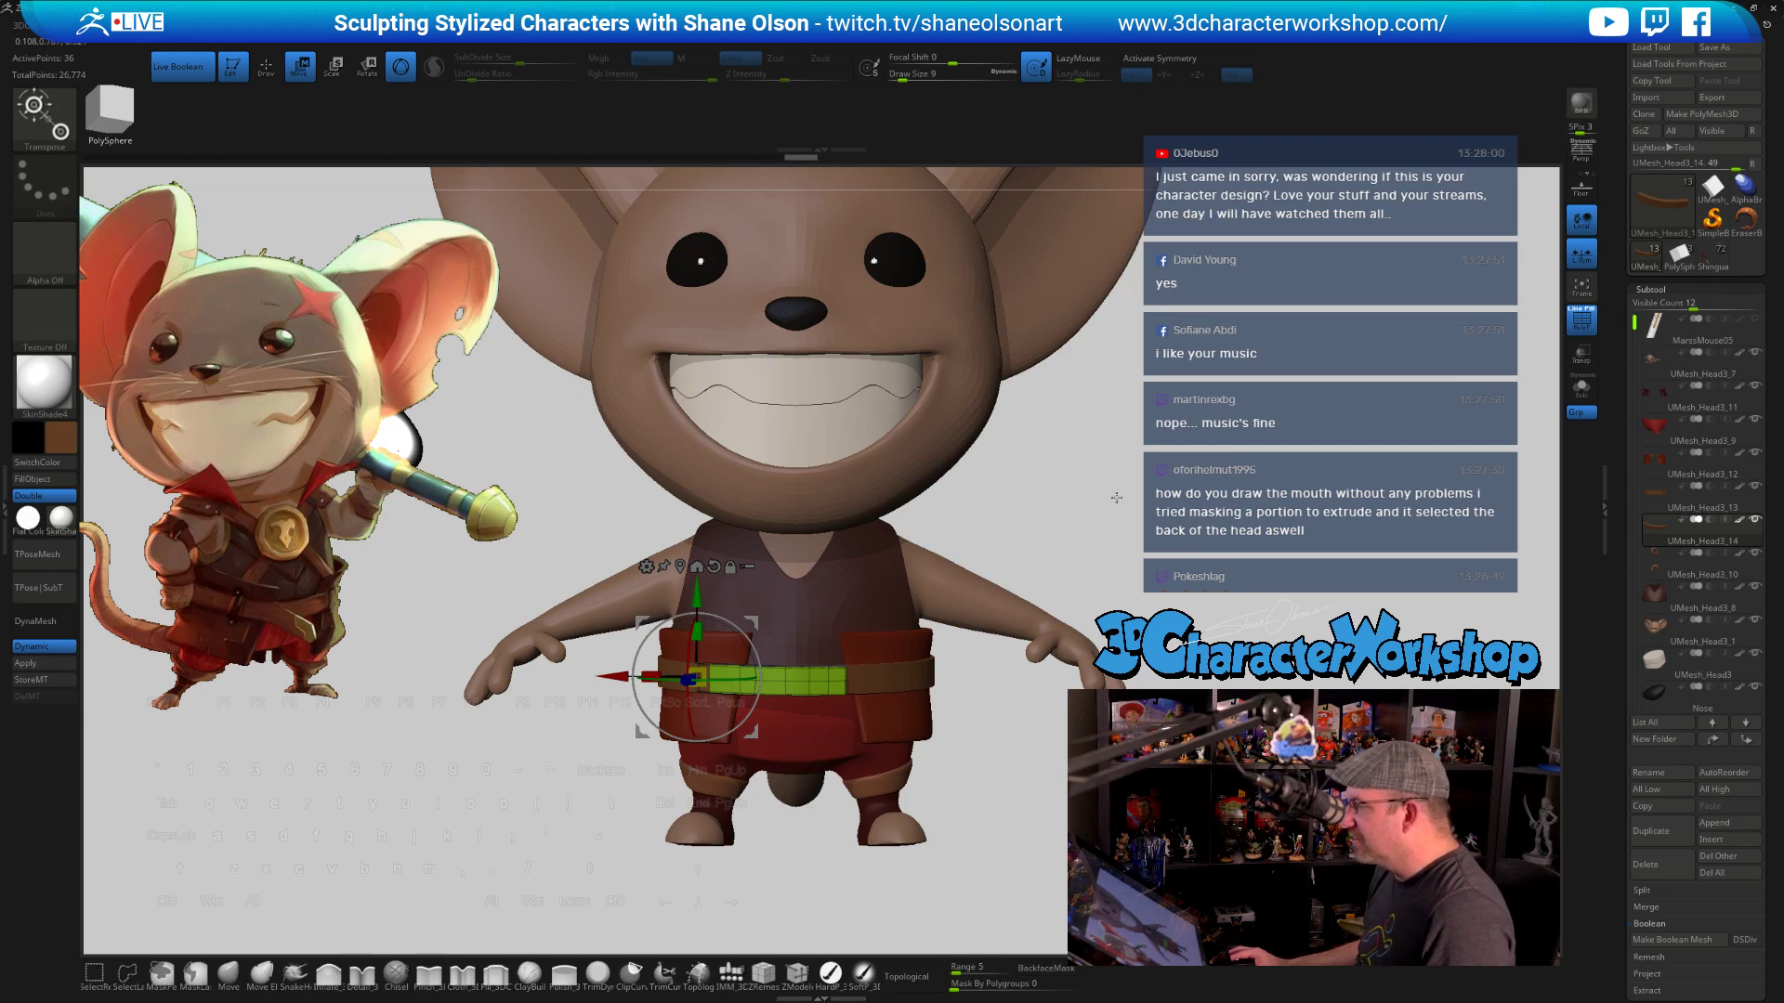
key(s)
mouse_move(1116, 498)
mouse_down()
mouse_move(1057, 493)
mouse_move(1182, 511)
mouse_up()
key(s)
click(1084, 518)
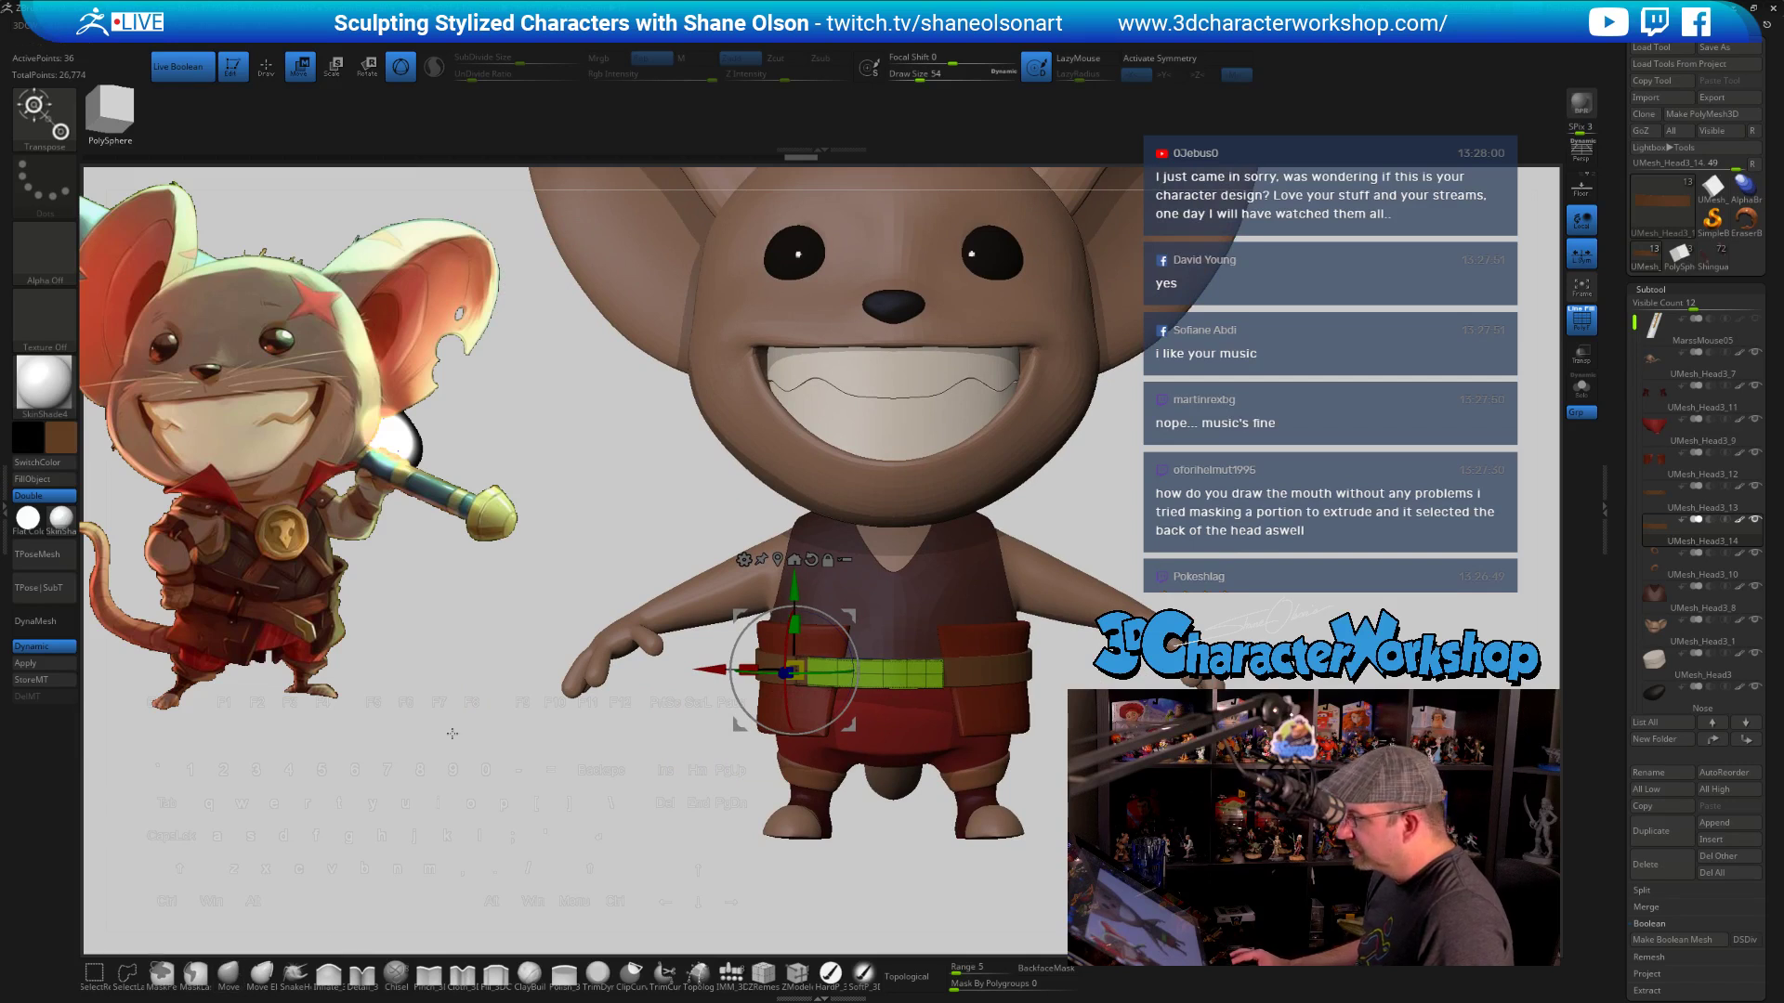
drag(452, 734, 544, 730)
mouse_move(584, 418)
ctrl+mouse_down()
mouse_move(786, 794)
mouse_move(841, 833)
ctrl+mouse_up()
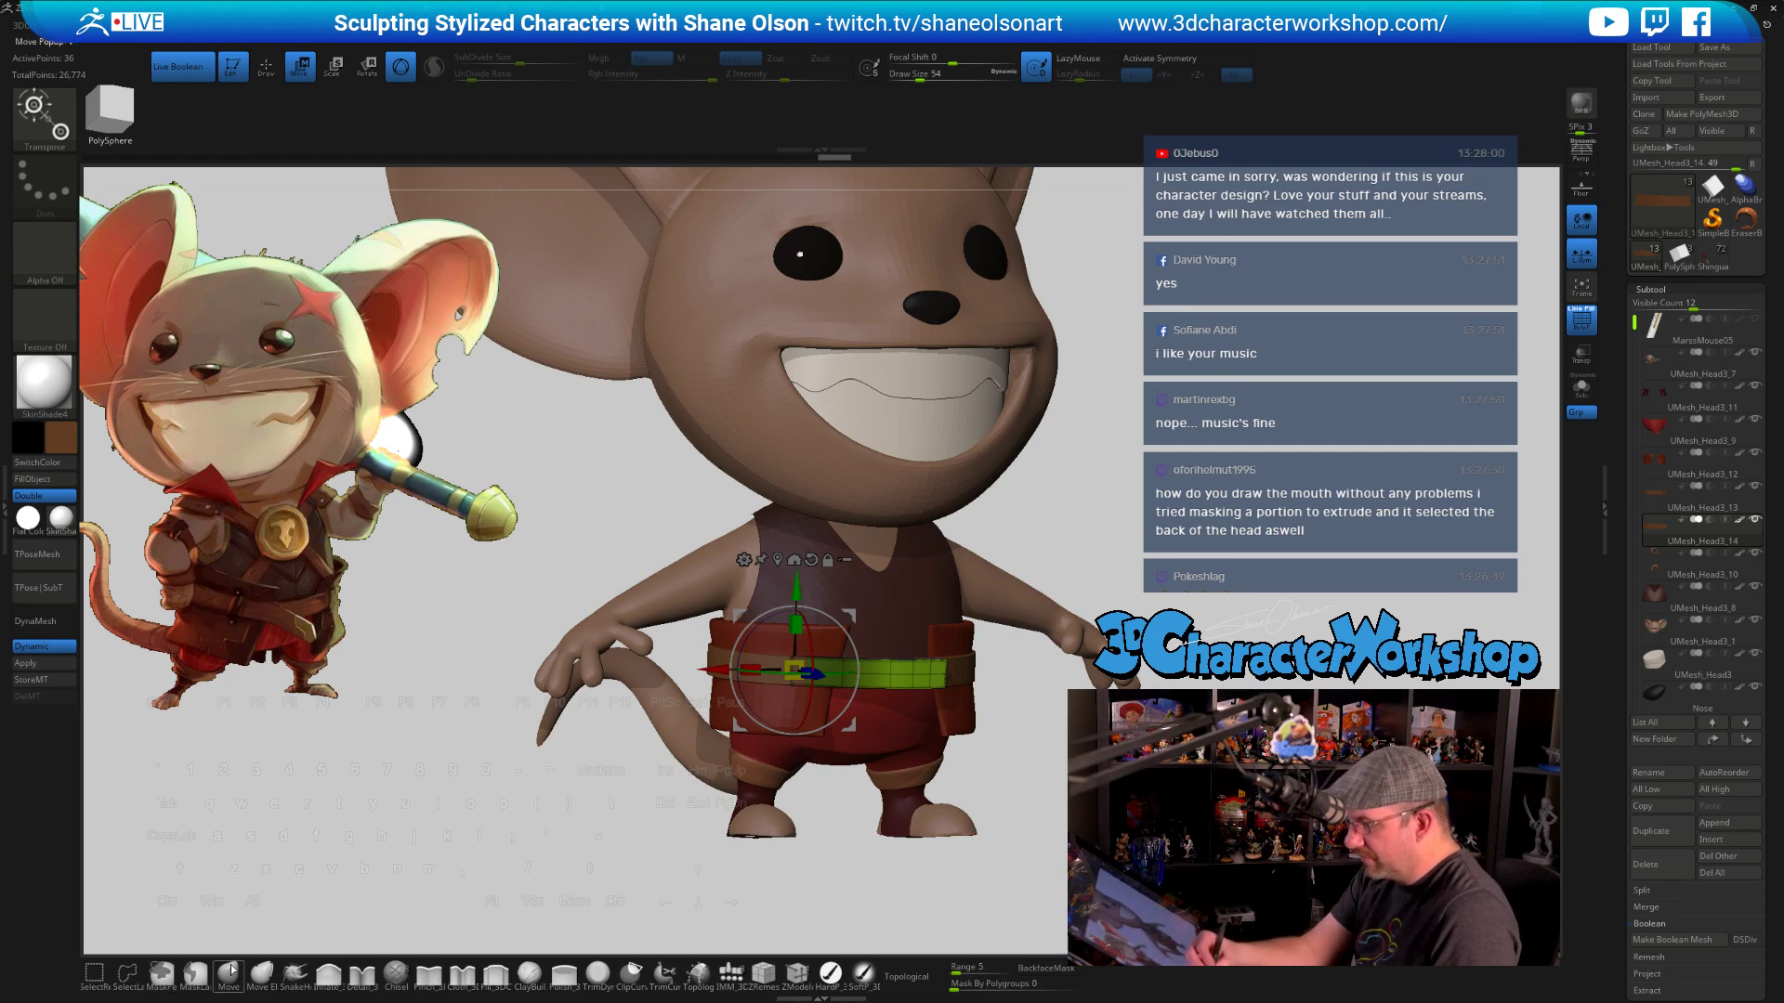
key(q)
click(261, 970)
key(s)
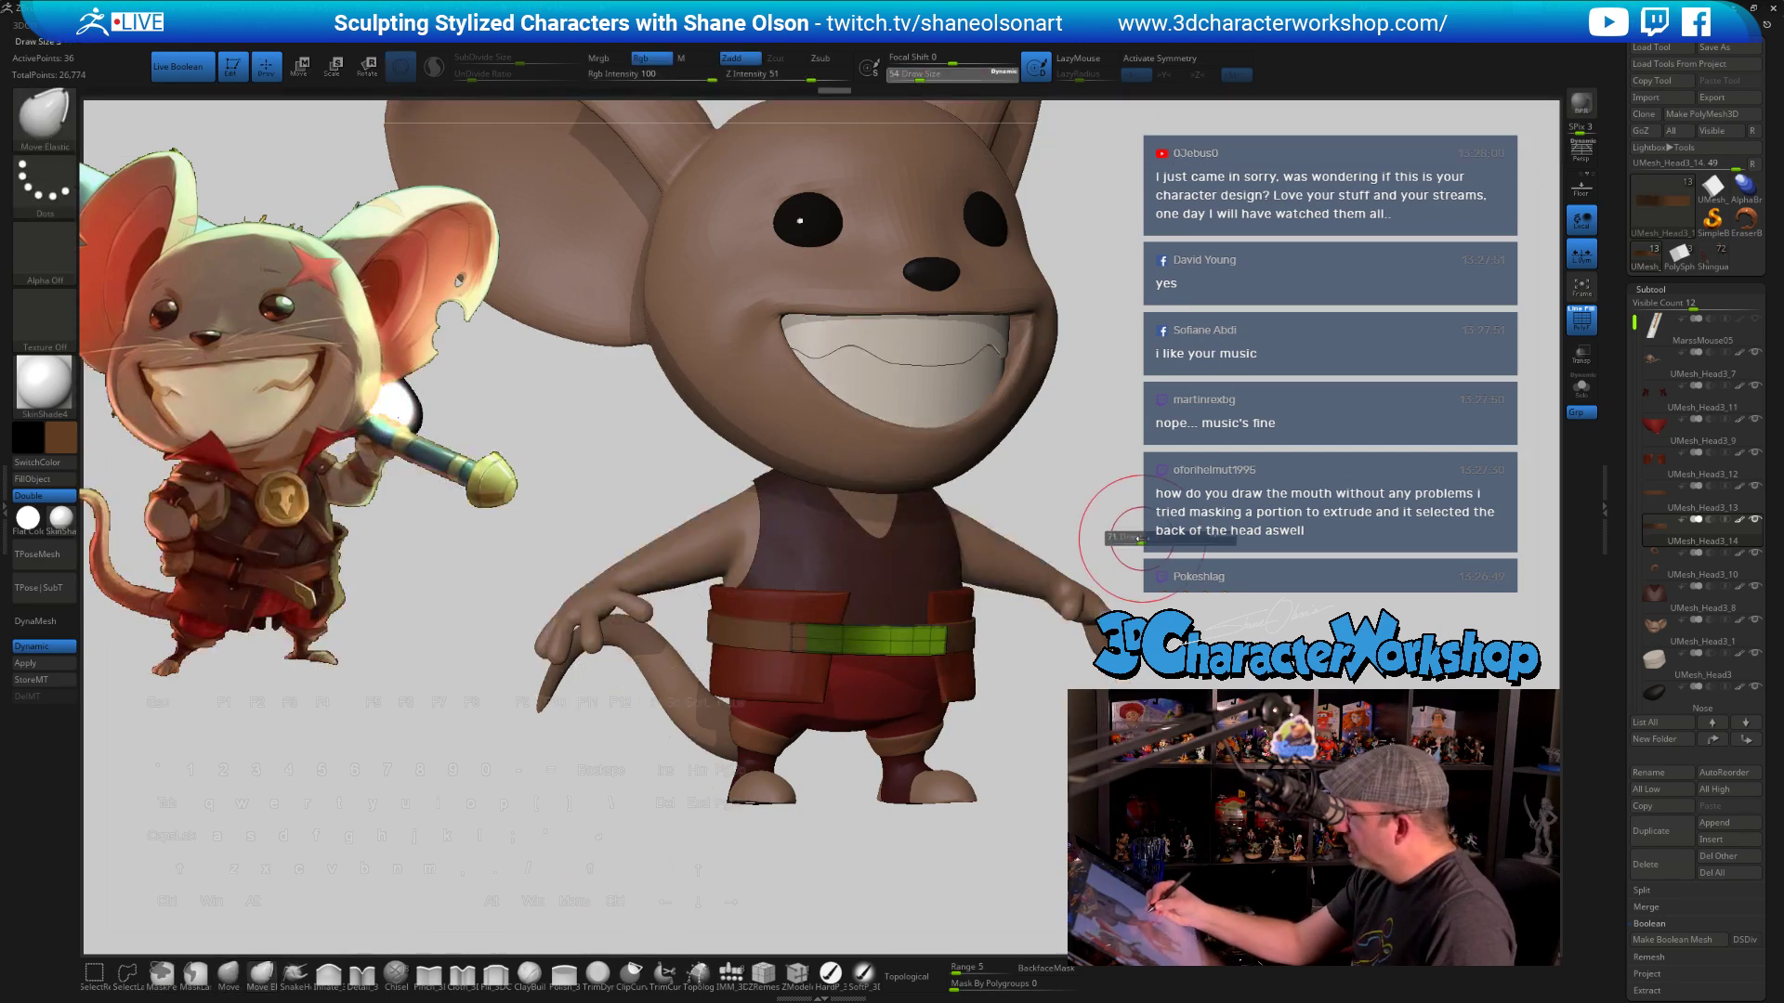
drag(1138, 538, 1150, 539)
Pull the strap's free end away from the belt using the SnakeHook brush with Rgb off and draw size 62
mouse_move(946, 646)
right_down()
mouse_move(956, 756)
mouse_move(946, 736)
mouse_move(977, 771)
mouse_move(958, 563)
mouse_move(497, 892)
right_up()
click(295, 973)
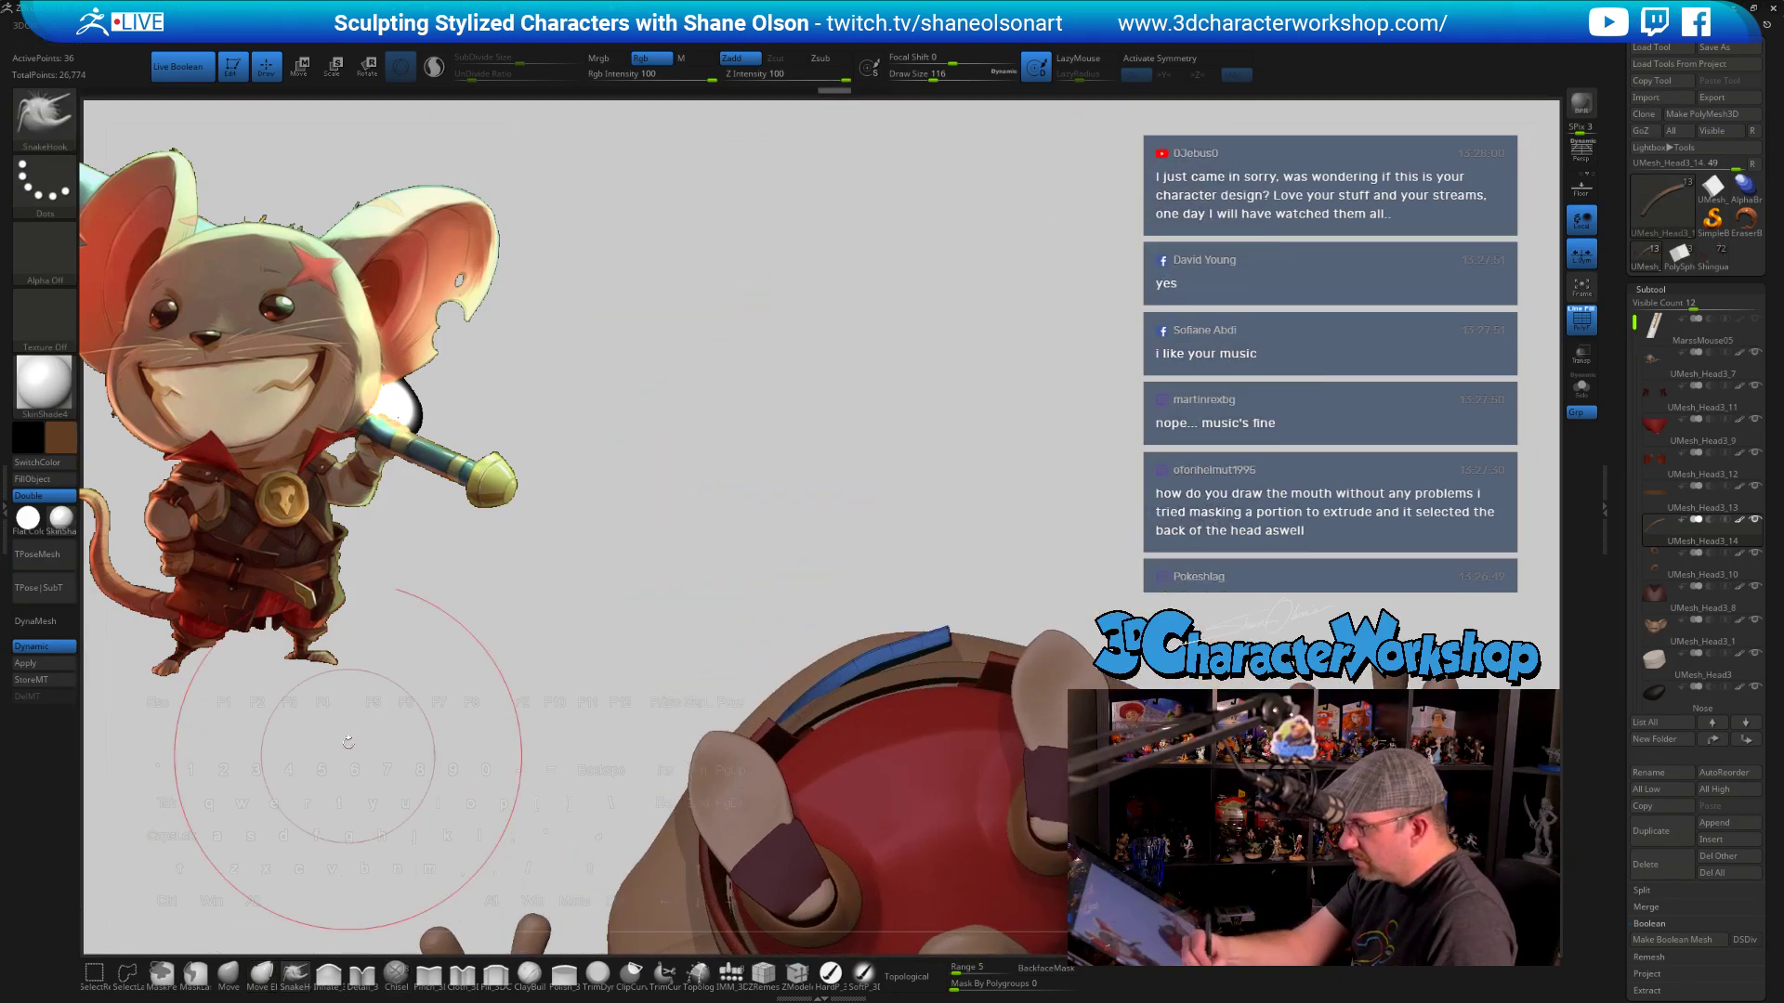
click(658, 60)
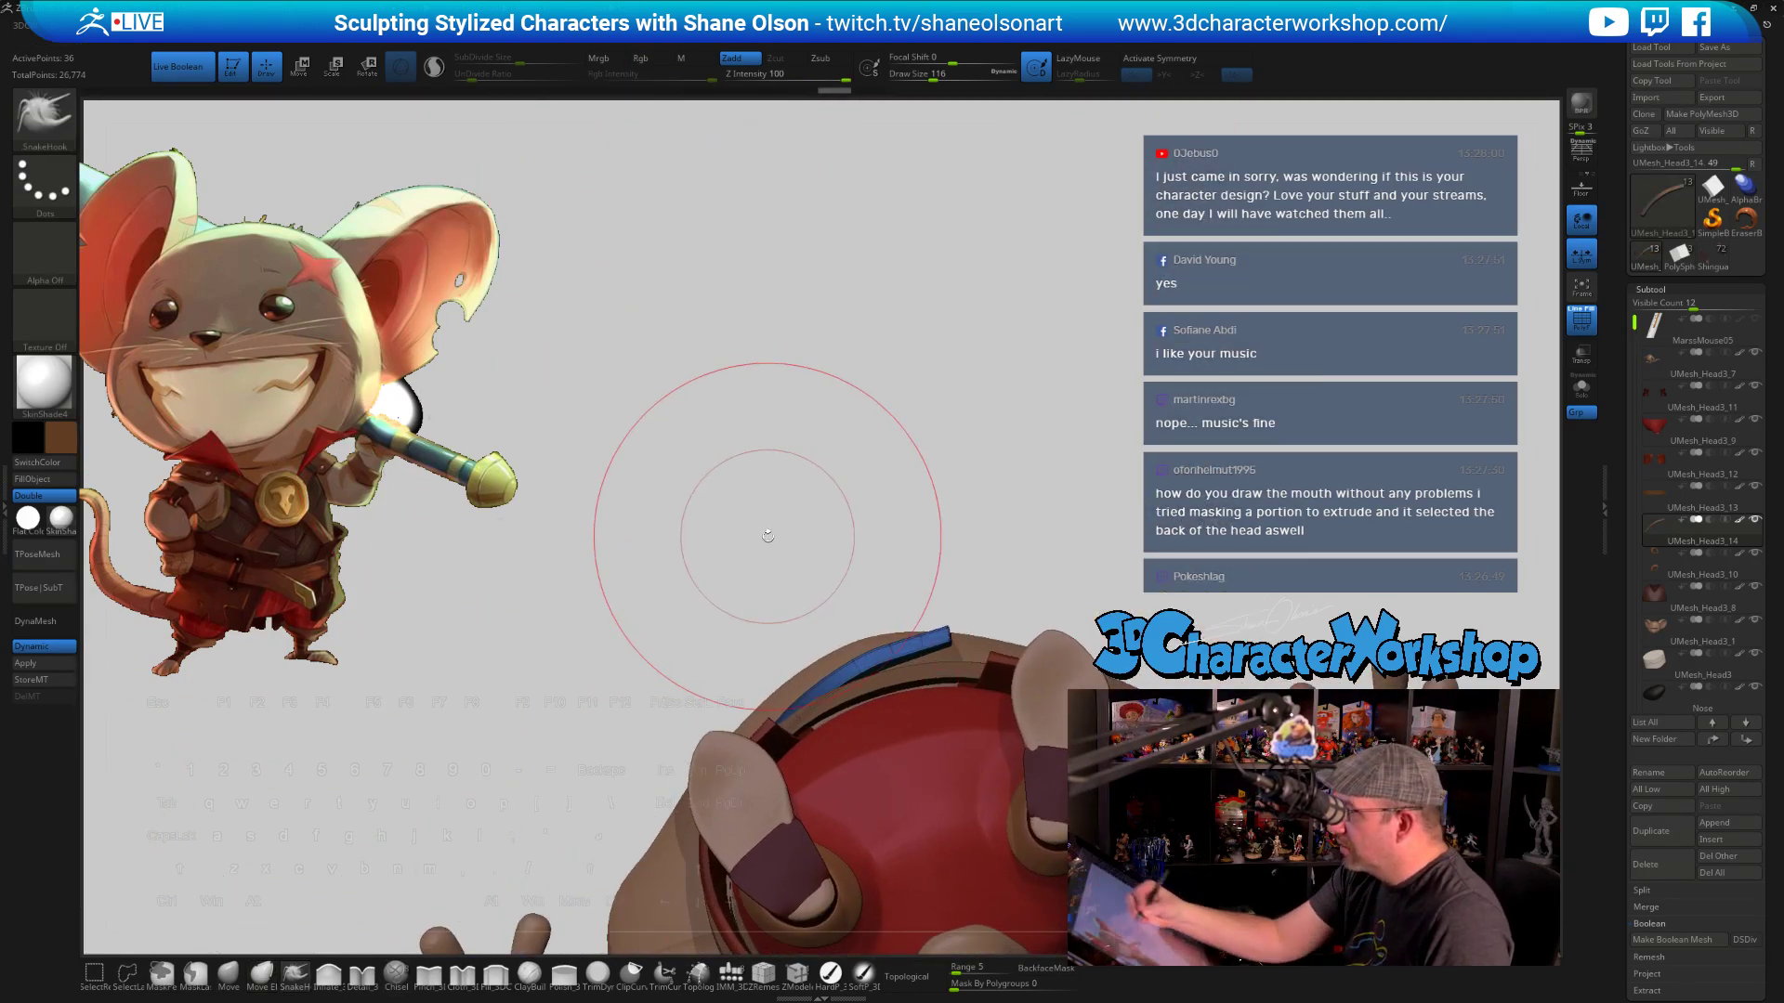
key(s)
drag(832, 526, 807, 525)
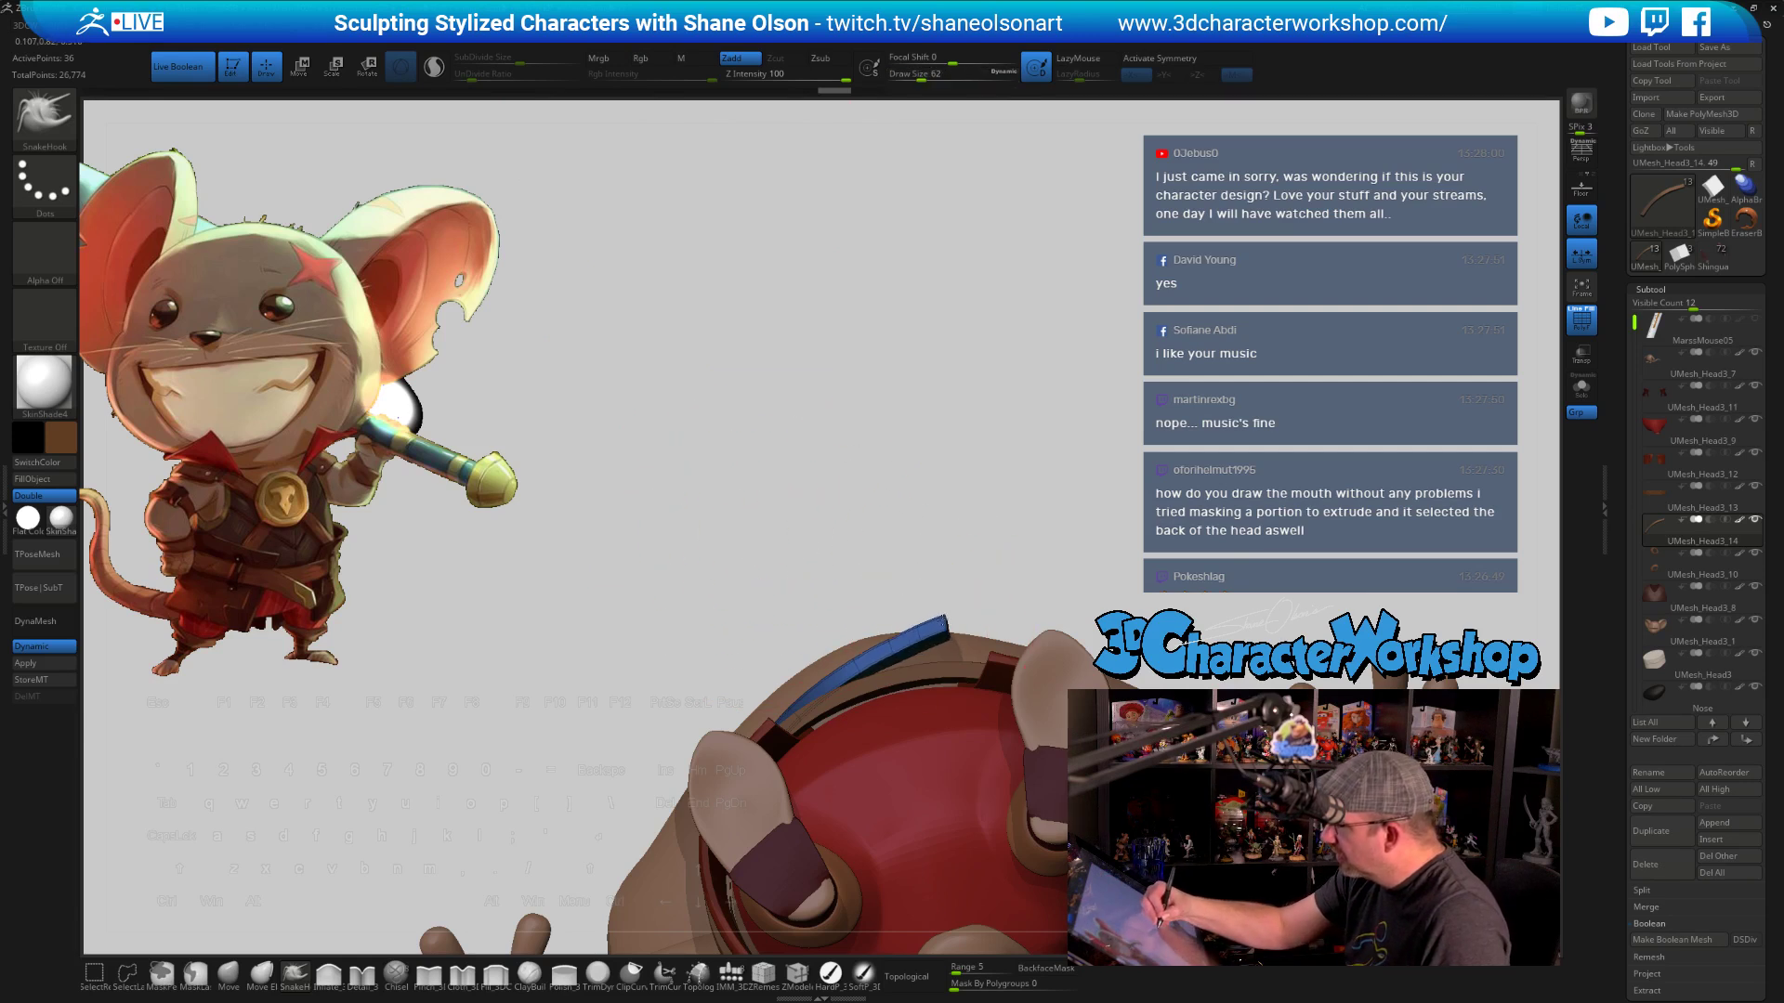
right_drag(963, 552, 929, 631)
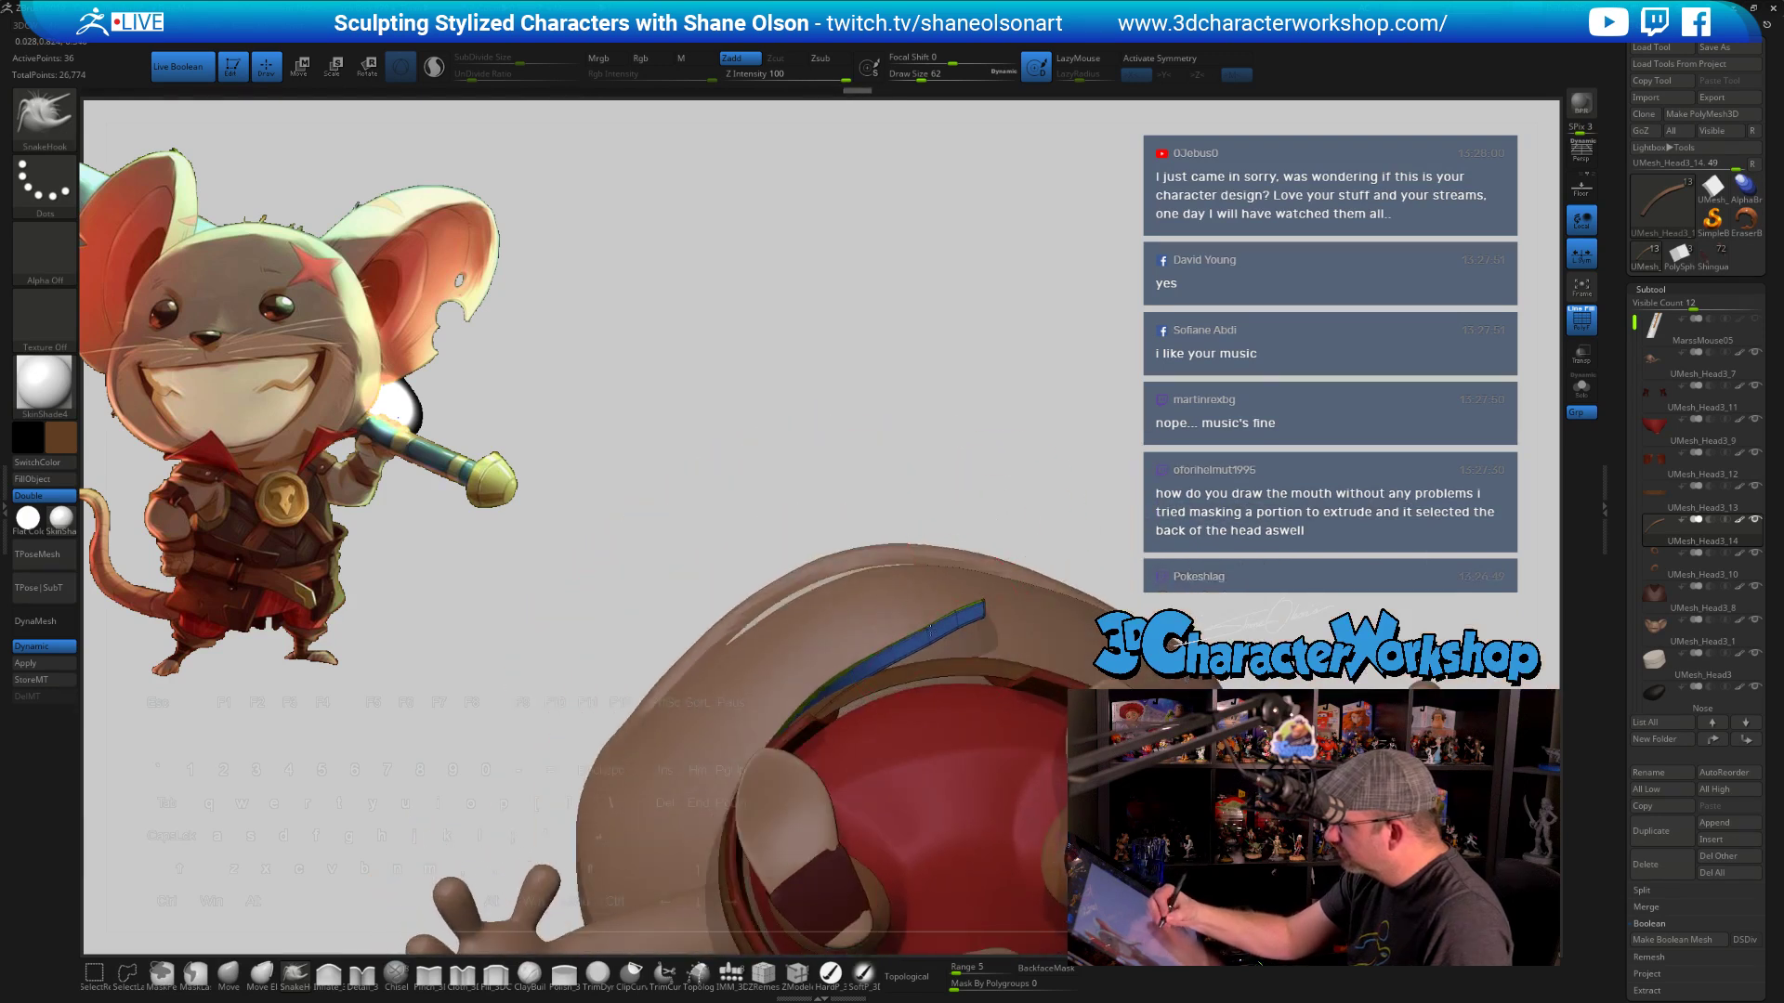
right_drag(1031, 441, 1008, 712)
drag(997, 724, 926, 609)
Pull the strap's free end downward with SnakeHook at draw size 31 so it droops below the belt line
key(s)
drag(929, 716, 1004, 720)
key(s)
drag(999, 583, 981, 630)
key(s)
key(s)
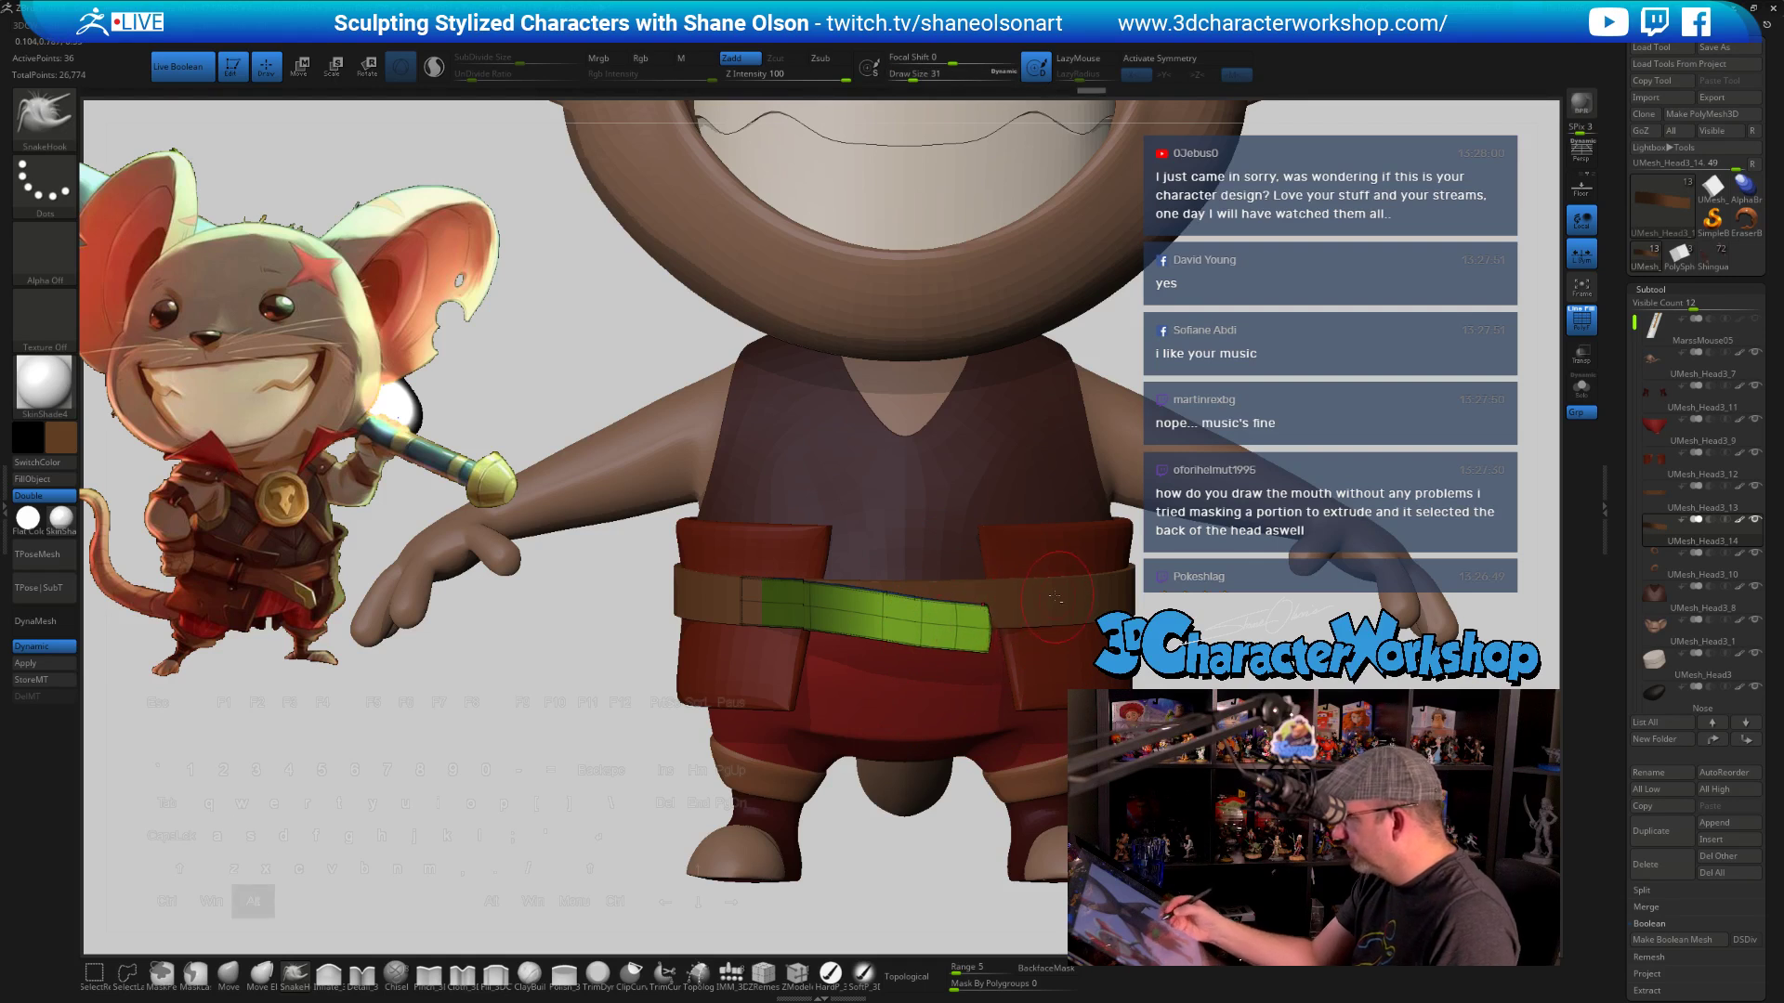
Isolate the strap and pull the middle of its free end outward into a point with SnakeHook at draw size 8
alt+right_drag(982, 613, 986, 671)
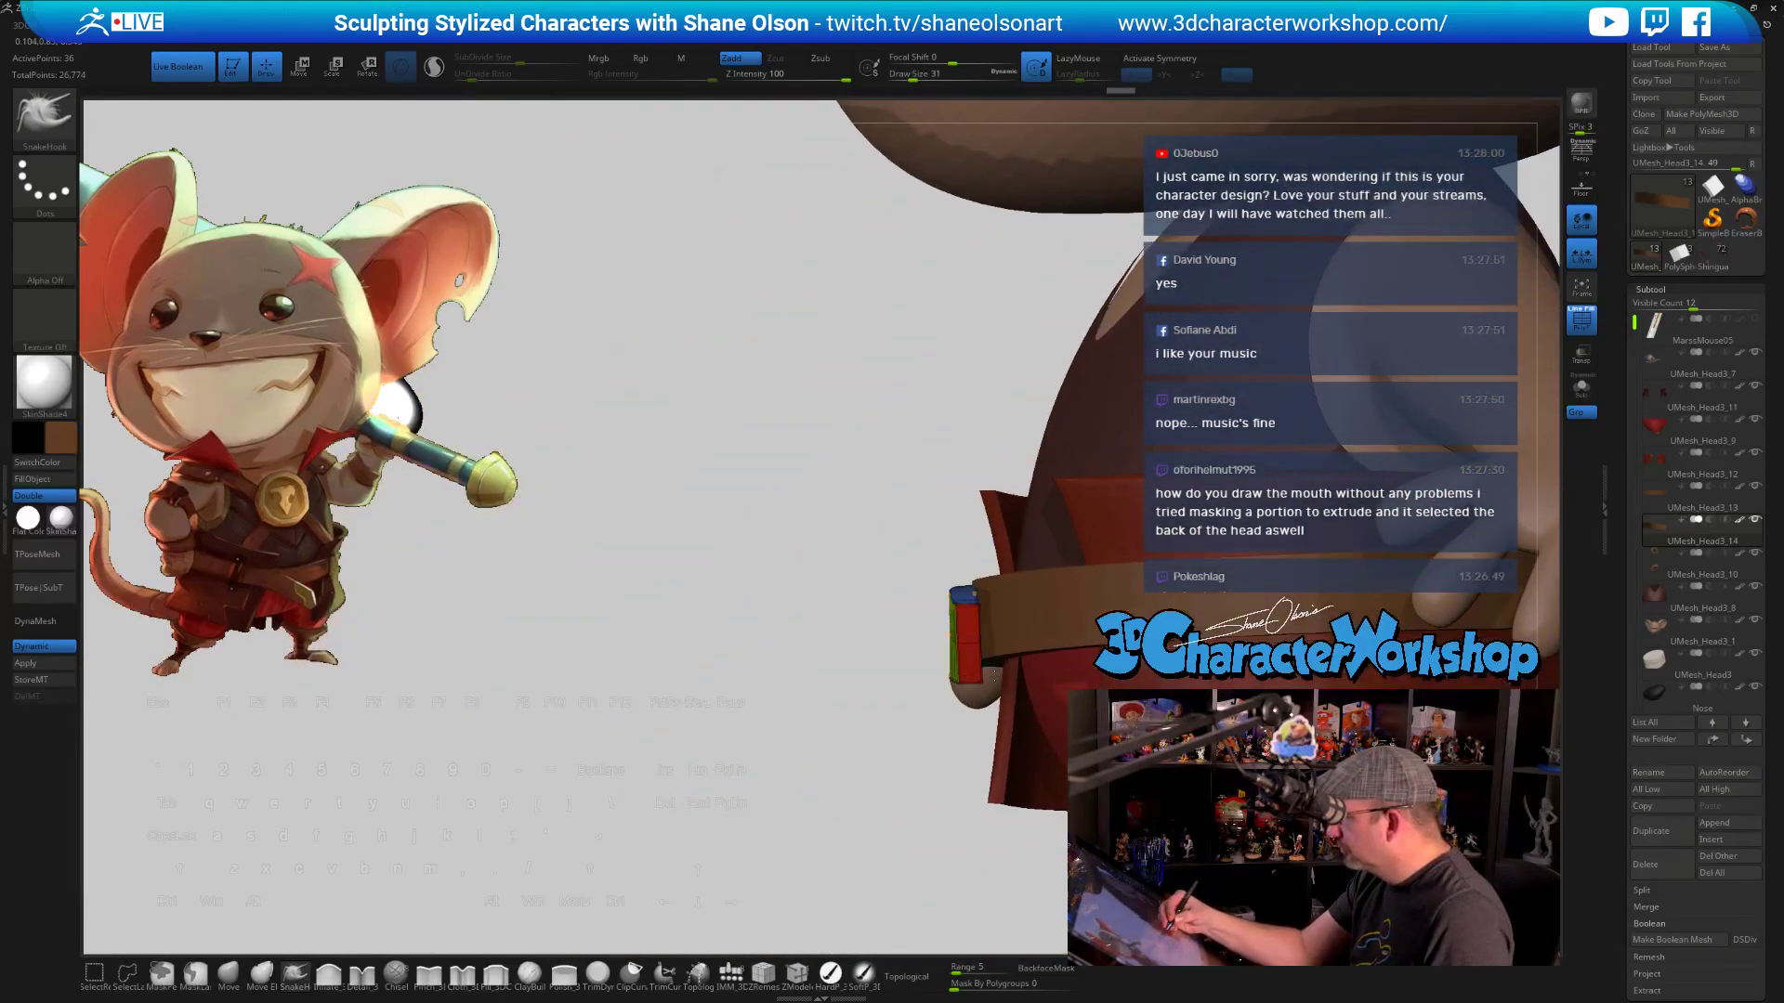
click(1581, 385)
mouse_move(957, 743)
right_down()
mouse_move(918, 785)
mouse_move(915, 769)
mouse_move(949, 850)
right_up()
key(s)
drag(993, 790, 983, 790)
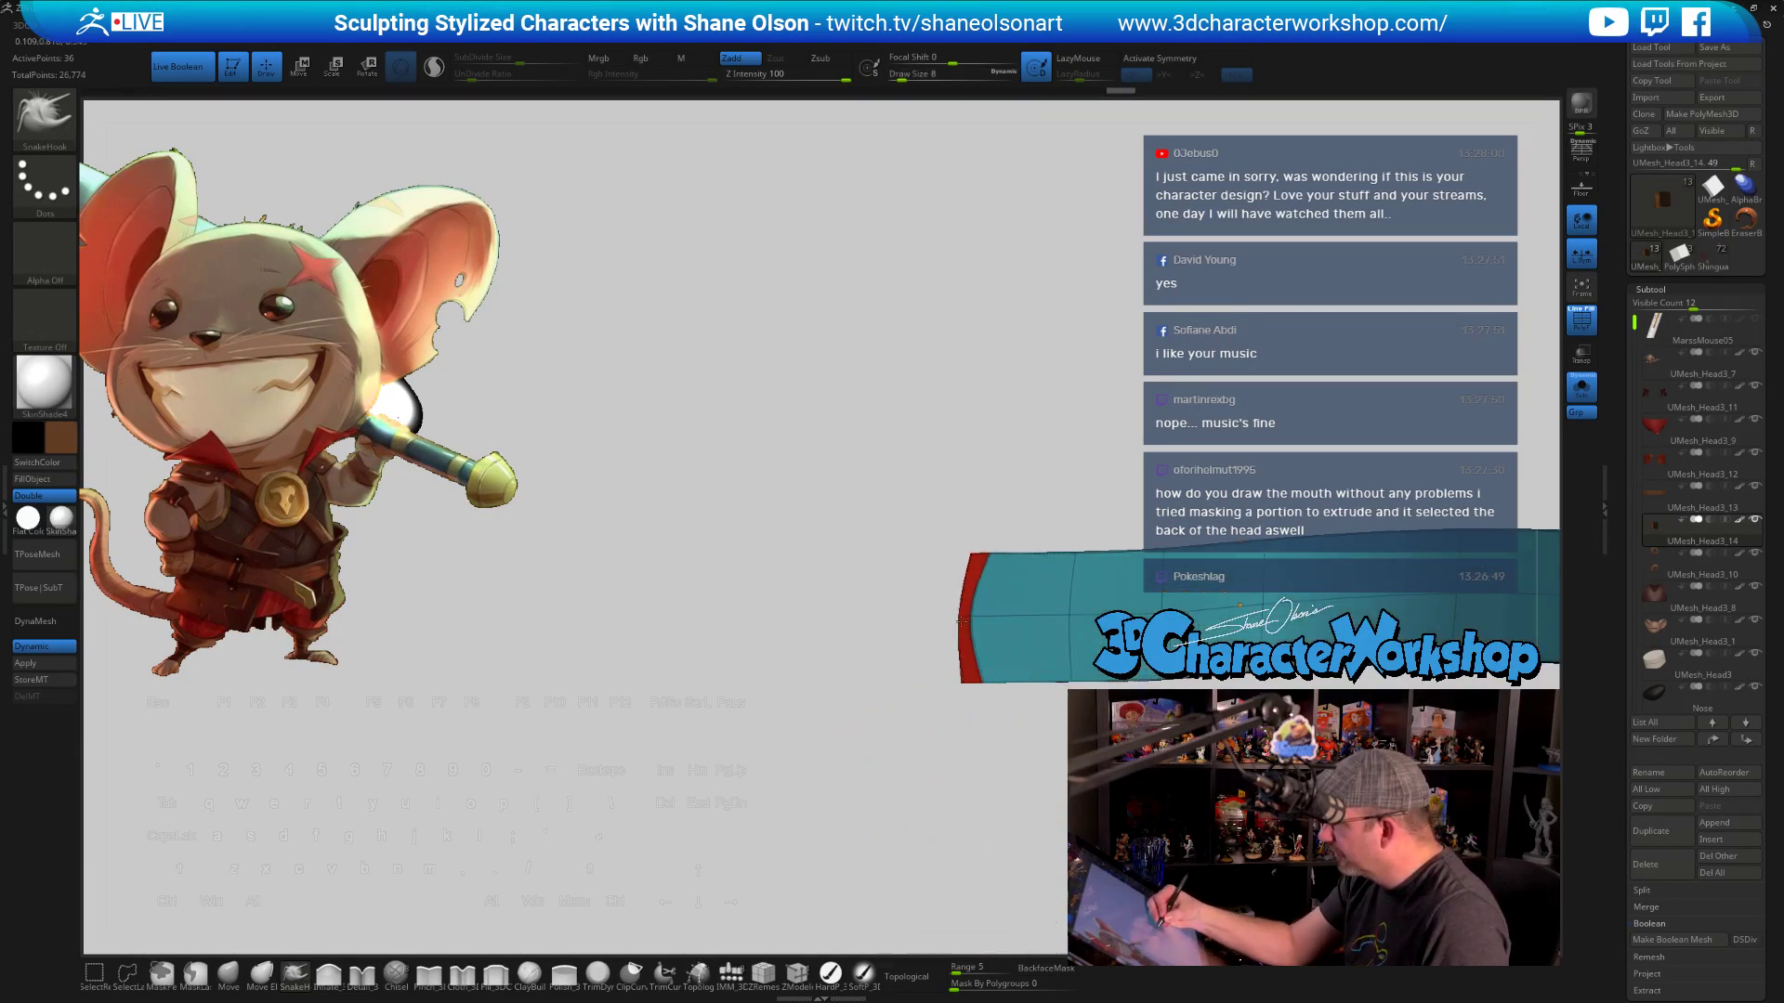
mouse_move(976, 781)
right_down()
mouse_move(1031, 776)
mouse_move(980, 763)
right_up()
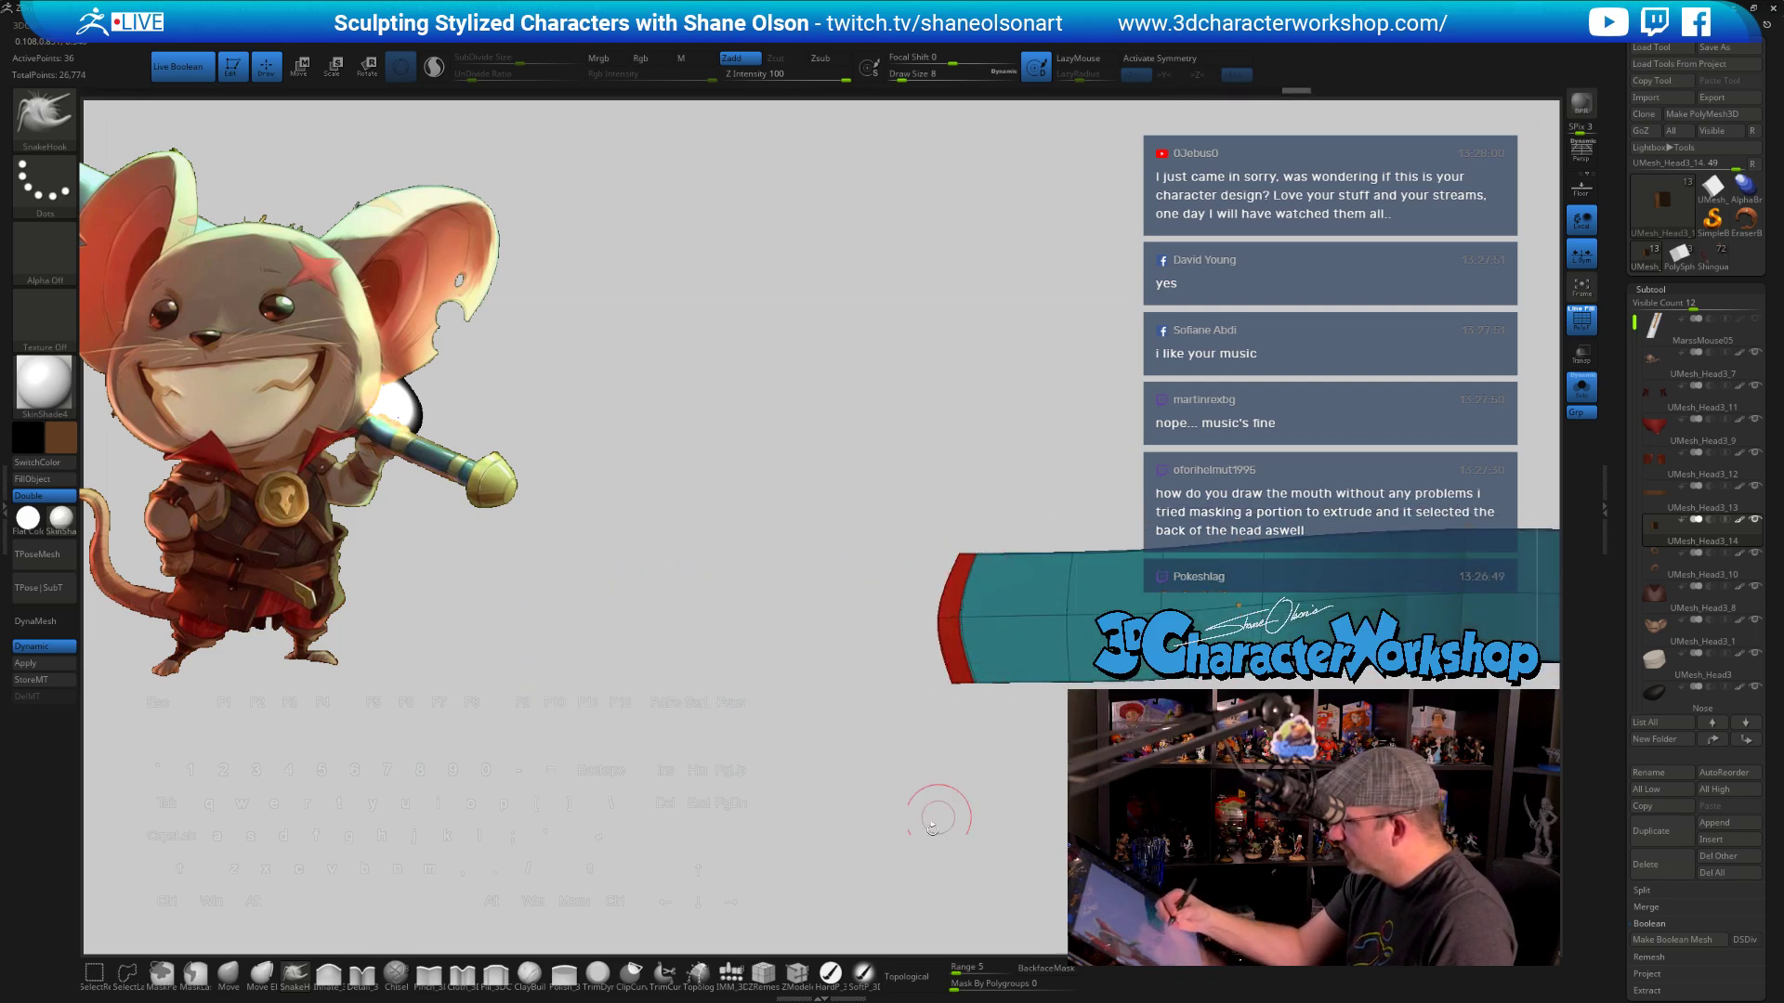
right_drag(933, 826, 790, 901)
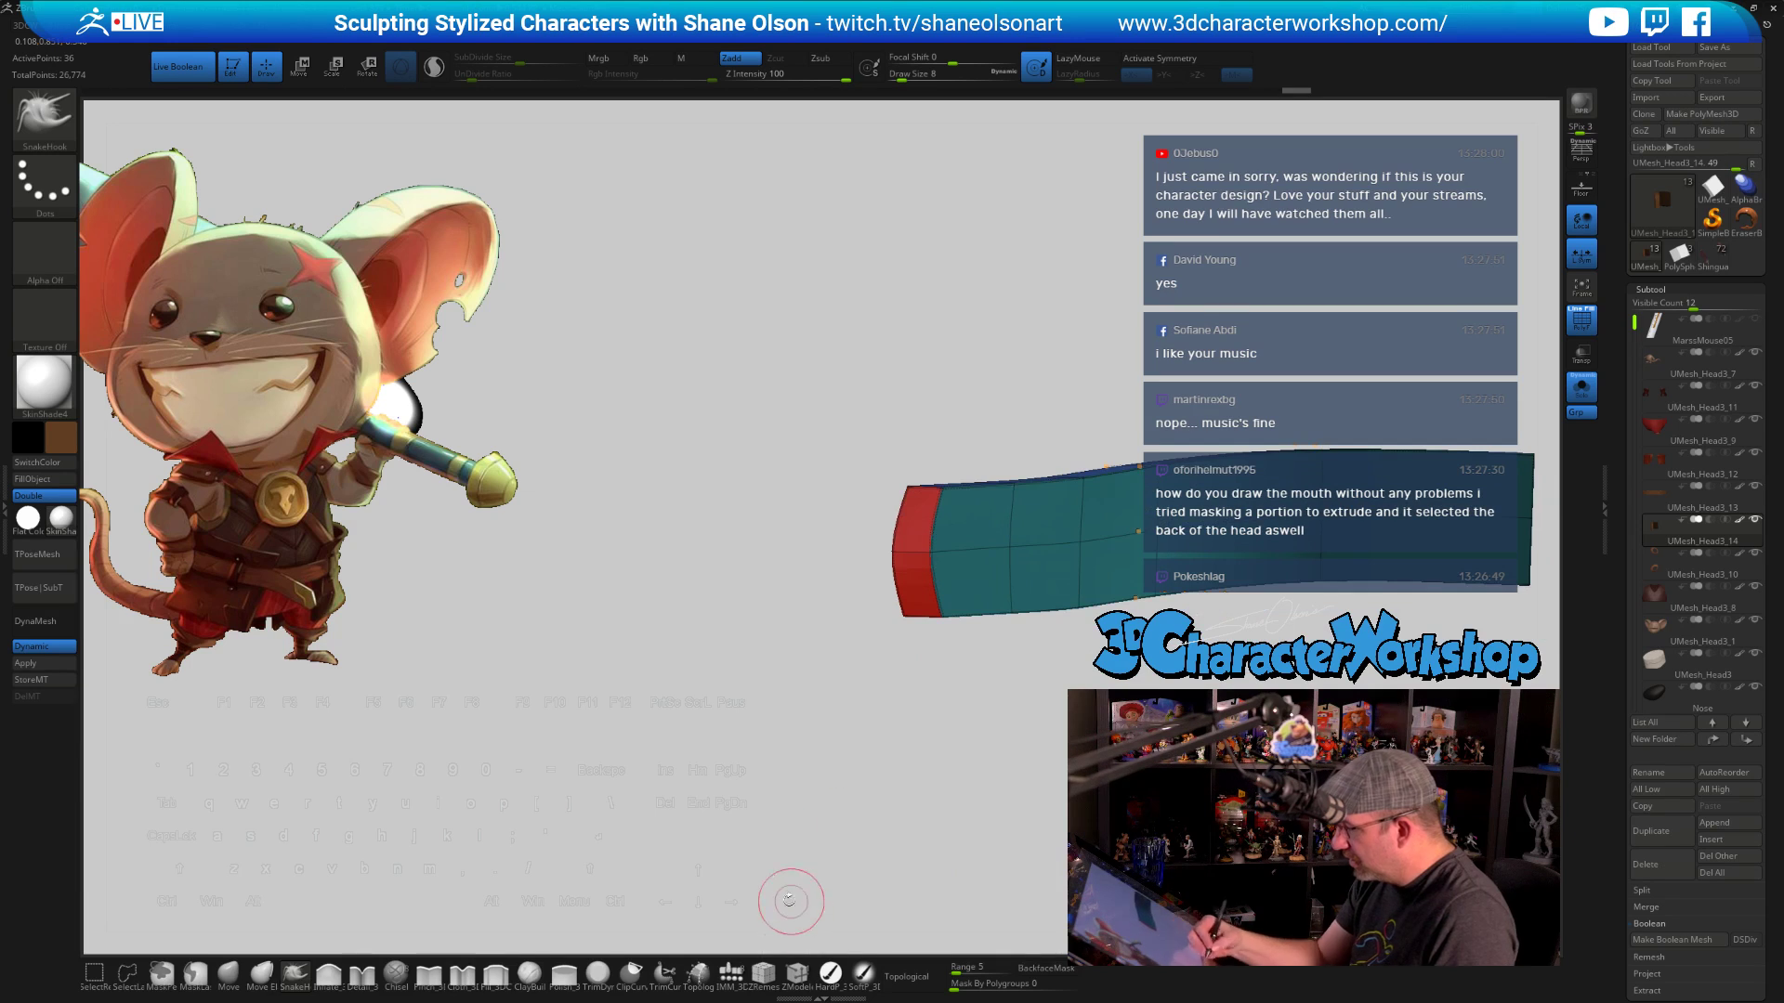
Set the ZModeler Crease action to target single edges and apply it at the strap's pointed tip
click(797, 976)
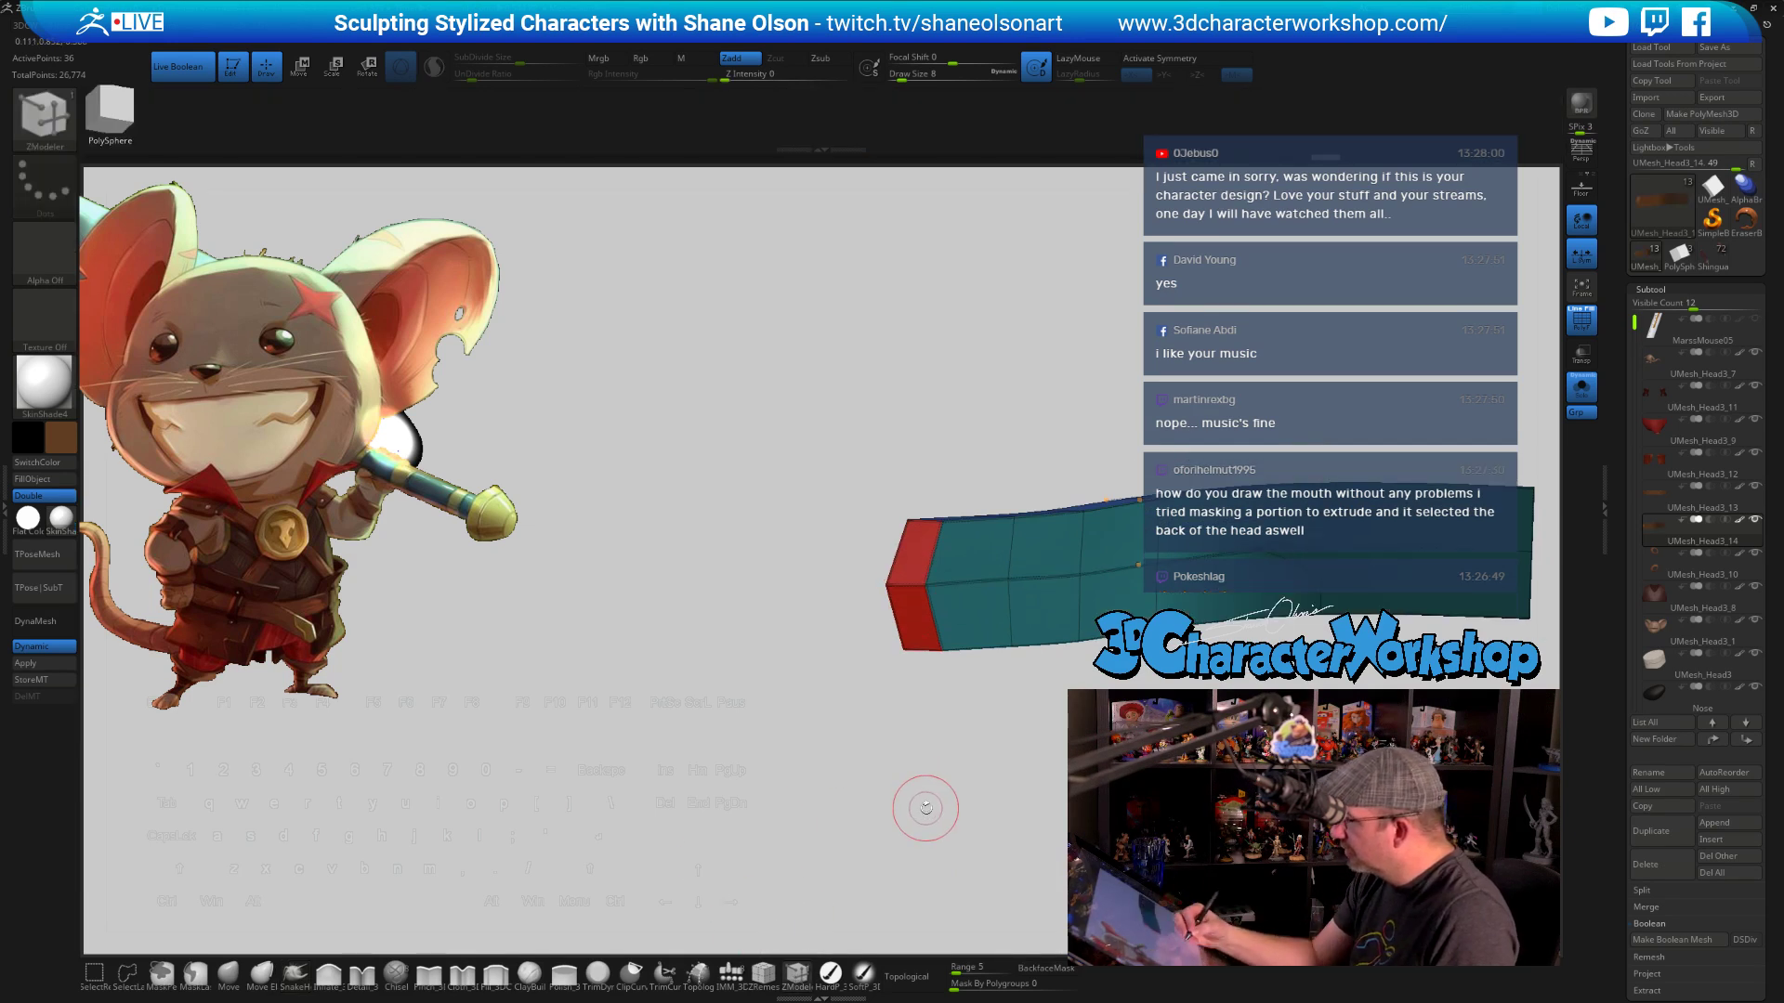
key(space)
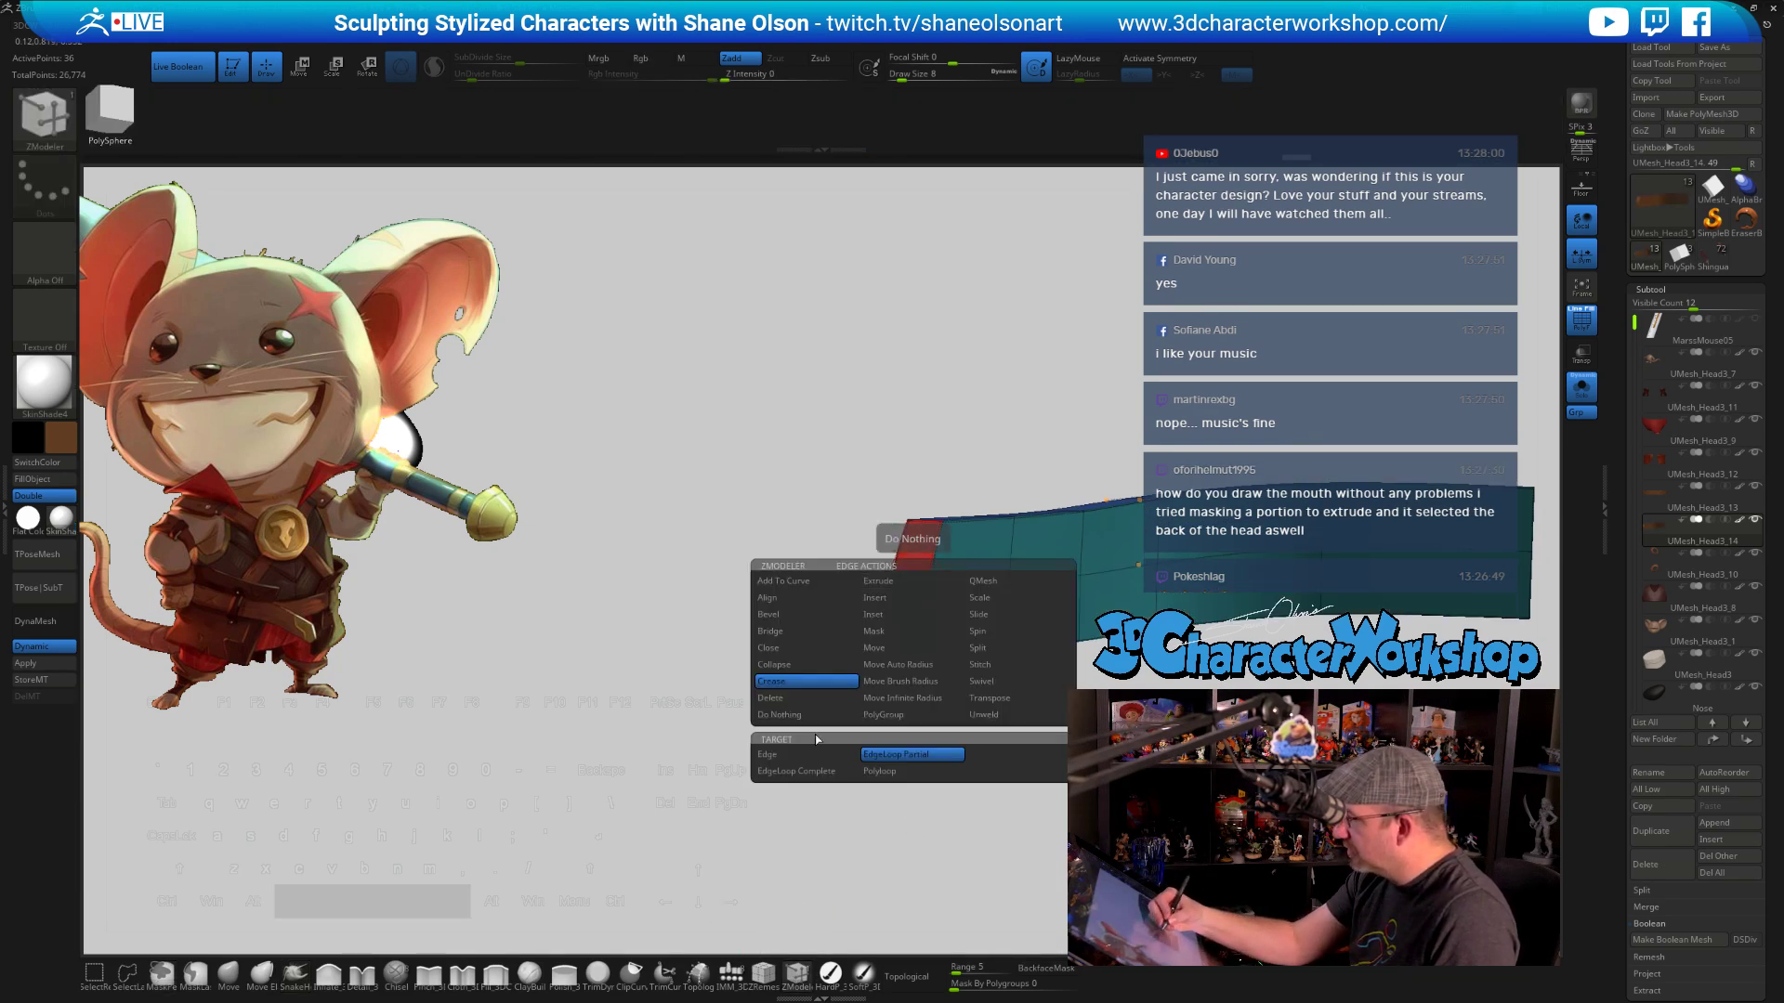
click(767, 754)
shift+right_drag(928, 769, 1048, 773)
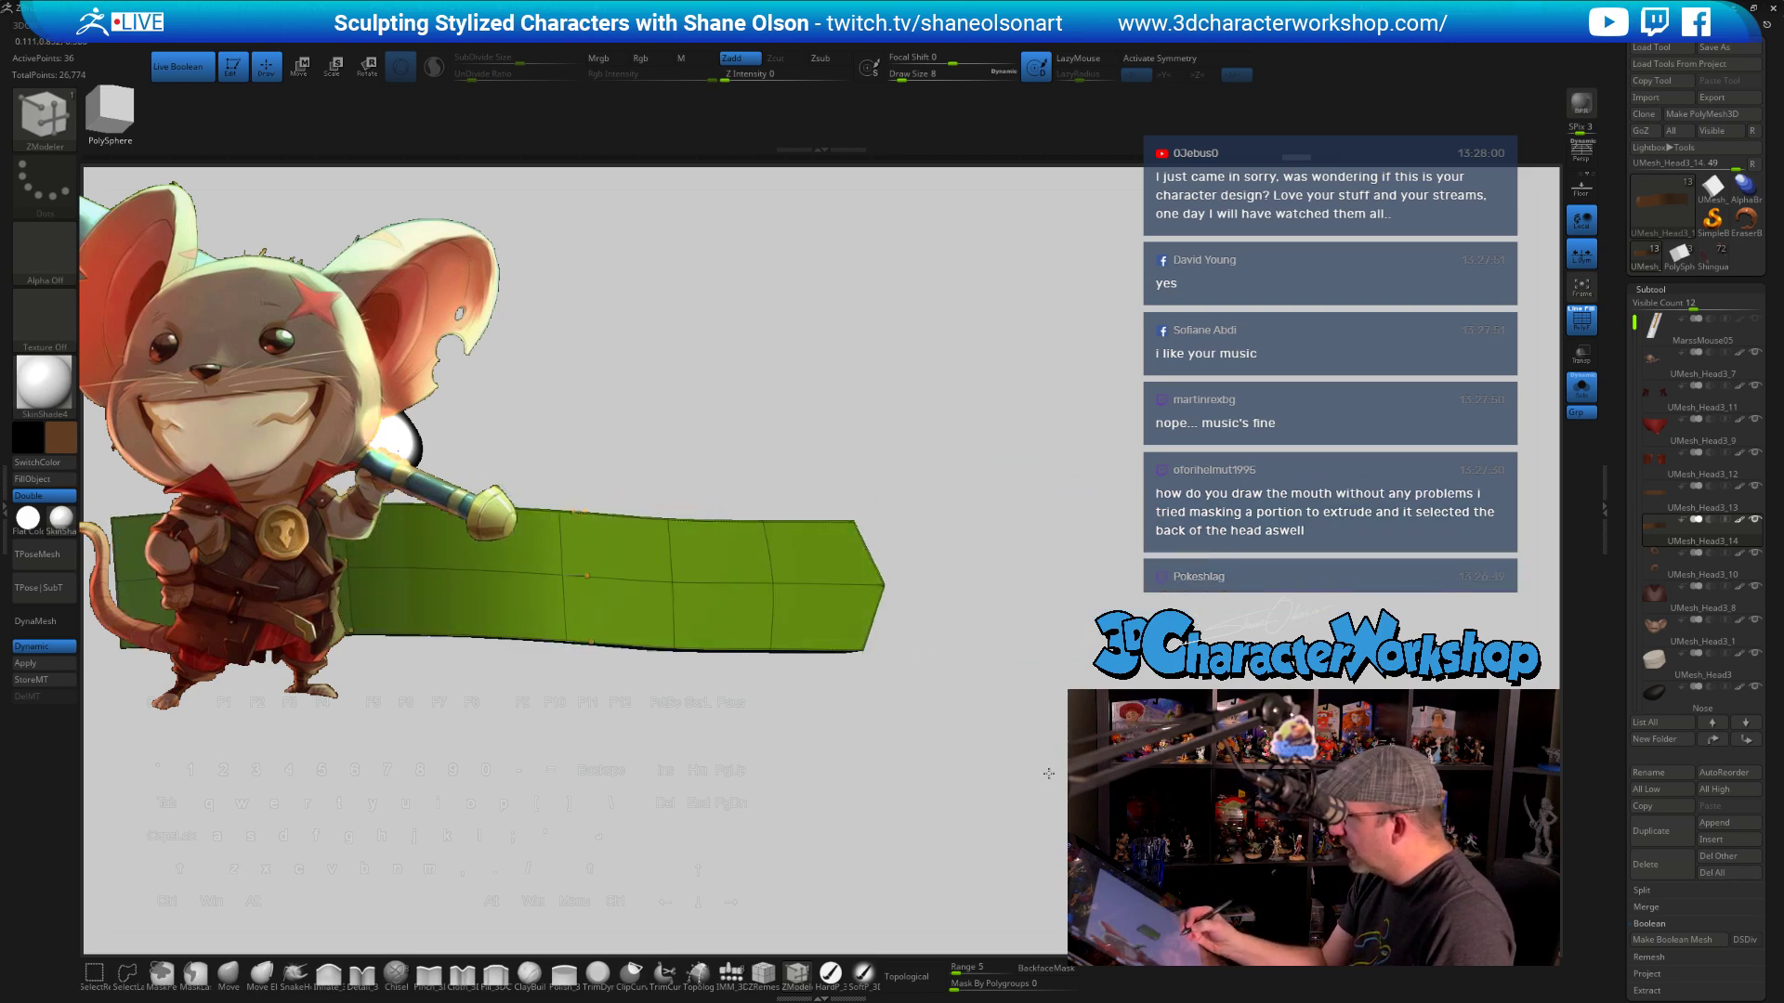
Show the whole character again and examine the pointed strap against the belt
alt+drag(1023, 756, 1177, 746)
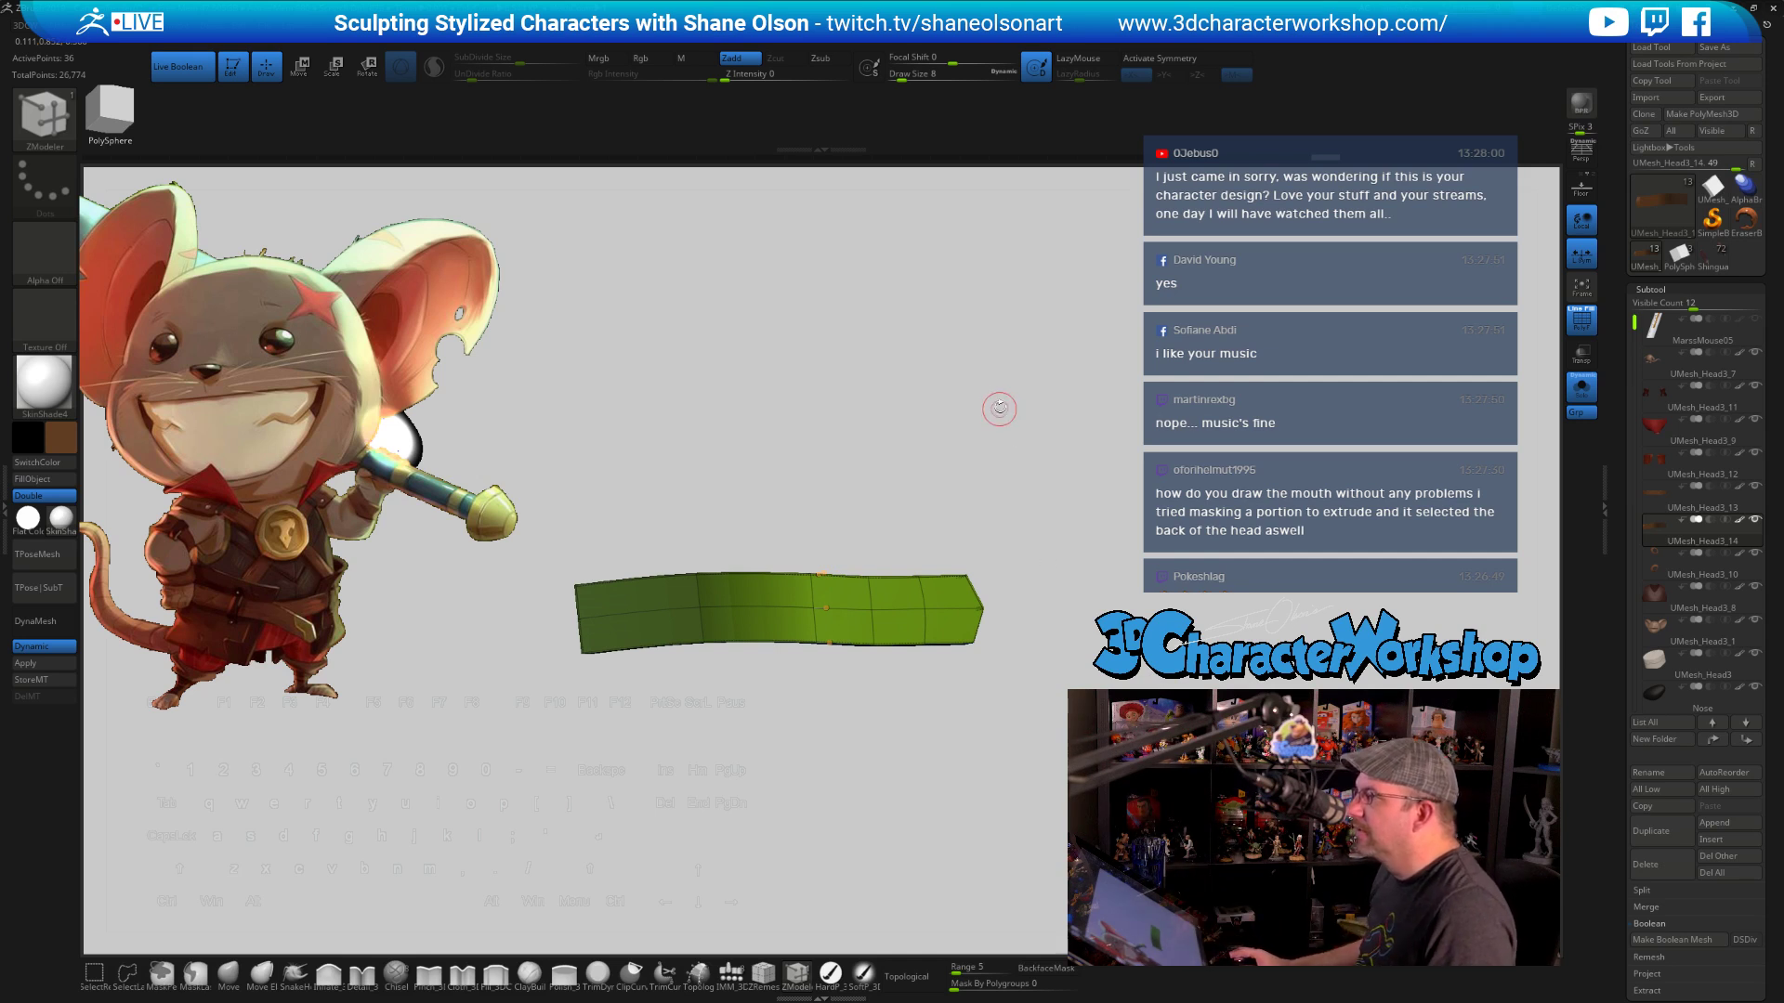
drag(1031, 363, 975, 470)
click(1580, 388)
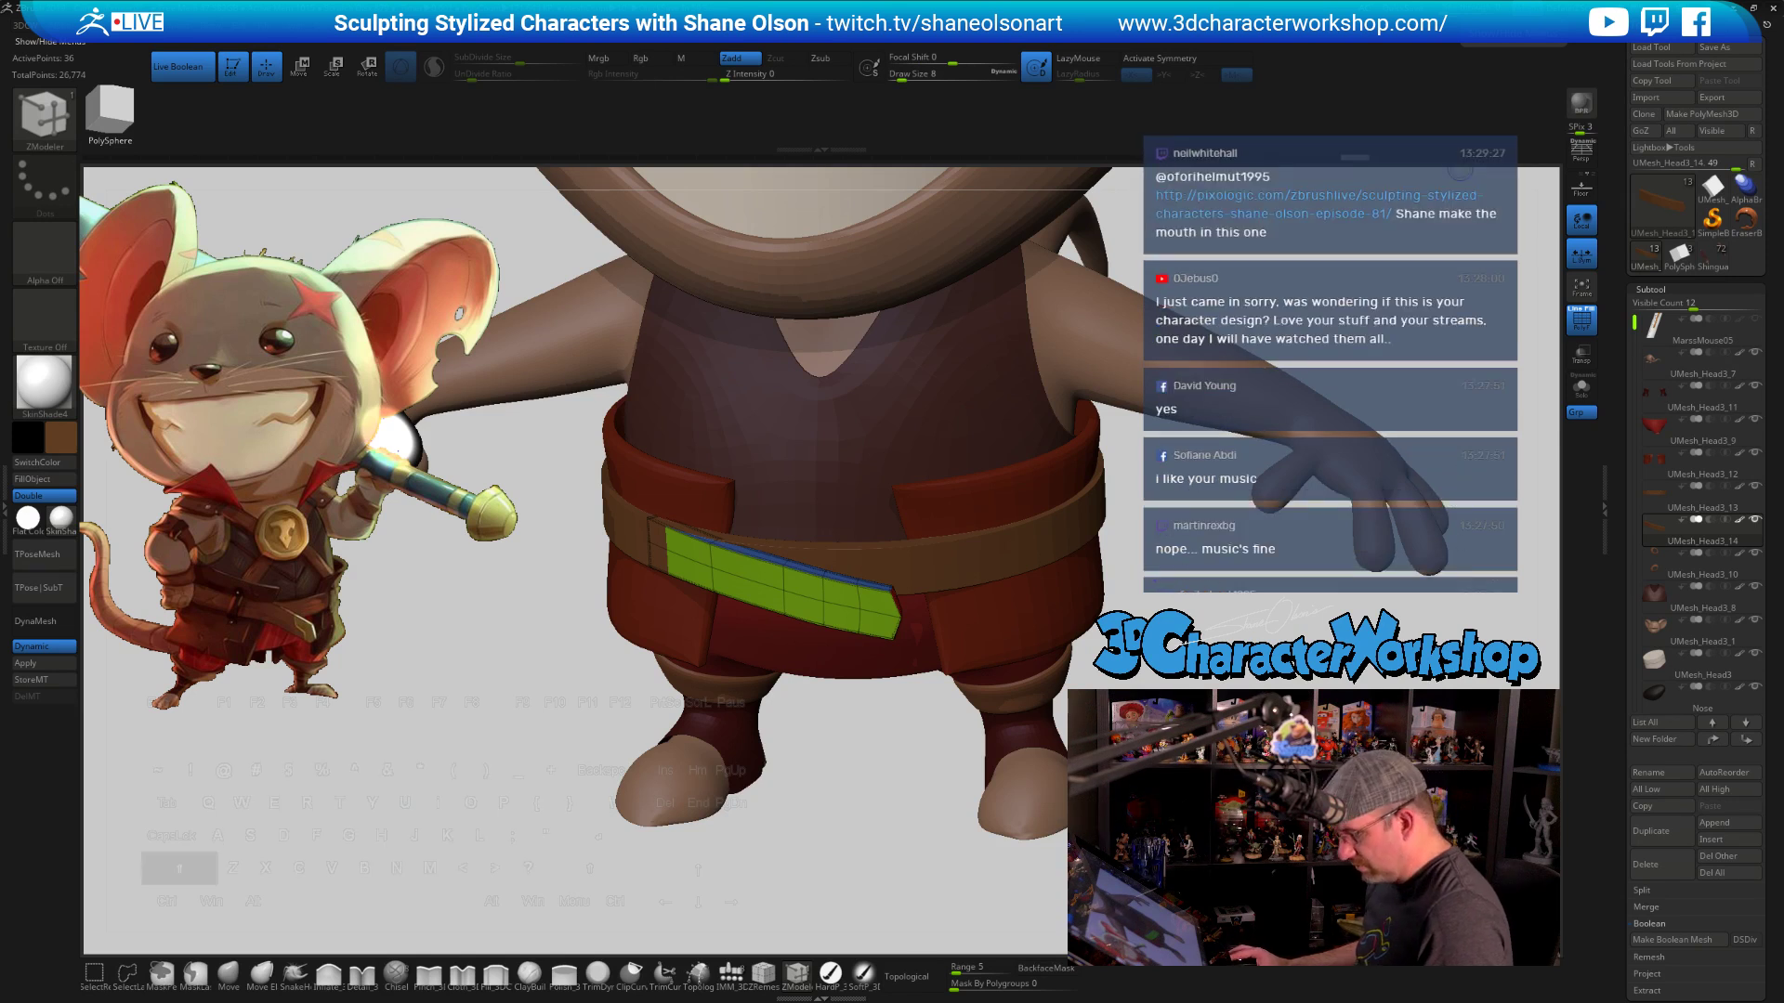
key(shift+f)
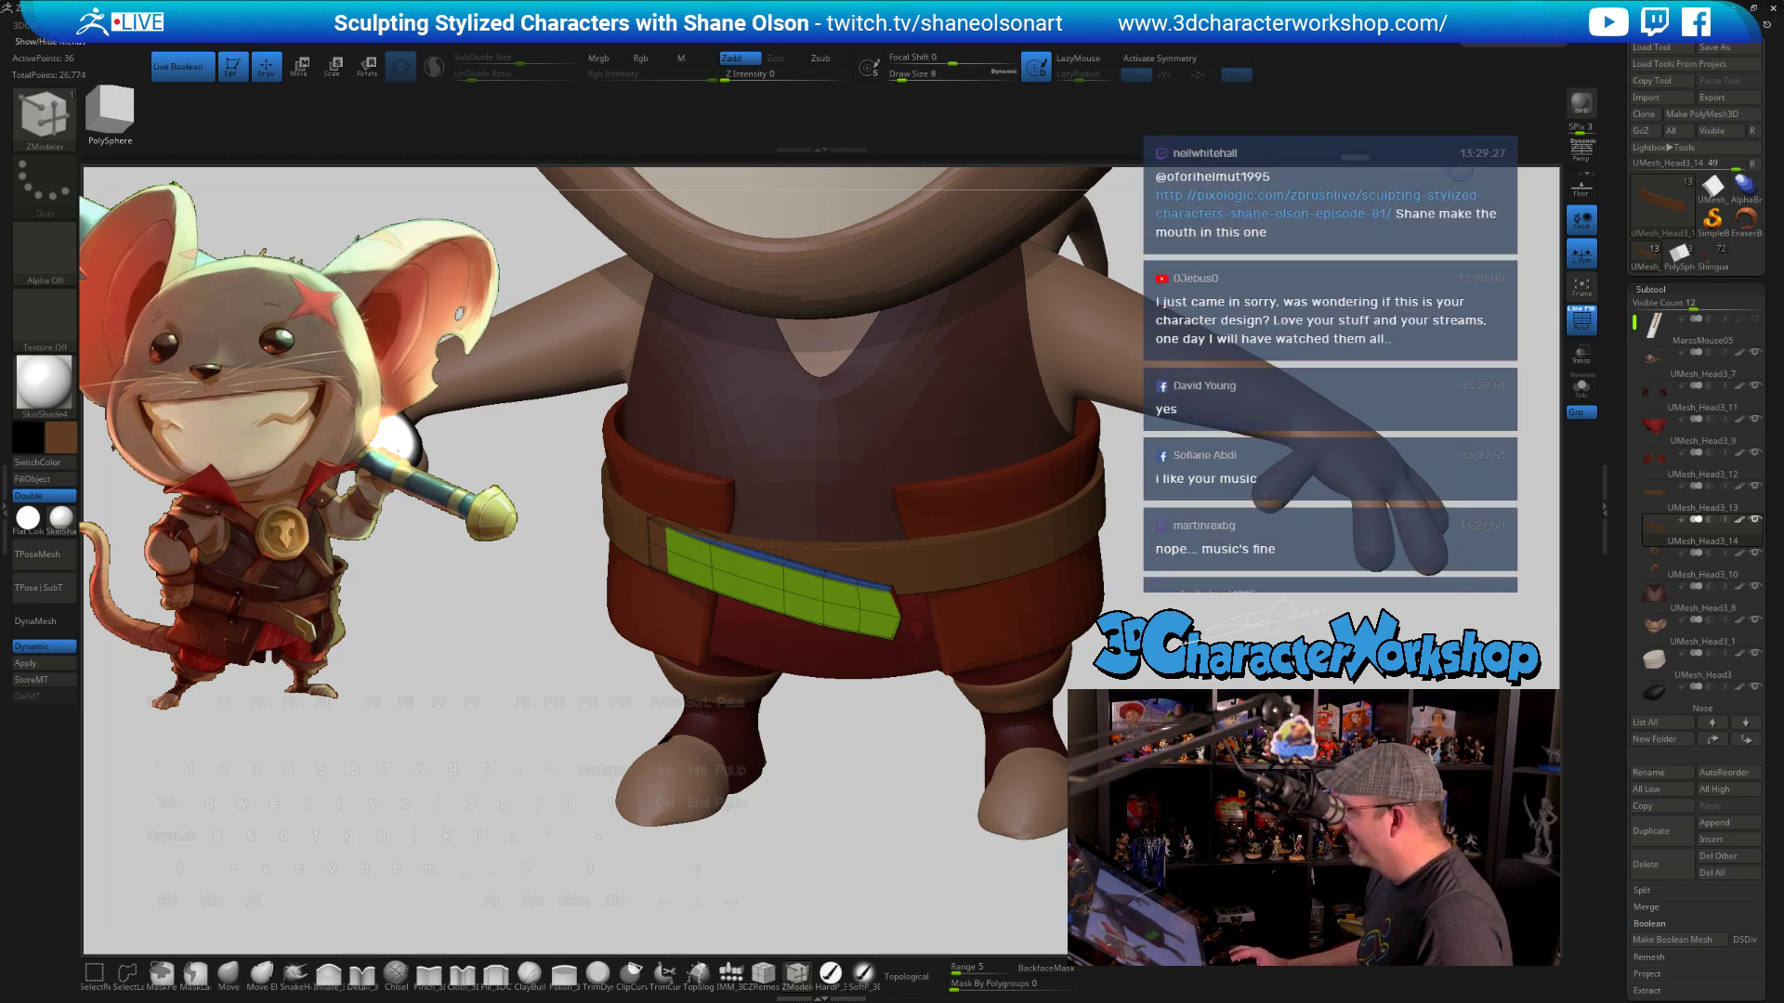
drag(882, 734, 1043, 648)
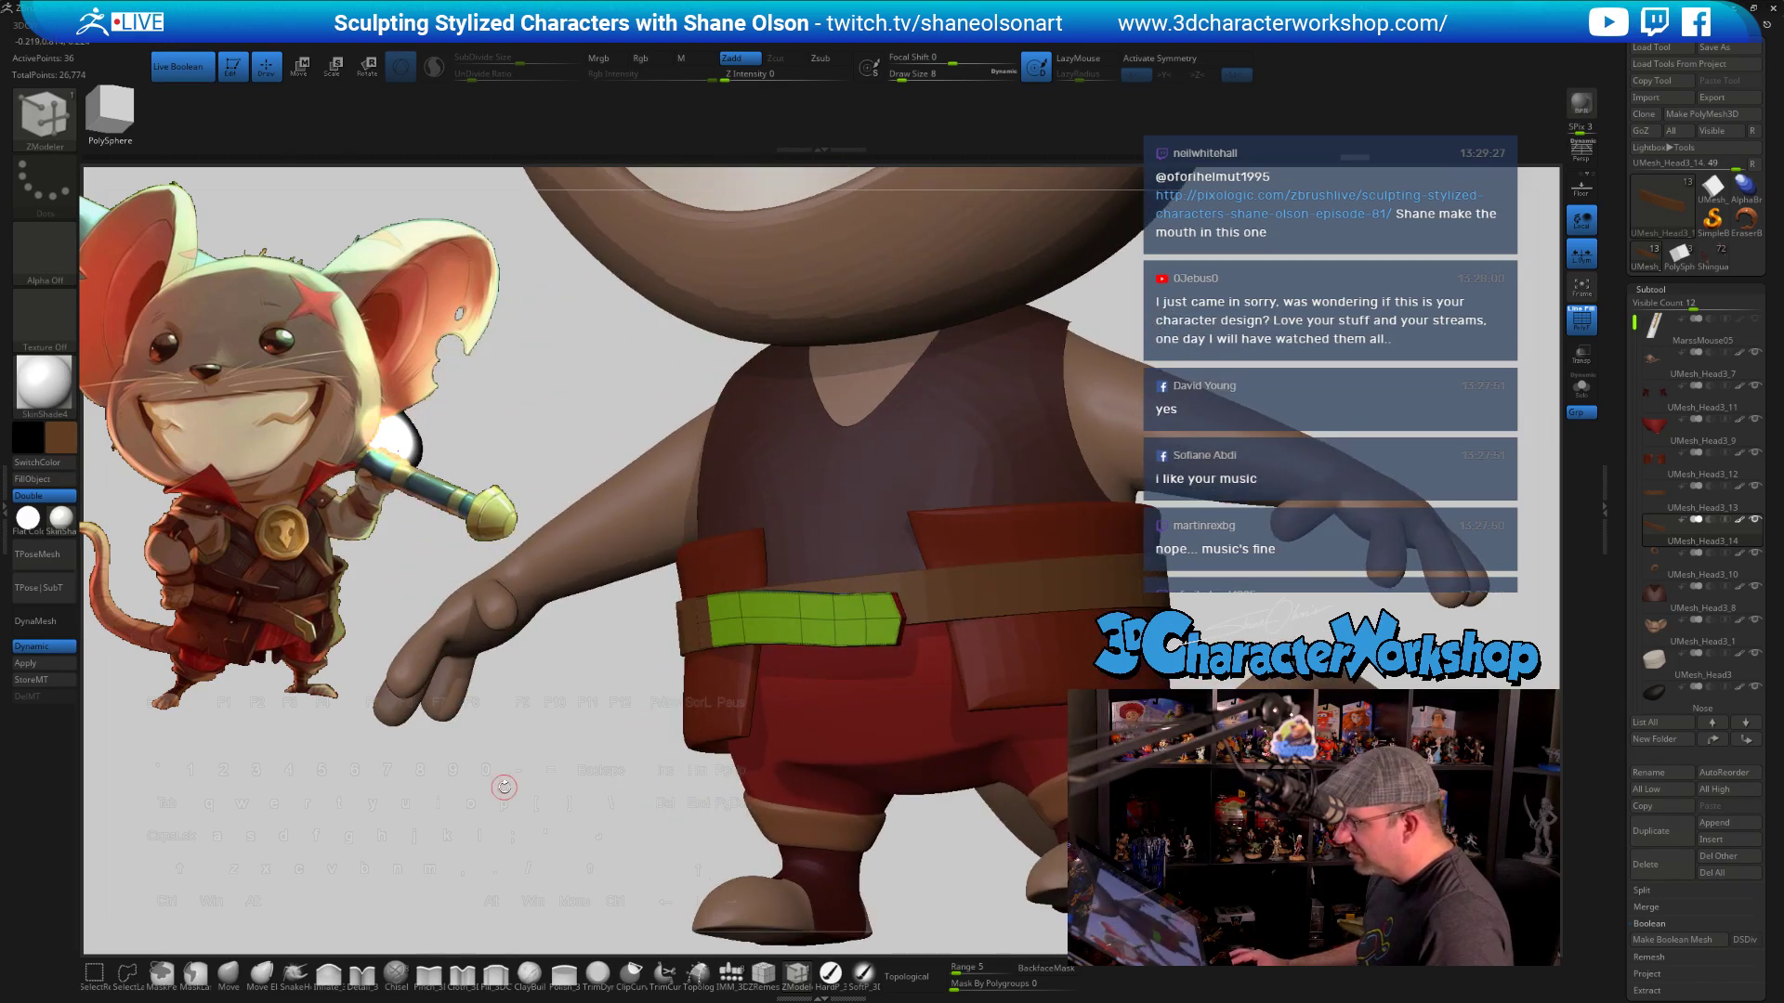
Pull the strap's free end downward with SnakeHook at draw size 112 so the whole strap droops more
key(s)
mouse_move(504, 786)
mouse_down()
mouse_move(548, 754)
mouse_move(661, 749)
mouse_up()
key(3)
key(s)
mouse_move(865, 589)
mouse_down()
mouse_move(882, 592)
mouse_move(819, 592)
mouse_move(883, 569)
mouse_move(848, 589)
mouse_up()
key(s)
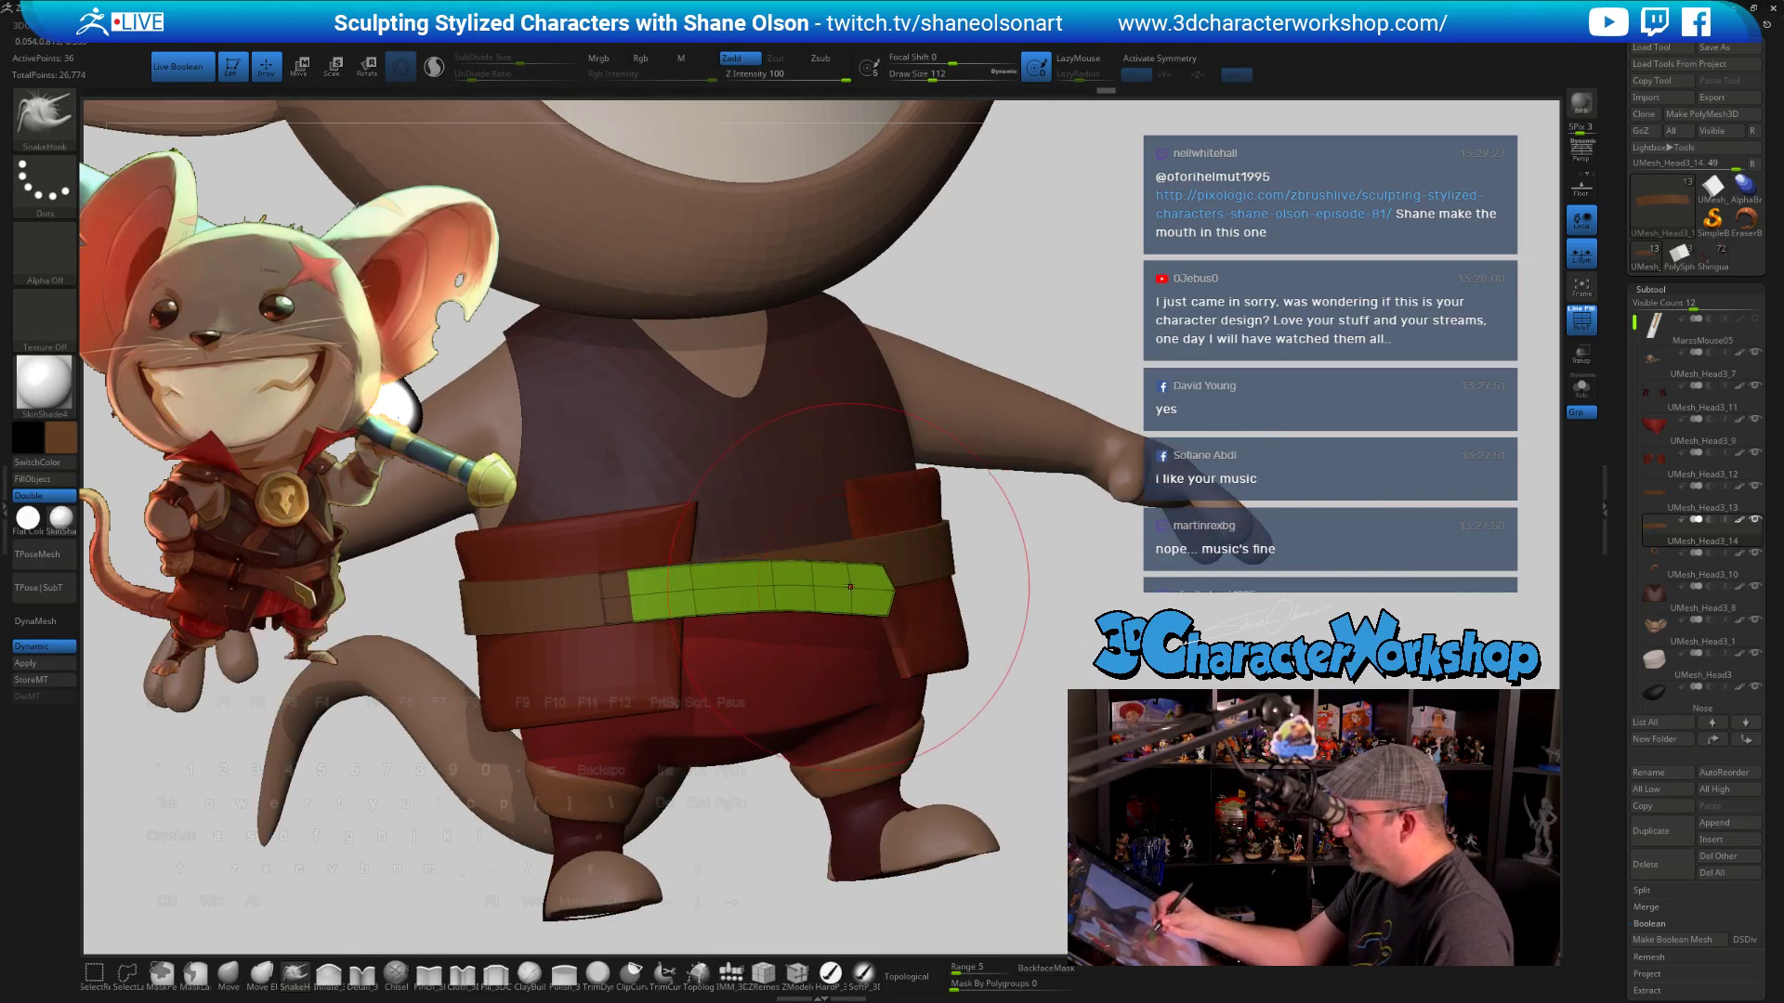
mouse_move(847, 512)
mouse_down()
mouse_move(995, 677)
mouse_move(1043, 638)
mouse_move(1026, 685)
mouse_move(996, 692)
mouse_up()
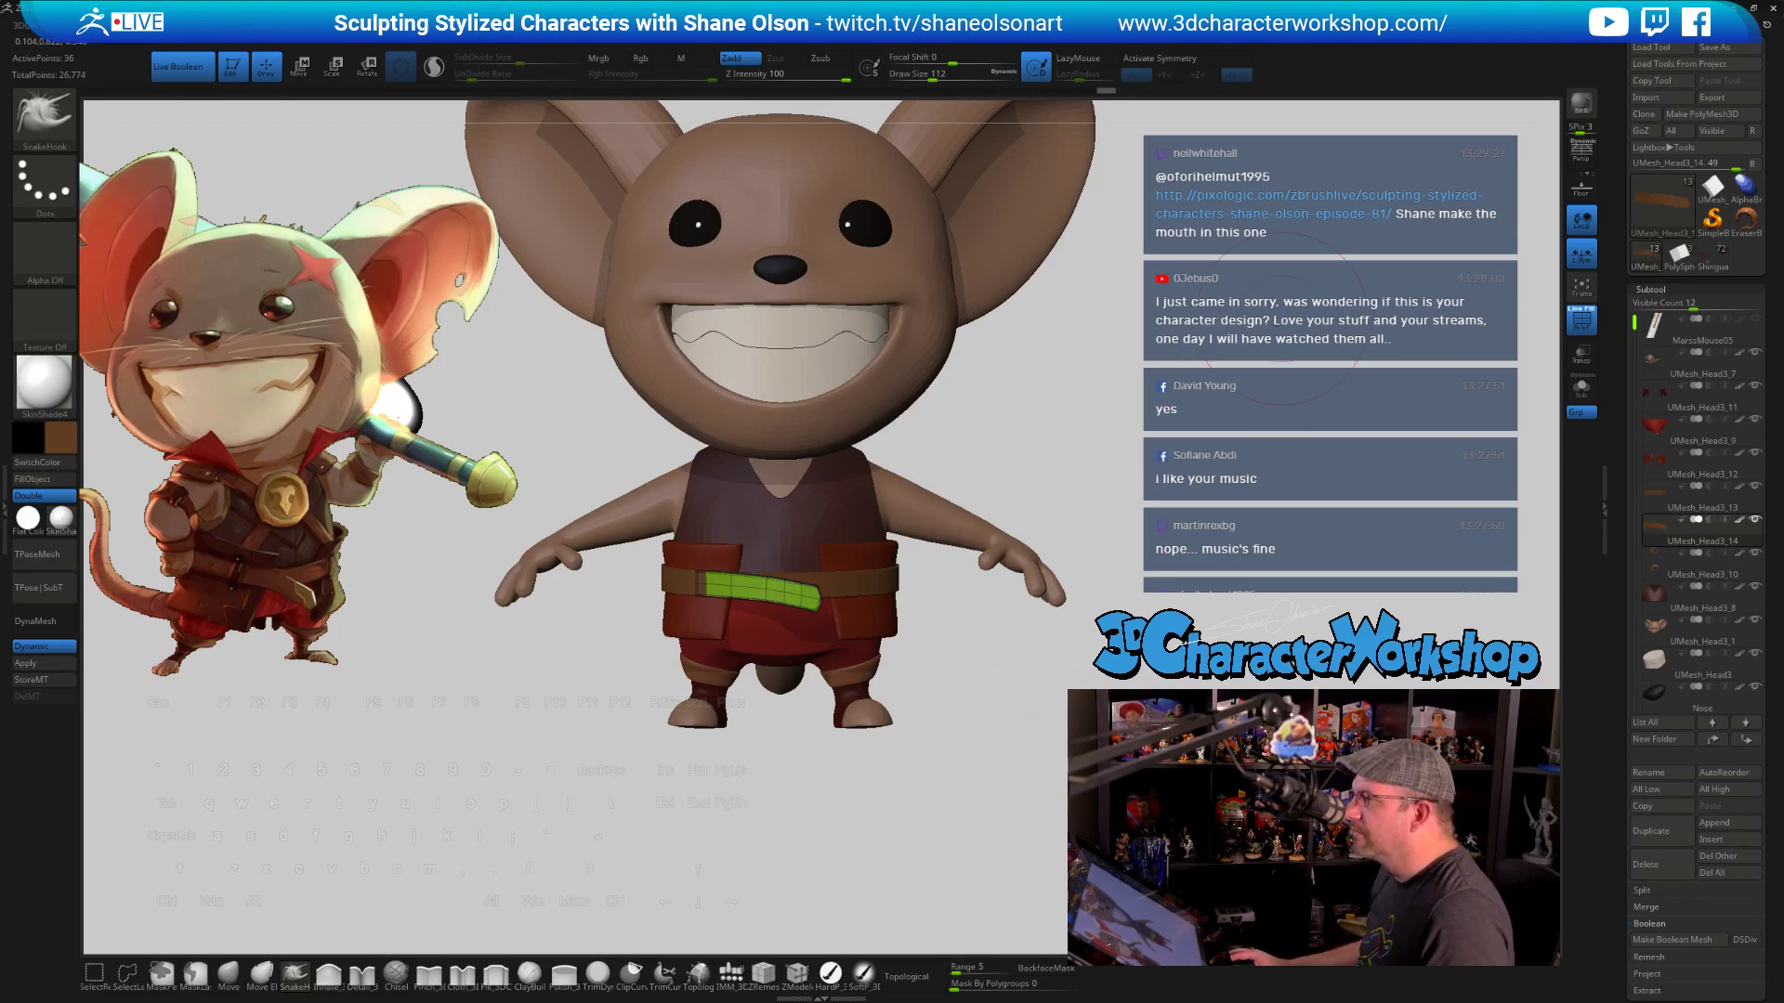
Examine the drooping strap against the whole character without the wireframe overlay, and reduce the SnakeHook draw size to 44
alt+drag(1273, 415, 1240, 422)
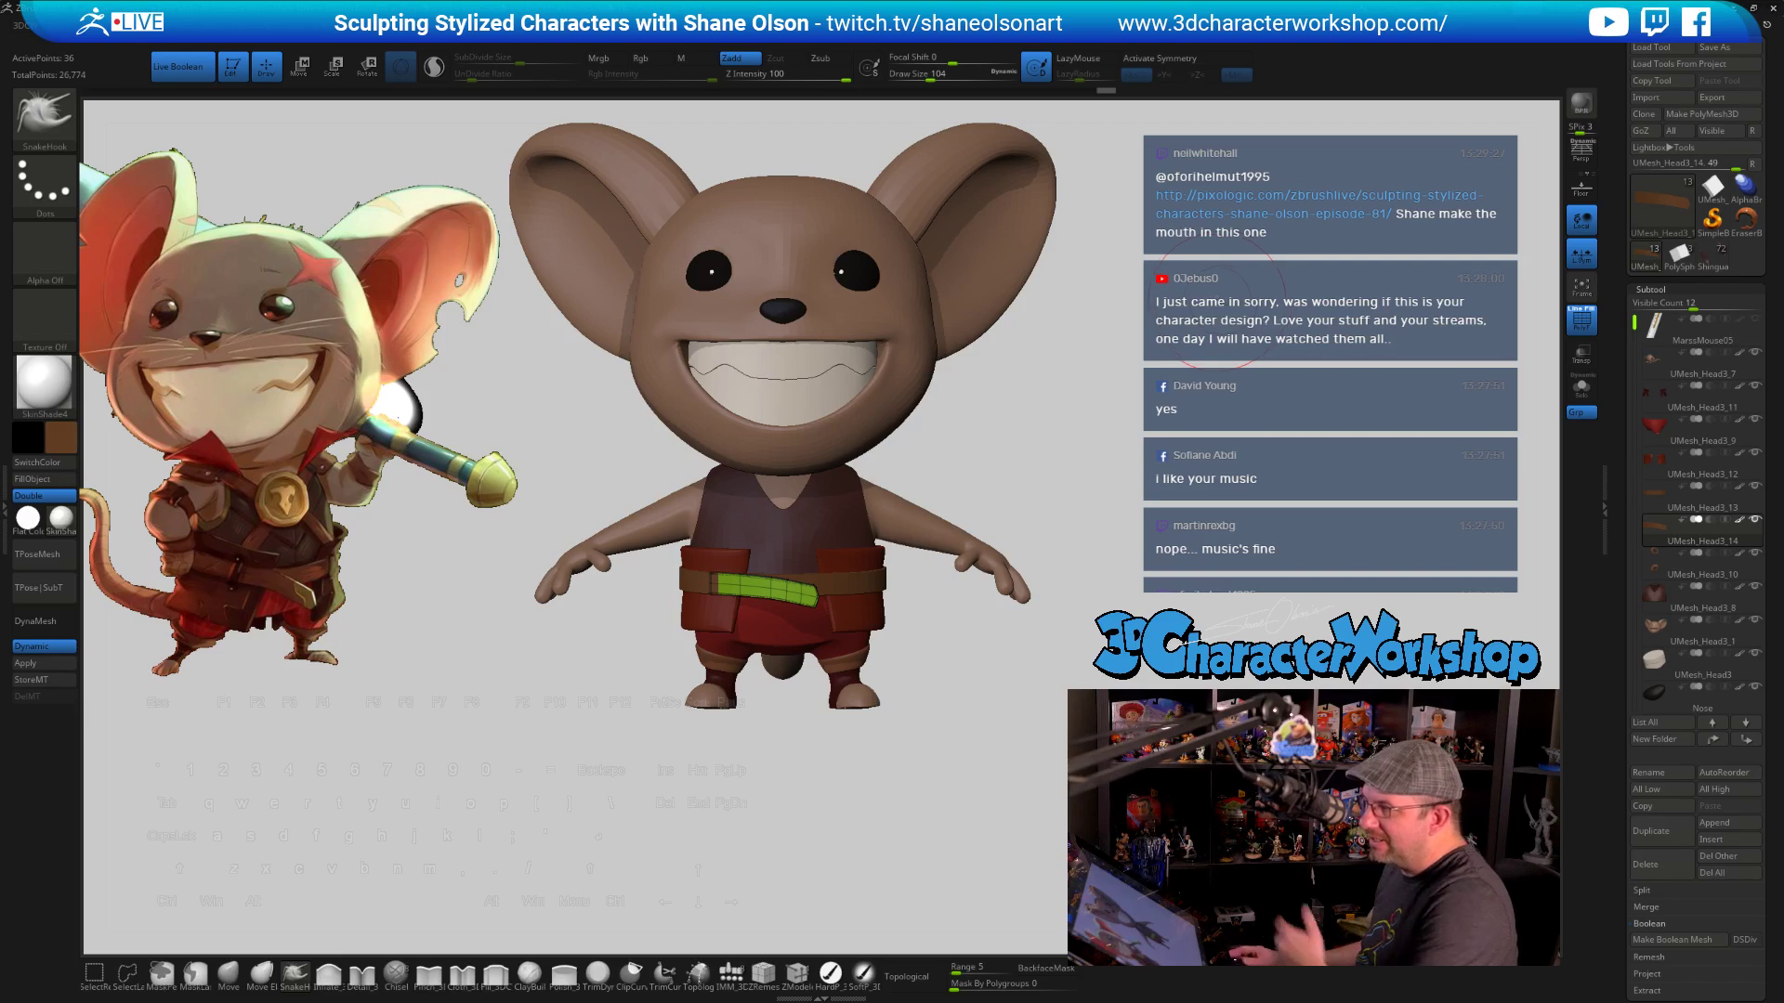
shift+drag(1087, 399, 1147, 468)
mouse_move(1171, 364)
mouse_down()
mouse_move(1319, 371)
mouse_move(1184, 374)
mouse_move(1168, 357)
mouse_move(1162, 641)
mouse_up()
key(bracketleft)
key(bracketleft)
key(bracketleft)
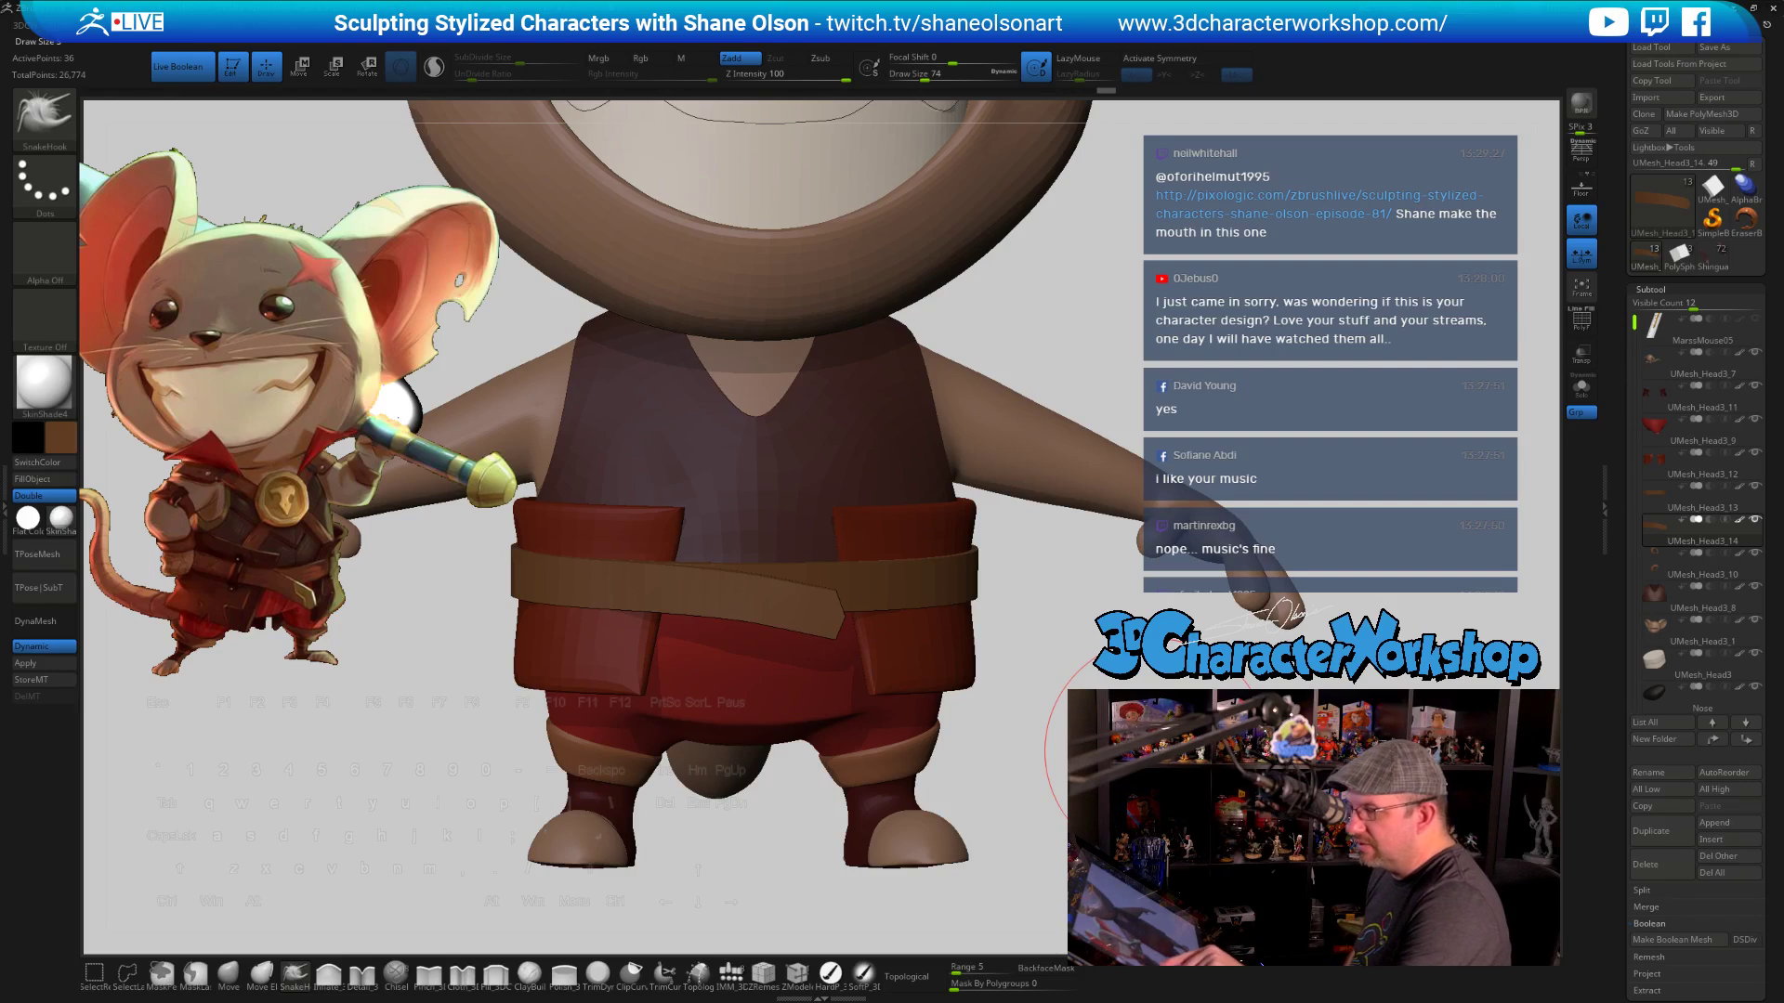
key(bracketleft)
key(bracketleft)
key(bracketleft)
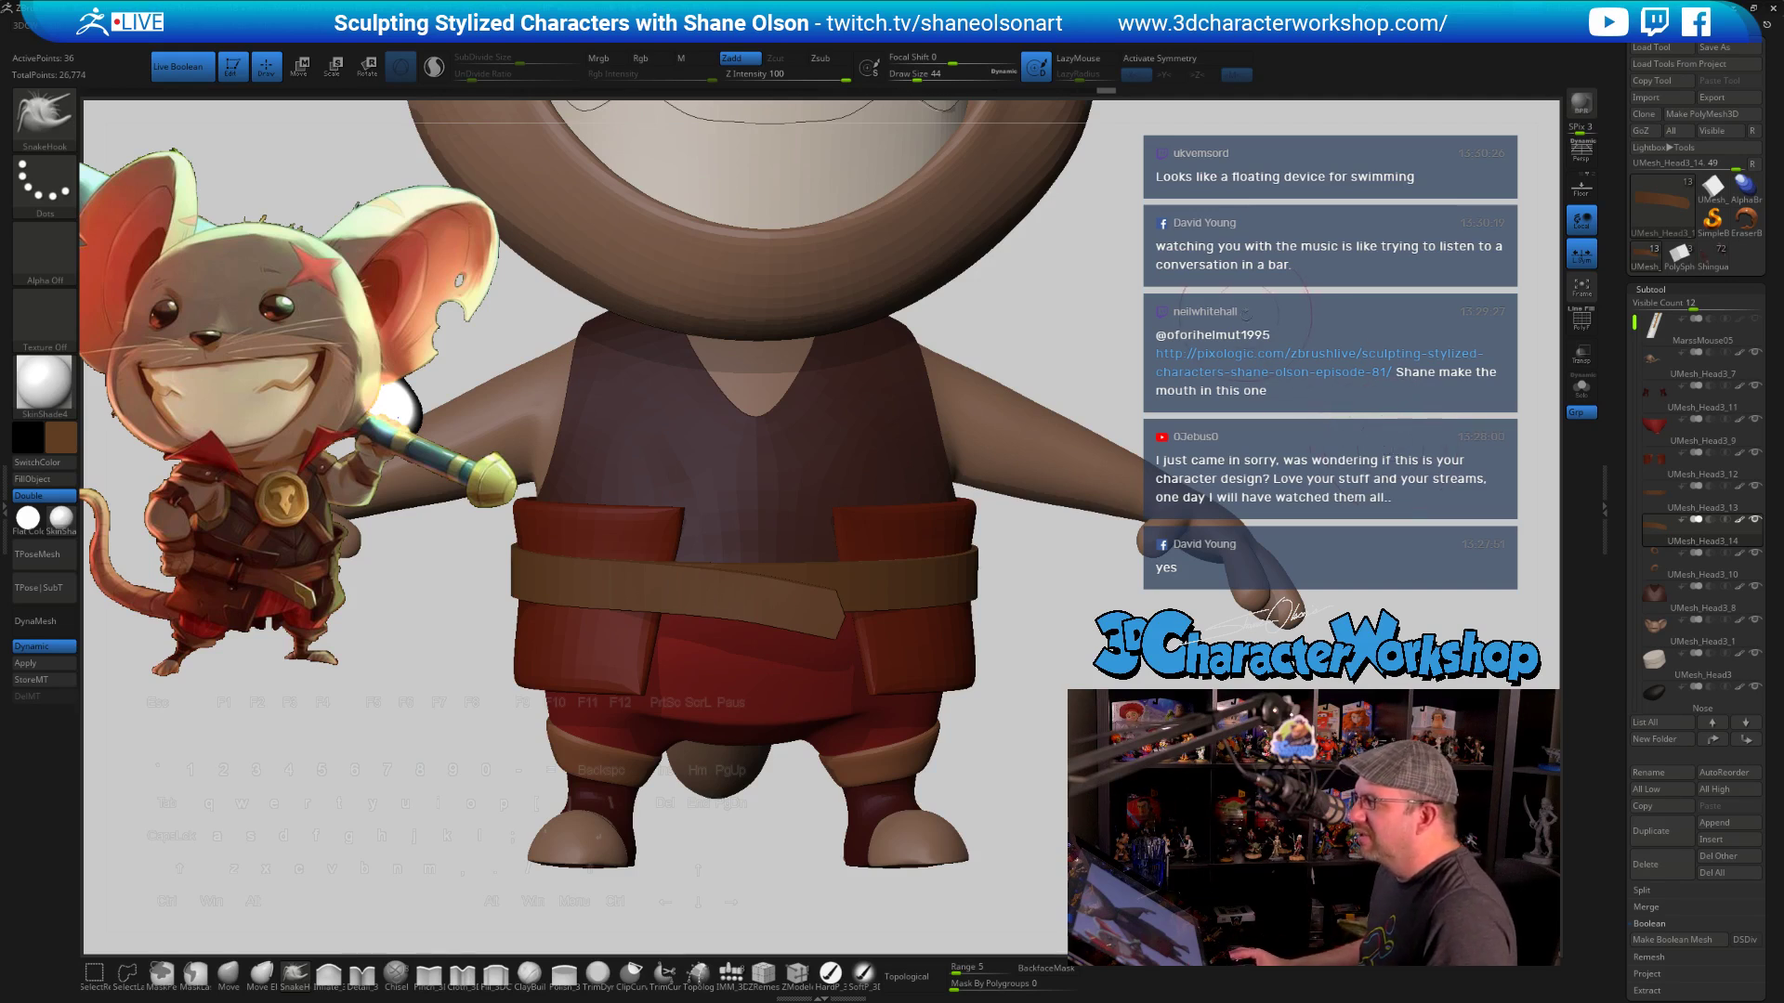
alt+drag(1246, 314, 1244, 307)
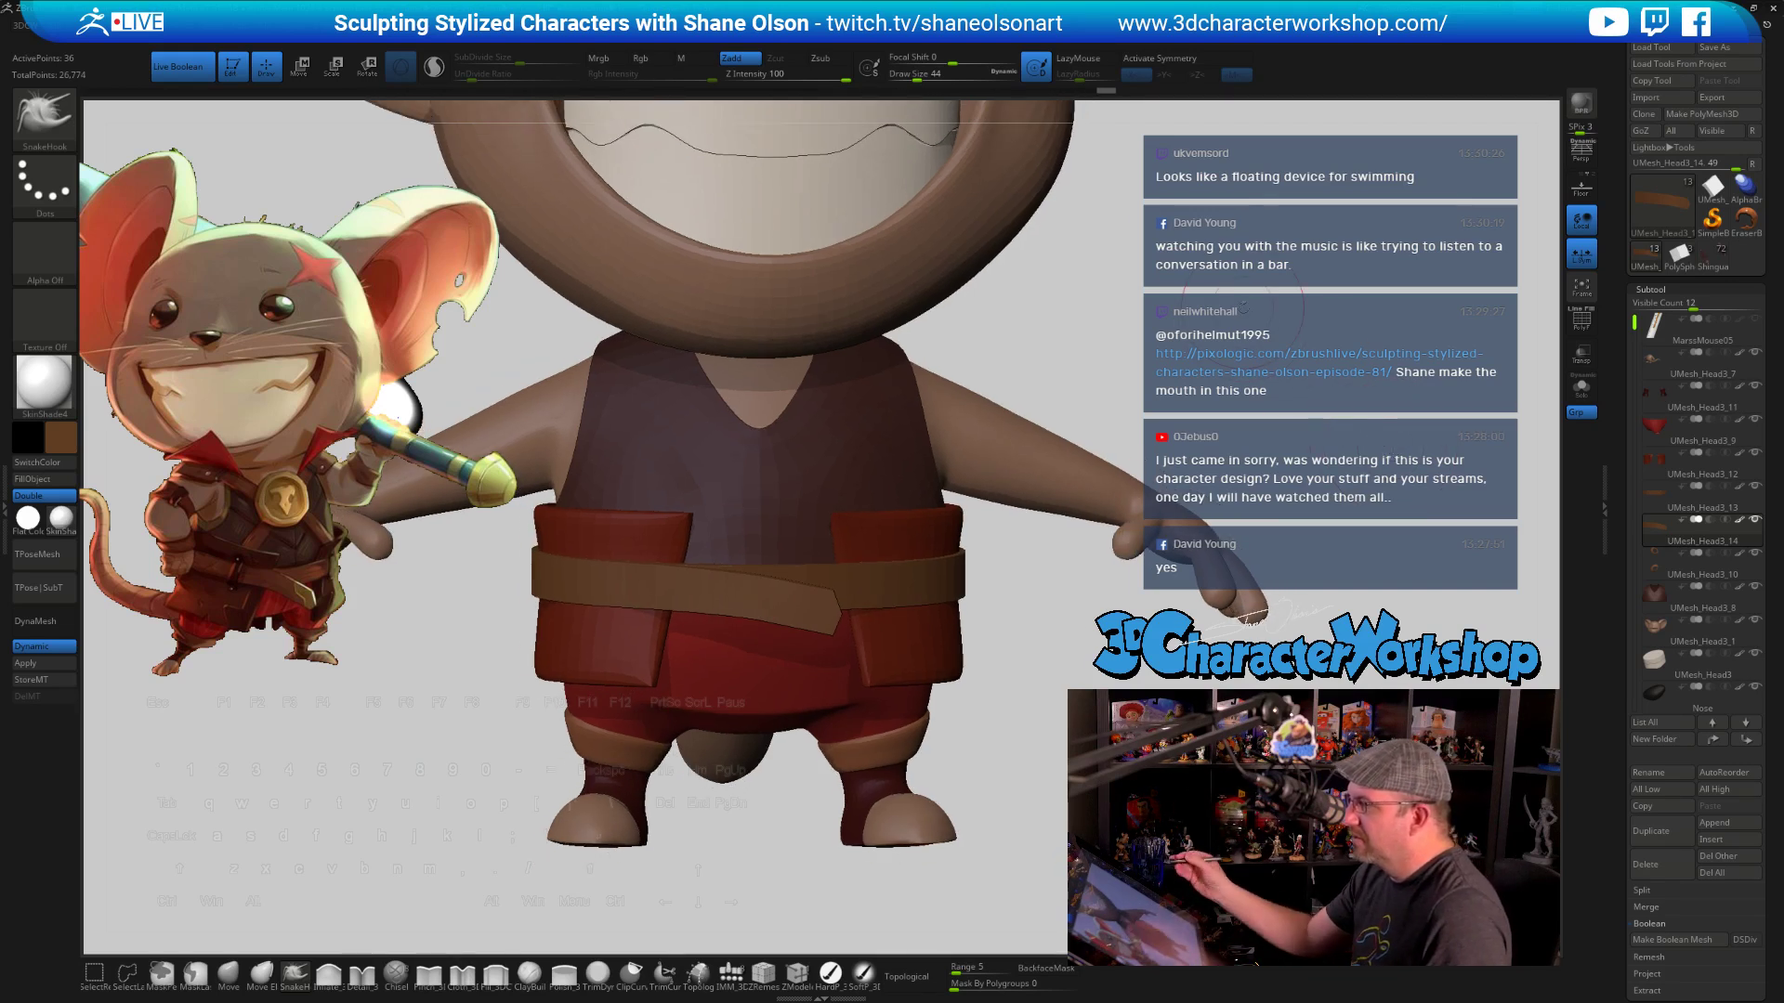
alt+drag(1040, 697, 929, 585)
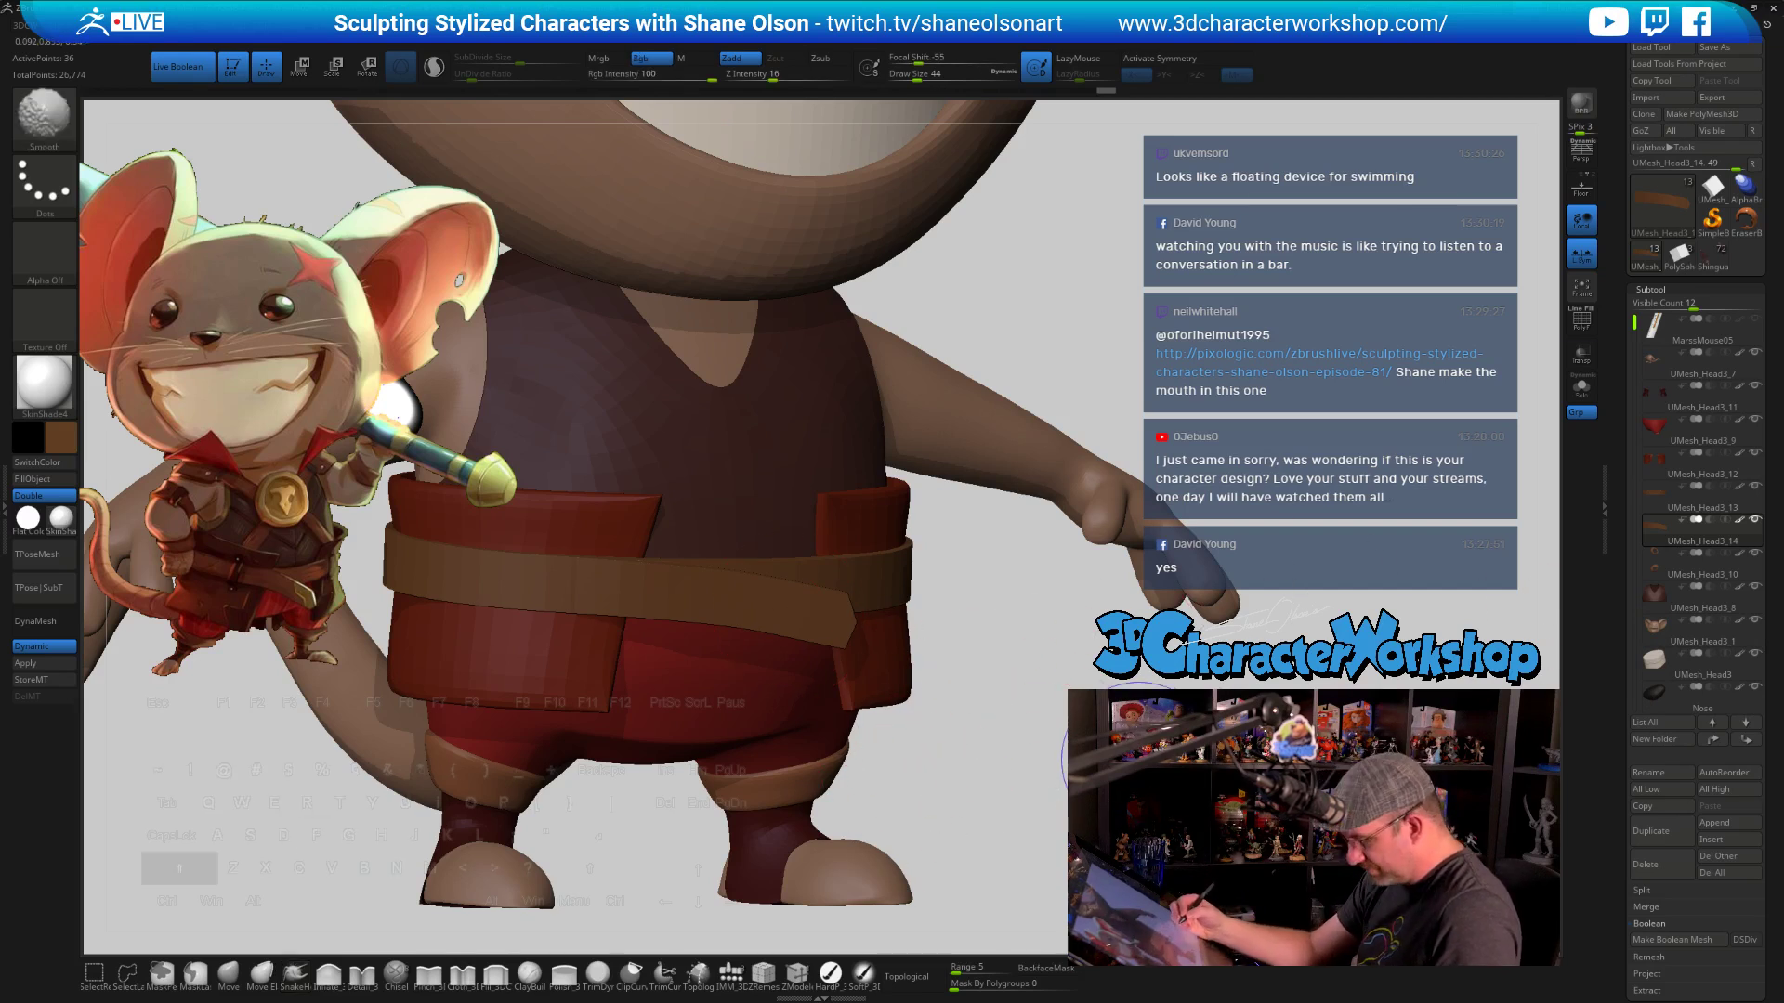
Duplicate the strap subtool, select the copy and isolate it, with the draw size reduced to 22
click(1635, 838)
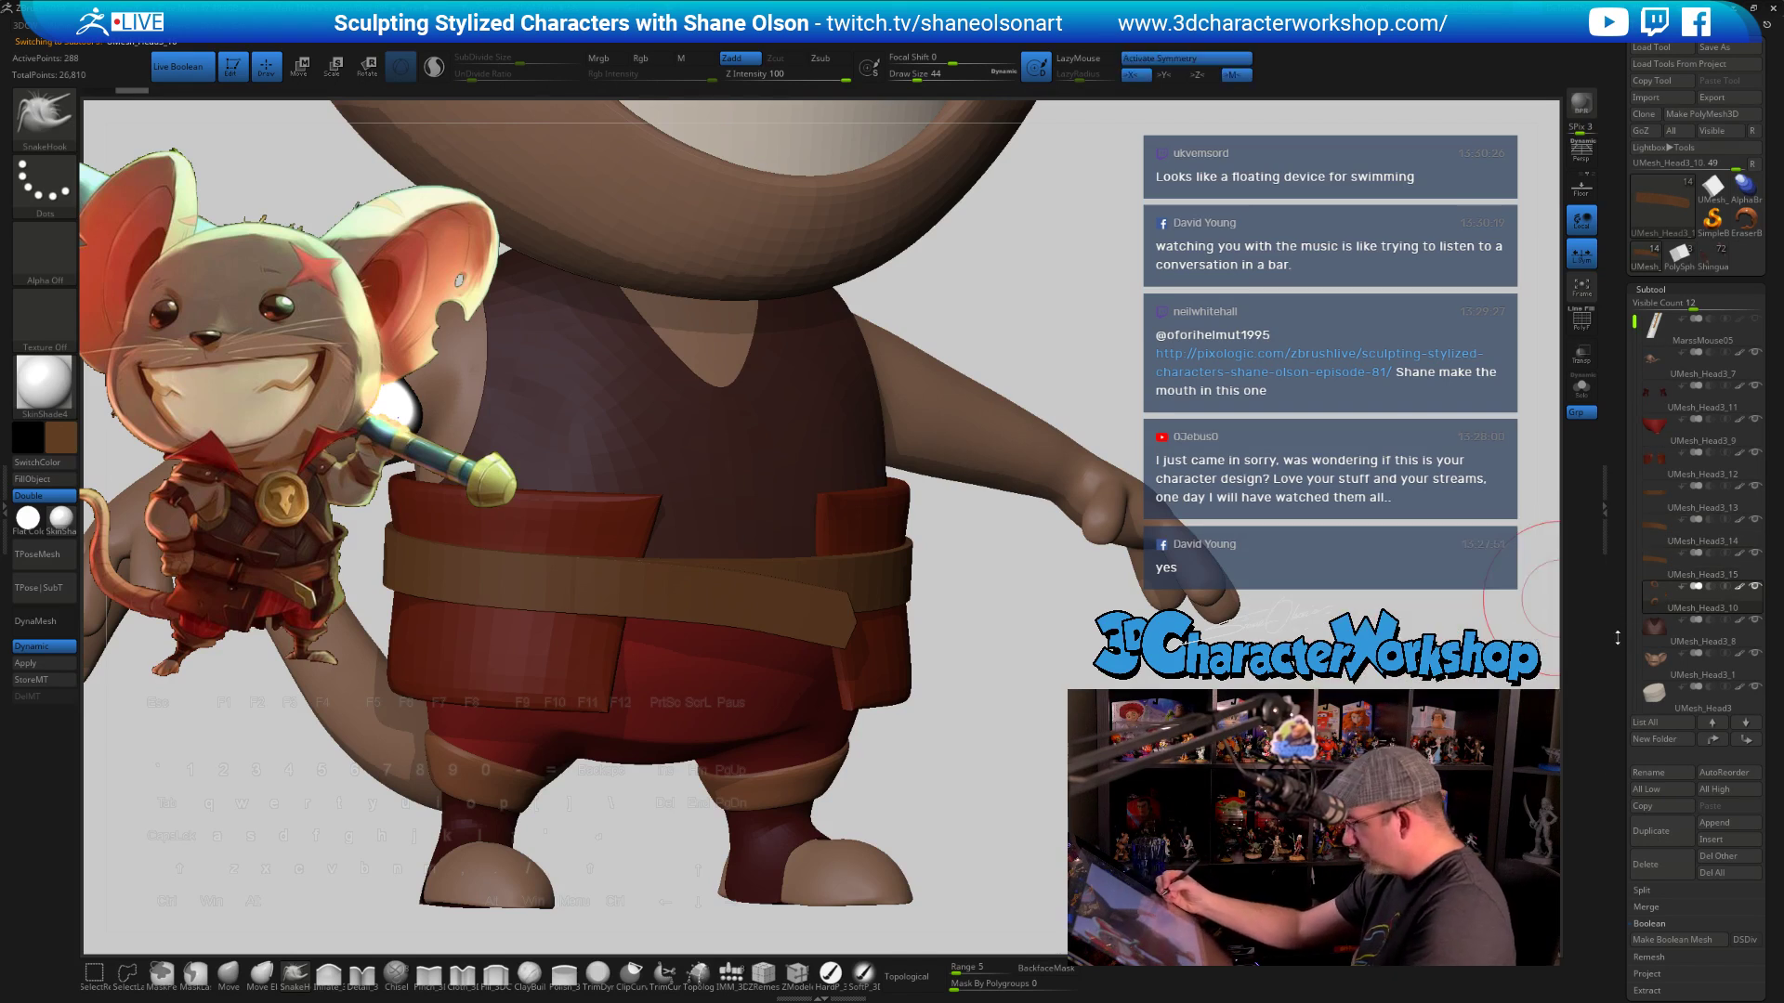
key(shift+f)
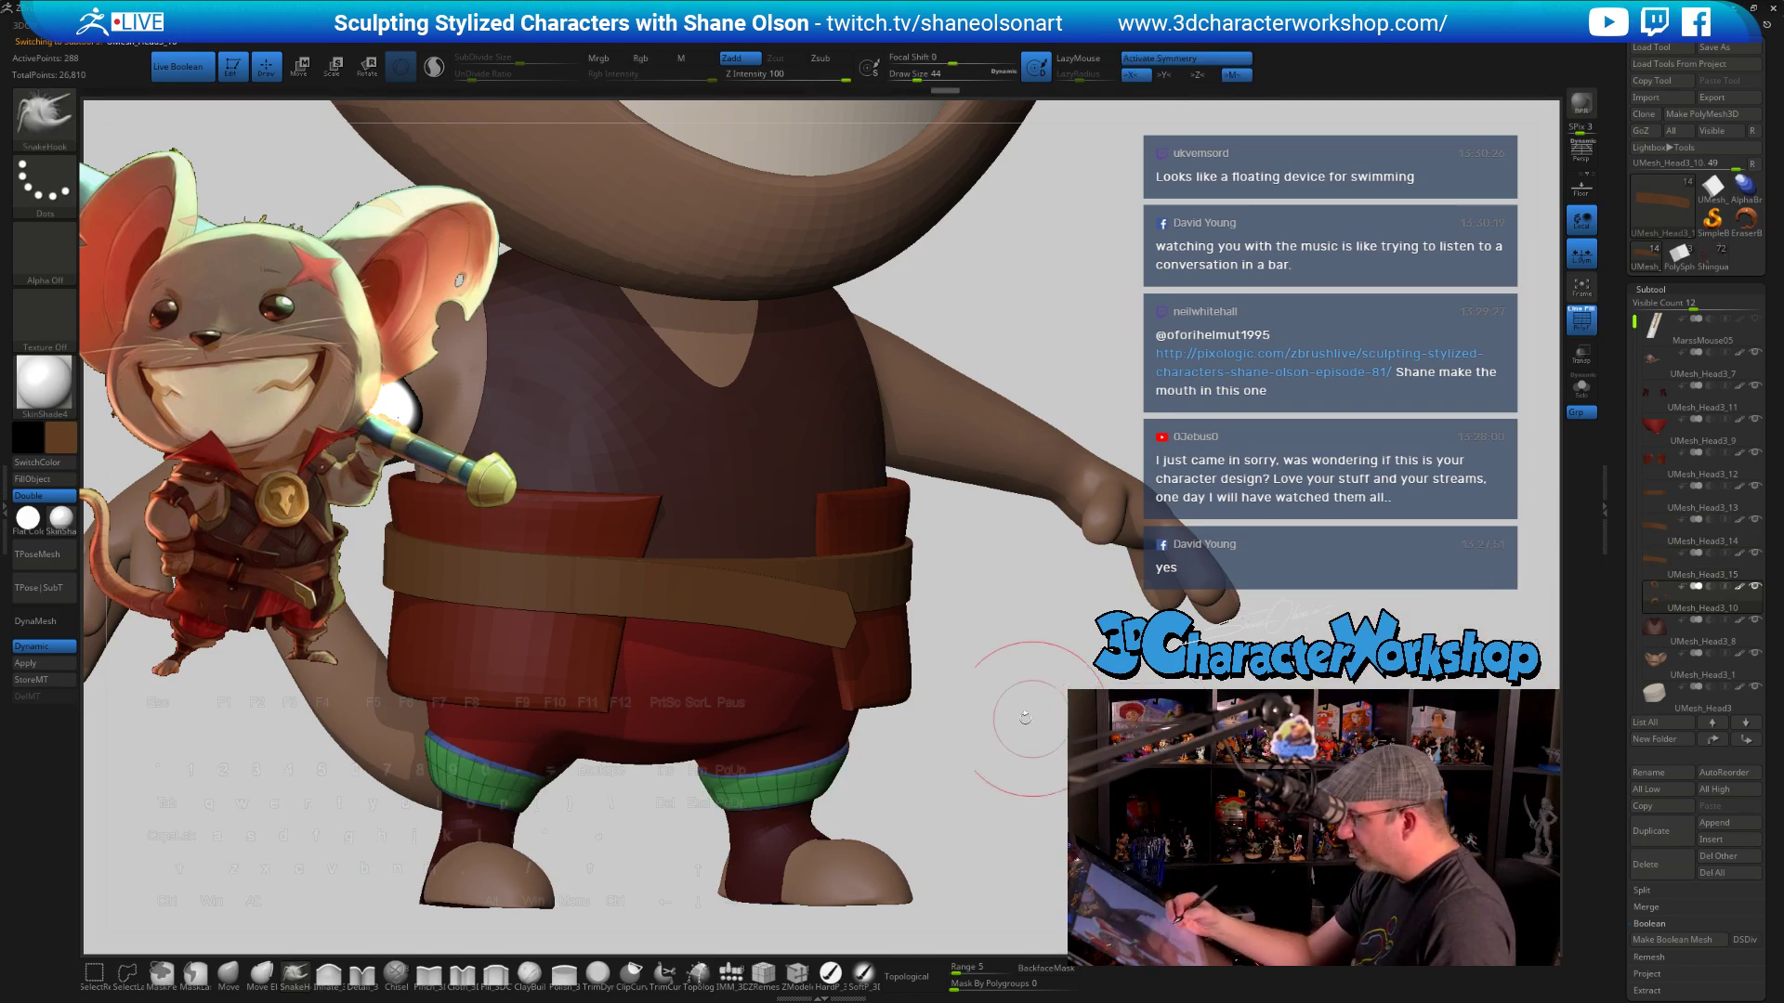
alt+click(797, 616)
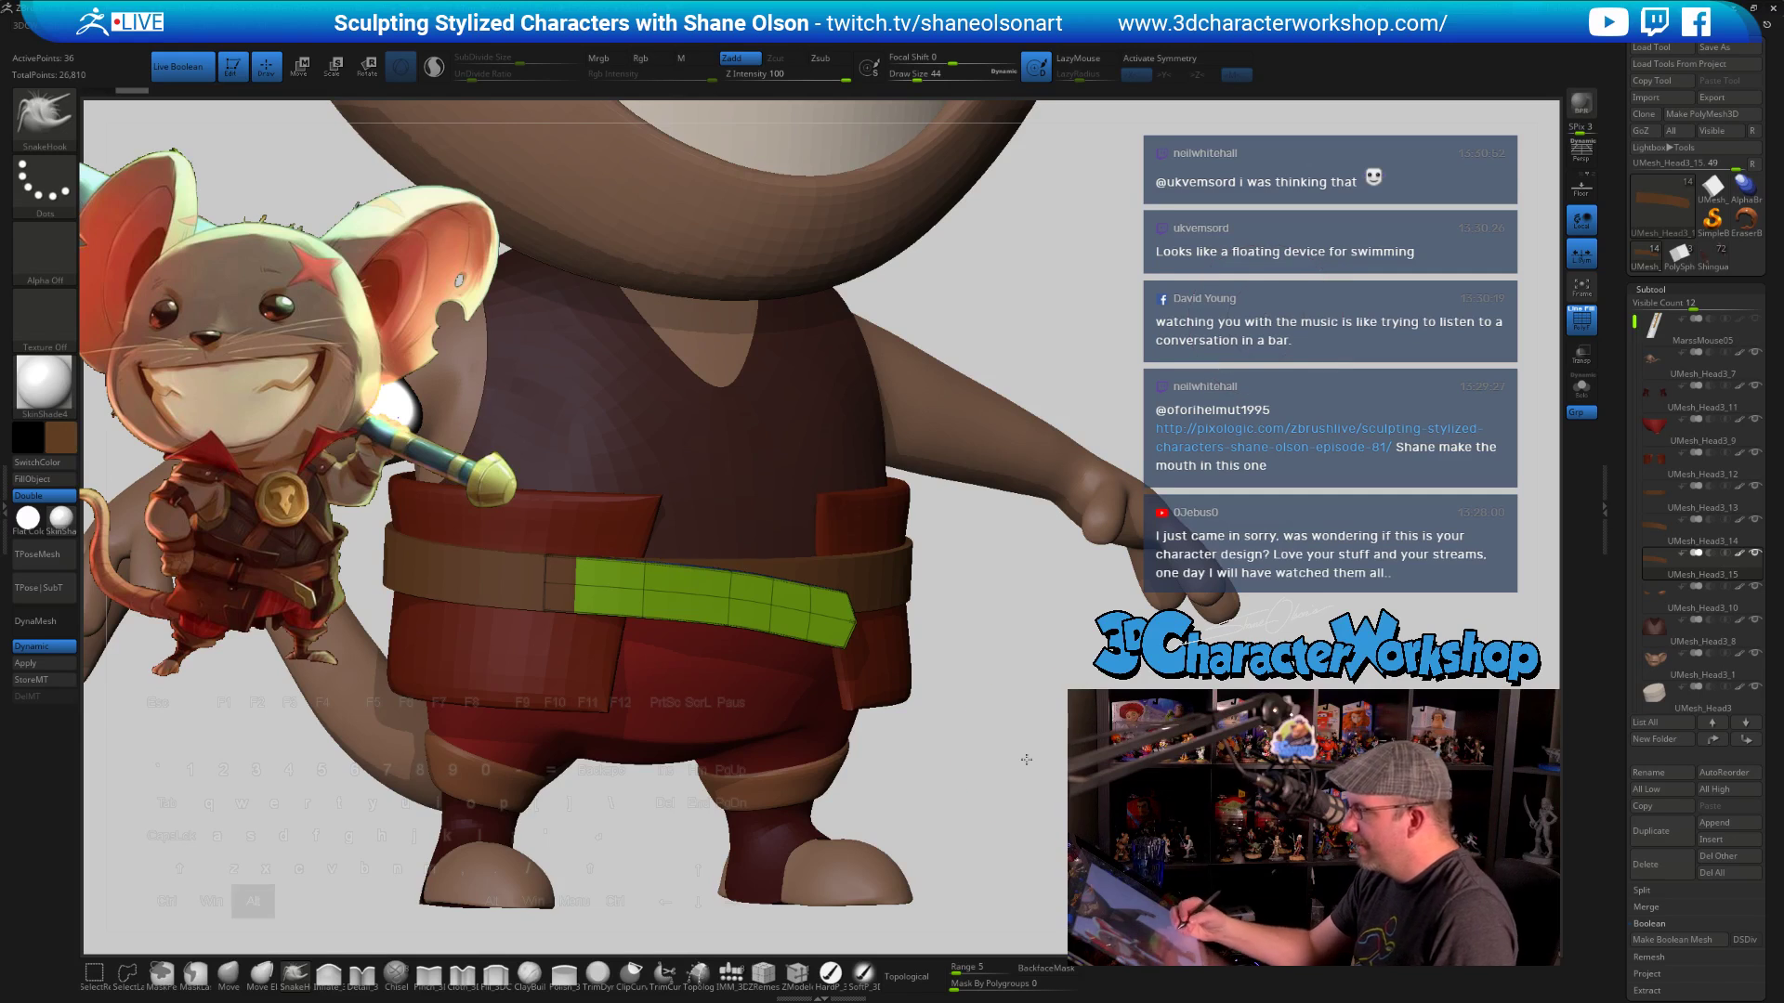
mouse_move(1023, 756)
alt+mouse_down()
mouse_move(1021, 727)
mouse_move(1138, 769)
mouse_move(1054, 764)
mouse_move(1070, 781)
mouse_move(1064, 697)
mouse_move(1068, 720)
mouse_move(1031, 717)
alt+mouse_up()
click(1581, 385)
key(s)
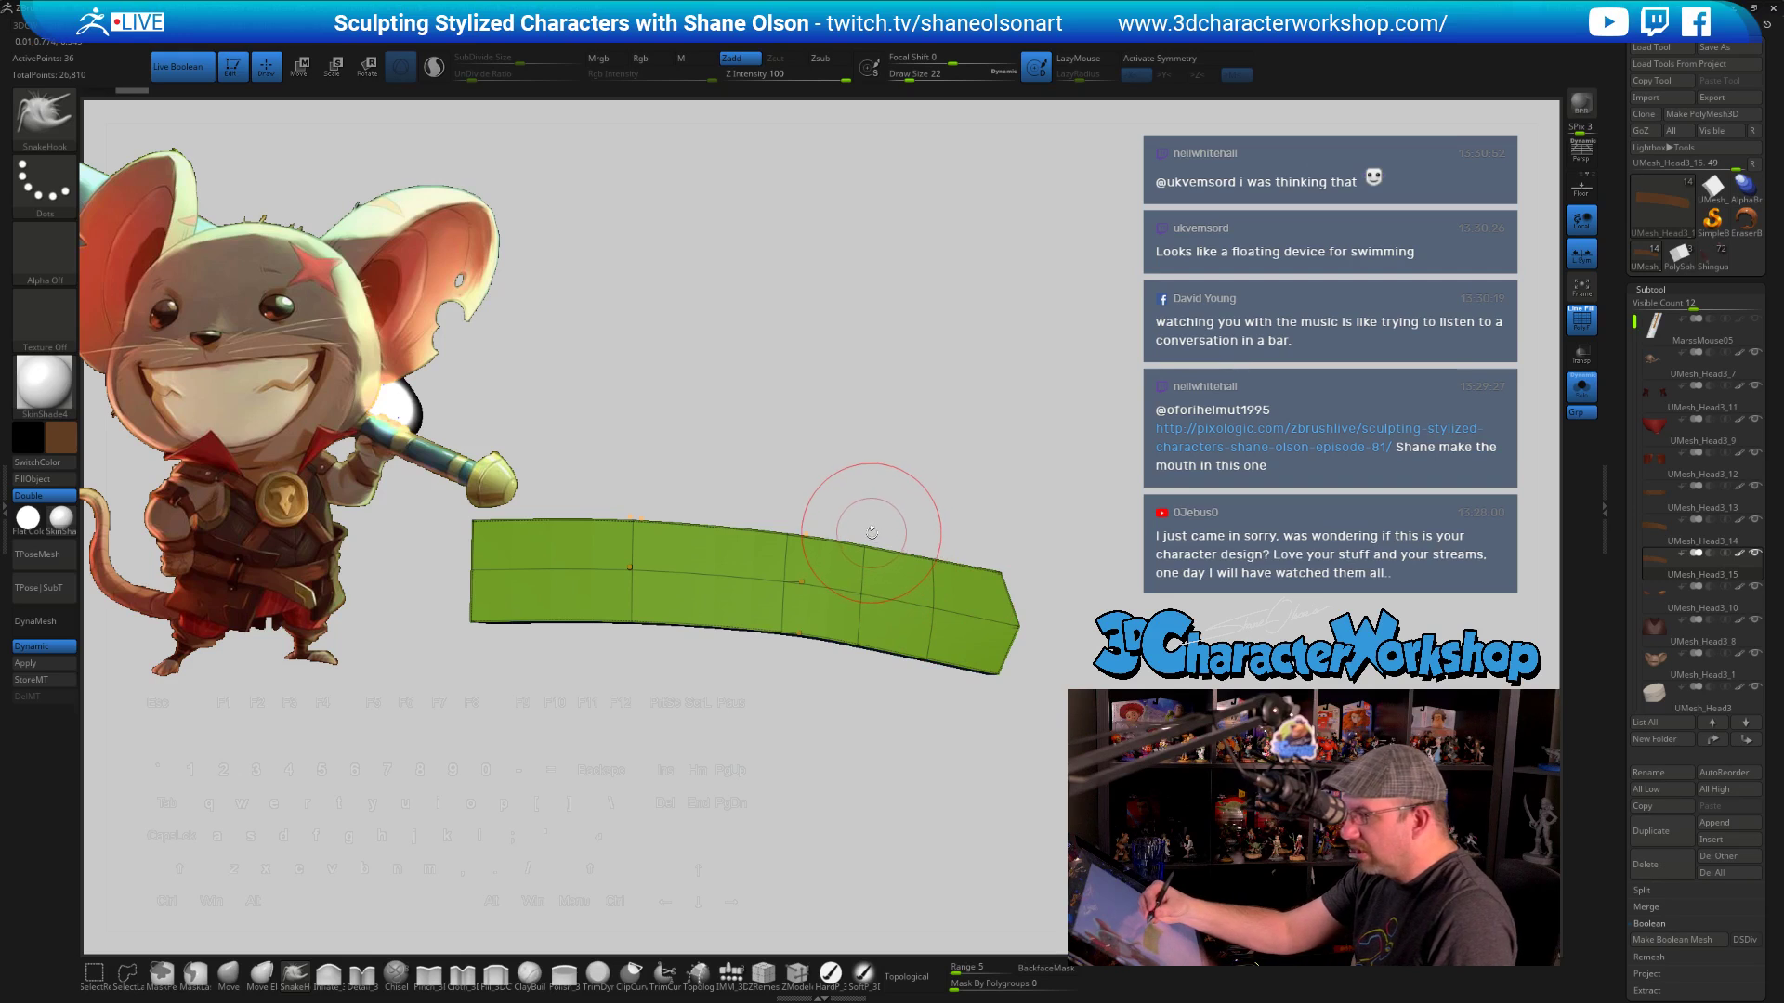
Trim the copied strap to an L-shaped piece at its pointed tip by deleting the hidden rest, and turn off dynamic subdivision
alt+drag(906, 477, 969, 502)
key(ctrl+shift)
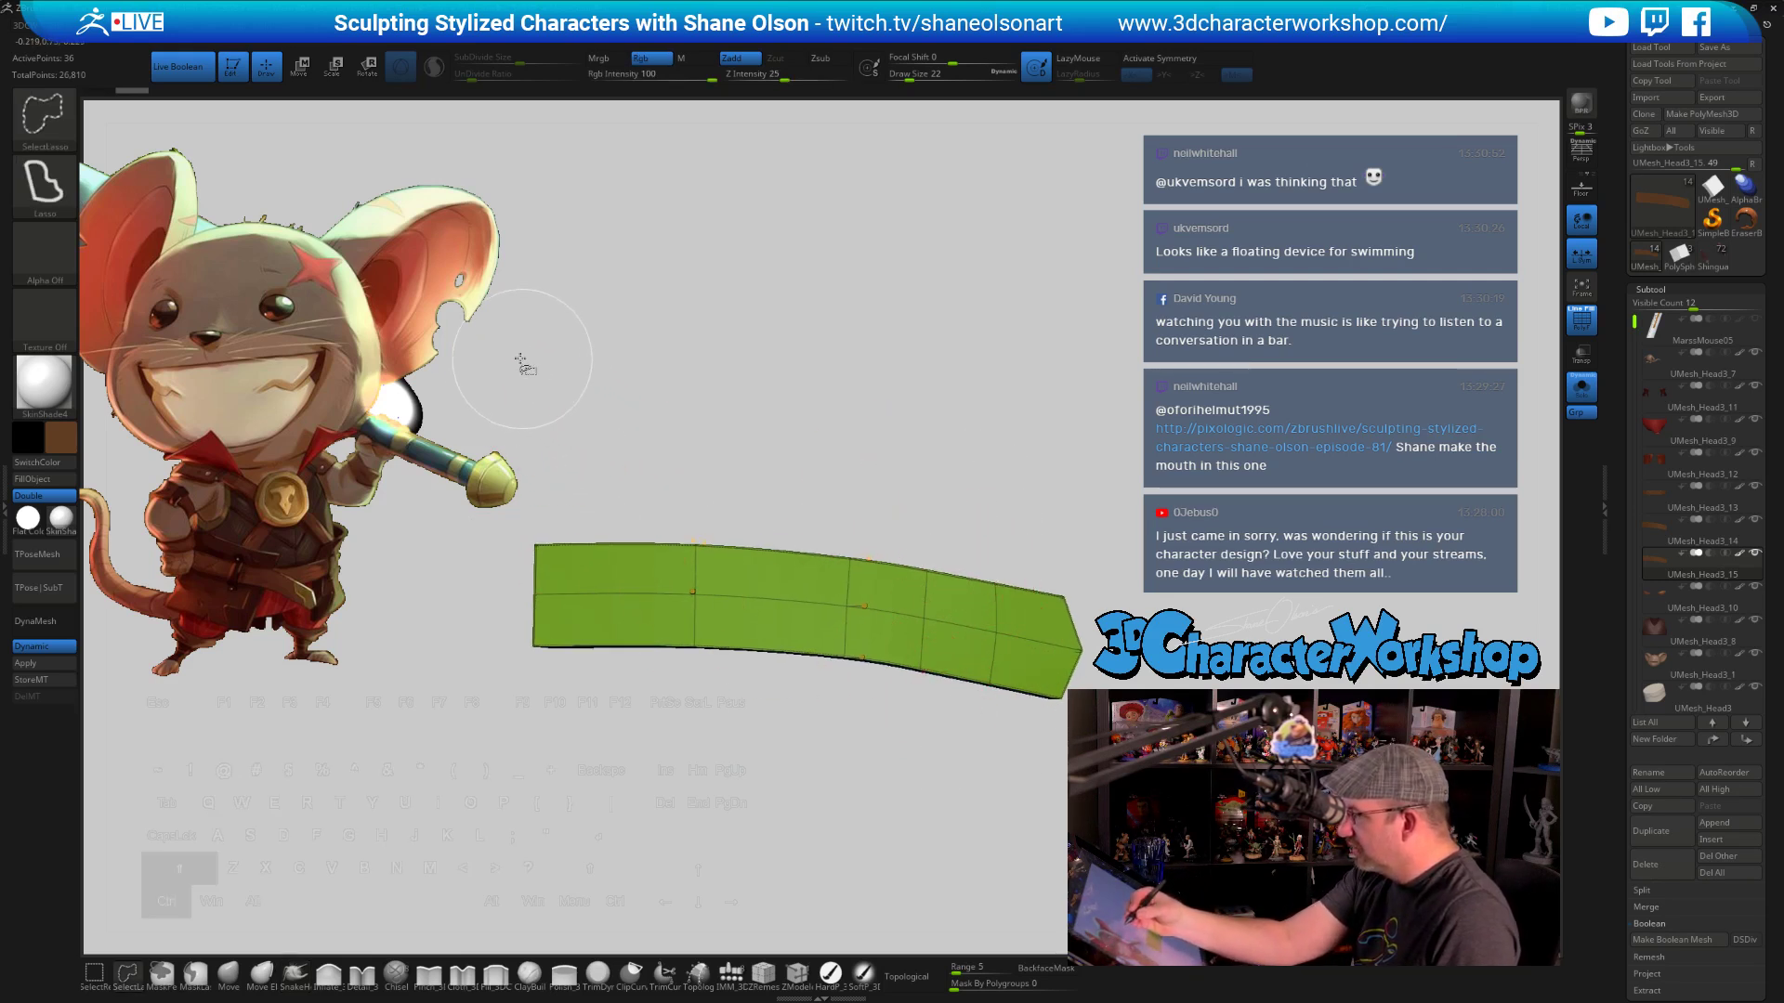
mouse_move(508, 376)
ctrl+shift+mouse_down()
mouse_move(817, 798)
mouse_move(884, 518)
mouse_move(894, 380)
mouse_move(905, 527)
ctrl+shift+mouse_up()
mouse_move(837, 777)
ctrl+alt+shift+mouse_down()
mouse_move(962, 724)
mouse_move(957, 743)
ctrl+alt+shift+mouse_up()
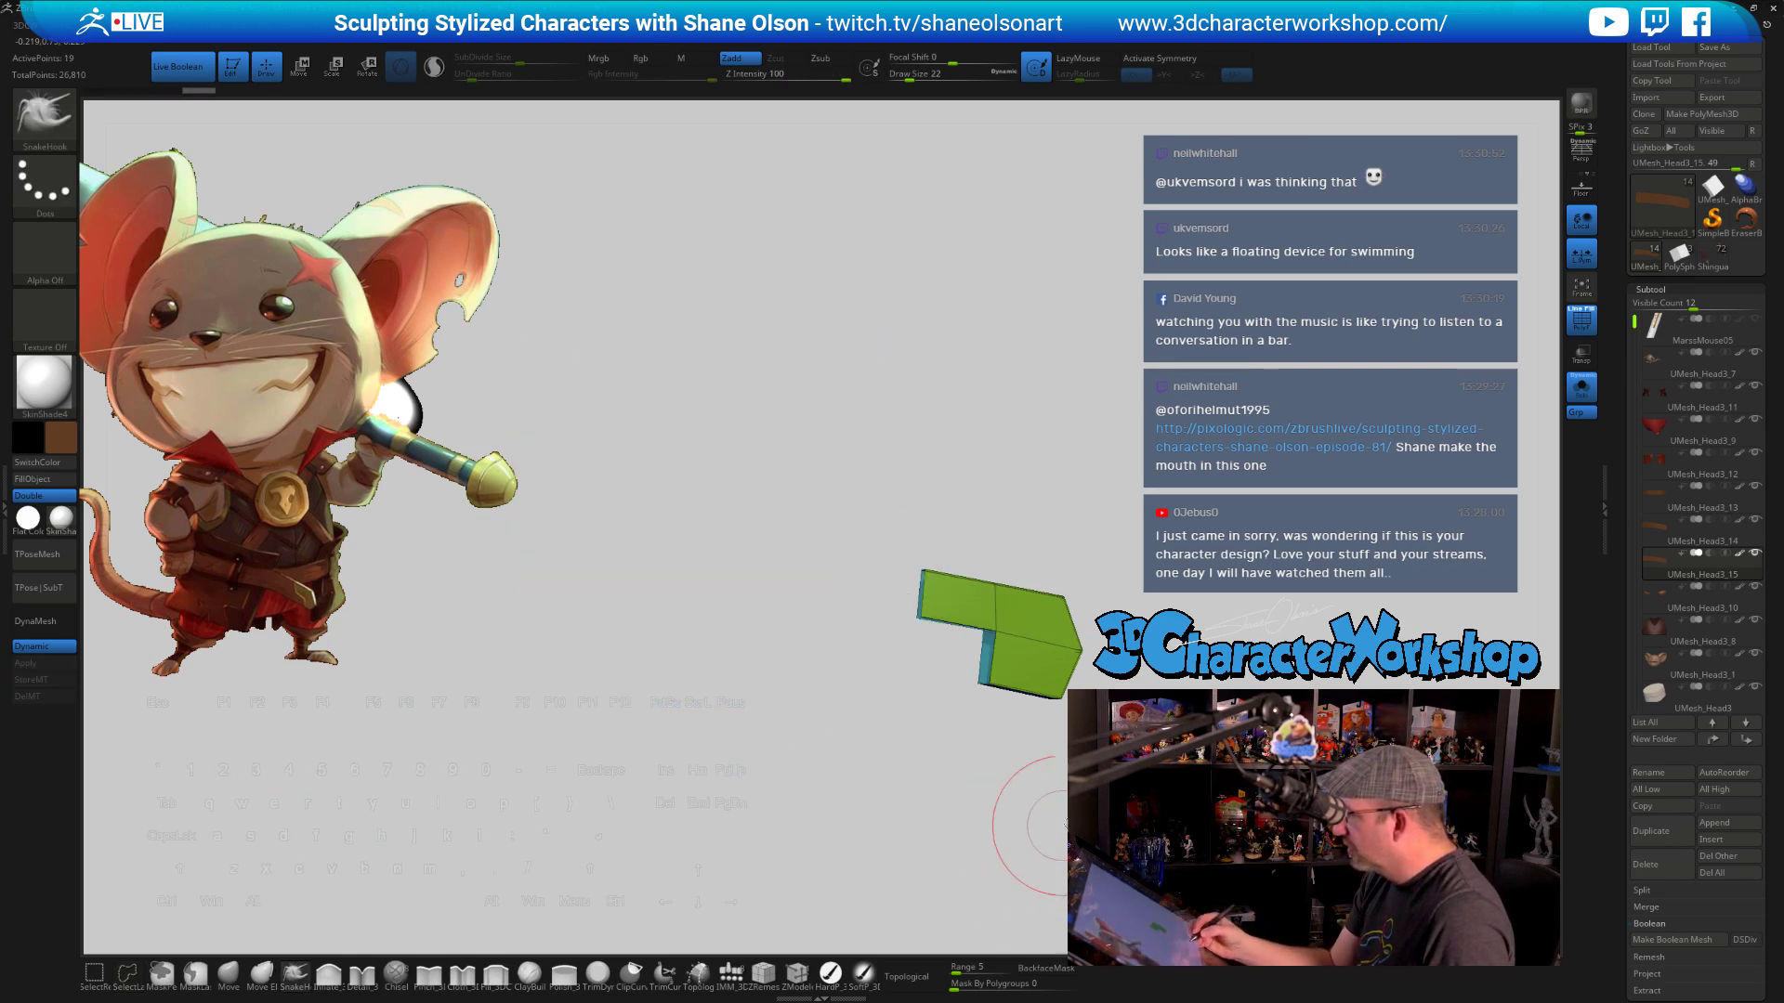
mouse_move(1062, 833)
mouse_down()
mouse_move(1035, 812)
mouse_move(1226, 818)
mouse_move(1138, 815)
mouse_up()
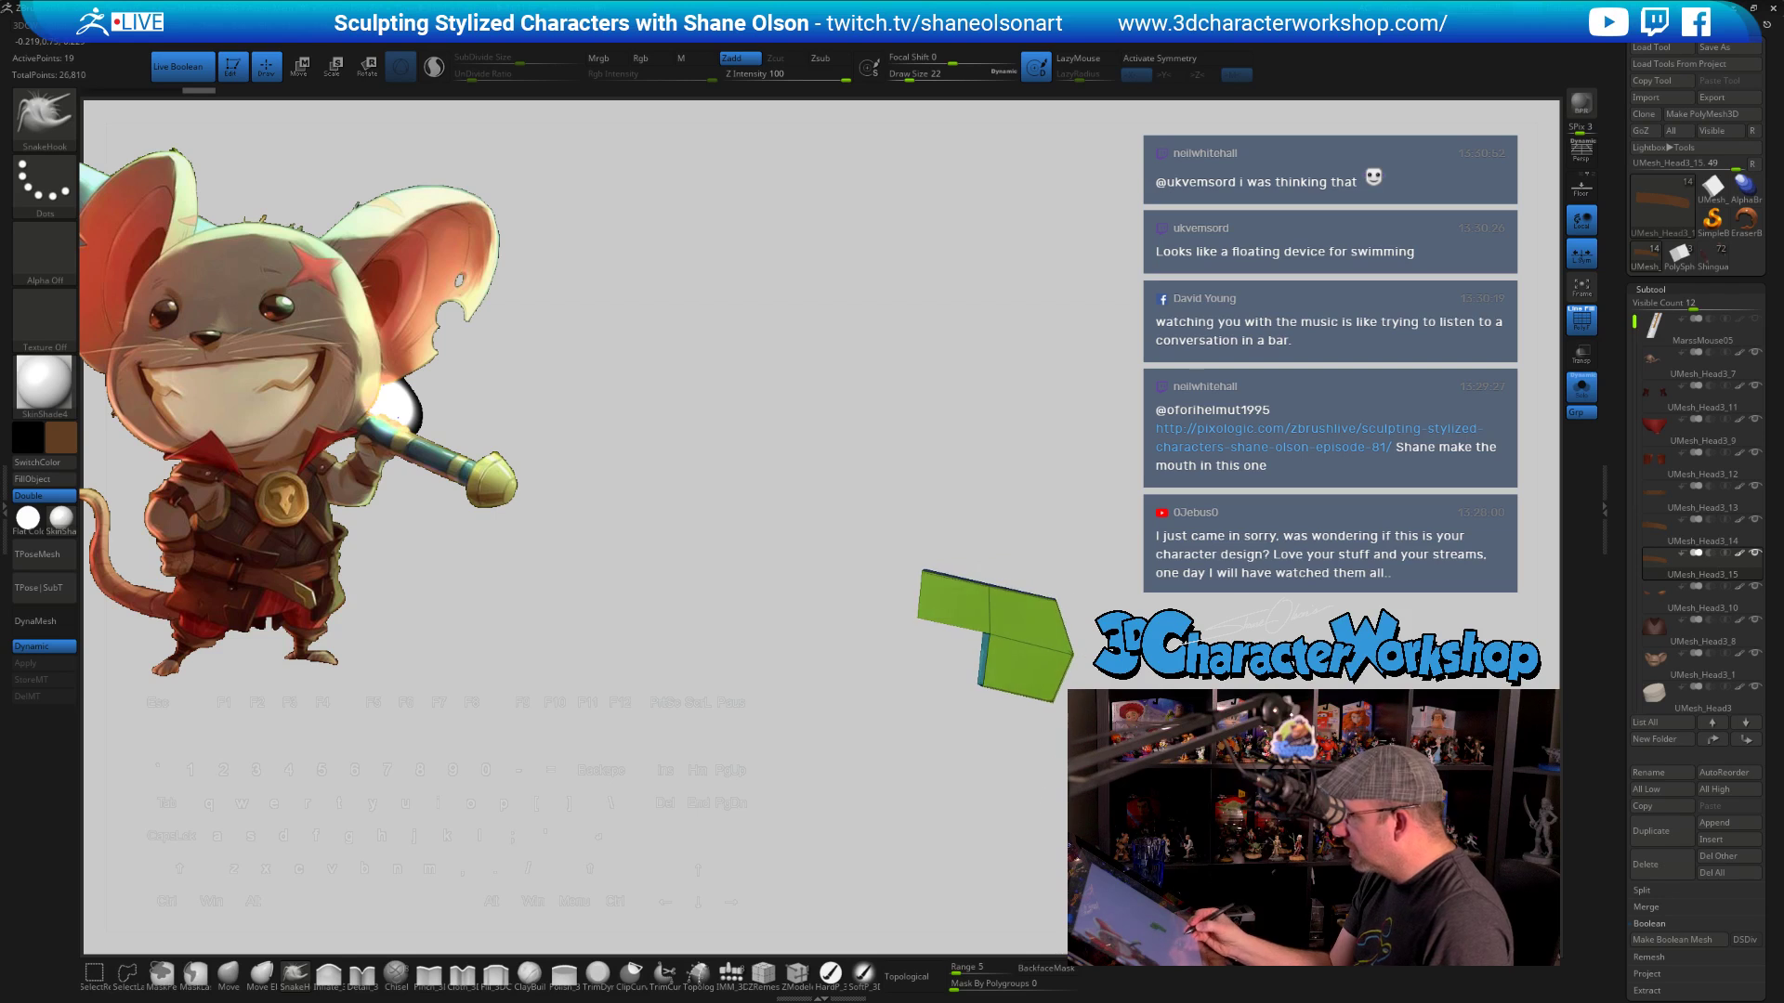
key(g)
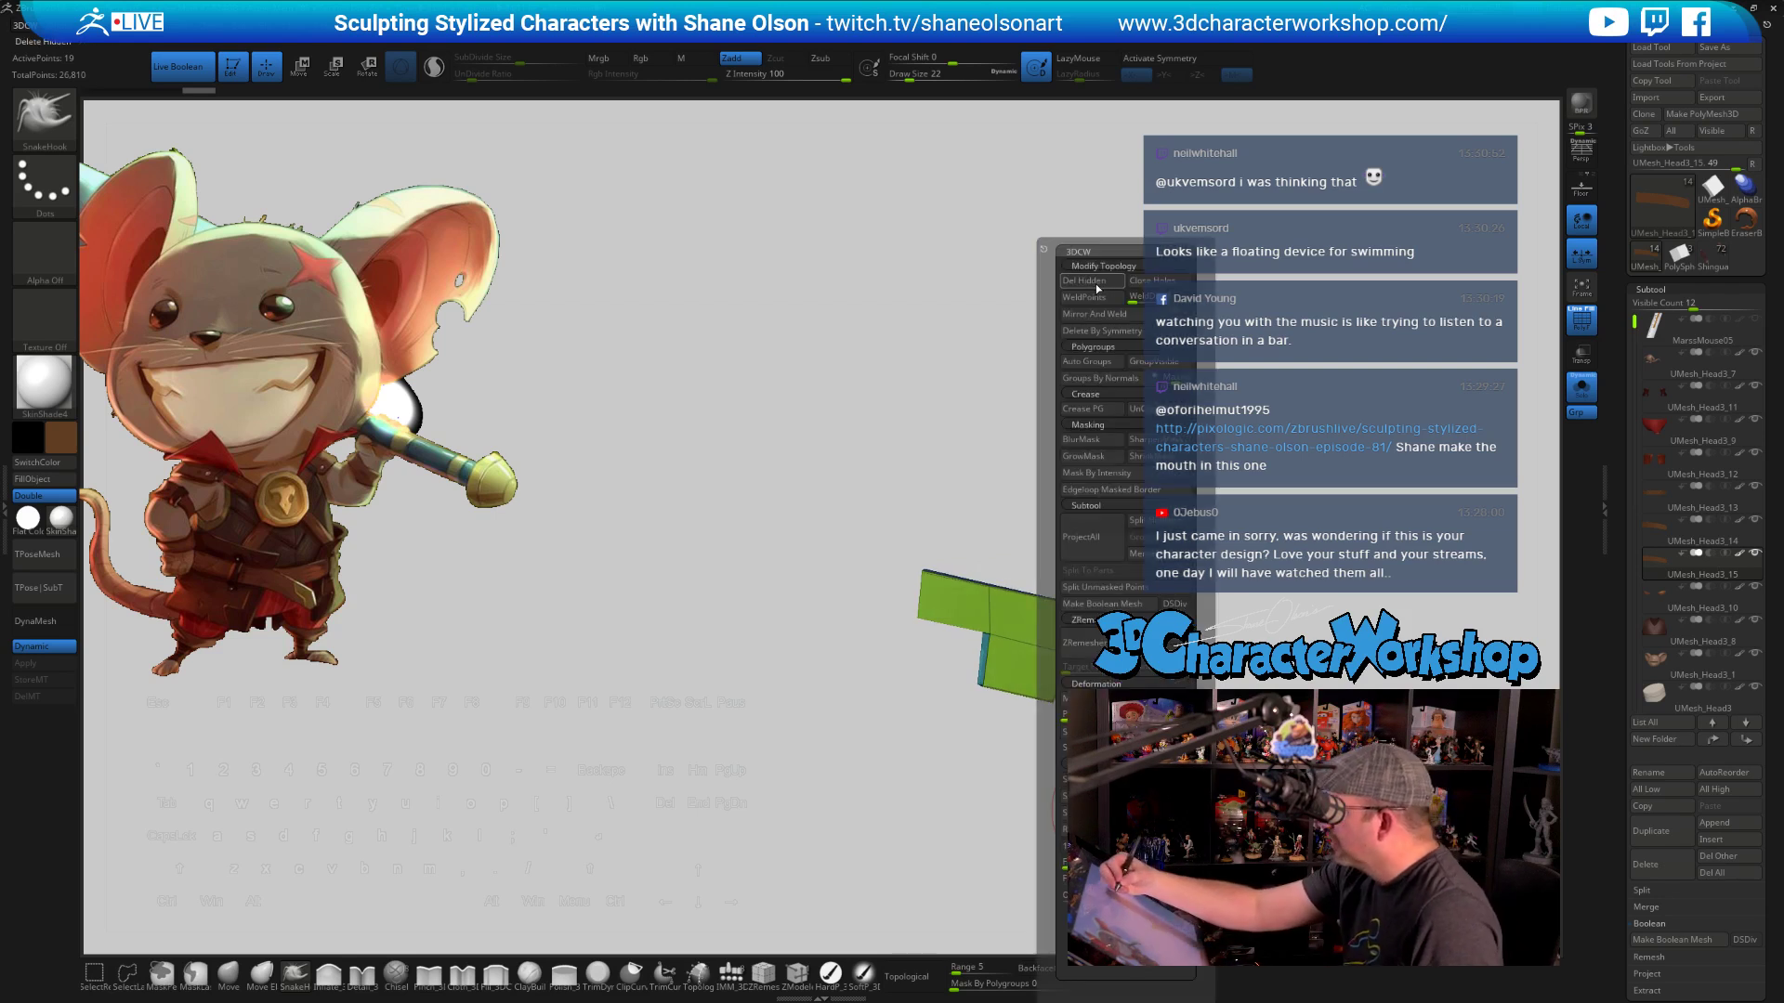
click(1096, 287)
key(shift+d)
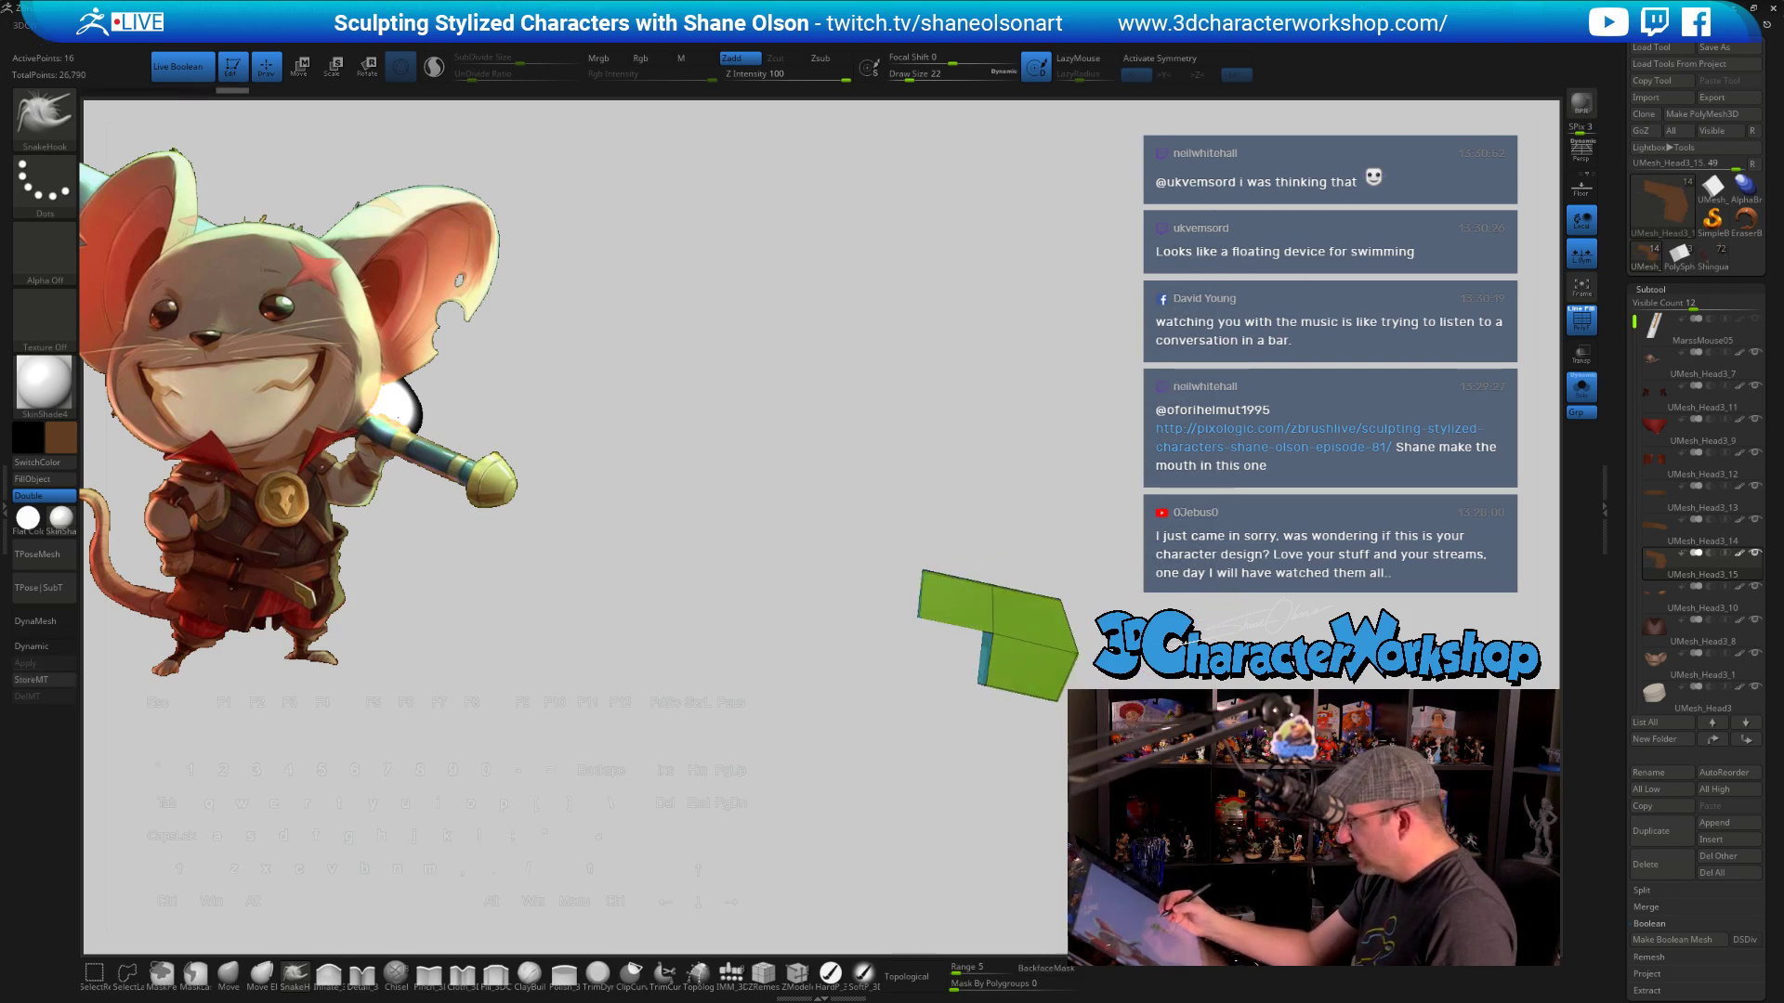
drag(1160, 605, 1051, 702)
key(d)
key(shift+d)
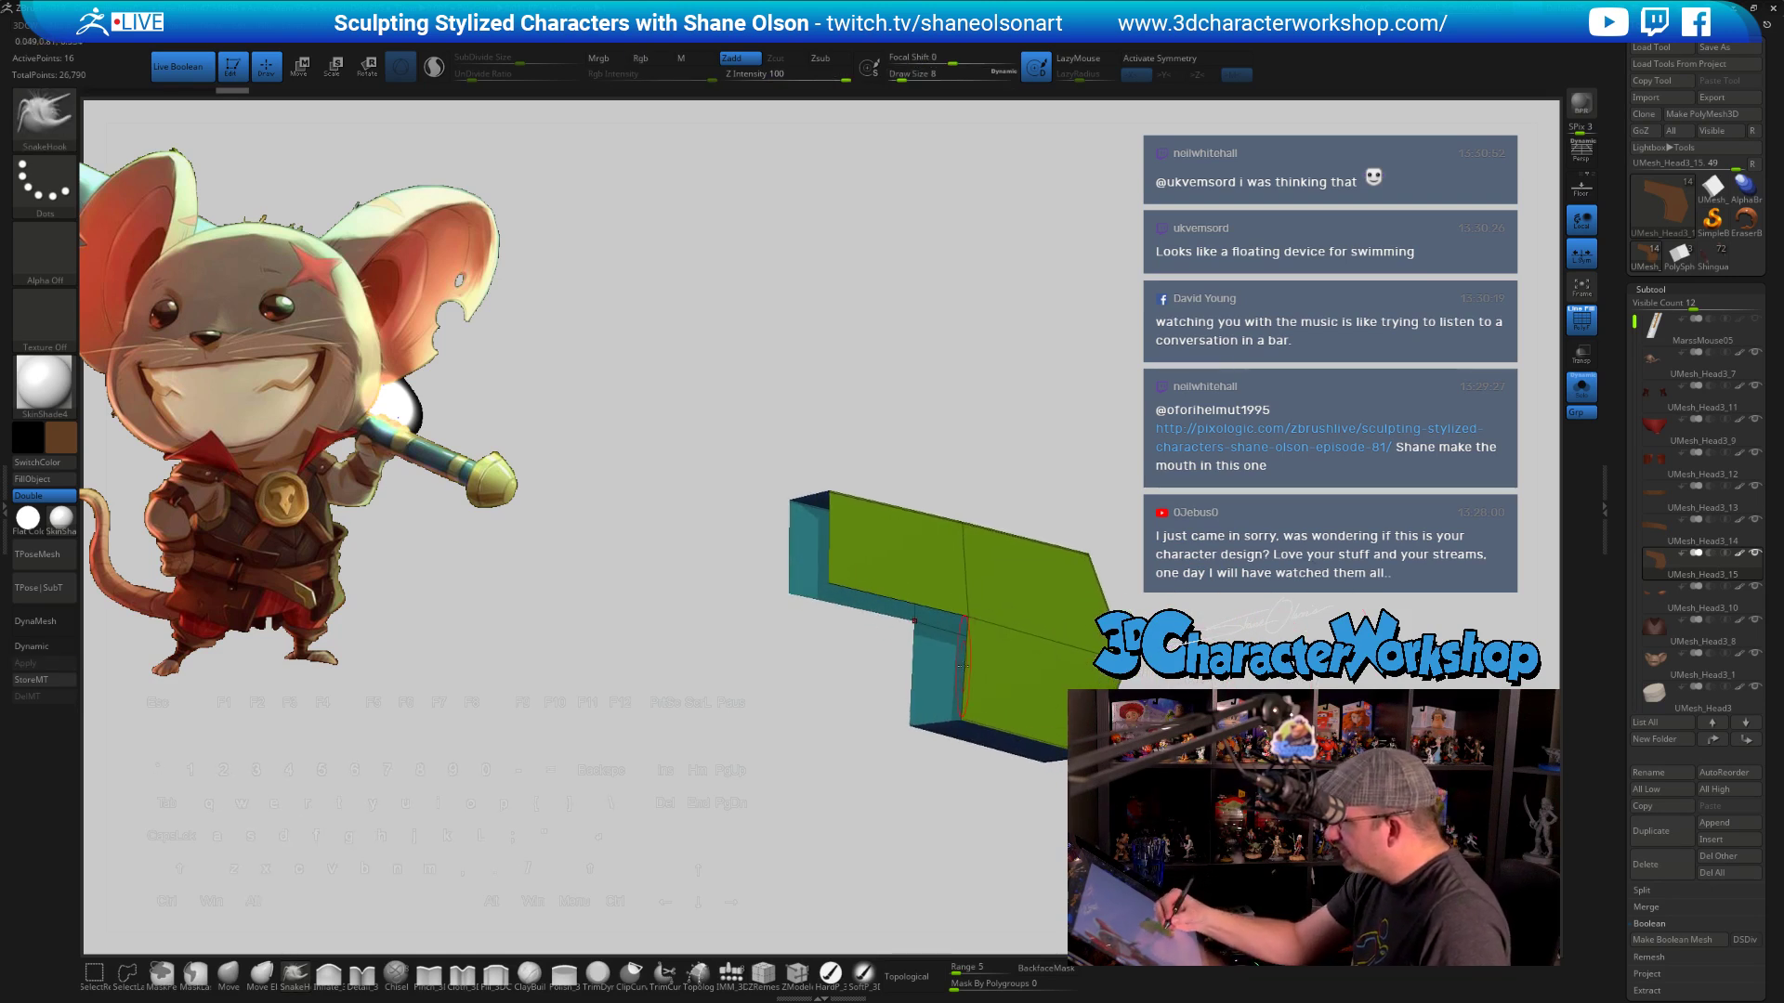
Close the open sides of the tip piece by bridging opposite edges with the ZModeler Bridge action, target Two Edges
click(792, 970)
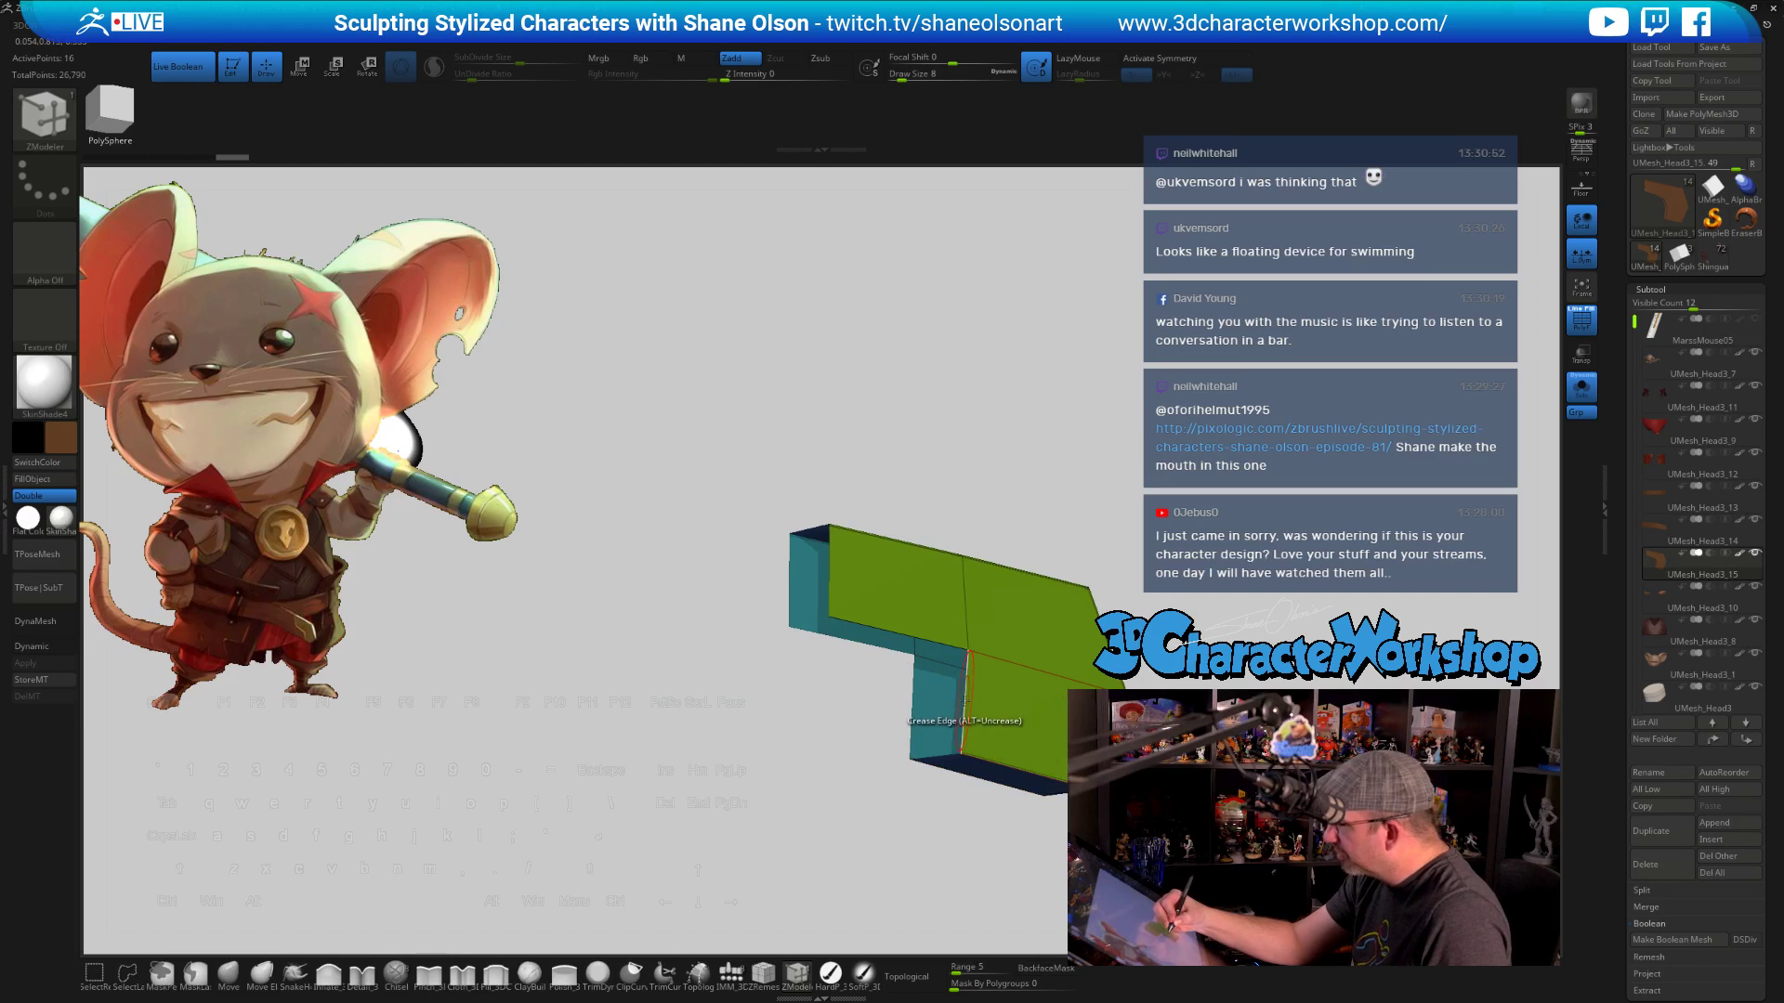
key(space)
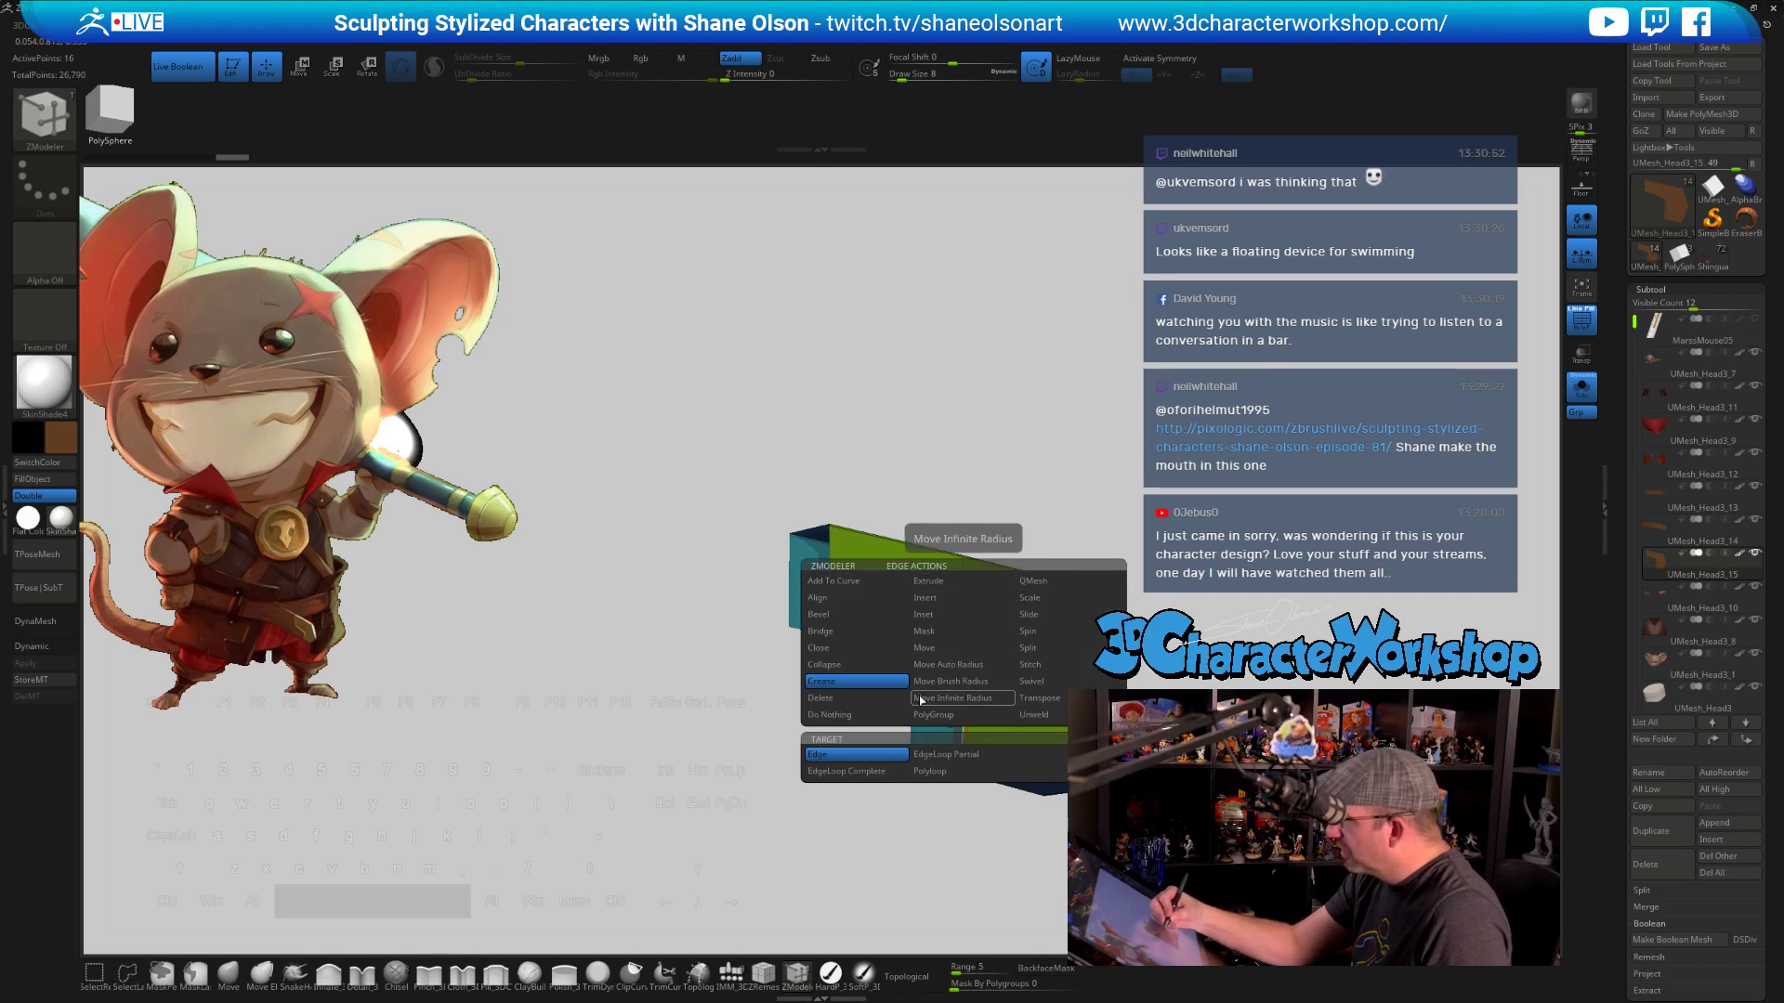
click(863, 635)
click(875, 754)
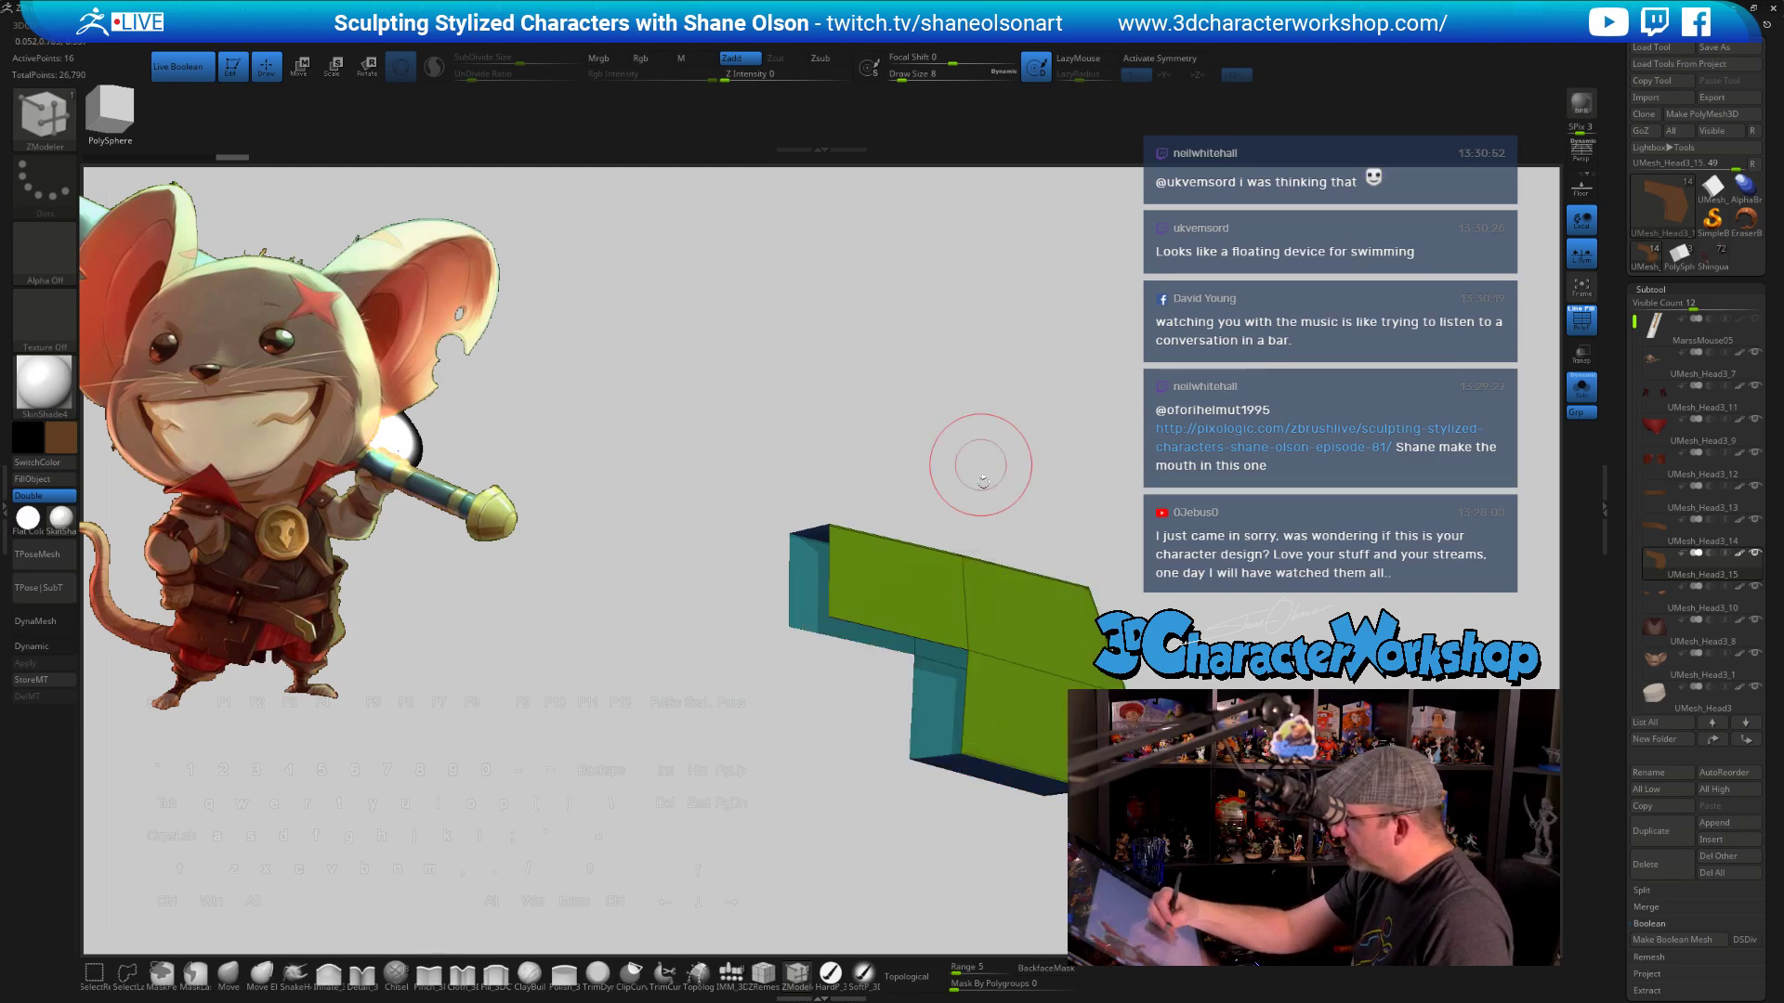
alt+drag(978, 667, 962, 727)
click(892, 716)
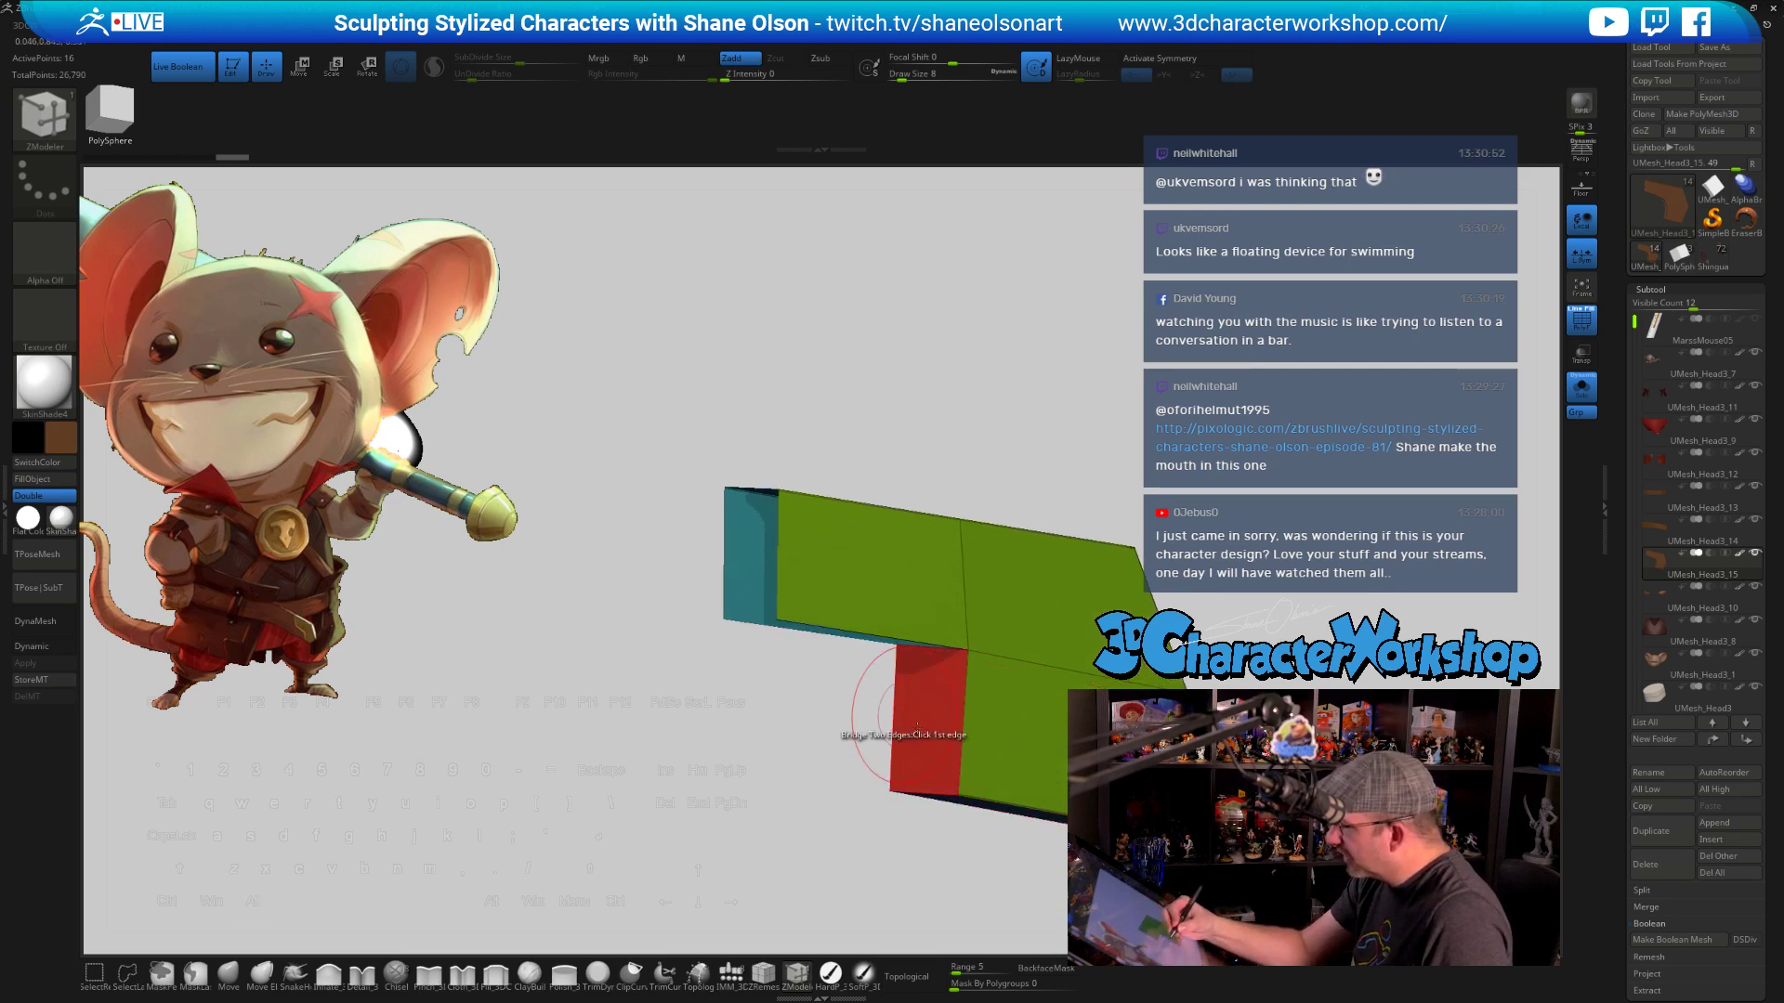
drag(962, 824, 1034, 650)
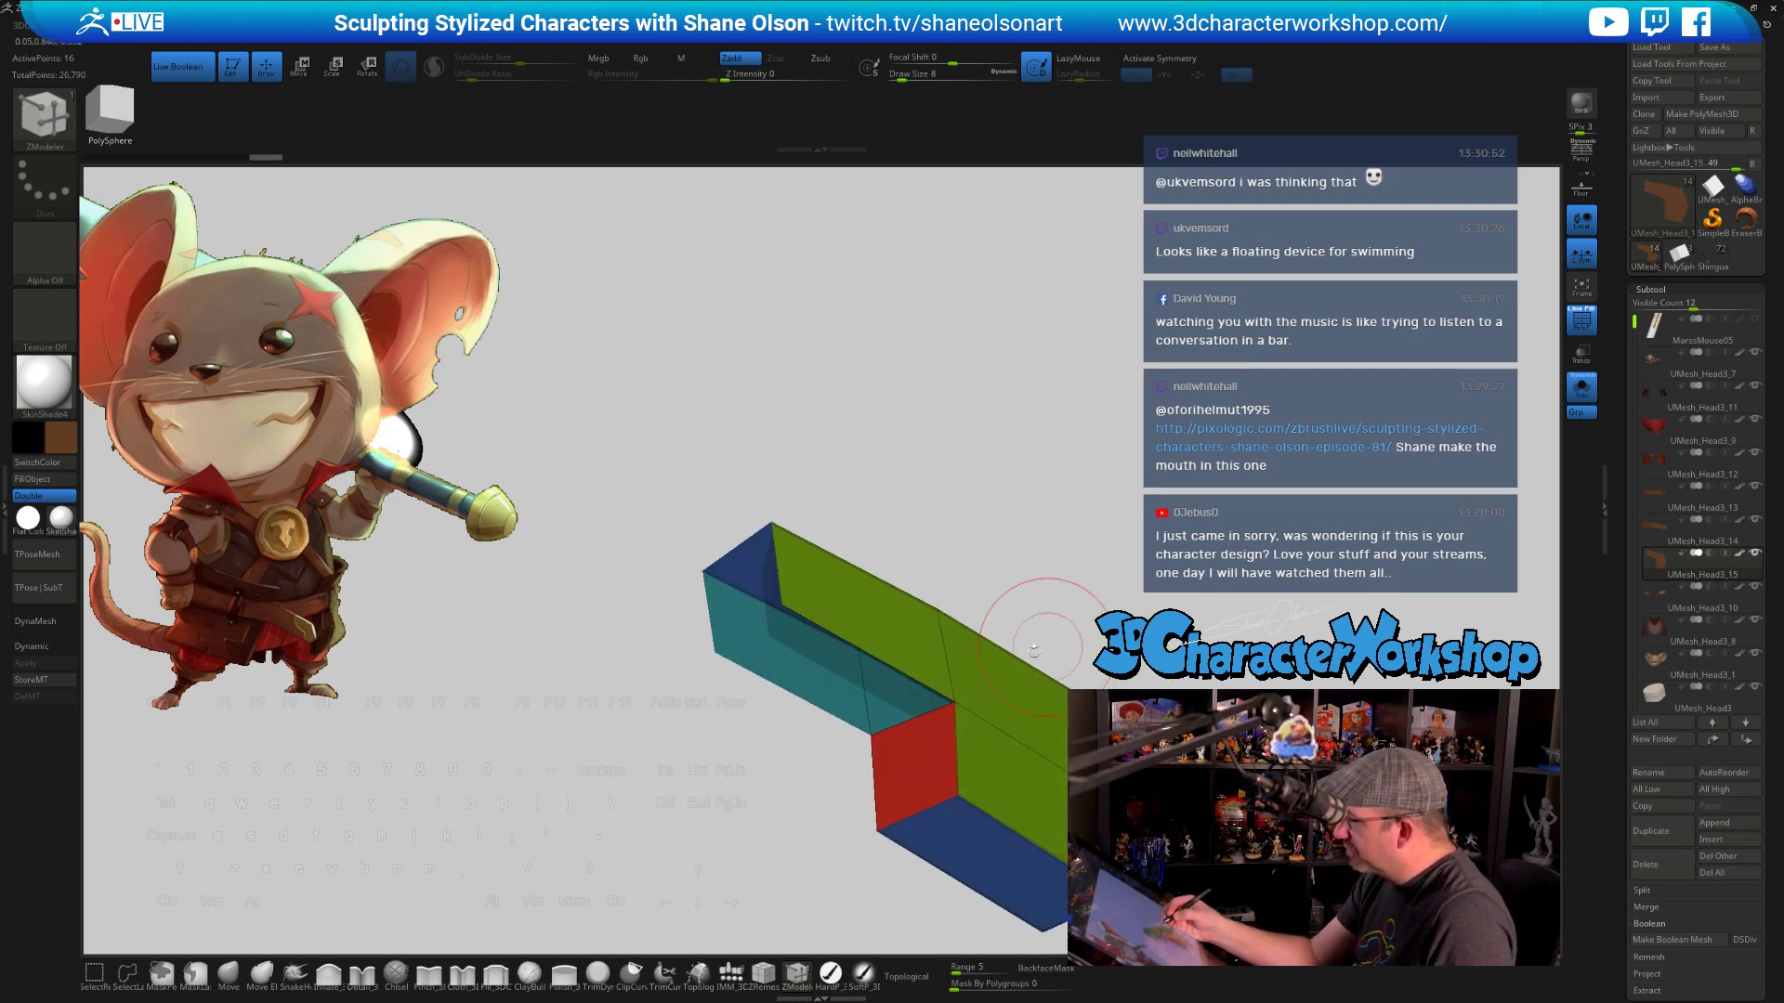
click(876, 656)
click(790, 729)
drag(799, 817, 836, 664)
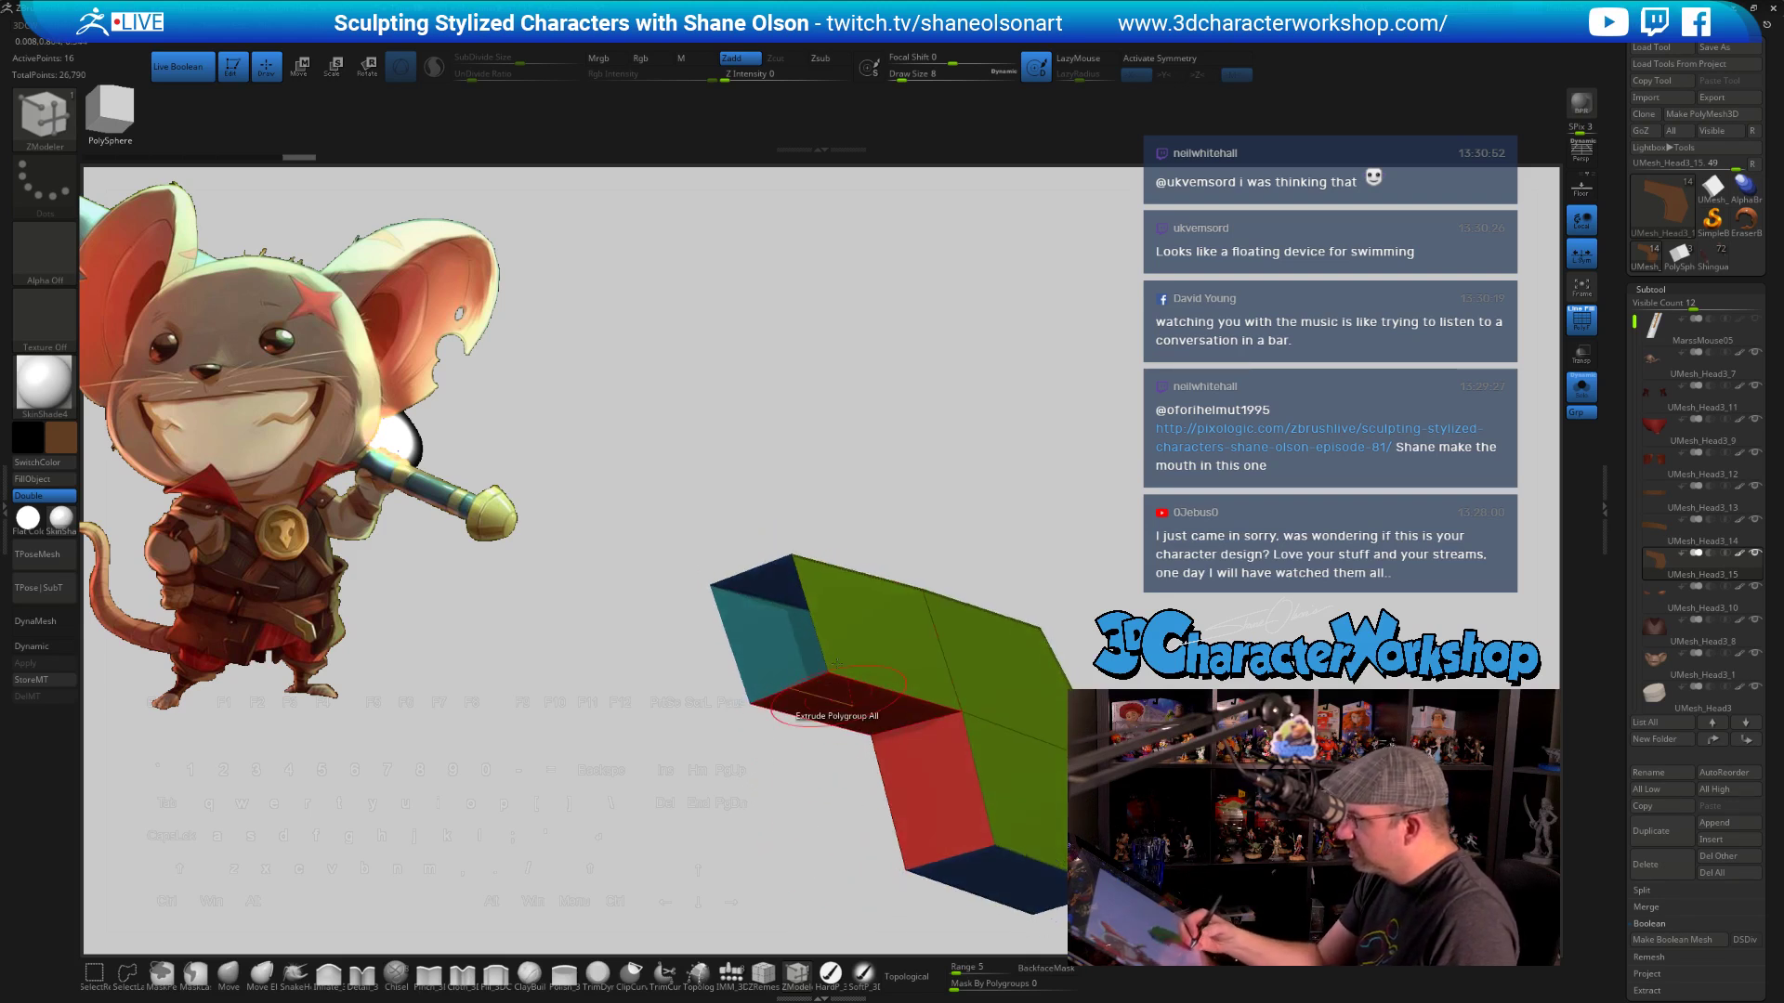
click(717, 617)
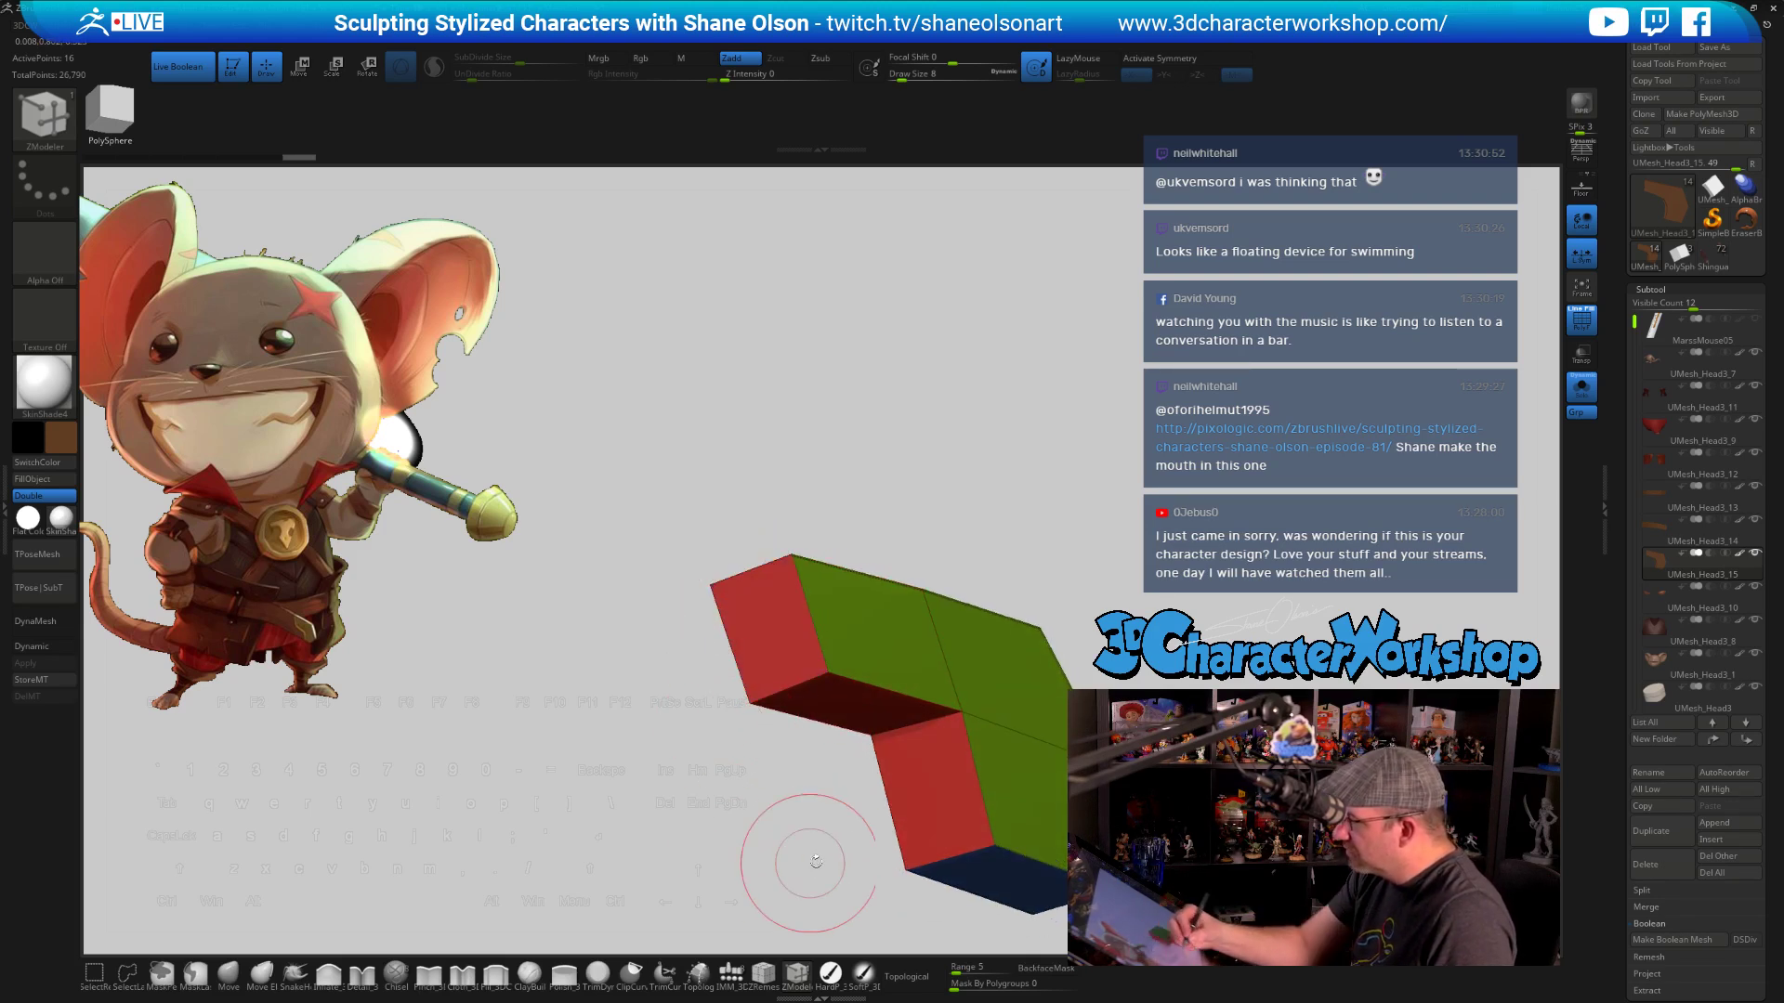
Switch to the Move brush, check the closed tip piece from behind, and show the rest of the character again
drag(815, 862, 985, 720)
key(b)
key(m)
key(v)
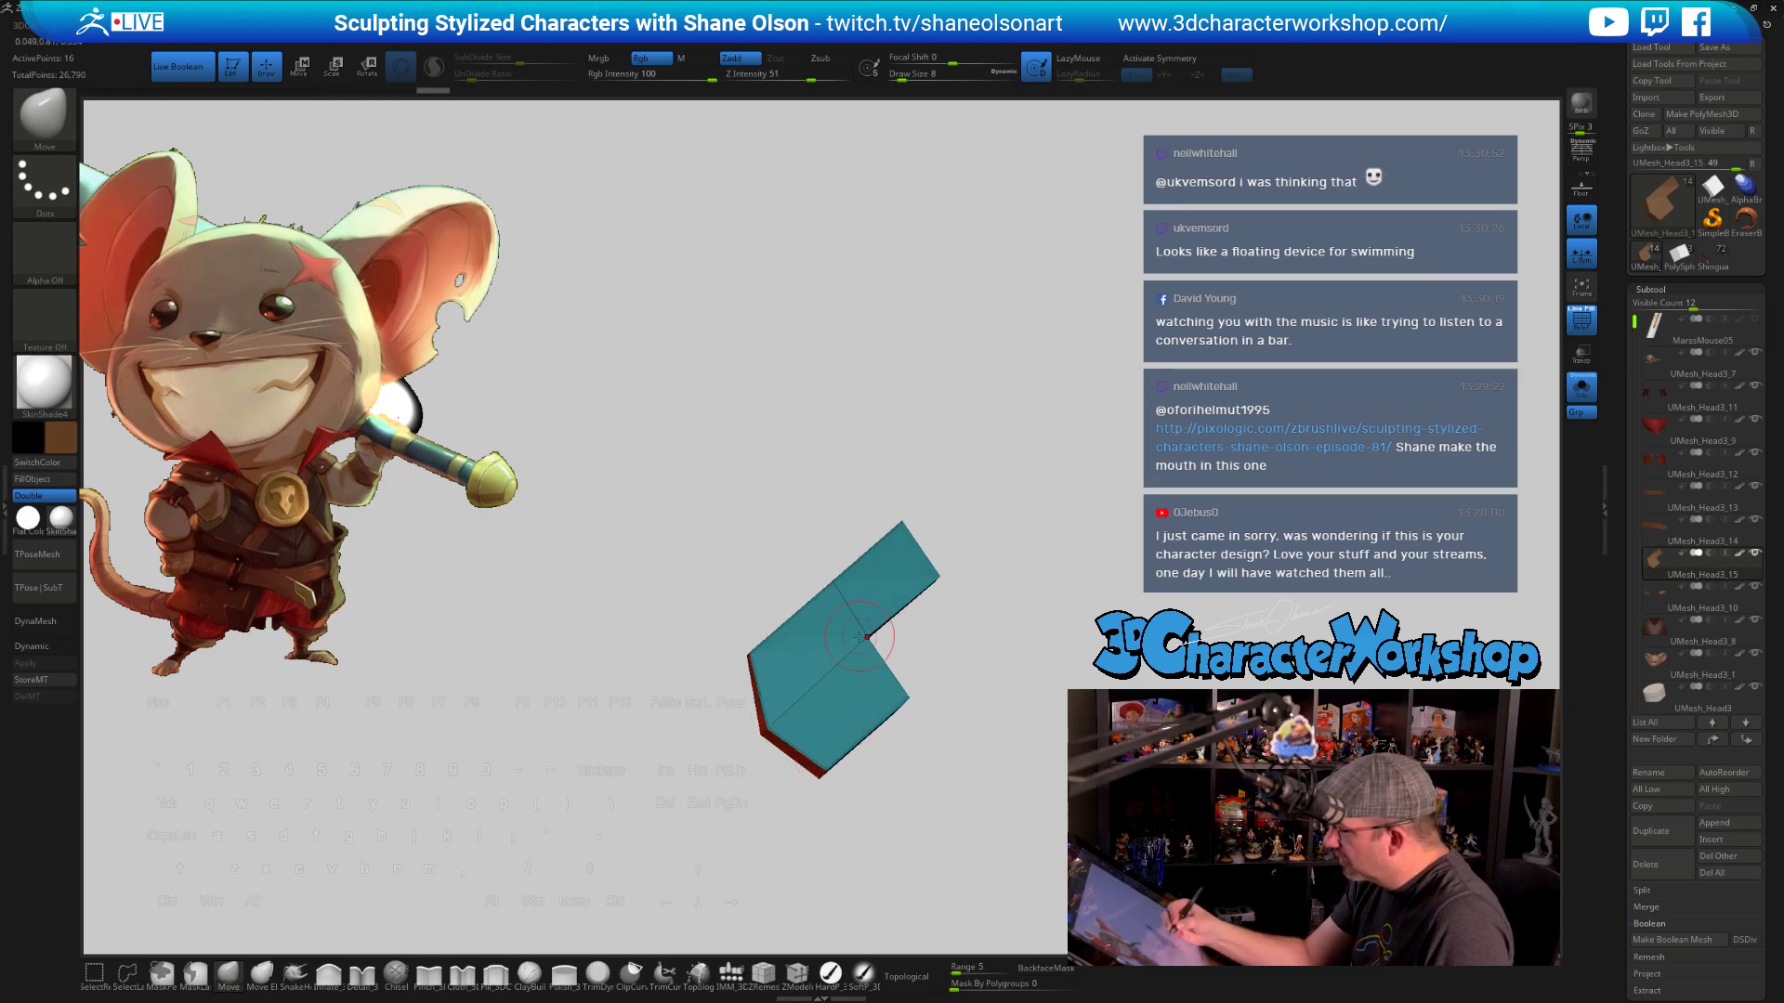
mouse_move(935, 657)
mouse_down()
mouse_move(874, 639)
mouse_move(886, 557)
mouse_move(995, 629)
mouse_move(924, 677)
mouse_up()
drag(1023, 493, 809, 618)
click(1581, 386)
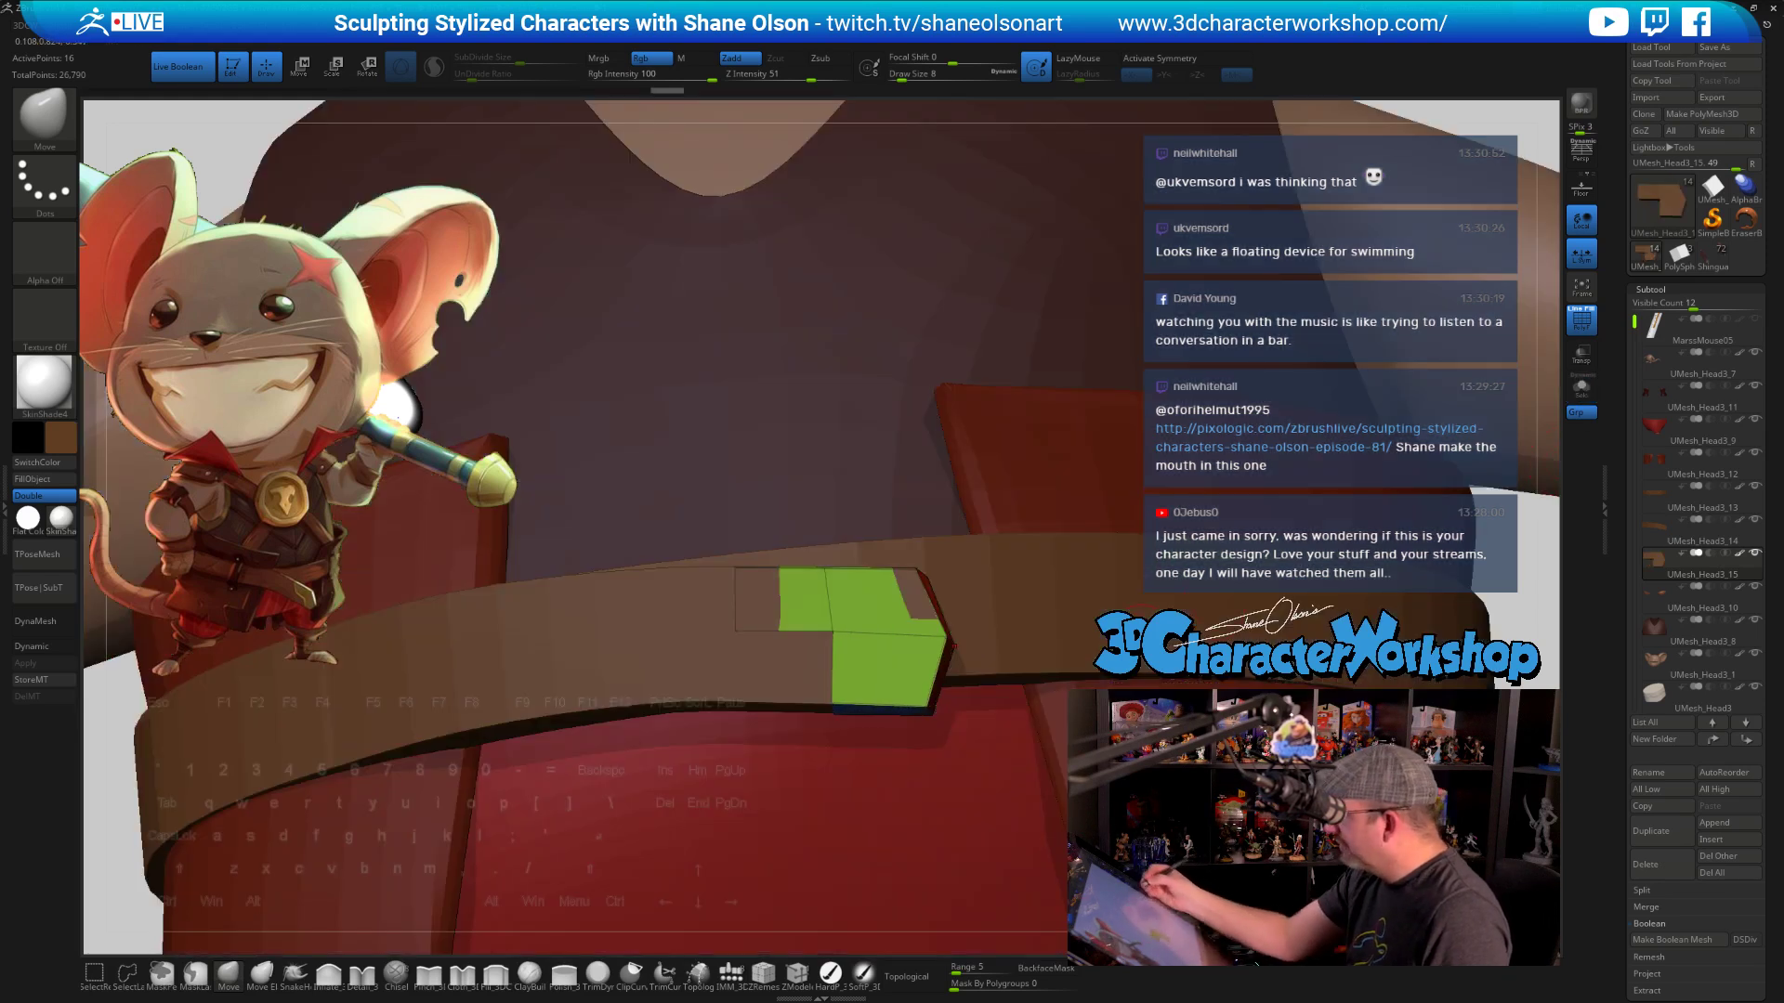
Center the gizmo on the tip piece and inflate it slightly so it wraps around the end of the strap
key(e)
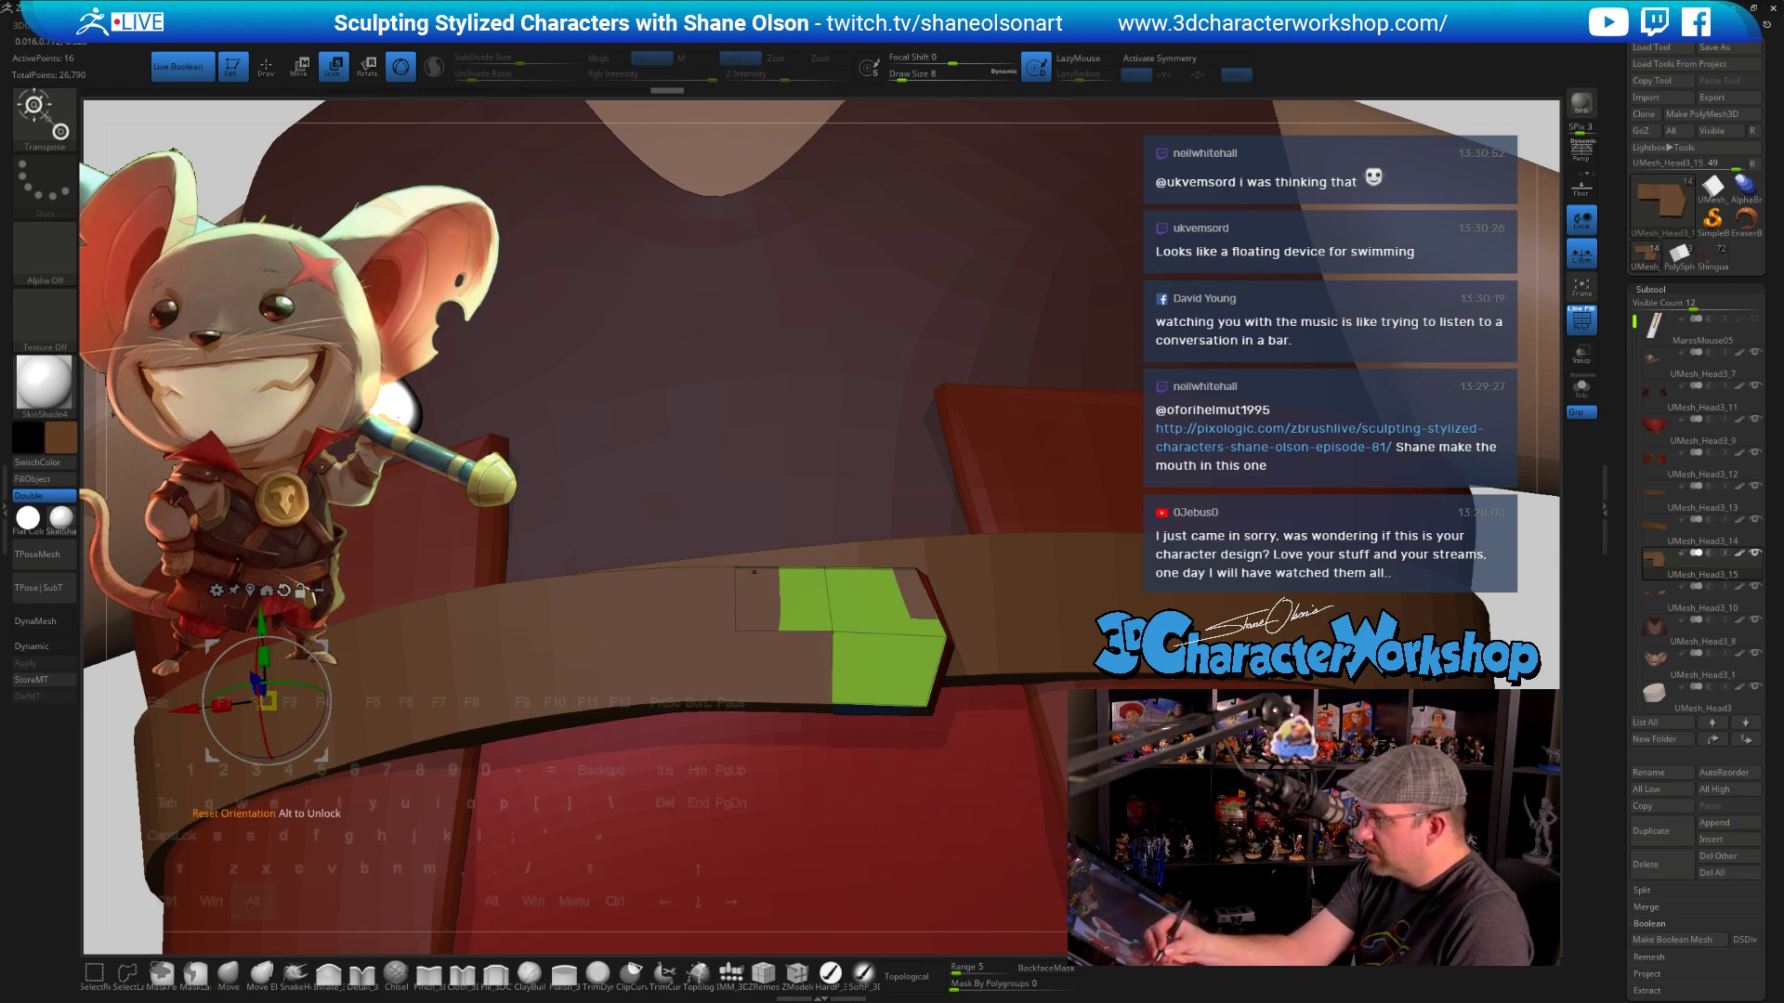
alt+click(266, 701)
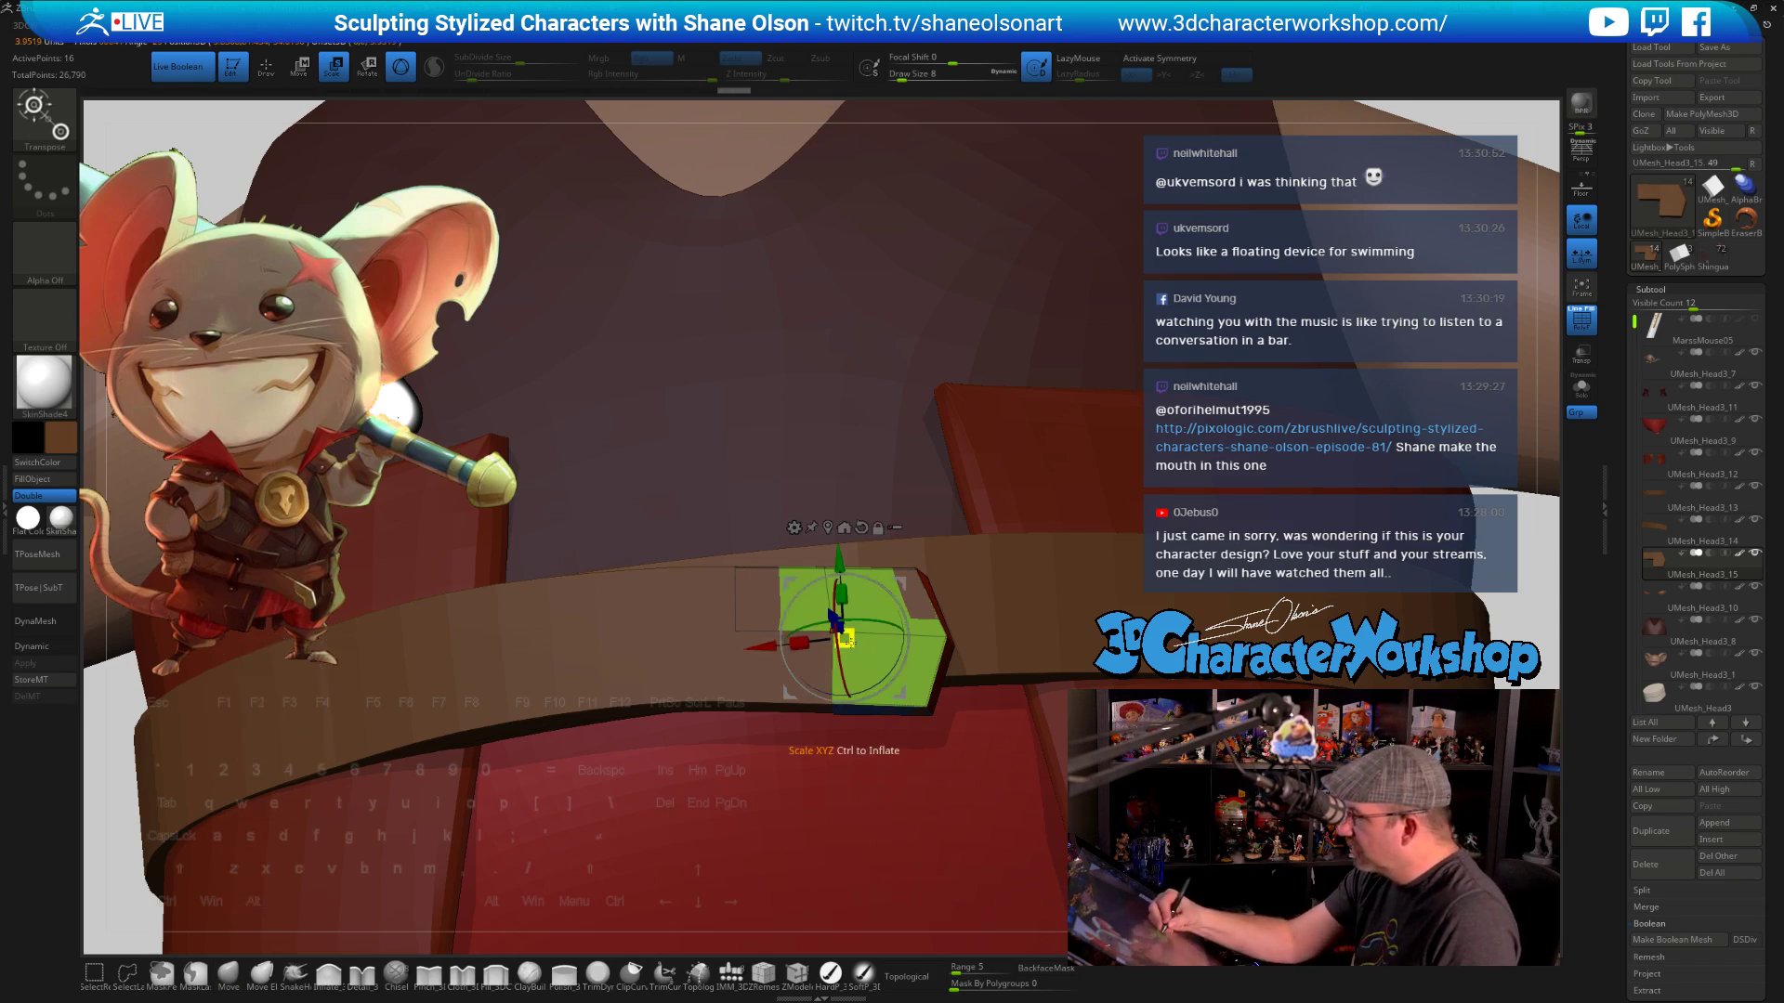
ctrl+drag(847, 641, 866, 568)
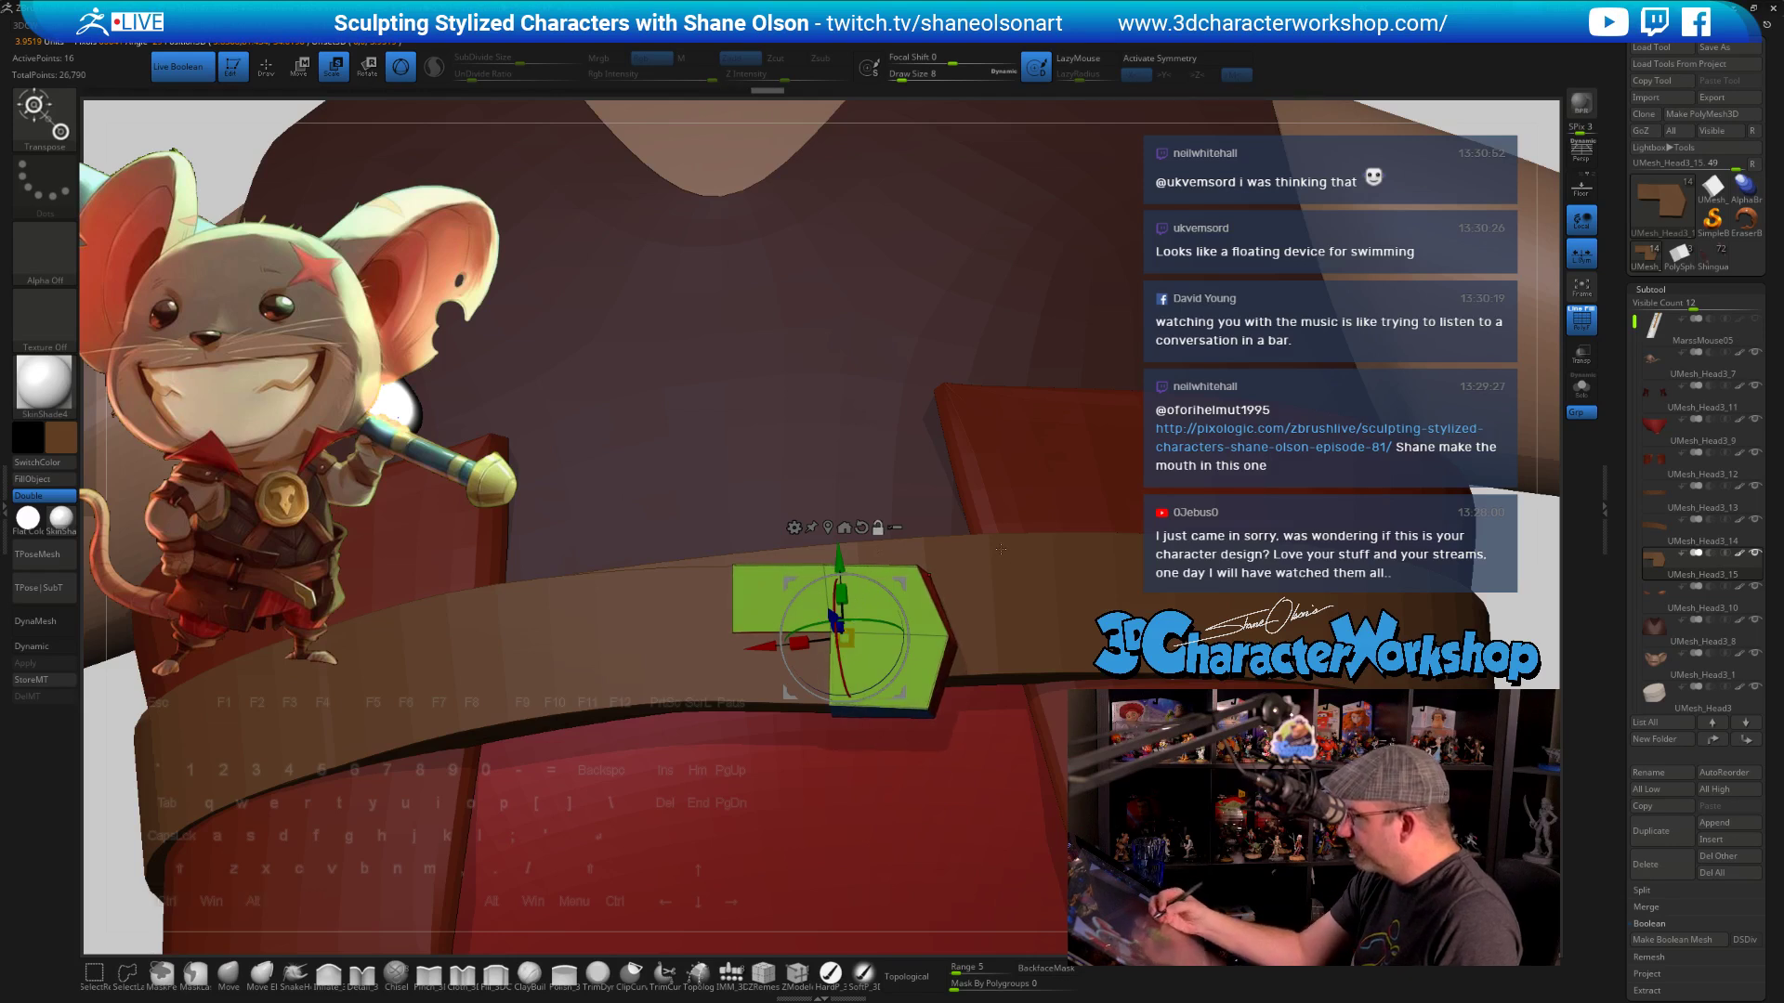
right_drag(1000, 549, 904, 613)
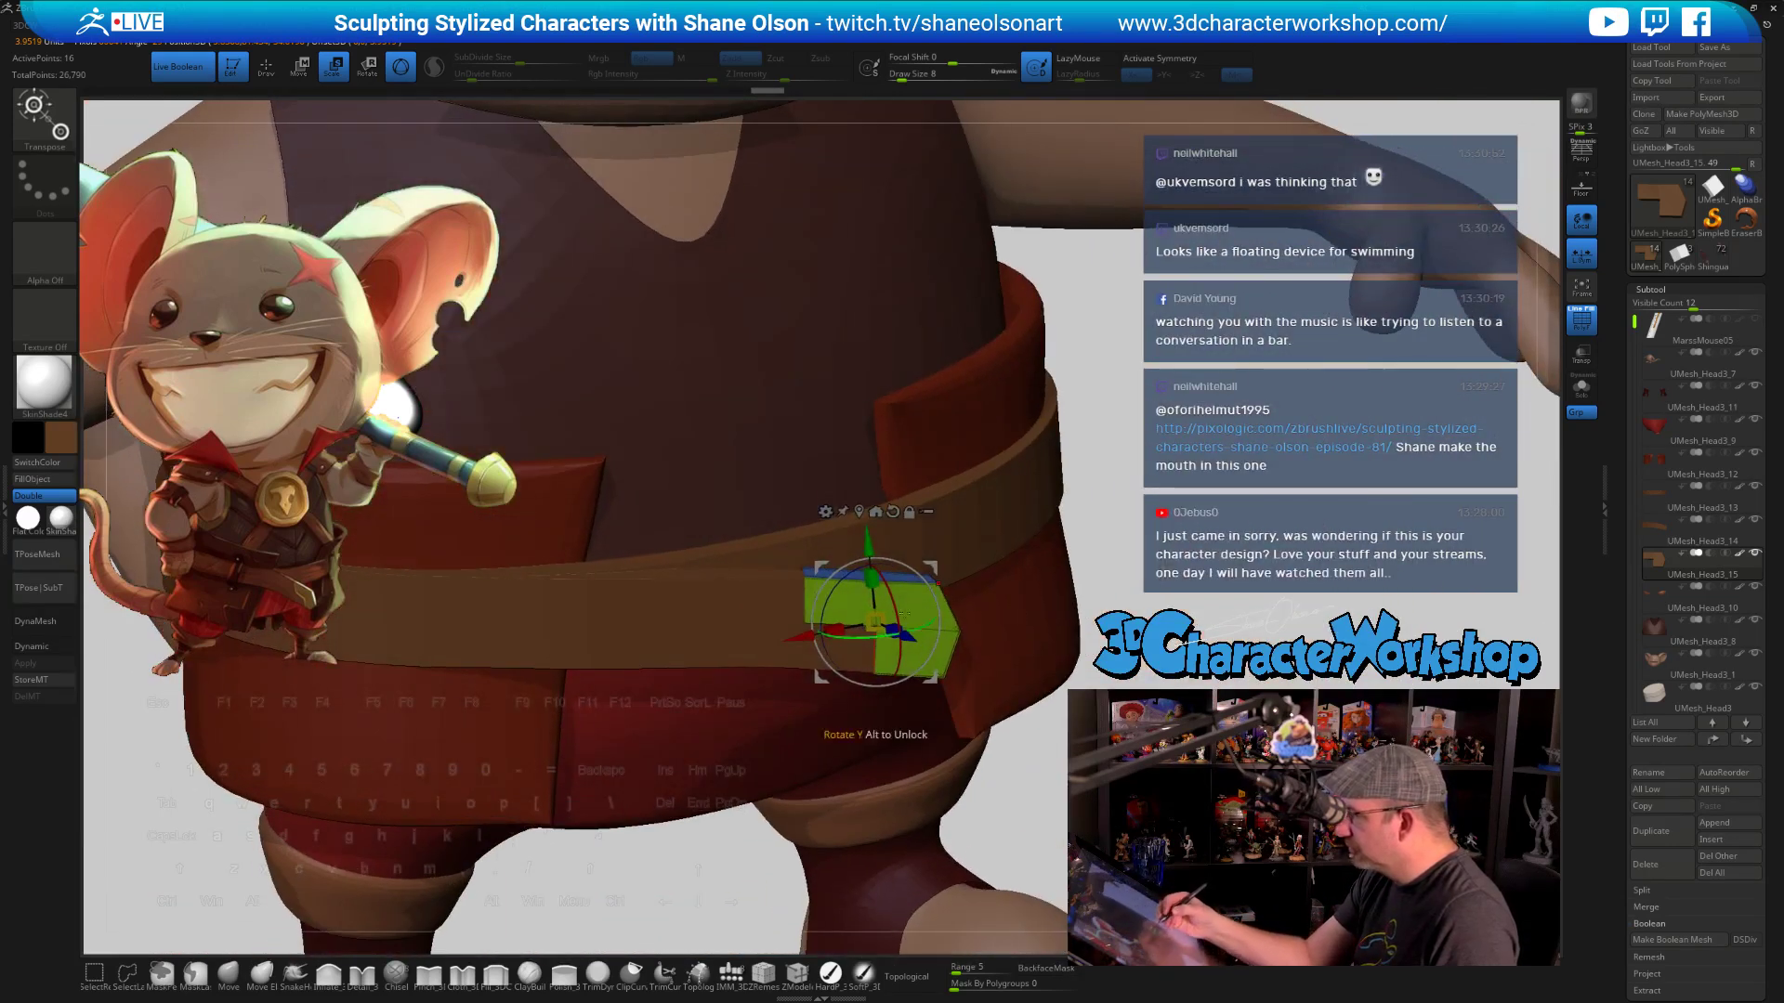
alt+drag(875, 622, 873, 660)
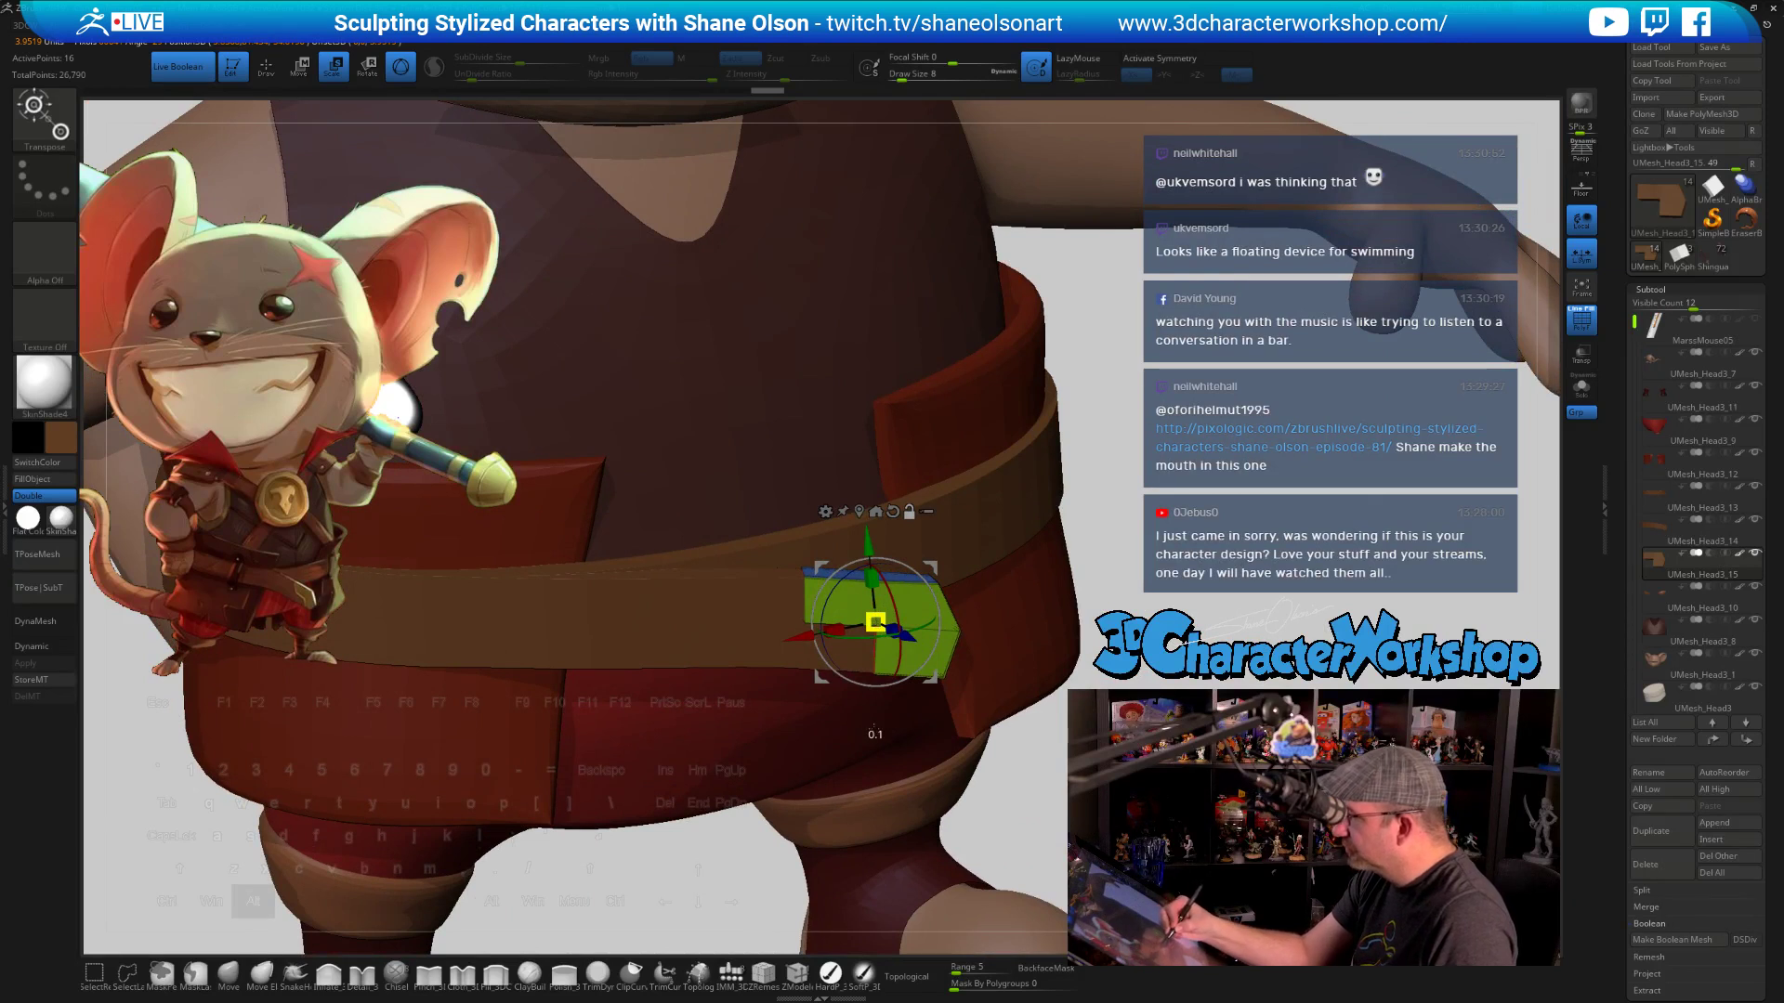
alt+drag(873, 728, 873, 729)
ctrl+drag(876, 622, 874, 673)
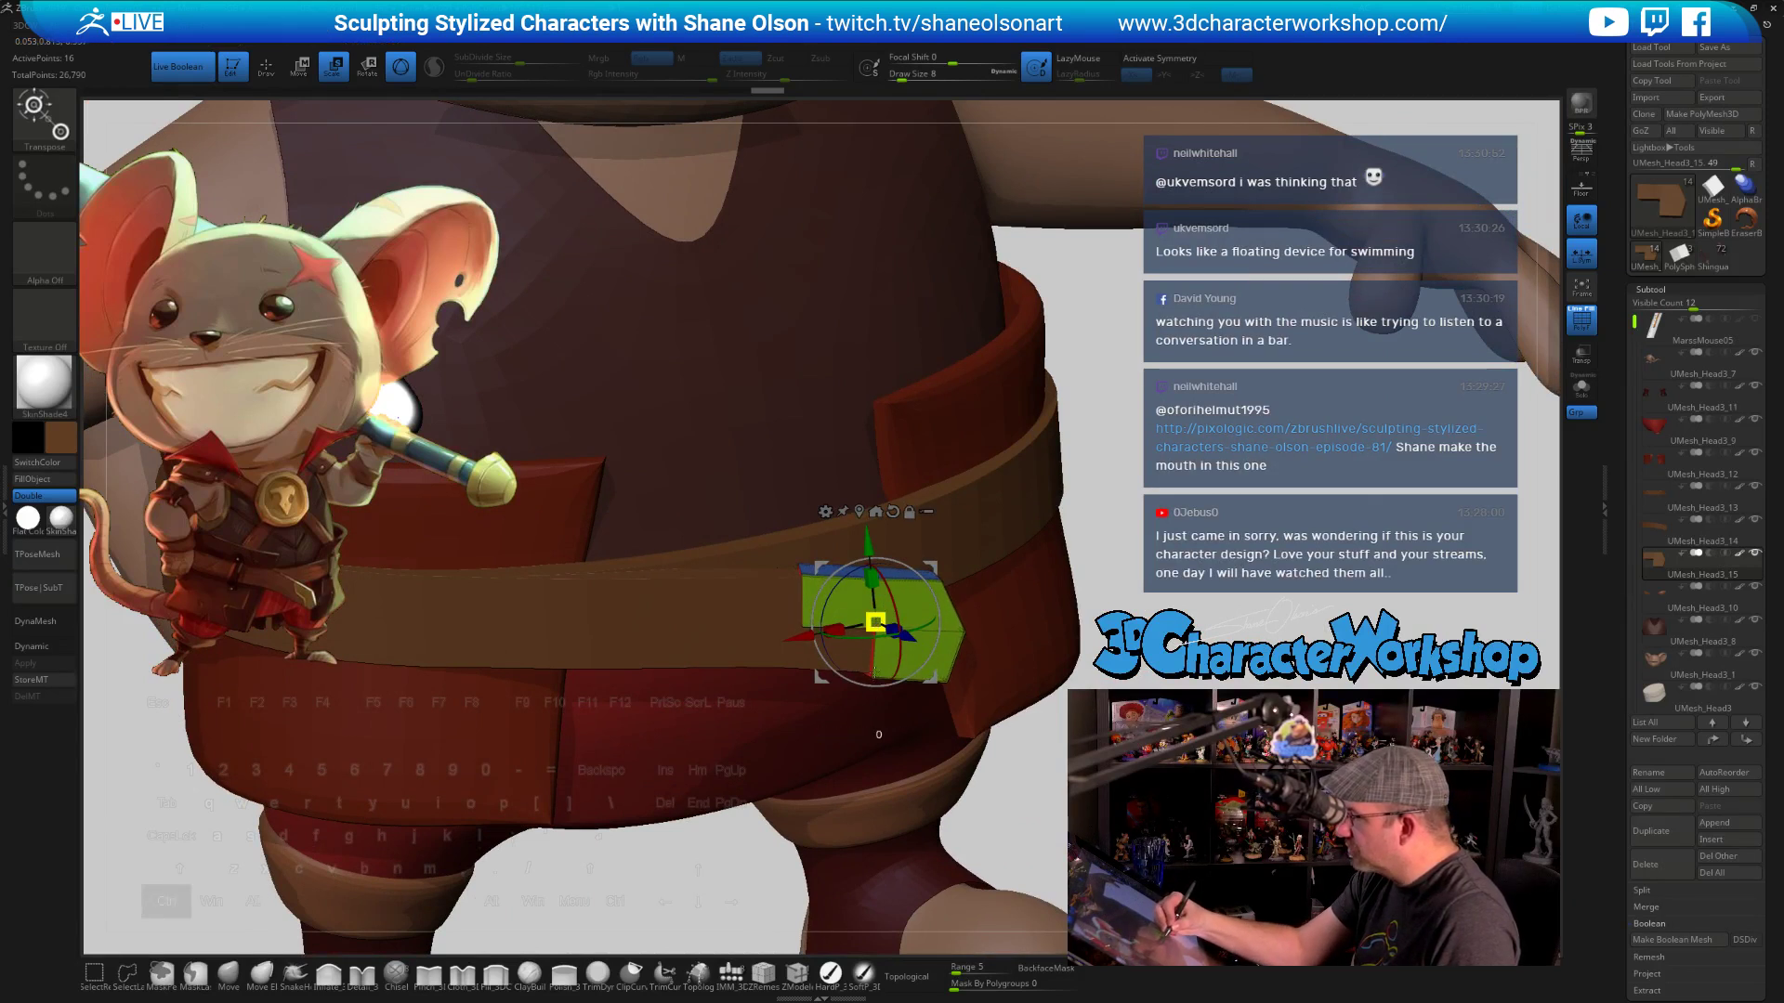
Assign the tip piece's polygroups with Groups By Normals and turn on its dynamic subdivision, leaving the polyframe display off
right_drag(878, 729, 948, 618)
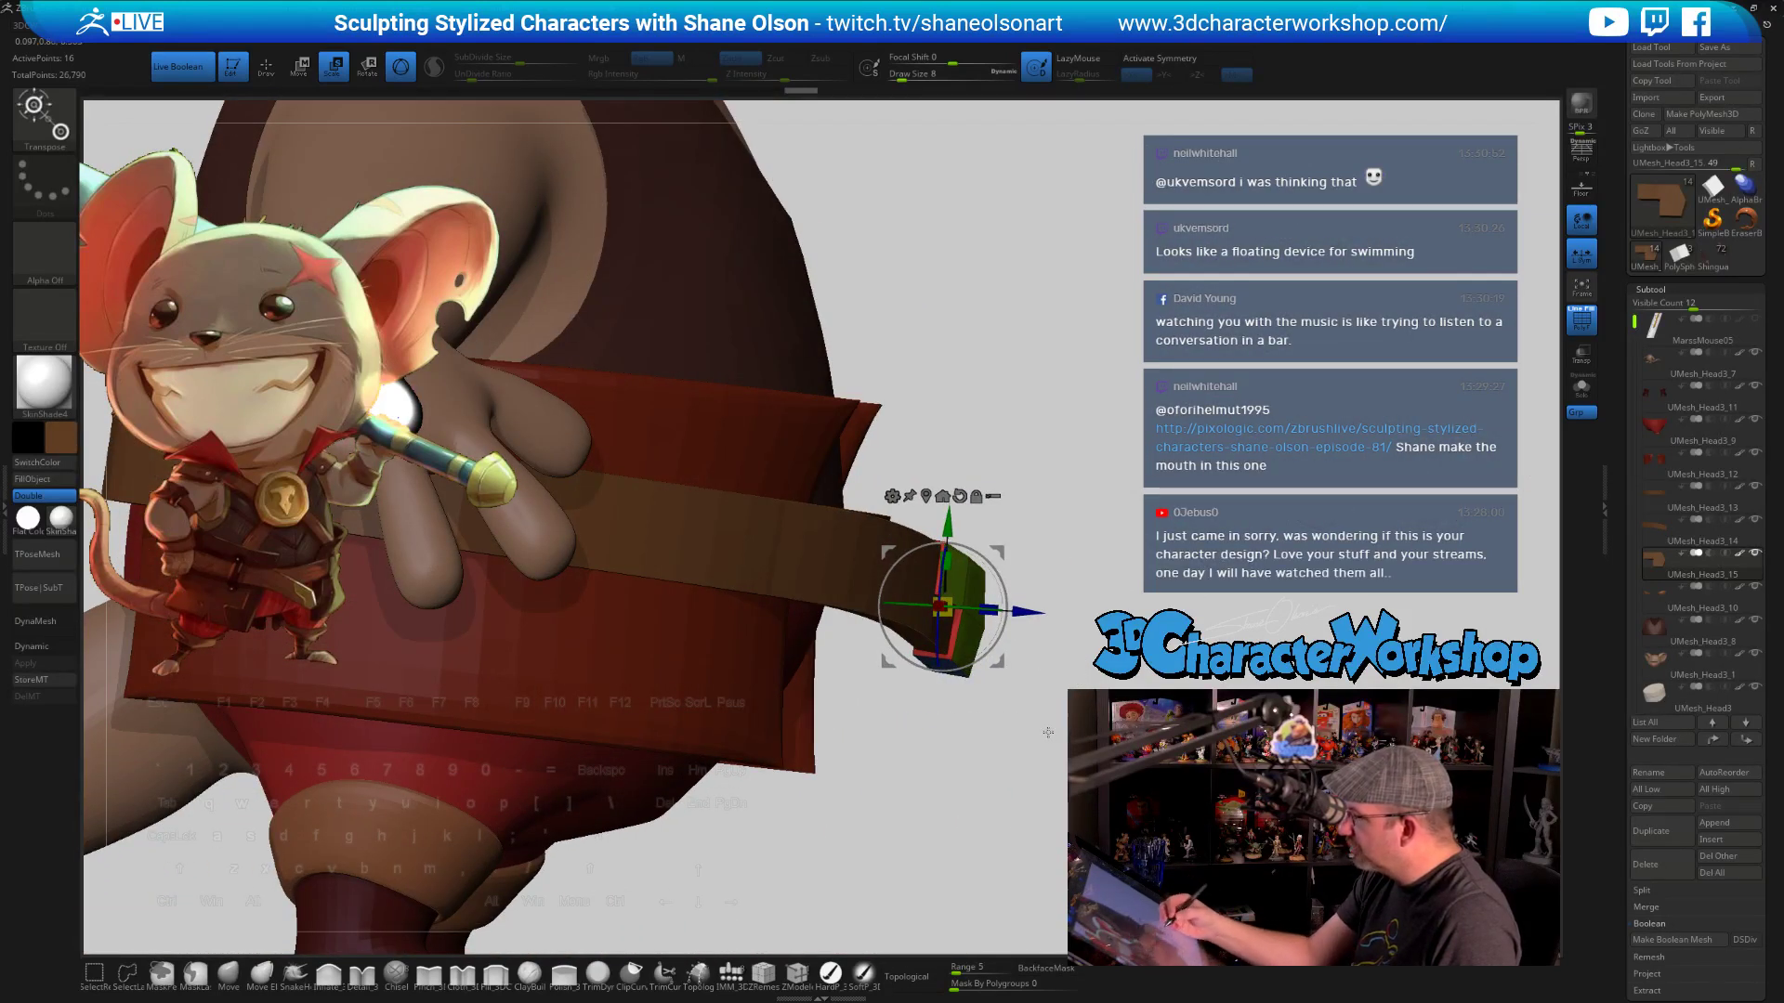
mouse_move(1048, 733)
right_down()
mouse_move(985, 715)
mouse_move(1022, 726)
right_up()
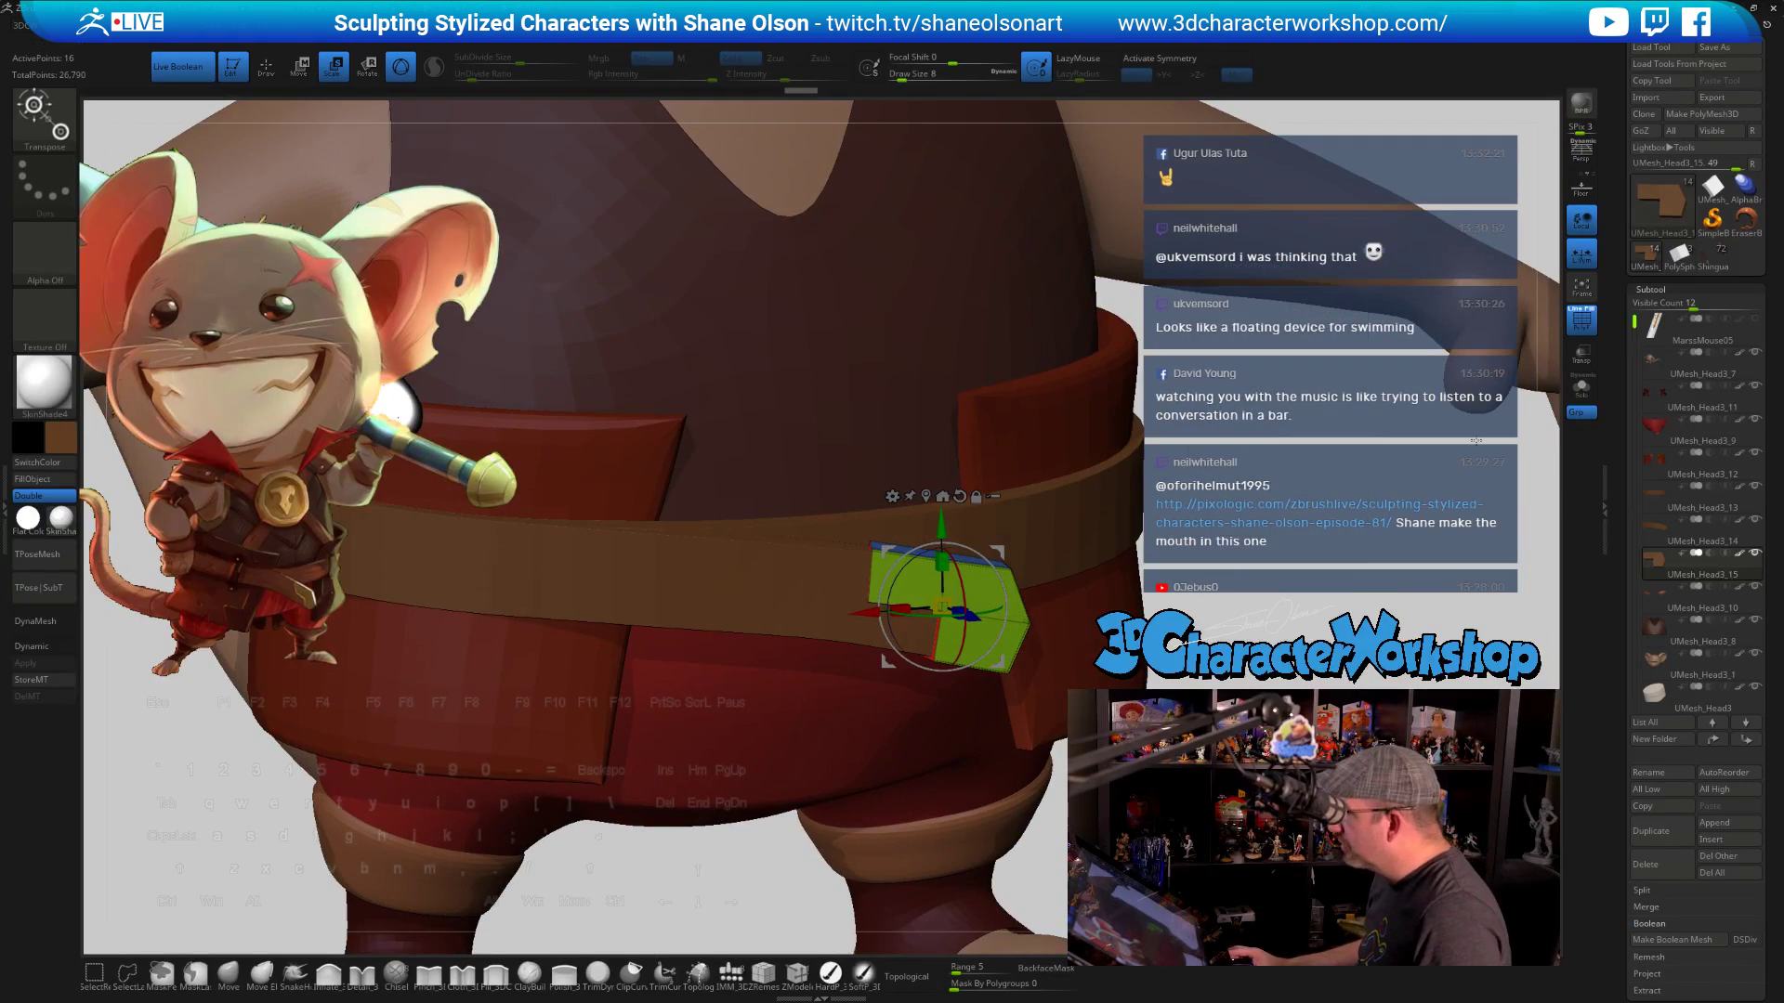
key(space)
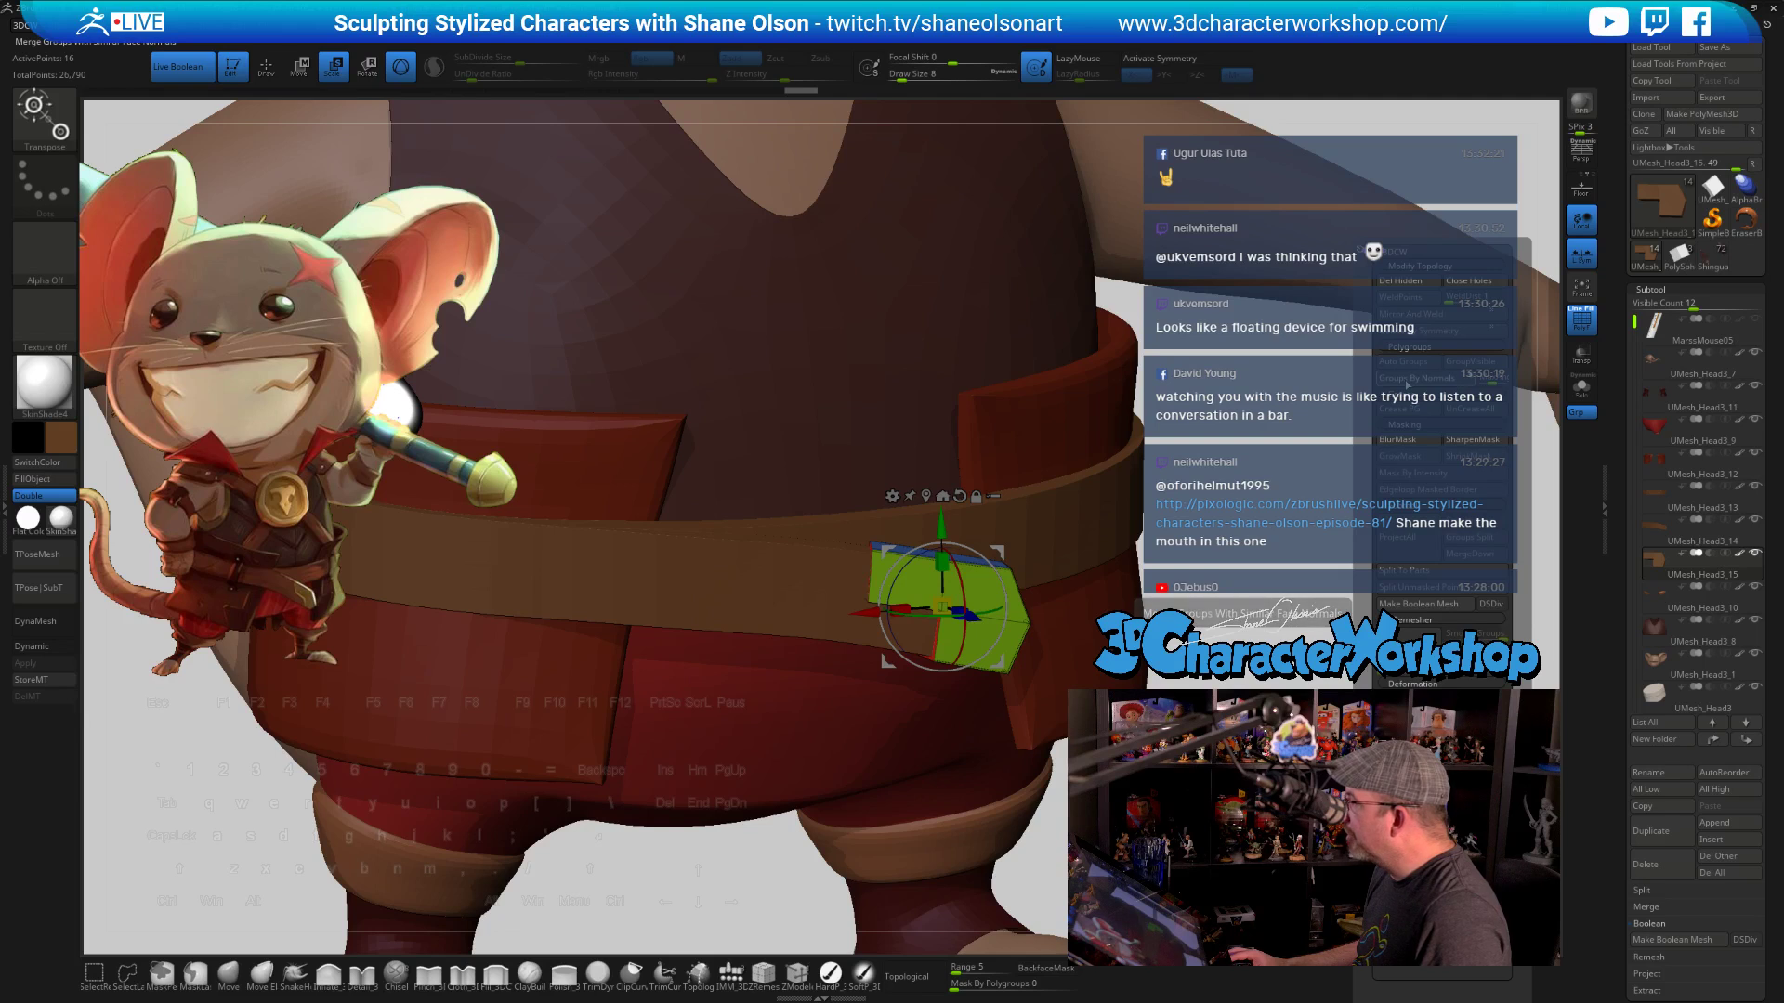
click(1408, 380)
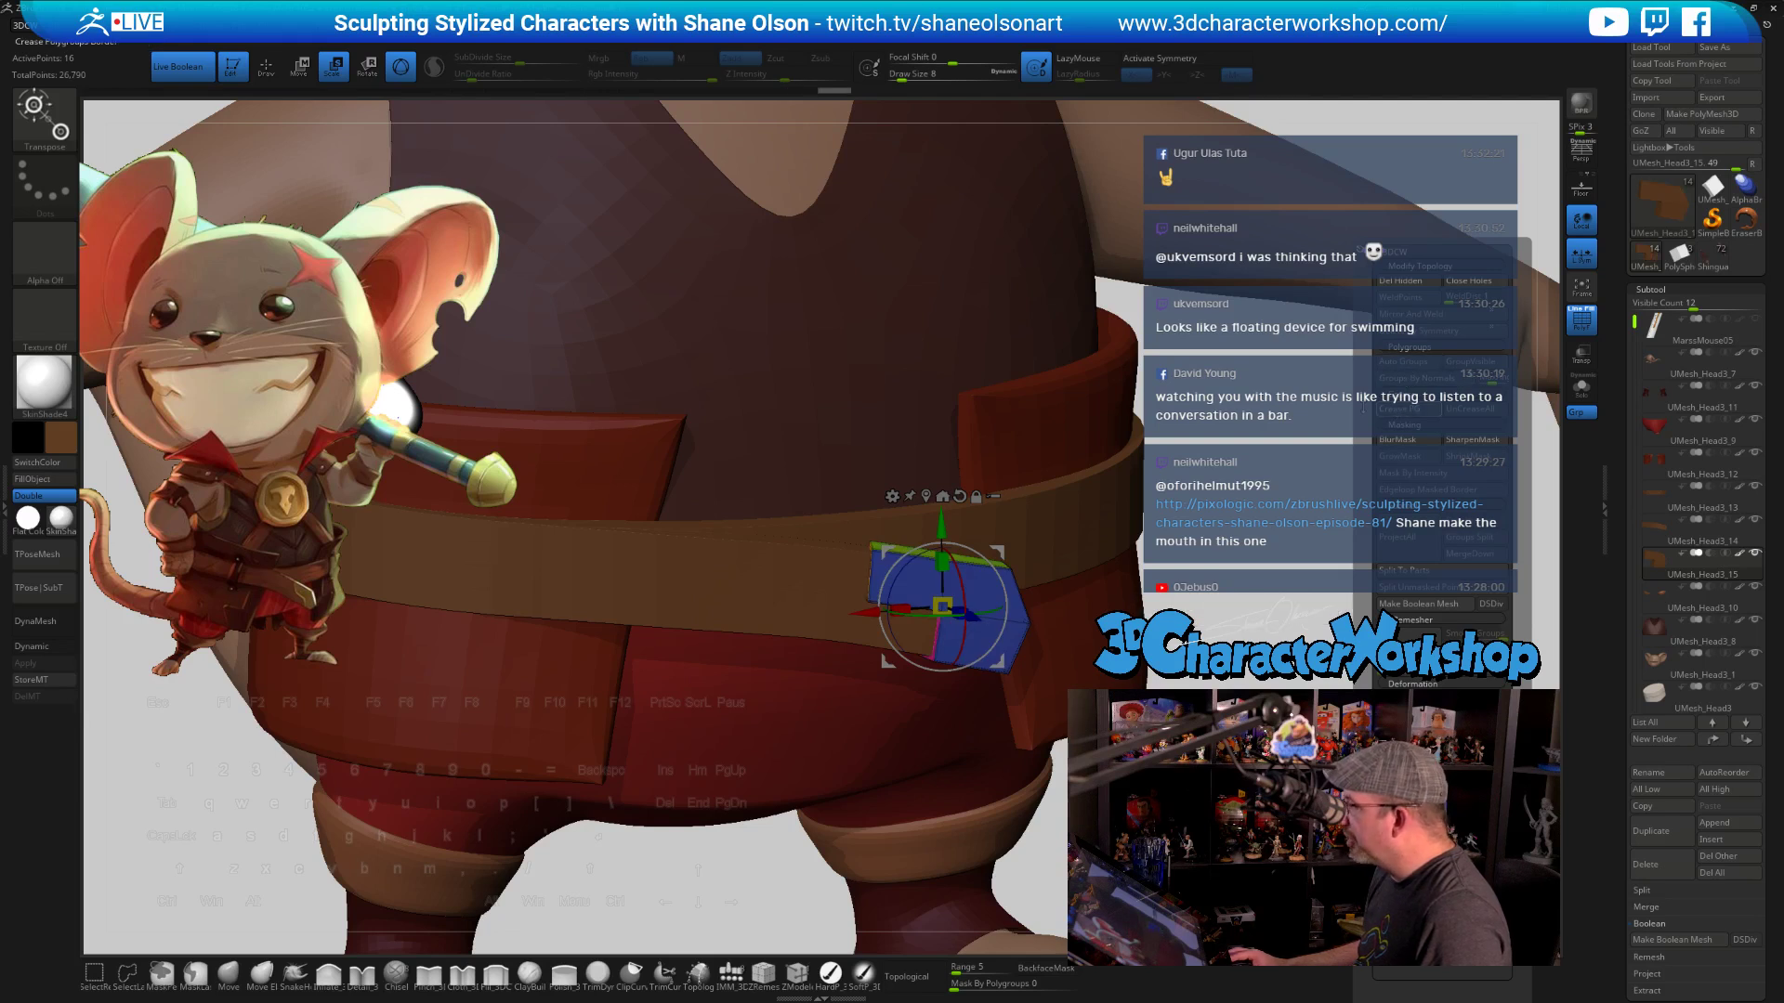
key(d)
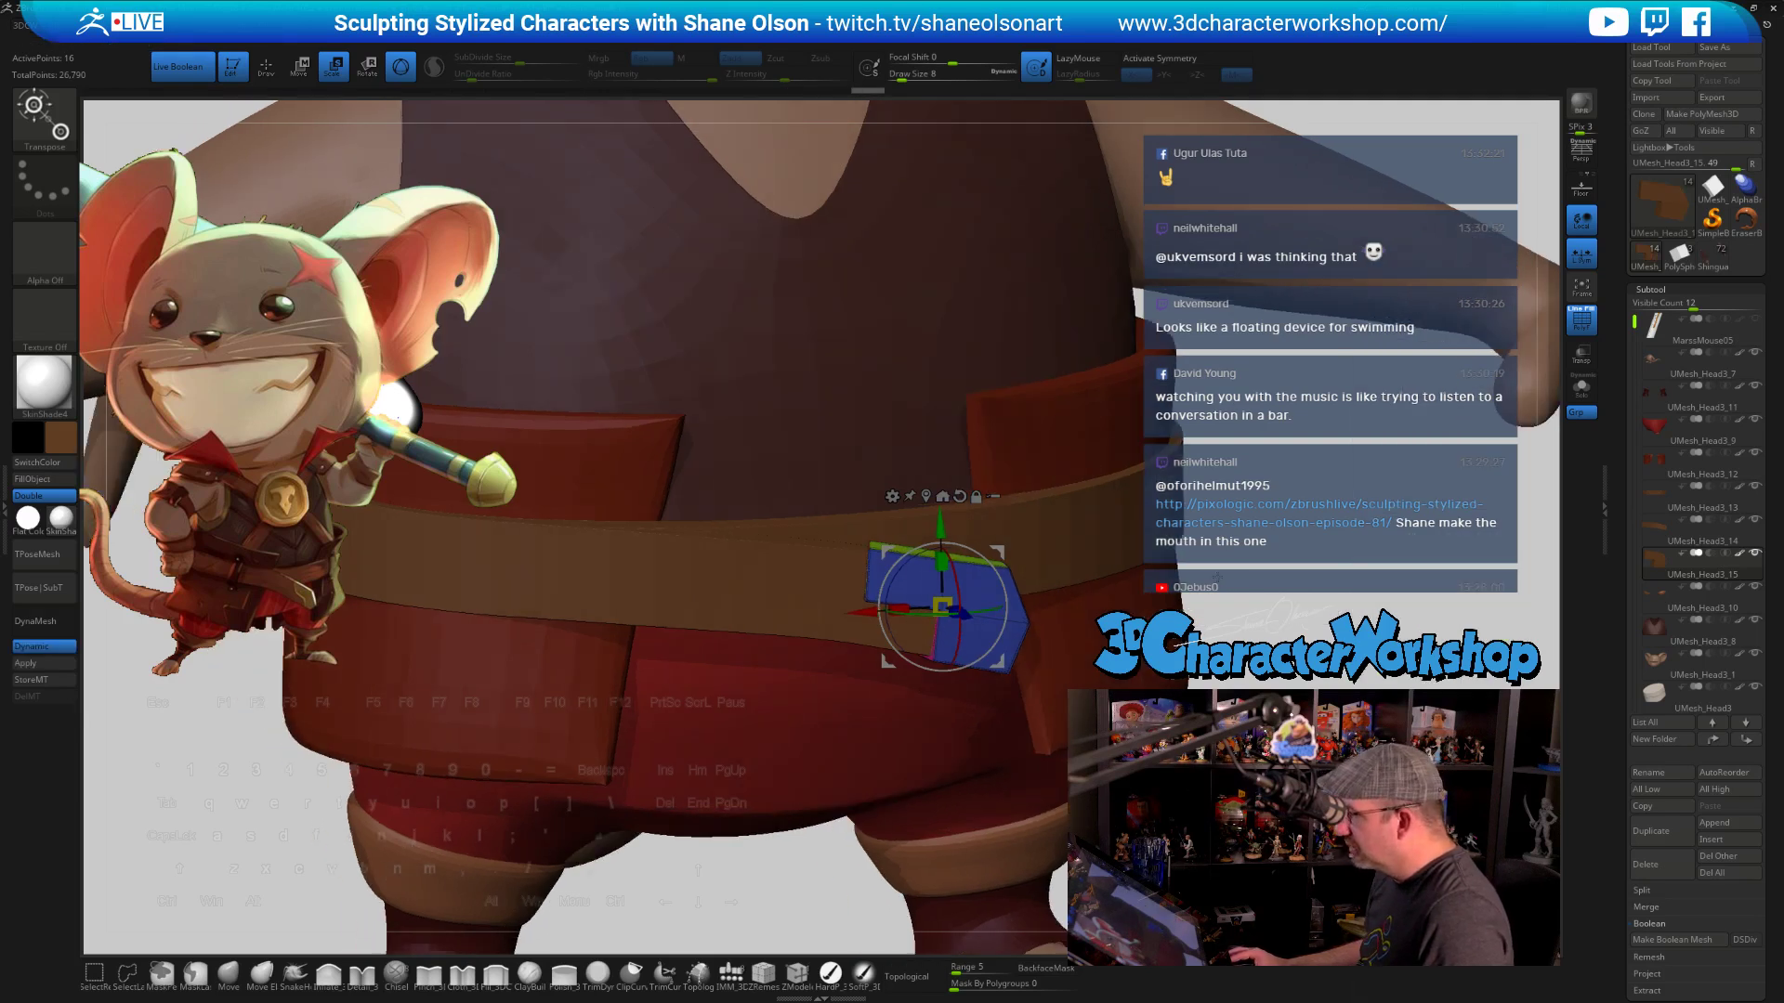
key(shift+f)
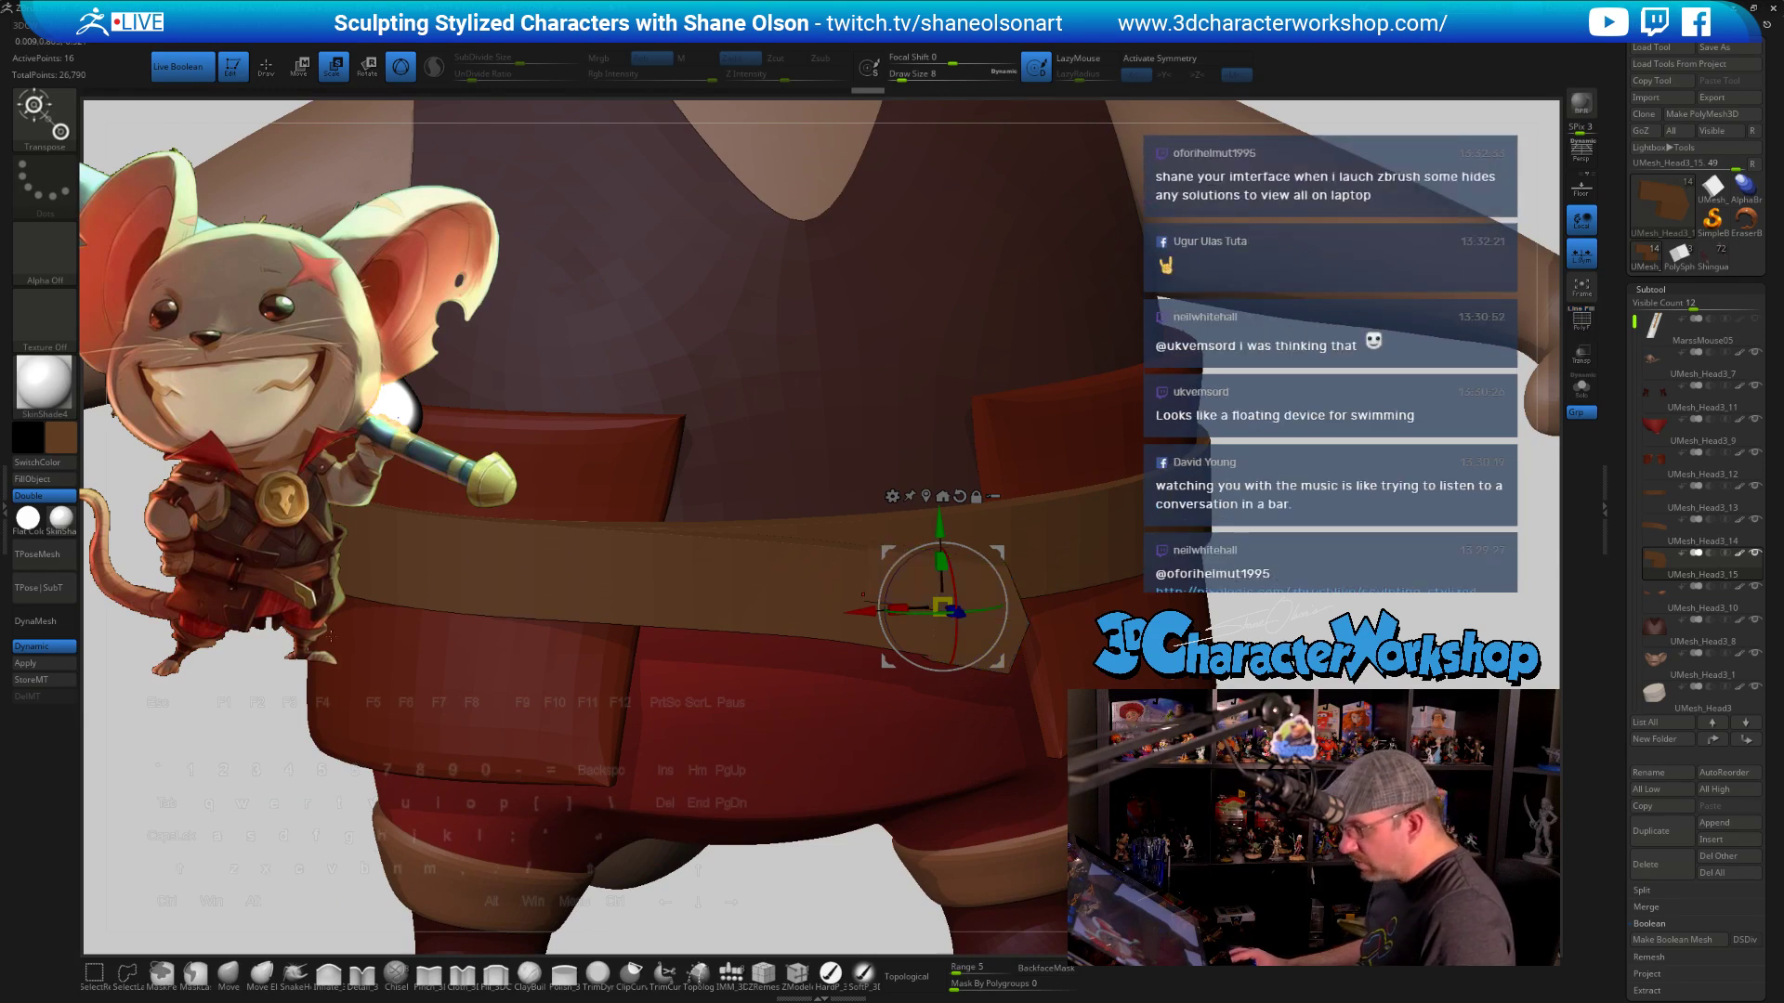
Pick a light tan color and fill the strap's tip piece with it
key(space)
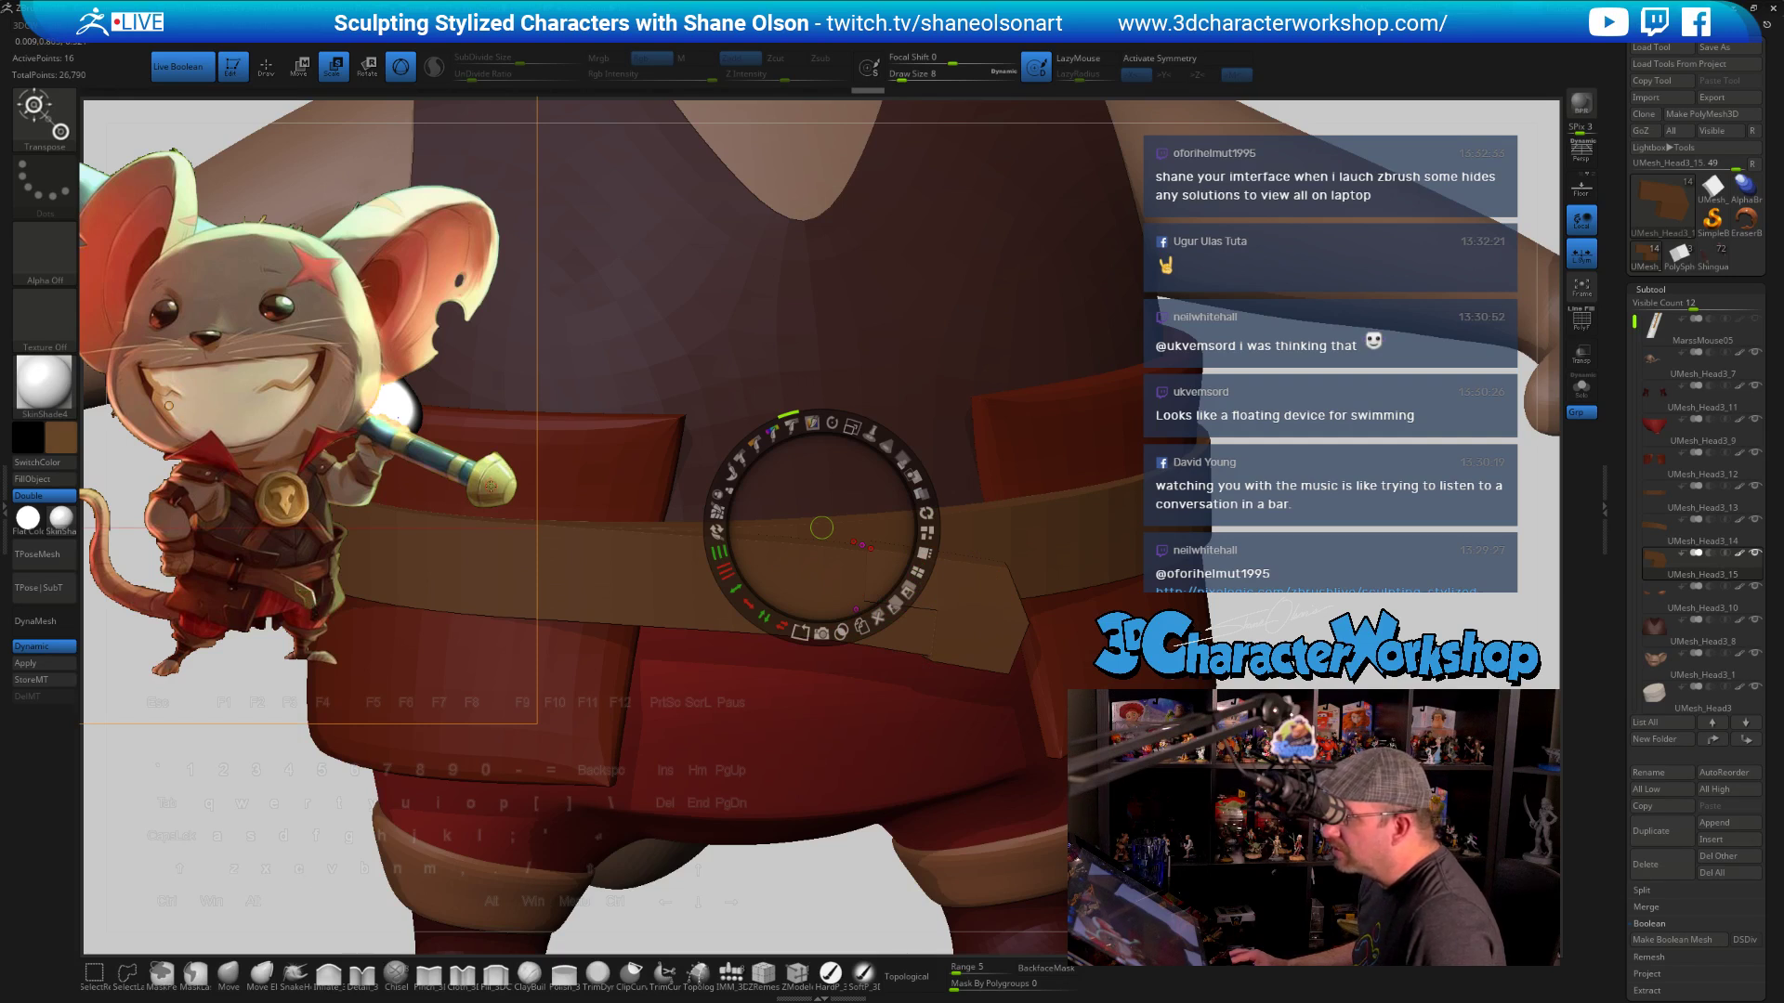
key(c)
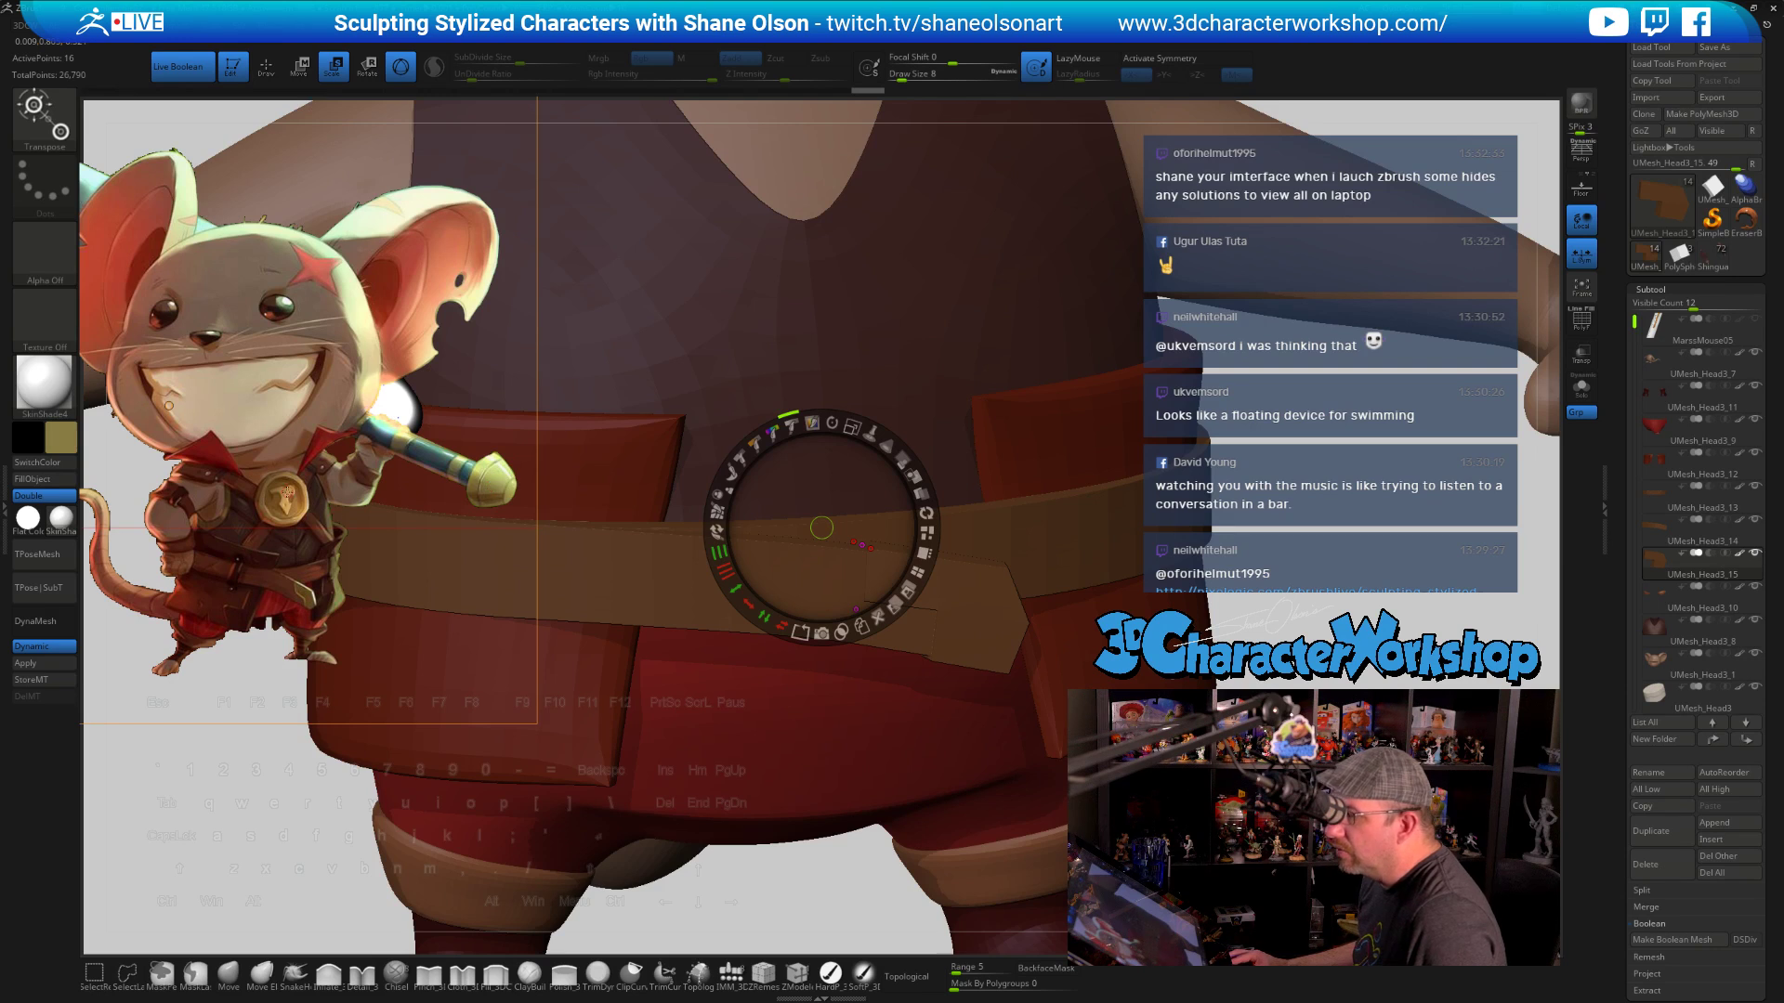
key(c)
key(z)
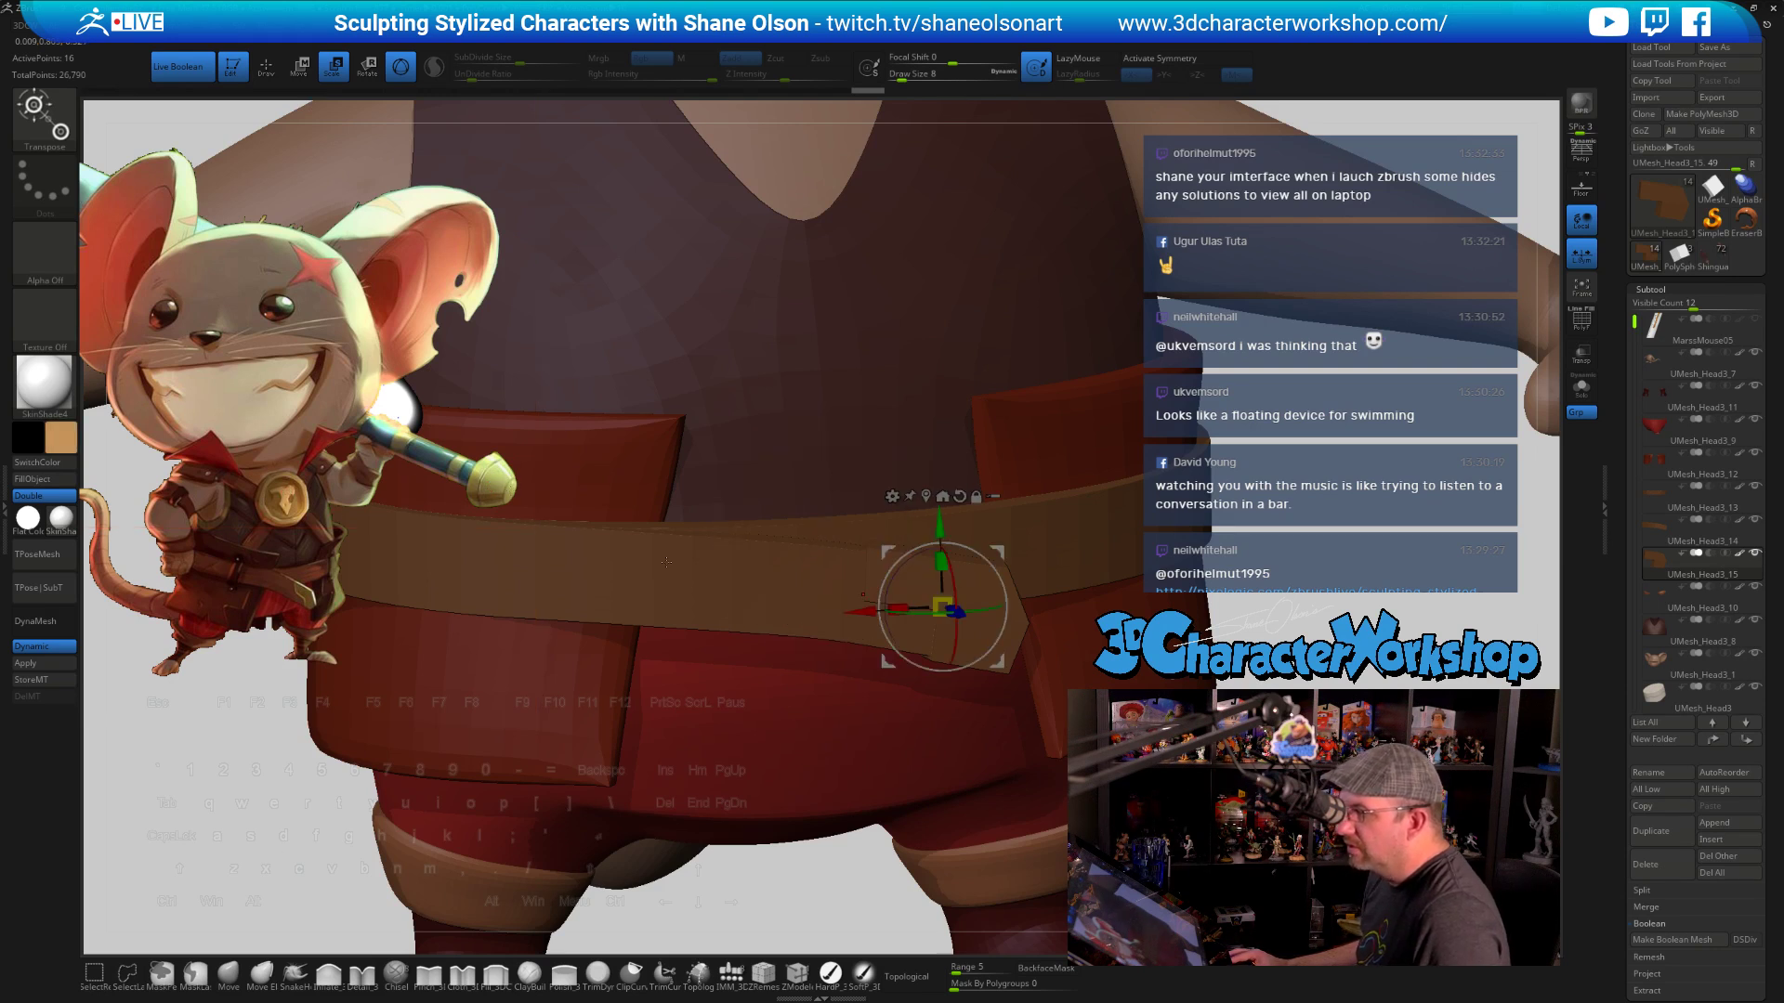
click(32, 479)
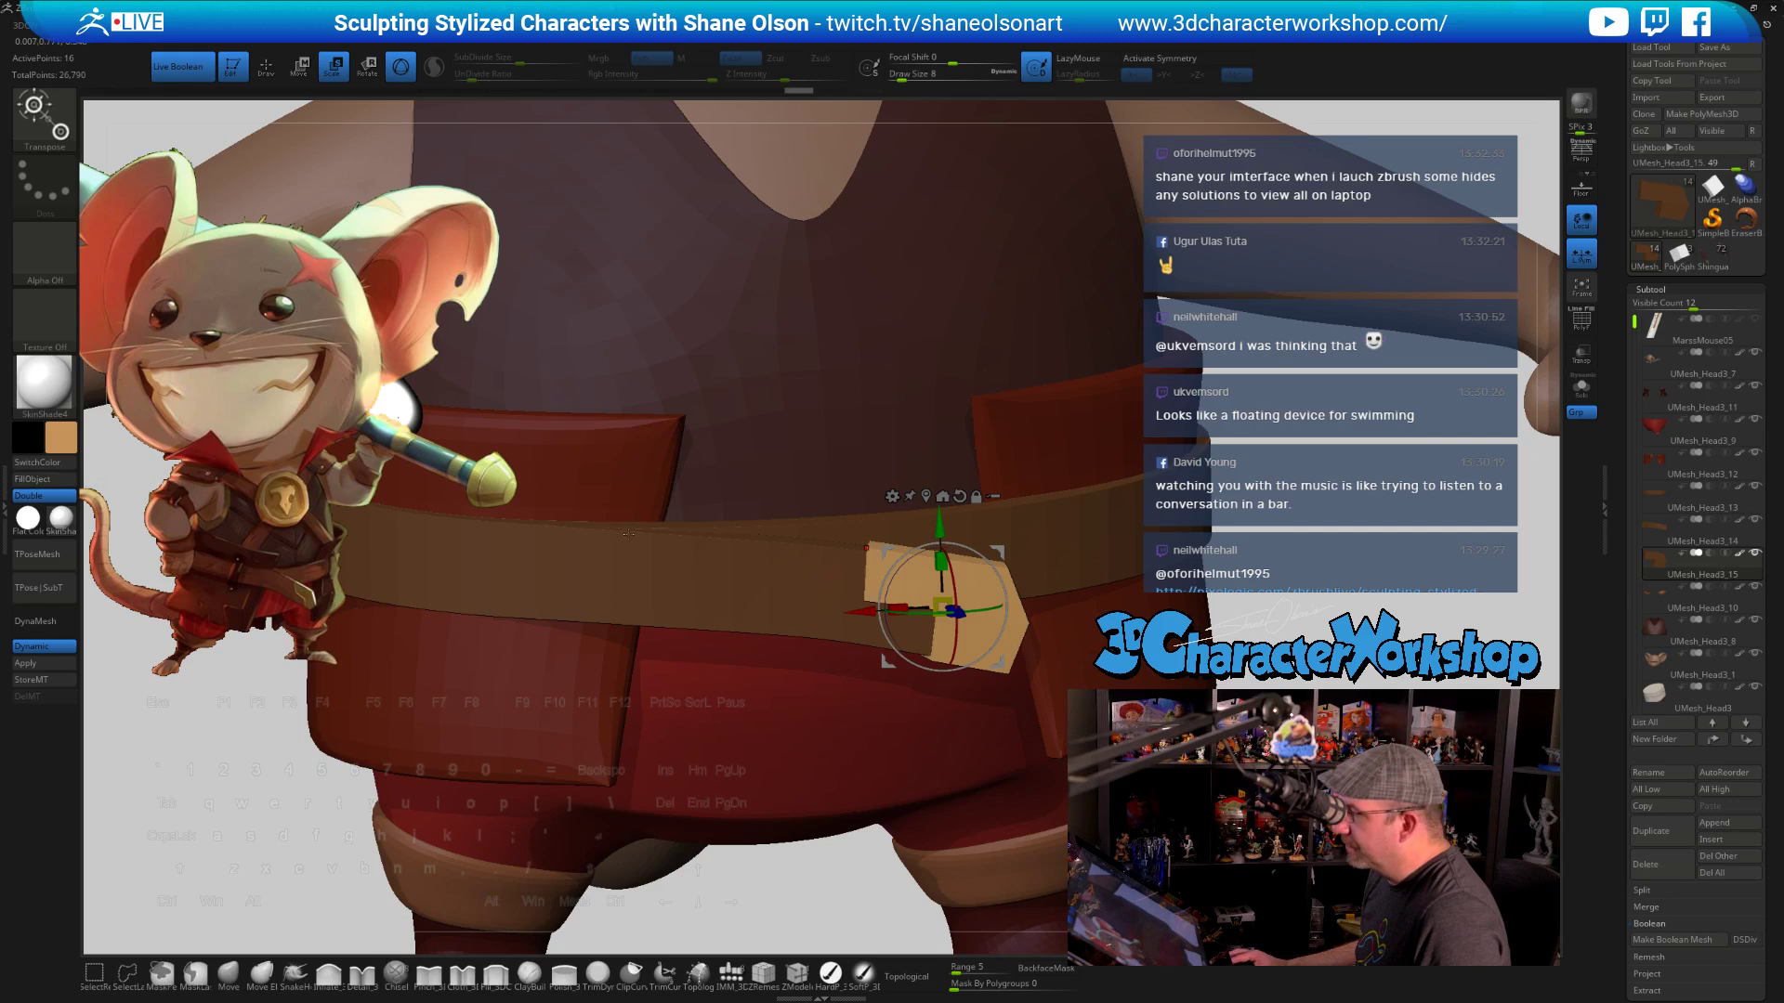
Isolate the red waist flaps, smooth them with dynamic subdivision, and show the rest of the character again
key(q)
mouse_move(1431, 540)
alt+mouse_down()
mouse_move(1426, 385)
mouse_move(1389, 532)
mouse_move(1059, 549)
alt+mouse_up()
alt+click(1059, 548)
key(x)
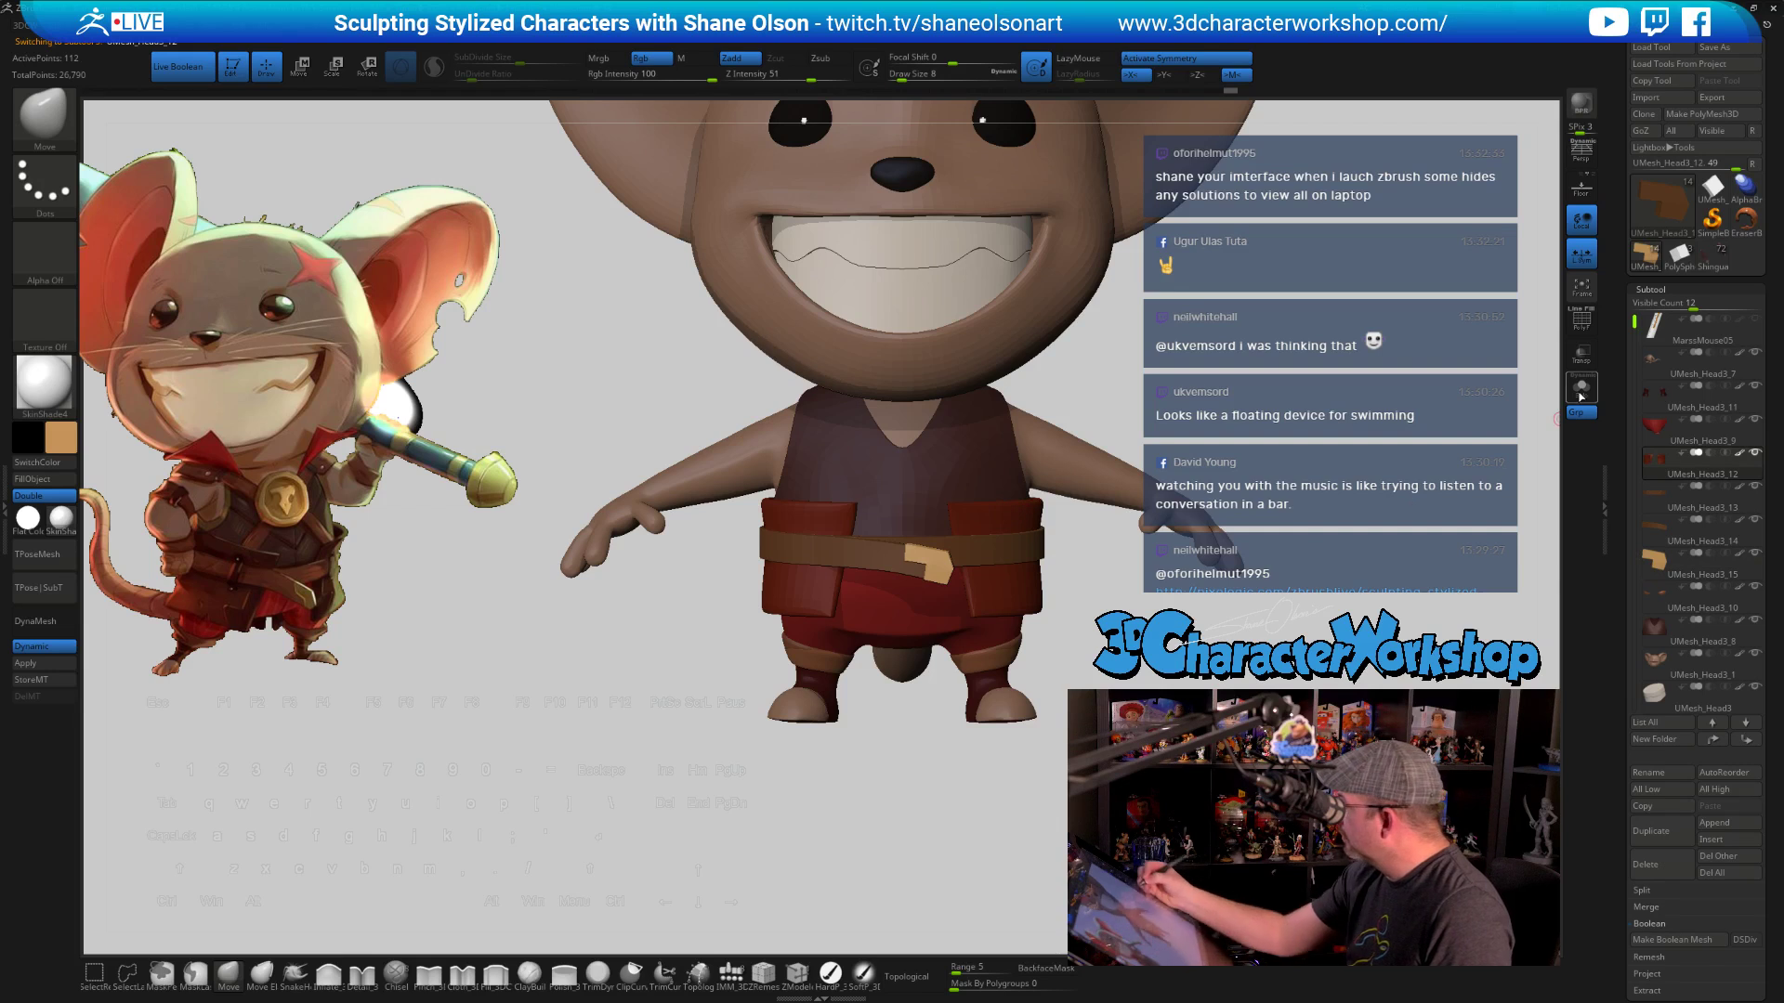
click(1582, 388)
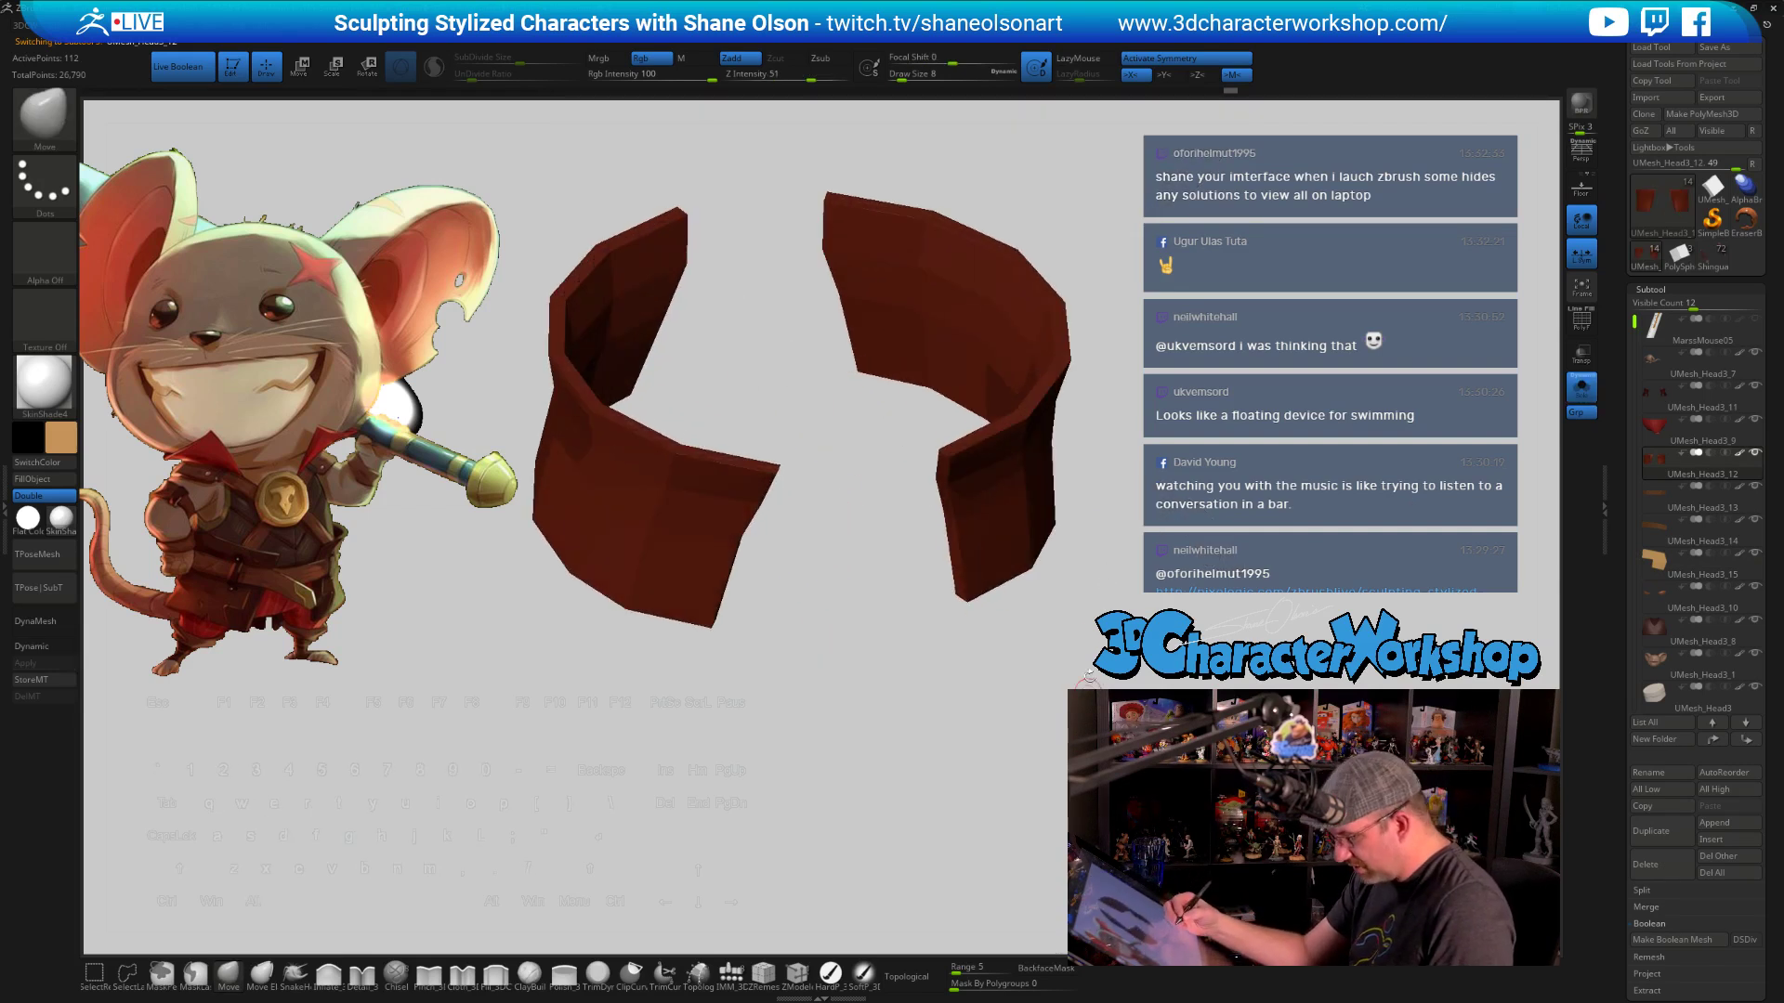
key(shift+f)
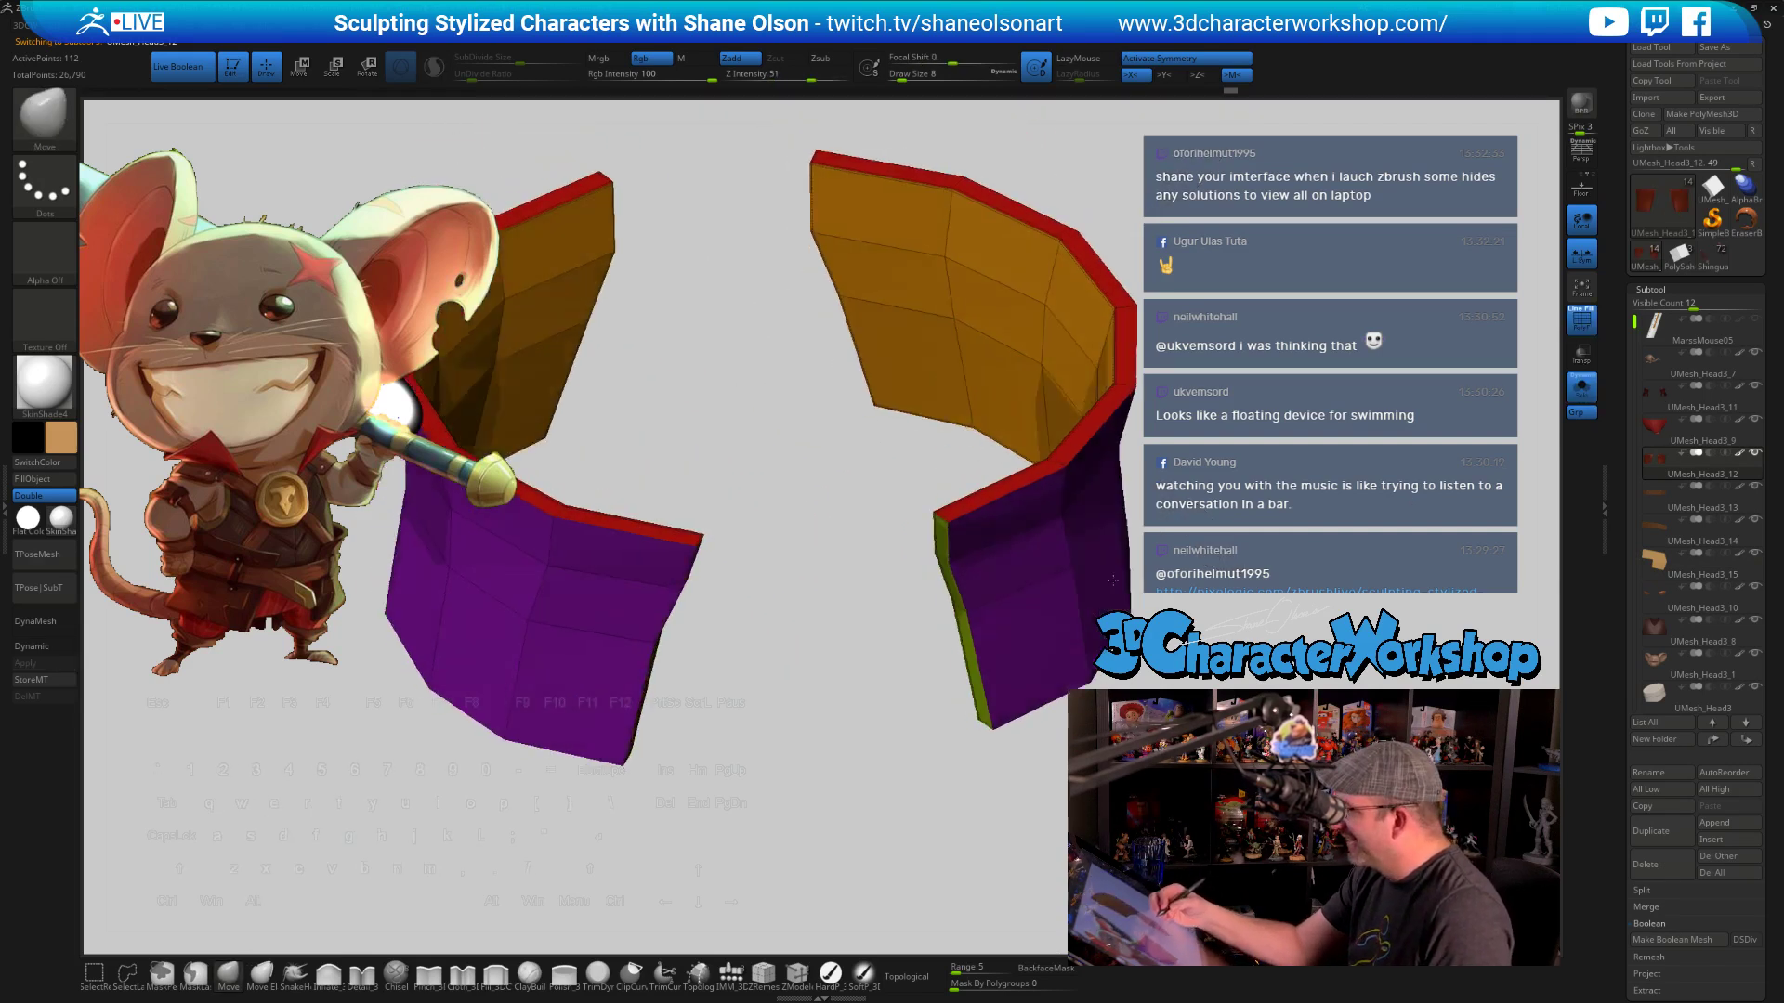
drag(1112, 580, 1136, 590)
key(2)
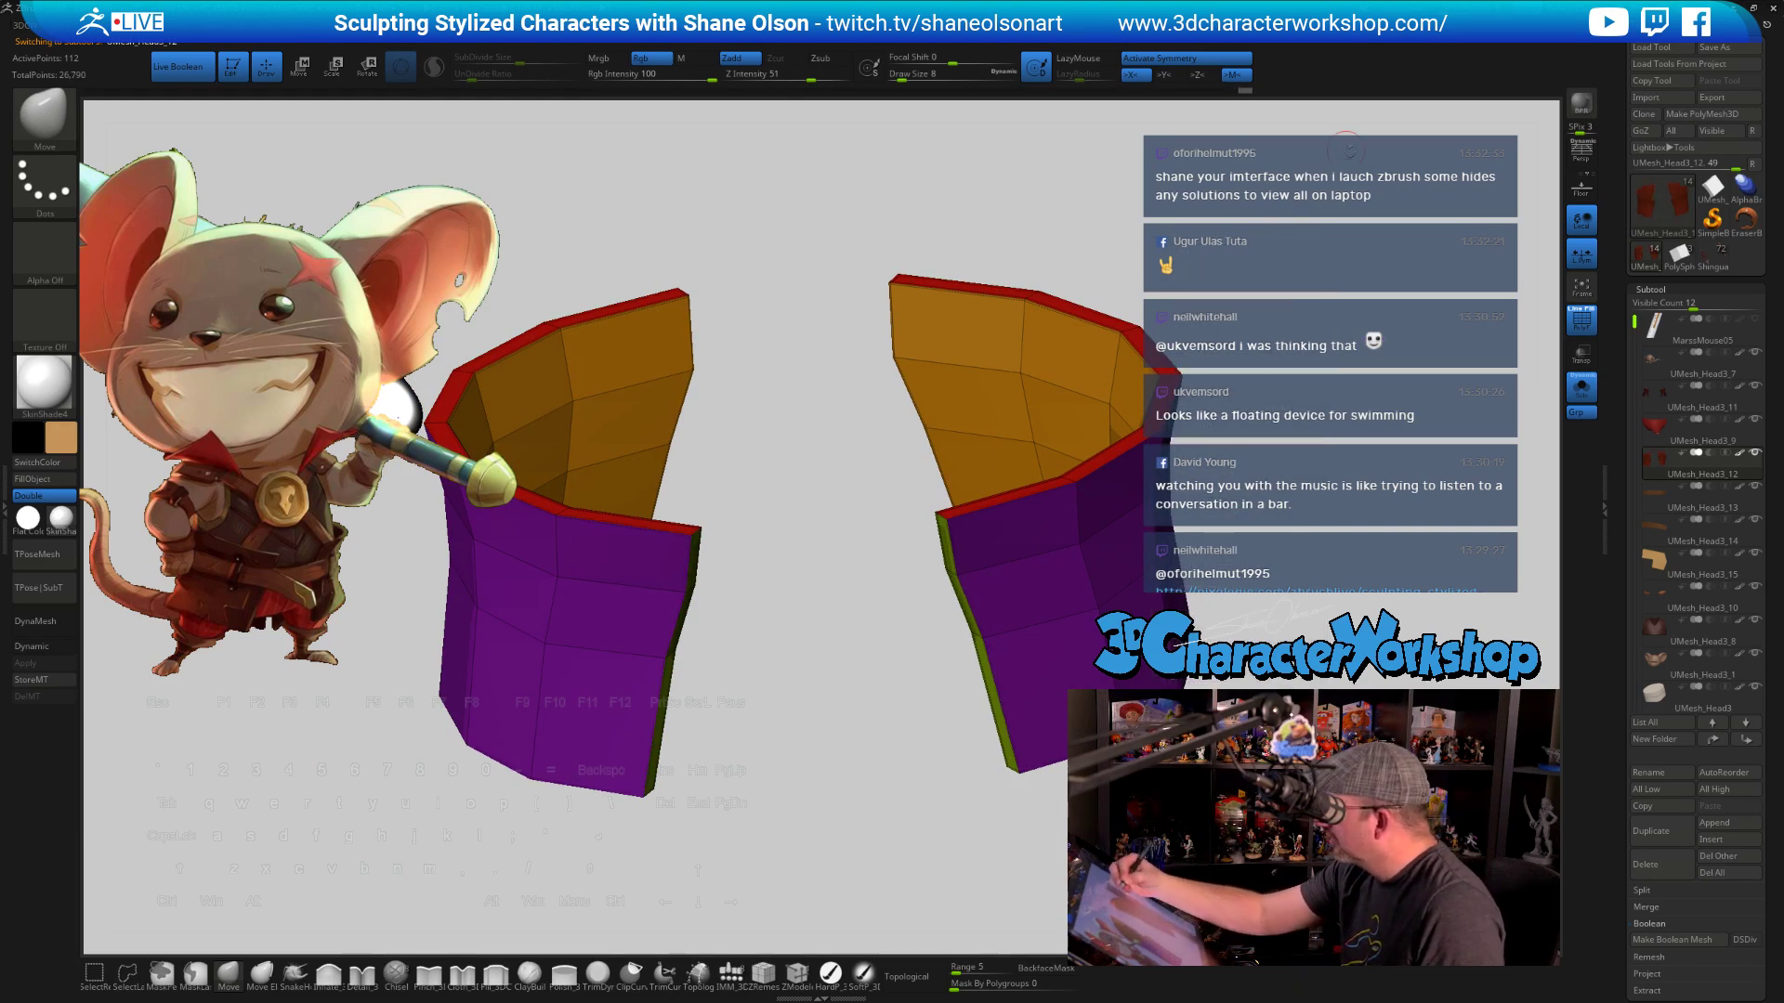
key(shift)
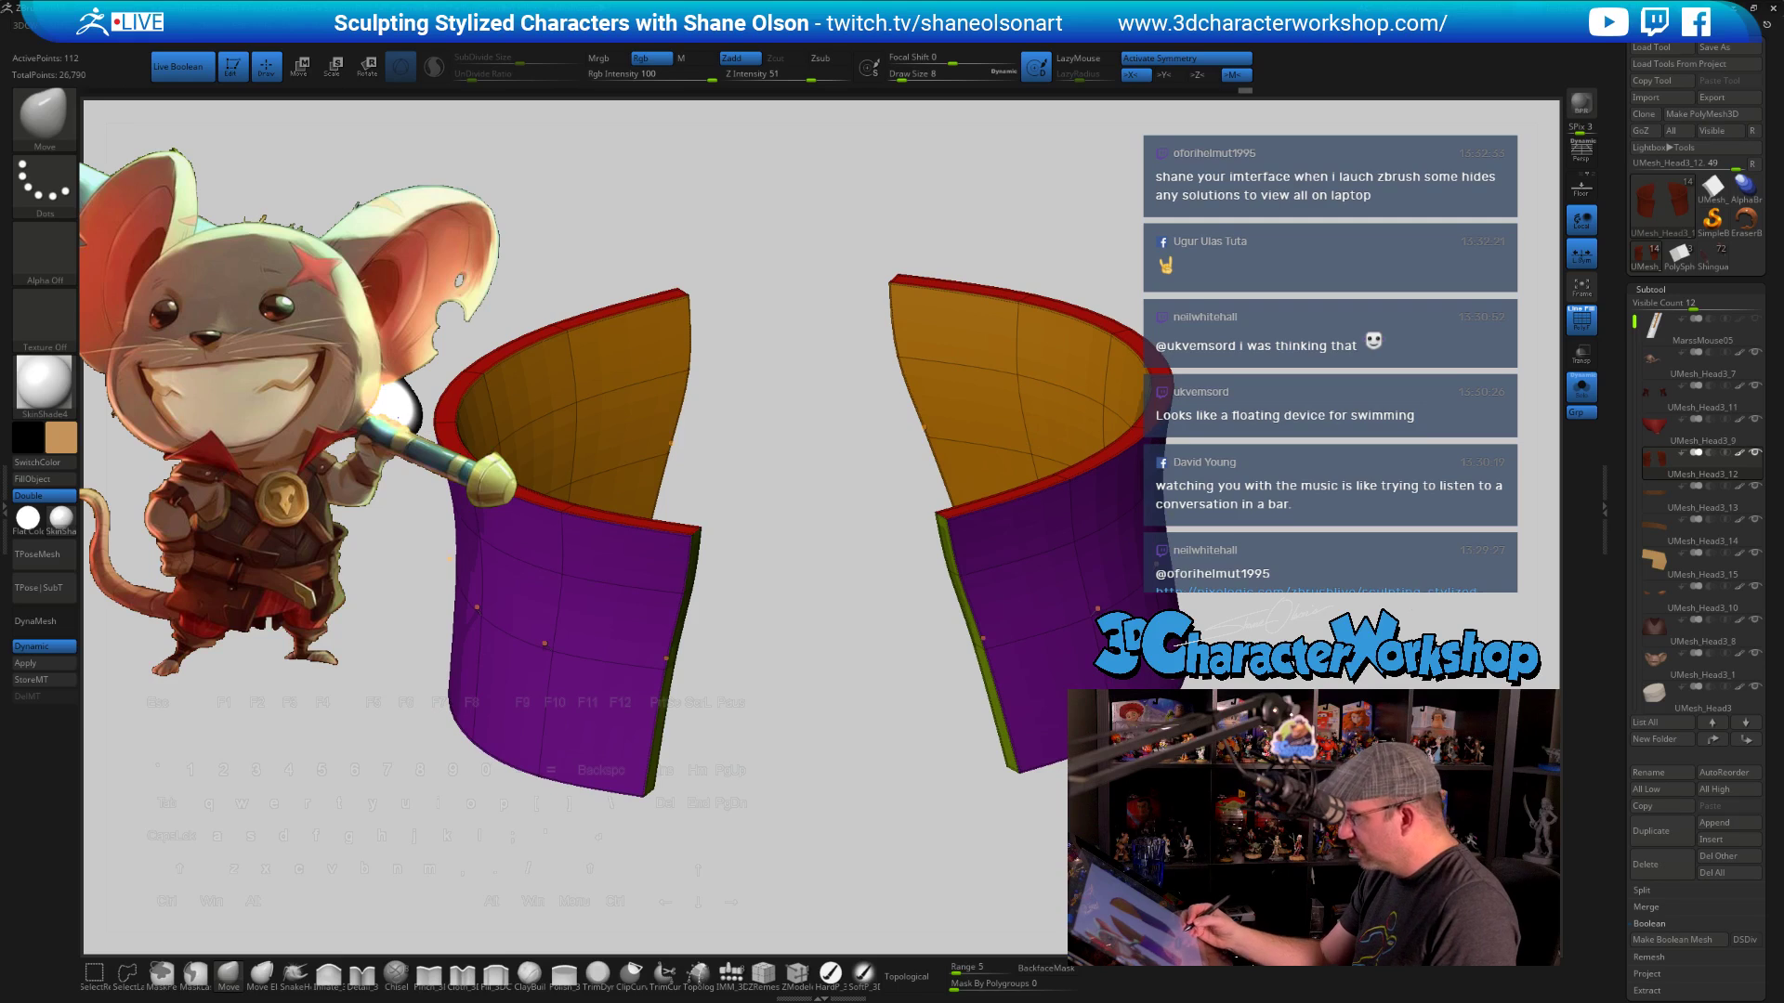
click(1581, 386)
key(shift+f)
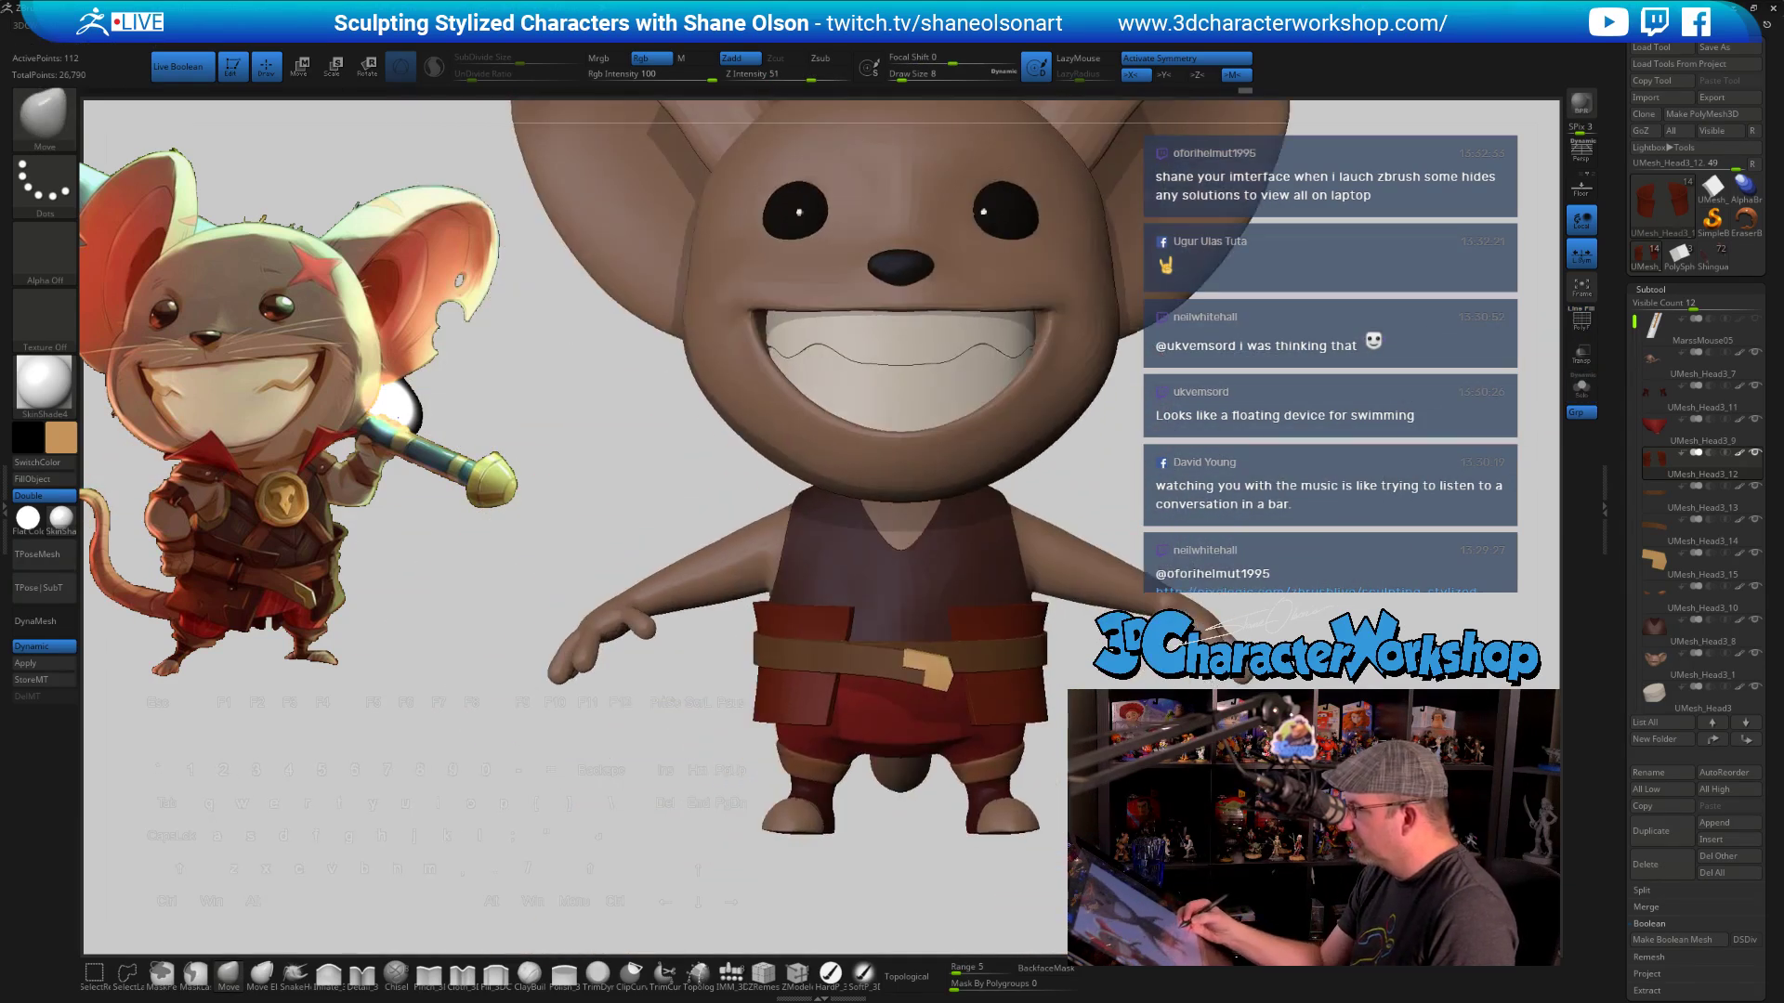
Check the belt from the side, select the tan tip piece, and nudge its inner edge toward the point with the Move brush at draw size 25
mouse_move(594, 446)
alt+mouse_down()
mouse_move(595, 520)
mouse_move(873, 520)
mouse_move(502, 530)
mouse_move(762, 535)
alt+mouse_up()
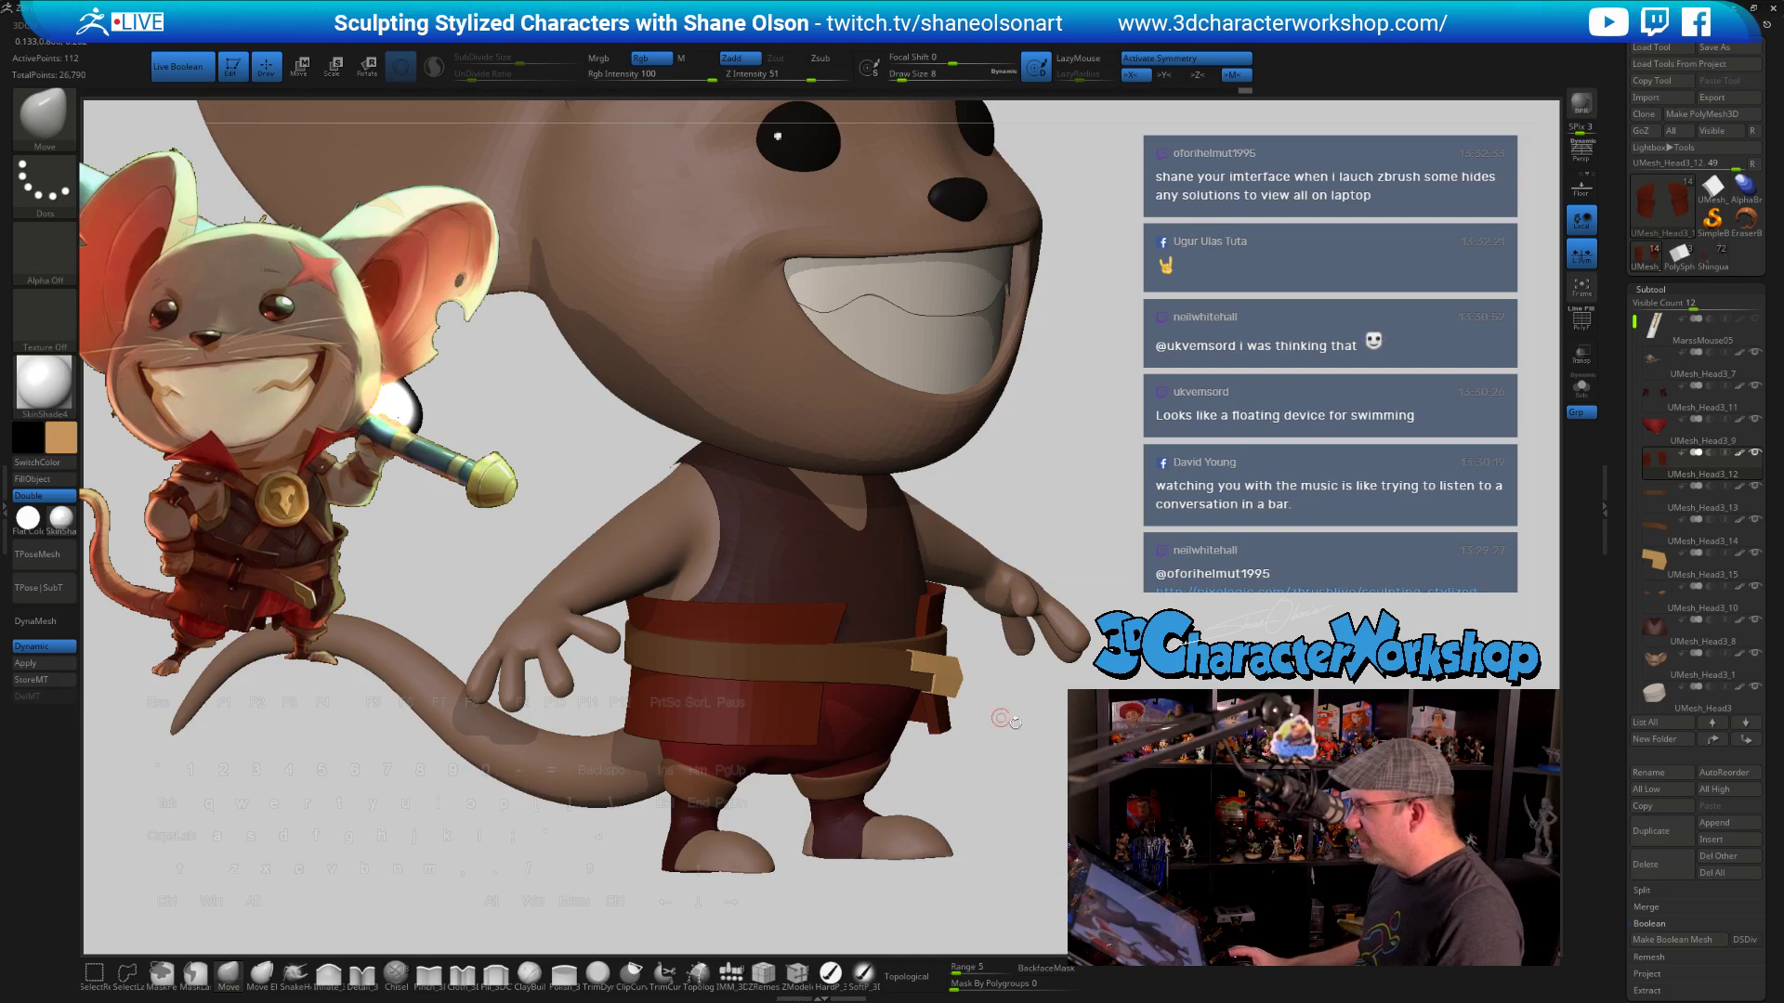
drag(1000, 718, 836, 724)
shift+drag(1059, 462, 1089, 464)
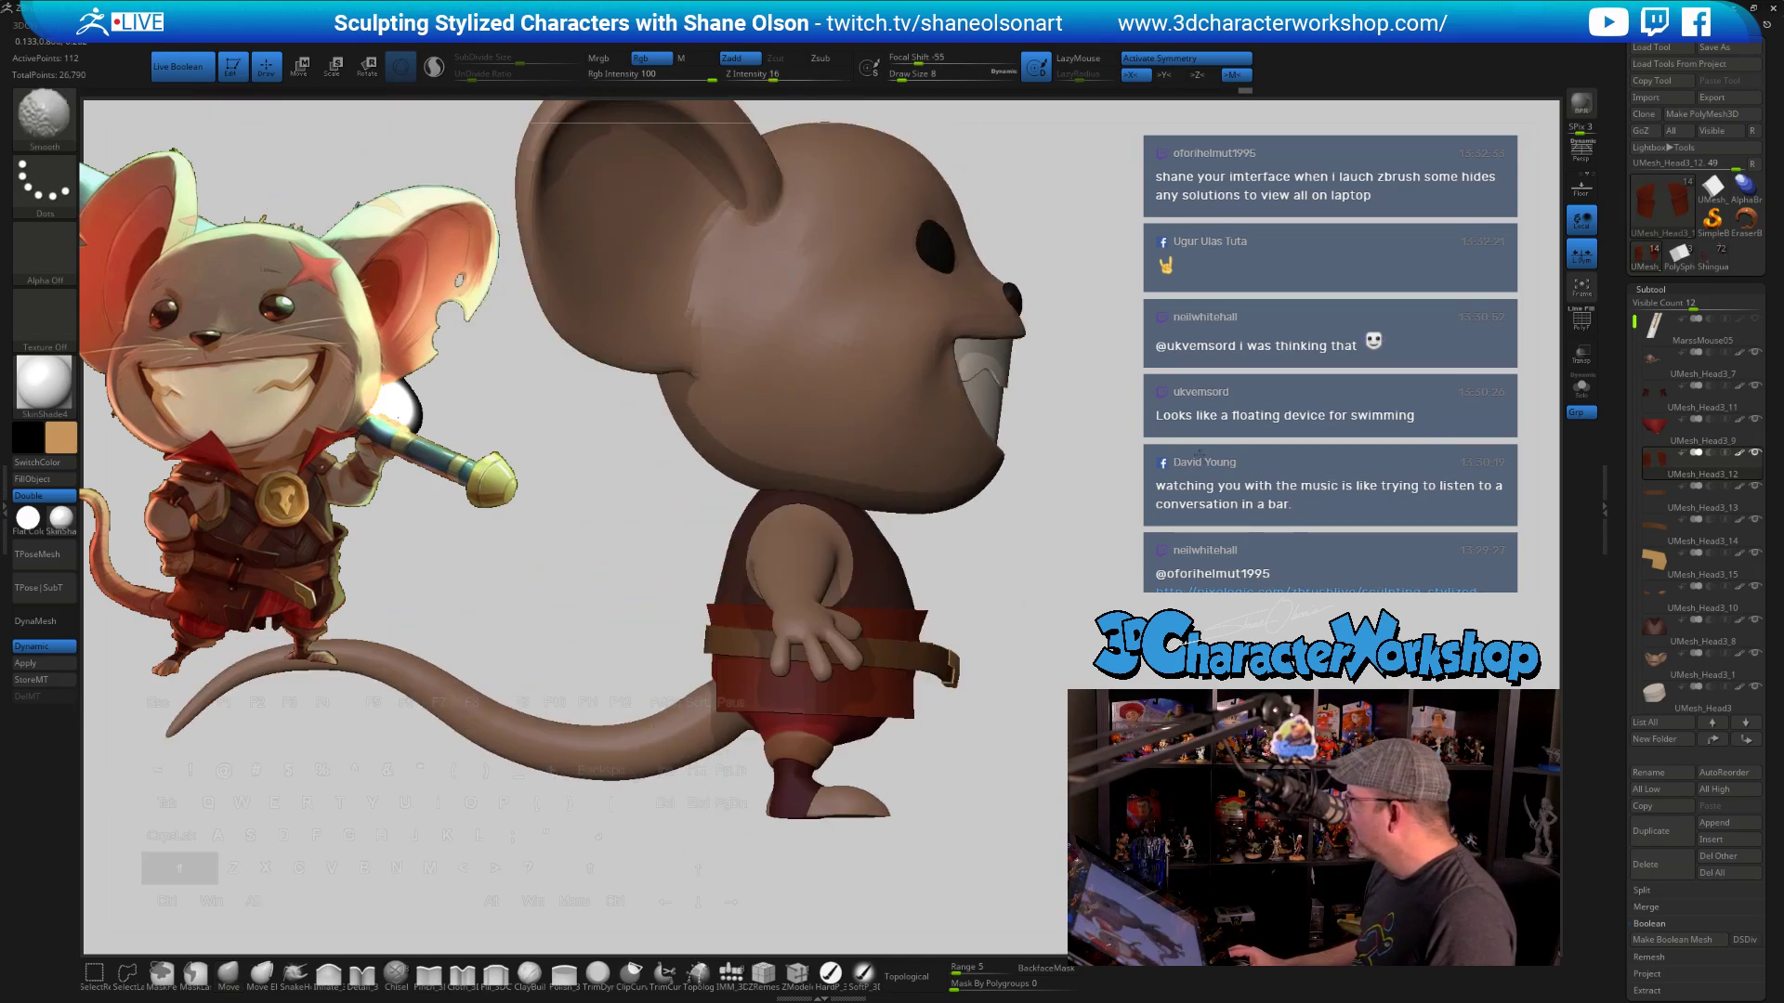
drag(1156, 530, 1105, 532)
scroll(892, 664, up, 5)
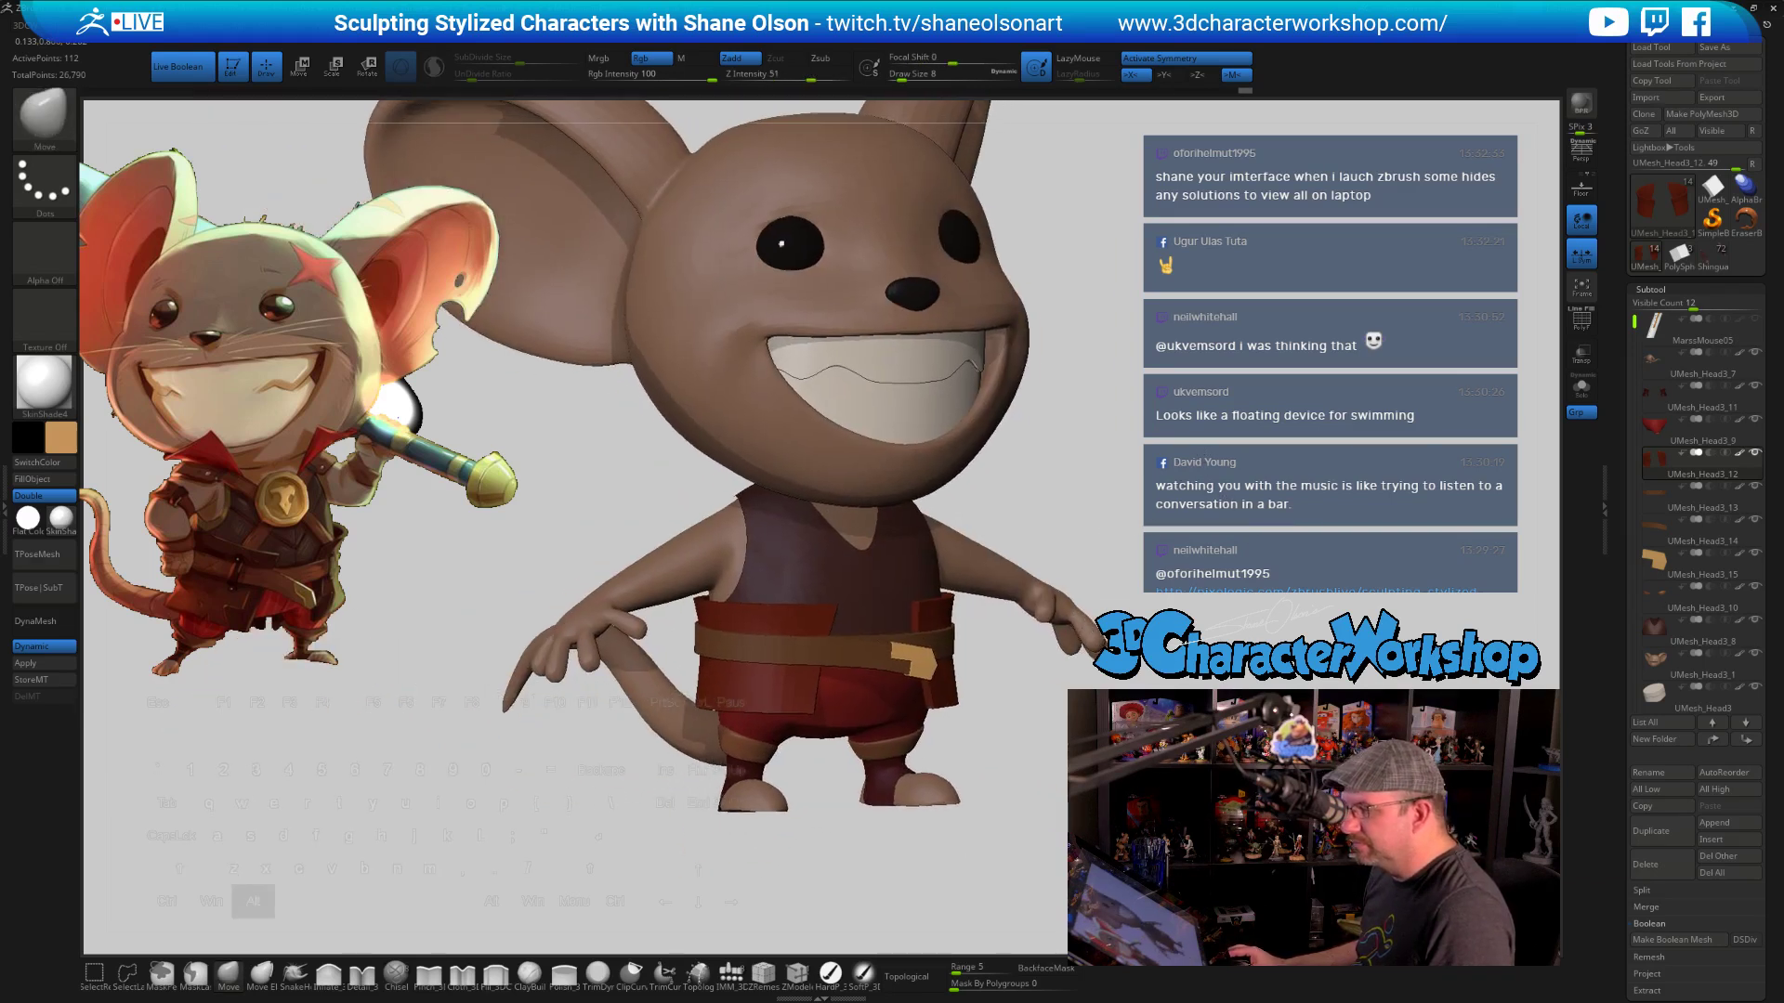
alt+click(886, 654)
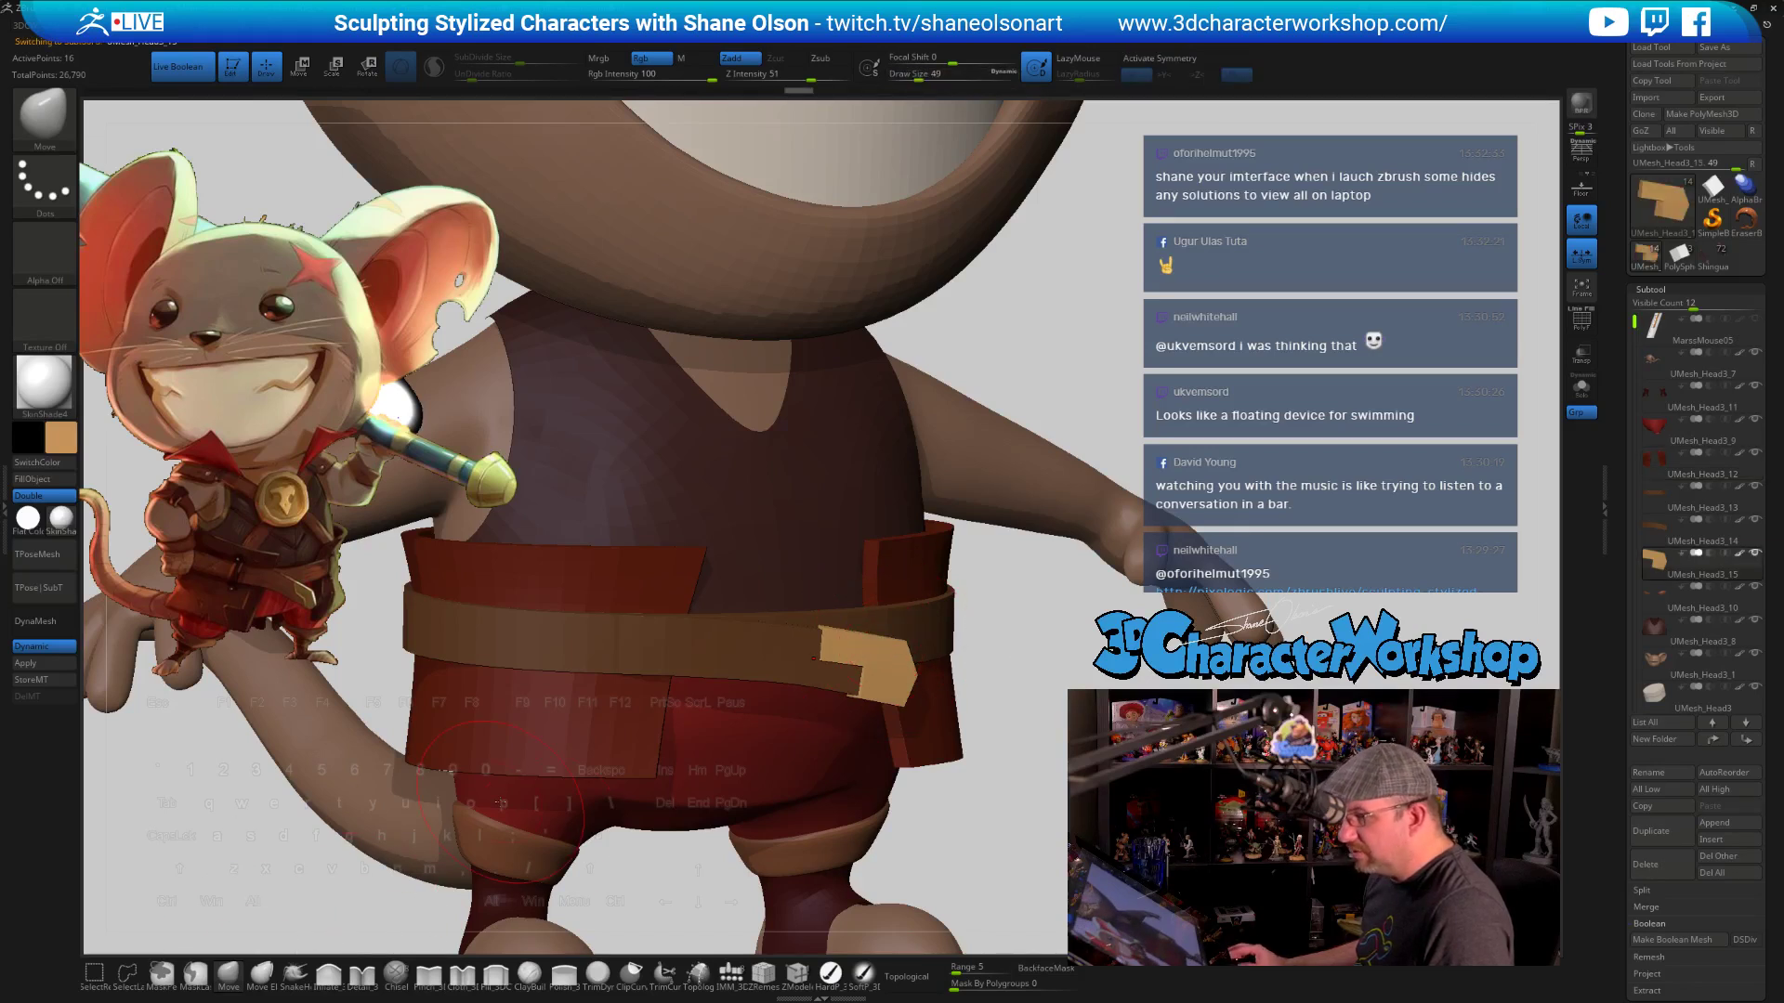
scroll(991, 631, up, 4)
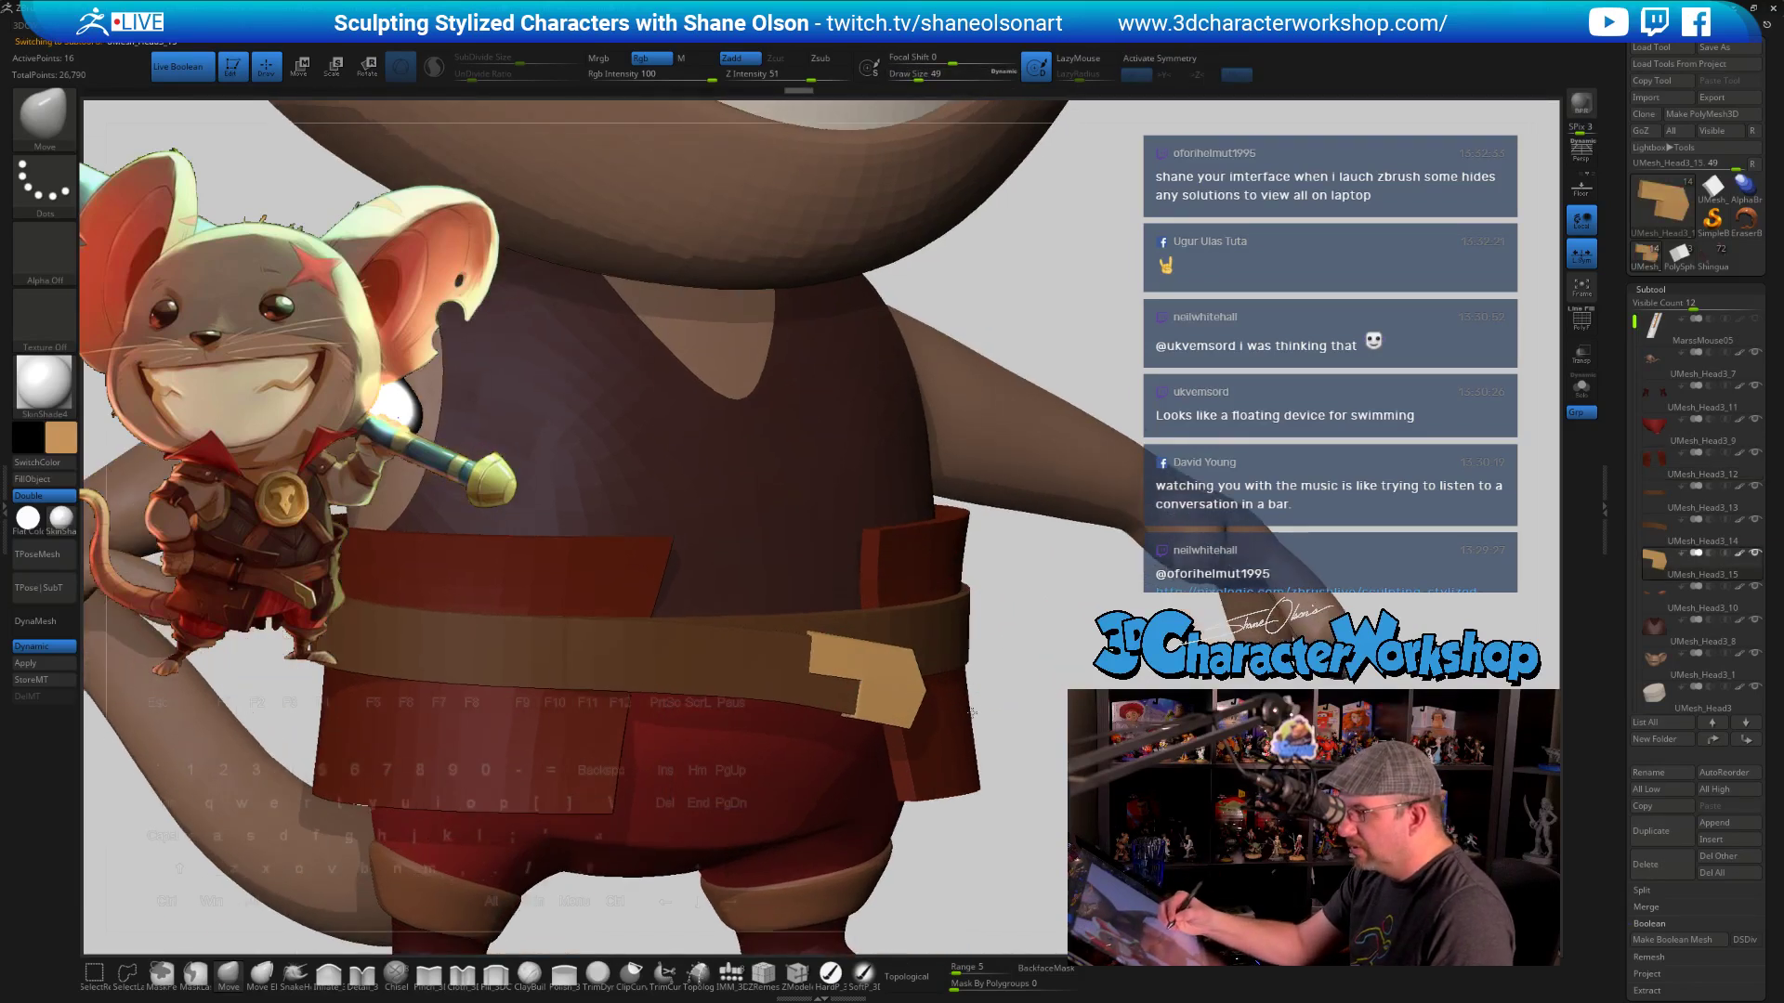
alt+right_drag(991, 631, 1034, 616)
key(s)
click(888, 665)
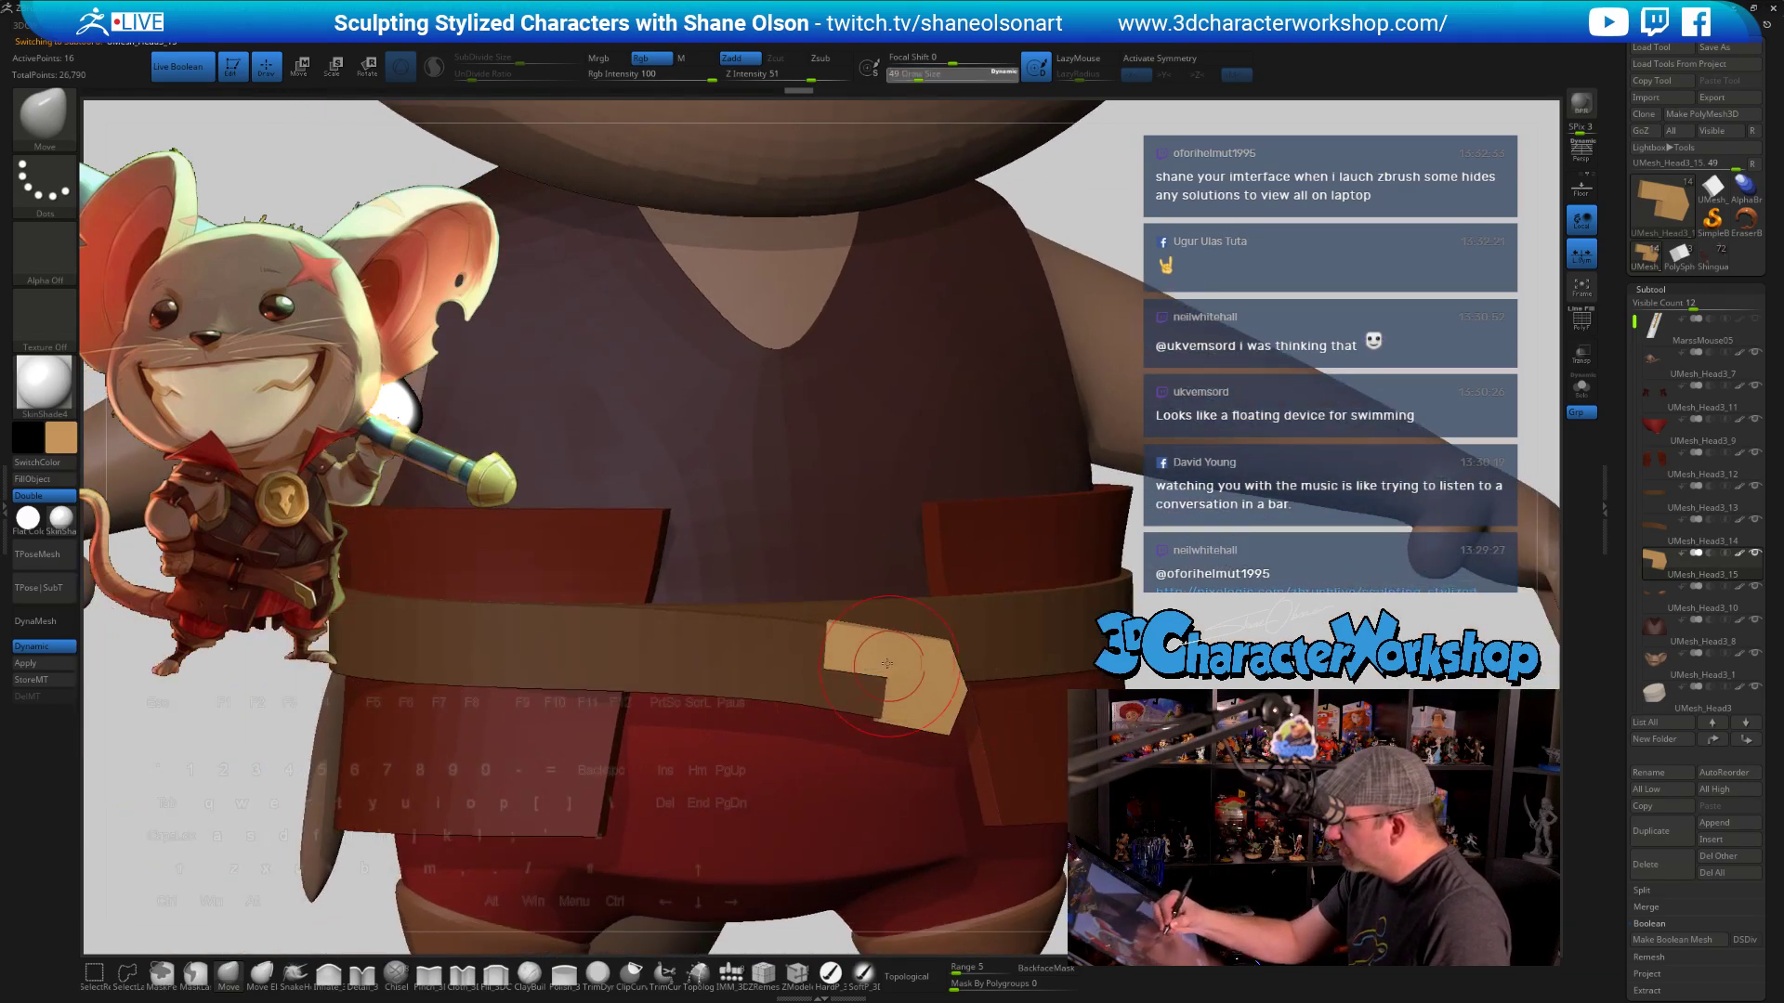
drag(838, 664, 846, 664)
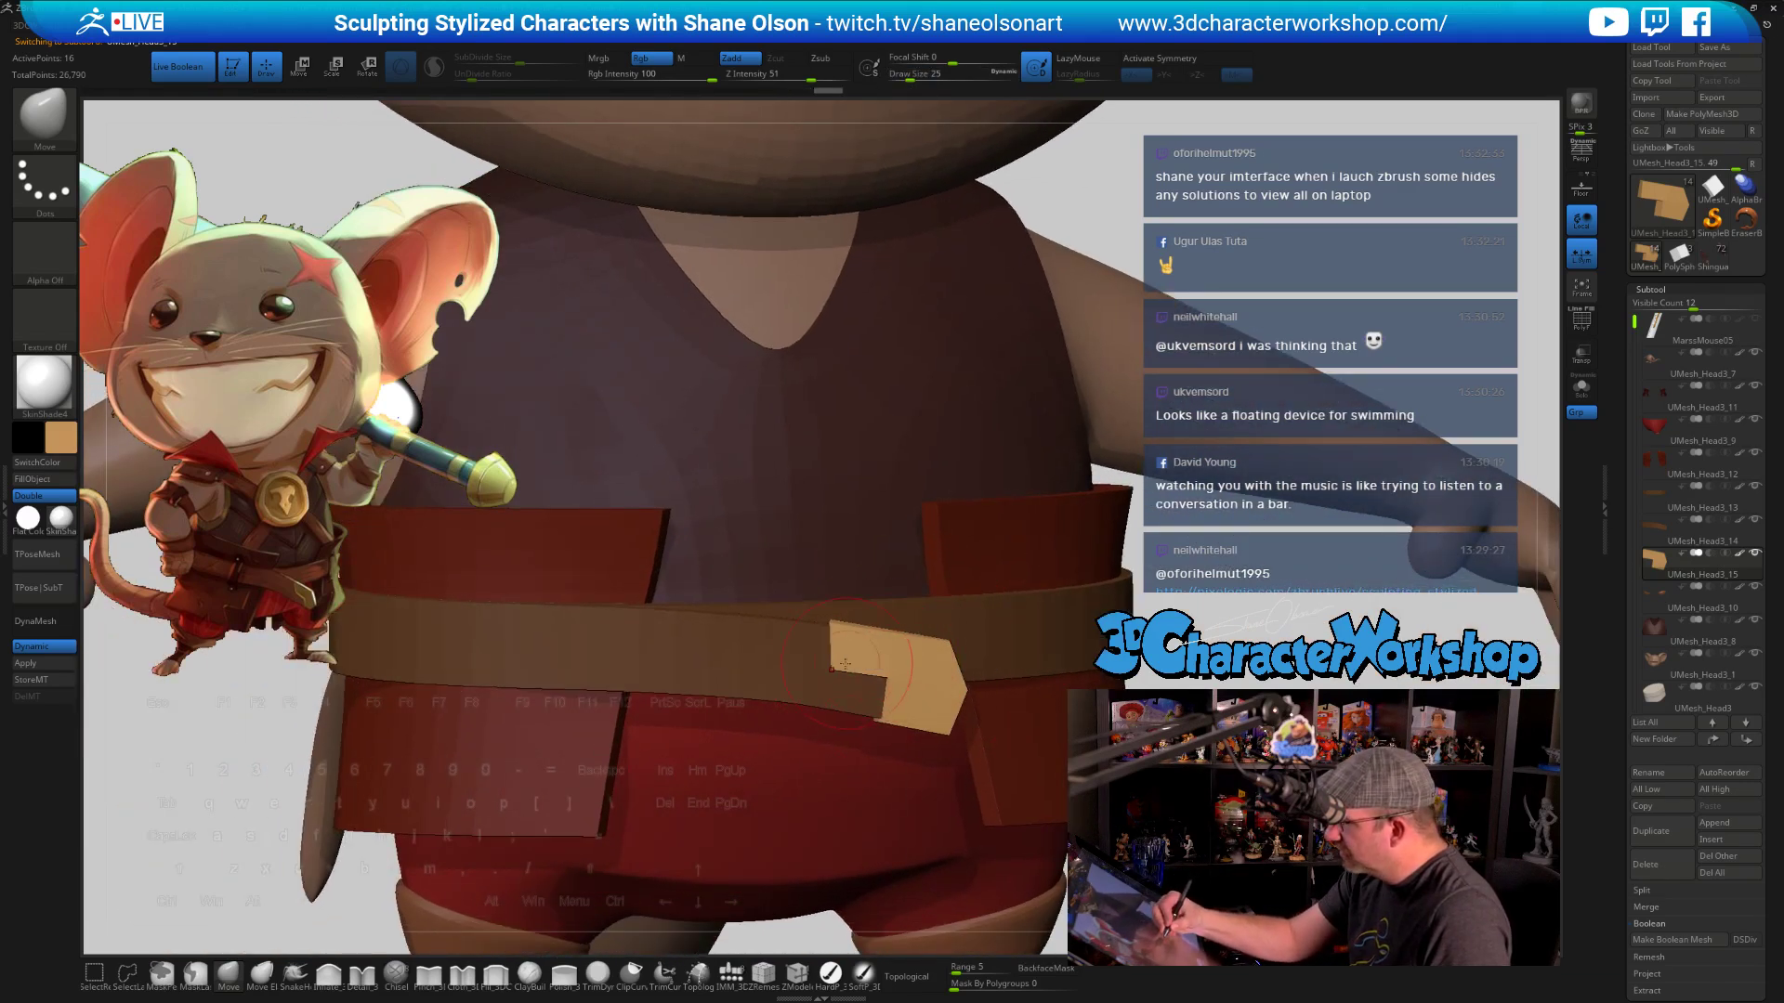
Reposition the tip piece with the Move gizmo so it covers the end of the strap, and isolate it
key(s)
click(899, 677)
right_drag(906, 664, 902, 641)
key(s)
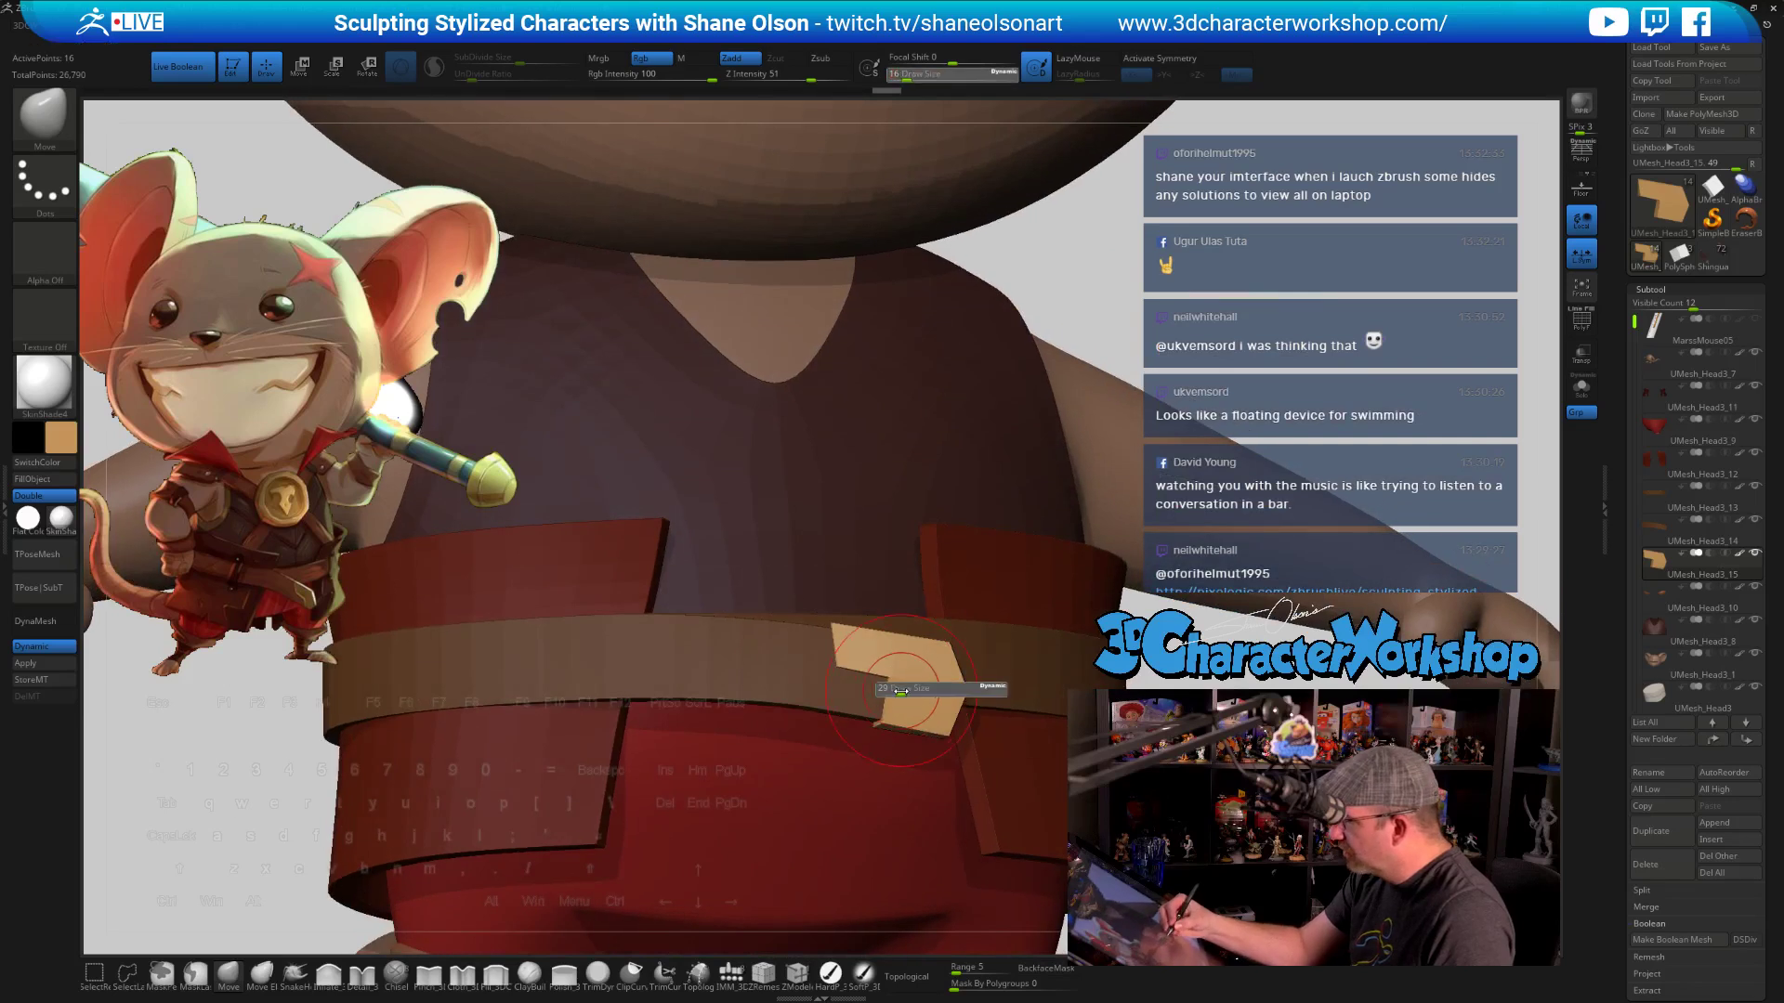
click(893, 689)
key(w)
ctrl+drag(903, 721, 1066, 611)
right_drag(1066, 611, 1029, 608)
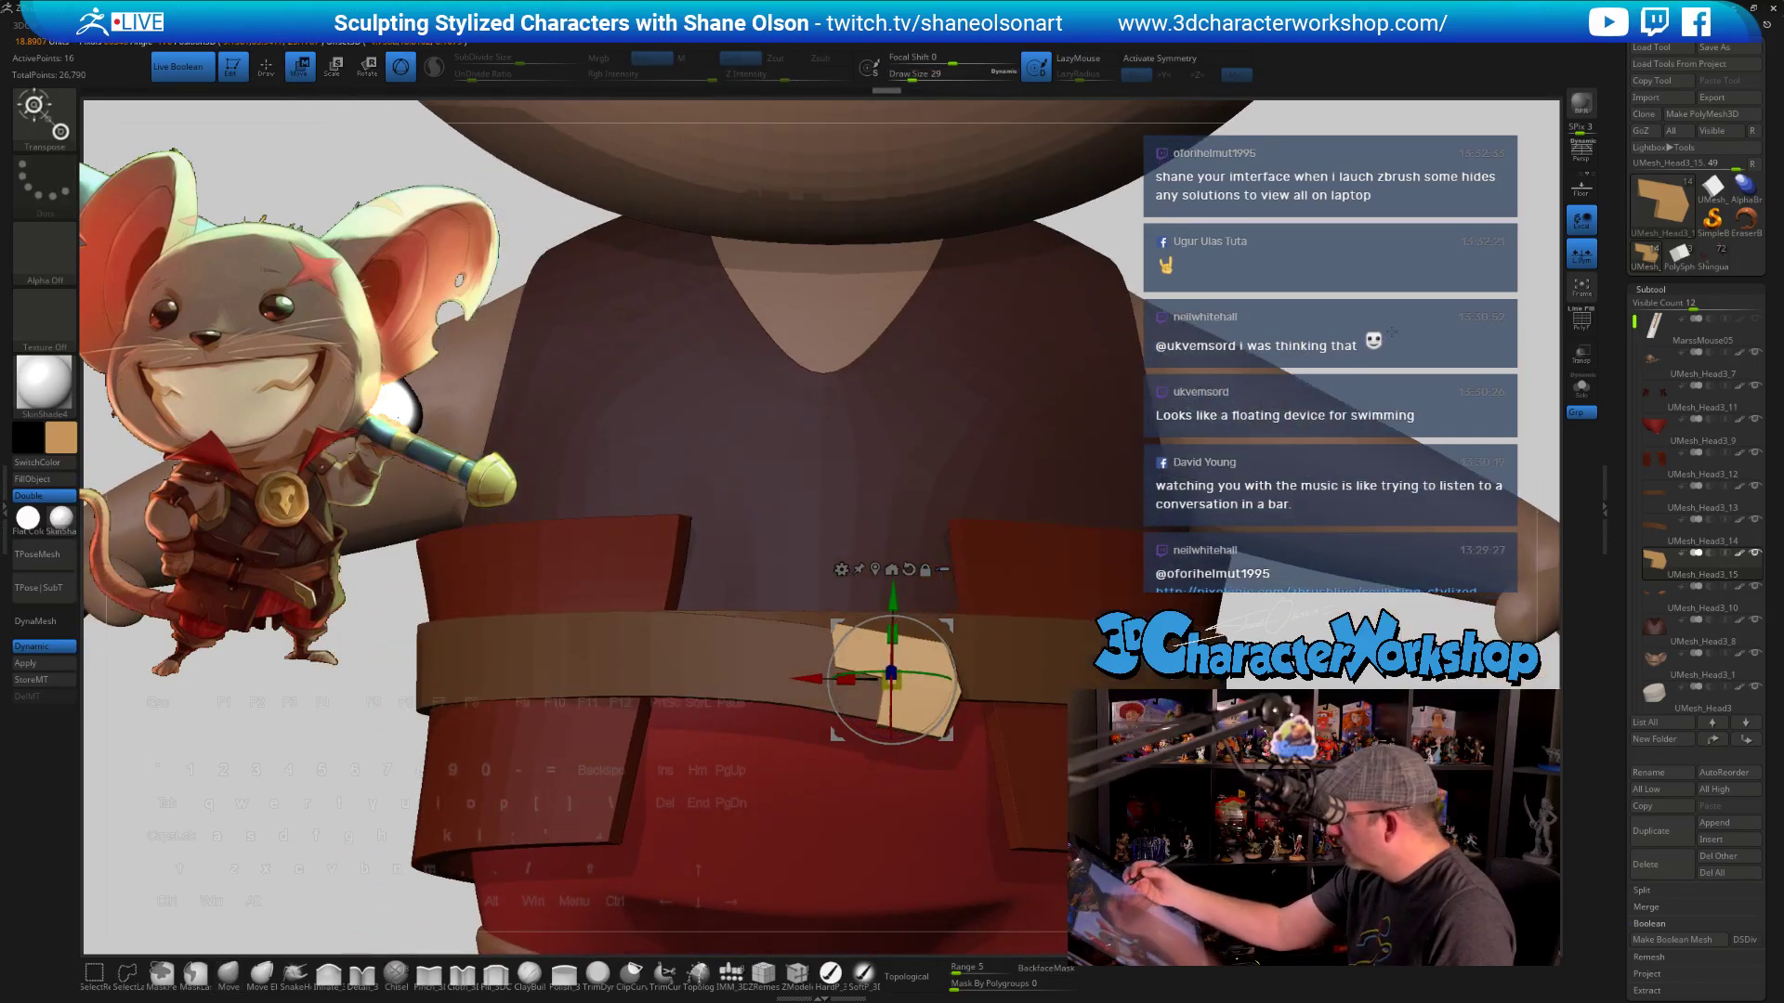
click(1581, 388)
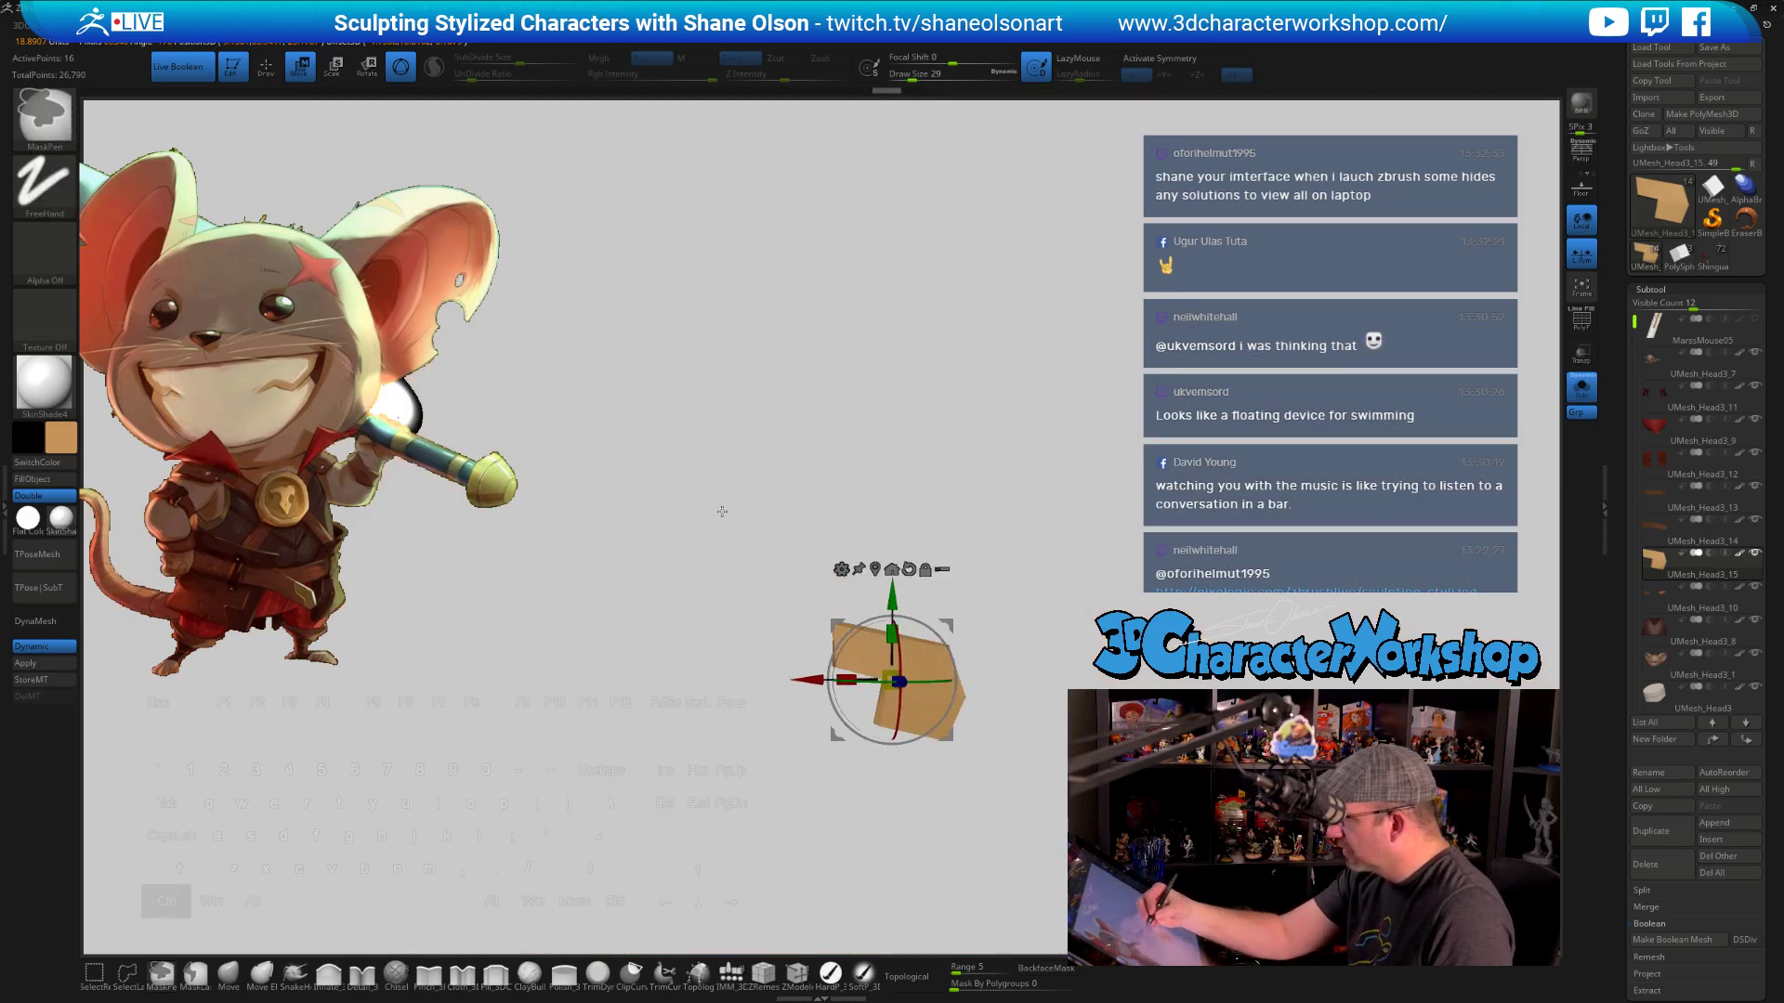
Shift the isolated tan belt end piece slightly with the transform gizmo
mouse_move(721, 506)
ctrl+mouse_down()
mouse_move(935, 756)
mouse_move(984, 764)
ctrl+mouse_up()
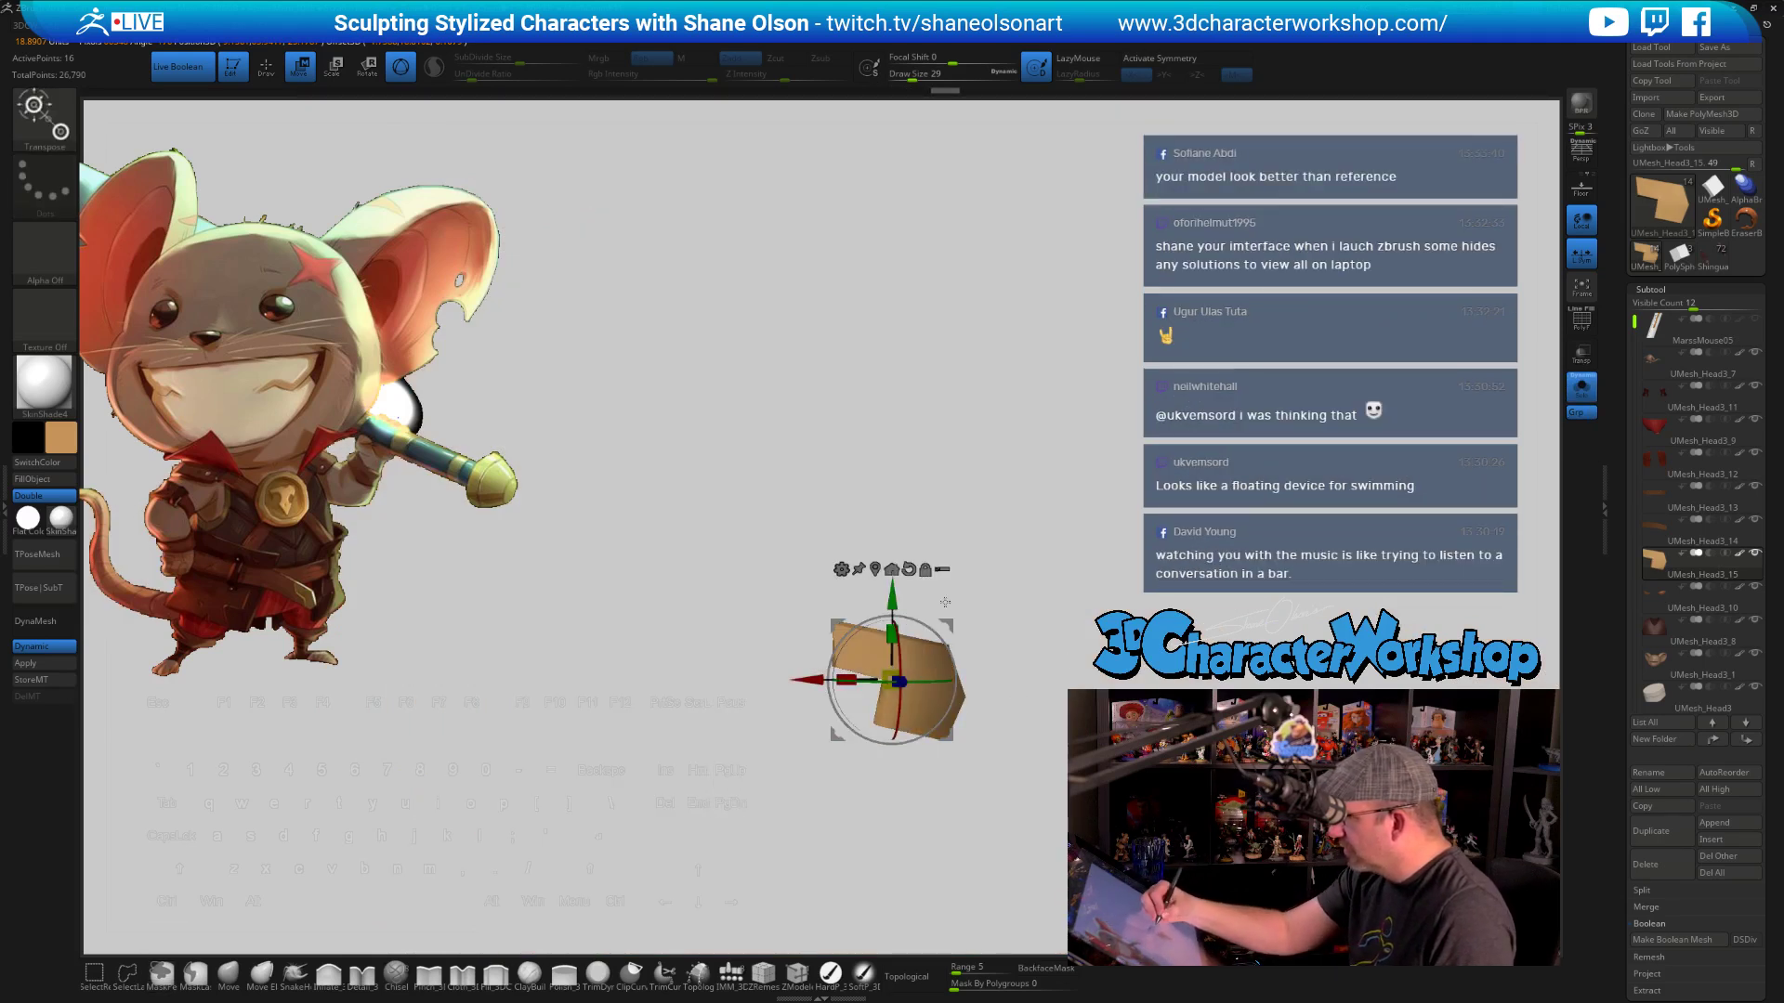
drag(949, 621, 964, 624)
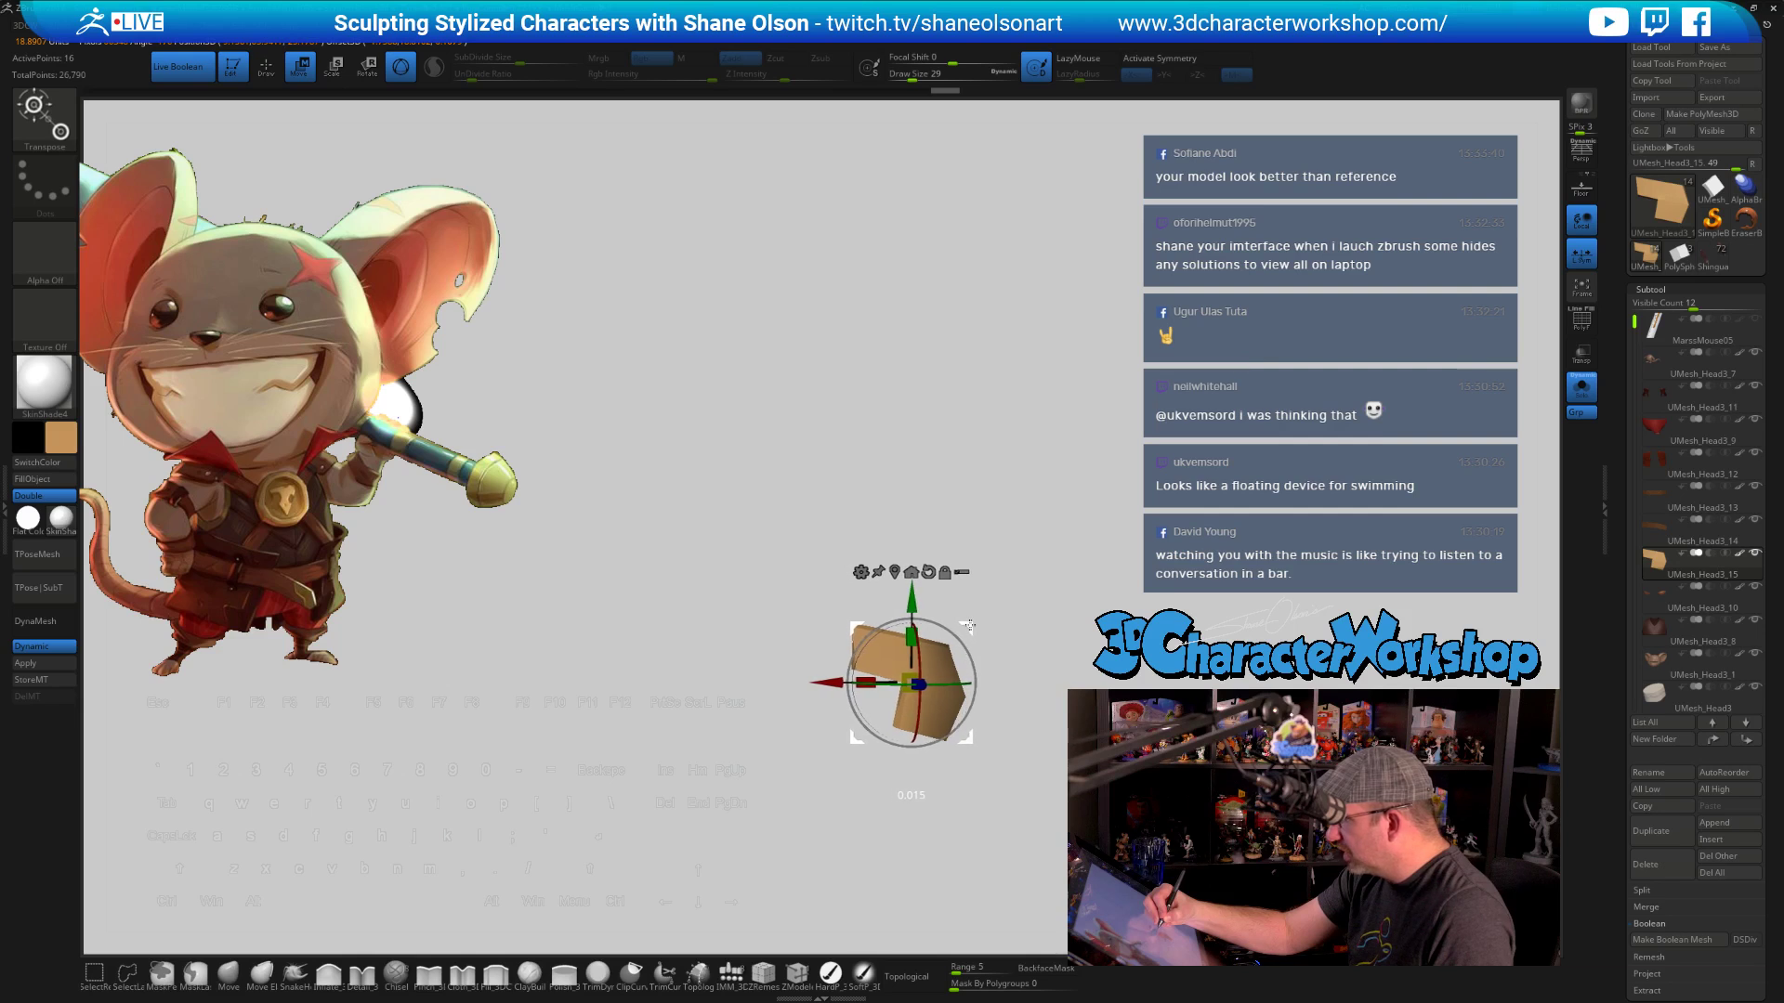
alt+right_drag(1017, 590, 986, 555)
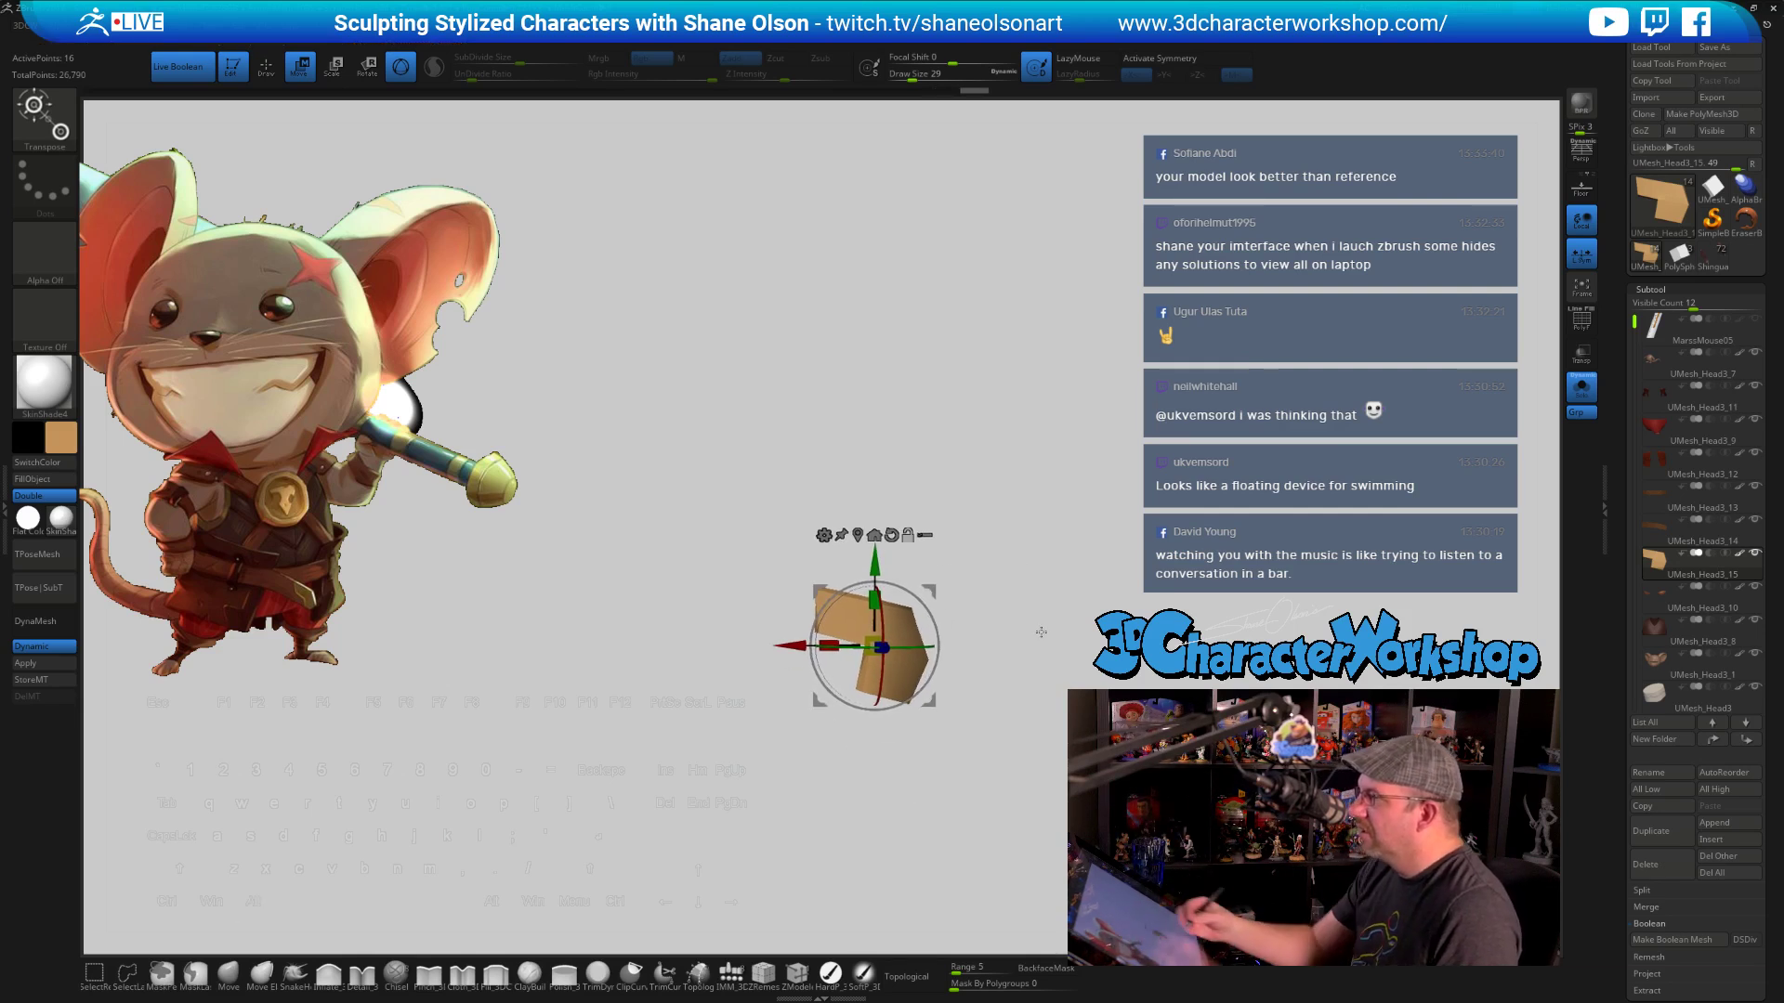
right_drag(1001, 539, 997, 522)
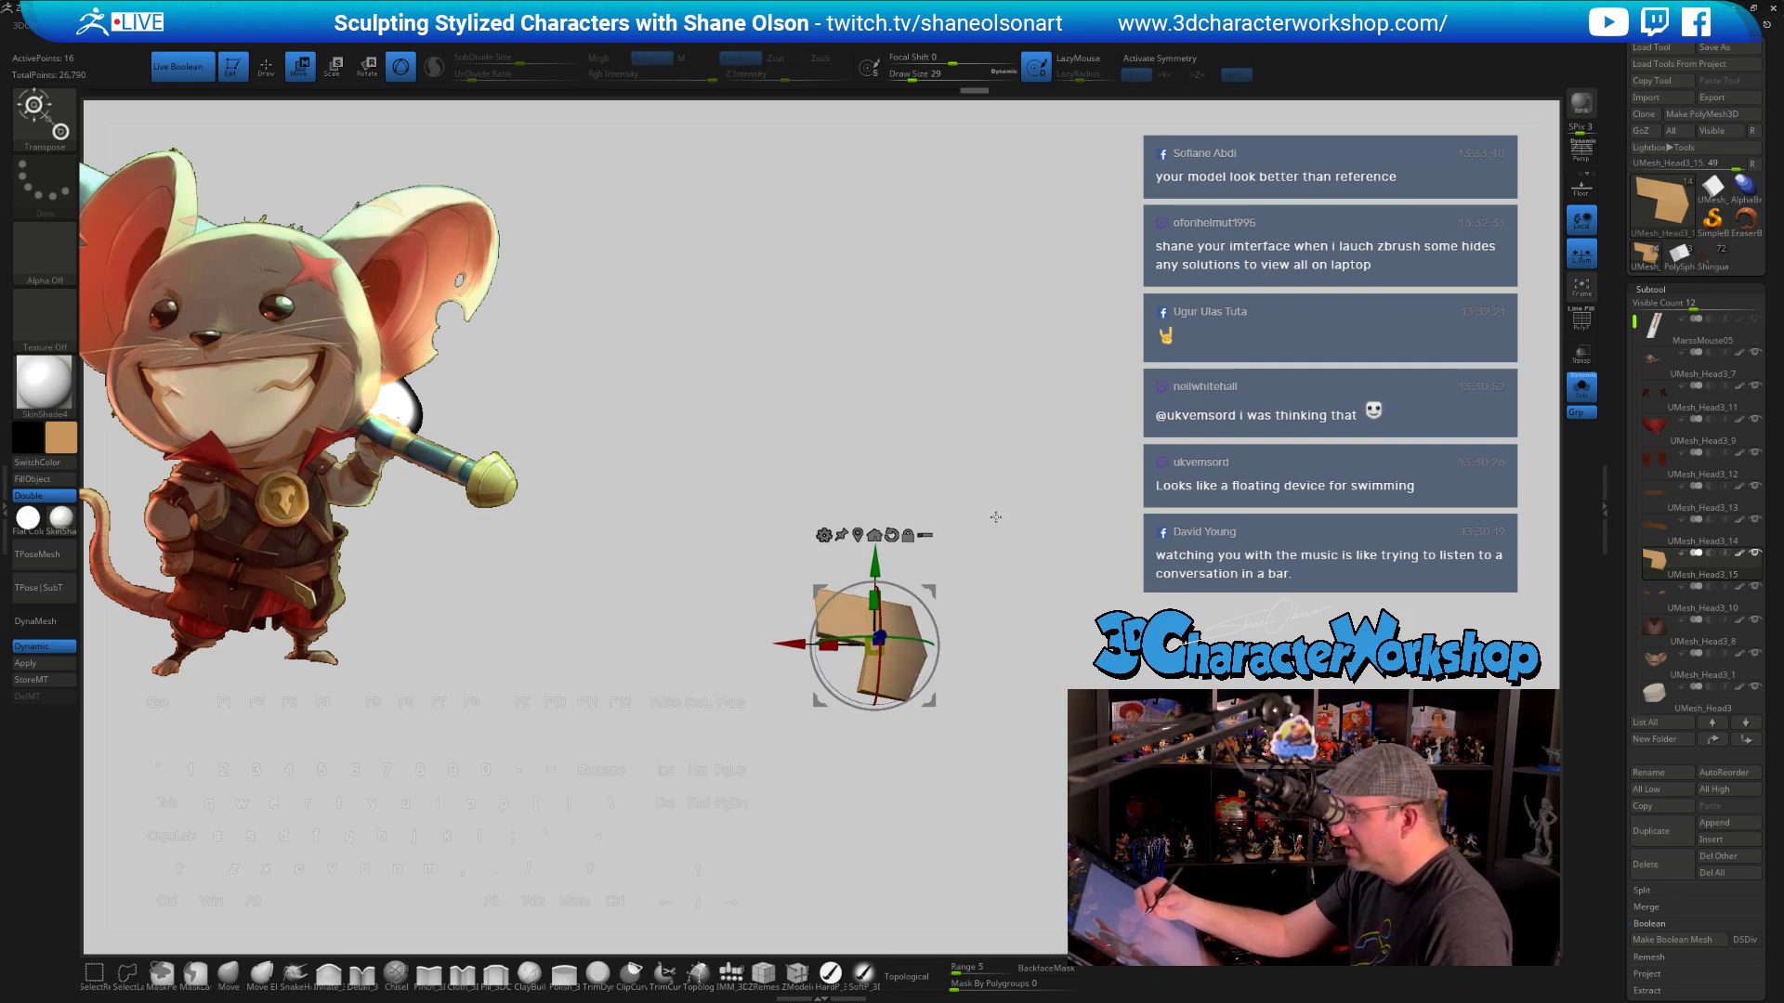
alt+drag(994, 518, 996, 546)
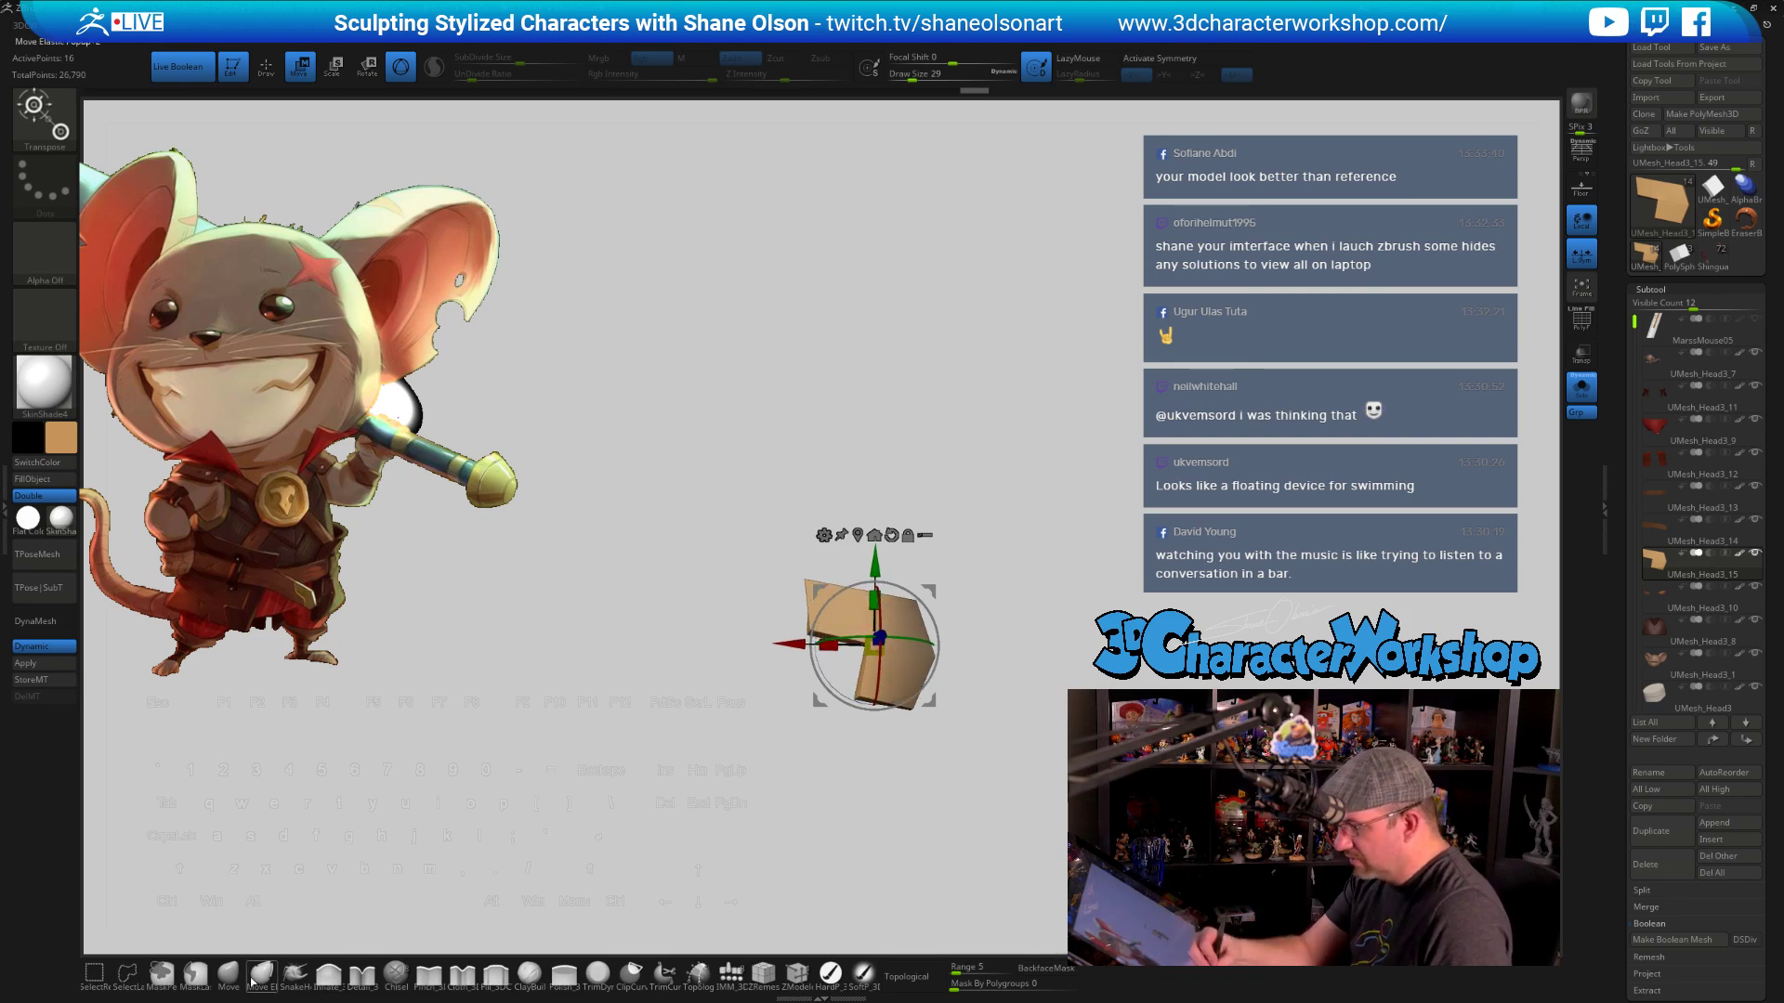
Reshape the lower end and upper corner of the tan belt piece with the Move brush at draw size 18
key(b)
key(m)
key(v)
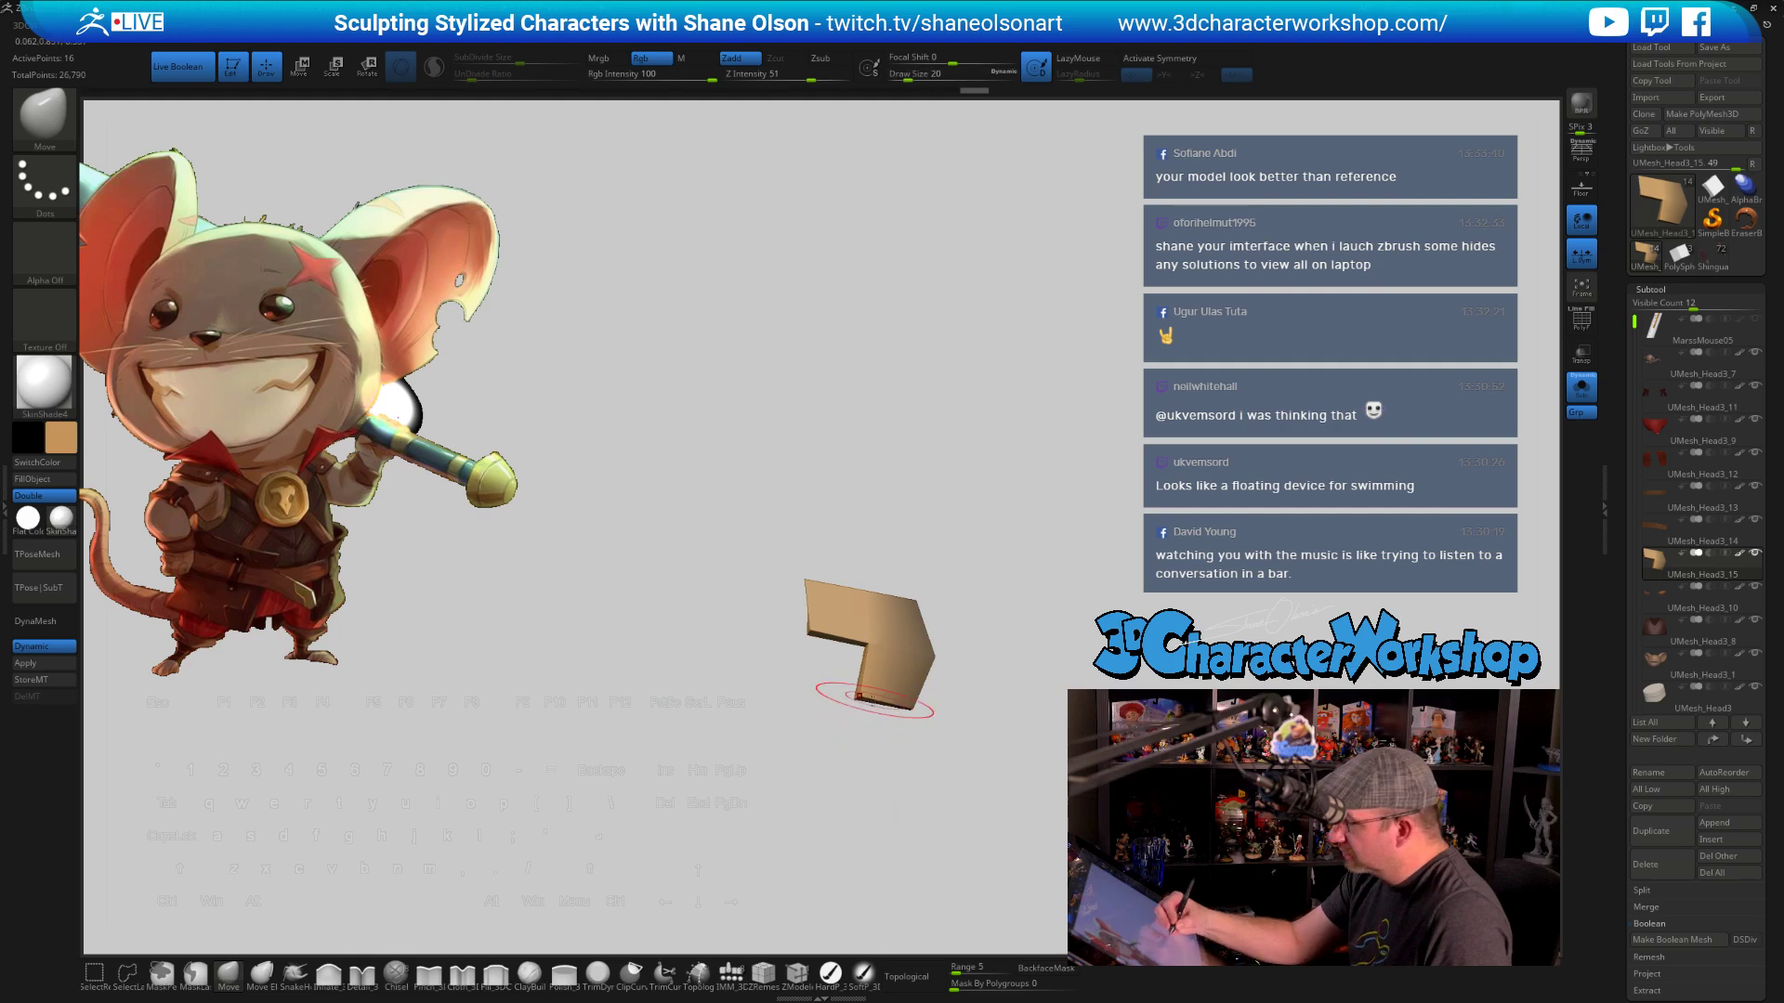
key(bracketleft)
key(bracketleft)
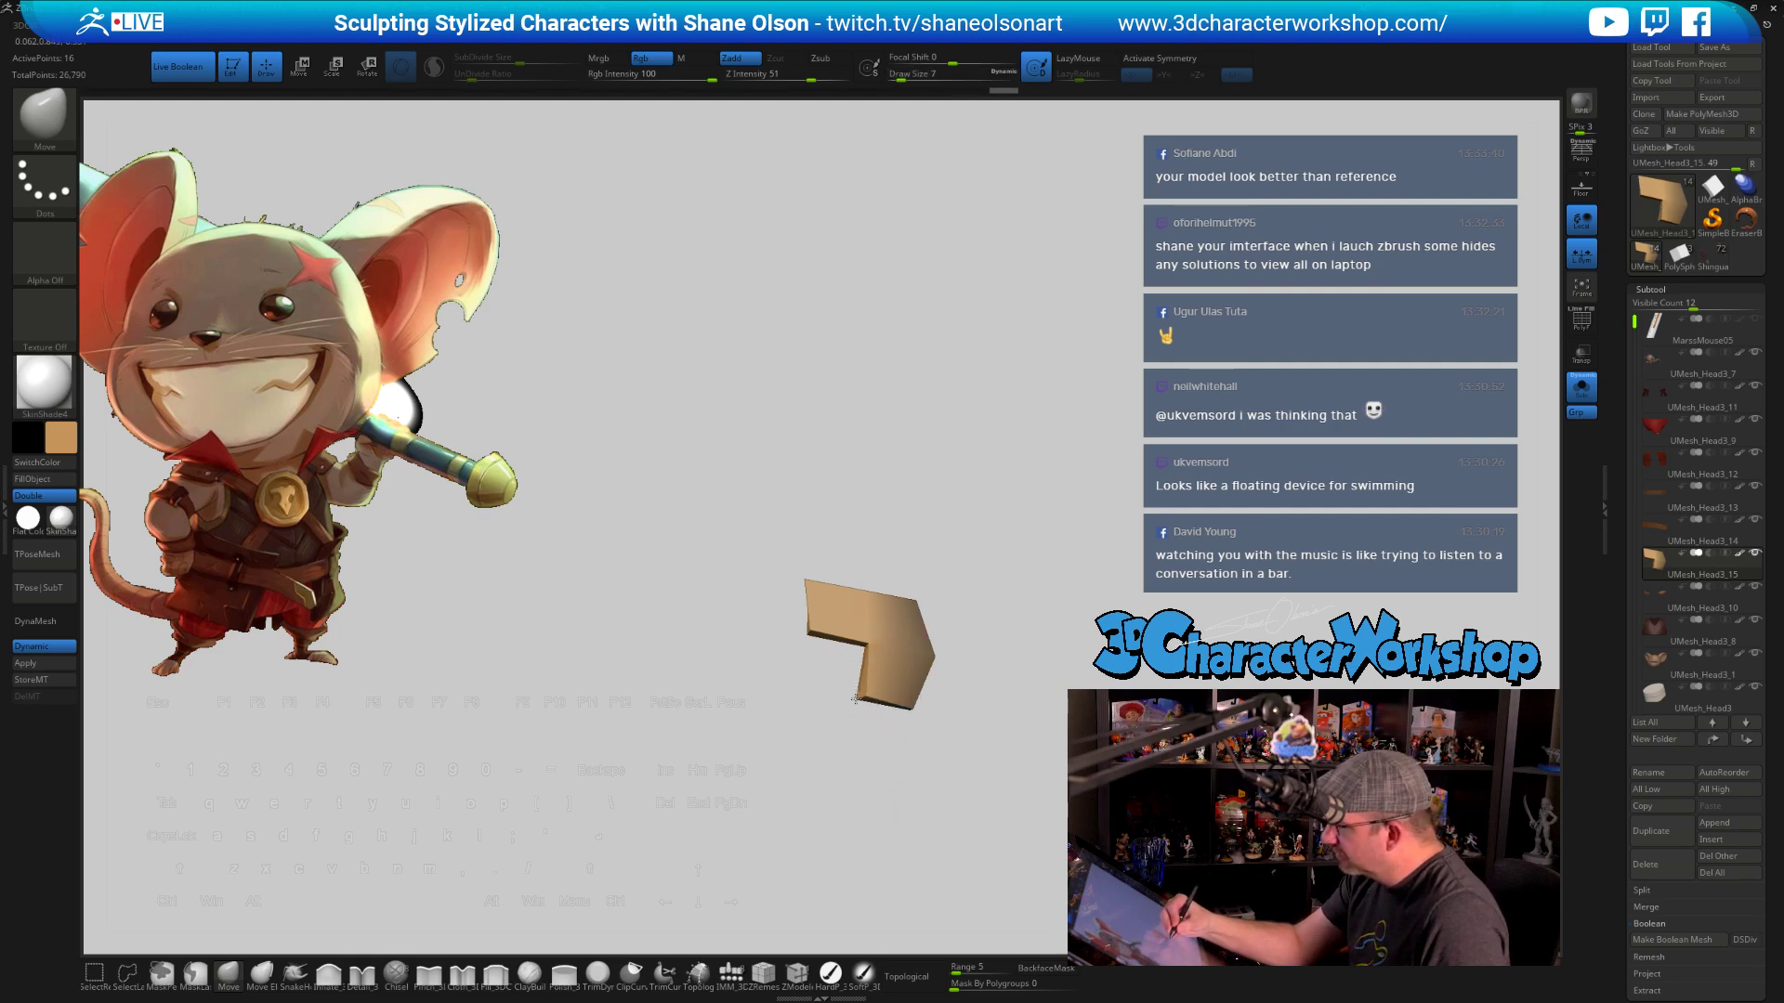
key(bracketright)
key(bracketright)
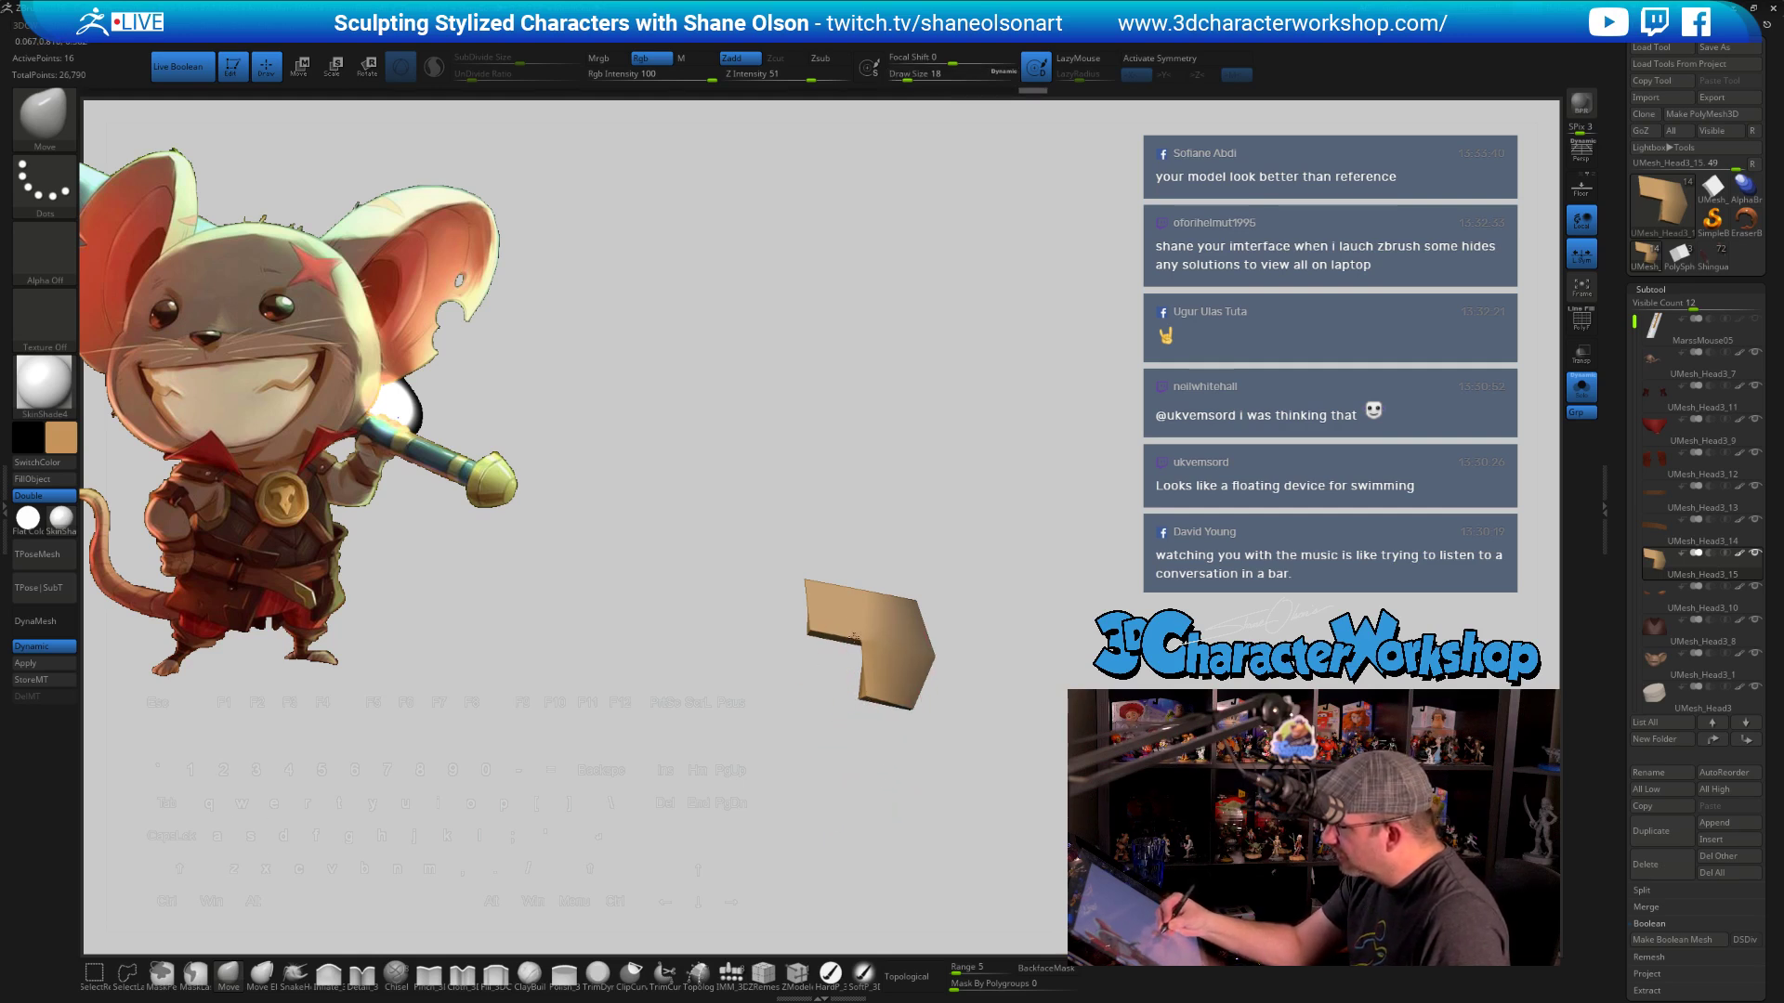
mouse_move(854, 638)
mouse_down()
mouse_move(998, 607)
mouse_move(880, 635)
mouse_move(965, 666)
mouse_move(842, 714)
mouse_move(839, 690)
mouse_up()
drag(930, 519, 908, 527)
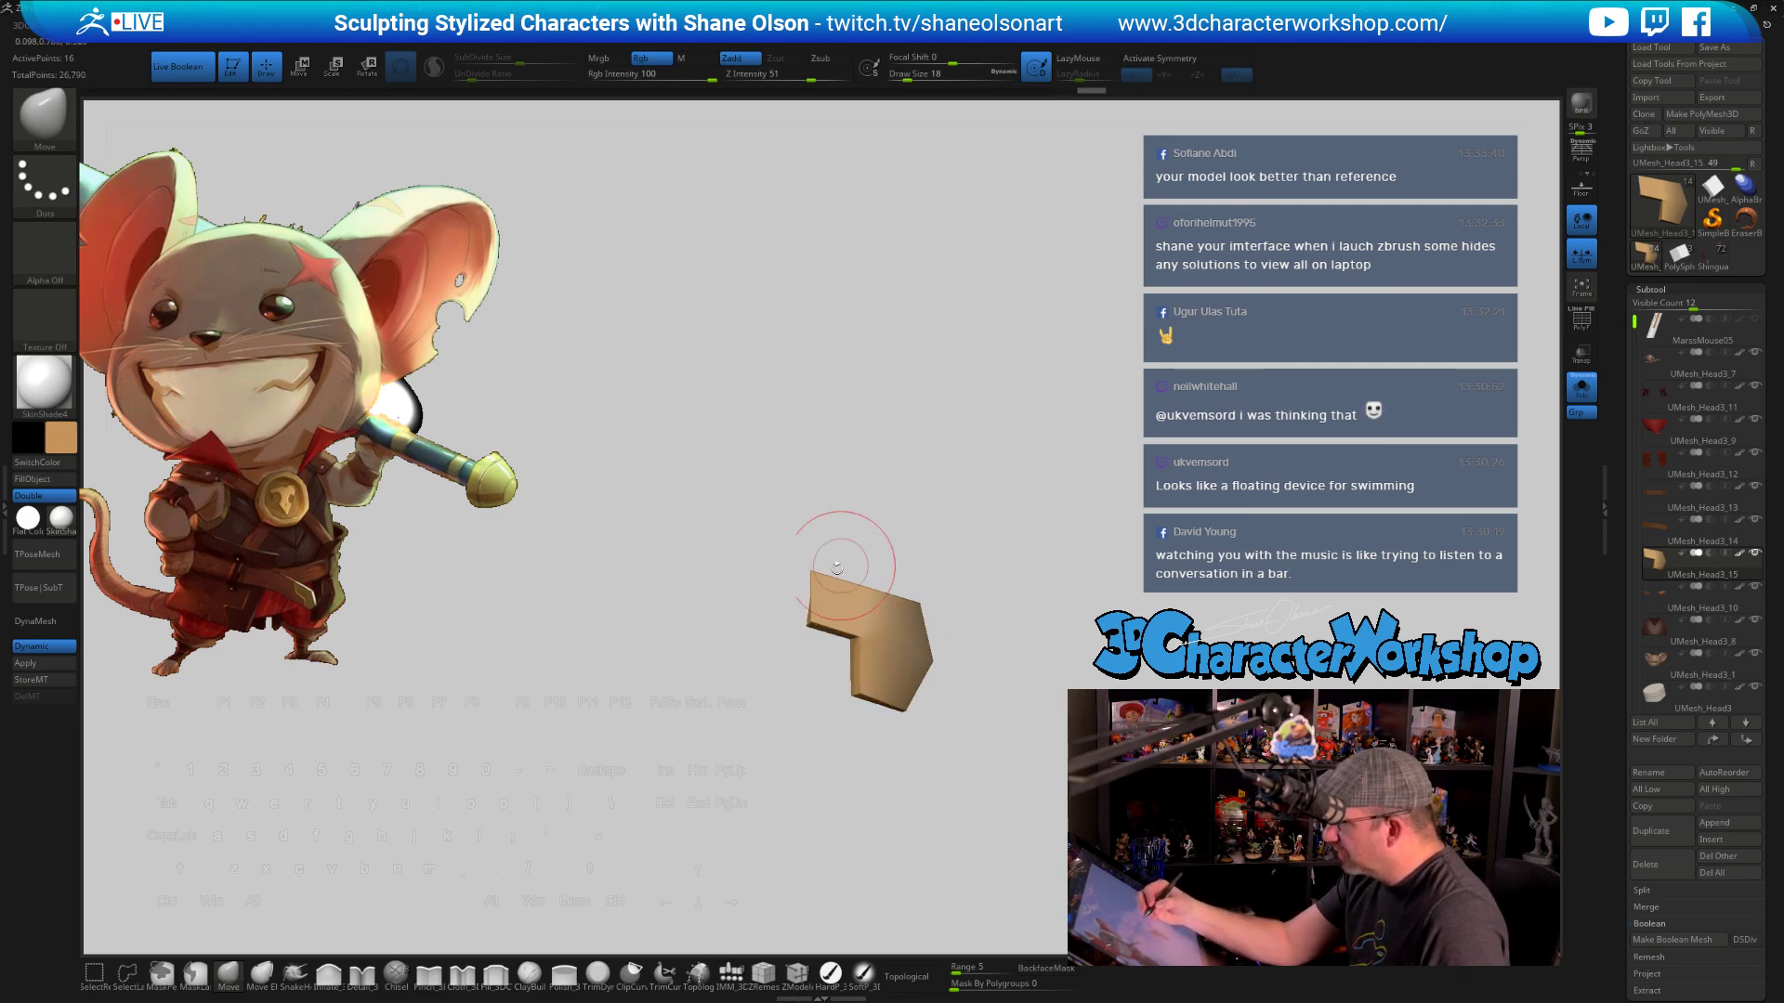
drag(813, 584, 810, 580)
mouse_move(853, 498)
mouse_down()
mouse_move(855, 518)
mouse_move(726, 494)
mouse_up()
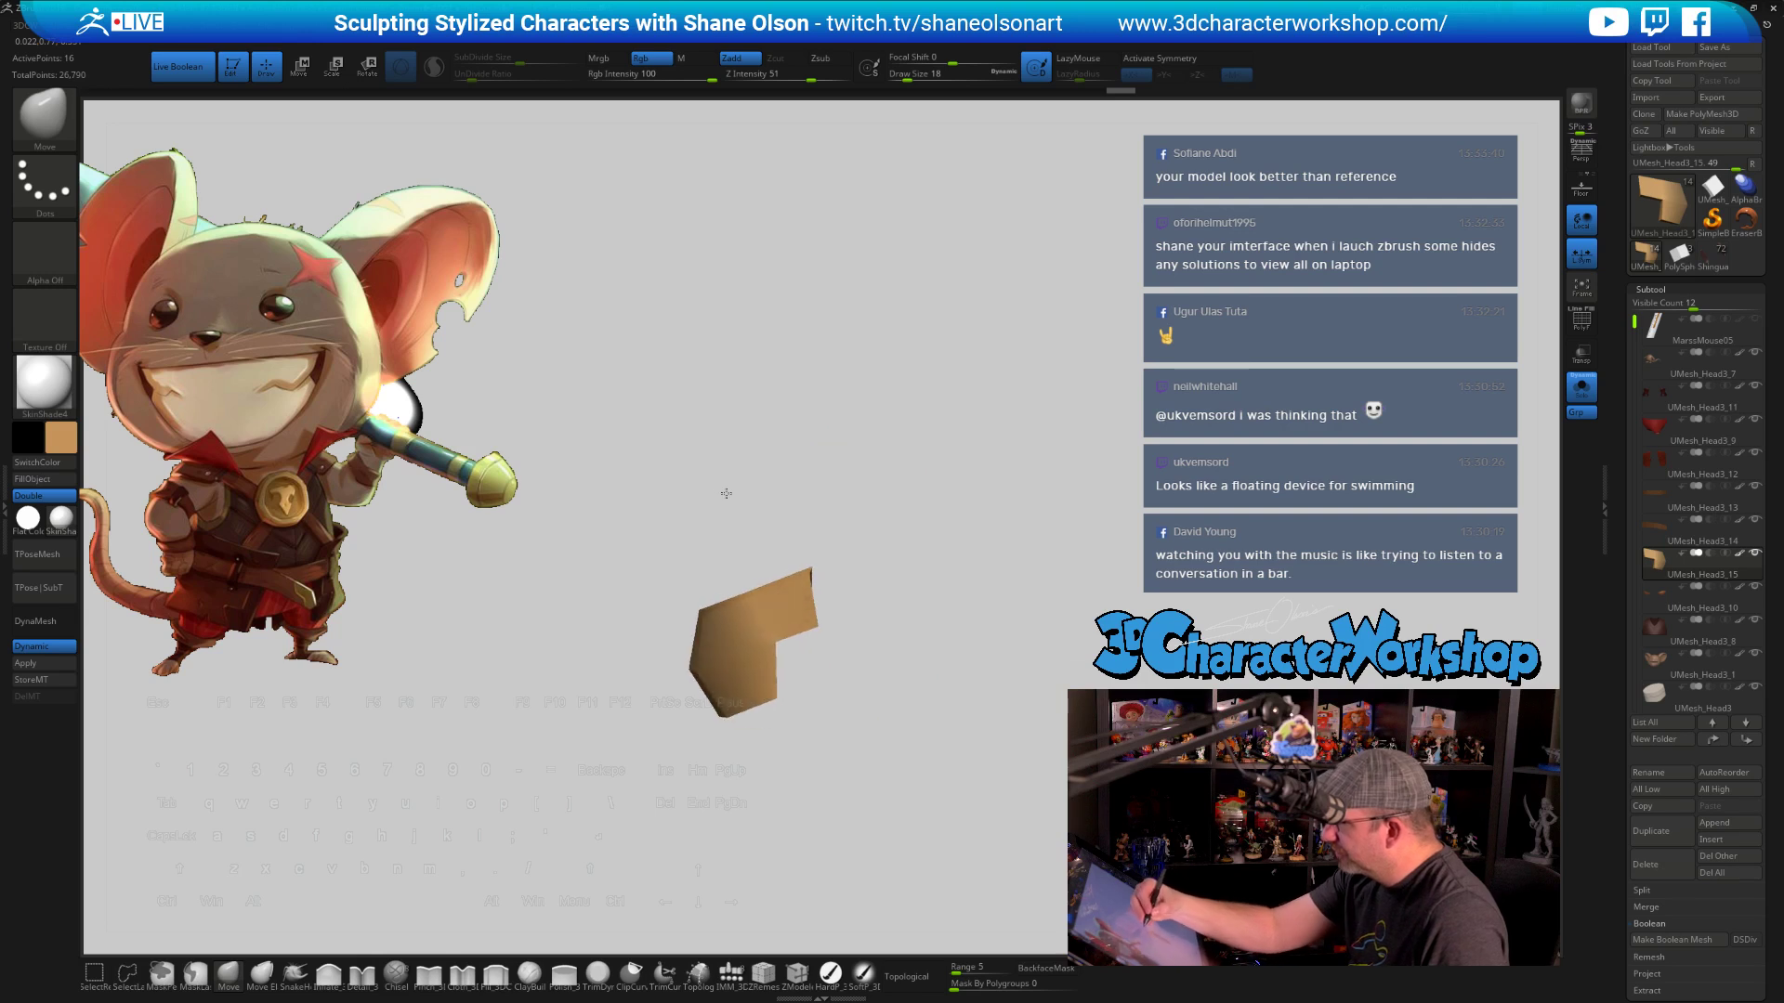
drag(883, 517, 1068, 537)
Show the whole mouse again and examine the belt and clothing from several angles against the concept art
click(1581, 390)
mouse_move(1254, 602)
mouse_down()
mouse_move(1274, 621)
mouse_move(996, 655)
mouse_move(938, 557)
mouse_up()
drag(910, 697, 1025, 731)
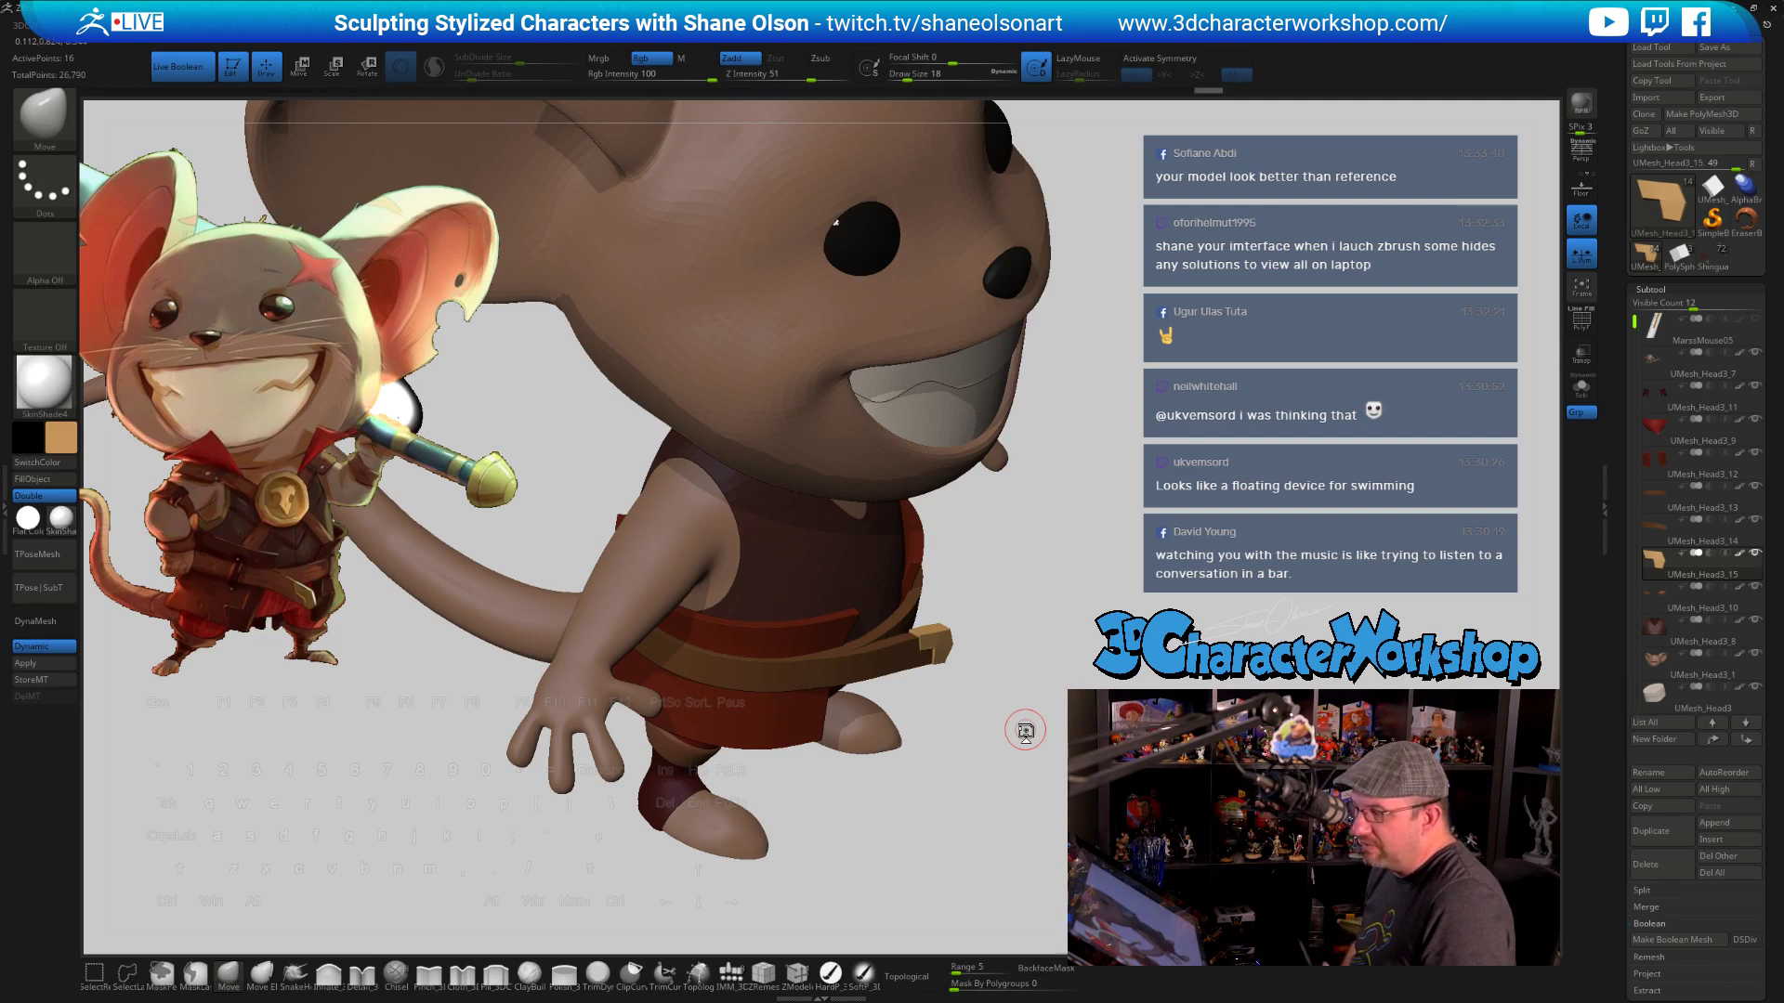
alt+drag(1047, 752, 1029, 661)
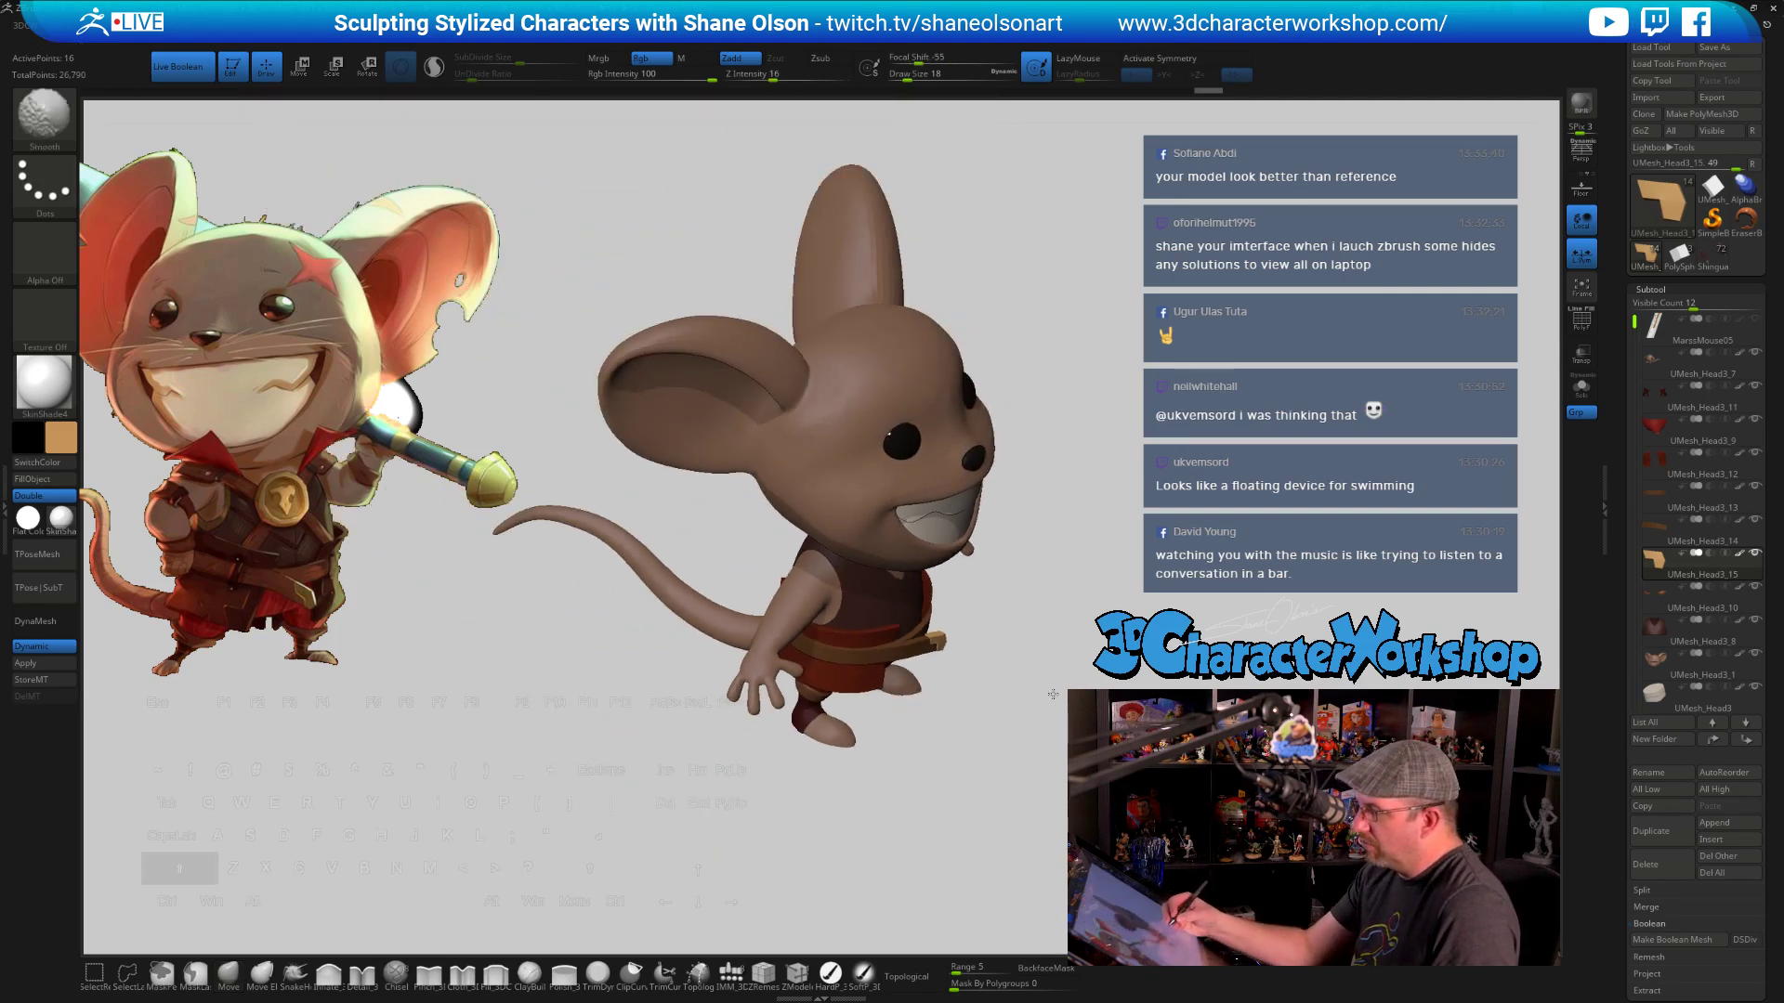
mouse_move(1057, 810)
mouse_down()
mouse_move(1034, 780)
mouse_move(981, 780)
mouse_move(1015, 764)
mouse_move(1055, 789)
mouse_up()
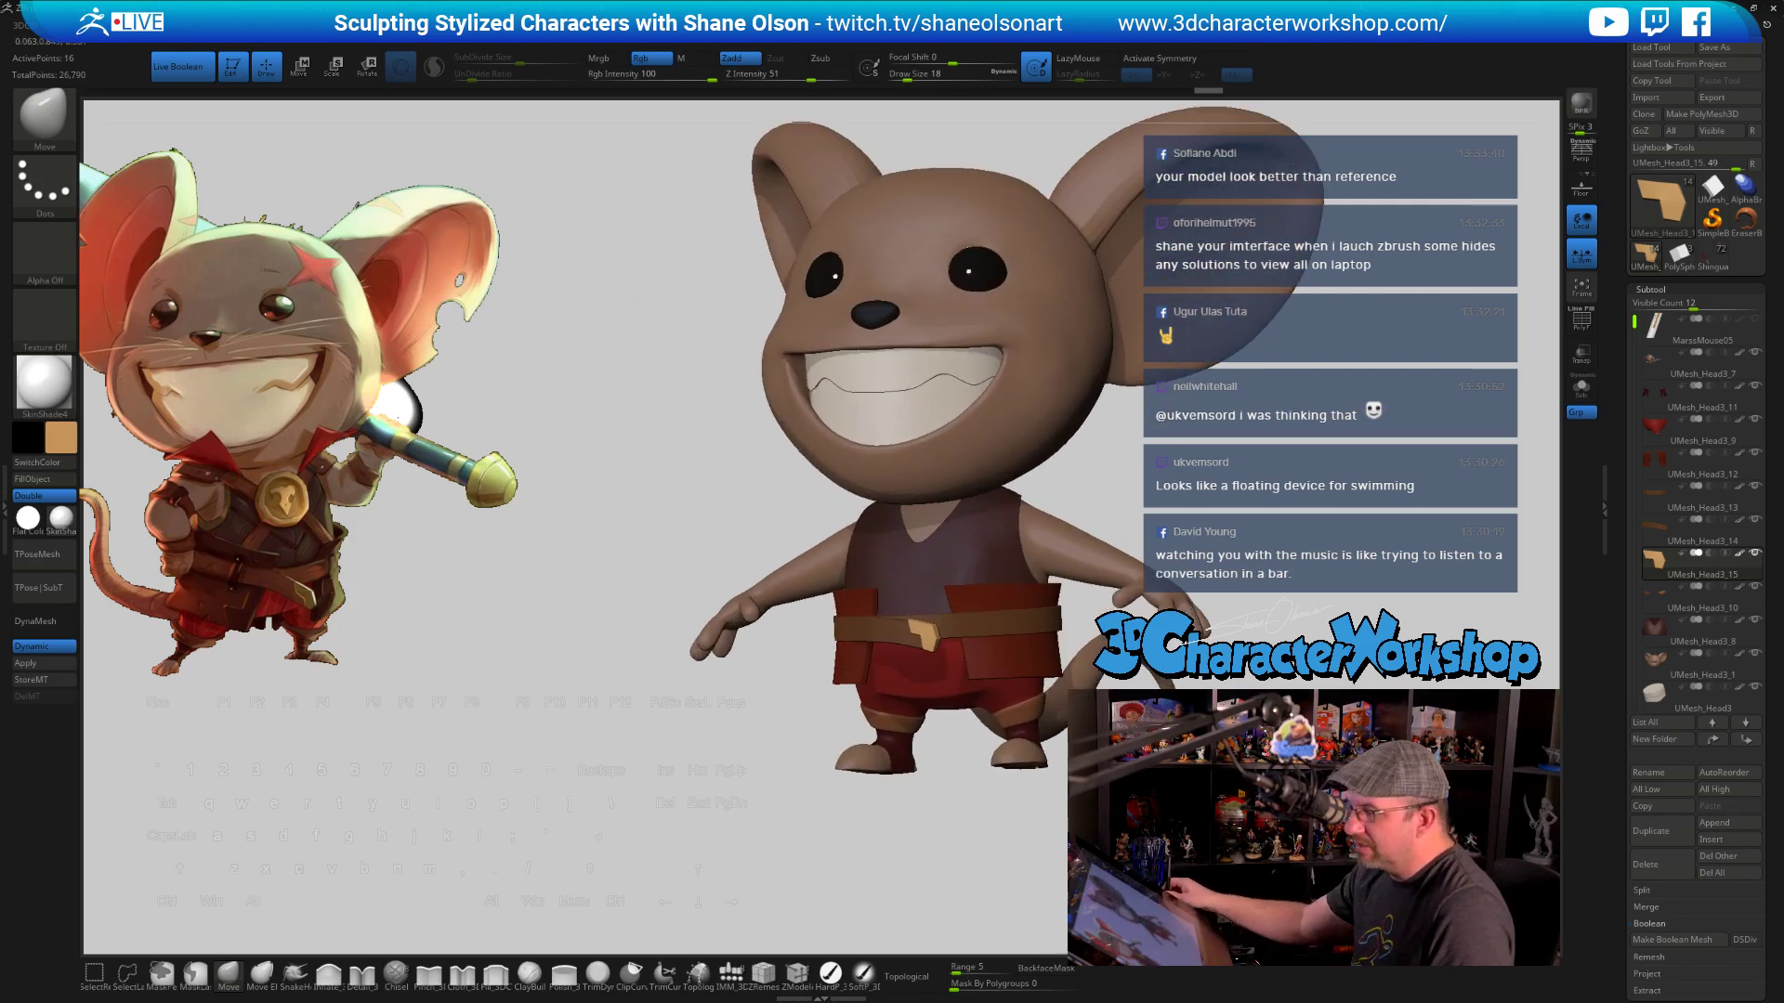
alt+drag(748, 814, 701, 788)
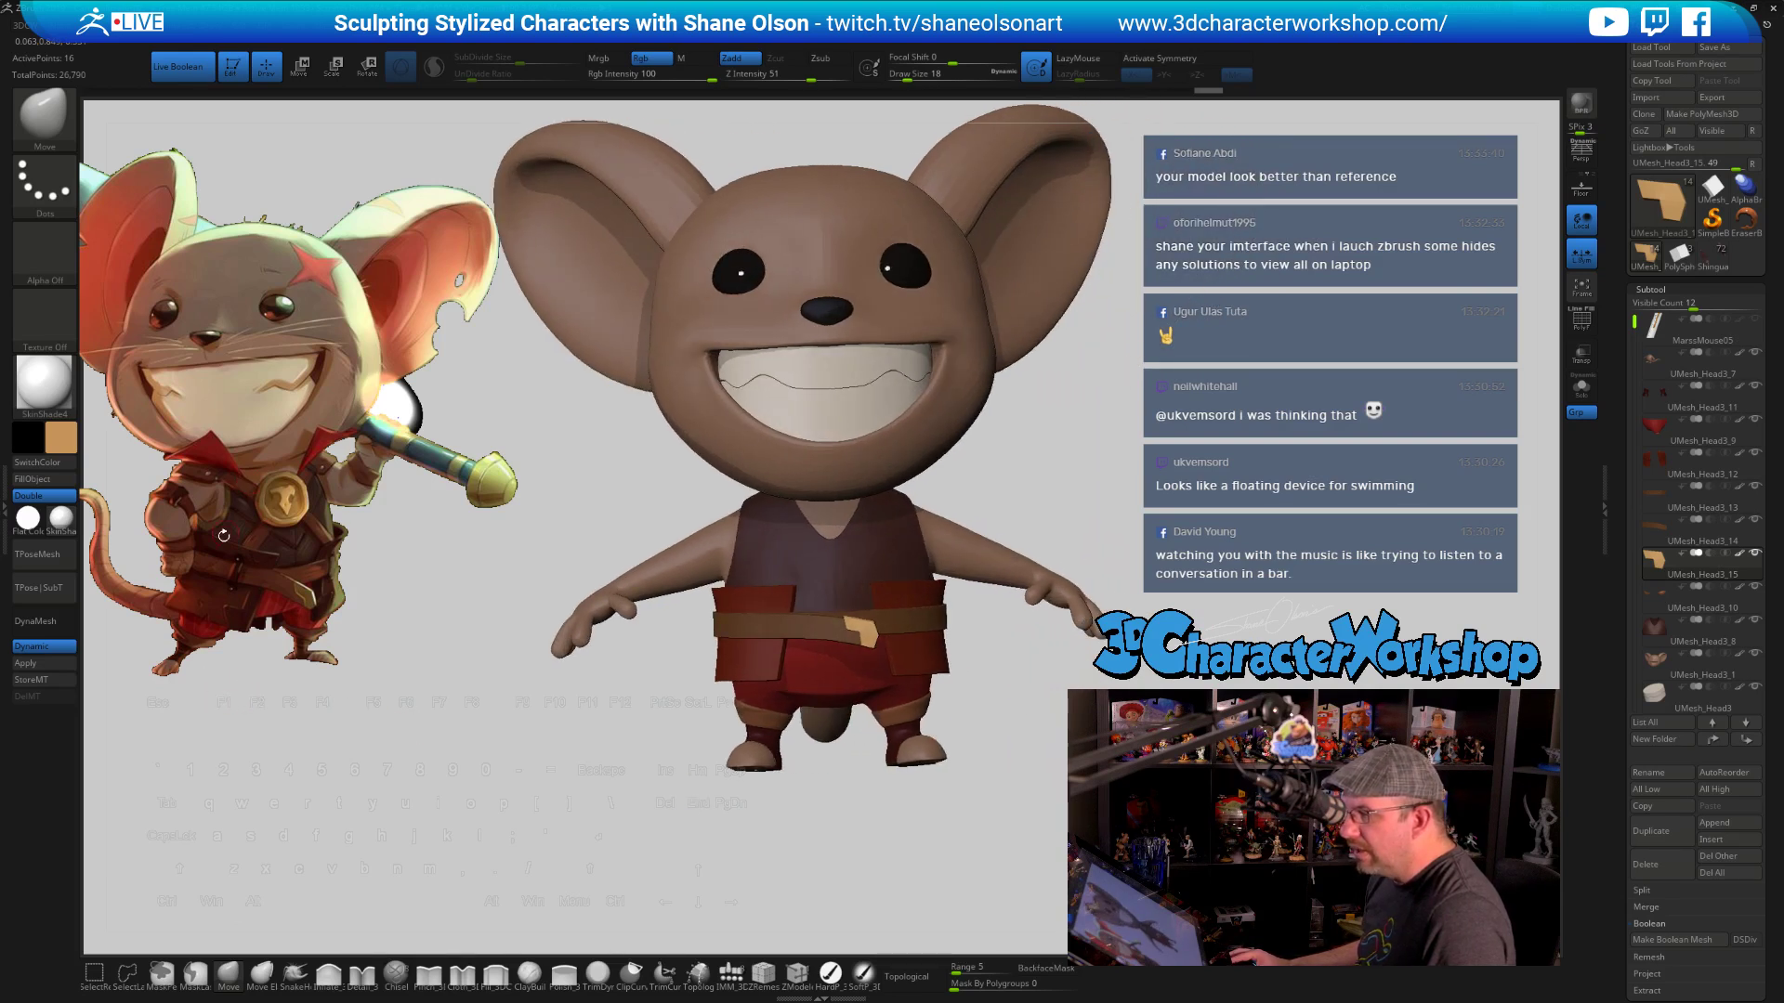
alt+drag(505, 602, 527, 707)
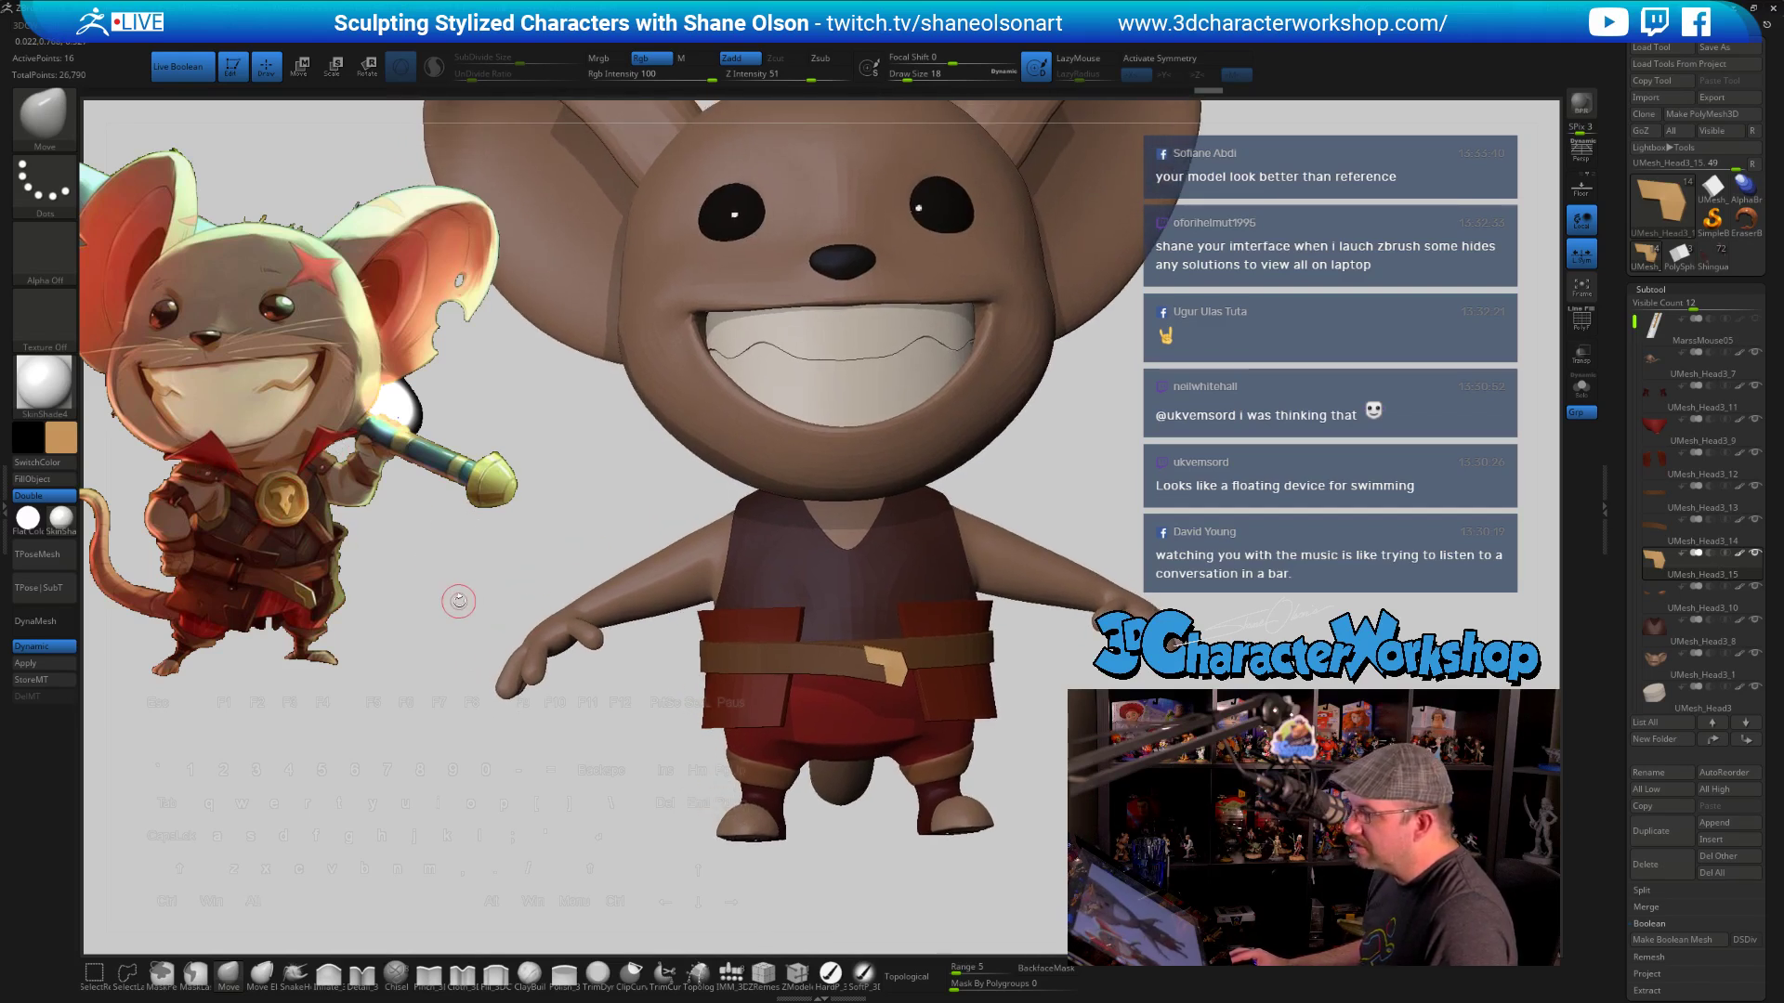
drag(458, 602, 236, 469)
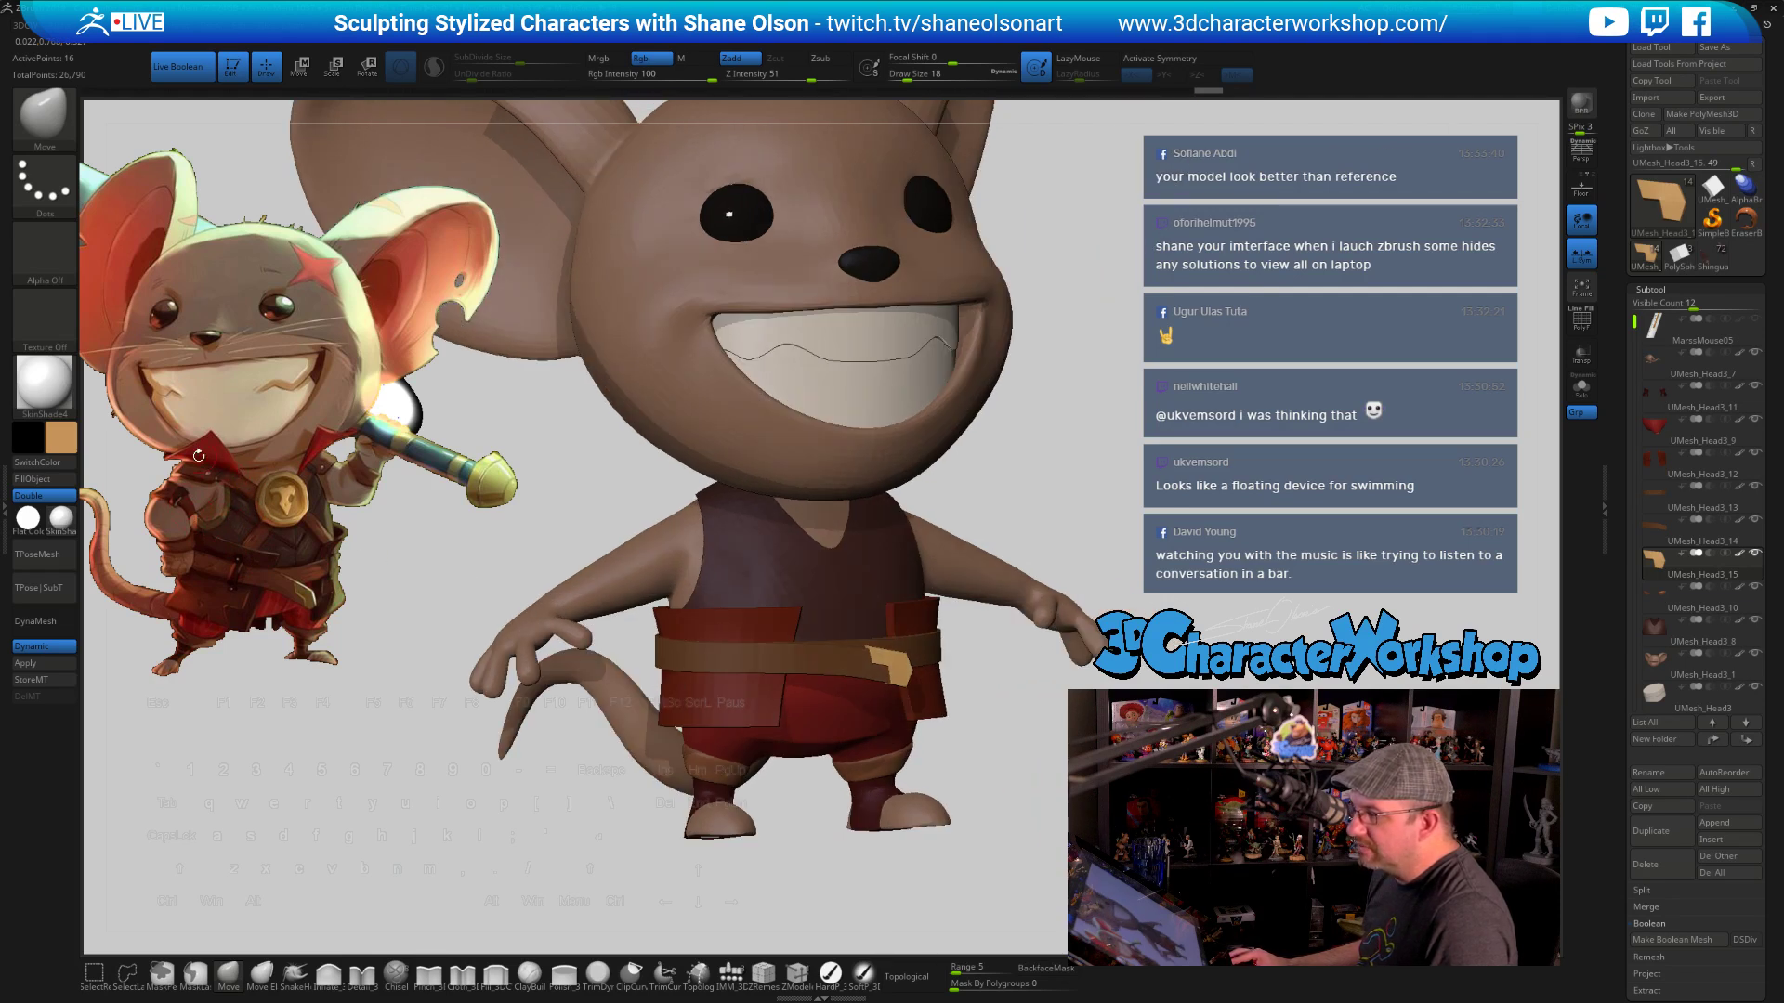
drag(469, 515, 791, 574)
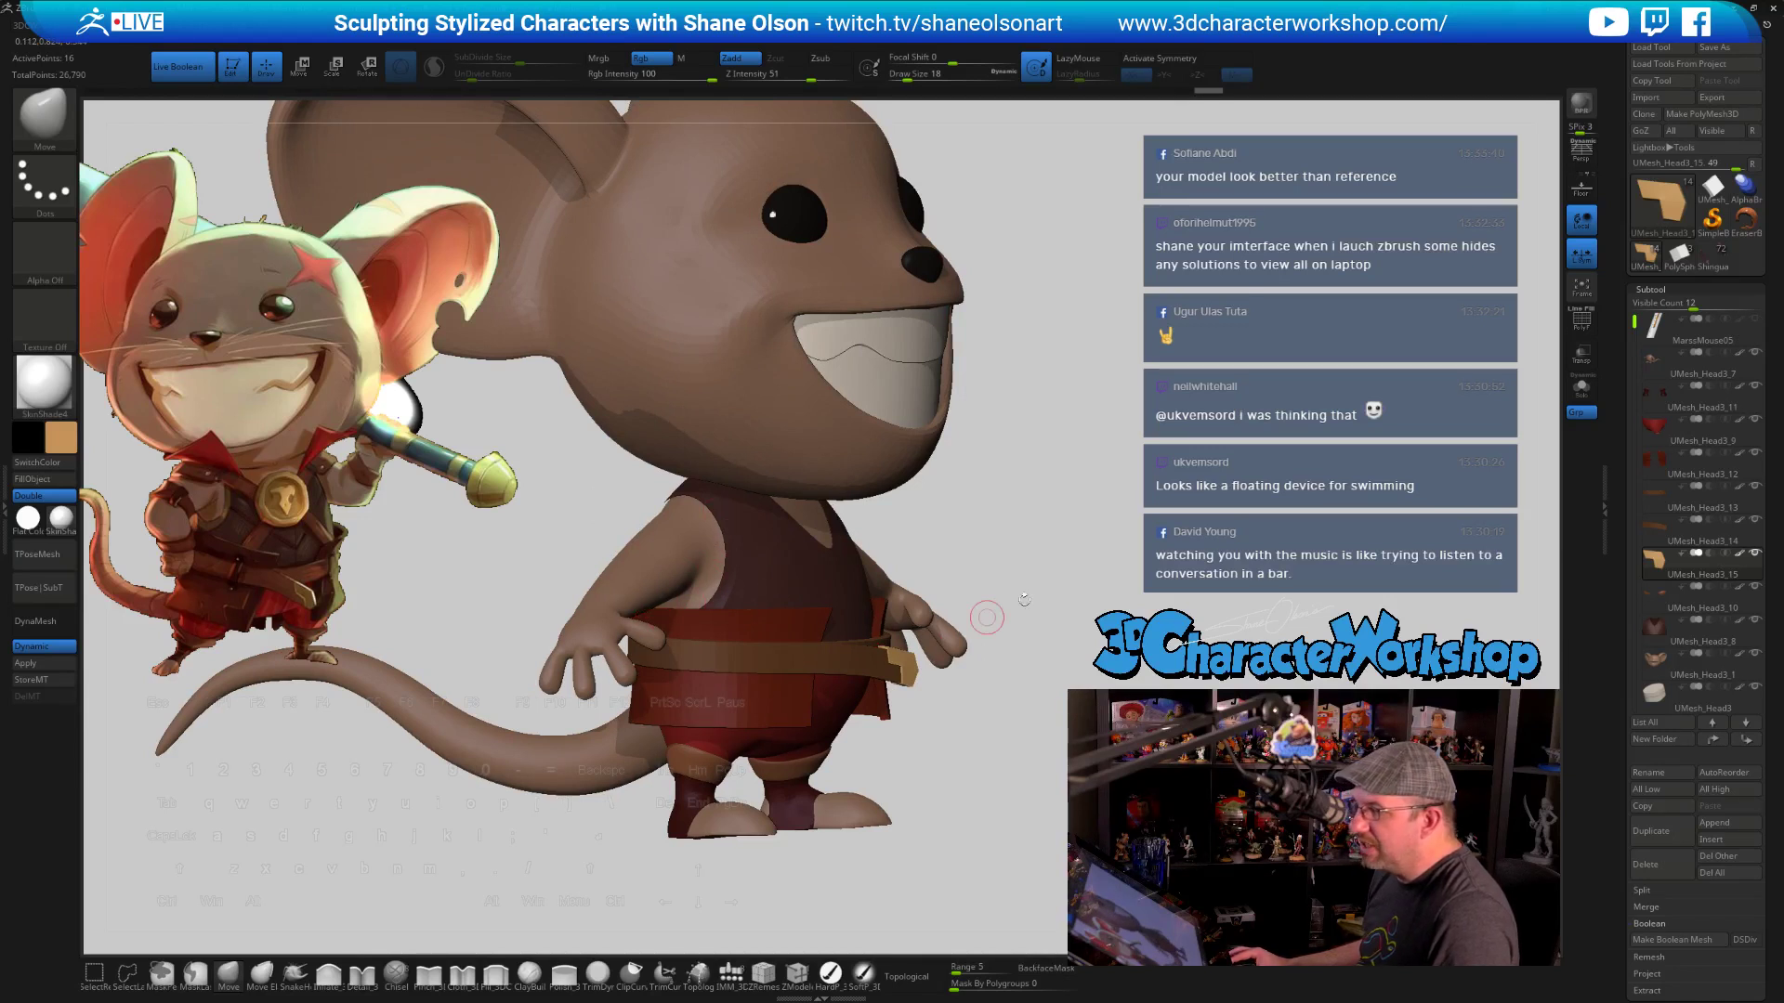
drag(1026, 570, 680, 646)
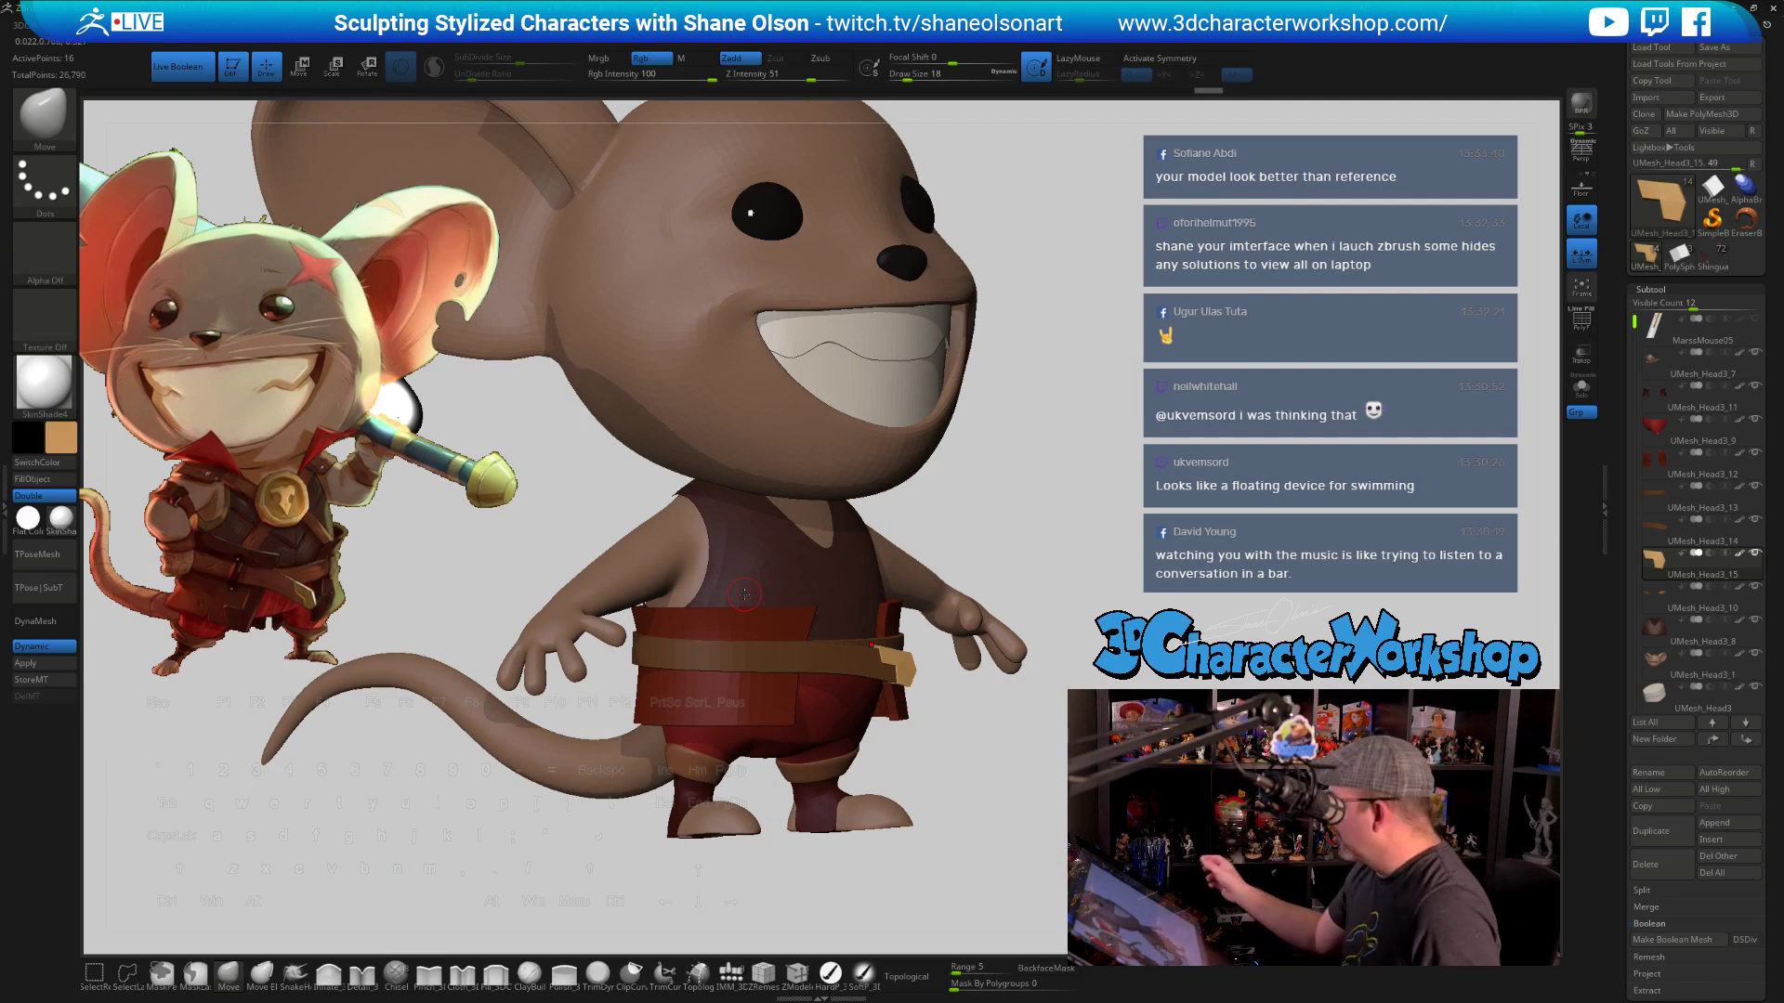
drag(1043, 538, 1060, 563)
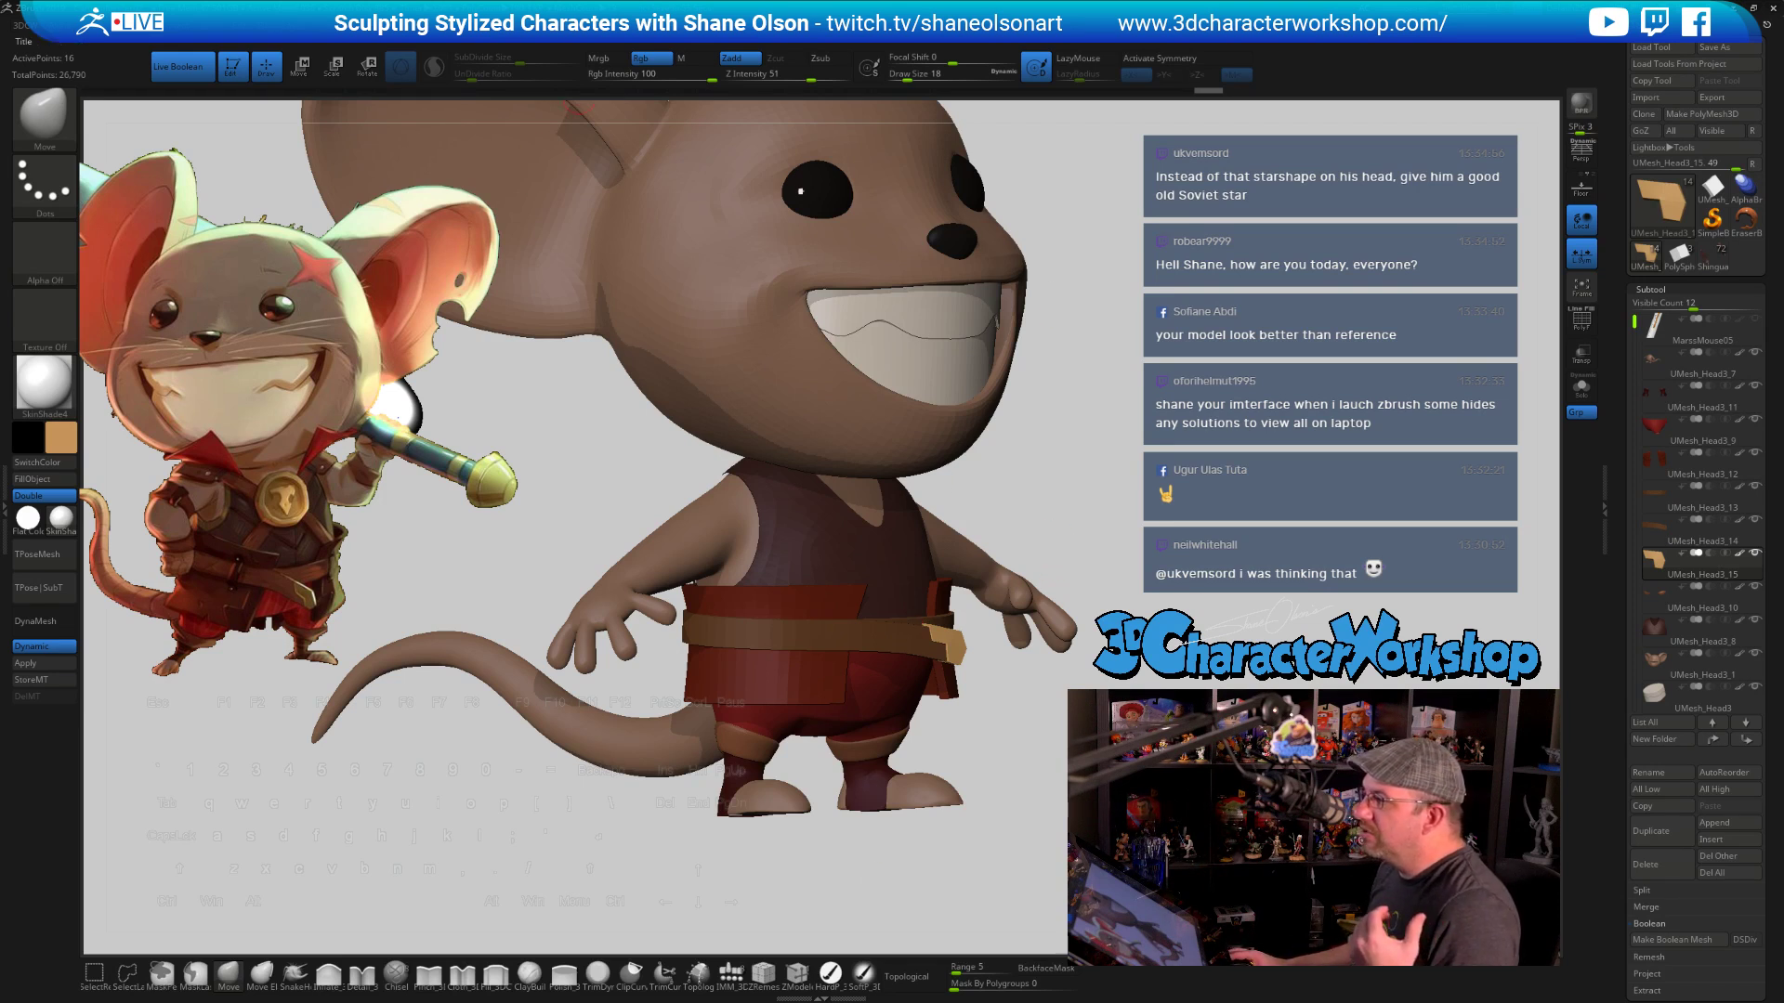
Look through the Interface preferences and the Config options for storing and saving the UI
click(573, 48)
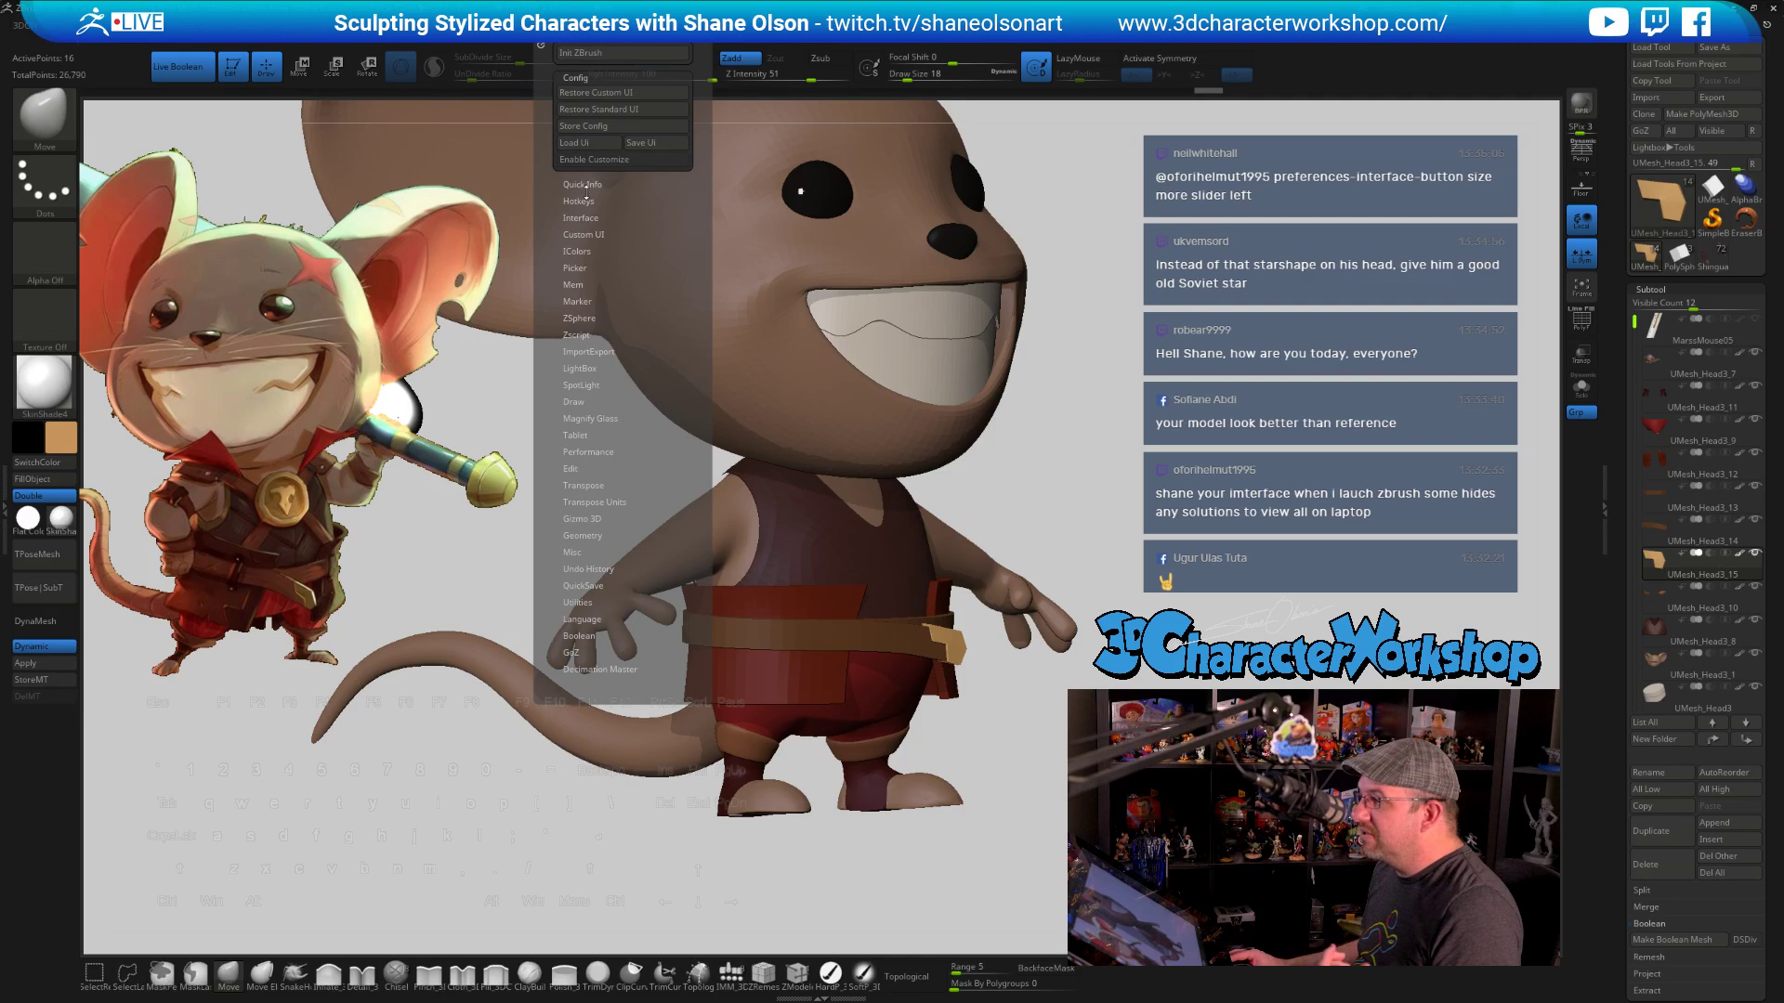
click(583, 216)
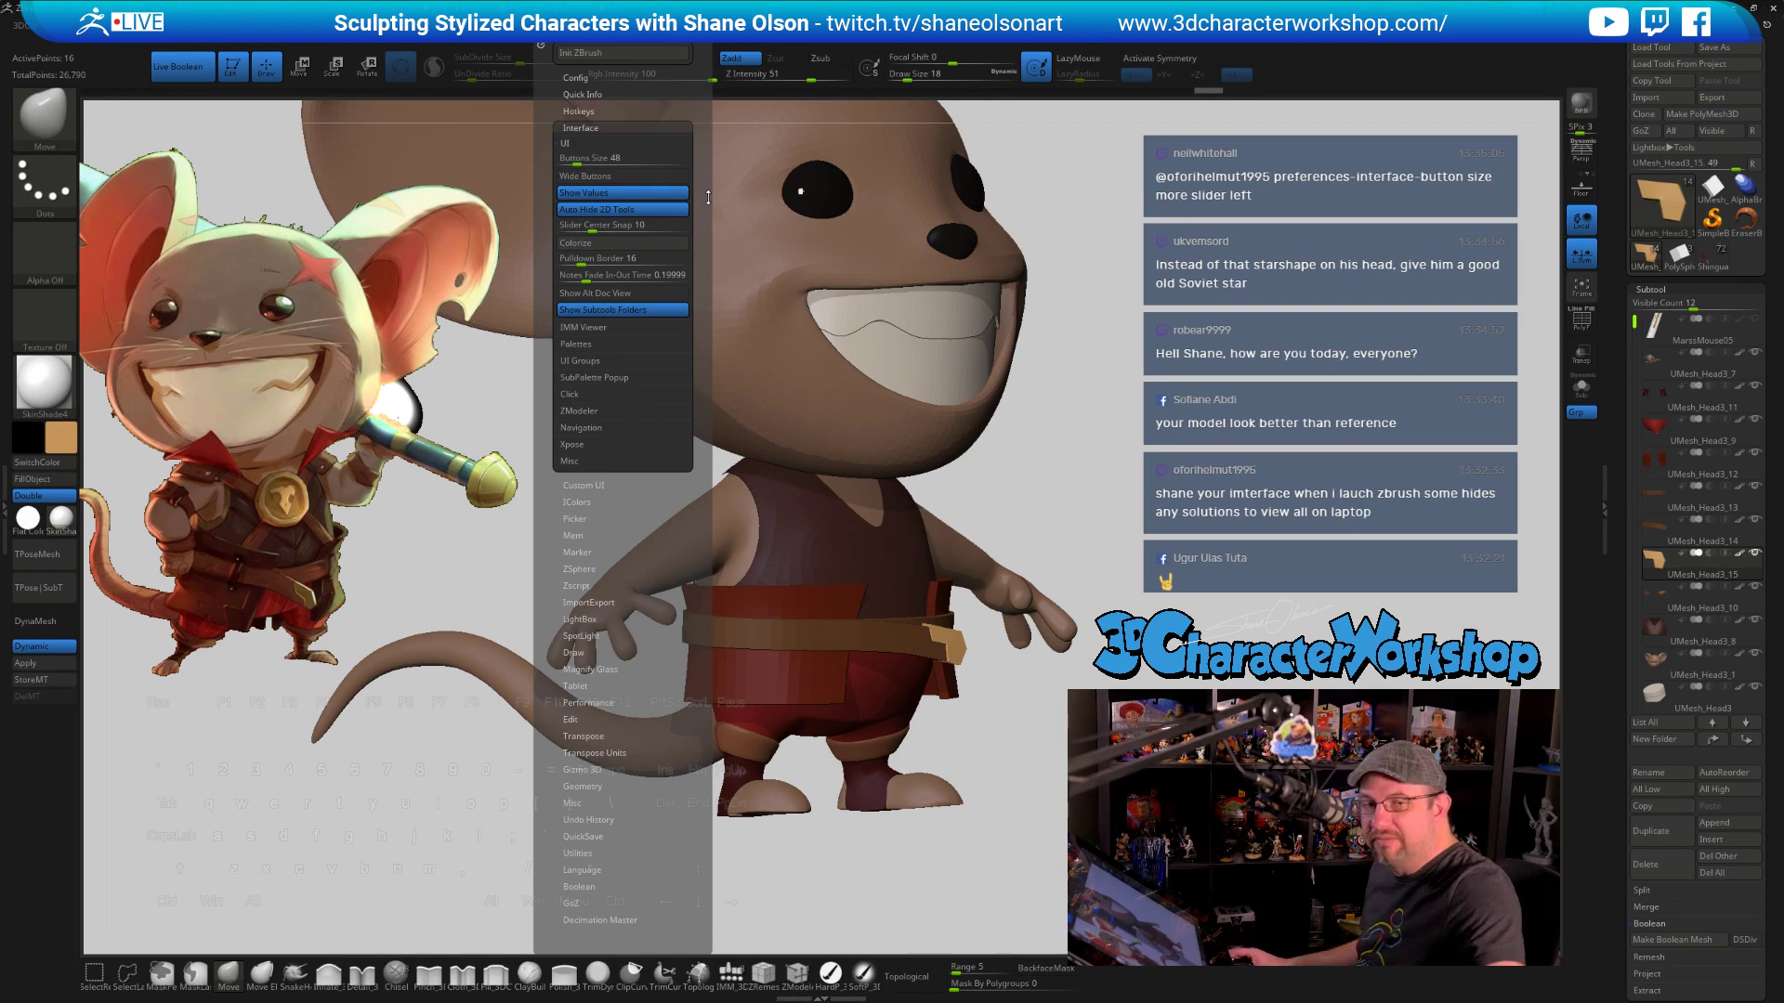
click(578, 77)
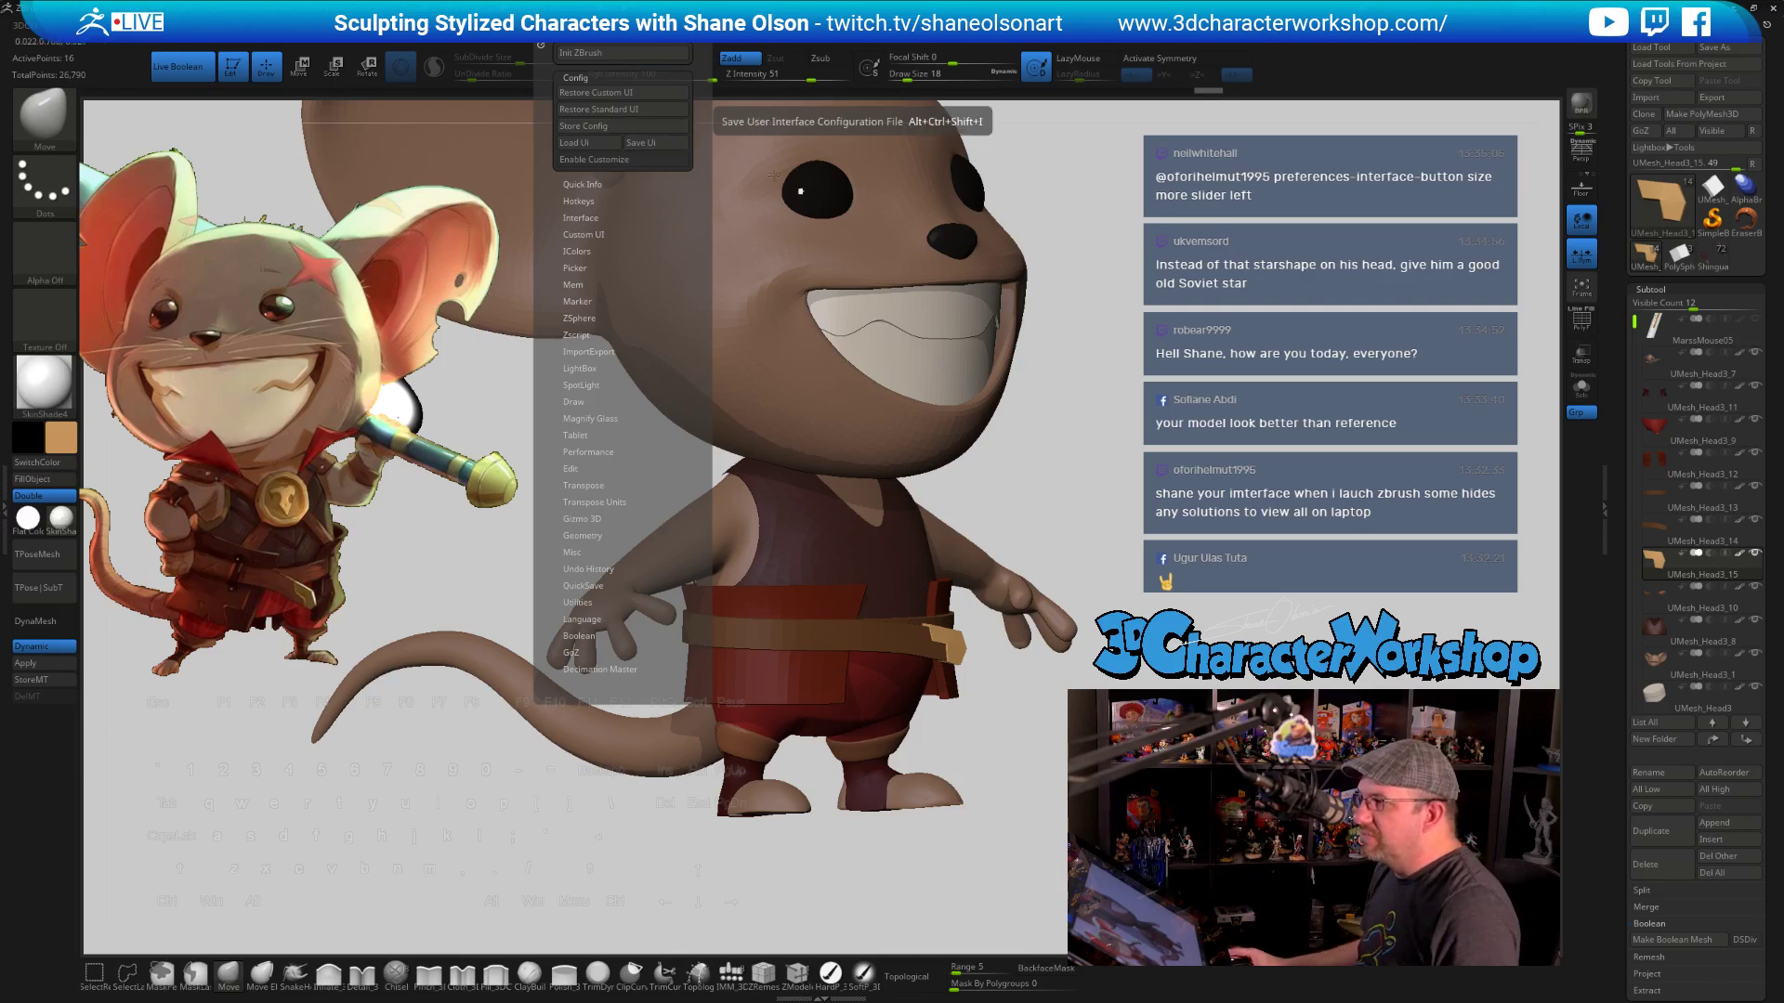
drag(1252, 385, 1353, 386)
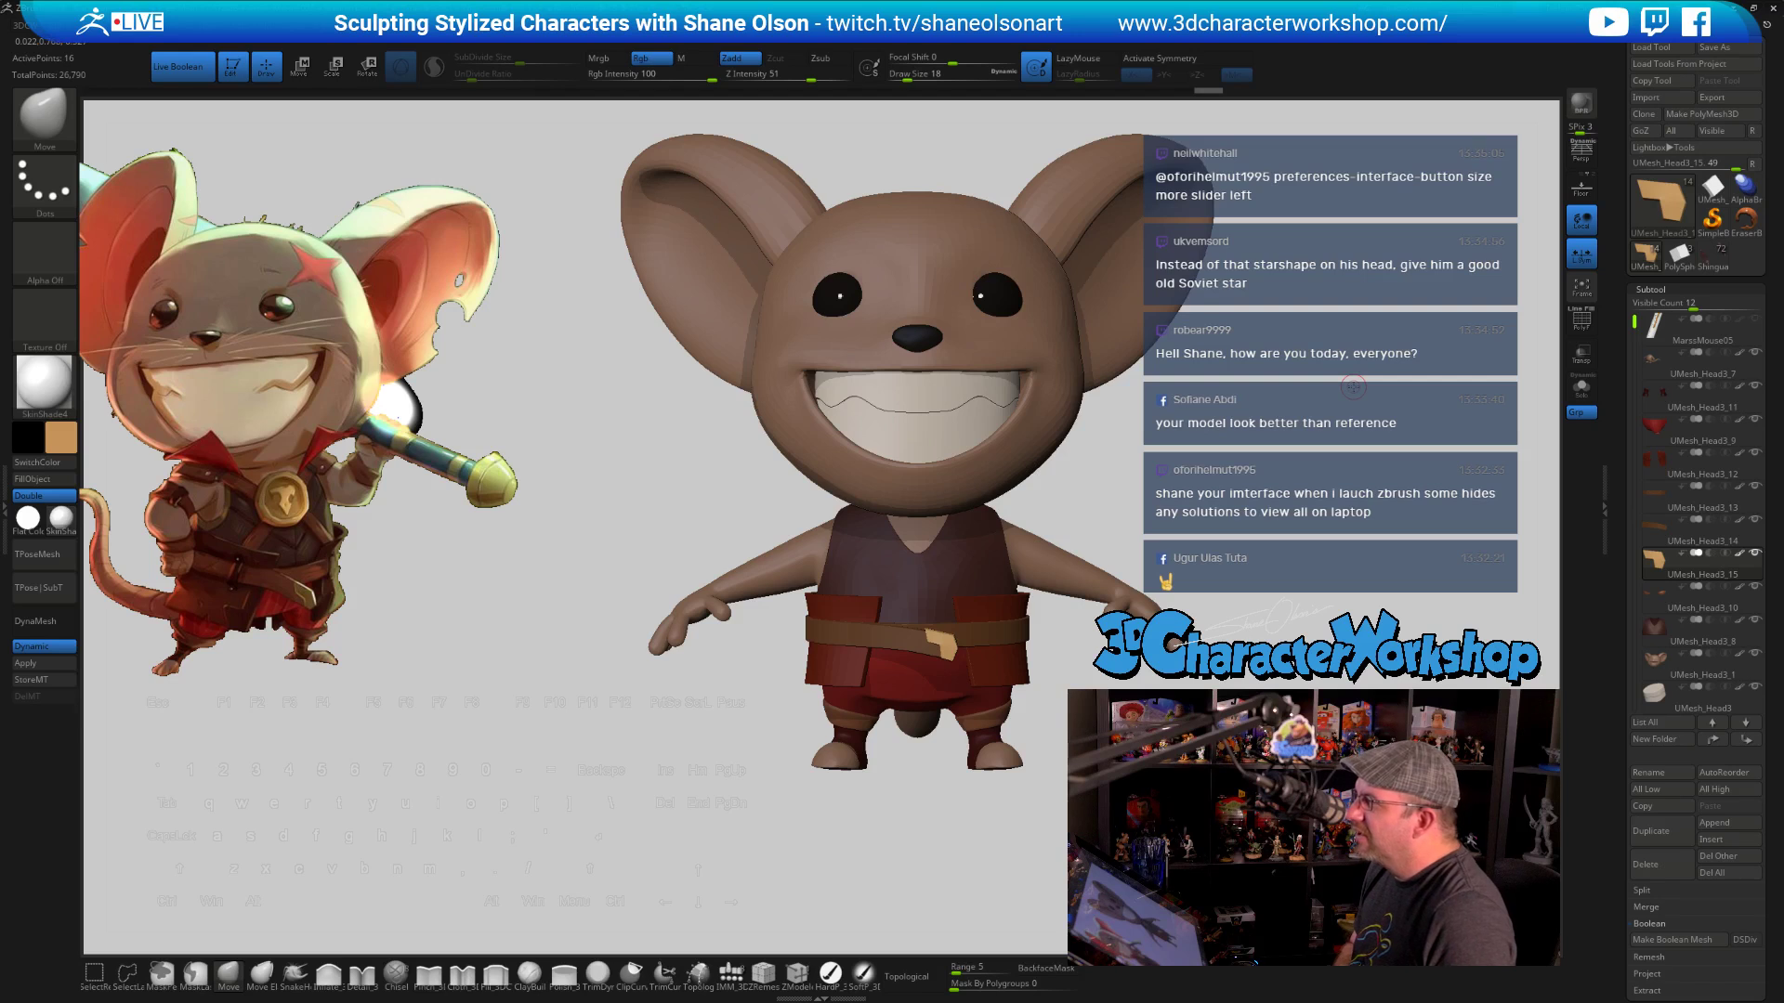
Make the vest the active subtool, display its wireframe and set the Move brush's draw size to 128
alt+drag(1214, 449, 1205, 429)
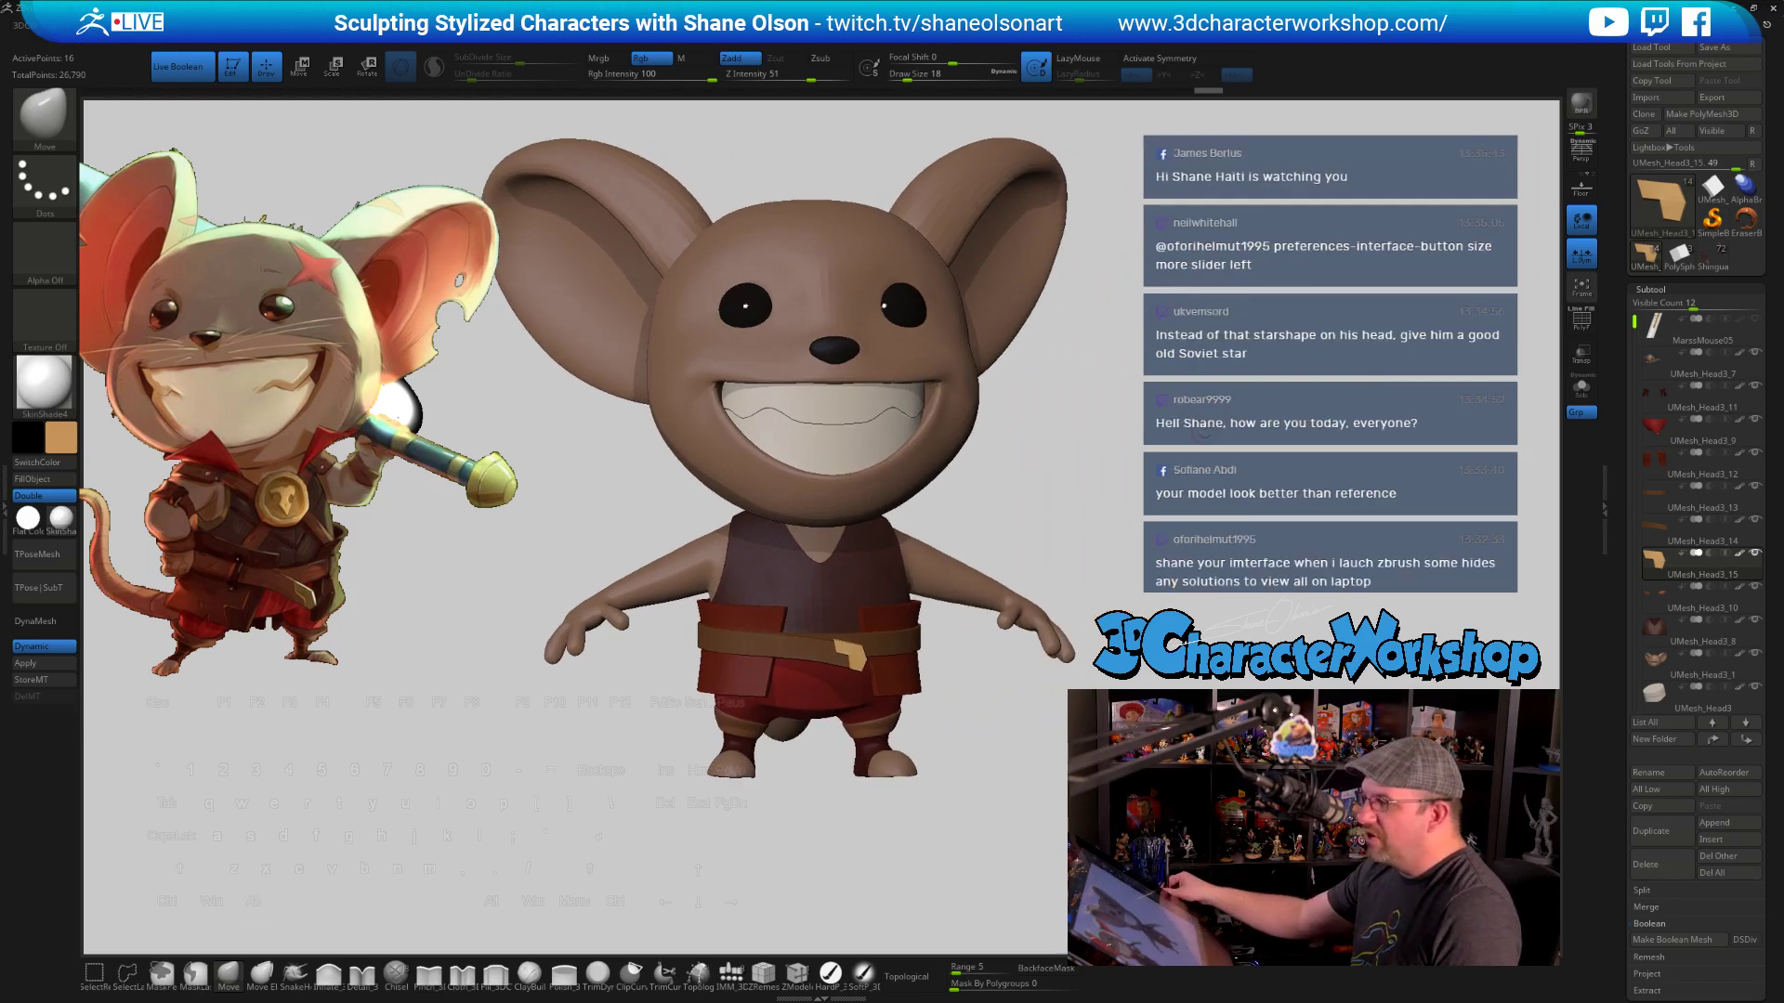
alt+drag(1039, 521, 1011, 583)
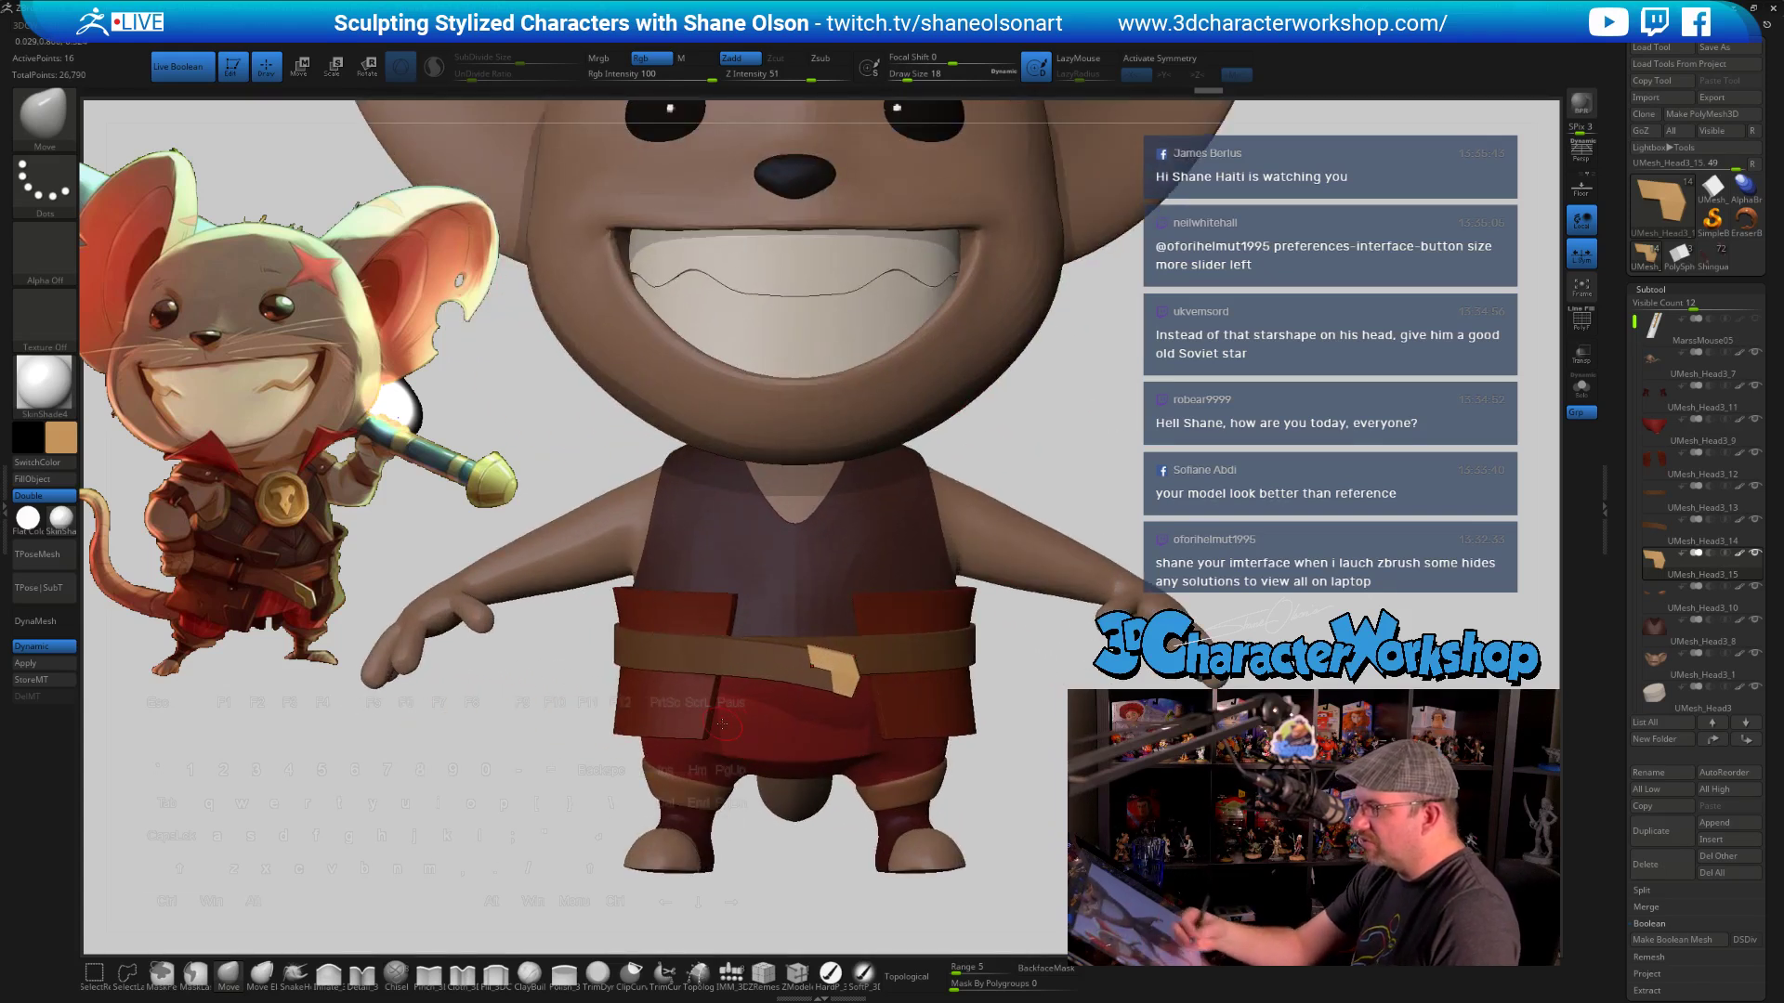
mouse_move(1172, 526)
mouse_down()
mouse_move(1104, 489)
mouse_move(1277, 517)
mouse_up()
alt+click(1105, 492)
key(s)
key(shift+f)
key(s)
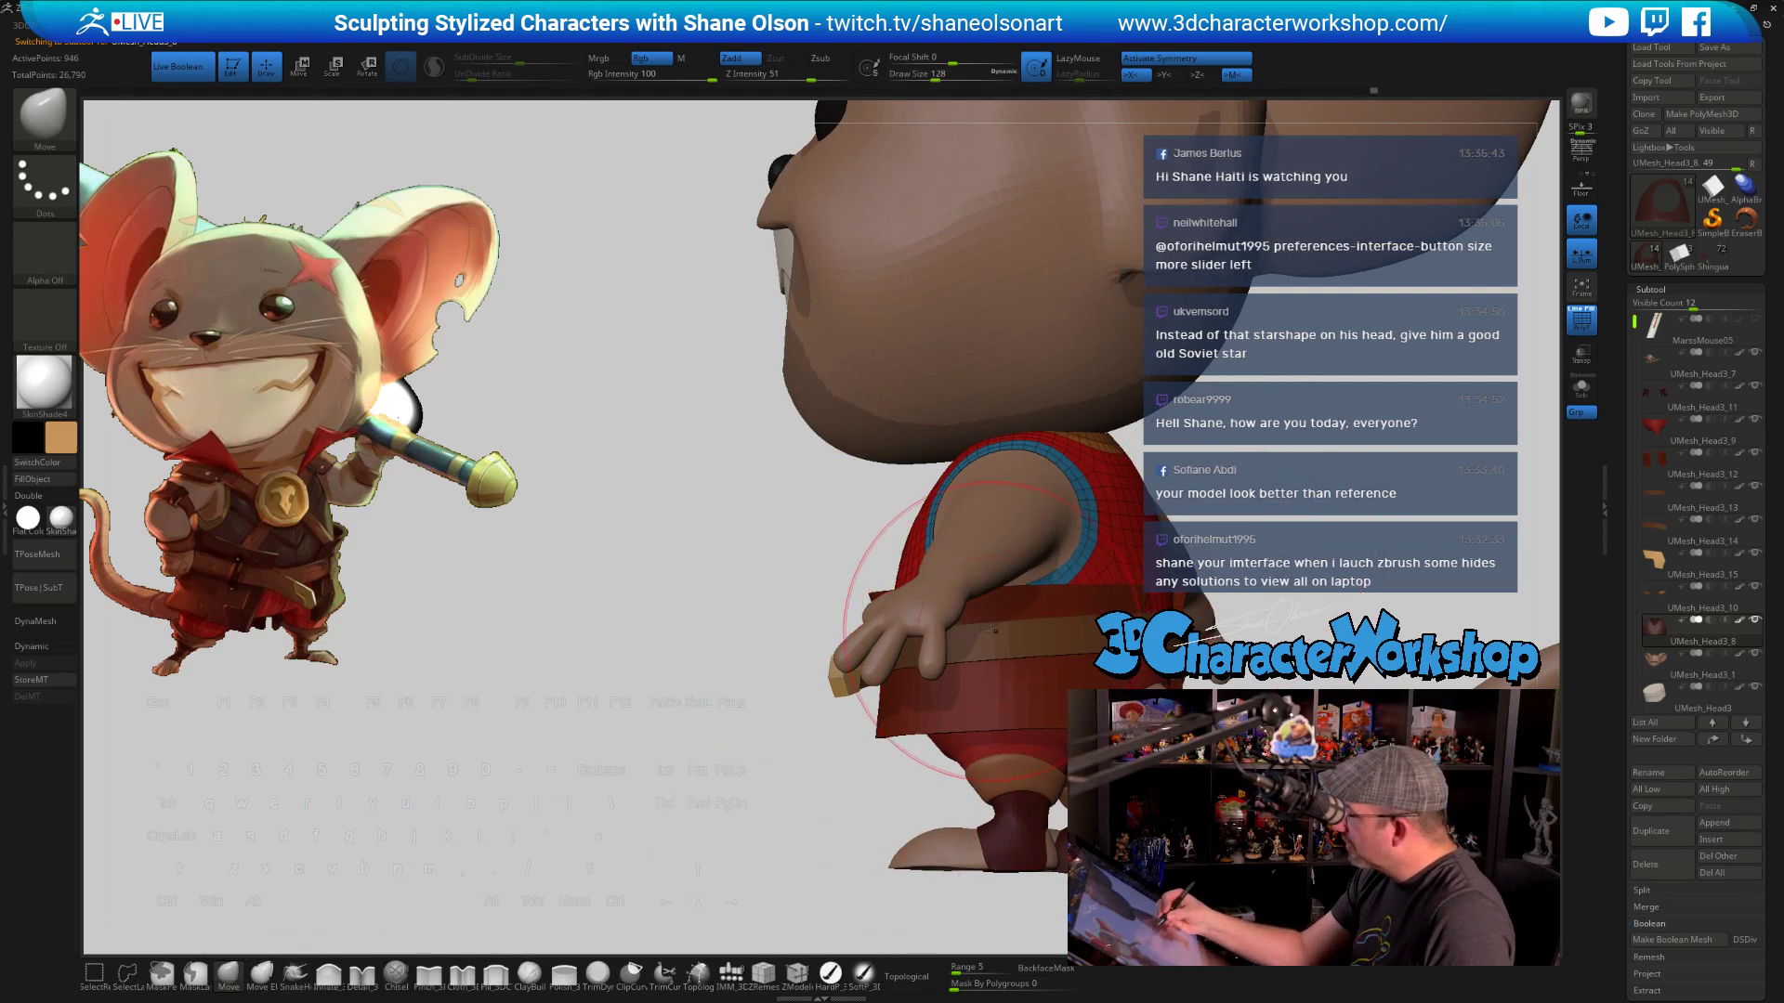
Nudge the vest's shoulder edge from the back with a smaller Move brush
mouse_move(892, 624)
right_down()
mouse_move(1004, 628)
mouse_move(961, 464)
right_up()
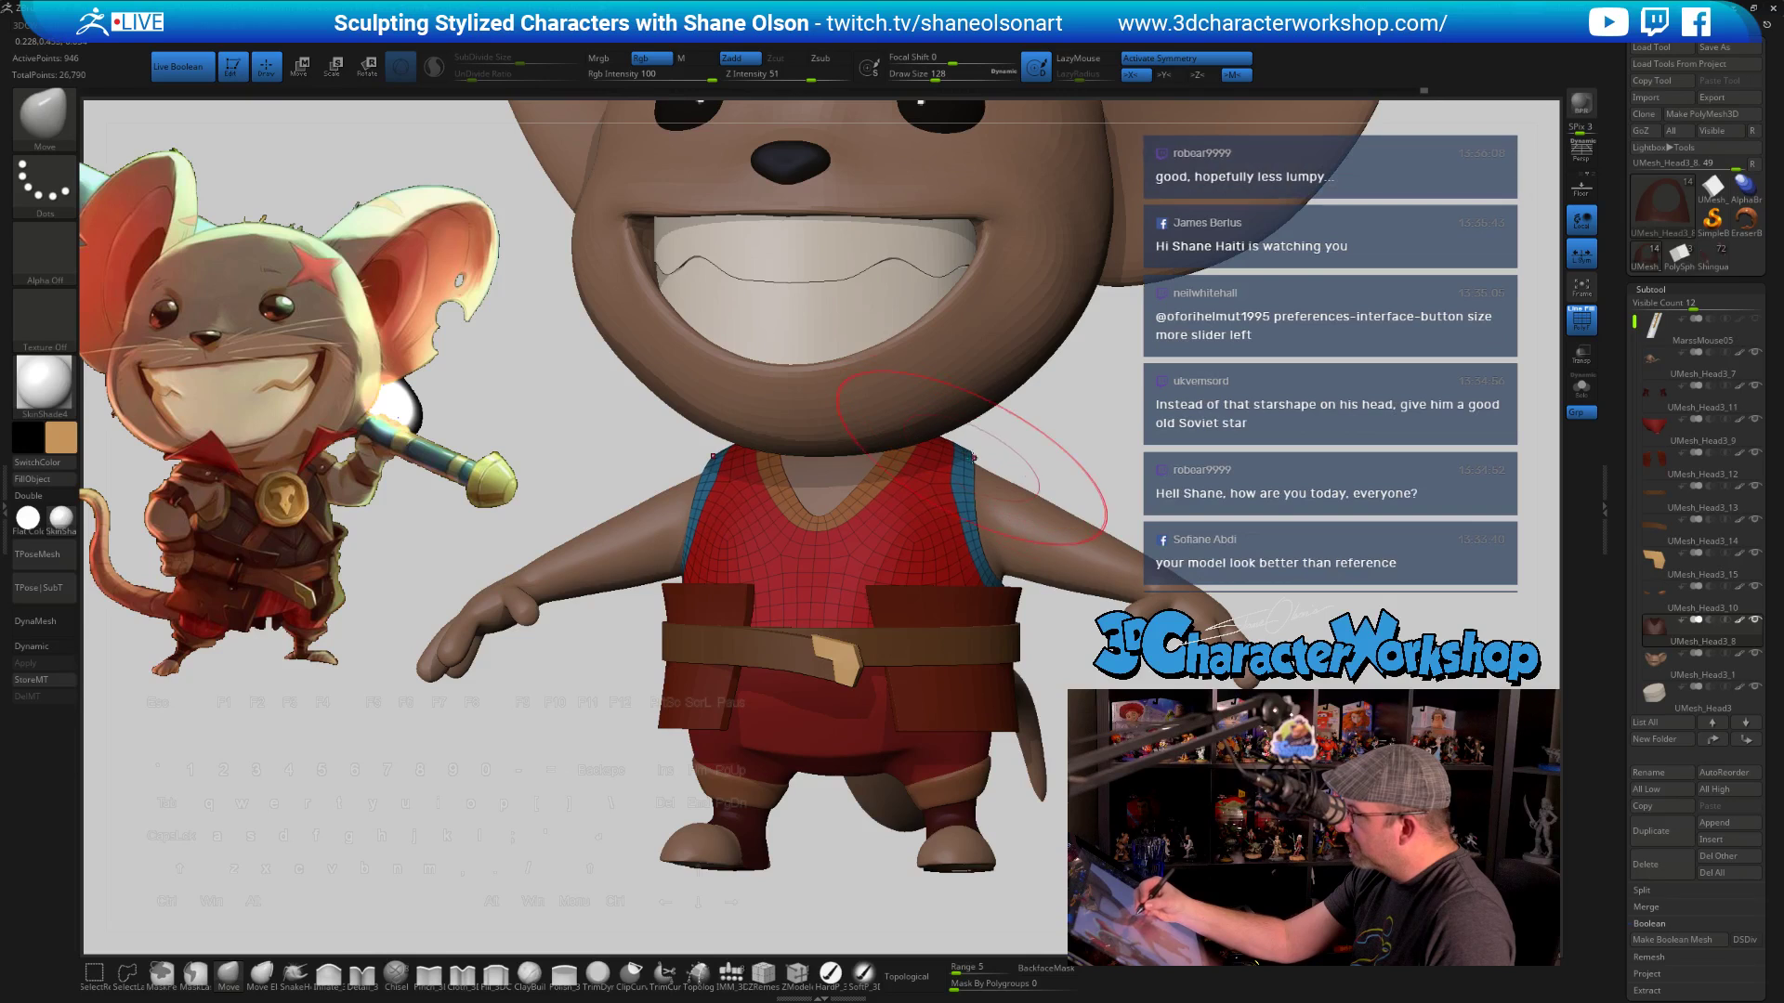
right_drag(1024, 477, 785, 469)
key(s)
drag(1018, 464, 1013, 465)
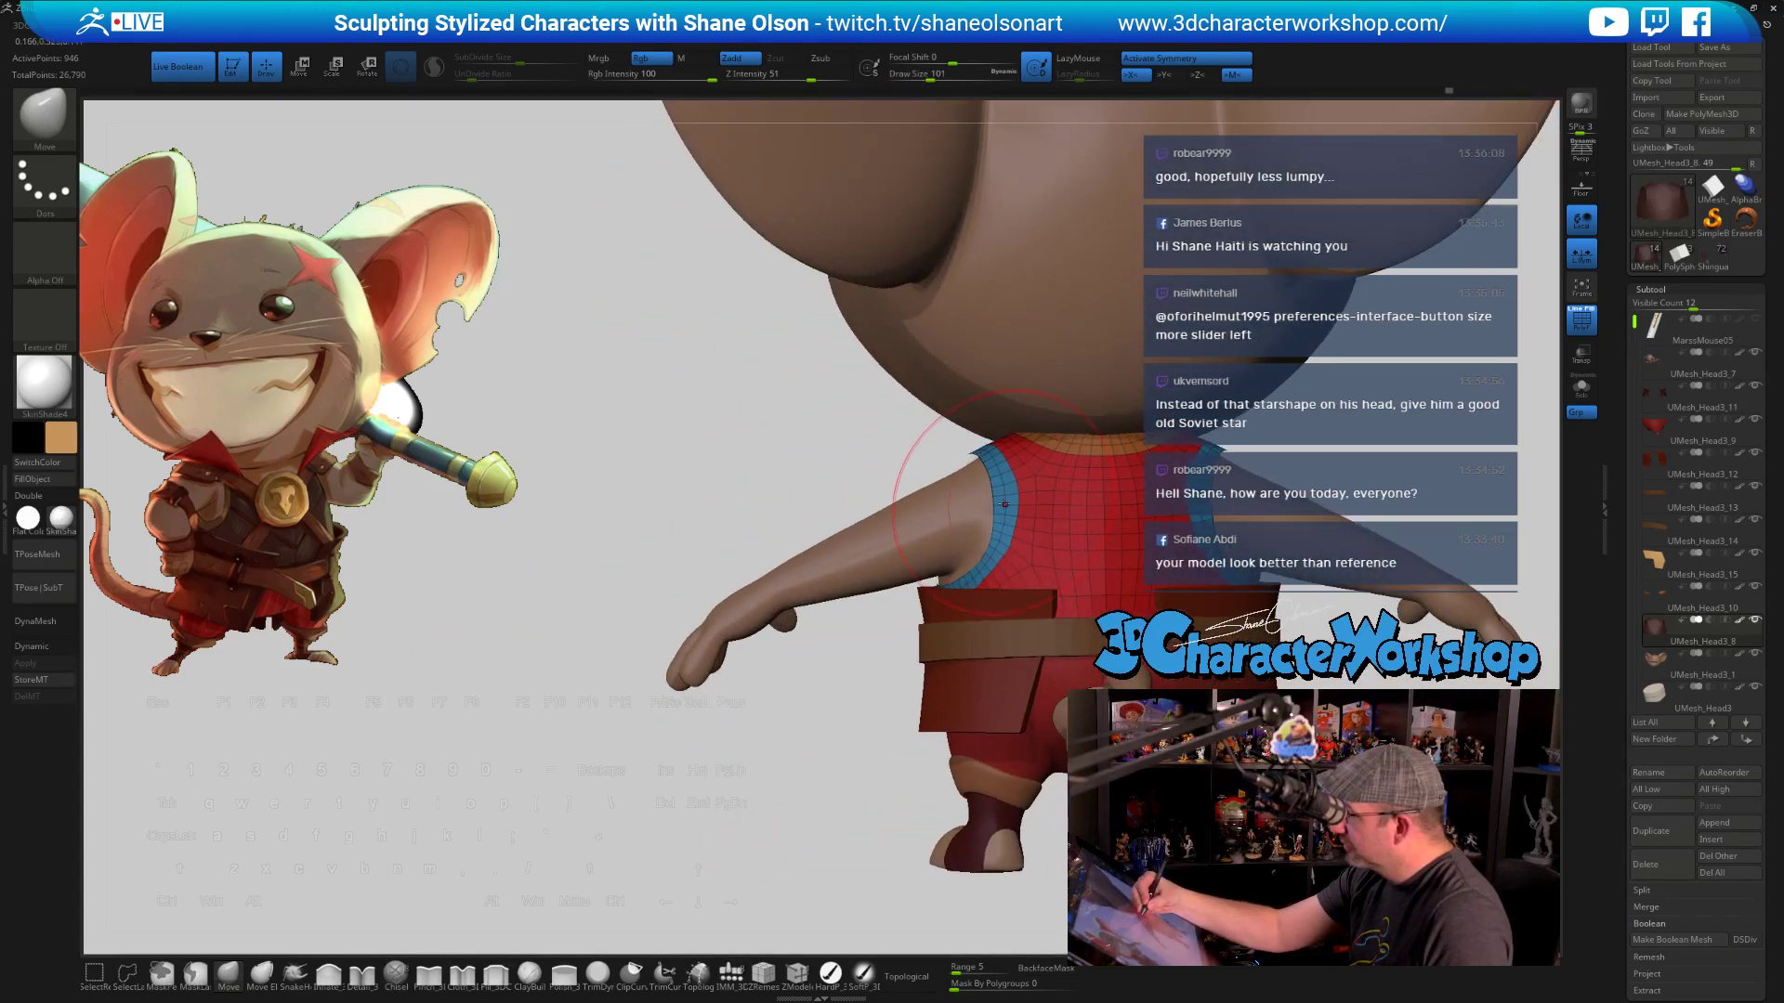
mouse_move(988, 557)
right_down()
mouse_move(1131, 469)
mouse_move(1092, 491)
mouse_move(1119, 510)
mouse_move(1076, 566)
mouse_move(1110, 574)
right_up()
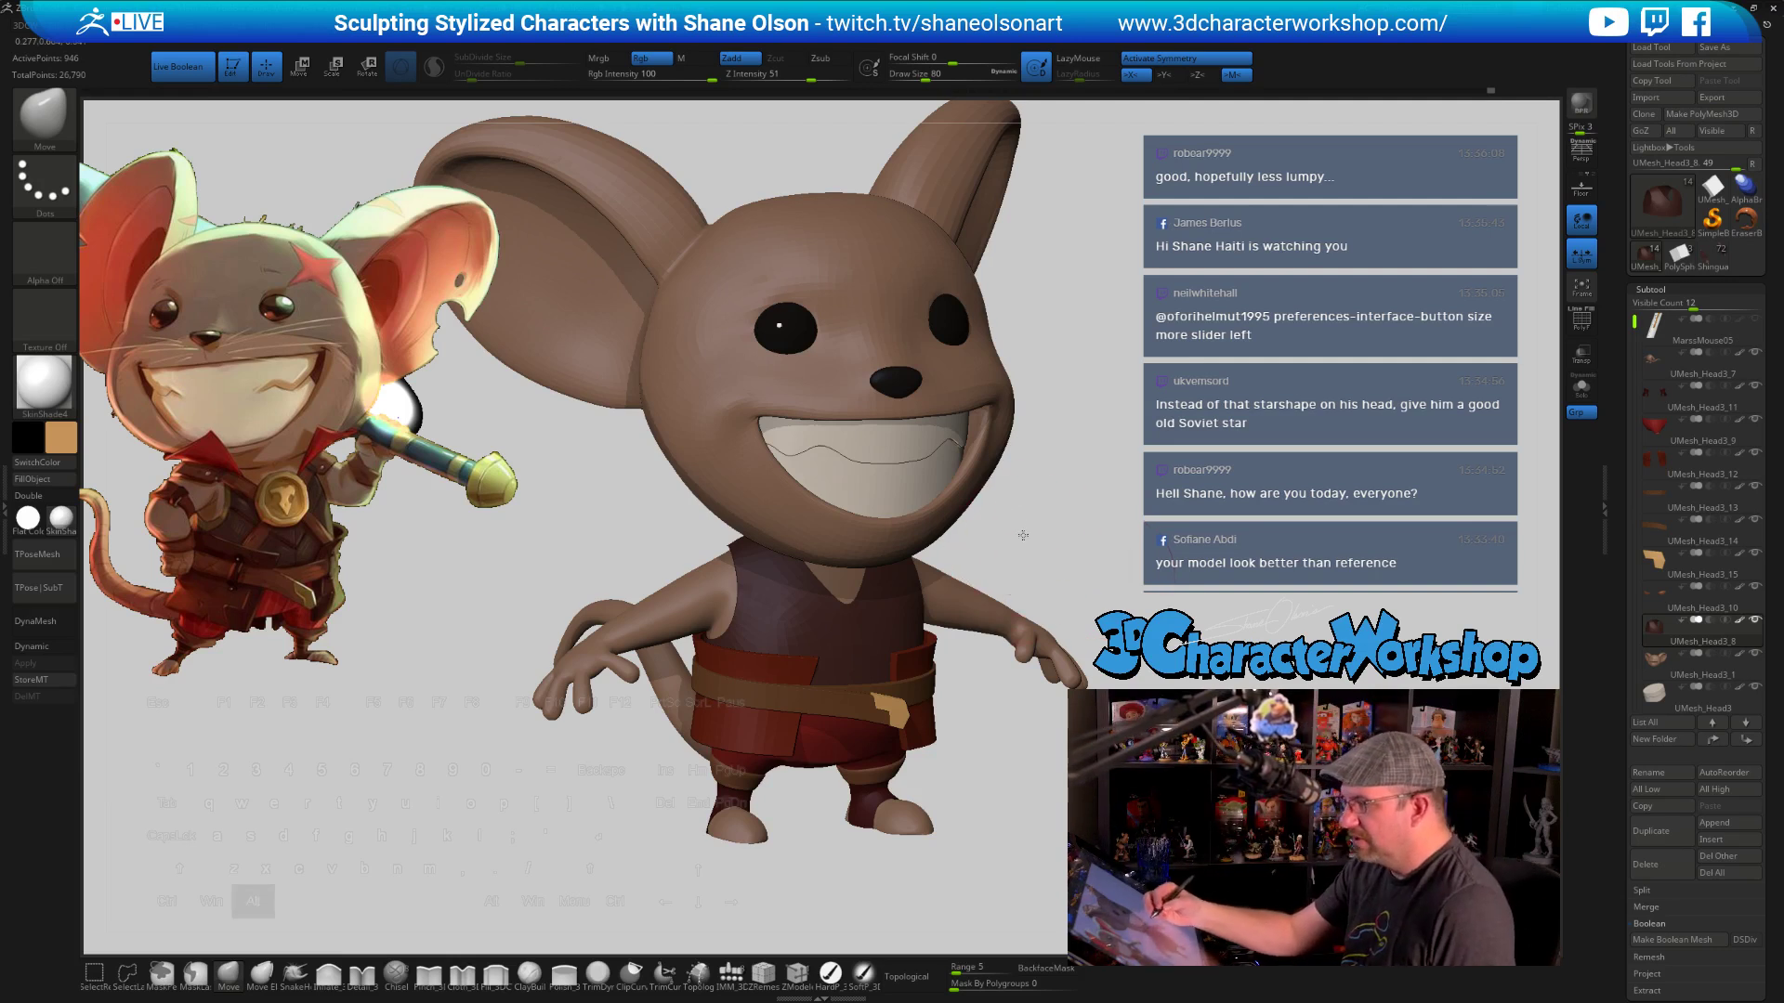
Check the vest and belt from three-quarter and front views, and reduce the brush's draw size to 51
drag(1022, 536, 1001, 590)
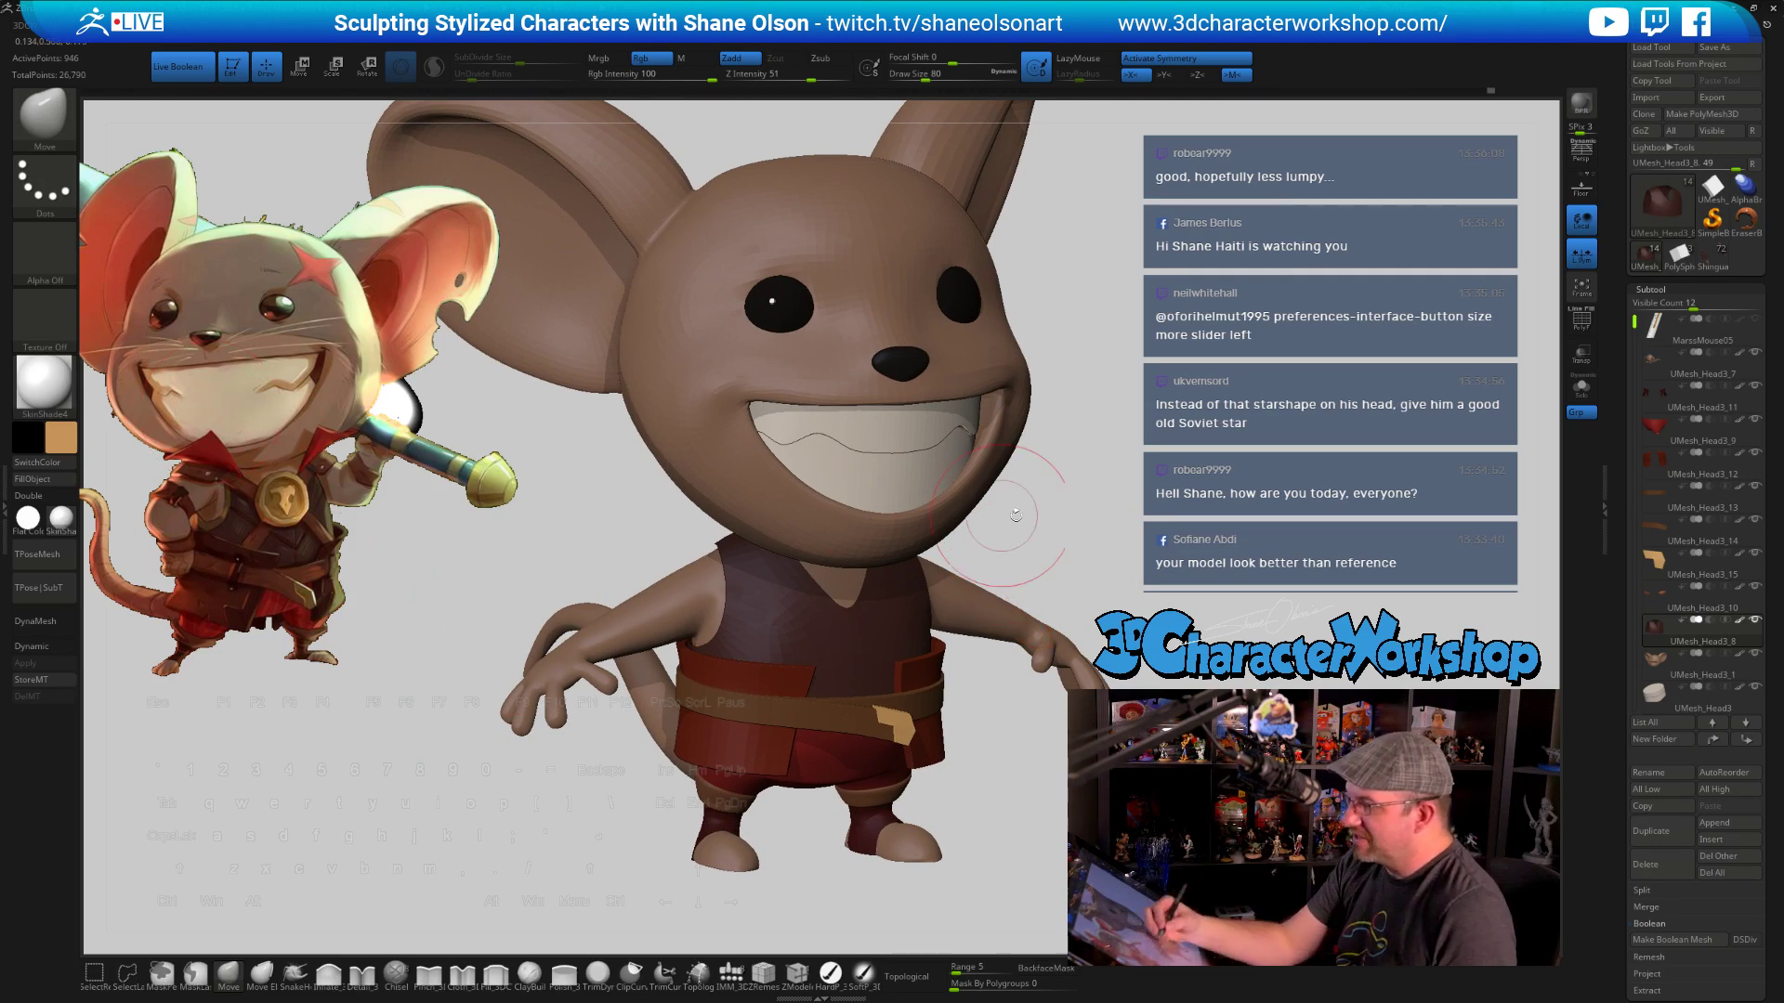
drag(999, 596, 1047, 517)
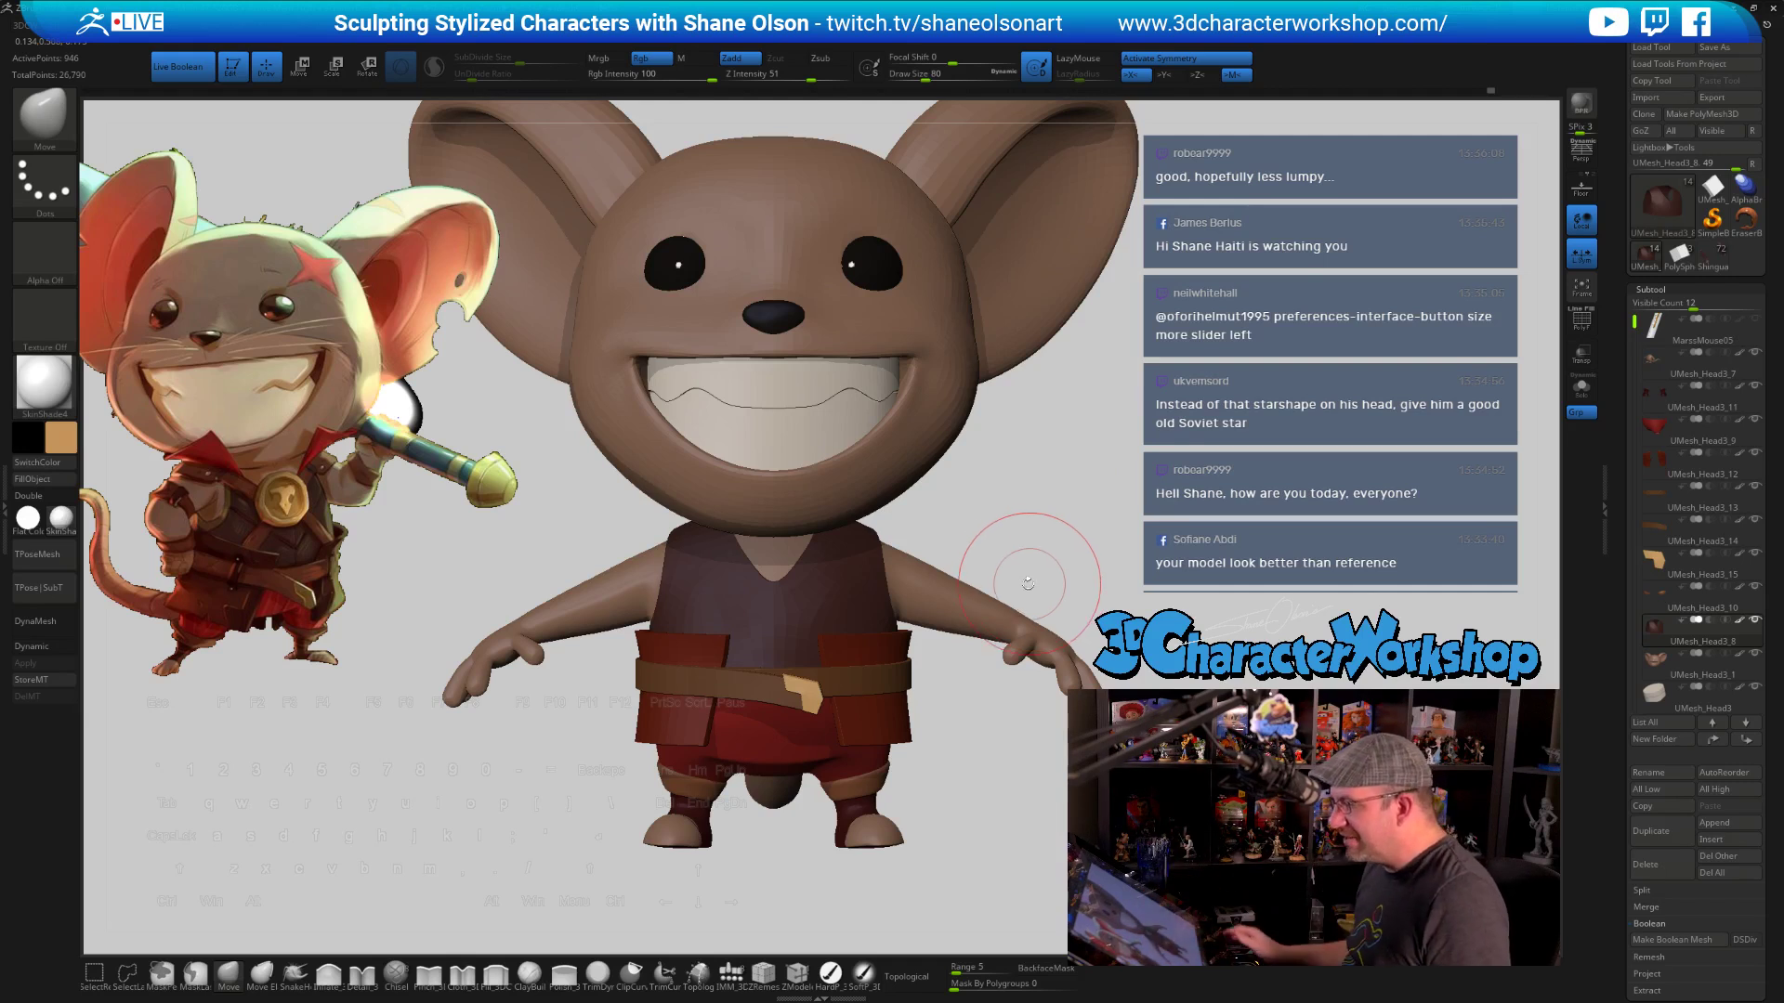
key(s)
drag(1070, 478, 1053, 478)
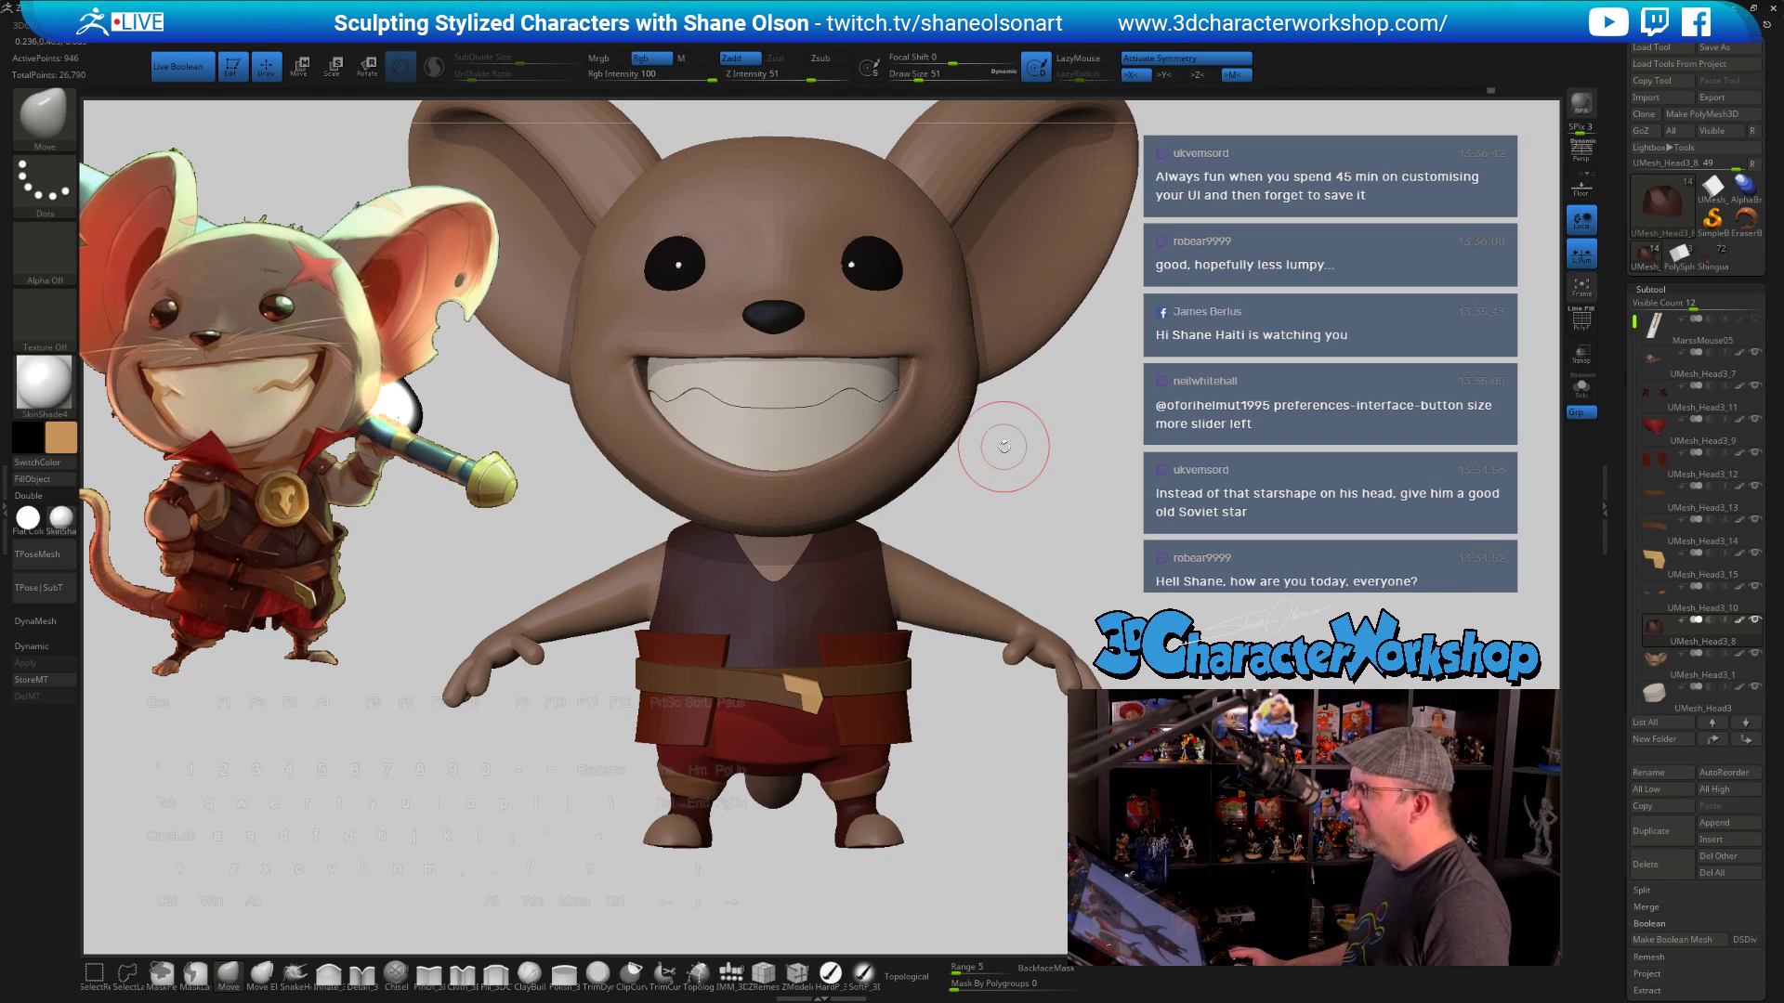
Activate the IMM_3DCW insert brush with the Cylinder primitive selected
alt+drag(1031, 448, 1075, 459)
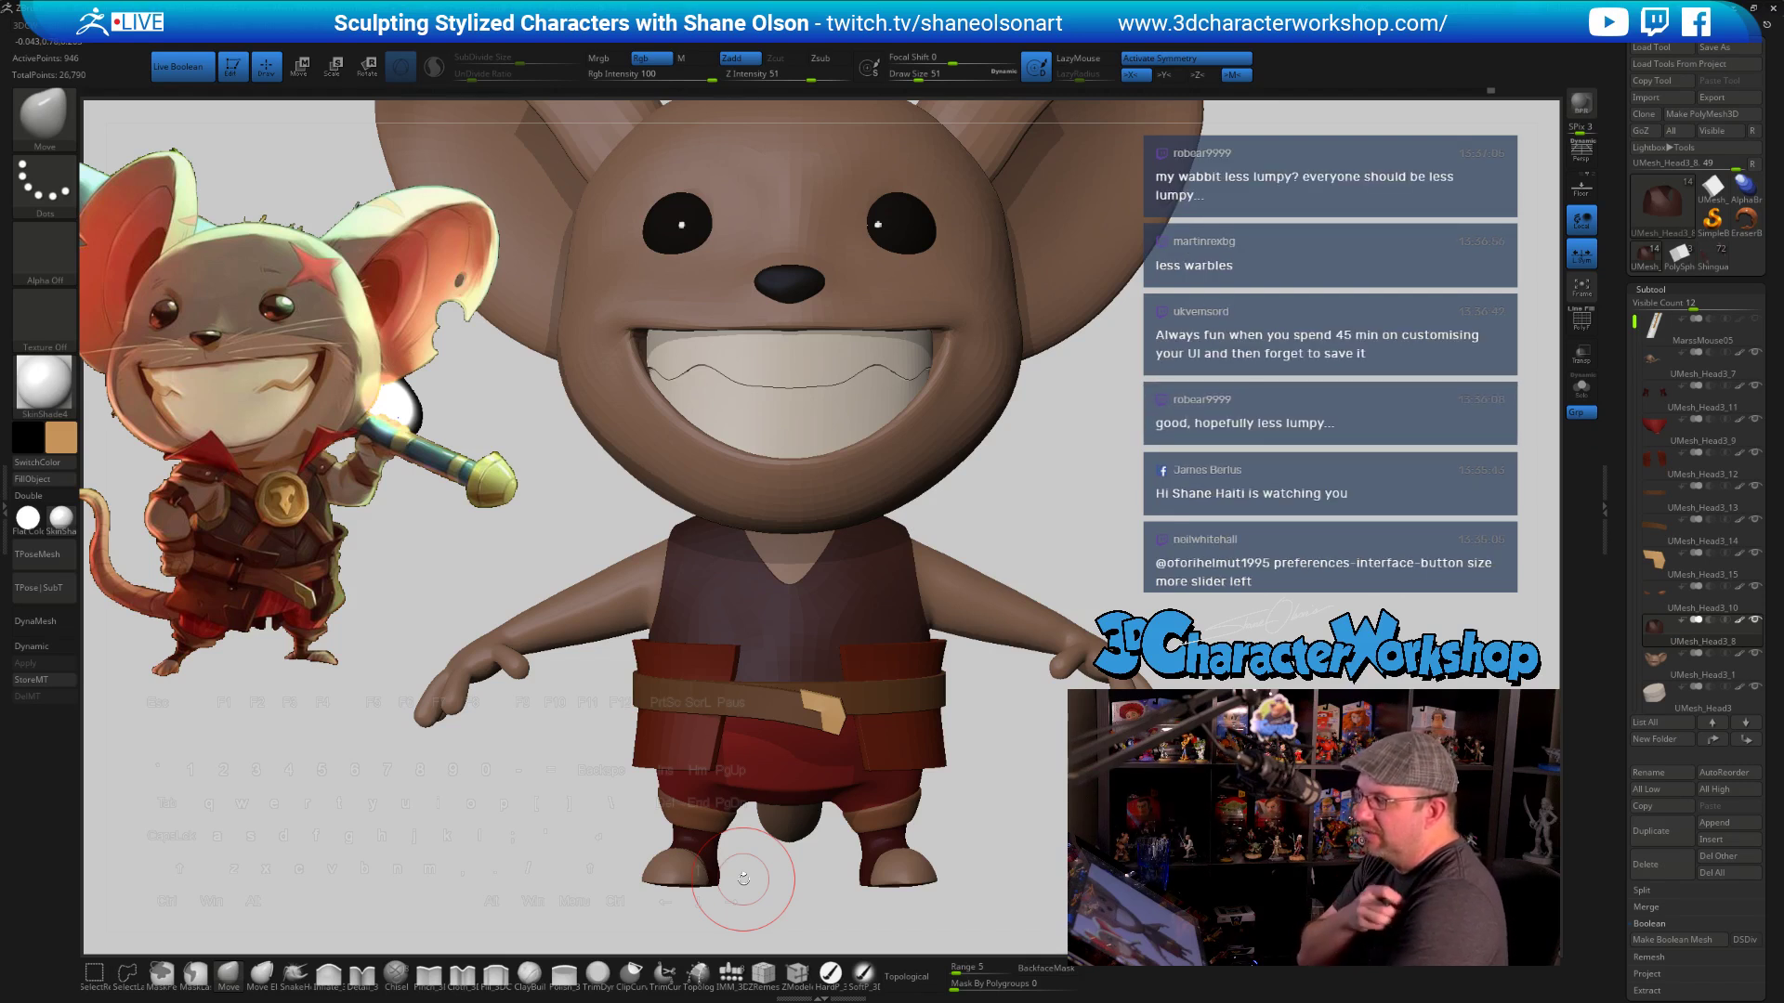
mouse_move(1117, 516)
alt+mouse_down()
mouse_move(1111, 487)
mouse_move(875, 632)
alt+mouse_up()
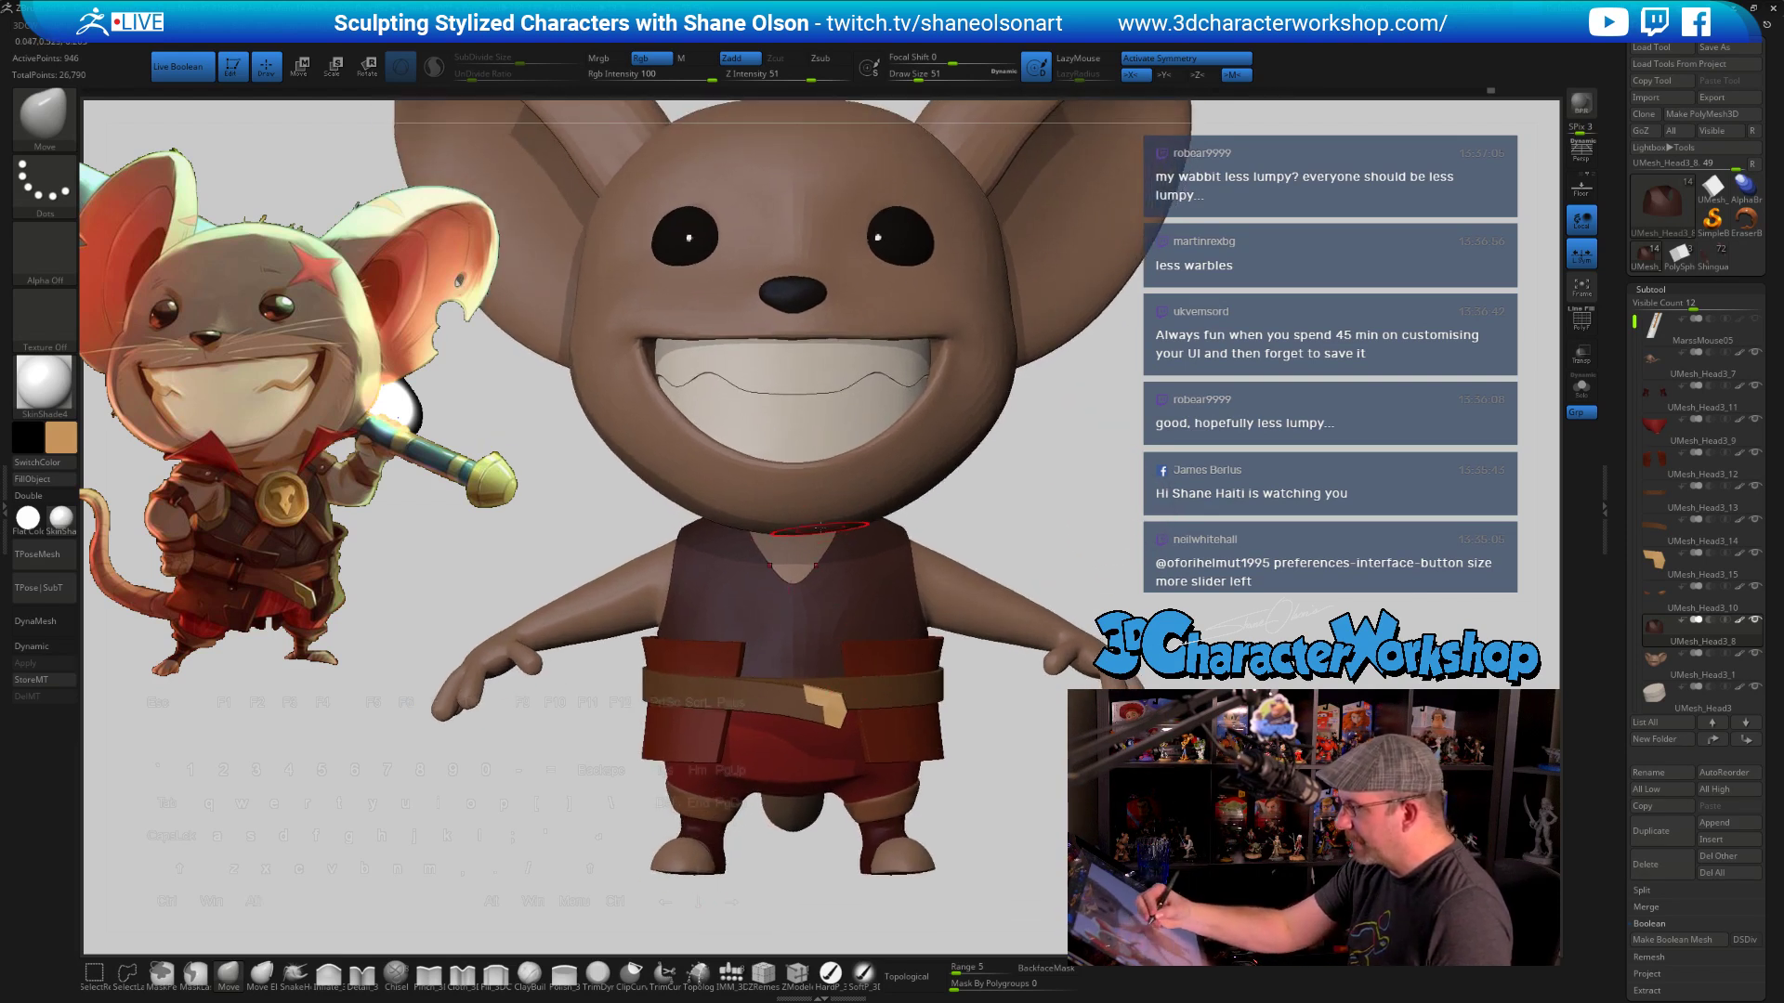
click(731, 971)
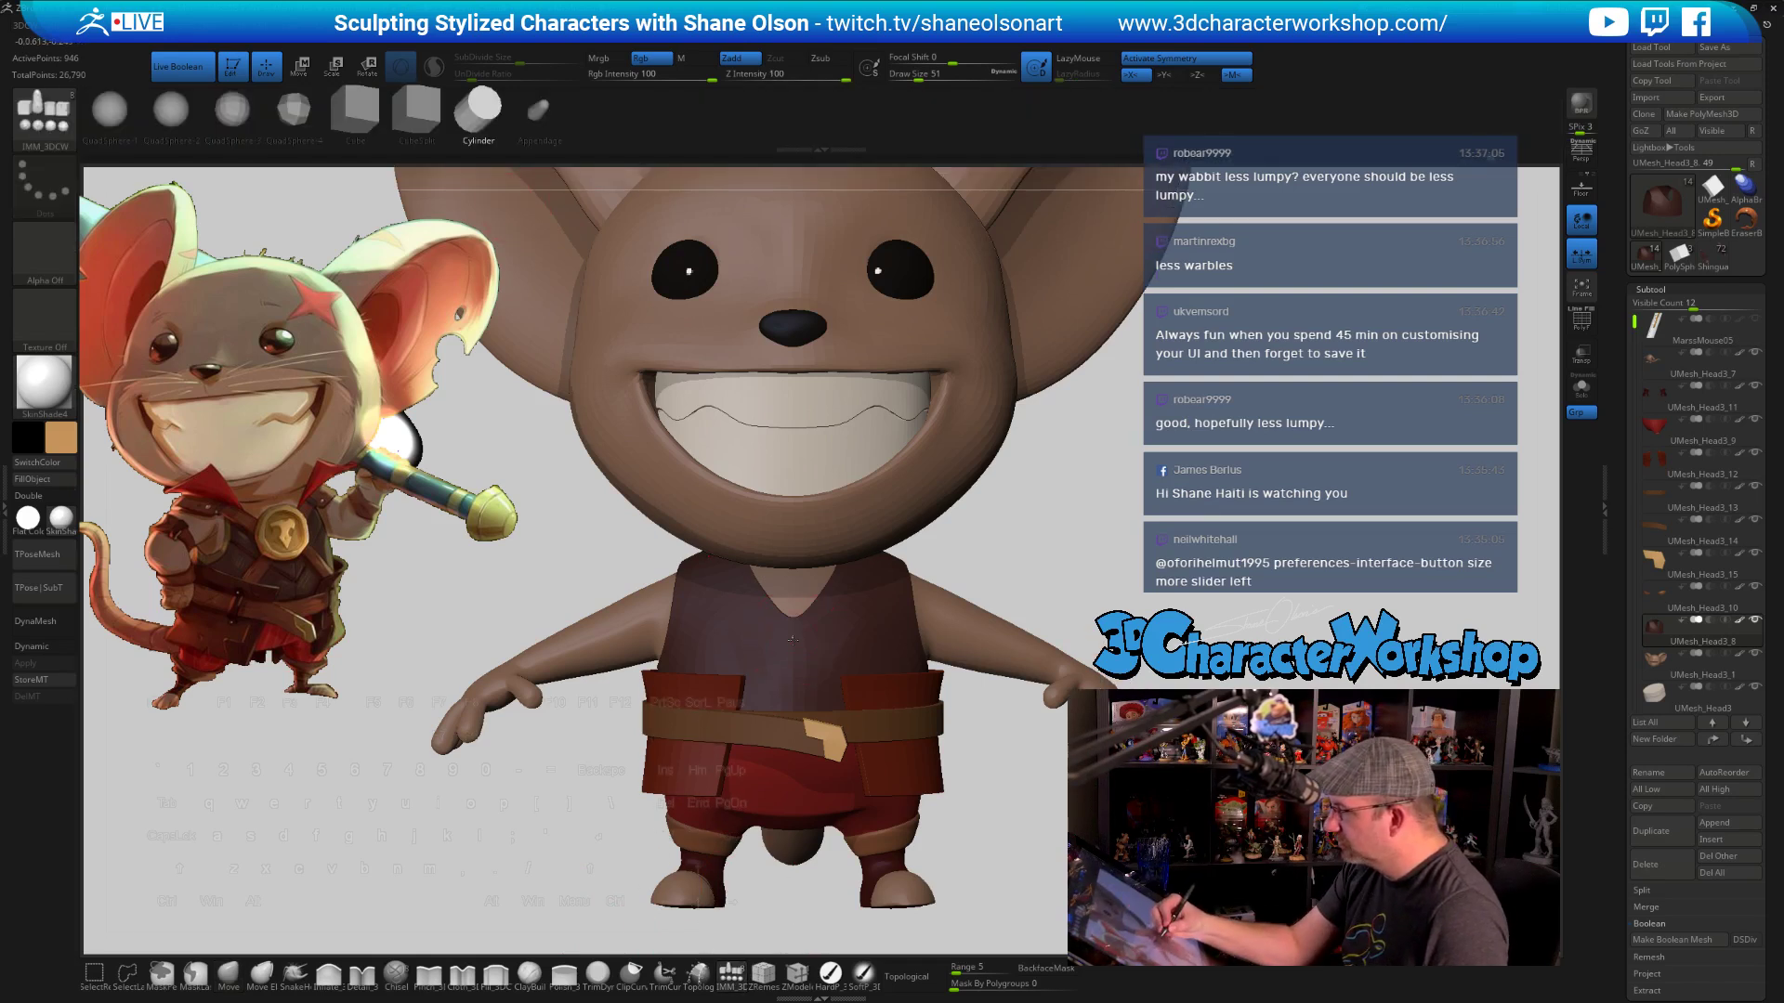
drag(792, 639, 859, 699)
drag(1040, 521, 836, 520)
key(ctrl+z)
Sample the red of the pants, insert a cylinder at the front of the vest, and split it into its own subtool
drag(576, 794, 878, 810)
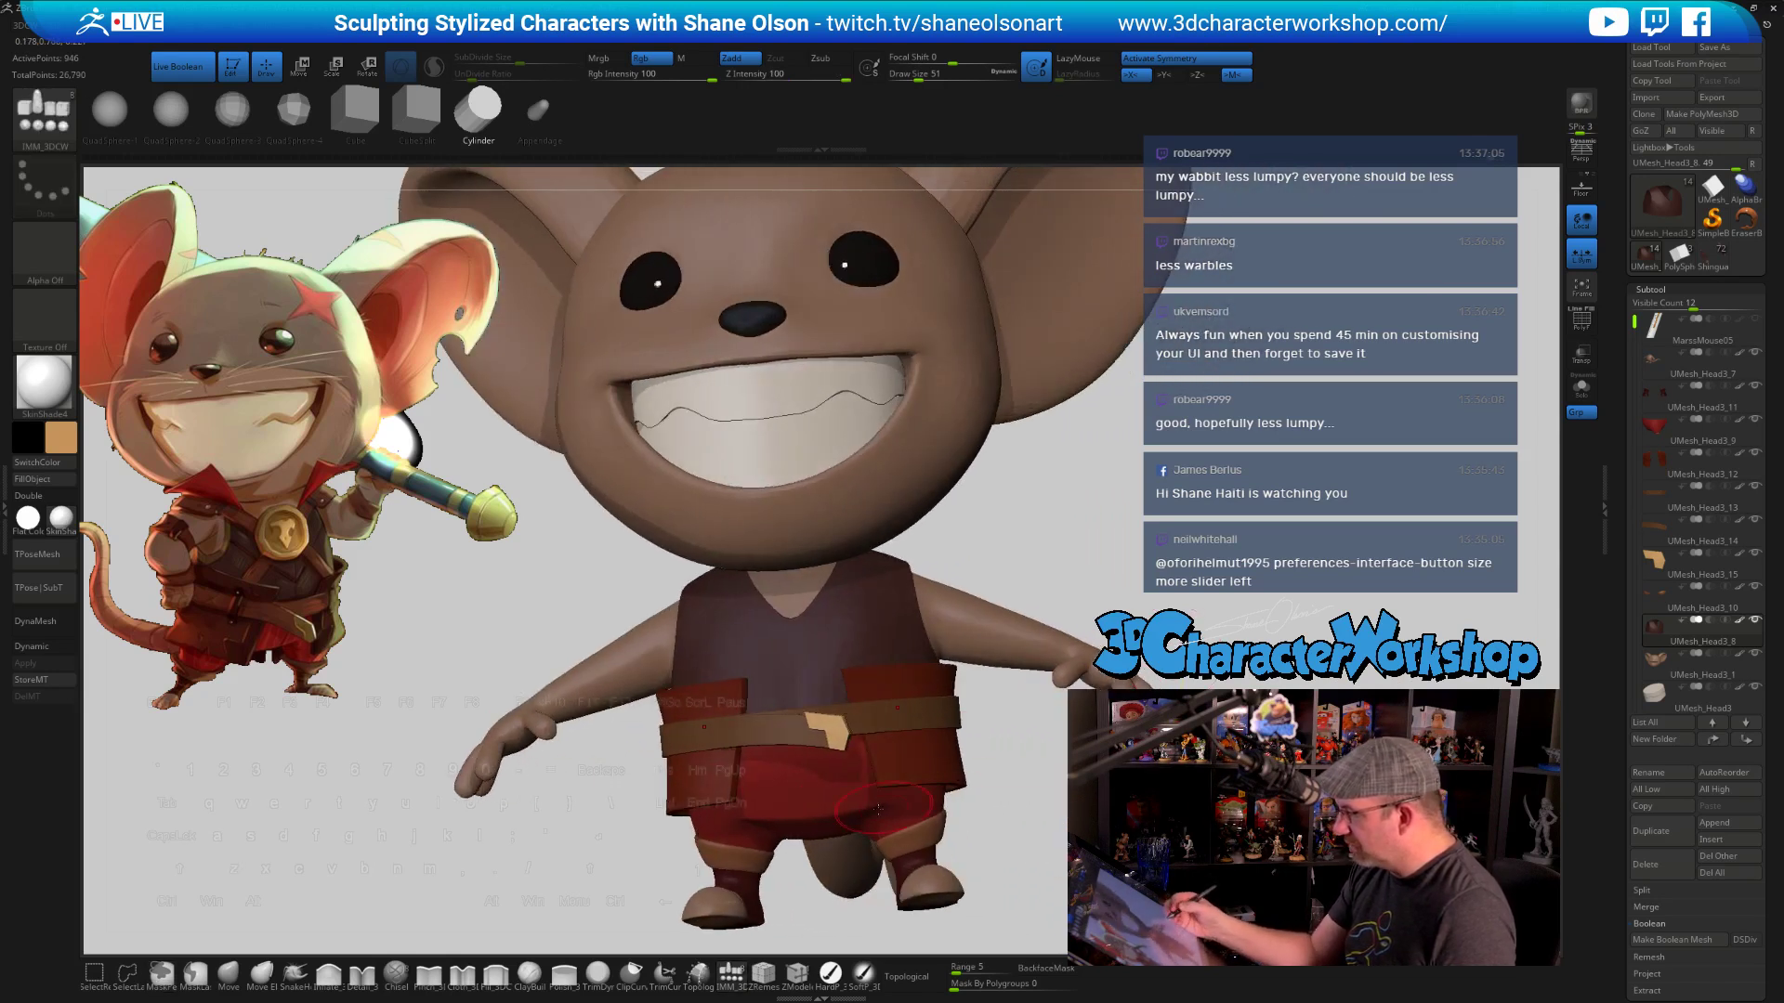
key(c)
drag(1092, 491, 799, 695)
drag(1319, 567, 1132, 611)
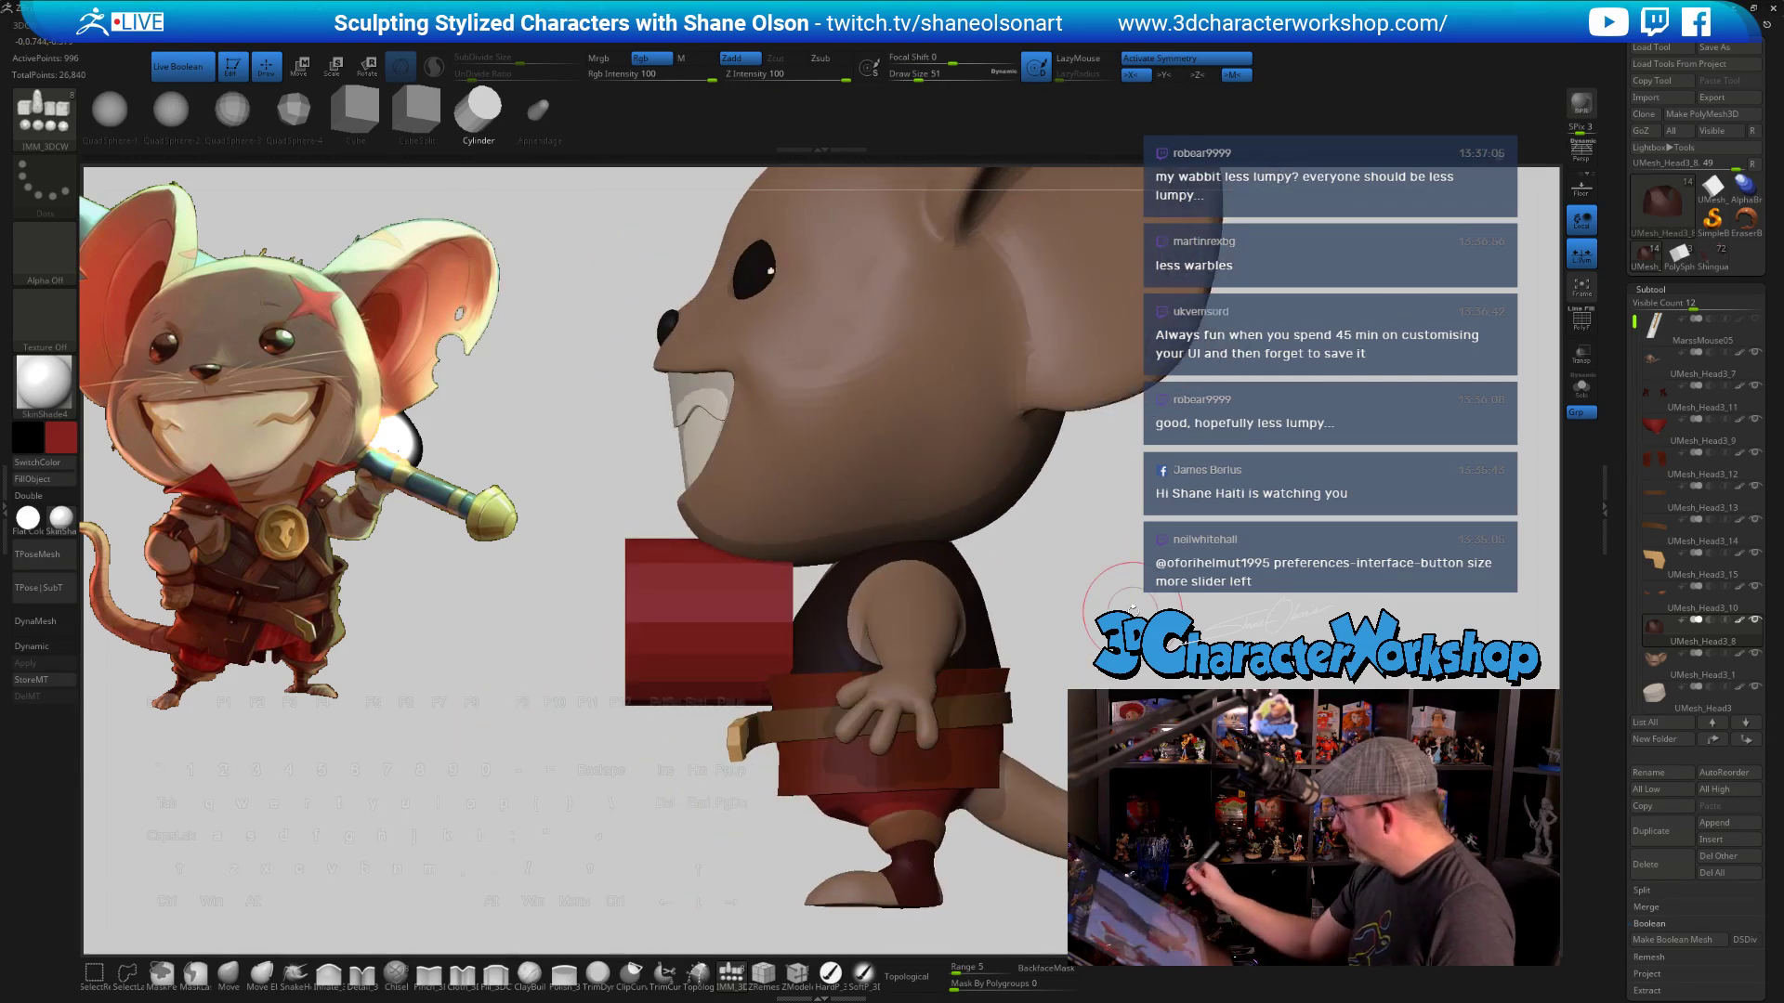
key(space)
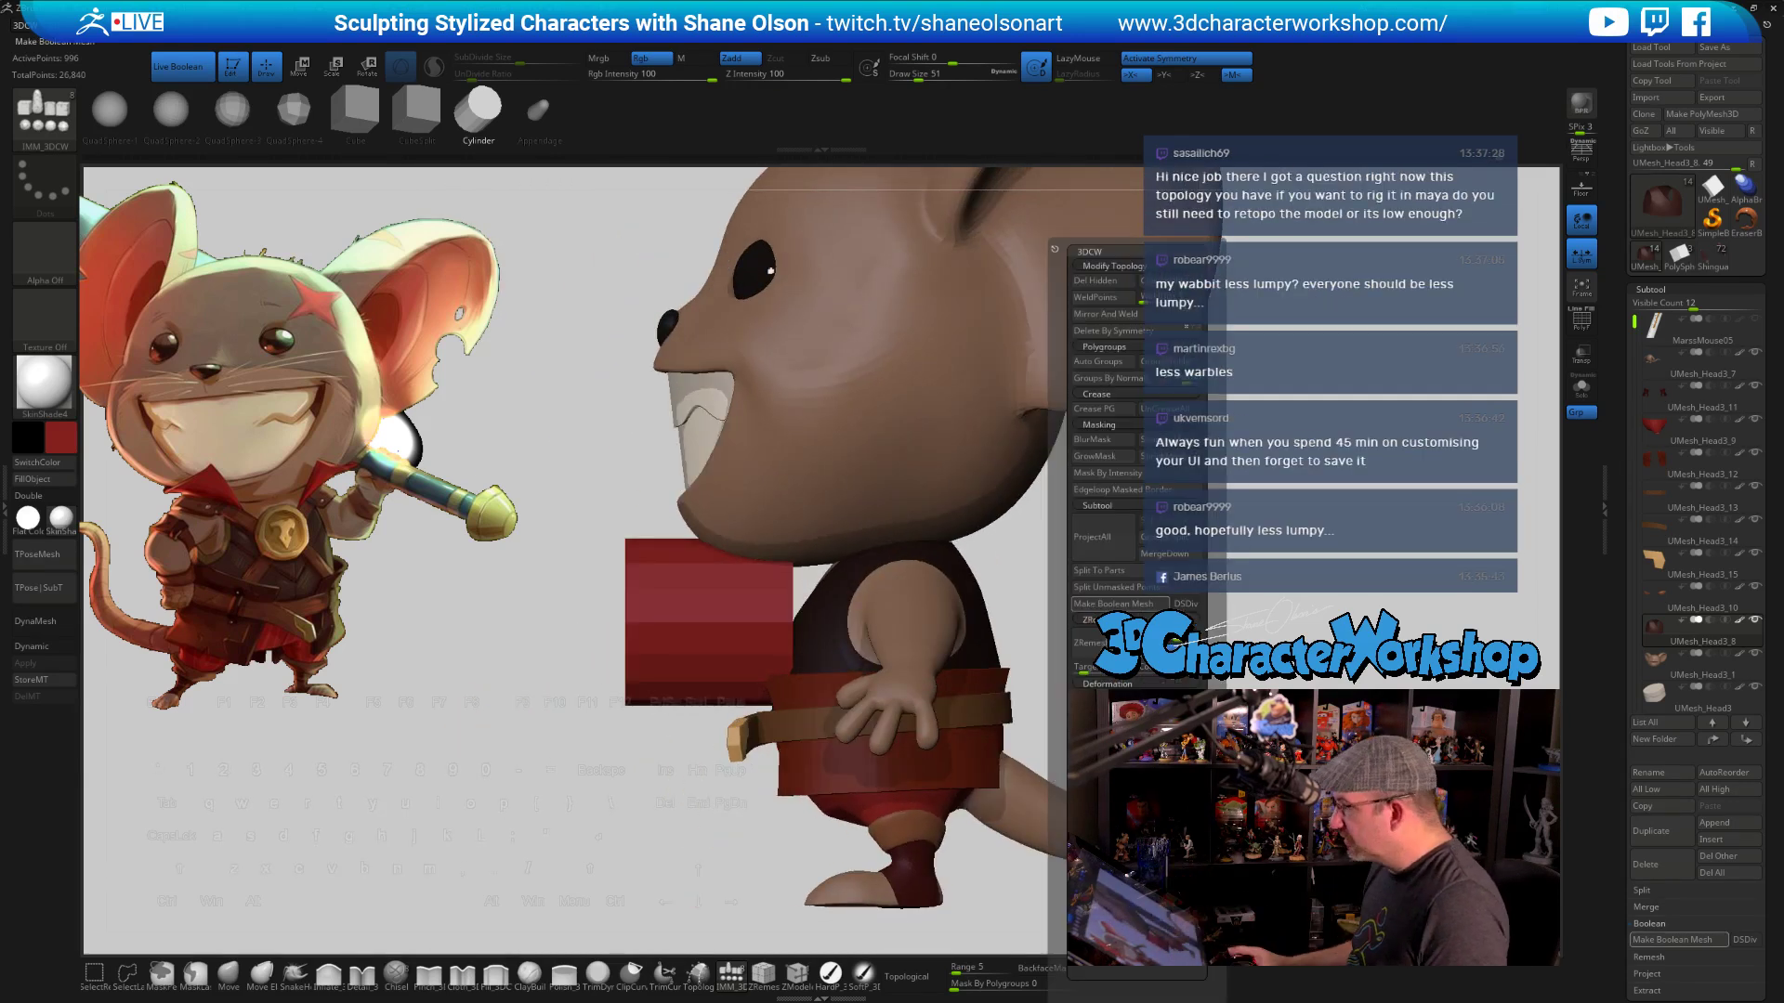
click(1124, 588)
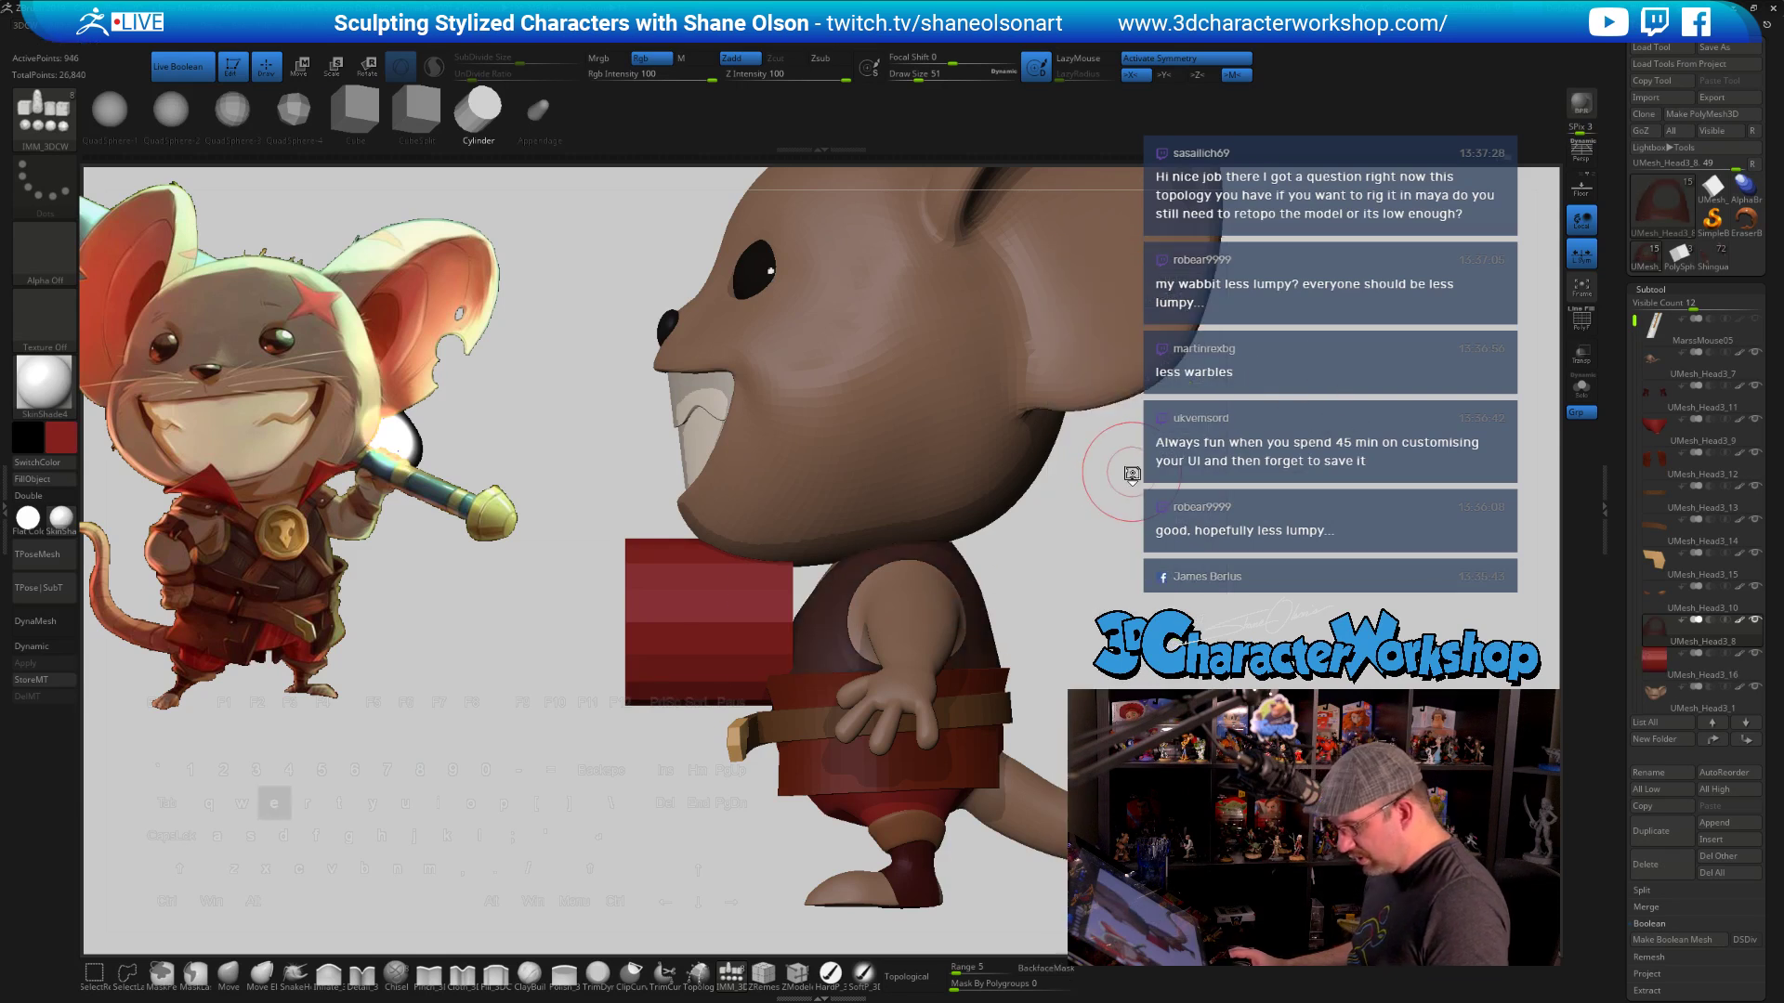
Make the new cylinder the active subtool, then rotate it upright with a slight backward tilt and place it at the neck
key(e)
drag(839, 578, 843, 677)
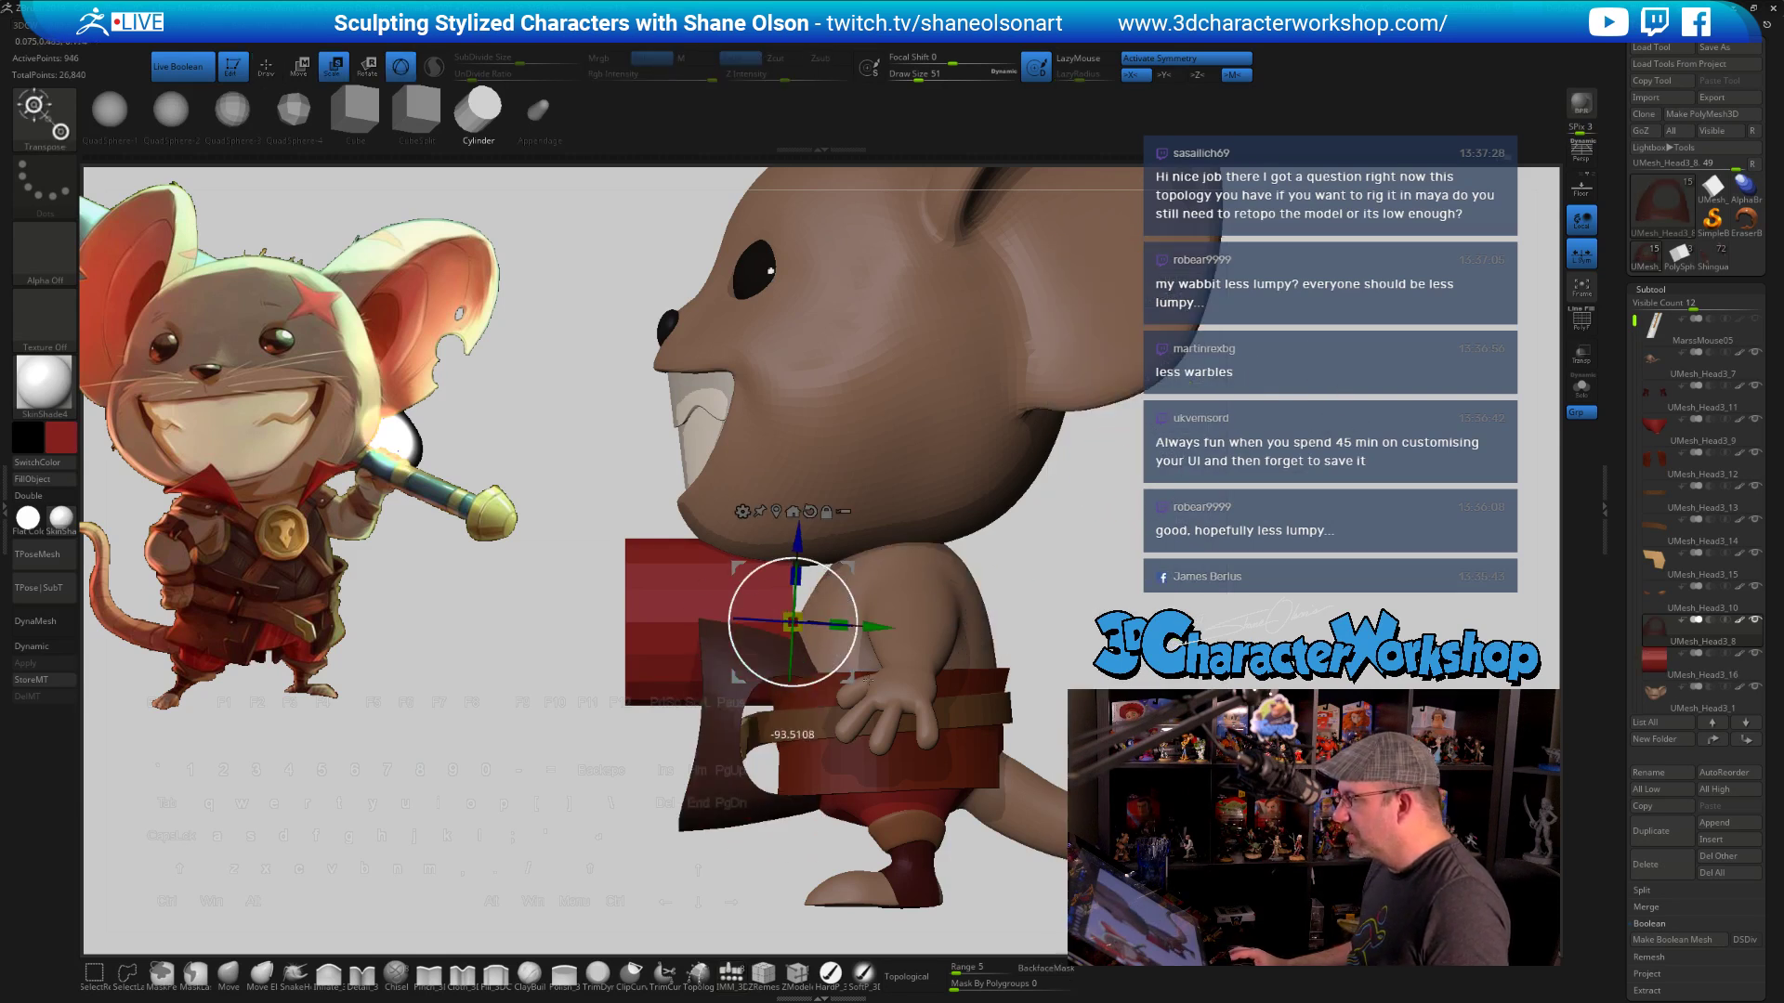
key(ctrl+z)
alt+click(708, 604)
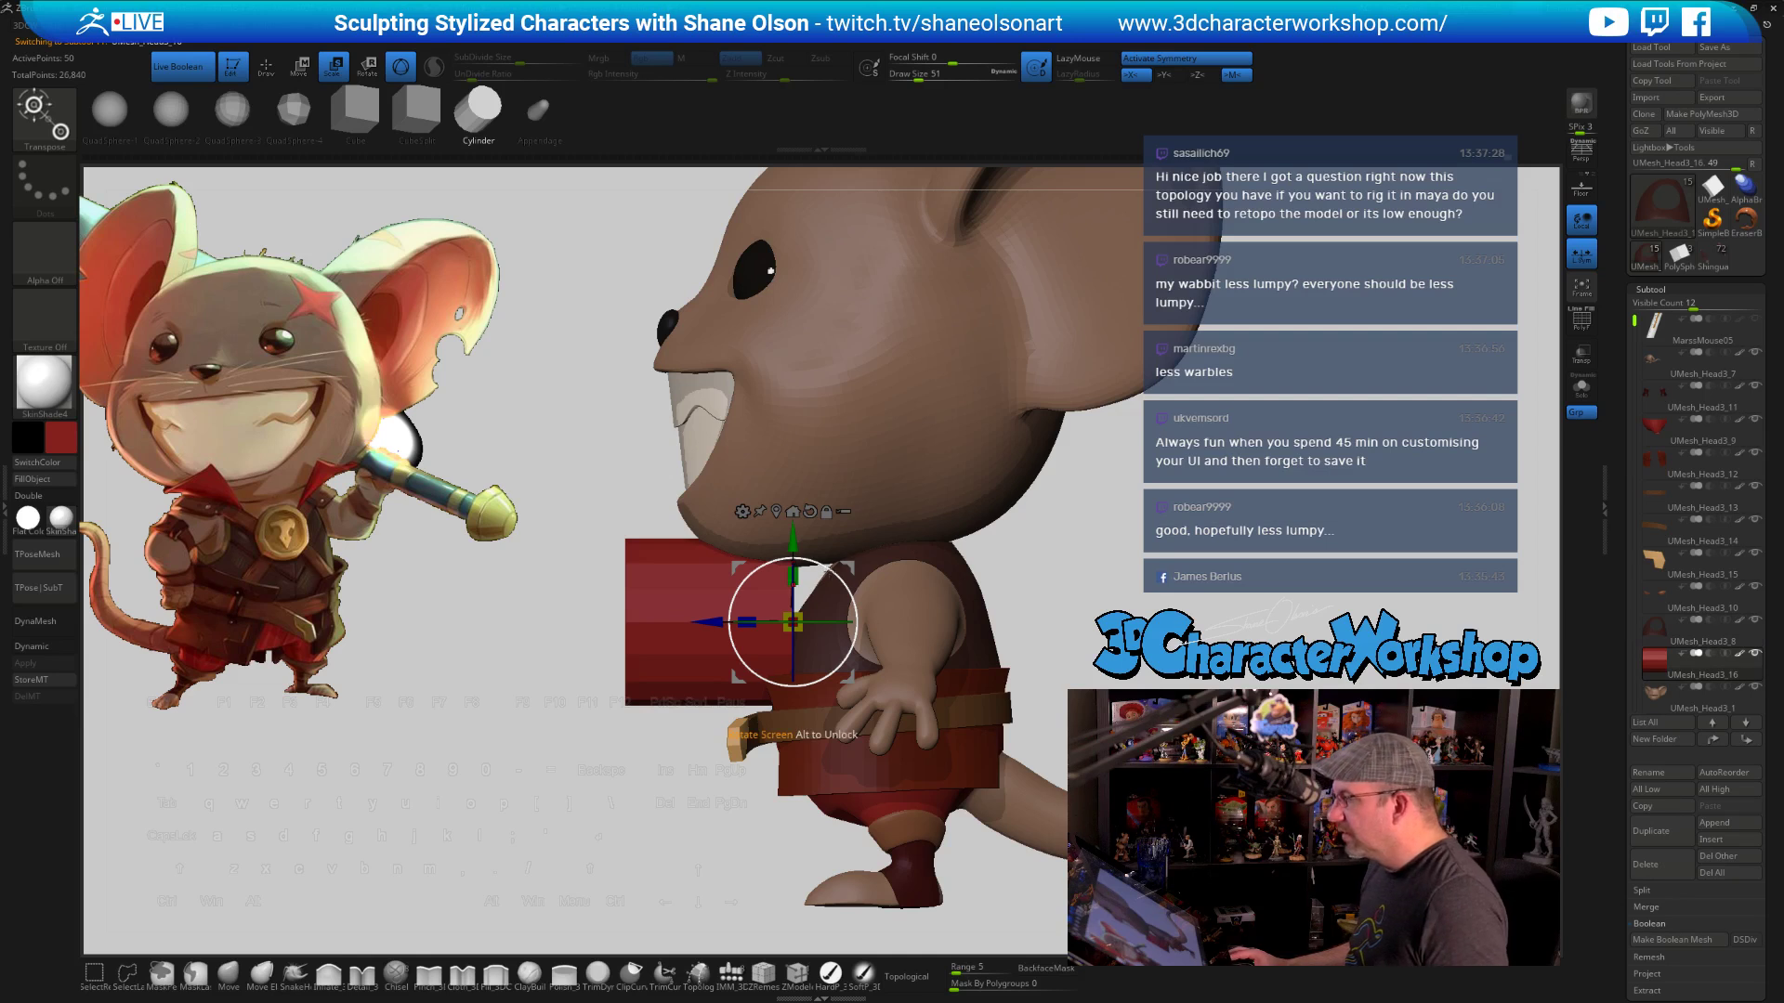
drag(843, 581, 841, 663)
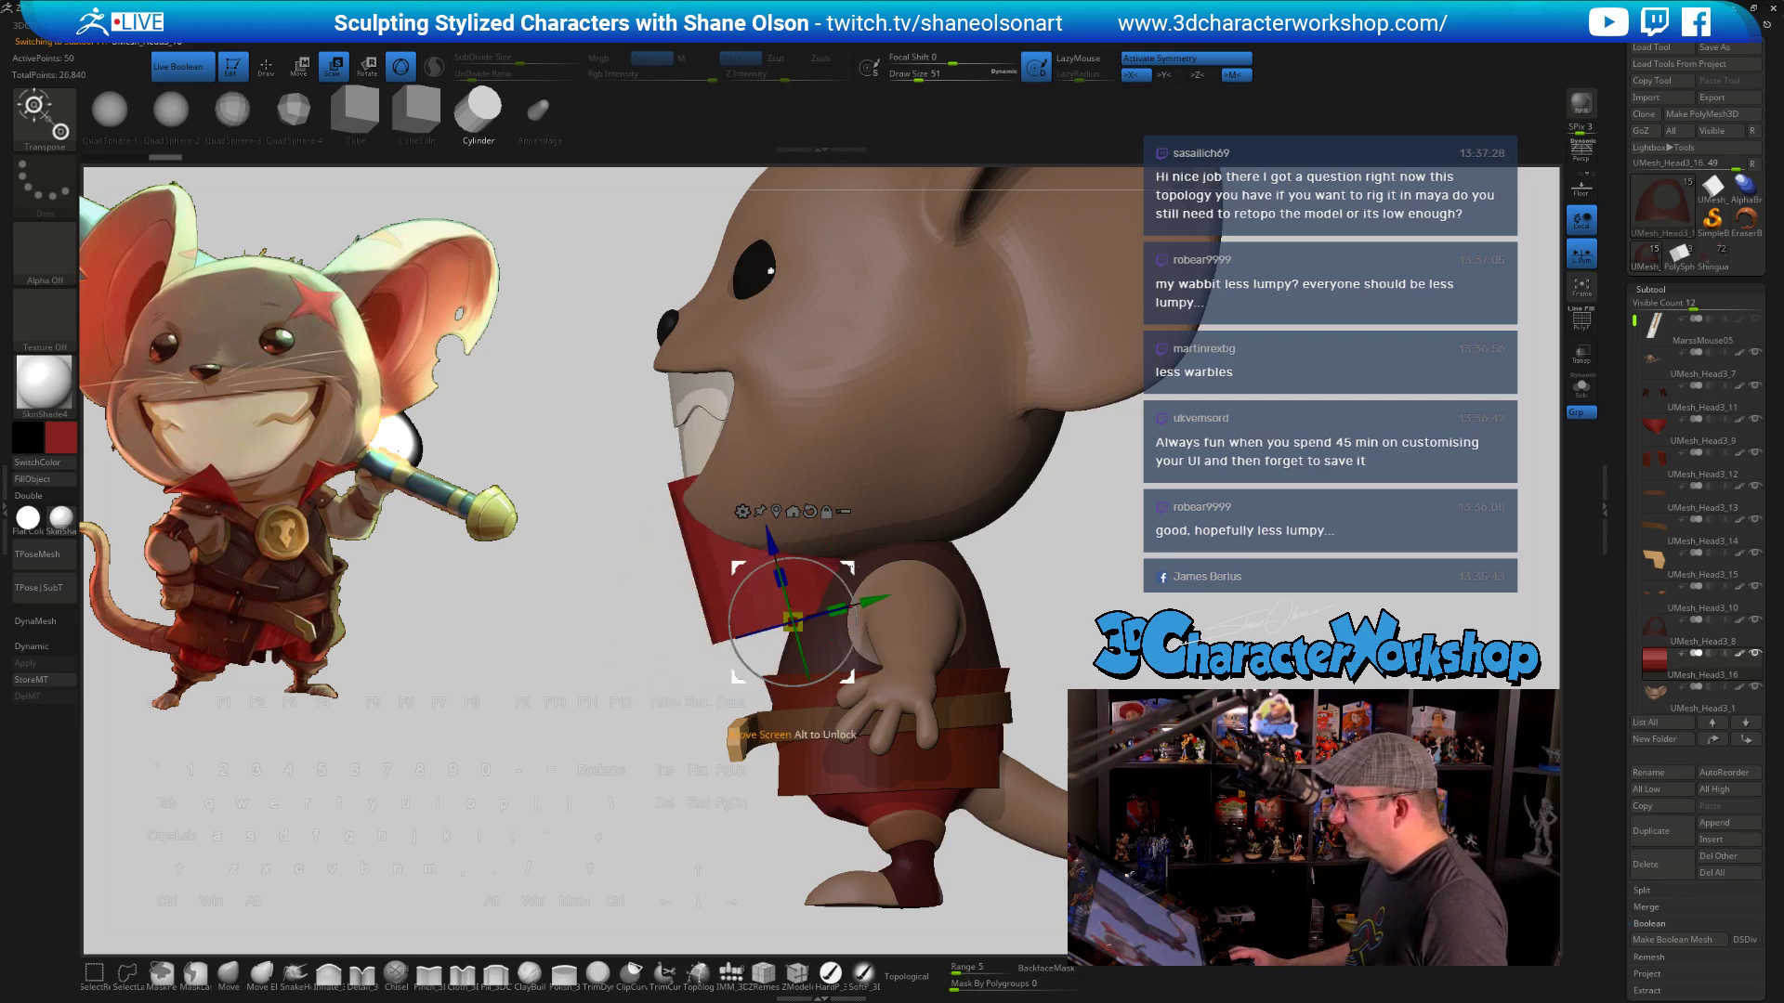
drag(847, 572, 953, 515)
drag(1096, 506, 1286, 493)
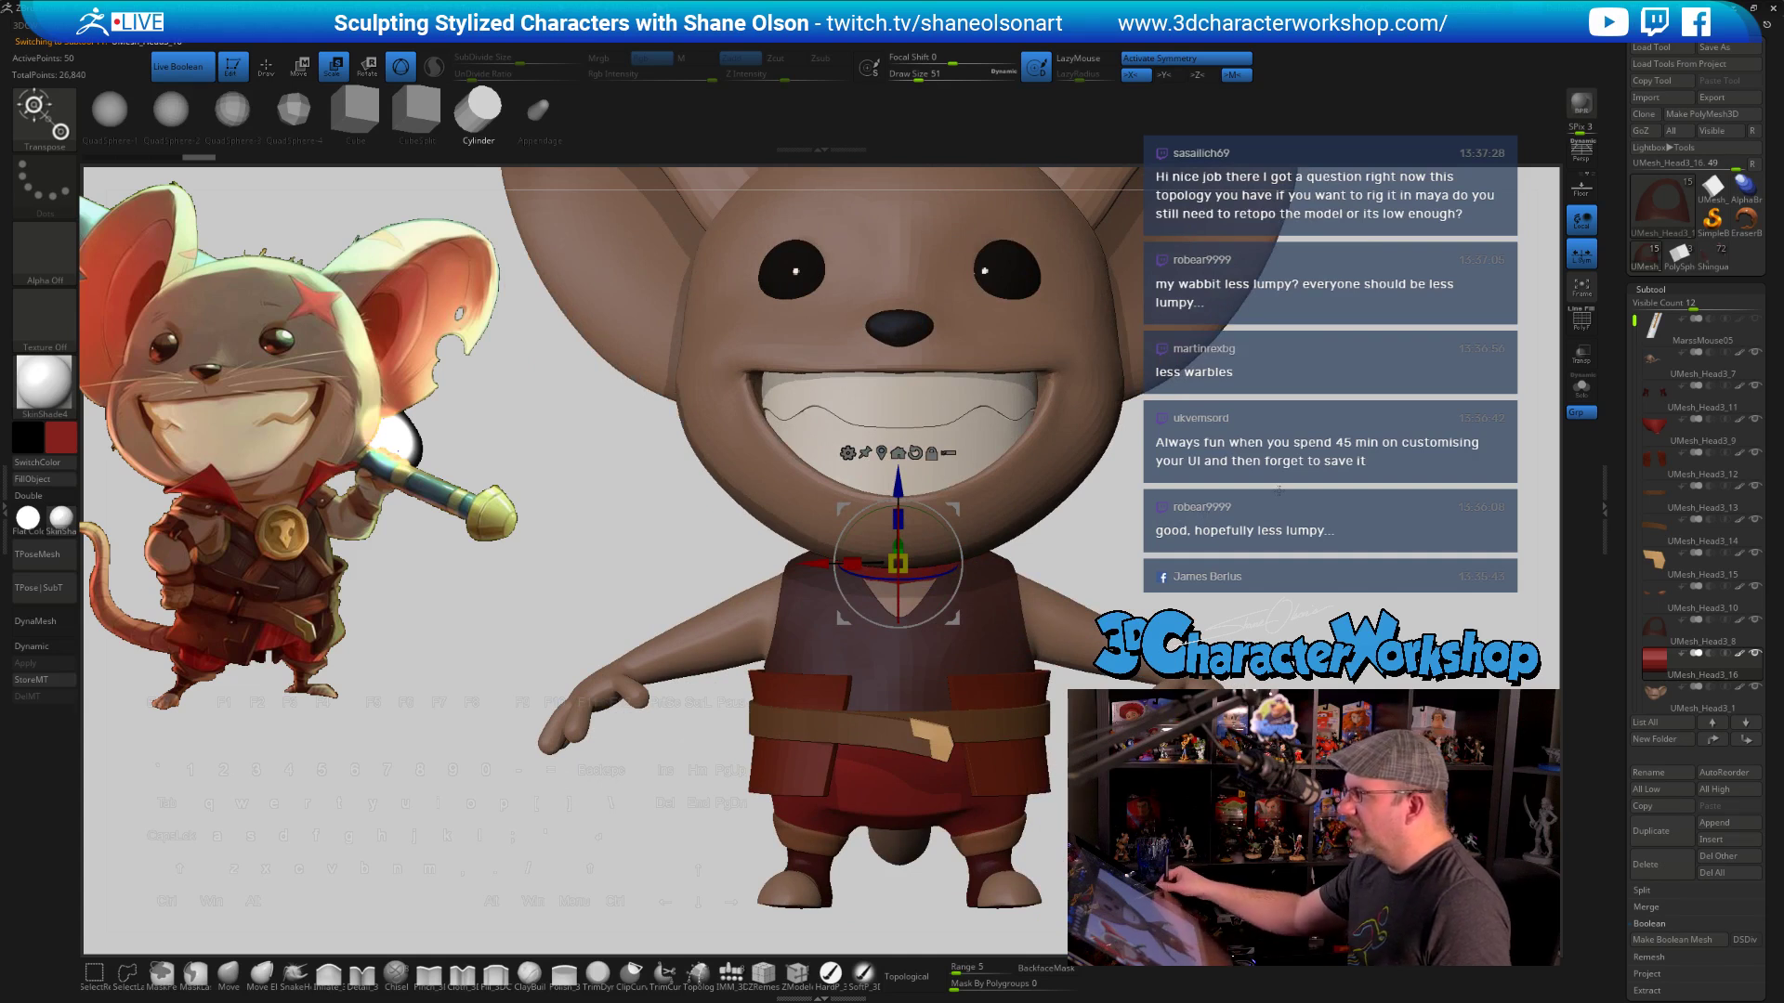
drag(1278, 490, 1150, 490)
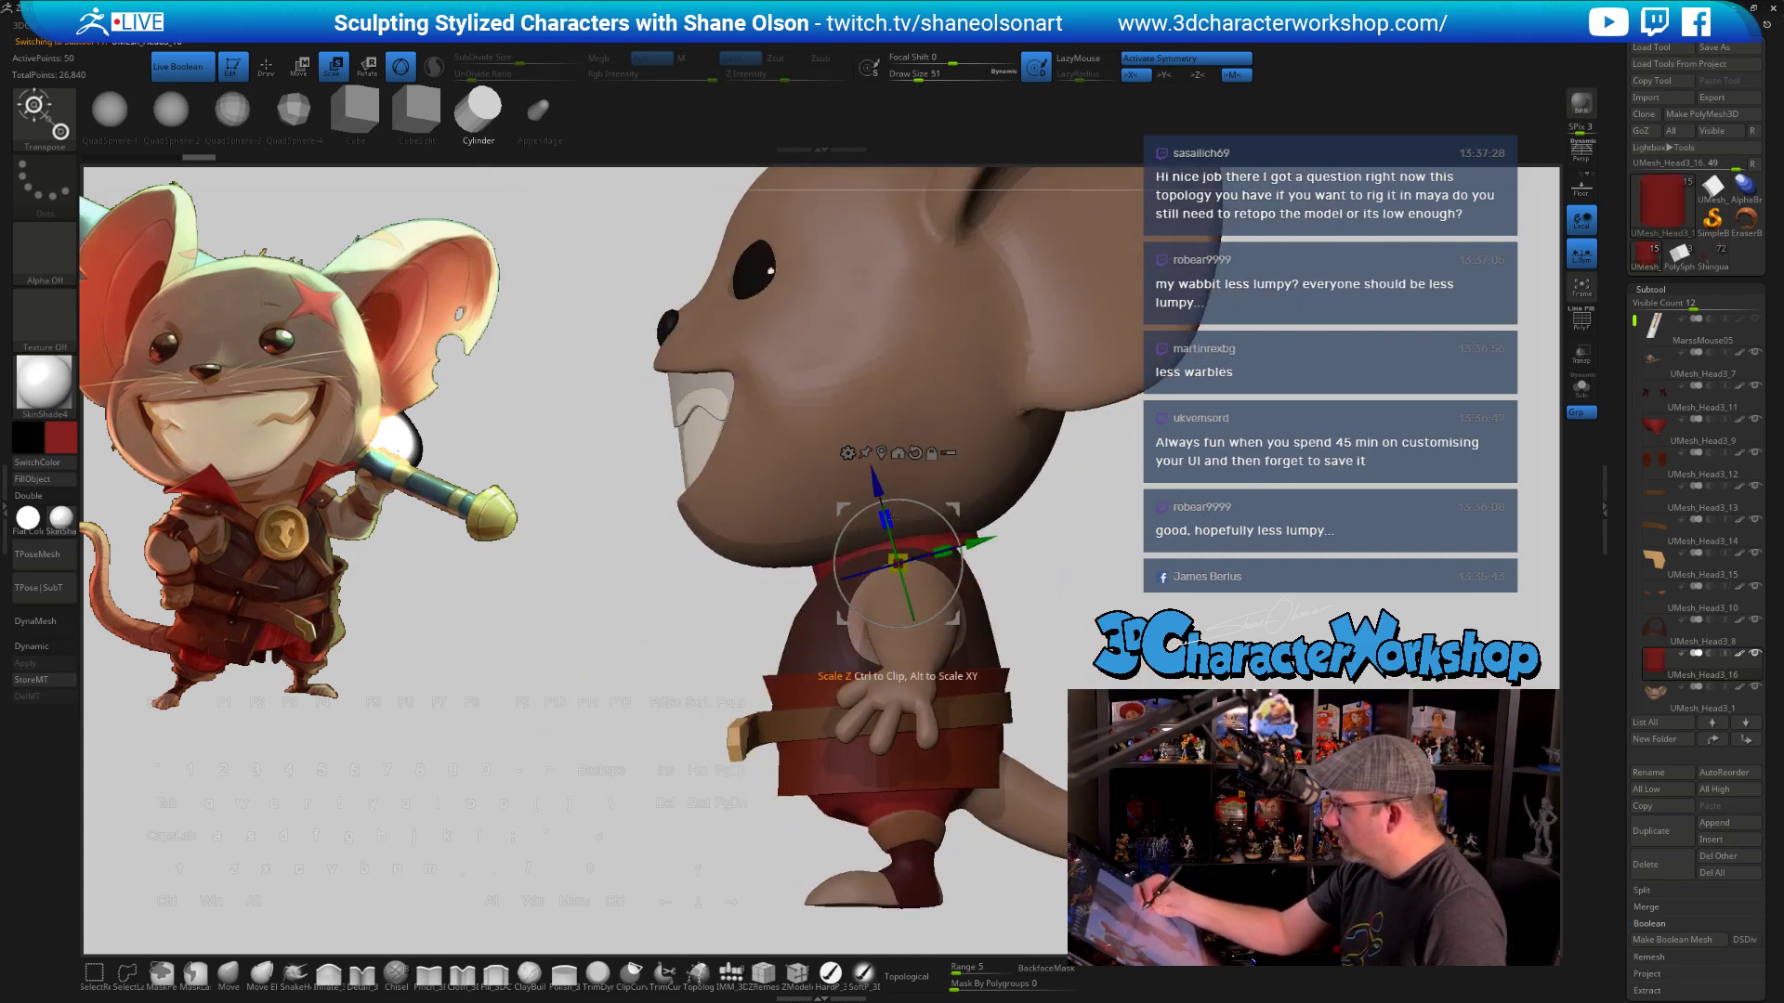
Isolate the neck cylinder and scale it down along its axis into a short, wide disc
click(1581, 388)
drag(898, 564, 1207, 530)
drag(886, 519, 908, 588)
alt+drag(1073, 509, 1027, 540)
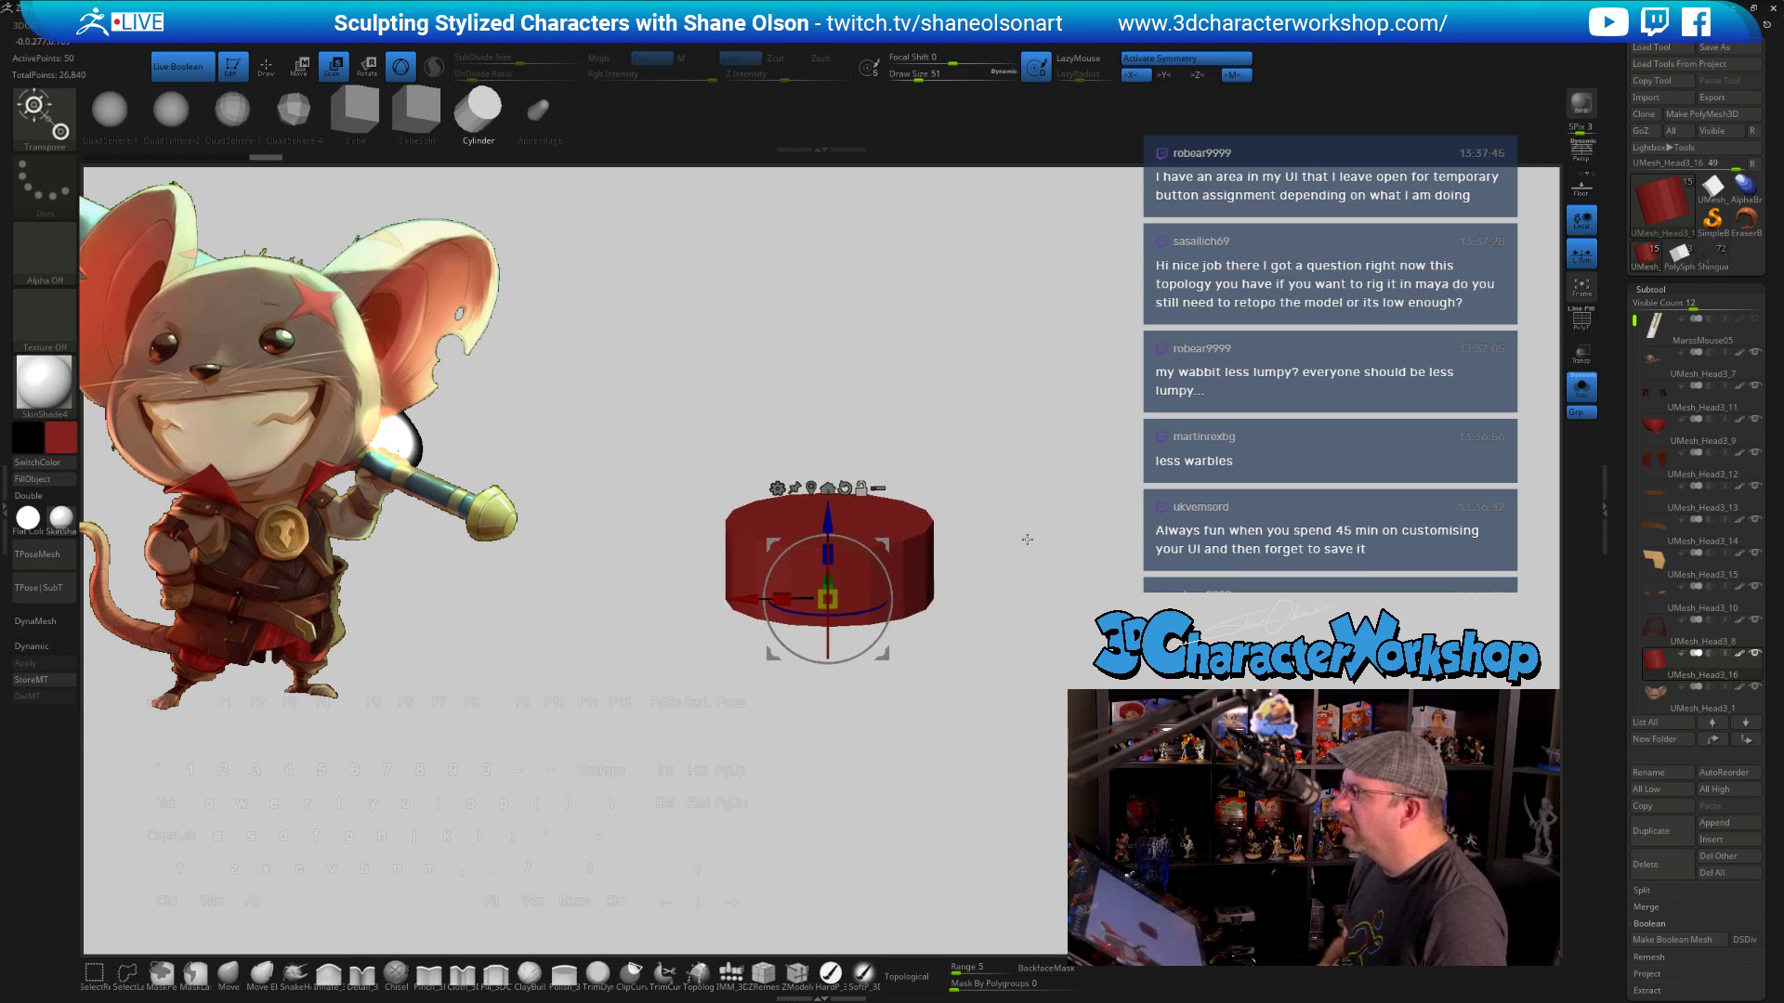
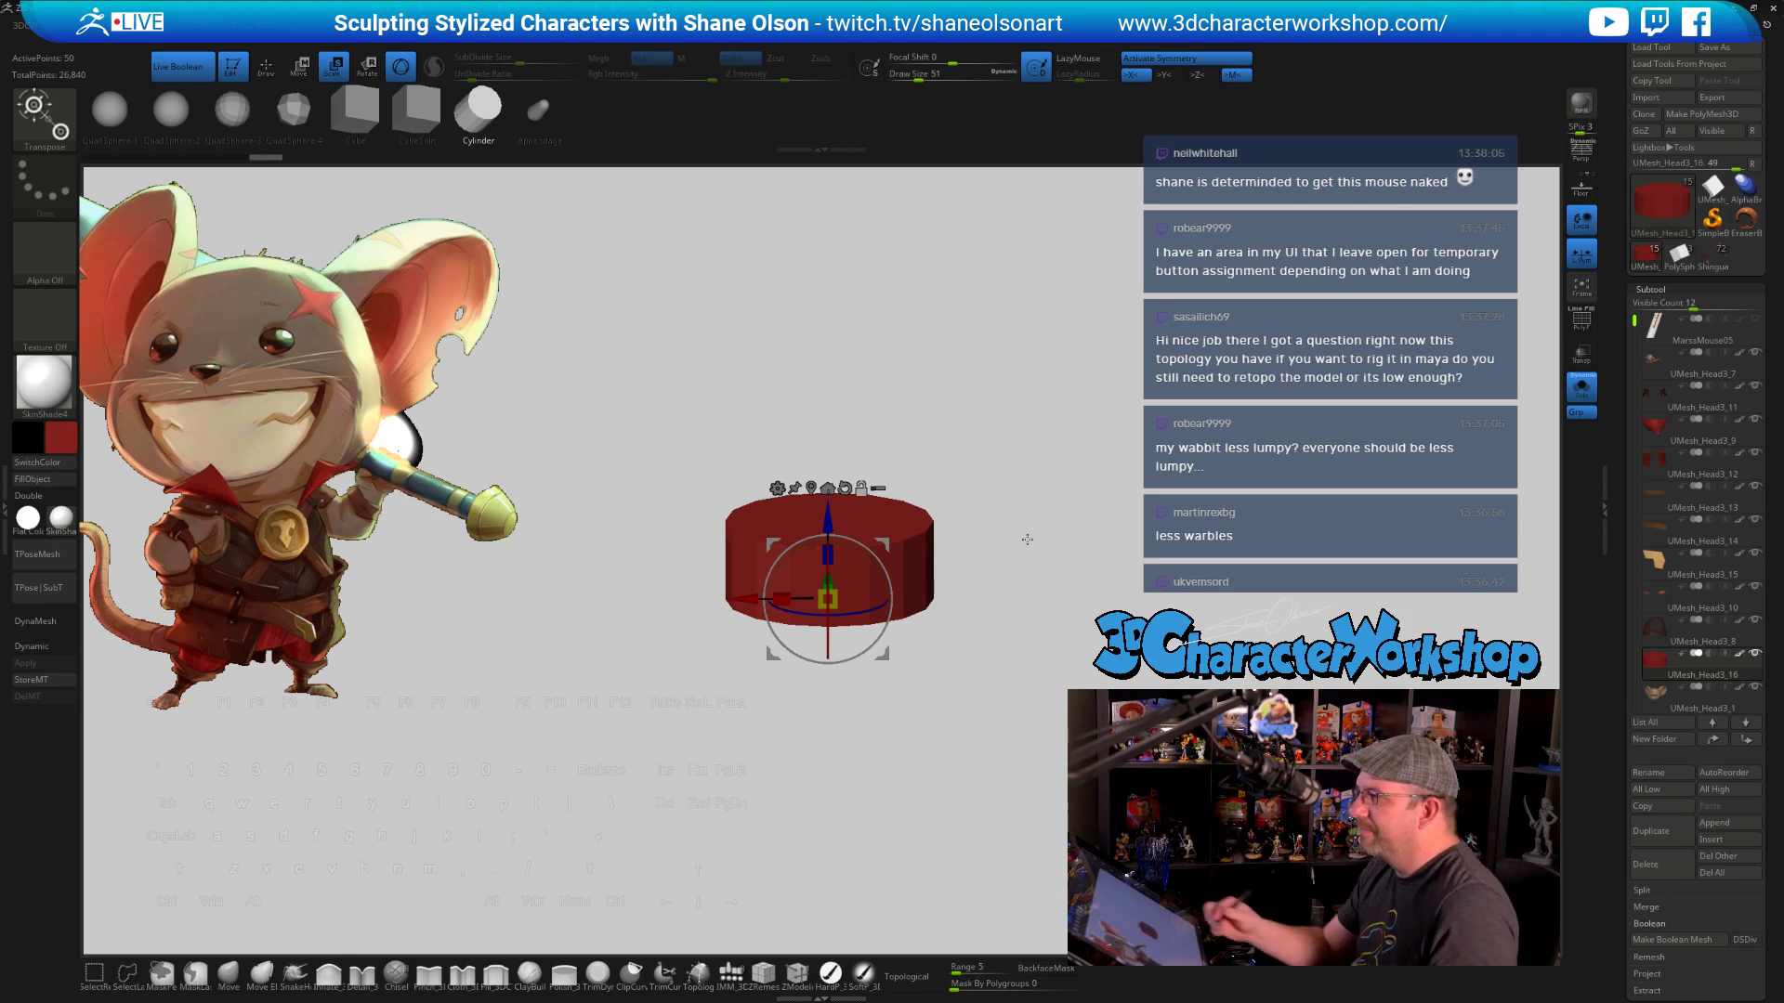
Display the cylinder's wireframe and assign its polygroups by normals to separate the caps from the side
drag(1027, 538, 1034, 565)
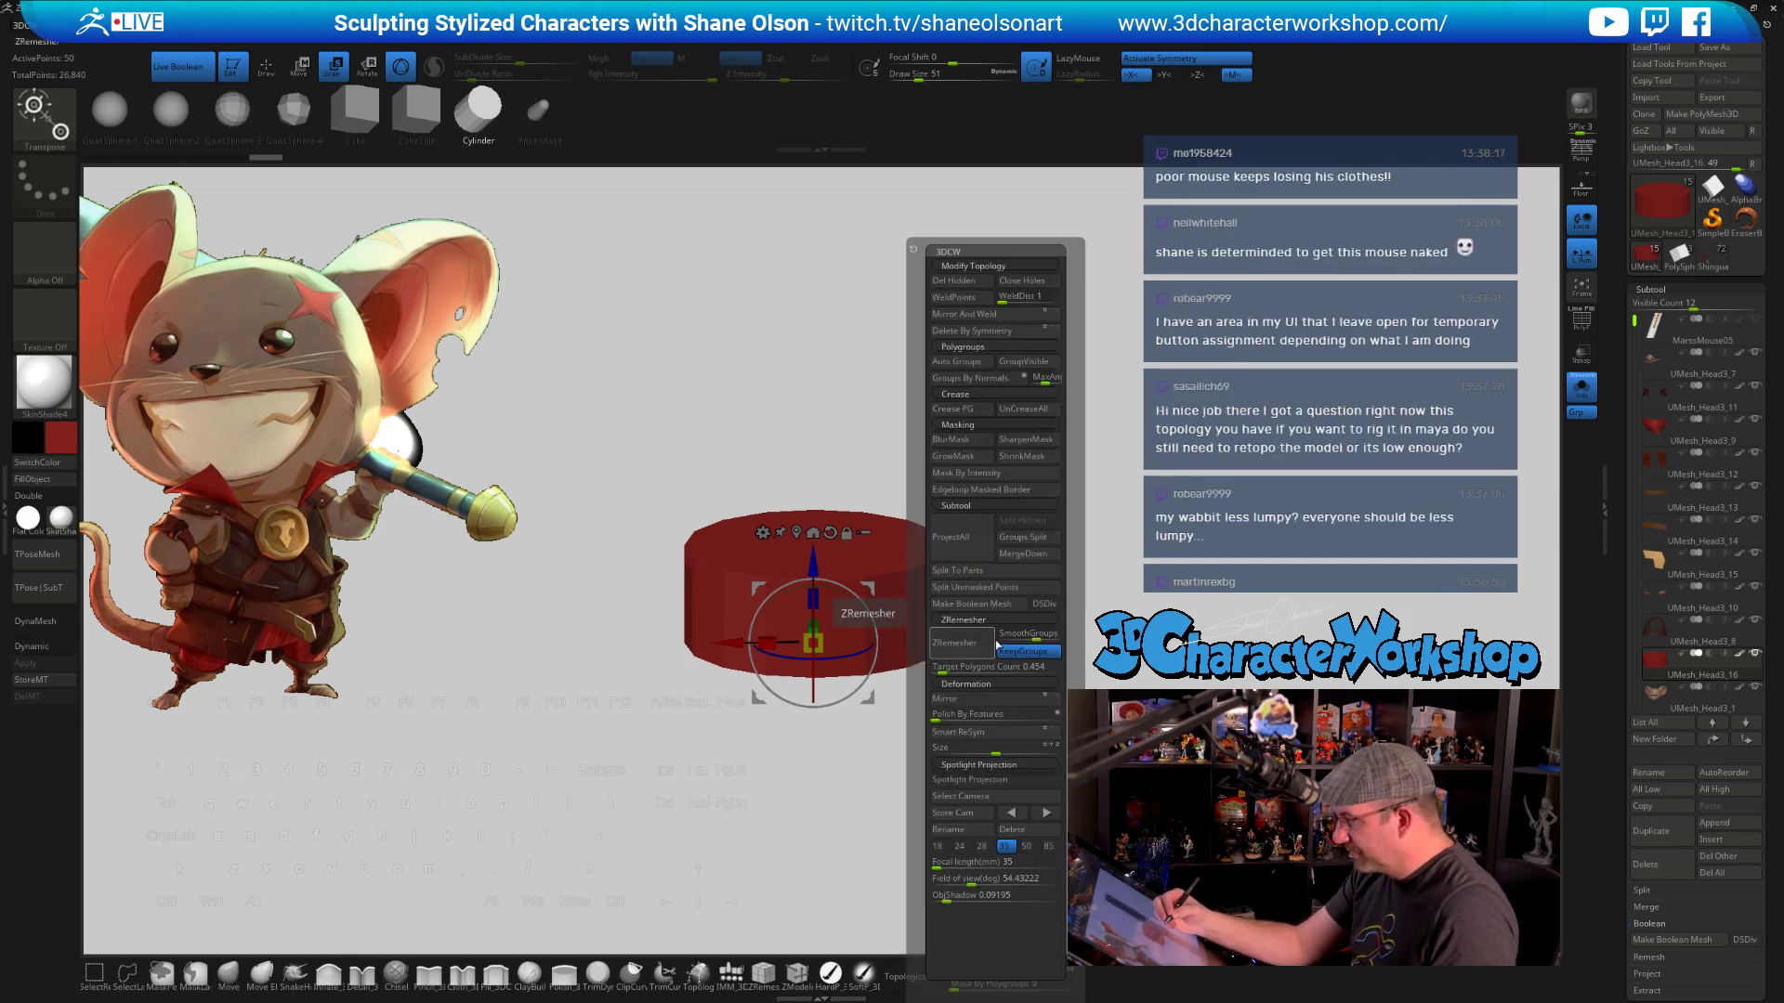
key(shift+f)
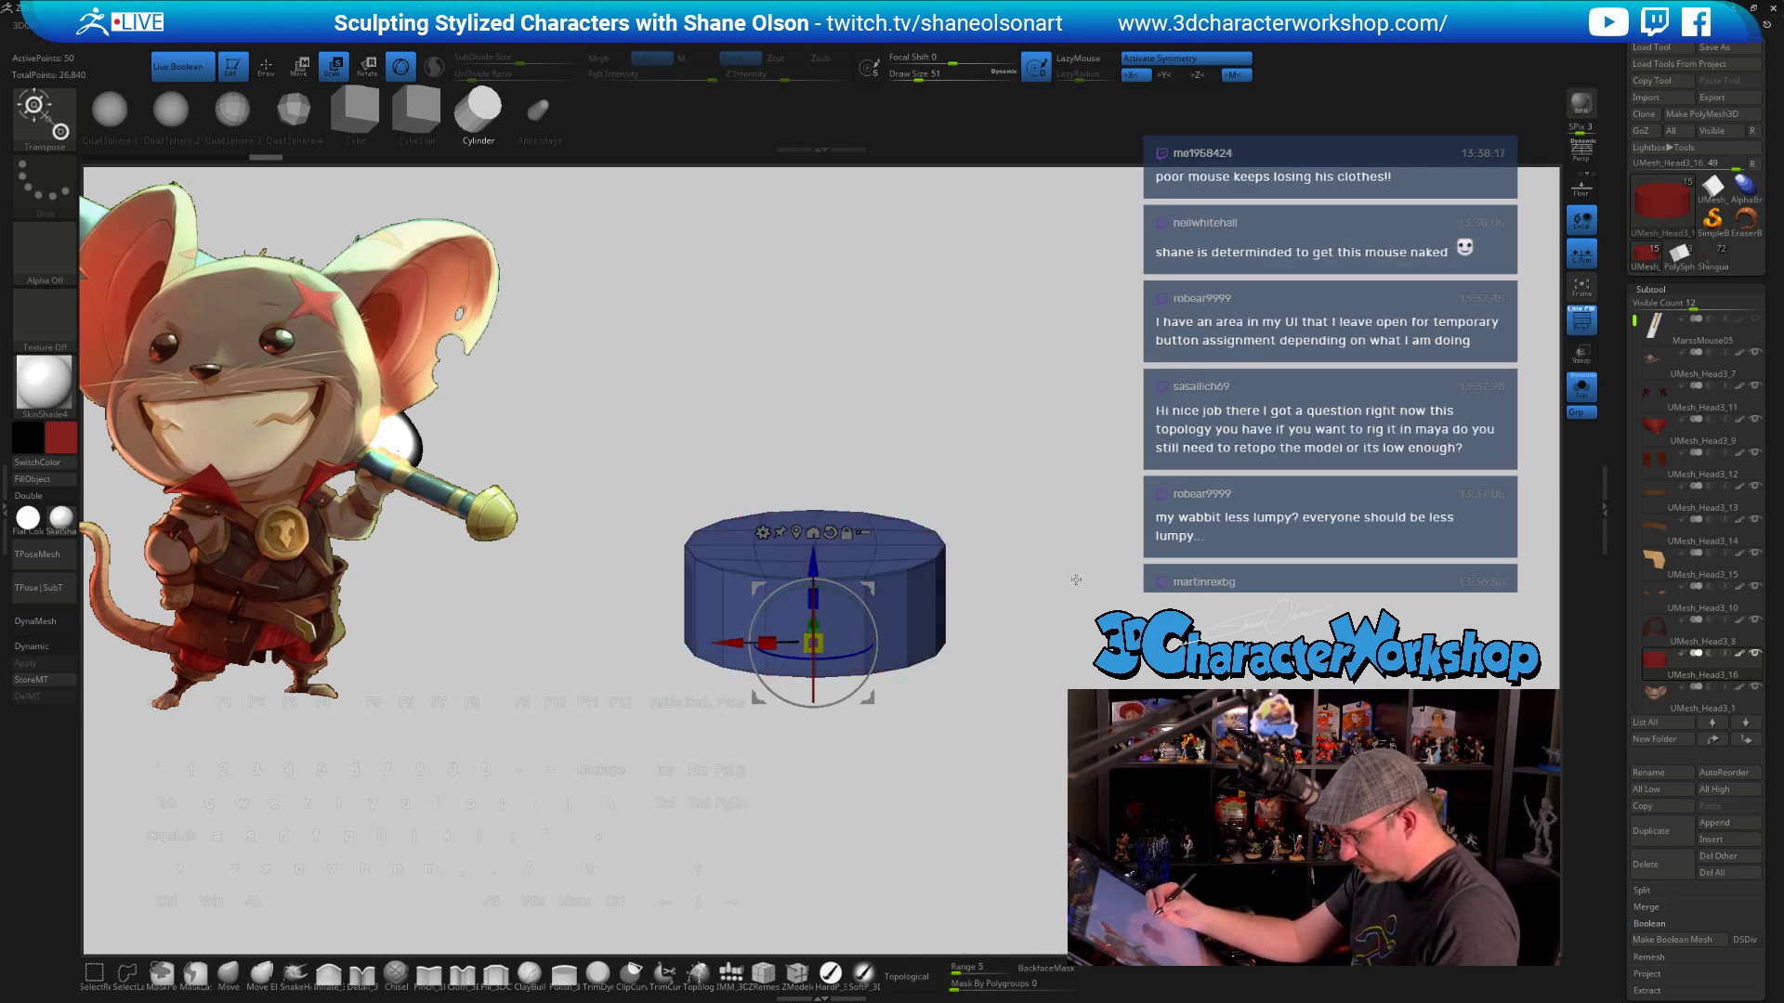
click(1068, 379)
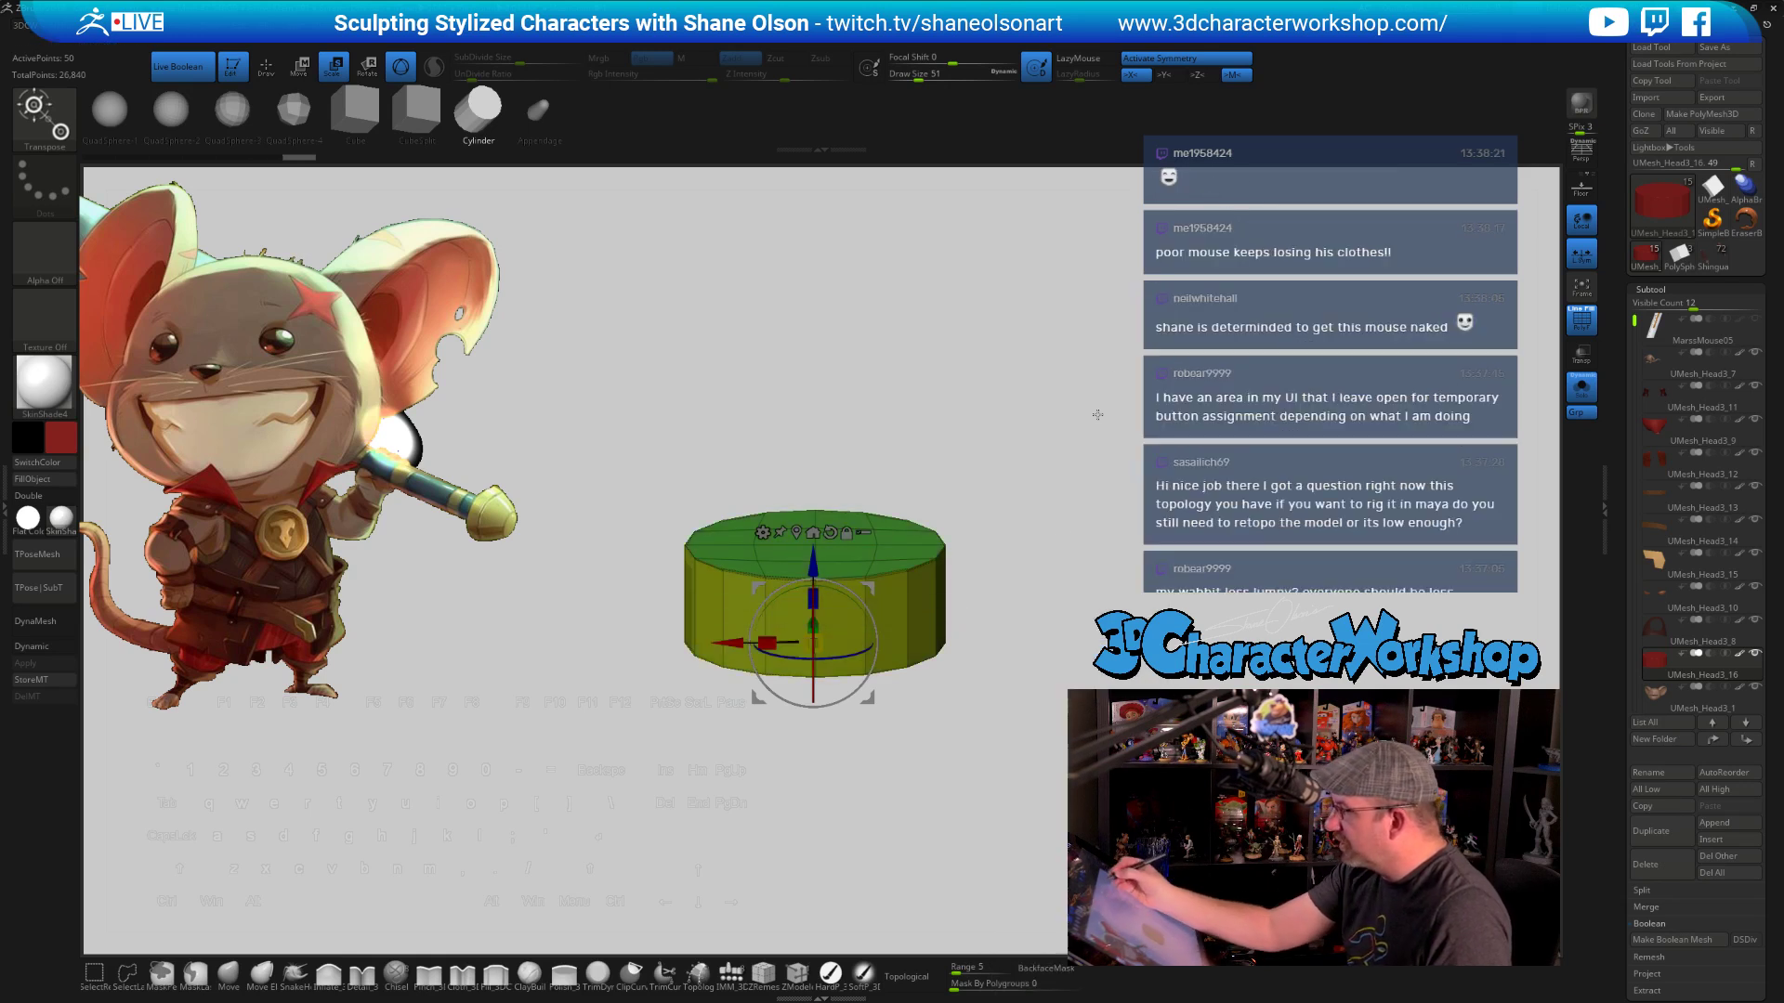
Hide the cylinder's top and bottom cap polygroups and delete them, leaving only the side wall
drag(1036, 583, 987, 593)
key(q)
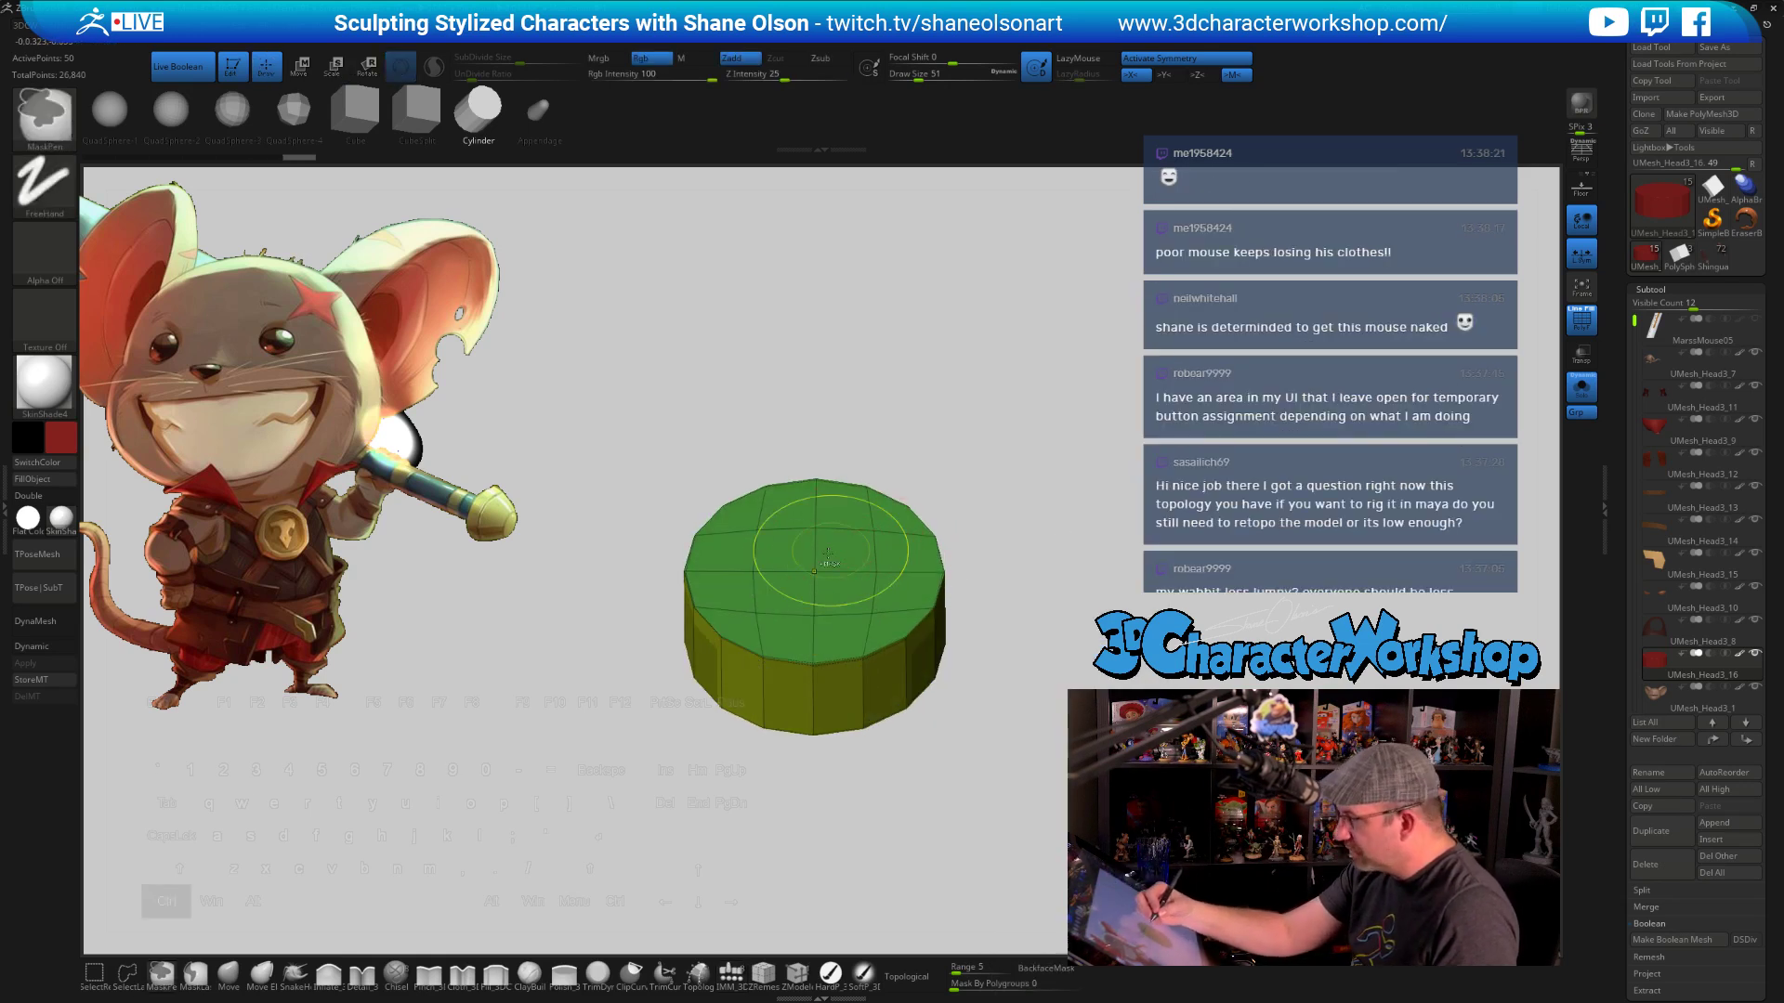
ctrl+shift+click(887, 555)
ctrl+shift+click(883, 566)
shift+drag(1041, 536, 1065, 630)
key(space)
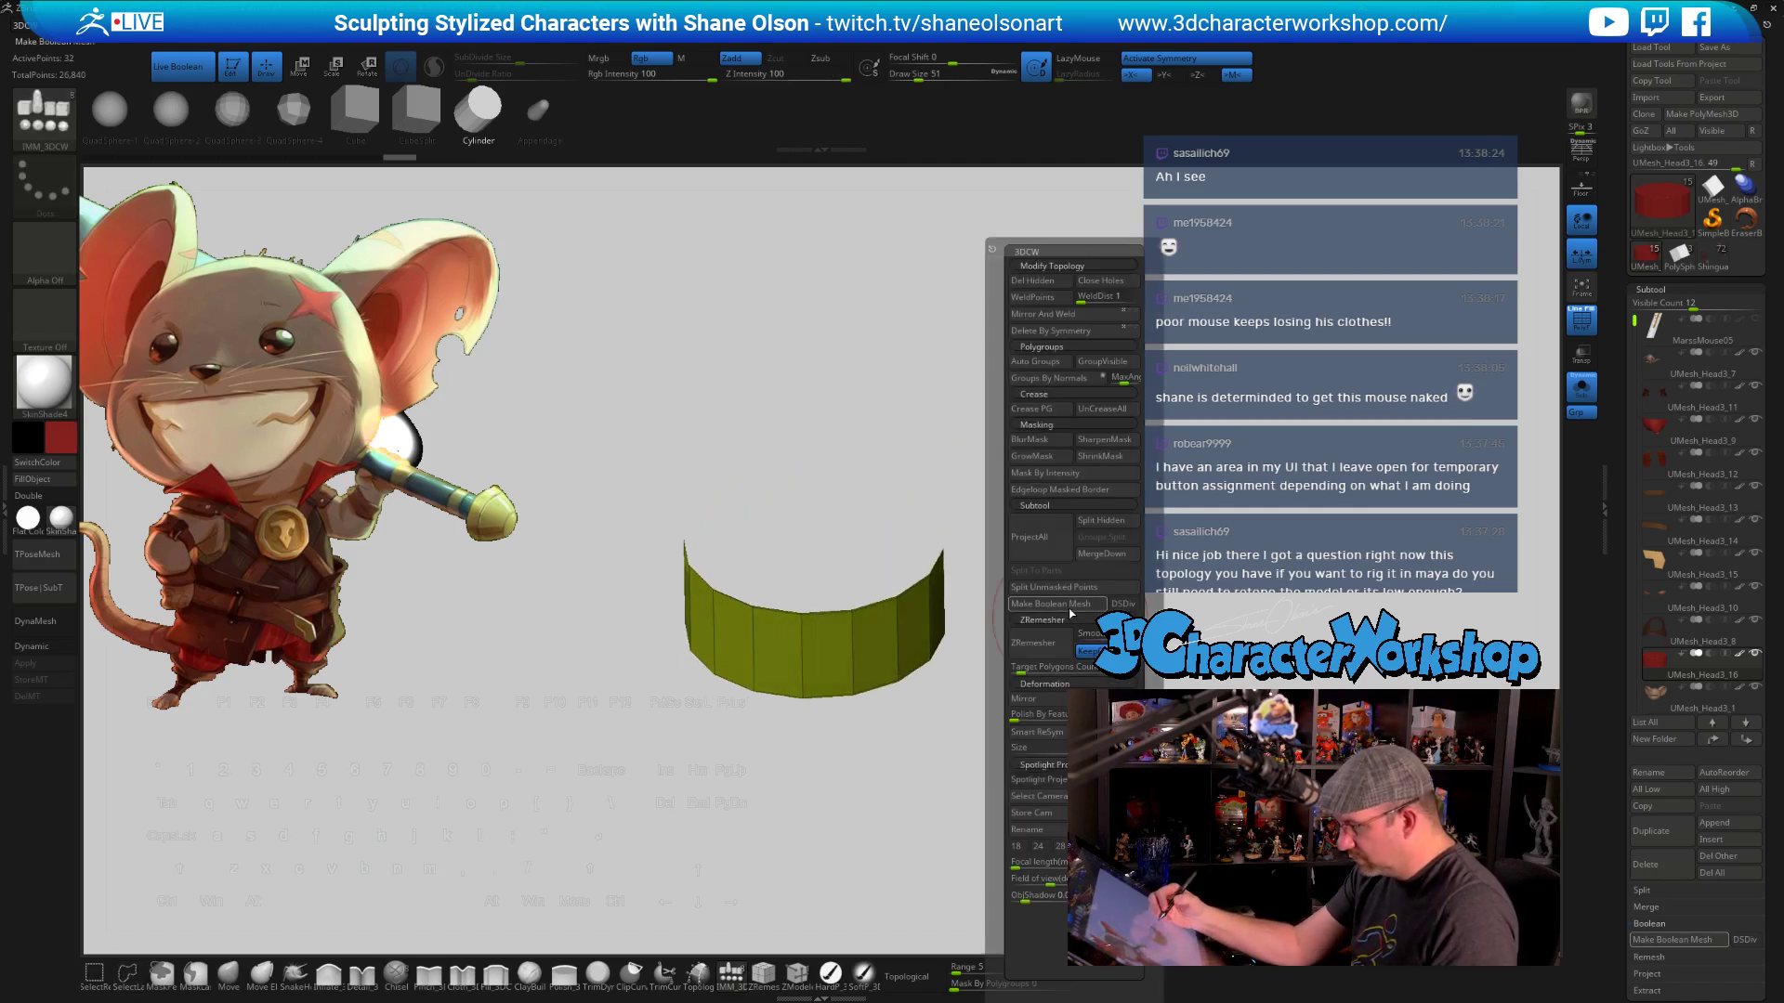
click(1042, 283)
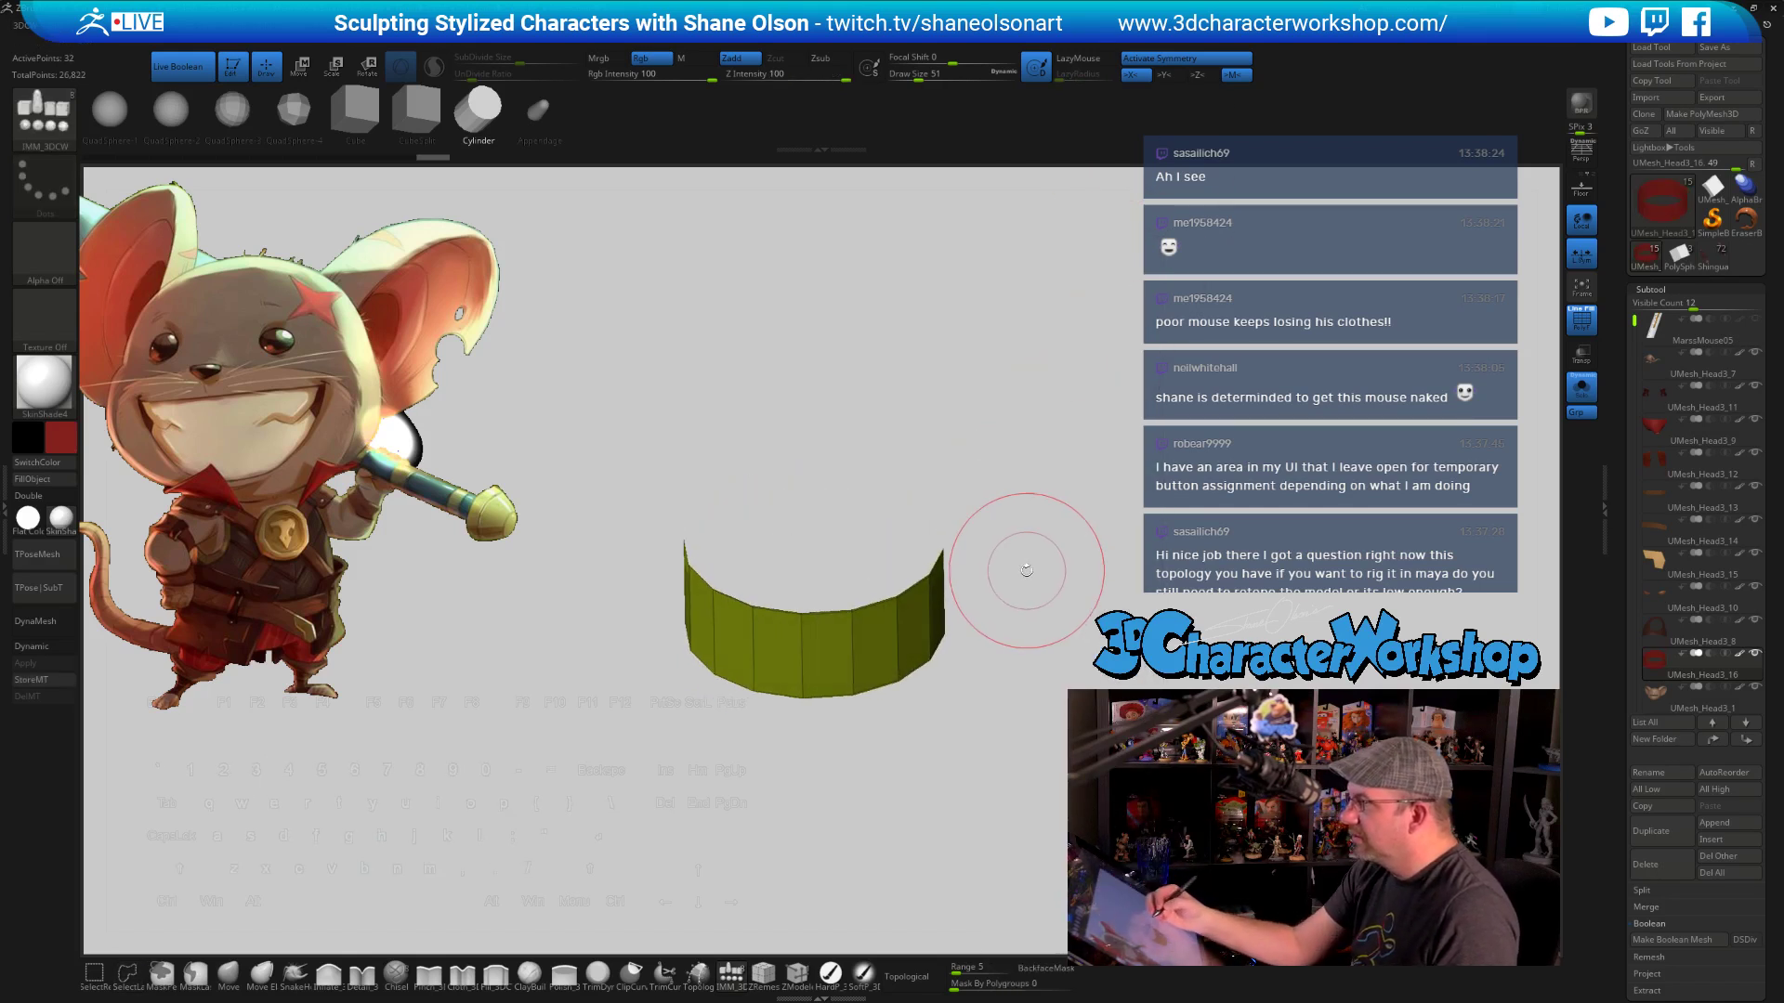
Open a gap in the front of the ring by hiding its two centre panels and deleting them
drag(995, 635, 957, 620)
ctrl+shift+drag(796, 589, 822, 578)
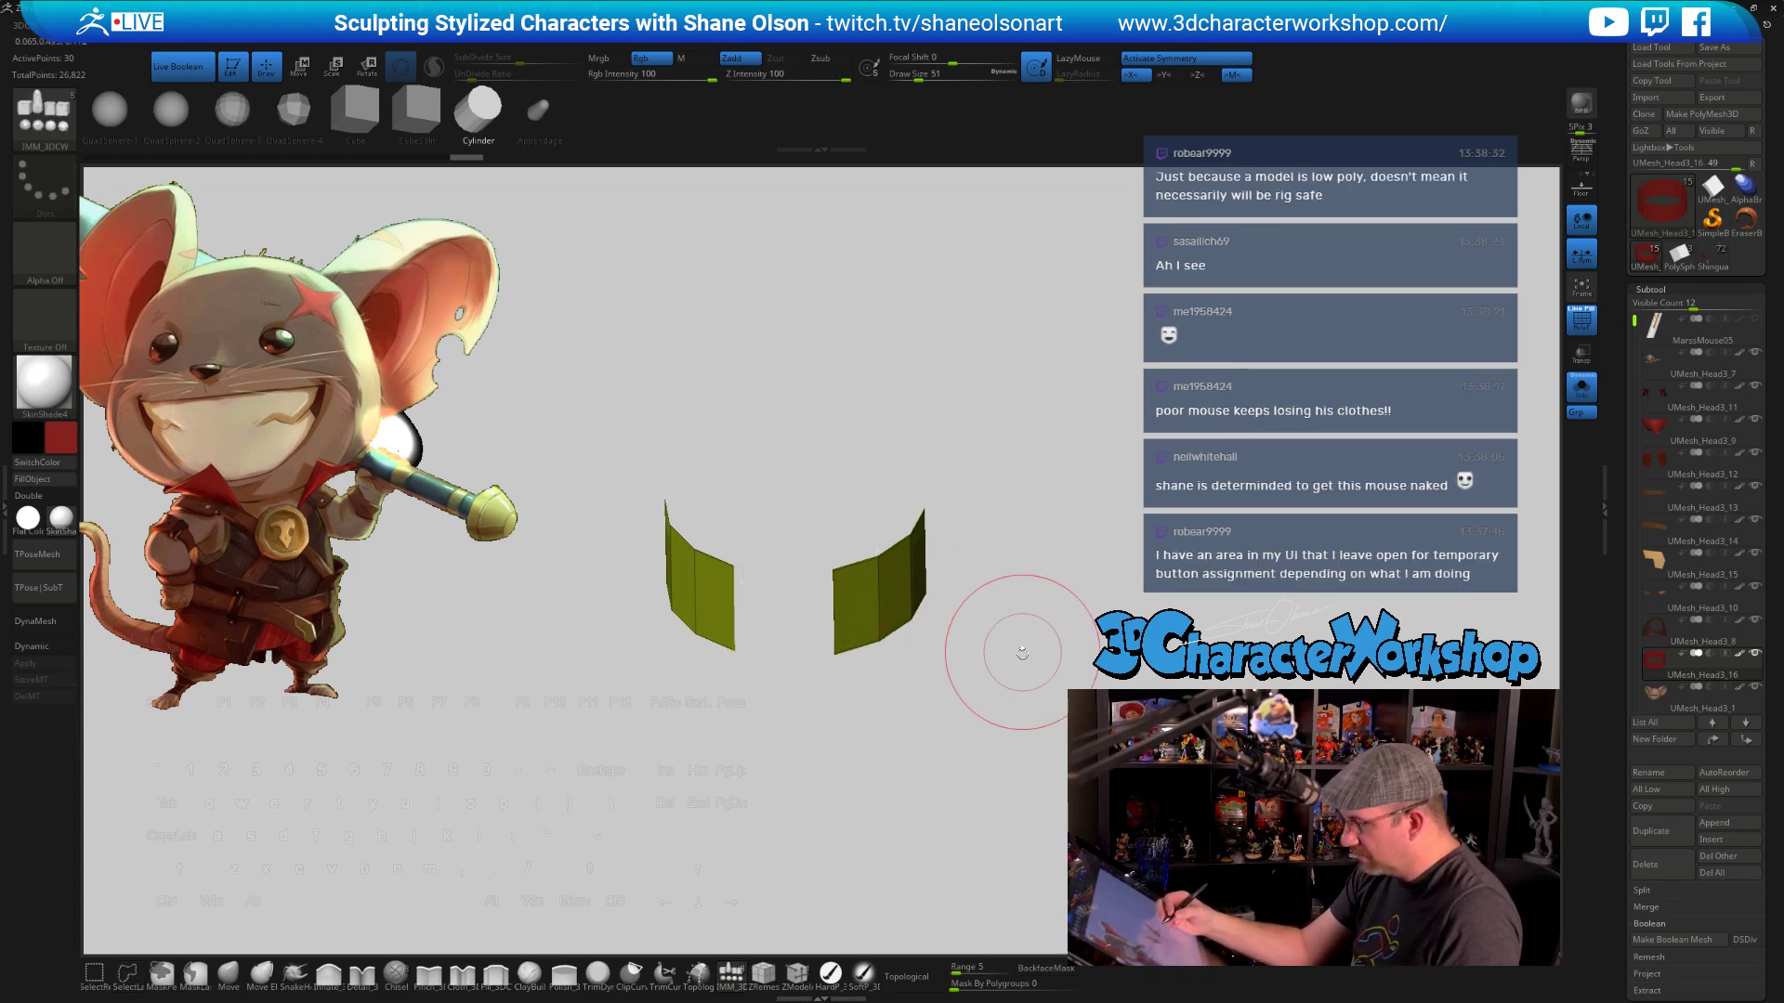
key(space)
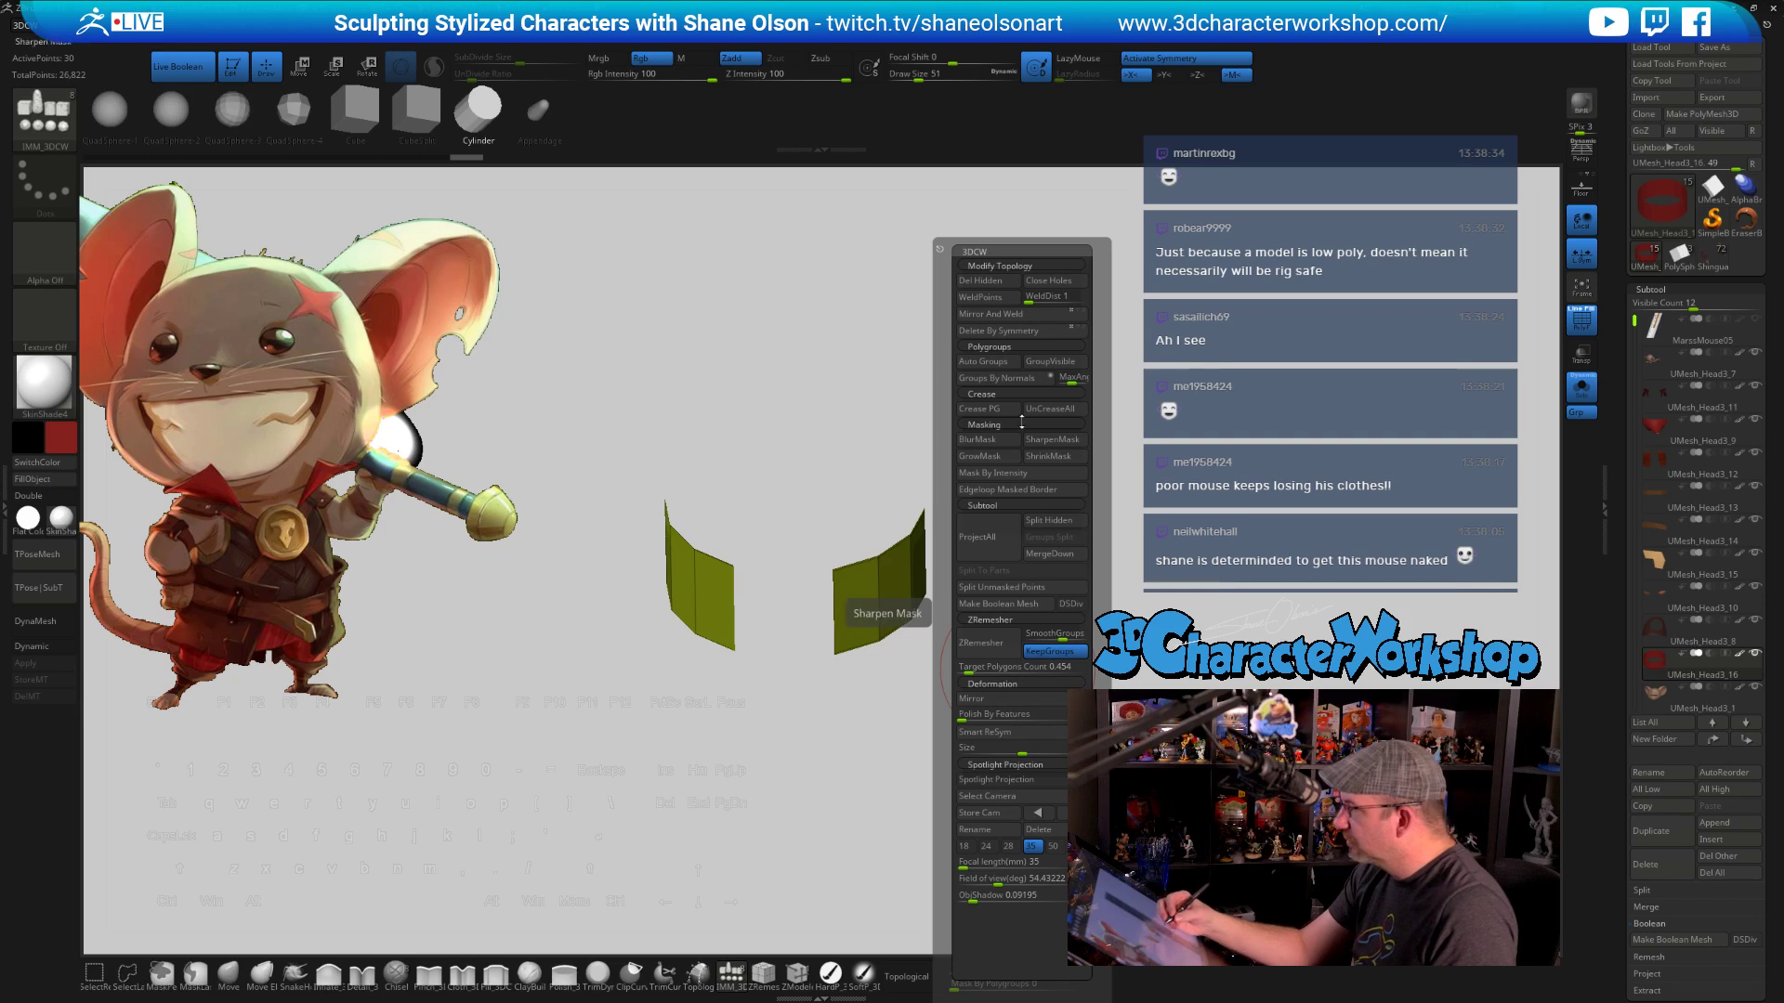
click(987, 282)
Turn on double-sided display for the collar ring
drag(1085, 570, 1058, 615)
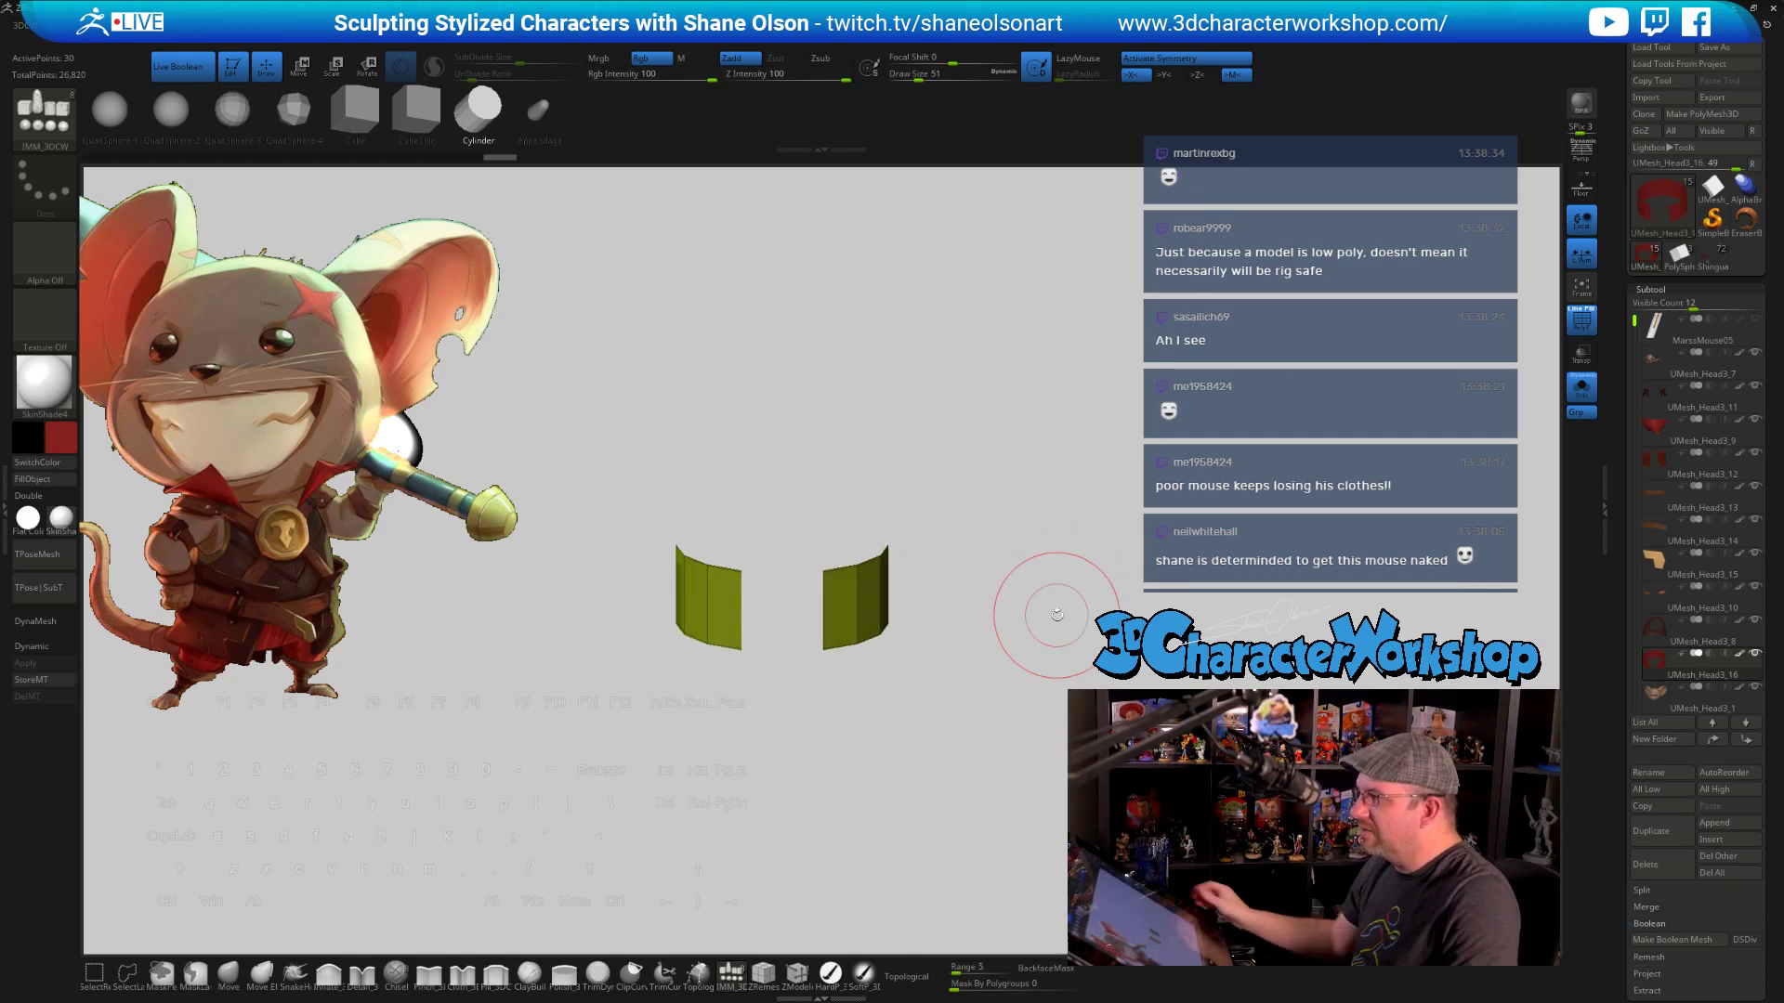
drag(1039, 521, 1045, 530)
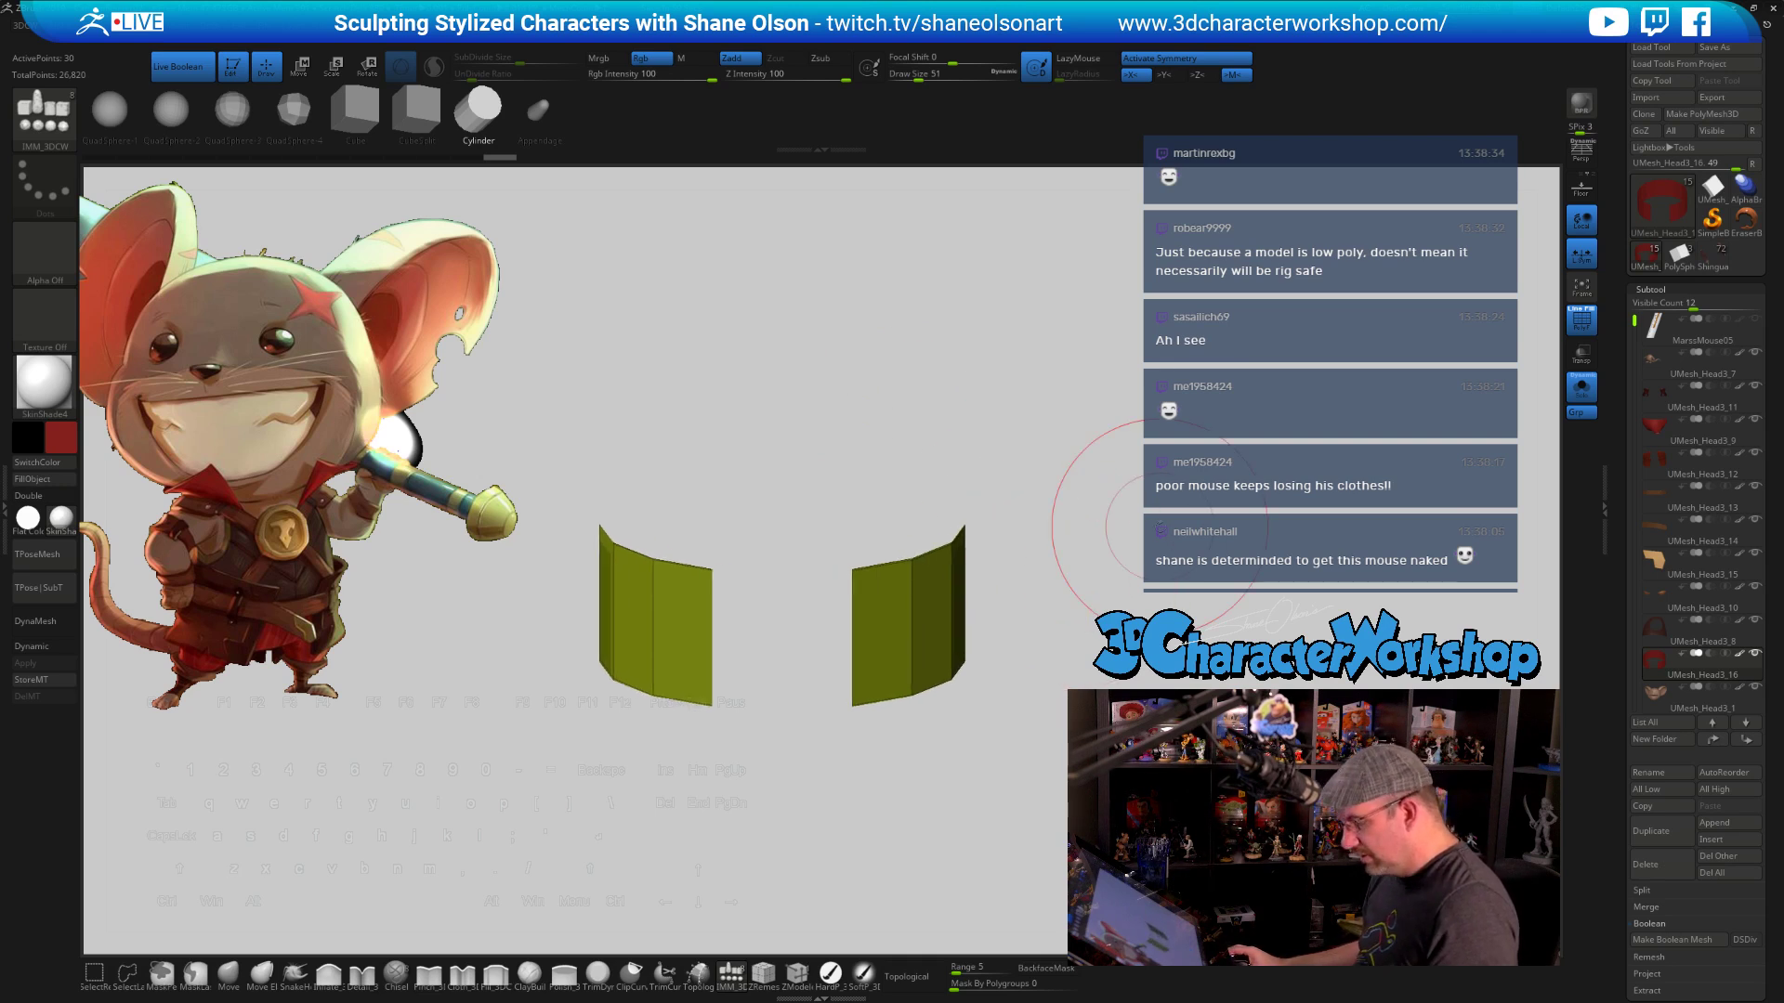
click(45, 496)
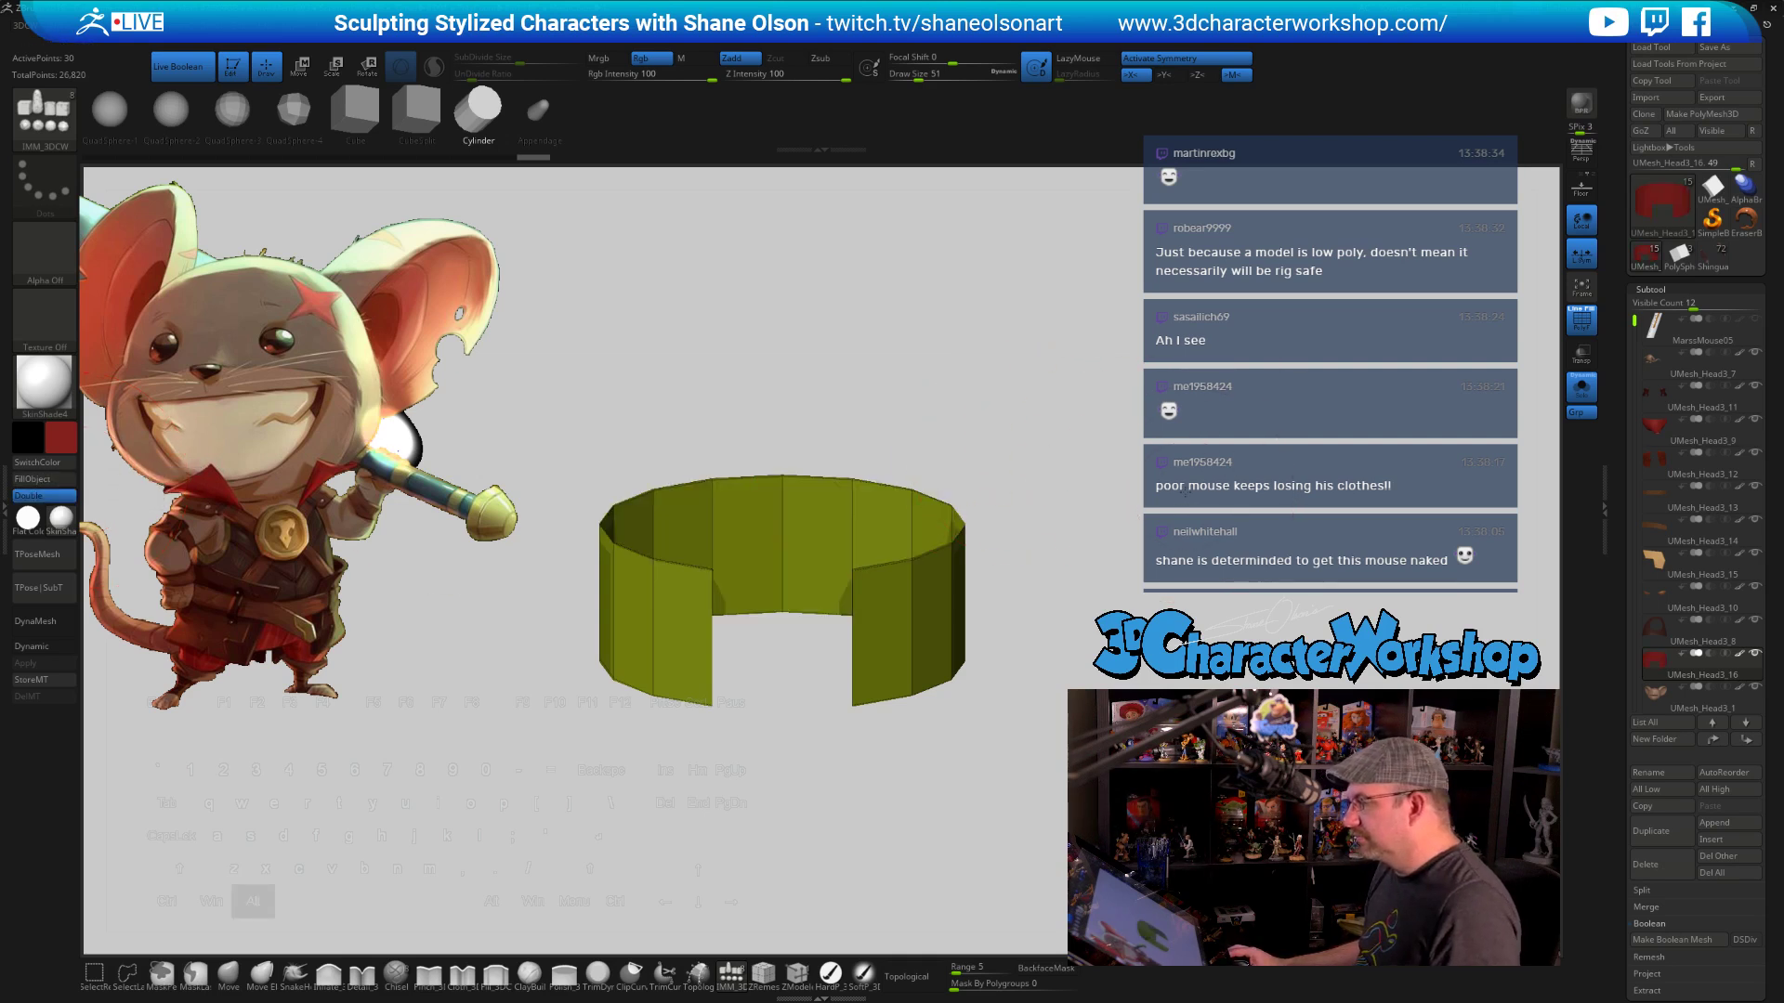
alt+drag(1185, 493, 1178, 482)
drag(1178, 482, 1147, 529)
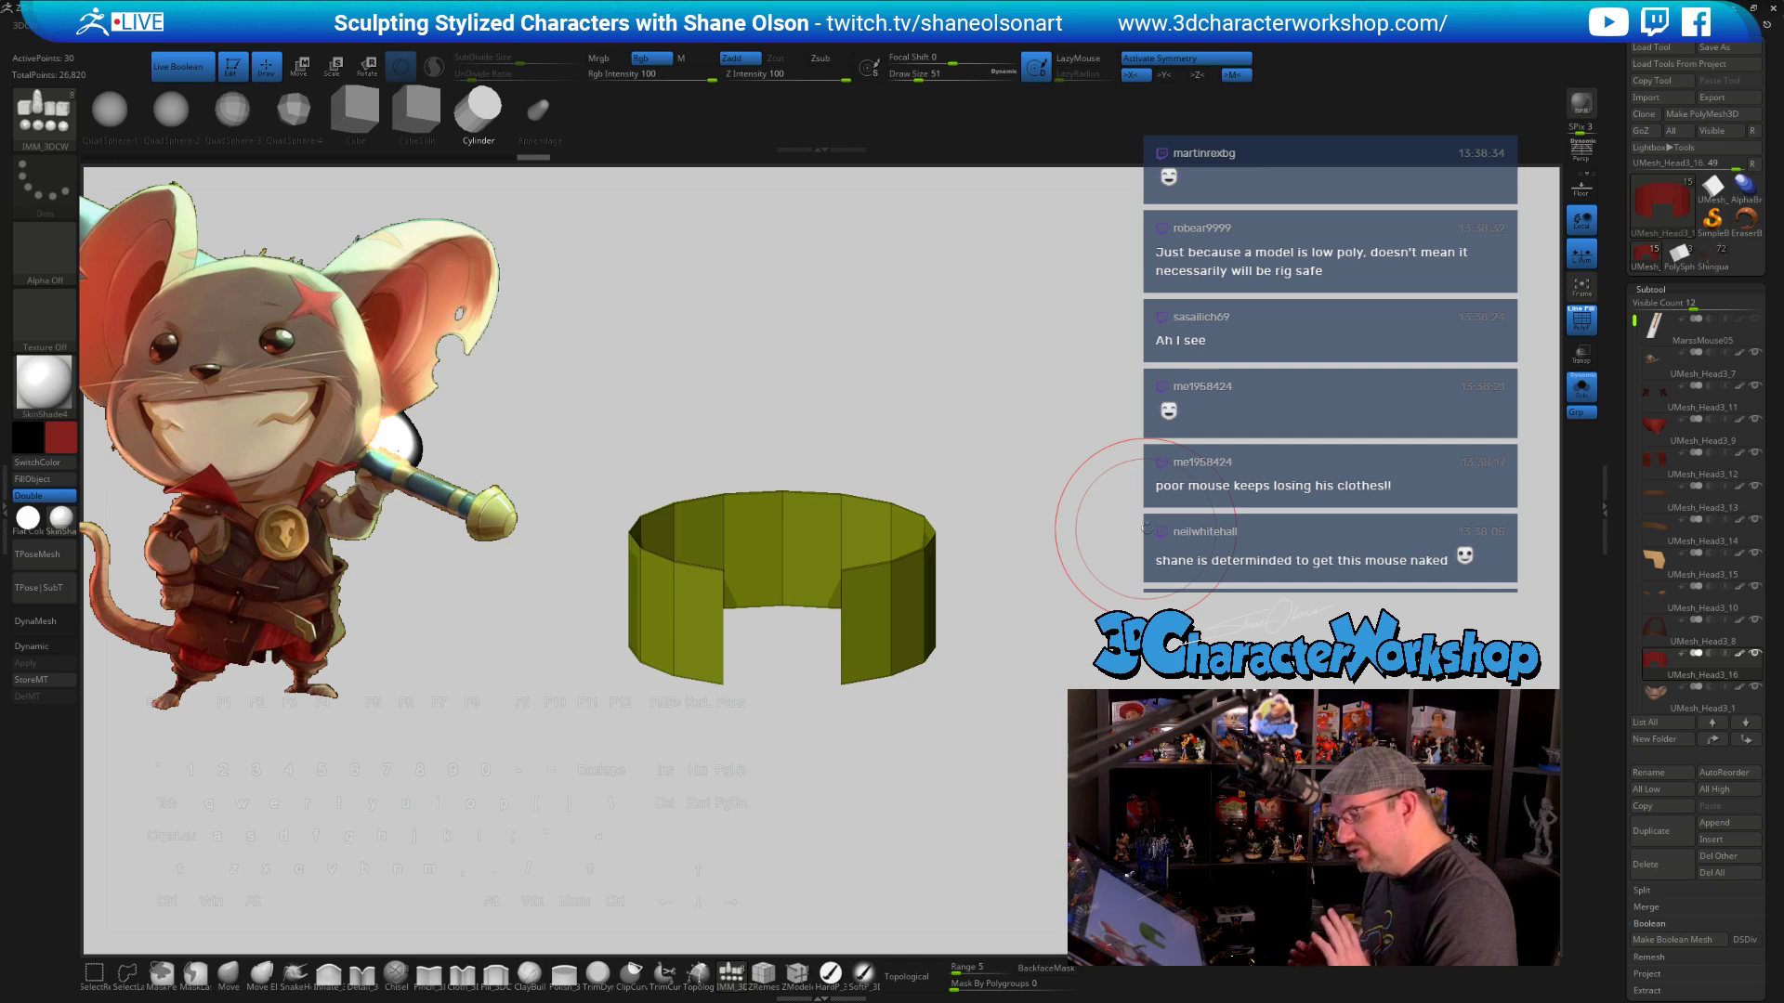
Flare the upper edge of the collar ring outward with the Gizmo and bring the rest of the mouse back into view
drag(1110, 525, 710, 714)
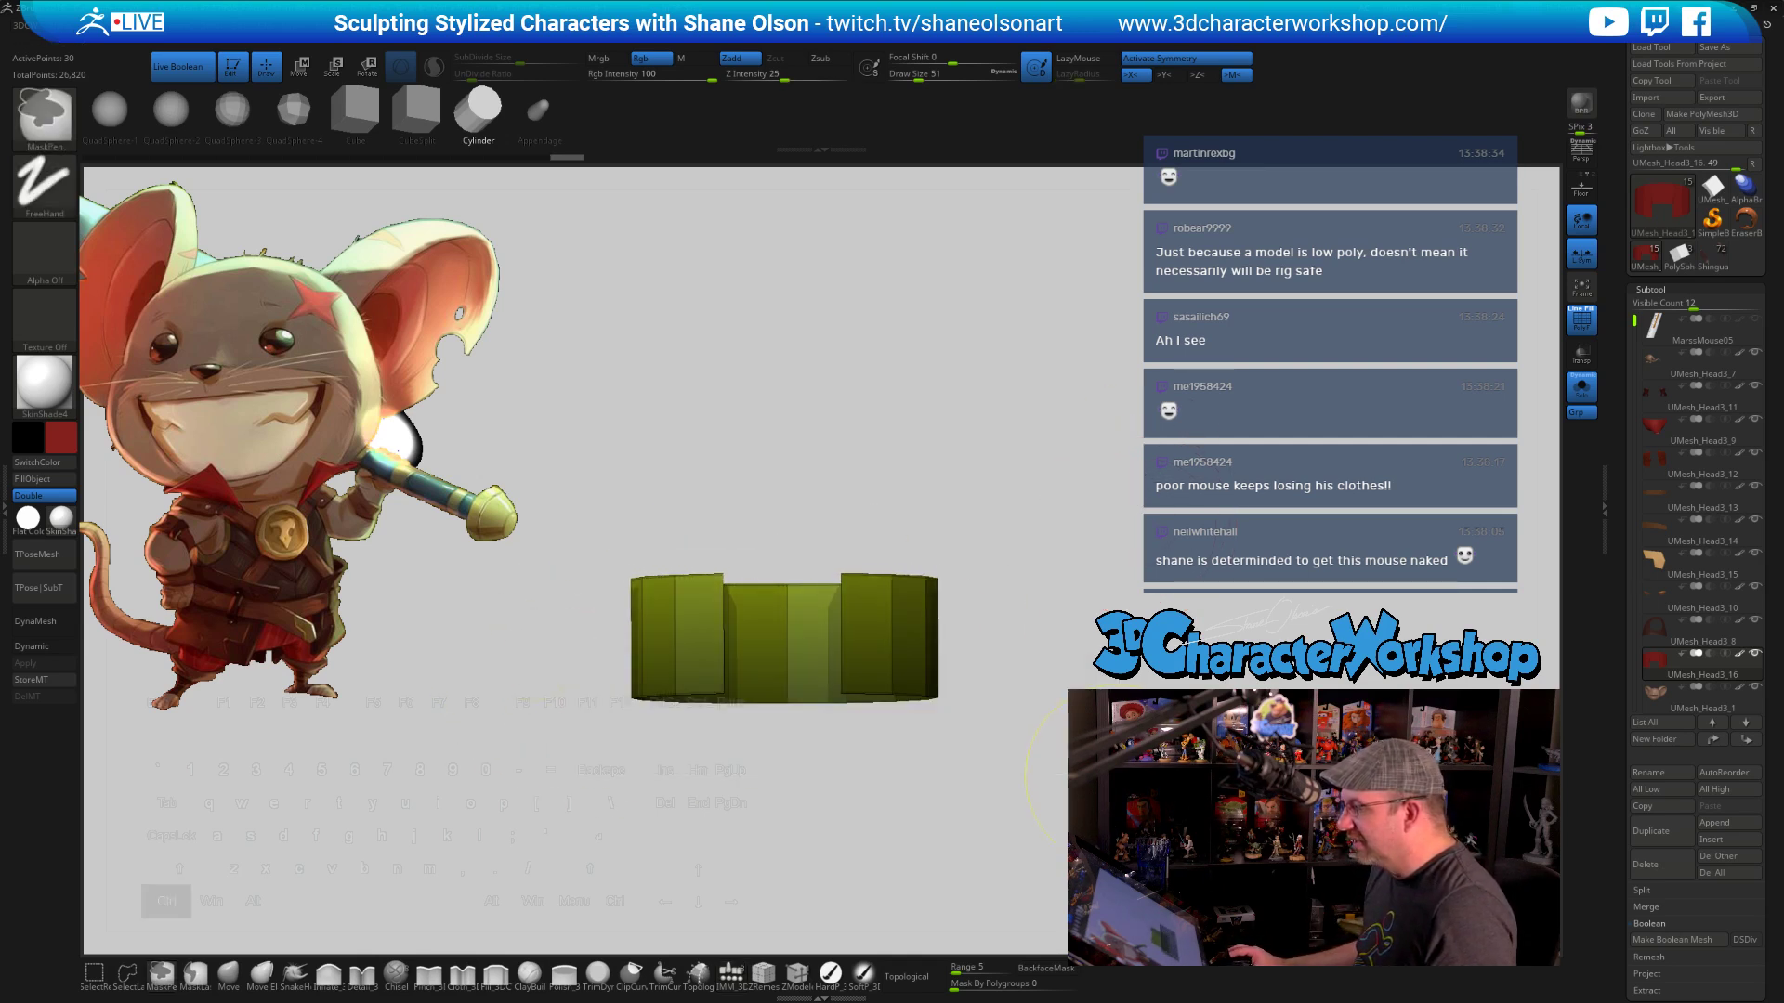
drag(1138, 692, 1149, 667)
key(e)
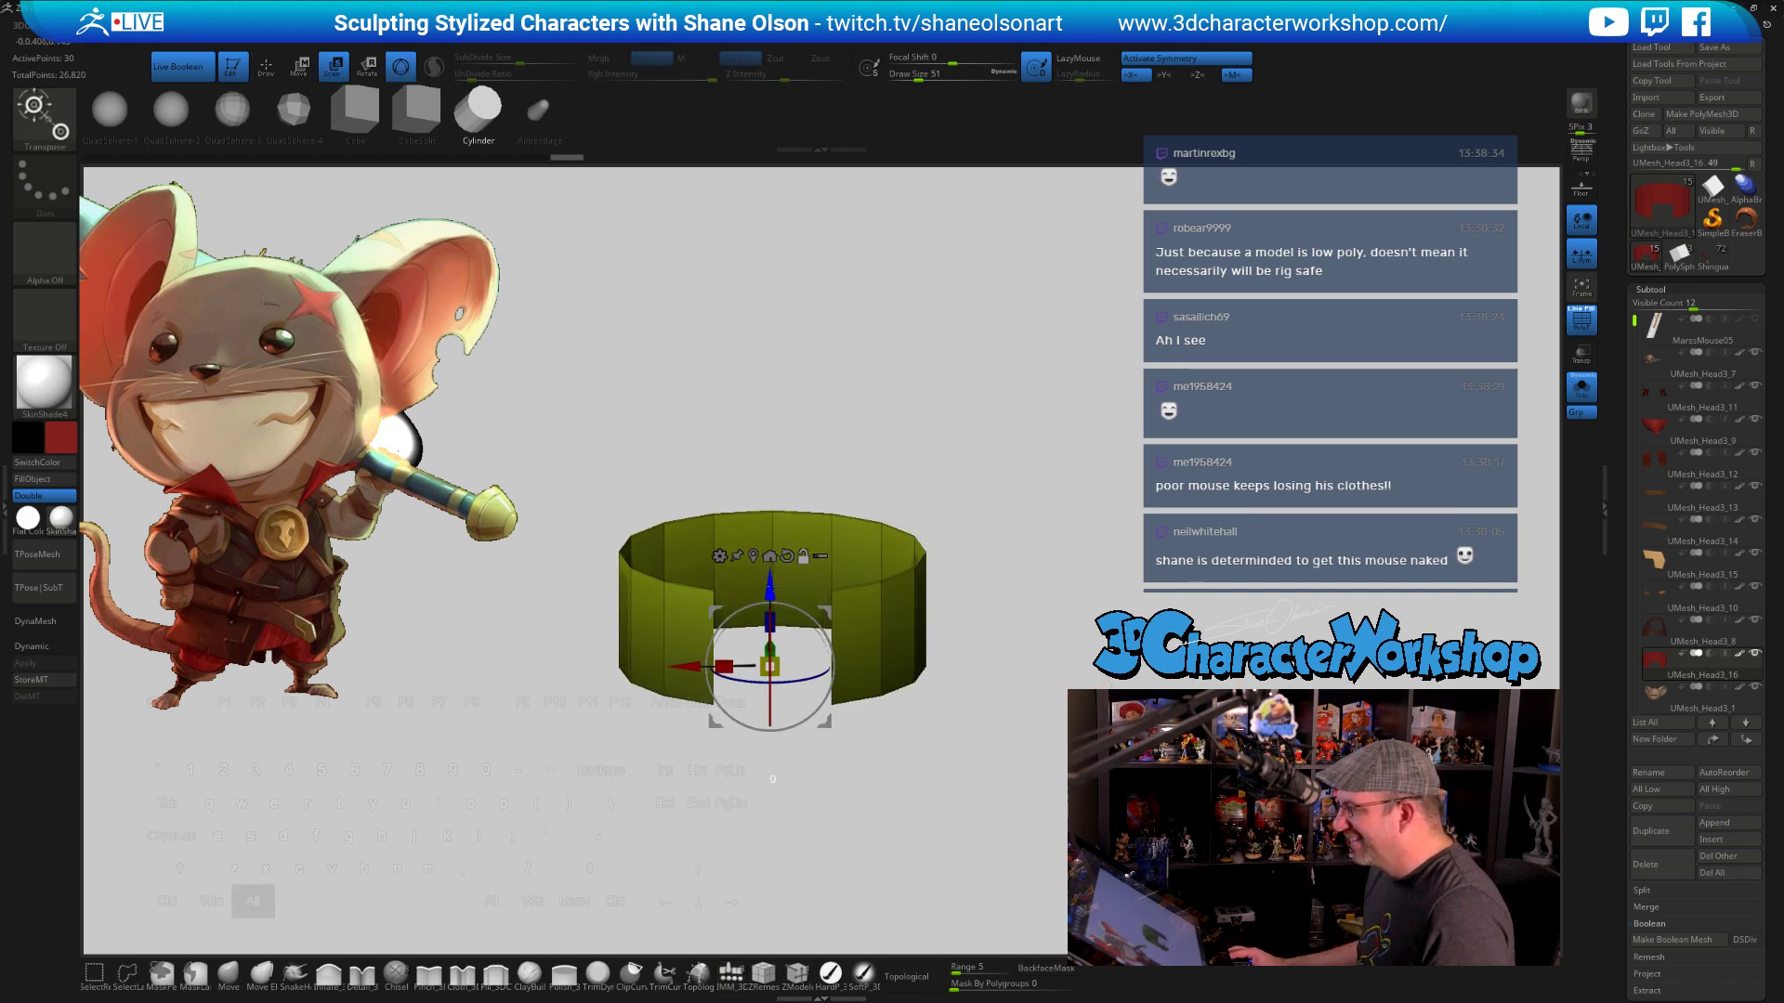
drag(769, 621, 1413, 442)
click(1589, 399)
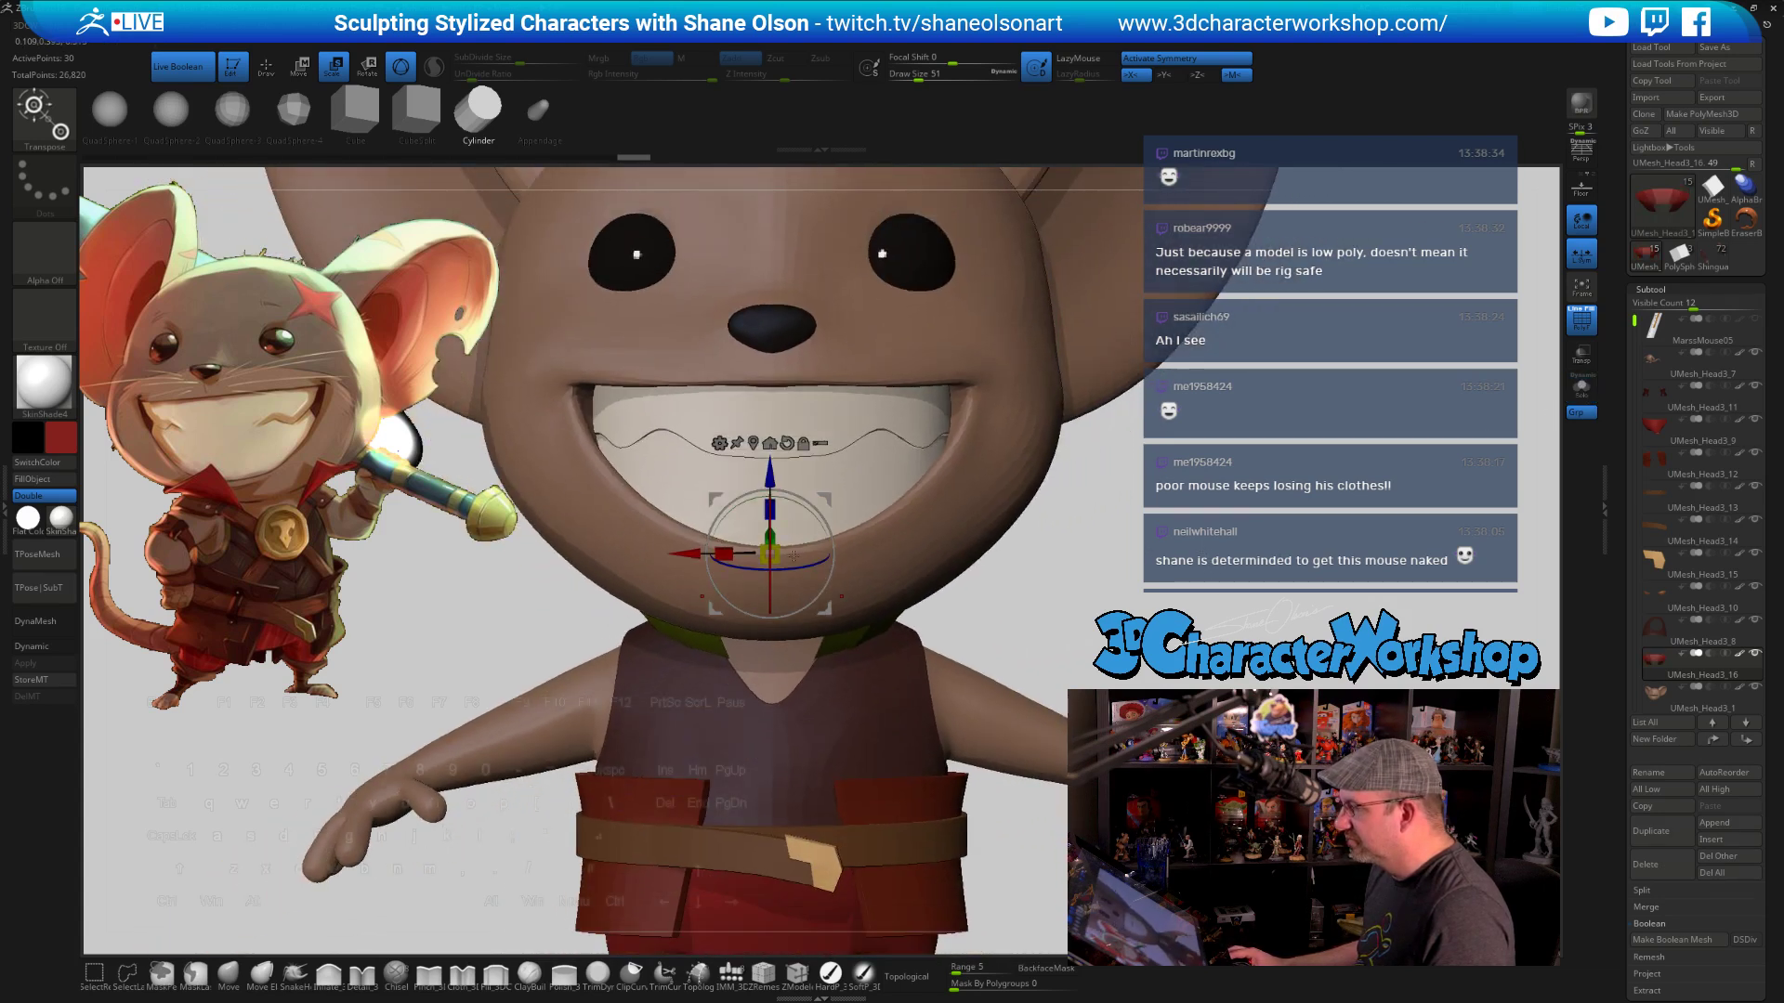
drag(786, 552, 834, 543)
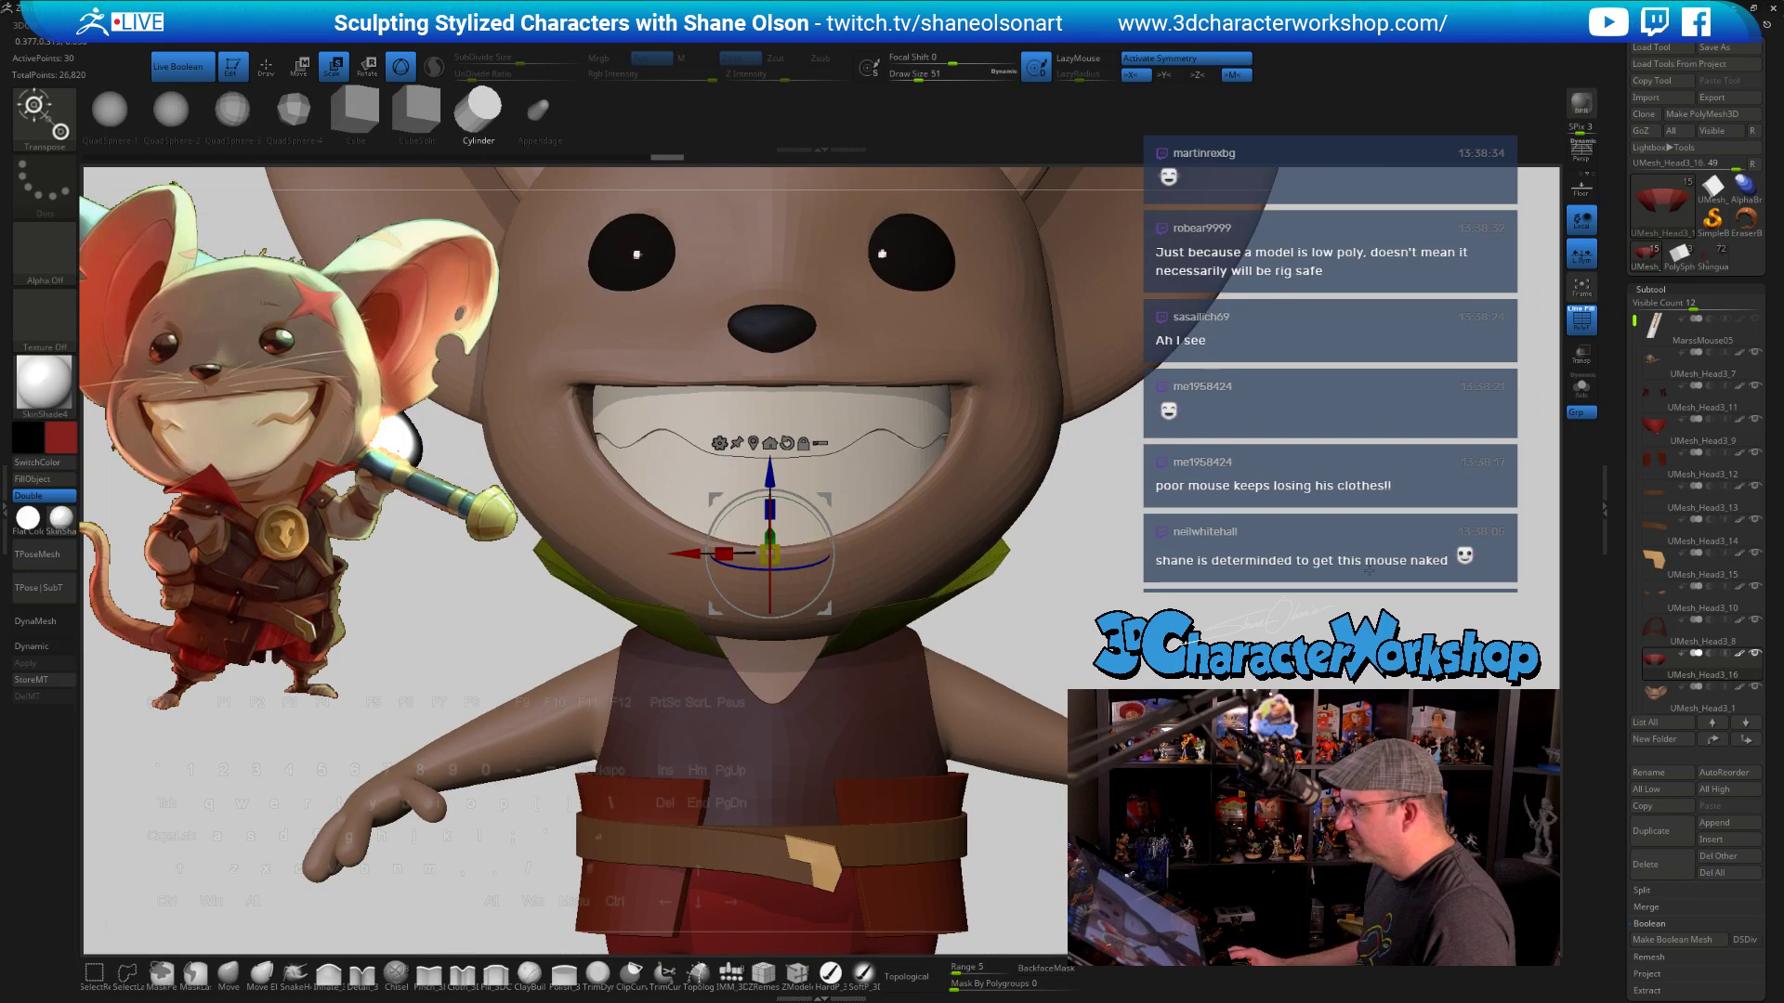
Adjust the collar's front flaps beneath the chin using the Move brush at draw size 97
mouse_move(1370, 570)
mouse_down()
mouse_move(1152, 584)
mouse_move(1442, 545)
mouse_move(1375, 594)
mouse_move(1050, 591)
mouse_move(1068, 632)
mouse_move(1102, 641)
mouse_move(1076, 648)
mouse_up()
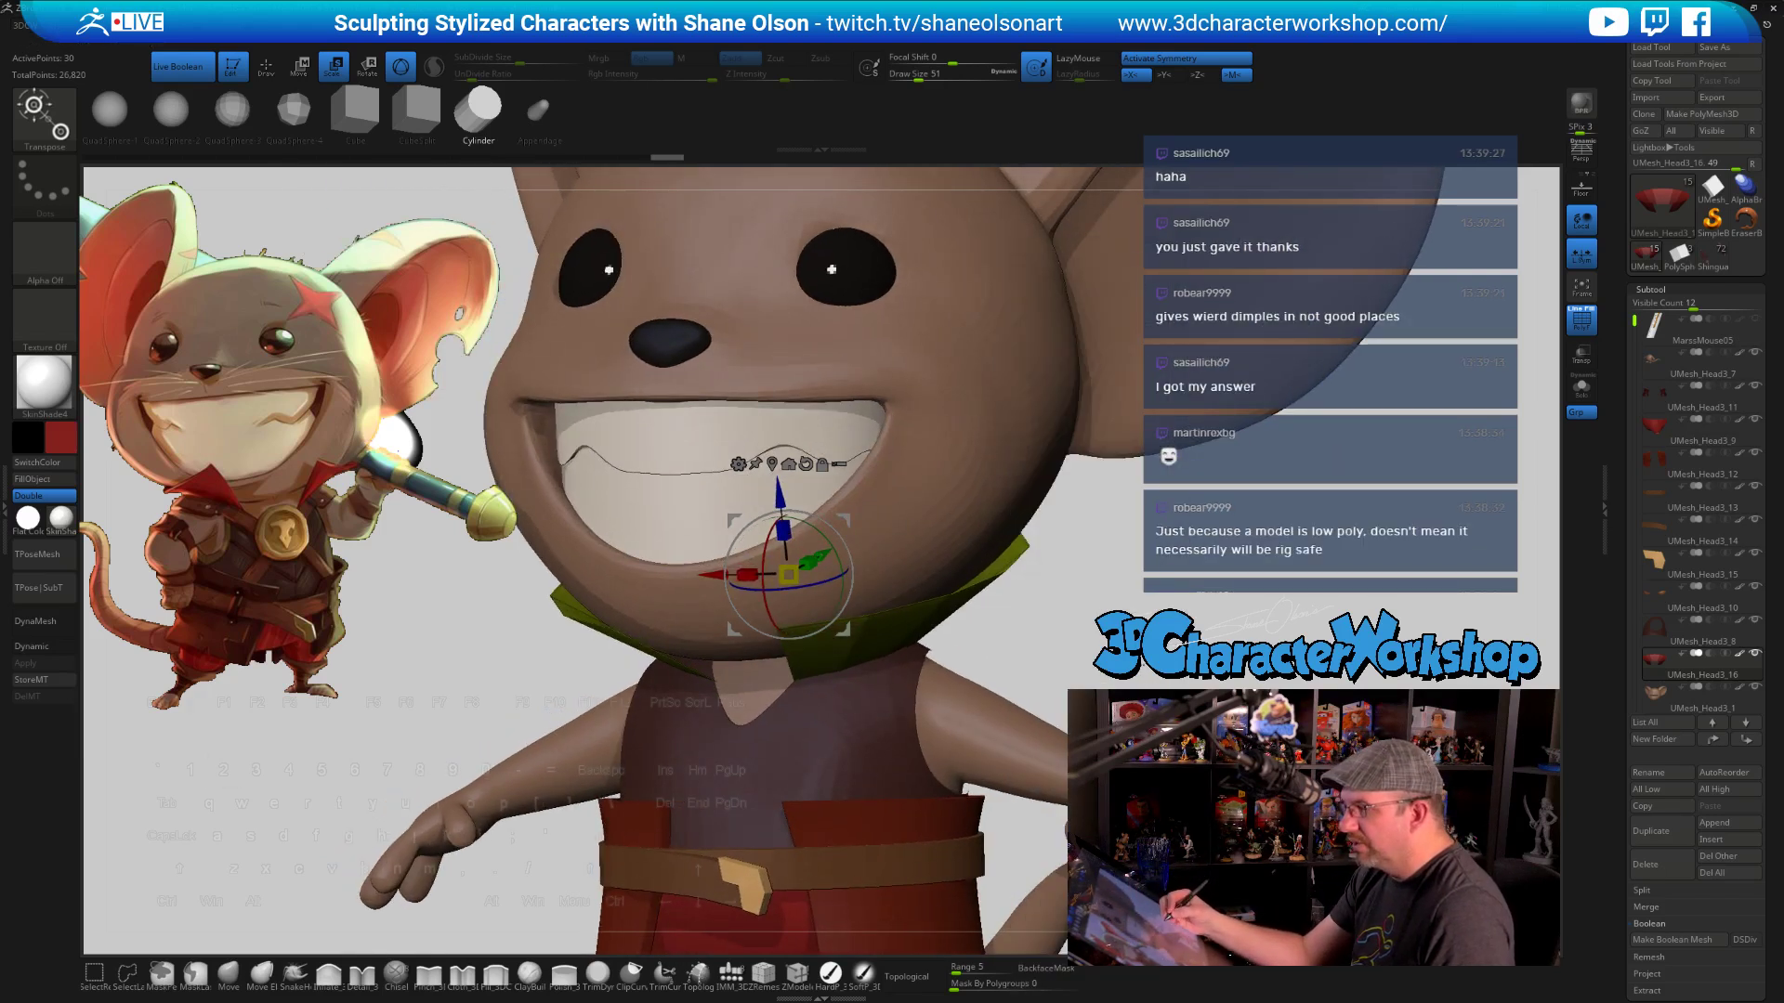
drag(1018, 817, 1014, 703)
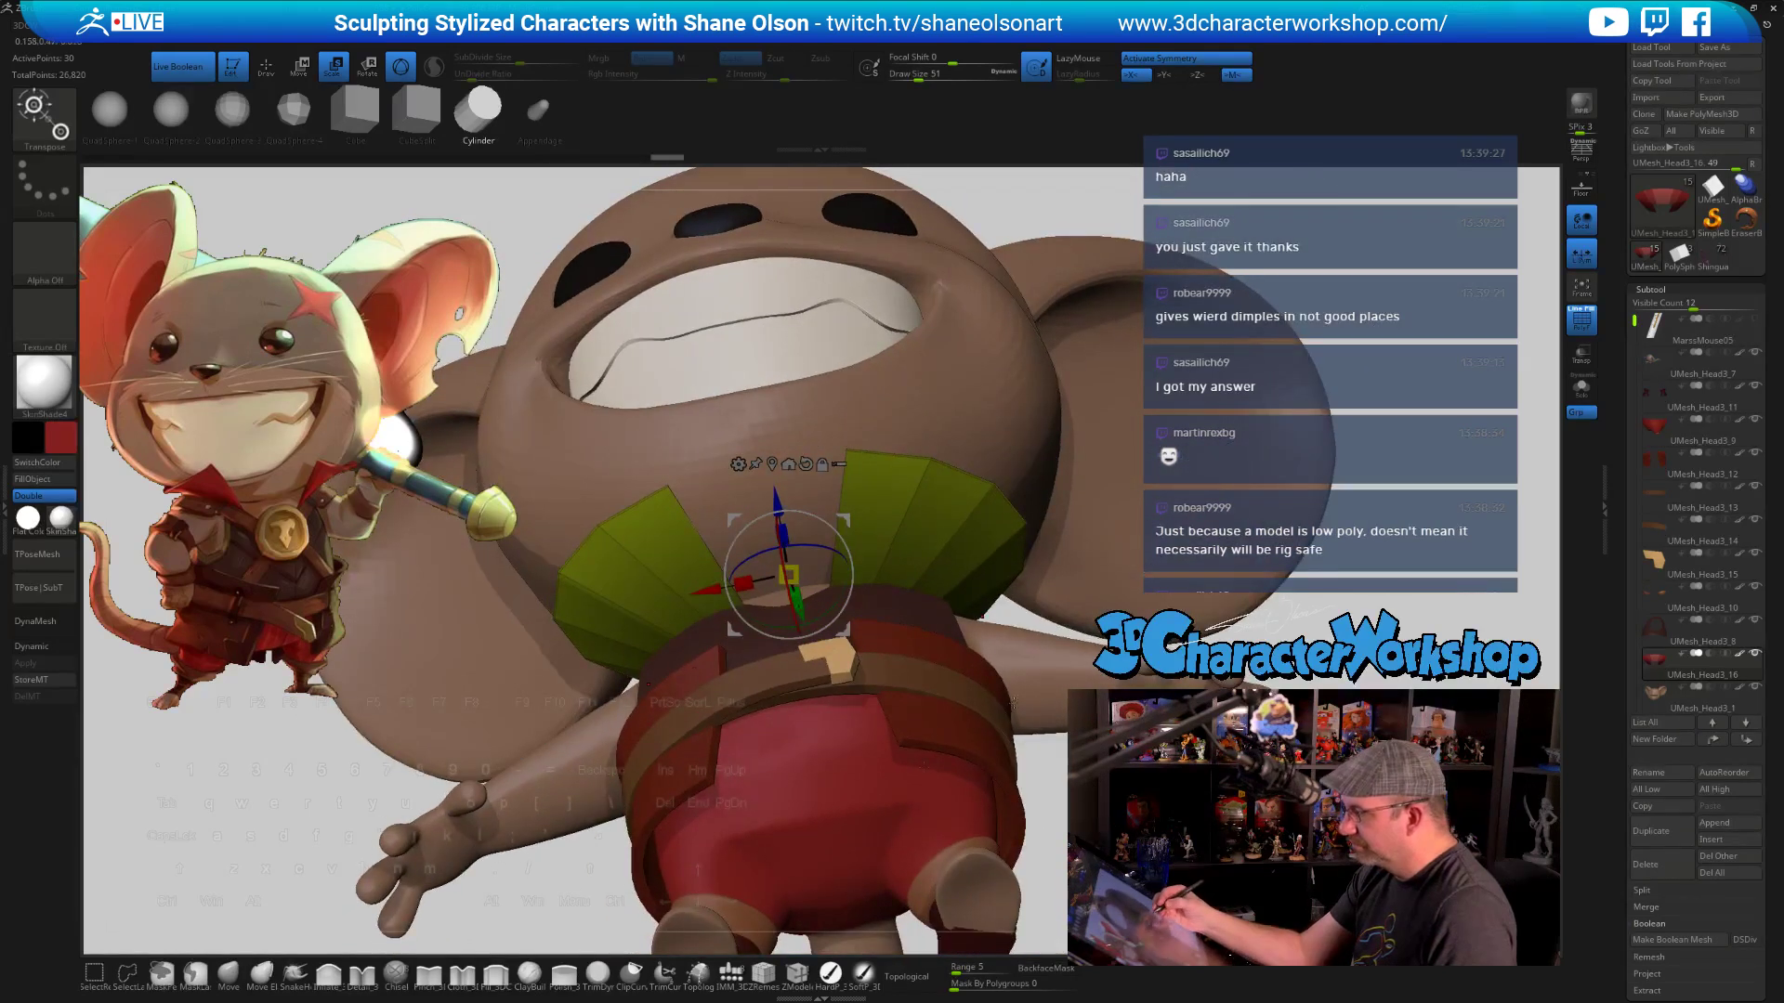
click(233, 980)
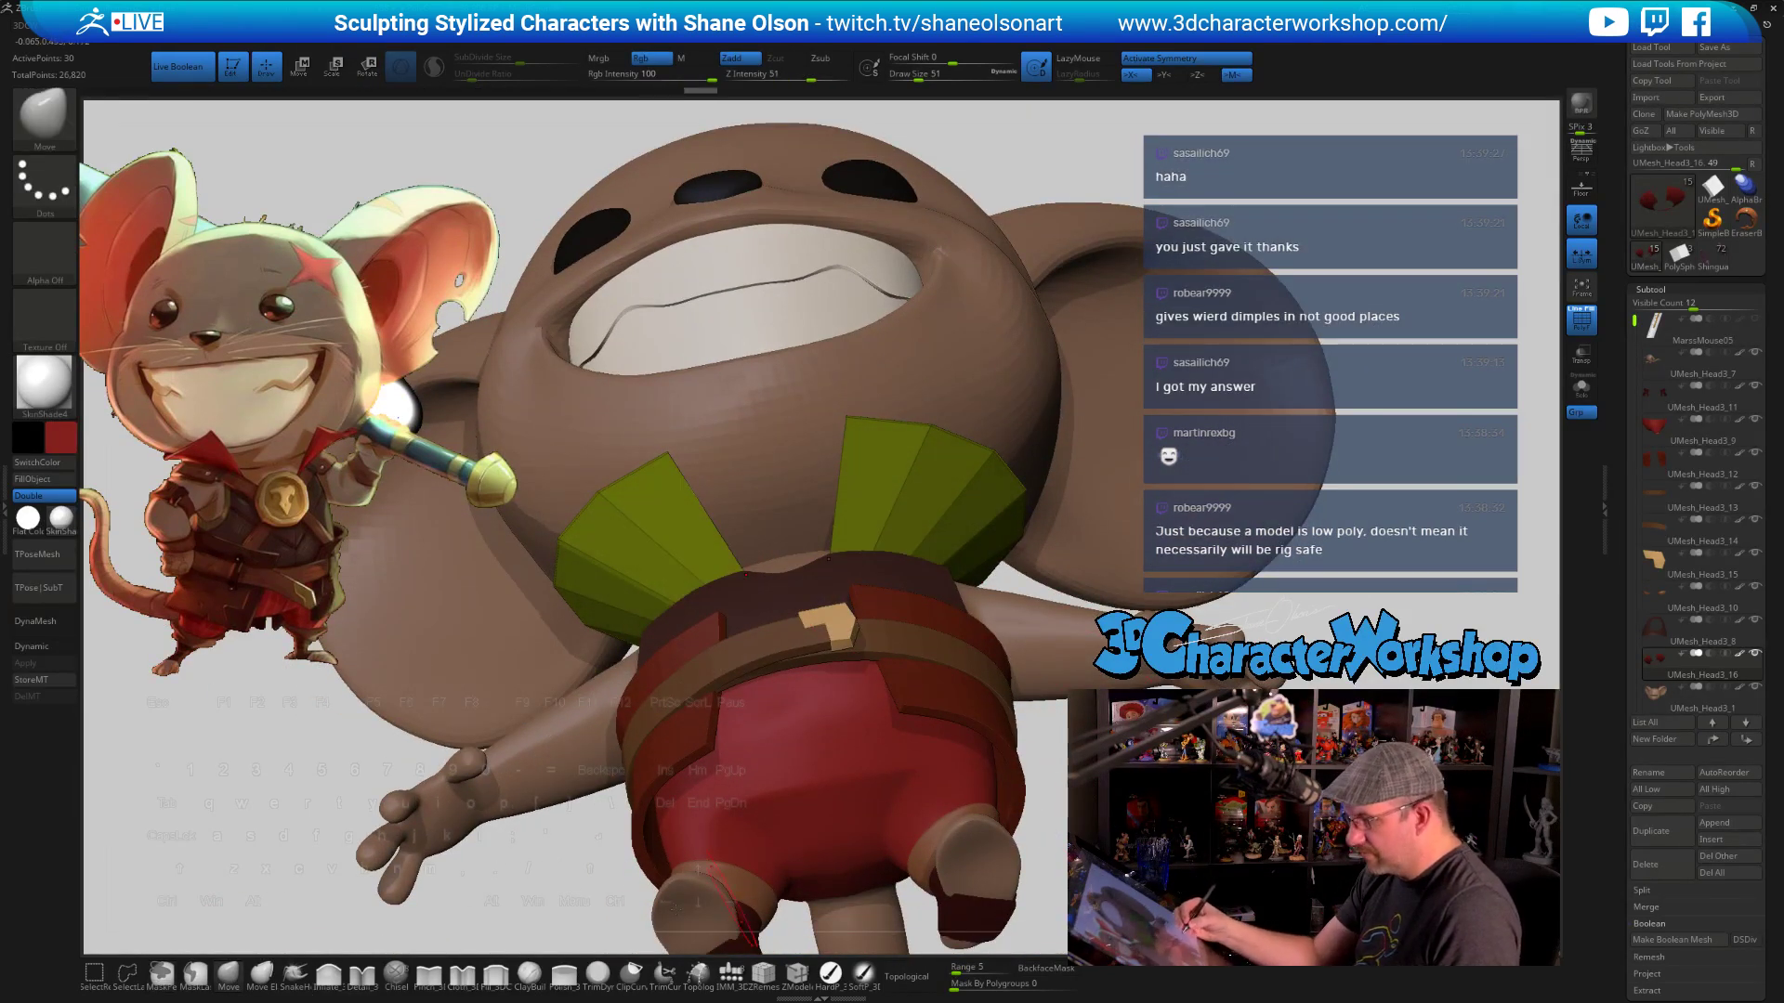
click(928, 76)
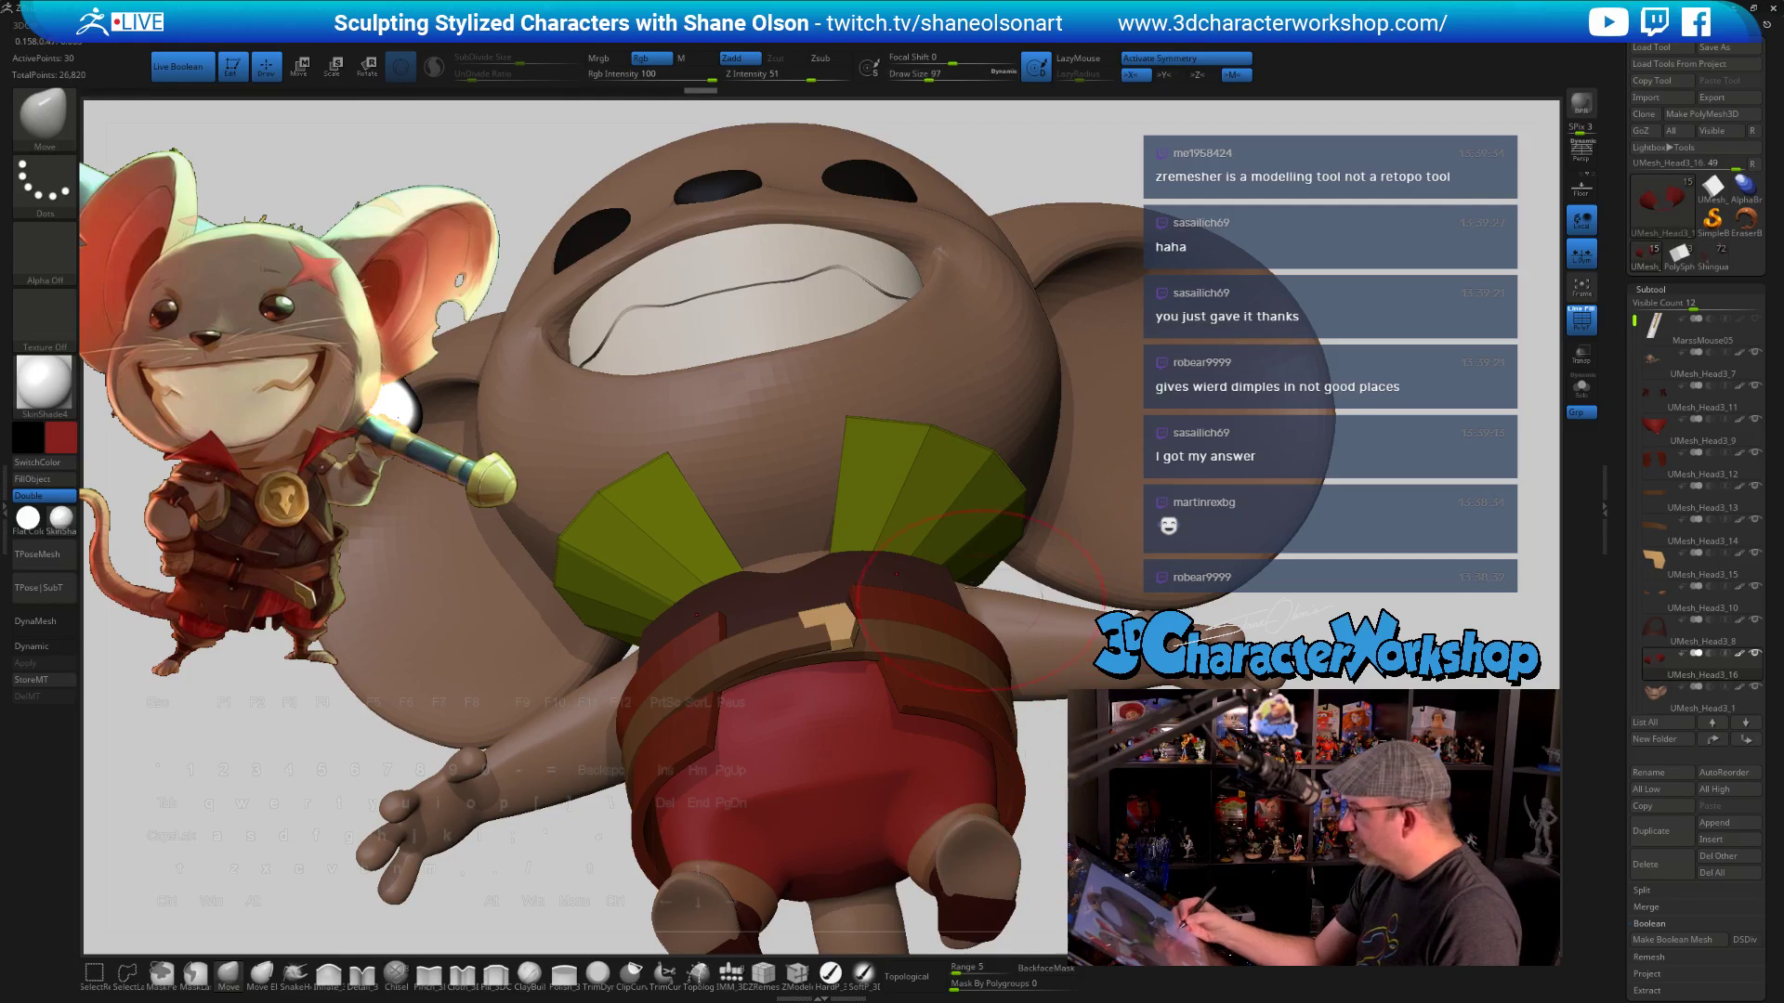
mouse_move(903, 392)
right_down()
mouse_move(900, 506)
mouse_move(915, 413)
mouse_move(1006, 651)
right_up()
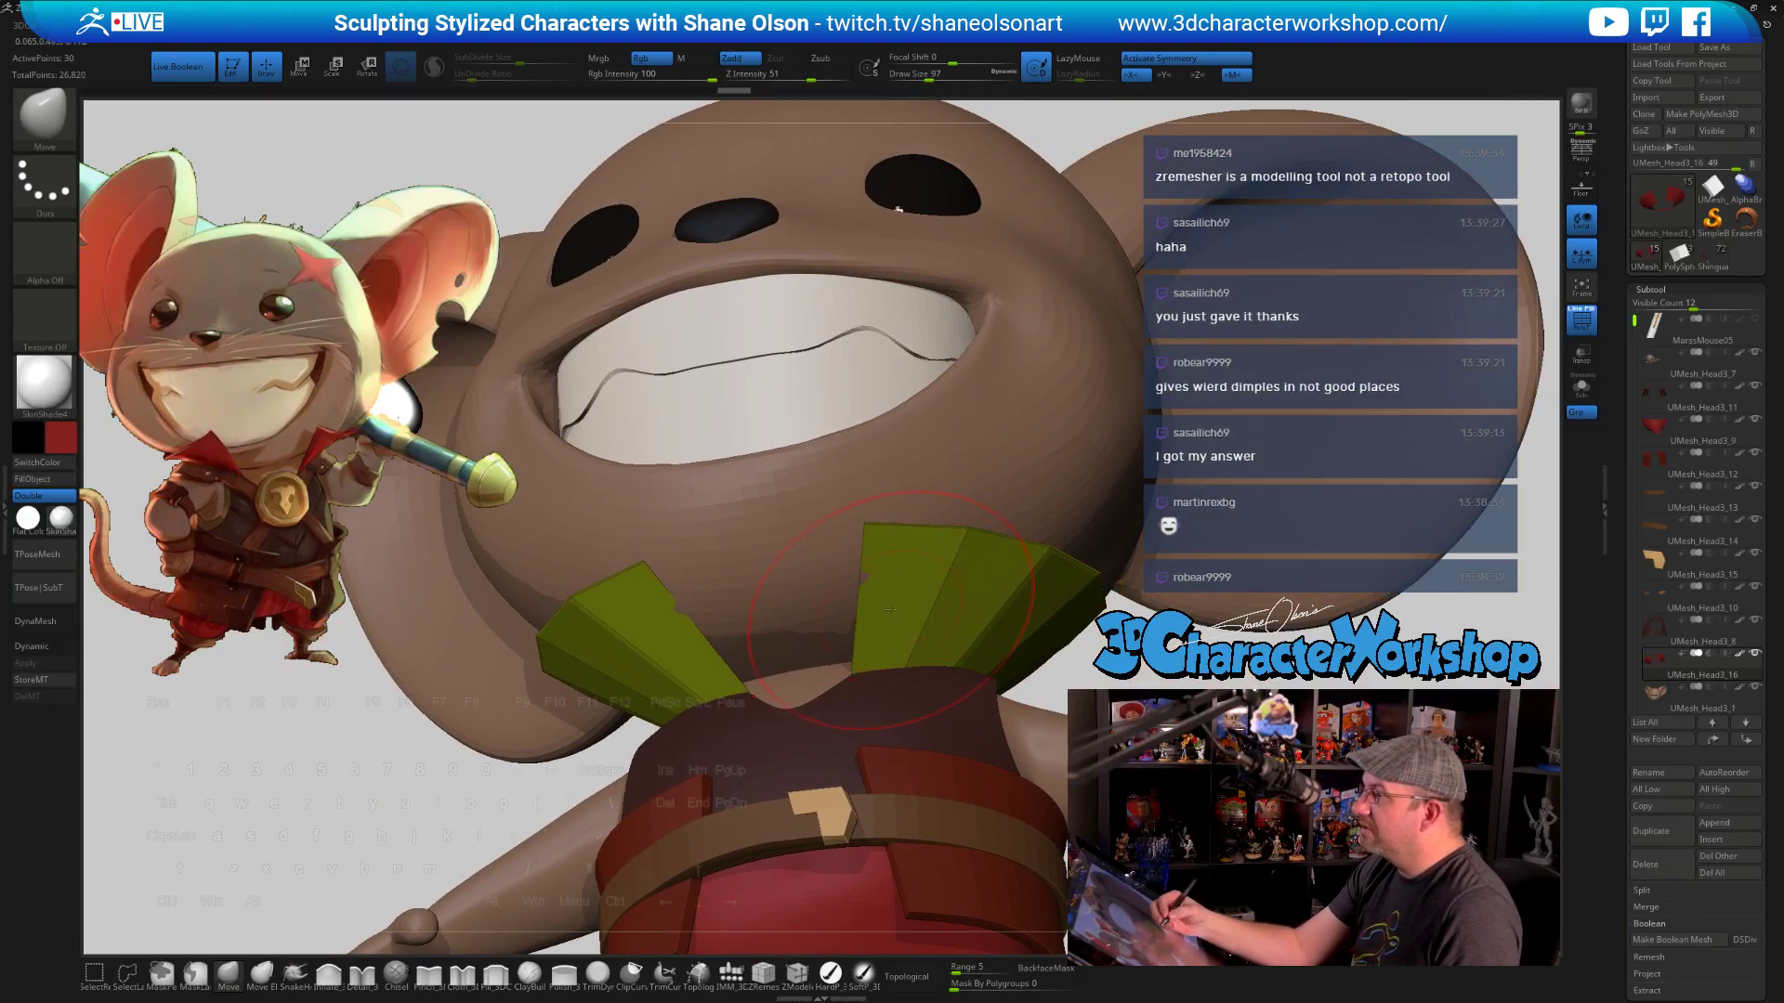
right_drag(885, 610, 989, 549)
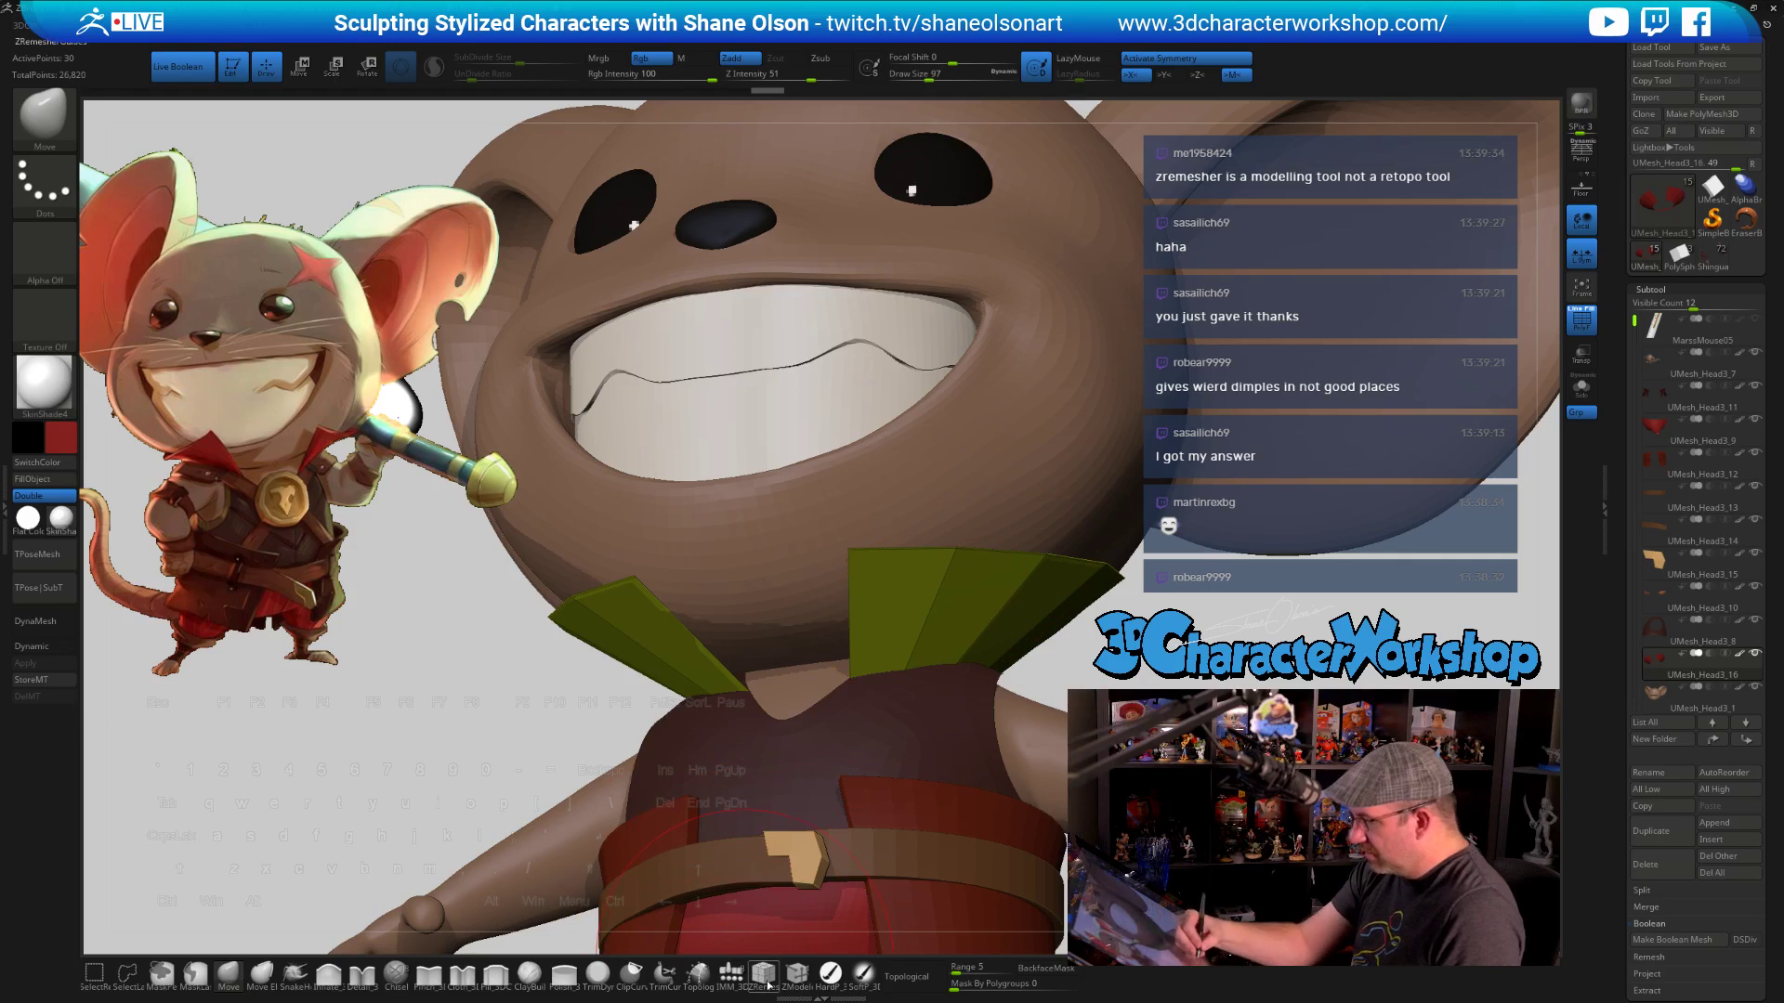
Insert a horizontal edge loop around the middle of the collar with the ZModeler Insert action, targeting Multiple EdgeLoops
click(796, 980)
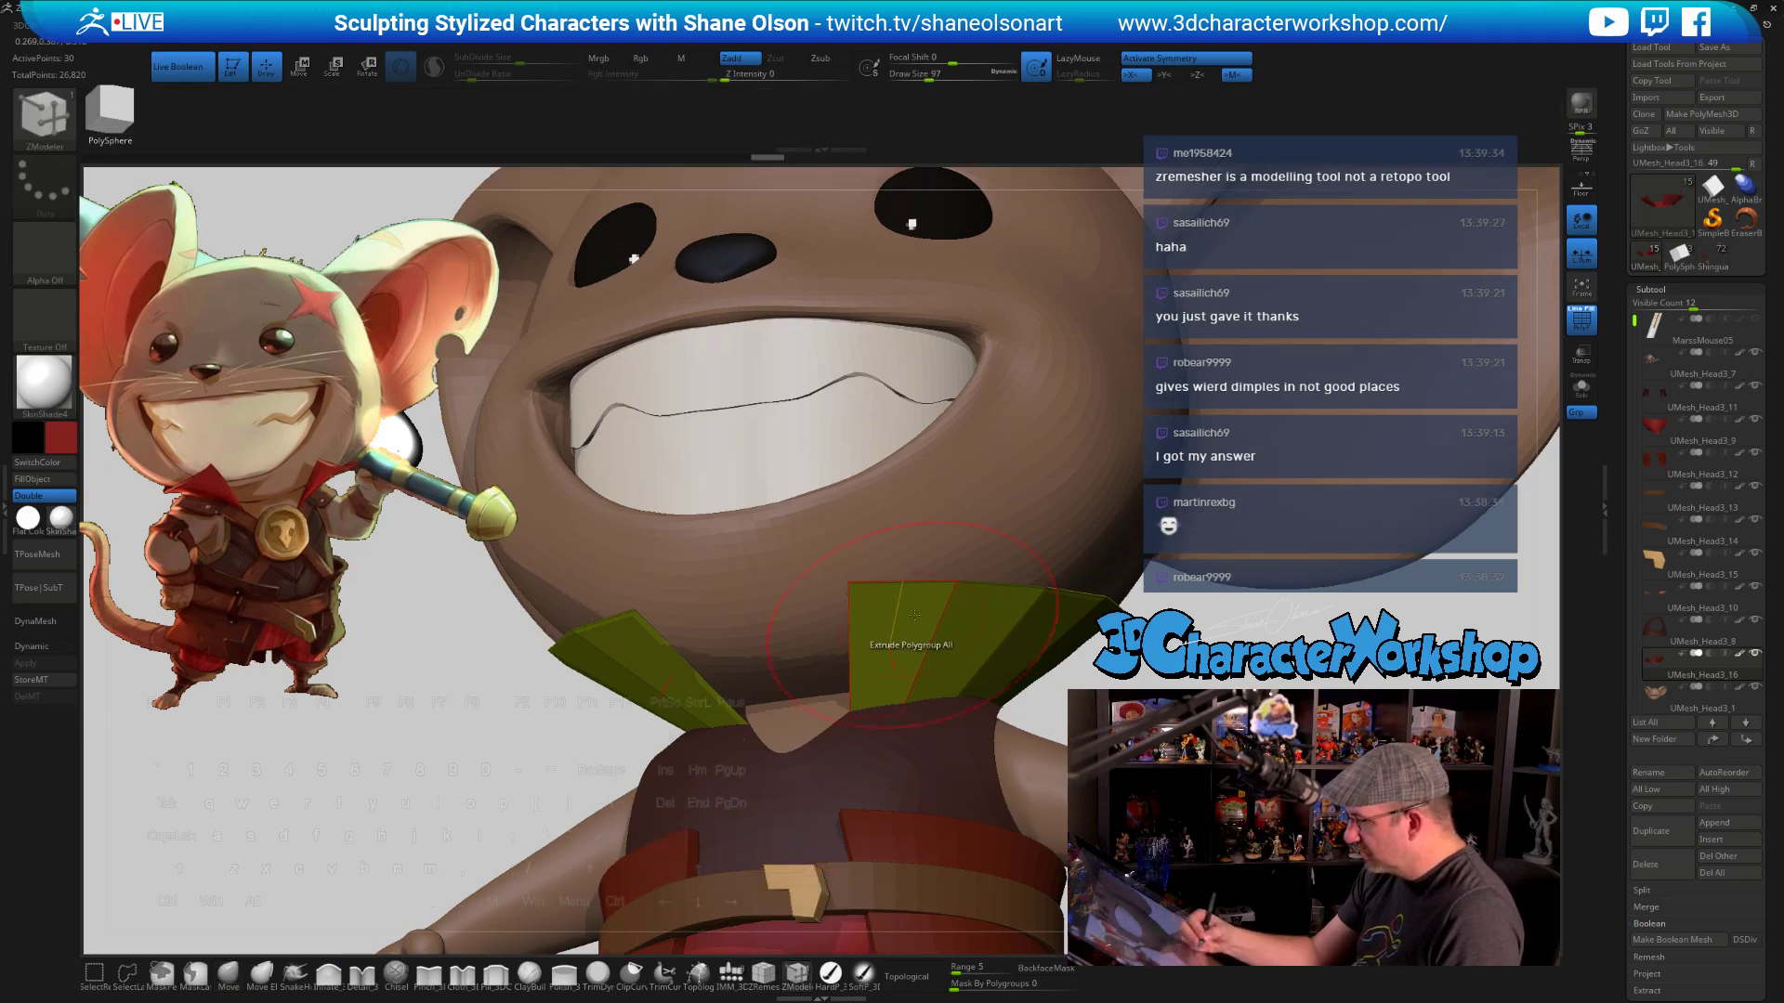
key(space)
click(910, 599)
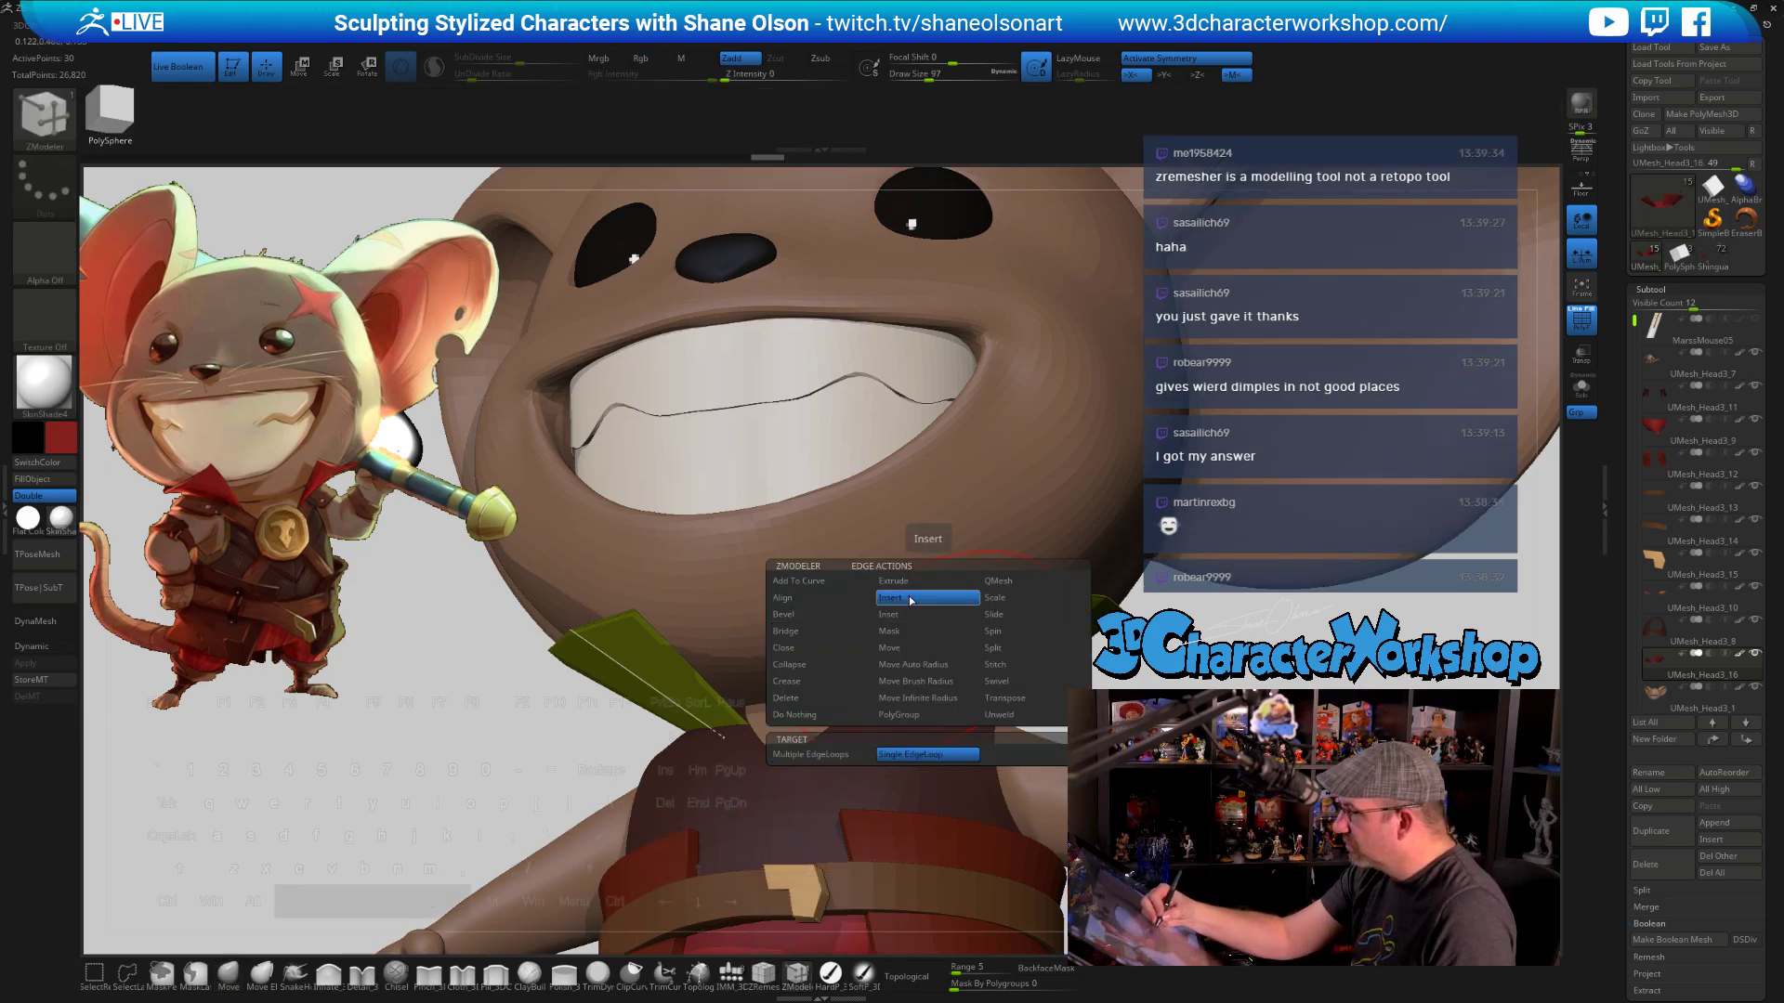
key(space)
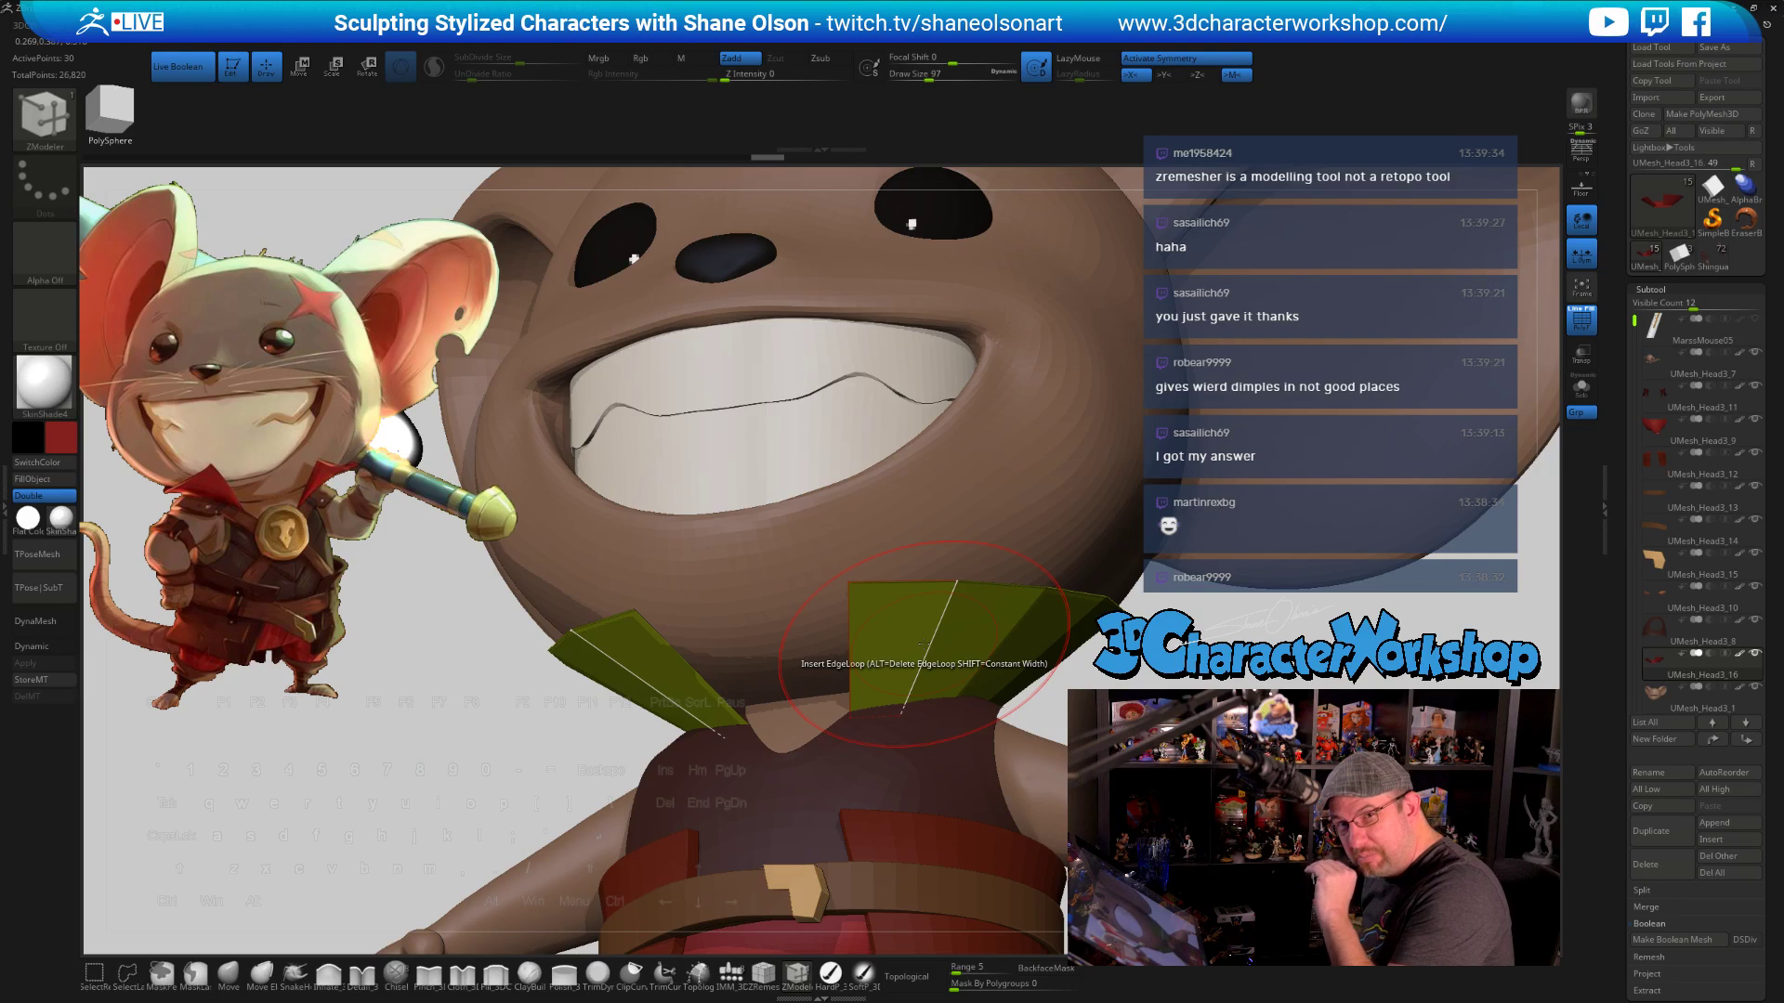
key(space)
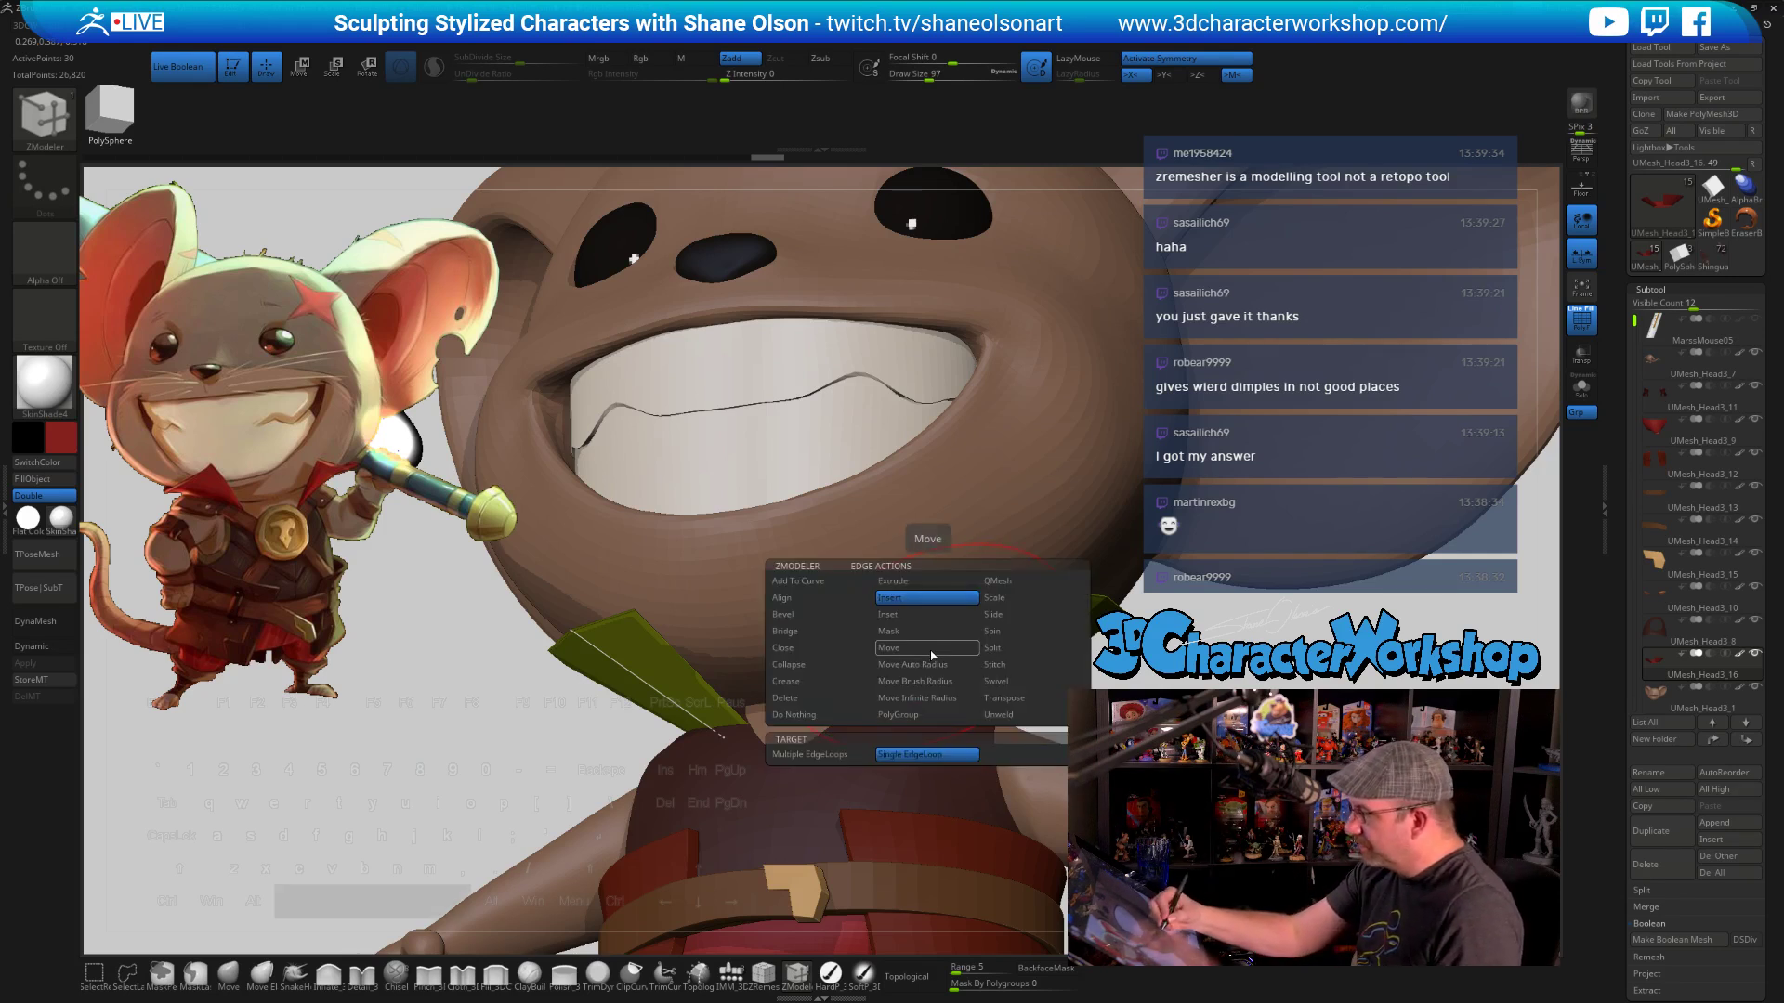
click(808, 755)
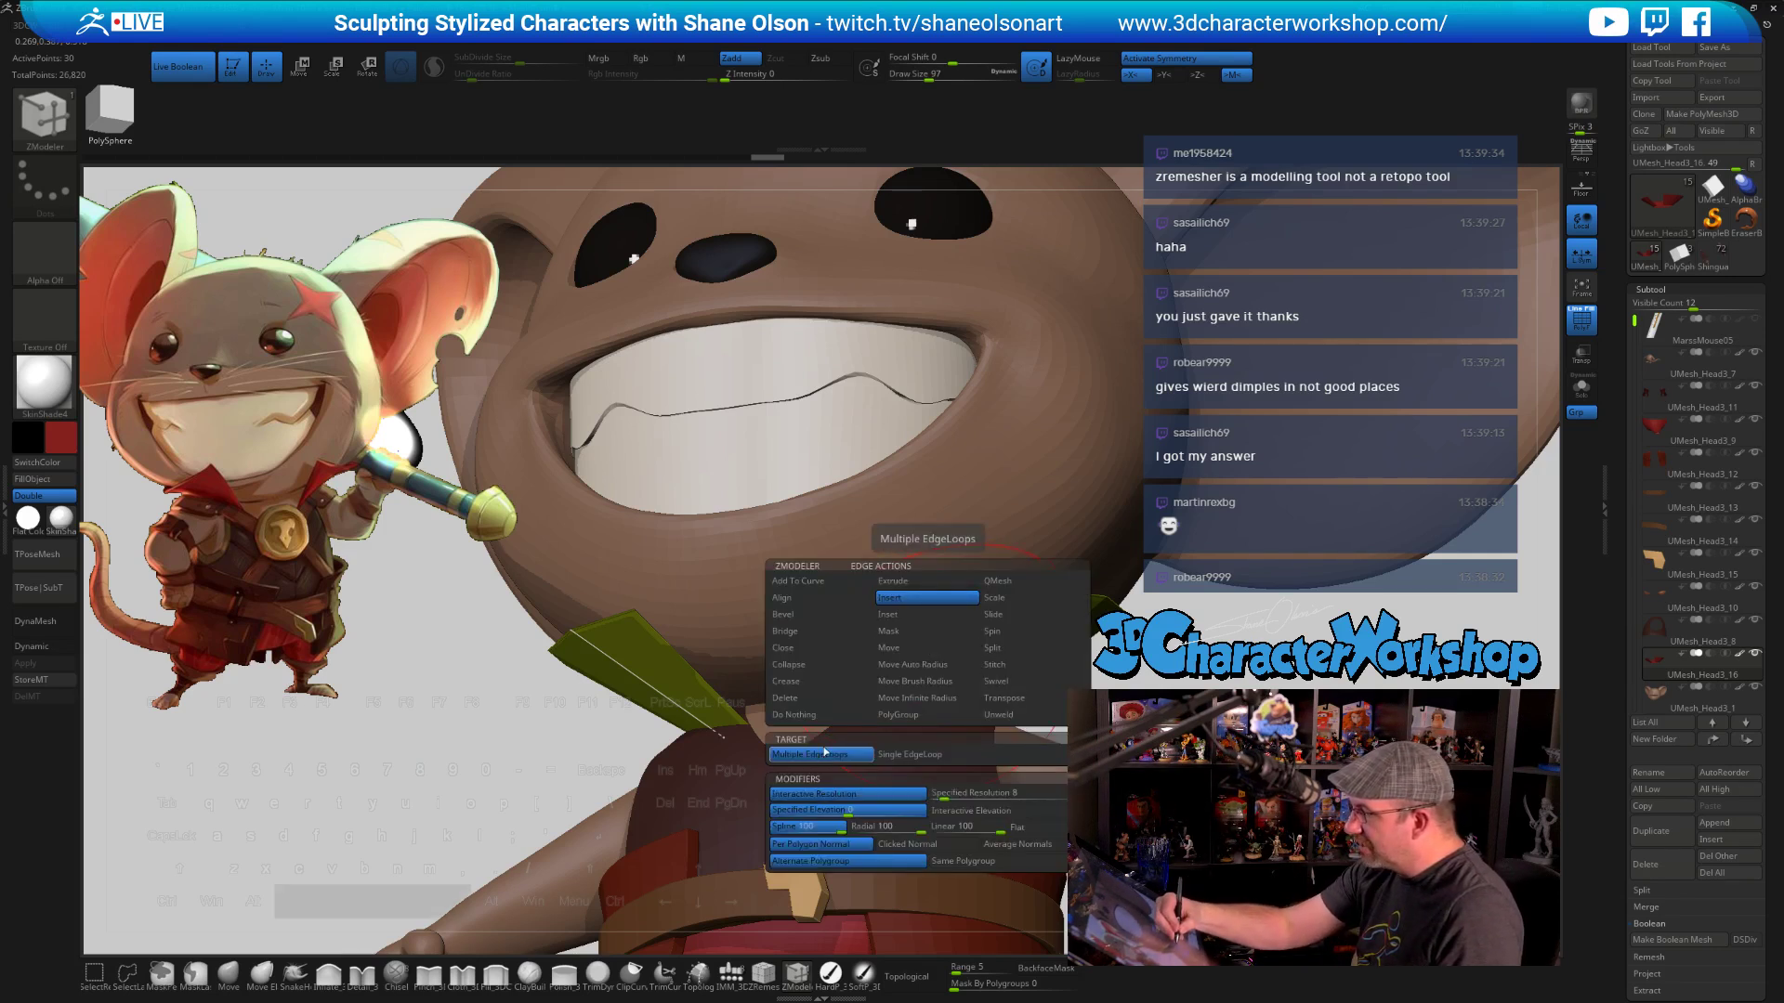
click(922, 657)
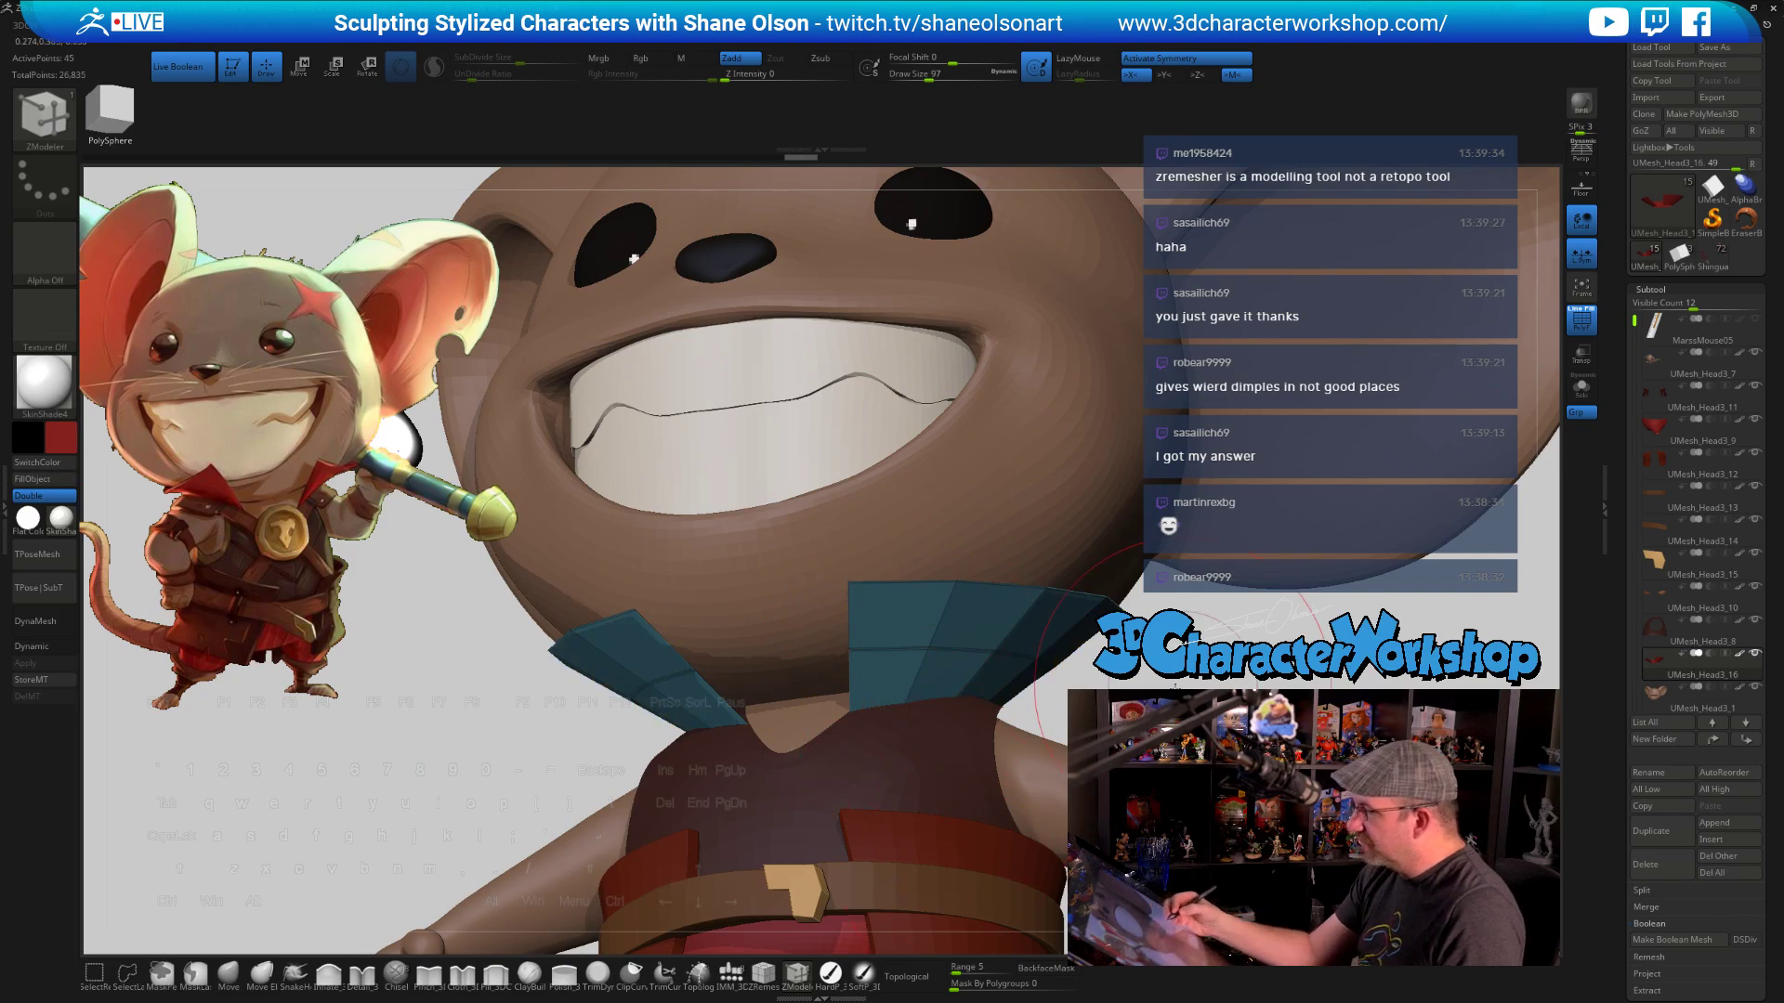
Isolate the collar's middle edge loop with the ZModeler Transpose action targeting EdgeLoop Complete, and scale it slightly to curve the flare
mouse_move(1175, 687)
mouse_down()
mouse_move(1057, 686)
mouse_move(1273, 692)
mouse_move(1064, 686)
mouse_move(1175, 688)
mouse_move(1141, 681)
mouse_up()
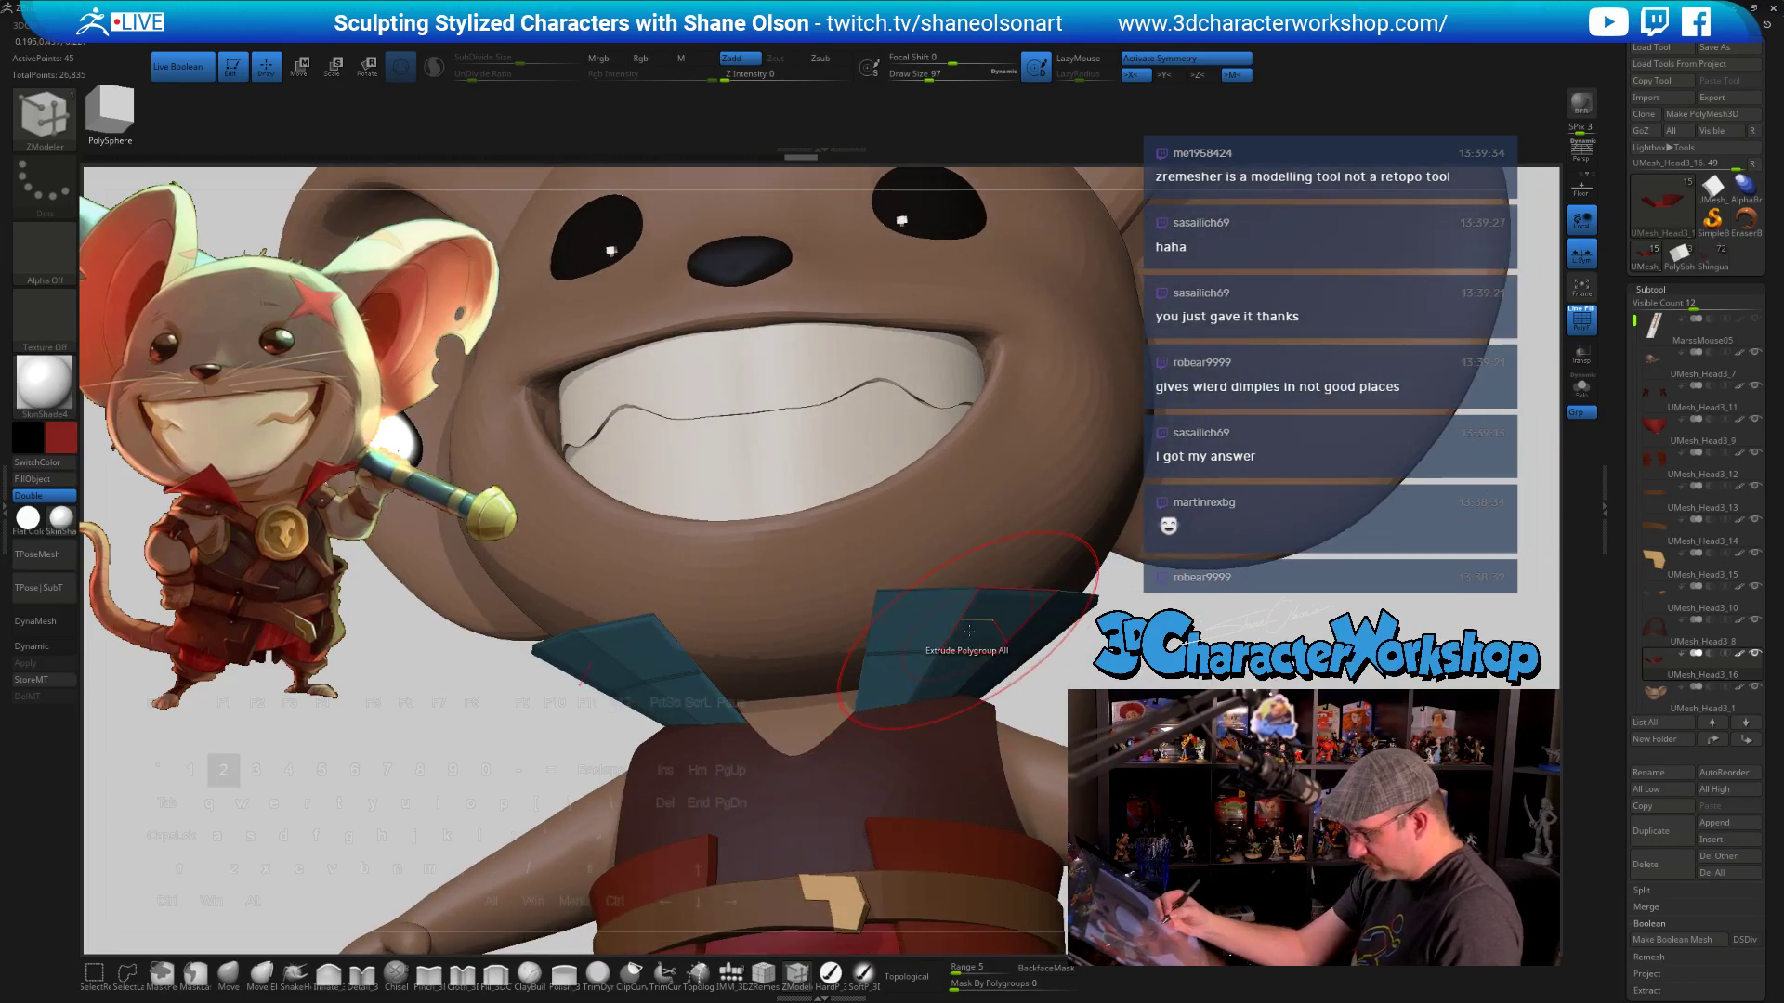
key(space)
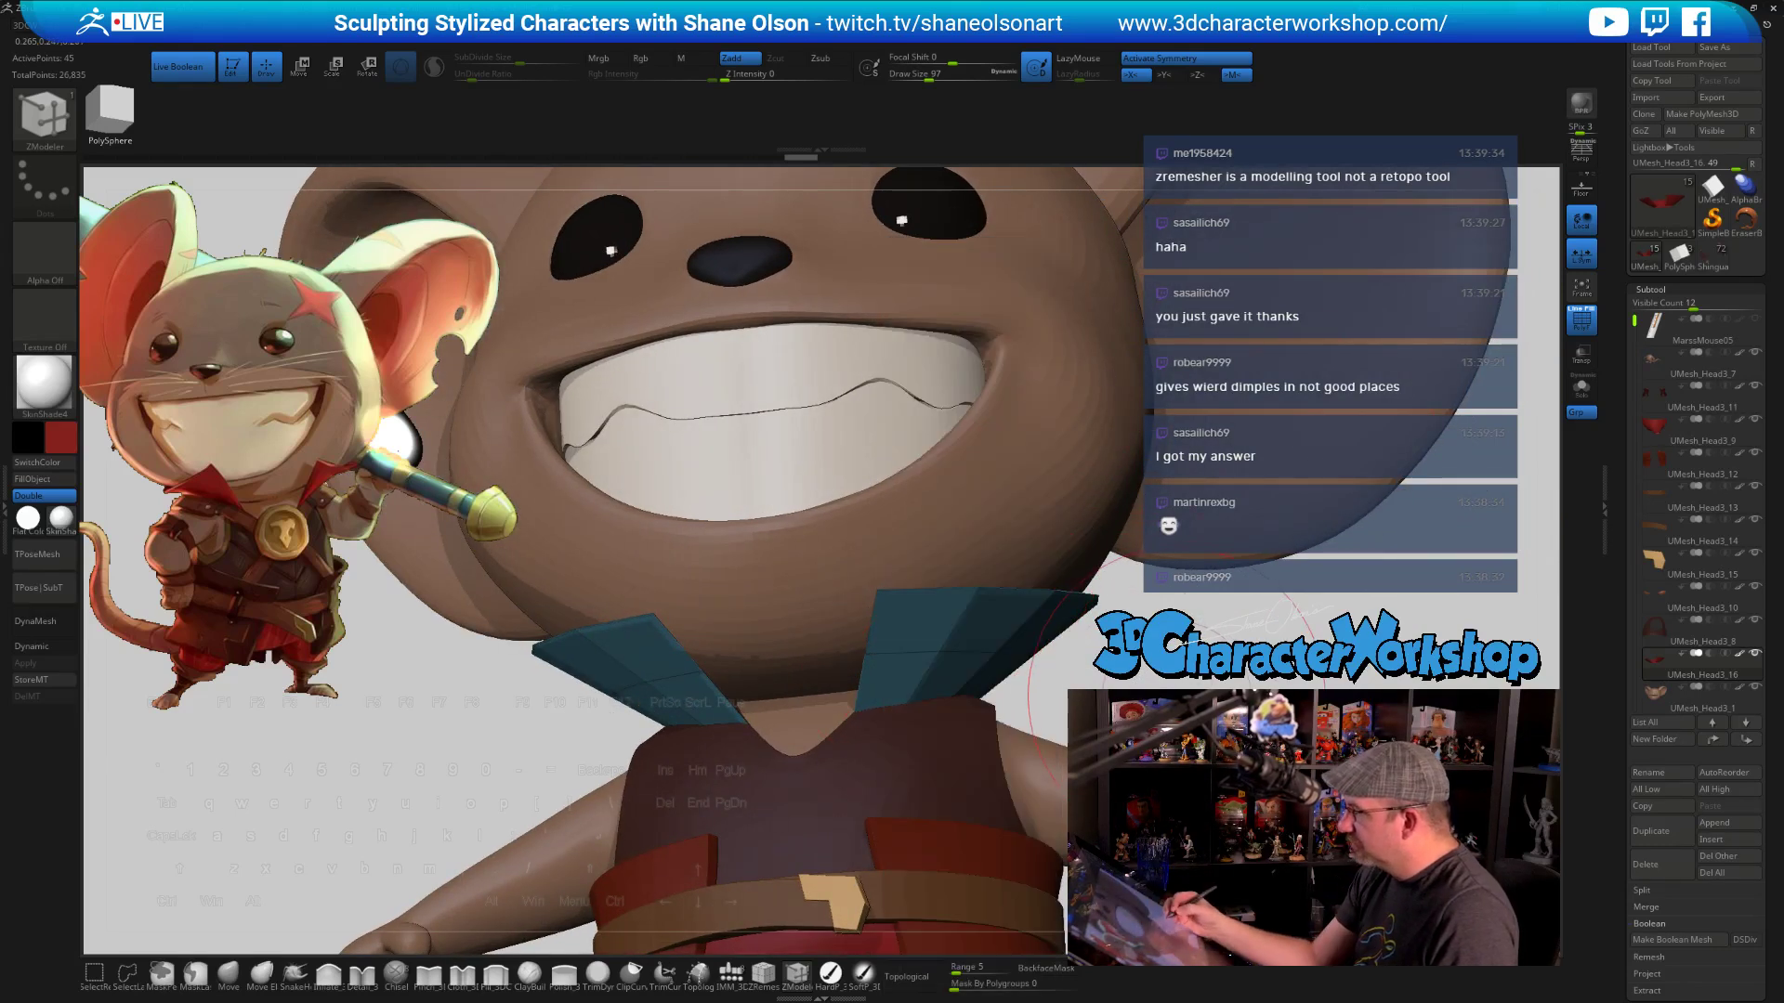
drag(1108, 378, 576, 264)
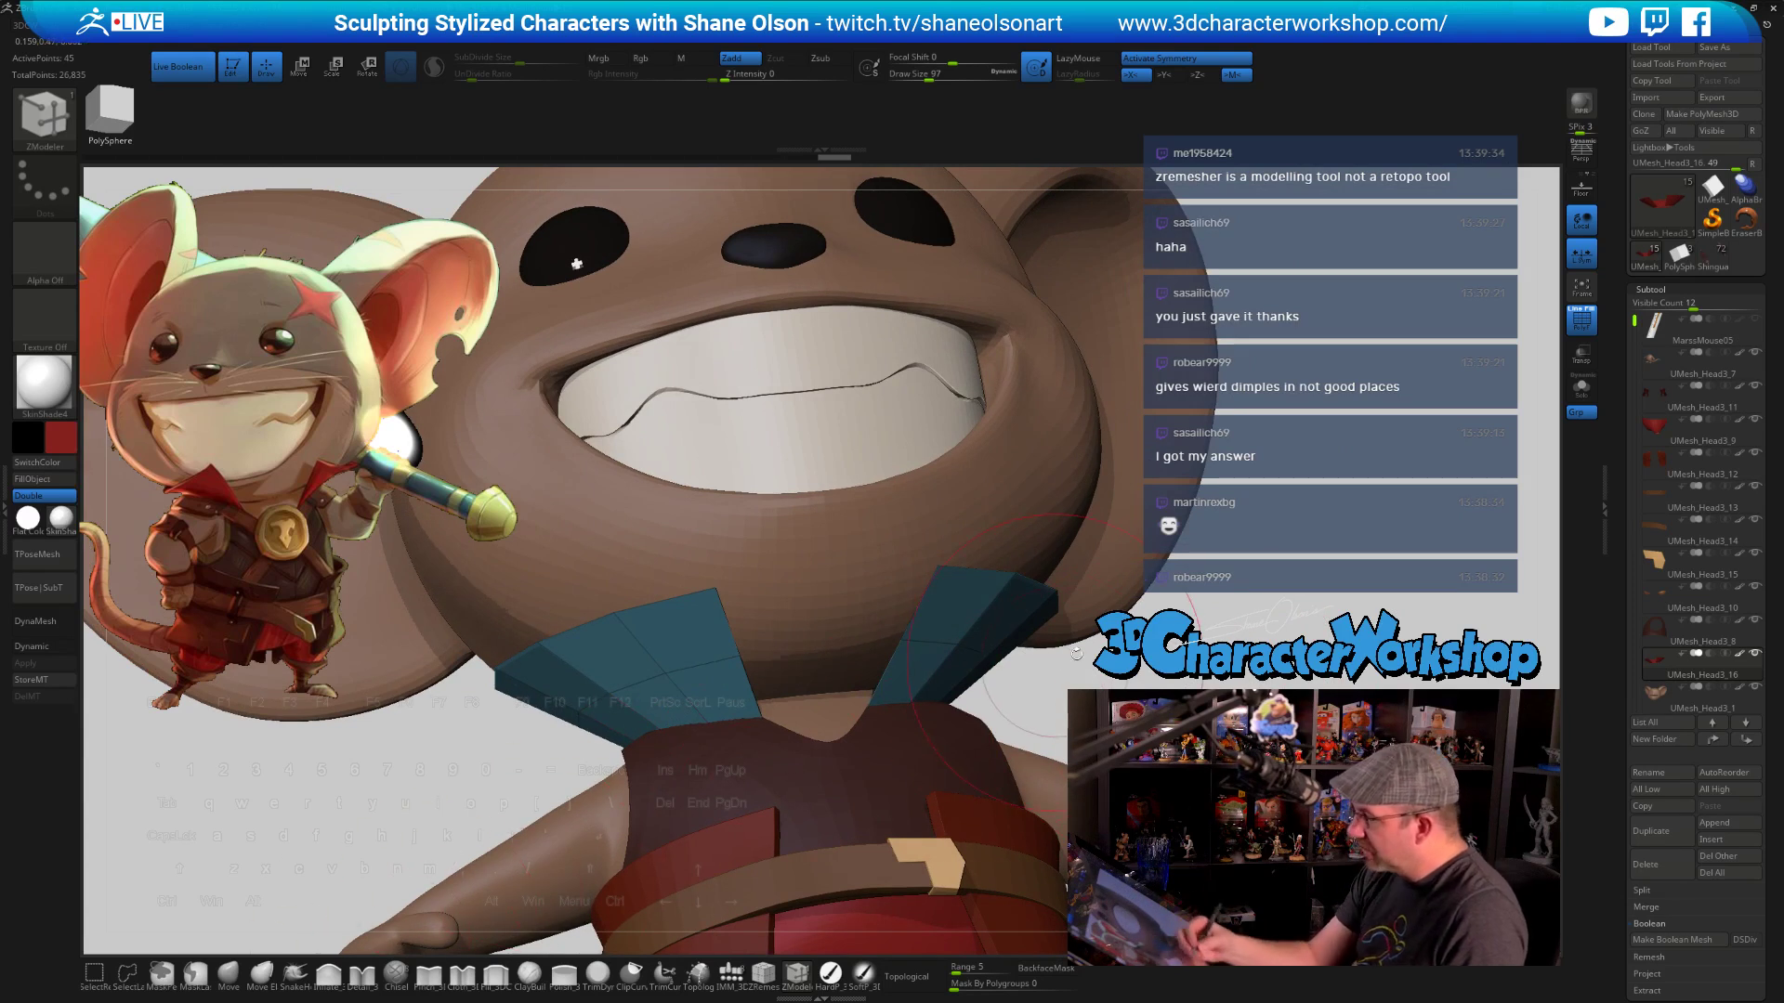
key(space)
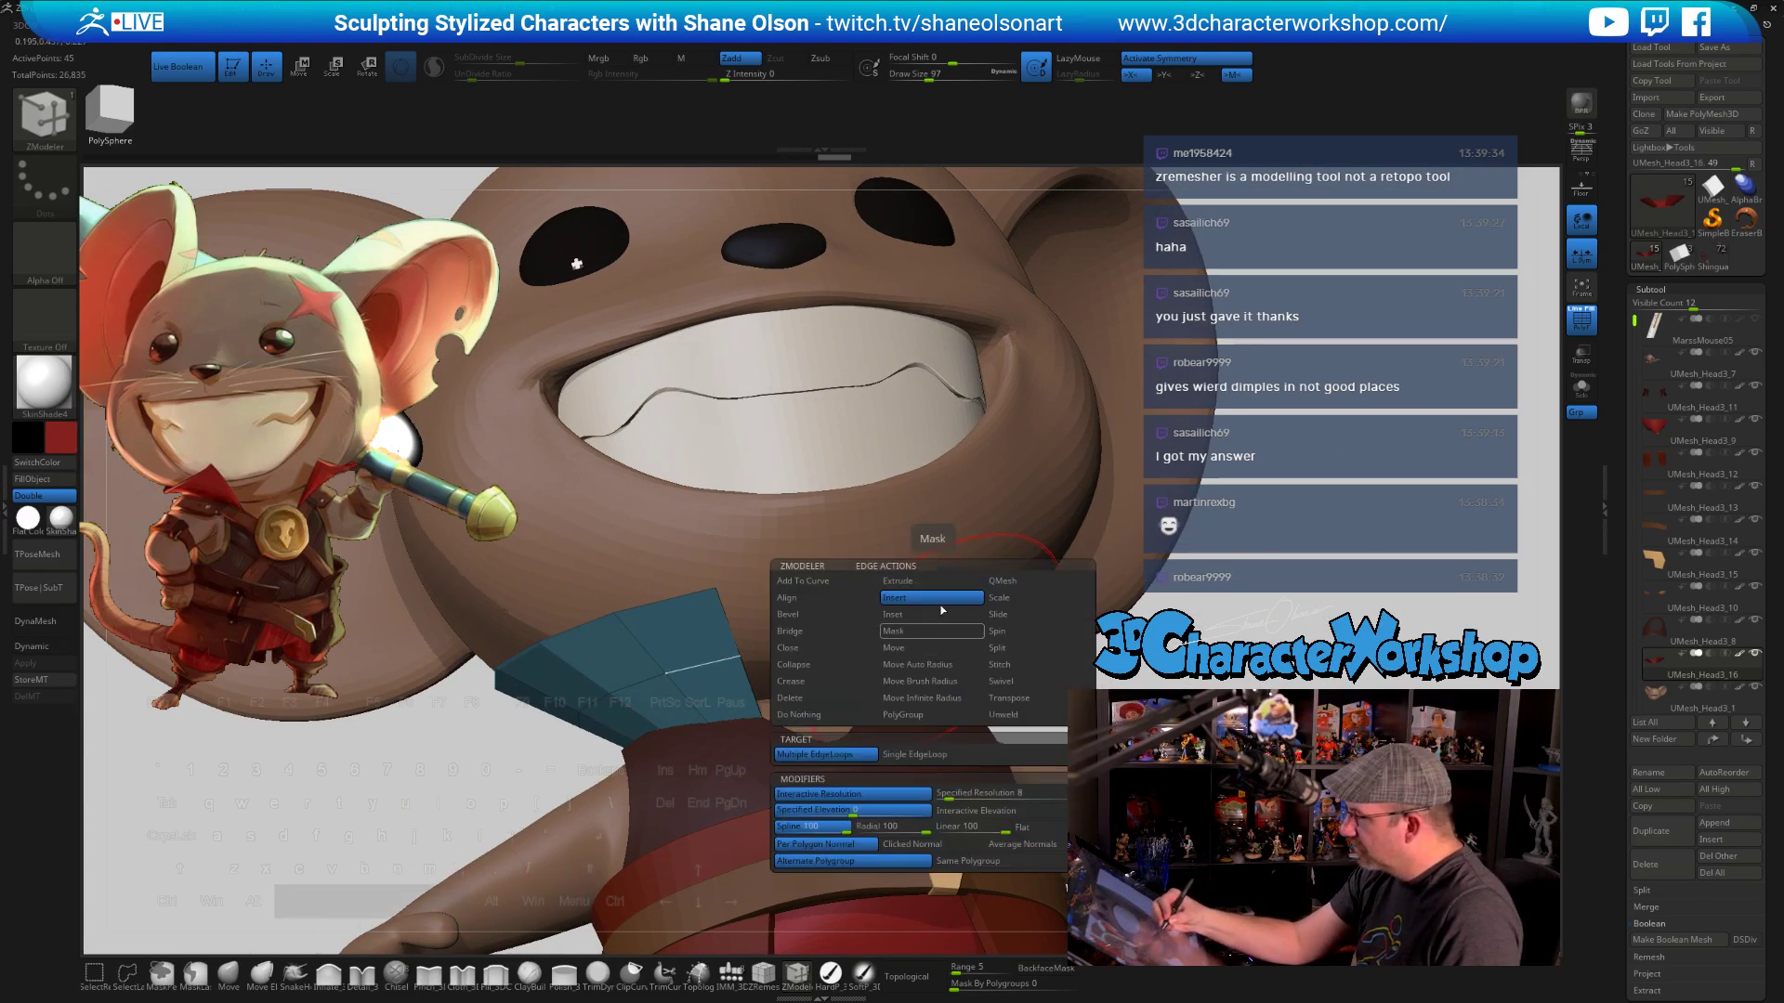
click(1019, 713)
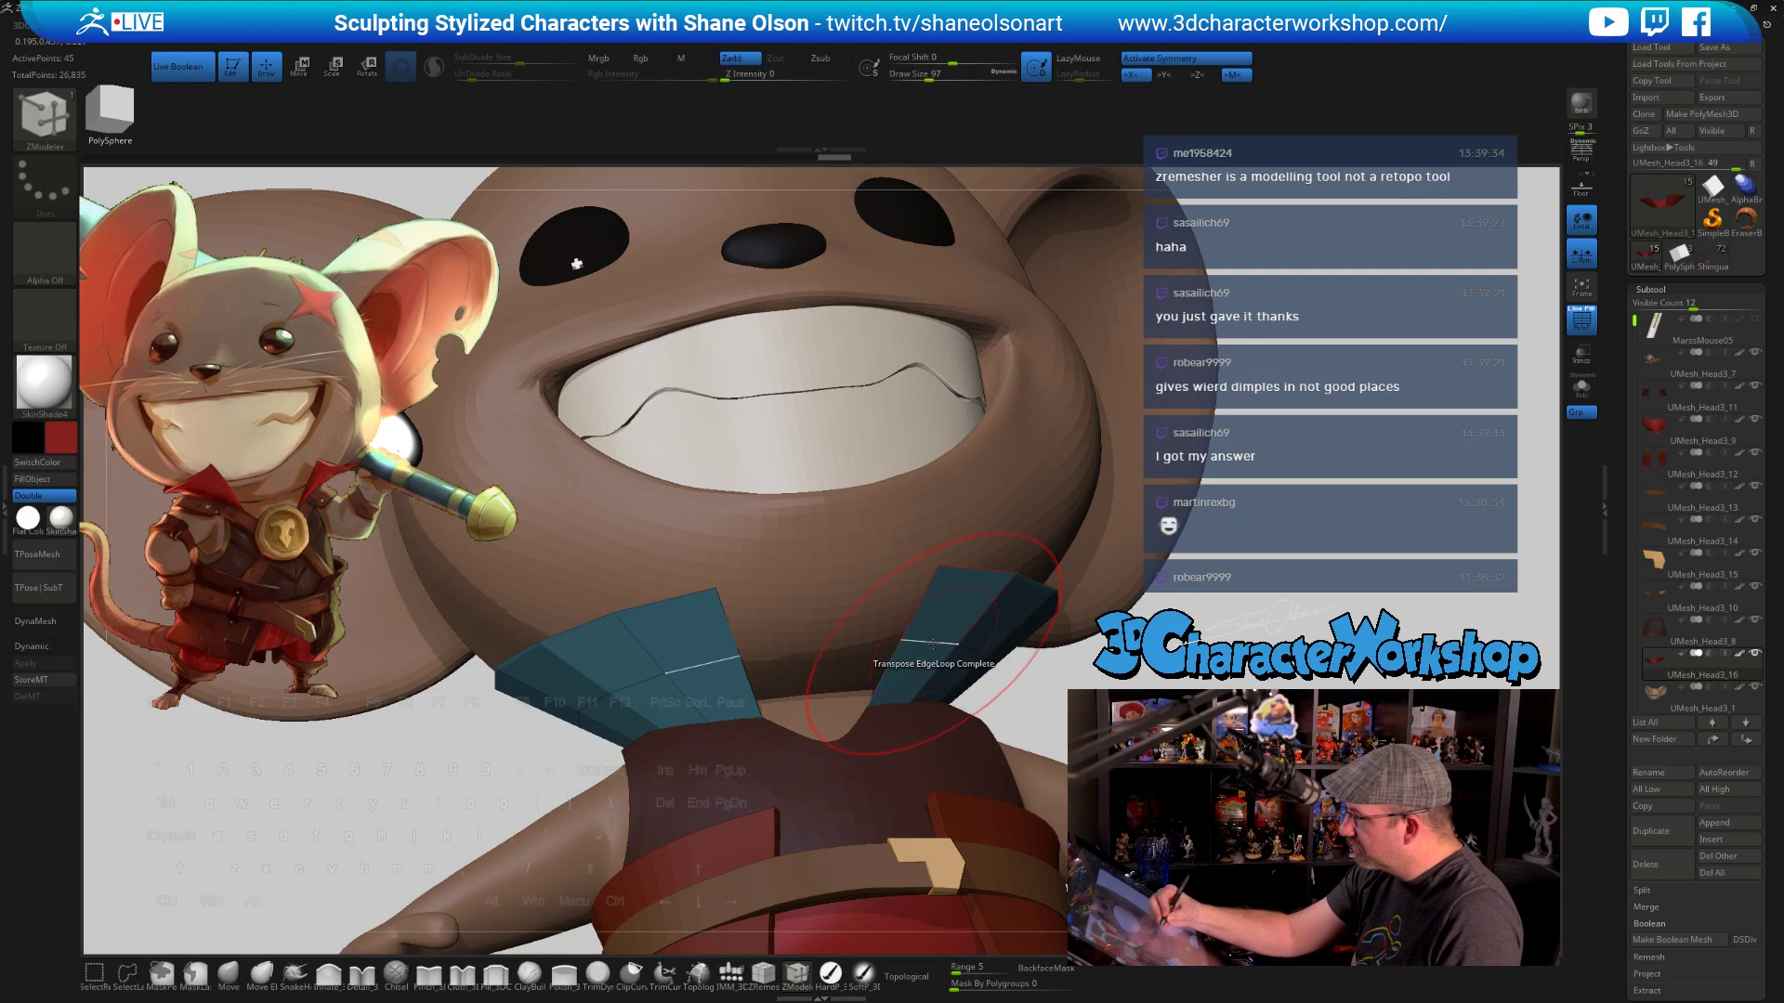
key(w)
drag(1039, 651, 923, 653)
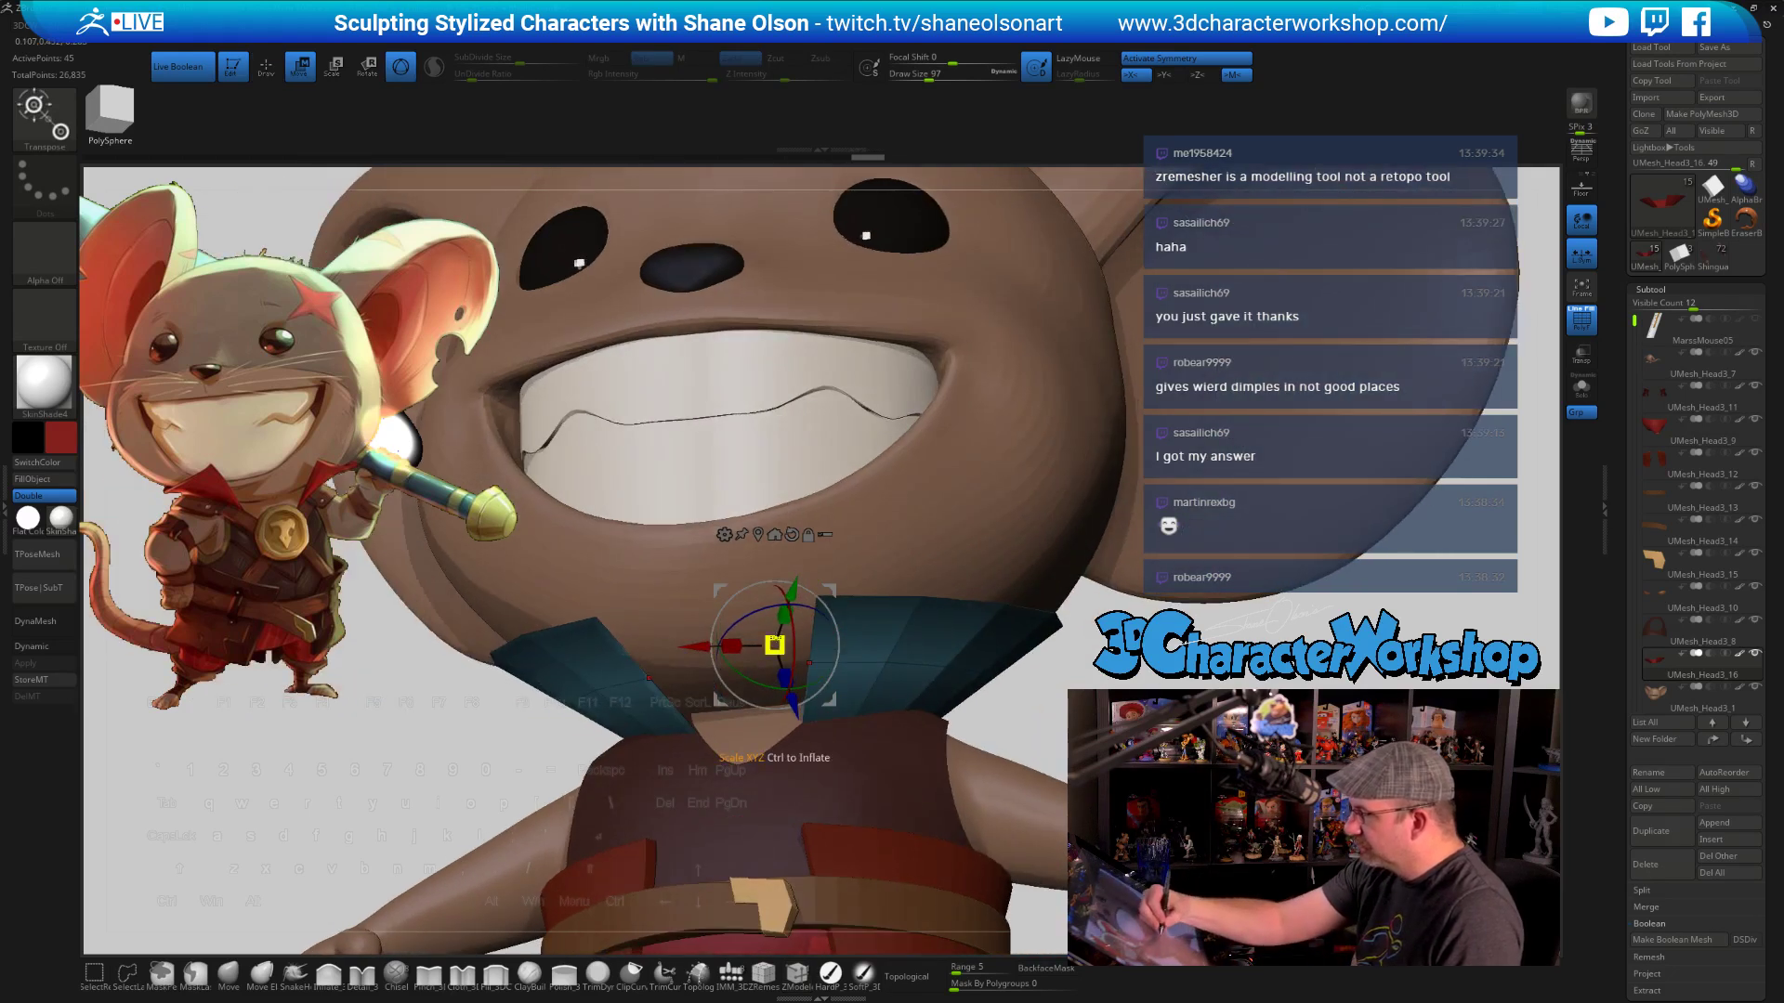
drag(773, 644, 771, 648)
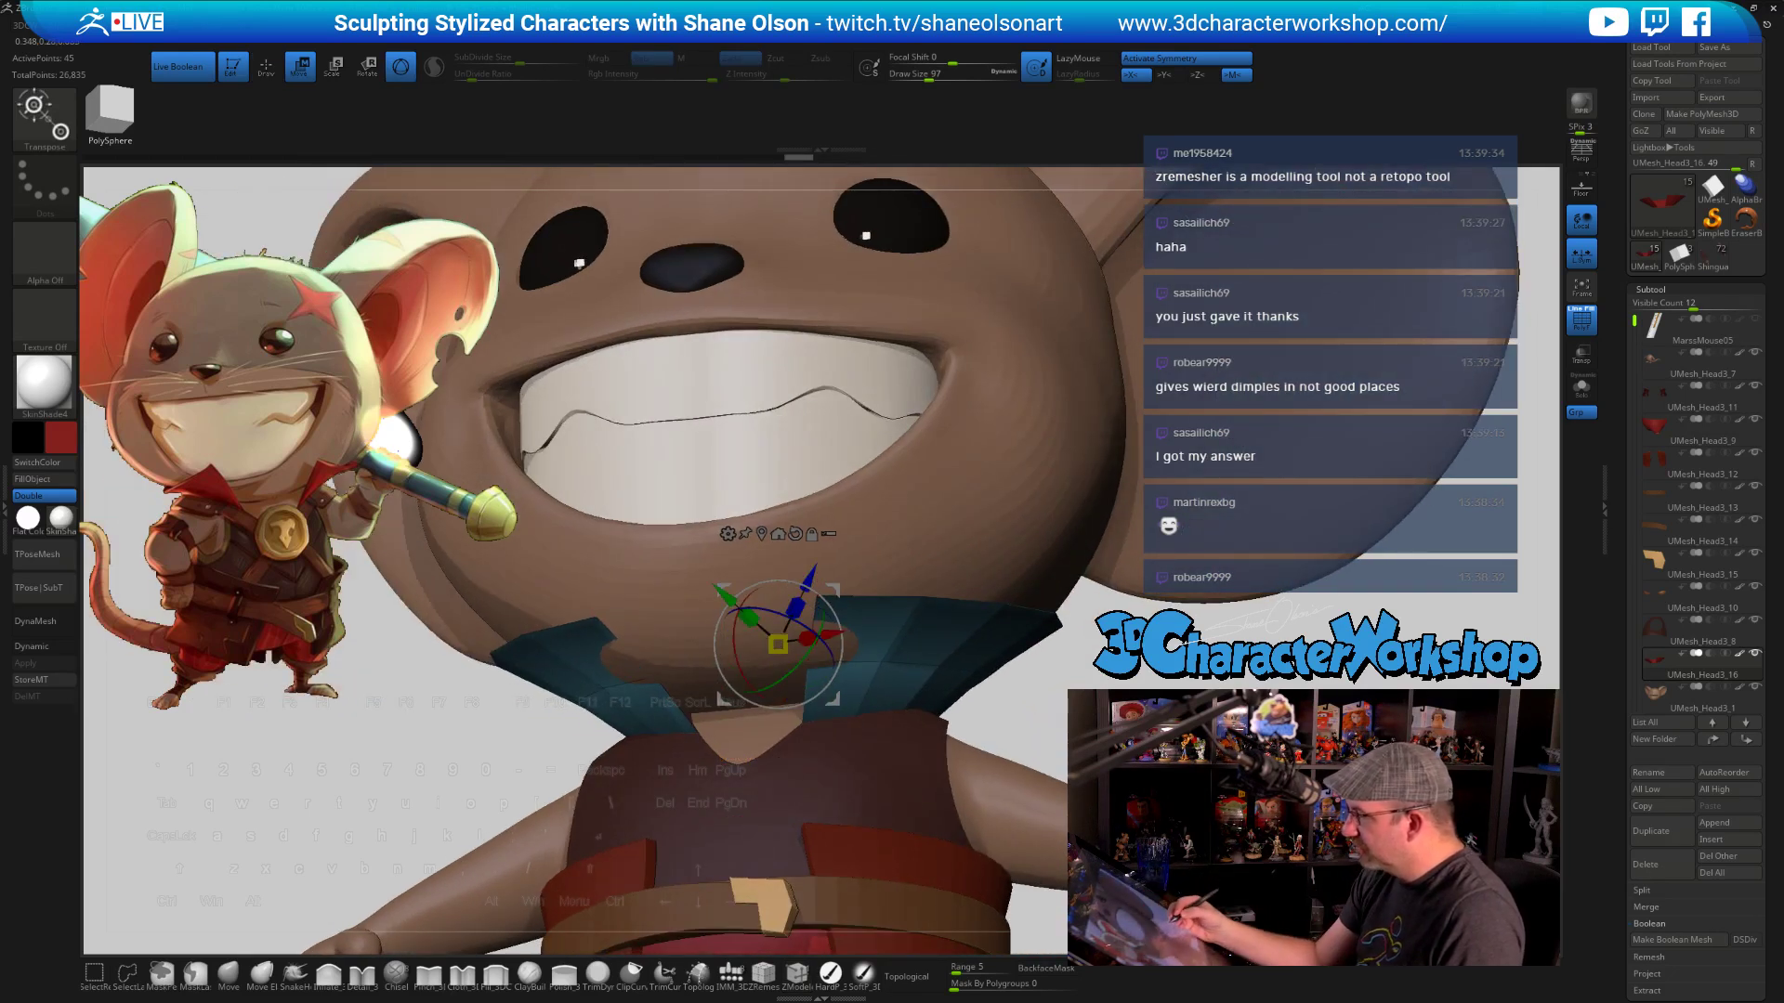
Pull the back of the collar outward from the head in side view, using the Move brush at draw size 338
drag(1031, 669, 1189, 664)
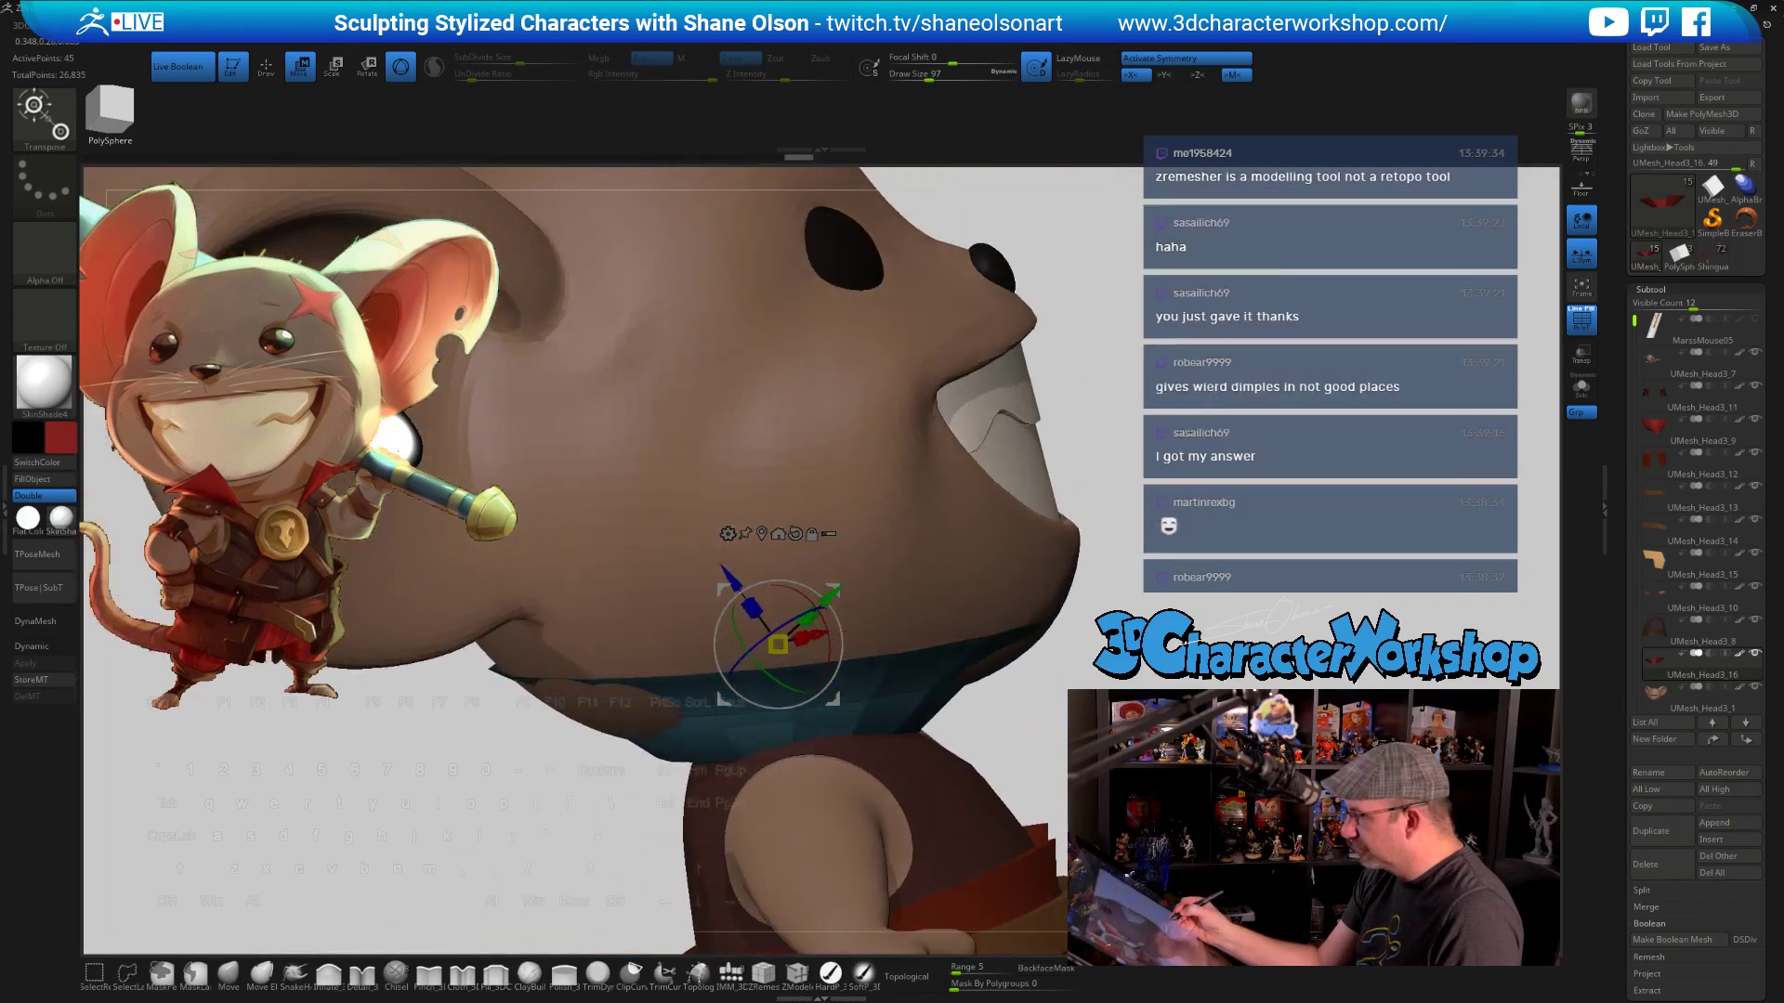
drag(1096, 706, 1045, 791)
click(228, 974)
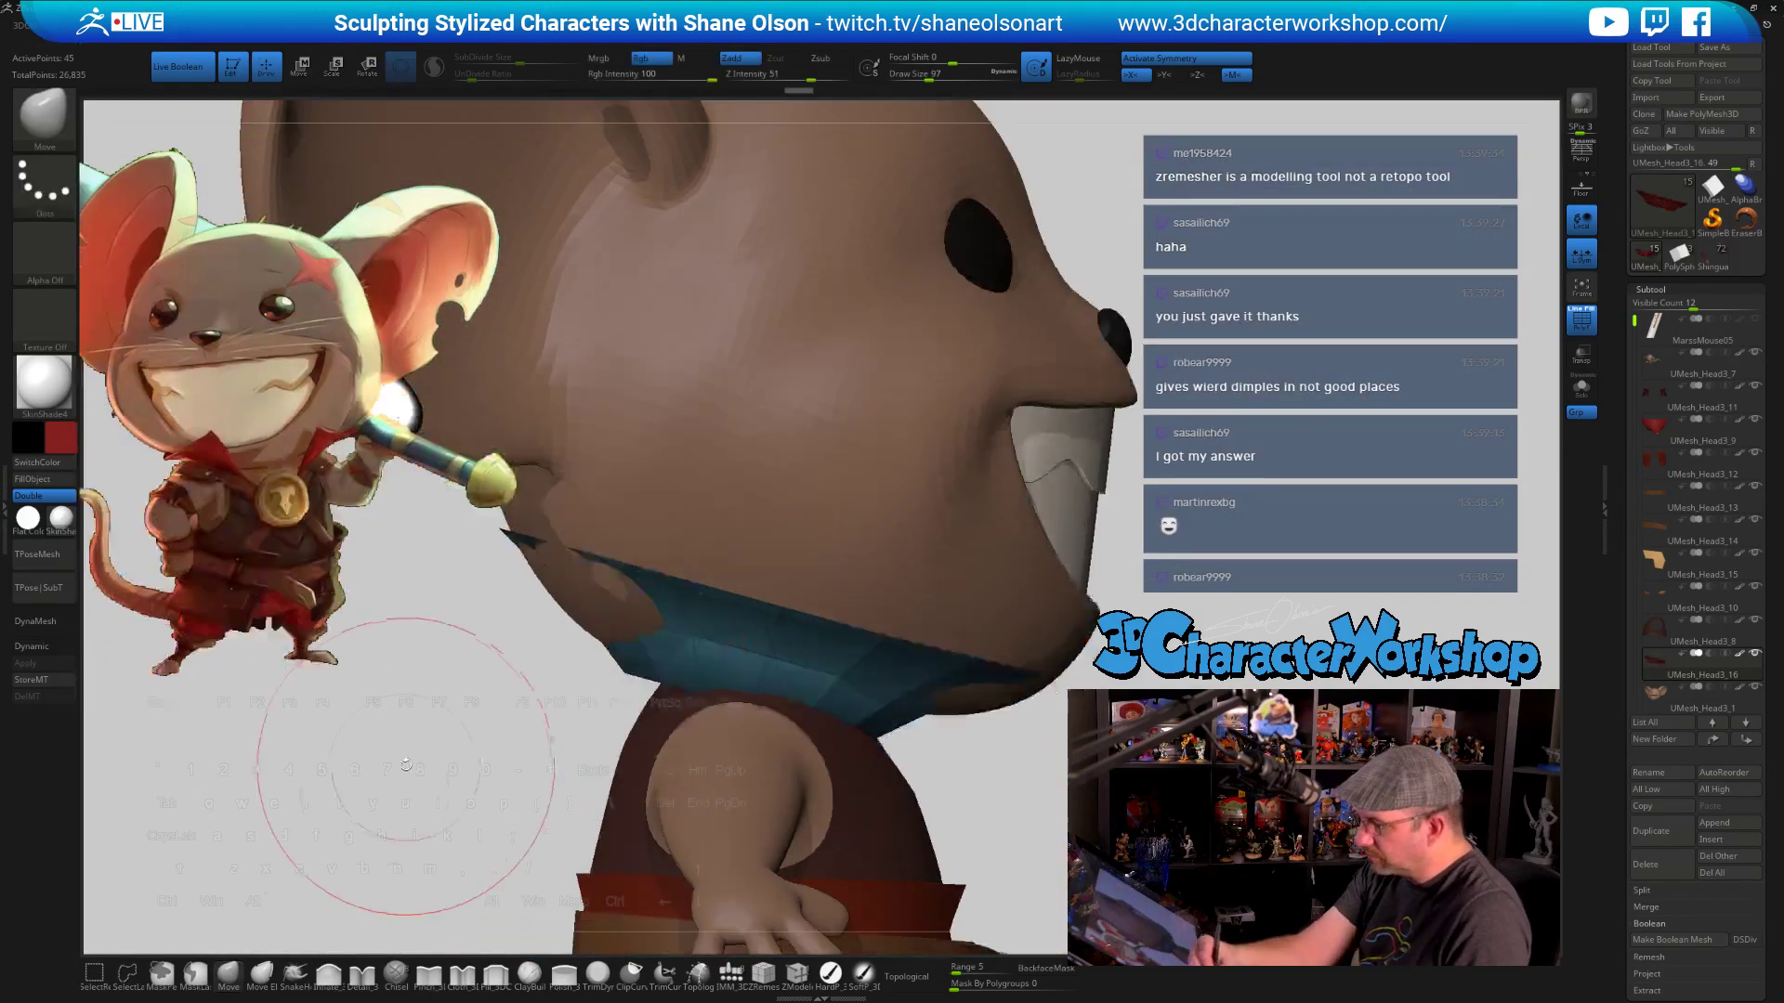
key(s)
drag(418, 769, 451, 768)
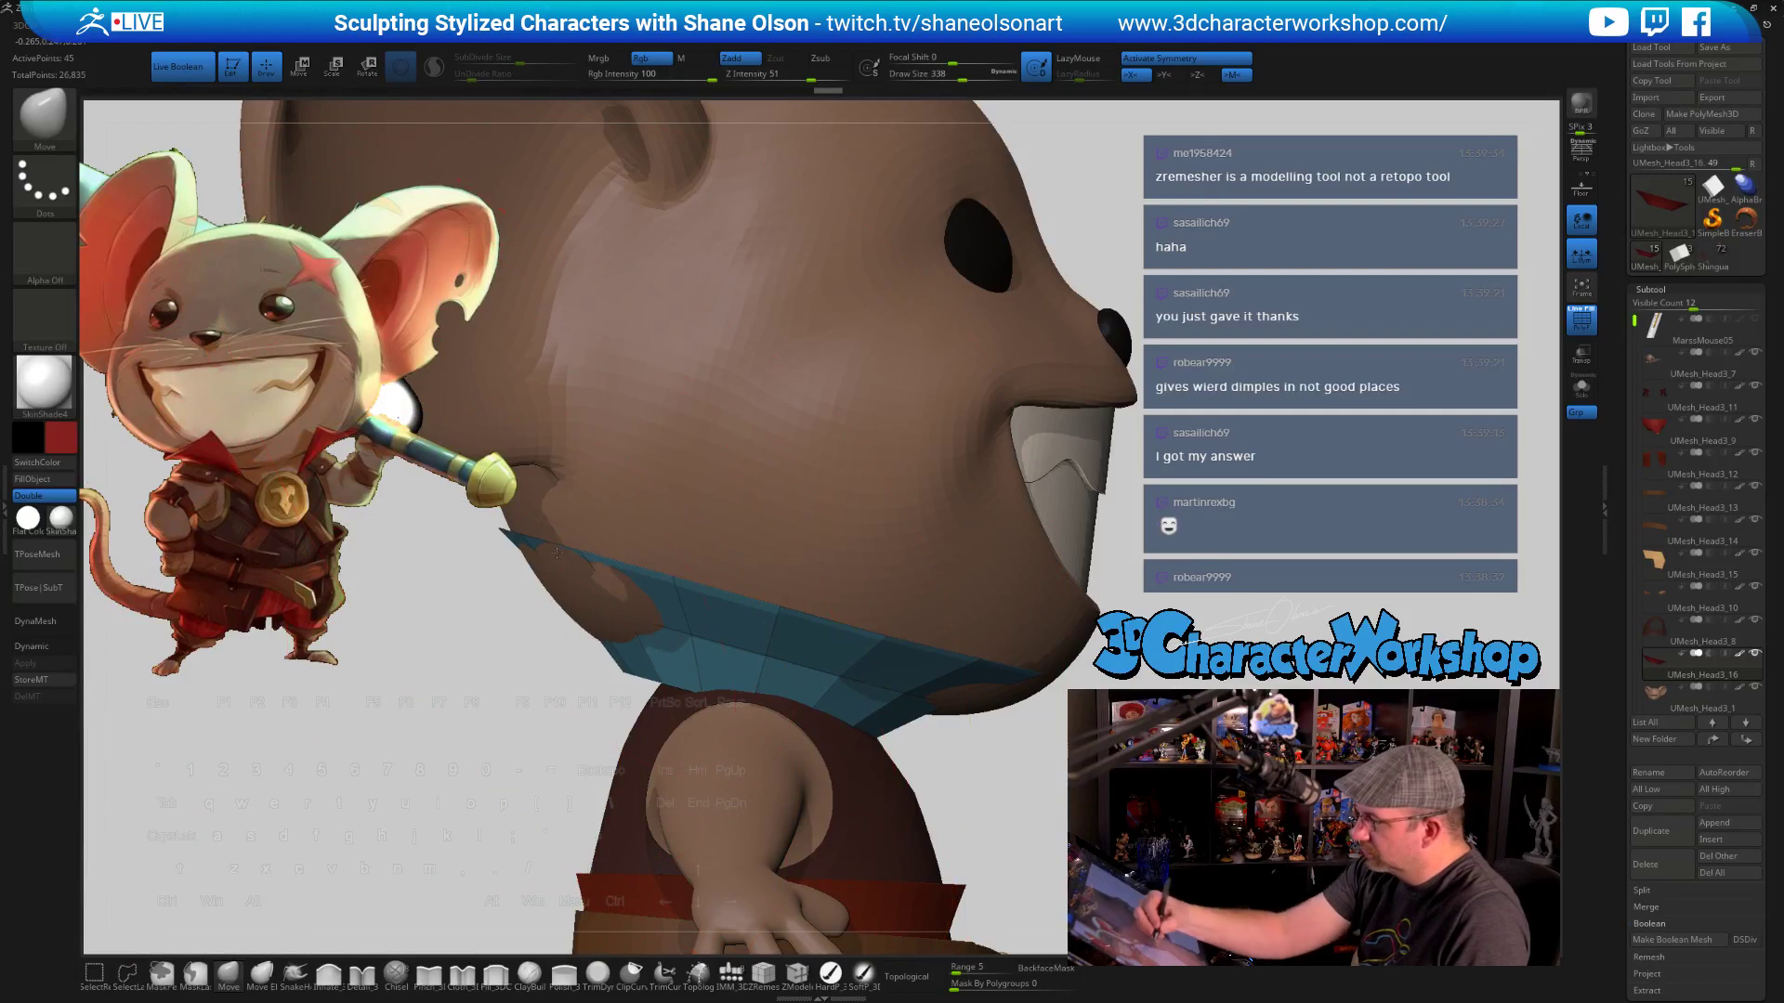
drag(595, 650, 506, 595)
Refine the collar's back and sides around the head with the Move brush at draw size 56
key(s)
mouse_move(598, 730)
mouse_down()
mouse_move(546, 731)
mouse_move(599, 703)
mouse_up()
mouse_move(492, 751)
right_down()
mouse_move(597, 755)
mouse_move(465, 666)
mouse_move(585, 648)
right_up()
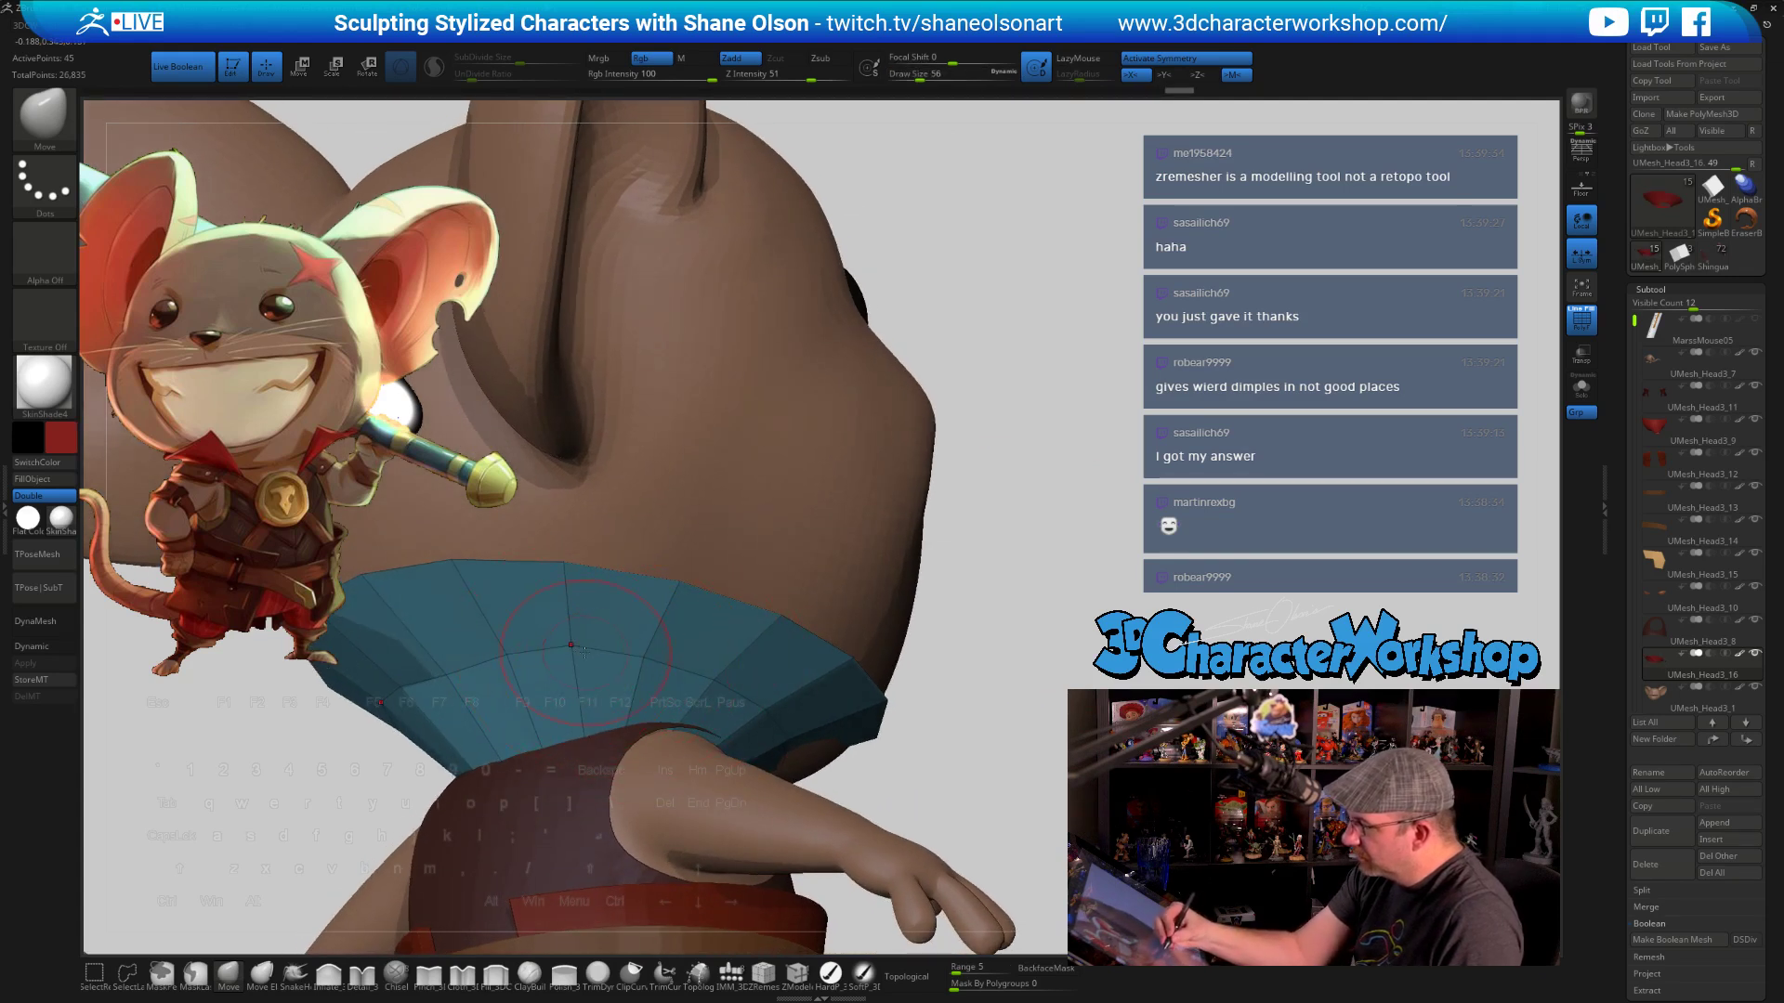
right_drag(736, 665, 489, 679)
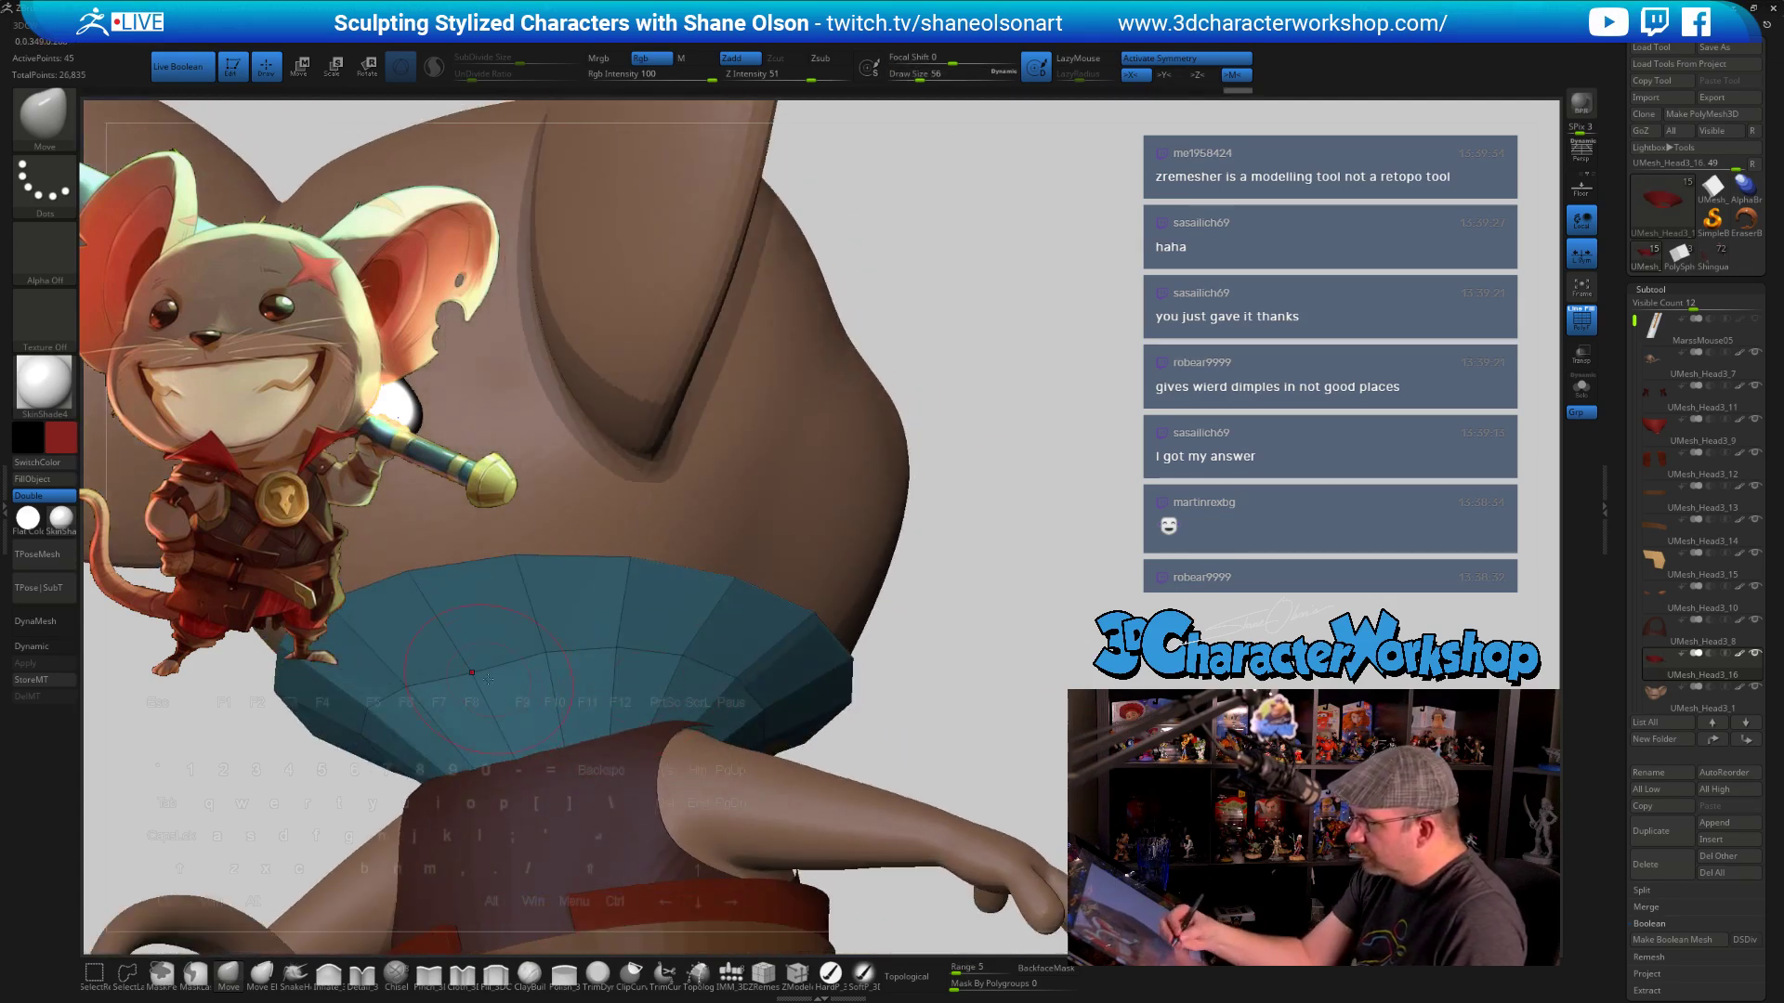
right_drag(736, 678, 1035, 692)
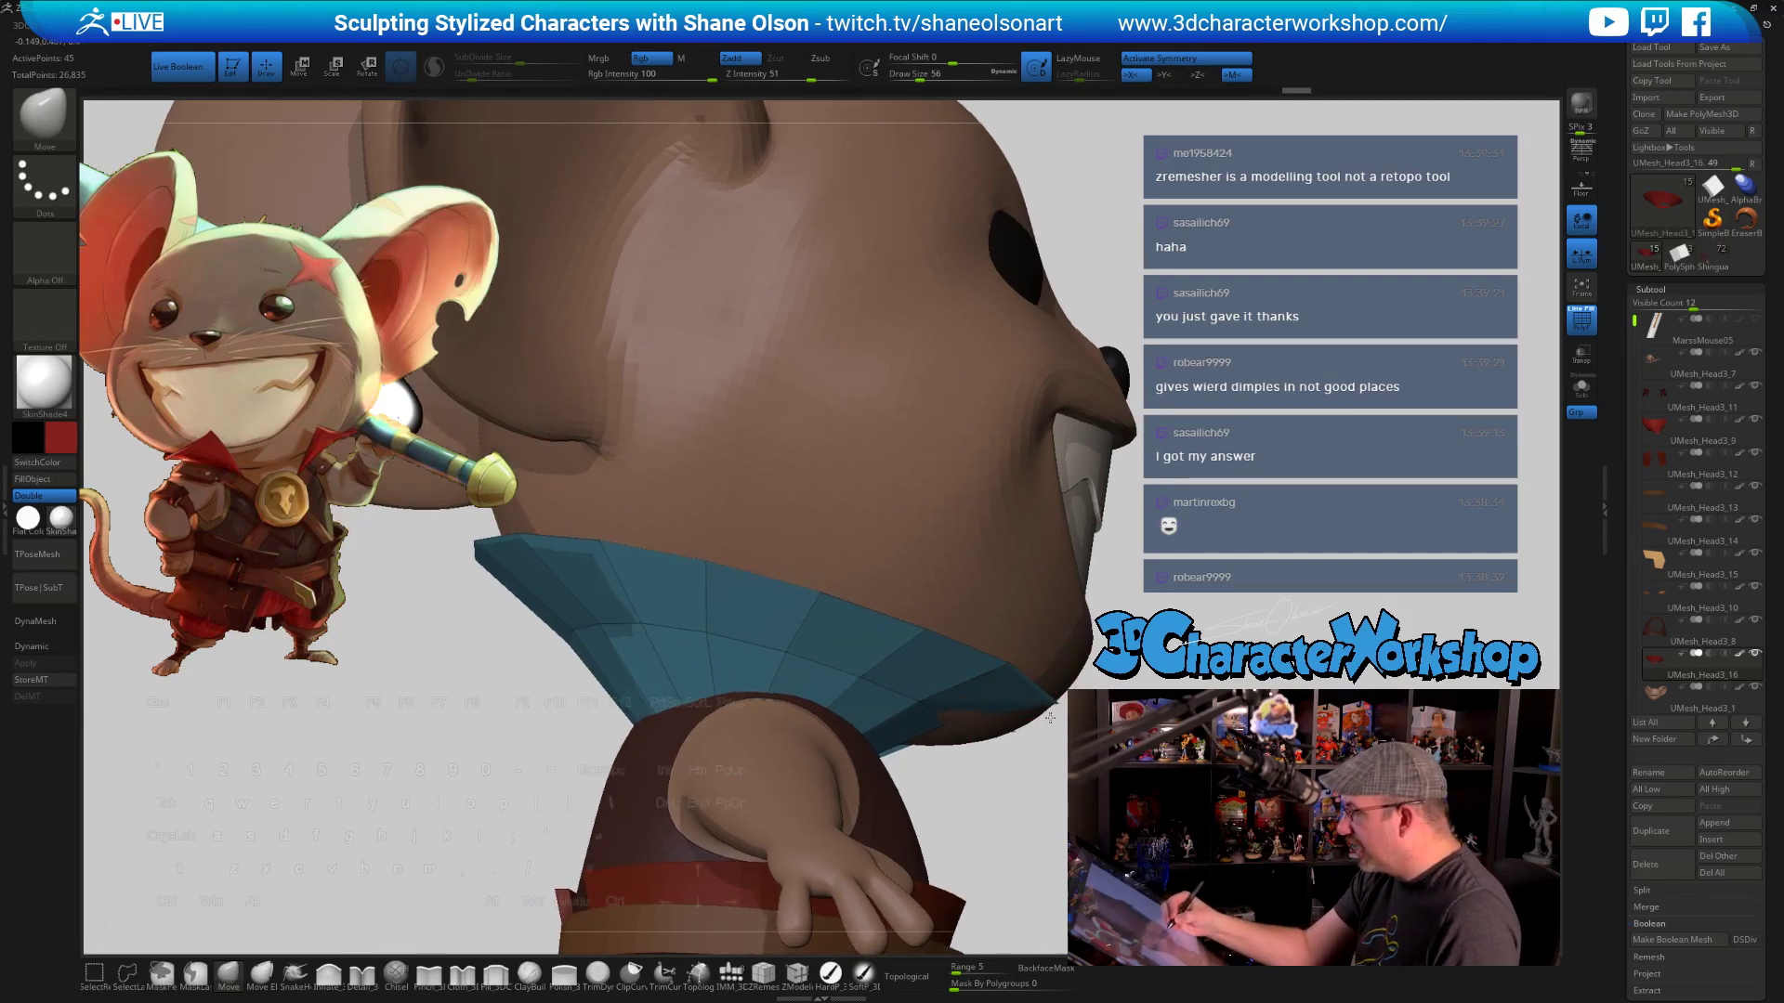
right_drag(1061, 801, 935, 260)
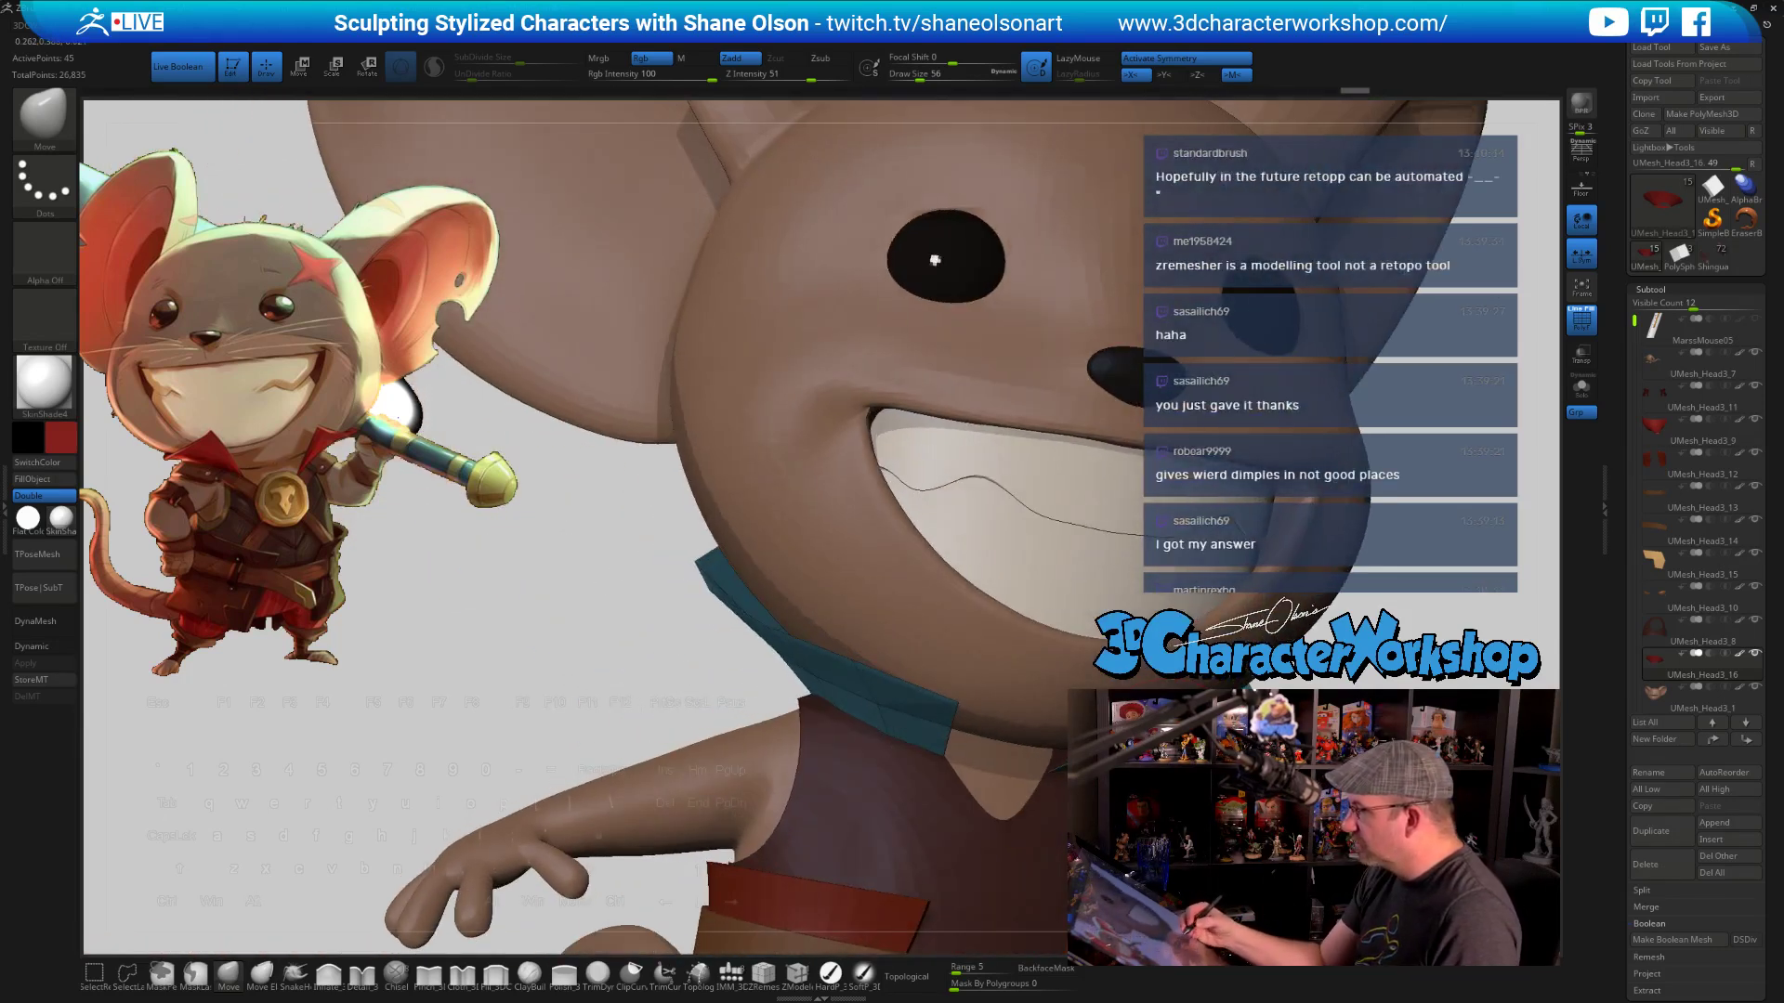
Give the collar thickness by extruding its whole polygroup with the ZModeler
alt+right_drag(1129, 693, 987, 689)
mouse_move(1236, 690)
right_down()
mouse_move(1037, 670)
mouse_move(1044, 636)
mouse_move(929, 706)
mouse_move(711, 973)
right_up()
click(785, 977)
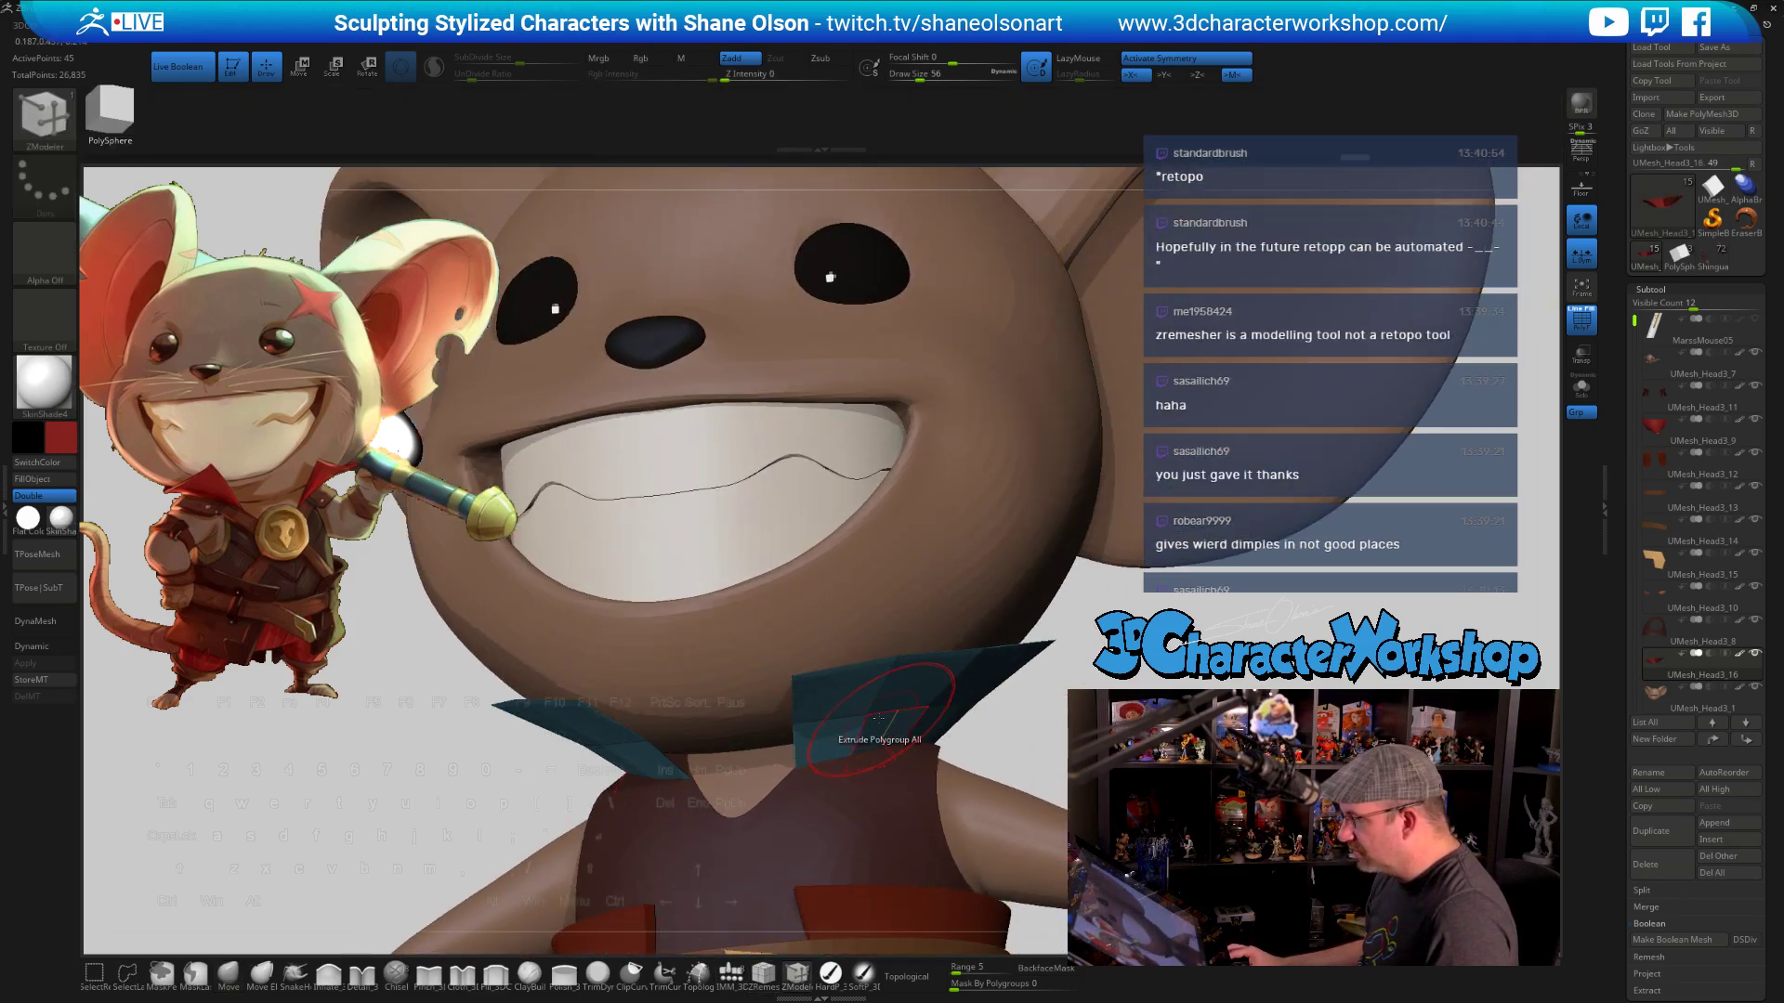
drag(842, 697, 853, 723)
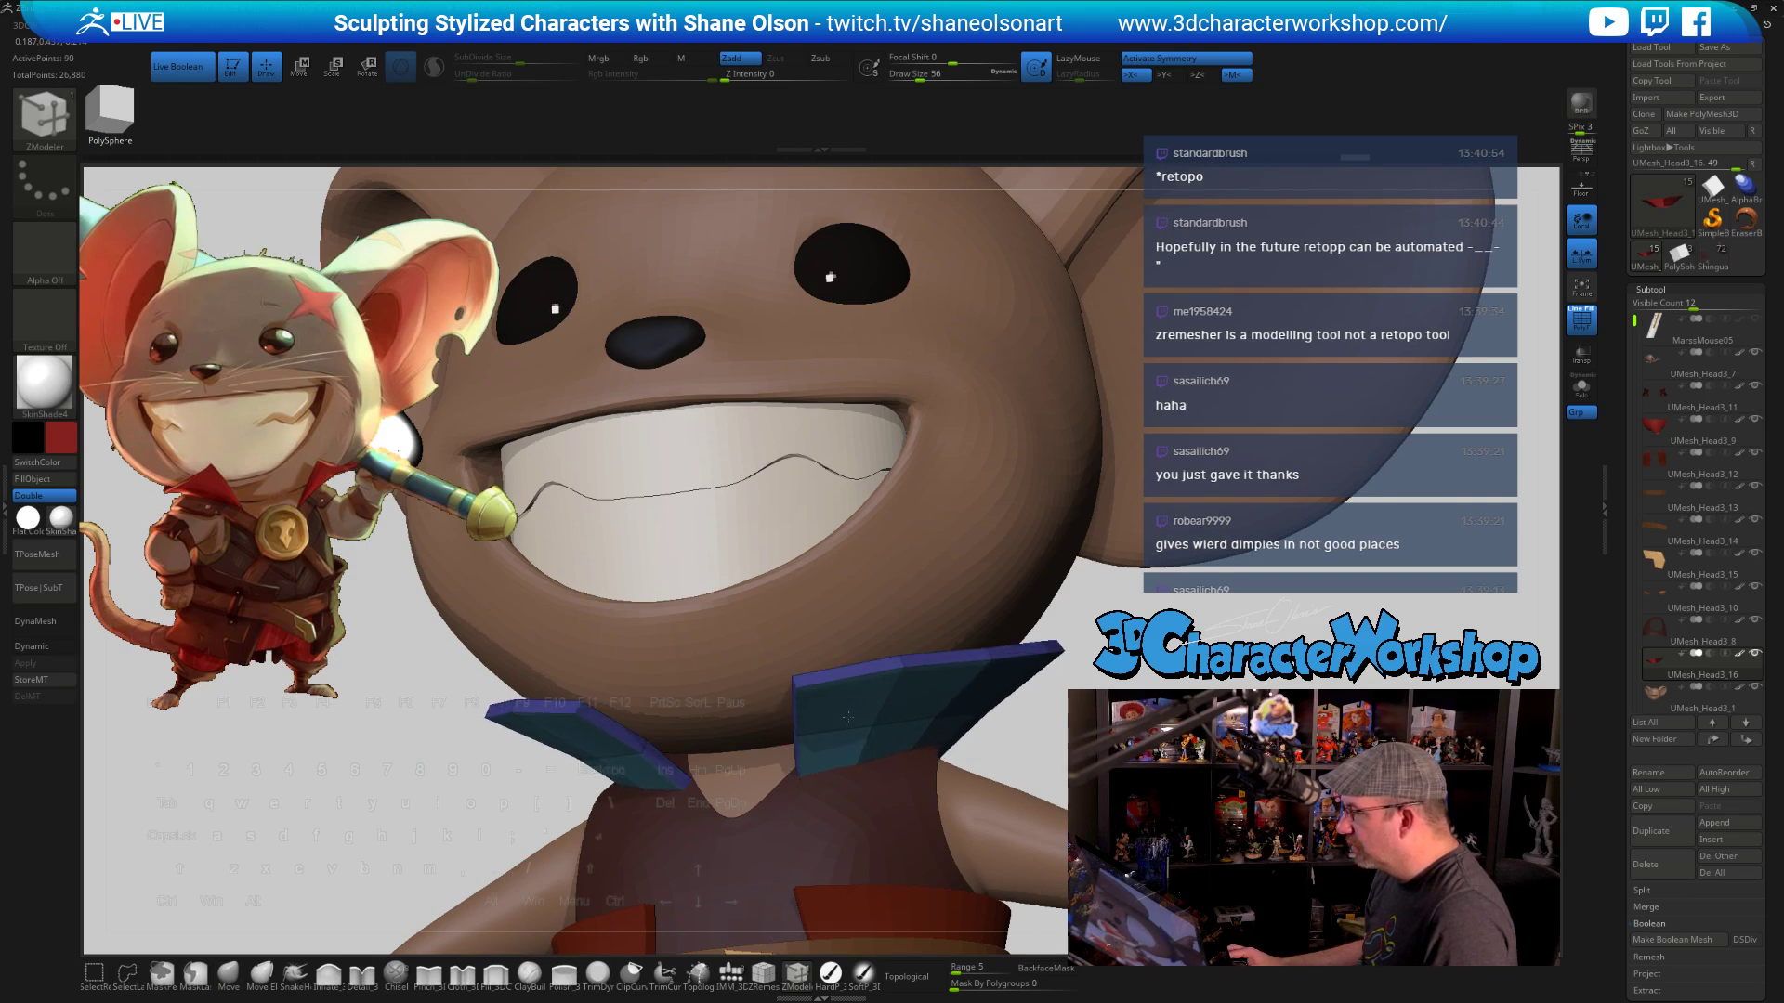
Regroup the thickened collar's faces into separate polygroups by their normals
alt+drag(1303, 685, 1268, 651)
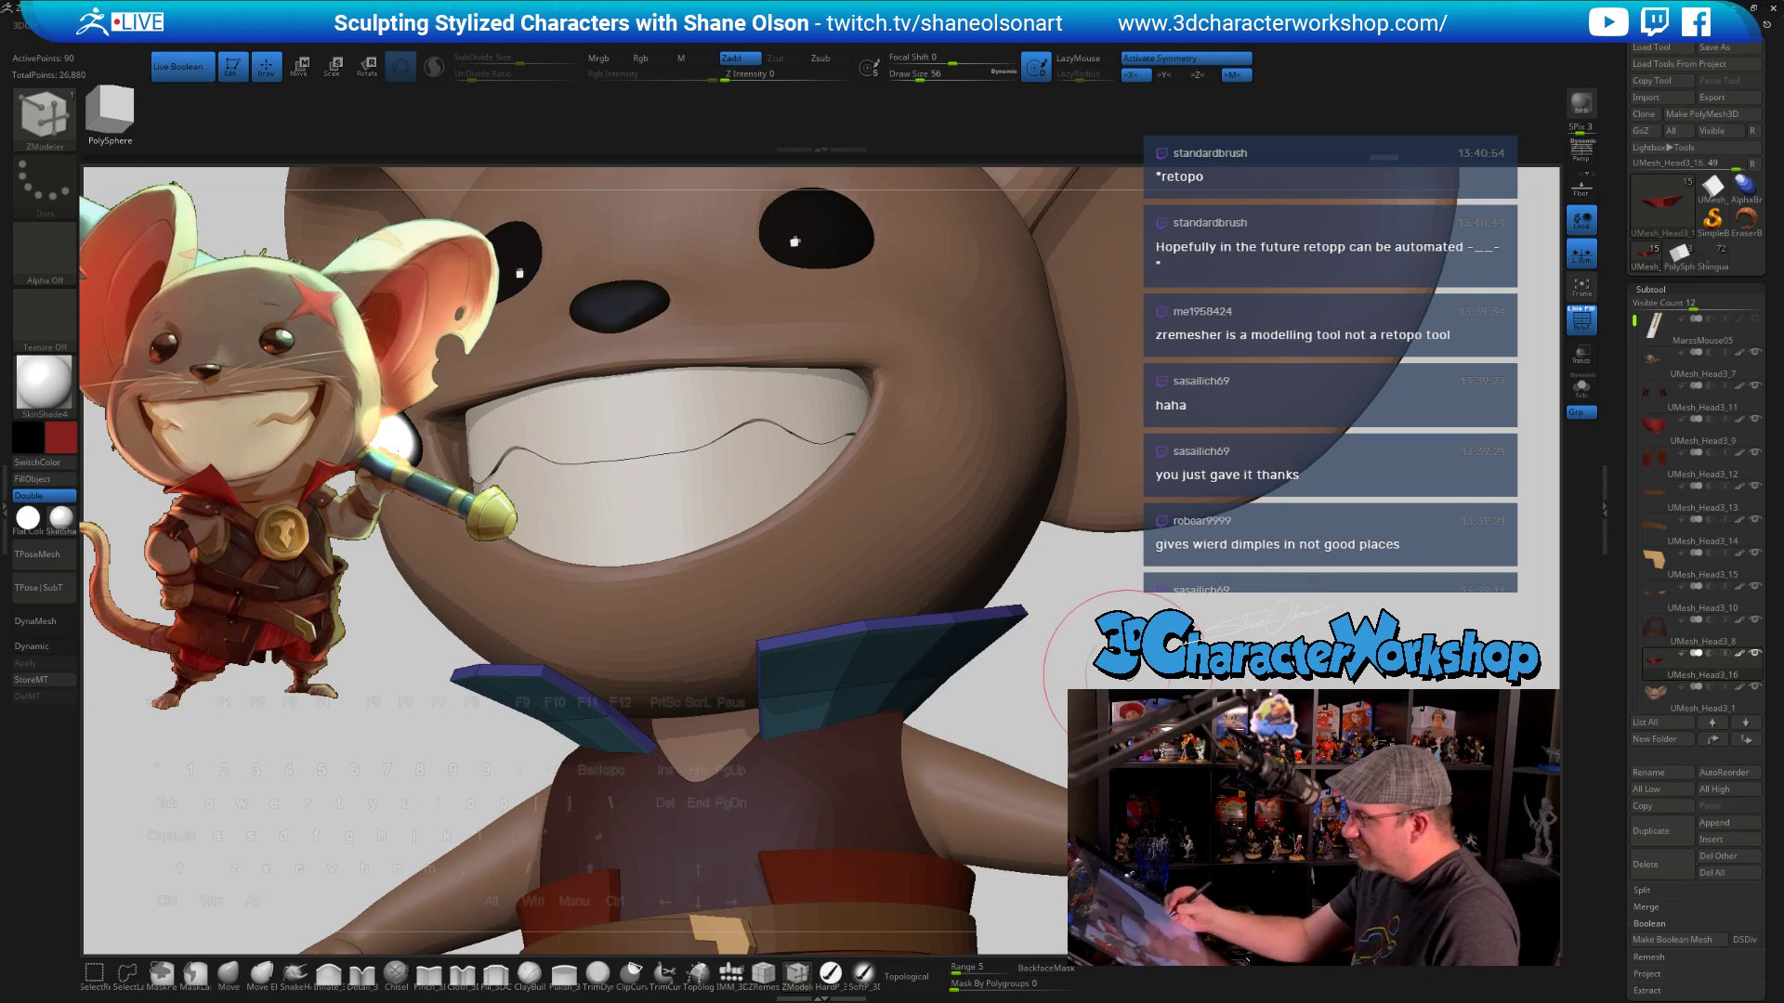
alt+drag(1121, 660, 1161, 651)
key(space)
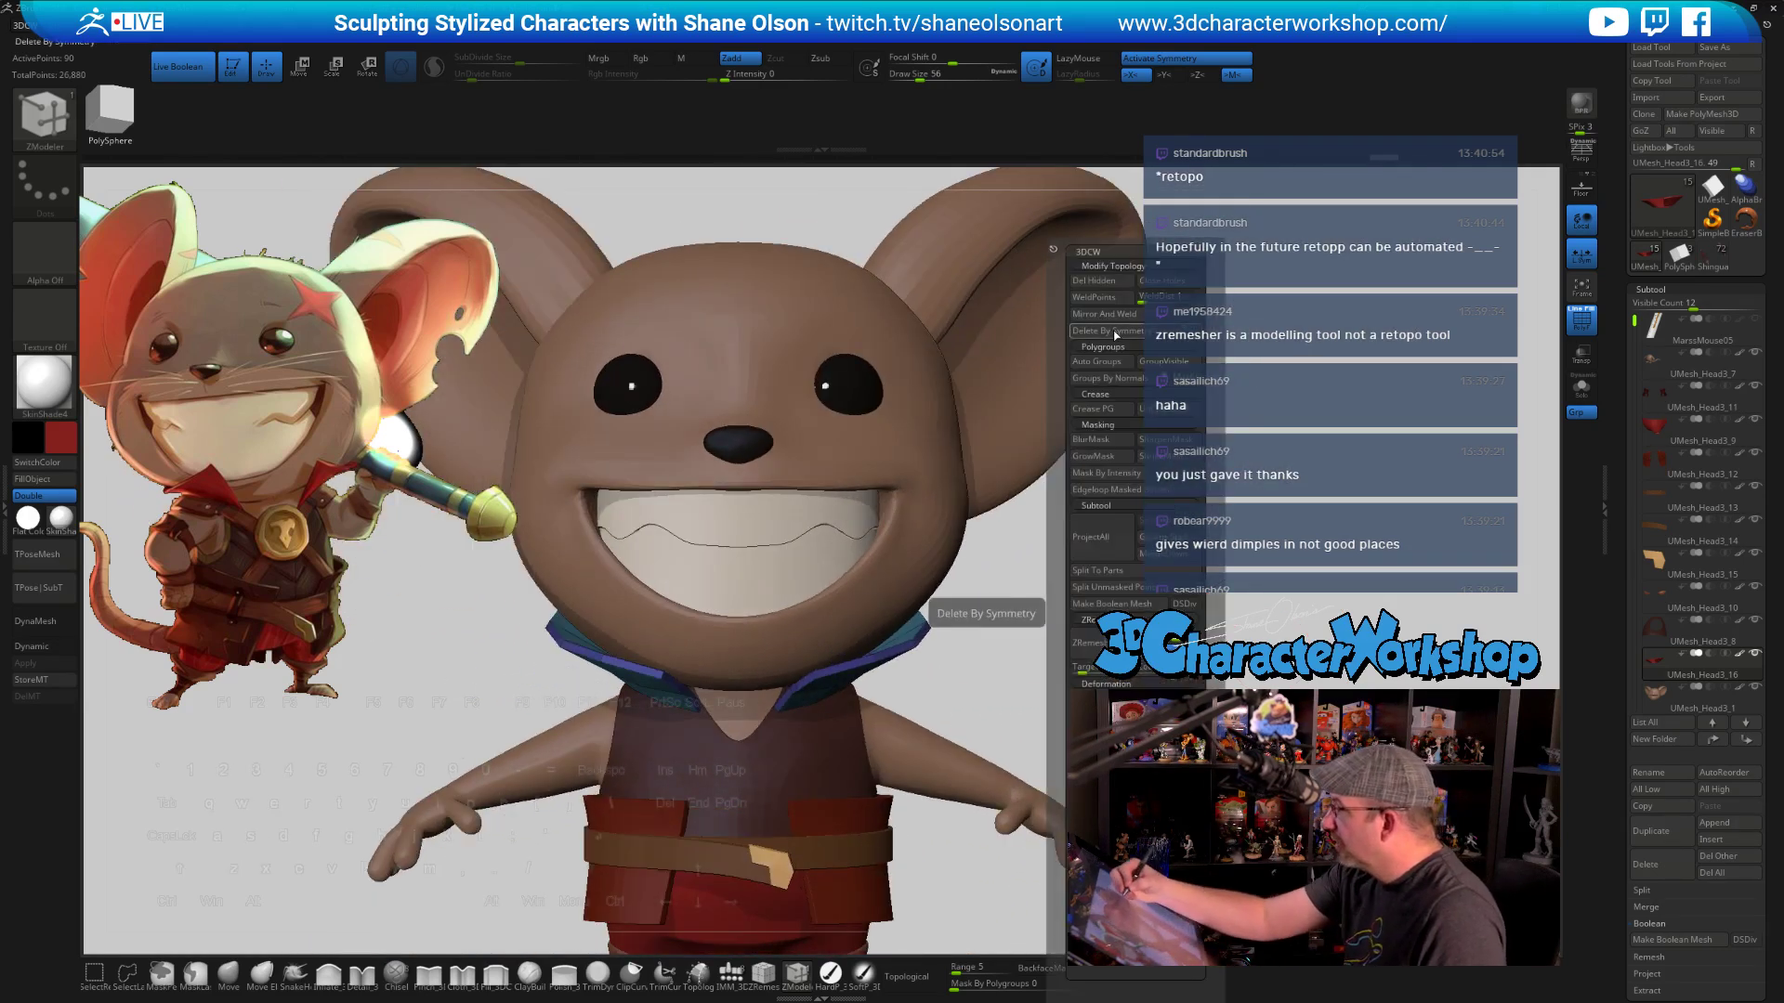
click(1120, 379)
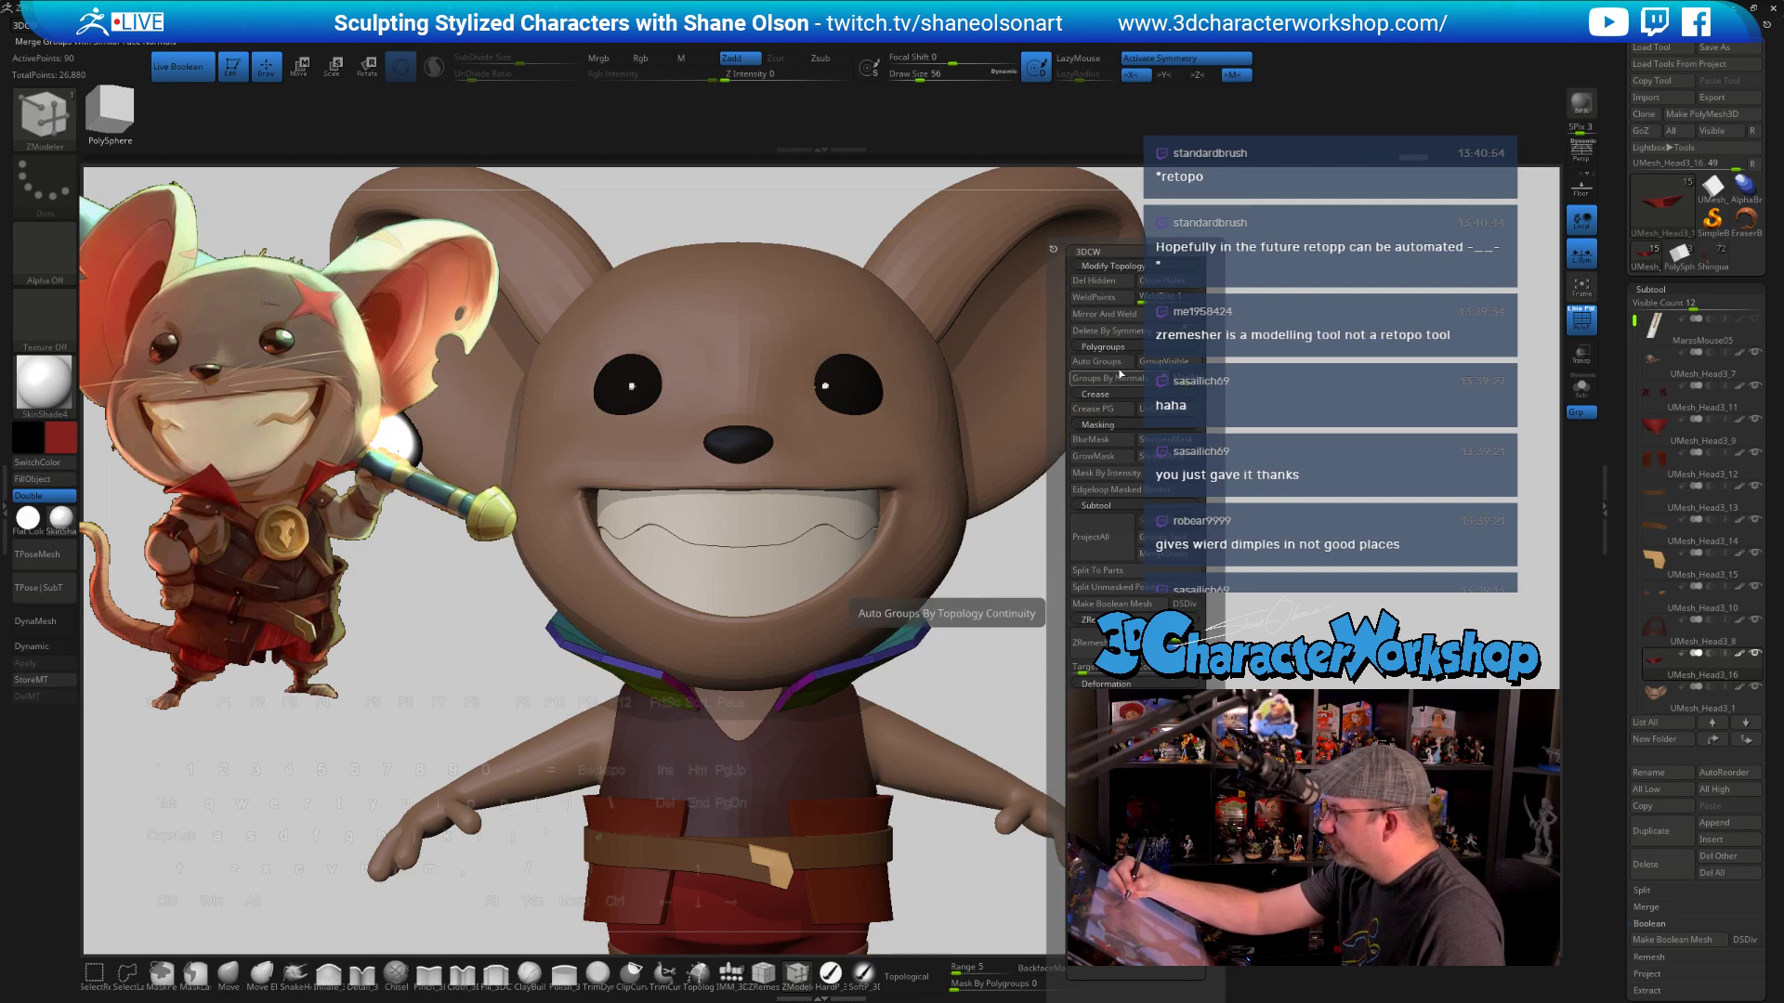
click(1113, 364)
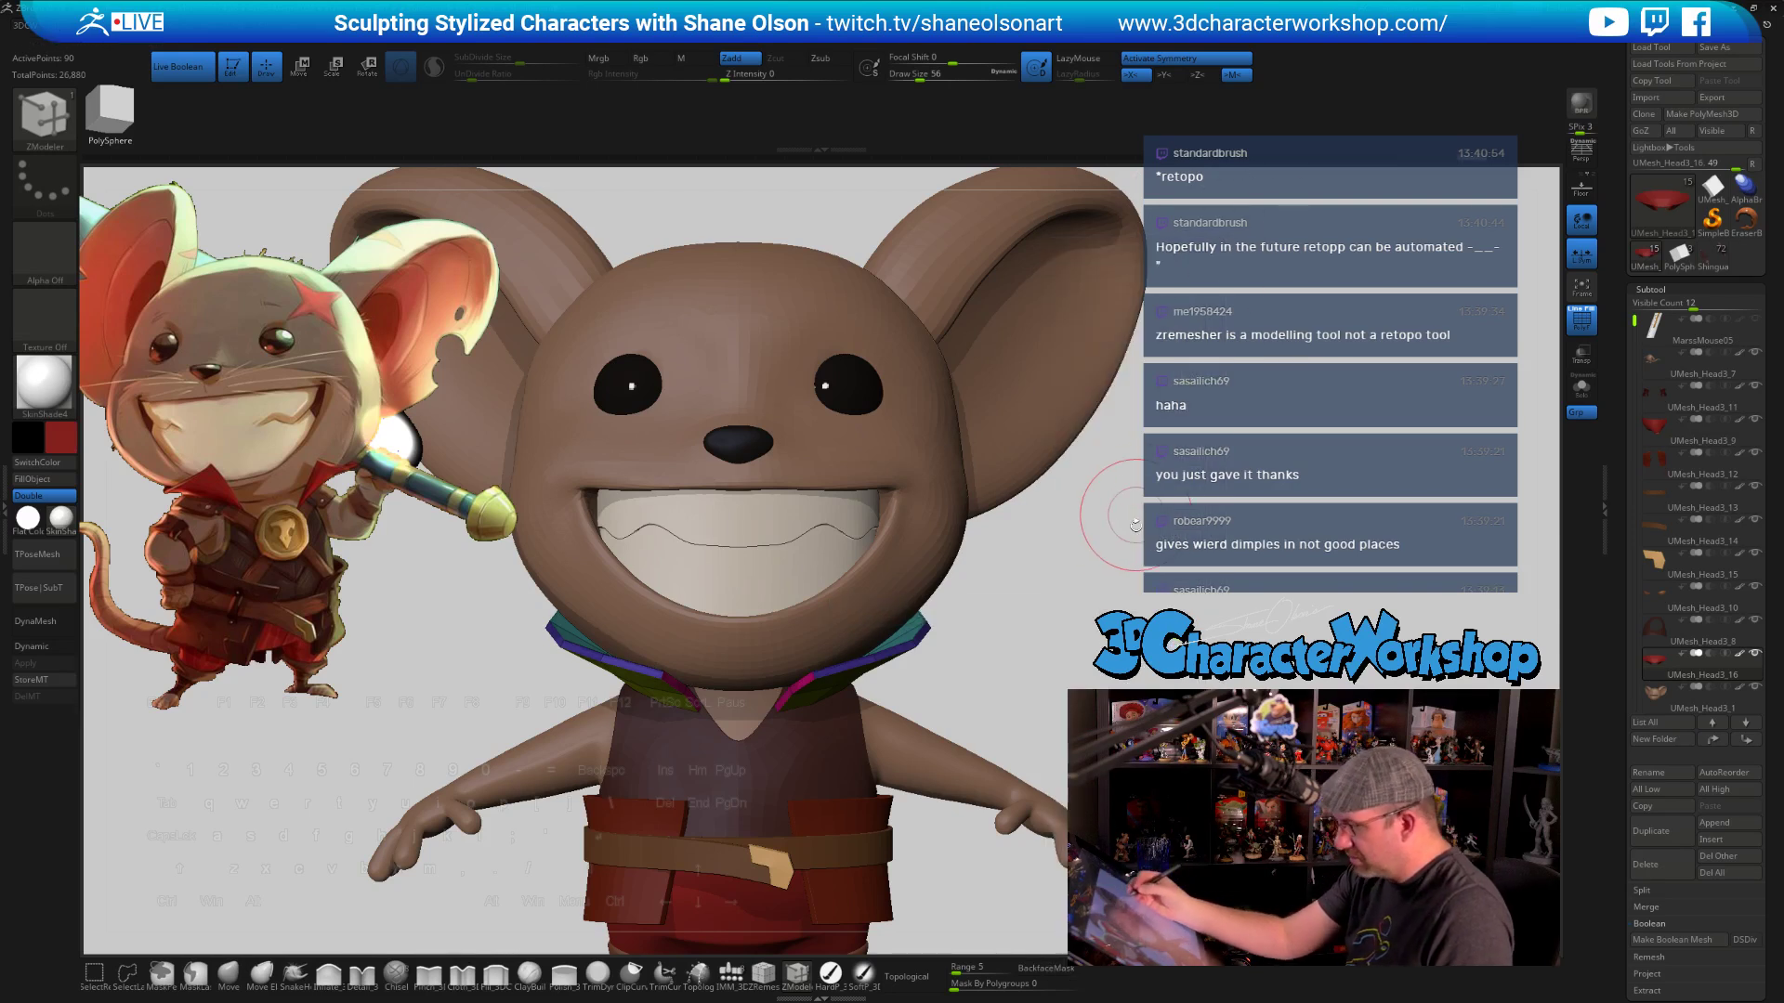
Hide the polyframe display and check the collar's red color and flare from a three-quarter view
mouse_move(1129, 539)
mouse_down()
mouse_move(1078, 641)
mouse_move(1118, 644)
mouse_move(1045, 720)
mouse_move(1063, 780)
mouse_move(920, 724)
mouse_up()
key(shift)
key(shift+f)
Turn on dynamic subdivision for the collar and spread its front edges with the Move brush at draw size 128
key(s)
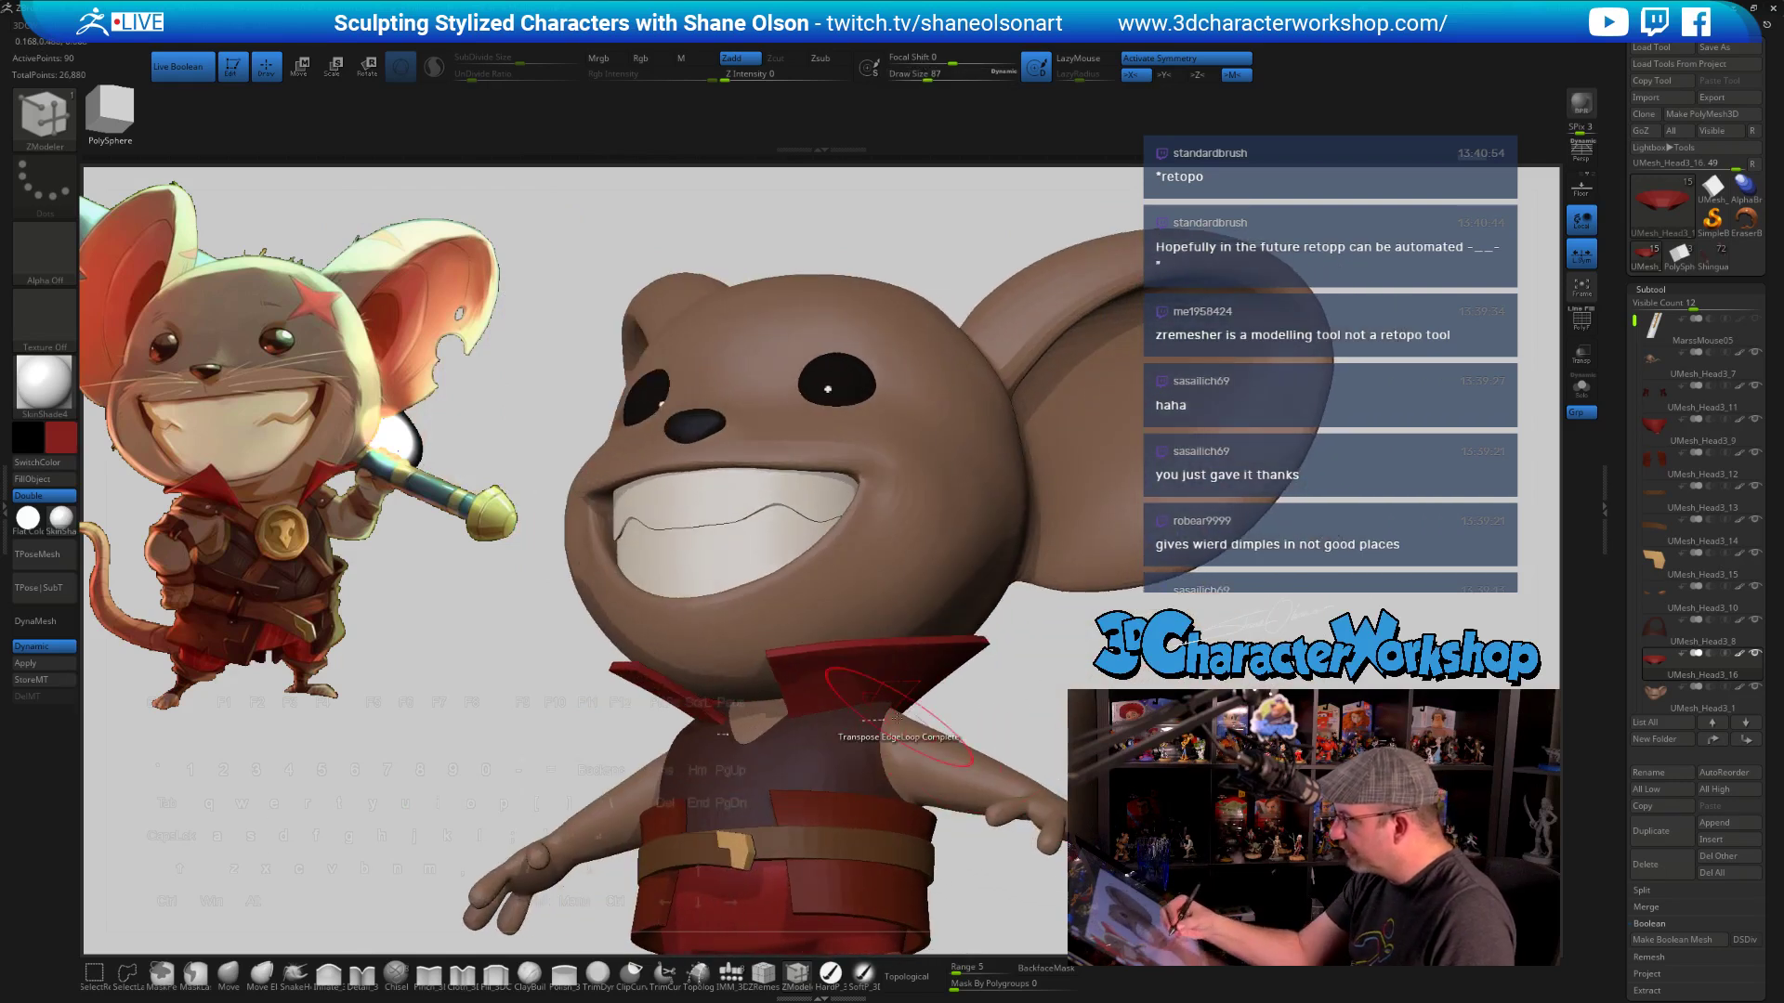
key(w)
key(q)
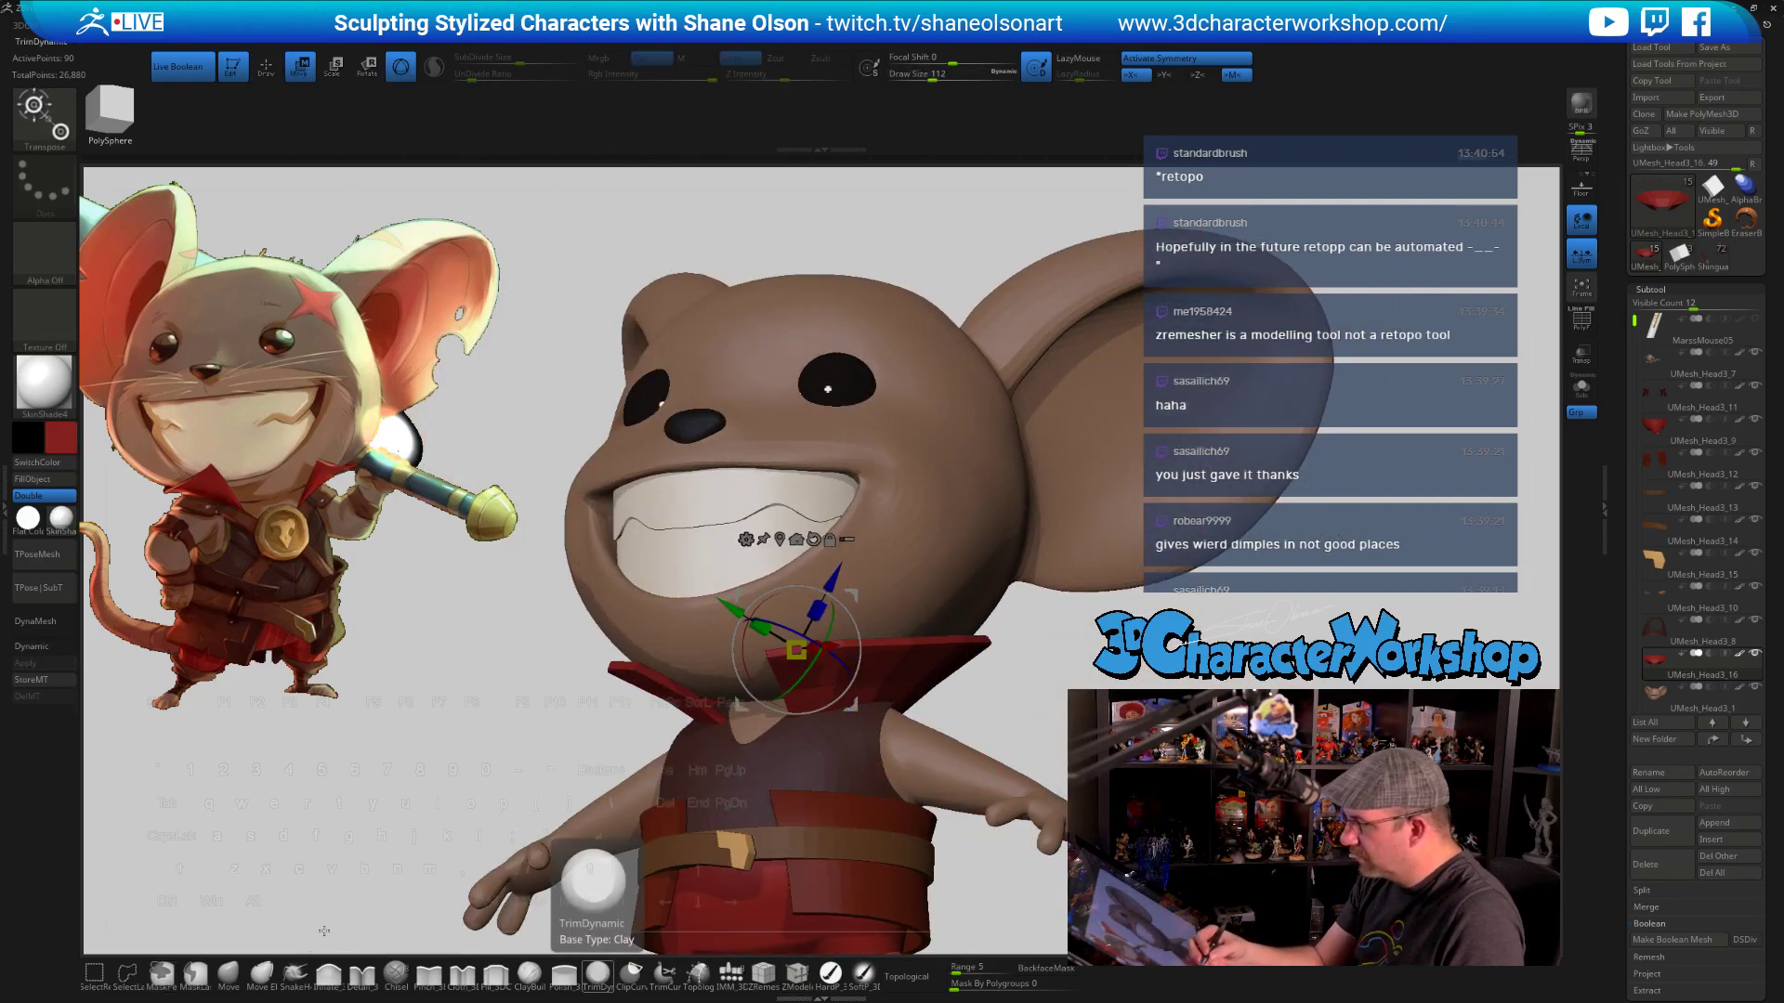
click(228, 971)
key(d)
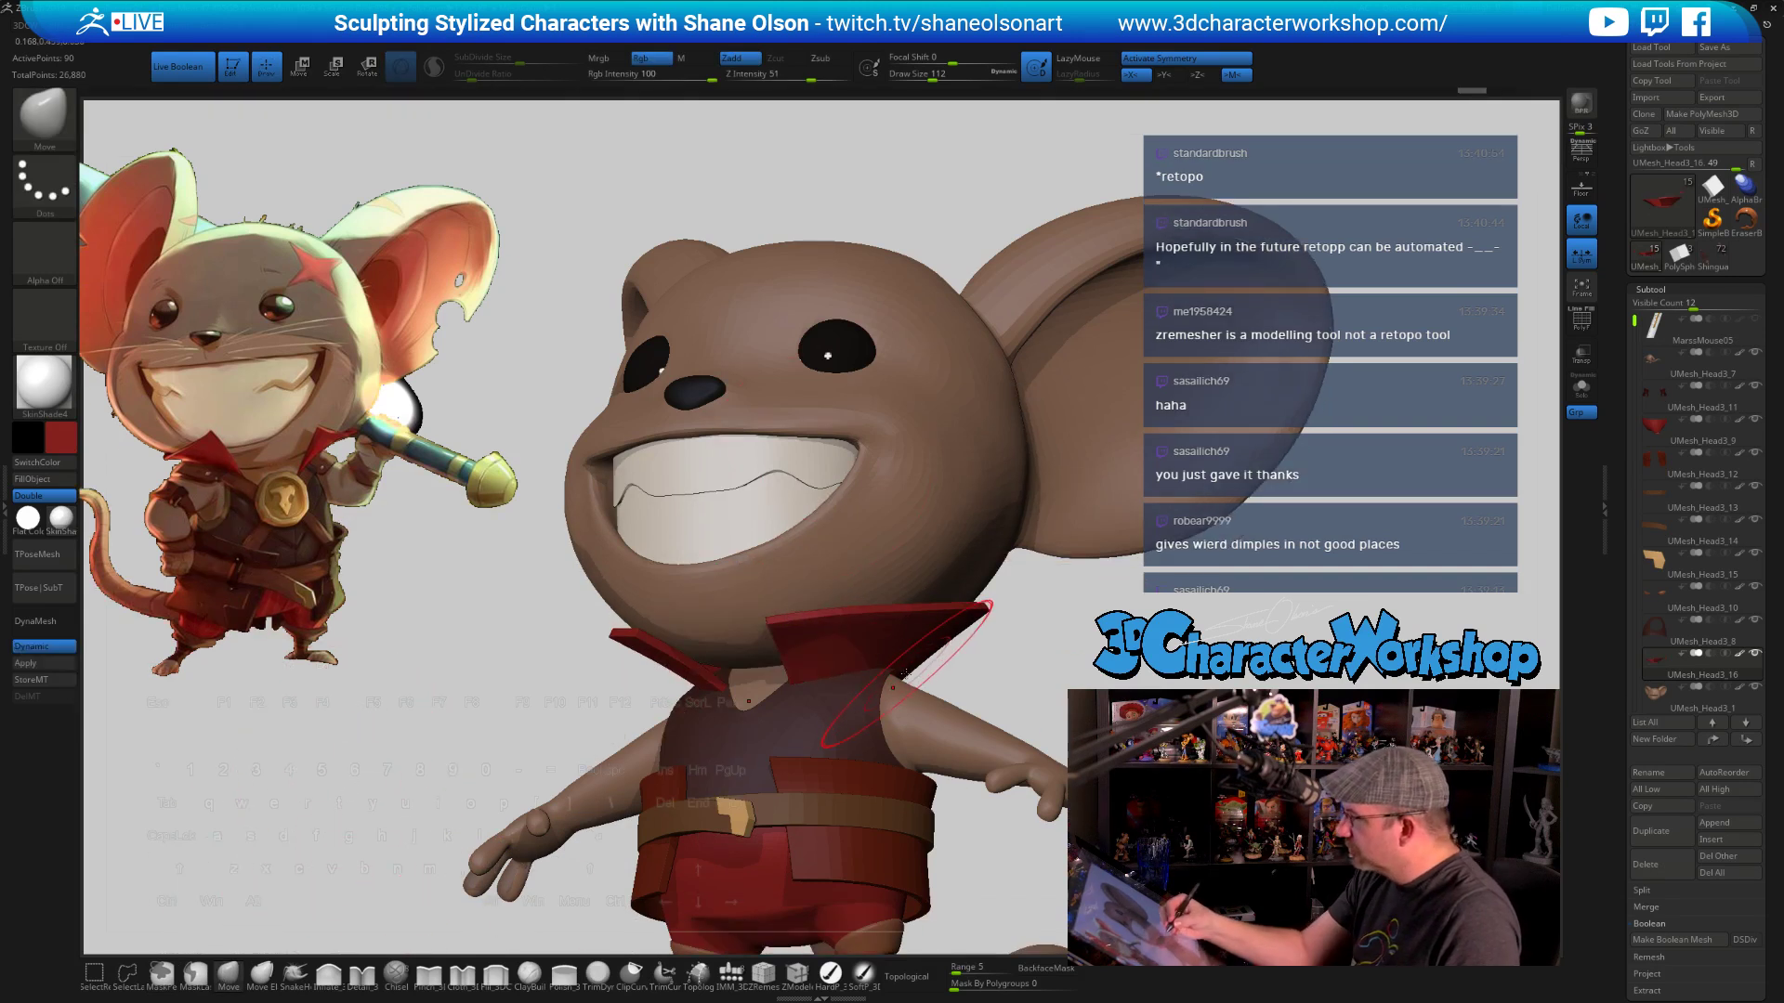
key(])
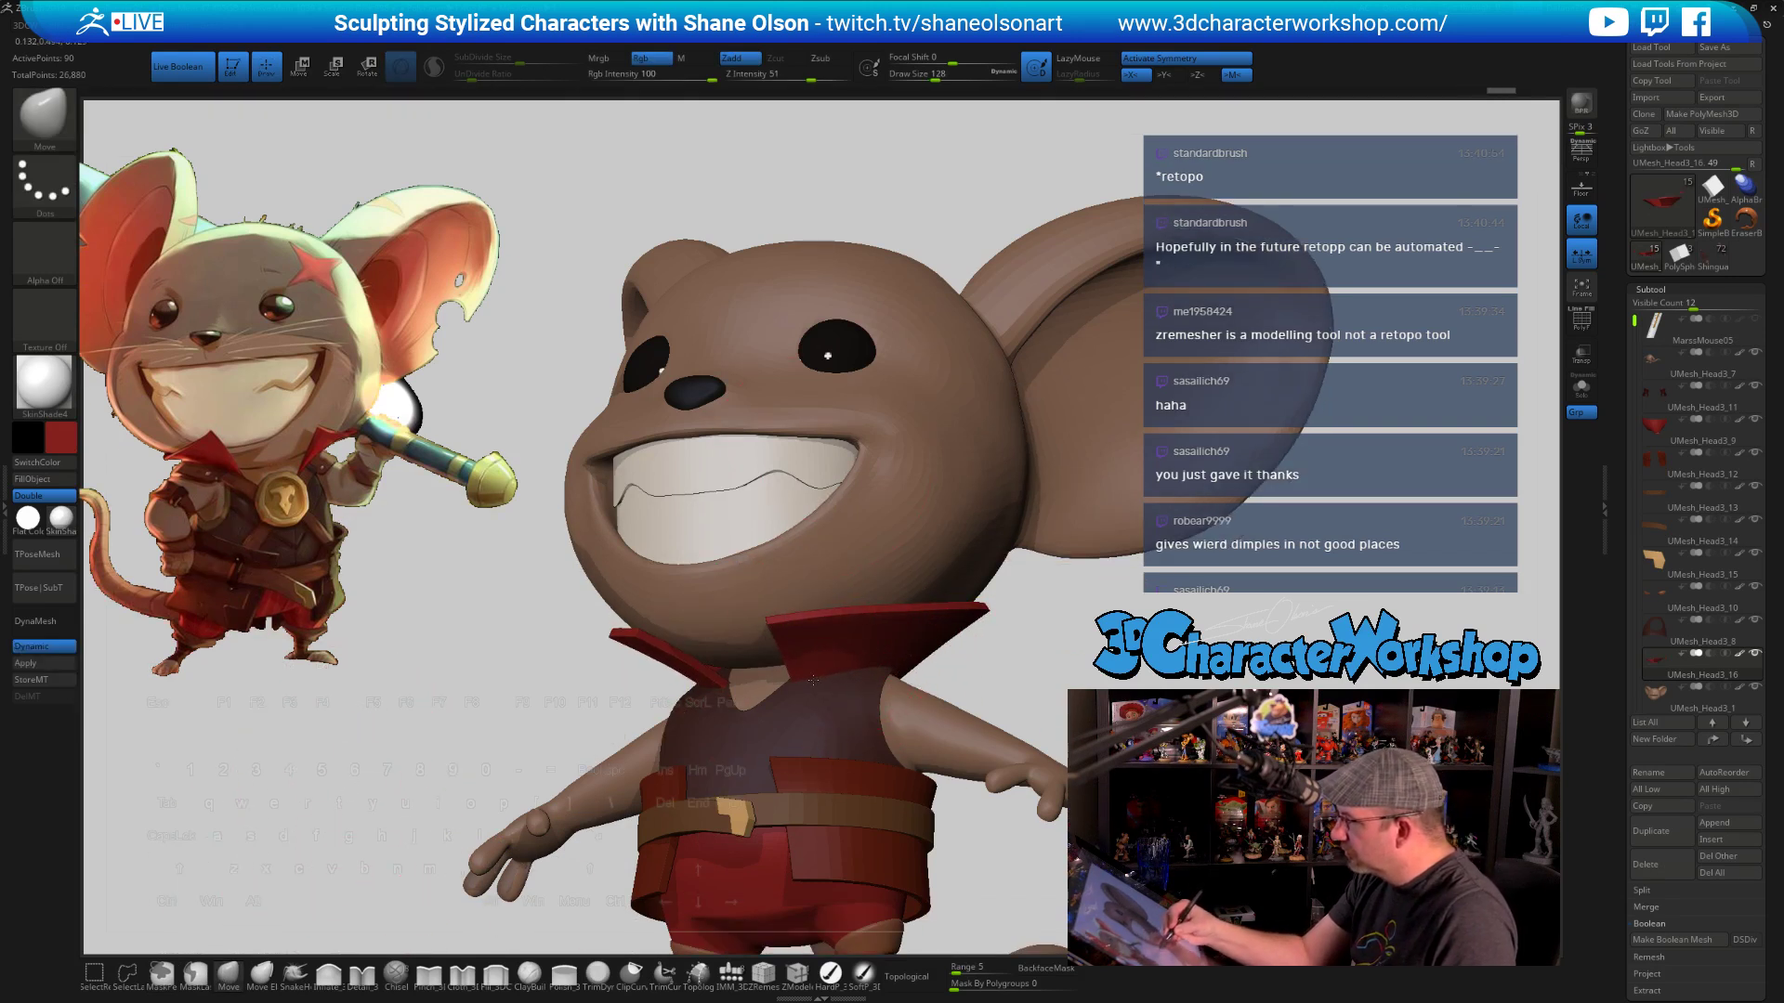
right_drag(813, 681, 844, 601)
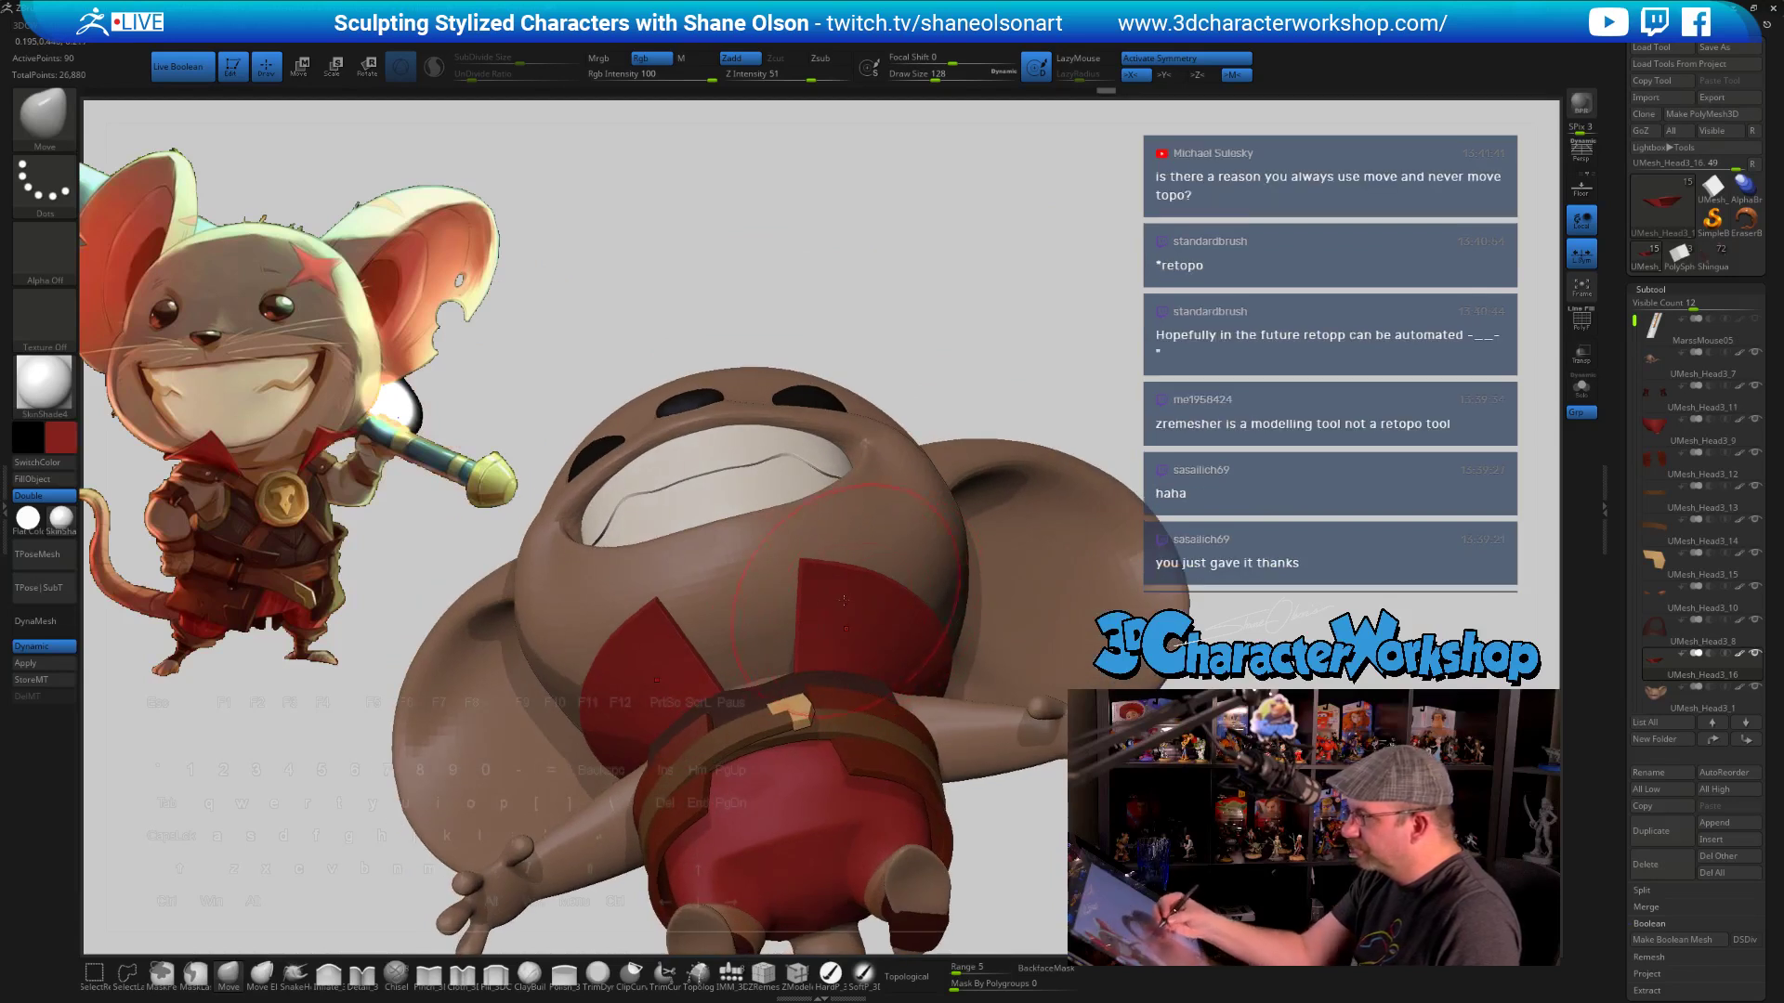
key([)
key([)
key([)
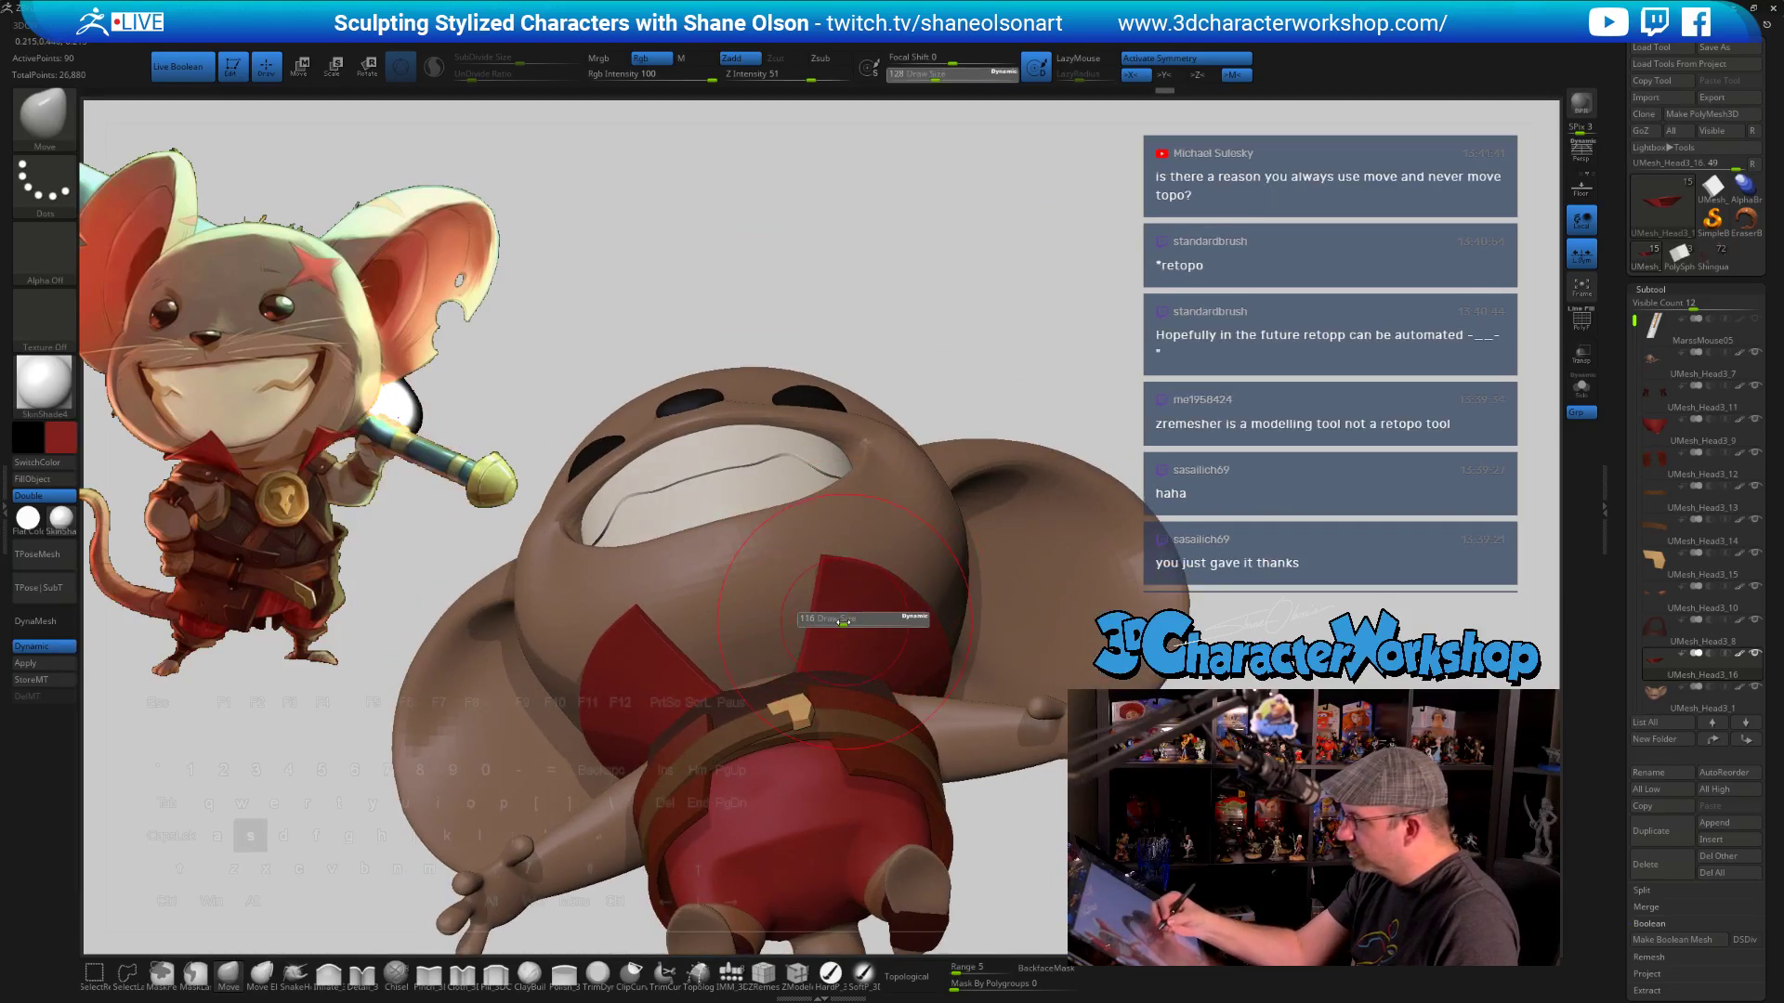
Refine the pointed front tips of the collar from below with the Move brush at draw size 68
right_drag(841, 576, 814, 628)
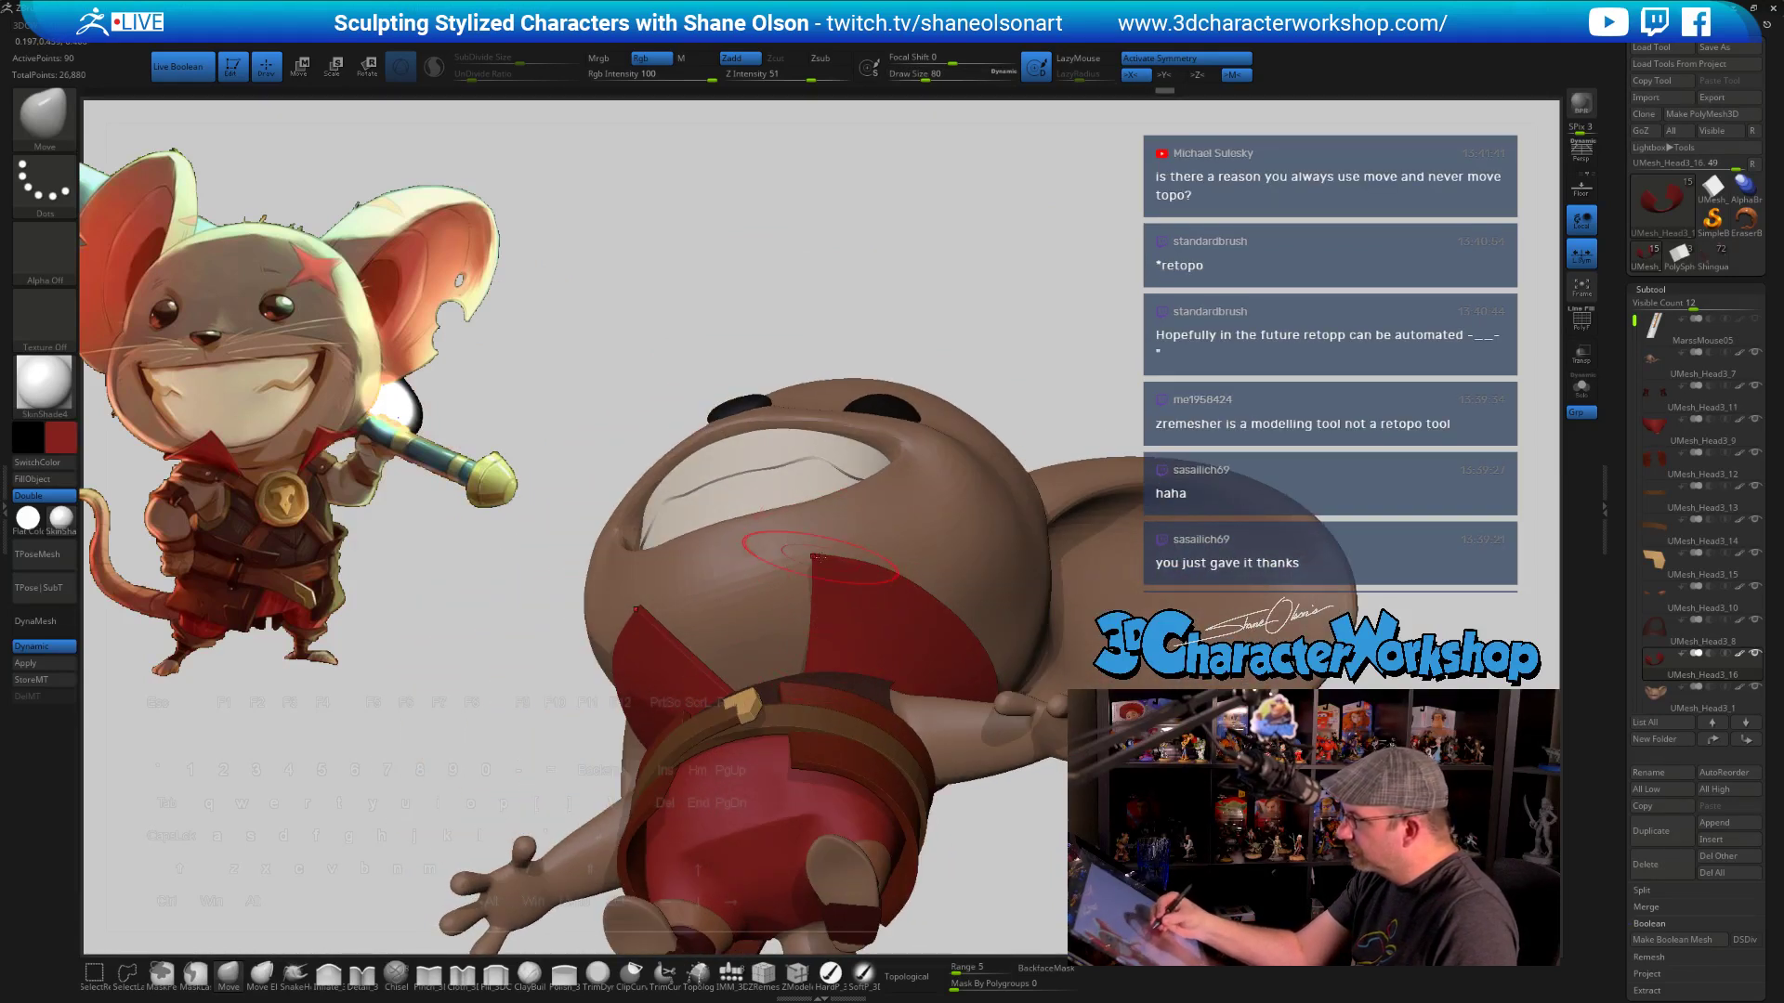
right_drag(861, 557, 825, 613)
mouse_move(881, 526)
right_down()
mouse_move(897, 639)
mouse_move(845, 571)
right_up()
key(s)
drag(846, 571, 838, 571)
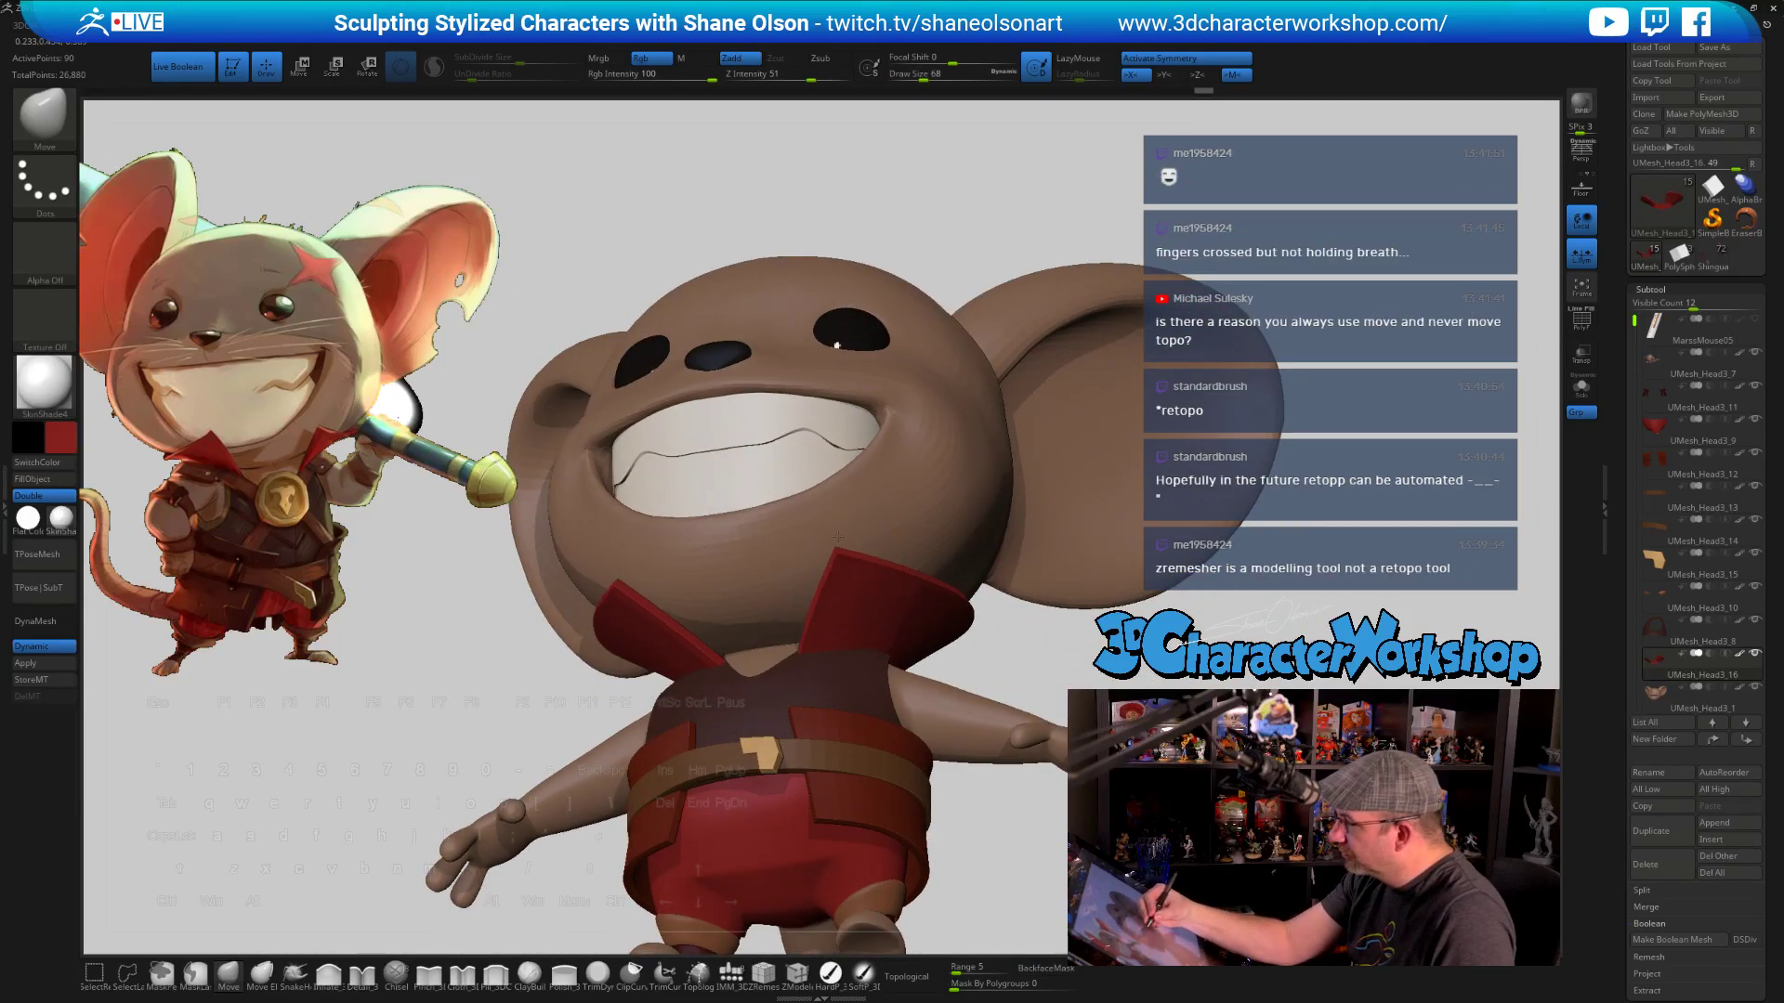
Adjust the collar's side flare in the front view with the Move brush at draw size 90
right_drag(837, 537, 1086, 569)
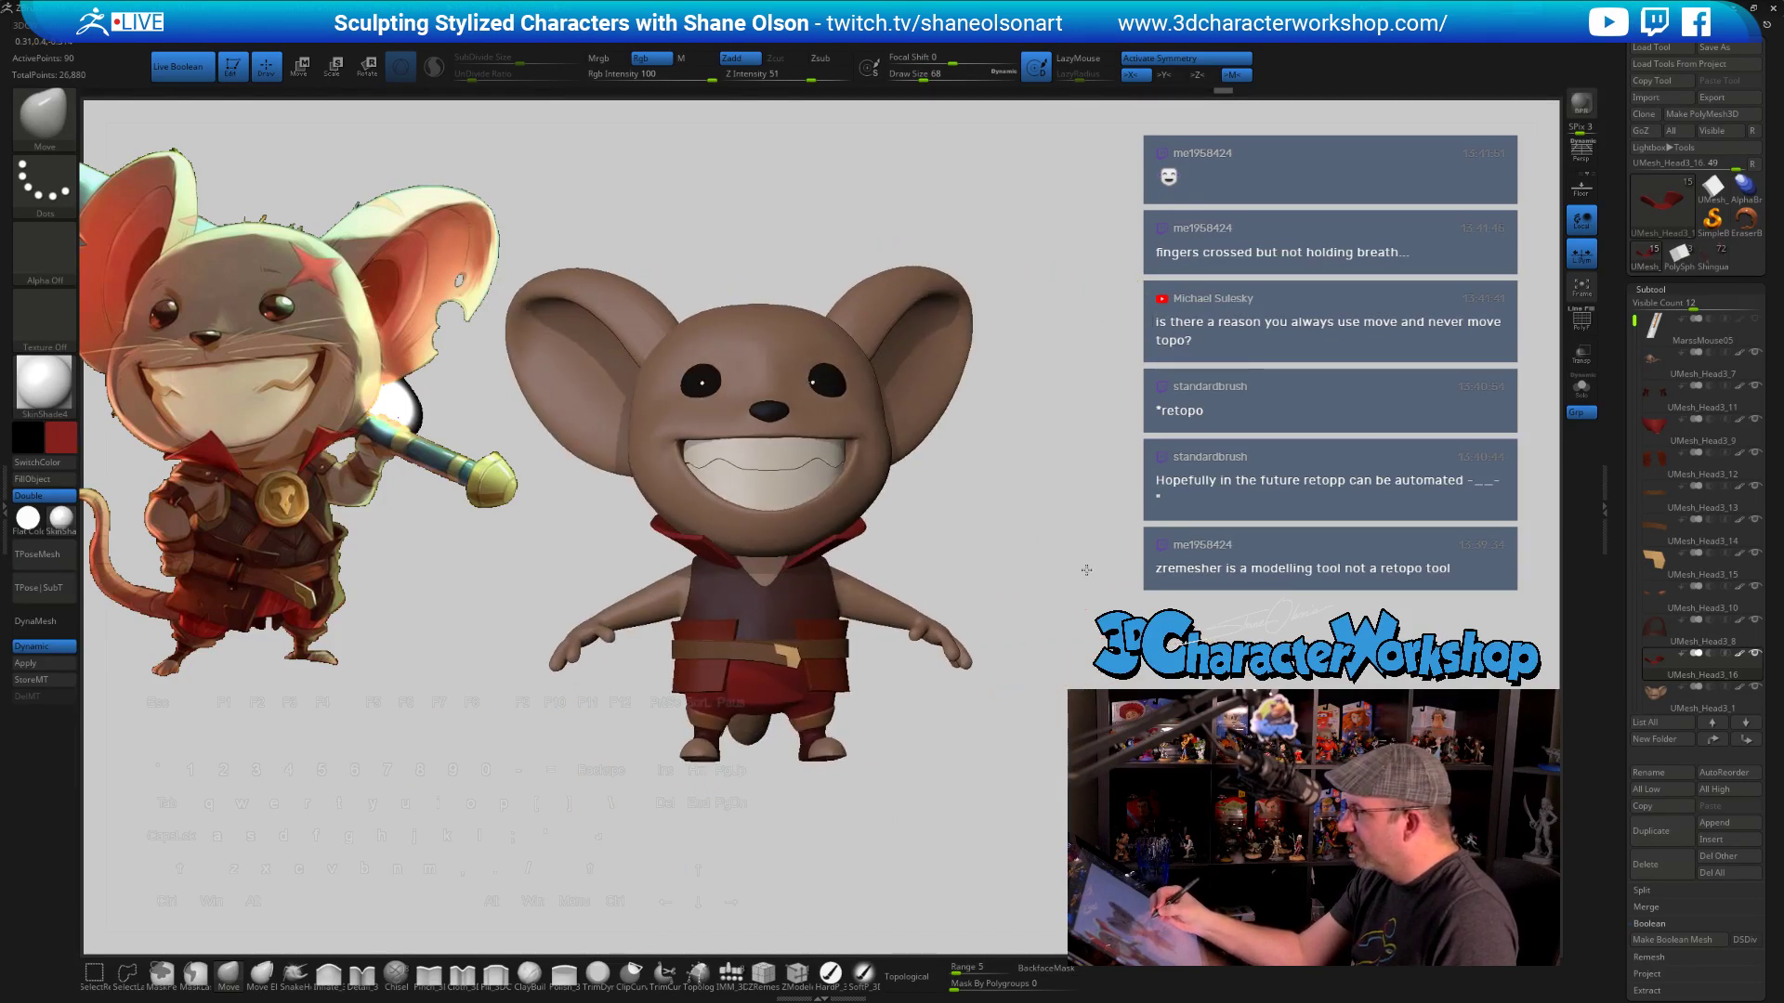
key(s)
drag(987, 517, 1017, 516)
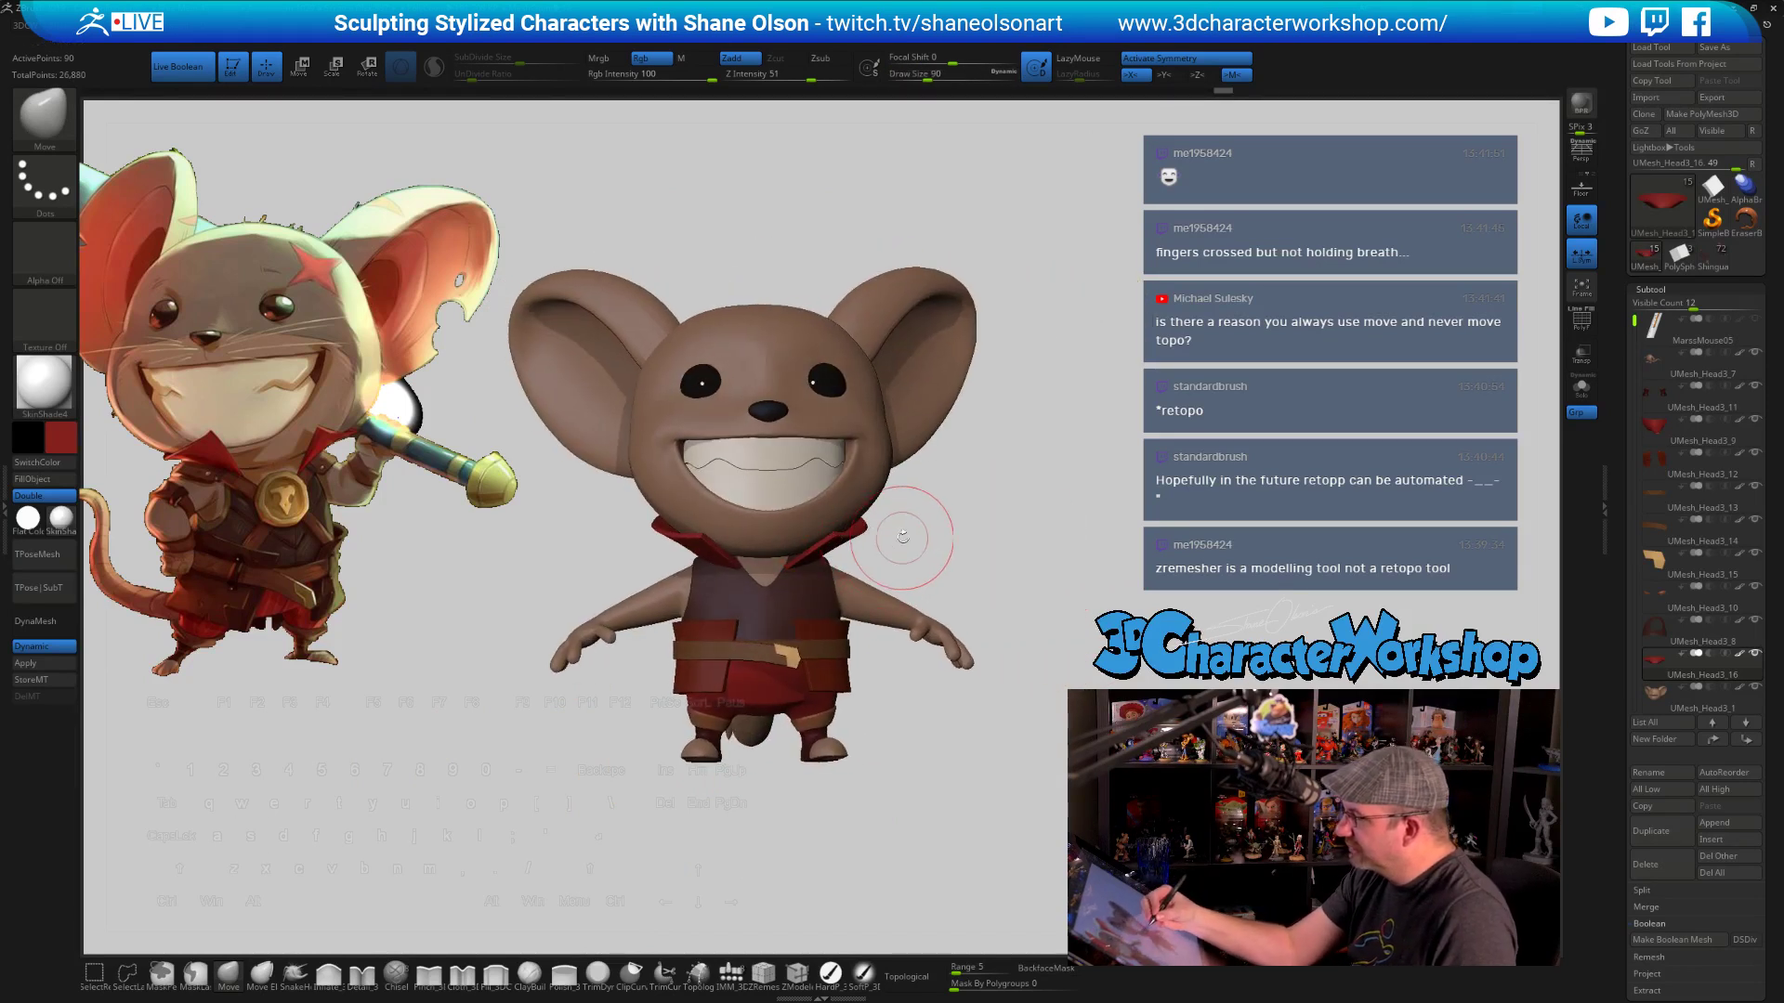
right_drag(873, 533, 897, 548)
alt+drag(914, 546, 957, 703)
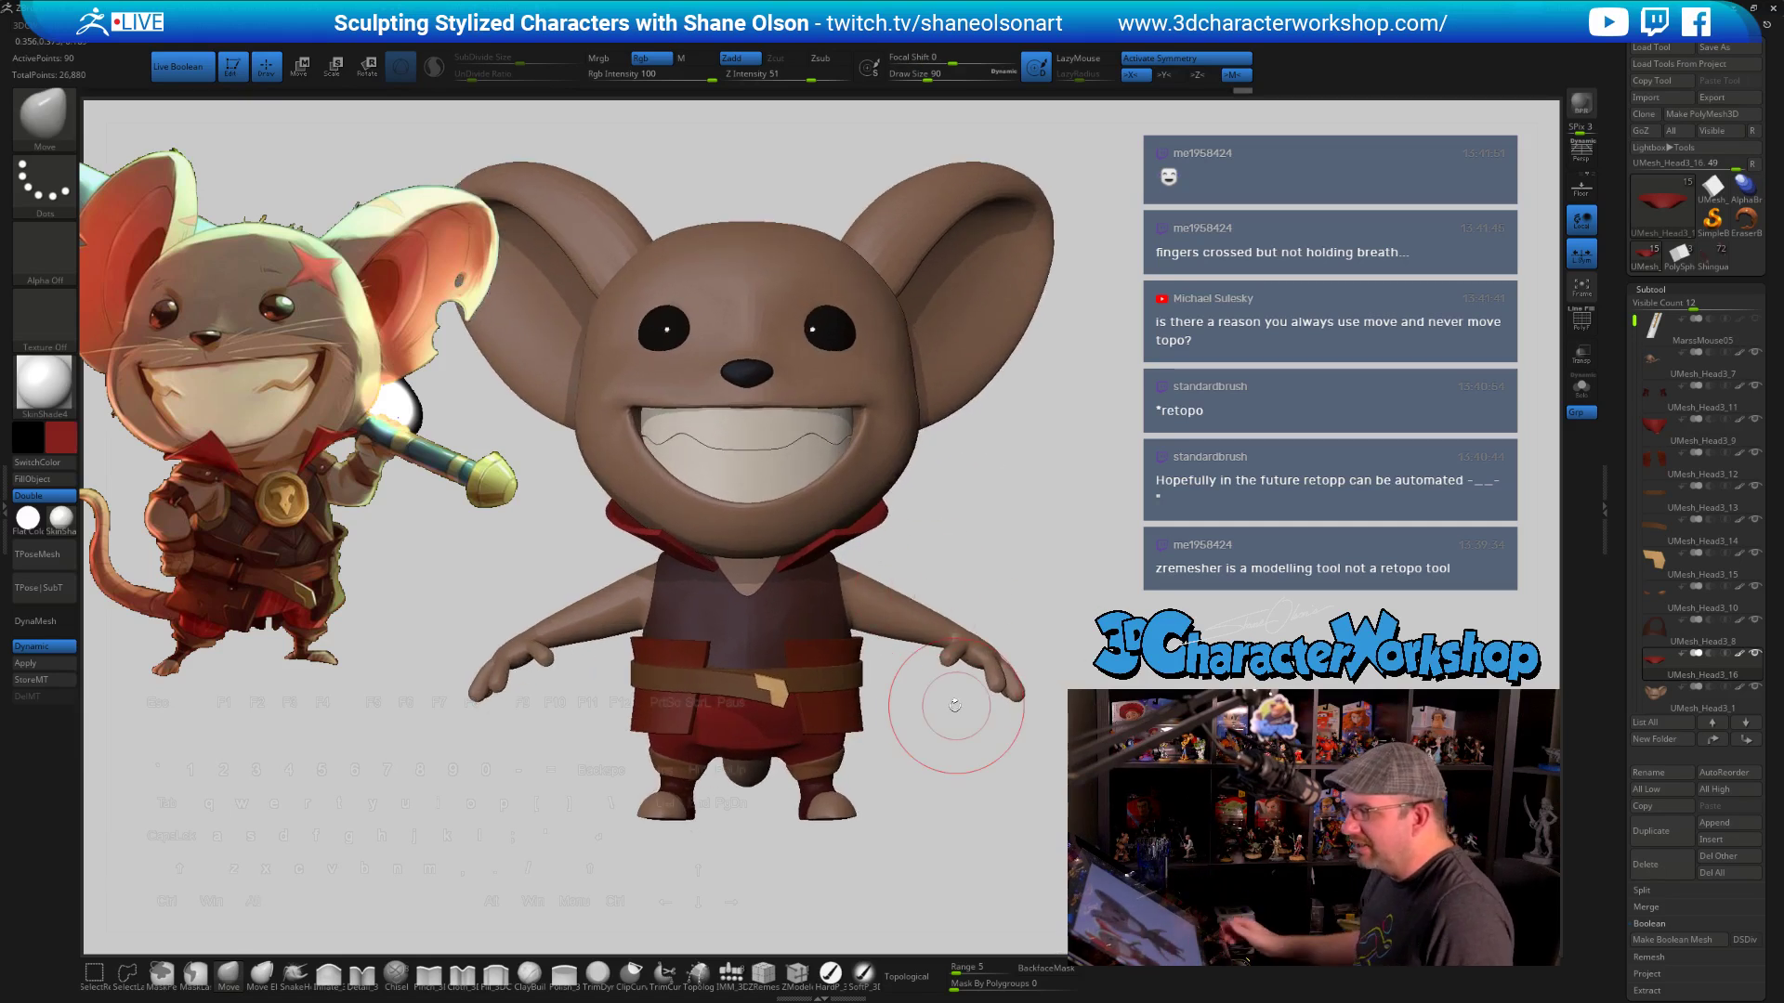
alt+drag(999, 538, 979, 620)
Select the vest, show its polyframe and merge all its faces into a single polygroup
alt+click(806, 624)
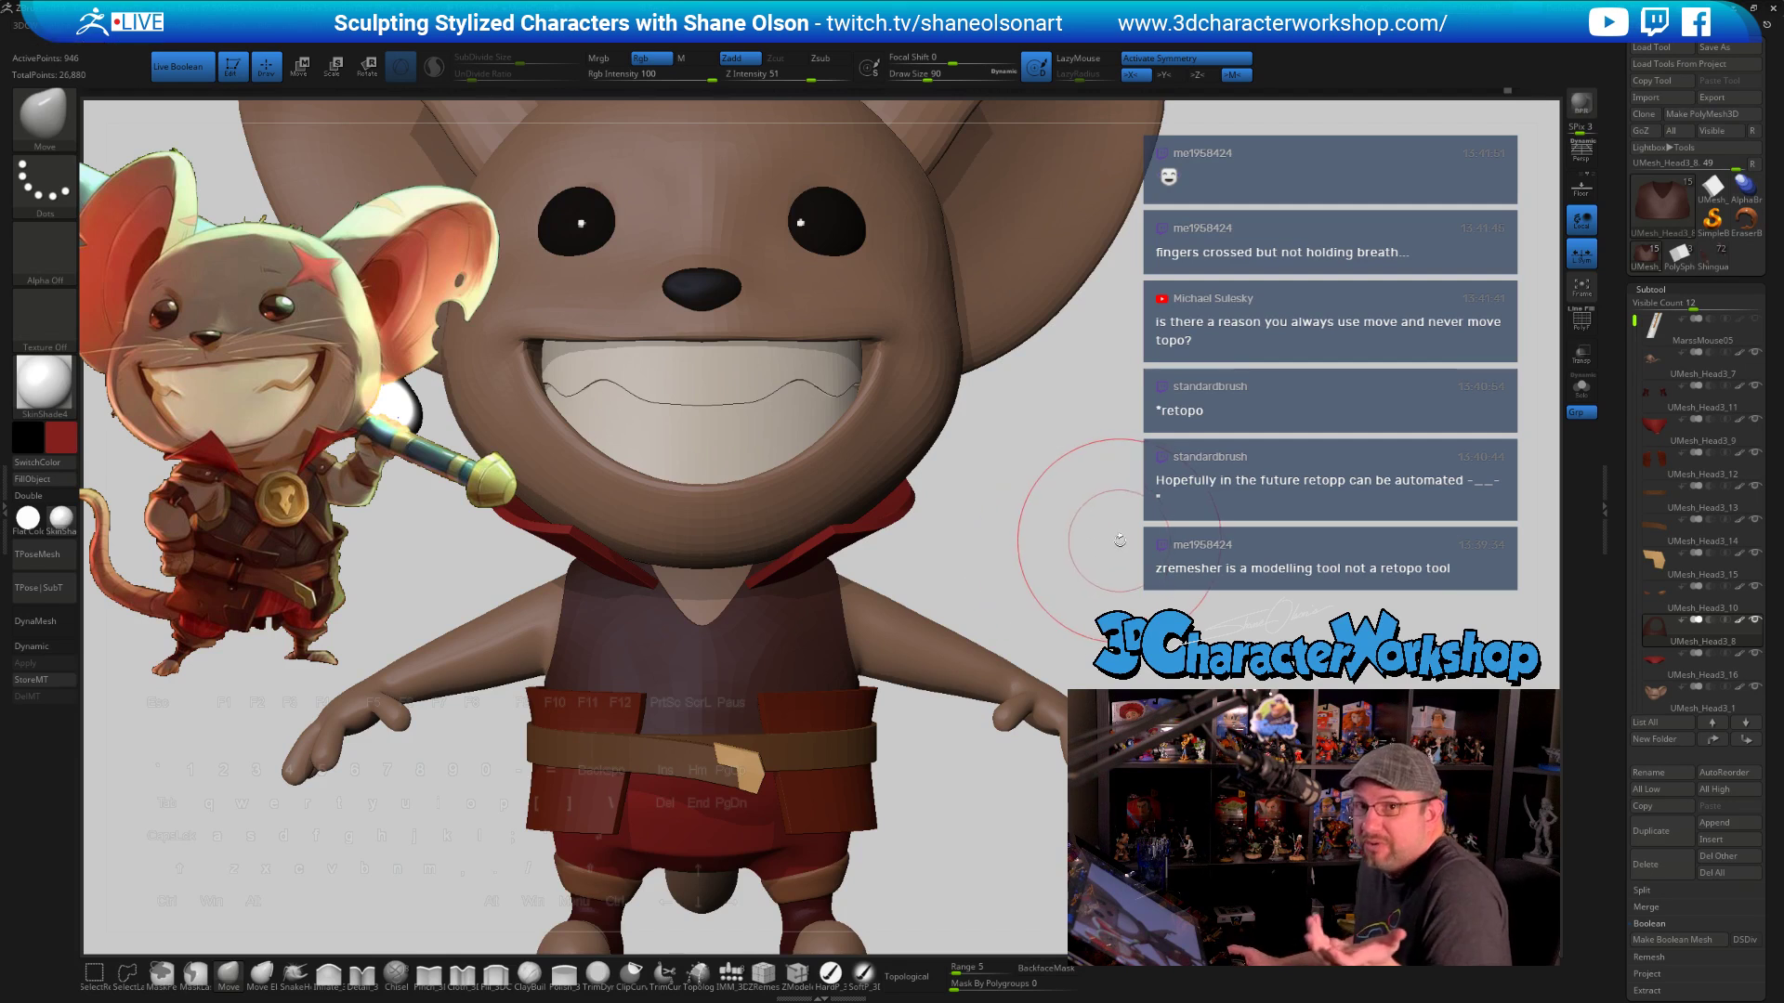
key(s)
mouse_move(1069, 569)
mouse_down()
mouse_move(1003, 566)
mouse_move(1068, 568)
mouse_up()
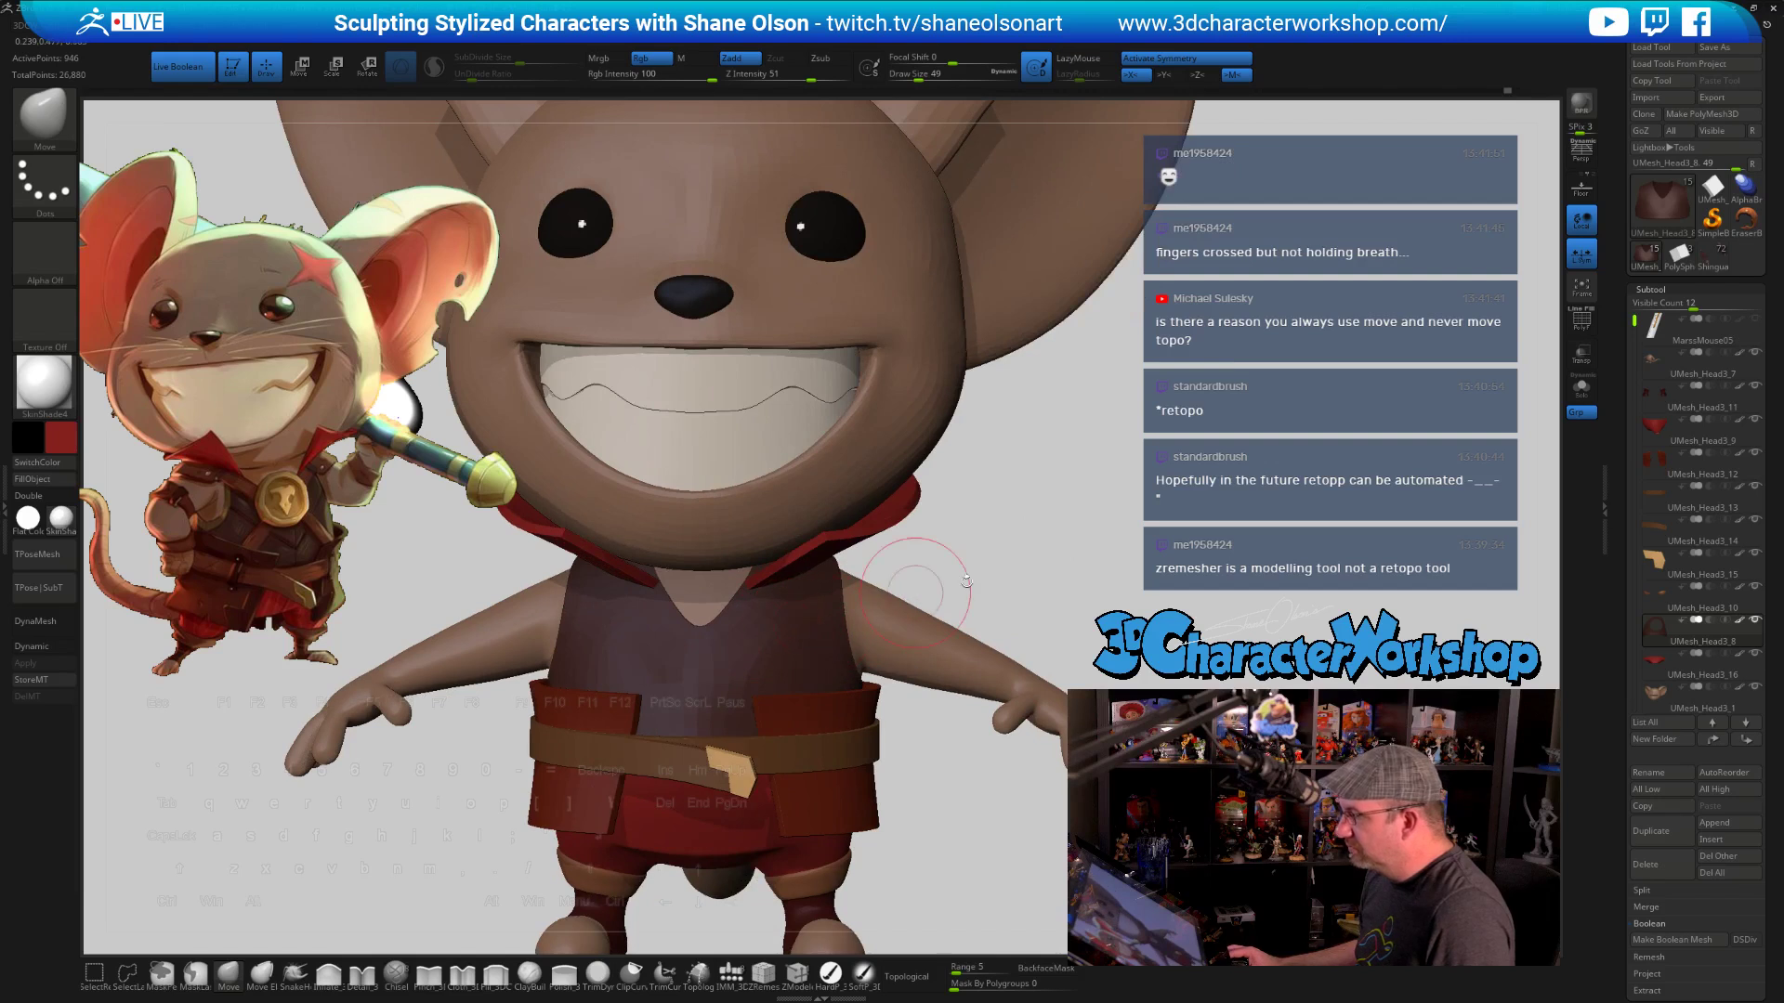
key(shift+f)
mouse_move(1202, 548)
mouse_down()
mouse_move(1101, 566)
mouse_move(1121, 569)
mouse_up()
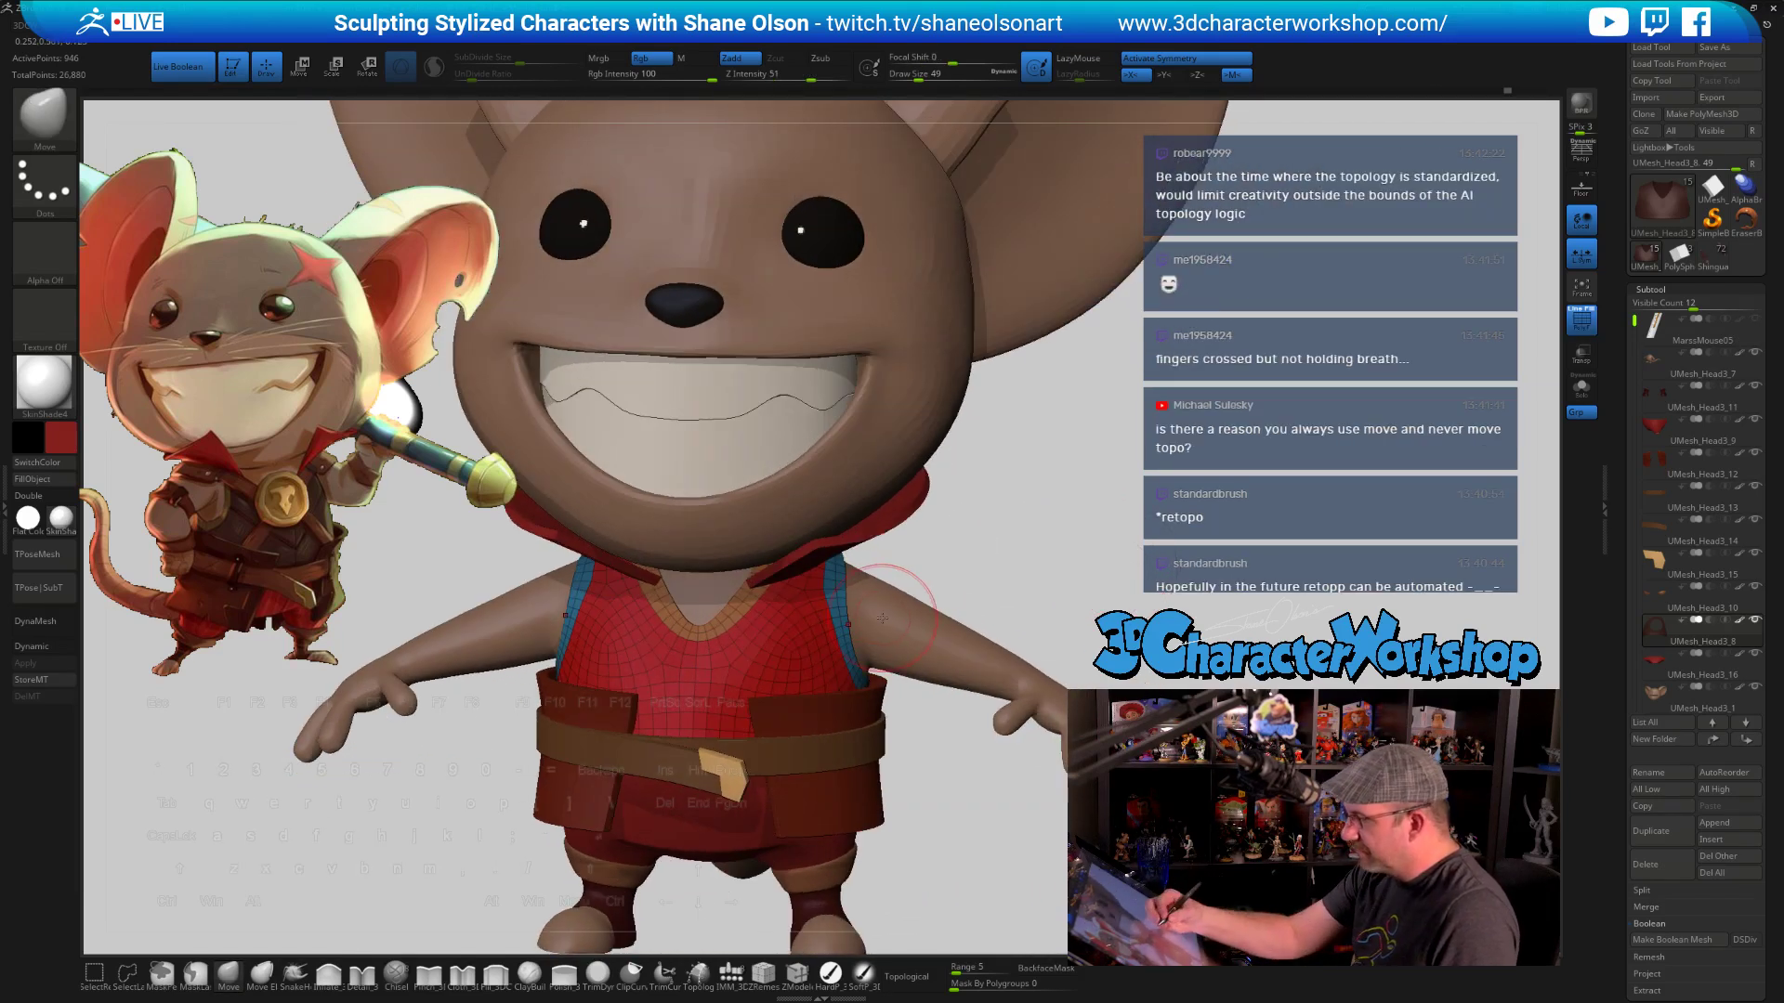
key(ctrl+w)
alt+drag(978, 552, 1041, 585)
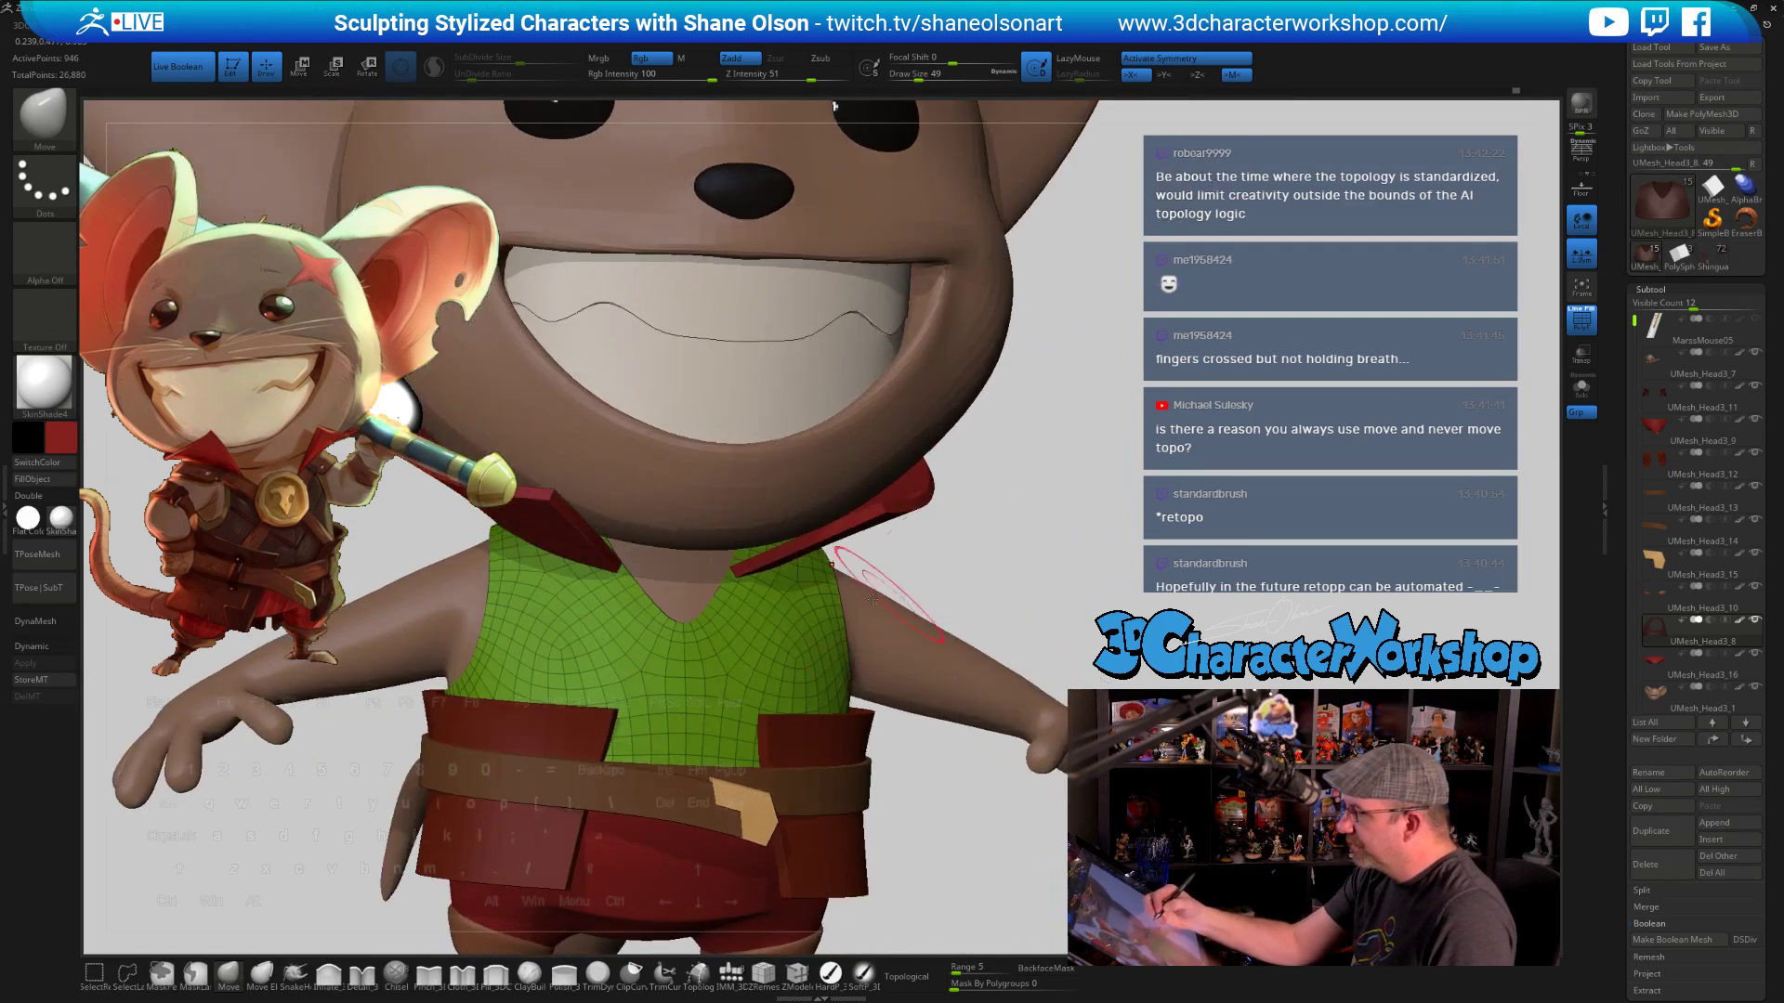
Give the vest thickness by extruding its whole polygroup with the ZModeler
click(796, 975)
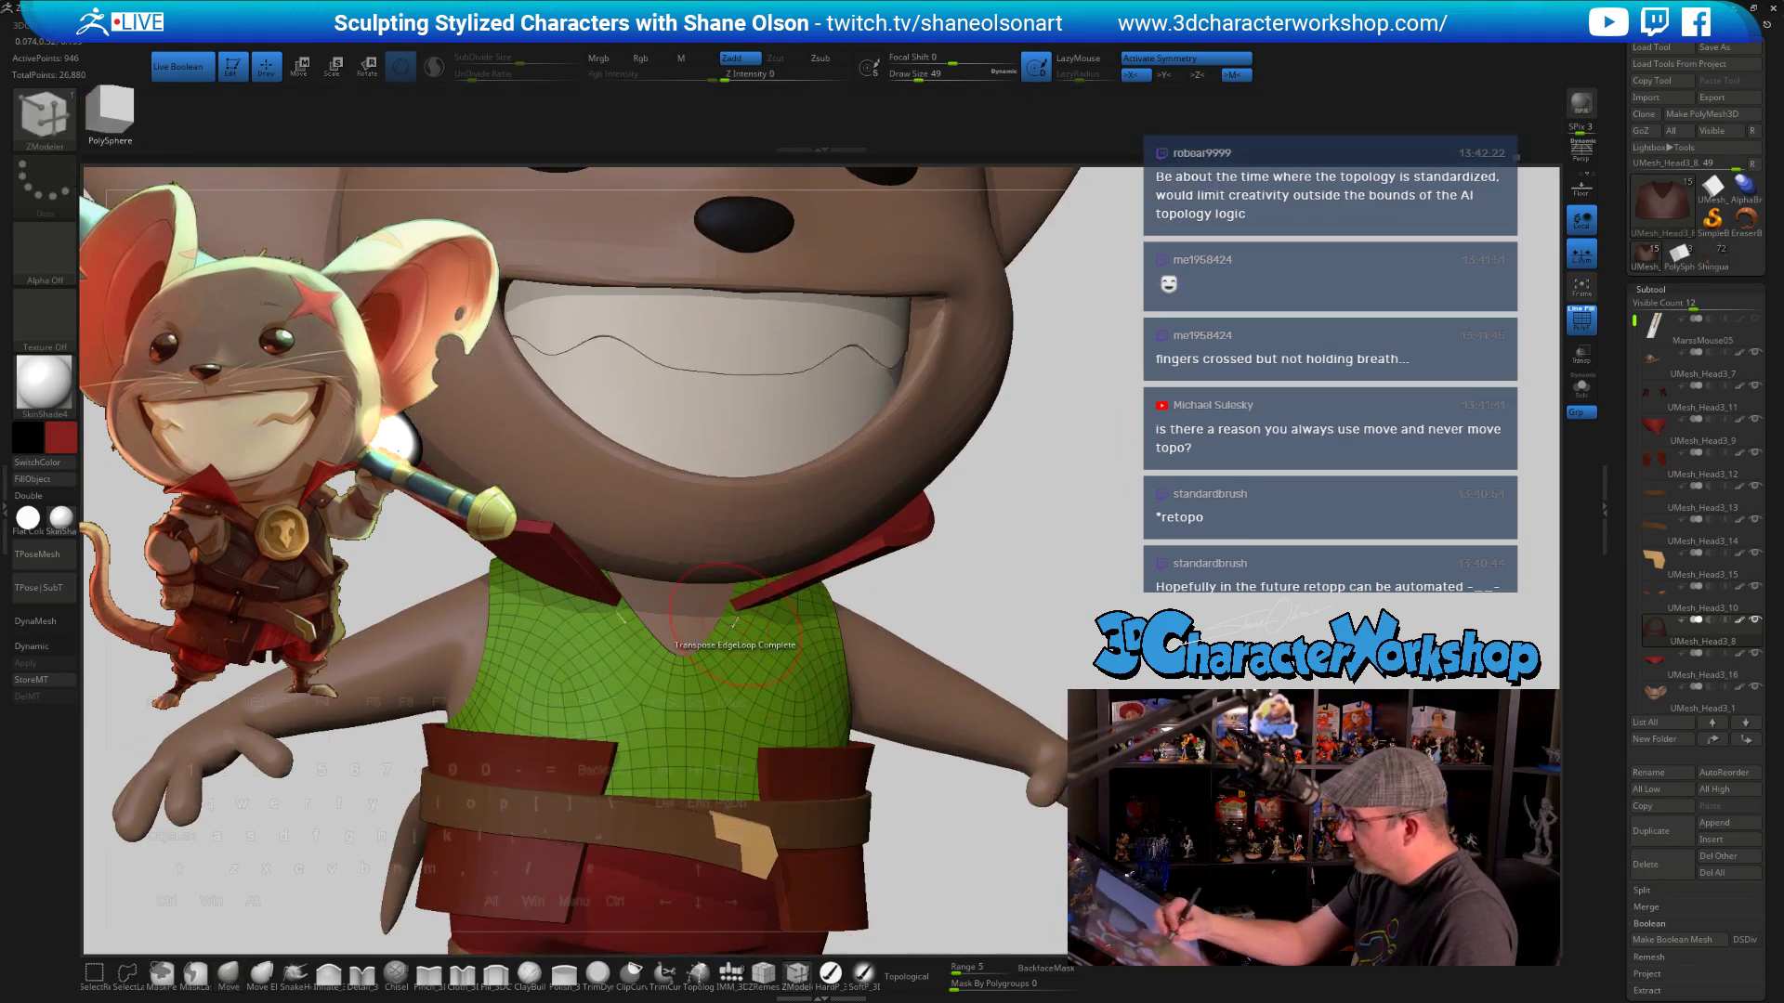
right_drag(743, 626, 747, 622)
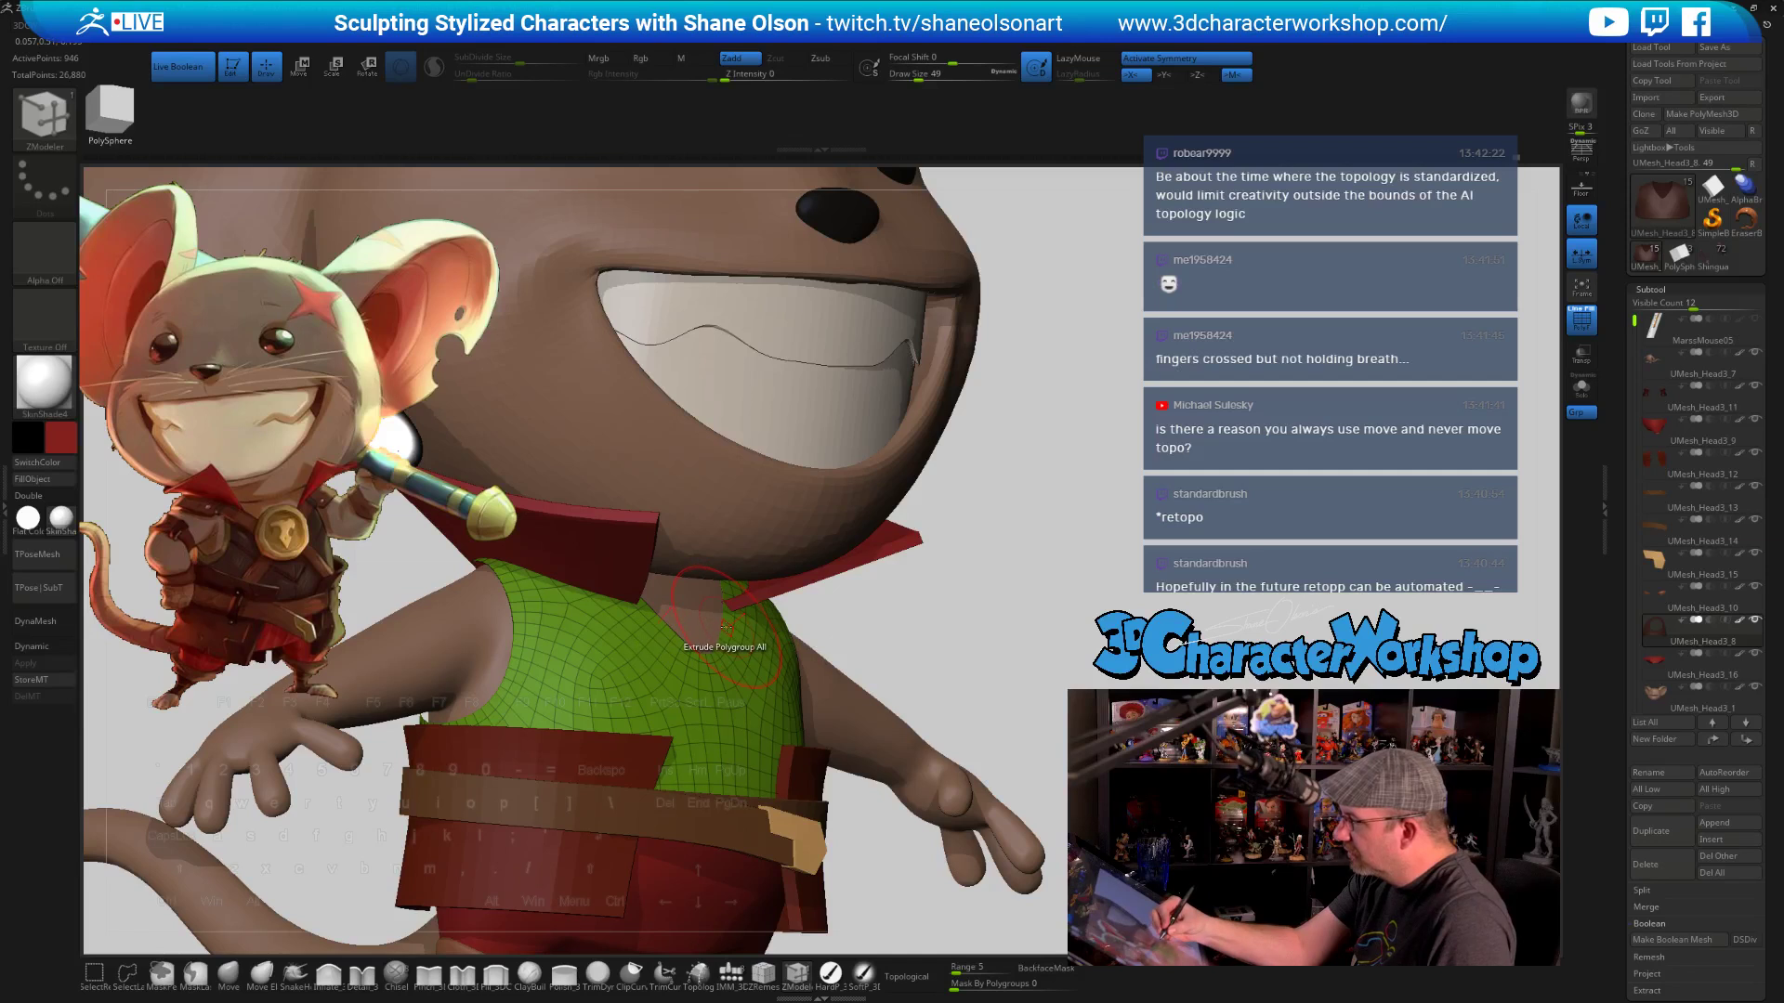
click(724, 628)
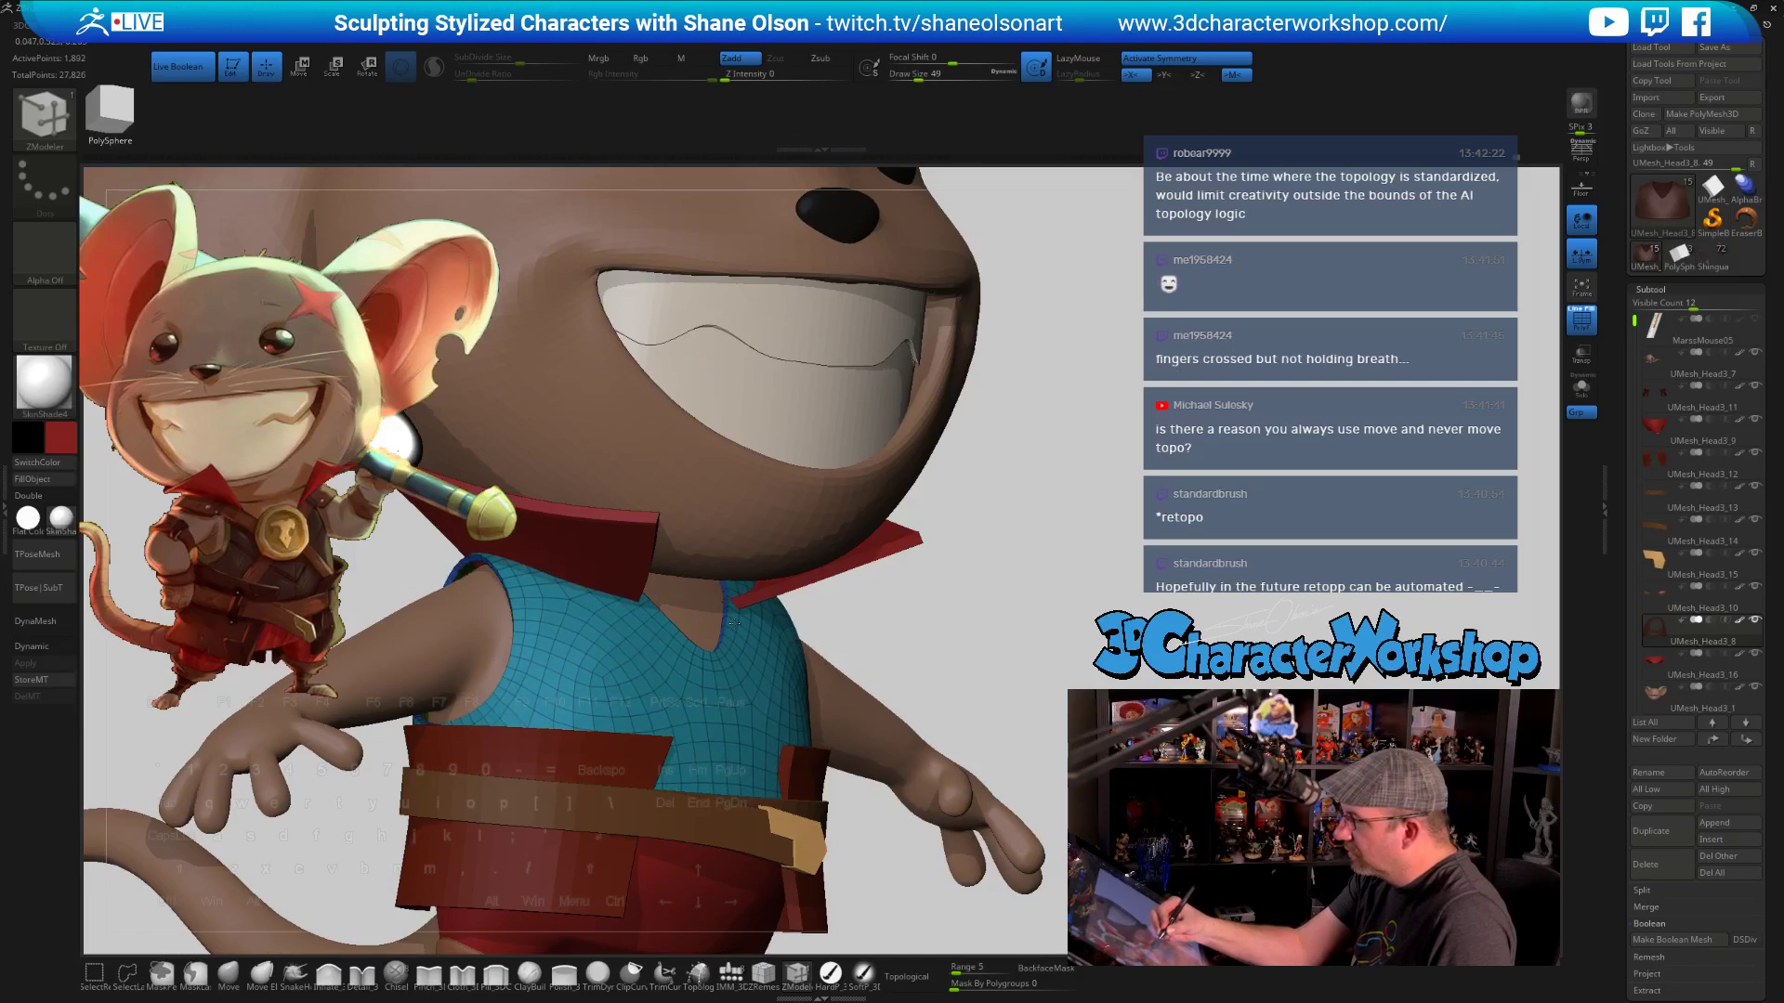
mouse_move(1027, 538)
right_down()
mouse_move(979, 581)
mouse_move(1005, 571)
right_up()
key(ctrl+z)
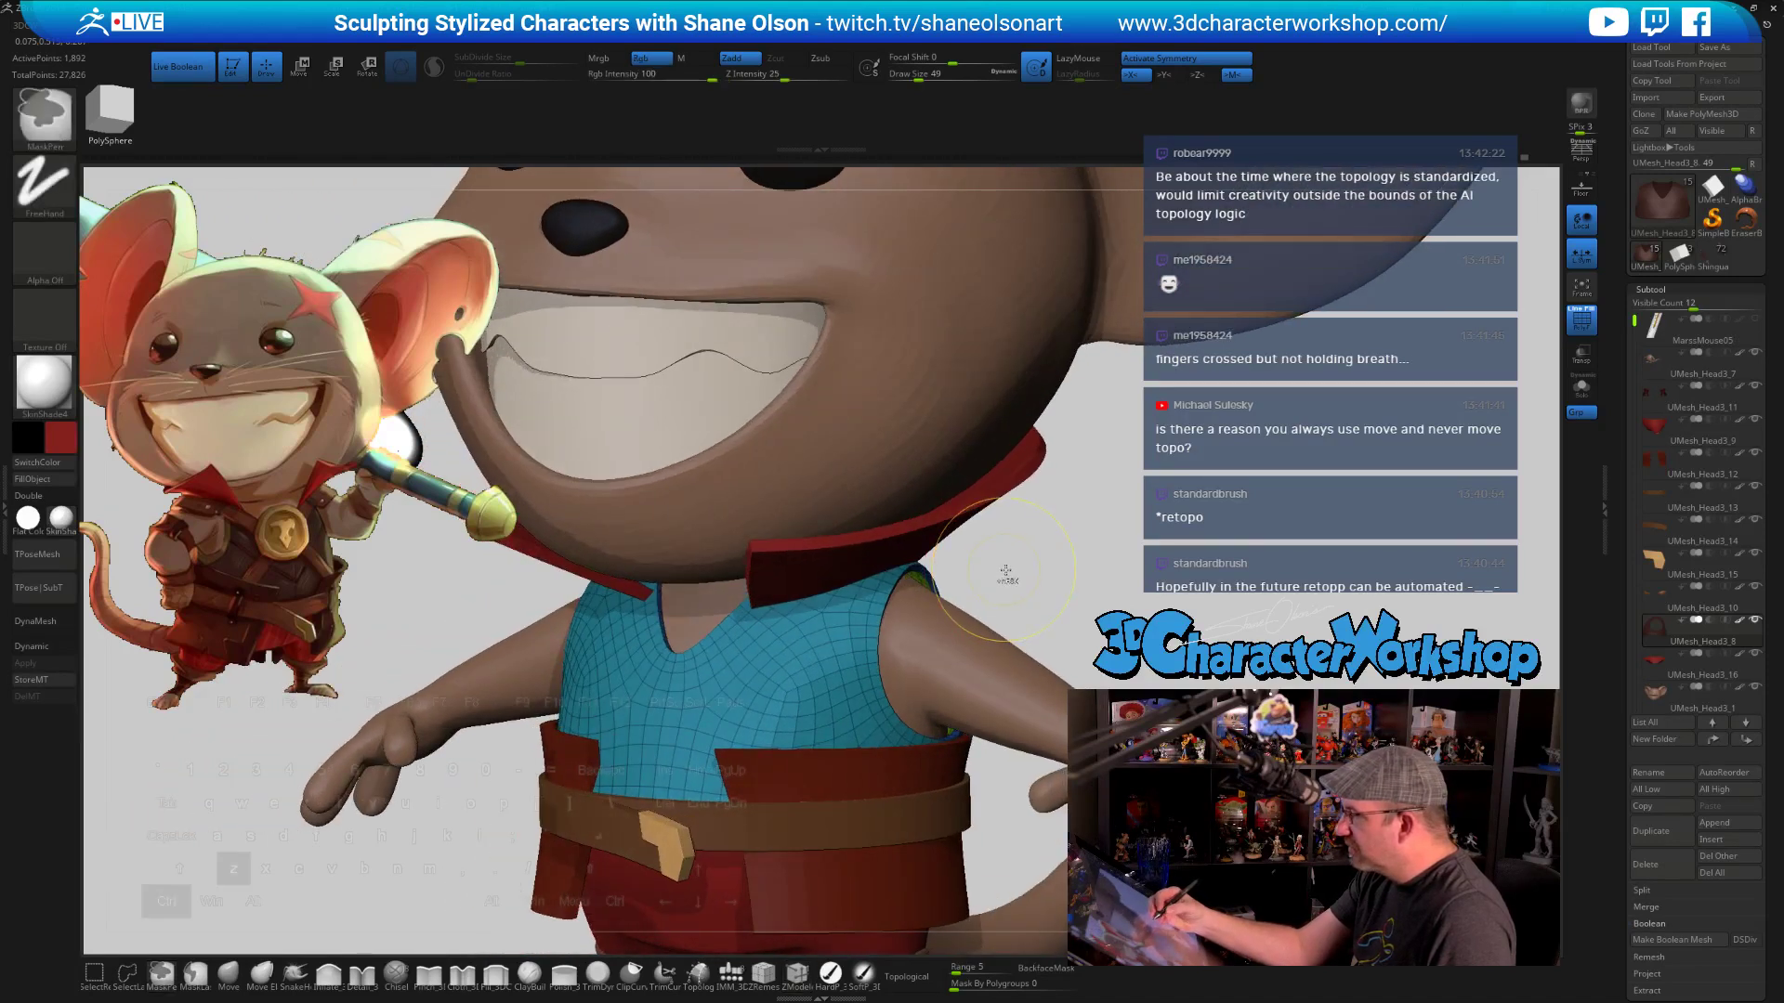
key(ctrl+z)
click(733, 617)
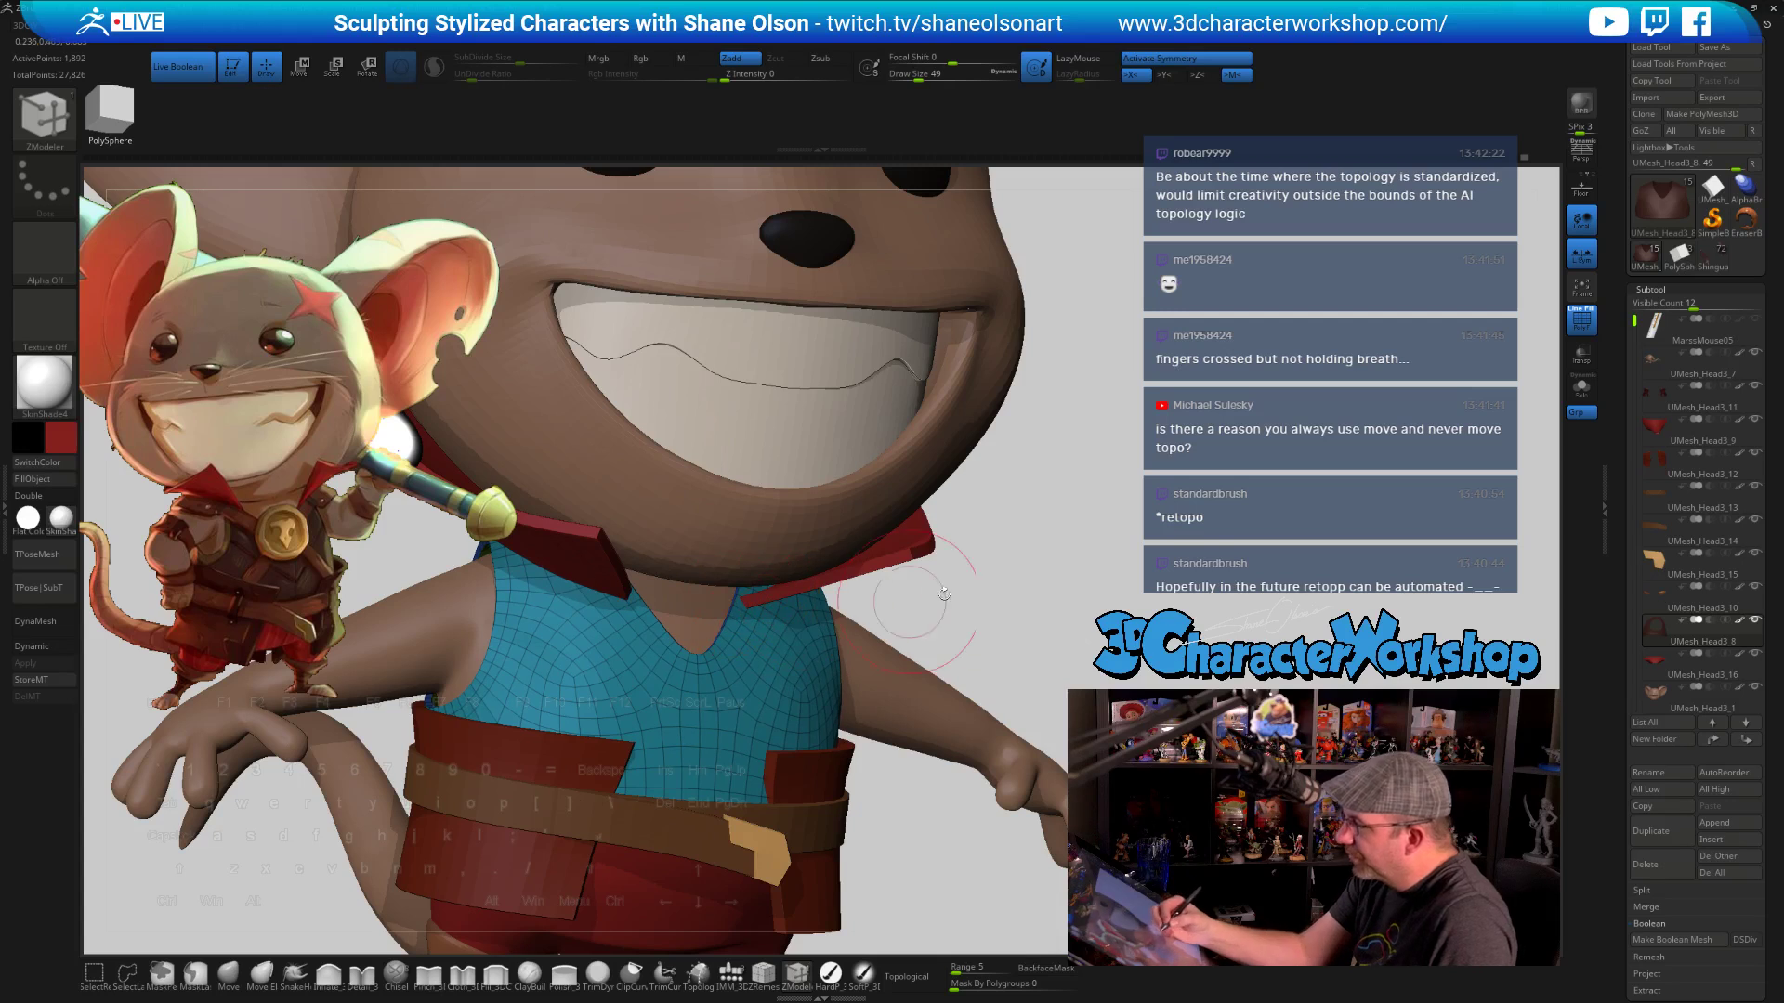
Regroup the thickened vest's faces by normals, then hide the polyframe and smooth it with dynamic subdivision
key(f)
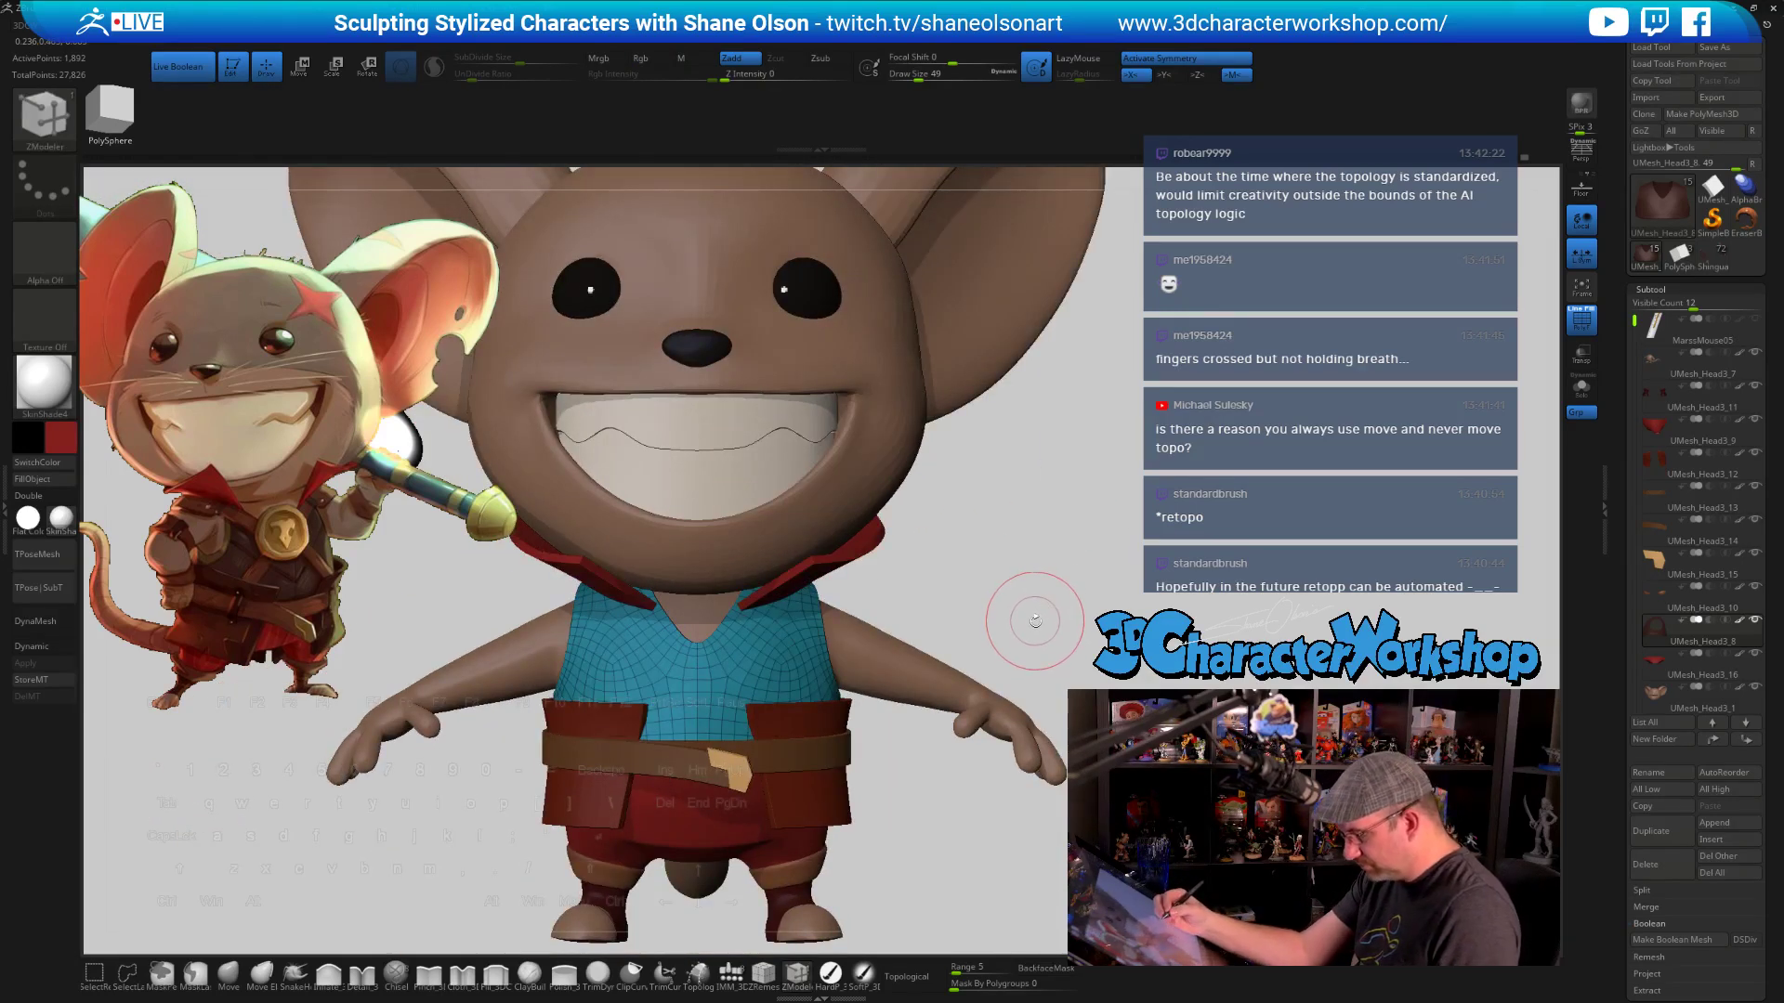
key(space)
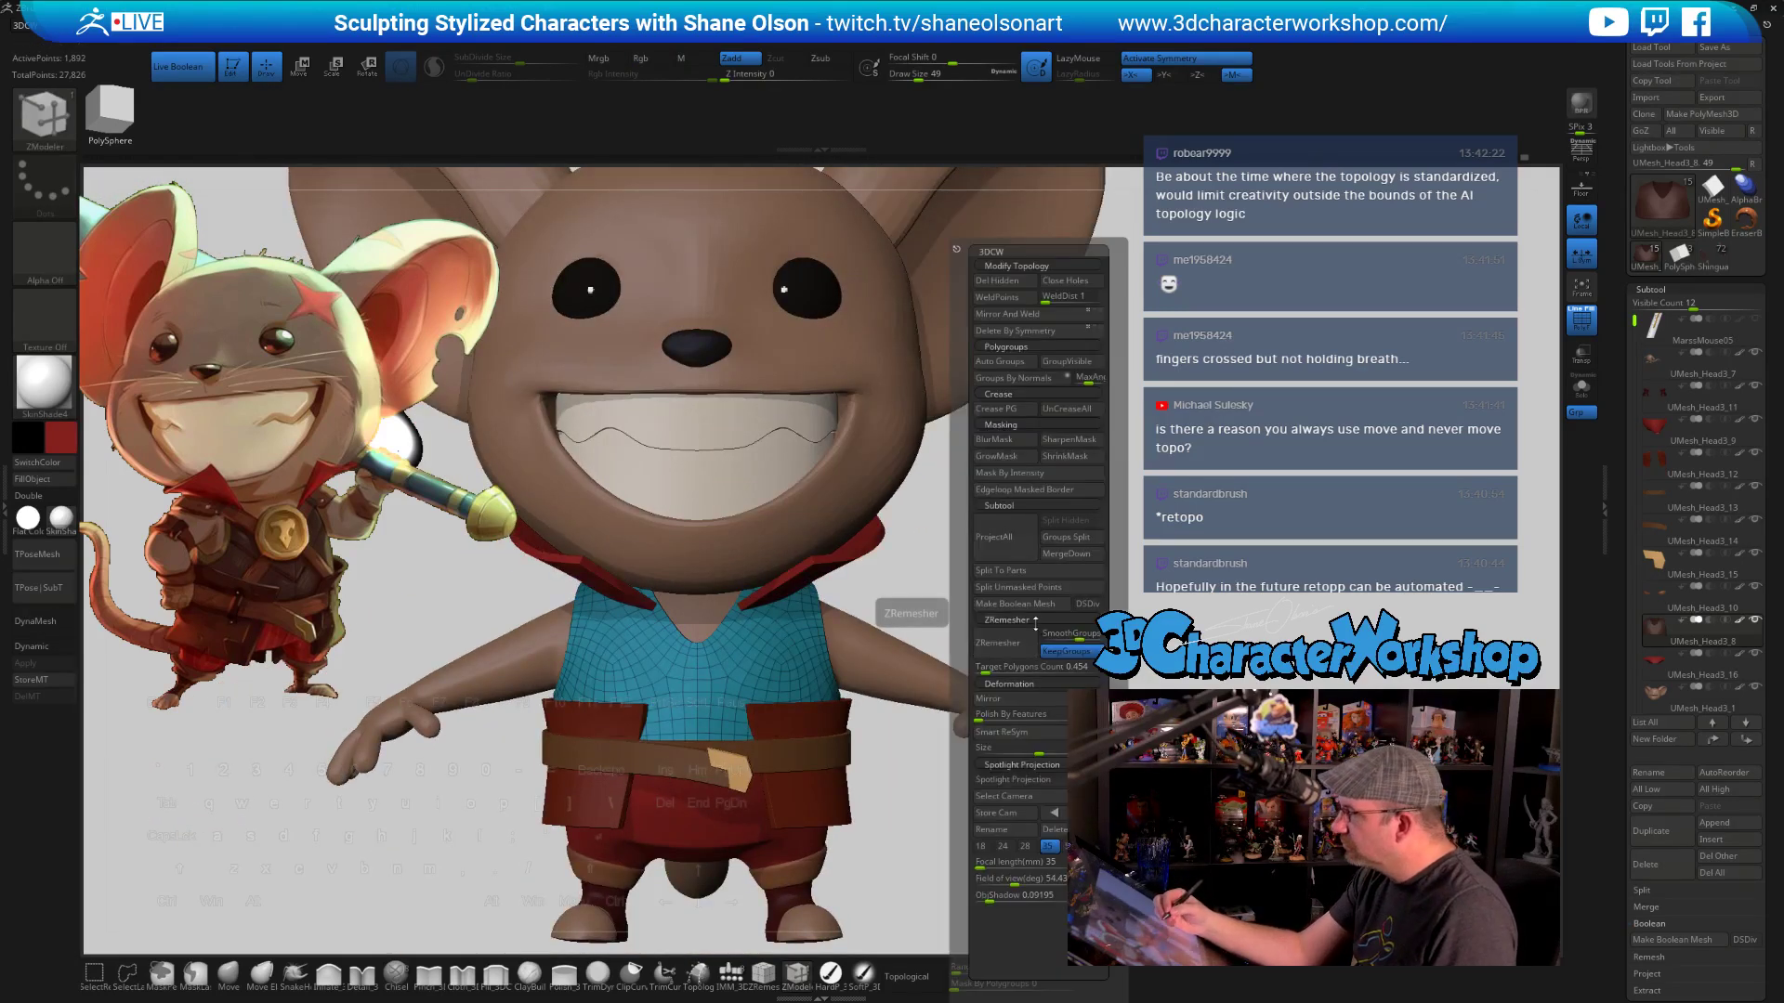
click(1026, 377)
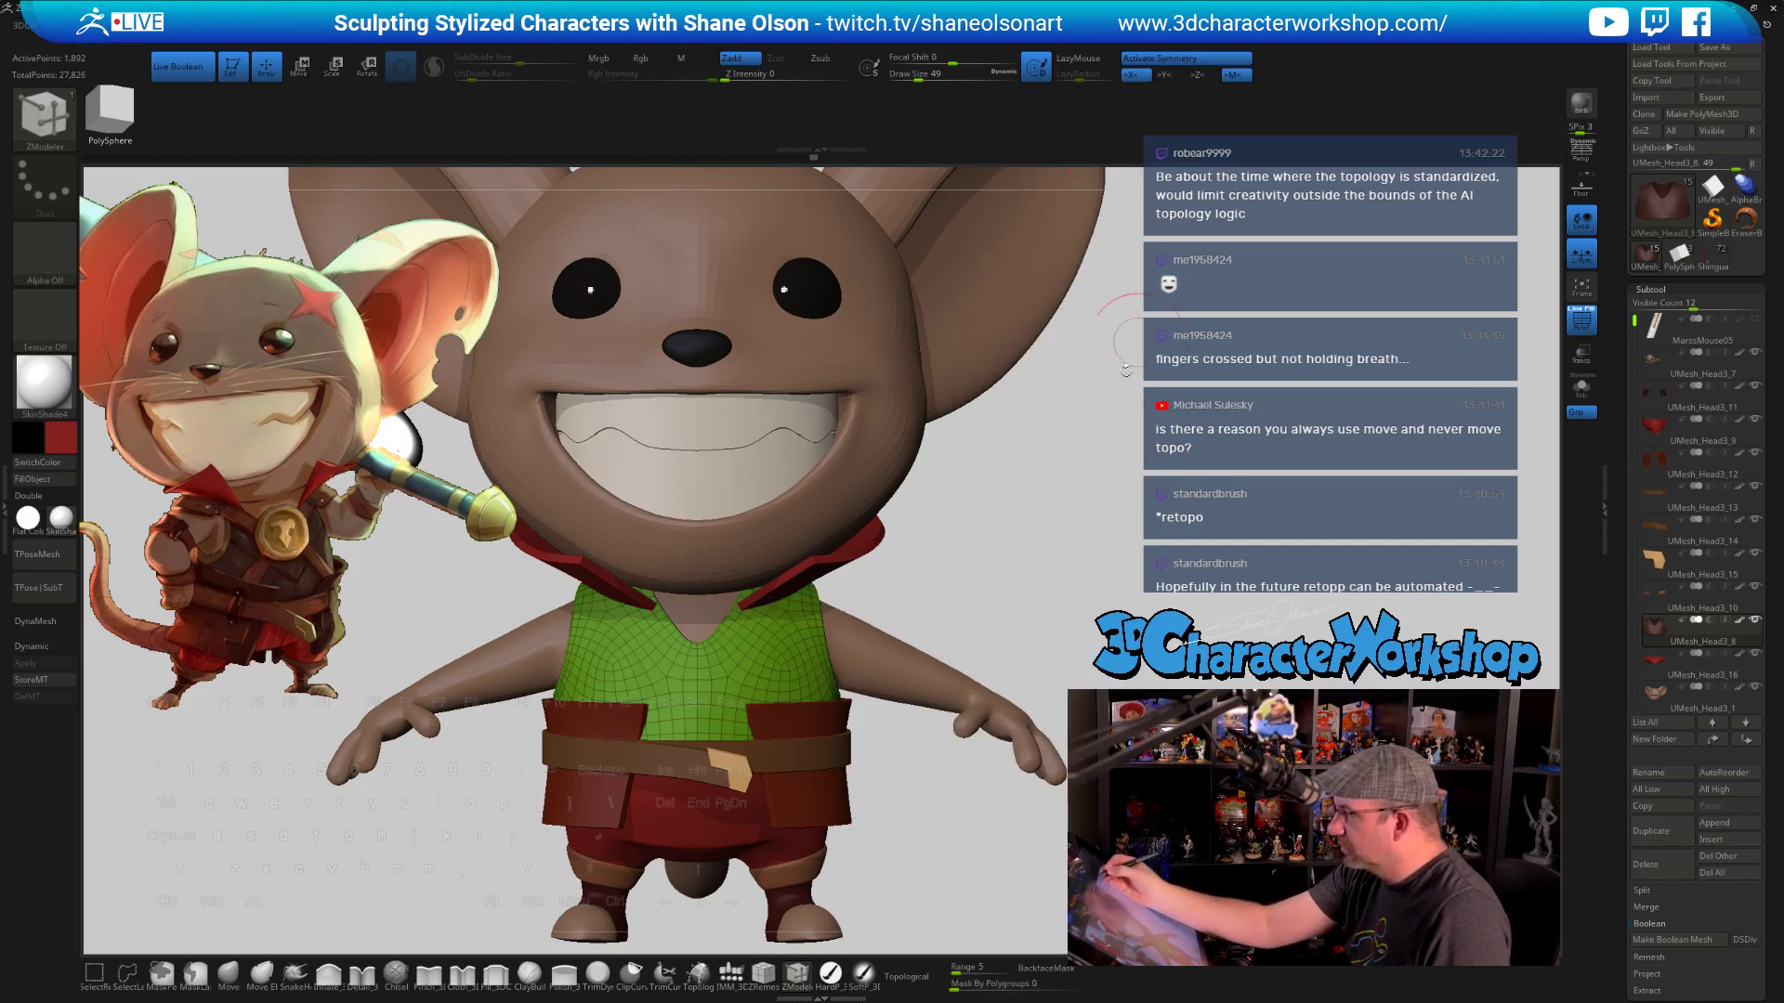
key(shift+f)
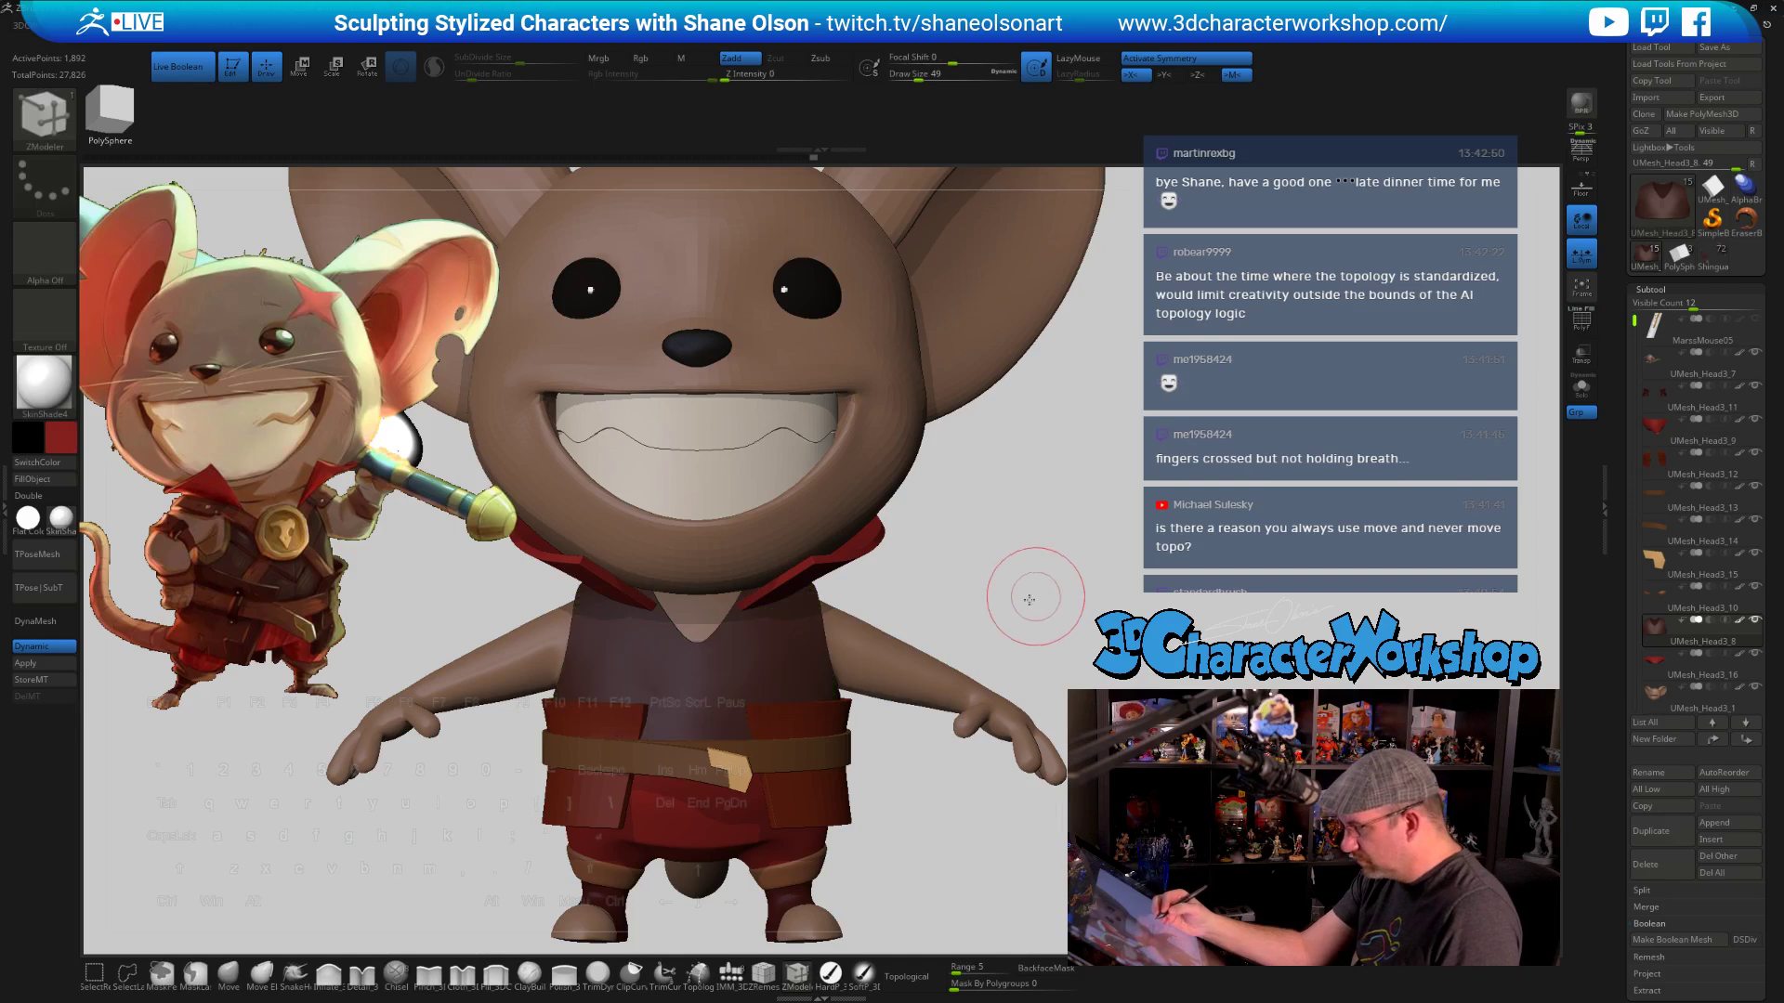
mouse_move(1027, 598)
mouse_down()
mouse_move(1006, 564)
mouse_move(1022, 613)
mouse_up()
Isolate the vest and adjust its shoulders and neckline with the Move brush at draw size 83
ctrl+click(834, 596)
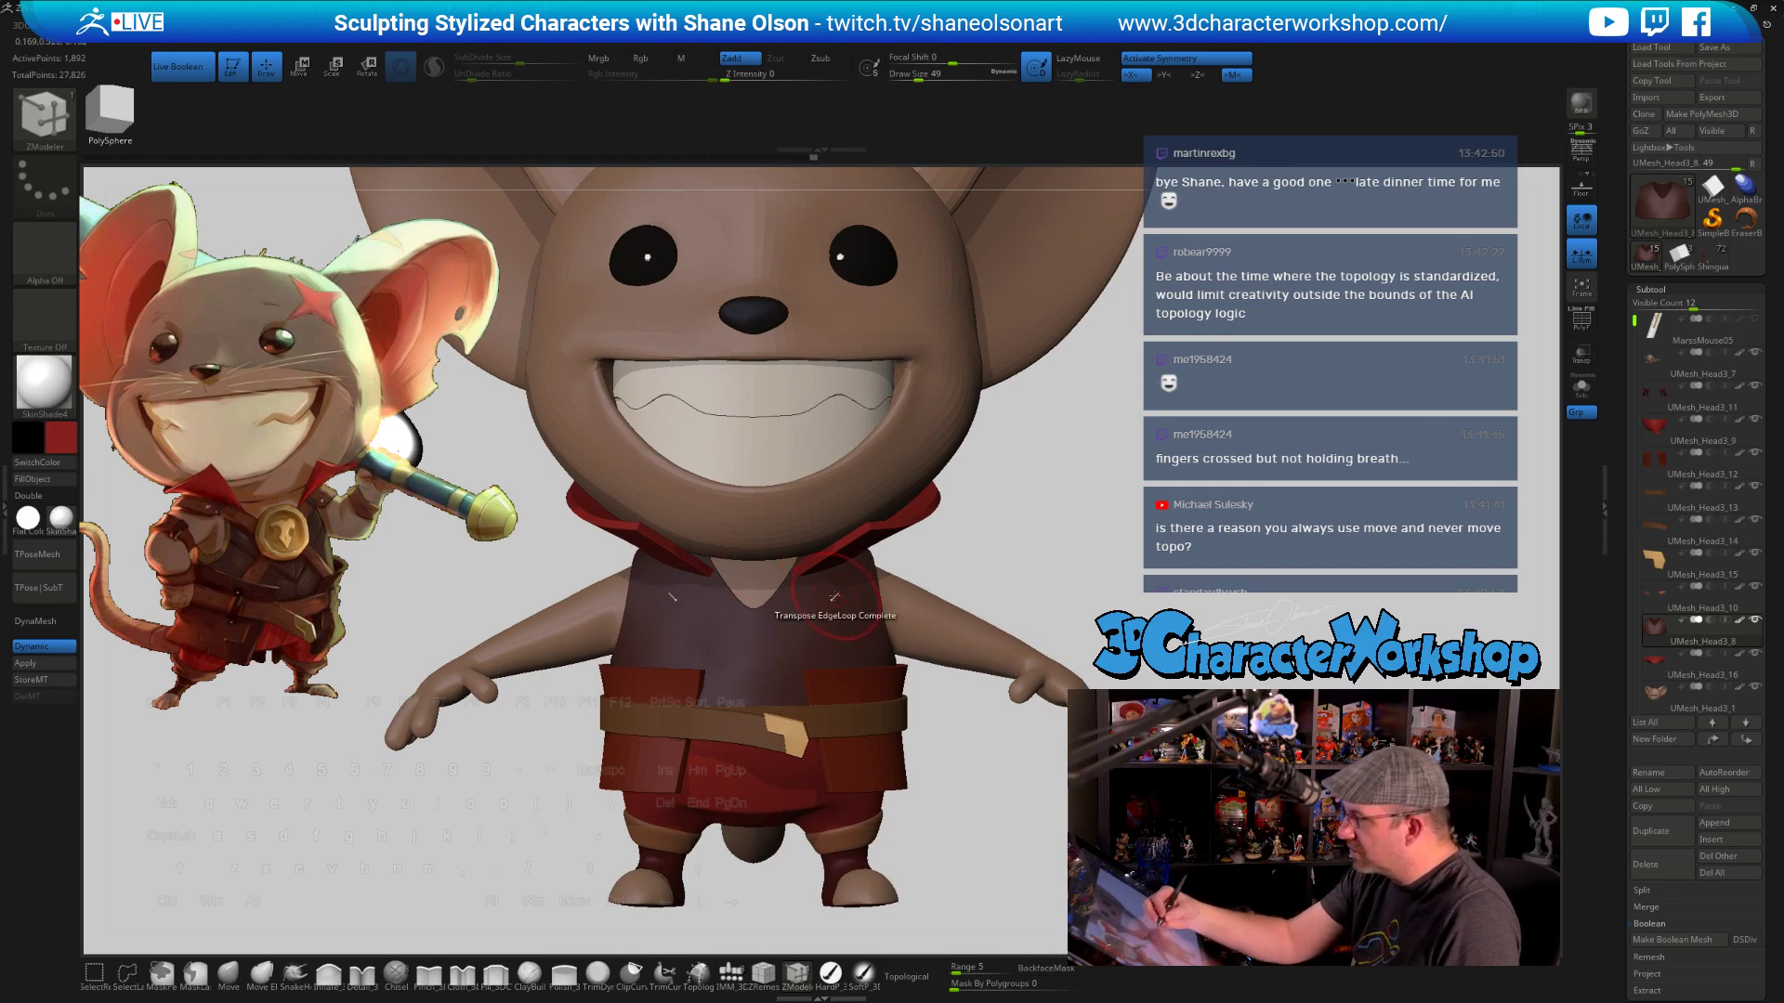
click(228, 973)
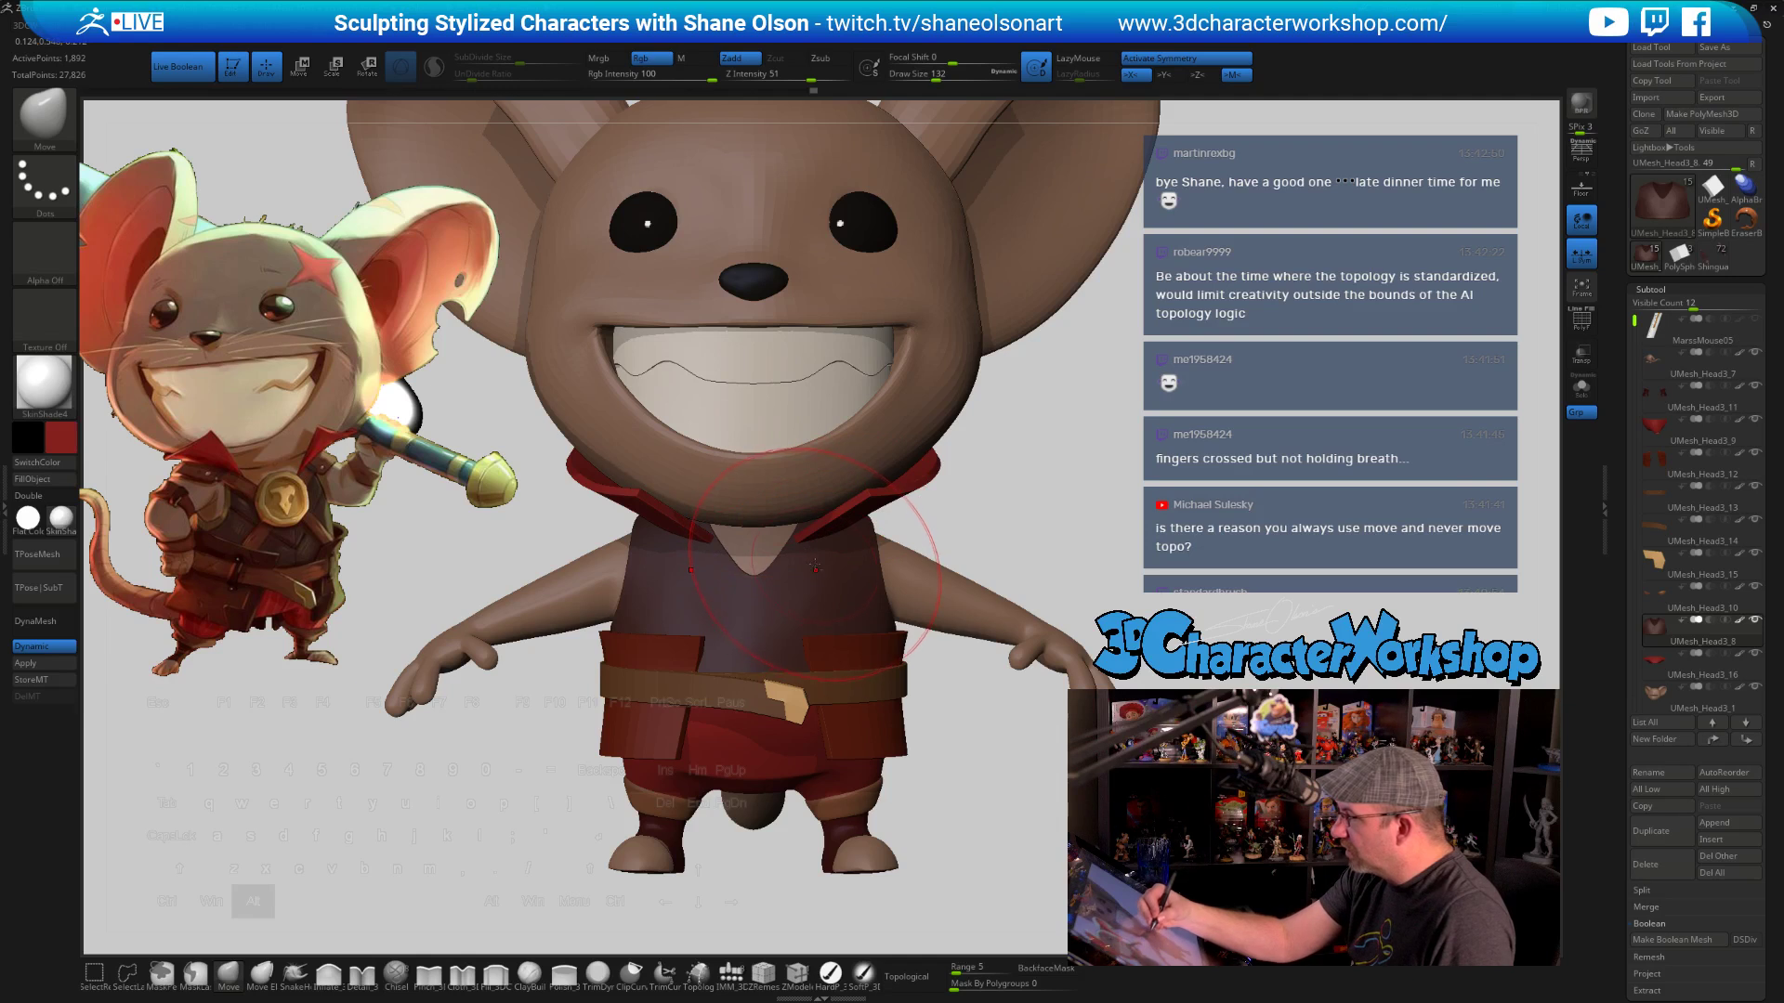
click(1581, 386)
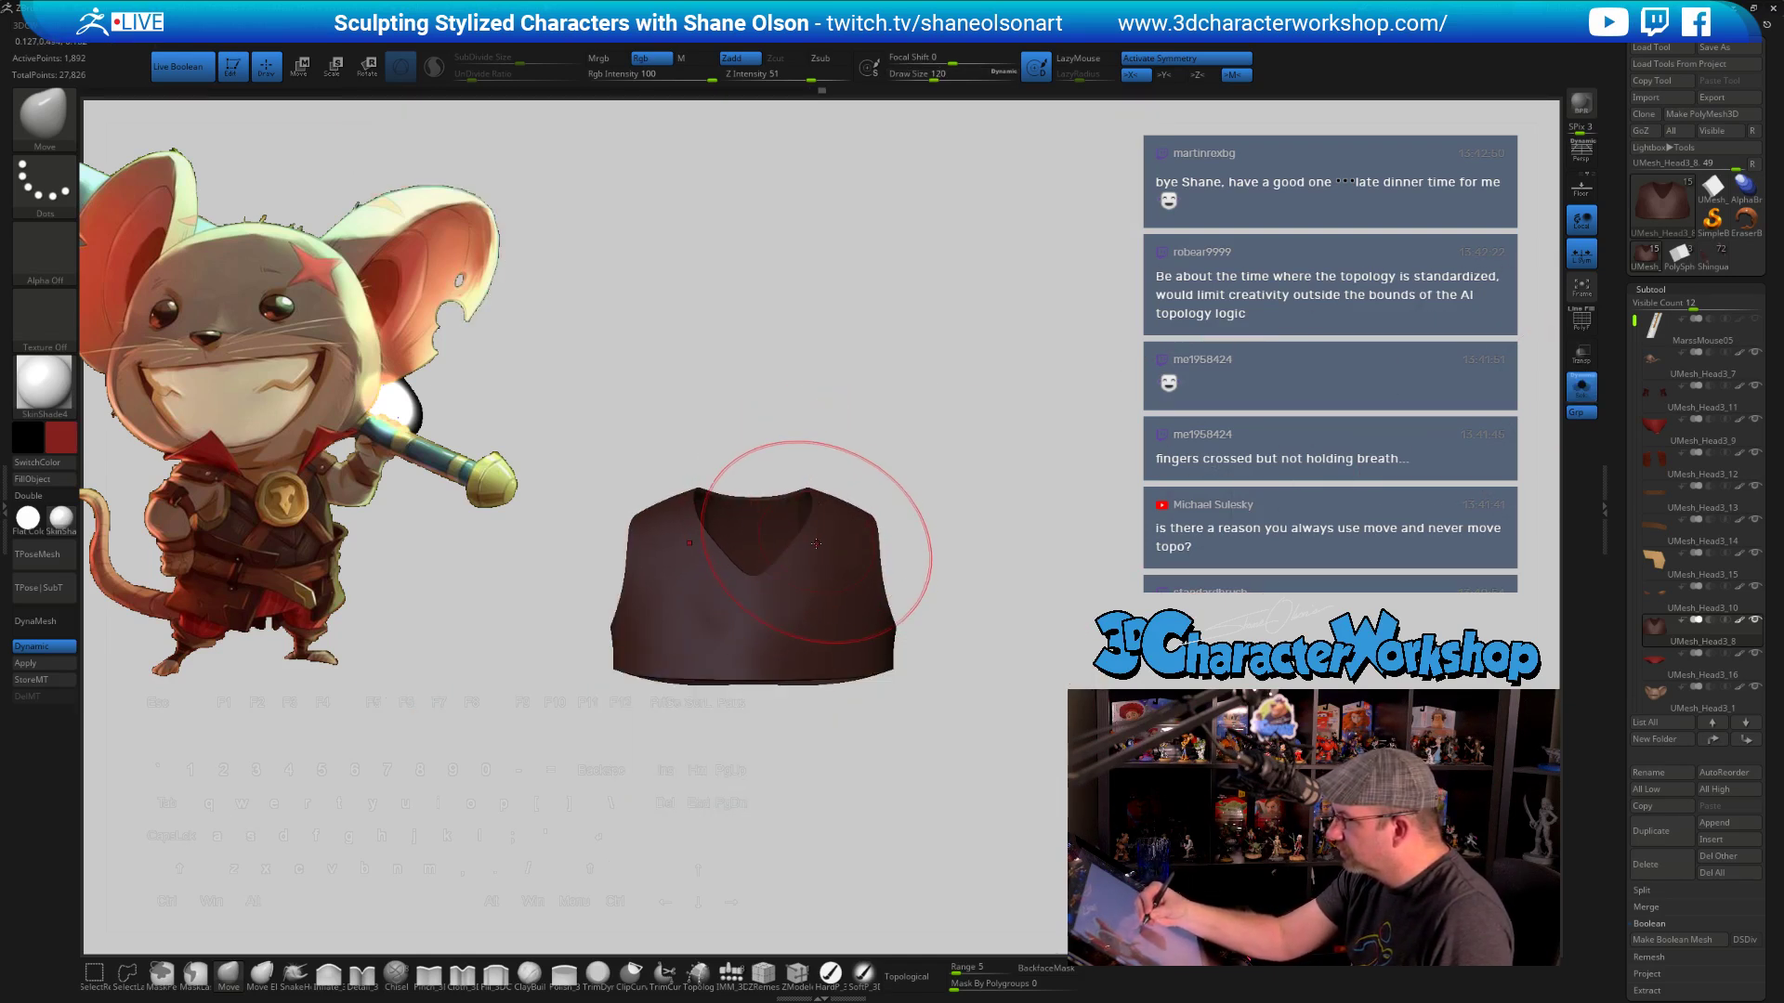
key(bracketleft)
key(bracketleft)
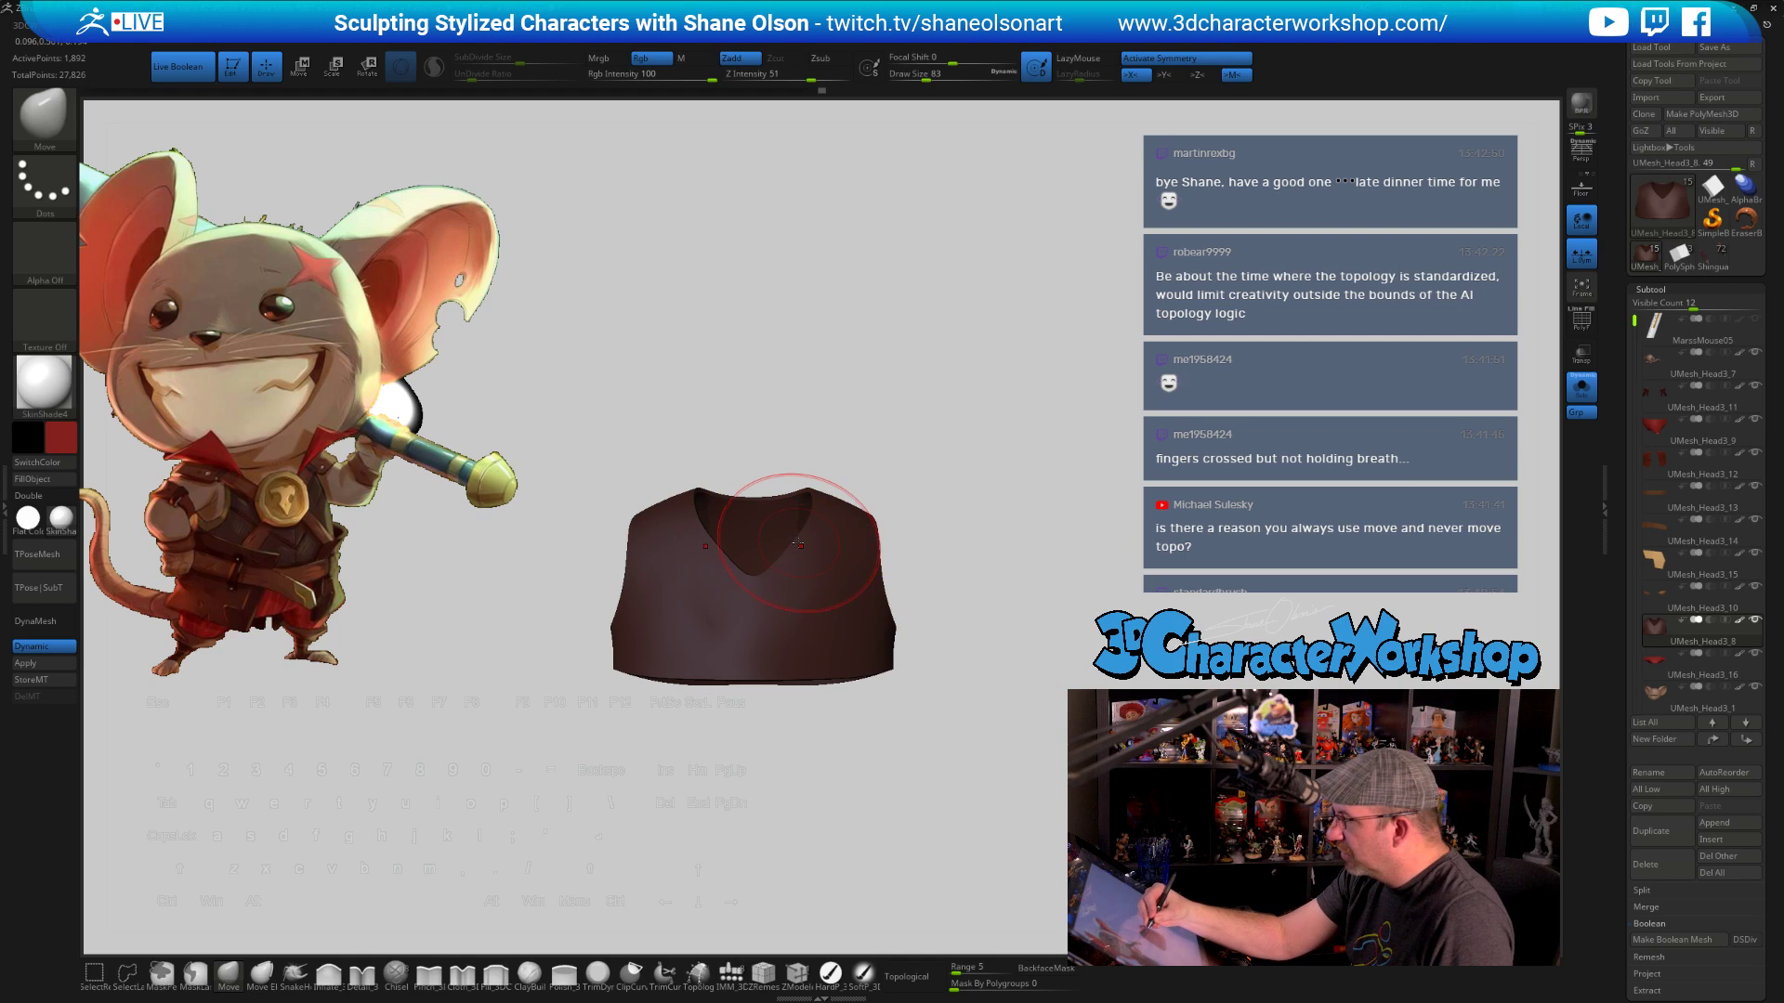
click(1581, 398)
drag(980, 492, 961, 554)
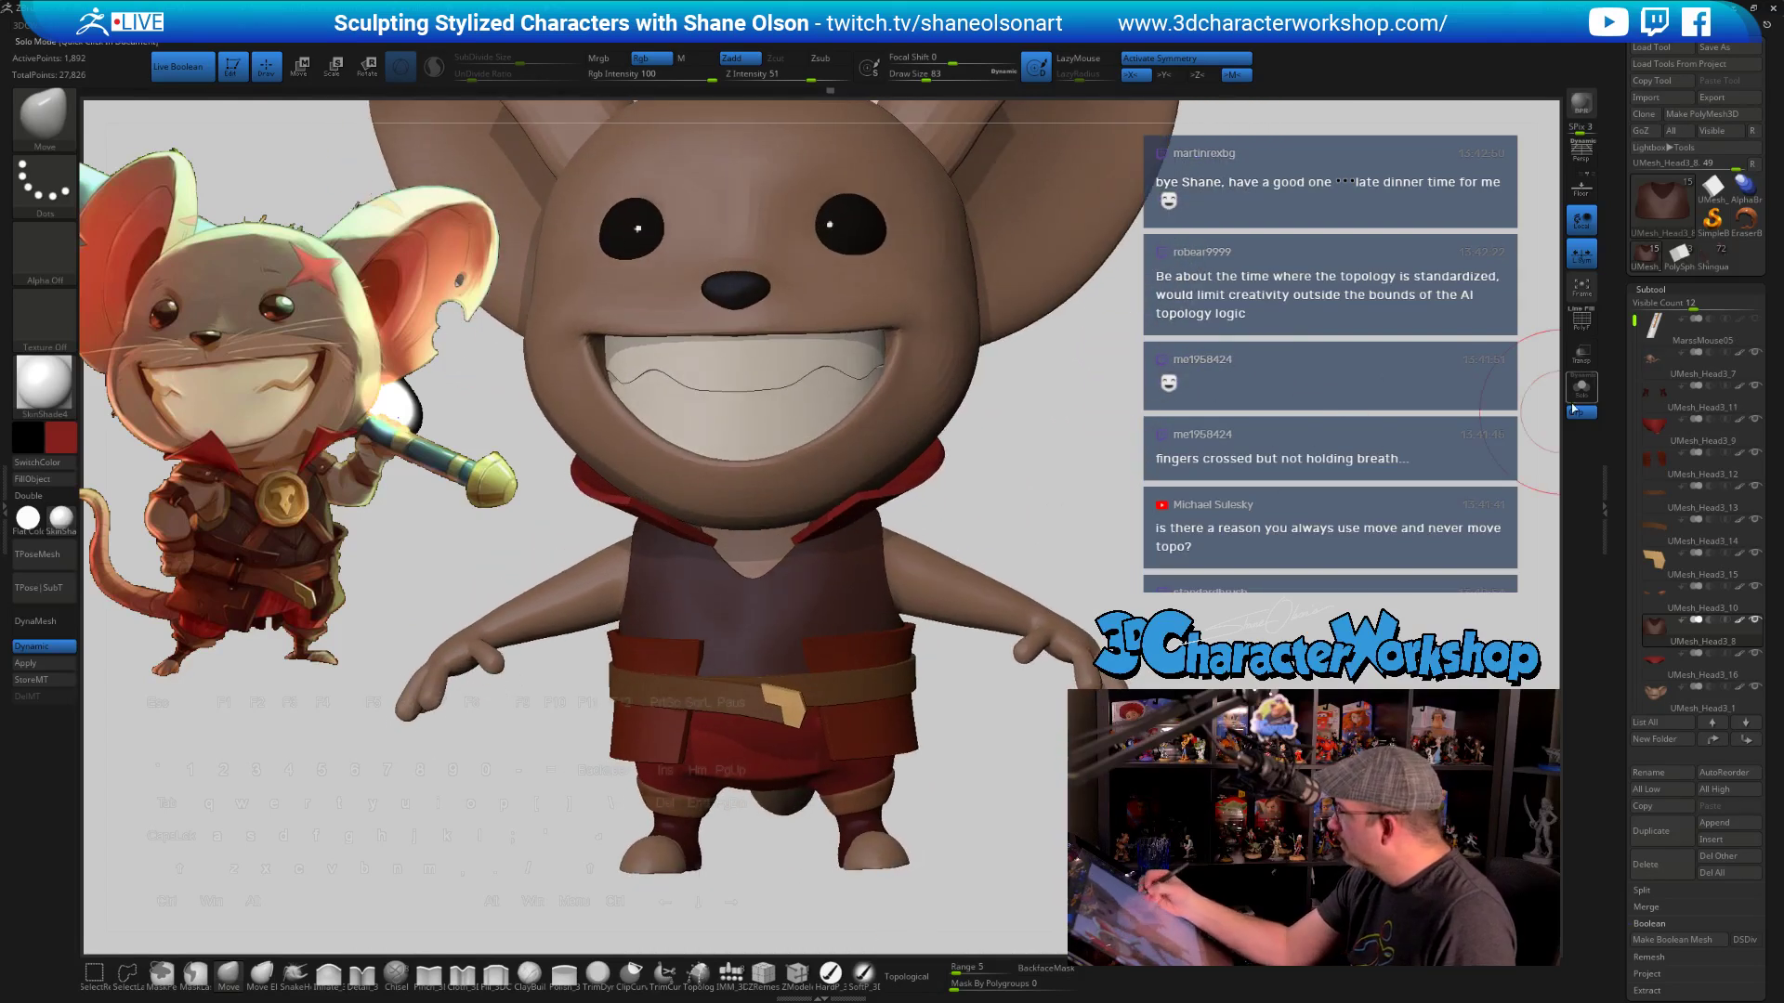
Isolate the vest once more and shape its neck opening and shoulder straps from above
click(1581, 391)
drag(1115, 477, 844, 378)
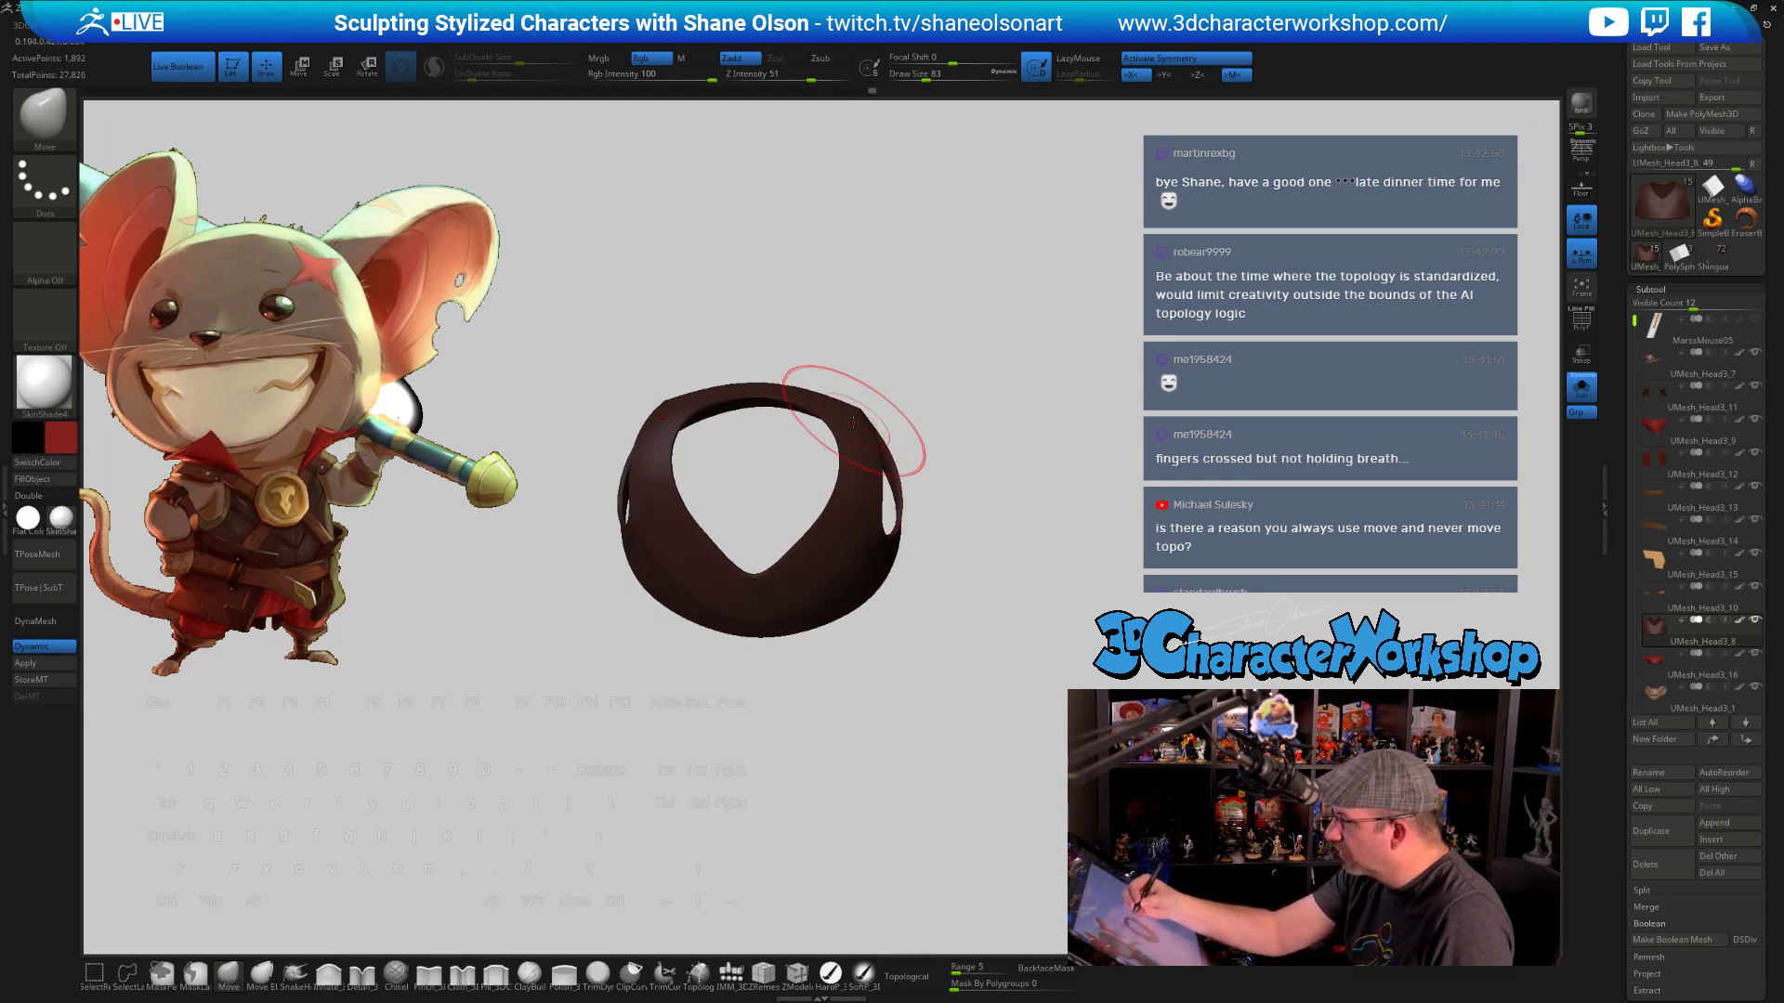
drag(845, 408, 811, 408)
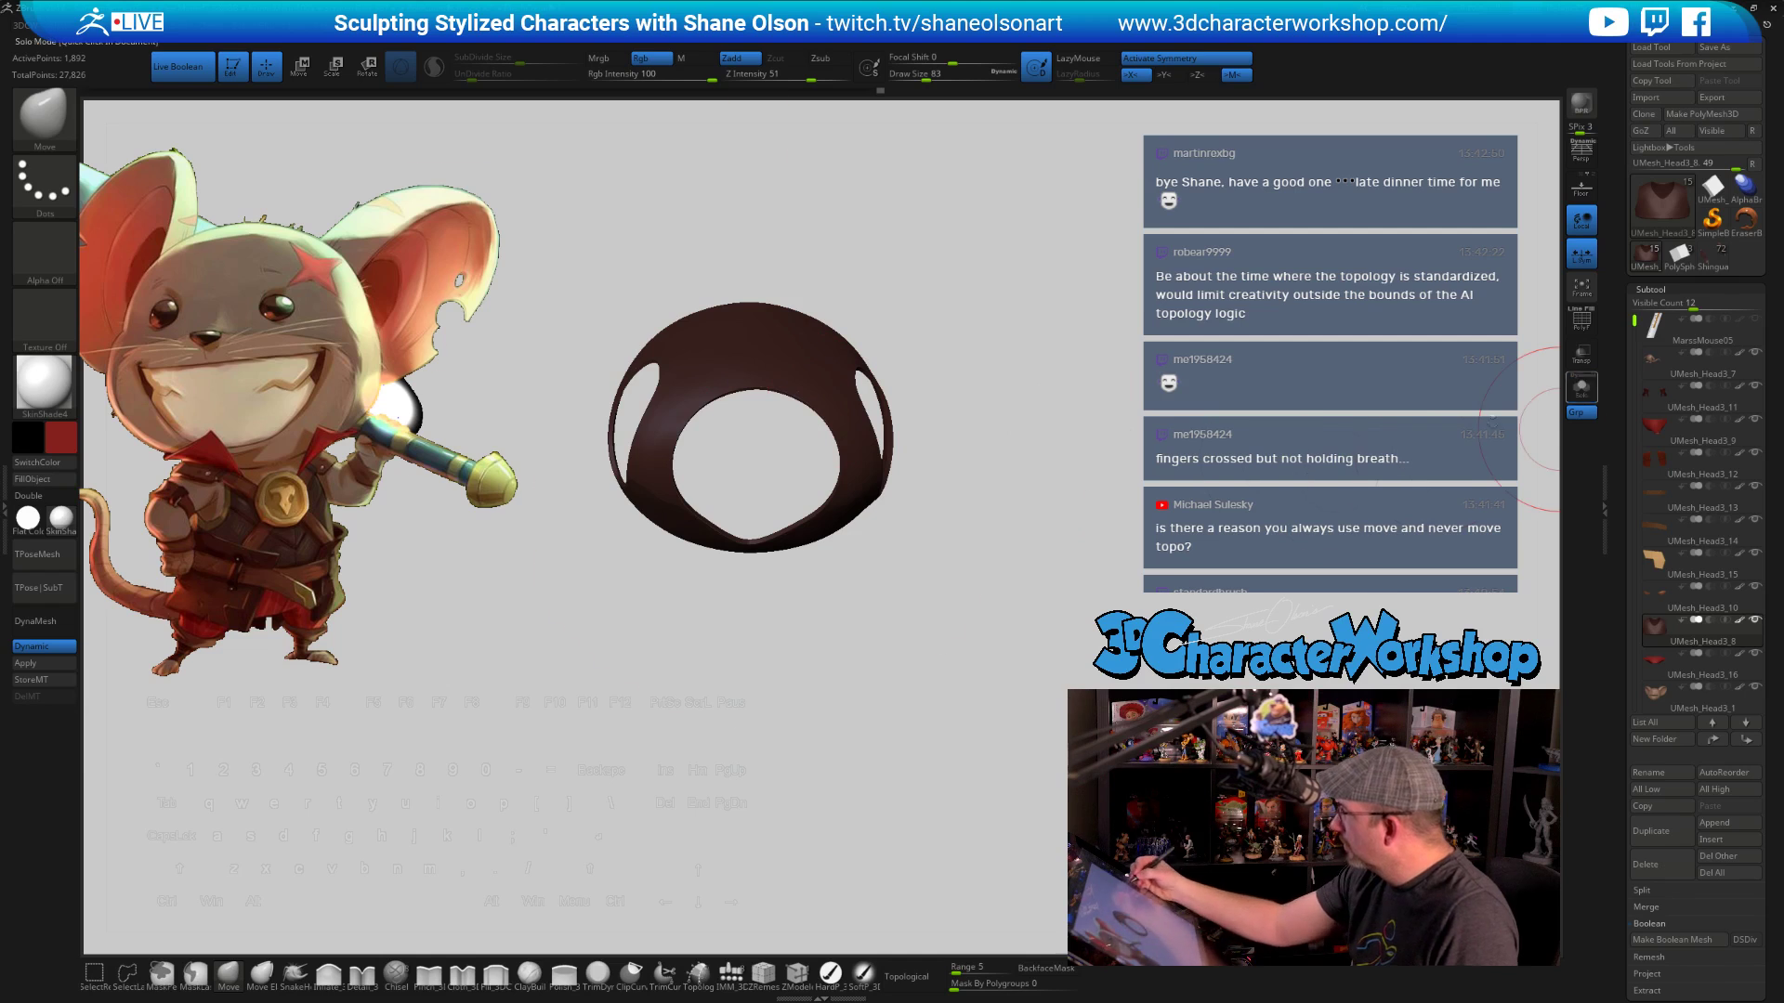
Show the whole character again and examine how the vest and collar fit from the front and three-quarter views
click(1581, 387)
mouse_move(1147, 511)
mouse_down()
mouse_move(1138, 395)
mouse_move(1141, 453)
mouse_move(1078, 641)
mouse_up()
click(1693, 455)
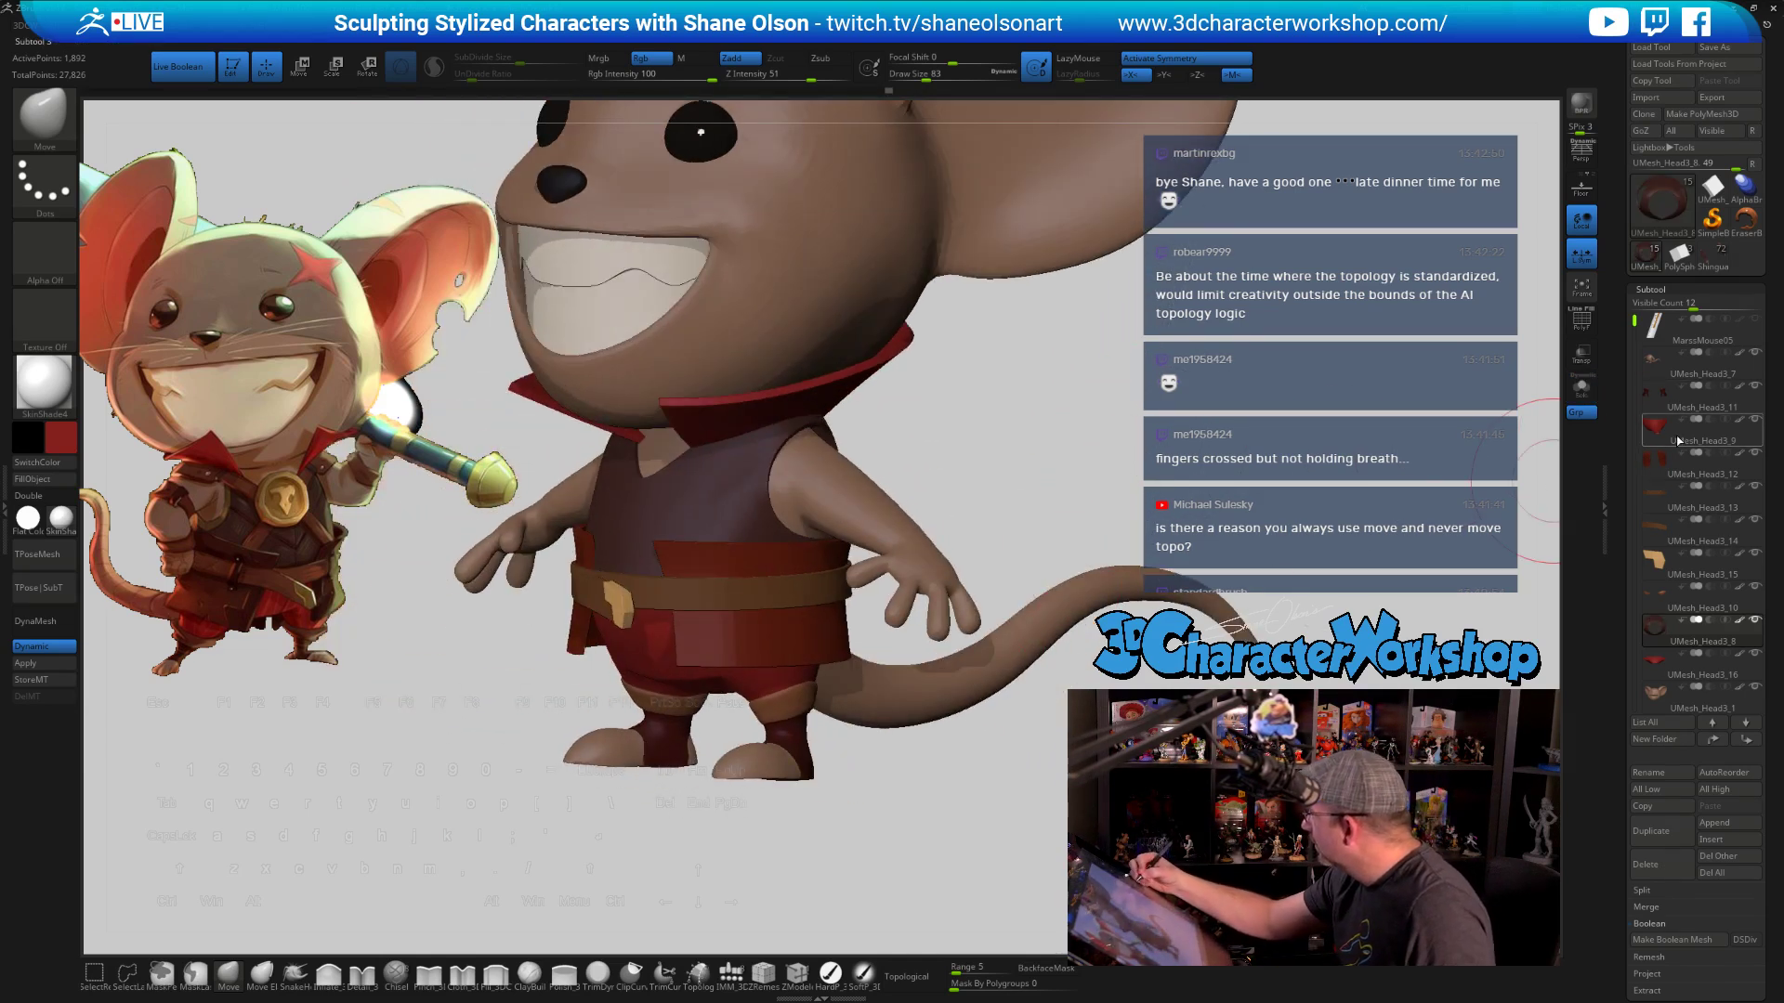
mouse_move(1691, 625)
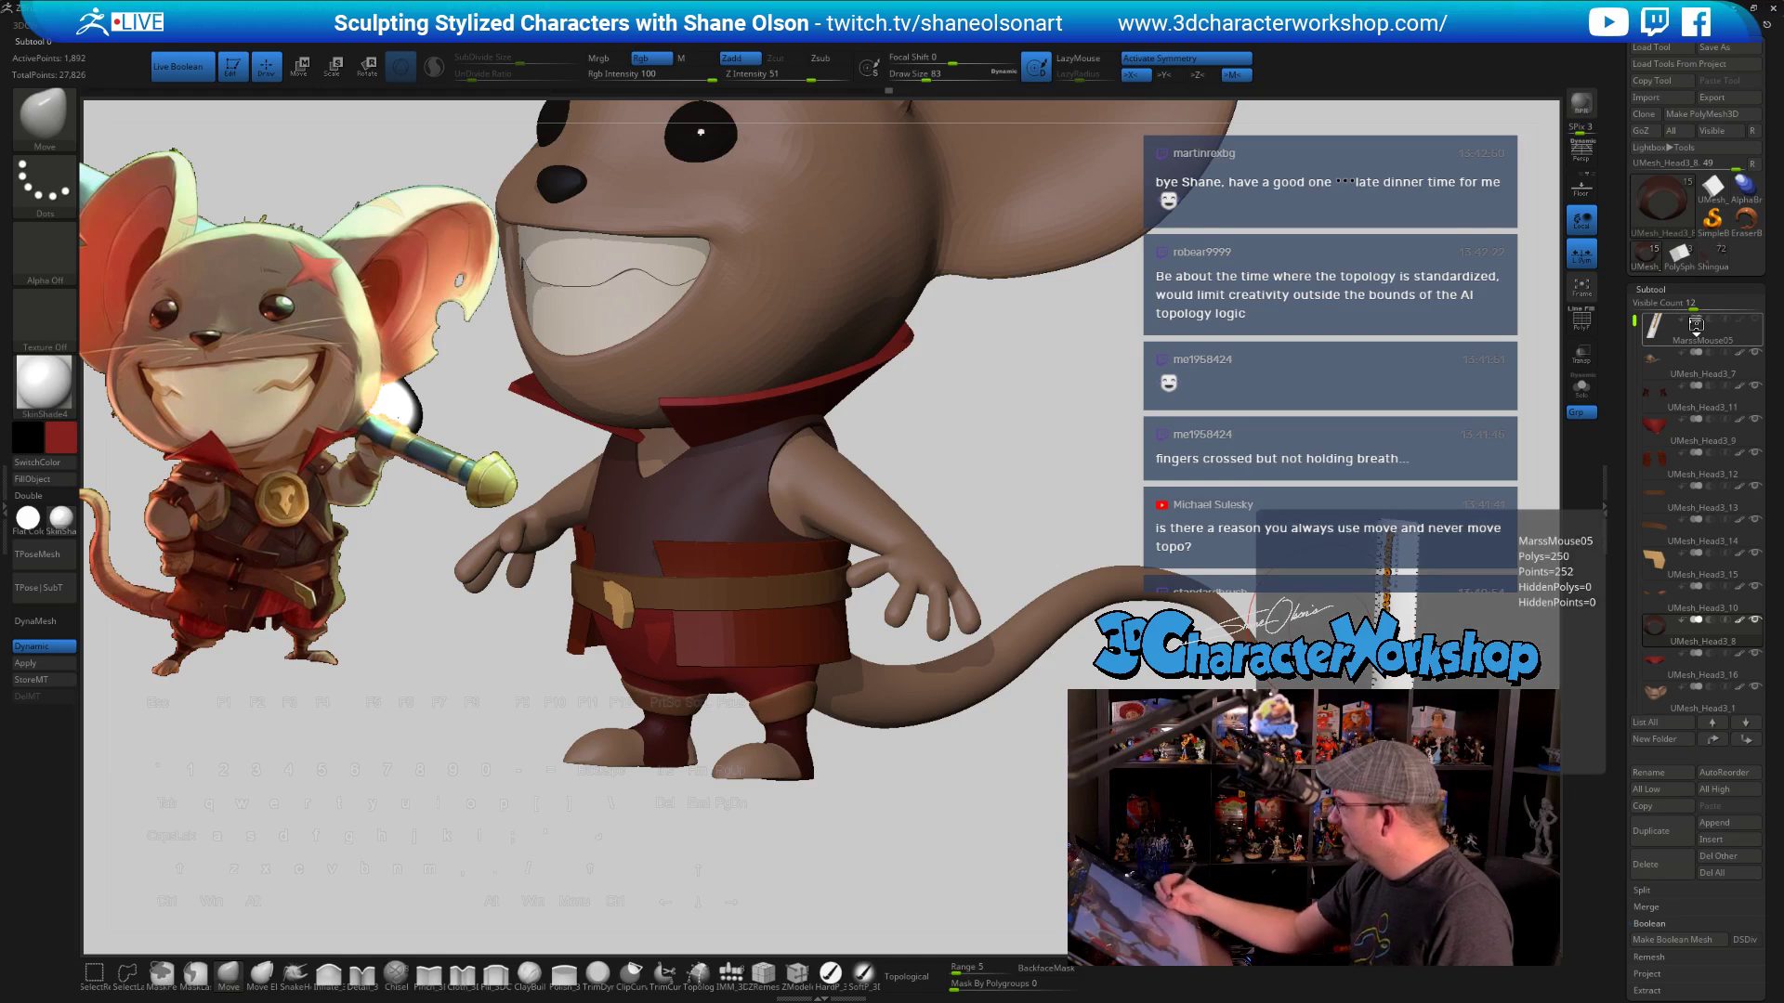
alt+drag(1077, 454, 1099, 591)
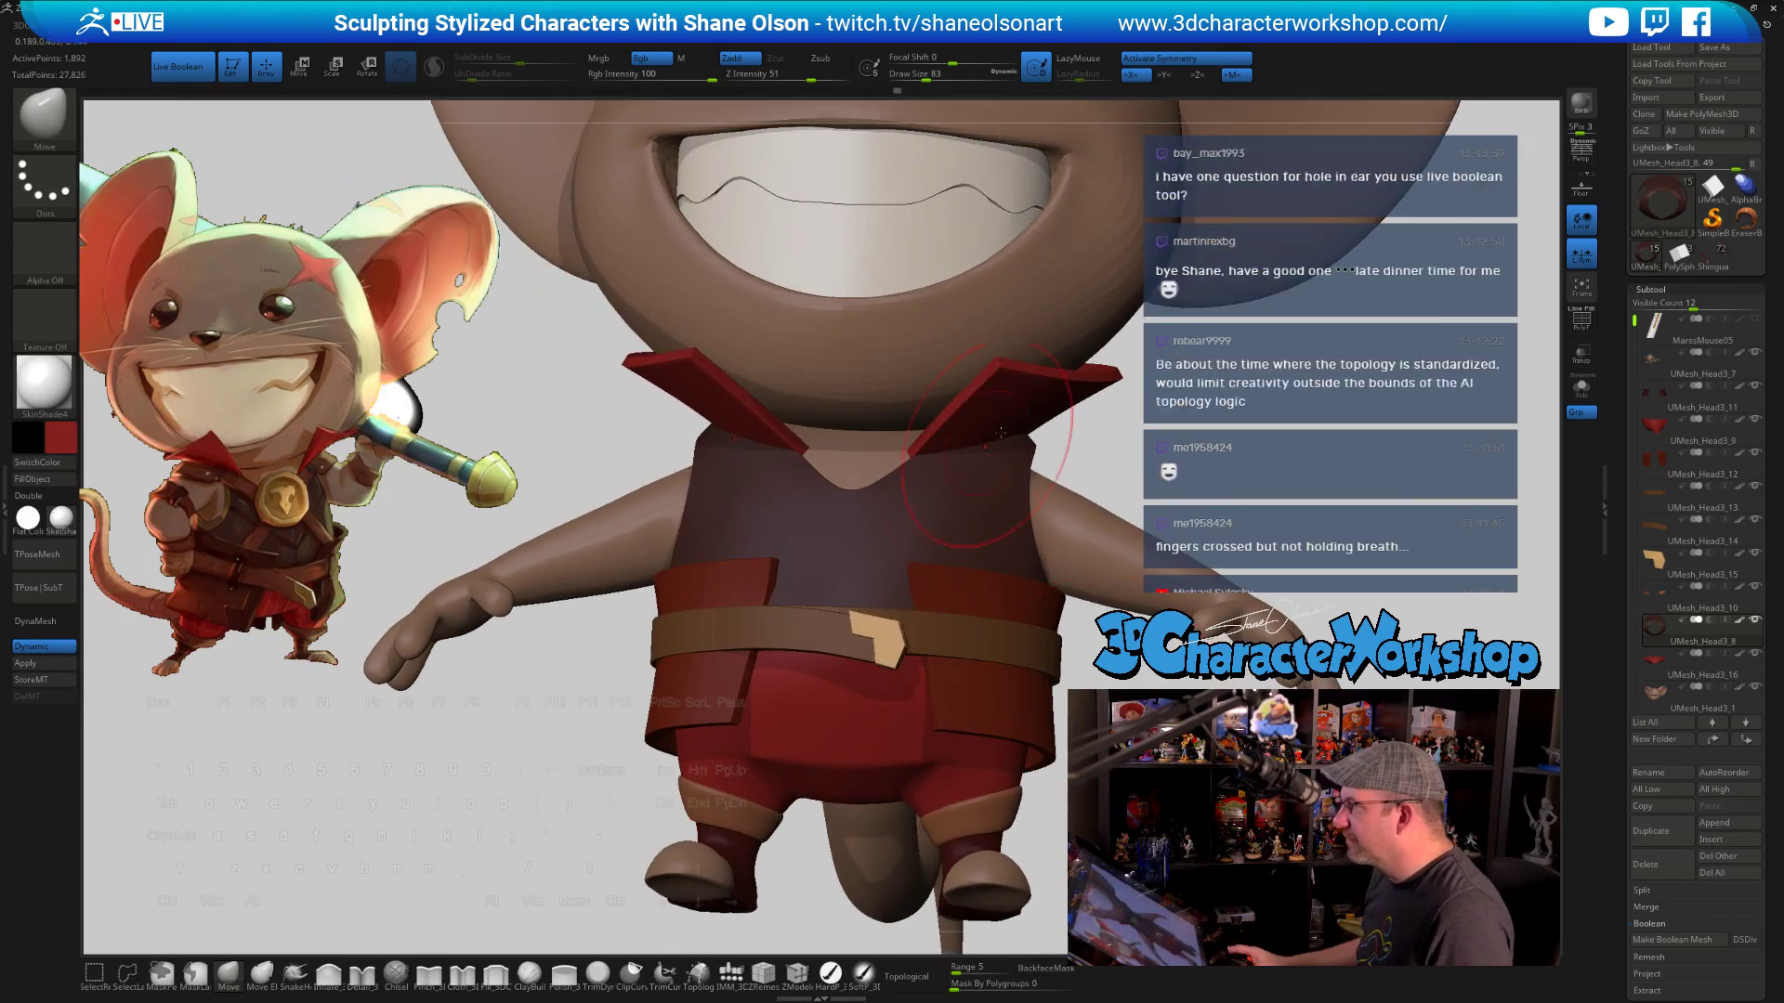
shift+drag(1249, 460, 1219, 425)
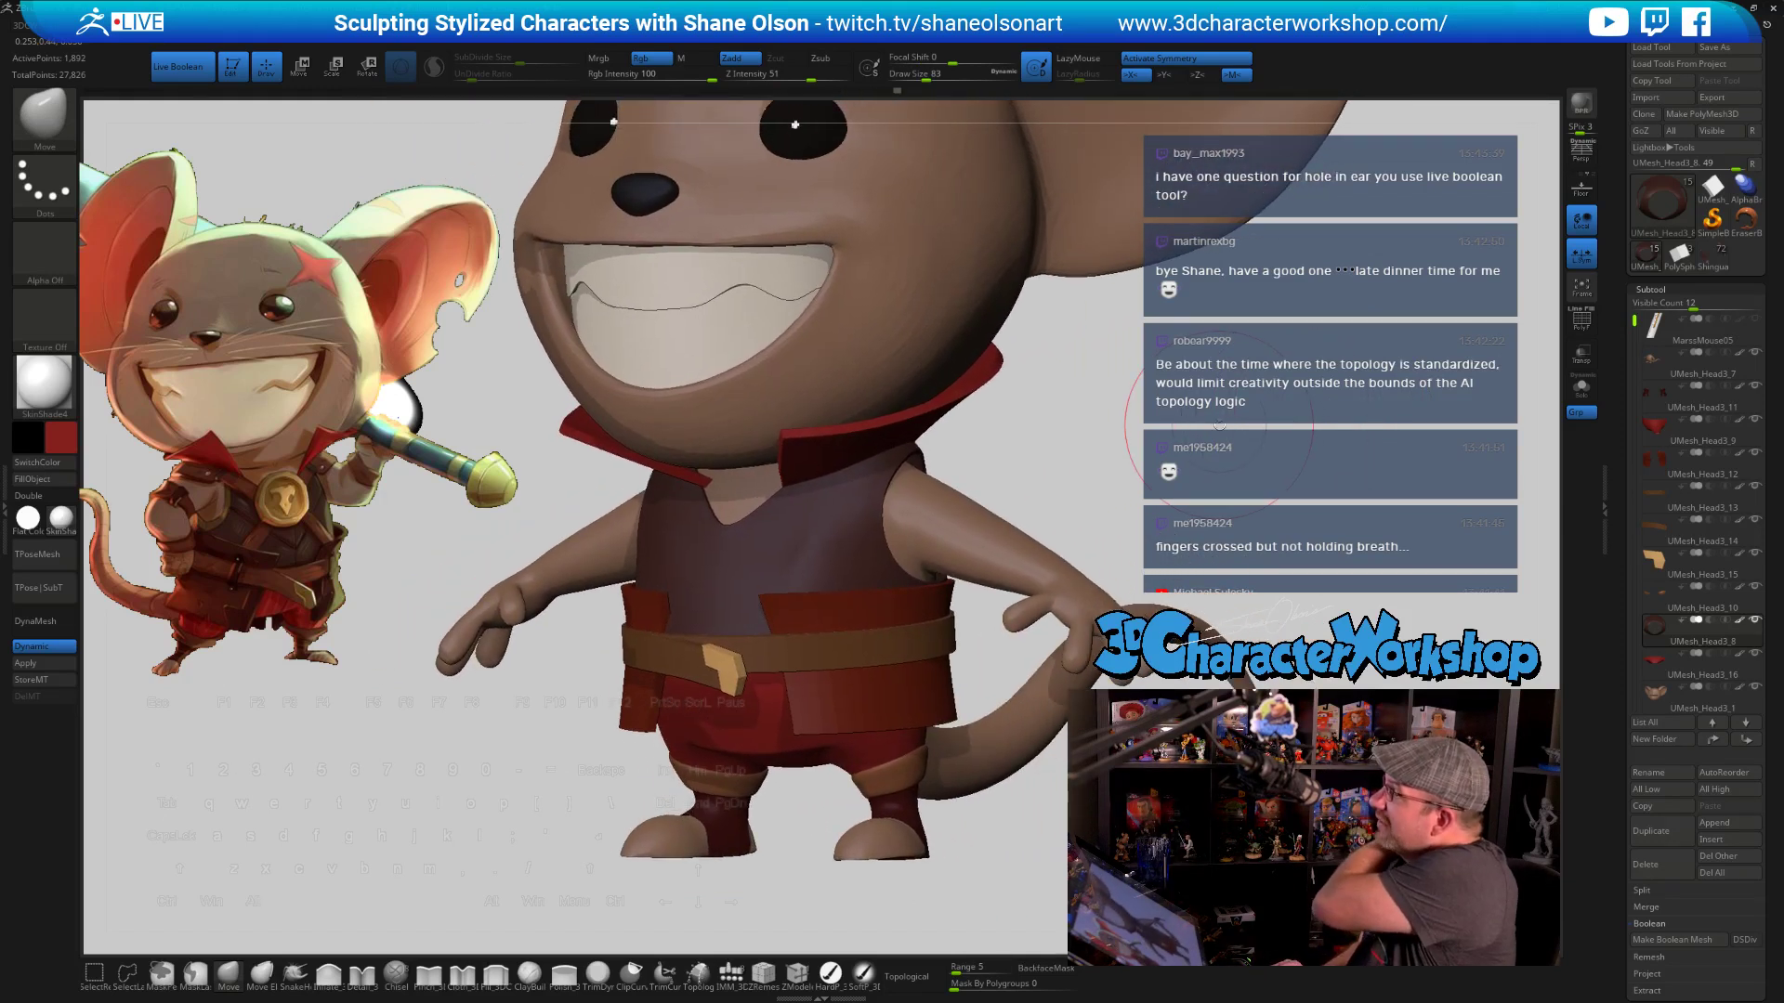
Adjust the vest's shoulders and back around the arm openings with the Move brush at draw size 120
drag(1168, 434, 1173, 423)
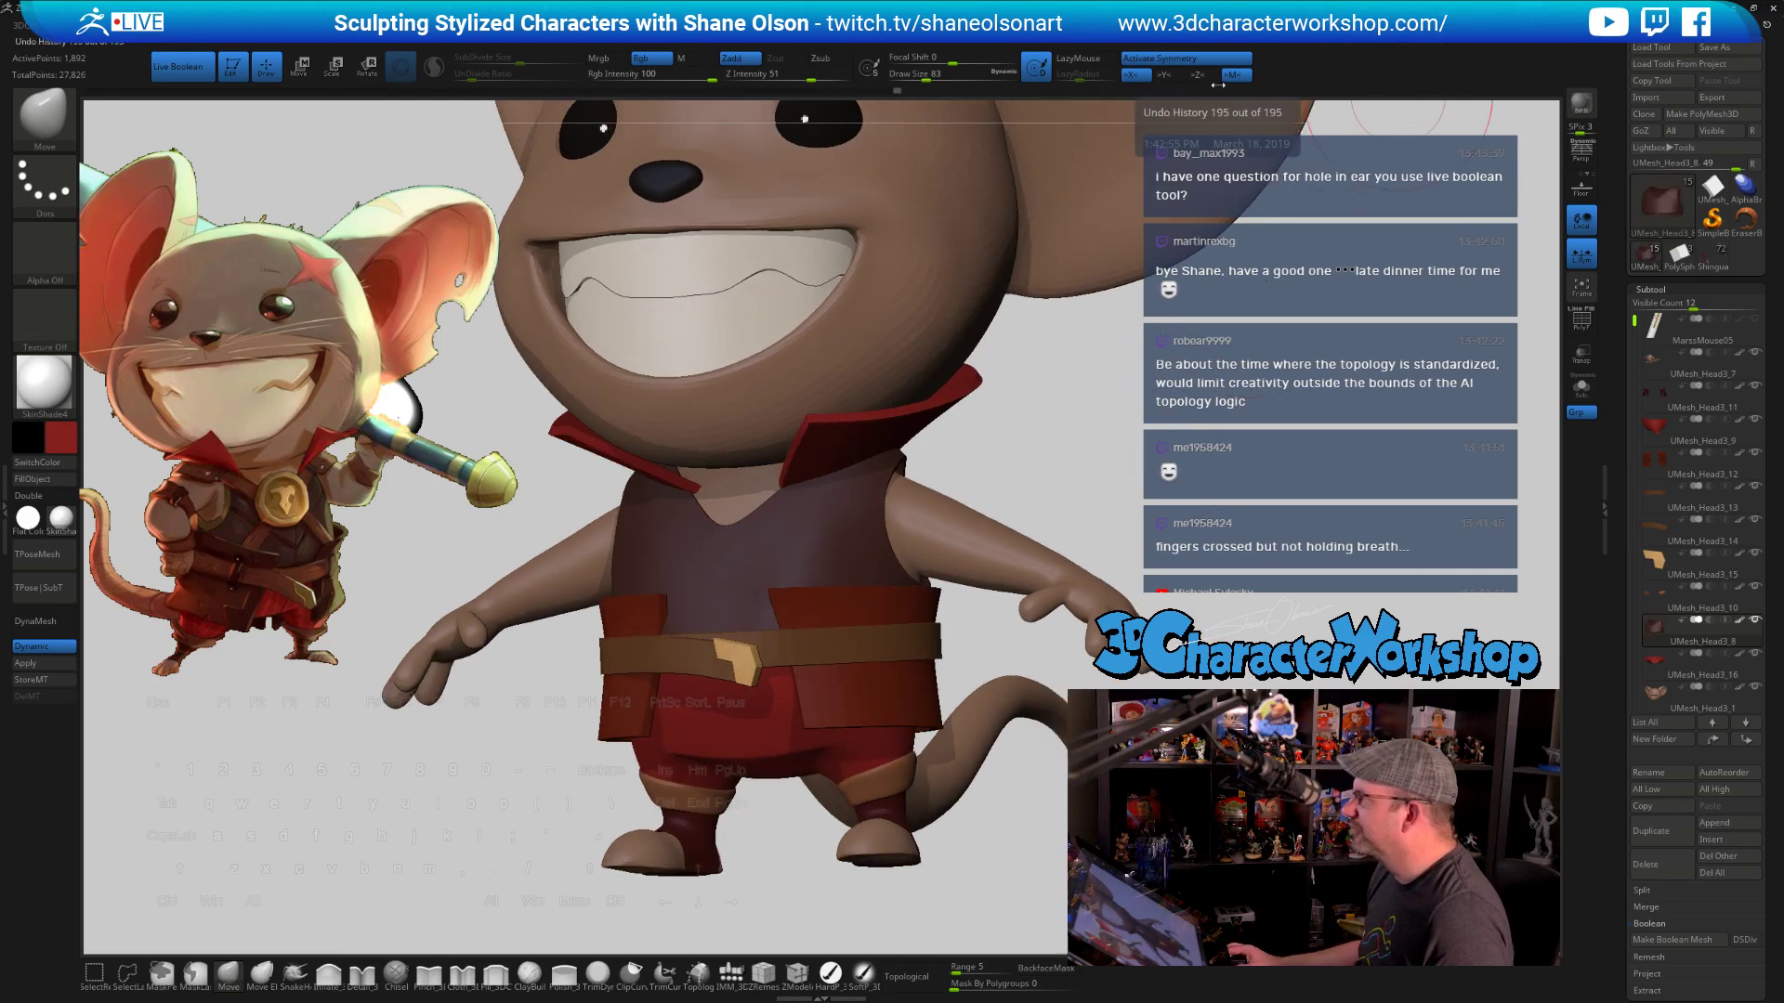
mouse_move(1277, 501)
mouse_down()
mouse_move(1096, 433)
mouse_move(844, 471)
mouse_up()
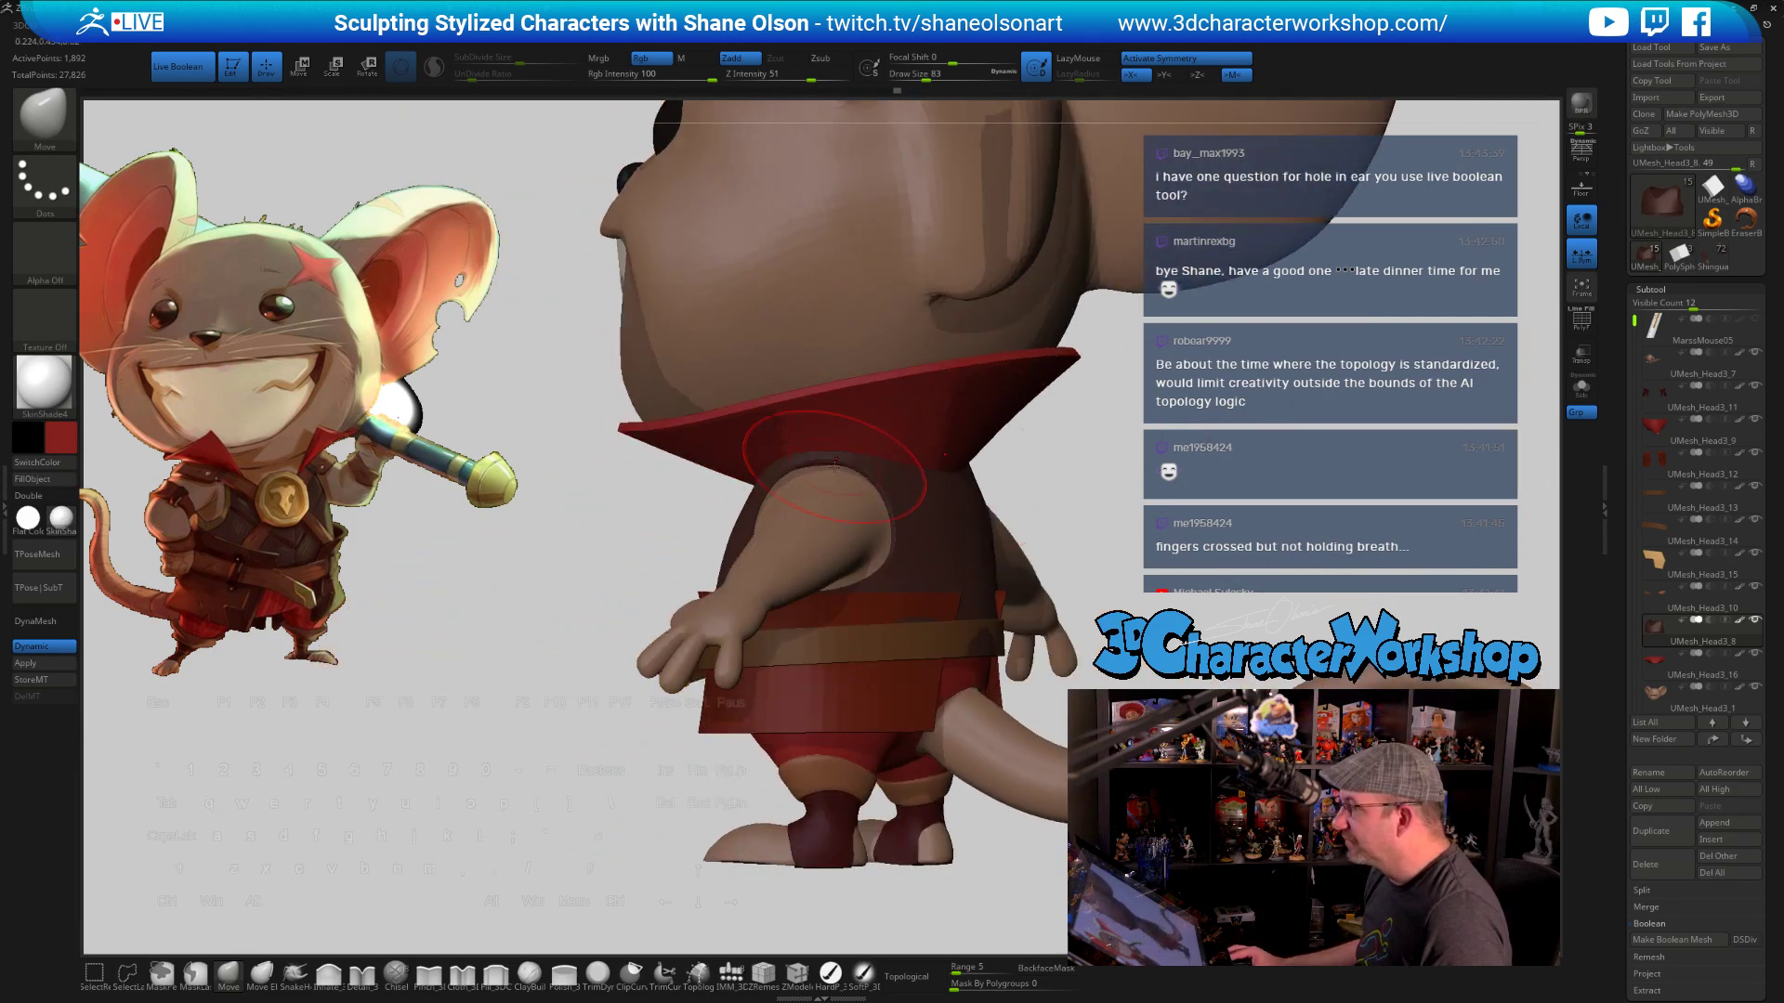
alt+click(808, 462)
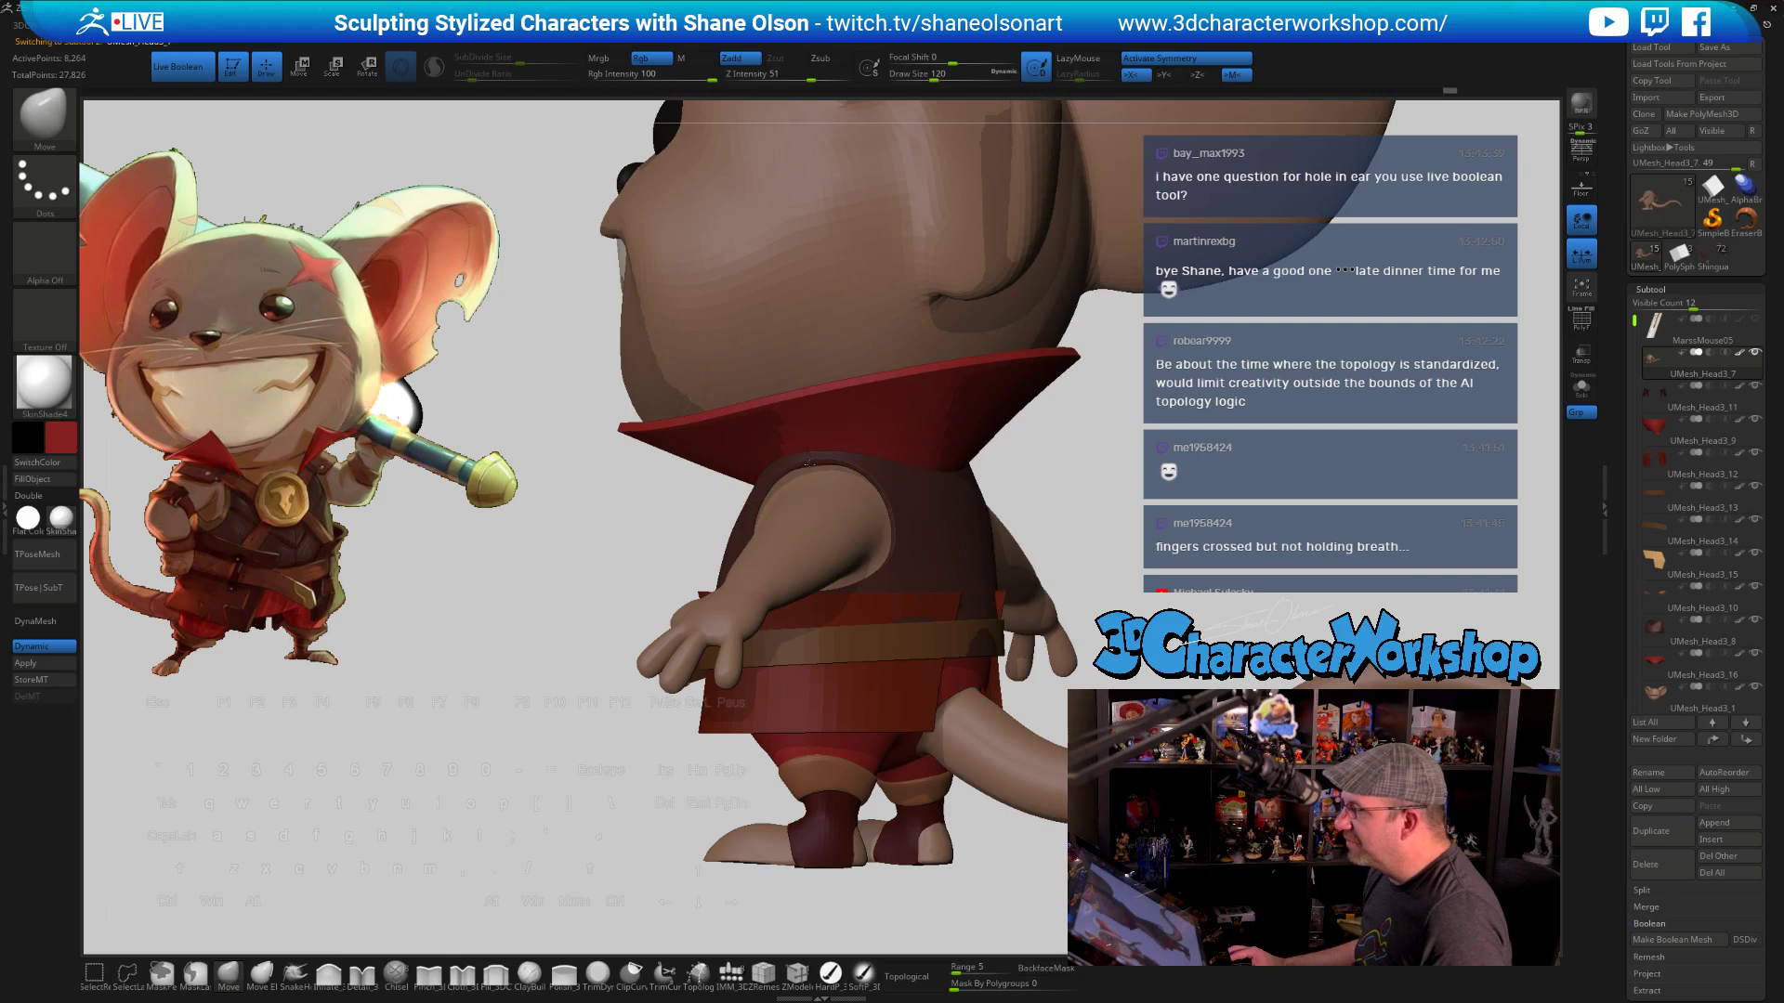
alt+click(807, 468)
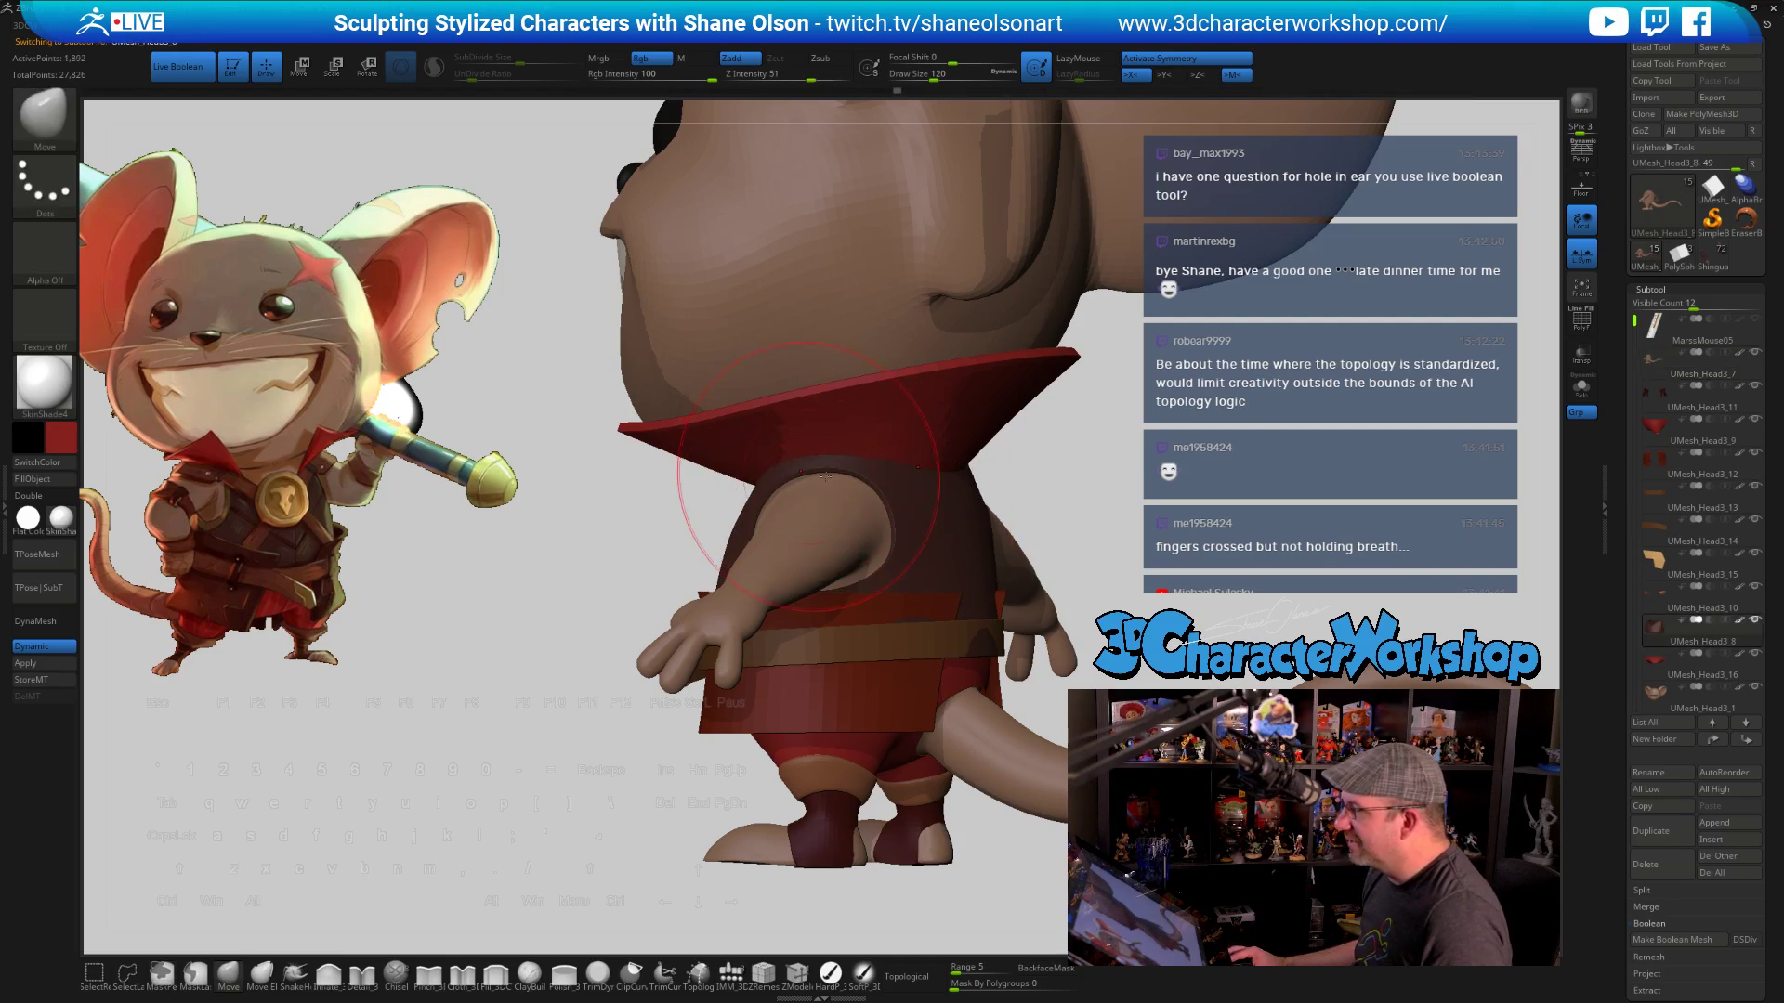
drag(824, 475, 915, 463)
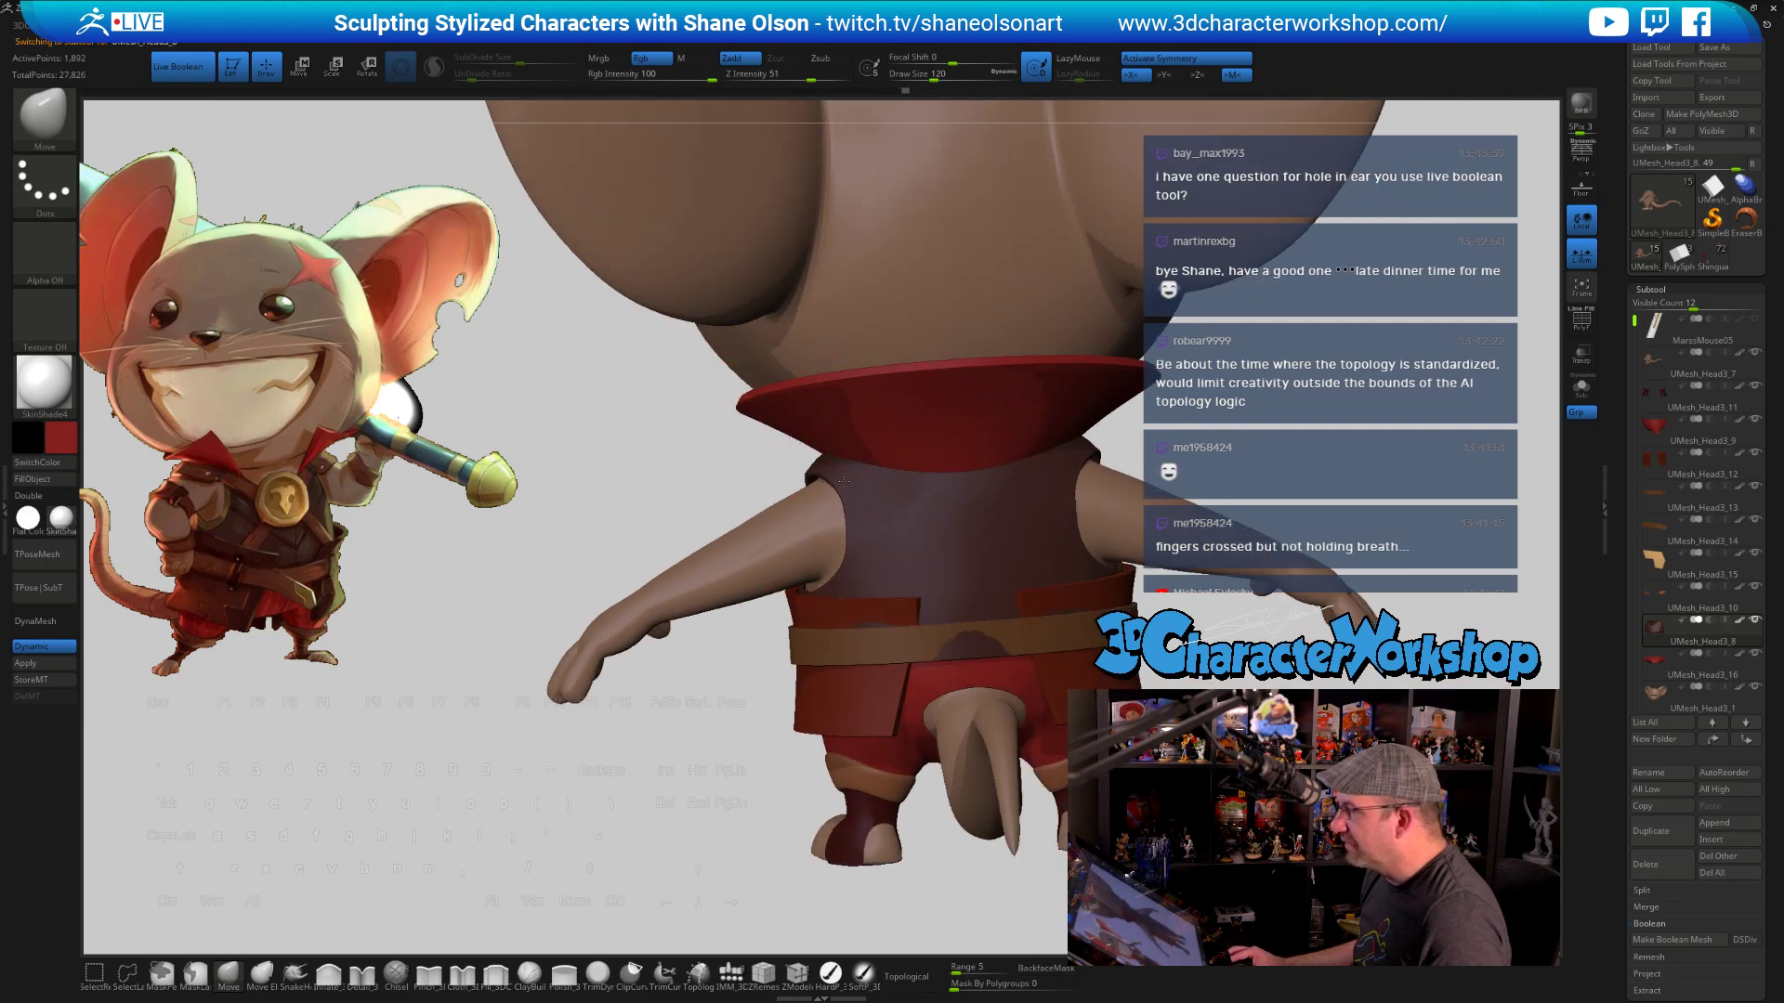
mouse_move(577, 477)
mouse_down()
mouse_move(864, 475)
mouse_move(819, 473)
mouse_move(966, 448)
mouse_move(760, 522)
mouse_up()
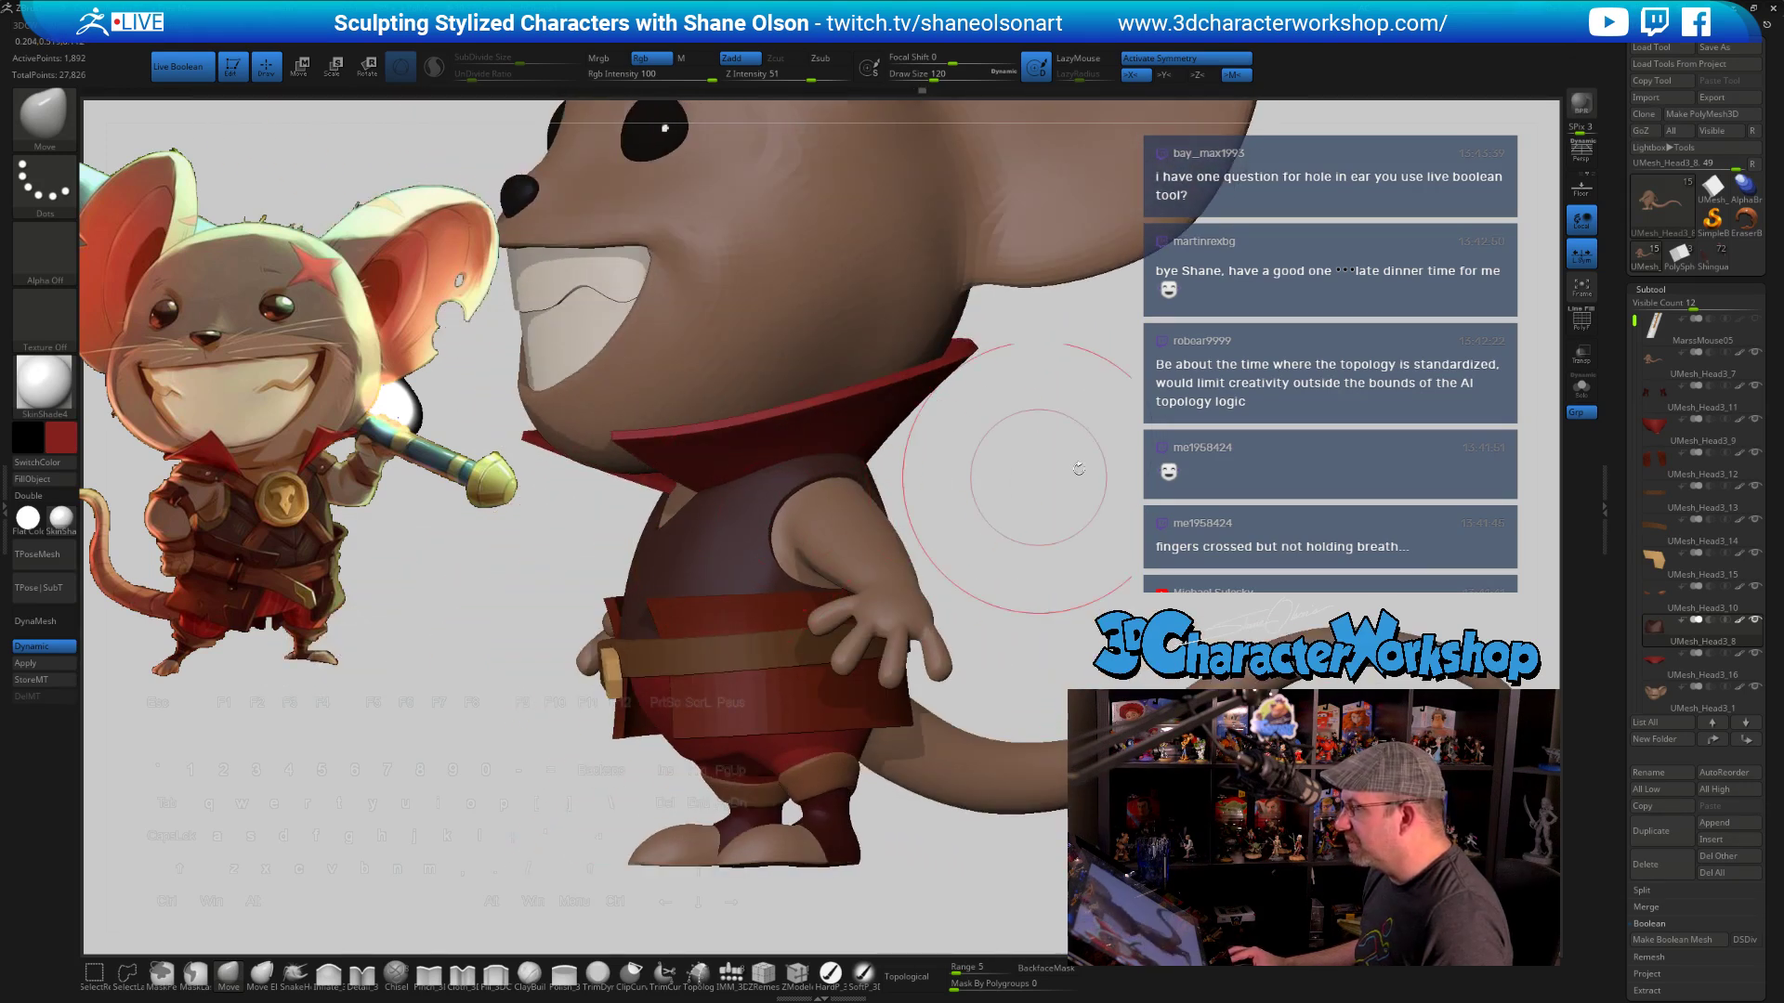
drag(995, 478, 879, 545)
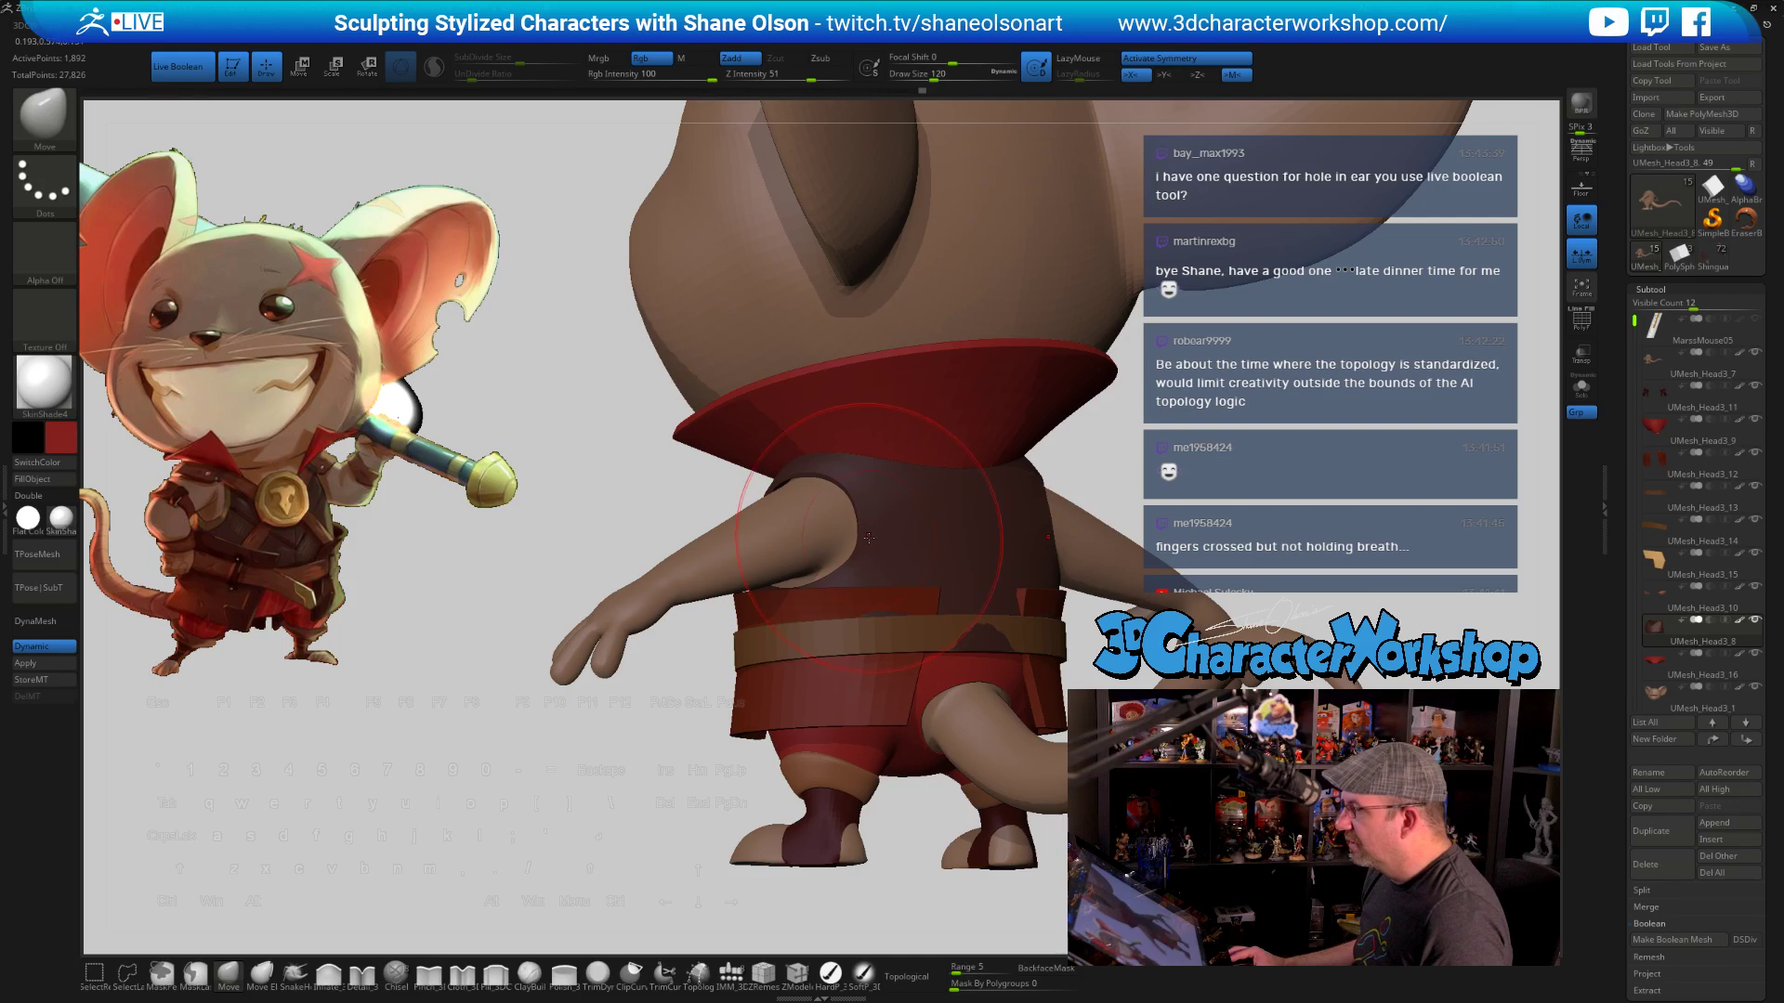
mouse_move(1254, 451)
mouse_down()
mouse_move(1068, 567)
mouse_move(1118, 506)
mouse_move(1129, 536)
mouse_move(1096, 557)
mouse_move(934, 613)
mouse_up()
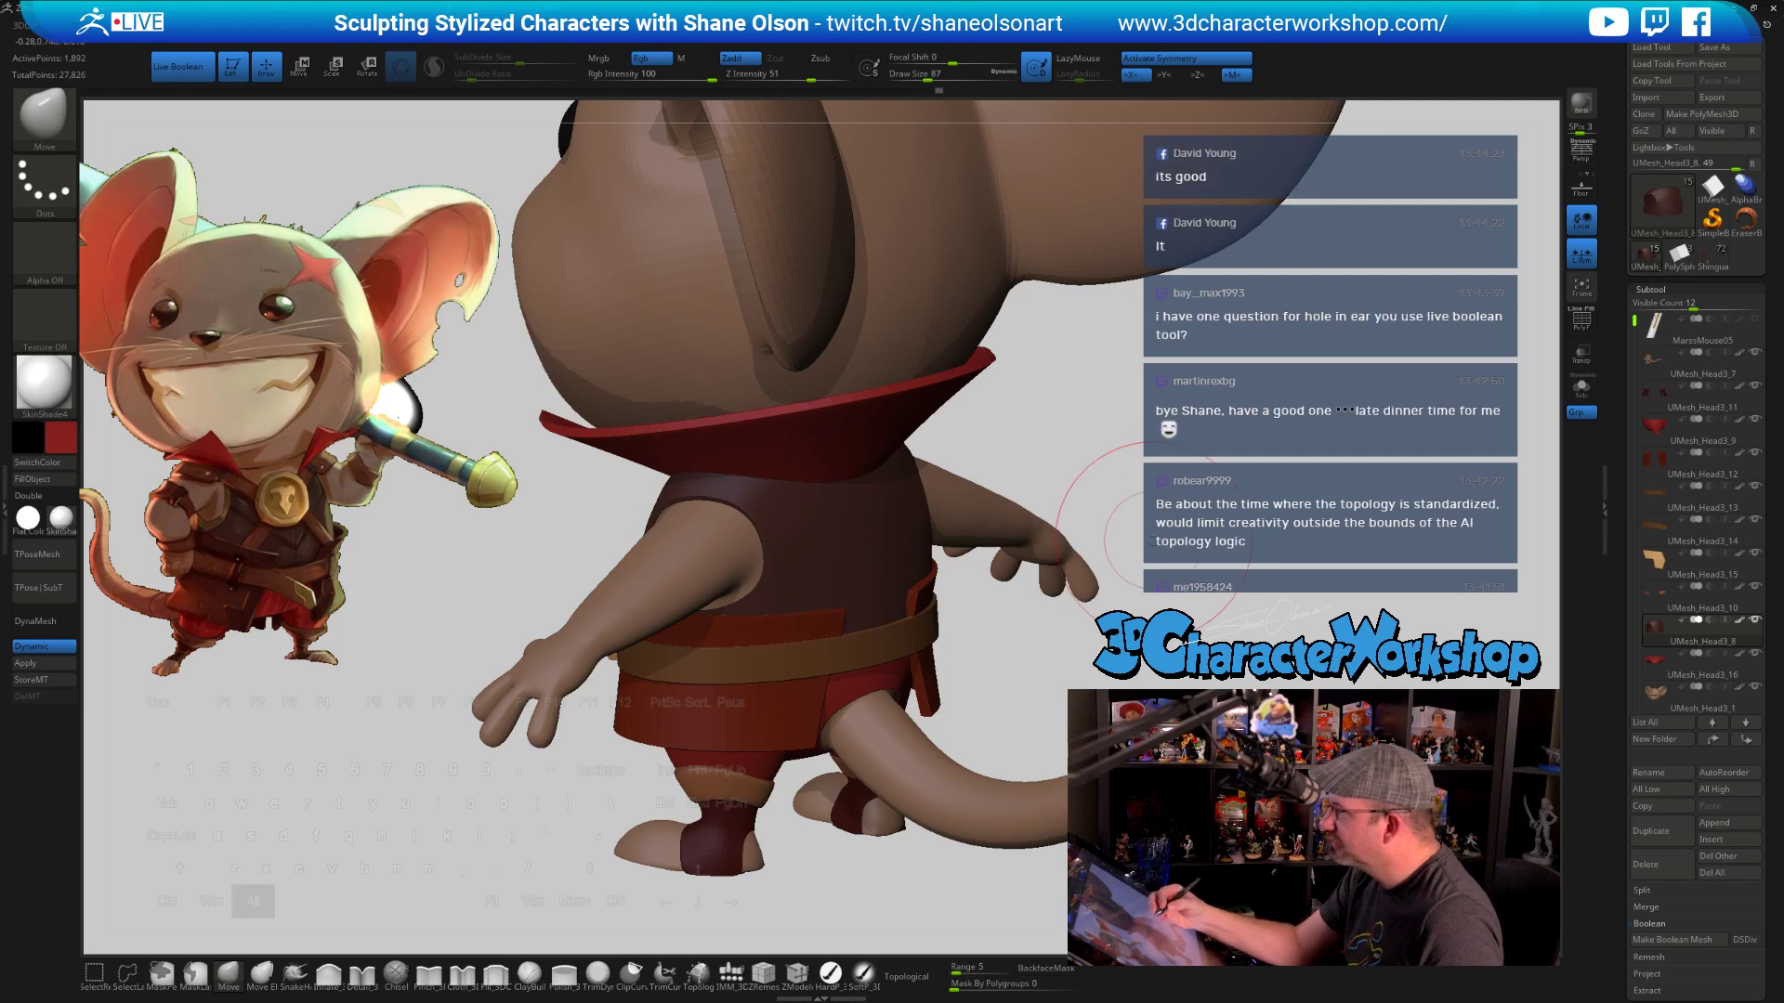
Select the red collar and adjust how it sits around the neck with the Move brush at draw size 158
mouse_move(1152, 518)
alt+mouse_down()
mouse_move(1261, 538)
mouse_move(1143, 539)
alt+mouse_up()
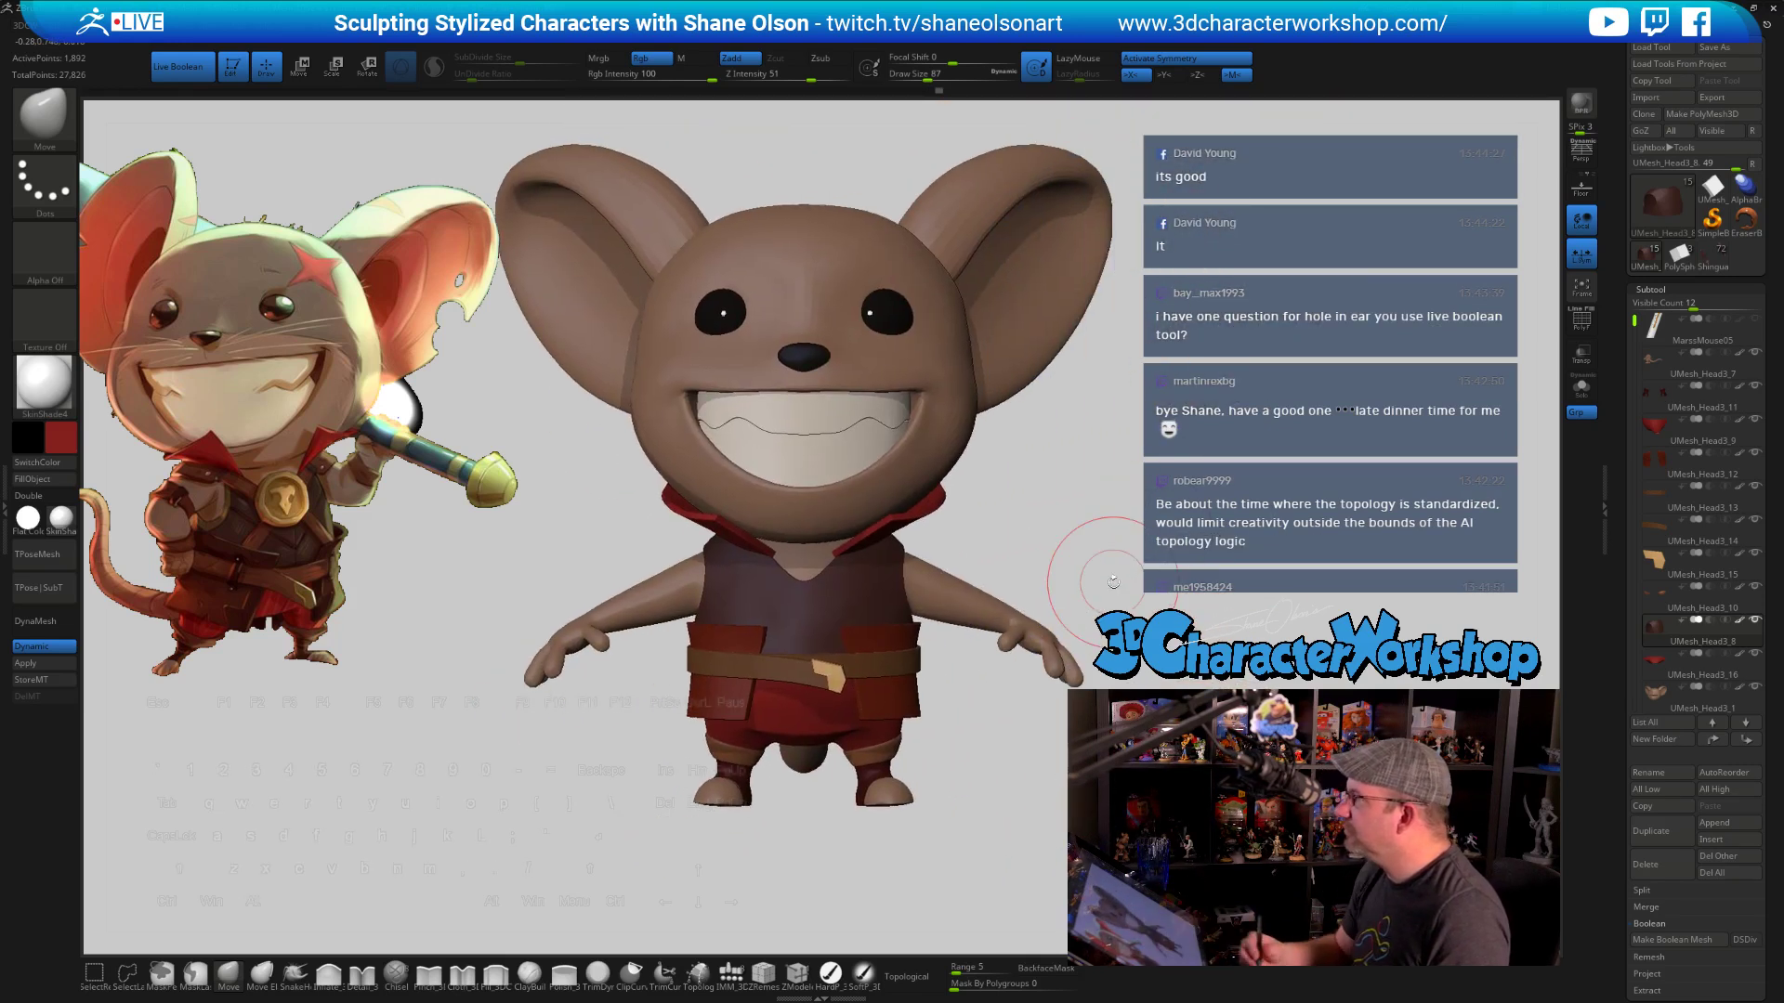
alt+drag(1113, 584, 1068, 546)
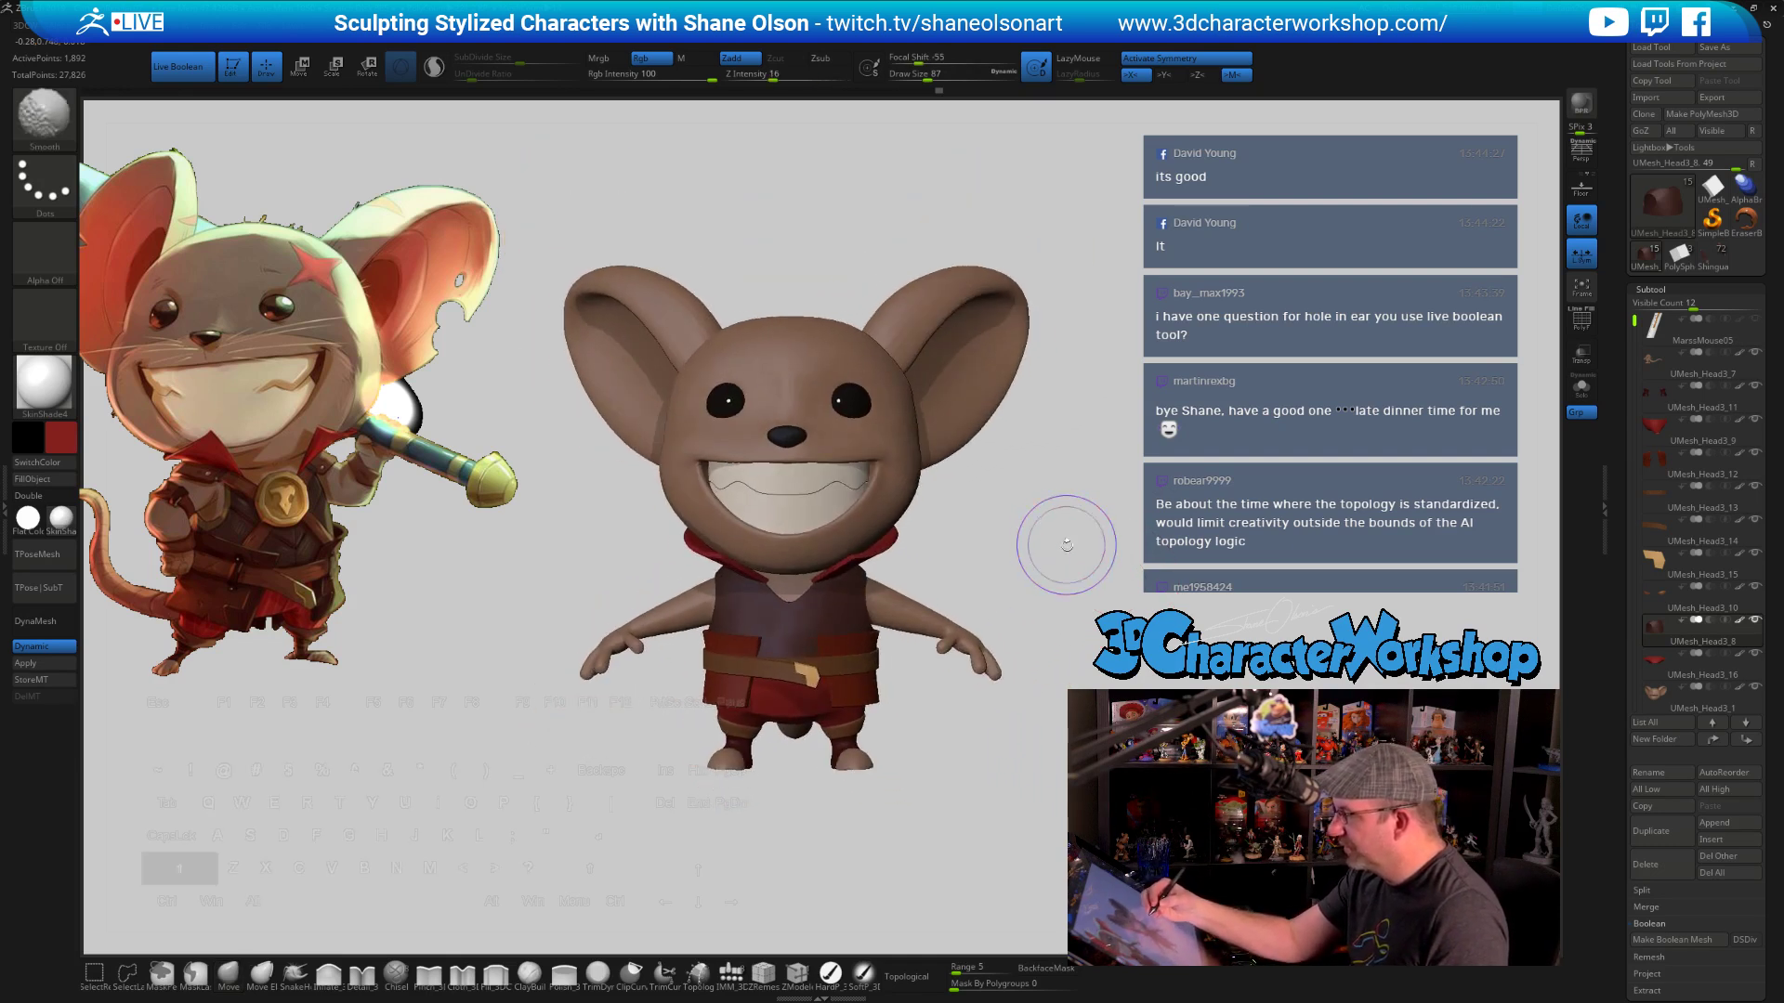
alt+drag(1005, 489, 1050, 567)
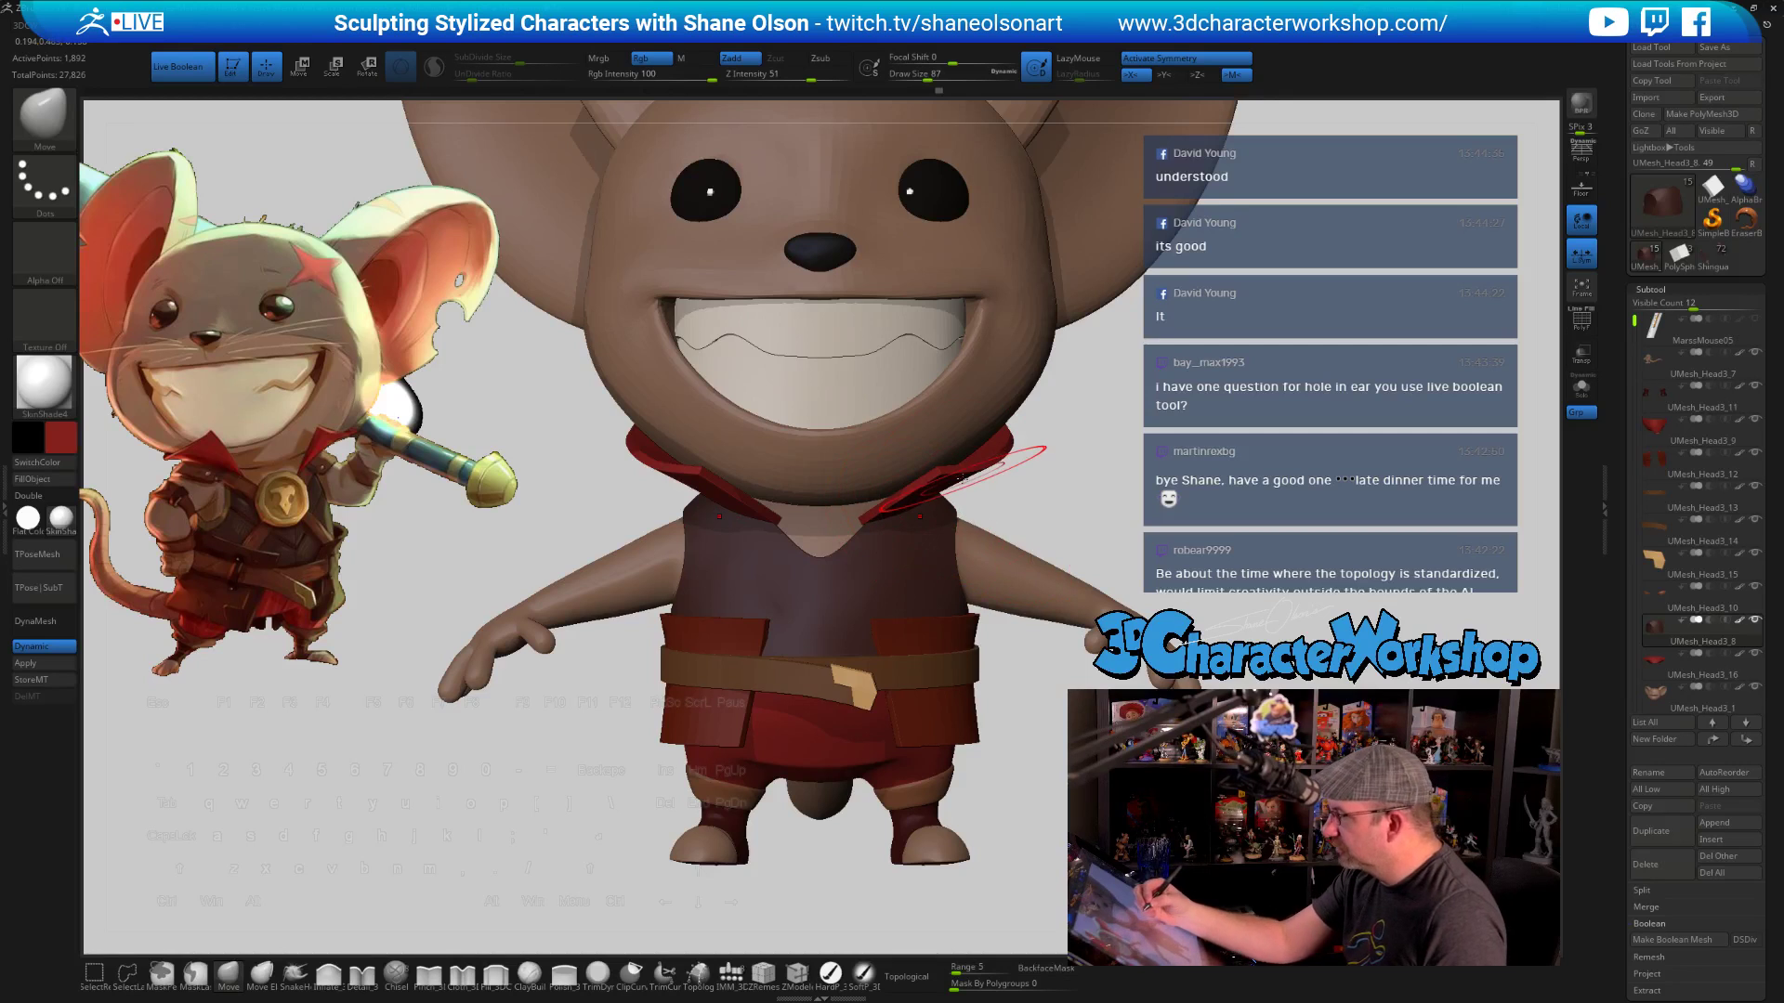
alt+click(876, 509)
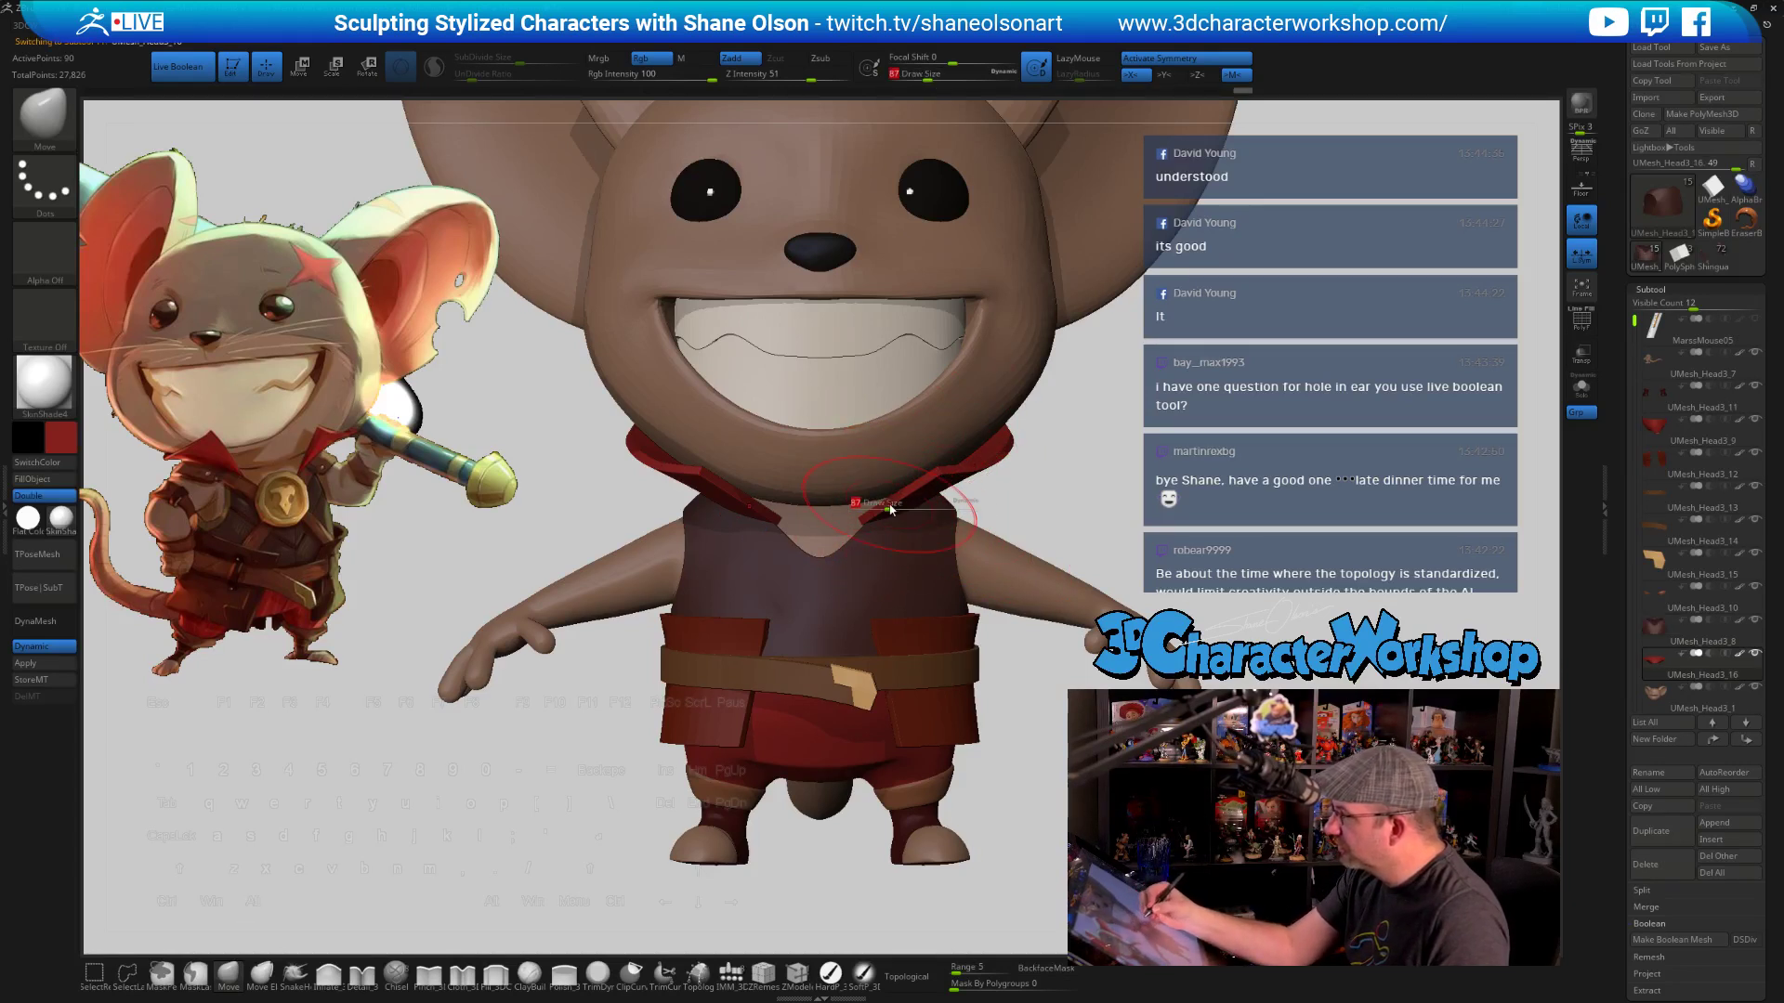
key(s)
mouse_move(915, 505)
mouse_down()
mouse_move(938, 506)
mouse_move(893, 513)
mouse_move(945, 504)
mouse_move(1062, 567)
mouse_move(994, 539)
mouse_up()
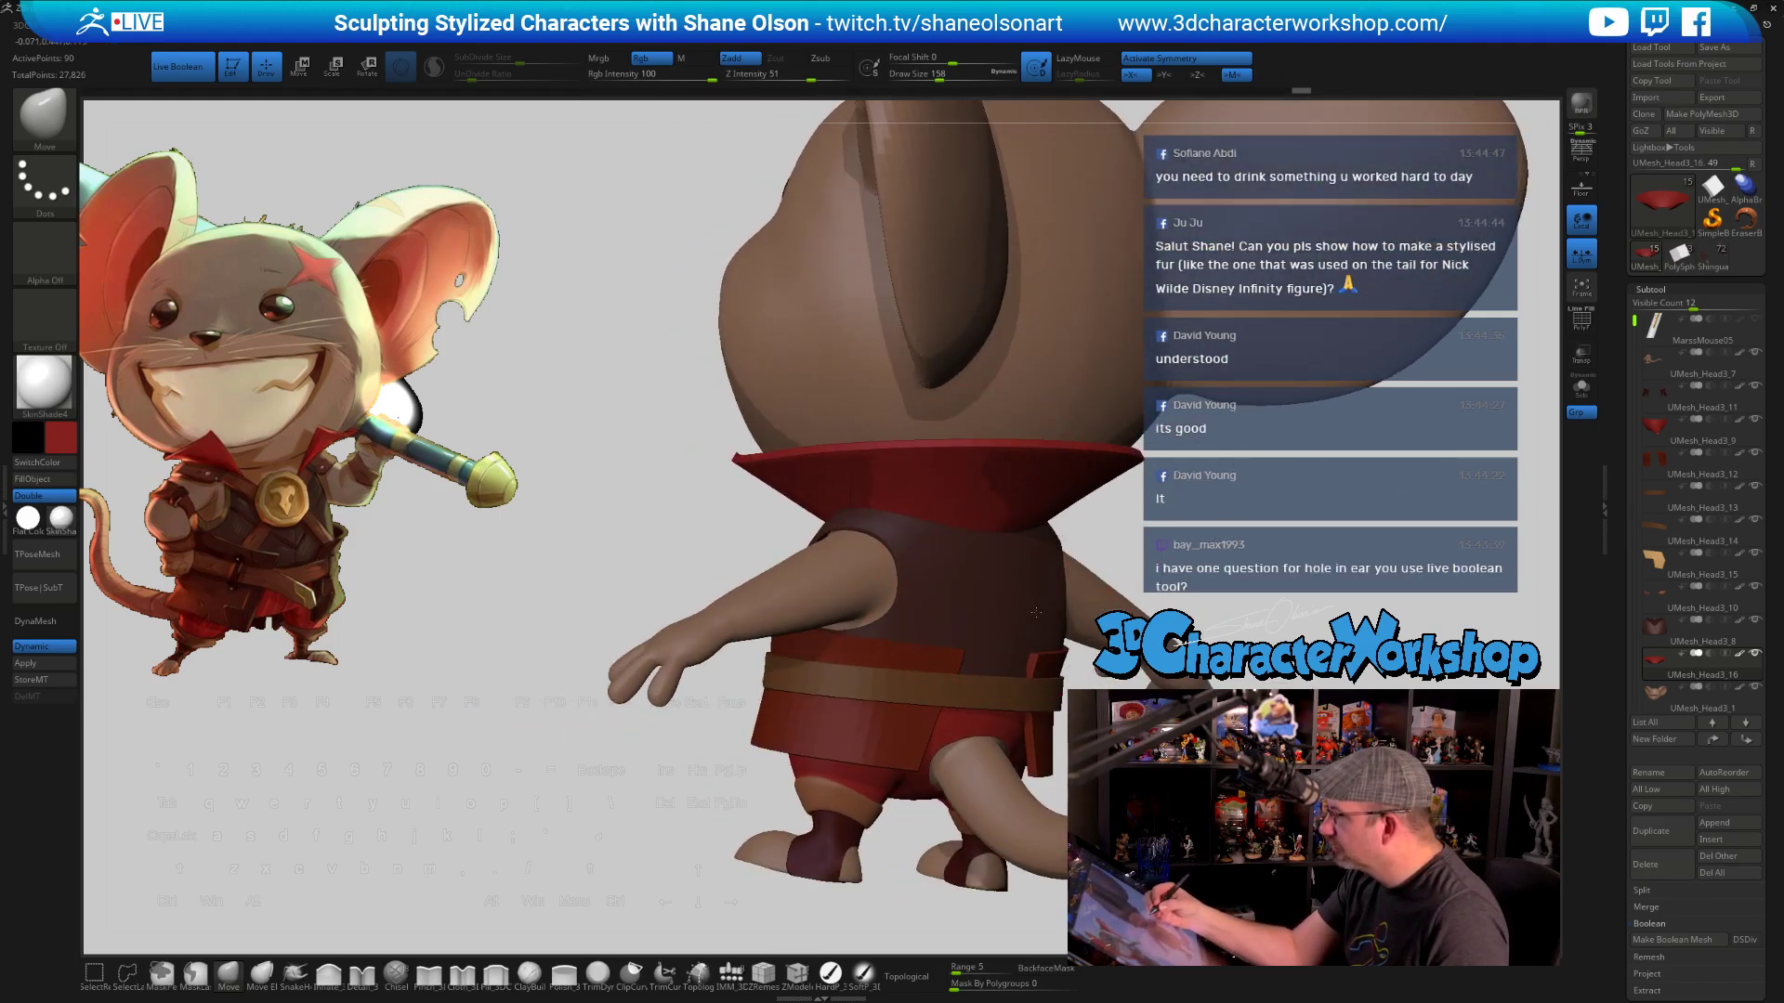
drag(1036, 613, 1177, 603)
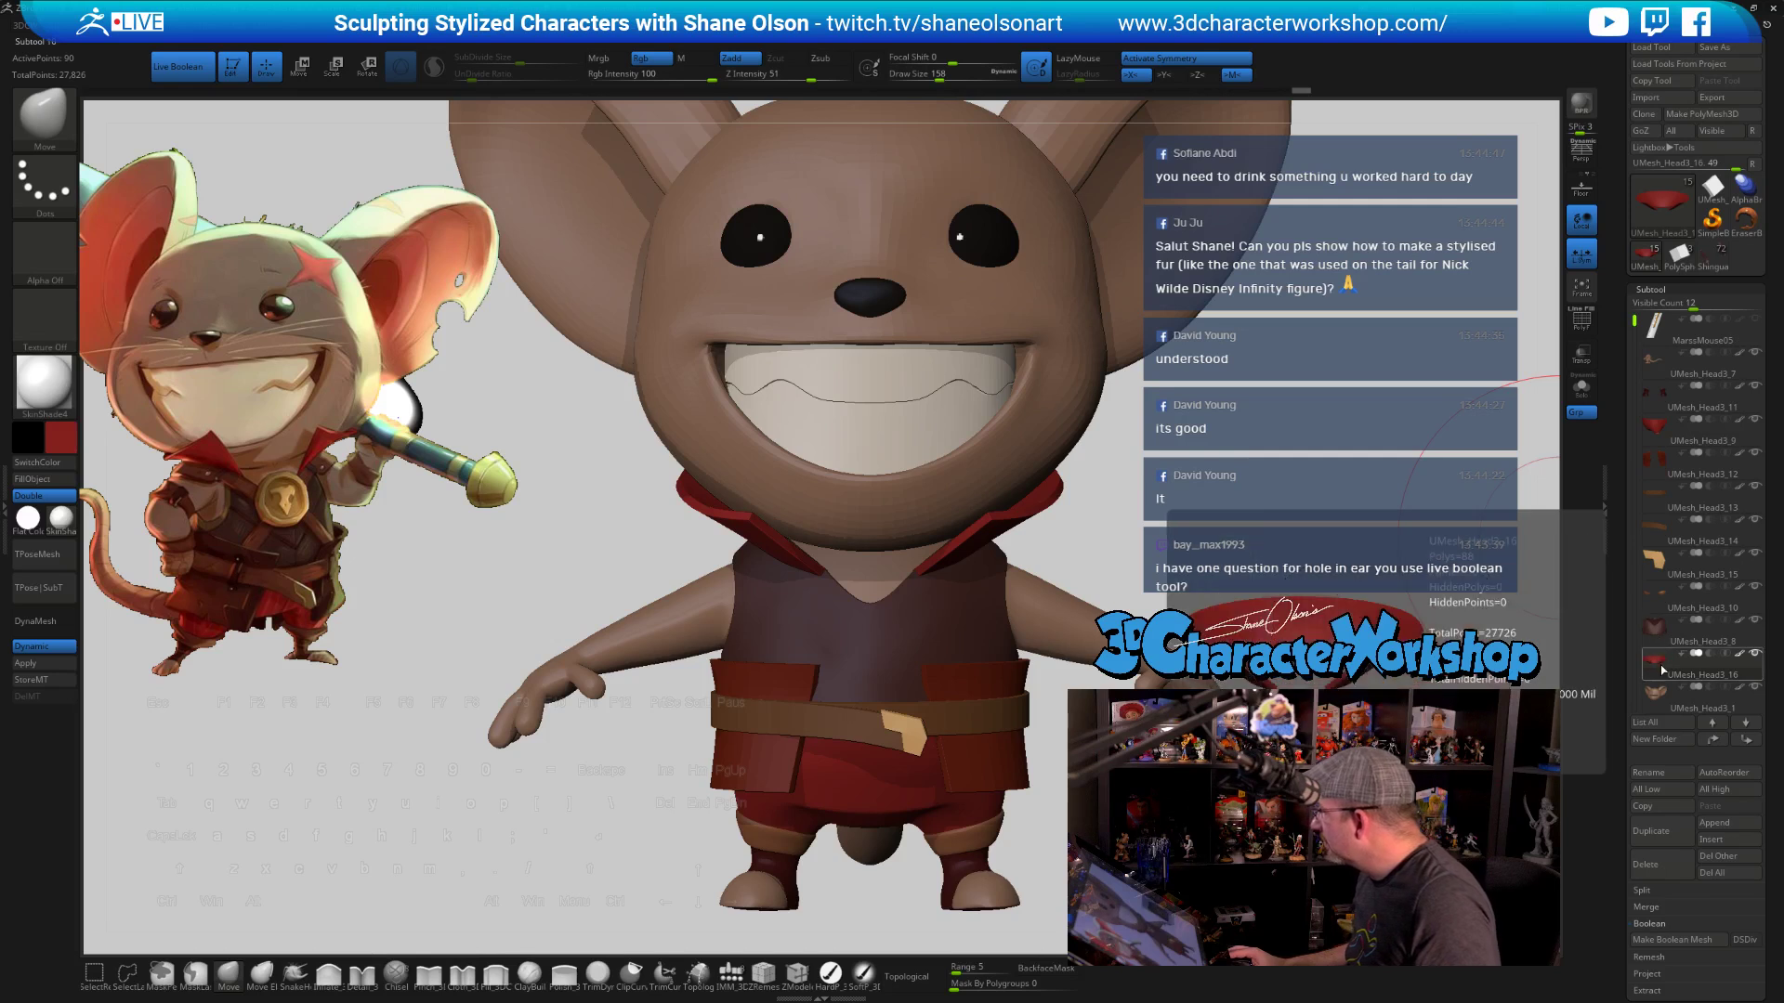
Hide all character parts except the red collar and the vest
shift+click(1755, 622)
shift+click(1755, 628)
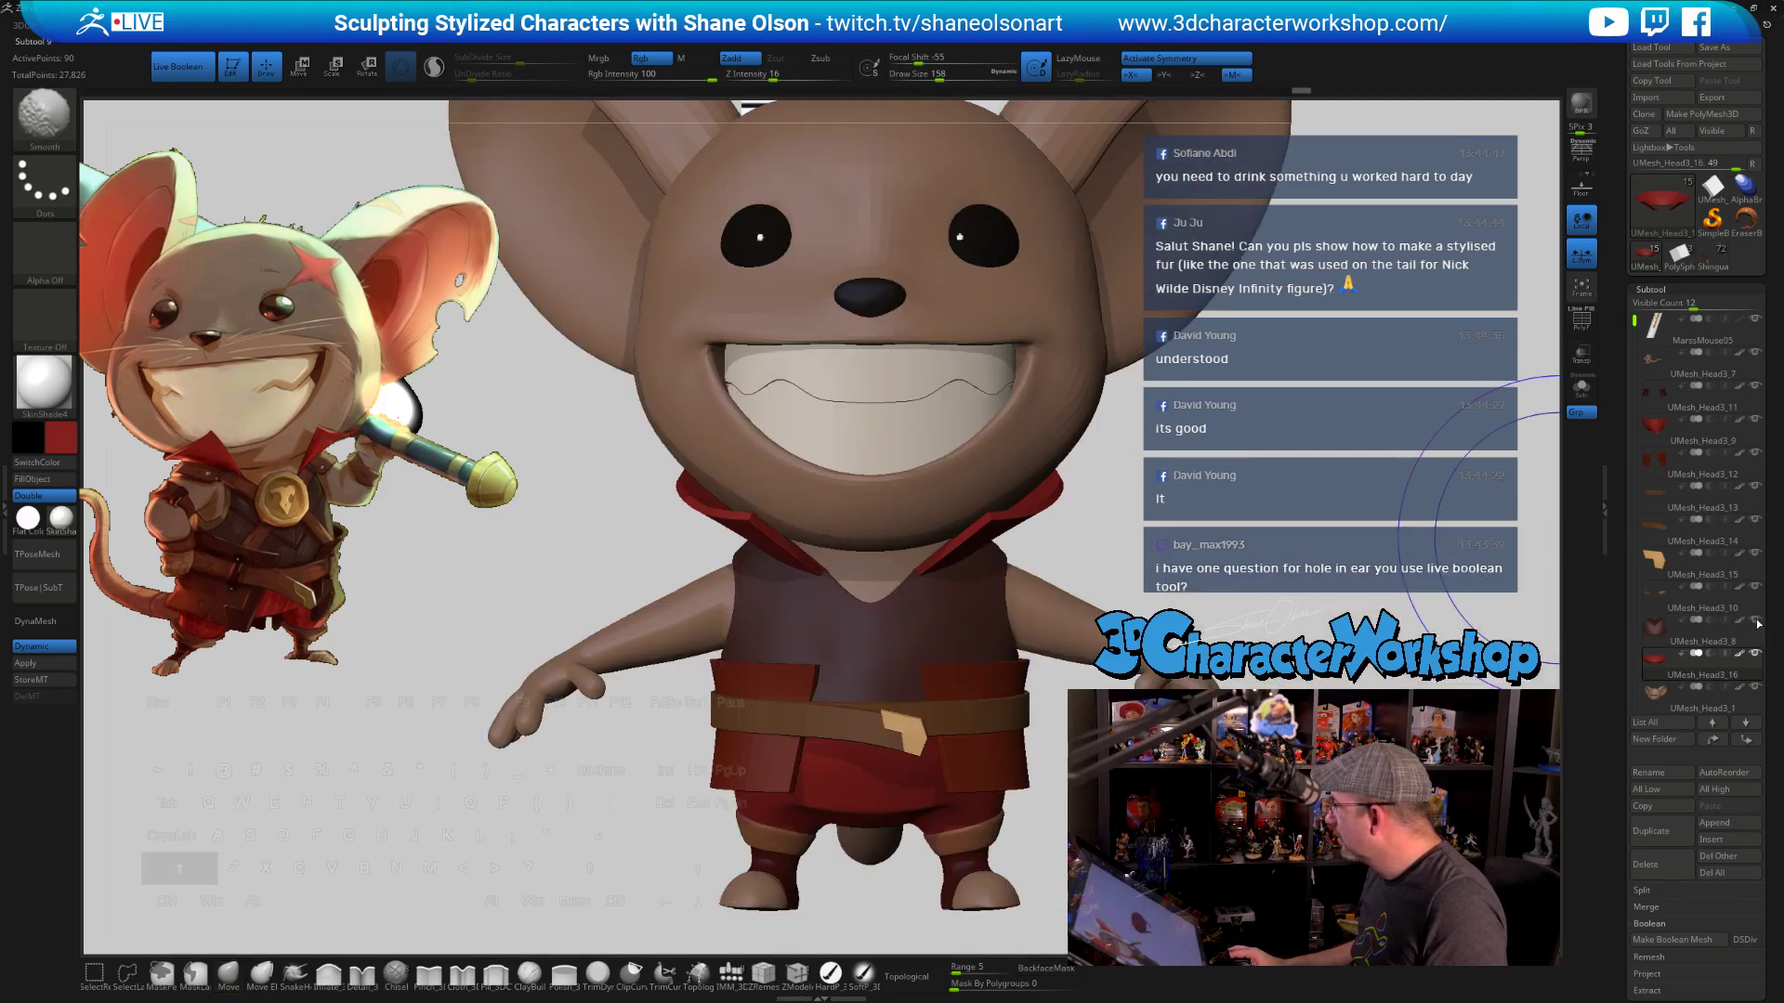
shift+click(1756, 627)
click(1756, 622)
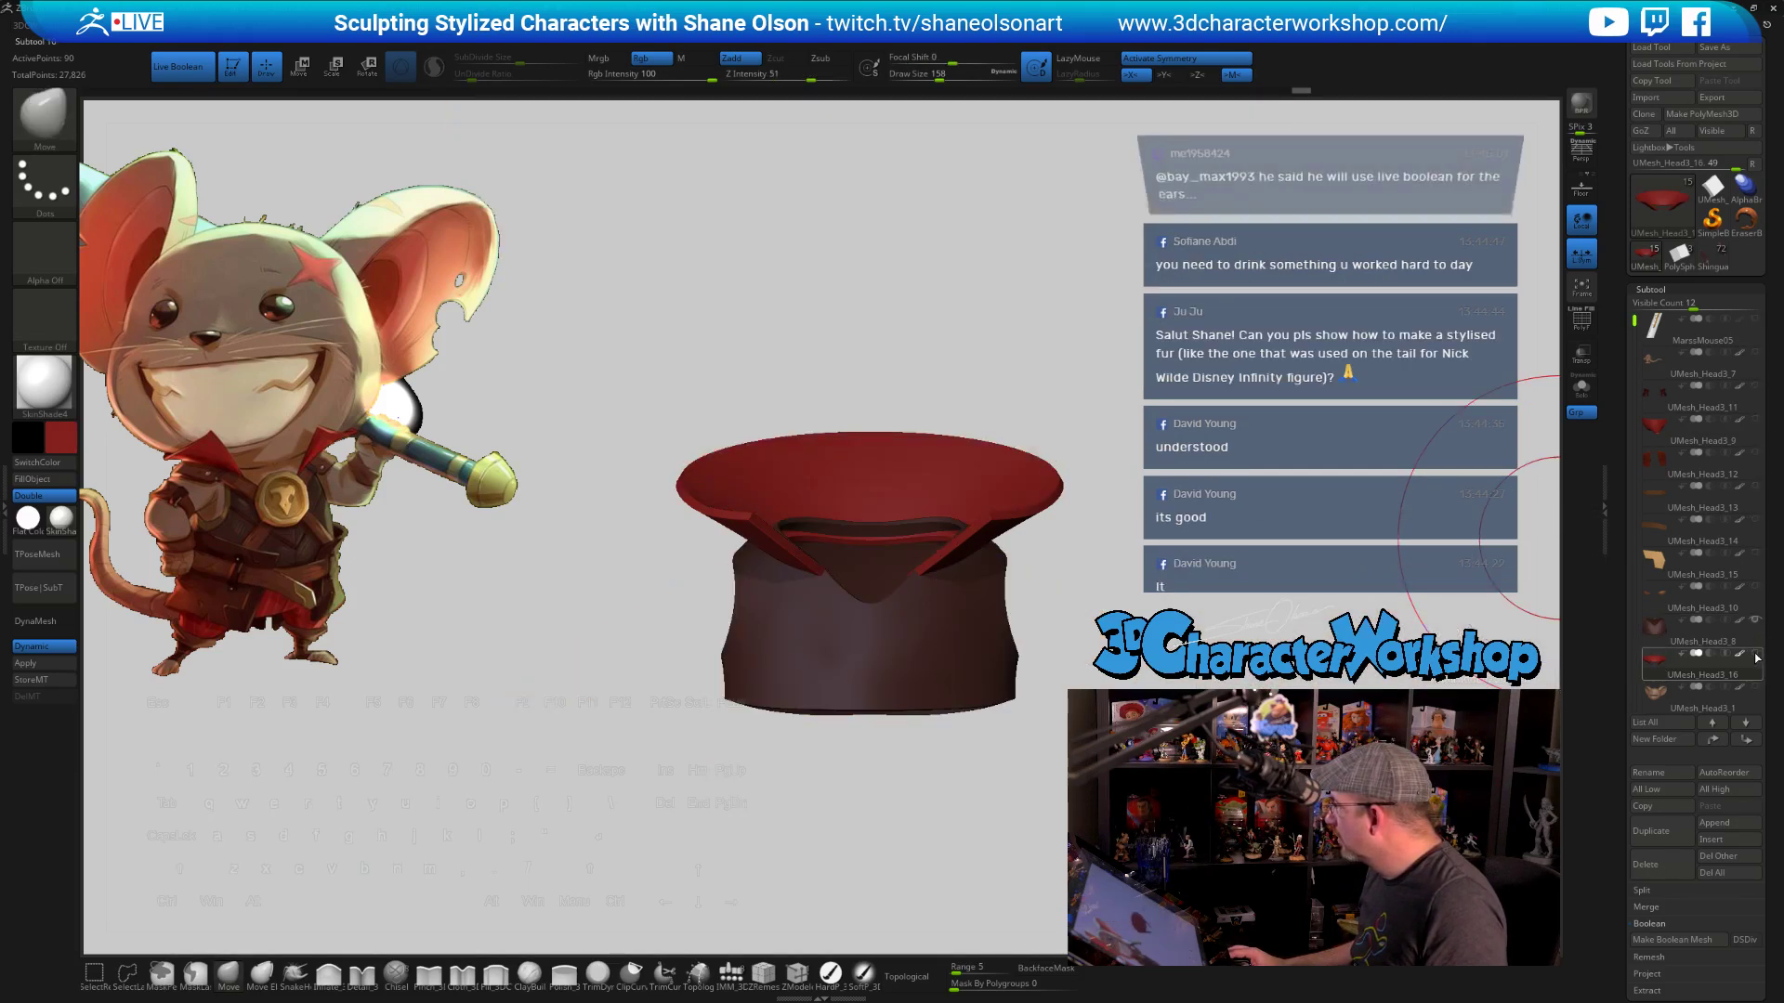
Shape the collar's inner neck edge from above with the Move brush at draw size 77
mouse_move(1208, 576)
alt+mouse_down()
mouse_move(1214, 516)
mouse_move(1089, 530)
mouse_move(1062, 583)
alt+mouse_up()
key(s)
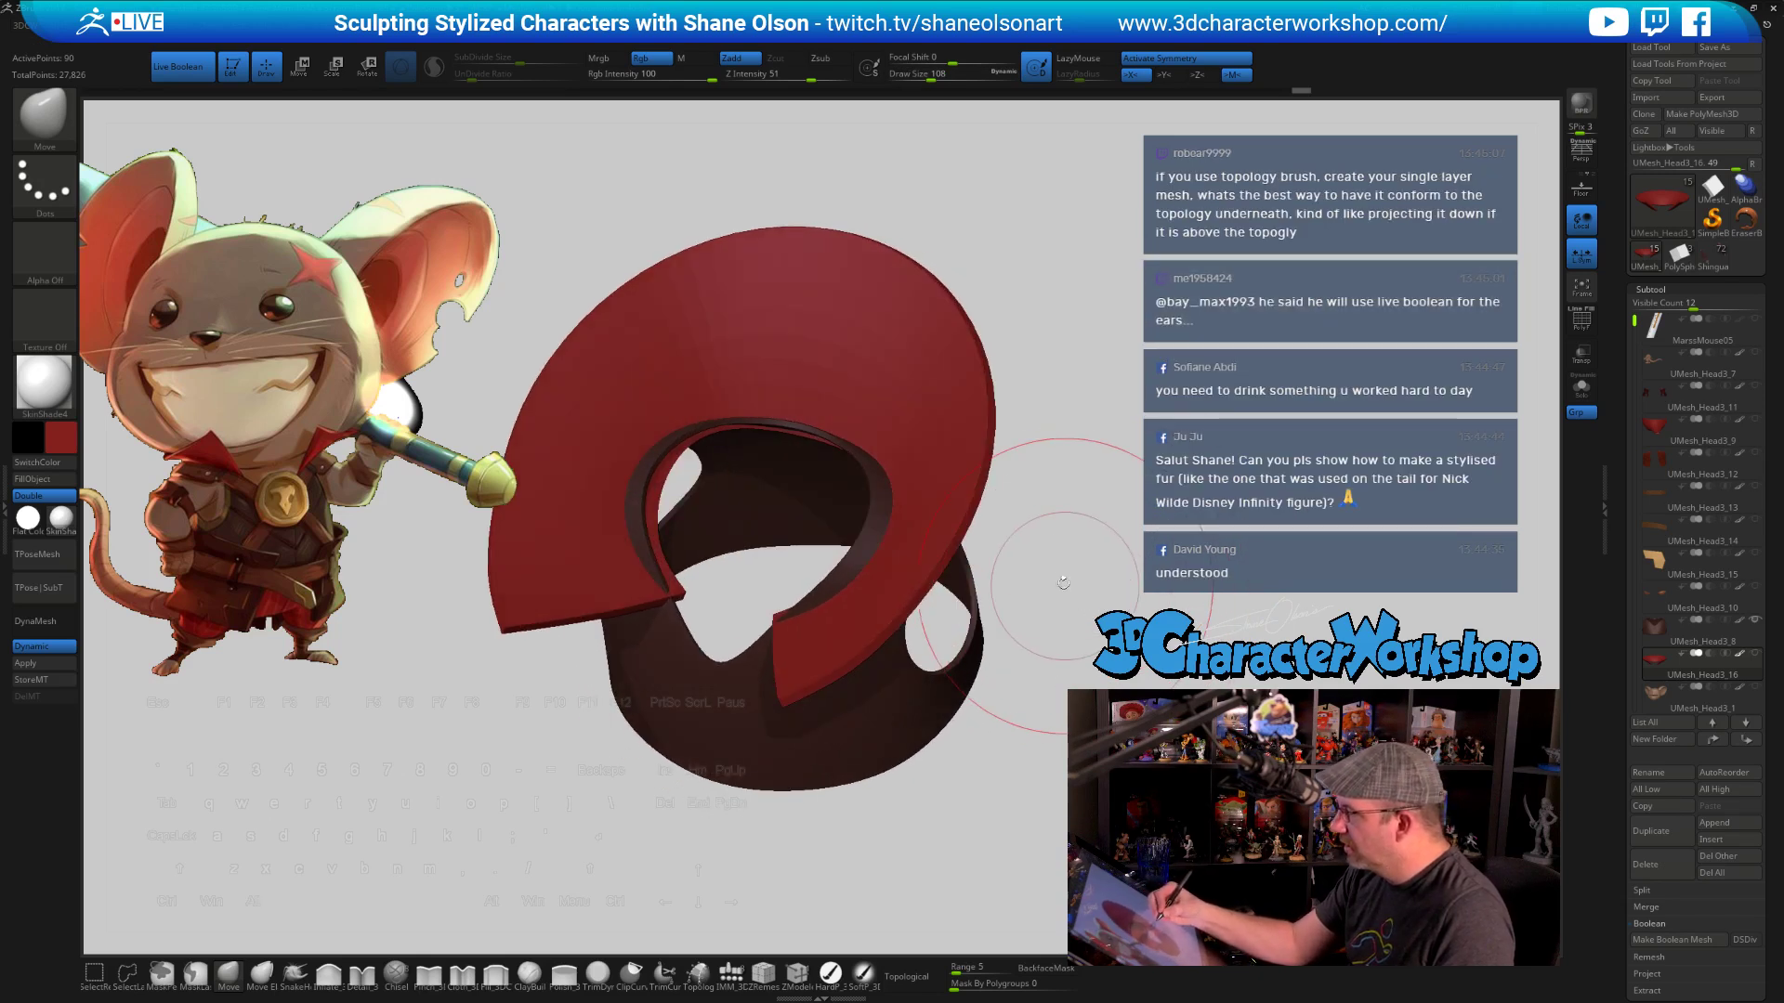
key(s)
drag(1015, 518, 903, 452)
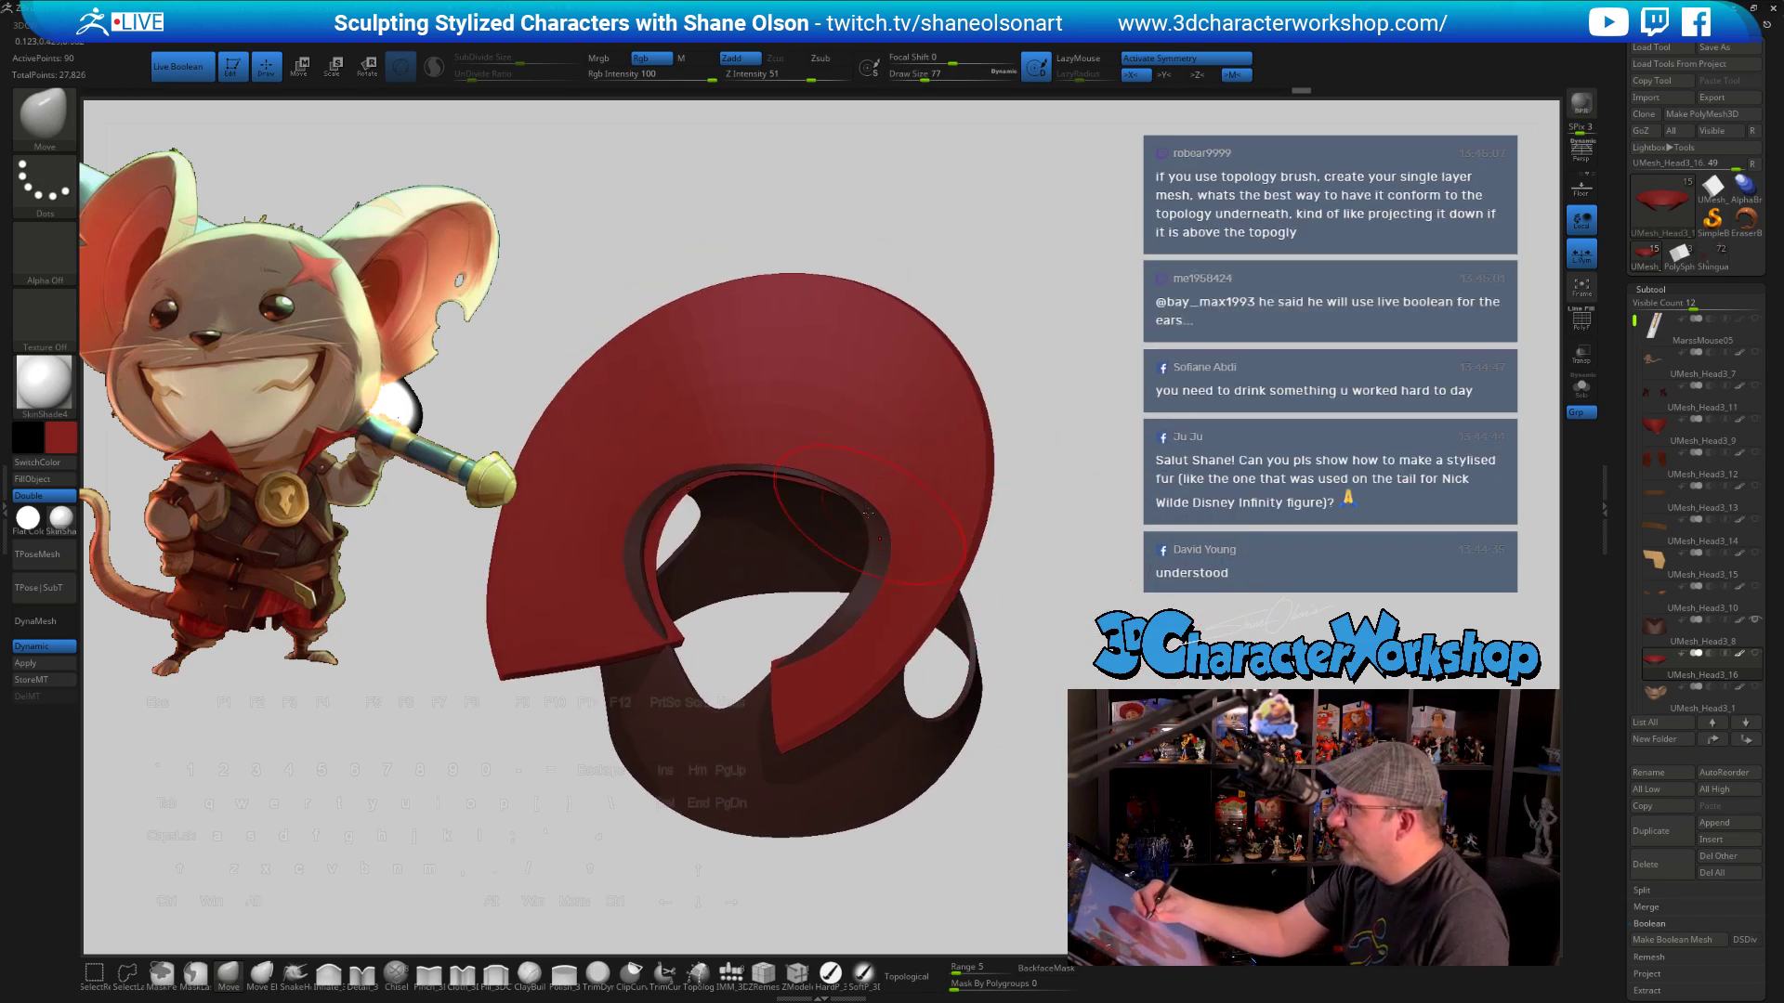
drag(847, 586, 867, 602)
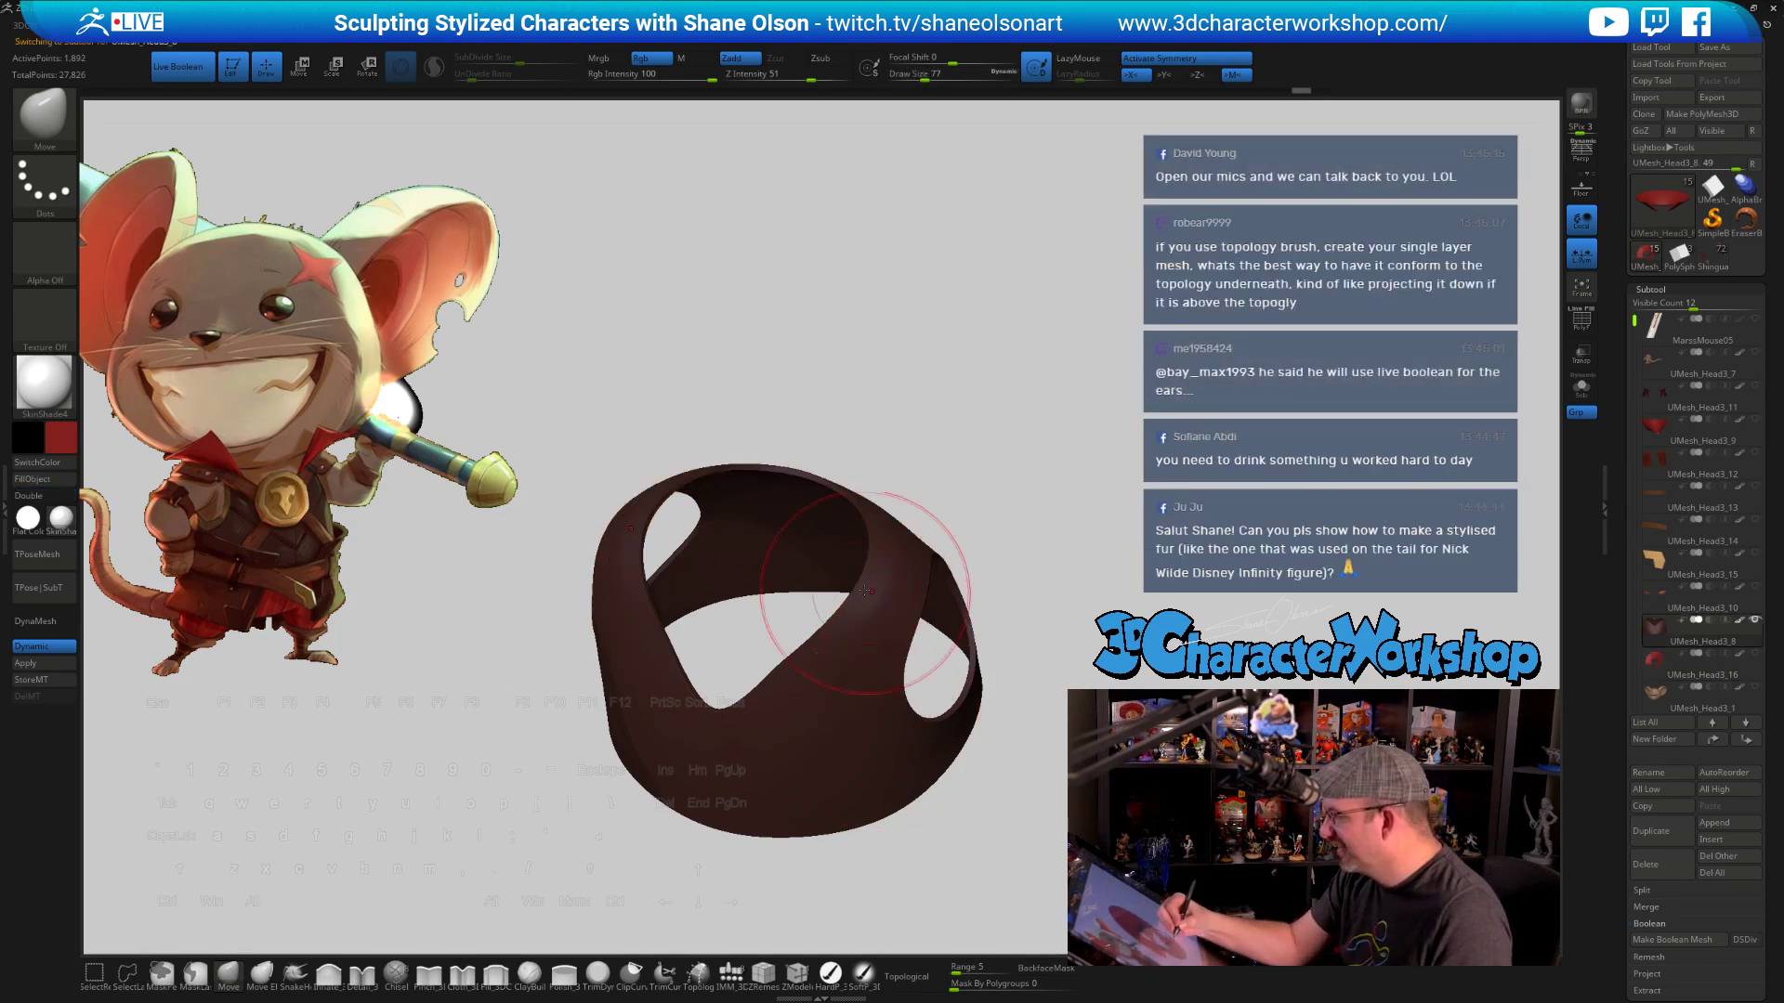
Select the vest, show the collar again and fit the vest's neckline against the collar's inner edge
alt+click(875, 604)
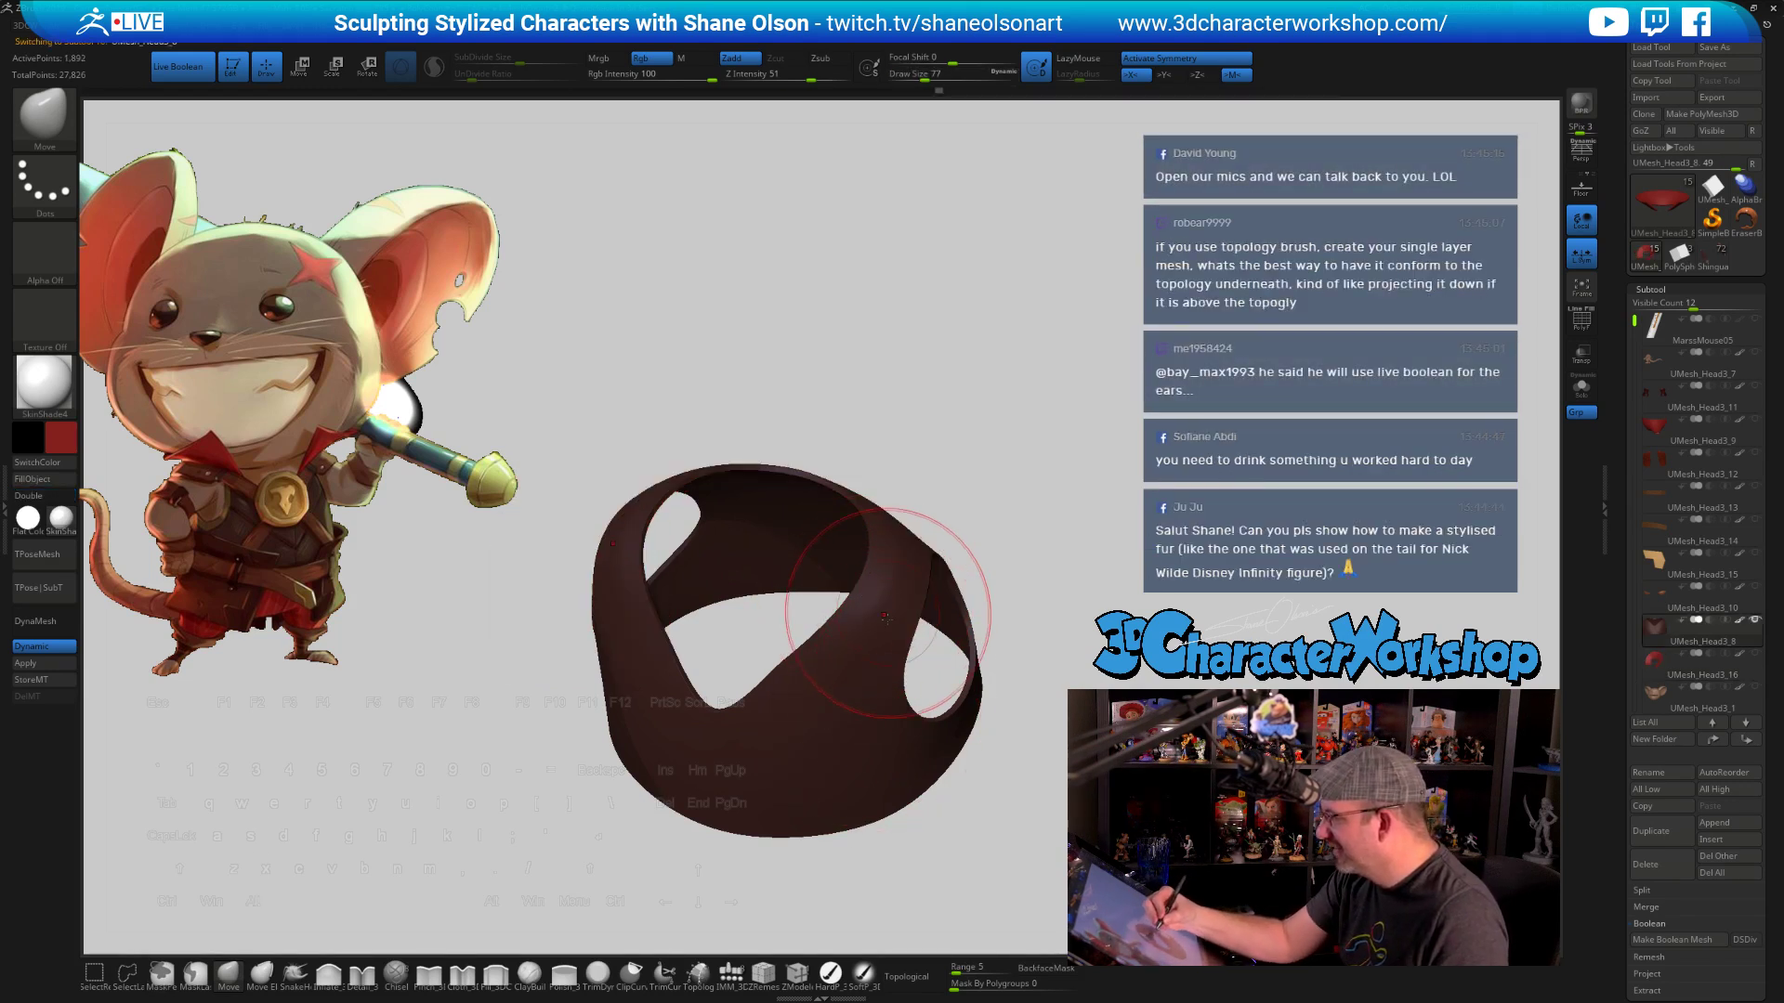
click(1755, 659)
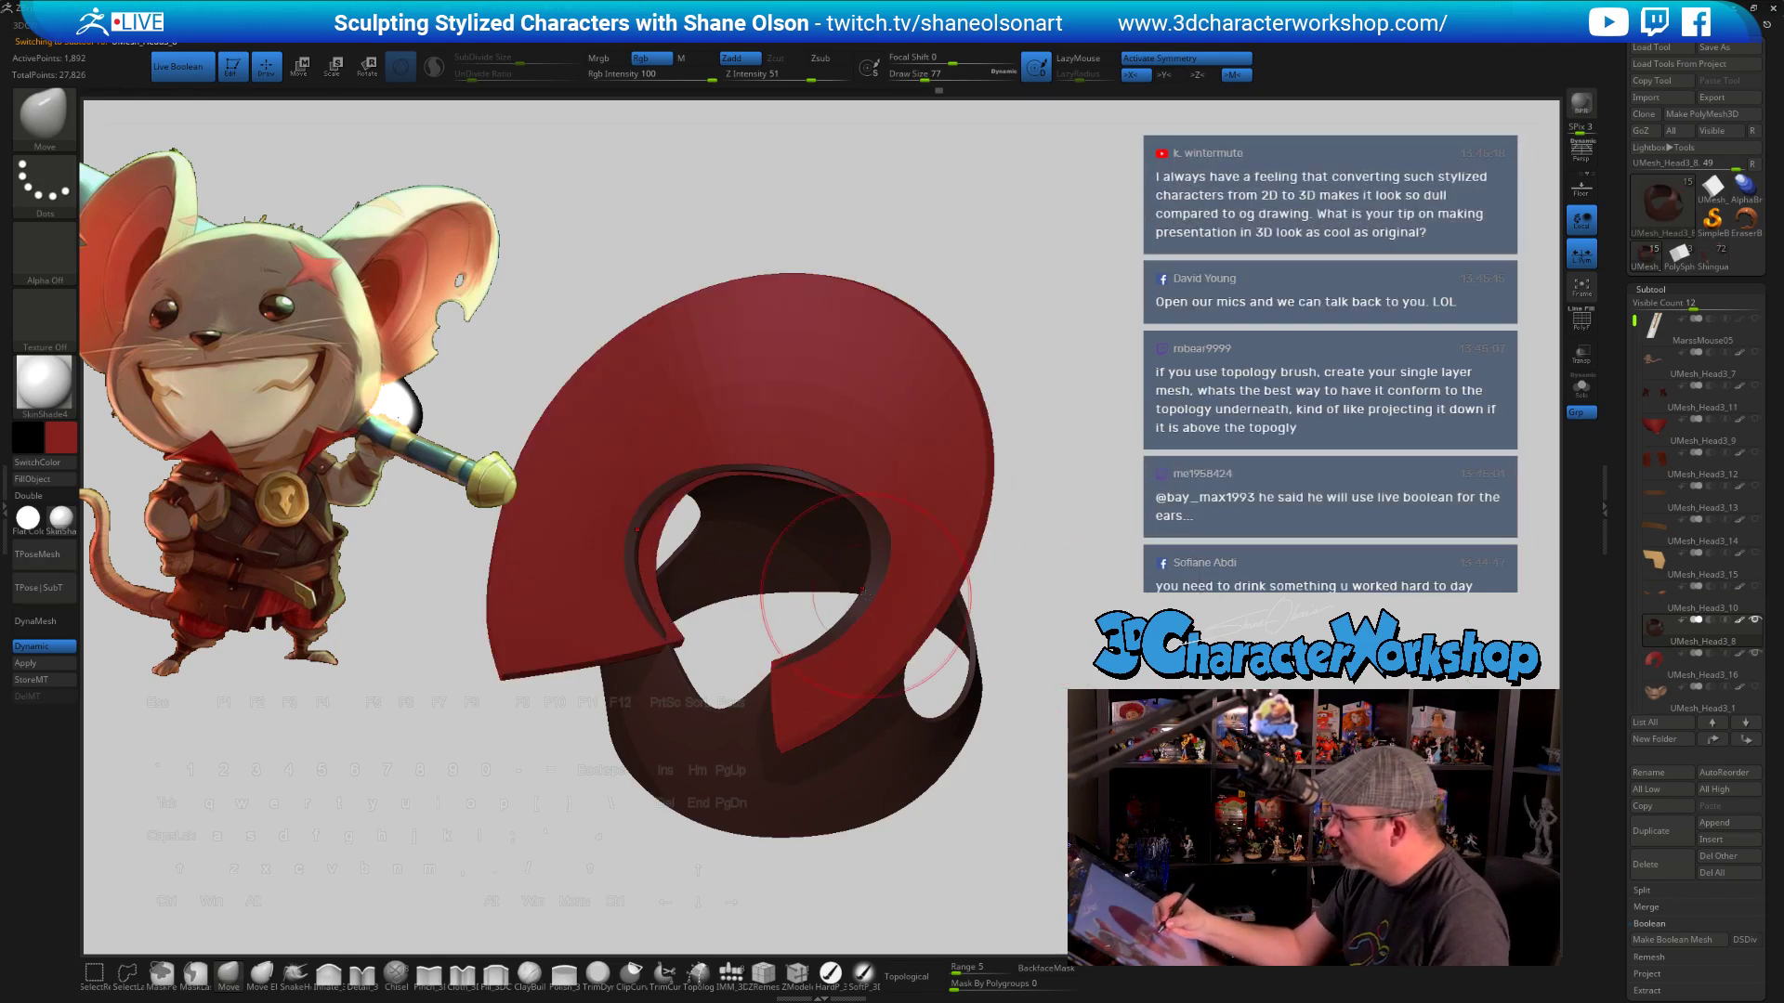
right_drag(912, 520, 897, 528)
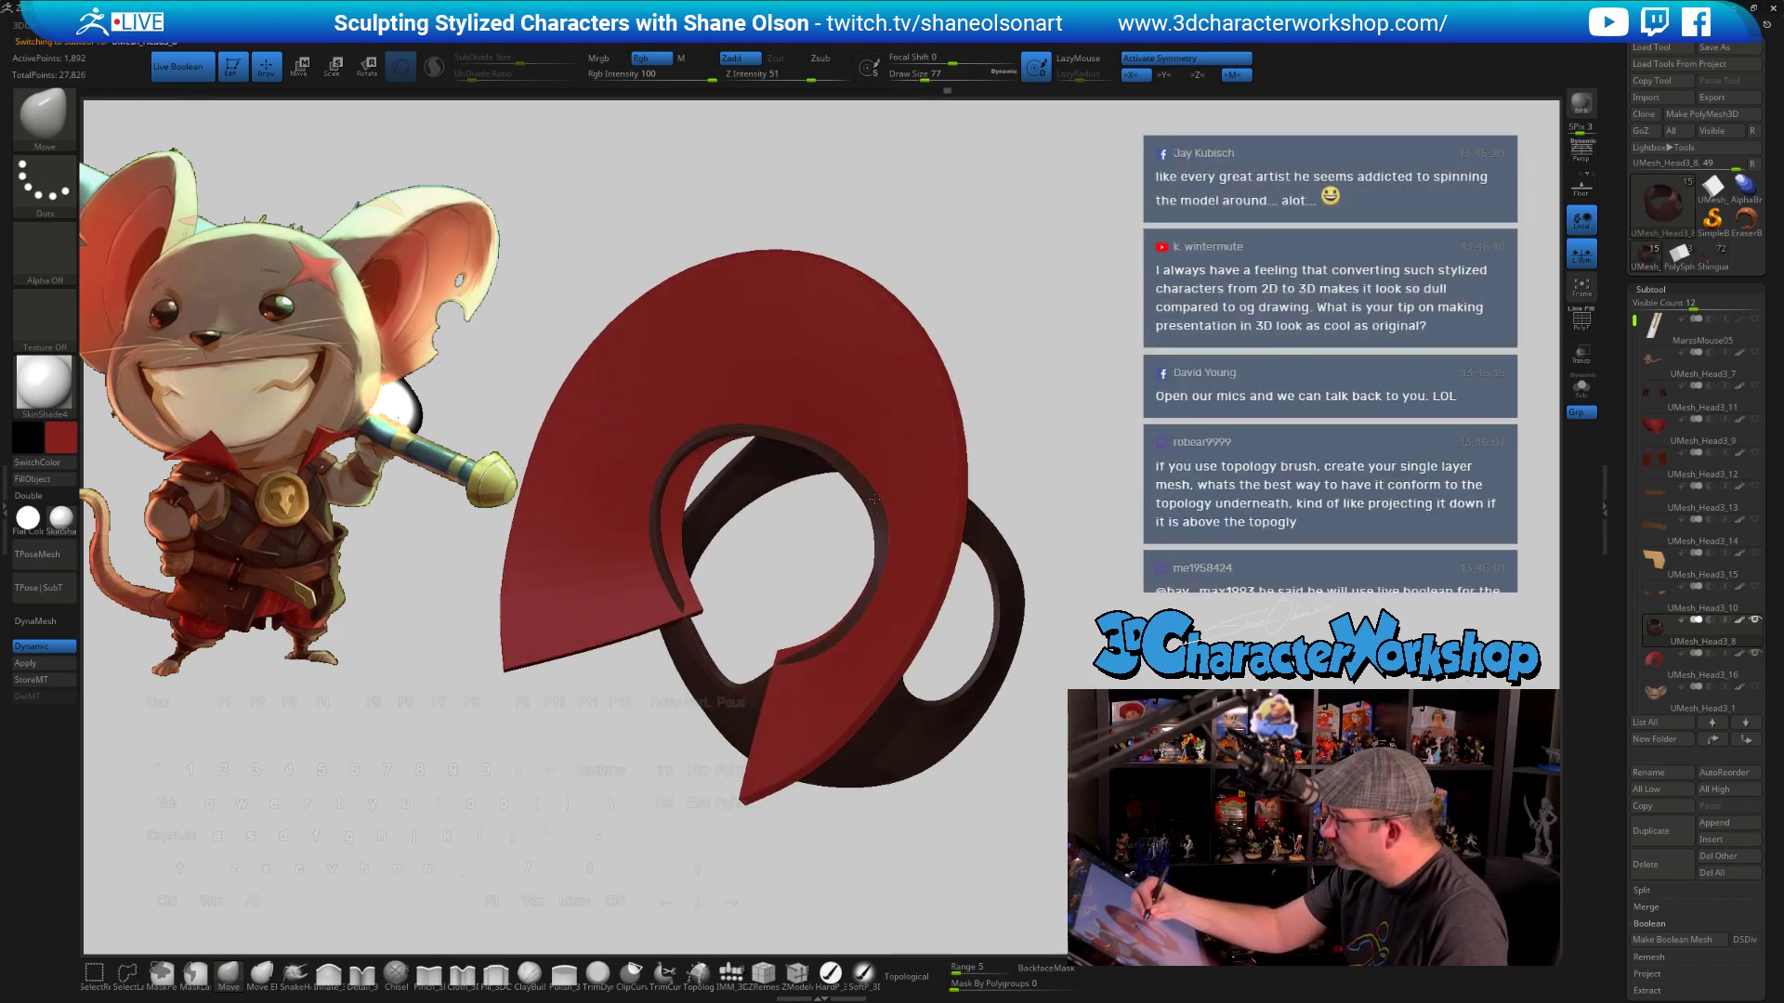
right_drag(881, 452, 844, 469)
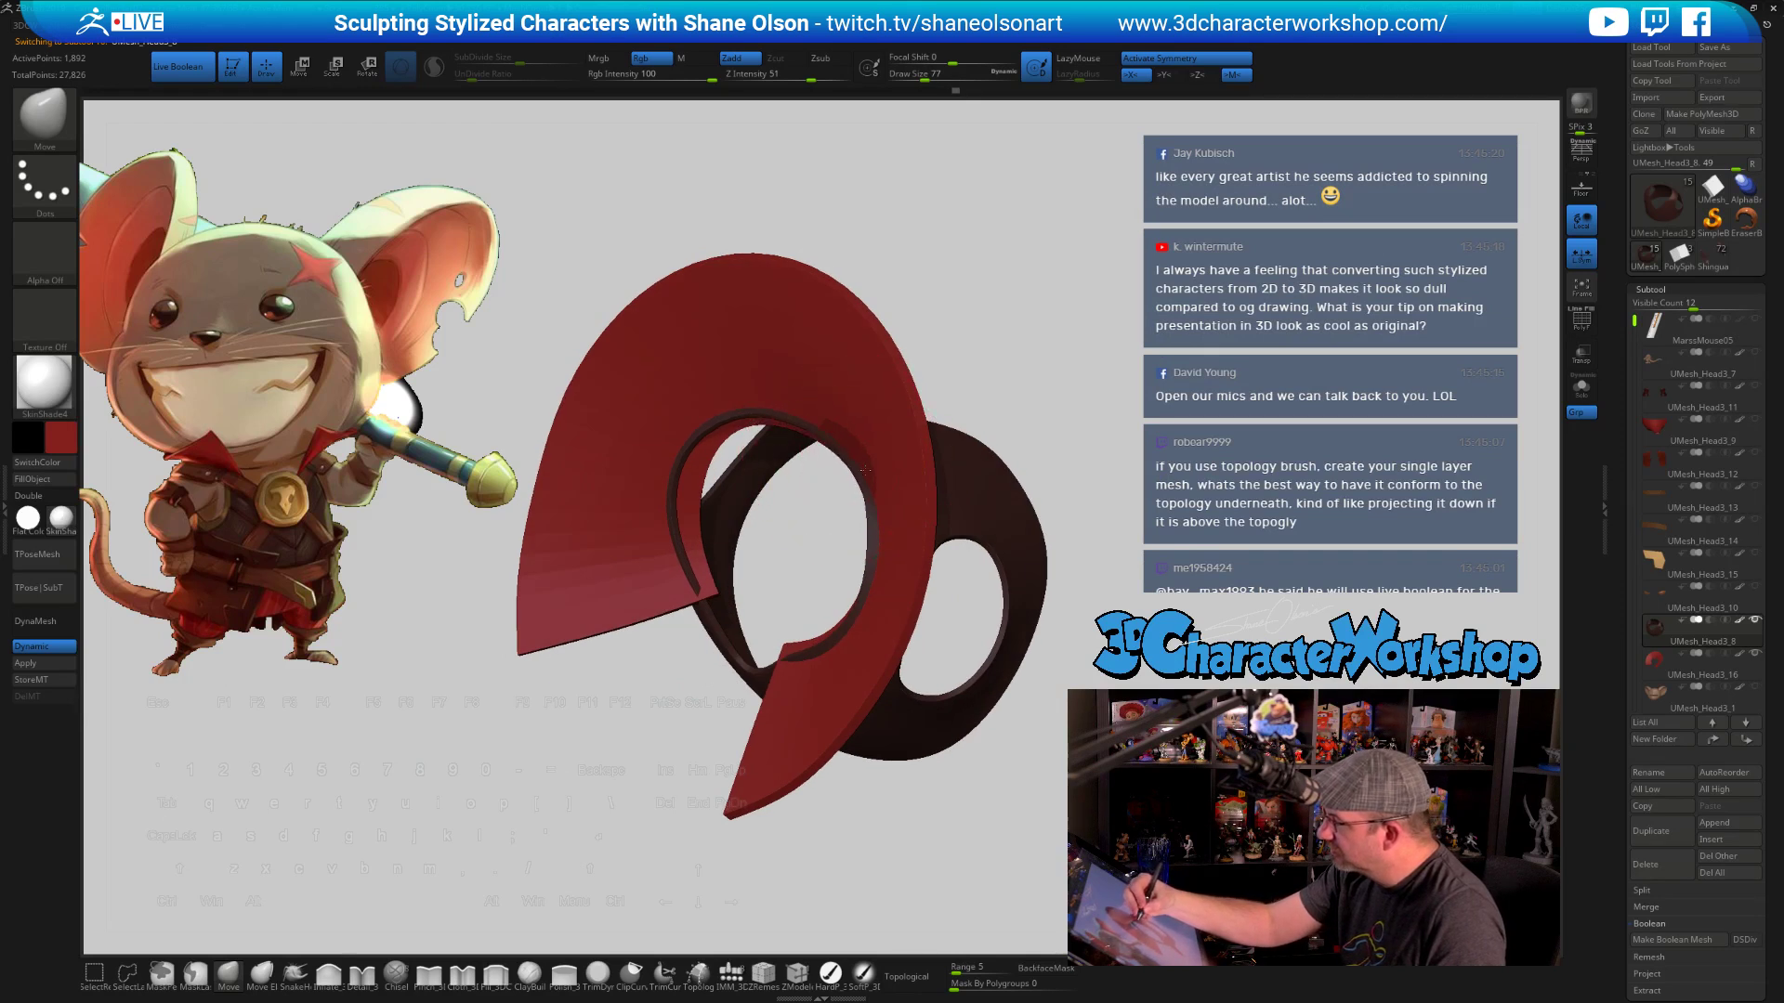
mouse_move(875, 572)
right_down()
mouse_move(829, 669)
mouse_move(822, 641)
mouse_move(869, 539)
mouse_move(846, 480)
mouse_move(878, 588)
mouse_move(1027, 517)
mouse_move(1222, 686)
mouse_move(1174, 645)
mouse_move(892, 623)
mouse_move(1012, 685)
right_up()
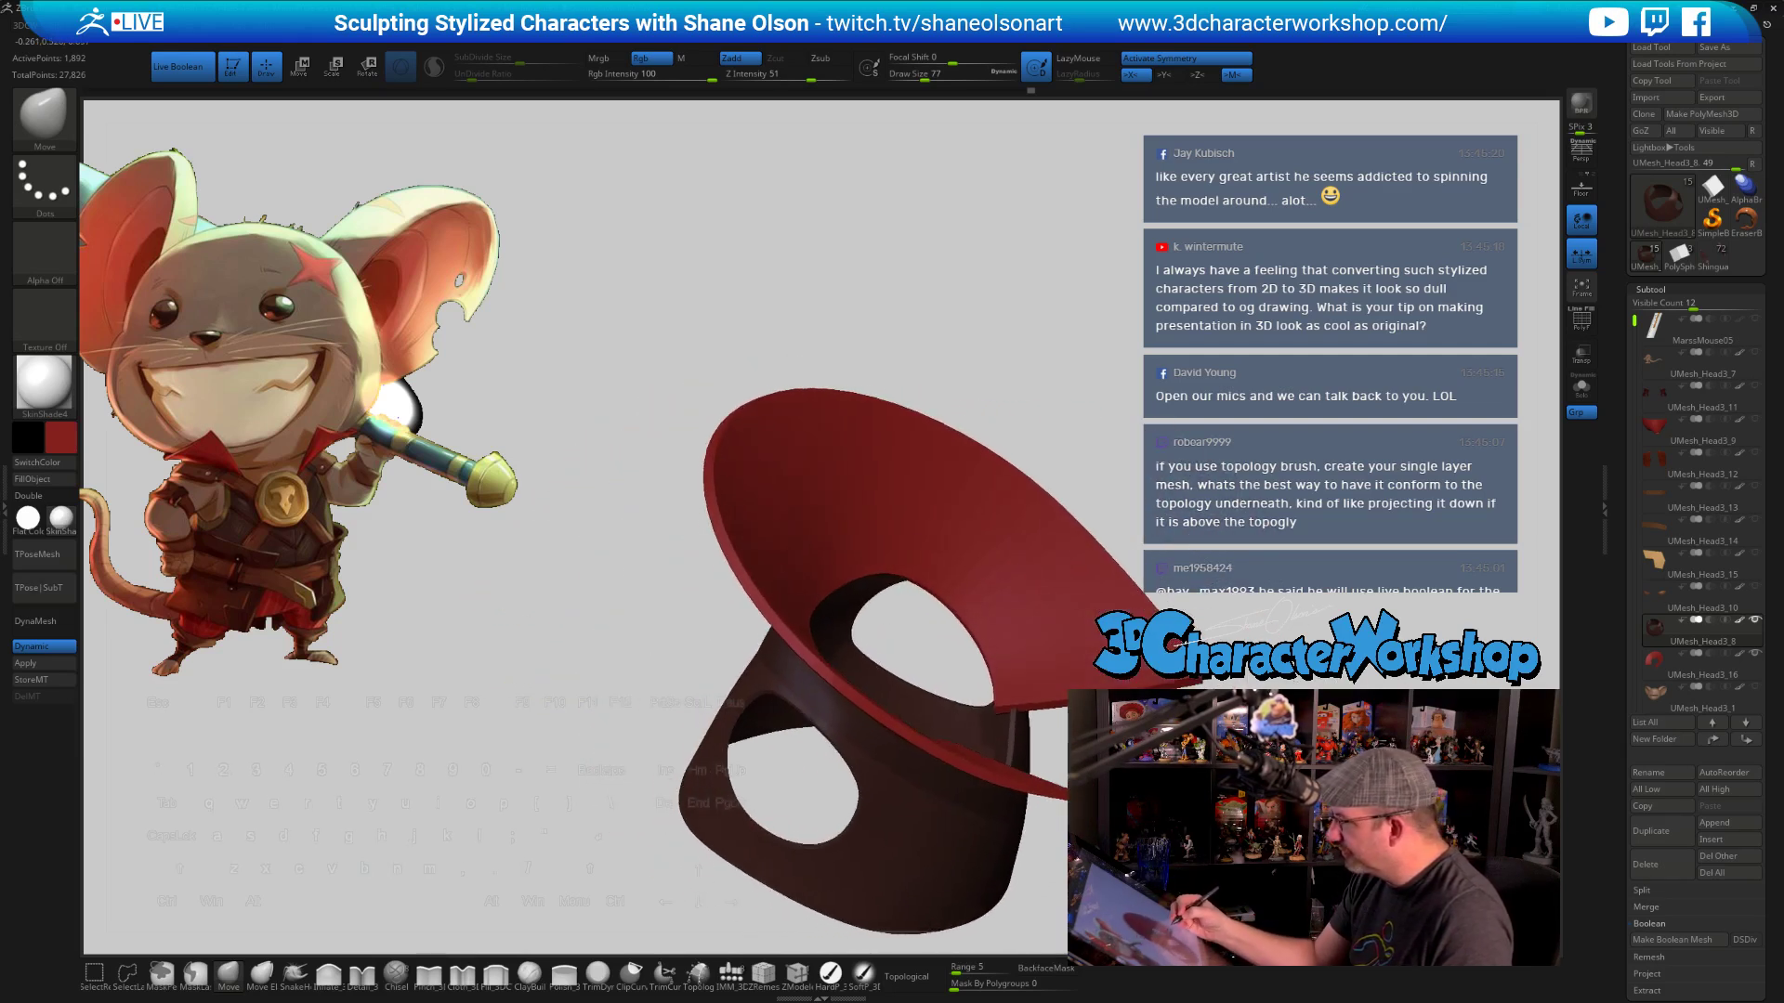
Save the project, then nudge the collar's inner edge with the Move brush at draw size 54
alt+click(1022, 690)
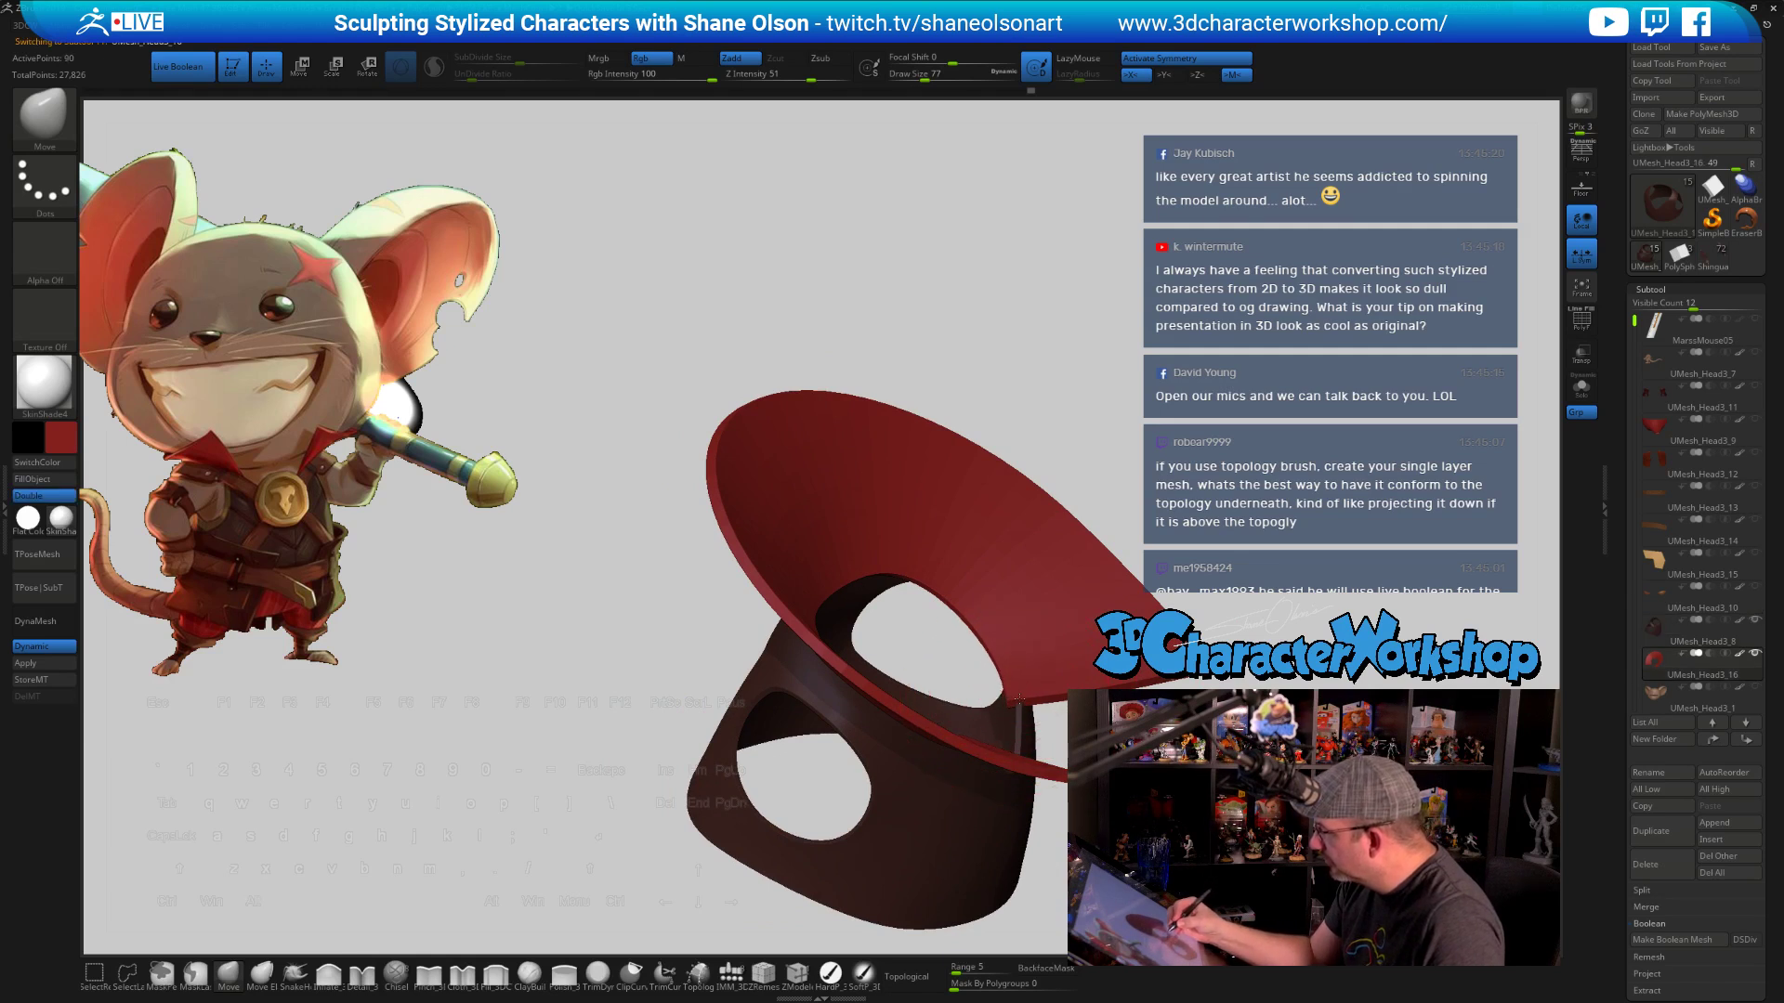
key(ctrl+s)
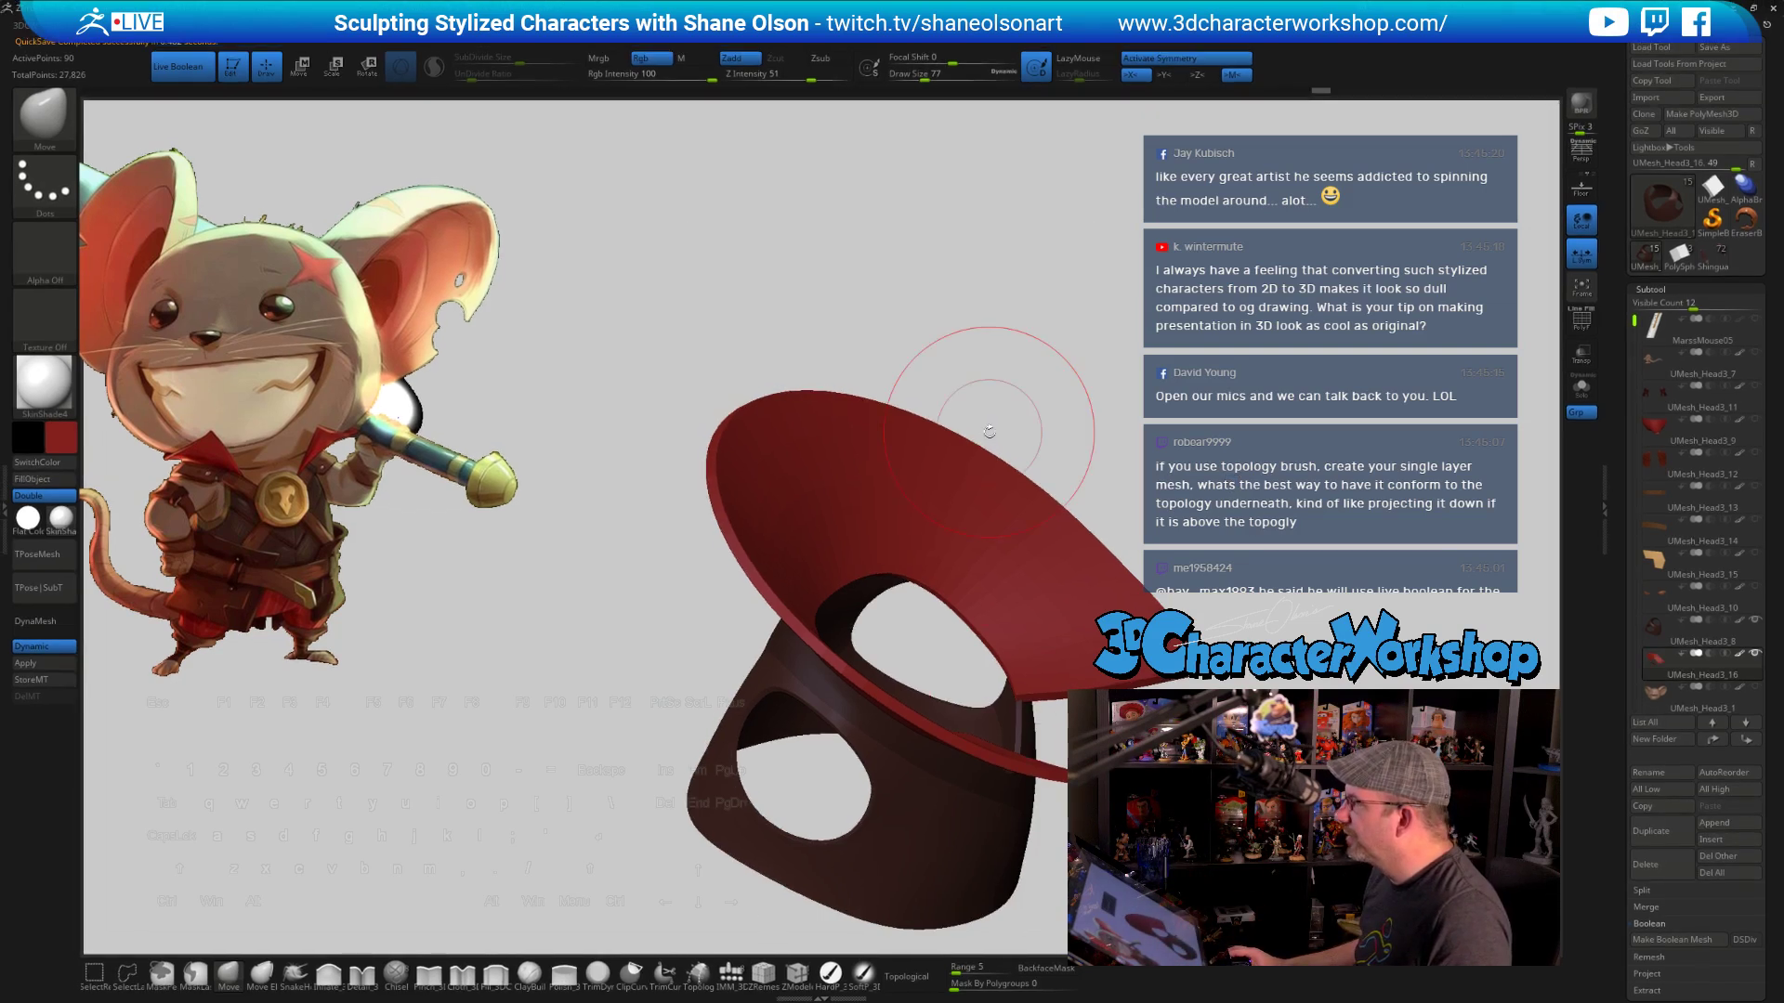
drag(1106, 400, 1013, 609)
key(s)
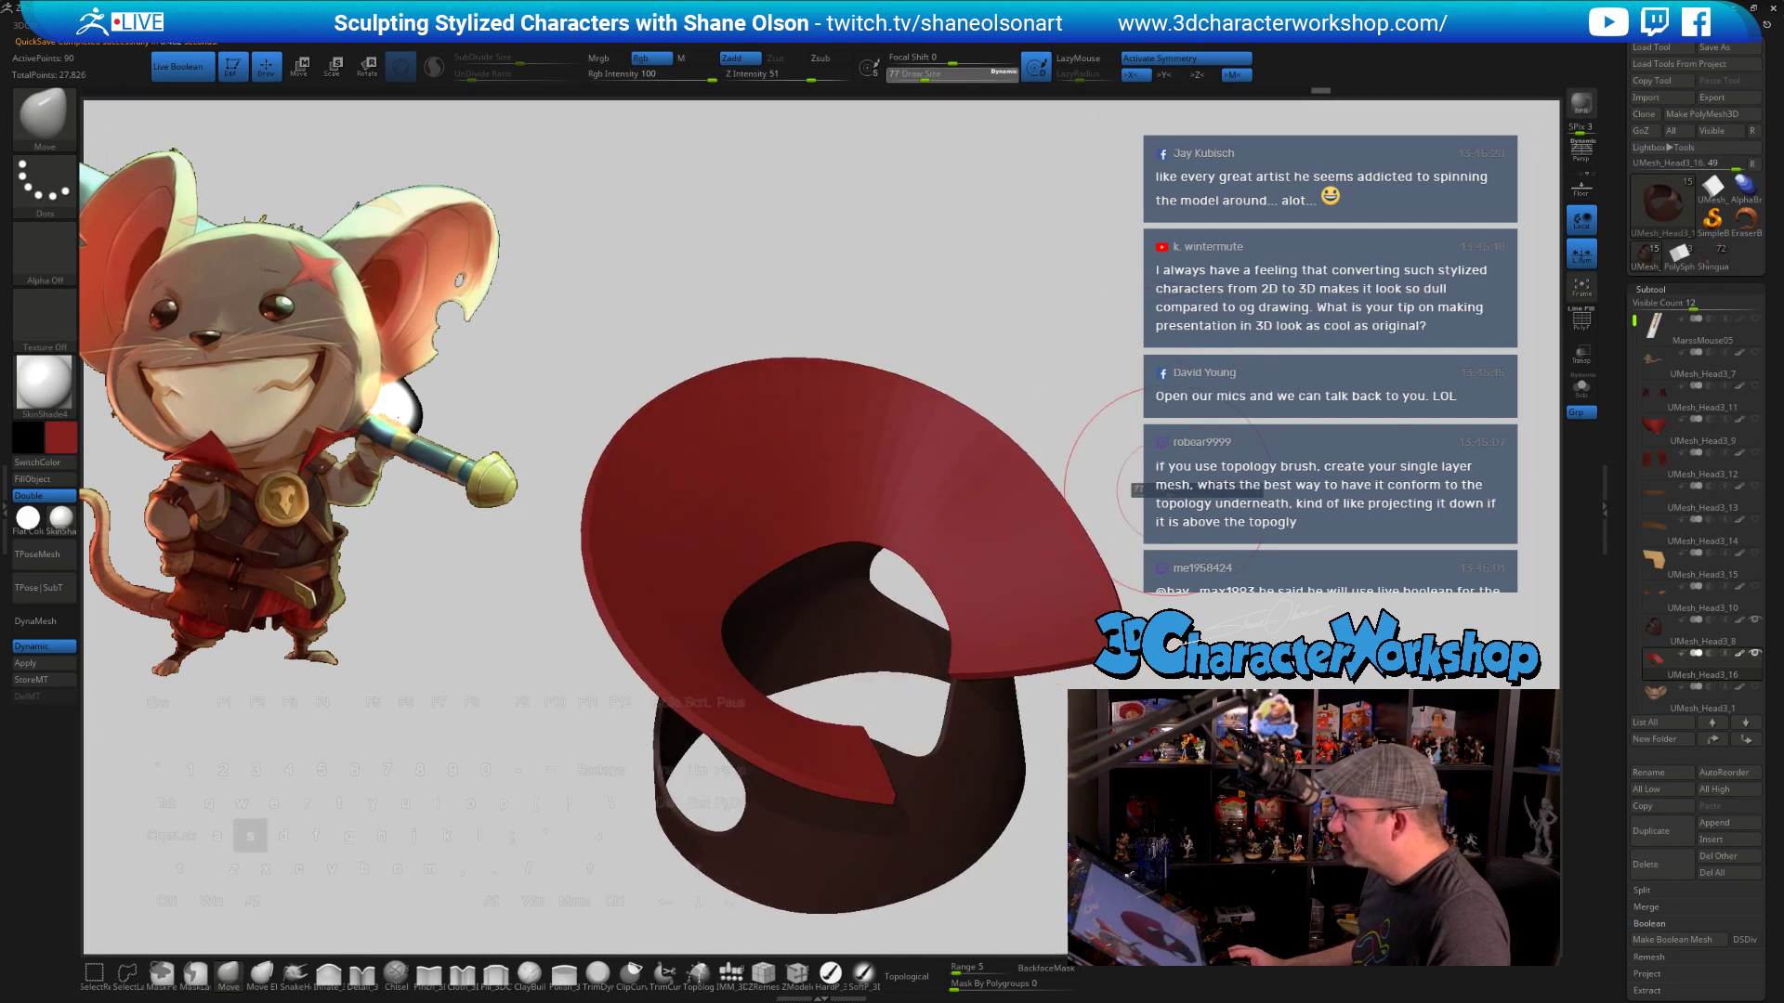
drag(1152, 490, 1133, 491)
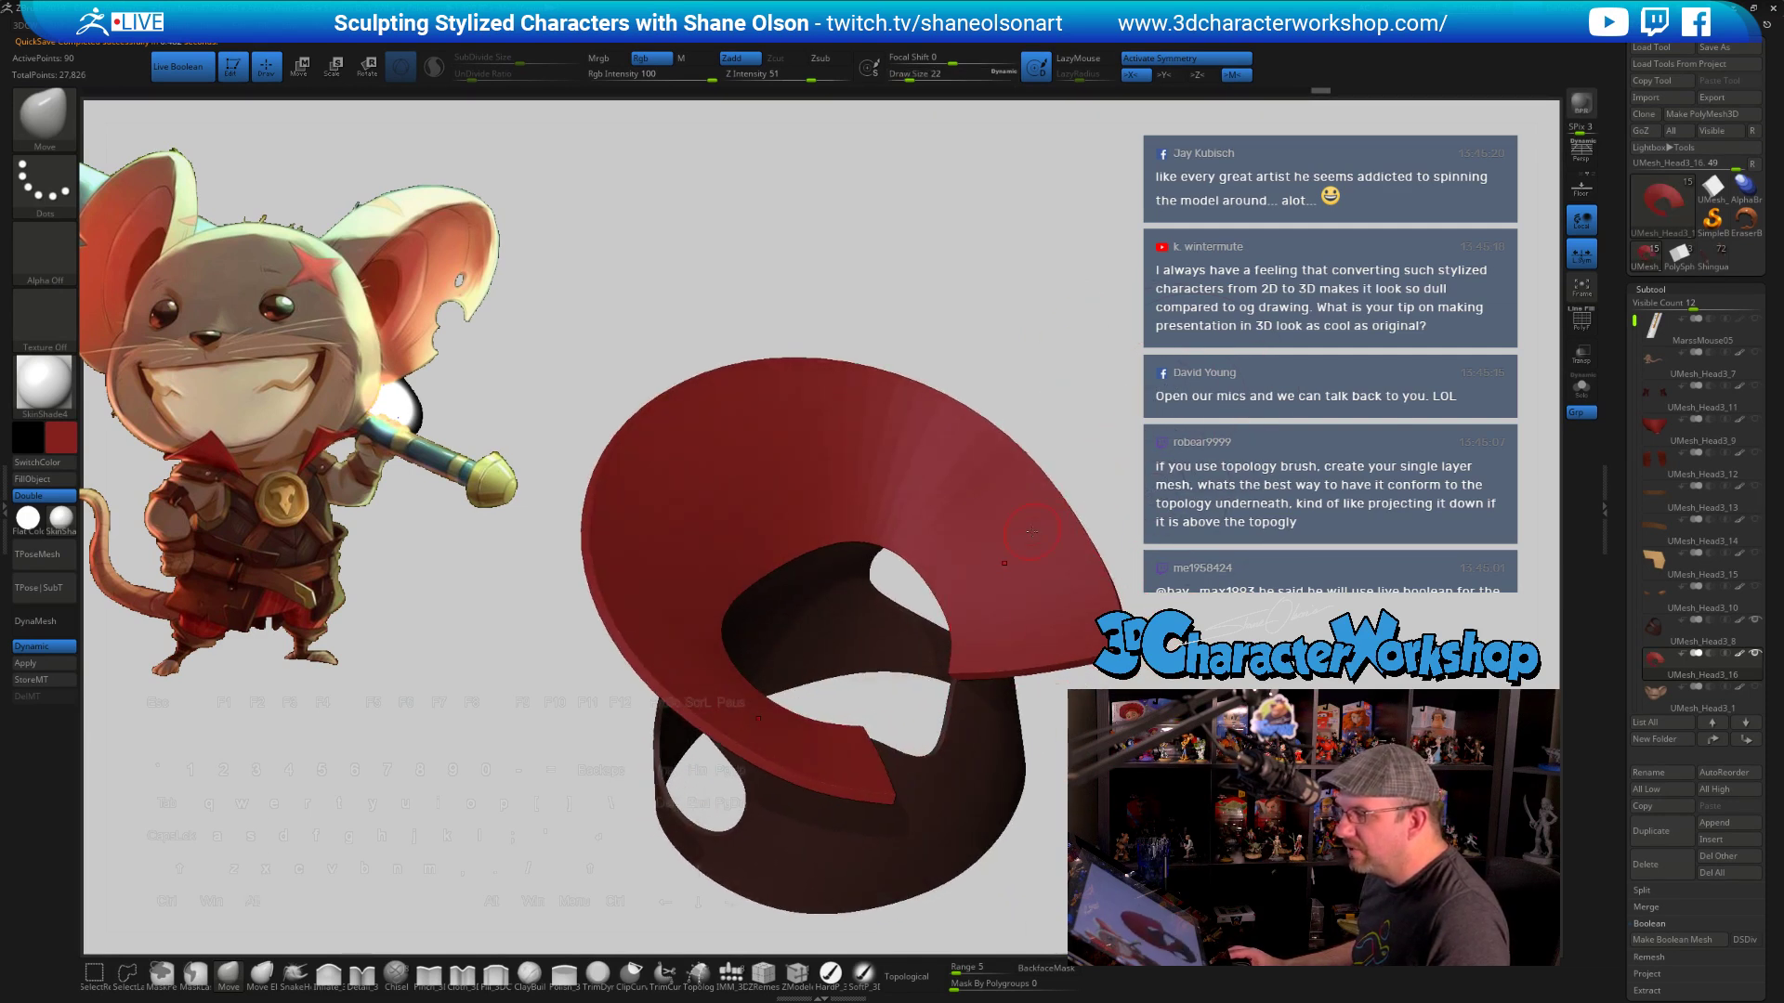
key(s)
drag(964, 583, 974, 587)
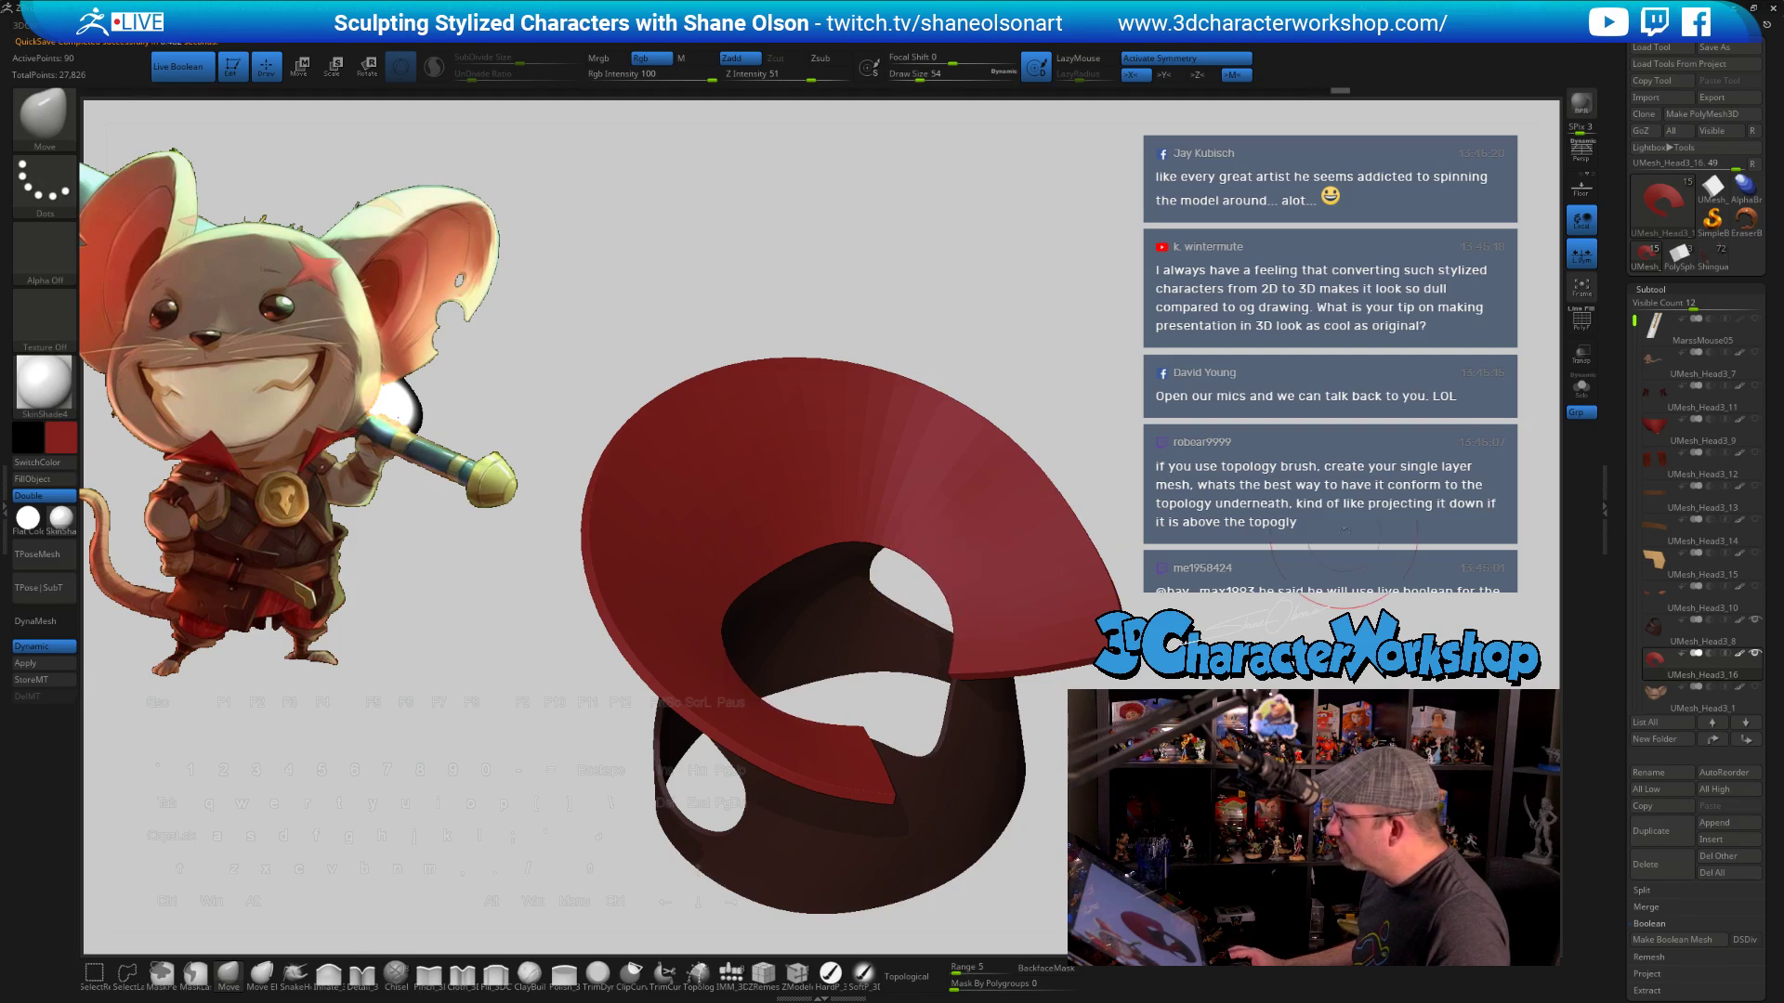
Reshape the collar's neck opening so that it follows the vest's neckline
mouse_move(1343, 529)
mouse_down()
mouse_move(957, 604)
mouse_move(957, 587)
mouse_up()
drag(1145, 447, 955, 522)
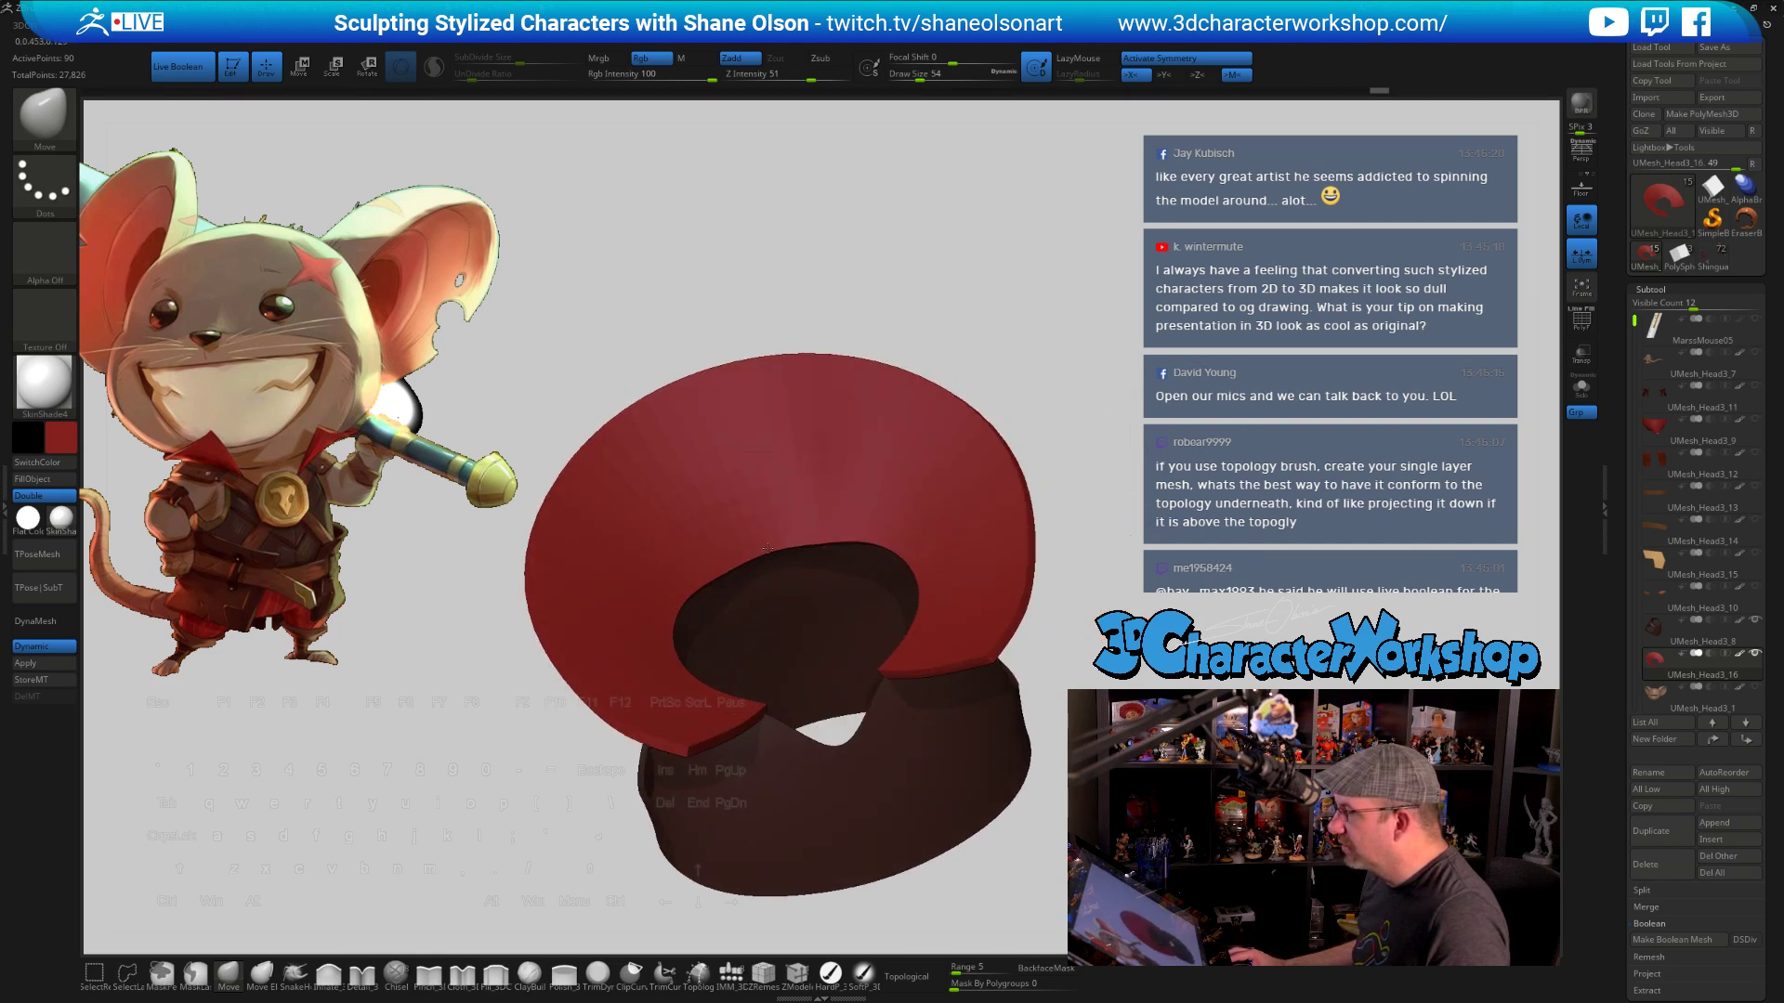
drag(767, 548, 823, 542)
mouse_move(1078, 493)
mouse_down()
mouse_move(1300, 446)
mouse_move(1180, 478)
mouse_move(1208, 507)
mouse_move(1219, 482)
mouse_up()
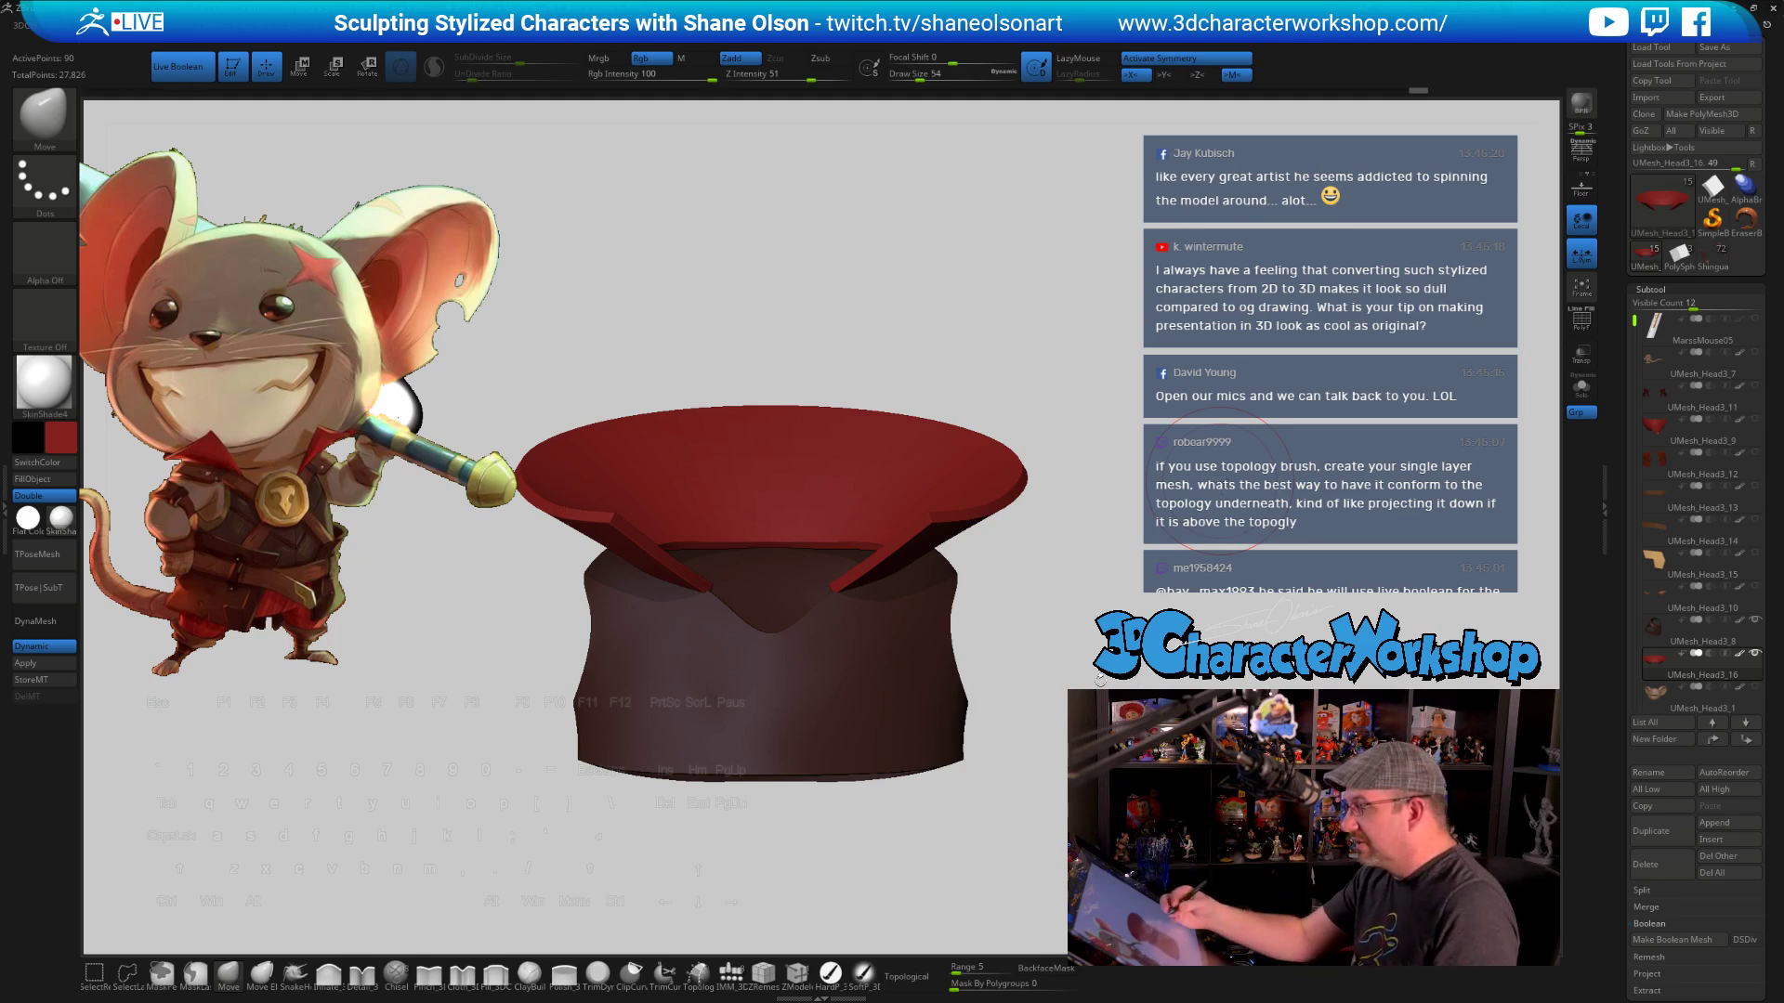
Refine the collar's lower front corners against the vest with the Move brush at draw size 33
mouse_move(1100, 681)
mouse_down()
mouse_move(1129, 748)
mouse_move(1097, 637)
mouse_move(1041, 569)
mouse_up()
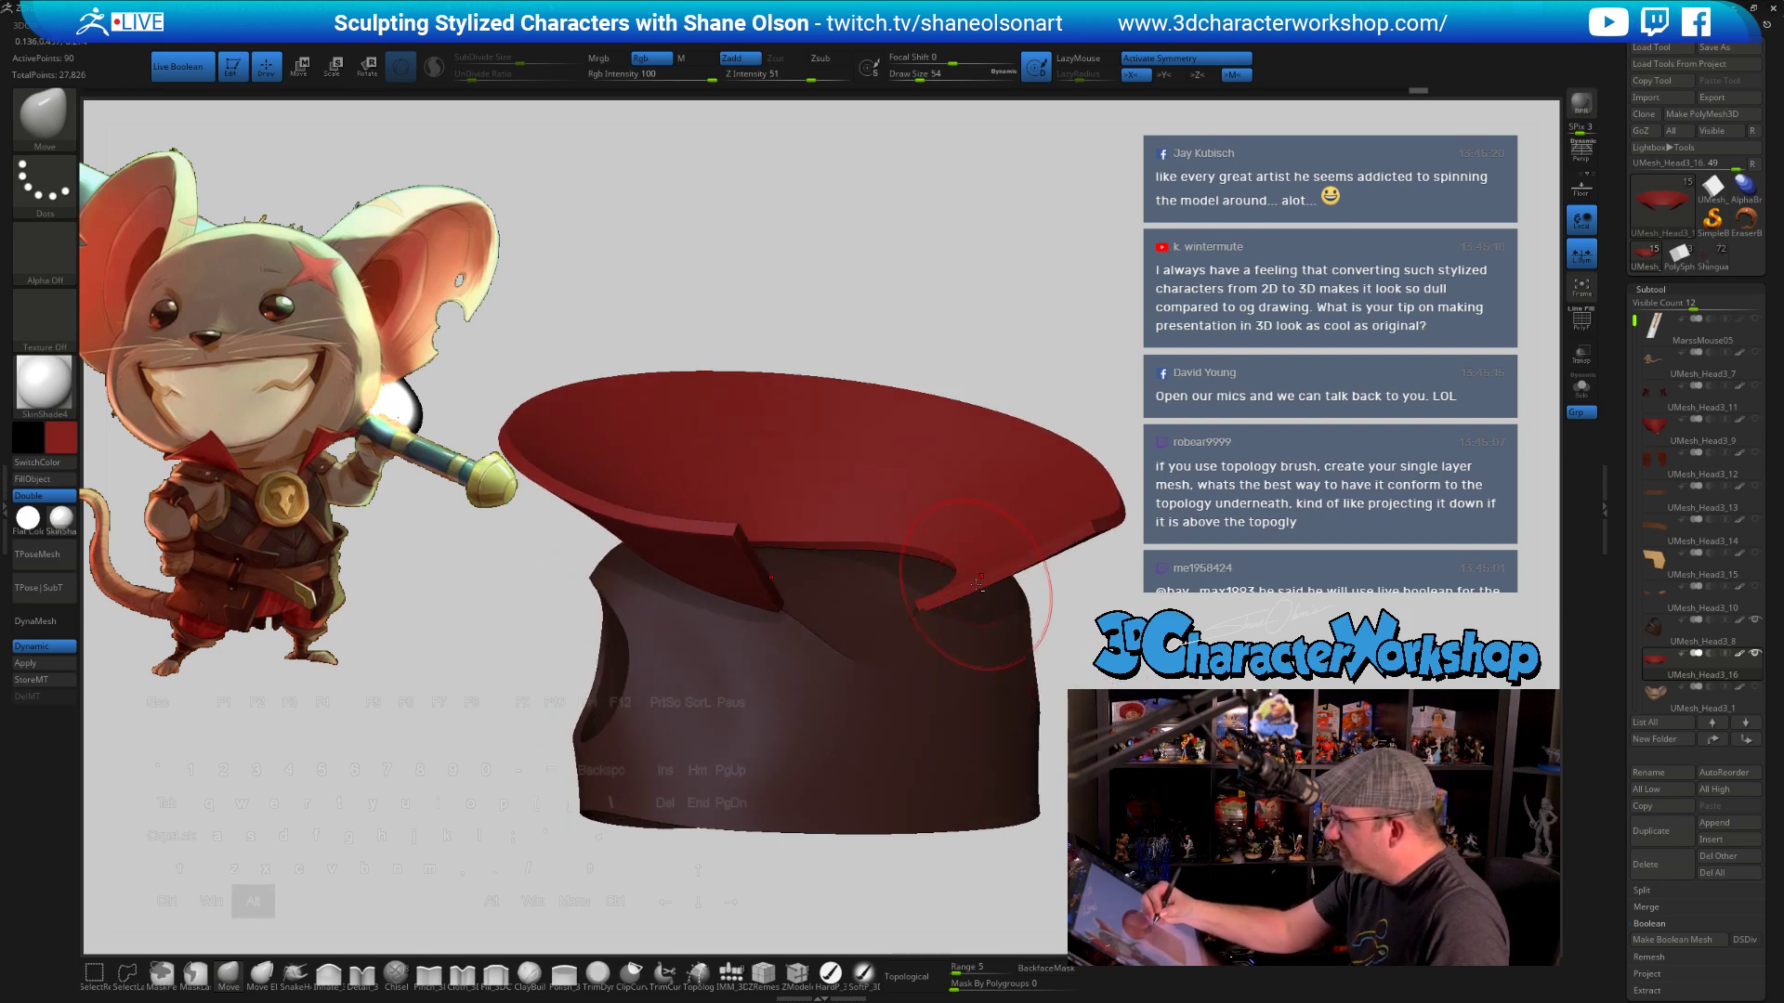
key([)
key([)
drag(1064, 655, 1085, 637)
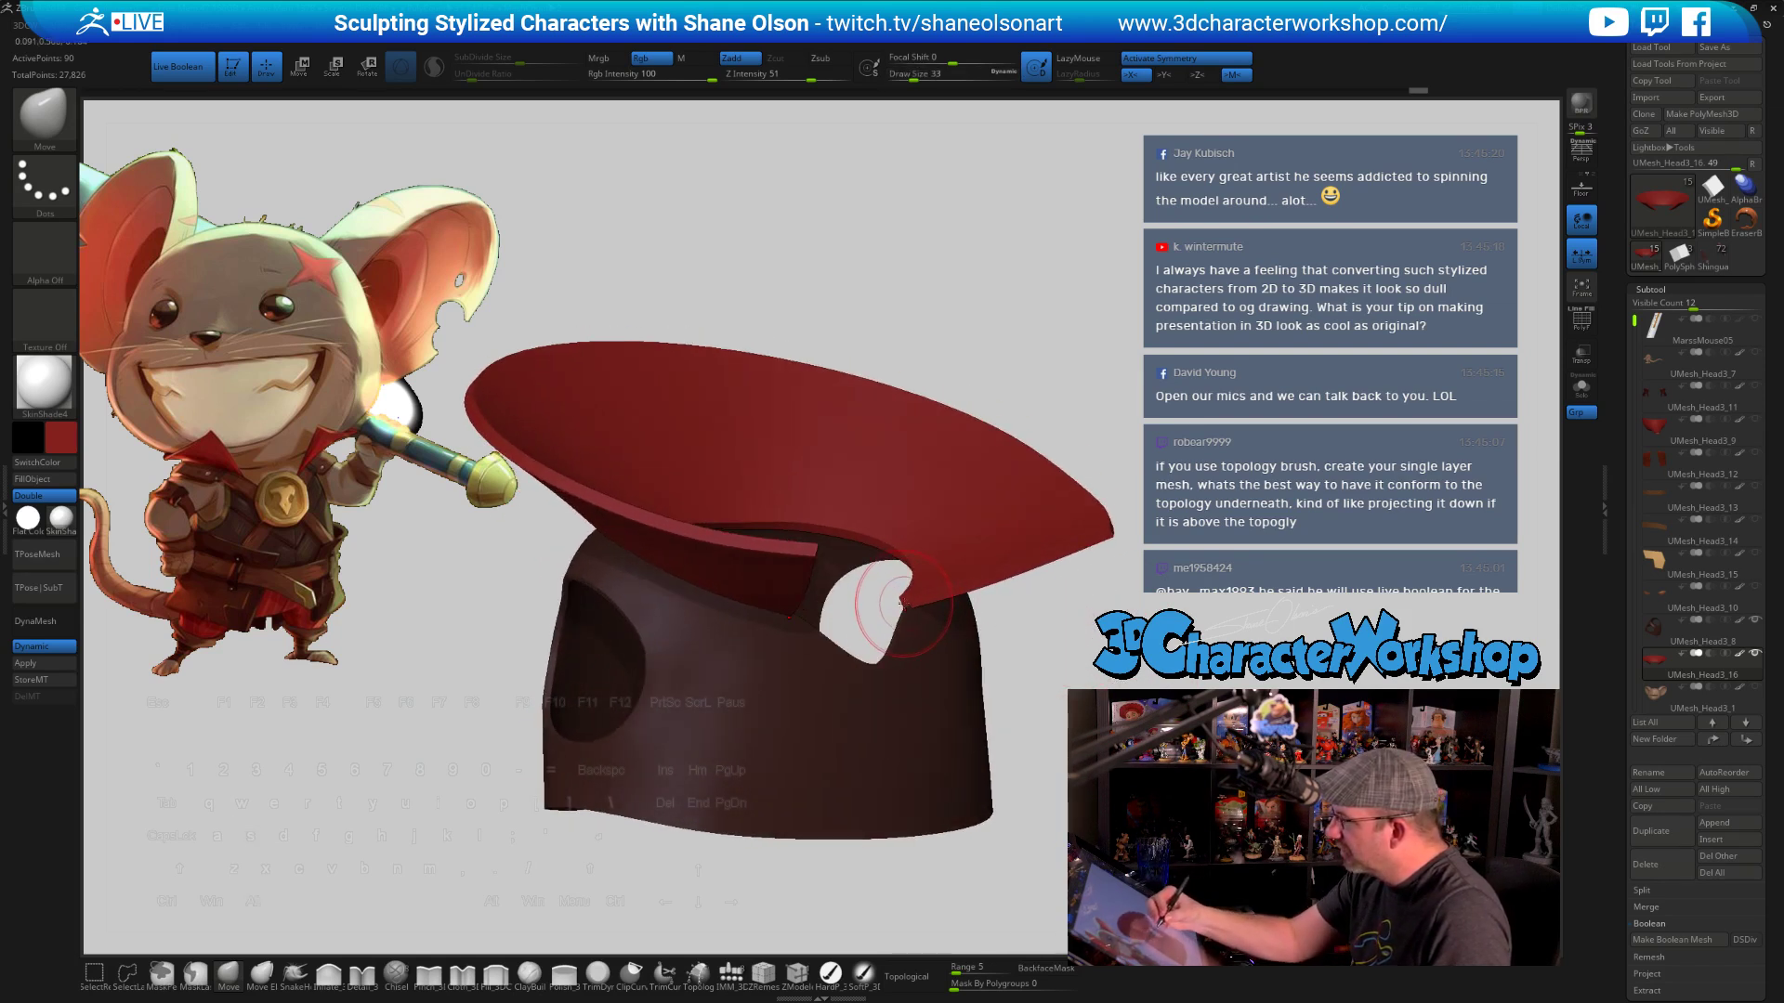
mouse_move(901, 608)
mouse_down()
mouse_move(888, 594)
mouse_move(905, 576)
mouse_move(1059, 669)
mouse_move(1027, 674)
mouse_move(1028, 647)
mouse_up()
Enlarge the Move brush to draw size 51 and isolate the collar
key(])
key(])
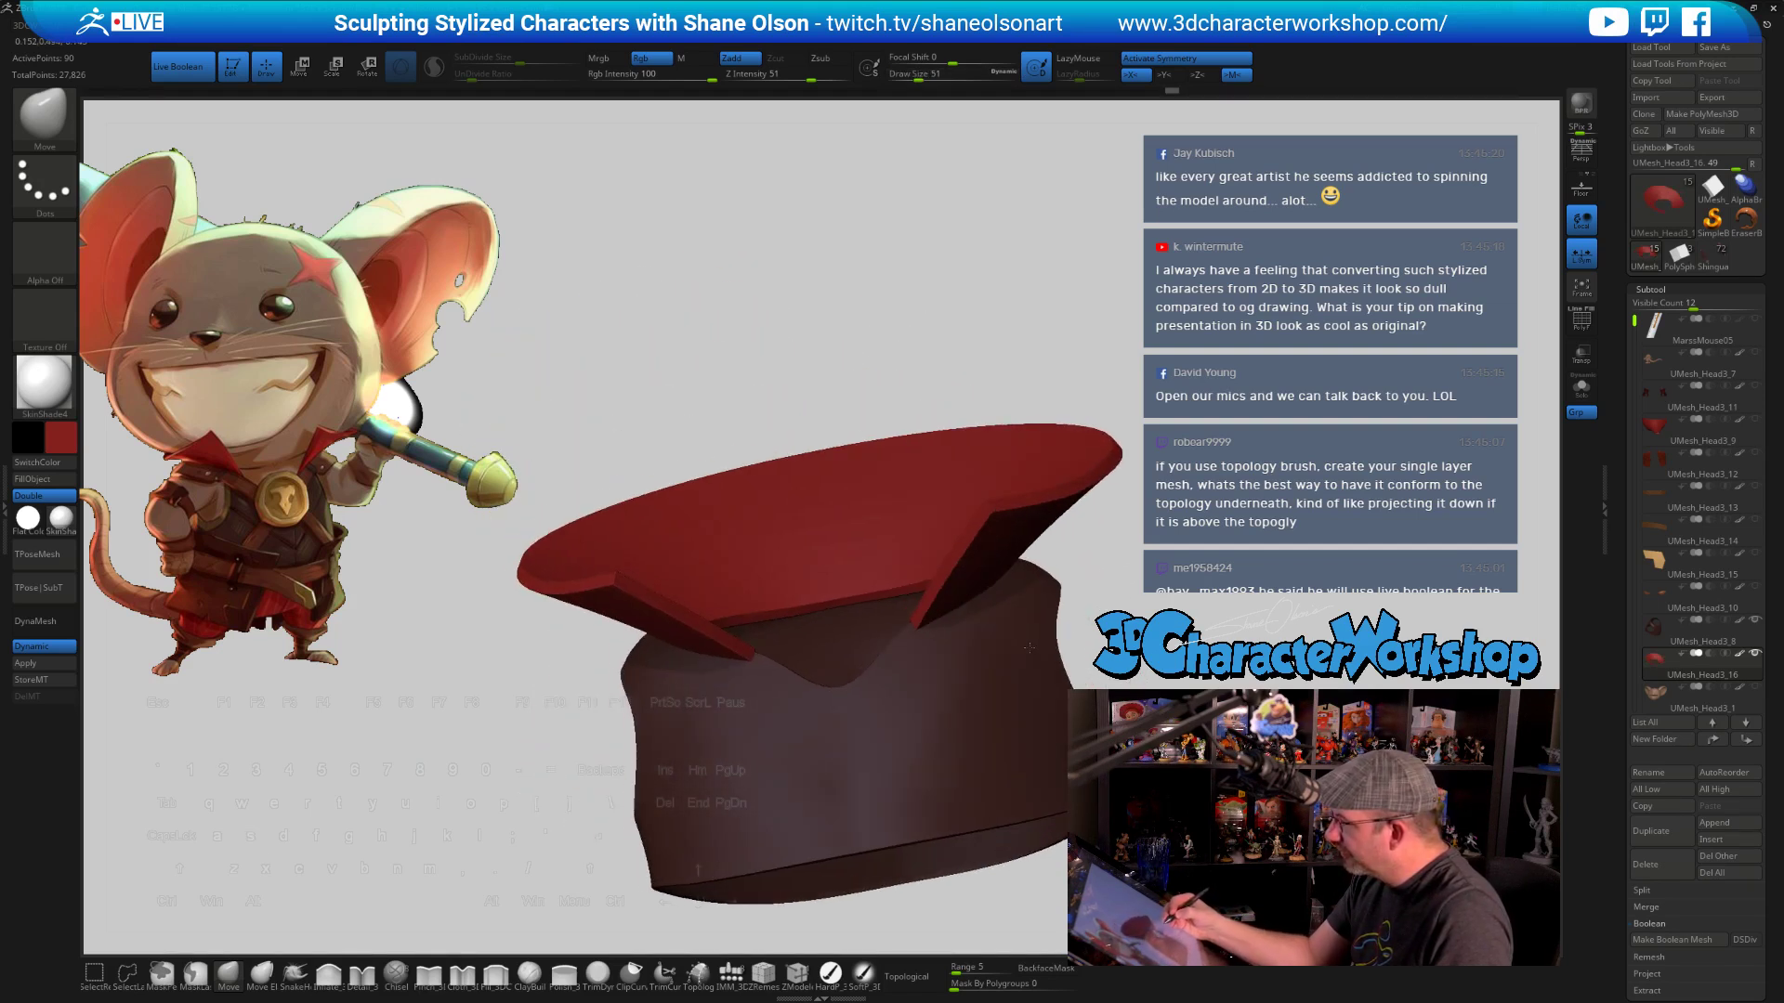
click(1581, 386)
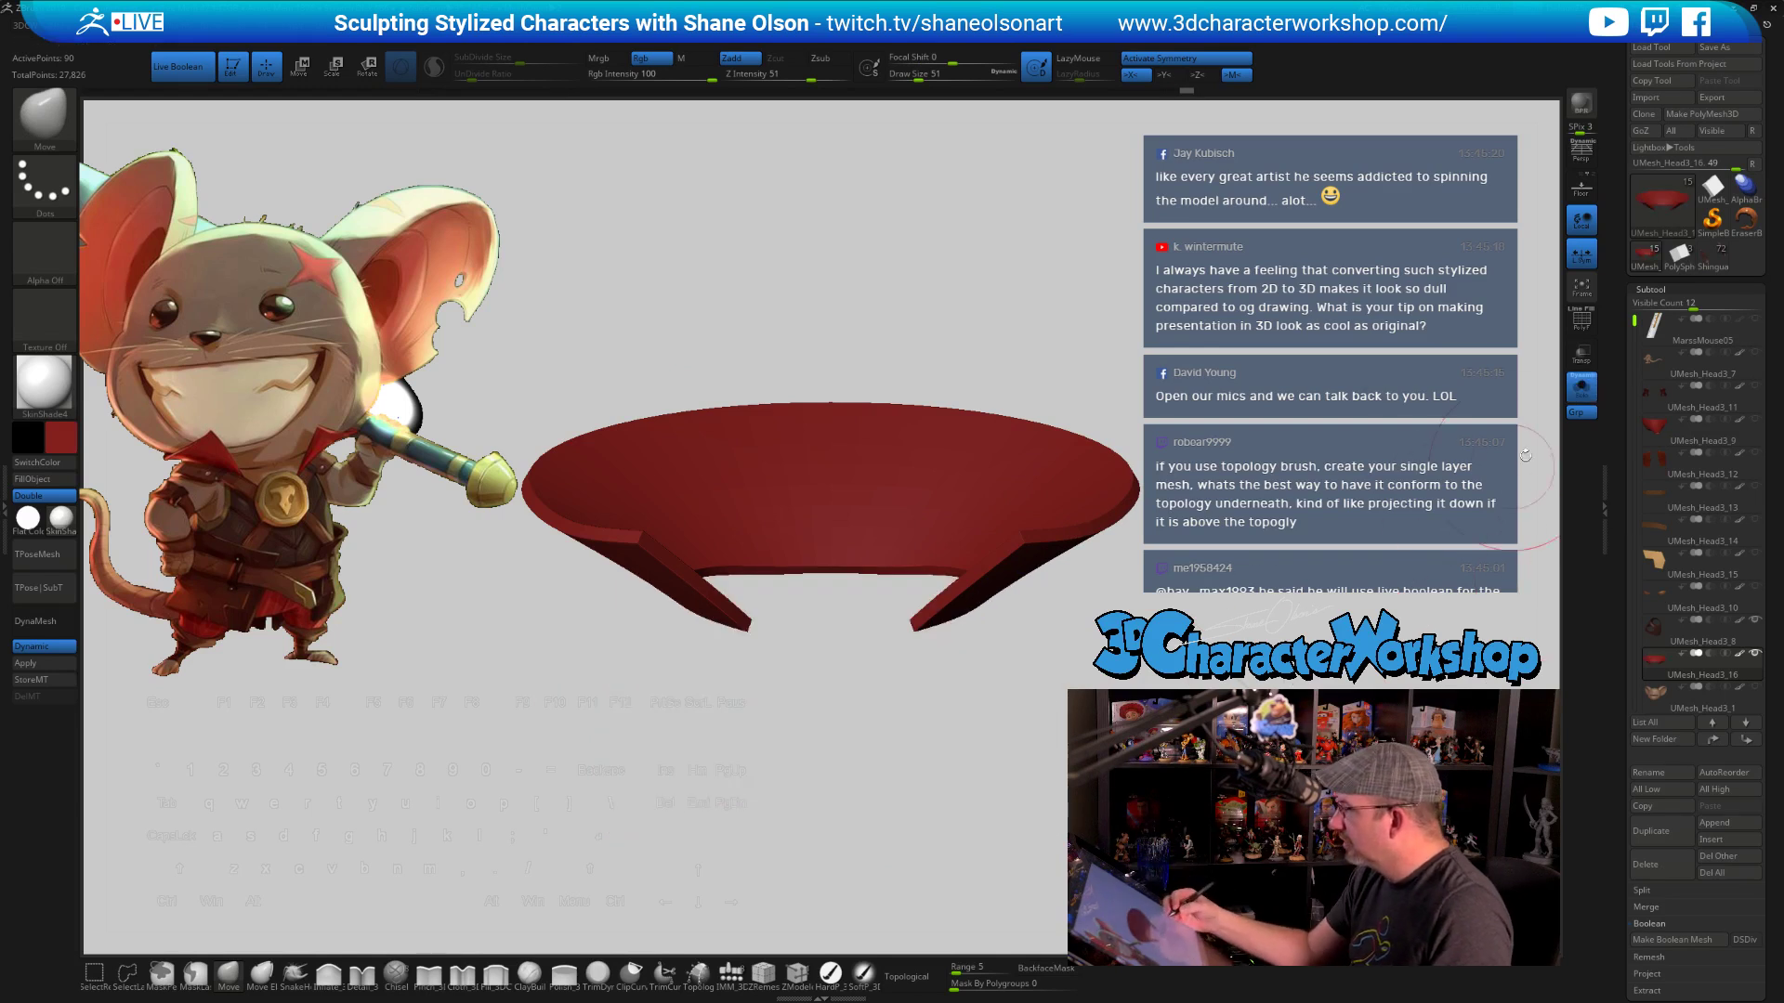
Leave solo display to bring back the whole character, and hide the measuring ruler
click(1581, 385)
click(1754, 653)
key(shift)
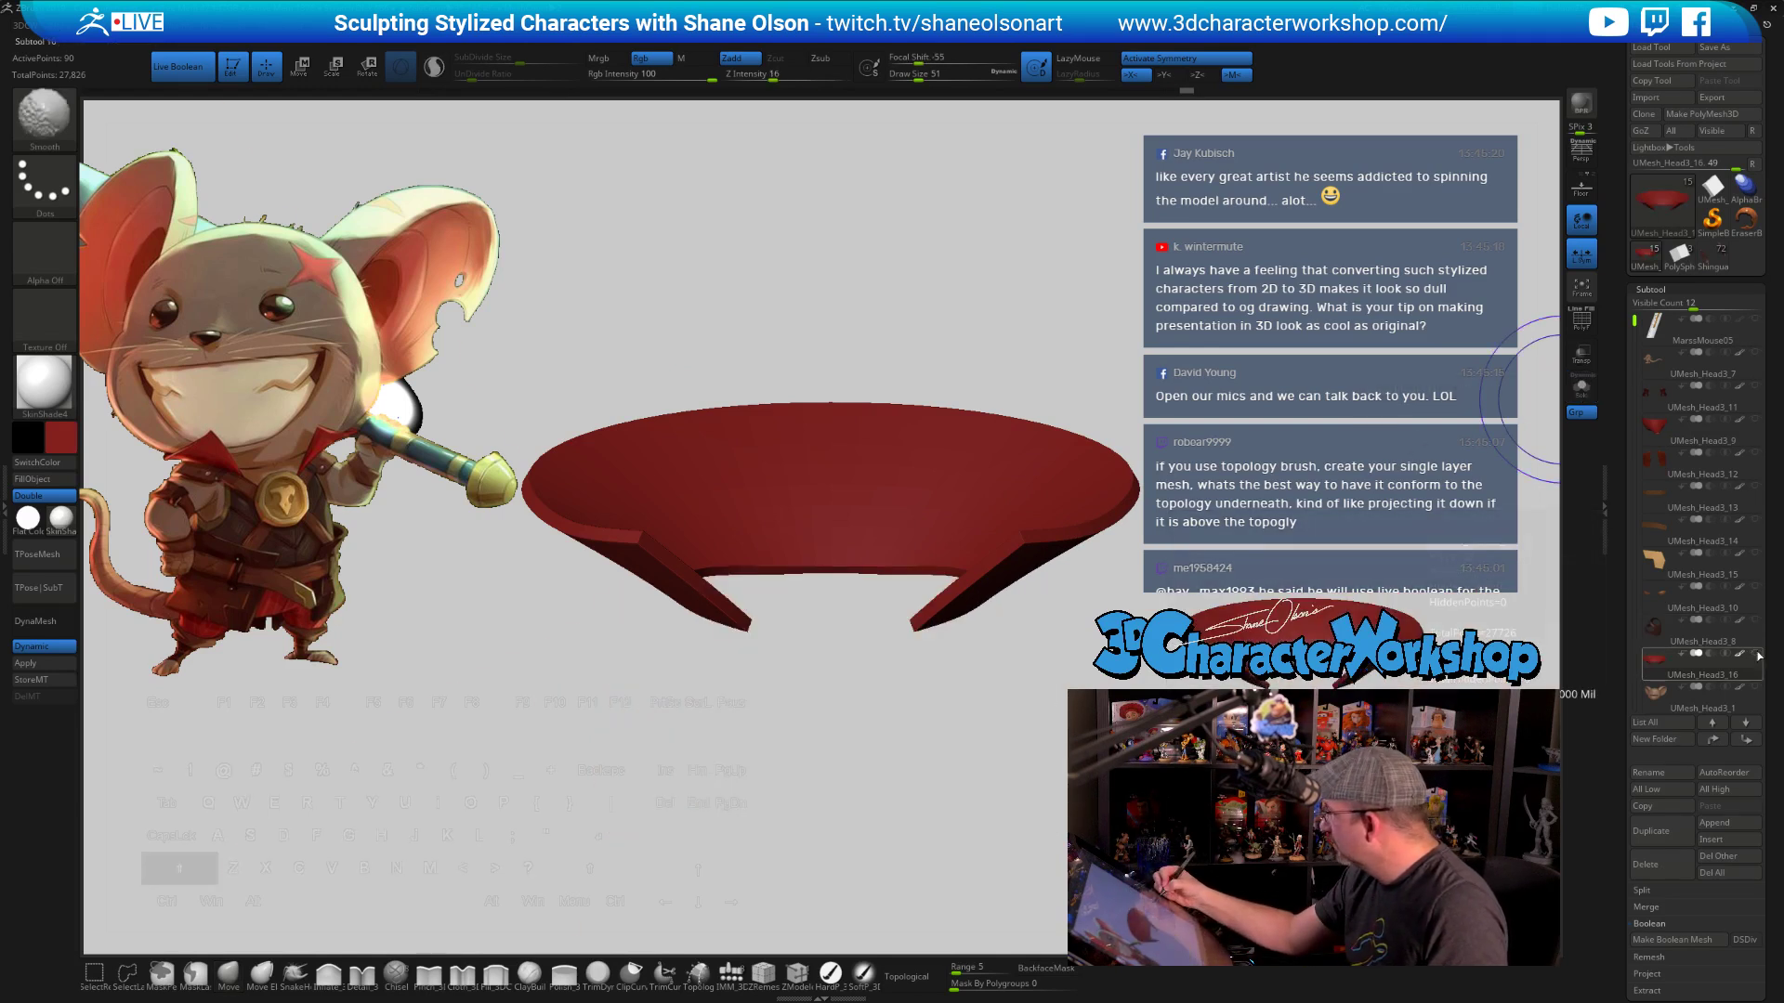
click(1755, 653)
key(f)
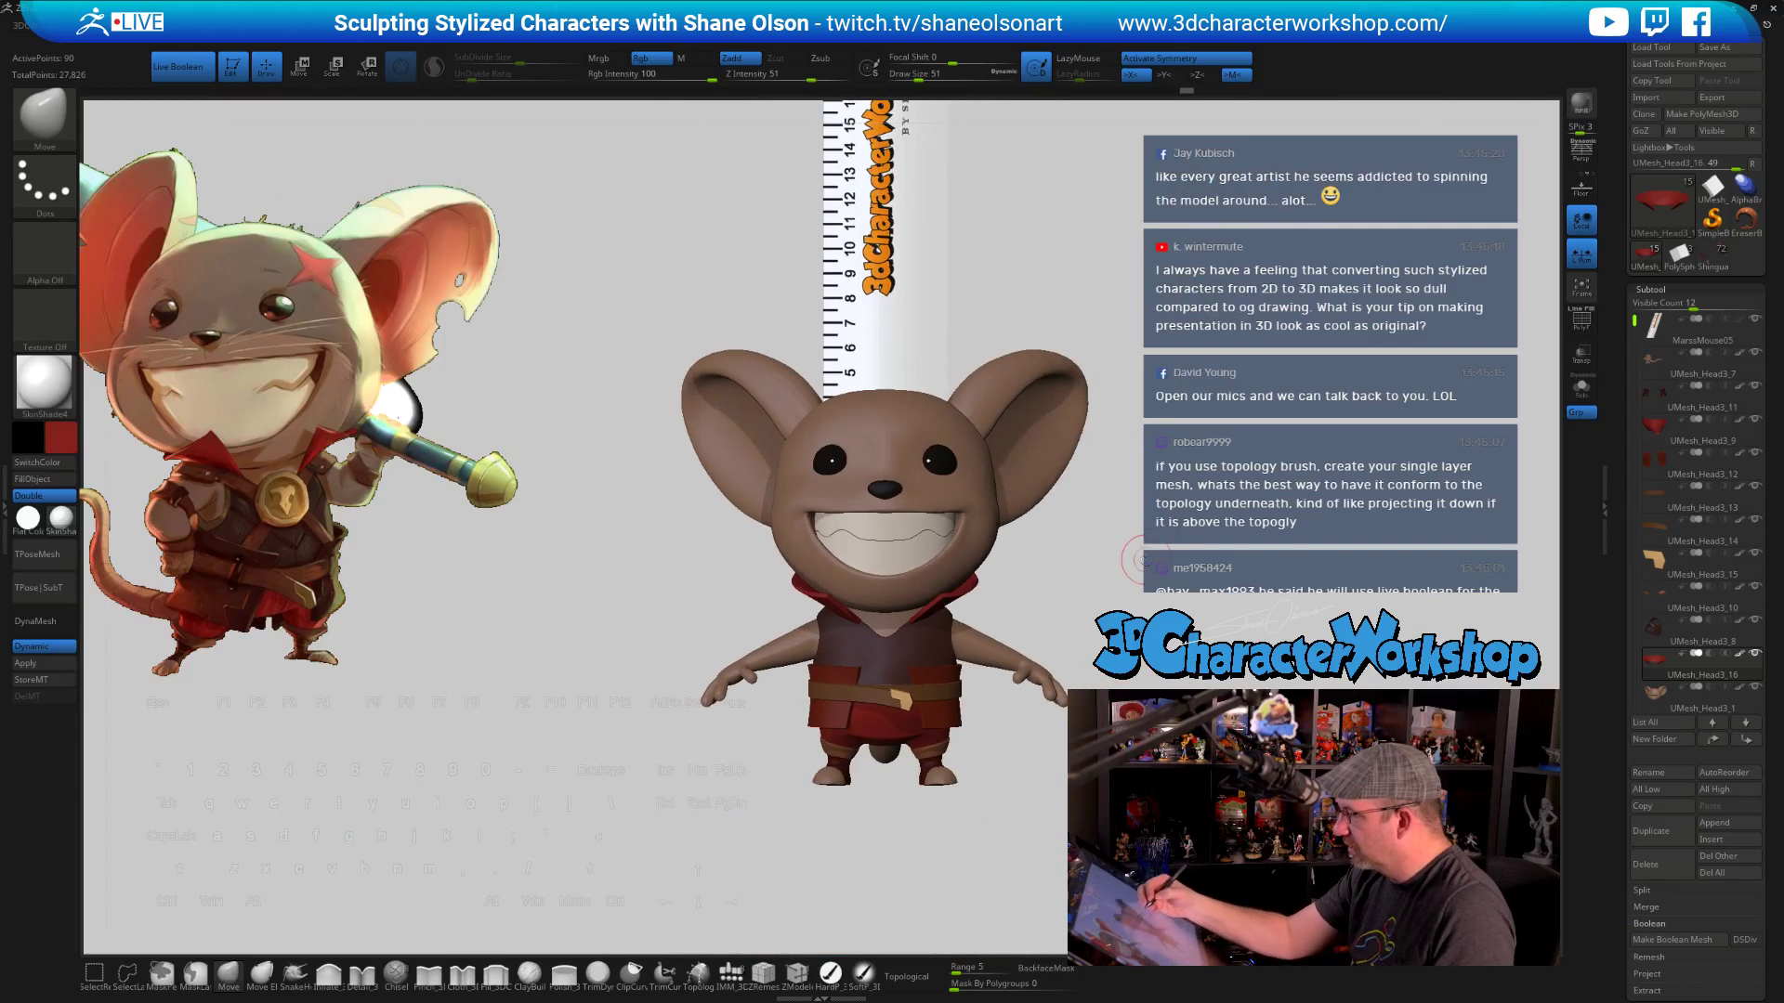
alt+drag(1144, 560, 1106, 554)
click(1755, 319)
drag(1105, 554, 1203, 682)
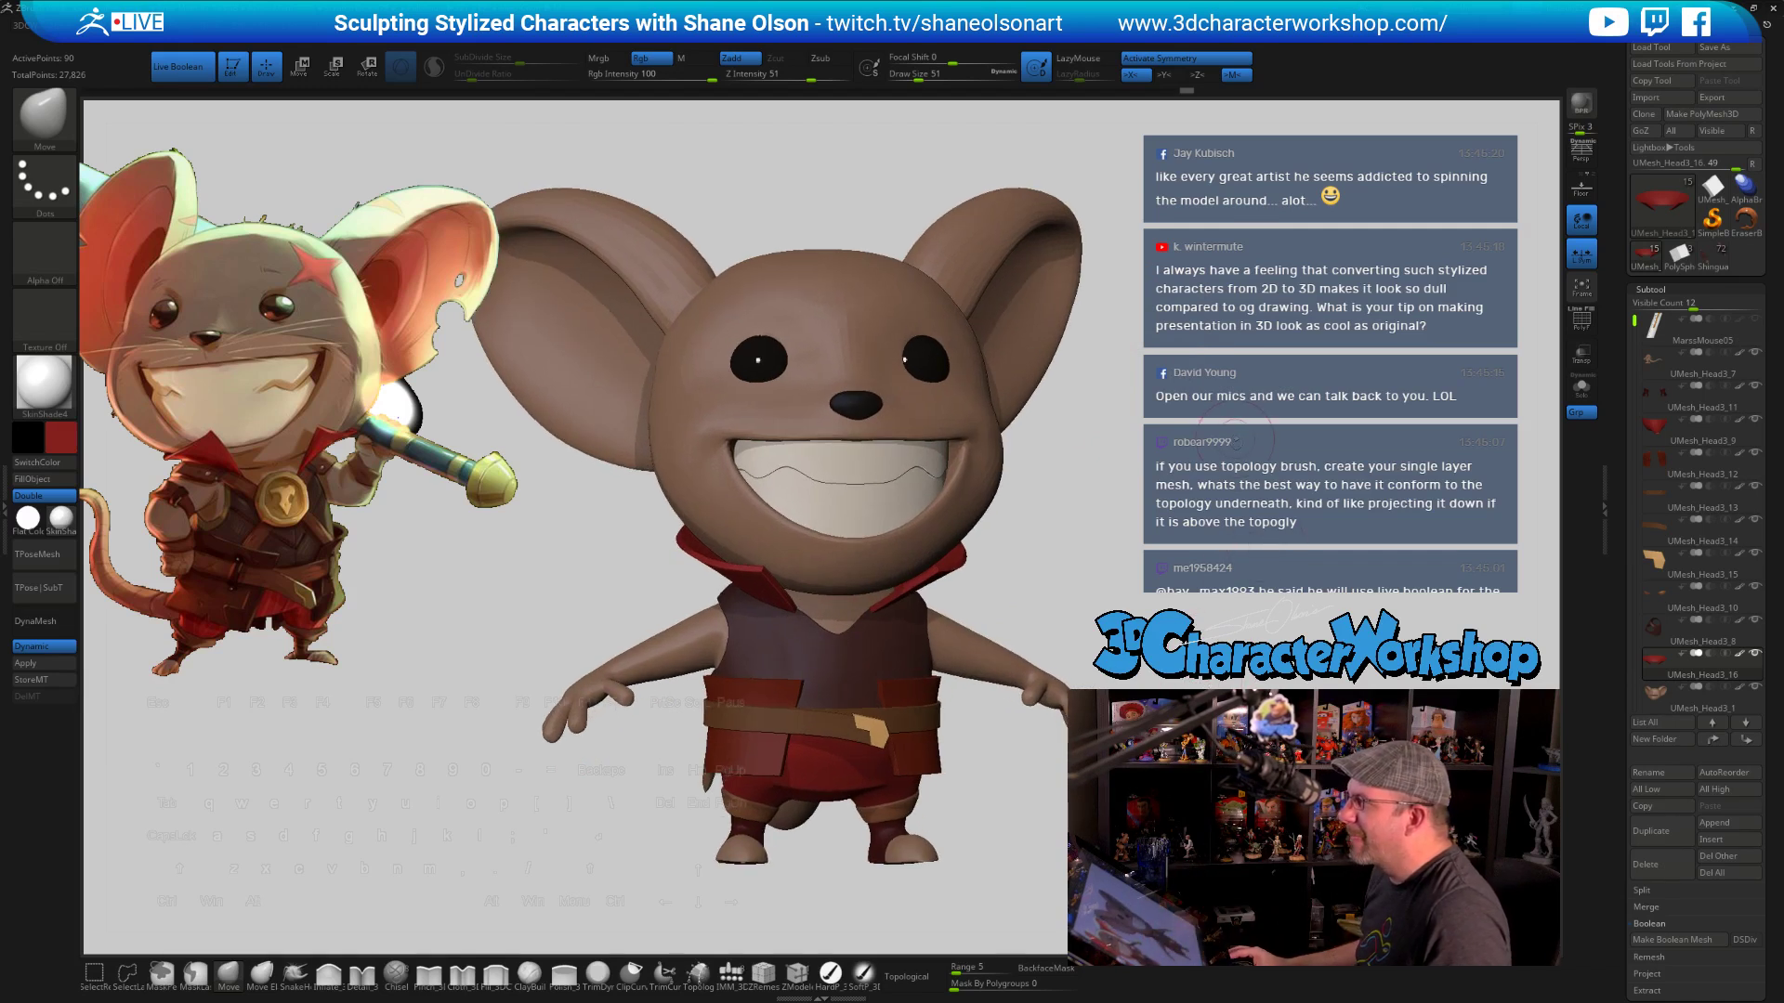
Insert a cylinder from the insert-mesh primitives onto the middle of the chest, coloured with the tan sampled from the belt buckle
drag(1235, 438, 1208, 451)
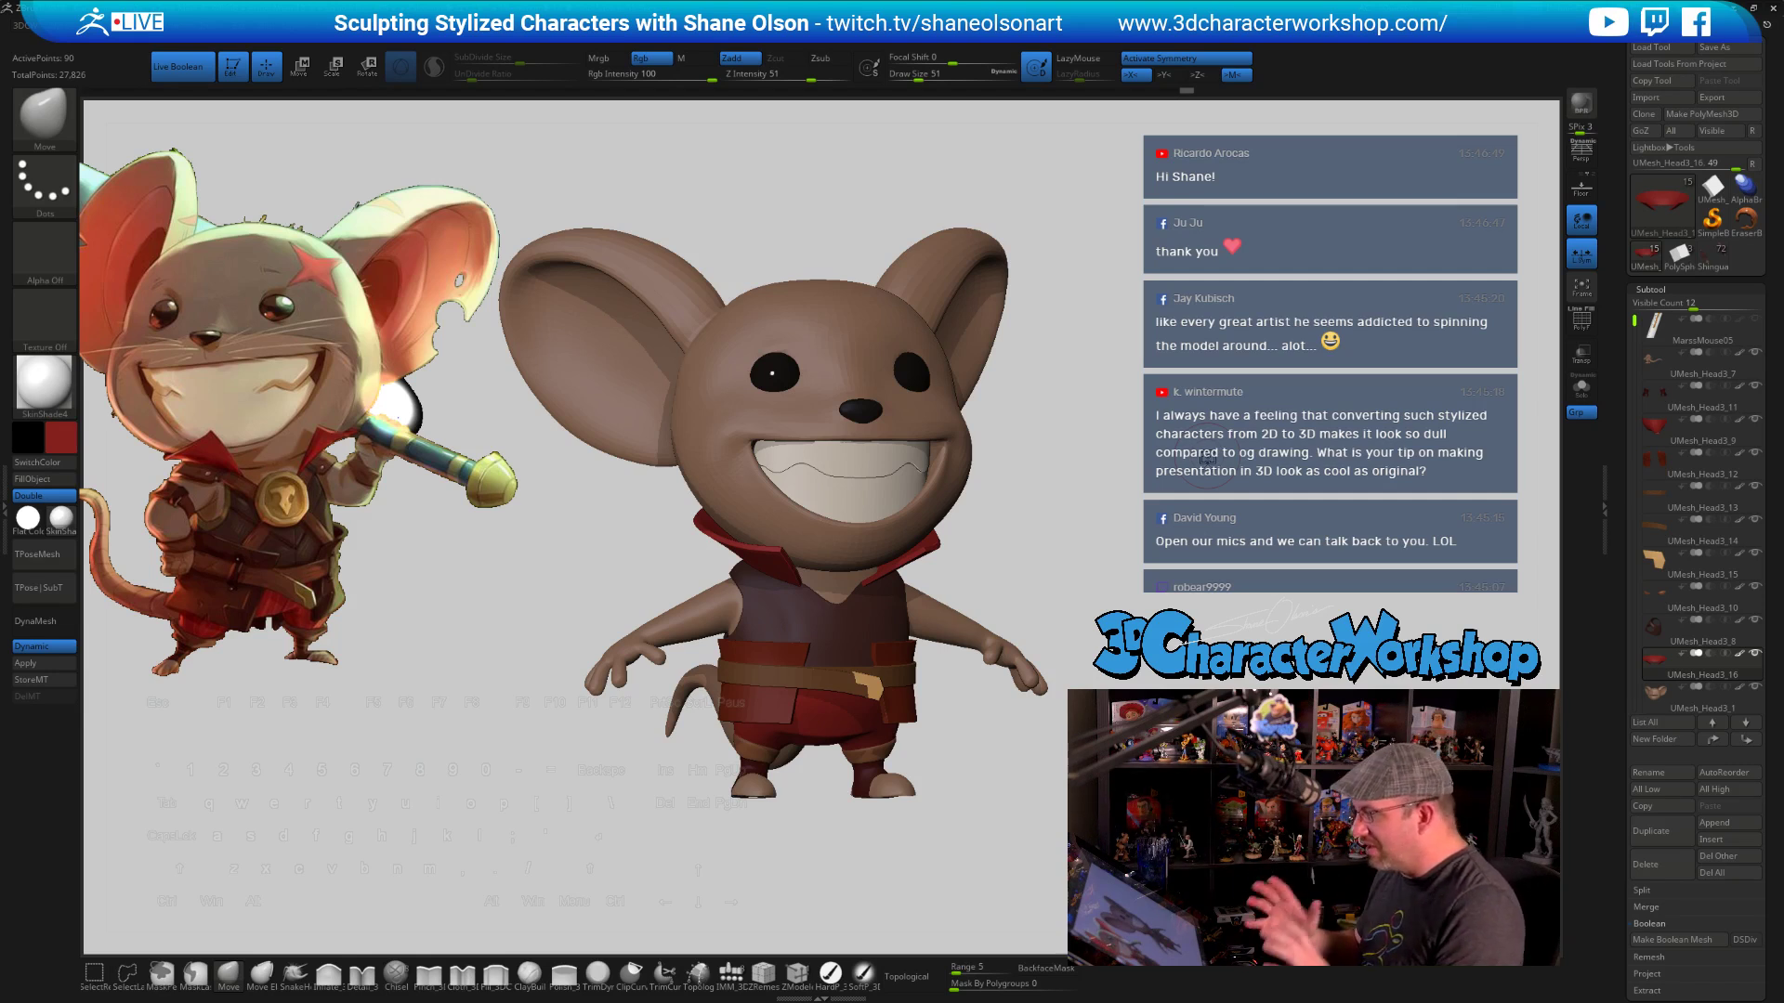
mouse_move(1047, 557)
mouse_down()
mouse_move(1028, 571)
mouse_move(1051, 582)
mouse_up()
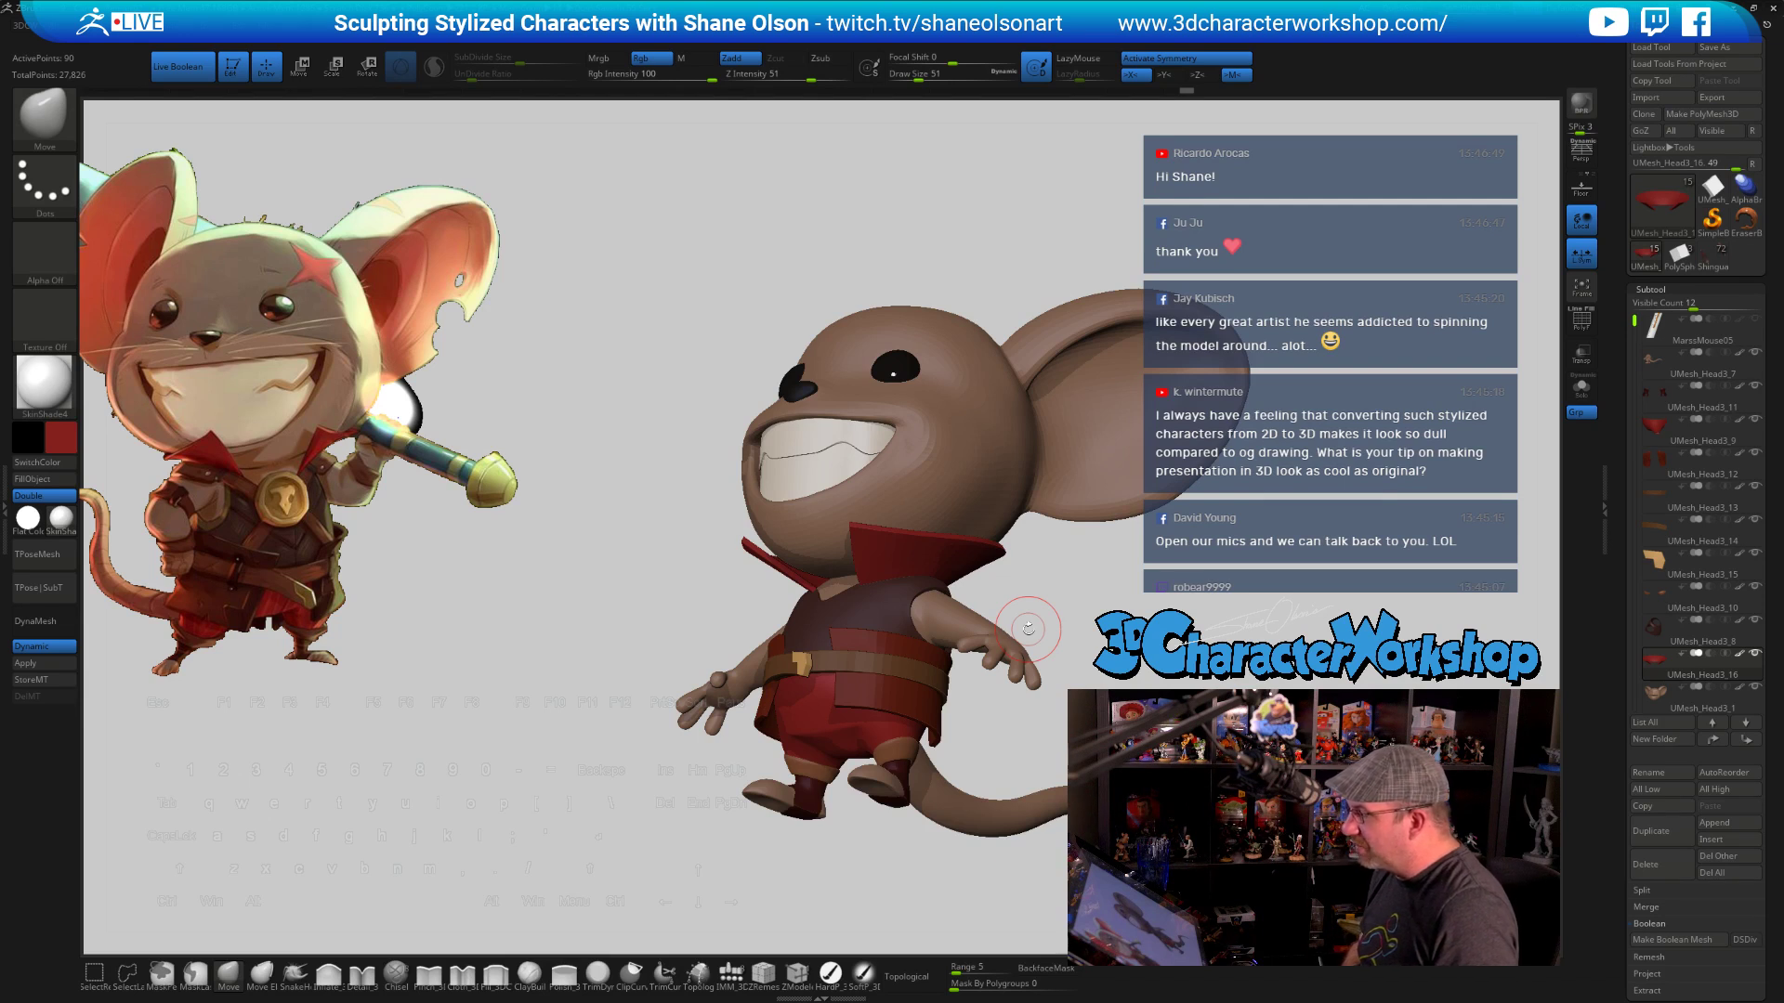
drag(1110, 623, 1118, 582)
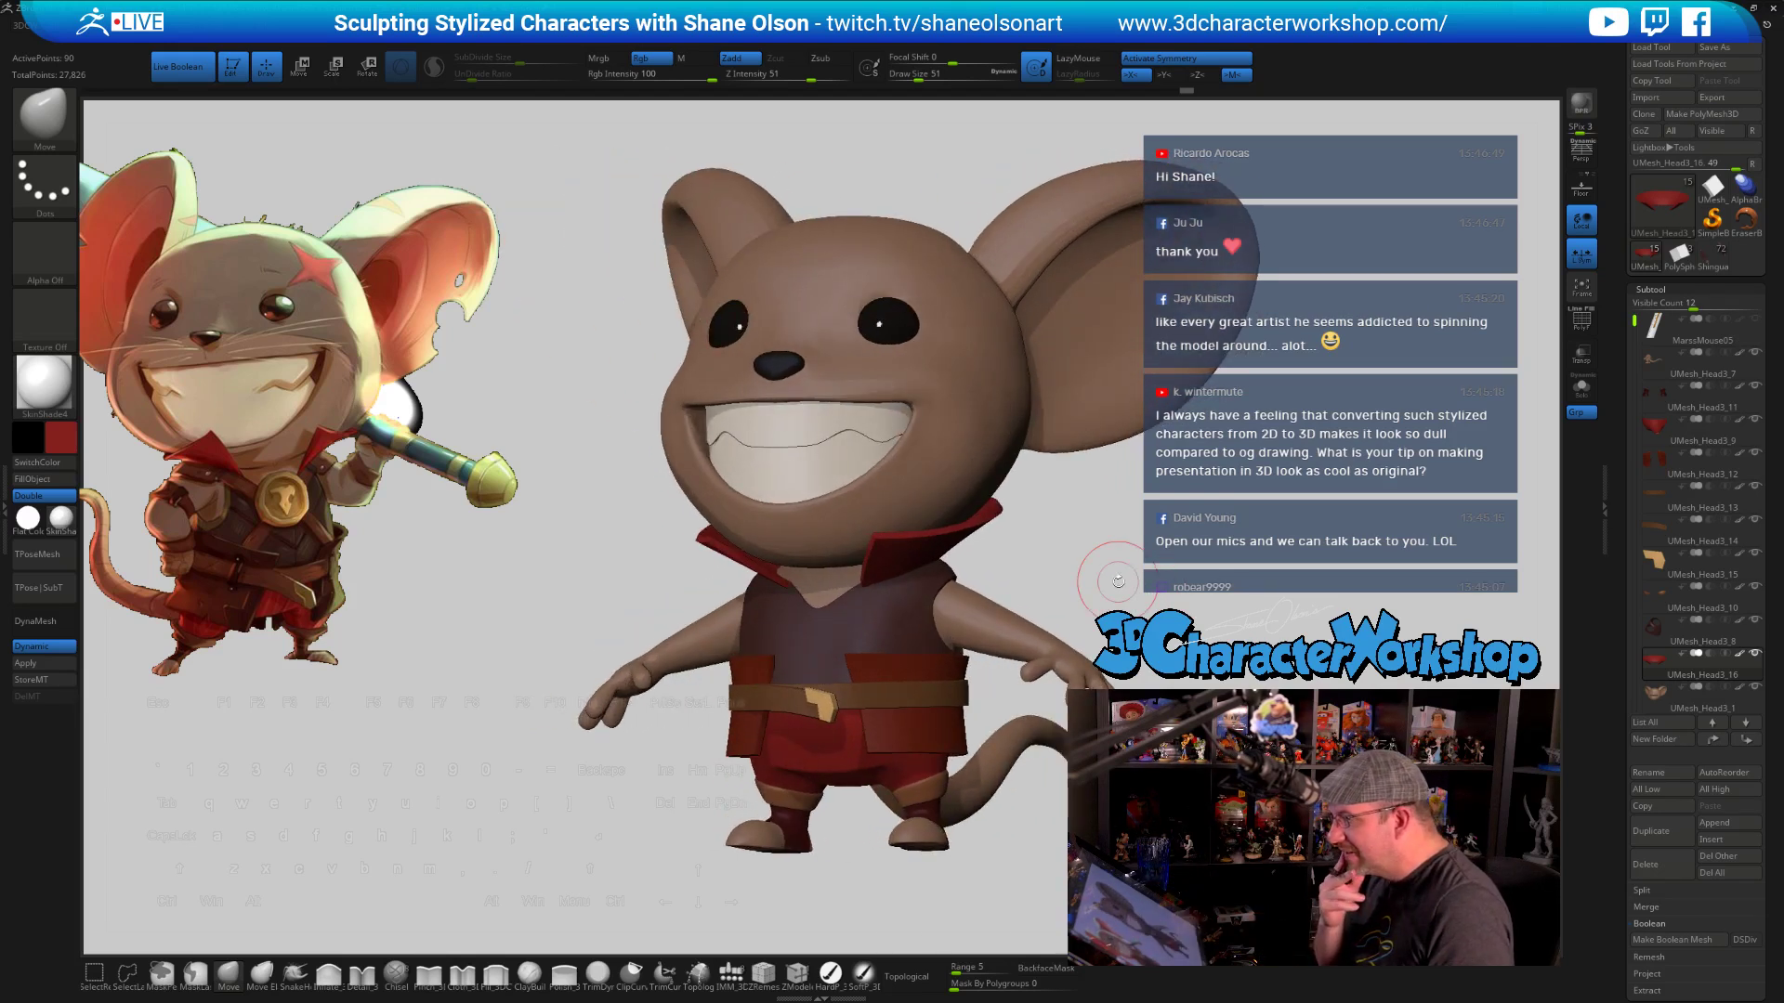
drag(1121, 594, 1105, 678)
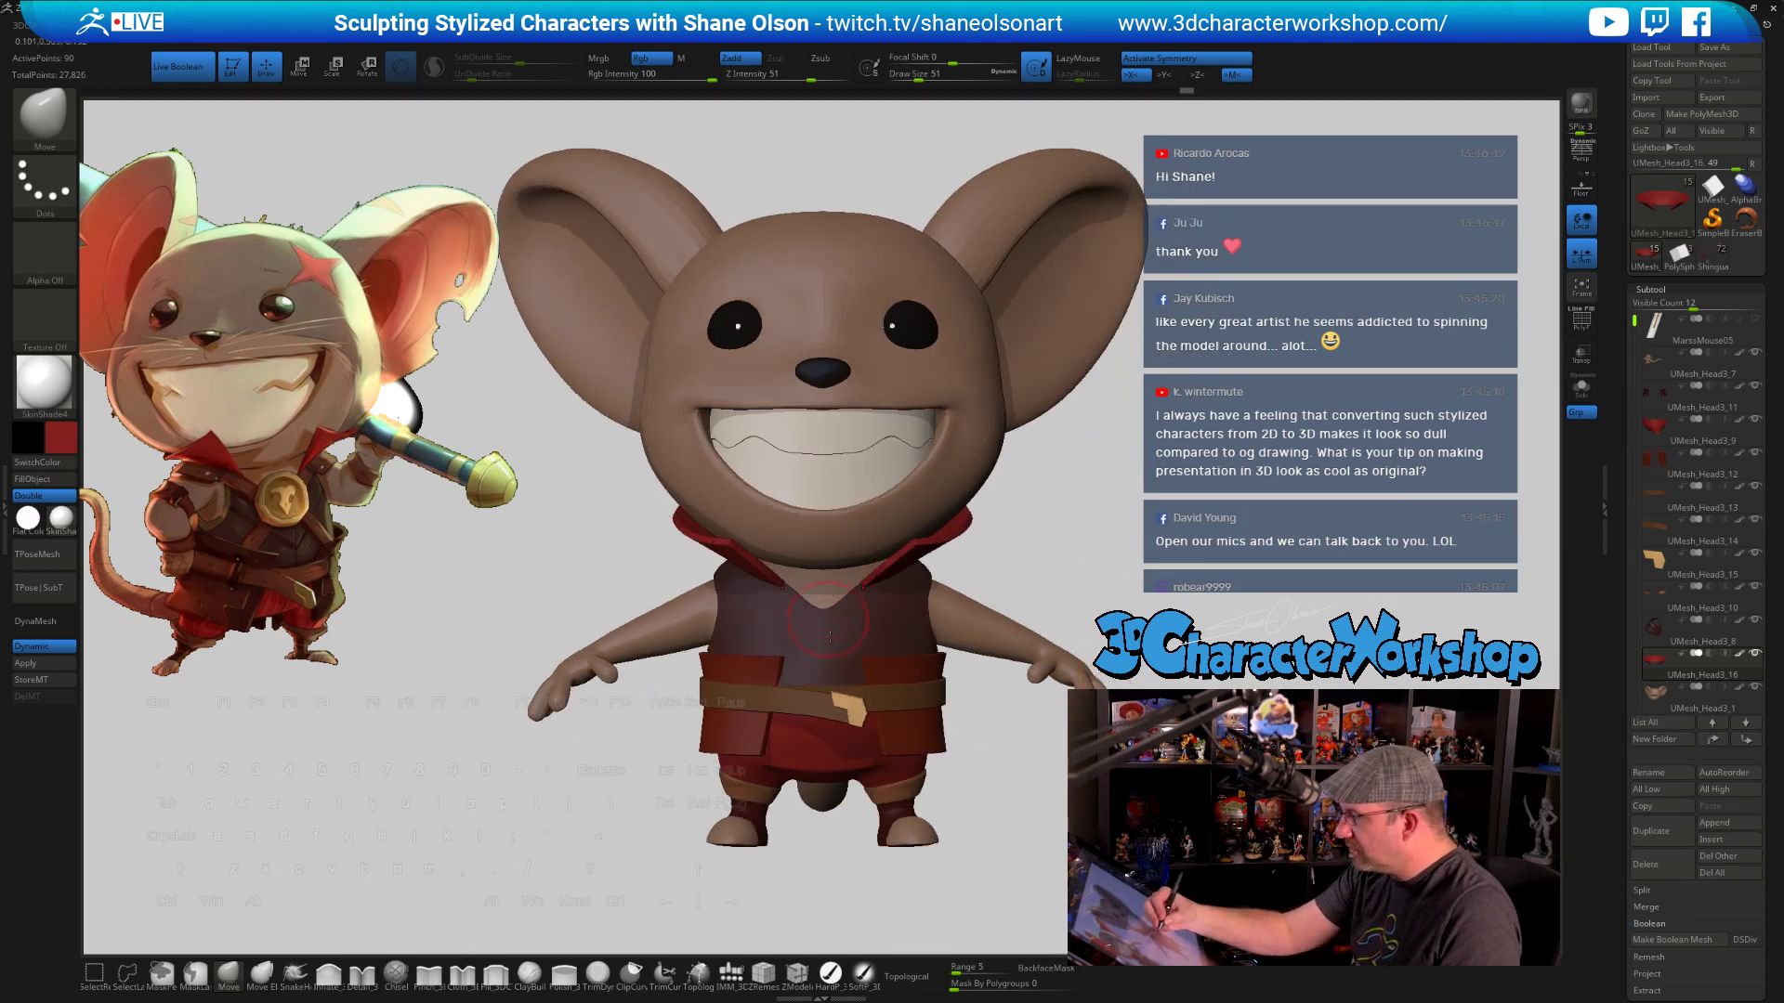
key(c)
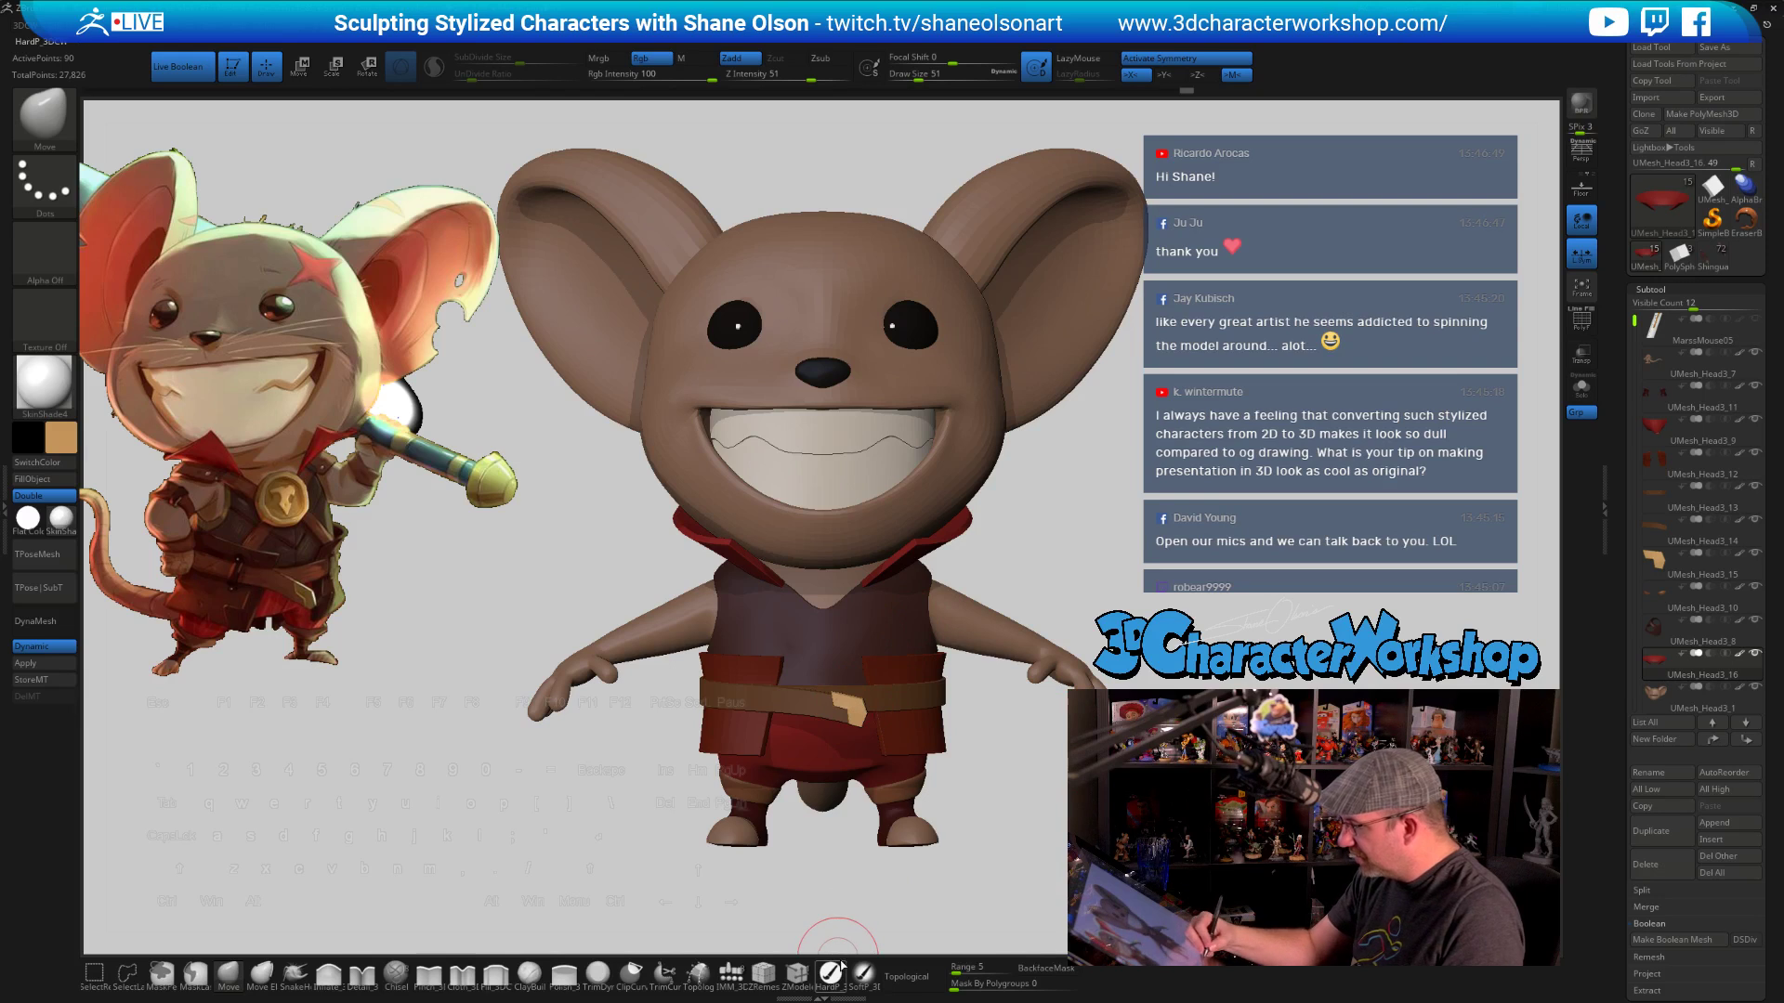
click(733, 971)
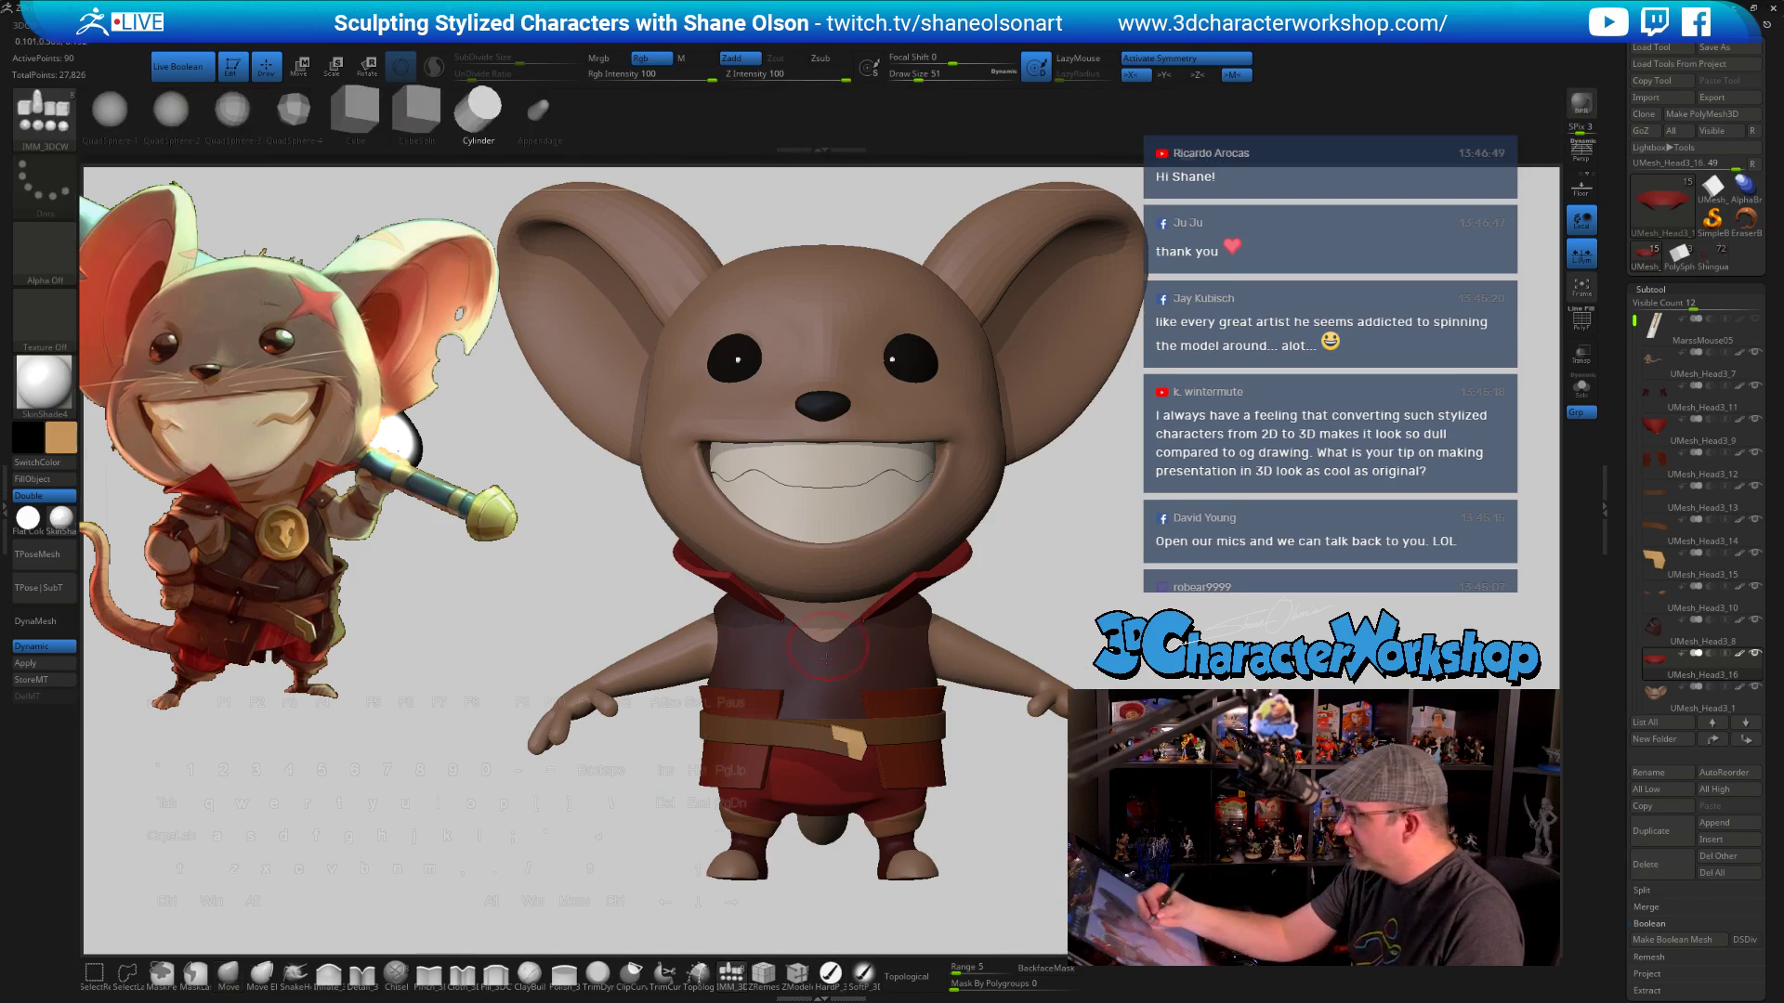
mouse_move(823, 658)
shift+mouse_down()
mouse_move(830, 689)
mouse_move(823, 641)
shift+mouse_up()
drag(1188, 604, 817, 645)
Scale and reposition the chest cylinder so that it sits as a round medallion just below the collar opening
key(w)
drag(1102, 606, 1034, 588)
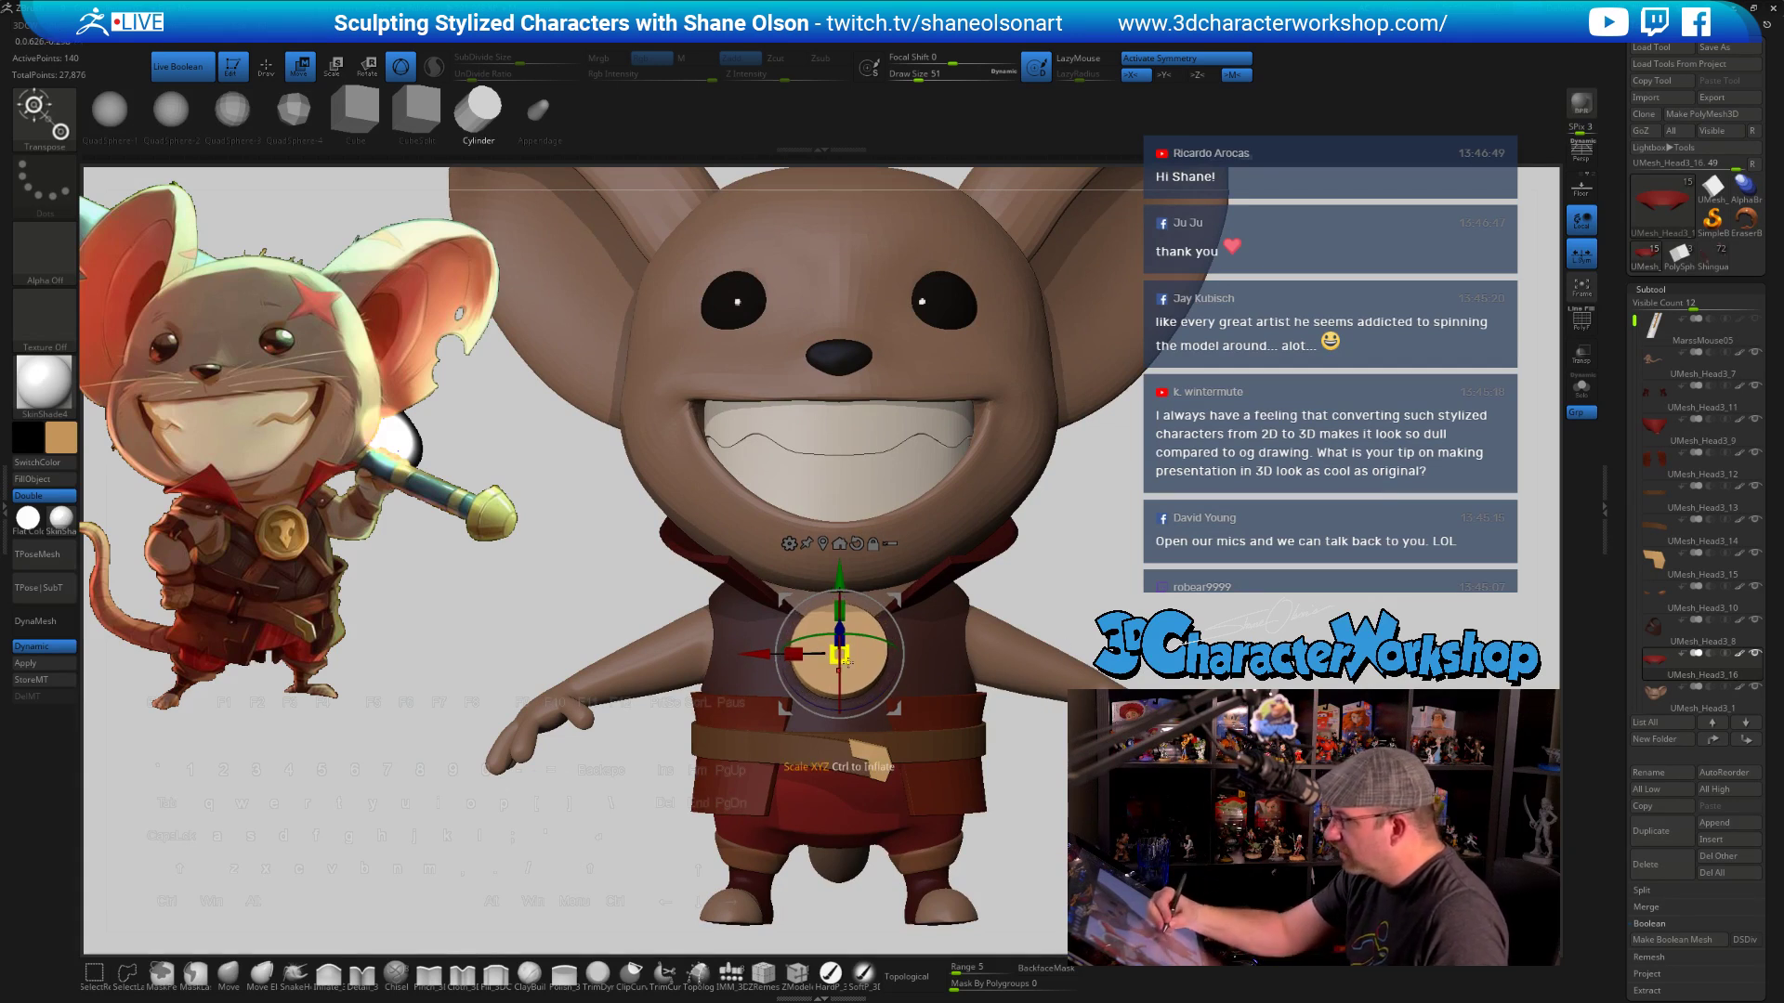
drag(840, 583, 840, 580)
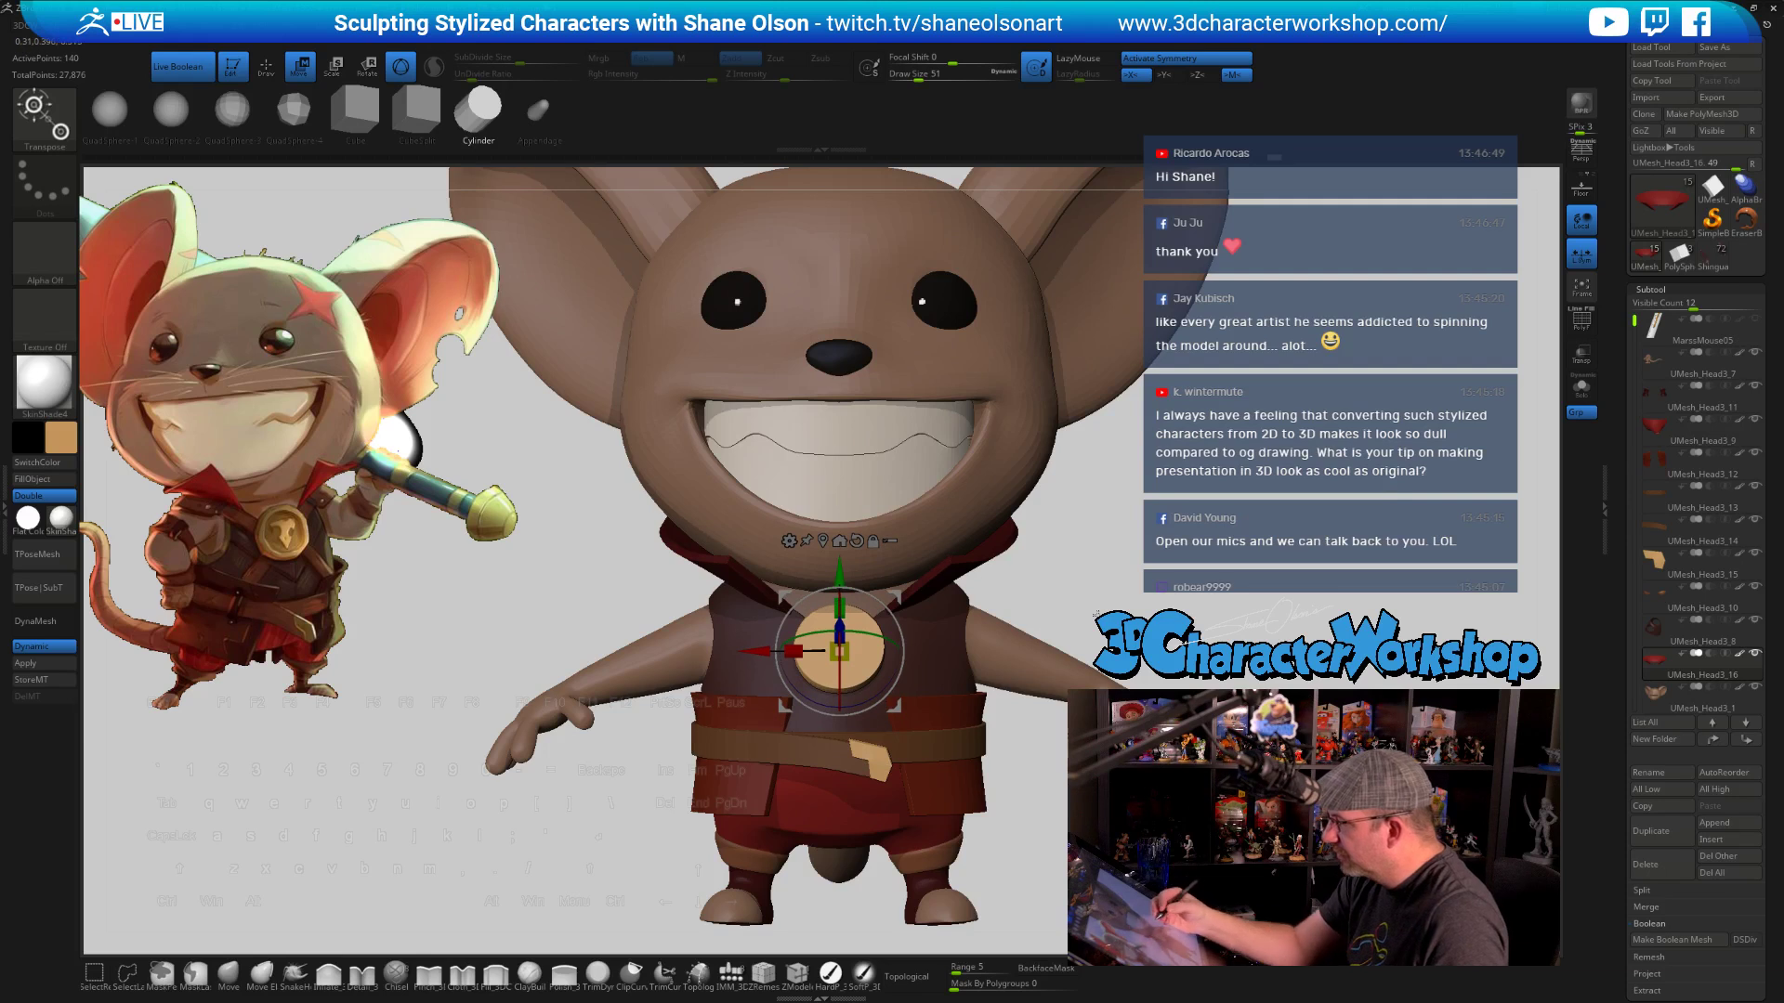
right_drag(869, 574, 985, 580)
right_drag(1094, 627, 1073, 661)
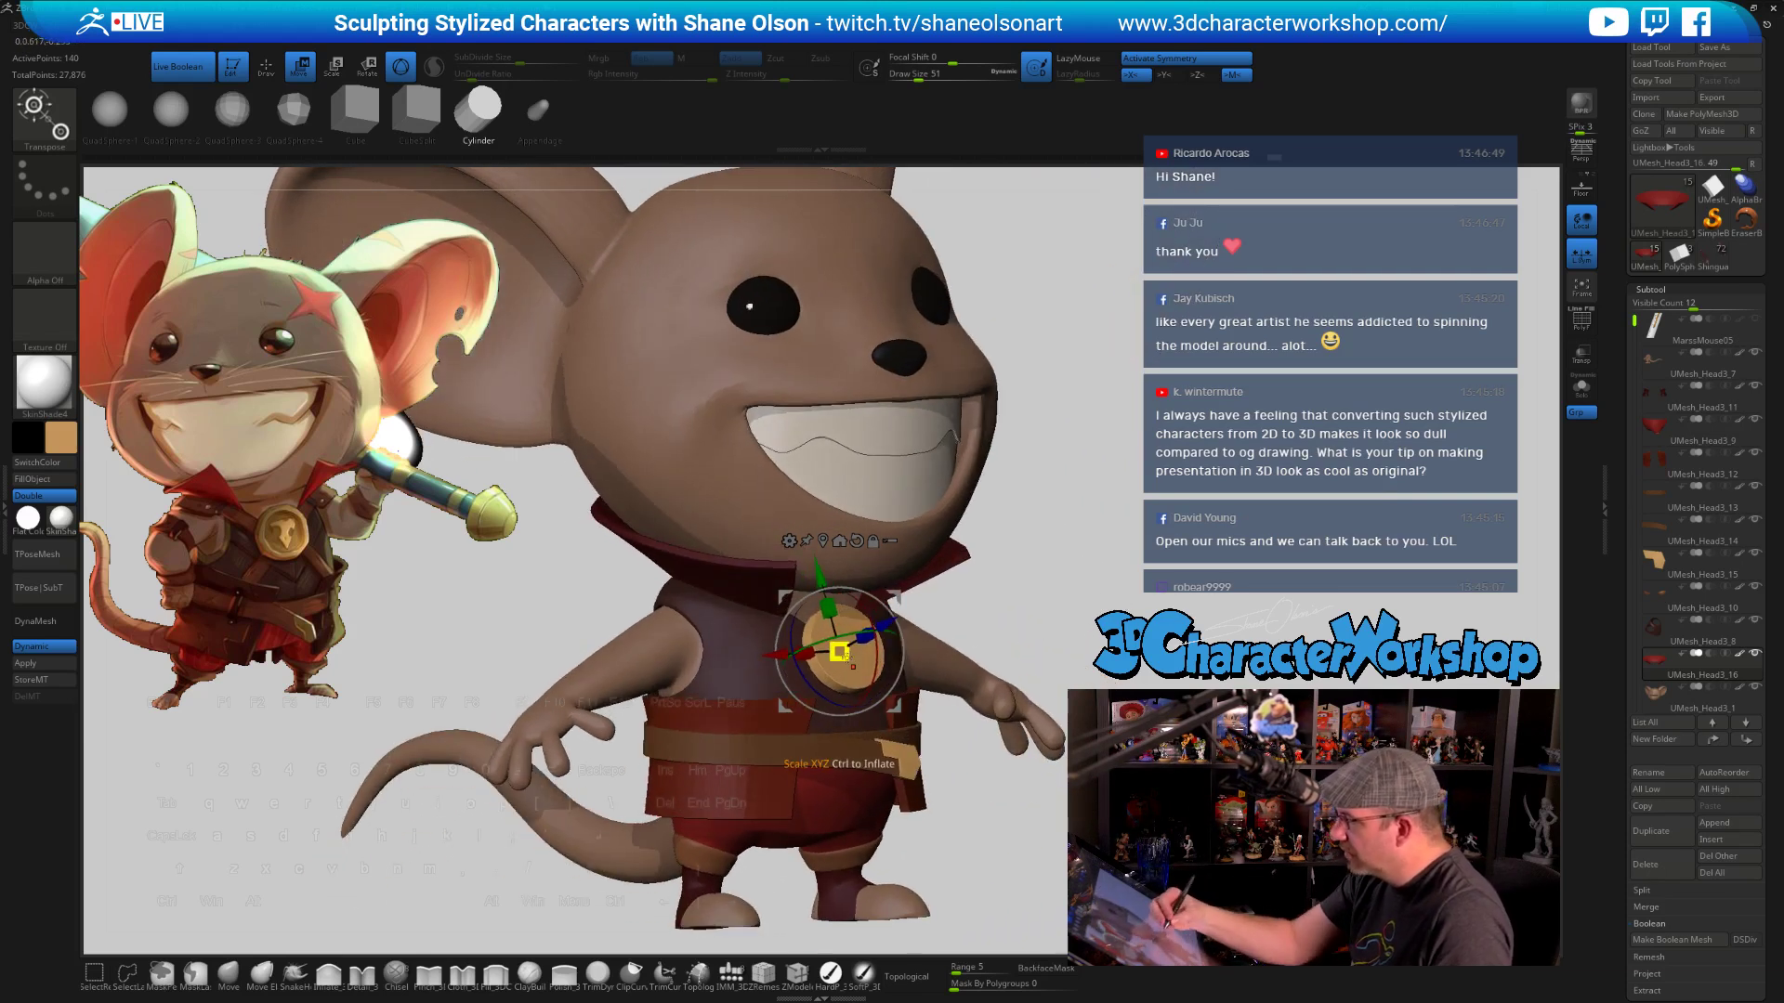
drag(839, 651, 839, 656)
drag(818, 584, 816, 570)
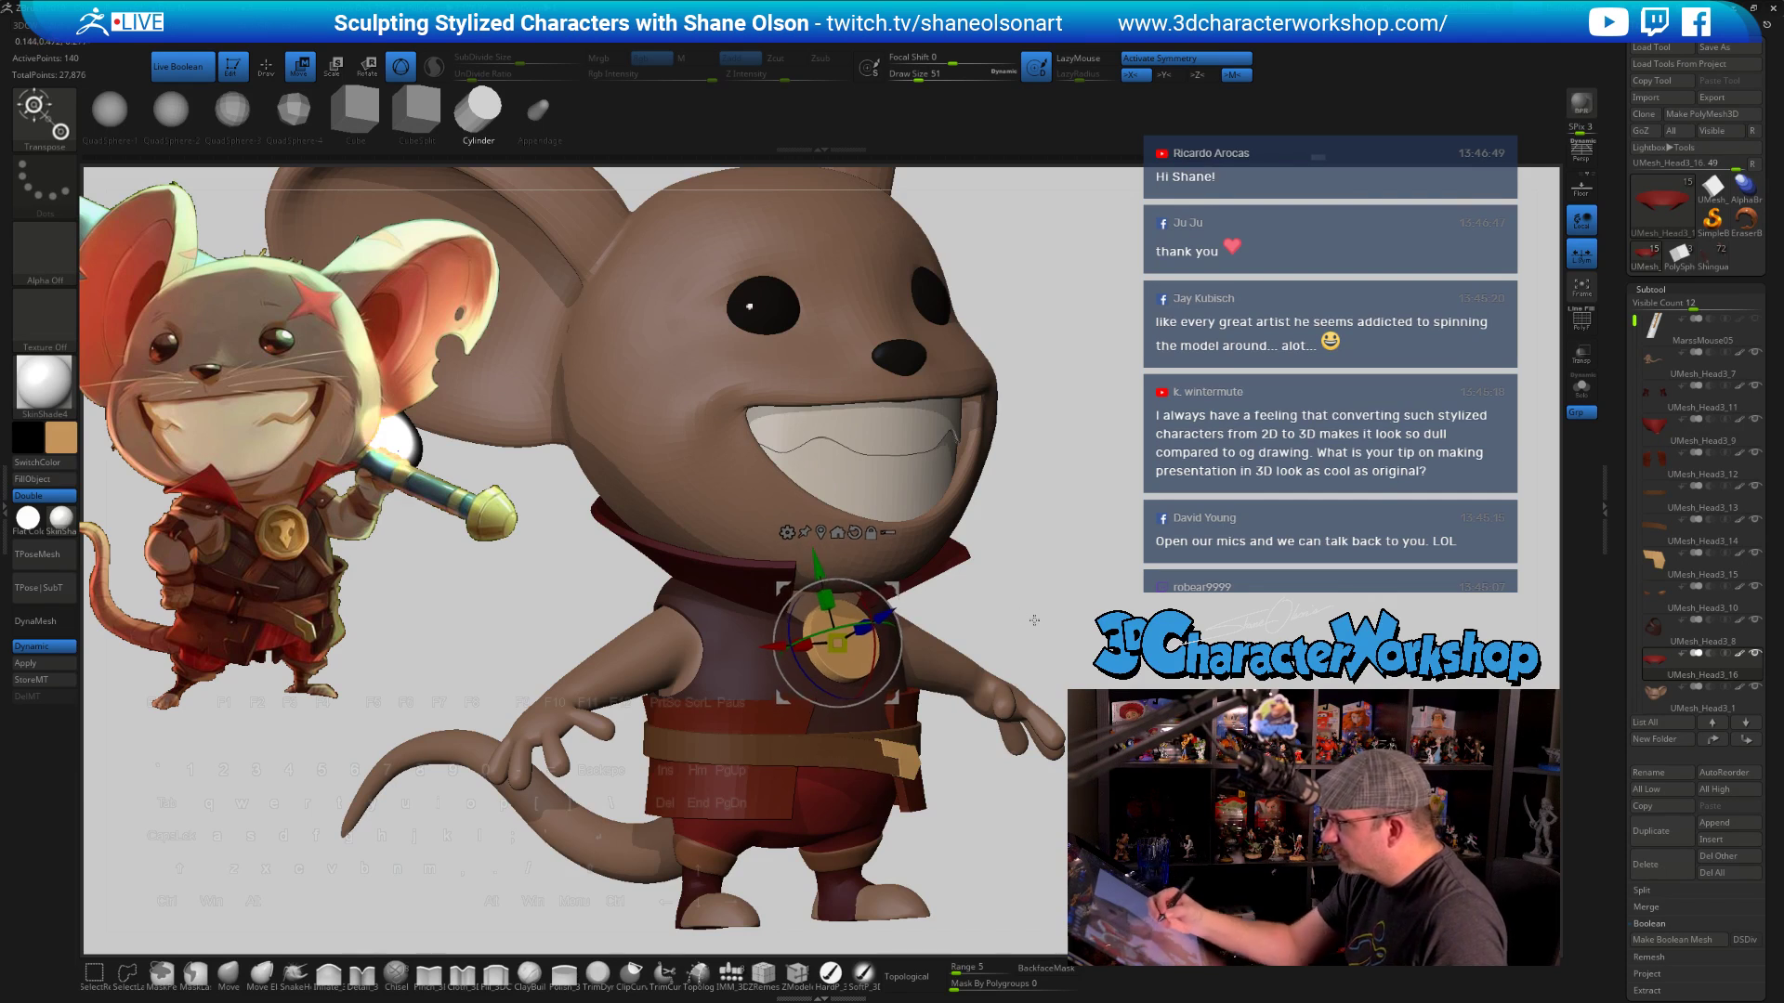
mouse_move(1078, 620)
right_down()
mouse_move(989, 637)
mouse_move(1059, 643)
mouse_move(1084, 595)
mouse_move(1076, 619)
right_up()
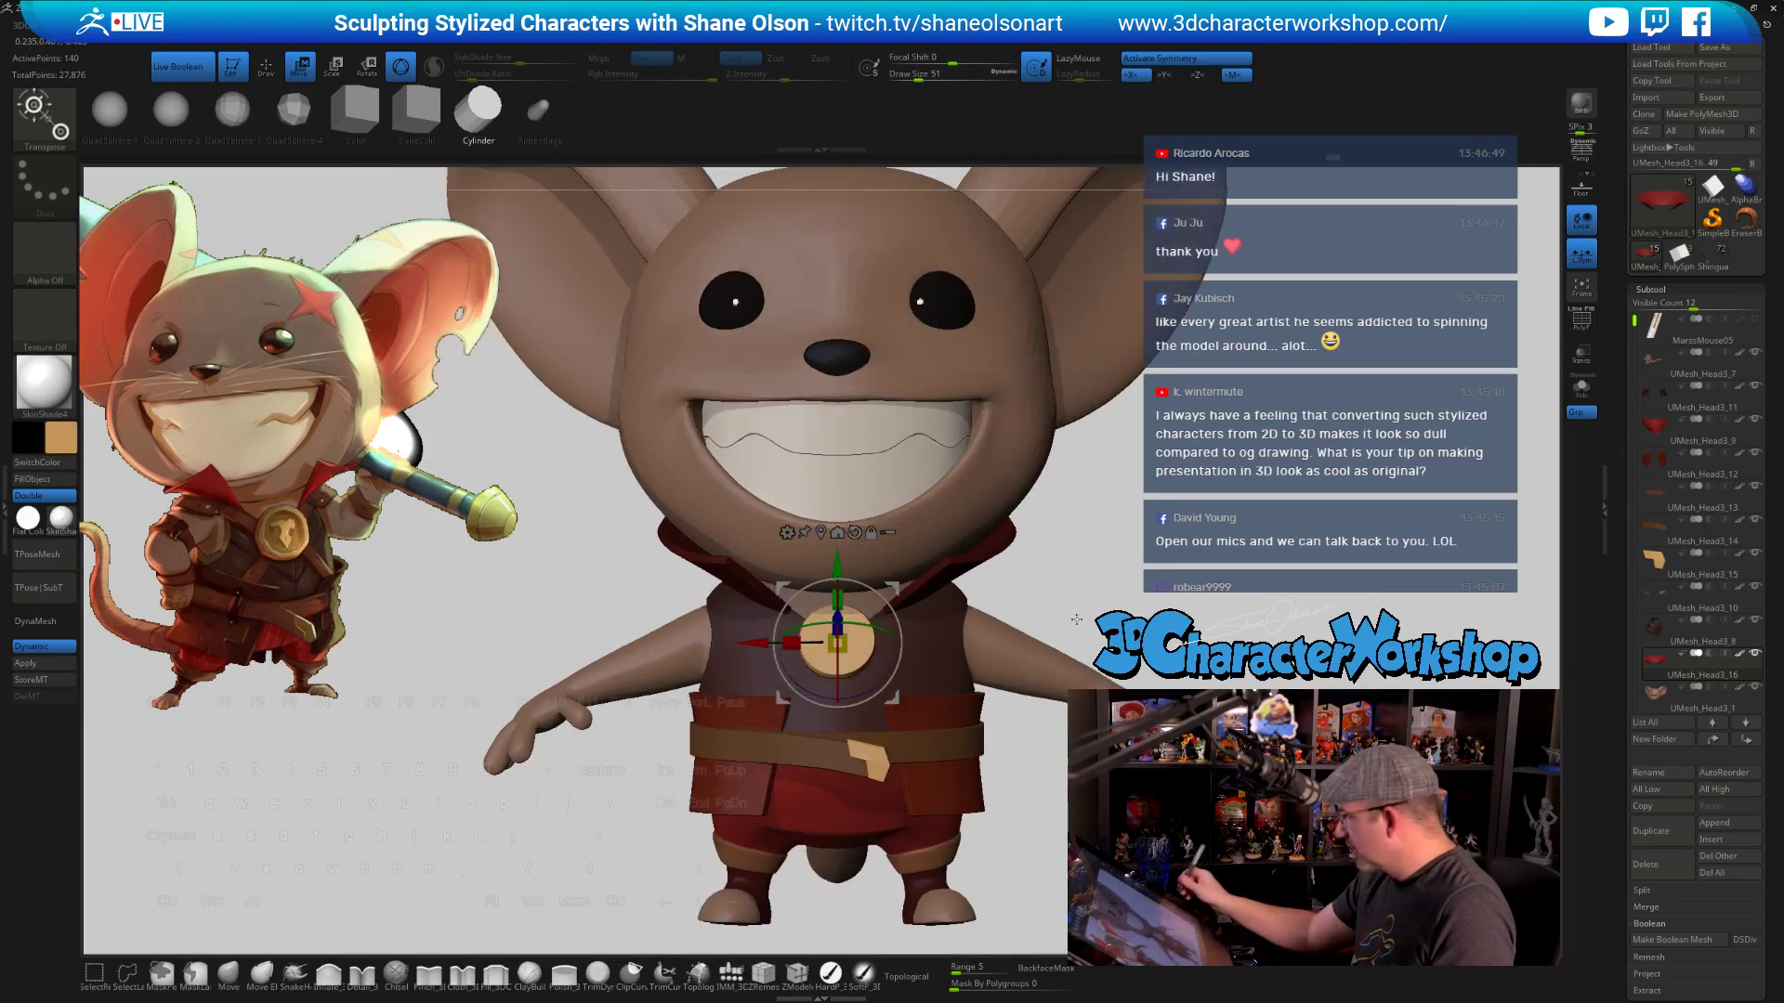
key(q)
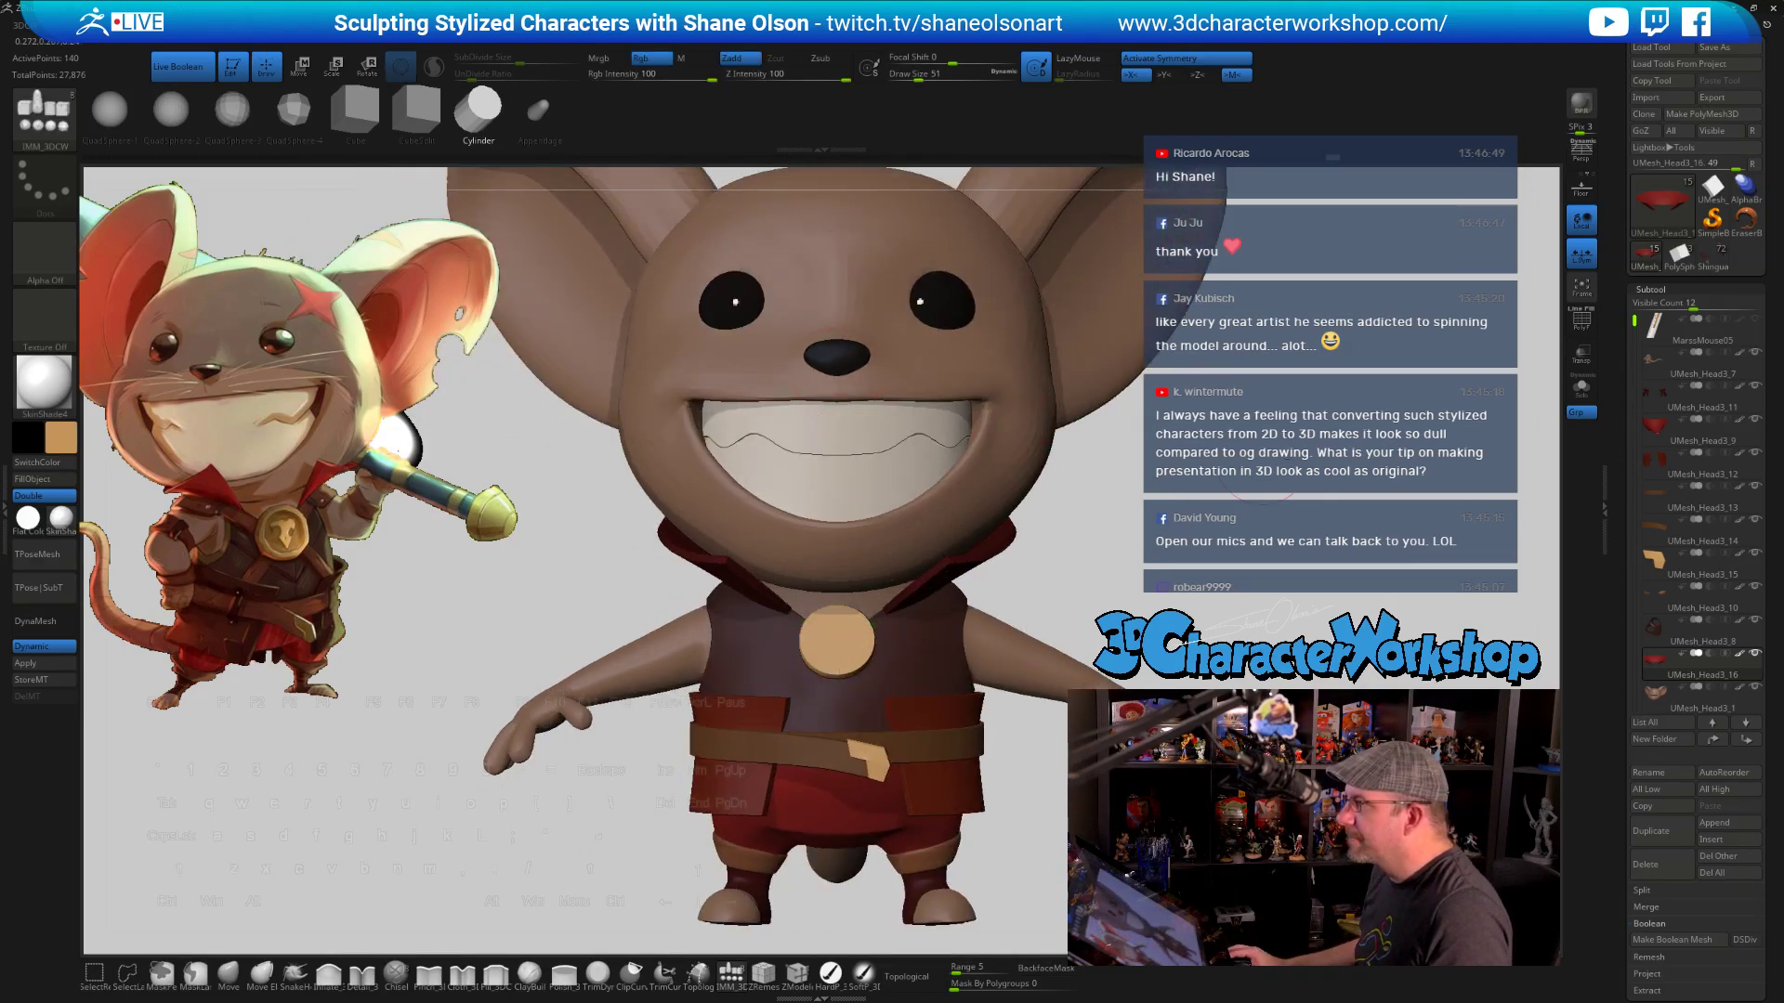
Make the vest the active subtool and turn the character to its side
alt+right_drag(1261, 471, 1199, 522)
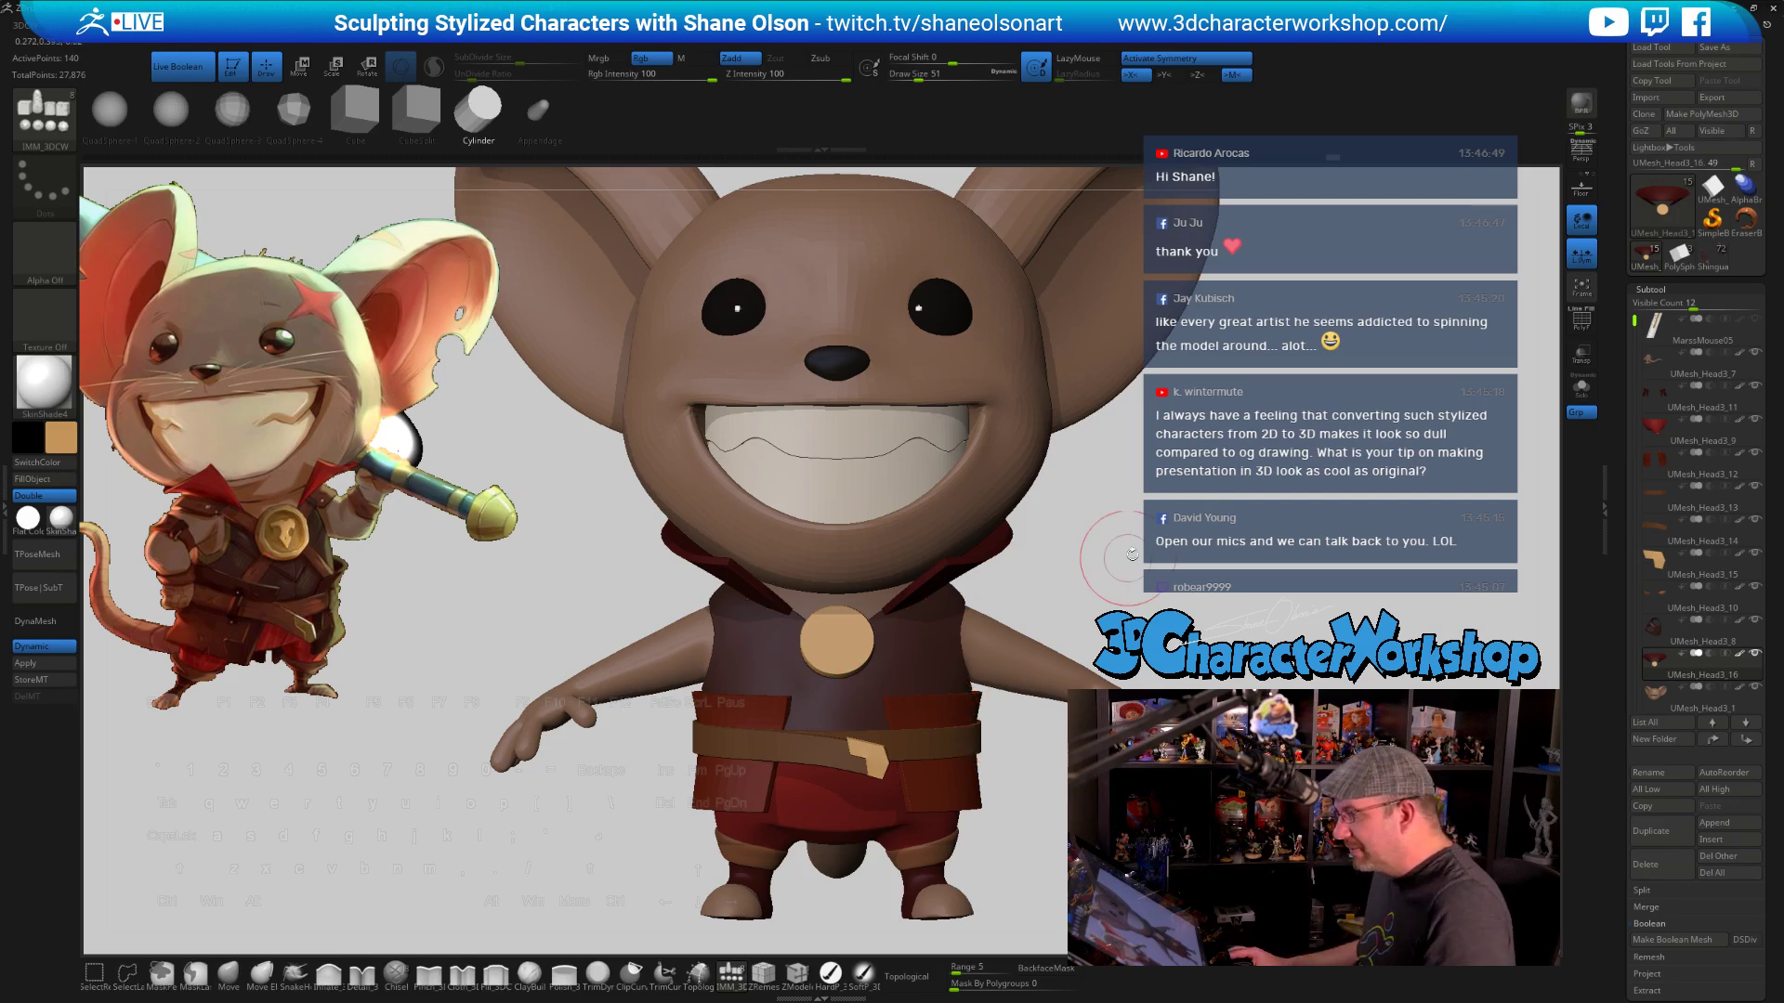
drag(1119, 557, 908, 684)
alt+click(908, 685)
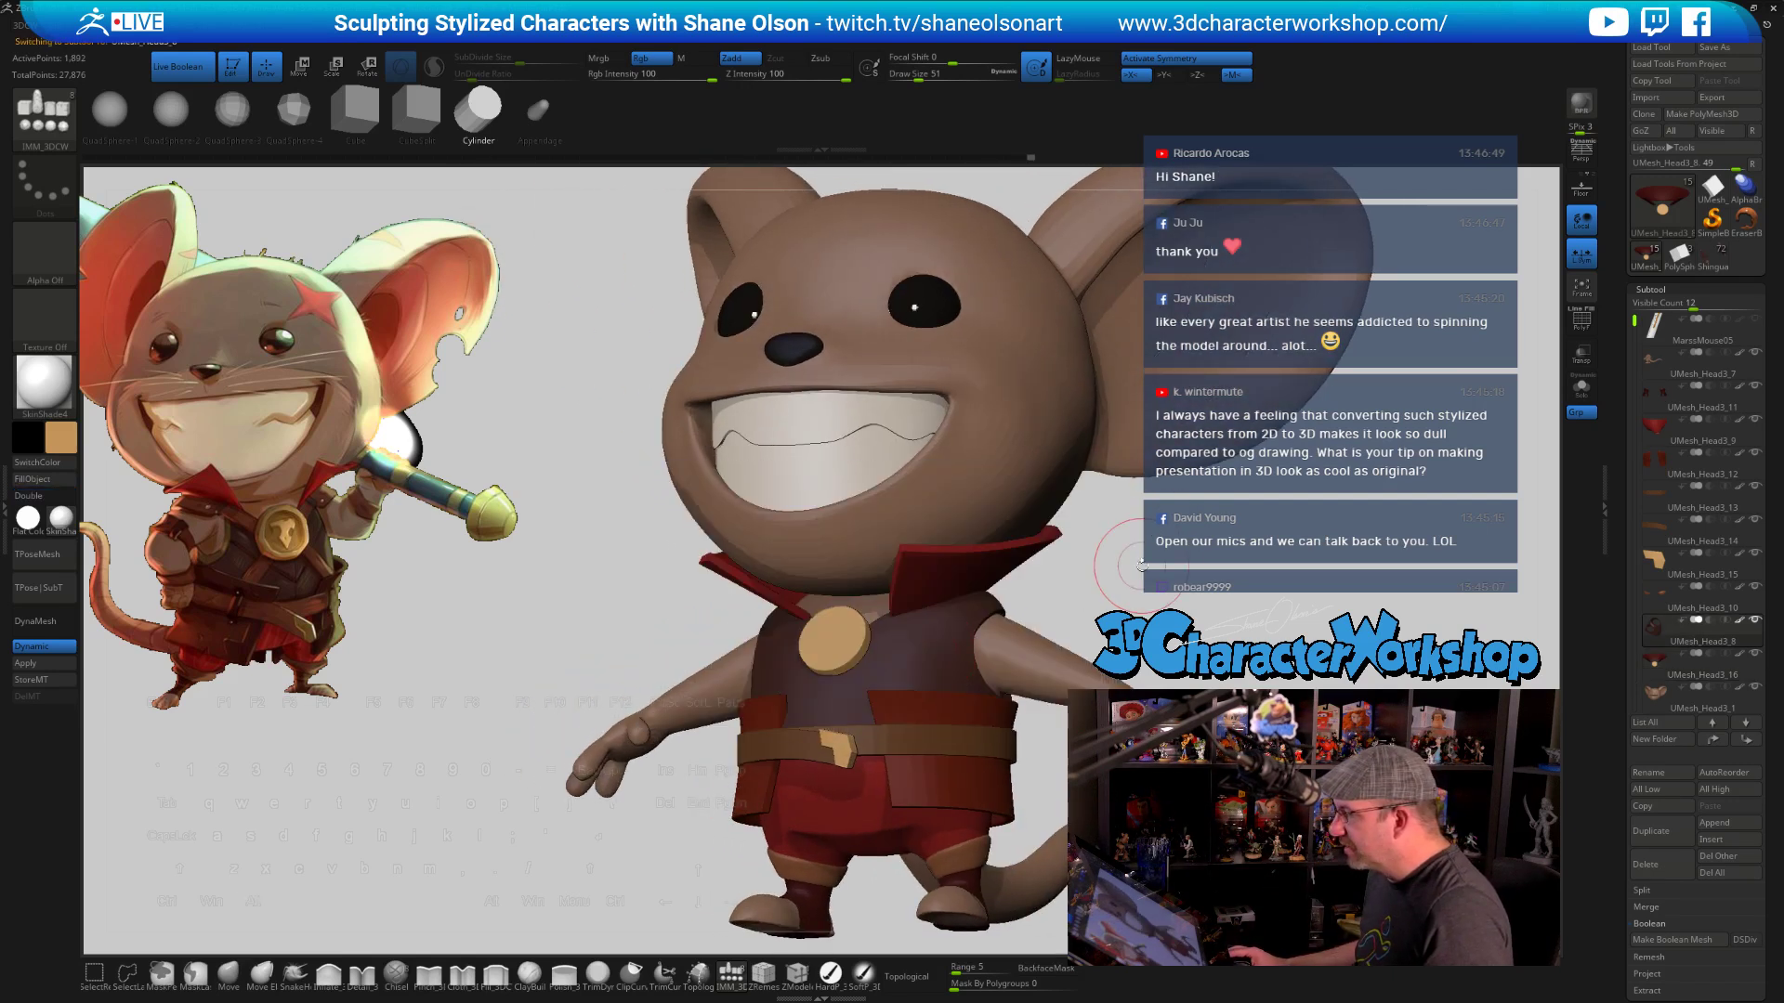
mouse_move(1115, 595)
mouse_down()
mouse_move(1263, 576)
mouse_move(1211, 581)
mouse_up()
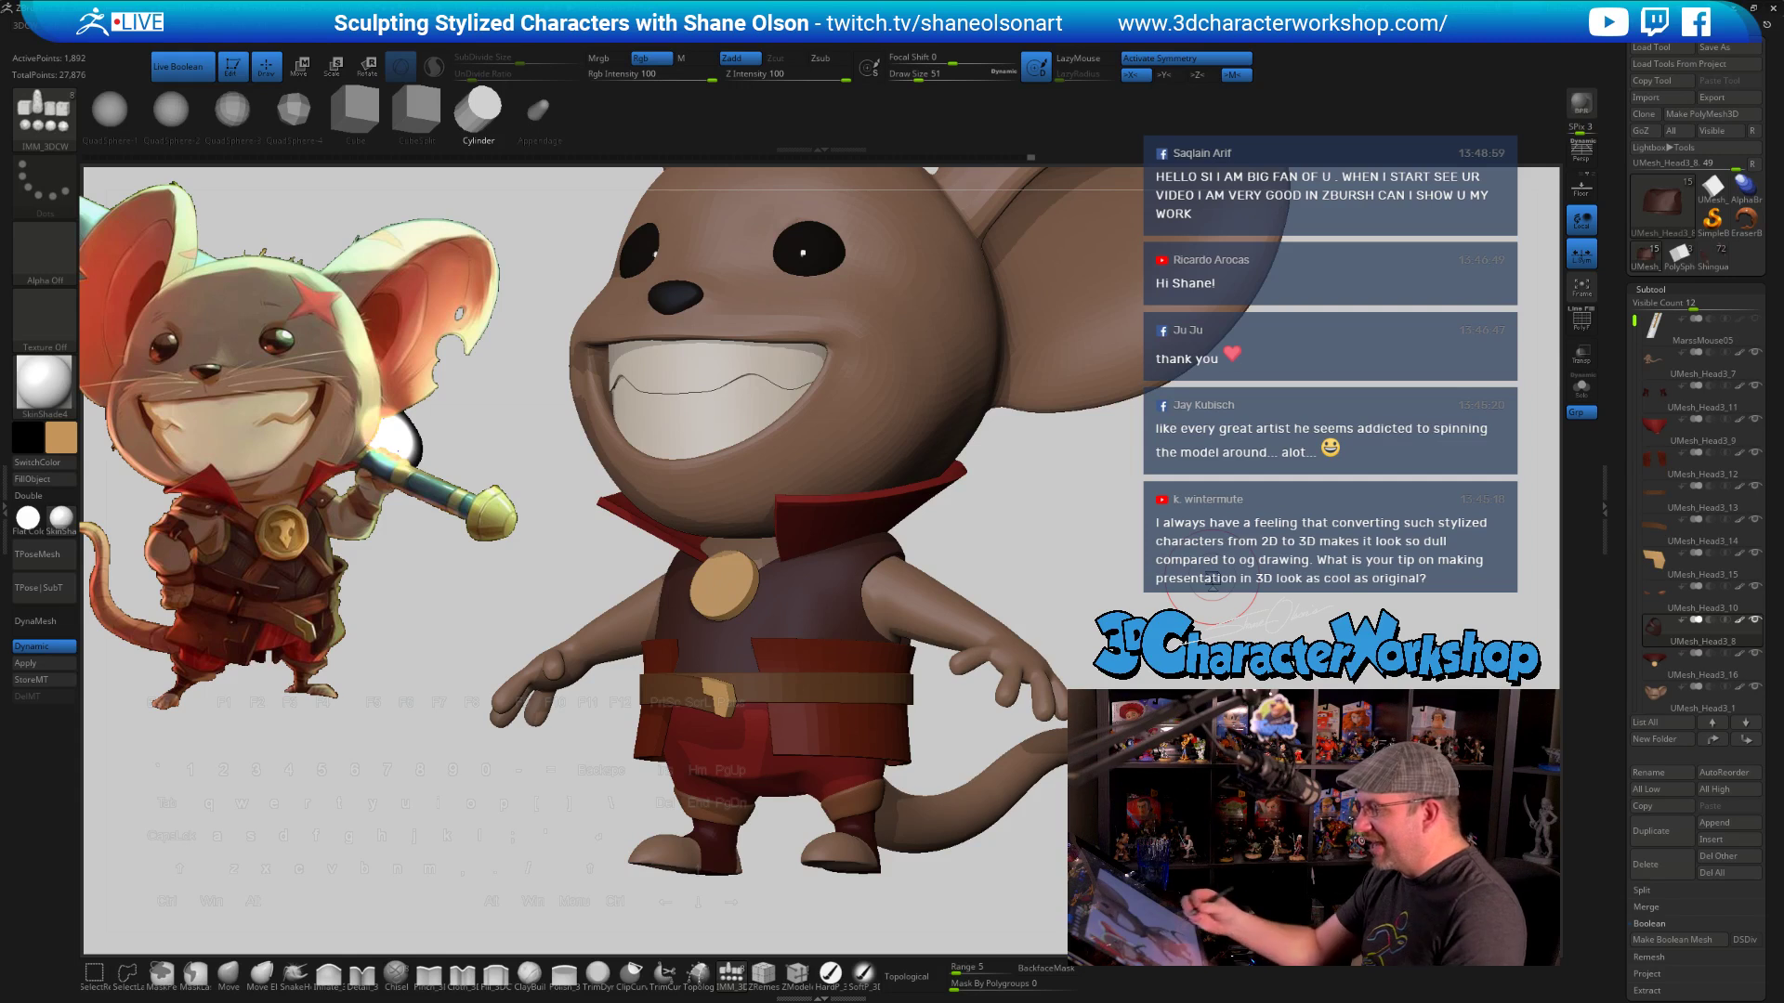
drag(1212, 577, 1019, 569)
drag(1103, 605, 1001, 572)
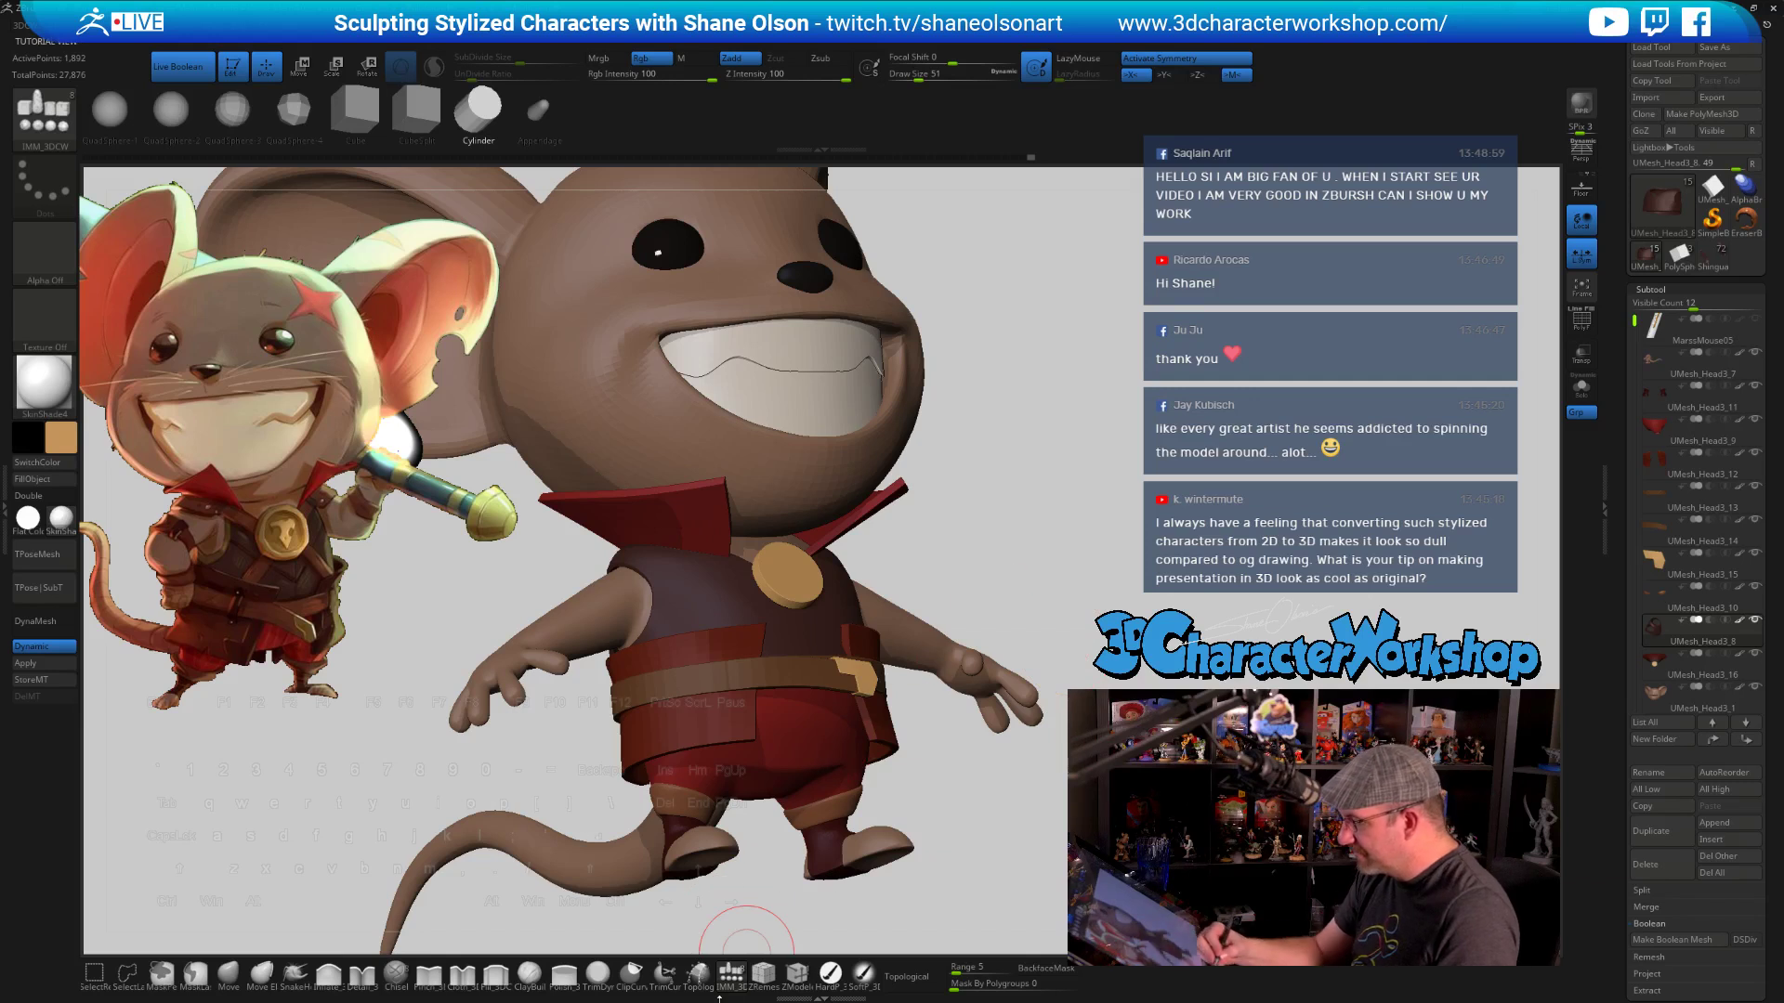
shift+drag(1114, 641, 1073, 650)
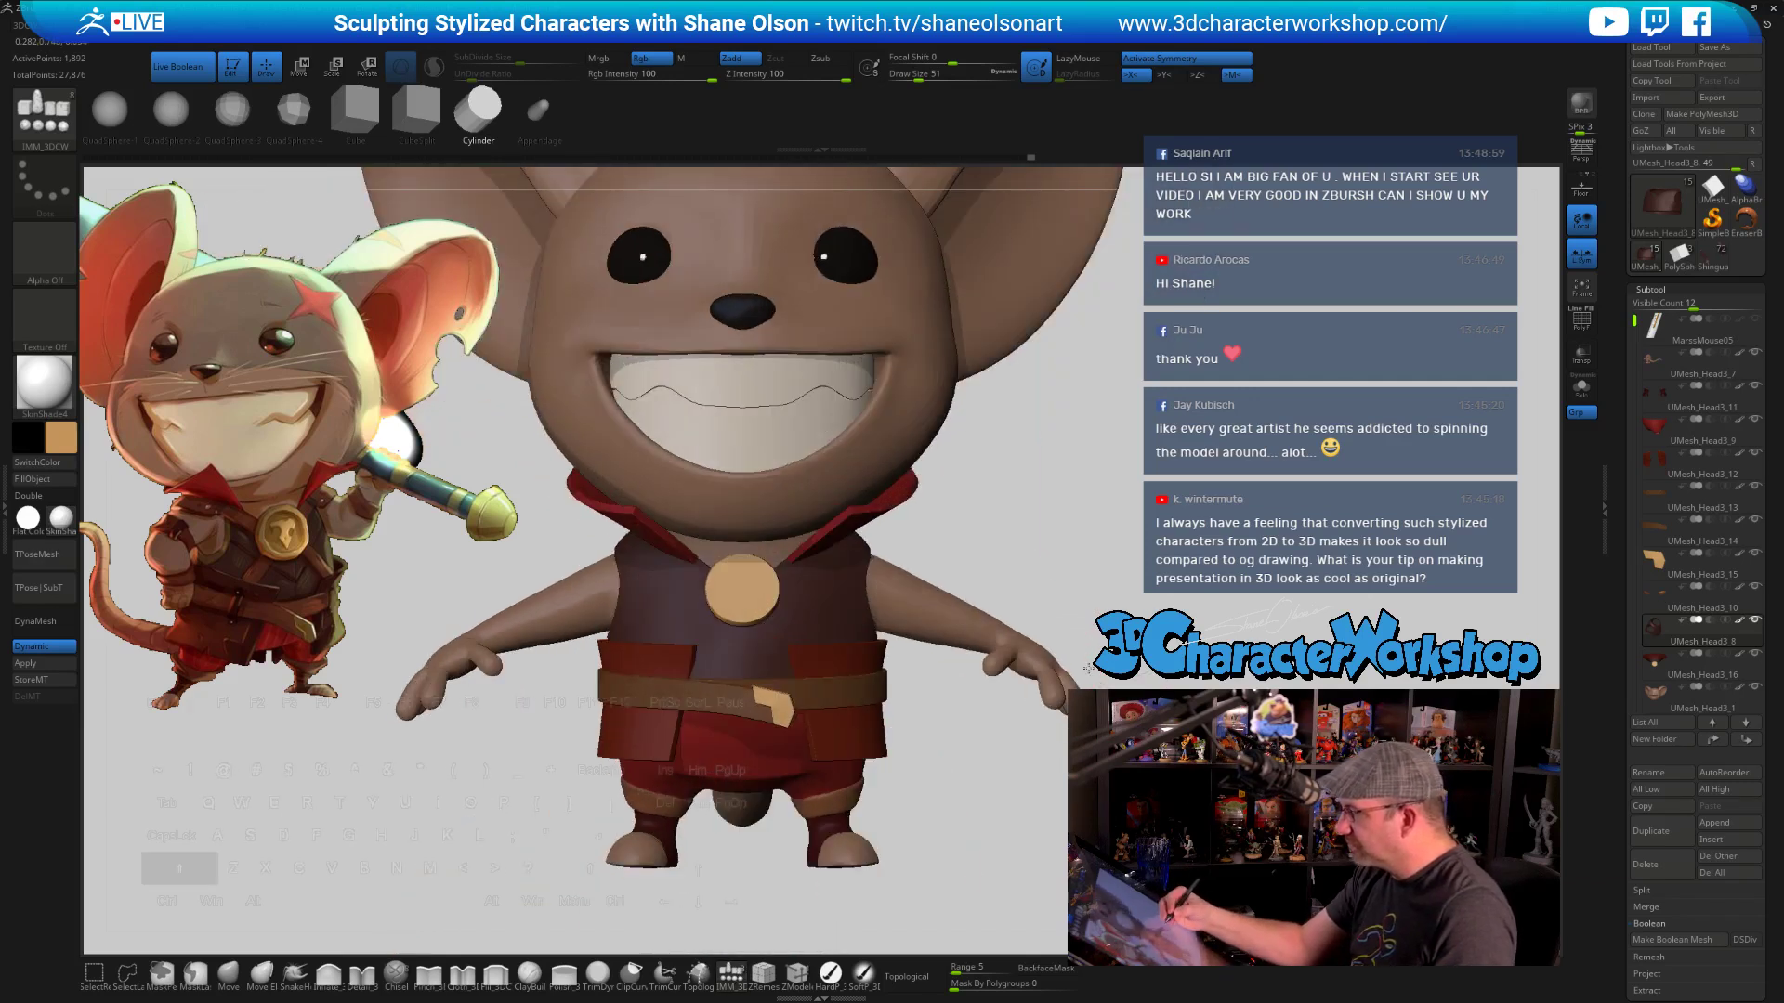
alt+click(850, 591)
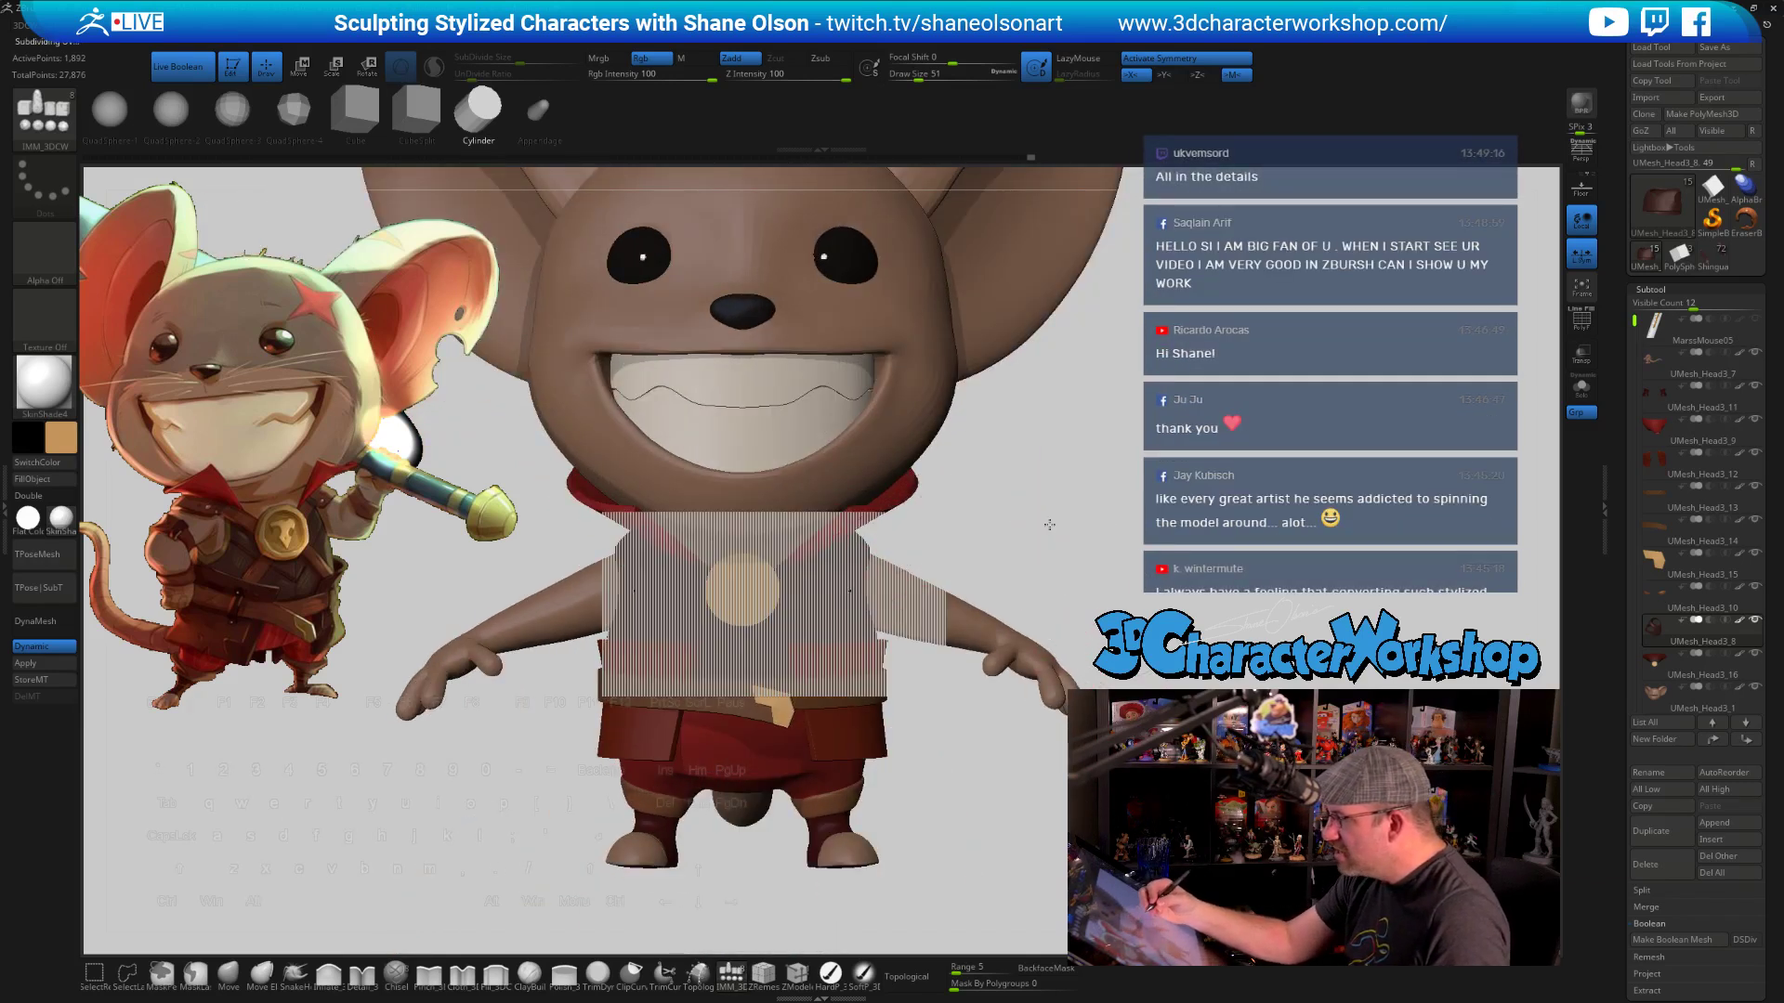
drag(1068, 514, 1022, 486)
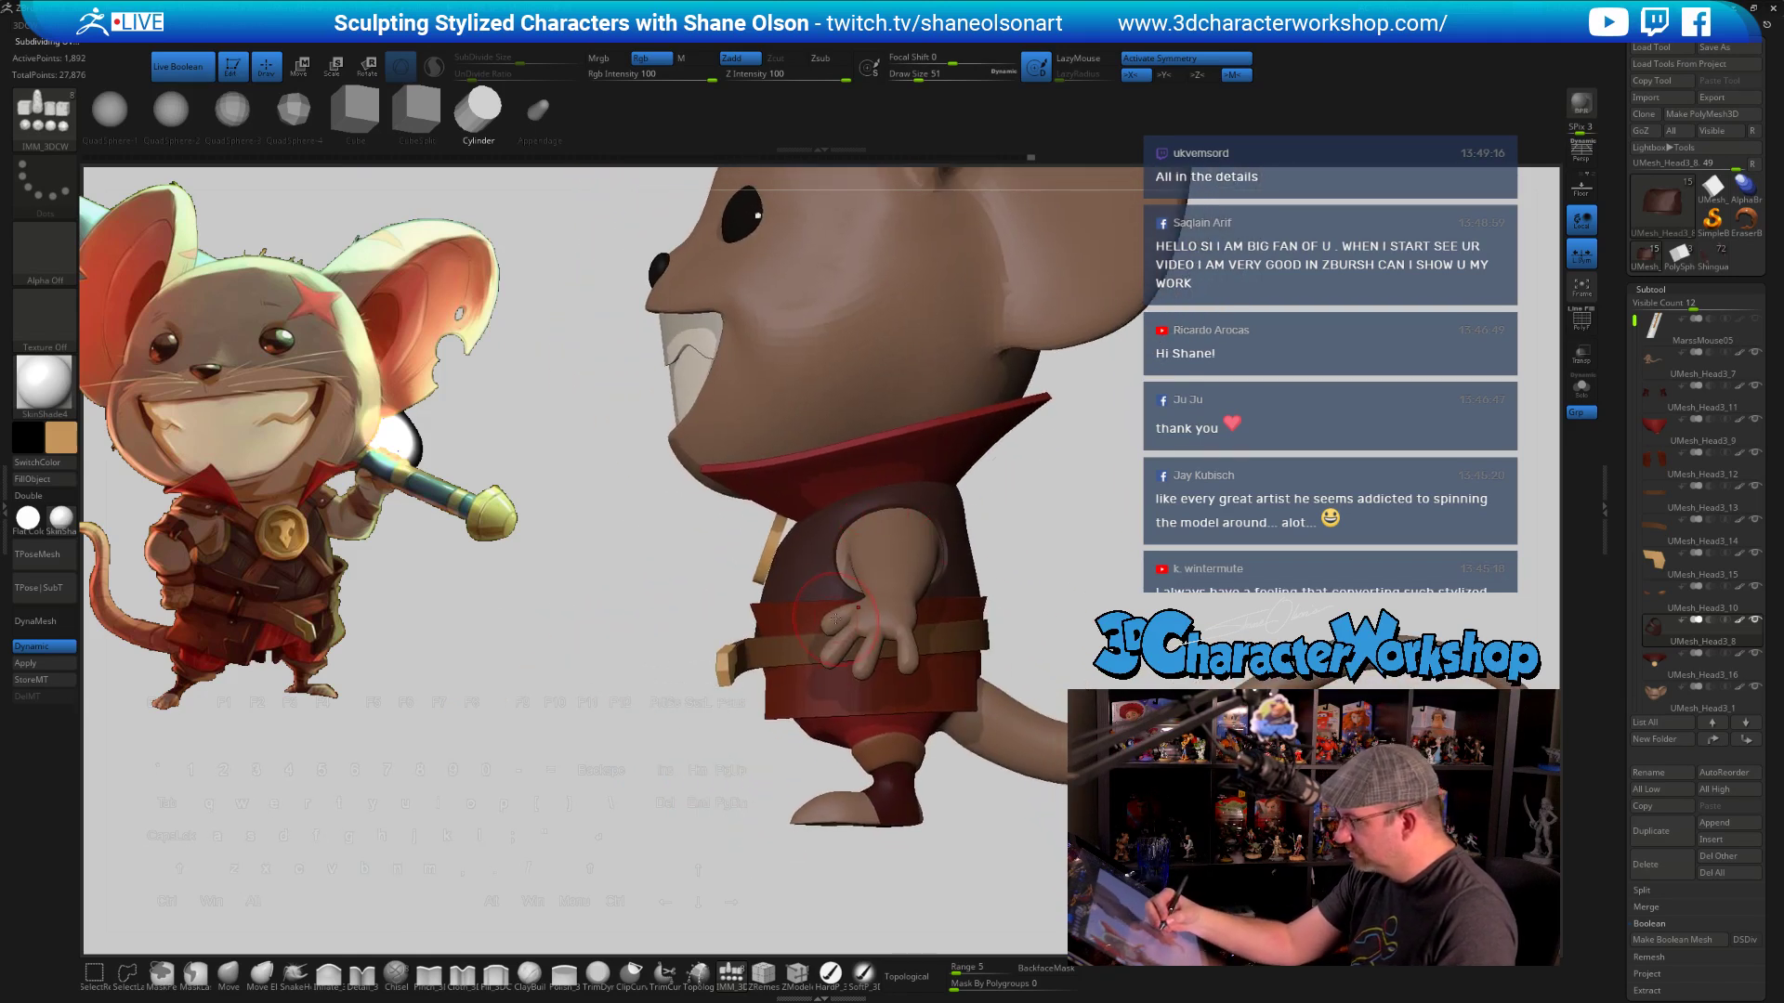
drag(823, 573, 861, 604)
key(ctrl+z)
drag(1117, 520, 1198, 526)
key(w)
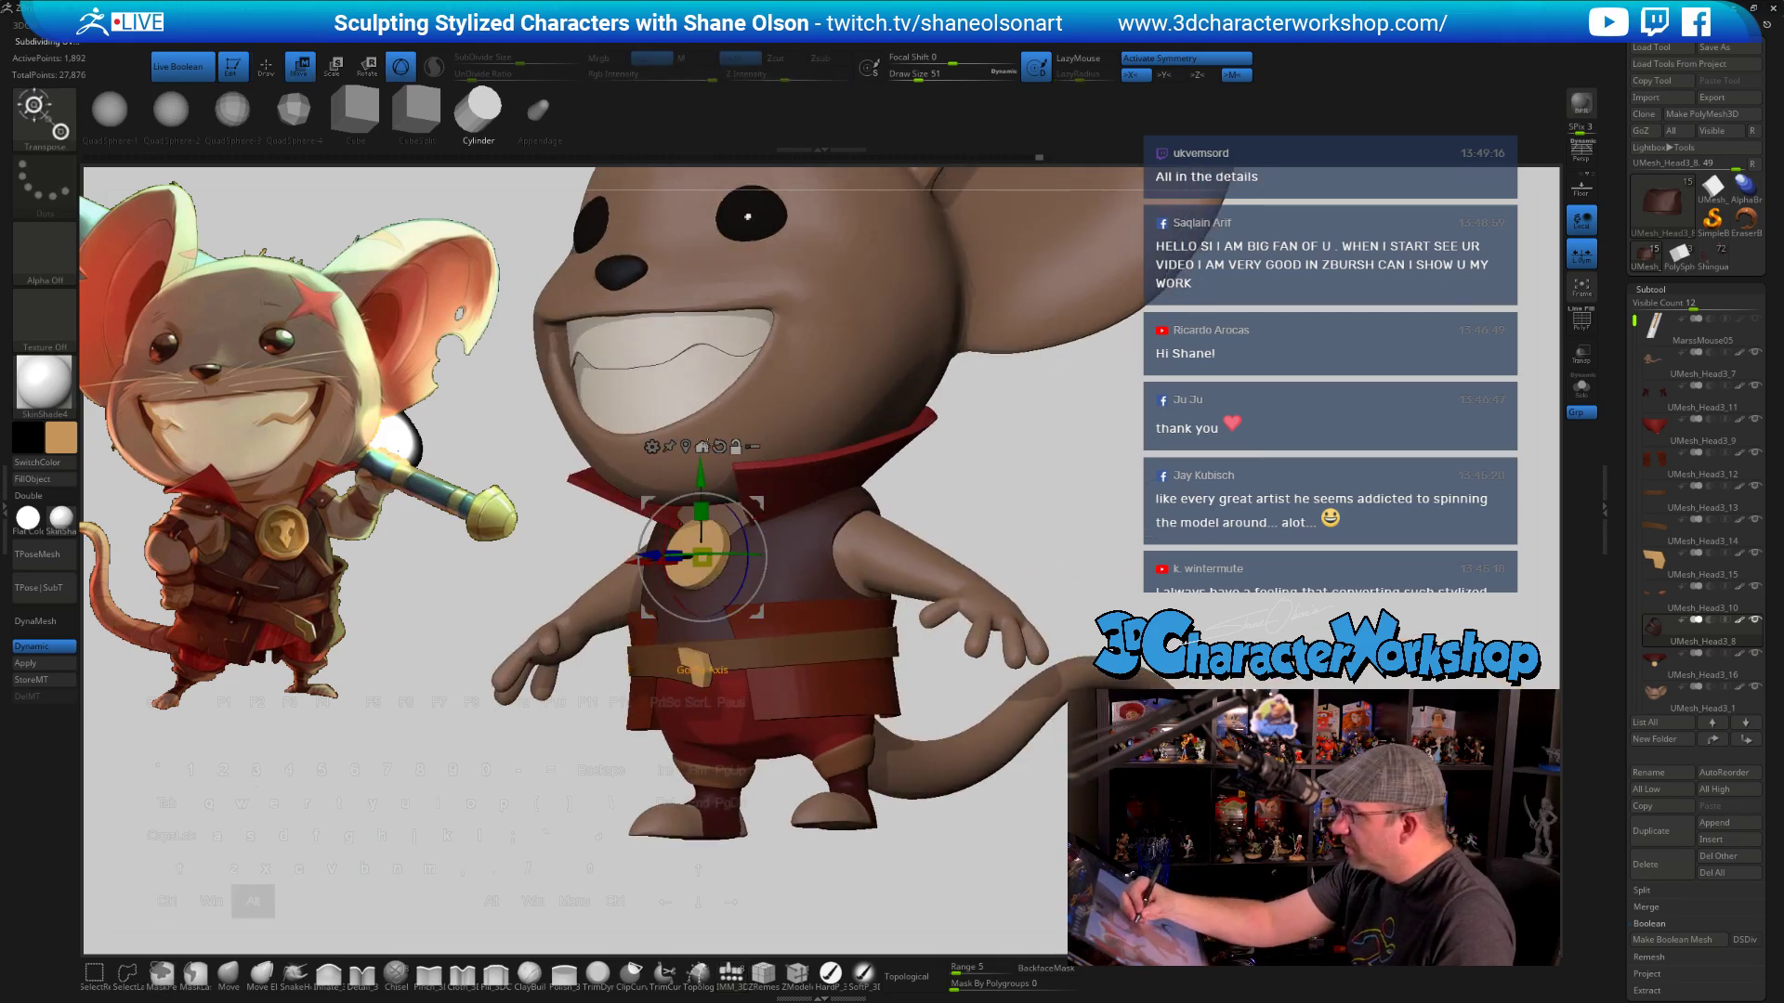
click(768, 294)
Insert a mirrored pair of large cylinders on both sides of the vest, drawn from the side view at arm height
drag(944, 466, 965, 476)
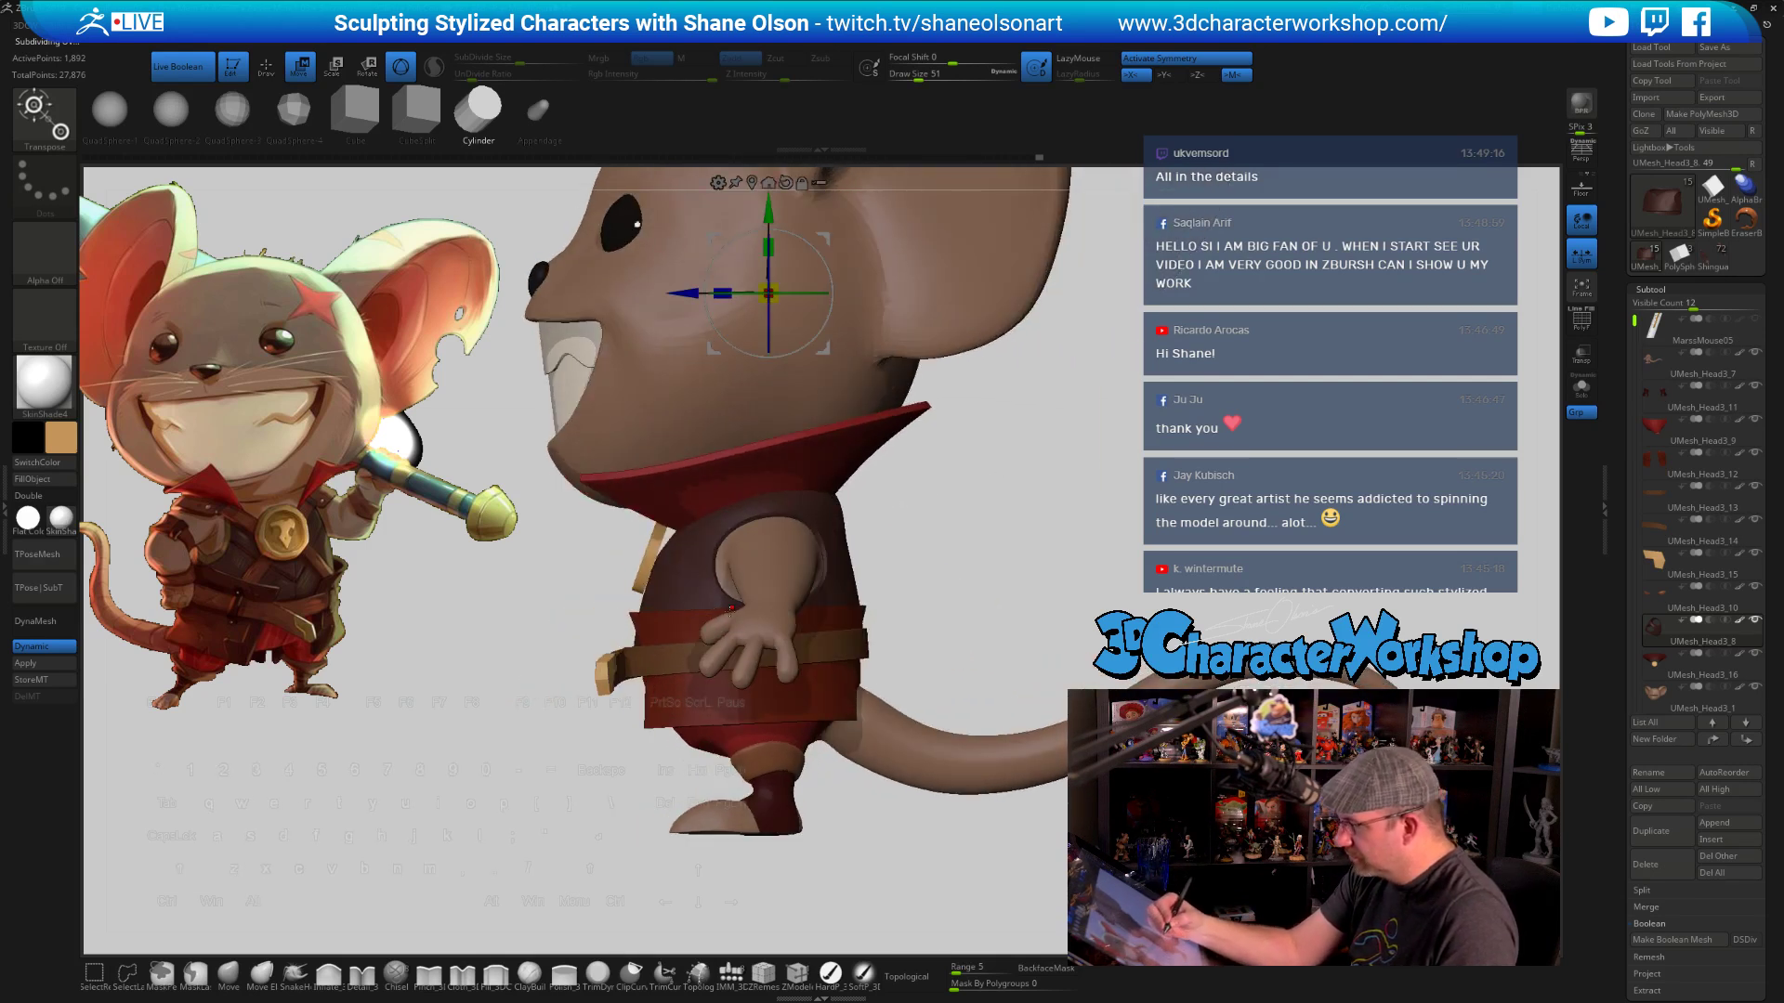
key(q)
drag(706, 578, 711, 692)
mouse_move(1055, 521)
mouse_down()
mouse_move(1129, 520)
mouse_move(1074, 549)
mouse_move(1278, 593)
mouse_up()
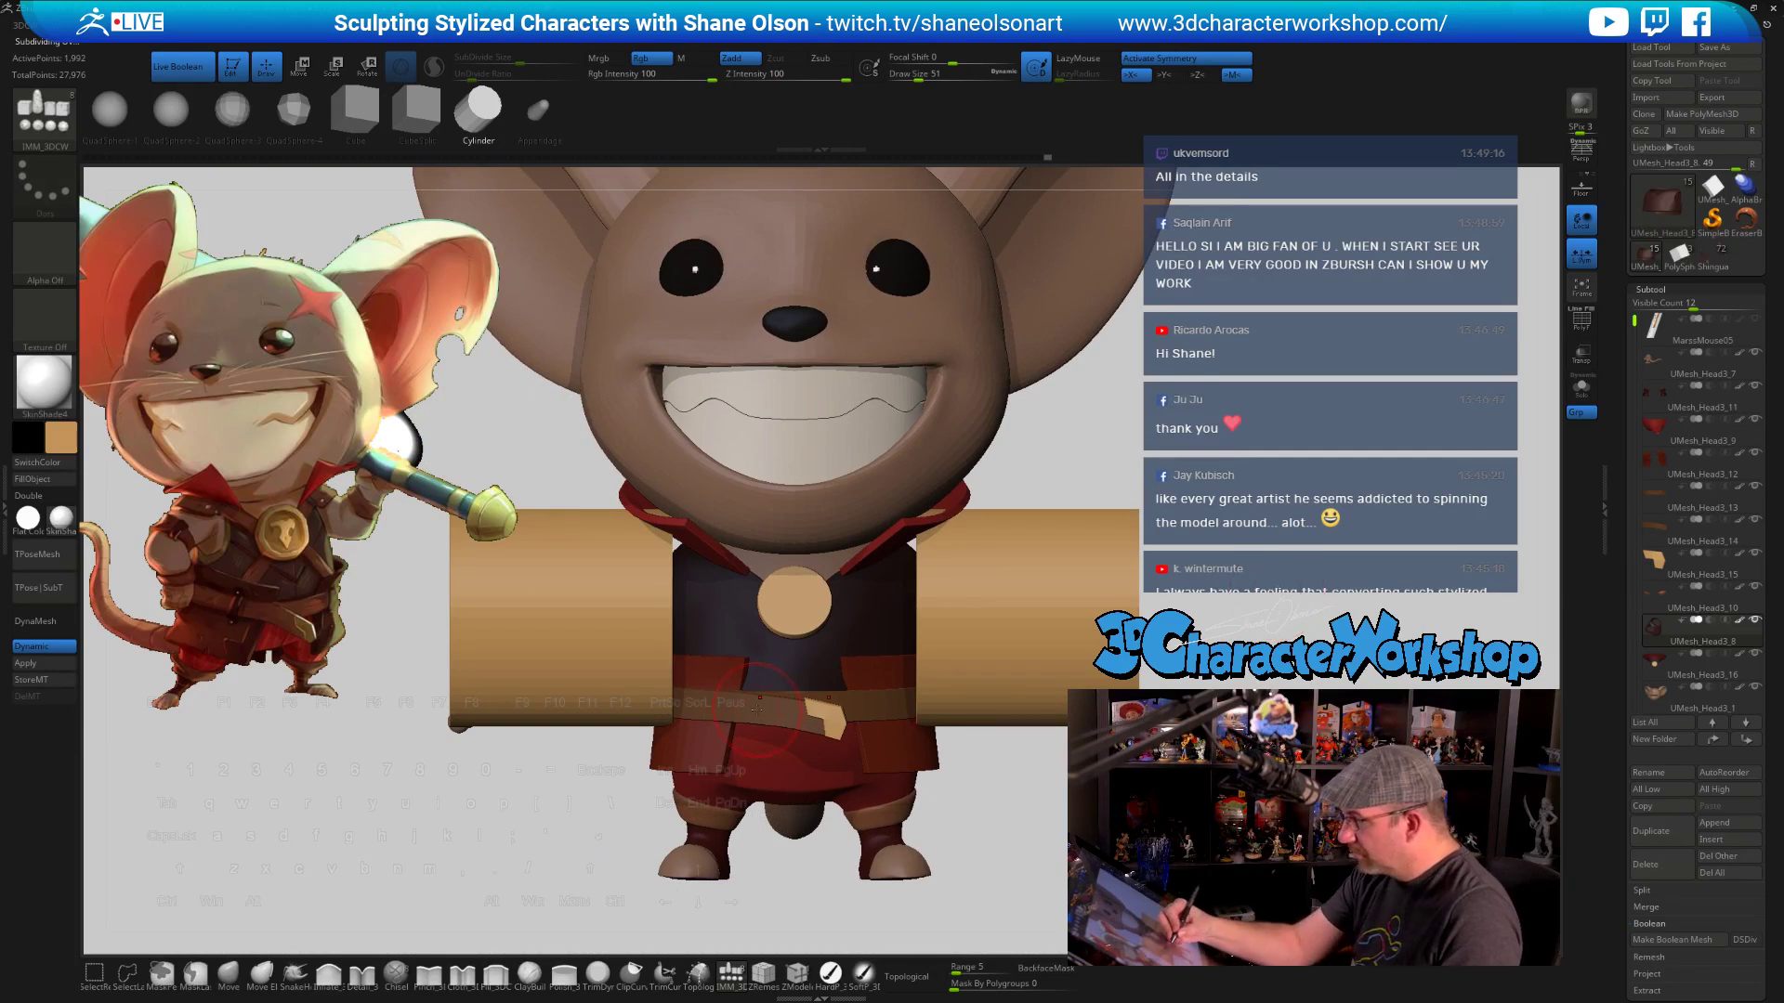
Split the side cylinders from the vest into their own subtool and fill them with a sampled dark brown
key(c)
alt+drag(734, 905, 749, 780)
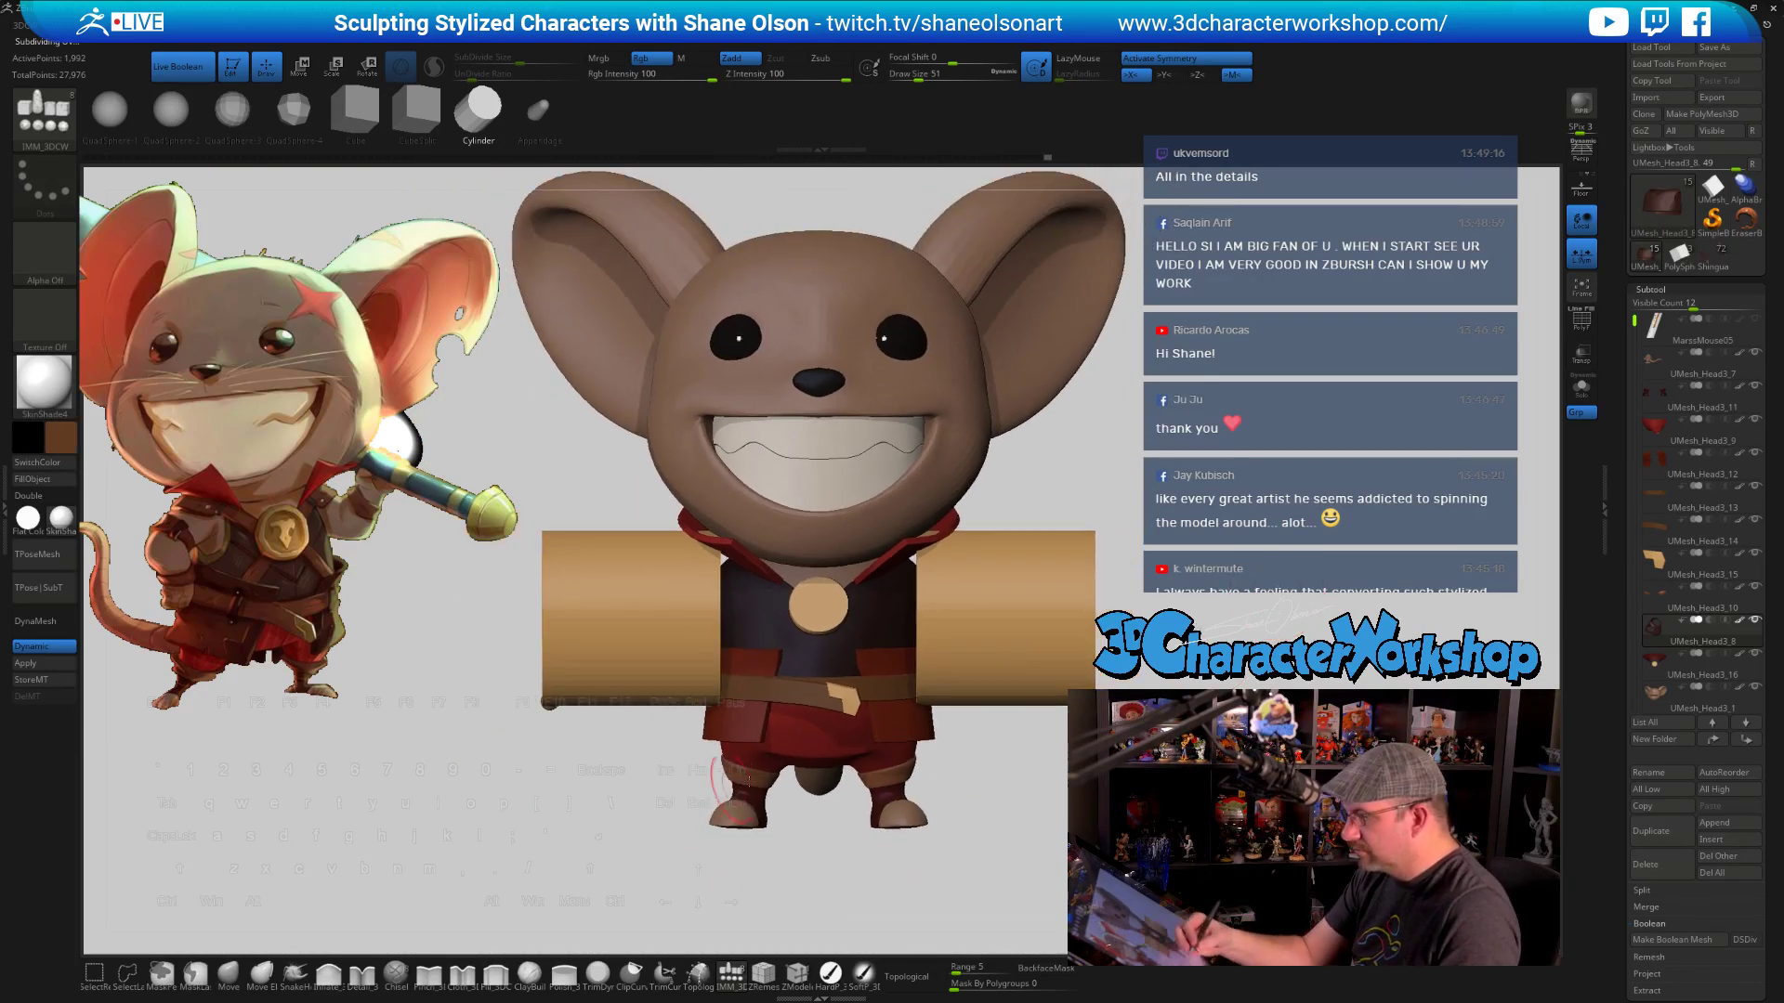
key(space)
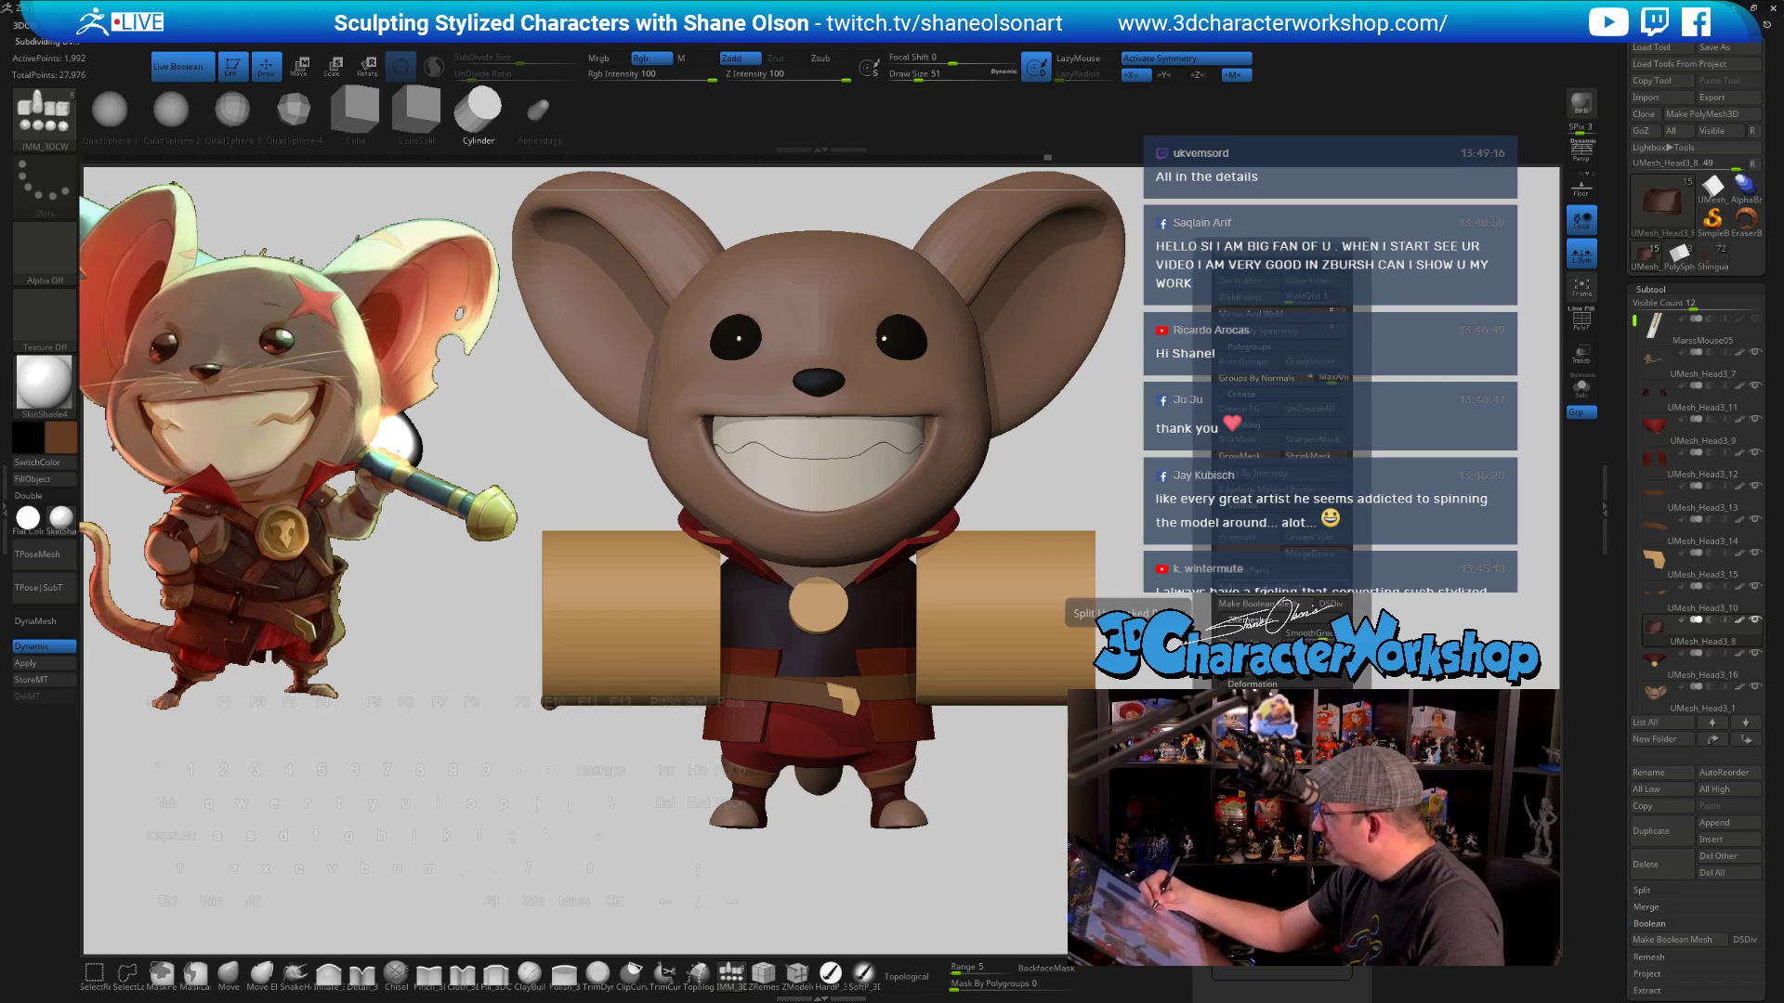
click(1277, 587)
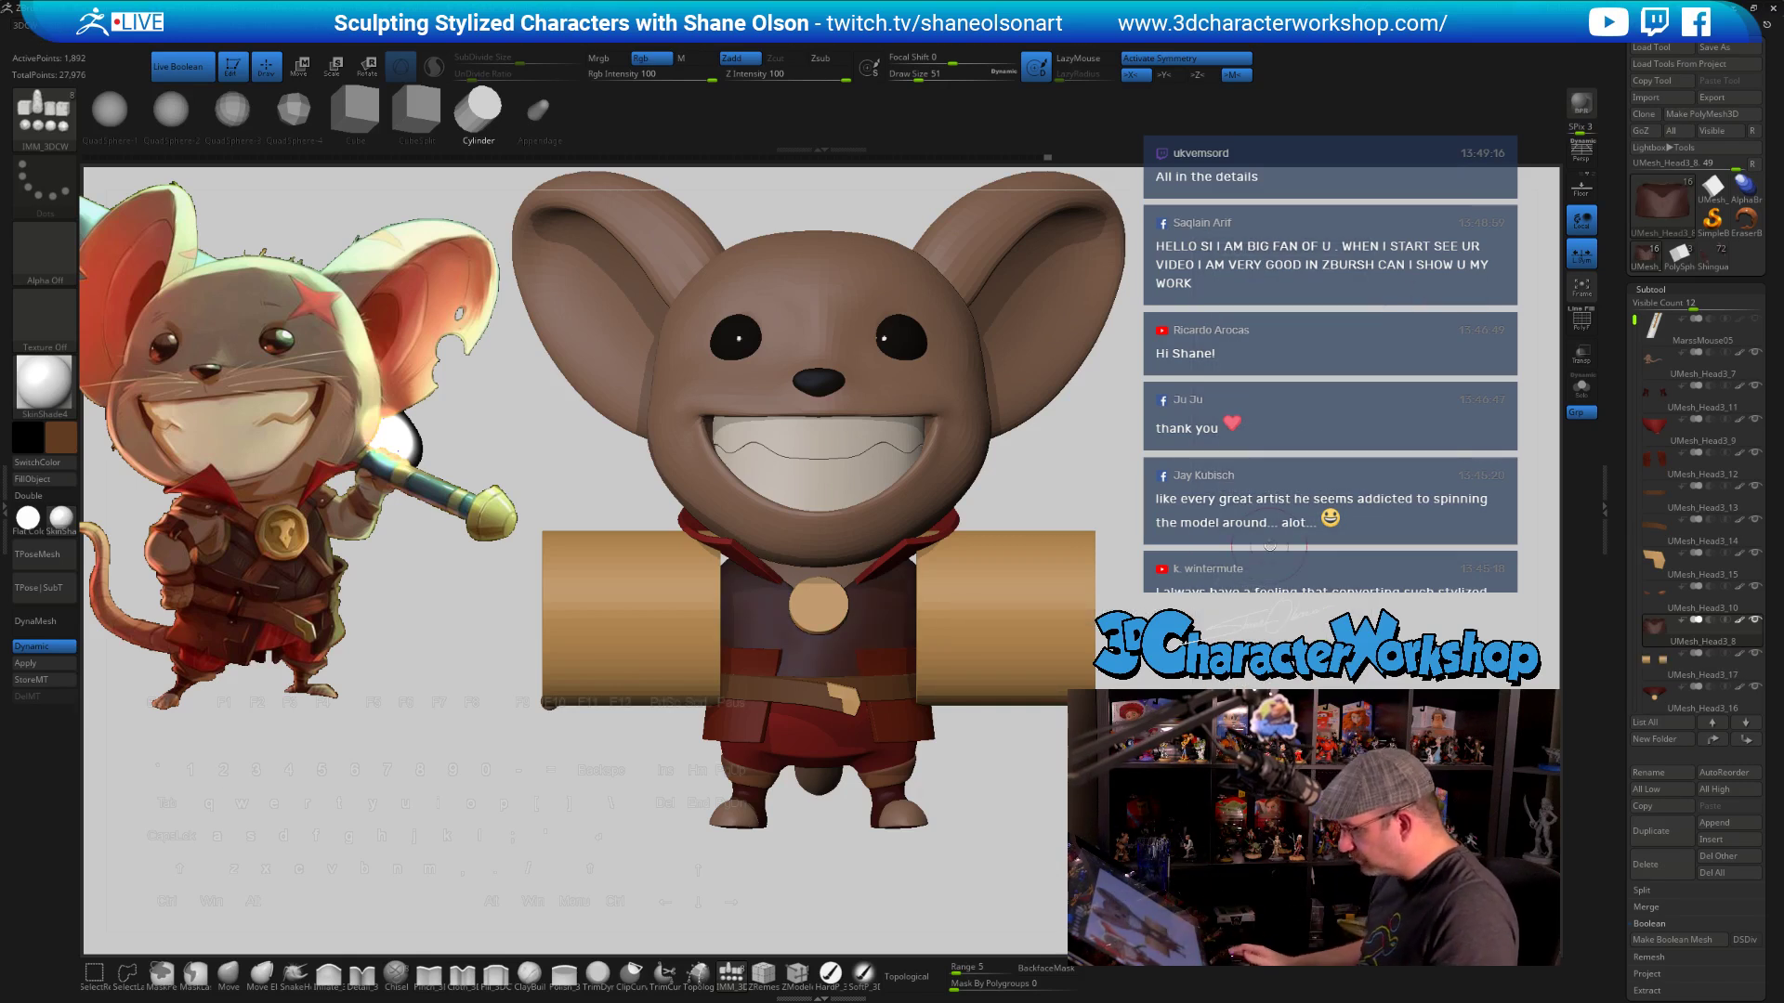
alt+click(1013, 599)
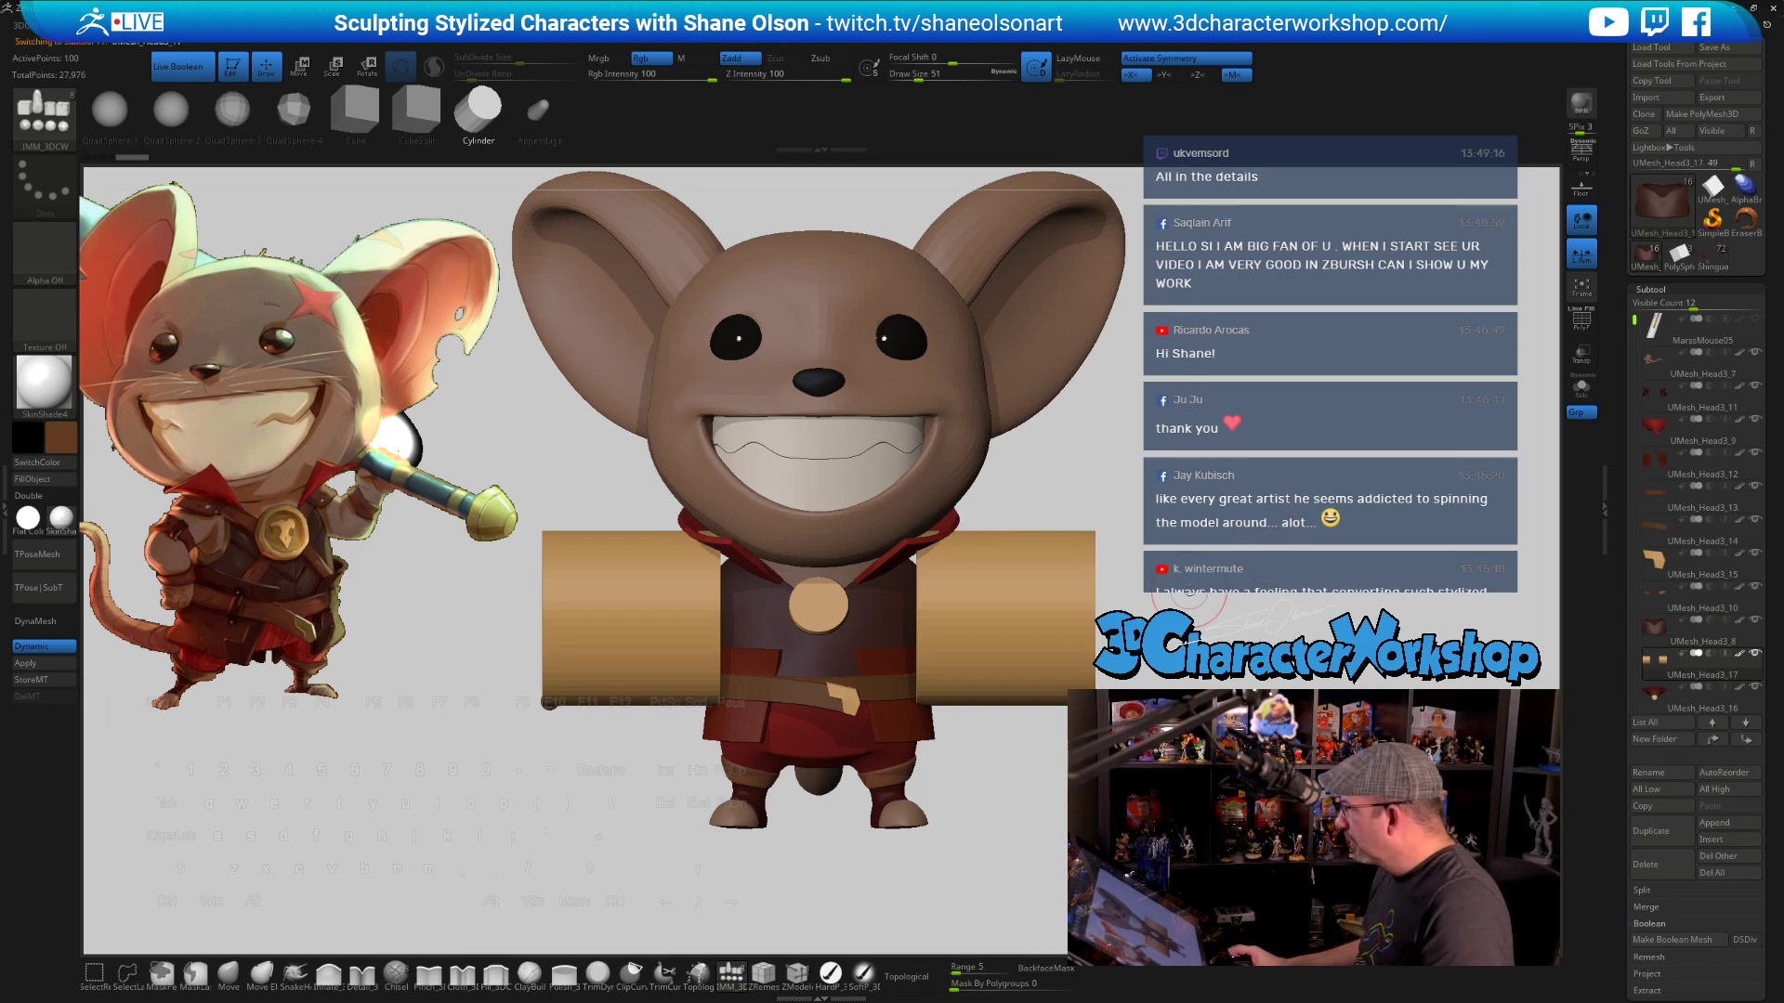
click(74, 478)
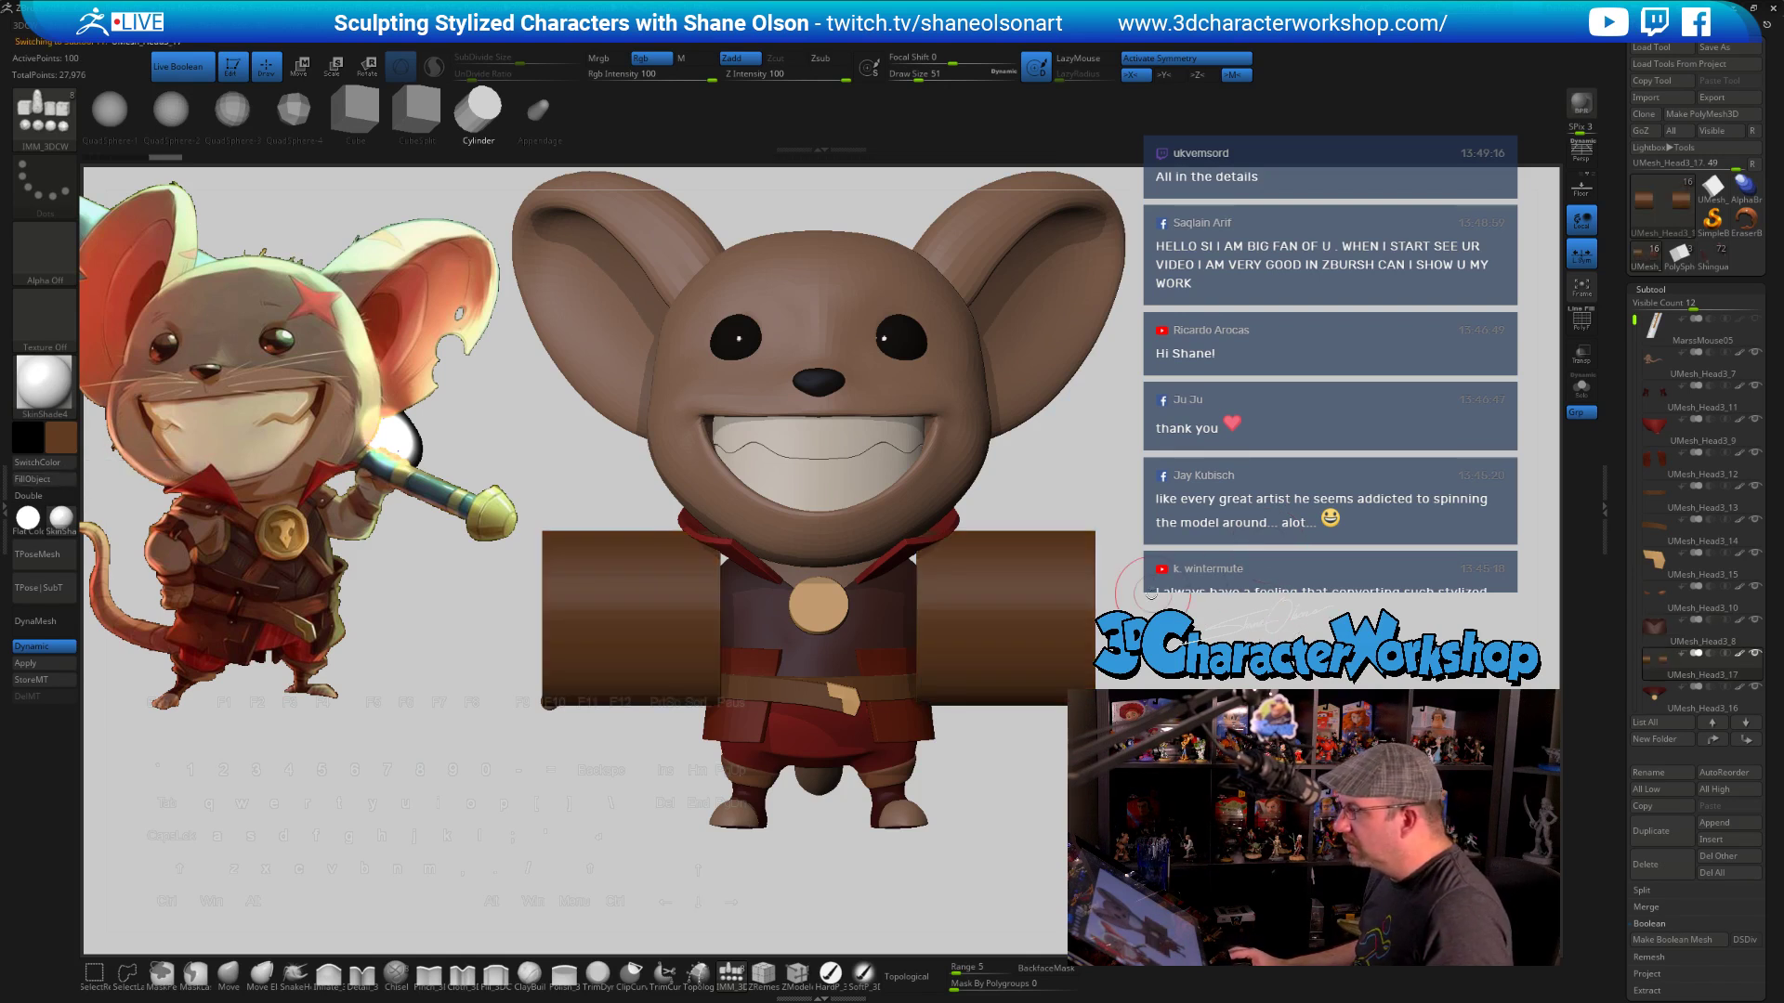
Flatten the two side cylinders into thin discs and tilt them diagonally so they cross over the vest's chest
key(e)
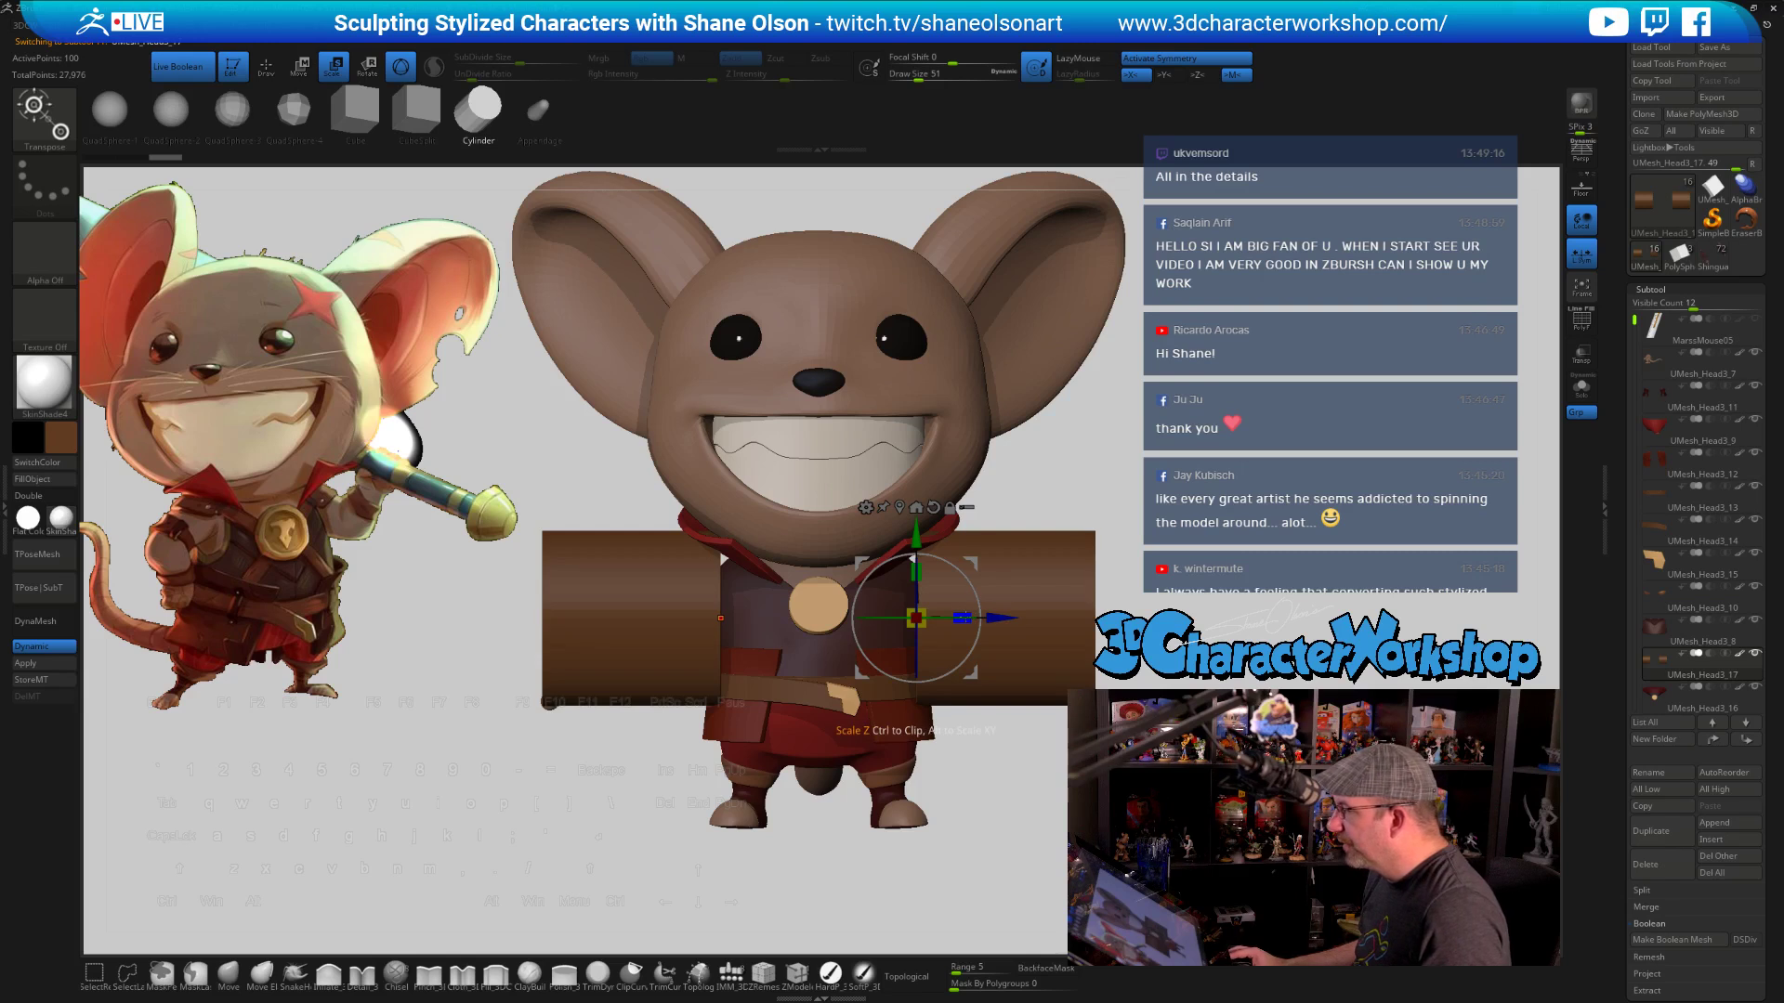
drag(961, 618, 767, 622)
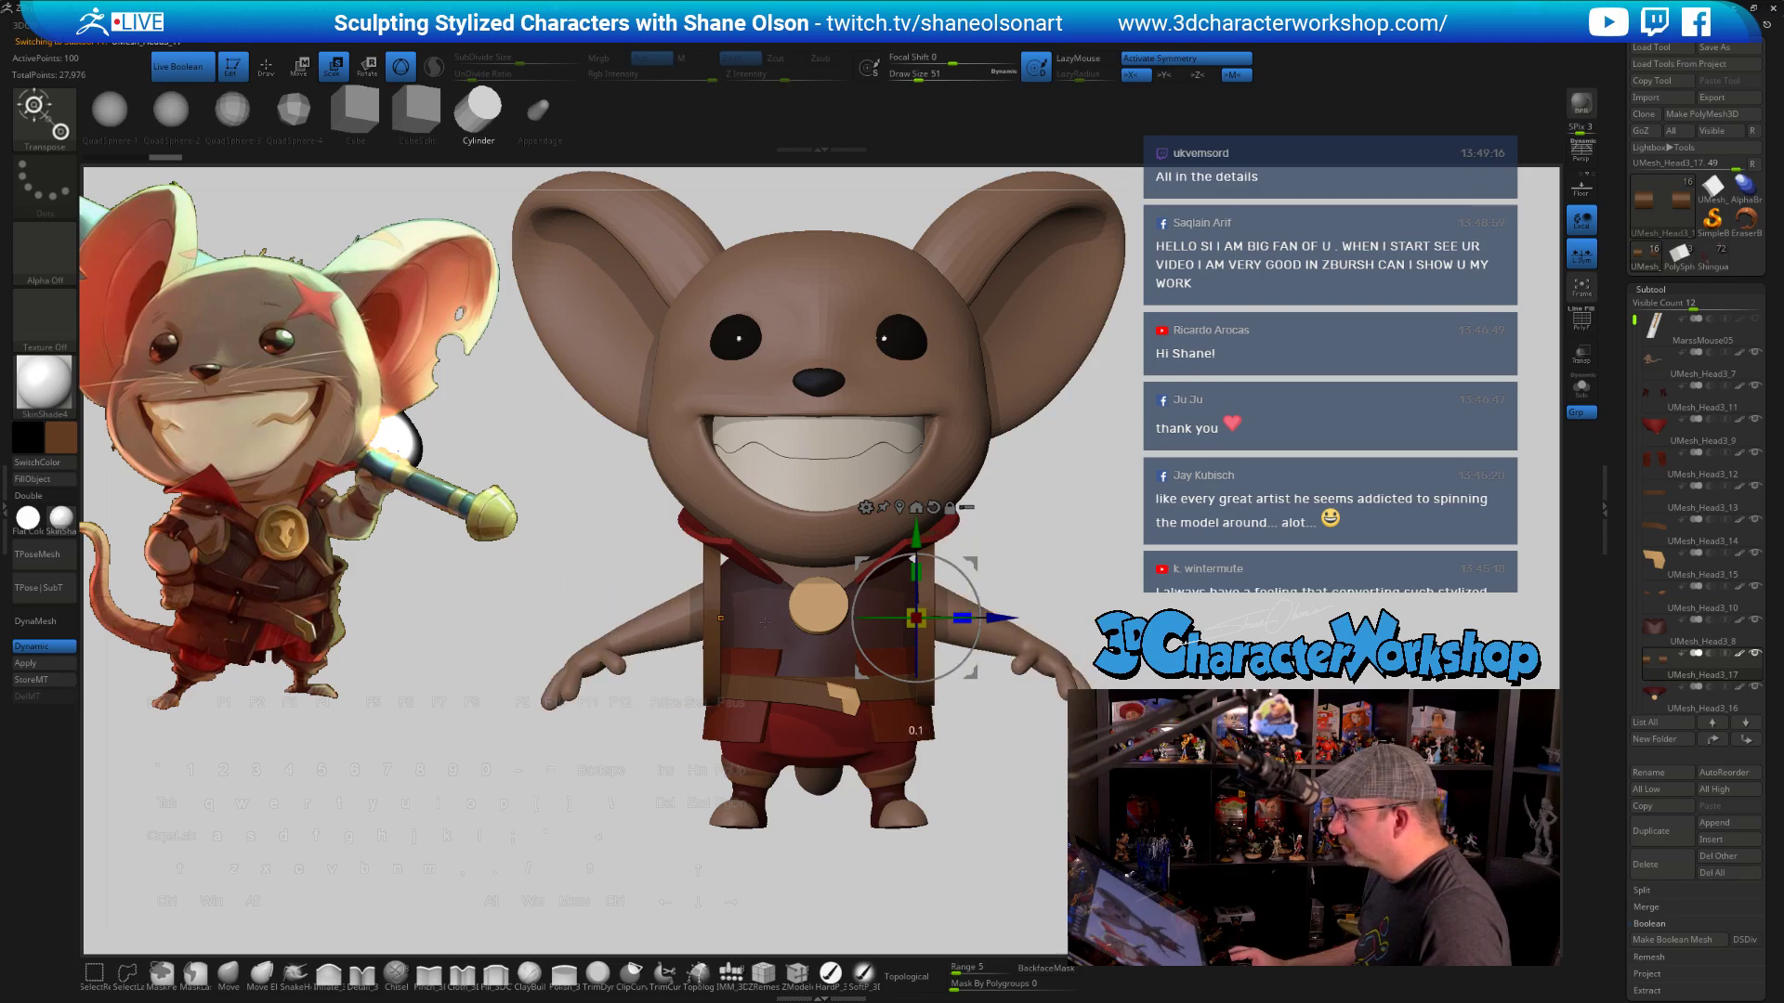
drag(972, 563, 888, 585)
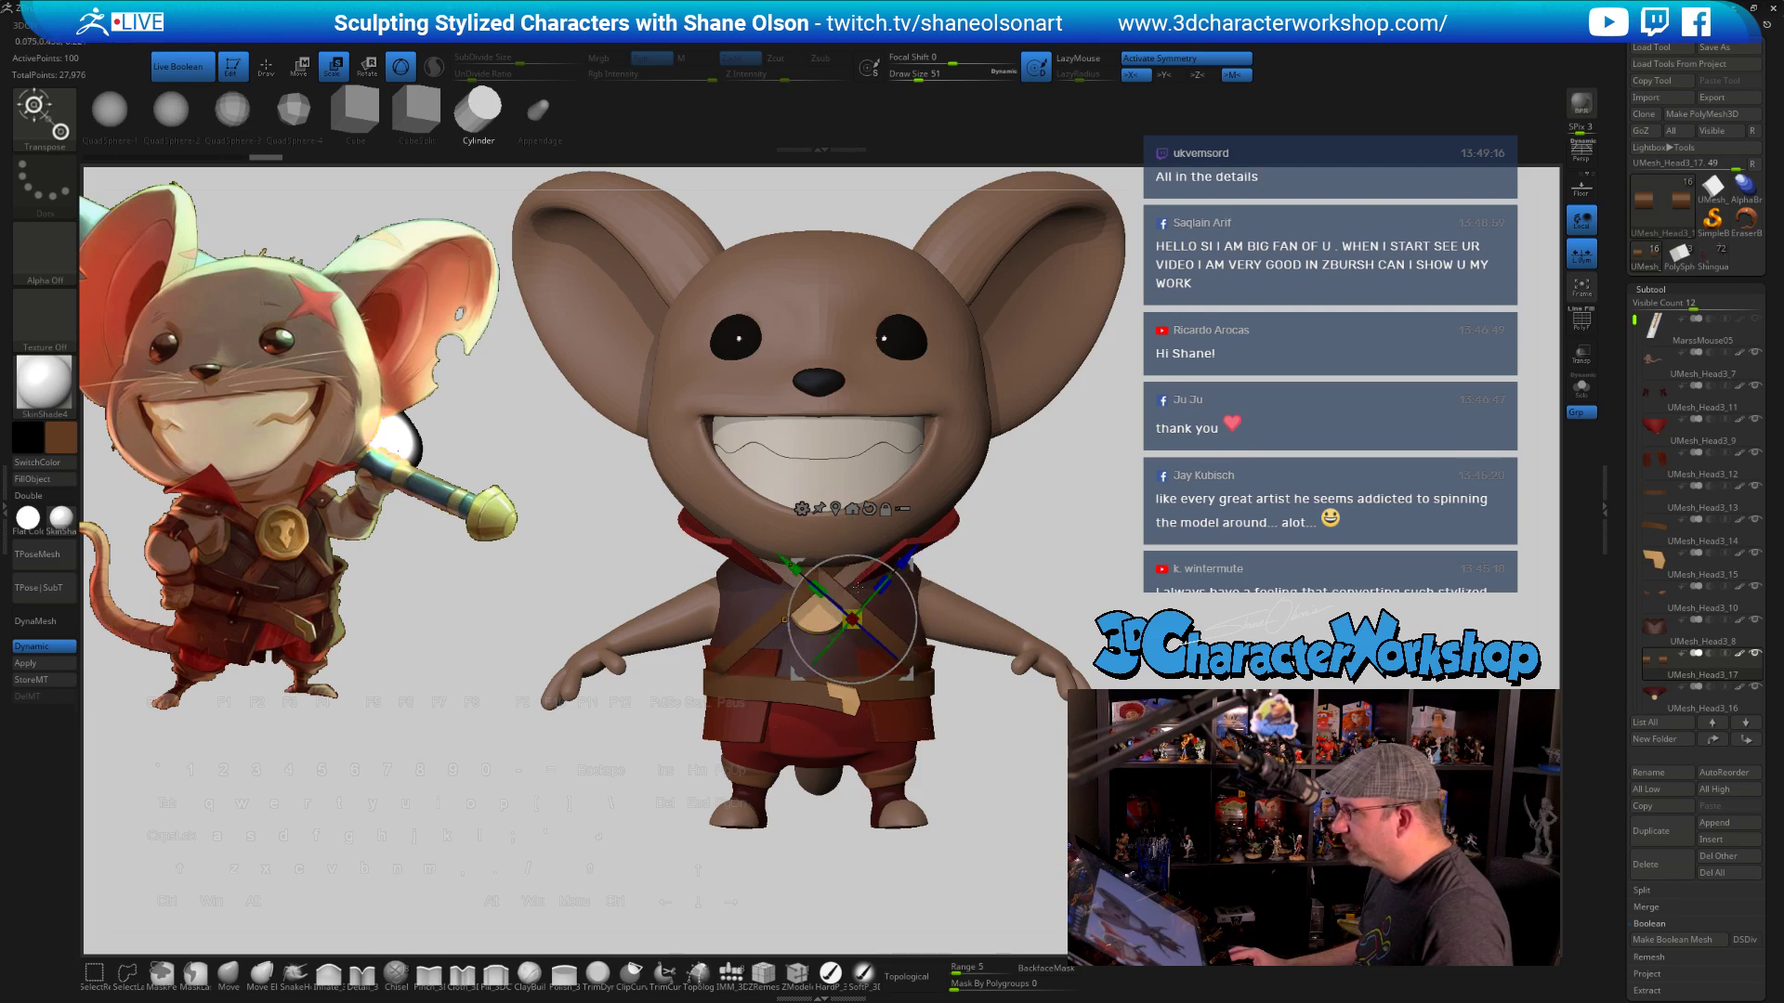
drag(859, 624, 1031, 558)
drag(705, 632, 838, 626)
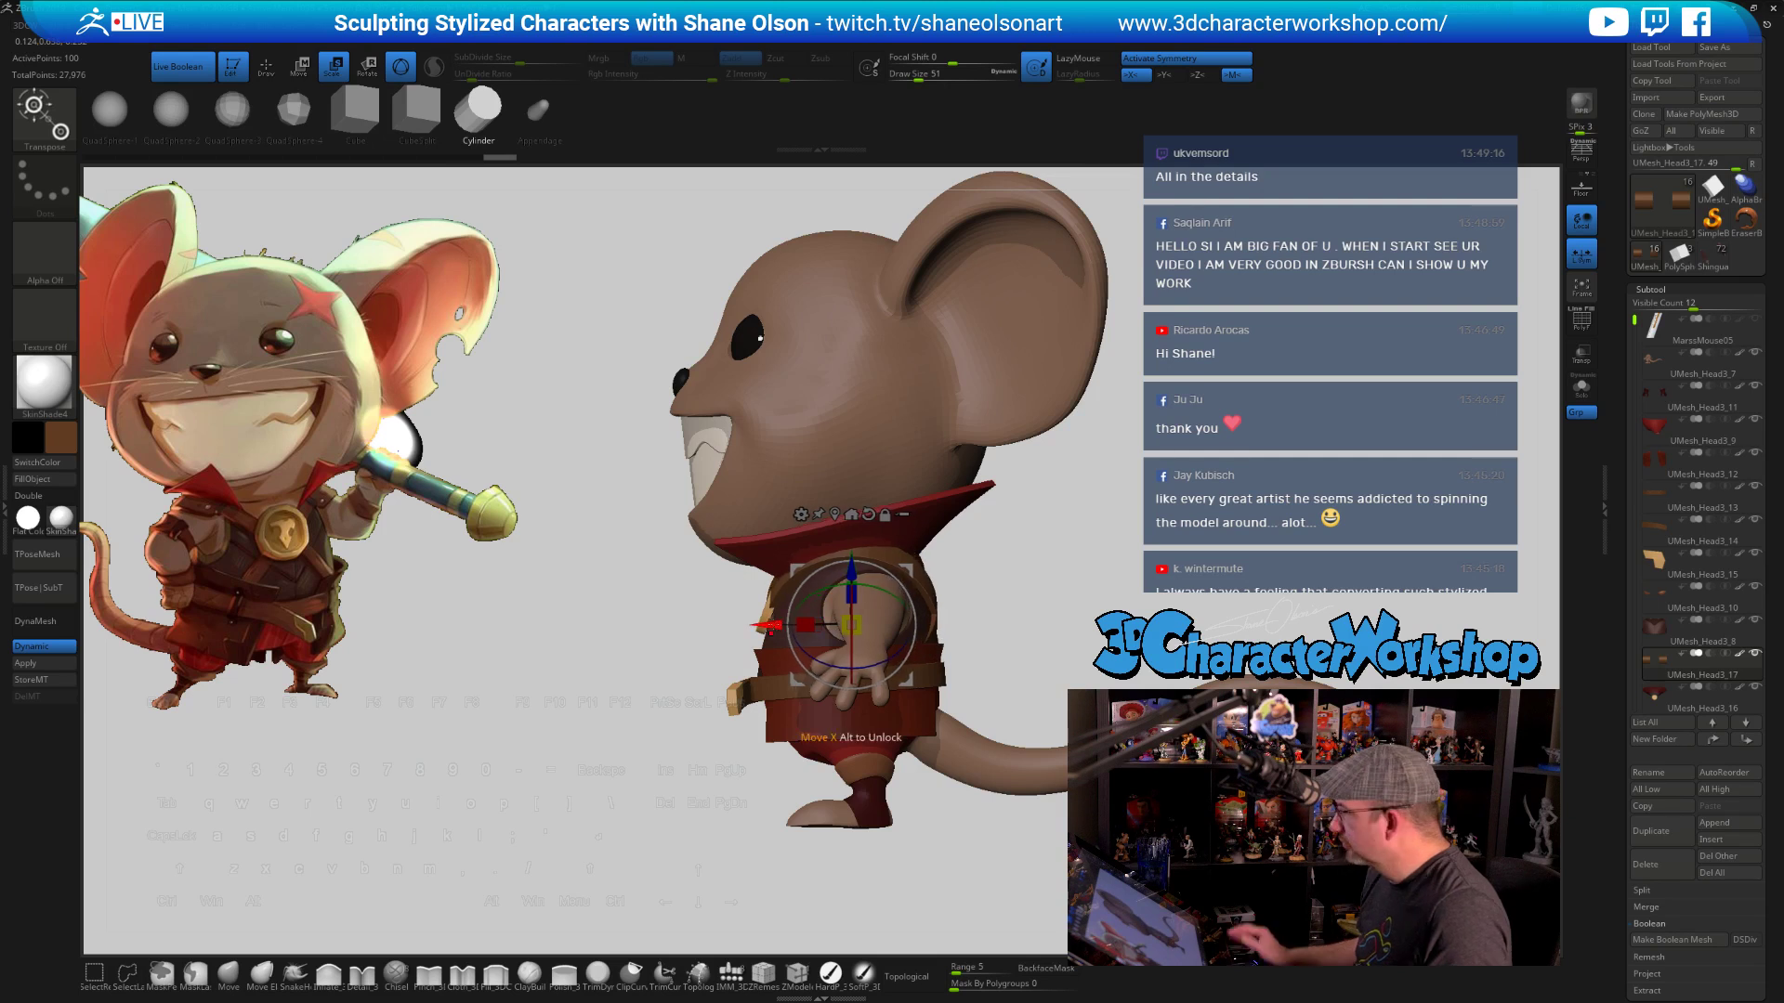
Reposition the crossed discs so their rims meet behind the medallion like straps on the chest
shift+drag(1301, 542, 1421, 540)
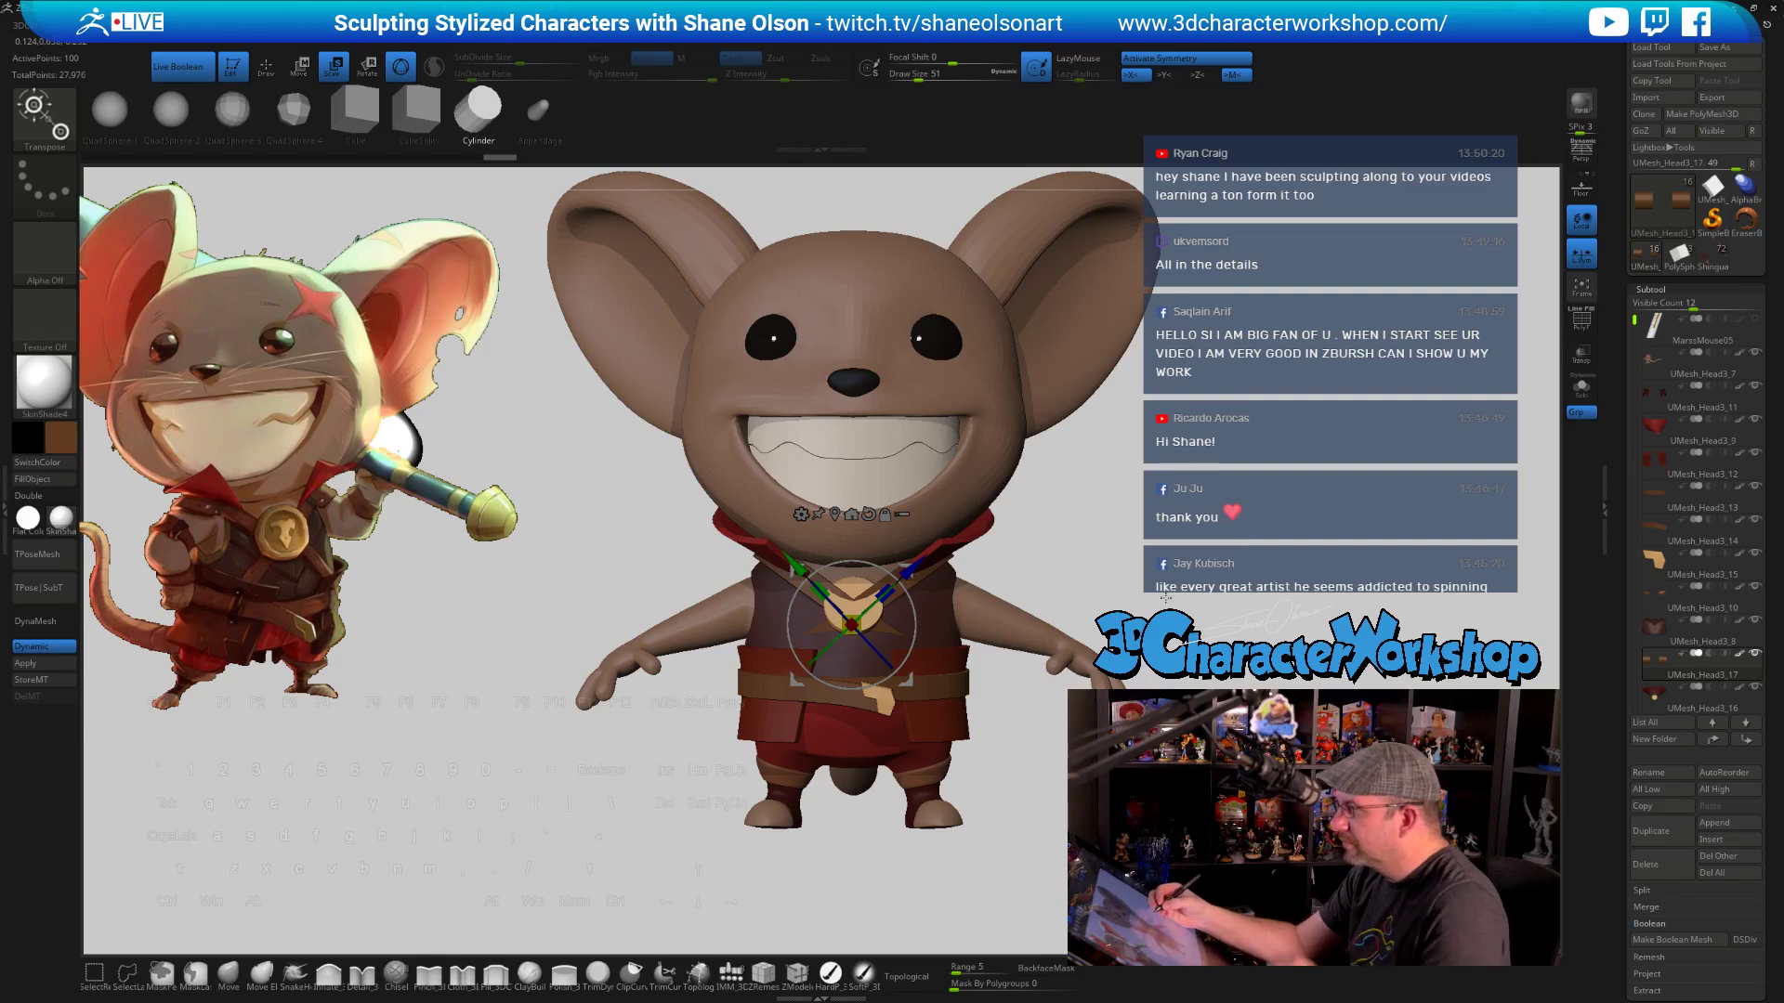
drag(1166, 602, 1098, 561)
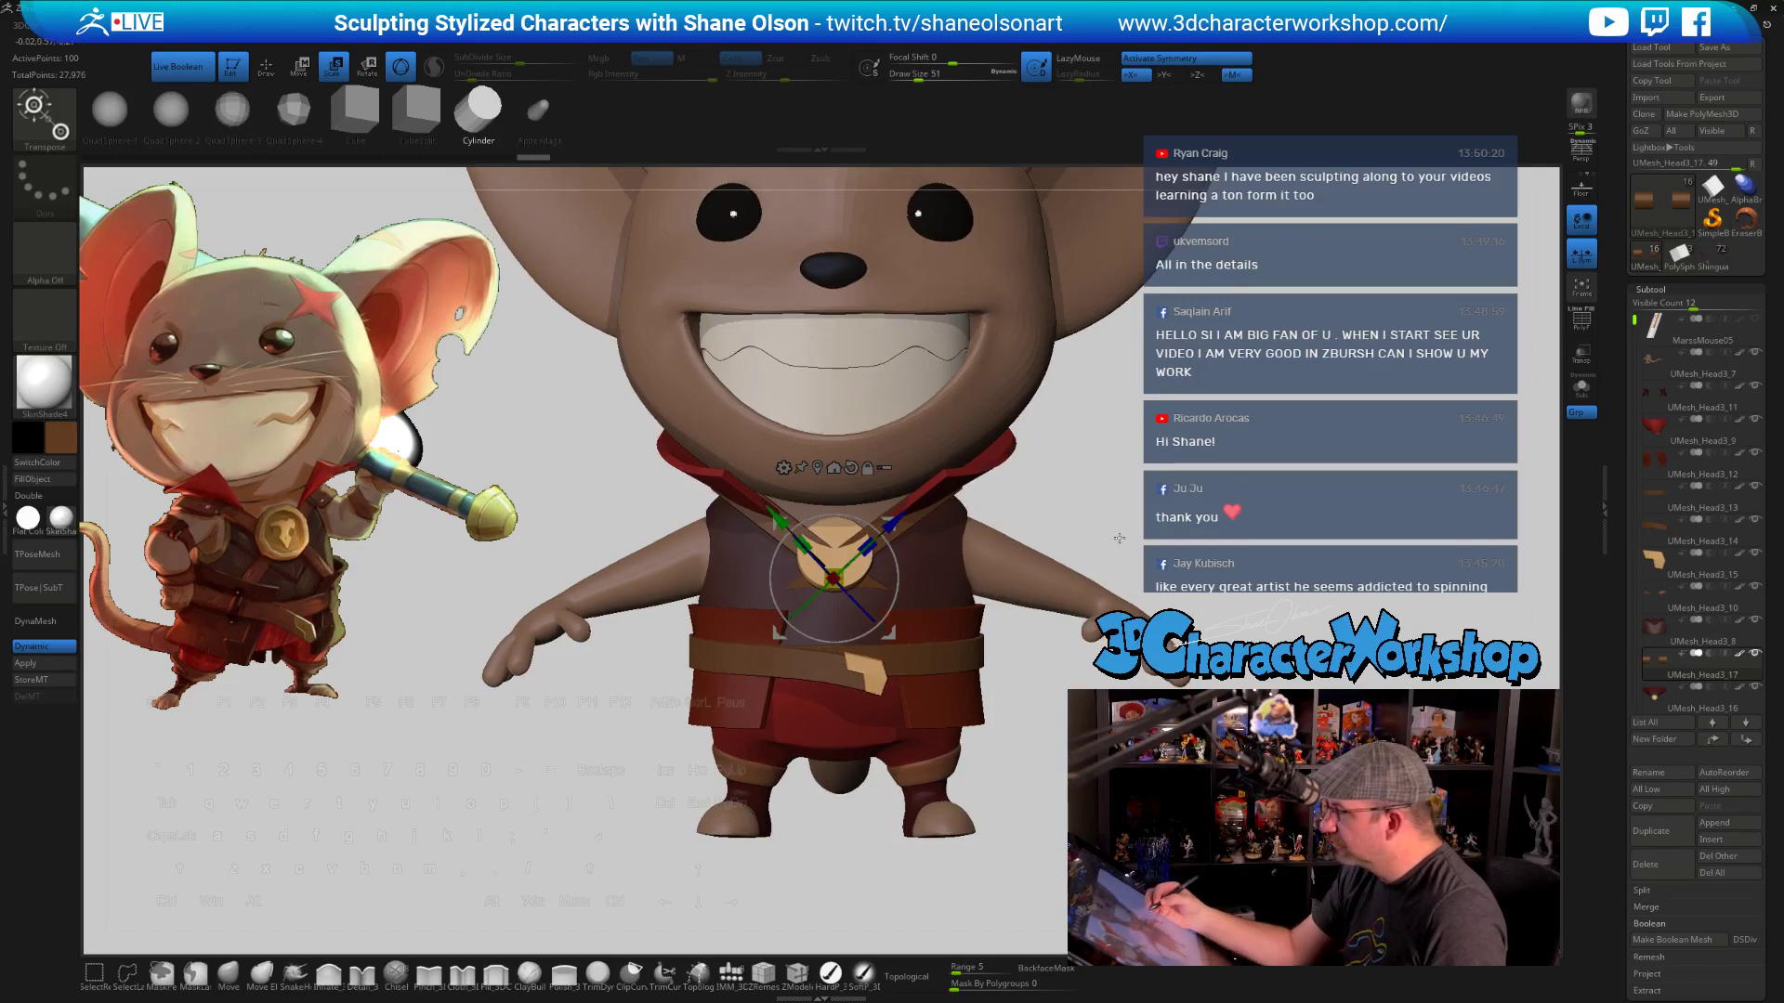
mouse_move(1134, 532)
mouse_down()
mouse_move(1106, 532)
mouse_move(1130, 515)
mouse_up()
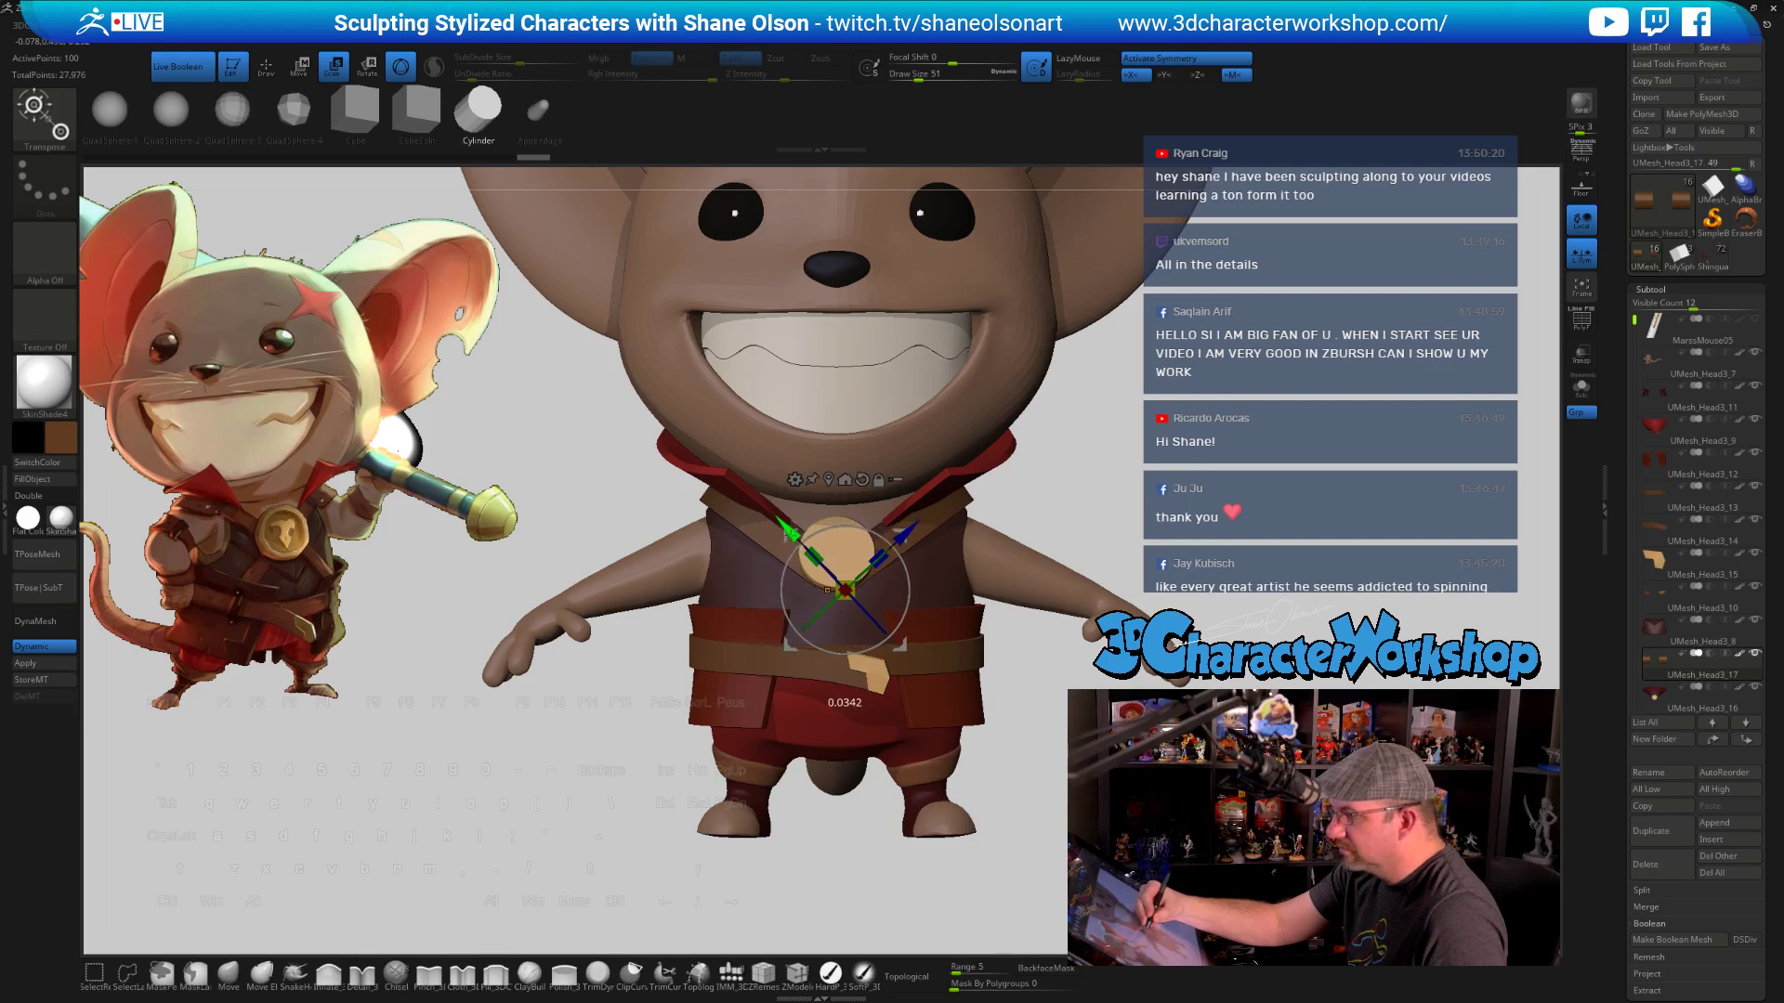
drag(813, 555, 790, 525)
mouse_move(1301, 520)
mouse_down()
mouse_move(1041, 537)
mouse_move(1217, 539)
mouse_move(1135, 574)
mouse_up()
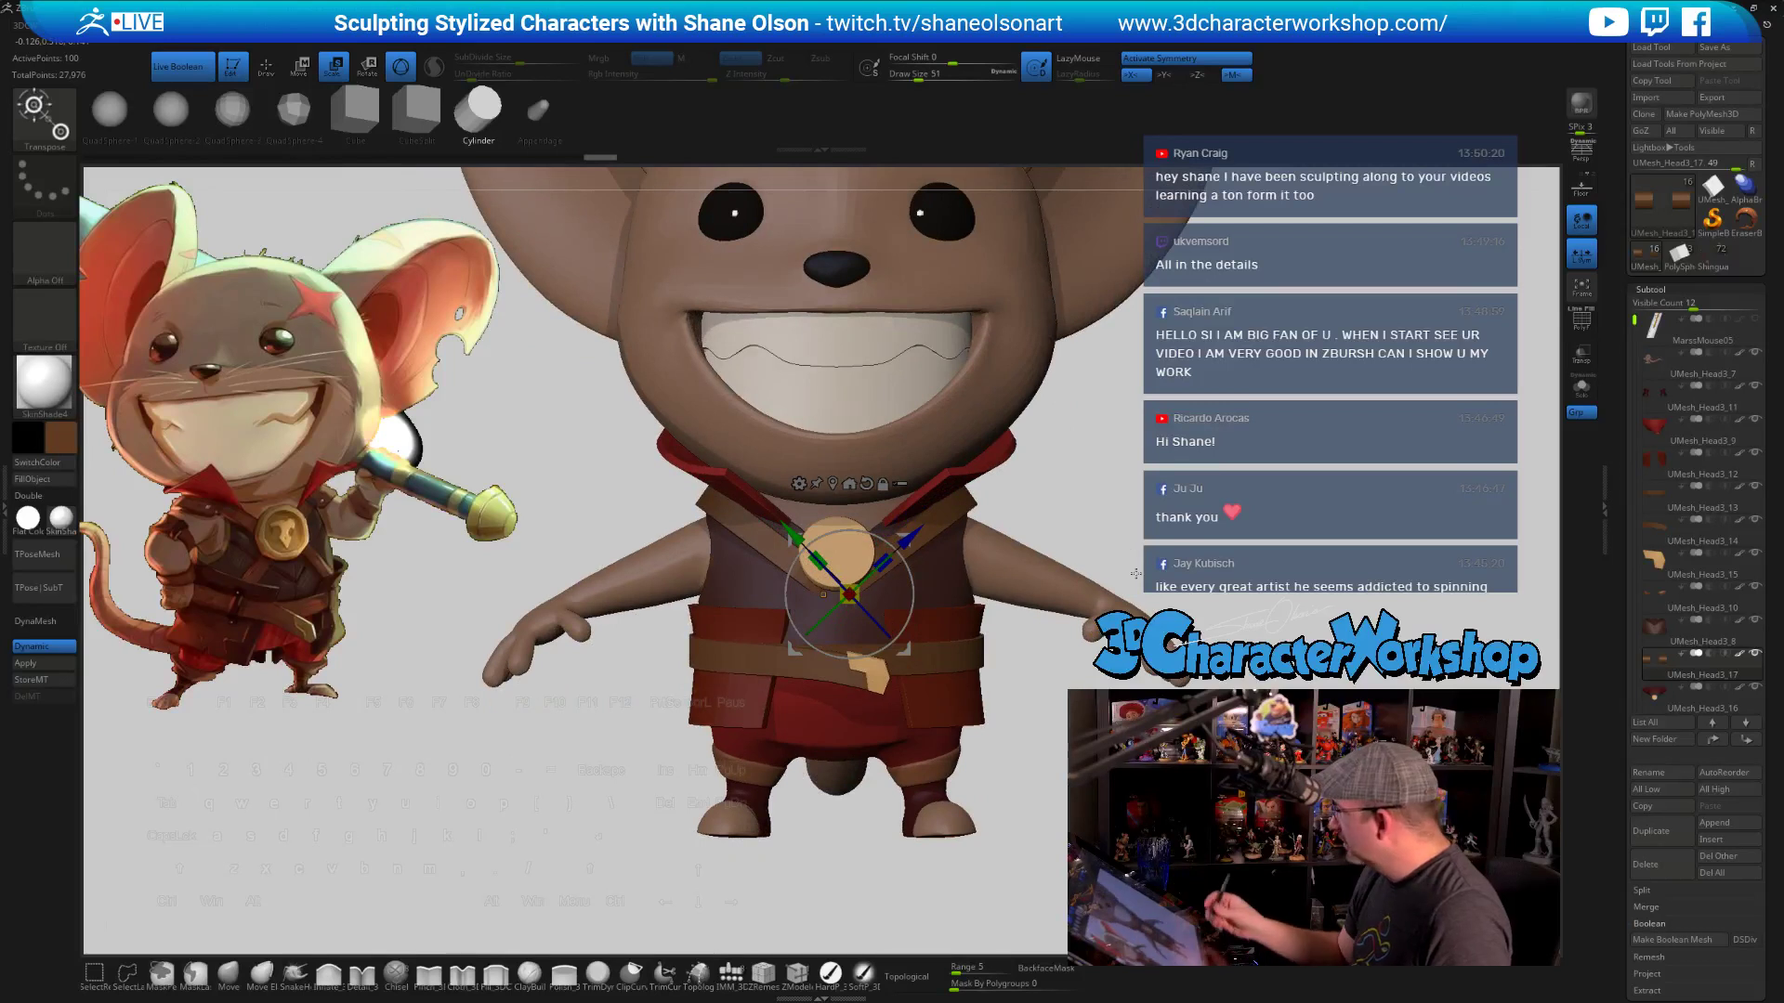
Isolate the crossed discs, show their wireframe without subdivision smoothing, and split their faces into polygroups by surface direction
click(1581, 385)
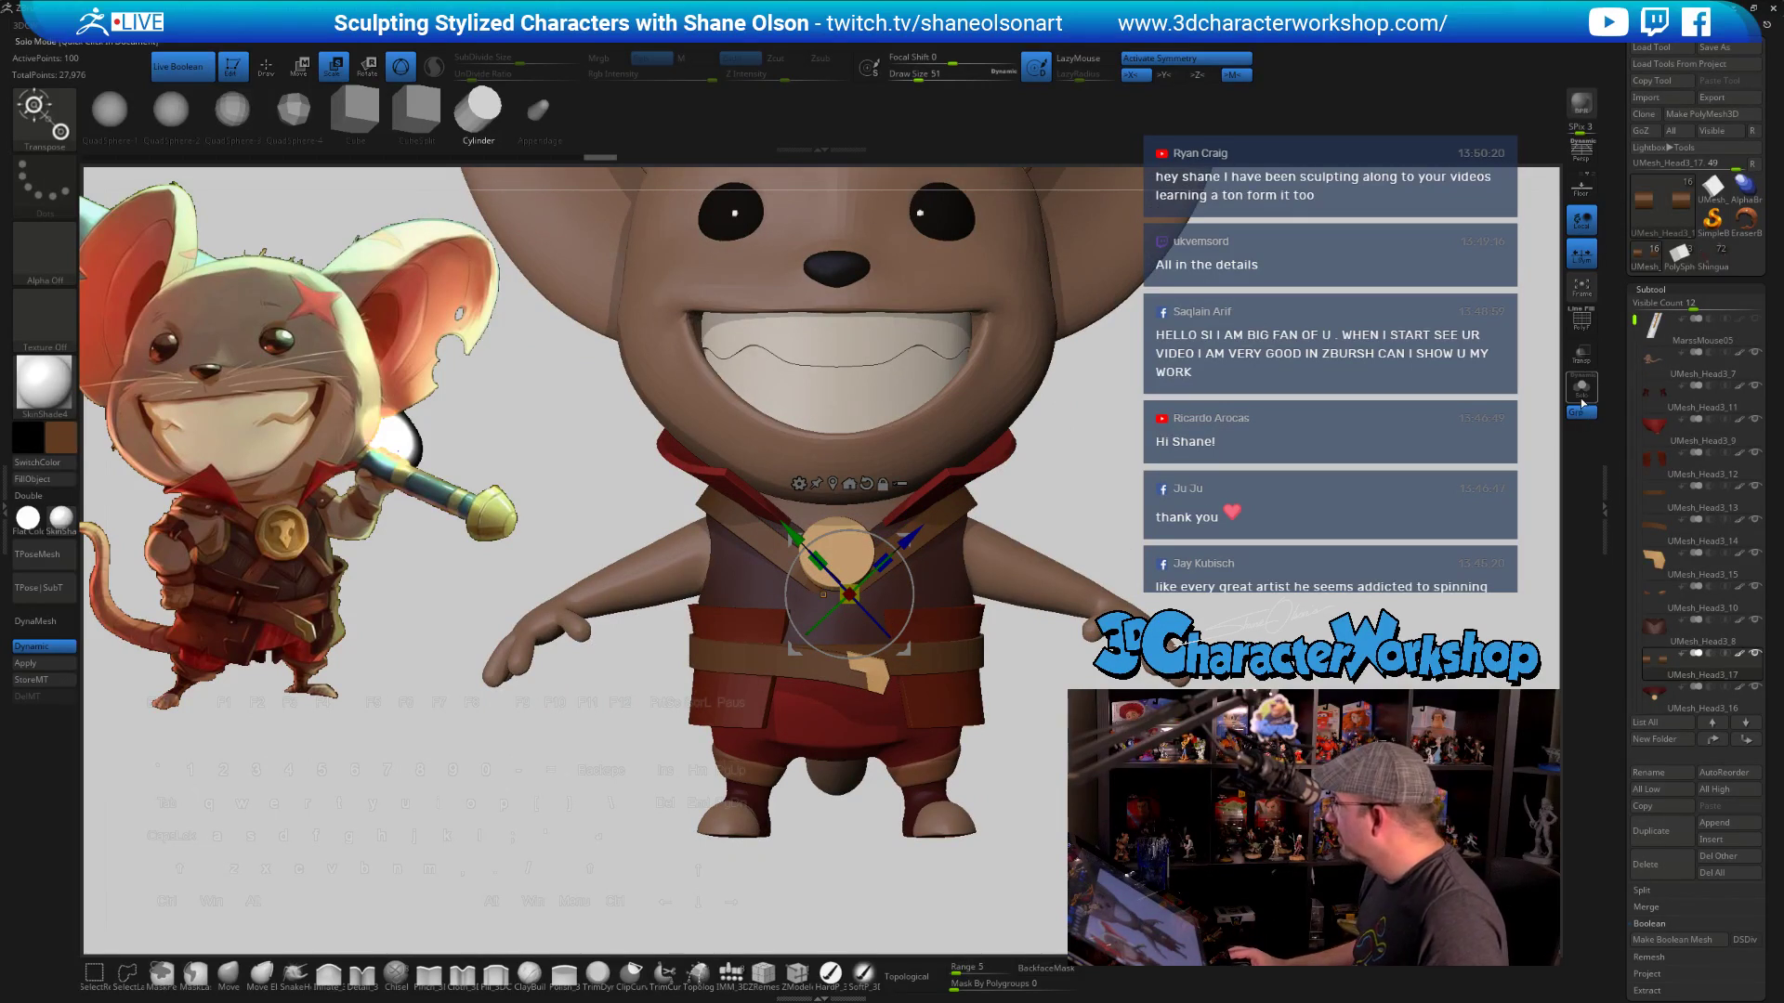
drag(1152, 409, 1208, 532)
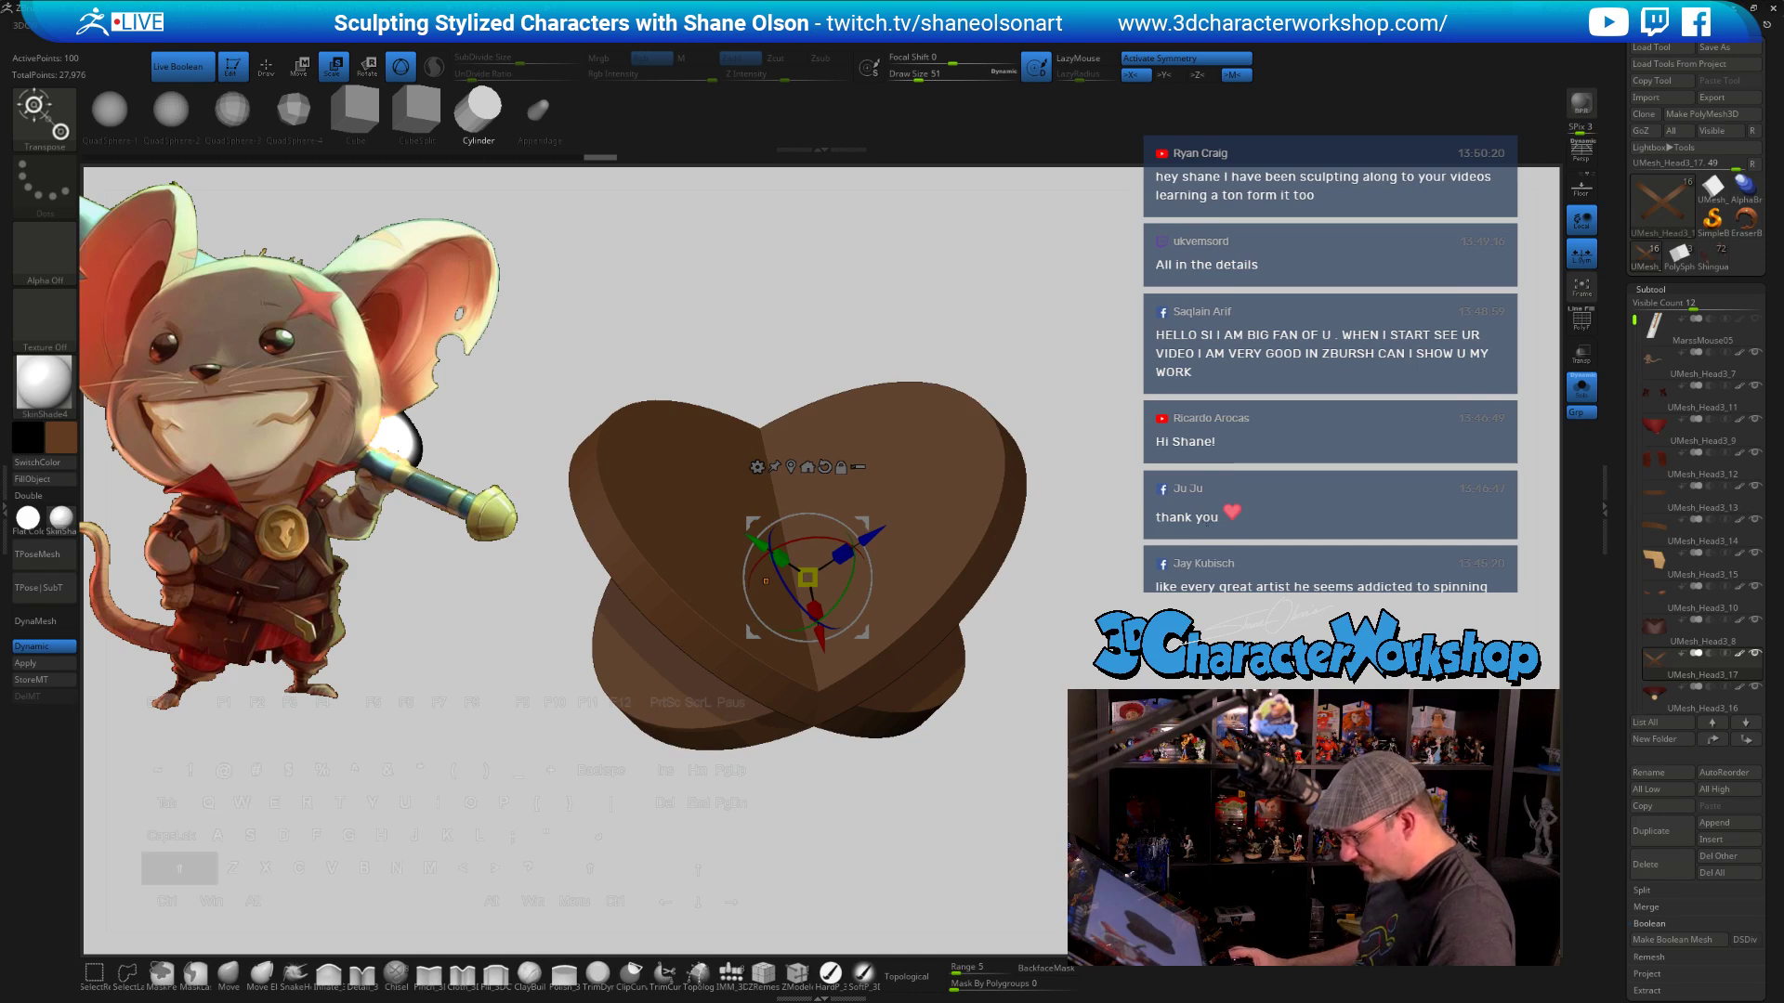
key(shift+d)
key(shift+f)
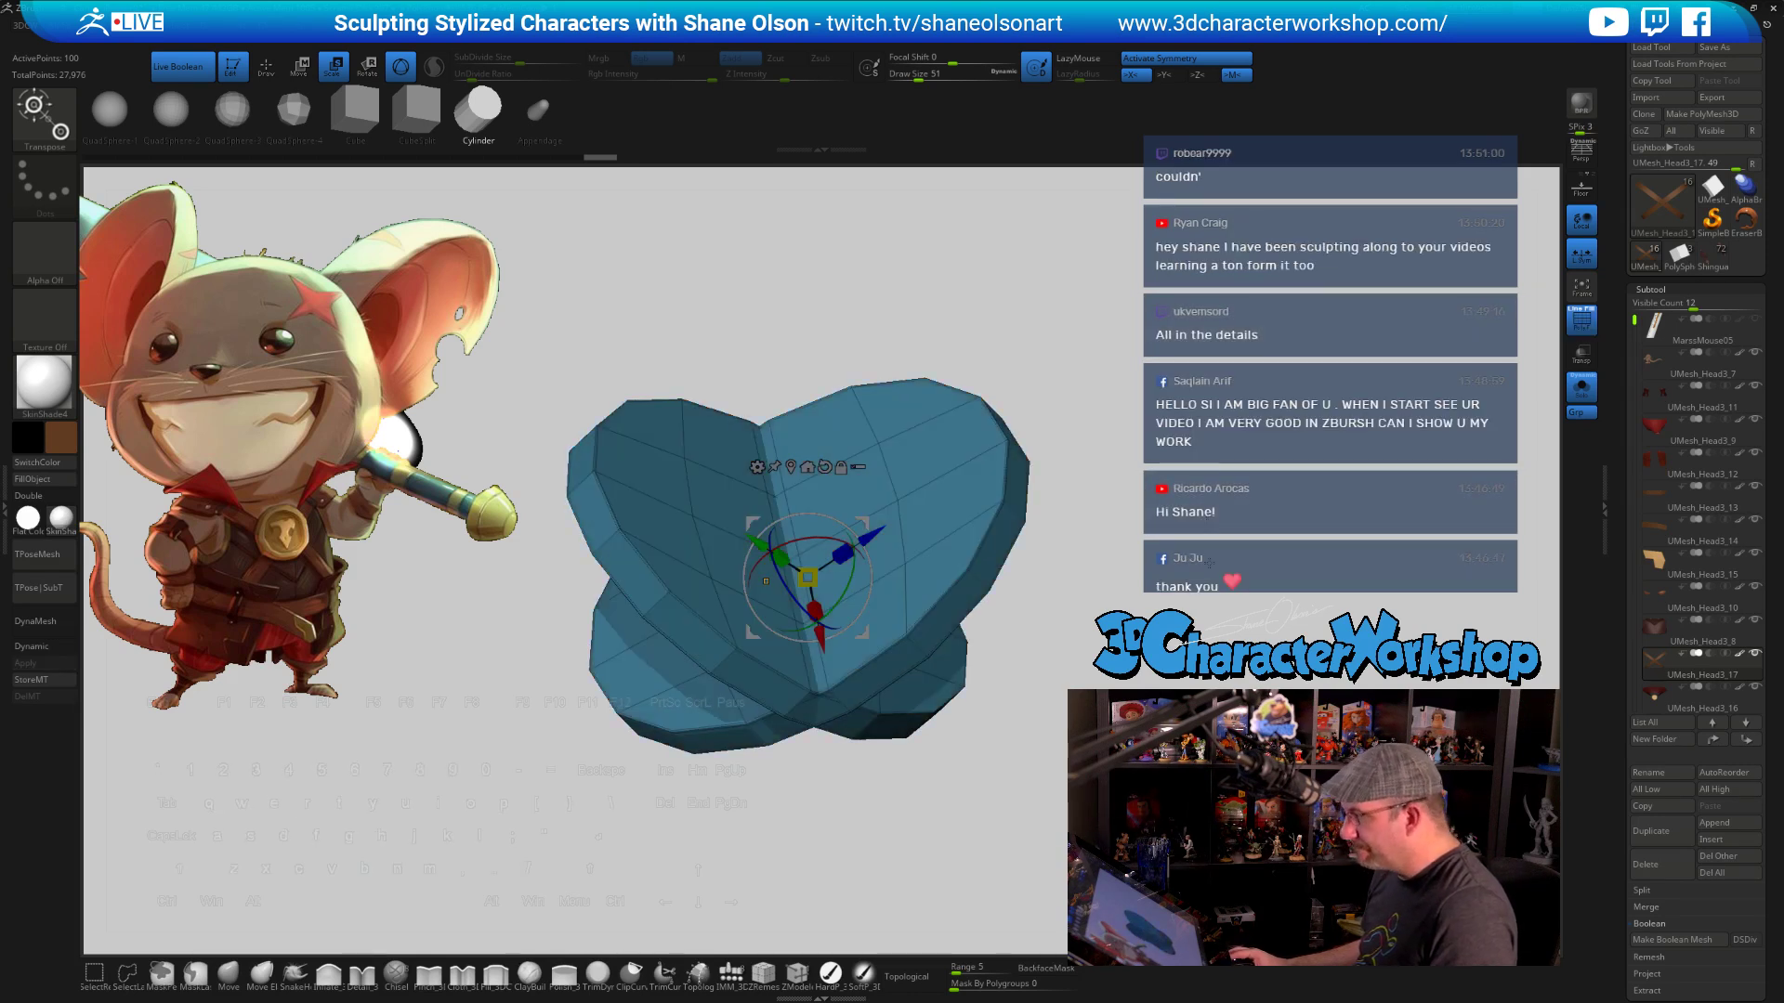
right_click(1209, 562)
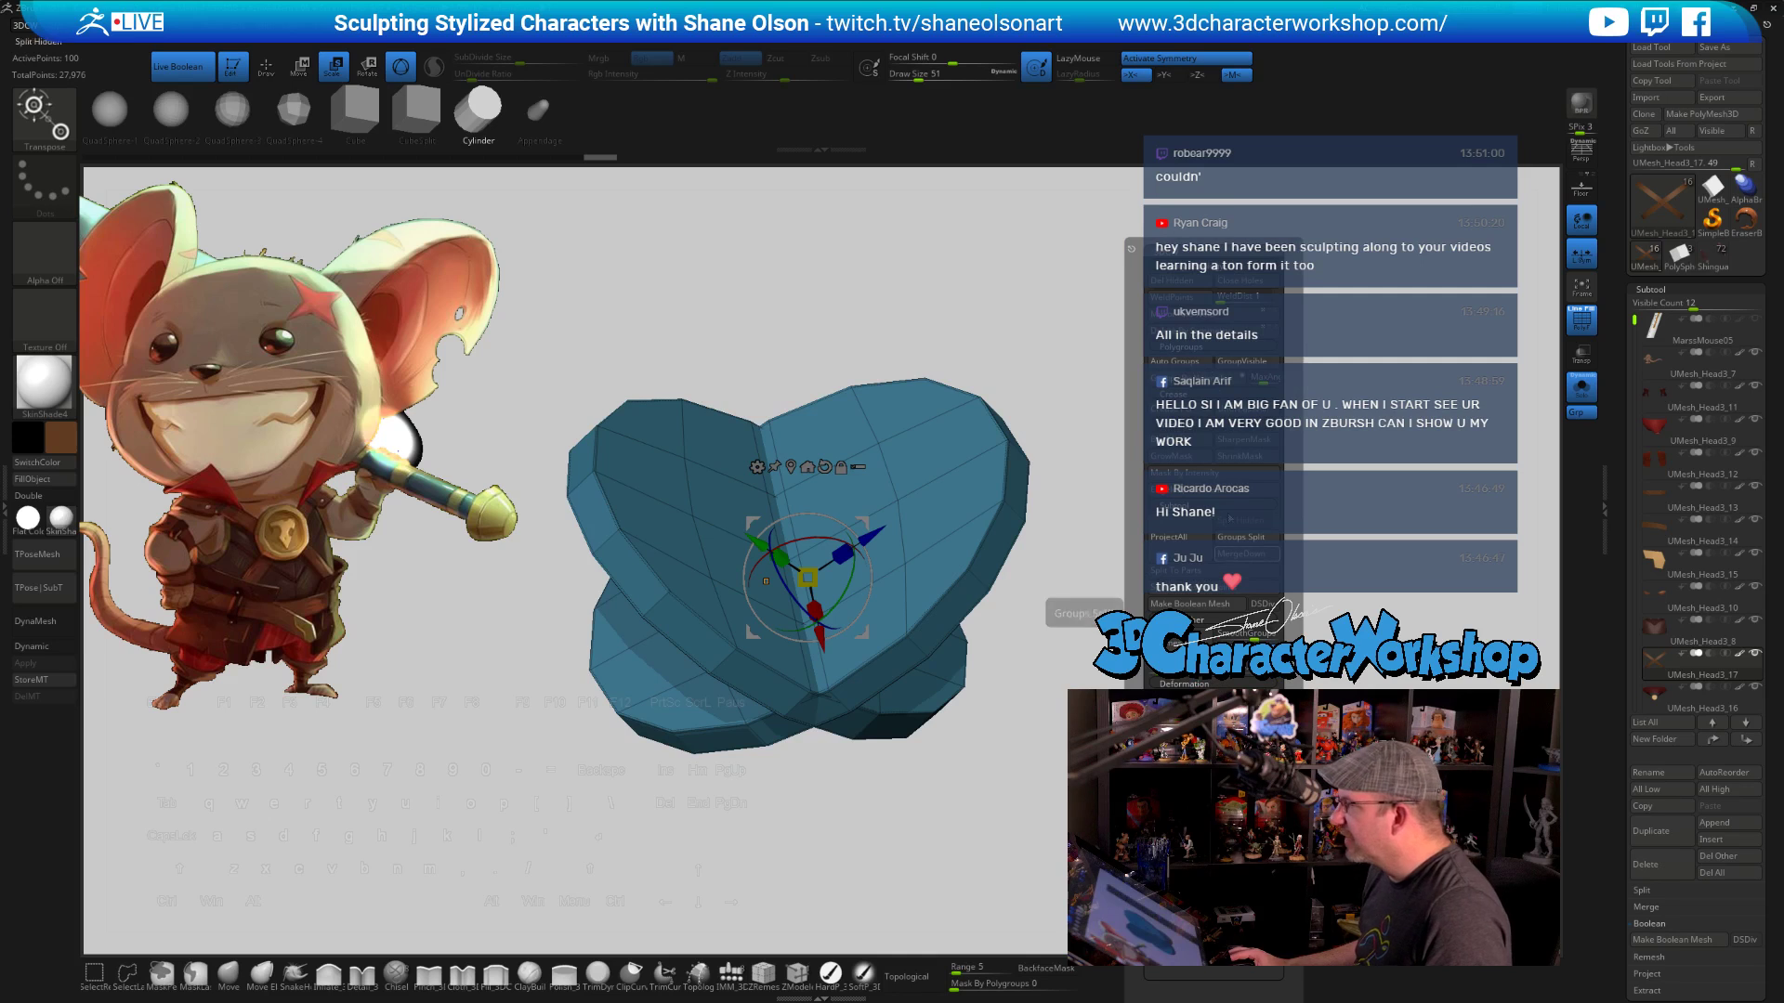
click(1186, 383)
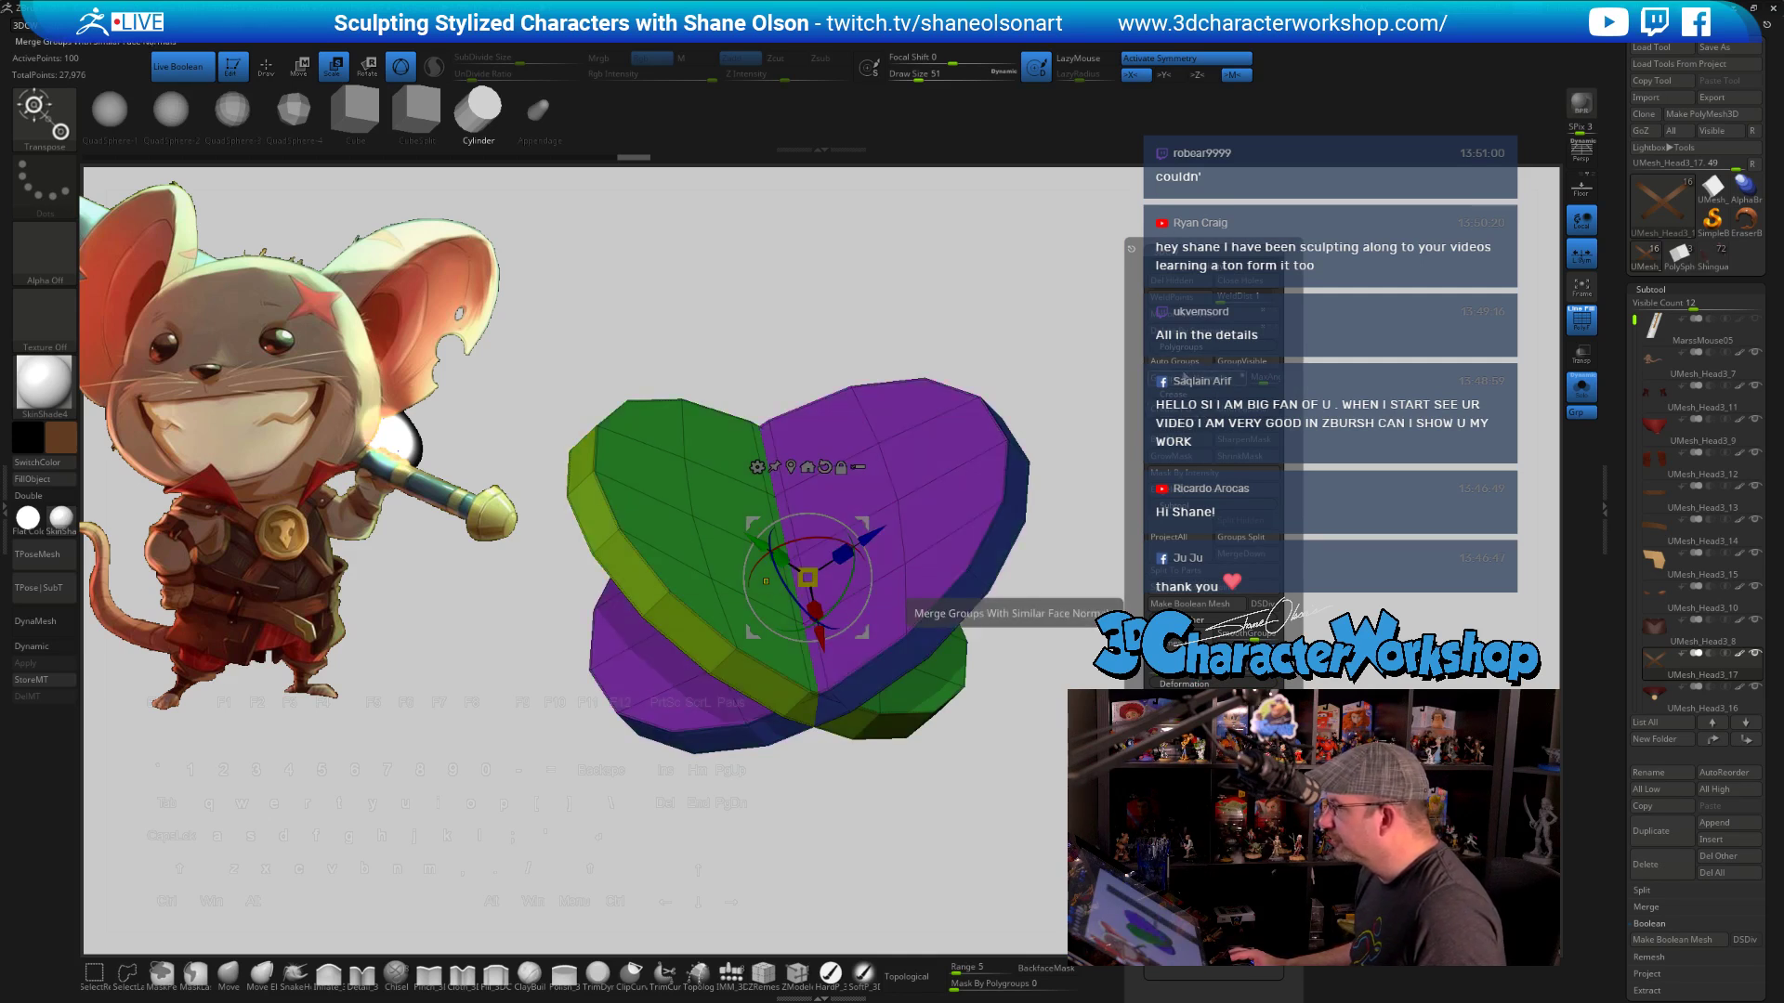
Hide the flat cap polygroups of both discs and delete them, leaving only the rim bands as crossed straps
ctrl+shift+click(899, 499)
ctrl+shift+click(903, 500)
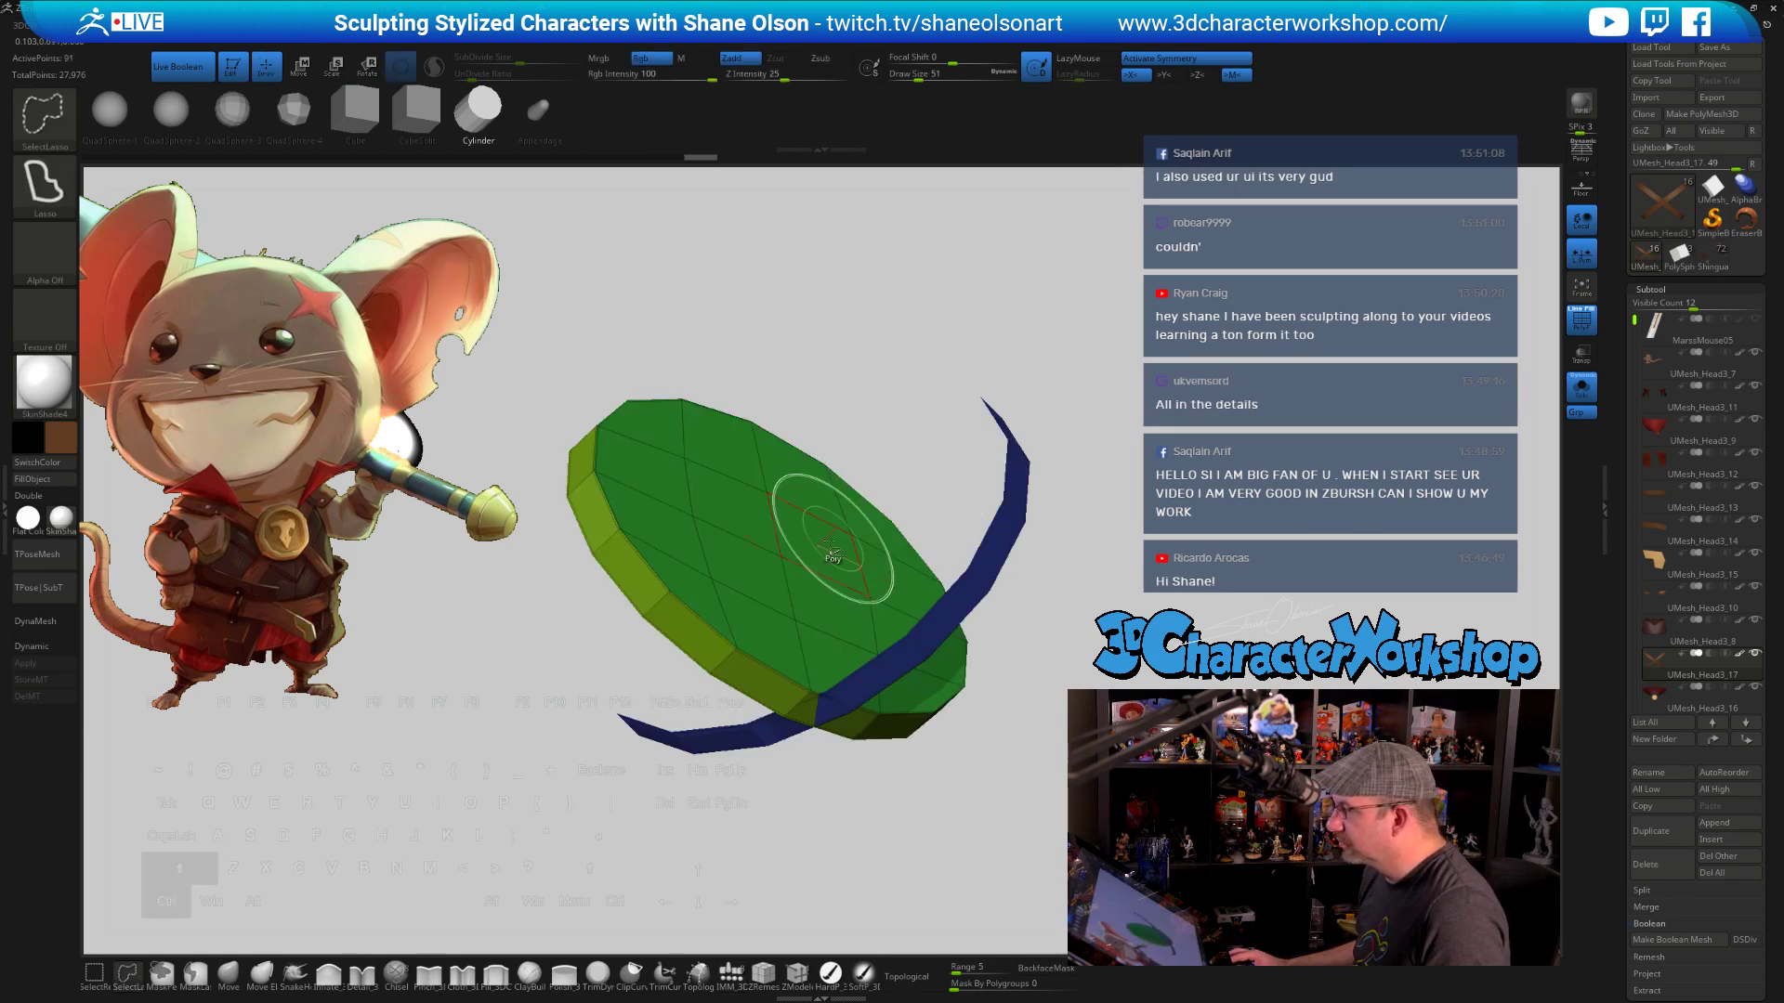
ctrl+shift+click(784, 565)
drag(1055, 656, 1140, 594)
ctrl+shift+click(1141, 593)
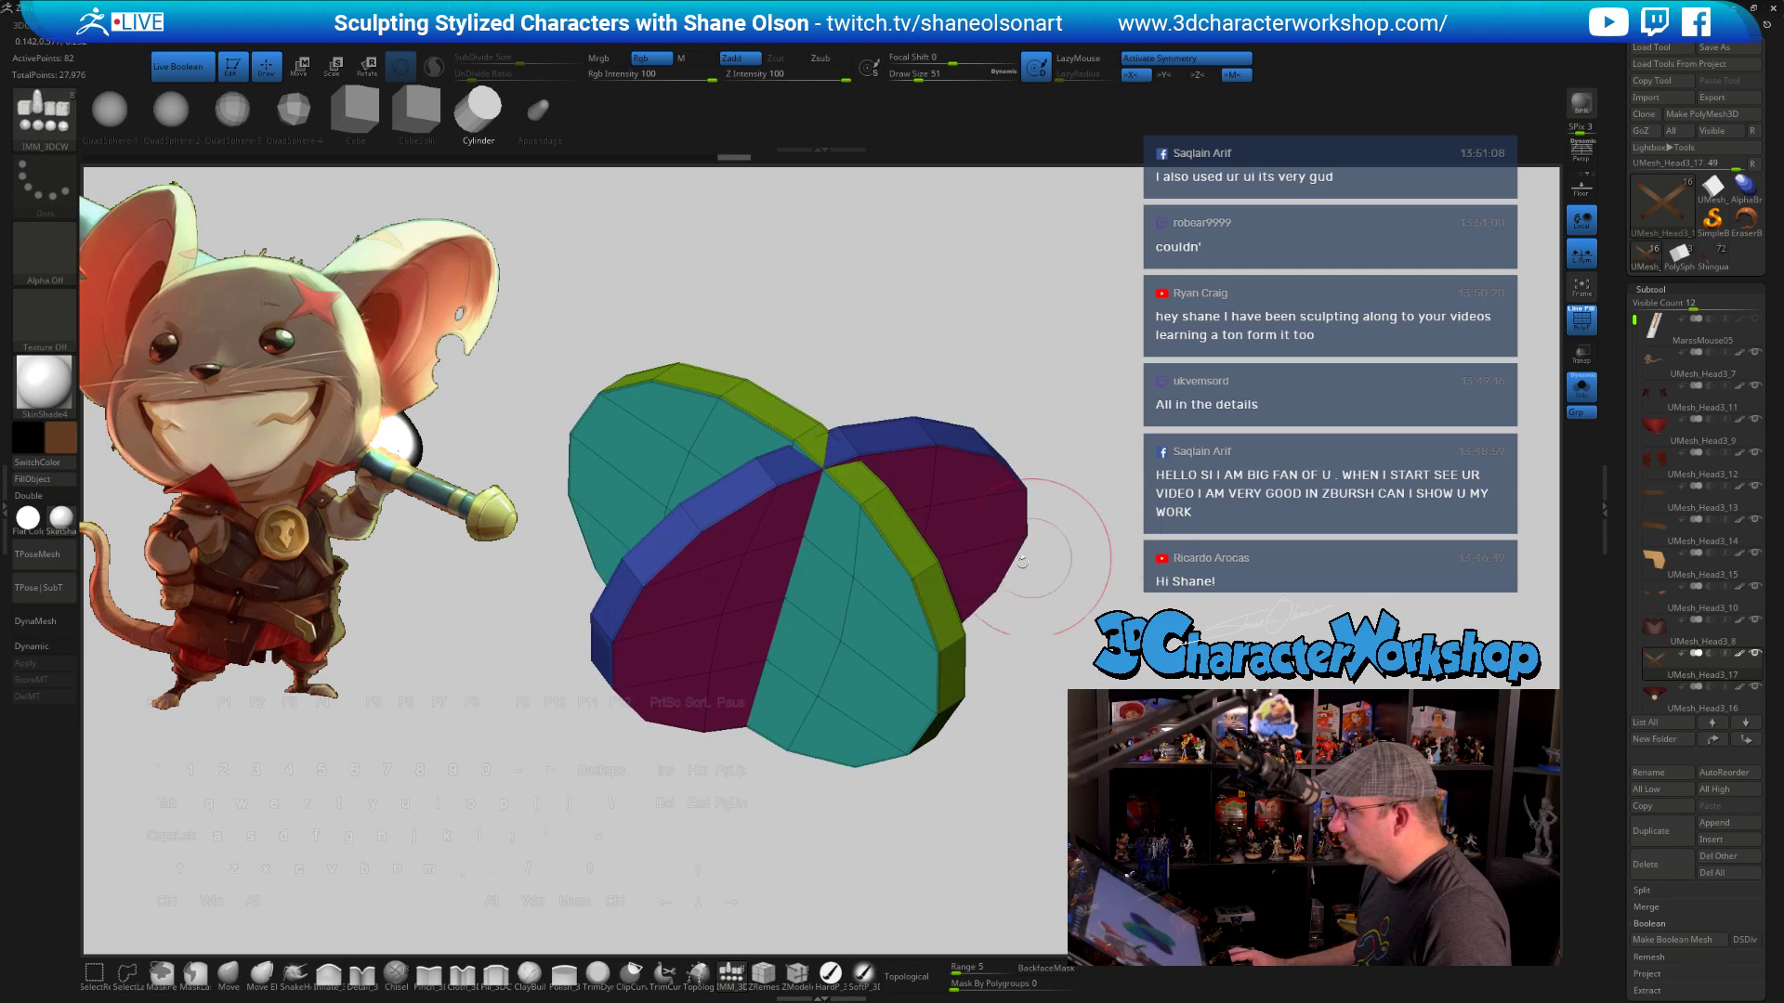
drag(797, 641, 1201, 510)
ctrl+shift+click(706, 634)
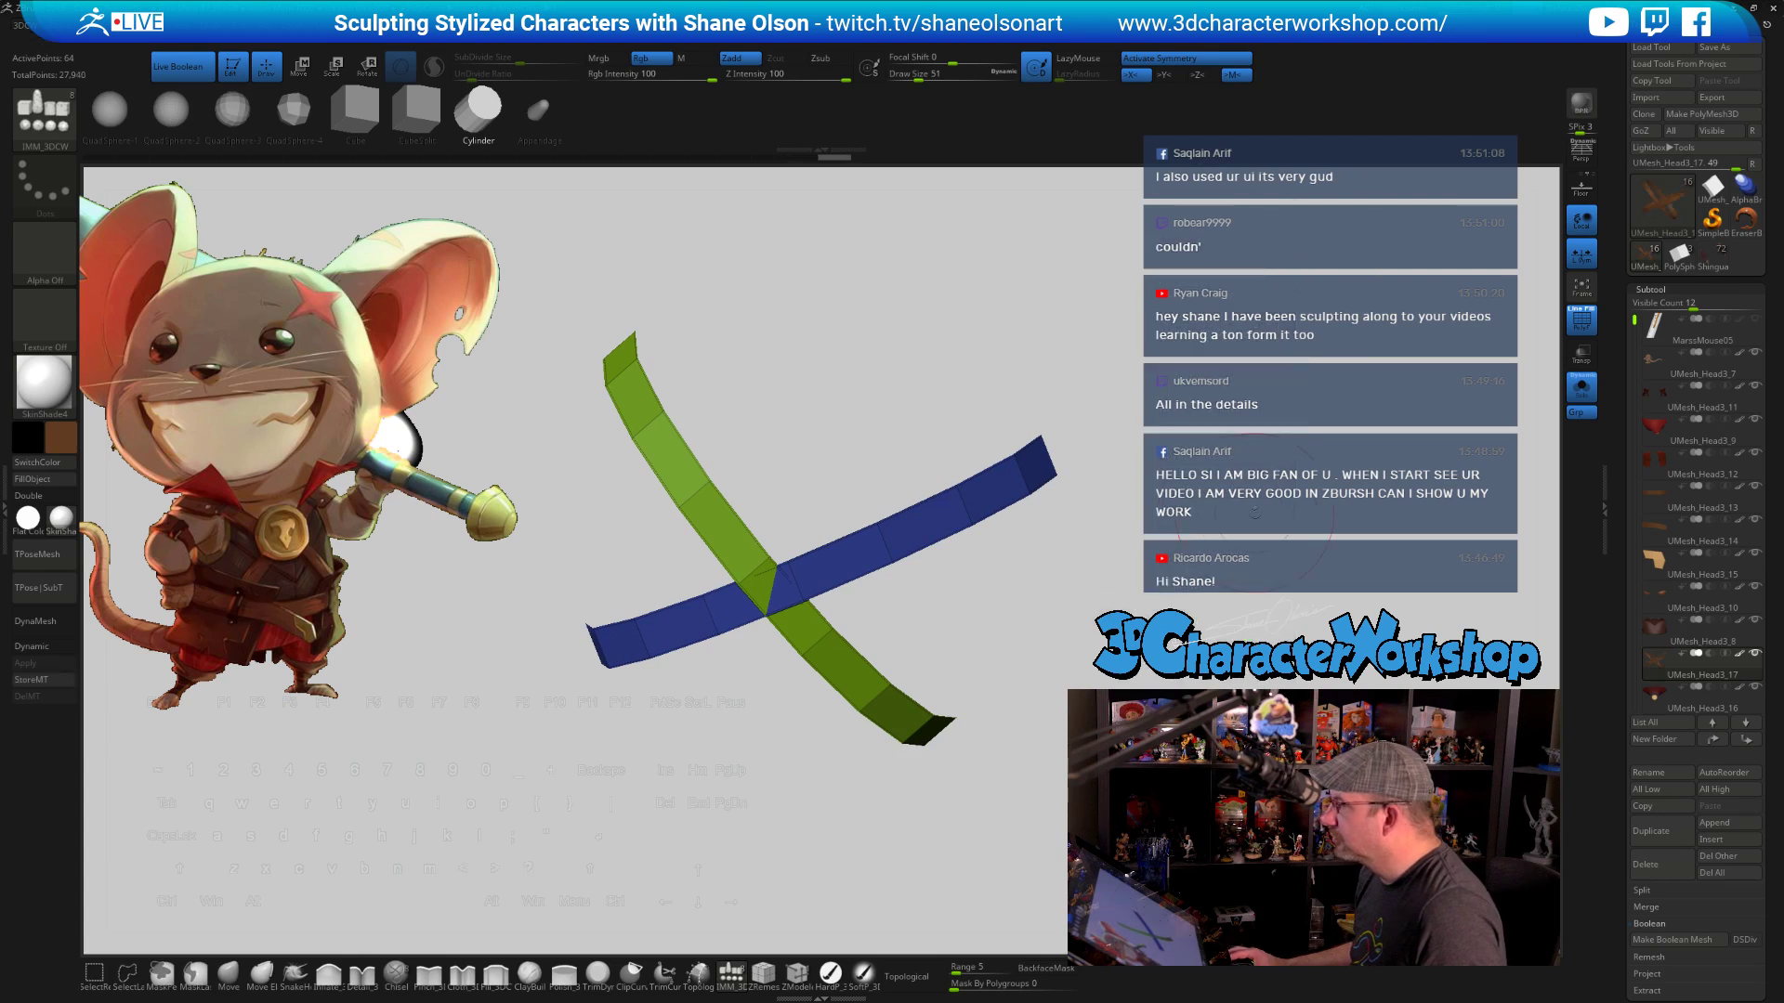
shift+drag(1370, 295, 1324, 604)
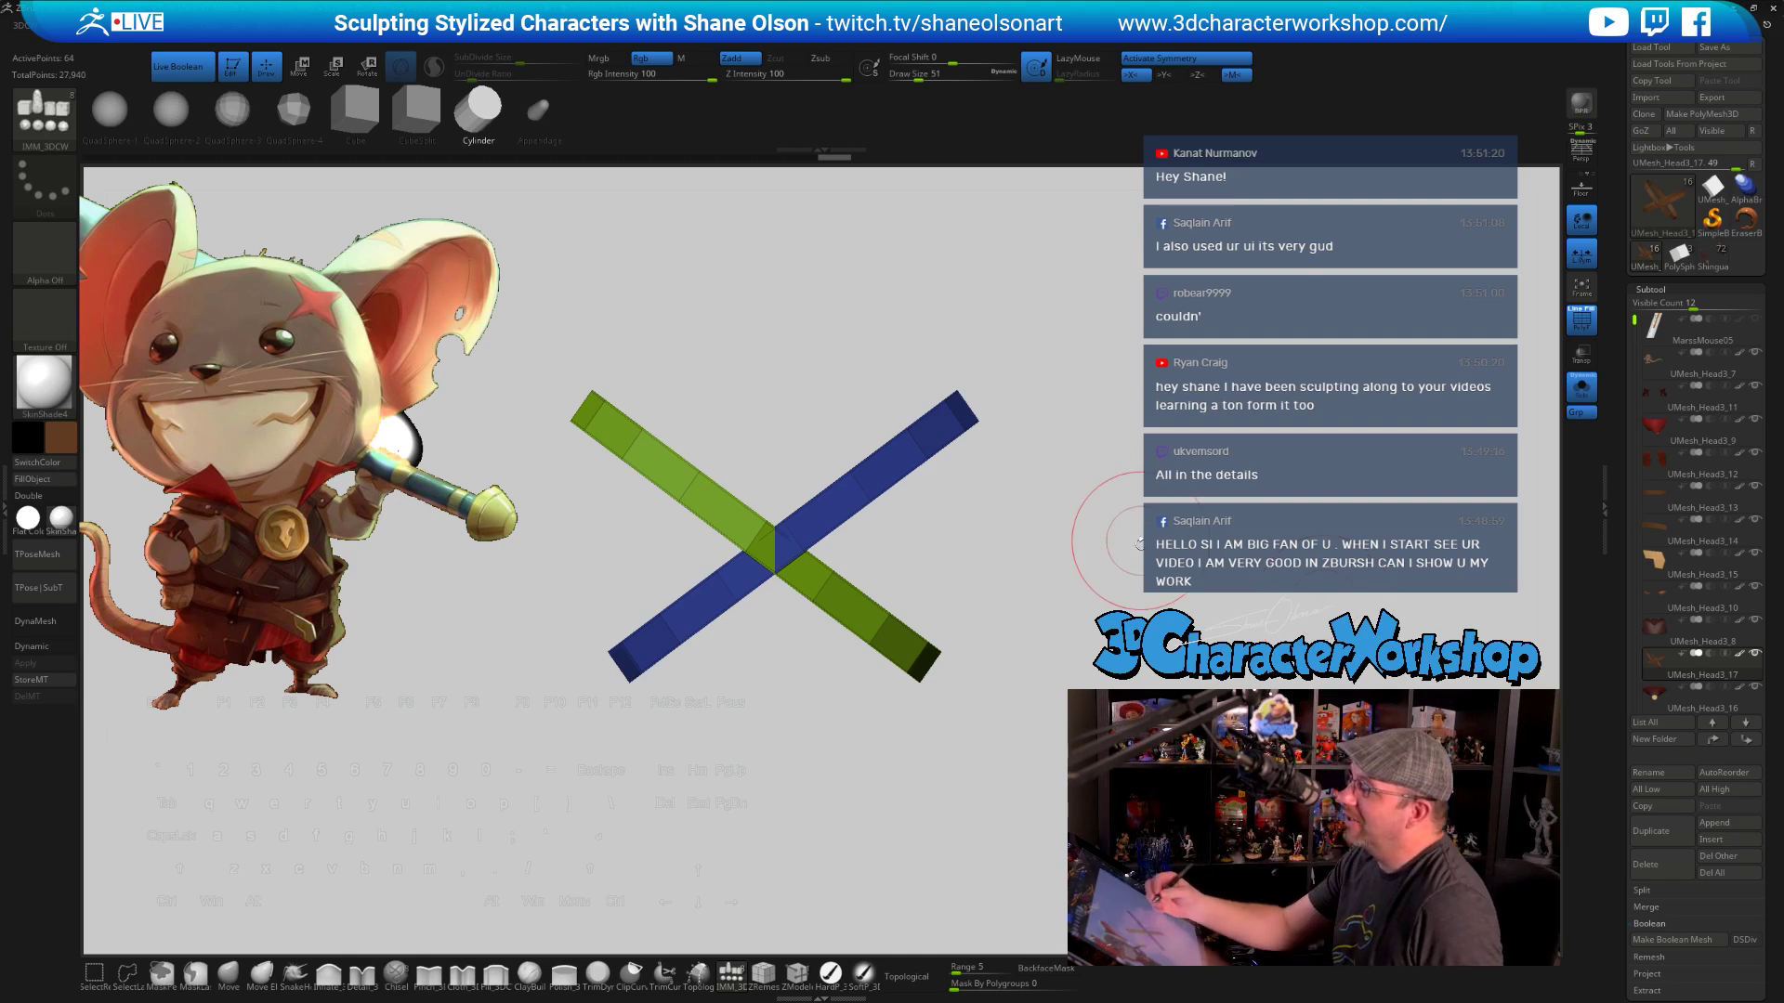
drag(1120, 553, 1134, 570)
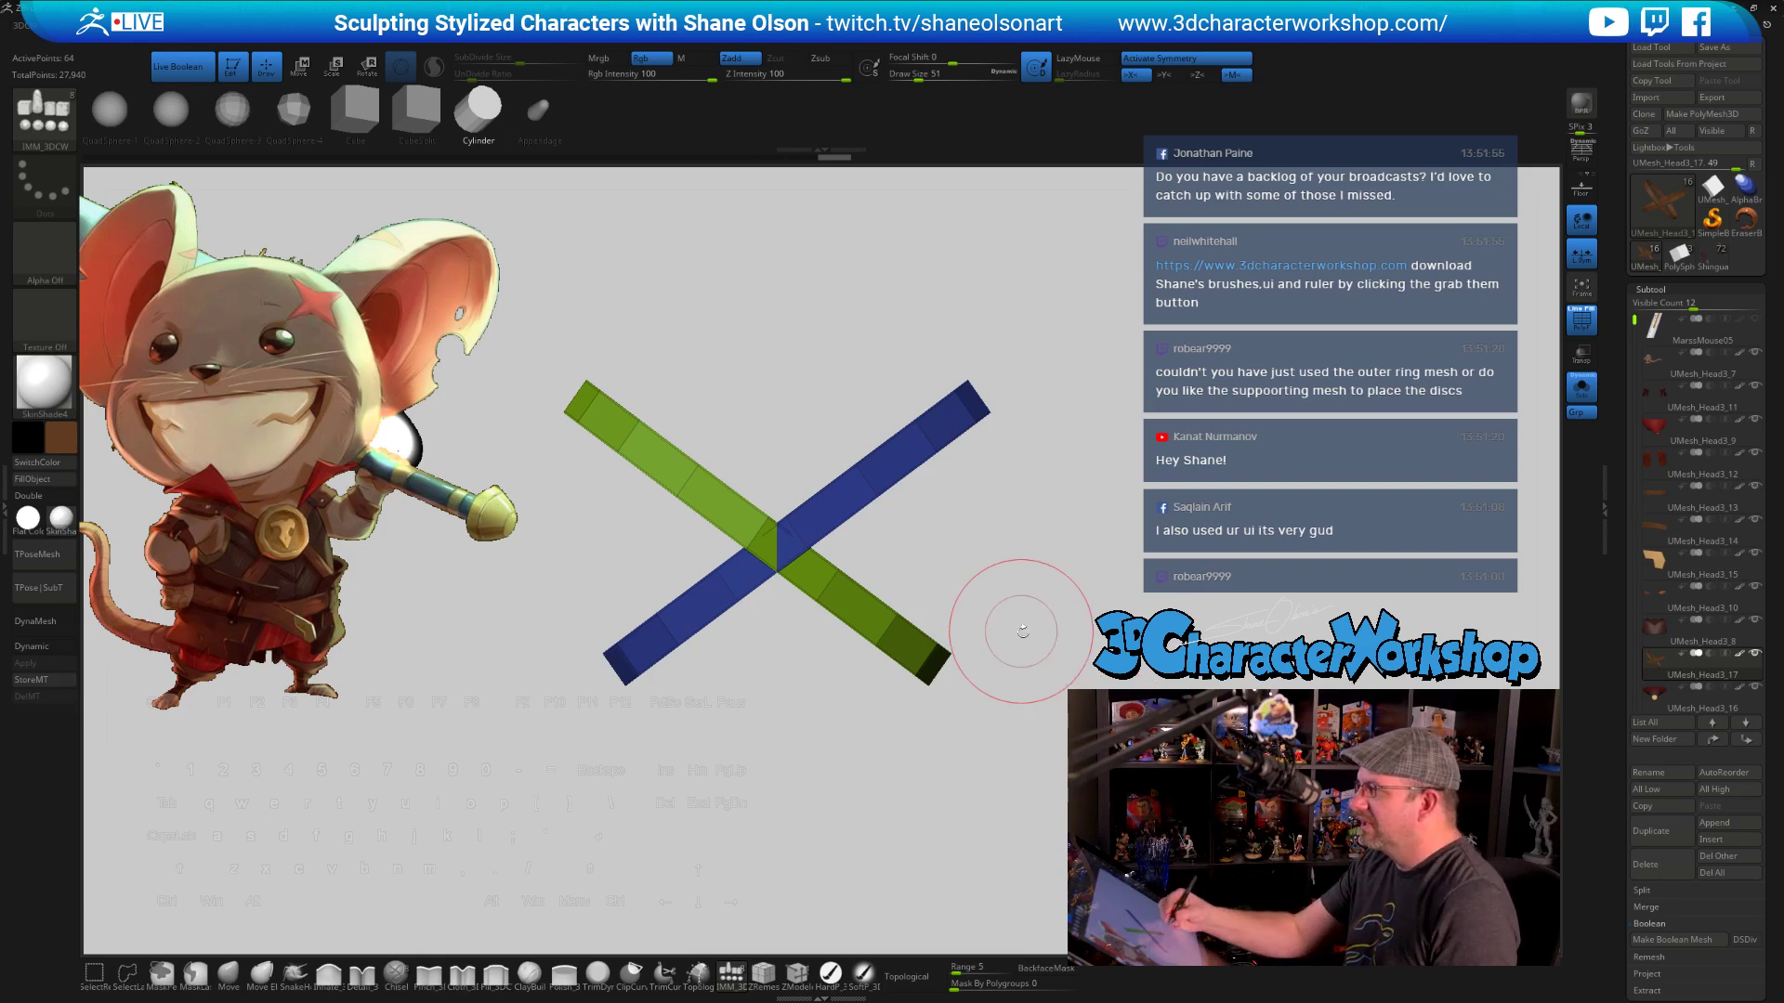
alt+drag(1022, 632, 1021, 653)
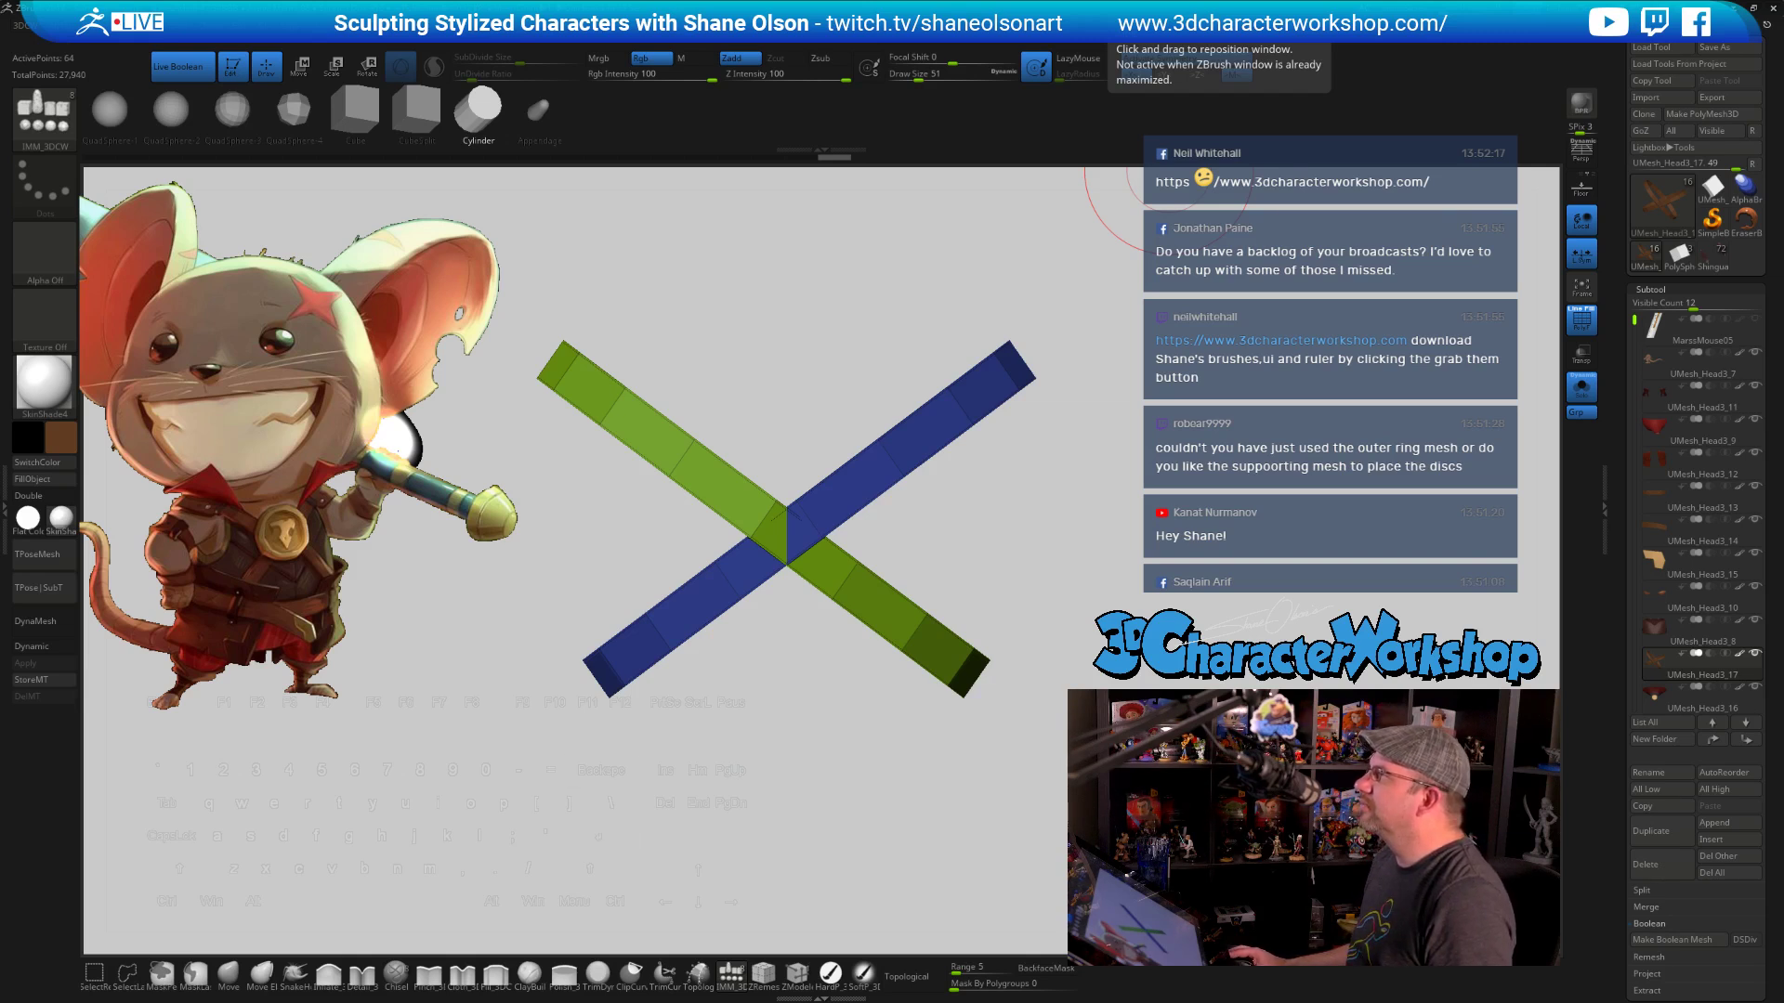
Switch to the Chrome browser and view the ZBrushLIVE broadcast calendar and the presenter's profile page
drag(1283, 0, 653, 167)
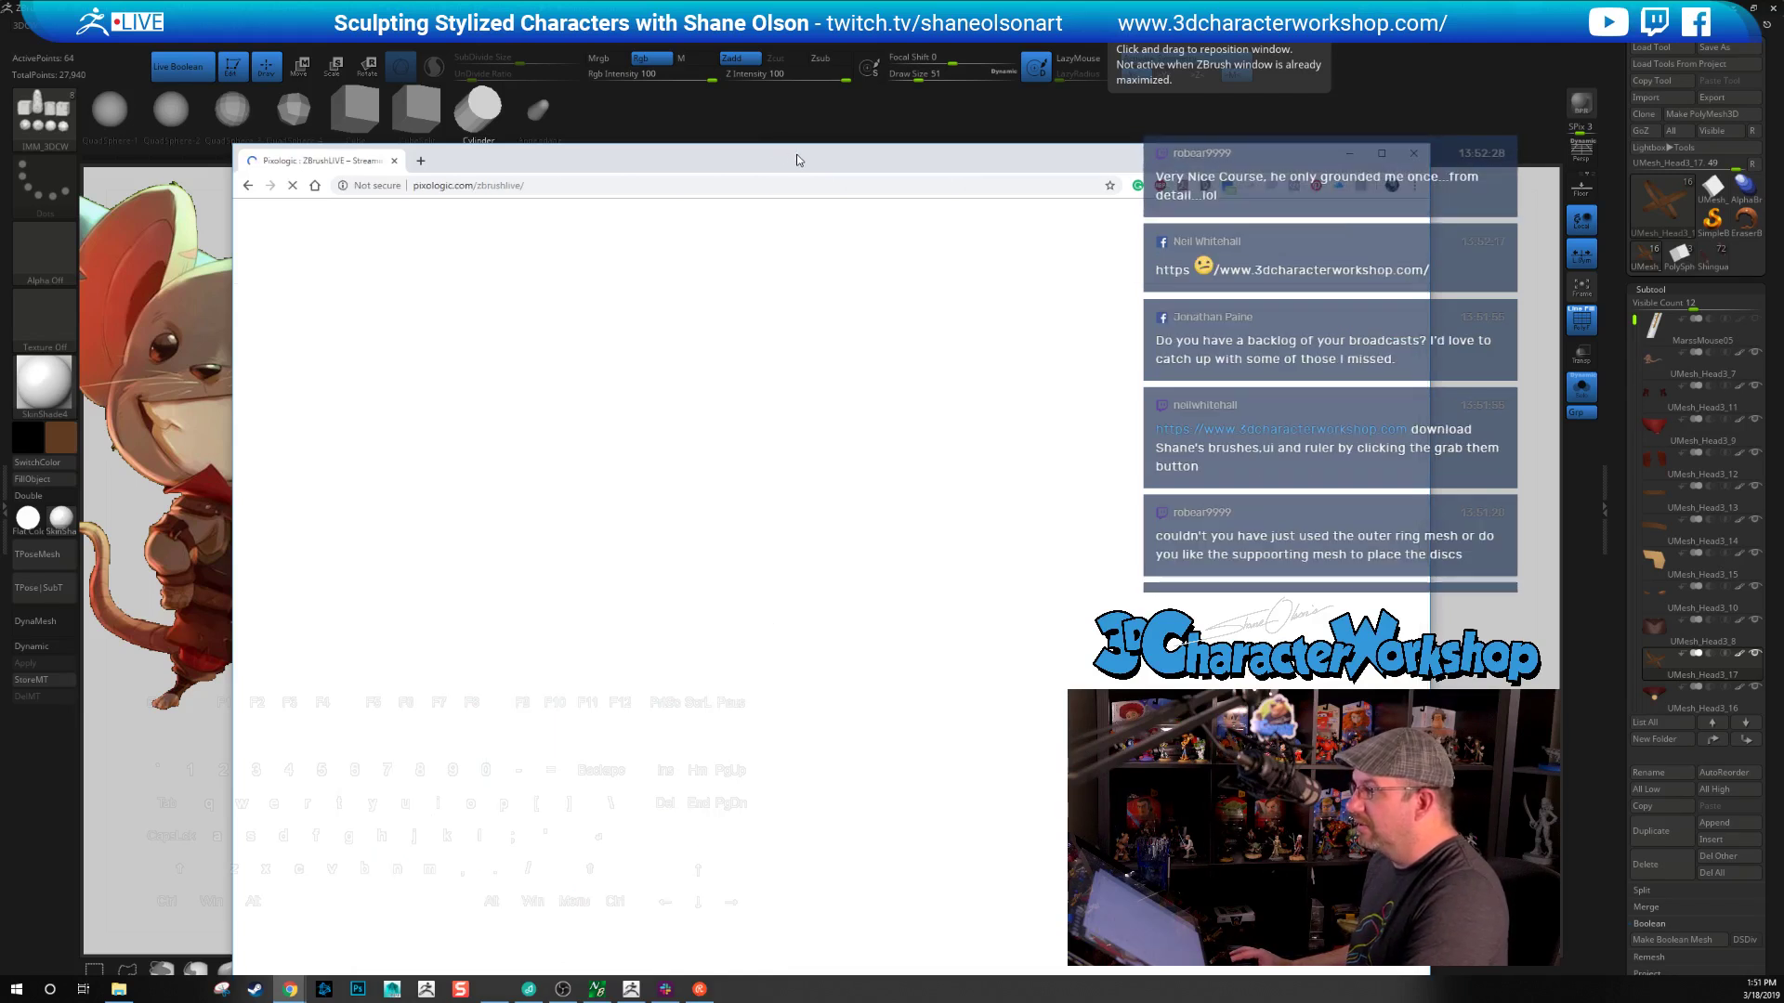
drag(797, 159, 794, 78)
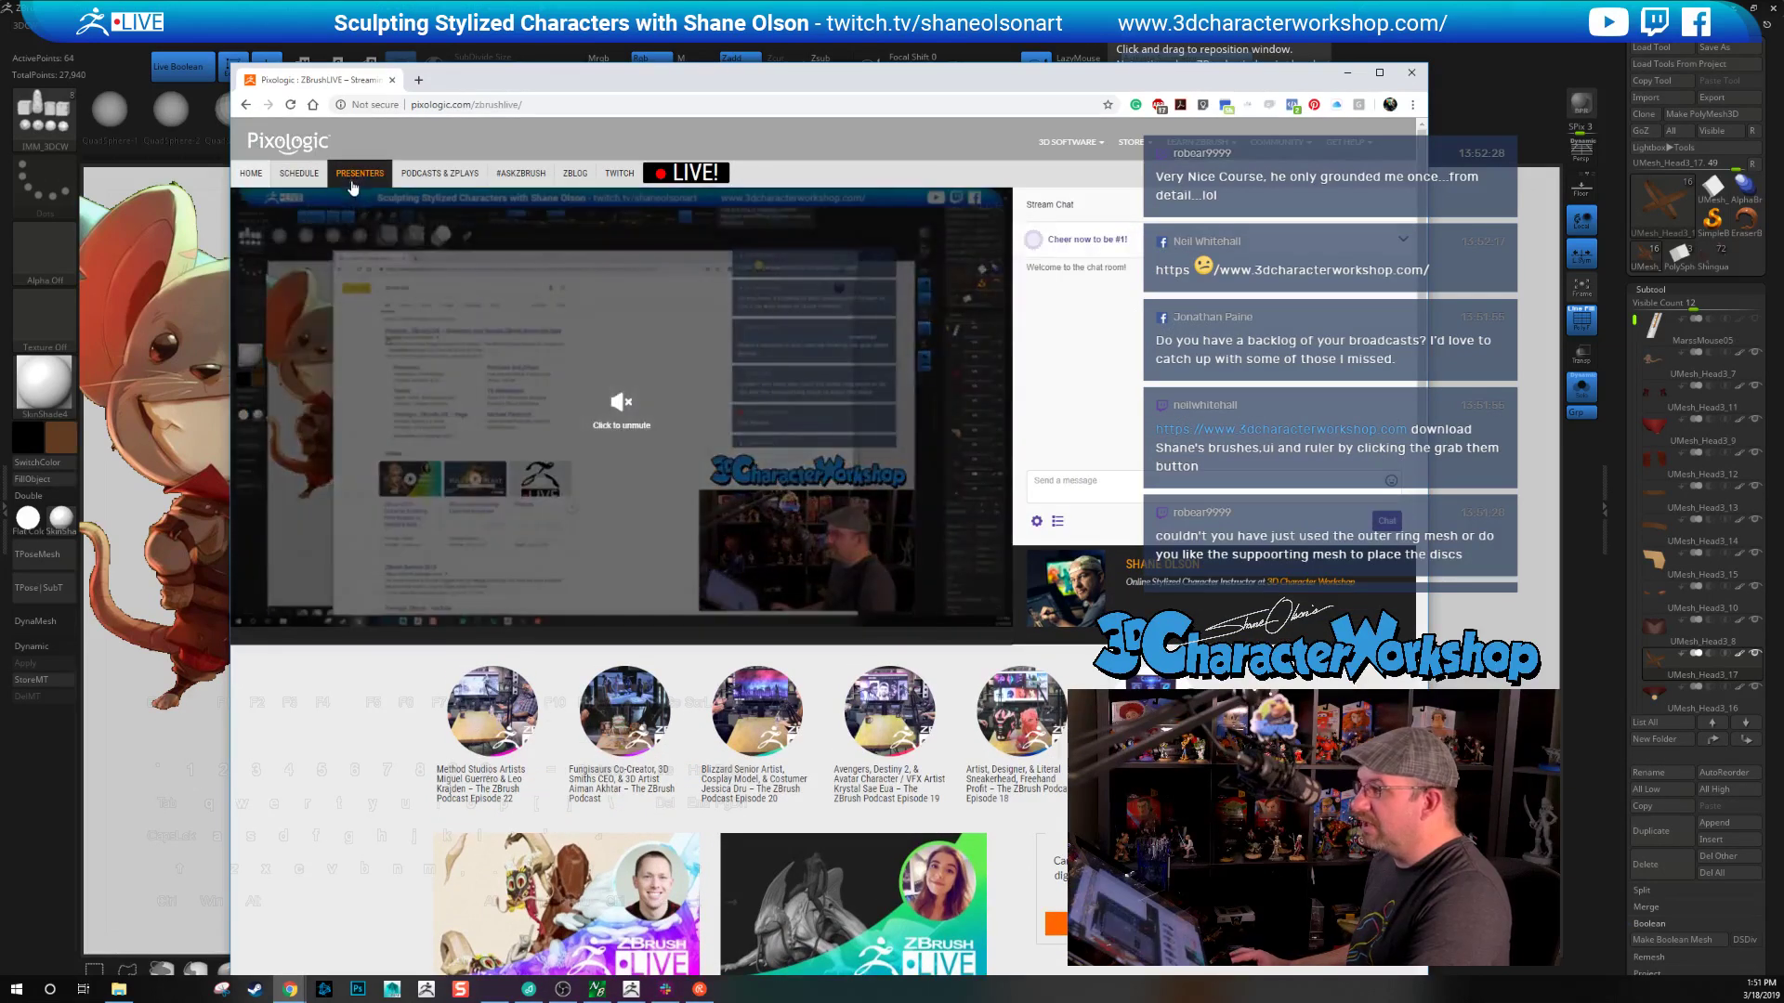
click(301, 177)
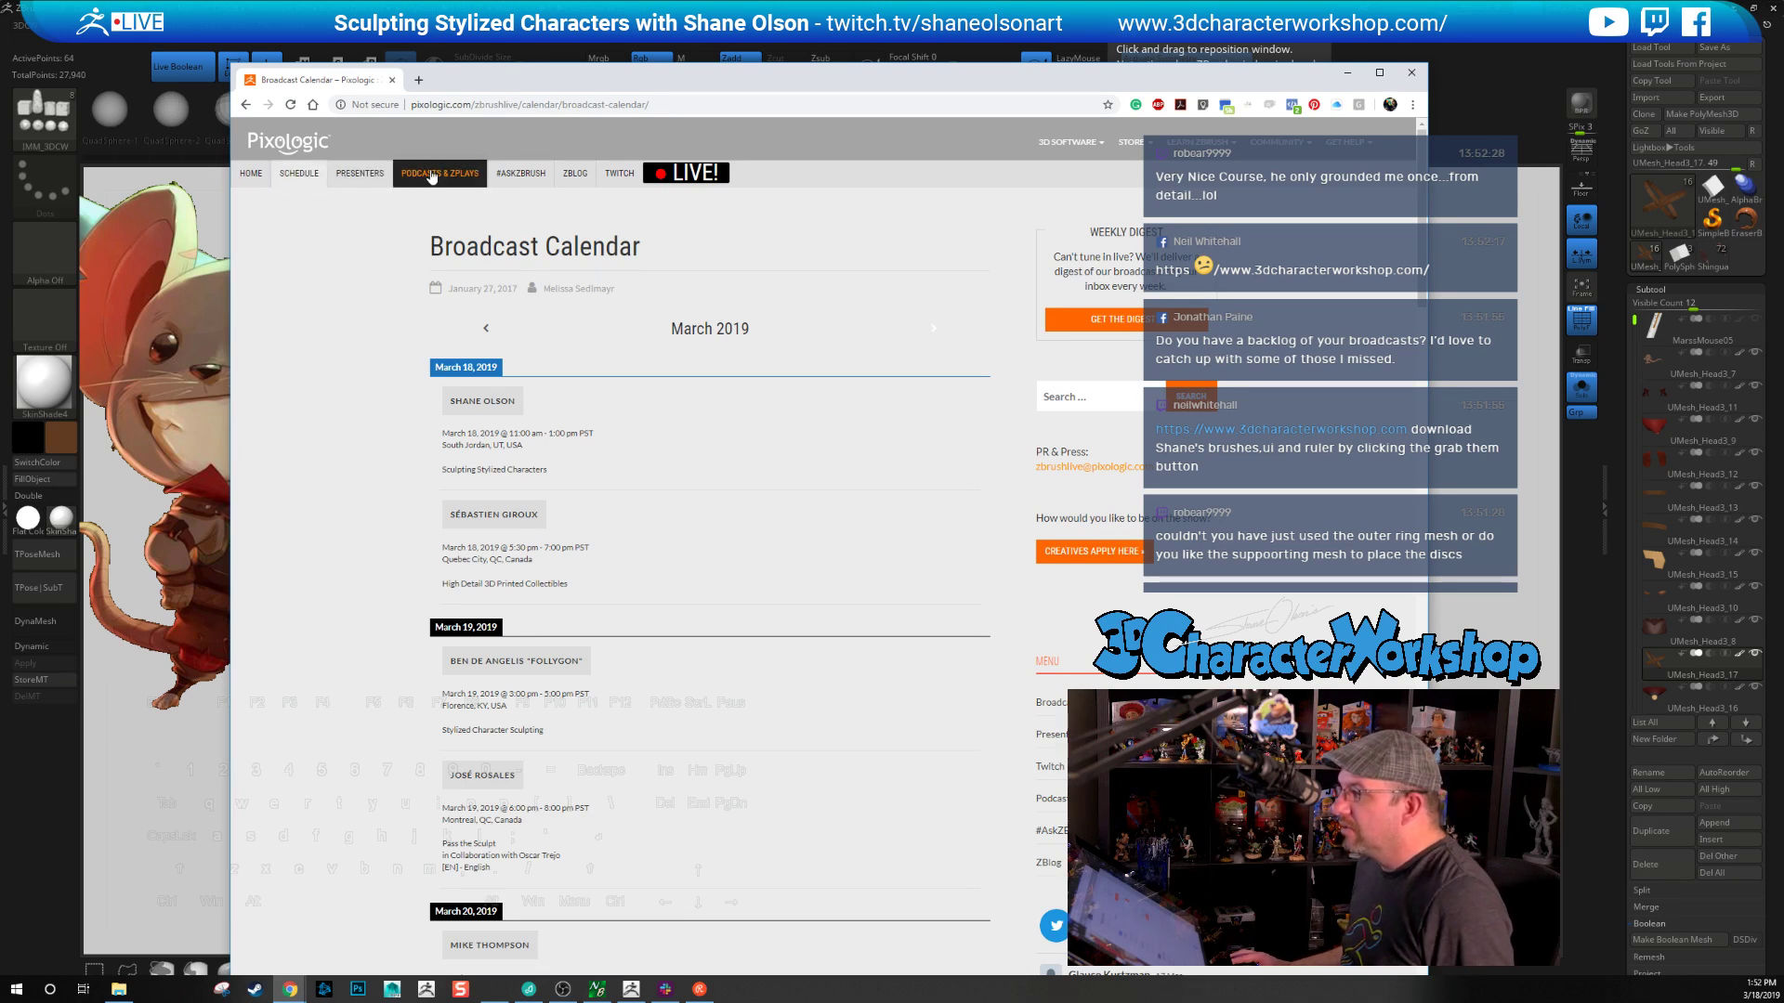
click(359, 174)
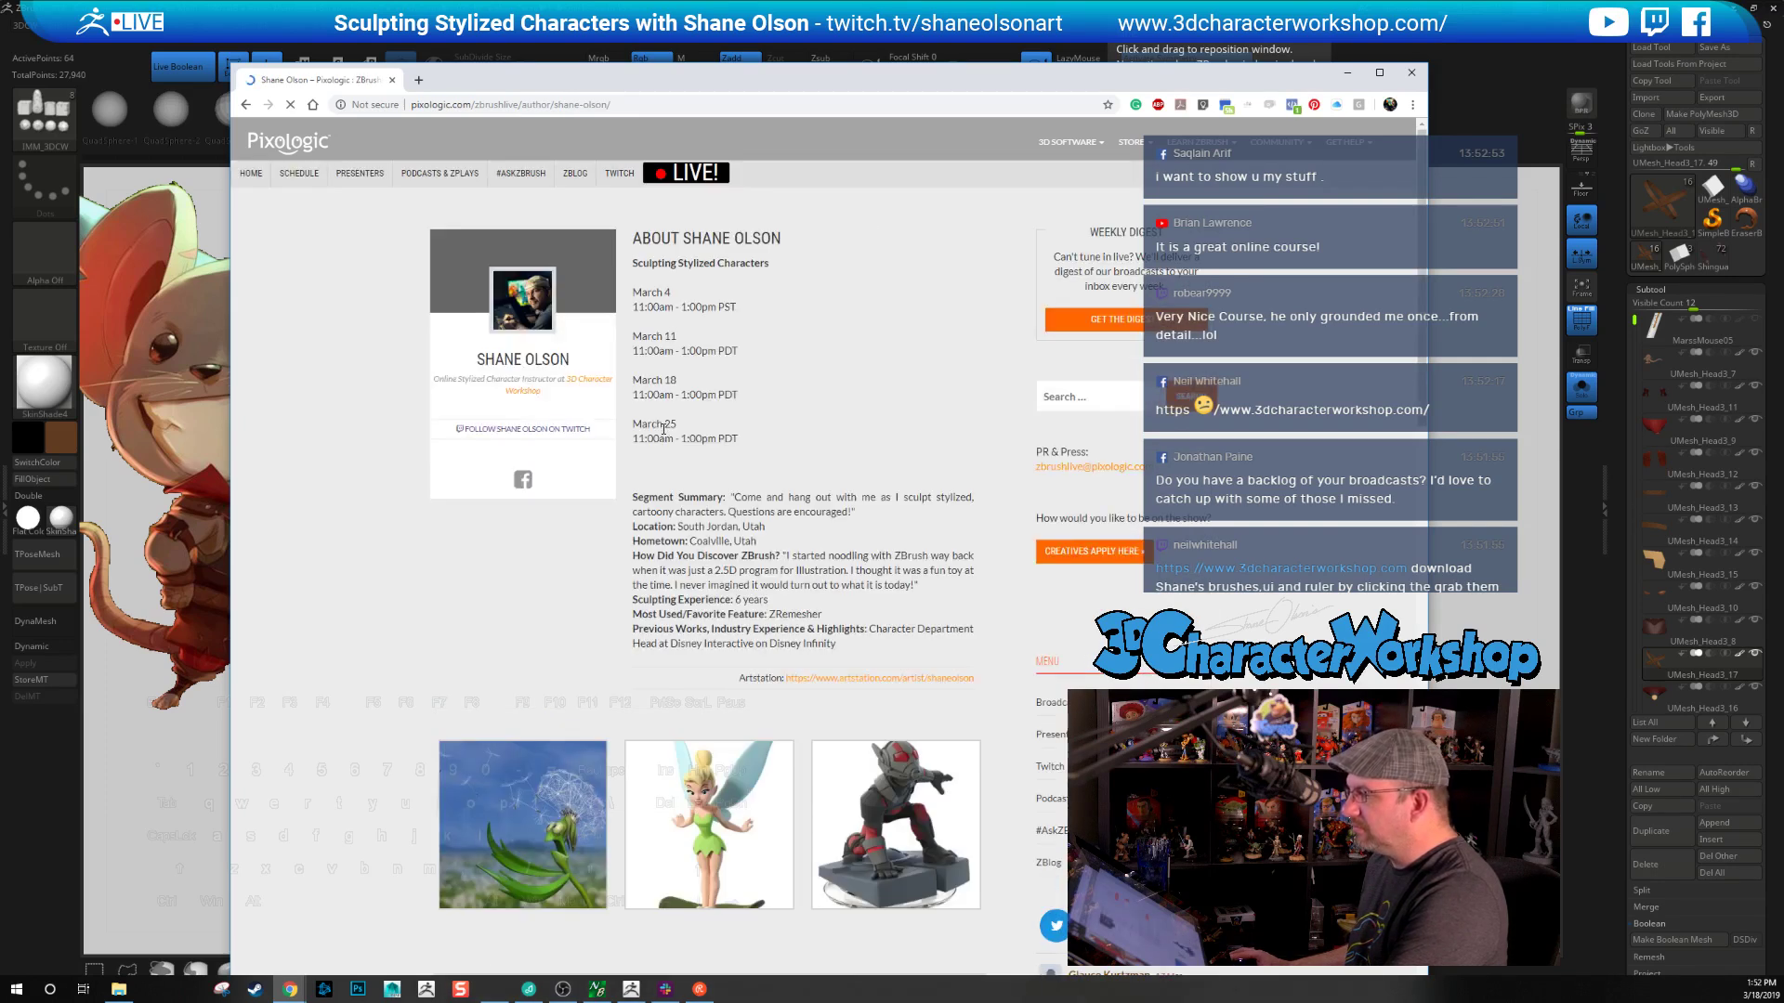
Browse the presenter's past Sculpting Stylized Characters episodes, then return to ZBrush
drag(839, 89, 826, 28)
scroll(882, 286, down, 7)
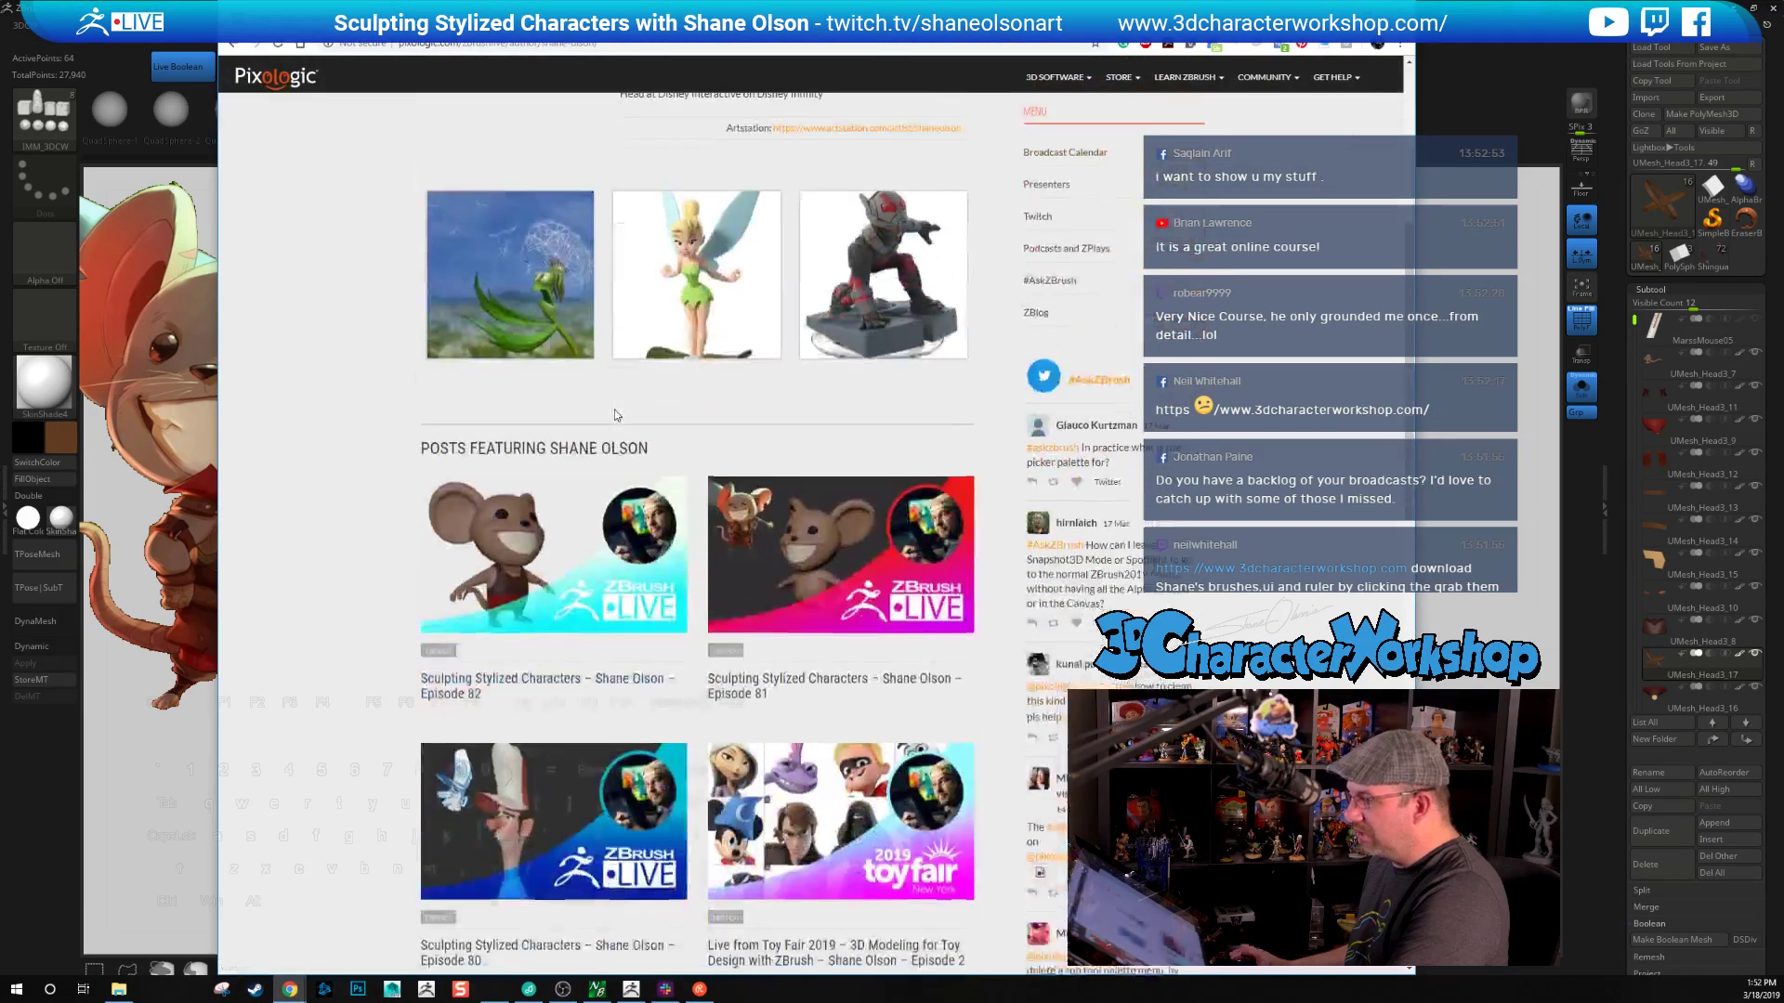
scroll(836, 274, down, 5)
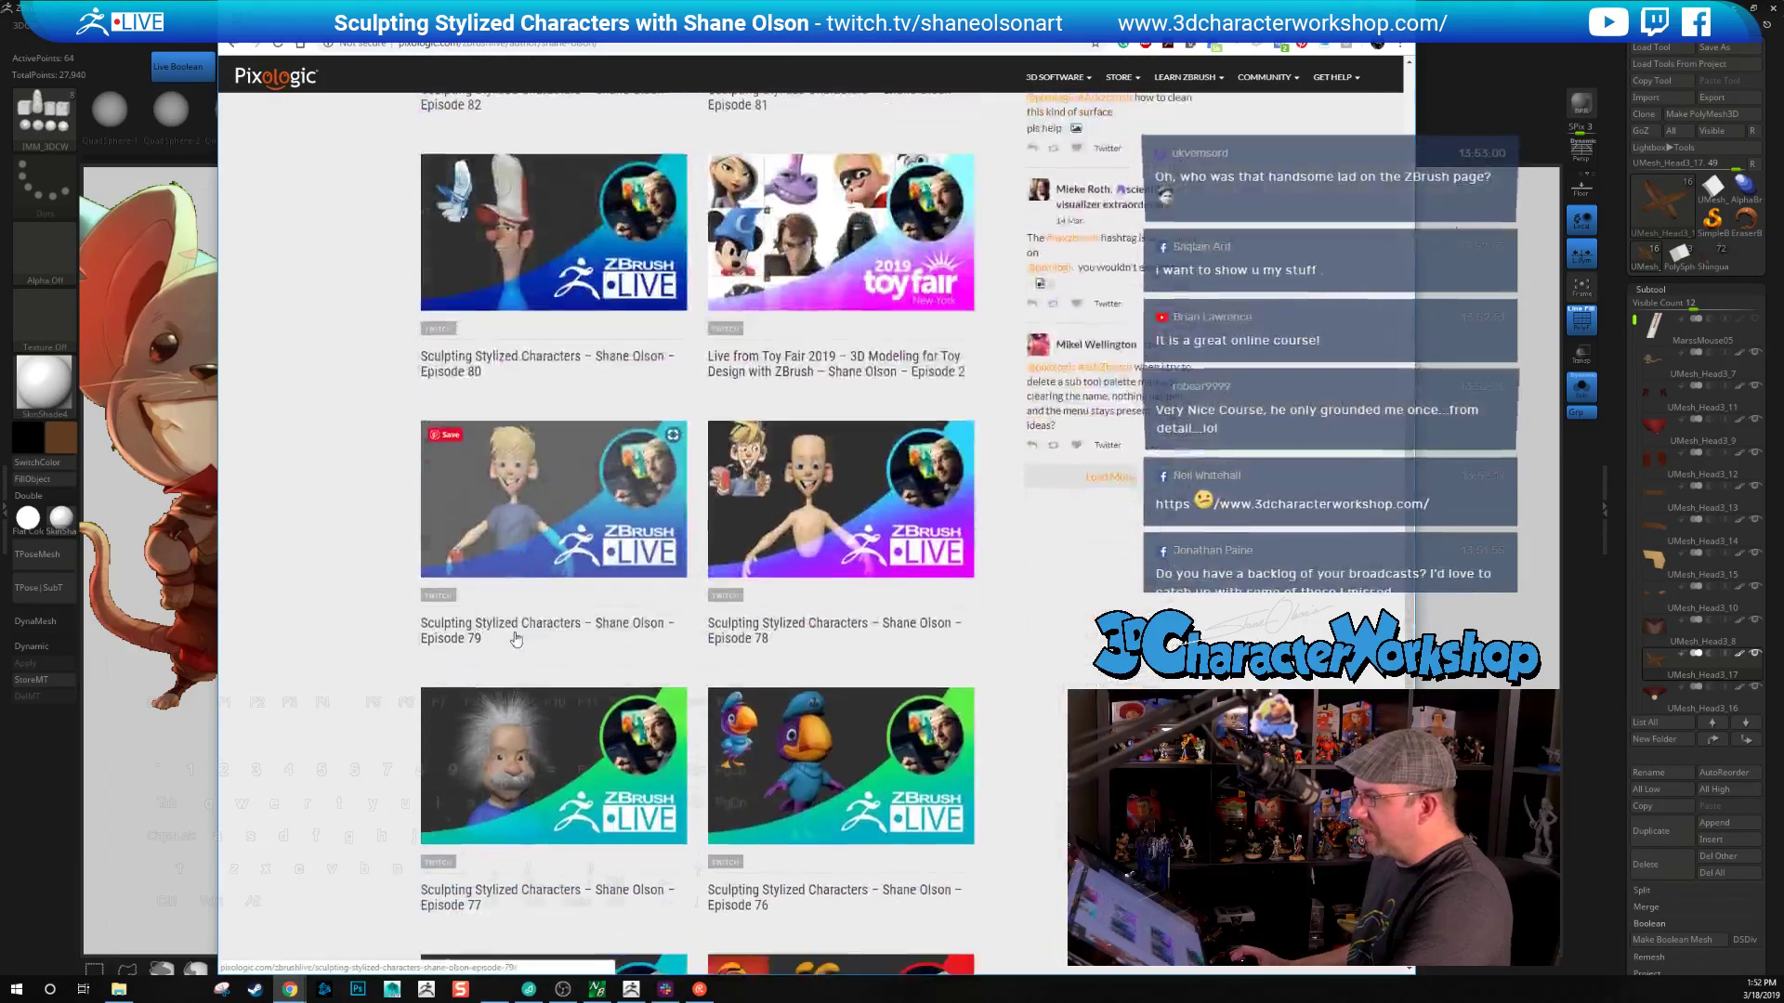
scroll(794, 264, down, 9)
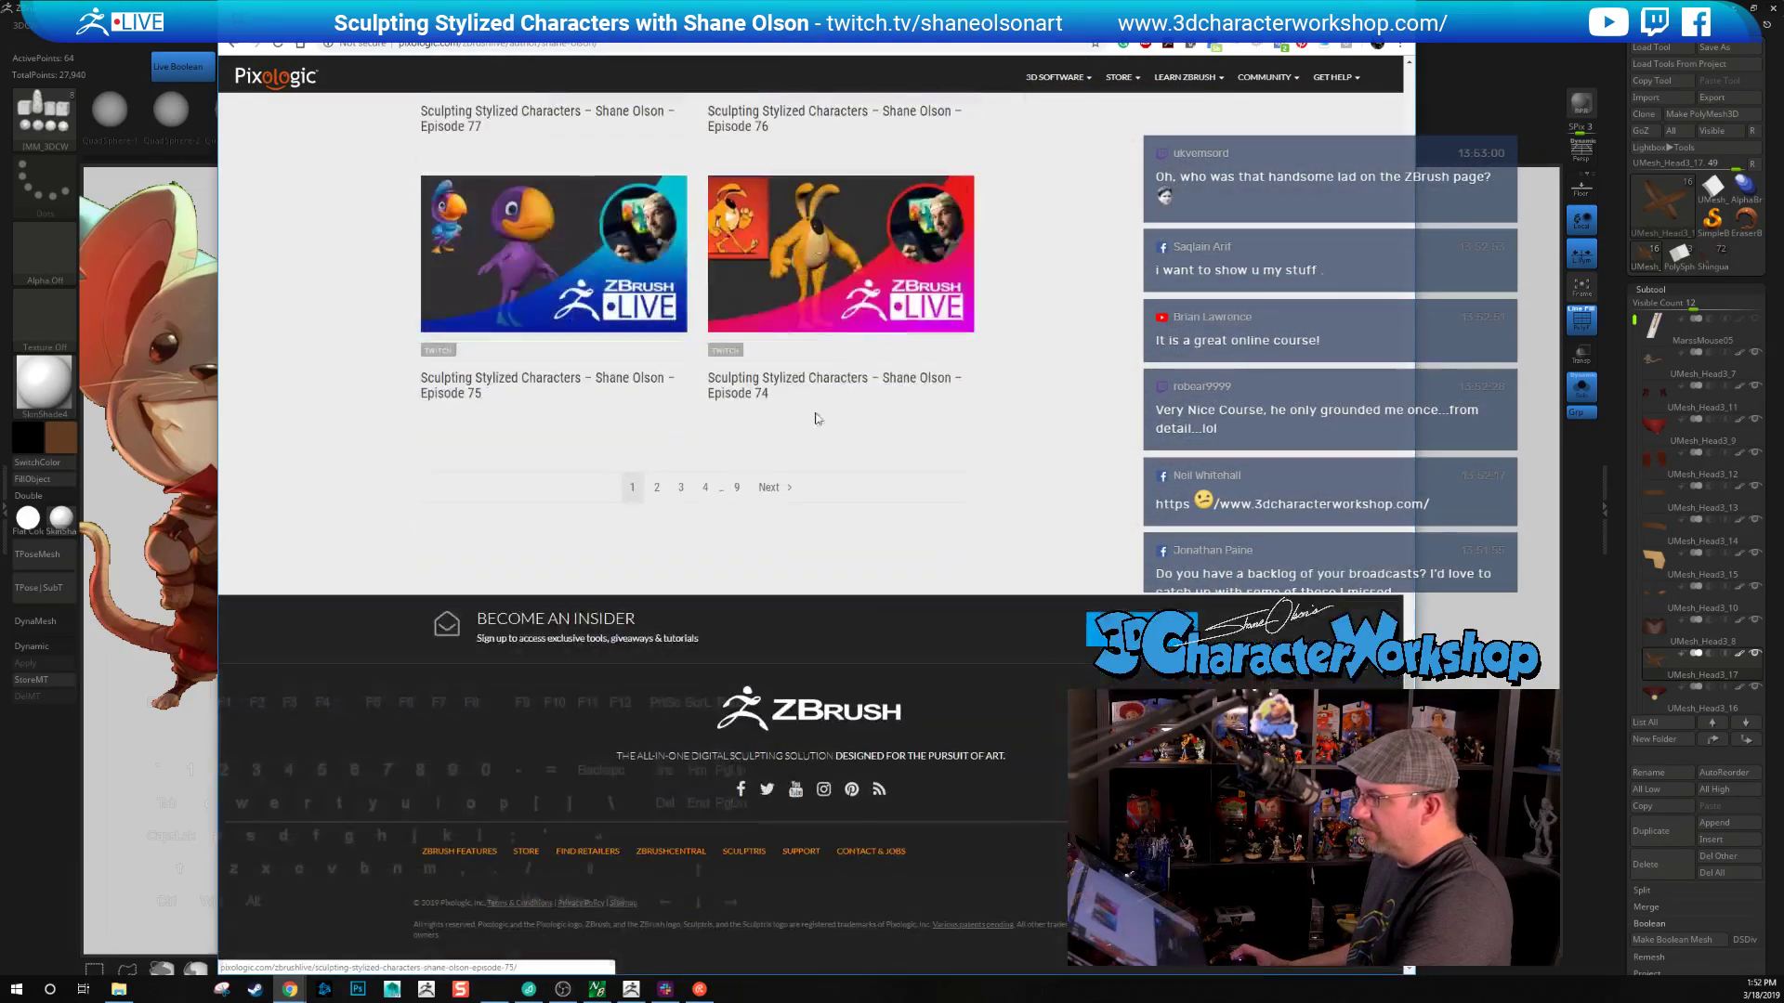
scroll(299, 331, up, 2)
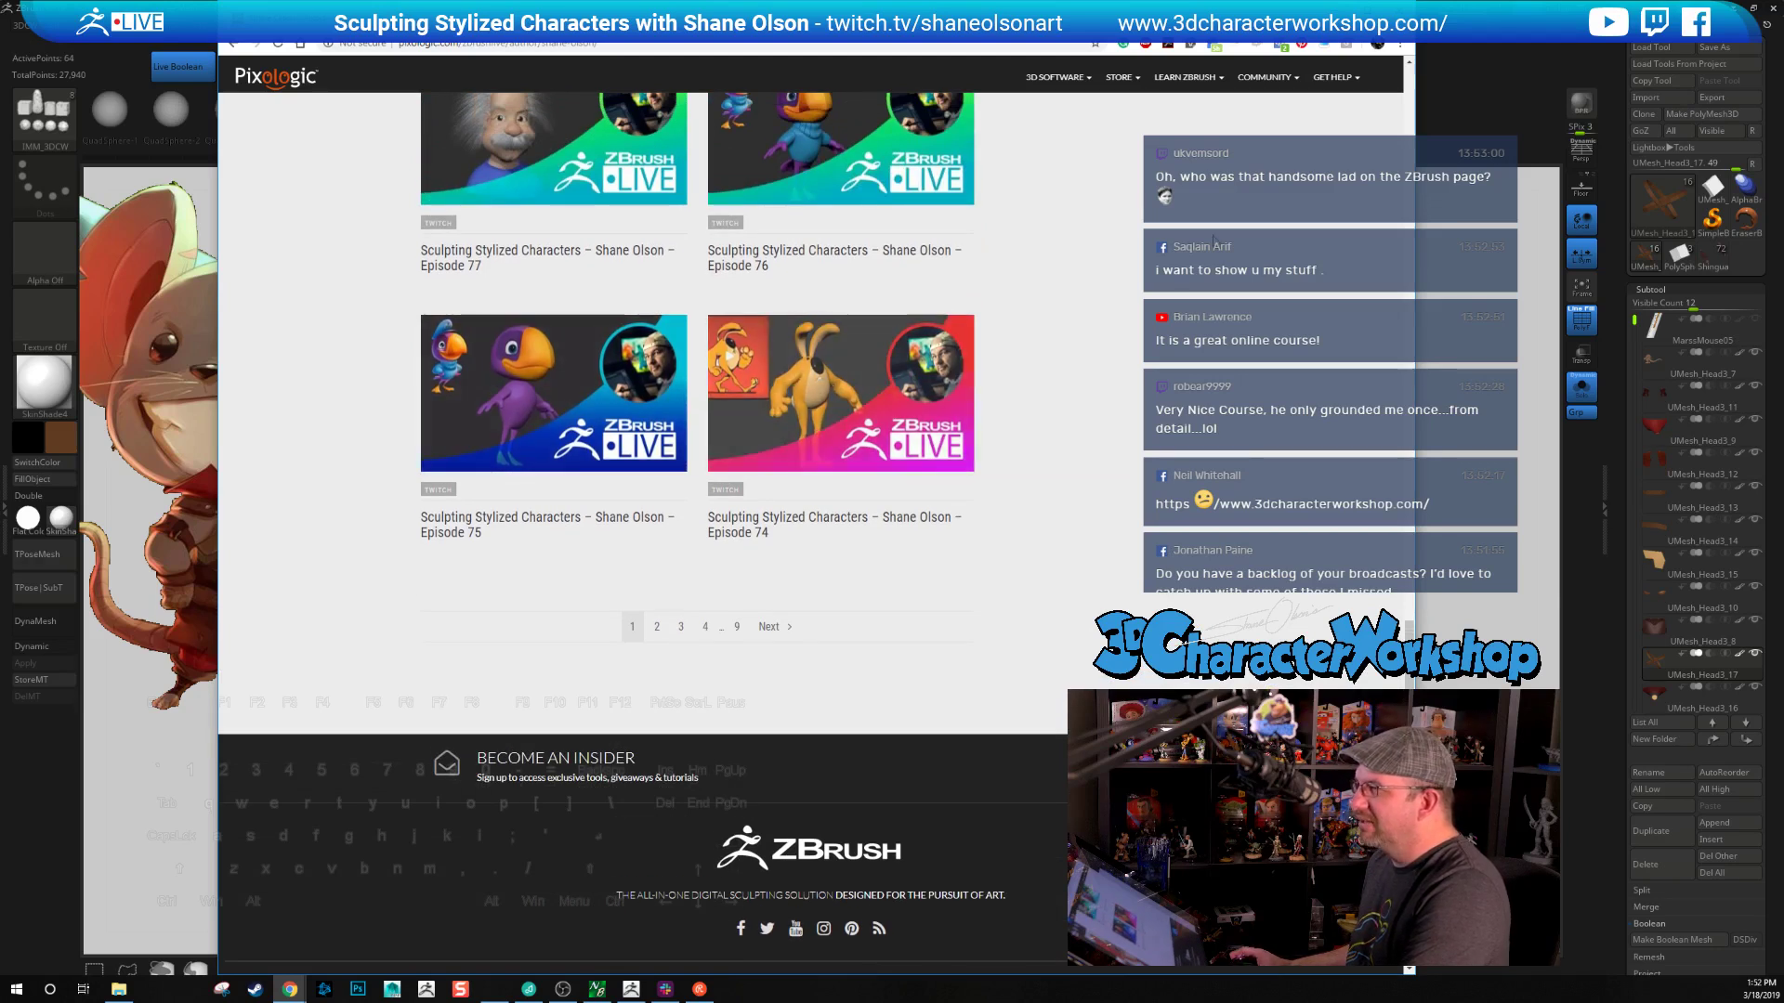
scroll(1087, 372, up, 9)
scroll(1095, 404, up, 10)
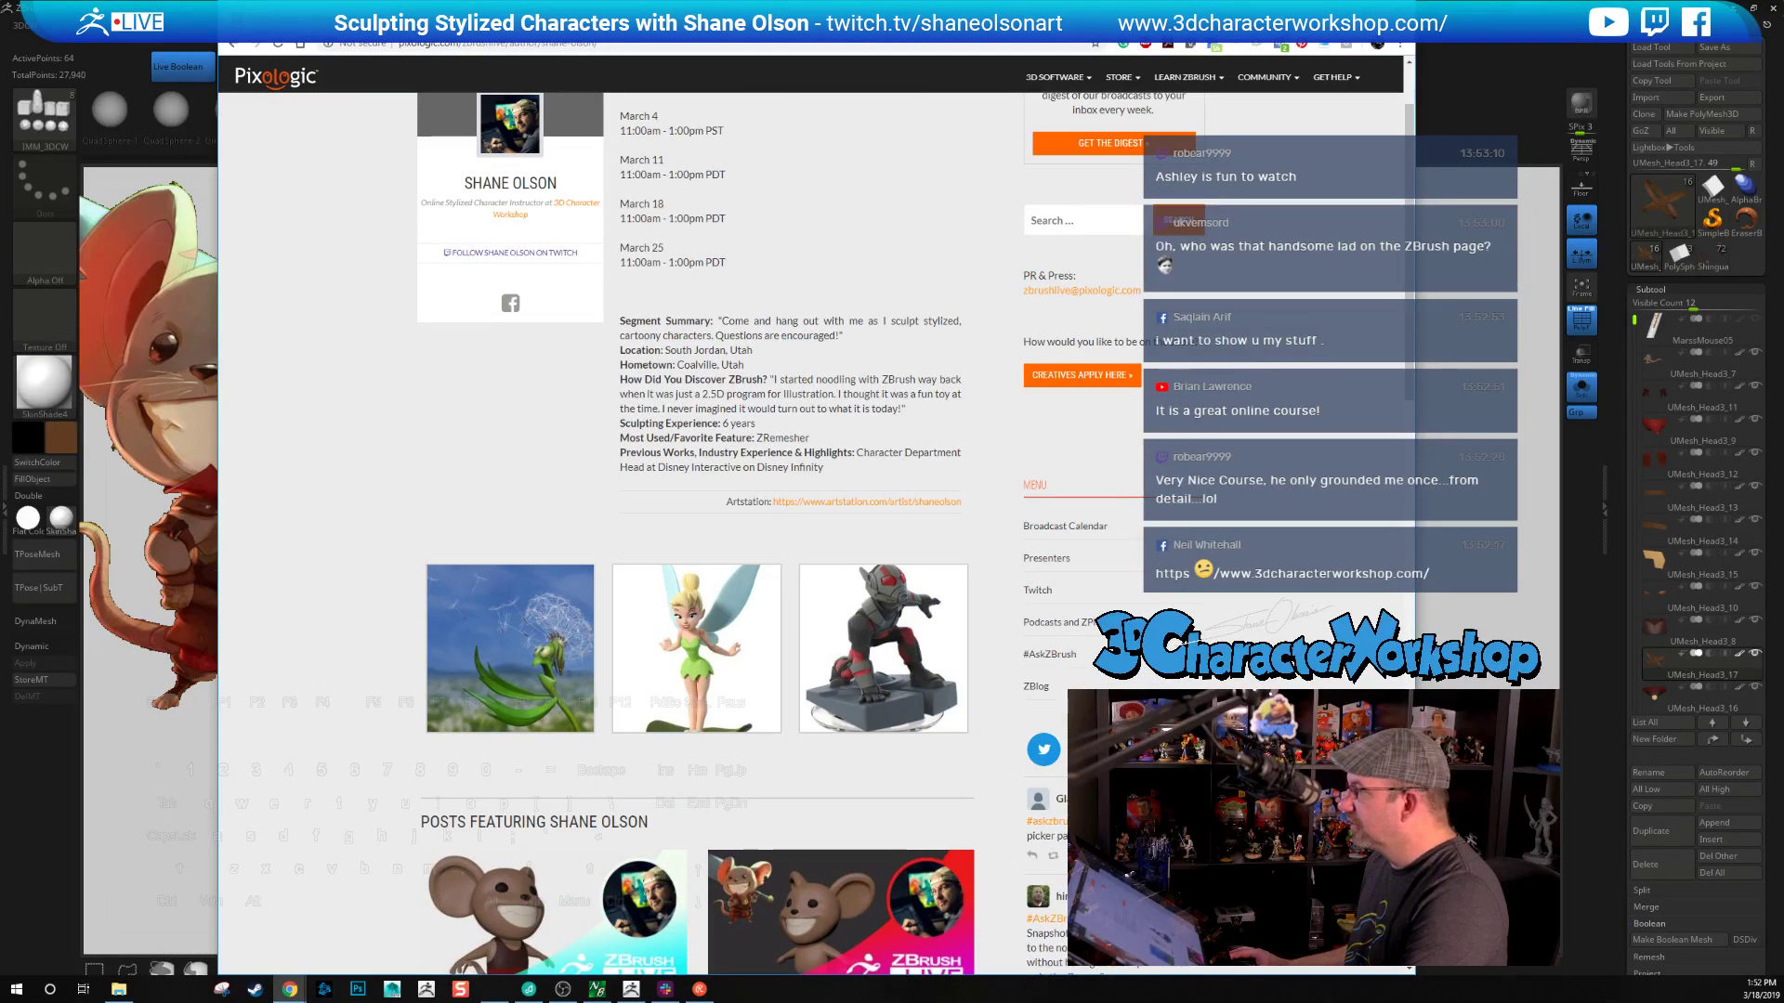
click(1308, 7)
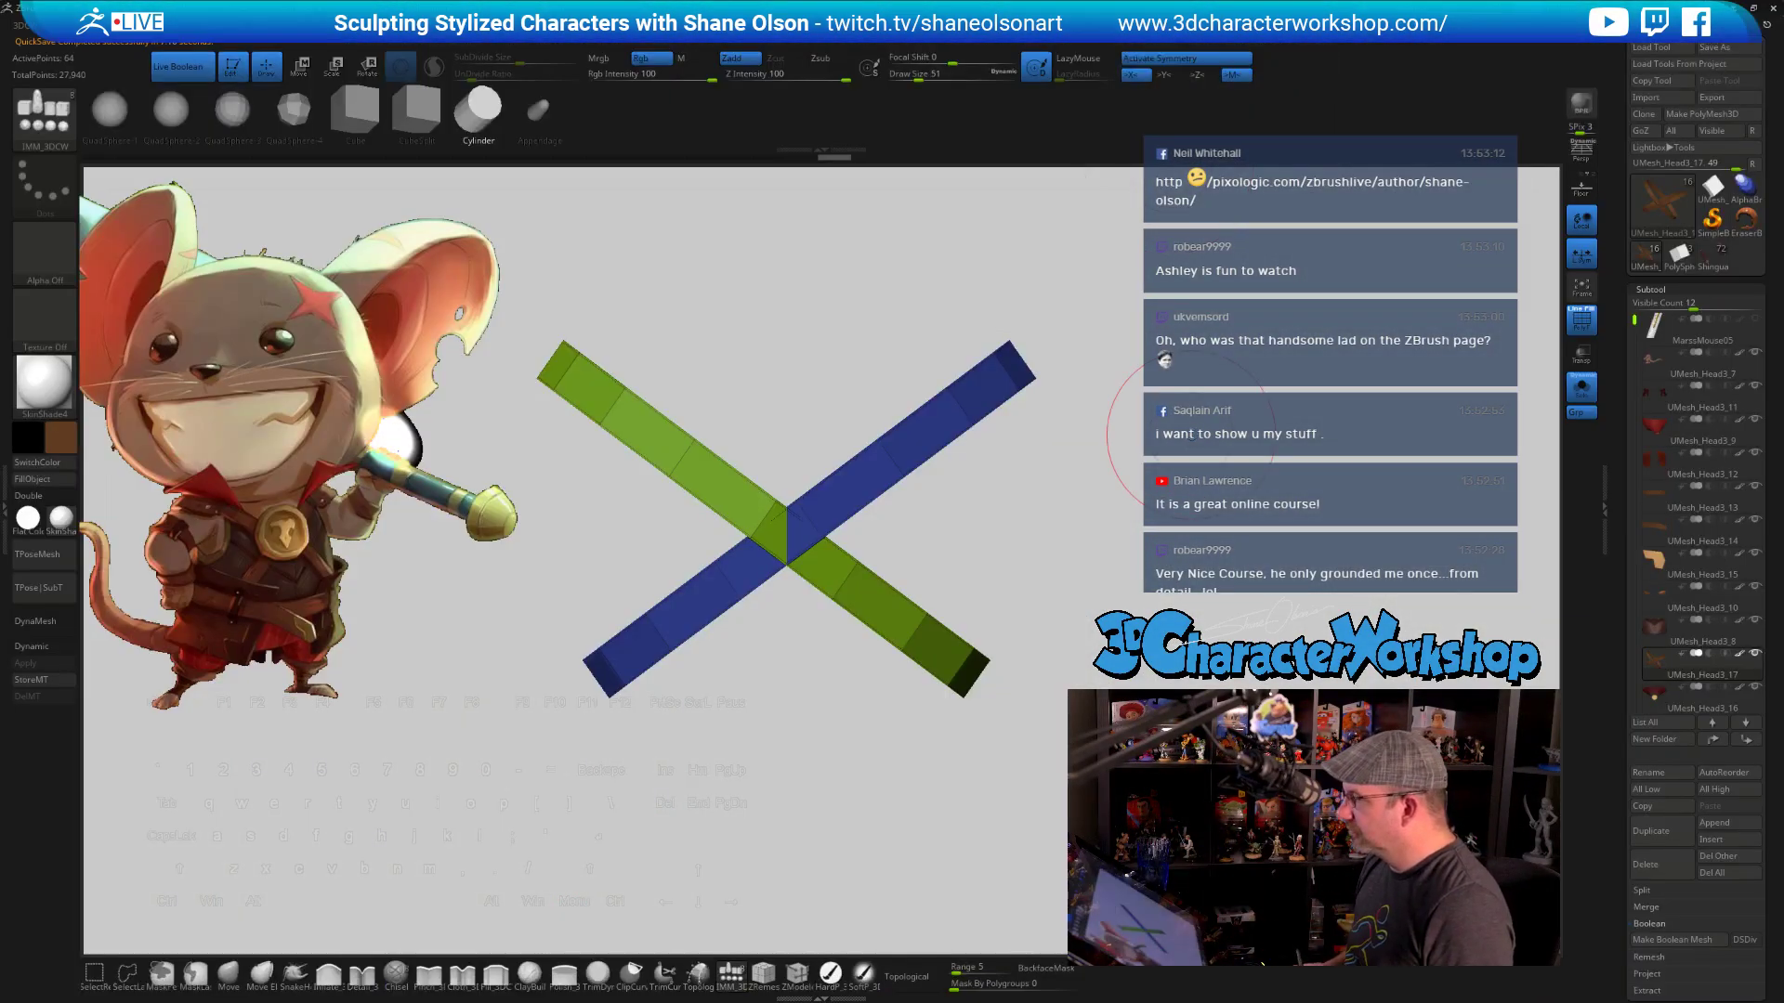
Turn on double-sided display for the strap bands and show the rest of the character again
drag(1145, 548, 1152, 587)
mouse_move(1045, 596)
mouse_down()
mouse_move(1031, 604)
mouse_move(1068, 530)
mouse_move(1043, 577)
mouse_move(1096, 634)
mouse_move(1027, 627)
mouse_up()
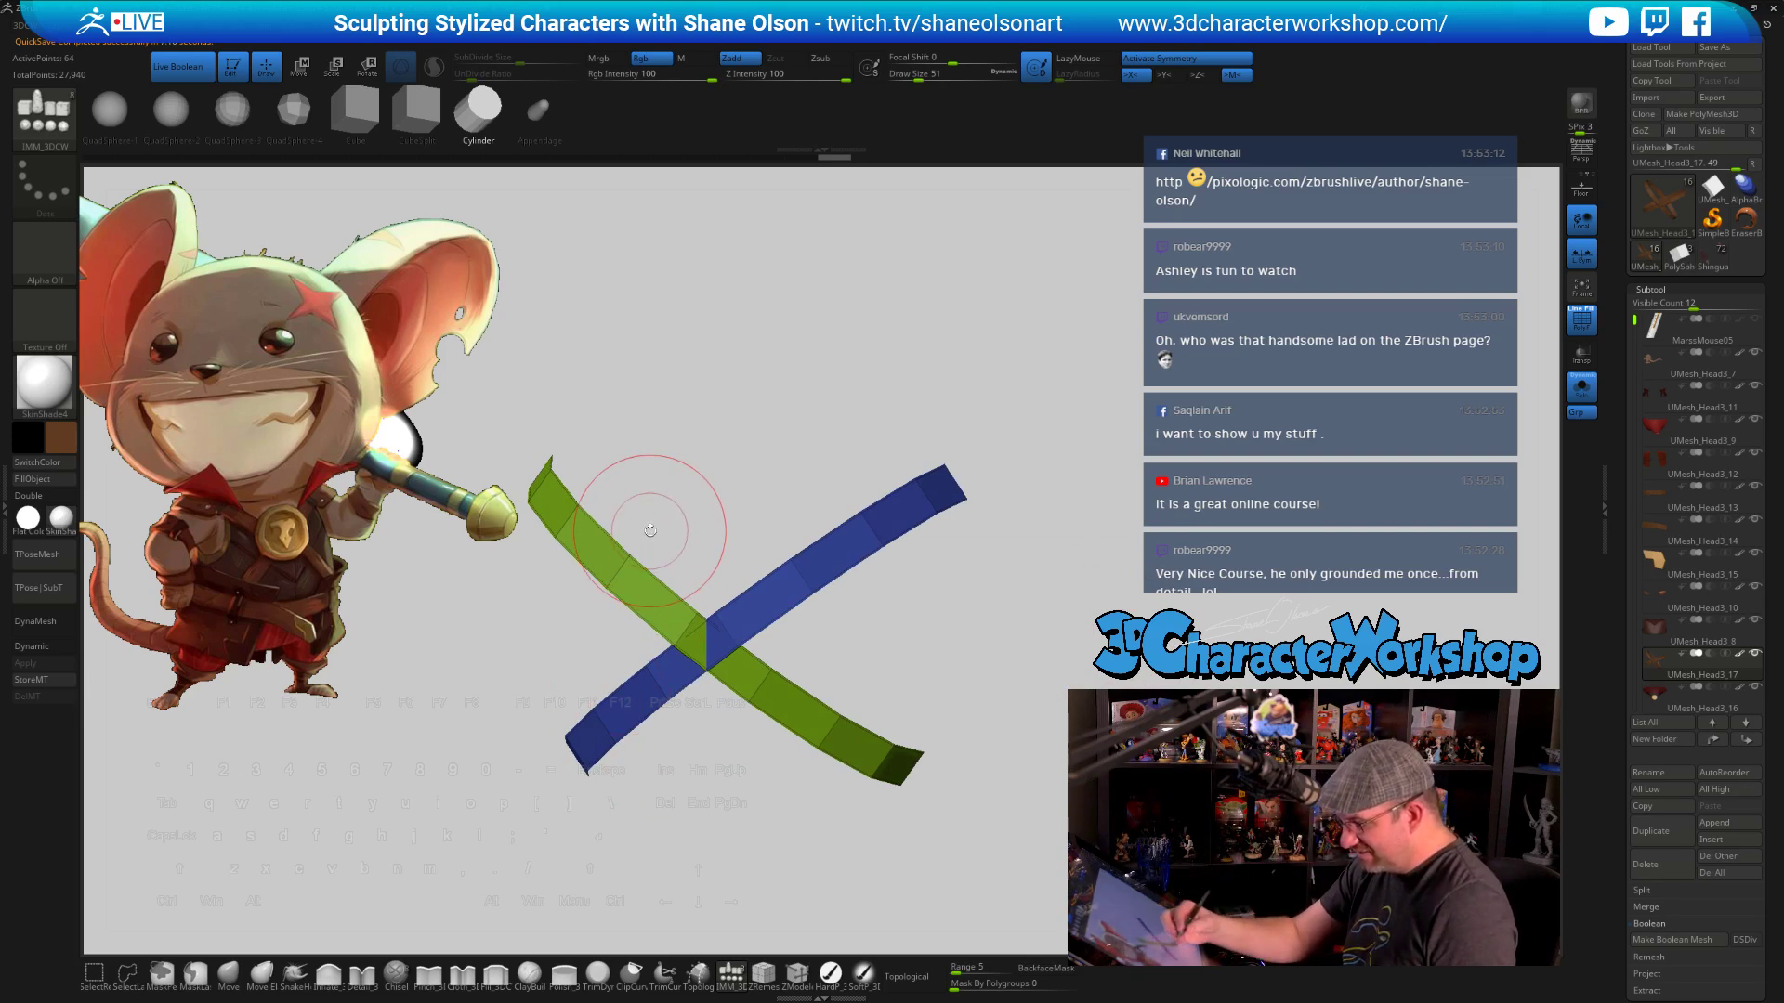
click(63, 496)
drag(975, 638, 1195, 571)
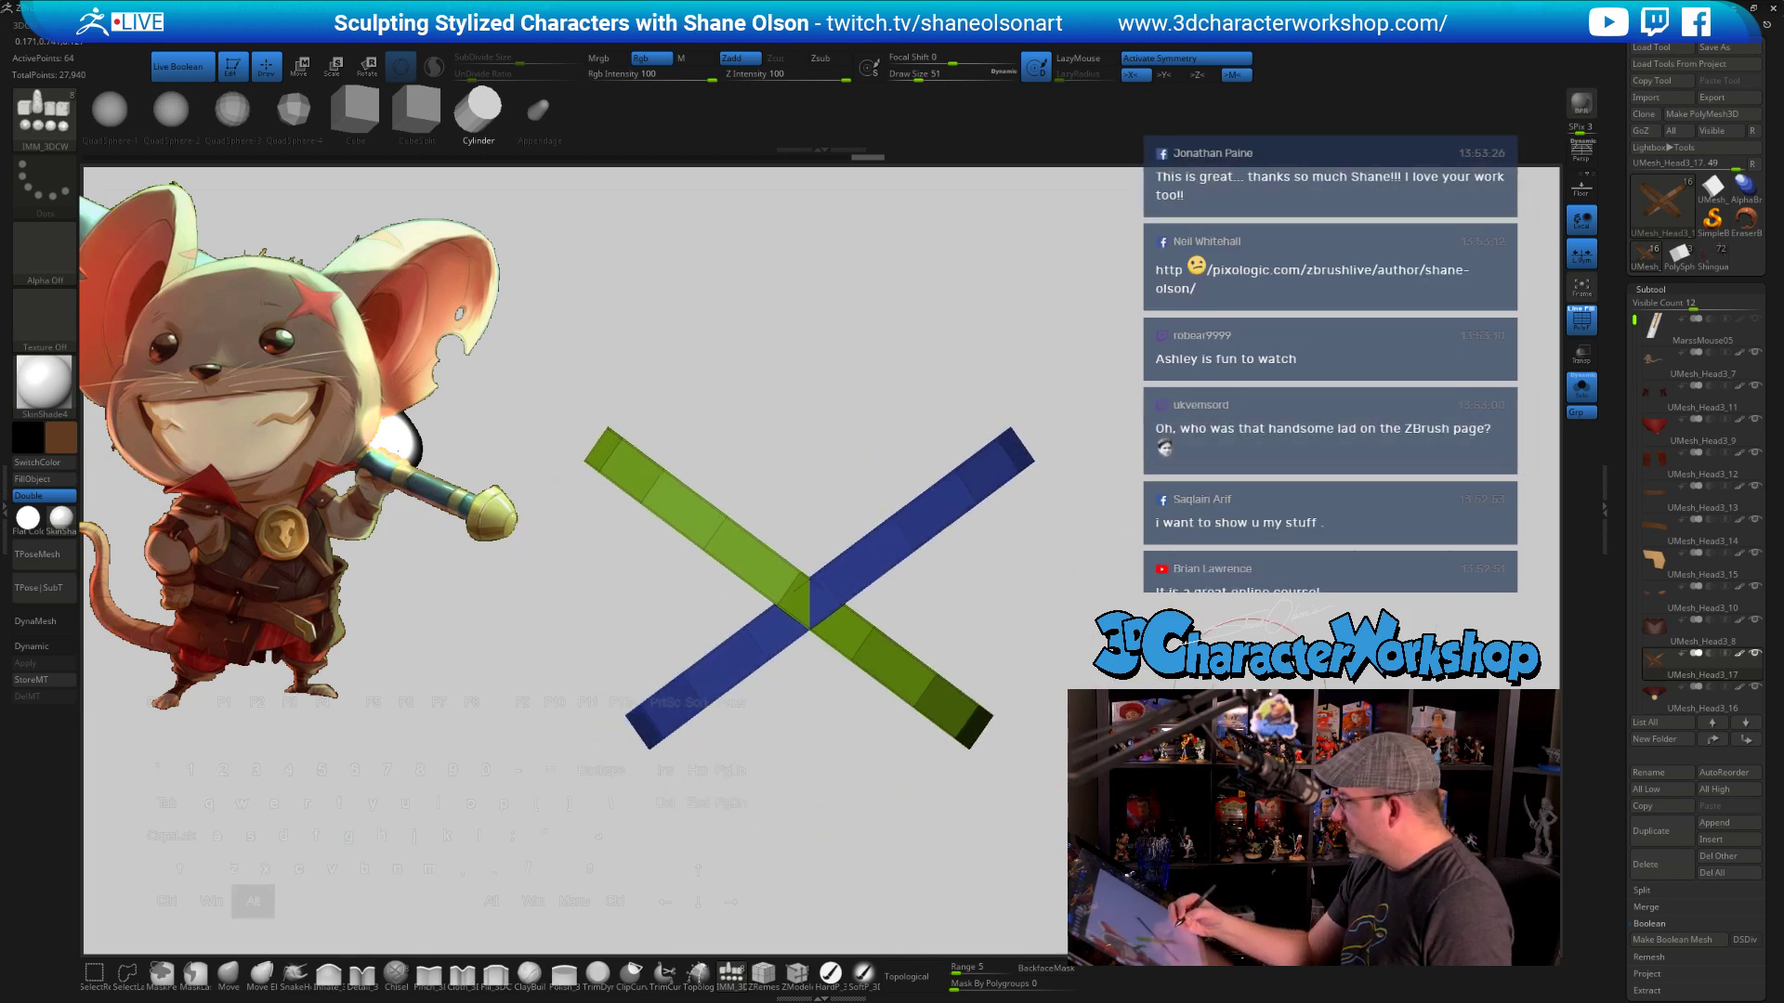
click(1581, 387)
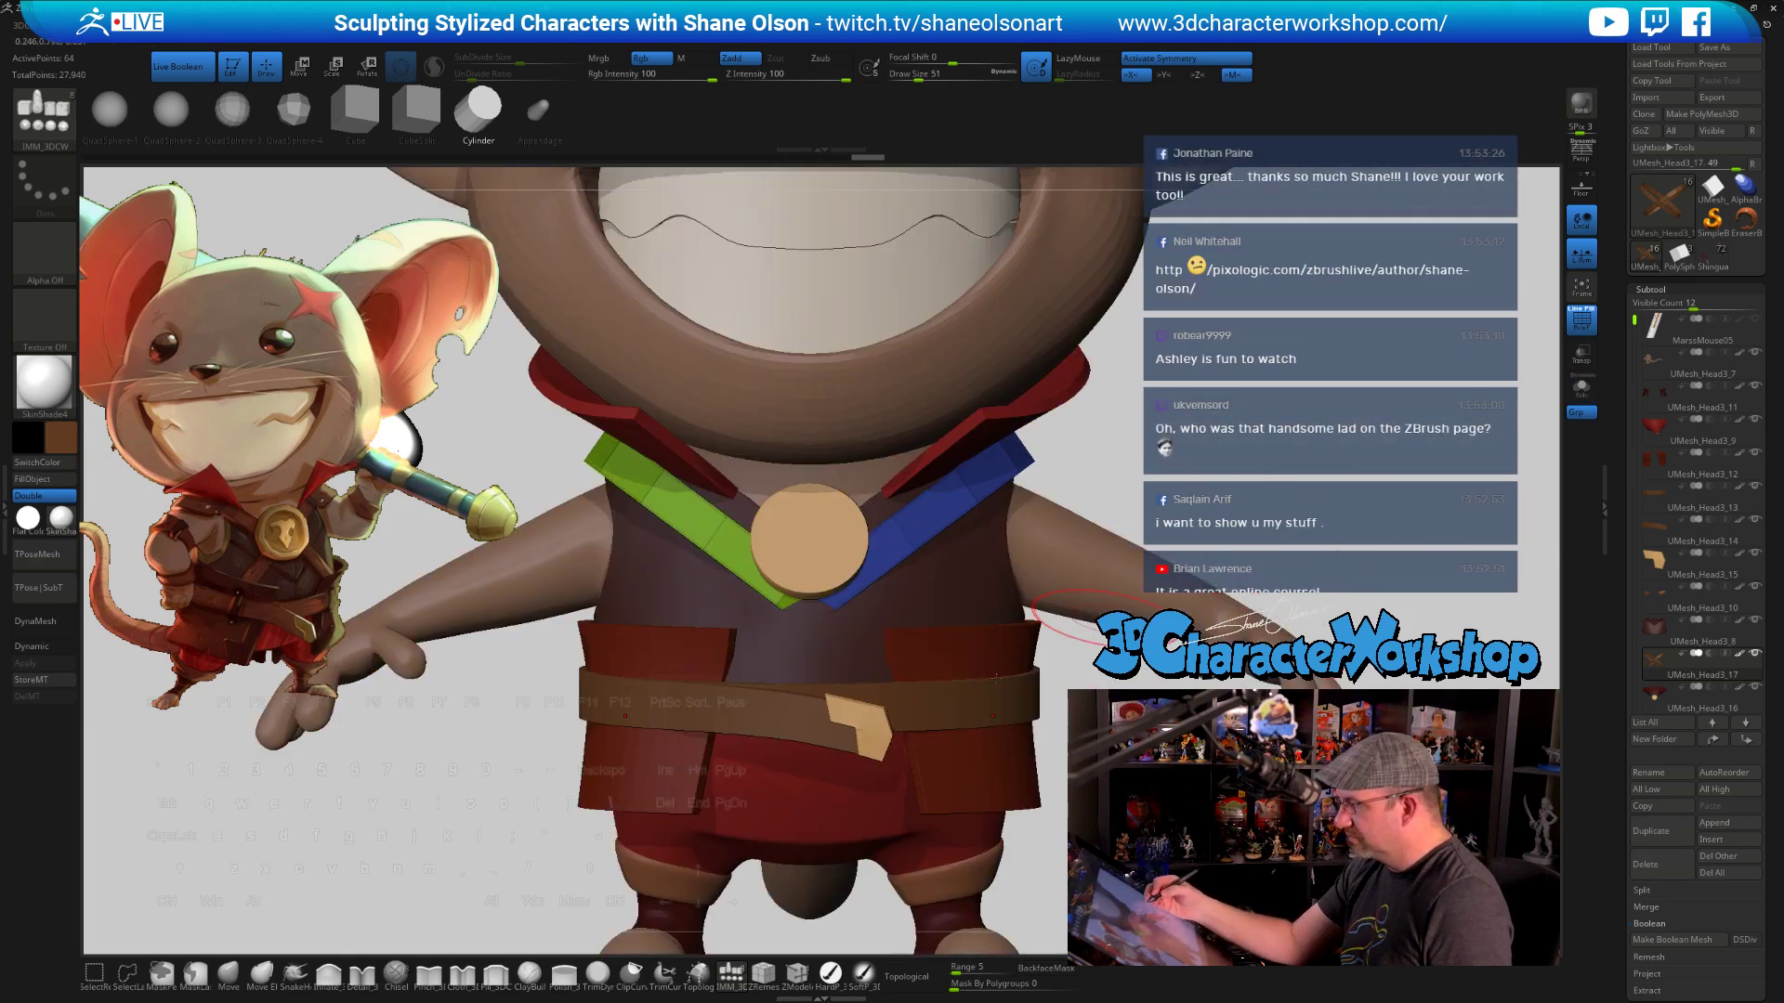
Pull the blue strap down onto the vest at the front of the shoulder with the Move brush
click(234, 980)
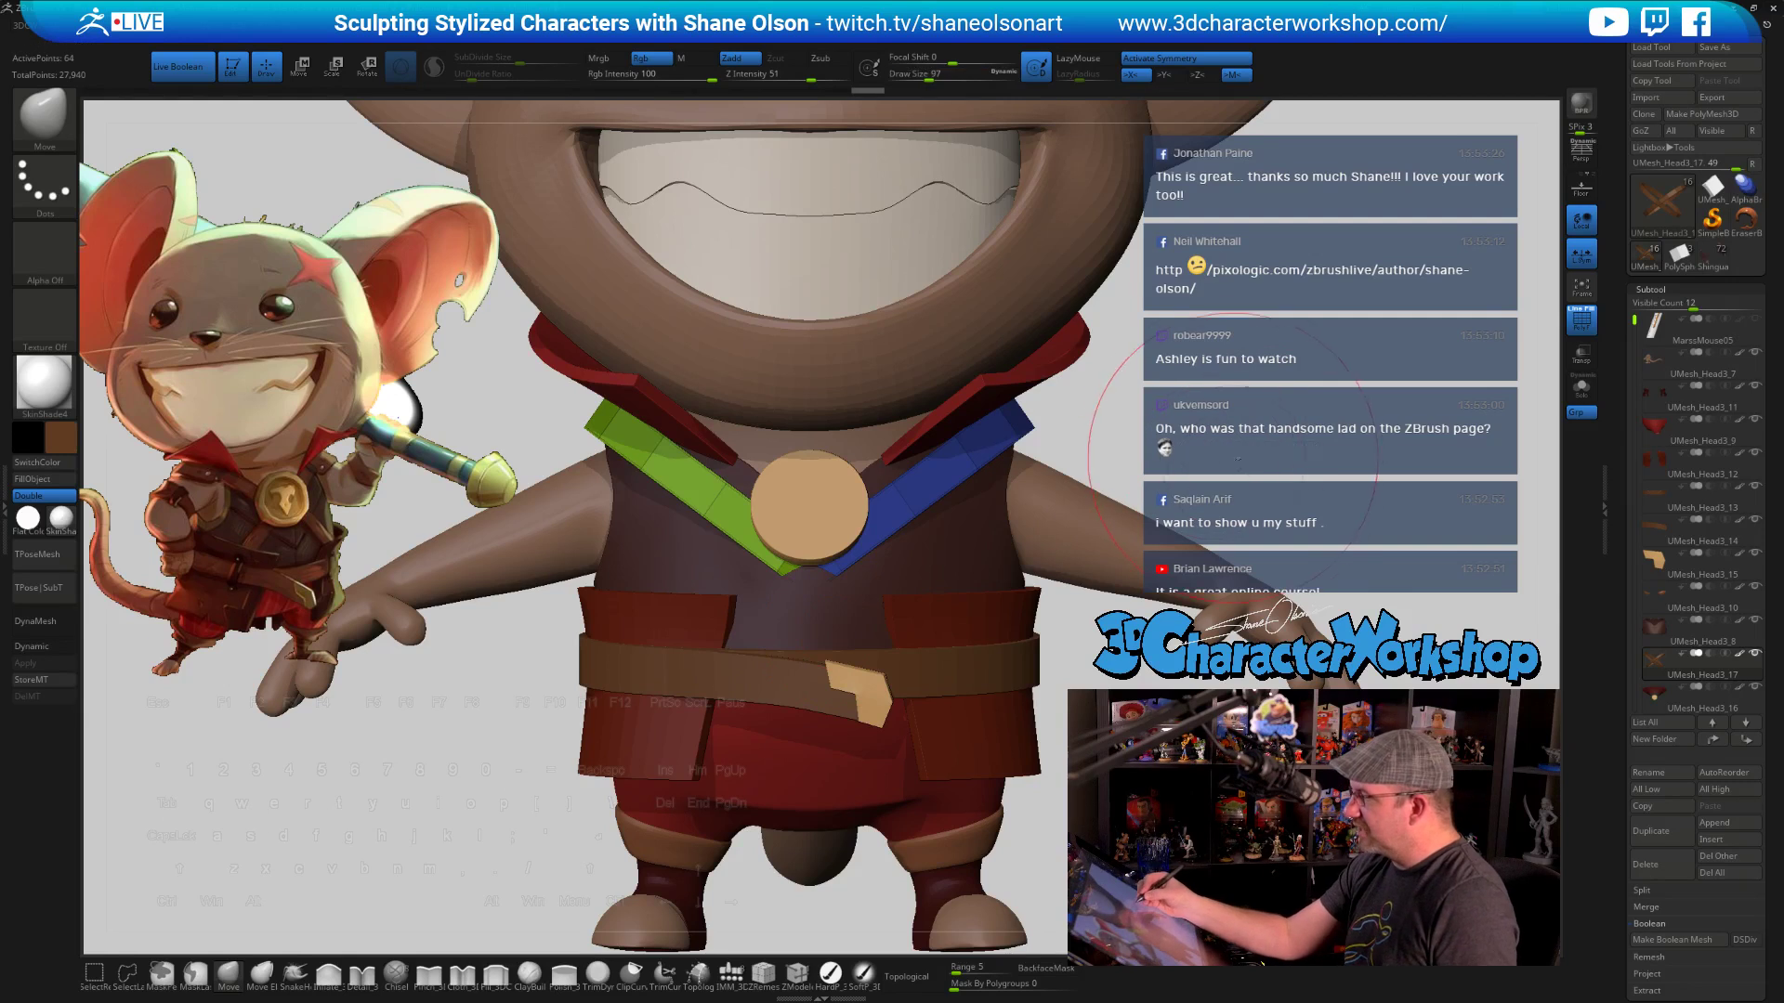
mouse_move(1217, 455)
mouse_down()
mouse_move(1061, 446)
mouse_move(1096, 417)
mouse_move(1194, 427)
mouse_up()
key(s)
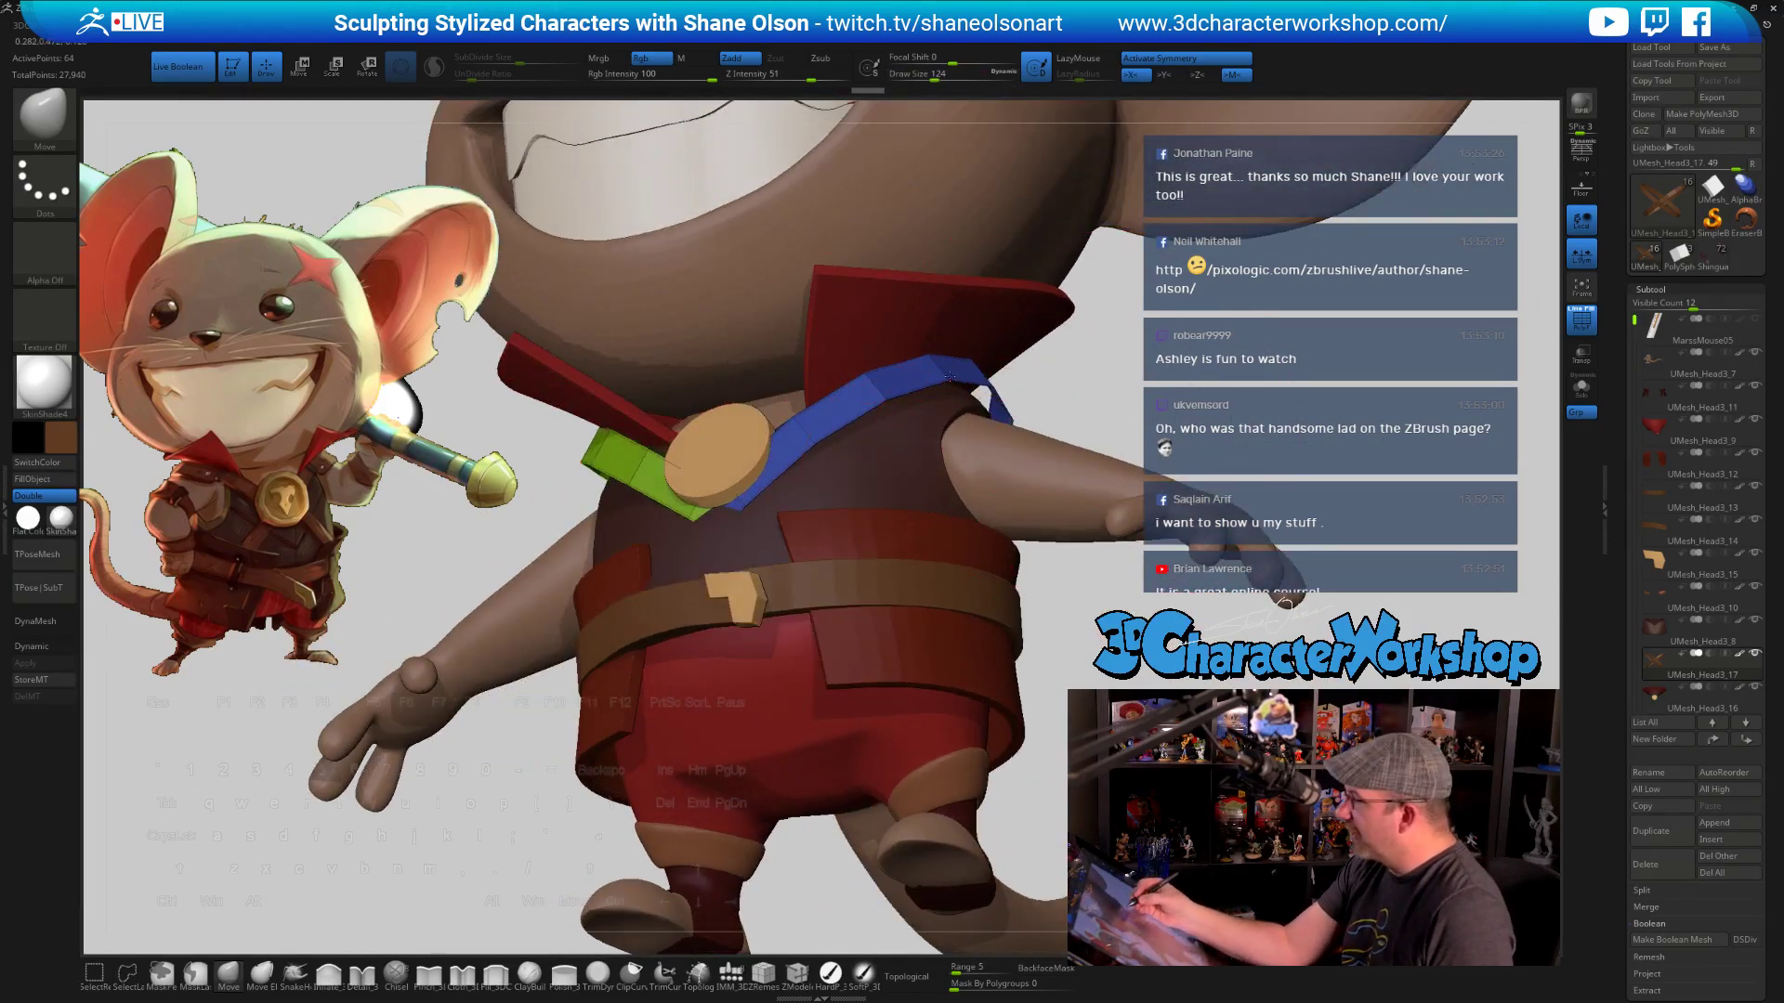
mouse_move(950, 377)
mouse_down()
mouse_move(942, 395)
mouse_move(985, 405)
mouse_move(879, 419)
mouse_up()
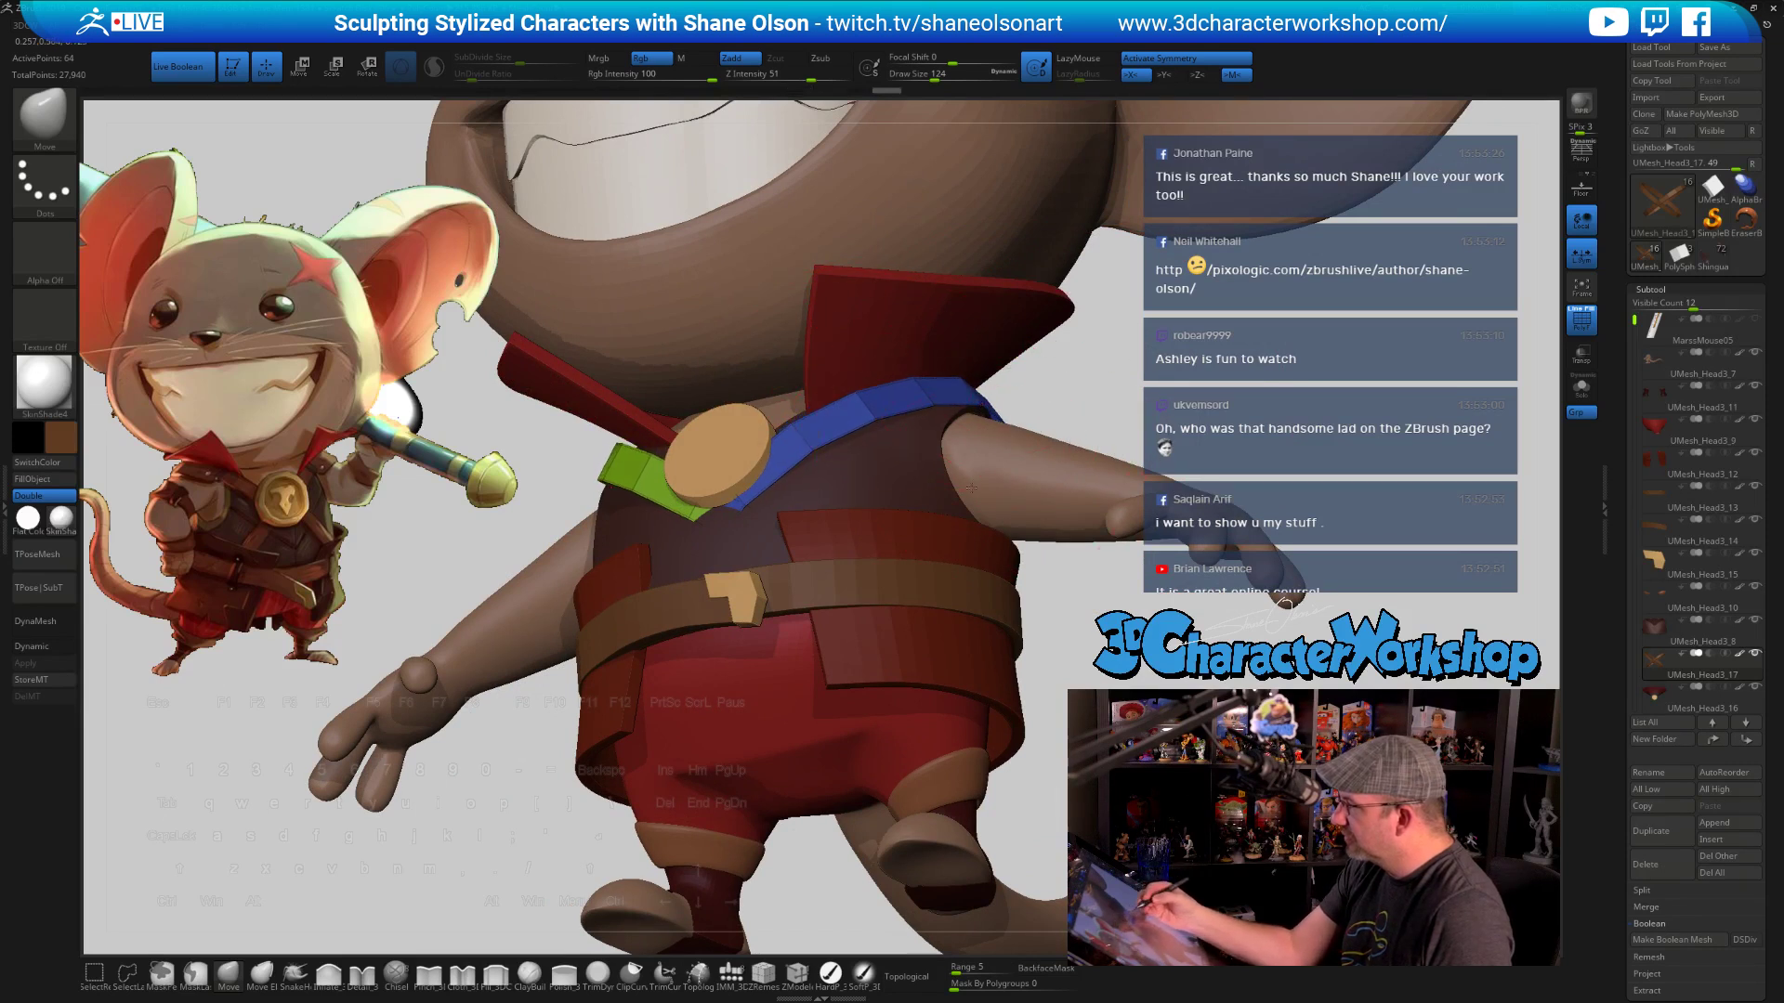
drag(971, 488, 969, 543)
Lift and shape the blue strap so it wraps over the top of the shoulder under the collar
drag(1110, 478, 976, 460)
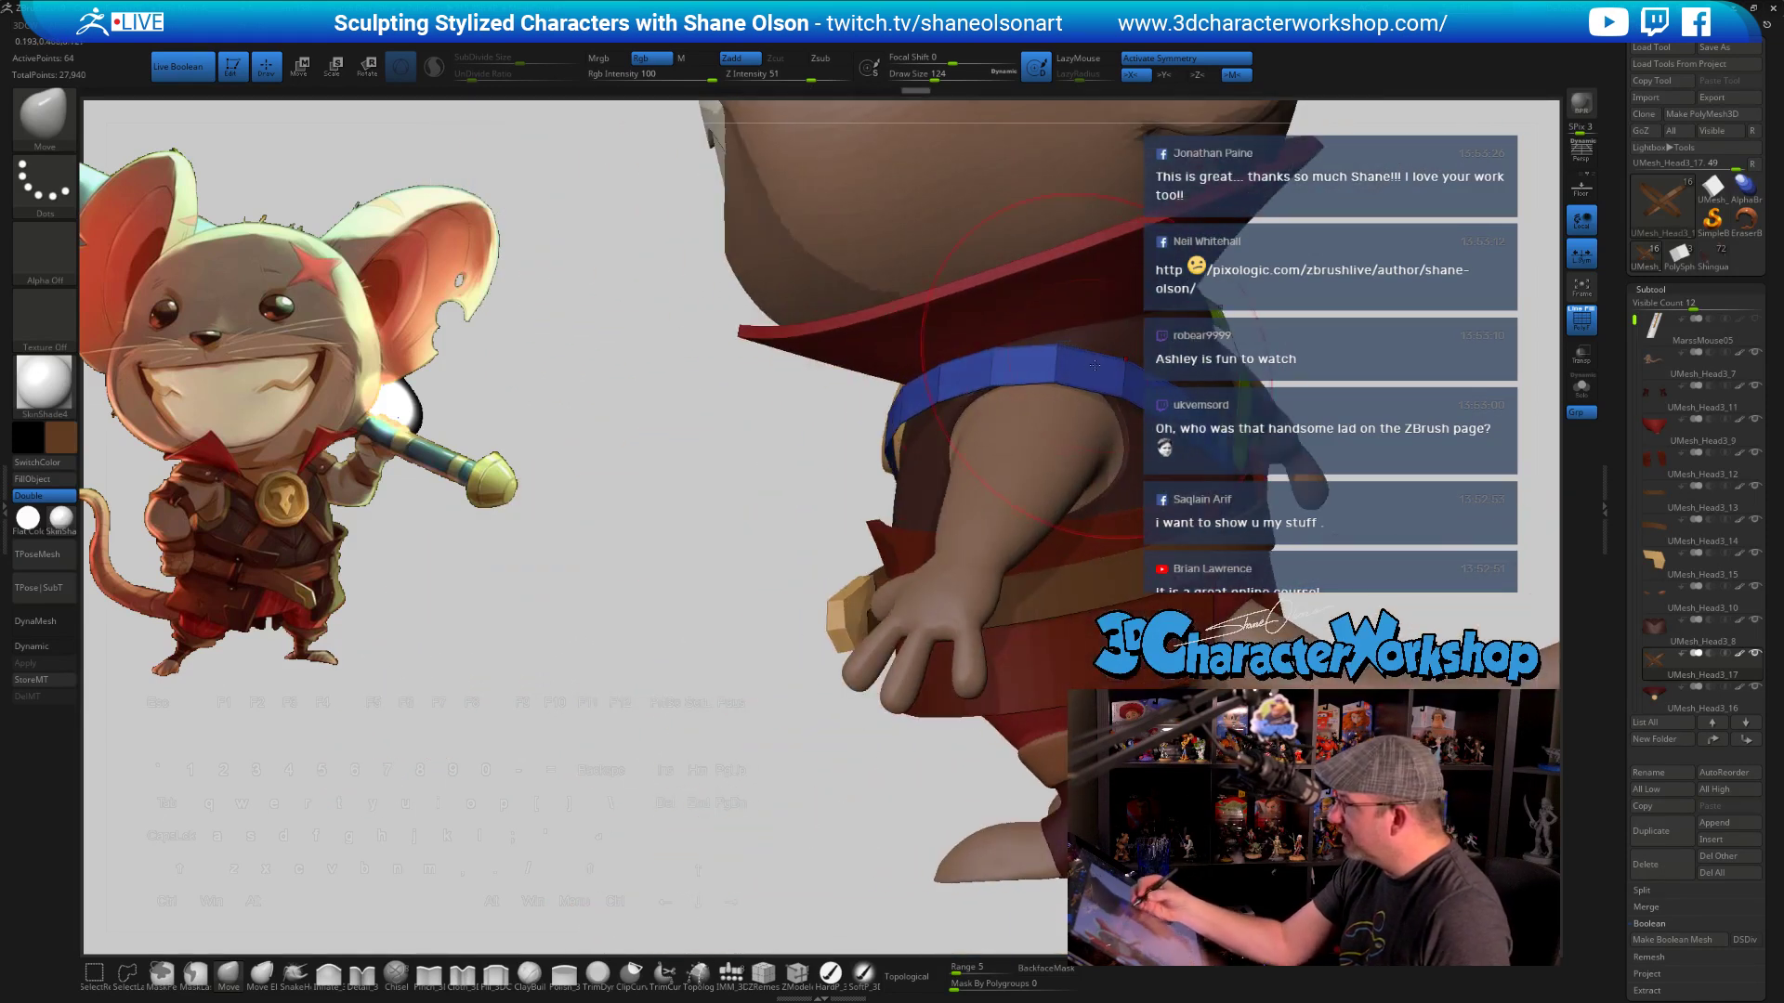
drag(1094, 365, 1092, 352)
right_drag(1105, 427, 976, 428)
drag(1086, 364, 1097, 352)
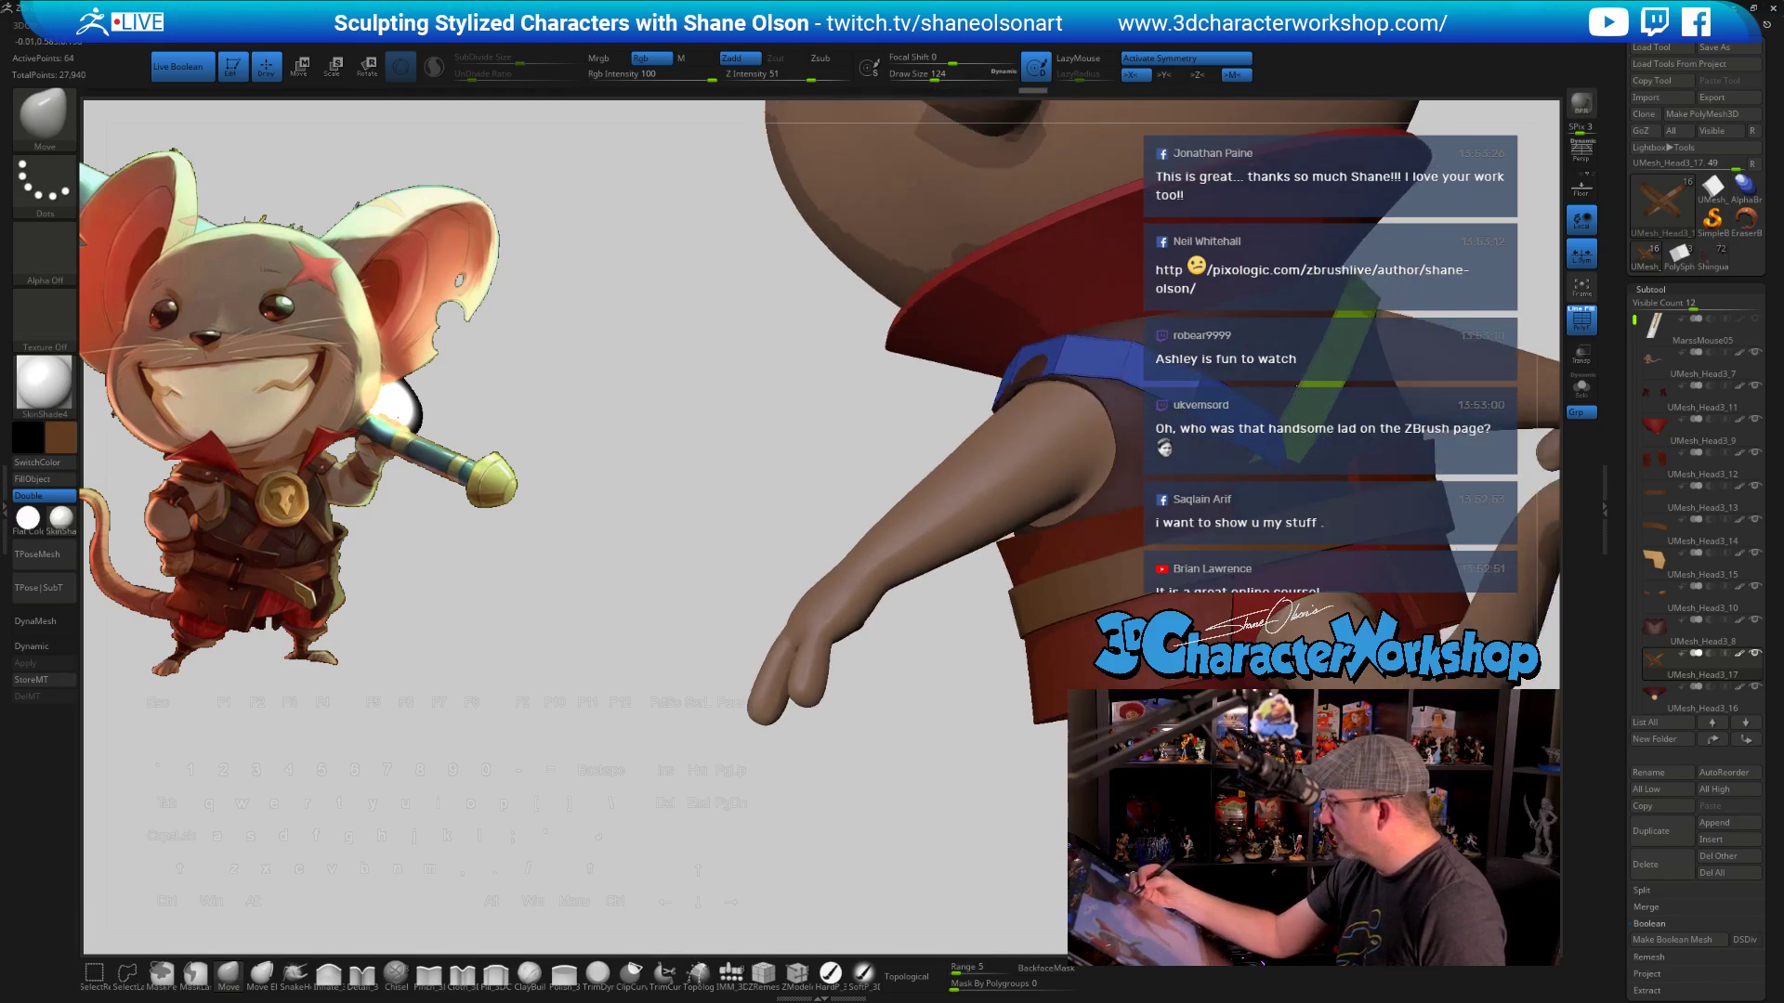
right_drag(1115, 427, 1068, 427)
Fit the blue strap against the vest behind the shoulder with smaller Move brush adjustments
mouse_move(1161, 363)
right_down()
mouse_move(906, 425)
mouse_move(841, 405)
right_up()
key(s)
click(814, 437)
key(s)
click(732, 437)
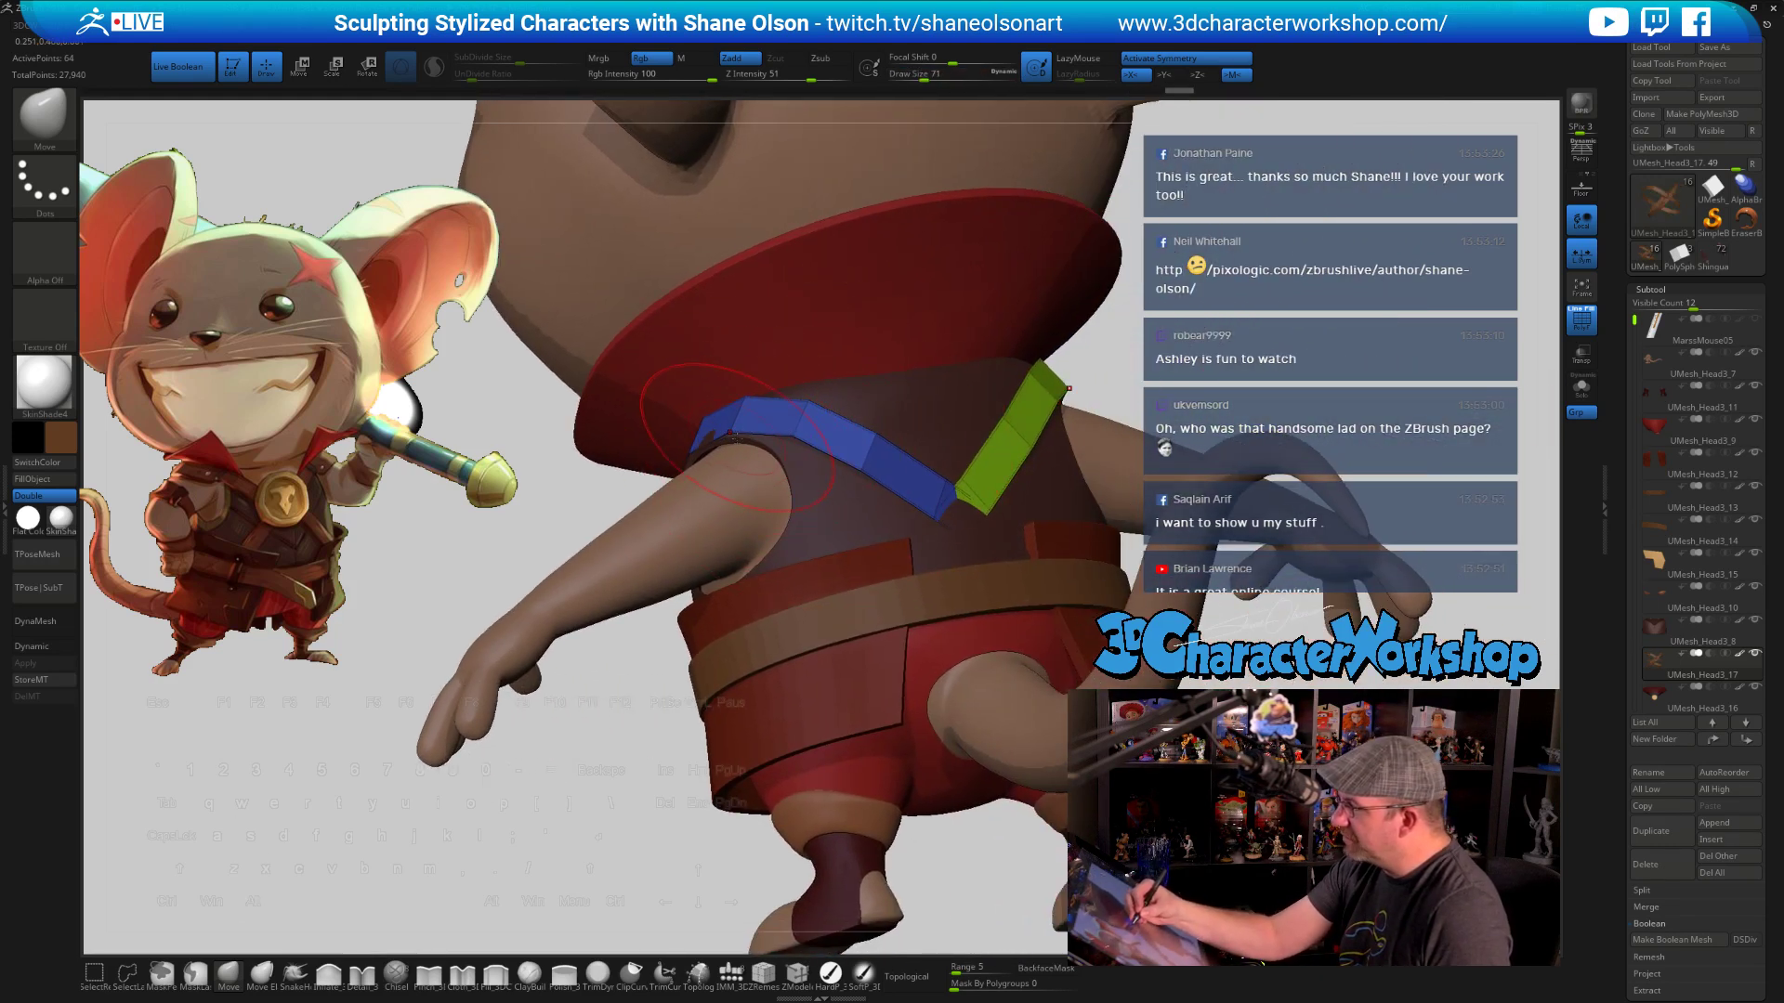
key(s)
click(730, 436)
Reshape the straps along the torso's side and front so they follow the vest towards the medallion
mouse_move(733, 431)
right_down()
mouse_move(797, 393)
mouse_move(869, 479)
mouse_move(752, 395)
mouse_move(854, 328)
mouse_move(813, 379)
right_up()
key(s)
click(874, 483)
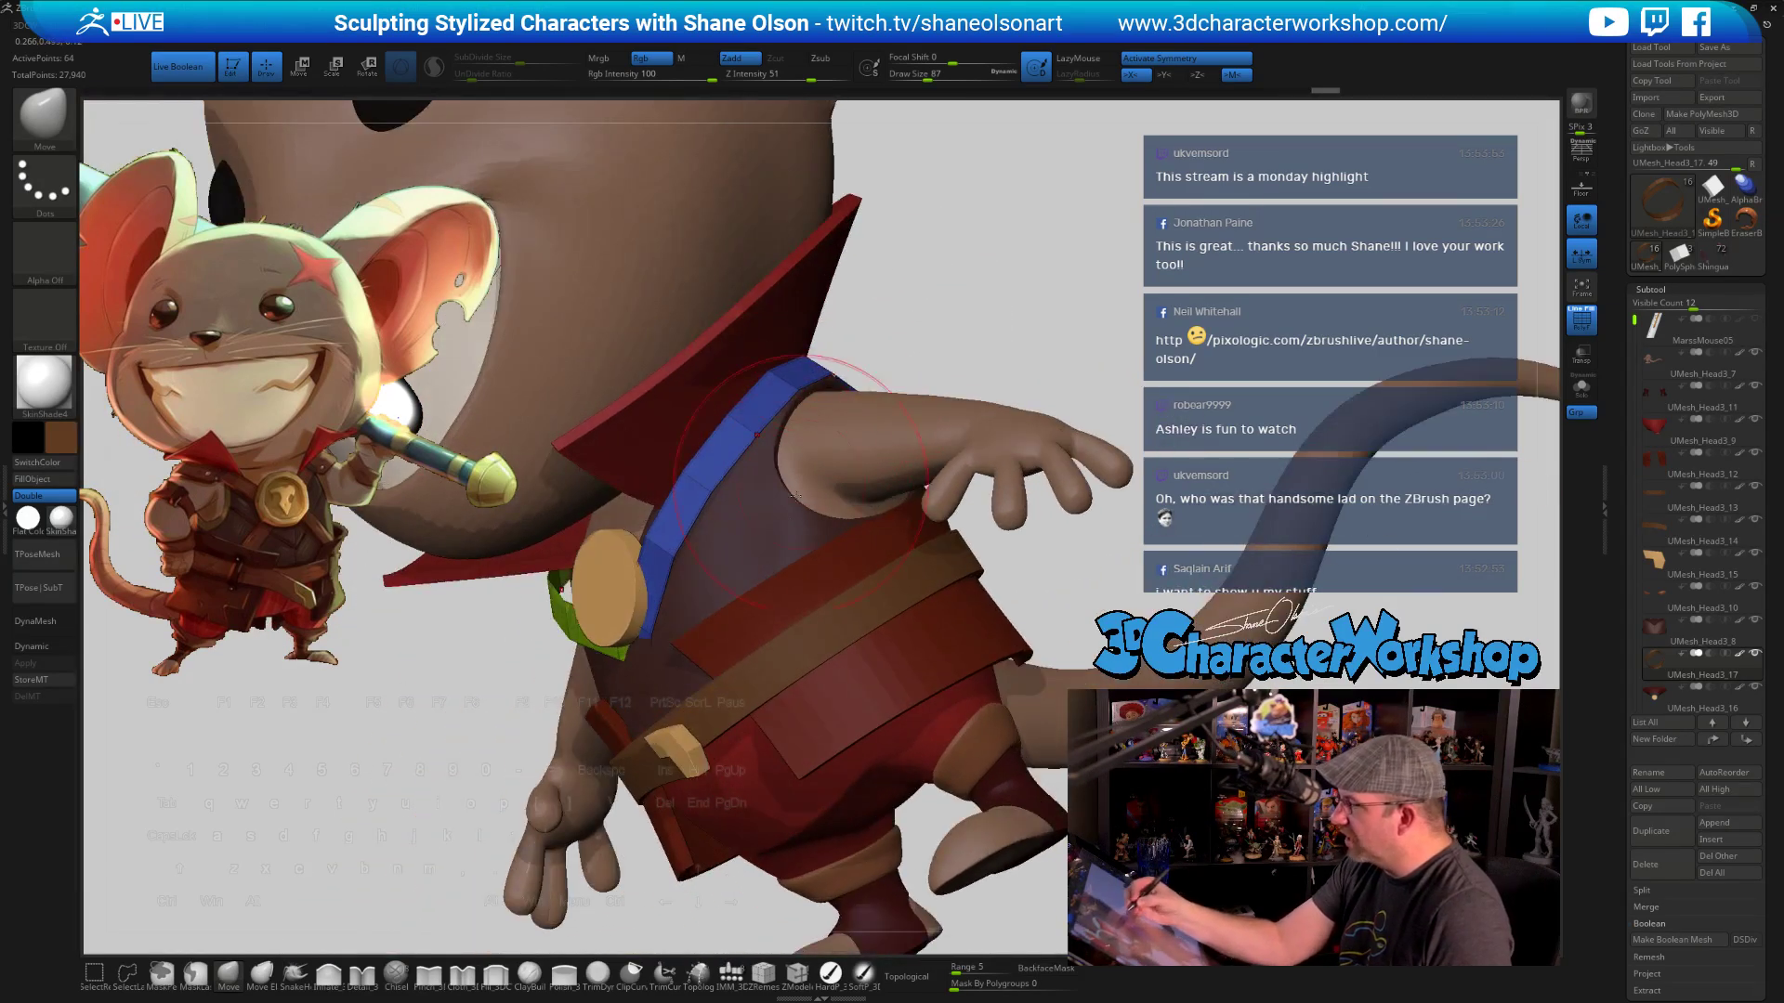
mouse_move(794, 494)
right_down()
mouse_move(720, 667)
mouse_move(734, 565)
mouse_move(780, 499)
right_up()
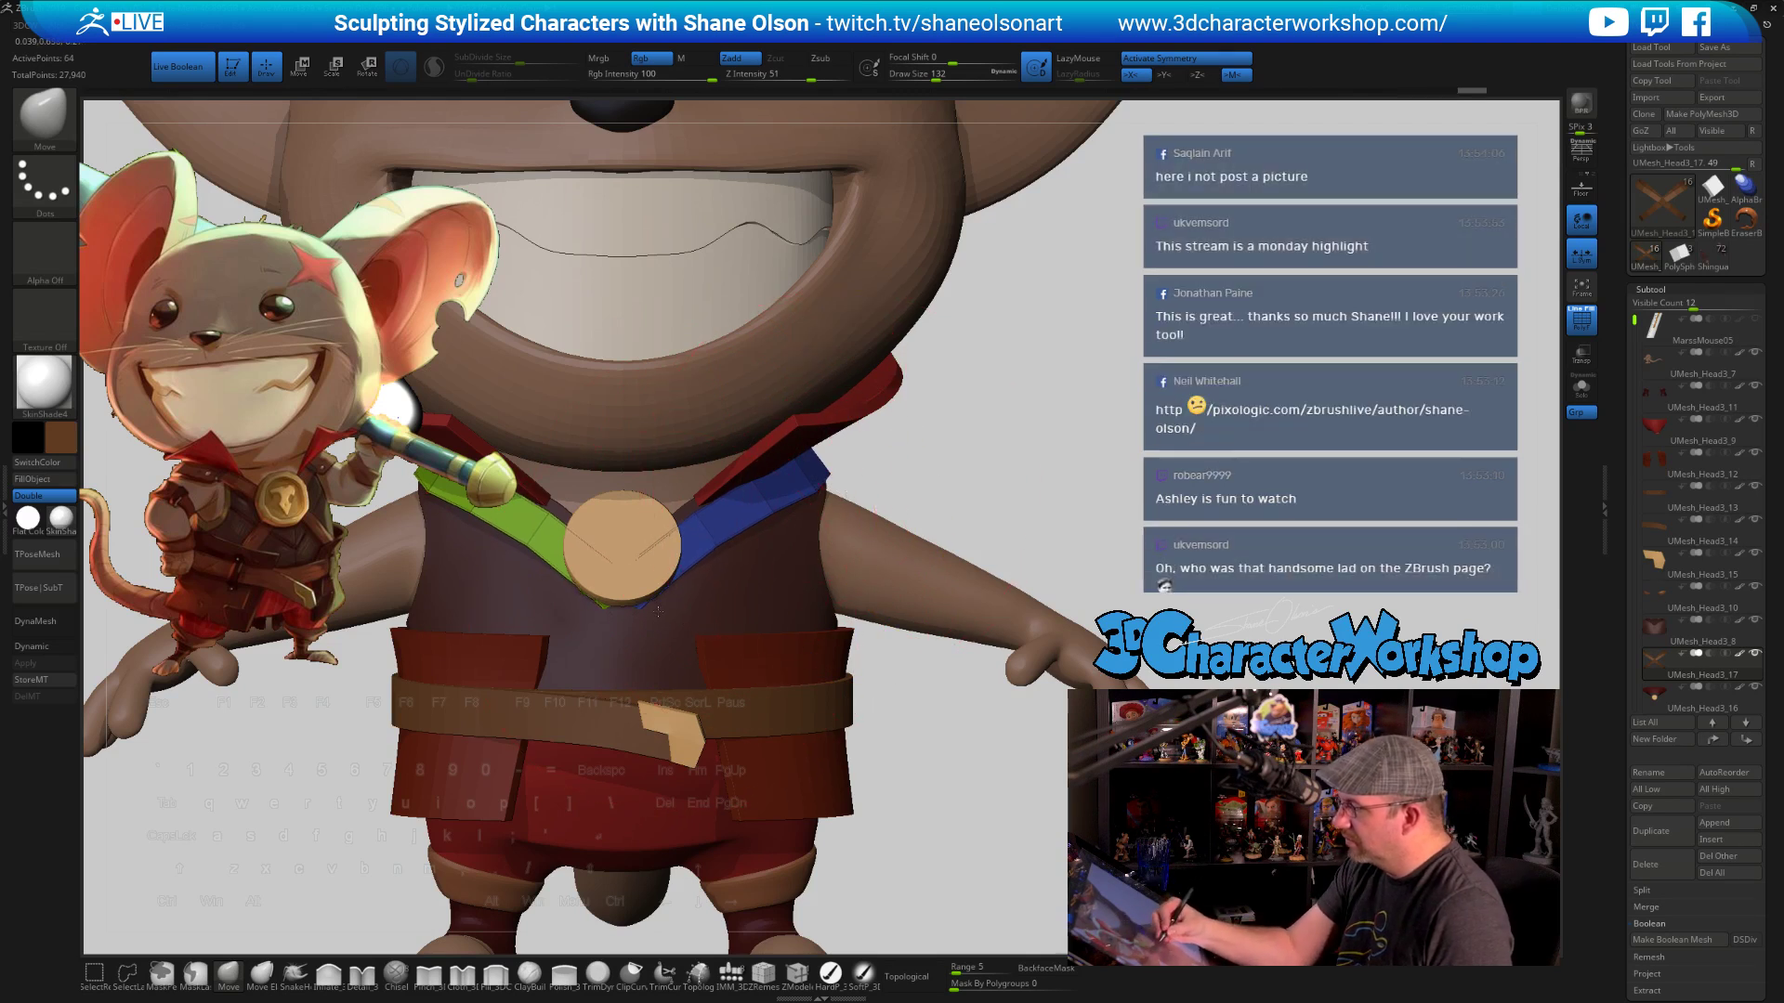
right_drag(721, 655, 748, 655)
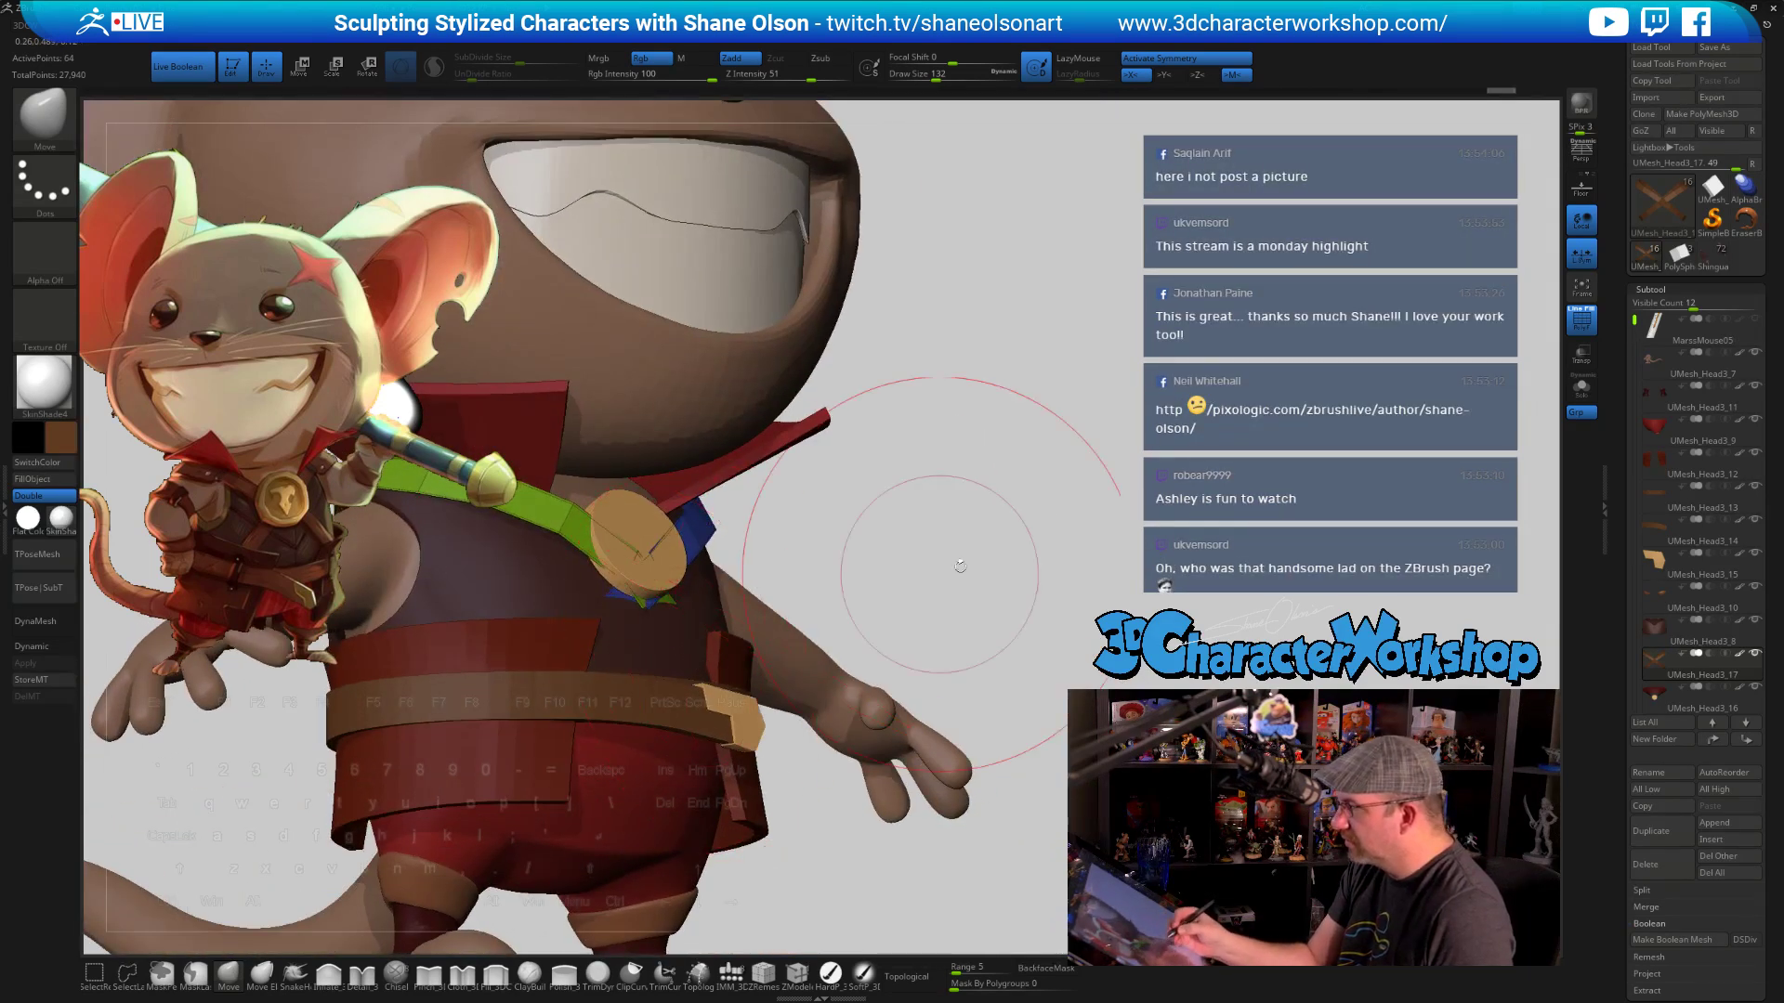
mouse_move(954, 557)
right_down()
mouse_move(972, 577)
mouse_move(902, 583)
right_up()
mouse_move(903, 687)
alt+right_down()
mouse_move(903, 641)
mouse_move(850, 632)
alt+right_up()
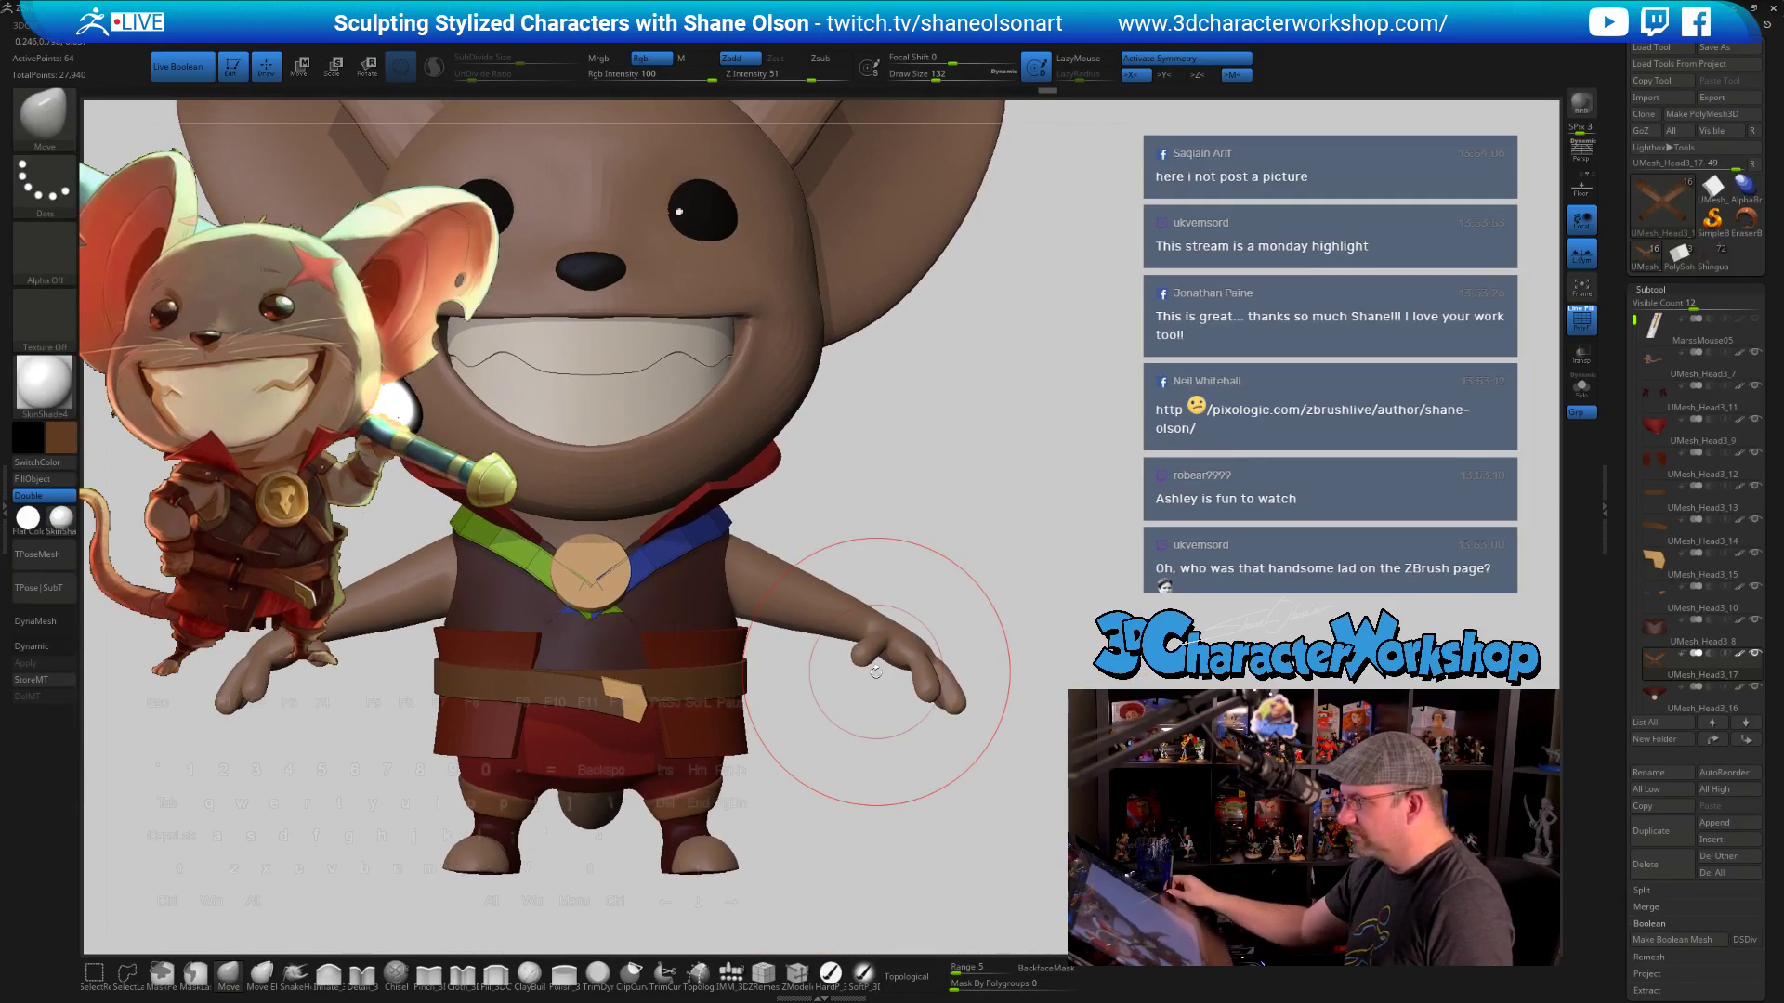
Nudge the outer portions of both straps at the shoulders, beneath the collar
key(s)
drag(801, 520, 791, 513)
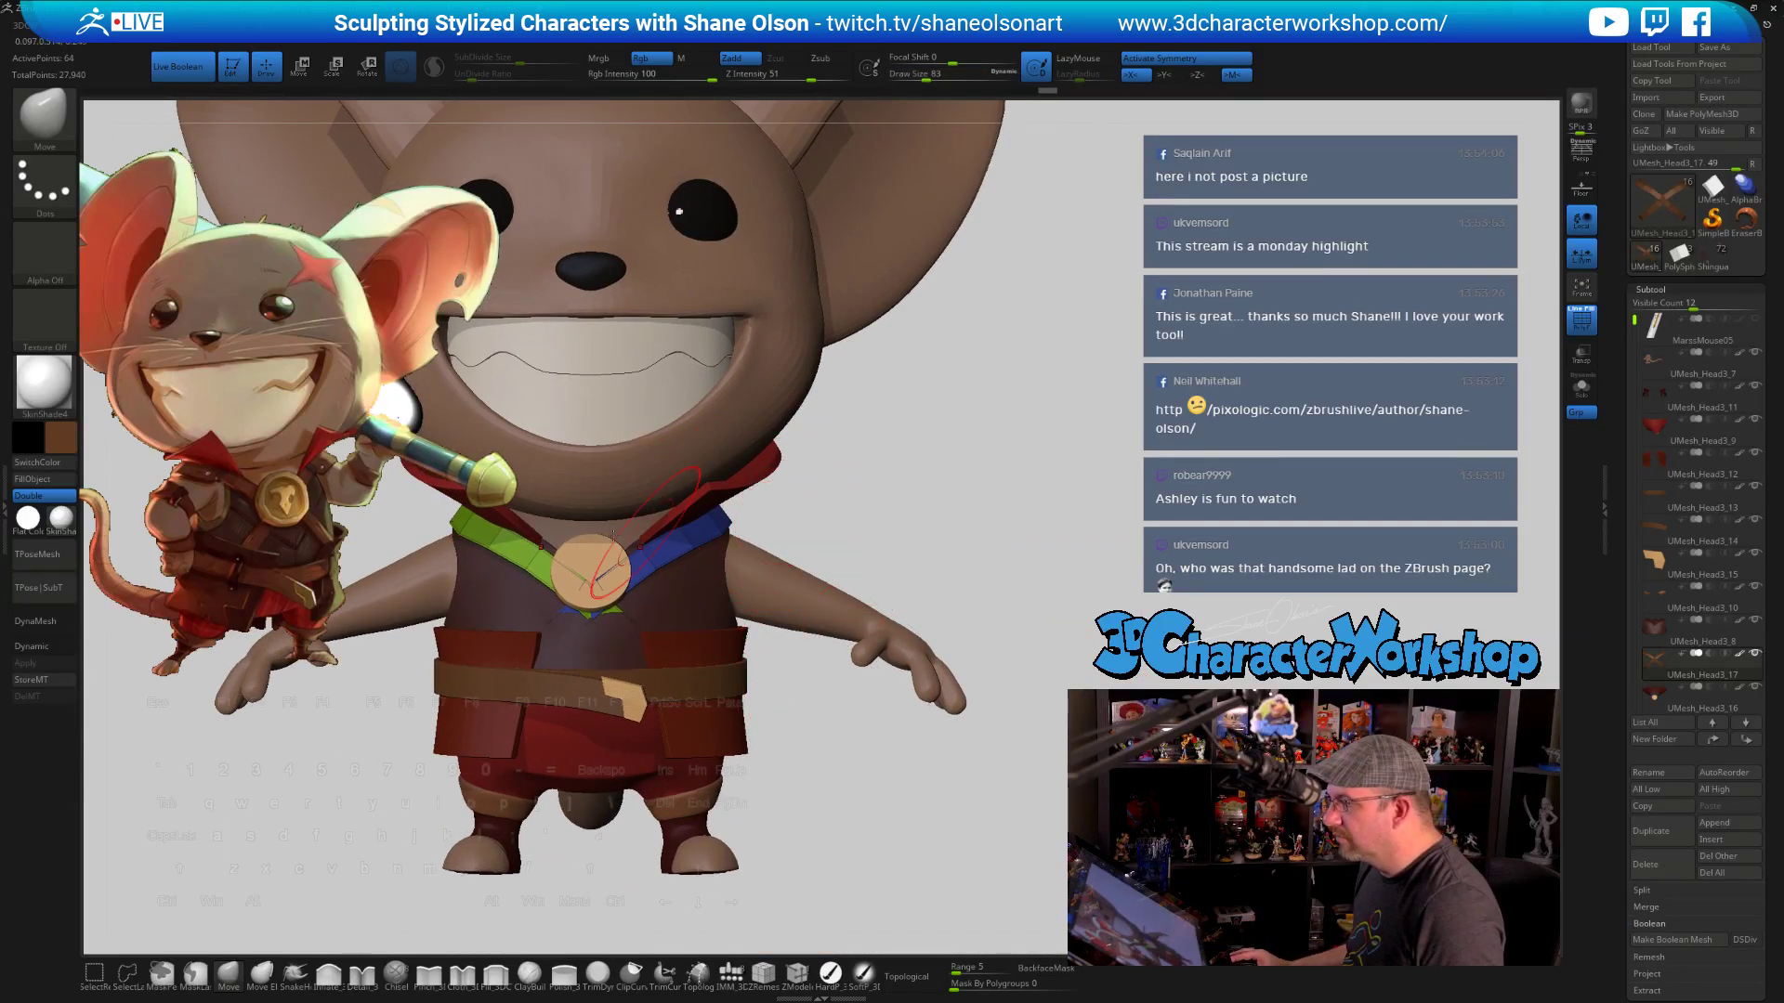
key(s)
drag(449, 523, 457, 536)
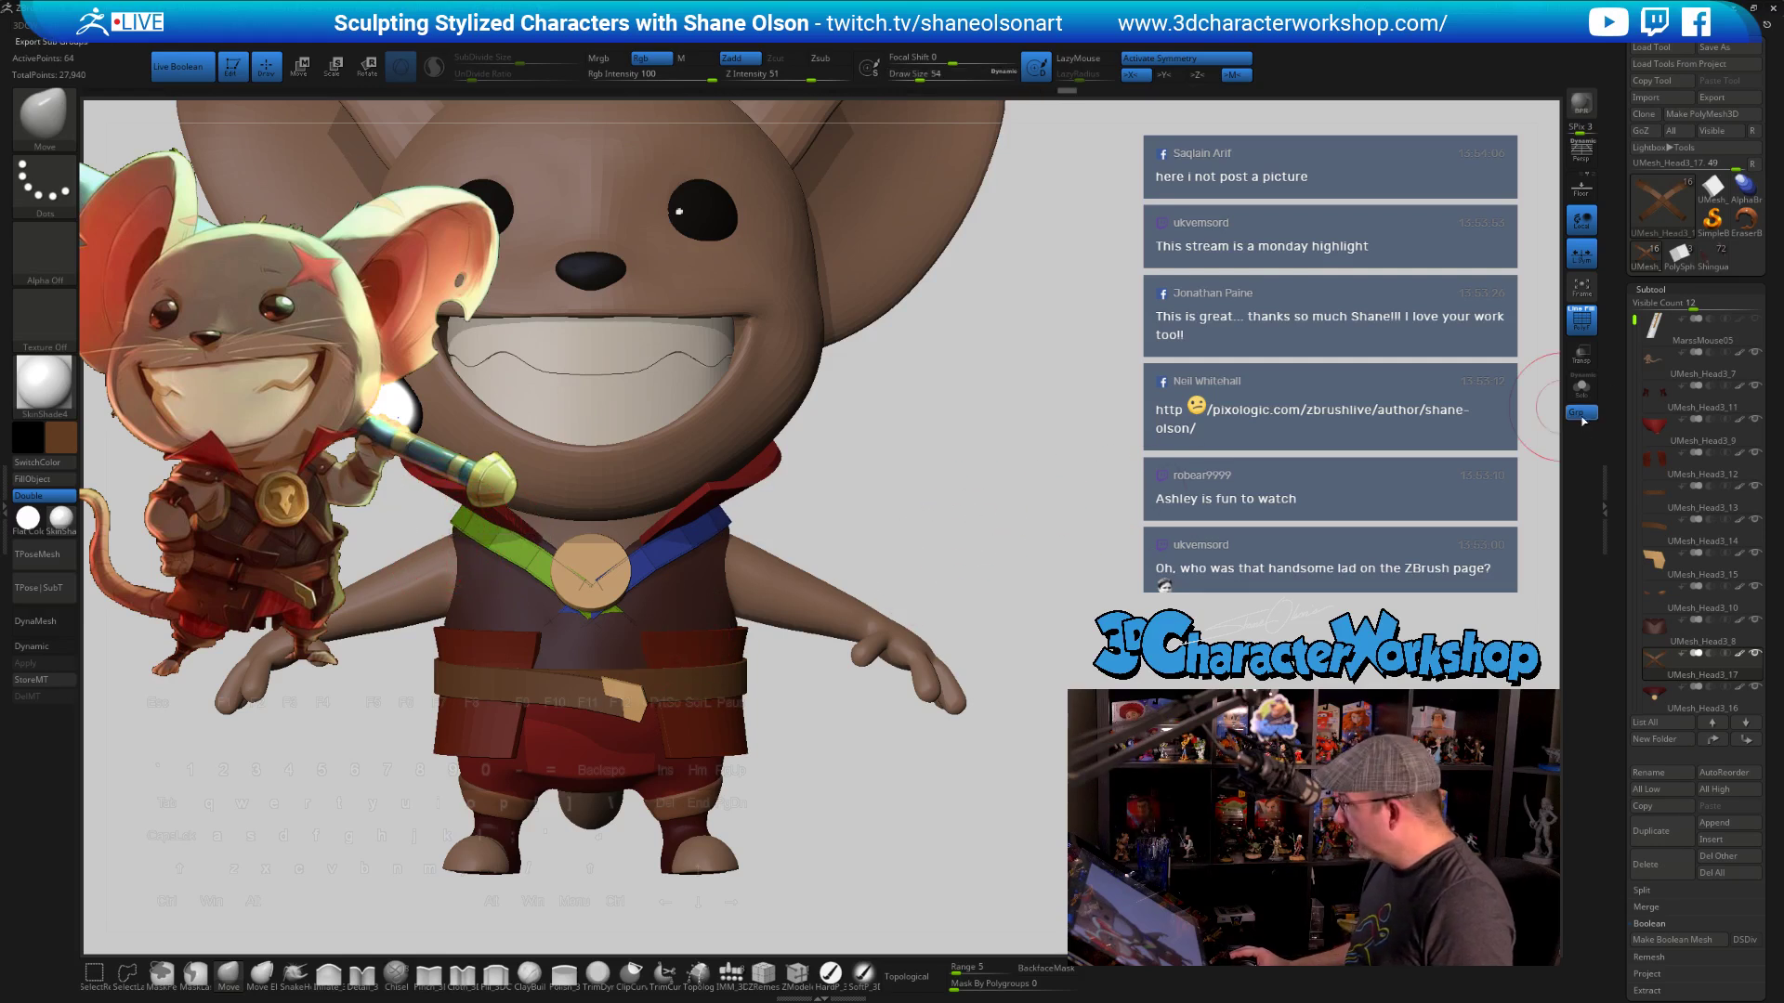
Make the rest of the character transparent and turn on dynamic subdivision for the strap loops
click(1580, 357)
drag(1016, 465, 1101, 476)
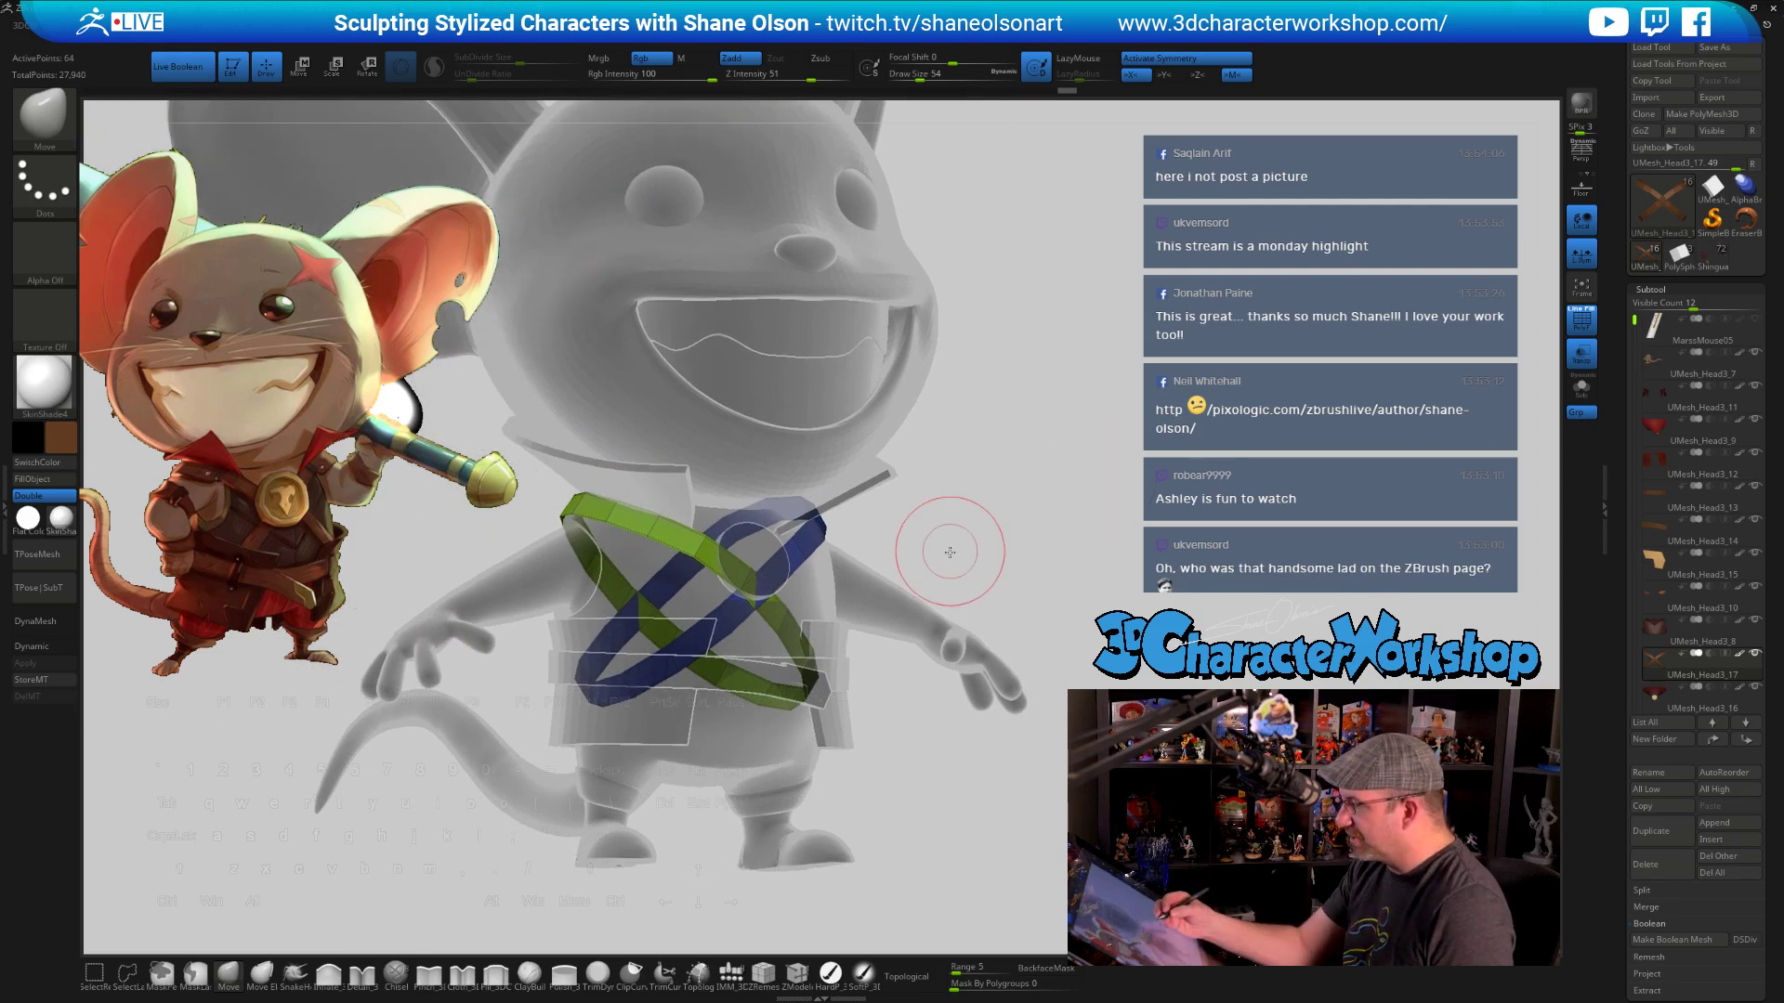
mouse_move(944, 545)
mouse_down()
mouse_move(928, 570)
mouse_move(963, 585)
mouse_move(796, 697)
mouse_up()
key(s)
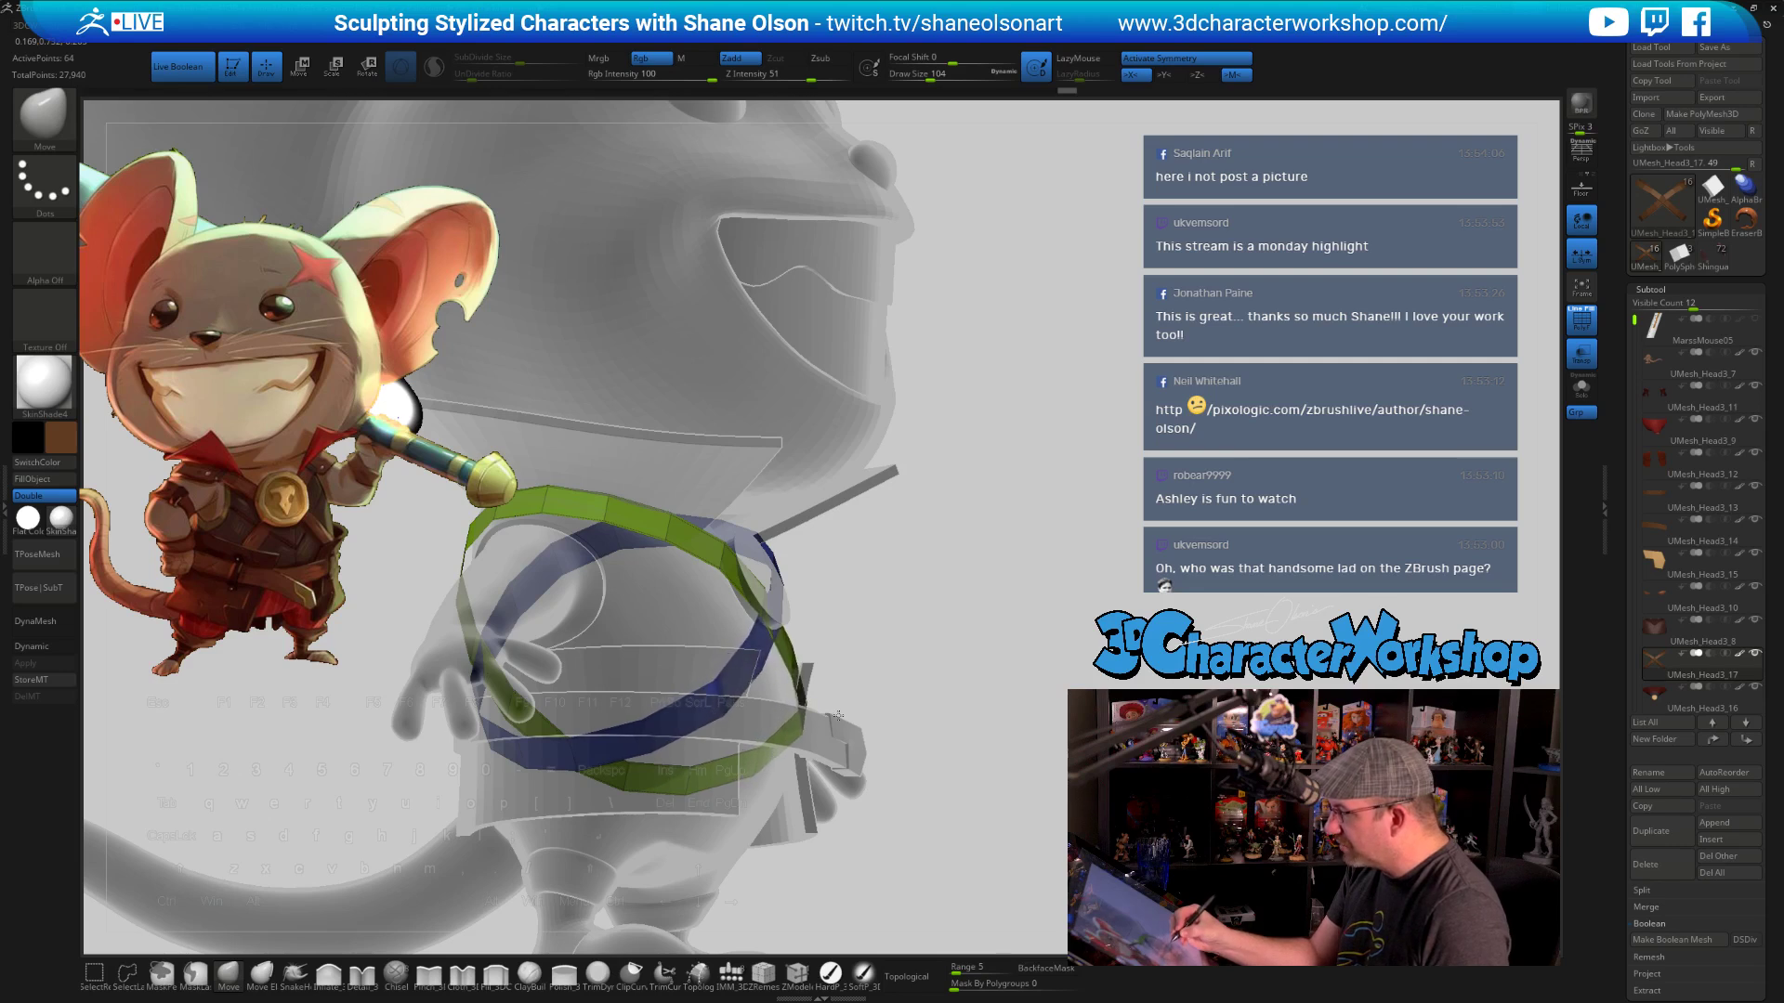
mouse_move(916, 678)
mouse_down()
mouse_move(796, 712)
mouse_move(817, 717)
mouse_move(783, 736)
mouse_up()
key(d)
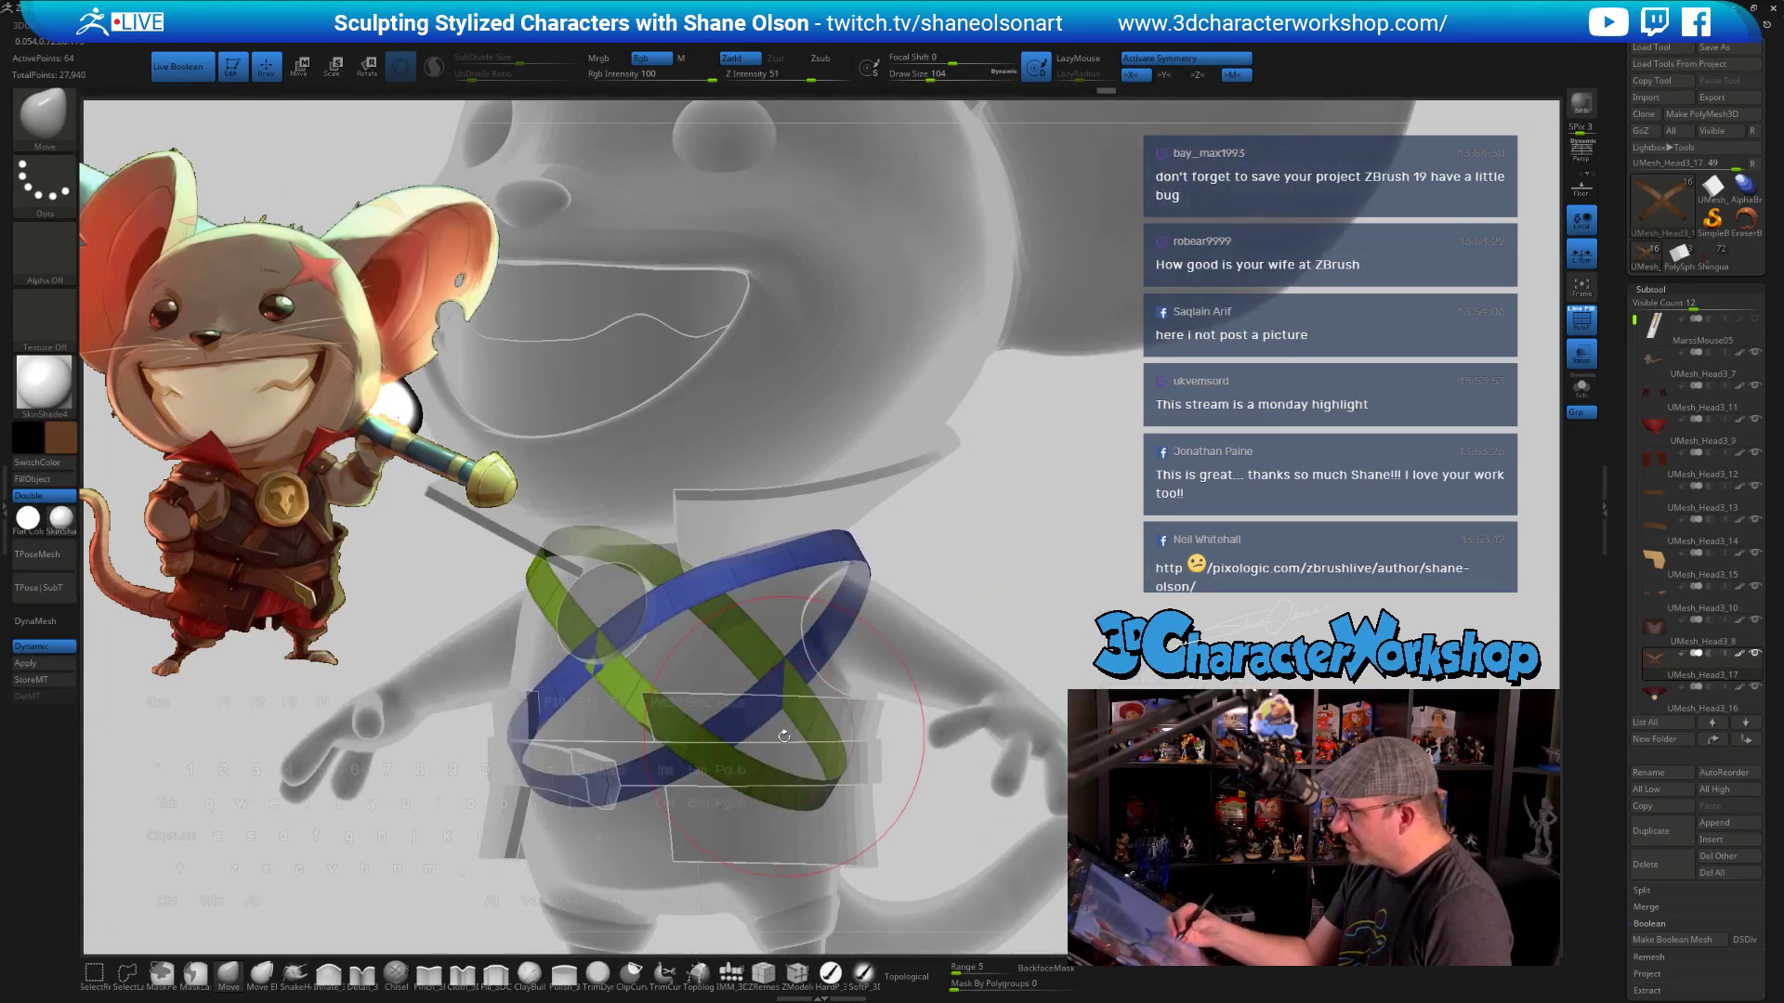
drag(891, 706, 859, 667)
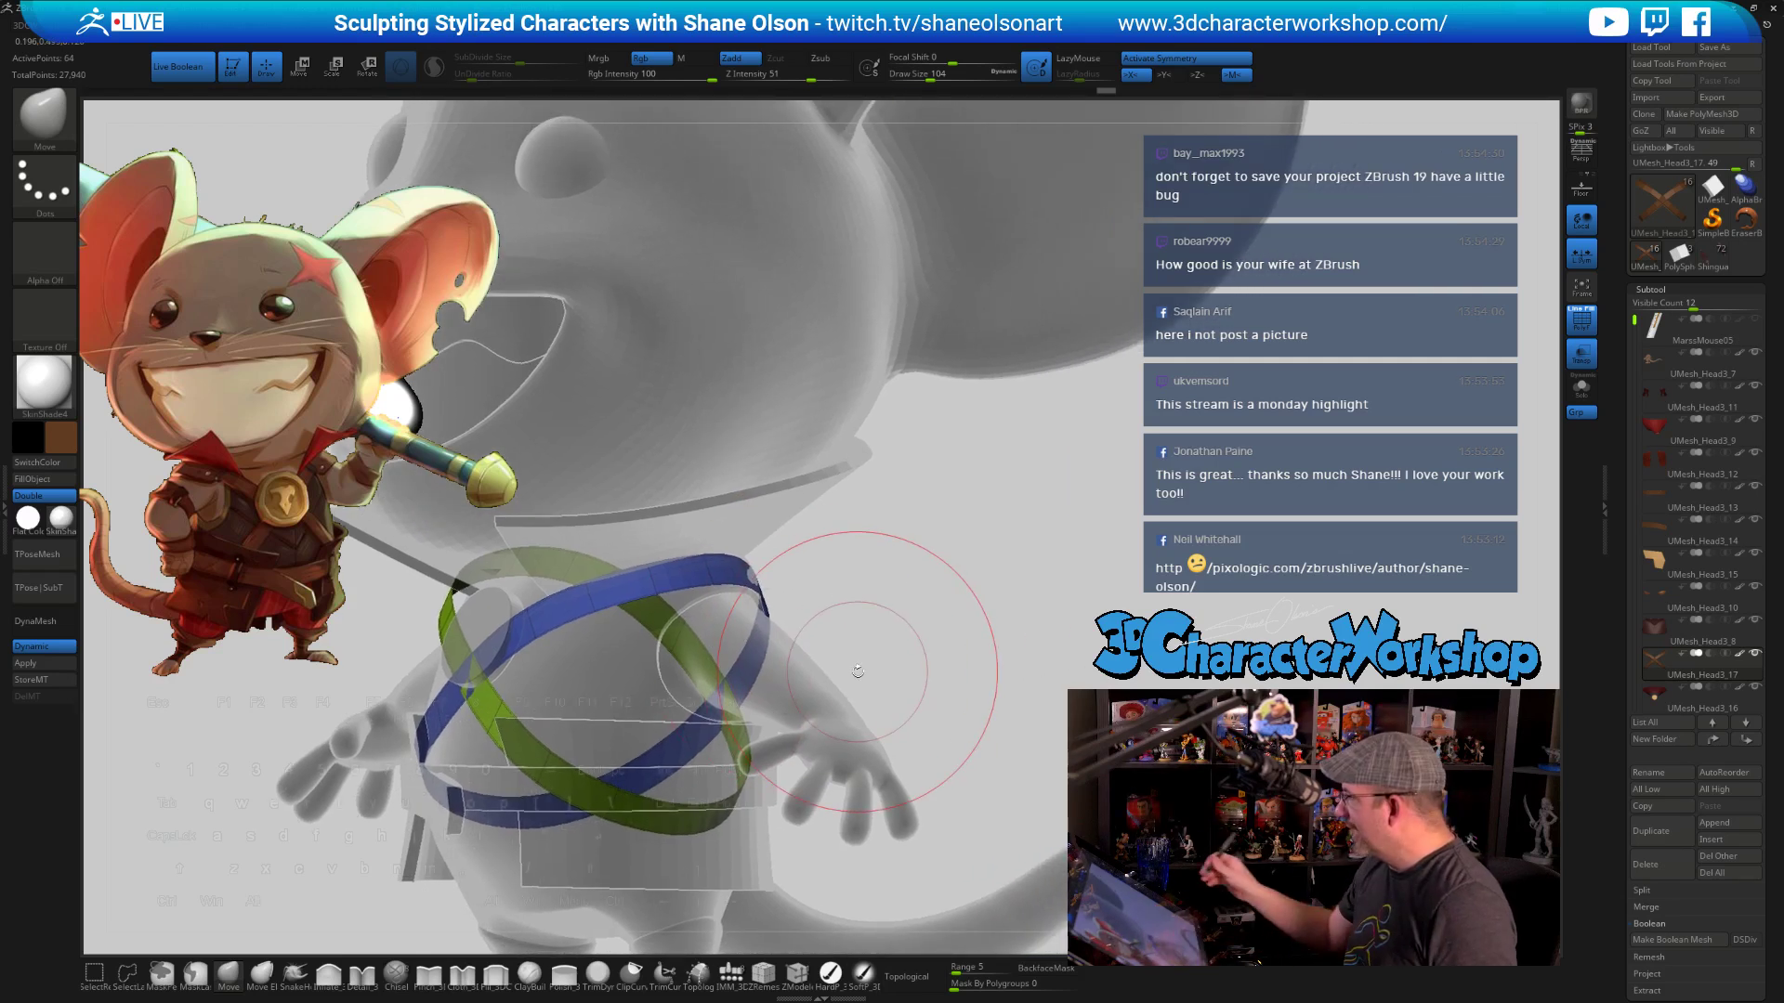
drag(816, 589, 742, 578)
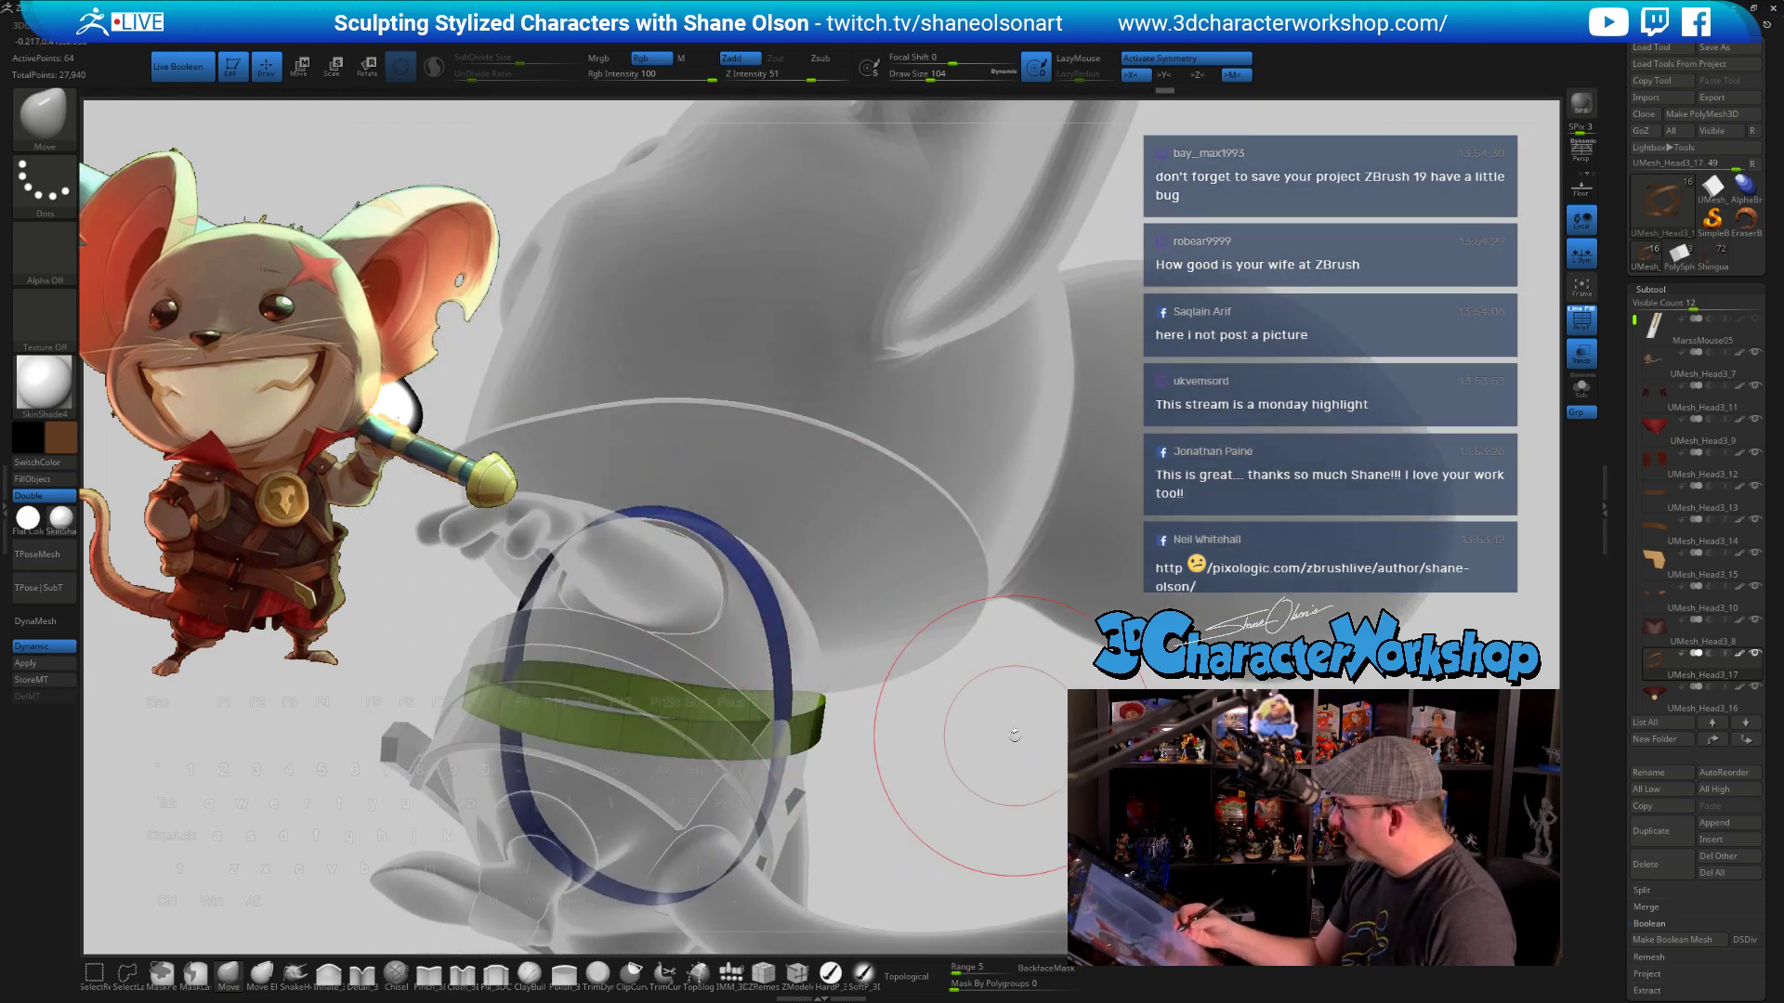
Save the tool as a new version named MarssMouse06
click(1718, 51)
click(816, 493)
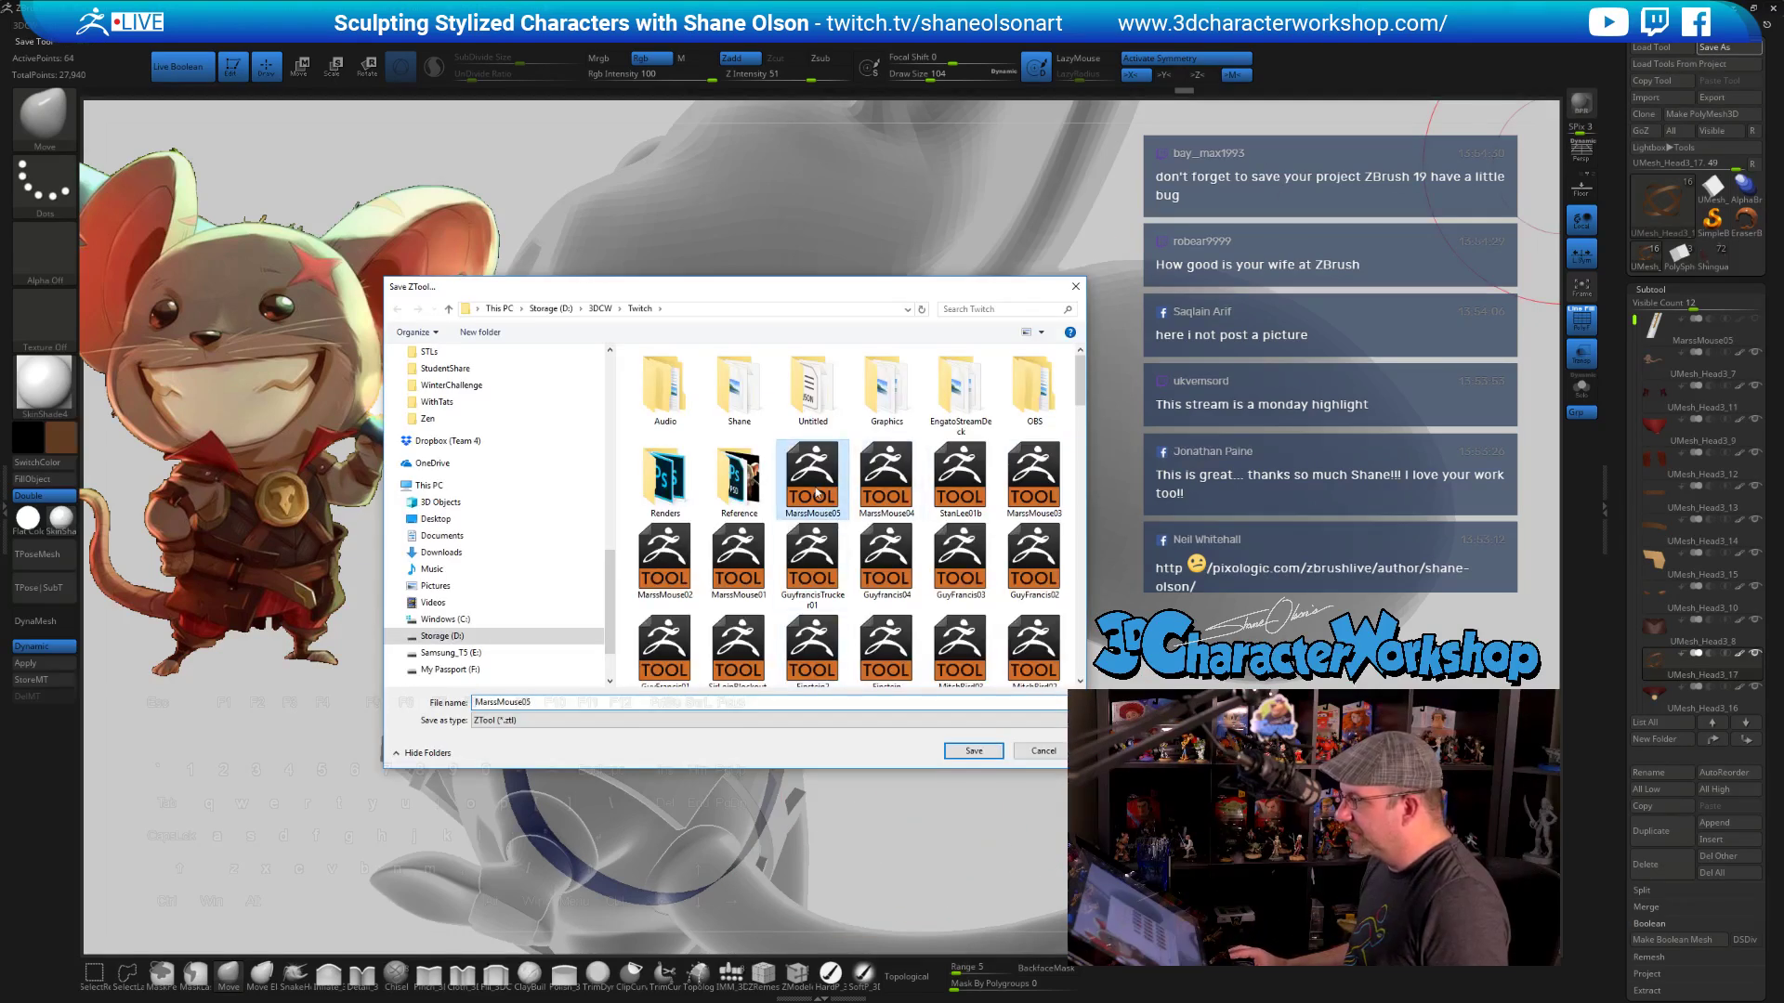
click(564, 703)
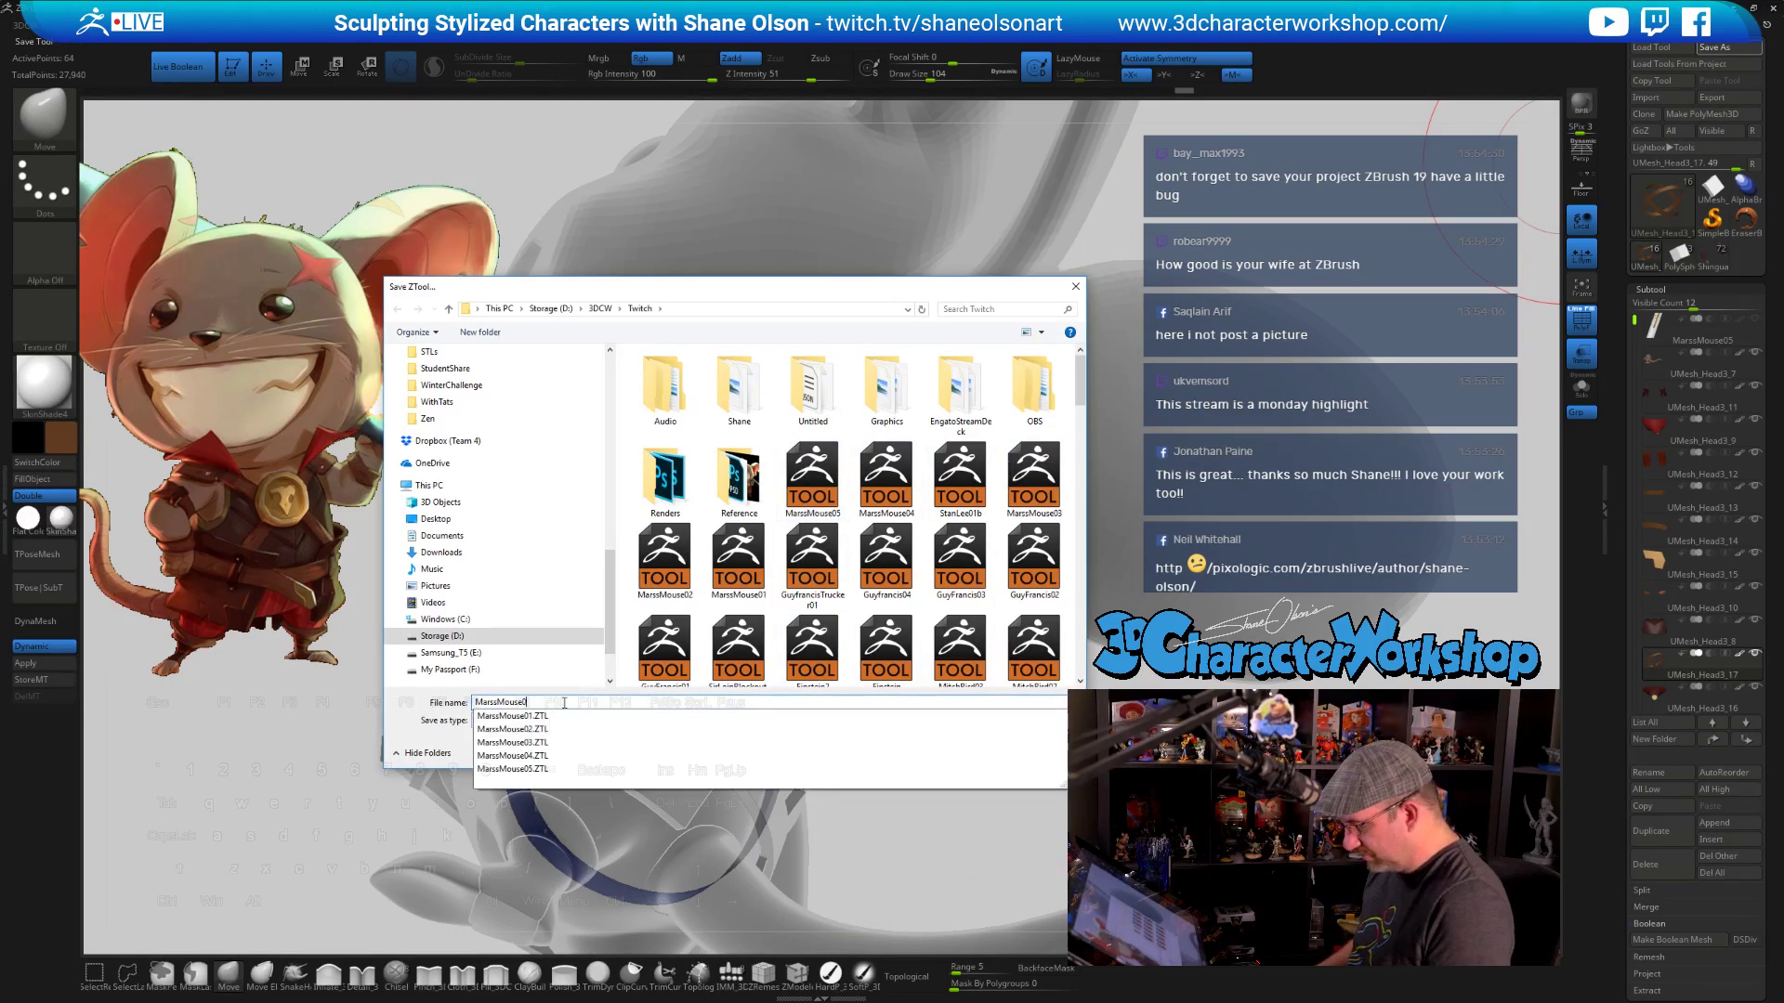
key(Return)
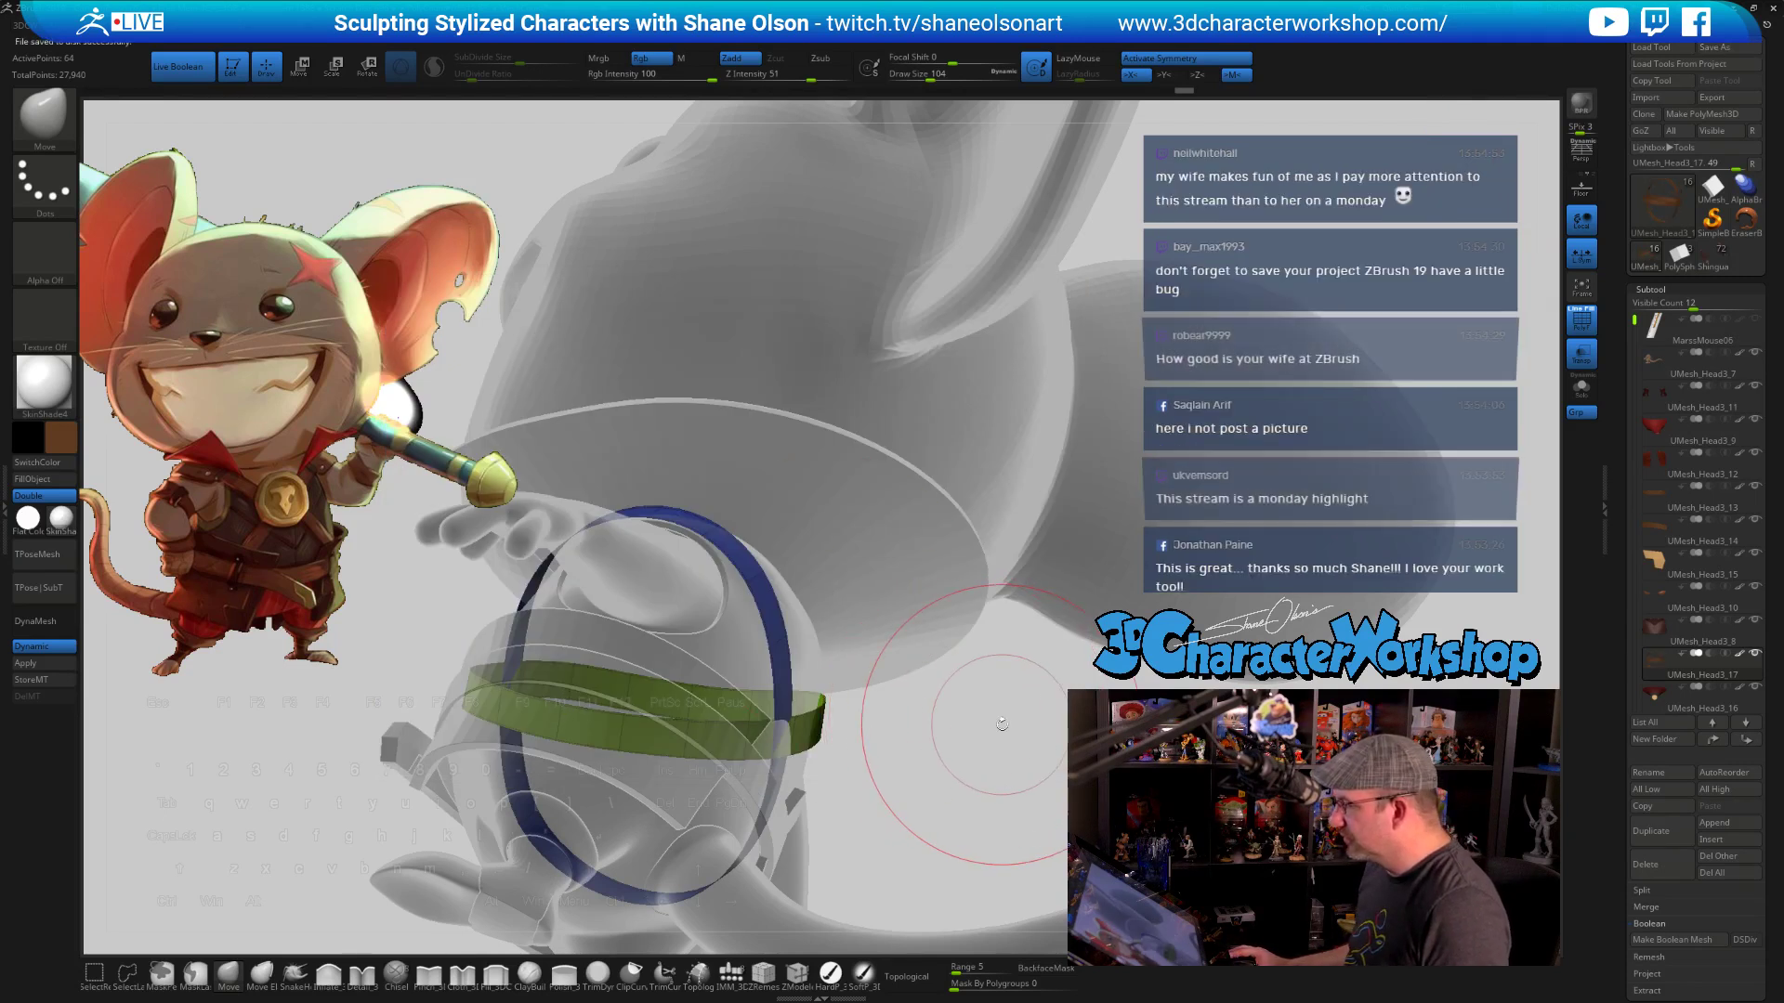
Adjust the strap loops around the torso's side and back with the Move brush so they follow the body
mouse_move(934, 641)
mouse_down()
mouse_move(985, 729)
mouse_move(895, 691)
mouse_move(839, 637)
mouse_up()
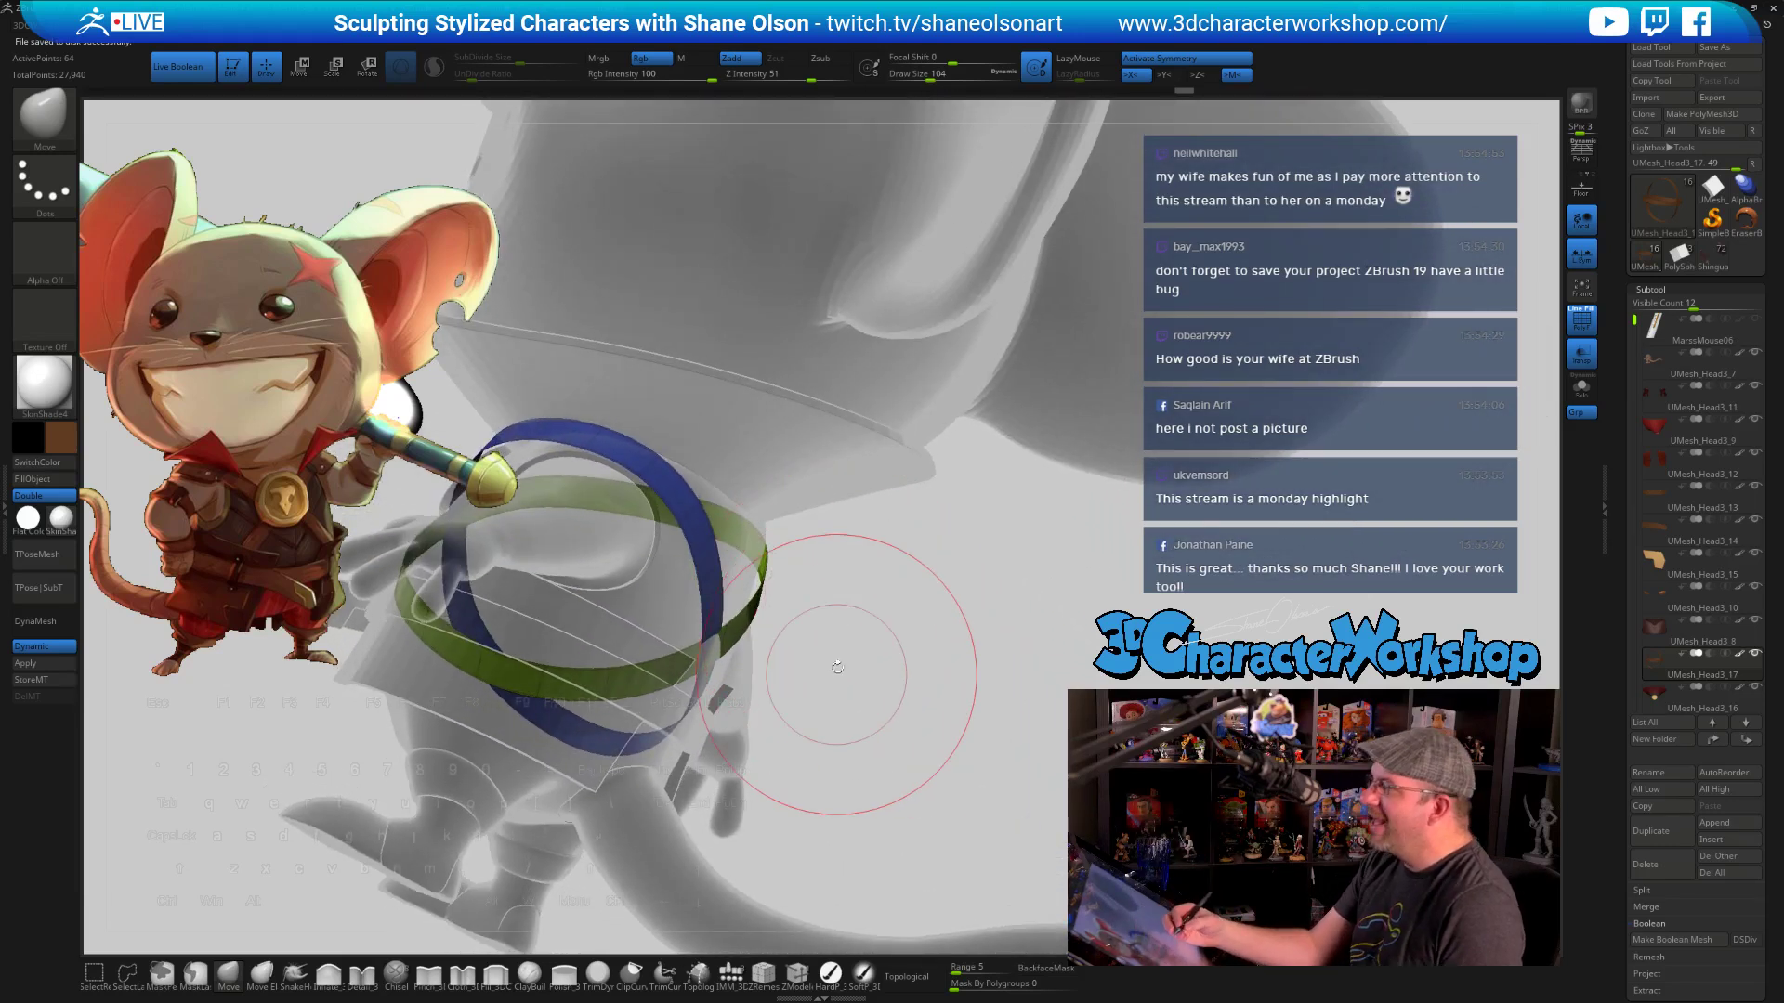
drag(668, 689, 677, 683)
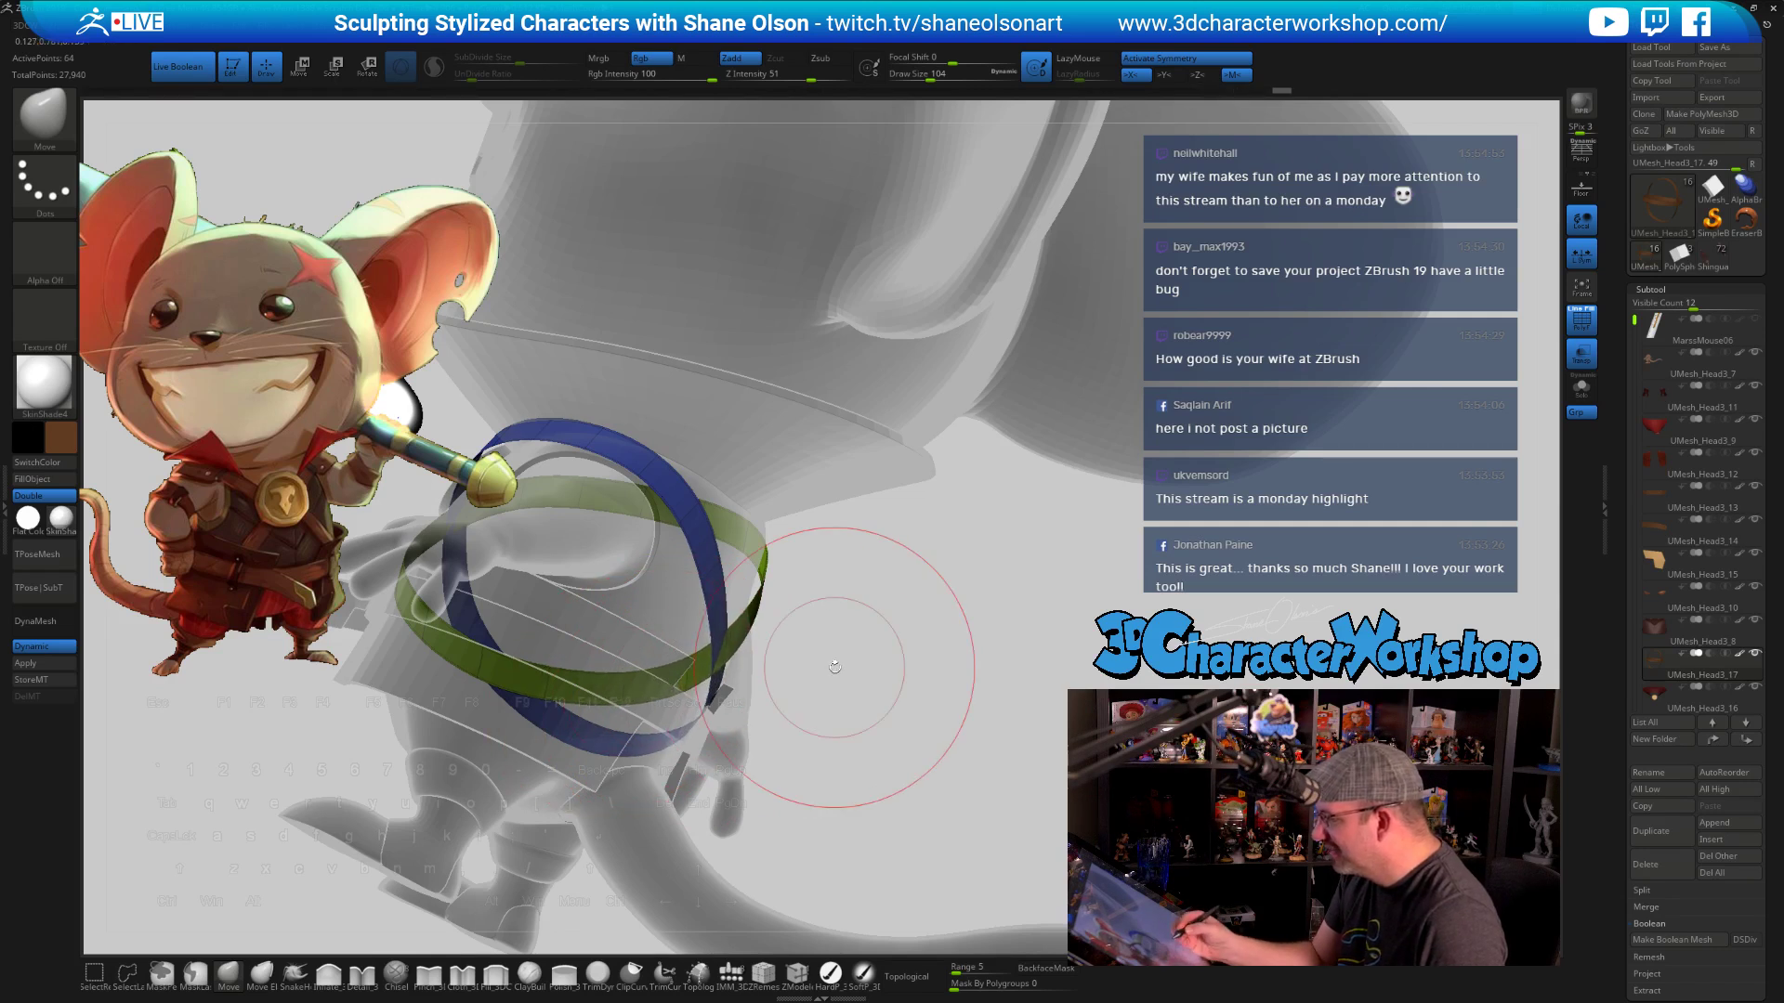
mouse_move(835, 667)
mouse_down()
mouse_move(823, 655)
mouse_move(757, 695)
mouse_move(730, 669)
mouse_up()
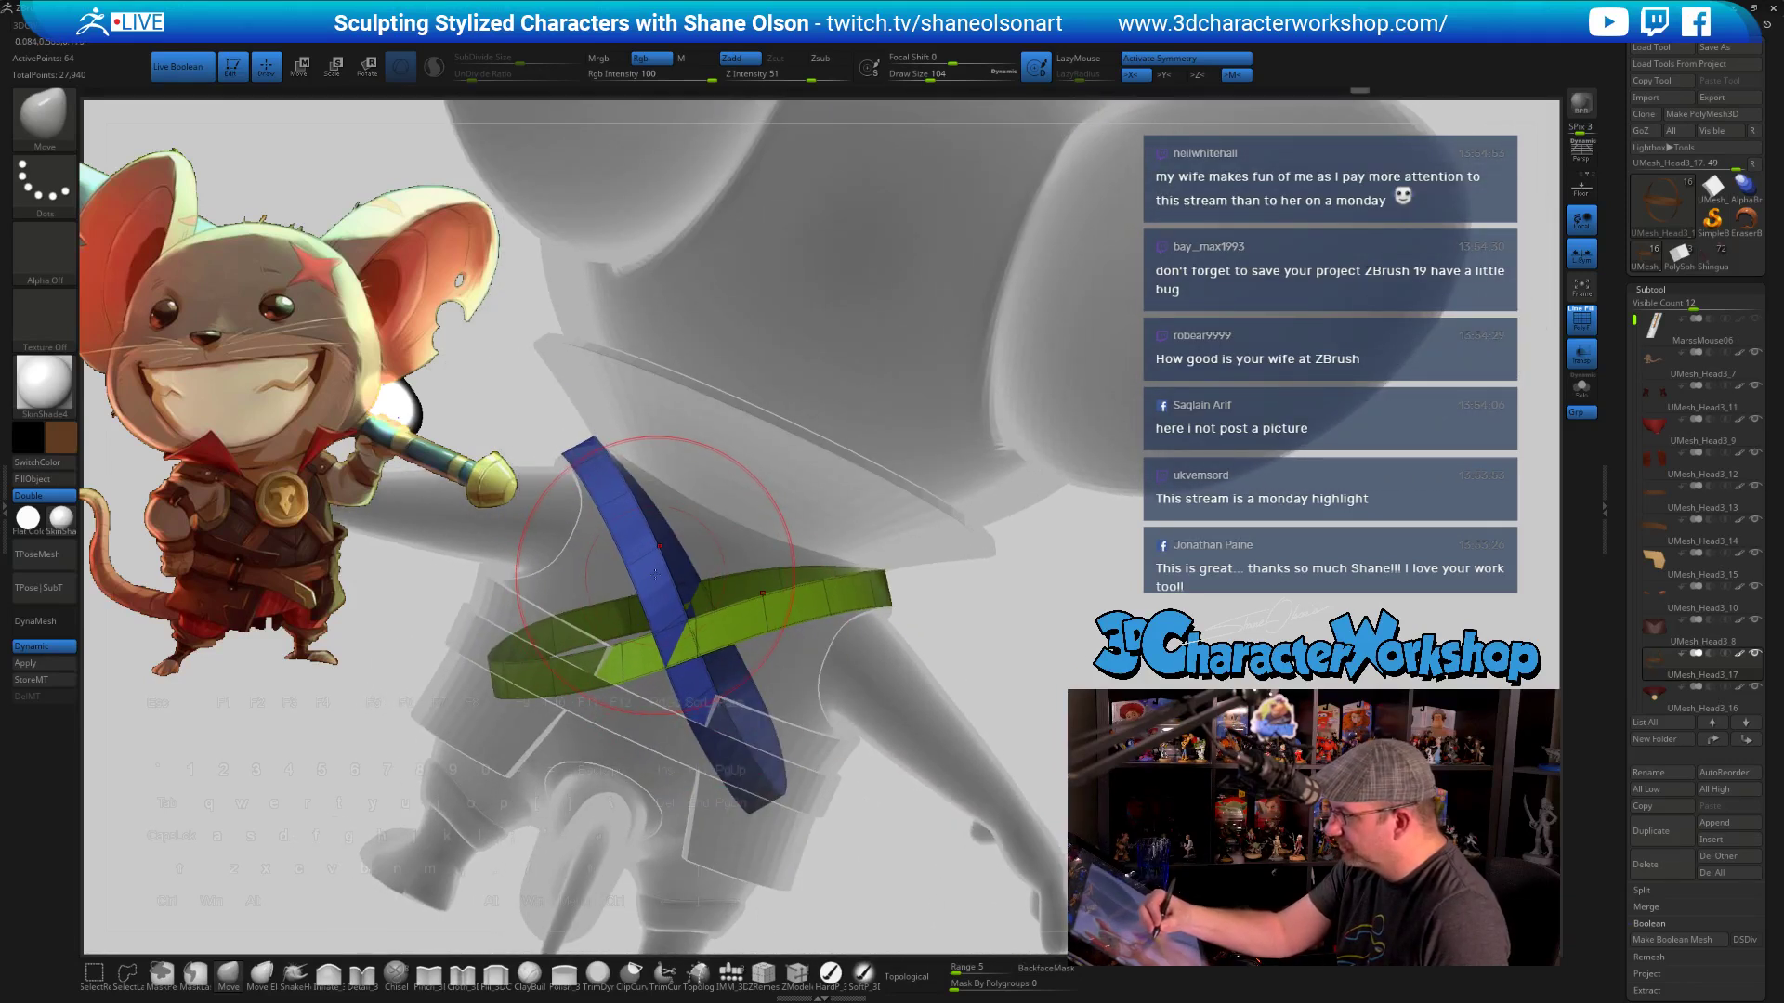
key(s)
drag(655, 575, 645, 575)
drag(761, 519, 836, 557)
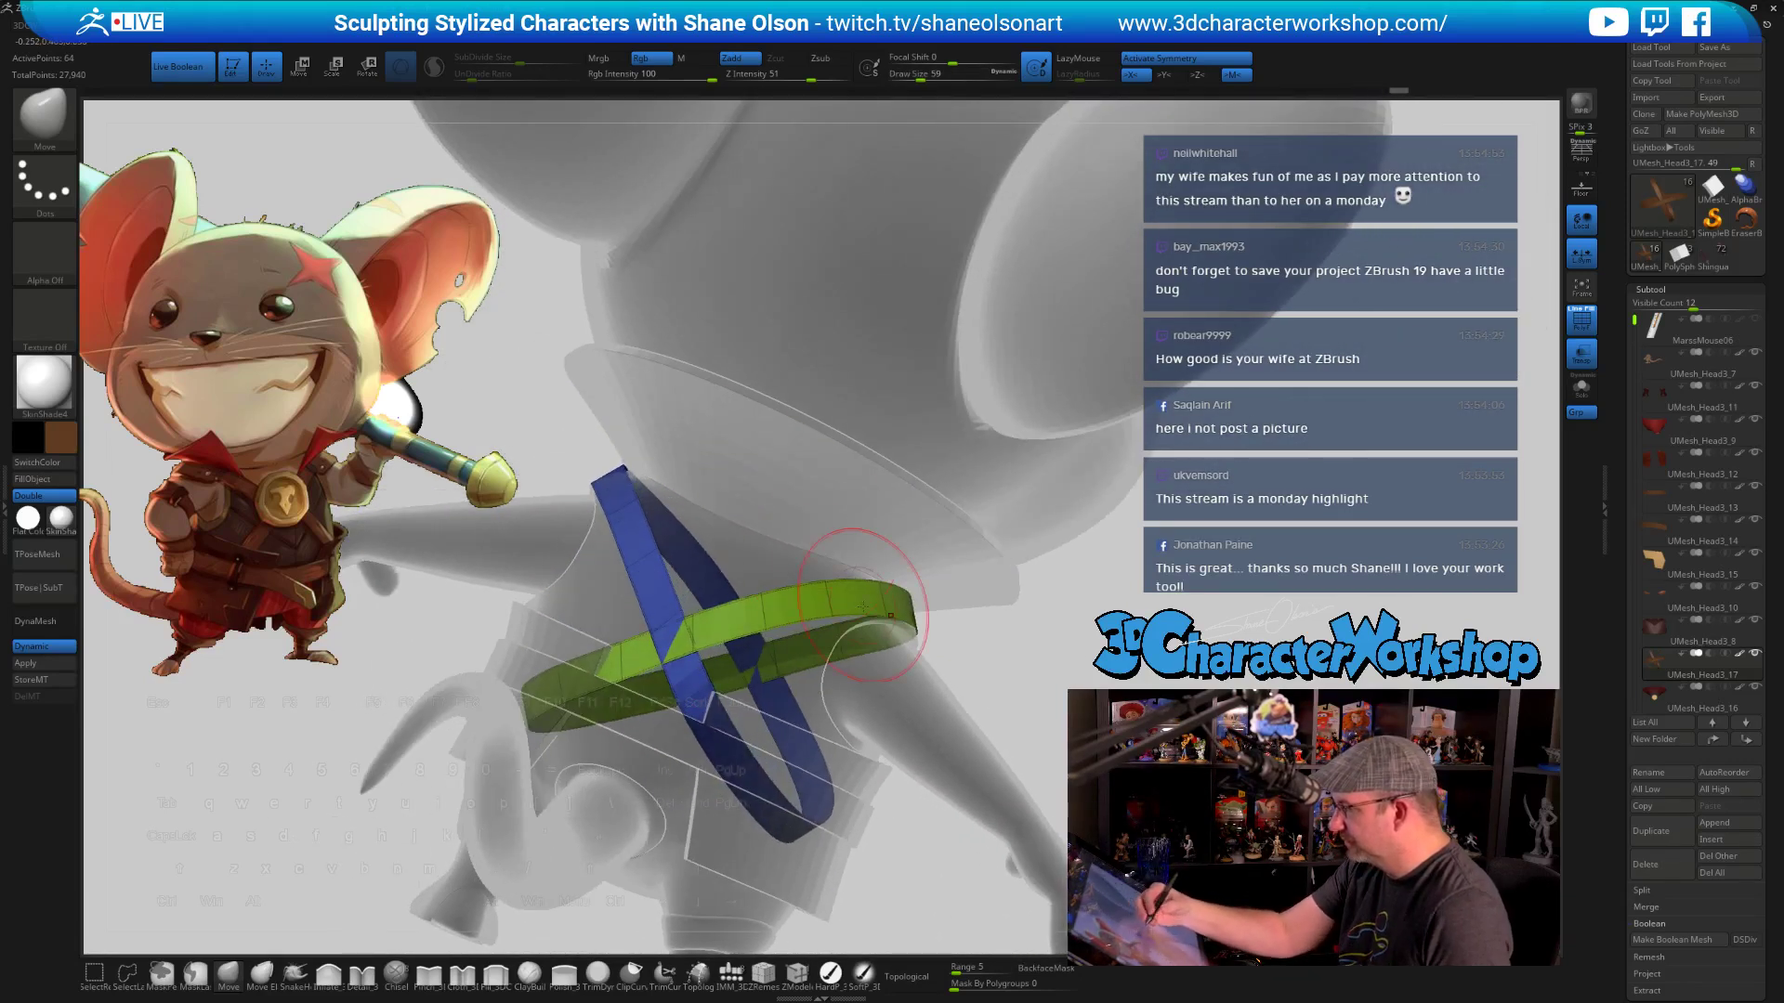
drag(895, 694, 1285, 615)
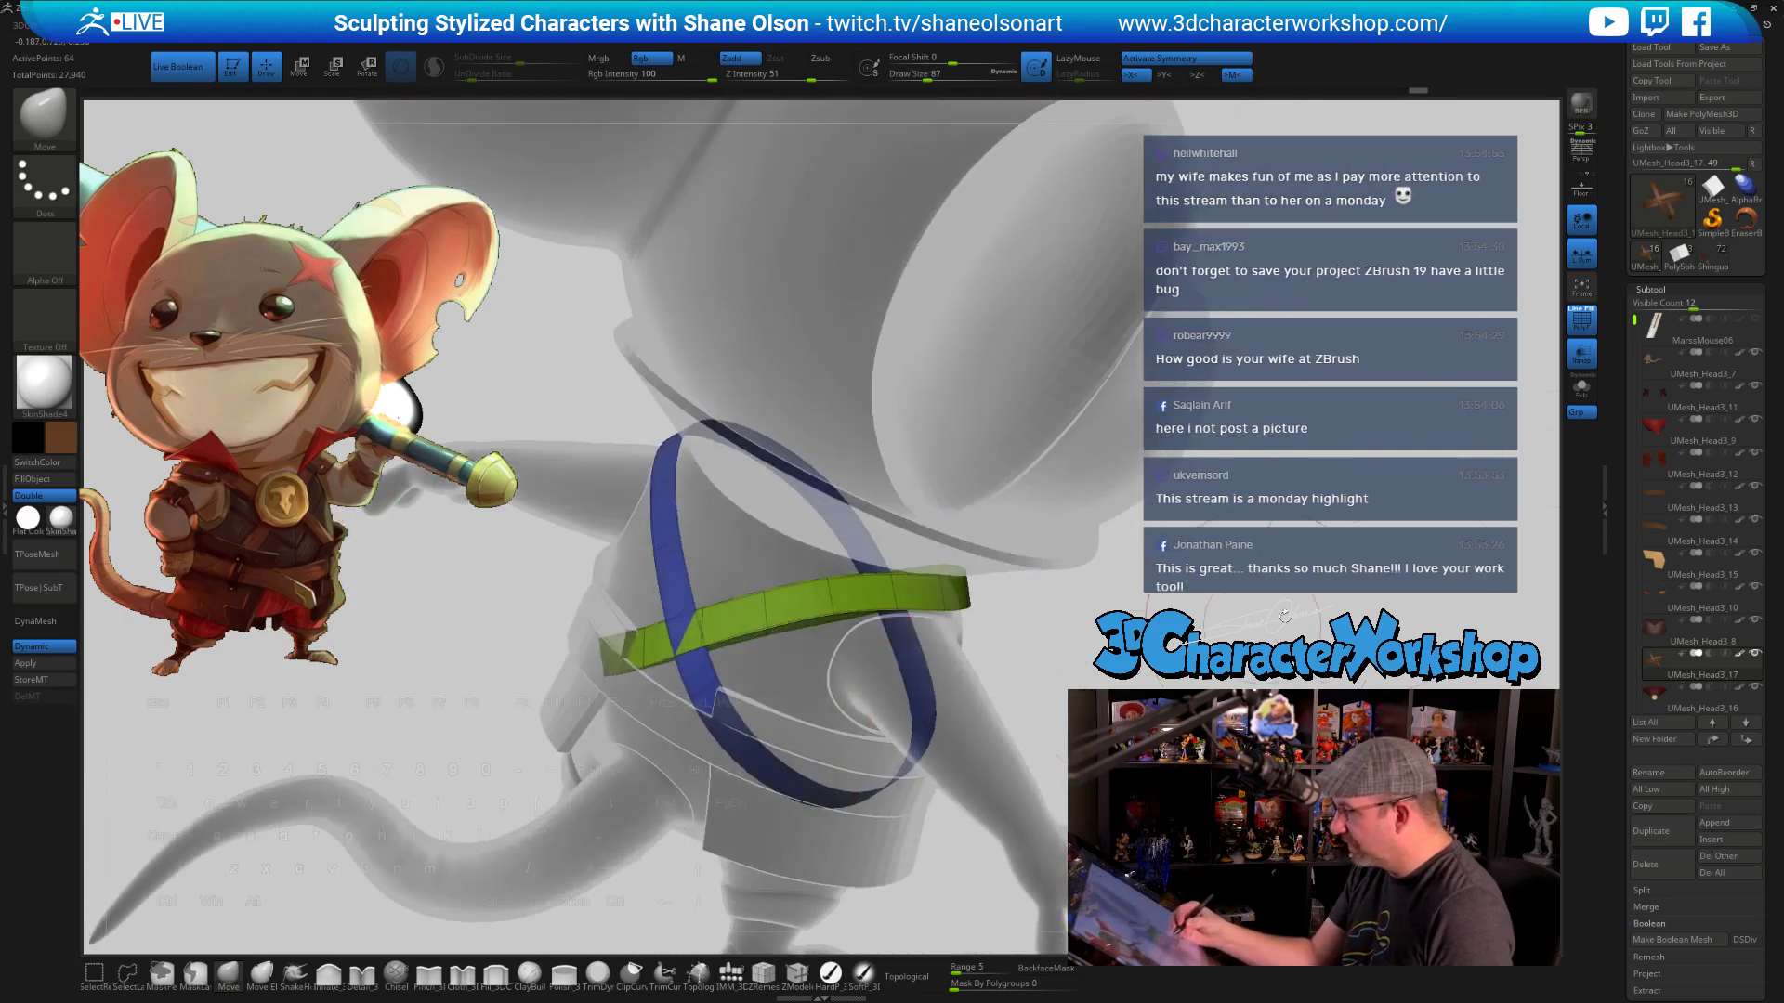
Turn off the transparency and nudge the upper straps into place beside the medallion
click(1584, 363)
key(f)
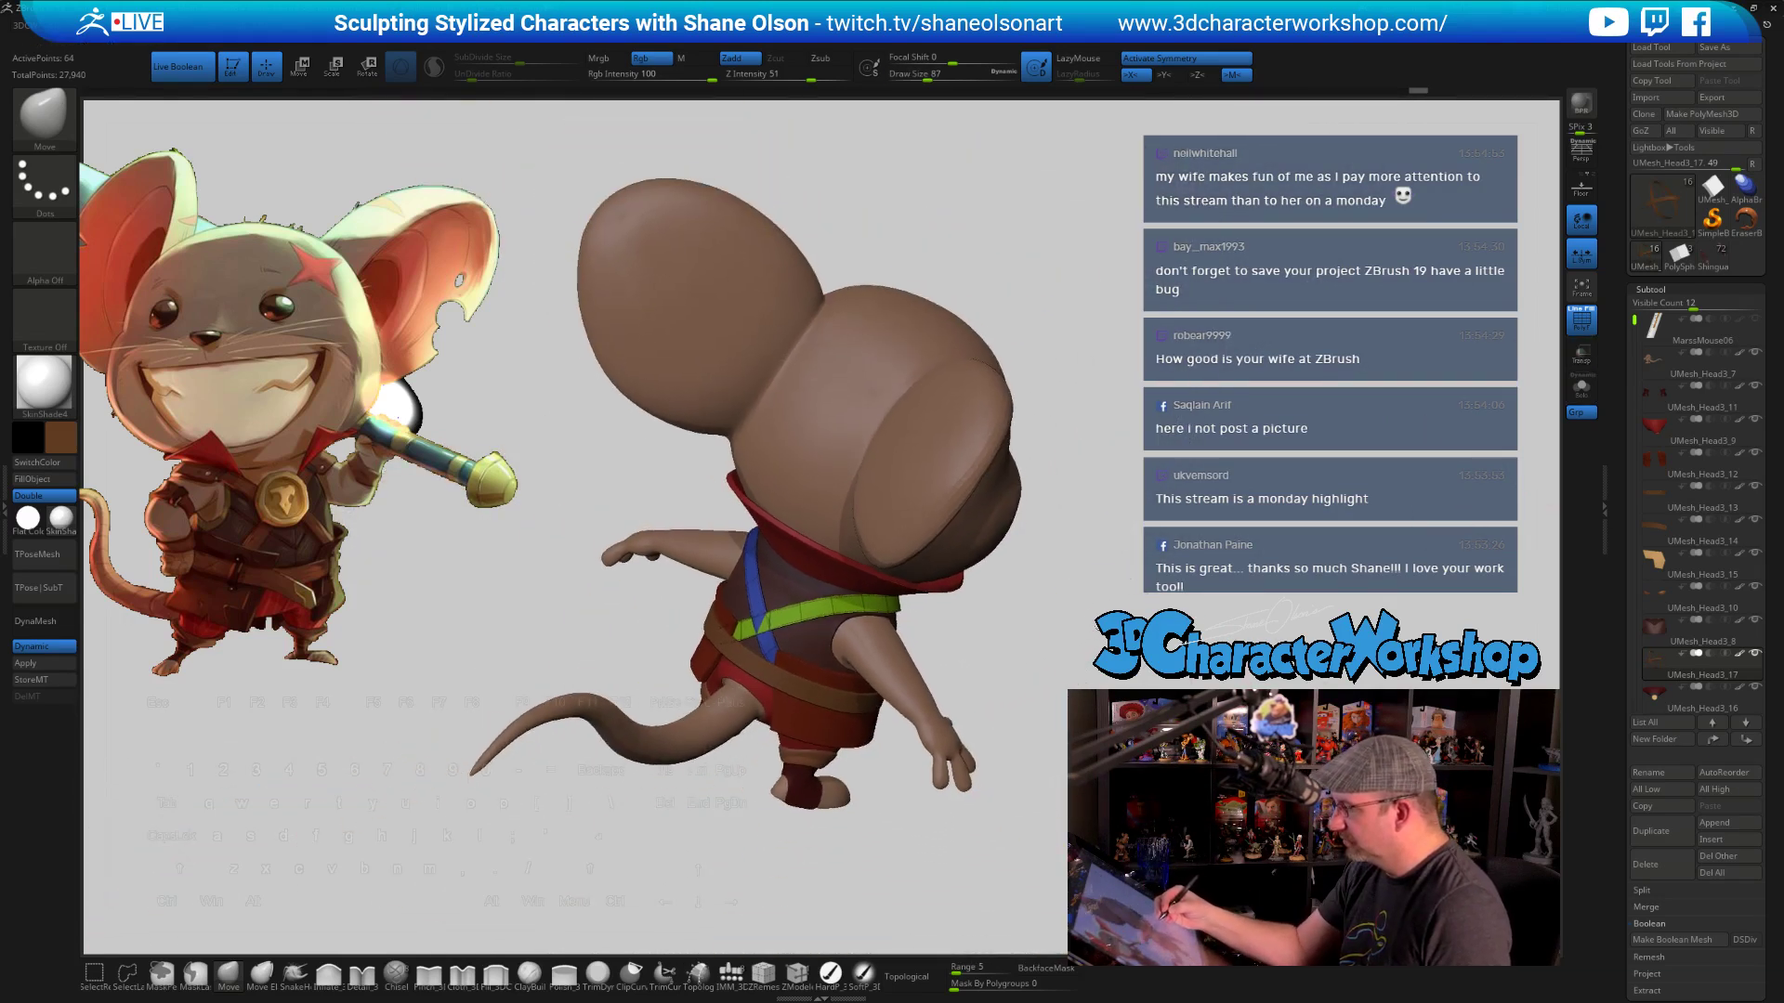
drag(1067, 609, 1152, 579)
key(s)
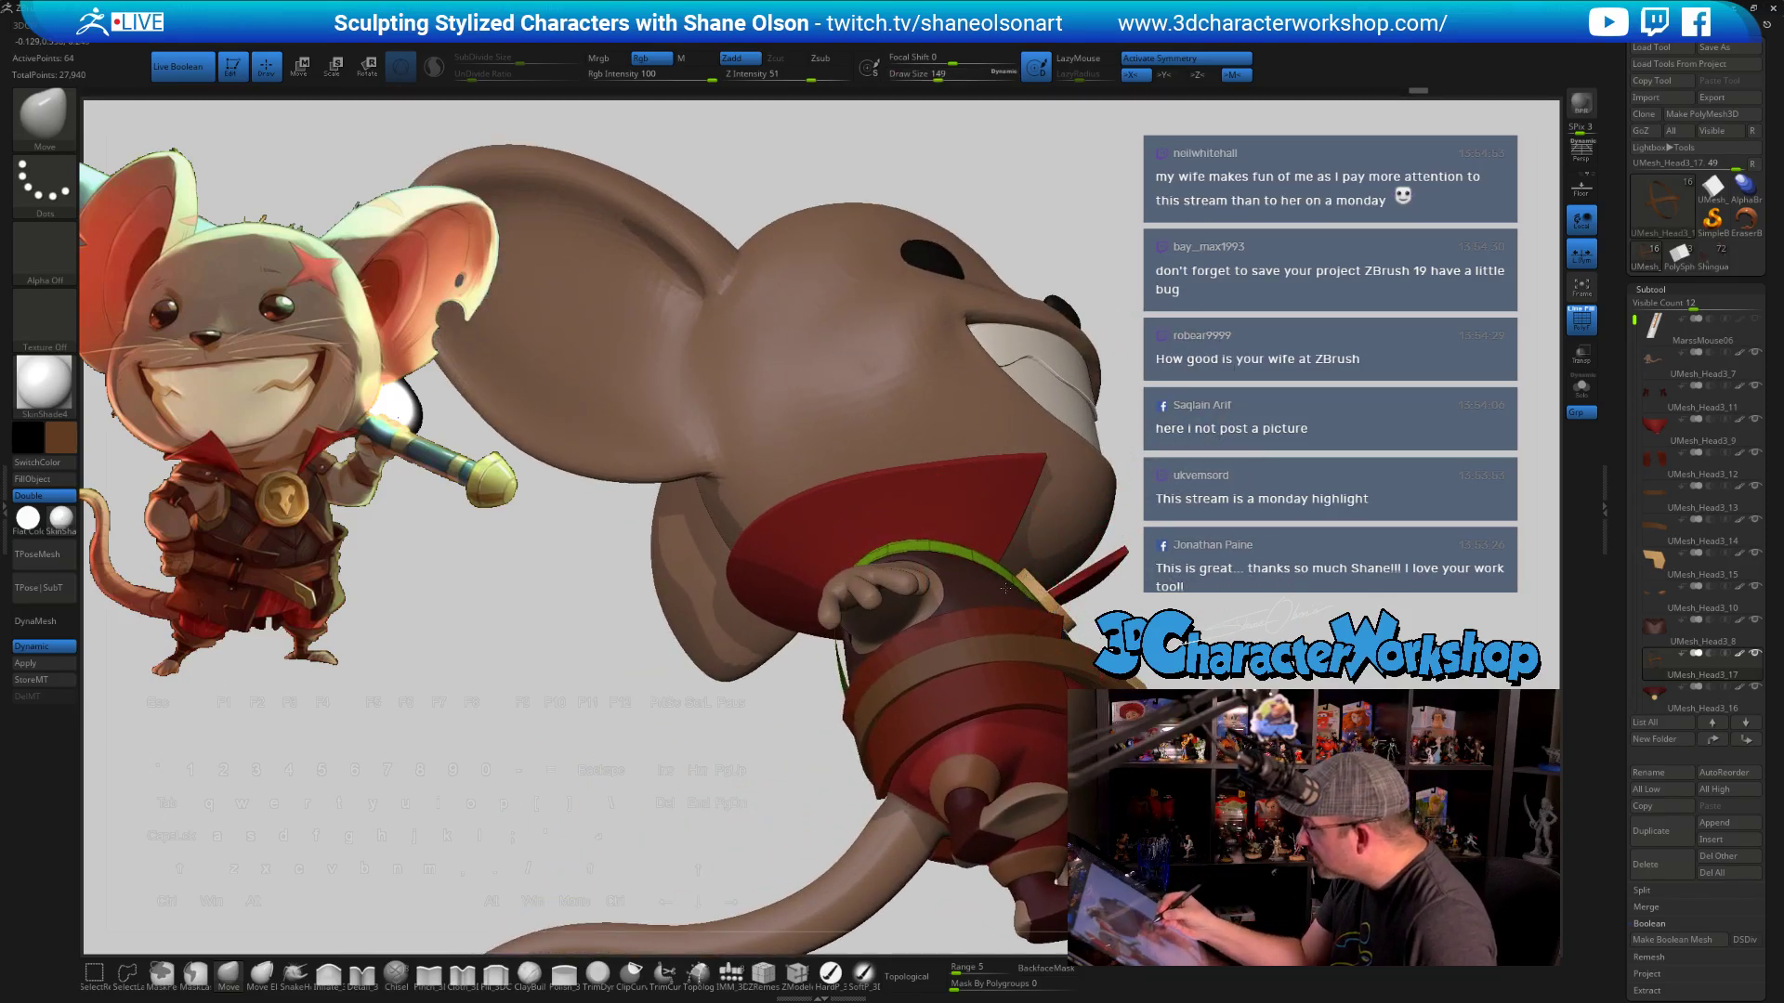
mouse_move(1120, 548)
mouse_down()
mouse_move(1092, 585)
mouse_move(901, 583)
mouse_move(887, 630)
mouse_up()
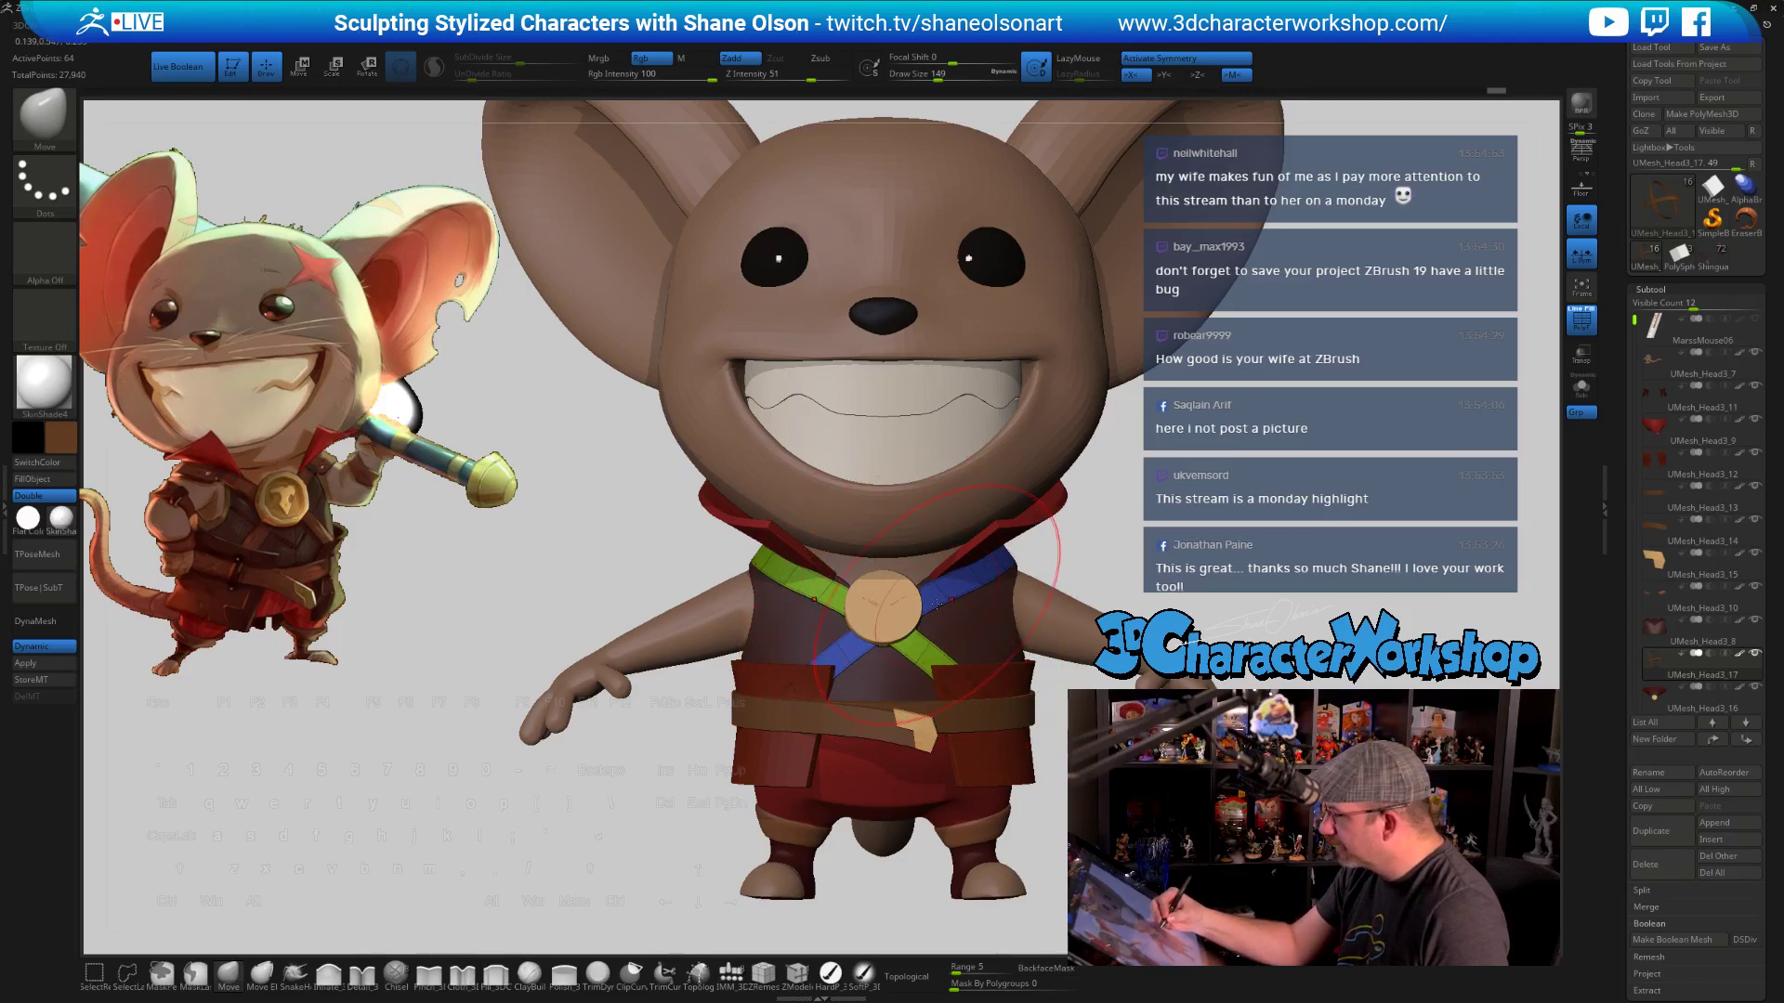
key(s)
click(928, 600)
drag(938, 604, 940, 595)
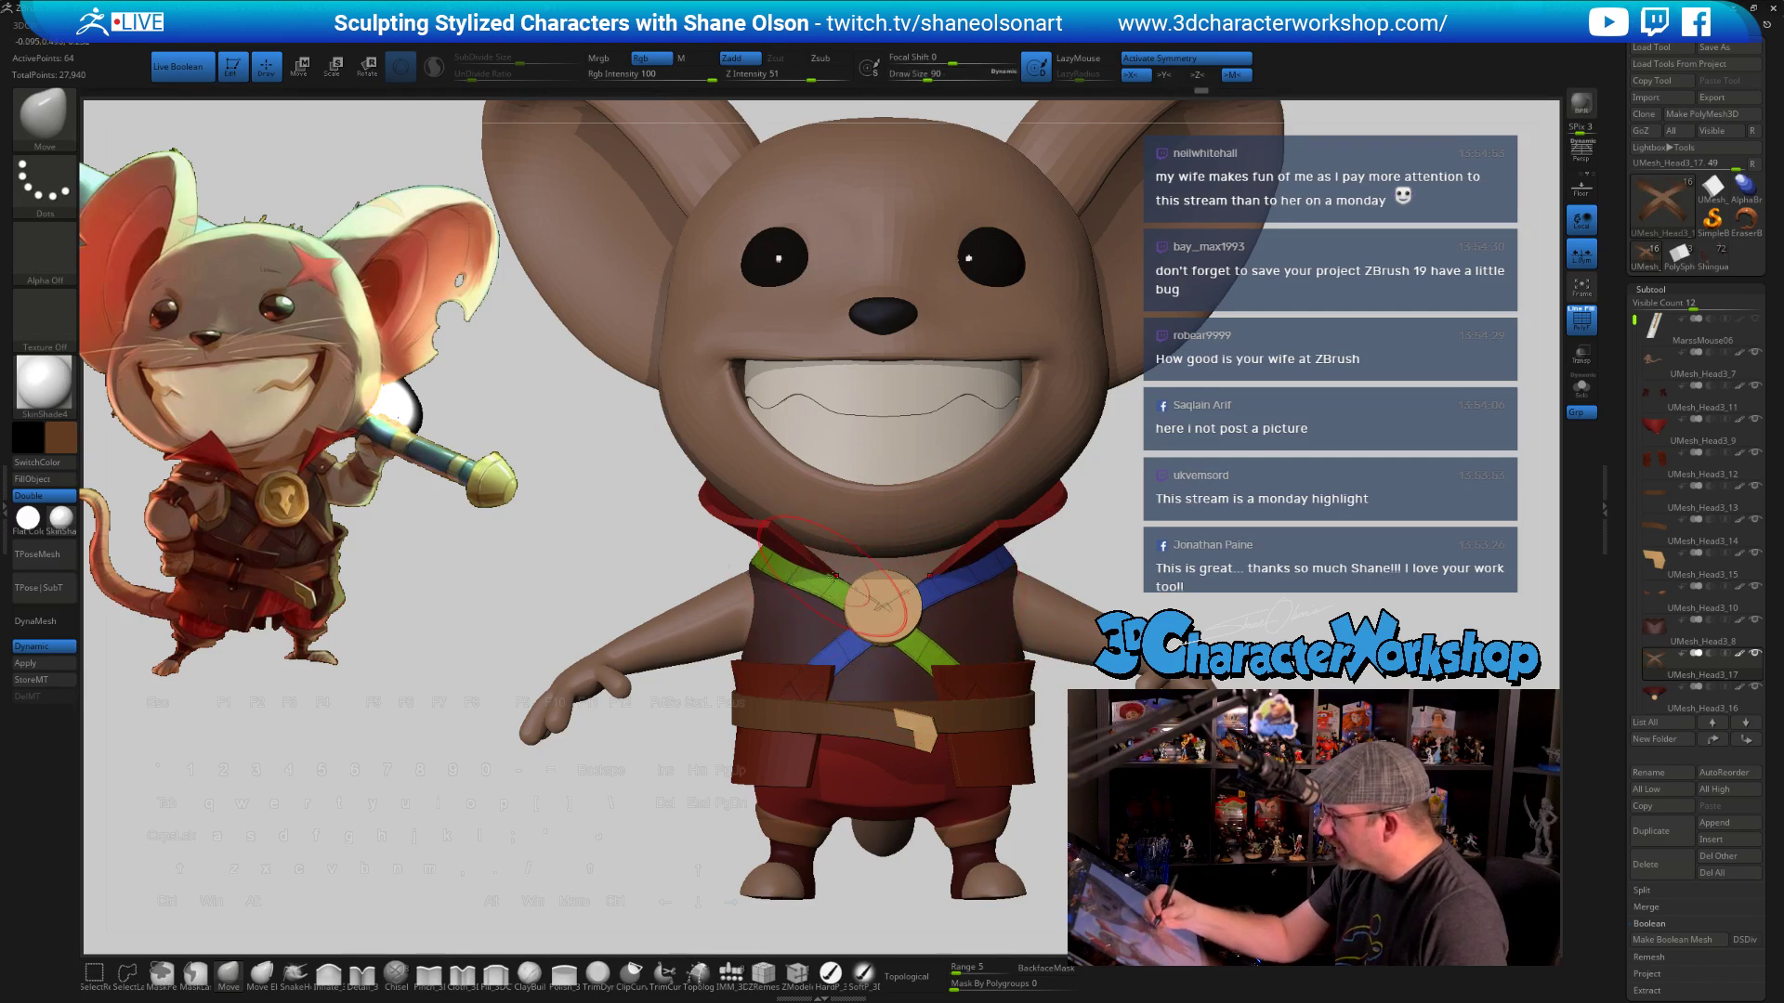
Adjust the lower stretch of the crossed straps between the medallion and the belt
alt+right_drag(938, 621, 896, 689)
key(s)
drag(885, 685, 876, 686)
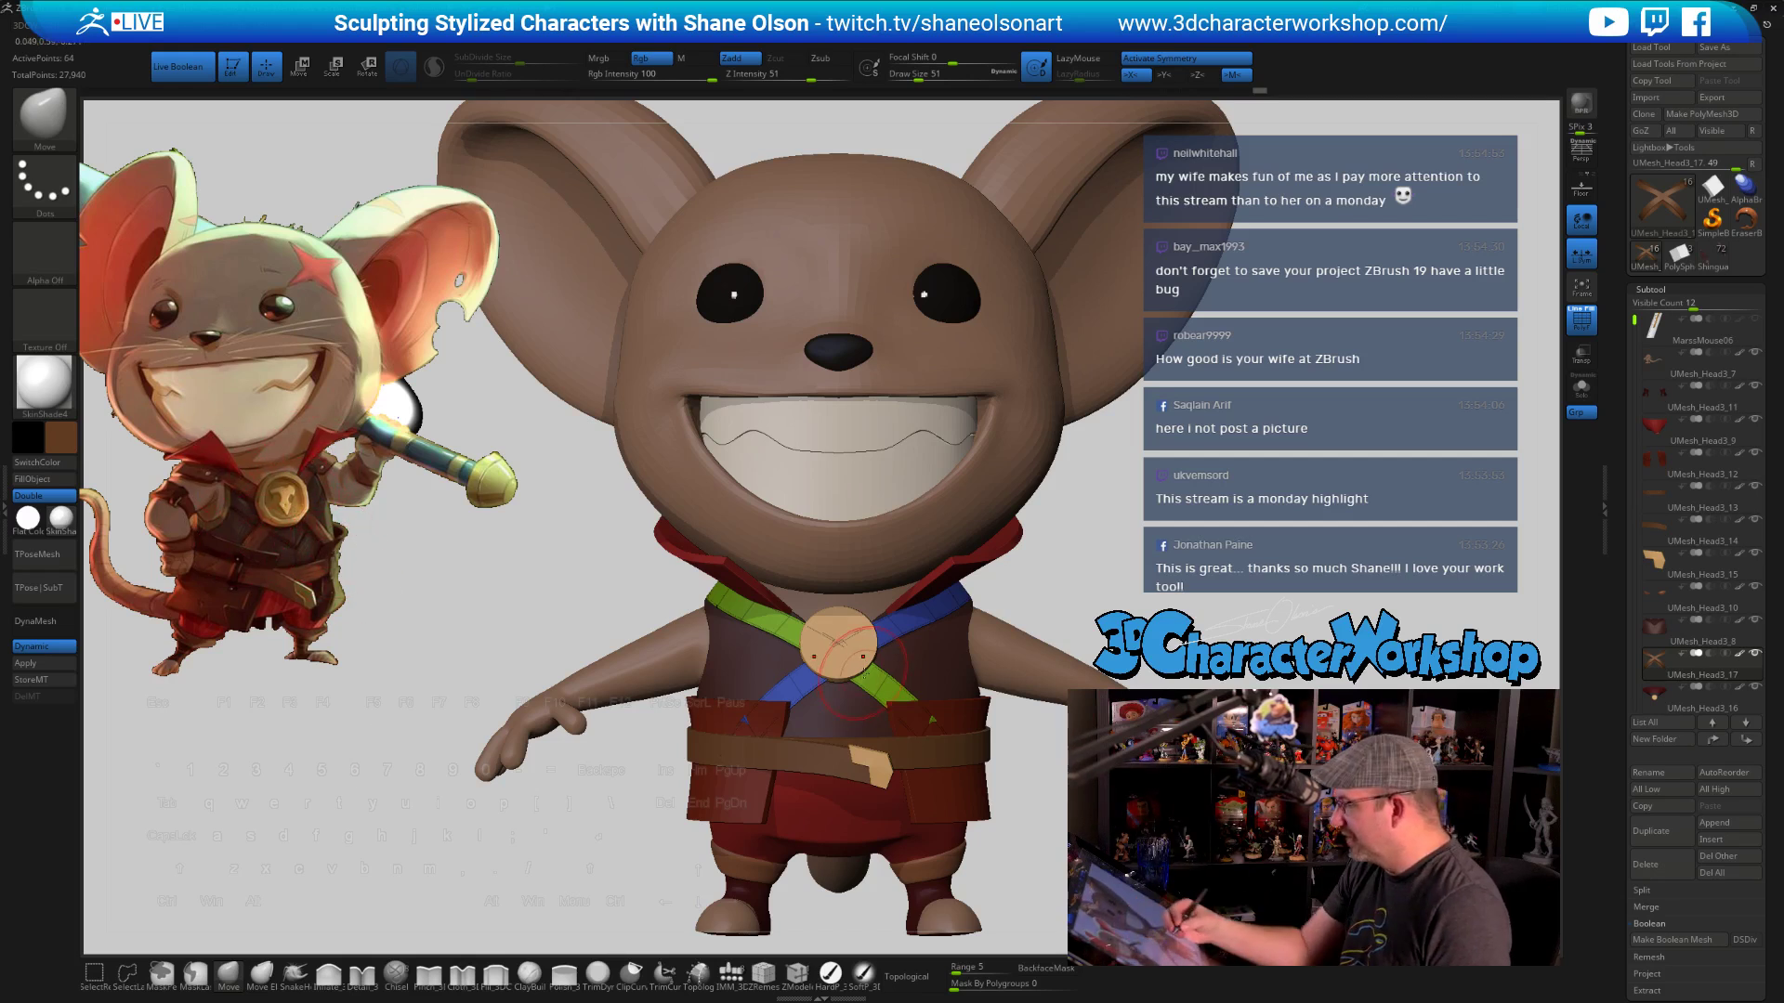
Select the medallion, turn off symmetry and center the Move gizmo on its unmasked mesh
ctrl+right_drag(898, 669, 892, 710)
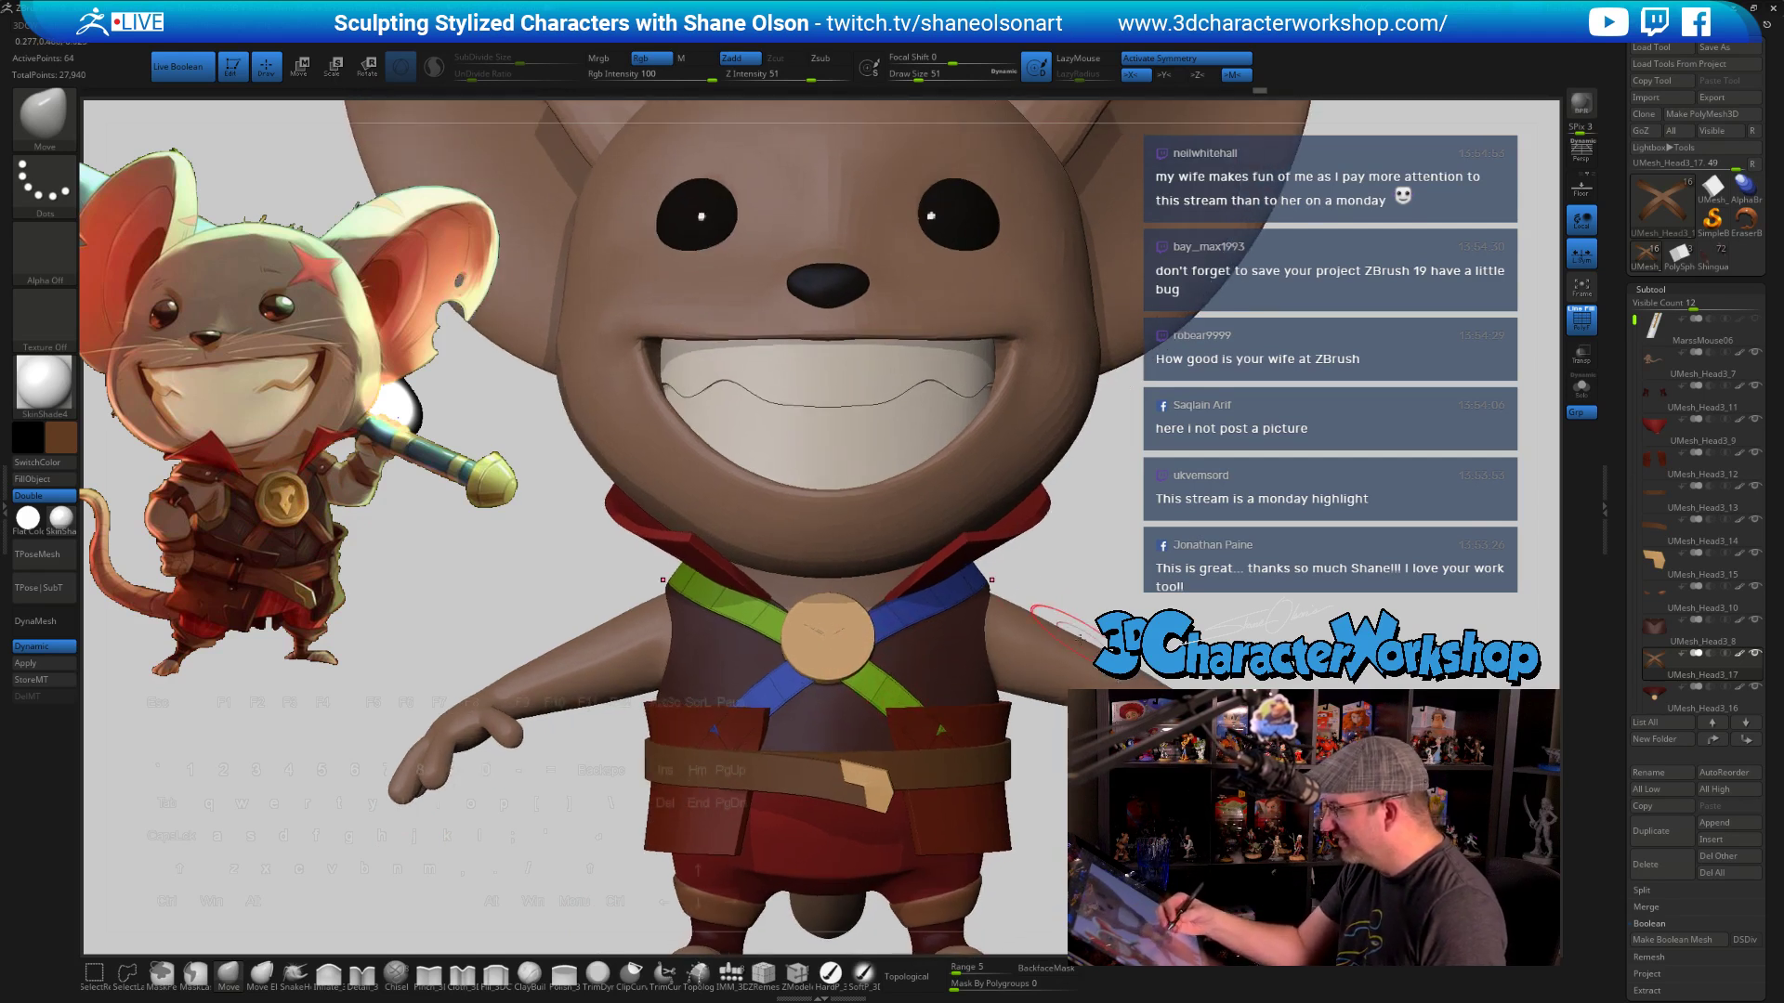
alt+click(839, 659)
key(w)
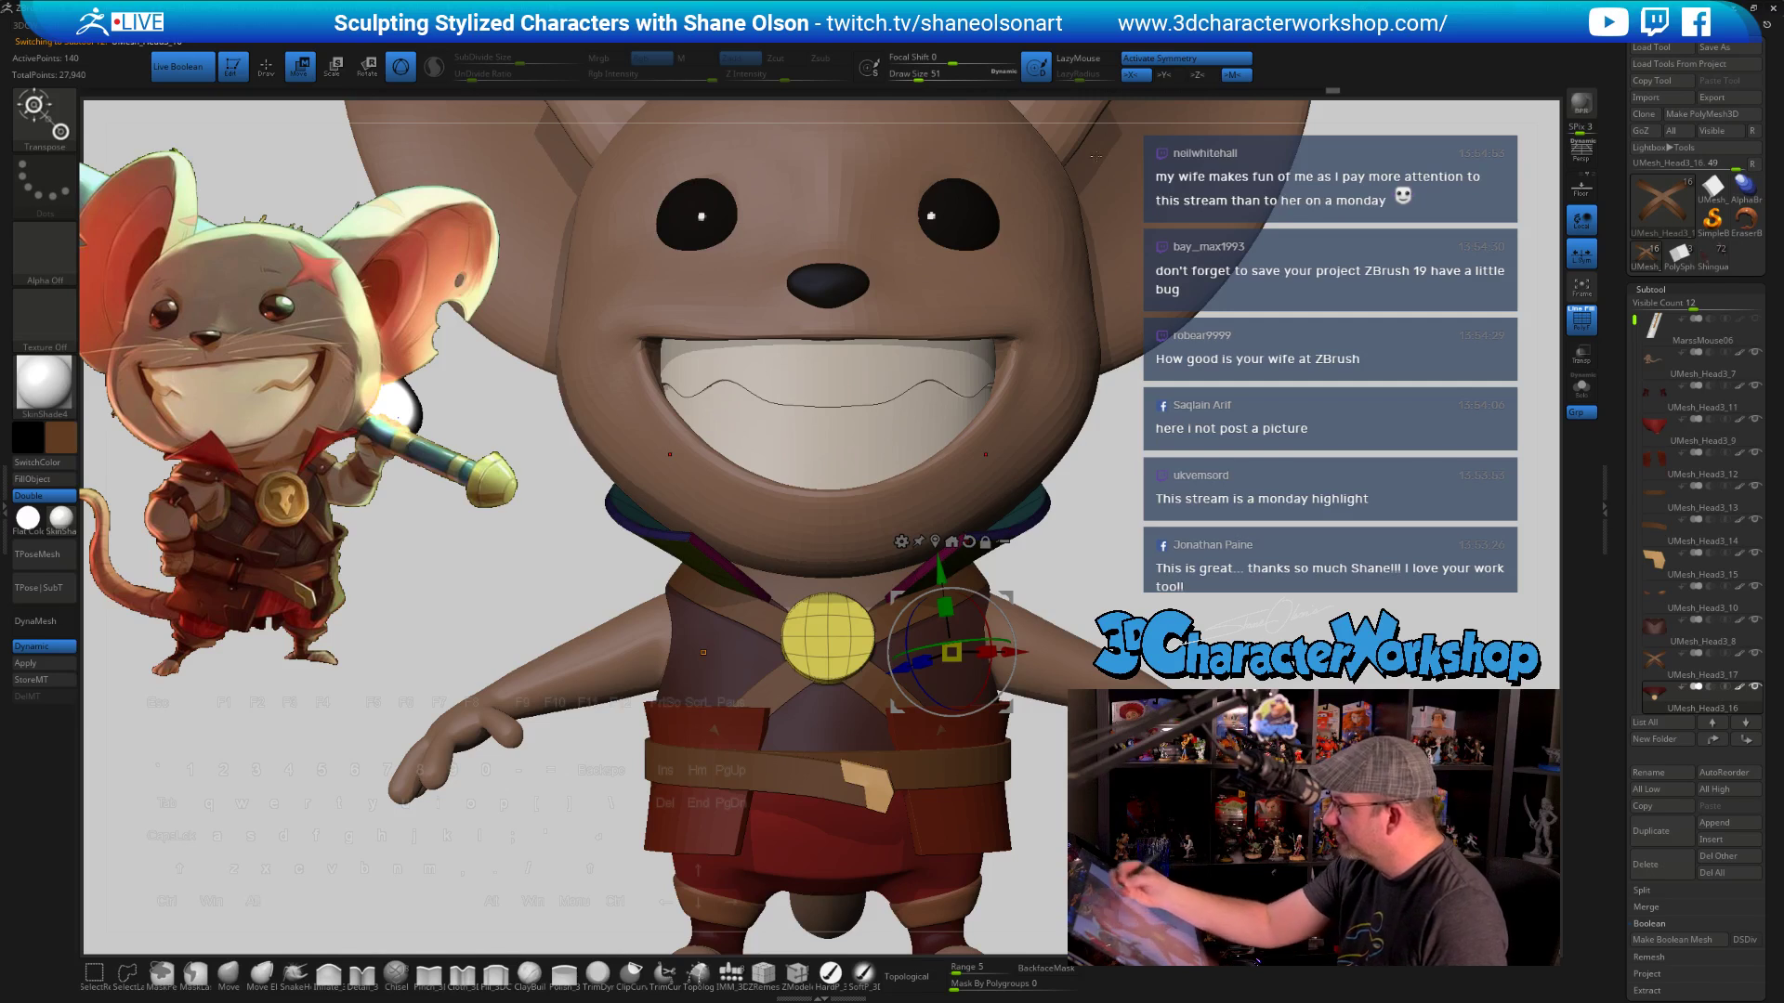
key(x)
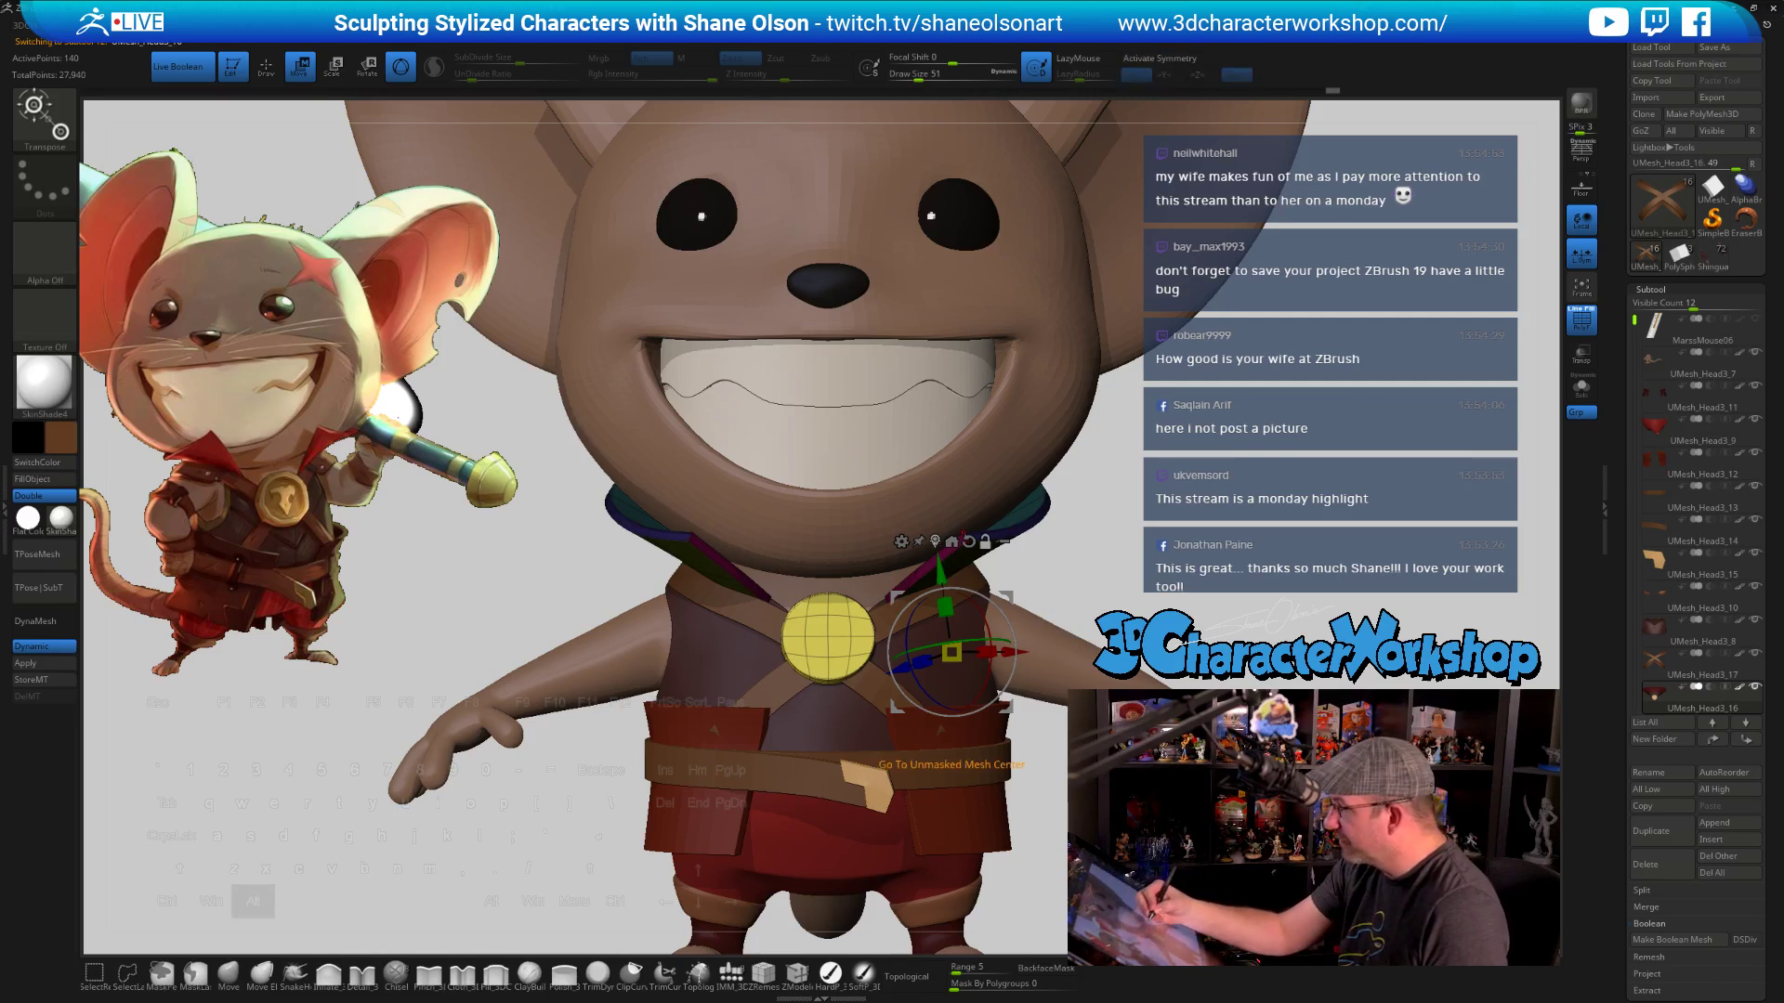
alt+click(934, 542)
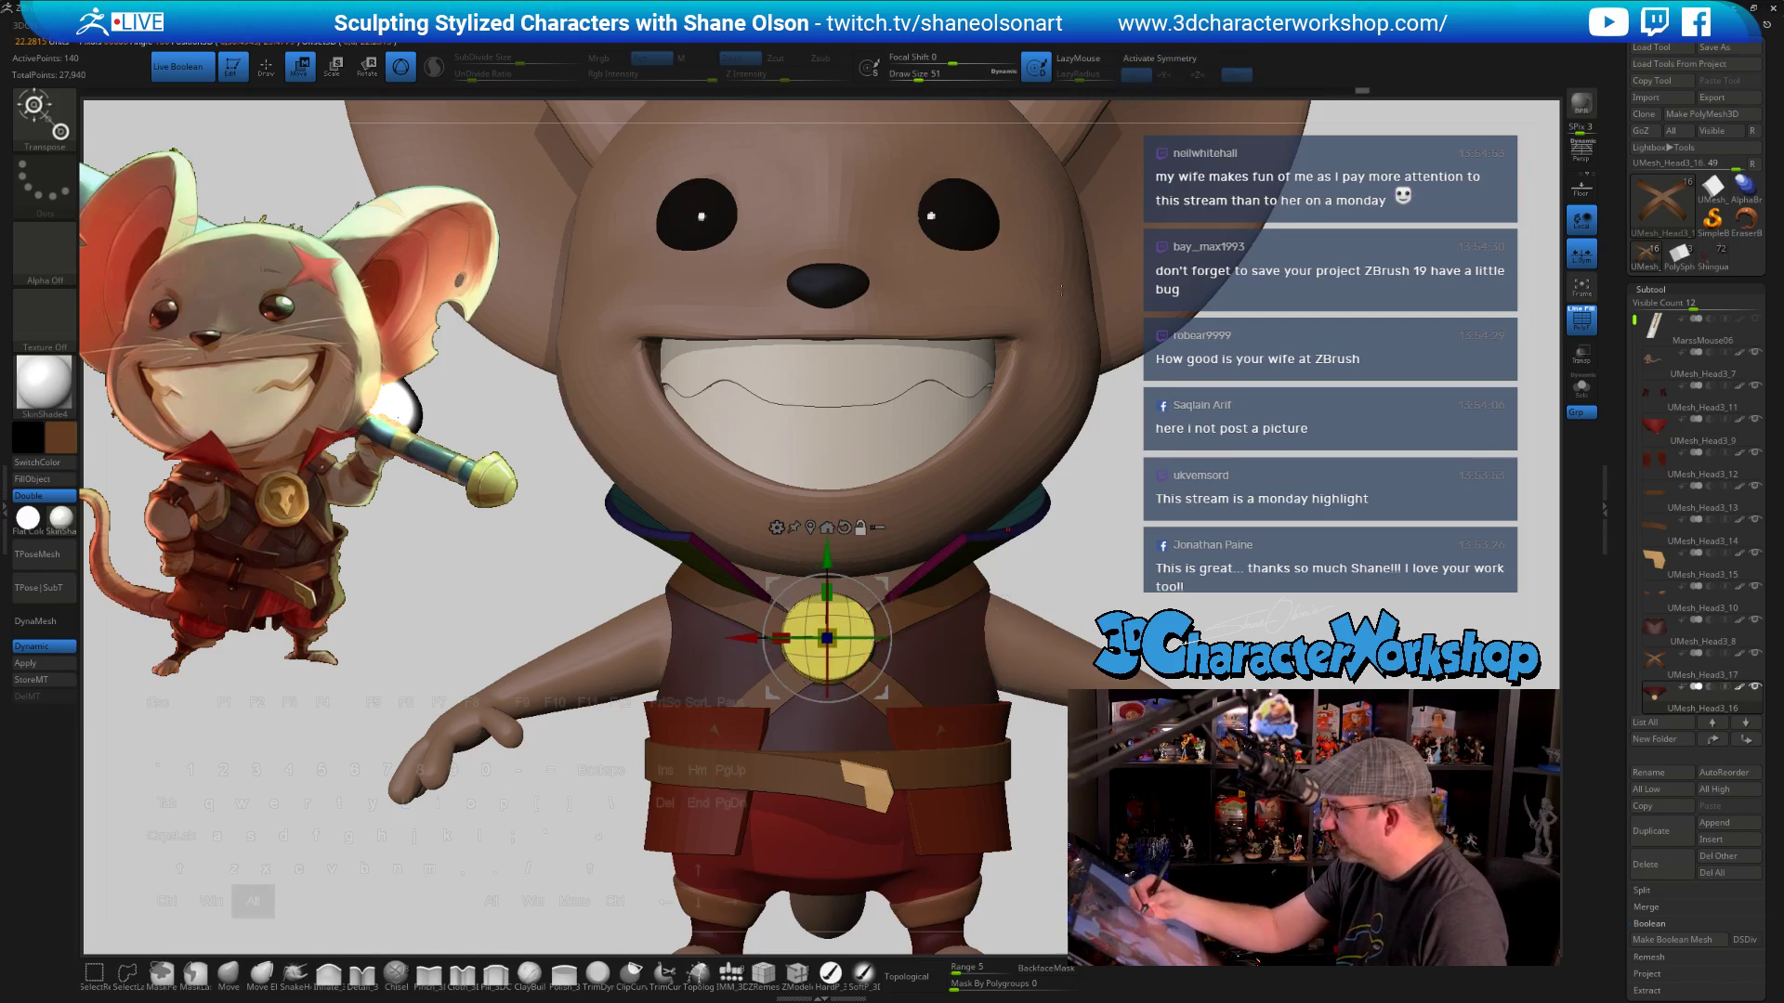
Reposition the medallion over the strap crossing with the gizmo and make the crossed straps the active subtool again
key(x)
right_drag(833, 555, 957, 583)
drag(957, 584, 964, 591)
right_drag(1096, 604, 930, 598)
alt+click(959, 599)
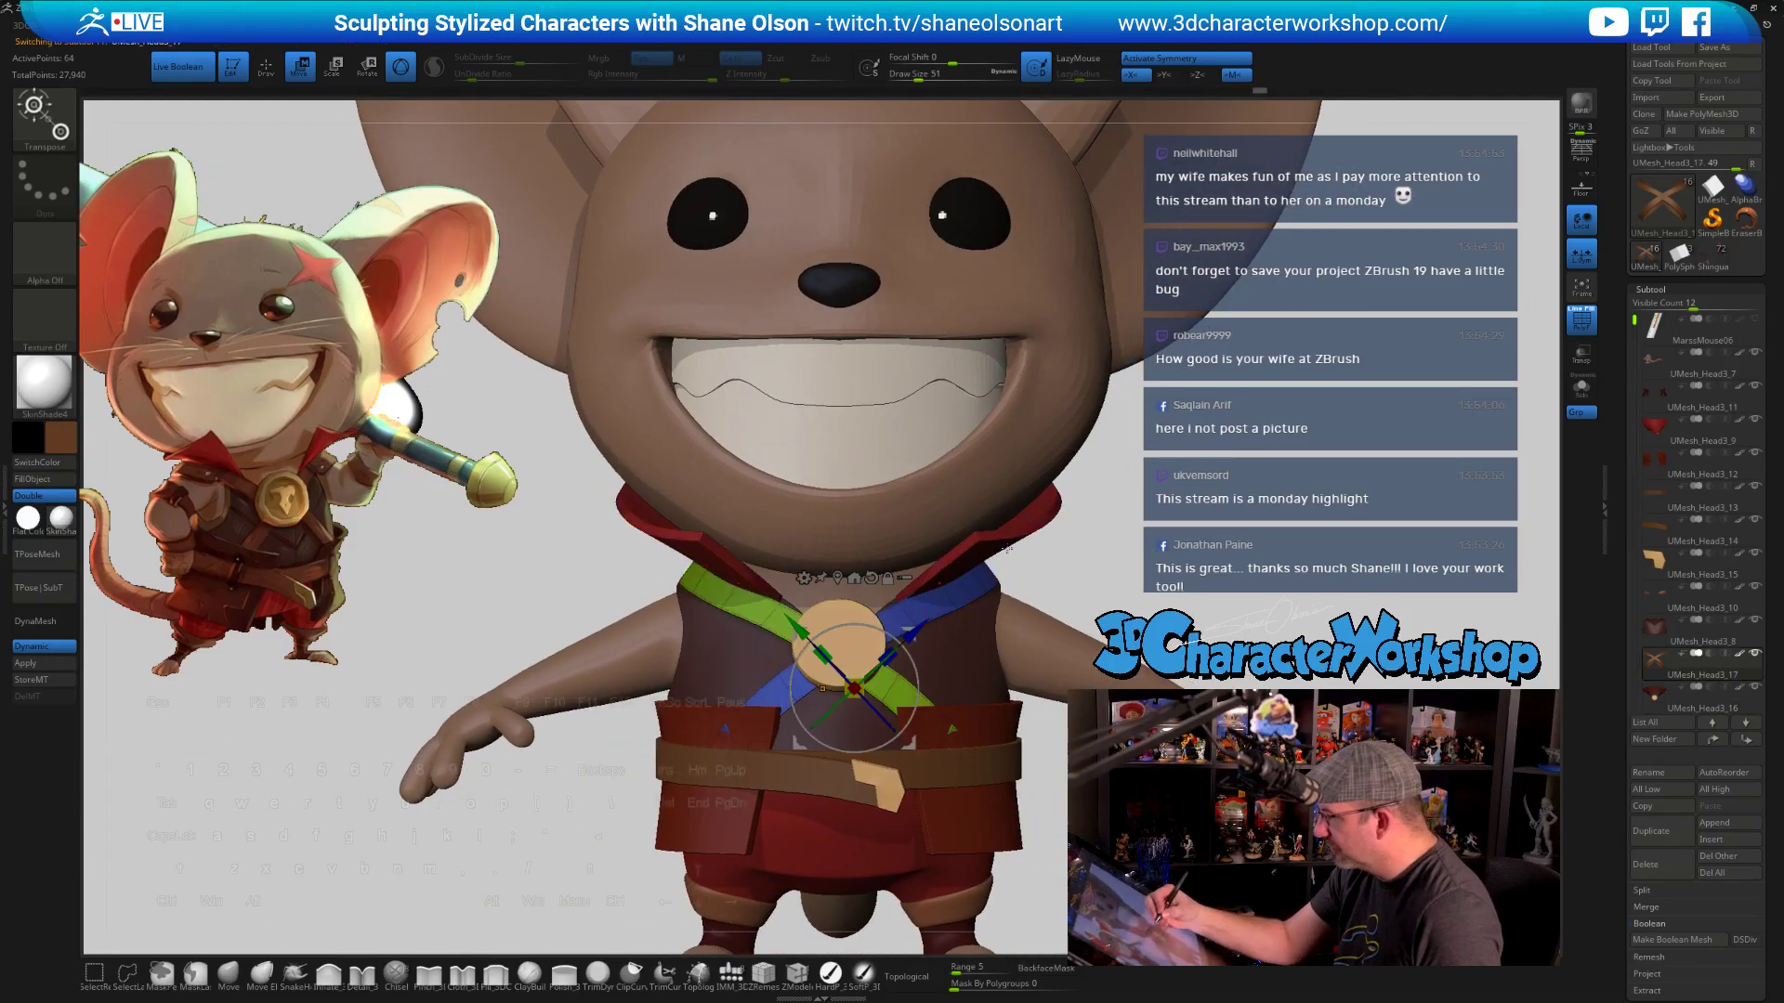
Hide the polyframe display on the crossed straps and switch to the Move brush at draw size 62
key(shift+f)
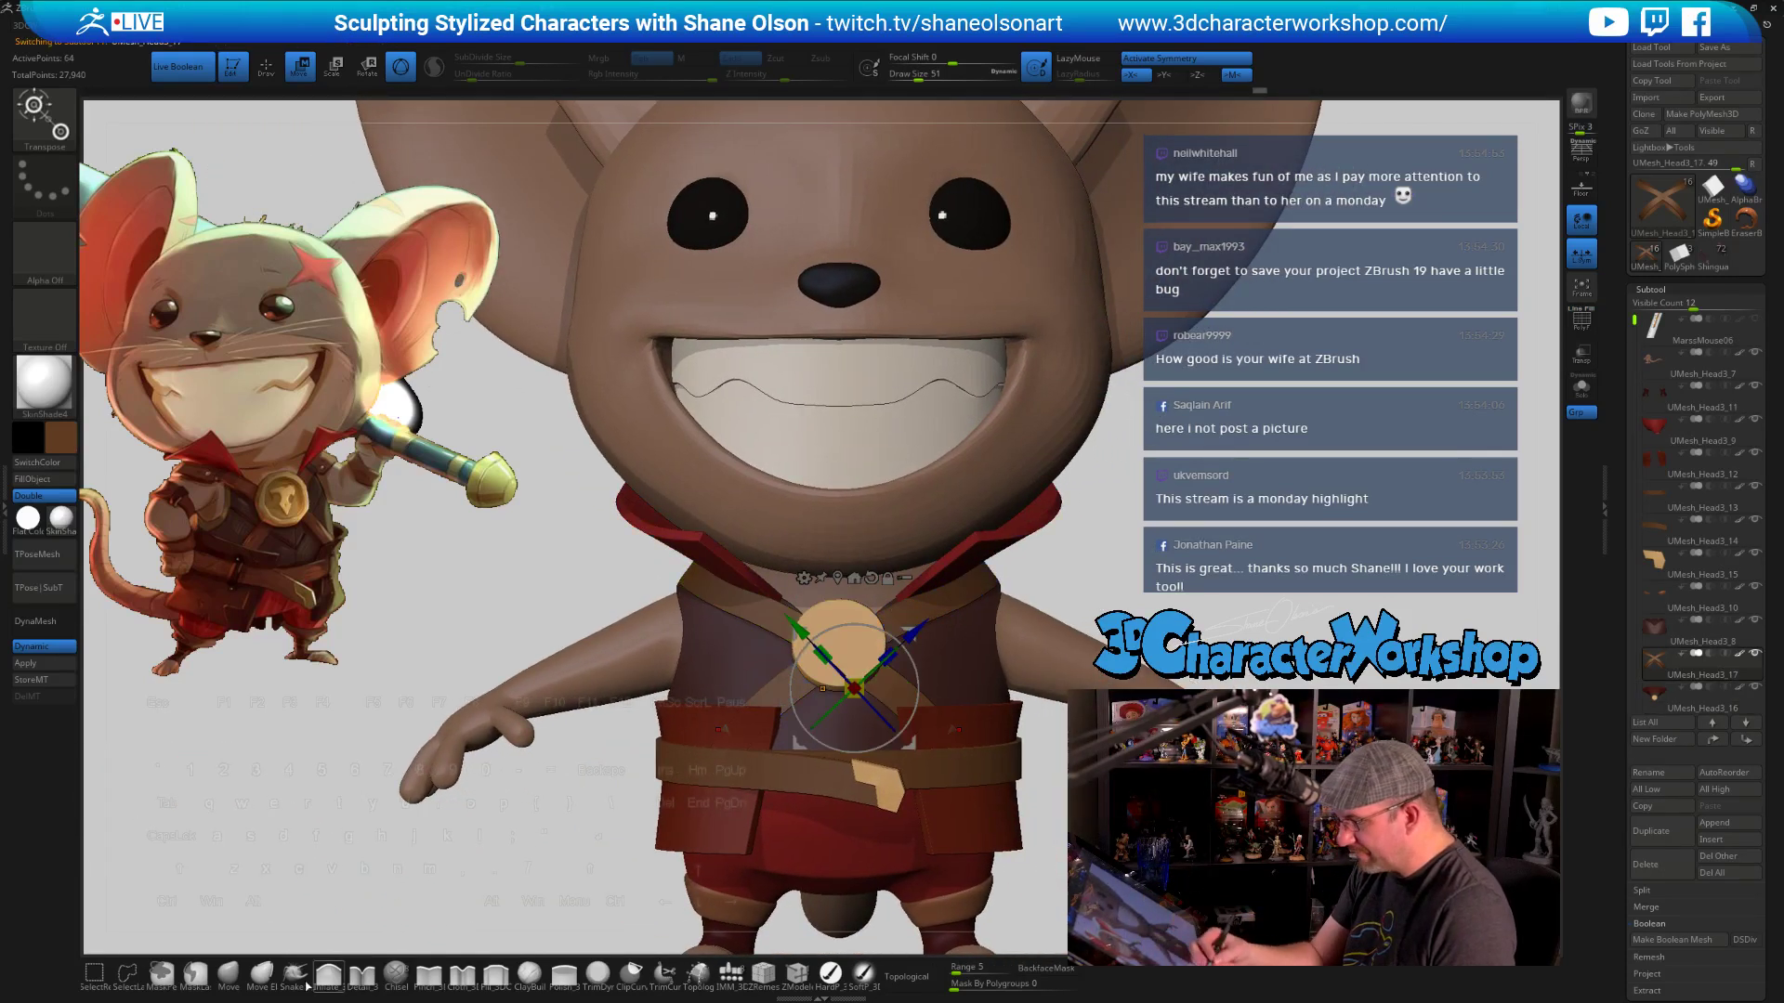
click(229, 975)
key(bracketright)
right_drag(1091, 569, 1070, 569)
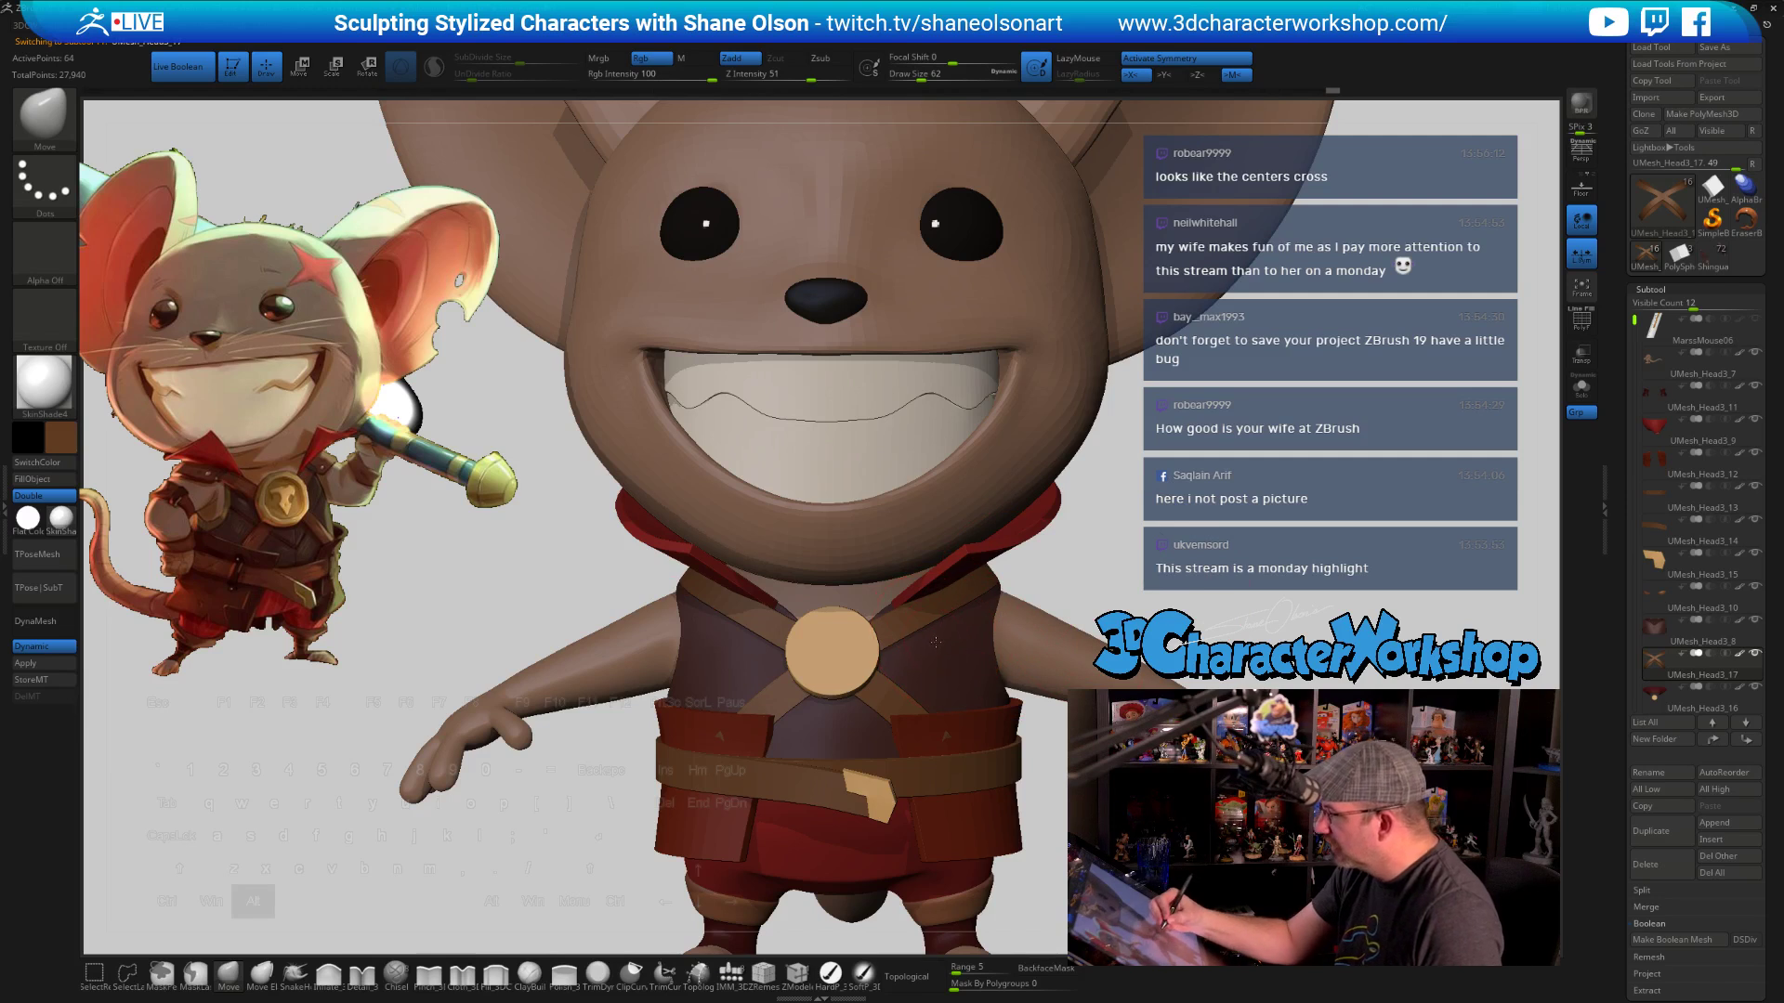
Examine the fitted straps, medallion and clothing from the front, sides and back of the mouse against the concept art
right_drag(950, 641, 1606, 777)
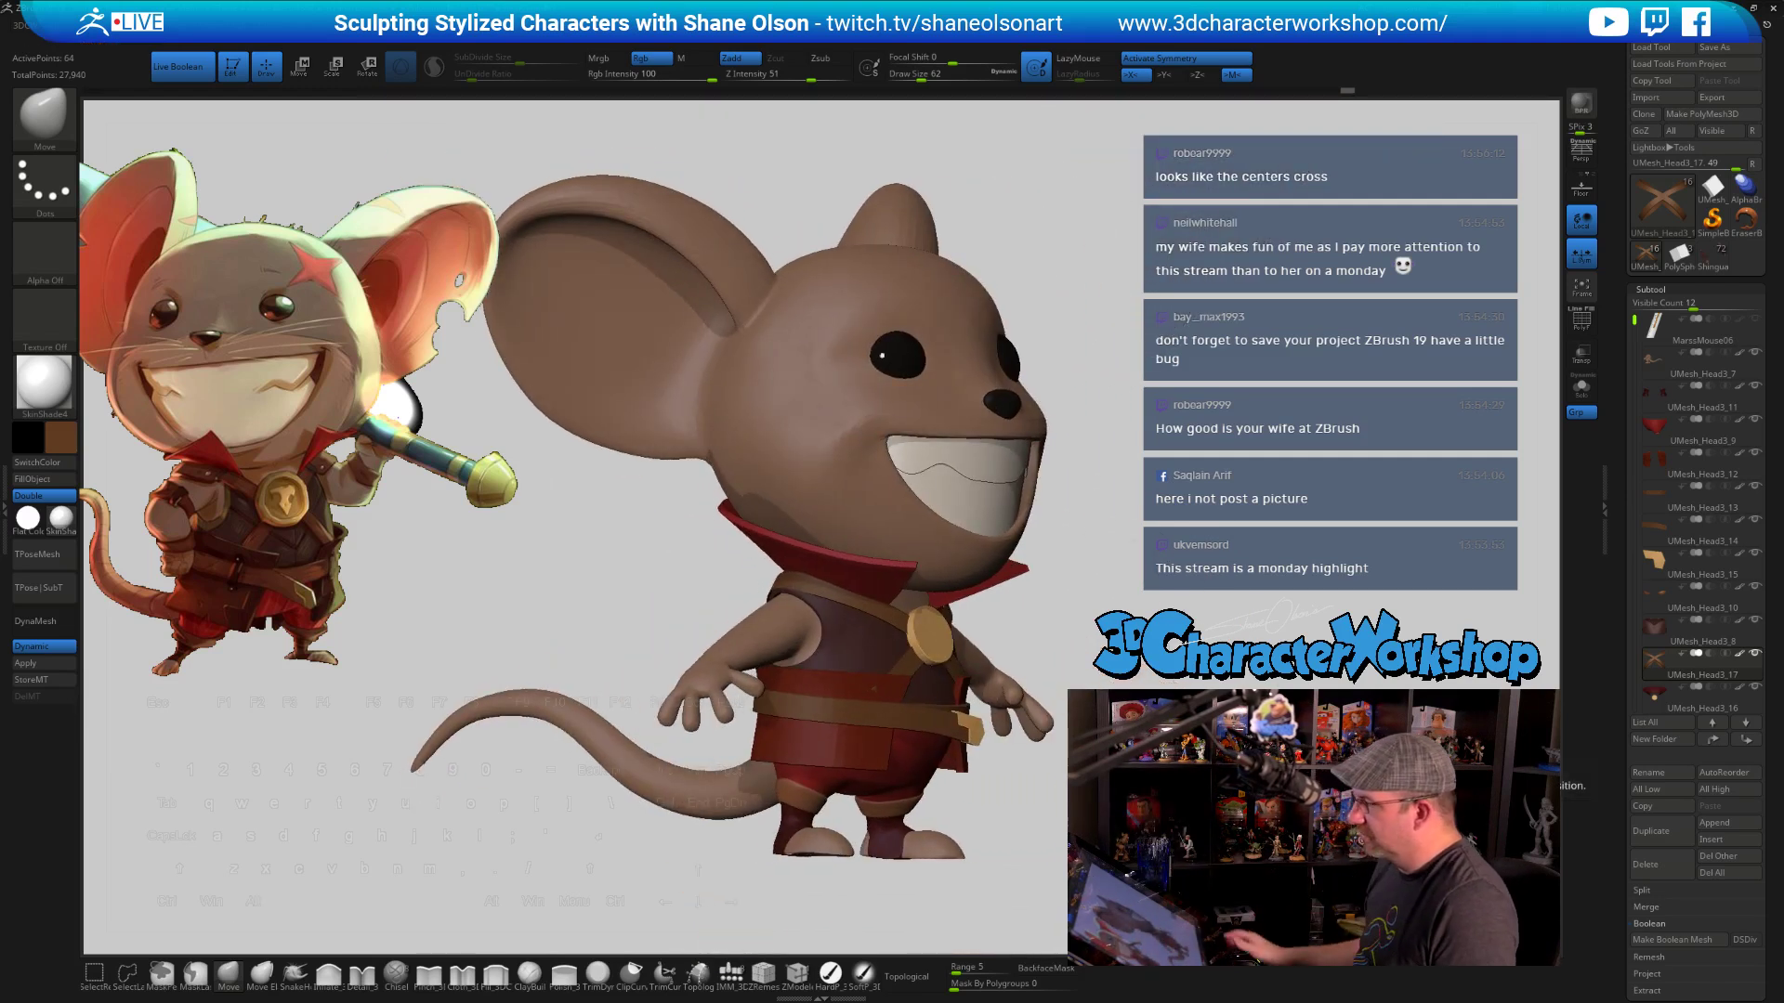
right_drag(1210, 629, 1148, 615)
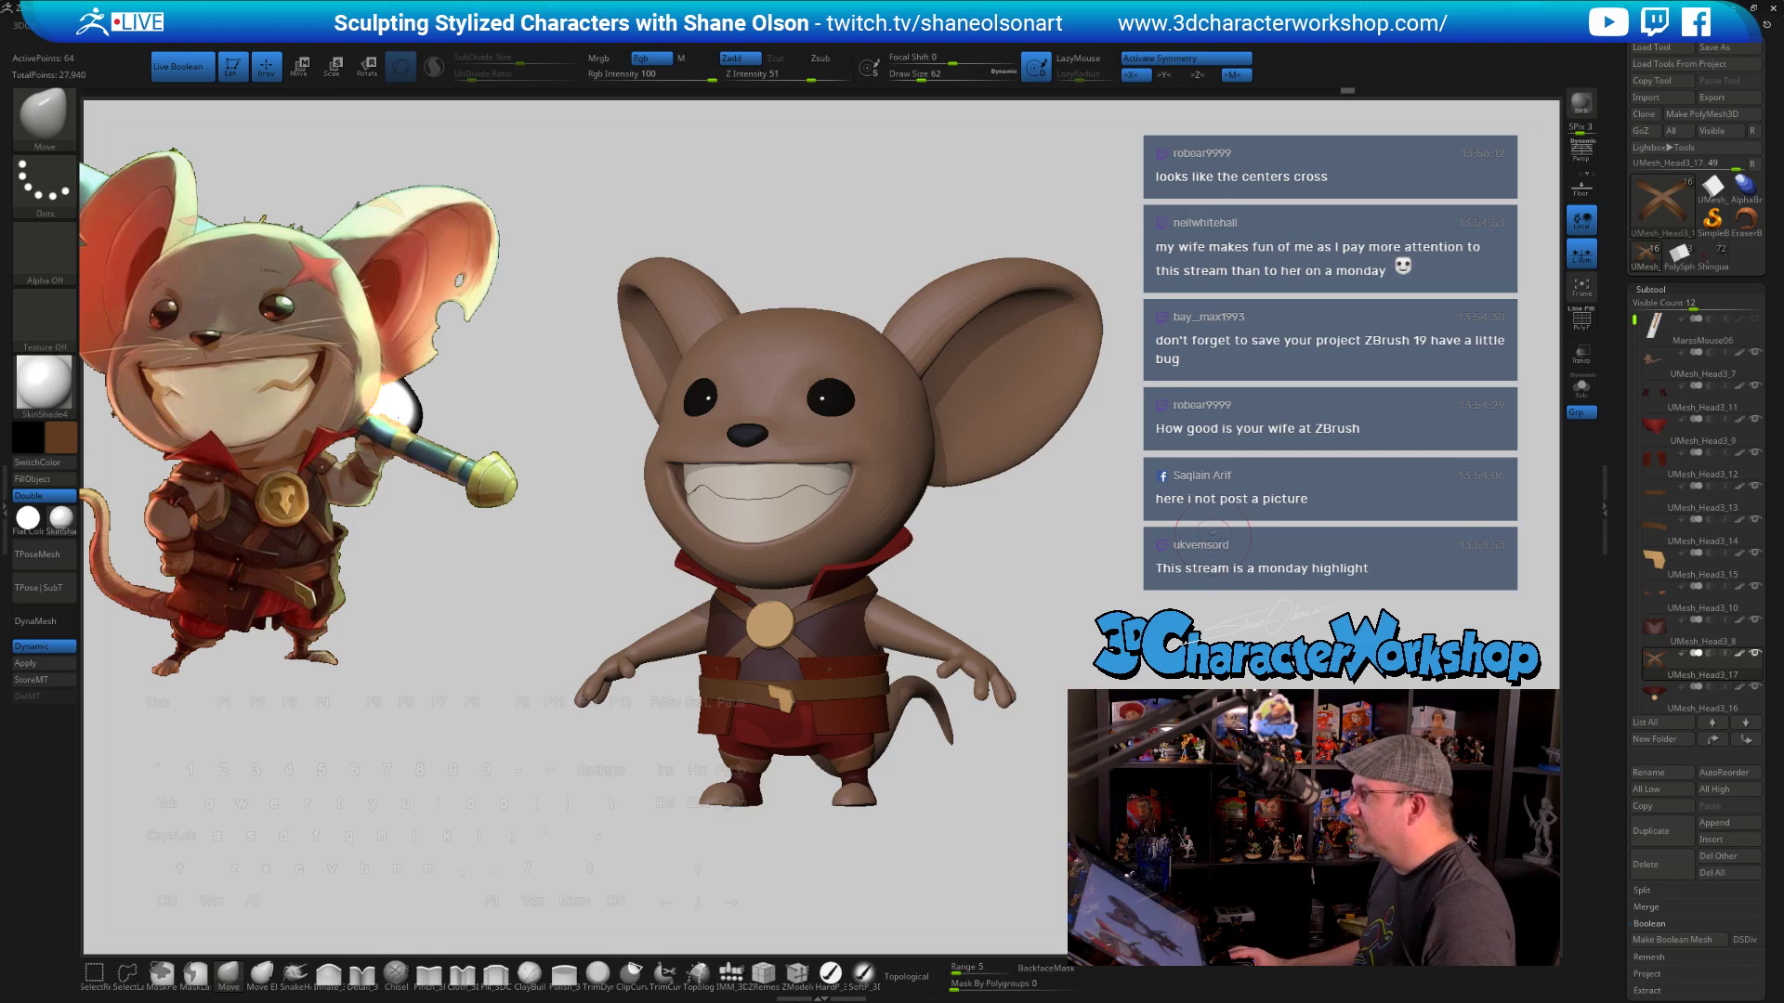
alt+right_drag(1212, 536, 1209, 552)
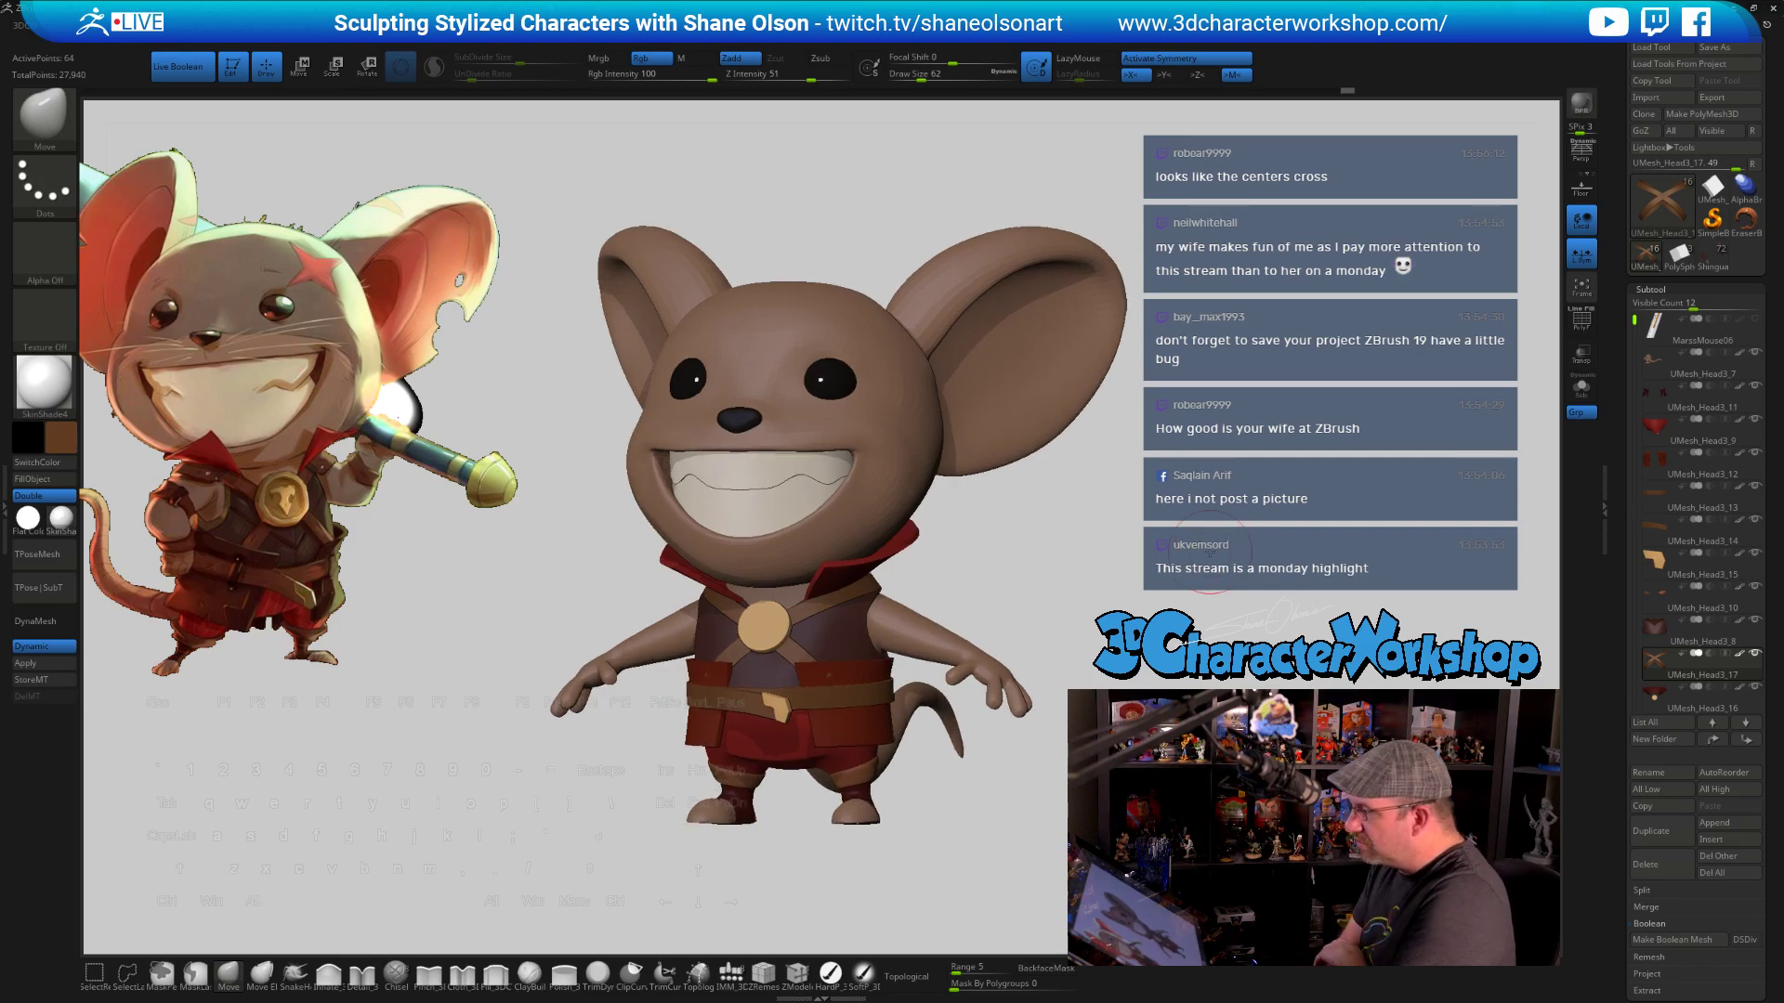
drag(1208, 554, 1152, 613)
key(s)
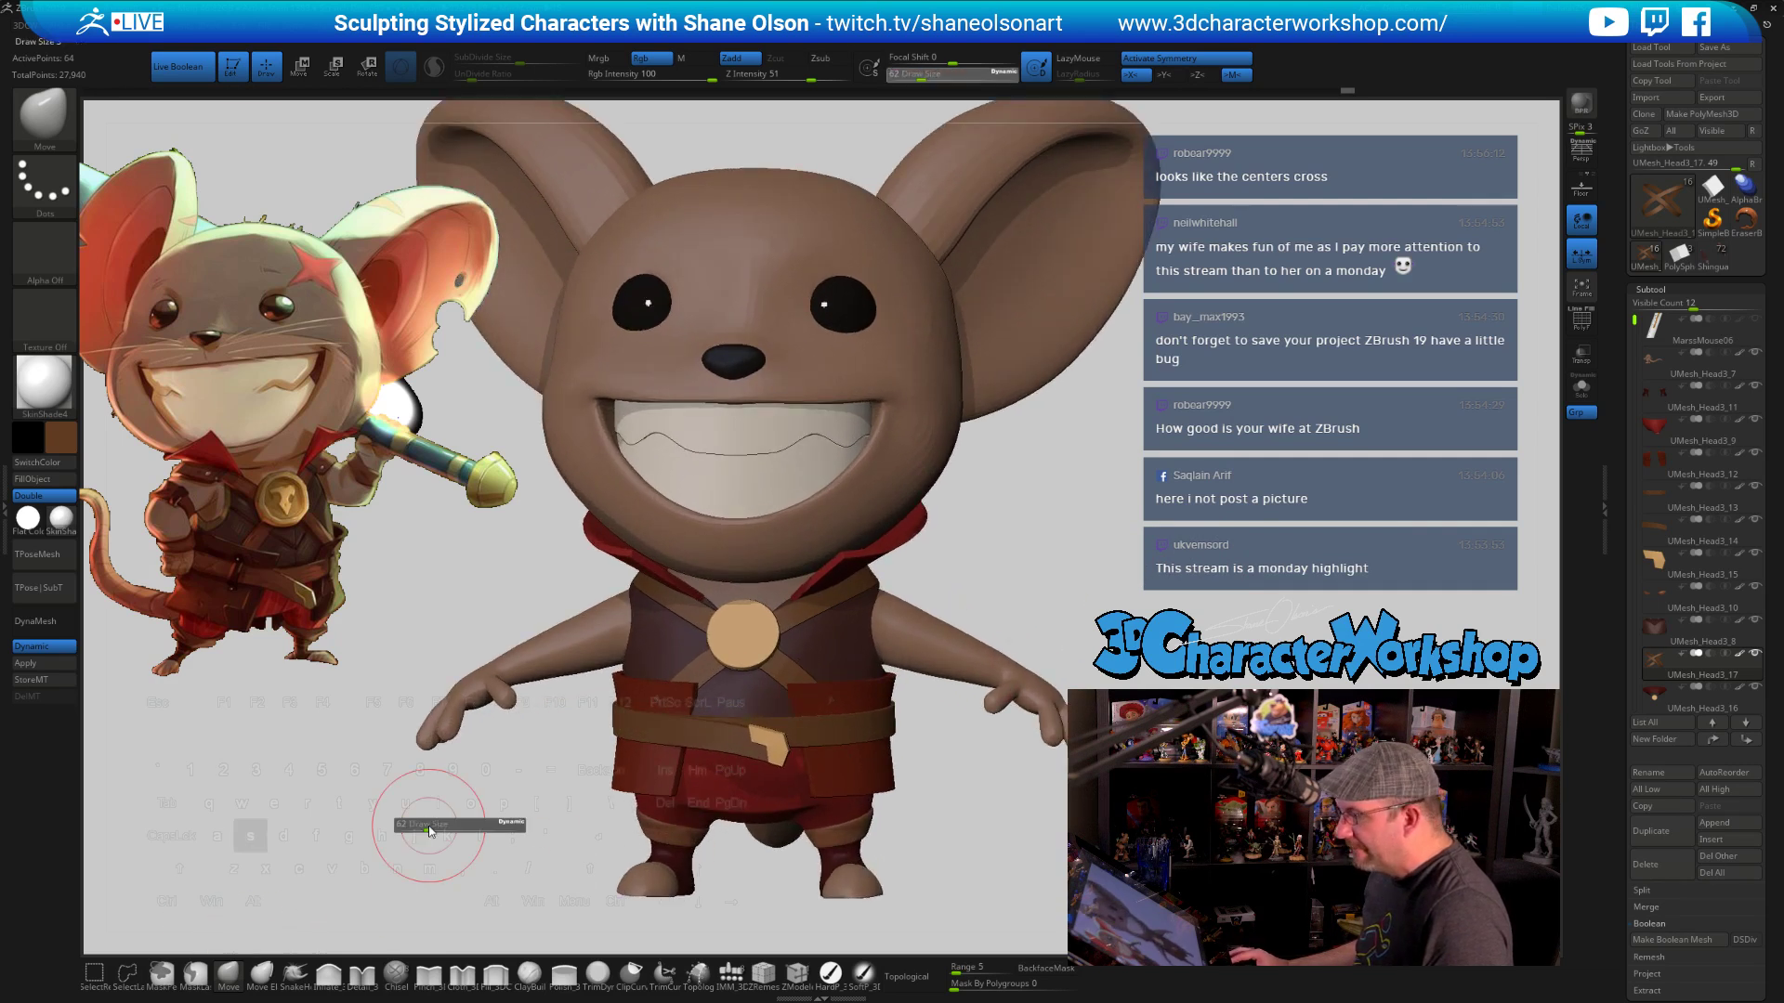
drag(430, 828, 440, 828)
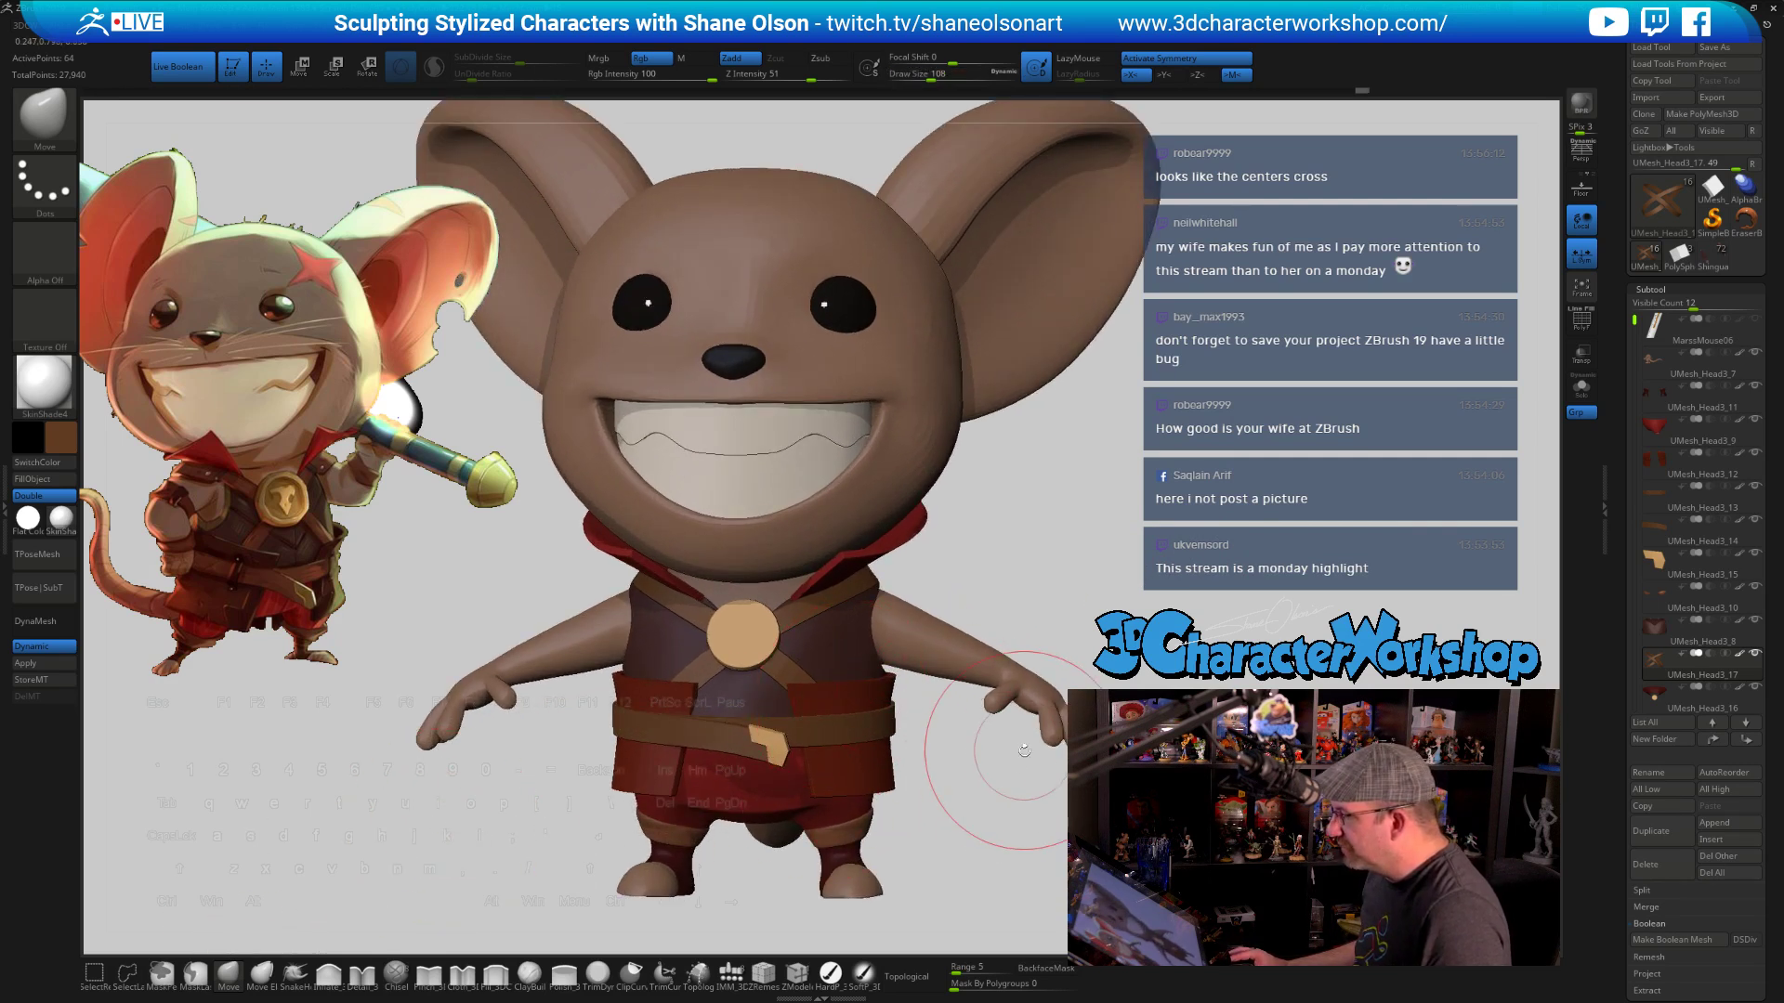
drag(995, 762, 1016, 794)
key(s)
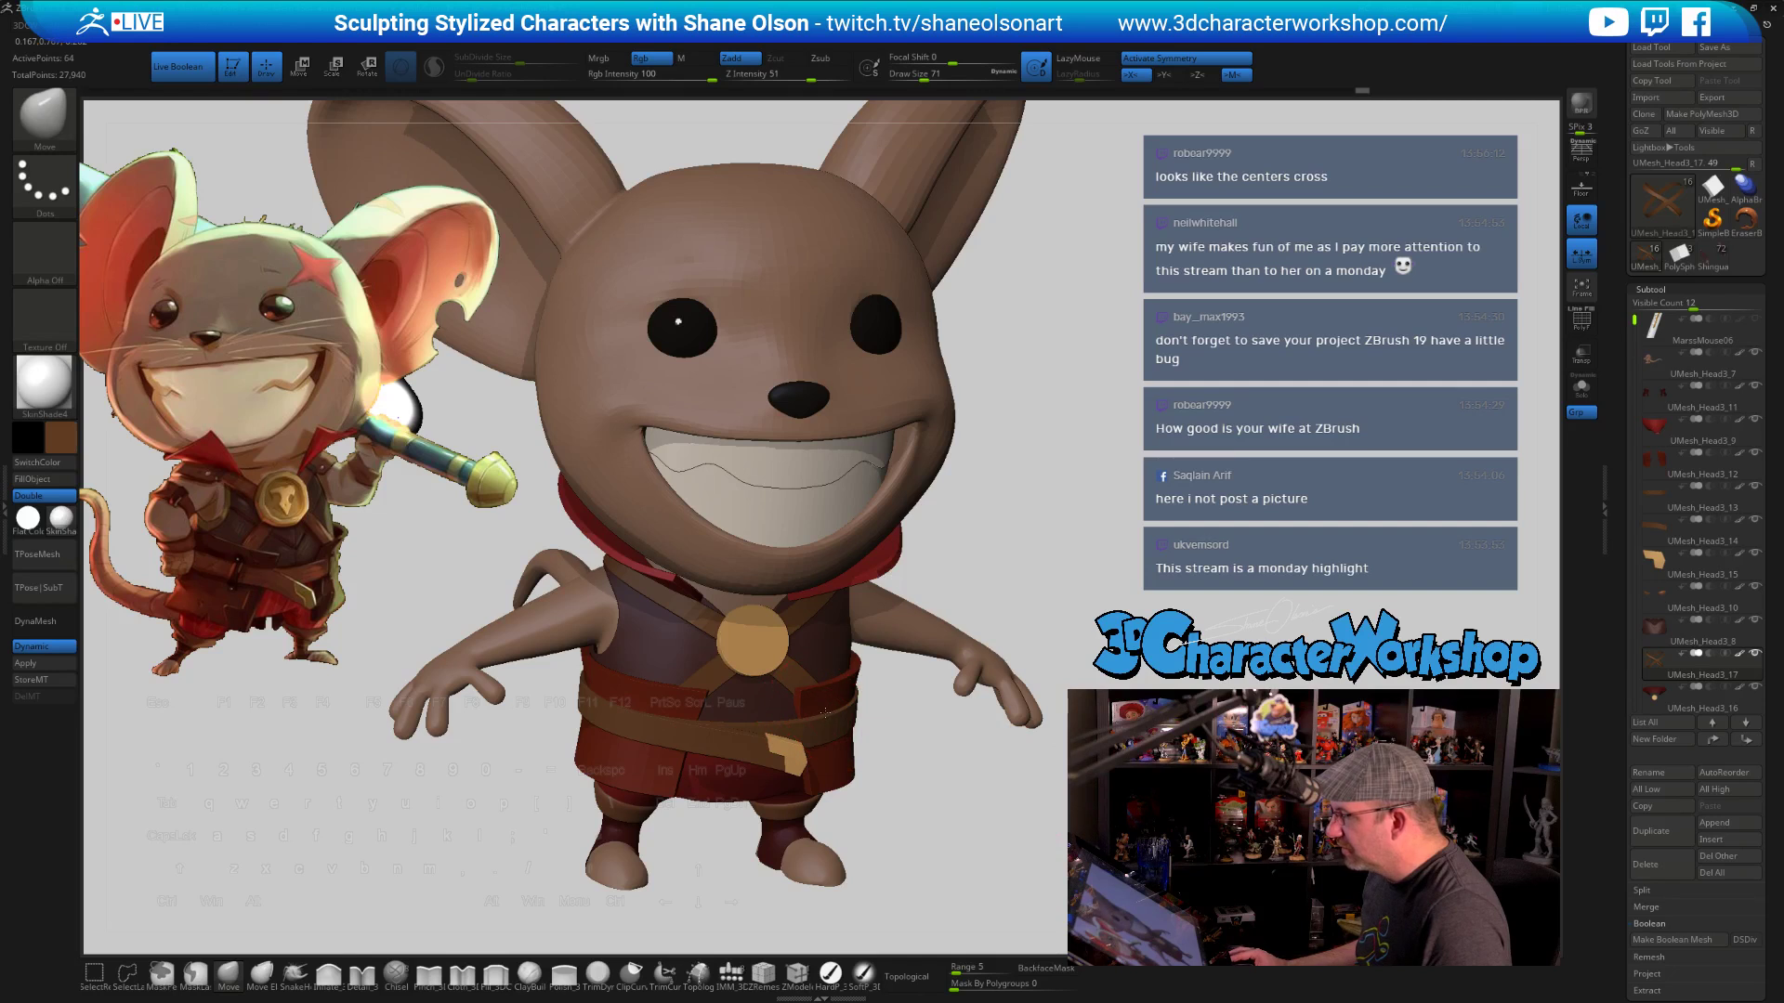
drag(1031, 650, 1103, 598)
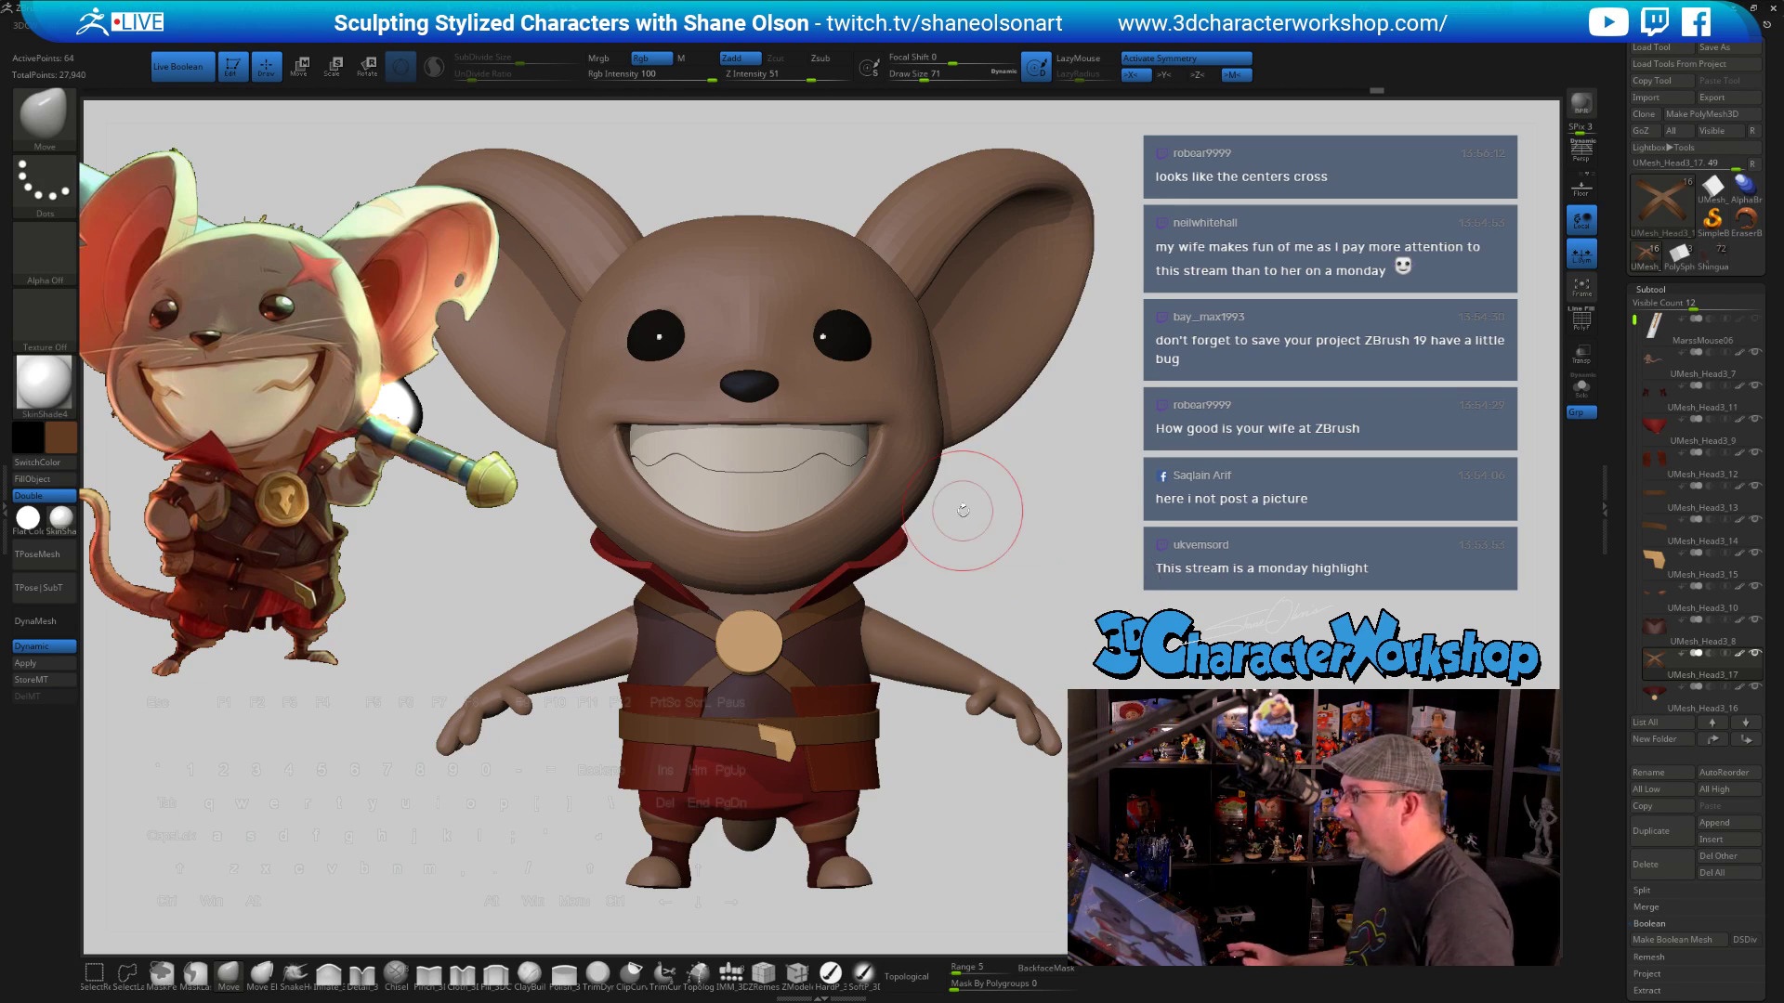
mouse_move(1102, 598)
mouse_down()
mouse_move(1059, 565)
mouse_move(1099, 574)
mouse_move(1075, 566)
mouse_up()
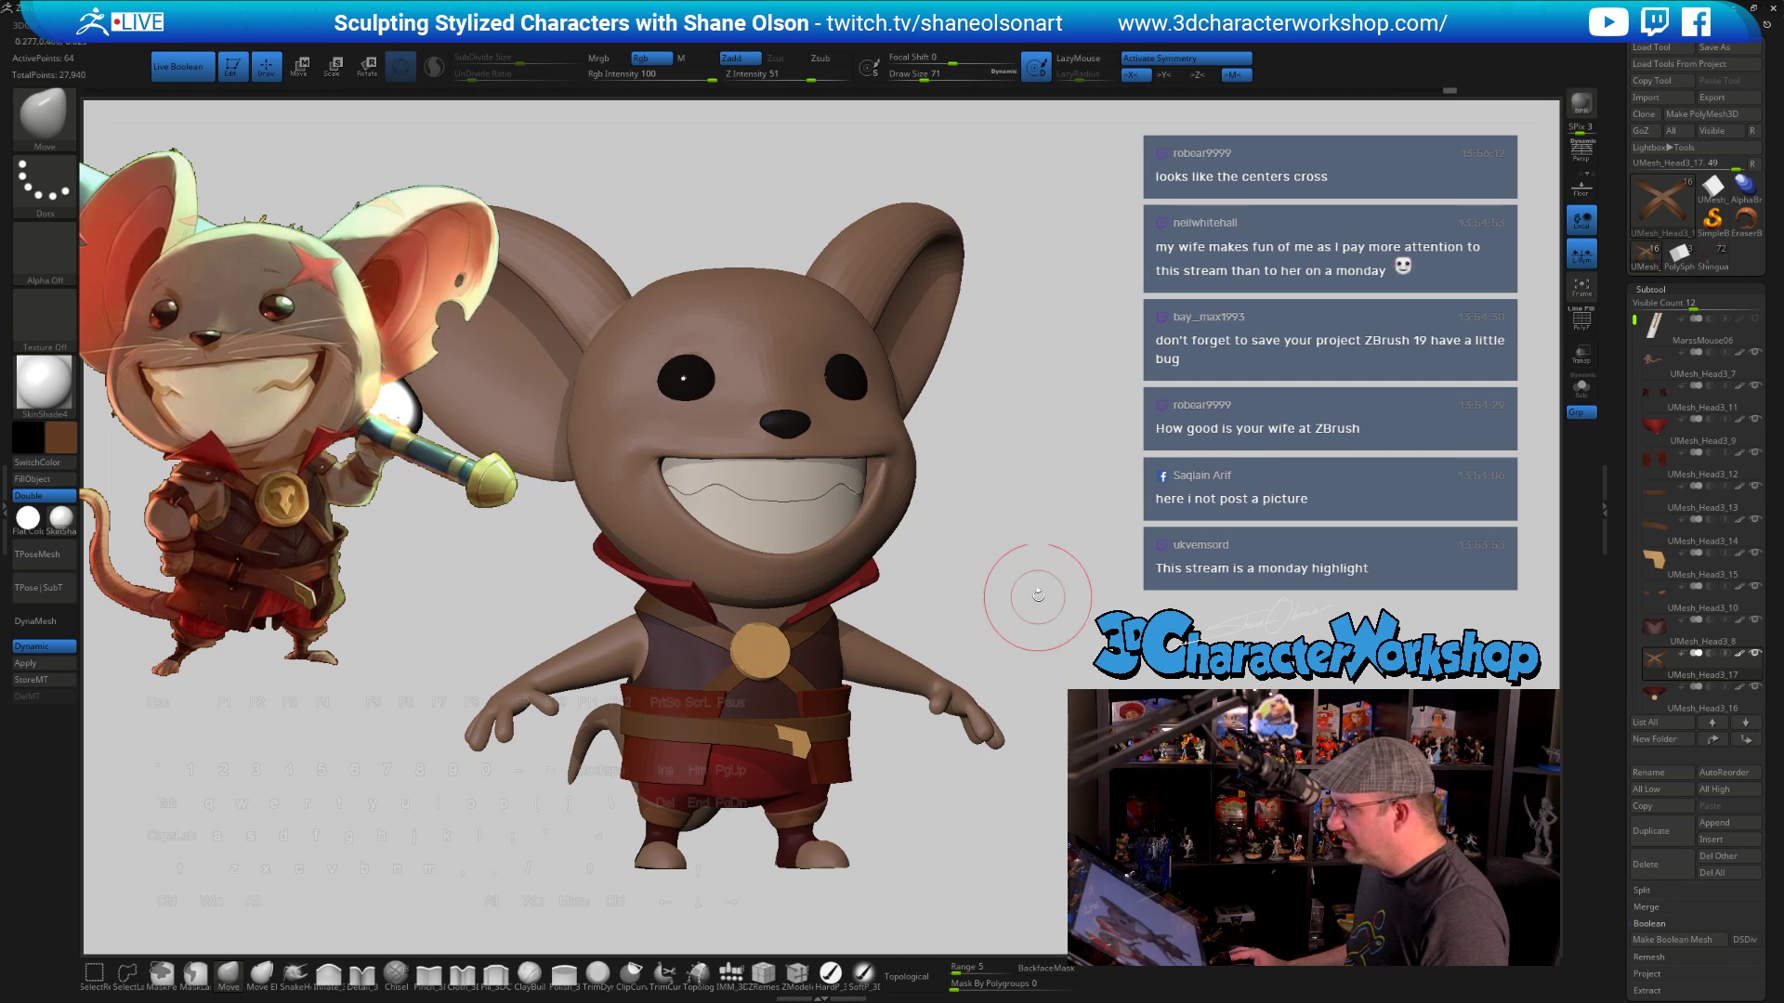
mouse_move(1037, 592)
mouse_down()
mouse_move(1098, 588)
mouse_move(919, 650)
mouse_up()
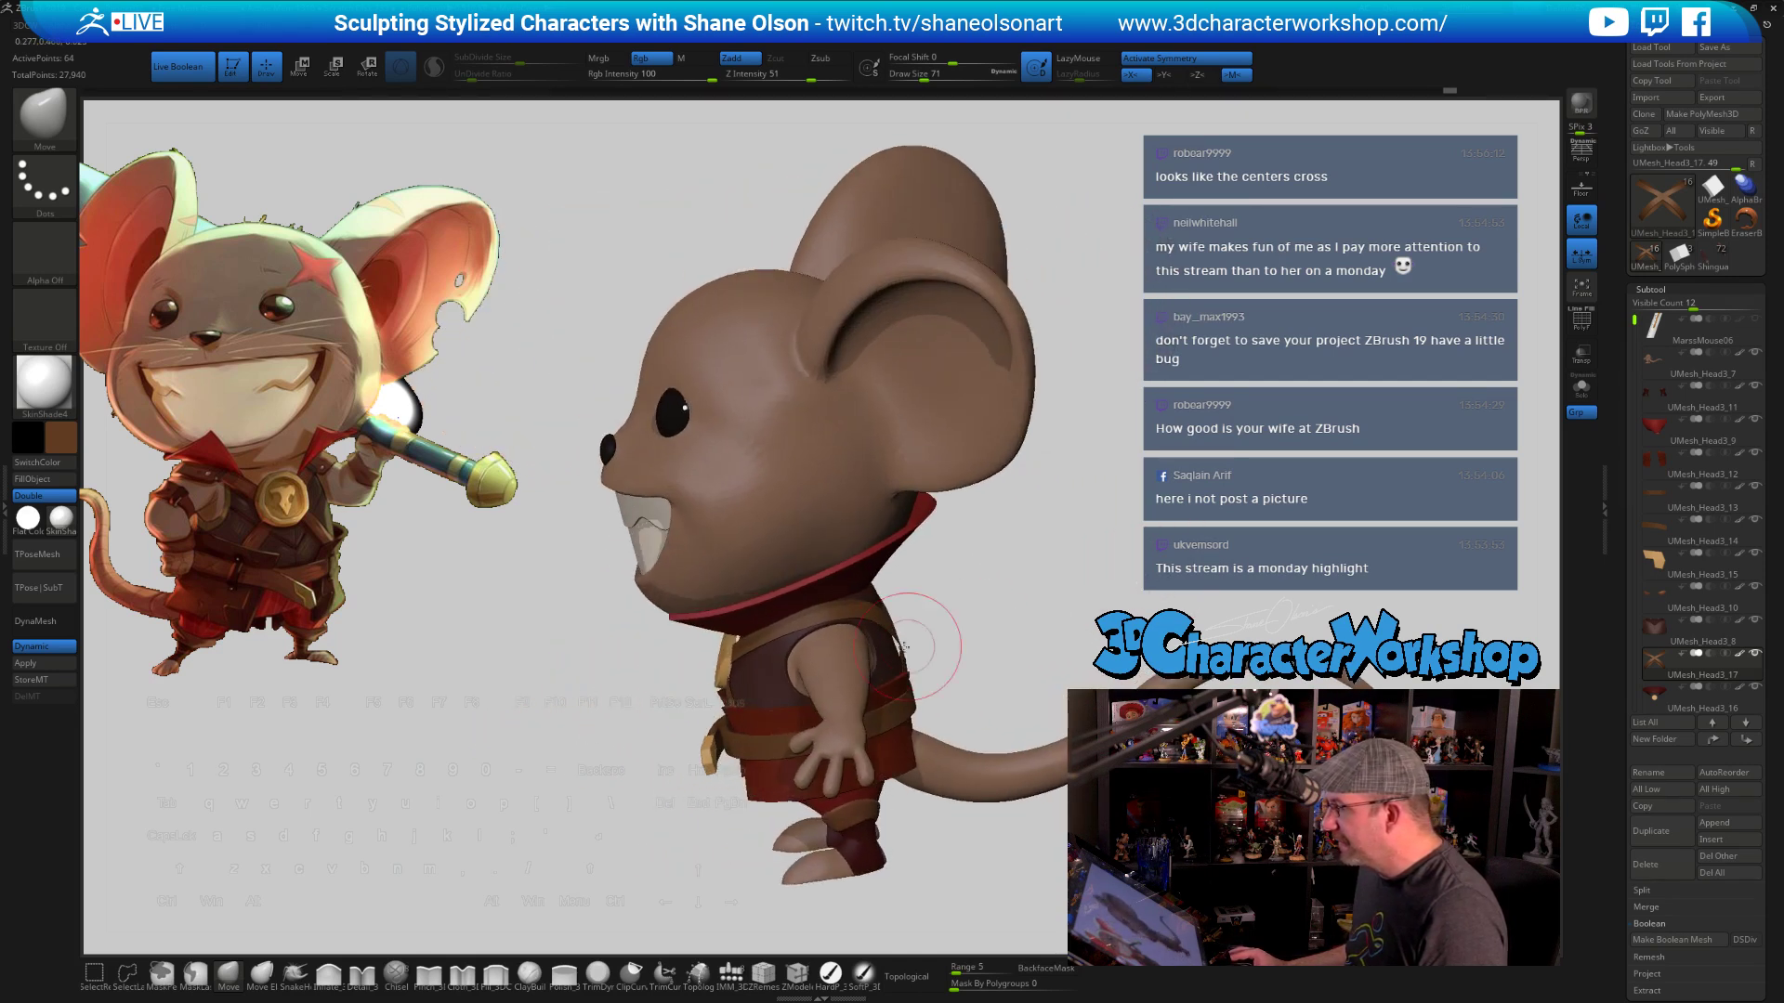
drag(1068, 569, 887, 636)
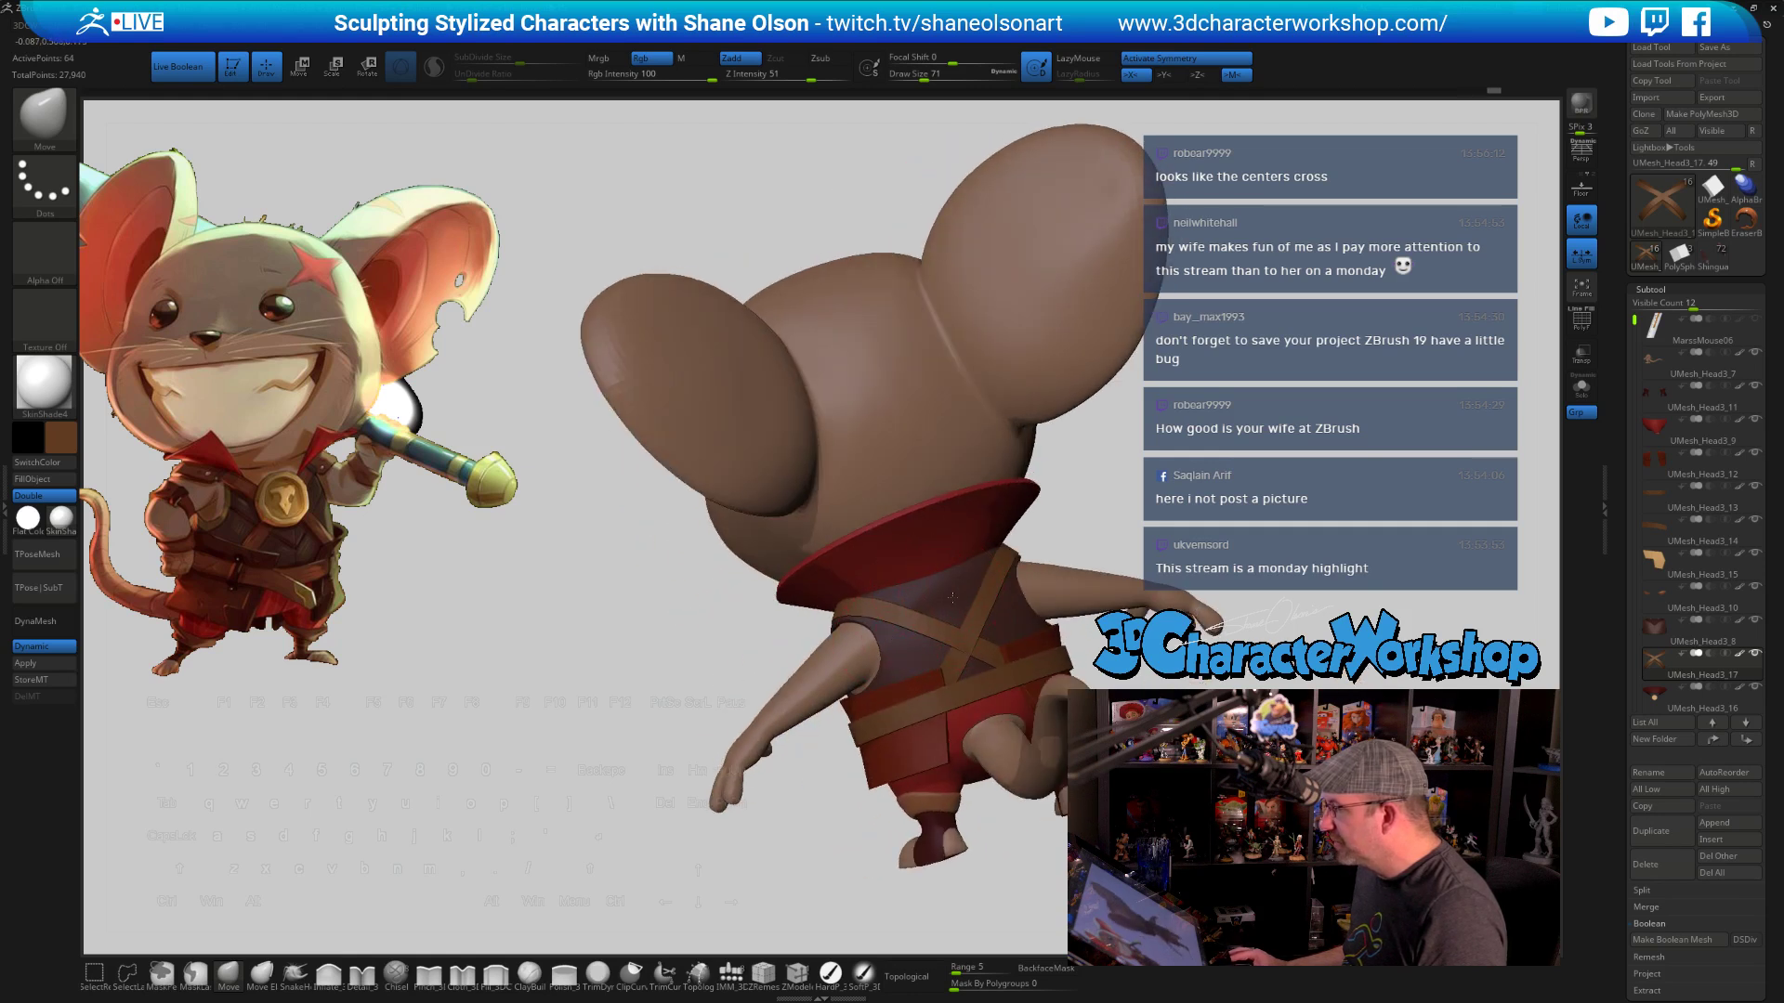
mouse_move(1140, 563)
mouse_down()
mouse_move(1124, 471)
mouse_move(1343, 483)
mouse_move(1127, 477)
mouse_move(1115, 530)
mouse_move(1135, 562)
mouse_up()
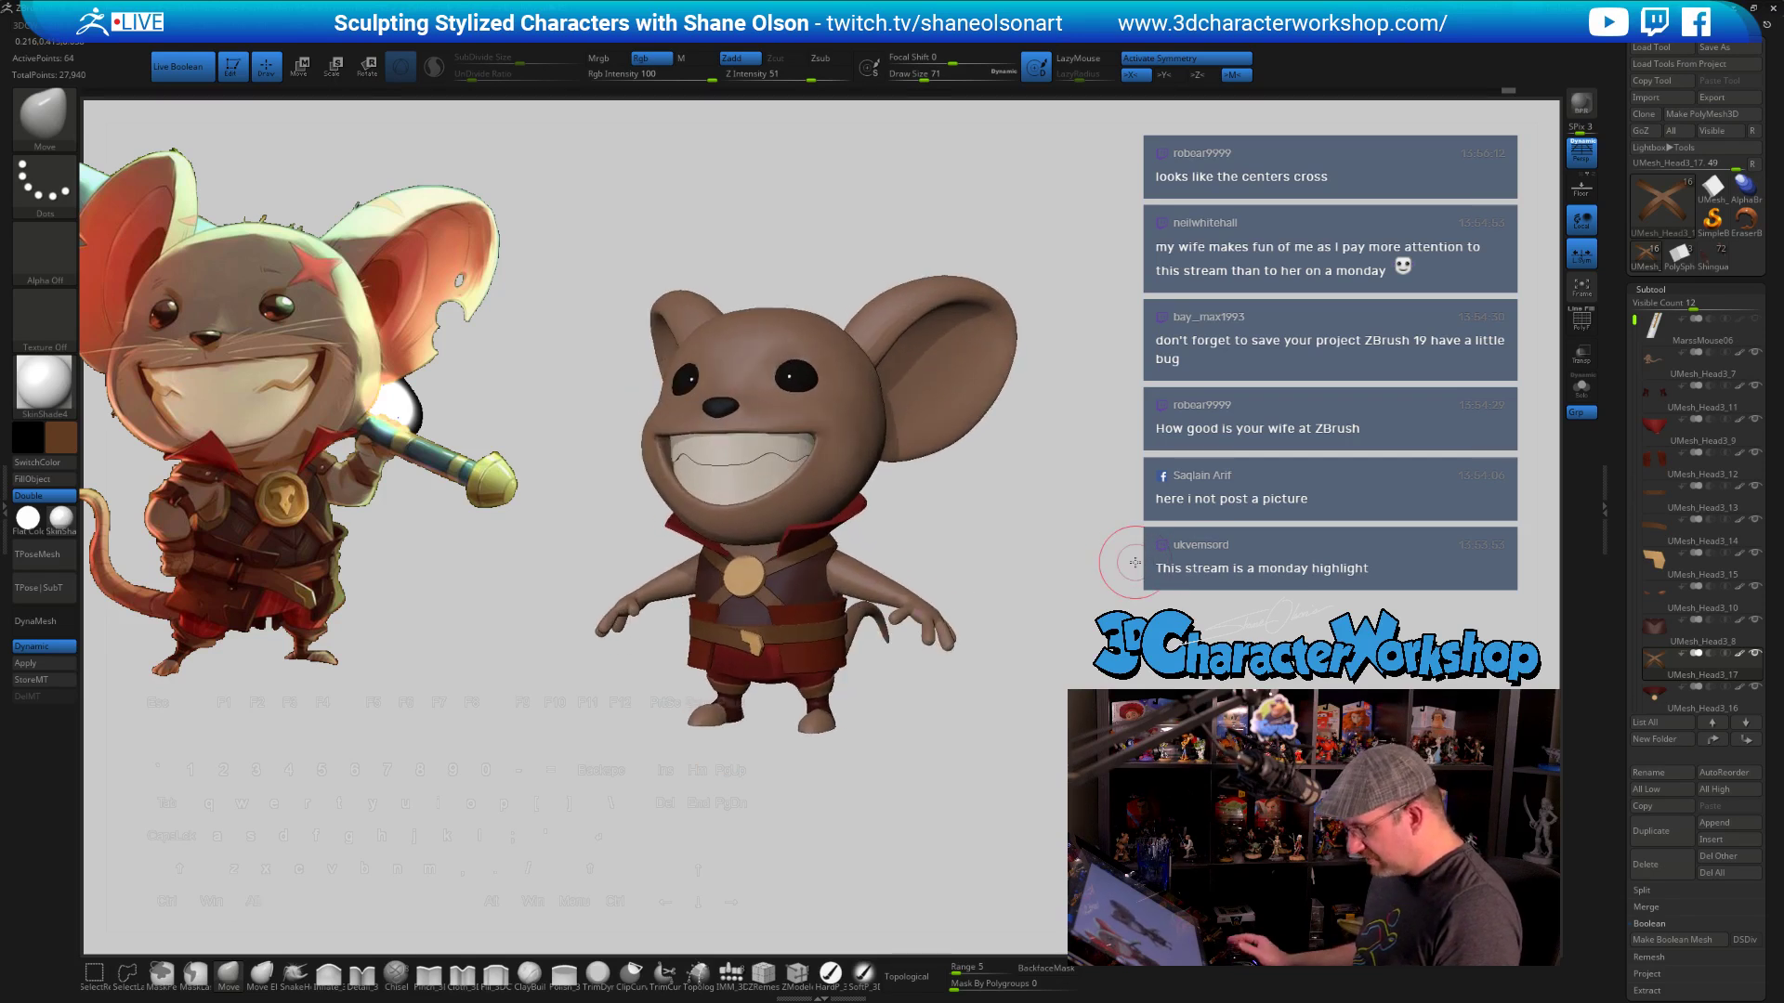
Try the 85, 24 and 18 mm camera focal length presets and settle on 50 mm
key(space)
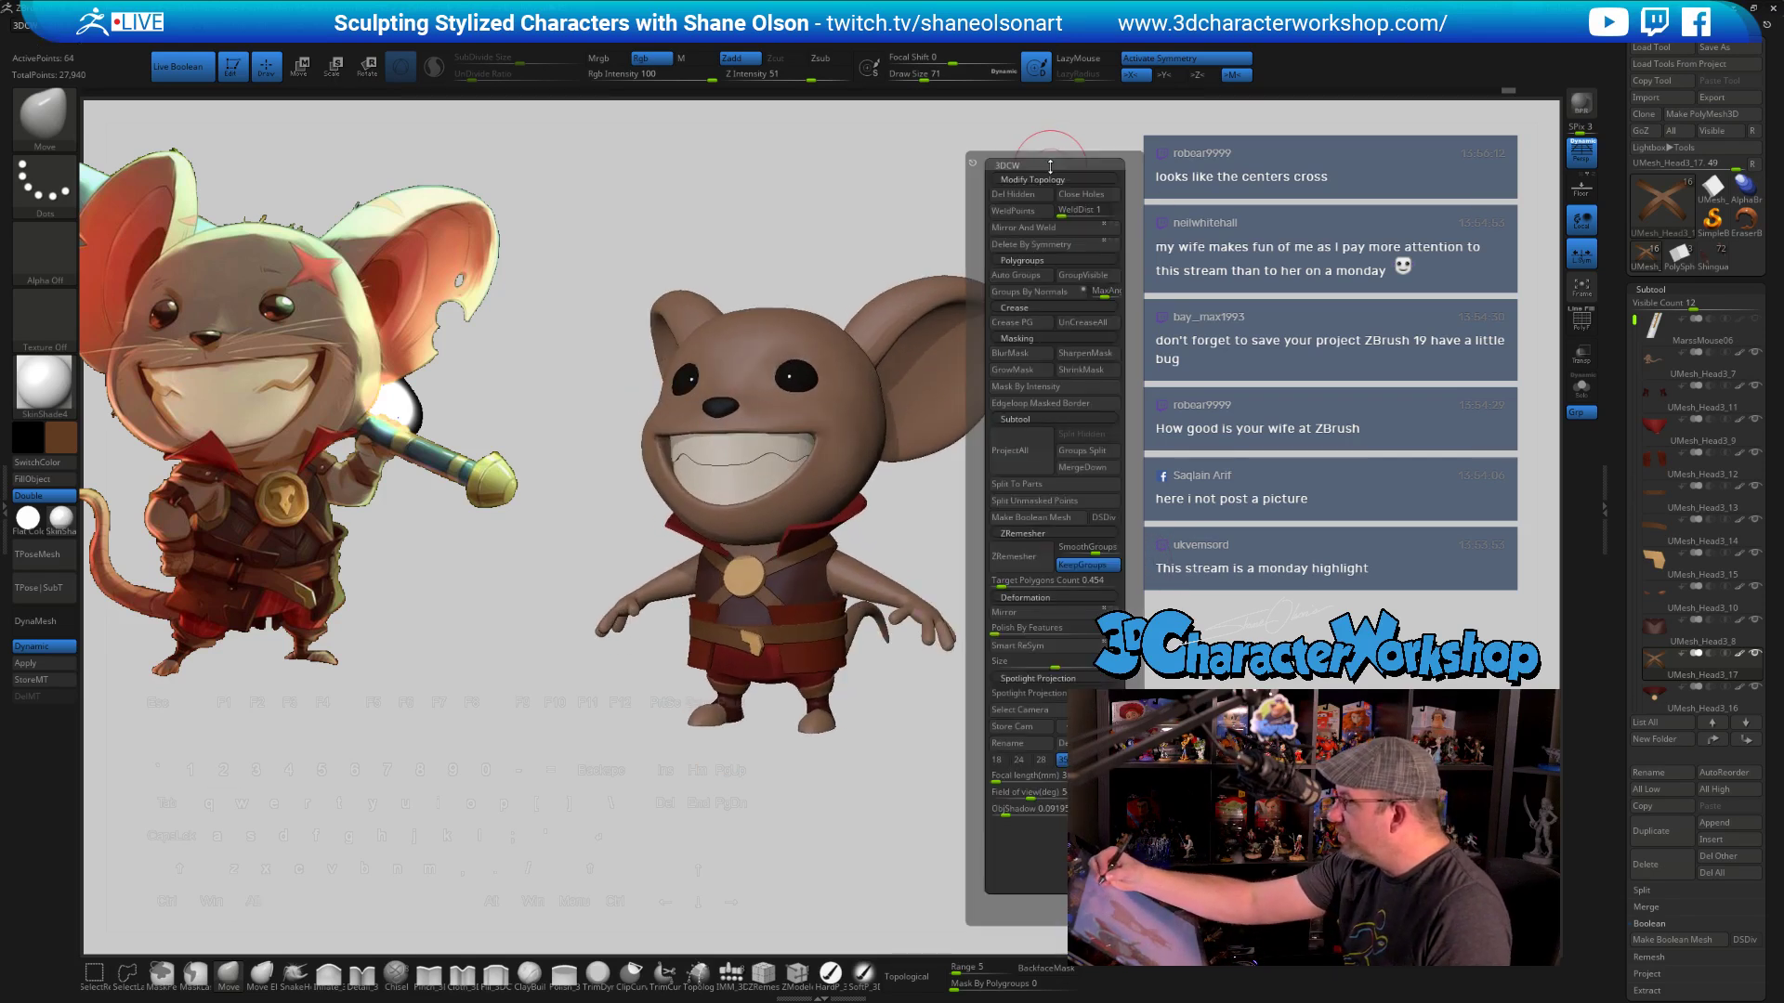
key(space)
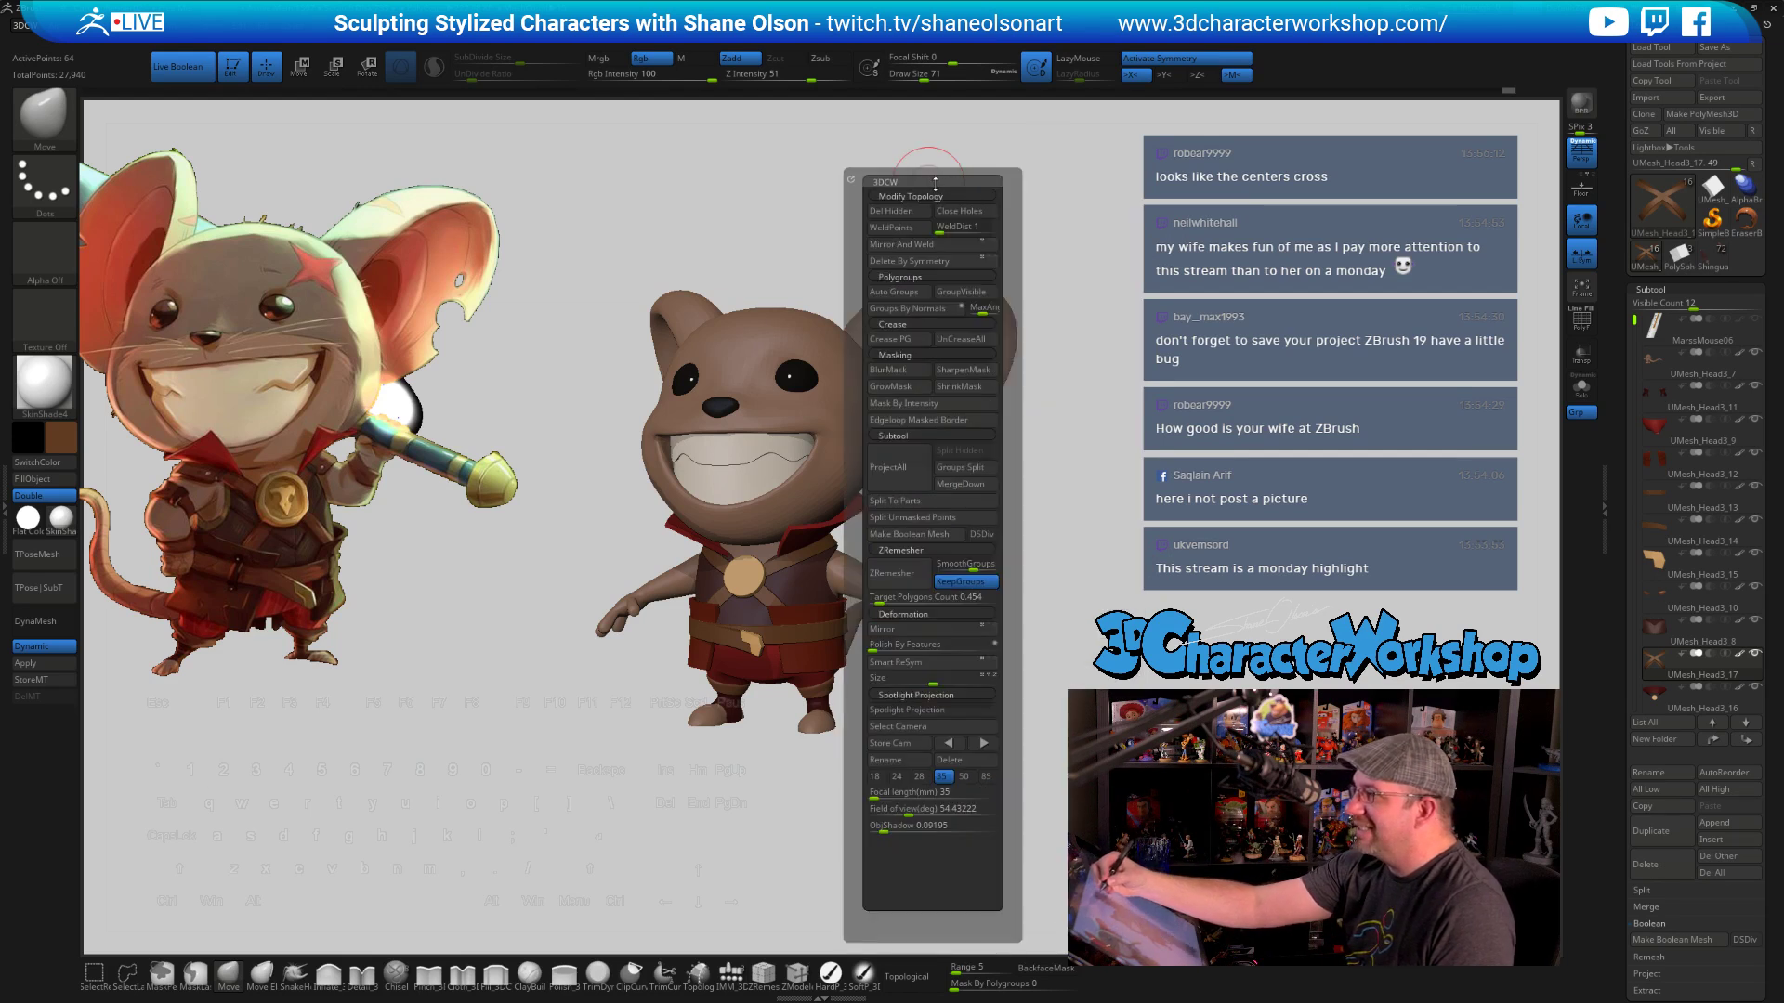
click(927, 791)
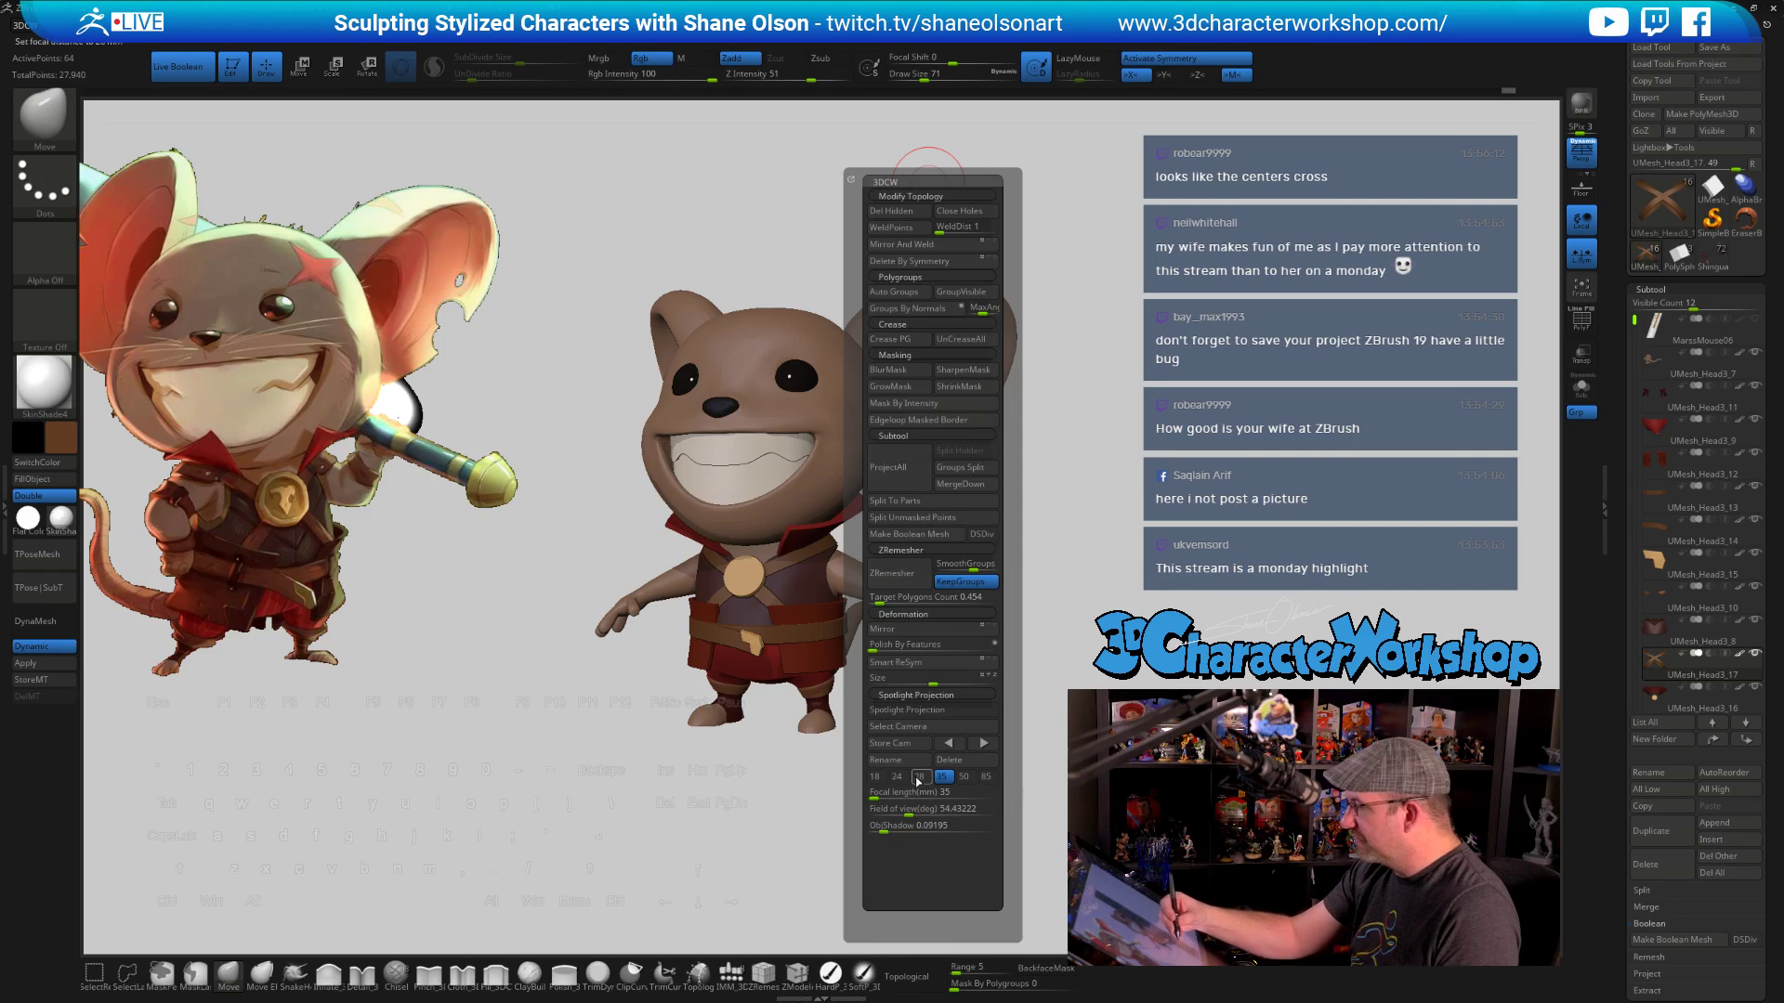
click(963, 776)
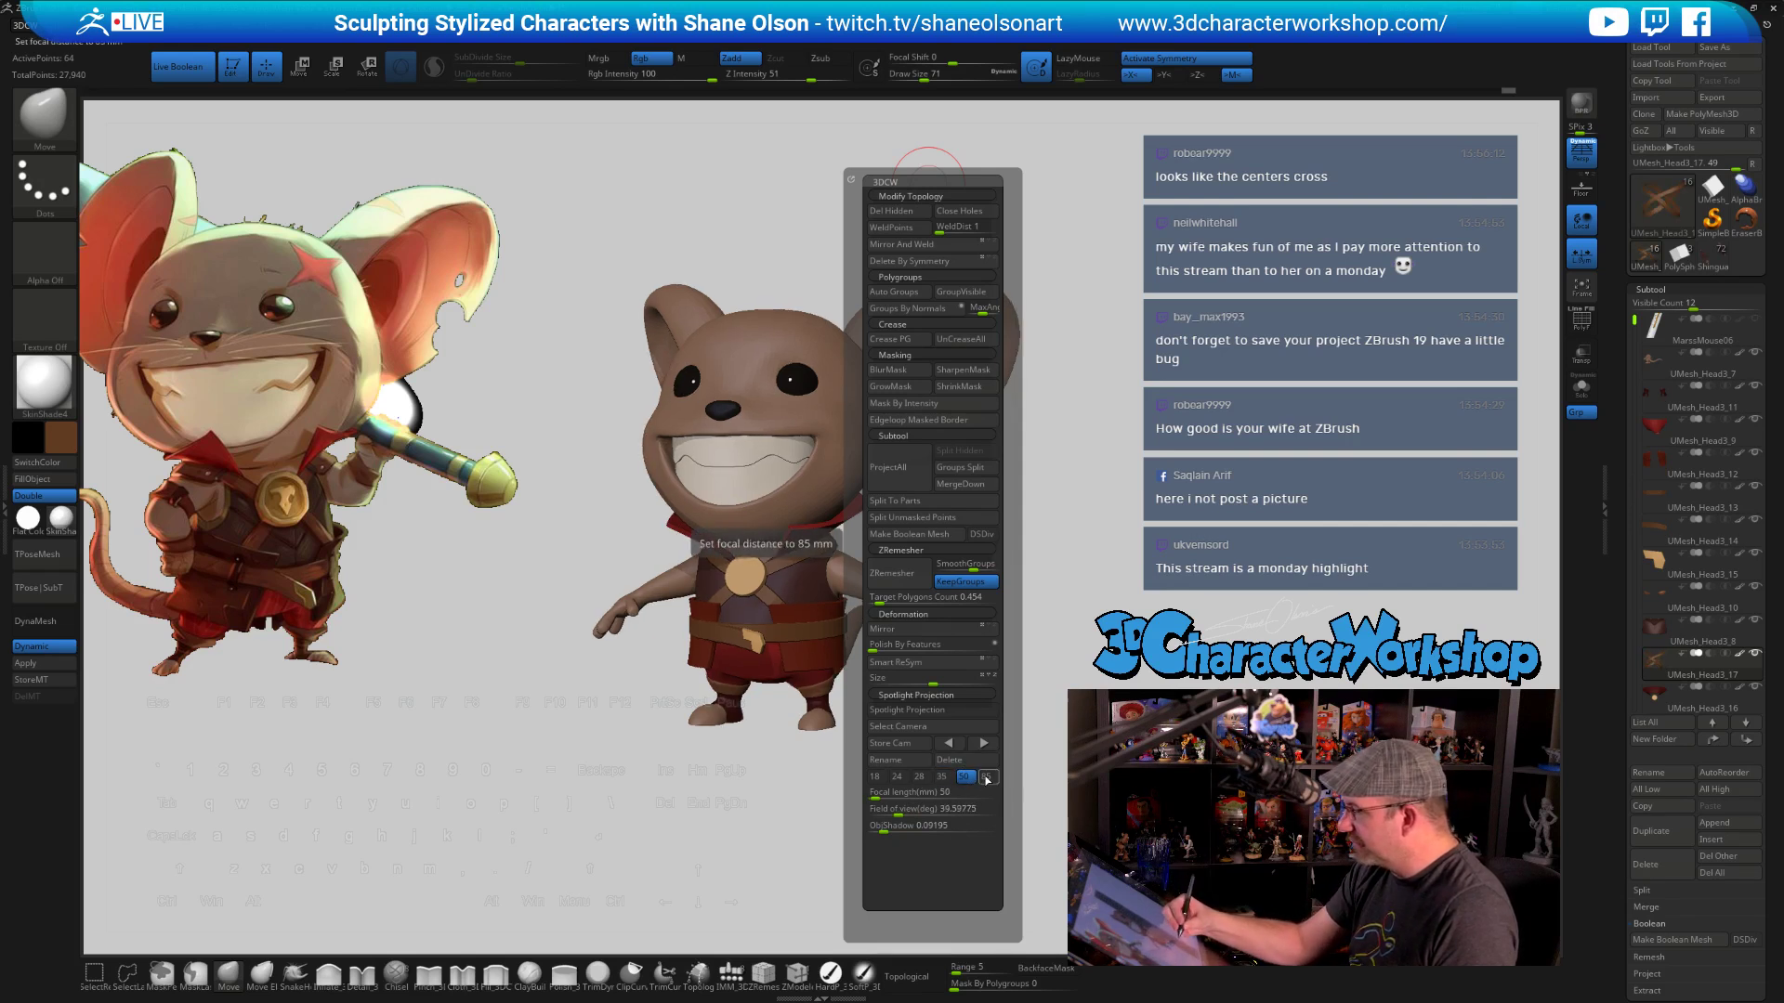
click(986, 778)
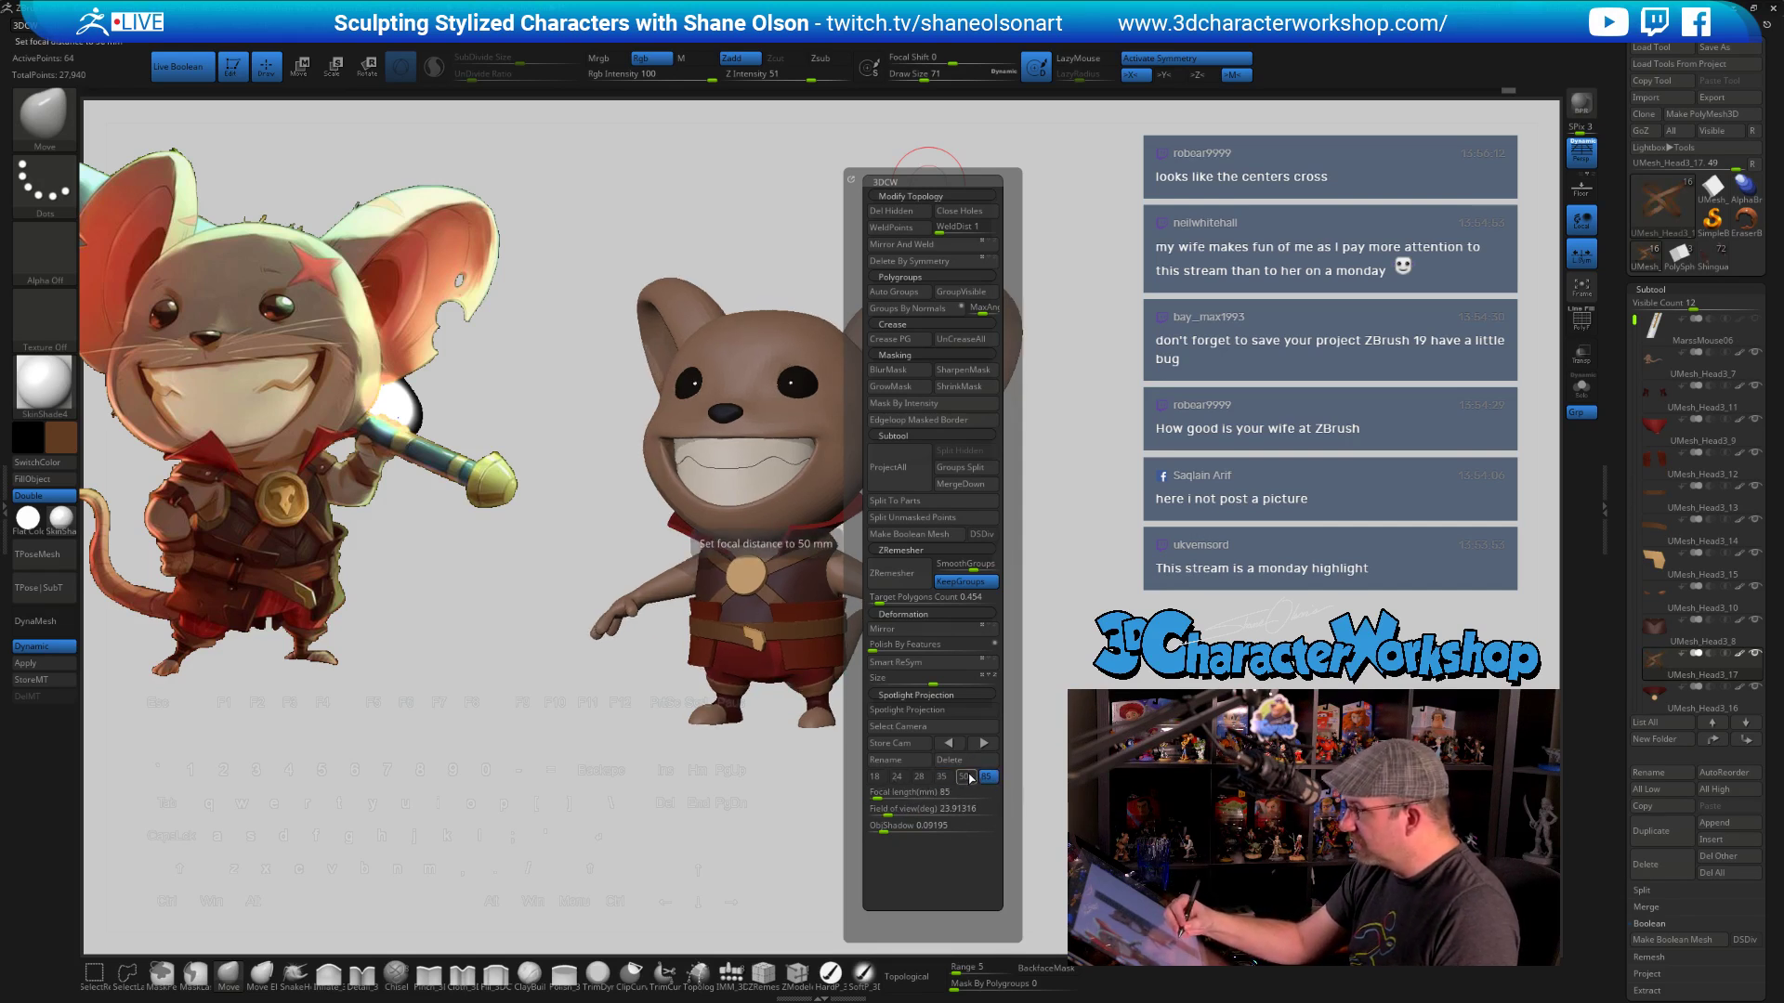
click(965, 776)
click(897, 776)
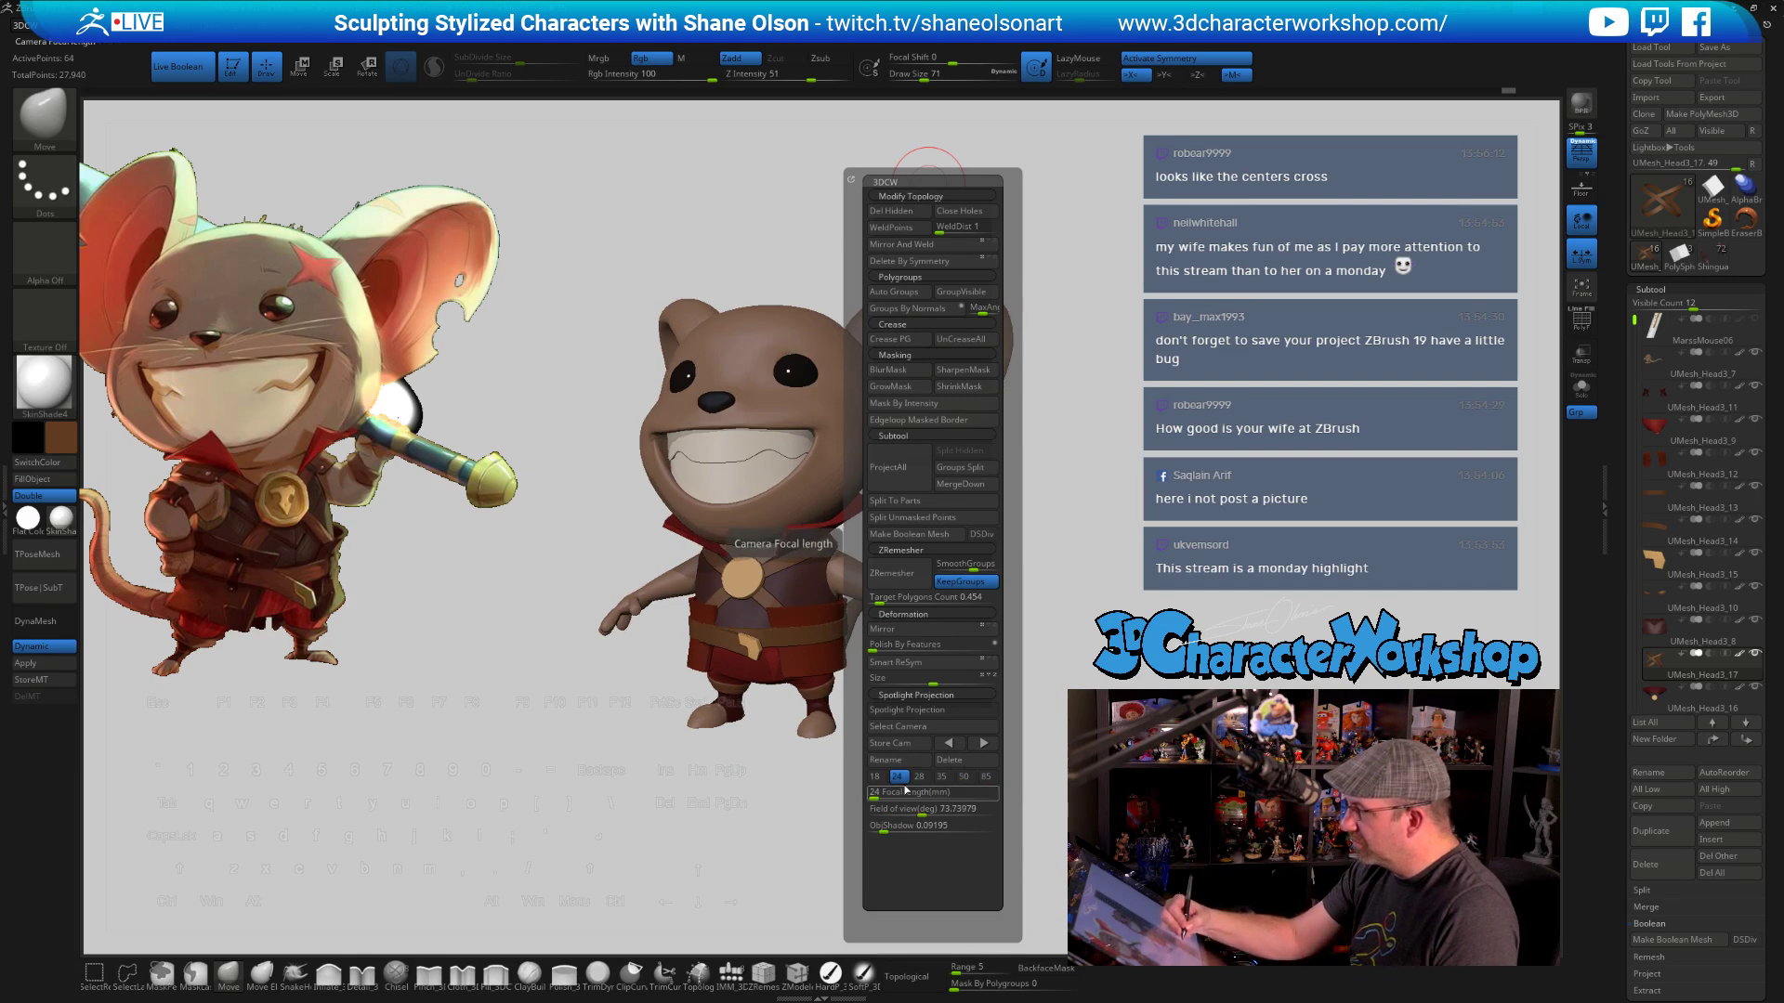
click(874, 777)
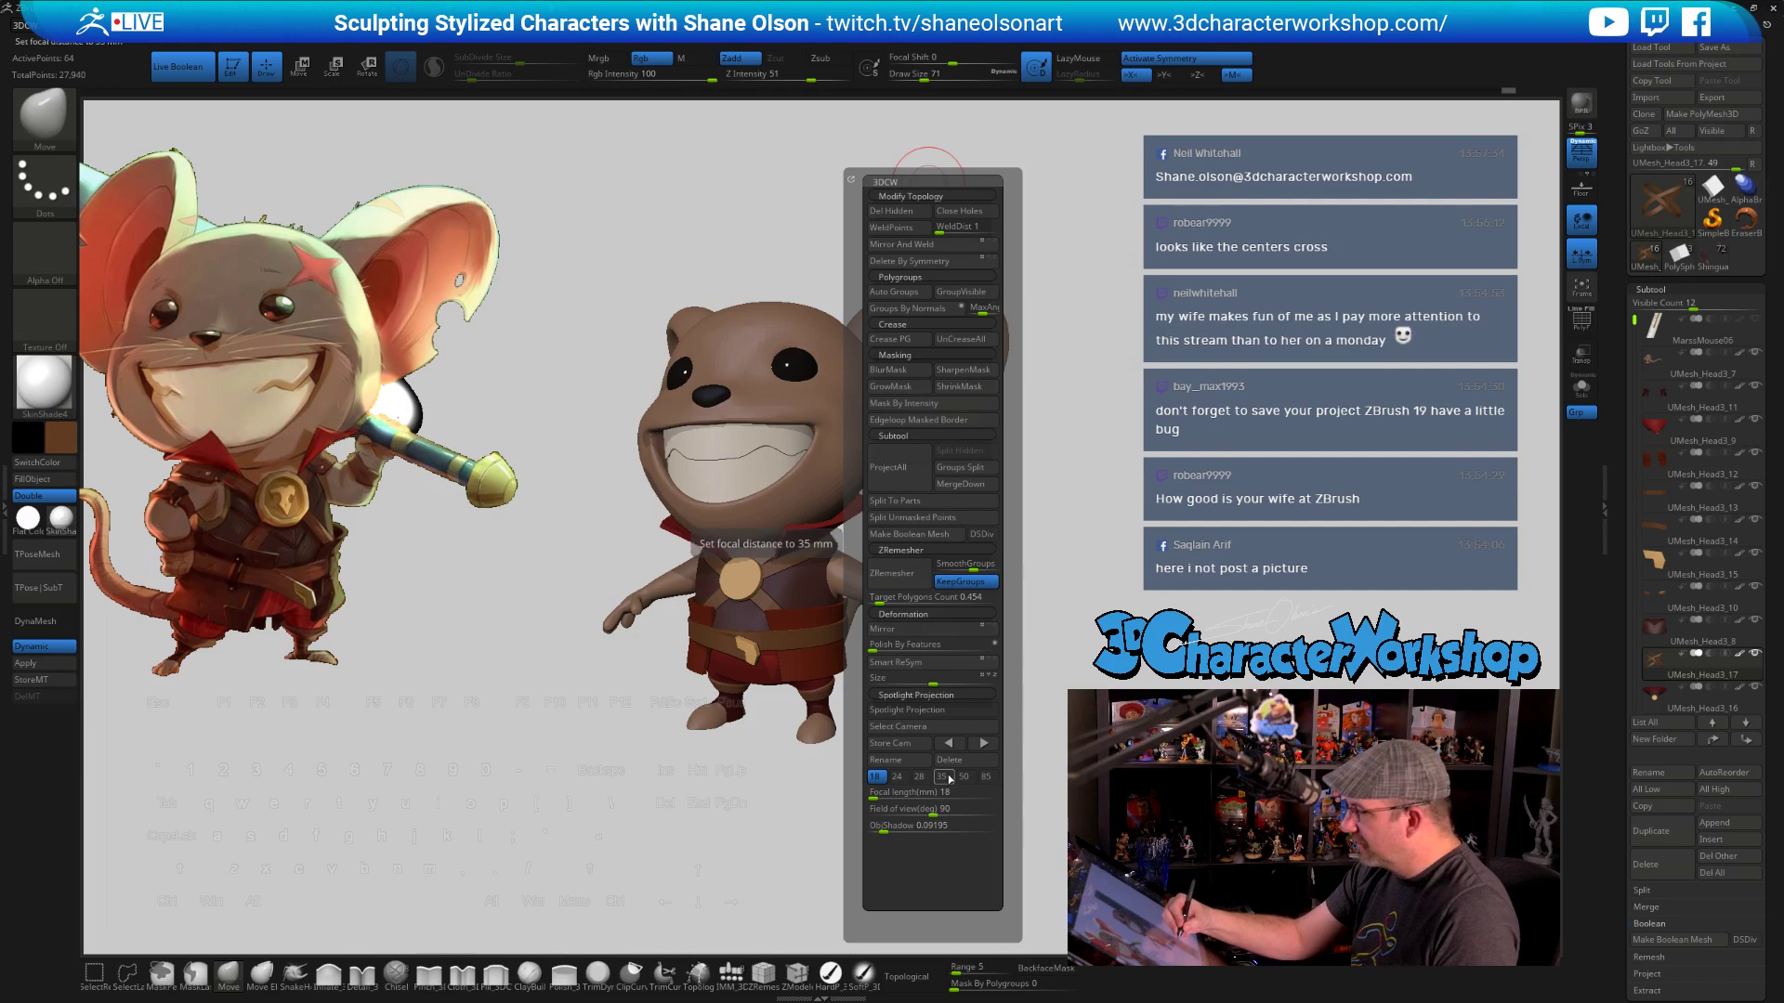
click(964, 776)
Make the mouse's body the active subtool and nudge the foot's shape with the Move brush at draw size 116
mouse_move(1067, 521)
mouse_down()
mouse_move(916, 764)
mouse_move(929, 778)
mouse_move(1050, 758)
mouse_move(974, 768)
mouse_move(912, 685)
mouse_move(947, 709)
mouse_move(933, 738)
mouse_up()
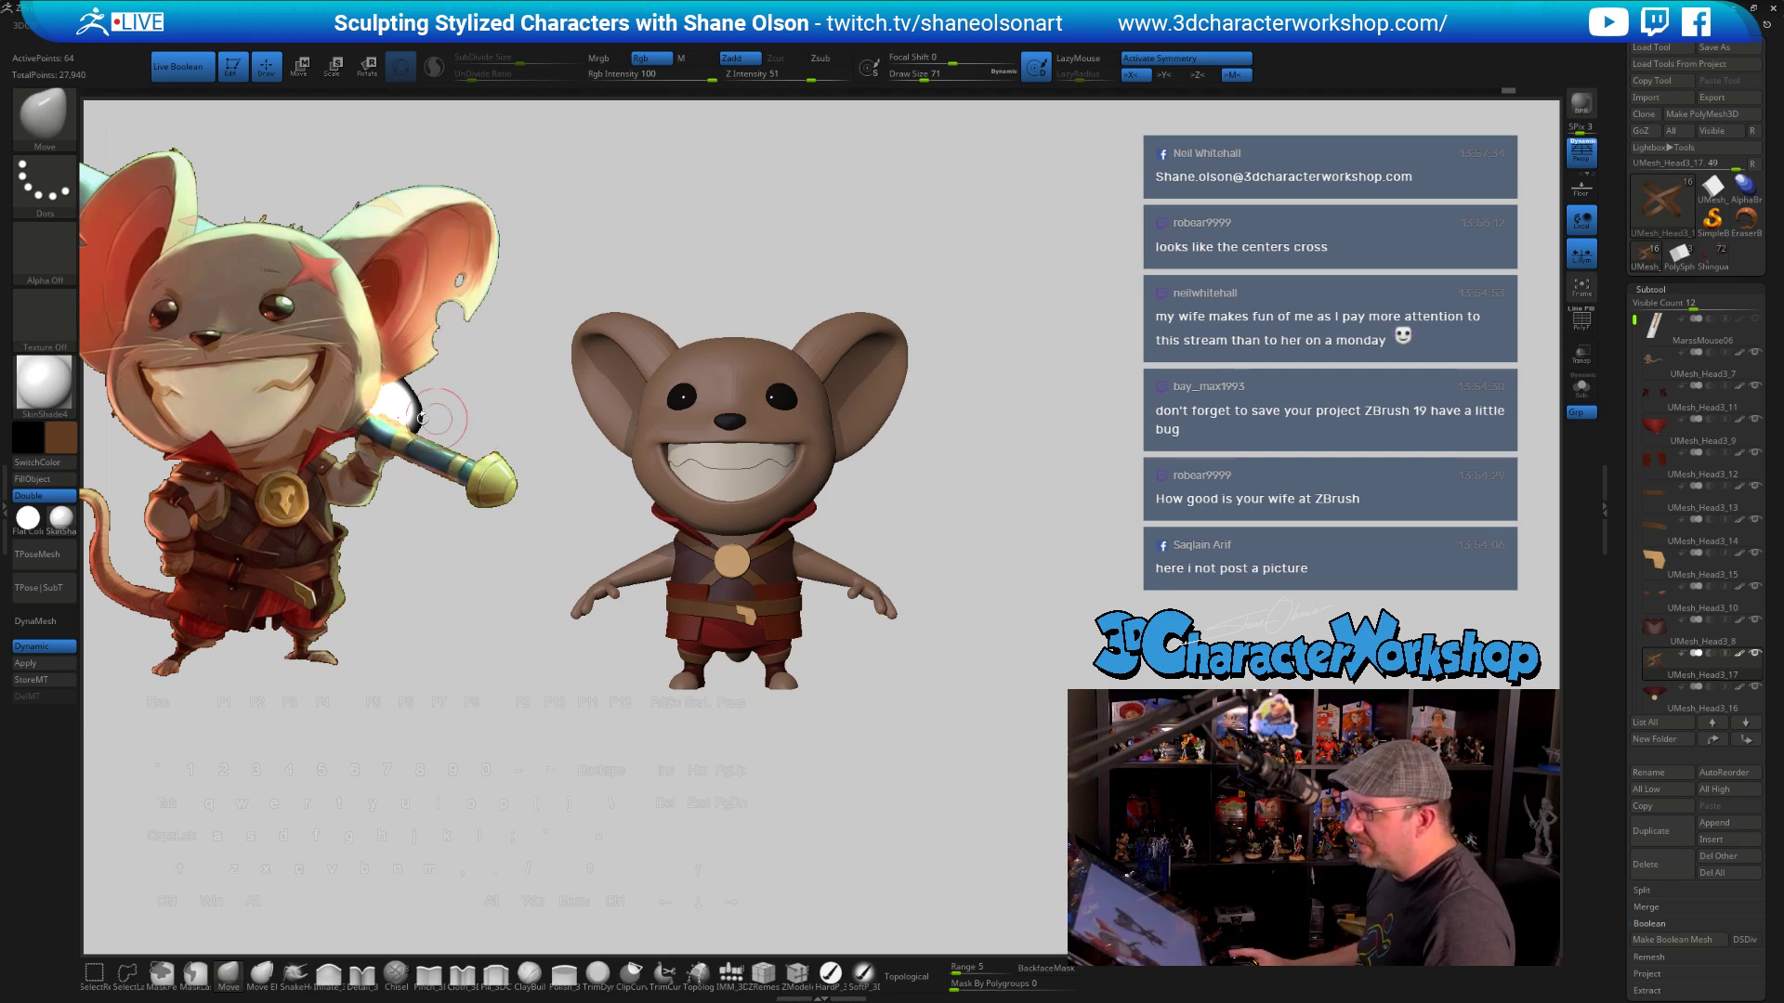
drag(476, 695, 632, 818)
alt+drag(931, 831, 899, 776)
alt+click(827, 806)
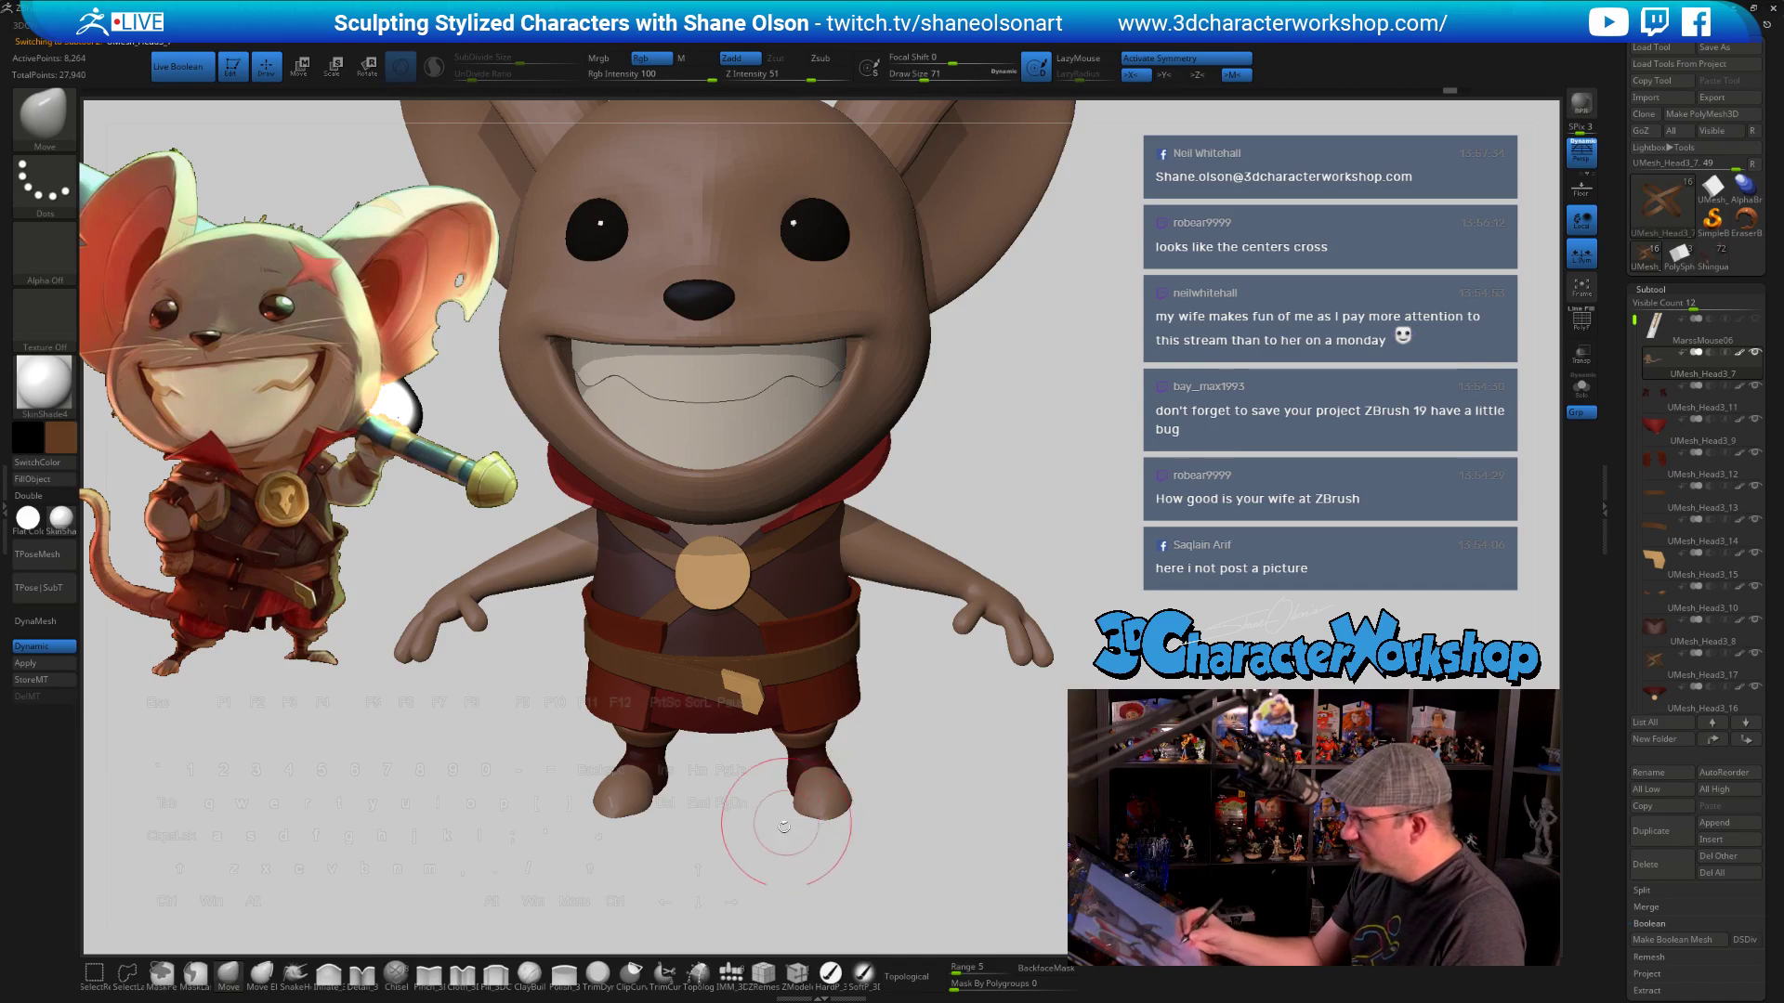
key(s)
drag(786, 828, 847, 809)
drag(812, 812, 807, 804)
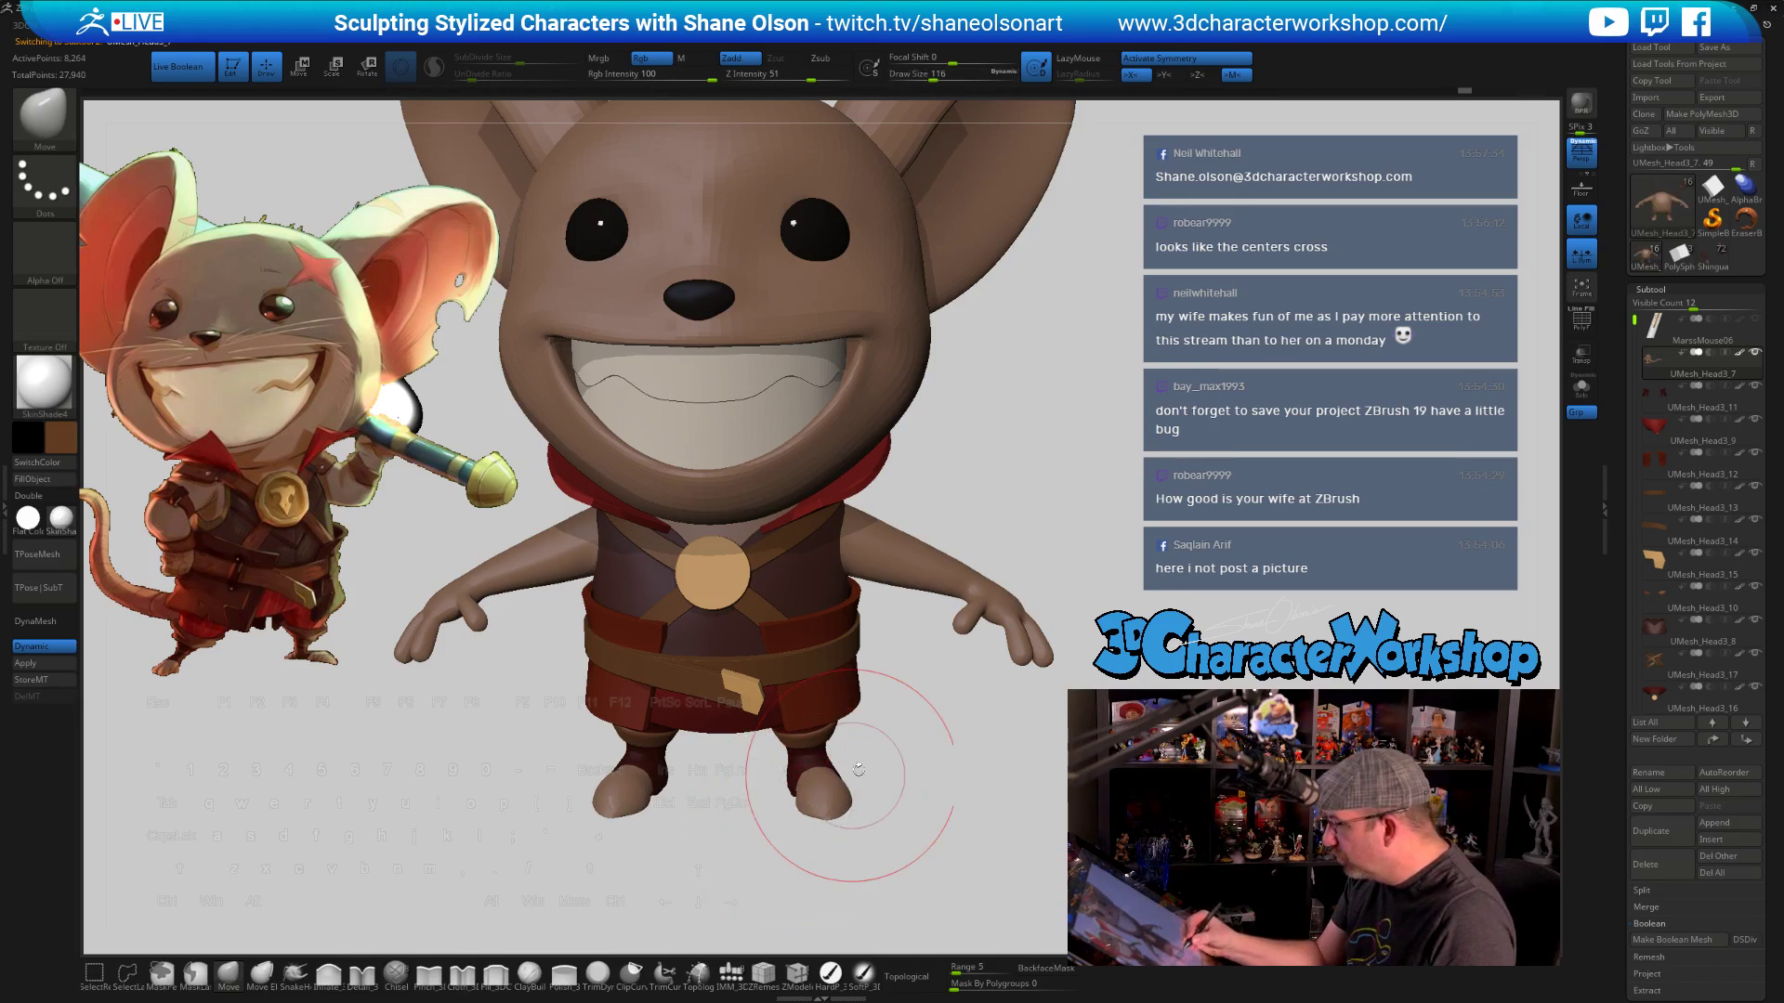
Reshape the feet from underneath with the Move brush at draw size 77 and smooth their surface
mouse_move(836, 734)
mouse_down()
mouse_move(799, 882)
mouse_move(818, 744)
mouse_move(914, 523)
mouse_up()
key(s)
drag(790, 585, 805, 564)
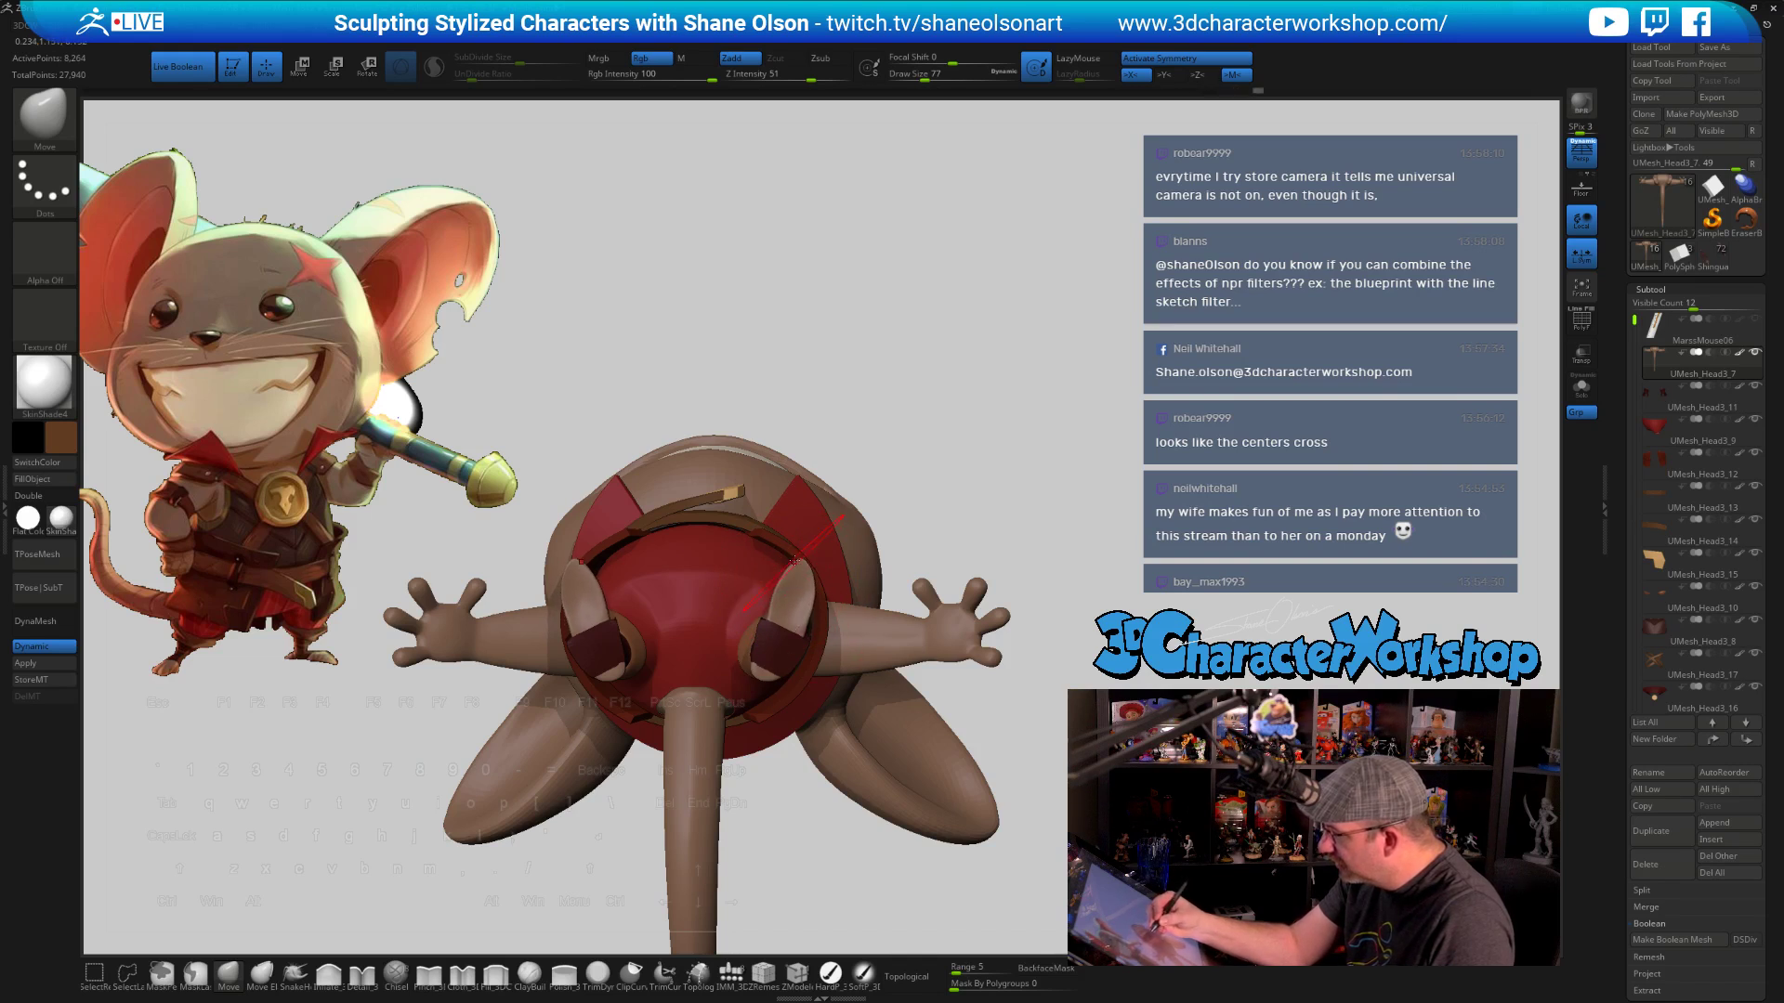
key(shift)
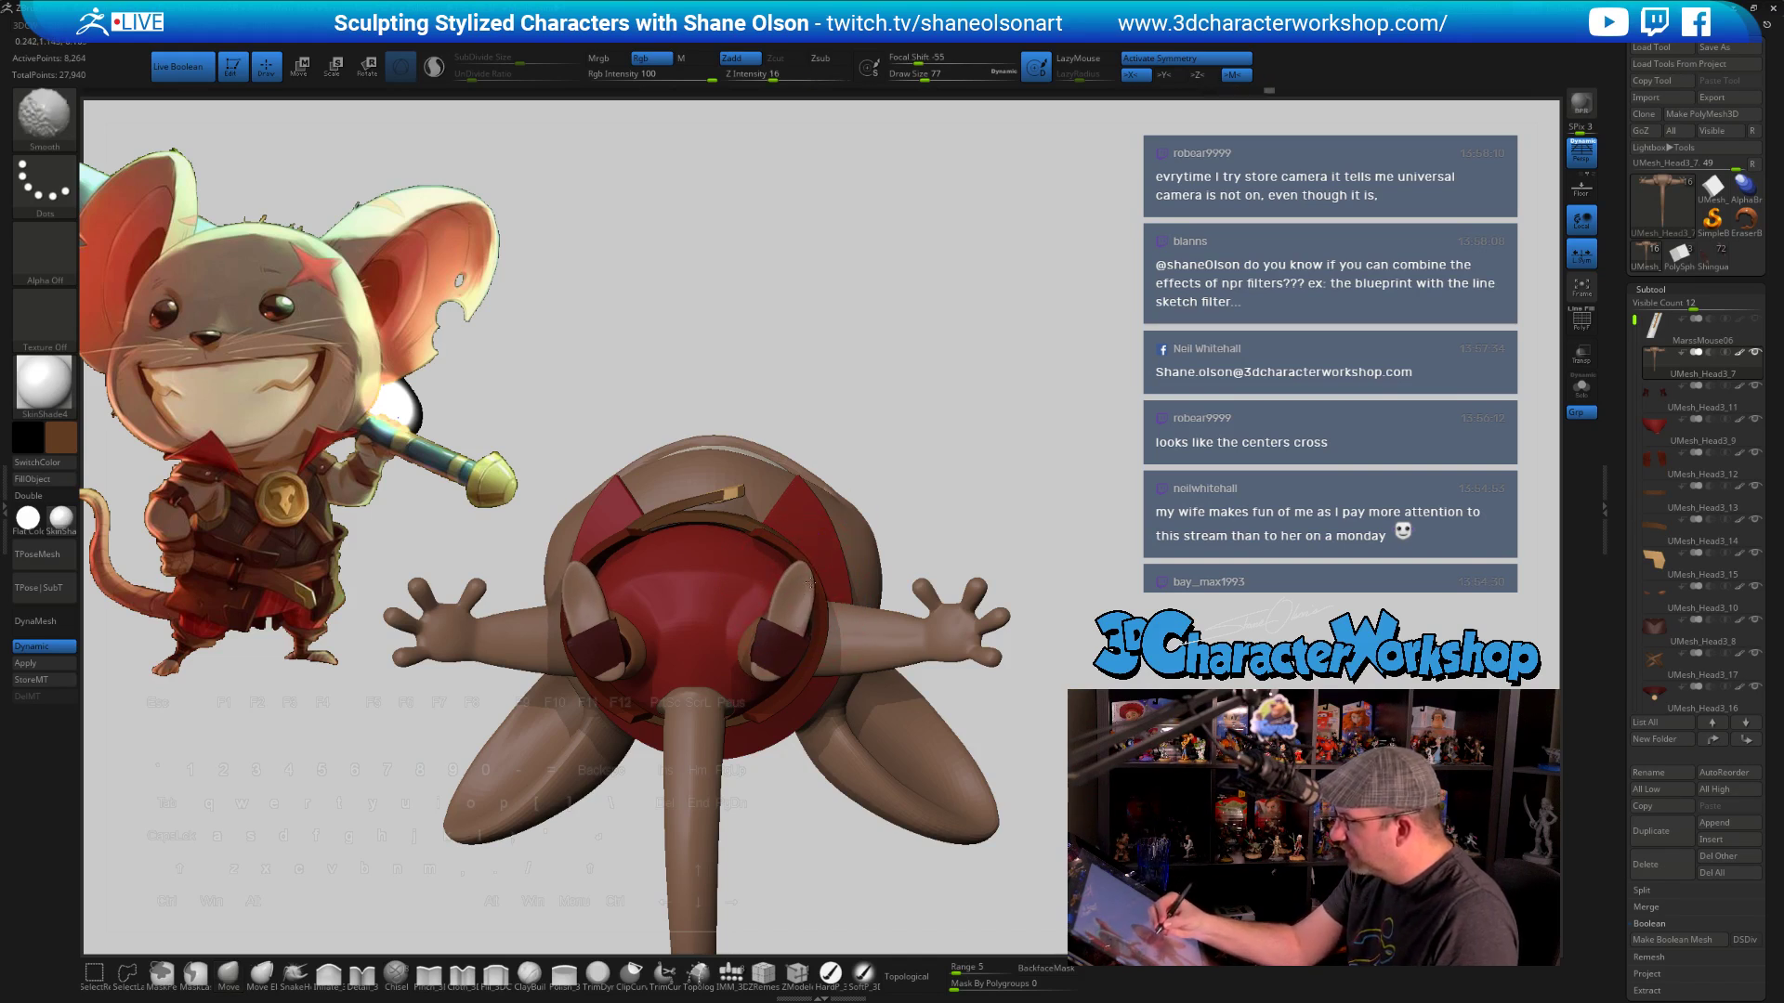
mouse_move(809, 583)
shift+mouse_down()
mouse_move(888, 748)
mouse_move(874, 737)
mouse_move(908, 728)
mouse_move(884, 793)
mouse_move(915, 481)
mouse_move(760, 620)
shift+mouse_up()
Refine the outline of the soles from underneath using the Move brush at smaller draw sizes
key(s)
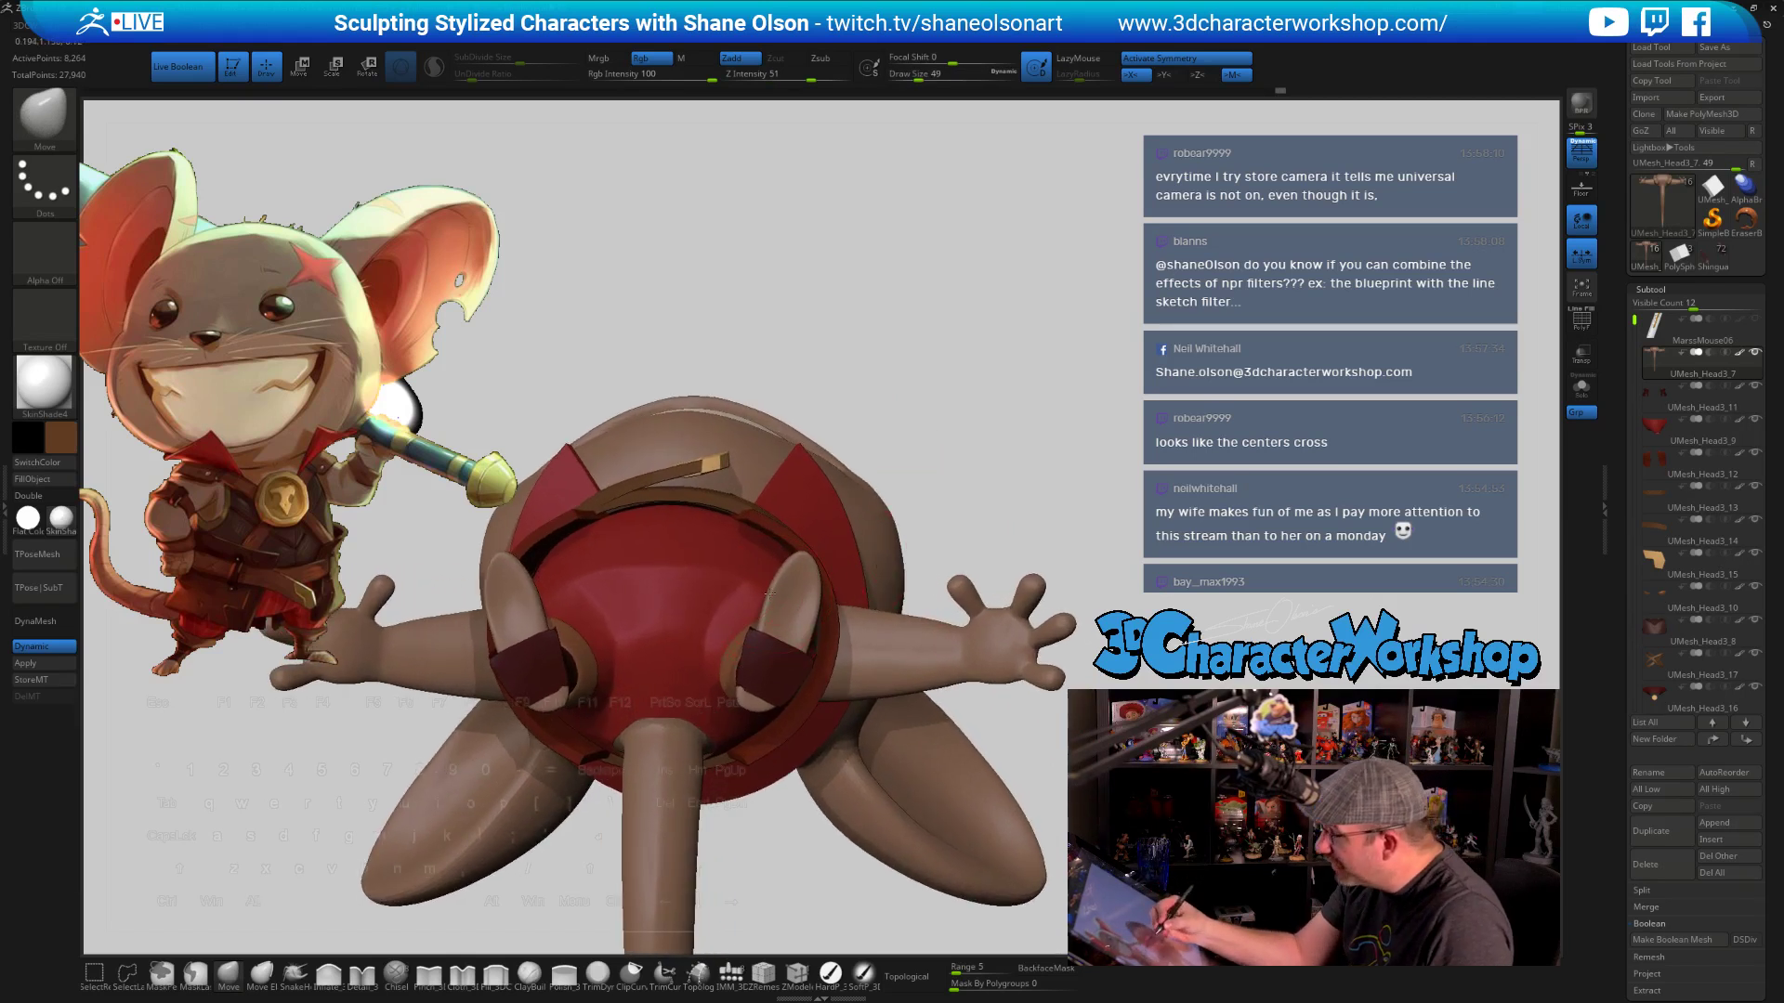
key(s)
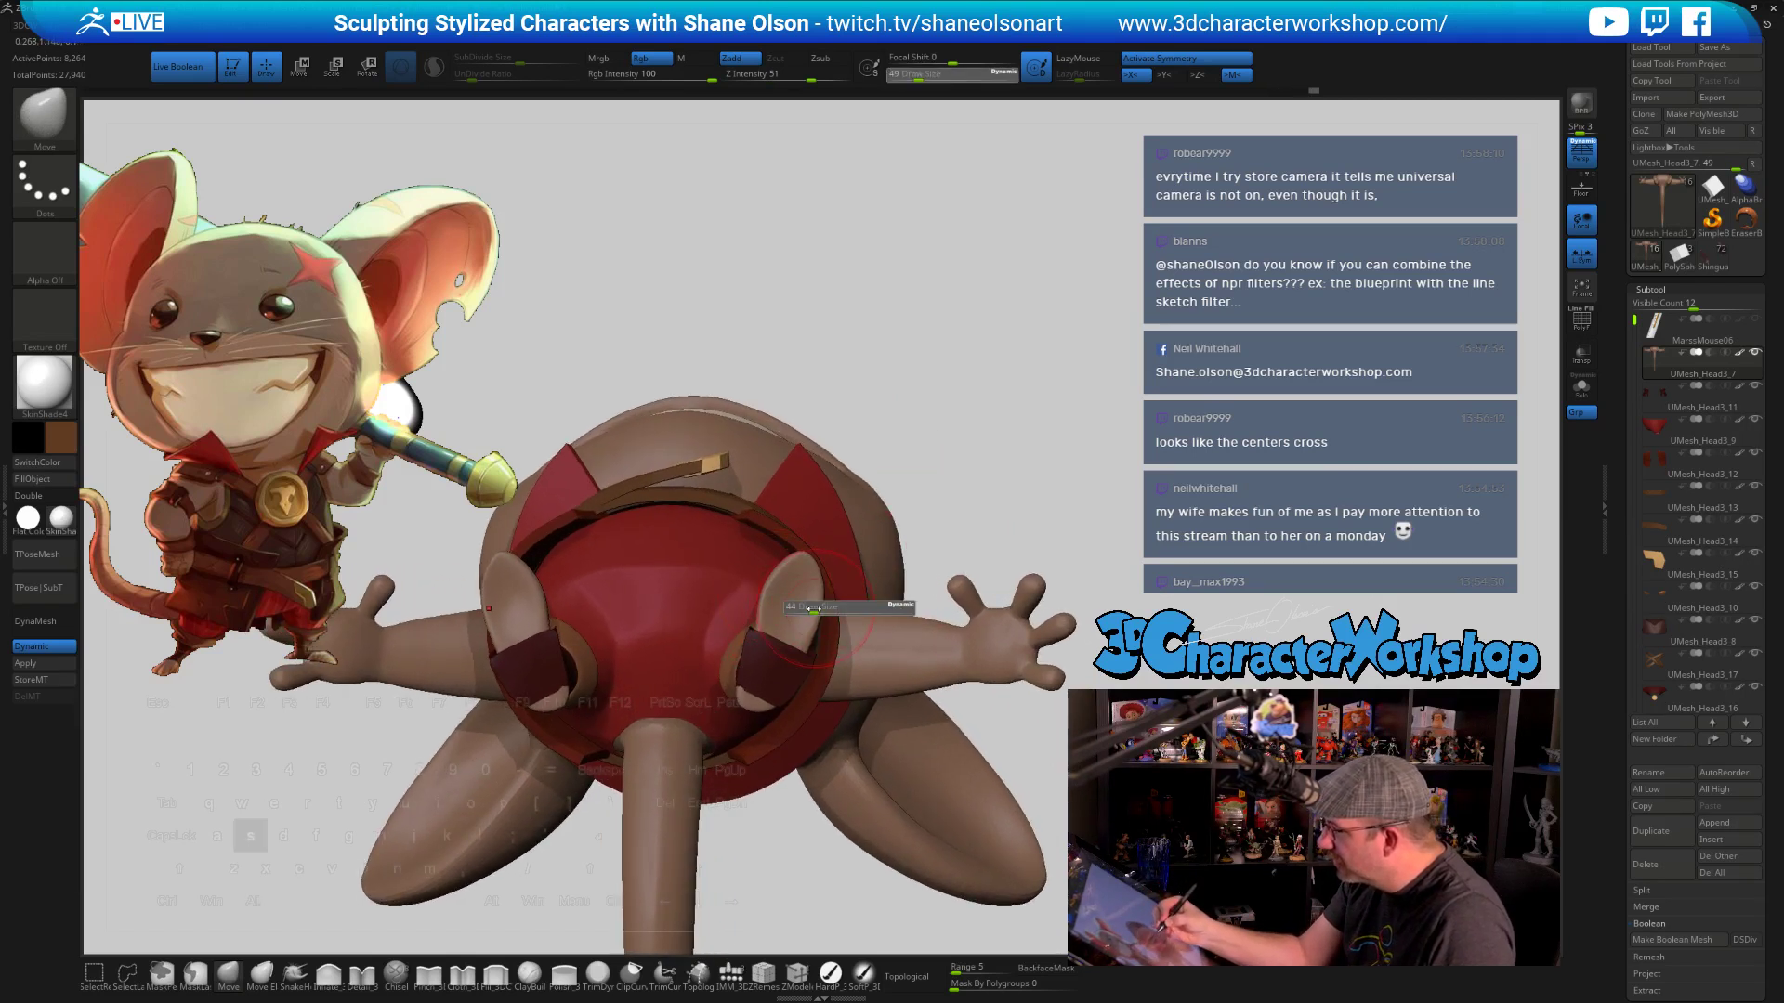
drag(811, 605, 773, 592)
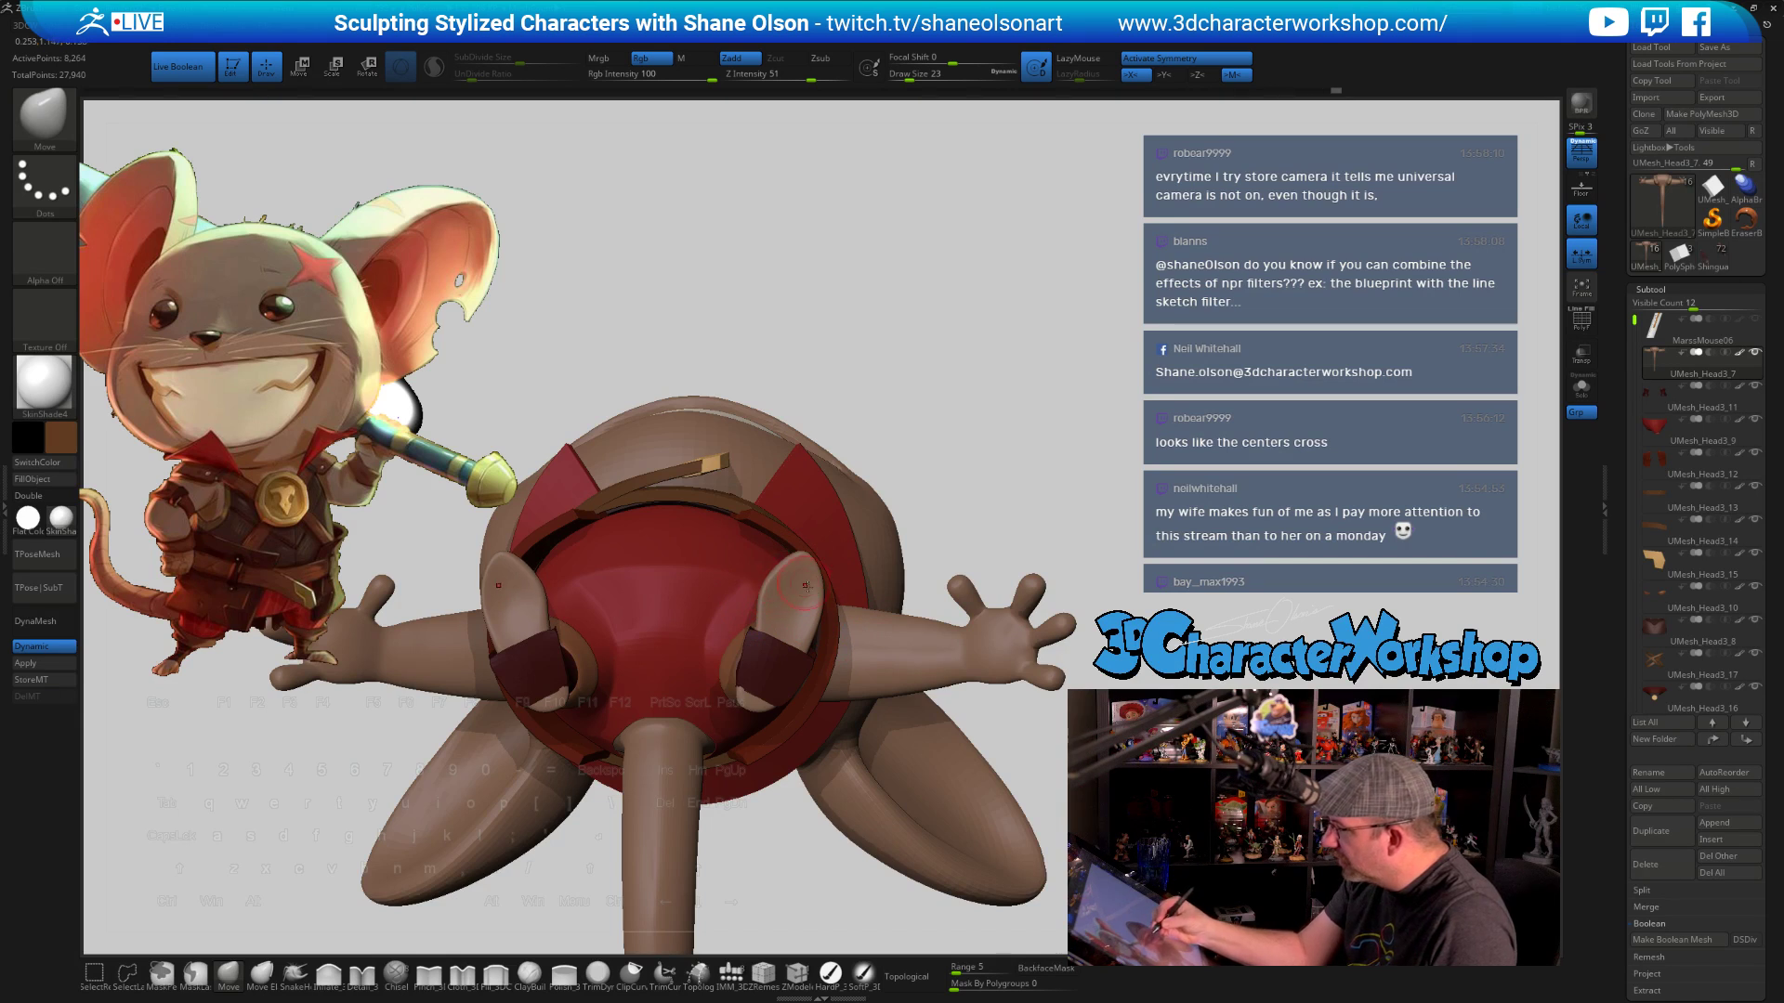
key(s)
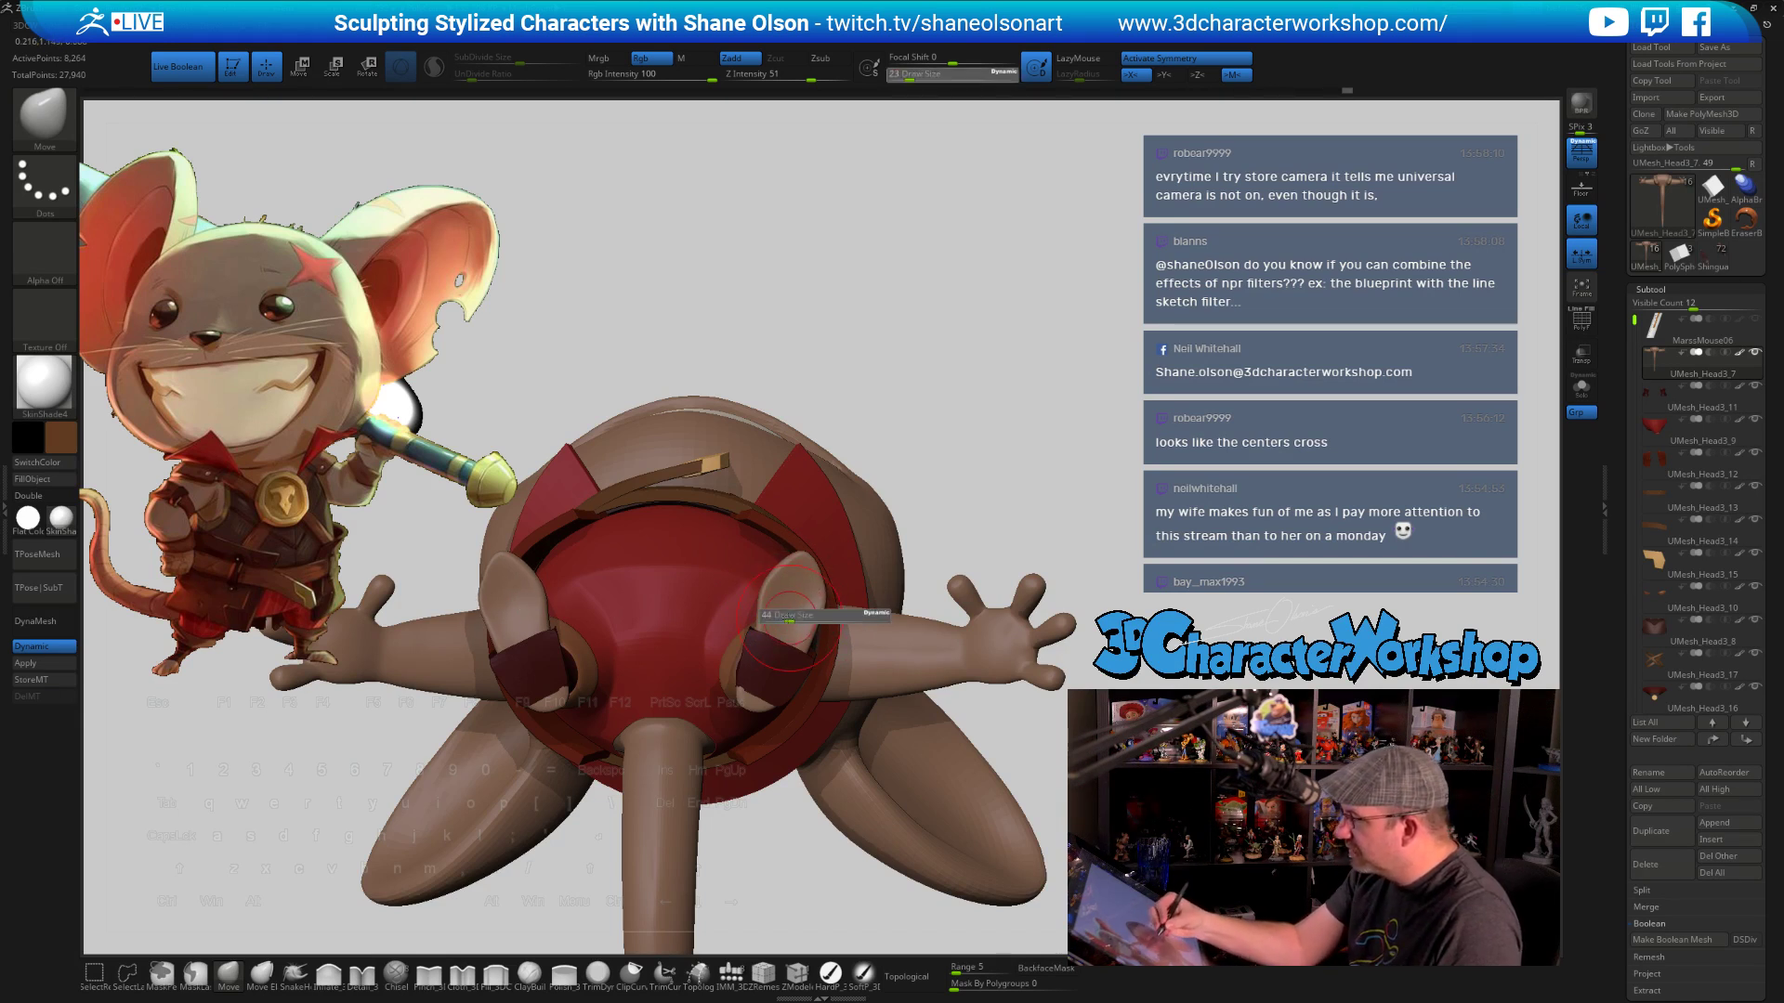
mouse_move(775, 599)
mouse_down()
mouse_move(769, 615)
mouse_move(822, 577)
mouse_move(850, 610)
mouse_up()
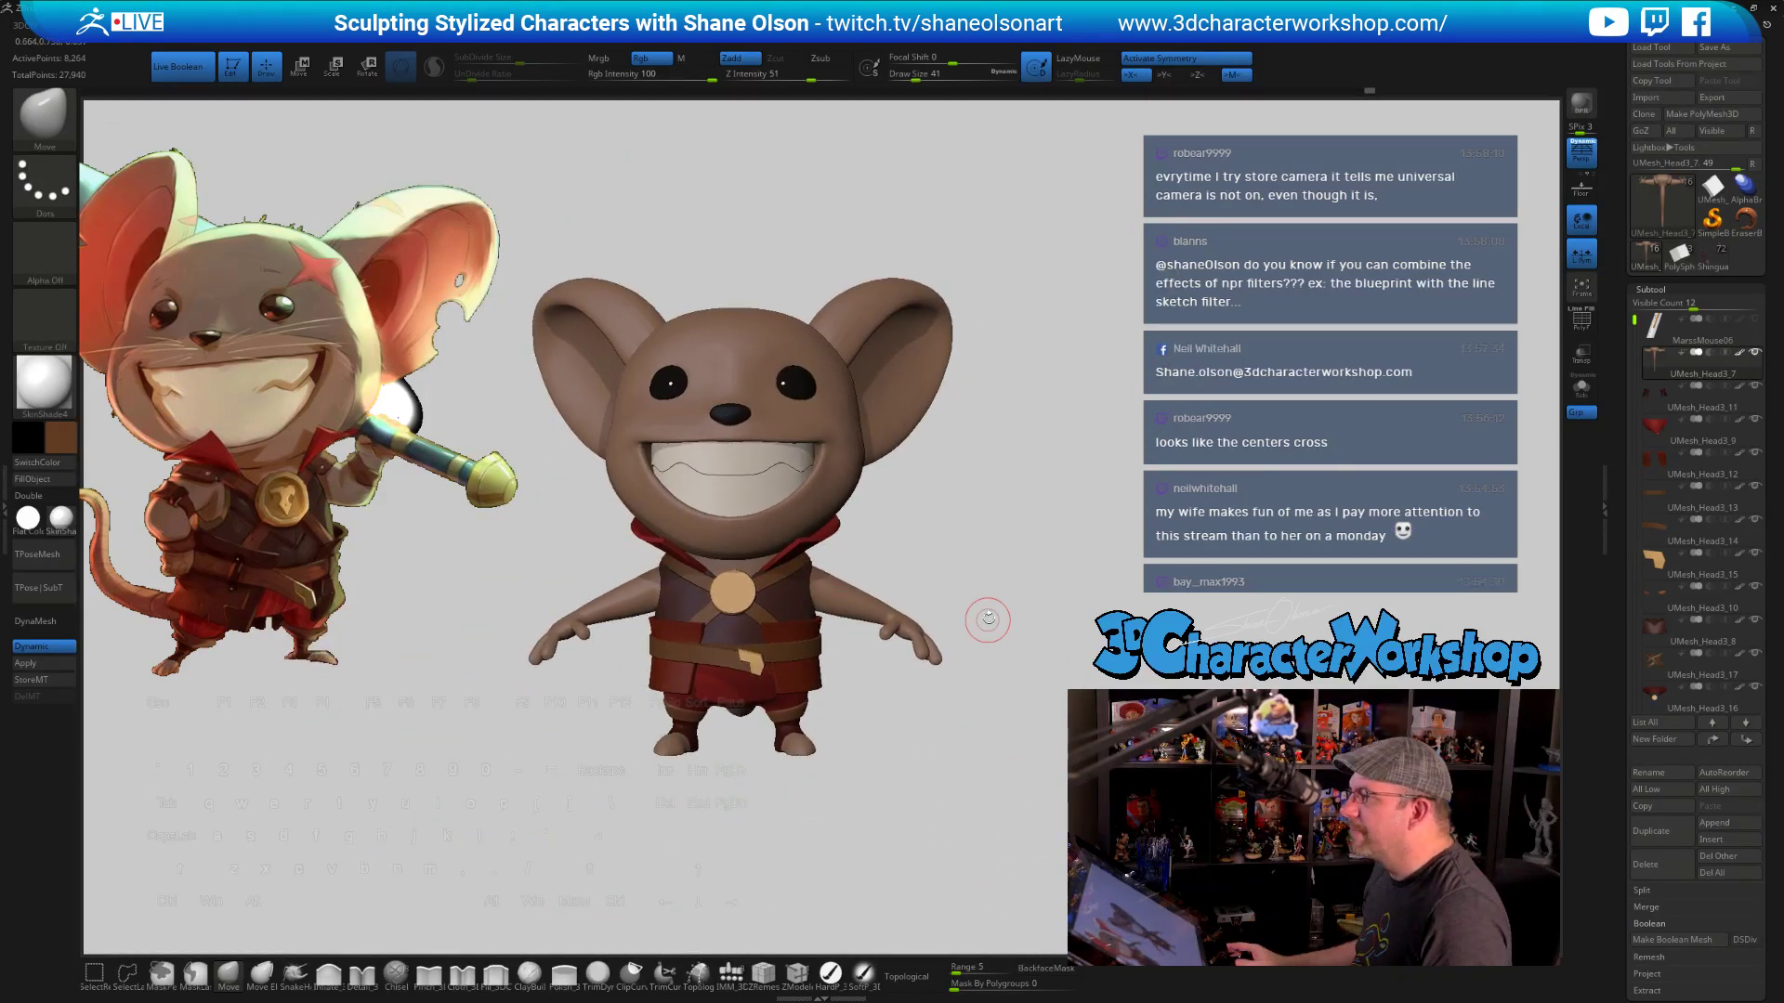
Set the Move brush to draw size 77 and compare the whole figure with the concept art
key(s)
drag(986, 457, 996, 457)
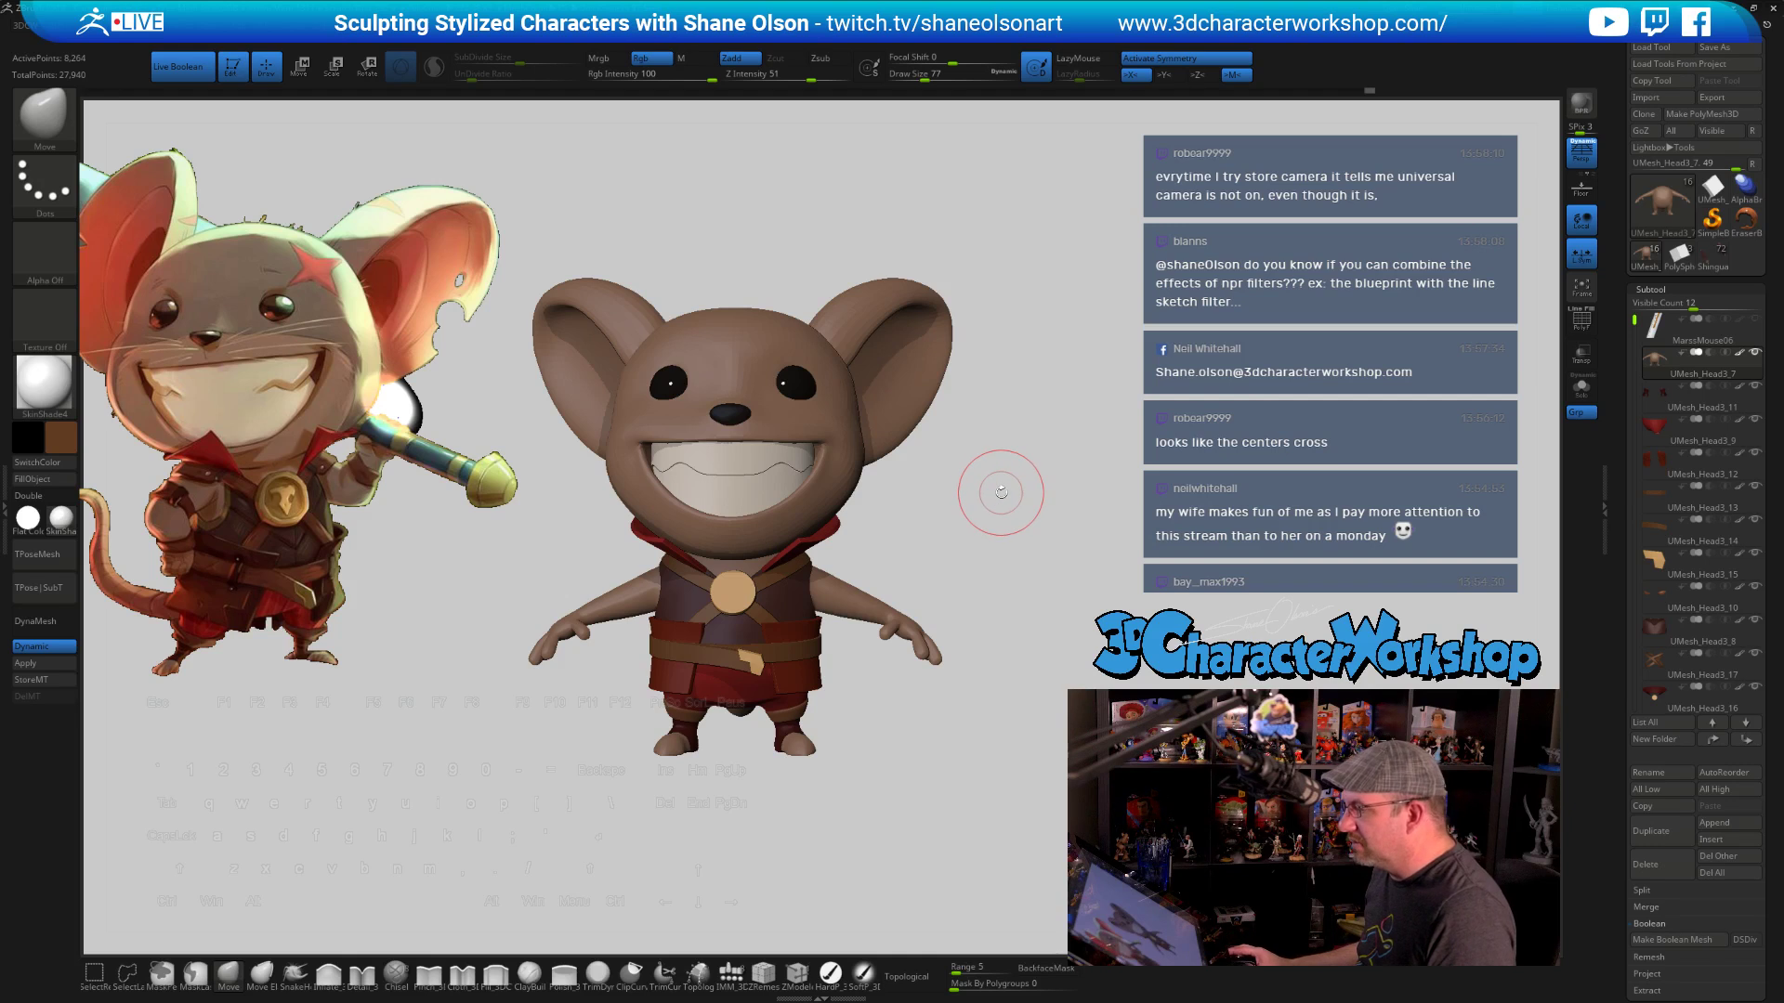
alt+drag(1003, 495, 994, 481)
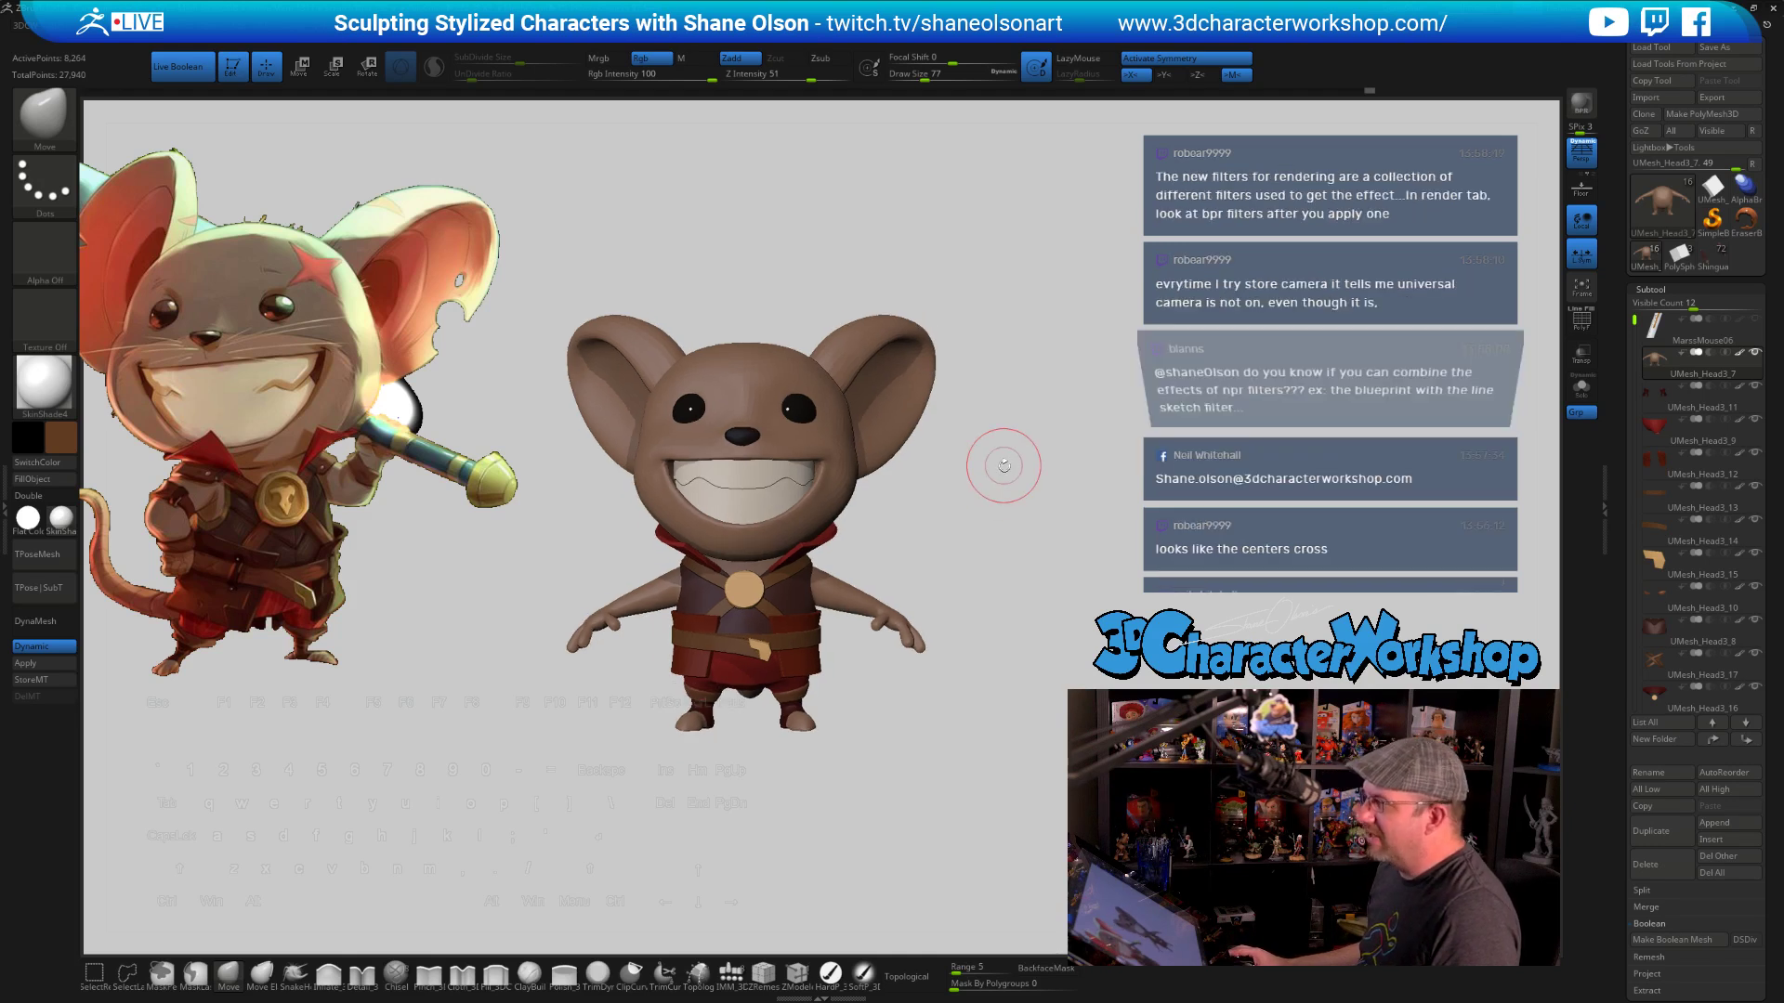
key(2)
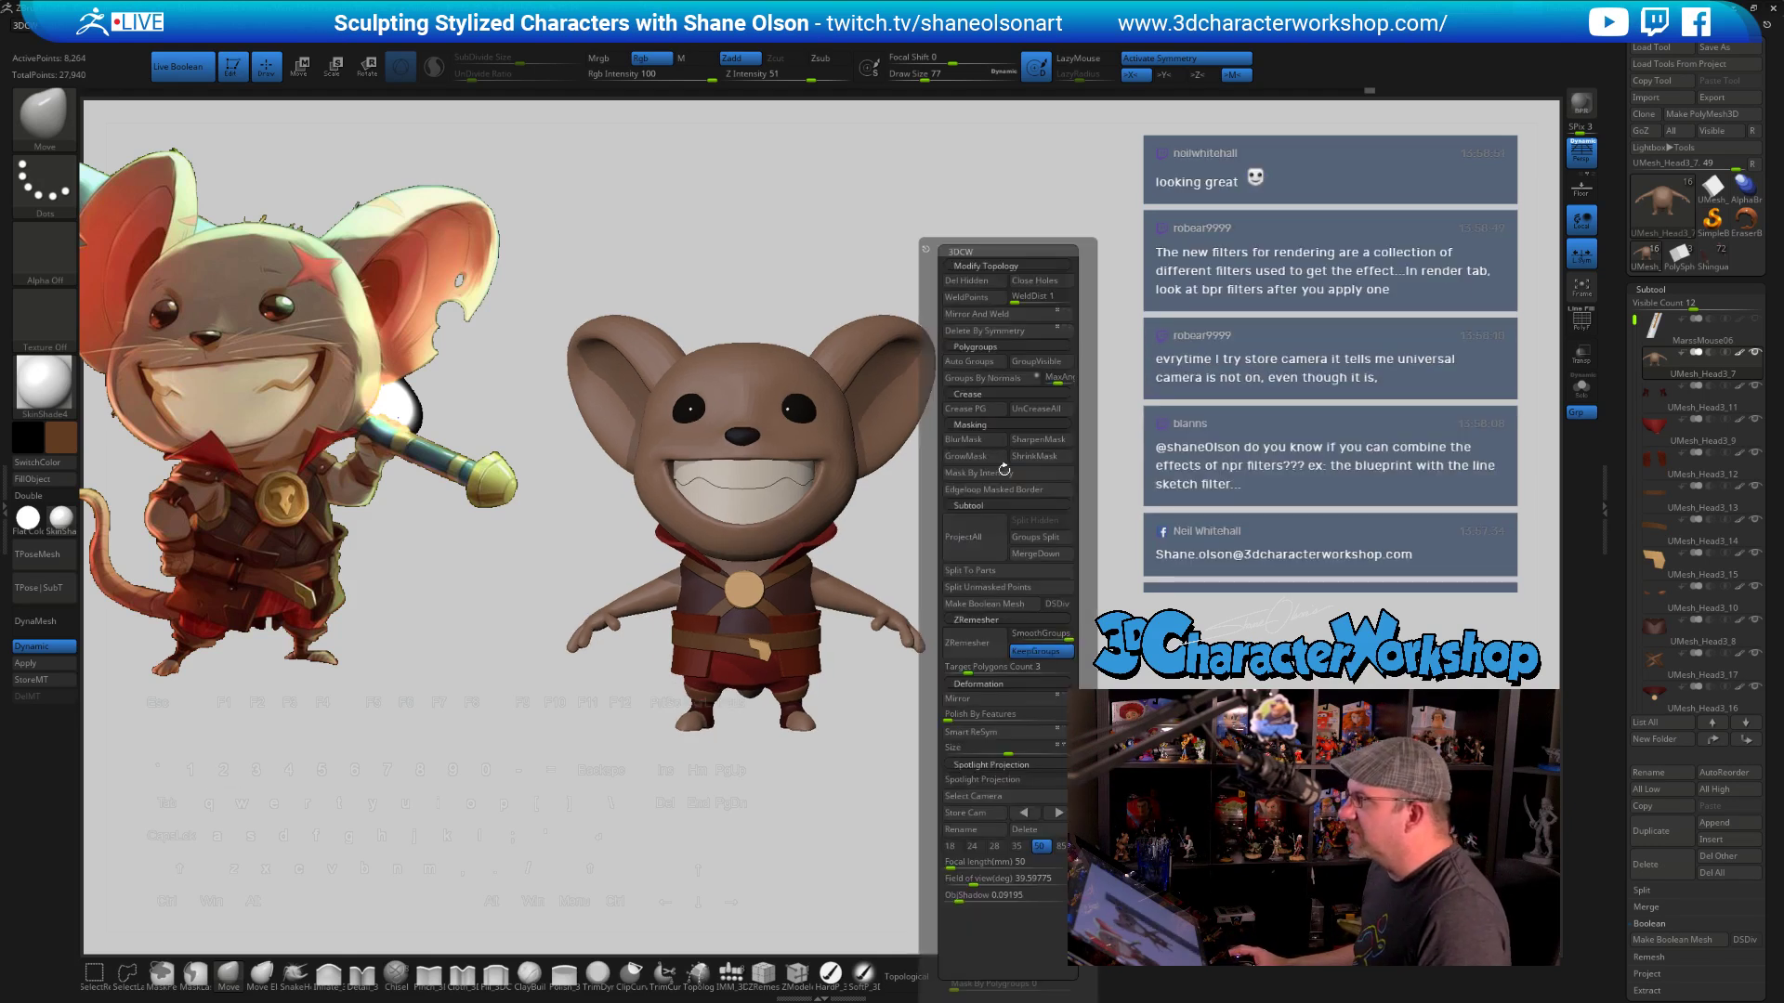
alt+drag(1044, 256, 1047, 309)
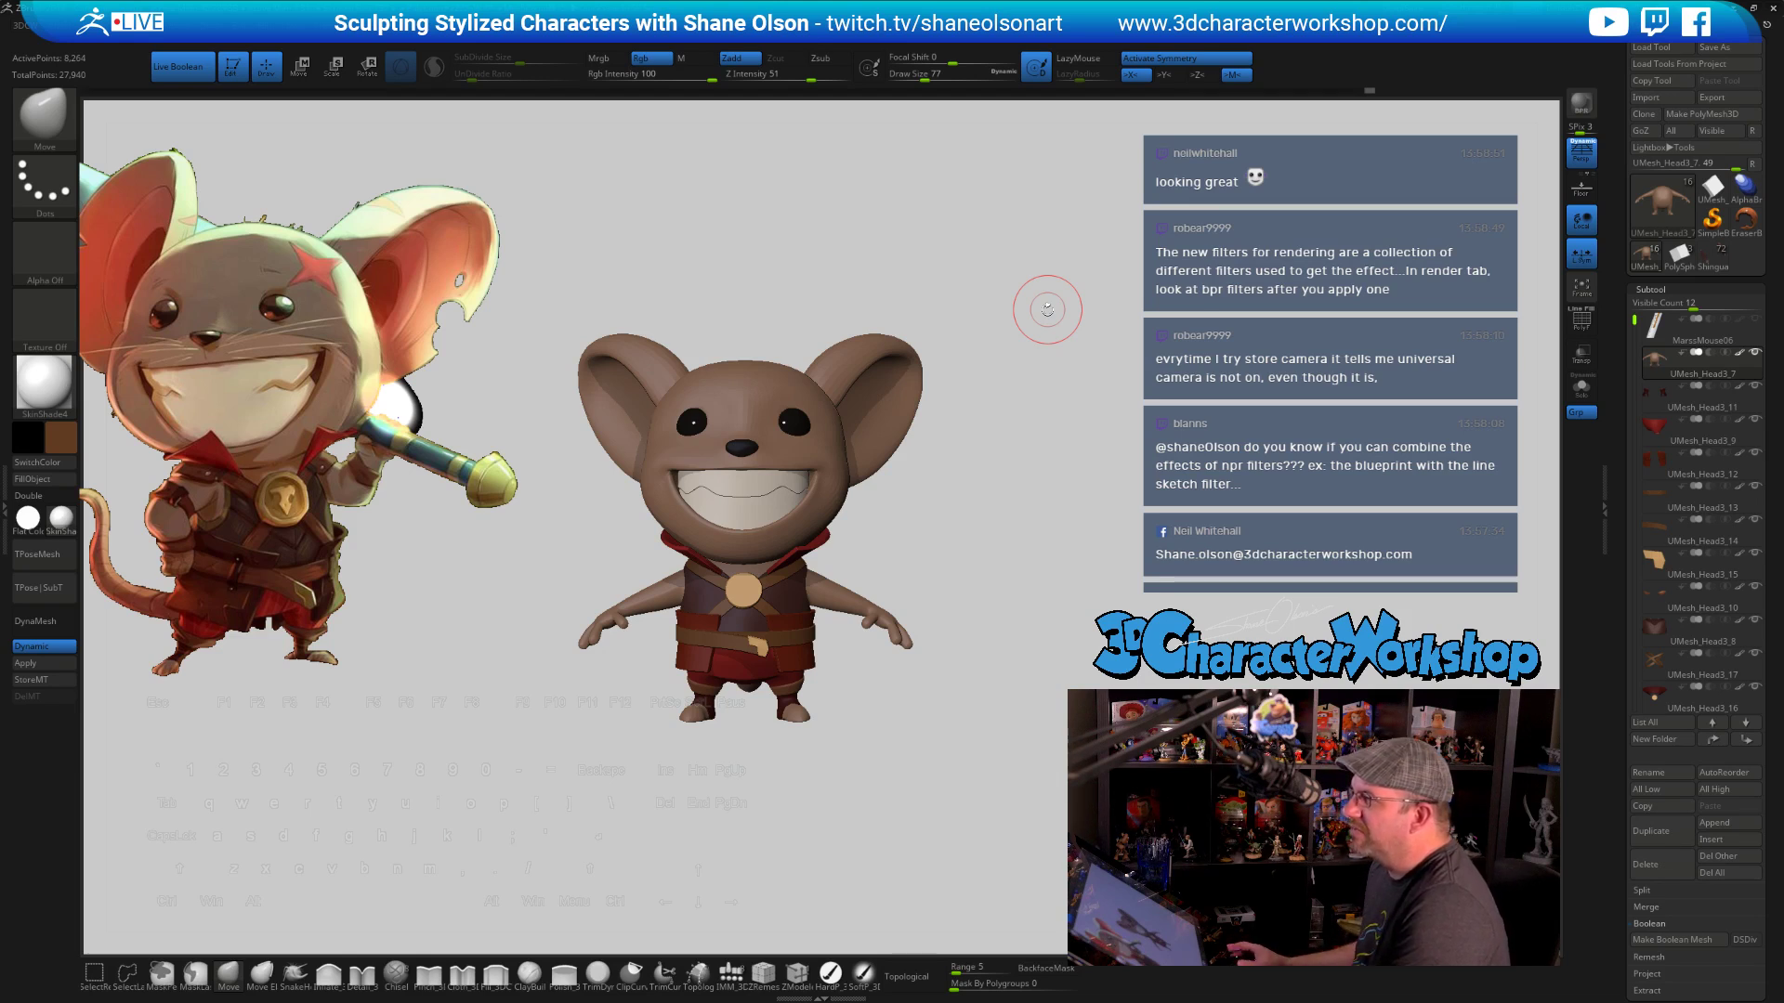
drag(1047, 310, 1043, 310)
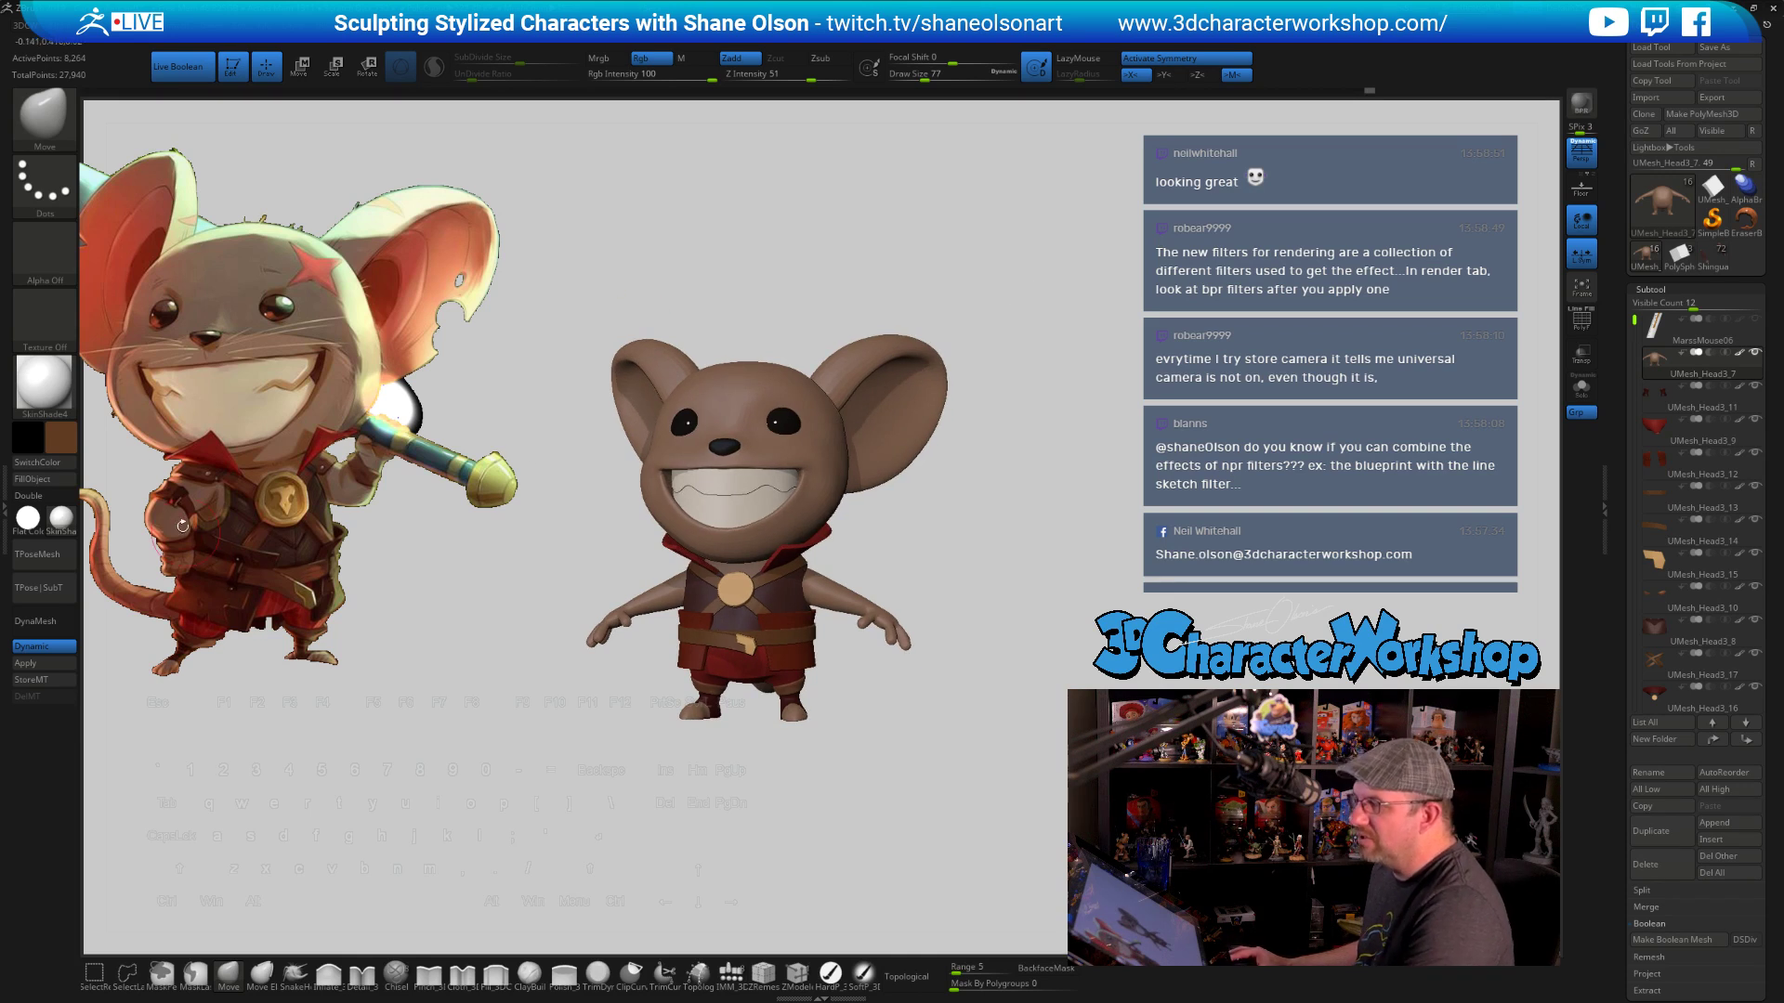
Switch the material to SkinShade5 and turn the mouse slightly to judge its cel-shaded look
click(6, 451)
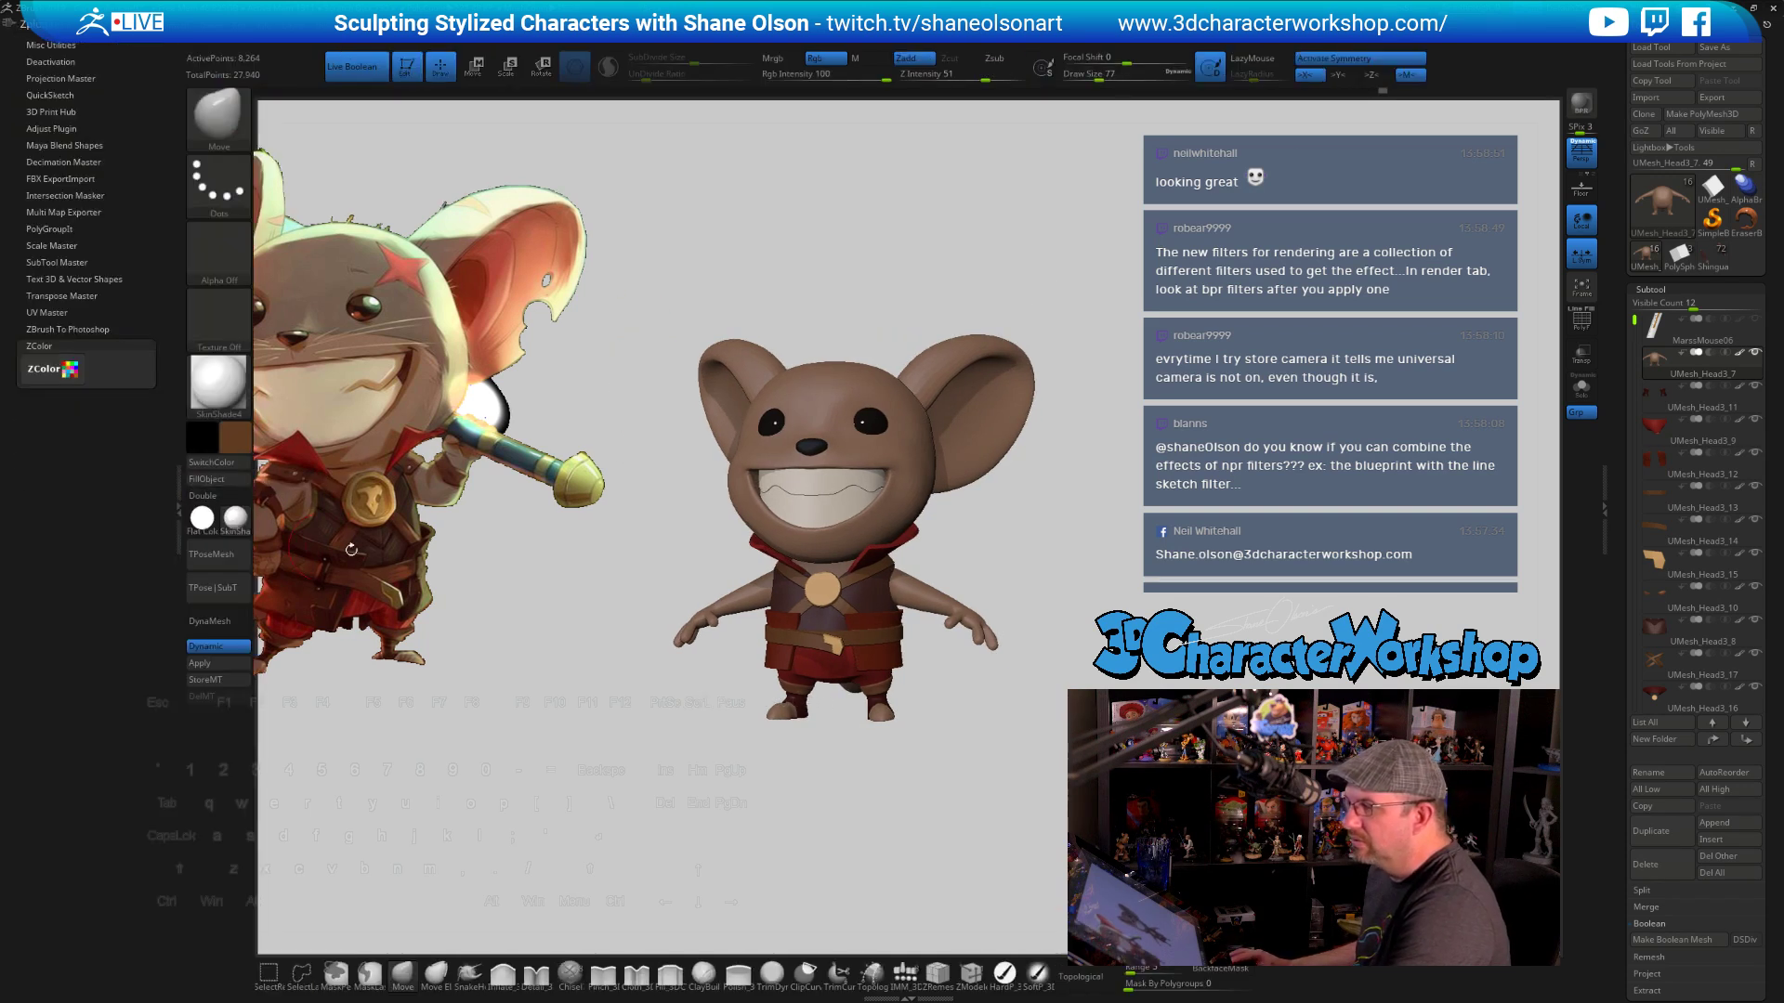
click(237, 518)
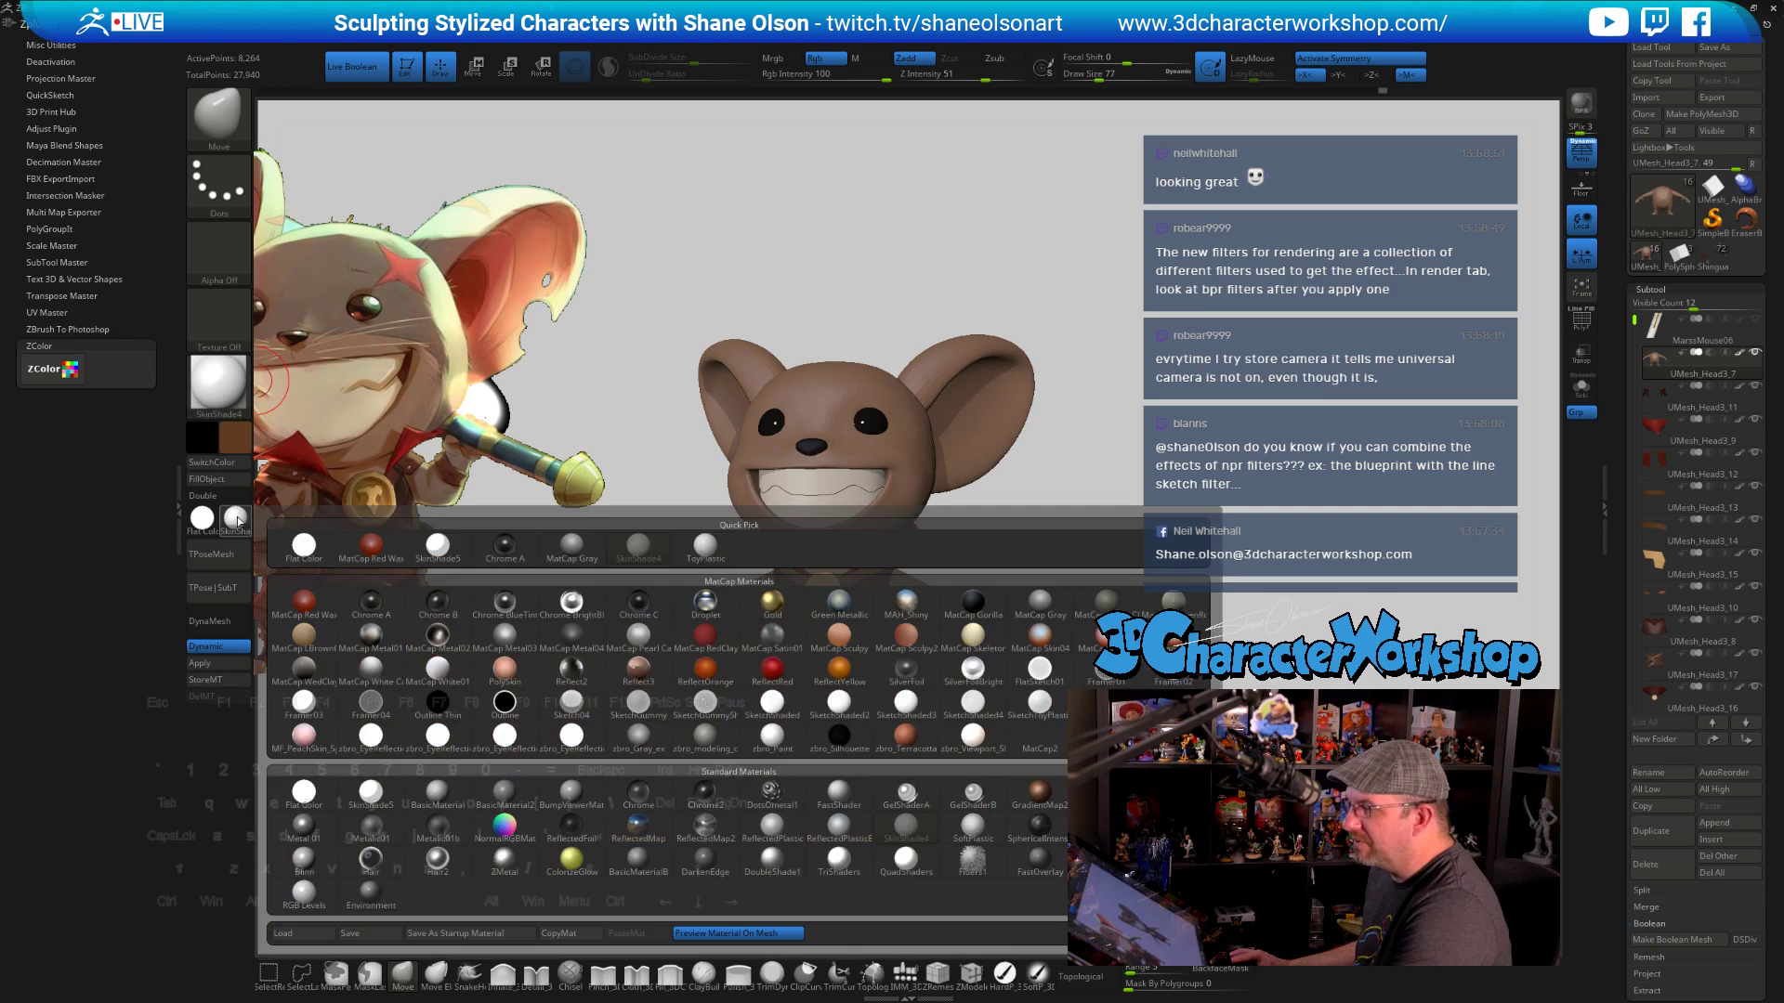
click(438, 549)
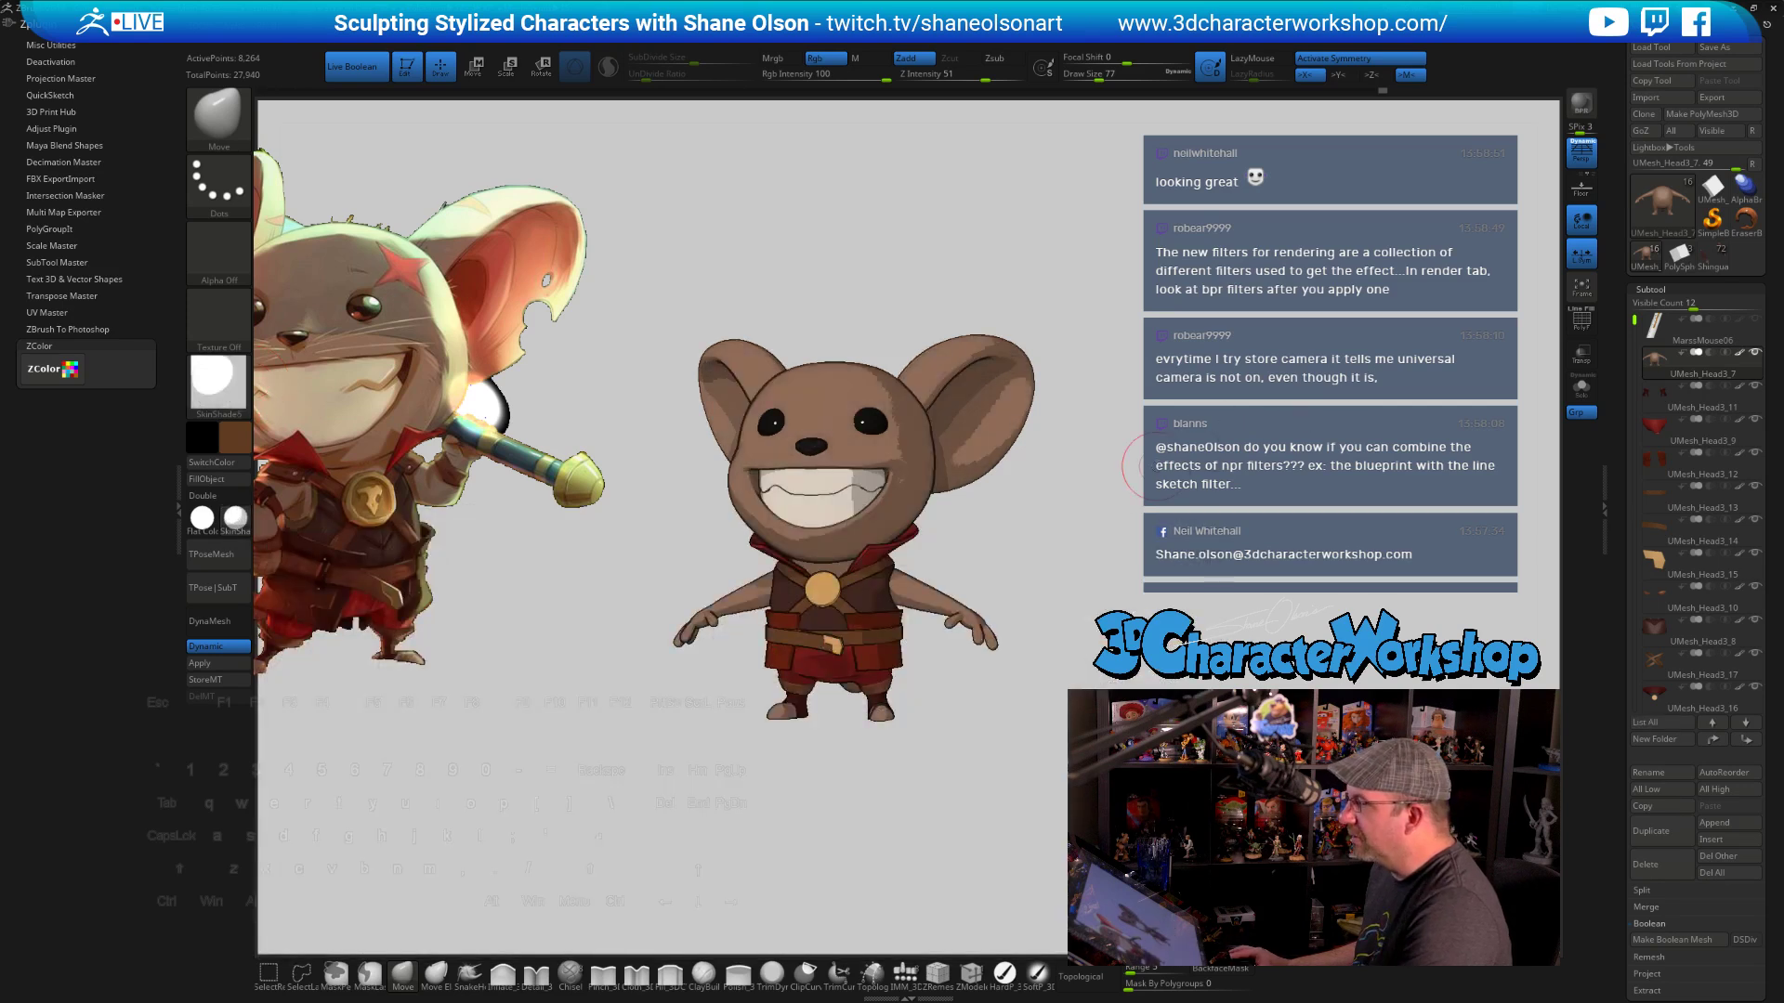
drag(1152, 465, 1187, 516)
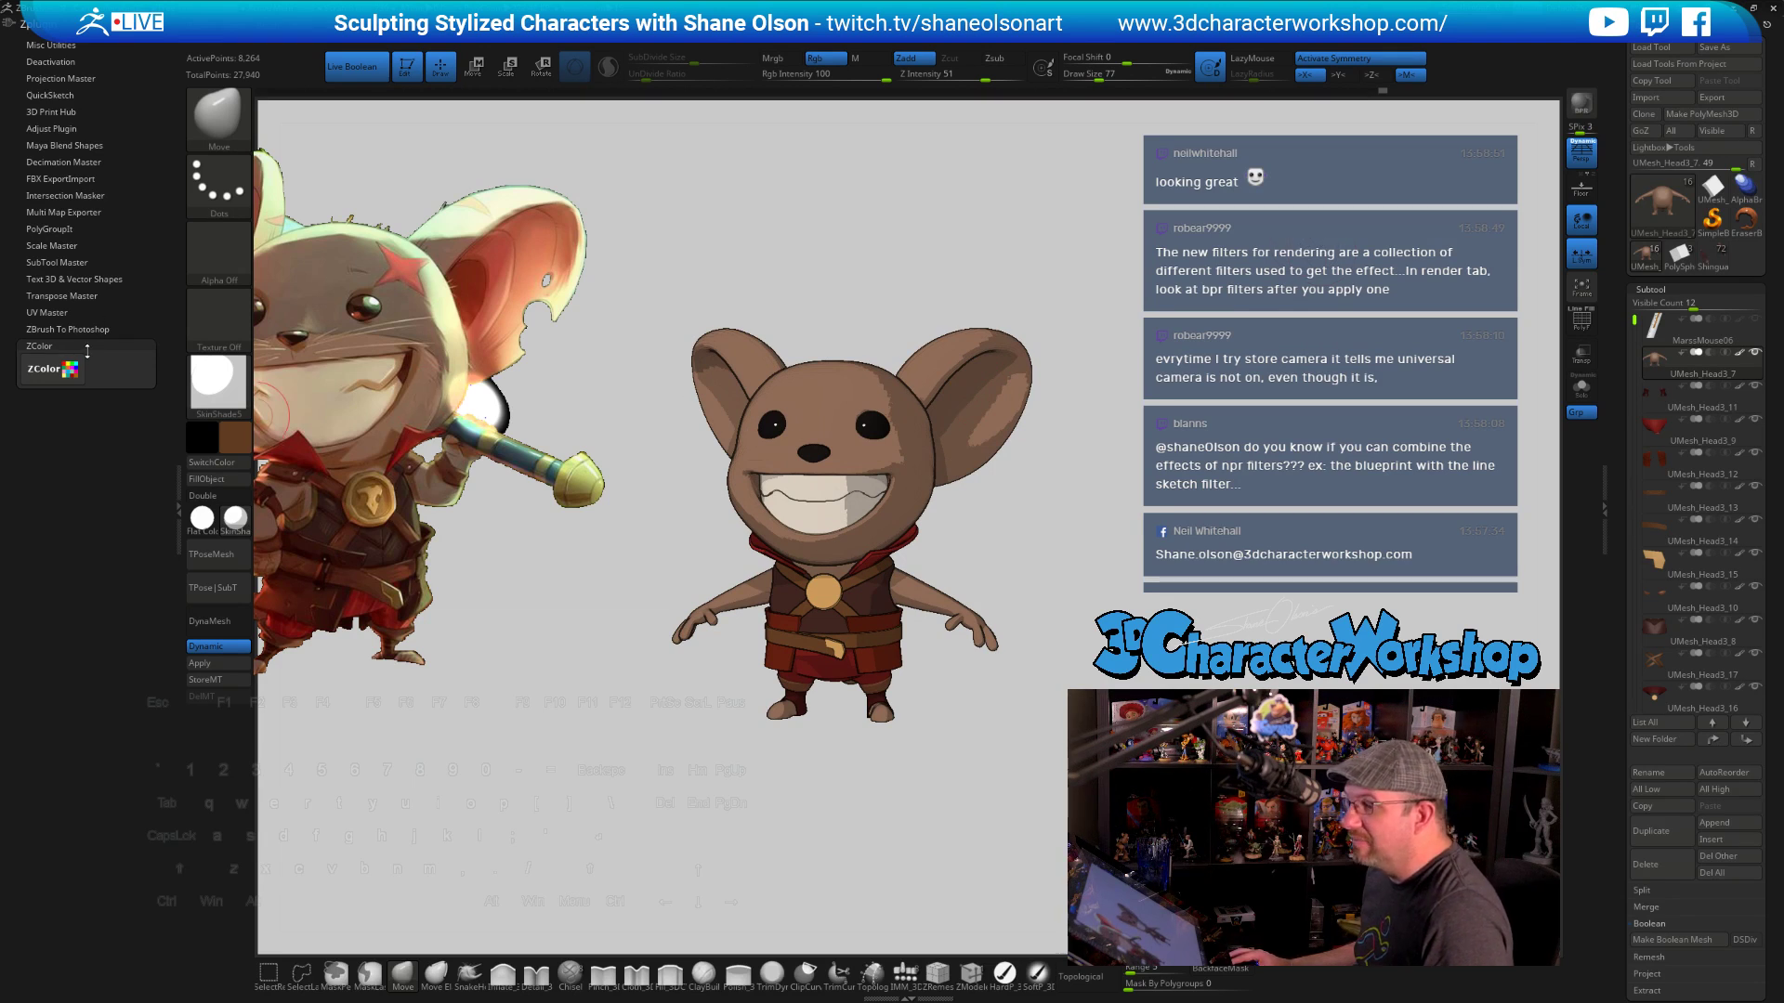
Collapse ZColor, dock the Render palette beneath it and expand the BPR Filters settings
click(88, 349)
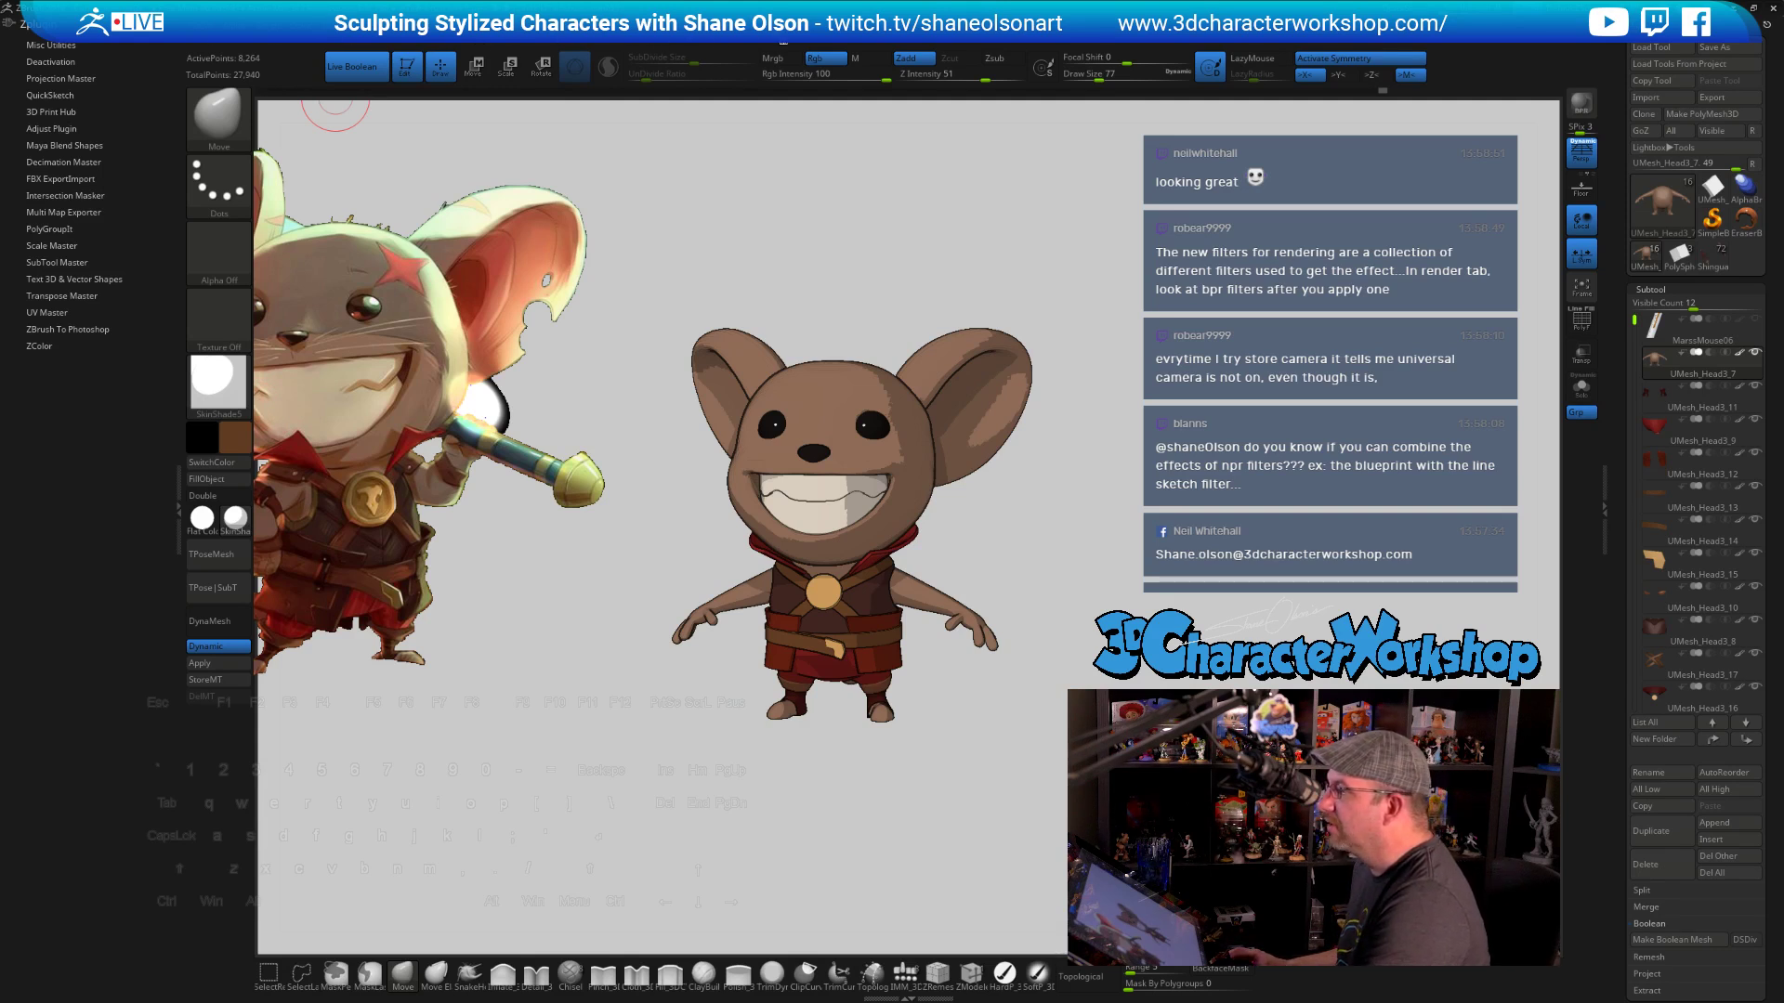
click(782, 38)
drag(772, 45, 93, 364)
click(51, 657)
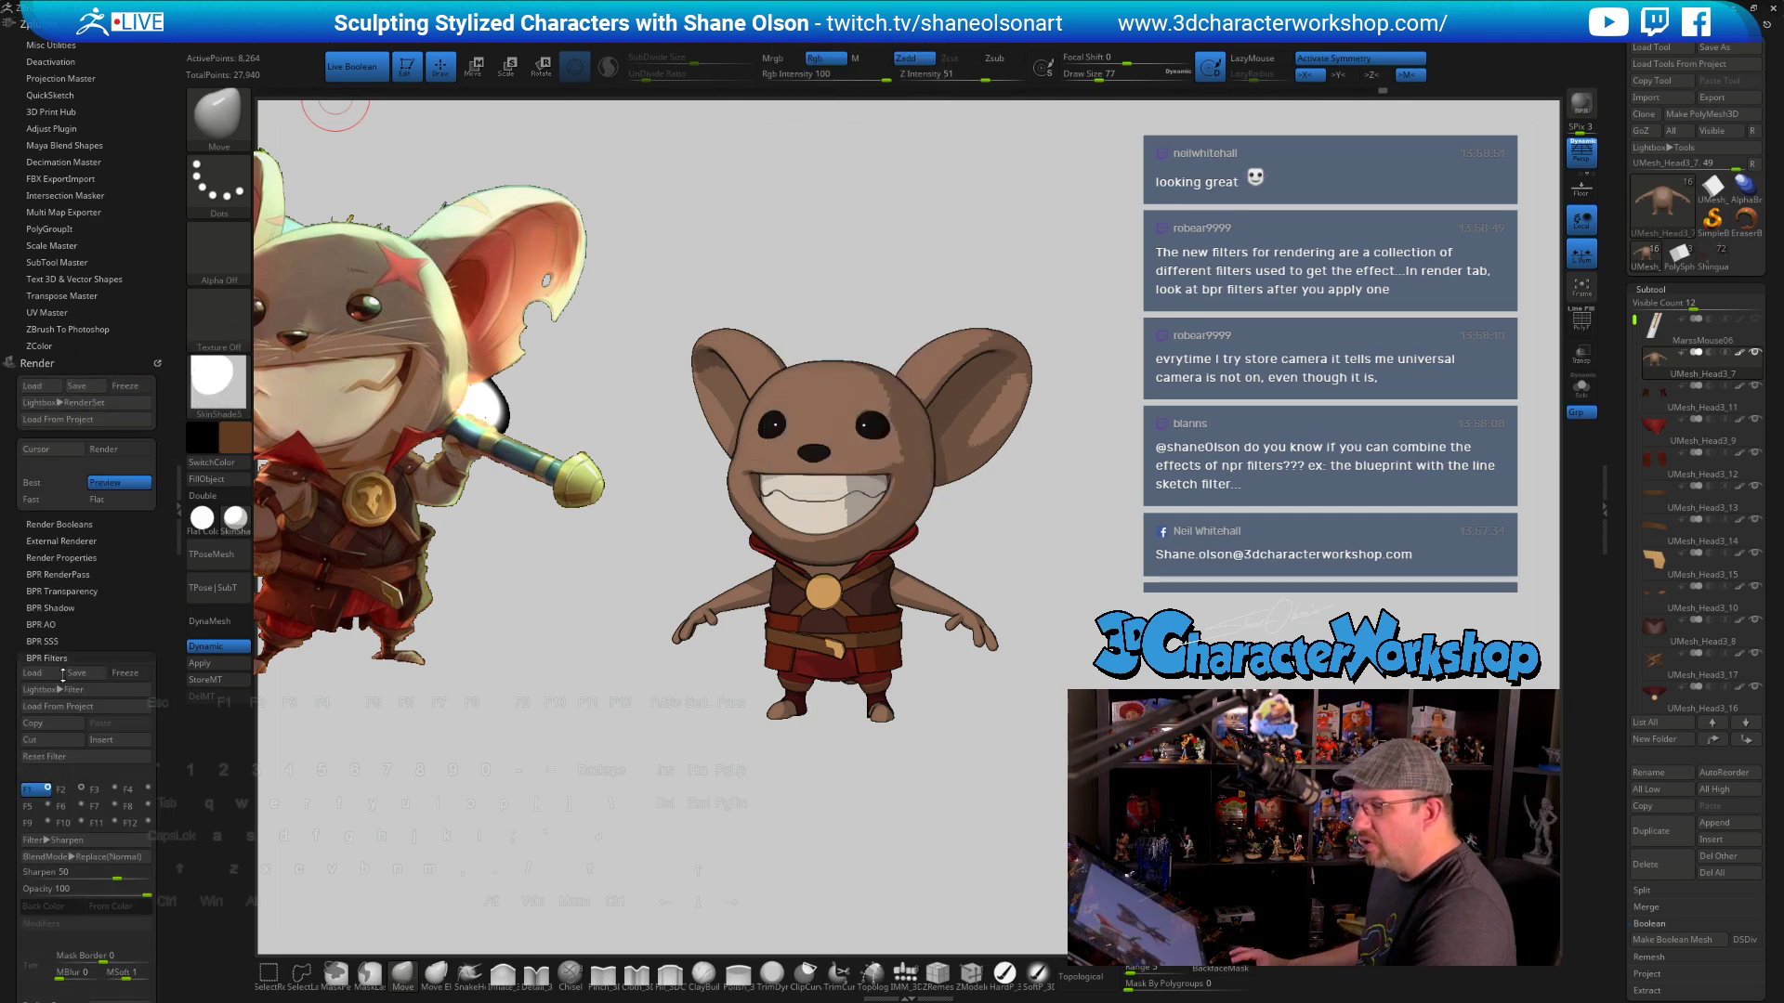
drag(93, 929, 96, 487)
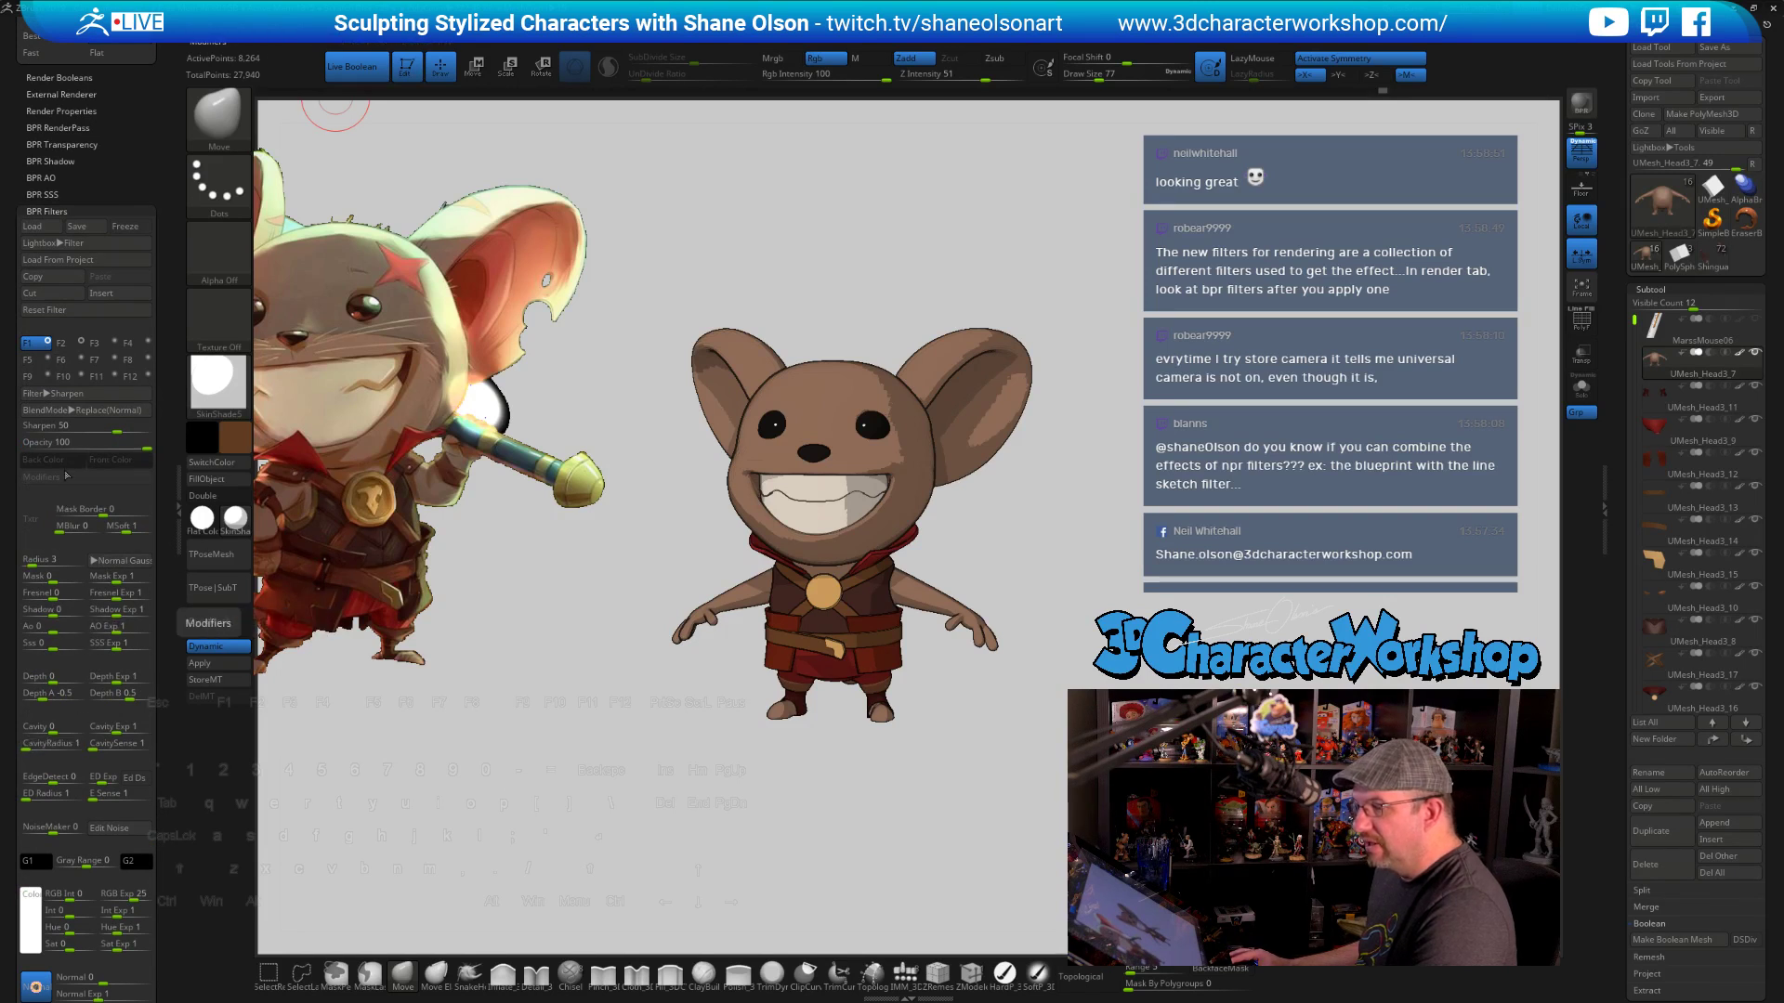
Render the mouse with BPR and set the Displace strength of filter F2 to -4
click(62, 343)
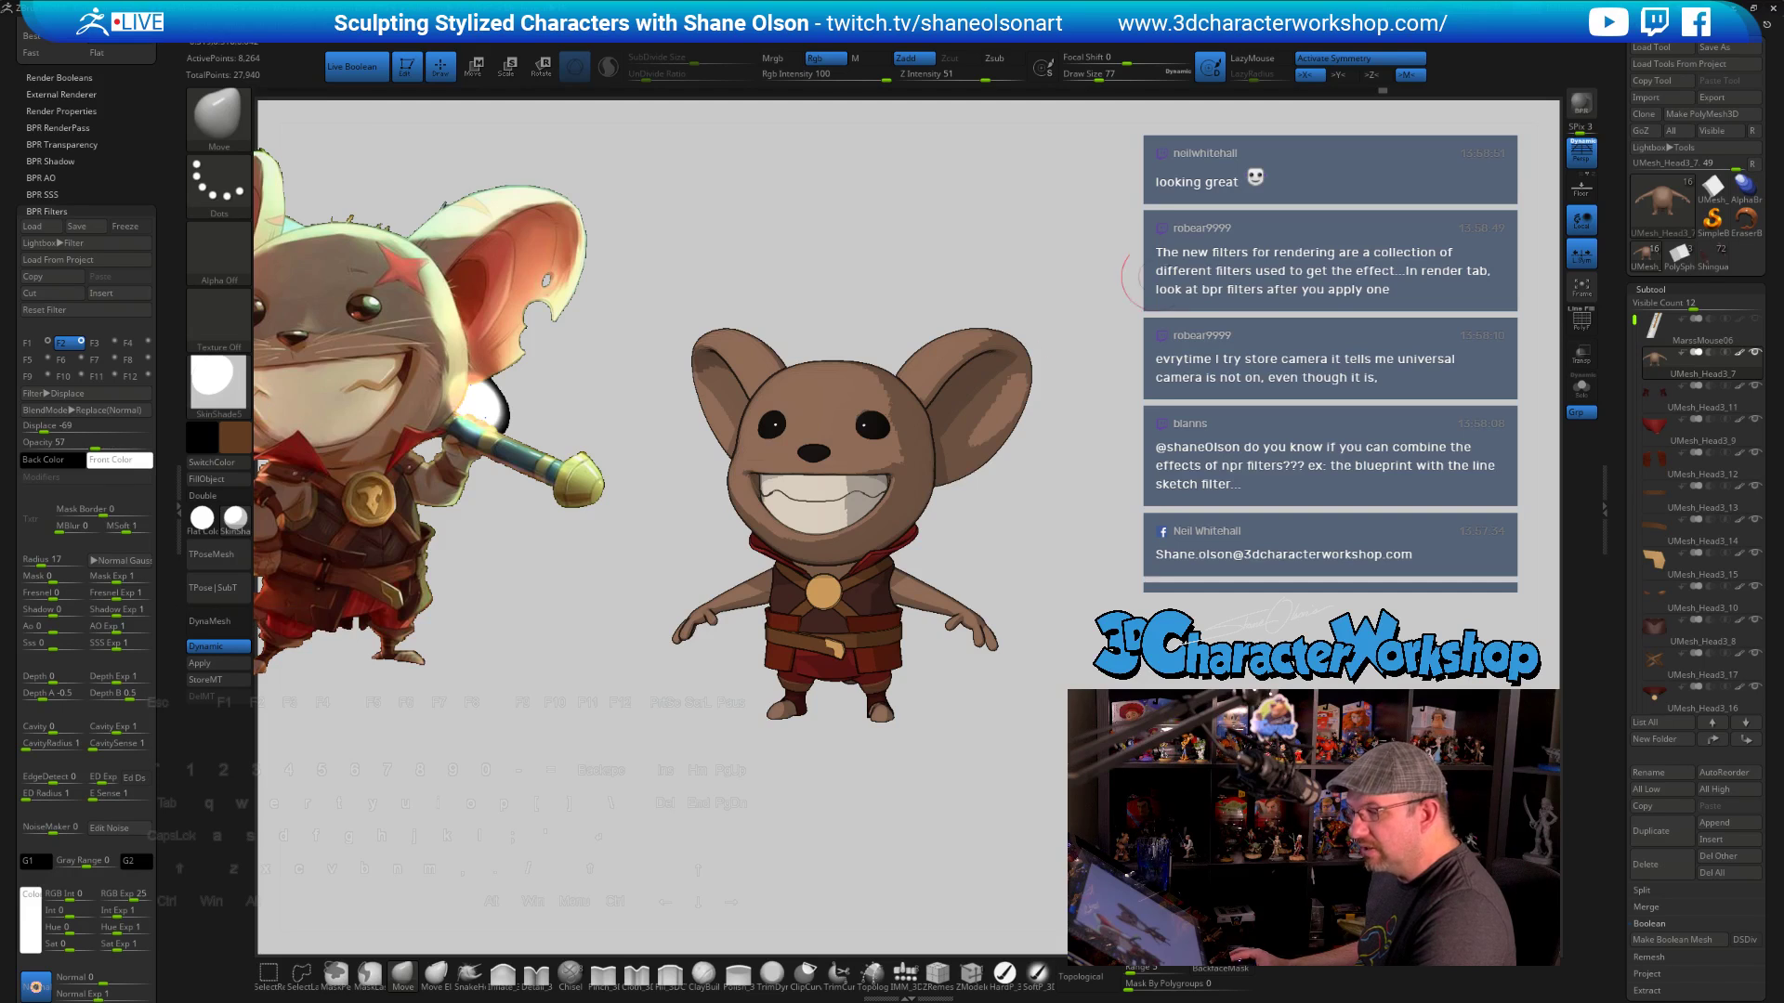
click(1594, 99)
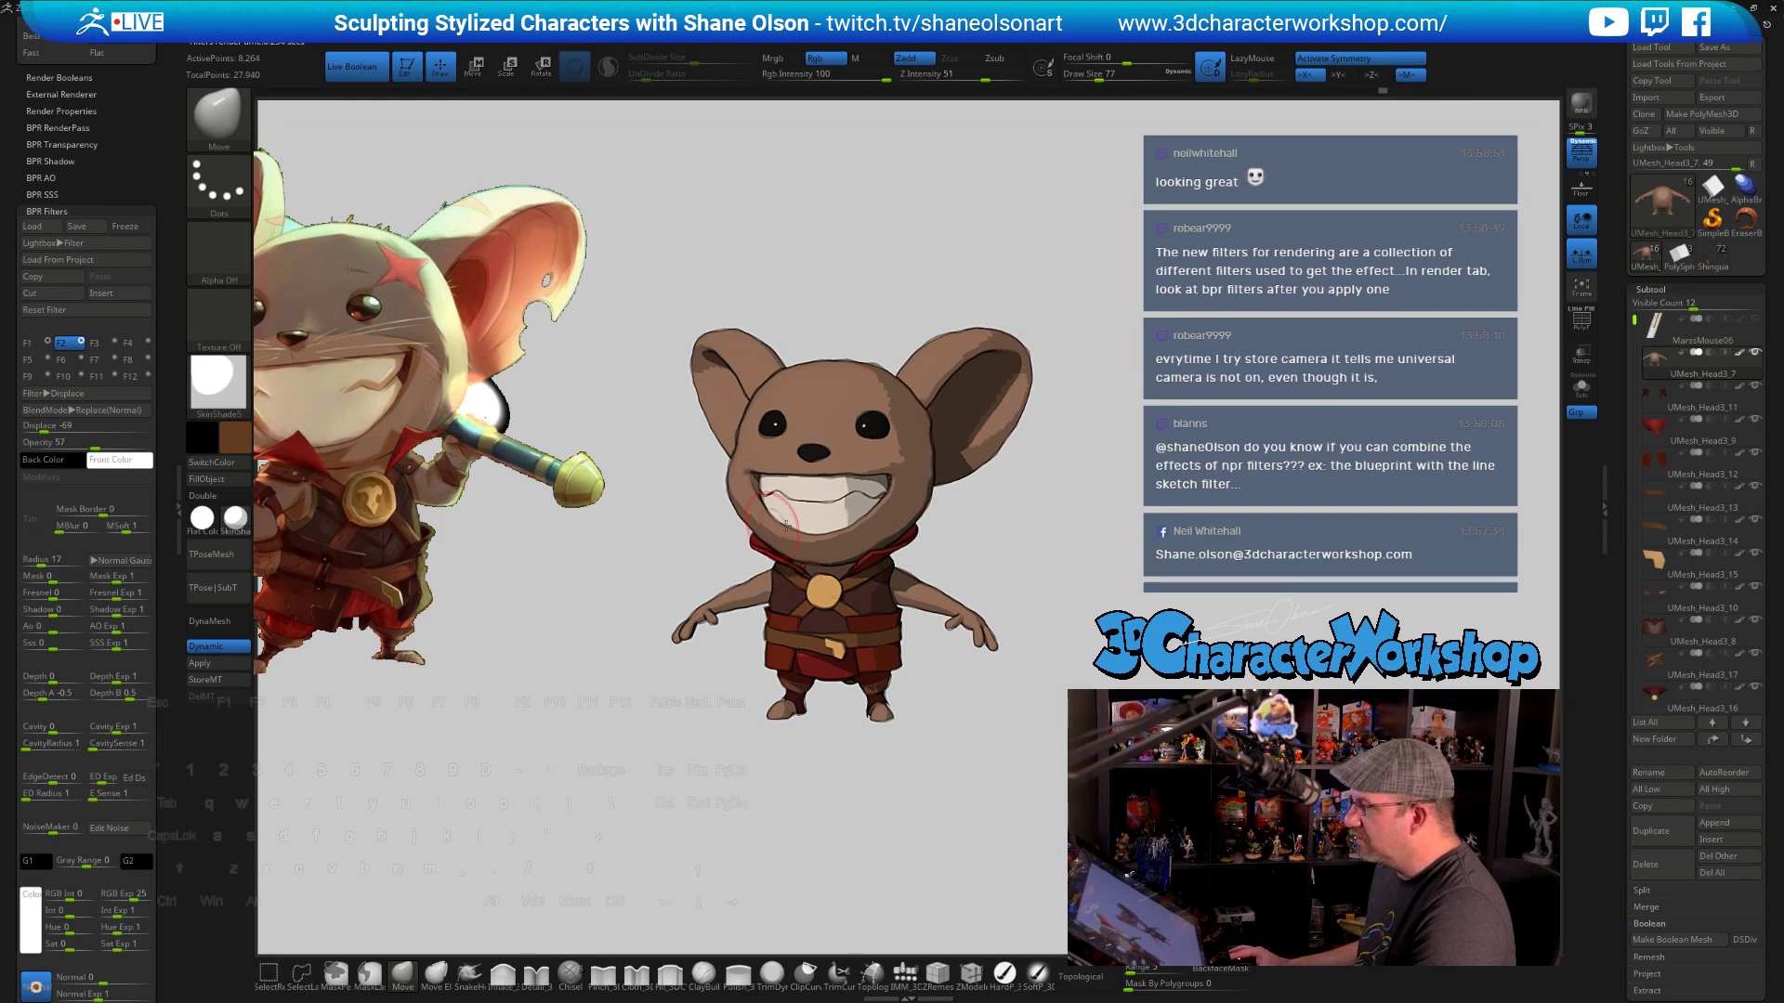
click(32, 351)
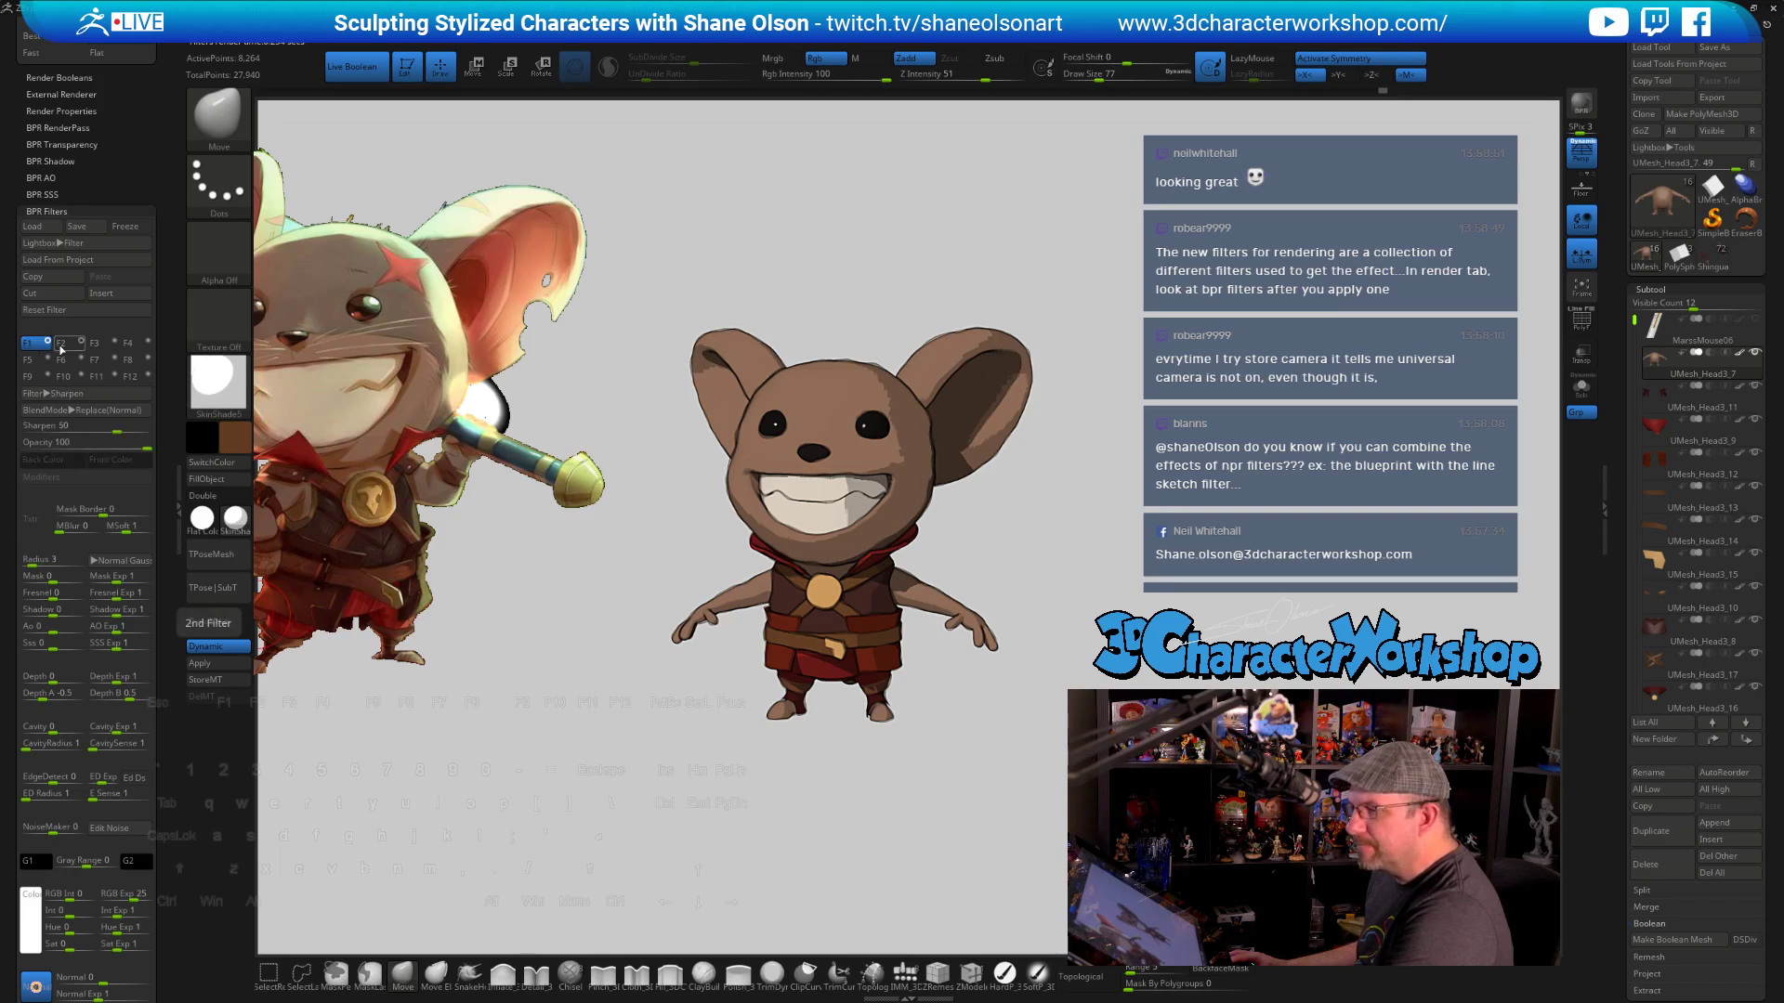
click(62, 346)
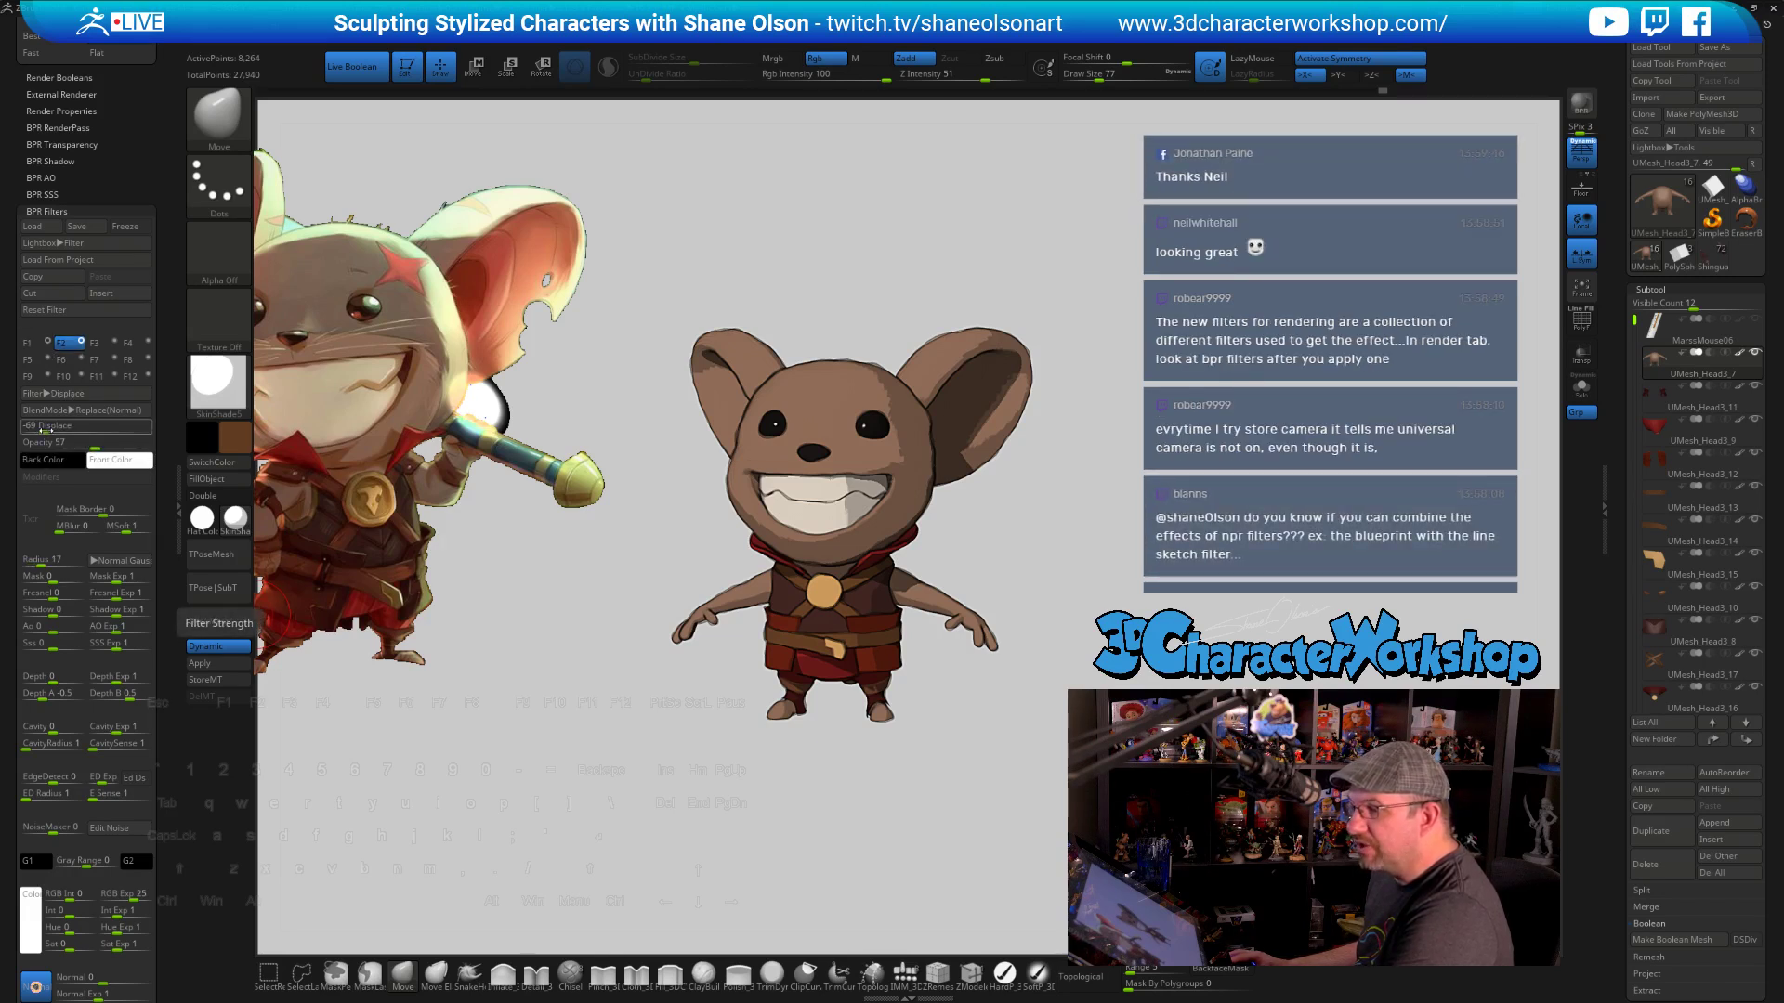
drag(42, 430, 74, 430)
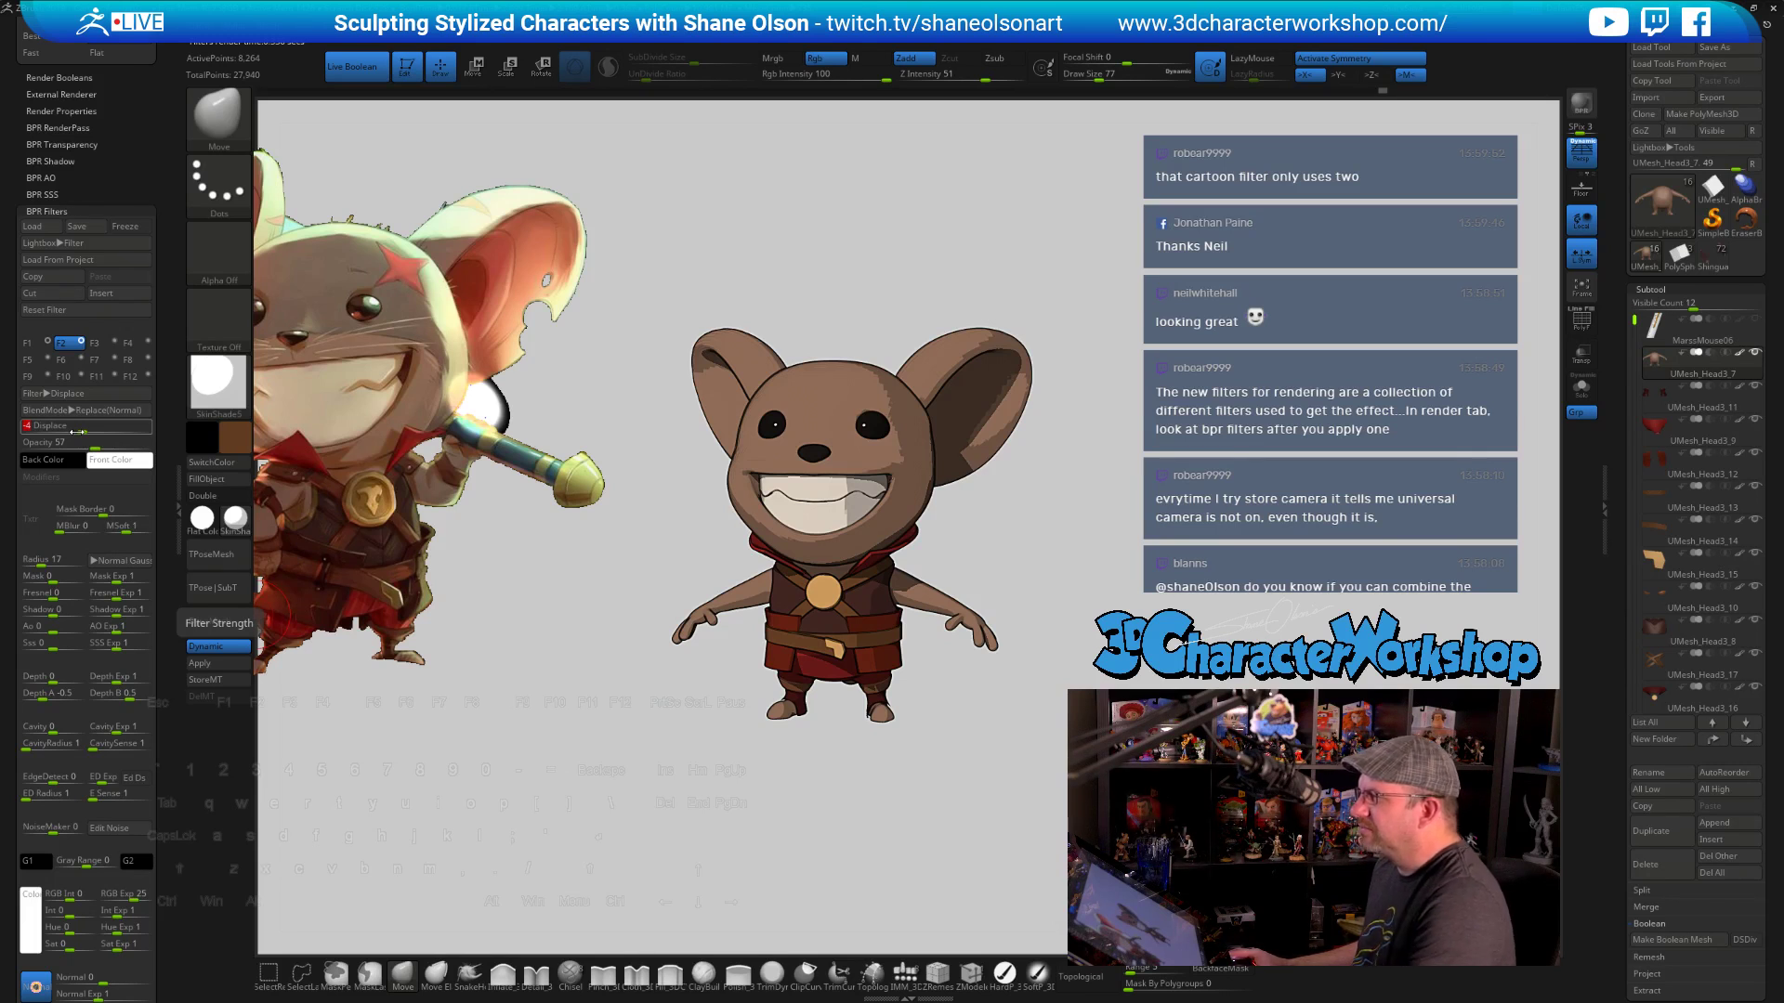
Compare the settings of BPR filters F1 and F2 and put the Render settings away
click(25, 343)
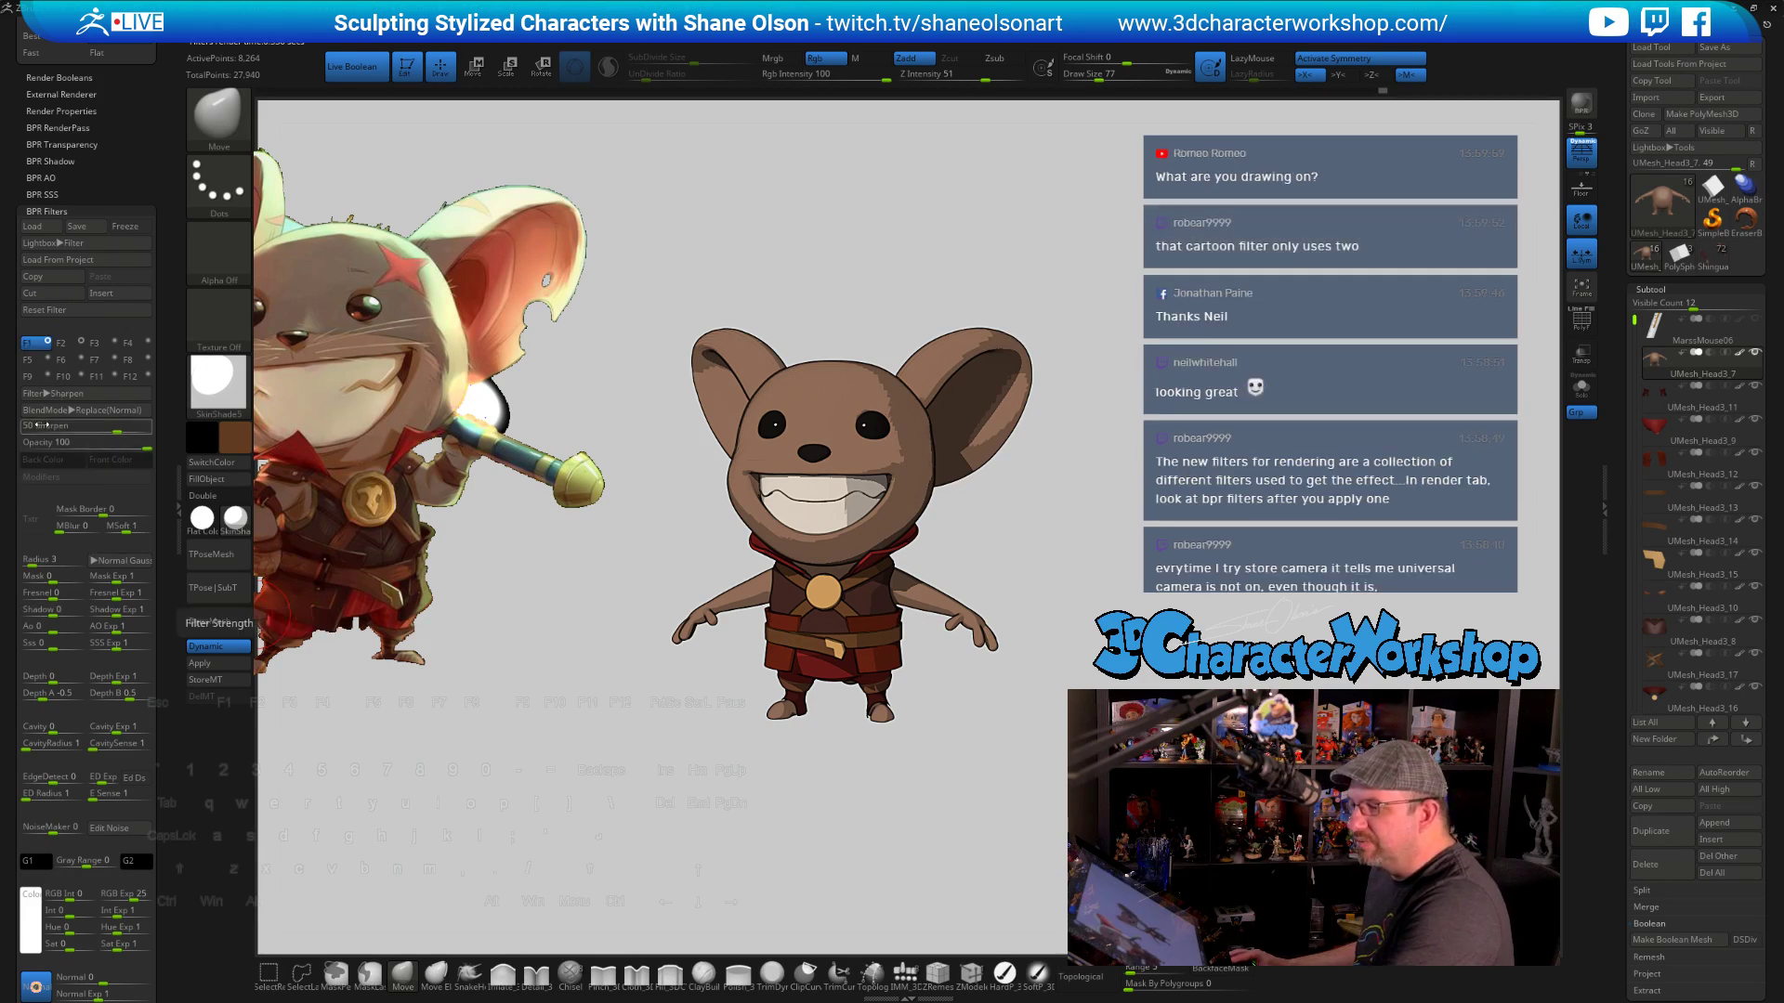
click(67, 343)
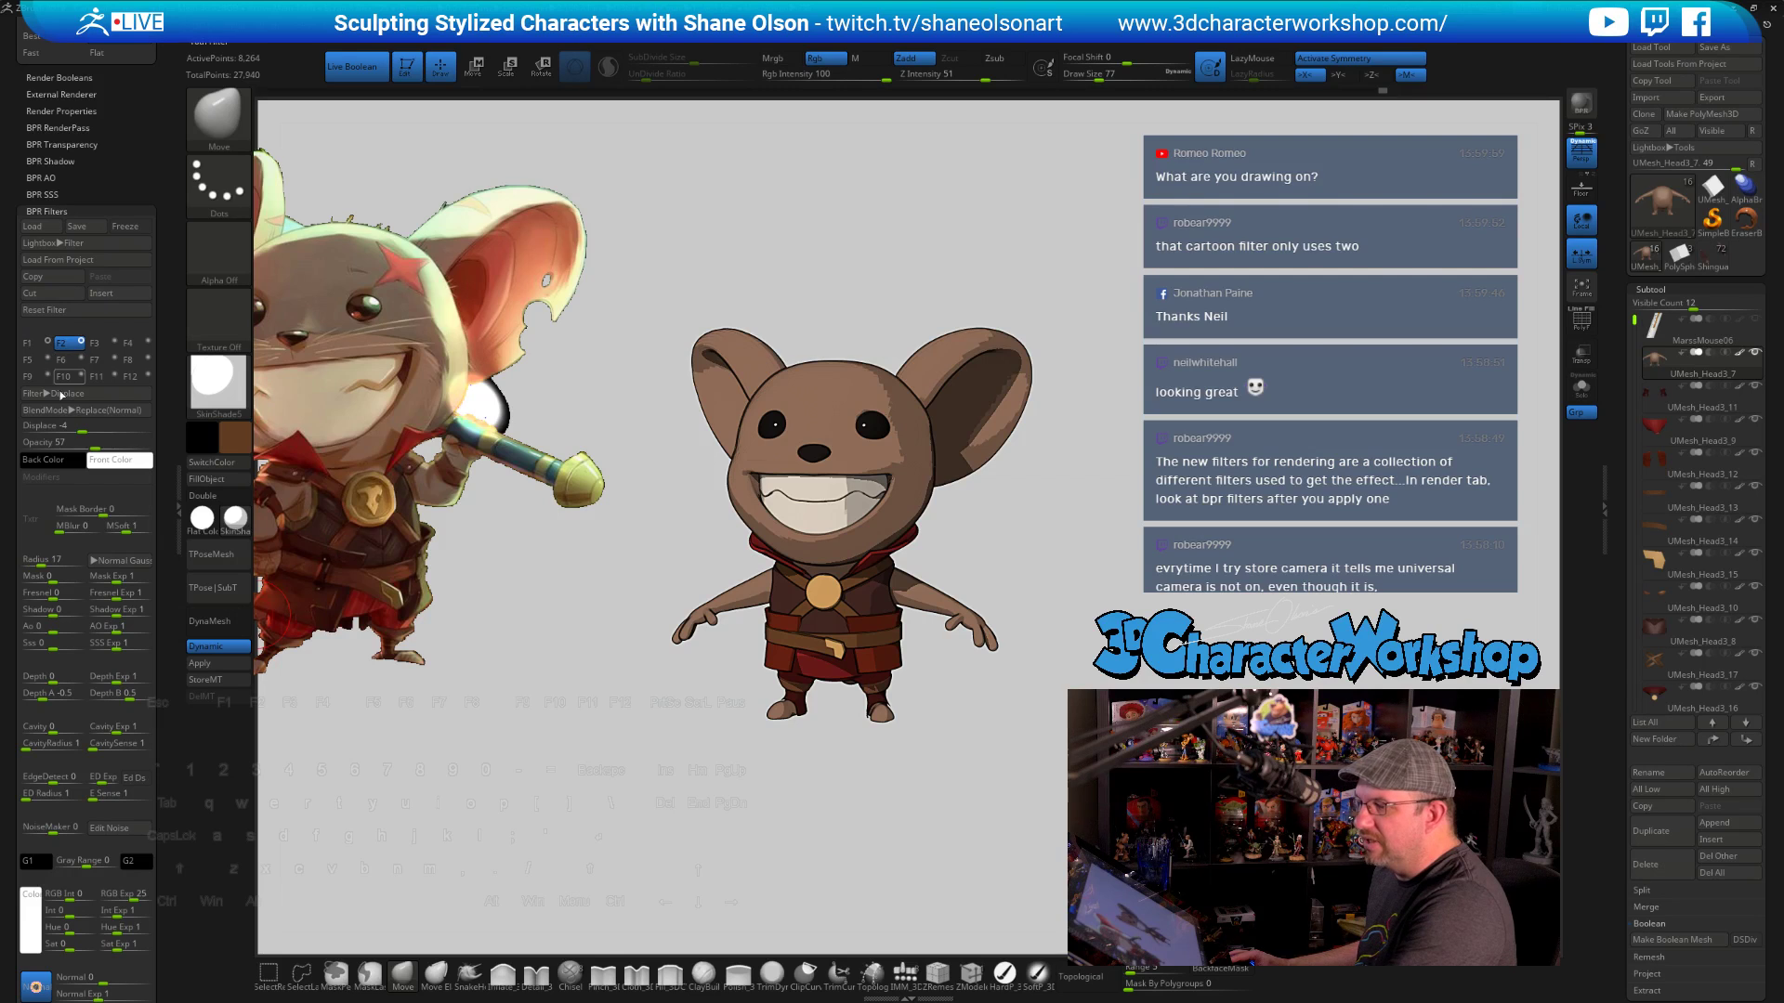
click(33, 343)
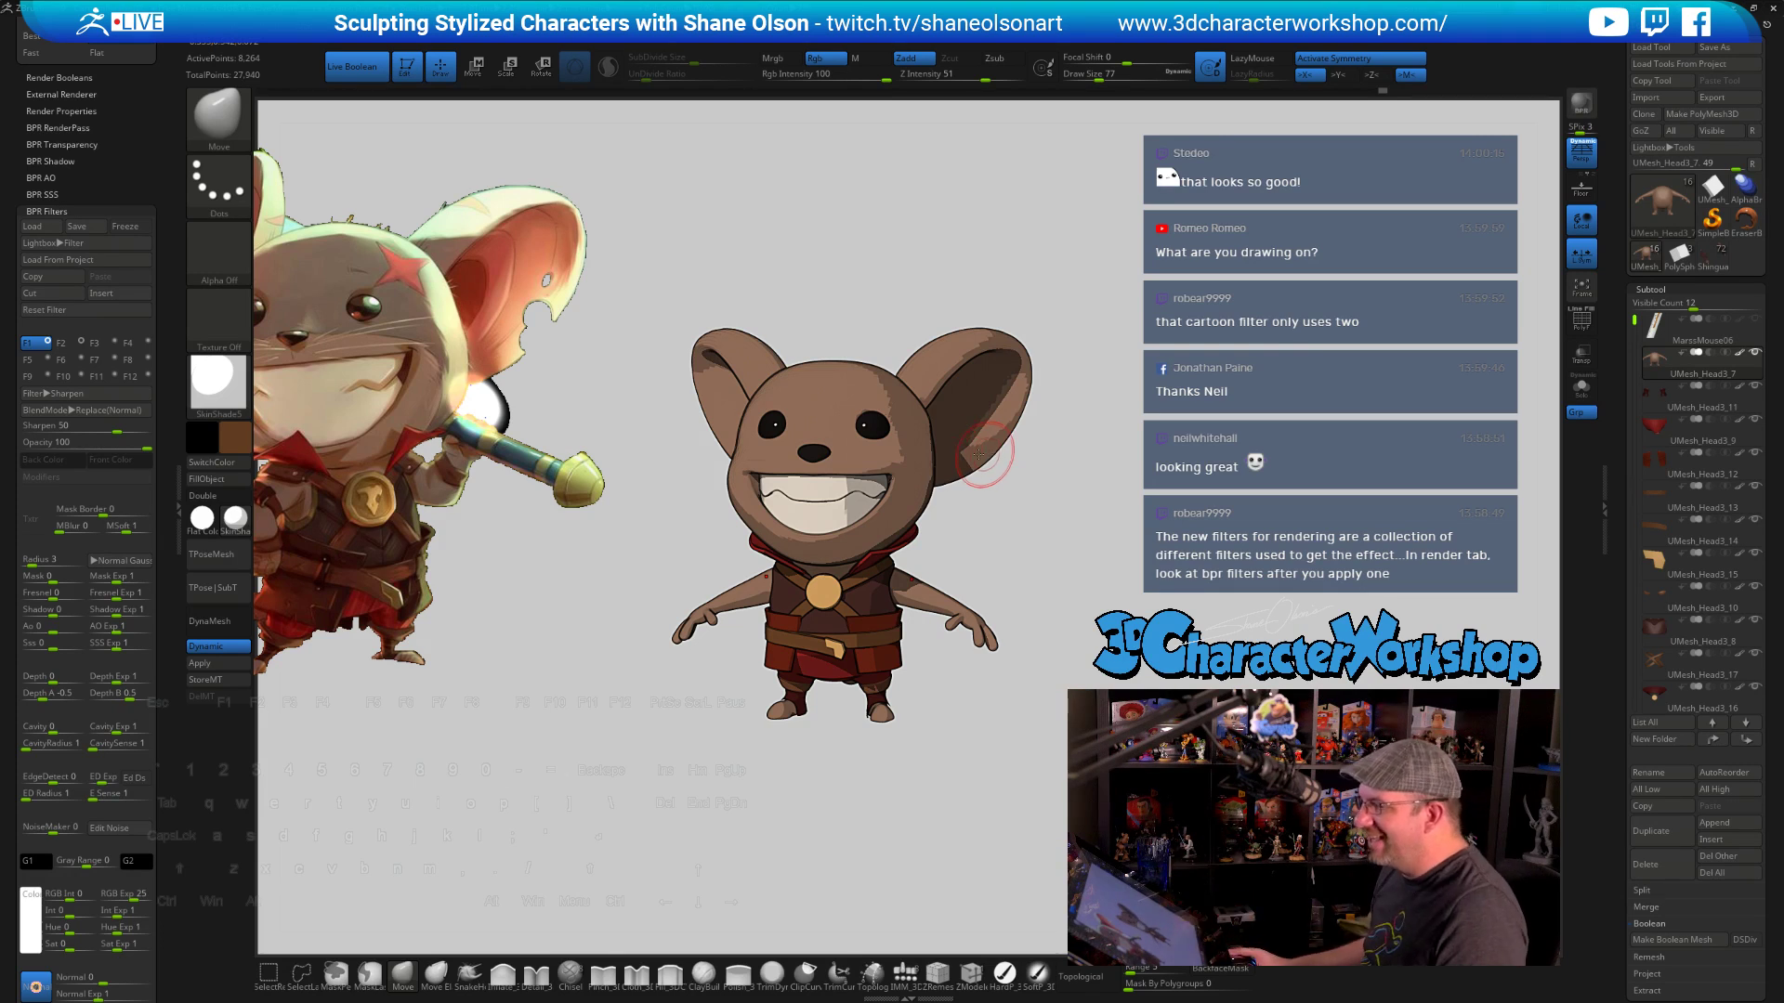
click(180, 480)
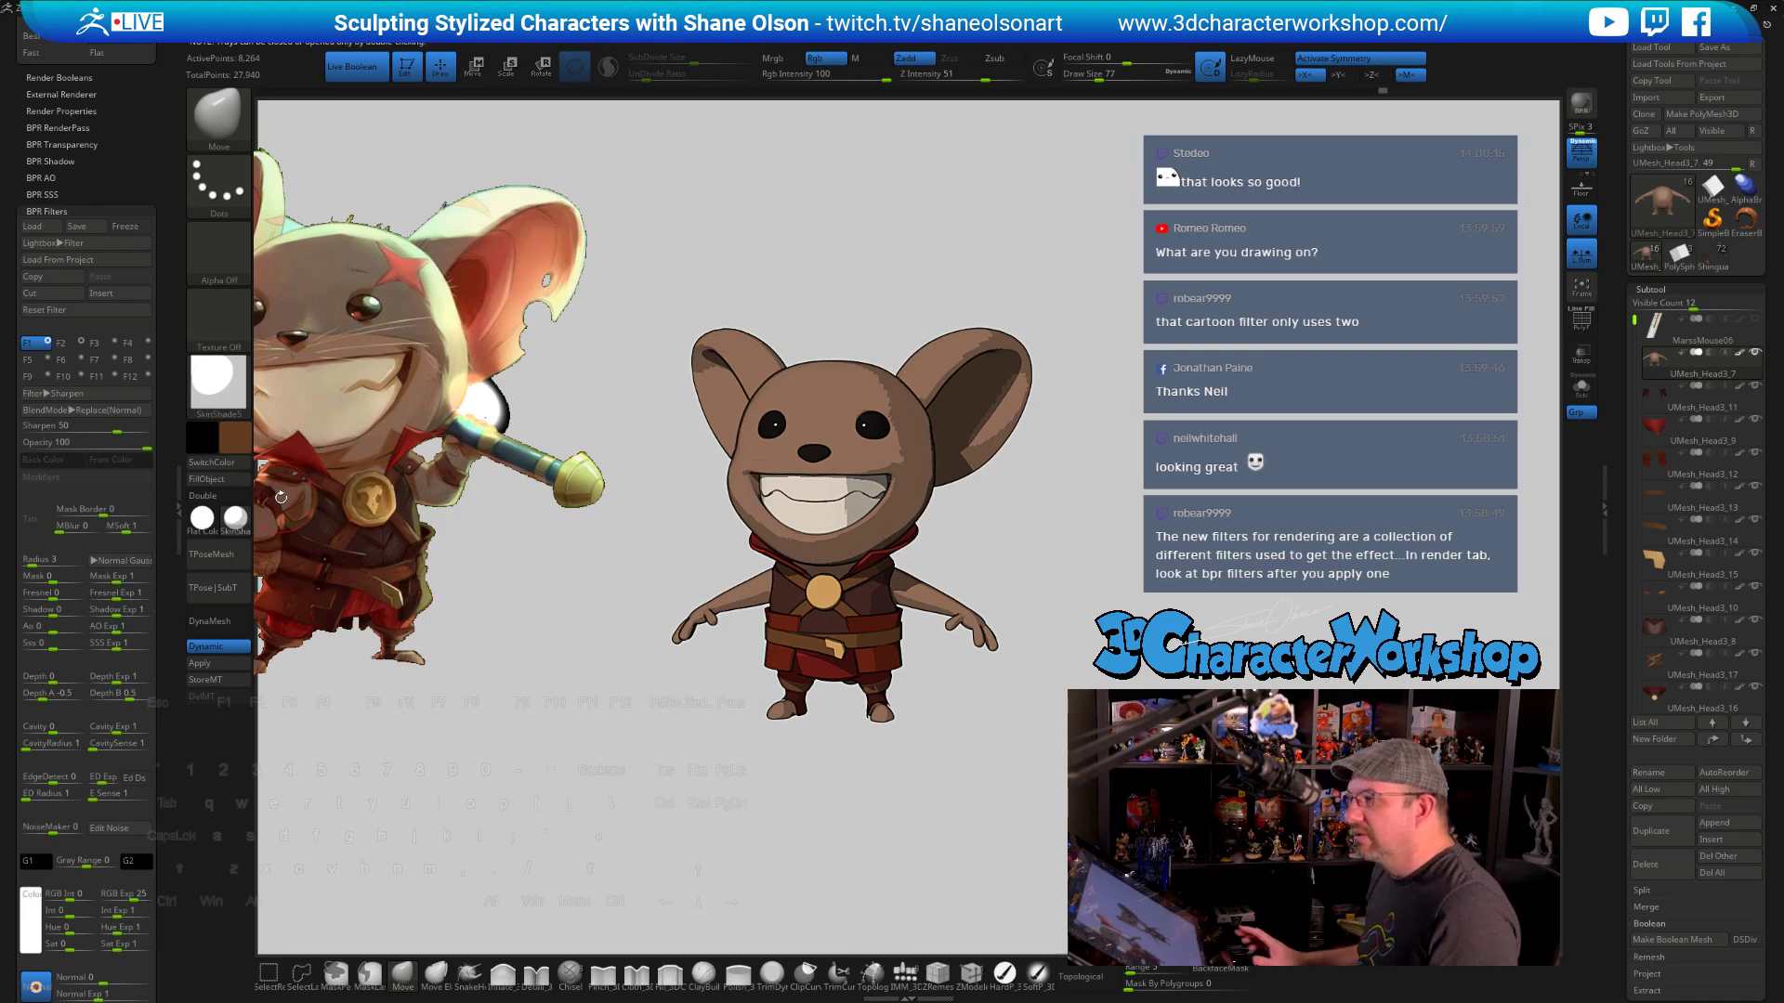
click(175, 505)
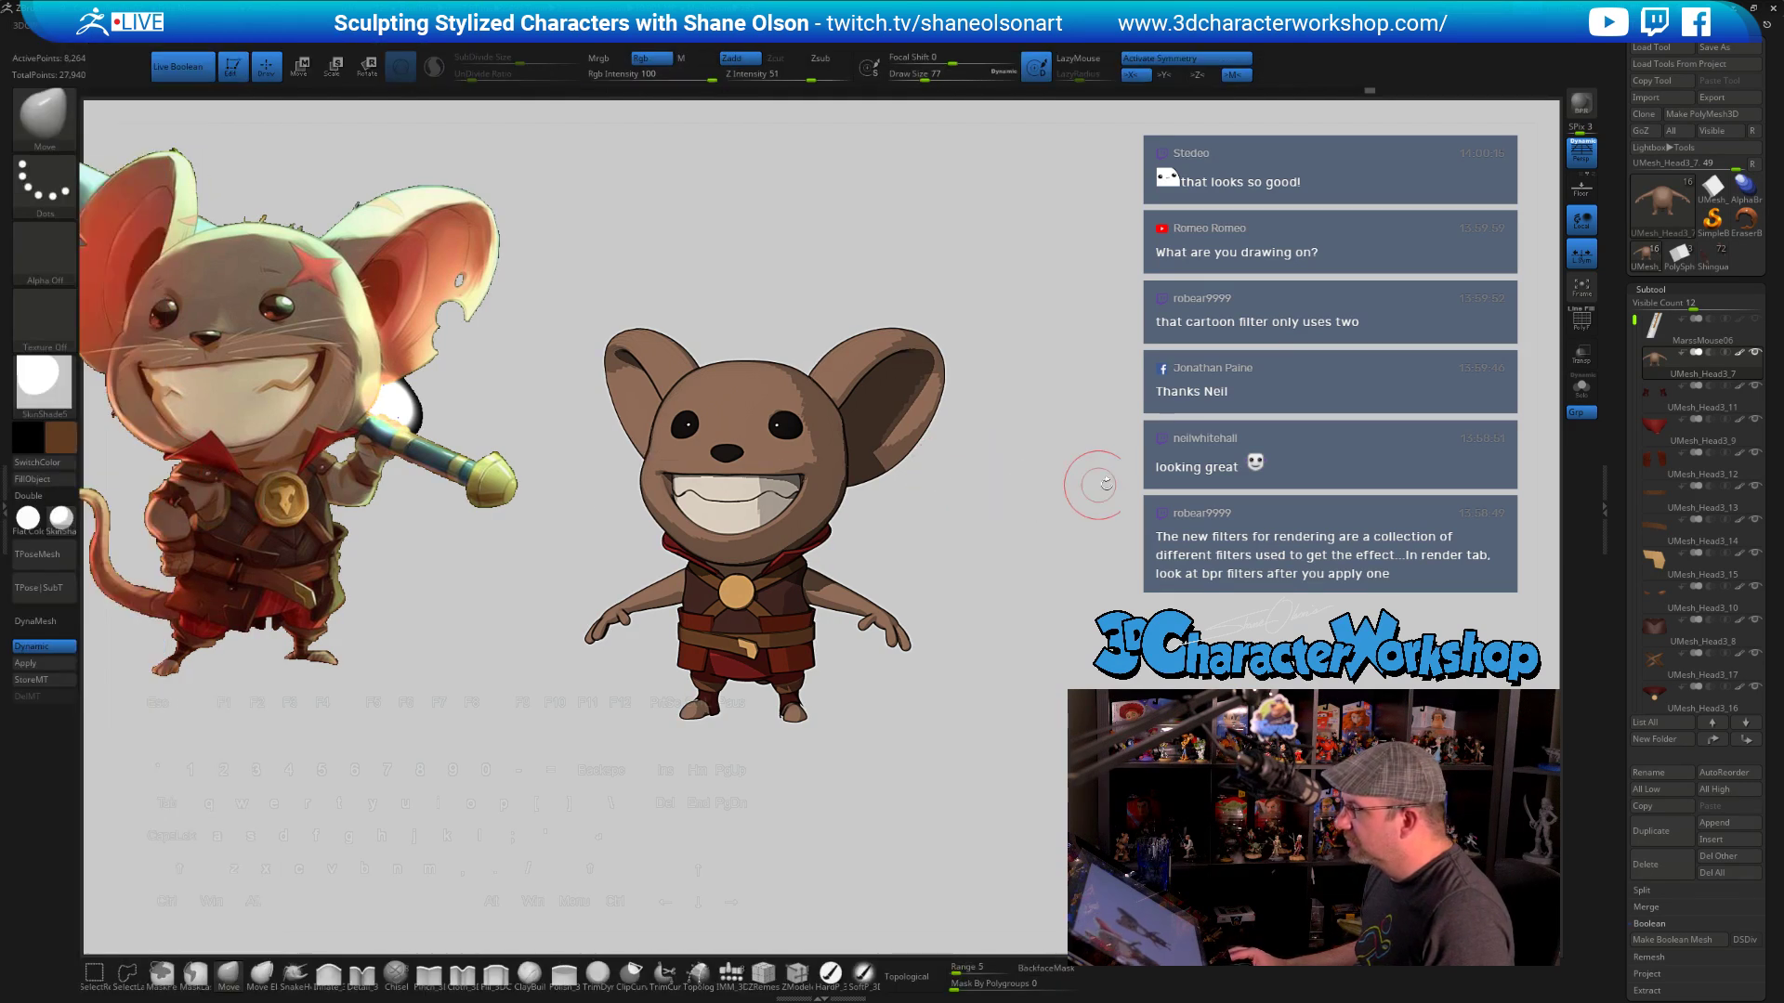
Hide the concept art and turn on dynamic subdivision for the mouse's head
key(shift+z)
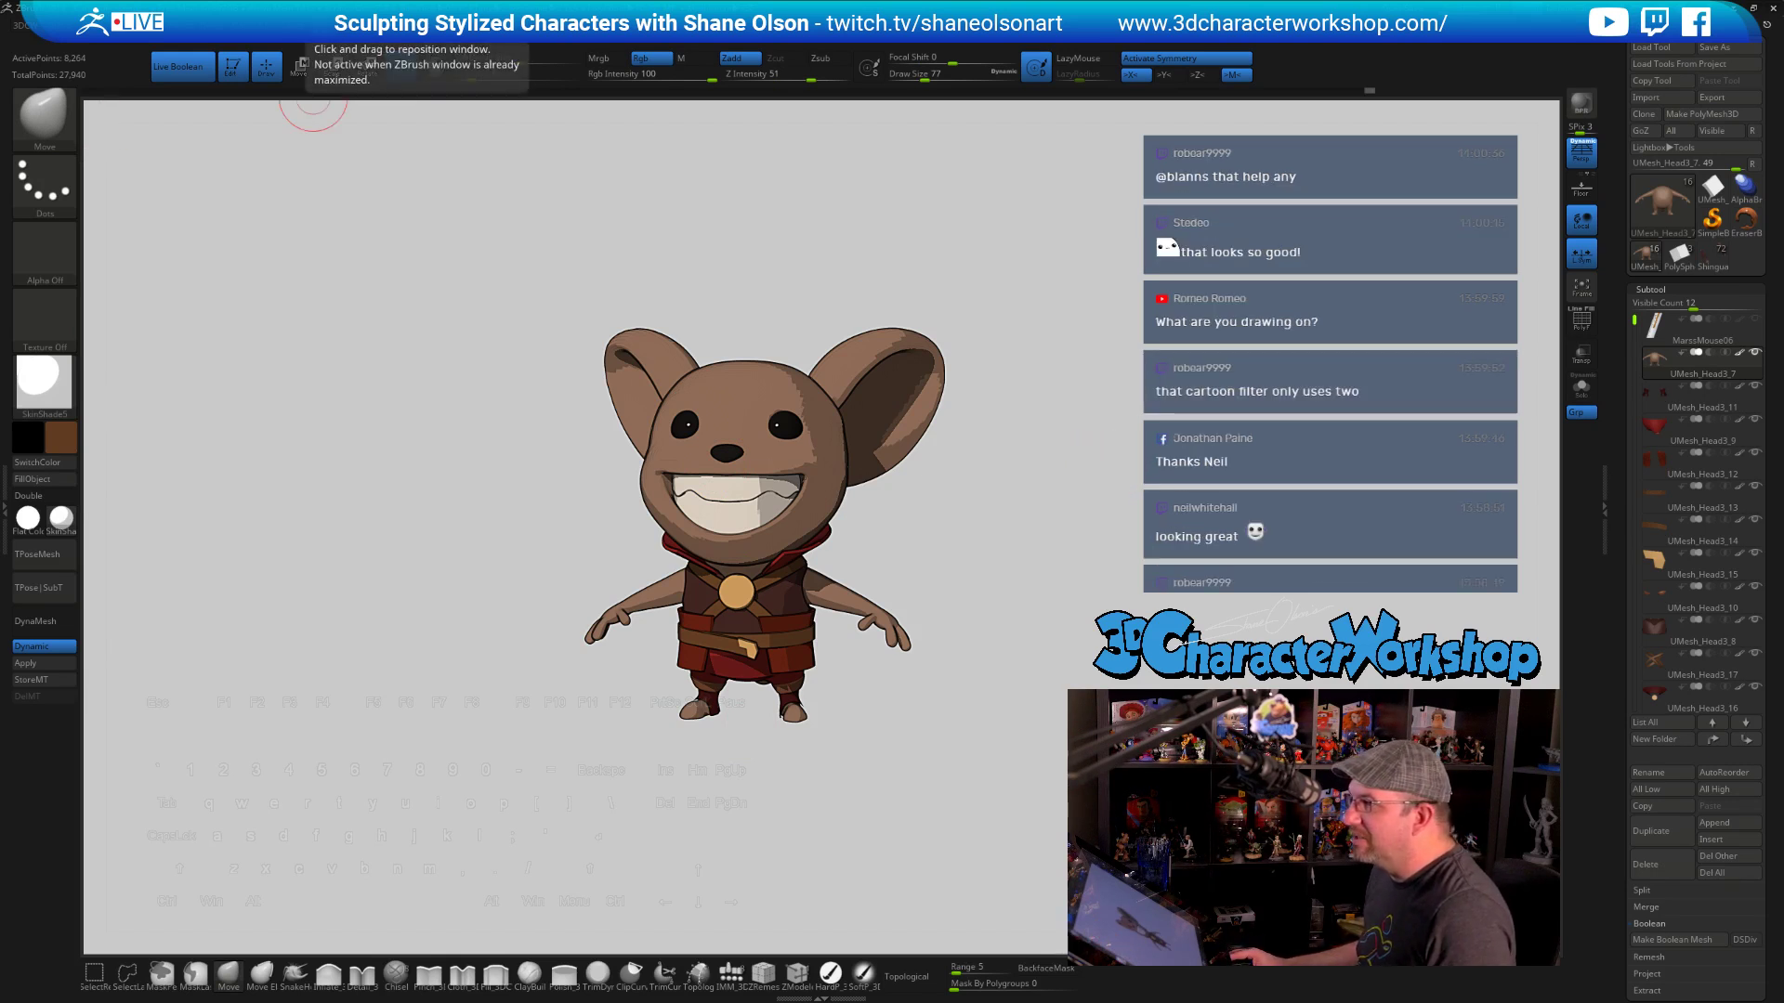
mouse_move(1071, 403)
mouse_down()
mouse_move(1127, 391)
mouse_move(944, 378)
mouse_move(963, 409)
mouse_move(951, 427)
mouse_up()
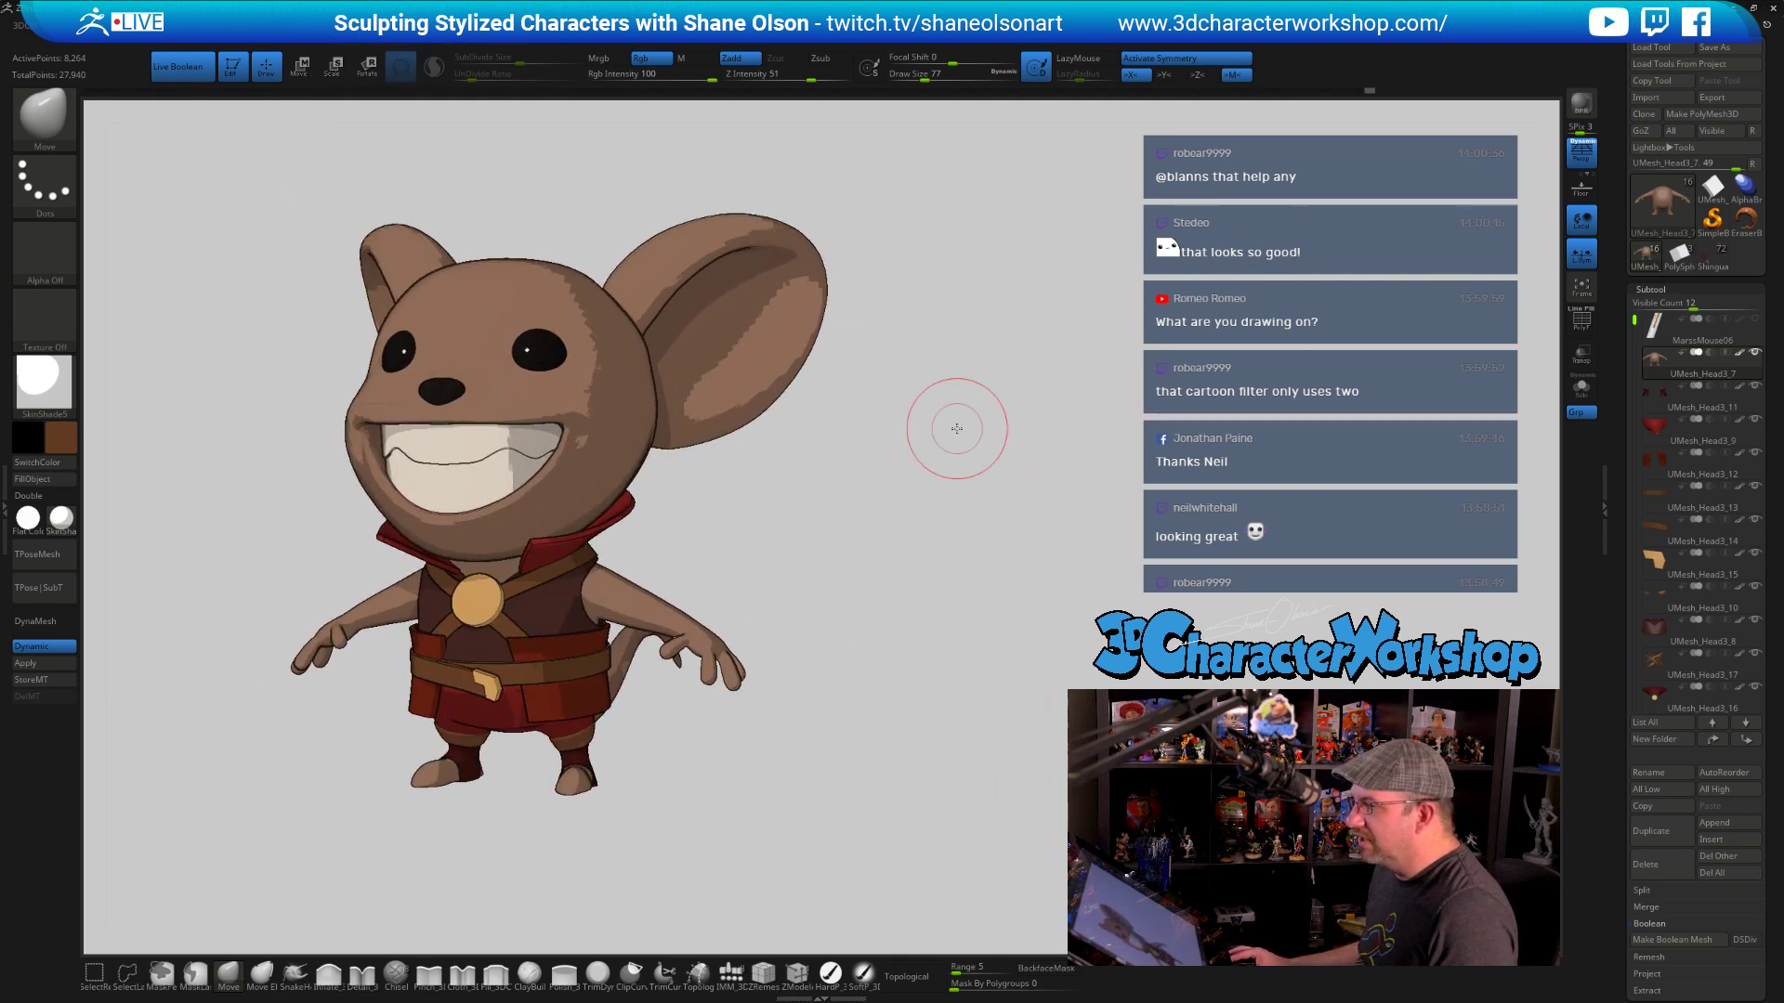
alt+click(625, 376)
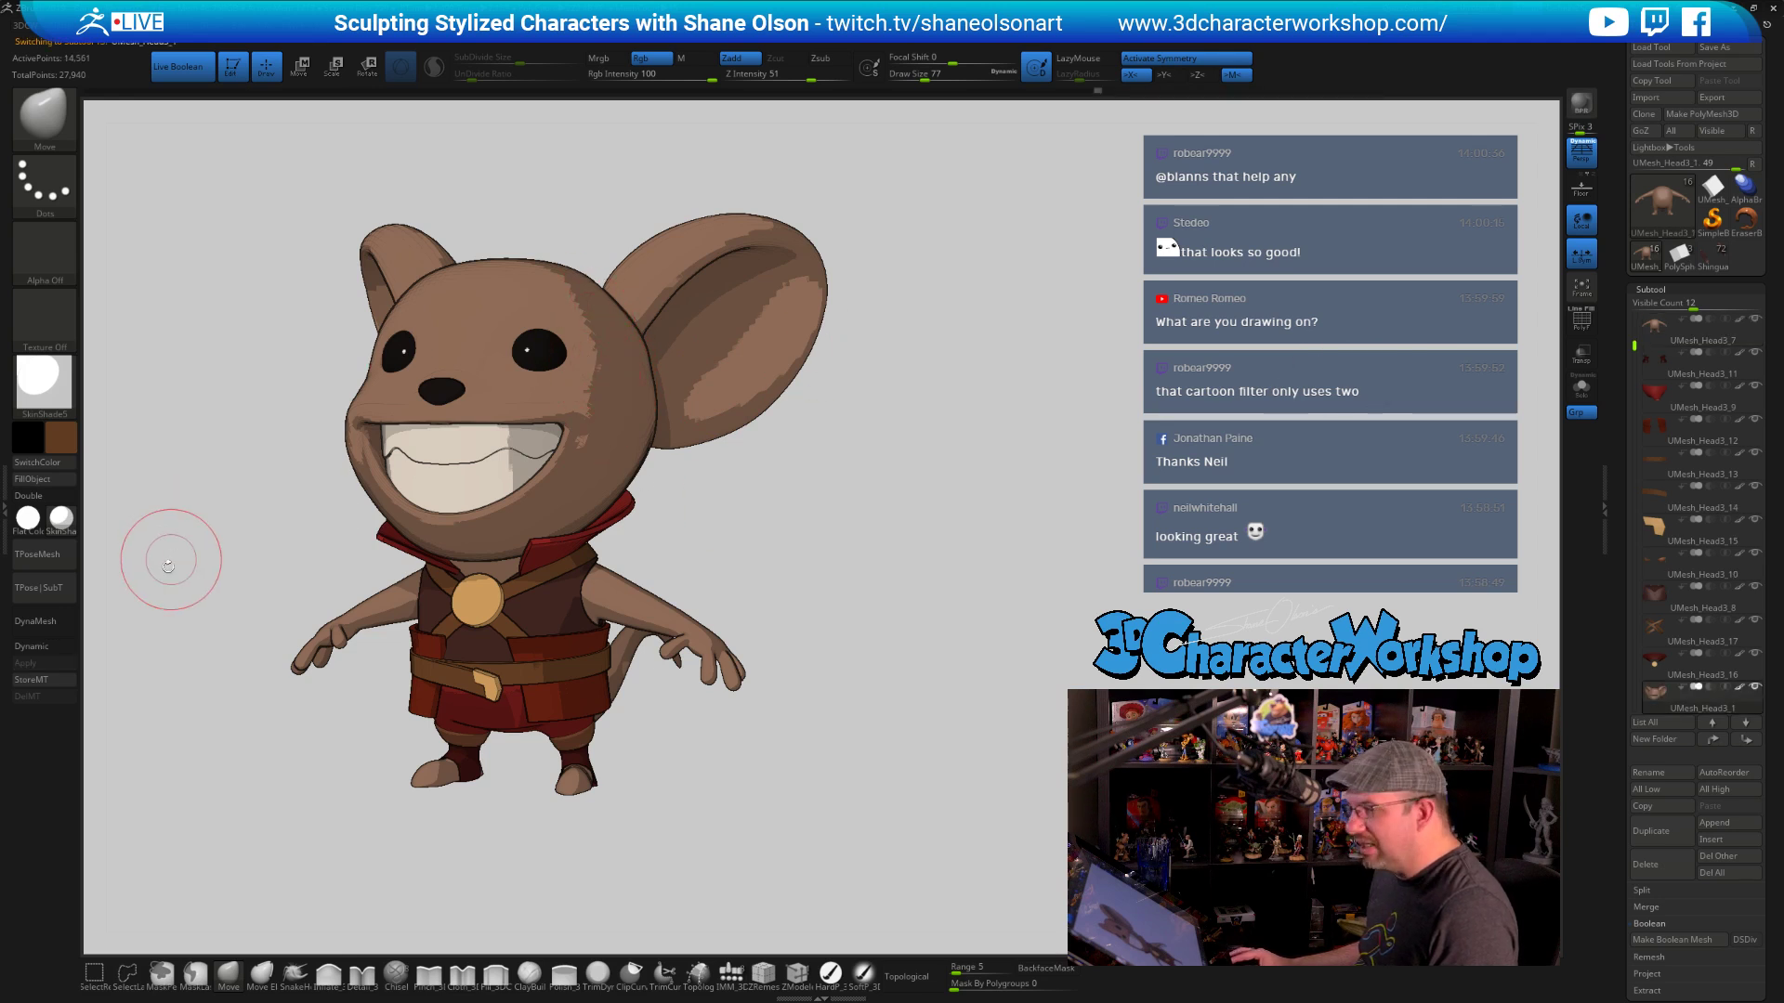
key(d)
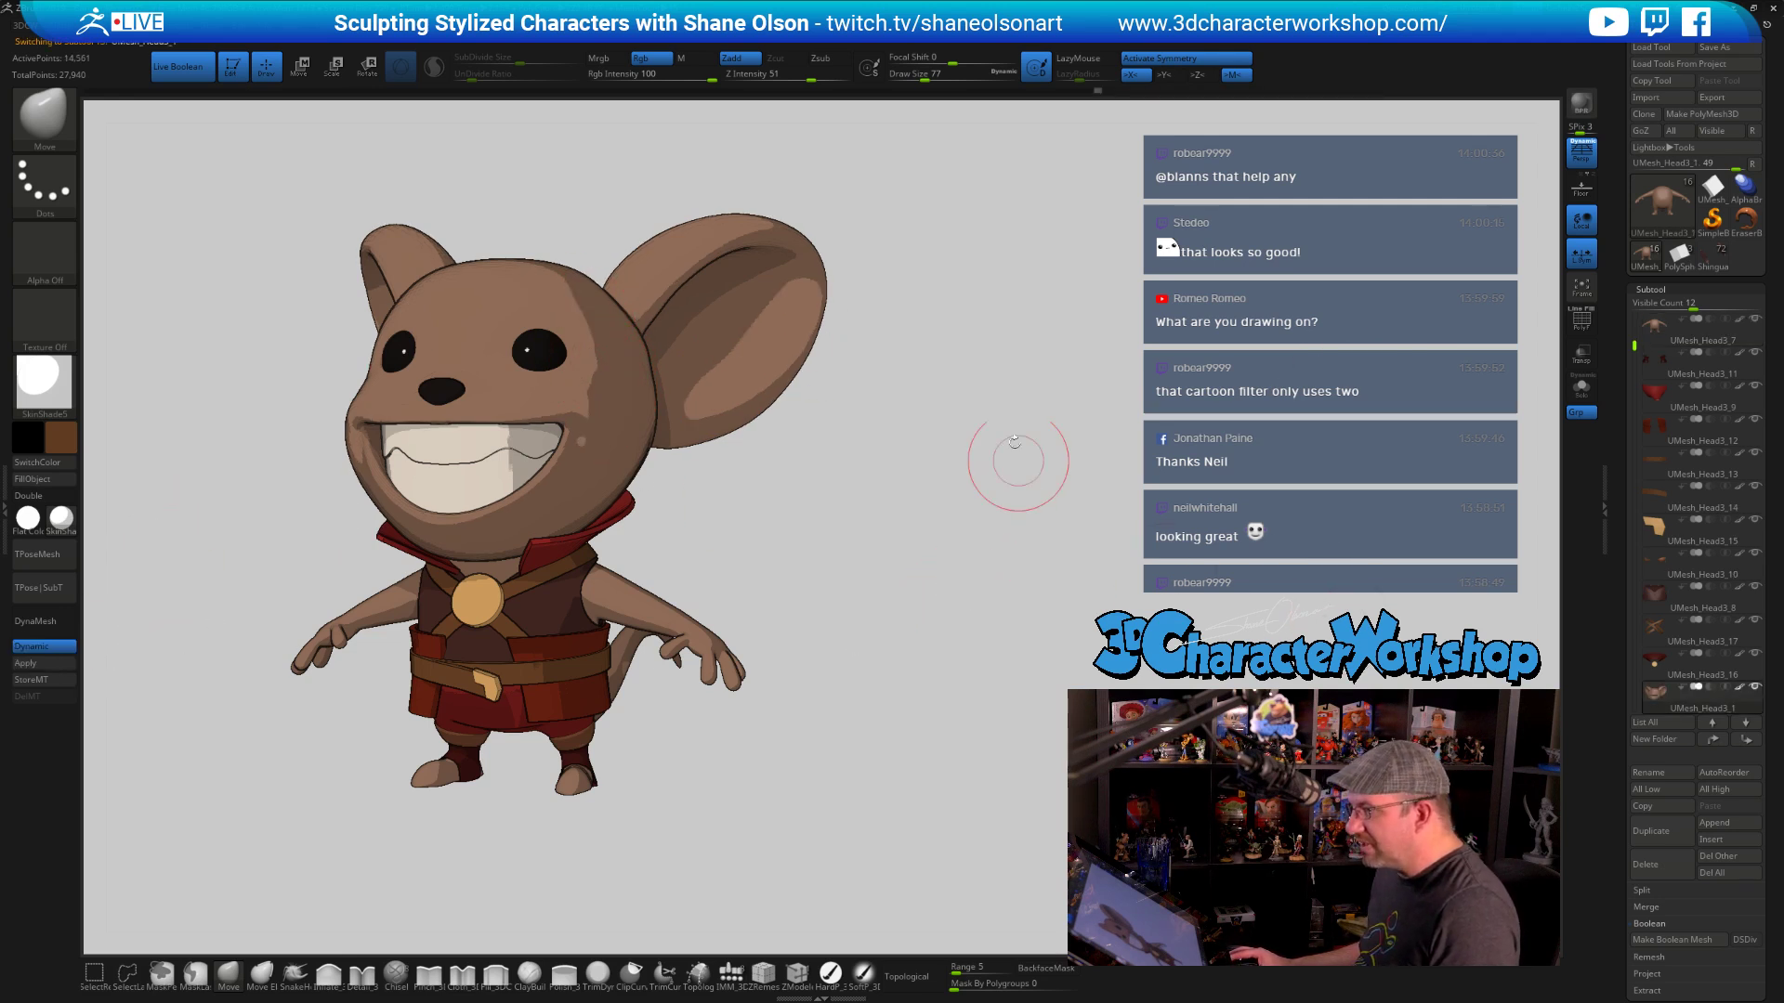
Turn the whole mouse to a more frontal three-quarter view and render it with BPR
drag(1015, 441, 940, 490)
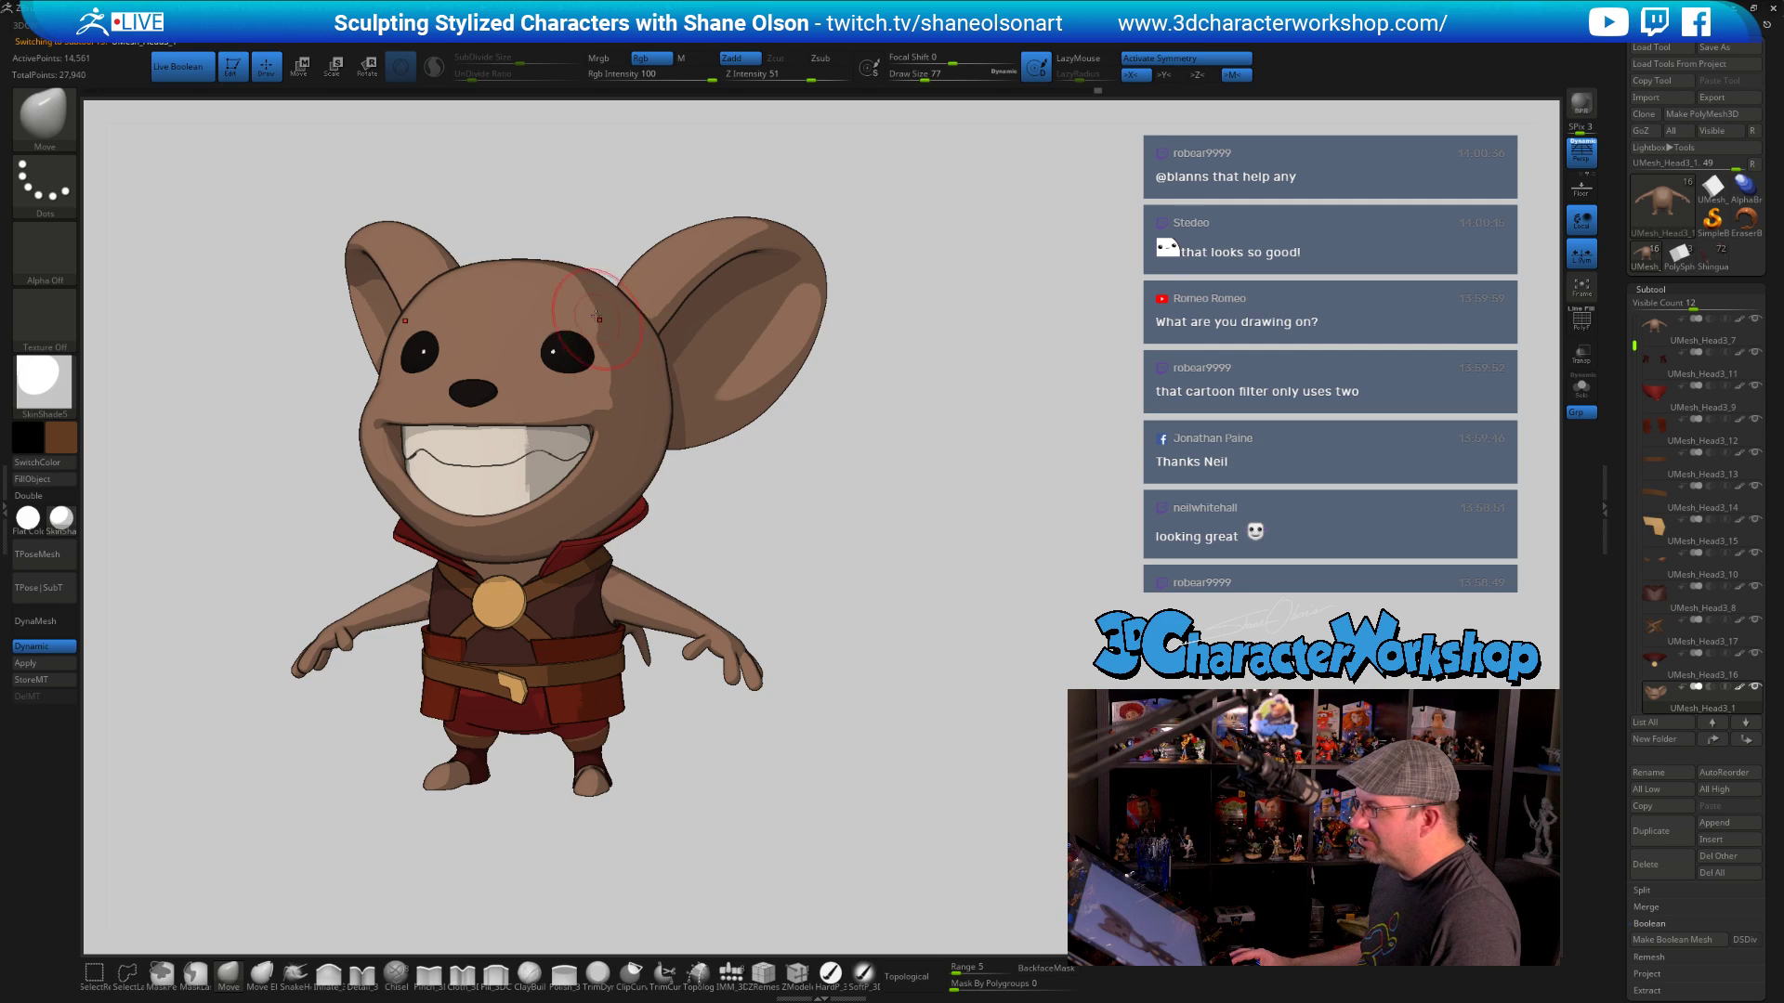
key(shift)
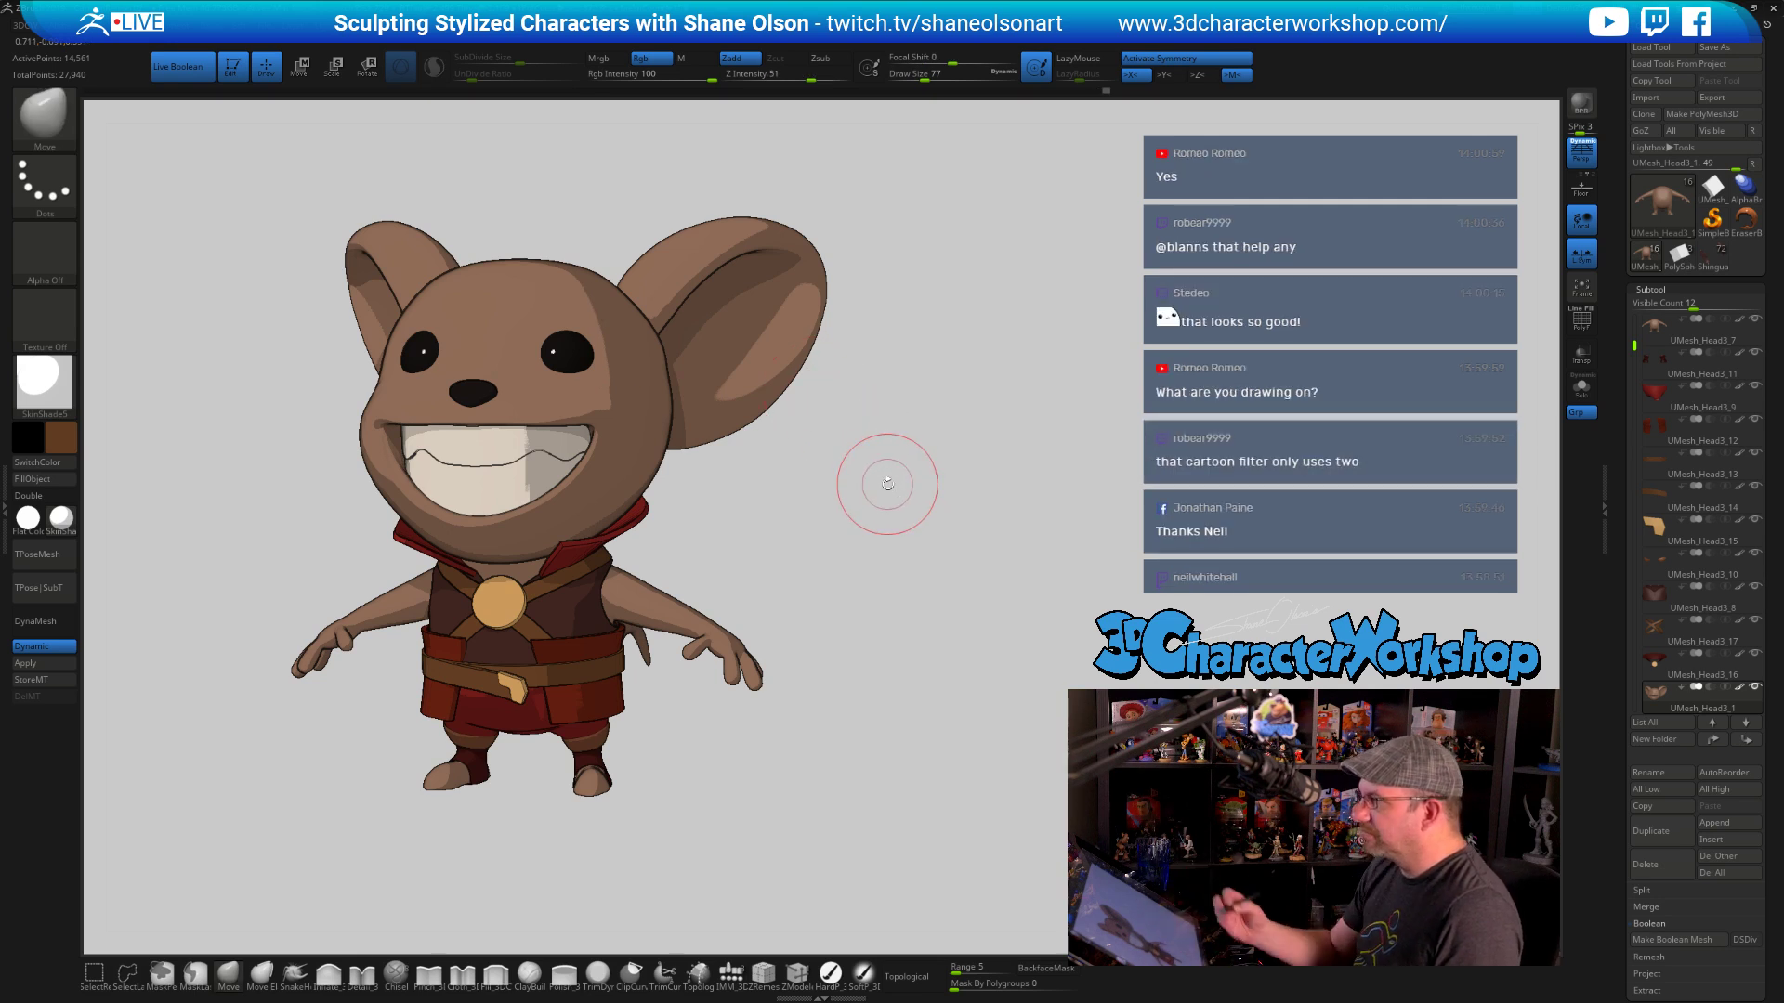
click(1581, 103)
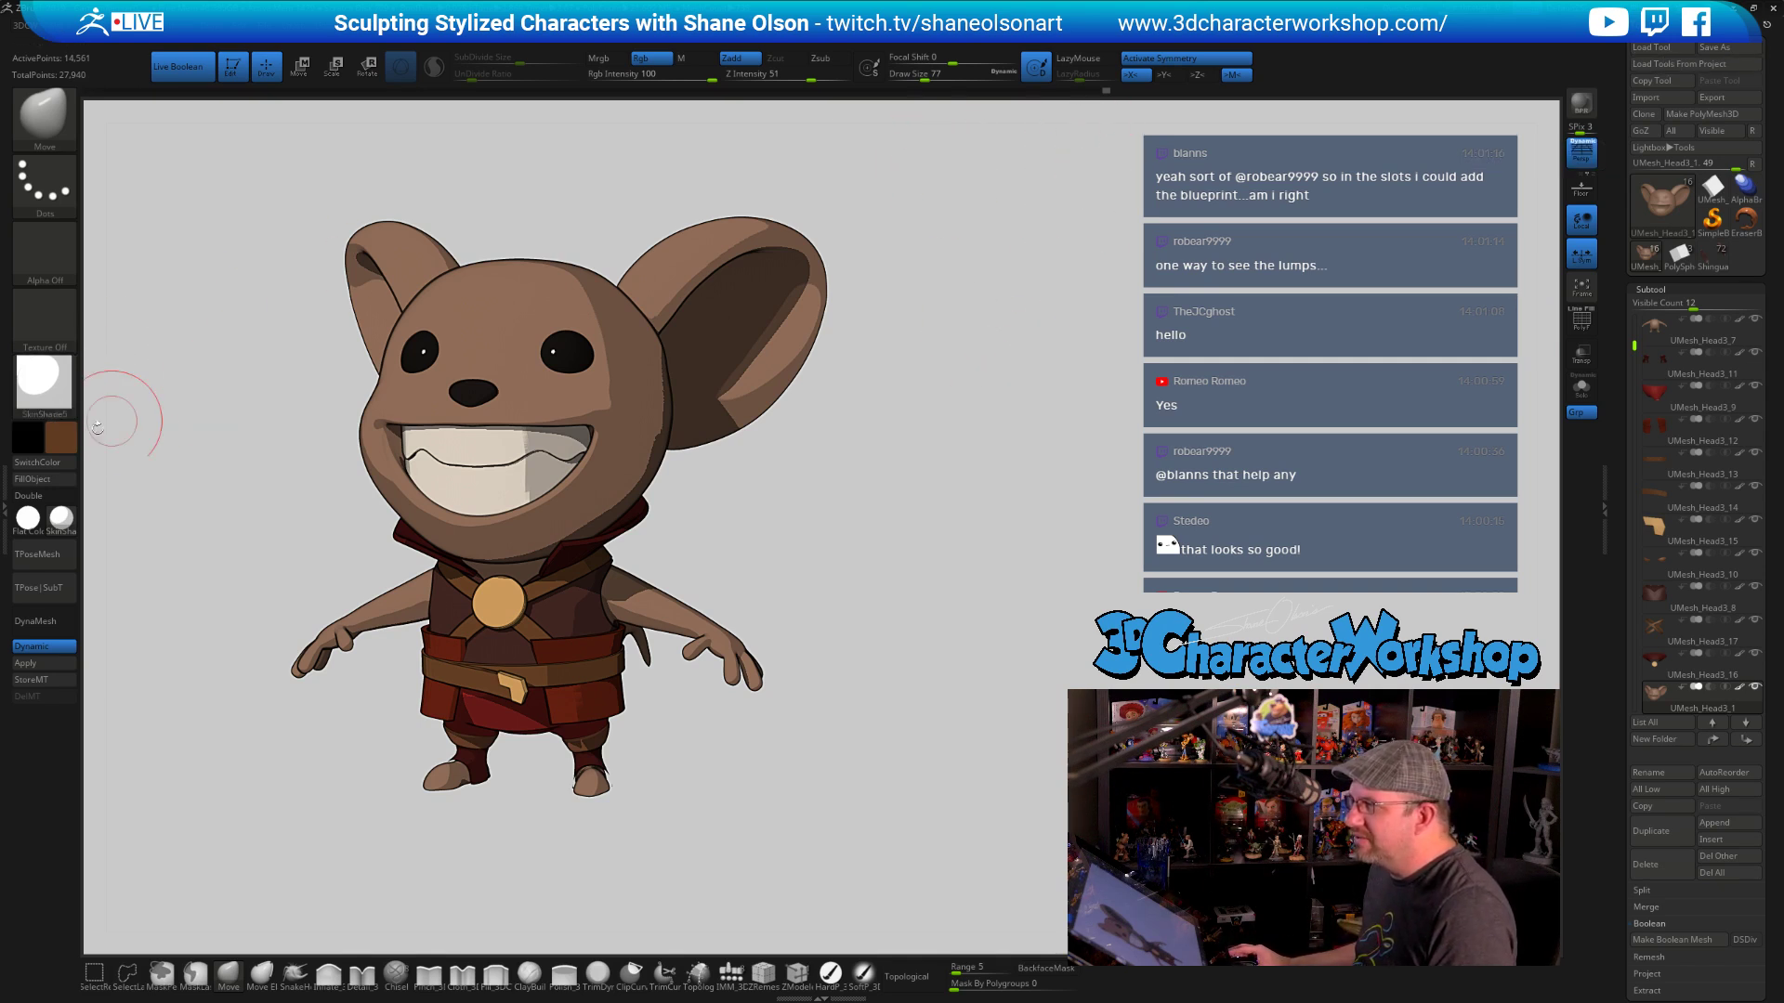
Examine BPR filter slots F3 and F2 in the Render settings and put the settings away
drag(6, 522, 175, 603)
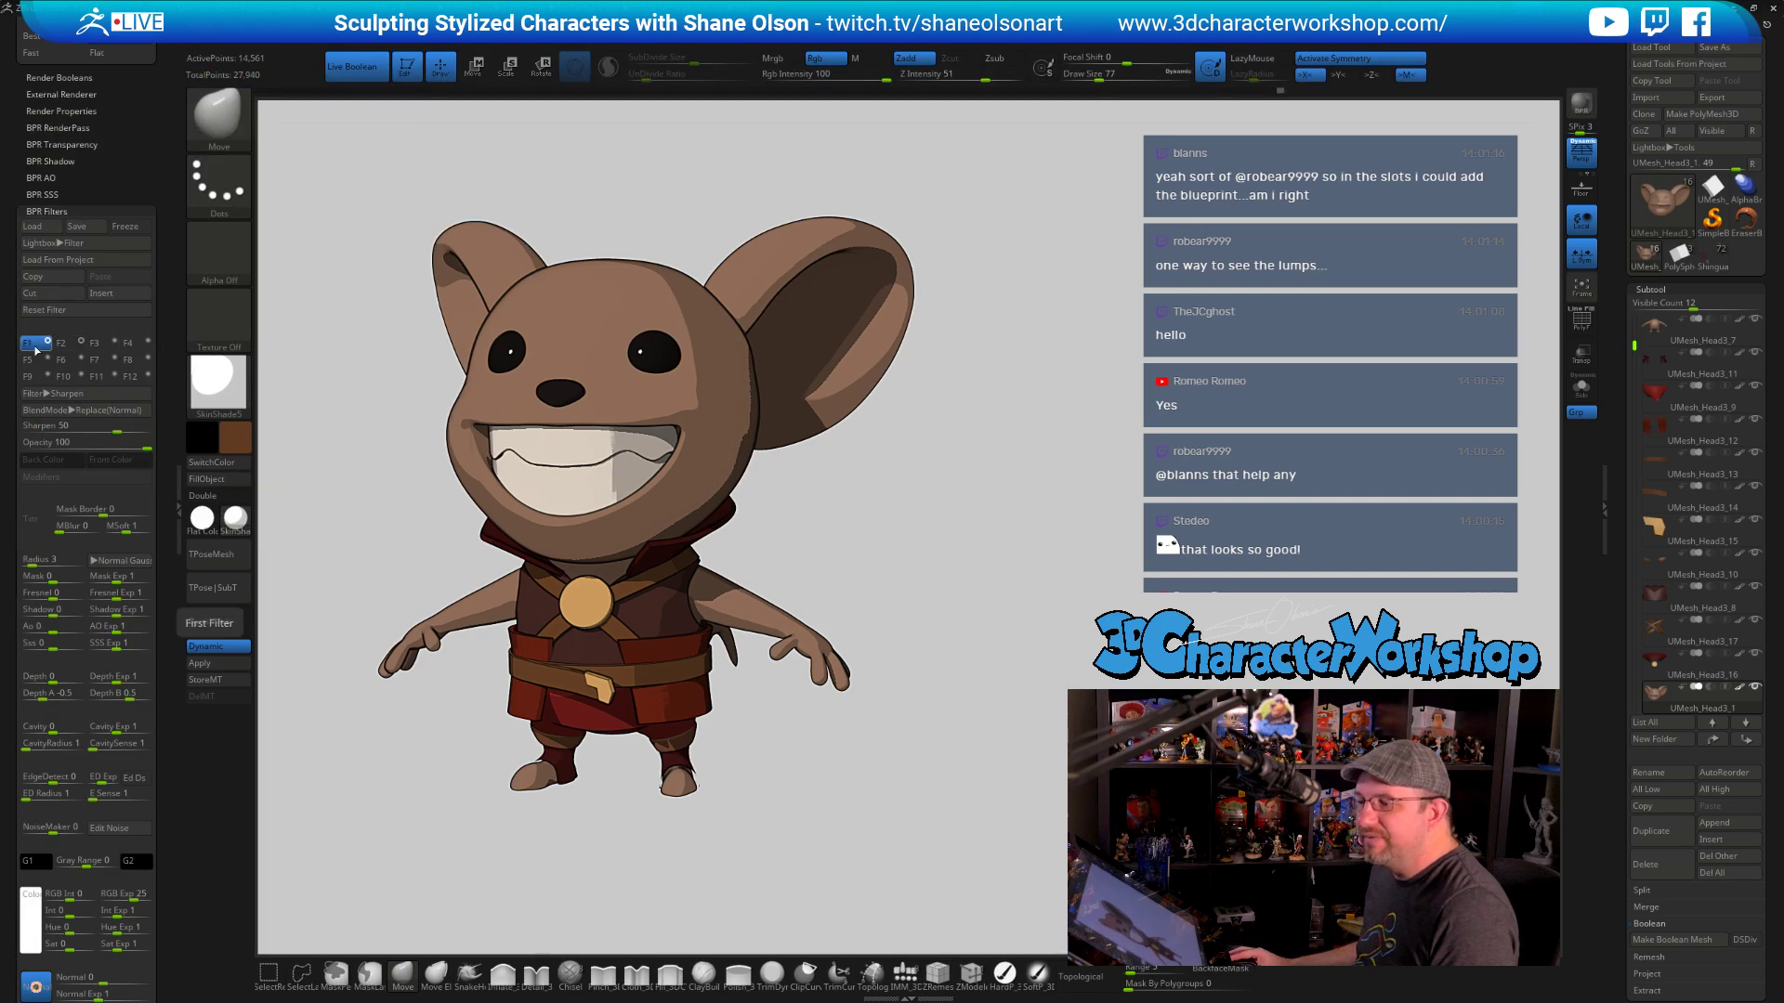
click(98, 346)
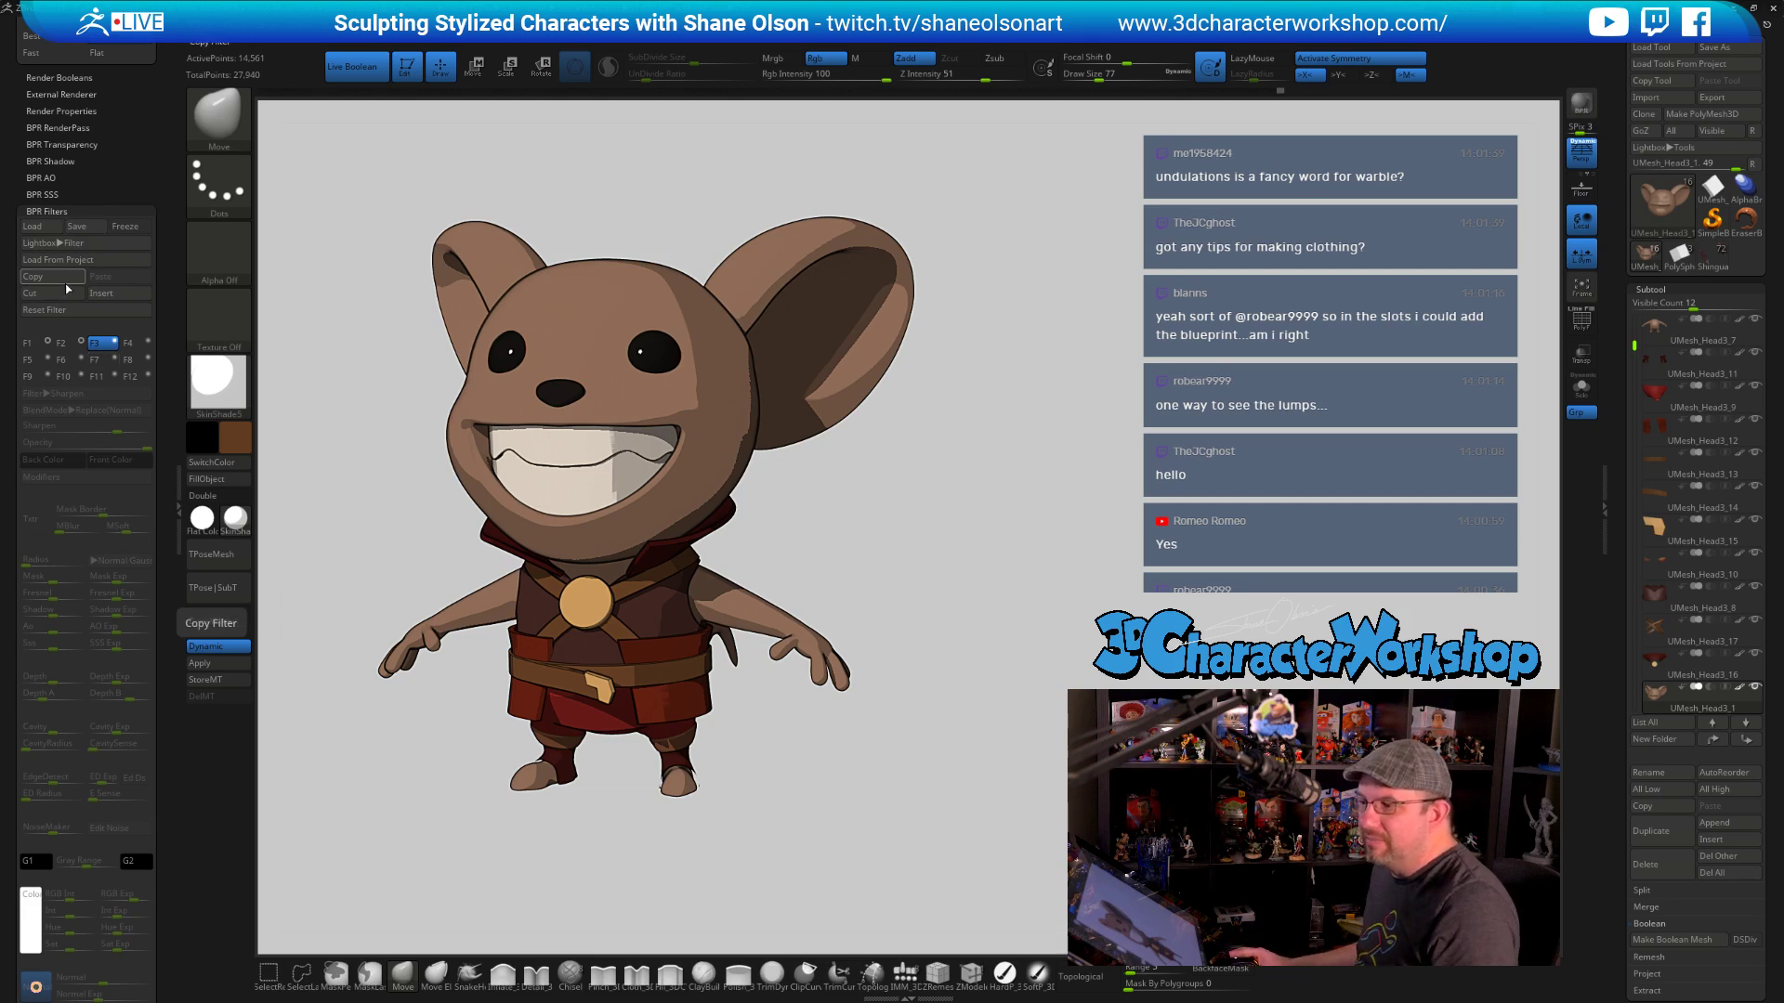
click(63, 345)
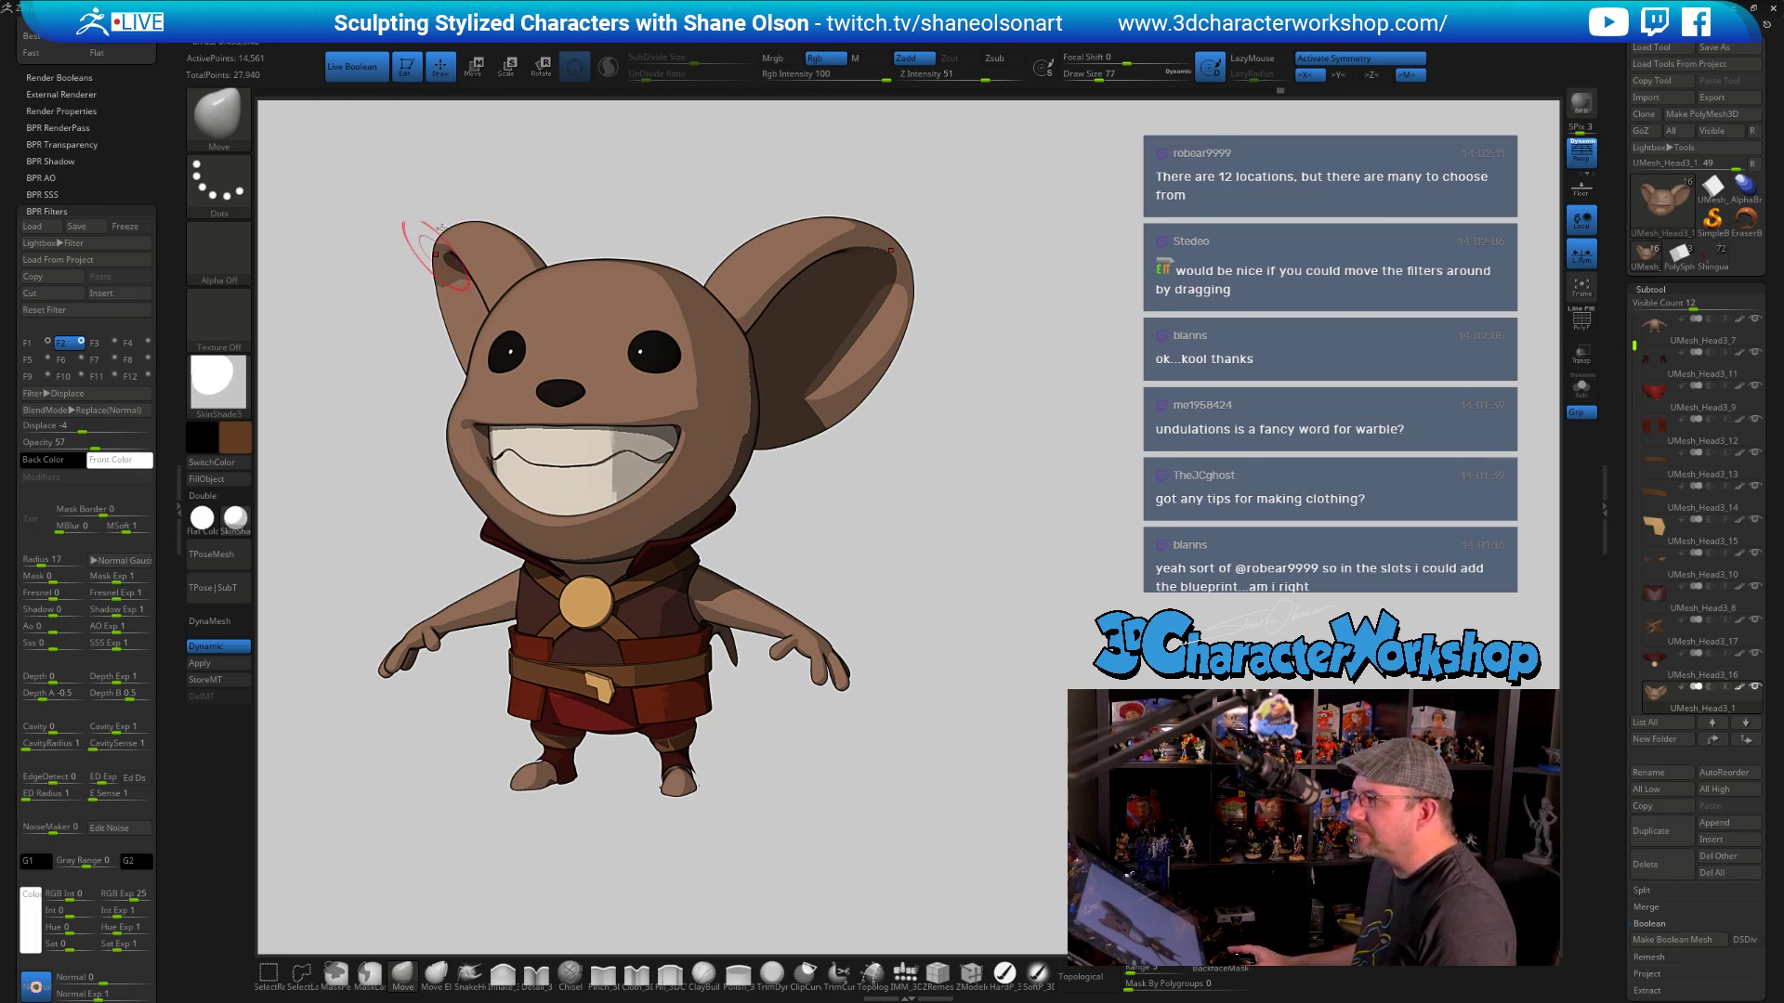
click(180, 504)
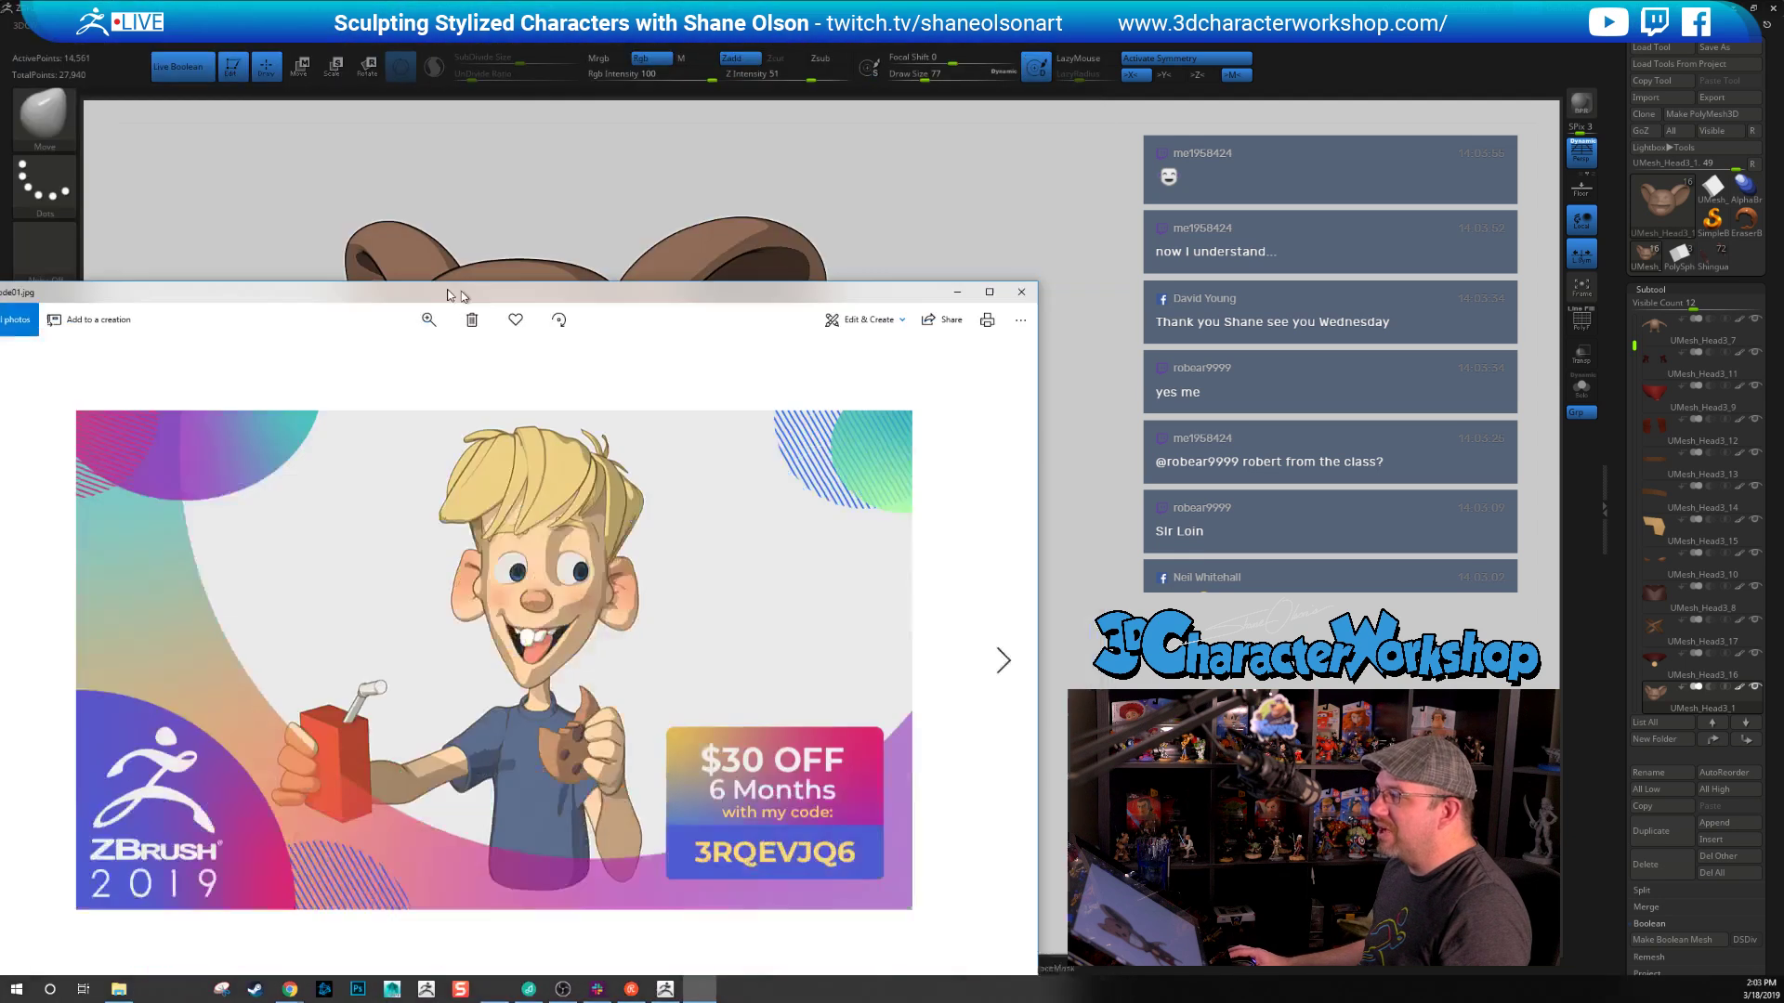
Move the ZBrush 2019 discount image higher on the screen to show it and close it
drag(456, 296, 383, 179)
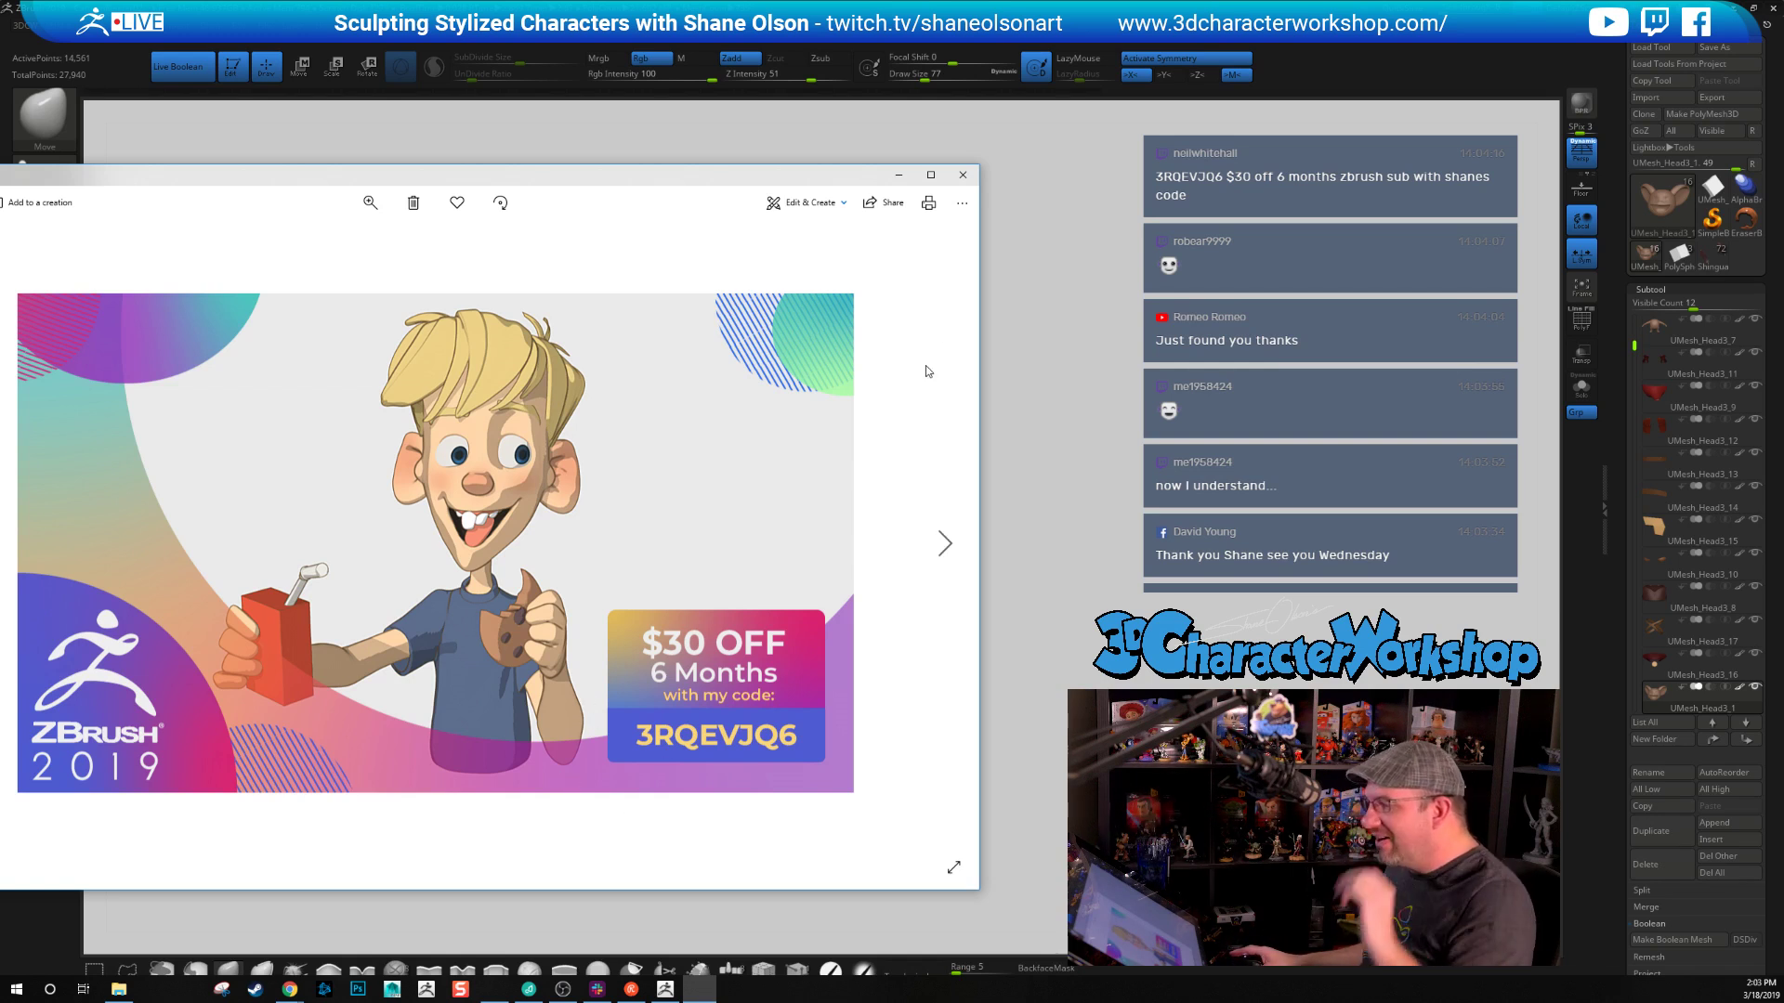
click(964, 175)
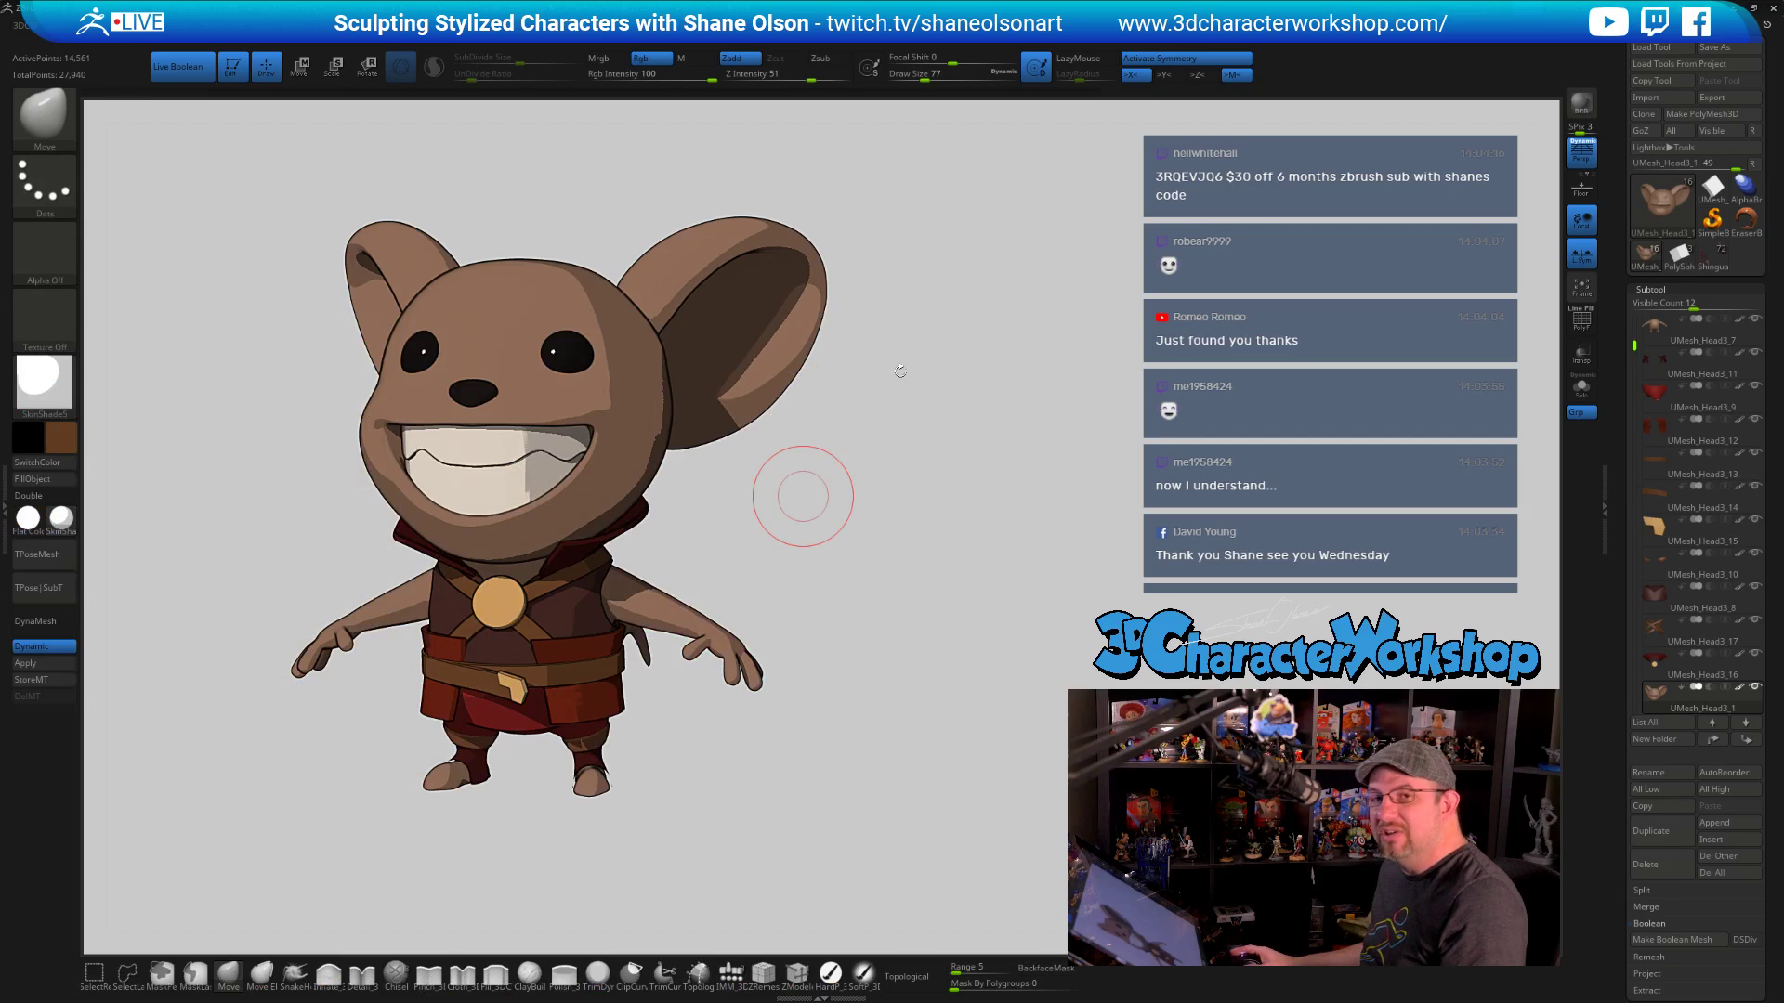